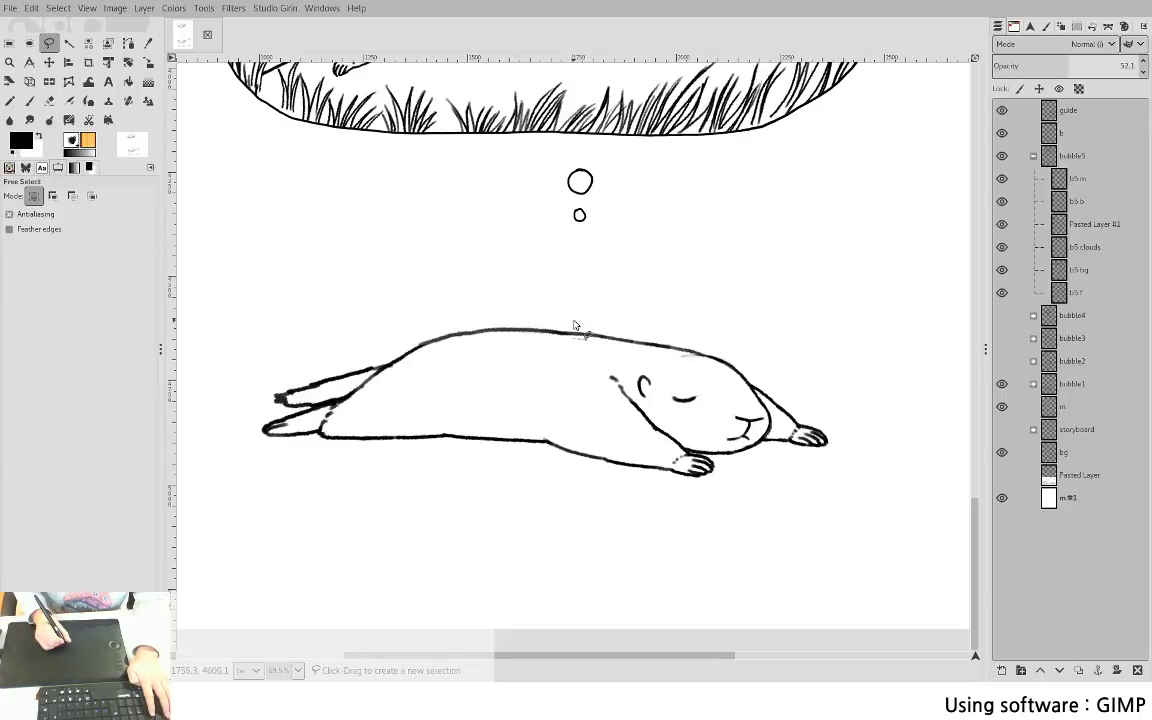
- Create a layer group named marmot above the m layer and add a layer named m-sleep-1 inside it
{"action": "left_click_drag", "start_coordinate": [727, 337], "coordinate": [674, 303]}
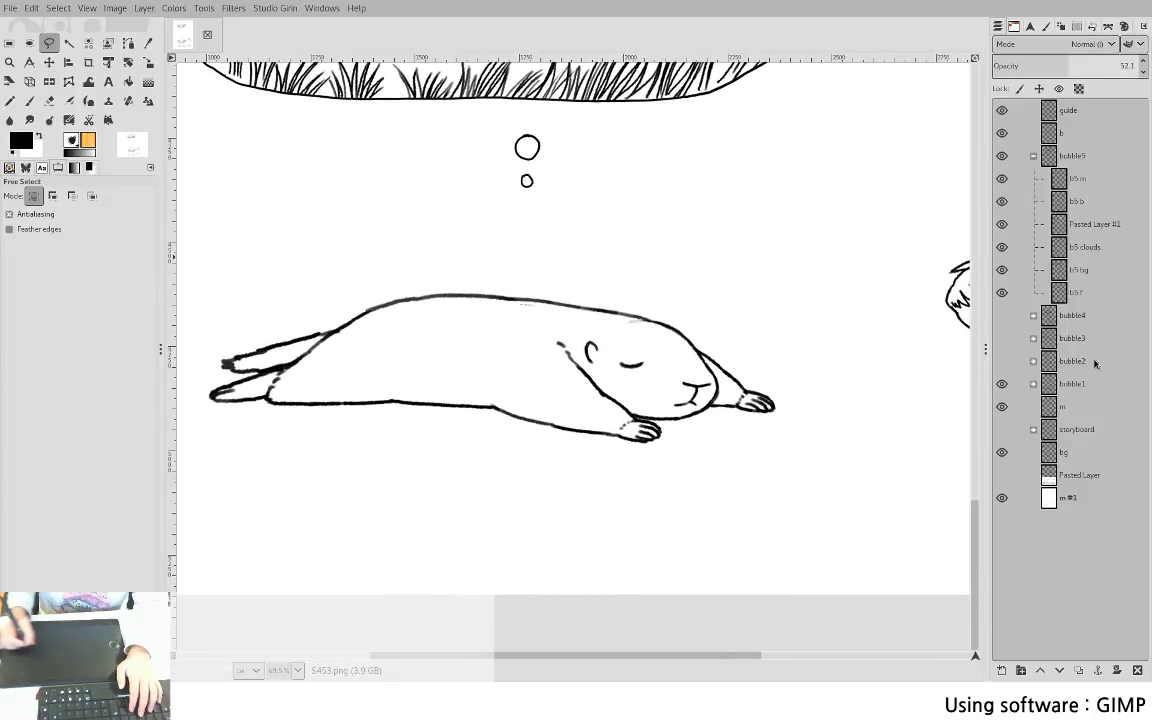
{"action": "left_click", "coordinate": [1070, 407]}
{"action": "key", "text": "shift+e"}
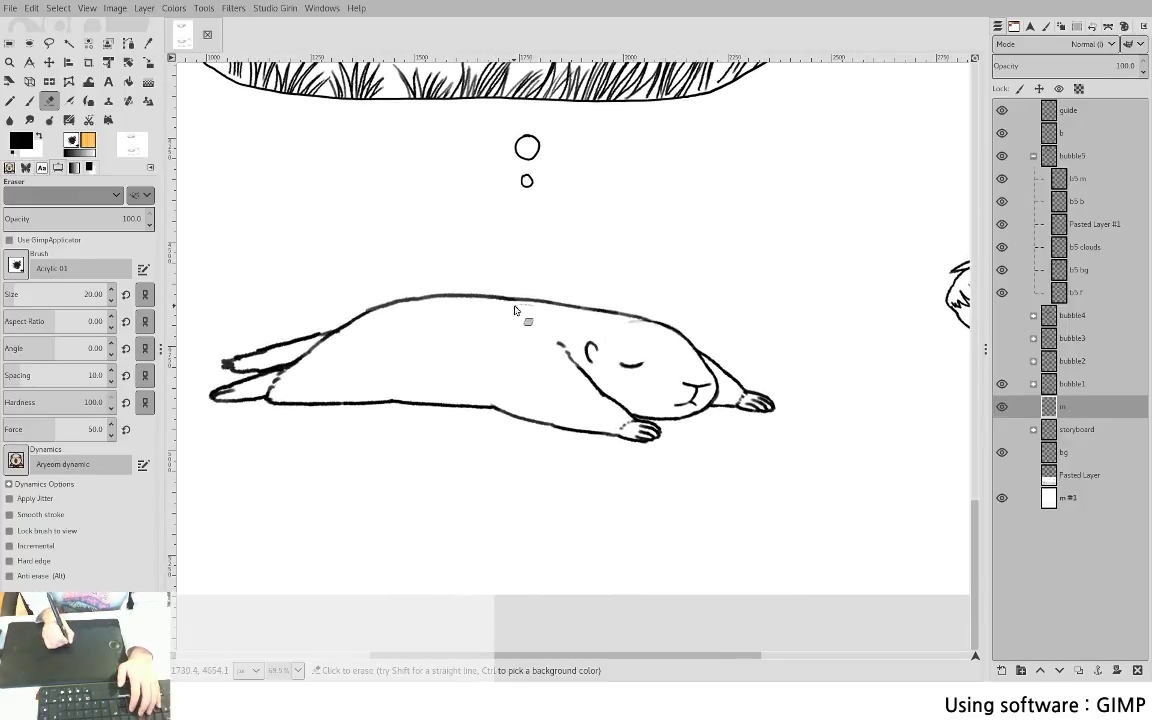
{"action": "left_click", "coordinate": [1021, 670]}
{"action": "double_click", "coordinate": [1070, 406]}
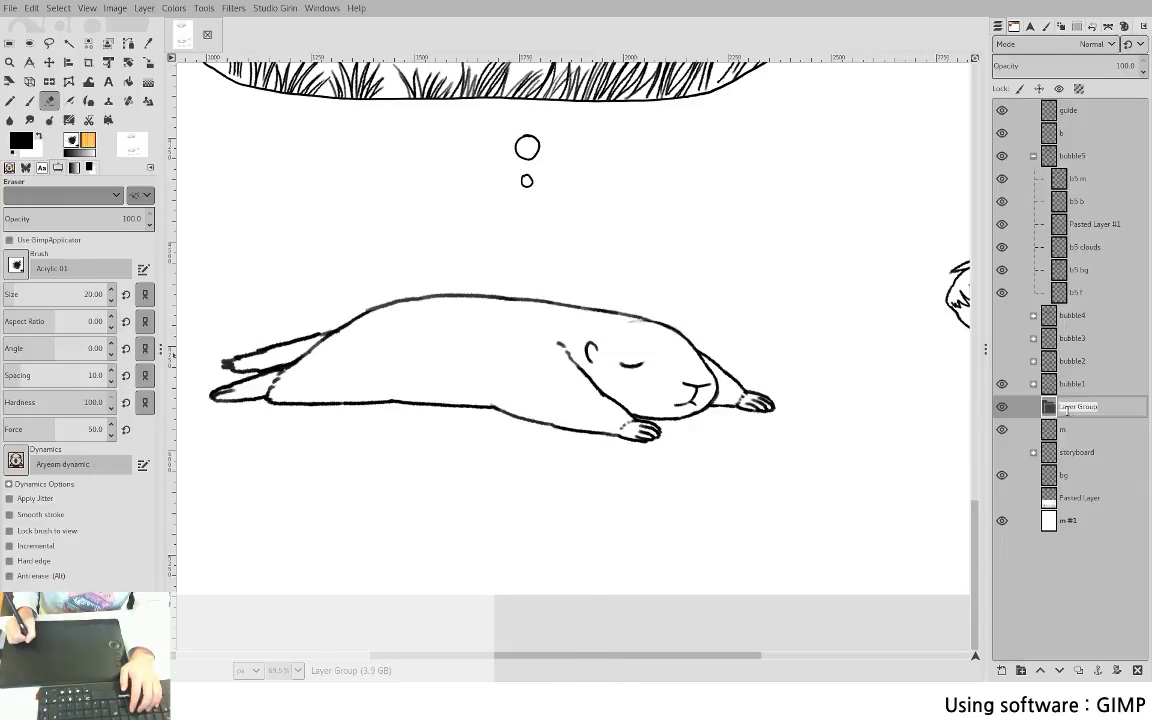
{"action": "type", "text": "marmot"}
{"action": "key", "text": "Return"}
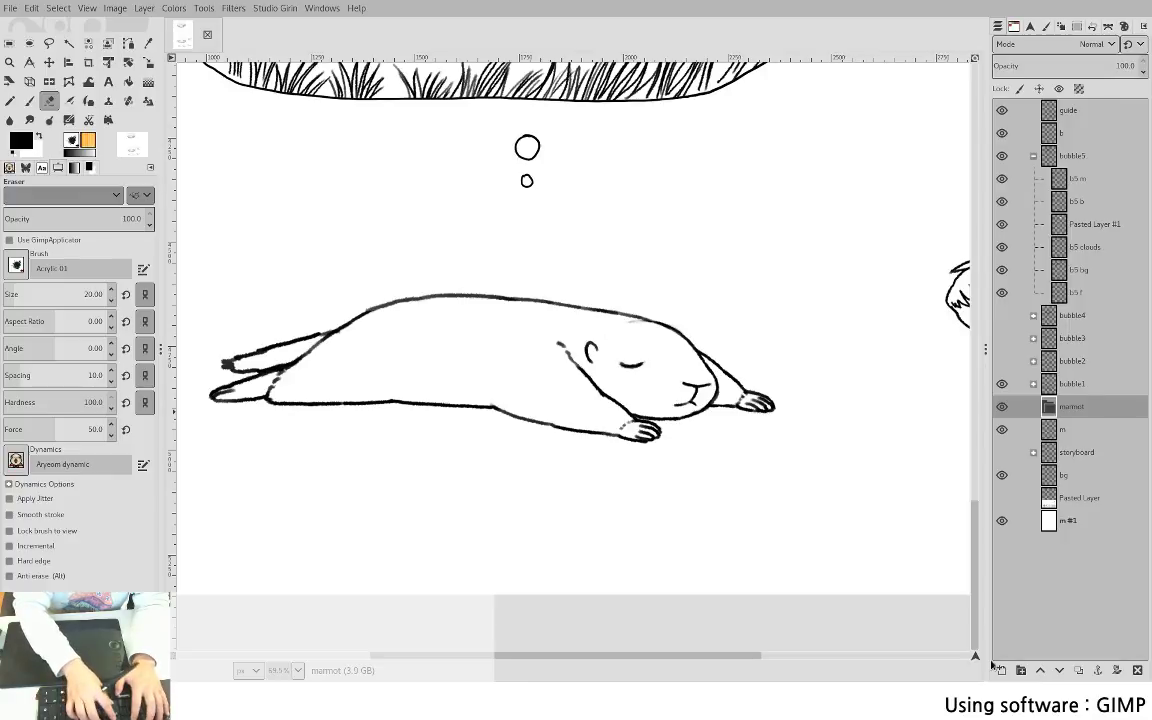
{"action": "key", "text": "Return"}
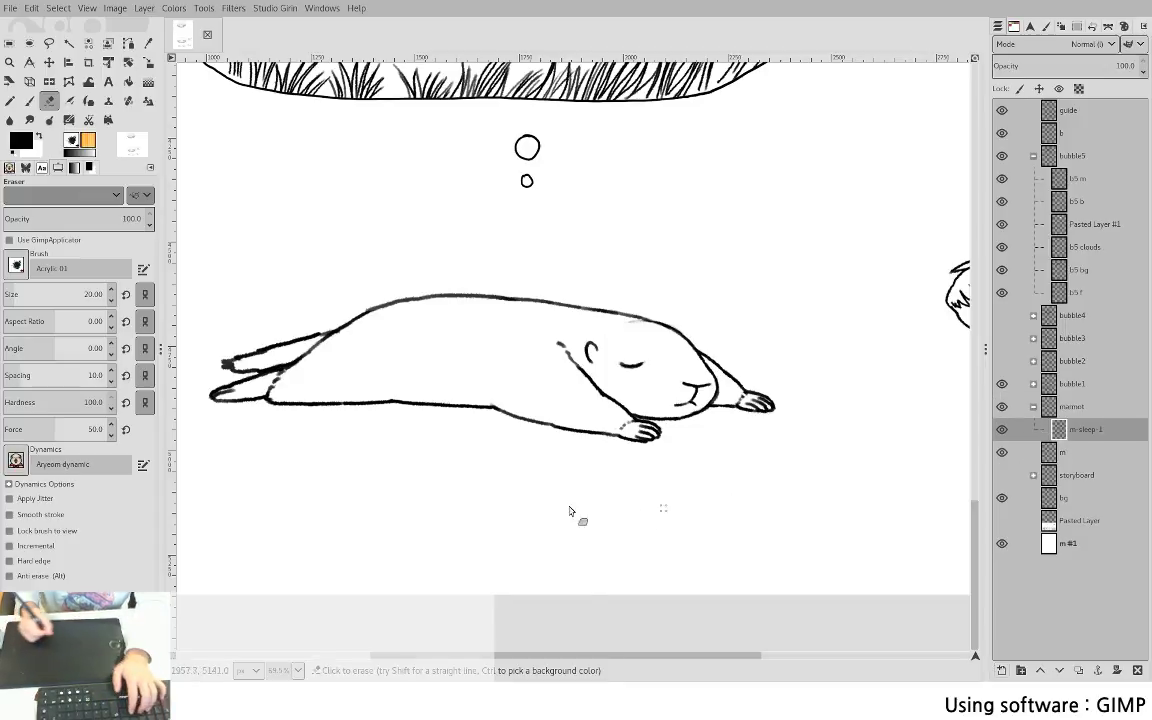
- Lower the m sketch layer's opacity to 29.1 and move it into the marmot group below m-sleep-1
{"action": "left_click", "coordinate": [1089, 457]}
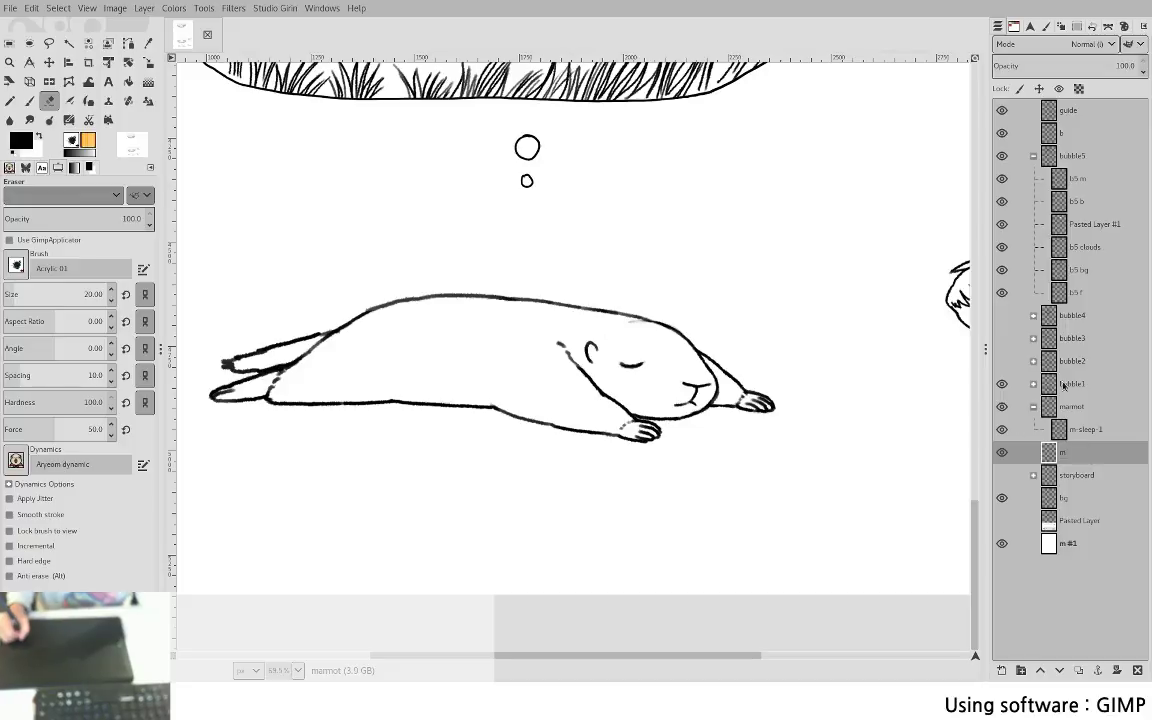
{"action": "left_click", "coordinate": [1035, 64]}
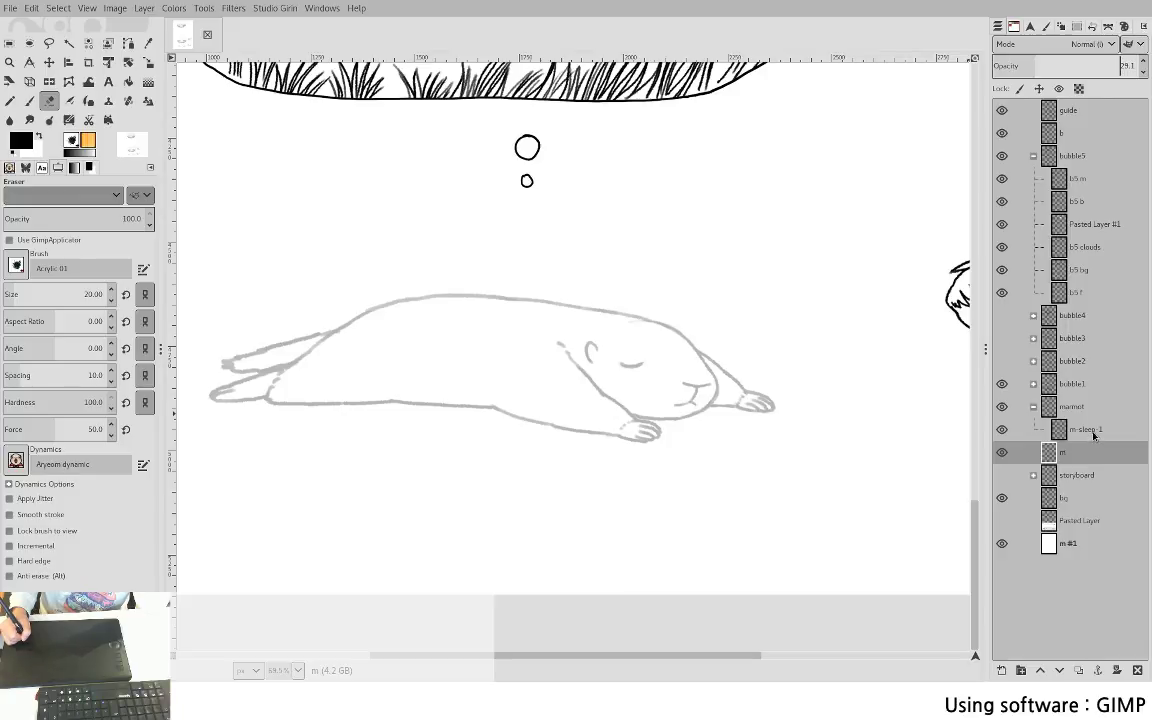
{"action": "left_click_drag", "start_coordinate": [1083, 443], "coordinate": [1088, 441]}
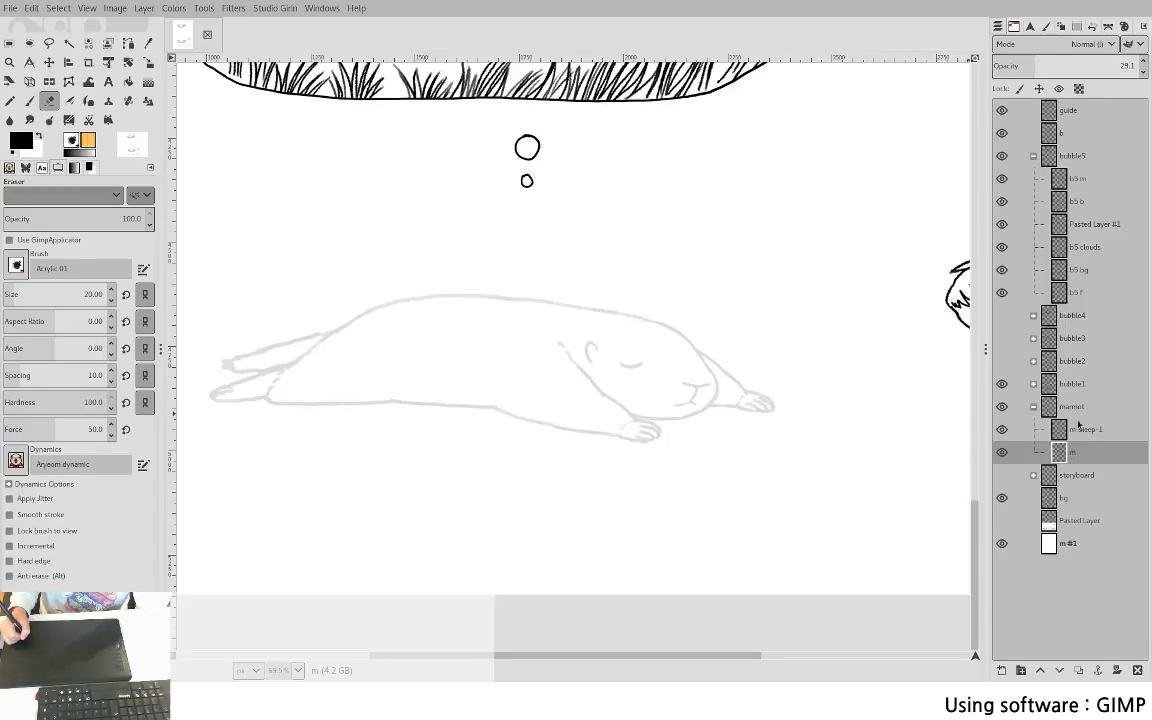
- On the guide layer, handwrite the note "1. 숨쉬기 (자는거) – m-sleep-1~4" above the marmot with the Ink tool
{"action": "key", "text": "Home"}
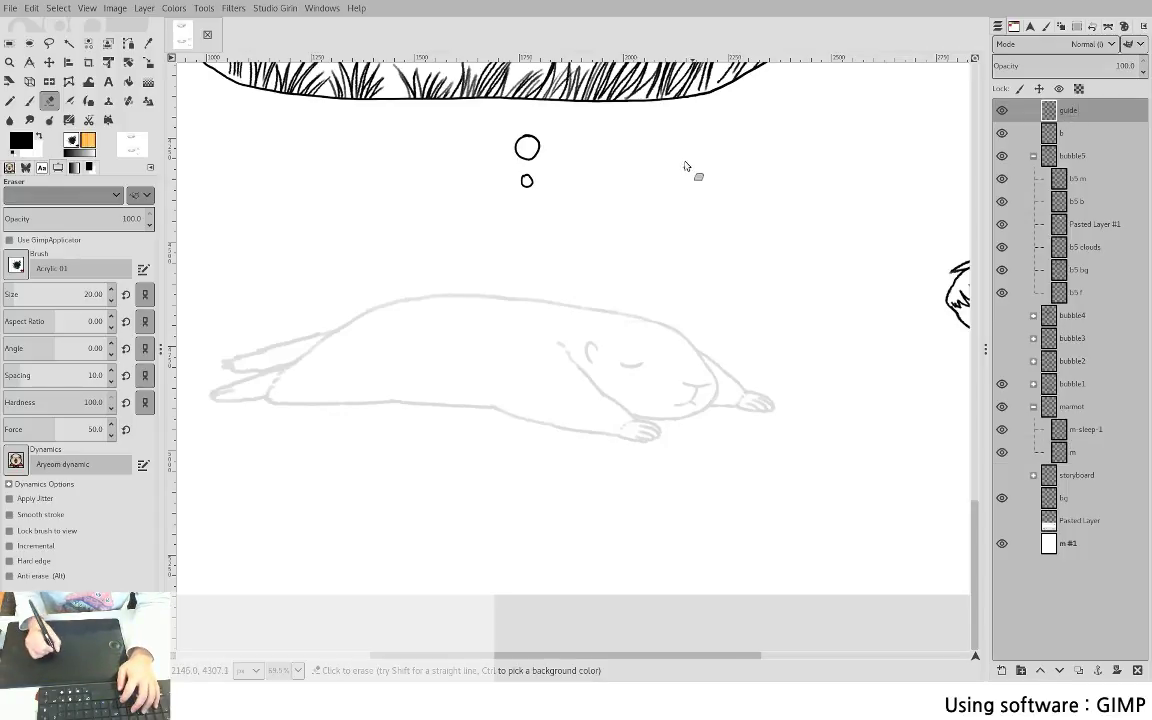
{"action": "key", "text": "k"}
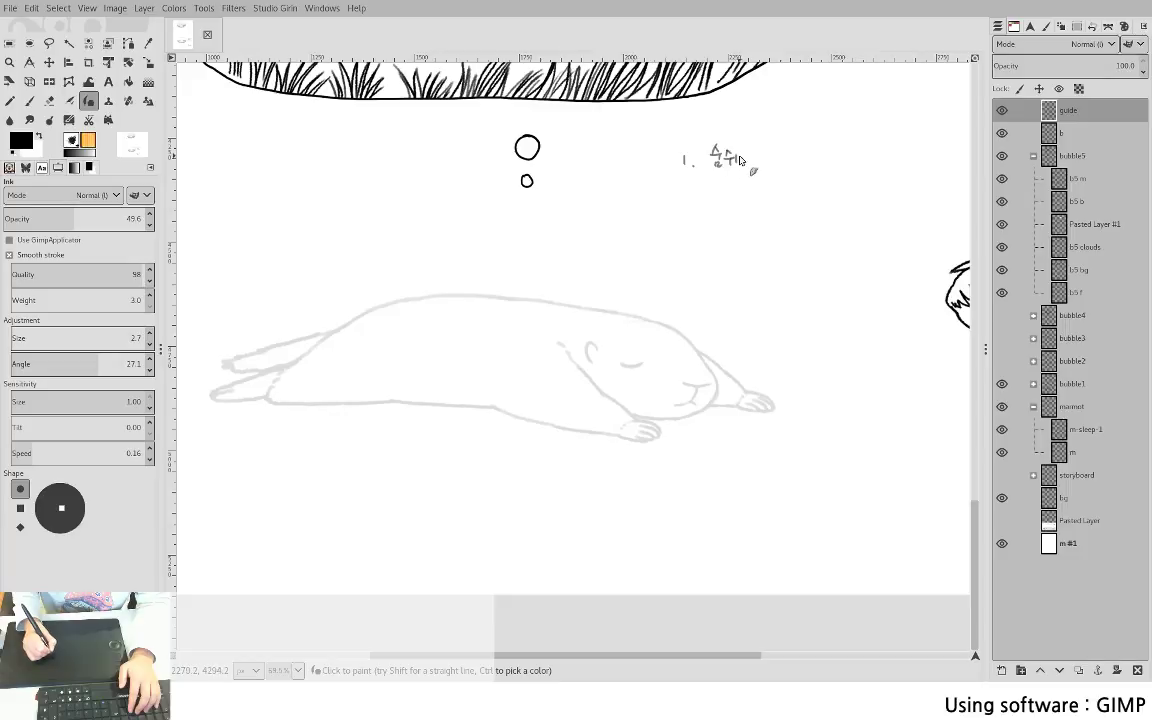
{"action": "left_click_drag", "start_coordinate": [741, 153], "coordinate": [814, 163]}
{"action": "mouse_move", "coordinate": [818, 147]}
{"action": "left_mouse_down"}
{"action": "mouse_move", "coordinate": [820, 162]}
{"action": "mouse_move", "coordinate": [867, 154]}
{"action": "left_mouse_up"}
{"action": "mouse_move", "coordinate": [875, 150]}
{"action": "left_mouse_down"}
{"action": "mouse_move", "coordinate": [869, 158]}
{"action": "mouse_move", "coordinate": [908, 153]}
{"action": "left_mouse_up"}
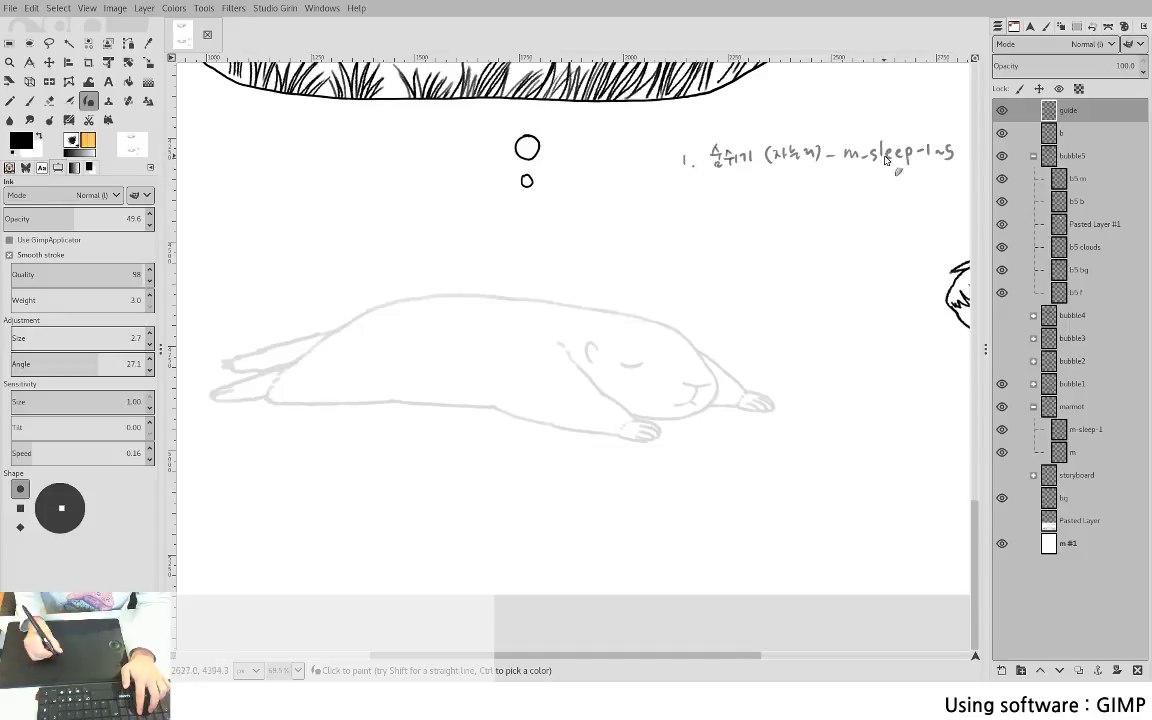
{"action": "left_click_drag", "start_coordinate": [849, 197], "coordinate": [767, 229]}
{"action": "key", "text": "ctrl+z"}
{"action": "left_click_drag", "start_coordinate": [864, 177], "coordinate": [871, 182]}
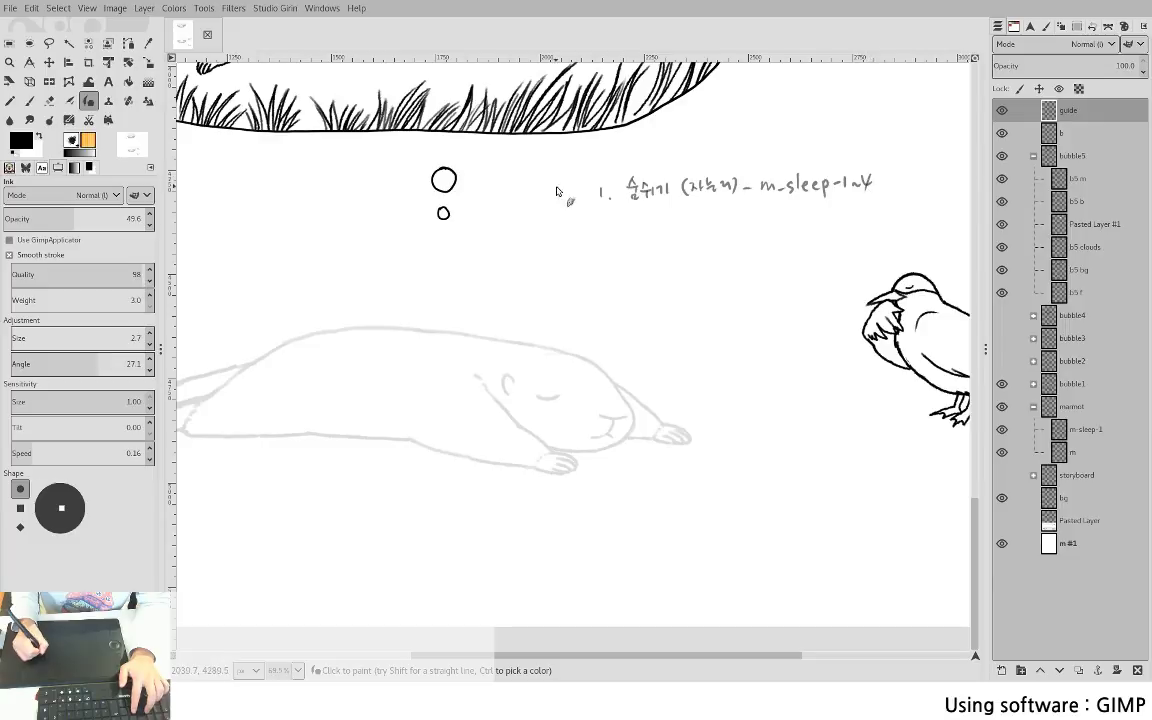
- Handwrite a second guide note, "2. 깨서 일어나기. – m01~", below the first one
{"action": "left_click_drag", "start_coordinate": [599, 224], "coordinate": [609, 234]}
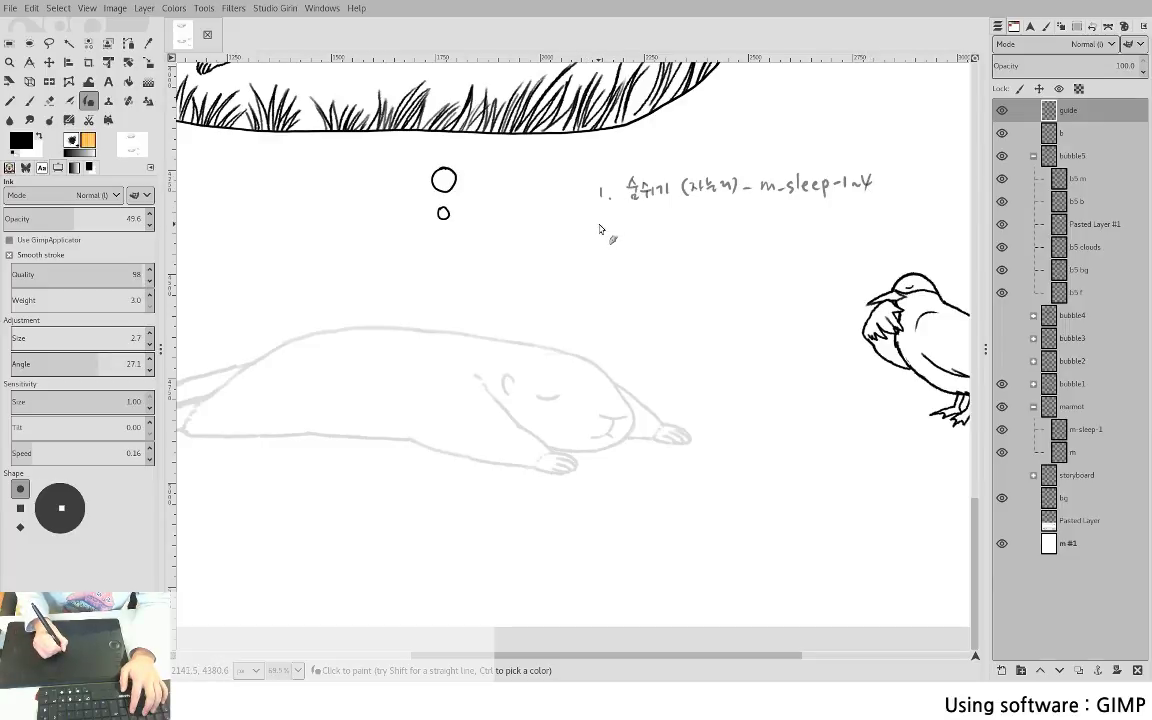
{"action": "left_click", "coordinate": [611, 233]}
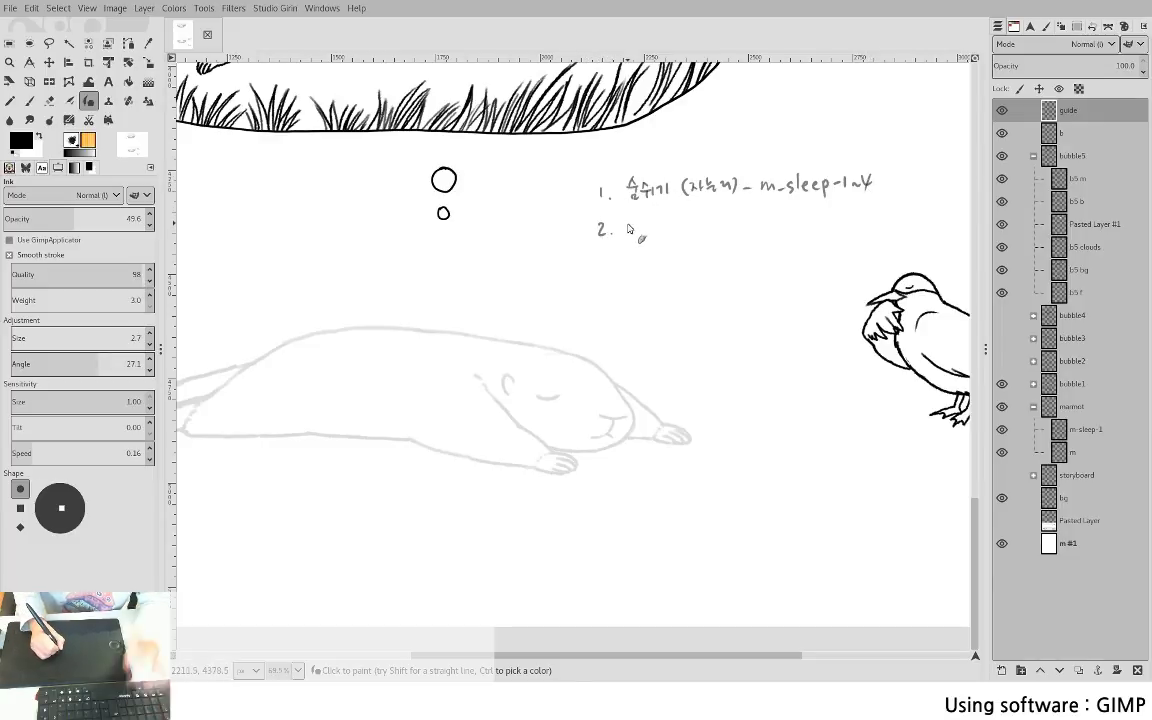
{"action": "mouse_move", "coordinate": [645, 225]}
{"action": "left_mouse_down"}
{"action": "mouse_move", "coordinate": [646, 241]}
{"action": "mouse_move", "coordinate": [670, 248]}
{"action": "mouse_move", "coordinate": [694, 232]}
{"action": "mouse_move", "coordinate": [710, 244]}
{"action": "mouse_move", "coordinate": [713, 232]}
{"action": "mouse_move", "coordinate": [773, 235]}
{"action": "mouse_move", "coordinate": [786, 223]}
{"action": "left_mouse_up"}
{"action": "left_click", "coordinate": [728, 238]}
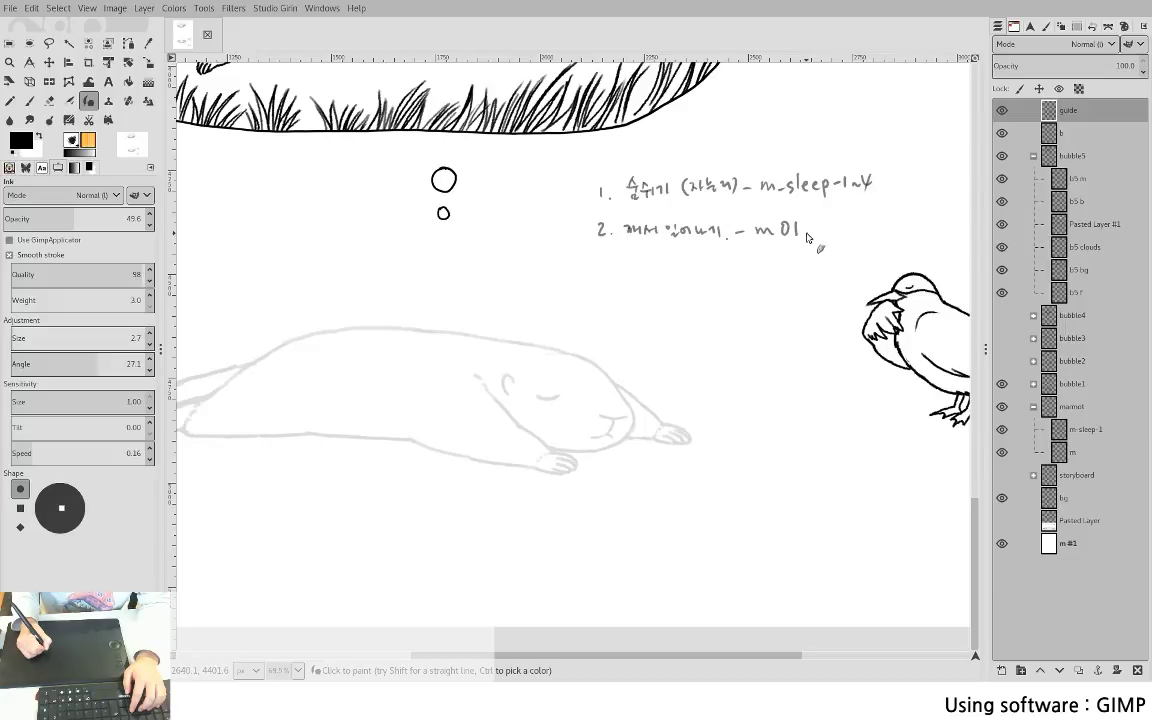
{"action": "left_click_drag", "start_coordinate": [808, 233], "coordinate": [822, 232]}
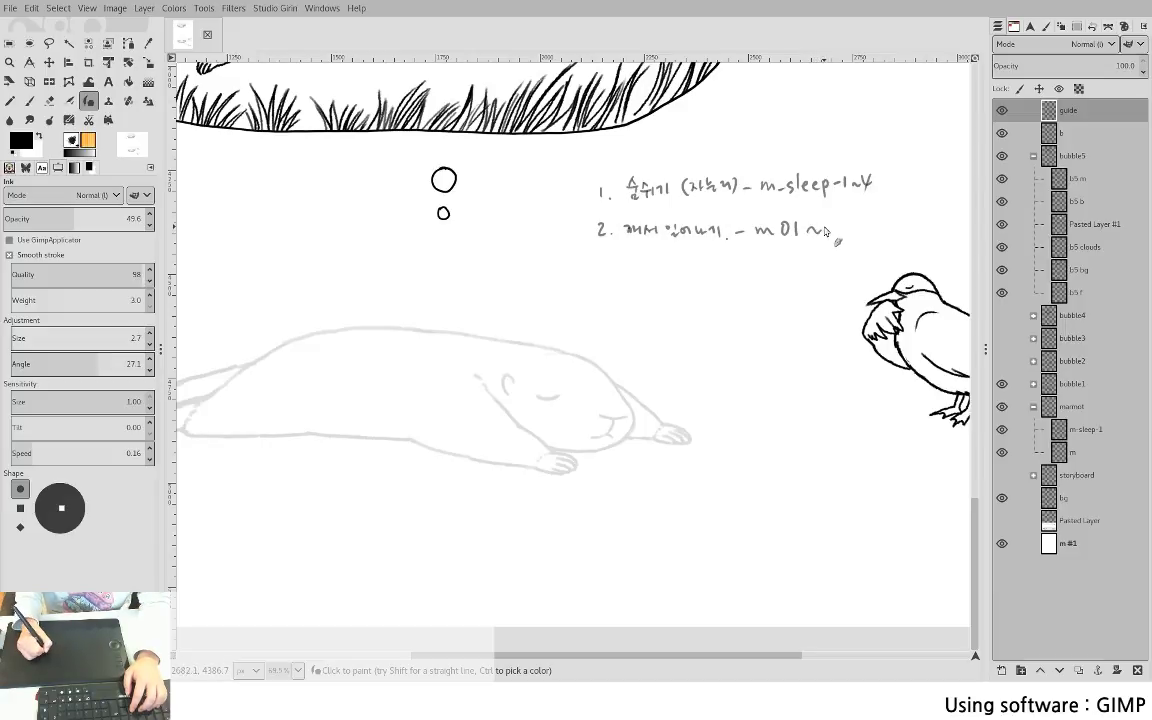
- Rename the marmot layer group as marmot sleep
{"action": "mouse_move", "coordinate": [663, 443]}
{"action": "left_mouse_down"}
{"action": "mouse_move", "coordinate": [692, 481]}
{"action": "mouse_move", "coordinate": [813, 500]}
{"action": "left_mouse_up"}
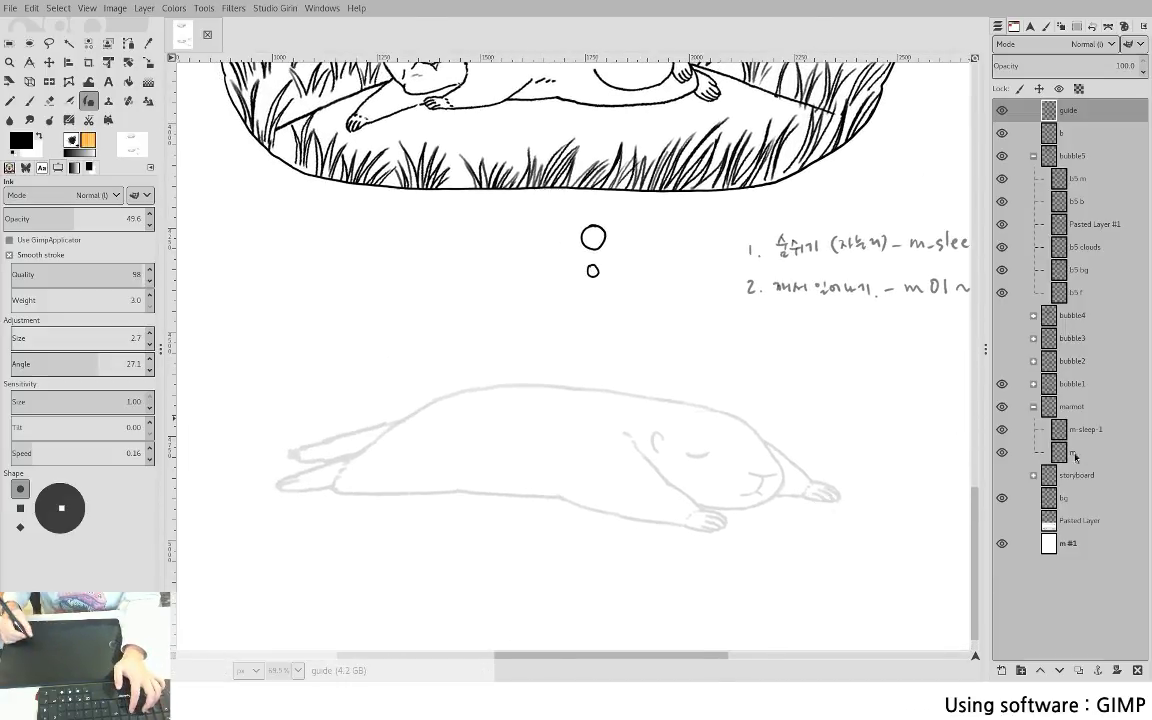
{"action": "double_click", "coordinate": [1070, 406]}
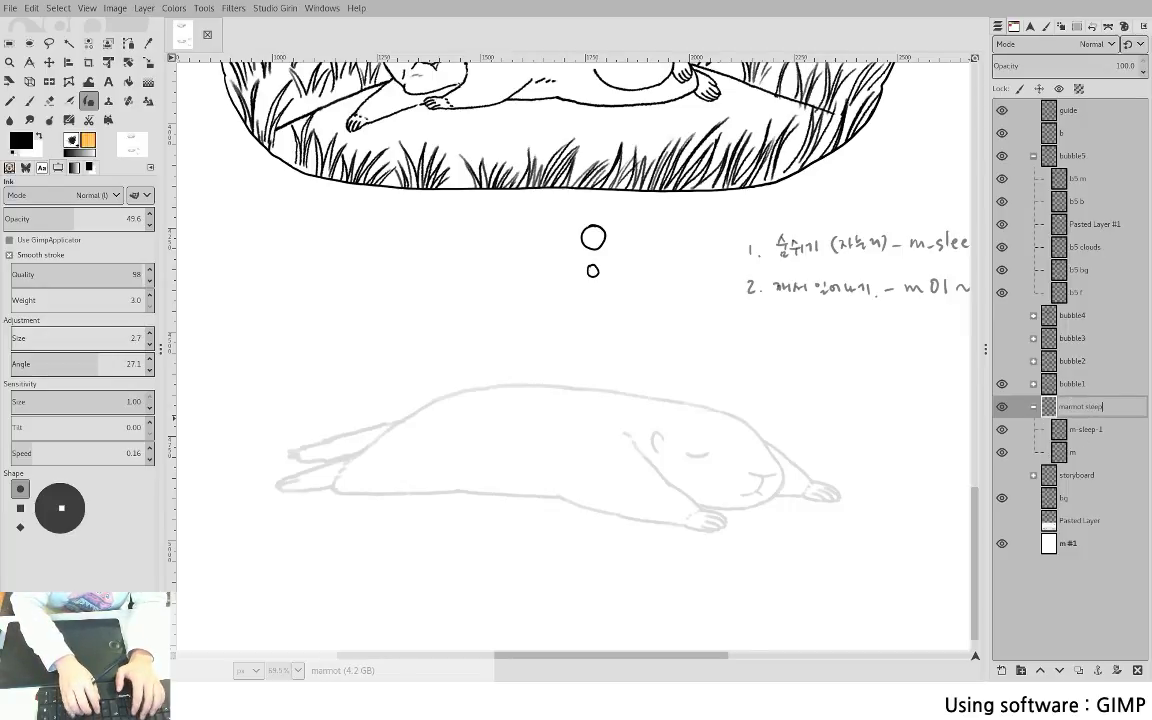
{"action": "key", "text": "Return"}
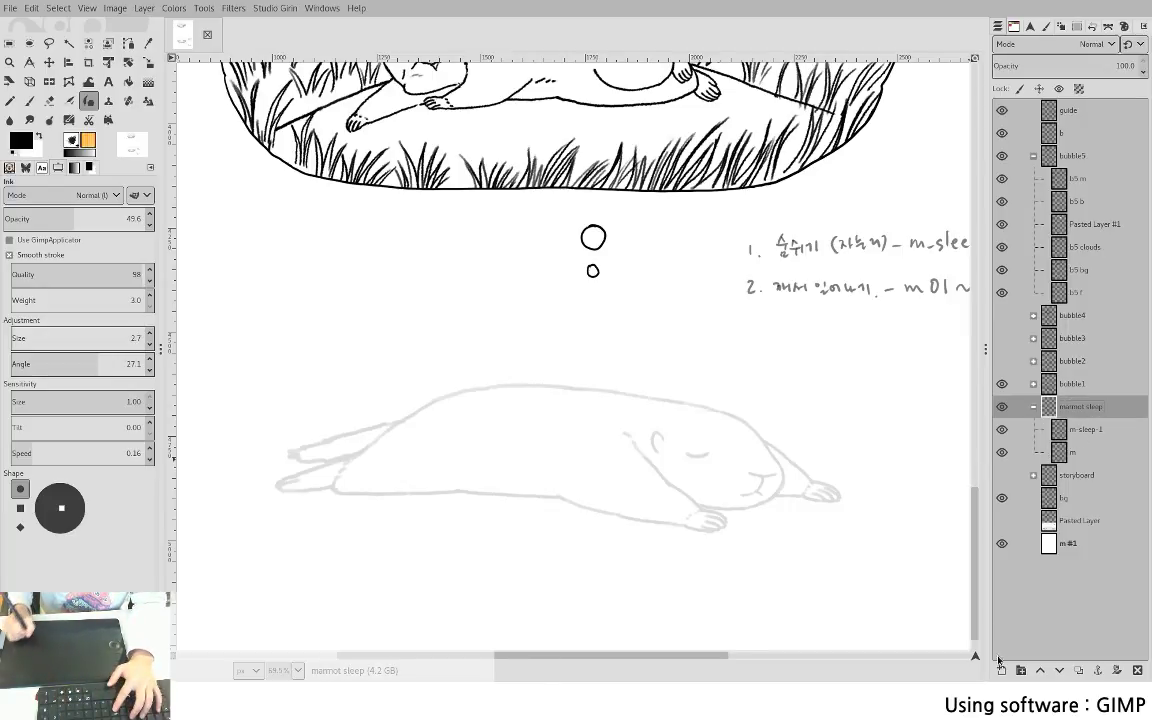
- Create another layer group directly above the marmot sleep group and name it marmot
{"action": "left_click", "coordinate": [1020, 670]}
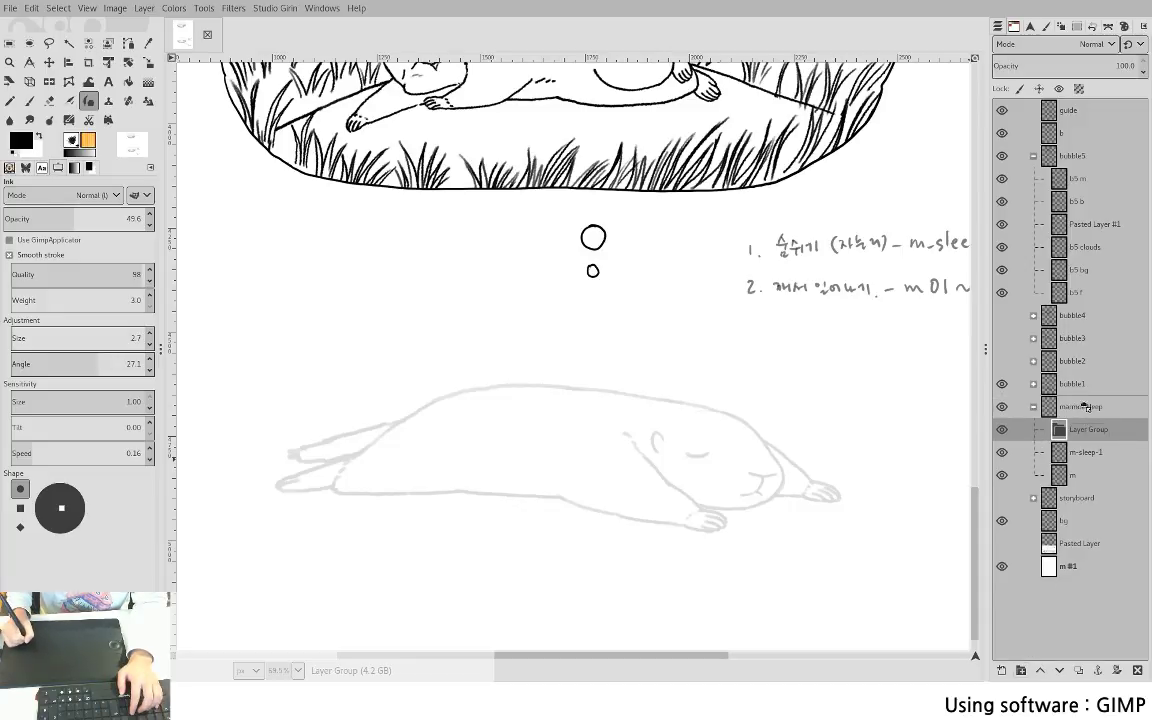
{"action": "left_click_drag", "start_coordinate": [1086, 406], "coordinate": [1044, 392]}
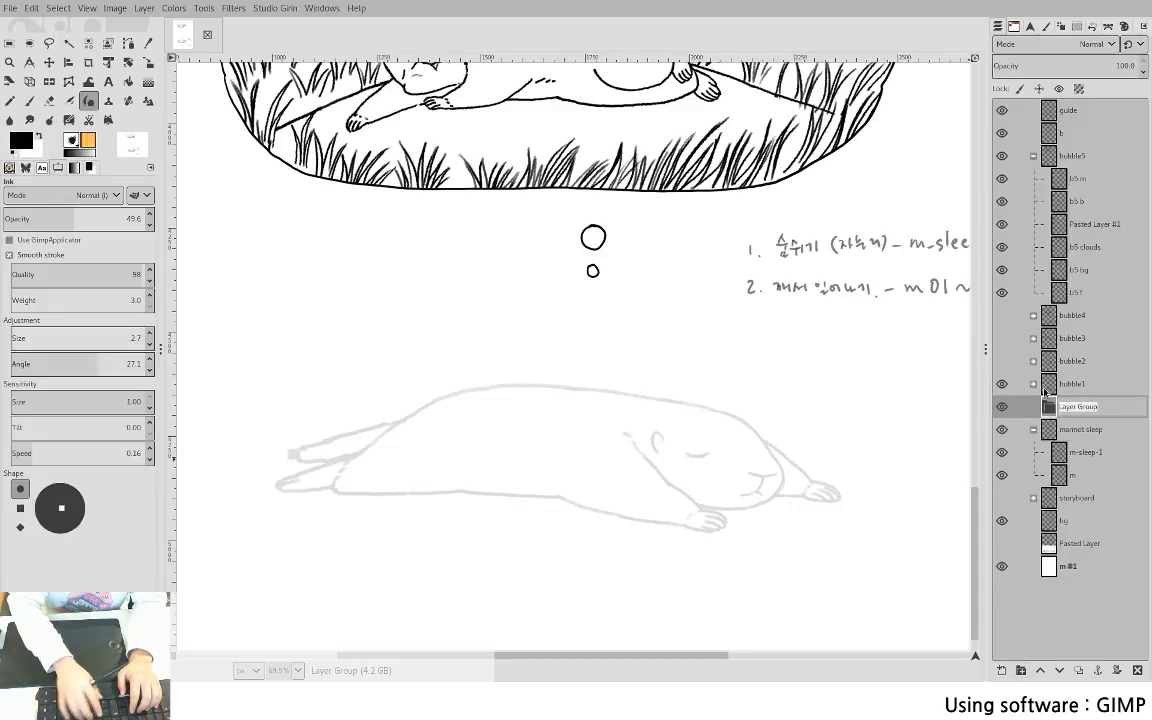
{"action": "type", "text": "marmot"}
{"action": "key", "text": "Return"}
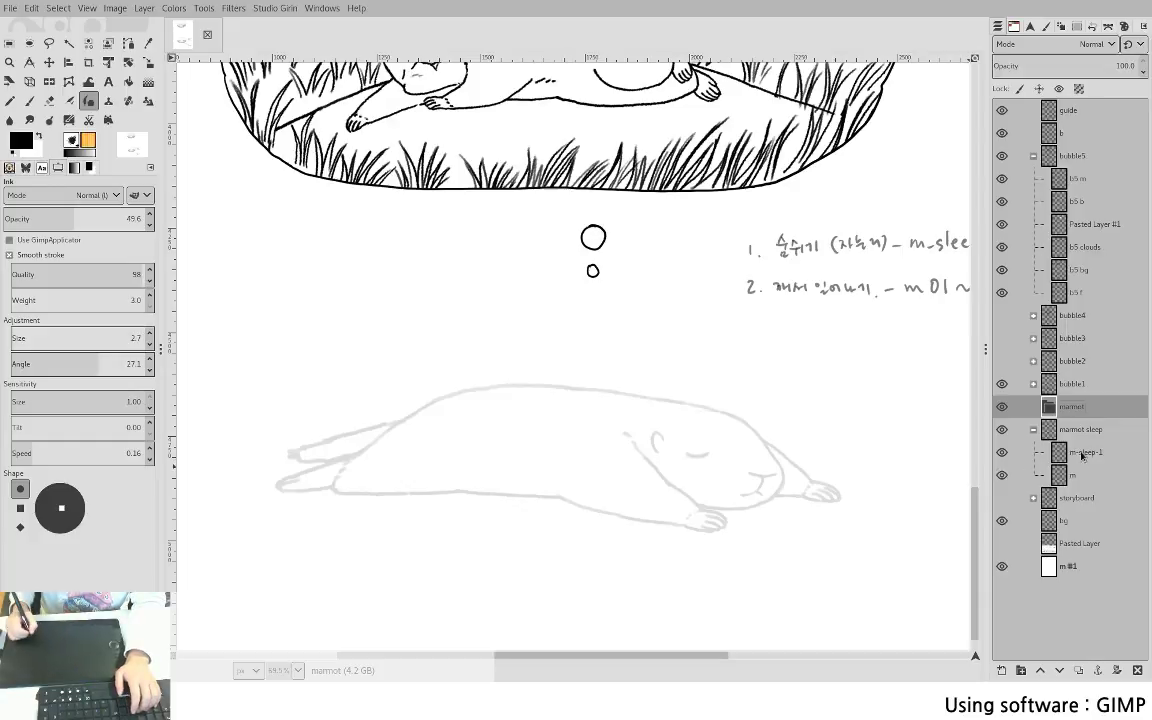
- On the m-sleep-1 layer, trace the sleeping marmot's outline in black from the rump to the upper back with the Paintbrush
{"action": "left_click", "coordinate": [1081, 455]}
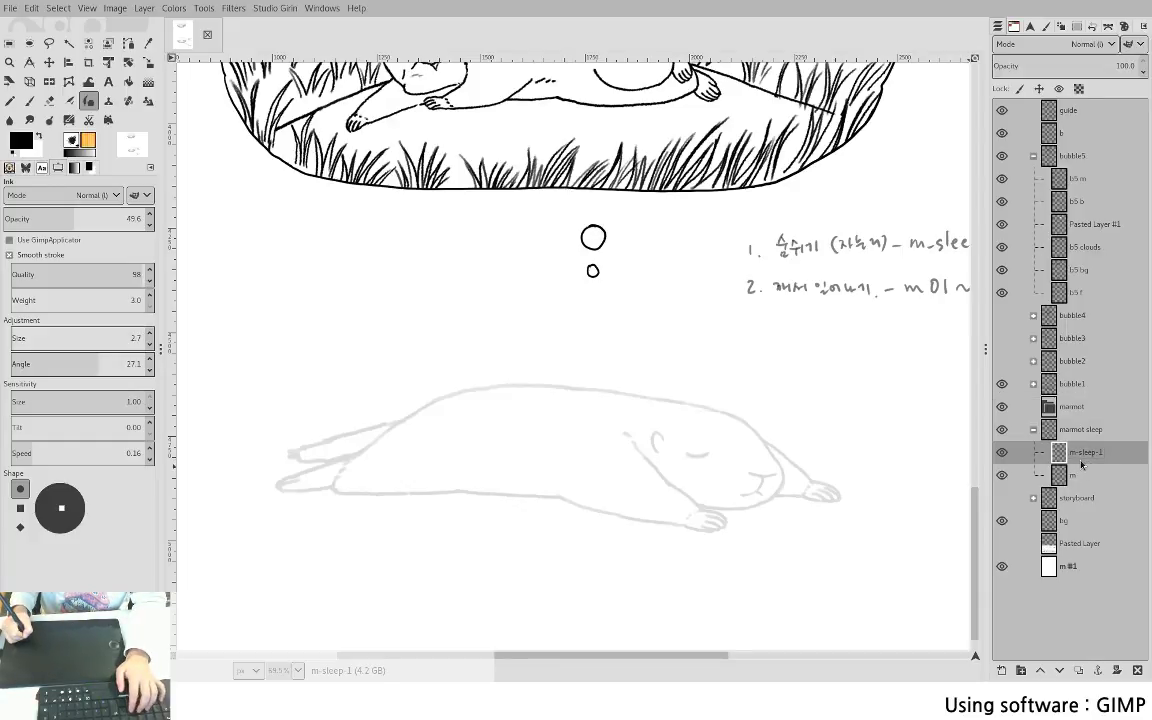
{"action": "key", "text": "p"}
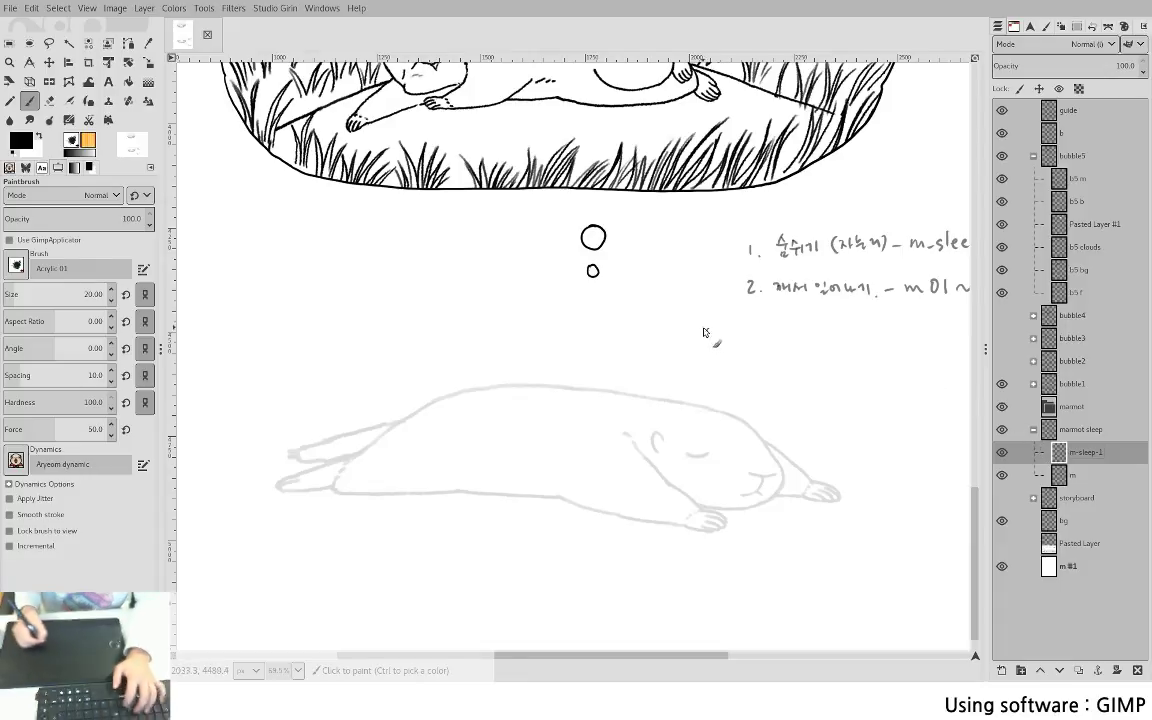
{"action": "key", "text": "shift+ctrl+j"}
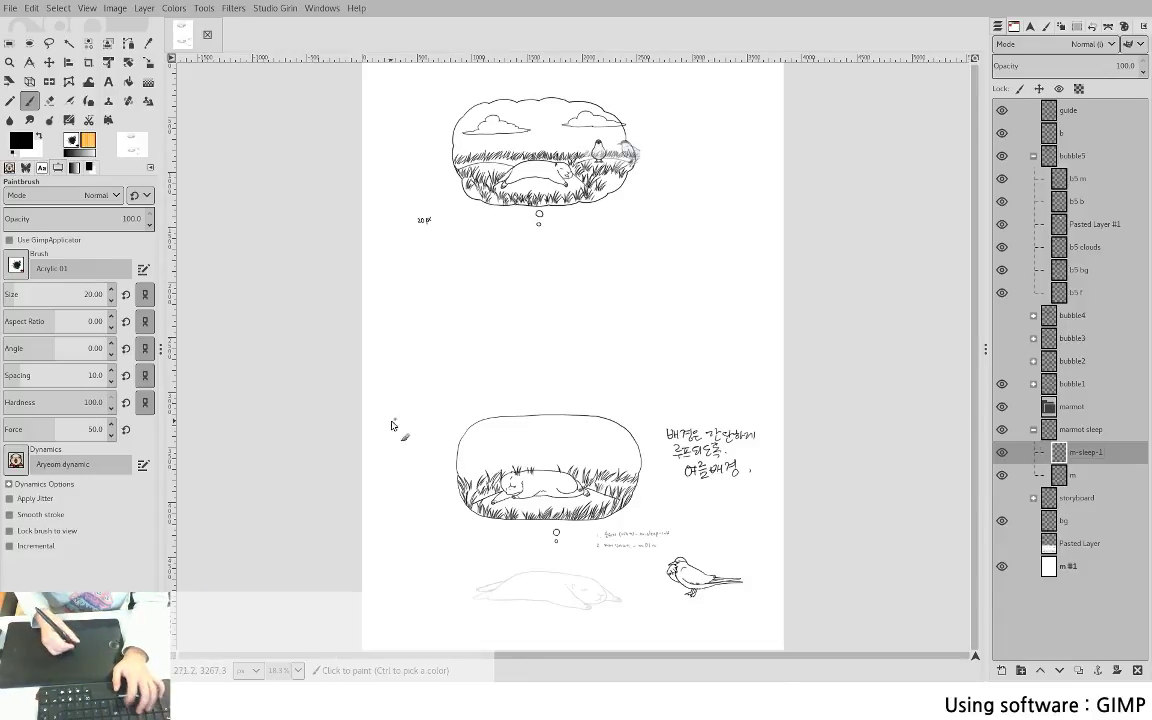
{"action": "scroll", "coordinate": [577, 546], "scroll_direction": "up", "scroll_amount": 3}
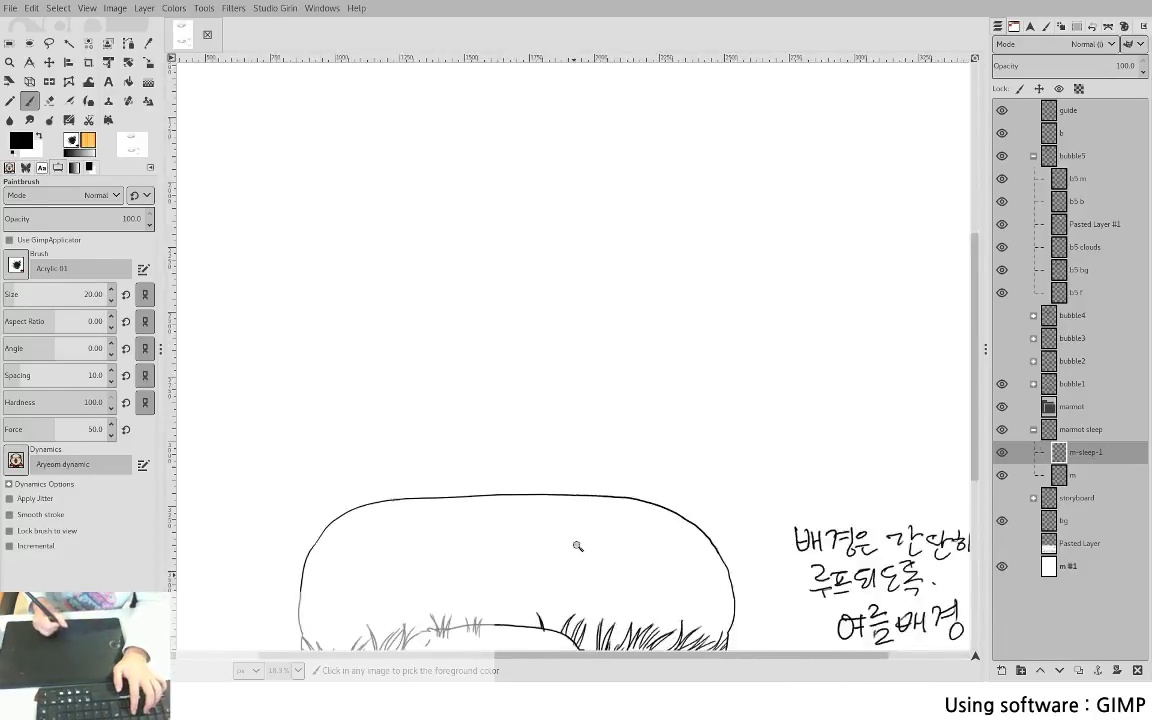
{"action": "scroll", "coordinate": [577, 546], "scroll_direction": "up", "scroll_amount": 1}
{"action": "left_click_drag", "start_coordinate": [568, 520], "coordinate": [534, 125]}
{"action": "left_click_drag", "start_coordinate": [495, 478], "coordinate": [482, 207]}
{"action": "scroll", "coordinate": [370, 271], "scroll_direction": "up", "scroll_amount": 1}
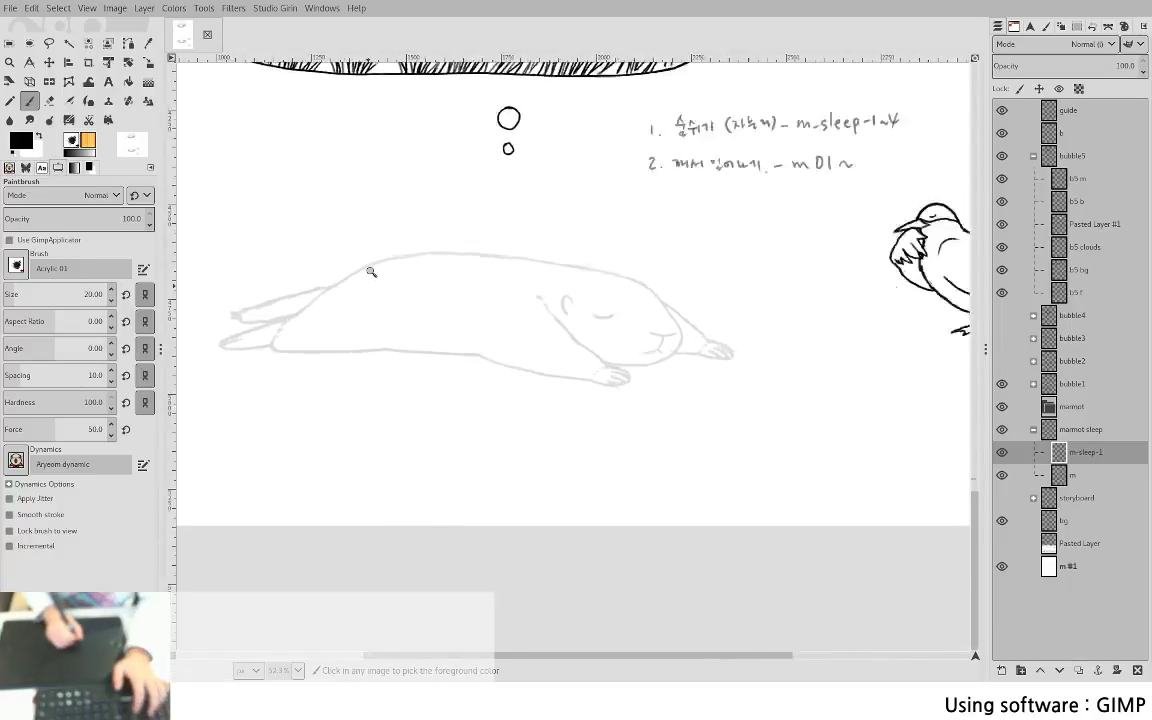
{"action": "scroll", "coordinate": [370, 272], "scroll_direction": "up", "scroll_amount": 3}
{"action": "mouse_move", "coordinate": [318, 284]}
{"action": "left_mouse_down"}
{"action": "mouse_move", "coordinate": [444, 246]}
{"action": "mouse_move", "coordinate": [533, 246]}
{"action": "mouse_move", "coordinate": [363, 262]}
{"action": "mouse_move", "coordinate": [510, 234]}
{"action": "left_mouse_up"}
{"action": "key", "text": "ctrl+z"}
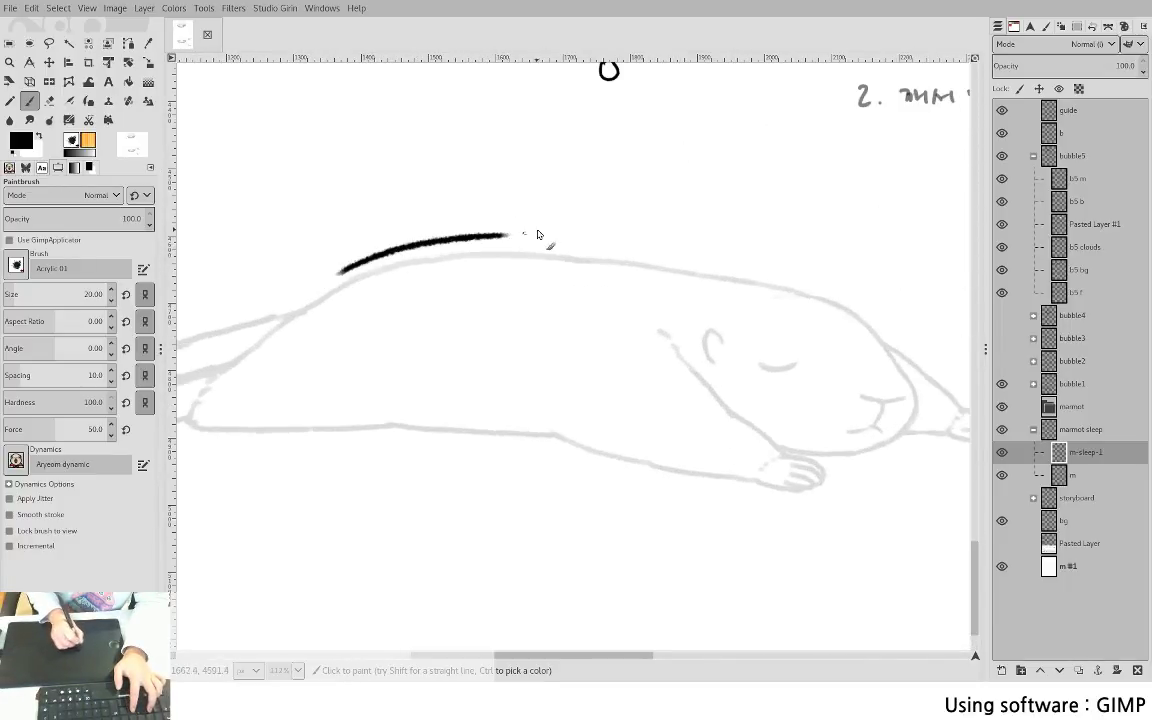
{"action": "key", "text": "ctrl+z"}
{"action": "mouse_move", "coordinate": [611, 348]}
{"action": "left_mouse_down"}
{"action": "mouse_move", "coordinate": [586, 352]}
{"action": "mouse_move", "coordinate": [507, 458]}
{"action": "mouse_move", "coordinate": [625, 409]}
{"action": "mouse_move", "coordinate": [638, 370]}
{"action": "left_mouse_up"}
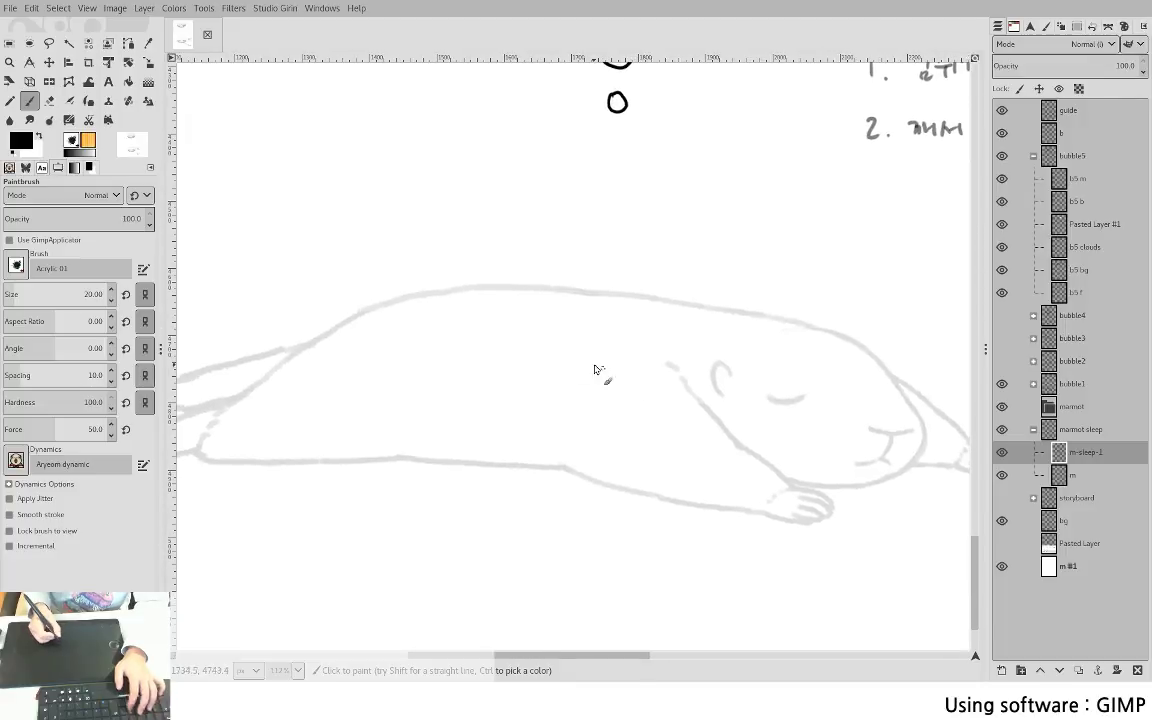
{"action": "mouse_move", "coordinate": [224, 409]}
{"action": "left_mouse_down"}
{"action": "mouse_move", "coordinate": [382, 307]}
{"action": "mouse_move", "coordinate": [464, 291]}
{"action": "mouse_move", "coordinate": [603, 296]}
{"action": "left_mouse_up"}
{"action": "key", "text": "ctrl+z"}
{"action": "left_click_drag", "start_coordinate": [457, 291], "coordinate": [586, 288]}
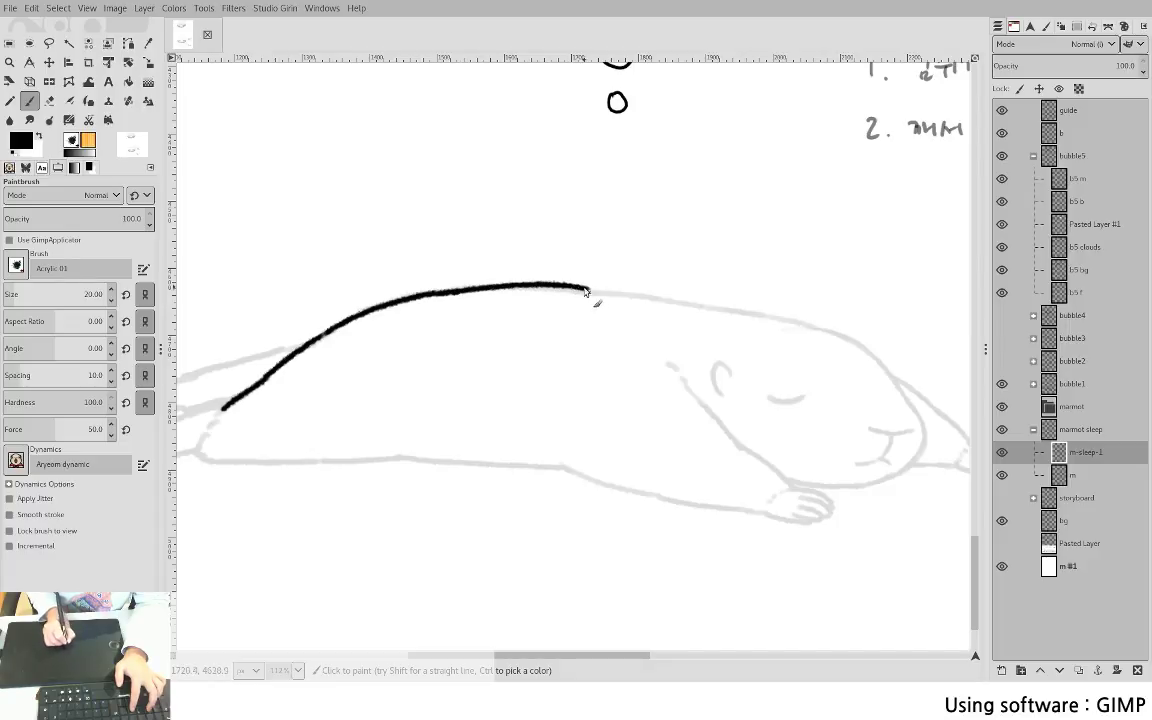
{"action": "key", "text": "ctrl+z"}
{"action": "left_click_drag", "start_coordinate": [462, 290], "coordinate": [572, 288]}
{"action": "key", "text": "ctrl+z"}
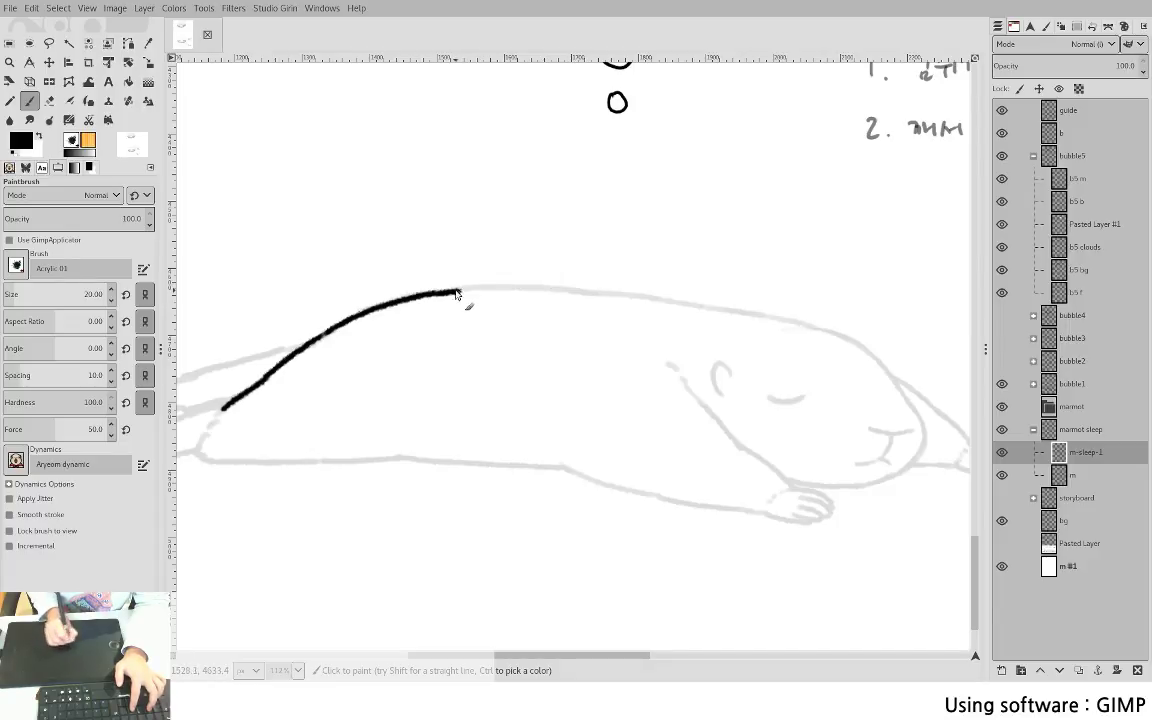
{"action": "left_click_drag", "start_coordinate": [462, 292], "coordinate": [596, 306]}
{"action": "key", "text": "ctrl+z"}
{"action": "left_click_drag", "start_coordinate": [455, 291], "coordinate": [606, 292]}
{"action": "key", "text": "ctrl+z"}
{"action": "left_click_drag", "start_coordinate": [462, 291], "coordinate": [598, 289]}
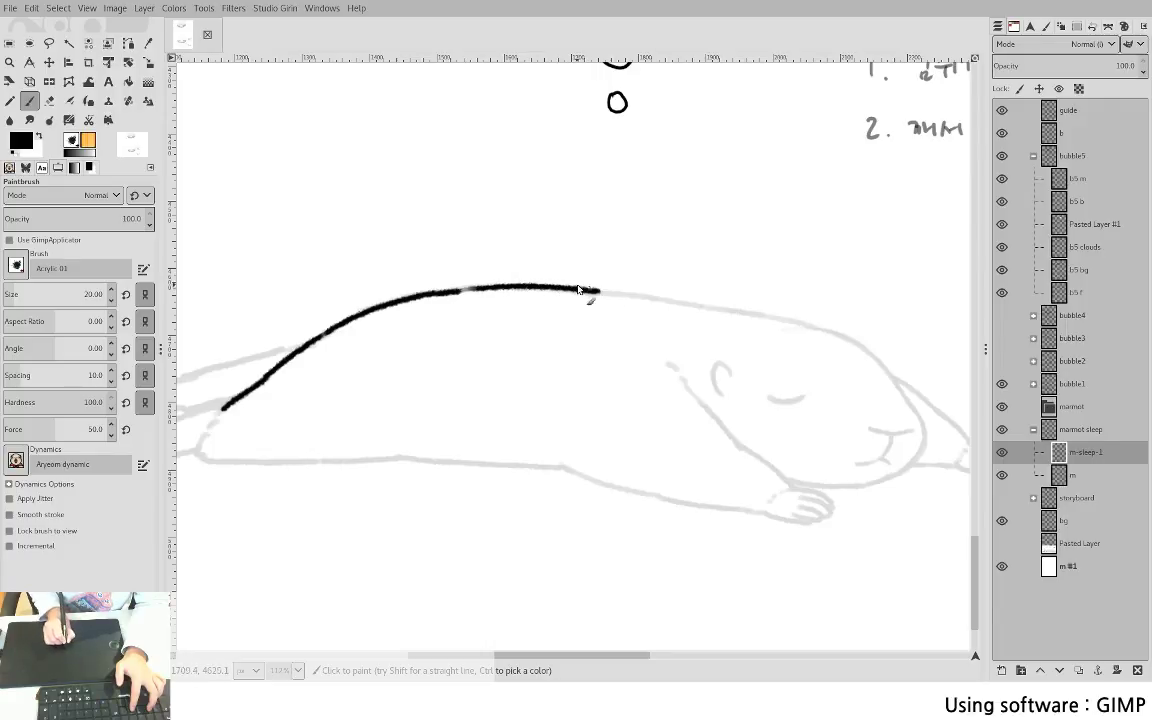
{"action": "key", "text": "ctrl+z"}
{"action": "left_click_drag", "start_coordinate": [462, 291], "coordinate": [540, 287]}
{"action": "key", "text": "ctrl+z"}
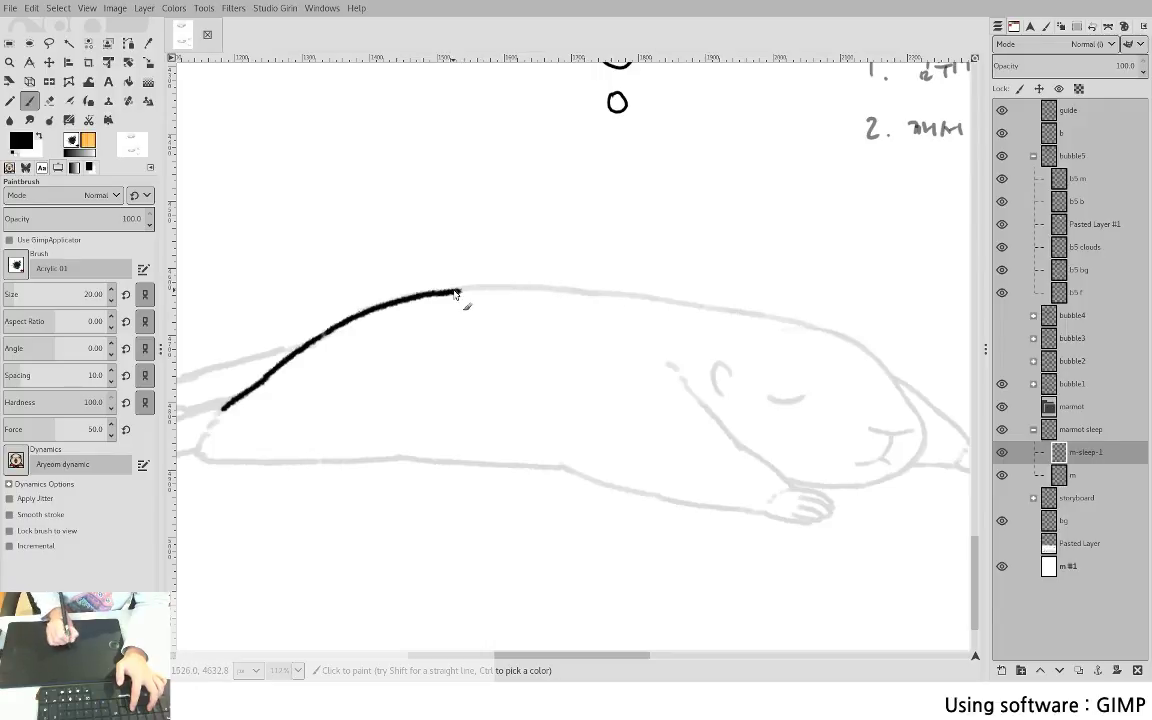
- Continue the black outline along the marmot's back, from the upper back to the top of the head
{"action": "mouse_move", "coordinate": [462, 291]}
{"action": "left_mouse_down"}
{"action": "mouse_move", "coordinate": [670, 302]}
{"action": "mouse_move", "coordinate": [780, 321]}
{"action": "mouse_move", "coordinate": [855, 350]}
{"action": "left_mouse_up"}
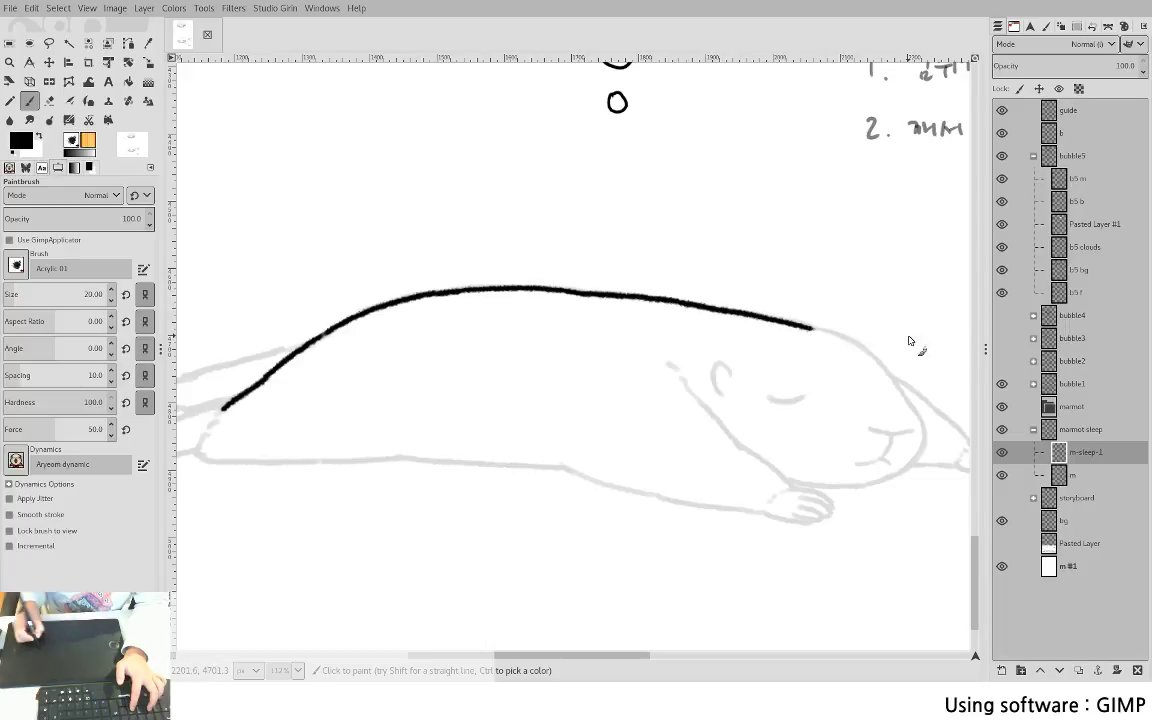
- Select the black line's last stretch above the ear and eye with Free Select, delete it, and clear the selection
{"action": "scroll", "coordinate": [576, 406], "scroll_direction": "up", "scroll_amount": 6}
{"action": "key", "text": "f"}
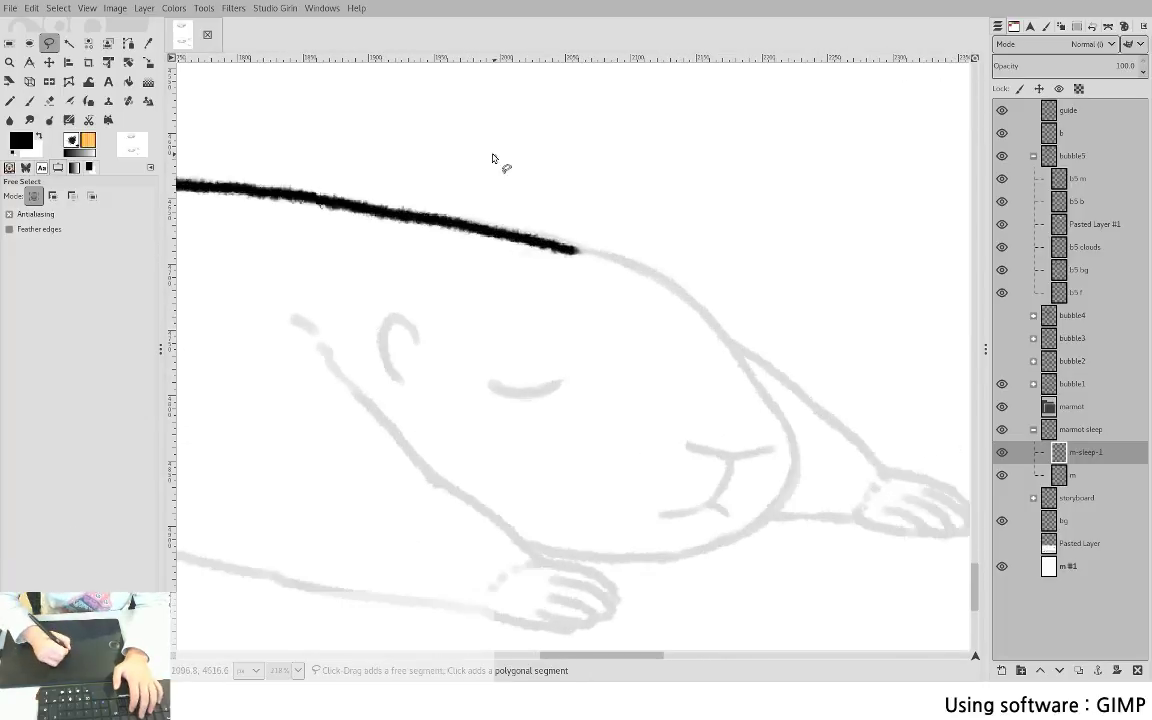
{"action": "left_click_drag", "start_coordinate": [492, 158], "coordinate": [687, 265]}
{"action": "key", "text": "Return"}
{"action": "key", "text": "Delete"}
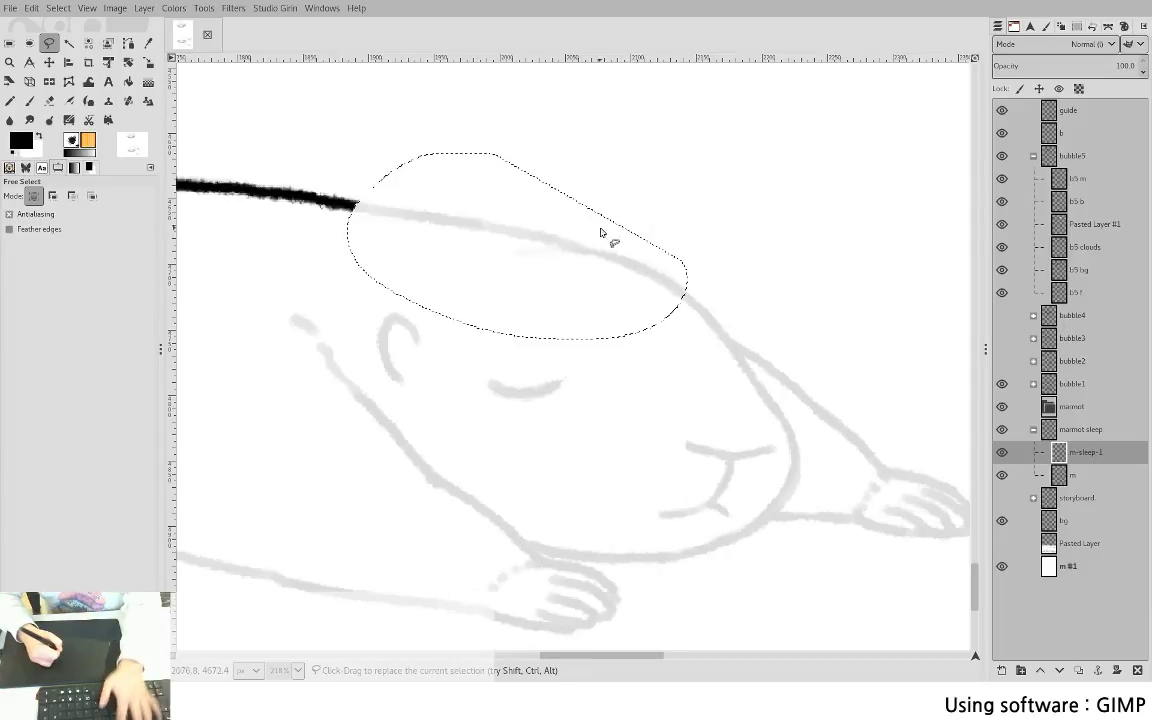
{"action": "key", "text": "ctrl+shift+a"}
- Repaint the deleted stretch of the outline in black with the Paintbrush, up to the top of the head
{"action": "key", "text": "p"}
{"action": "left_click_drag", "start_coordinate": [334, 203], "coordinate": [443, 219]}
{"action": "key", "text": "ctrl+z"}
{"action": "key", "text": "ctrl+z"}
{"action": "key", "text": "ctrl+z"}
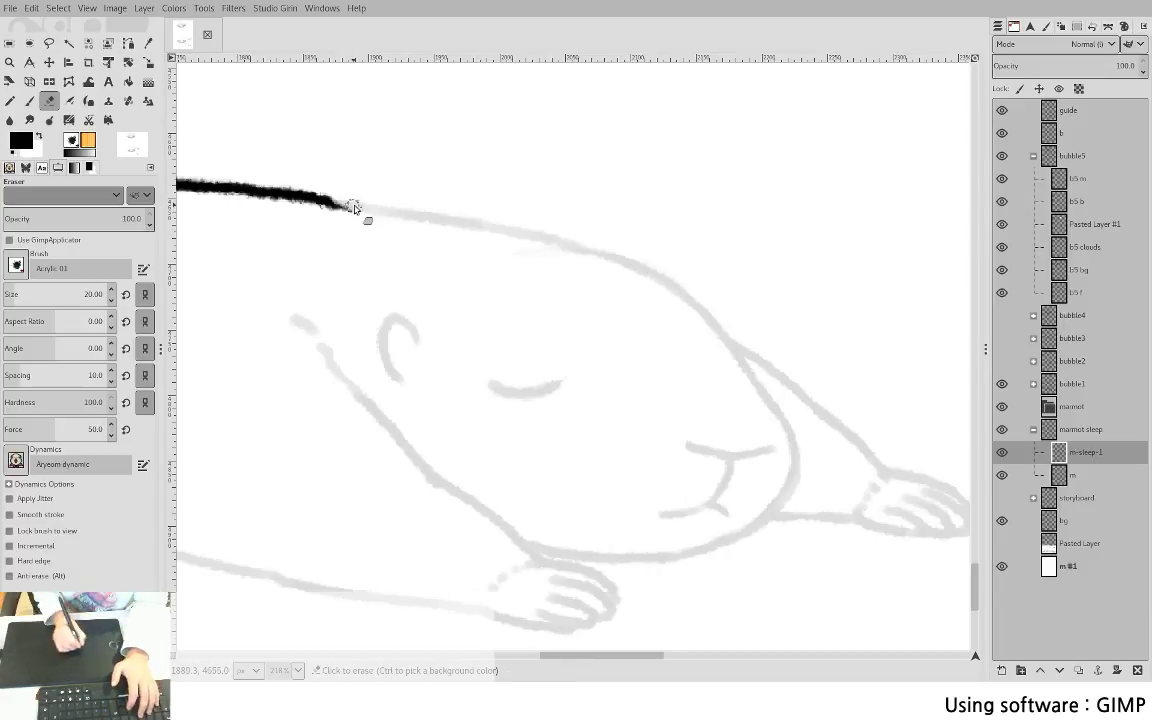
{"action": "left_click_drag", "start_coordinate": [330, 201], "coordinate": [573, 250]}
{"action": "key", "text": "ctrl+z"}
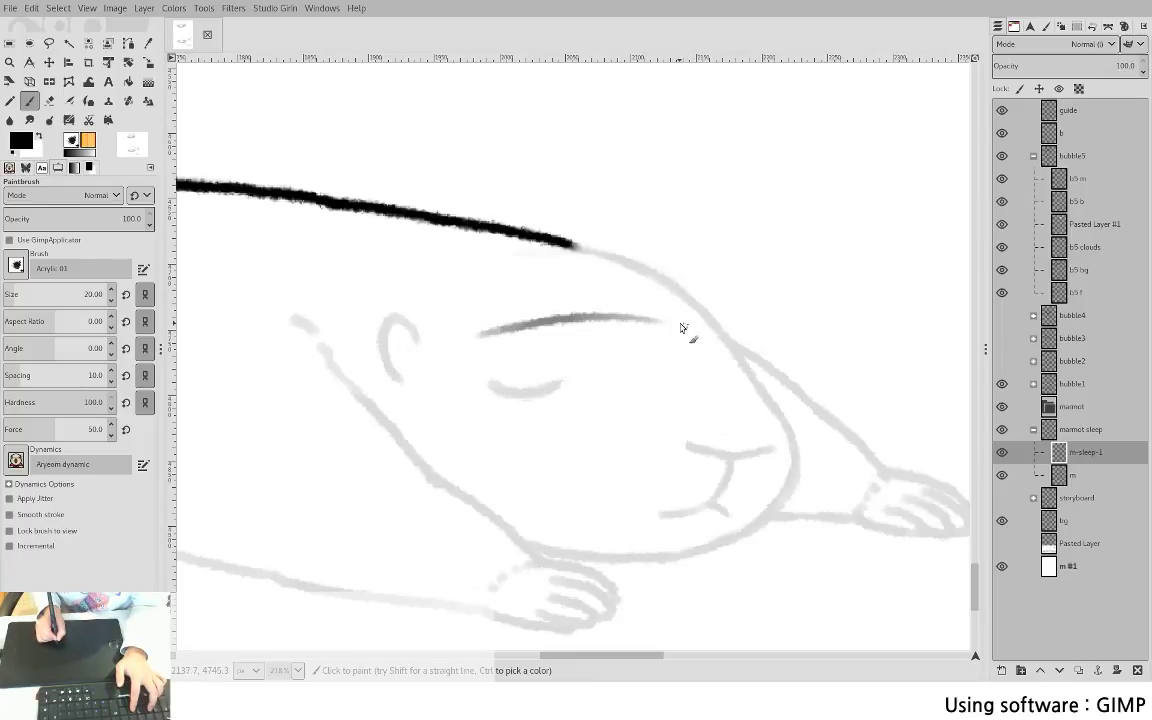
{"action": "left_click_drag", "start_coordinate": [572, 297], "coordinate": [574, 245]}
{"action": "mouse_move", "coordinate": [380, 305]}
{"action": "left_mouse_down"}
{"action": "mouse_move", "coordinate": [602, 301]}
{"action": "mouse_move", "coordinate": [846, 332]}
{"action": "left_mouse_up"}
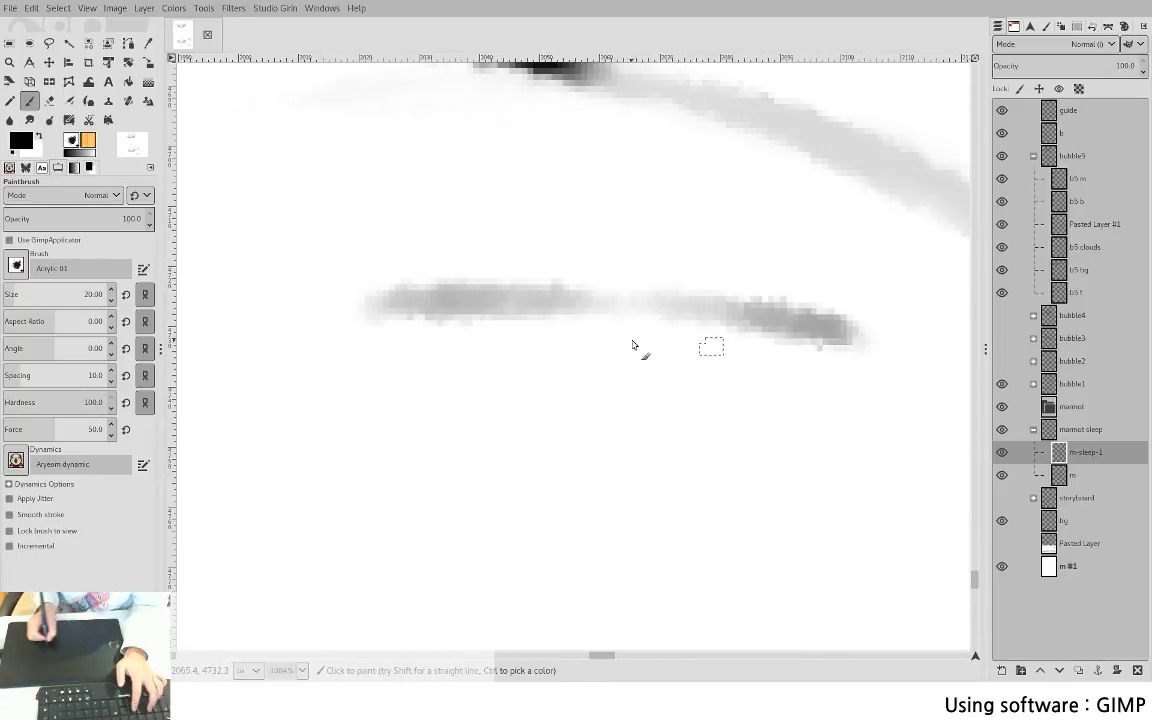
{"action": "key", "text": "ctrl+z"}
{"action": "left_click_drag", "start_coordinate": [348, 338], "coordinate": [548, 320]}
{"action": "key", "text": "ctrl+z"}
- Continue the black head outline from the top of the head down the forehead and around the muzzle
{"action": "scroll", "coordinate": [784, 386], "scroll_direction": "down", "scroll_amount": 3}
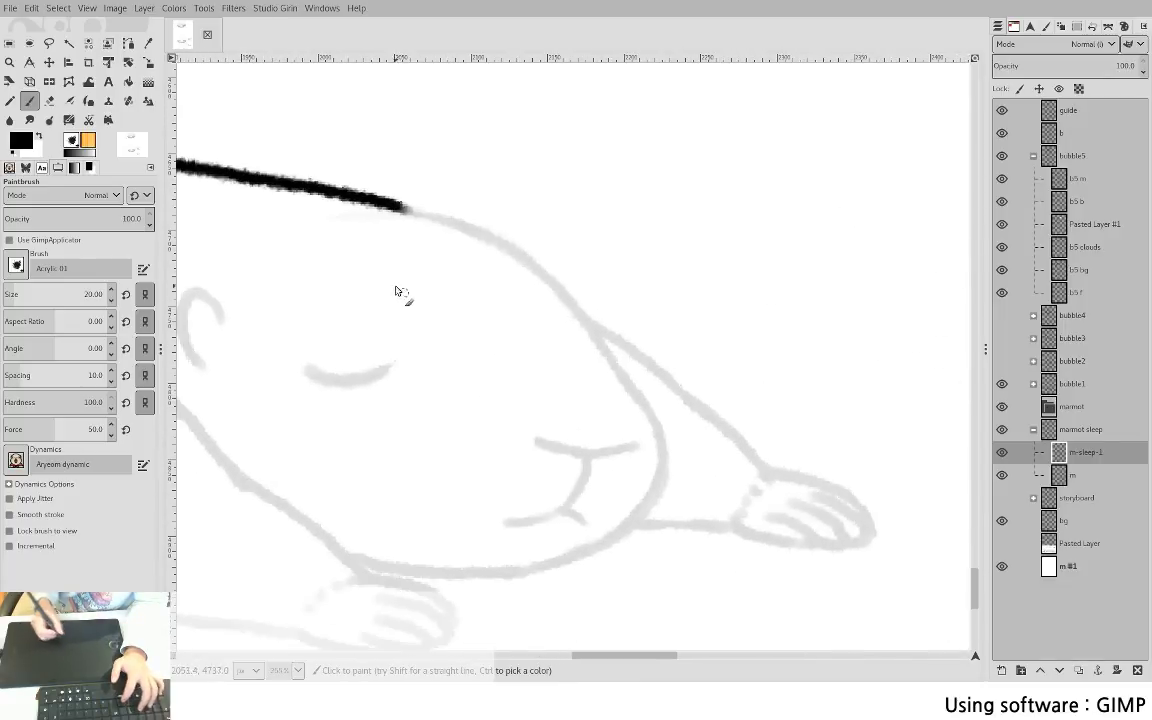
{"action": "mouse_move", "coordinate": [428, 214]}
{"action": "left_mouse_down"}
{"action": "mouse_move", "coordinate": [509, 248]}
{"action": "mouse_move", "coordinate": [557, 290]}
{"action": "mouse_move", "coordinate": [657, 424]}
{"action": "mouse_move", "coordinate": [667, 451]}
{"action": "mouse_move", "coordinate": [660, 488]}
{"action": "left_mouse_up"}
{"action": "key", "text": "ctrl+z"}
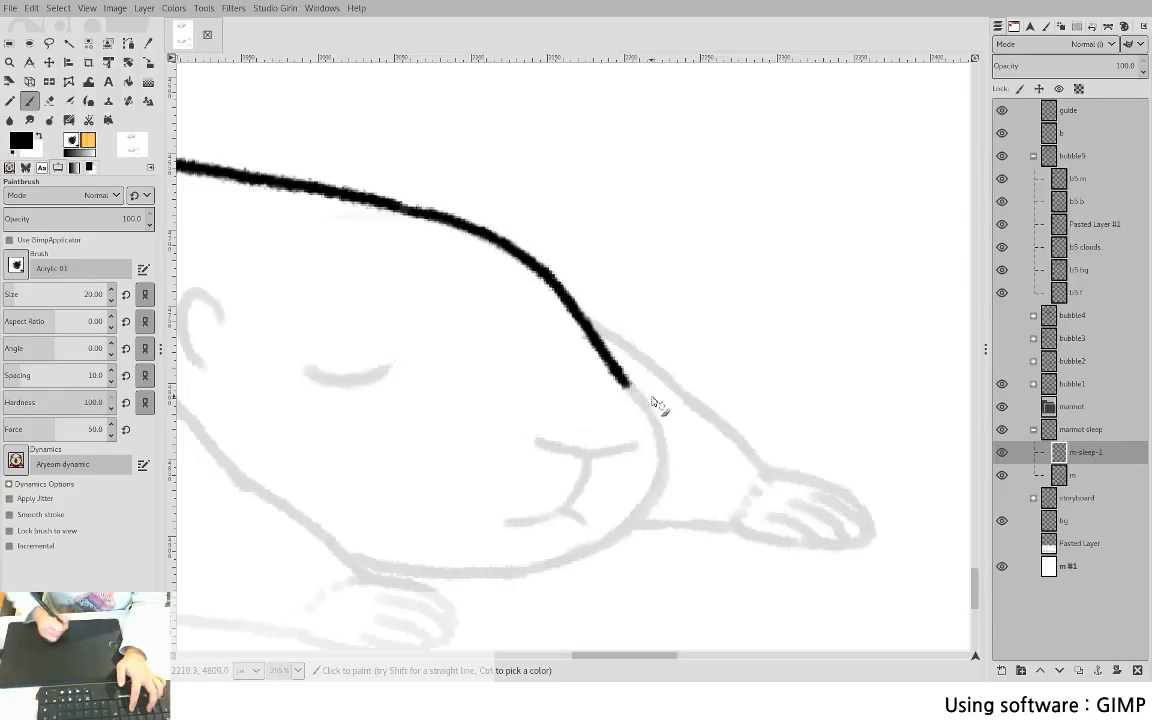
{"action": "left_click_drag", "start_coordinate": [626, 384], "coordinate": [658, 444]}
{"action": "key", "text": "ctrl+z"}
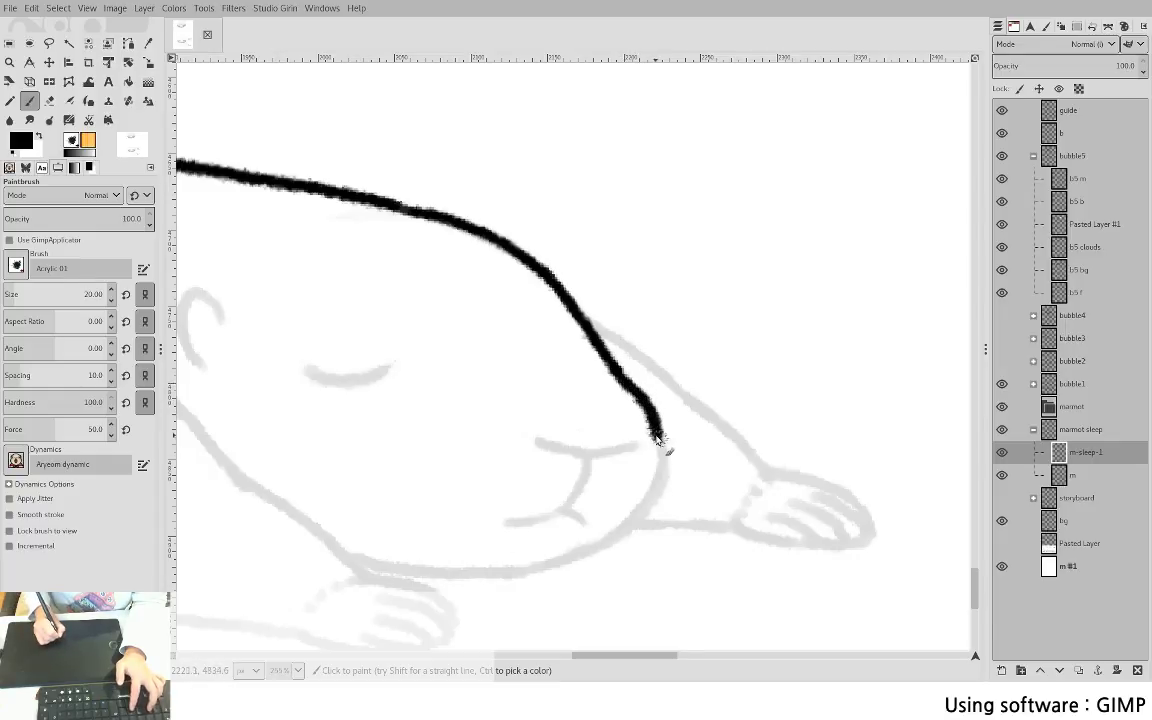
{"action": "key", "text": "ctrl+z"}
{"action": "mouse_move", "coordinate": [632, 392]}
{"action": "left_mouse_down"}
{"action": "mouse_move", "coordinate": [664, 461]}
{"action": "mouse_move", "coordinate": [645, 513]}
{"action": "mouse_move", "coordinate": [616, 540]}
{"action": "left_mouse_up"}
- Trace the marmot's jaw line in black from above the near paw to the end of the muzzle outline
{"action": "key", "text": "space"}
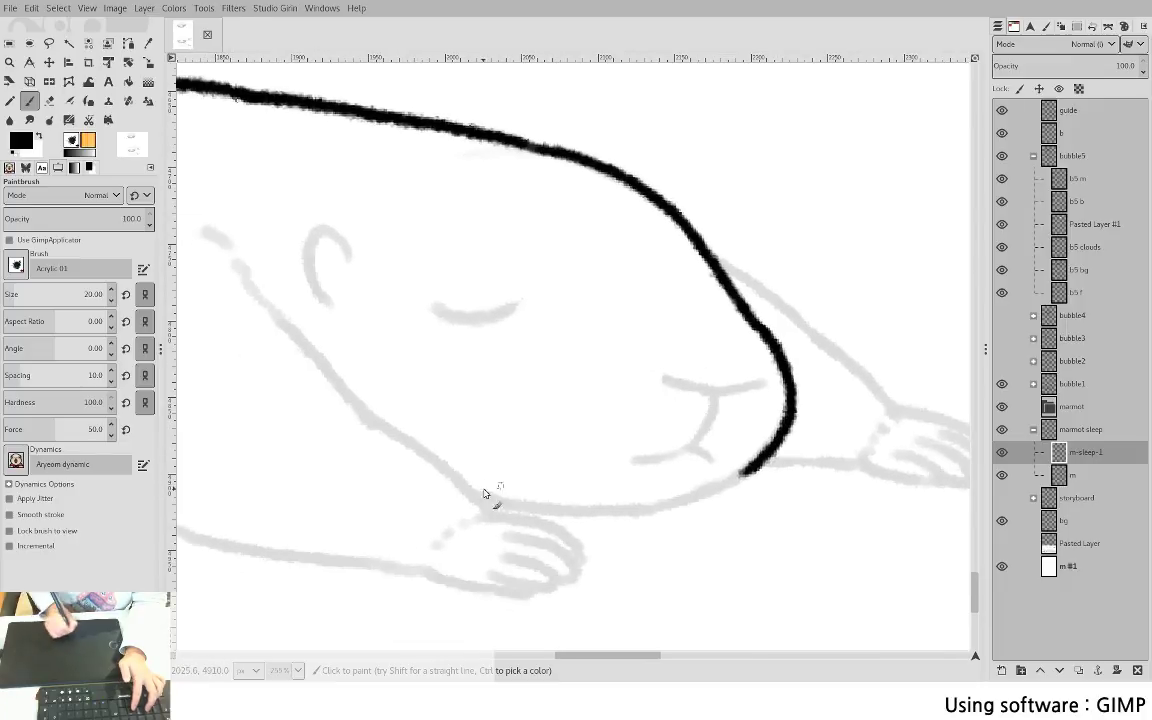
{"action": "mouse_move", "coordinate": [476, 497]}
{"action": "left_mouse_down"}
{"action": "mouse_move", "coordinate": [528, 502]}
{"action": "mouse_move", "coordinate": [499, 508]}
{"action": "mouse_move", "coordinate": [633, 514]}
{"action": "mouse_move", "coordinate": [742, 478]}
{"action": "left_mouse_up"}
{"action": "key", "text": "ctrl+z"}
{"action": "key", "text": "ctrl+z"}
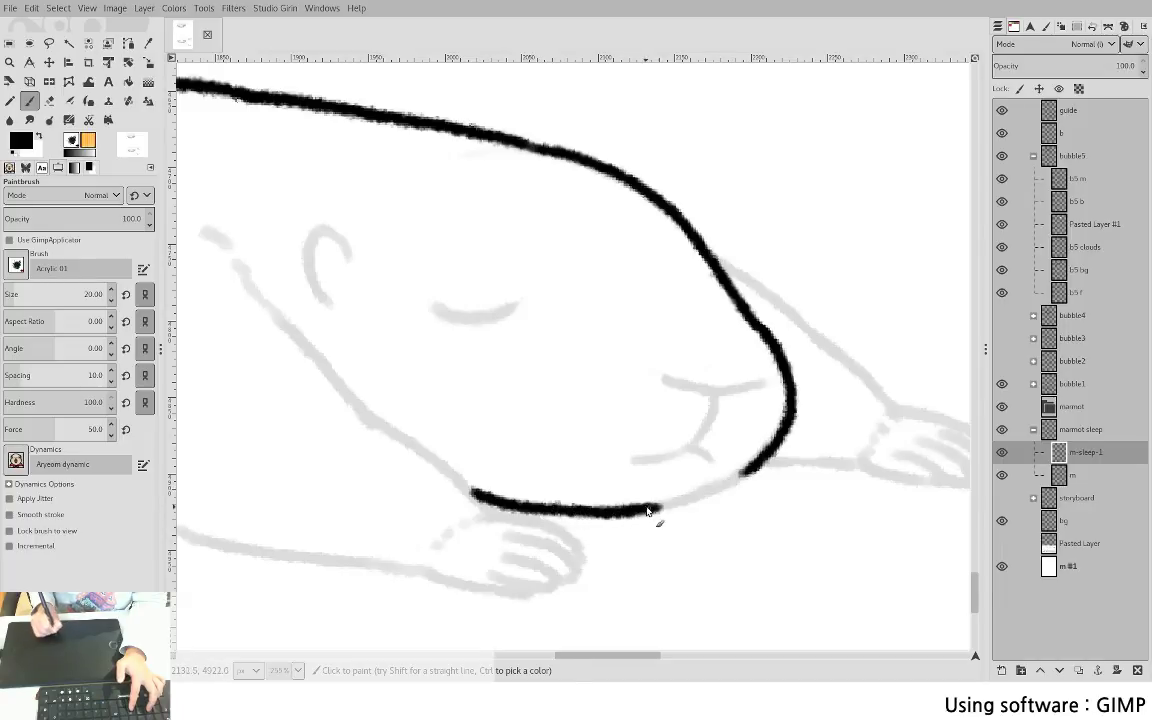
{"action": "mouse_move", "coordinate": [653, 509]}
{"action": "left_mouse_down"}
{"action": "mouse_move", "coordinate": [738, 481]}
{"action": "mouse_move", "coordinate": [649, 511]}
{"action": "mouse_move", "coordinate": [755, 472]}
{"action": "left_mouse_up"}
{"action": "key", "text": "ctrl+z"}
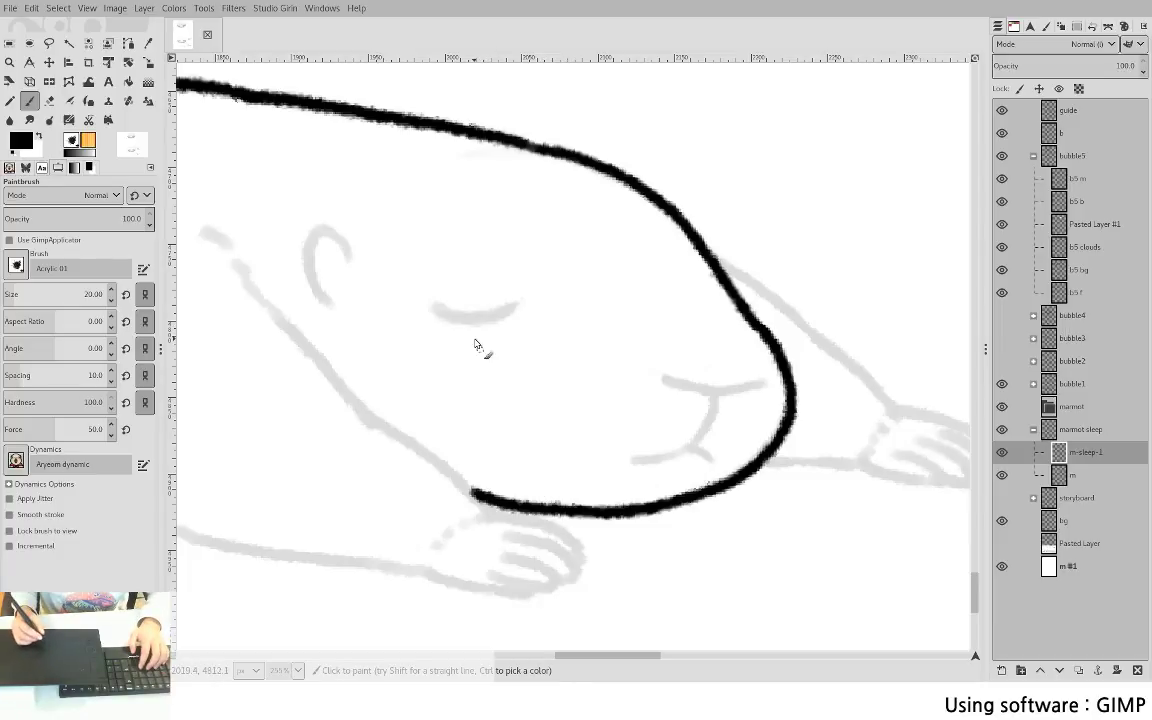
- Ink the marmot's closed eye and its nose and mouth lines in black over the sketch
{"action": "mouse_move", "coordinate": [432, 303]}
{"action": "left_mouse_down"}
{"action": "mouse_move", "coordinate": [503, 316]}
{"action": "mouse_move", "coordinate": [520, 301]}
{"action": "left_mouse_up"}
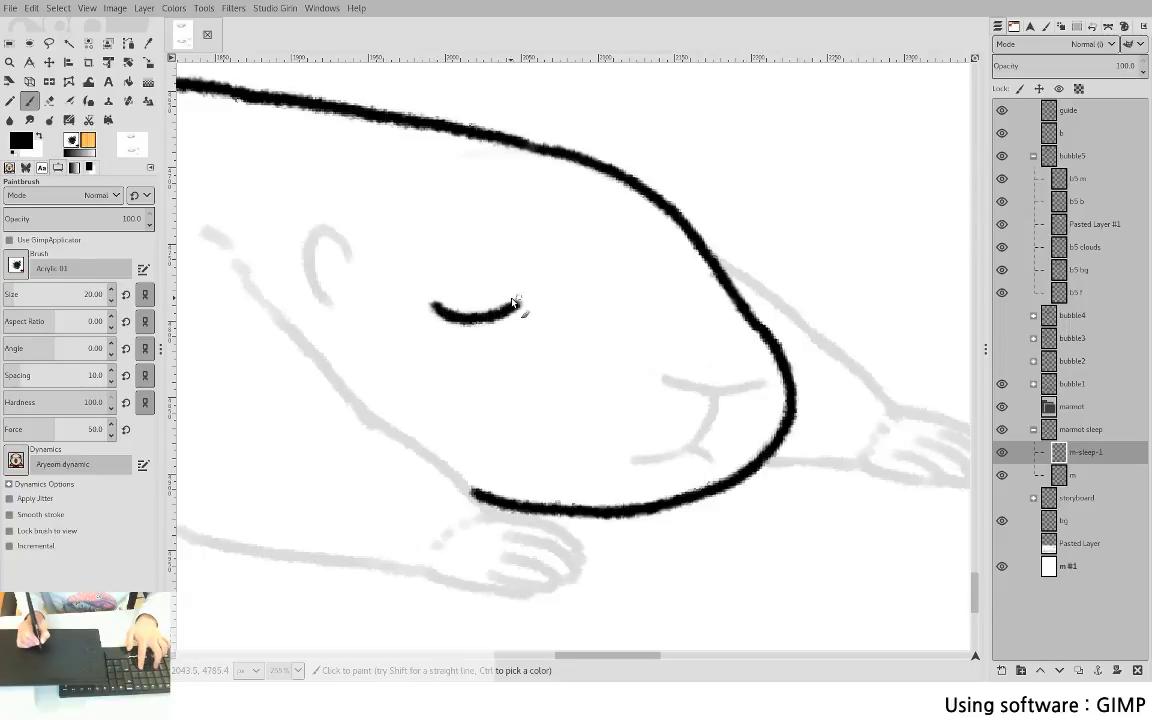
{"action": "key", "text": "shift+e"}
{"action": "key", "text": "p"}
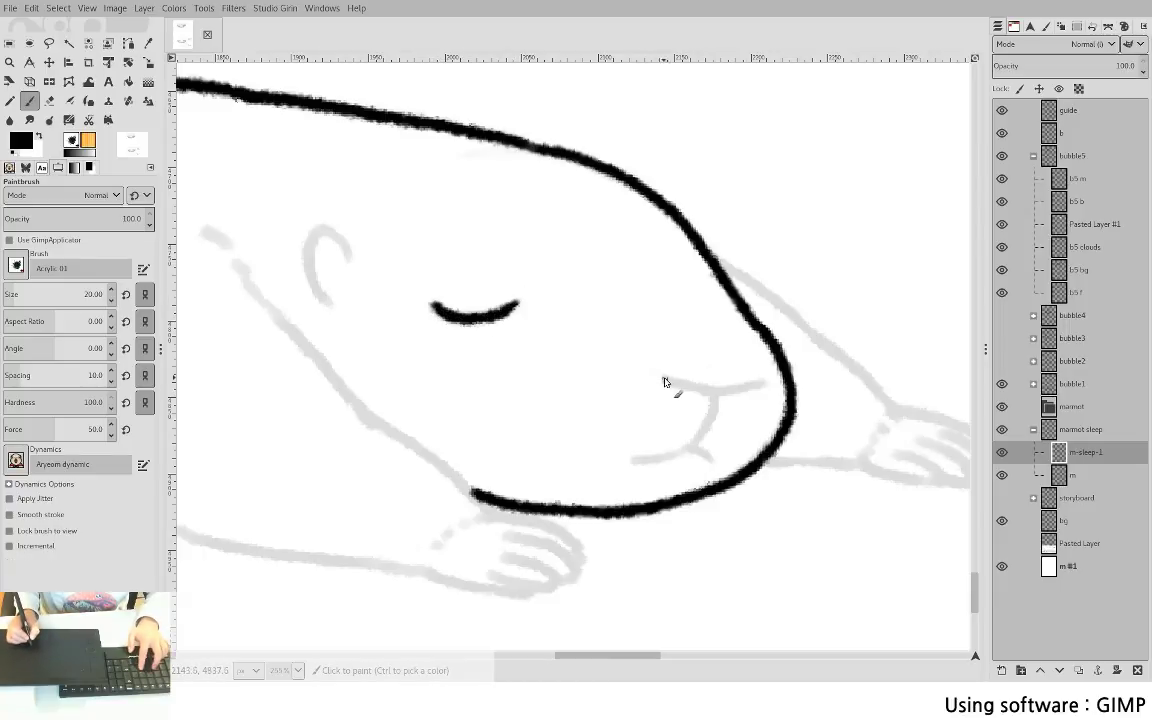
{"action": "left_click_drag", "start_coordinate": [664, 380], "coordinate": [738, 399]}
{"action": "key", "text": "ctrl+z"}
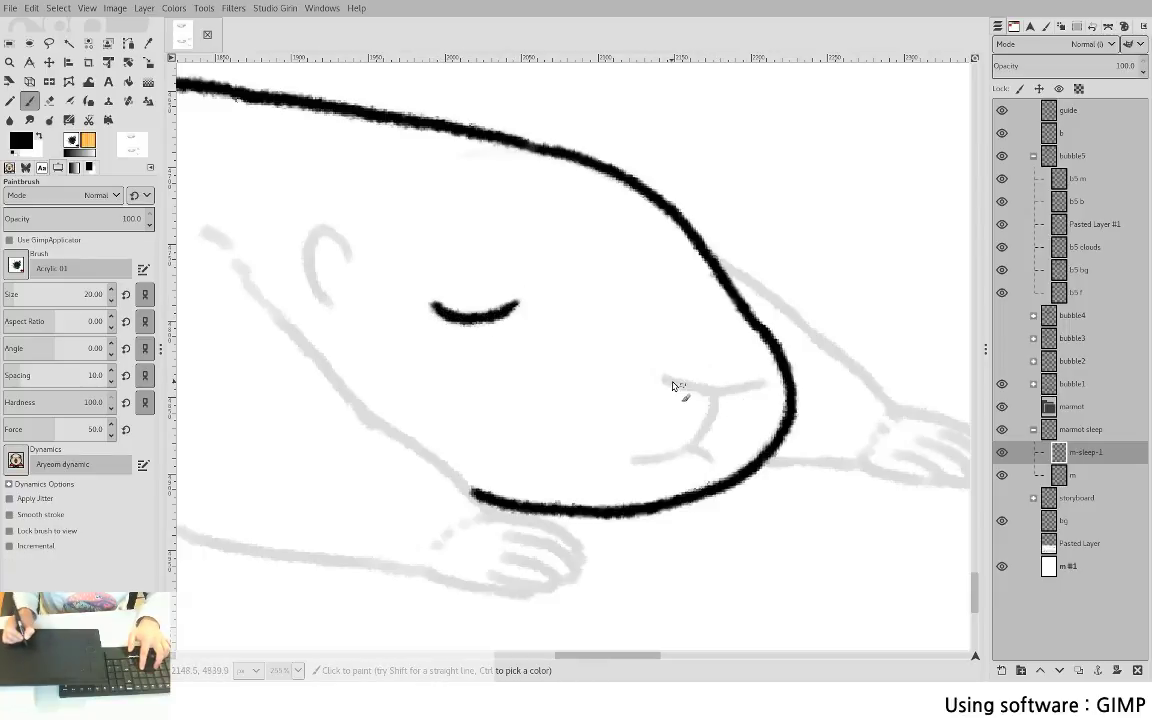
{"action": "mouse_move", "coordinate": [659, 376]}
{"action": "left_mouse_down"}
{"action": "mouse_move", "coordinate": [719, 394]}
{"action": "mouse_move", "coordinate": [709, 392]}
{"action": "mouse_move", "coordinate": [777, 379]}
{"action": "mouse_move", "coordinate": [683, 457]}
{"action": "mouse_move", "coordinate": [658, 459]}
{"action": "mouse_move", "coordinate": [694, 443]}
{"action": "mouse_move", "coordinate": [635, 459]}
{"action": "mouse_move", "coordinate": [697, 447]}
{"action": "left_mouse_up"}
{"action": "key", "text": "ctrl+z"}
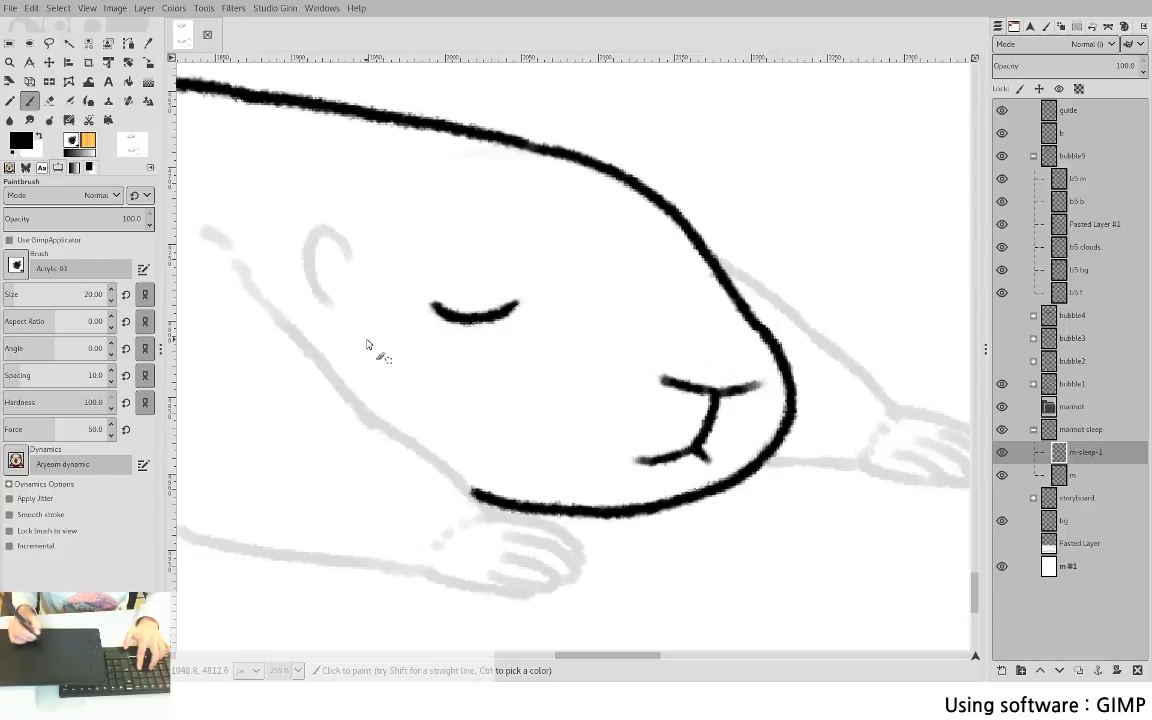
- Ink the marmot's curved ear in black over the sketch
{"action": "mouse_move", "coordinate": [312, 236]}
{"action": "left_mouse_down"}
{"action": "mouse_move", "coordinate": [309, 276]}
{"action": "mouse_move", "coordinate": [335, 297]}
{"action": "left_mouse_up"}
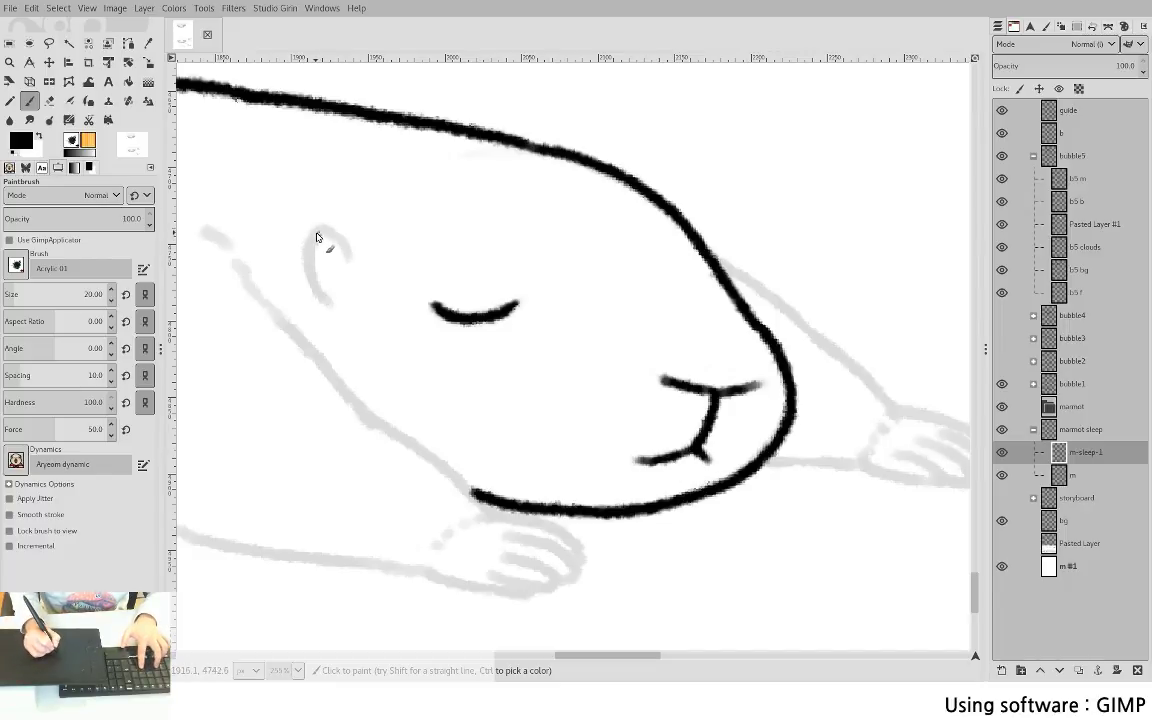
{"action": "left_click_drag", "start_coordinate": [314, 233], "coordinate": [330, 288]}
{"action": "mouse_move", "coordinate": [315, 236]}
{"action": "left_mouse_down"}
{"action": "mouse_move", "coordinate": [344, 250]}
{"action": "mouse_move", "coordinate": [359, 172]}
{"action": "mouse_move", "coordinate": [425, 182]}
{"action": "mouse_move", "coordinate": [473, 226]}
{"action": "left_mouse_up"}
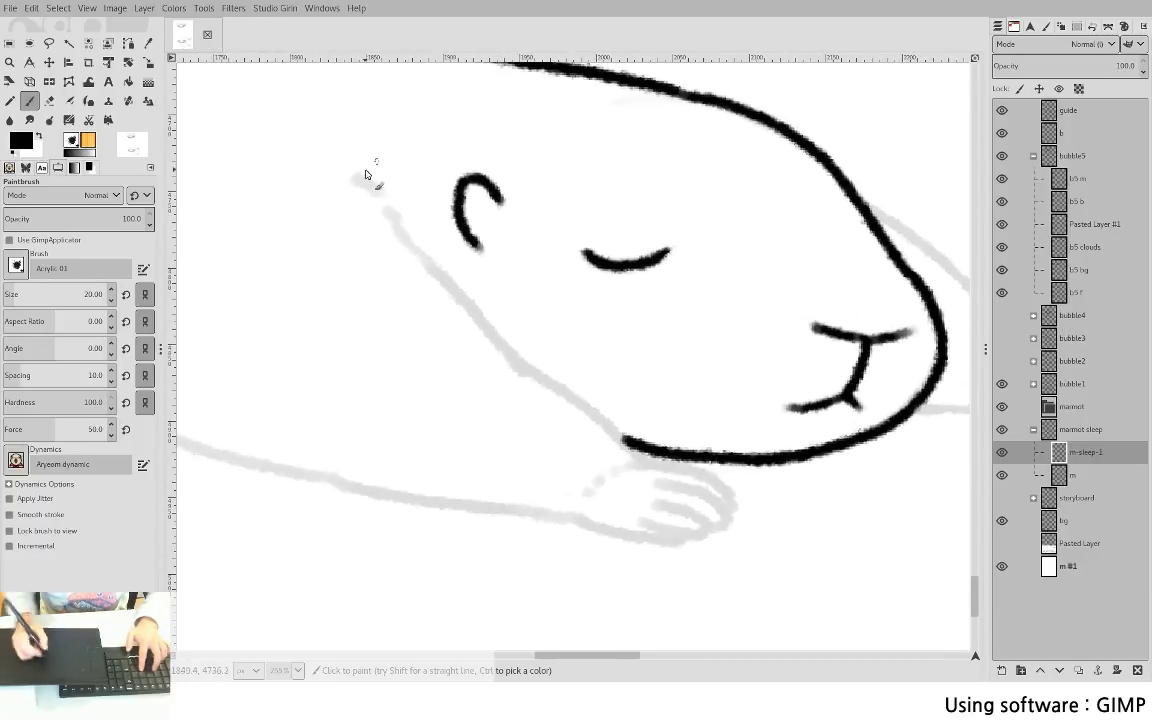
- Trace the near arm's upper line from the broken strokes behind the ear down to the jaw above the paw
{"action": "mouse_move", "coordinate": [358, 182]}
{"action": "left_mouse_down"}
{"action": "mouse_move", "coordinate": [401, 210]}
{"action": "mouse_move", "coordinate": [383, 208]}
{"action": "mouse_move", "coordinate": [396, 230]}
{"action": "mouse_move", "coordinate": [526, 370]}
{"action": "mouse_move", "coordinate": [593, 430]}
{"action": "left_mouse_up"}
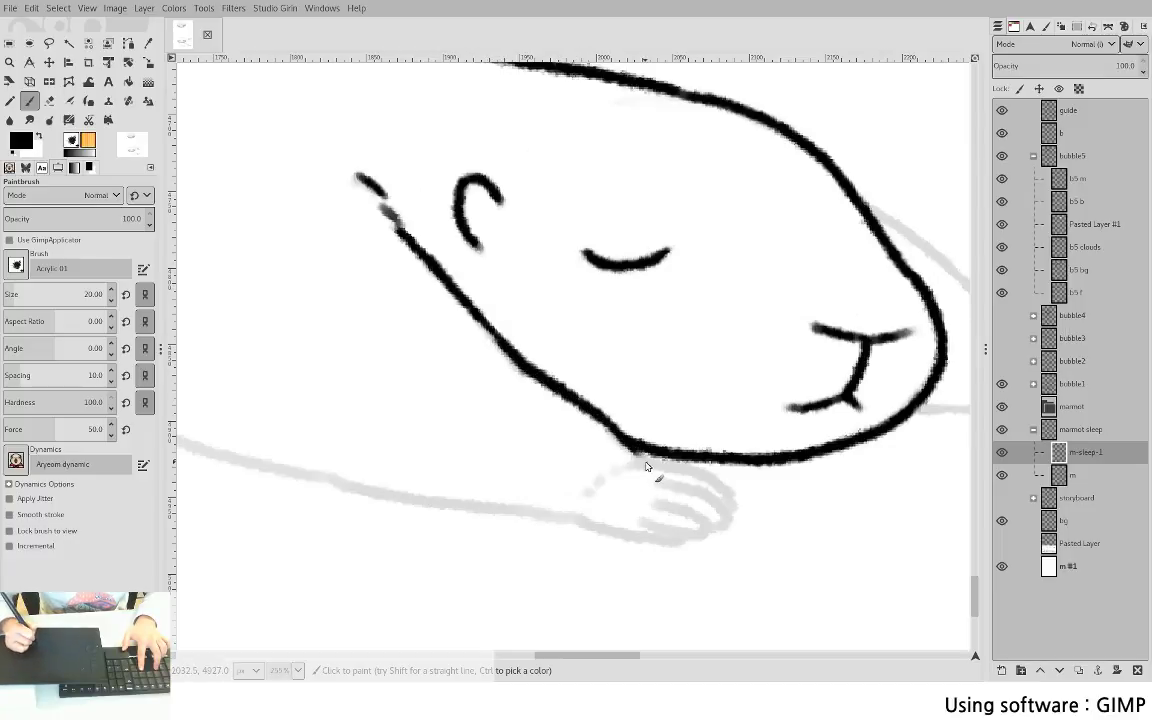
{"action": "key", "text": "ctrl+z"}
{"action": "left_click_drag", "start_coordinate": [490, 332], "coordinate": [518, 363]}
{"action": "key", "text": "ctrl+z"}
{"action": "left_click_drag", "start_coordinate": [517, 362], "coordinate": [639, 458]}
{"action": "key", "text": "ctrl+z"}
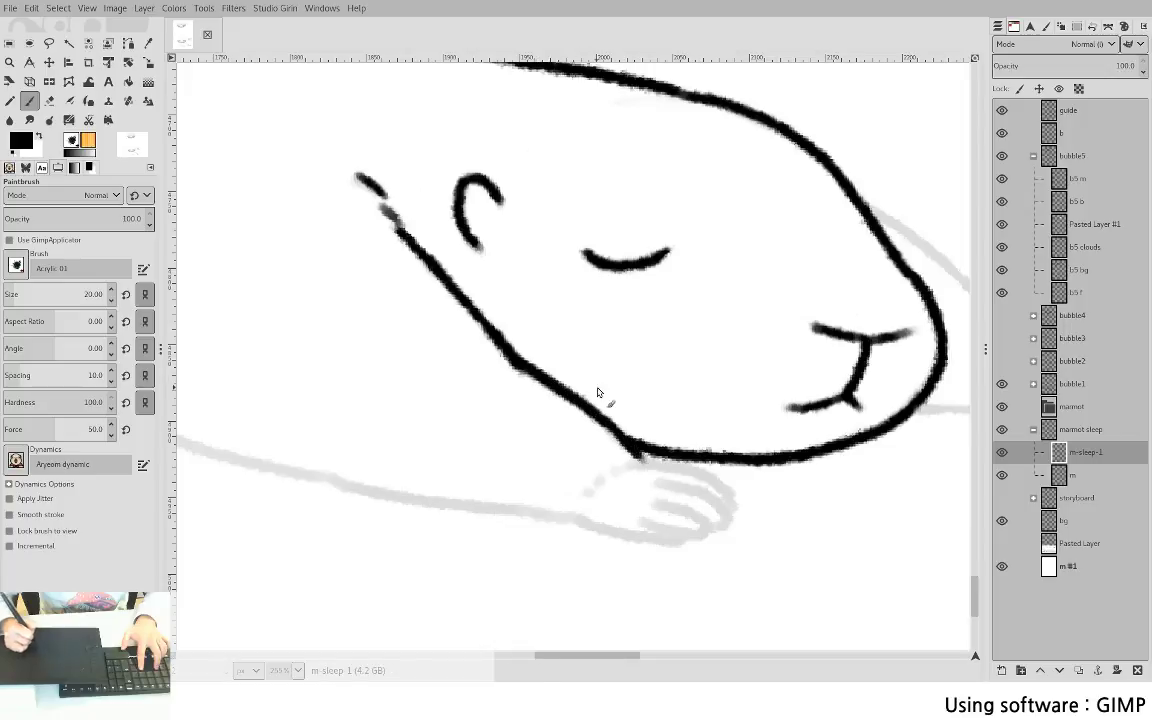
- Ink the lower edge of the far arm from the muzzle to the wrist
{"action": "mouse_move", "coordinate": [435, 435]}
{"action": "left_mouse_down"}
{"action": "mouse_move", "coordinate": [473, 424]}
{"action": "mouse_move", "coordinate": [233, 433]}
{"action": "left_mouse_up"}
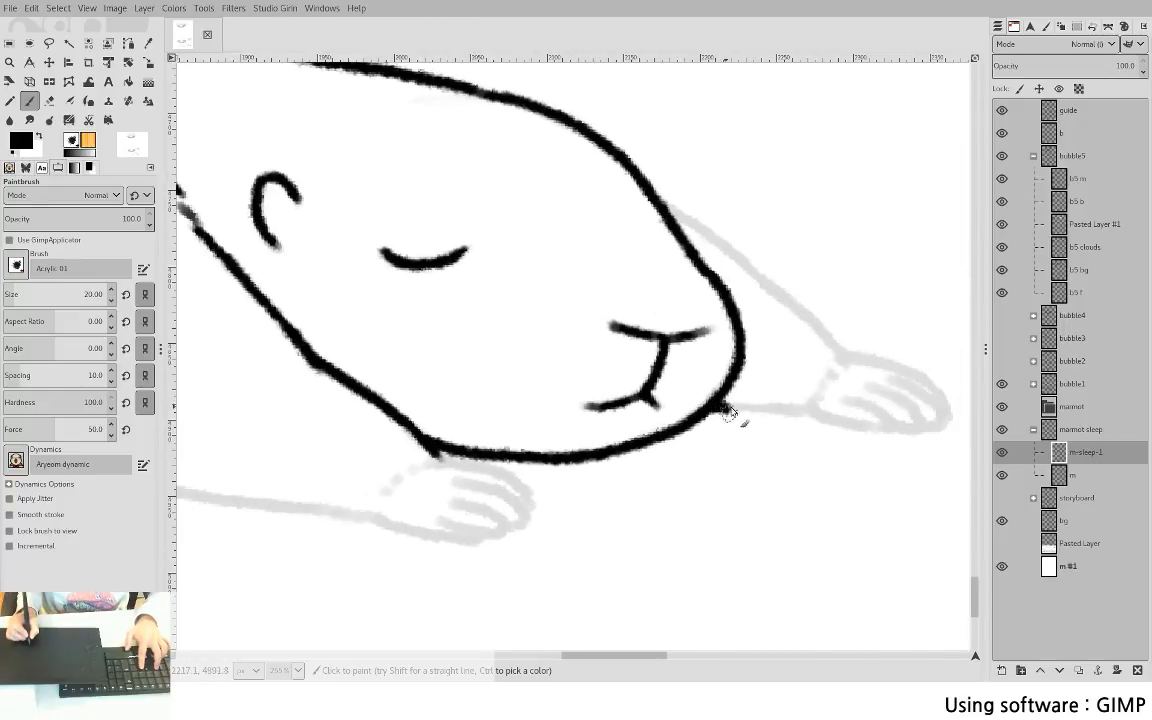
{"action": "left_click_drag", "start_coordinate": [718, 408], "coordinate": [792, 411]}
{"action": "key", "text": "ctrl+z"}
{"action": "left_click_drag", "start_coordinate": [720, 410], "coordinate": [818, 410]}
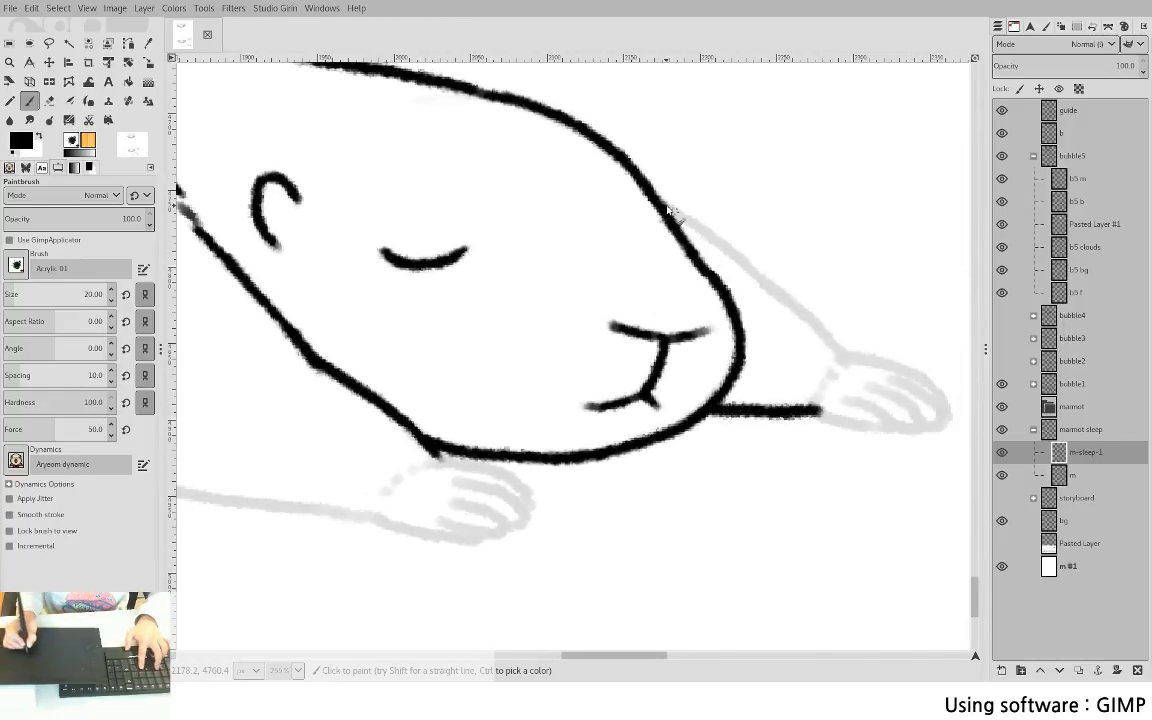
- Ink the upper edge of the far arm from the forehead to the wrist and dot the wrist line
{"action": "left_click_drag", "start_coordinate": [655, 205], "coordinate": [772, 287]}
{"action": "key", "text": "ctrl+z"}
{"action": "mouse_move", "coordinate": [655, 205]}
{"action": "left_mouse_down"}
{"action": "mouse_move", "coordinate": [780, 294]}
{"action": "mouse_move", "coordinate": [763, 278]}
{"action": "mouse_move", "coordinate": [848, 362]}
{"action": "left_mouse_up"}
{"action": "key", "text": "ctrl+z"}
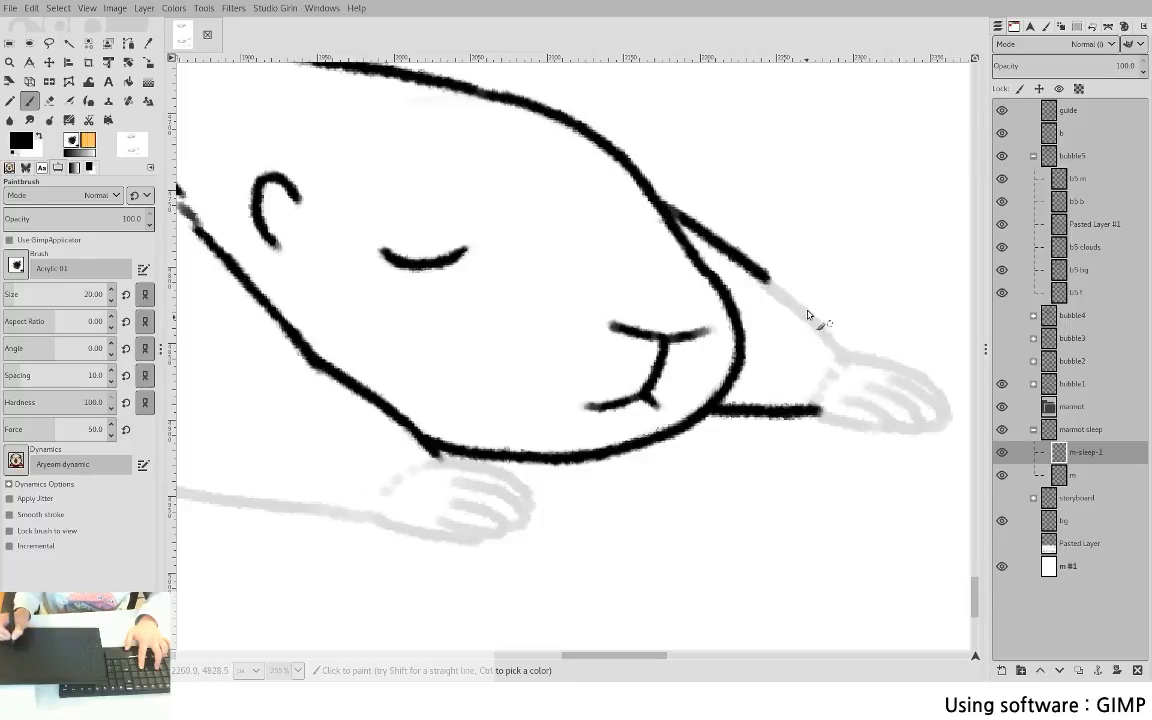
{"action": "key", "text": "ctrl+z"}
{"action": "left_click_drag", "start_coordinate": [668, 206], "coordinate": [836, 352]}
{"action": "left_click", "coordinate": [833, 374]}
{"action": "left_click", "coordinate": [824, 389]}
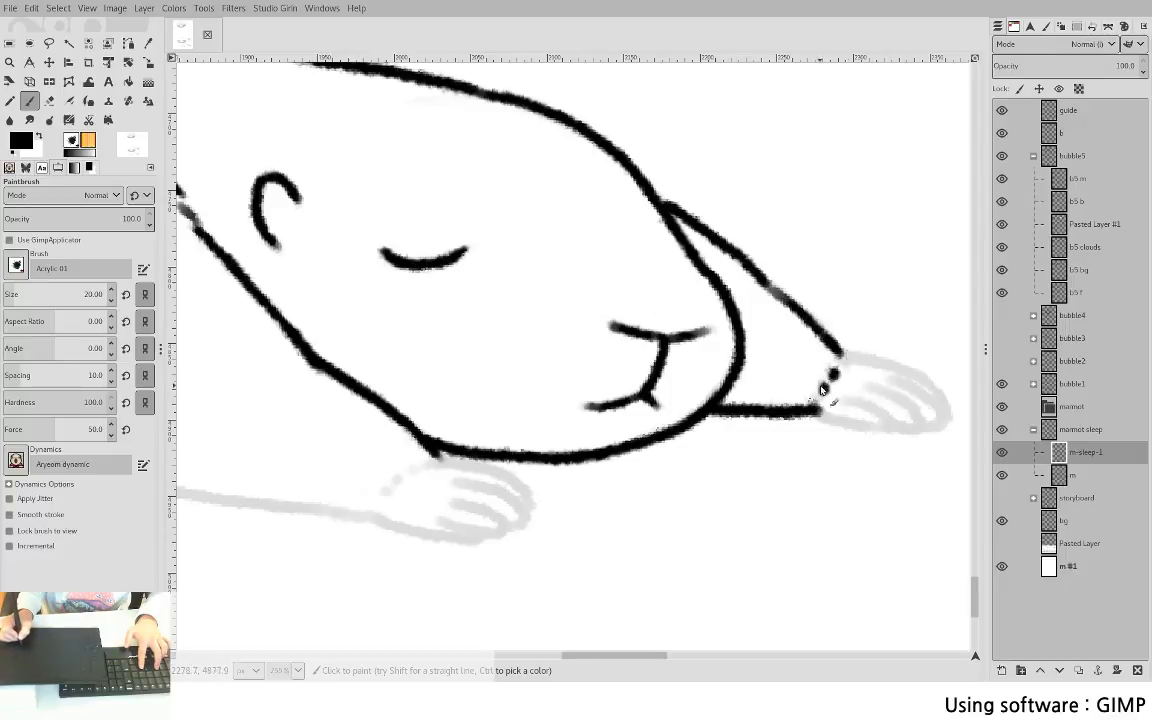
{"action": "left_click_drag", "start_coordinate": [764, 283], "coordinate": [784, 298]}
- Ink the far paw's underside and its first two fingers in black
{"action": "left_click_drag", "start_coordinate": [803, 350], "coordinate": [612, 293]}
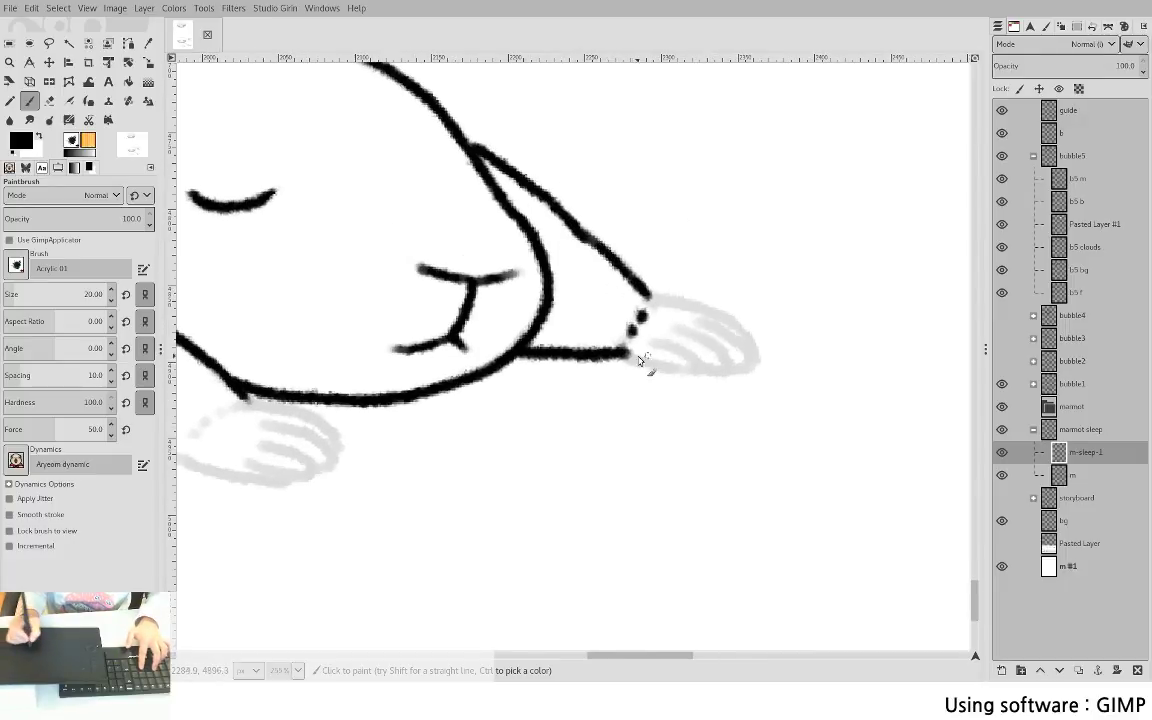
{"action": "left_click_drag", "start_coordinate": [623, 359], "coordinate": [707, 372]}
{"action": "key", "text": "ctrl+z"}
{"action": "left_click_drag", "start_coordinate": [625, 355], "coordinate": [730, 372]}
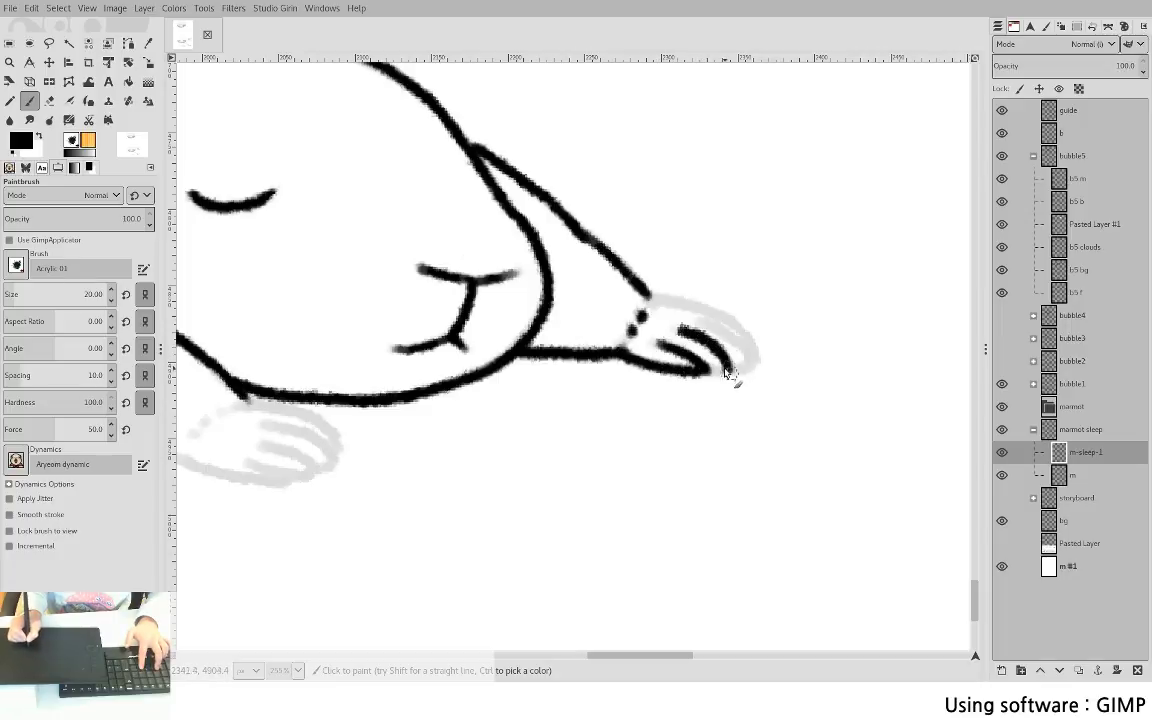
{"action": "left_click_drag", "start_coordinate": [696, 320], "coordinate": [750, 368]}
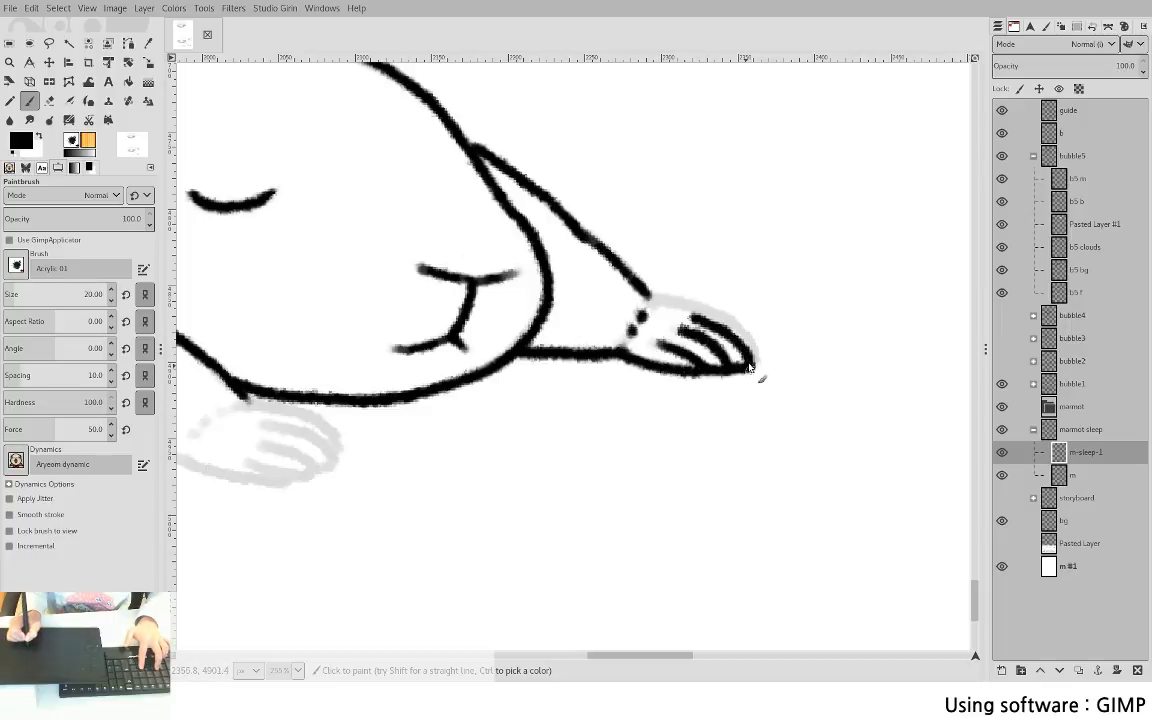
{"action": "key", "text": "ctrl+z"}
{"action": "key", "text": "ctrl+z"}
{"action": "mouse_move", "coordinate": [691, 320]}
{"action": "left_mouse_down"}
{"action": "mouse_move", "coordinate": [723, 338]}
{"action": "mouse_move", "coordinate": [729, 368]}
{"action": "mouse_move", "coordinate": [710, 331]}
{"action": "mouse_move", "coordinate": [738, 366]}
{"action": "left_mouse_up"}
{"action": "key", "text": "ctrl+z"}
{"action": "key", "text": "ctrl+z"}
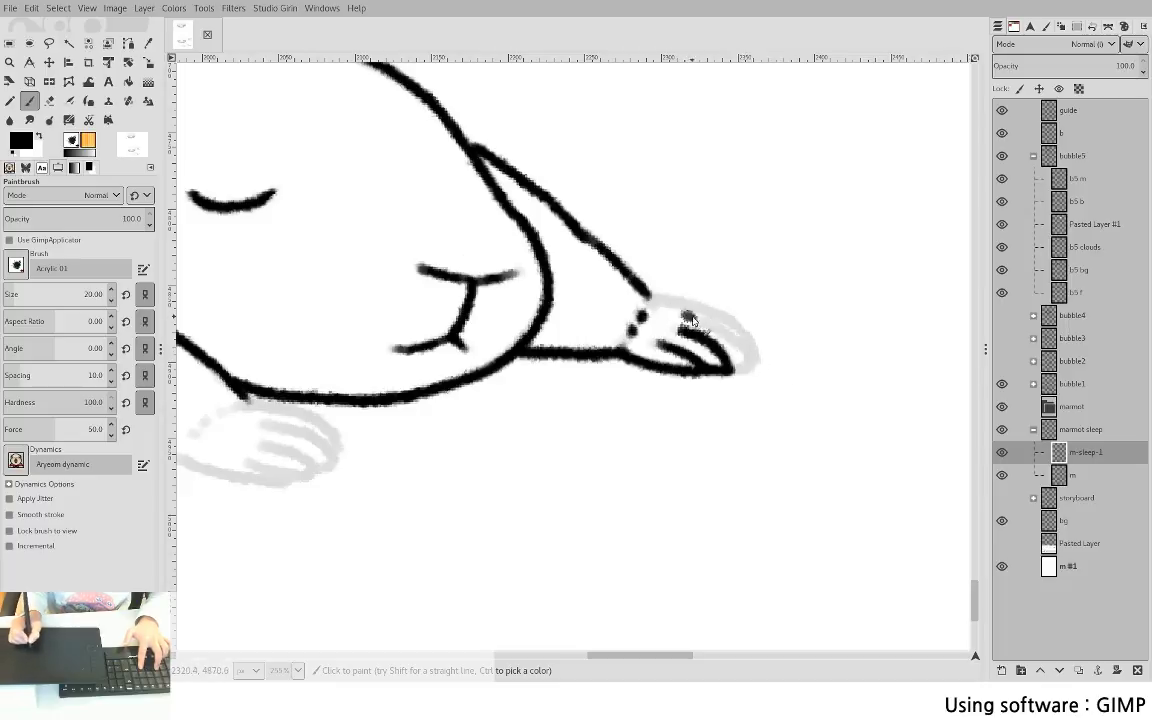
- Ink the far paw's remaining finger line and the contour across the top of the paw
{"action": "mouse_move", "coordinate": [692, 316]}
{"action": "left_mouse_down"}
{"action": "mouse_move", "coordinate": [737, 354]}
{"action": "mouse_move", "coordinate": [733, 370]}
{"action": "left_mouse_up"}
{"action": "mouse_move", "coordinate": [648, 294]}
{"action": "left_mouse_down"}
{"action": "mouse_move", "coordinate": [729, 342]}
{"action": "mouse_move", "coordinate": [667, 300]}
{"action": "mouse_move", "coordinate": [727, 331]}
{"action": "left_mouse_up"}
{"action": "key", "text": "ctrl+z"}
{"action": "key", "text": "ctrl+z"}
{"action": "left_click_drag", "start_coordinate": [648, 294], "coordinate": [738, 350]}
- Ink the near paw in black, with a dotted wrist line, top contour, fingers and underside
{"action": "mouse_move", "coordinate": [412, 408]}
{"action": "left_mouse_down"}
{"action": "mouse_move", "coordinate": [728, 445]}
{"action": "mouse_move", "coordinate": [782, 440]}
{"action": "left_mouse_up"}
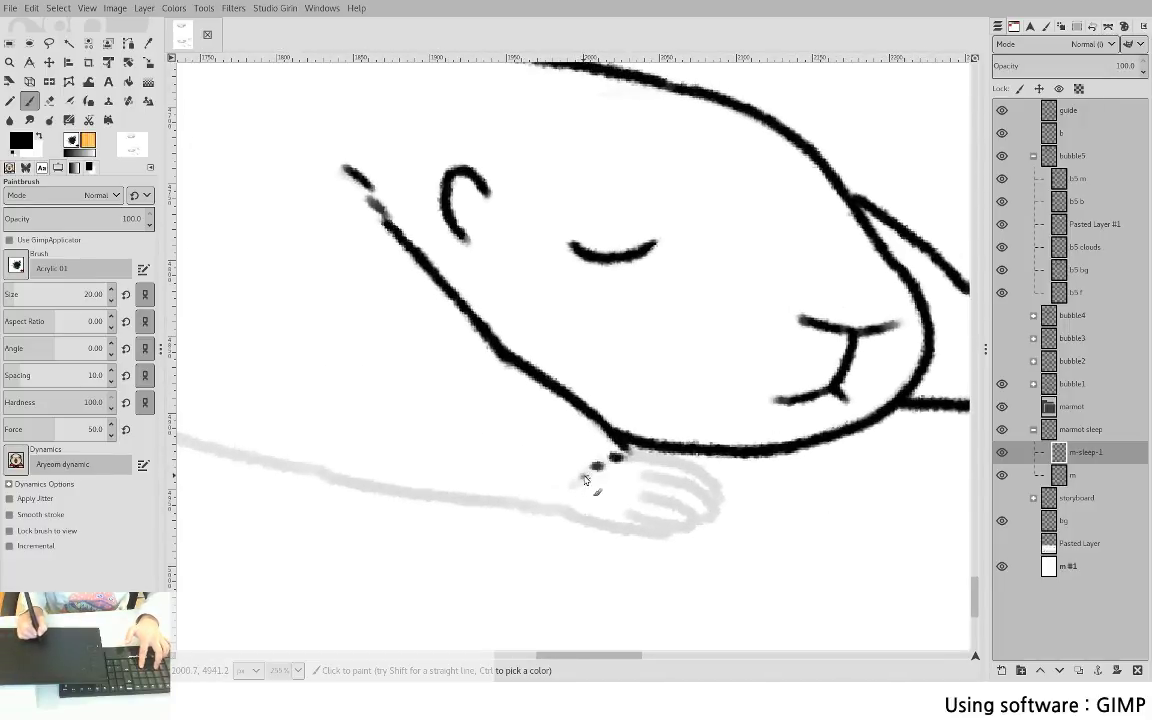
{"action": "mouse_move", "coordinate": [631, 457]}
{"action": "left_mouse_down"}
{"action": "mouse_move", "coordinate": [699, 479]}
{"action": "mouse_move", "coordinate": [718, 506]}
{"action": "left_mouse_up"}
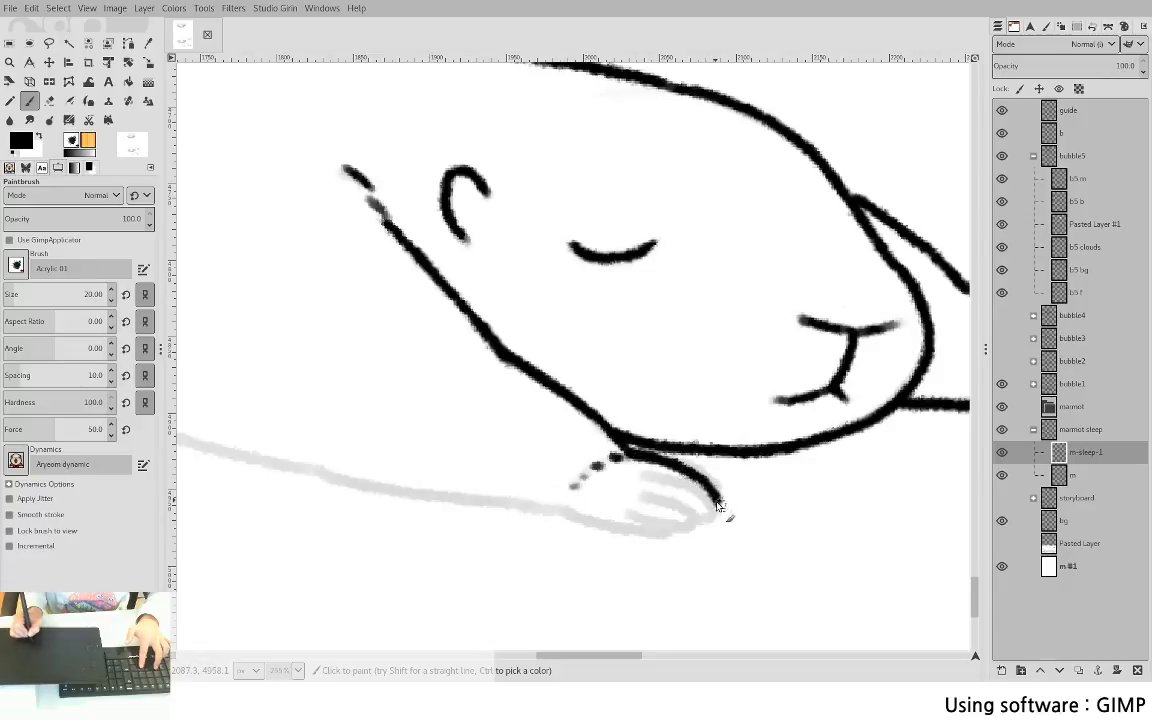
{"action": "left_click_drag", "start_coordinate": [636, 452], "coordinate": [713, 496]}
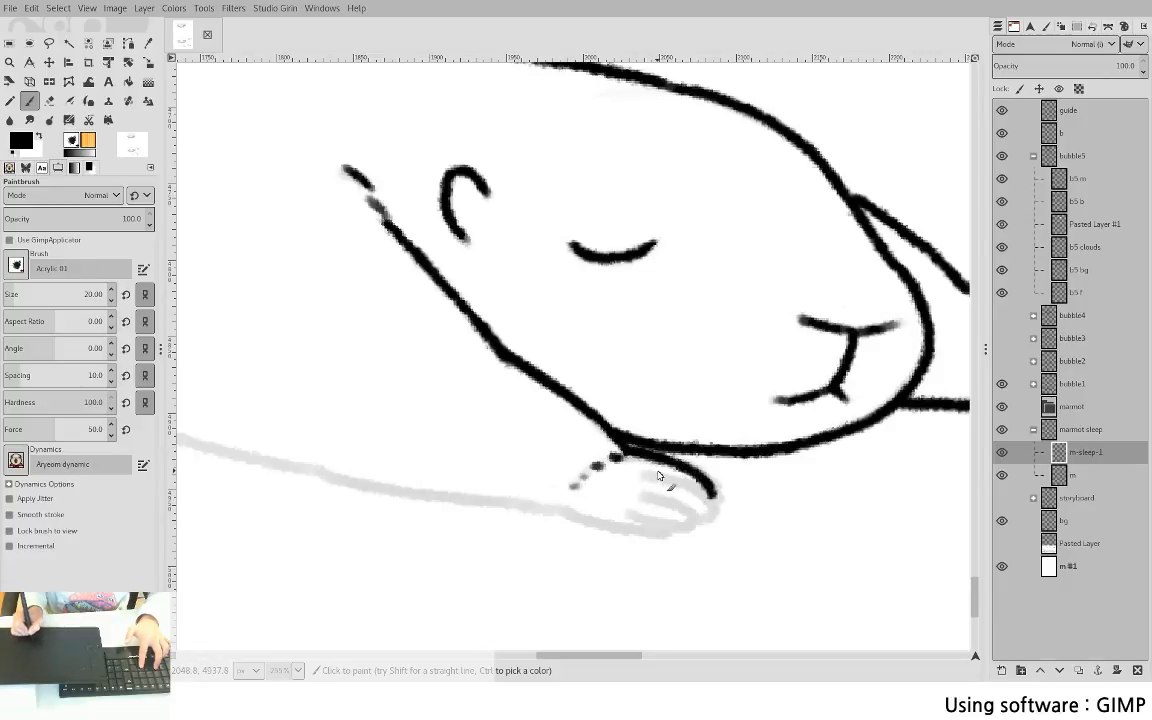
{"action": "mouse_move", "coordinate": [655, 472]}
{"action": "left_mouse_down"}
{"action": "mouse_move", "coordinate": [706, 518]}
{"action": "mouse_move", "coordinate": [696, 491]}
{"action": "mouse_move", "coordinate": [710, 501]}
{"action": "mouse_move", "coordinate": [706, 518]}
{"action": "mouse_move", "coordinate": [668, 499]}
{"action": "mouse_move", "coordinate": [688, 504]}
{"action": "mouse_move", "coordinate": [662, 526]}
{"action": "left_mouse_up"}
{"action": "key", "text": "ctrl+z"}
{"action": "key", "text": "ctrl+z"}
{"action": "mouse_move", "coordinate": [572, 512]}
{"action": "left_mouse_down"}
{"action": "mouse_move", "coordinate": [602, 530]}
{"action": "mouse_move", "coordinate": [692, 522]}
{"action": "left_mouse_up"}
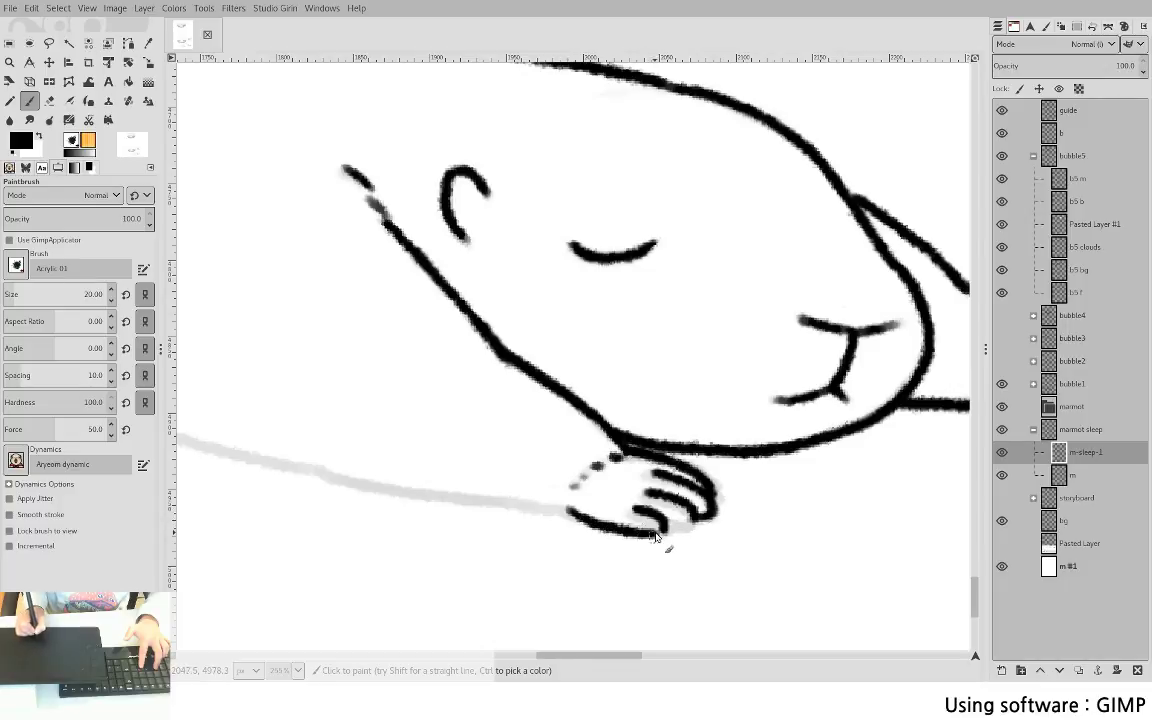
- Clean up the near paw's lowest finger by erasing the excess and repainting its line in black
{"action": "mouse_move", "coordinate": [522, 467]}
{"action": "left_mouse_down"}
{"action": "mouse_move", "coordinate": [571, 407]}
{"action": "mouse_move", "coordinate": [494, 442]}
{"action": "left_mouse_up"}
{"action": "key", "text": "shift+e"}
{"action": "left_click_drag", "start_coordinate": [638, 494], "coordinate": [602, 494]}
{"action": "key", "text": "p"}
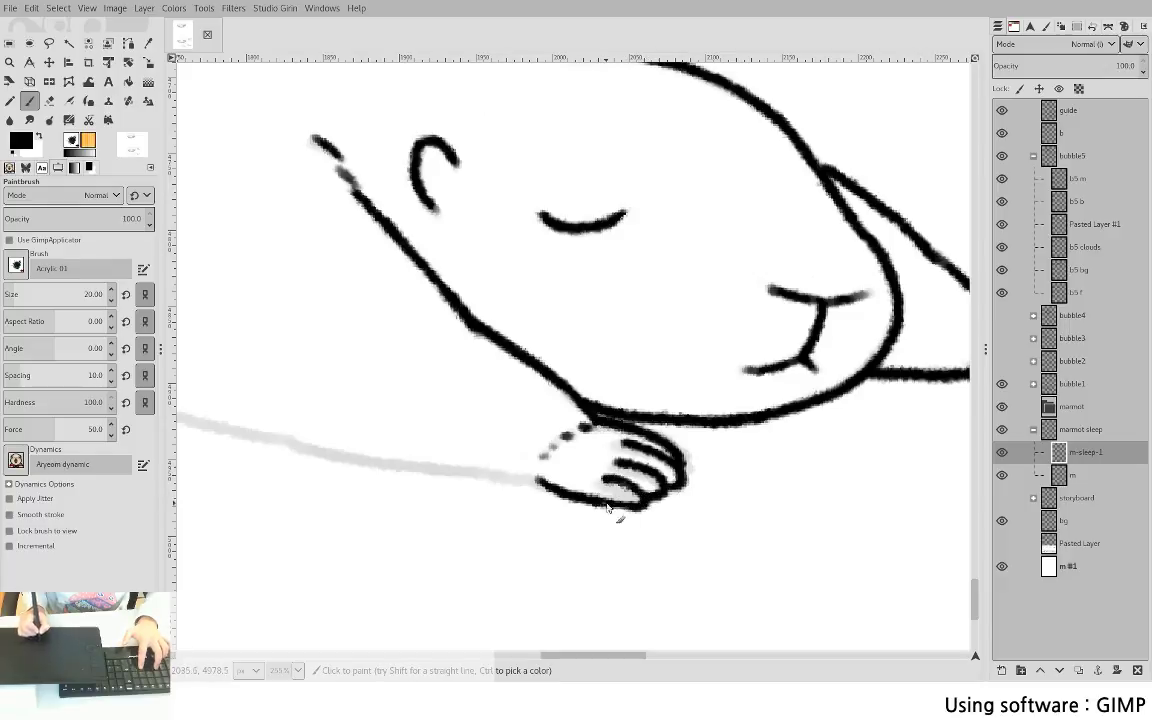
{"action": "key", "text": "shift+e"}
{"action": "mouse_move", "coordinate": [630, 485]}
{"action": "left_mouse_down"}
{"action": "mouse_move", "coordinate": [590, 480]}
{"action": "mouse_move", "coordinate": [642, 498]}
{"action": "left_mouse_up"}
{"action": "key", "text": "p"}
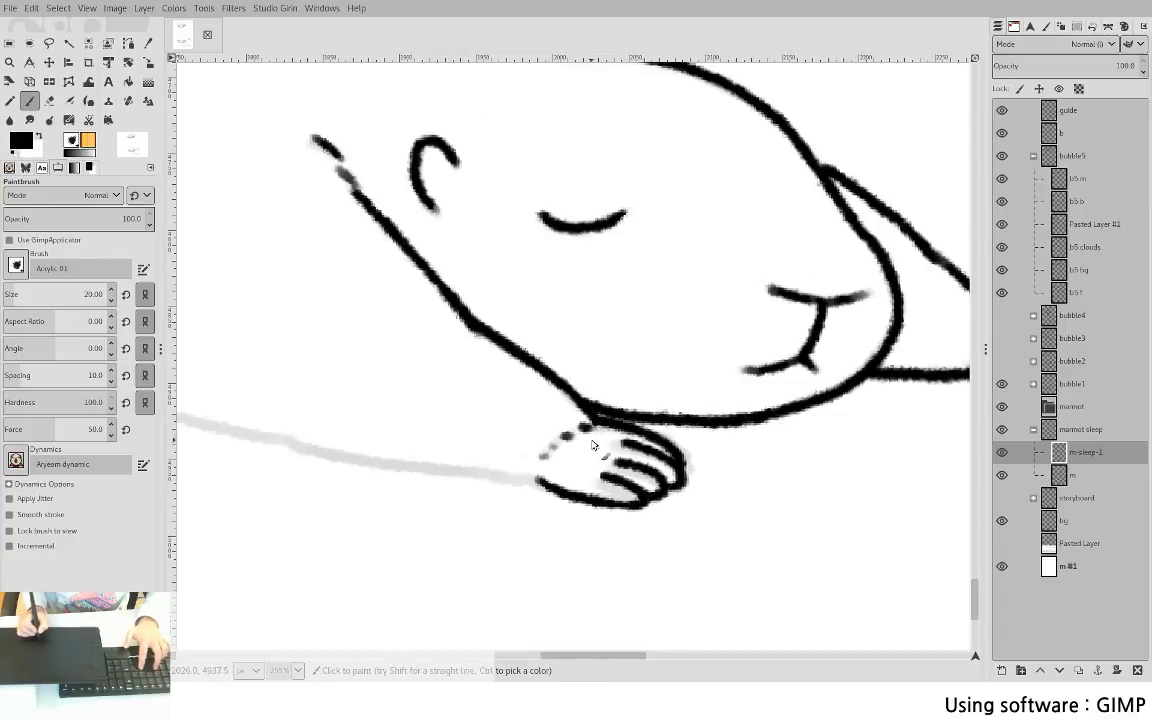
{"action": "scroll", "coordinate": [592, 445], "scroll_direction": "down", "scroll_amount": 7}
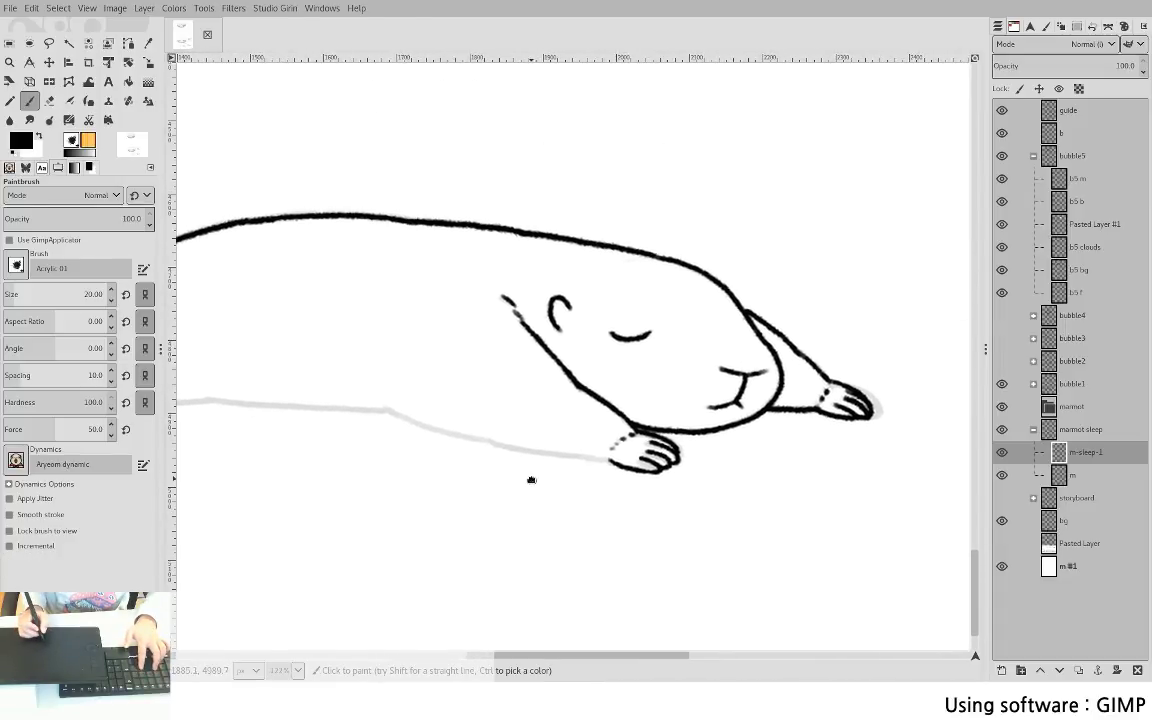
{"action": "left_click_drag", "start_coordinate": [531, 480], "coordinate": [525, 483]}
{"action": "key", "text": "ctrl+z"}
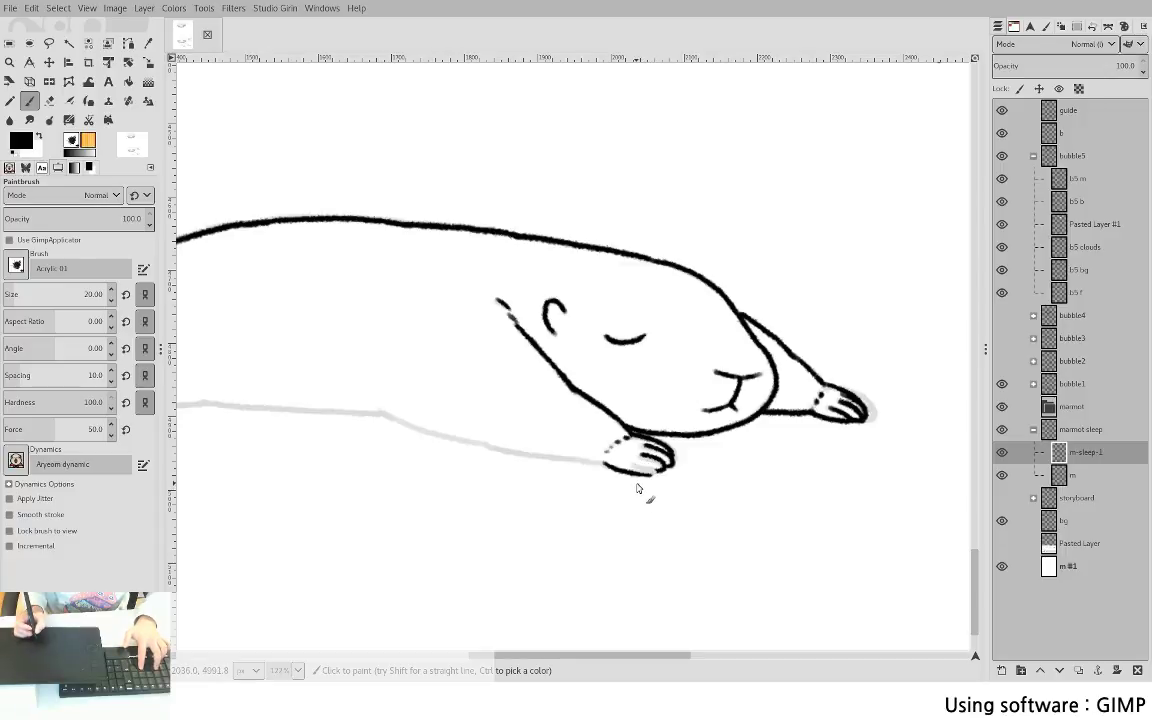
- Ink the near paw's short lowest finger line in black, curving it down to join the paw's underside
{"action": "scroll", "coordinate": [637, 487], "scroll_direction": "up", "scroll_amount": 8}
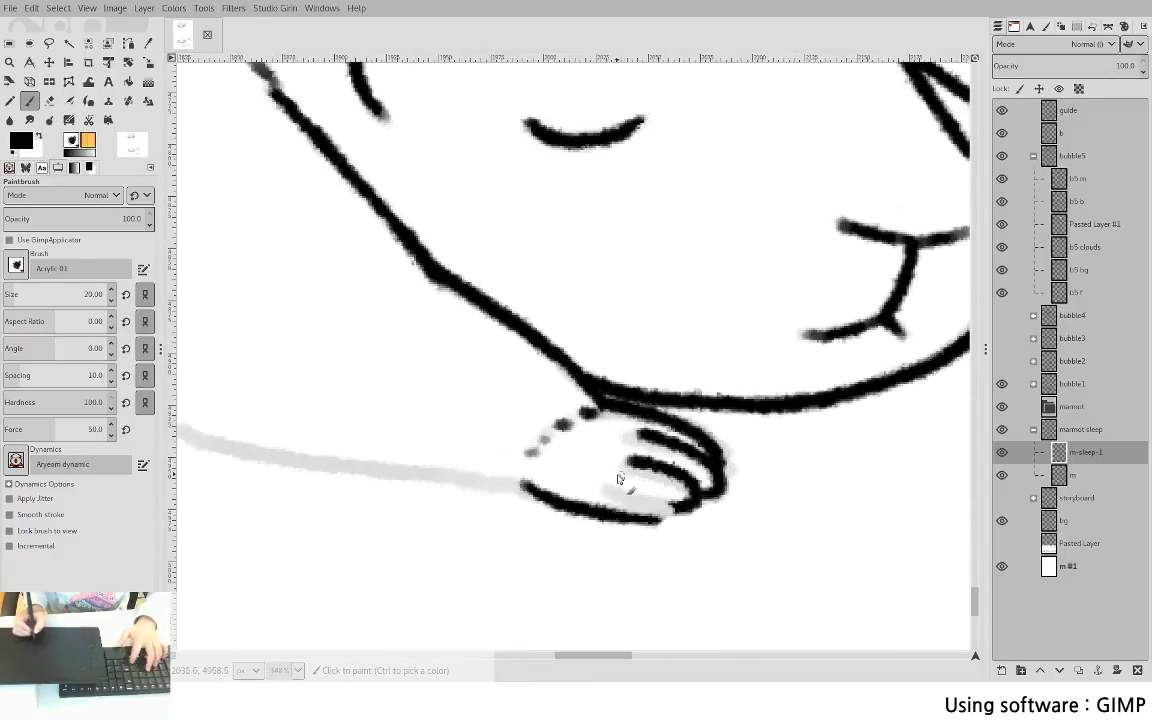
{"action": "key", "text": "ctrl+z"}
{"action": "mouse_move", "coordinate": [614, 483]}
{"action": "left_mouse_down"}
{"action": "mouse_move", "coordinate": [659, 506]}
{"action": "mouse_move", "coordinate": [626, 487]}
{"action": "mouse_move", "coordinate": [656, 512]}
{"action": "mouse_move", "coordinate": [646, 518]}
{"action": "left_mouse_up"}
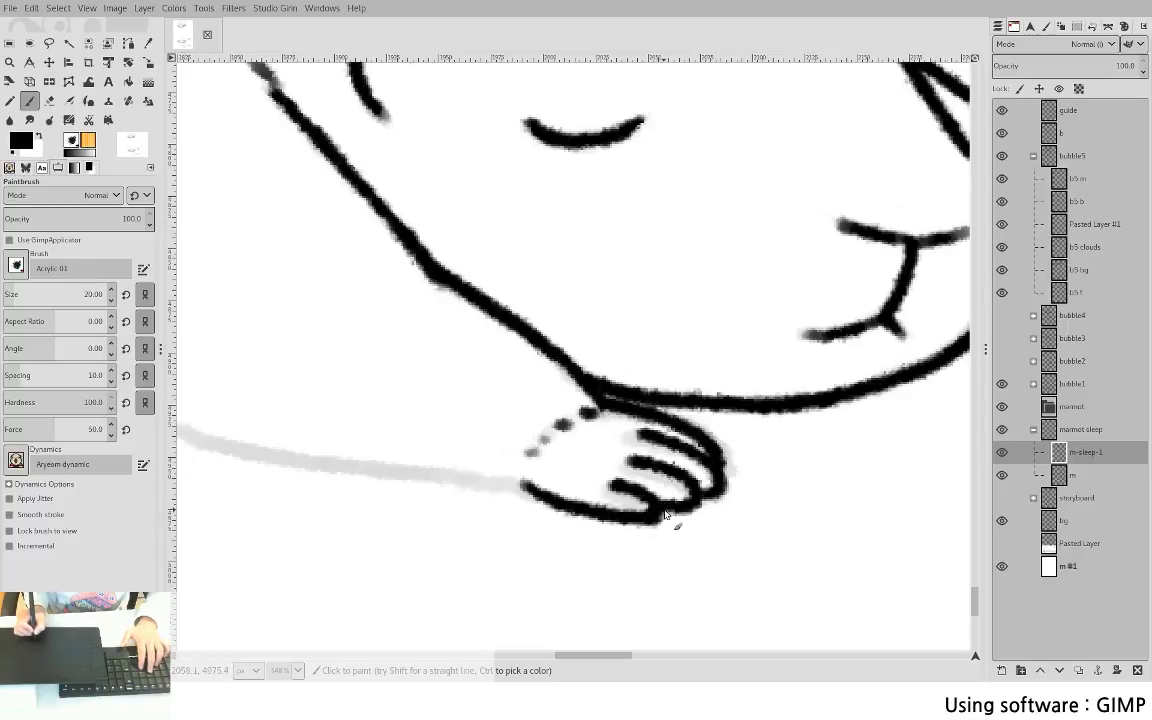
{"action": "key", "text": "shift+e"}
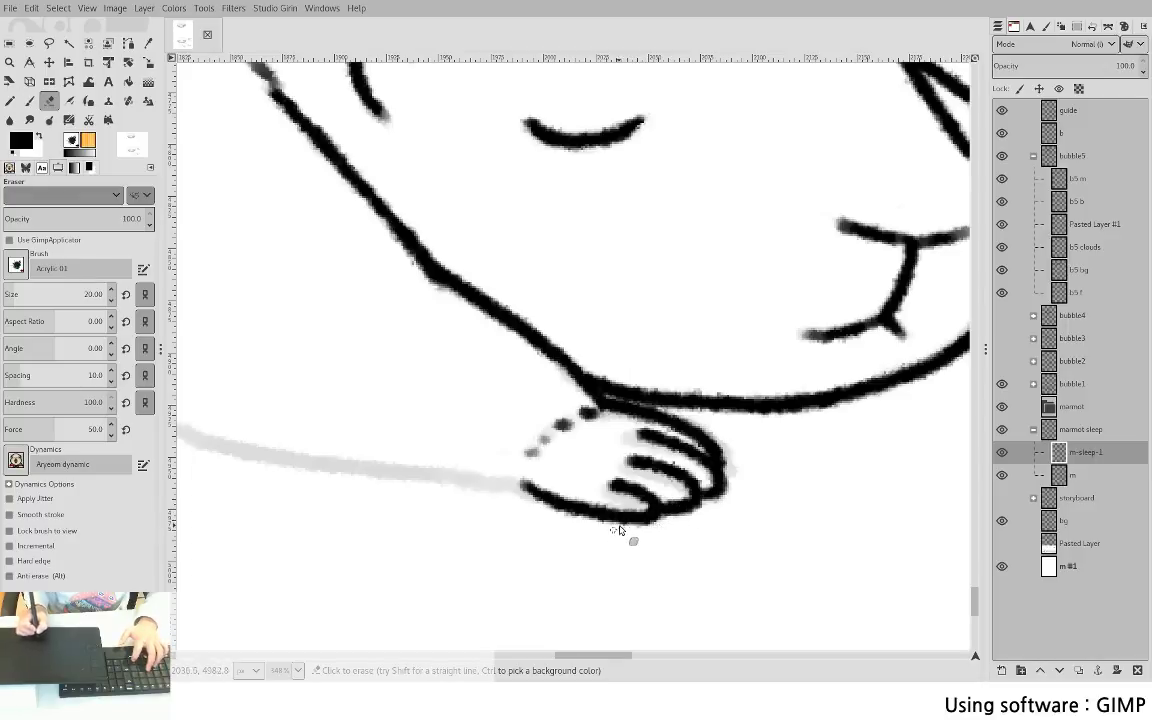
{"action": "key", "text": "p"}
{"action": "key", "text": "minus"}
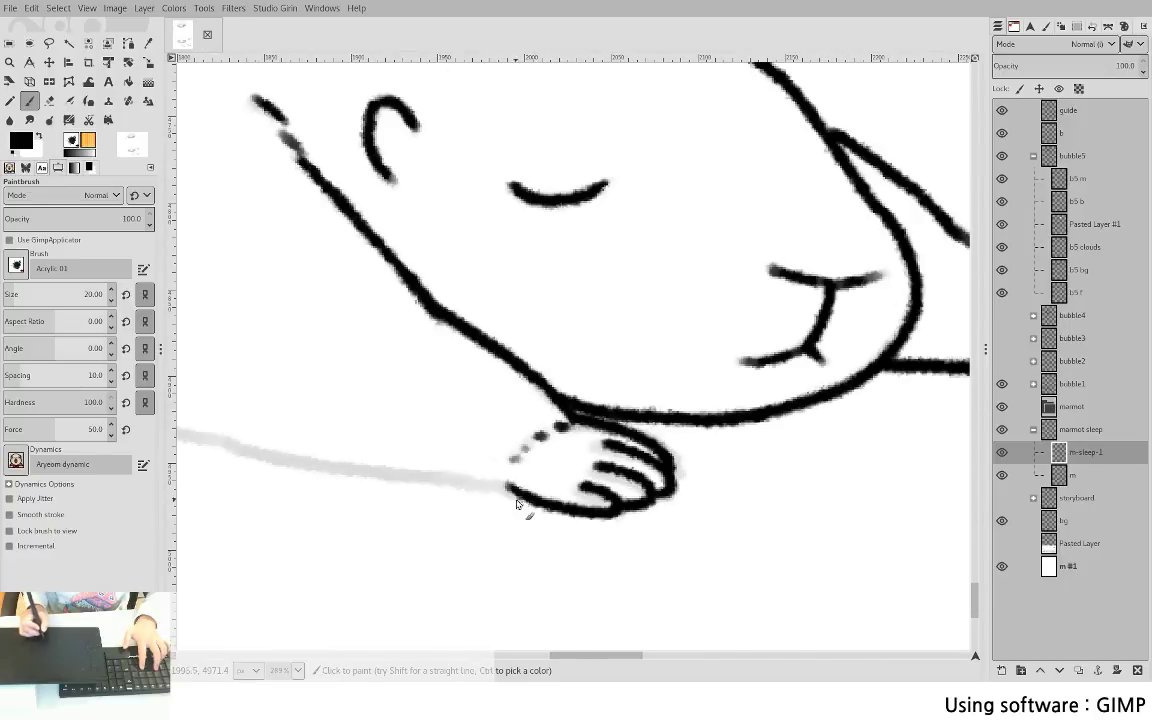
- Ink the belly line in black over the sketch, from the near paw back past the bend and along the flank
{"action": "key", "text": "shift+e"}
{"action": "key", "text": "space"}
{"action": "key", "text": "ctrl+space"}
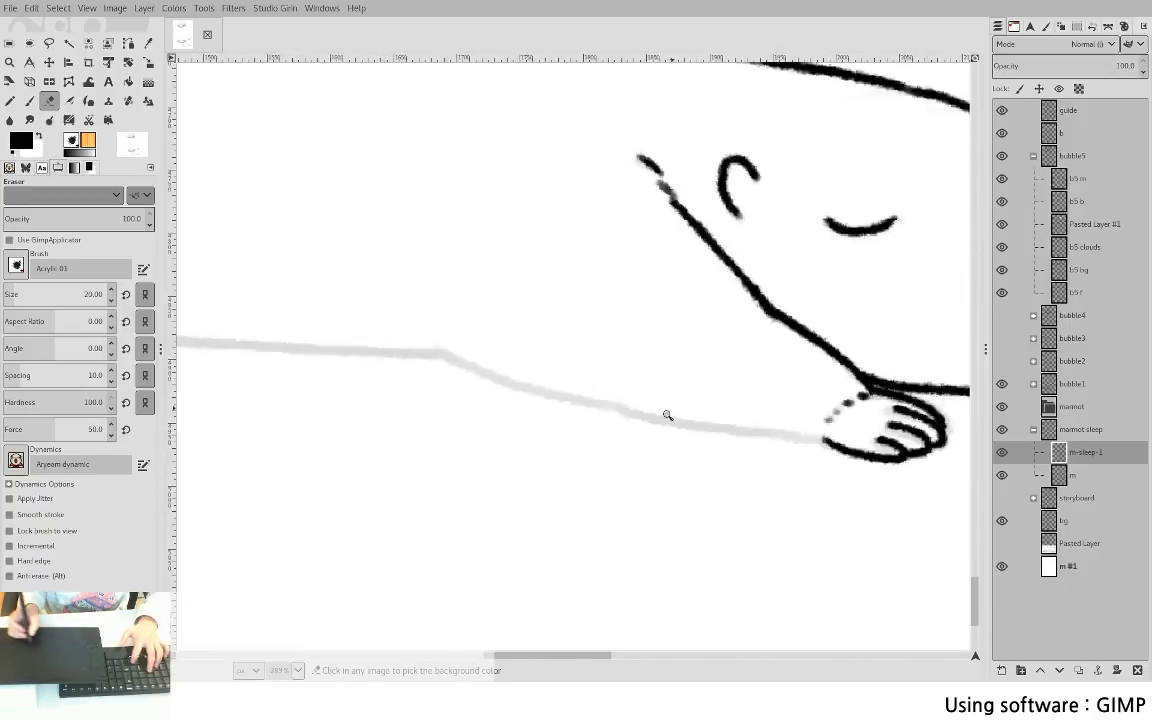
{"action": "key", "text": "p"}
{"action": "mouse_move", "coordinate": [465, 362]}
{"action": "left_mouse_down"}
{"action": "mouse_move", "coordinate": [663, 421]}
{"action": "mouse_move", "coordinate": [800, 440]}
{"action": "left_mouse_up"}
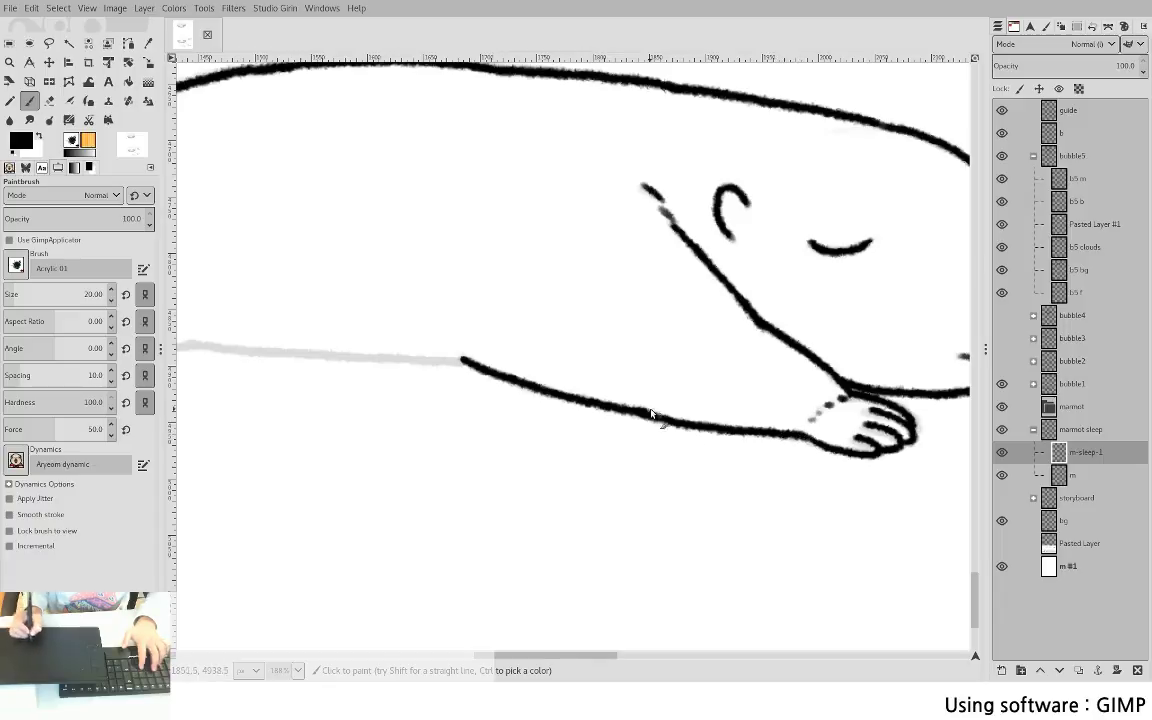
{"action": "scroll", "coordinate": [651, 413], "scroll_direction": "left", "scroll_amount": 6}
{"action": "left_click_drag", "start_coordinate": [559, 348], "coordinate": [830, 360]}
- Ink the rump contour below the end of the back line in black, as short dashes curving down to the underside
{"action": "scroll", "coordinate": [729, 372], "scroll_direction": "left", "scroll_amount": 4}
{"action": "scroll", "coordinate": [729, 372], "scroll_direction": "up", "scroll_amount": 1}
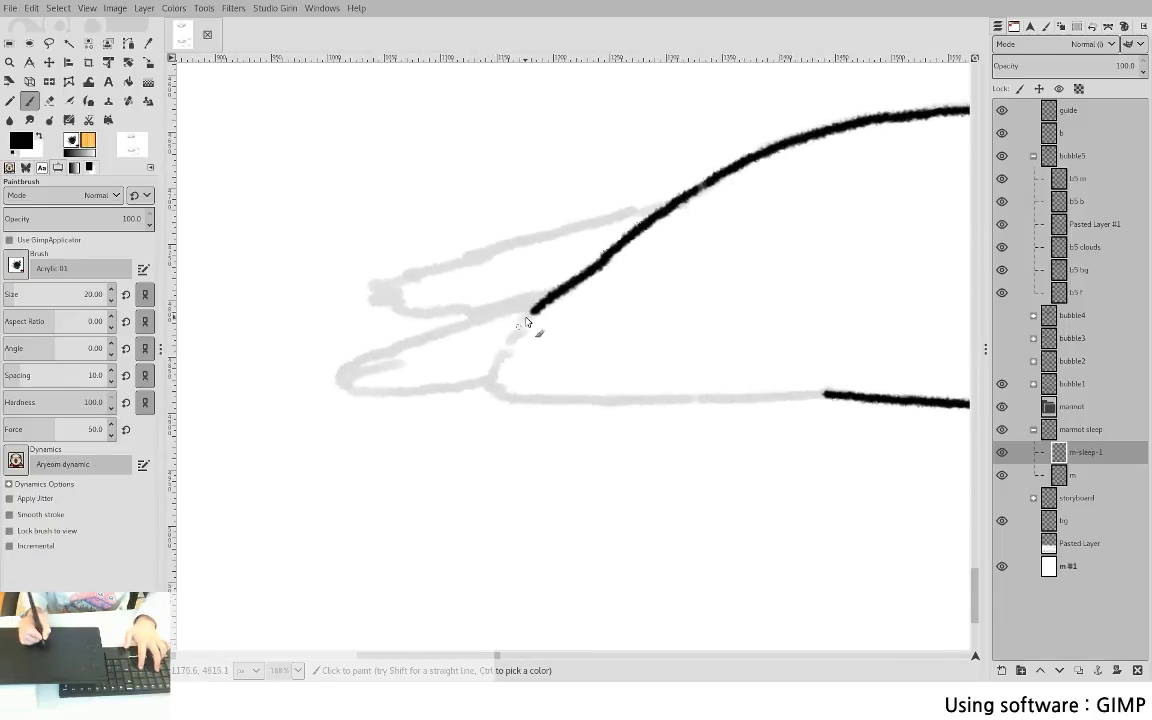
{"action": "key", "text": "ctrl+z"}
{"action": "left_click_drag", "start_coordinate": [518, 333], "coordinate": [492, 385]}
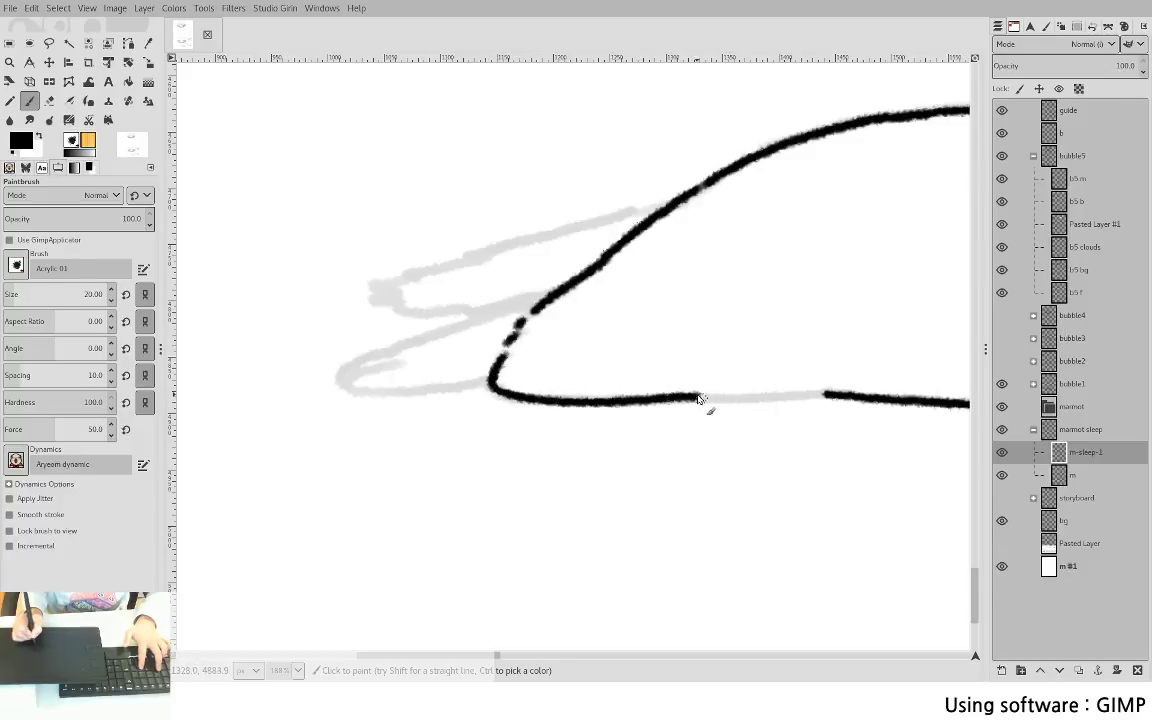
- Ink the underside from the rump forward in black, redrawing the stroke until it joins the belly line
{"action": "left_click_drag", "start_coordinate": [492, 393], "coordinate": [689, 404]}
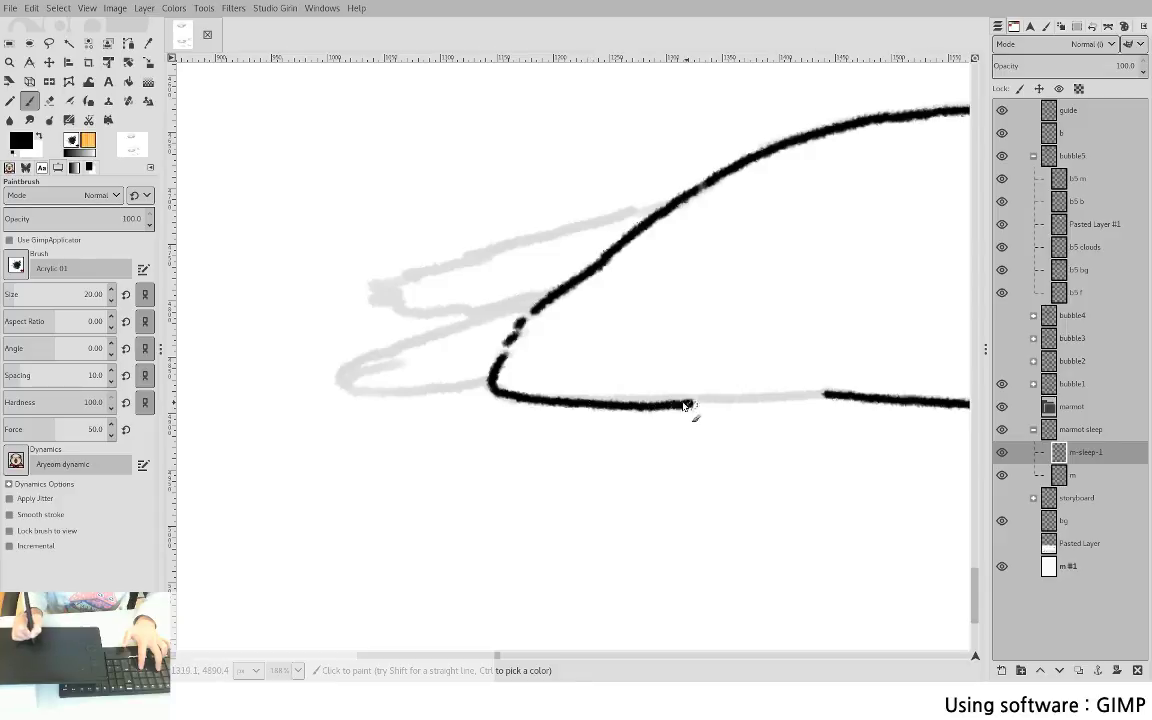
{"action": "key", "text": "ctrl+z"}
{"action": "left_click_drag", "start_coordinate": [497, 396], "coordinate": [764, 398]}
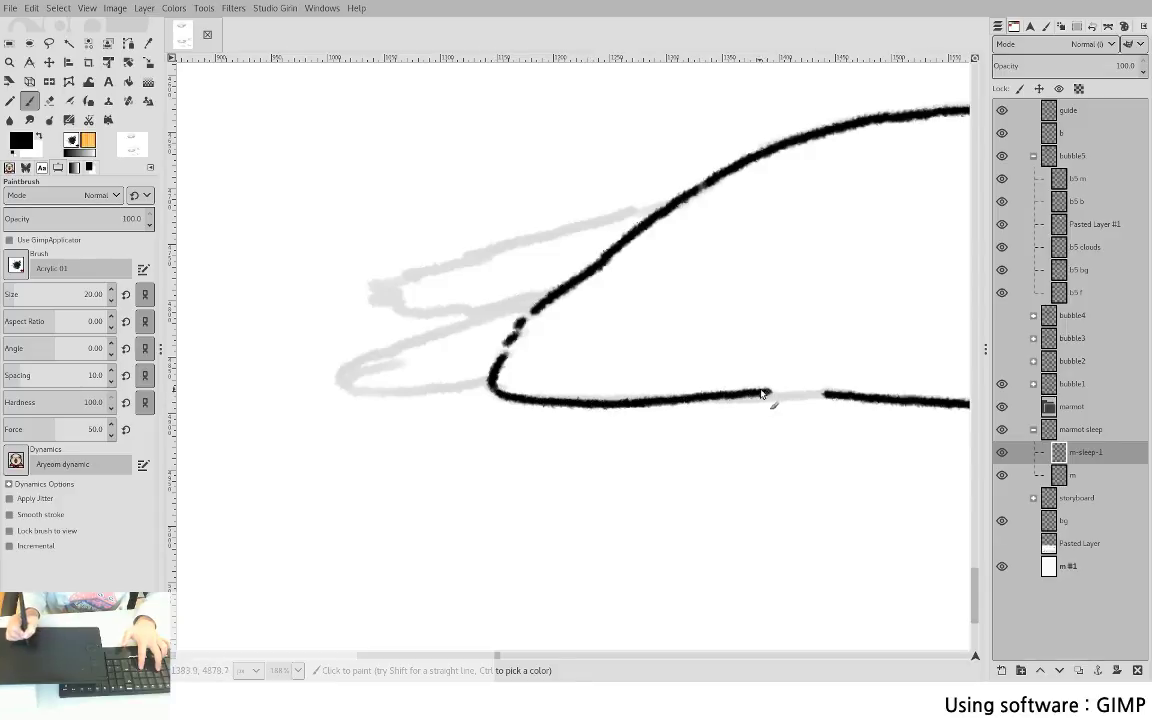
{"action": "key", "text": "ctrl+z"}
{"action": "mouse_move", "coordinate": [495, 392]}
{"action": "left_mouse_down"}
{"action": "mouse_move", "coordinate": [571, 406]}
{"action": "mouse_move", "coordinate": [815, 396]}
{"action": "left_mouse_up"}
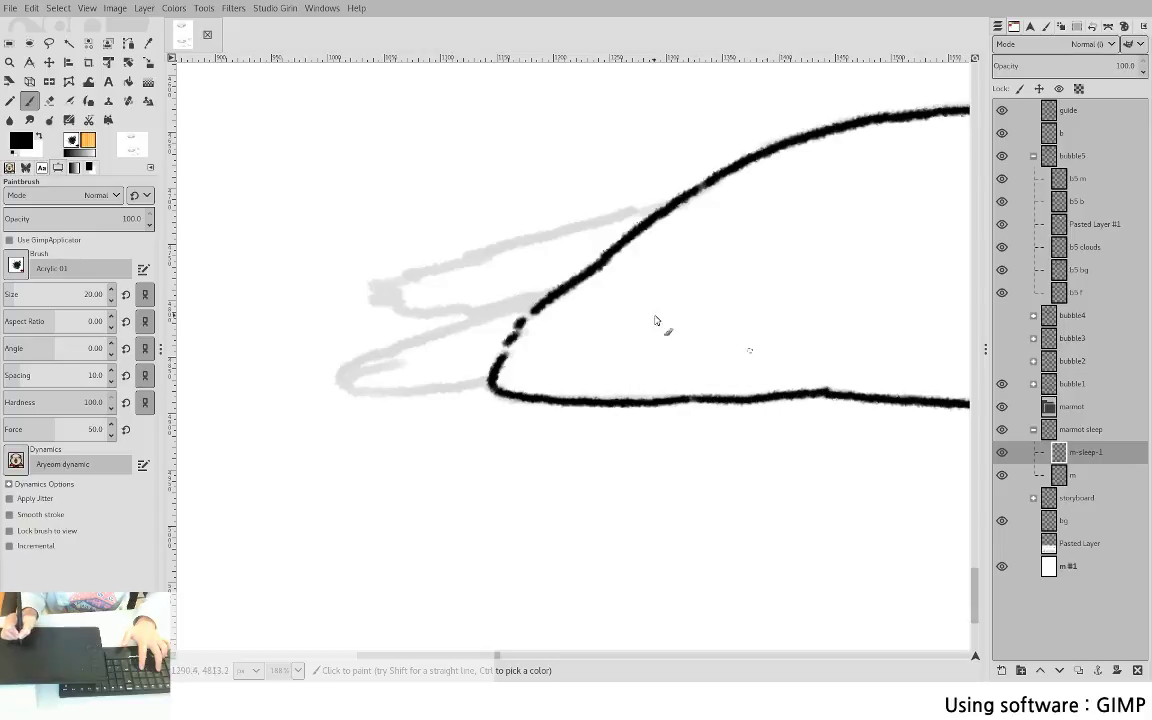
- Ink the far hind foot in black over the sketch, with its upper contour, tip and lower contour meeting the rump
{"action": "left_click_drag", "start_coordinate": [655, 320], "coordinate": [790, 353]}
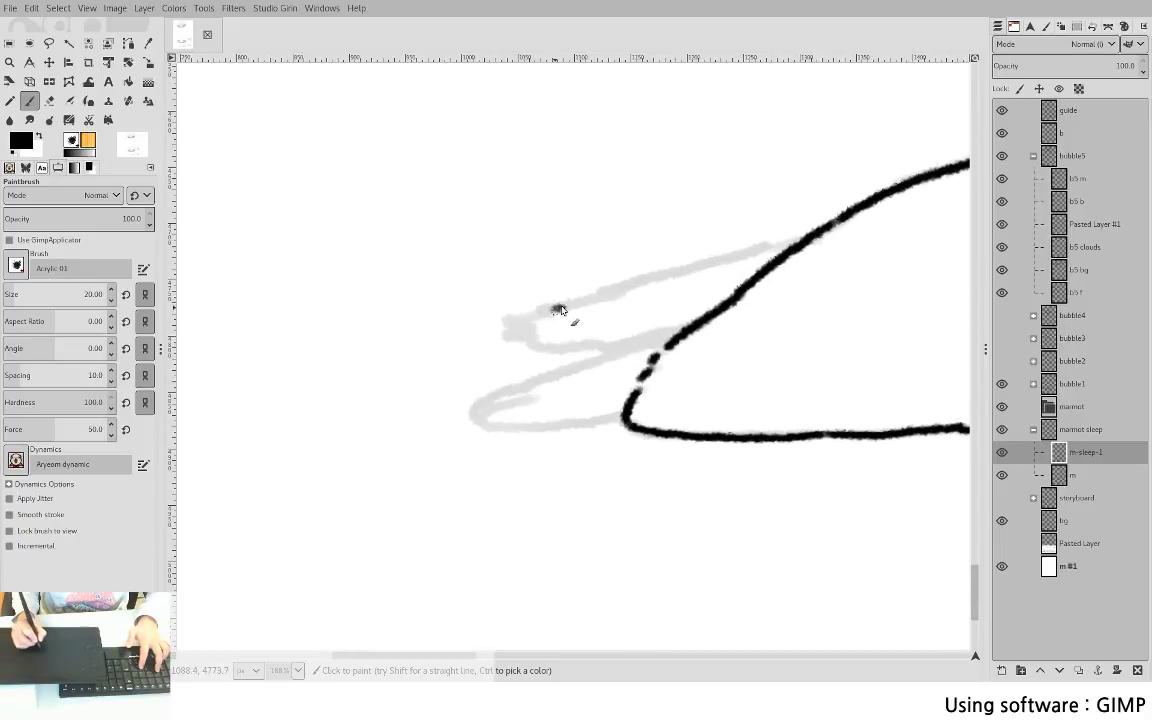
{"action": "left_click_drag", "start_coordinate": [560, 310], "coordinate": [630, 292]}
{"action": "key", "text": "ctrl+z"}
{"action": "mouse_move", "coordinate": [820, 245]}
{"action": "left_mouse_down"}
{"action": "mouse_move", "coordinate": [607, 292]}
{"action": "mouse_move", "coordinate": [510, 332]}
{"action": "mouse_move", "coordinate": [690, 328]}
{"action": "left_mouse_up"}
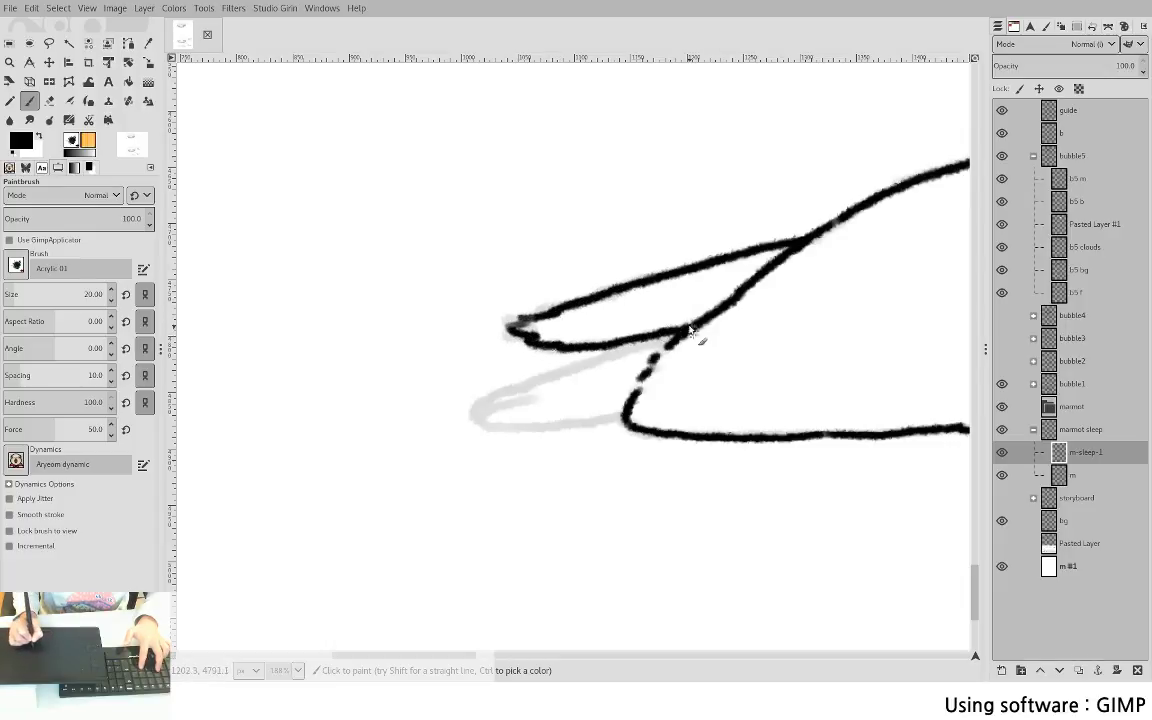
- Try inking the near hind foot's lowest toe line and its sole back to the rump in black
{"action": "mouse_move", "coordinate": [625, 420]}
{"action": "left_mouse_down"}
{"action": "mouse_move", "coordinate": [494, 418]}
{"action": "mouse_move", "coordinate": [512, 399]}
{"action": "mouse_move", "coordinate": [542, 397]}
{"action": "left_mouse_up"}
{"action": "left_click_drag", "start_coordinate": [645, 370], "coordinate": [499, 397]}
{"action": "key", "text": "ctrl+z"}
{"action": "mouse_move", "coordinate": [397, 428]}
{"action": "left_mouse_down"}
{"action": "mouse_move", "coordinate": [342, 455]}
{"action": "mouse_move", "coordinate": [360, 455]}
{"action": "mouse_move", "coordinate": [355, 440]}
{"action": "mouse_move", "coordinate": [362, 454]}
{"action": "mouse_move", "coordinate": [471, 440]}
{"action": "left_mouse_up"}
{"action": "key", "text": "ctrl+z"}
{"action": "key", "text": "ctrl+z"}
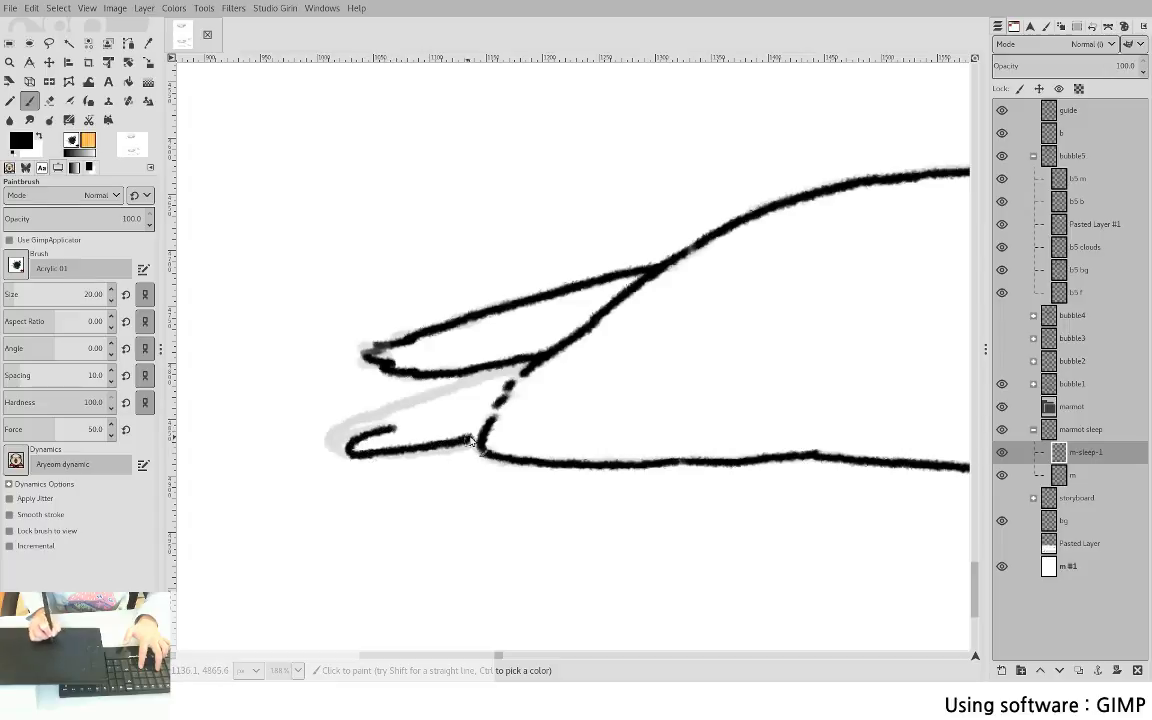
{"action": "key", "text": "ctrl+z"}
{"action": "left_click_drag", "start_coordinate": [352, 453], "coordinate": [484, 441]}
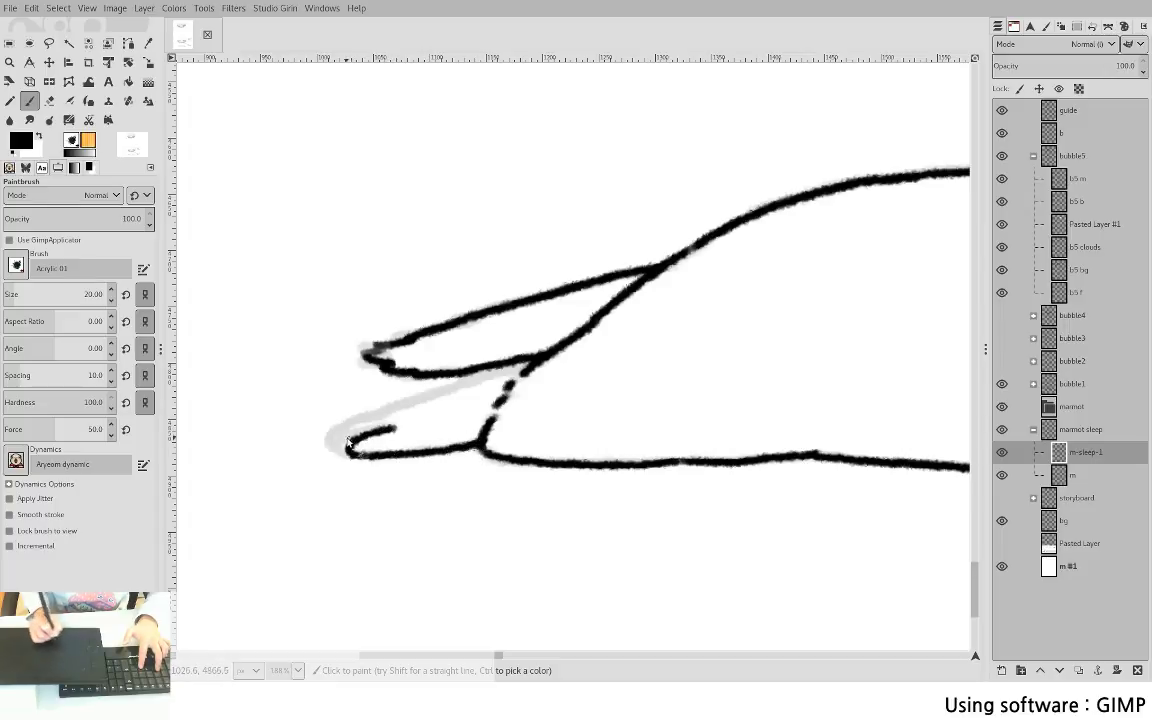
- Try adding the near hind foot's remaining toe lines and its upper contour up to the ankle
{"action": "mouse_move", "coordinate": [346, 453]}
{"action": "left_mouse_down"}
{"action": "mouse_move", "coordinate": [374, 420]}
{"action": "mouse_move", "coordinate": [411, 413]}
{"action": "mouse_move", "coordinate": [379, 406]}
{"action": "mouse_move", "coordinate": [475, 386]}
{"action": "left_mouse_up"}
{"action": "key", "text": "ctrl+z"}
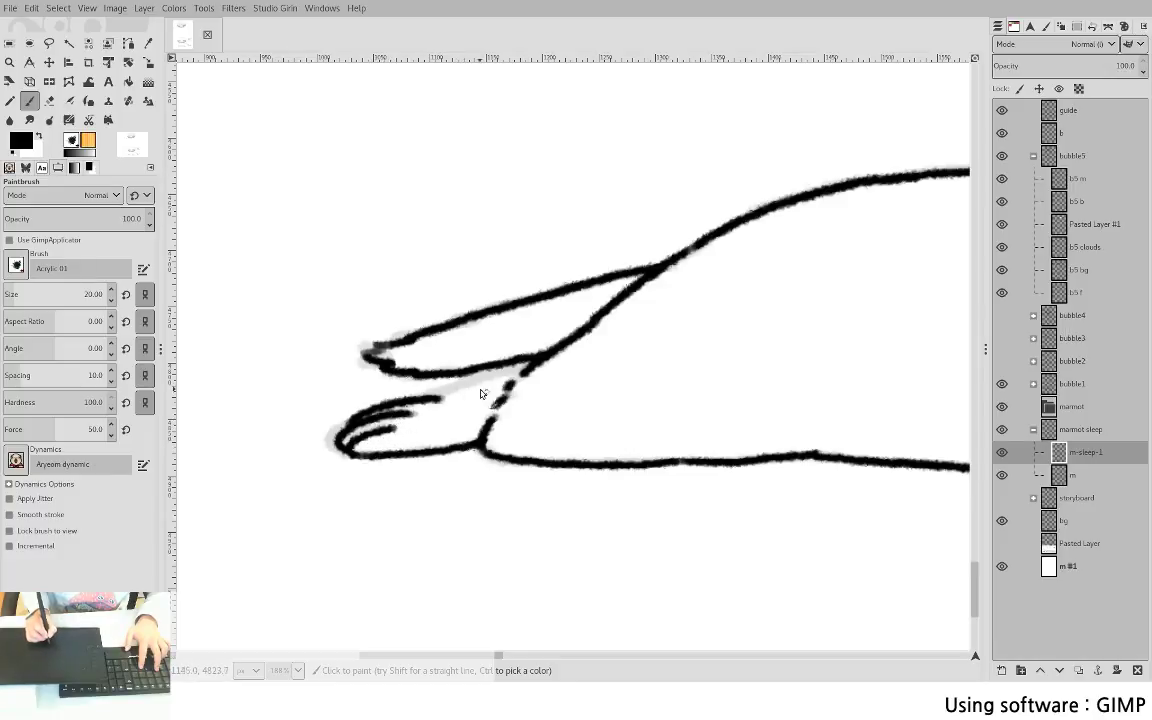
{"action": "left_click_drag", "start_coordinate": [508, 386], "coordinate": [443, 390]}
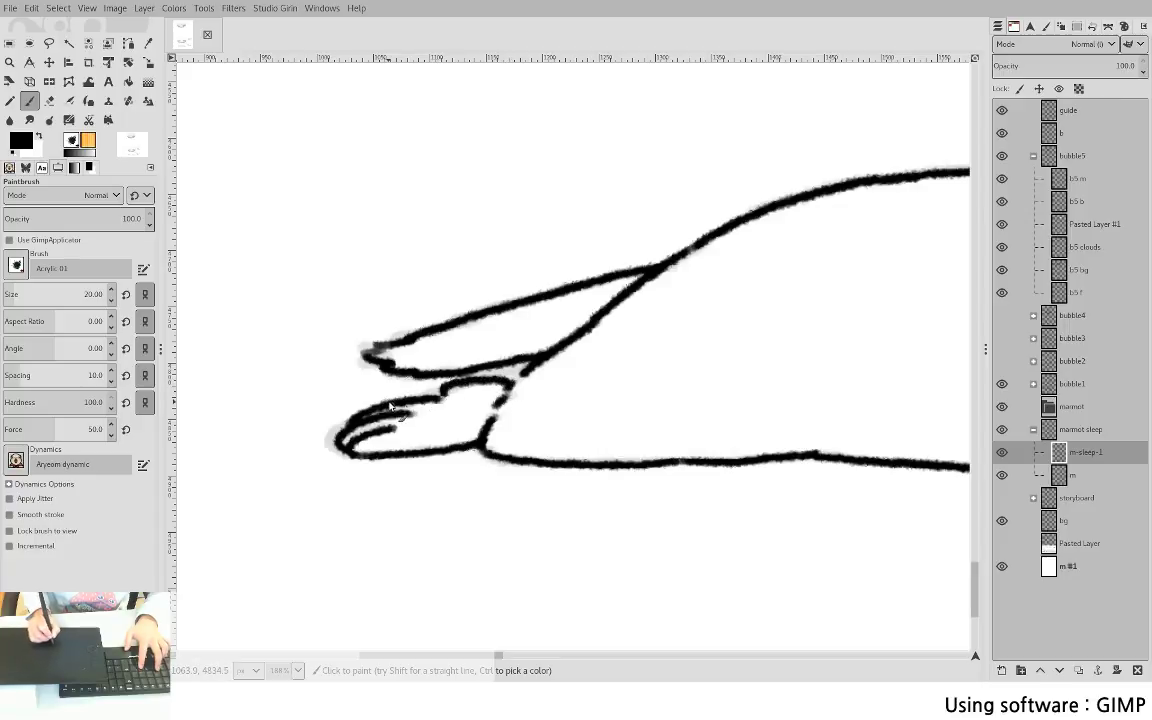
{"action": "left_click_drag", "start_coordinate": [389, 402], "coordinate": [469, 389]}
{"action": "key", "text": "ctrl+z"}
{"action": "left_click_drag", "start_coordinate": [376, 409], "coordinate": [468, 388]}
{"action": "key", "text": "ctrl+z"}
- Try erasing the thick overlap along the near hind foot's uppermost toe, comparing earlier and later states of the strokes
{"action": "key", "text": "shift+e"}
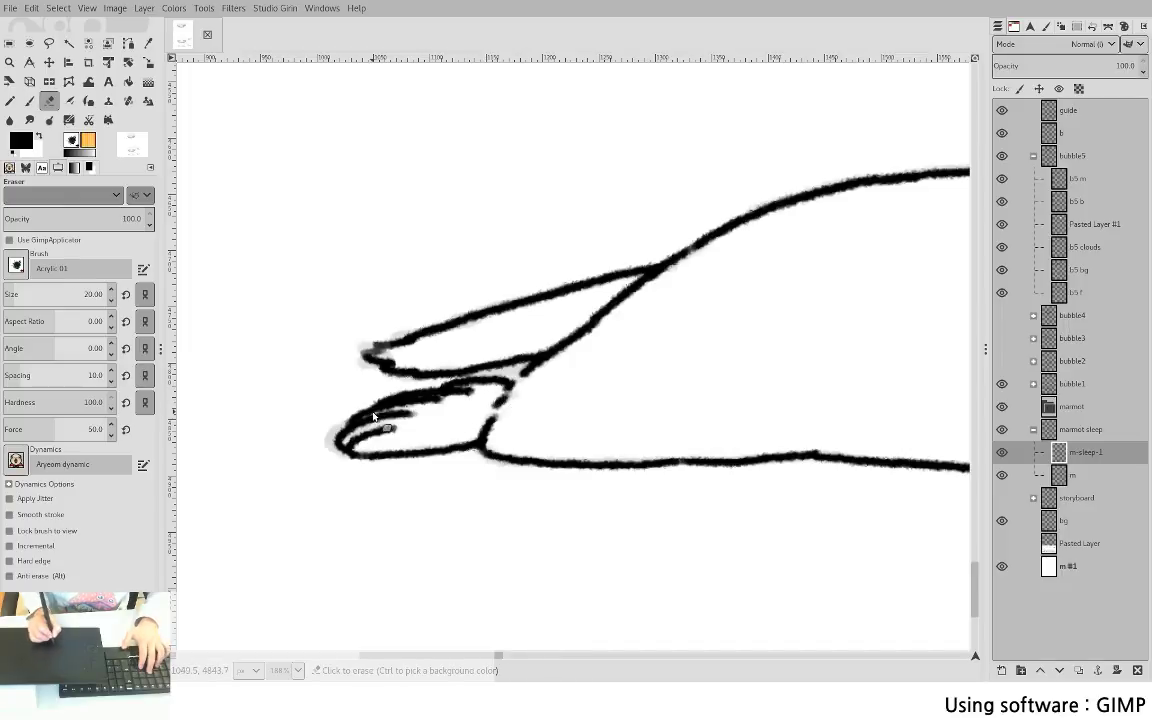
{"action": "left_click_drag", "start_coordinate": [380, 412], "coordinate": [448, 400]}
{"action": "key", "text": "ctrl+z"}
{"action": "key", "text": "ctrl+z"}
{"action": "key", "text": "ctrl+z"}
{"action": "key", "text": "ctrl+z"}
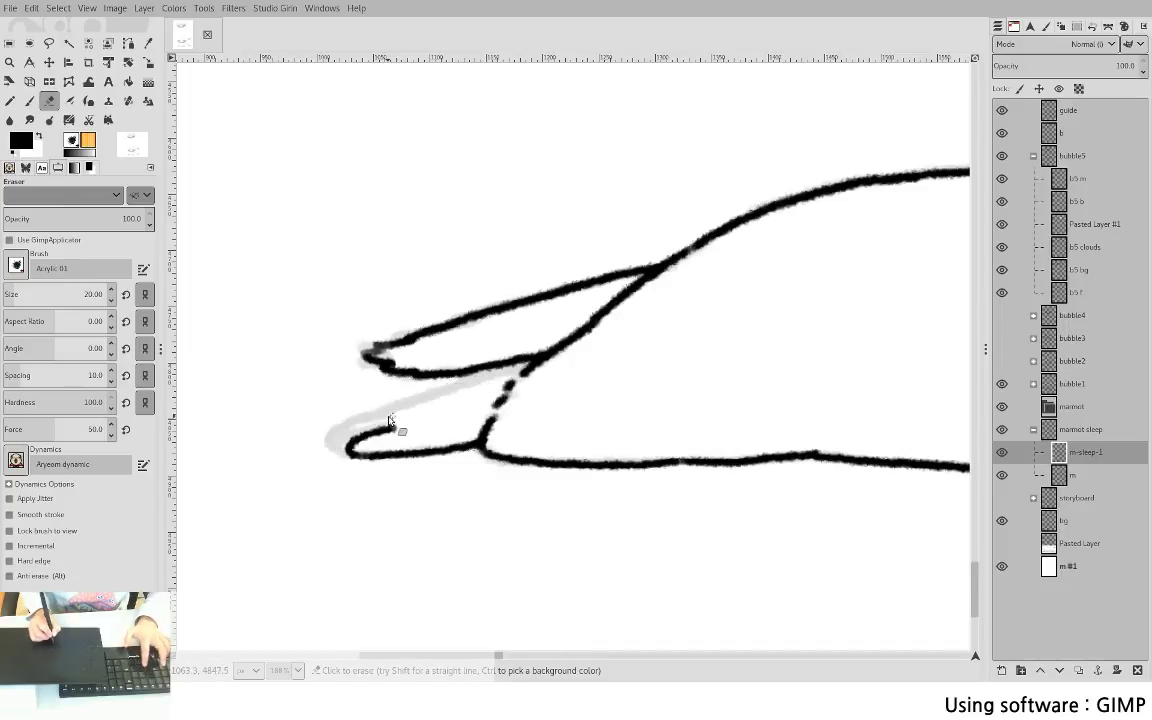
{"action": "key", "text": "ctrl+y"}
{"action": "key", "text": "ctrl+y"}
{"action": "key", "text": "ctrl+y"}
{"action": "key", "text": "ctrl+y"}
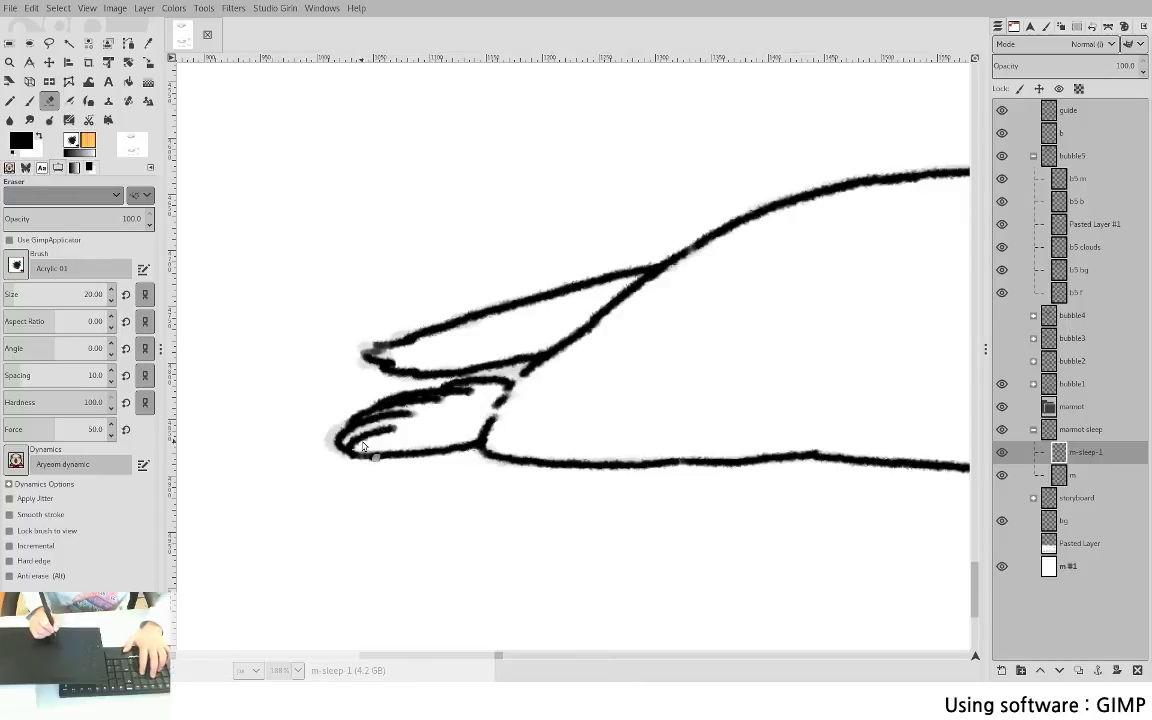
{"action": "left_click_drag", "start_coordinate": [385, 410], "coordinate": [408, 405]}
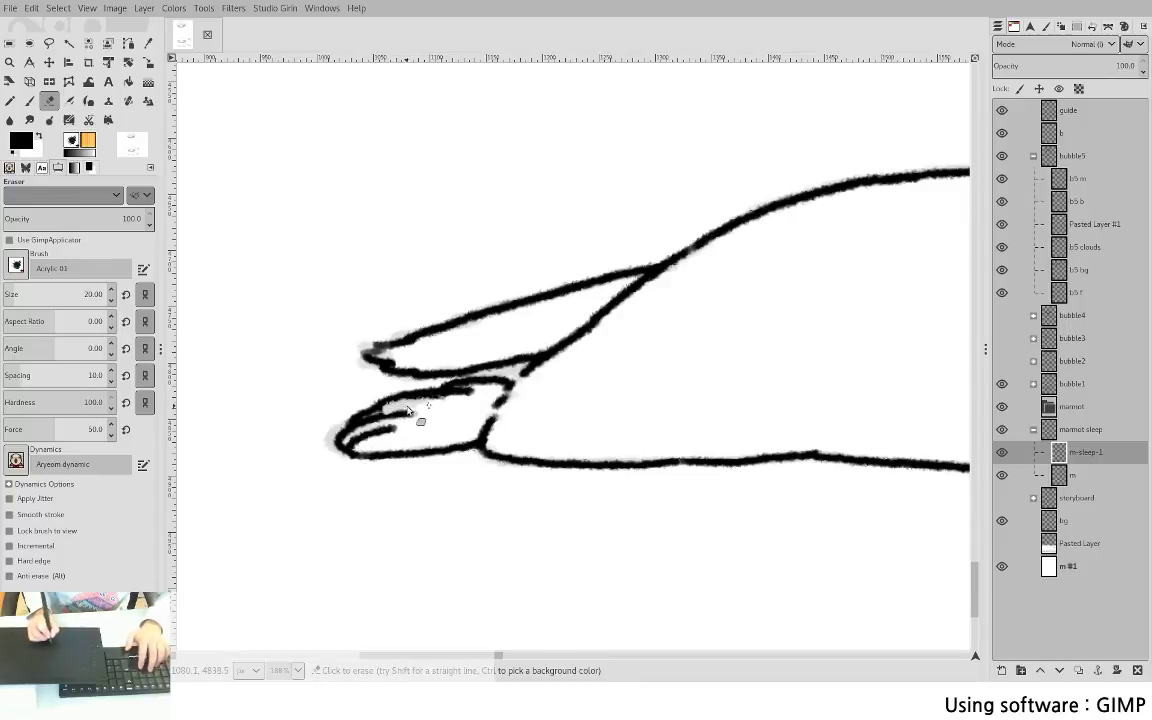
{"action": "key", "text": "ctrl+z"}
- Erase the thick ink beneath the near hind foot's upper contour and repaint the uppermost toe as a thin separate line
{"action": "mouse_move", "coordinate": [382, 362]}
{"action": "left_mouse_down"}
{"action": "mouse_move", "coordinate": [380, 376]}
{"action": "mouse_move", "coordinate": [457, 440]}
{"action": "mouse_move", "coordinate": [480, 207]}
{"action": "left_mouse_up"}
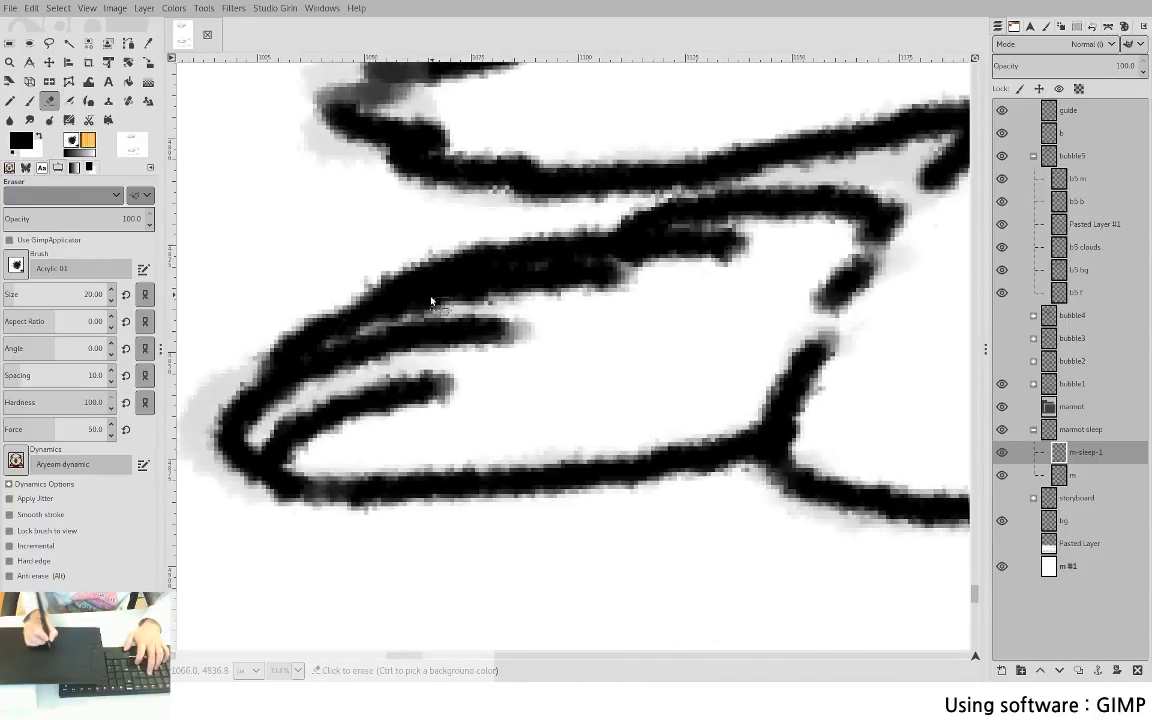
{"action": "mouse_move", "coordinate": [440, 296]}
{"action": "left_mouse_down"}
{"action": "mouse_move", "coordinate": [495, 265]}
{"action": "mouse_move", "coordinate": [625, 280]}
{"action": "mouse_move", "coordinate": [527, 300]}
{"action": "mouse_move", "coordinate": [657, 276]}
{"action": "left_mouse_up"}
{"action": "key", "text": "p"}
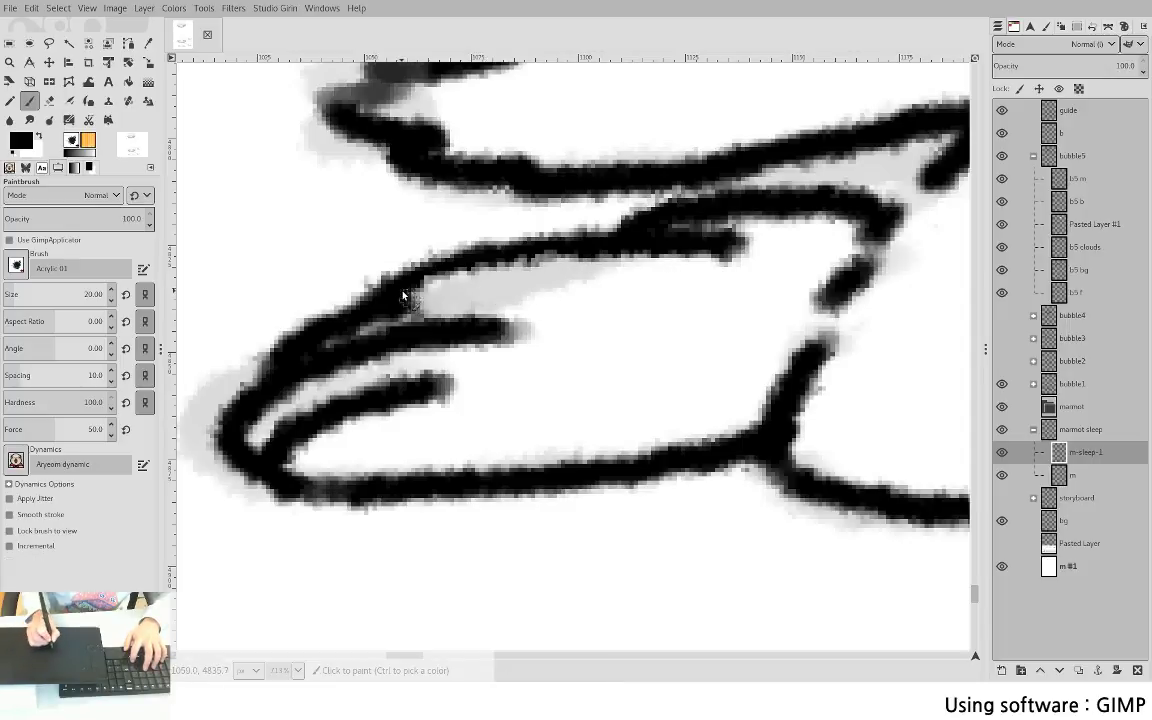
{"action": "left_click_drag", "start_coordinate": [395, 255], "coordinate": [655, 245]}
{"action": "key", "text": "ctrl+z"}
{"action": "left_click_drag", "start_coordinate": [404, 294], "coordinate": [616, 242]}
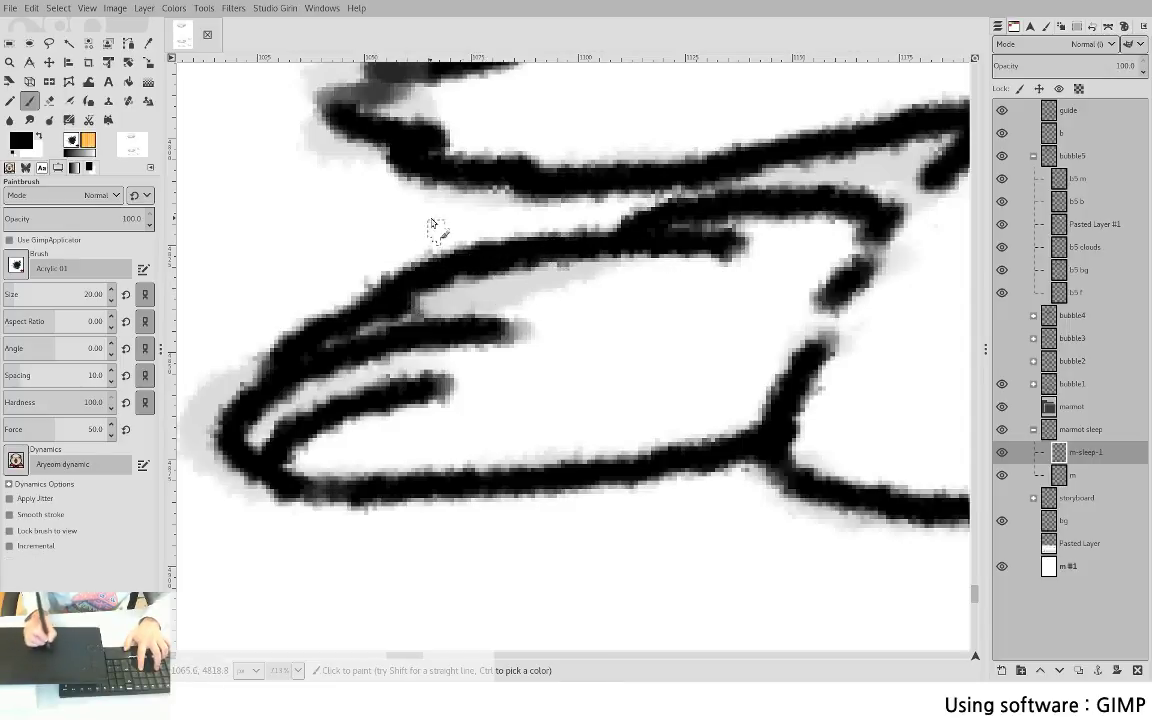
{"action": "key", "text": "ctrl+z"}
{"action": "mouse_move", "coordinate": [397, 302]}
{"action": "left_mouse_down"}
{"action": "mouse_move", "coordinate": [465, 266]}
{"action": "mouse_move", "coordinate": [562, 250]}
{"action": "mouse_move", "coordinate": [448, 295]}
{"action": "mouse_move", "coordinate": [588, 279]}
{"action": "left_mouse_up"}
{"action": "key", "text": "ctrl+z"}
{"action": "key", "text": "ctrl+z"}
{"action": "left_click_drag", "start_coordinate": [422, 302], "coordinate": [571, 283]}
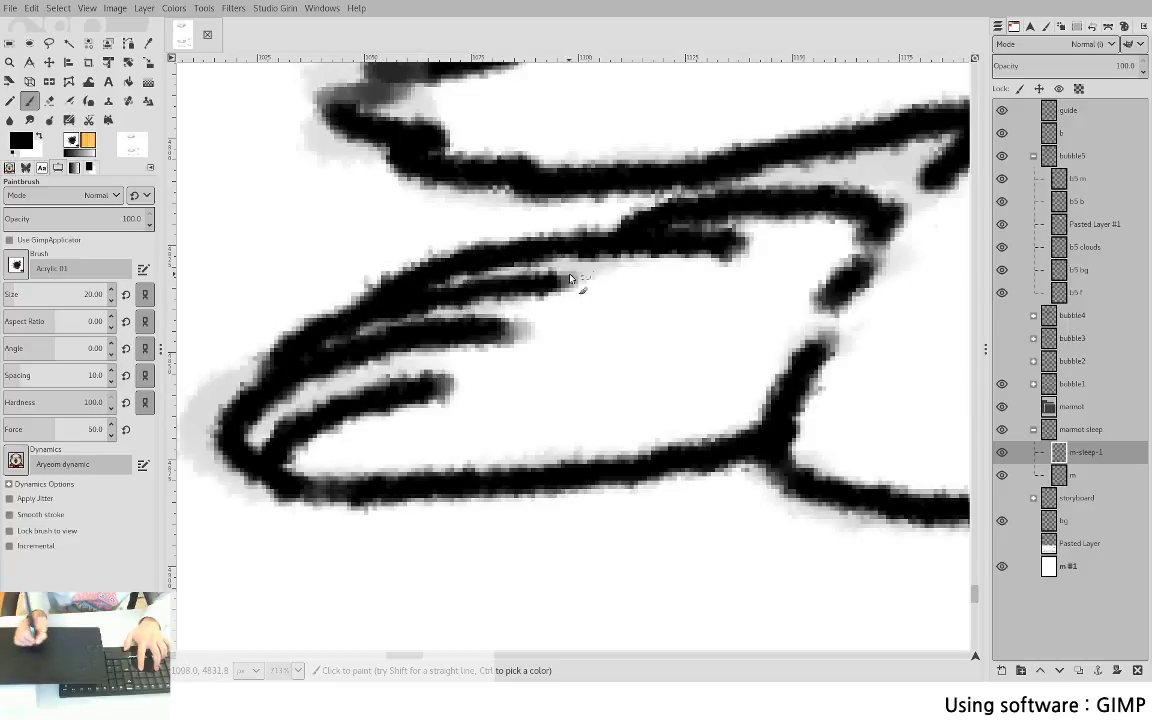
- Try joining the rump contour to the near hind foot's ankle with a short black stroke
{"action": "mouse_move", "coordinate": [492, 328]}
{"action": "left_mouse_down"}
{"action": "mouse_move", "coordinate": [457, 371]}
{"action": "mouse_move", "coordinate": [502, 348]}
{"action": "mouse_move", "coordinate": [447, 414]}
{"action": "left_mouse_up"}
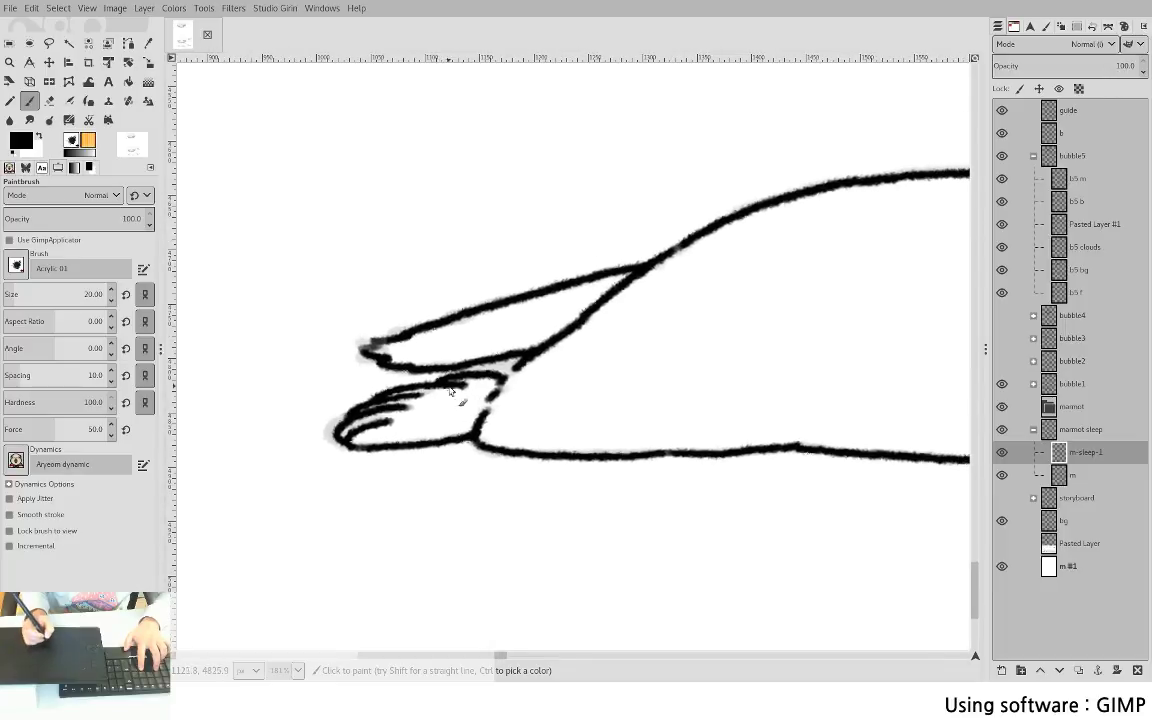
{"action": "key", "text": "shift+e"}
{"action": "key", "text": "p"}
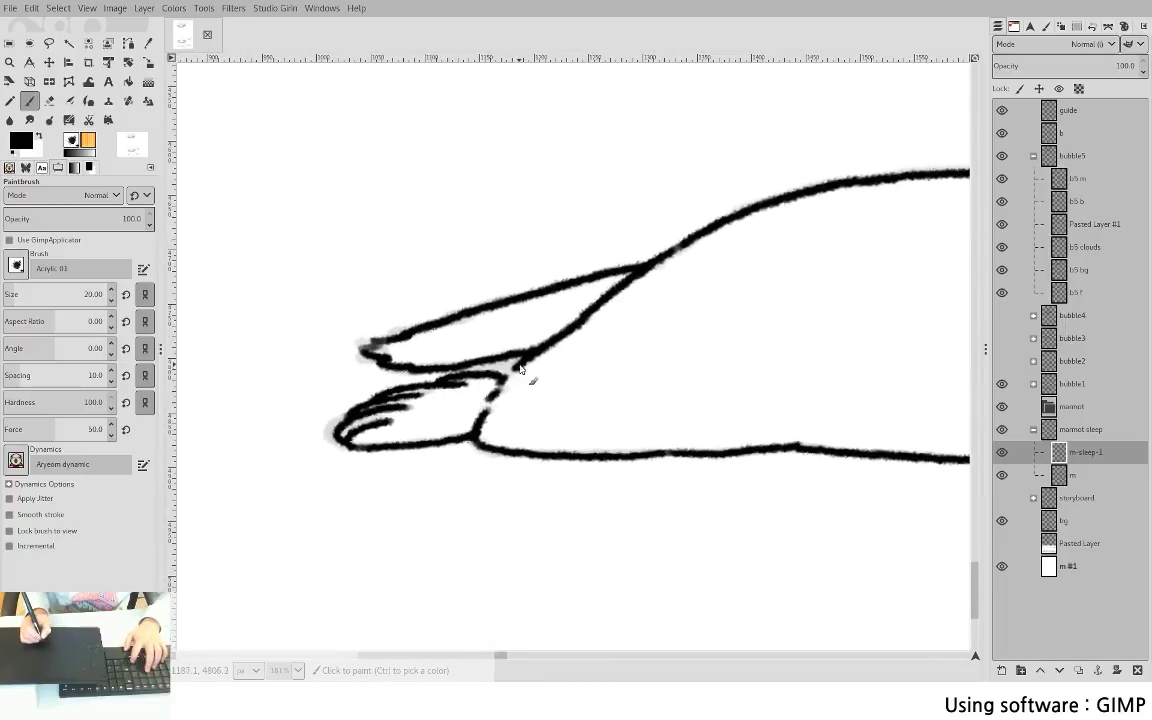
{"action": "left_click_drag", "start_coordinate": [520, 365], "coordinate": [391, 444]}
{"action": "scroll", "coordinate": [392, 444], "scroll_direction": "down", "scroll_amount": 2}
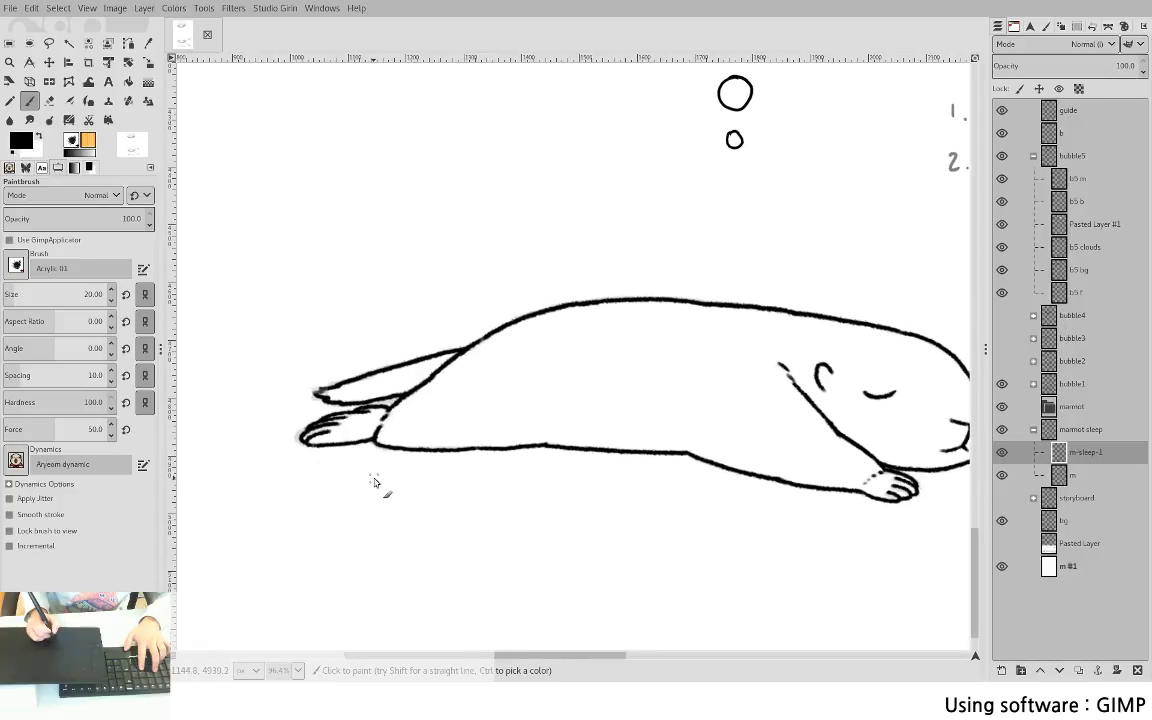
- Undo all of the near hind foot's line work, keeping the far hind foot and the body outline
{"action": "scroll", "coordinate": [380, 440], "scroll_direction": "up", "scroll_amount": 2}
{"action": "key", "text": "ctrl+z"}
{"action": "key", "text": "ctrl+z"}
{"action": "key", "text": "ctrl+z"}
{"action": "key", "text": "ctrl+z"}
{"action": "key", "text": "ctrl+z"}
{"action": "key", "text": "ctrl+z"}
{"action": "key", "text": "ctrl+z"}
{"action": "key", "text": "ctrl+z"}
{"action": "key", "text": "ctrl+z"}
{"action": "key", "text": "ctrl+z"}
{"action": "key", "text": "ctrl+z"}
{"action": "key", "text": "ctrl+z"}
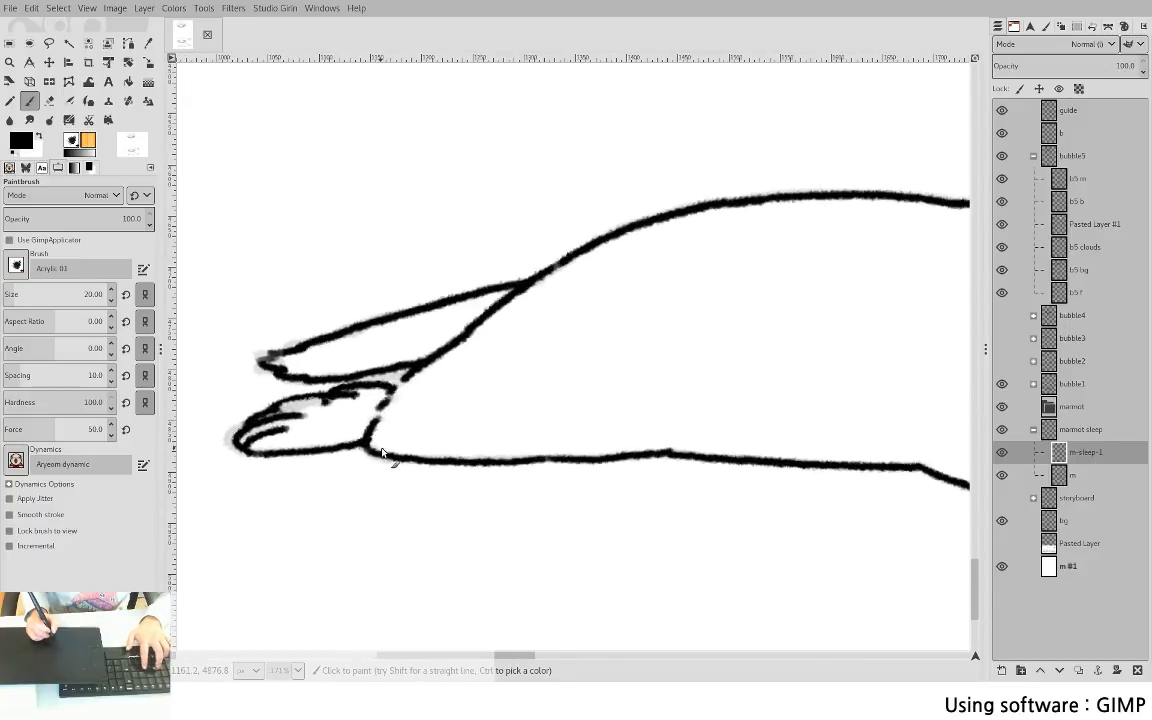
{"action": "key", "text": "ctrl+y"}
{"action": "key", "text": "ctrl+y"}
{"action": "key", "text": "ctrl+y"}
{"action": "key", "text": "ctrl+y"}
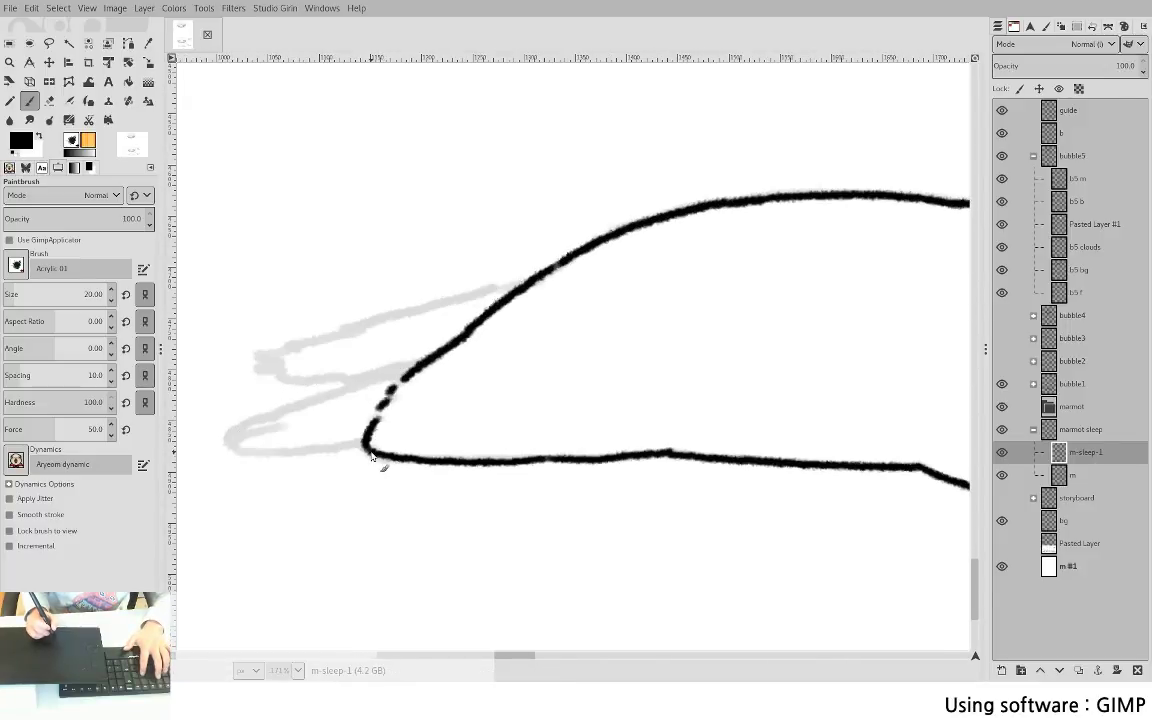
{"action": "key", "text": "ctrl+z"}
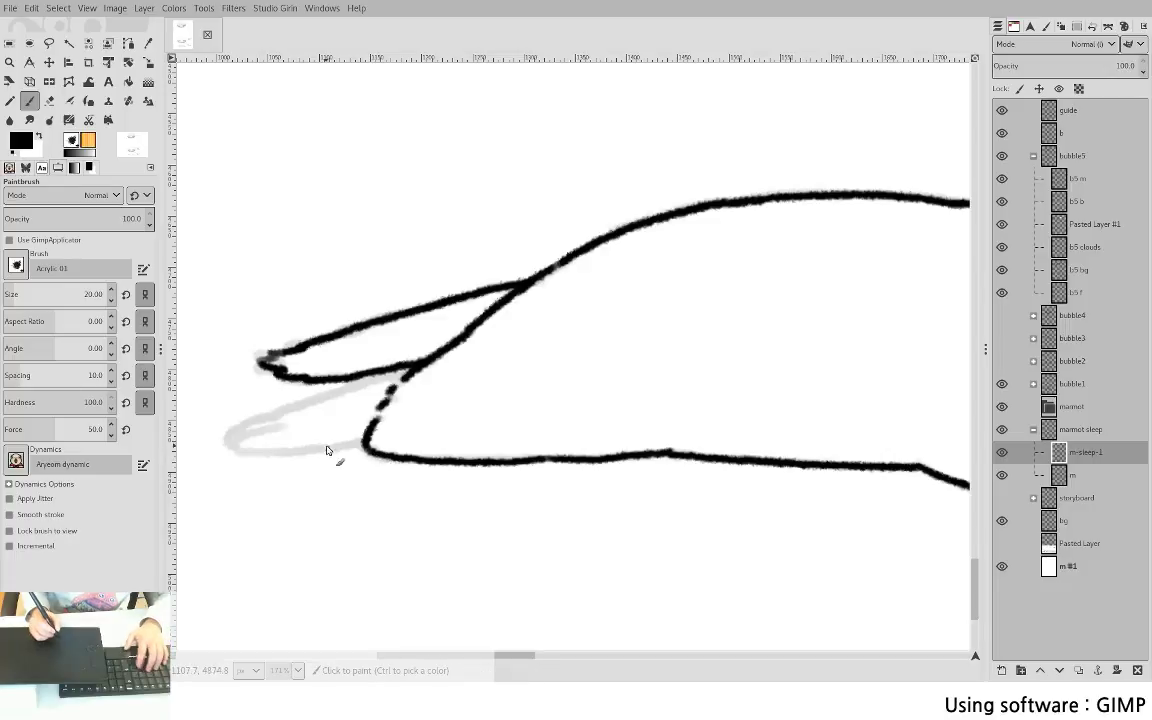
- Ink the near hind foot afresh in black along the sketch, with its sole, rounded tip, upper contour and a short toe line
{"action": "mouse_move", "coordinate": [333, 455]}
{"action": "left_mouse_down"}
{"action": "mouse_move", "coordinate": [352, 358]}
{"action": "mouse_move", "coordinate": [307, 340]}
{"action": "left_mouse_up"}
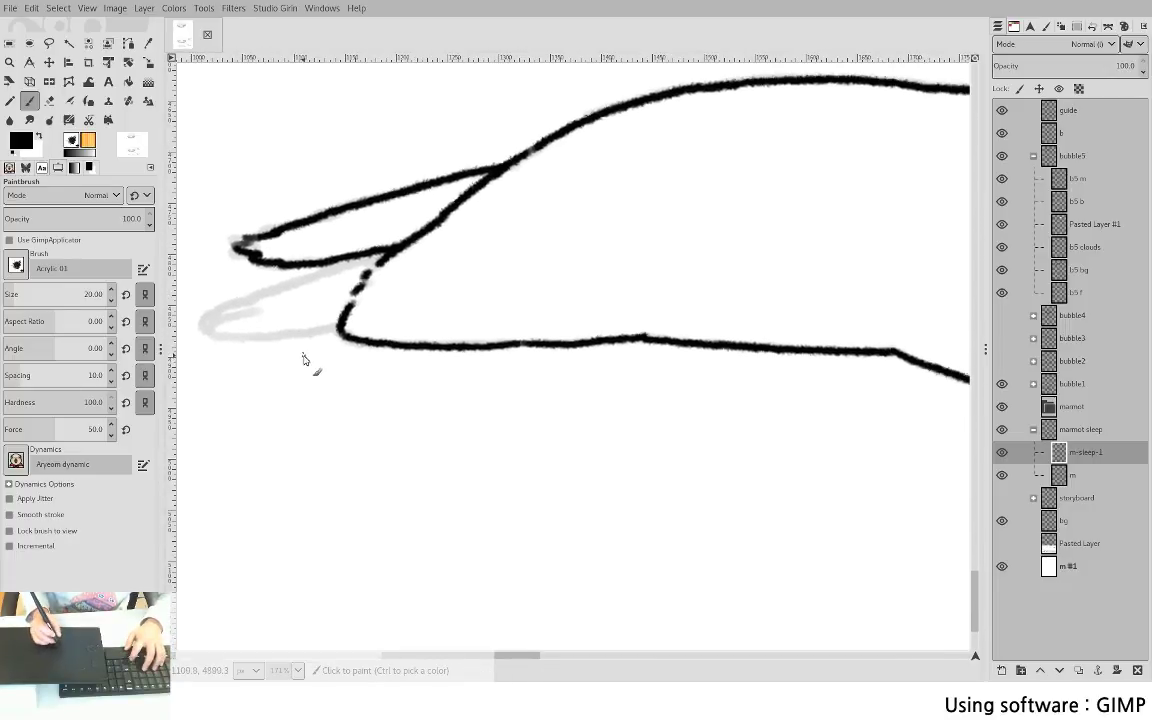
{"action": "scroll", "coordinate": [363, 369], "scroll_direction": "down", "scroll_amount": 3}
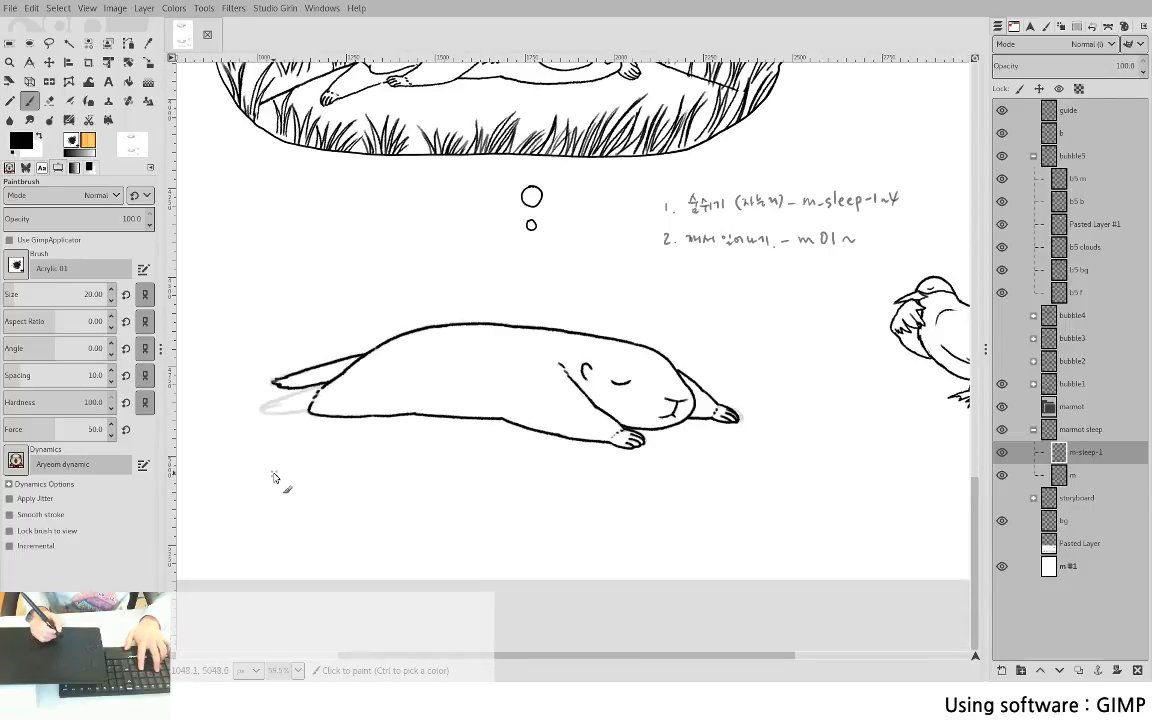
{"action": "scroll", "coordinate": [417, 473], "scroll_direction": "up", "scroll_amount": 3}
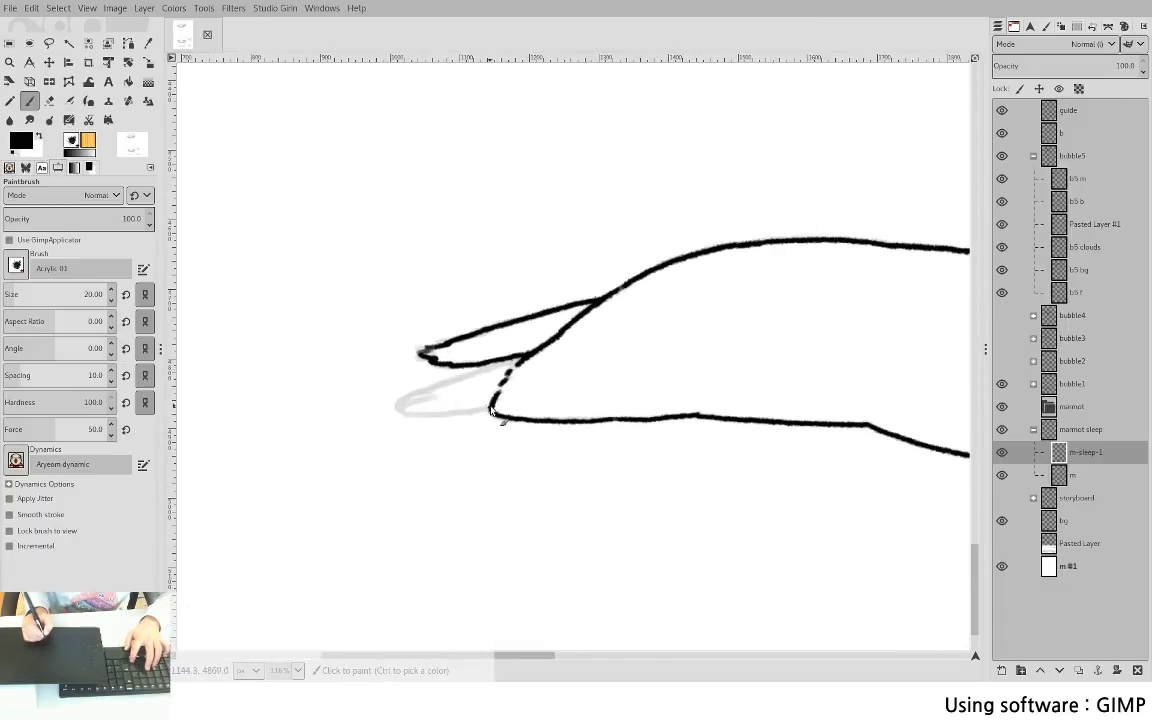
{"action": "mouse_move", "coordinate": [476, 412]}
{"action": "left_mouse_down"}
{"action": "mouse_move", "coordinate": [419, 419]}
{"action": "mouse_move", "coordinate": [405, 410]}
{"action": "mouse_move", "coordinate": [439, 401]}
{"action": "mouse_move", "coordinate": [406, 410]}
{"action": "mouse_move", "coordinate": [413, 399]}
{"action": "mouse_move", "coordinate": [398, 407]}
{"action": "mouse_move", "coordinate": [406, 415]}
{"action": "mouse_move", "coordinate": [397, 409]}
{"action": "mouse_move", "coordinate": [450, 391]}
{"action": "mouse_move", "coordinate": [395, 405]}
{"action": "mouse_move", "coordinate": [473, 378]}
{"action": "left_mouse_up"}
{"action": "key", "text": "ctrl+z"}
{"action": "key", "text": "ctrl+z"}
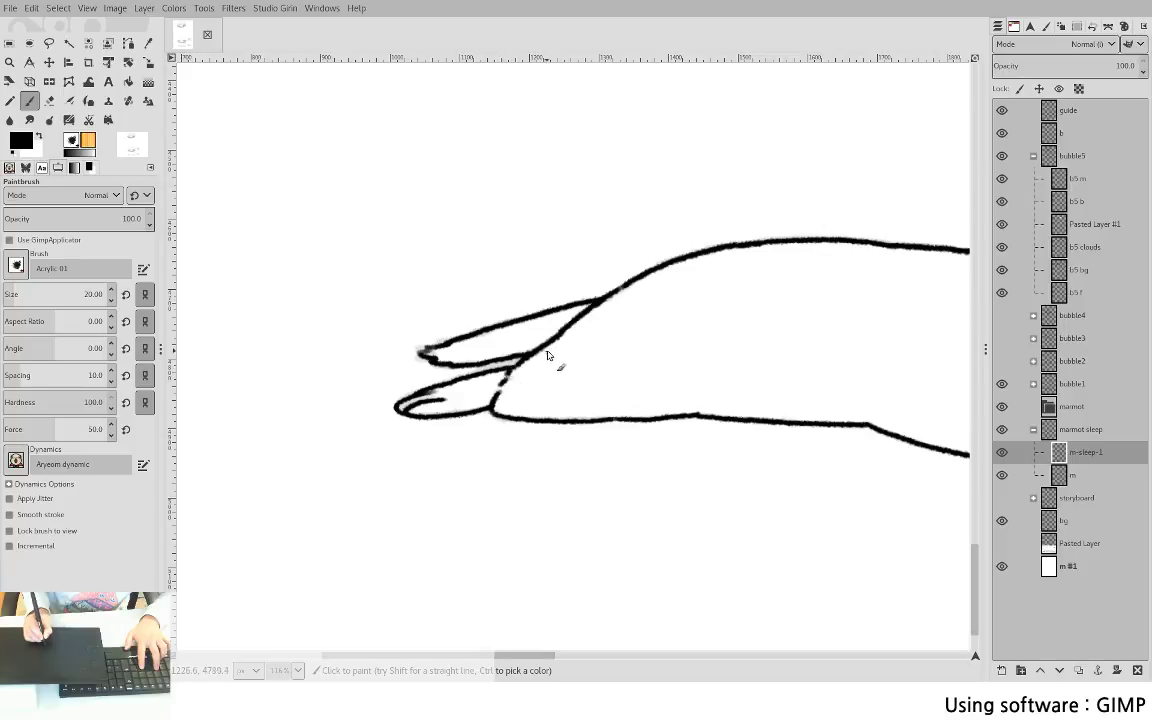
- Save the image and bring the whole sleeping marmot scene into view
{"action": "key", "text": "minus"}
{"action": "key", "text": "minus"}
{"action": "key", "text": "minus"}
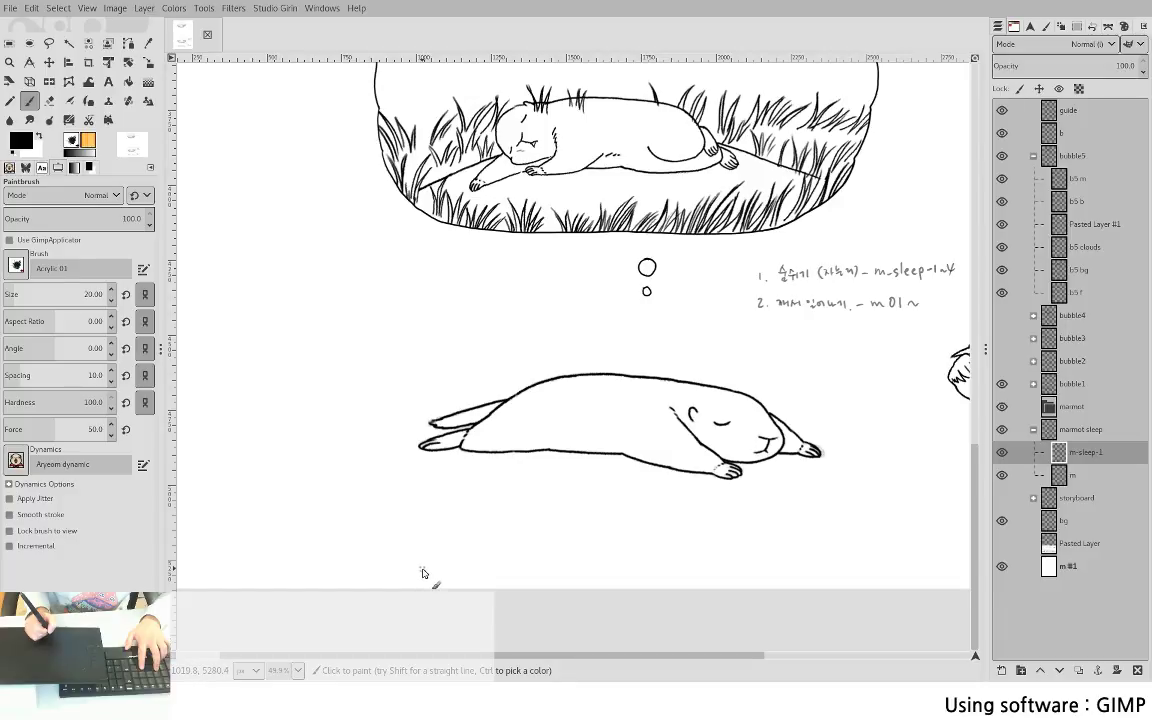
{"action": "key", "text": "ctrl+s"}
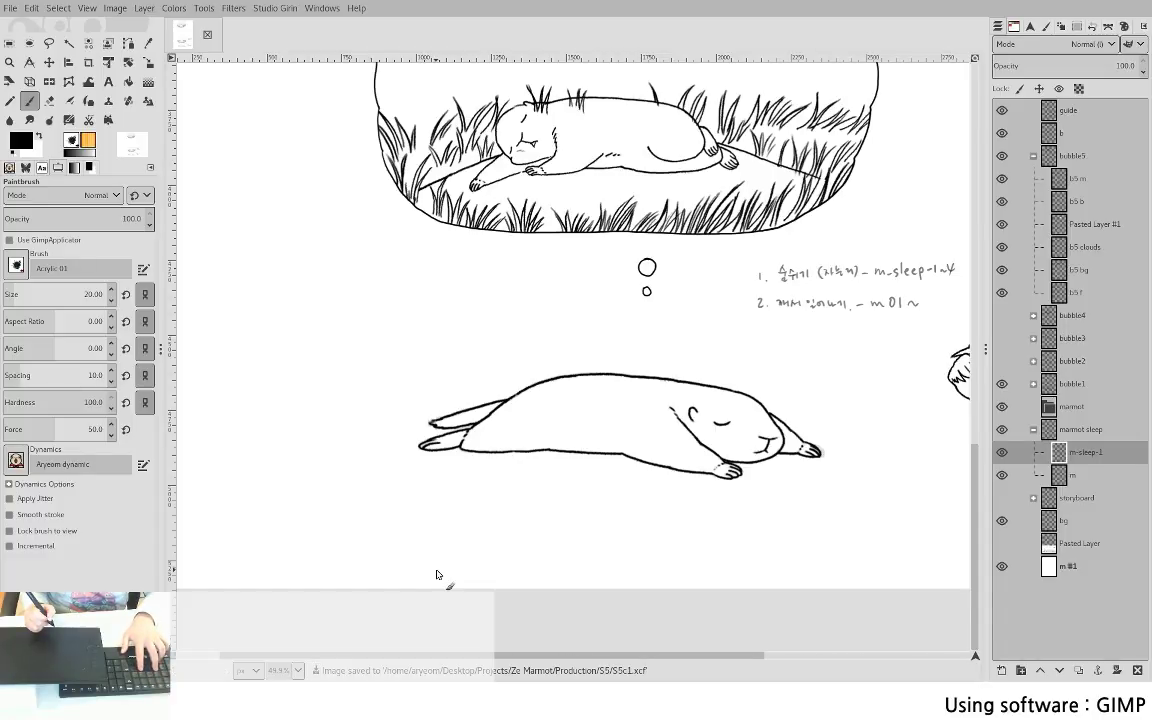
{"action": "left_click_drag", "start_coordinate": [558, 452], "coordinate": [435, 457]}
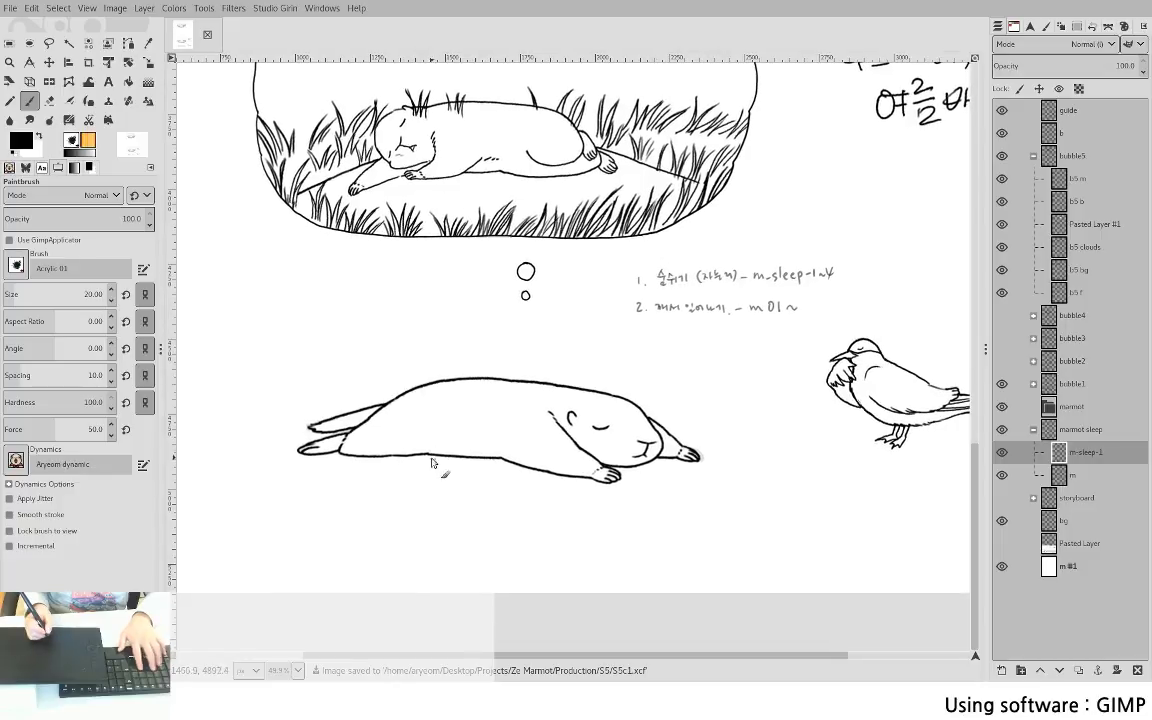
{"action": "scroll", "coordinate": [447, 443], "scroll_direction": "down", "scroll_amount": 2}
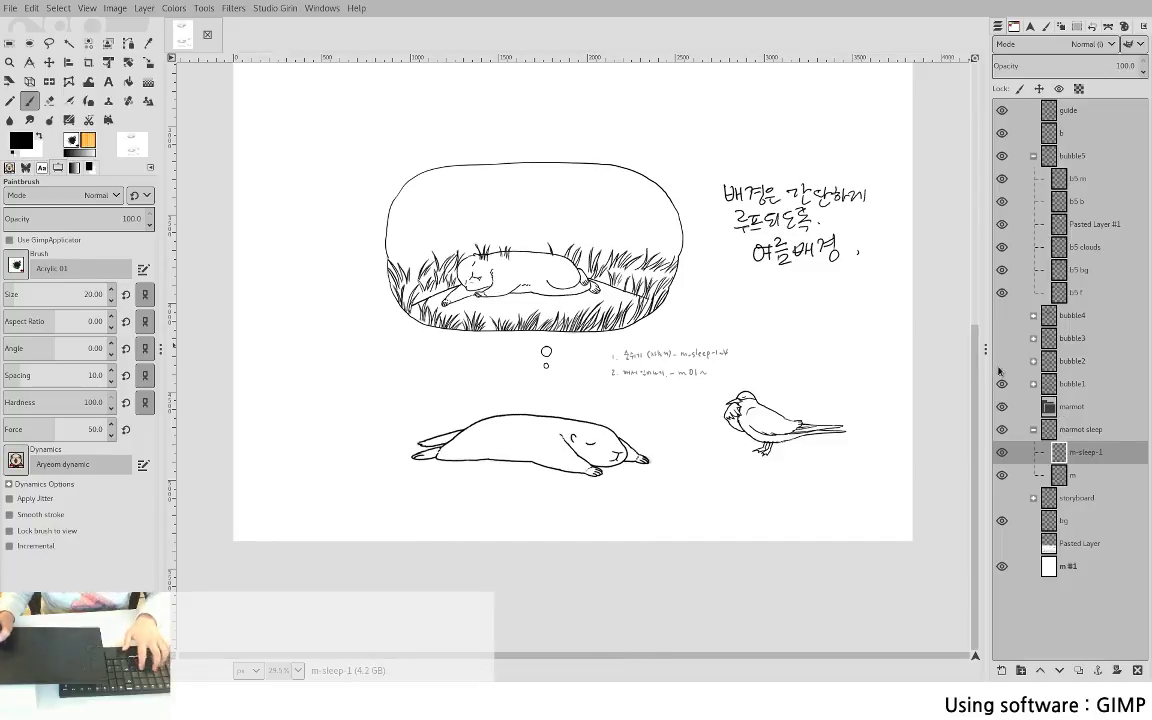
- Turn on and expand the storyboard group, preview panel S453.png, and hide the marmot sleep group
{"action": "left_click", "coordinate": [1033, 504]}
{"action": "left_click", "coordinate": [1034, 498]}
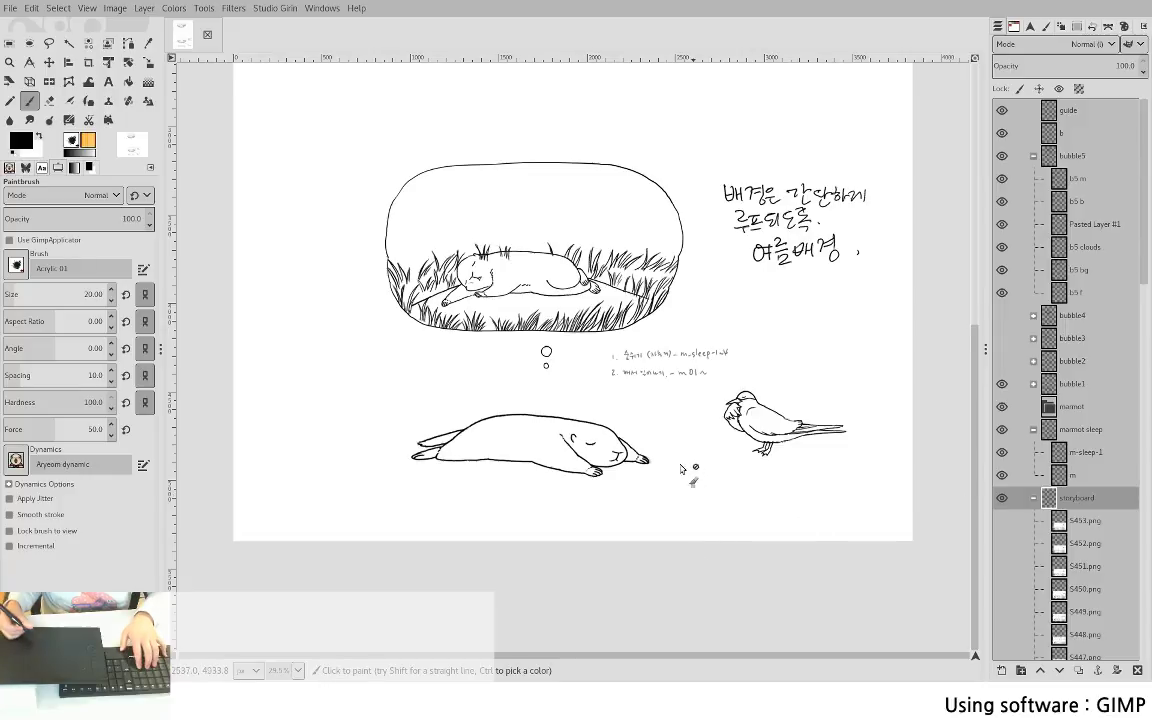
{"action": "scroll", "coordinate": [1013, 317], "scroll_direction": "down", "scroll_amount": 5}
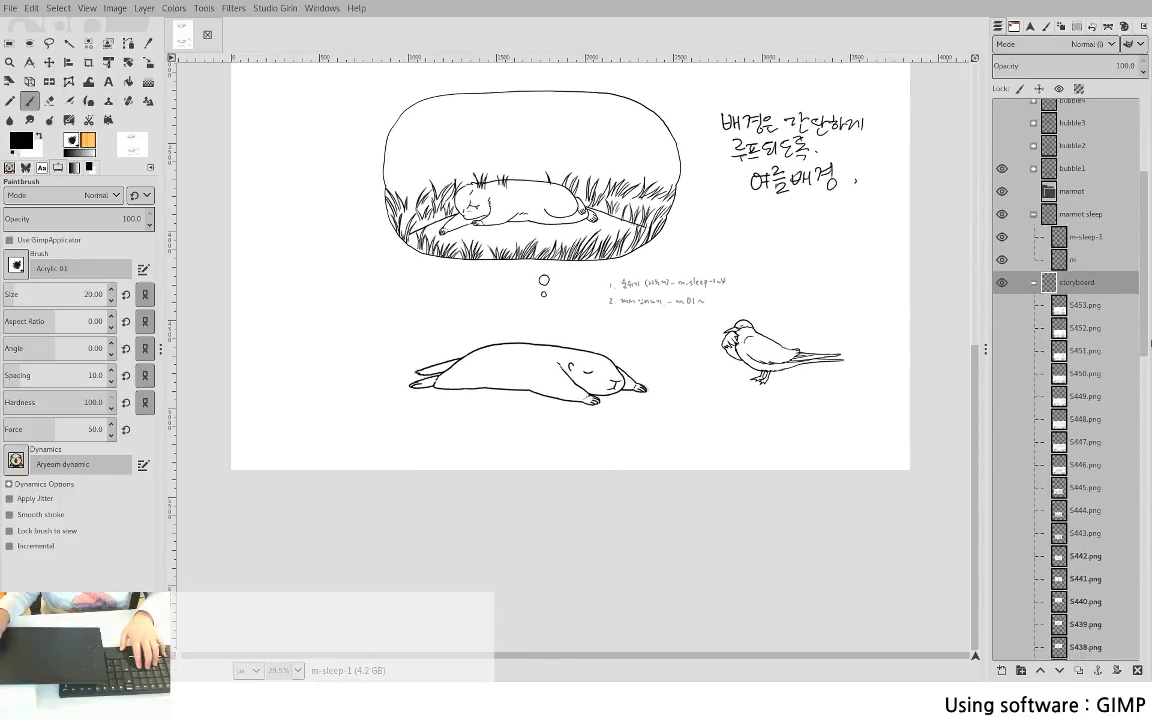
{"action": "left_click", "coordinate": [1003, 309]}
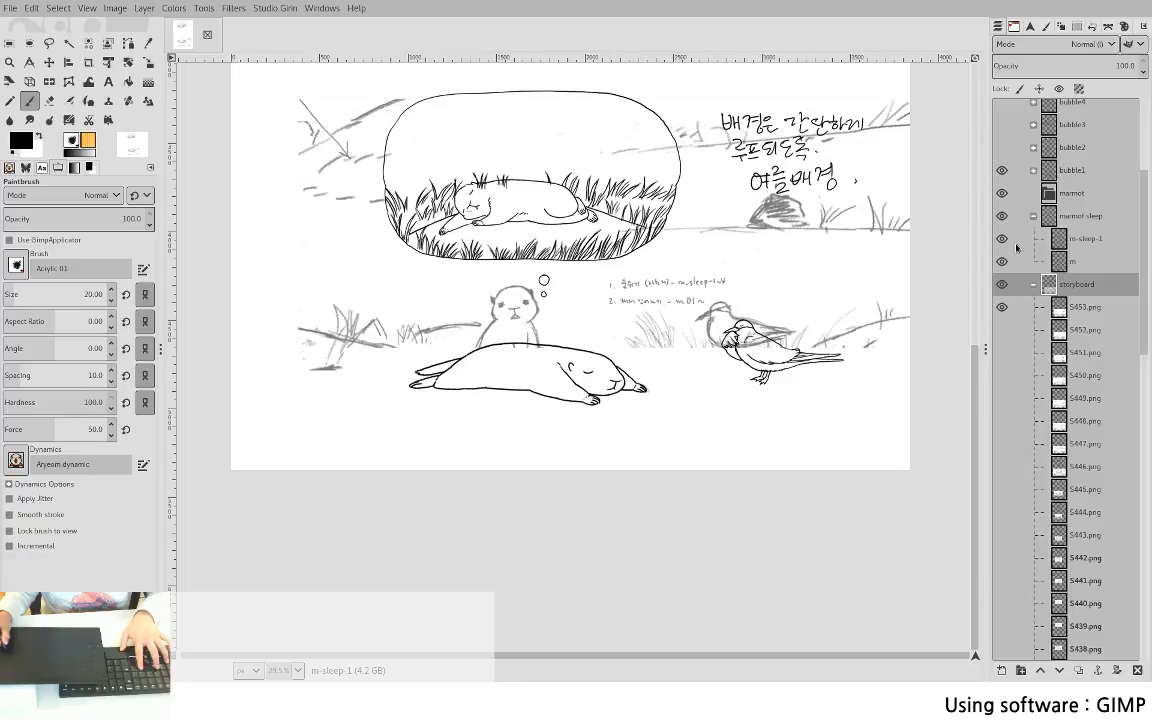
{"action": "mouse_move", "coordinate": [845, 401]}
{"action": "left_mouse_down"}
{"action": "mouse_move", "coordinate": [838, 419]}
{"action": "mouse_move", "coordinate": [859, 381]}
{"action": "left_mouse_up"}
{"action": "left_click", "coordinate": [1002, 308]}
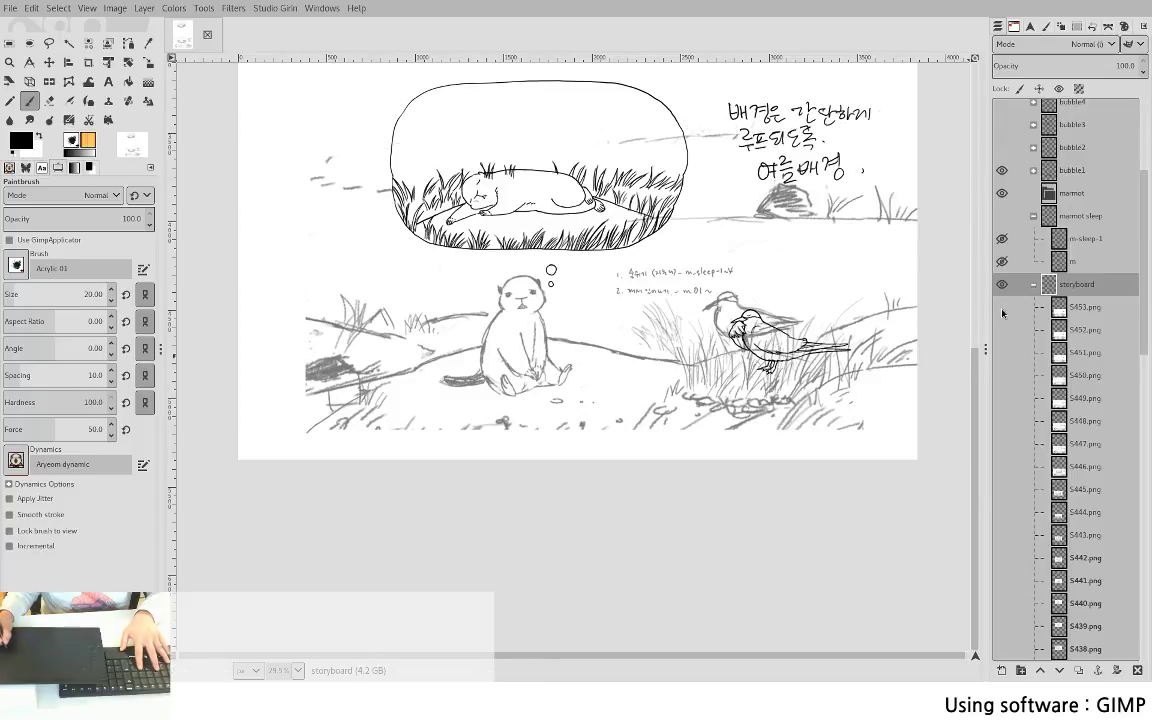
- Preview the storyboard panels from S449.png down to S445.png one at a time and leave S446.png displayed
{"action": "left_click", "coordinate": [1001, 399]}
{"action": "left_click", "coordinate": [1001, 399]}
{"action": "left_click", "coordinate": [1001, 421]}
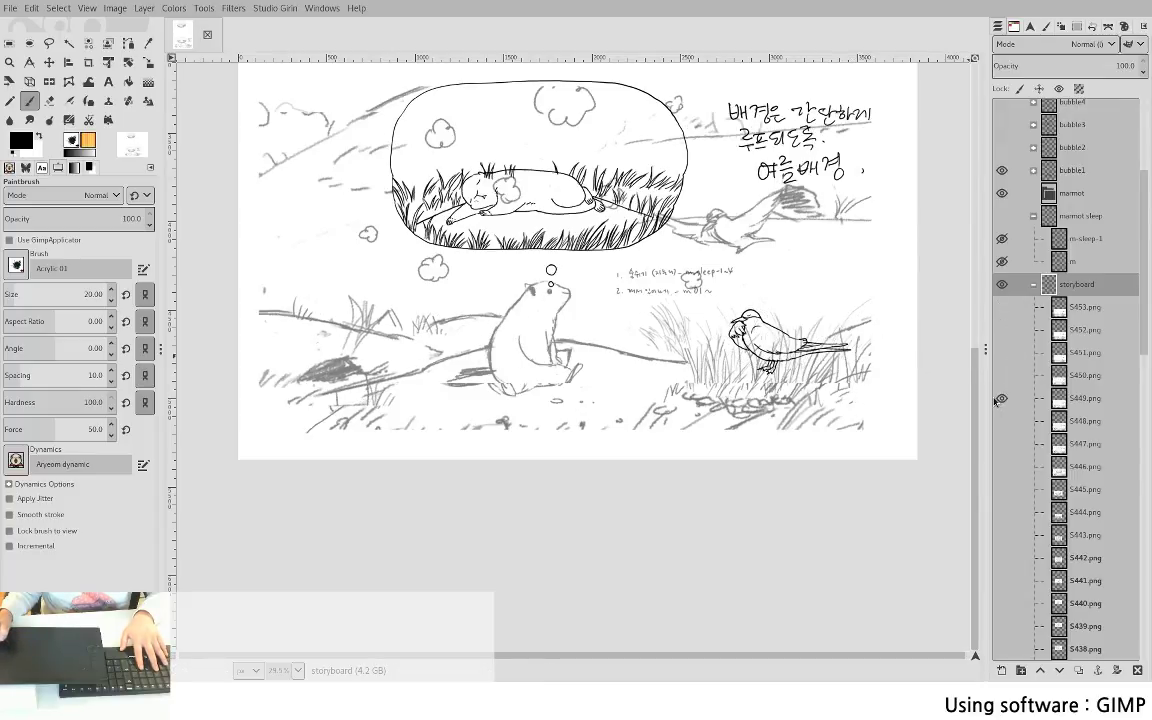
{"action": "left_click", "coordinate": [1001, 421]}
{"action": "left_click", "coordinate": [1001, 466]}
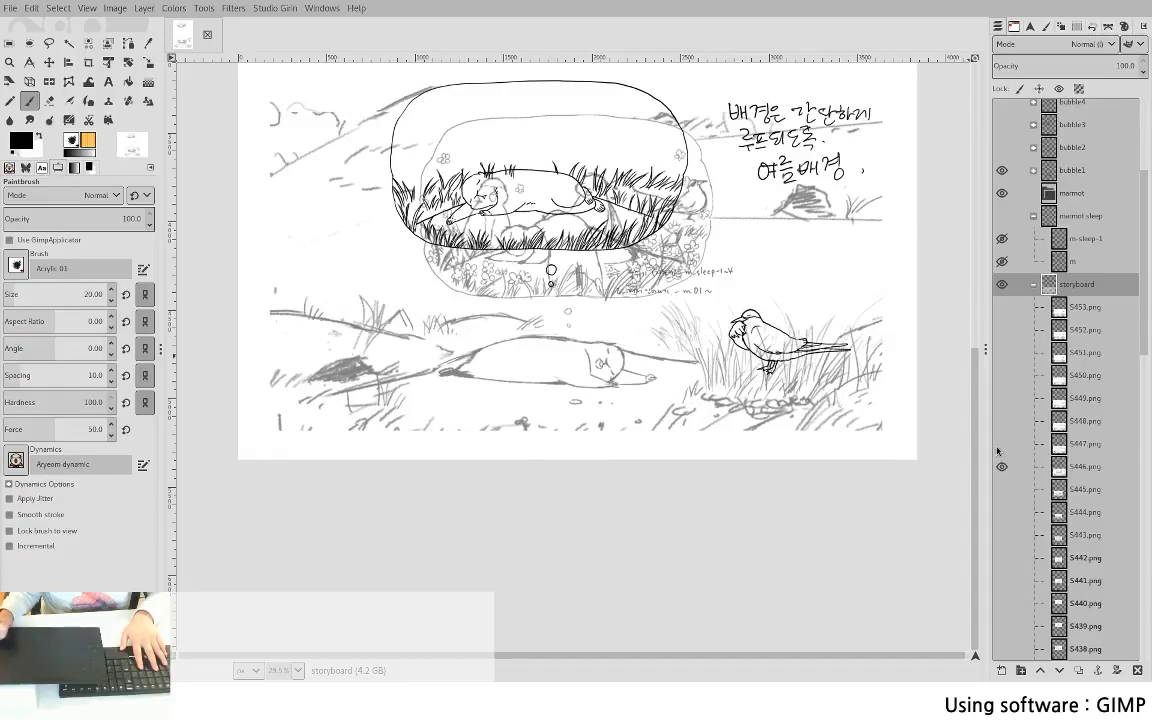
{"action": "left_click", "coordinate": [1001, 466]}
{"action": "left_click", "coordinate": [1001, 489]}
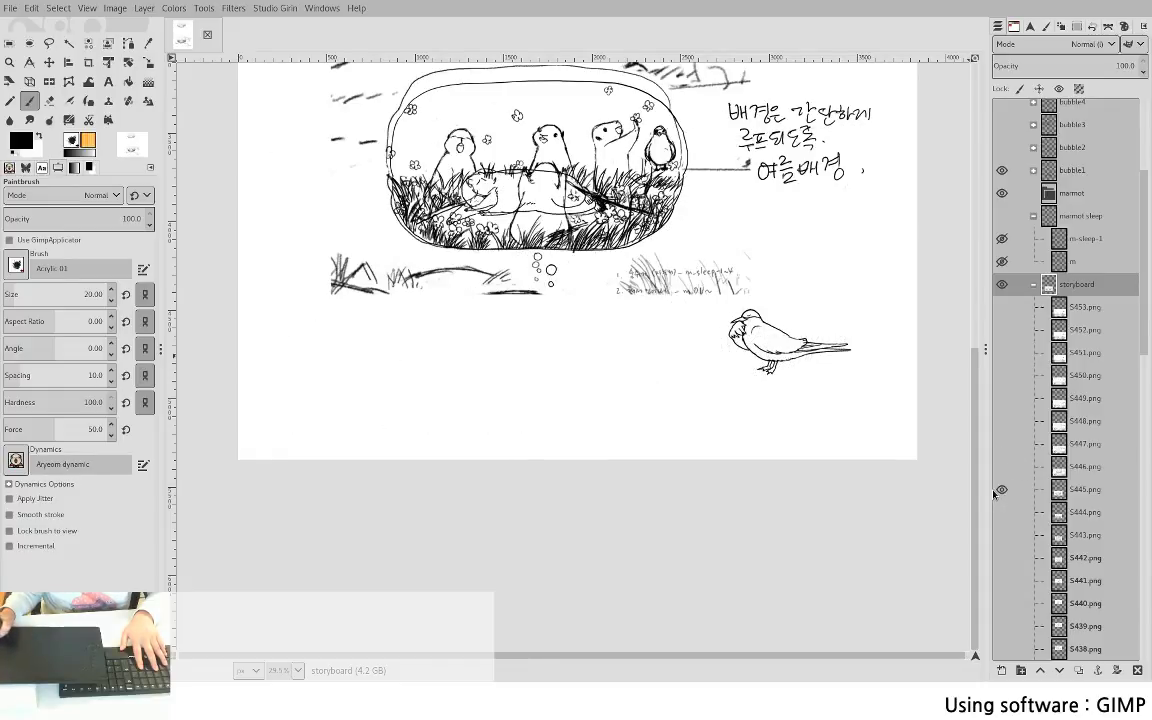
{"action": "left_click", "coordinate": [1001, 489]}
{"action": "left_click", "coordinate": [1001, 466]}
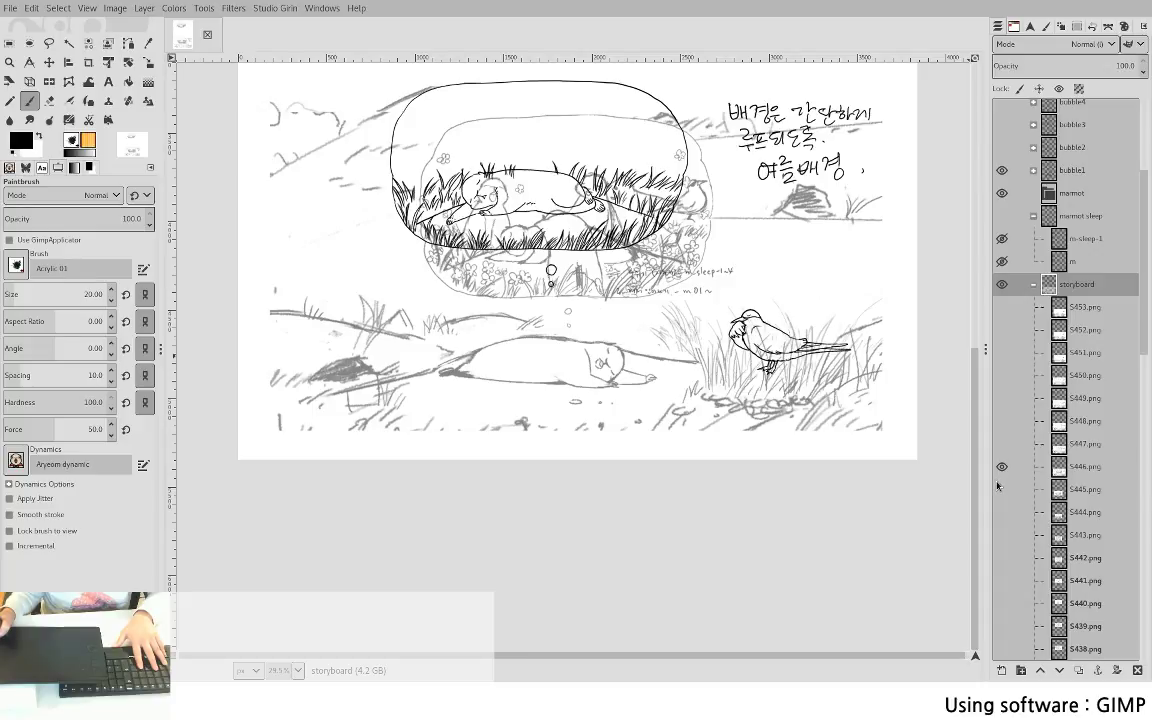
- Collapse the marmot sleep group and add a new layer named m01 inside the marmot group
{"action": "left_click", "coordinate": [1034, 216]}
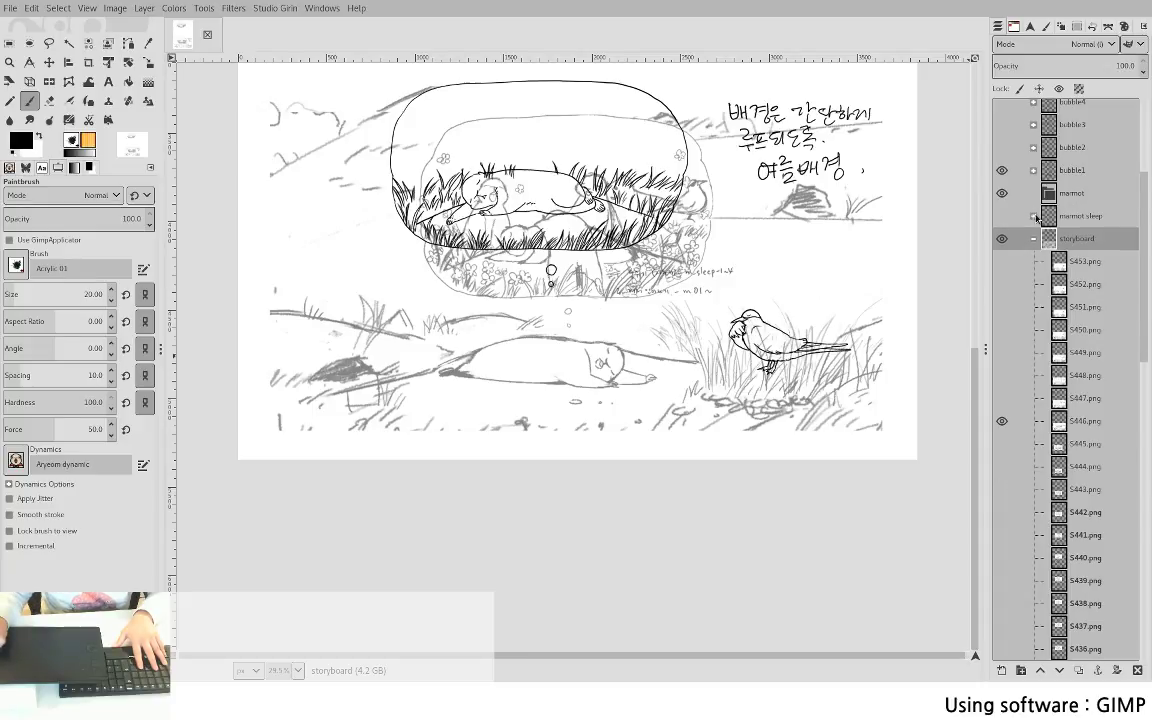
{"action": "left_click", "coordinate": [1048, 200]}
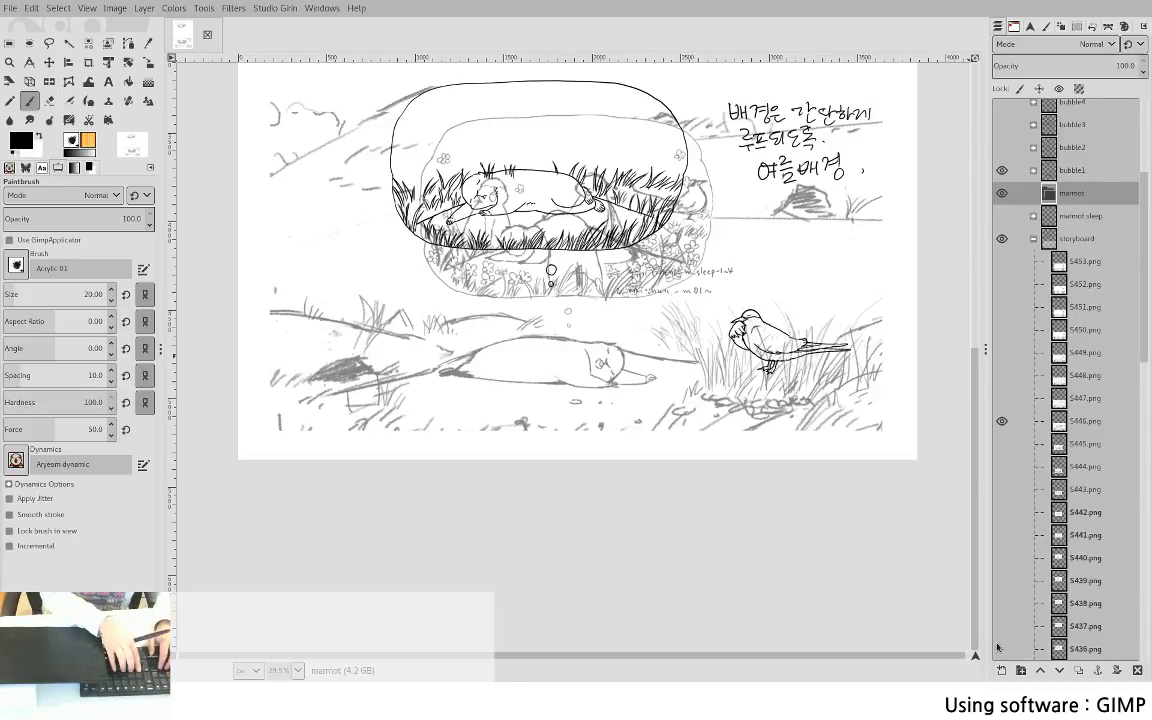
{"action": "key", "text": "Return"}
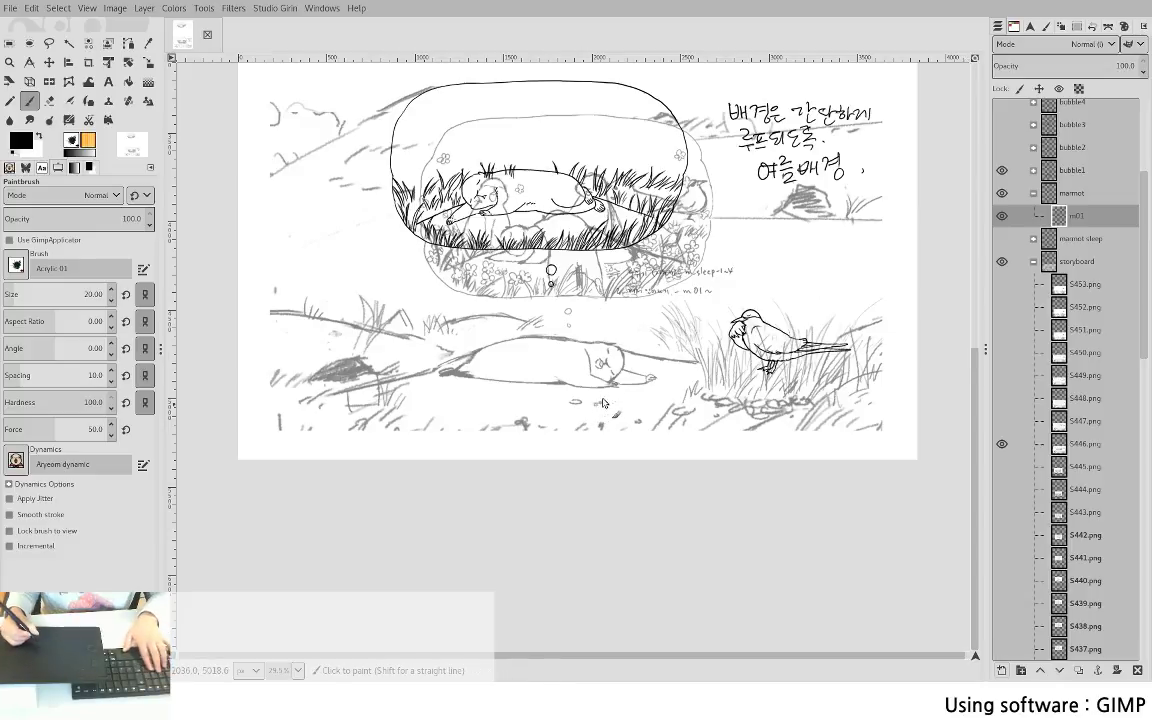
- Show the marmot sleep group at 51.2 opacity as a faded guide, hide the storyboard group, and make m01 the active layer
{"action": "scroll", "coordinate": [625, 370], "scroll_direction": "up", "scroll_amount": 3}
{"action": "scroll", "coordinate": [634, 362], "scroll_direction": "up", "scroll_amount": 3}
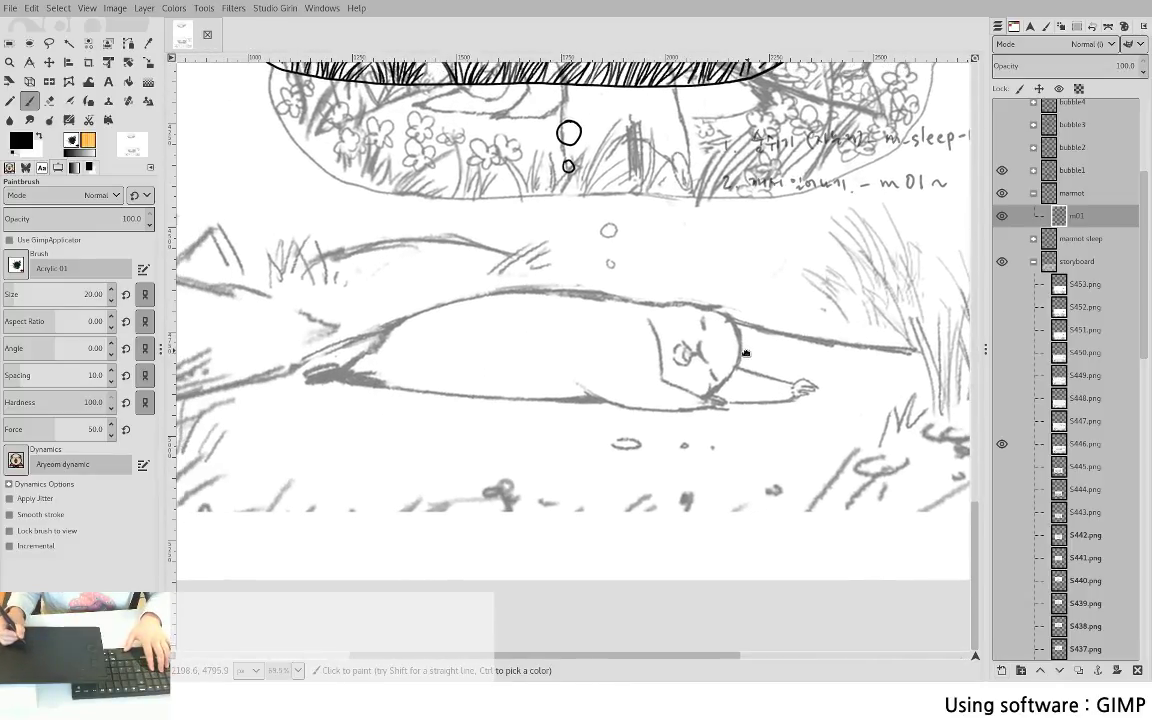
{"action": "left_click", "coordinate": [1002, 239]}
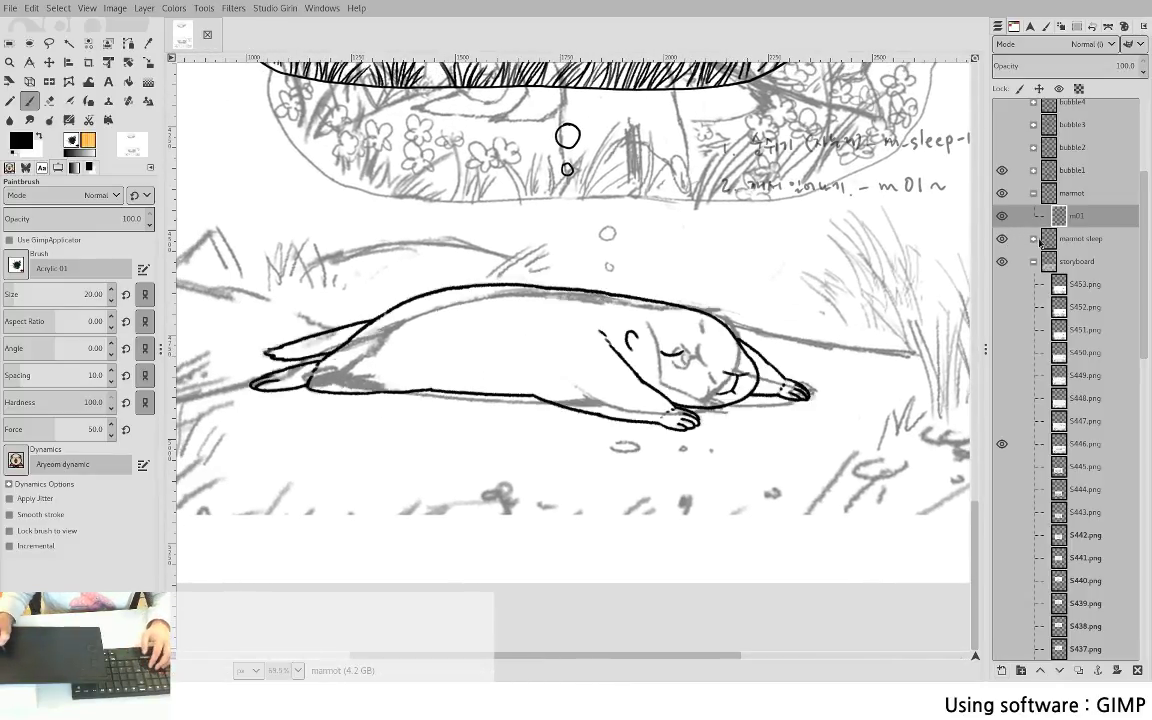
{"action": "left_click", "coordinate": [1045, 239]}
{"action": "left_click", "coordinate": [1057, 67]}
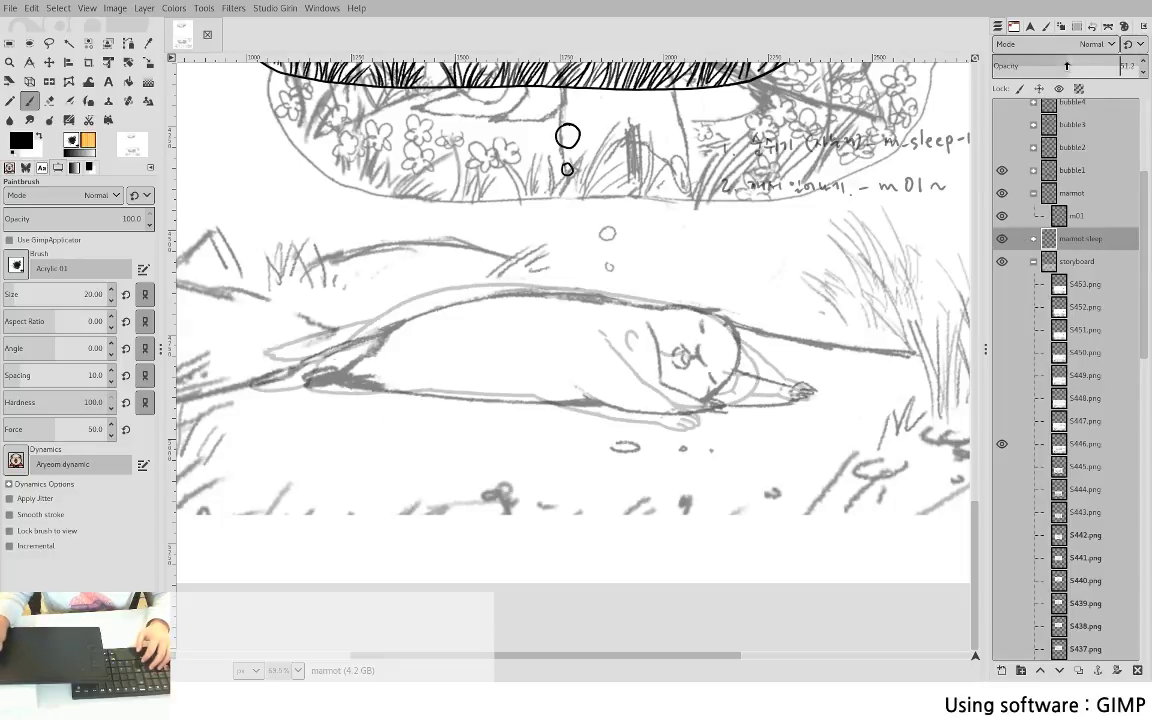
{"action": "left_click", "coordinate": [1067, 66]}
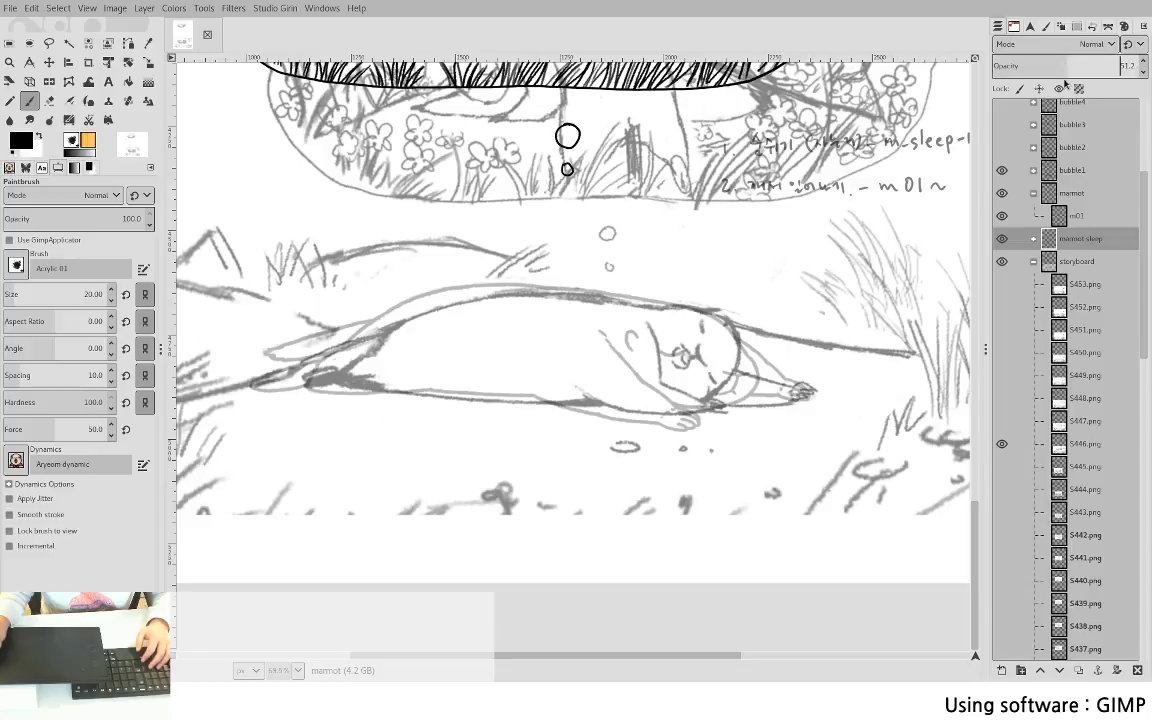
{"action": "left_click", "coordinate": [1002, 263]}
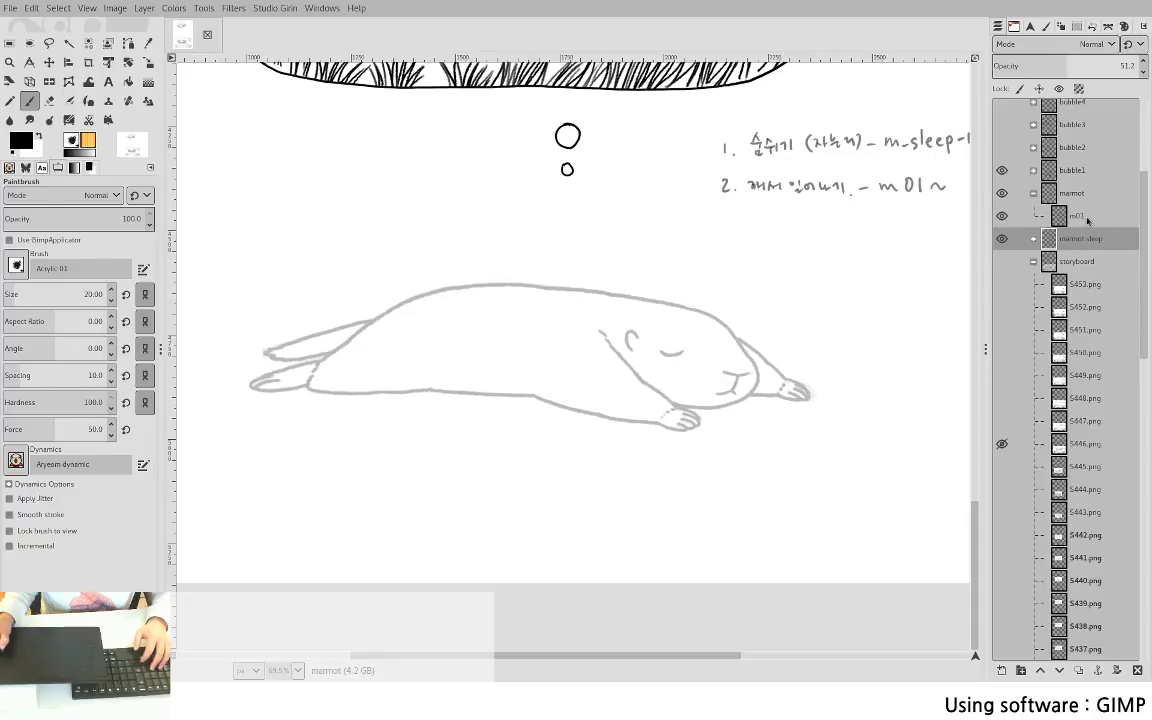
{"action": "left_click", "coordinate": [1085, 219]}
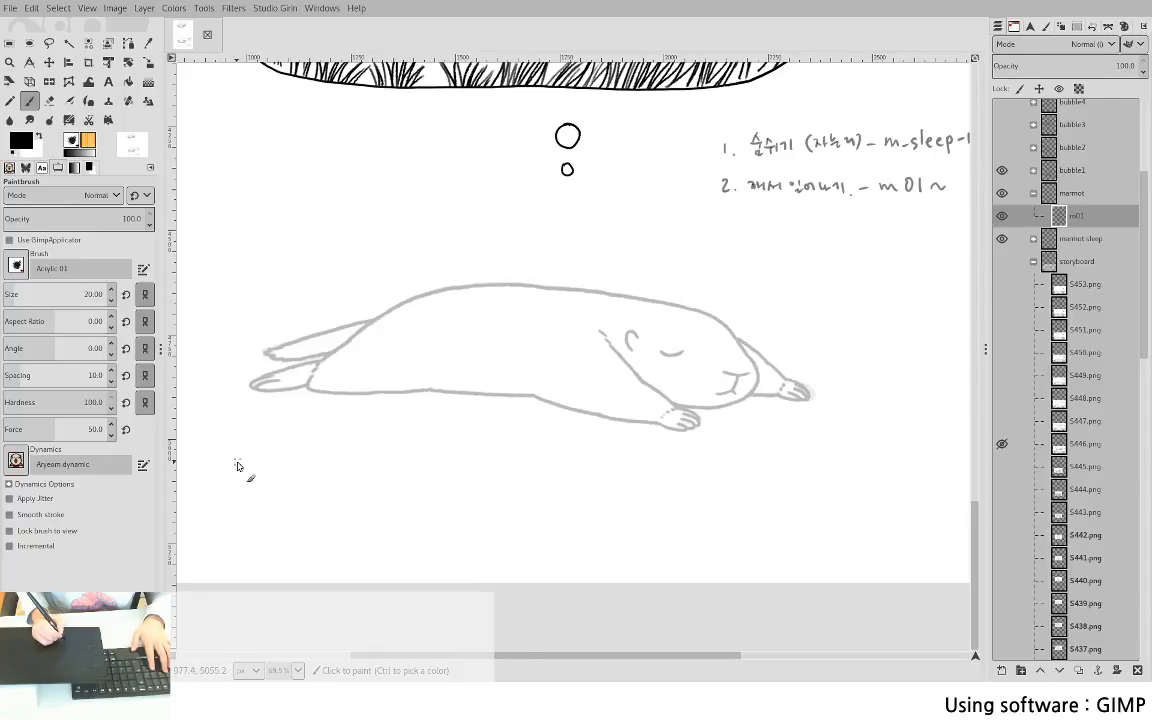
- Compare the faded sleeping marmot with storyboard panel S446.png by toggling both groups, leaving the storyboard hidden
{"action": "left_click", "coordinate": [1001, 261]}
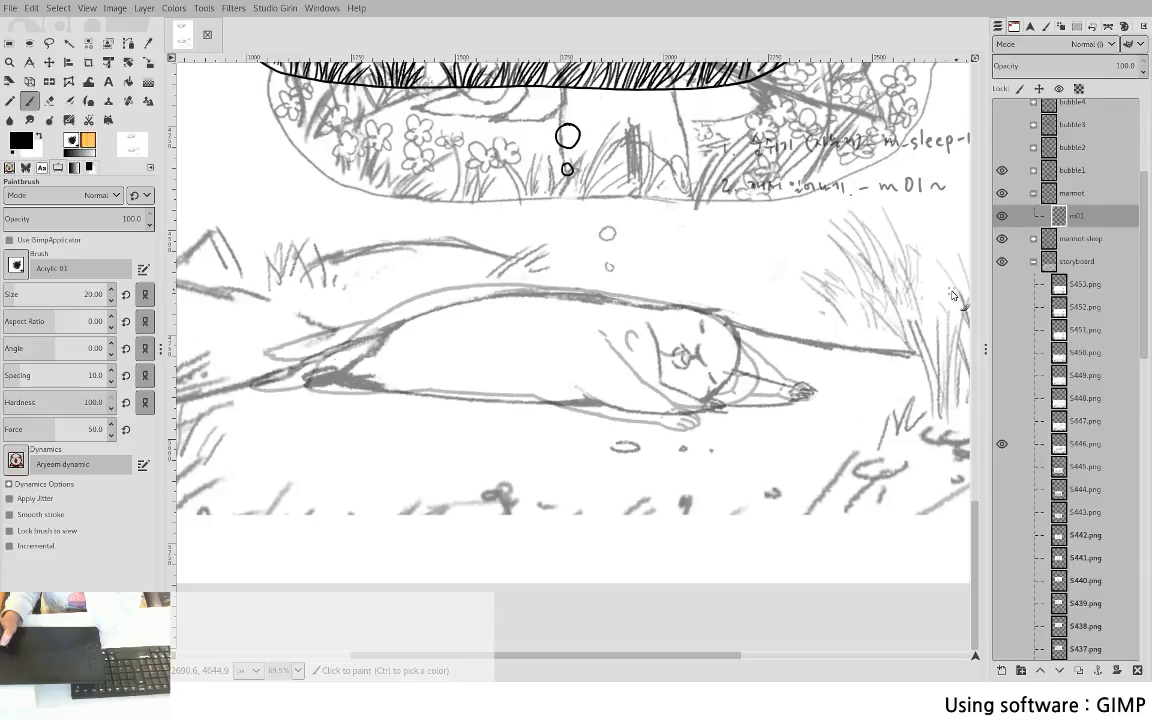
{"action": "left_click", "coordinate": [1002, 263]}
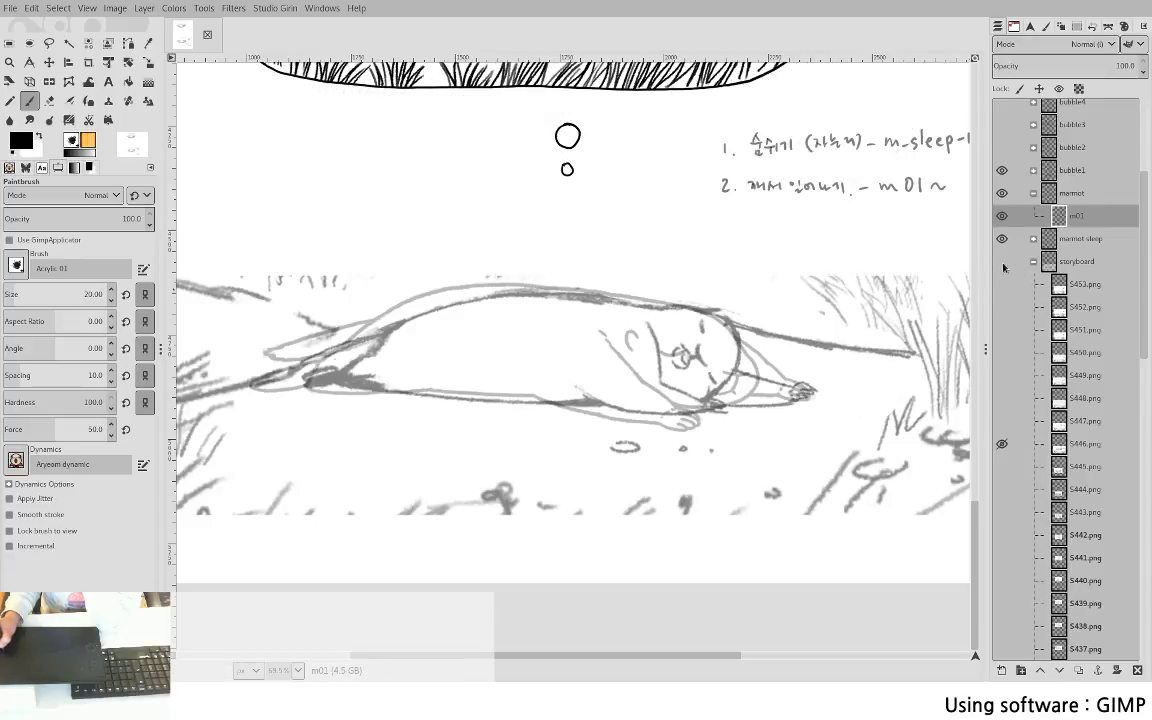
{"action": "left_click", "coordinate": [1002, 263]}
{"action": "left_click", "coordinate": [1006, 215]}
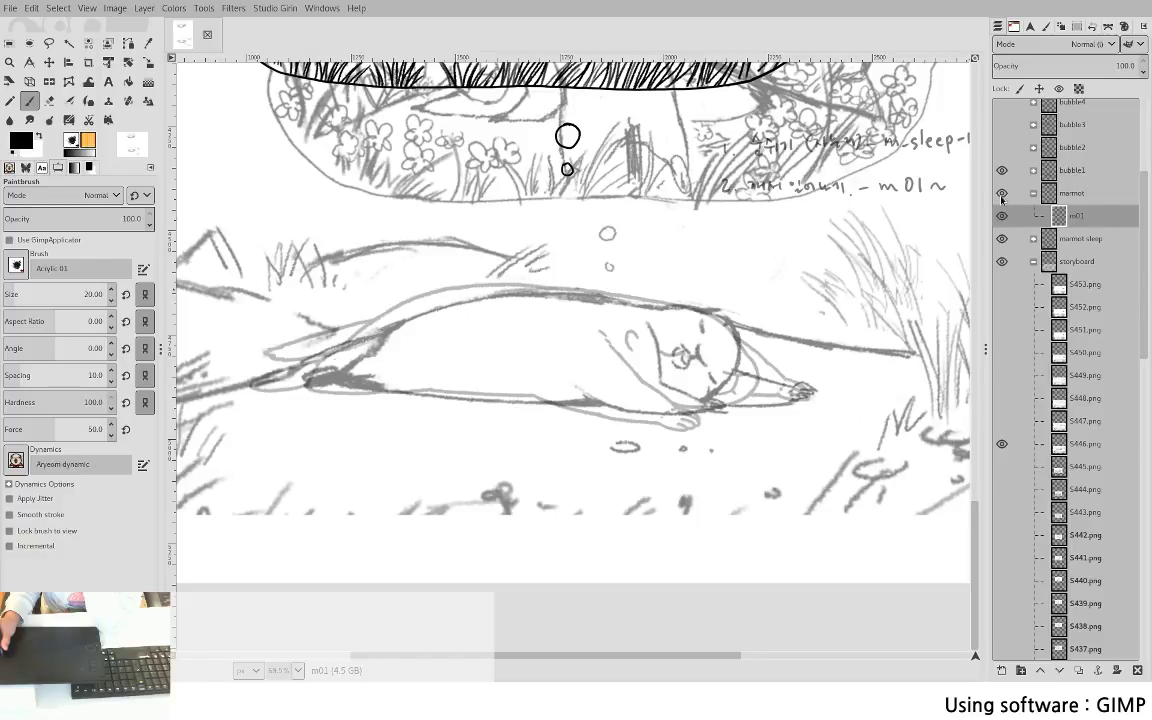
{"action": "left_click", "coordinate": [1001, 240]}
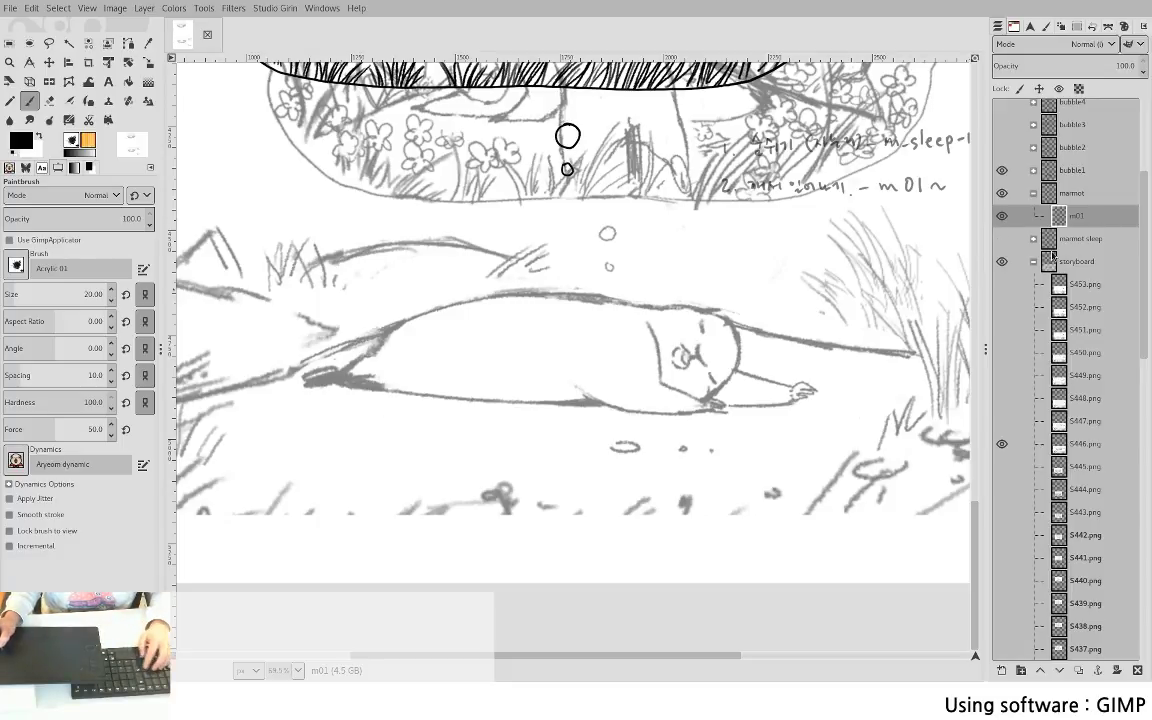
{"action": "left_click", "coordinate": [1001, 240]}
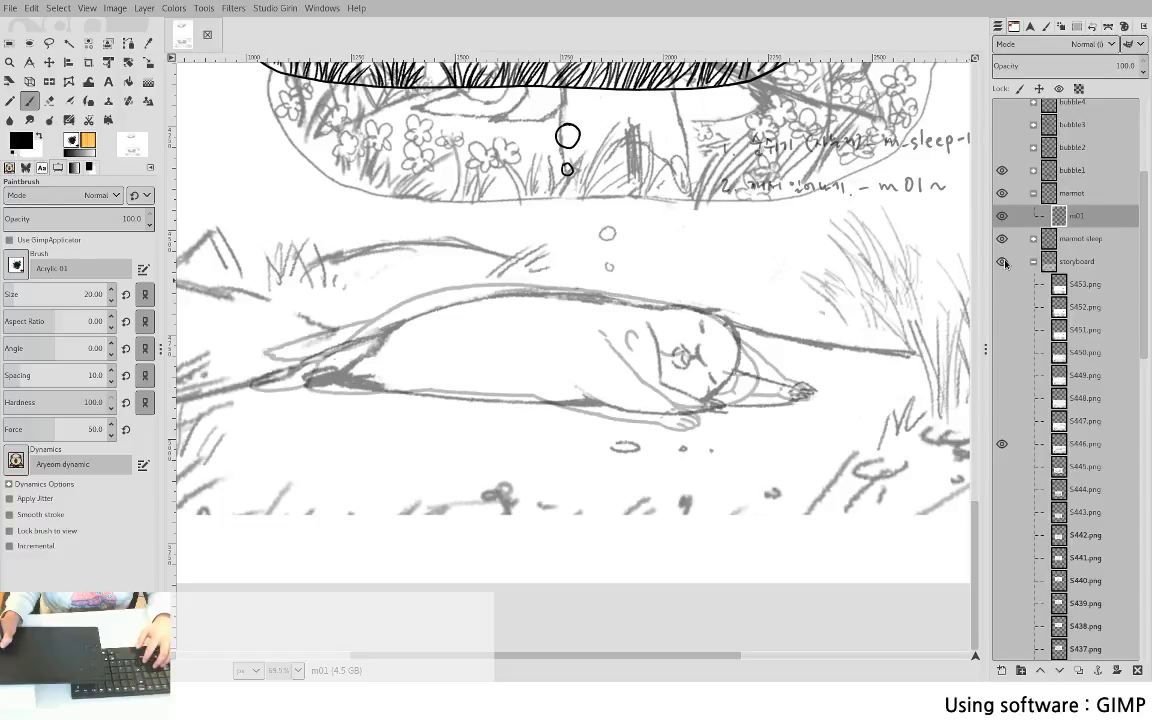
{"action": "left_click", "coordinate": [1002, 262]}
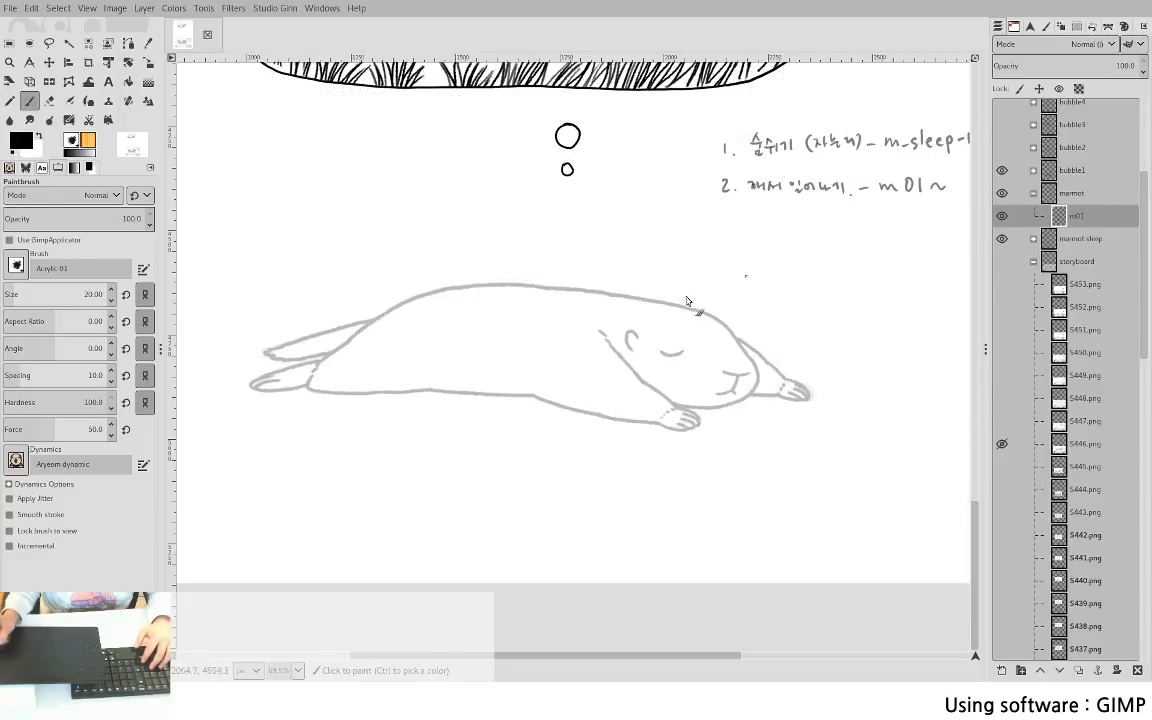
- Ink the marmot's back contour in black on layer m01, from the rump over the highest part of the back
{"action": "scroll", "coordinate": [632, 327], "scroll_direction": "down", "scroll_amount": 2}
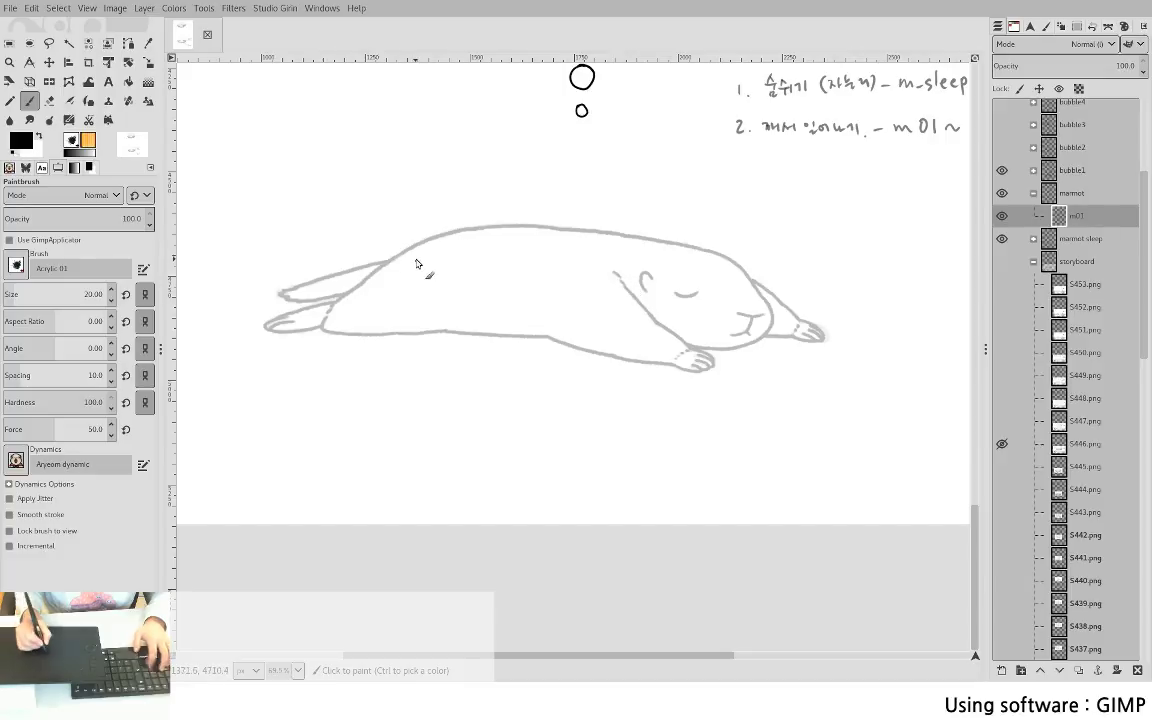
{"action": "left_click_drag", "start_coordinate": [363, 283], "coordinate": [425, 247]}
{"action": "key", "text": "ctrl+z"}
{"action": "mouse_move", "coordinate": [363, 283]}
{"action": "left_mouse_down"}
{"action": "mouse_move", "coordinate": [386, 249]}
{"action": "mouse_move", "coordinate": [515, 227]}
{"action": "mouse_move", "coordinate": [589, 233]}
{"action": "left_mouse_up"}
{"action": "scroll", "coordinate": [535, 260], "scroll_direction": "up", "scroll_amount": 3}
{"action": "scroll", "coordinate": [500, 255], "scroll_direction": "right", "scroll_amount": 3}
{"action": "scroll", "coordinate": [500, 255], "scroll_direction": "up", "scroll_amount": 1}
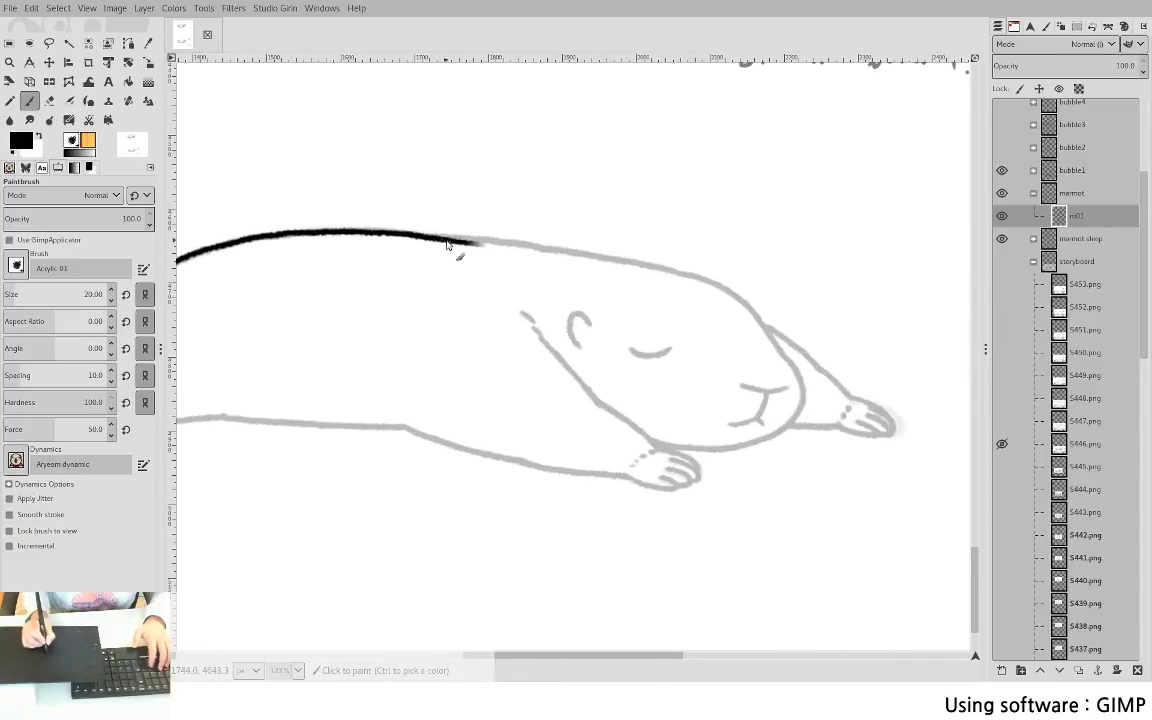
- Extend the black back contour along the guide to the top of the head, redoing uneven strokes
{"action": "key", "text": "shift+e"}
{"action": "left_click_drag", "start_coordinate": [434, 238], "coordinate": [559, 249]}
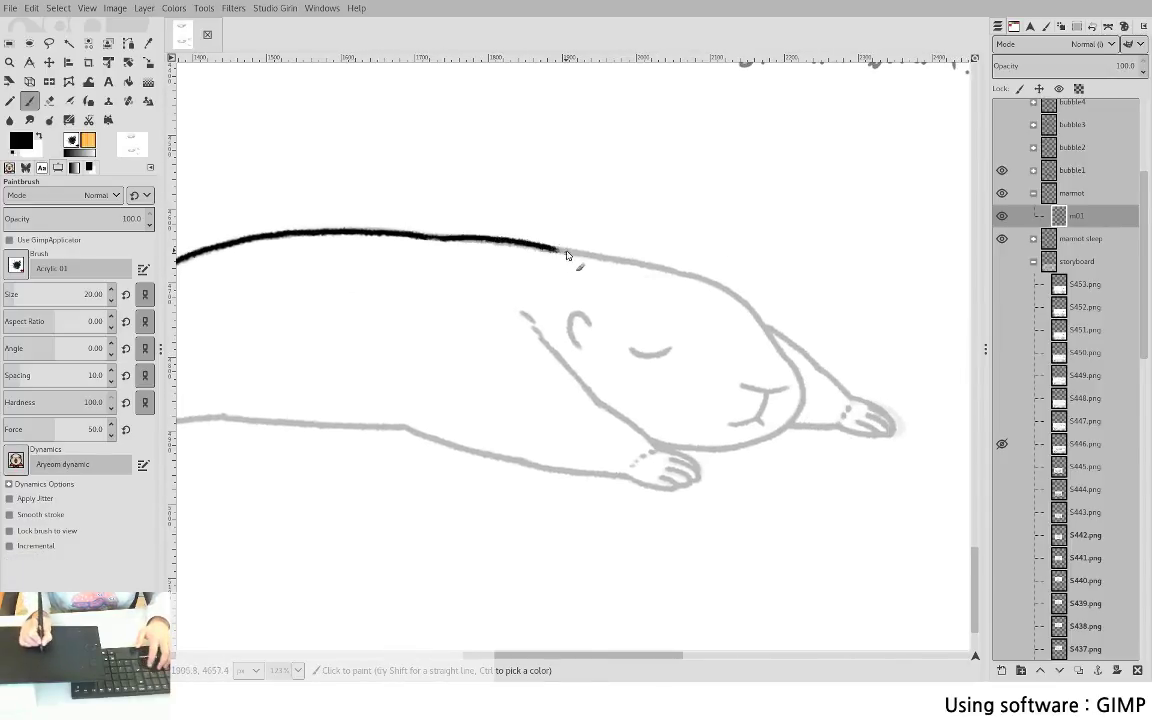
{"action": "key", "text": "ctrl+z"}
{"action": "left_click_drag", "start_coordinate": [426, 237], "coordinate": [682, 271]}
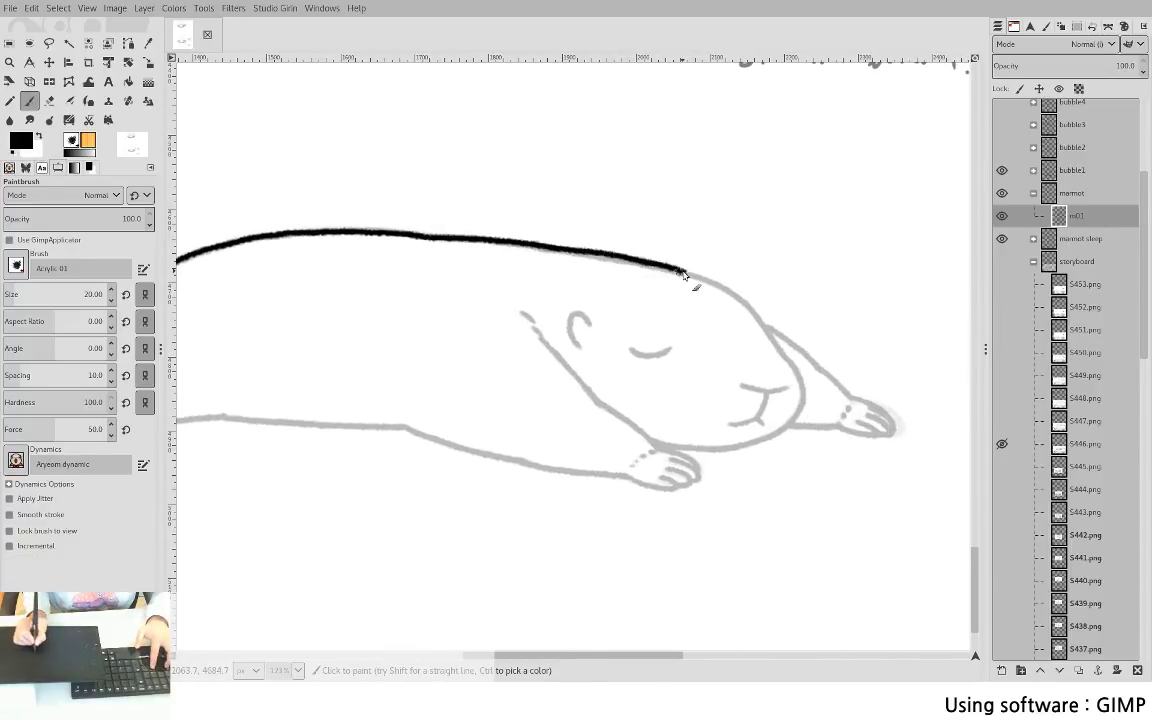
{"action": "key", "text": "ctrl+z"}
{"action": "left_click_drag", "start_coordinate": [553, 249], "coordinate": [684, 272]}
{"action": "key", "text": "ctrl+z"}
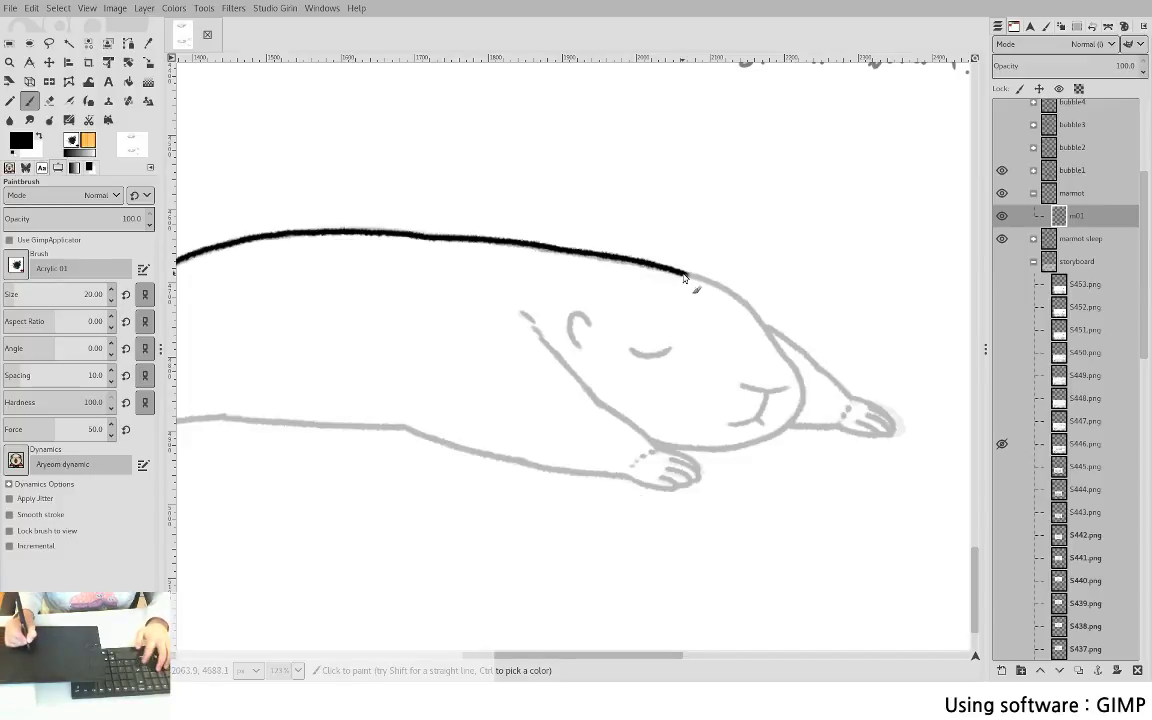
- Ink the front of the head inside the guide, curving down to a lower chin, and add a short muzzle line
{"action": "mouse_move", "coordinate": [686, 273]}
{"action": "left_mouse_down"}
{"action": "mouse_move", "coordinate": [764, 311]}
{"action": "mouse_move", "coordinate": [776, 347]}
{"action": "left_mouse_up"}
{"action": "key", "text": "ctrl+z"}
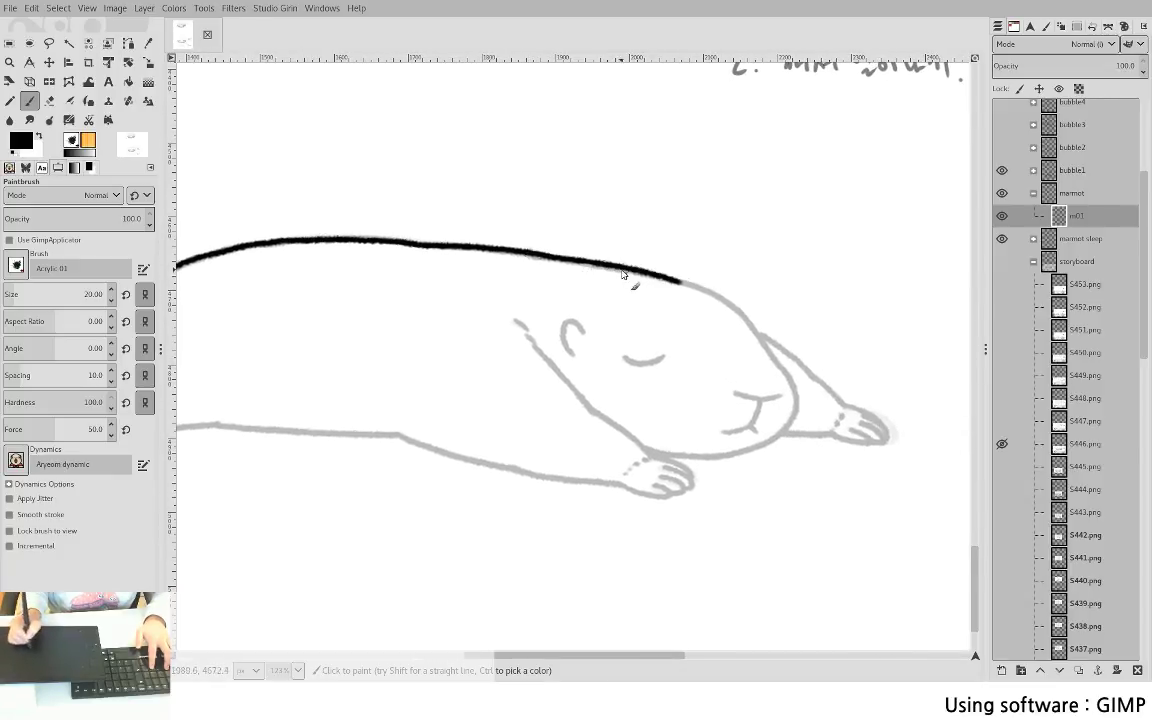
{"action": "mouse_move", "coordinate": [660, 274]}
{"action": "left_mouse_down"}
{"action": "mouse_move", "coordinate": [727, 304]}
{"action": "mouse_move", "coordinate": [736, 331]}
{"action": "mouse_move", "coordinate": [751, 327]}
{"action": "mouse_move", "coordinate": [735, 432]}
{"action": "mouse_move", "coordinate": [768, 374]}
{"action": "mouse_move", "coordinate": [724, 459]}
{"action": "mouse_move", "coordinate": [732, 452]}
{"action": "mouse_move", "coordinate": [739, 431]}
{"action": "mouse_move", "coordinate": [694, 480]}
{"action": "mouse_move", "coordinate": [745, 441]}
{"action": "mouse_move", "coordinate": [677, 485]}
{"action": "mouse_move", "coordinate": [724, 475]}
{"action": "mouse_move", "coordinate": [746, 432]}
{"action": "mouse_move", "coordinate": [744, 465]}
{"action": "mouse_move", "coordinate": [714, 481]}
{"action": "mouse_move", "coordinate": [752, 412]}
{"action": "mouse_move", "coordinate": [750, 458]}
{"action": "left_mouse_up"}
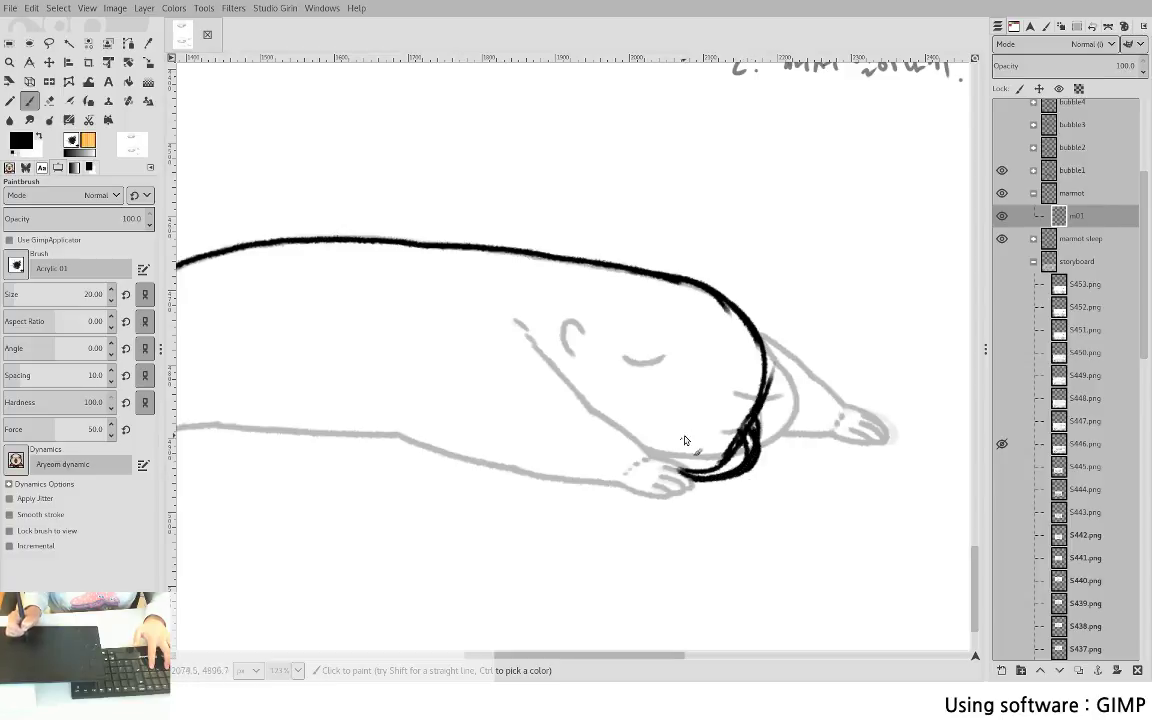
{"action": "mouse_move", "coordinate": [691, 432]}
{"action": "left_mouse_down"}
{"action": "mouse_move", "coordinate": [754, 447]}
{"action": "mouse_move", "coordinate": [718, 449]}
{"action": "mouse_move", "coordinate": [728, 447]}
{"action": "mouse_move", "coordinate": [726, 461]}
{"action": "mouse_move", "coordinate": [688, 470]}
{"action": "left_mouse_up"}
- Remove the muzzle line and the lower front of the head with the eraser and a freehand selection, then clear the selection
{"action": "key", "text": "shift+e"}
{"action": "left_click_drag", "start_coordinate": [740, 456], "coordinate": [684, 468]}
{"action": "left_click_drag", "start_coordinate": [739, 440], "coordinate": [748, 466]}
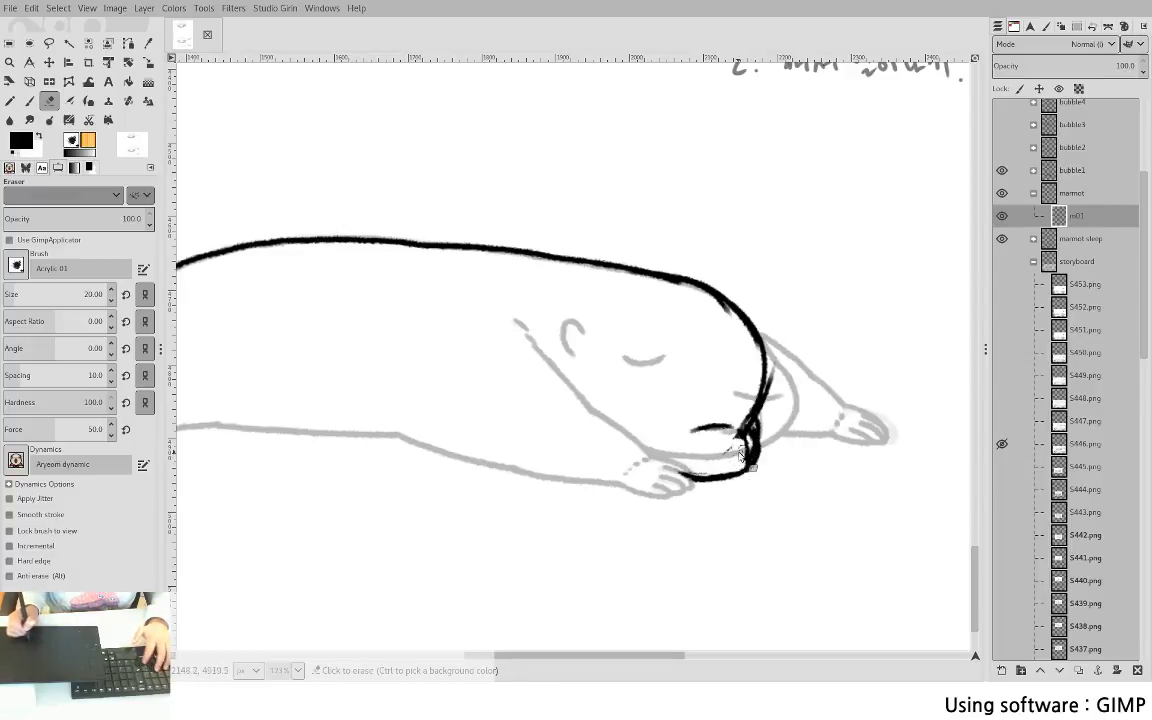
{"action": "key", "text": "p"}
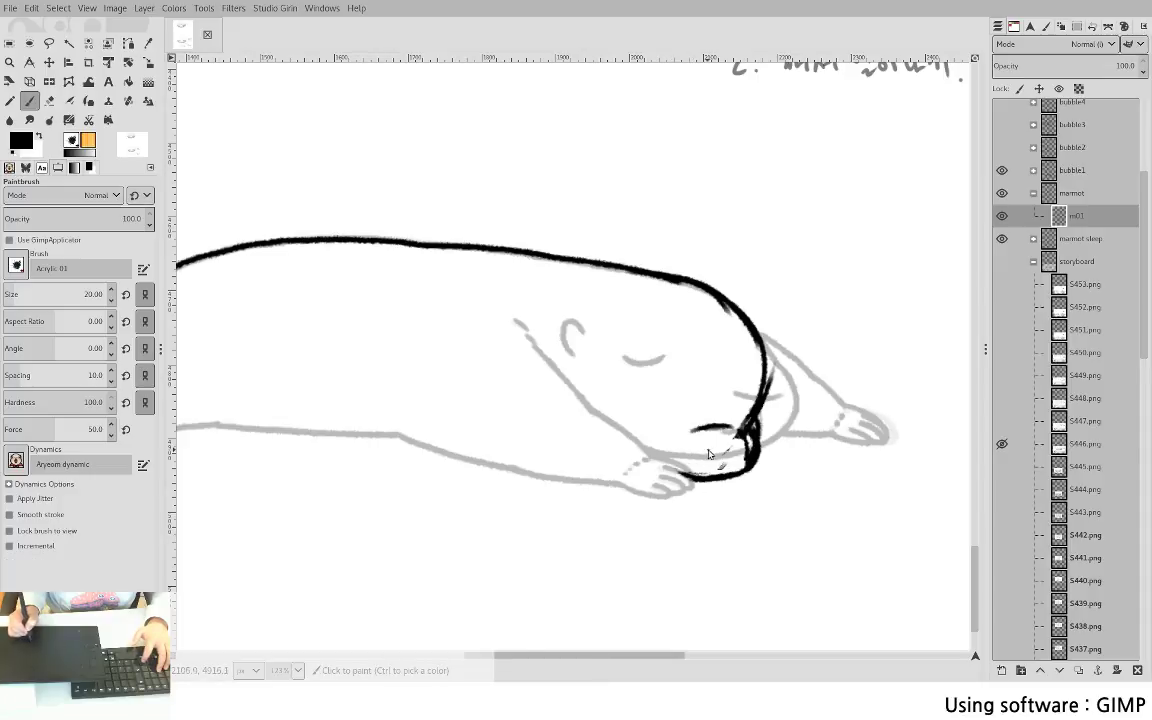
{"action": "key", "text": "f"}
{"action": "mouse_move", "coordinate": [782, 424]}
{"action": "left_mouse_down"}
{"action": "mouse_move", "coordinate": [766, 494]}
{"action": "mouse_move", "coordinate": [792, 436]}
{"action": "left_mouse_up"}
{"action": "key", "text": "Delete"}
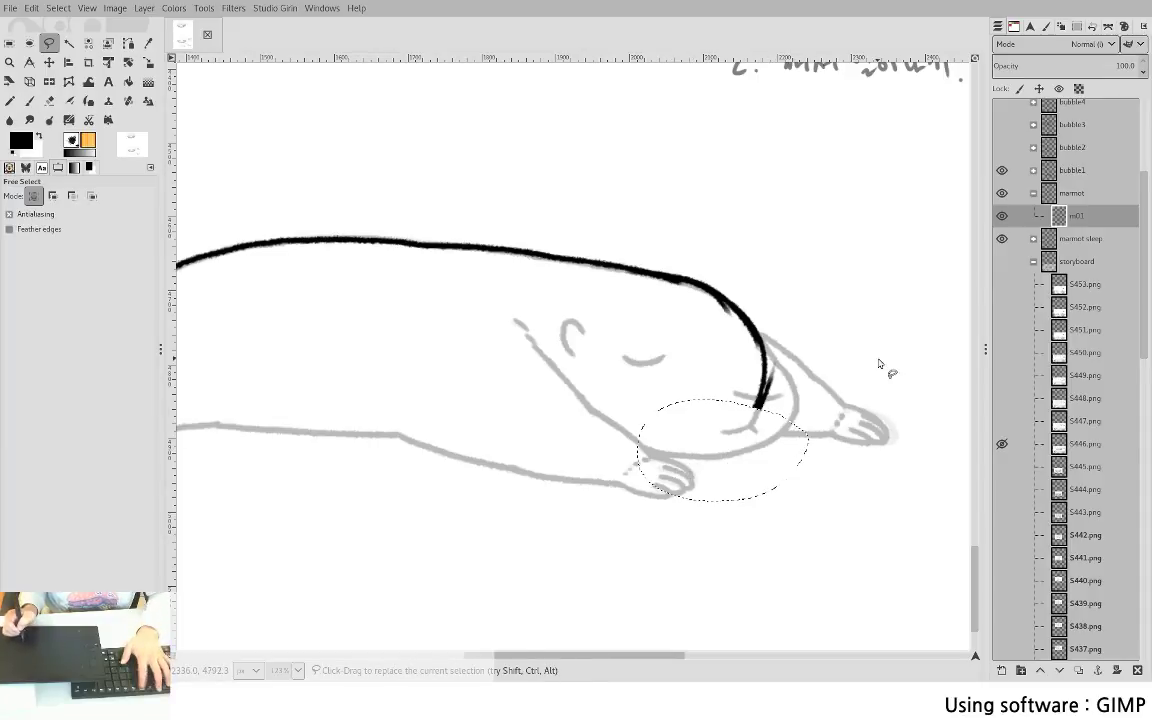
{"action": "key", "text": "ctrl+shift+a"}
- Redraw the crown and front of the head in black as a rounder arc above the guide, and clean up the old contour
{"action": "key", "text": "p"}
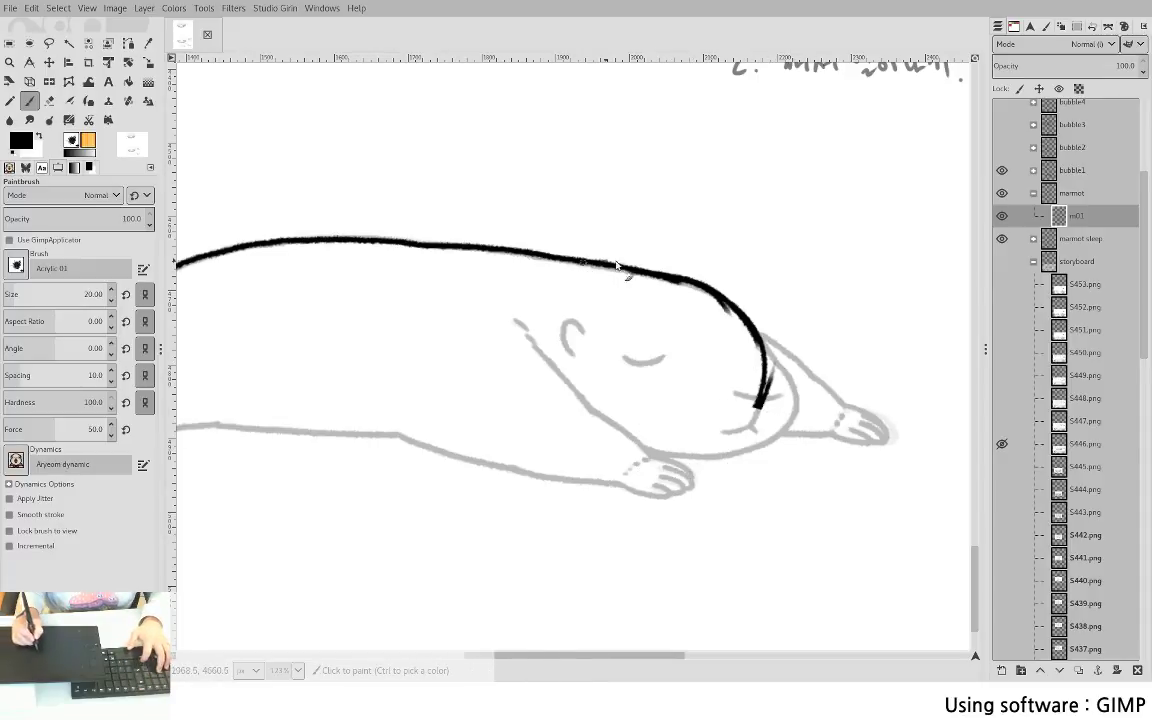
{"action": "mouse_move", "coordinate": [530, 240]}
{"action": "left_mouse_down"}
{"action": "mouse_move", "coordinate": [627, 260]}
{"action": "mouse_move", "coordinate": [760, 358]}
{"action": "left_mouse_up"}
{"action": "mouse_move", "coordinate": [678, 257]}
{"action": "left_mouse_down"}
{"action": "mouse_move", "coordinate": [745, 303]}
{"action": "mouse_move", "coordinate": [717, 303]}
{"action": "mouse_move", "coordinate": [755, 362]}
{"action": "mouse_move", "coordinate": [749, 323]}
{"action": "mouse_move", "coordinate": [744, 424]}
{"action": "left_mouse_up"}
{"action": "key", "text": "ctrl+z"}
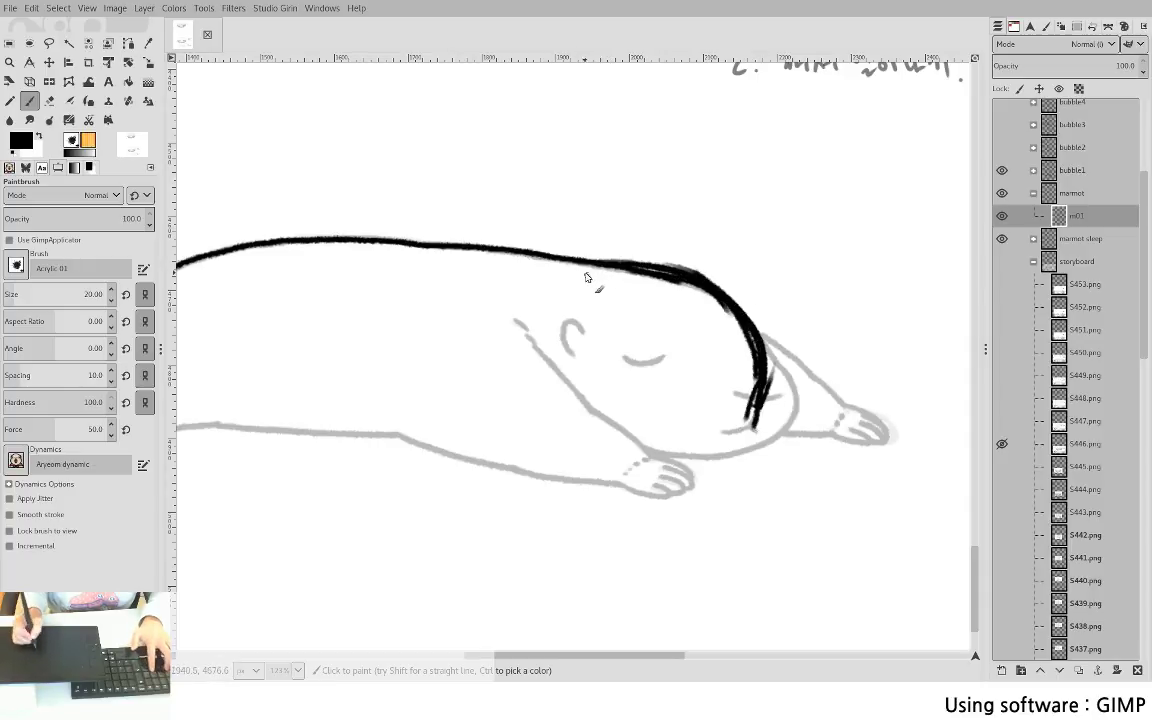
{"action": "mouse_move", "coordinate": [592, 272]}
{"action": "left_mouse_down"}
{"action": "mouse_move", "coordinate": [571, 296]}
{"action": "mouse_move", "coordinate": [580, 260]}
{"action": "mouse_move", "coordinate": [568, 288]}
{"action": "mouse_move", "coordinate": [673, 268]}
{"action": "left_mouse_up"}
{"action": "key", "text": "ctrl+z"}
{"action": "key", "text": "ctrl+z"}
{"action": "key", "text": "ctrl+z"}
{"action": "key", "text": "ctrl+z"}
{"action": "key", "text": "ctrl+z"}
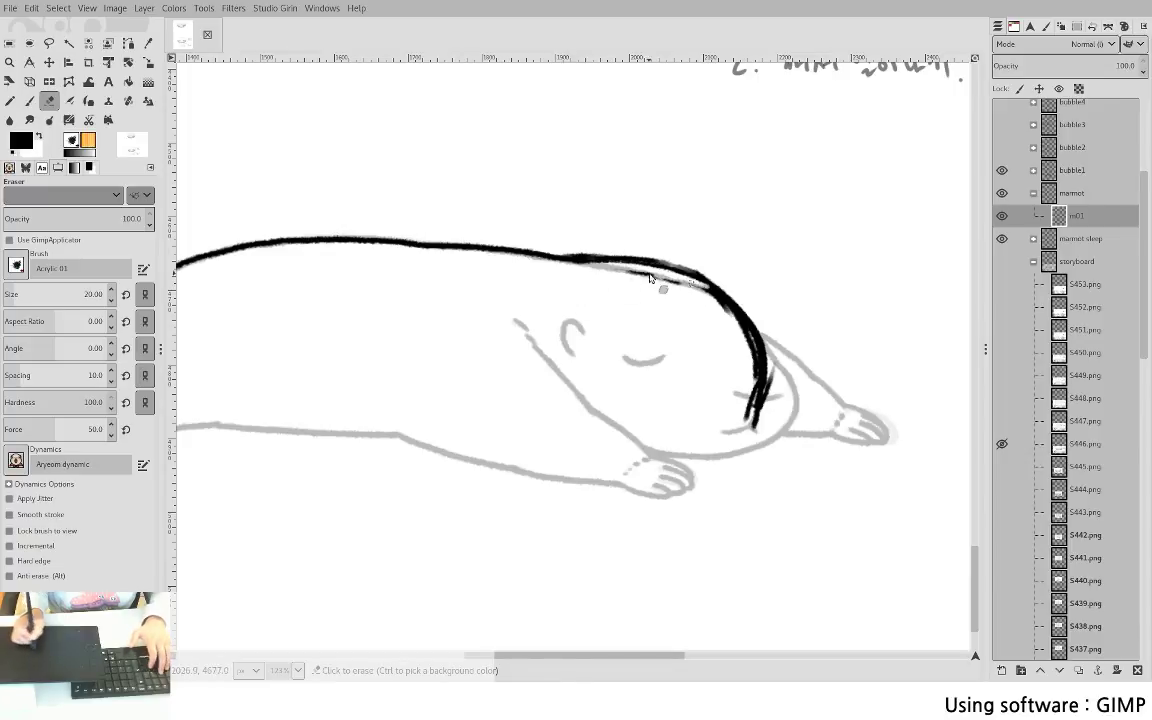
- Rename layer m01 as ms01
{"action": "double_click", "coordinate": [1075, 216]}
{"action": "type", "text": "s"}
{"action": "key", "text": "Return"}
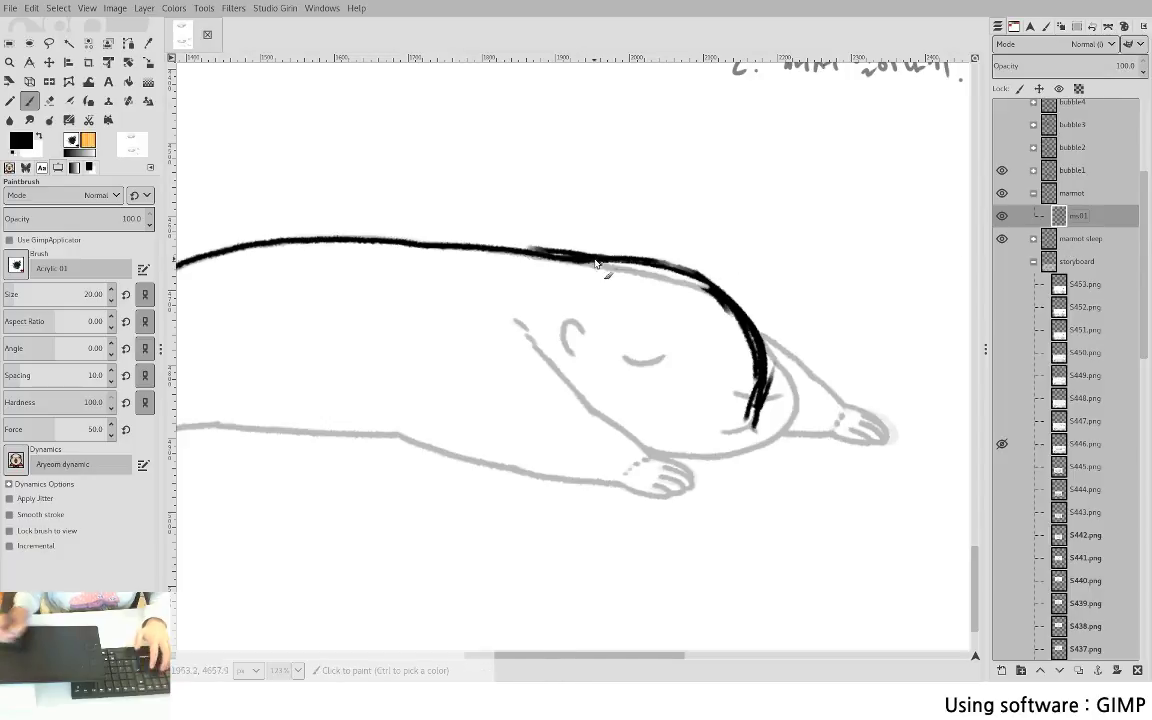
- Ink a small ear on the contour at the back of the head and compare it with the marmot sleep guide toggled off and on
{"action": "left_click_drag", "start_coordinate": [607, 270], "coordinate": [588, 275]}
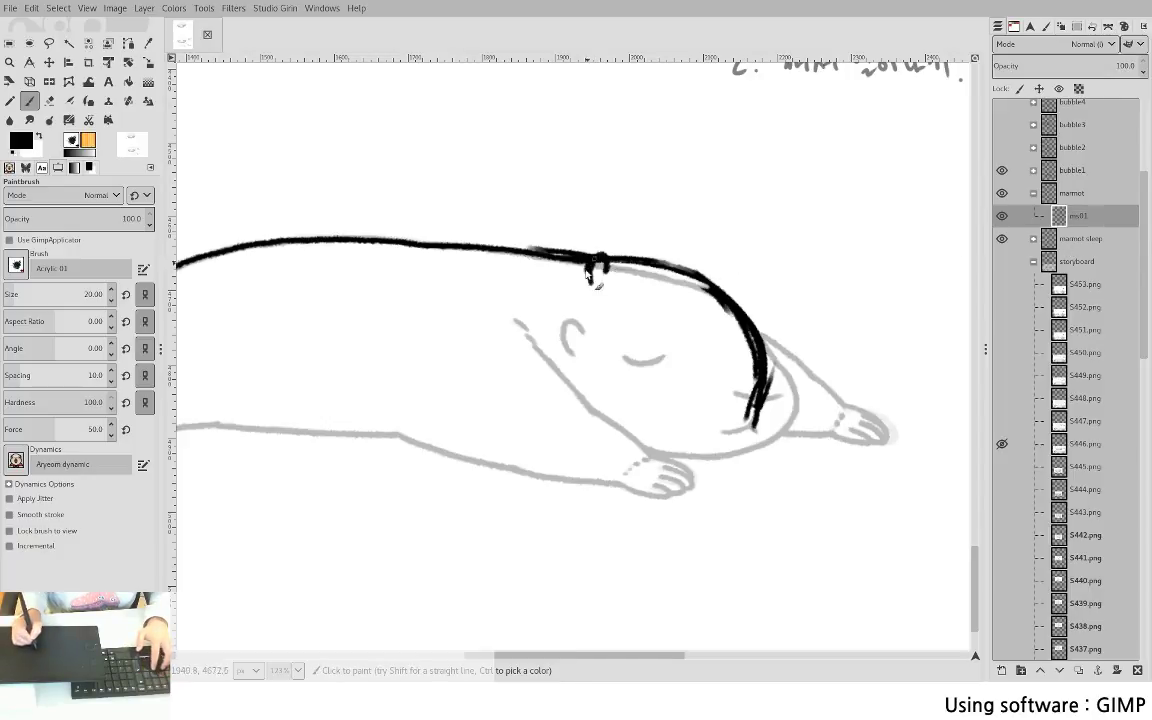
{"action": "left_click", "coordinate": [1002, 238]}
{"action": "left_click", "coordinate": [1002, 238]}
- Ink short dashes at the shoulder and the near foreleg's front line, bending forward toward the wrist
{"action": "left_click_drag", "start_coordinate": [448, 363], "coordinate": [632, 280]}
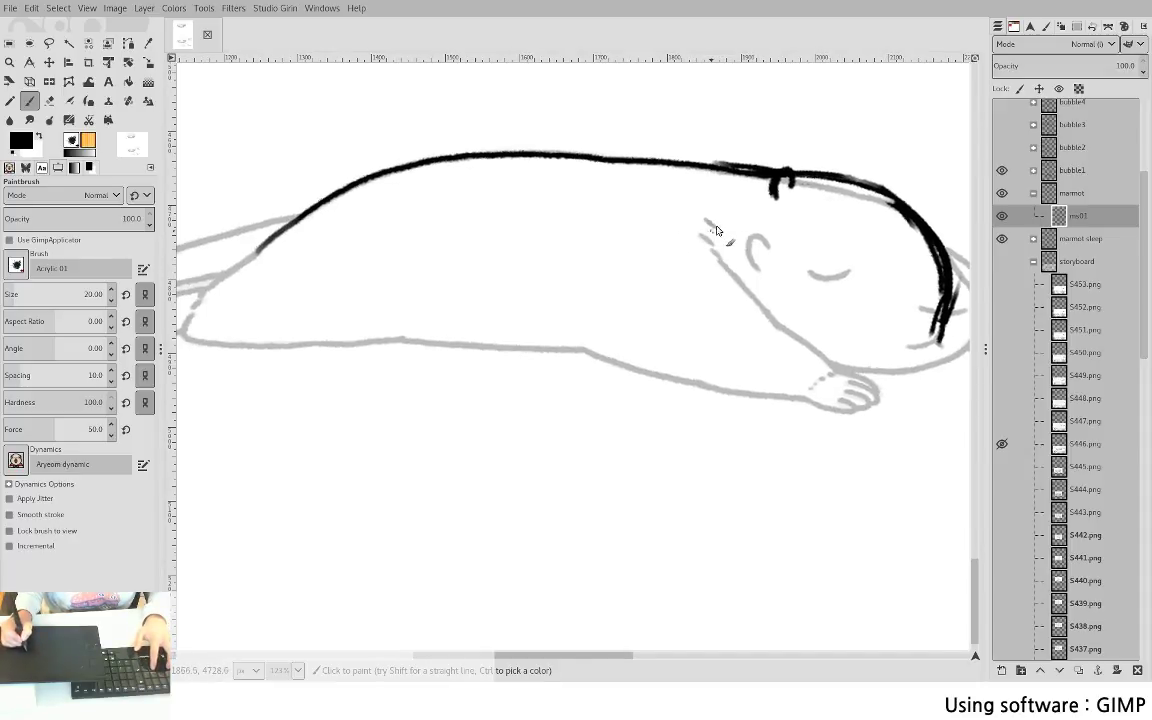
{"action": "left_click_drag", "start_coordinate": [700, 214], "coordinate": [720, 305]}
{"action": "left_click_drag", "start_coordinate": [721, 309], "coordinate": [785, 340]}
{"action": "key", "text": "ctrl+z"}
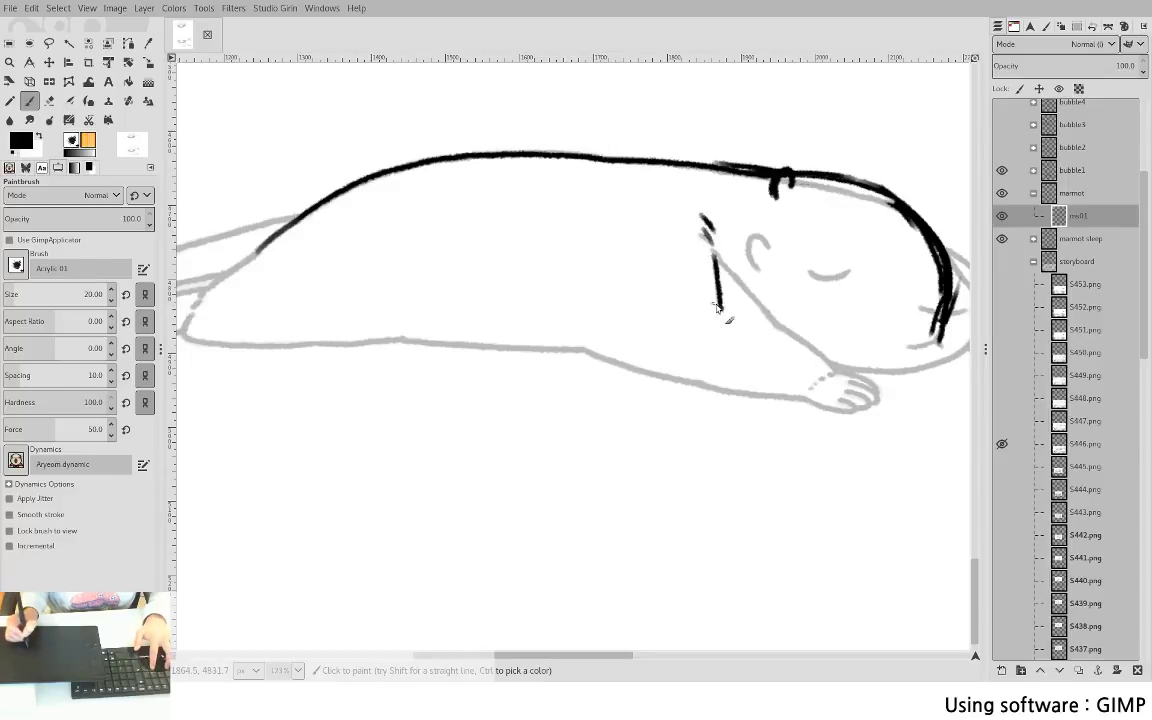
{"action": "mouse_move", "coordinate": [721, 308]}
{"action": "left_mouse_down"}
{"action": "mouse_move", "coordinate": [734, 331]}
{"action": "mouse_move", "coordinate": [778, 356]}
{"action": "left_mouse_up"}
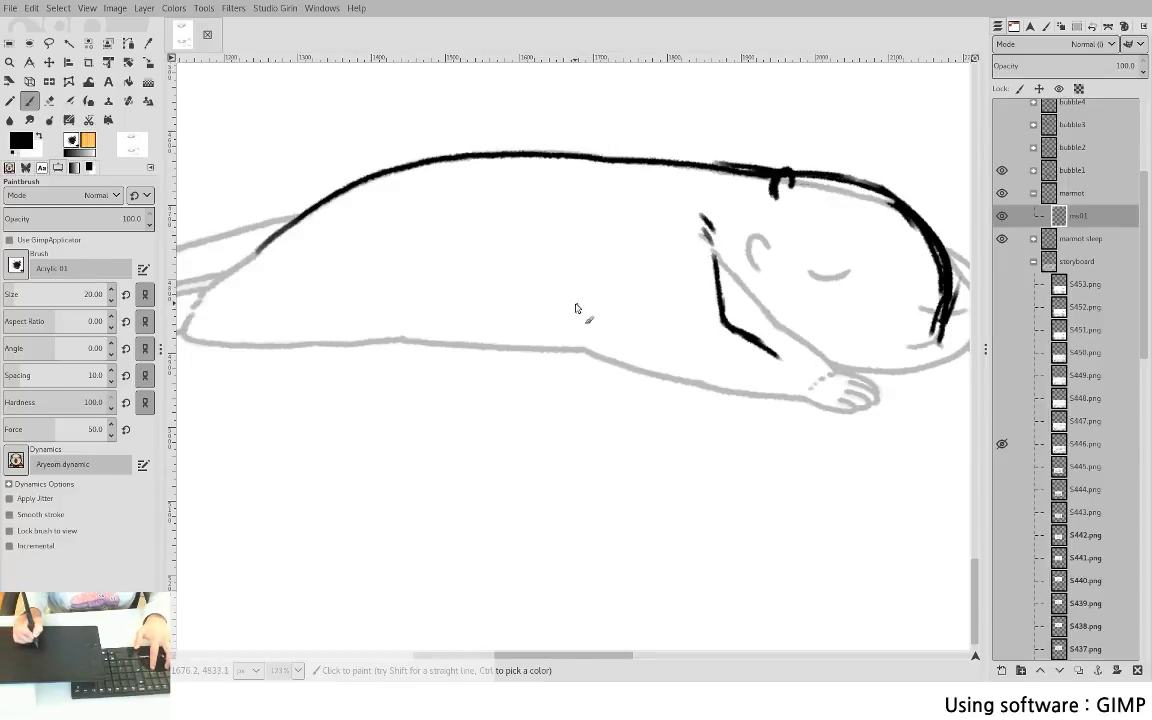
- Ink the near foreleg's rounded elbow and underside up to the wrist, and tidy the foreleg's front line
{"action": "mouse_move", "coordinate": [576, 308]}
{"action": "left_mouse_down"}
{"action": "mouse_move", "coordinate": [582, 347]}
{"action": "mouse_move", "coordinate": [626, 383]}
{"action": "mouse_move", "coordinate": [718, 397]}
{"action": "mouse_move", "coordinate": [683, 391]}
{"action": "mouse_move", "coordinate": [756, 364]}
{"action": "mouse_move", "coordinate": [718, 393]}
{"action": "left_mouse_up"}
{"action": "left_click_drag", "start_coordinate": [747, 351], "coordinate": [565, 356]}
{"action": "mouse_move", "coordinate": [537, 286]}
{"action": "left_mouse_down"}
{"action": "mouse_move", "coordinate": [537, 323]}
{"action": "mouse_move", "coordinate": [582, 369]}
{"action": "left_mouse_up"}
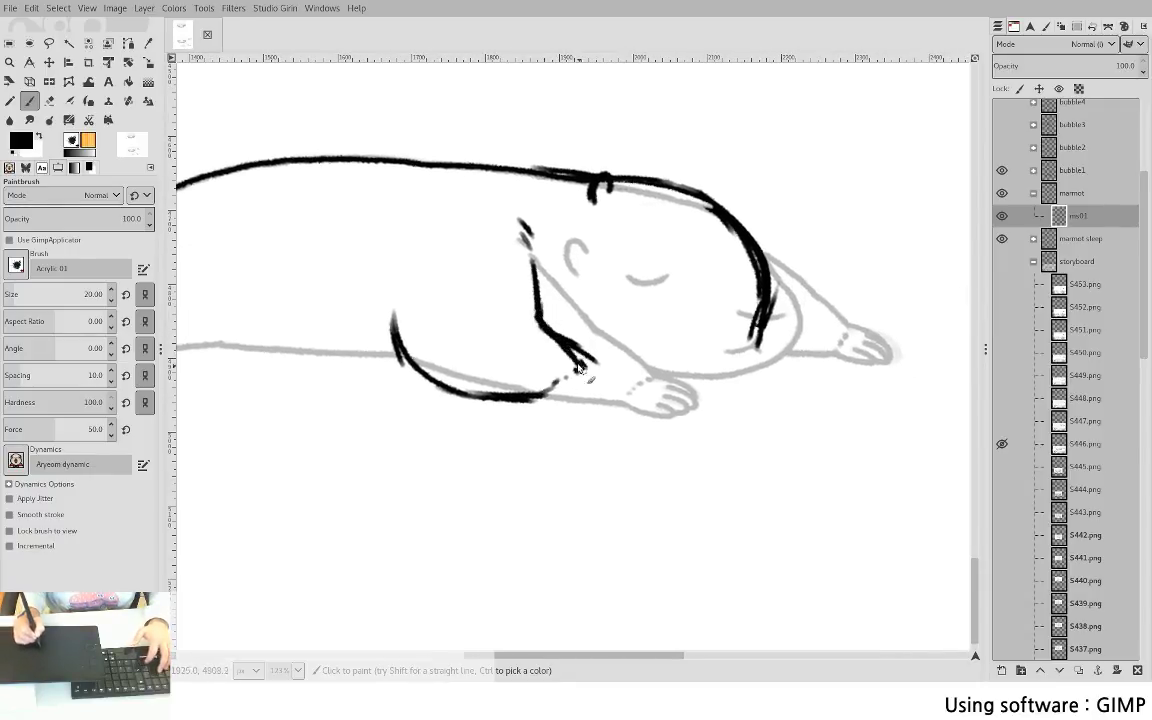
{"action": "mouse_move", "coordinate": [547, 326]}
{"action": "left_mouse_down"}
{"action": "mouse_move", "coordinate": [591, 372]}
{"action": "mouse_move", "coordinate": [574, 336]}
{"action": "mouse_move", "coordinate": [587, 346]}
{"action": "mouse_move", "coordinate": [621, 318]}
{"action": "left_mouse_up"}
{"action": "key", "text": "shift+e"}
{"action": "key", "text": "p"}
- Ink the chin and lower jaw from the front of the head back toward the near foreleg
{"action": "mouse_move", "coordinate": [416, 316]}
{"action": "left_mouse_down"}
{"action": "mouse_move", "coordinate": [666, 310]}
{"action": "mouse_move", "coordinate": [690, 380]}
{"action": "mouse_move", "coordinate": [702, 382]}
{"action": "mouse_move", "coordinate": [604, 379]}
{"action": "mouse_move", "coordinate": [676, 384]}
{"action": "mouse_move", "coordinate": [713, 371]}
{"action": "left_mouse_up"}
{"action": "scroll", "coordinate": [670, 287], "scroll_direction": "right", "scroll_amount": 8}
{"action": "key", "text": "ctrl+z"}
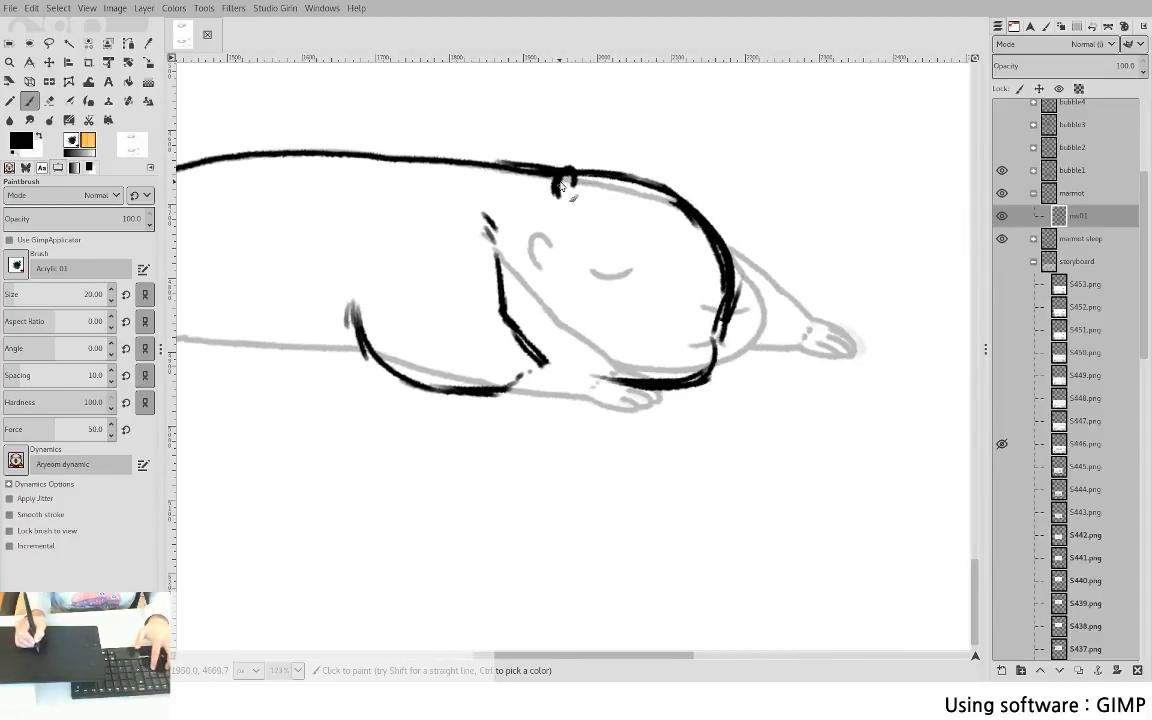
- Reshape the small ear with a longer back stroke and clean up its edge
{"action": "left_click_drag", "start_coordinate": [560, 184], "coordinate": [557, 202]}
{"action": "key", "text": "shift+e"}
{"action": "key", "text": "p"}
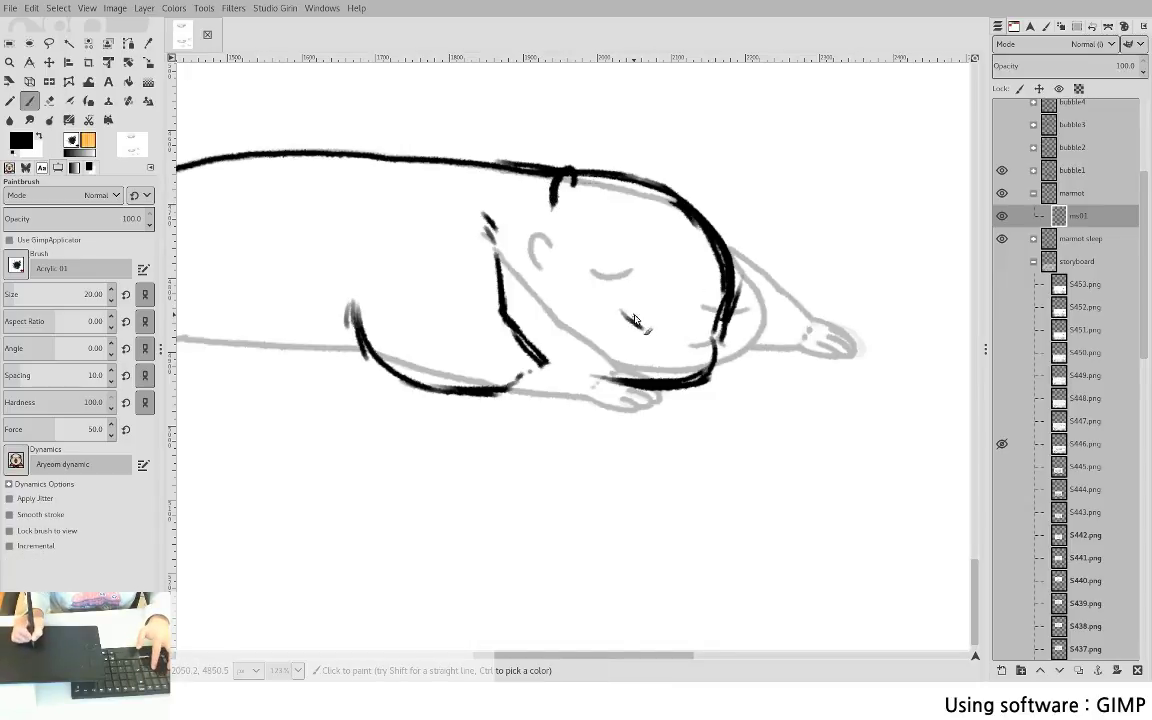
- Ink a small Y-shaped nose and mouth on the lower part of the face, redoing uneven strokes
{"action": "mouse_move", "coordinate": [638, 320]}
{"action": "left_mouse_down"}
{"action": "mouse_move", "coordinate": [680, 340]}
{"action": "mouse_move", "coordinate": [647, 331]}
{"action": "mouse_move", "coordinate": [678, 340]}
{"action": "mouse_move", "coordinate": [638, 347]}
{"action": "left_mouse_up"}
{"action": "key", "text": "ctrl+z"}
{"action": "key", "text": "ctrl+z"}
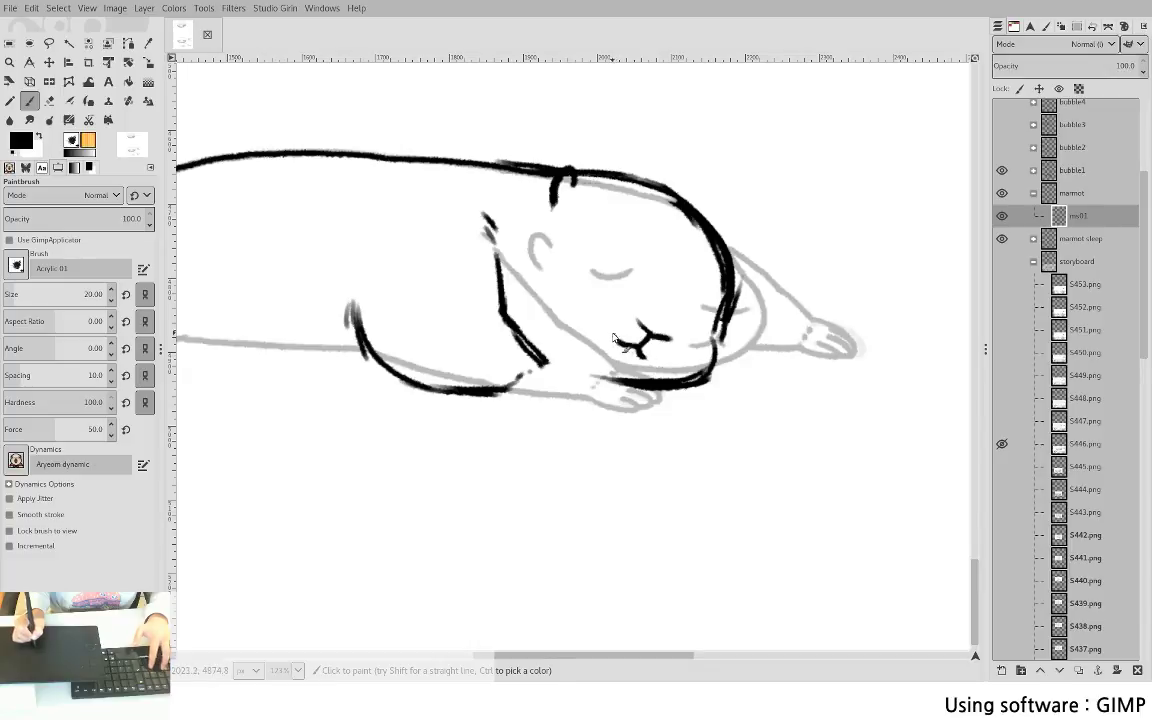
- Ink the near closed eye as a short slanted curve above the guide eye and the far eye at the face's front edge
{"action": "left_click_drag", "start_coordinate": [594, 270], "coordinate": [616, 290]}
{"action": "key", "text": "ctrl+z"}
{"action": "key", "text": "ctrl+z"}
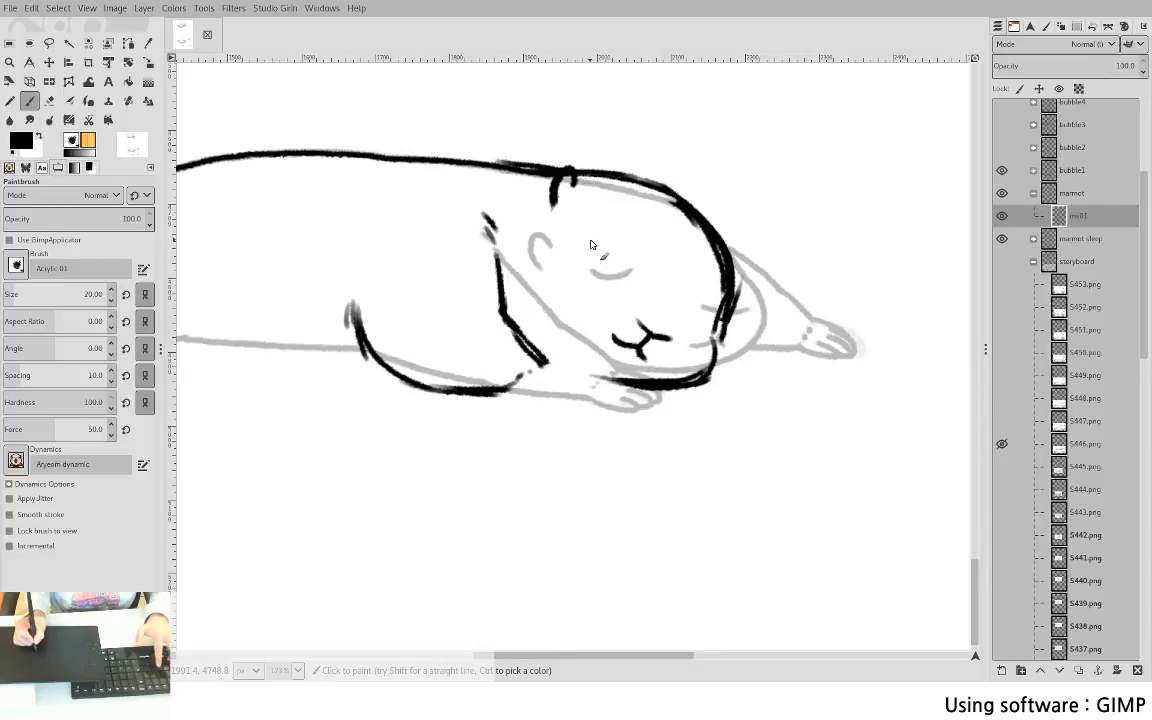
{"action": "left_click_drag", "start_coordinate": [597, 238], "coordinate": [630, 267]}
{"action": "key", "text": "ctrl+z"}
{"action": "key", "text": "ctrl+z"}
- Hide the marmot sleep group, re-ink the forehead contour slightly inward, and cut away the outer strokes using a freehand selection
{"action": "left_click", "coordinate": [1001, 238]}
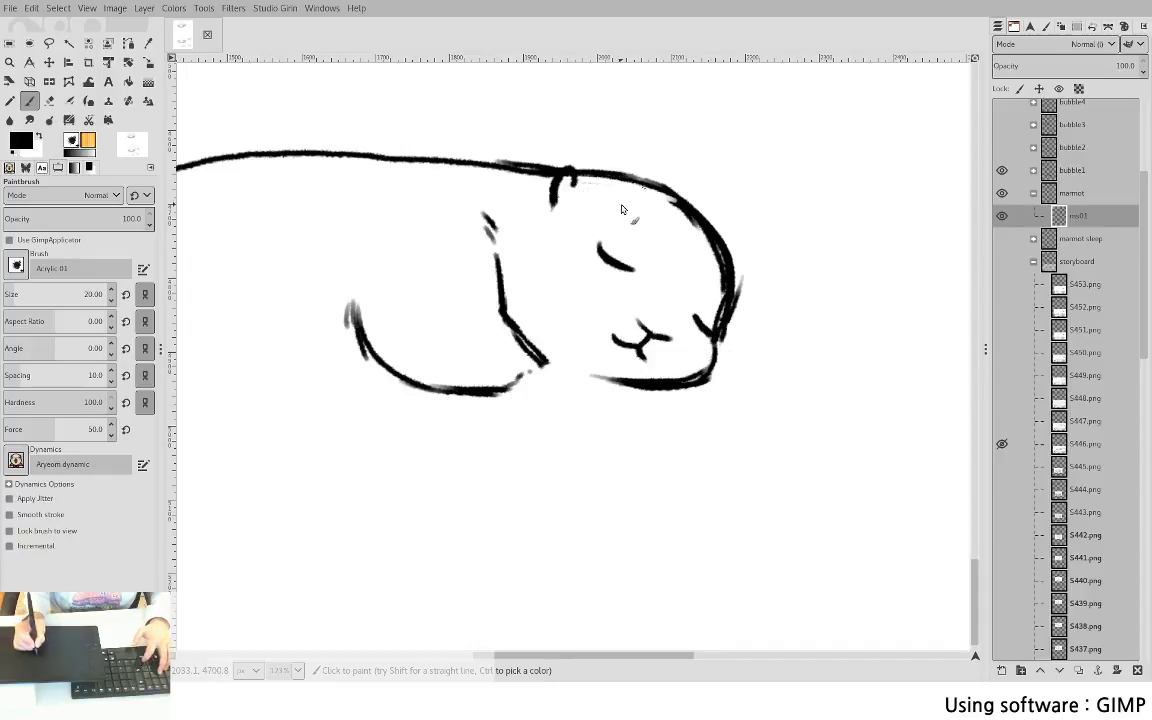
{"action": "left_click_drag", "start_coordinate": [622, 209], "coordinate": [762, 188]}
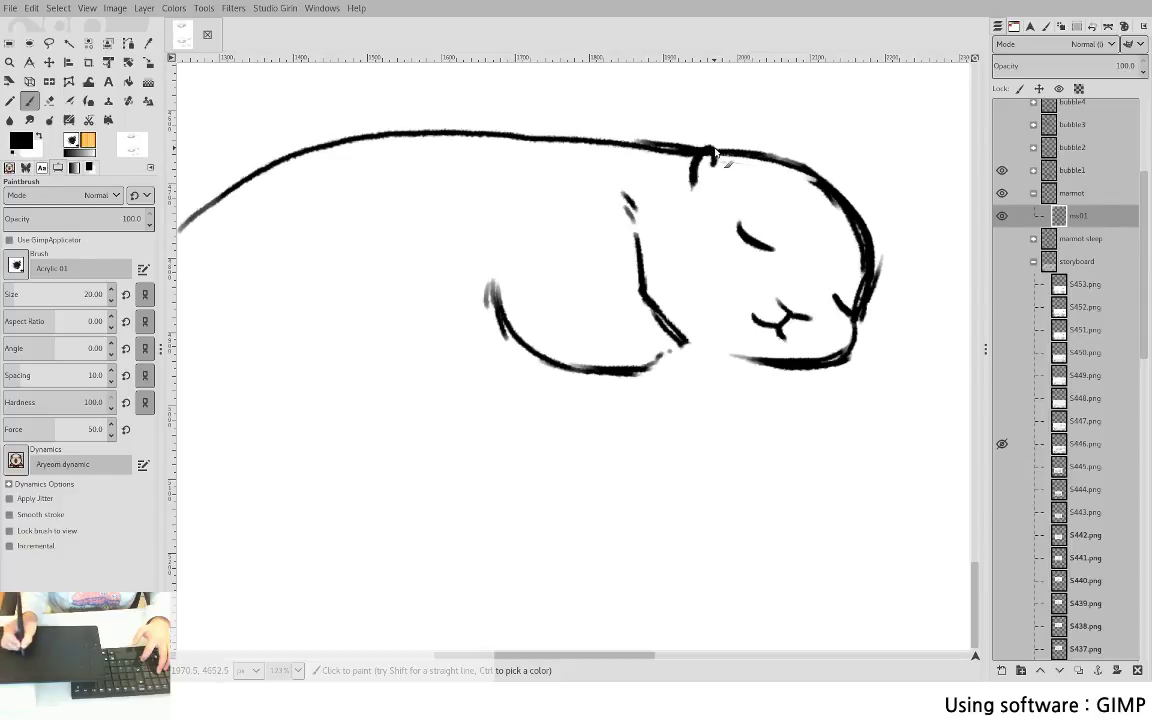
{"action": "mouse_move", "coordinate": [715, 152]}
{"action": "left_mouse_down"}
{"action": "mouse_move", "coordinate": [840, 205]}
{"action": "mouse_move", "coordinate": [821, 180]}
{"action": "mouse_move", "coordinate": [863, 275]}
{"action": "mouse_move", "coordinate": [863, 255]}
{"action": "mouse_move", "coordinate": [862, 300]}
{"action": "left_mouse_up"}
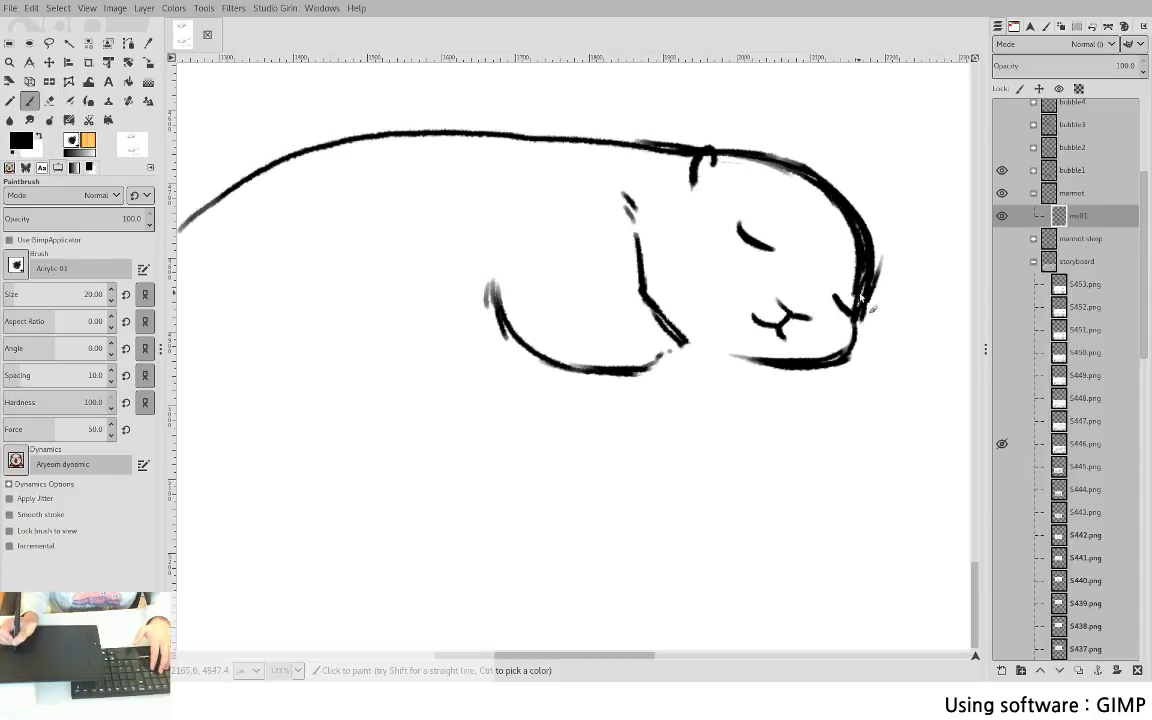
{"action": "key", "text": "f"}
{"action": "mouse_move", "coordinate": [830, 148]}
{"action": "left_mouse_down"}
{"action": "mouse_move", "coordinate": [860, 232]}
{"action": "mouse_move", "coordinate": [859, 320]}
{"action": "mouse_move", "coordinate": [905, 180]}
{"action": "left_mouse_up"}
{"action": "key", "text": "Return"}
{"action": "key", "text": "Delete"}
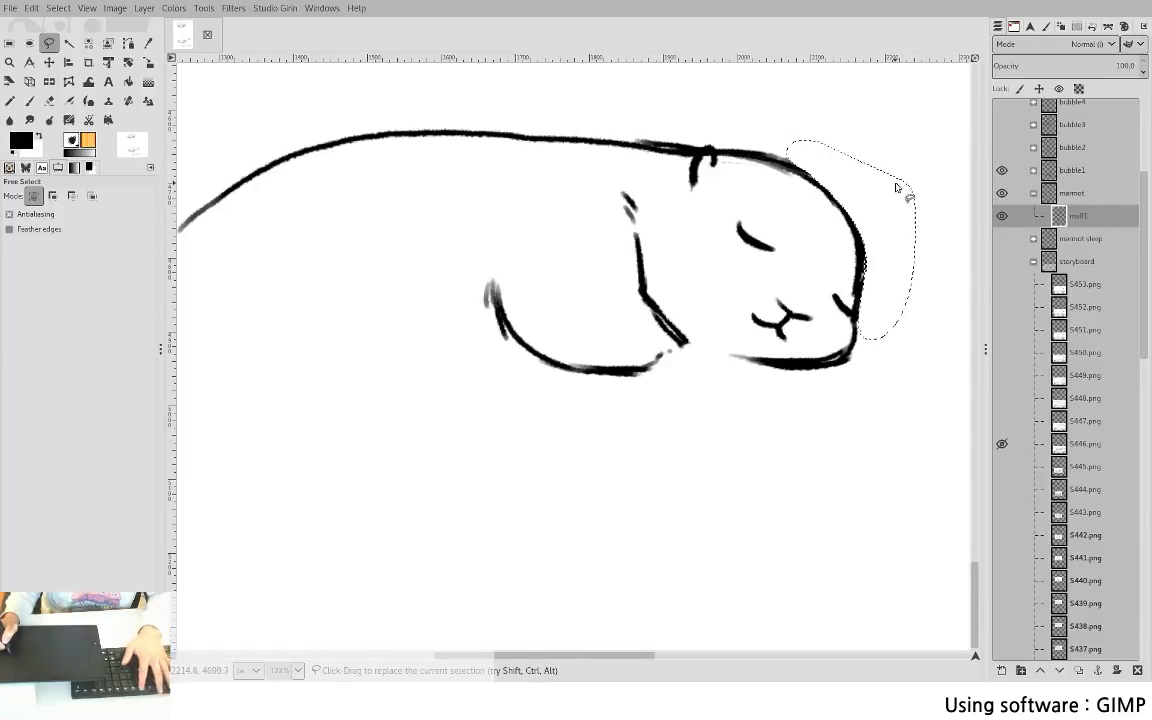
{"action": "key", "text": "ctrl+shift+a"}
- Ink a fuller rounded cheek below the far eye down to the chin and erase the excess line
{"action": "key", "text": "p"}
{"action": "mouse_move", "coordinate": [858, 298]}
{"action": "left_mouse_down"}
{"action": "mouse_move", "coordinate": [856, 348]}
{"action": "mouse_move", "coordinate": [864, 343]}
{"action": "mouse_move", "coordinate": [816, 361]}
{"action": "mouse_move", "coordinate": [847, 342]}
{"action": "left_mouse_up"}
{"action": "key", "text": "shift+e"}
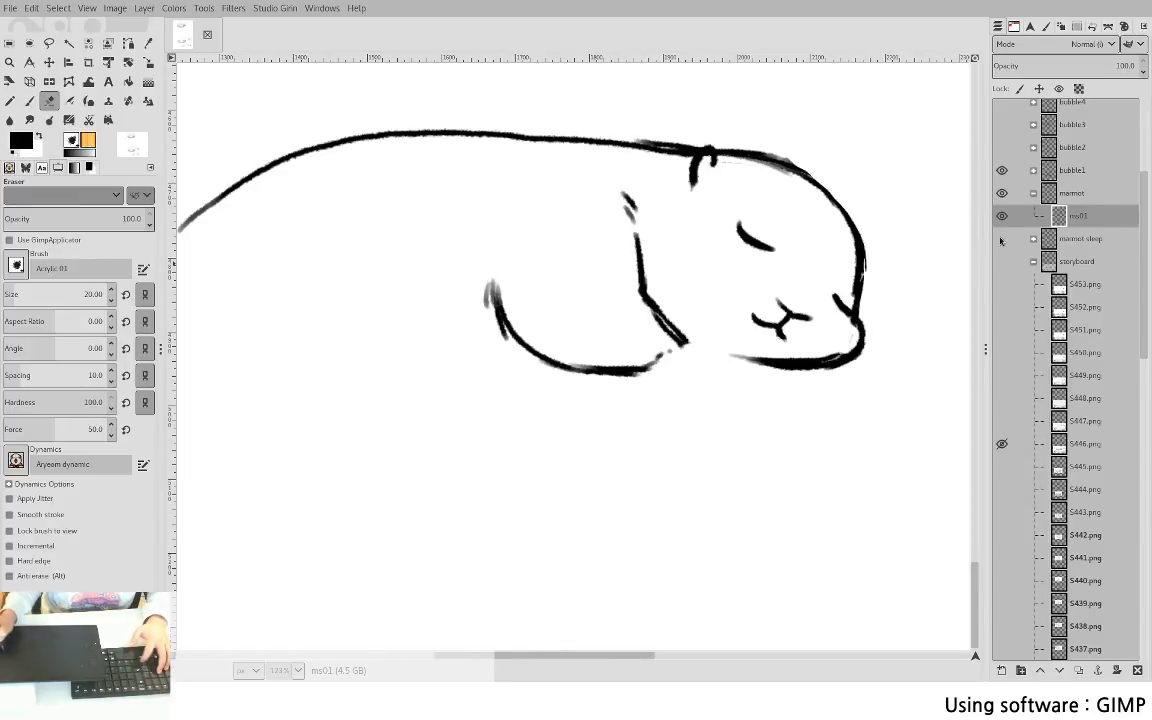
- Show the marmot sleep guide and ink the far foreleg and paw over it, redoing uneven strokes
{"action": "left_click", "coordinate": [1002, 239]}
{"action": "key", "text": "p"}
{"action": "left_click_drag", "start_coordinate": [770, 252], "coordinate": [521, 252]}
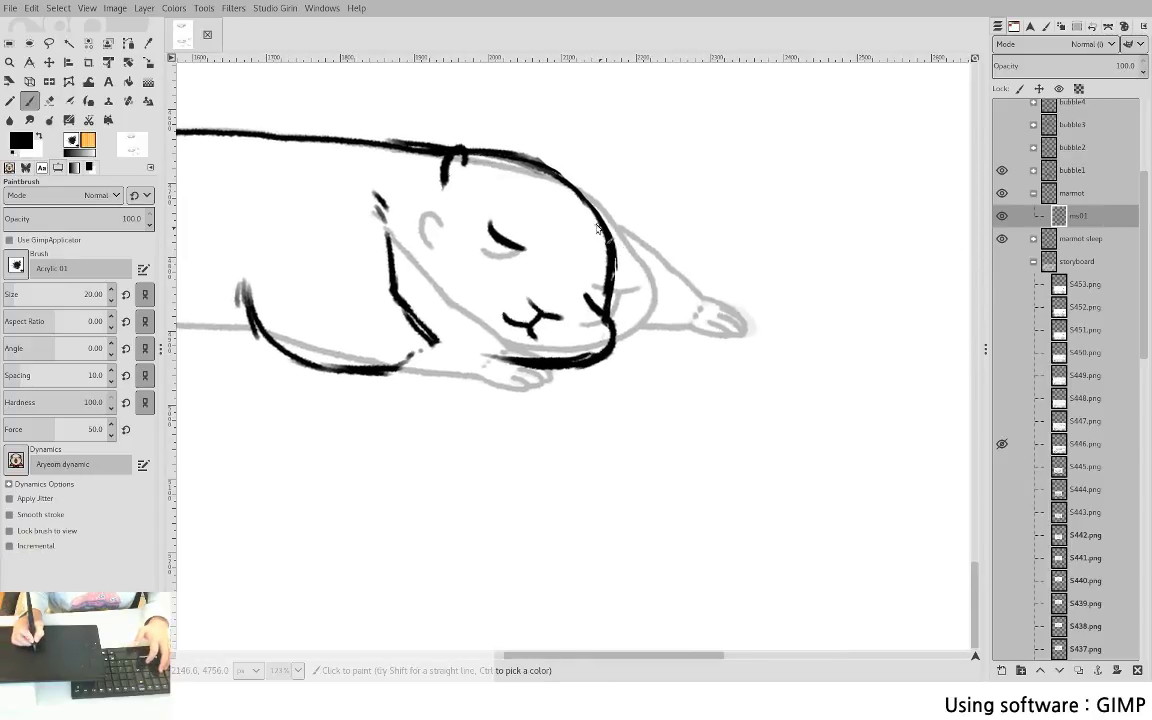
{"action": "left_click_drag", "start_coordinate": [603, 222], "coordinate": [683, 285]}
{"action": "key", "text": "ctrl+z"}
{"action": "left_click_drag", "start_coordinate": [643, 248], "coordinate": [706, 300]}
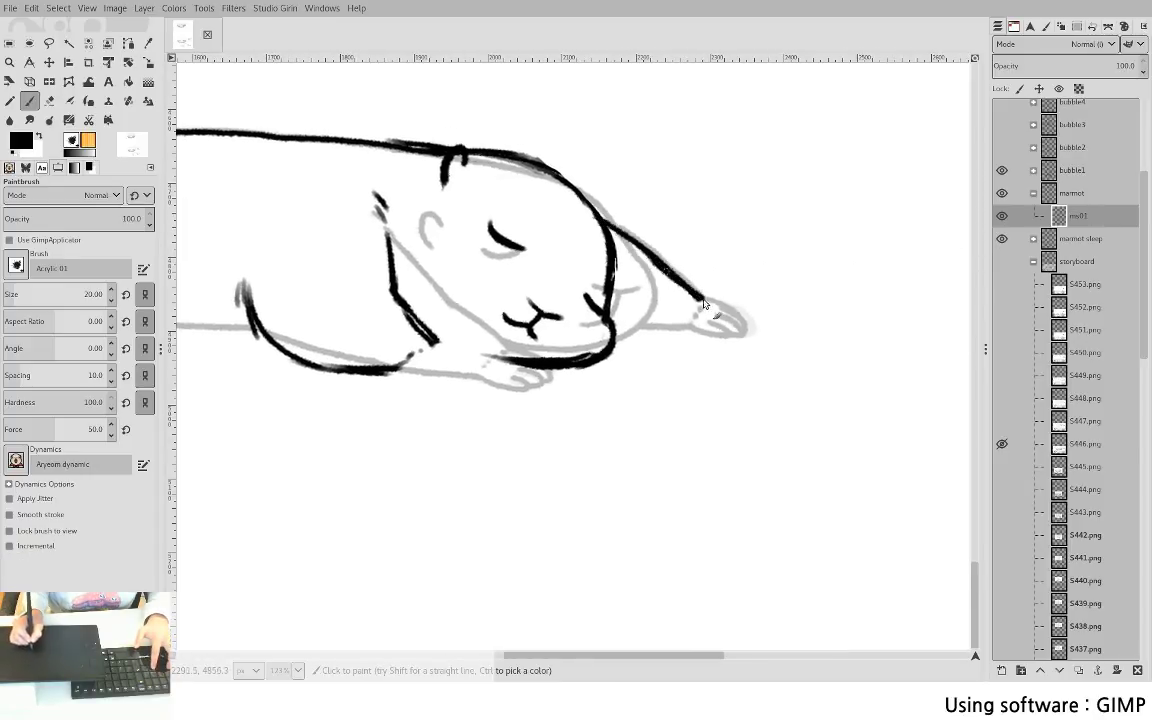
{"action": "left_click_drag", "start_coordinate": [607, 319], "coordinate": [690, 325]}
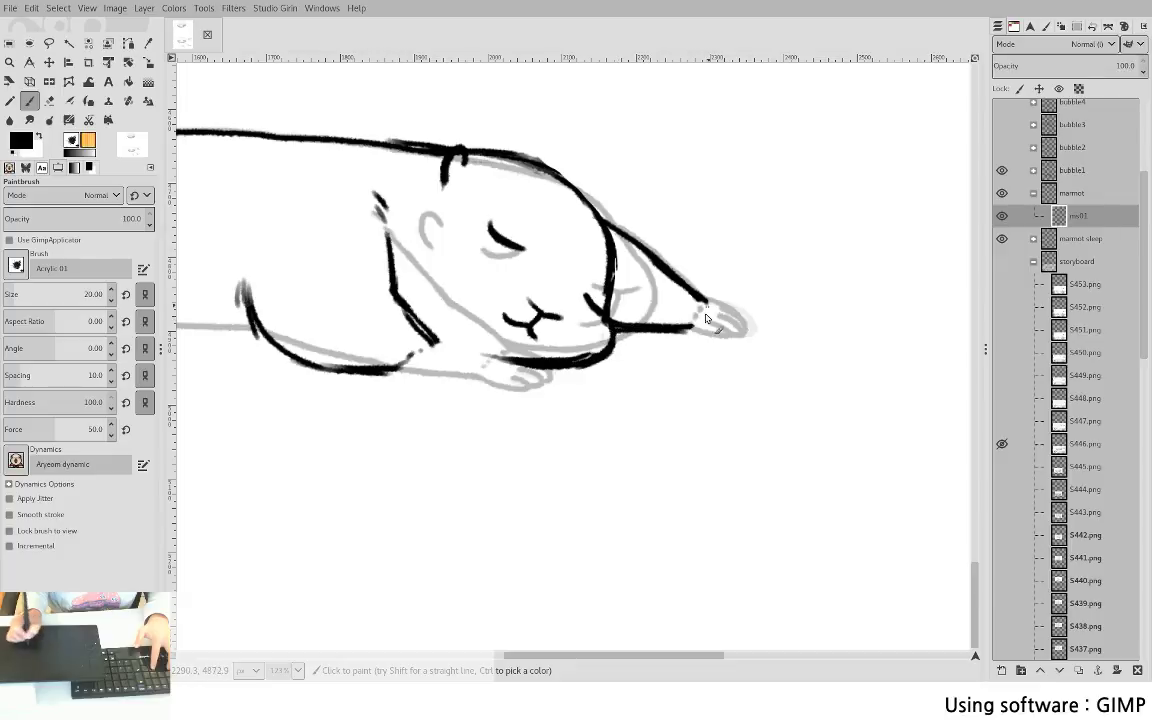
{"action": "key", "text": "ctrl+z"}
{"action": "key", "text": "ctrl+z"}
{"action": "mouse_move", "coordinate": [609, 326]}
{"action": "left_mouse_down"}
{"action": "mouse_move", "coordinate": [728, 337]}
{"action": "mouse_move", "coordinate": [708, 324]}
{"action": "mouse_move", "coordinate": [724, 336]}
{"action": "mouse_move", "coordinate": [720, 318]}
{"action": "mouse_move", "coordinate": [739, 336]}
{"action": "mouse_move", "coordinate": [718, 311]}
{"action": "mouse_move", "coordinate": [745, 333]}
{"action": "mouse_move", "coordinate": [703, 300]}
{"action": "mouse_move", "coordinate": [729, 325]}
{"action": "left_mouse_up"}
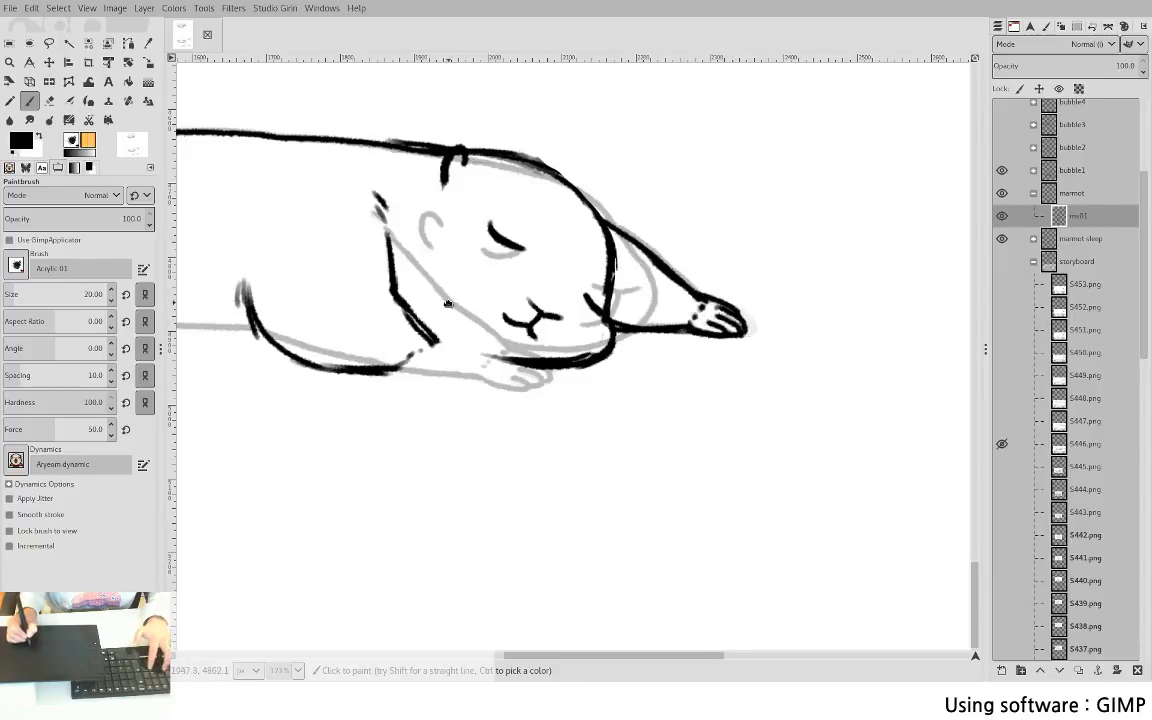
- Ink the near paw with its toes at the end of the foreleg, behind the guide paw, redoing uneven strokes
{"action": "left_click_drag", "start_coordinate": [448, 303], "coordinate": [663, 334]}
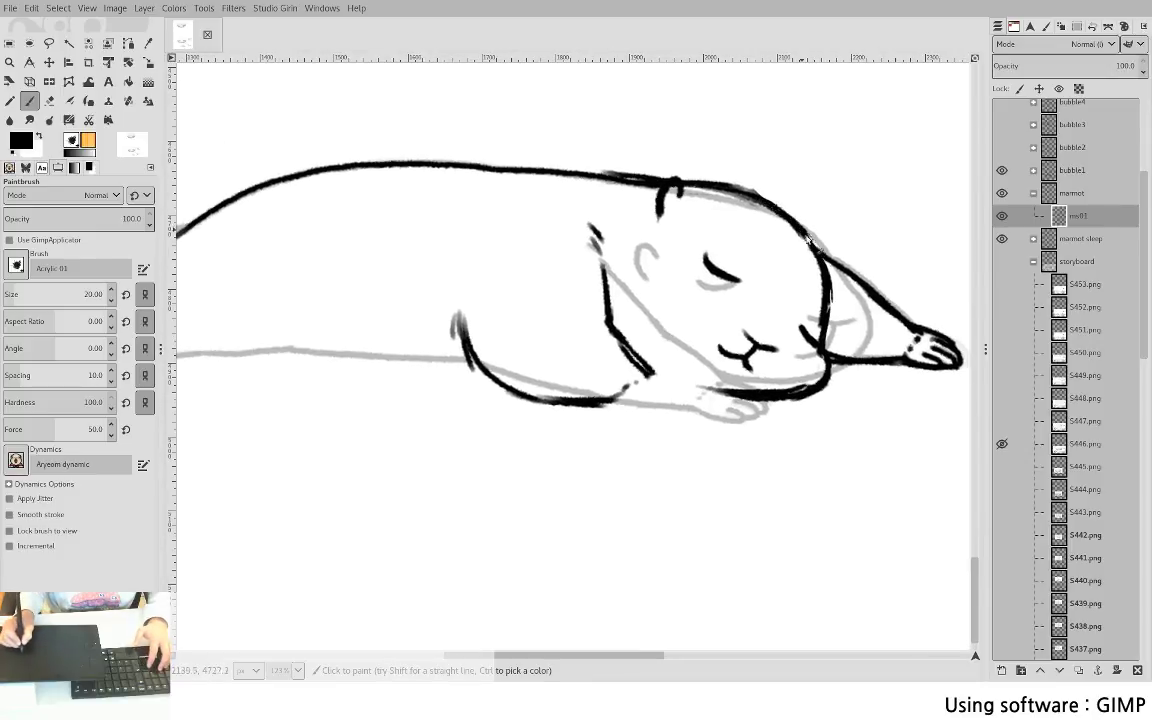
{"action": "left_click_drag", "start_coordinate": [653, 290], "coordinate": [548, 220]}
{"action": "left_click_drag", "start_coordinate": [546, 303], "coordinate": [611, 332]}
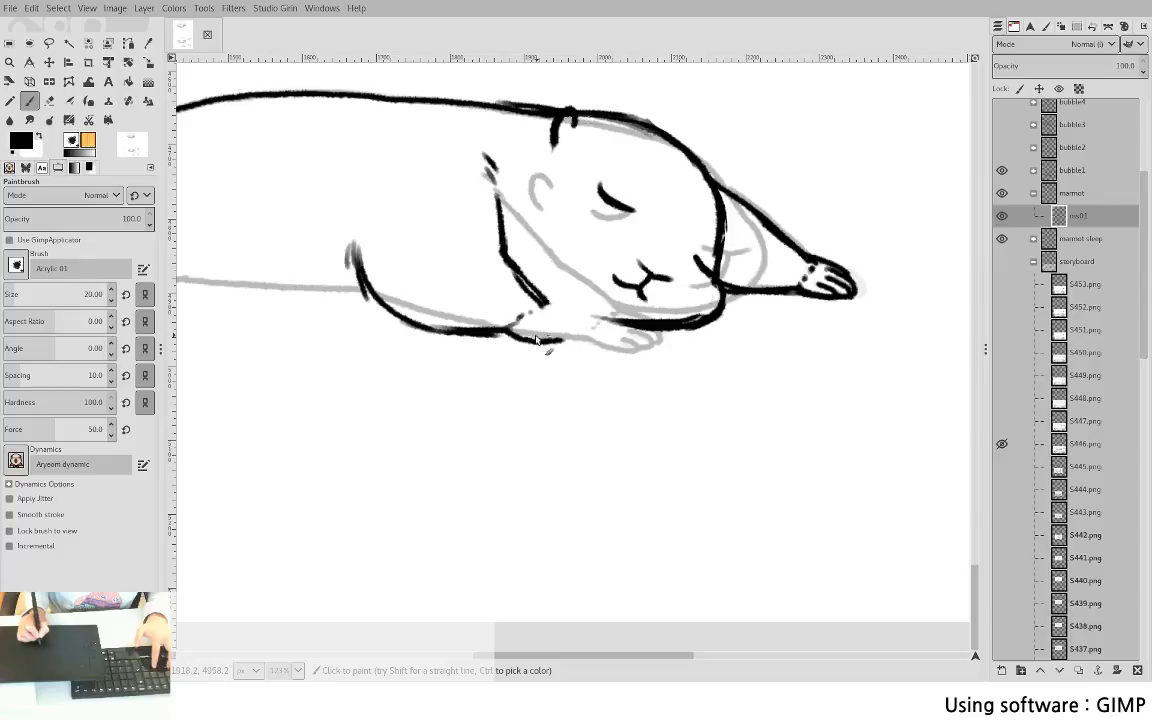
{"action": "mouse_move", "coordinate": [523, 337]}
{"action": "left_mouse_down"}
{"action": "mouse_move", "coordinate": [570, 340]}
{"action": "mouse_move", "coordinate": [544, 328]}
{"action": "mouse_move", "coordinate": [554, 341]}
{"action": "mouse_move", "coordinate": [551, 327]}
{"action": "left_mouse_up"}
{"action": "key", "text": "ctrl+z"}
{"action": "key", "text": "ctrl+z"}
{"action": "key", "text": "ctrl+z"}
{"action": "key", "text": "ctrl+z"}
{"action": "key", "text": "shift+e"}
{"action": "key", "text": "p"}
{"action": "key", "text": "ctrl+z"}
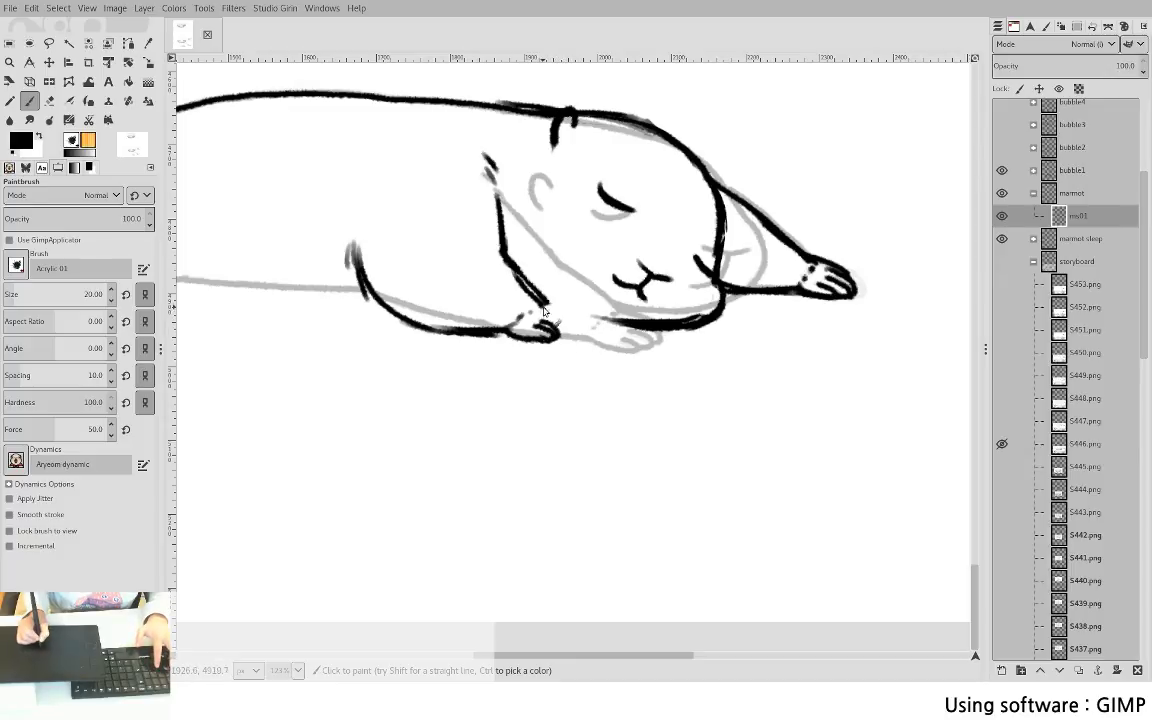
{"action": "left_click_drag", "start_coordinate": [546, 305], "coordinate": [566, 319]}
{"action": "key", "text": "ctrl+z"}
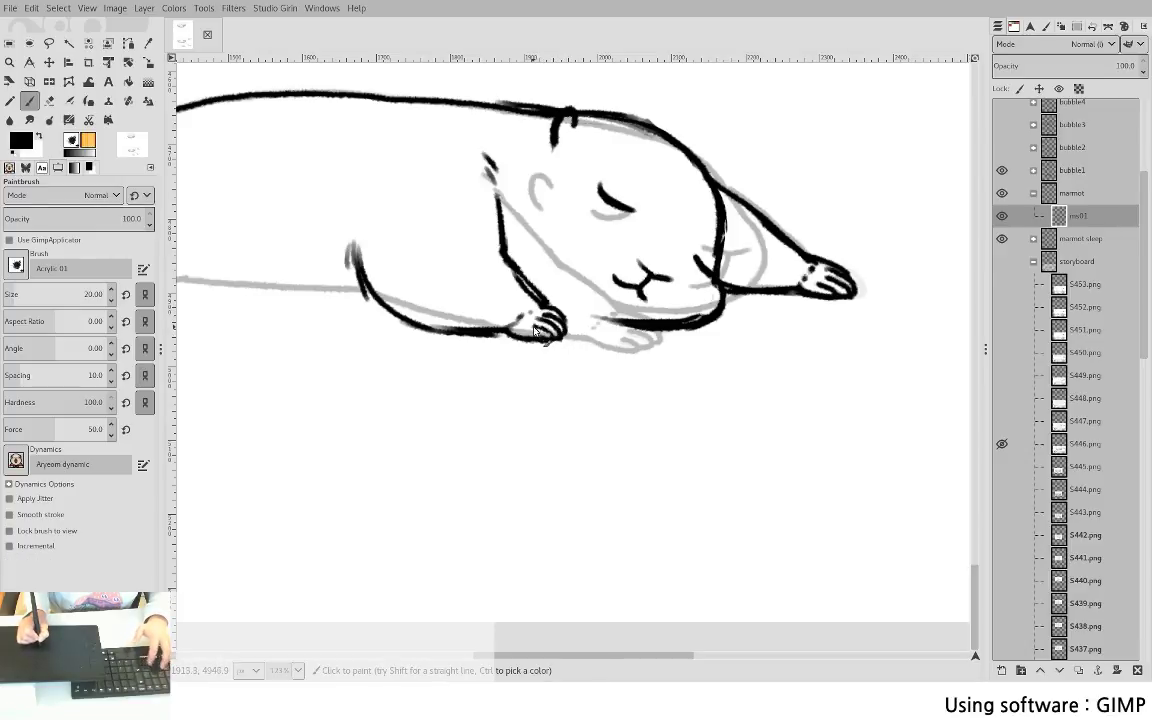
- Clean up the near foreleg's line above the paw and ink the jaw line from the foreleg to the chin
{"action": "key", "text": "shift+e"}
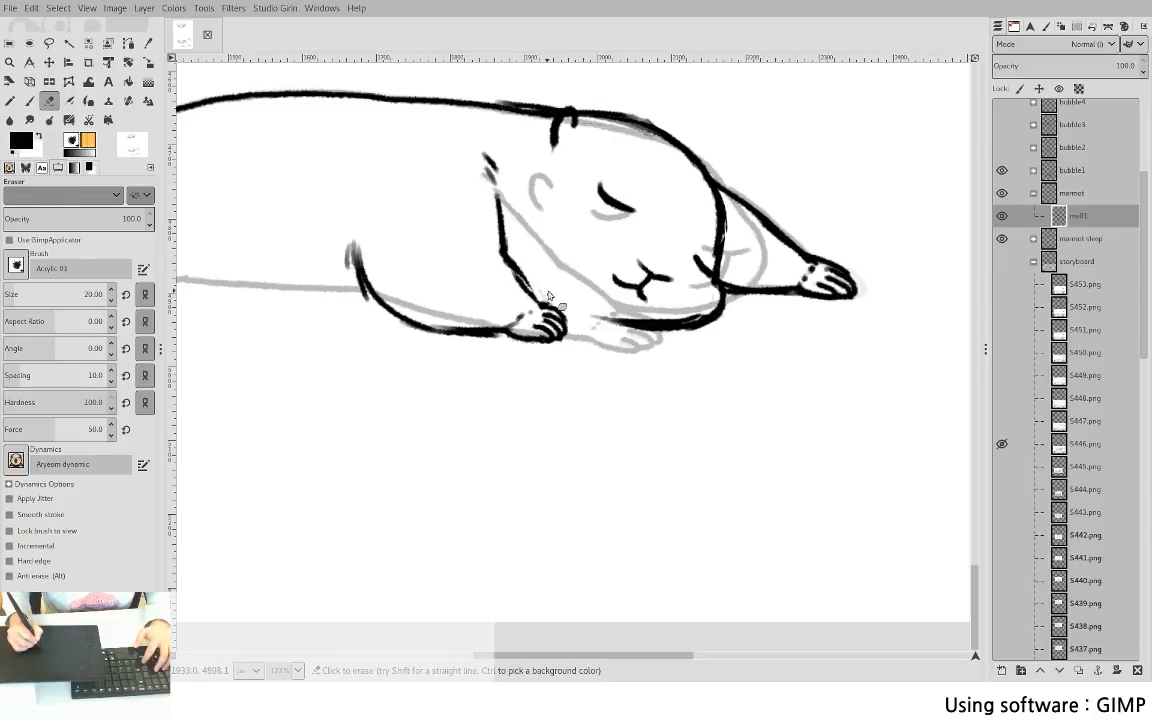
{"action": "key", "text": "p"}
{"action": "key", "text": "shift+e"}
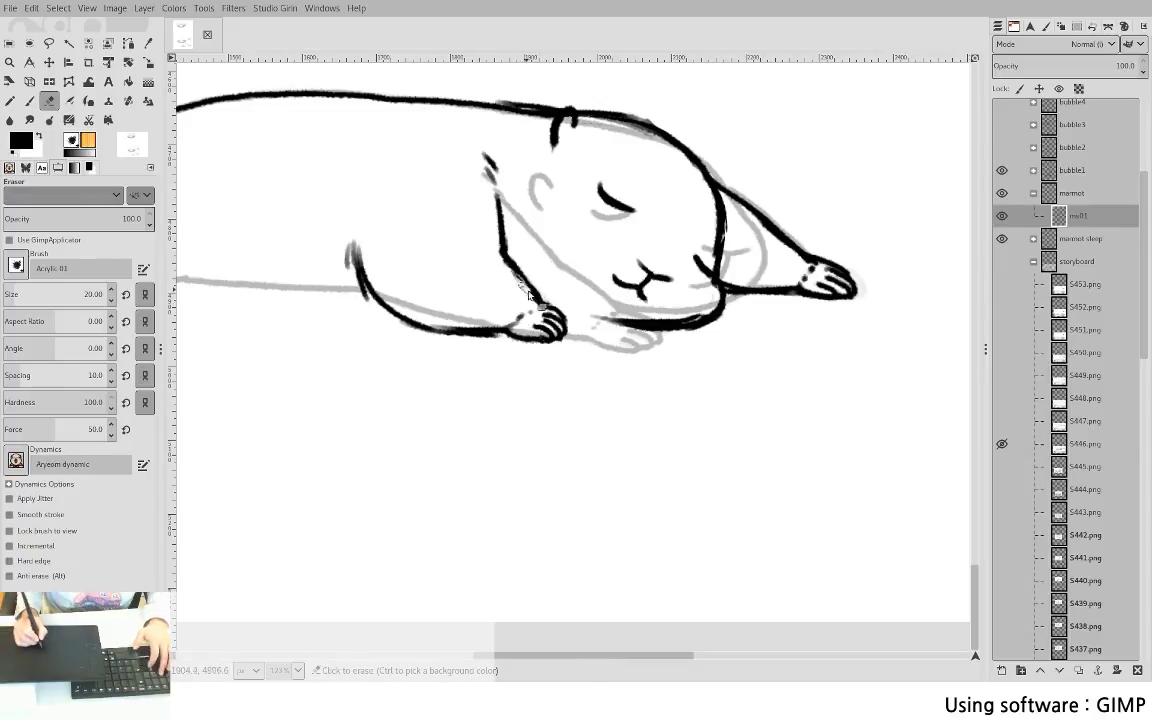
{"action": "key", "text": "p"}
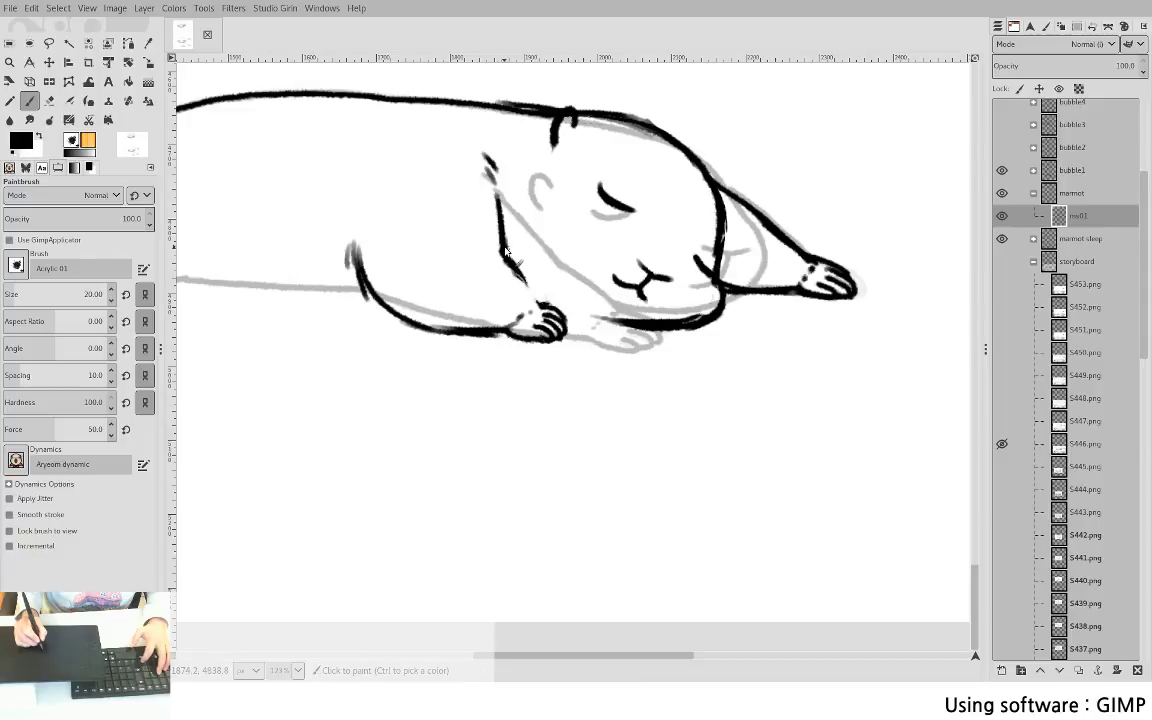
{"action": "left_click_drag", "start_coordinate": [519, 283], "coordinate": [618, 322]}
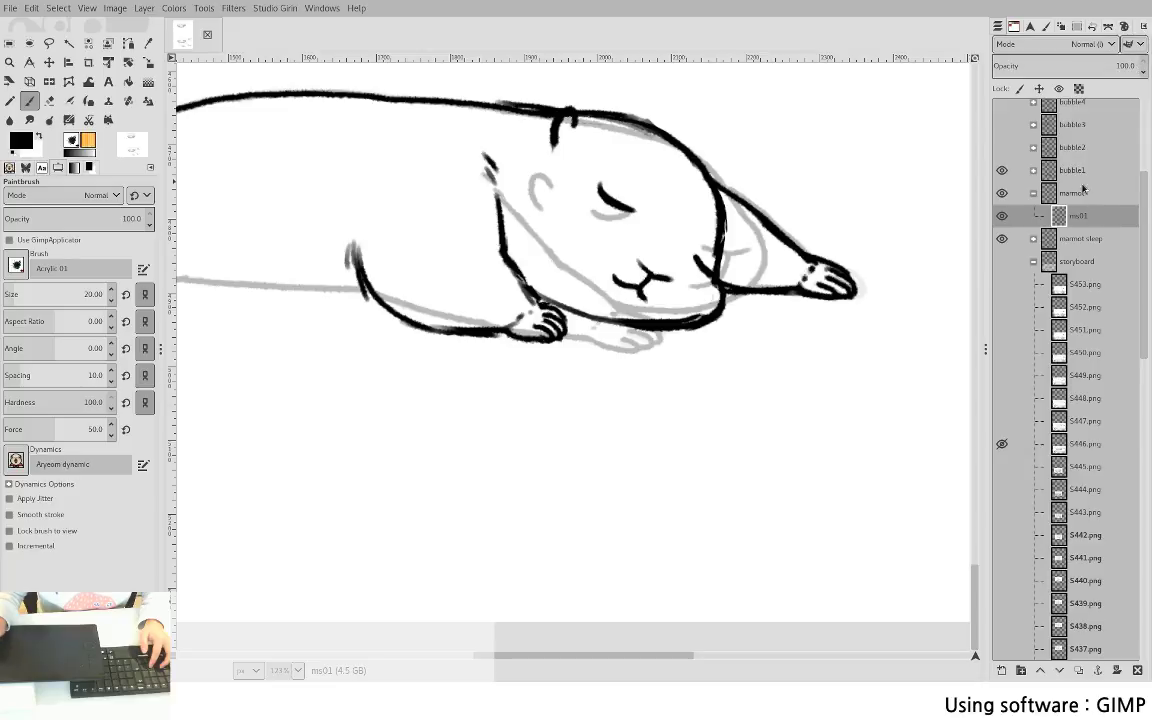
- Set the marmot and marmot sleep layer groups to Pass through mode, reselect ms01 and save the file
{"action": "left_click", "coordinate": [1095, 193]}
{"action": "left_click", "coordinate": [1076, 29]}
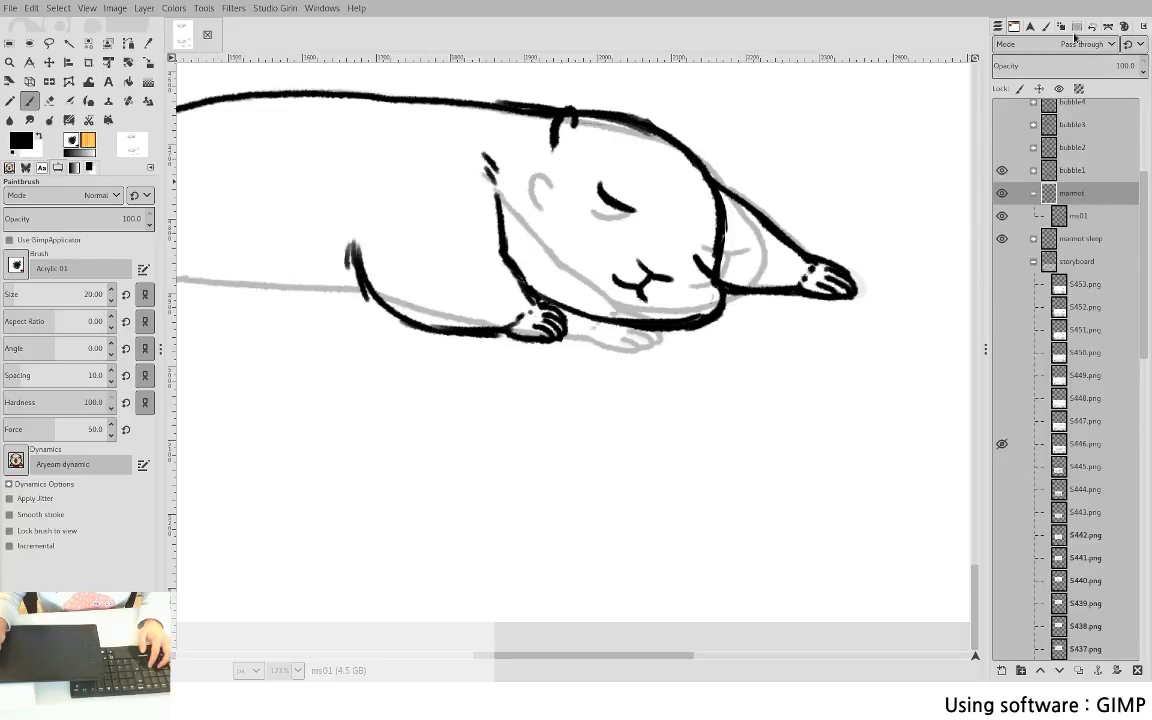
{"action": "left_click_drag", "start_coordinate": [653, 464], "coordinate": [788, 492]}
{"action": "left_click", "coordinate": [1082, 242]}
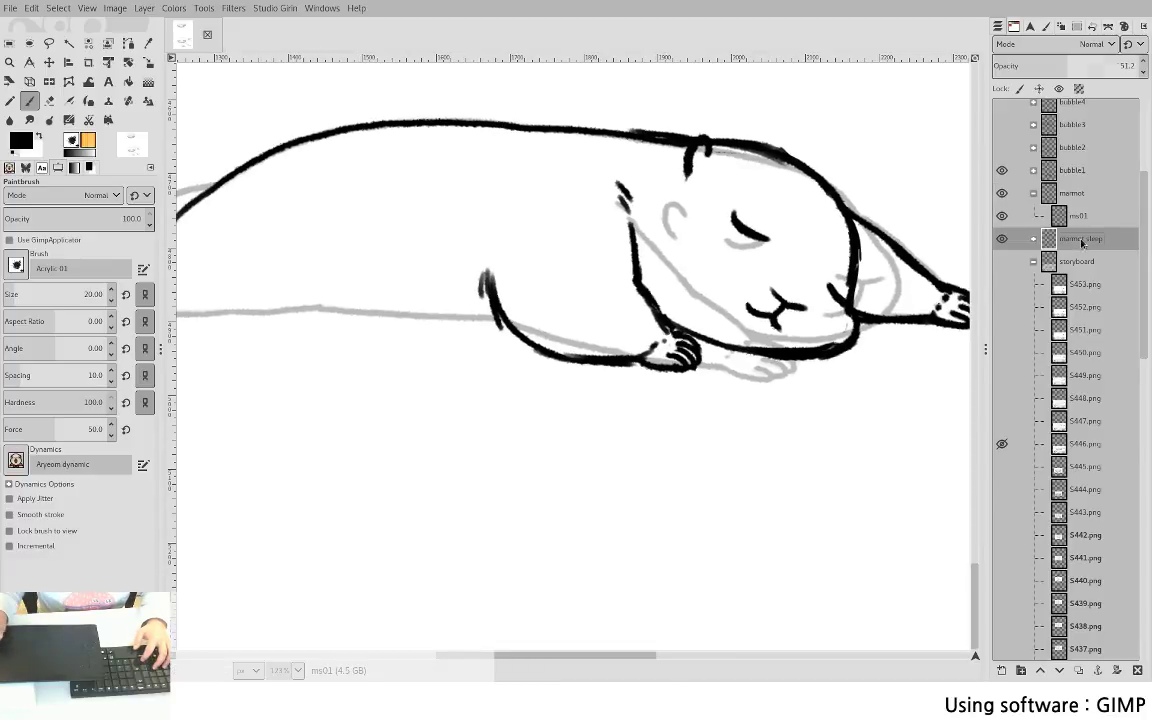
{"action": "left_click", "coordinate": [1074, 30]}
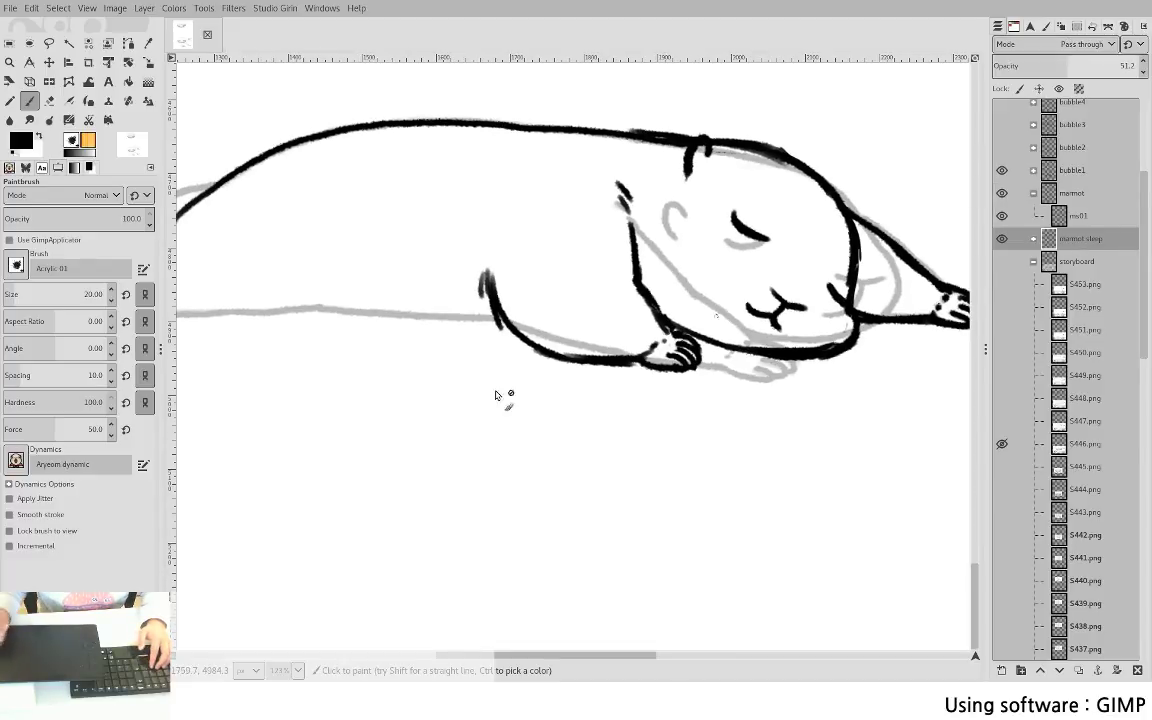
{"action": "left_click_drag", "start_coordinate": [482, 369], "coordinate": [705, 406]}
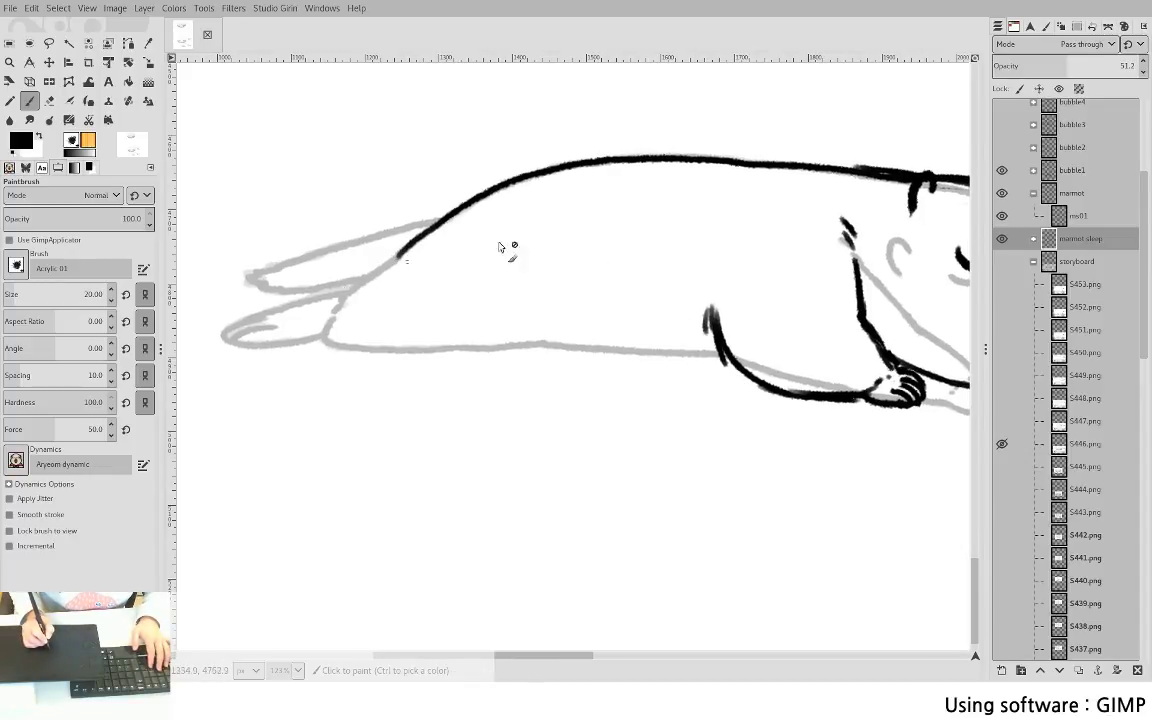
{"action": "left_click", "coordinate": [1059, 224]}
{"action": "key", "text": "ctrl+s"}
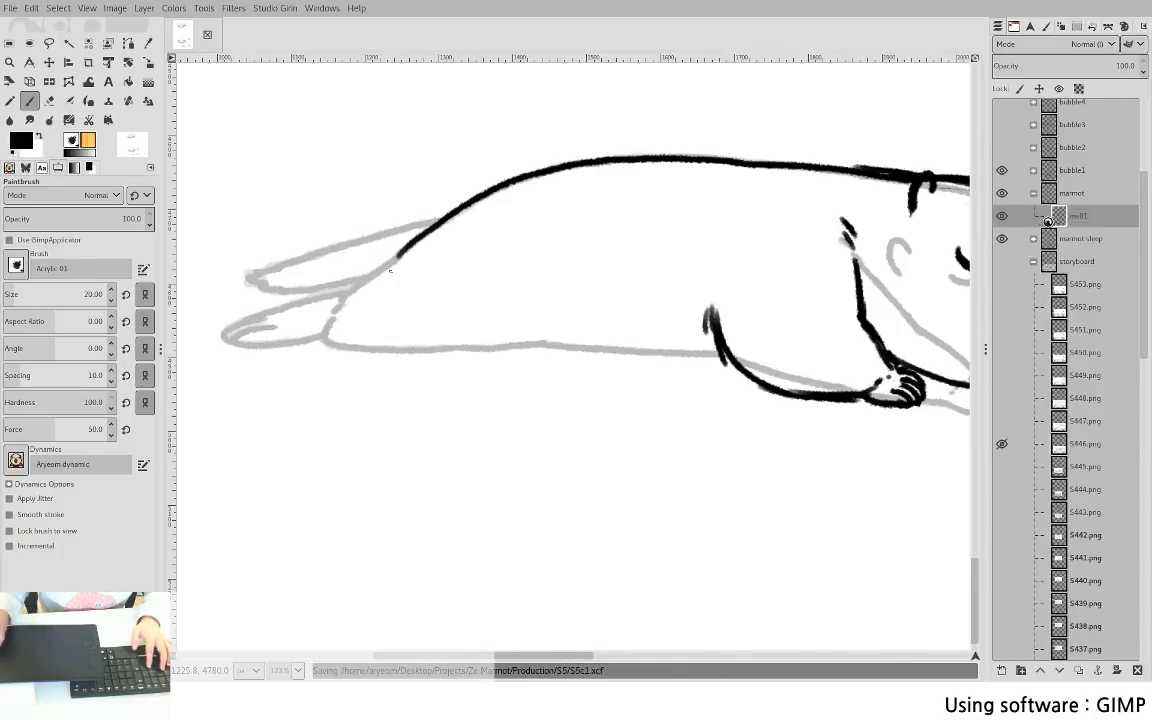
- Check the storyboard sketch briefly and ink the rump and the belly line up to the near foreleg over the guide
{"action": "left_click", "coordinate": [1002, 262]}
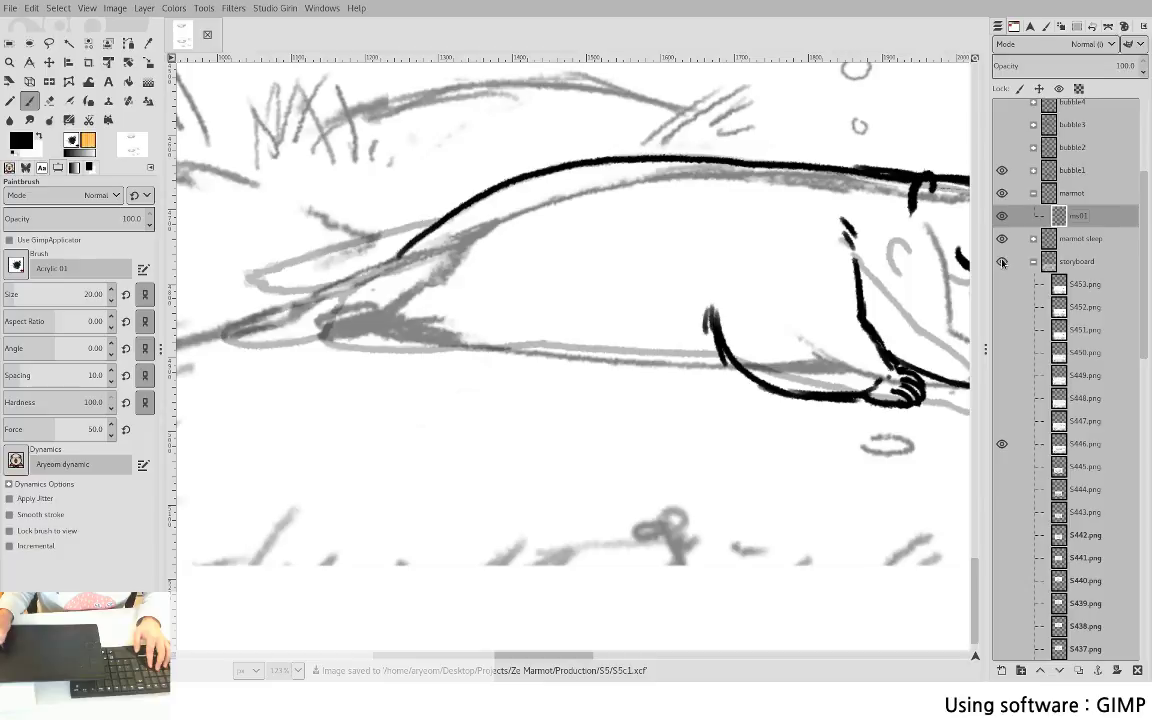
{"action": "left_click", "coordinate": [1001, 263]}
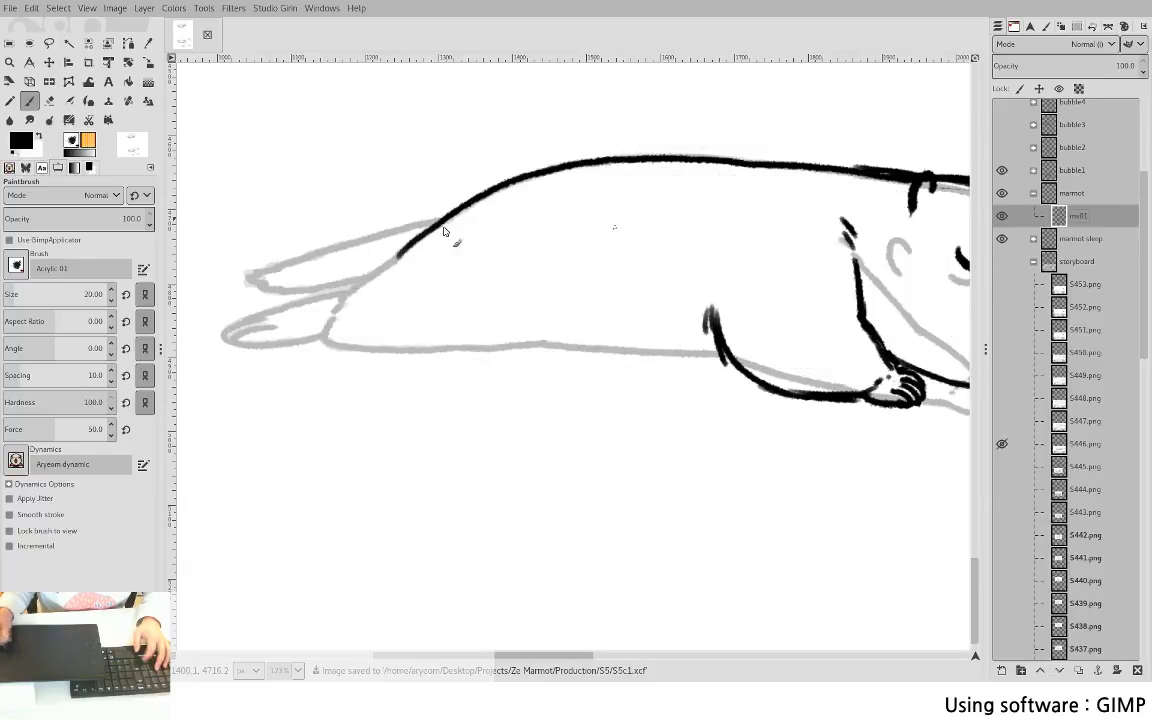
{"action": "left_click_drag", "start_coordinate": [397, 256], "coordinate": [336, 313]}
{"action": "key", "text": "ctrl+z"}
{"action": "mouse_move", "coordinate": [334, 324]}
{"action": "left_mouse_down"}
{"action": "mouse_move", "coordinate": [453, 348]}
{"action": "mouse_move", "coordinate": [438, 355]}
{"action": "mouse_move", "coordinate": [556, 341]}
{"action": "mouse_move", "coordinate": [541, 348]}
{"action": "mouse_move", "coordinate": [732, 353]}
{"action": "left_mouse_up"}
{"action": "mouse_move", "coordinate": [384, 308]}
{"action": "left_mouse_down"}
{"action": "mouse_move", "coordinate": [280, 349]}
{"action": "mouse_move", "coordinate": [292, 325]}
{"action": "mouse_move", "coordinate": [531, 317]}
{"action": "left_mouse_up"}
- Ink the near hind foot's outline and toe lines over the guide, redoing and cleaning up its tip
{"action": "mouse_move", "coordinate": [388, 345]}
{"action": "left_mouse_down"}
{"action": "mouse_move", "coordinate": [419, 339]}
{"action": "mouse_move", "coordinate": [381, 357]}
{"action": "mouse_move", "coordinate": [428, 355]}
{"action": "mouse_move", "coordinate": [386, 359]}
{"action": "mouse_move", "coordinate": [380, 352]}
{"action": "mouse_move", "coordinate": [474, 345]}
{"action": "left_mouse_up"}
{"action": "key", "text": "ctrl+z"}
{"action": "mouse_move", "coordinate": [372, 340]}
{"action": "left_mouse_down"}
{"action": "mouse_move", "coordinate": [388, 360]}
{"action": "mouse_move", "coordinate": [430, 320]}
{"action": "mouse_move", "coordinate": [485, 302]}
{"action": "left_mouse_up"}
{"action": "key", "text": "ctrl+z"}
{"action": "key", "text": "shift+e"}
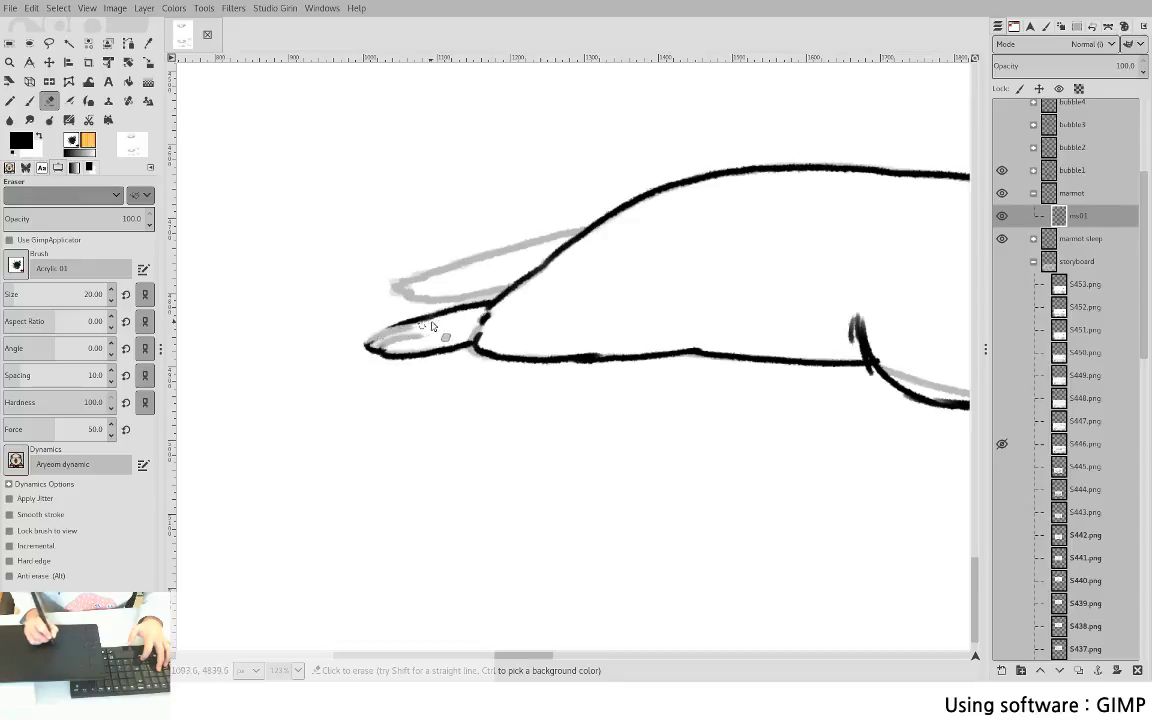
{"action": "key", "text": "p"}
{"action": "left_click_drag", "start_coordinate": [368, 344], "coordinate": [418, 320]}
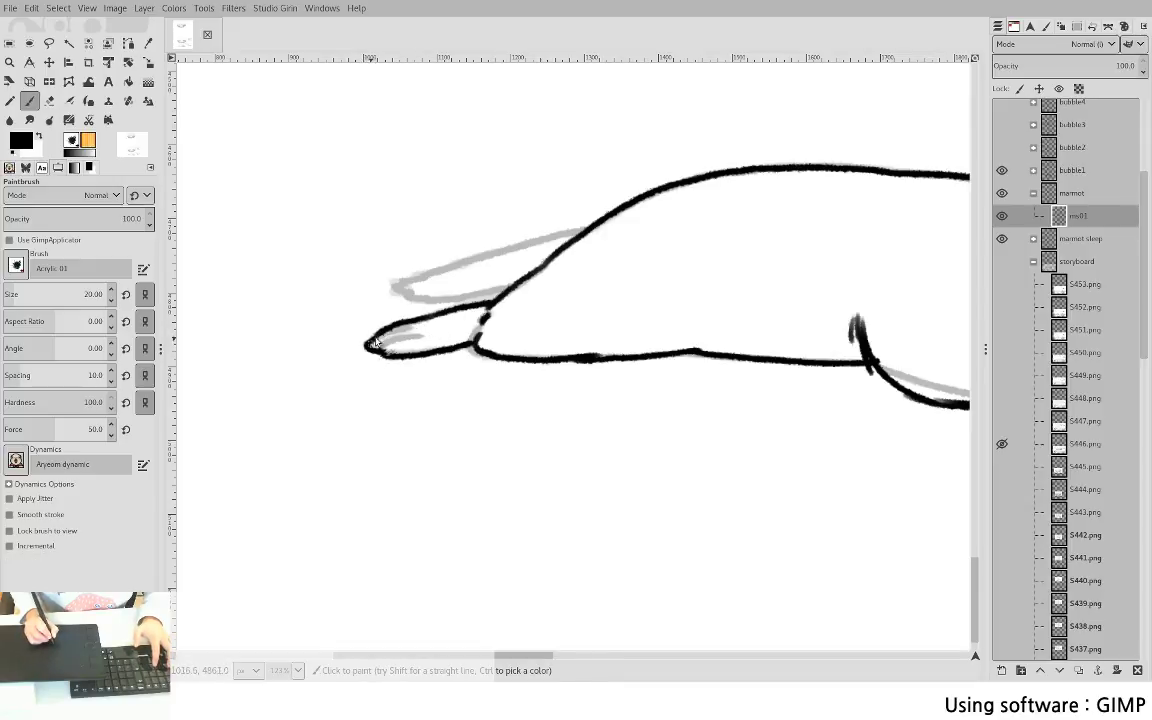
{"action": "mouse_move", "coordinate": [374, 343]}
{"action": "left_mouse_down"}
{"action": "mouse_move", "coordinate": [427, 337]}
{"action": "mouse_move", "coordinate": [373, 354]}
{"action": "left_mouse_up"}
{"action": "key", "text": "shift+e"}
{"action": "key", "text": "p"}
{"action": "key", "text": "shift+e"}
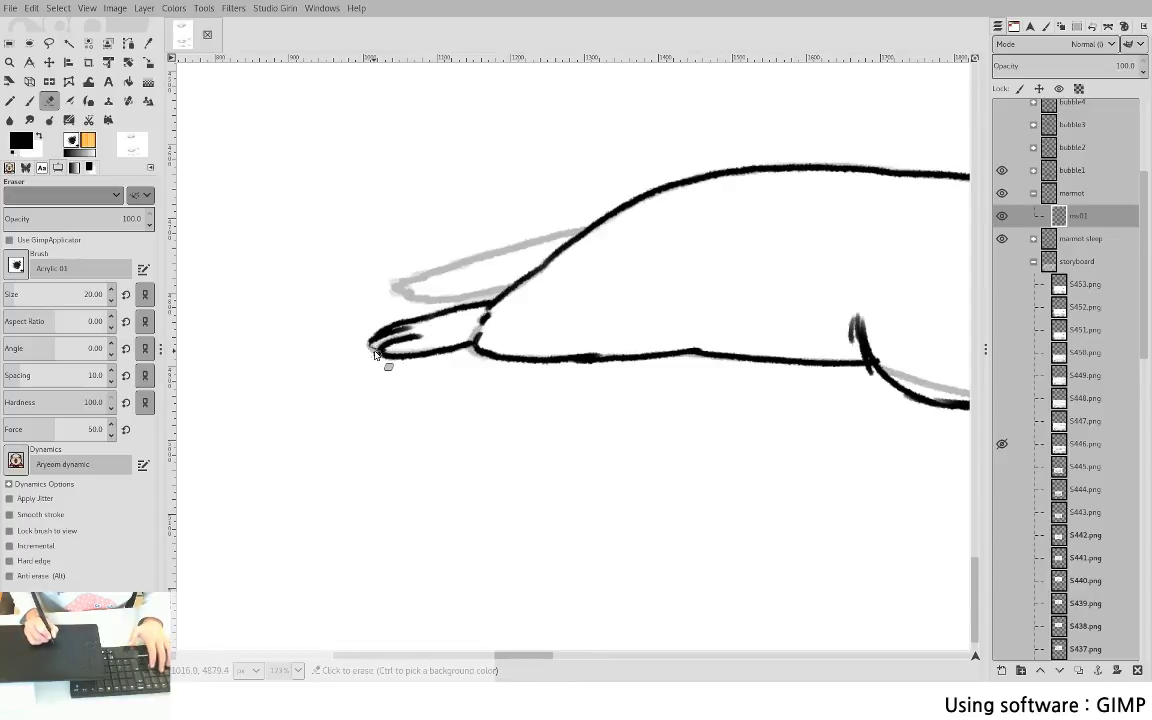
{"action": "key", "text": "p"}
{"action": "left_click_drag", "start_coordinate": [370, 344], "coordinate": [396, 355]}
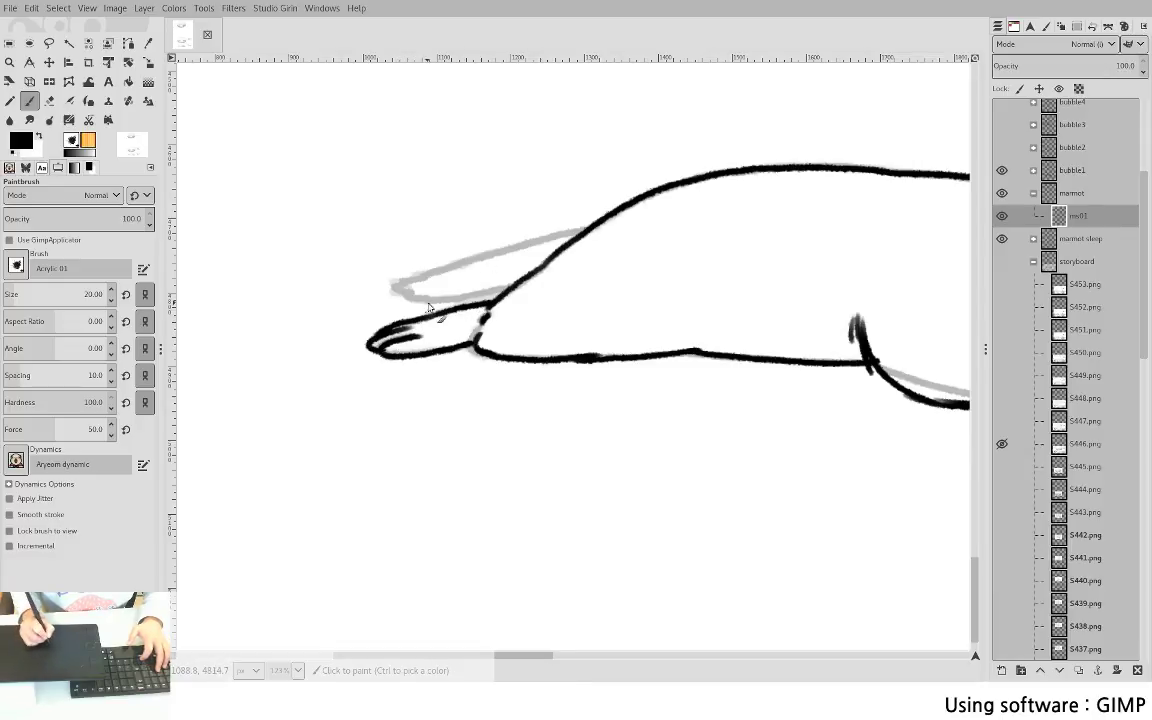
- Ink the far hind foot behind the rump over the guide
{"action": "mouse_move", "coordinate": [394, 288]}
{"action": "left_mouse_down"}
{"action": "mouse_move", "coordinate": [428, 302]}
{"action": "mouse_move", "coordinate": [513, 287]}
{"action": "mouse_move", "coordinate": [430, 272]}
{"action": "mouse_move", "coordinate": [583, 233]}
{"action": "mouse_move", "coordinate": [566, 324]}
{"action": "mouse_move", "coordinate": [540, 345]}
{"action": "left_mouse_up"}
{"action": "mouse_move", "coordinate": [532, 345]}
{"action": "left_mouse_down"}
{"action": "mouse_move", "coordinate": [427, 393]}
{"action": "mouse_move", "coordinate": [416, 387]}
{"action": "left_mouse_up"}
{"action": "left_click_drag", "start_coordinate": [585, 325], "coordinate": [501, 304]}
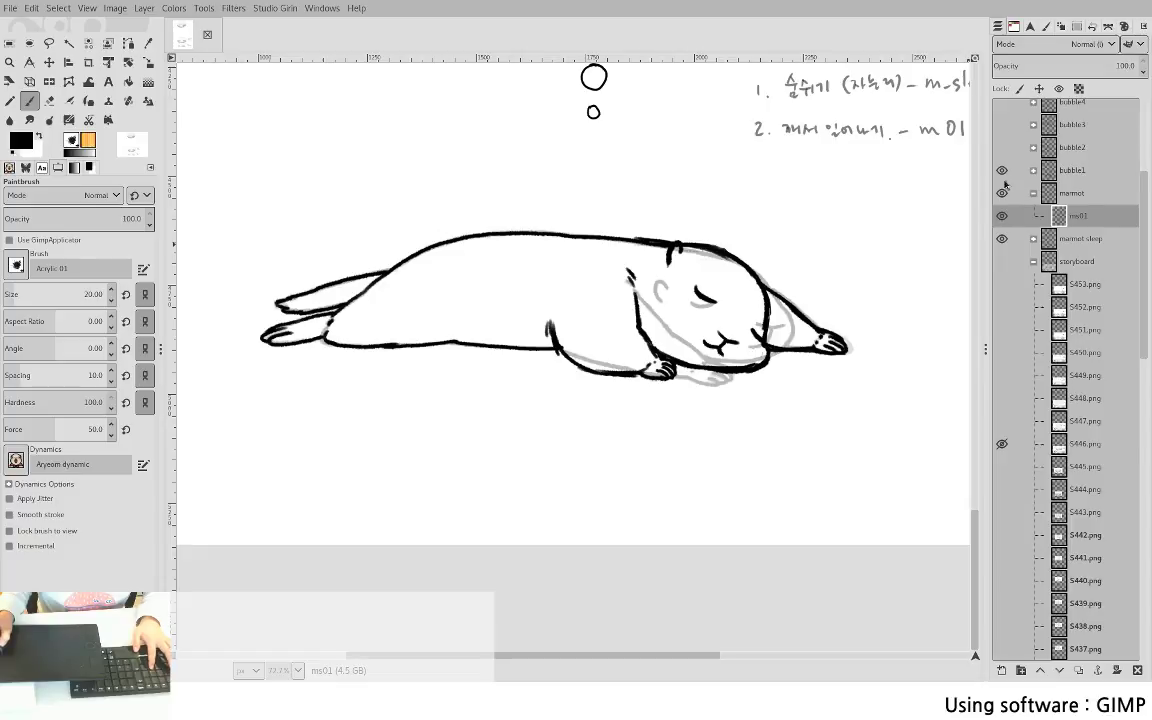
- Compare the ms01 drawing with the marmot sleep drawing by isolating each in turn
{"action": "left_click", "coordinate": [1002, 239], "text": "shift"}
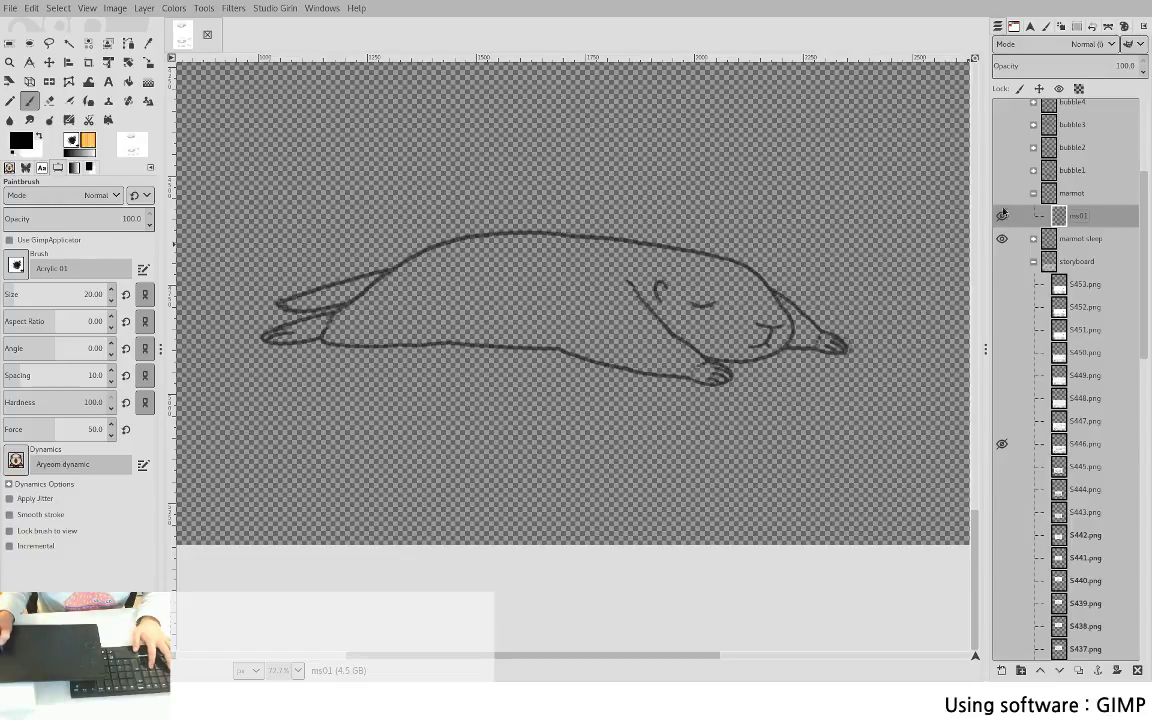
{"action": "left_click", "coordinate": [1002, 215], "text": "shift"}
{"action": "left_click", "coordinate": [1002, 238], "text": "shift"}
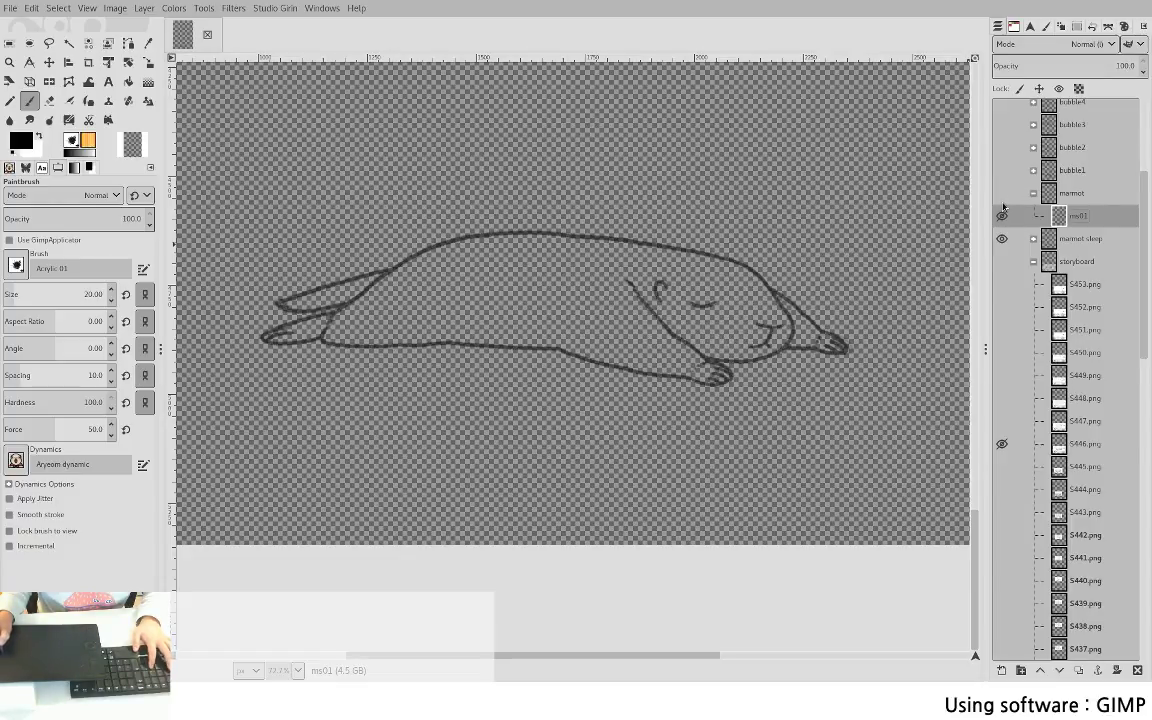
{"action": "left_click", "coordinate": [1002, 215], "text": "shift"}
{"action": "left_click", "coordinate": [1002, 239], "text": "shift"}
{"action": "left_click", "coordinate": [1002, 193], "text": "shift"}
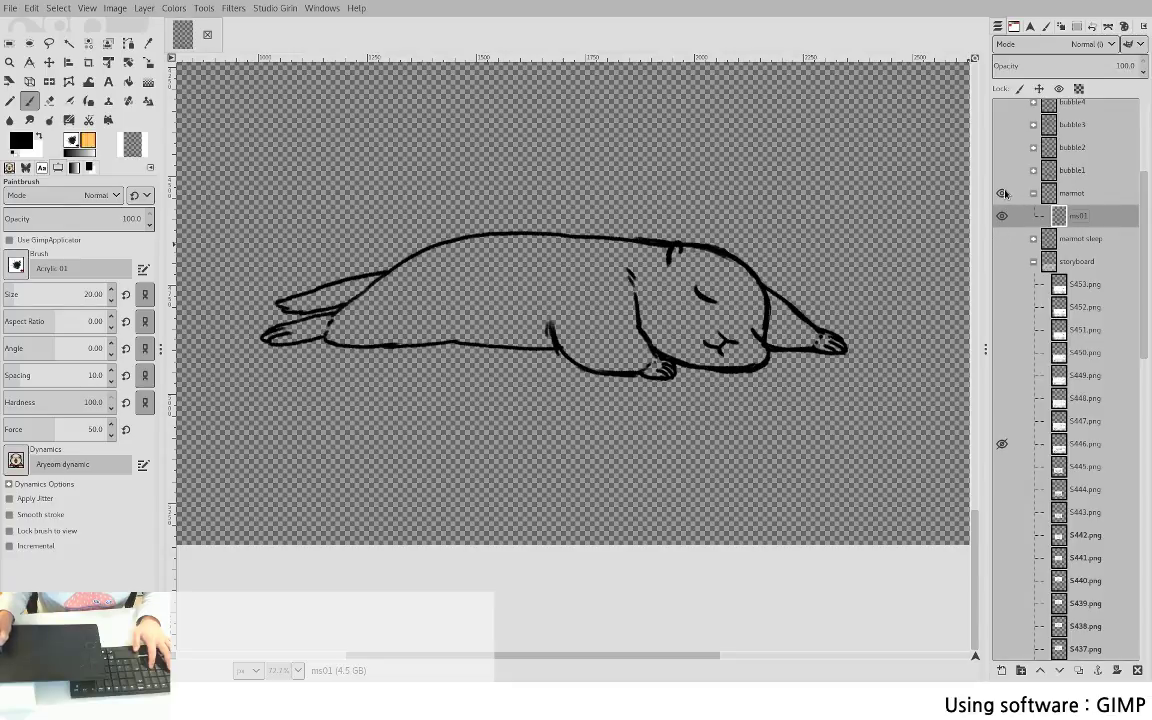
{"action": "left_click", "coordinate": [1001, 242], "text": "shift"}
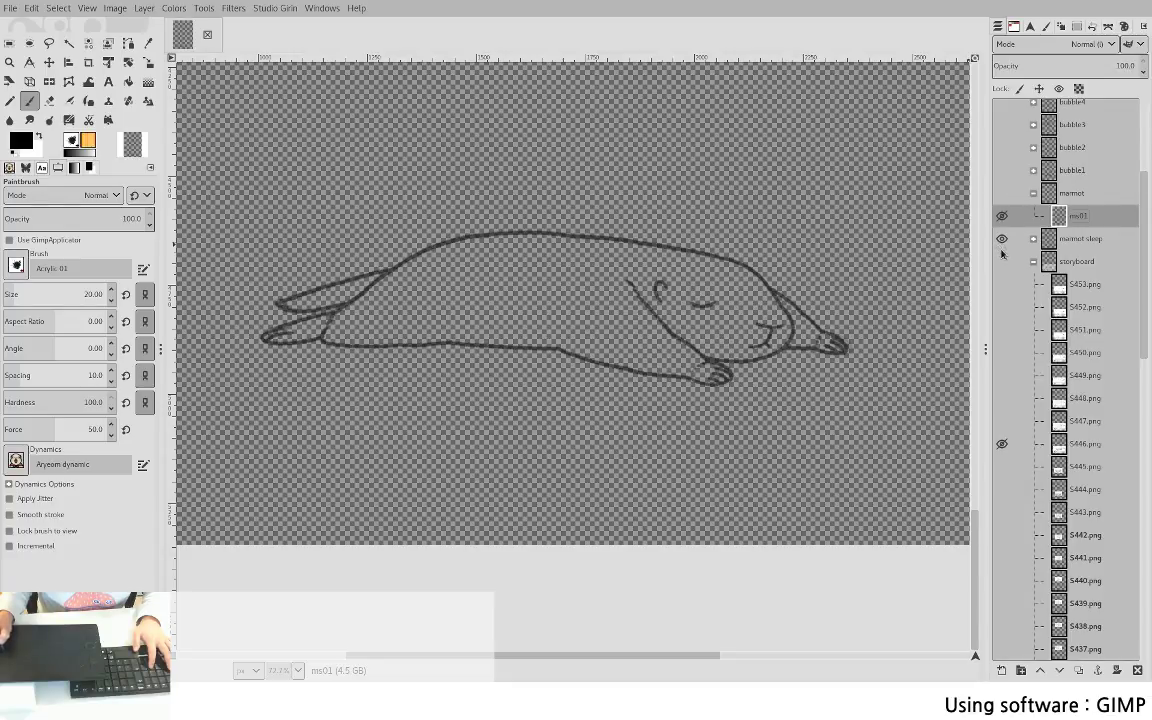
{"action": "left_click", "coordinate": [1002, 193], "text": "shift"}
- Free-select the head on ms01, shrink it slightly with Unified Transform and nudge it toward the body
{"action": "scroll", "coordinate": [870, 255], "scroll_direction": "up", "scroll_amount": 5}
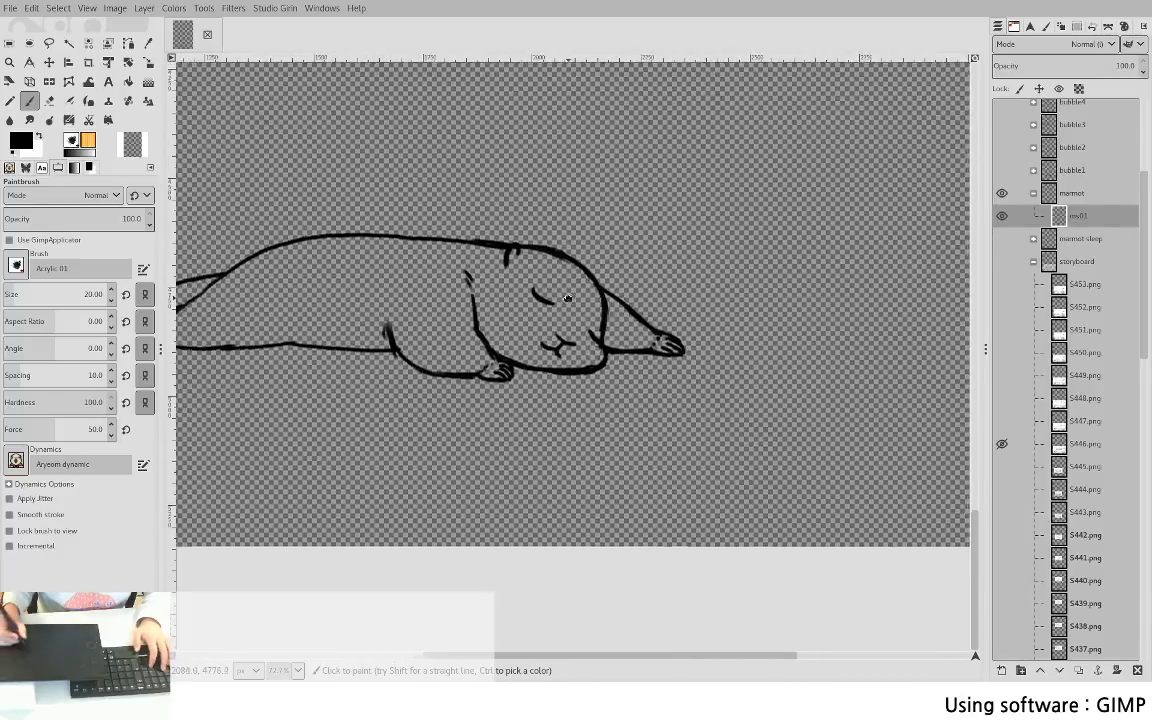
{"action": "key", "text": "f"}
{"action": "mouse_move", "coordinate": [445, 160]}
{"action": "left_mouse_down"}
{"action": "mouse_move", "coordinate": [365, 303]}
{"action": "mouse_move", "coordinate": [360, 435]}
{"action": "mouse_move", "coordinate": [456, 517]}
{"action": "mouse_move", "coordinate": [630, 513]}
{"action": "mouse_move", "coordinate": [658, 458]}
{"action": "mouse_move", "coordinate": [625, 425]}
{"action": "mouse_move", "coordinate": [637, 355]}
{"action": "mouse_move", "coordinate": [630, 296]}
{"action": "mouse_move", "coordinate": [570, 206]}
{"action": "mouse_move", "coordinate": [446, 158]}
{"action": "left_mouse_up"}
{"action": "key", "text": "shift+t"}
{"action": "left_click", "coordinate": [553, 264]}
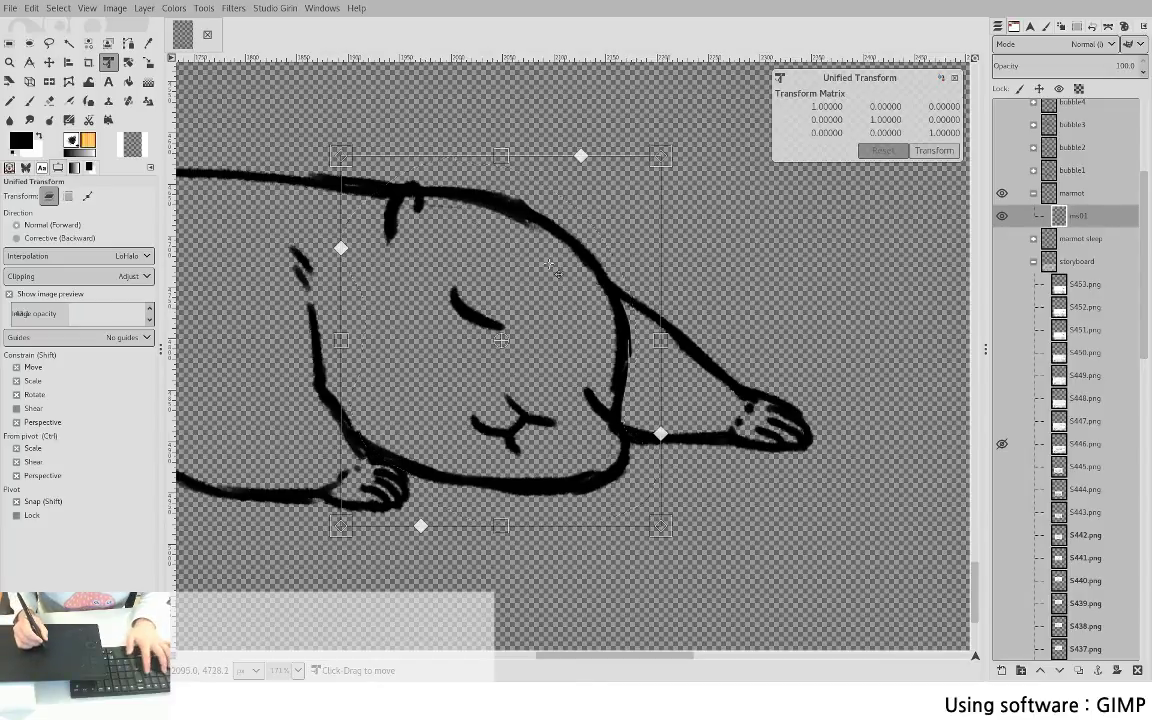
{"action": "left_click_drag", "start_coordinate": [643, 166], "coordinate": [643, 178]}
{"action": "key", "text": "Return"}
{"action": "key", "text": "m"}
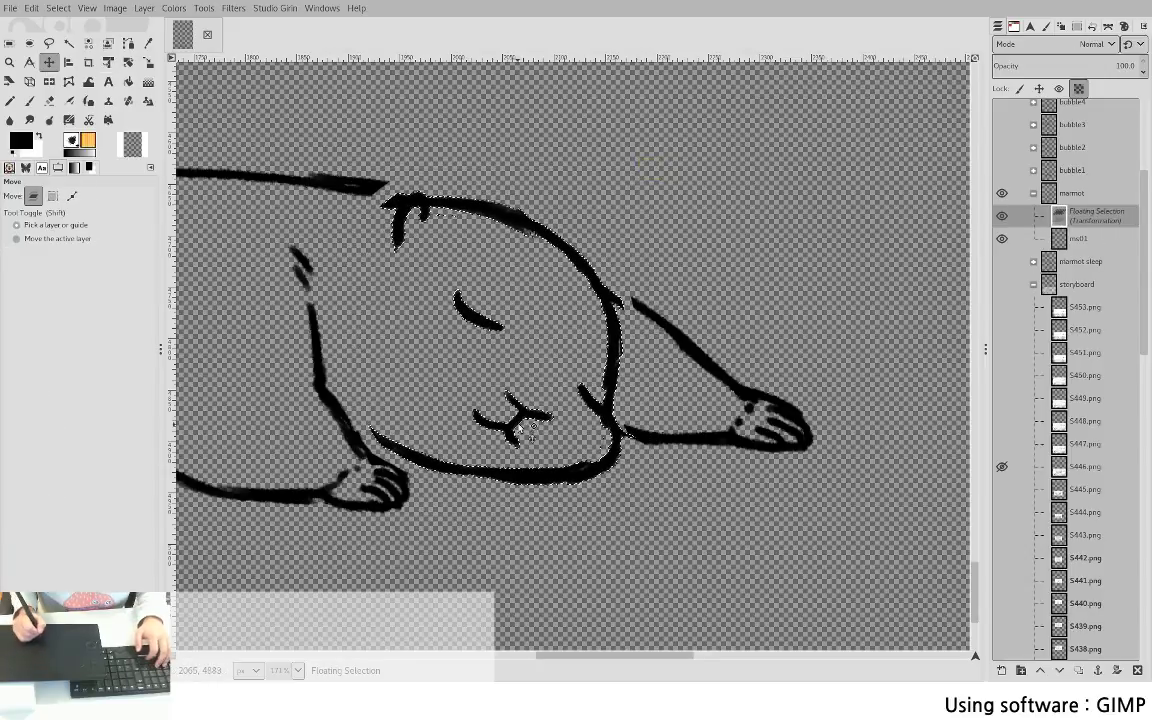
{"action": "left_click_drag", "start_coordinate": [525, 418], "coordinate": [518, 414]}
- Compare the adjusted head with the marmot sleep drawing by alternating and overlaying the two groups
{"action": "left_click", "coordinate": [1003, 262], "text": "shift"}
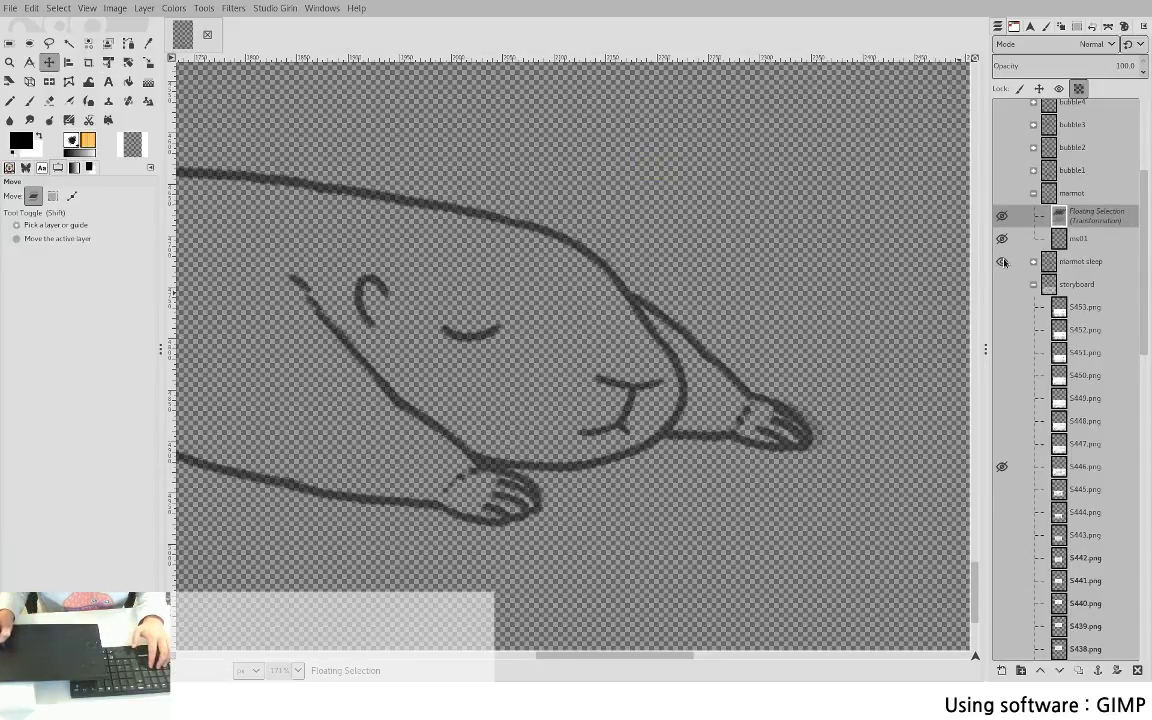
{"action": "left_click", "coordinate": [1002, 198]}
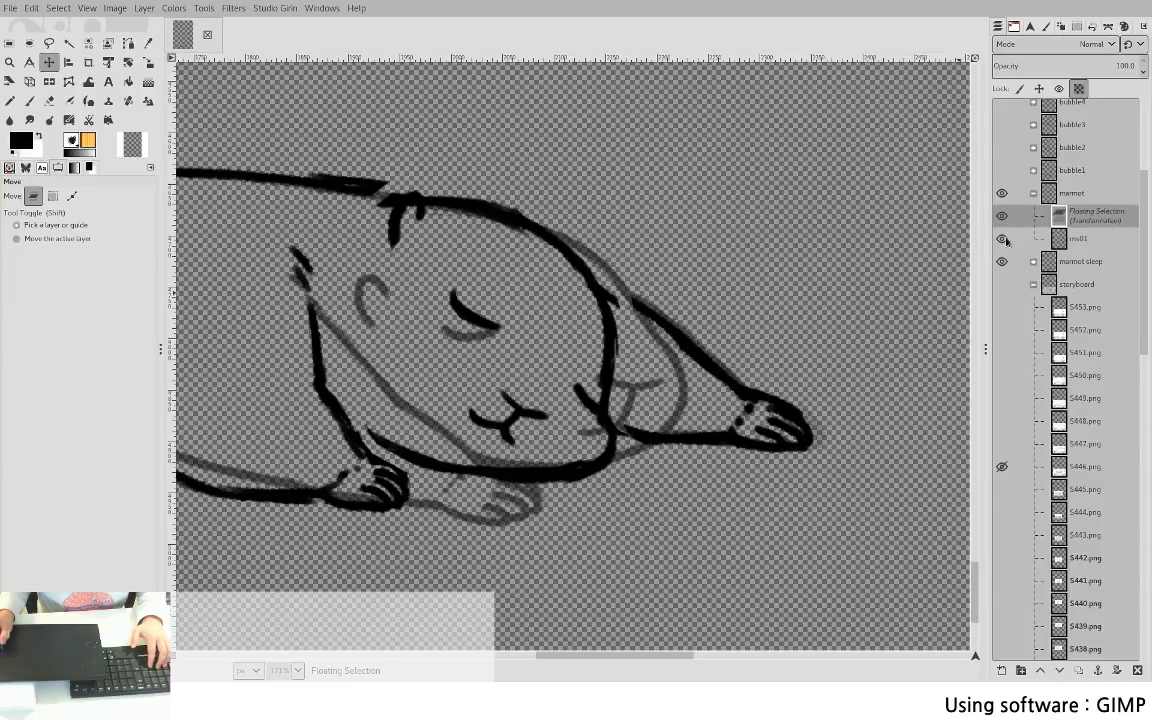
{"action": "left_click", "coordinate": [1001, 193]}
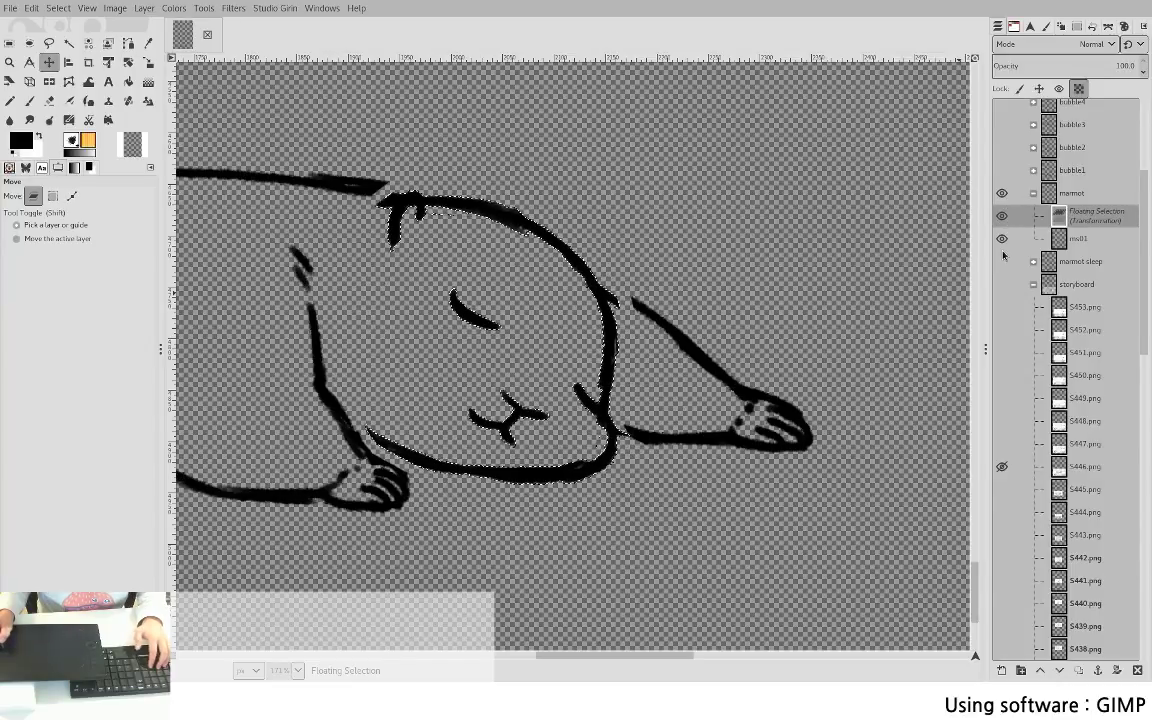
{"action": "left_click", "coordinate": [1002, 261]}
{"action": "scroll", "coordinate": [694, 324], "scroll_direction": "down", "scroll_amount": 5}
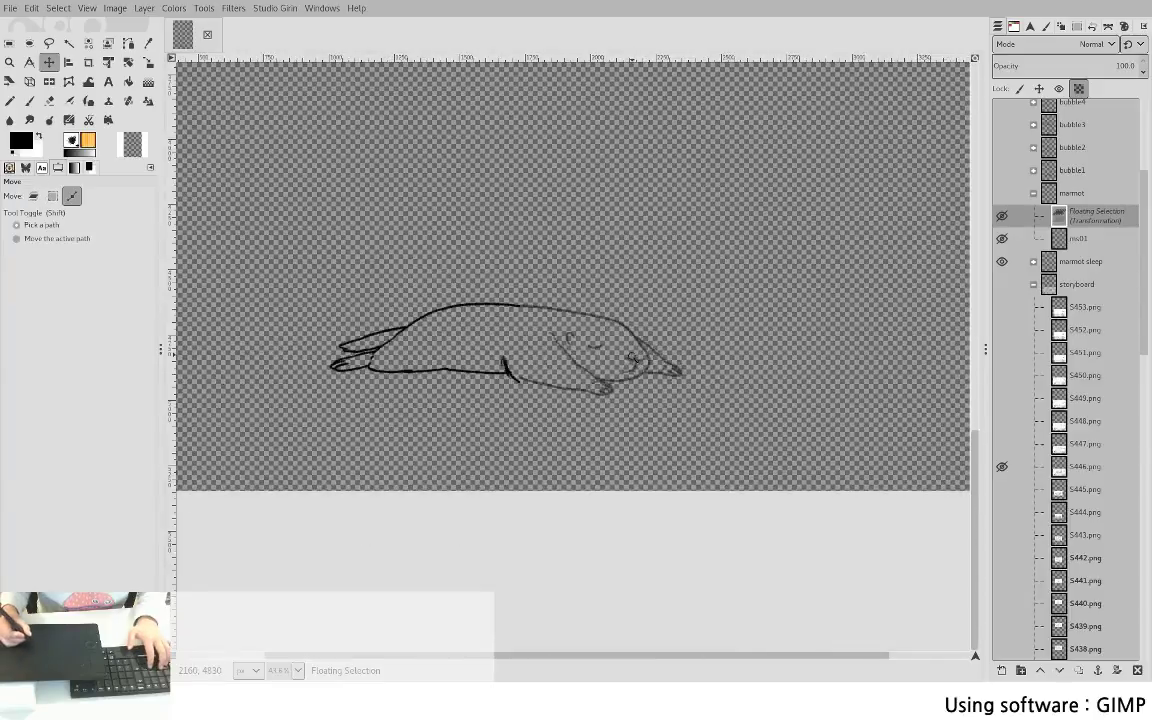
{"action": "left_click", "coordinate": [1003, 193], "text": "shift"}
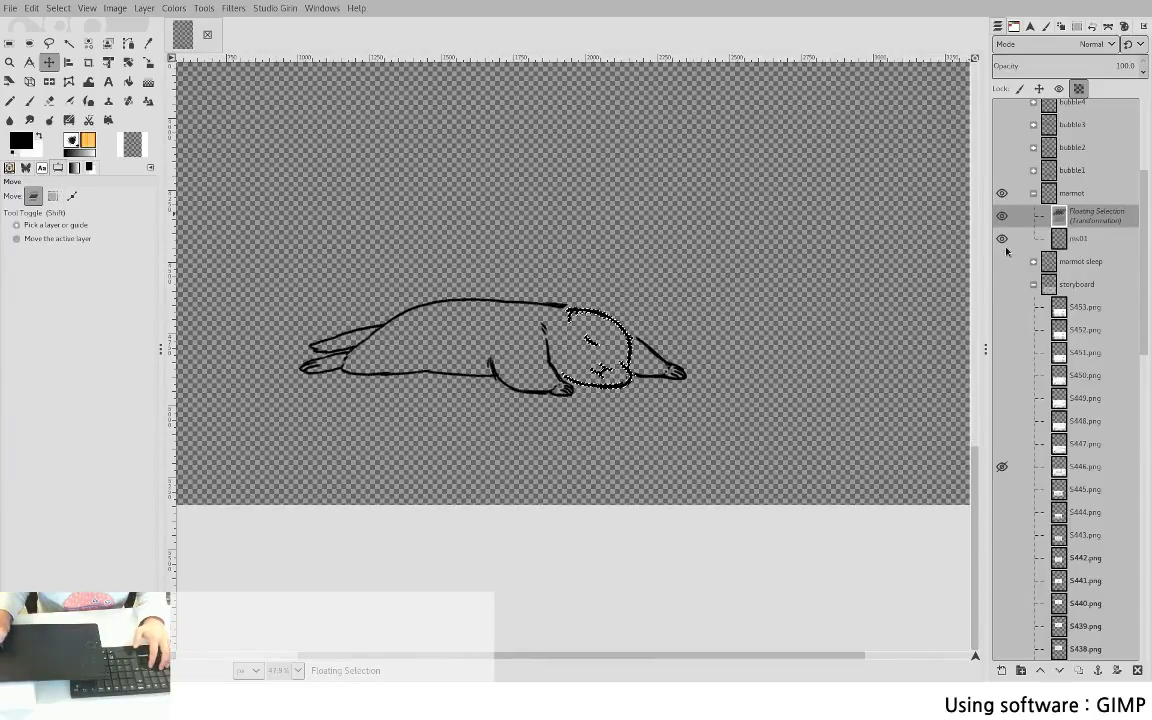
{"action": "left_click", "coordinate": [1001, 193]}
{"action": "left_click", "coordinate": [1002, 261]}
{"action": "left_click", "coordinate": [1002, 261]}
{"action": "left_click", "coordinate": [1001, 193]}
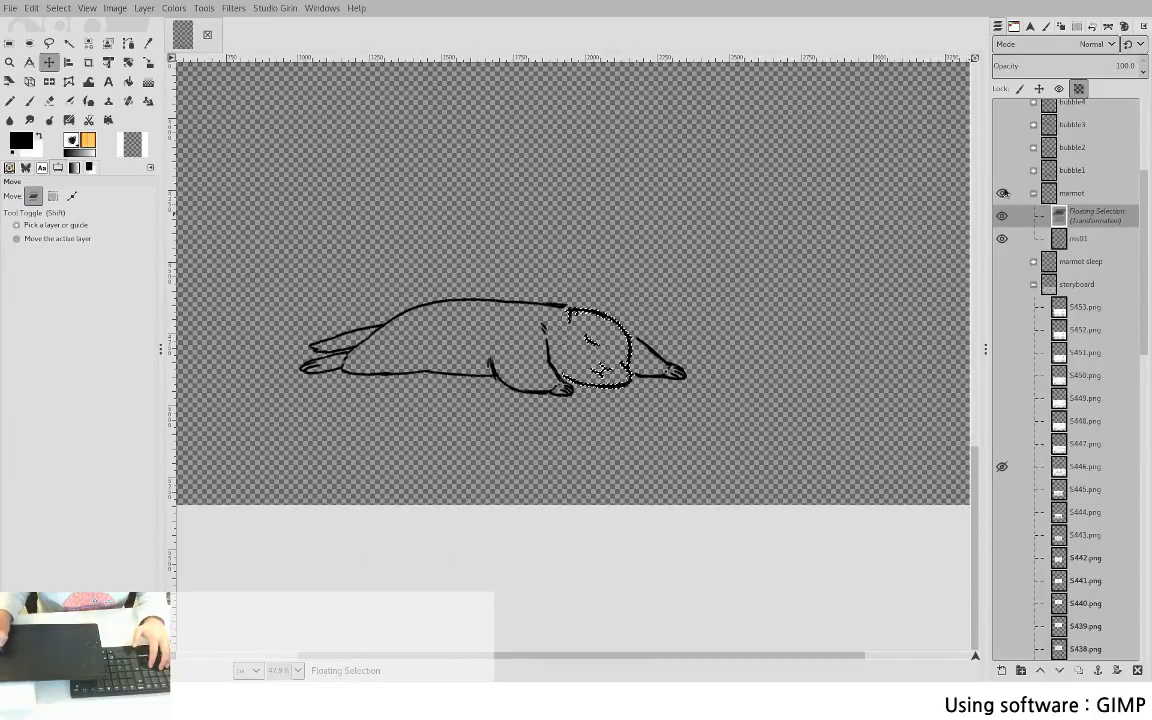
- Move the floating head slightly closer to the back line and anchor it to ms01
{"action": "left_click_drag", "start_coordinate": [580, 314], "coordinate": [576, 308]}
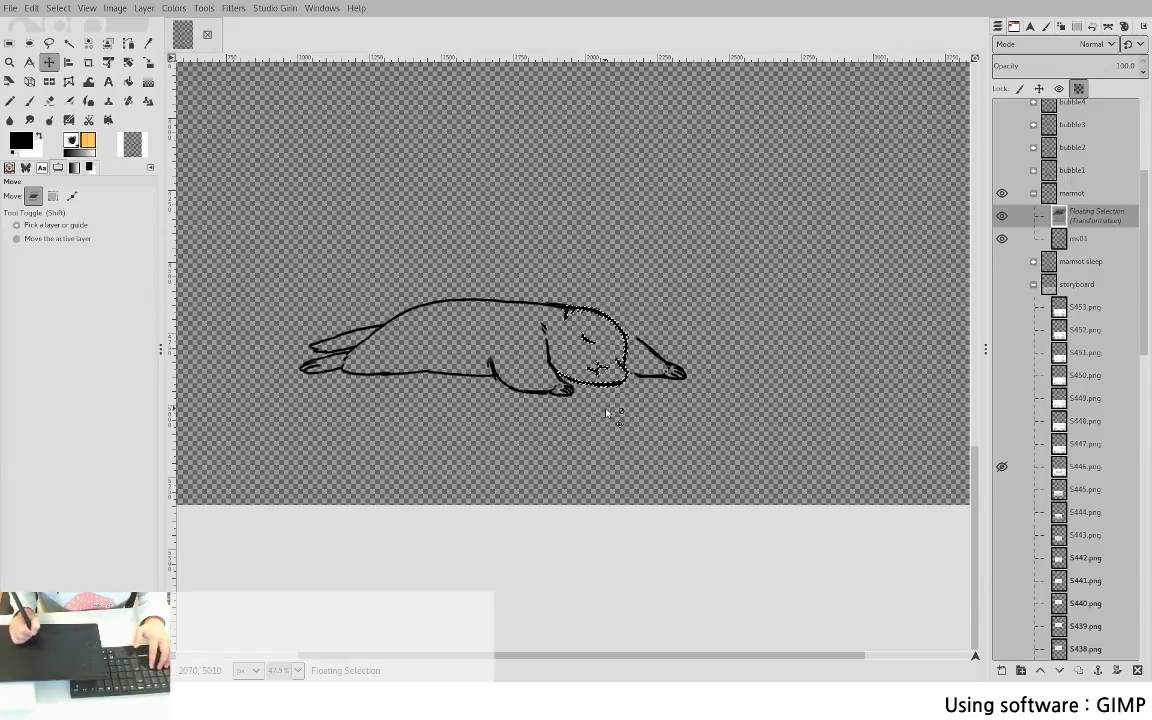
{"action": "key", "text": "ctrl+h"}
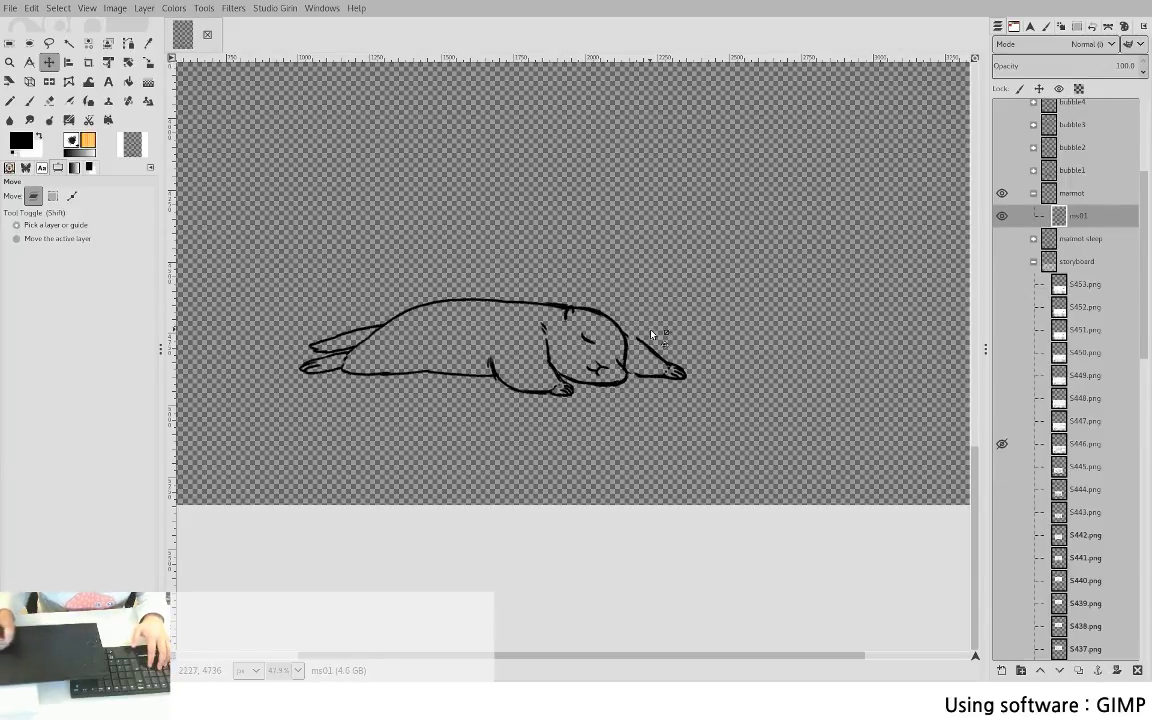
- Isolate the marmot sleep group and show the white background layer m #1 beneath it
{"action": "left_click", "coordinate": [1000, 277], "text": "shift"}
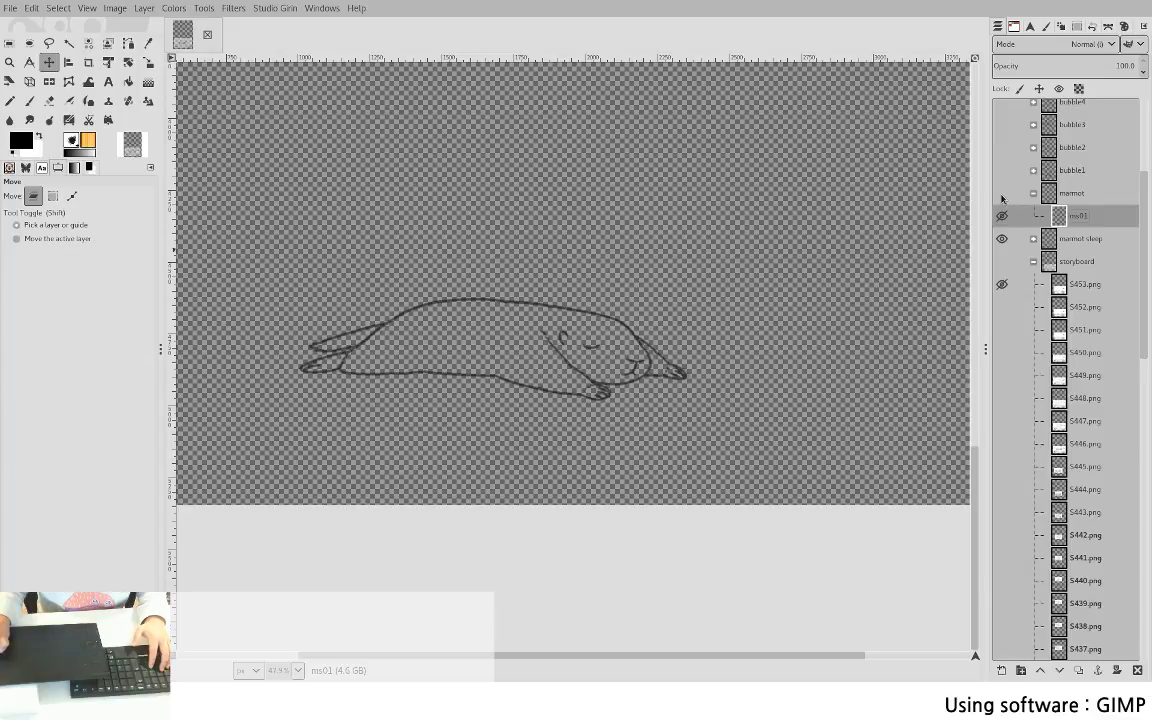
{"action": "left_click_drag", "start_coordinate": [1145, 311], "coordinate": [1132, 632]}
{"action": "left_click", "coordinate": [1070, 651]}
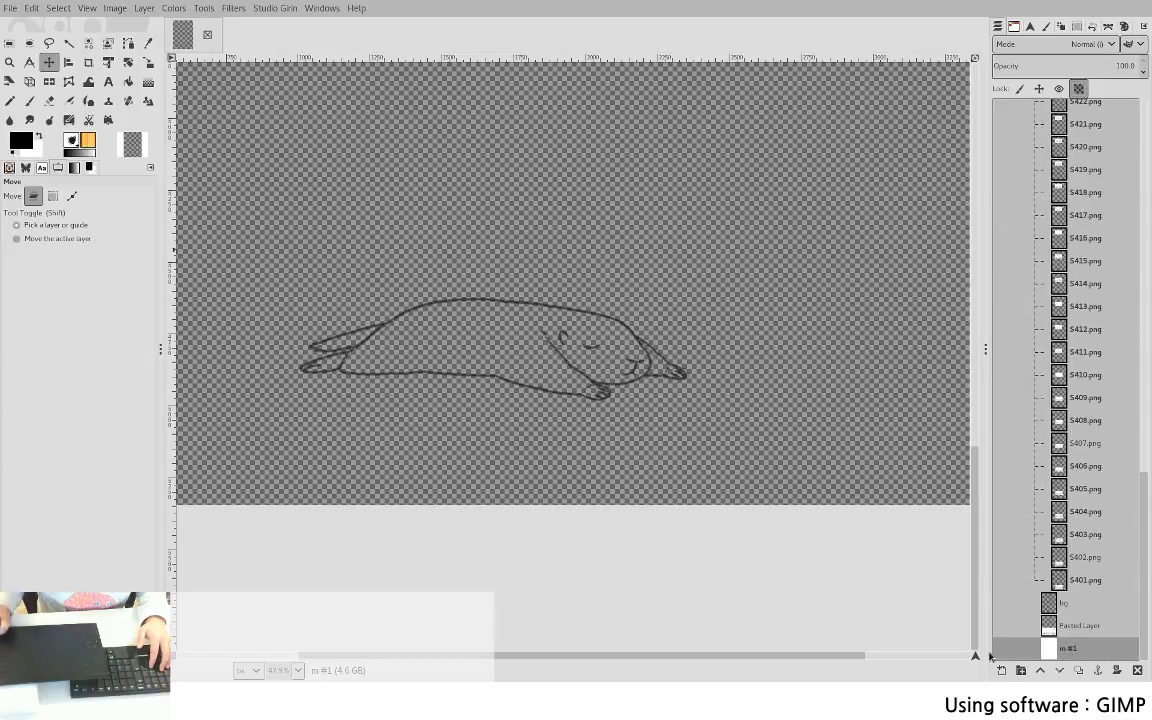
{"action": "left_click", "coordinate": [1001, 648]}
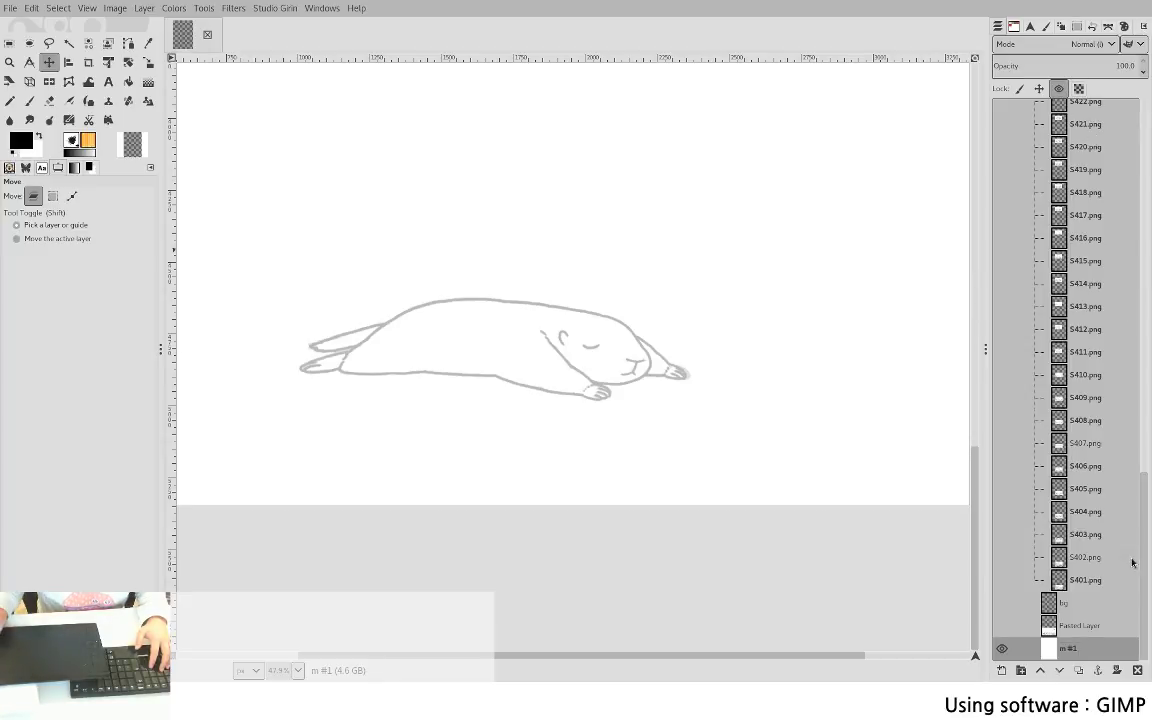
{"action": "scroll", "coordinate": [1133, 563], "scroll_direction": "up", "scroll_amount": 20}
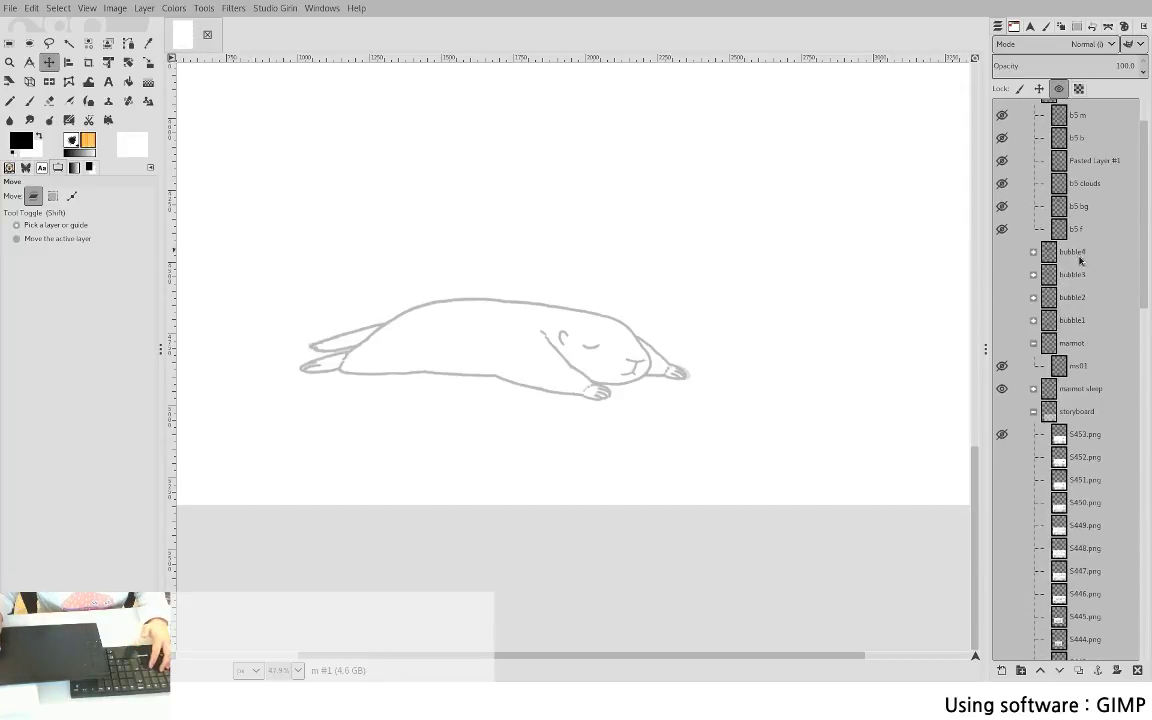
- Compare the marmot and marmot sleep drawings on white, leaving only the marmot group shown
{"action": "left_click", "coordinate": [1001, 344]}
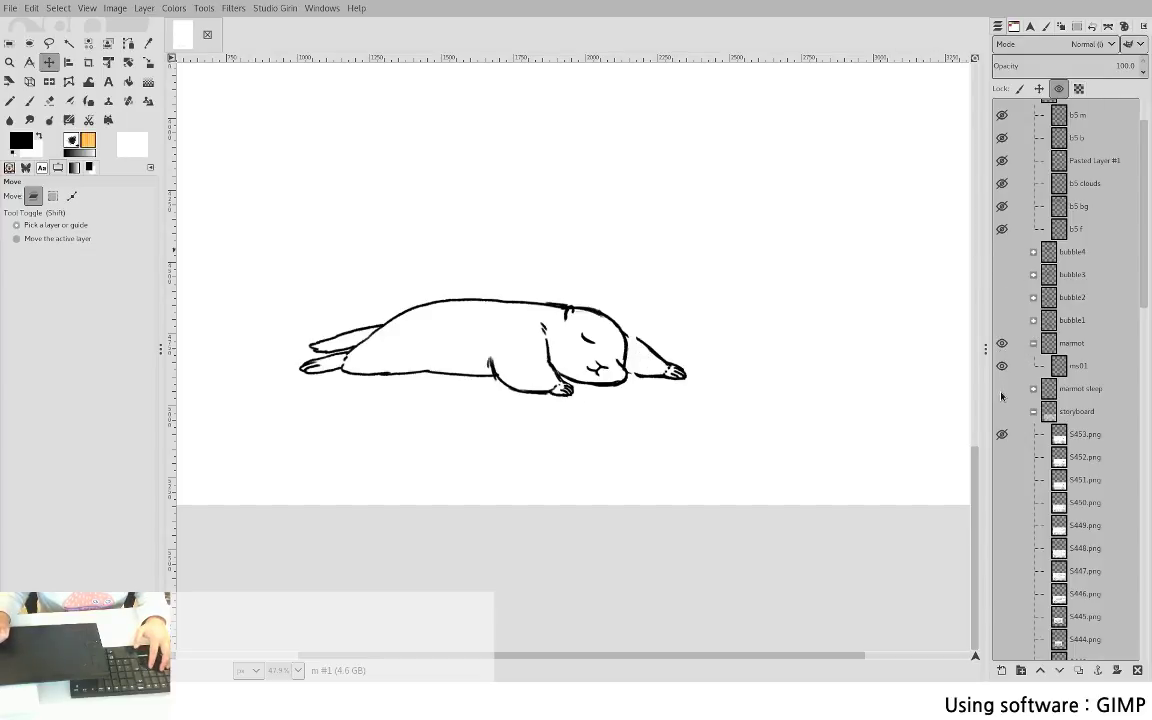
{"action": "left_click", "coordinate": [1001, 391]}
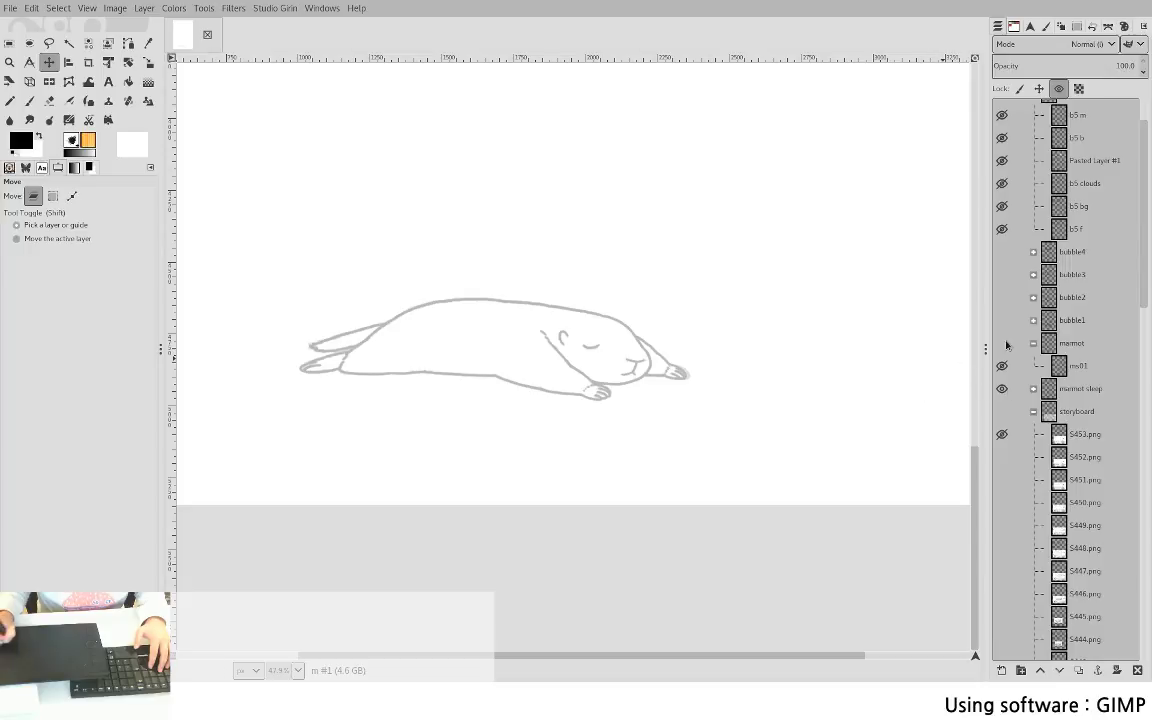
{"action": "left_click", "coordinate": [1001, 344]}
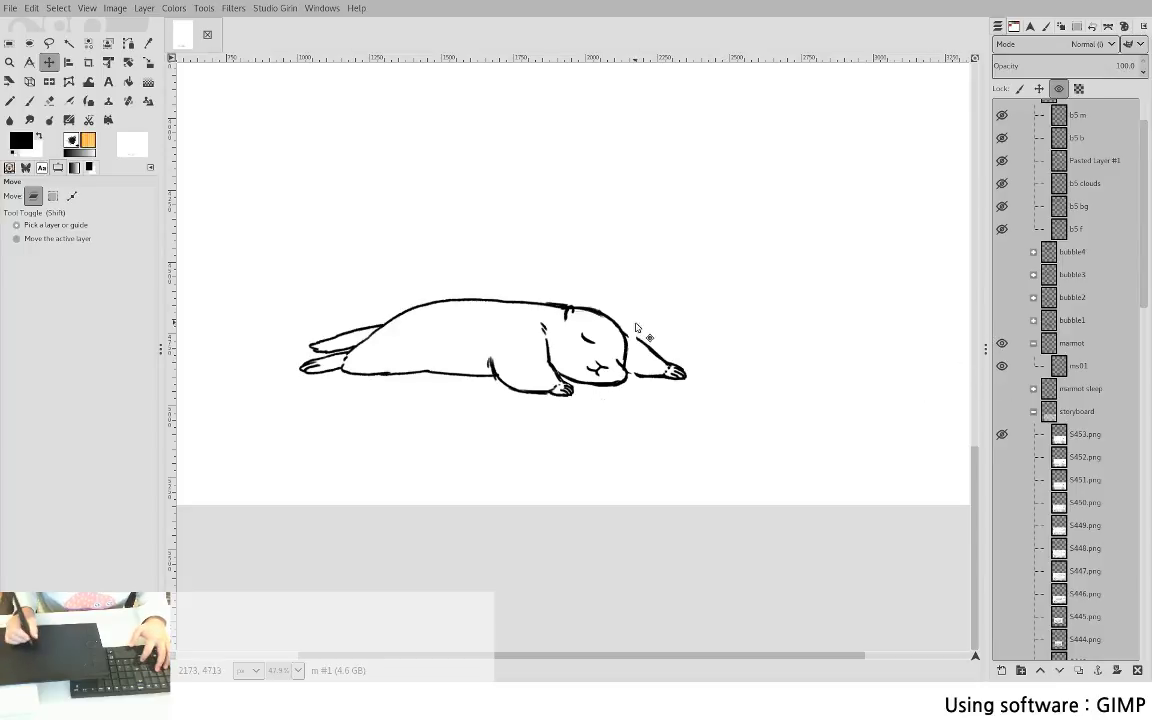
- Try to bridge the gaps between the head and the outstretched arm with black brush strokes
{"action": "scroll", "coordinate": [644, 220], "scroll_direction": "up", "scroll_amount": 2}
{"action": "scroll", "coordinate": [644, 207], "scroll_direction": "up", "scroll_amount": 3}
{"action": "key", "text": "p"}
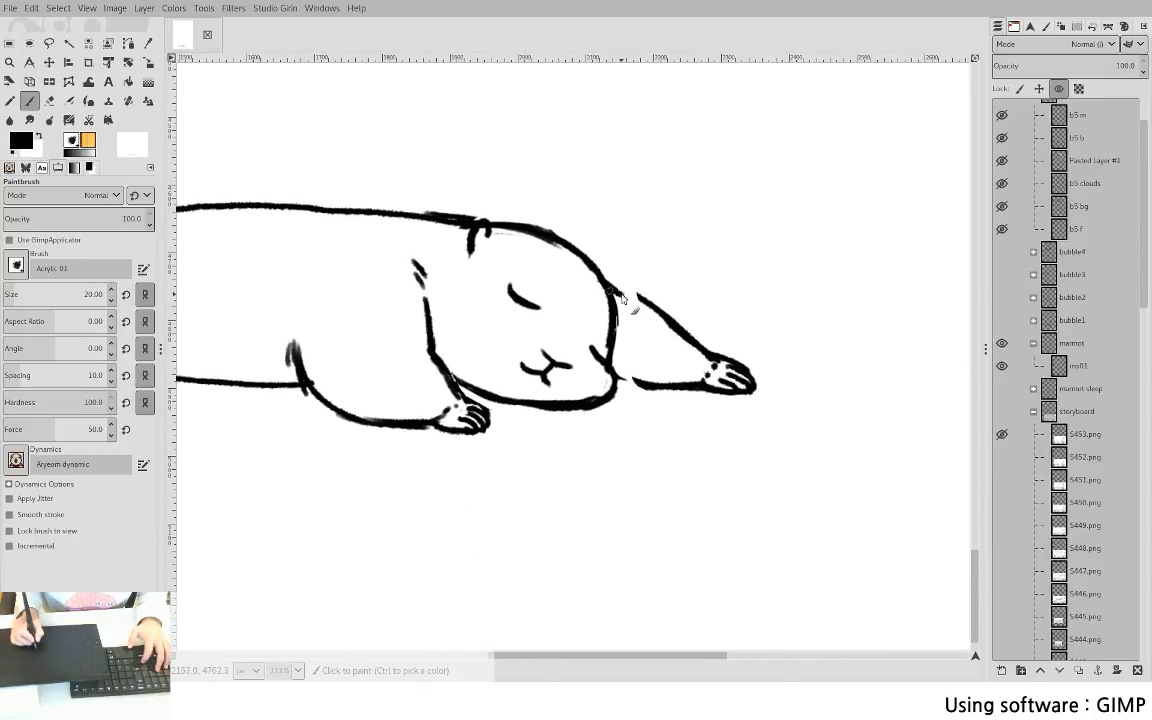
{"action": "left_click_drag", "start_coordinate": [612, 381], "coordinate": [632, 383]}
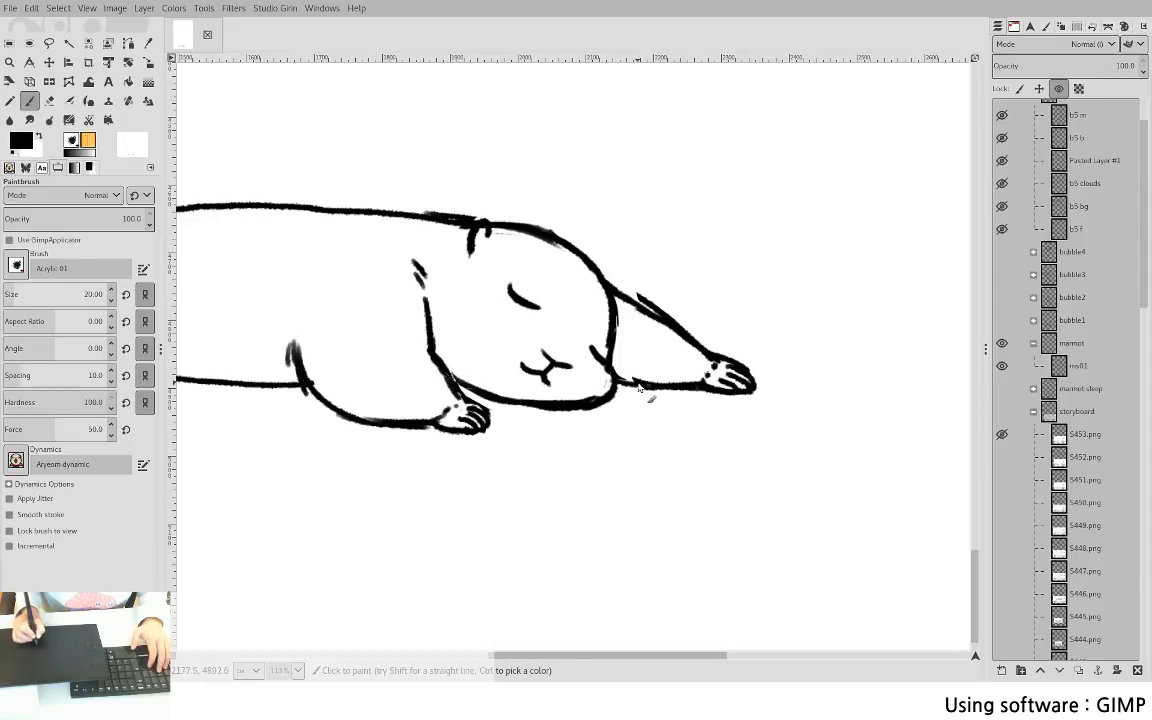
{"action": "key", "text": "shift+e"}
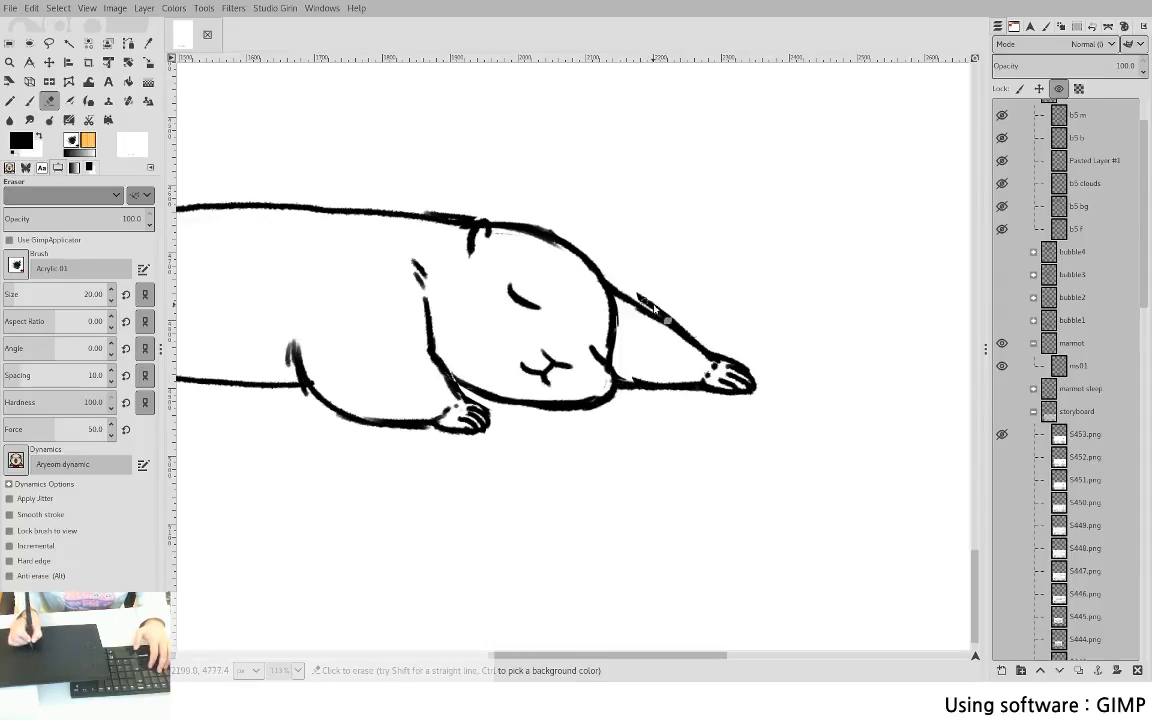
- Make ms01 the active layer and undo the arm strokes painted on the white background layer
{"action": "left_click", "coordinate": [1078, 368]}
{"action": "left_click_drag", "start_coordinate": [640, 293], "coordinate": [672, 322]}
{"action": "left_click", "coordinate": [1001, 343]}
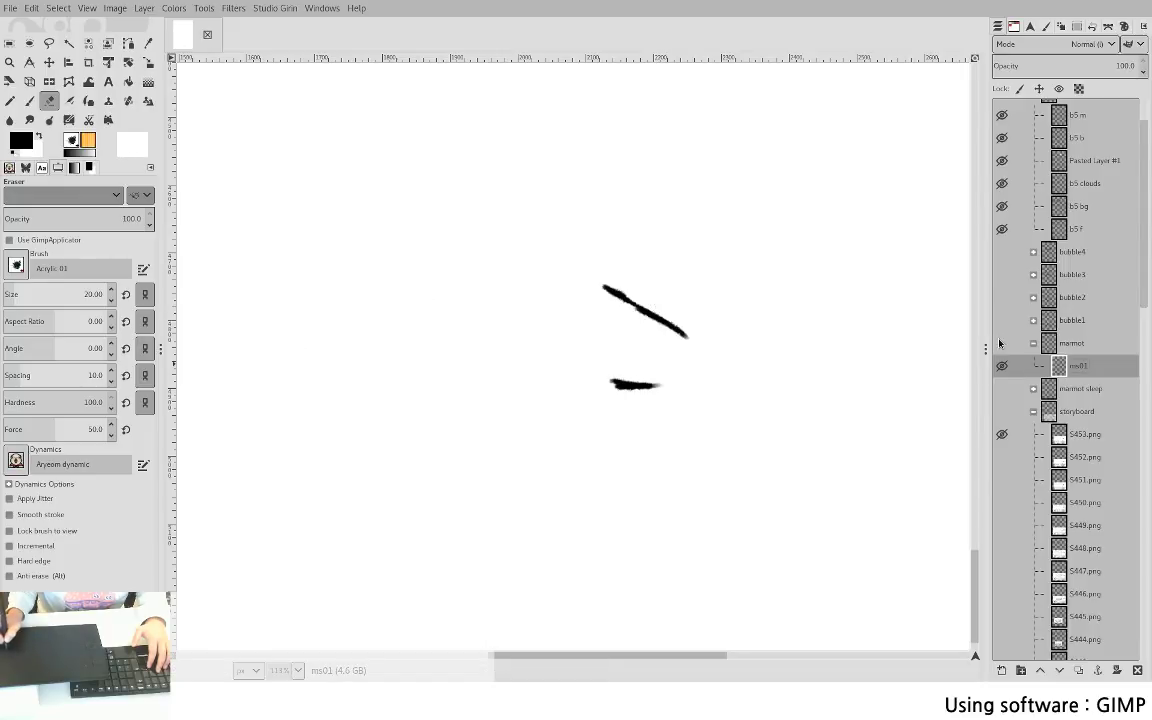
{"action": "left_click", "coordinate": [1001, 343]}
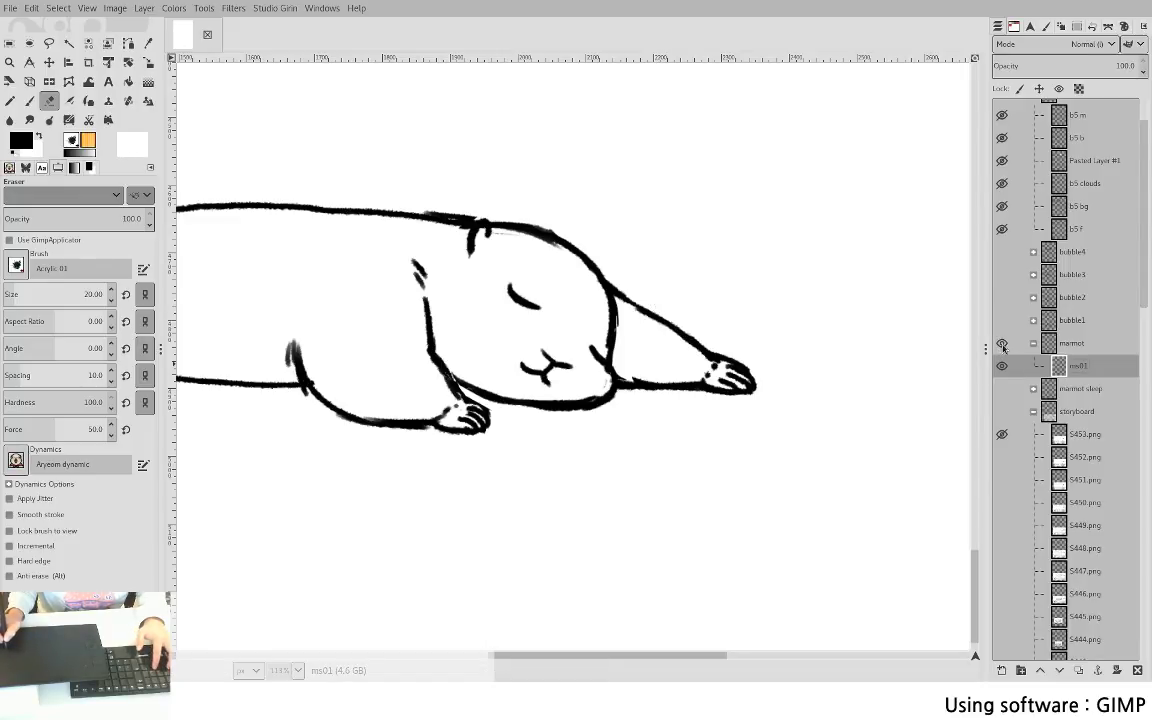
{"action": "key", "text": "ctrl+z"}
{"action": "key", "text": "ctrl+z"}
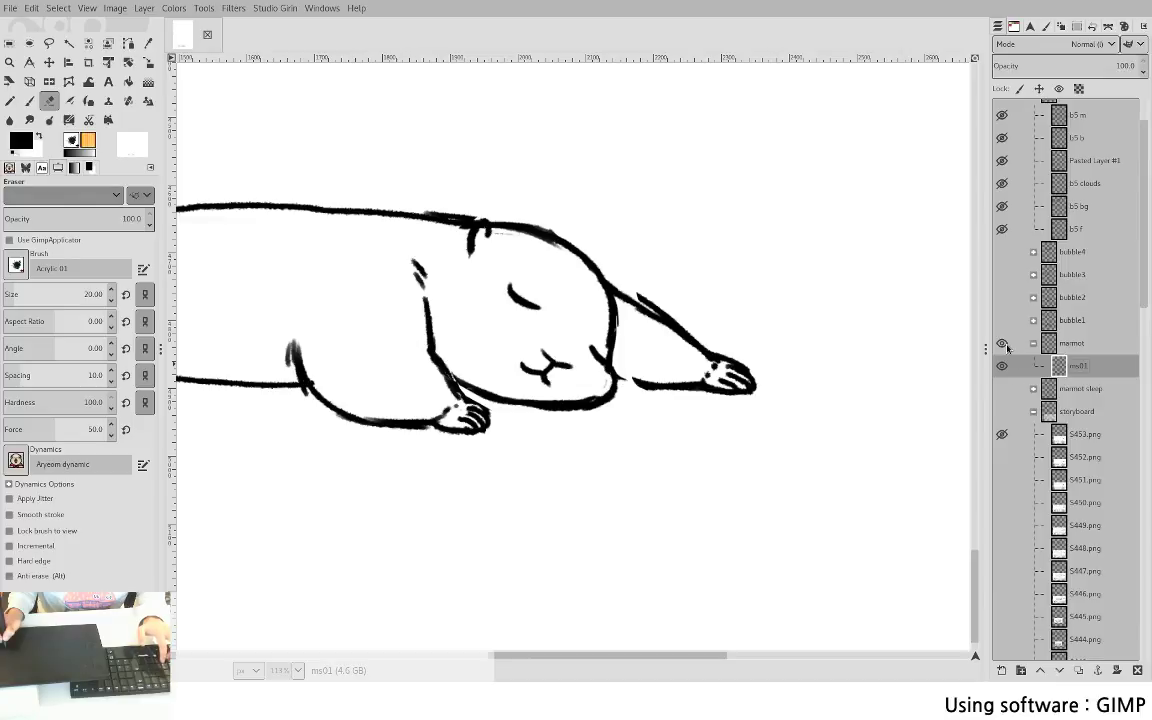
{"action": "key", "text": "ctrl+y"}
{"action": "key", "text": "ctrl+y"}
{"action": "left_click", "coordinate": [1002, 344]}
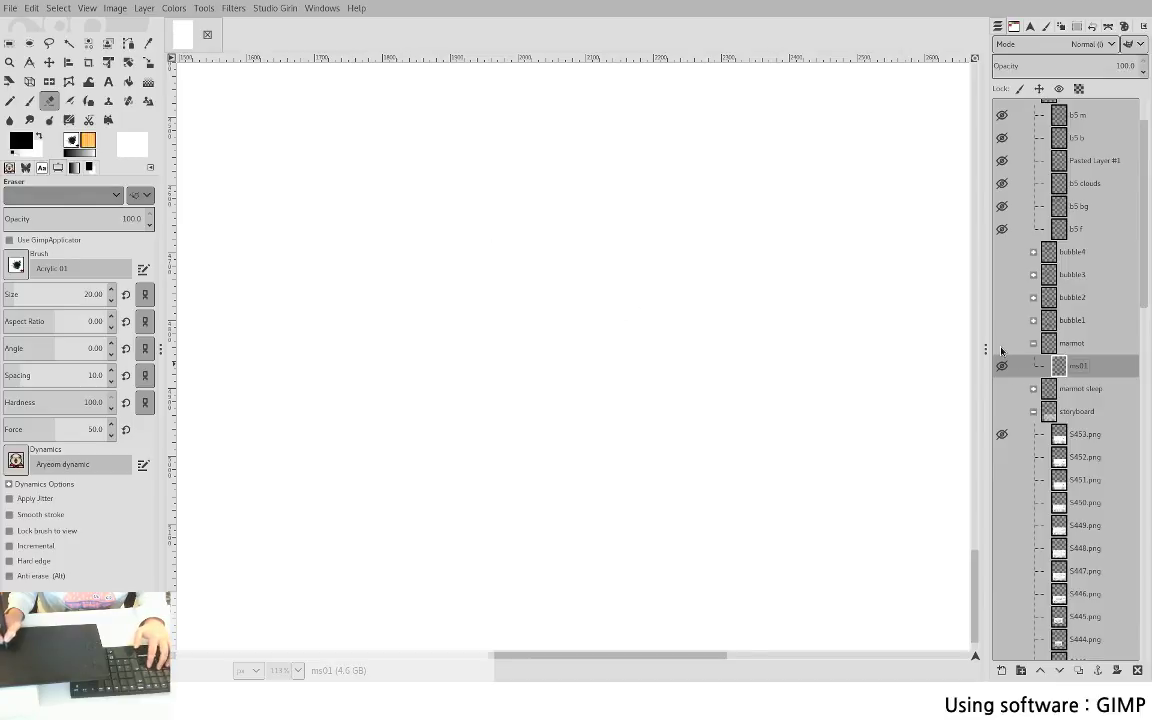
{"action": "left_click", "coordinate": [1002, 344]}
- Paint the missing arm lines between head and outstretched paw on ms01 and erase the overlap on the upper line
{"action": "key", "text": "p"}
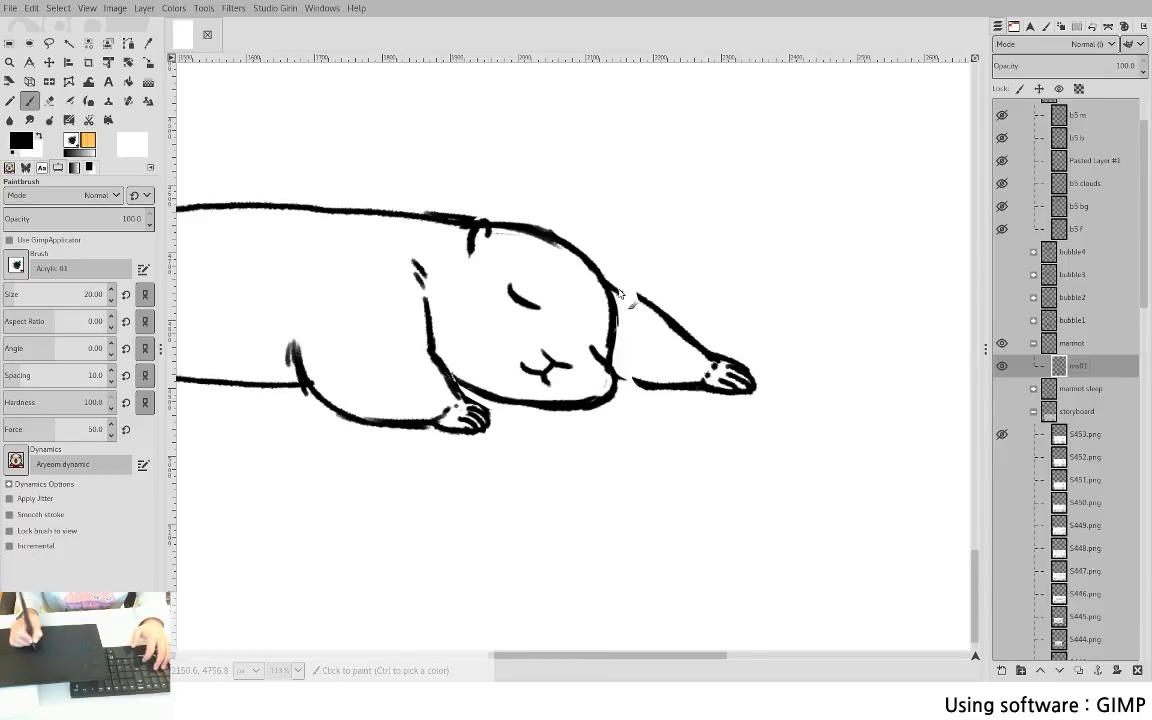
{"action": "left_click_drag", "start_coordinate": [615, 288], "coordinate": [705, 352]}
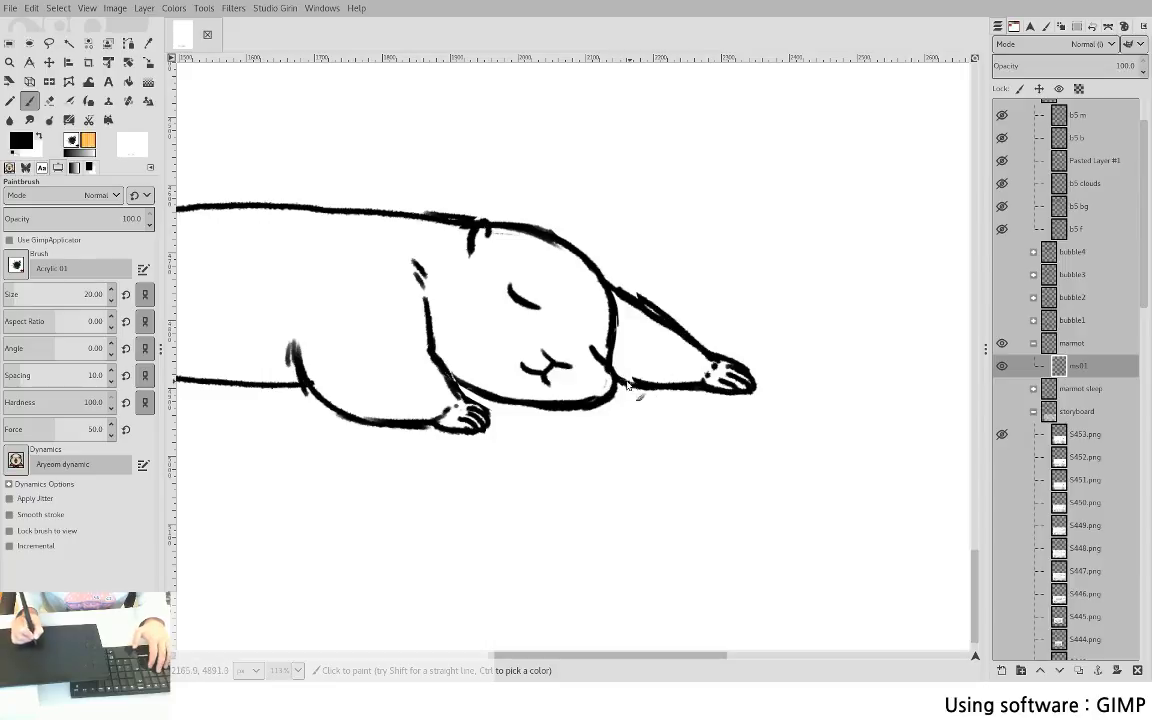
{"action": "key", "text": "shift+e"}
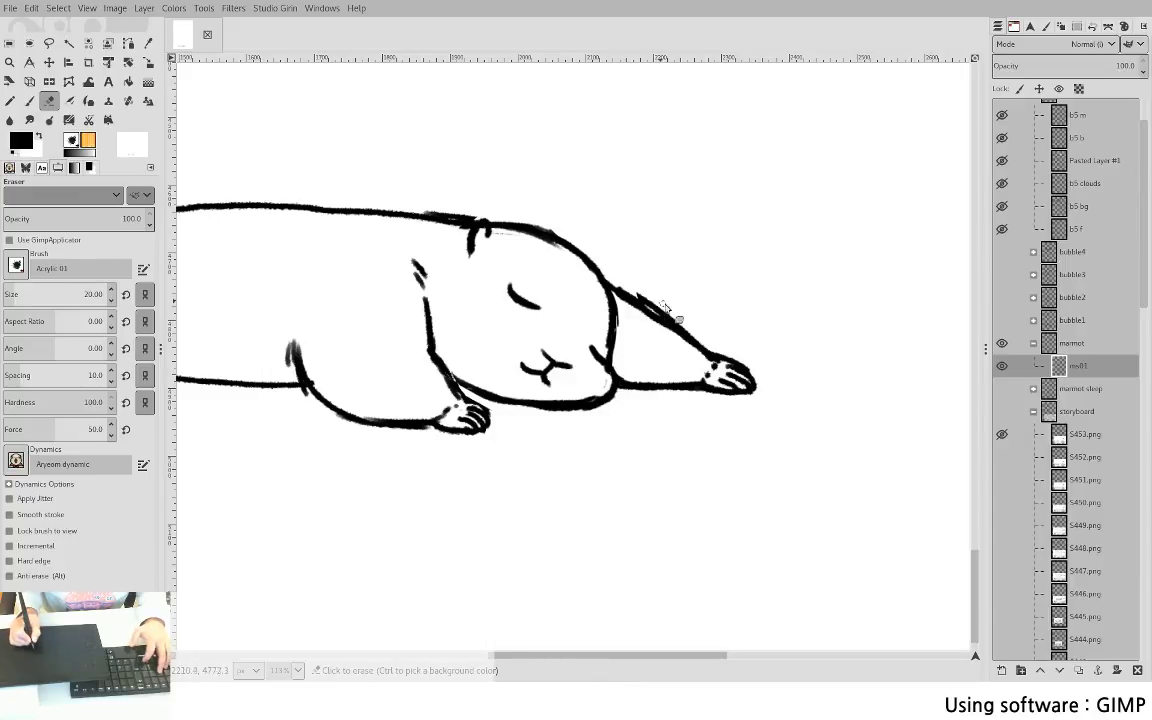
- Compare the marmot drawing with marmot sleep by alternating and overlaying the groups, leaving only marmot shown
{"action": "scroll", "coordinate": [972, 352], "scroll_direction": "down", "scroll_amount": 5}
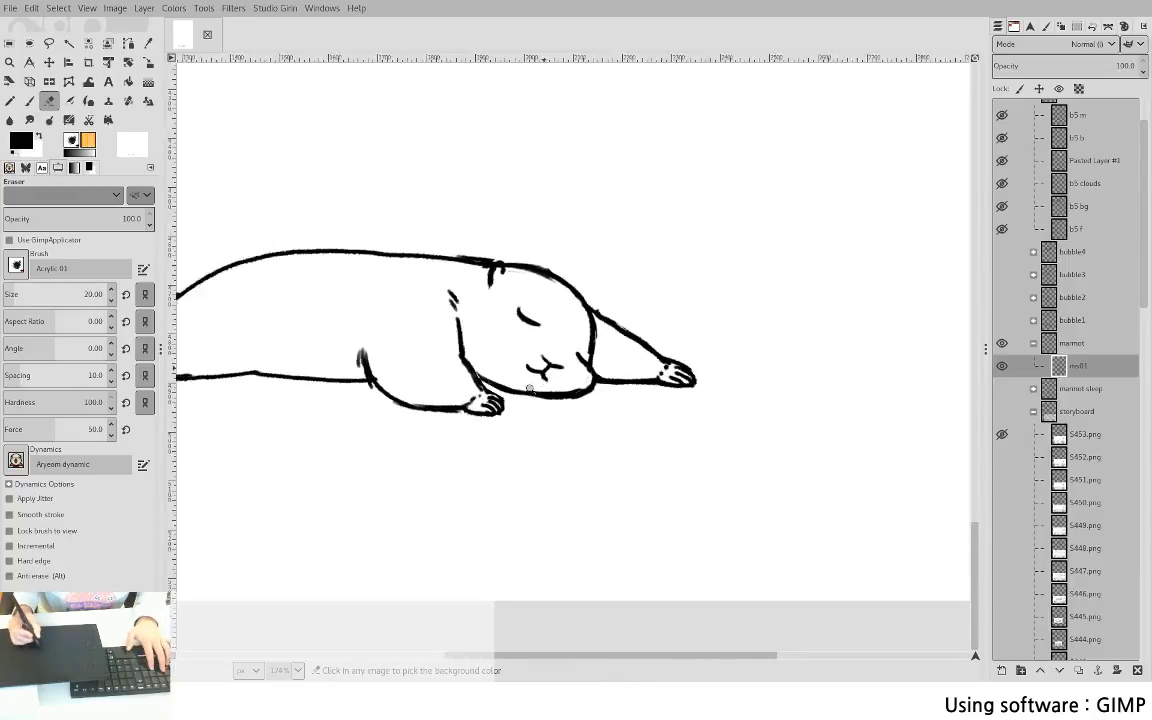
{"action": "left_click", "coordinate": [1003, 366]}
{"action": "left_click", "coordinate": [1002, 343]}
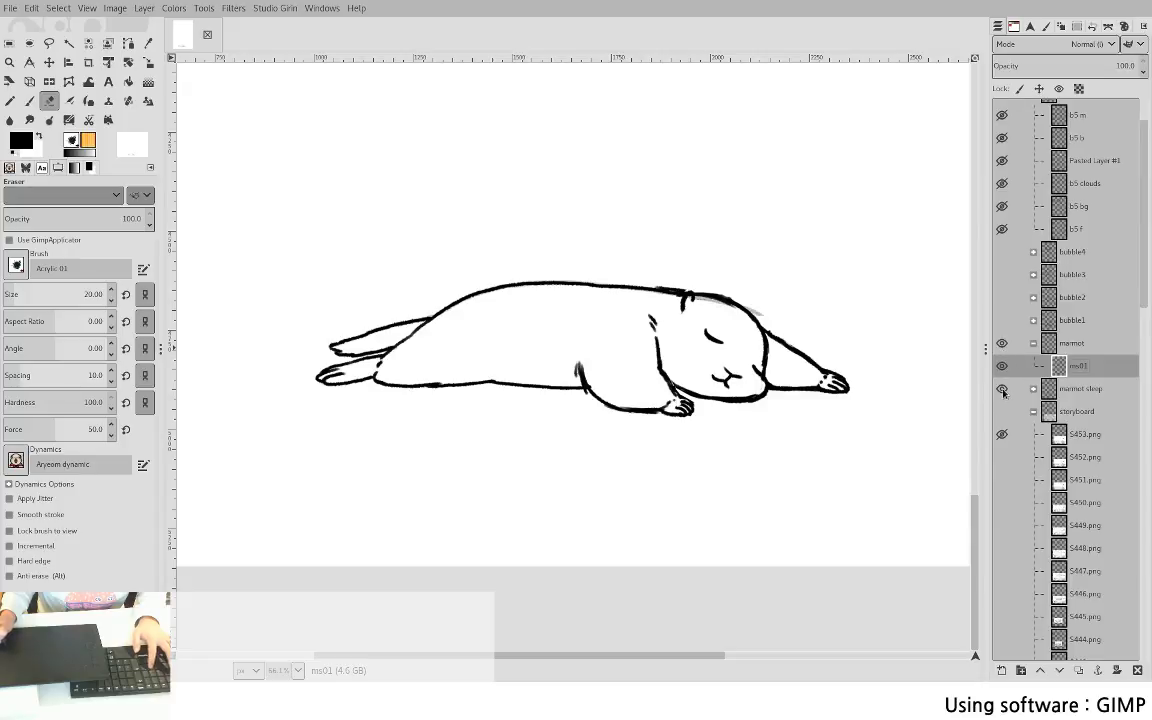
{"action": "left_click", "coordinate": [1002, 389]}
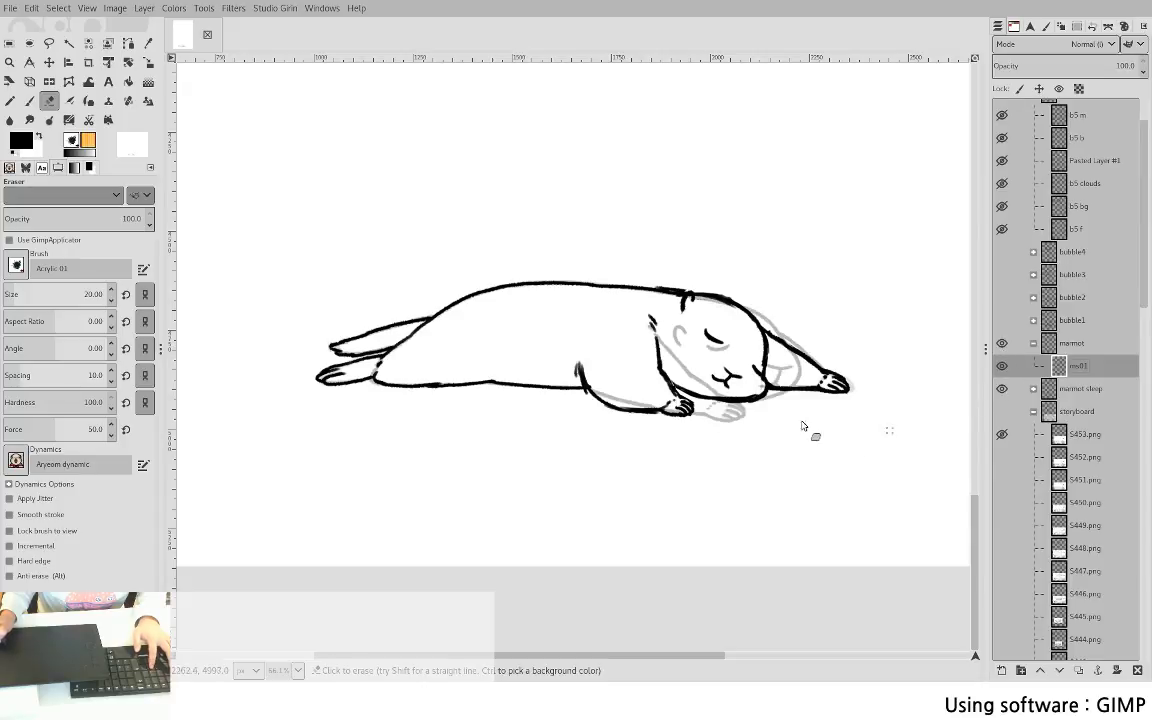
{"action": "scroll", "coordinate": [805, 352], "scroll_direction": "up", "scroll_amount": 4}
{"action": "key", "text": "p"}
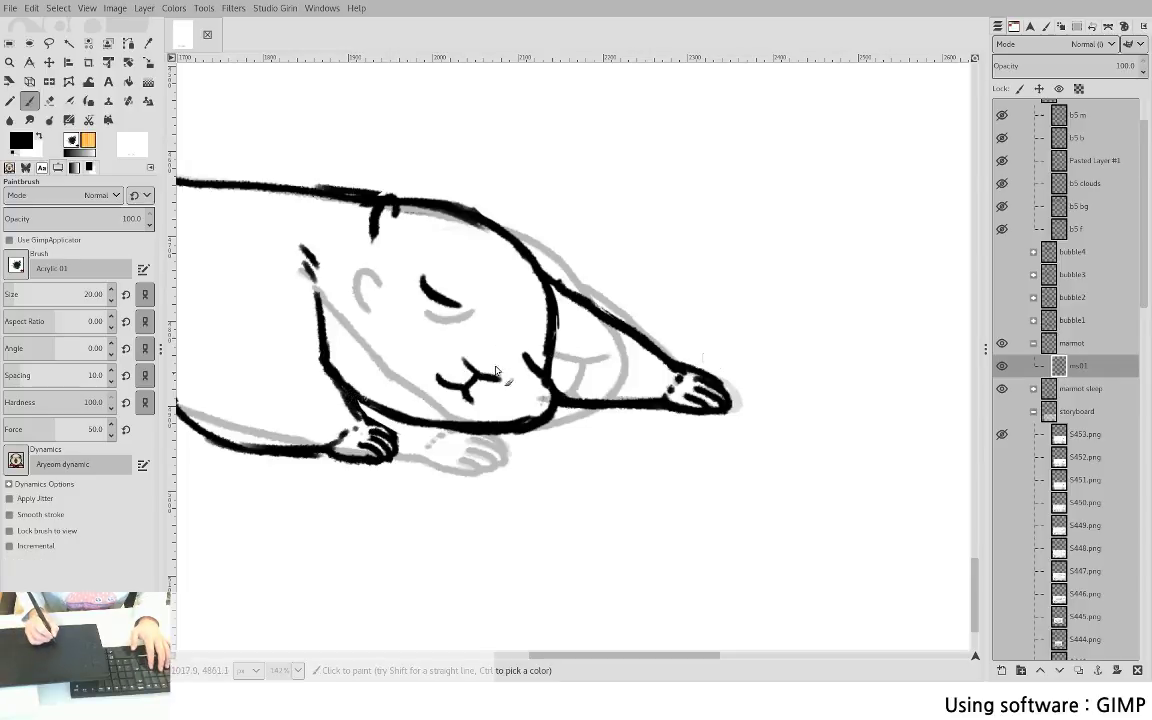
{"action": "left_click", "coordinate": [1002, 366]}
{"action": "left_click", "coordinate": [1002, 343]}
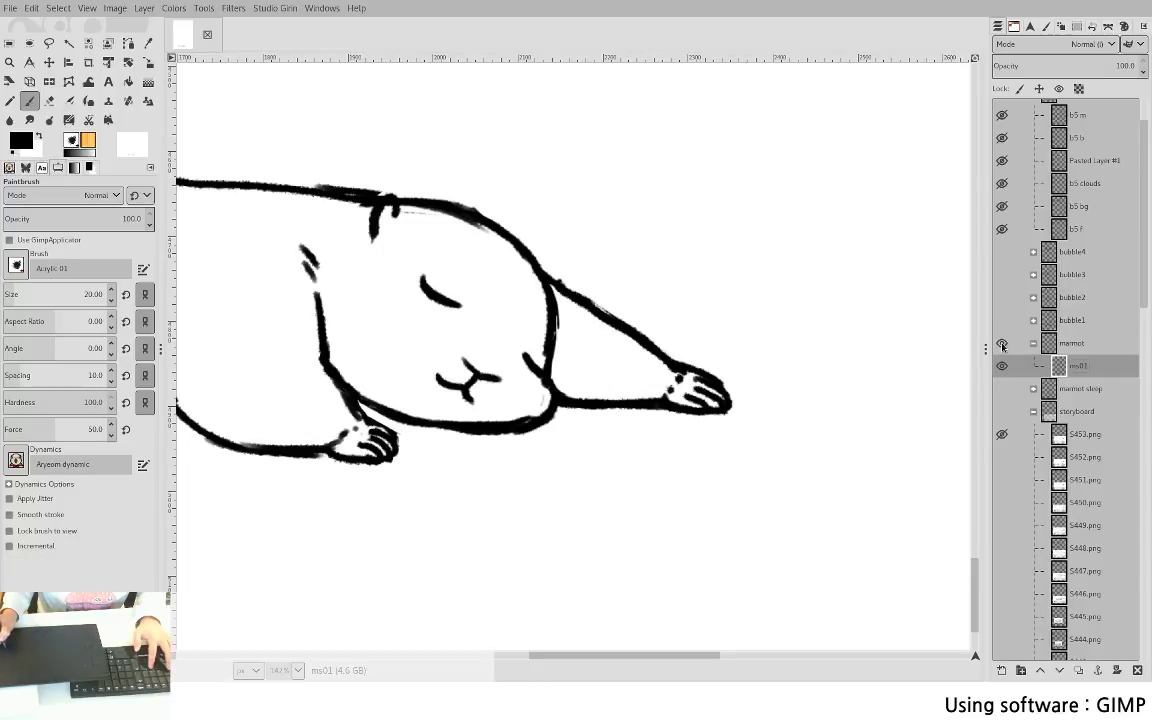
- Try deleting the outstretched forearm and paw from ms01 with a free selection
{"action": "key", "text": "f"}
{"action": "mouse_move", "coordinate": [584, 291]}
{"action": "left_mouse_down"}
{"action": "mouse_move", "coordinate": [630, 455]}
{"action": "mouse_move", "coordinate": [688, 321]}
{"action": "mouse_move", "coordinate": [605, 284]}
{"action": "left_mouse_up"}
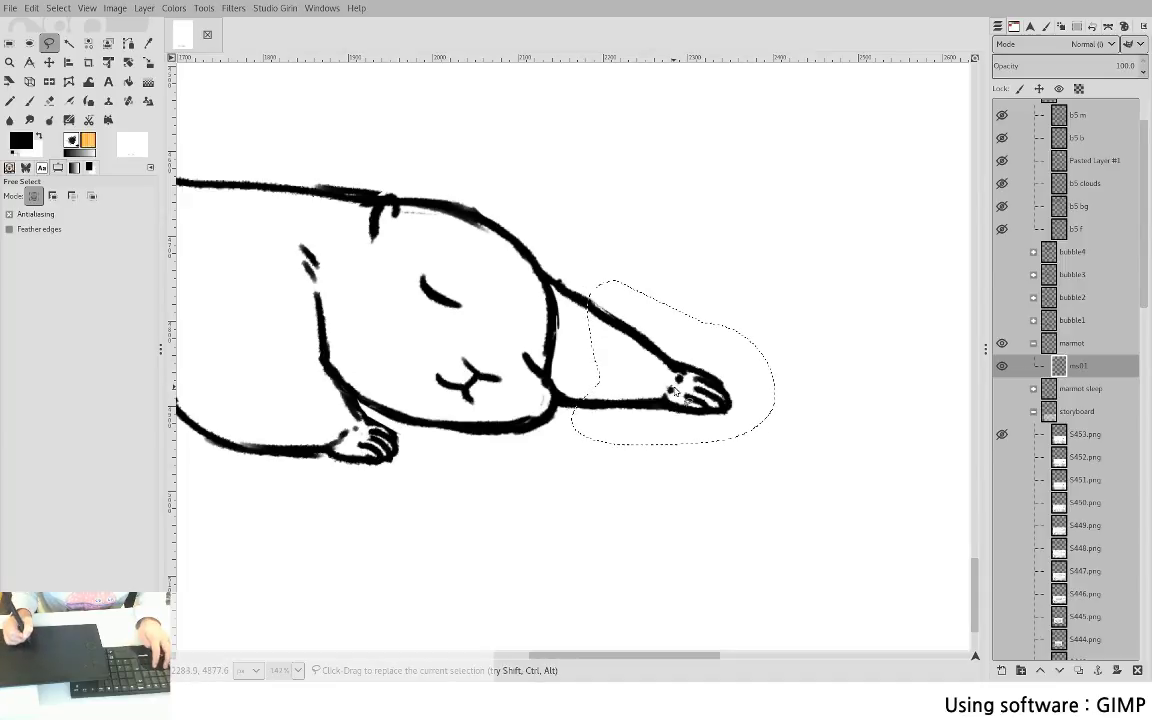
{"action": "key", "text": "Delete"}
{"action": "key", "text": "ctrl+shift+a"}
{"action": "key", "text": "p"}
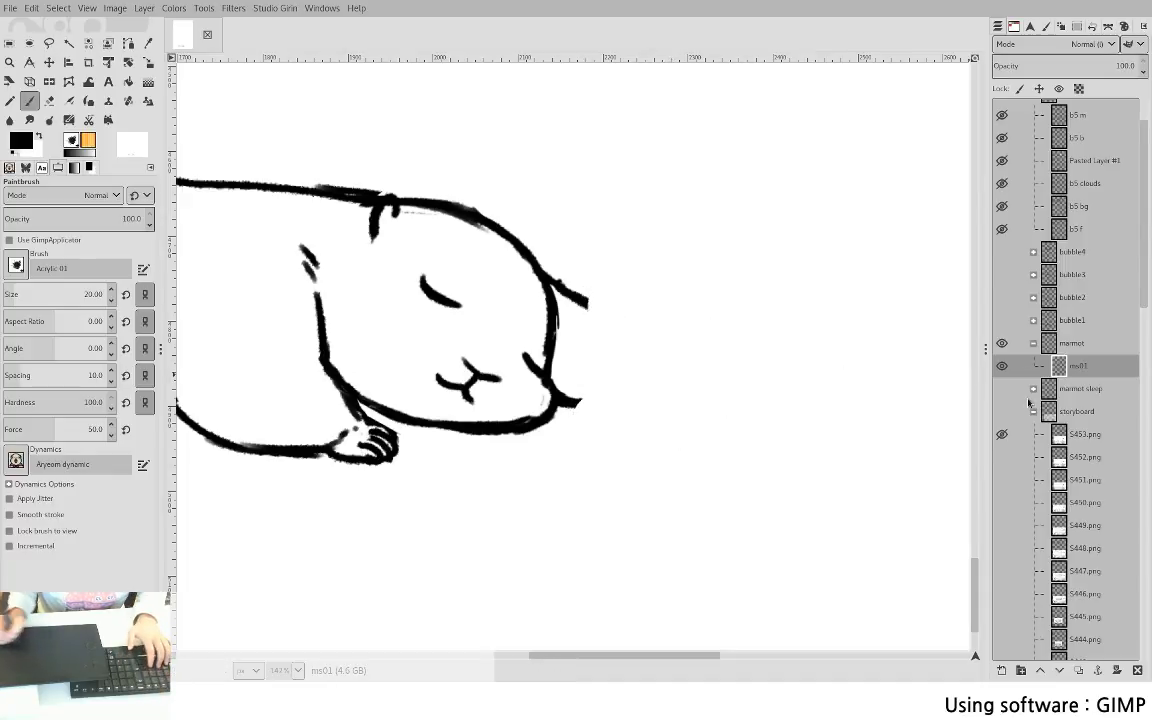
- Try redrawing the forearm's upper and lower lines over the marmot sleep reference, and undo back to the original arm
{"action": "left_click", "coordinate": [1001, 389]}
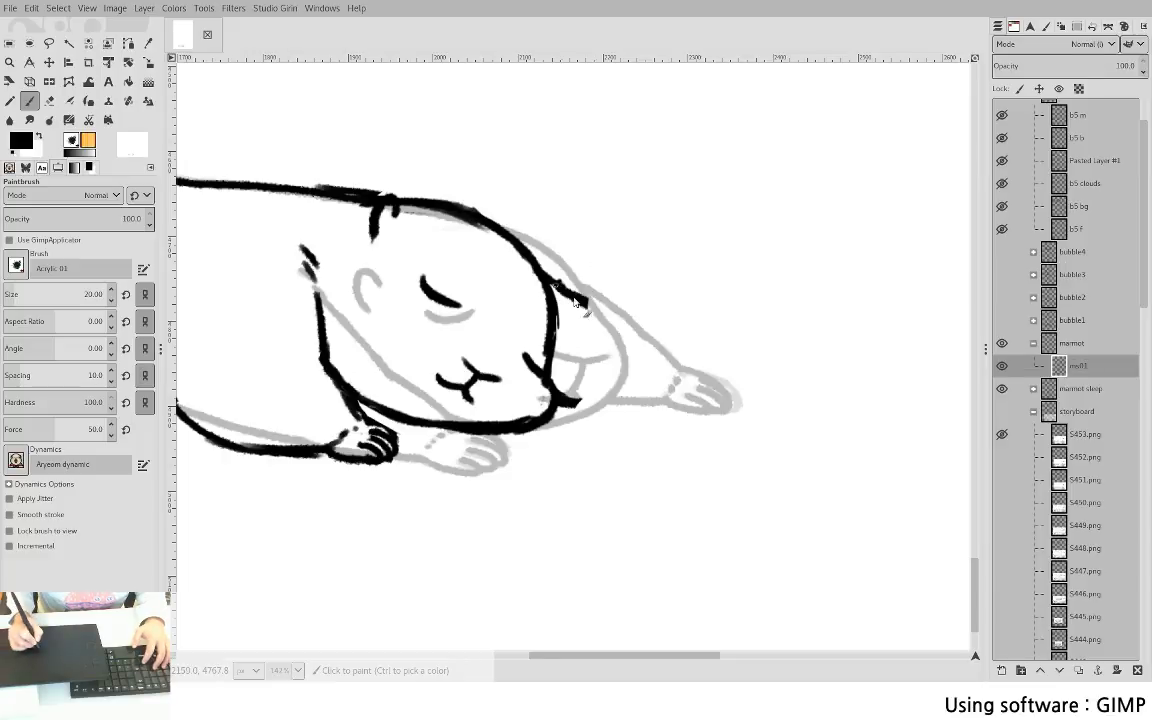
{"action": "left_click_drag", "start_coordinate": [550, 283], "coordinate": [676, 381]}
{"action": "left_click_drag", "start_coordinate": [548, 401], "coordinate": [662, 402]}
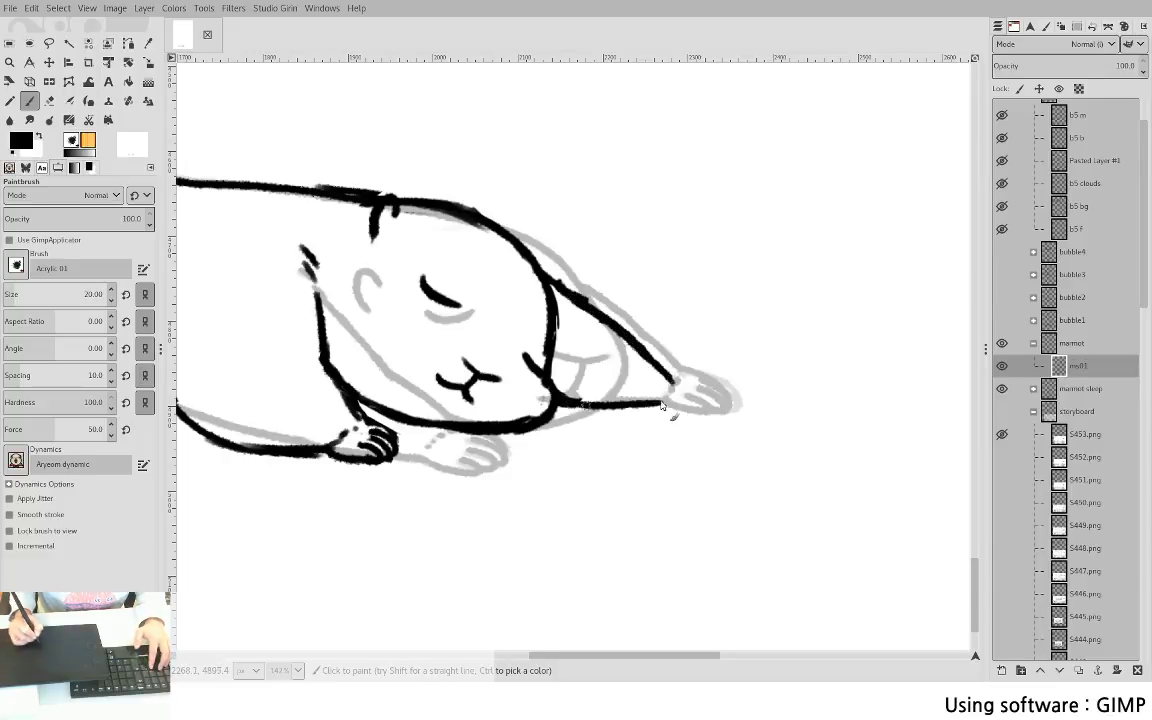
{"action": "left_click_drag", "start_coordinate": [576, 298], "coordinate": [755, 260]}
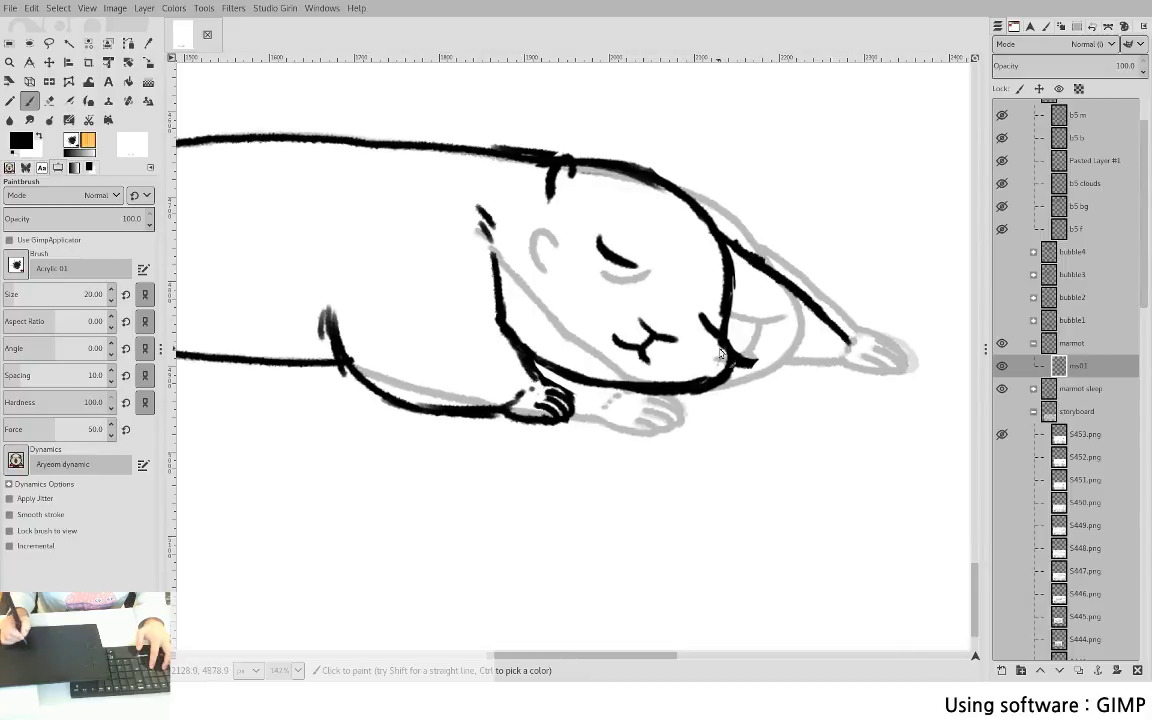
{"action": "left_click_drag", "start_coordinate": [742, 362], "coordinate": [804, 369]}
{"action": "mouse_move", "coordinate": [752, 363]}
{"action": "left_mouse_down"}
{"action": "mouse_move", "coordinate": [827, 367]}
{"action": "mouse_move", "coordinate": [861, 337]}
{"action": "left_mouse_up"}
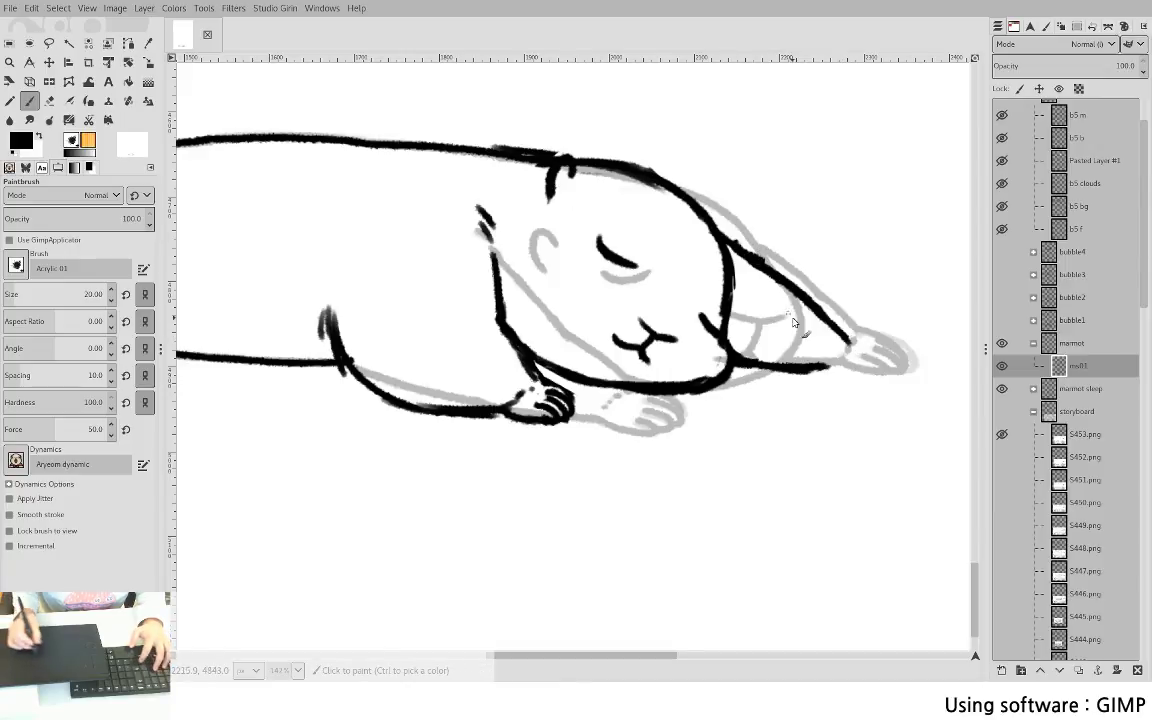
{"action": "left_click_drag", "start_coordinate": [822, 370], "coordinate": [872, 375]}
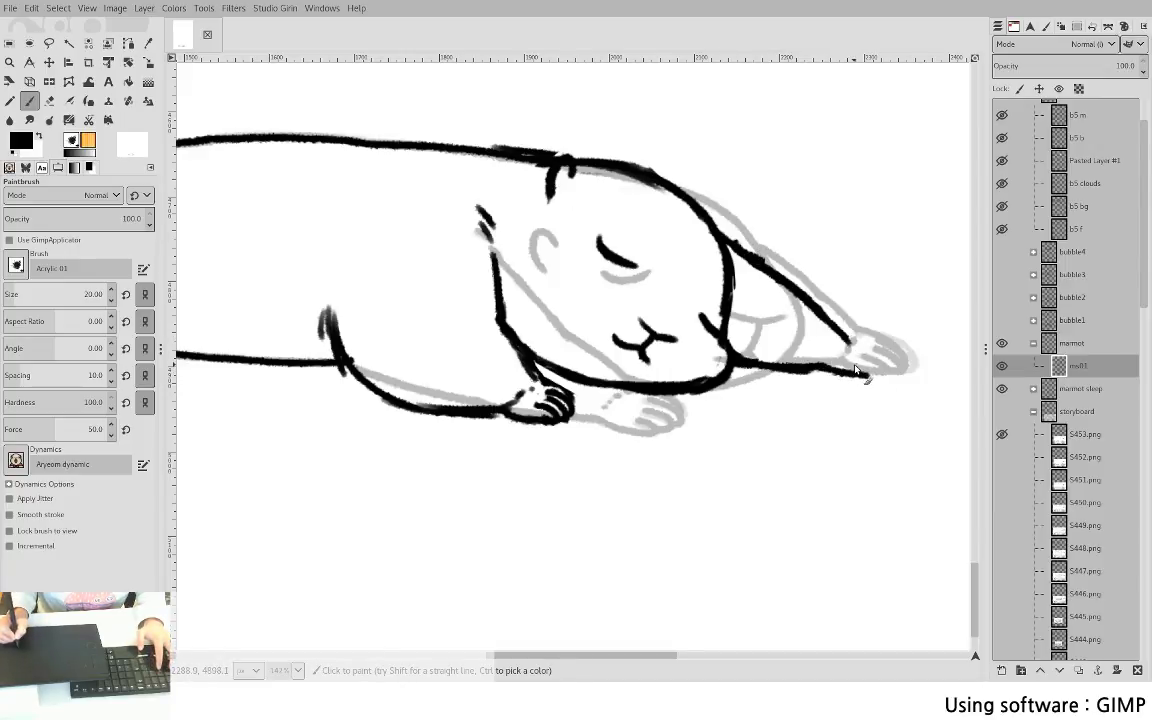
{"action": "key", "text": "ctrl+z"}
{"action": "key", "text": "ctrl+z"}
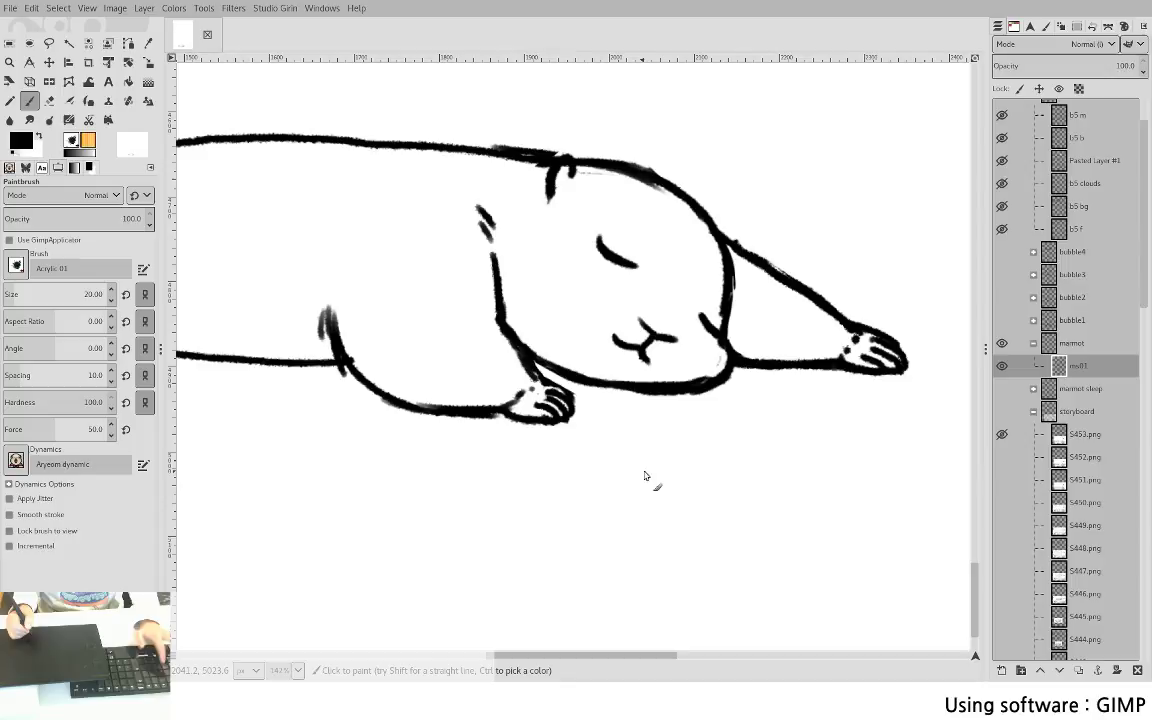
- Compare the whole marmot with the marmot sleep drawing by switching between the two groups
{"action": "left_click_drag", "start_coordinate": [663, 415], "coordinate": [643, 438]}
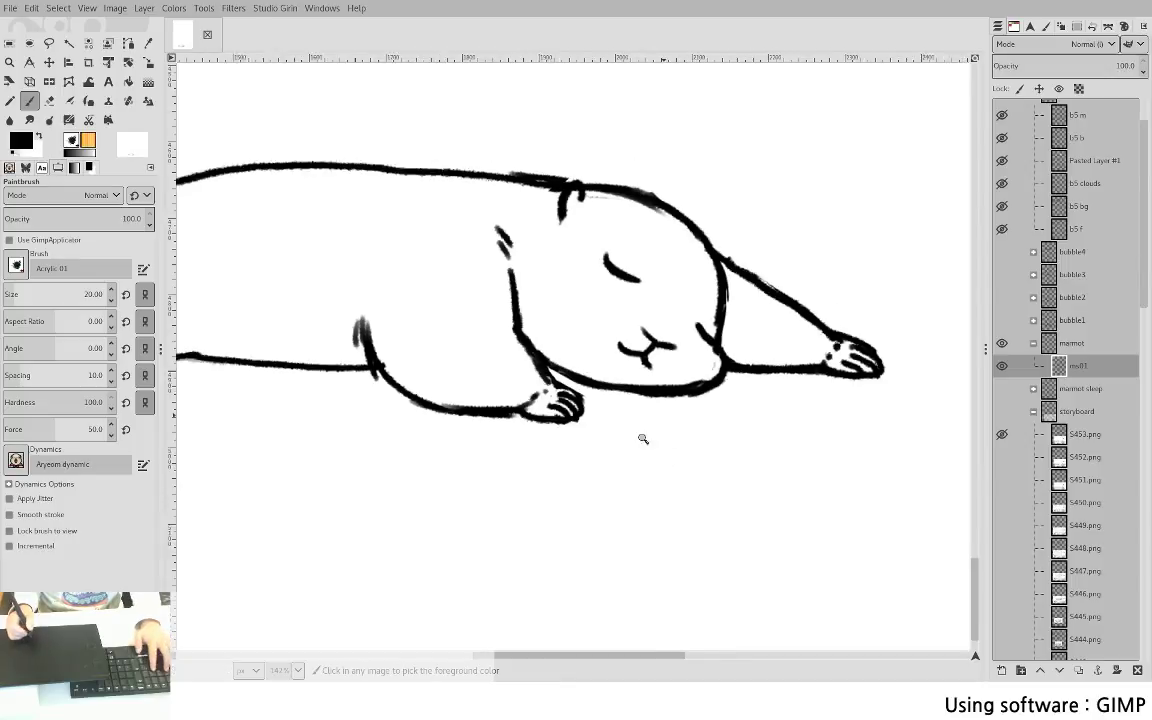
{"action": "scroll", "coordinate": [643, 439], "scroll_direction": "down", "scroll_amount": 4}
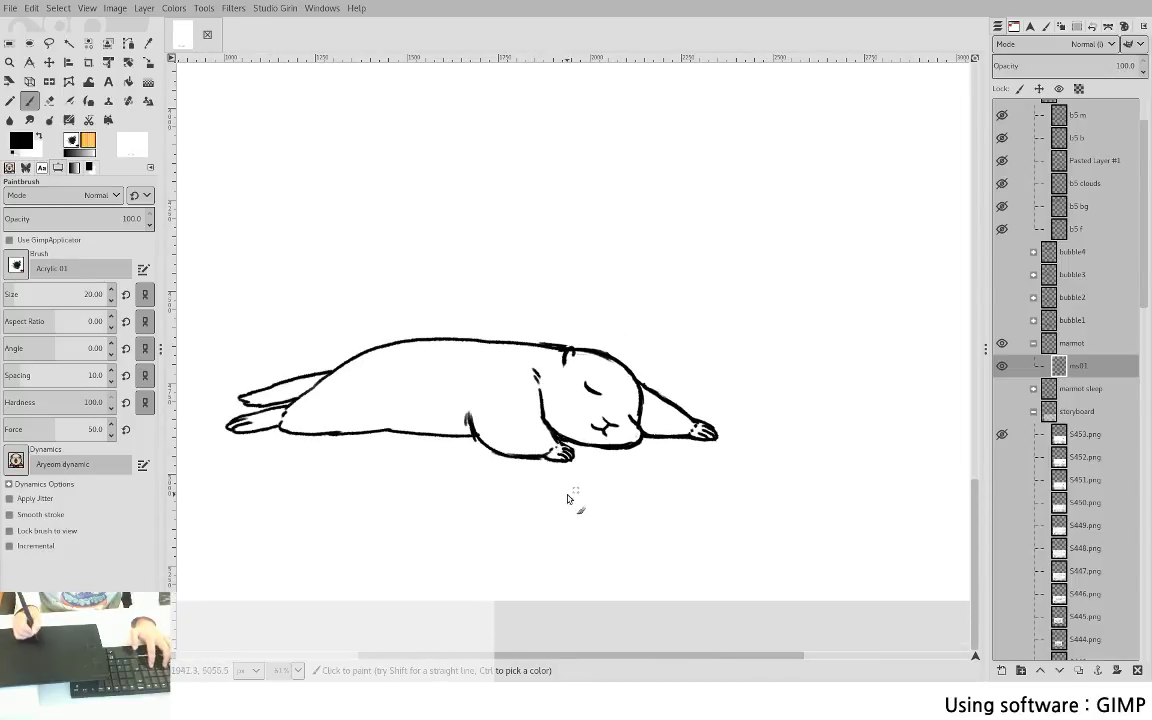
{"action": "left_click_drag", "start_coordinate": [555, 478], "coordinate": [703, 467]}
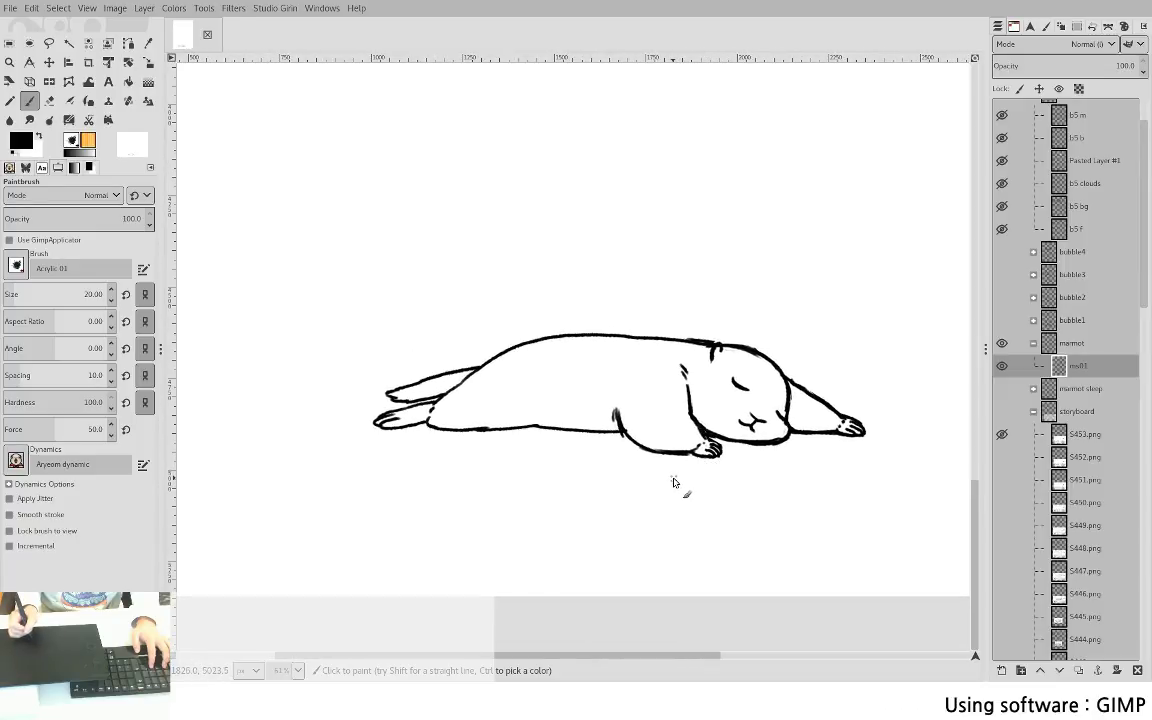
{"action": "left_click", "coordinate": [1001, 343]}
{"action": "left_click", "coordinate": [1001, 388]}
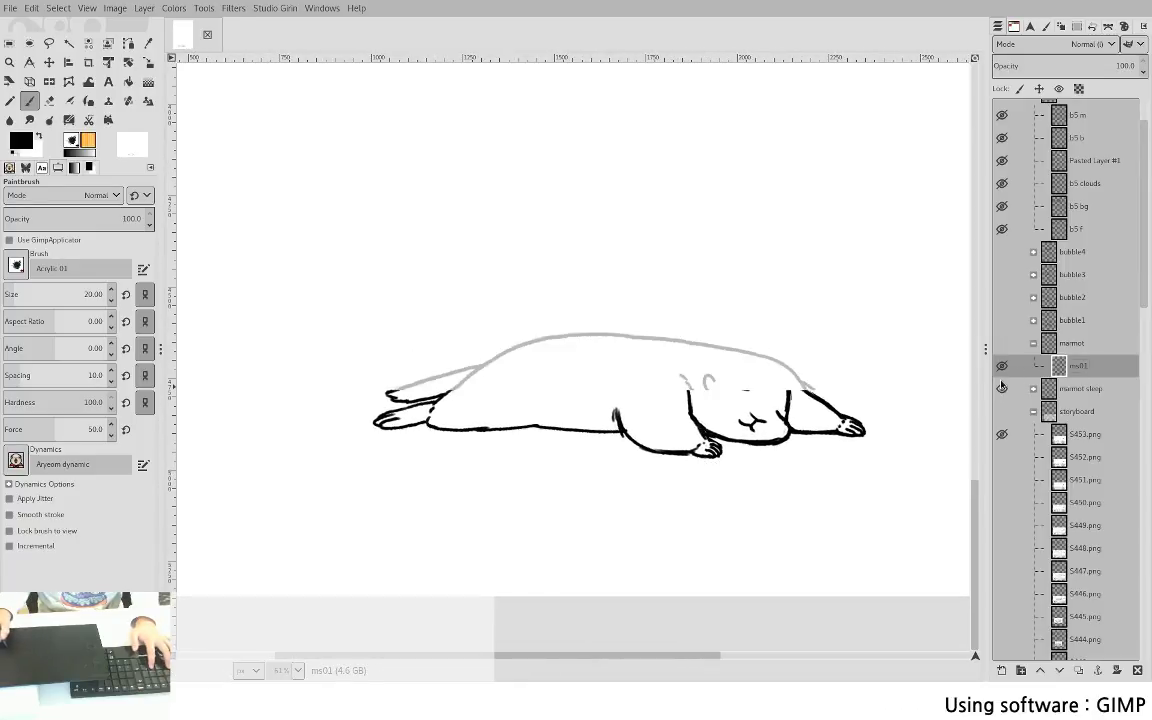
{"action": "left_click", "coordinate": [1001, 344]}
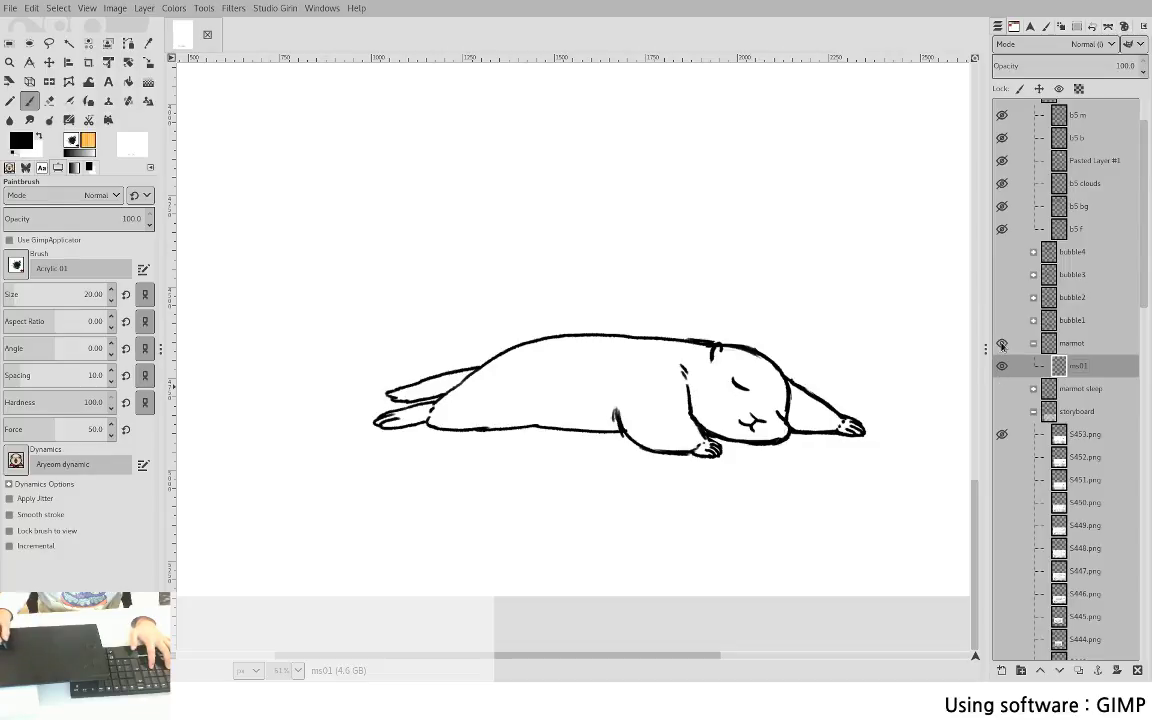
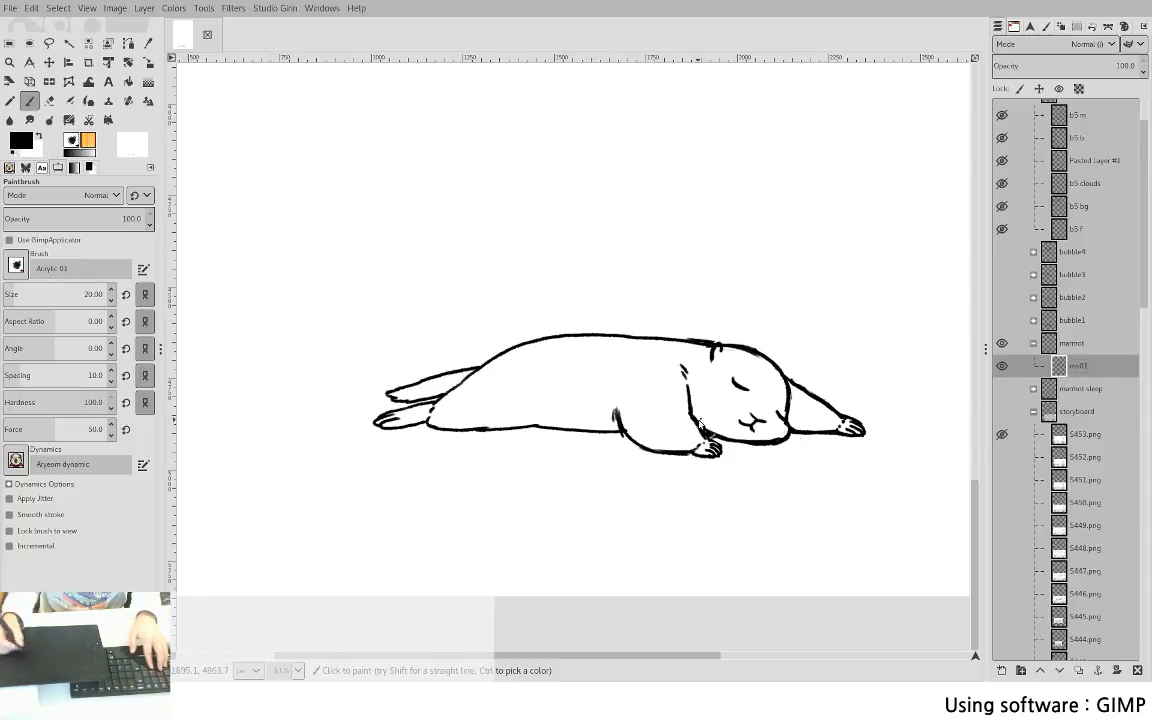
- Delete the entire outstretched arm beyond the face from ms01 using a free selection, and clear the selection
{"action": "left_click_drag", "start_coordinate": [654, 471], "coordinate": [433, 449]}
{"action": "scroll", "coordinate": [432, 449], "scroll_direction": "up", "scroll_amount": 5}
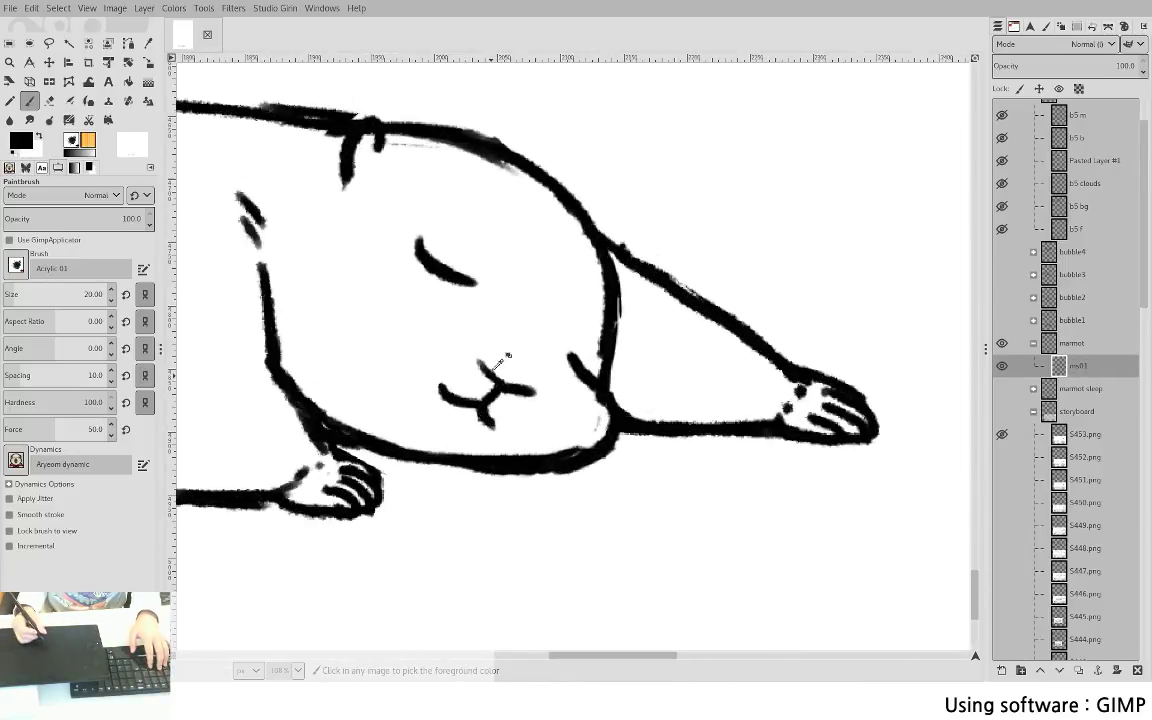
{"action": "key", "text": "f"}
{"action": "mouse_move", "coordinate": [493, 228]}
{"action": "left_mouse_down"}
{"action": "mouse_move", "coordinate": [503, 385]}
{"action": "mouse_move", "coordinate": [490, 449]}
{"action": "mouse_move", "coordinate": [709, 528]}
{"action": "mouse_move", "coordinate": [762, 353]}
{"action": "mouse_move", "coordinate": [680, 305]}
{"action": "left_mouse_up"}
{"action": "key", "text": "Return"}
{"action": "key", "text": "Delete"}
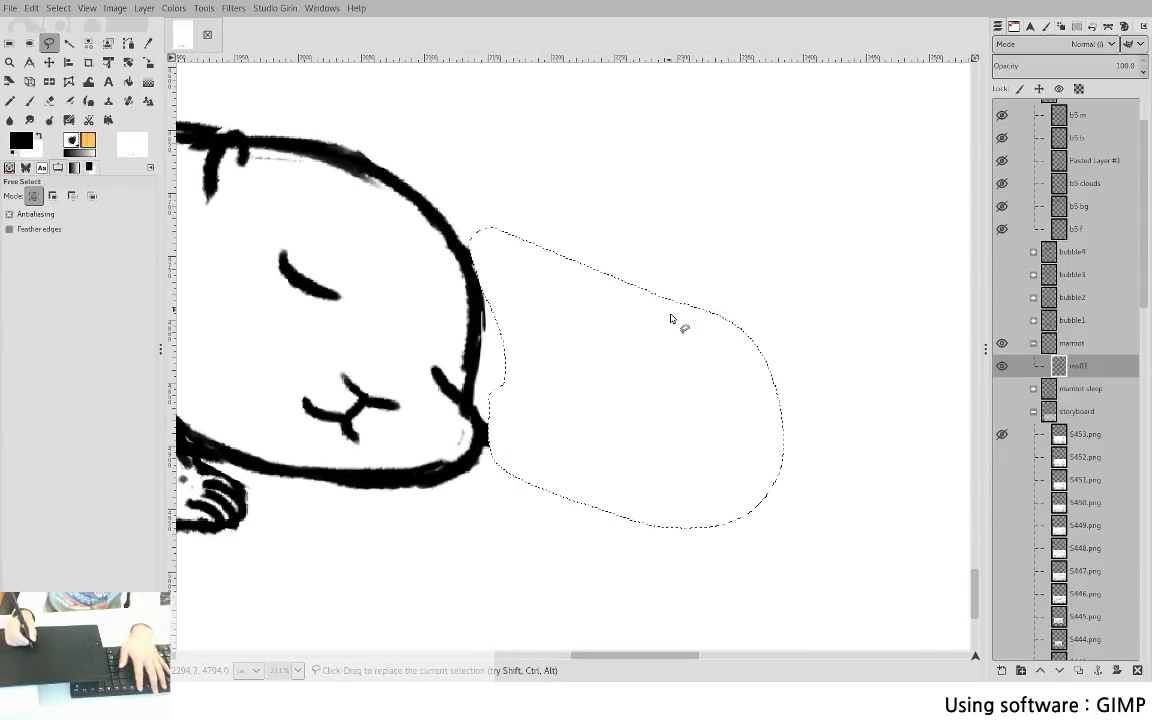
{"action": "key", "text": "ctrl+shift+a"}
- Paint a shorter, steeper arm beside the face on ms01, using the marmot sleep group as reference
{"action": "key", "text": "p"}
{"action": "left_click", "coordinate": [1003, 390]}
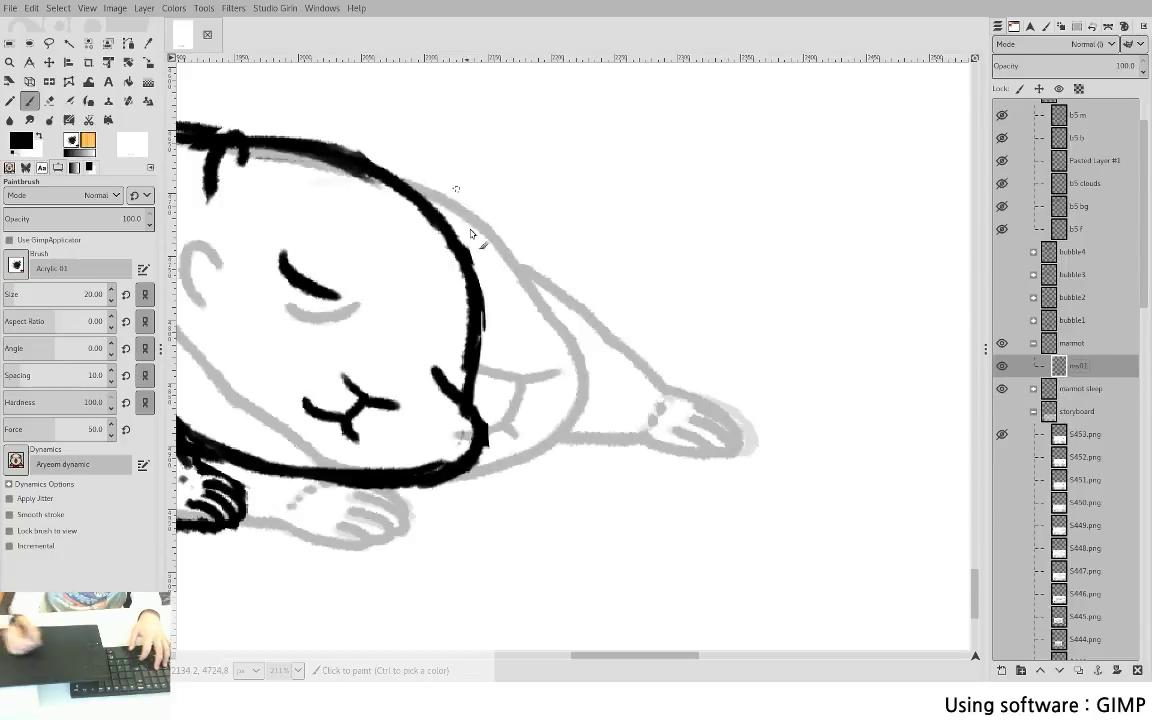
{"action": "mouse_move", "coordinate": [470, 265]}
{"action": "left_mouse_down"}
{"action": "mouse_move", "coordinate": [572, 353]}
{"action": "mouse_move", "coordinate": [564, 340]}
{"action": "mouse_move", "coordinate": [609, 412]}
{"action": "left_mouse_up"}
{"action": "key", "text": "ctrl+z"}
{"action": "left_click_drag", "start_coordinate": [563, 342], "coordinate": [633, 439]}
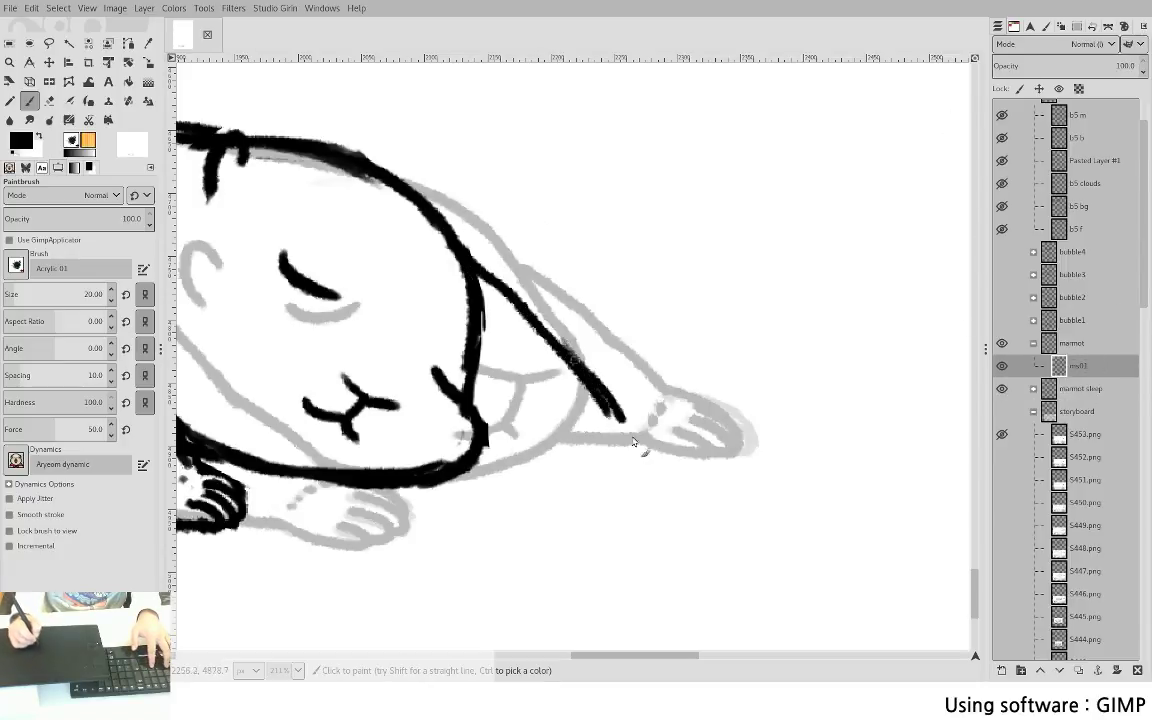
{"action": "mouse_move", "coordinate": [473, 448]}
{"action": "left_mouse_down"}
{"action": "mouse_move", "coordinate": [549, 463]}
{"action": "mouse_move", "coordinate": [484, 465]}
{"action": "mouse_move", "coordinate": [571, 457]}
{"action": "mouse_move", "coordinate": [482, 459]}
{"action": "mouse_move", "coordinate": [581, 472]}
{"action": "mouse_move", "coordinate": [566, 462]}
{"action": "mouse_move", "coordinate": [583, 479]}
{"action": "mouse_move", "coordinate": [561, 468]}
{"action": "mouse_move", "coordinate": [605, 441]}
{"action": "left_mouse_up"}
- Paint the forearm's lower line, wrist and paw with fingers at the end of the shortened arm on ms01
{"action": "mouse_move", "coordinate": [611, 438]}
{"action": "left_mouse_down"}
{"action": "mouse_move", "coordinate": [647, 433]}
{"action": "mouse_move", "coordinate": [678, 468]}
{"action": "left_mouse_up"}
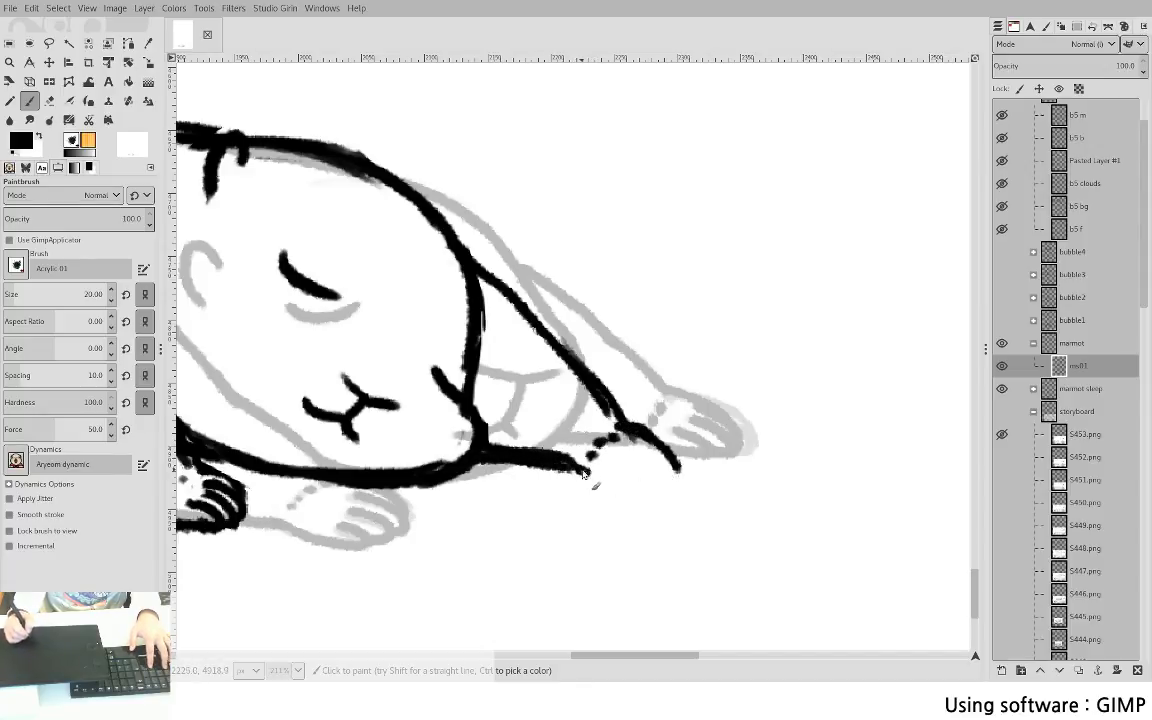
{"action": "left_click_drag", "start_coordinate": [579, 467], "coordinate": [648, 494]}
{"action": "left_click_drag", "start_coordinate": [635, 448], "coordinate": [662, 500]}
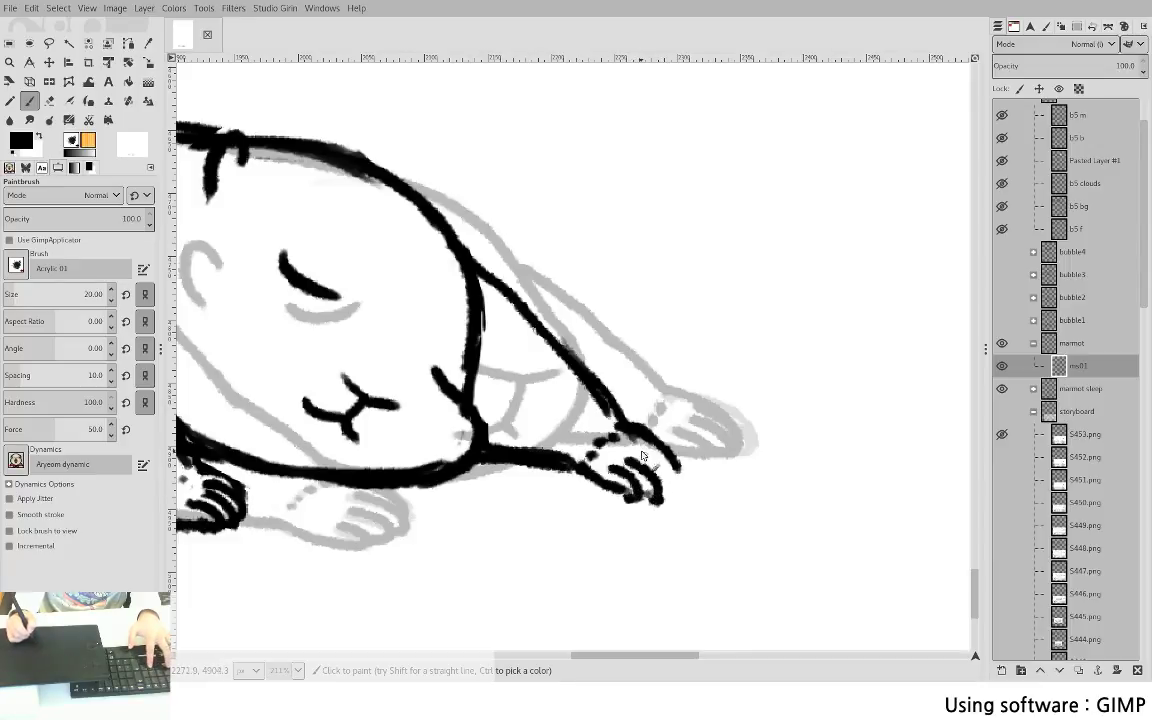
- Clean up and refine the new arm's outline around the wrist and paw, alternating between the eraser and the paintbrush
{"action": "key", "text": "shift+e"}
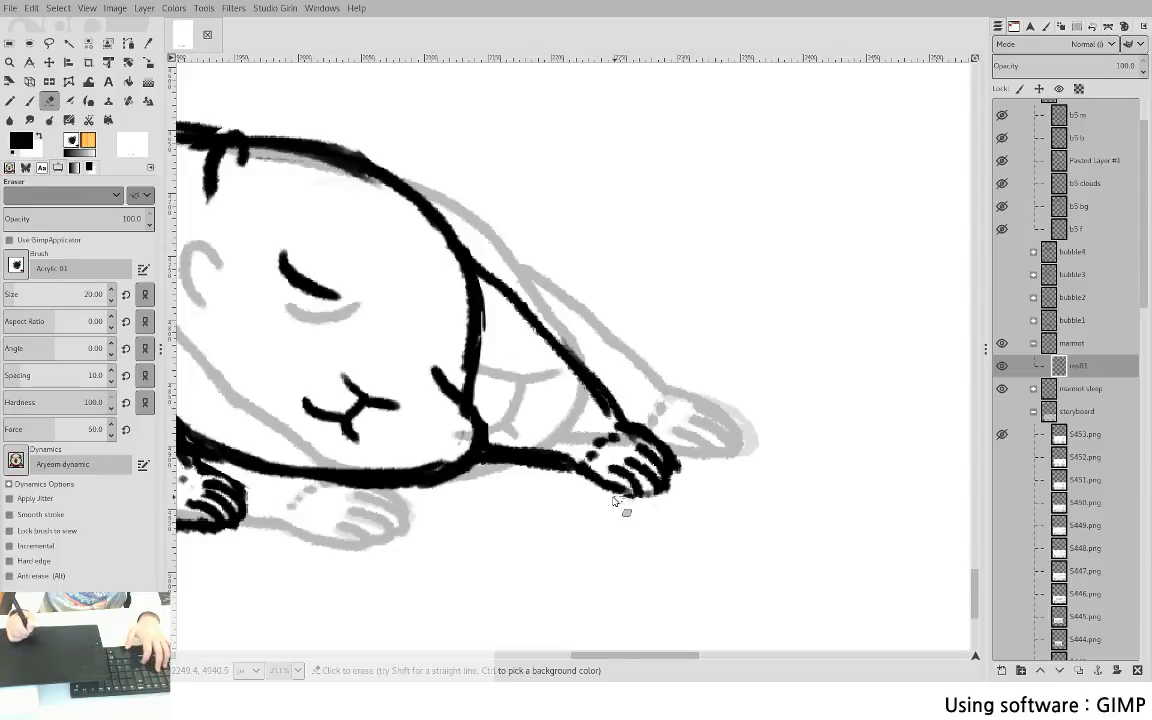
{"action": "mouse_move", "coordinate": [620, 422]}
{"action": "left_mouse_down"}
{"action": "mouse_move", "coordinate": [535, 348]}
{"action": "mouse_move", "coordinate": [545, 365]}
{"action": "mouse_move", "coordinate": [598, 375]}
{"action": "left_mouse_up"}
{"action": "scroll", "coordinate": [658, 337], "scroll_direction": "down", "scroll_amount": 2, "text": "ctrl"}
{"action": "key", "text": "p"}
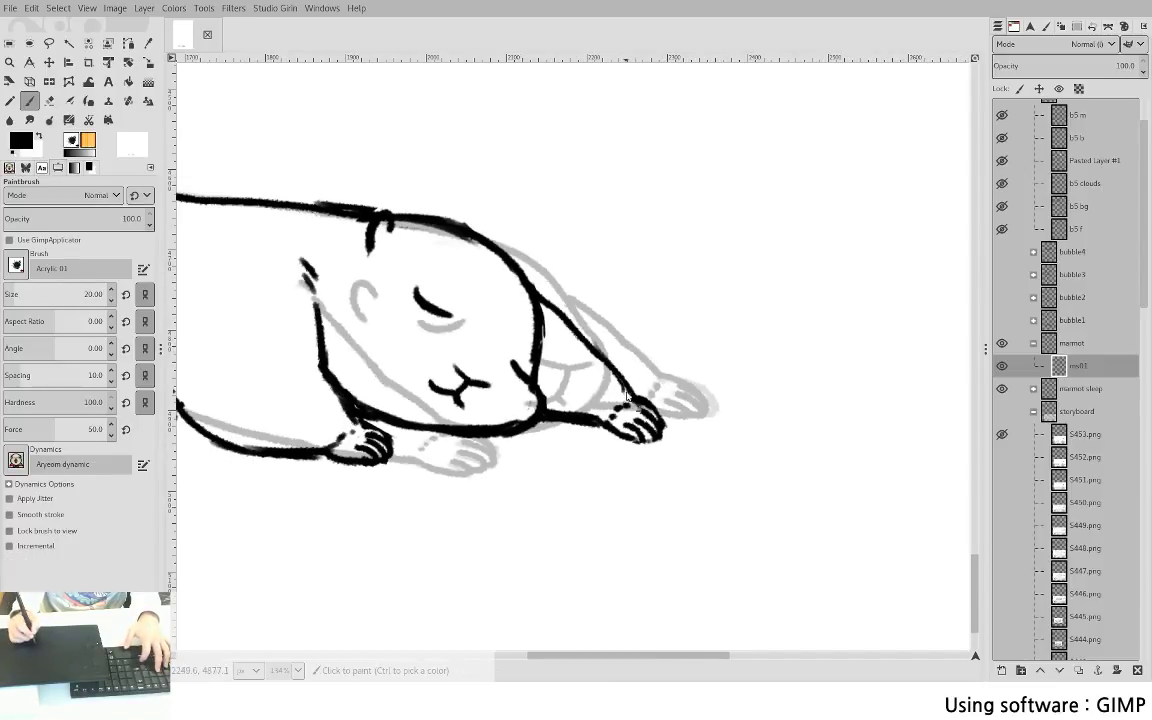
{"action": "key", "text": "shift+e"}
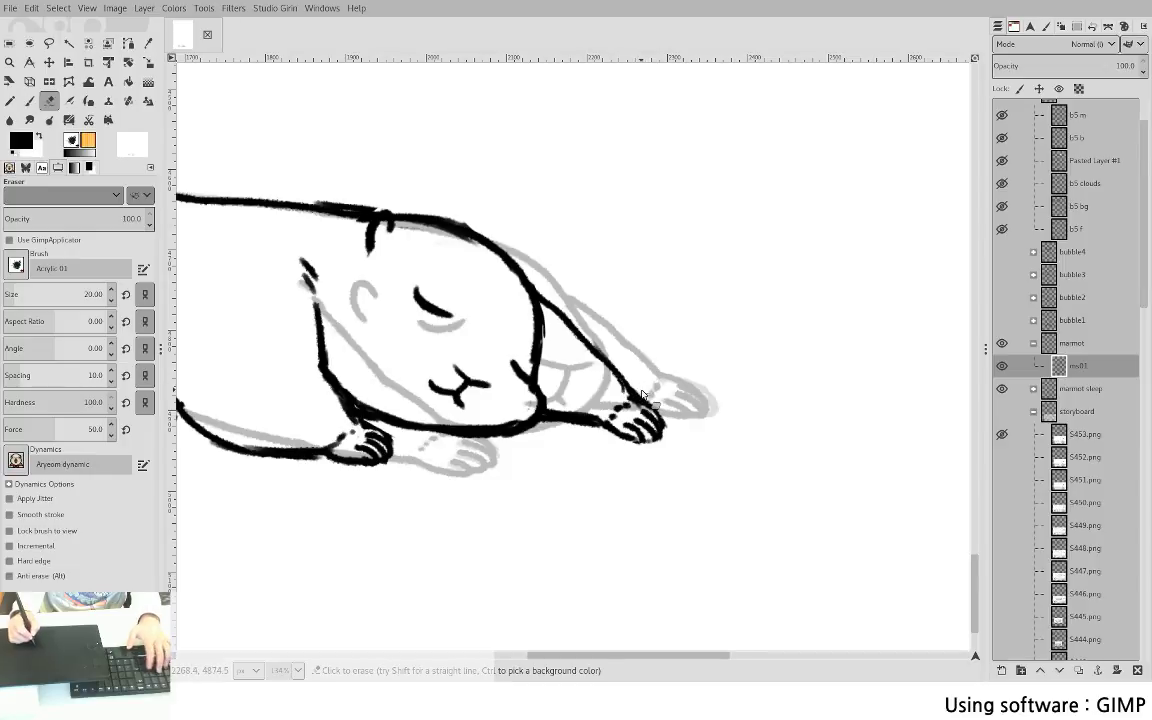
{"action": "key", "text": "p"}
{"action": "key", "text": "shift+e"}
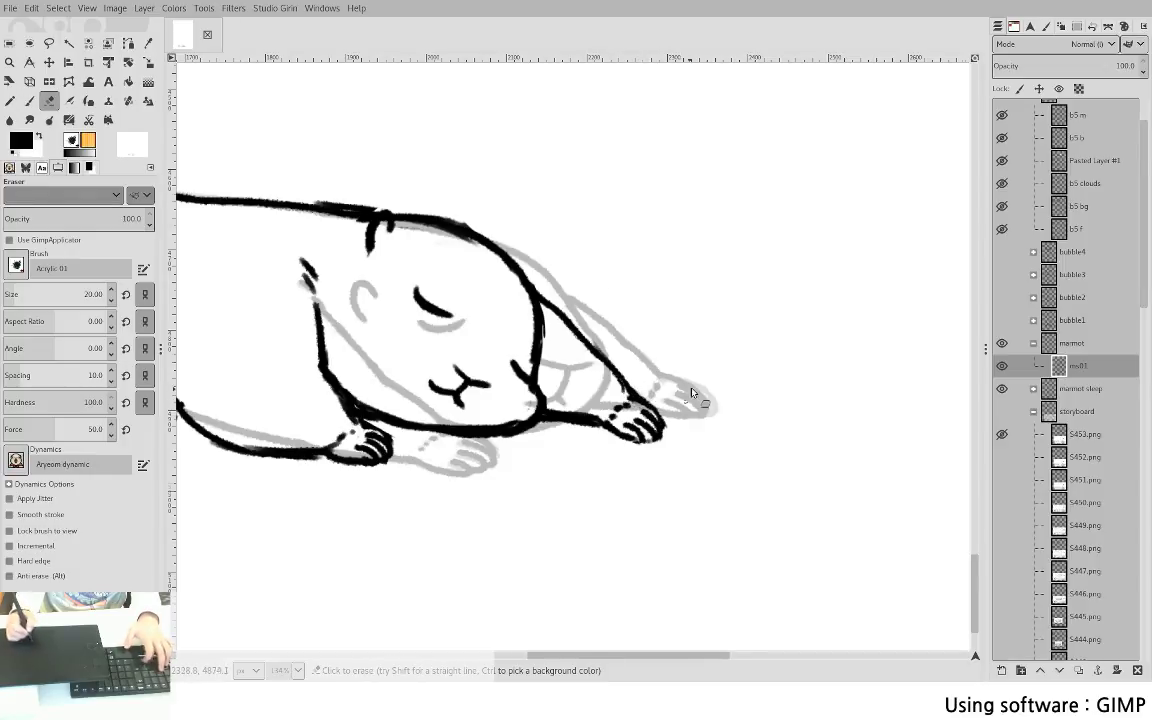
- Hide the marmot sleep reference group and touch up ms01's arm line where it meets the face
{"action": "left_click_drag", "start_coordinate": [691, 392], "coordinate": [850, 371]}
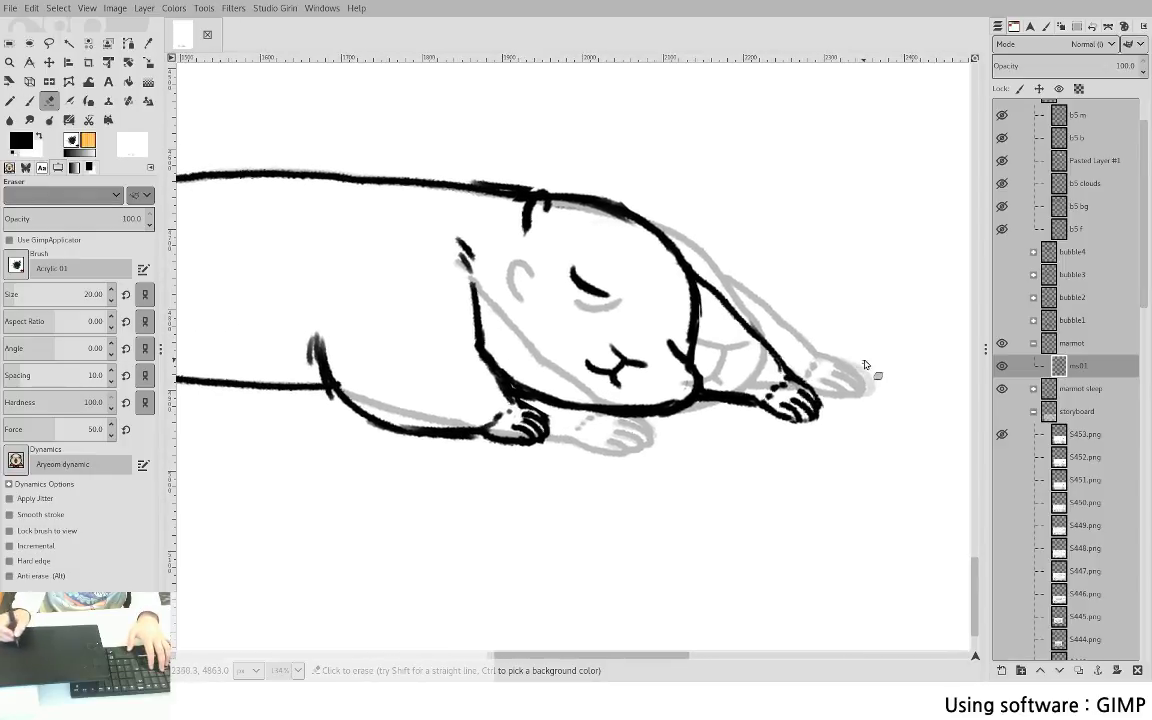
{"action": "left_click", "coordinate": [1002, 367]}
{"action": "left_click", "coordinate": [1002, 366]}
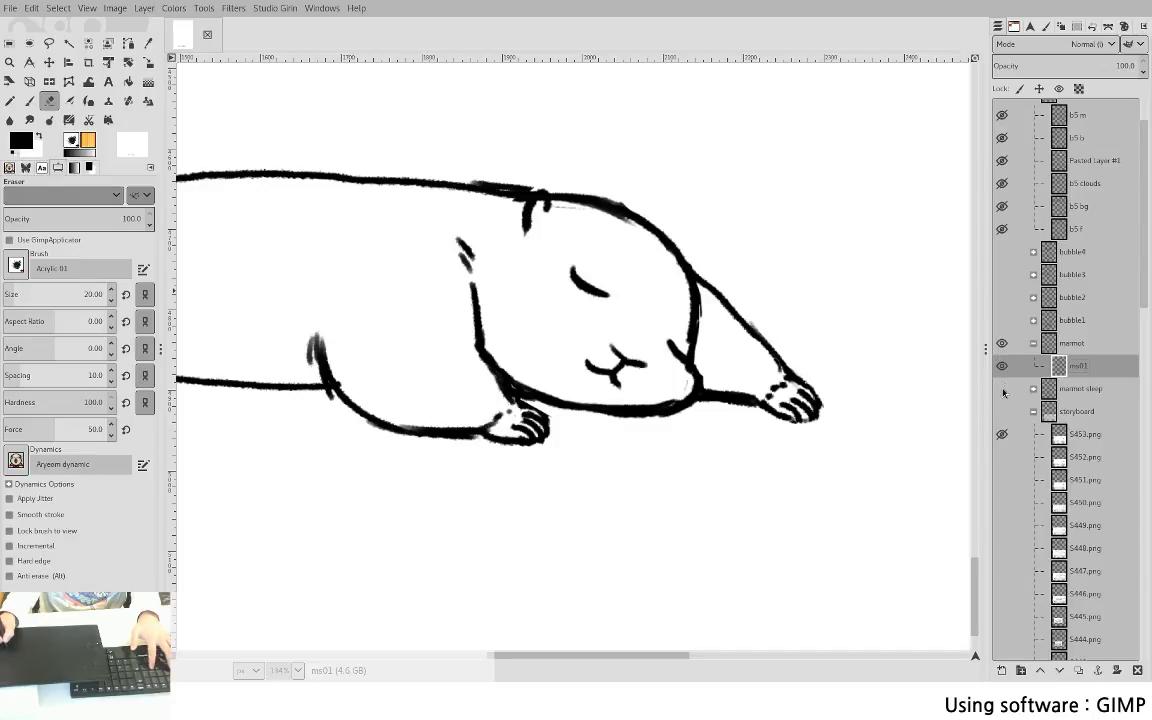
{"action": "left_click", "coordinate": [1002, 366]}
{"action": "left_click", "coordinate": [1002, 345]}
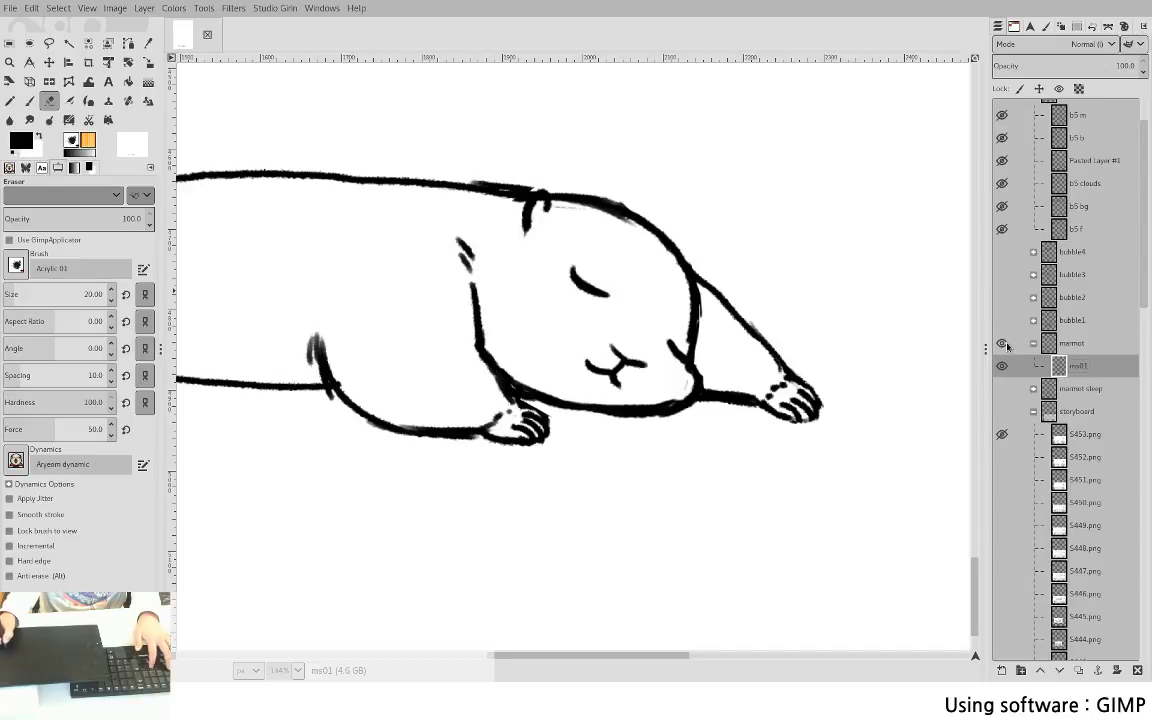
{"action": "scroll", "coordinate": [818, 352], "scroll_direction": "down", "scroll_amount": 2}
{"action": "key", "text": "p"}
{"action": "left_click_drag", "start_coordinate": [724, 312], "coordinate": [731, 320]}
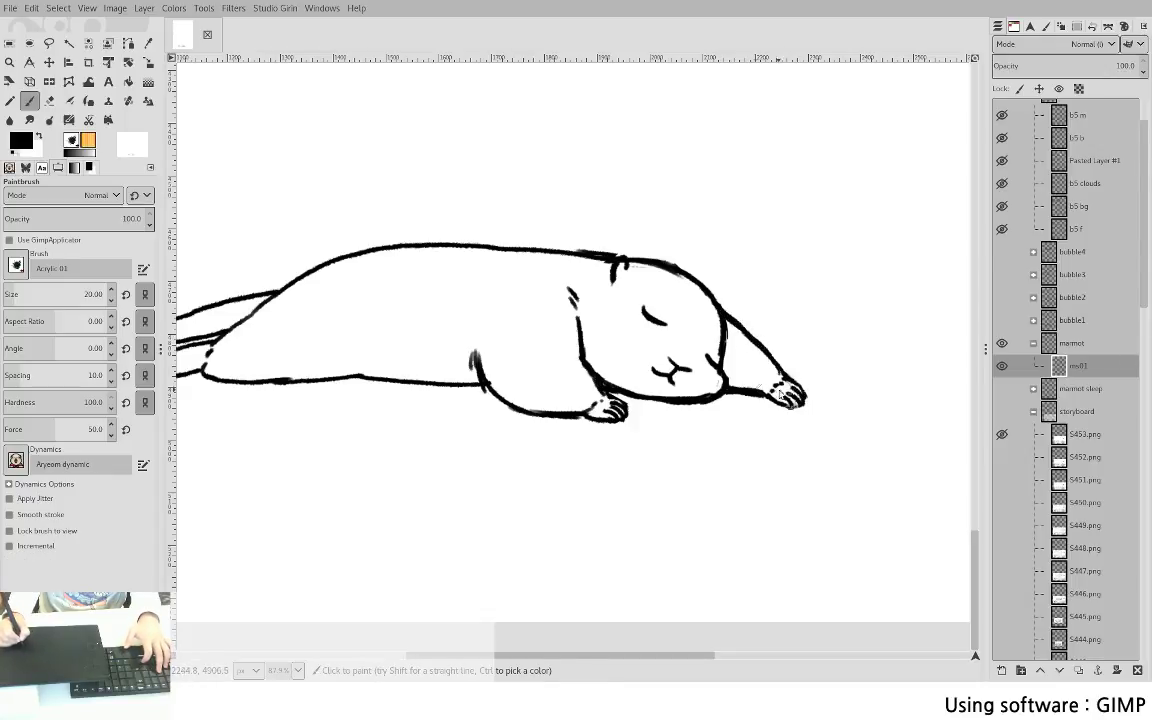
- Cut away the outer part of the outstretched arm's paw with a free selection and repaint the fingers and wrist more compactly
{"action": "scroll", "coordinate": [783, 393], "scroll_direction": "up", "scroll_amount": 3}
{"action": "key", "text": "f"}
{"action": "mouse_move", "coordinate": [597, 347]}
{"action": "left_mouse_down"}
{"action": "mouse_move", "coordinate": [534, 394]}
{"action": "mouse_move", "coordinate": [610, 345]}
{"action": "mouse_move", "coordinate": [538, 373]}
{"action": "mouse_move", "coordinate": [577, 385]}
{"action": "left_mouse_up"}
{"action": "key", "text": "Delete"}
{"action": "key", "text": "ctrl+shift+a"}
{"action": "key", "text": "p"}
{"action": "mouse_move", "coordinate": [569, 368]}
{"action": "left_mouse_down"}
{"action": "mouse_move", "coordinate": [590, 395]}
{"action": "mouse_move", "coordinate": [585, 385]}
{"action": "mouse_move", "coordinate": [600, 395]}
{"action": "mouse_move", "coordinate": [597, 373]}
{"action": "left_mouse_up"}
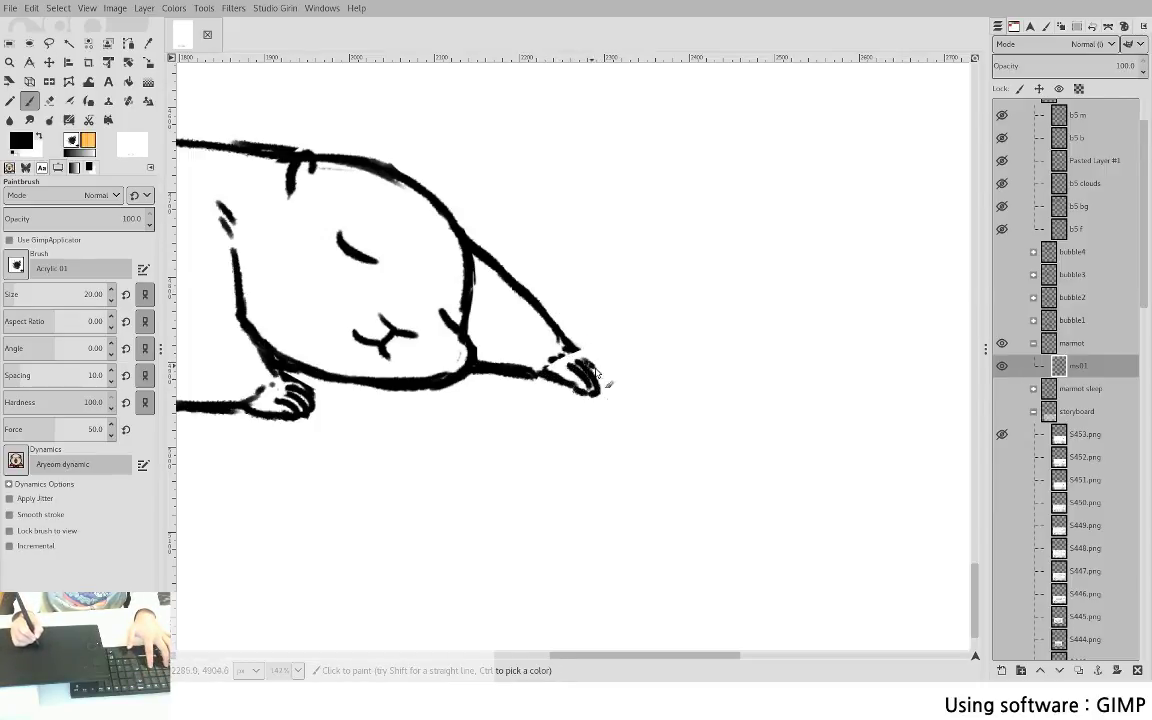
{"action": "mouse_move", "coordinate": [533, 328]}
{"action": "left_mouse_down"}
{"action": "mouse_move", "coordinate": [556, 368]}
{"action": "mouse_move", "coordinate": [548, 342]}
{"action": "left_mouse_up"}
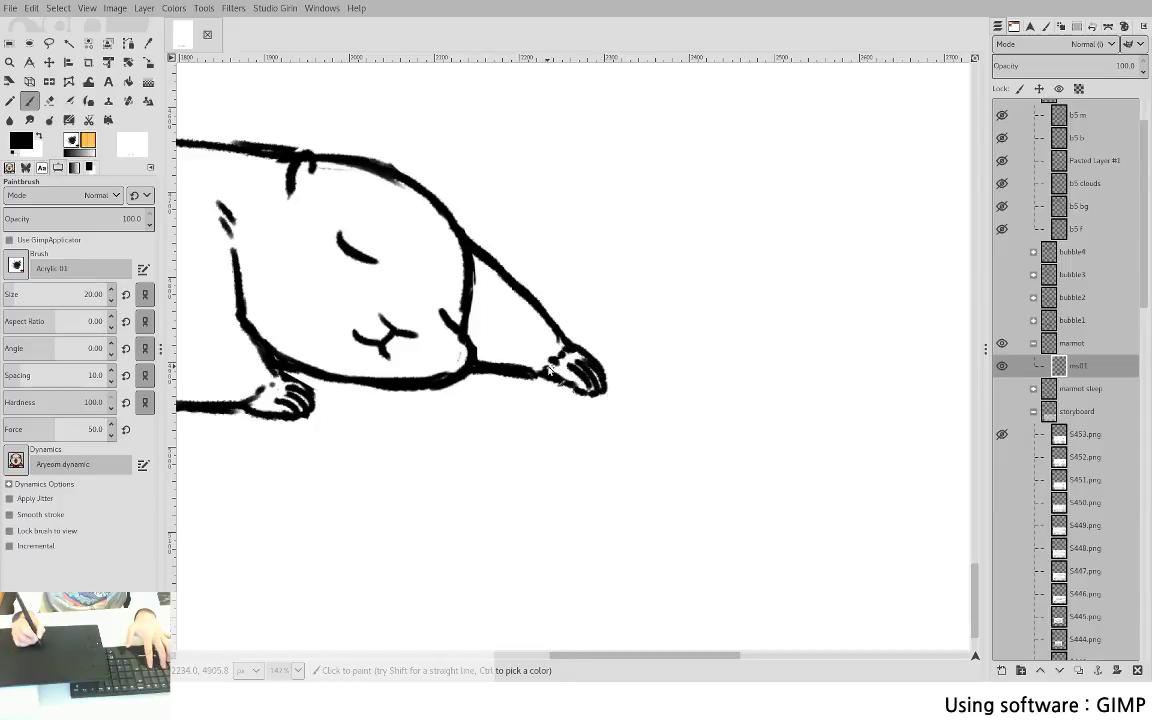
- Clean up the edges of the repainted paw with the eraser and save the image
{"action": "key", "text": "shift+e"}
{"action": "left_click_drag", "start_coordinate": [596, 374], "coordinate": [592, 363]}
{"action": "key", "text": "p"}
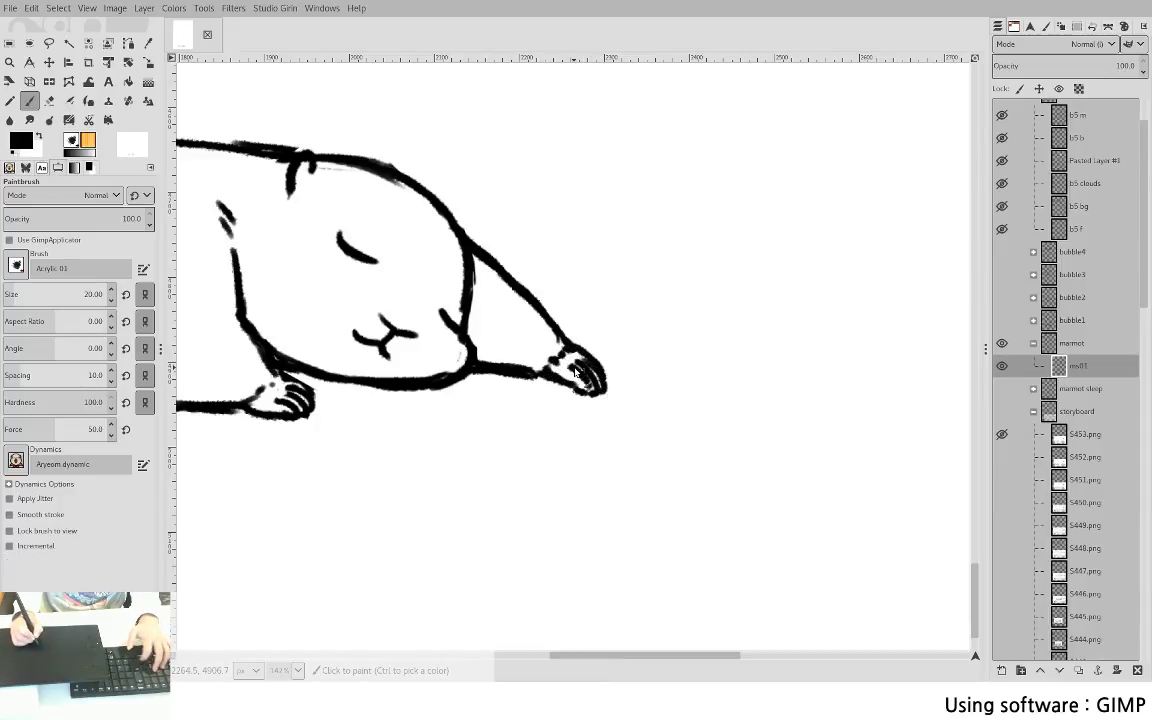
{"action": "key", "text": "shift+e"}
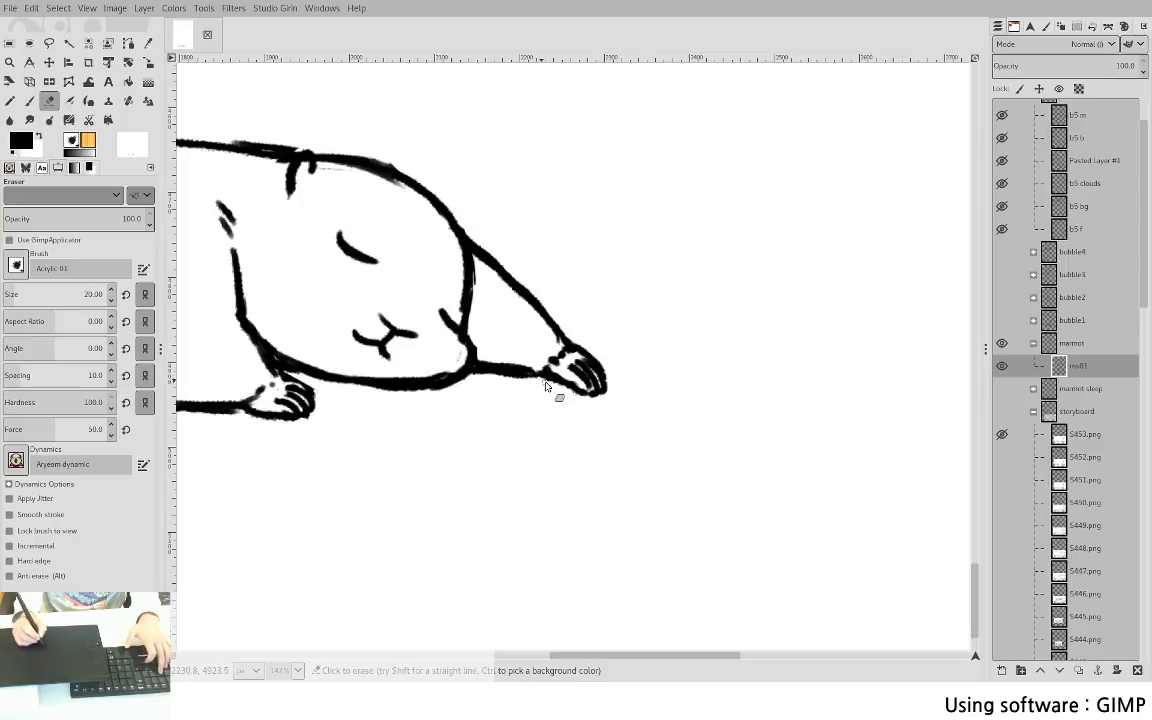
{"action": "left_click_drag", "start_coordinate": [512, 405], "coordinate": [504, 522]}
{"action": "left_click_drag", "start_coordinate": [524, 329], "coordinate": [799, 299]}
{"action": "key", "text": "ctrl+s"}
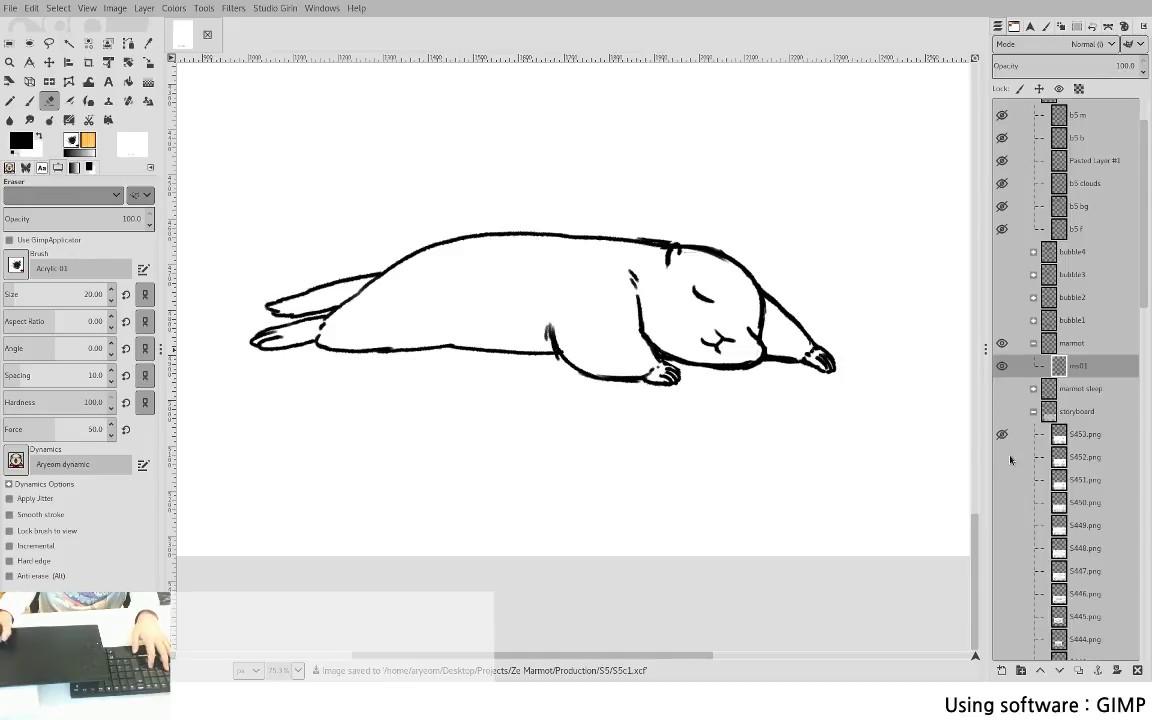
- Hide ms01 and show the storyboard group to view the sitting marmot in frames S453 and S450
{"action": "left_click", "coordinate": [1002, 411]}
{"action": "left_click", "coordinate": [1002, 413]}
{"action": "left_click", "coordinate": [1002, 366]}
{"action": "left_click", "coordinate": [1002, 366]}
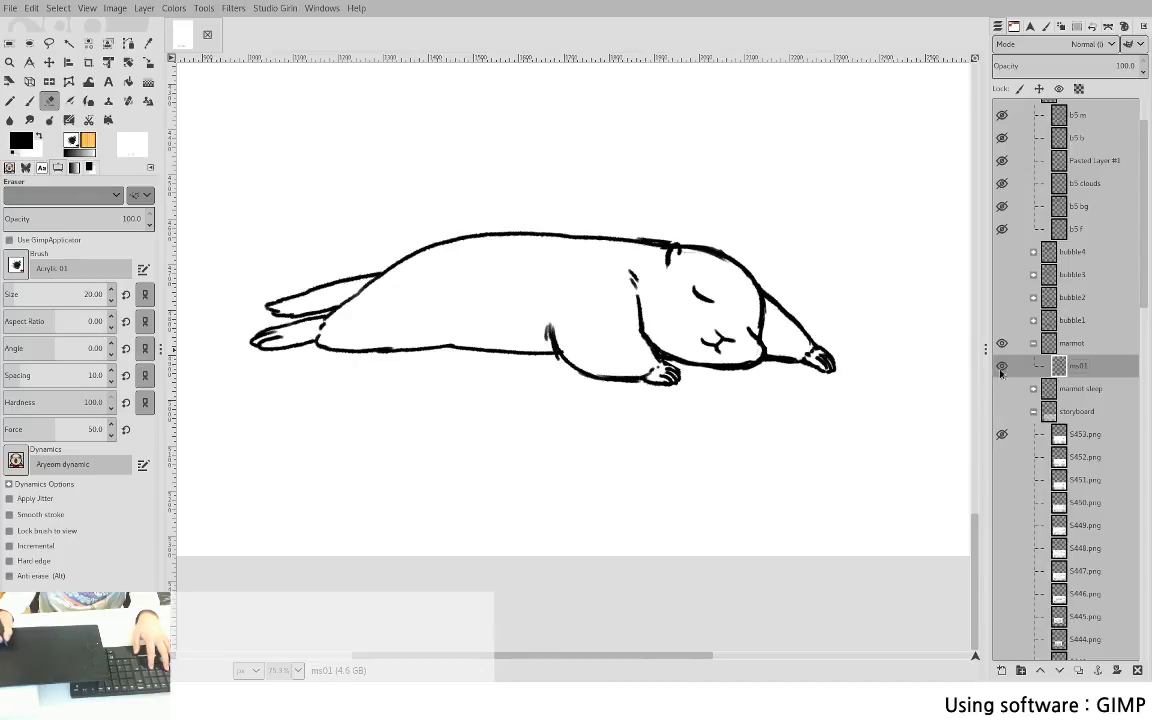
{"action": "left_click", "coordinate": [1002, 366]}
{"action": "left_click", "coordinate": [1001, 412]}
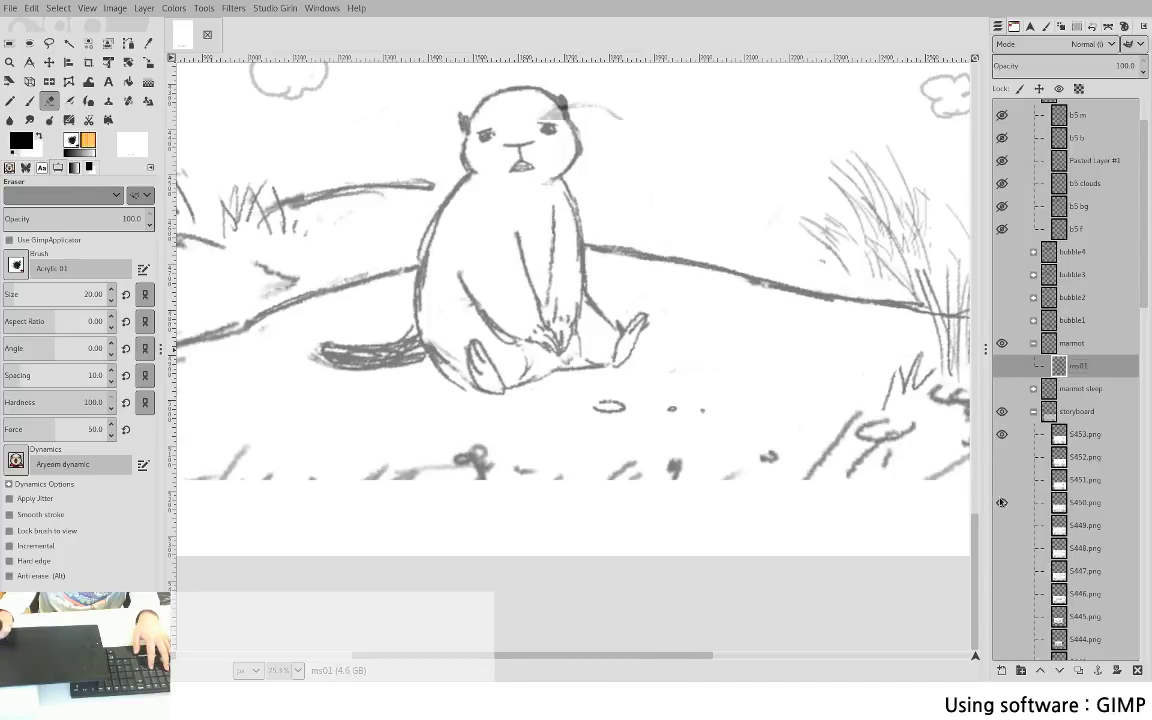
{"action": "left_click", "coordinate": [1004, 419]}
{"action": "left_click", "coordinate": [1004, 419]}
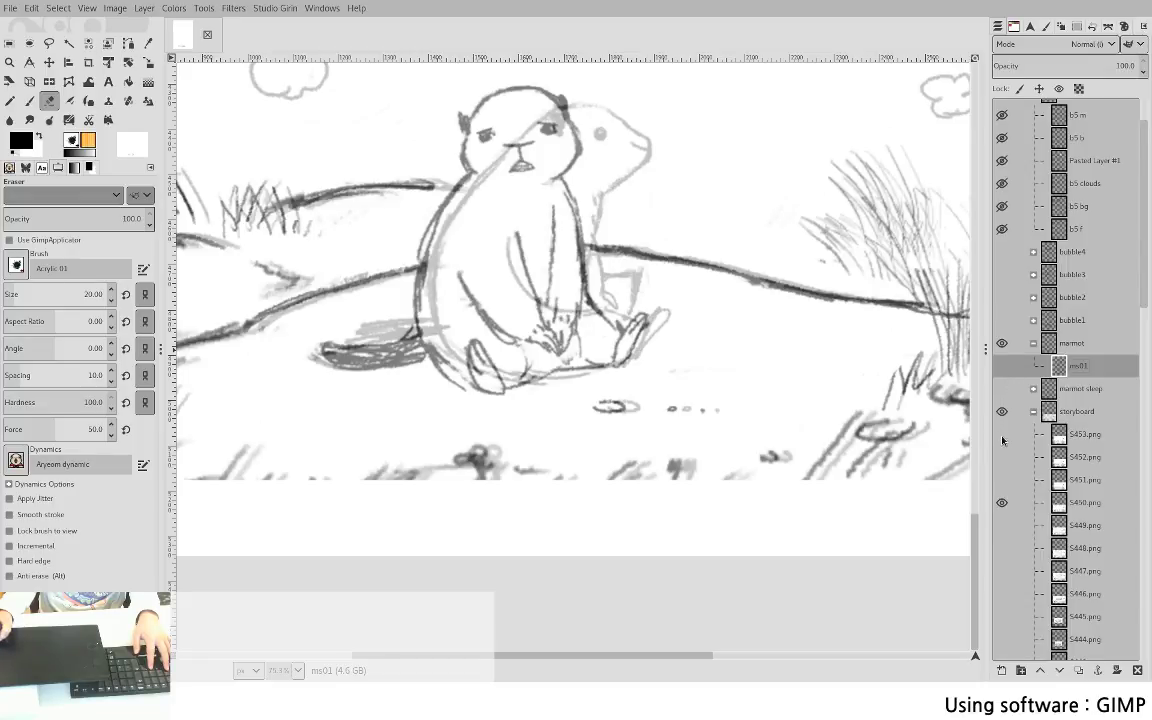
- View storyboard frames S449, S448, S447 and S446 one at a time, going backwards through the waking-up sequence
{"action": "left_click", "coordinate": [1001, 502]}
{"action": "left_click", "coordinate": [1001, 525]}
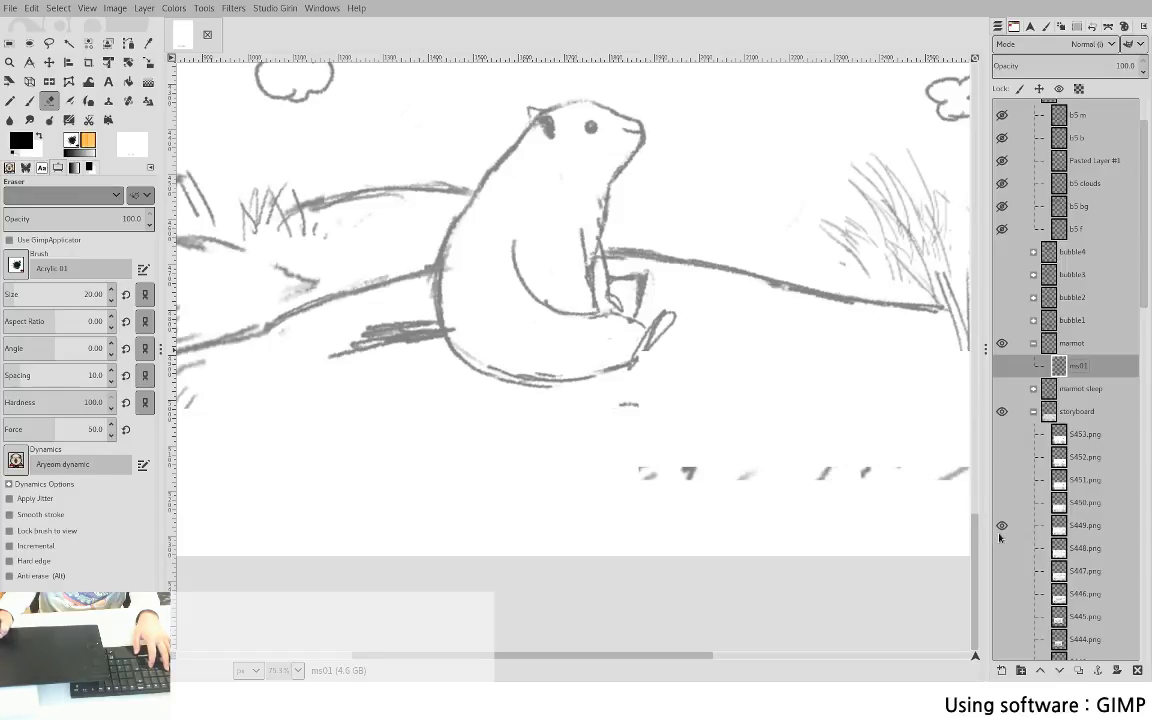
{"action": "left_click", "coordinate": [1001, 525]}
{"action": "left_click", "coordinate": [1001, 548]}
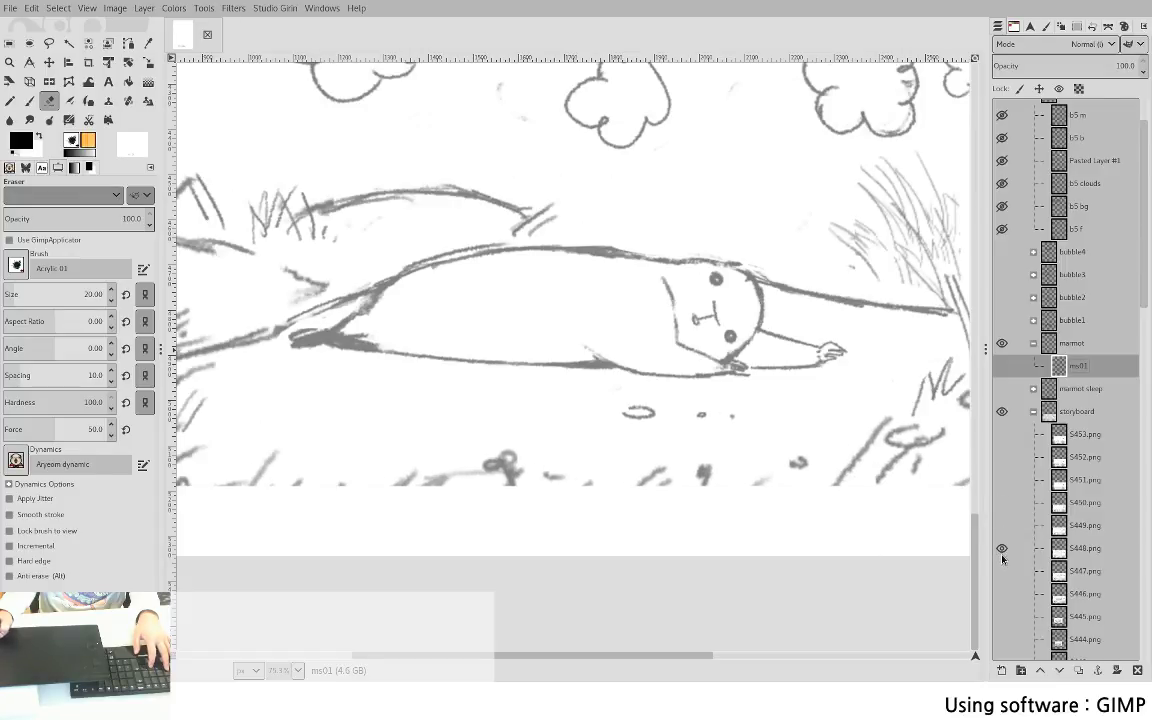
{"action": "left_click", "coordinate": [1001, 548]}
{"action": "left_click", "coordinate": [1001, 571]}
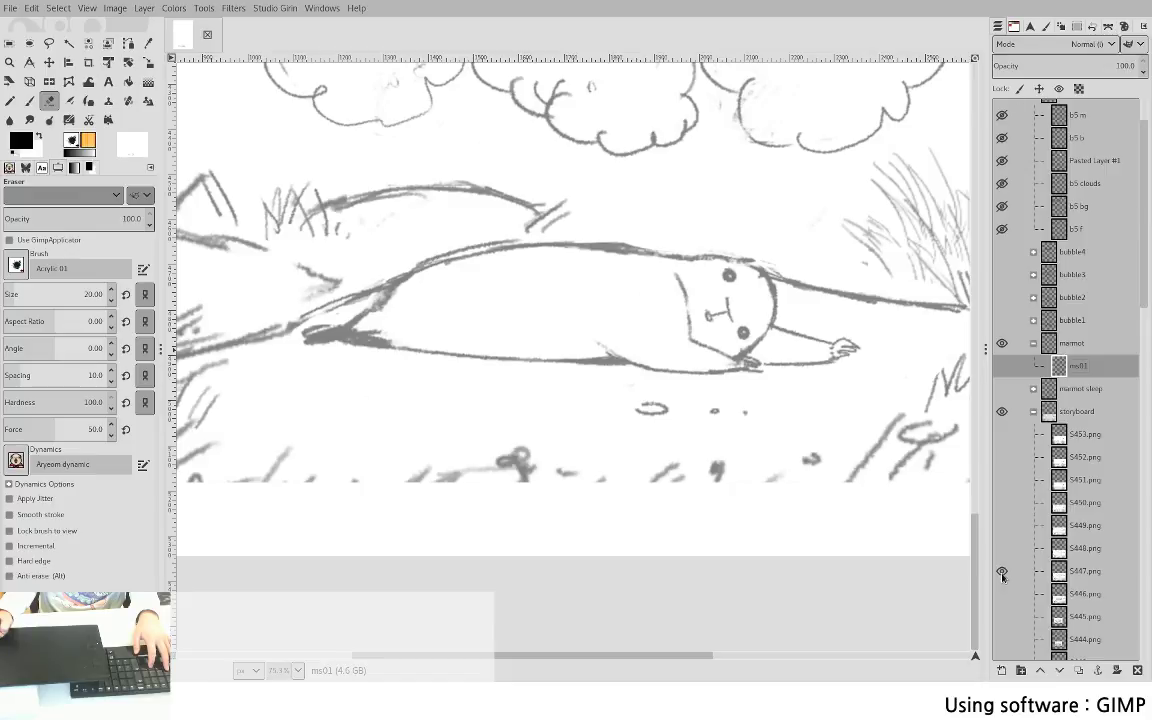
{"action": "left_click", "coordinate": [1001, 571]}
{"action": "left_click", "coordinate": [1001, 594]}
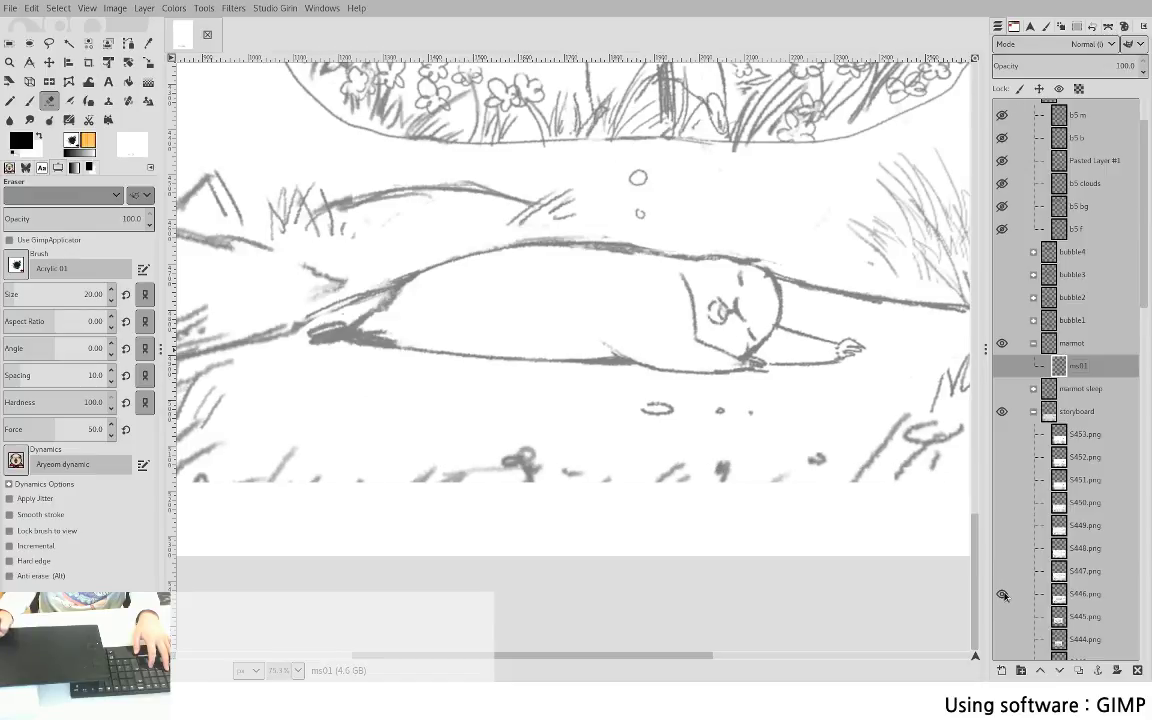
- View the storyboard sequence forwards from S446 through S447 and S448 to S449, and hide the last frame
{"action": "left_click", "coordinate": [1003, 595]}
{"action": "left_click", "coordinate": [1003, 595]}
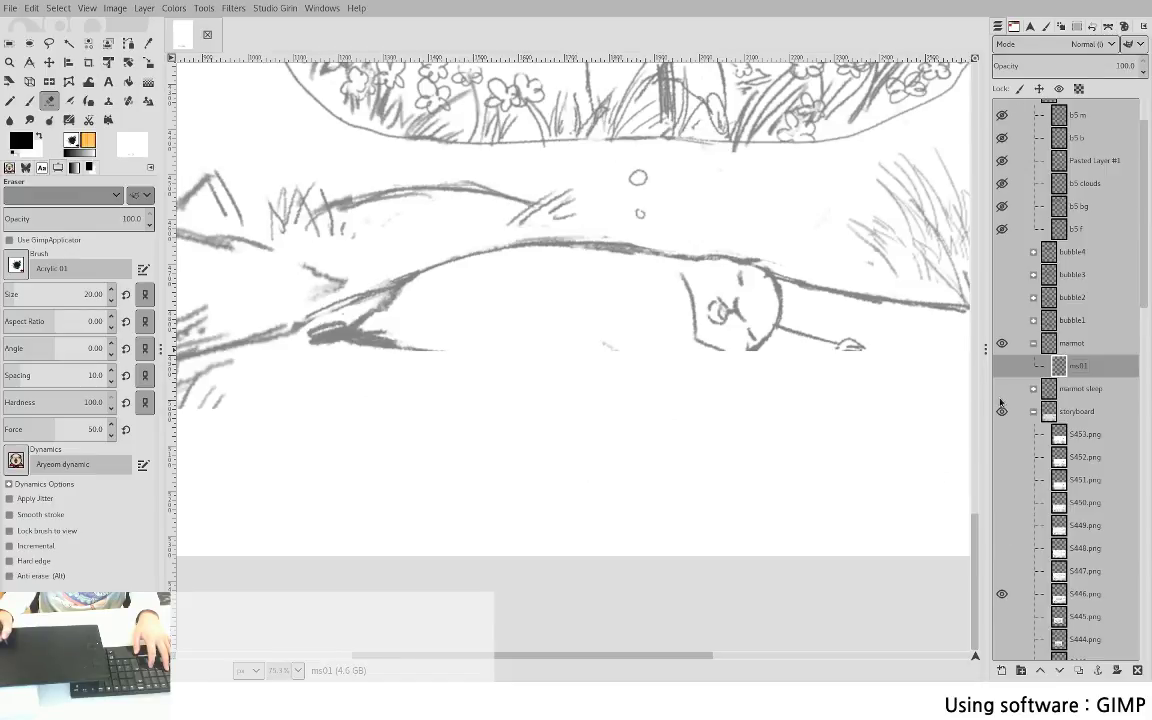
{"action": "left_click", "coordinate": [1001, 571]}
{"action": "left_click", "coordinate": [1001, 594]}
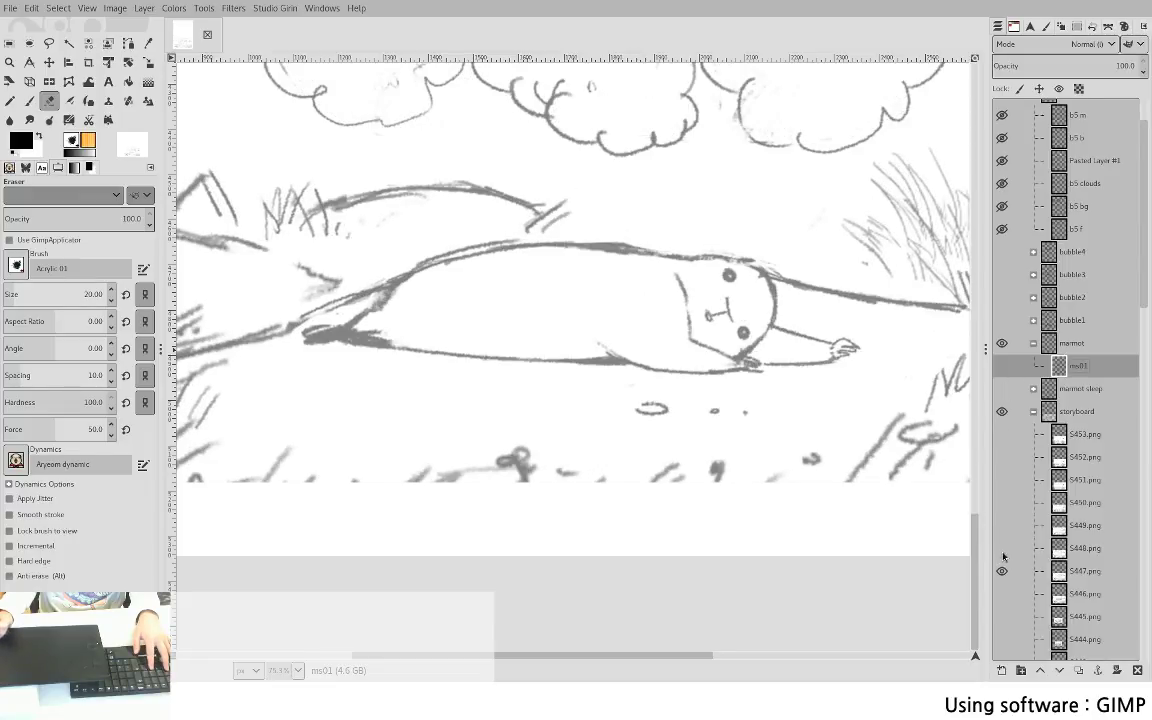
{"action": "left_click", "coordinate": [1001, 571]}
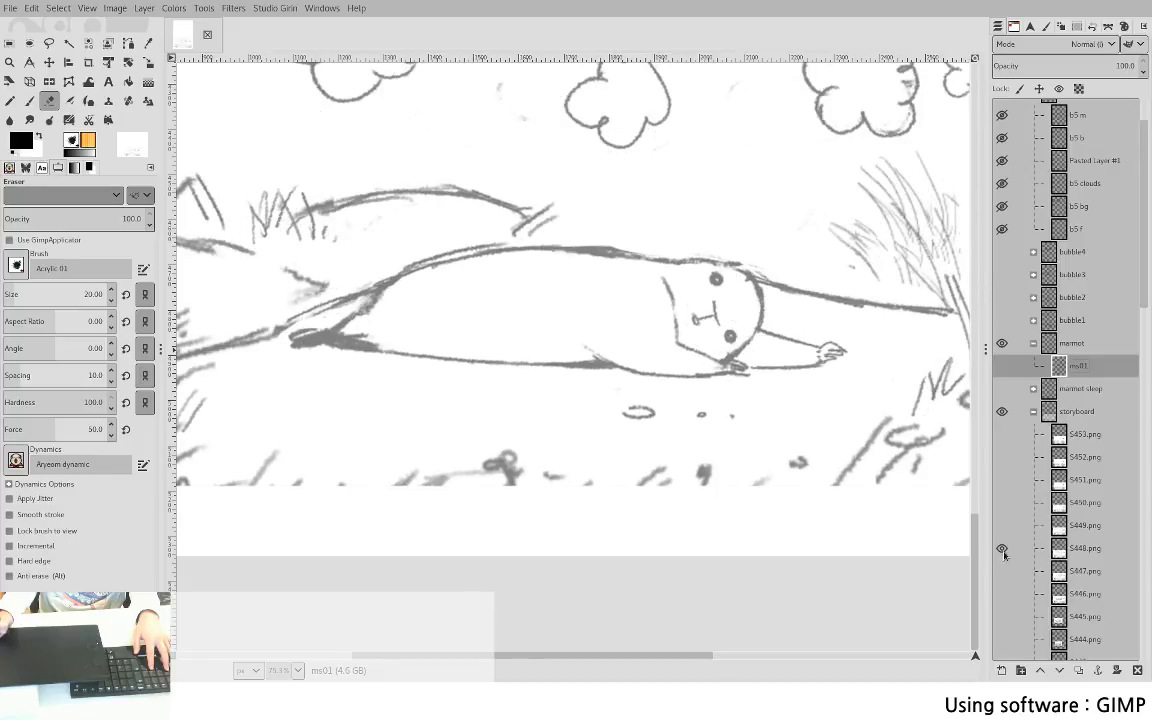
{"action": "left_click", "coordinate": [1001, 548]}
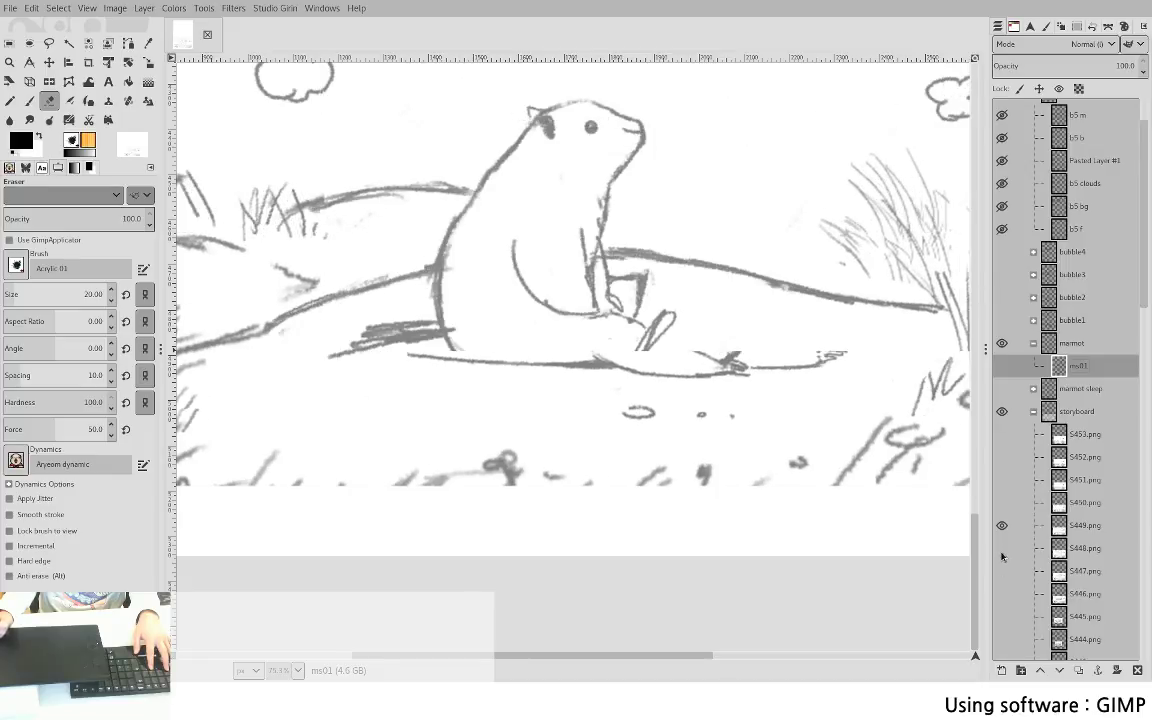
{"action": "left_click", "coordinate": [1001, 525]}
- Show ms01 again and compare its pose with storyboard frames S448 and S447
{"action": "left_click", "coordinate": [1001, 366]}
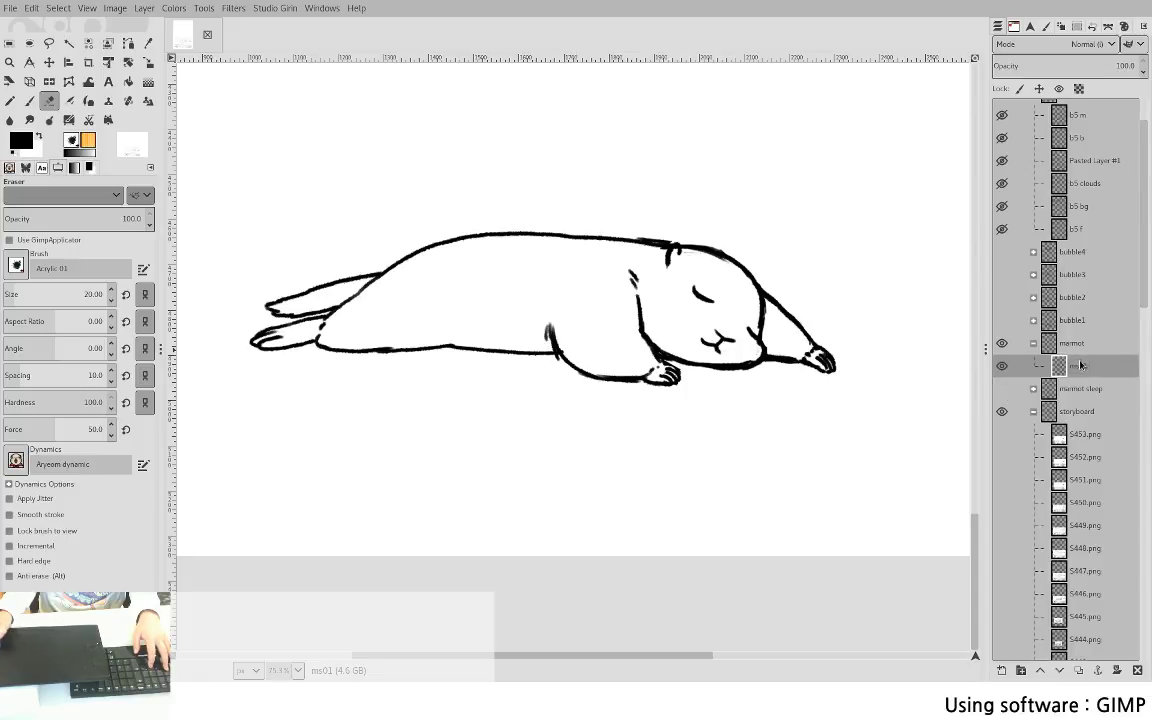
{"action": "left_click", "coordinate": [1001, 548]}
{"action": "left_click", "coordinate": [1001, 548]}
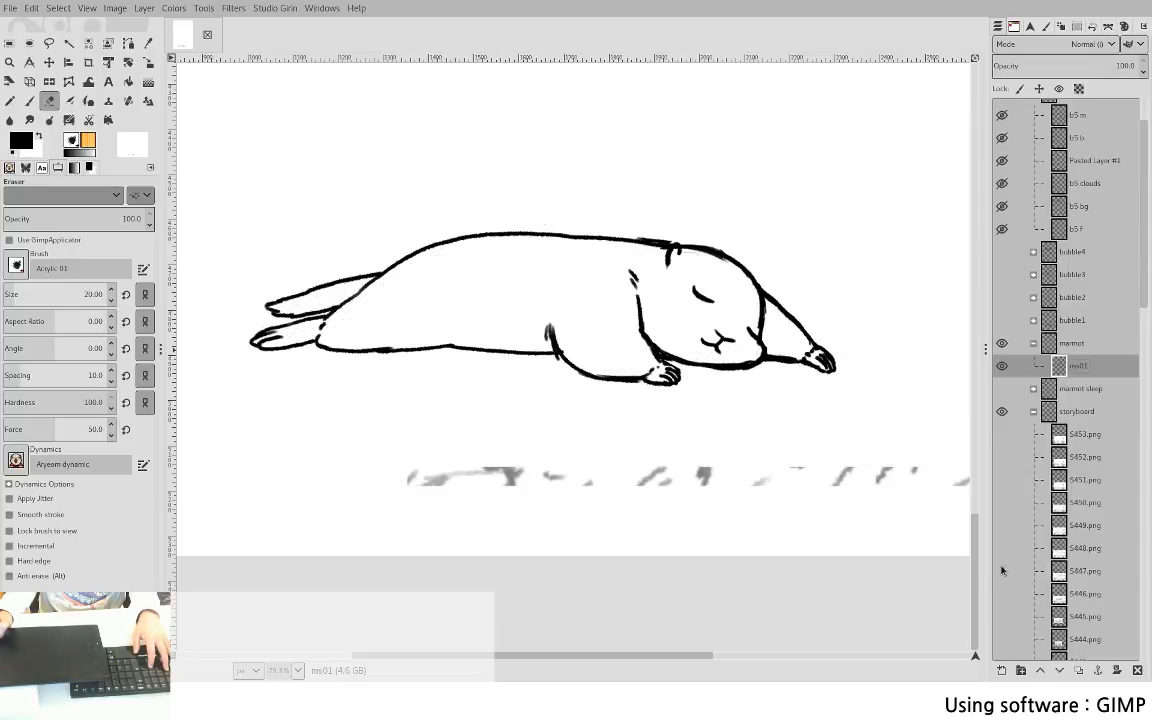
{"action": "left_click", "coordinate": [1001, 571]}
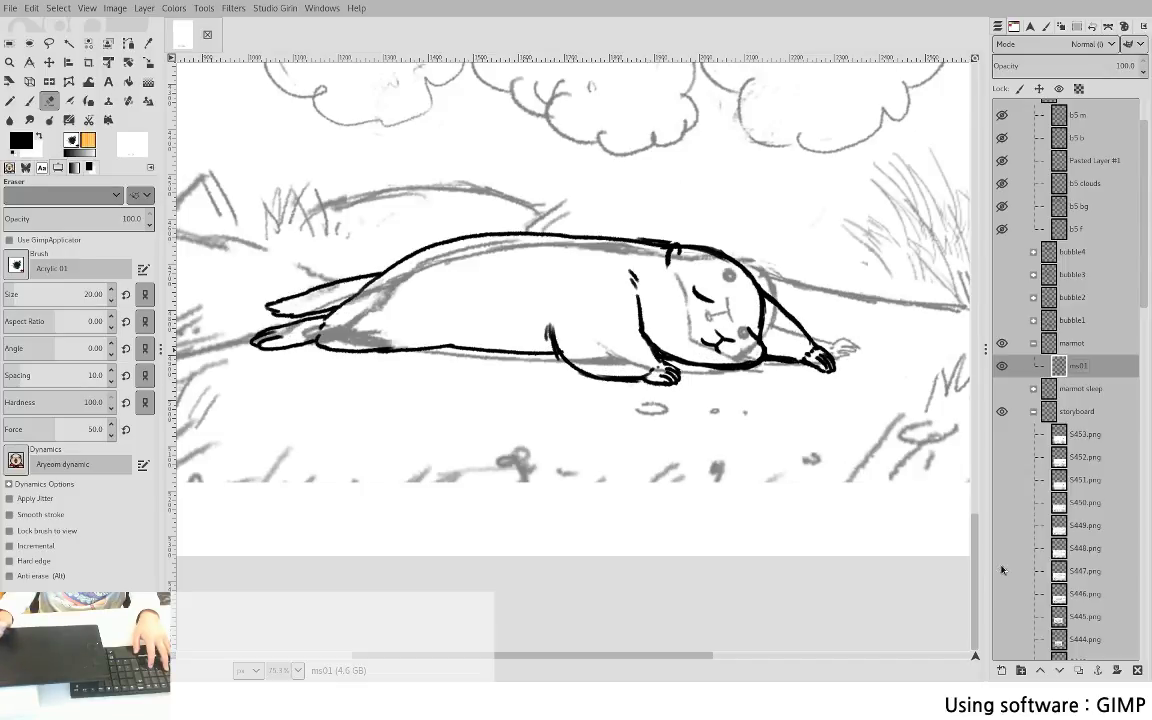
{"action": "left_click", "coordinate": [1001, 571]}
- Hide the marmot group and compare the lying marmot's pose across storyboard frames S448, S447 and S446
{"action": "left_click", "coordinate": [1001, 343]}
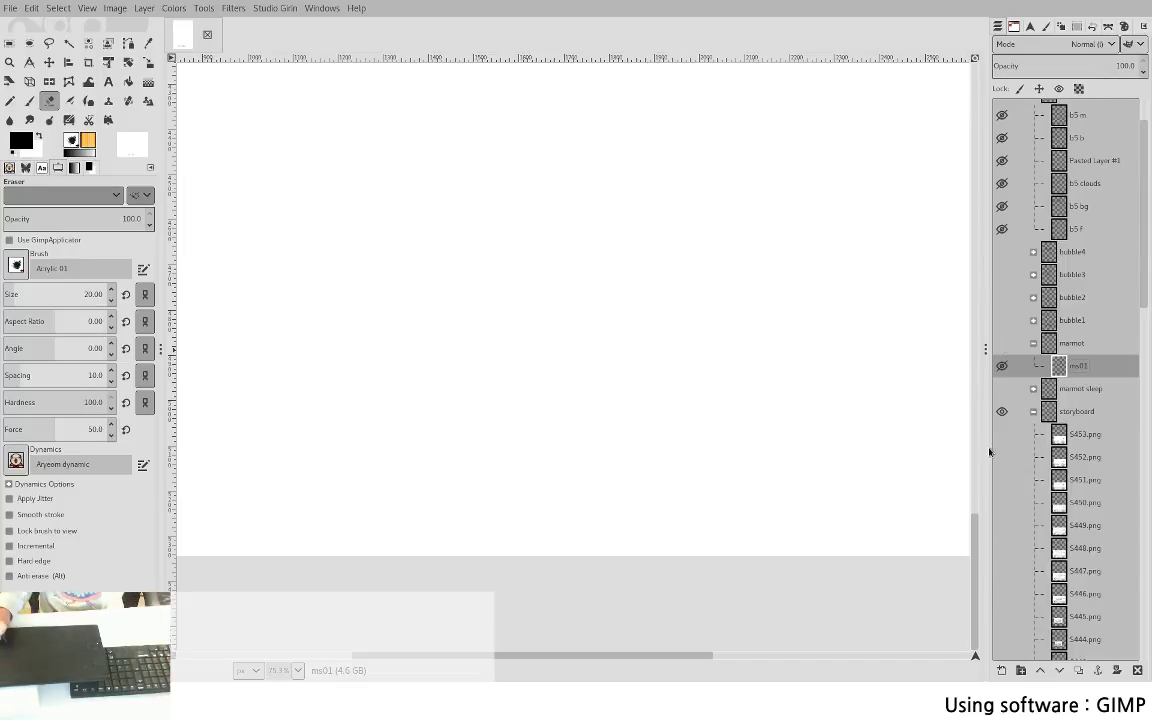
{"action": "left_click", "coordinate": [1001, 548]}
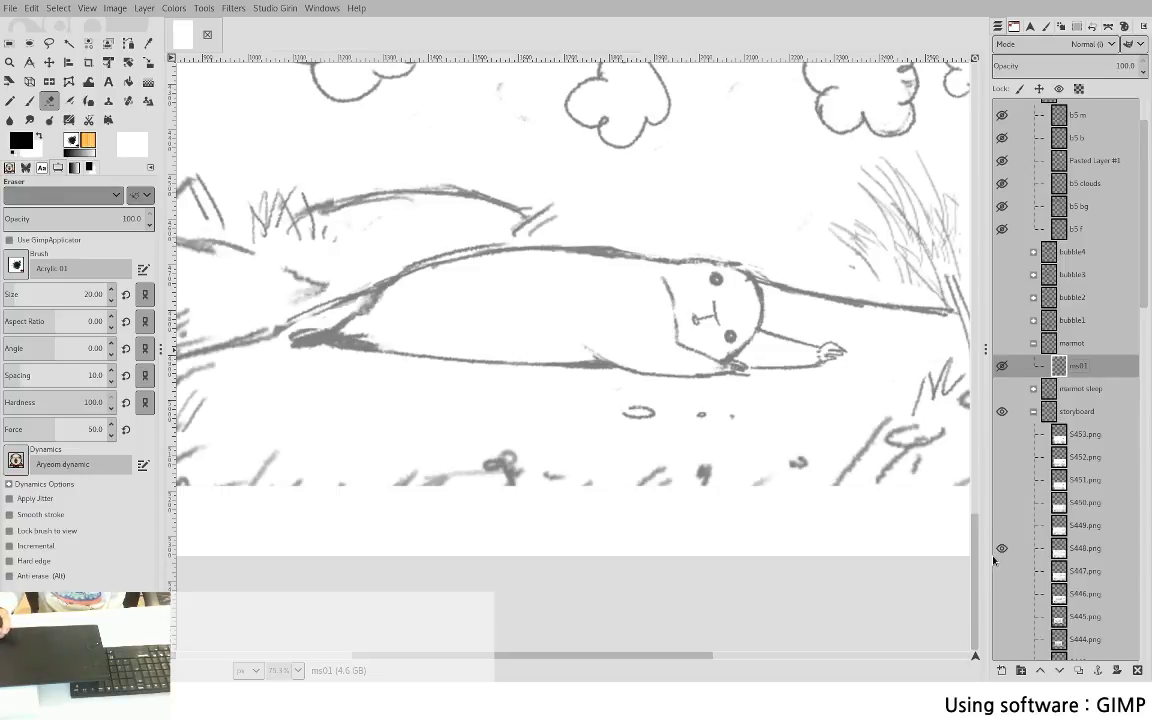
{"action": "left_click", "coordinate": [1001, 548]}
{"action": "left_click", "coordinate": [1001, 571]}
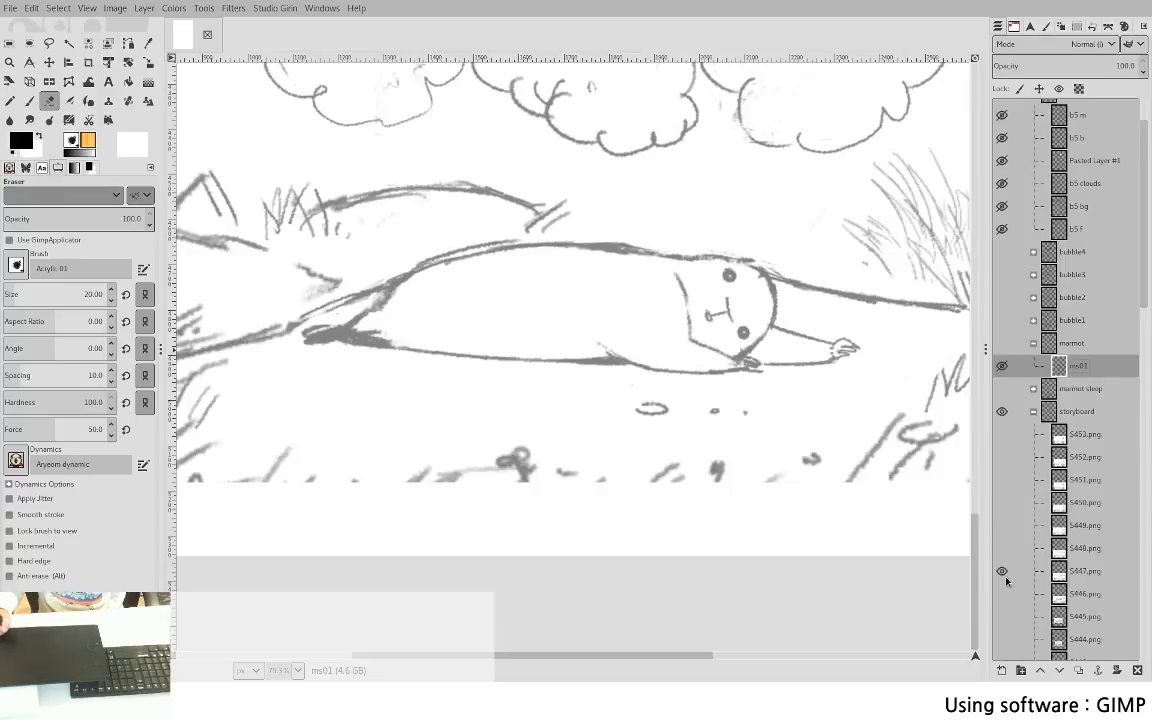
{"action": "left_click", "coordinate": [1001, 571]}
{"action": "left_click", "coordinate": [1001, 594]}
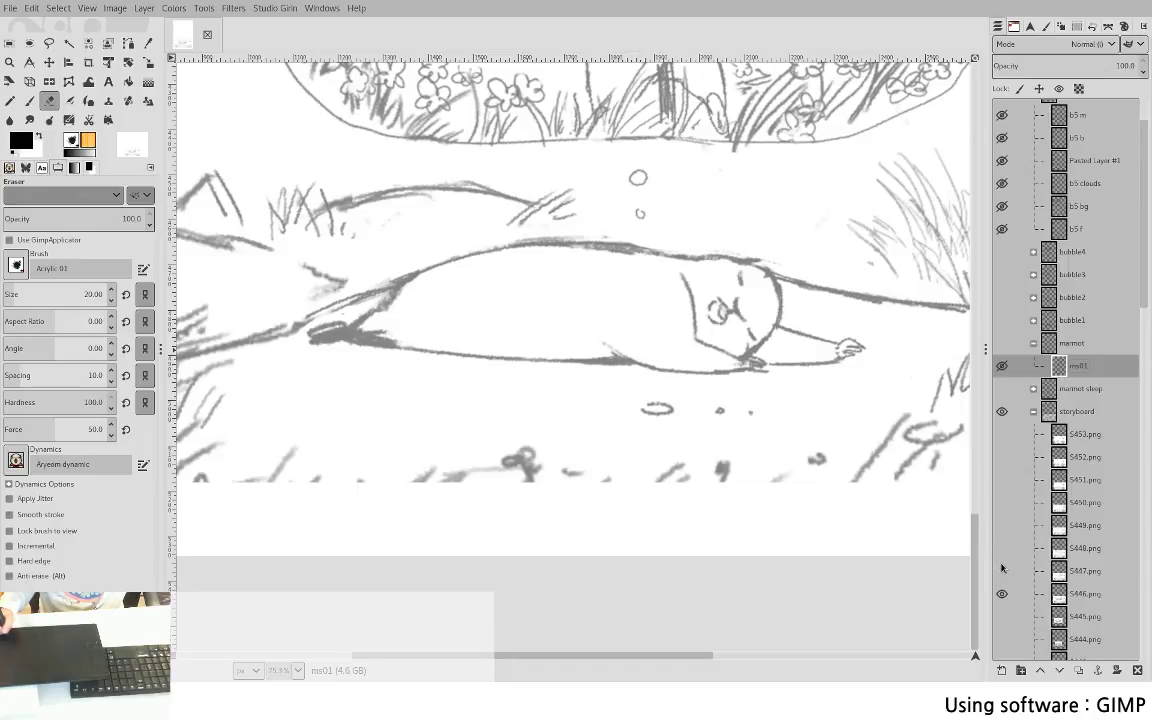
{"action": "left_click", "coordinate": [1001, 571]}
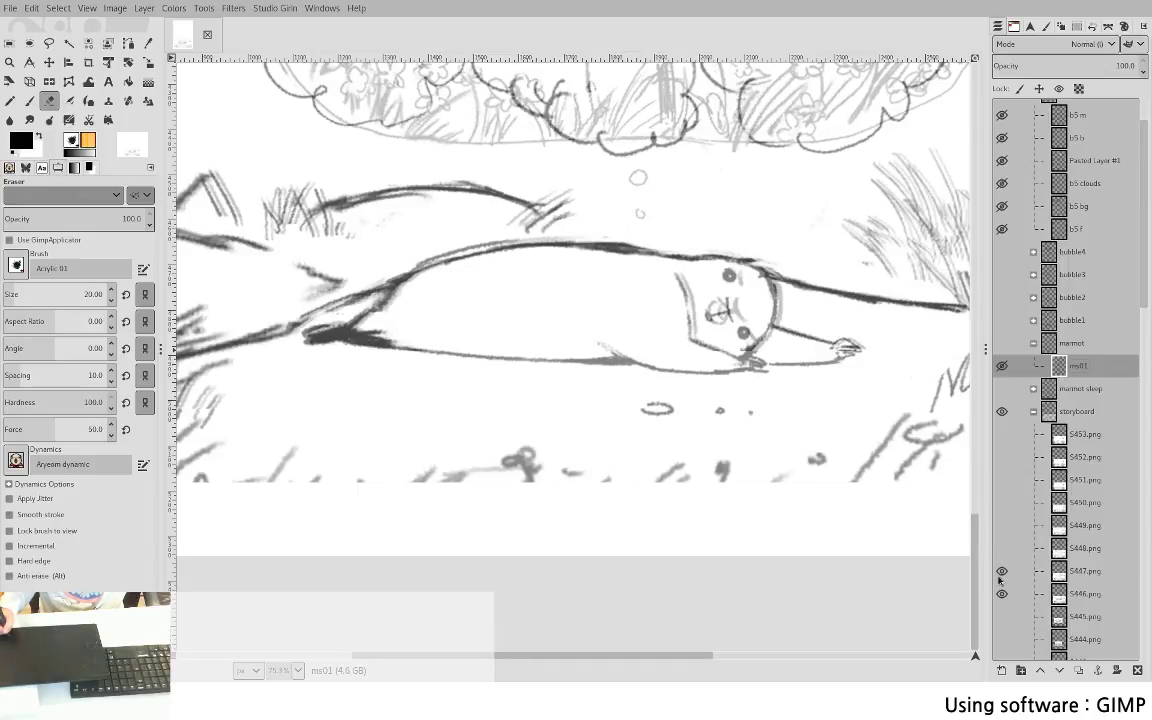
{"action": "left_click", "coordinate": [1001, 576]}
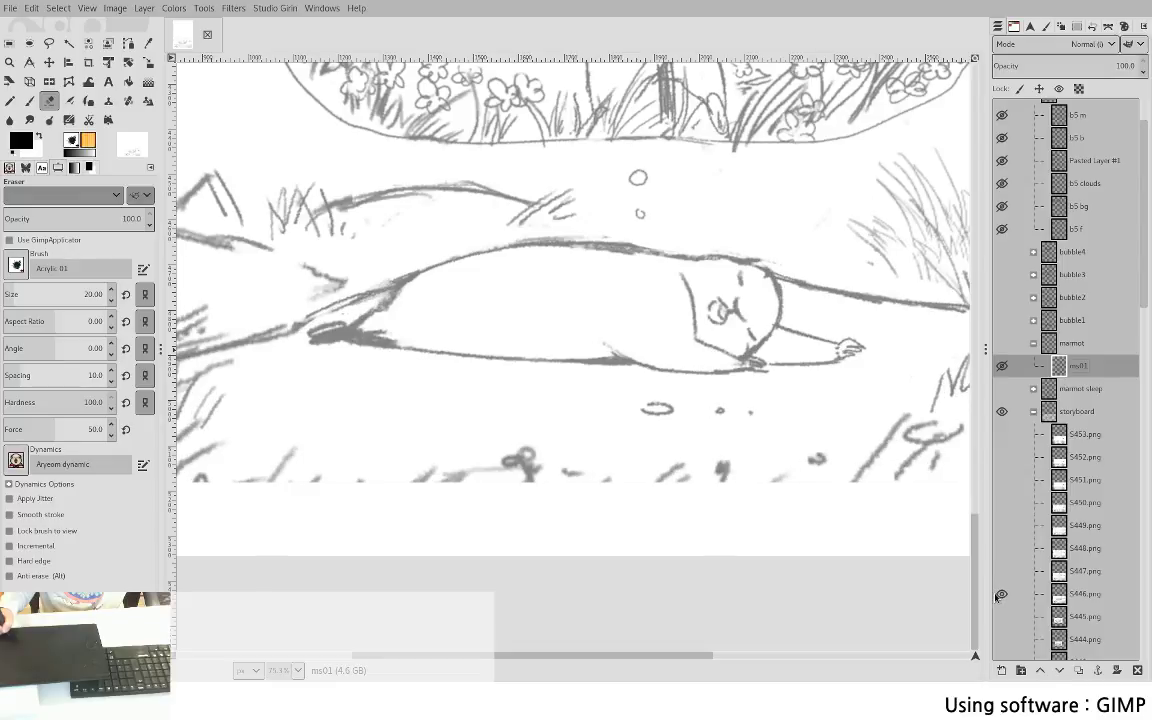
- Hide storyboard frame S446, show the marmot group's ms01 drawing, and add a layer named m01 above it
{"action": "left_click", "coordinate": [1001, 594]}
{"action": "left_click", "coordinate": [1001, 343]}
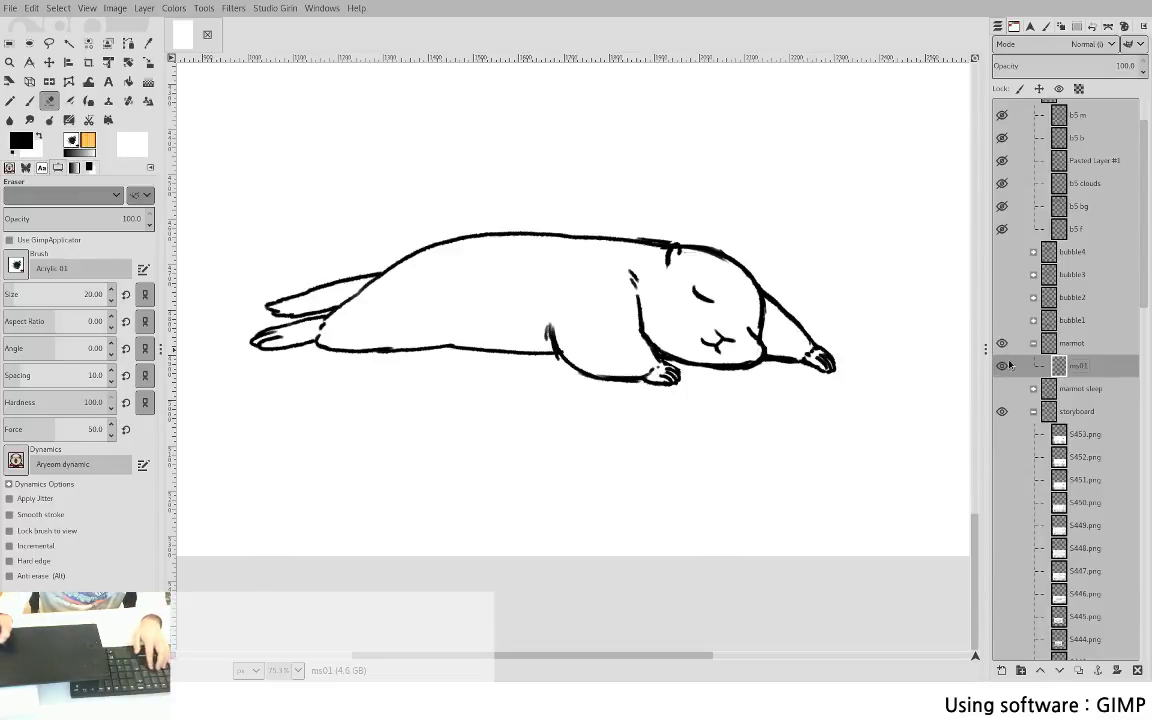
{"action": "key", "text": "p"}
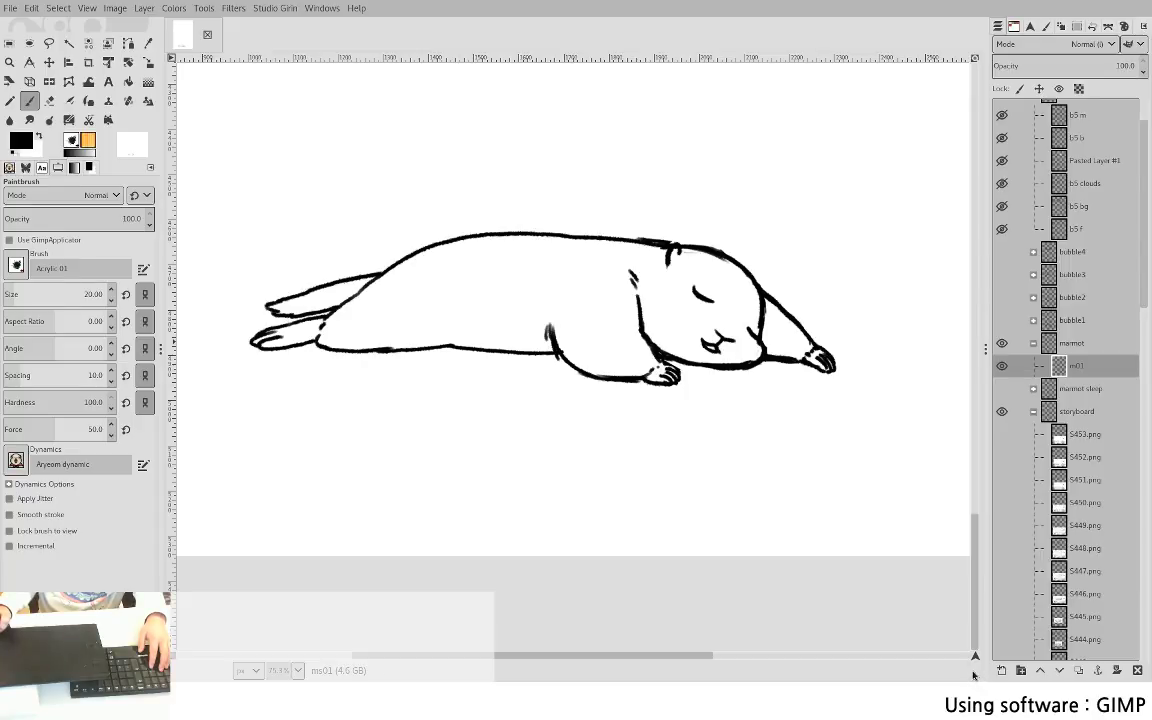
- Lower the opacity of ms01 to 37.3 as a tracing guide and make m01 the active layer
{"action": "left_click", "coordinate": [1077, 392]}
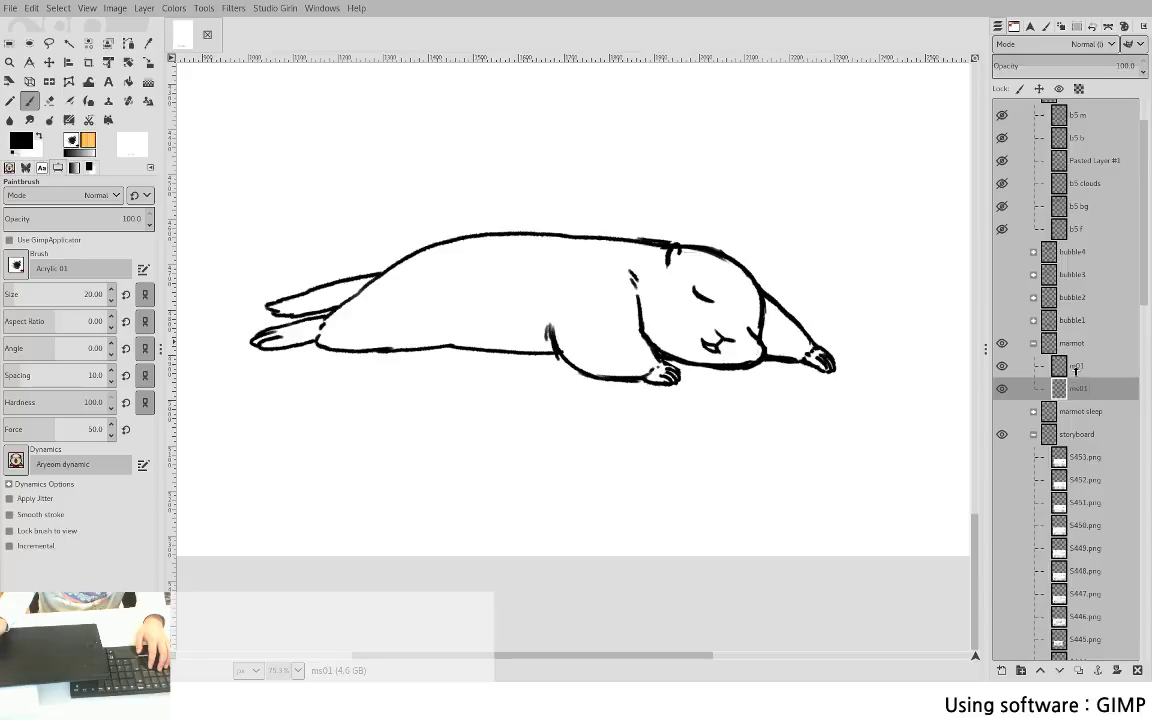
{"action": "key", "text": "4"}
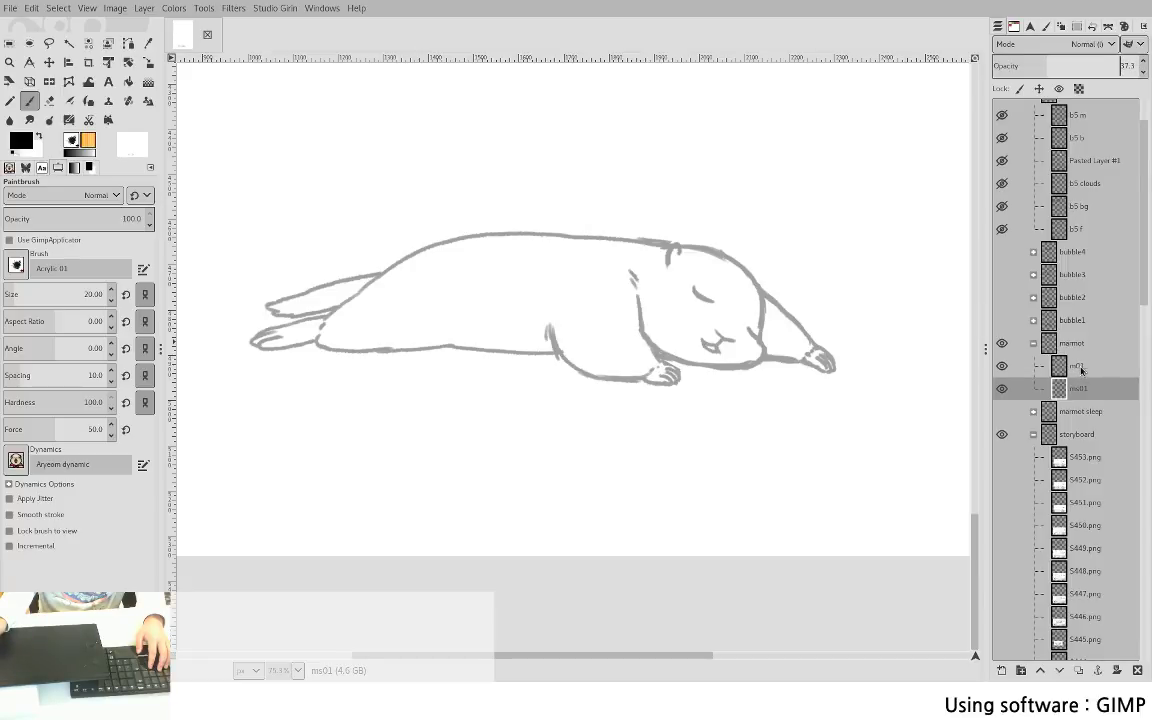
{"action": "left_click", "coordinate": [1081, 369]}
- Paint the marmot's two round open eyes with highlights, the nose and the mouth on m01 over the faded face
{"action": "scroll", "coordinate": [545, 389], "scroll_direction": "up", "scroll_amount": 5}
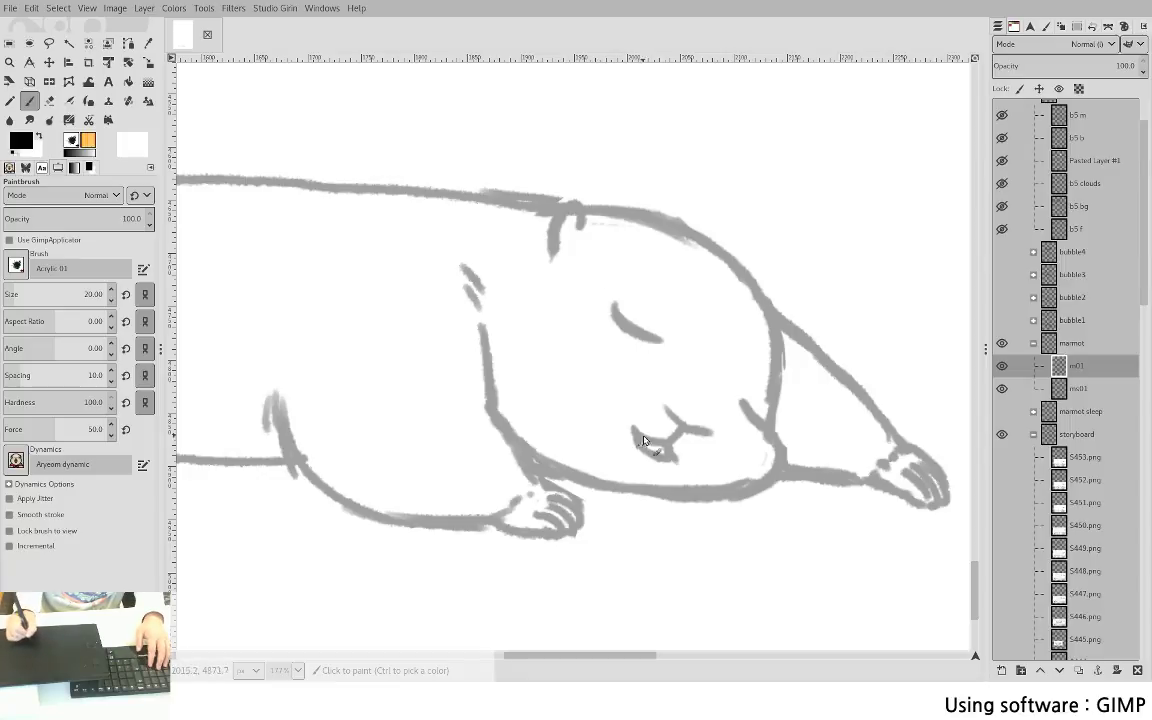
{"action": "mouse_move", "coordinate": [670, 407]}
{"action": "left_mouse_down"}
{"action": "mouse_move", "coordinate": [706, 429]}
{"action": "mouse_move", "coordinate": [678, 412]}
{"action": "mouse_move", "coordinate": [692, 427]}
{"action": "left_mouse_up"}
{"action": "key", "text": "ctrl+z"}
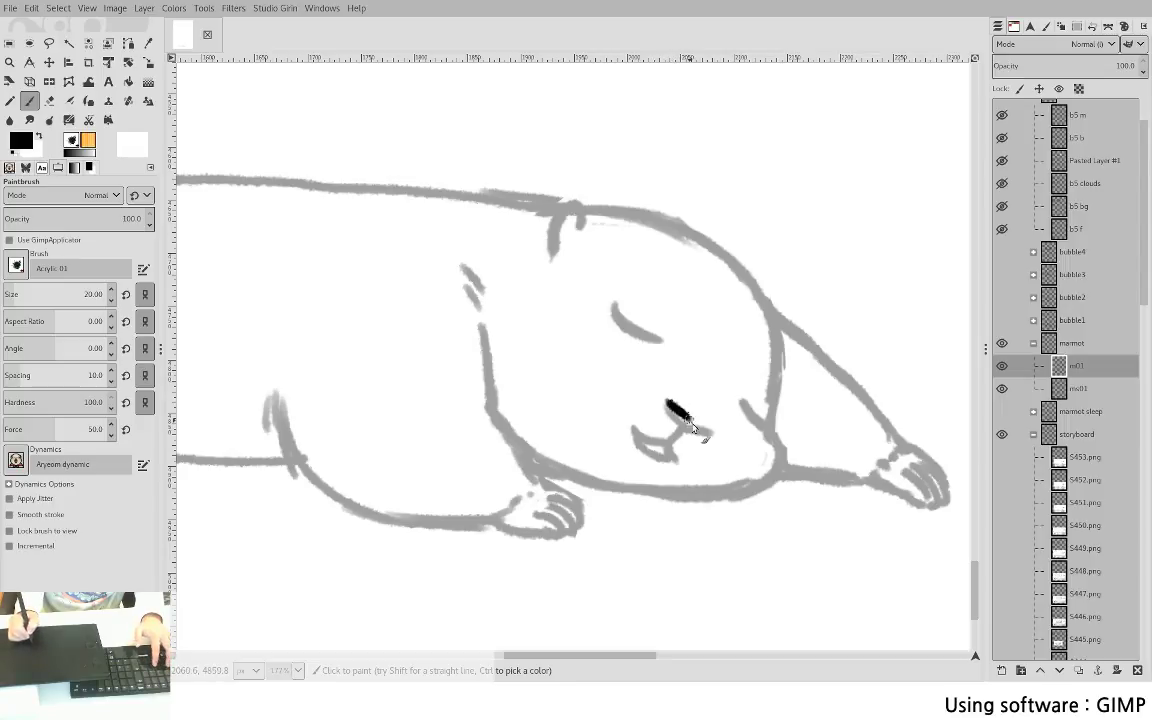
{"action": "mouse_move", "coordinate": [645, 305]}
{"action": "left_mouse_down"}
{"action": "mouse_move", "coordinate": [625, 325]}
{"action": "mouse_move", "coordinate": [645, 301]}
{"action": "mouse_move", "coordinate": [650, 318]}
{"action": "mouse_move", "coordinate": [628, 318]}
{"action": "mouse_move", "coordinate": [650, 333]}
{"action": "left_mouse_up"}
{"action": "key", "text": "ctrl+z"}
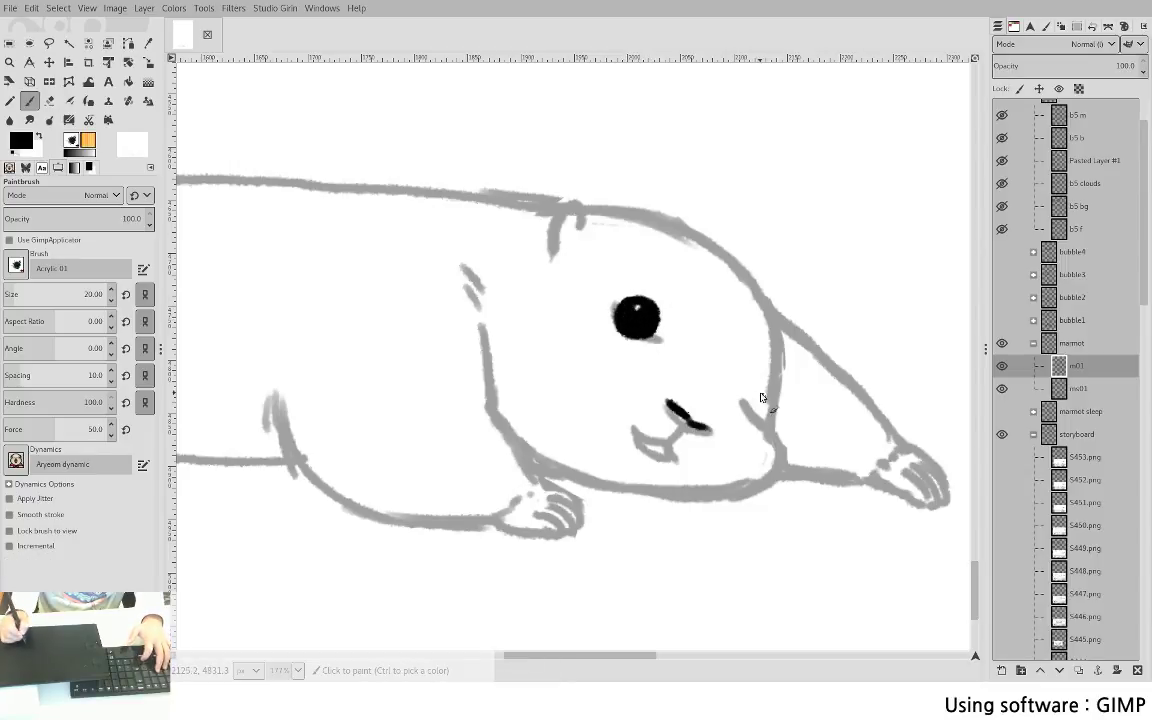
{"action": "left_click_drag", "start_coordinate": [760, 397], "coordinate": [760, 403]}
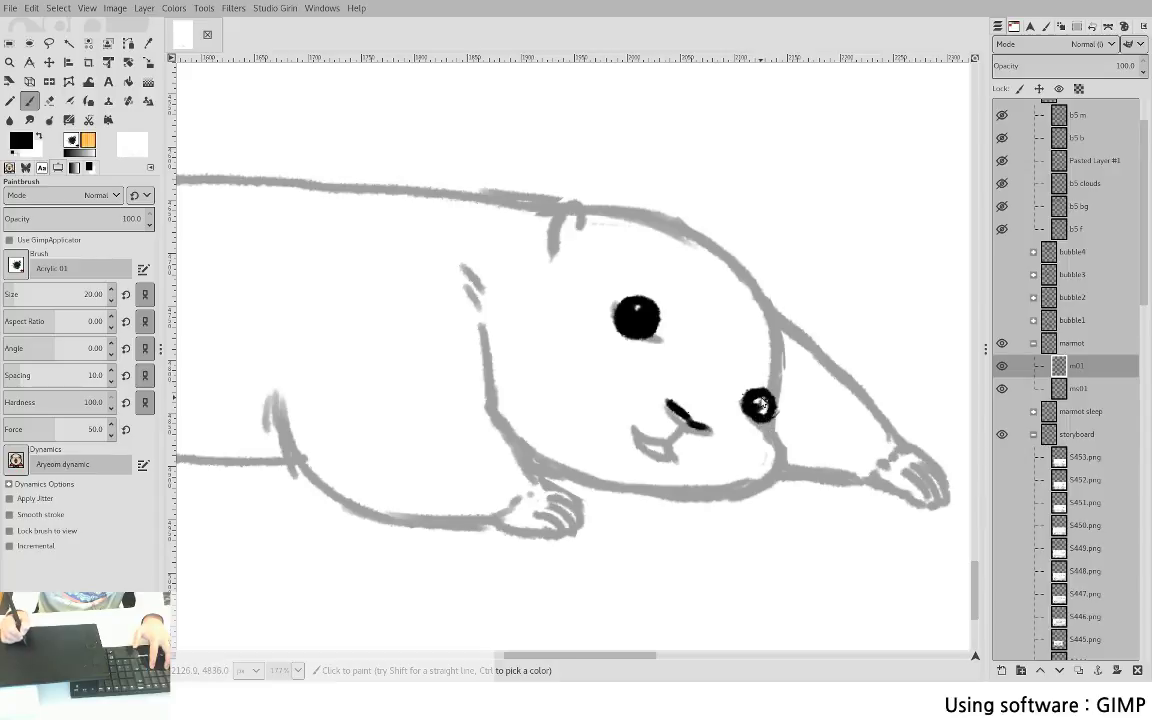
{"action": "mouse_move", "coordinate": [689, 413]}
{"action": "left_mouse_down"}
{"action": "mouse_move", "coordinate": [675, 460]}
{"action": "mouse_move", "coordinate": [675, 432]}
{"action": "left_mouse_up"}
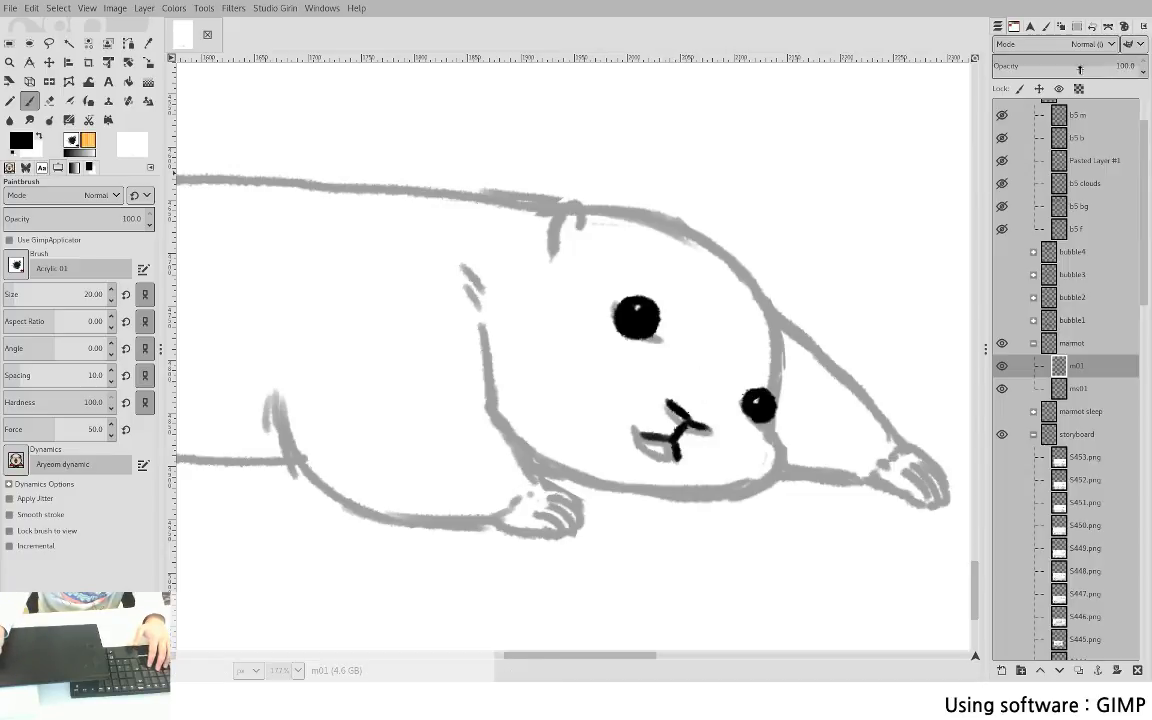
- Try the Normal blend mode on the marmot group and return the group to Pass through
{"action": "key", "text": "Page_Up"}
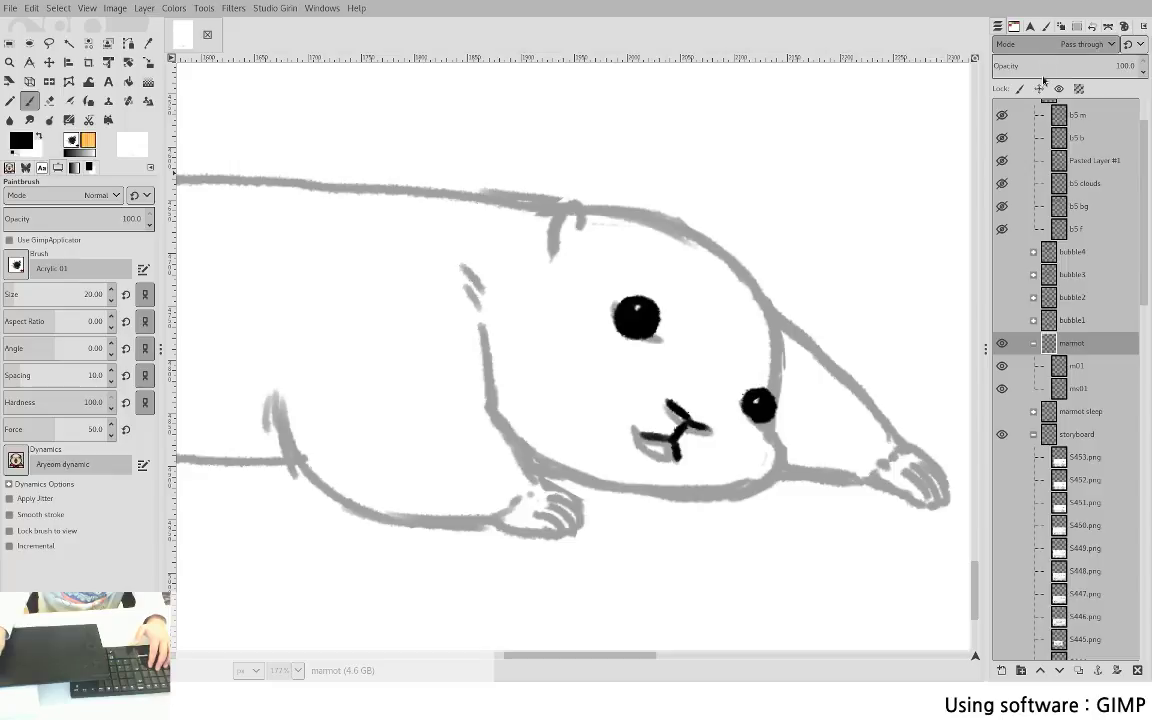
{"action": "left_click", "coordinate": [1043, 80]}
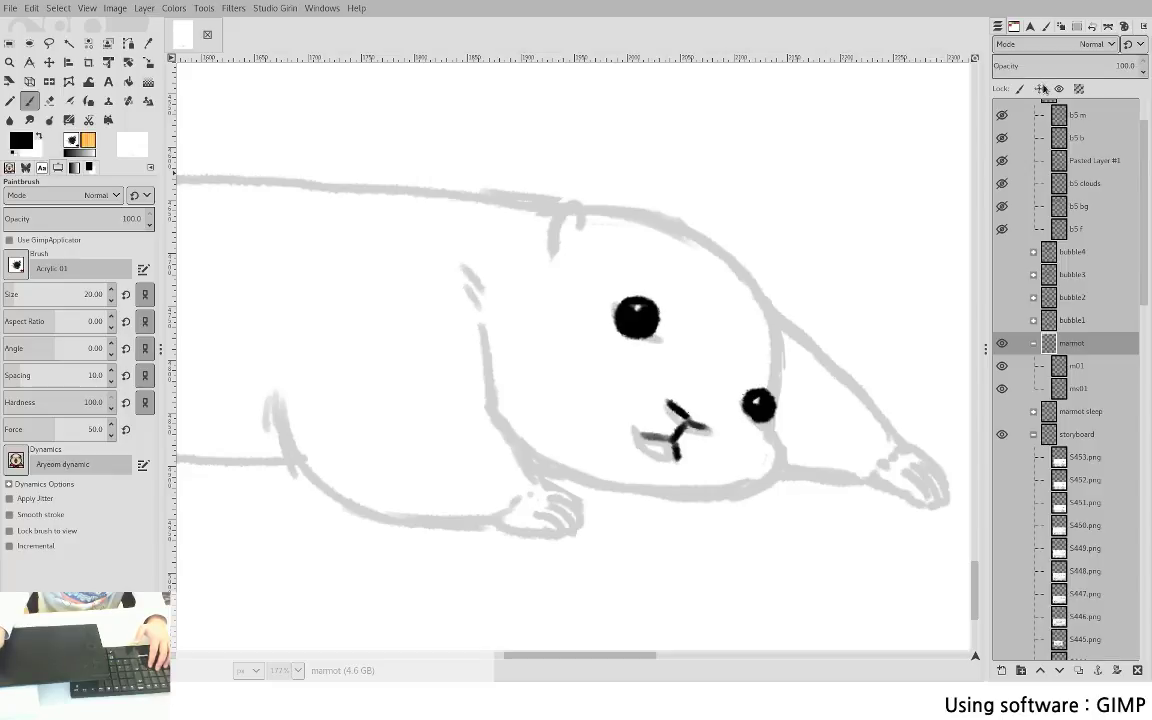
{"action": "key", "text": "ctrl+z"}
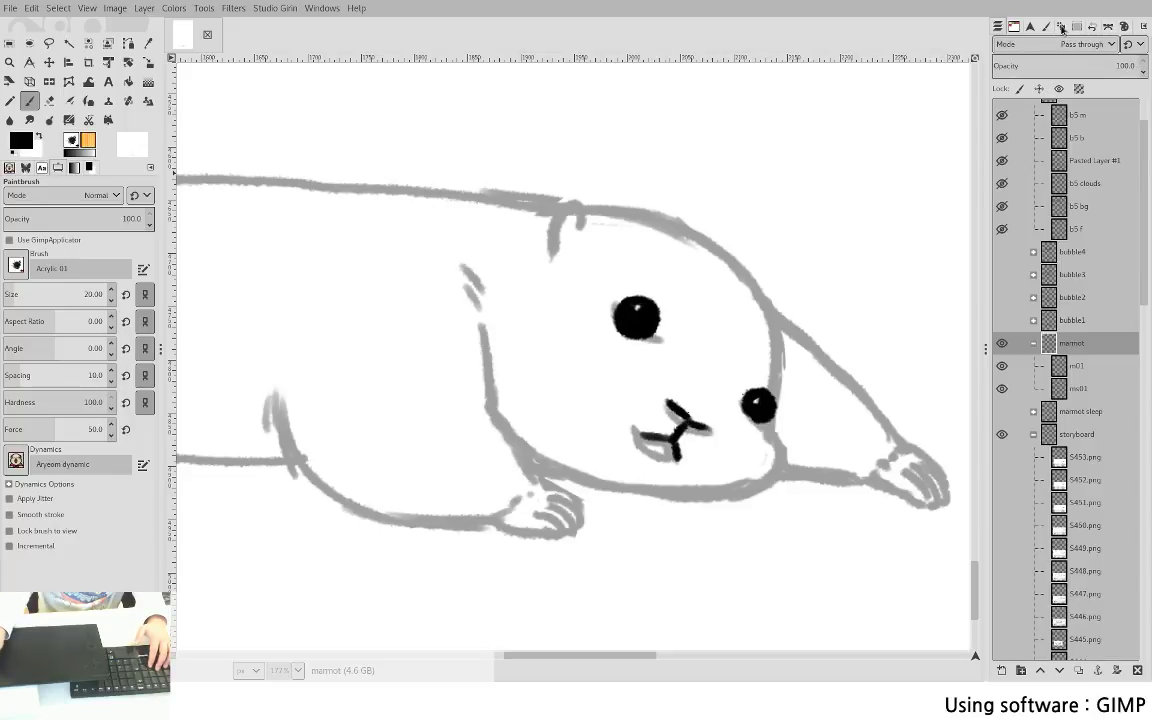
{"action": "left_click", "coordinate": [1055, 48]}
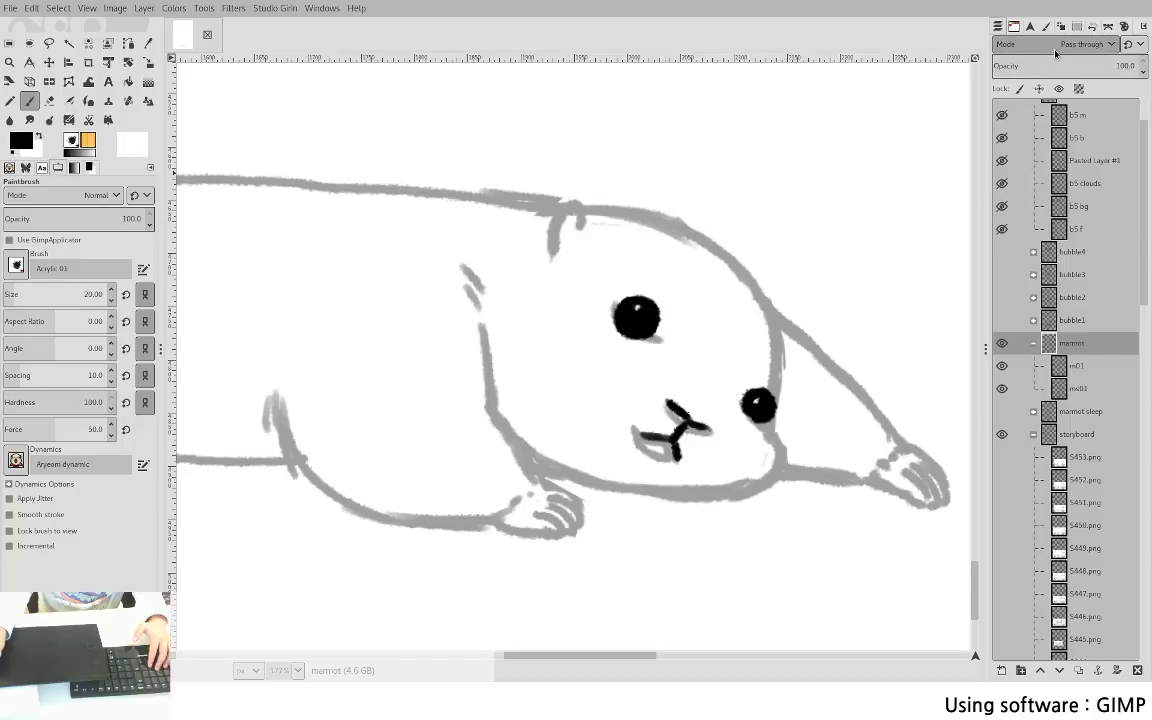
{"action": "left_click", "coordinate": [1057, 77]}
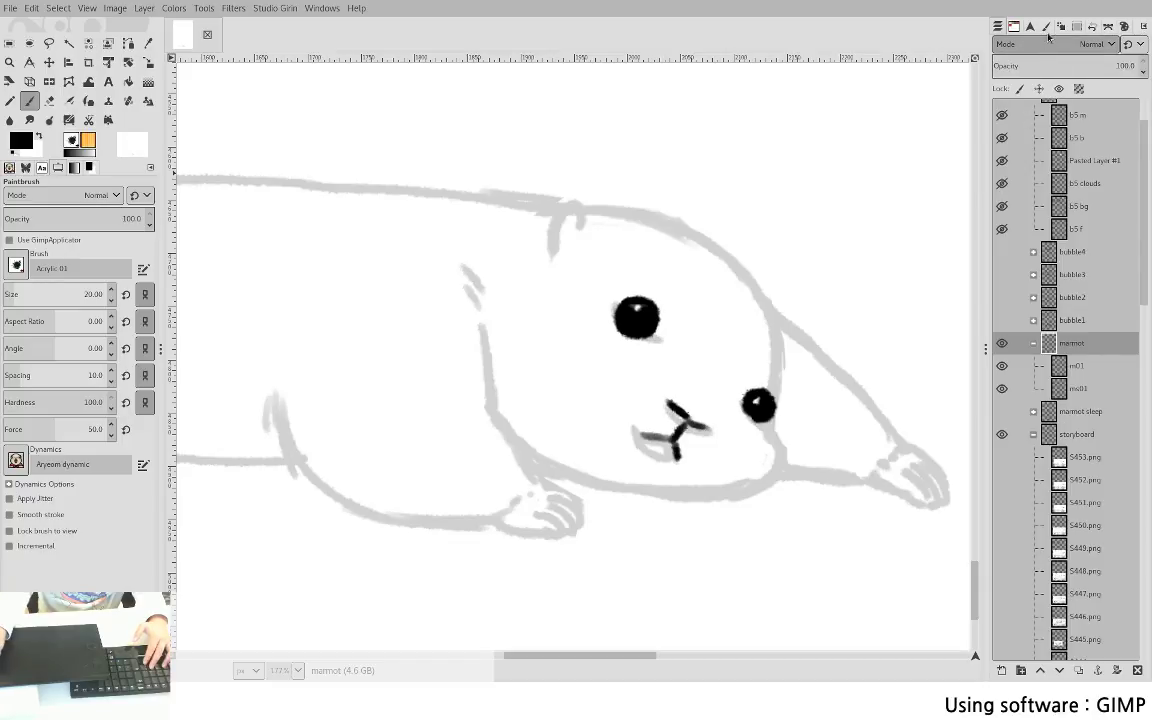
{"action": "left_click", "coordinate": [1048, 38]}
{"action": "key", "text": "space"}
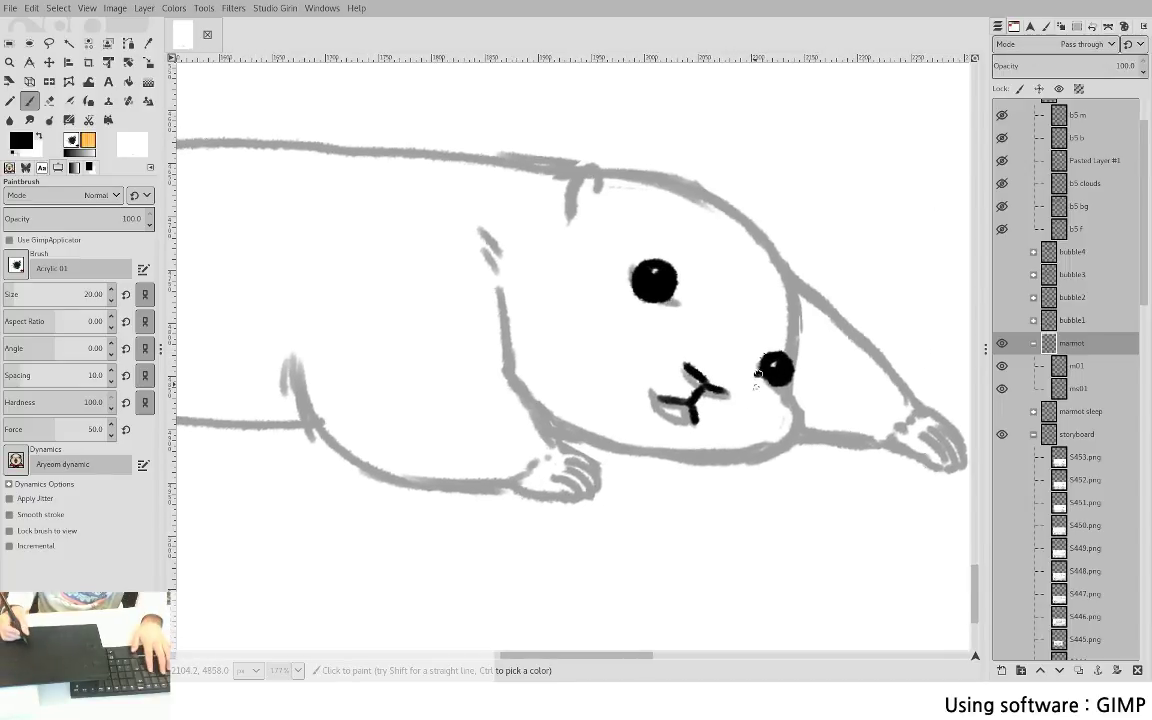
- Rename the m01 layer as ms02
{"action": "left_click", "coordinate": [1077, 388]}
{"action": "left_click", "coordinate": [1077, 366]}
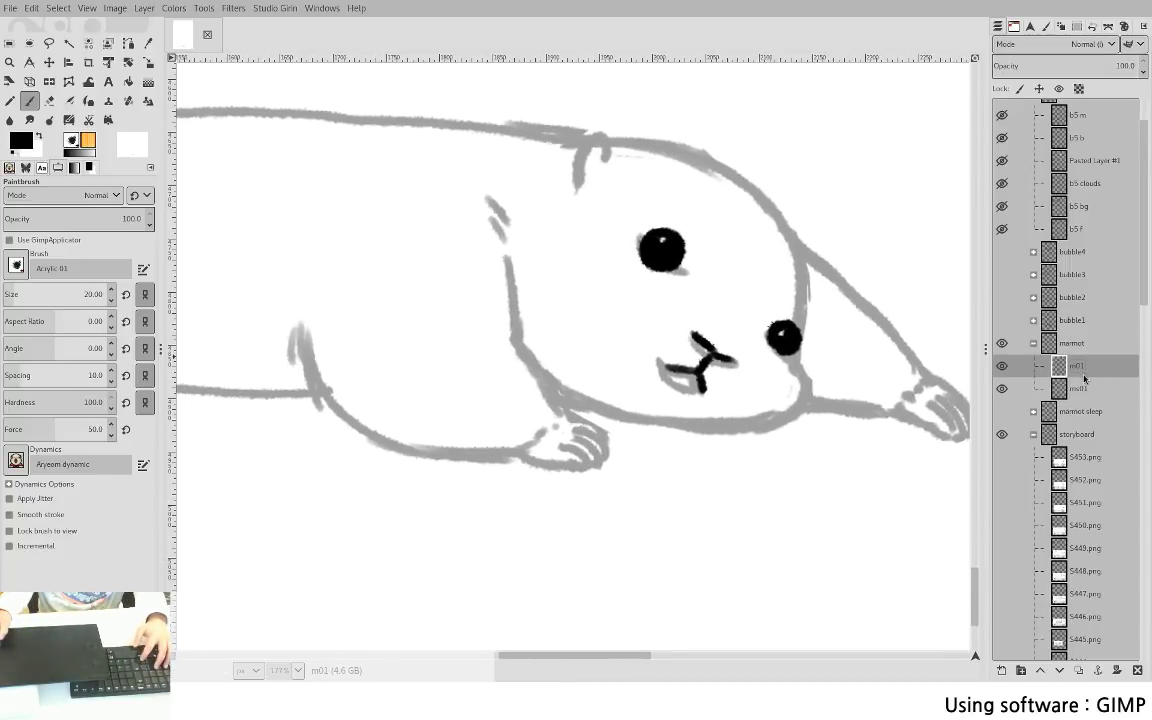
{"action": "double_click", "coordinate": [1086, 372]}
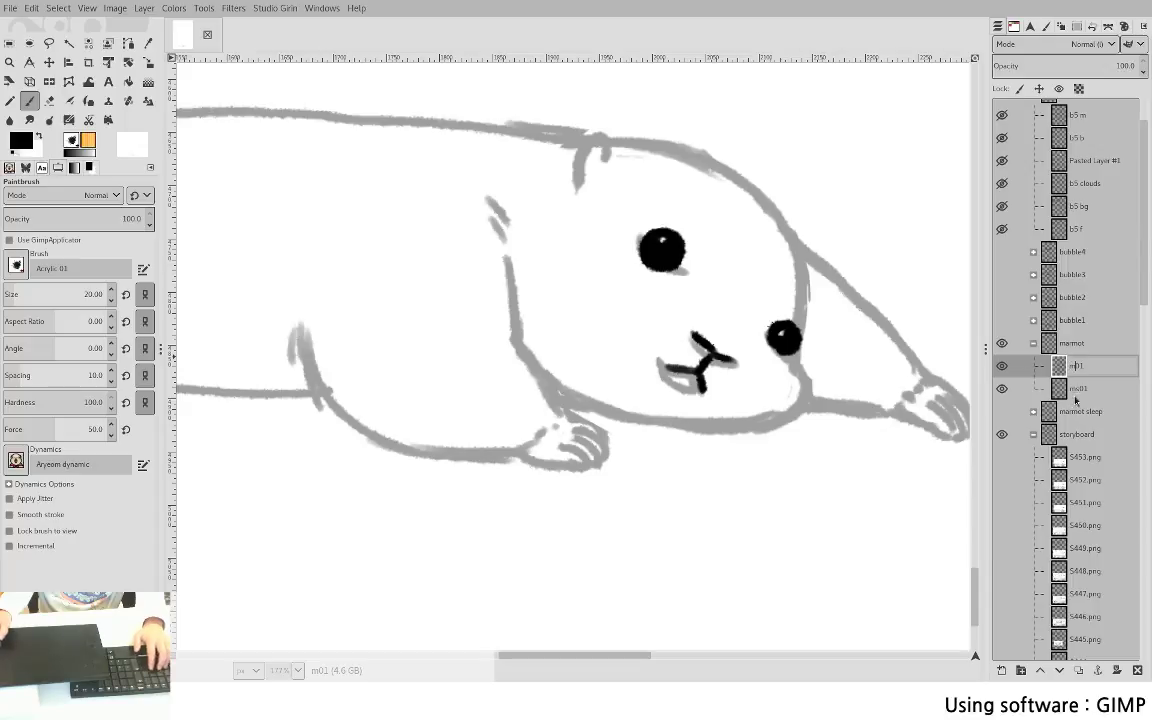
{"action": "type", "text": "s"}
{"action": "key", "text": "End"}
{"action": "key", "text": "BackSpace"}
{"action": "type", "text": "2"}
{"action": "key", "text": "Return"}
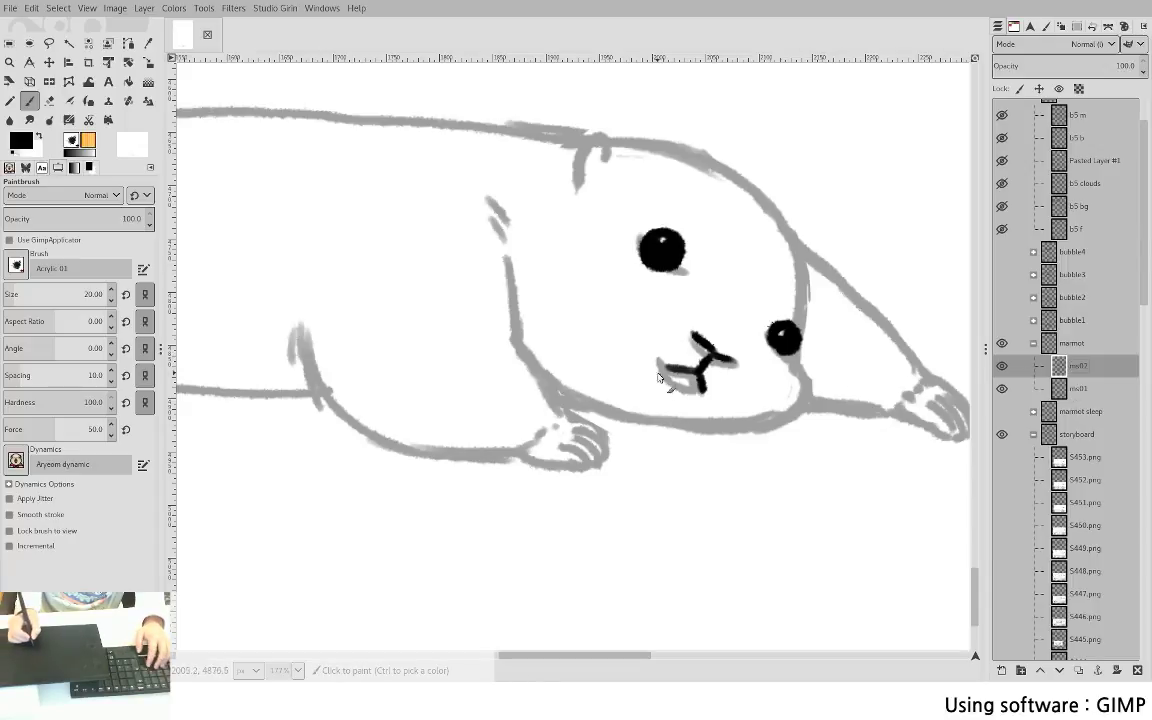
- Trace the marmot's head outline on ms02, from the chin around the face and over the crown to the neck
{"action": "mouse_move", "coordinate": [805, 271]}
{"action": "left_mouse_down"}
{"action": "mouse_move", "coordinate": [795, 395]}
{"action": "mouse_move", "coordinate": [784, 394]}
{"action": "mouse_move", "coordinate": [800, 384]}
{"action": "mouse_move", "coordinate": [741, 429]}
{"action": "mouse_move", "coordinate": [785, 412]}
{"action": "mouse_move", "coordinate": [680, 425]}
{"action": "left_mouse_up"}
{"action": "key", "text": "ctrl+z"}
{"action": "mouse_move", "coordinate": [552, 391]}
{"action": "left_mouse_down"}
{"action": "mouse_move", "coordinate": [678, 419]}
{"action": "mouse_move", "coordinate": [625, 416]}
{"action": "mouse_move", "coordinate": [682, 426]}
{"action": "left_mouse_up"}
{"action": "mouse_move", "coordinate": [607, 154]}
{"action": "left_mouse_down"}
{"action": "mouse_move", "coordinate": [587, 184]}
{"action": "mouse_move", "coordinate": [579, 162]}
{"action": "mouse_move", "coordinate": [583, 172]}
{"action": "mouse_move", "coordinate": [643, 150]}
{"action": "mouse_move", "coordinate": [604, 146]}
{"action": "mouse_move", "coordinate": [711, 165]}
{"action": "mouse_move", "coordinate": [779, 207]}
{"action": "mouse_move", "coordinate": [748, 189]}
{"action": "mouse_move", "coordinate": [803, 271]}
{"action": "left_mouse_up"}
{"action": "key", "text": "ctrl+z"}
{"action": "key", "text": "ctrl+z"}
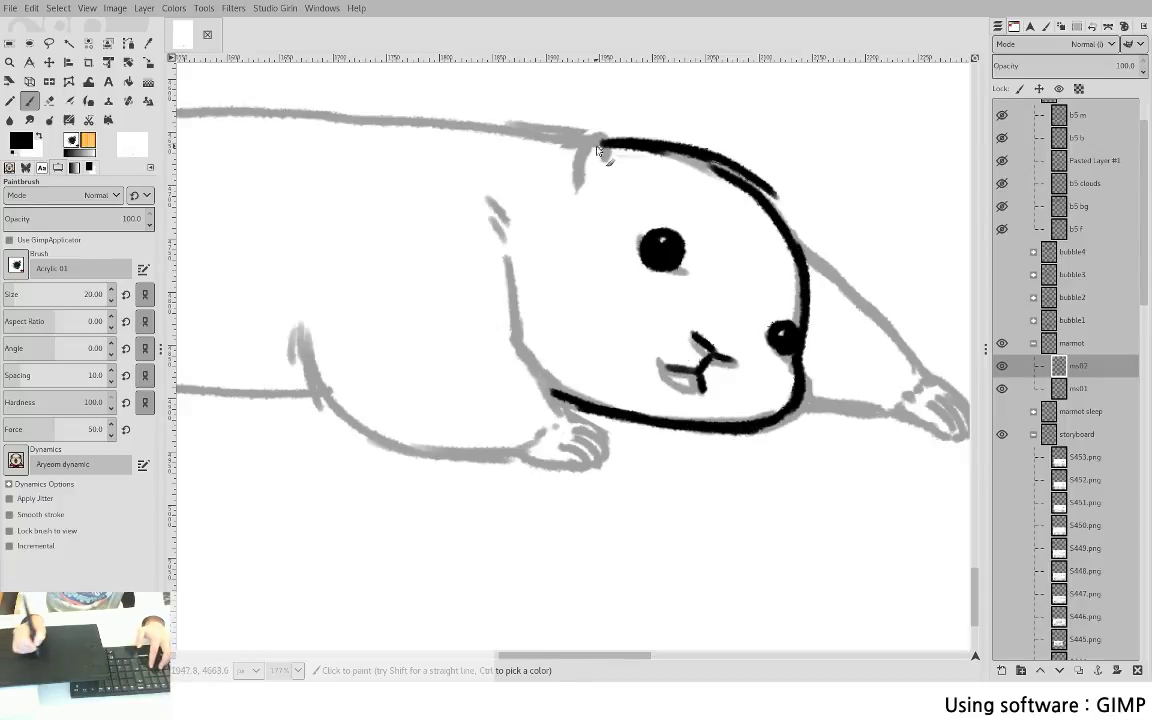
{"action": "left_click_drag", "start_coordinate": [608, 146], "coordinate": [513, 133]}
{"action": "left_click_drag", "start_coordinate": [605, 265], "coordinate": [447, 325]}
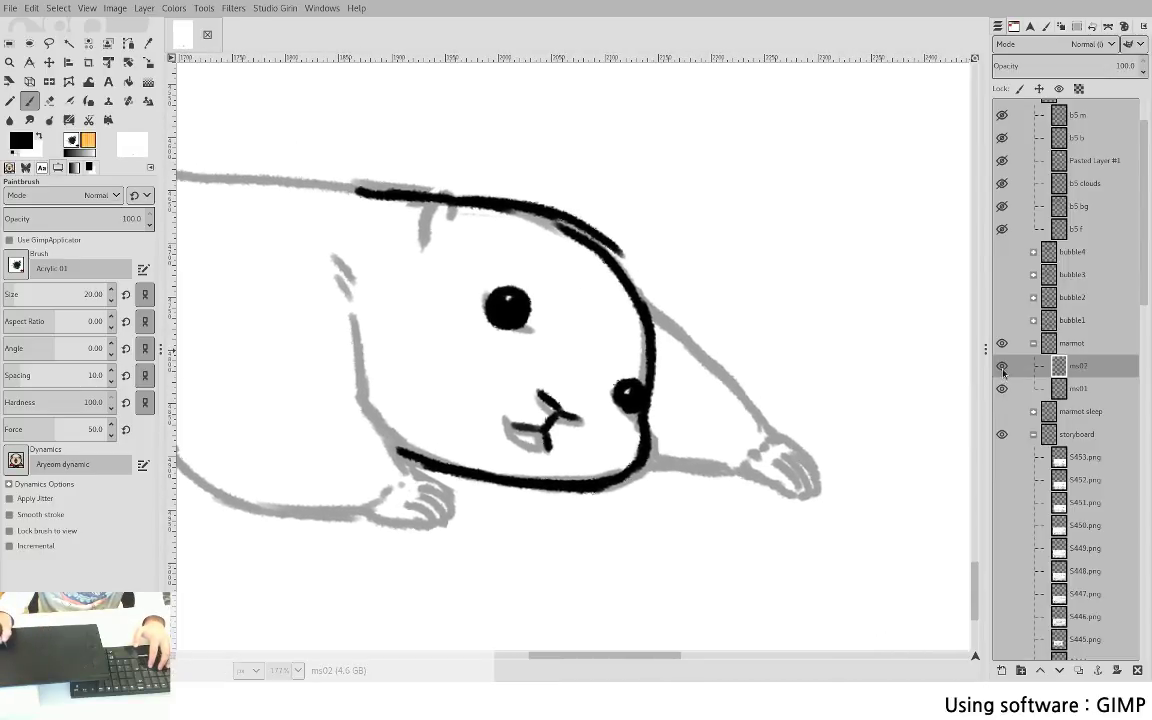
- Toggle the visibility of ms01 and ms02 to compare the two poses, ending with both layers shown
{"action": "left_click_drag", "start_coordinate": [1002, 387], "coordinate": [1002, 366]}
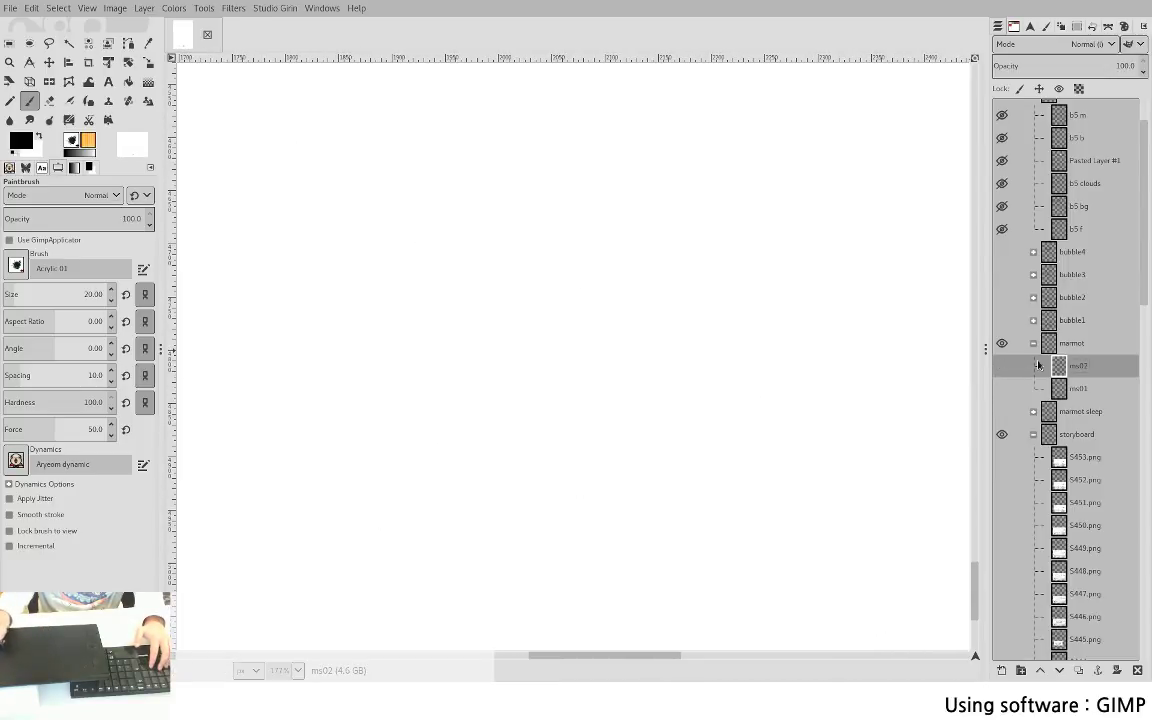
{"action": "left_click", "coordinate": [1003, 368]}
{"action": "left_click", "coordinate": [1003, 386]}
{"action": "left_click", "coordinate": [1003, 370]}
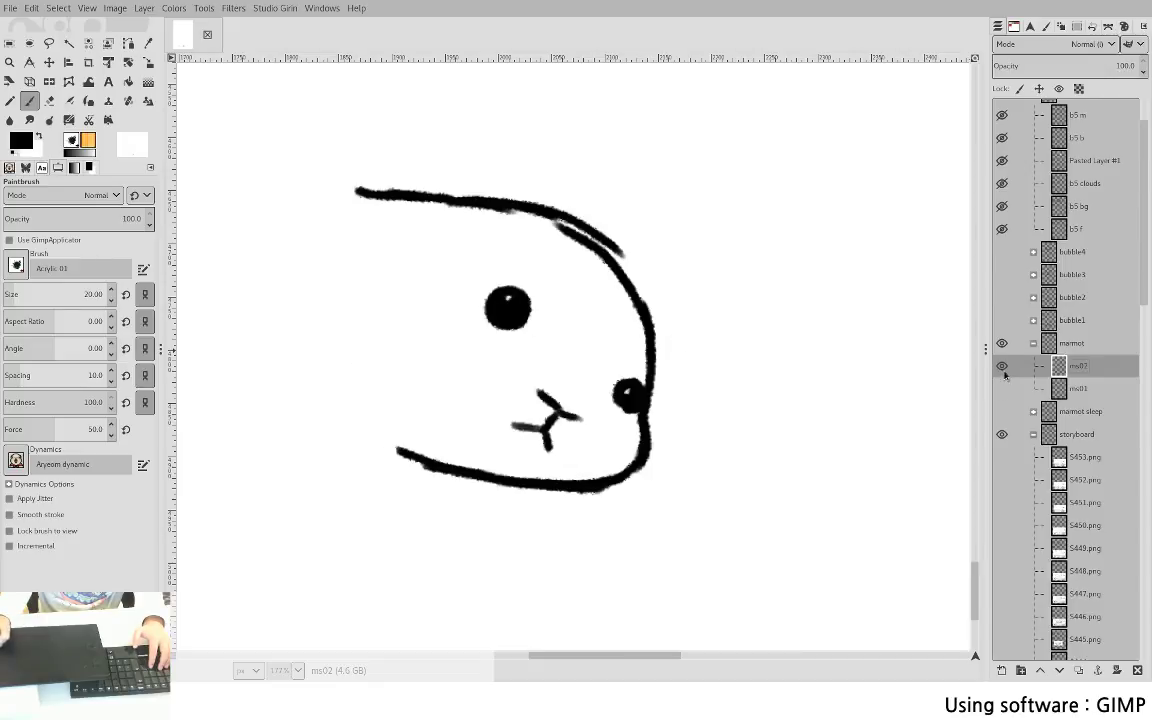
{"action": "left_click", "coordinate": [1002, 388]}
{"action": "left_click", "coordinate": [1002, 366]}
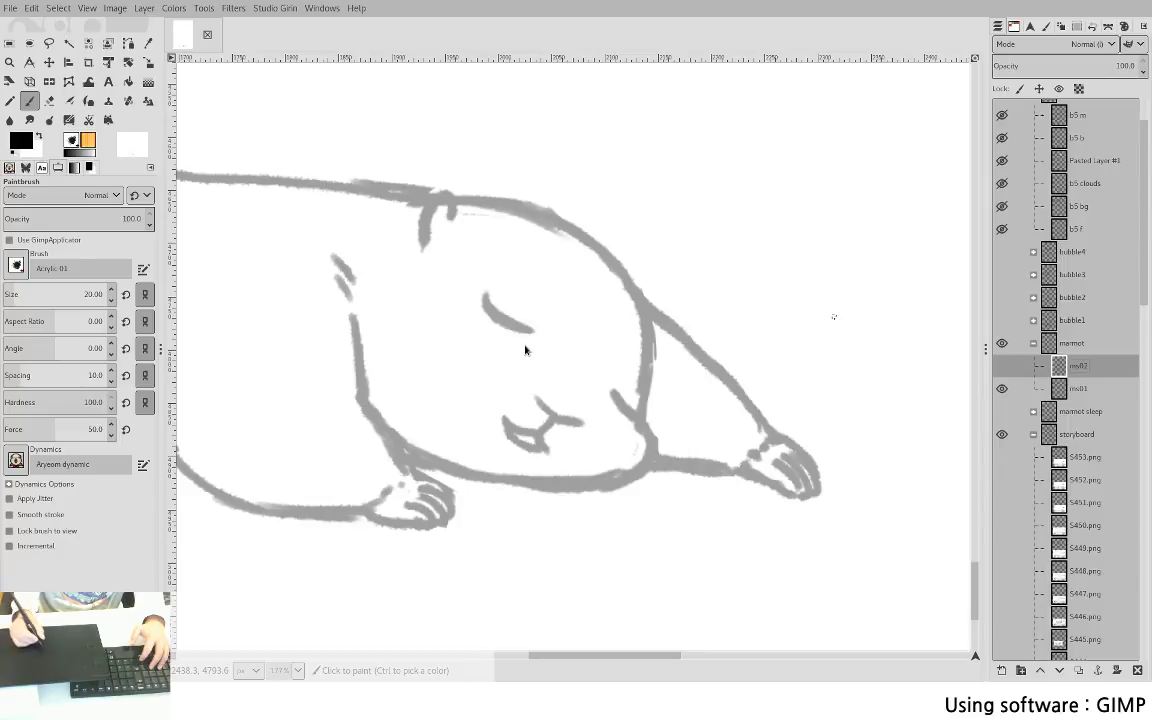
{"action": "left_click", "coordinate": [1002, 366]}
- Set the marmot group's blend mode to Normal and make ms02 the active layer again
{"action": "left_click", "coordinate": [1075, 343]}
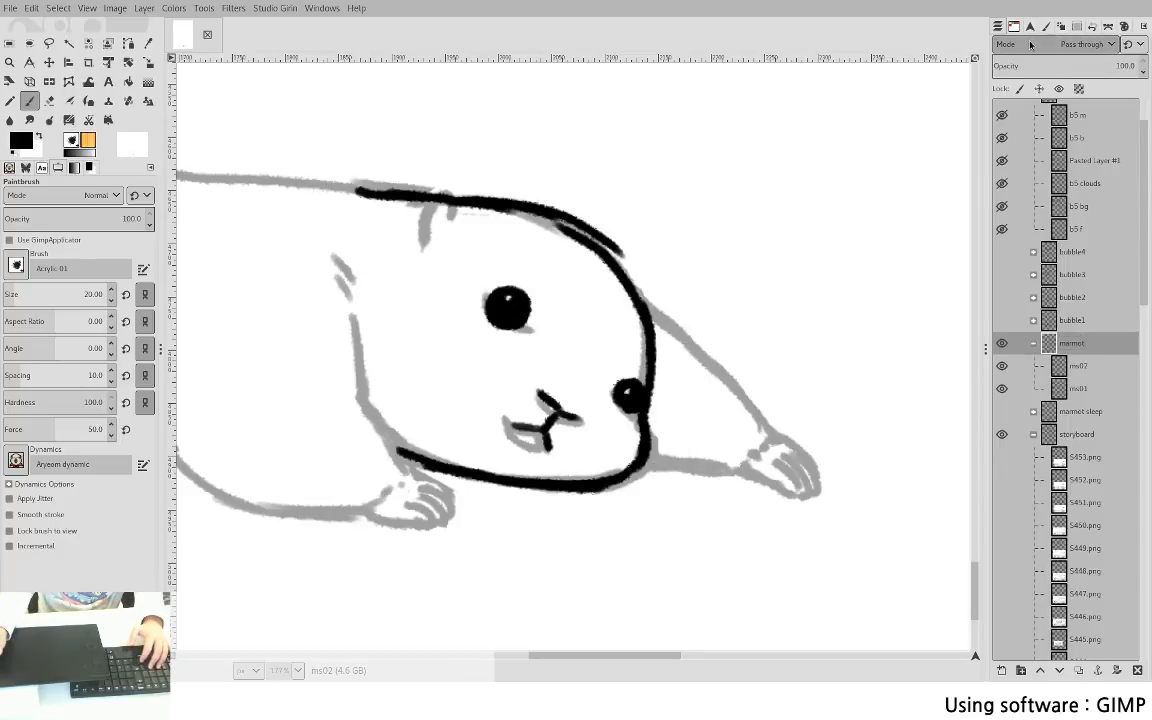
{"action": "left_click", "coordinate": [1028, 78]}
{"action": "left_click", "coordinate": [1079, 413]}
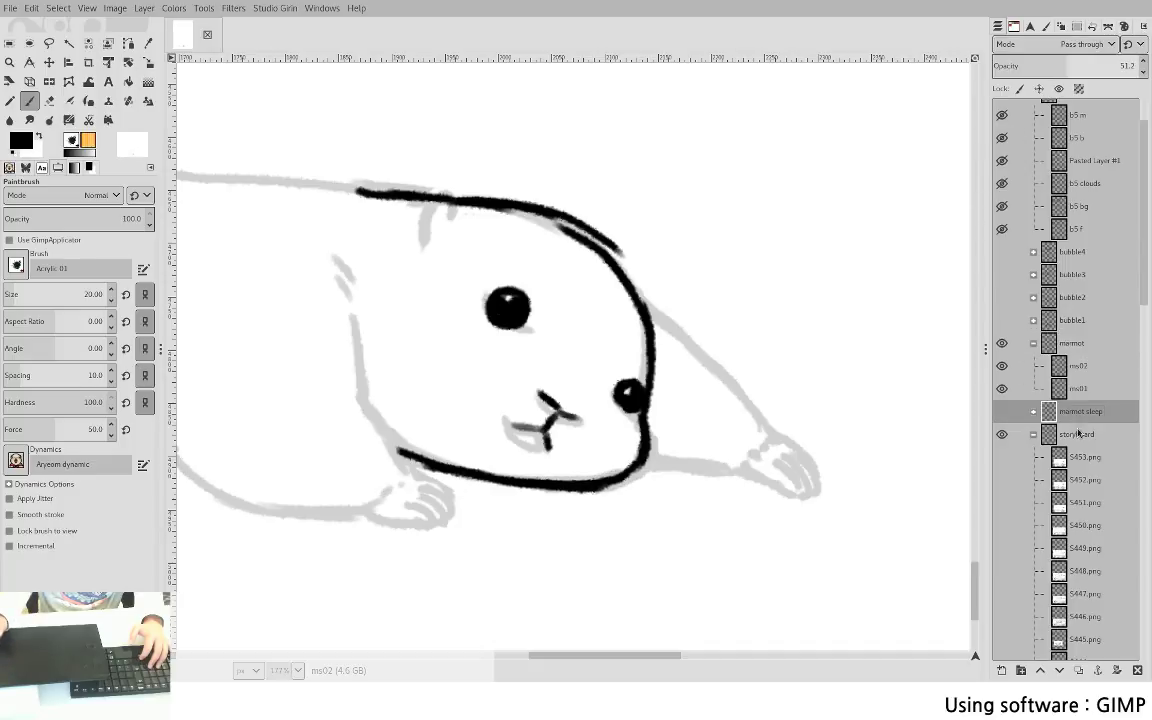
{"action": "left_click", "coordinate": [1077, 432]}
{"action": "left_click", "coordinate": [1082, 365]}
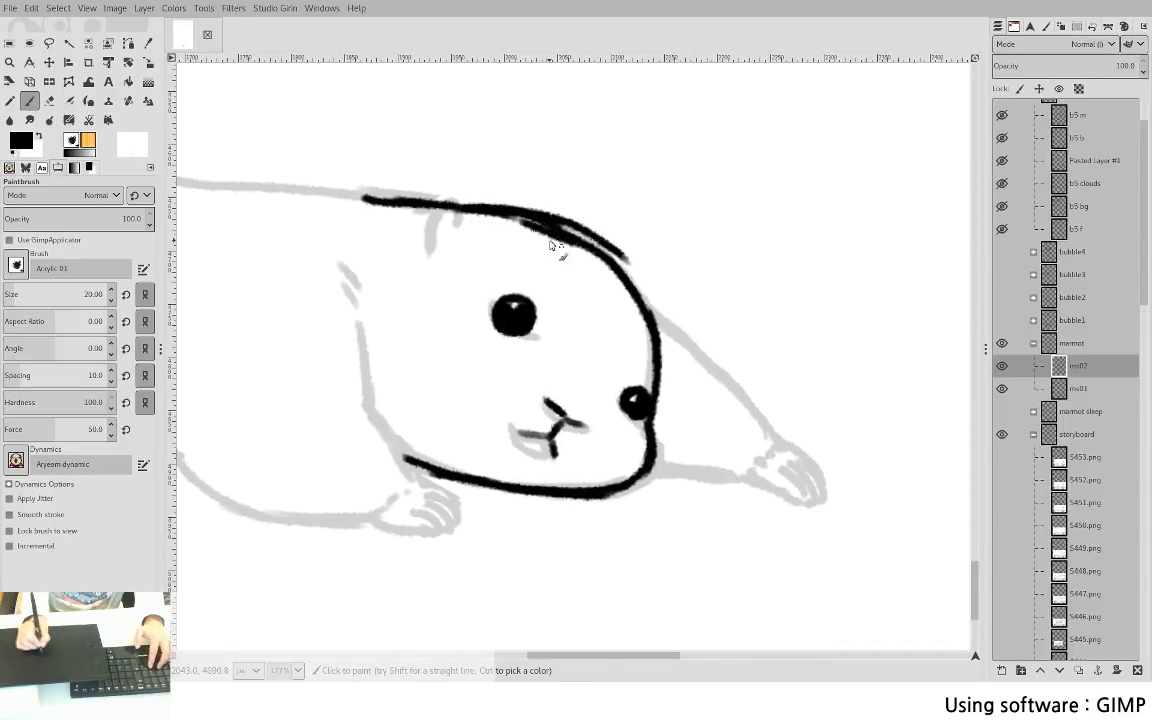
- Tidy the doubled line on the head and trace the upper and lower edges of the outstretched arm on ms02
{"action": "key", "text": "shift+e"}
{"action": "key", "text": "p"}
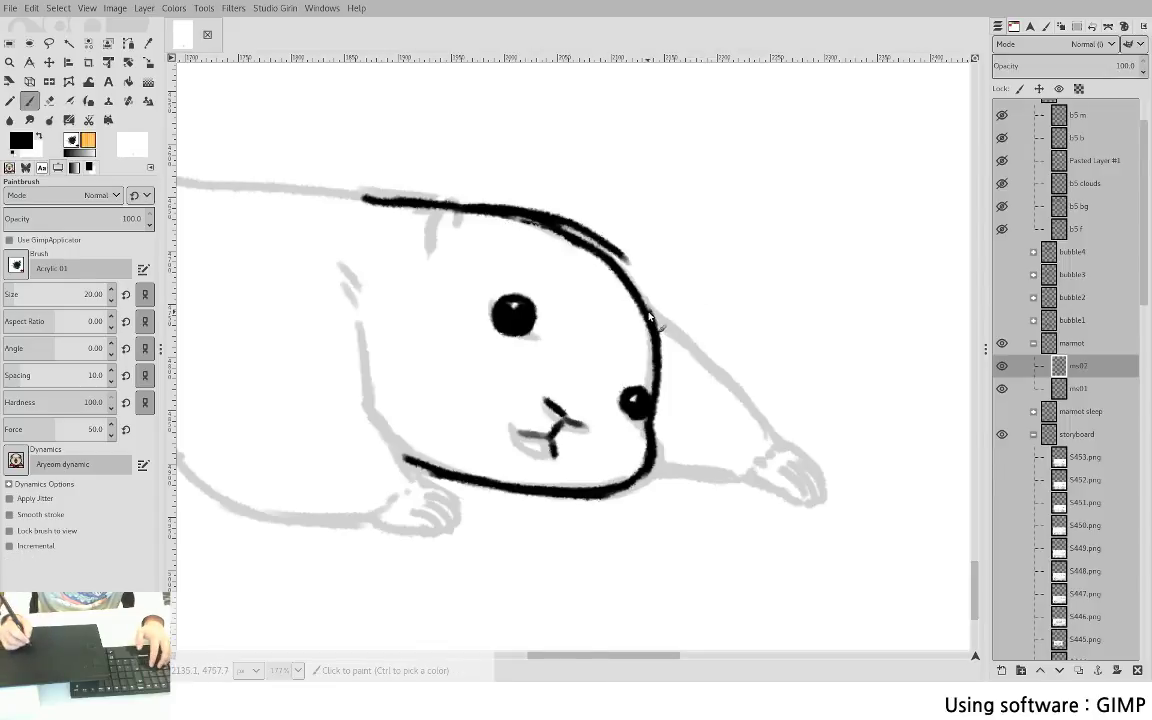
{"action": "mouse_move", "coordinate": [648, 318]}
{"action": "left_mouse_down"}
{"action": "mouse_move", "coordinate": [732, 389]}
{"action": "mouse_move", "coordinate": [771, 440]}
{"action": "left_mouse_up"}
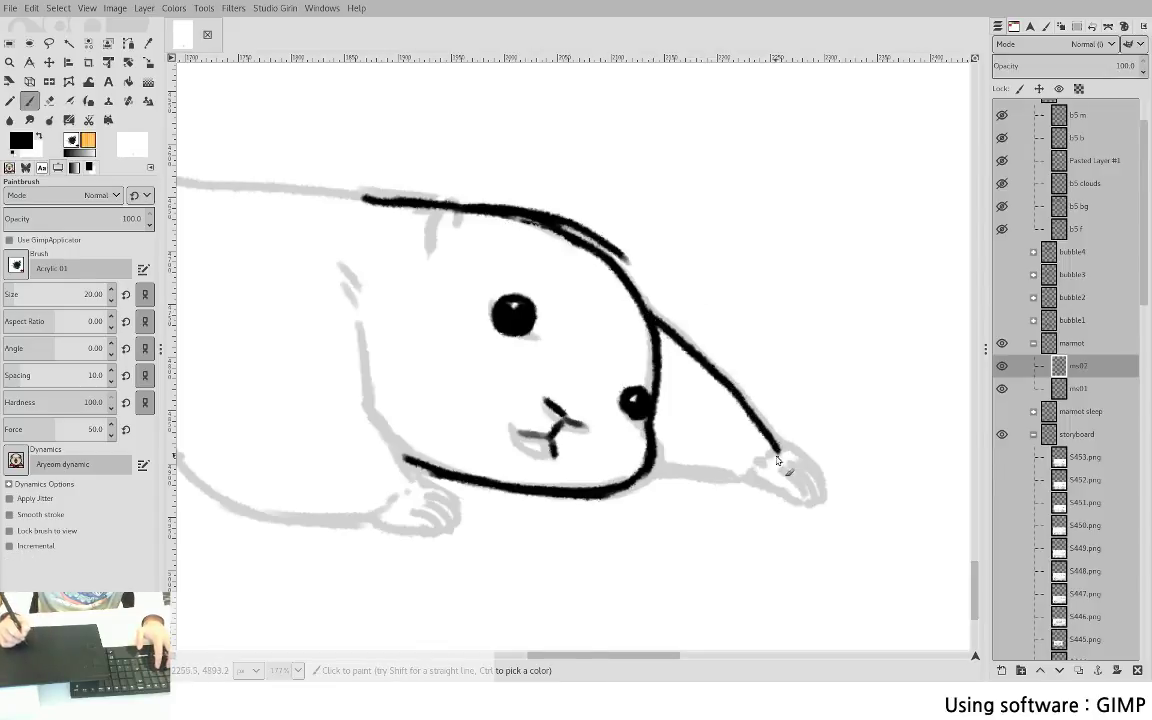
{"action": "key", "text": "ctrl+z"}
{"action": "left_click_drag", "start_coordinate": [648, 320], "coordinate": [788, 447]}
{"action": "mouse_move", "coordinate": [652, 468]}
{"action": "left_mouse_down"}
{"action": "mouse_move", "coordinate": [738, 476]}
{"action": "mouse_move", "coordinate": [721, 477]}
{"action": "left_mouse_up"}
{"action": "key", "text": "ctrl+z"}
{"action": "left_click_drag", "start_coordinate": [645, 477], "coordinate": [732, 483]}
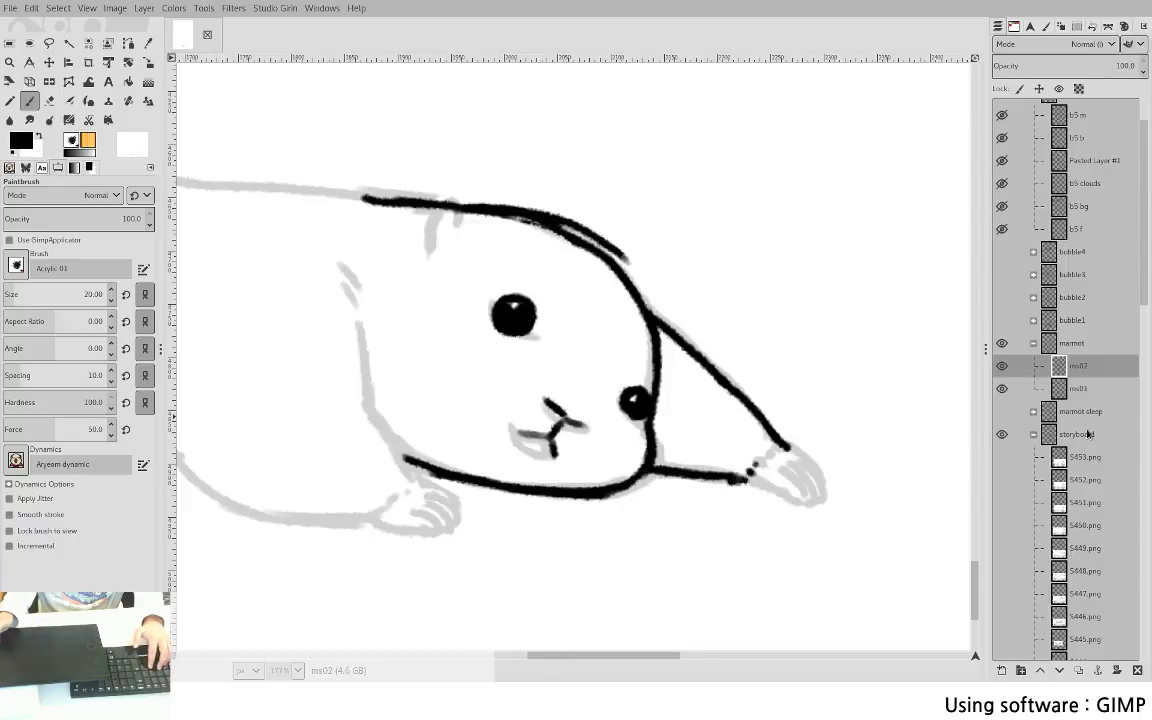
- Set the marmot sleep group's blend mode to Normal and draw the outstretched arm's paw with its fingers on ms02
{"action": "left_click", "coordinate": [1082, 411]}
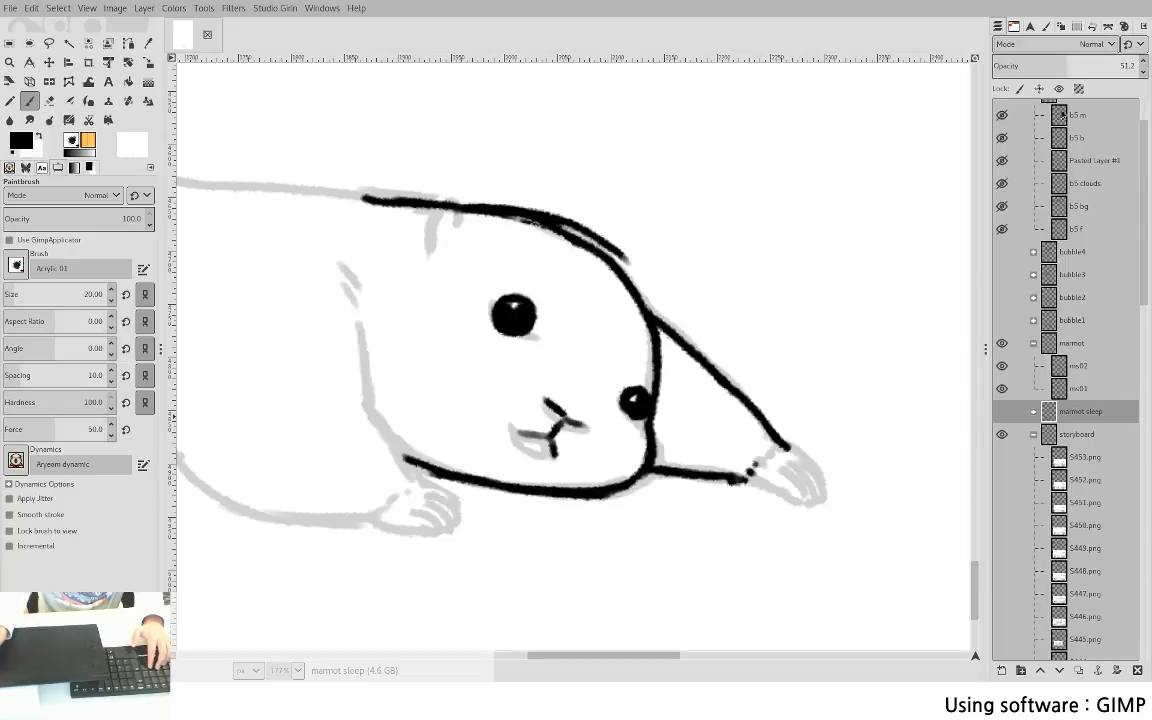
{"action": "left_click", "coordinate": [1080, 366]}
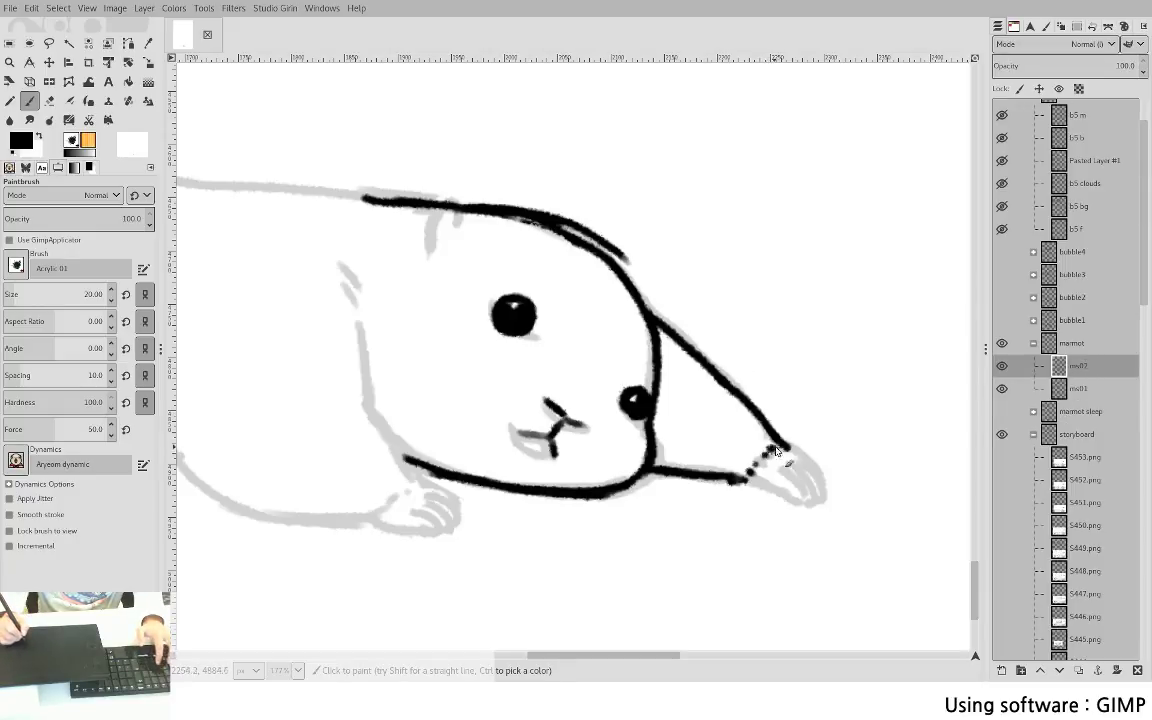
{"action": "mouse_move", "coordinate": [752, 481]}
{"action": "left_mouse_down"}
{"action": "mouse_move", "coordinate": [798, 503]}
{"action": "mouse_move", "coordinate": [780, 472]}
{"action": "mouse_move", "coordinate": [801, 505]}
{"action": "mouse_move", "coordinate": [790, 470]}
{"action": "mouse_move", "coordinate": [810, 508]}
{"action": "mouse_move", "coordinate": [798, 463]}
{"action": "mouse_move", "coordinate": [820, 487]}
{"action": "left_mouse_up"}
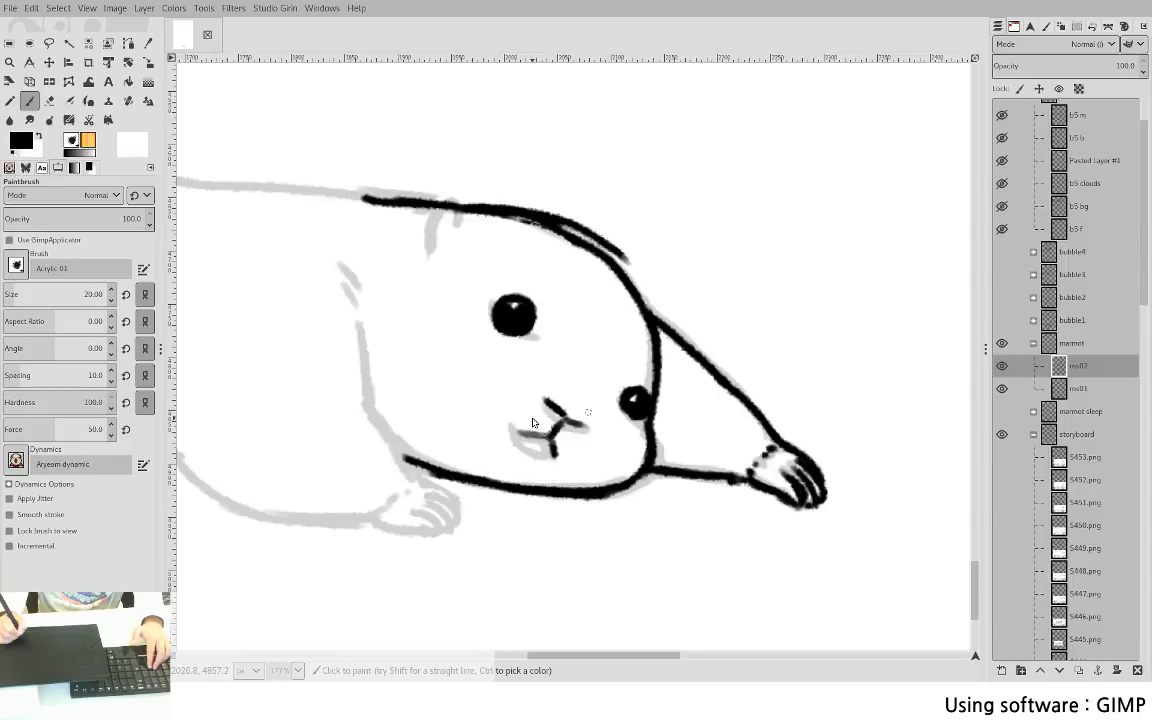
- Draw the marmot's ear and trace the back outline from the rump to the neck on ms02
{"action": "left_click_drag", "start_coordinate": [471, 424], "coordinate": [739, 445]}
{"action": "scroll", "coordinate": [632, 440], "scroll_direction": "down", "scroll_amount": 2}
{"action": "left_click_drag", "start_coordinate": [572, 415], "coordinate": [729, 411]}
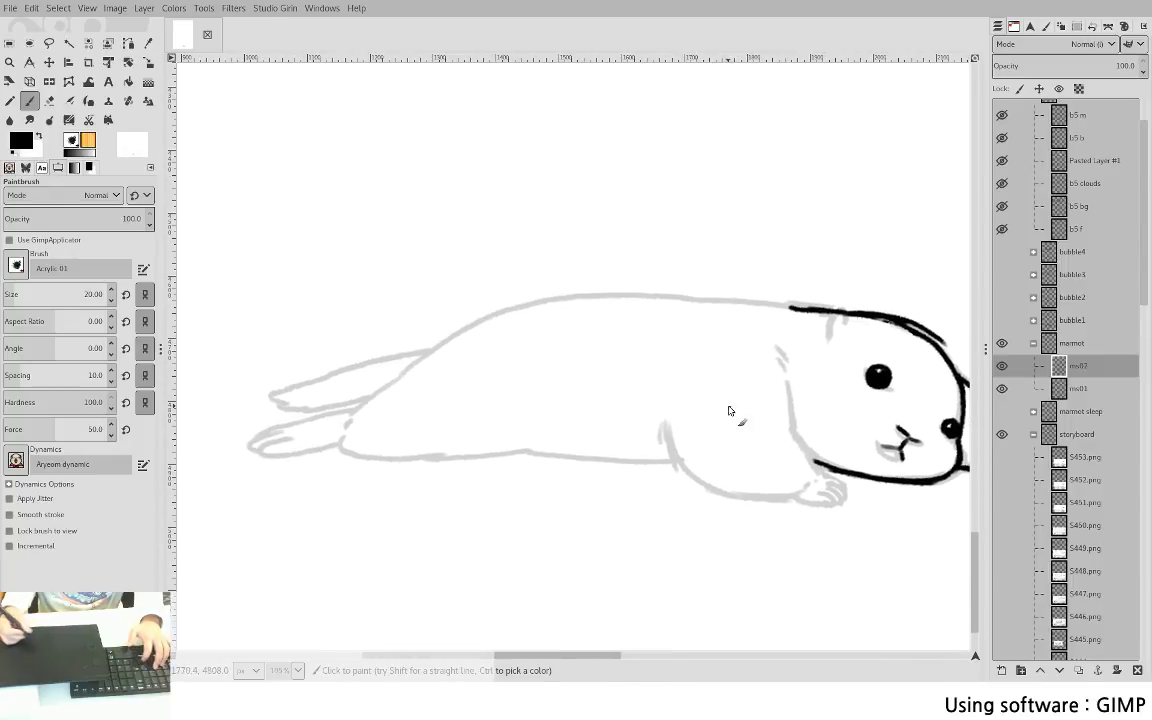
{"action": "left_click_drag", "start_coordinate": [828, 314], "coordinate": [831, 338]}
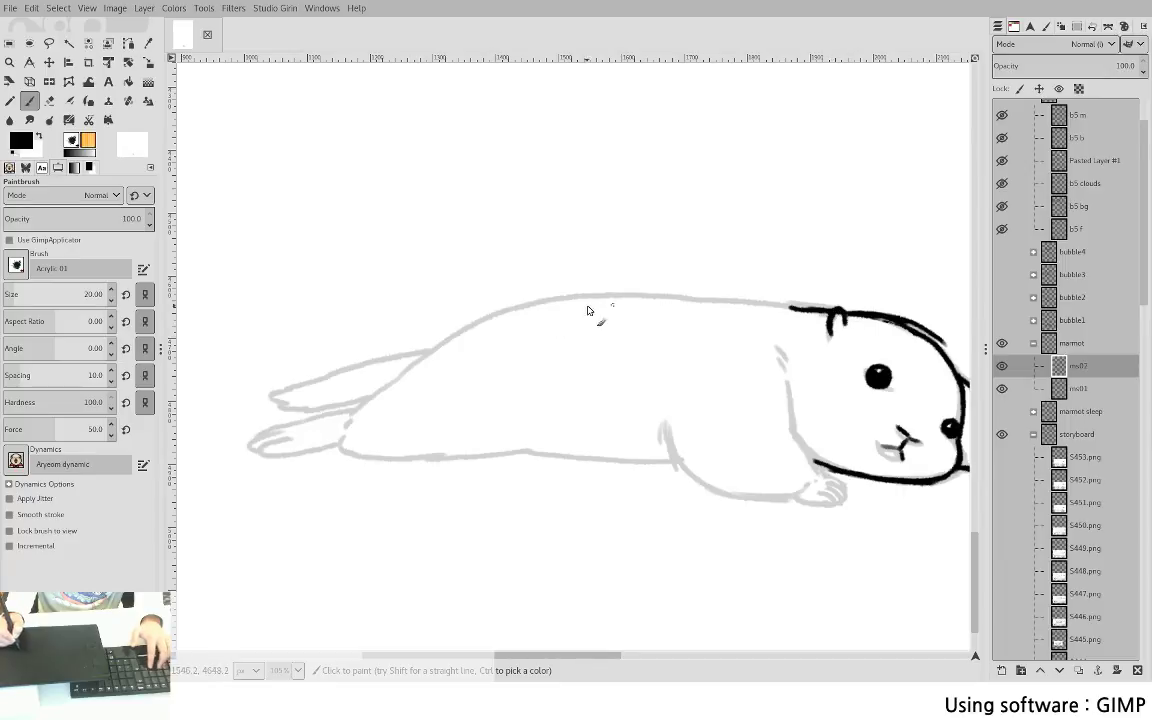
{"action": "mouse_move", "coordinate": [427, 350]}
{"action": "left_mouse_down"}
{"action": "mouse_move", "coordinate": [535, 306]}
{"action": "mouse_move", "coordinate": [495, 318]}
{"action": "mouse_move", "coordinate": [610, 301]}
{"action": "mouse_move", "coordinate": [578, 300]}
{"action": "mouse_move", "coordinate": [830, 310]}
{"action": "left_mouse_up"}
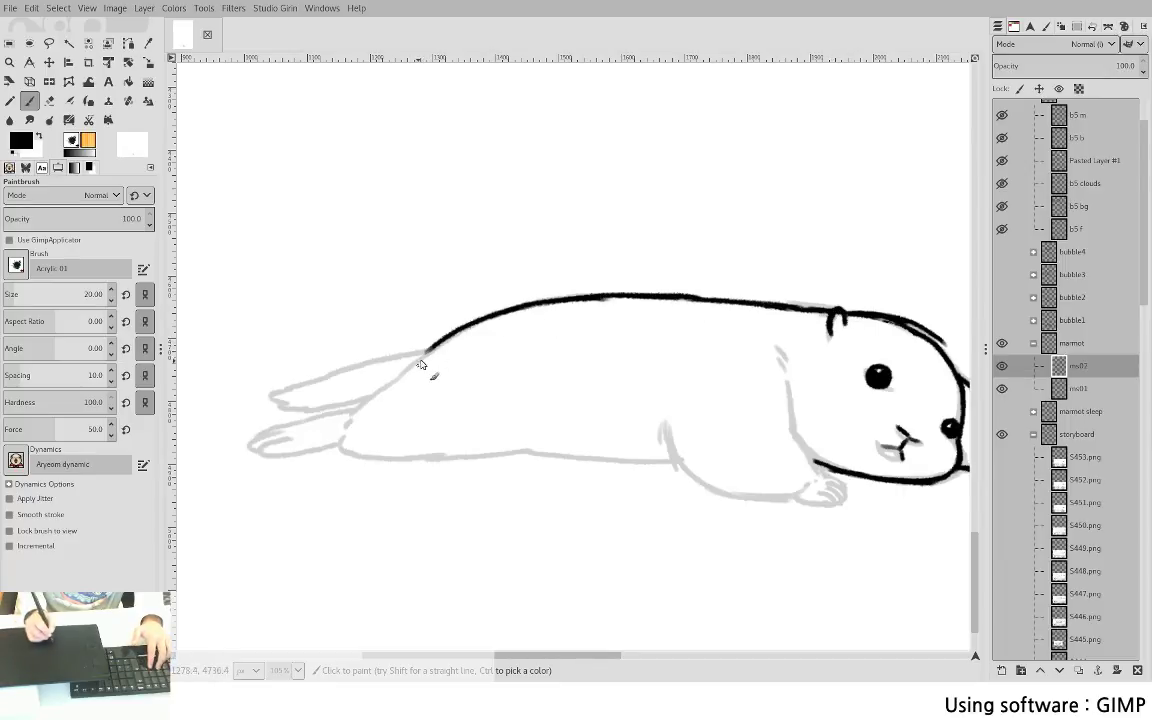
- Trace the rump outline on ms02, strengthen the faded reference drawing beneath it and make ms02 the active layer again
{"action": "left_click_drag", "start_coordinate": [427, 350], "coordinate": [355, 410]}
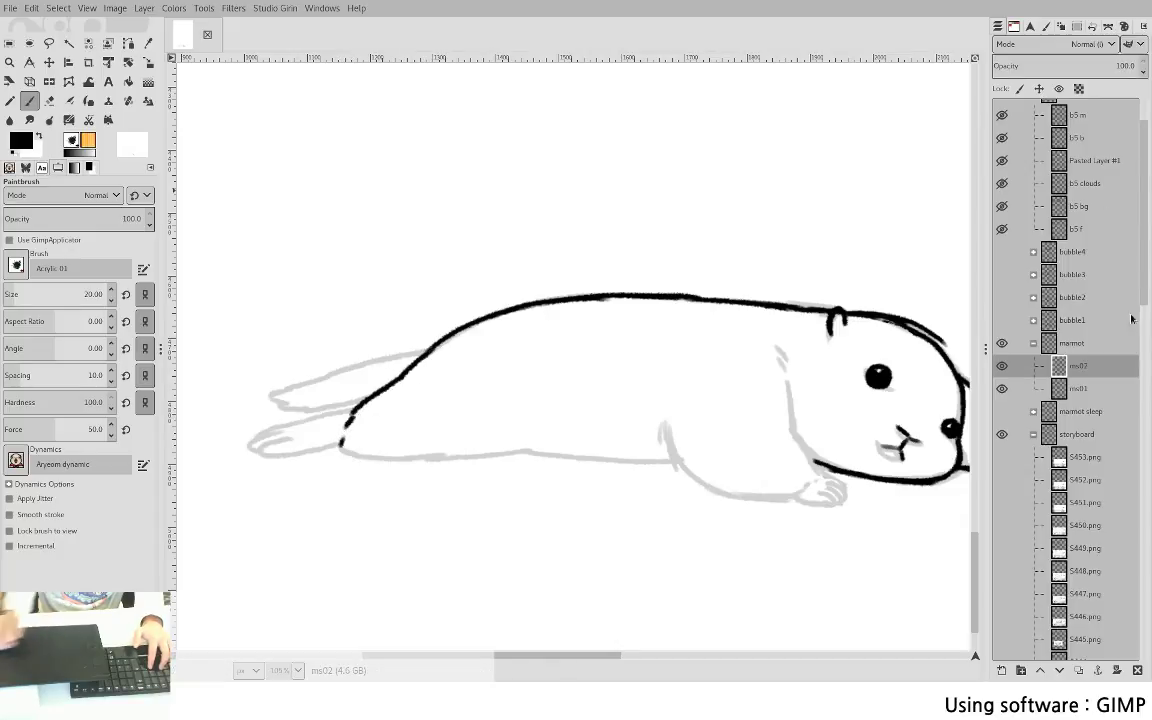
{"action": "left_click", "coordinate": [1090, 343]}
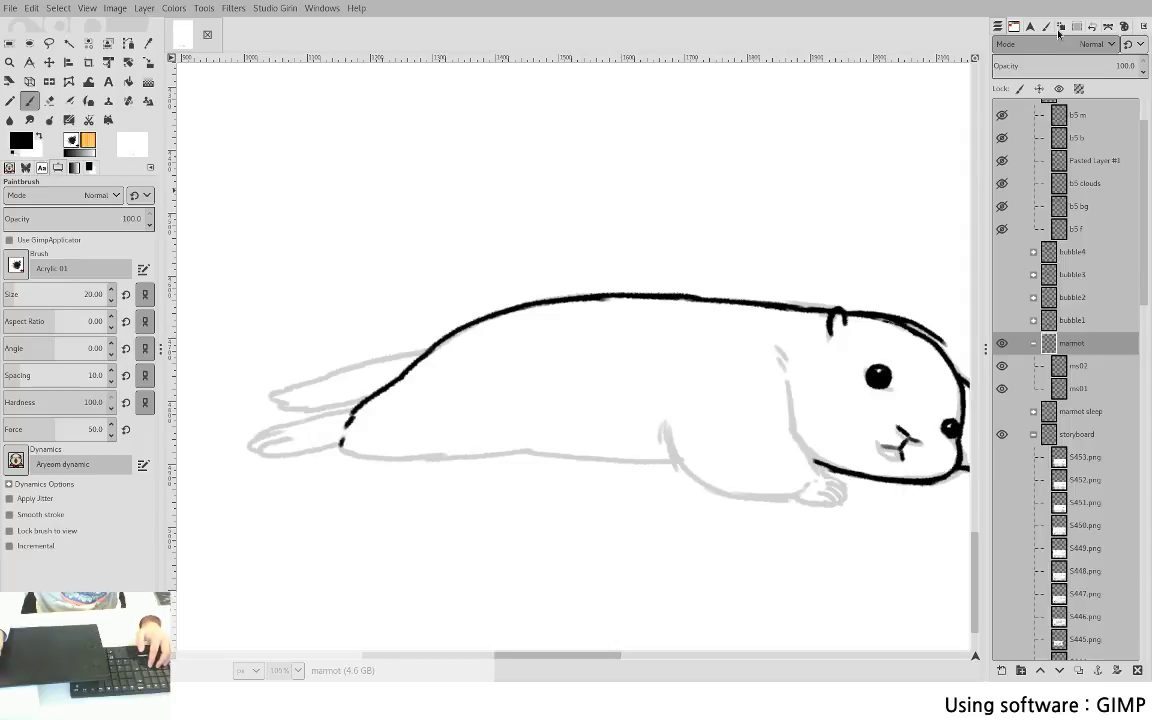
{"action": "left_click", "coordinate": [1095, 368]}
{"action": "left_click", "coordinate": [1084, 411]}
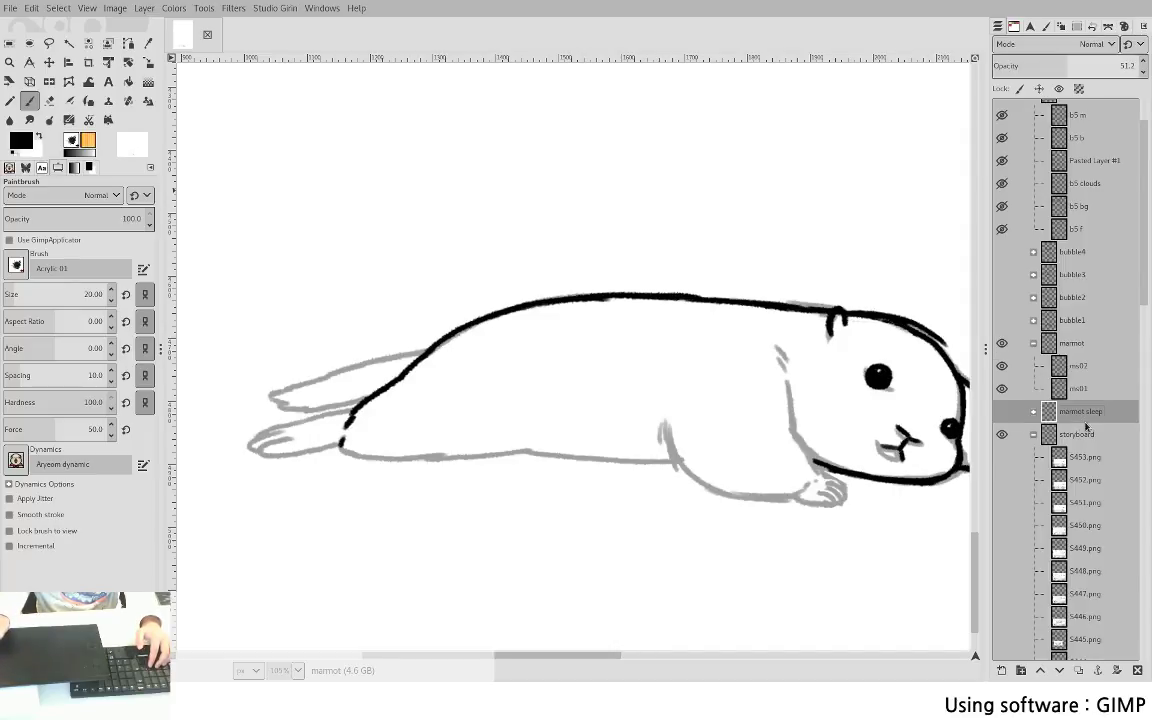
{"action": "left_click", "coordinate": [1093, 369]}
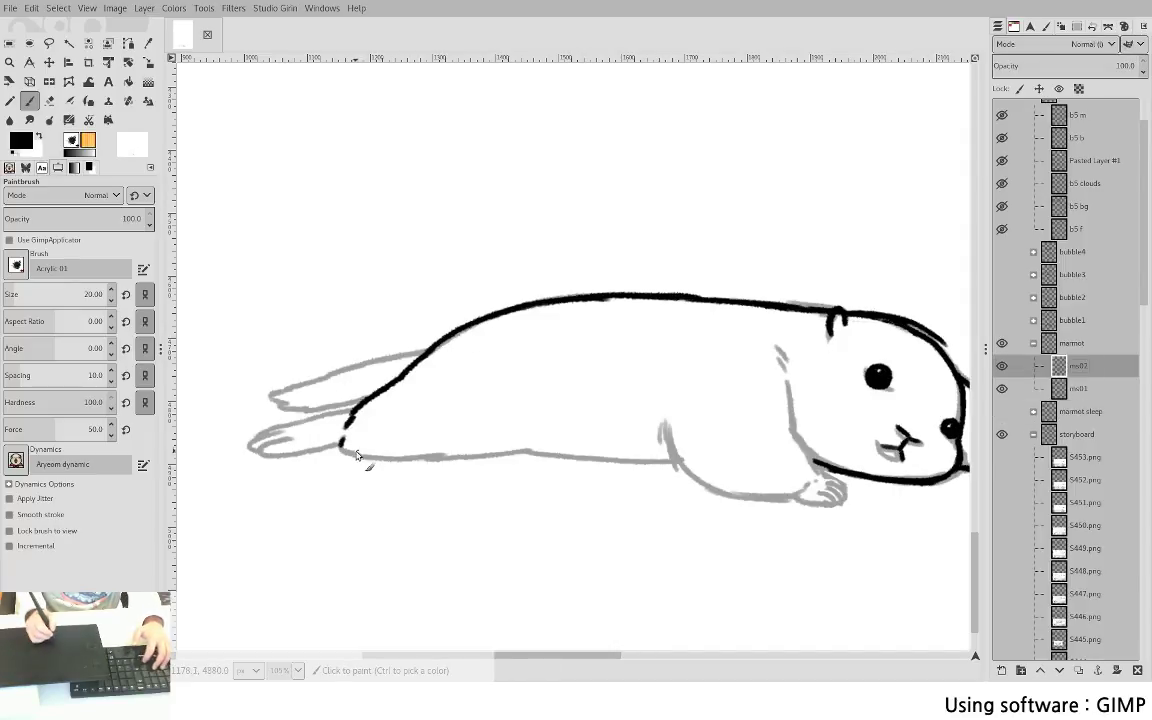
- Trace the belly line and the outline of the marmot's near arm up to the neck on ms02
{"action": "mouse_move", "coordinate": [353, 456]}
{"action": "left_mouse_down"}
{"action": "mouse_move", "coordinate": [520, 446]}
{"action": "mouse_move", "coordinate": [659, 465]}
{"action": "left_mouse_up"}
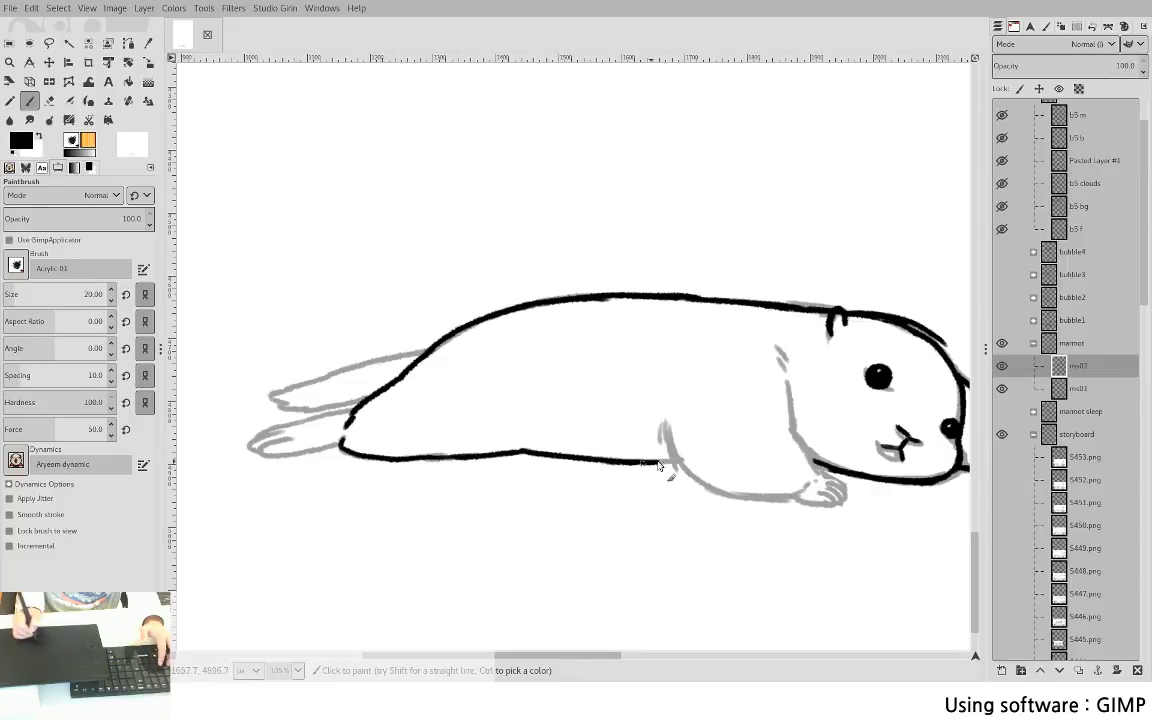
{"action": "left_click_drag", "start_coordinate": [625, 396], "coordinate": [424, 362]}
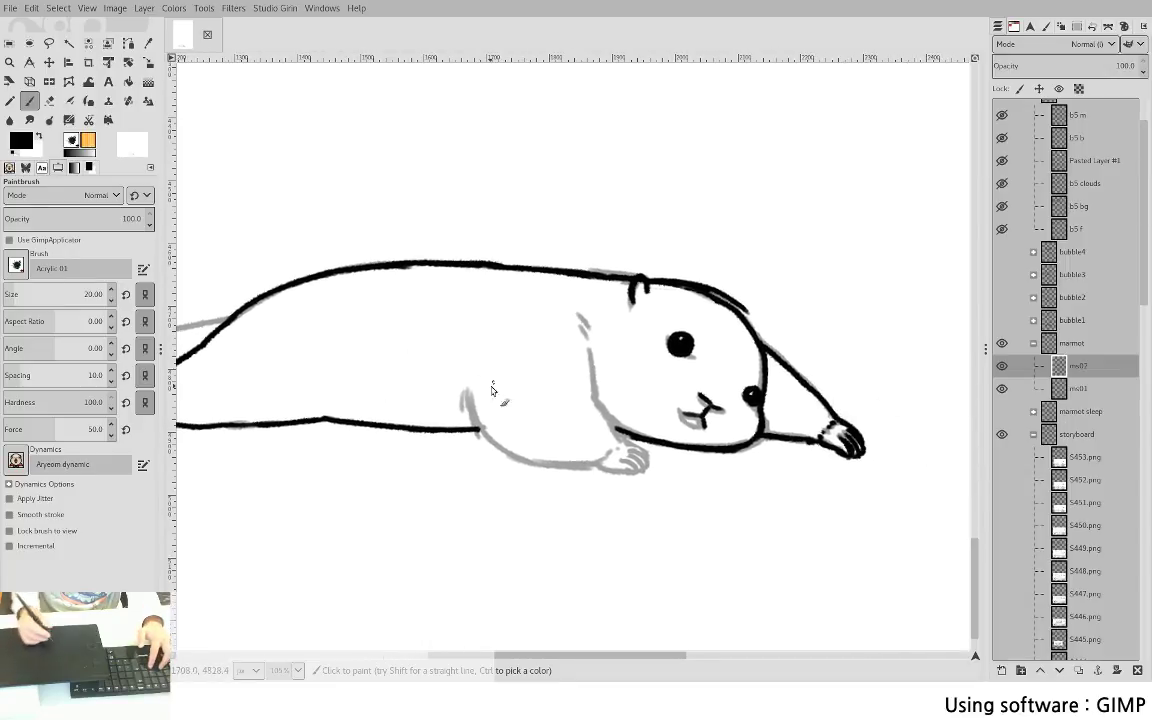
{"action": "key", "text": "ctrl+z"}
{"action": "mouse_move", "coordinate": [467, 397]}
{"action": "left_mouse_down"}
{"action": "mouse_move", "coordinate": [506, 441]}
{"action": "mouse_move", "coordinate": [578, 477]}
{"action": "mouse_move", "coordinate": [482, 435]}
{"action": "mouse_move", "coordinate": [567, 468]}
{"action": "mouse_move", "coordinate": [605, 462]}
{"action": "left_mouse_up"}
{"action": "key", "text": "ctrl+z"}
{"action": "left_click_drag", "start_coordinate": [586, 350], "coordinate": [596, 410]}
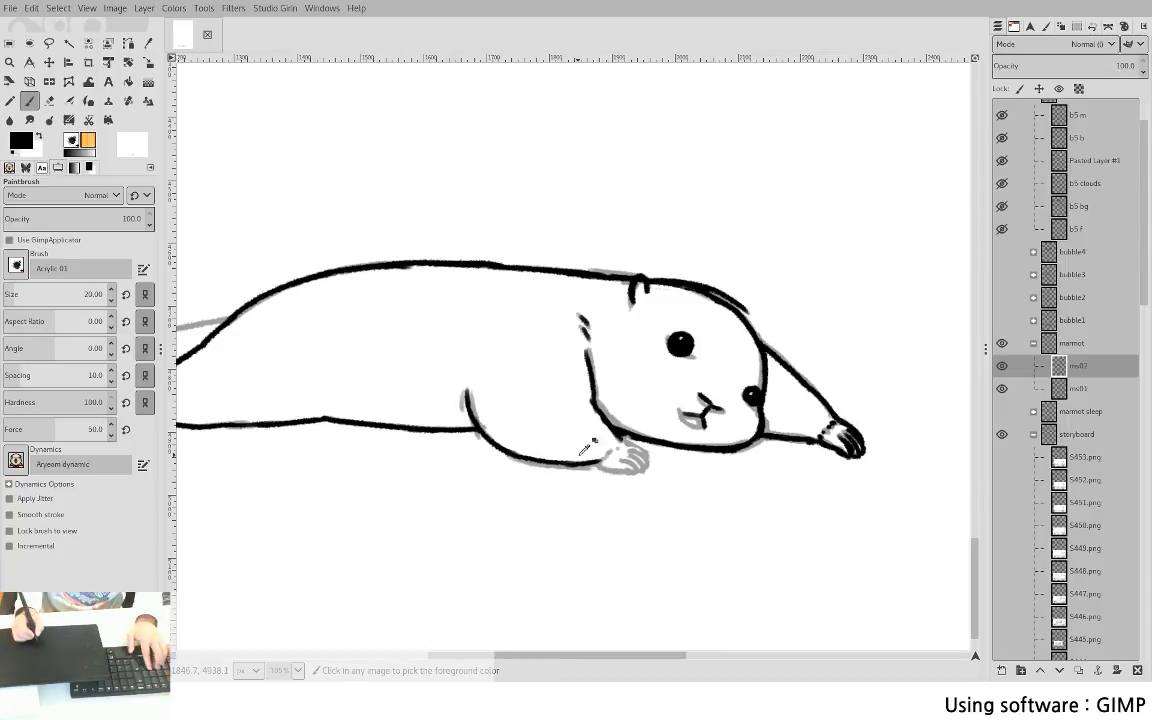
- Draw the near arm's paw with its curled fingers, lower edge and small wrist marks on ms02
{"action": "scroll", "coordinate": [573, 496], "scroll_direction": "up", "scroll_amount": 2}
{"action": "scroll", "coordinate": [526, 310], "scroll_direction": "up", "scroll_amount": 3}
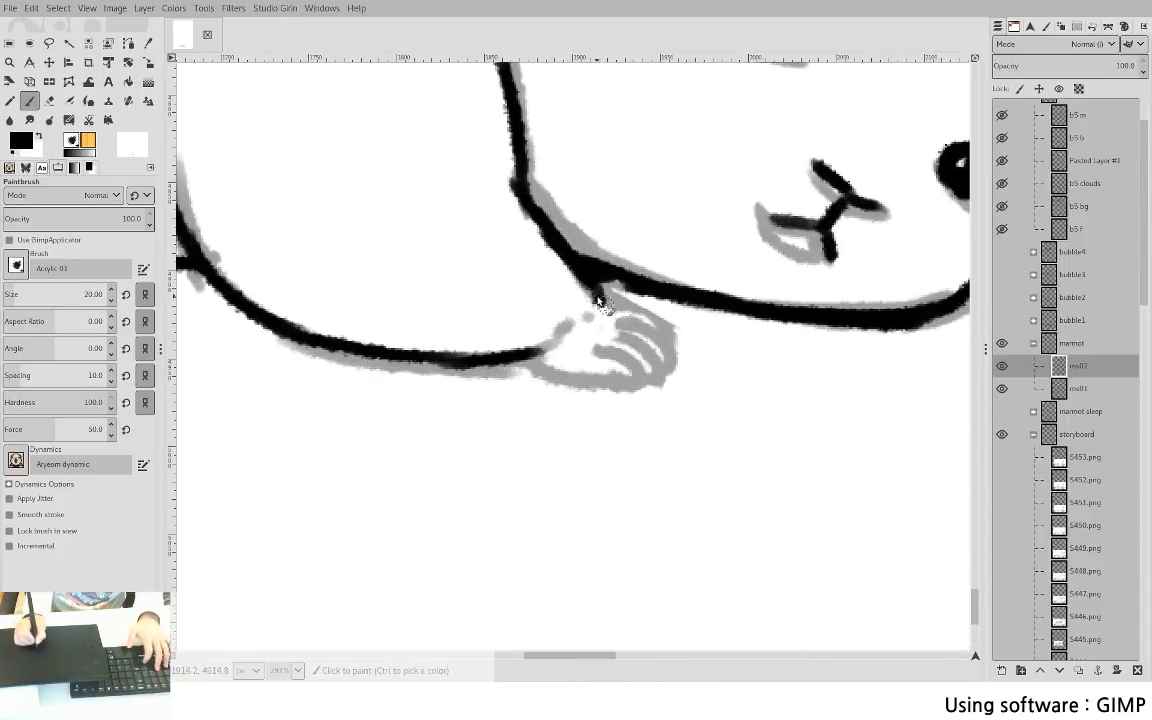
{"action": "mouse_move", "coordinate": [595, 297]}
{"action": "left_mouse_down"}
{"action": "mouse_move", "coordinate": [663, 319]}
{"action": "mouse_move", "coordinate": [675, 342]}
{"action": "mouse_move", "coordinate": [632, 325]}
{"action": "mouse_move", "coordinate": [674, 364]}
{"action": "mouse_move", "coordinate": [678, 347]}
{"action": "mouse_move", "coordinate": [667, 378]}
{"action": "left_mouse_up"}
{"action": "key", "text": "ctrl+z"}
{"action": "left_click_drag", "start_coordinate": [615, 340], "coordinate": [664, 380]}
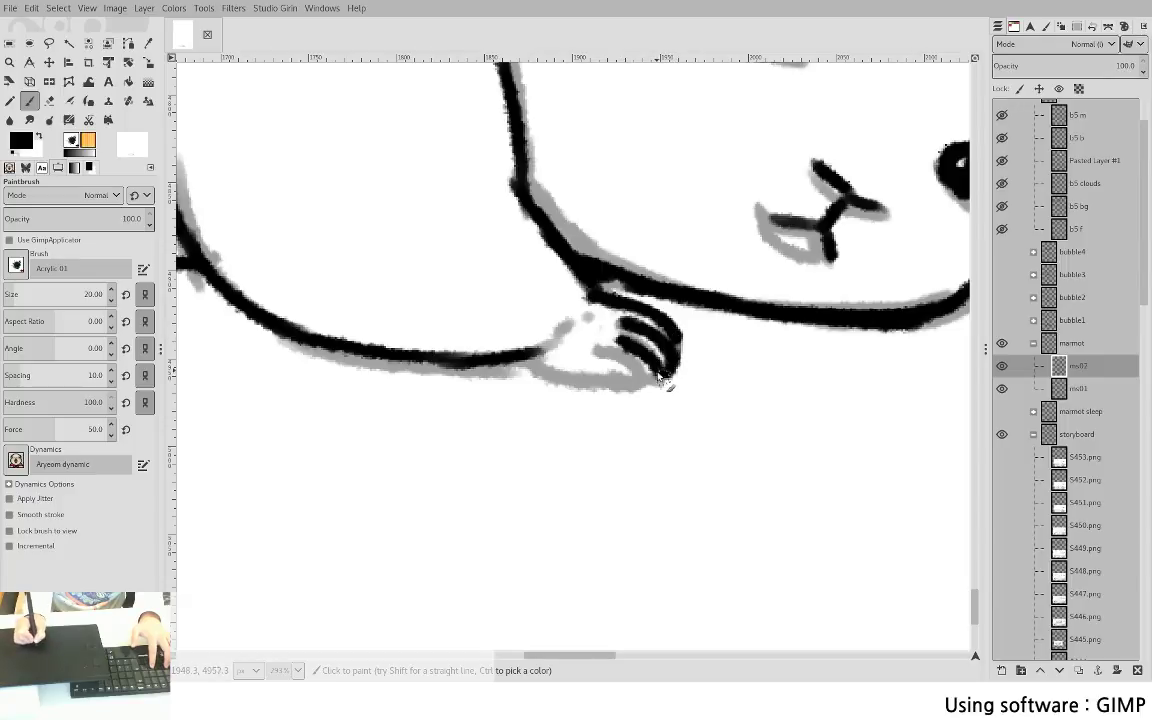
{"action": "key", "text": "ctrl+z"}
{"action": "left_click_drag", "start_coordinate": [612, 337], "coordinate": [657, 380]}
{"action": "left_click_drag", "start_coordinate": [591, 349], "coordinate": [627, 387]}
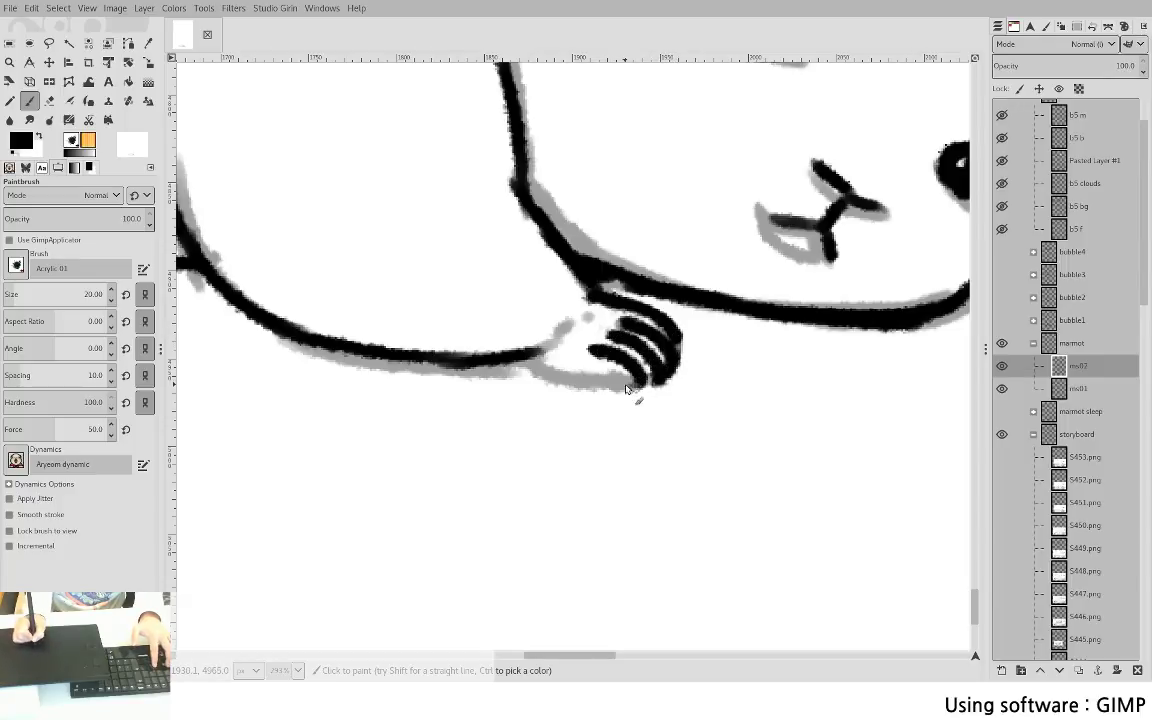
{"action": "left_click_drag", "start_coordinate": [514, 361], "coordinate": [609, 388]}
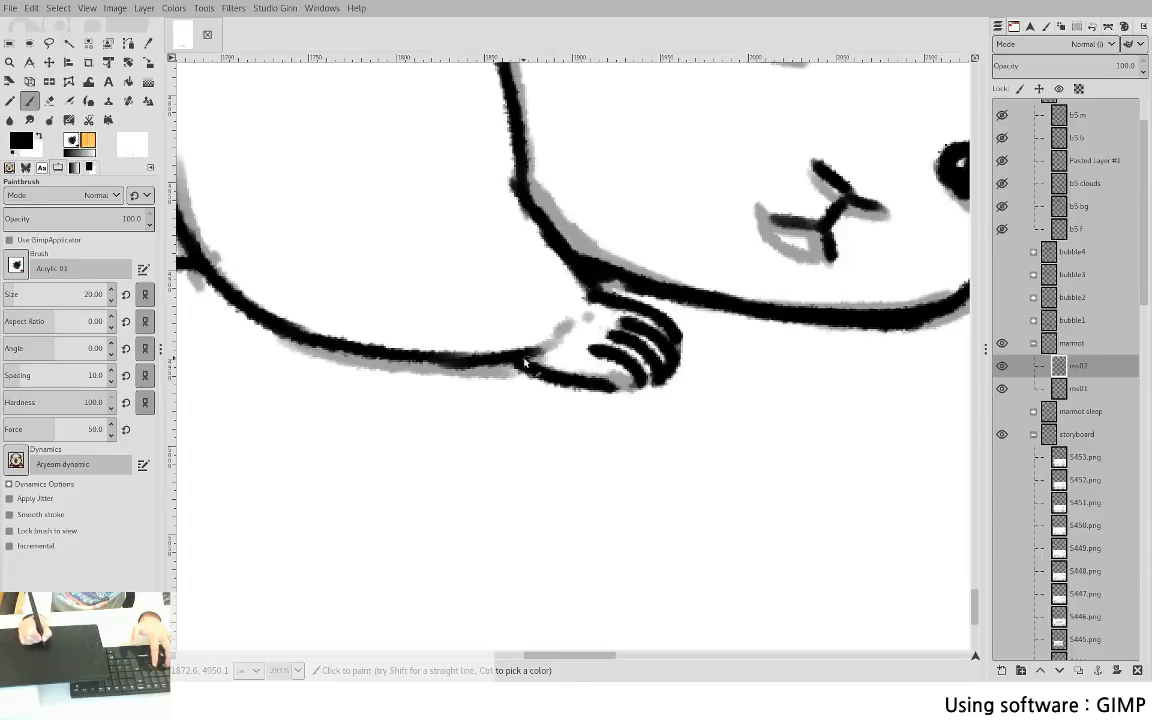
{"action": "key", "text": "ctrl+z"}
{"action": "mouse_move", "coordinate": [517, 358]}
{"action": "left_mouse_down"}
{"action": "mouse_move", "coordinate": [609, 382]}
{"action": "mouse_move", "coordinate": [660, 378]}
{"action": "left_mouse_up"}
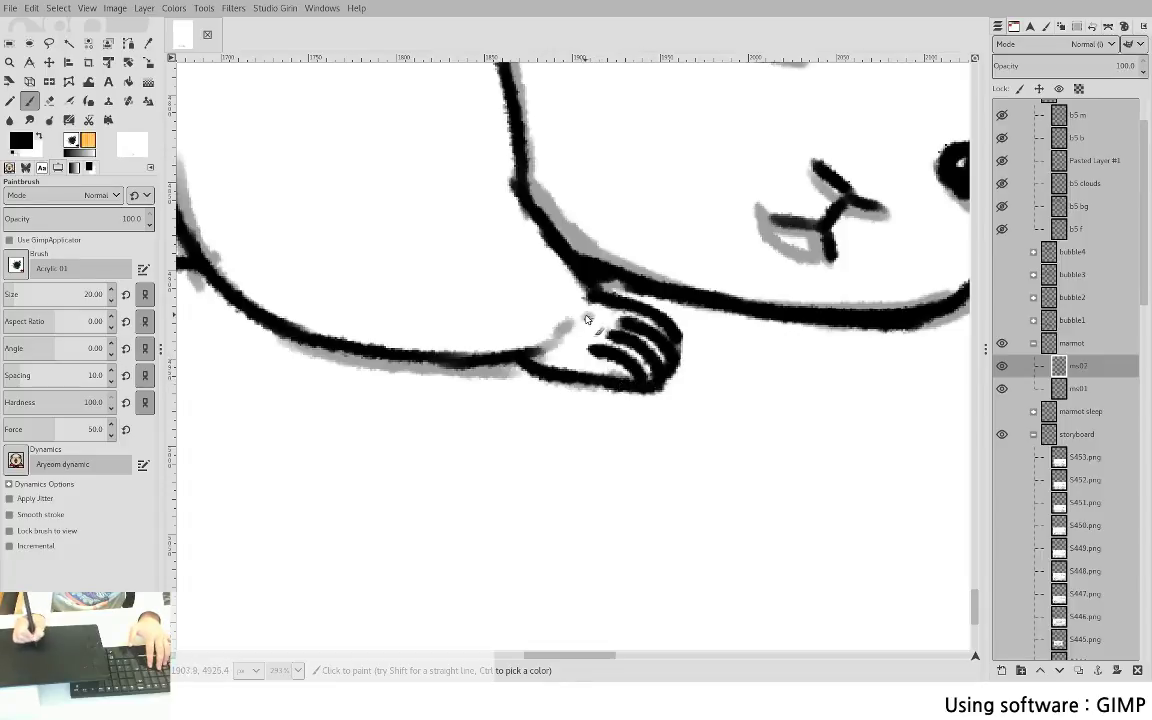
{"action": "scroll", "coordinate": [411, 267], "scroll_direction": "down", "scroll_amount": 3, "text": "ctrl"}
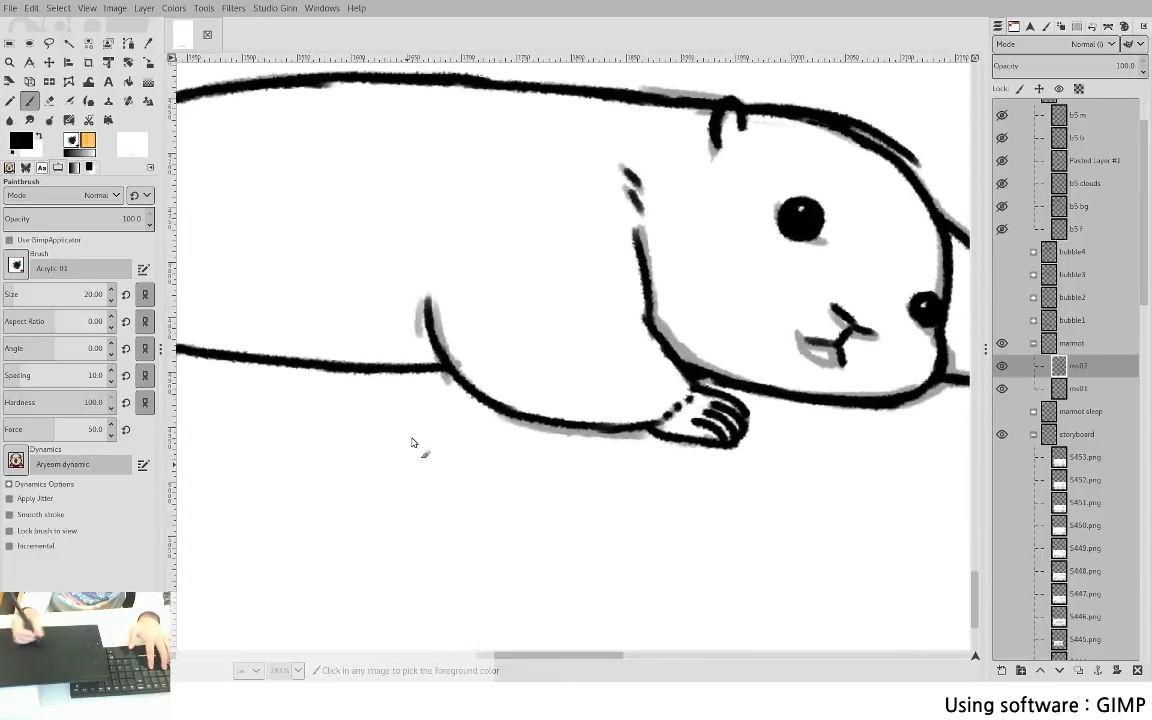
{"action": "mouse_move", "coordinate": [416, 396]}
{"action": "left_mouse_down"}
{"action": "mouse_move", "coordinate": [573, 440]}
{"action": "mouse_move", "coordinate": [776, 402]}
{"action": "left_mouse_up"}
{"action": "mouse_move", "coordinate": [432, 346]}
{"action": "left_mouse_down"}
{"action": "mouse_move", "coordinate": [530, 347]}
{"action": "mouse_move", "coordinate": [755, 382]}
{"action": "left_mouse_up"}
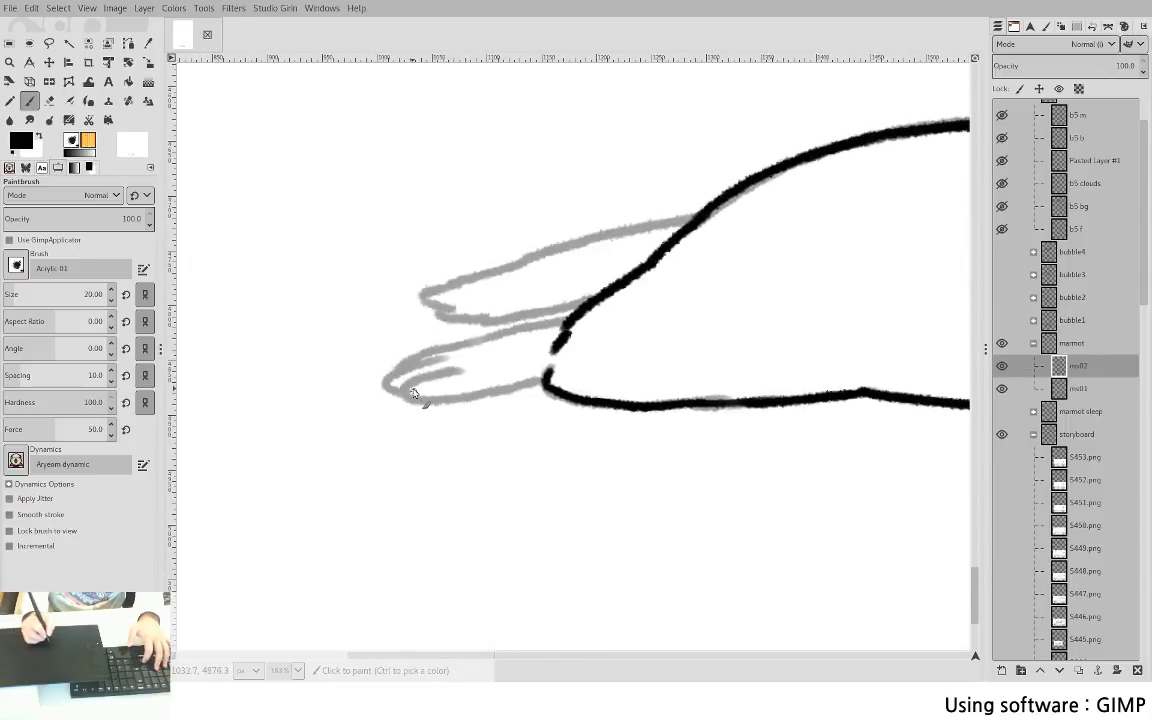
{"action": "left_click_drag", "start_coordinate": [300, 428], "coordinate": [442, 476]}
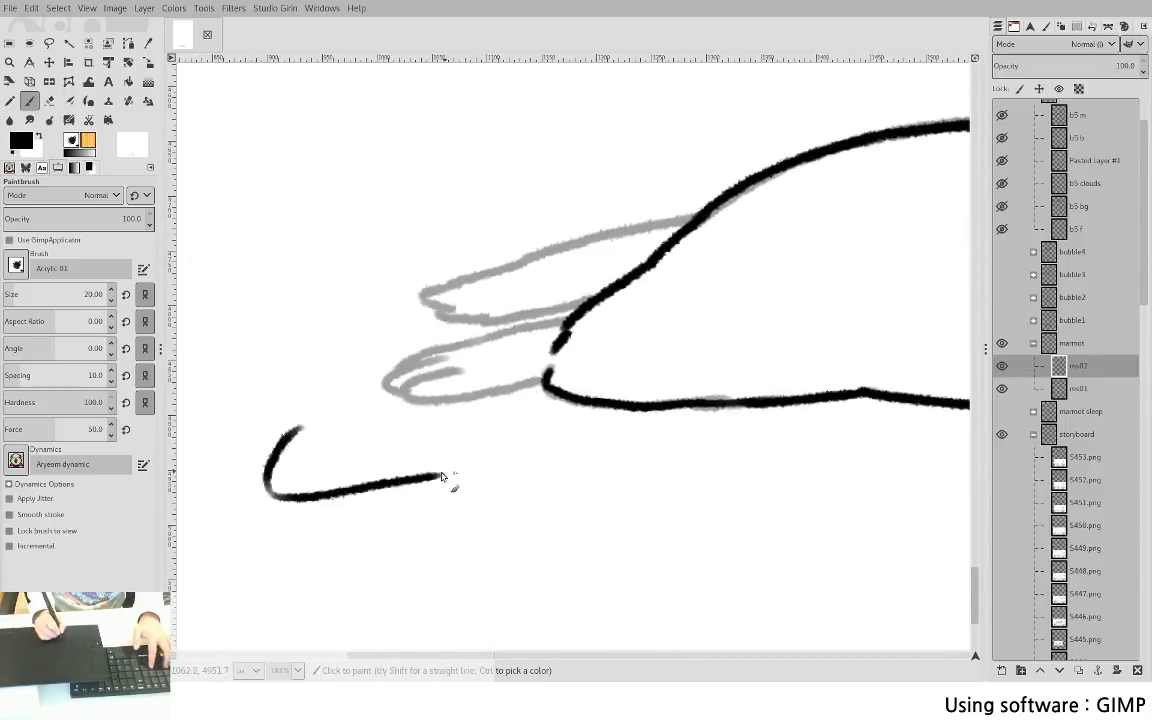
{"action": "left_click_drag", "start_coordinate": [290, 446], "coordinate": [576, 398]}
{"action": "mouse_move", "coordinate": [576, 453]}
{"action": "left_mouse_down"}
{"action": "mouse_move", "coordinate": [470, 501]}
{"action": "mouse_move", "coordinate": [463, 485]}
{"action": "left_mouse_up"}
{"action": "key", "text": "ctrl+z"}
{"action": "key", "text": "ctrl+z"}
{"action": "mouse_move", "coordinate": [575, 452]}
{"action": "left_mouse_down"}
{"action": "mouse_move", "coordinate": [504, 485]}
{"action": "mouse_move", "coordinate": [542, 453]}
{"action": "mouse_move", "coordinate": [519, 482]}
{"action": "mouse_move", "coordinate": [522, 470]}
{"action": "mouse_move", "coordinate": [469, 488]}
{"action": "mouse_move", "coordinate": [450, 480]}
{"action": "mouse_move", "coordinate": [489, 457]}
{"action": "left_mouse_up"}
{"action": "key", "text": "ctrl+z"}
{"action": "mouse_move", "coordinate": [486, 453]}
{"action": "left_mouse_down"}
{"action": "mouse_move", "coordinate": [461, 444]}
{"action": "mouse_move", "coordinate": [557, 417]}
{"action": "left_mouse_up"}
{"action": "key", "text": "ctrl+z"}
{"action": "key", "text": "ctrl+z"}
{"action": "key", "text": "ctrl+z"}
{"action": "key", "text": "ctrl+z"}
{"action": "key", "text": "ctrl+z"}
{"action": "key", "text": "ctrl+z"}
{"action": "key", "text": "ctrl+z"}
{"action": "key", "text": "ctrl+z"}
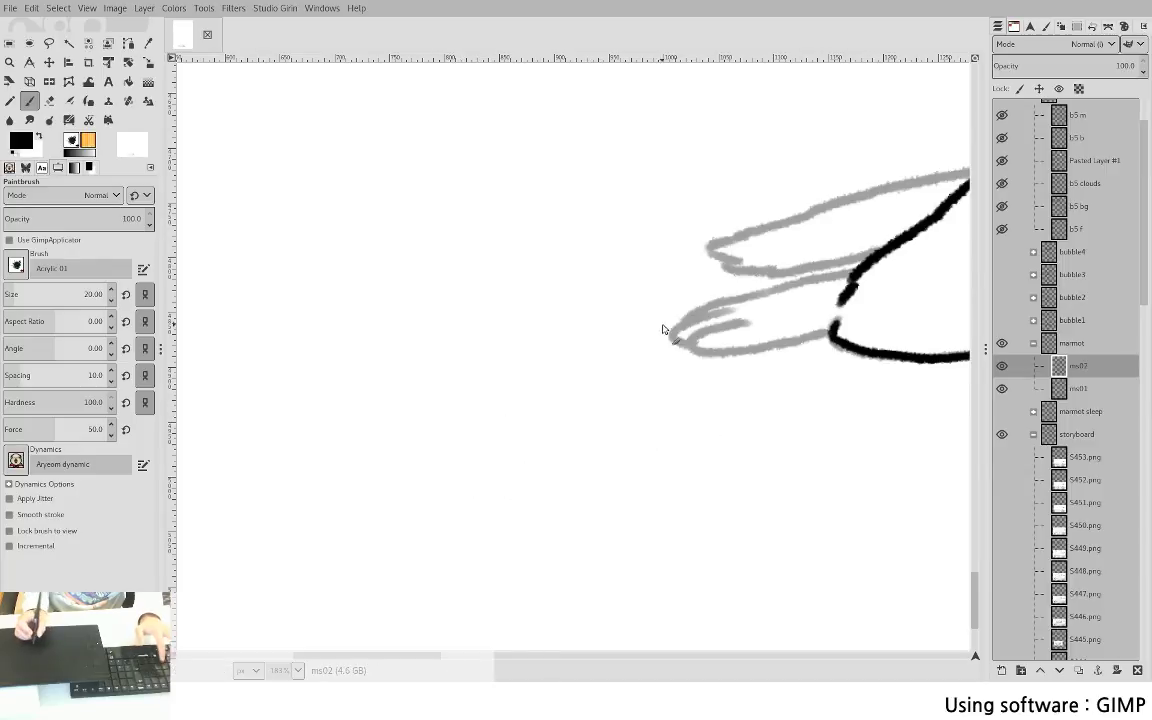
- Trace the lower hind leg with its foot and toe lines behind the rump on ms02
{"action": "left_click_drag", "start_coordinate": [847, 277], "coordinate": [575, 372]}
{"action": "left_click_drag", "start_coordinate": [465, 393], "coordinate": [578, 372]}
{"action": "key", "text": "ctrl+z"}
{"action": "left_click_drag", "start_coordinate": [484, 392], "coordinate": [578, 370]}
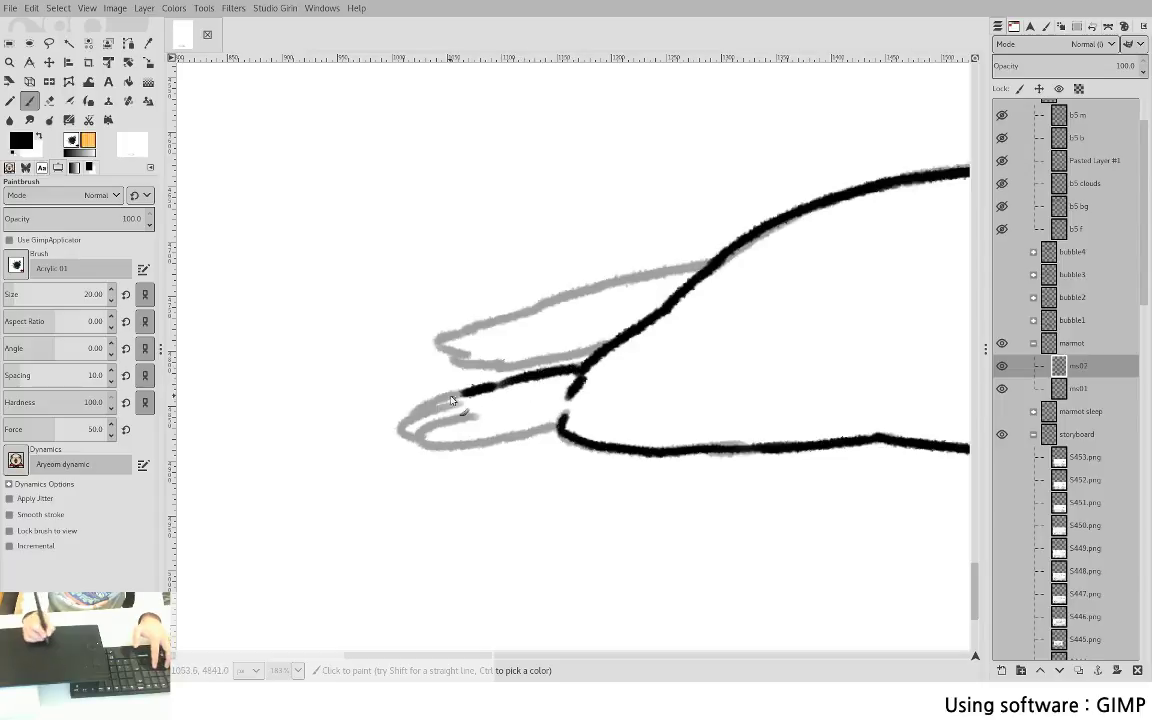
{"action": "key", "text": "ctrl+z"}
{"action": "left_click_drag", "start_coordinate": [488, 387], "coordinate": [581, 367]}
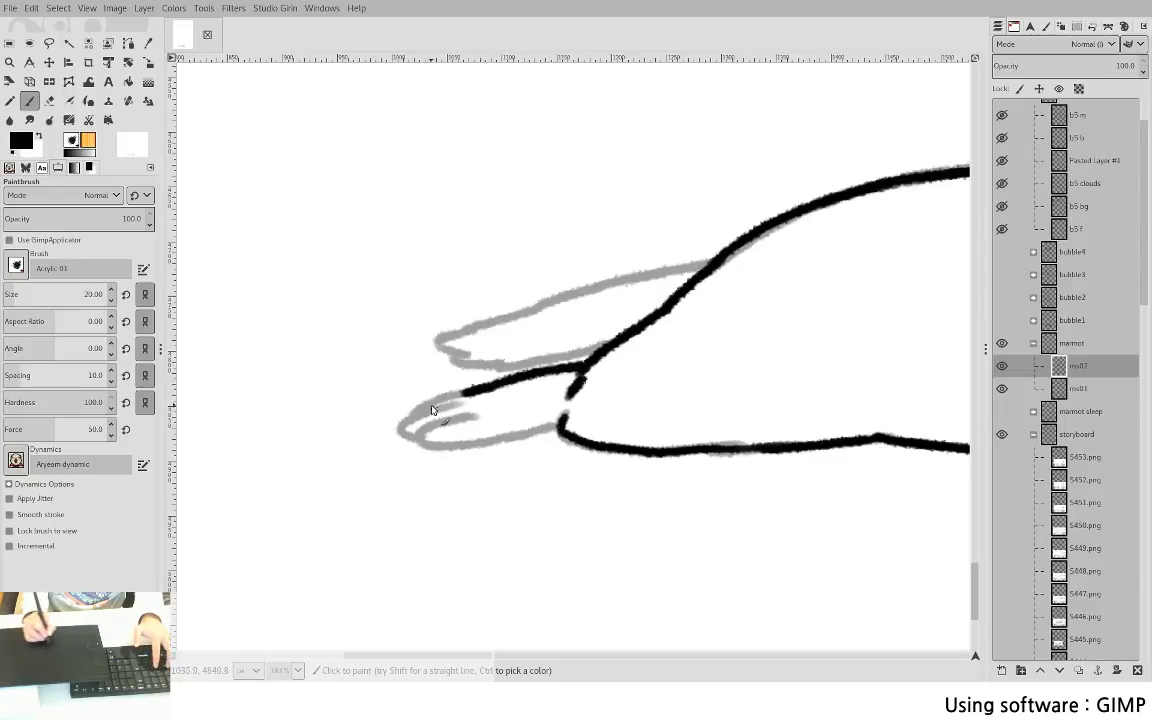
{"action": "mouse_move", "coordinate": [418, 411]}
{"action": "left_mouse_down"}
{"action": "mouse_move", "coordinate": [474, 391]}
{"action": "mouse_move", "coordinate": [462, 402]}
{"action": "left_mouse_up"}
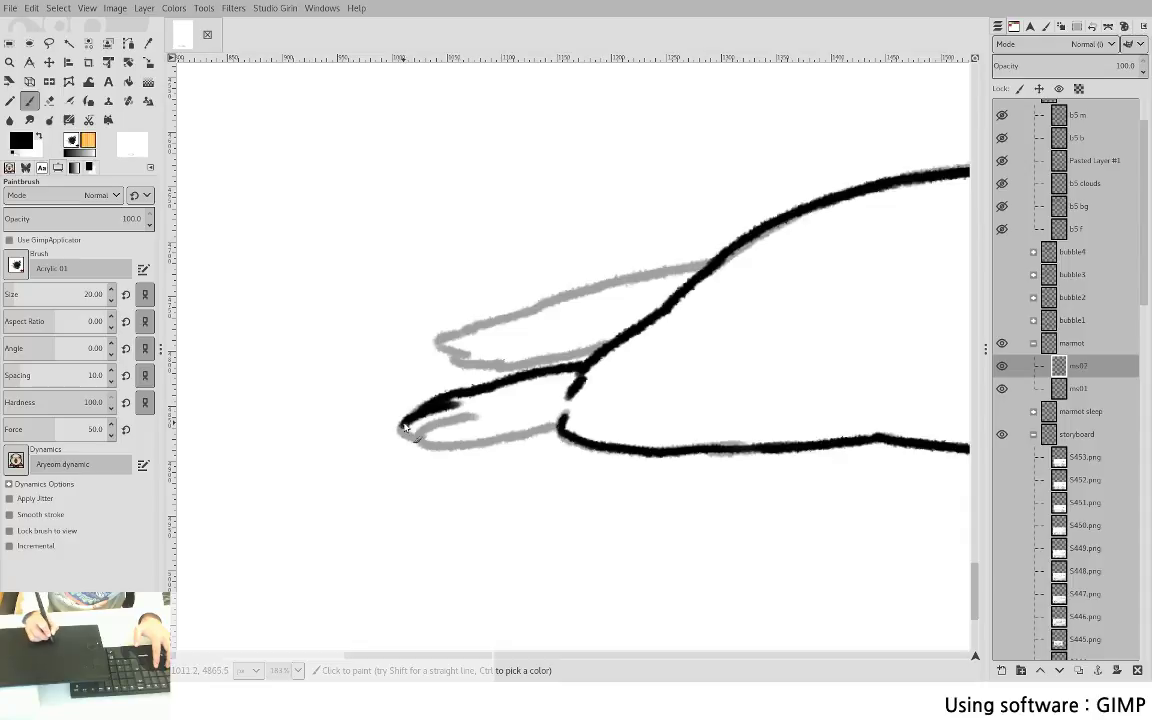
{"action": "left_click_drag", "start_coordinate": [405, 428], "coordinate": [479, 416]}
{"action": "left_click_drag", "start_coordinate": [420, 441], "coordinate": [560, 424]}
{"action": "key", "text": "ctrl+z"}
{"action": "left_click_drag", "start_coordinate": [419, 439], "coordinate": [563, 428]}
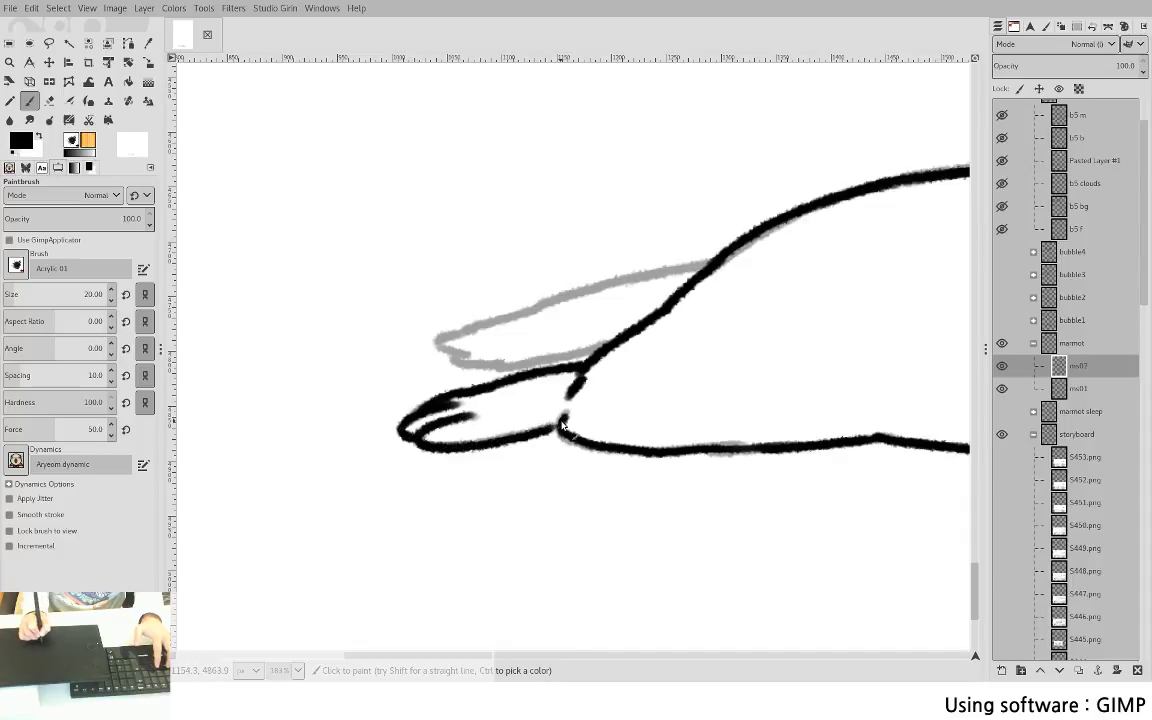
- Trace the upper and lower edges of the upper hind leg and its foot on ms02
{"action": "mouse_move", "coordinate": [467, 342]}
{"action": "left_mouse_down"}
{"action": "mouse_move", "coordinate": [329, 393]}
{"action": "mouse_move", "coordinate": [343, 381]}
{"action": "left_mouse_up"}
{"action": "key", "text": "ctrl+z"}
{"action": "key", "text": "ctrl+z"}
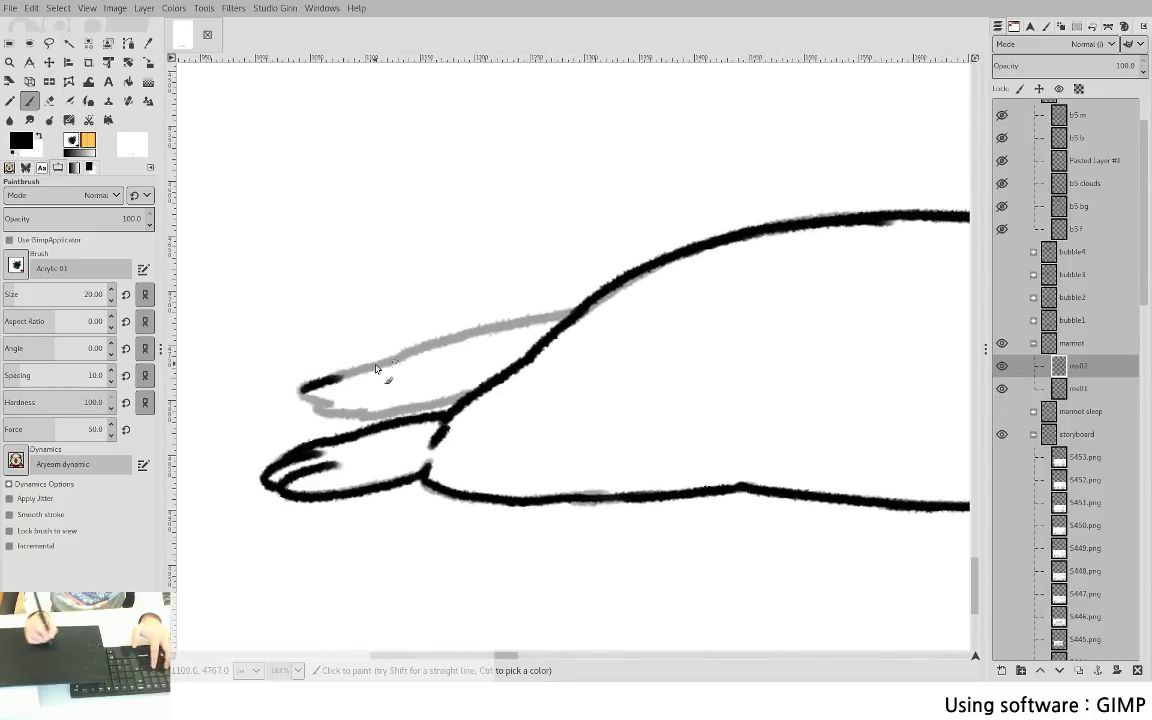
{"action": "left_click_drag", "start_coordinate": [300, 388], "coordinate": [565, 315]}
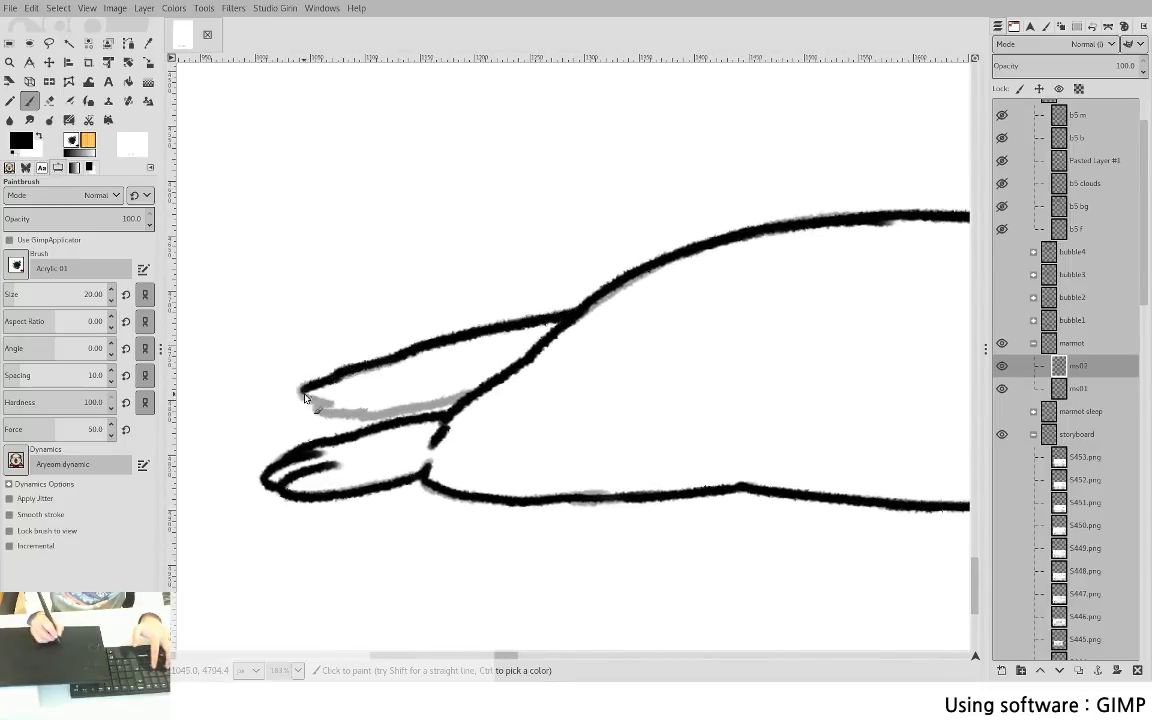
{"action": "mouse_move", "coordinate": [304, 393]}
{"action": "left_mouse_down"}
{"action": "mouse_move", "coordinate": [369, 420]}
{"action": "mouse_move", "coordinate": [466, 398]}
{"action": "left_mouse_up"}
{"action": "key", "text": "ctrl+z"}
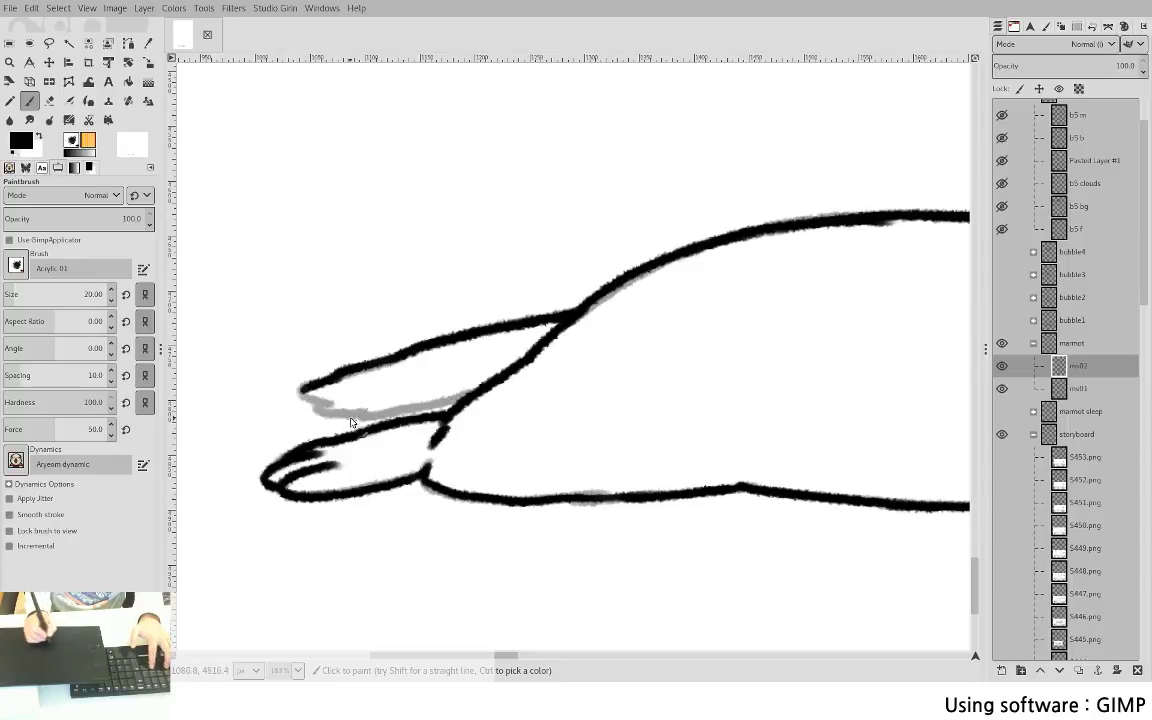
{"action": "mouse_move", "coordinate": [300, 382]}
{"action": "left_mouse_down"}
{"action": "mouse_move", "coordinate": [369, 405]}
{"action": "mouse_move", "coordinate": [372, 416]}
{"action": "mouse_move", "coordinate": [355, 416]}
{"action": "mouse_move", "coordinate": [466, 401]}
{"action": "left_mouse_up"}
{"action": "key", "text": "ctrl+z"}
{"action": "left_click_drag", "start_coordinate": [356, 411], "coordinate": [470, 395]}
- Erase the doubled outline along the top of the marmot's head on ms02 with the Eraser
{"action": "key", "text": "ctrl+space"}
{"action": "key", "text": "space"}
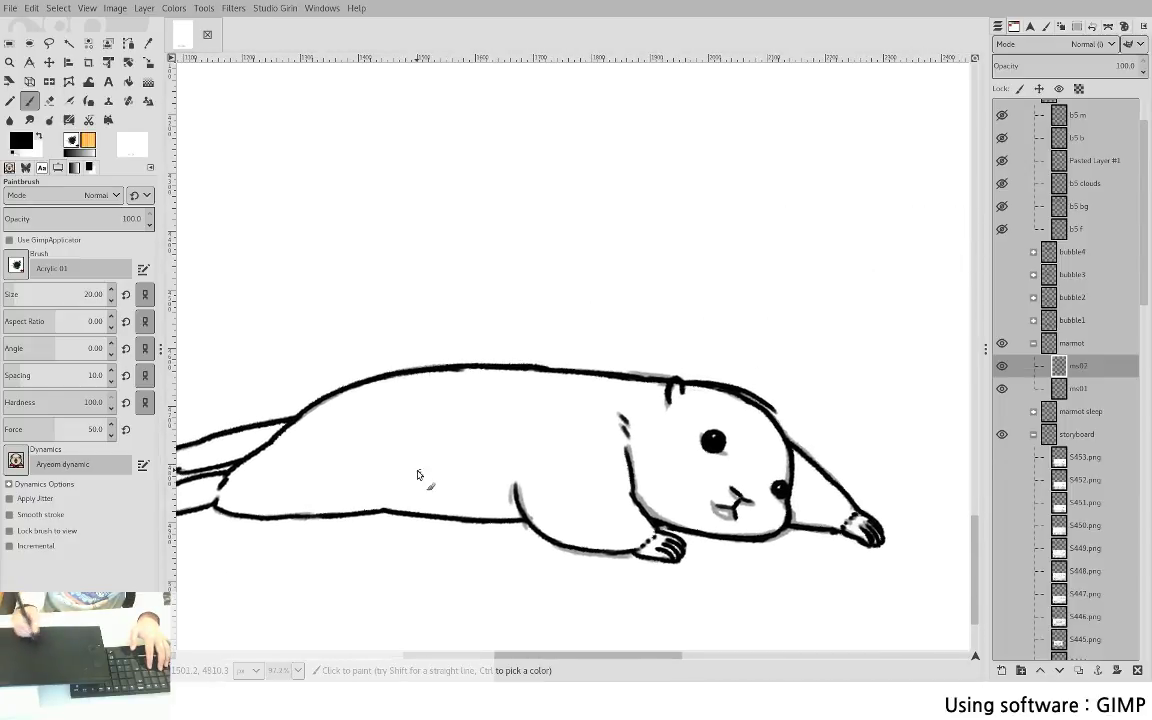
{"action": "key", "text": "shift+e"}
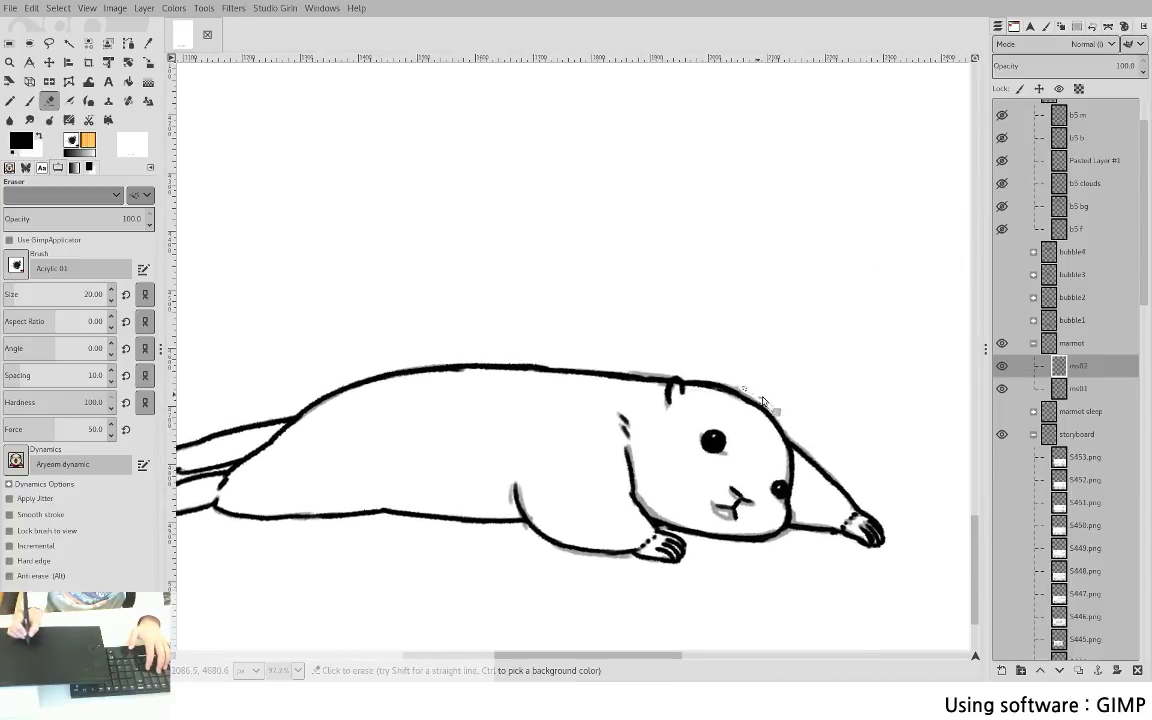
{"action": "key", "text": "space"}
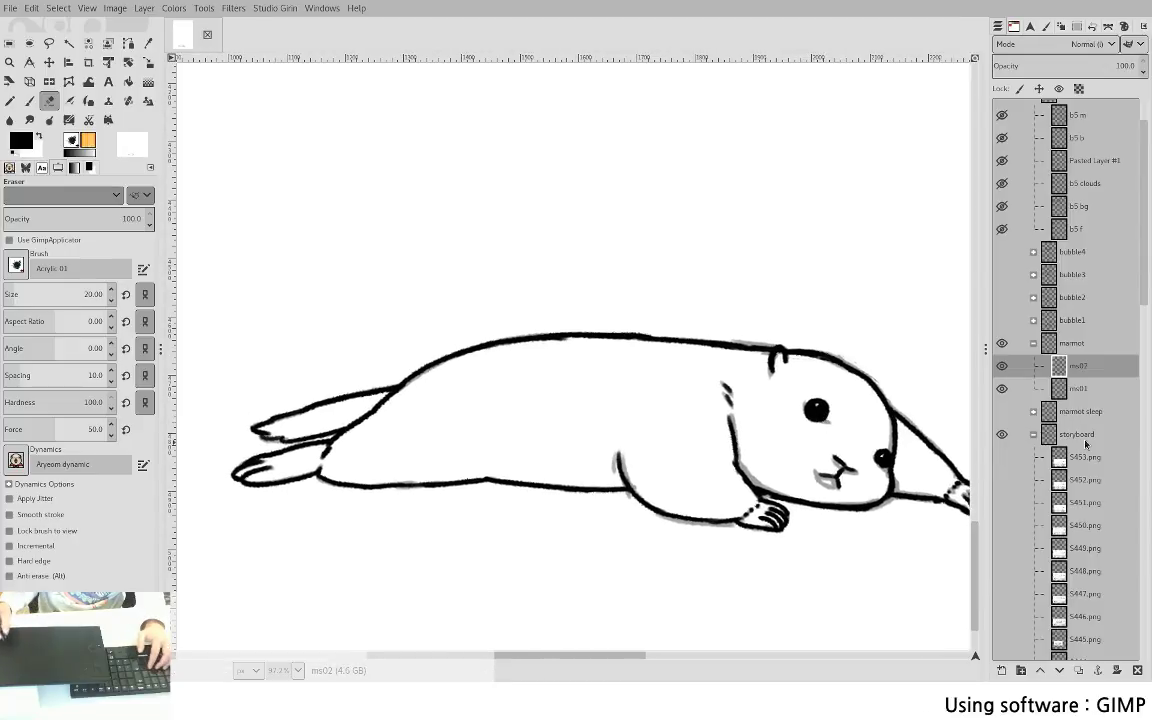
- Examine the storyboard frames S451 to S448 one at a time against the drawing to check the marmot's next pose
{"action": "left_click", "coordinate": [1002, 502]}
{"action": "left_click", "coordinate": [1002, 502]}
{"action": "left_click", "coordinate": [1002, 525]}
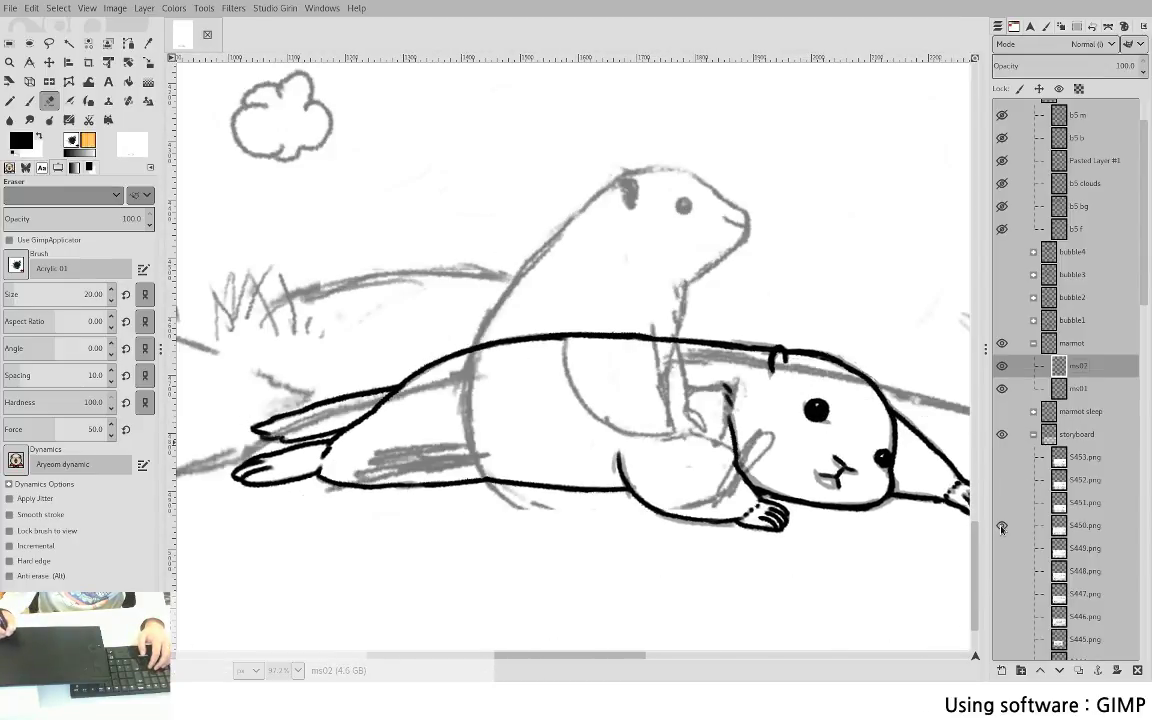
{"action": "left_click", "coordinate": [1002, 525]}
{"action": "left_click", "coordinate": [1002, 548]}
{"action": "left_click", "coordinate": [1002, 548]}
{"action": "left_click", "coordinate": [1002, 548]}
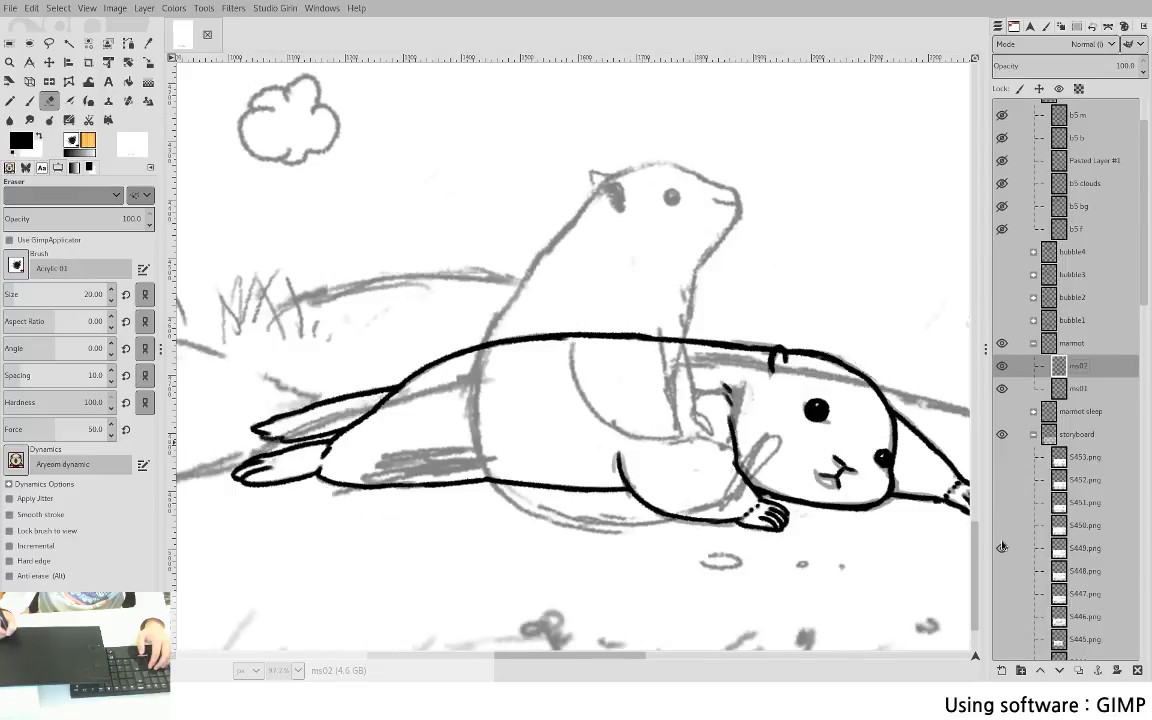
{"action": "left_click", "coordinate": [1002, 548]}
{"action": "left_click", "coordinate": [1002, 571]}
{"action": "left_click", "coordinate": [1002, 571]}
{"action": "left_click", "coordinate": [1002, 549]}
{"action": "left_click", "coordinate": [1002, 548]}
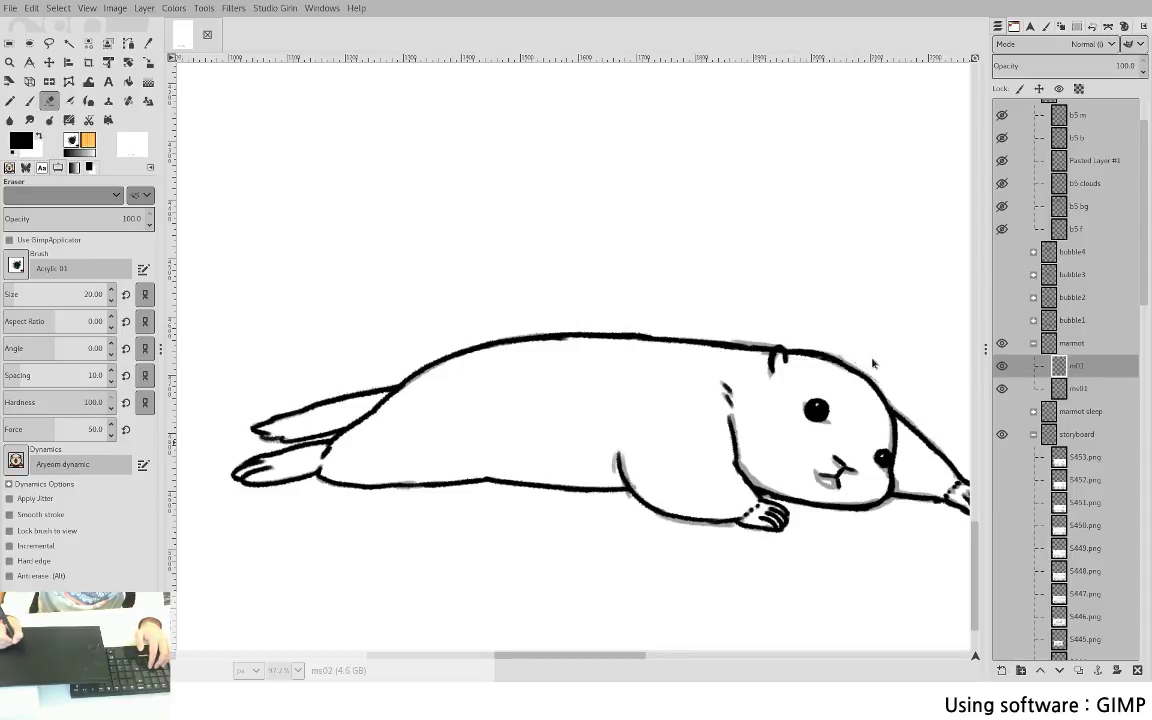
- Add a new layer above ms02 in the marmot group and name it ms03
{"action": "key", "text": "ctrl+shift+n"}
{"action": "double_click", "coordinate": [1068, 373]}
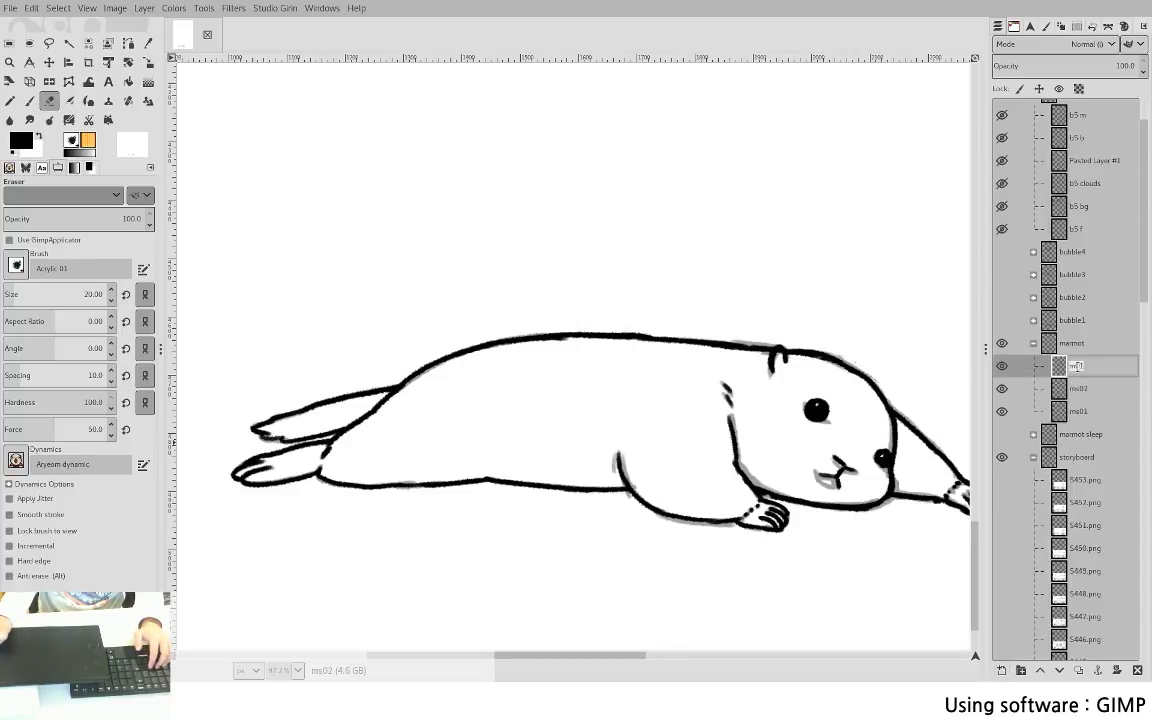
{"action": "type", "text": "ms03"}
{"action": "key", "text": "Return"}
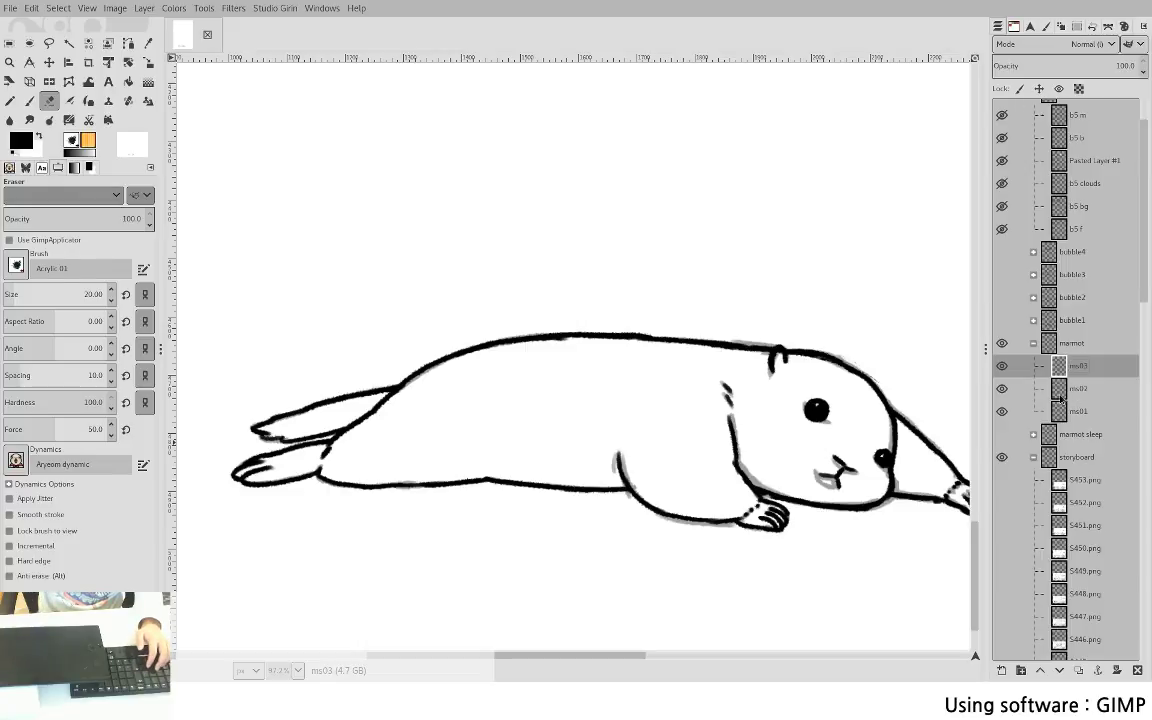
- Set the opacity of layer ms02 to 43 and of layer ms01 to 45.9
{"action": "left_click", "coordinate": [1062, 389]}
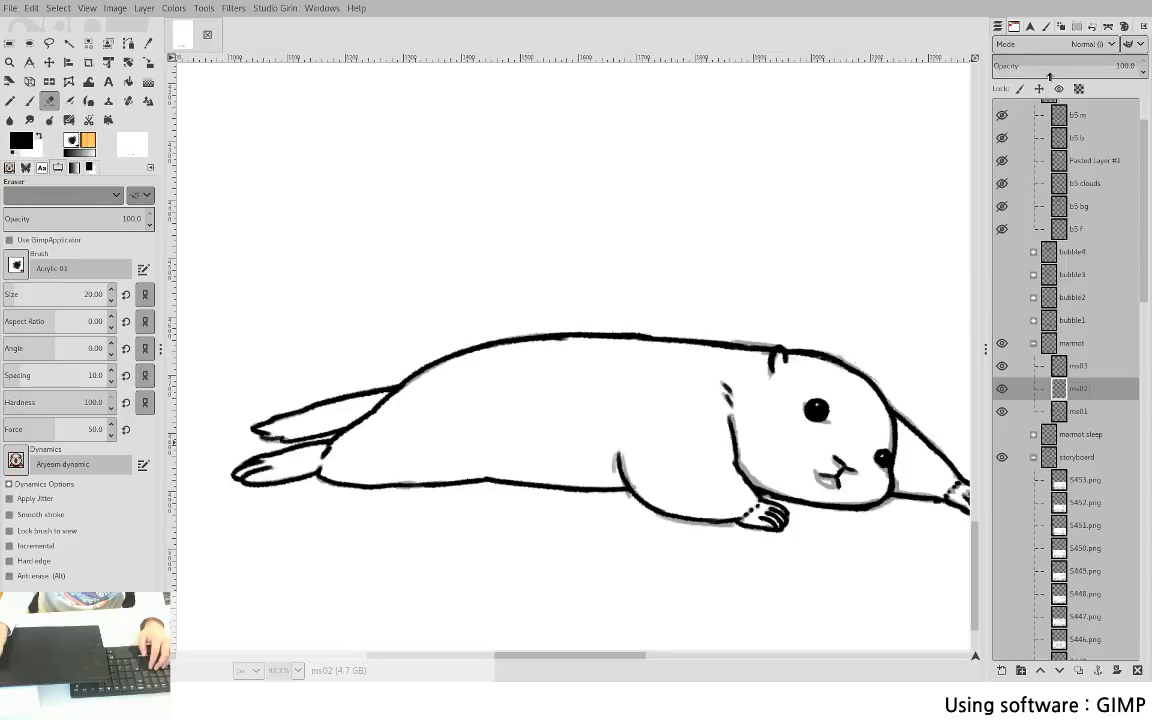
{"action": "left_click", "coordinate": [1071, 70]}
{"action": "type", "text": "43"}
{"action": "key", "text": "Return"}
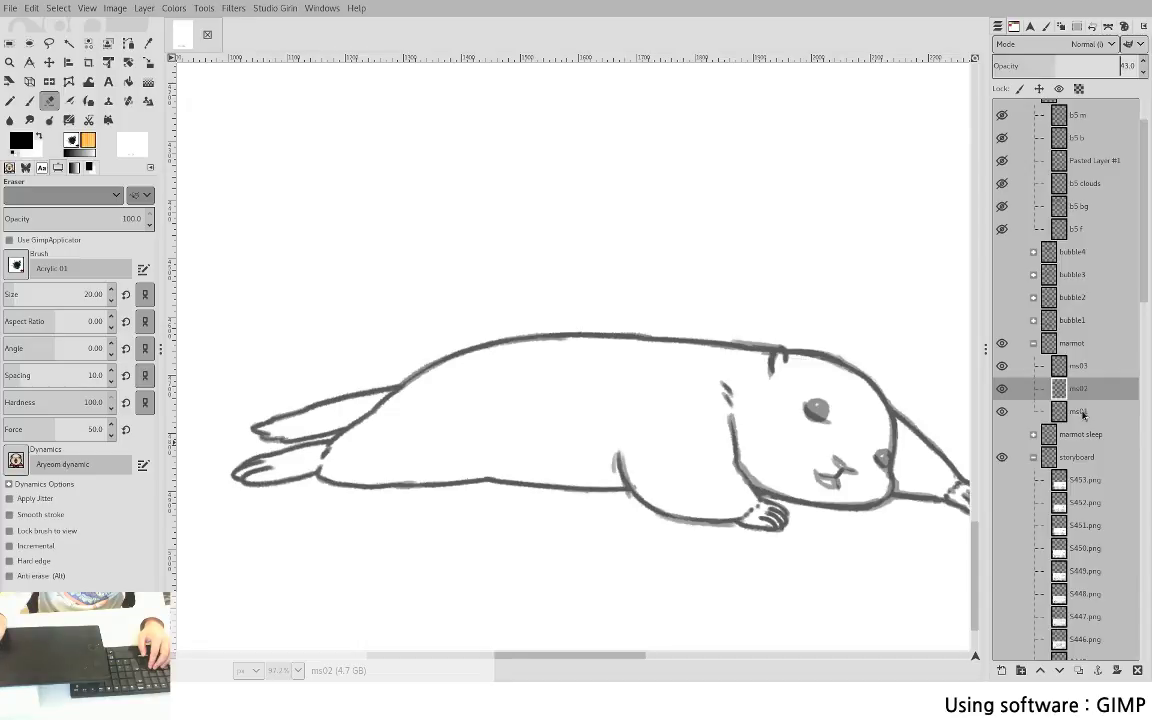
{"action": "left_click", "coordinate": [1083, 414]}
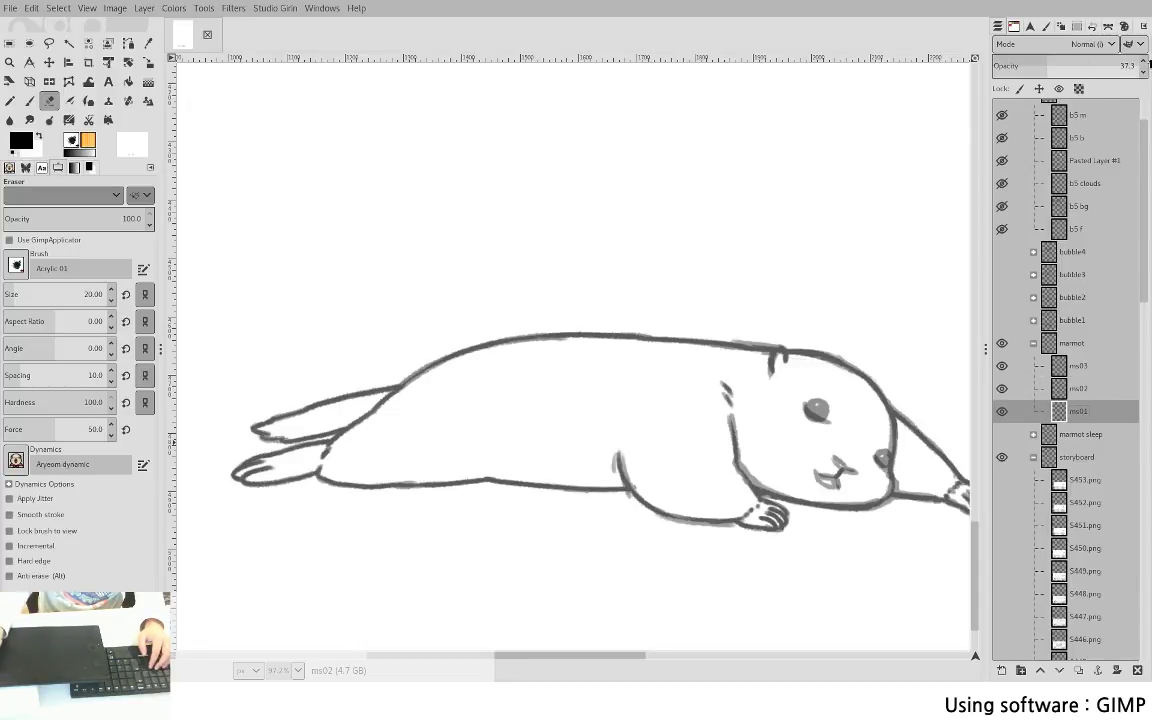
{"action": "left_click", "coordinate": [1118, 65]}
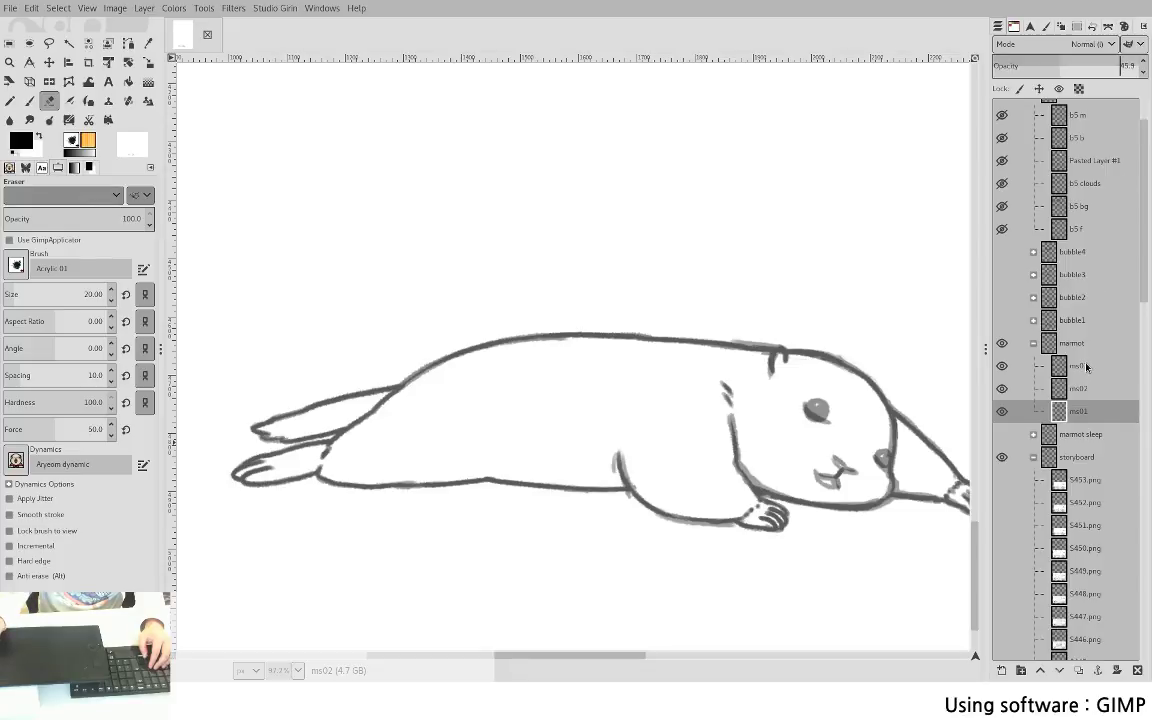
- Restore layers ms01 and ms02 to 100 opacity and hide ms01
{"action": "left_click", "coordinate": [1082, 384]}
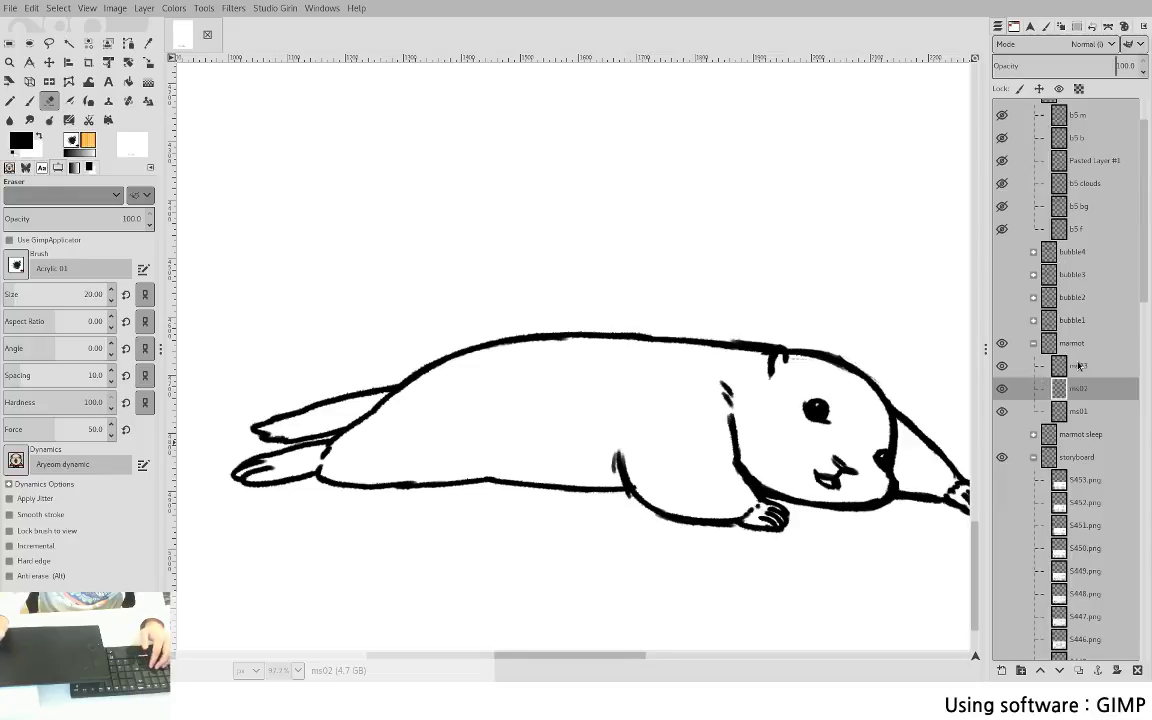
{"action": "left_click", "coordinate": [1080, 370]}
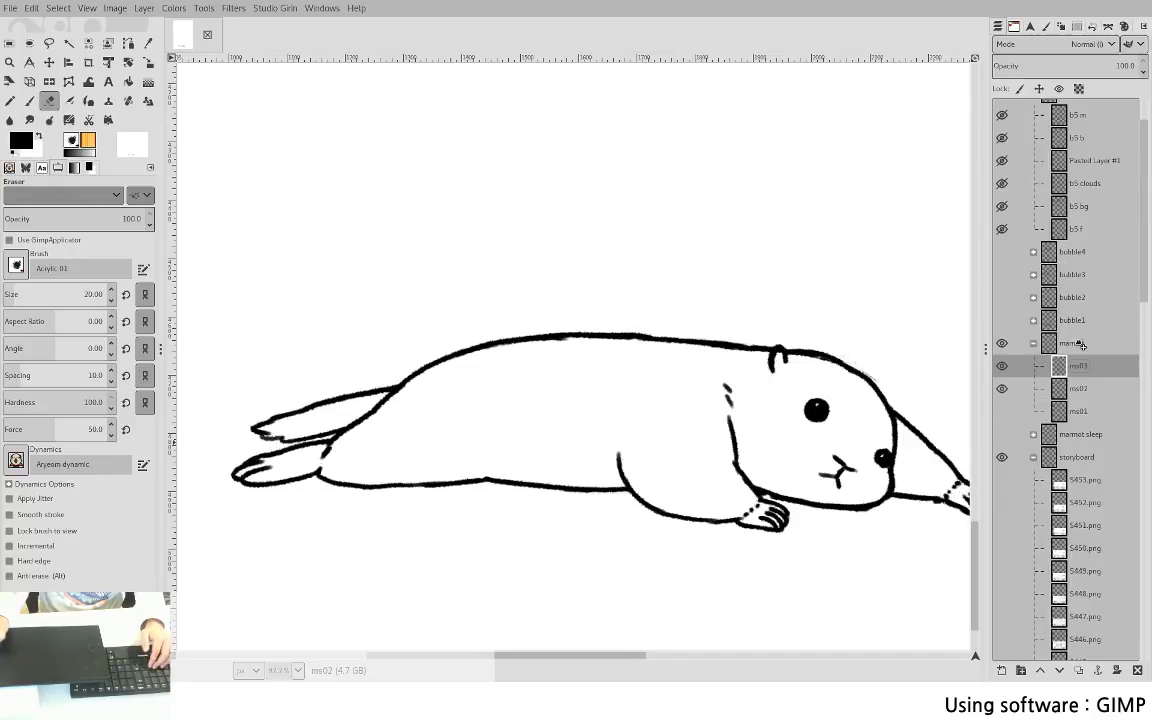
- Move layer ms03 out of the marmot group to directly above it, and fade the whole marmot group by lowering its opacity
{"action": "left_click_drag", "start_coordinate": [1082, 336], "coordinate": [1077, 335]}
{"action": "left_click", "coordinate": [1089, 368]}
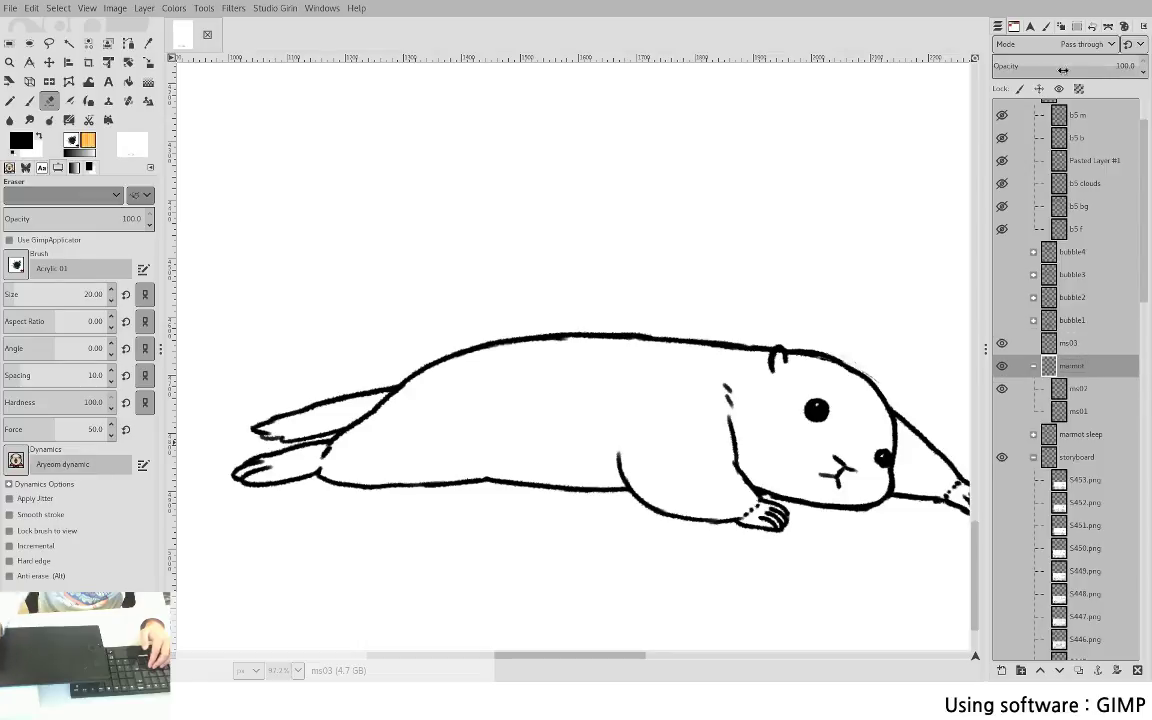
{"action": "left_click", "coordinate": [1051, 63]}
{"action": "left_click", "coordinate": [1075, 343]}
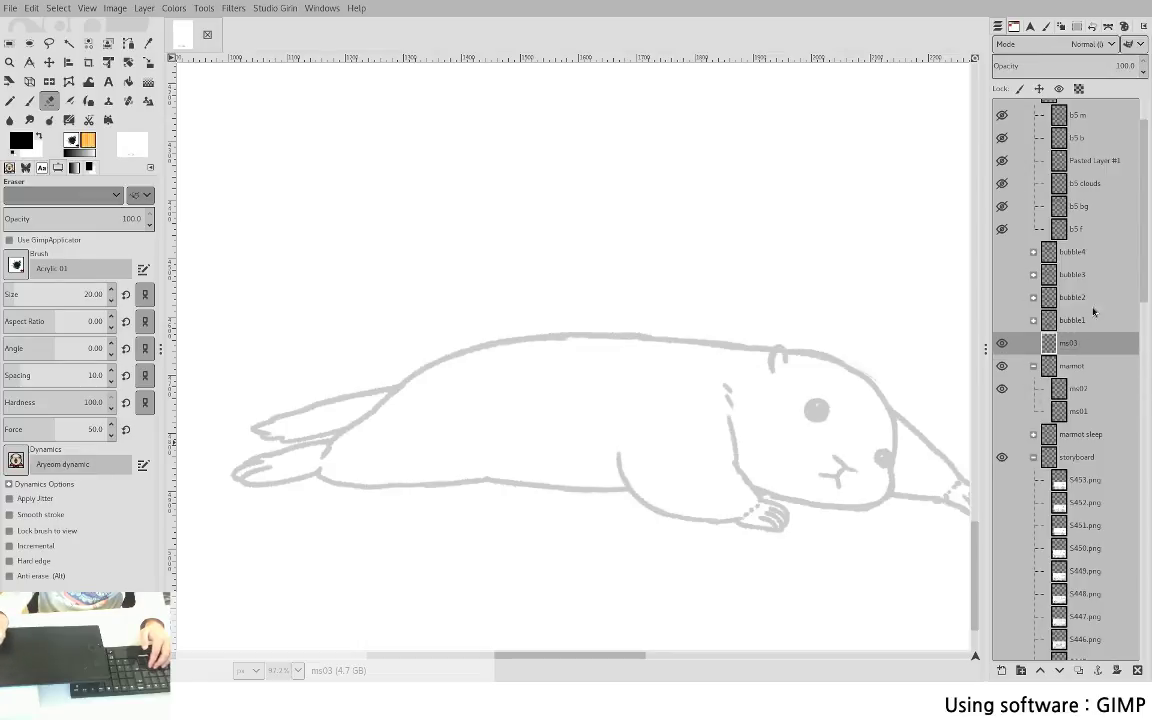
- Trace the marmot's front paw, foreleg, chest line and short nape line on ms03 with the Paintbrush
{"action": "mouse_move", "coordinate": [700, 437]}
{"action": "left_mouse_down"}
{"action": "mouse_move", "coordinate": [614, 415]}
{"action": "mouse_move", "coordinate": [571, 429]}
{"action": "mouse_move", "coordinate": [627, 451]}
{"action": "mouse_move", "coordinate": [687, 450]}
{"action": "mouse_move", "coordinate": [731, 499]}
{"action": "mouse_move", "coordinate": [712, 509]}
{"action": "left_mouse_up"}
{"action": "key", "text": "p"}
{"action": "key", "text": "ctrl+z"}
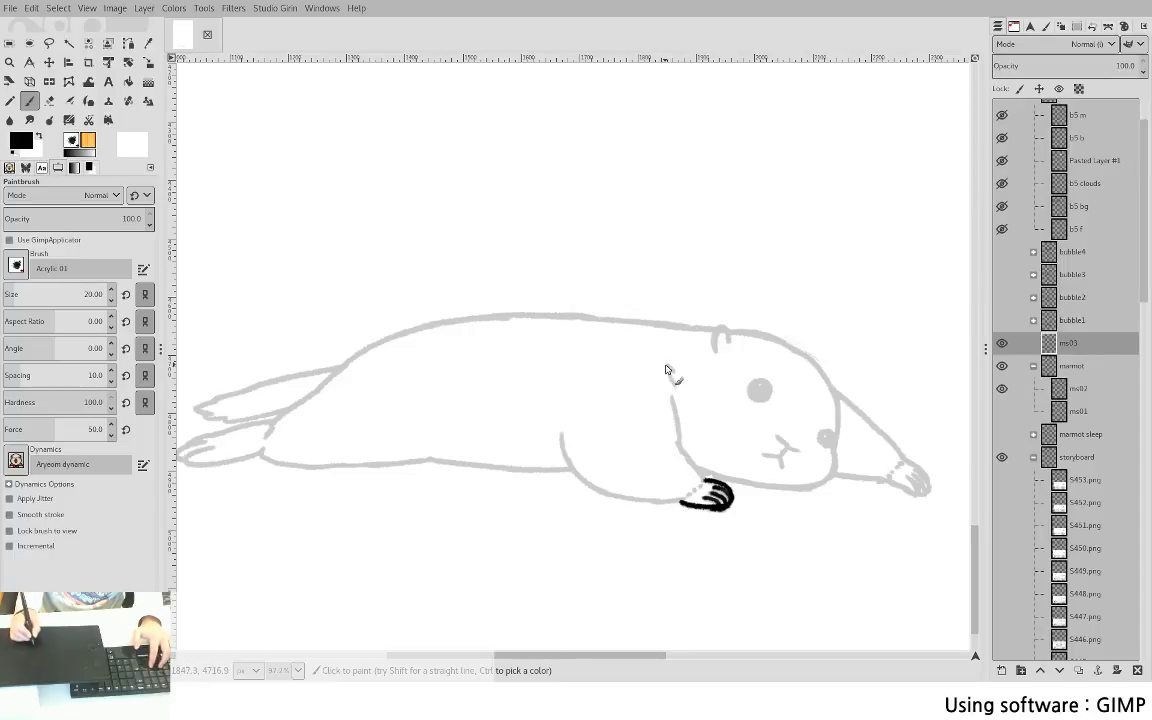
{"action": "mouse_move", "coordinate": [664, 365]}
{"action": "left_mouse_down"}
{"action": "mouse_move", "coordinate": [682, 451]}
{"action": "mouse_move", "coordinate": [705, 482]}
{"action": "left_mouse_up"}
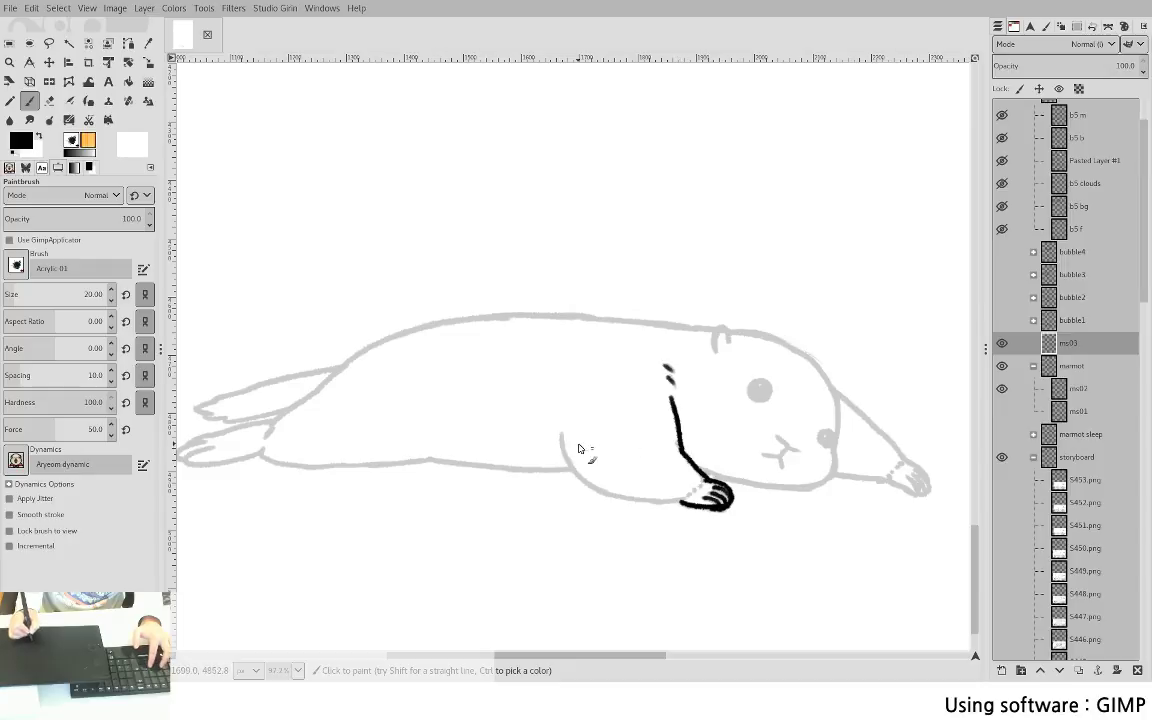
{"action": "mouse_move", "coordinate": [559, 432]}
{"action": "left_mouse_down"}
{"action": "mouse_move", "coordinate": [570, 465]}
{"action": "mouse_move", "coordinate": [627, 498]}
{"action": "mouse_move", "coordinate": [679, 506]}
{"action": "left_mouse_up"}
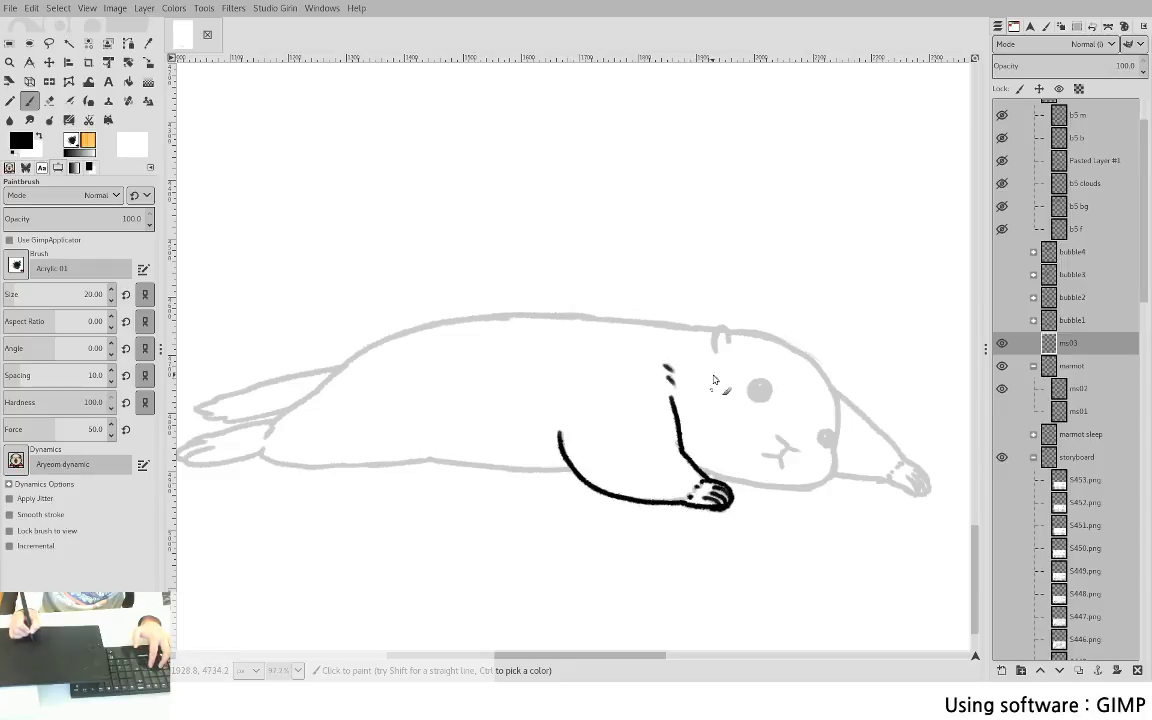
{"action": "mouse_move", "coordinate": [662, 325]}
{"action": "left_mouse_down"}
{"action": "mouse_move", "coordinate": [771, 343]}
{"action": "mouse_move", "coordinate": [826, 398]}
{"action": "left_mouse_up"}
{"action": "key", "text": "ctrl+z"}
- Try several curves for the head's contour from the ear over the forehead and snout to the chin
{"action": "mouse_move", "coordinate": [728, 331]}
{"action": "left_mouse_down"}
{"action": "mouse_move", "coordinate": [804, 362]}
{"action": "mouse_move", "coordinate": [827, 395]}
{"action": "mouse_move", "coordinate": [831, 444]}
{"action": "left_mouse_up"}
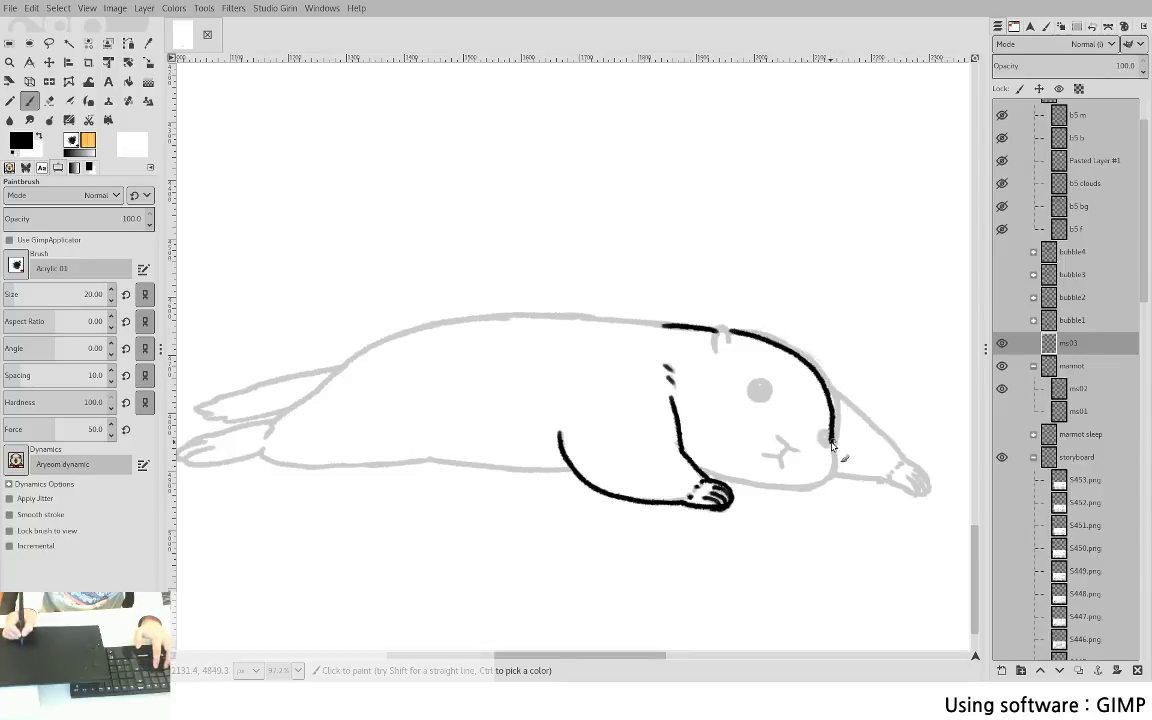
{"action": "key", "text": "ctrl+z"}
{"action": "mouse_move", "coordinate": [728, 331]}
{"action": "left_mouse_down"}
{"action": "mouse_move", "coordinate": [765, 342]}
{"action": "mouse_move", "coordinate": [832, 397]}
{"action": "mouse_move", "coordinate": [805, 487]}
{"action": "left_mouse_up"}
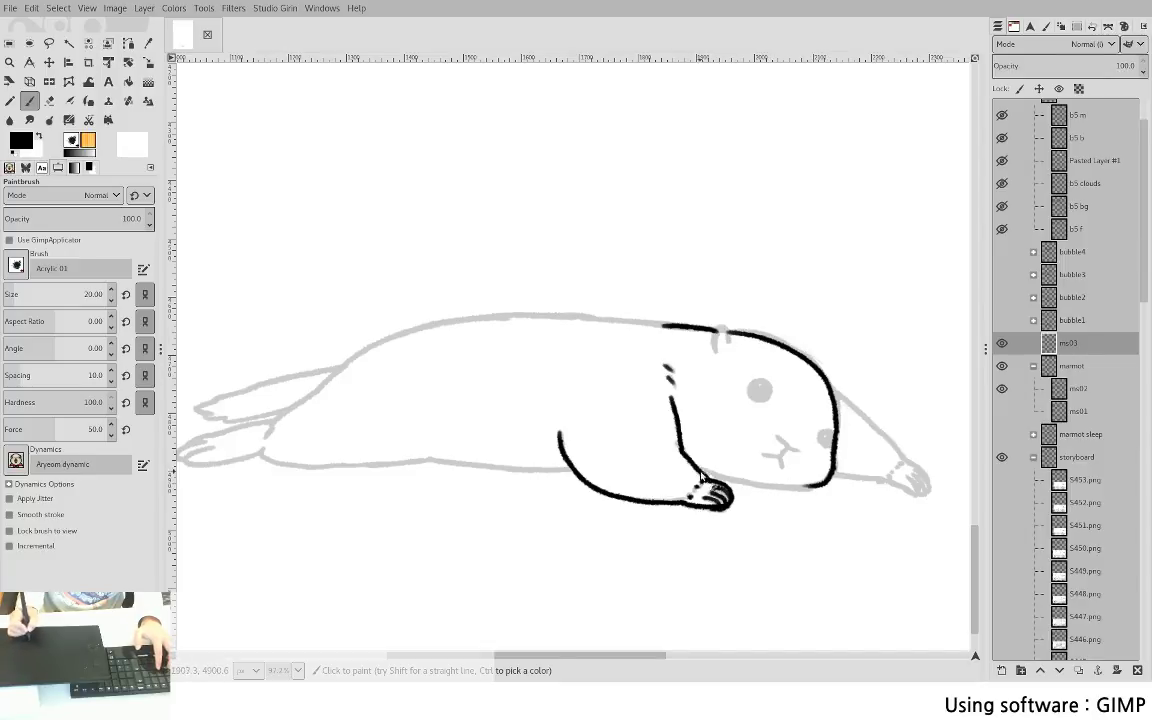
{"action": "key", "text": "ctrl+z"}
{"action": "key", "text": "ctrl+z"}
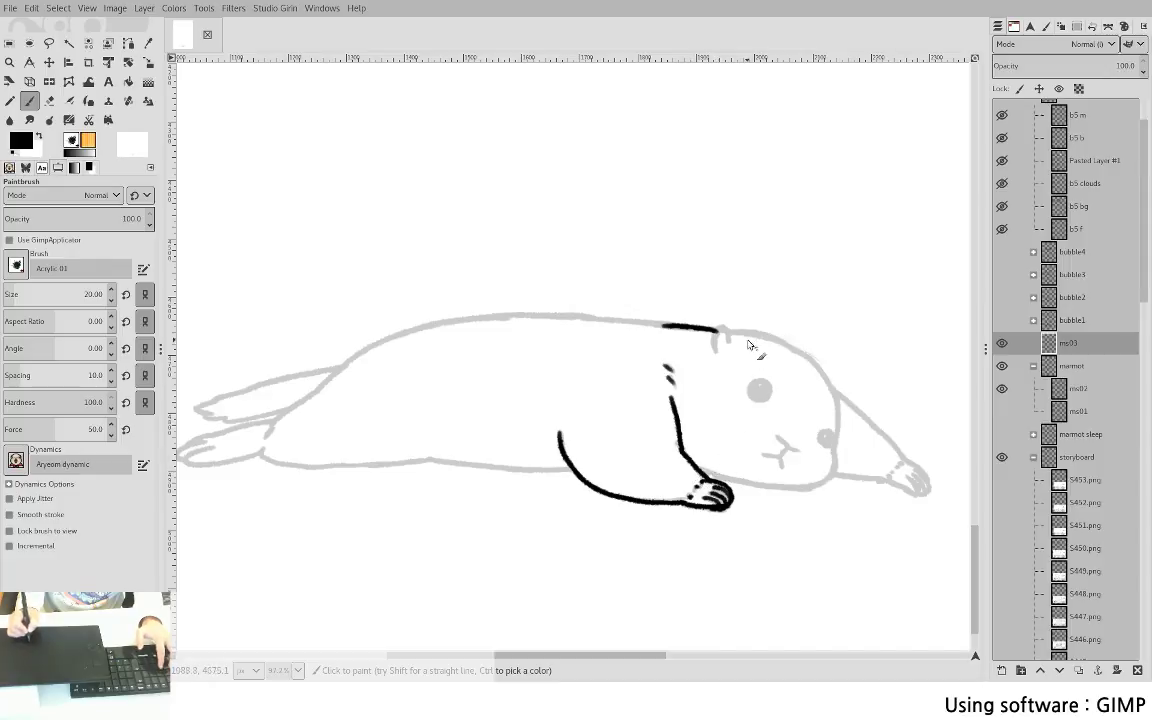
{"action": "mouse_move", "coordinate": [727, 331]}
{"action": "left_mouse_down"}
{"action": "mouse_move", "coordinate": [810, 385]}
{"action": "mouse_move", "coordinate": [836, 437]}
{"action": "mouse_move", "coordinate": [822, 484]}
{"action": "left_mouse_up"}
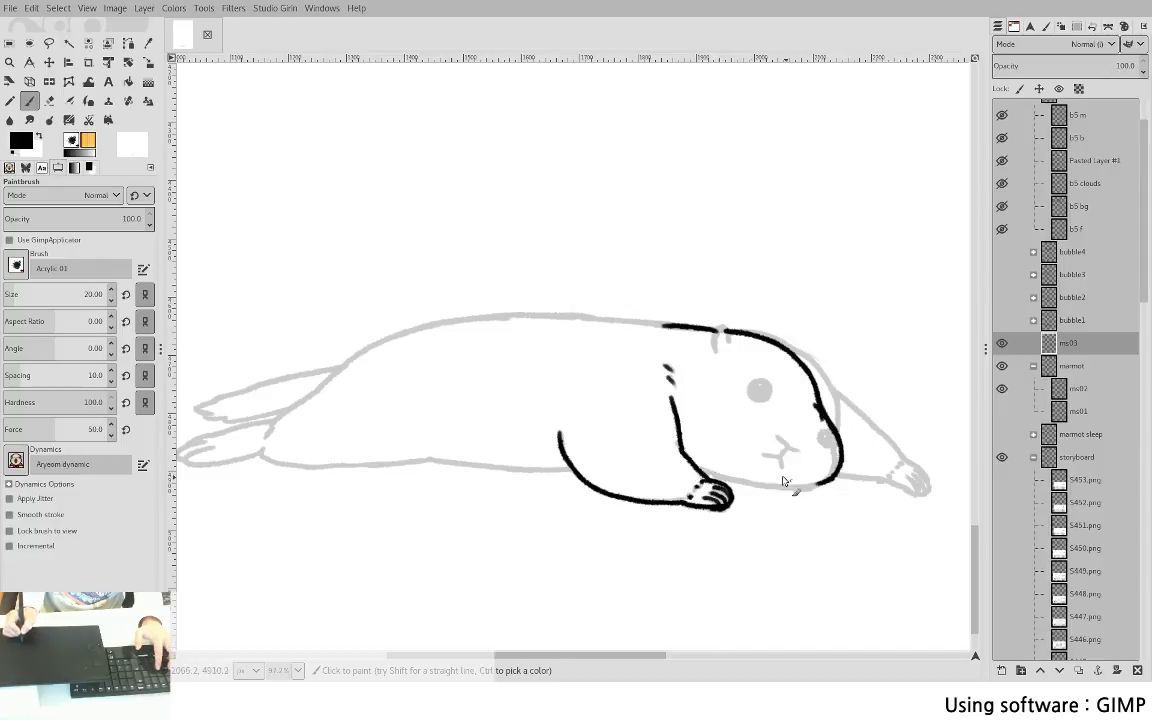
{"action": "left_click_drag", "start_coordinate": [705, 472], "coordinate": [815, 487]}
{"action": "key", "text": "ctrl+z"}
{"action": "key", "text": "ctrl+z"}
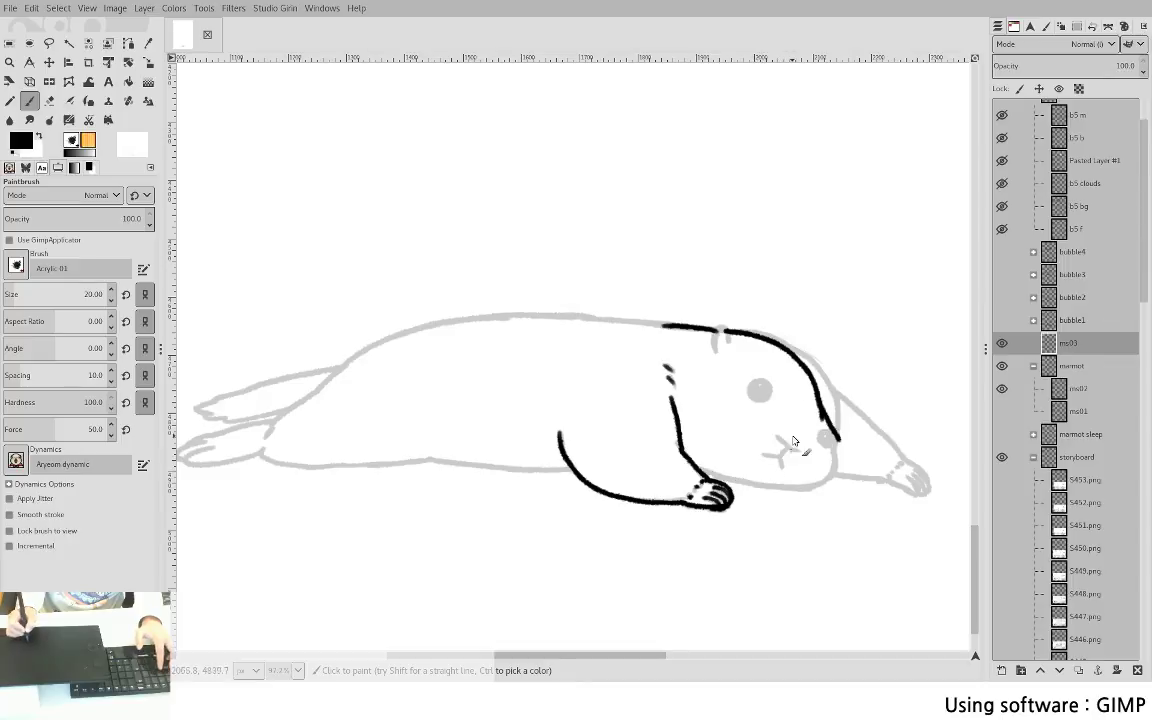
{"action": "mouse_move", "coordinate": [727, 331]}
{"action": "left_mouse_down"}
{"action": "mouse_move", "coordinate": [794, 353]}
{"action": "mouse_move", "coordinate": [837, 412]}
{"action": "left_mouse_up"}
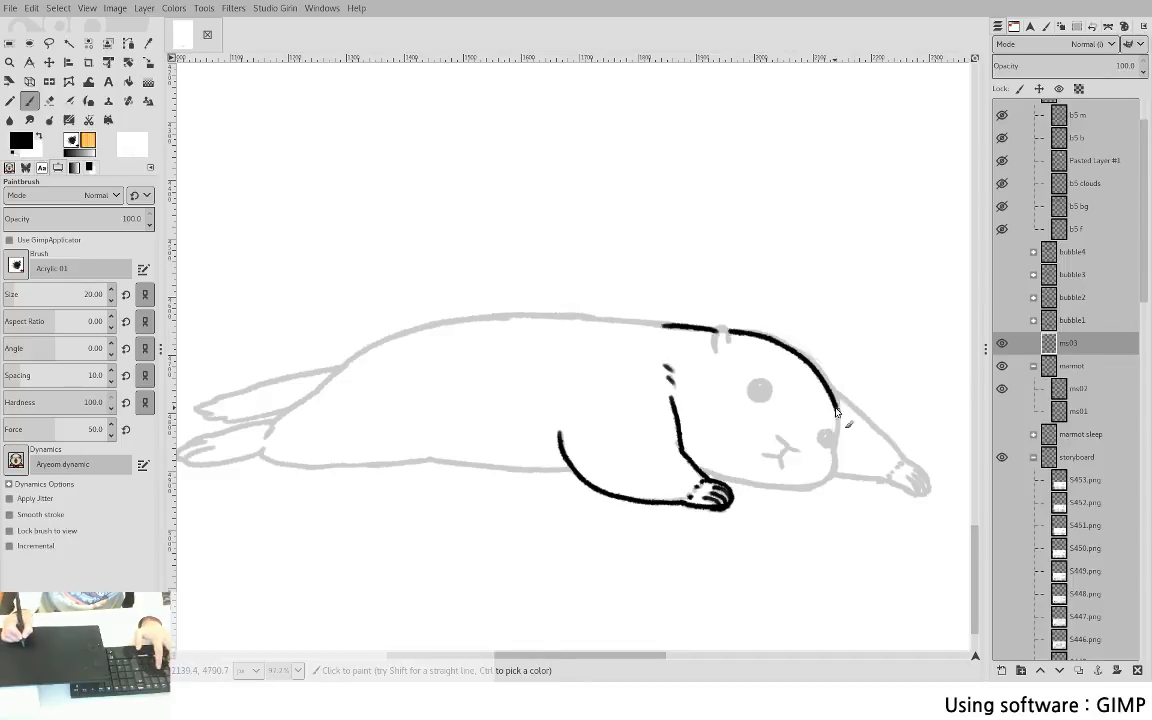
{"action": "mouse_move", "coordinate": [713, 330]}
{"action": "left_mouse_down"}
{"action": "mouse_move", "coordinate": [742, 362]}
{"action": "mouse_move", "coordinate": [772, 341]}
{"action": "mouse_move", "coordinate": [855, 418]}
{"action": "left_mouse_up"}
{"action": "key", "text": "ctrl+z"}
{"action": "key", "text": "ctrl+z"}
- Try a larger head outline with a jaw line, compare it with ms01, and undo the head strokes
{"action": "mouse_move", "coordinate": [765, 332]}
{"action": "left_mouse_down"}
{"action": "mouse_move", "coordinate": [838, 372]}
{"action": "mouse_move", "coordinate": [852, 430]}
{"action": "mouse_move", "coordinate": [846, 472]}
{"action": "mouse_move", "coordinate": [778, 487]}
{"action": "left_mouse_up"}
{"action": "left_click_drag", "start_coordinate": [705, 475], "coordinate": [829, 477]}
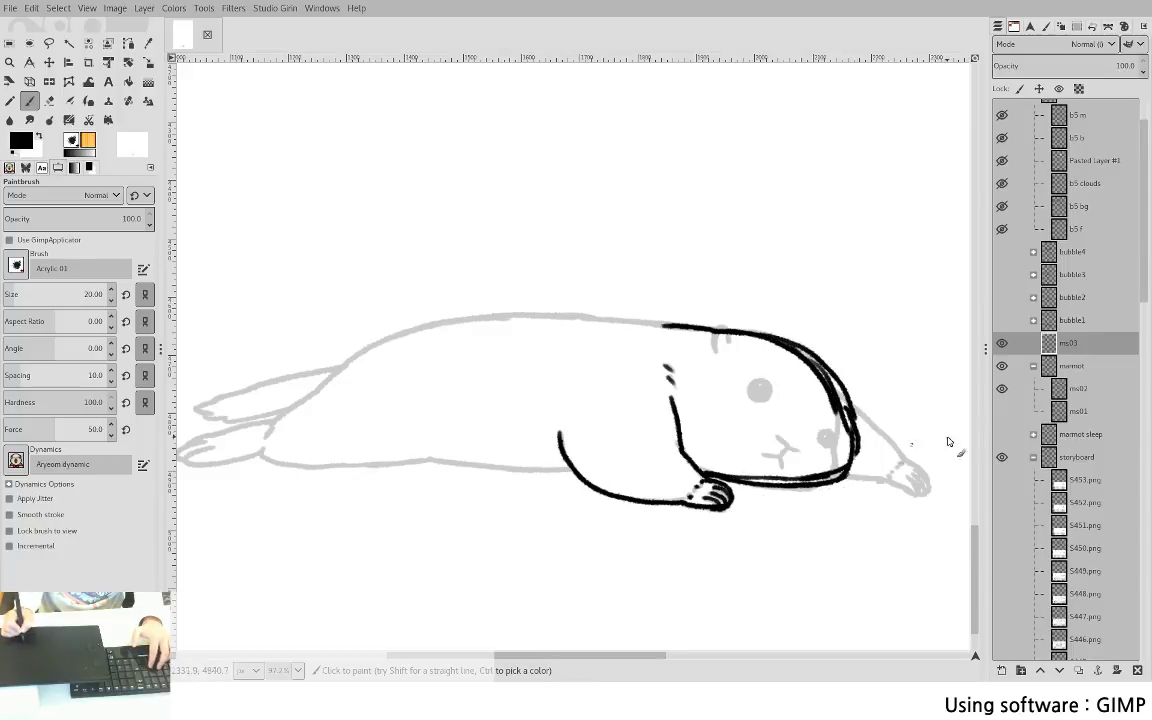
{"action": "left_click", "coordinate": [1003, 412]}
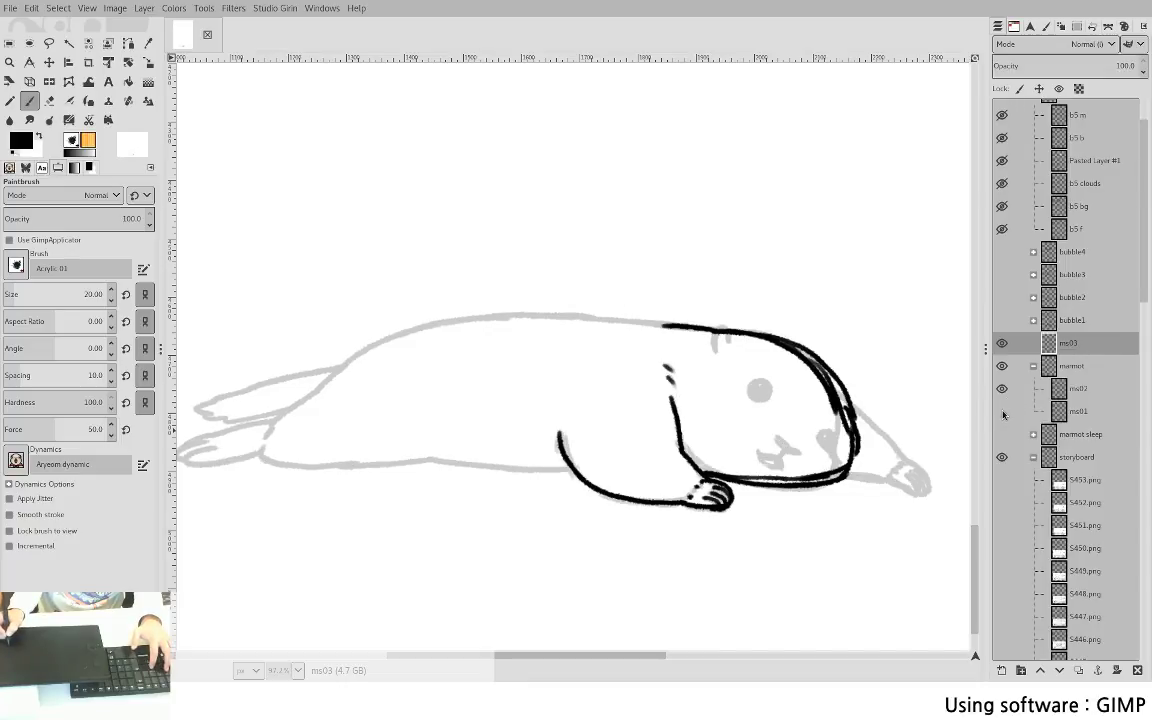
{"action": "left_click", "coordinate": [1002, 435]}
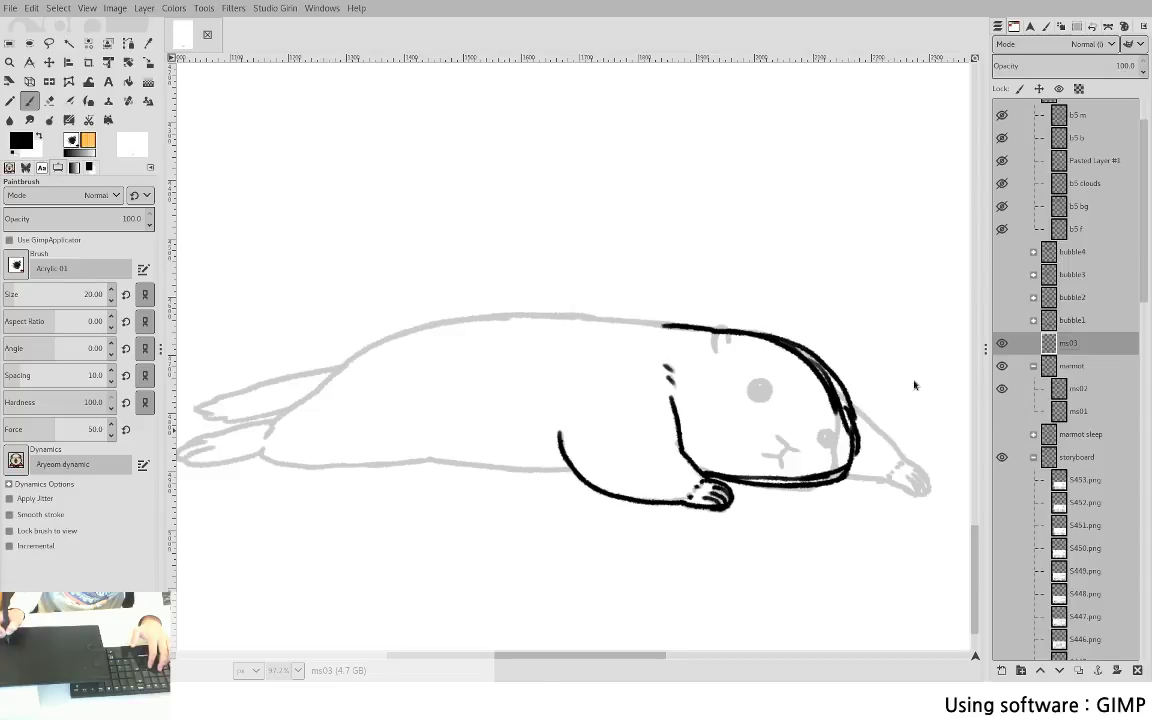
{"action": "key", "text": "ctrl+z"}
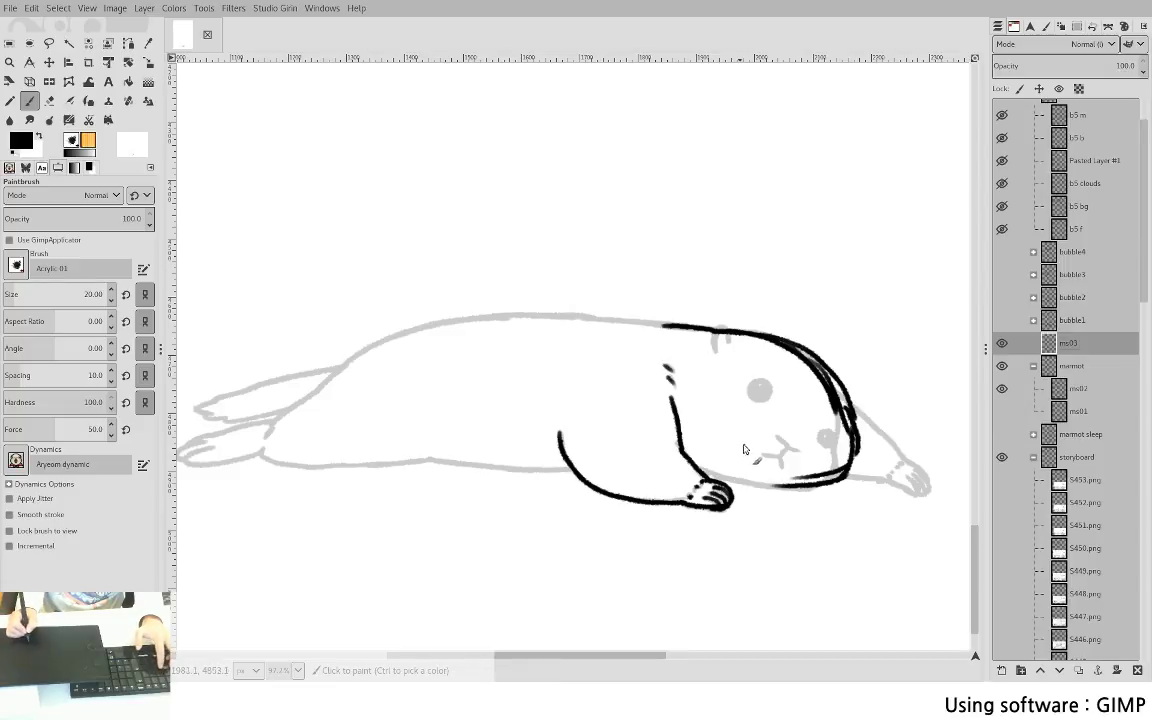
{"action": "key", "text": "ctrl+z"}
{"action": "key", "text": "ctrl+z"}
{"action": "key", "text": "ctrl+z"}
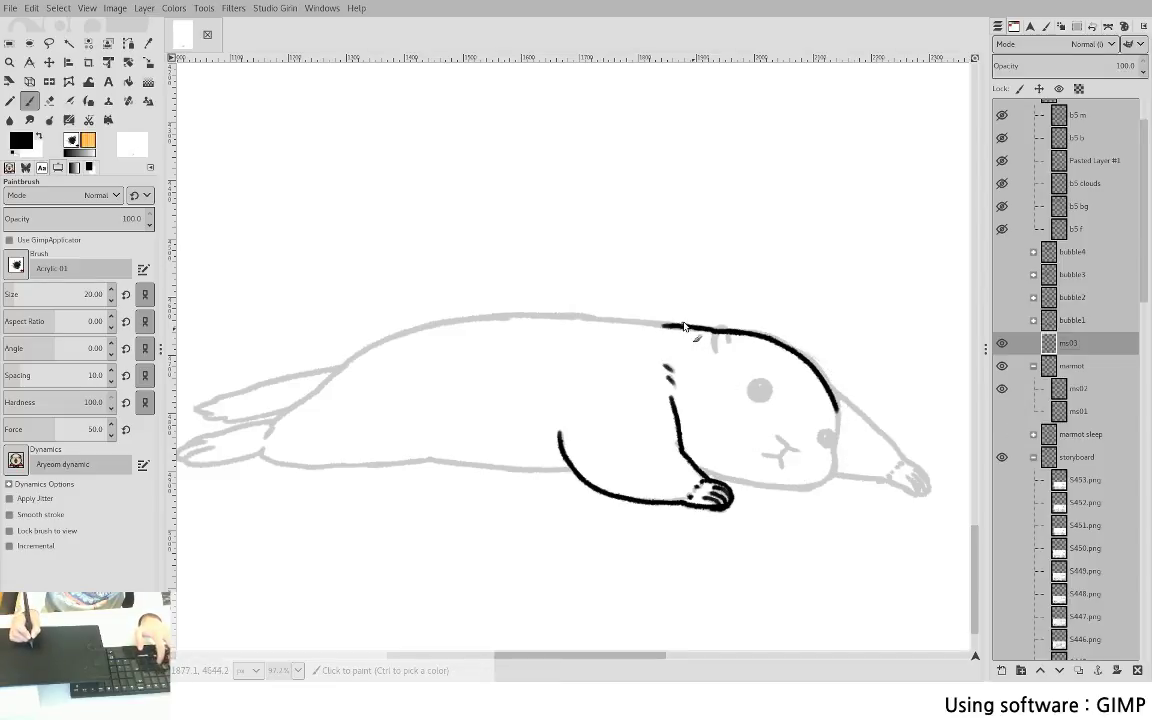
{"action": "key", "text": "ctrl+z"}
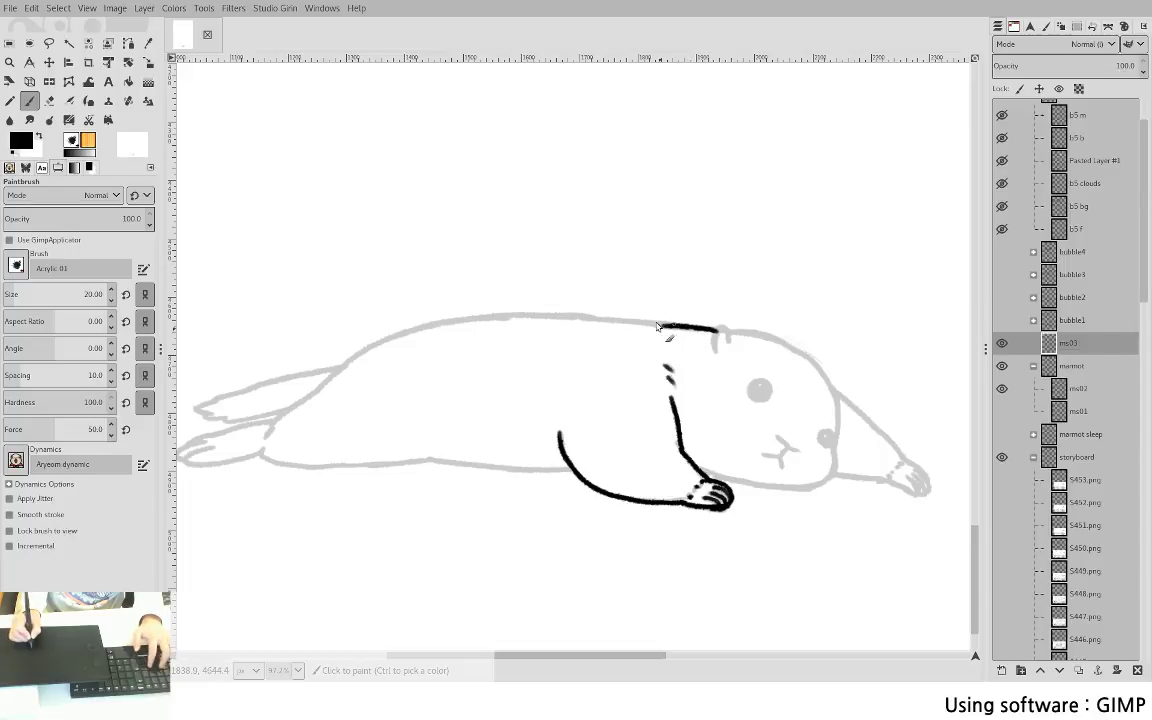
- Paint the head outline on ms03 from the nape over the forehead, down the snout and back along the jaw
{"action": "mouse_move", "coordinate": [628, 319]}
{"action": "left_mouse_down"}
{"action": "mouse_move", "coordinate": [739, 330]}
{"action": "mouse_move", "coordinate": [807, 364]}
{"action": "mouse_move", "coordinate": [836, 424]}
{"action": "mouse_move", "coordinate": [822, 379]}
{"action": "mouse_move", "coordinate": [836, 457]}
{"action": "left_mouse_up"}
{"action": "mouse_move", "coordinate": [826, 386]}
{"action": "left_mouse_down"}
{"action": "mouse_move", "coordinate": [831, 480]}
{"action": "mouse_move", "coordinate": [815, 472]}
{"action": "mouse_move", "coordinate": [828, 482]}
{"action": "mouse_move", "coordinate": [815, 472]}
{"action": "mouse_move", "coordinate": [819, 488]}
{"action": "mouse_move", "coordinate": [767, 487]}
{"action": "mouse_move", "coordinate": [819, 482]}
{"action": "mouse_move", "coordinate": [801, 461]}
{"action": "mouse_move", "coordinate": [833, 476]}
{"action": "mouse_move", "coordinate": [763, 480]}
{"action": "mouse_move", "coordinate": [833, 487]}
{"action": "mouse_move", "coordinate": [835, 474]}
{"action": "mouse_move", "coordinate": [814, 492]}
{"action": "mouse_move", "coordinate": [823, 487]}
{"action": "mouse_move", "coordinate": [768, 491]}
{"action": "mouse_move", "coordinate": [775, 484]}
{"action": "mouse_move", "coordinate": [686, 463]}
{"action": "mouse_move", "coordinate": [784, 492]}
{"action": "mouse_move", "coordinate": [831, 482]}
{"action": "mouse_move", "coordinate": [726, 492]}
{"action": "mouse_move", "coordinate": [788, 495]}
{"action": "left_mouse_up"}
{"action": "key", "text": "shift+e"}
{"action": "key", "text": "p"}
{"action": "key", "text": "shift+e"}
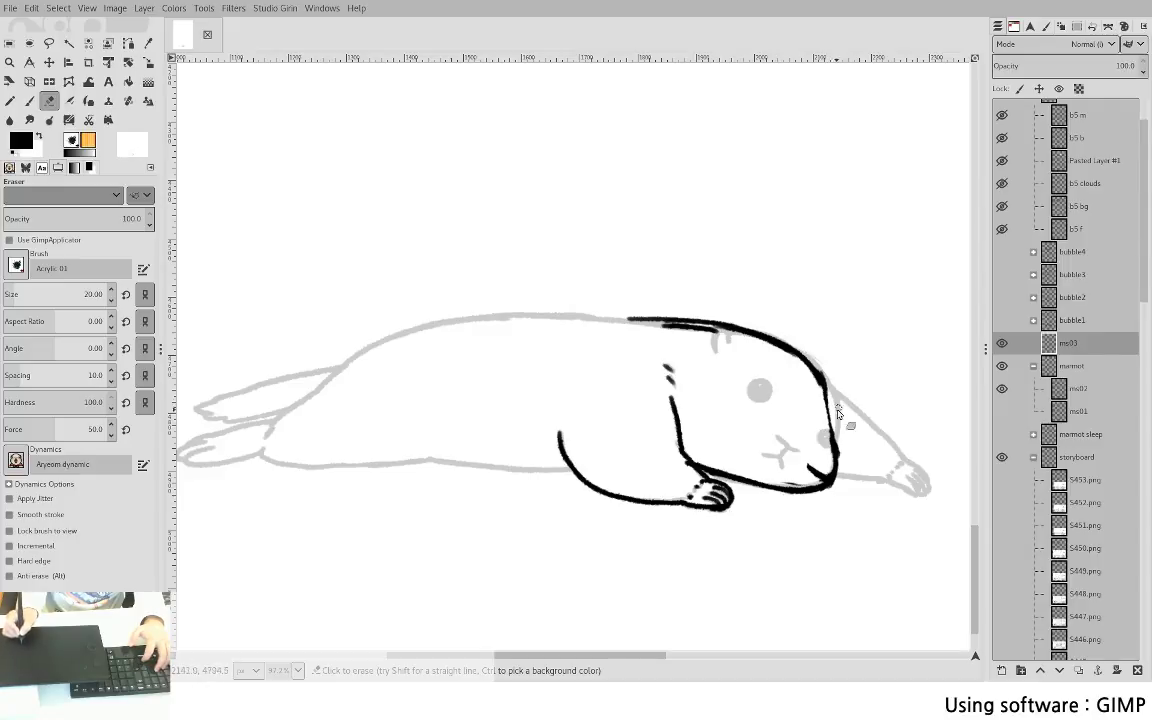
- Smooth the front contour of the face between forehead and muzzle with alternating Paintbrush and Eraser strokes
{"action": "key", "text": "p"}
{"action": "mouse_move", "coordinate": [820, 376]}
{"action": "left_mouse_down"}
{"action": "mouse_move", "coordinate": [836, 481]}
{"action": "mouse_move", "coordinate": [805, 477]}
{"action": "mouse_move", "coordinate": [835, 473]}
{"action": "left_mouse_up"}
{"action": "key", "text": "shift+e"}
{"action": "key", "text": "p"}
{"action": "key", "text": "shift+e"}
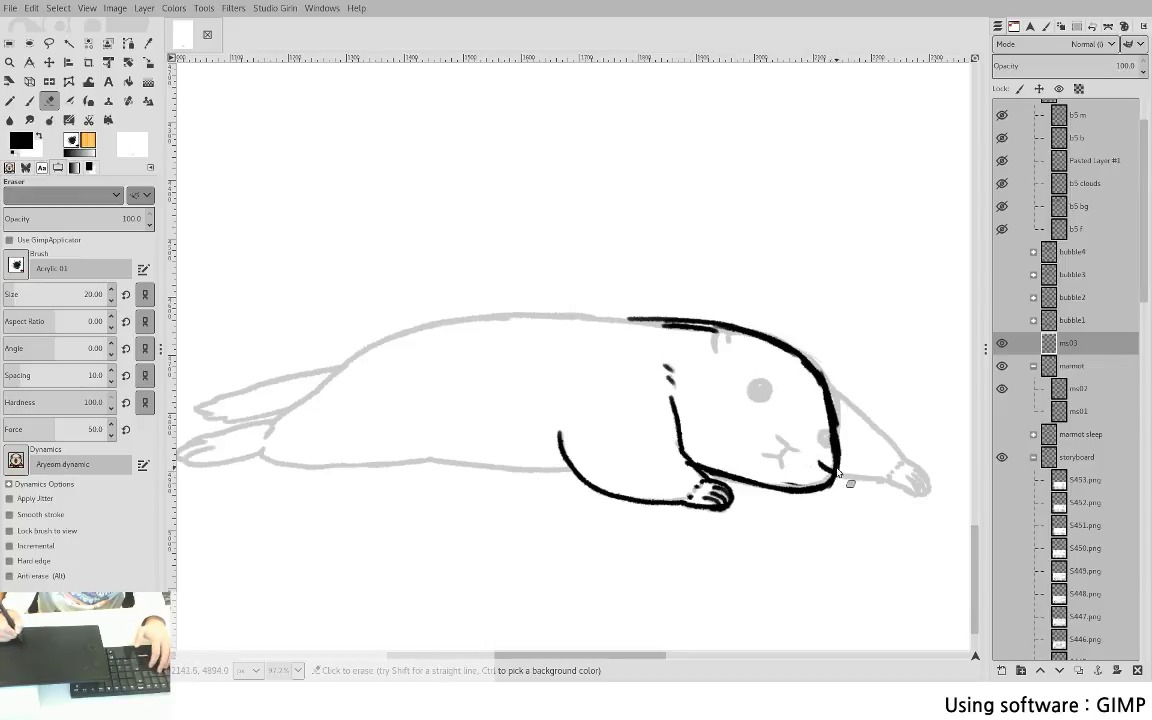
{"action": "key", "text": "p"}
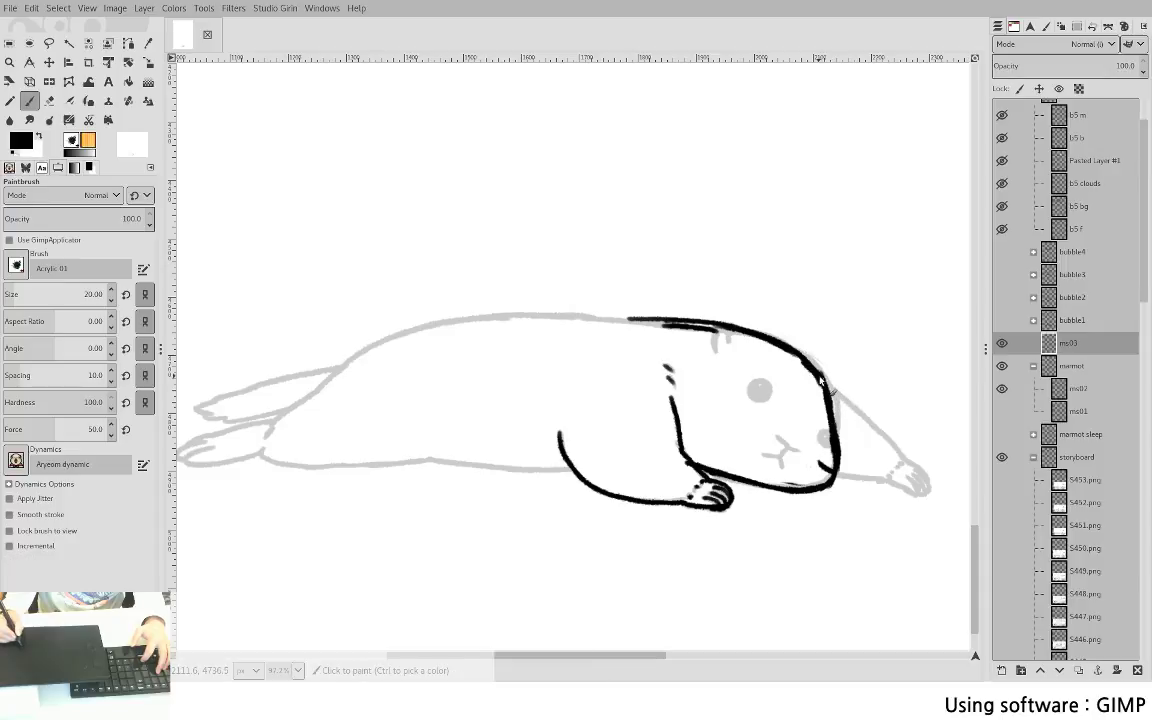
{"action": "key", "text": "shift+e"}
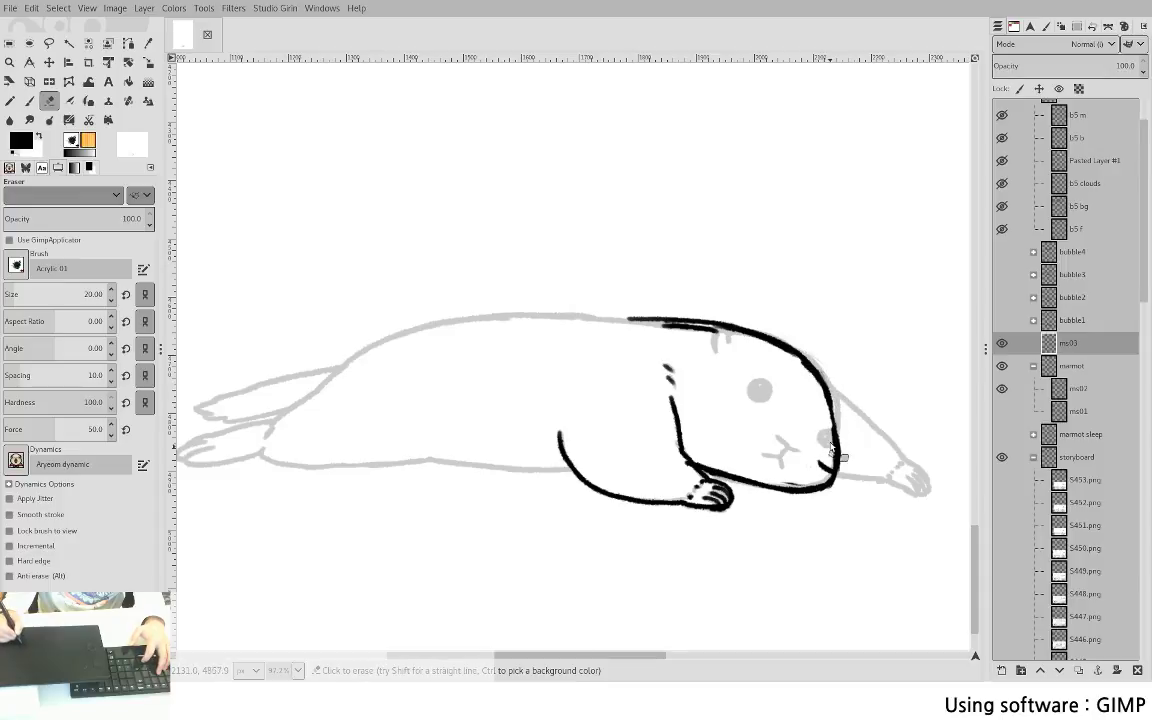
{"action": "key", "text": "p"}
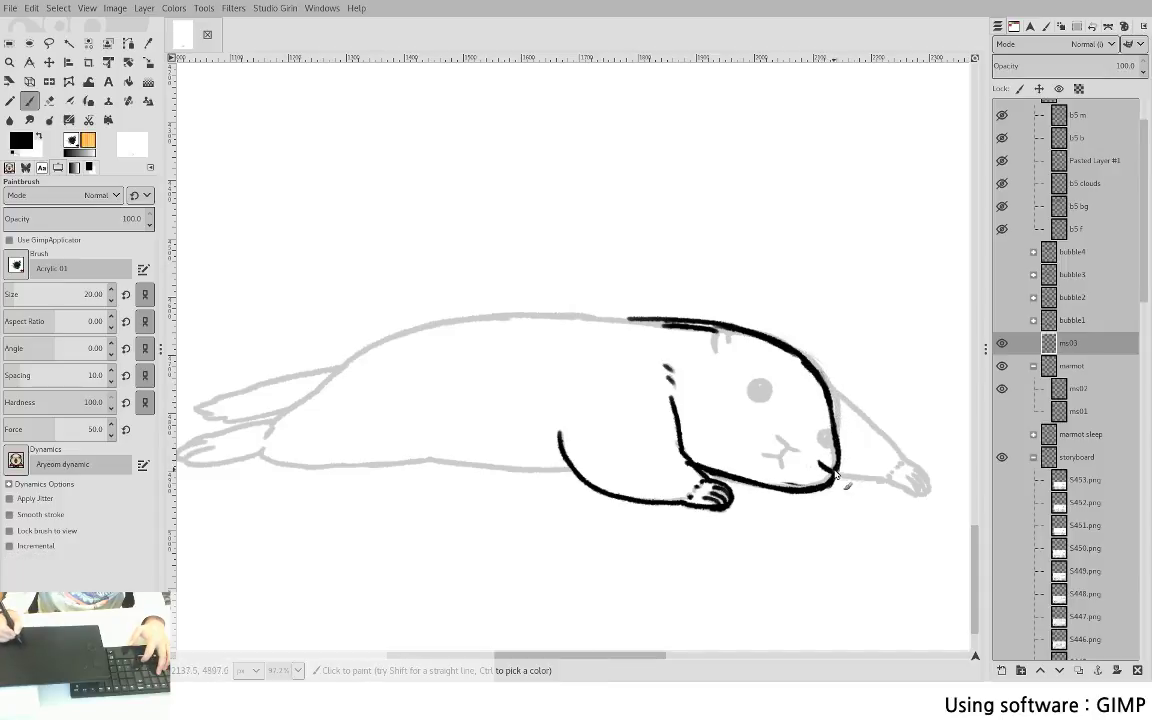
- Reshape and round the tip of the muzzle and the chin with the Eraser and Paintbrush
{"action": "key", "text": "shift+e"}
{"action": "mouse_move", "coordinate": [832, 470]}
{"action": "left_mouse_down"}
{"action": "mouse_move", "coordinate": [821, 462]}
{"action": "mouse_move", "coordinate": [837, 469]}
{"action": "left_mouse_up"}
{"action": "key", "text": "p"}
{"action": "key", "text": "ctrl+z"}
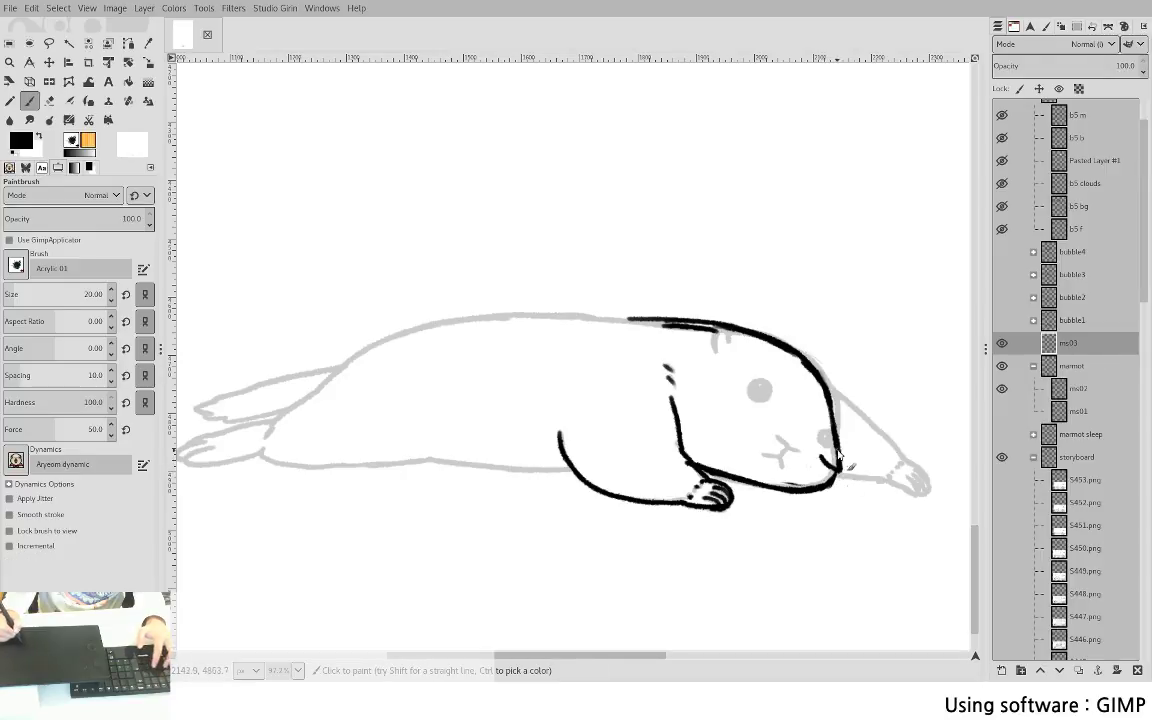
{"action": "key", "text": "shift+e"}
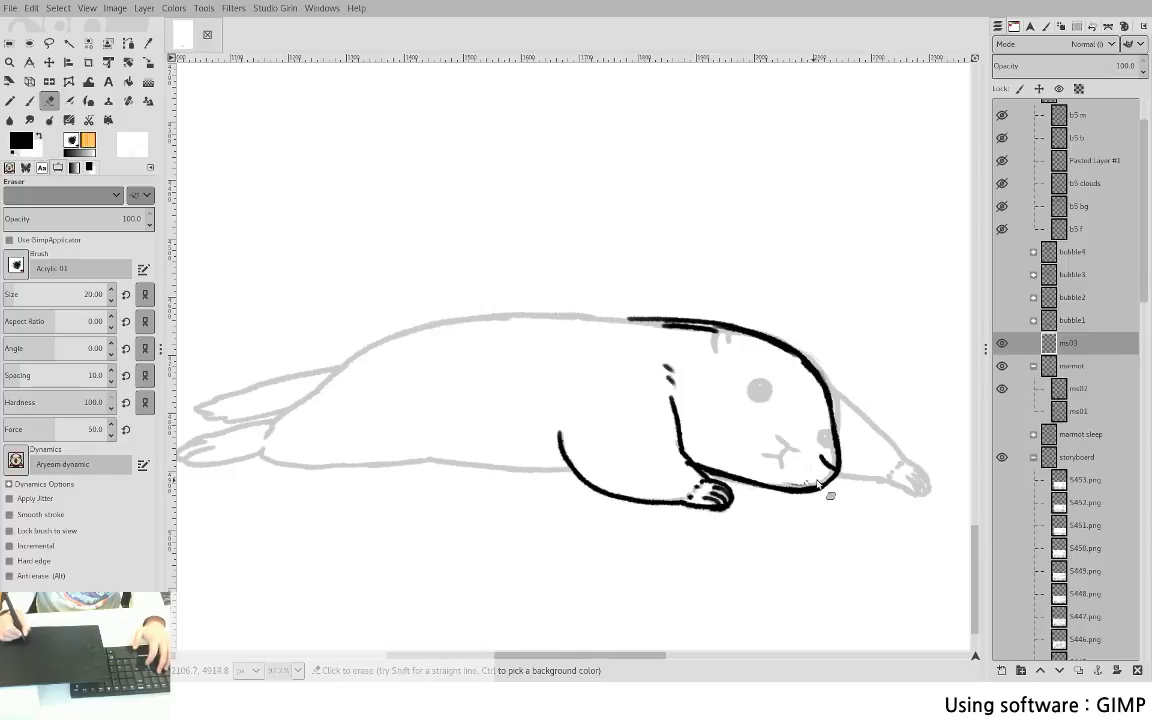
{"action": "key", "text": "p"}
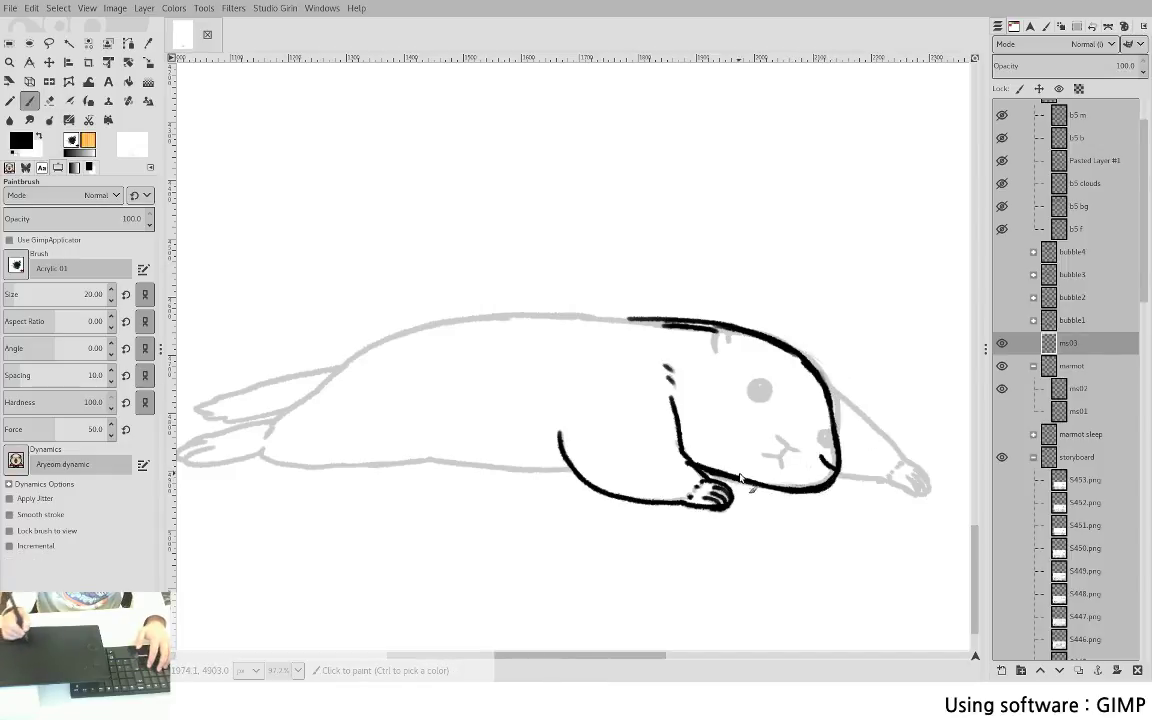
- Even out the jaw line between the front paw and the chin by repainting it and erasing its rough edges
{"action": "key", "text": "shift+e"}
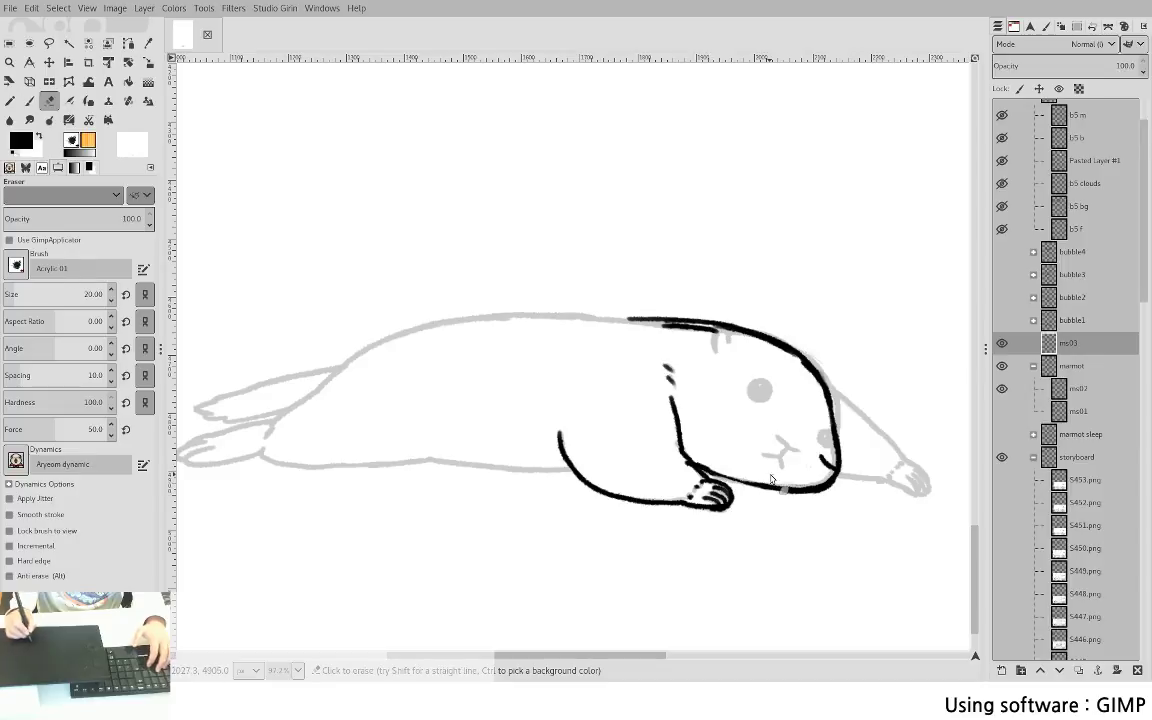
{"action": "key", "text": "p"}
{"action": "key", "text": "shift+e"}
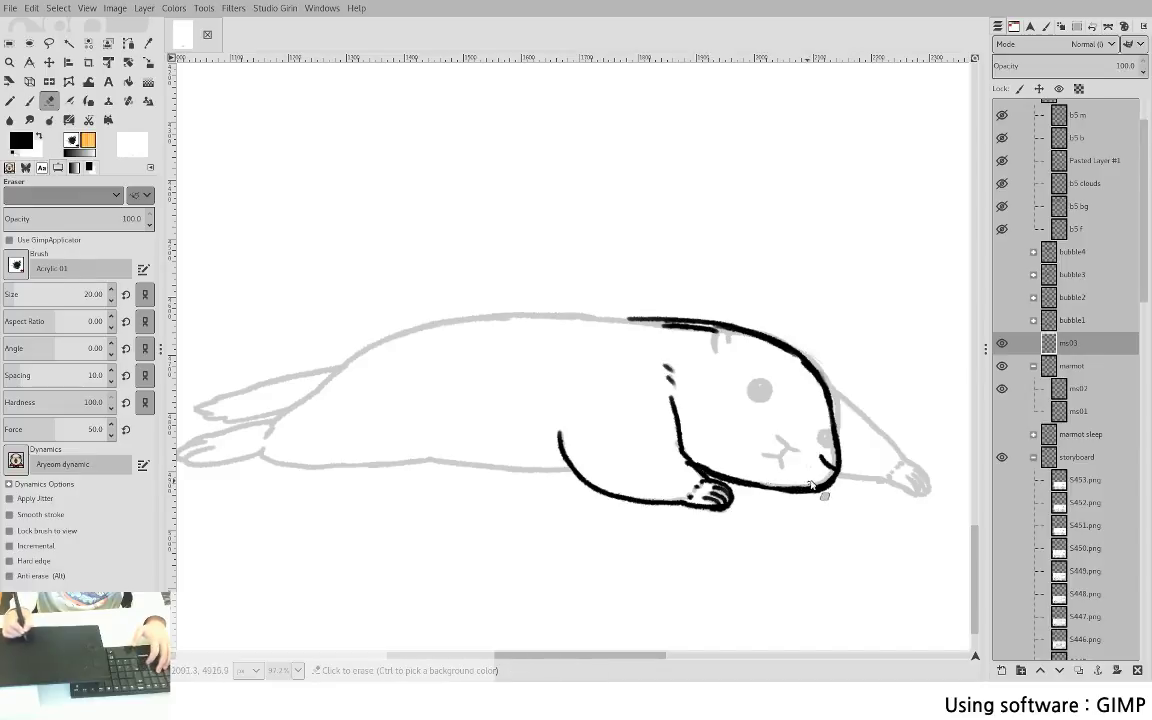
{"action": "key", "text": "p"}
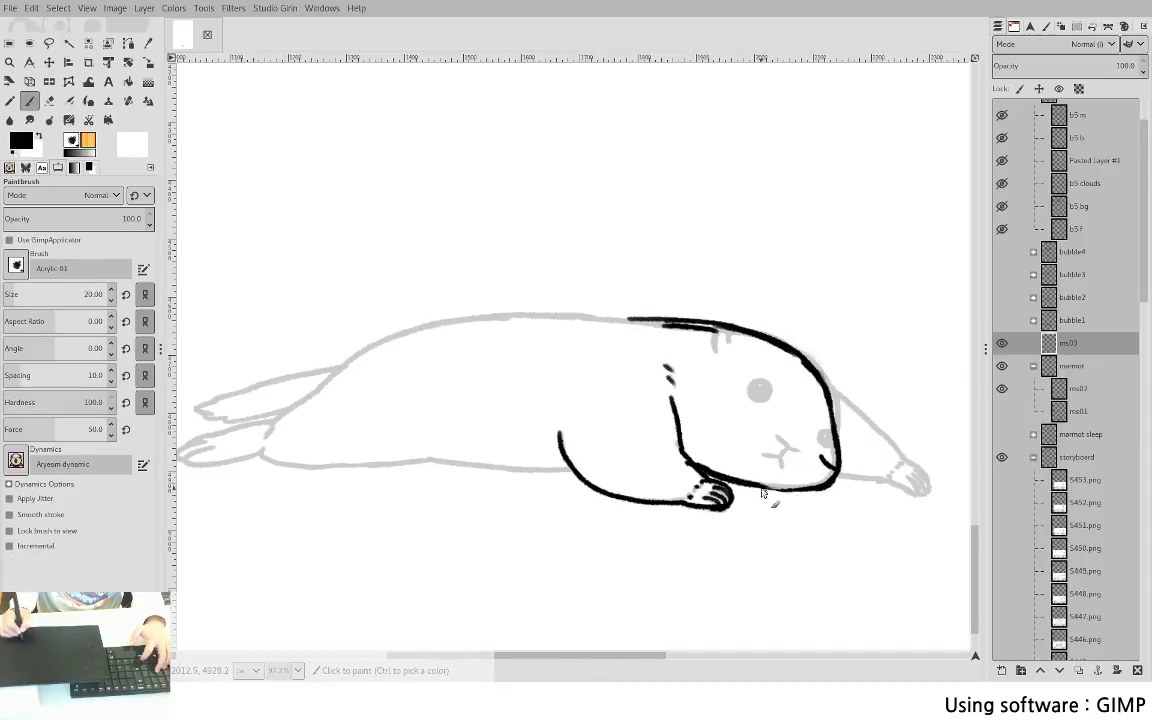
{"action": "key", "text": "shift+e"}
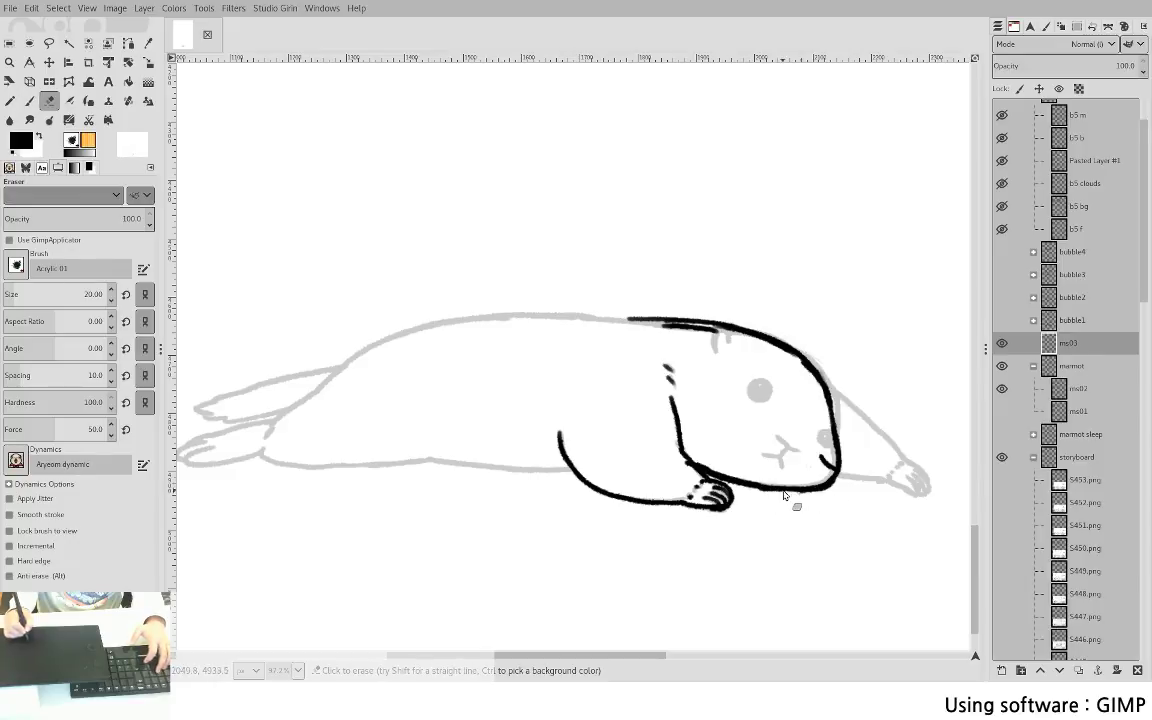
- Refine the jaw and chin outline on layer ms03 with alternating Eraser and Paintbrush touch-ups
{"action": "key", "text": "p"}
{"action": "key", "text": "shift+e"}
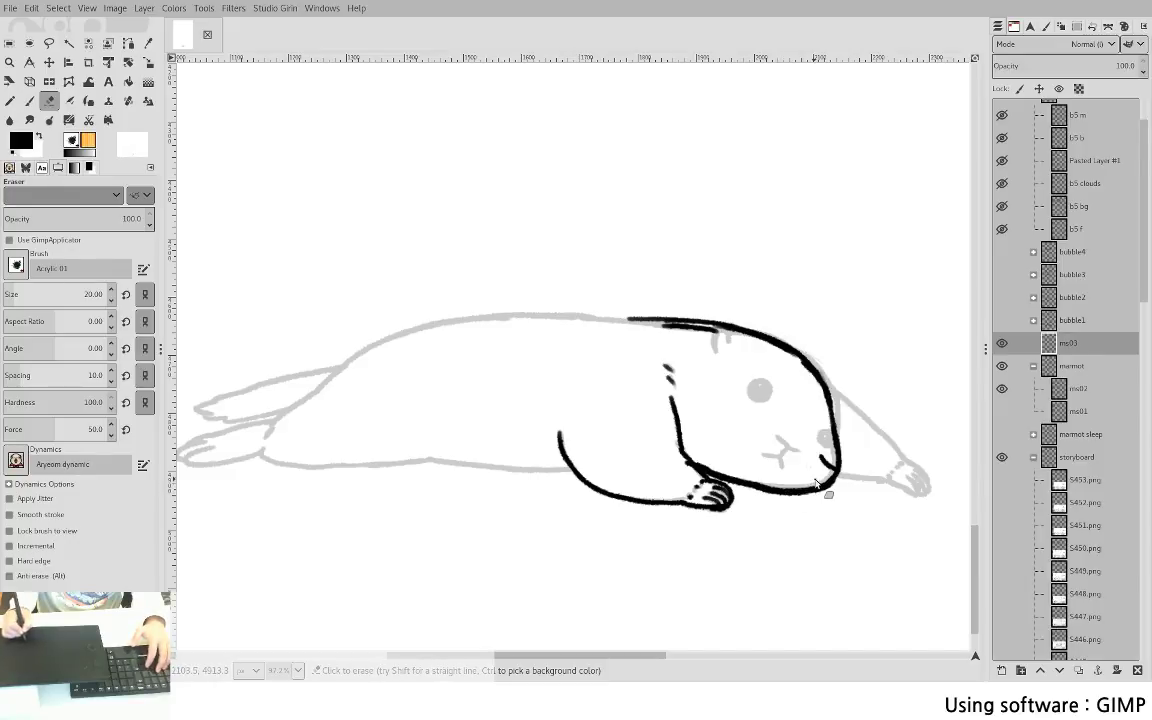
{"action": "key", "text": "p"}
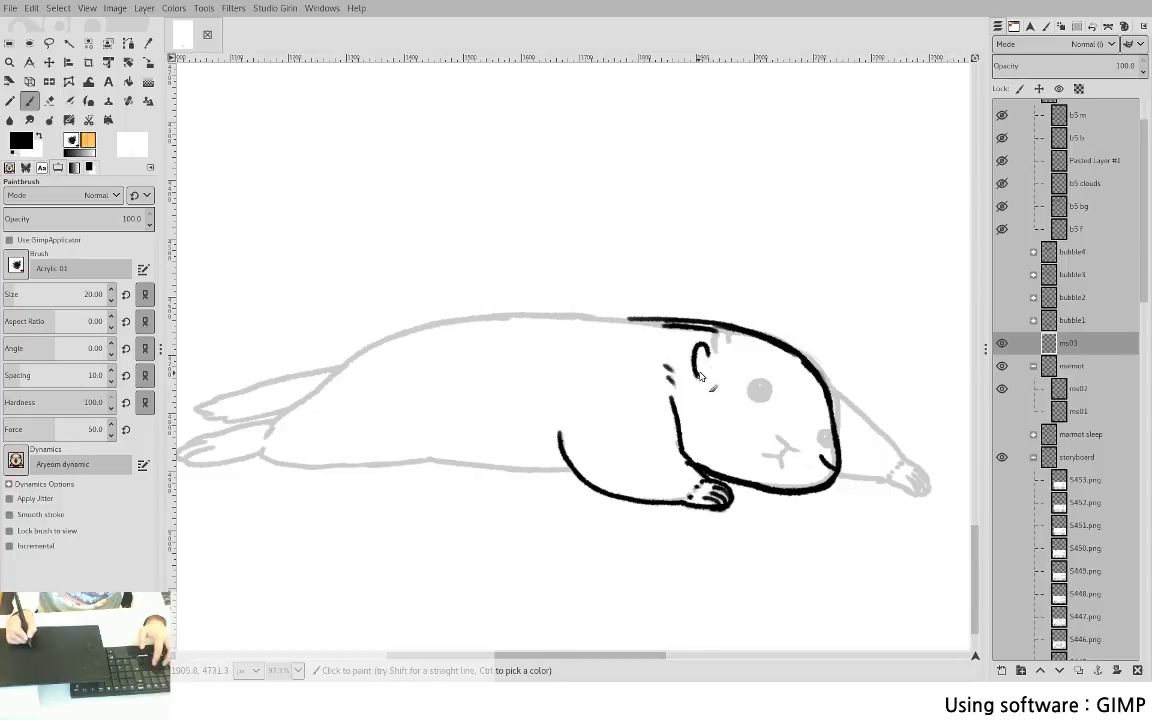
- Paint a curved ear and a solid round eye on the marmot's head, and trim the line at the mouth corner
{"action": "left_click_drag", "start_coordinate": [709, 347], "coordinate": [697, 372]}
{"action": "left_click_drag", "start_coordinate": [752, 405], "coordinate": [762, 406]}
{"action": "key", "text": "shift+e"}
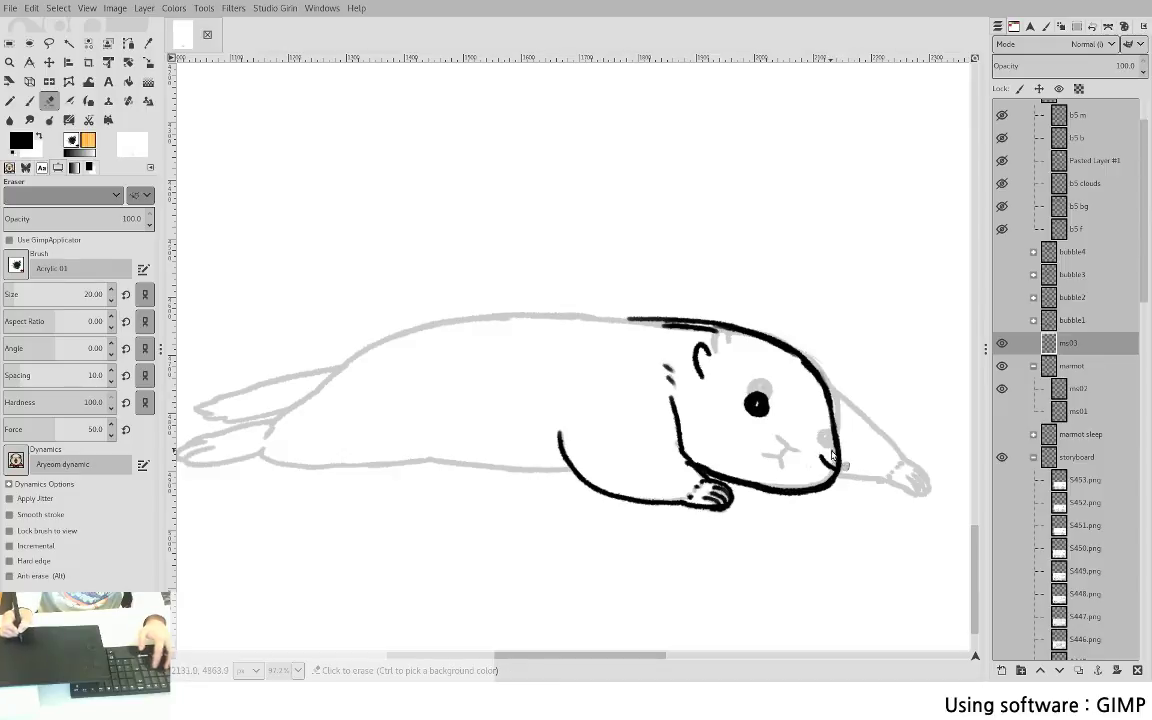
{"action": "mouse_move", "coordinate": [833, 467]}
{"action": "left_mouse_down"}
{"action": "mouse_move", "coordinate": [821, 457]}
{"action": "mouse_move", "coordinate": [833, 471]}
{"action": "left_mouse_up"}
{"action": "key", "text": "p"}
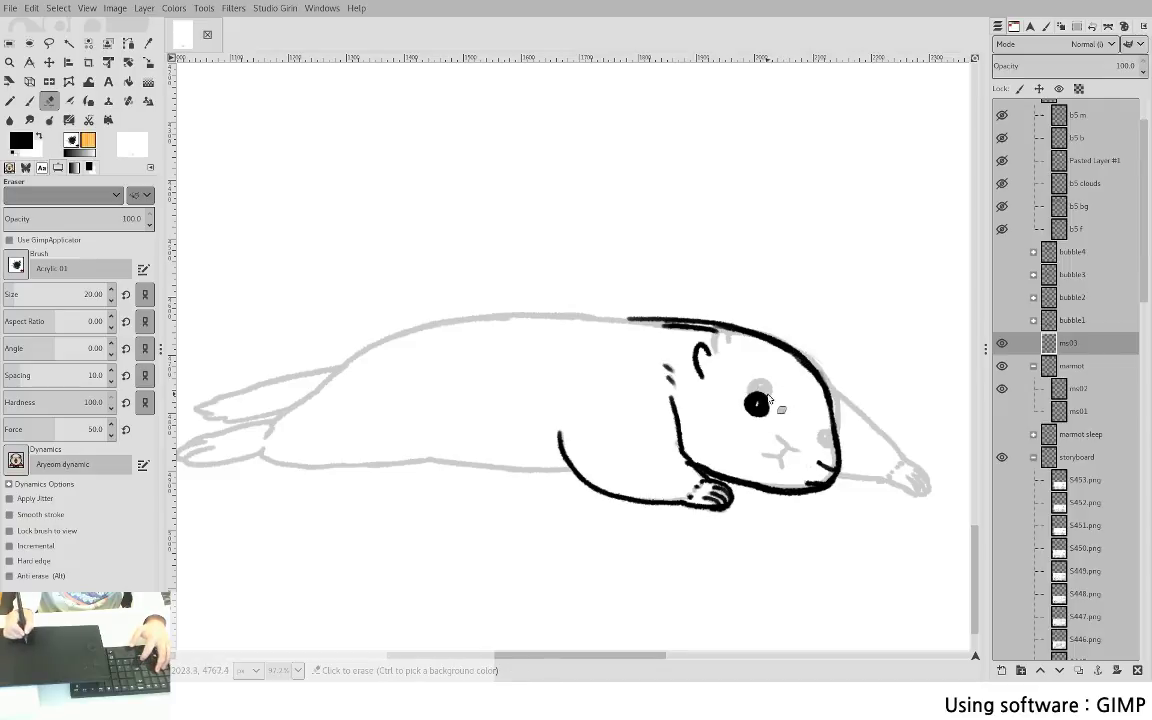
- Paint the marmot's back from the rump to the head outline, and the belly line running up to the front arm
{"action": "scroll", "coordinate": [728, 431], "scroll_direction": "left", "scroll_amount": 3}
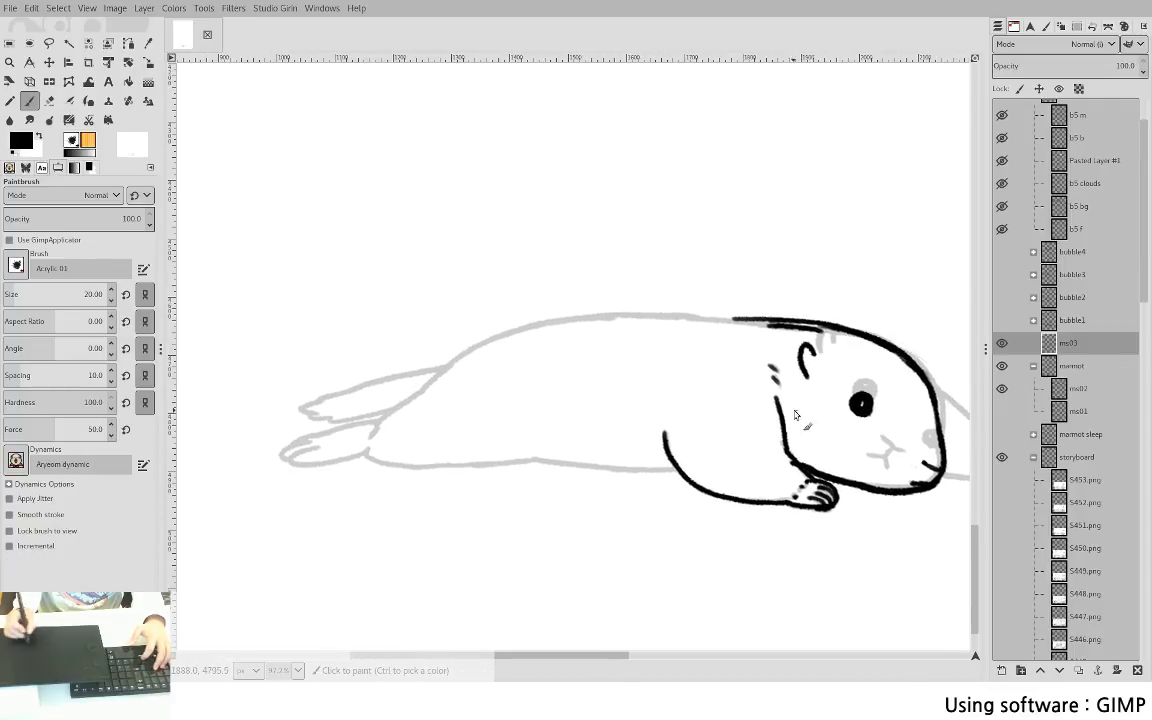
{"action": "mouse_move", "coordinate": [447, 369]}
{"action": "left_mouse_down"}
{"action": "mouse_move", "coordinate": [565, 322]}
{"action": "mouse_move", "coordinate": [765, 322]}
{"action": "left_mouse_up"}
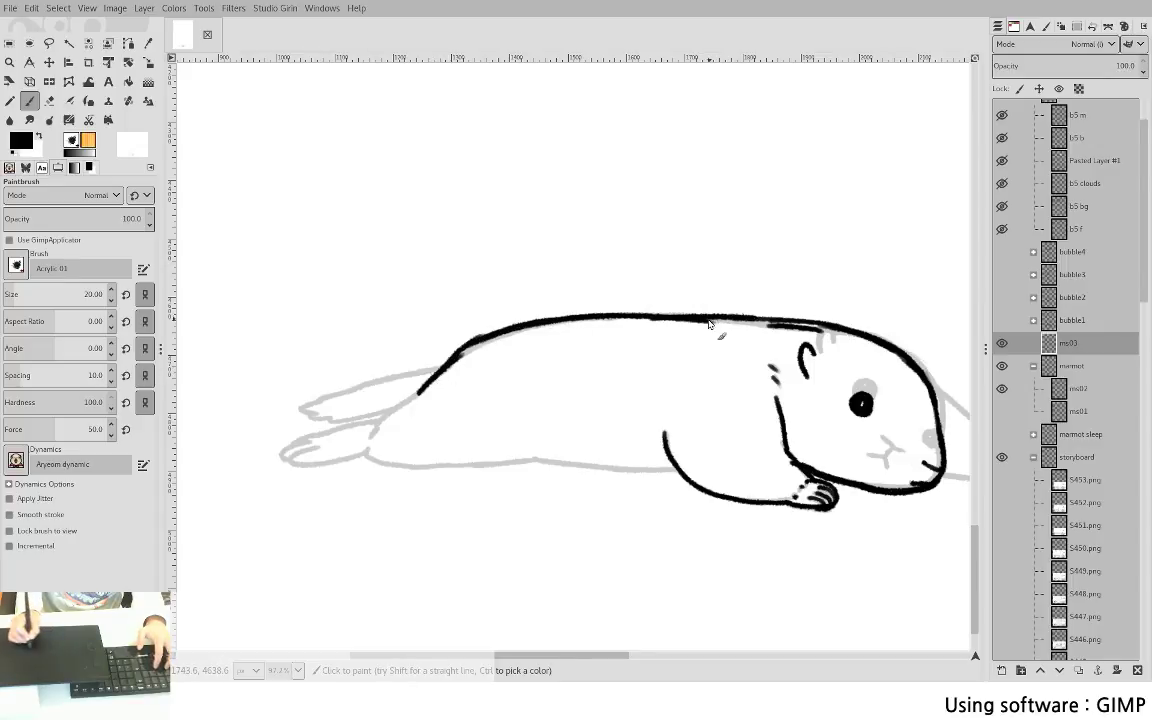
{"action": "left_click_drag", "start_coordinate": [520, 461], "coordinate": [676, 470]}
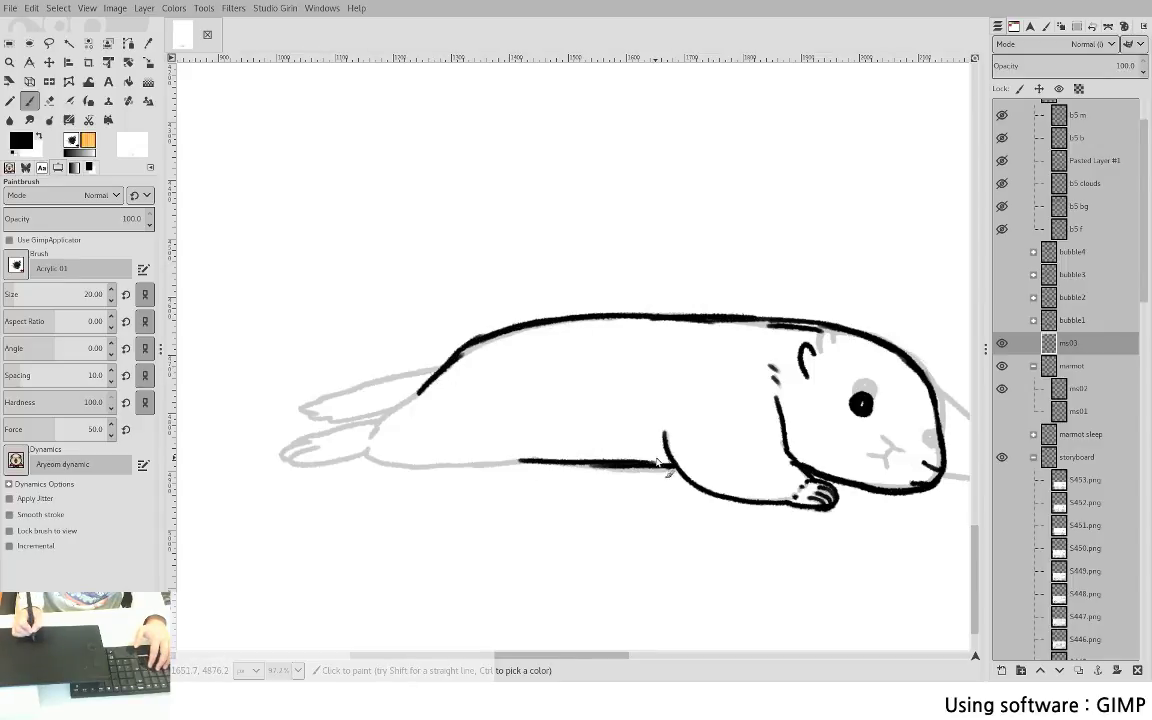
- Outline the solid eye with Free Select and delete it from the head
{"action": "left_click_drag", "start_coordinate": [682, 389], "coordinate": [479, 398]}
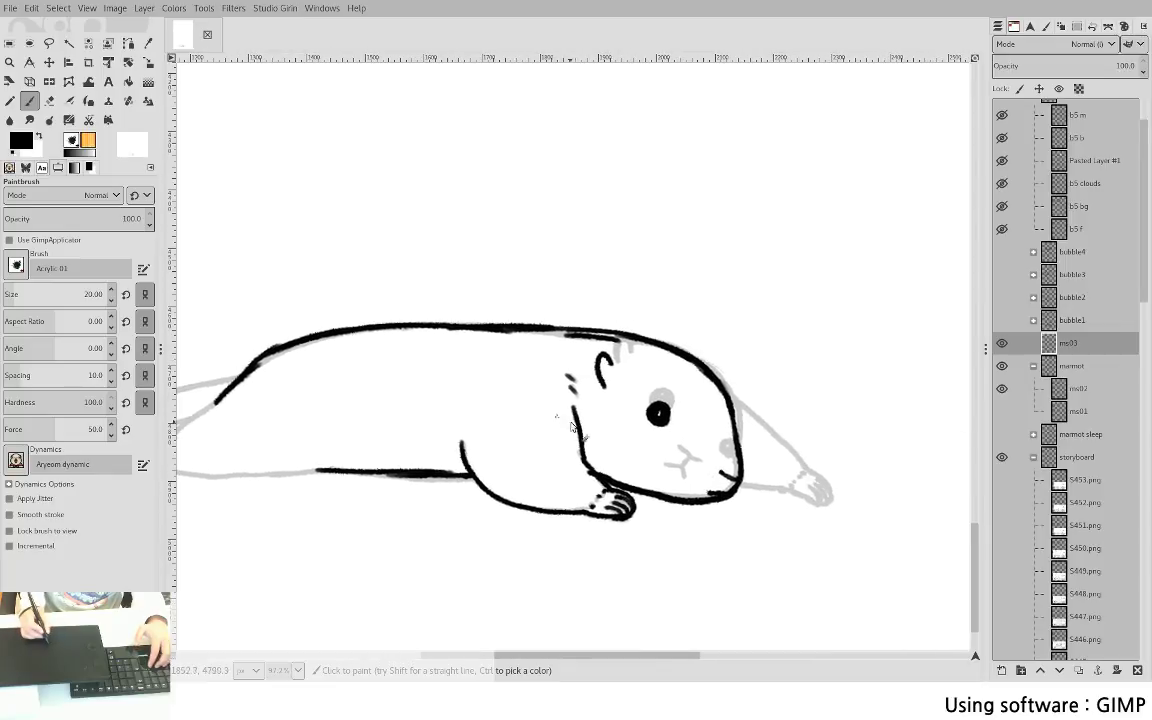
{"action": "key", "text": "f"}
{"action": "left_click_drag", "start_coordinate": [636, 395], "coordinate": [640, 392]}
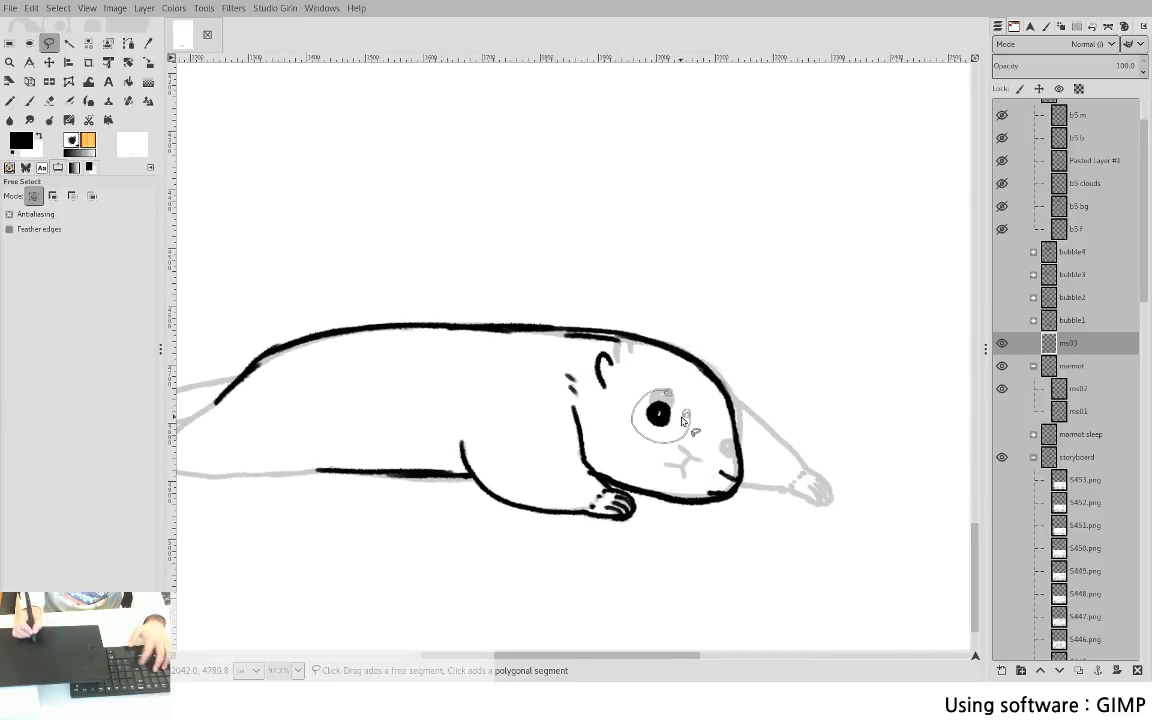
{"action": "key", "text": "Return"}
{"action": "key", "text": "Delete"}
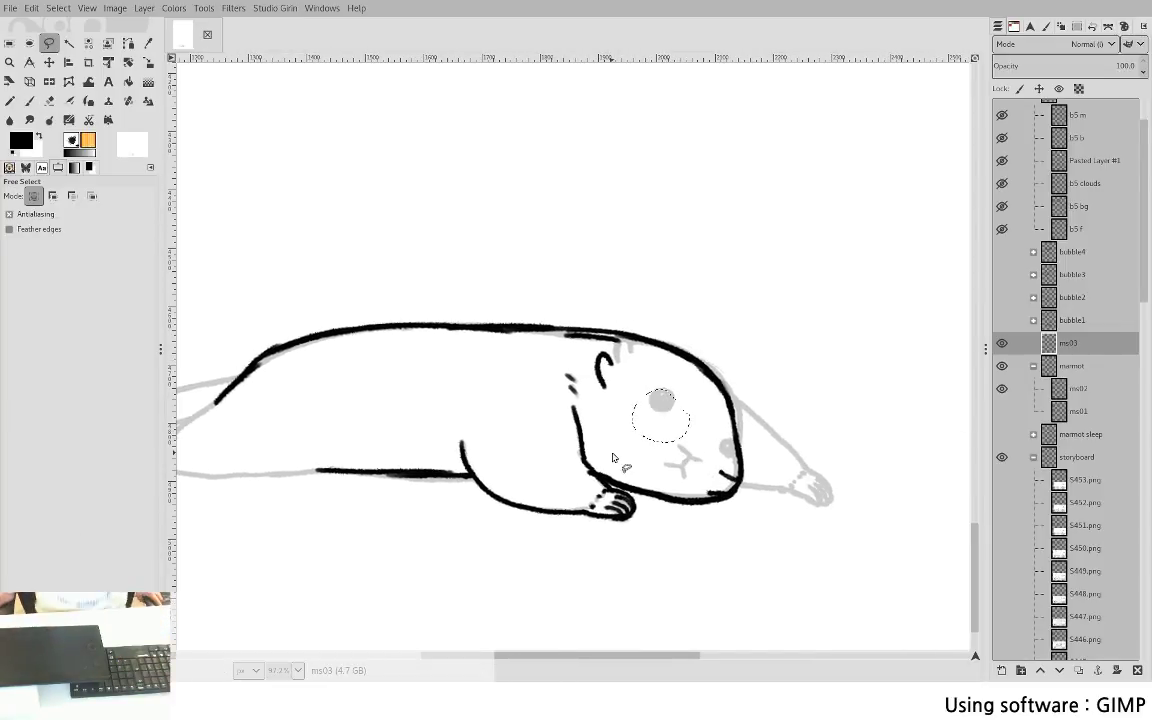
- Clear the selection and trace both hind legs with toes, redoing the lower edge of the nearer foot
{"action": "scroll", "coordinate": [330, 365], "scroll_direction": "left", "scroll_amount": 4}
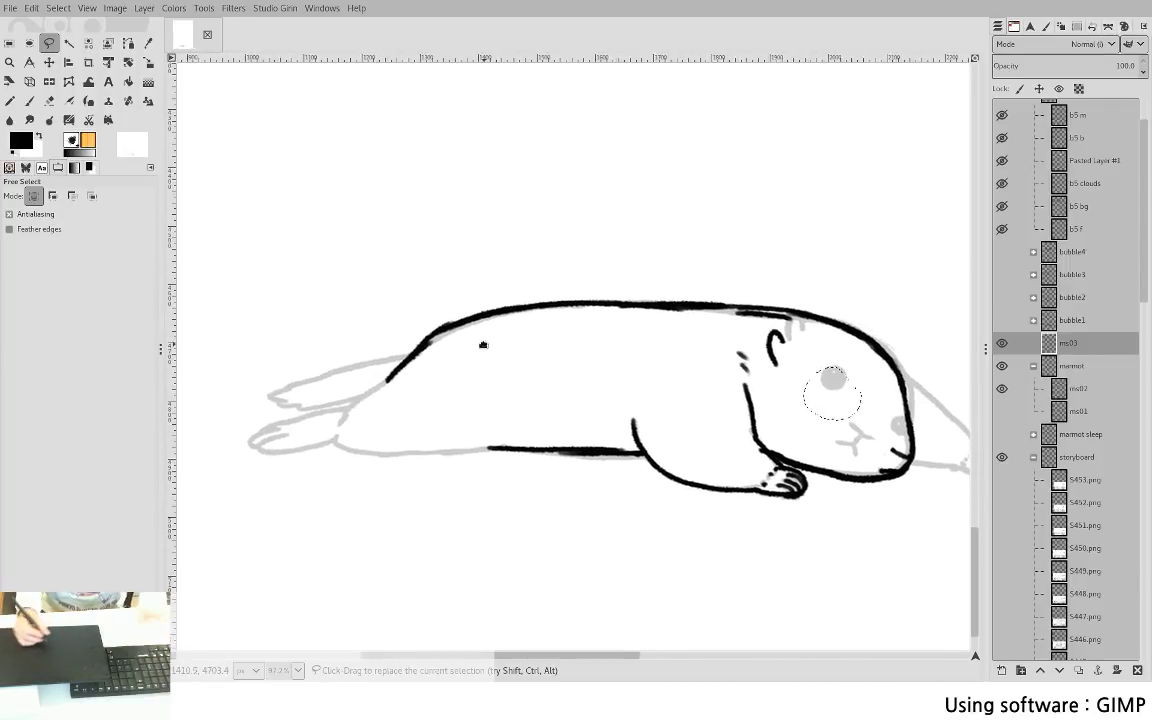
{"action": "key", "text": "p"}
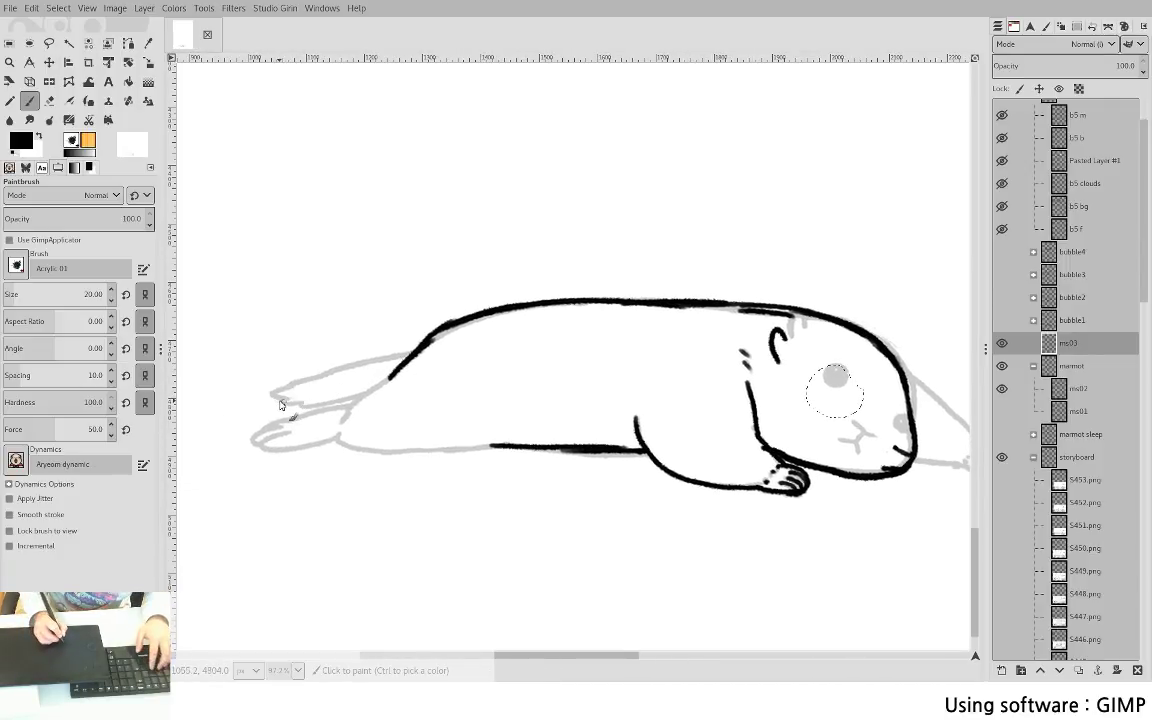
{"action": "key", "text": "ctrl+shift+a"}
{"action": "mouse_move", "coordinate": [269, 395]}
{"action": "left_mouse_down"}
{"action": "mouse_move", "coordinate": [374, 395]}
{"action": "mouse_move", "coordinate": [268, 396]}
{"action": "mouse_move", "coordinate": [410, 352]}
{"action": "mouse_move", "coordinate": [346, 416]}
{"action": "mouse_move", "coordinate": [341, 447]}
{"action": "mouse_move", "coordinate": [329, 413]}
{"action": "mouse_move", "coordinate": [304, 417]}
{"action": "mouse_move", "coordinate": [345, 408]}
{"action": "mouse_move", "coordinate": [265, 426]}
{"action": "mouse_move", "coordinate": [279, 430]}
{"action": "mouse_move", "coordinate": [260, 438]}
{"action": "mouse_move", "coordinate": [337, 437]}
{"action": "left_mouse_up"}
{"action": "key", "text": "ctrl+z"}
{"action": "key", "text": "ctrl+z"}
{"action": "key", "text": "ctrl+z"}
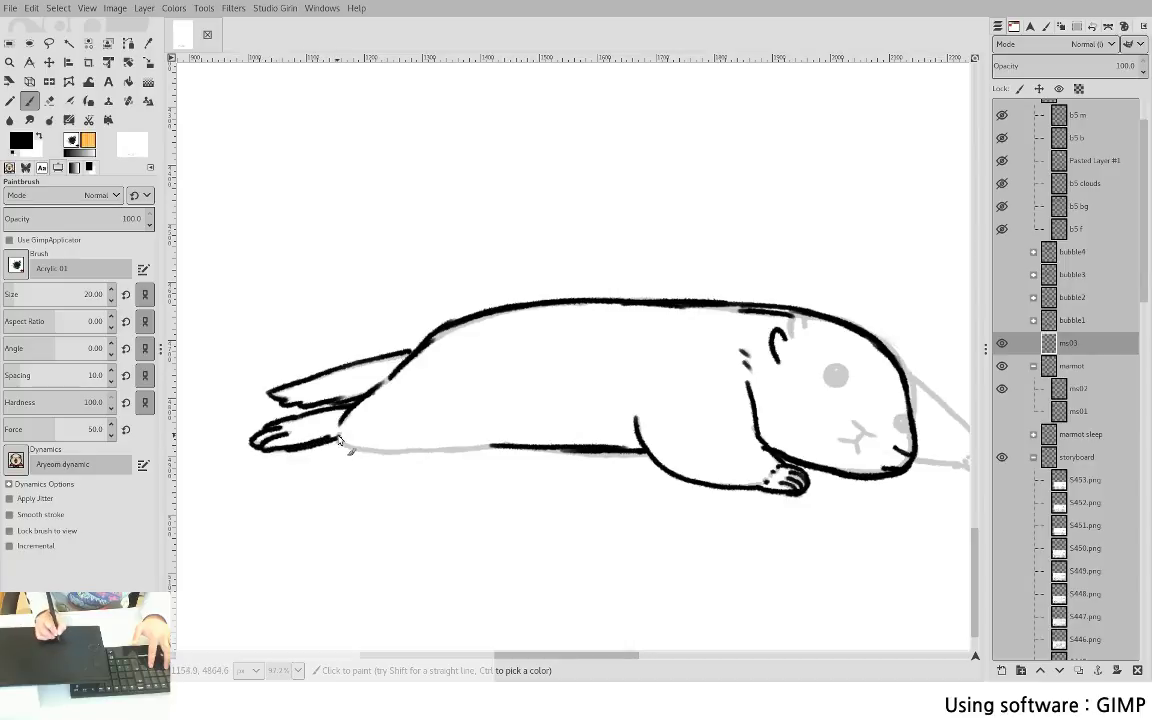
{"action": "key", "text": "ctrl+z"}
{"action": "key", "text": "ctrl+z"}
{"action": "left_click_drag", "start_coordinate": [267, 450], "coordinate": [333, 440]}
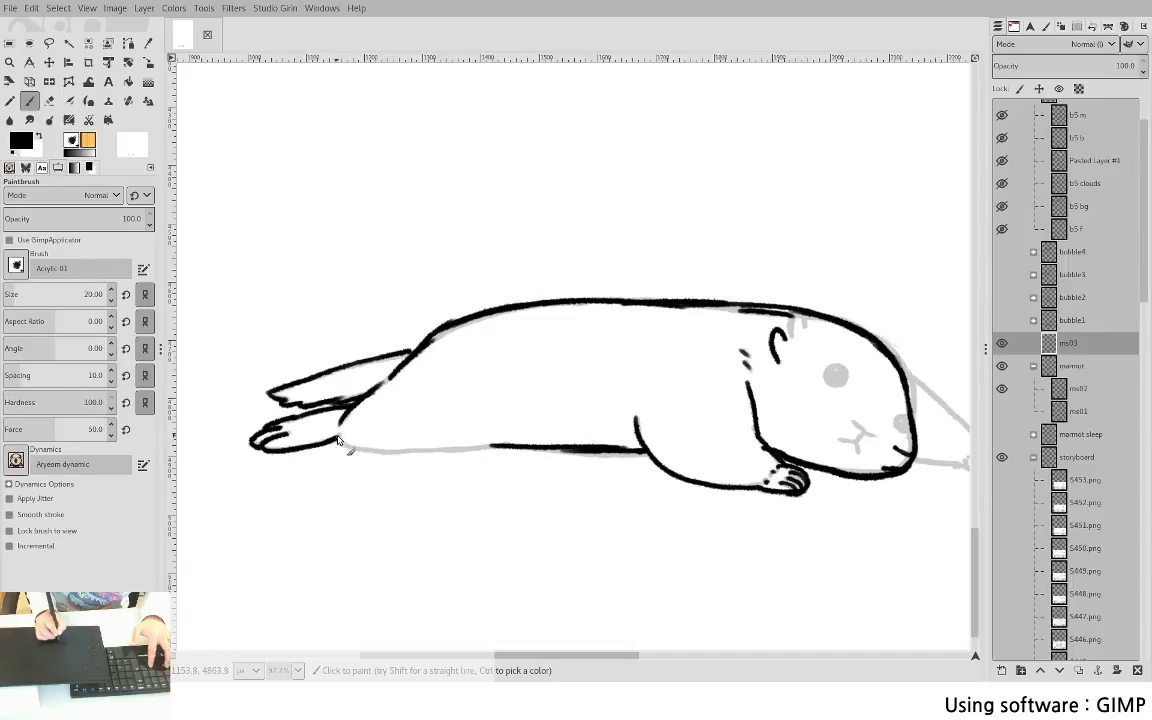
- Extend the belly line from the hind leg to the front arm, smooth it with Eraser and Paintbrush, and thicken the rump line
{"action": "left_click_drag", "start_coordinate": [354, 450], "coordinate": [640, 453]}
{"action": "key", "text": "shift+e"}
{"action": "key", "text": "p"}
{"action": "key", "text": "shift+e"}
{"action": "key", "text": "p"}
{"action": "key", "text": "shift+e"}
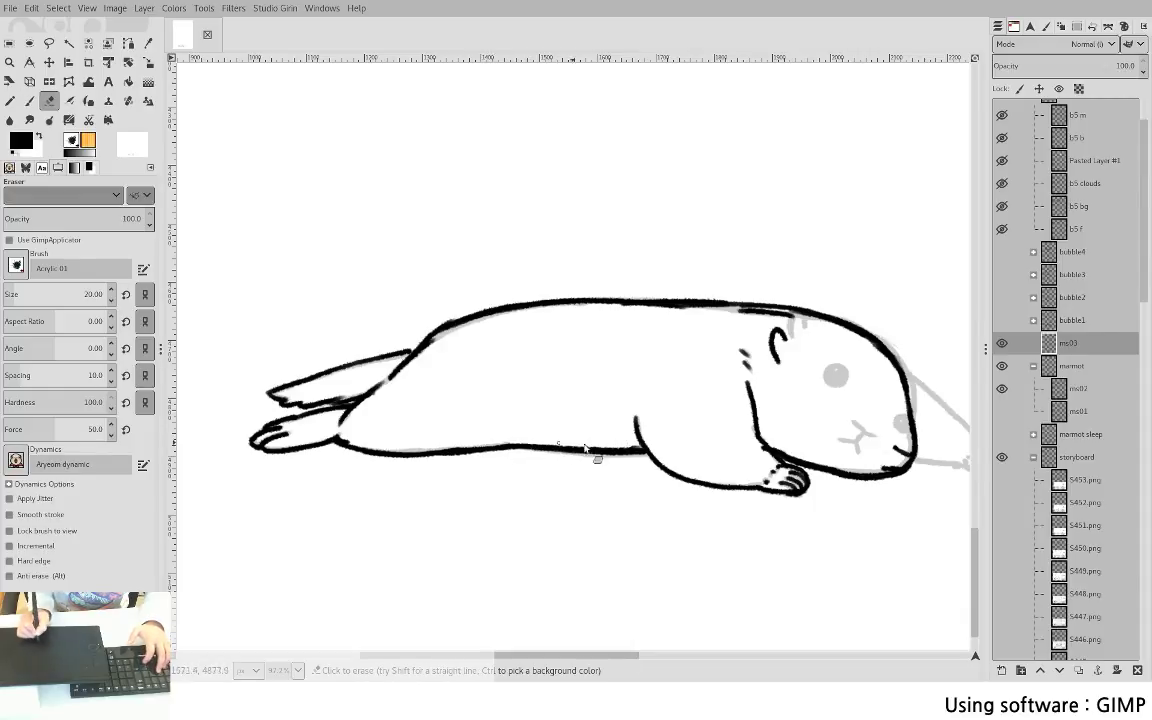
{"action": "key", "text": "p"}
{"action": "mouse_move", "coordinate": [389, 374]}
{"action": "left_mouse_down"}
{"action": "mouse_move", "coordinate": [347, 412]}
{"action": "mouse_move", "coordinate": [396, 369]}
{"action": "left_mouse_up"}
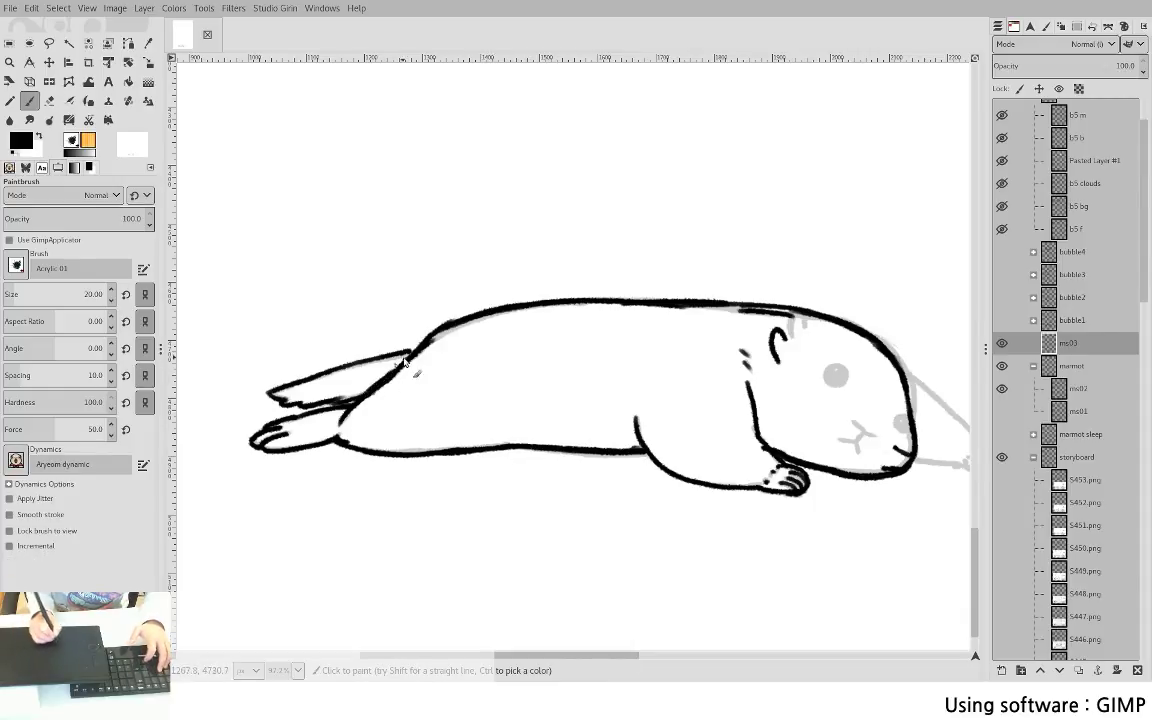
- Rework the back line behind the ear, joining the doubled strokes and erasing the excess along its edges
{"action": "key", "text": "shift+e"}
{"action": "scroll", "coordinate": [303, 319], "scroll_direction": "right", "scroll_amount": 3}
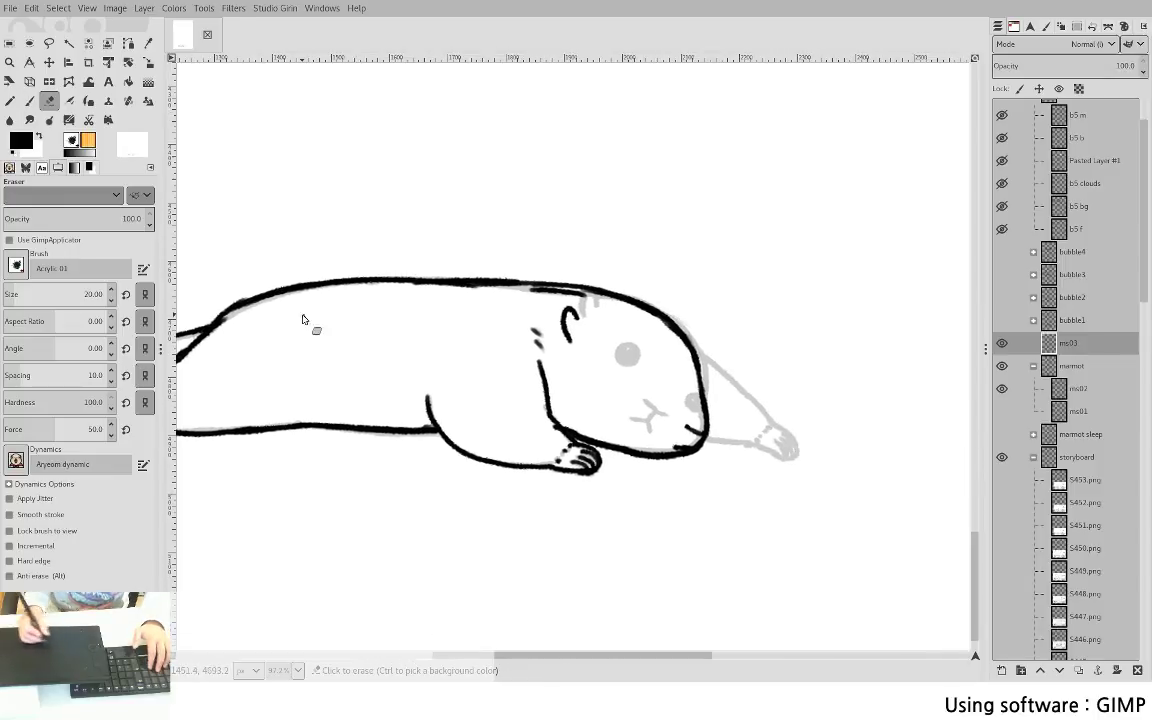
{"action": "left_click_drag", "start_coordinate": [483, 284], "coordinate": [606, 295]}
{"action": "key", "text": "ctrl+z"}
{"action": "key", "text": "p"}
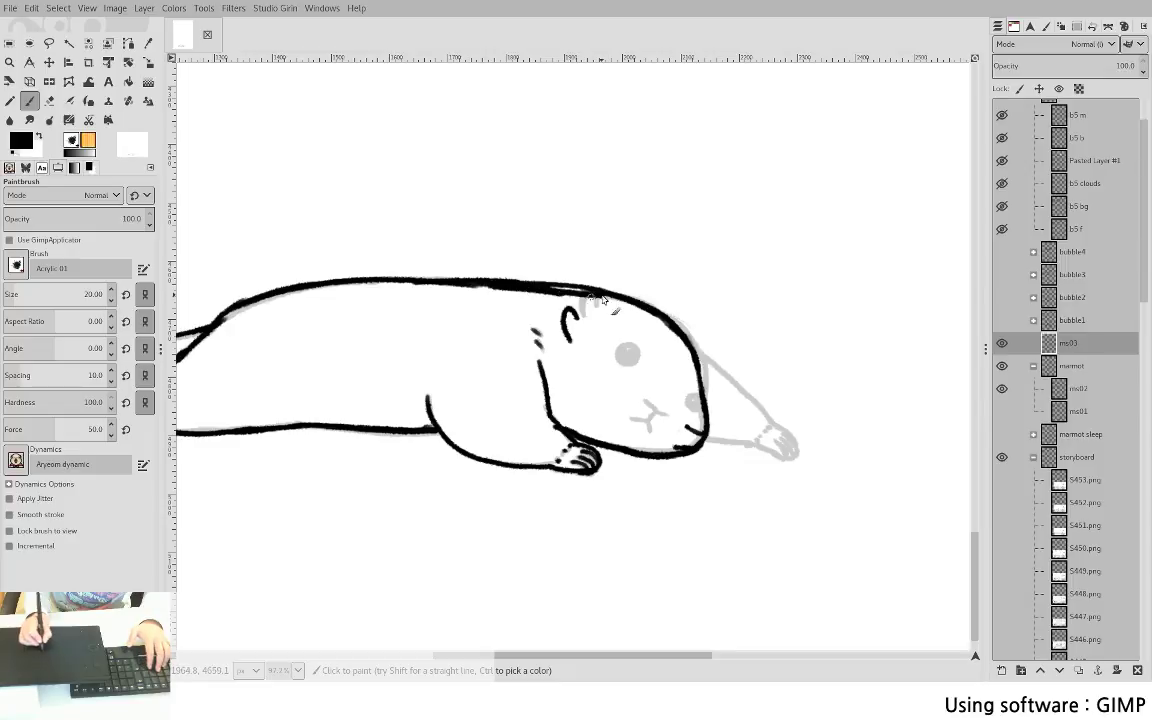
{"action": "key", "text": "shift+e"}
{"action": "left_click_drag", "start_coordinate": [511, 297], "coordinate": [600, 301]}
{"action": "key", "text": "p"}
{"action": "key", "text": "shift+e"}
{"action": "mouse_move", "coordinate": [489, 278]}
{"action": "left_mouse_down"}
{"action": "mouse_move", "coordinate": [581, 284]}
{"action": "mouse_move", "coordinate": [441, 279]}
{"action": "mouse_move", "coordinate": [504, 284]}
{"action": "mouse_move", "coordinate": [625, 261]}
{"action": "left_mouse_up"}
- Thin the upper edge of the rump outline with the Eraser and repaint it as a smooth curve into the back
{"action": "left_click_drag", "start_coordinate": [338, 296], "coordinate": [419, 261]}
{"action": "key", "text": "p"}
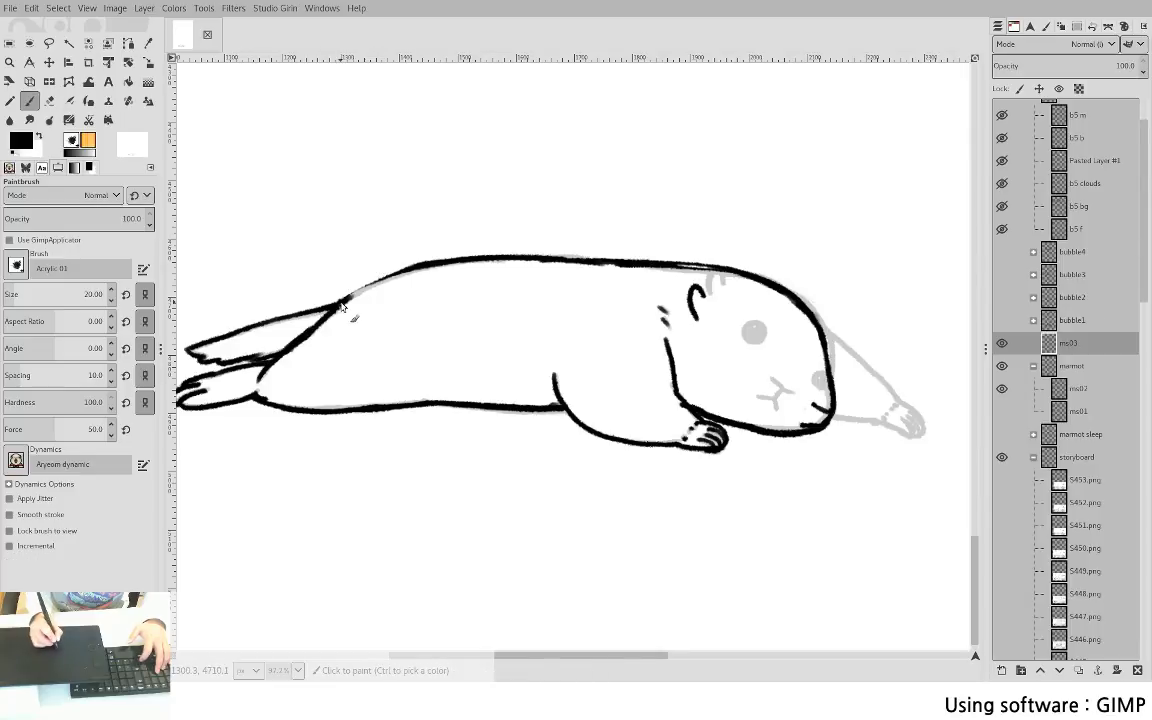
{"action": "mouse_move", "coordinate": [343, 301]}
{"action": "left_mouse_down"}
{"action": "mouse_move", "coordinate": [456, 265]}
{"action": "mouse_move", "coordinate": [406, 273]}
{"action": "mouse_move", "coordinate": [443, 257]}
{"action": "mouse_move", "coordinate": [412, 263]}
{"action": "mouse_move", "coordinate": [489, 250]}
{"action": "left_mouse_up"}
- Touch up the jaw line and paint a solid round eye just below the gray sketch's eye
{"action": "key", "text": "shift+e"}
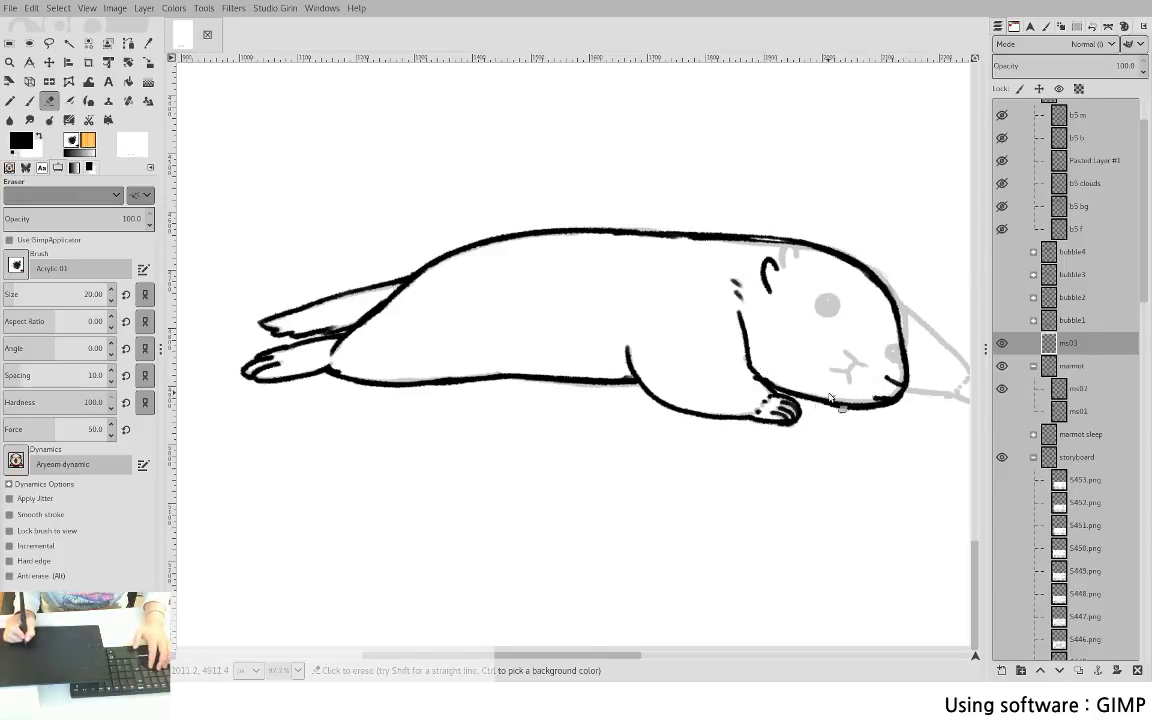
{"action": "key", "text": "p"}
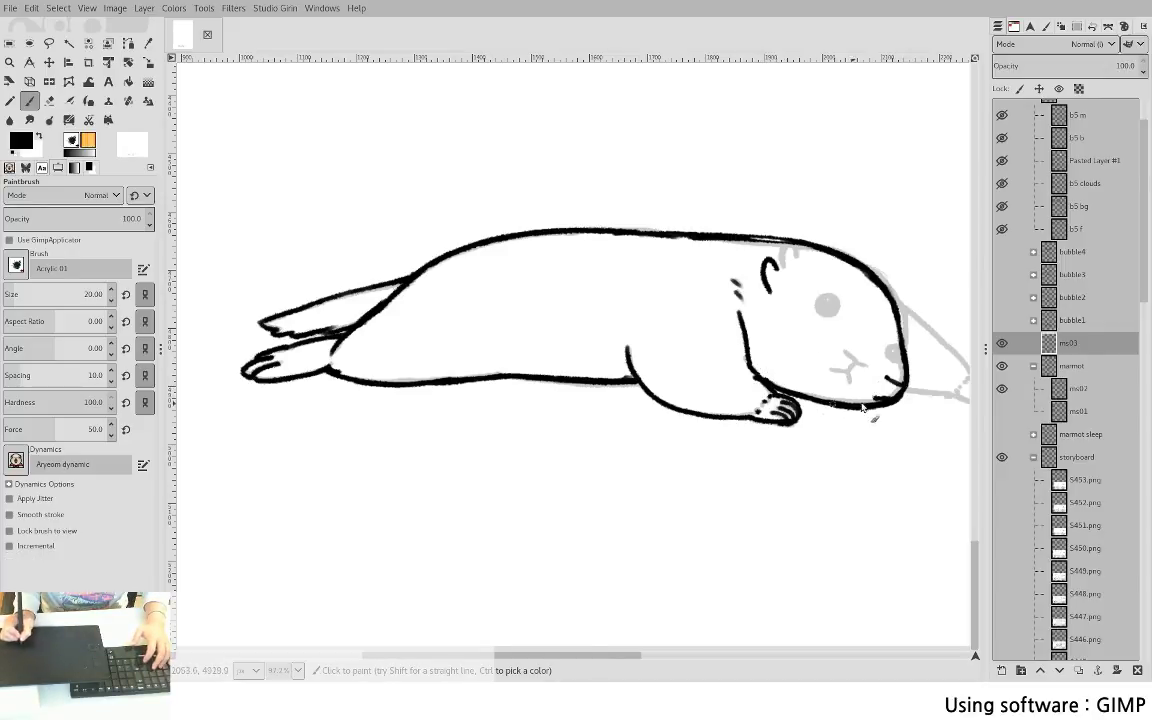
{"action": "left_click_drag", "start_coordinate": [863, 408], "coordinate": [605, 411]}
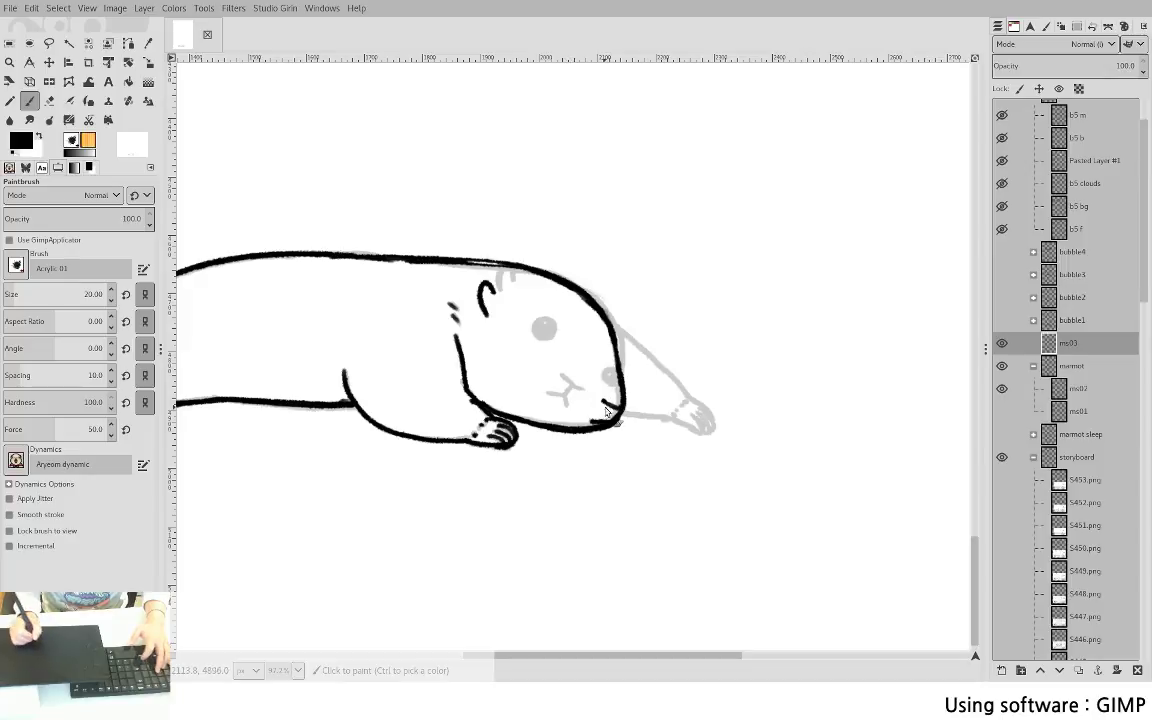
{"action": "left_click_drag", "start_coordinate": [545, 358], "coordinate": [663, 345]}
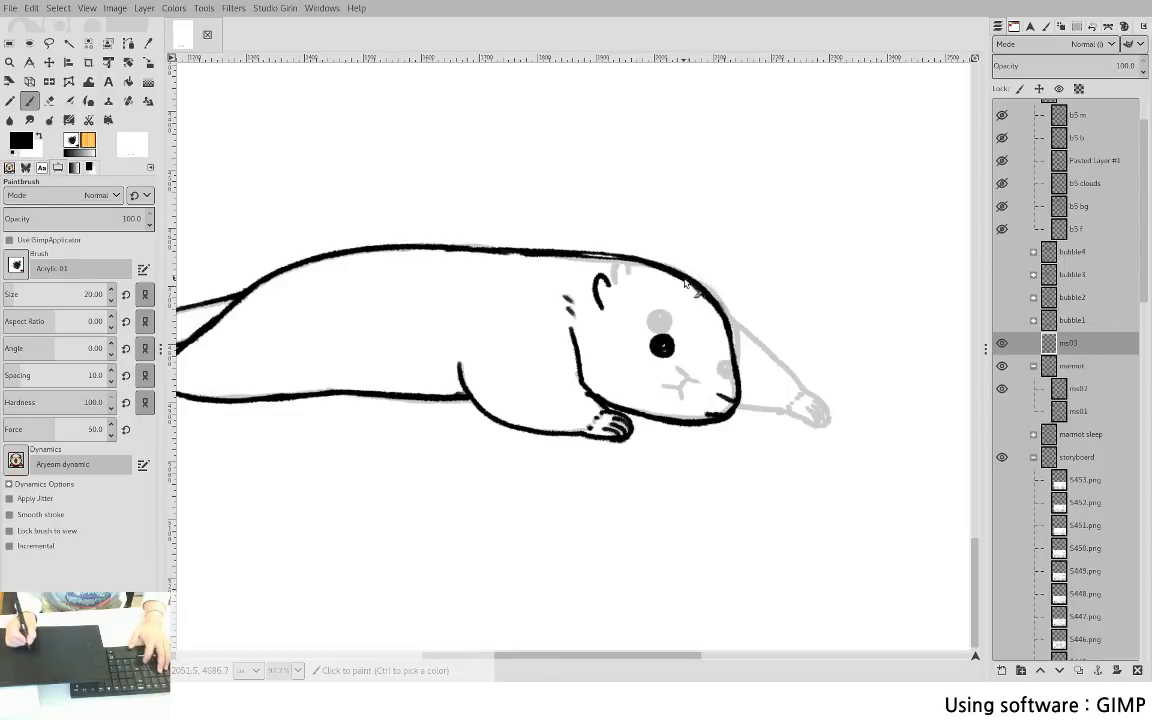
- Erase the outer edge of the forehead outline and repaint it as a smoother curve down to the snout
{"action": "key", "text": "shift+e"}
{"action": "mouse_move", "coordinate": [694, 291]}
{"action": "left_mouse_down"}
{"action": "mouse_move", "coordinate": [710, 333]}
{"action": "mouse_move", "coordinate": [707, 303]}
{"action": "mouse_move", "coordinate": [727, 349]}
{"action": "mouse_move", "coordinate": [706, 275]}
{"action": "mouse_move", "coordinate": [735, 331]}
{"action": "mouse_move", "coordinate": [730, 310]}
{"action": "mouse_move", "coordinate": [737, 358]}
{"action": "mouse_move", "coordinate": [730, 297]}
{"action": "mouse_move", "coordinate": [733, 357]}
{"action": "left_mouse_up"}
{"action": "key", "text": "p"}
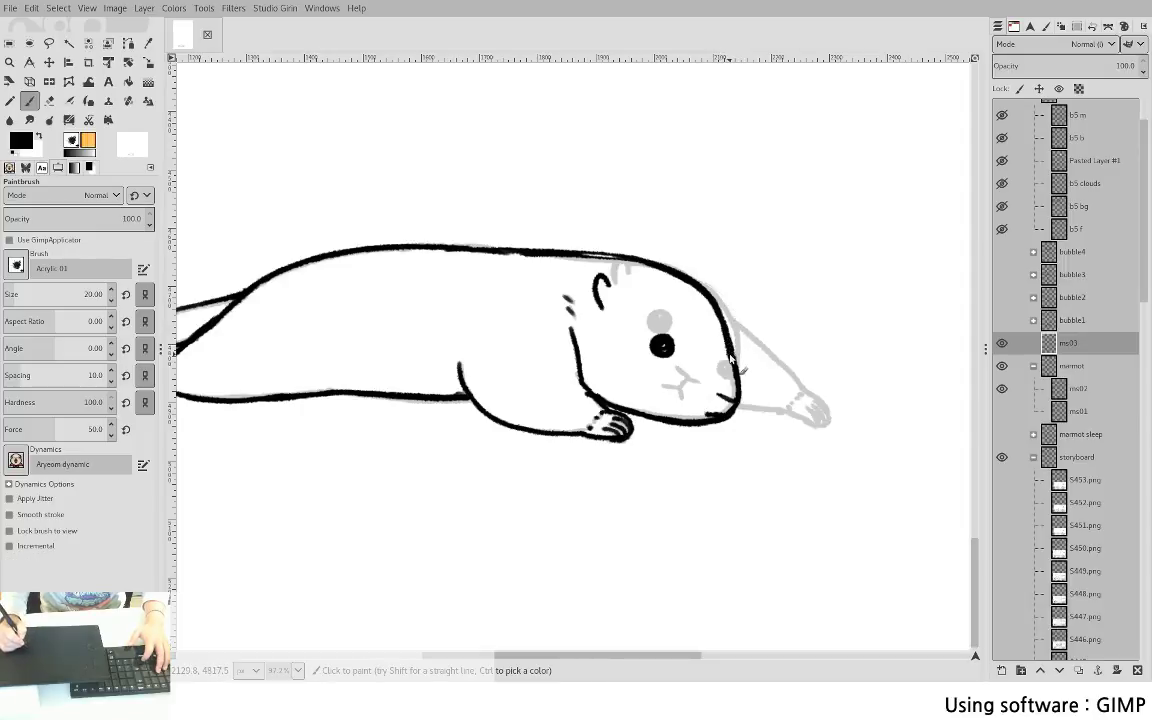
- Erase the line under the snout and repaint the chin and mouth corner with a cleaner curve
{"action": "key", "text": "shift+e"}
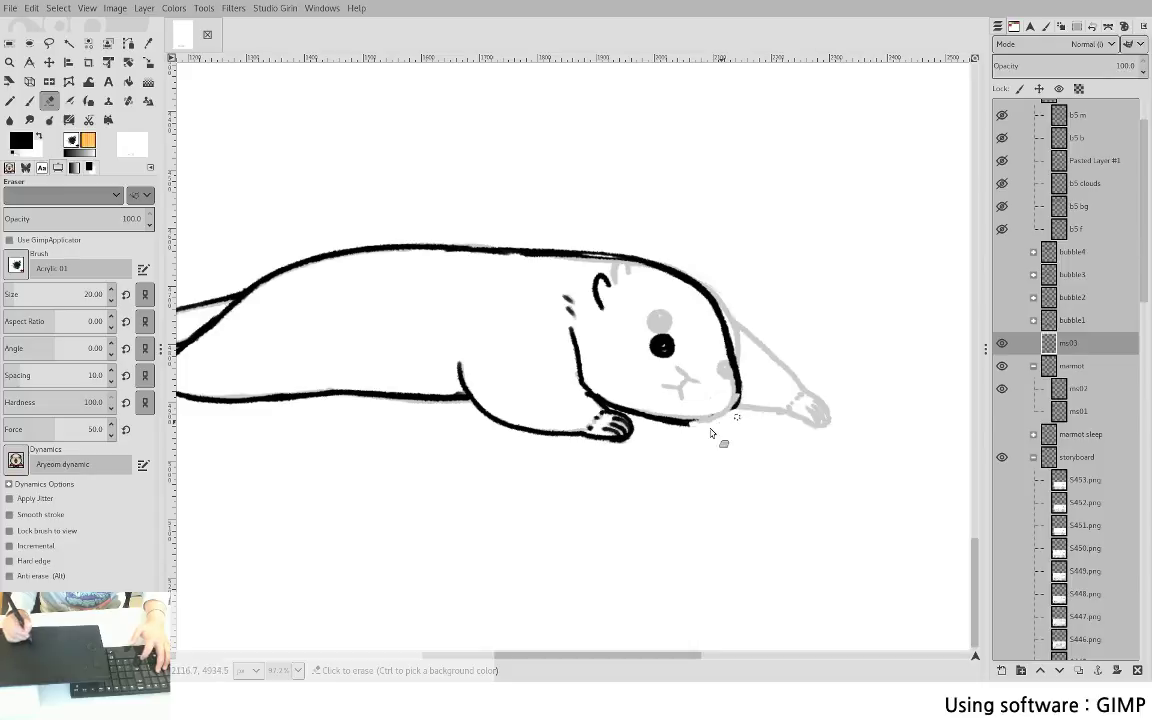
{"action": "key", "text": "p"}
{"action": "mouse_move", "coordinate": [662, 424]}
{"action": "left_mouse_down"}
{"action": "mouse_move", "coordinate": [723, 415]}
{"action": "mouse_move", "coordinate": [683, 427]}
{"action": "mouse_move", "coordinate": [740, 397]}
{"action": "mouse_move", "coordinate": [712, 397]}
{"action": "mouse_move", "coordinate": [818, 403]}
{"action": "left_mouse_up"}
{"action": "key", "text": "shift+e"}
{"action": "key", "text": "p"}
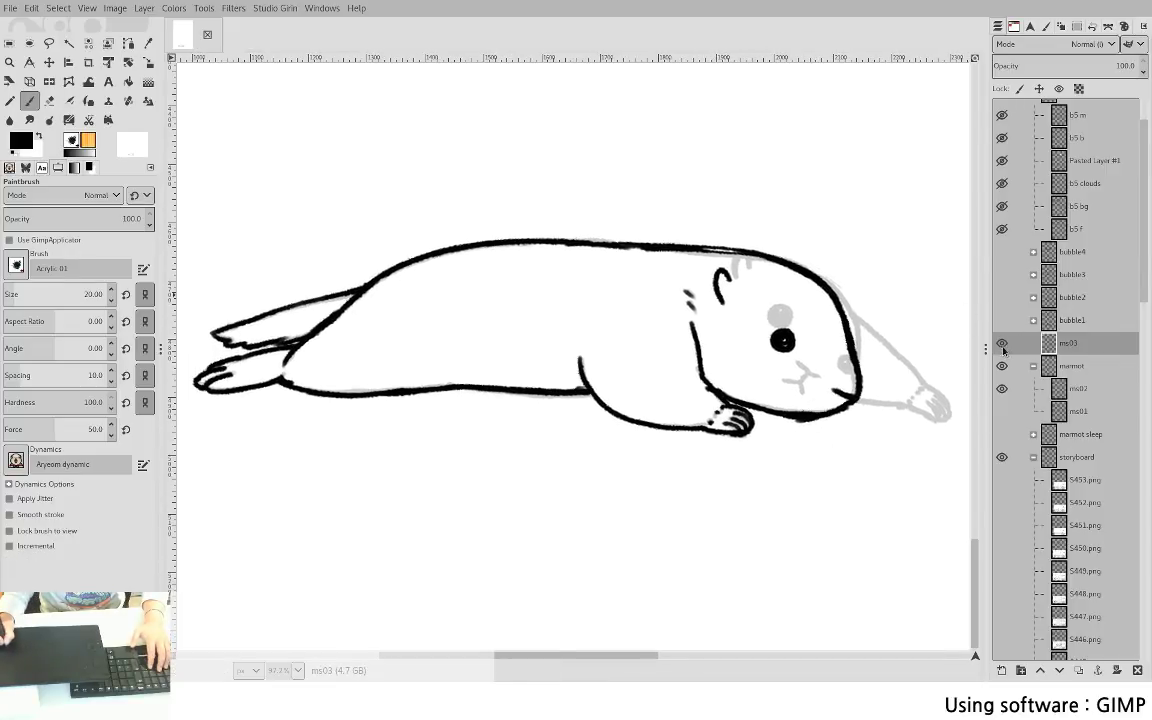
- Compare the ms03 drawing with the marmot sleep layer group by alternately isolating each one's visibility
{"action": "left_click", "coordinate": [1001, 434], "text": "shift"}
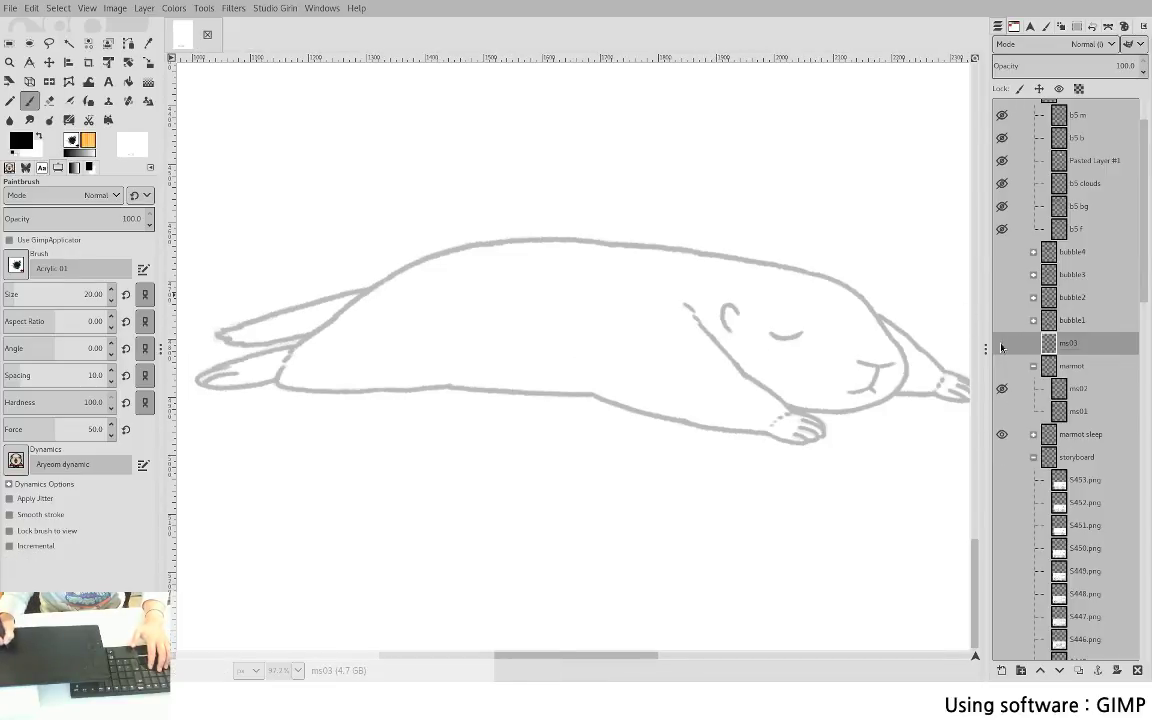
{"action": "left_click", "coordinate": [1002, 343], "text": "shift"}
{"action": "left_click", "coordinate": [1002, 434], "text": "shift"}
{"action": "left_click", "coordinate": [1002, 343], "text": "shift"}
{"action": "left_click", "coordinate": [1003, 434]}
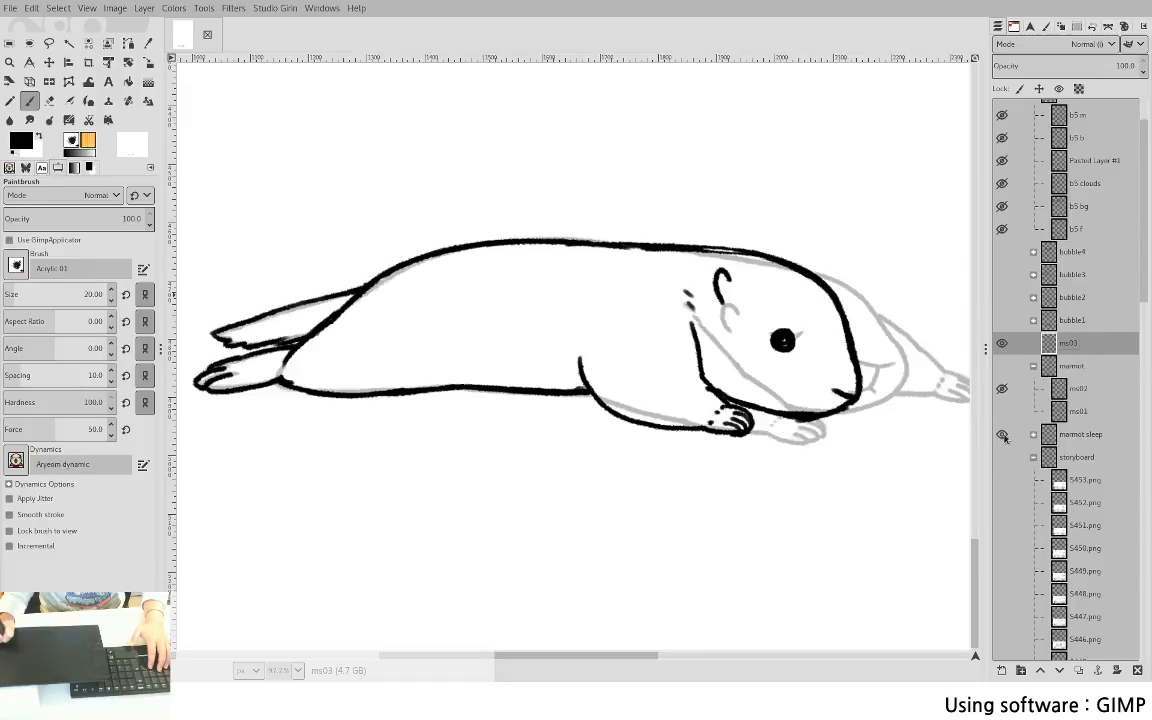
{"action": "left_click", "coordinate": [1002, 434], "text": "shift"}
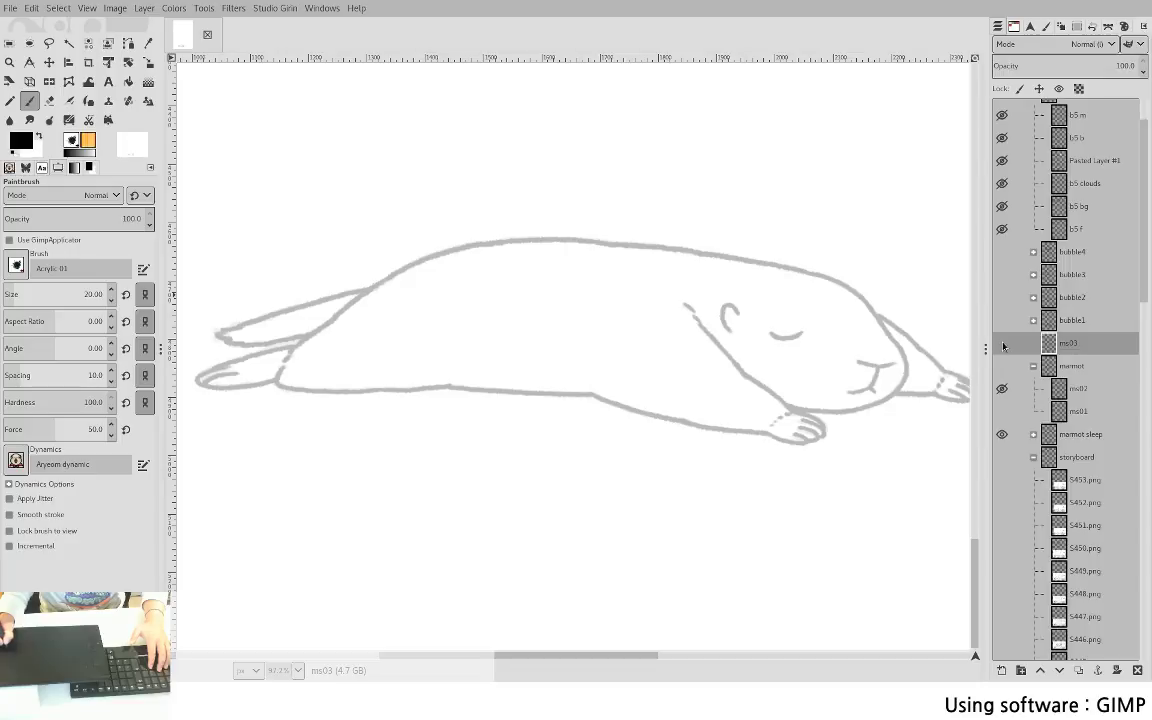
{"action": "left_click", "coordinate": [1003, 344], "text": "shift"}
{"action": "left_click", "coordinate": [1003, 434], "text": "shift"}
{"action": "left_click", "coordinate": [1003, 344], "text": "shift"}
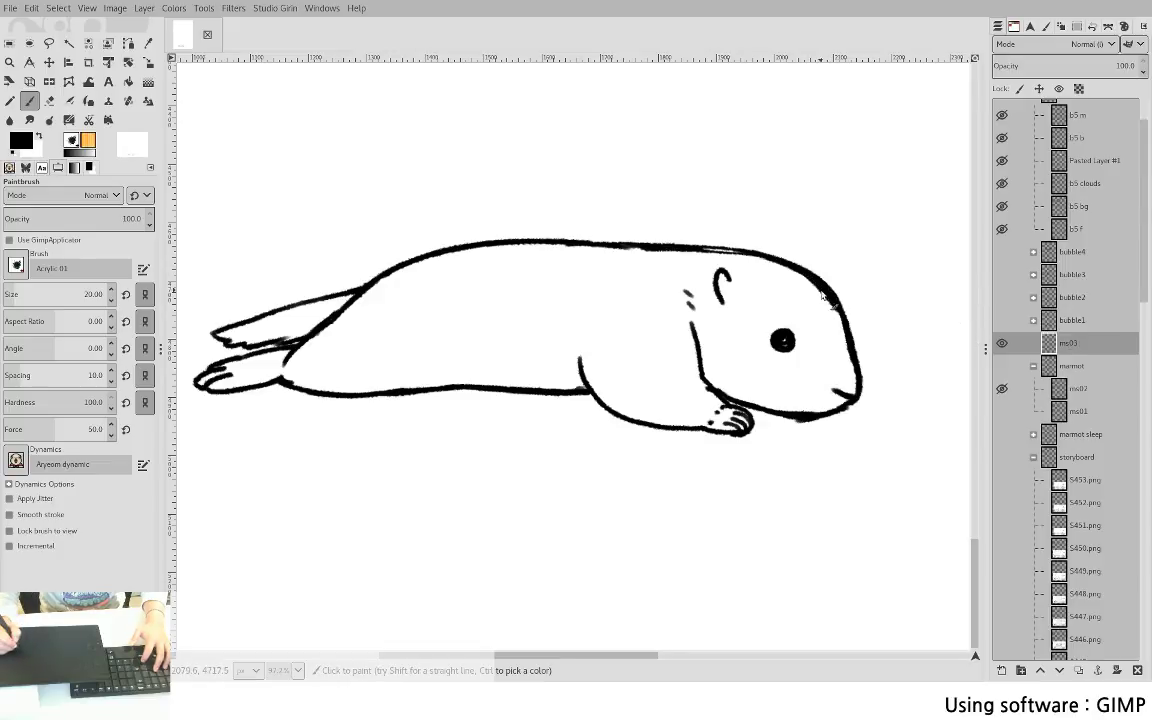
- Reshape the outline from the forehead to the nose, alternating Paintbrush strokes with Eraser trims along the line's edges
{"action": "key", "text": "shift+e"}
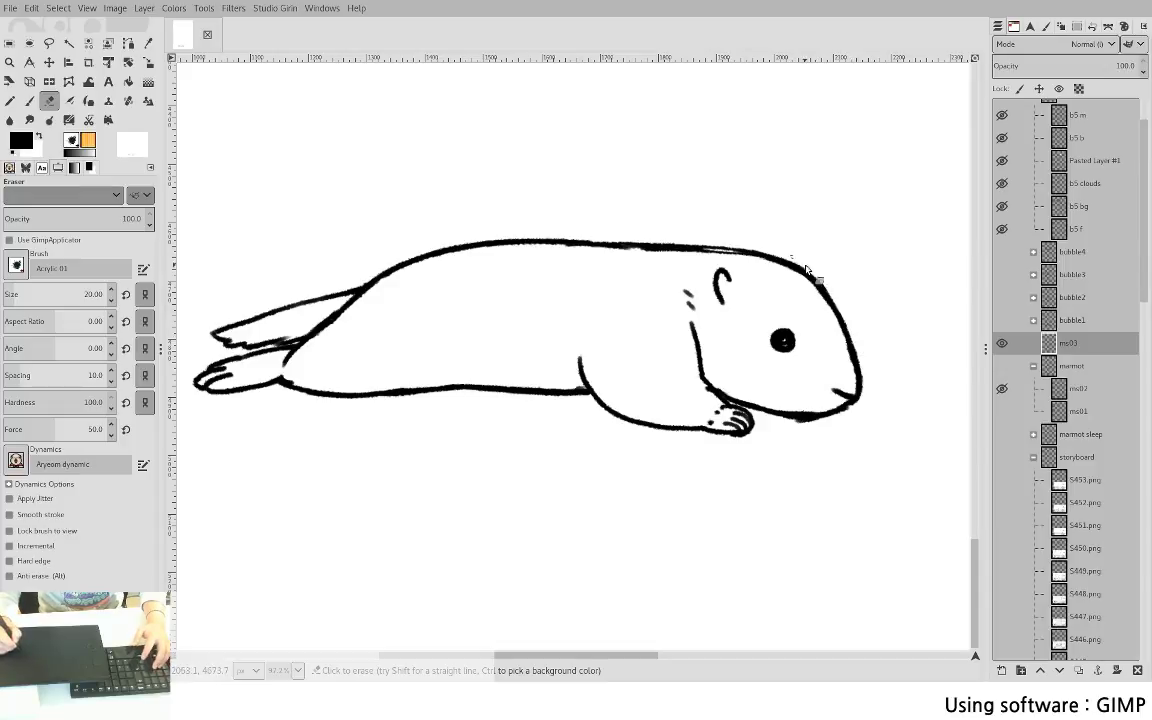
{"action": "key", "text": "p"}
{"action": "key", "text": "shift+e"}
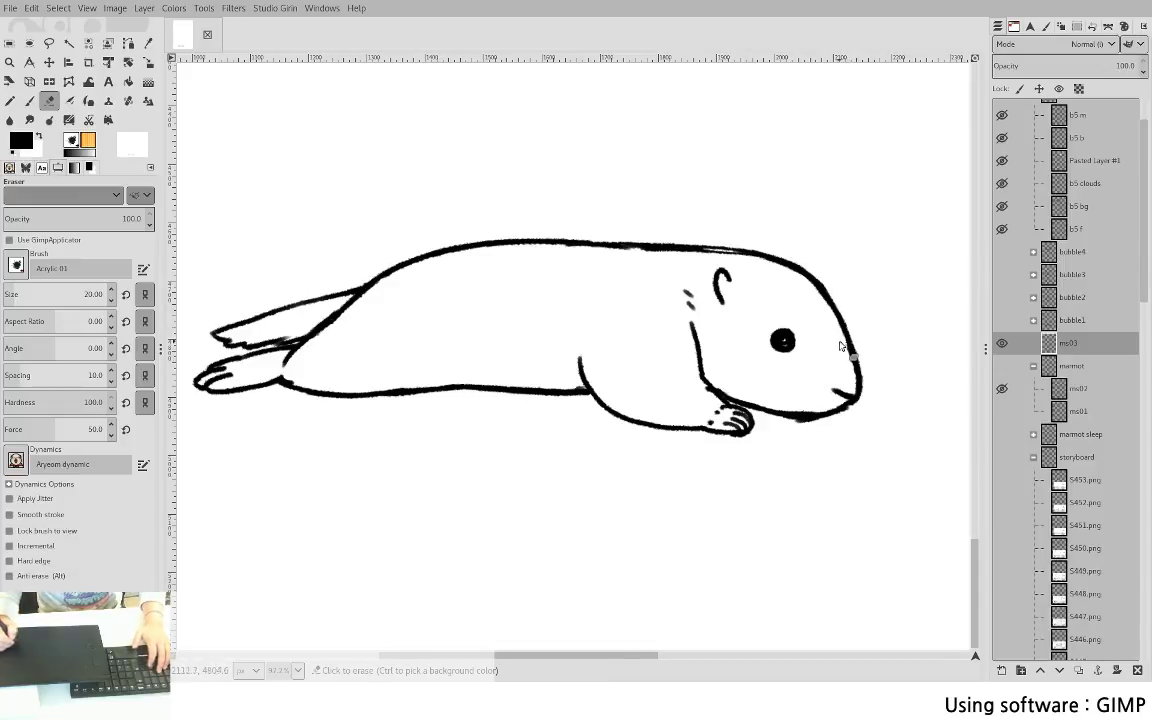
{"action": "key", "text": "p"}
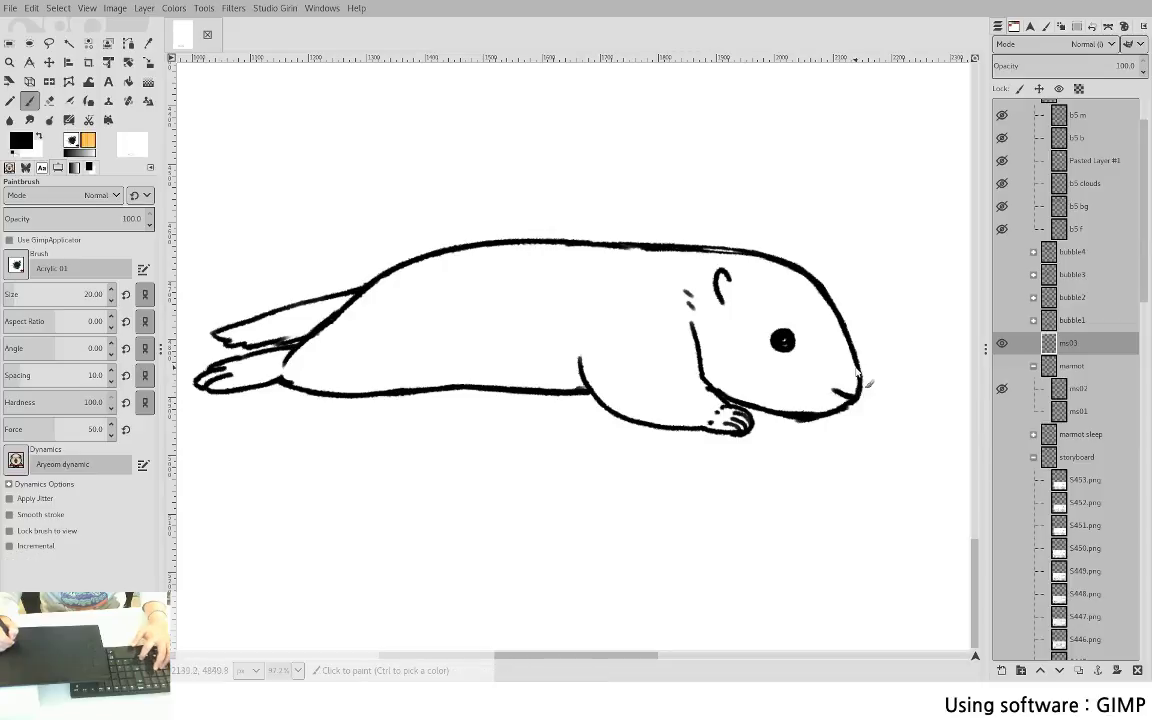
{"action": "key", "text": "shift+e"}
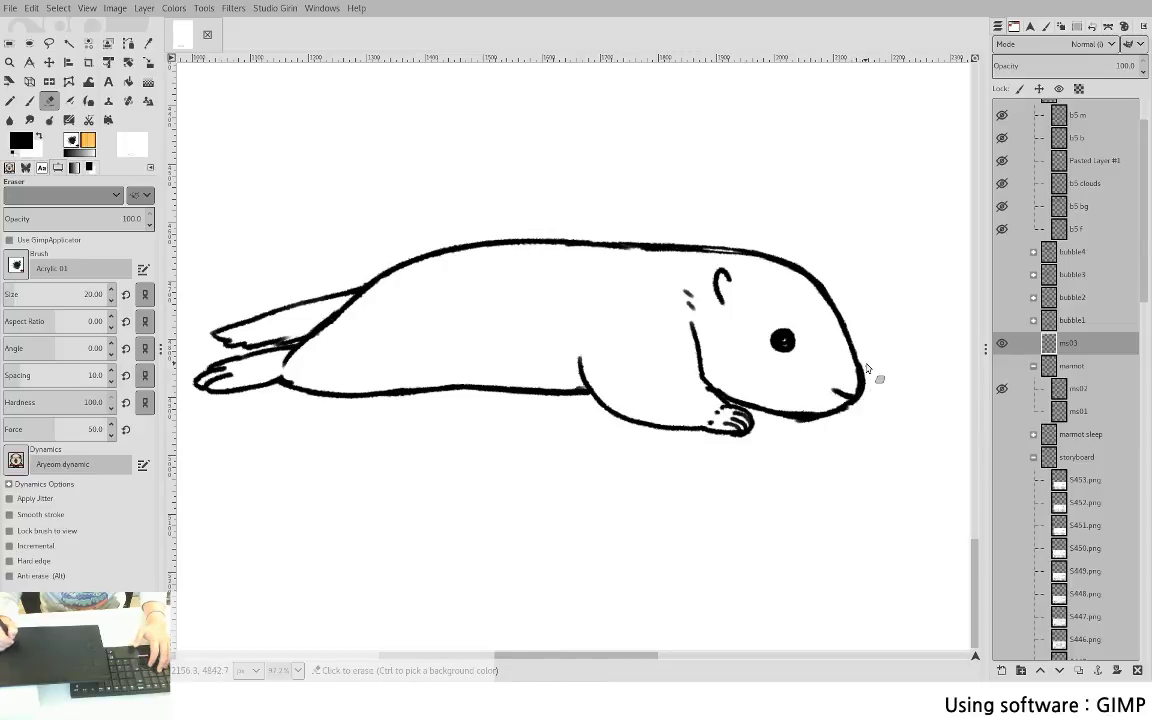
{"action": "left_click_drag", "start_coordinate": [867, 368], "coordinate": [865, 392]}
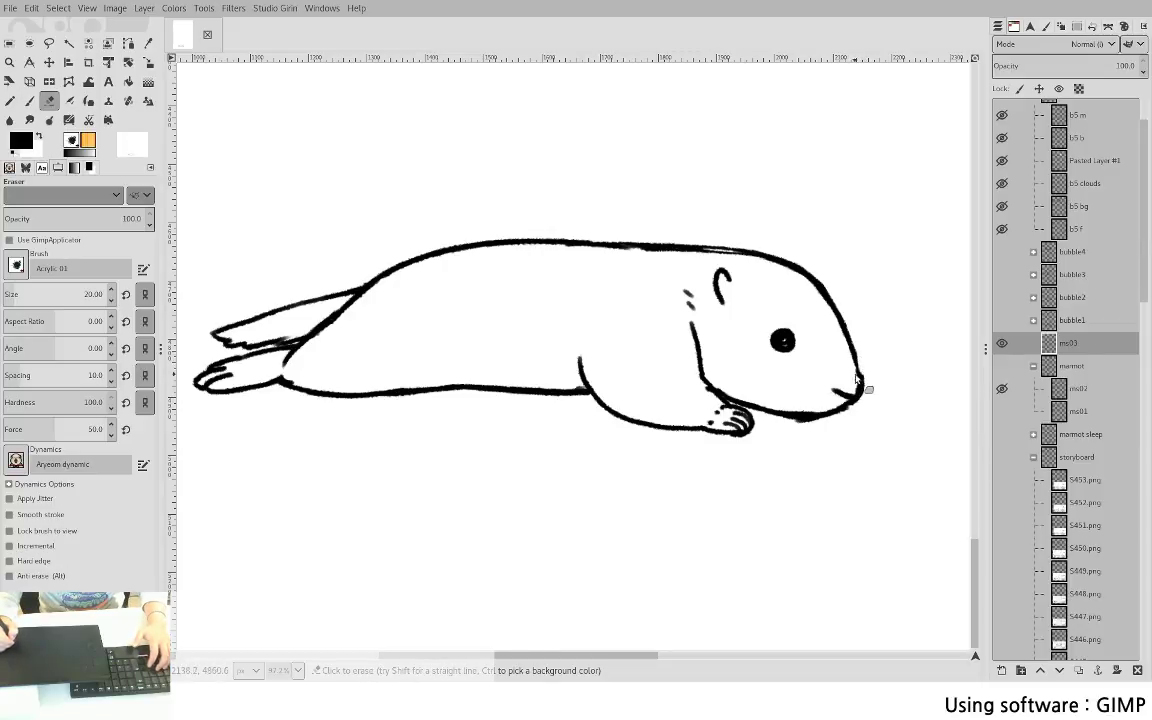
- Refine the nose tip and the line under the chin, alternating Paintbrush strokes with Eraser trims
{"action": "key", "text": "p"}
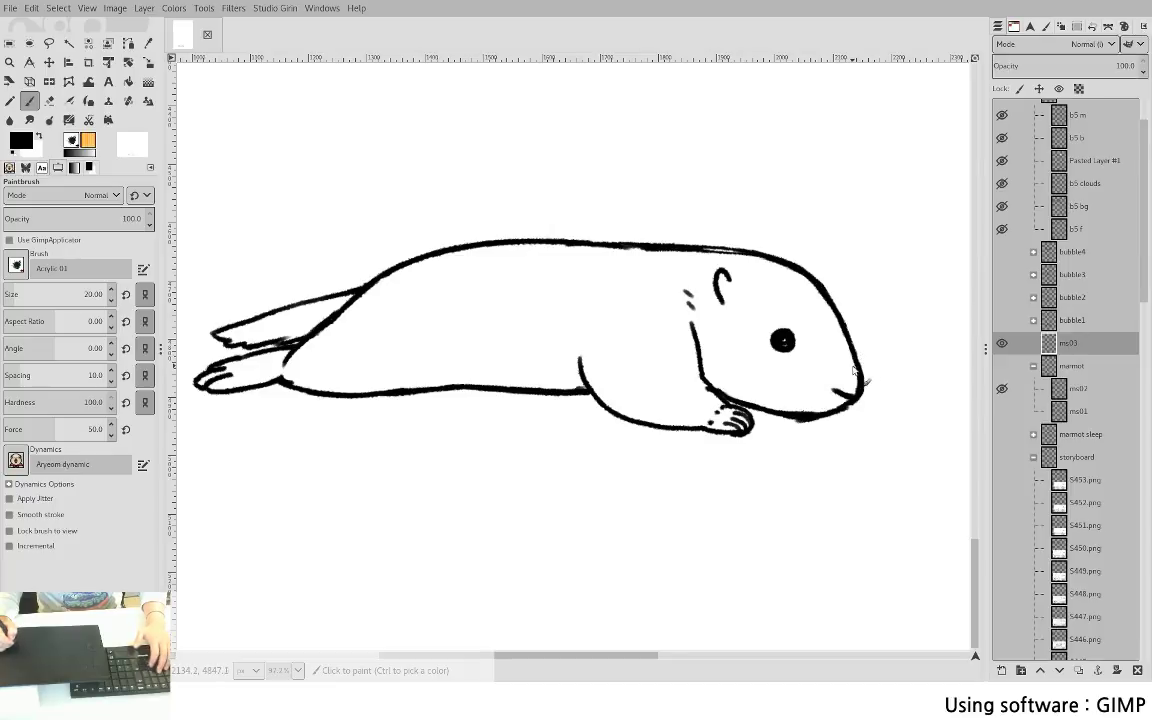
{"action": "key", "text": "shift+e"}
{"action": "left_click_drag", "start_coordinate": [854, 366], "coordinate": [860, 388]}
{"action": "key", "text": "p"}
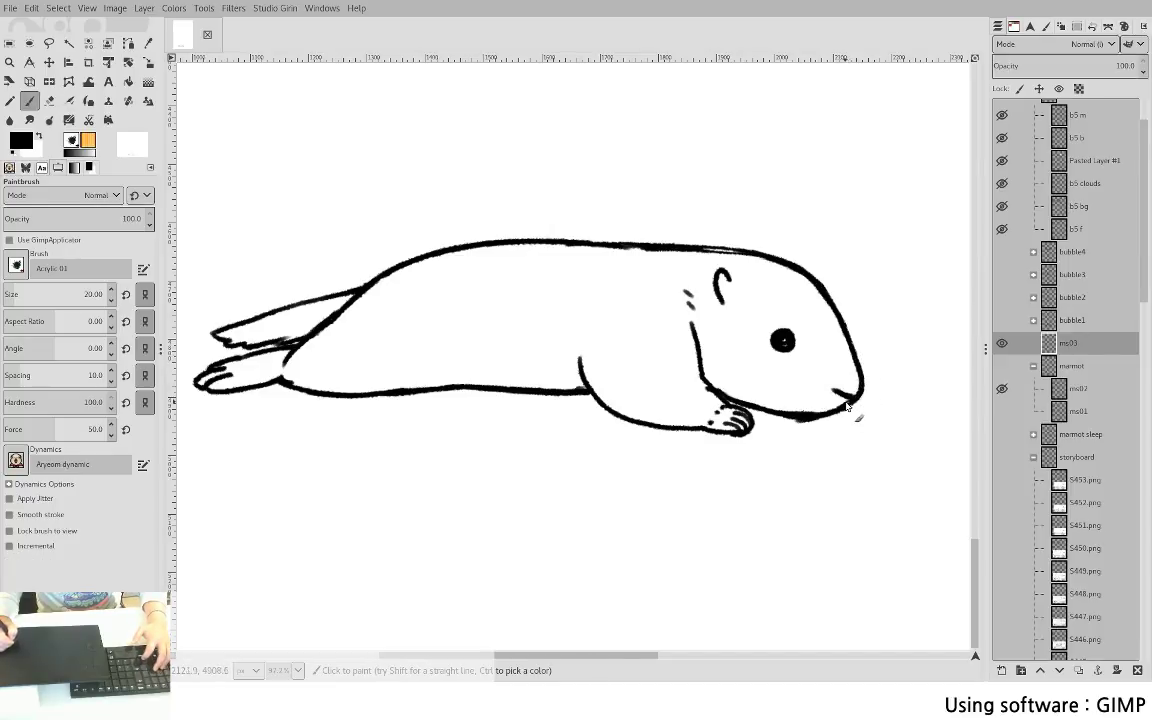
{"action": "key", "text": "shift+e"}
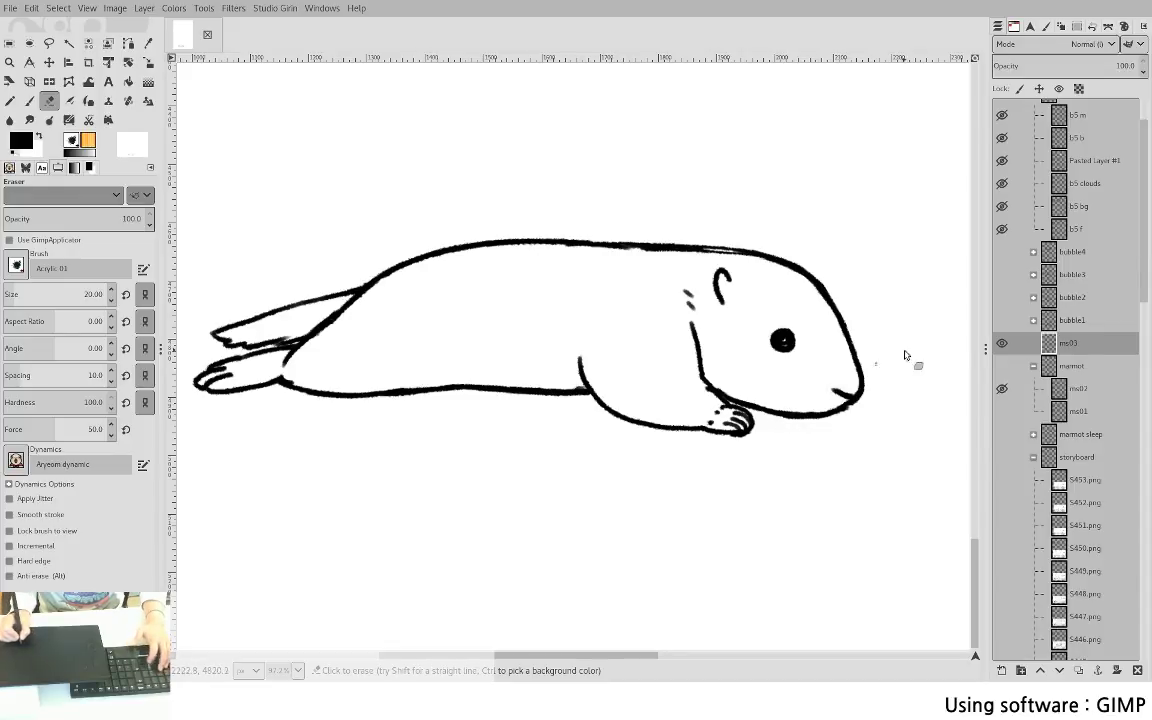
- Compare the ms03 drawing with the marmot sleep group by overlaying them and showing each one alone
{"action": "left_click", "coordinate": [1002, 344]}
{"action": "left_click", "coordinate": [1002, 344]}
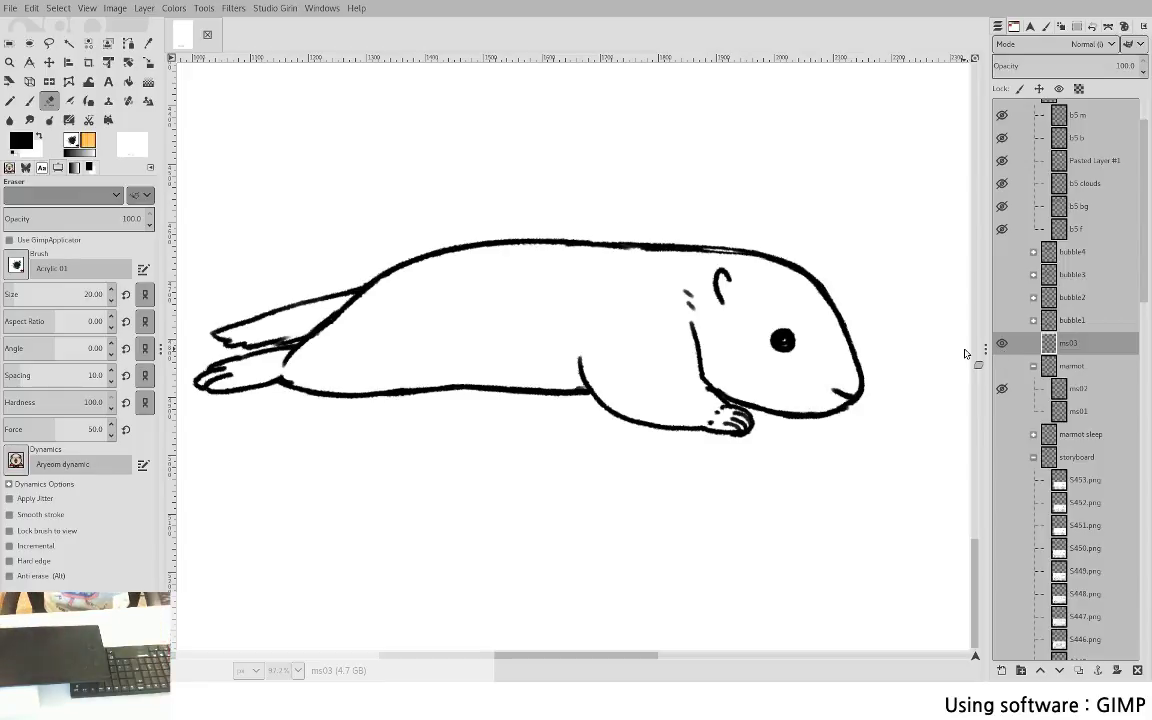
{"action": "left_click", "coordinate": [1003, 436]}
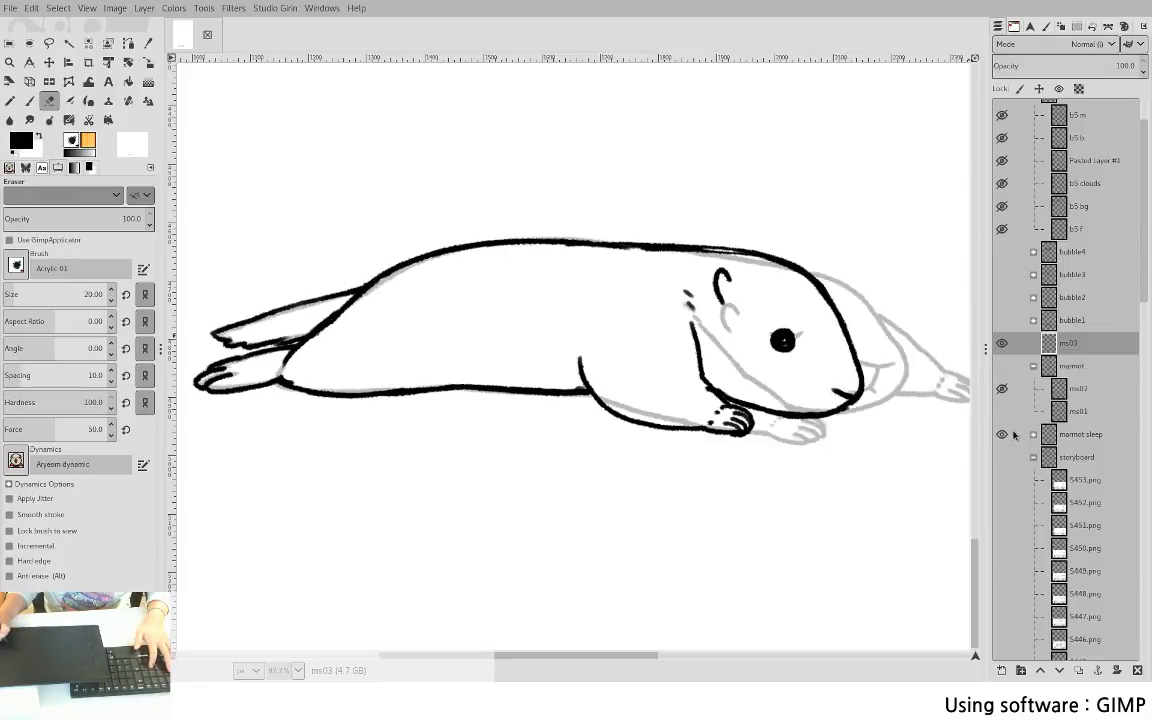
{"action": "left_click", "coordinate": [1002, 344]}
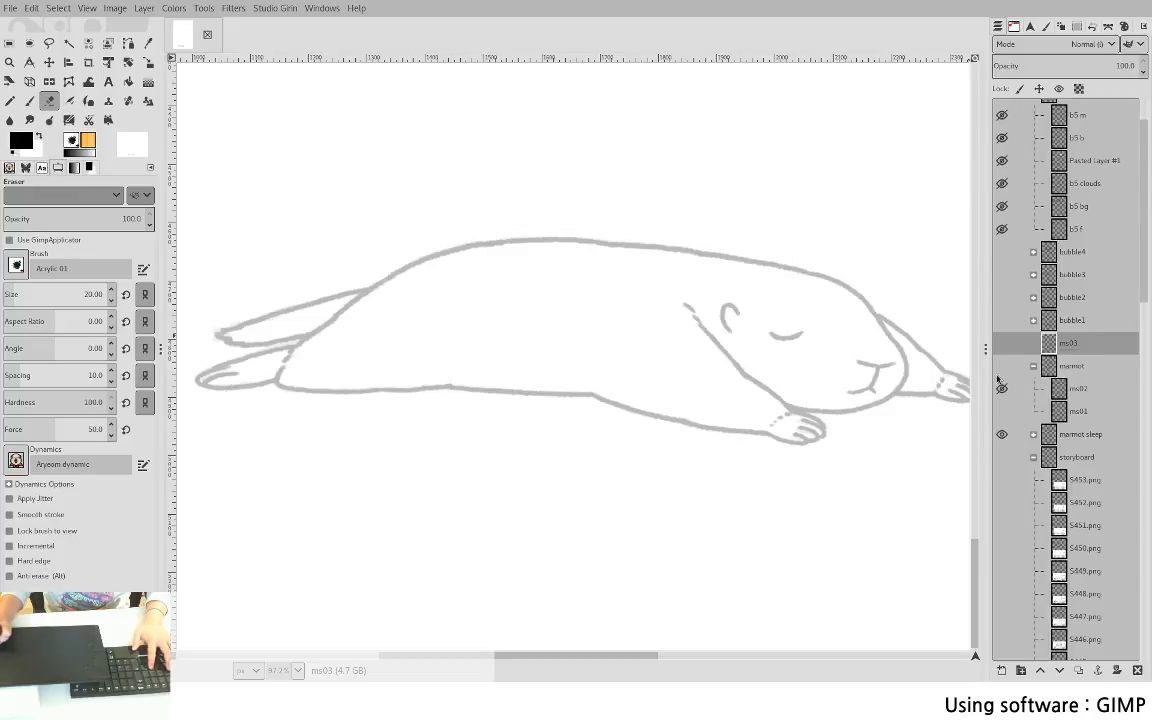
{"action": "left_click", "coordinate": [1002, 344], "text": "shift"}
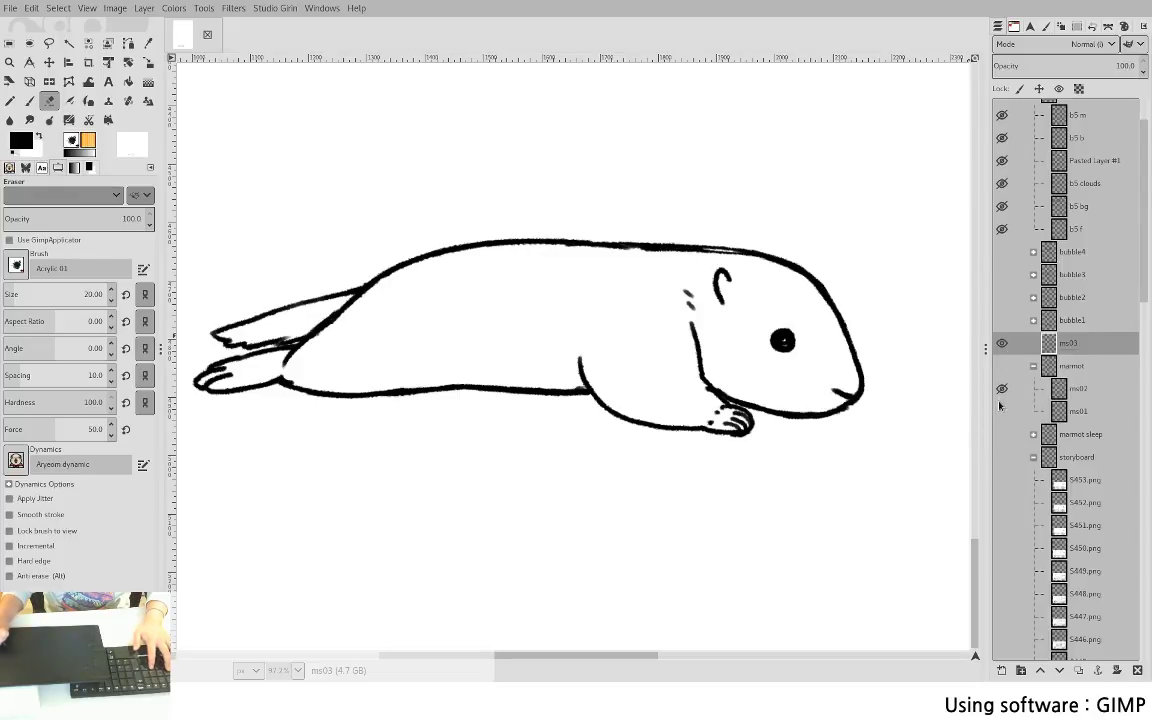
- Compare the ms03 head pose with the awake marmot group by alternately isolating each one's visibility
{"action": "key", "text": "p"}
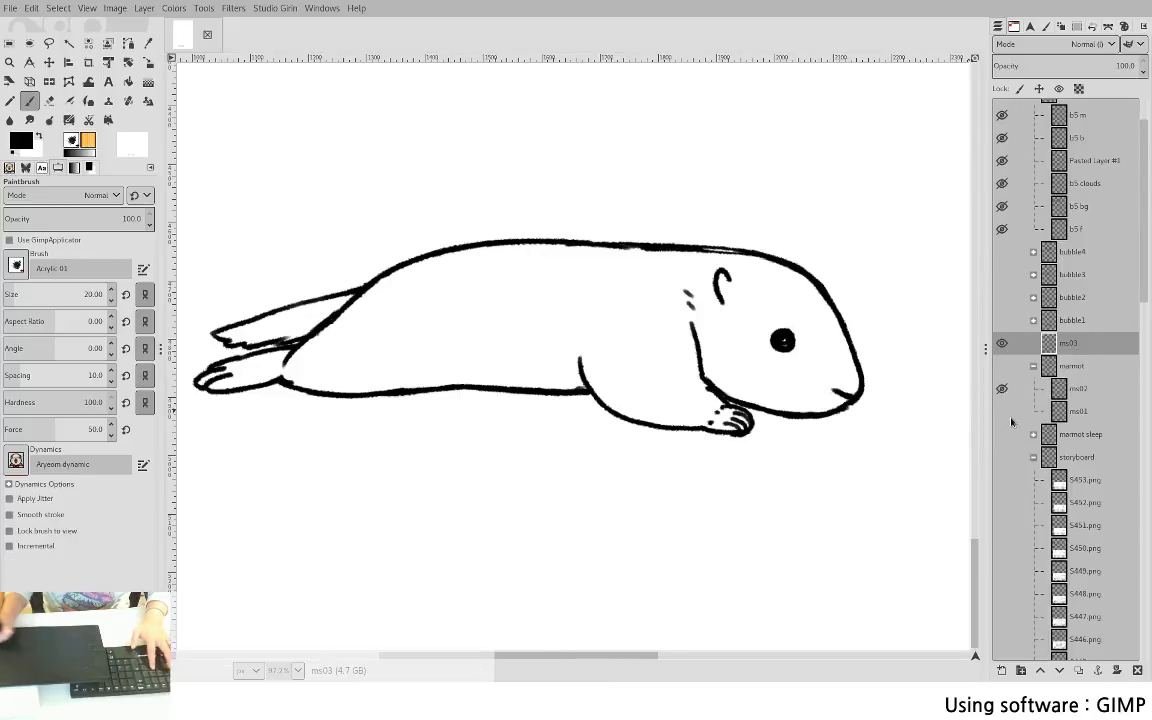
{"action": "left_click", "coordinate": [1002, 434], "text": "shift"}
{"action": "left_click", "coordinate": [1002, 366], "text": "shift"}
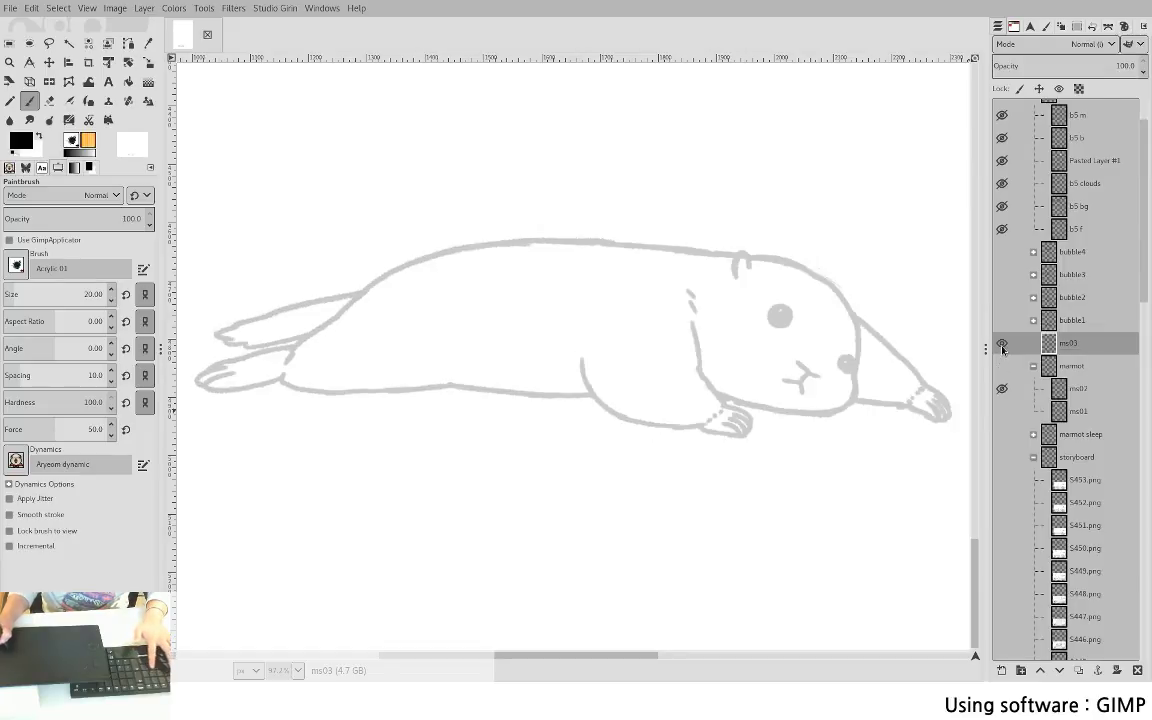
{"action": "left_click", "coordinate": [1002, 345]}
{"action": "left_click", "coordinate": [1001, 347], "text": "shift"}
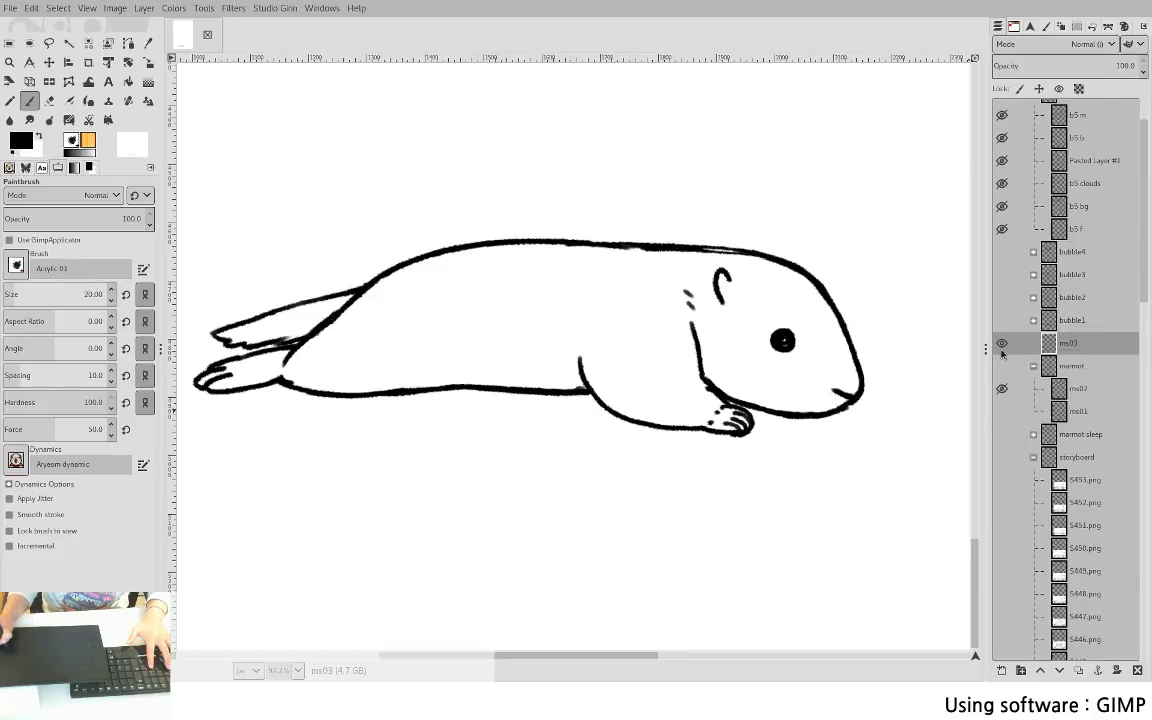
{"action": "left_click", "coordinate": [1002, 365], "text": "shift"}
{"action": "left_click", "coordinate": [1000, 349], "text": "shift"}
{"action": "left_click", "coordinate": [1002, 366], "text": "shift"}
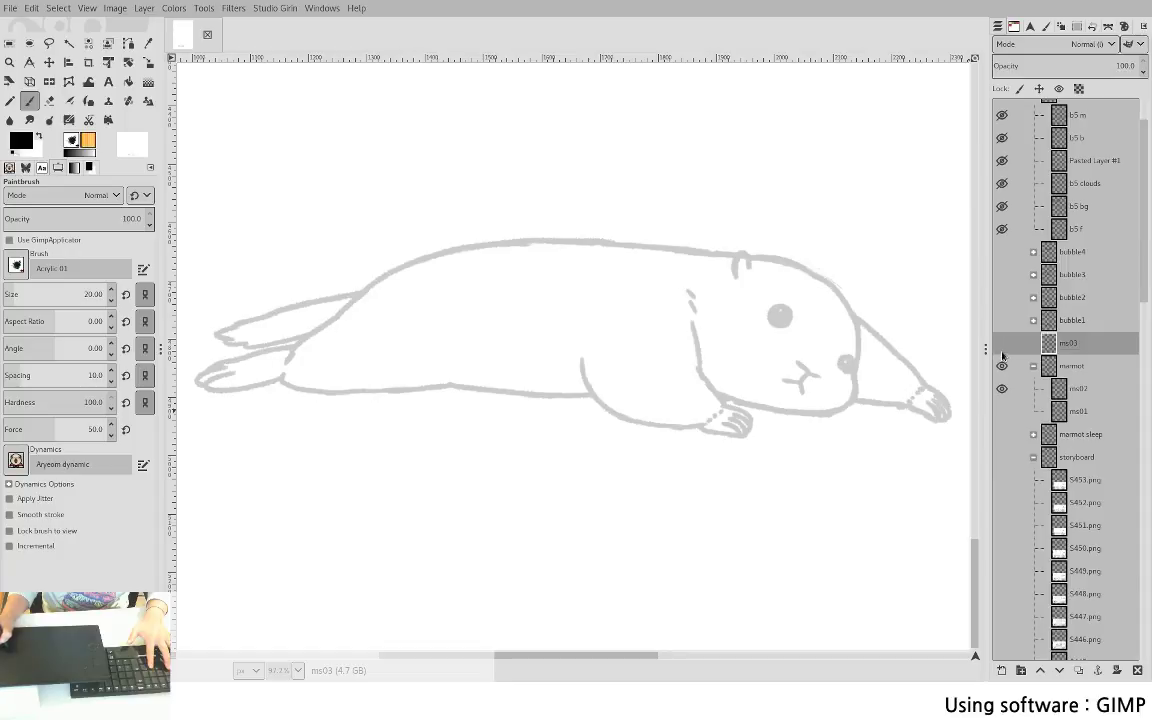
{"action": "left_click", "coordinate": [1002, 350], "text": "shift"}
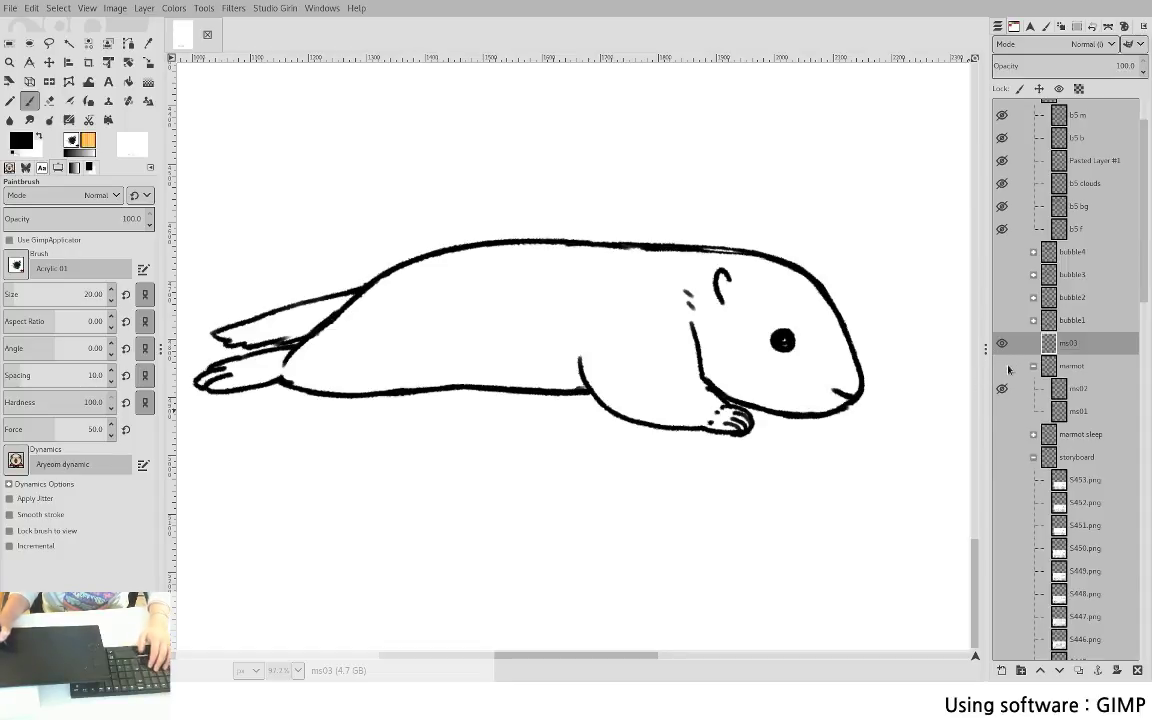
- Check the whole ms03 figure at a smaller scale against the marmot sleep and marmot sketches by toggling layer visibility
{"action": "scroll", "coordinate": [725, 465], "scroll_direction": "up", "scroll_amount": 1}
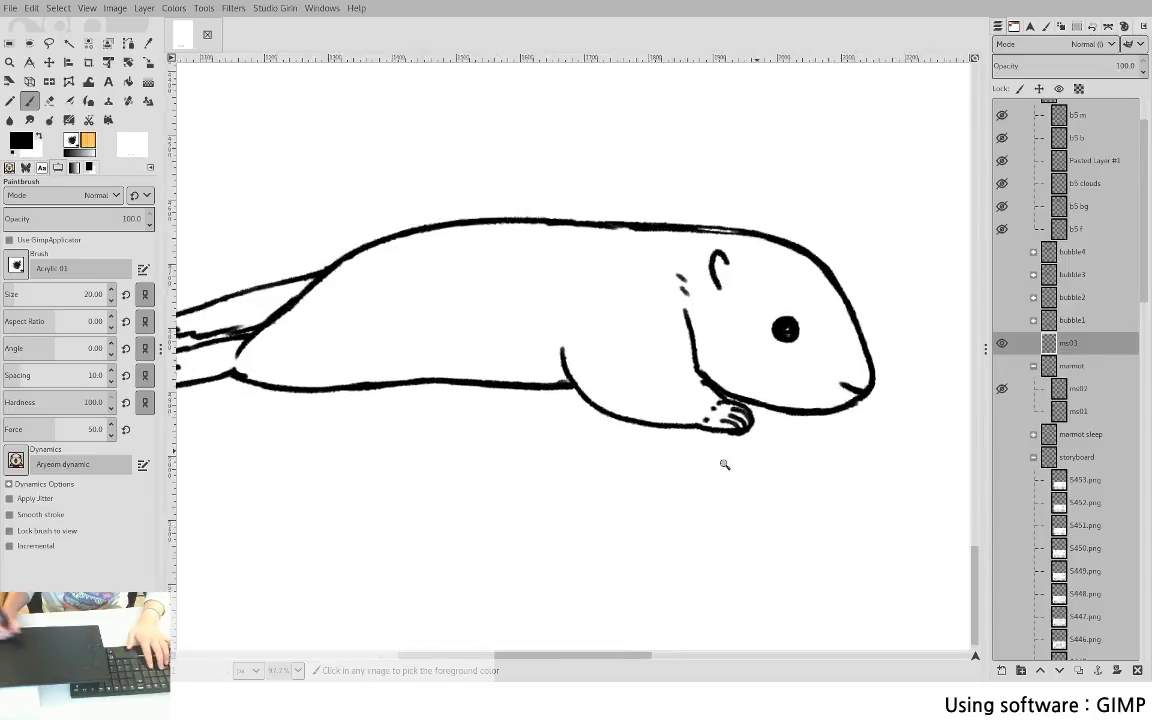
{"action": "scroll", "coordinate": [664, 539], "scroll_direction": "down", "scroll_amount": 4}
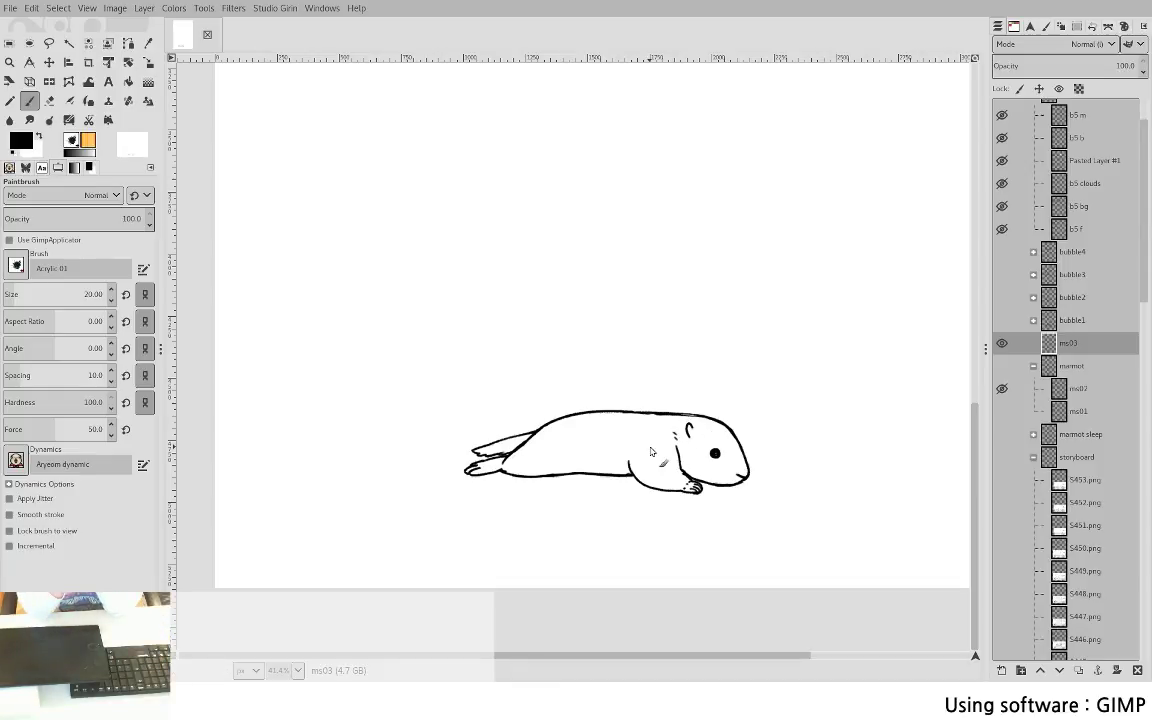
{"action": "left_click", "coordinate": [1001, 343]}
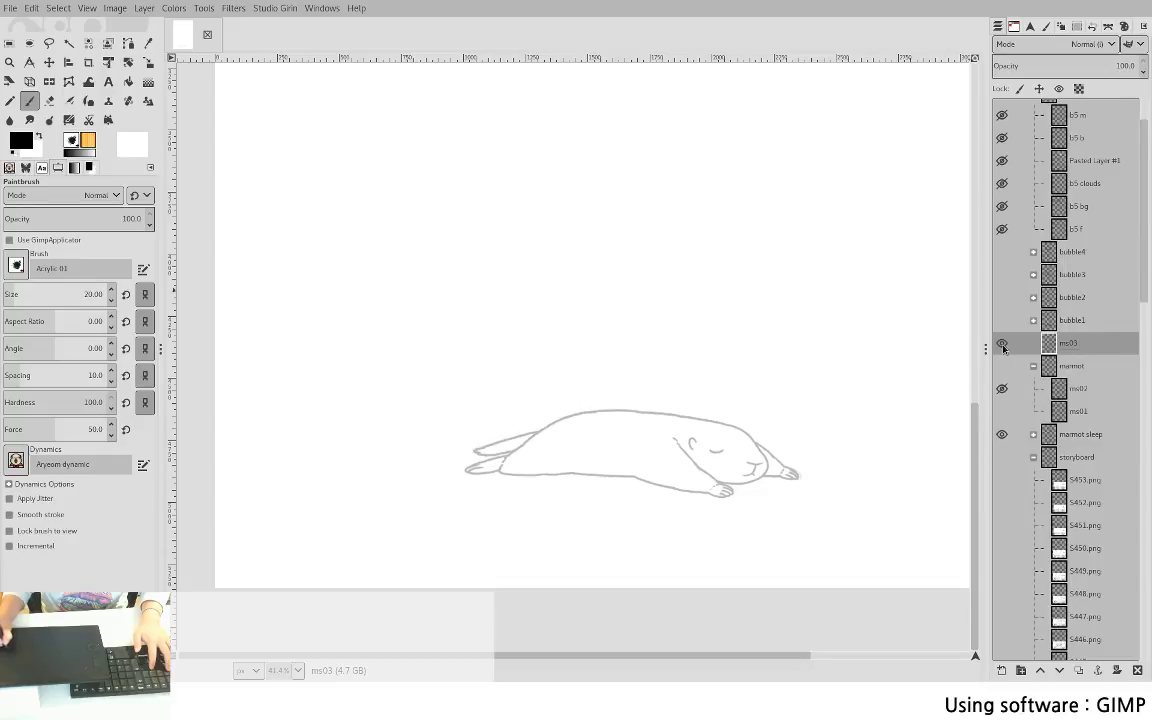
{"action": "left_click", "coordinate": [1002, 344]}
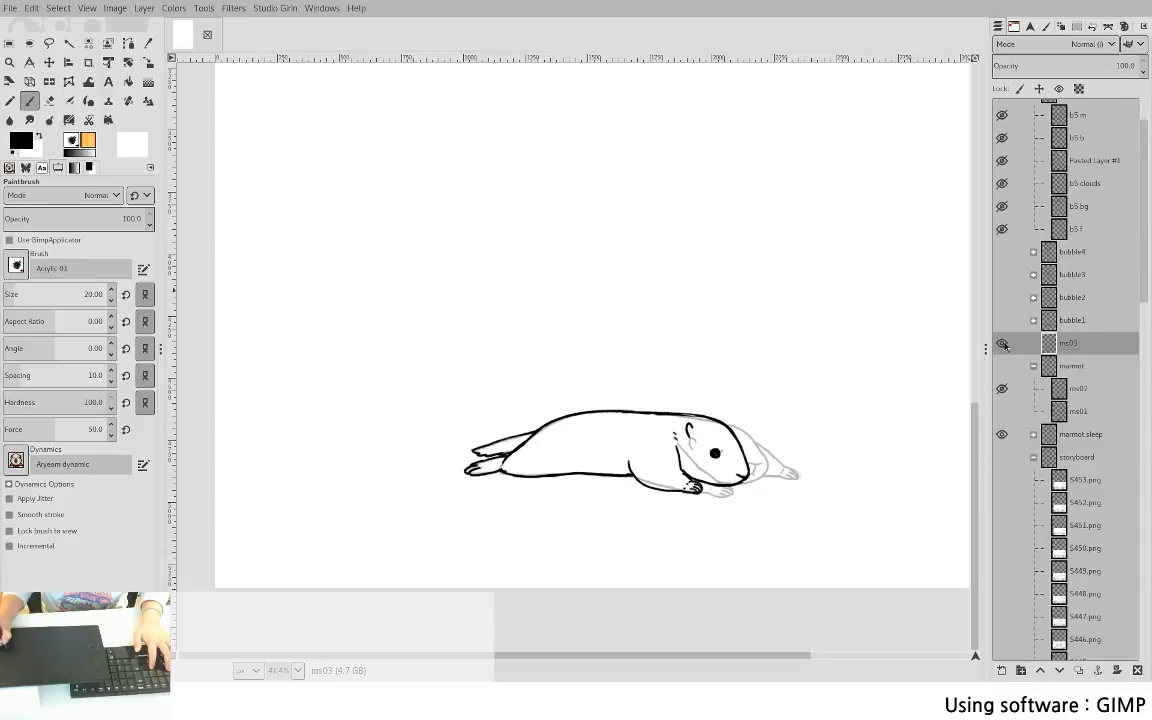
{"action": "left_click", "coordinate": [1002, 344]}
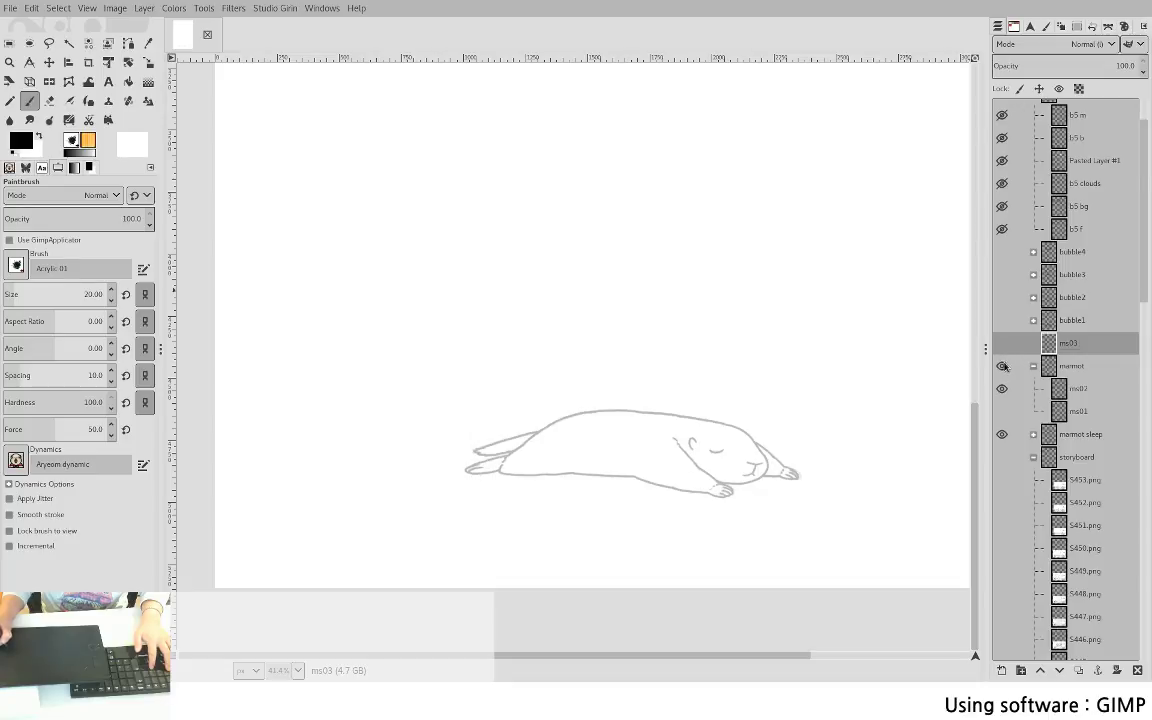
{"action": "left_click", "coordinate": [1002, 366]}
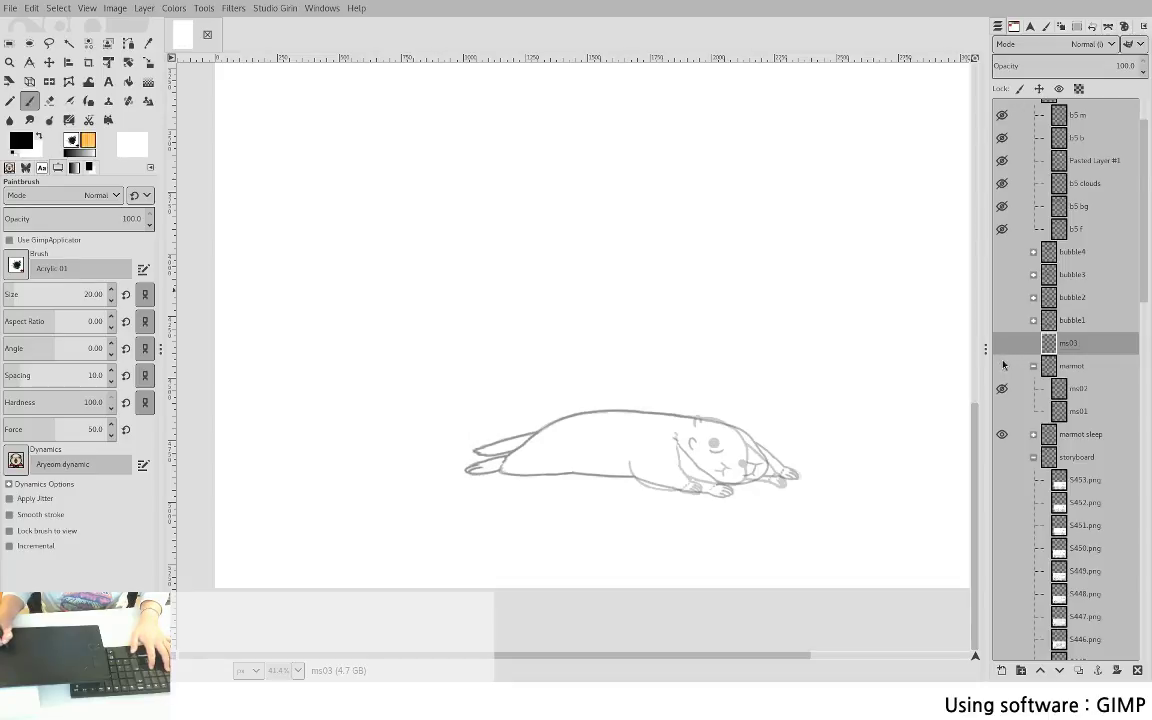
{"action": "left_click", "coordinate": [1003, 366]}
{"action": "left_click", "coordinate": [1002, 344]}
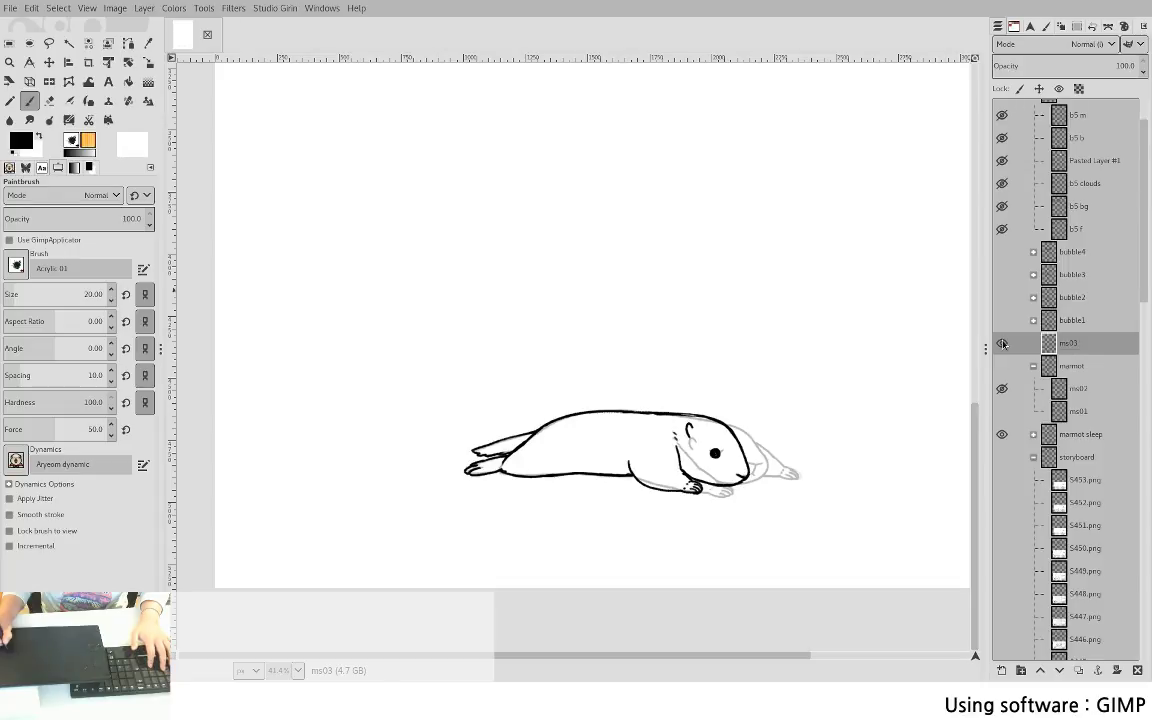
- Outline the ear on ms03 with Free Select and adjust its shape with the Unified Transform and Rotate tools
{"action": "scroll", "coordinate": [560, 375], "scroll_direction": "up", "scroll_amount": 4}
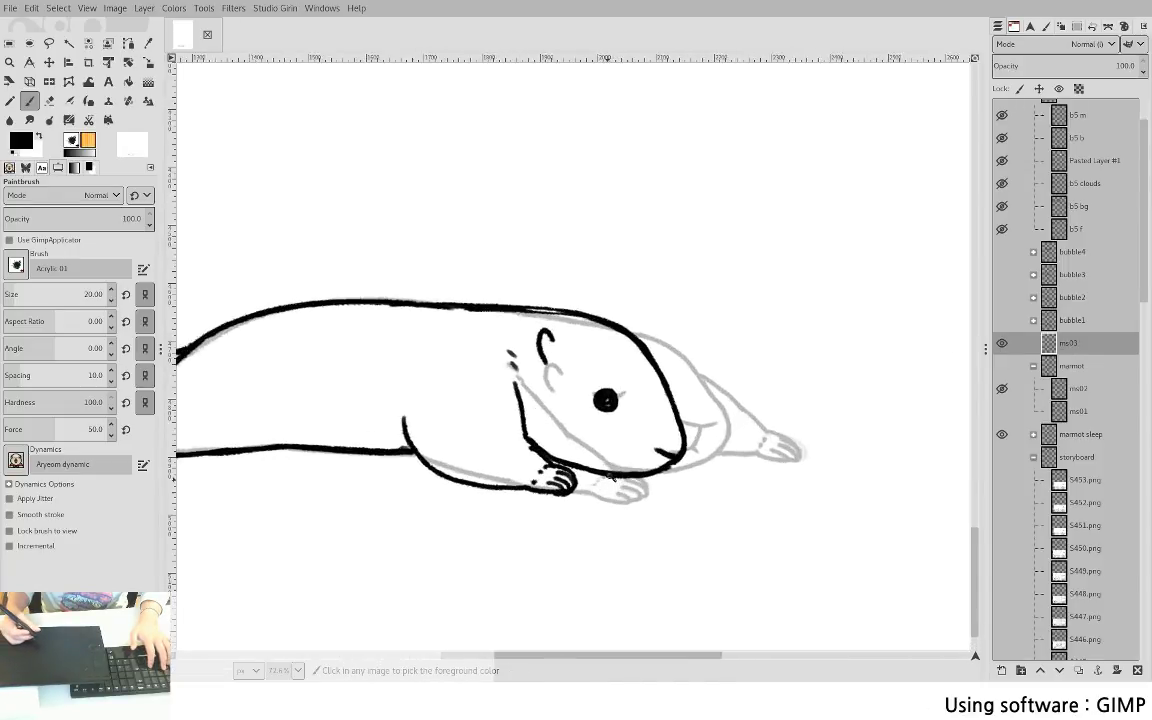
{"action": "key", "text": "f"}
{"action": "mouse_move", "coordinate": [525, 340]}
{"action": "left_mouse_down"}
{"action": "mouse_move", "coordinate": [497, 290]}
{"action": "mouse_move", "coordinate": [535, 274]}
{"action": "mouse_move", "coordinate": [553, 322]}
{"action": "left_mouse_up"}
{"action": "key", "text": "shift+t"}
{"action": "left_click", "coordinate": [524, 305]}
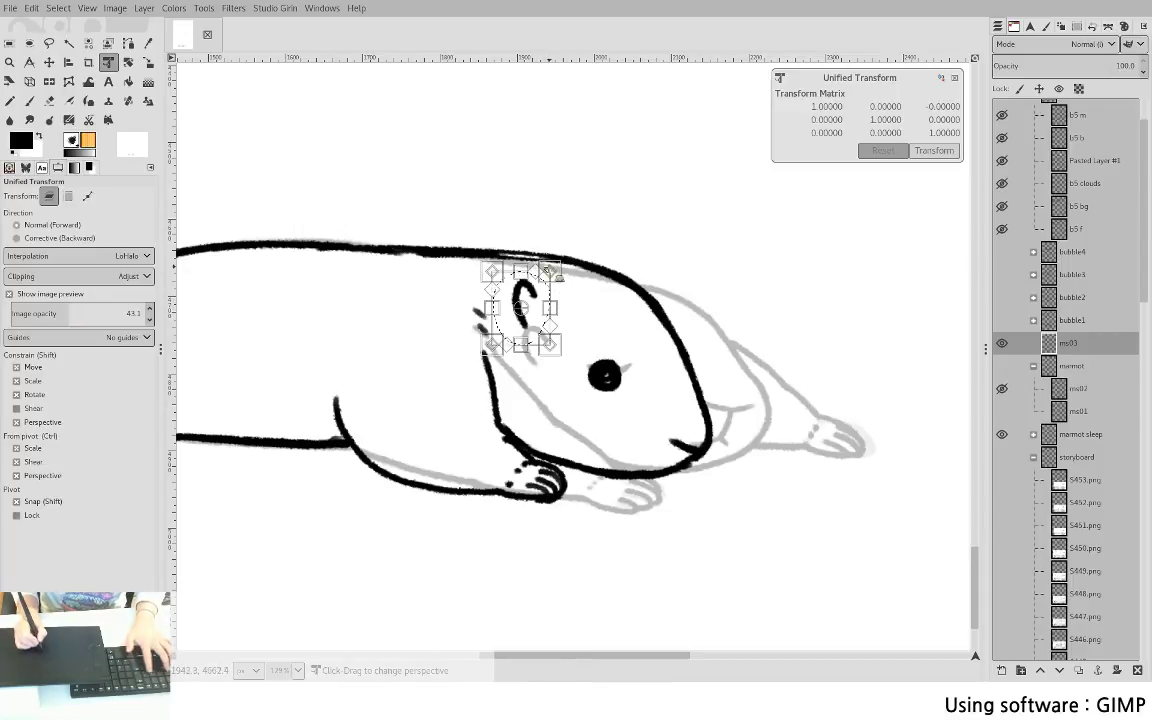
{"action": "left_click_drag", "start_coordinate": [560, 272], "coordinate": [537, 410]}
{"action": "key", "text": "Return"}
{"action": "key", "text": "shift+r"}
{"action": "key", "text": "Return"}
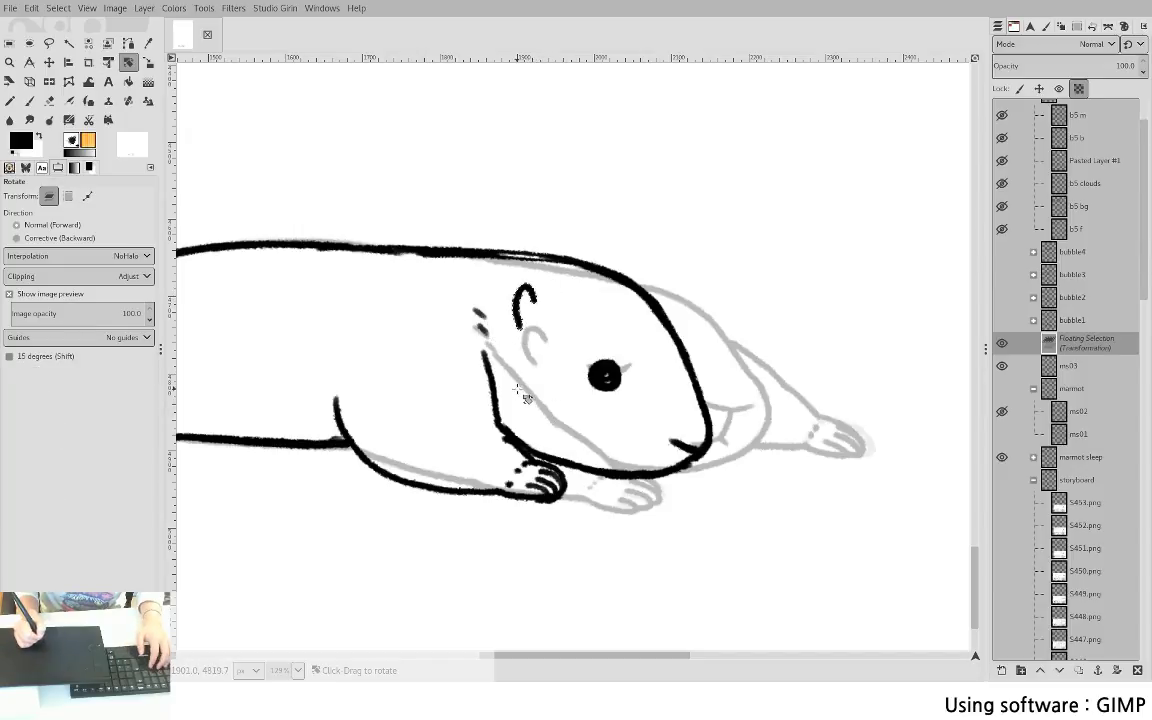
- Anchor the floating ear onto ms03, undoing the attempts made with the freehand outline around the eye
{"action": "key", "text": "p"}
{"action": "key", "text": "f"}
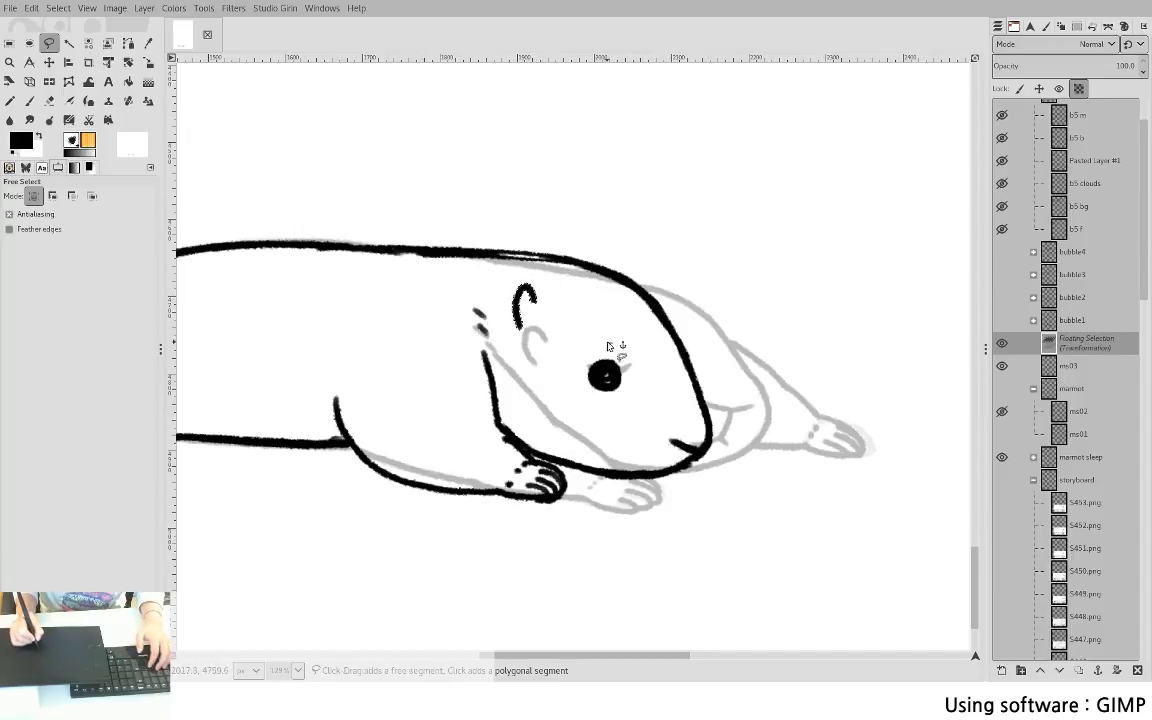
{"action": "left_click_drag", "start_coordinate": [612, 343], "coordinate": [638, 366]}
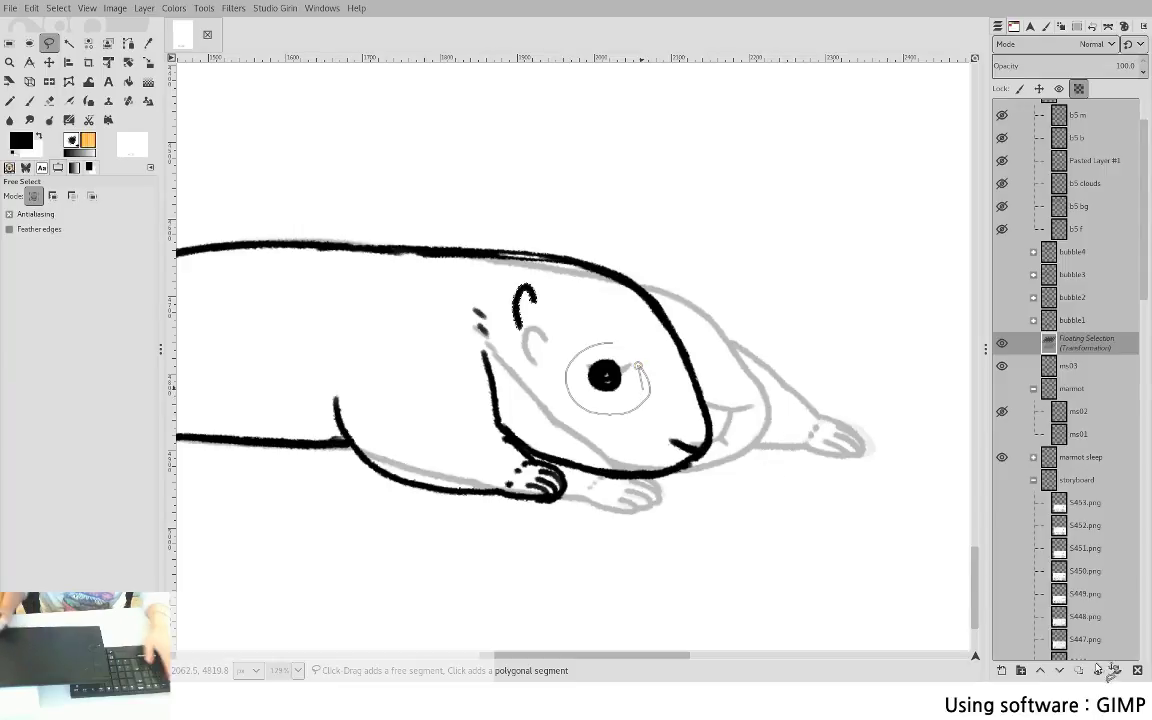
{"action": "left_click", "coordinate": [1098, 672]}
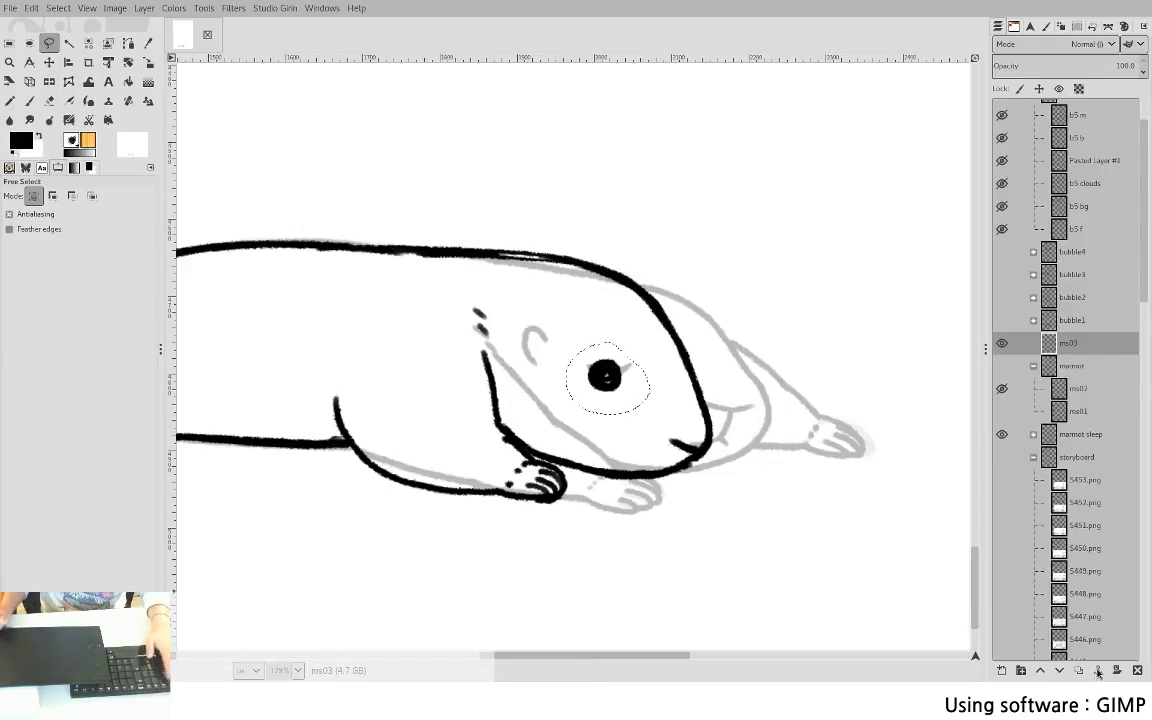
{"action": "key", "text": "ctrl+z"}
{"action": "left_click", "coordinate": [1096, 670]}
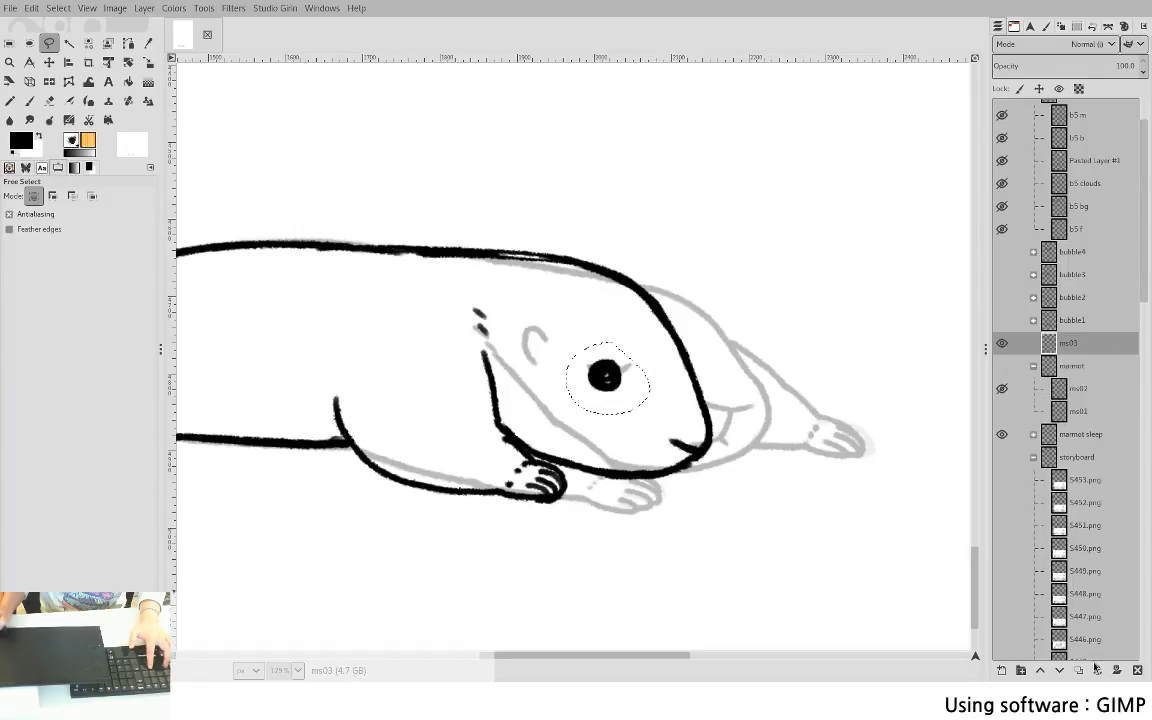
{"action": "key", "text": "ctrl+z"}
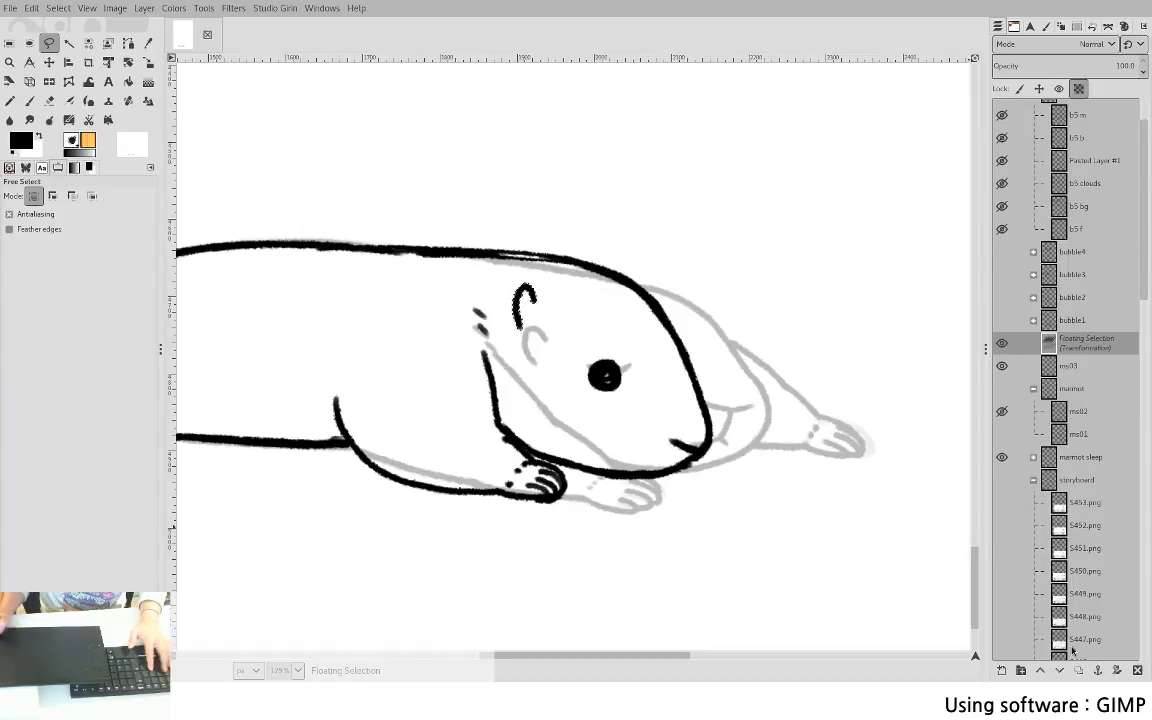
{"action": "left_click", "coordinate": [1098, 670]}
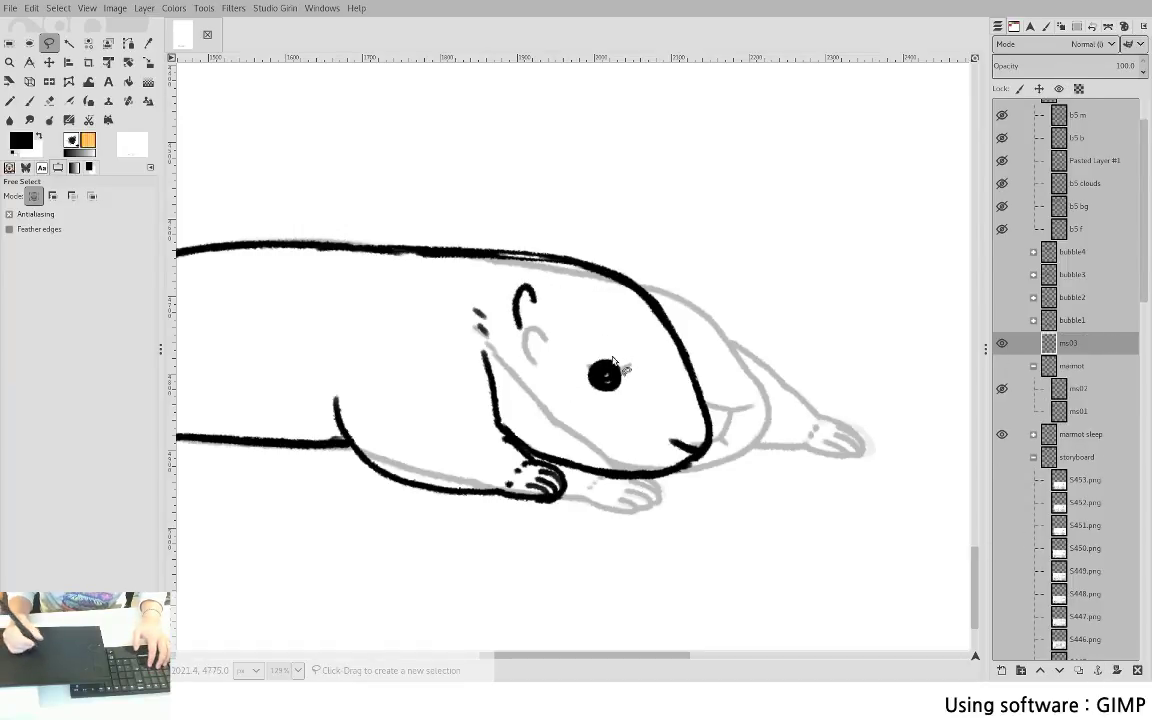
- Select the eye with a freehand outline, nudge it slightly down toward the snout and anchor it on ms03
{"action": "mouse_move", "coordinate": [614, 346]}
{"action": "left_mouse_down"}
{"action": "mouse_move", "coordinate": [611, 418]}
{"action": "mouse_move", "coordinate": [638, 371]}
{"action": "left_mouse_up"}
{"action": "key", "text": "Return"}
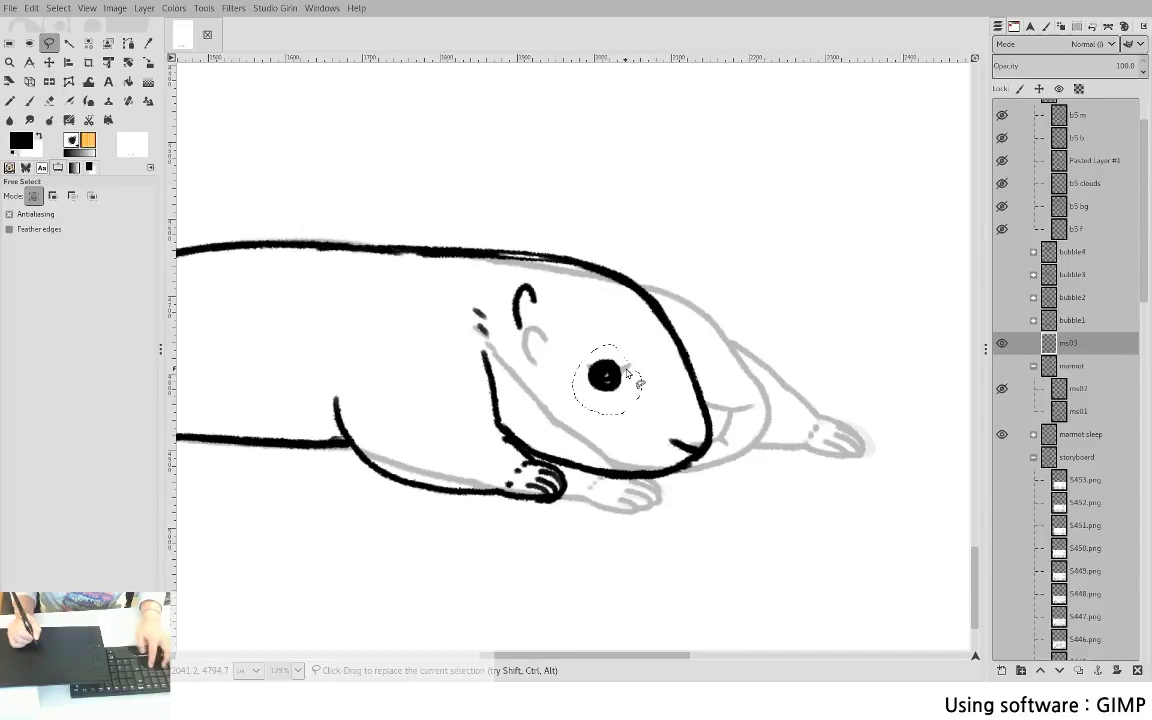
{"action": "mouse_move", "coordinate": [608, 382]}
{"action": "left_mouse_down"}
{"action": "mouse_move", "coordinate": [594, 380]}
{"action": "mouse_move", "coordinate": [615, 385]}
{"action": "left_mouse_up"}
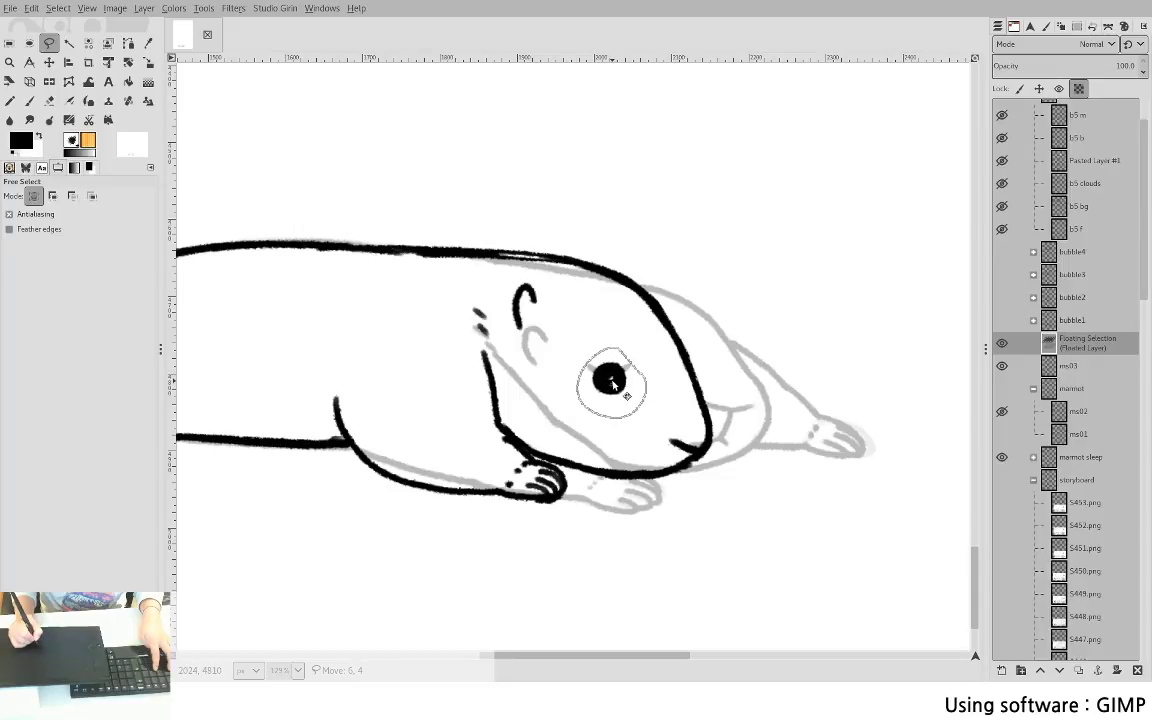
{"action": "left_click", "coordinate": [624, 430]}
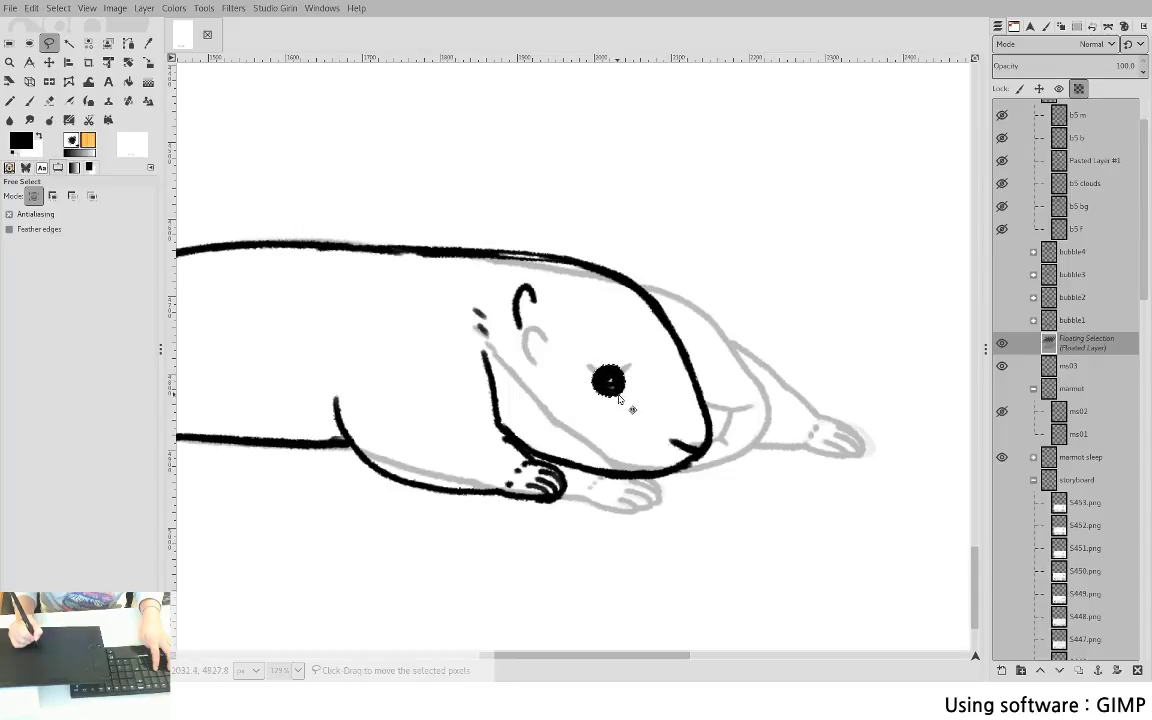
- Refine the round shape and small highlight of the eye on ms03, alternating between Eraser and Paintbrush touch-ups
{"action": "key", "text": "shift+e"}
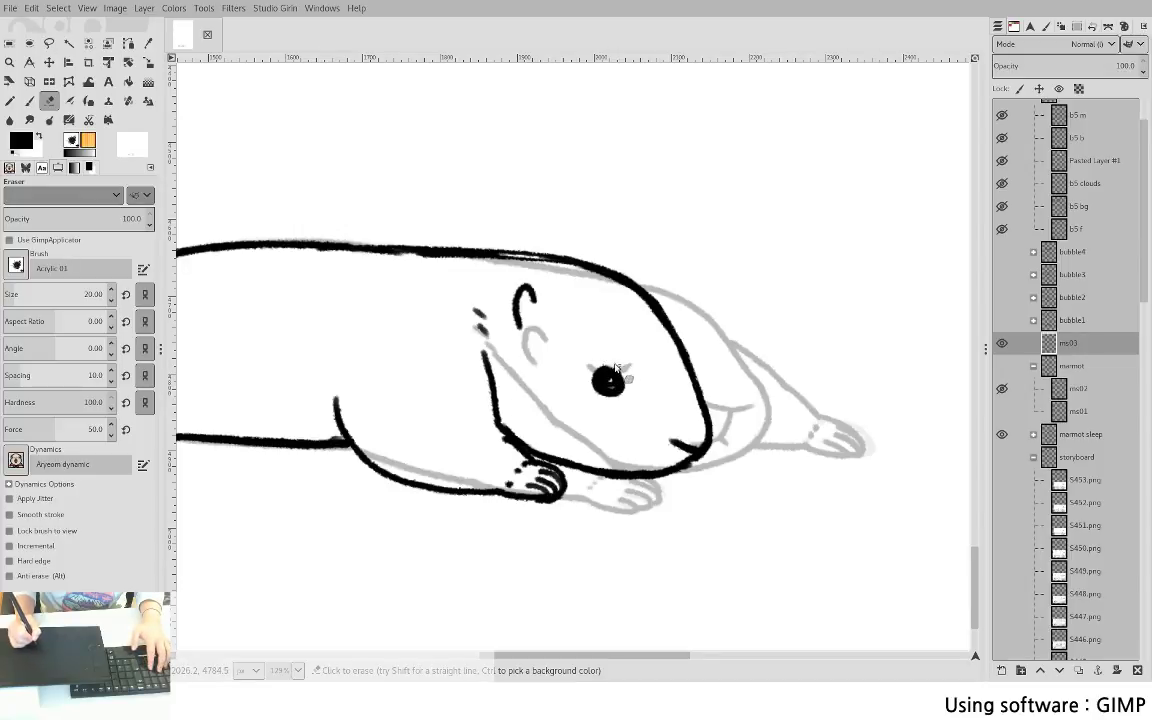
{"action": "key", "text": "p"}
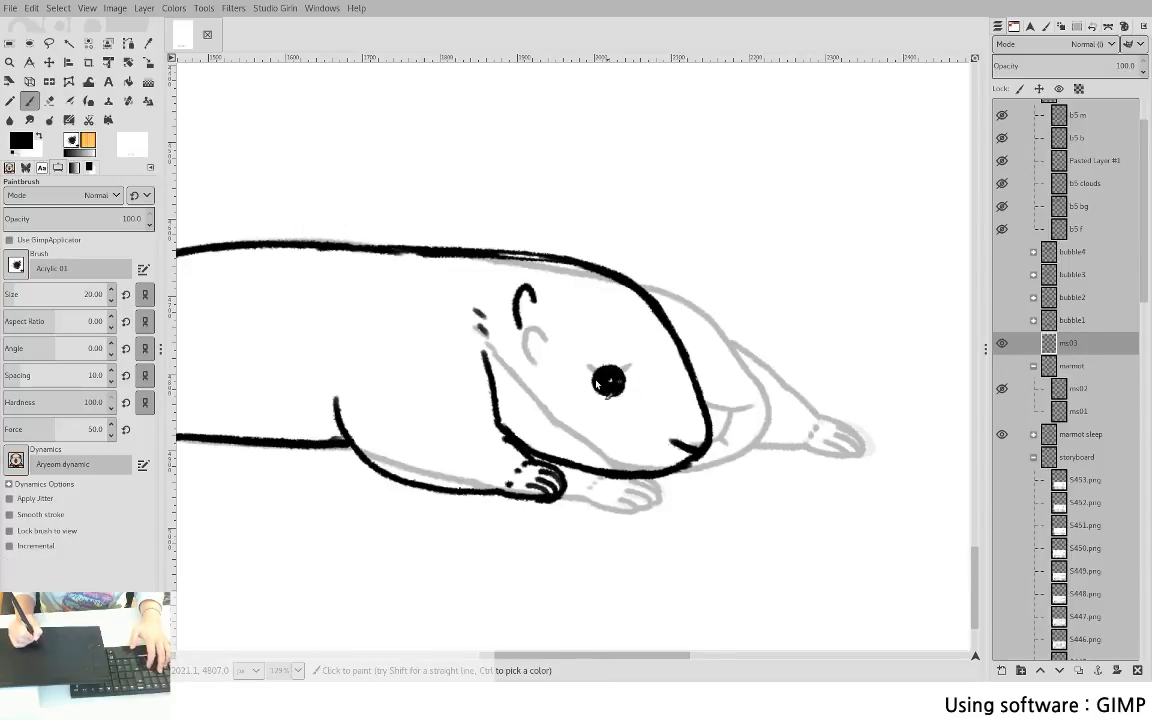
{"action": "key", "text": "shift+e"}
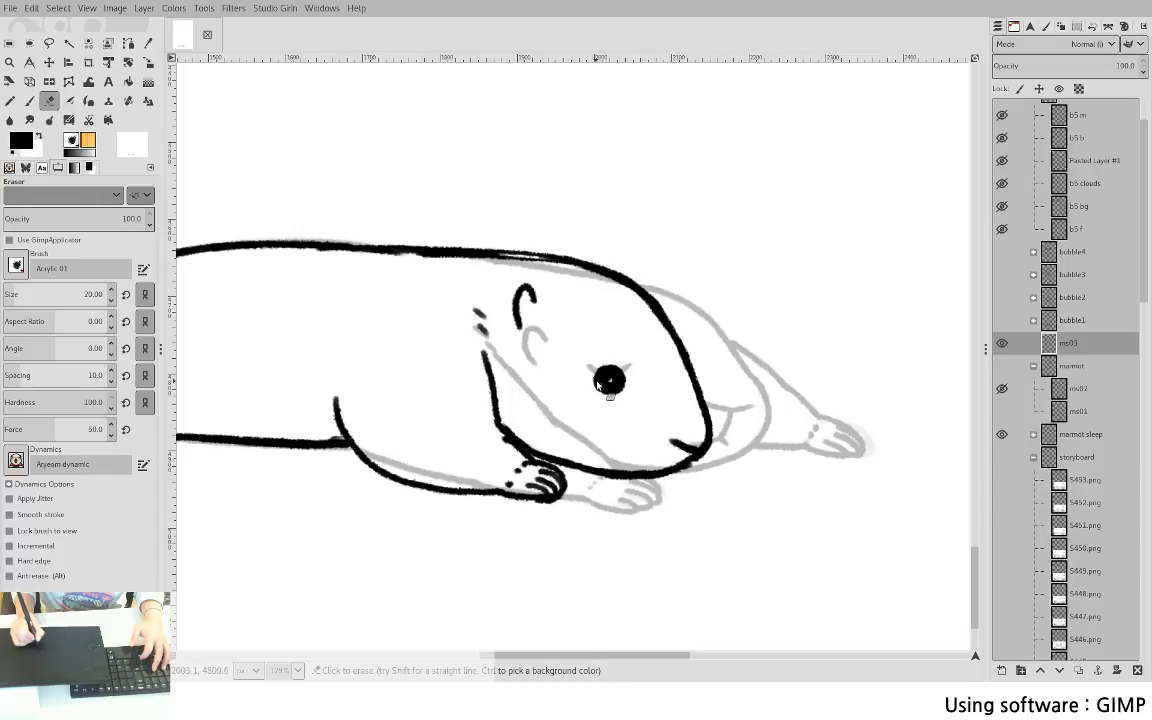
{"action": "key", "text": "p"}
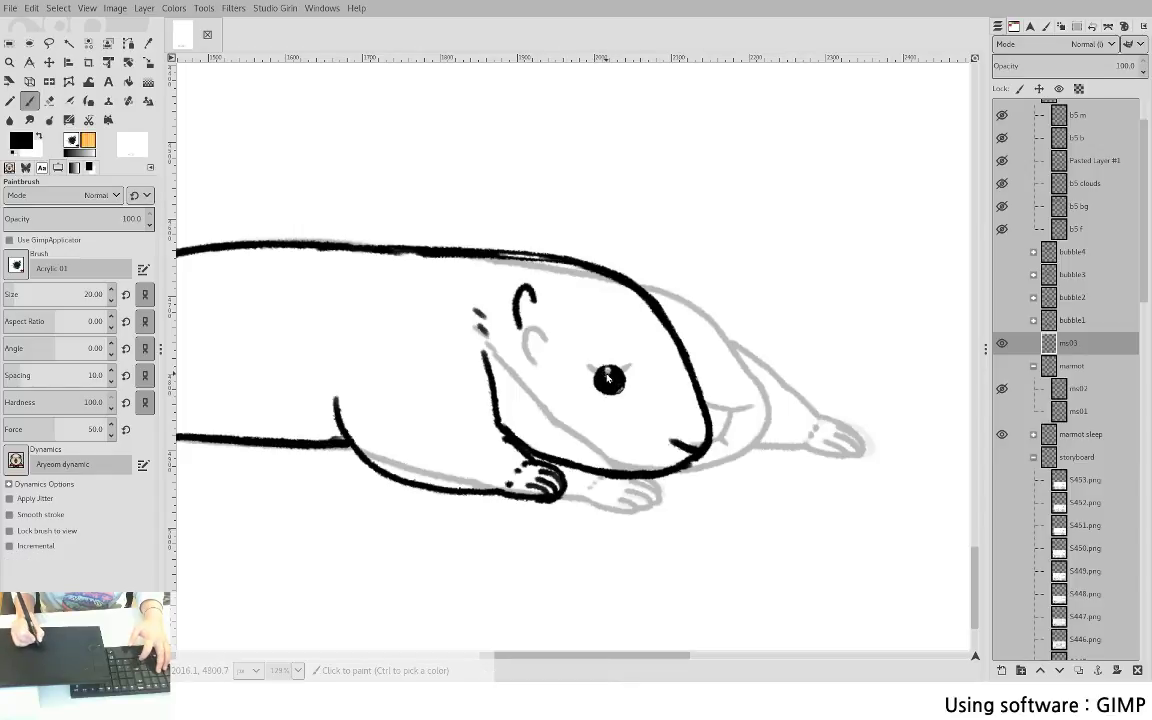
{"action": "key", "text": "shift+e"}
{"action": "left_click", "coordinate": [610, 374]}
{"action": "key", "text": "p"}
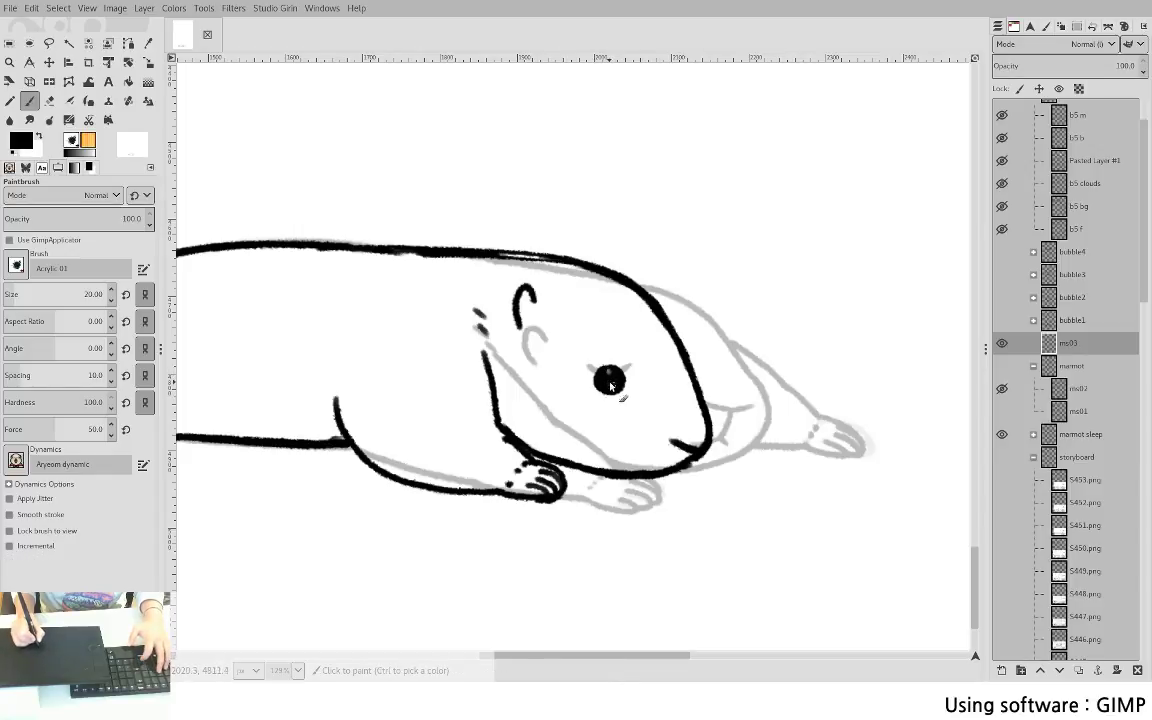
{"action": "key", "text": "shift+e"}
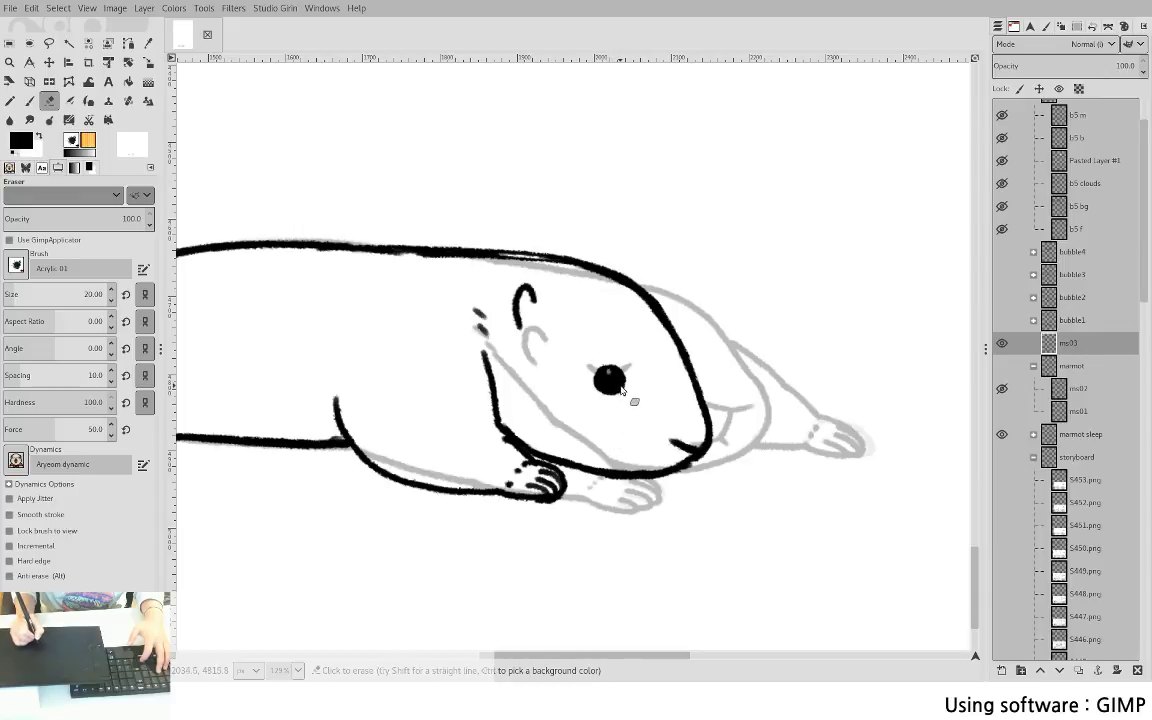
{"action": "left_click_drag", "start_coordinate": [601, 458], "coordinate": [558, 472]}
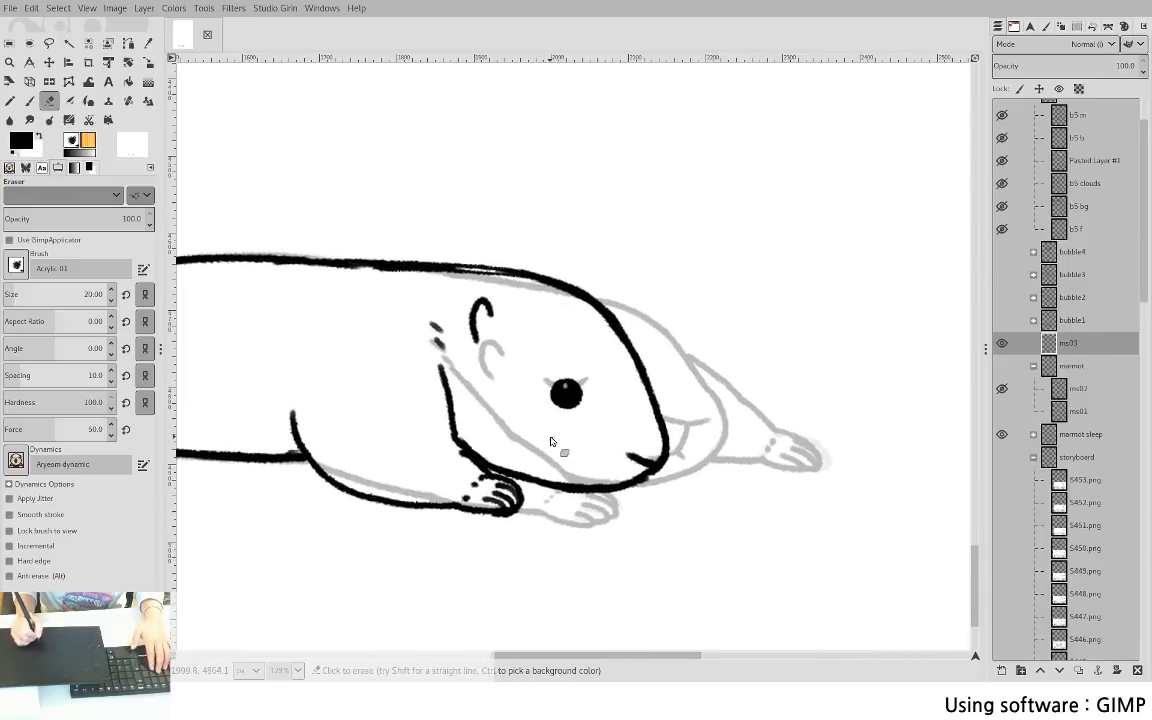
{"action": "key", "text": "p"}
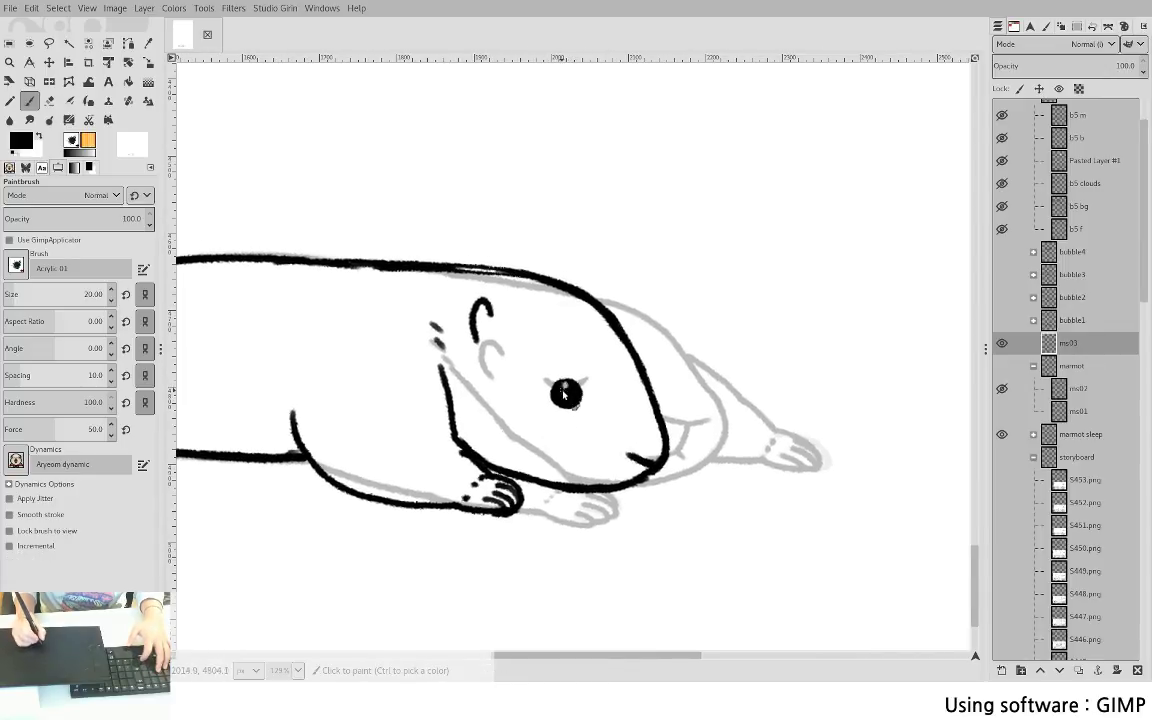
- Thin and smooth the forehead outline on ms03 with the Eraser and Paintbrush
{"action": "mouse_move", "coordinate": [657, 458]}
{"action": "left_mouse_down"}
{"action": "mouse_move", "coordinate": [550, 398]}
{"action": "mouse_move", "coordinate": [510, 428]}
{"action": "left_mouse_up"}
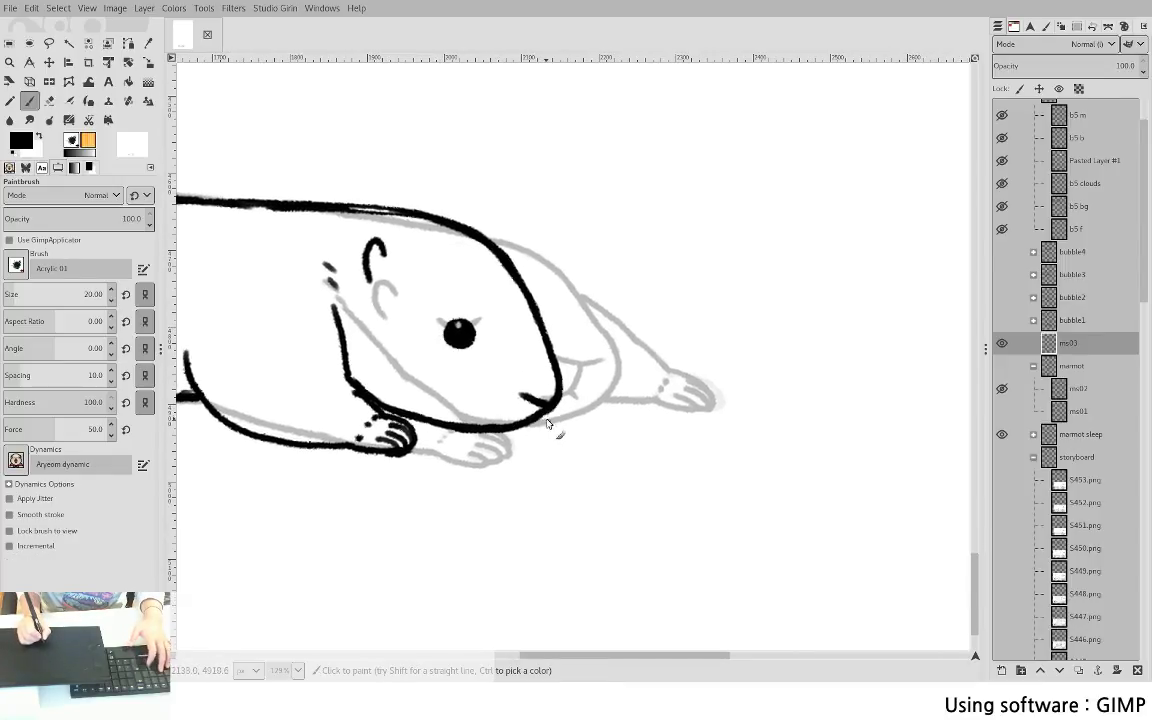
{"action": "mouse_move", "coordinate": [509, 306]}
{"action": "left_mouse_down"}
{"action": "mouse_move", "coordinate": [533, 368]}
{"action": "mouse_move", "coordinate": [630, 355]}
{"action": "left_mouse_up"}
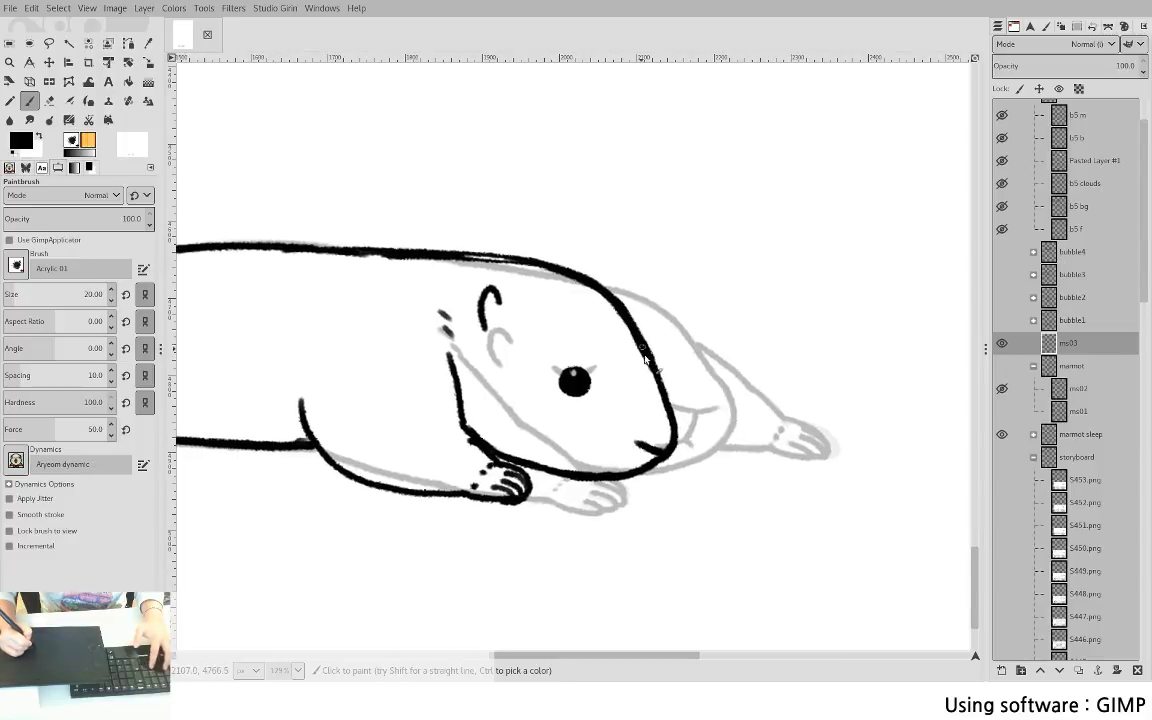
{"action": "key", "text": "shift+e"}
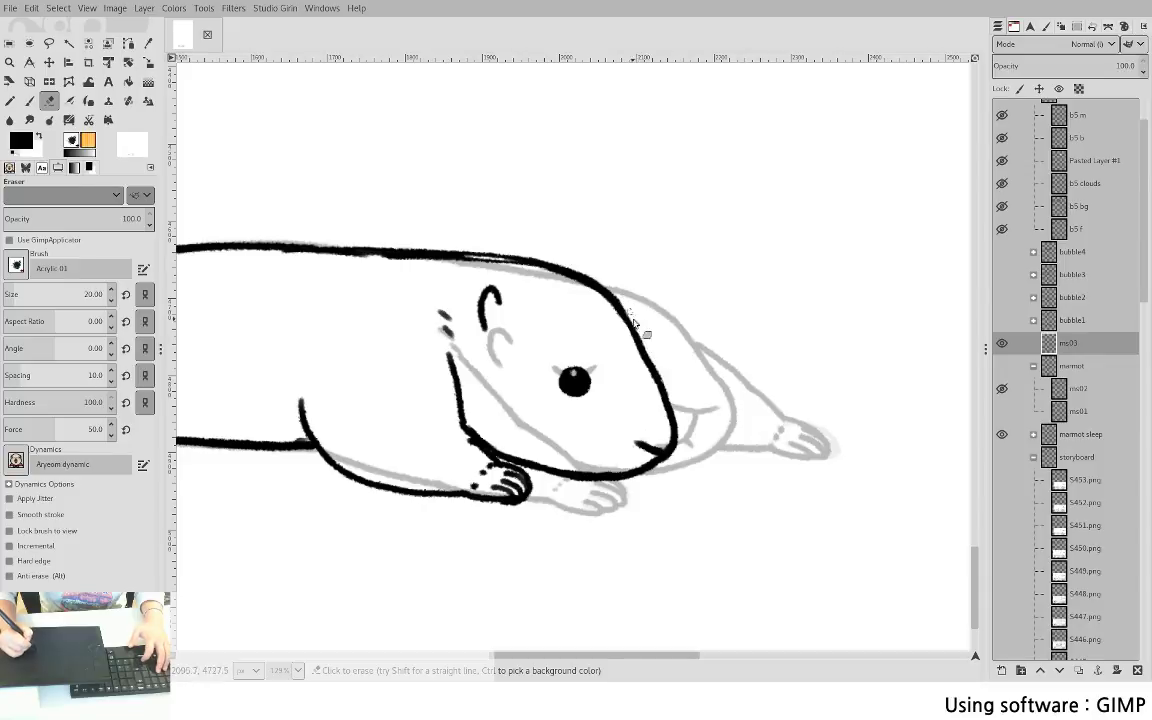
{"action": "key", "text": "p"}
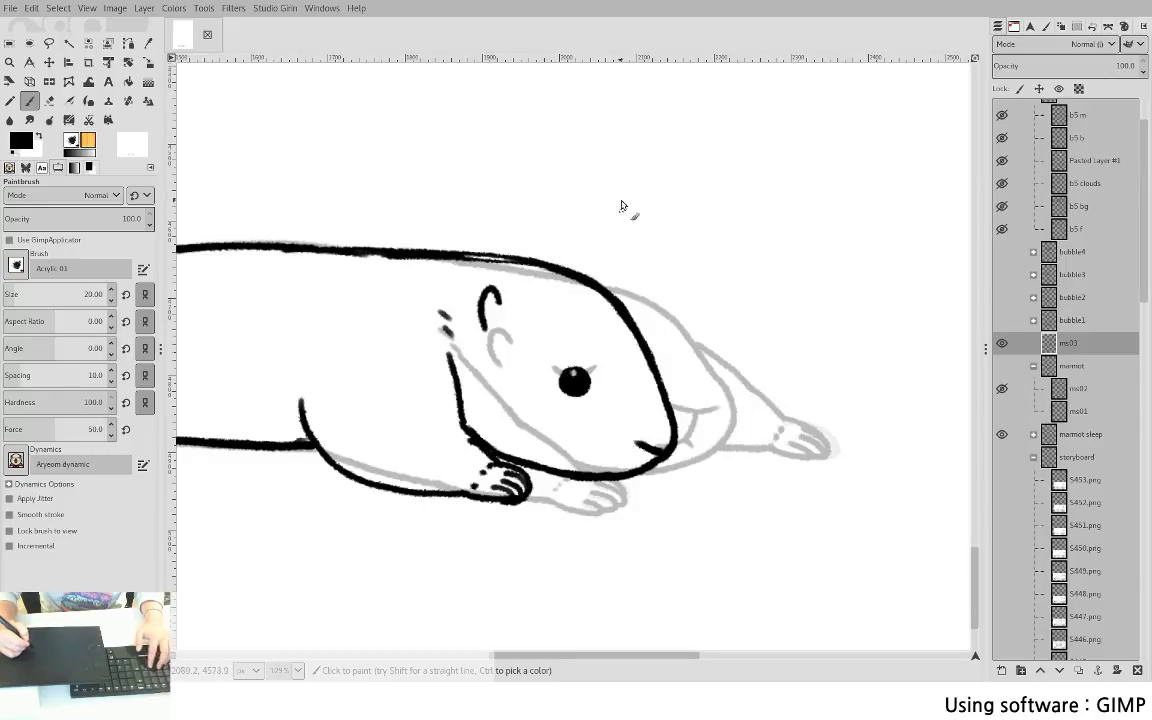
- Paint a lower head outline on ms03, running from the nape over the forehead to the snout
{"action": "left_click_drag", "start_coordinate": [636, 159], "coordinate": [691, 93]}
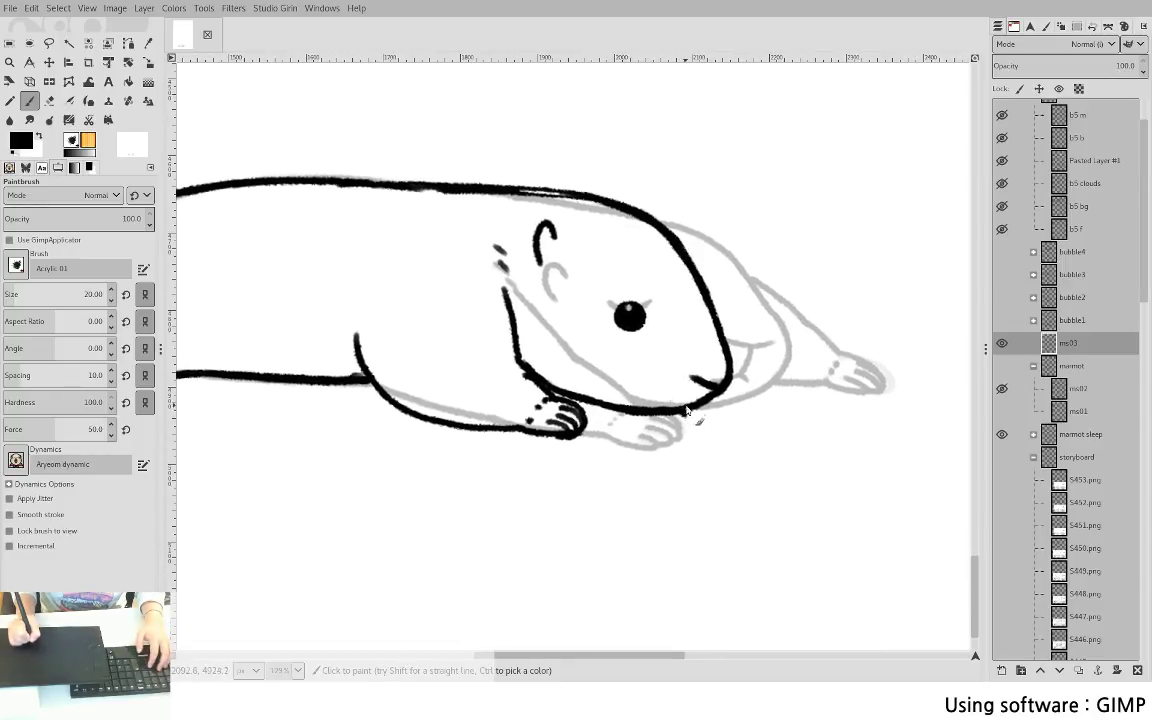
{"action": "mouse_move", "coordinate": [613, 370]}
{"action": "left_mouse_down"}
{"action": "mouse_move", "coordinate": [880, 373]}
{"action": "mouse_move", "coordinate": [677, 413]}
{"action": "left_mouse_up"}
{"action": "mouse_move", "coordinate": [540, 231]}
{"action": "left_mouse_down"}
{"action": "mouse_move", "coordinate": [601, 245]}
{"action": "mouse_move", "coordinate": [535, 235]}
{"action": "mouse_move", "coordinate": [704, 276]}
{"action": "mouse_move", "coordinate": [657, 264]}
{"action": "mouse_move", "coordinate": [745, 317]}
{"action": "left_mouse_up"}
{"action": "mouse_move", "coordinate": [628, 249]}
{"action": "left_mouse_down"}
{"action": "mouse_move", "coordinate": [735, 305]}
{"action": "mouse_move", "coordinate": [783, 385]}
{"action": "left_mouse_up"}
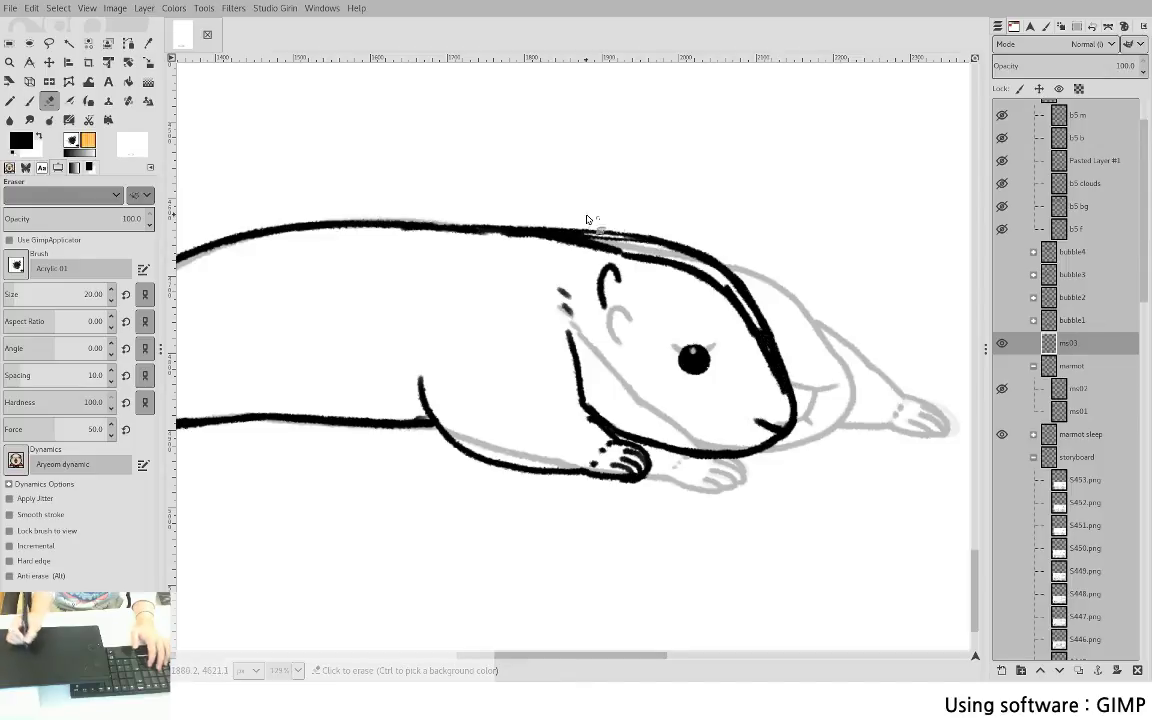
- Outline the old upper head line with Free Select, delete it from ms03 and clear the selection
{"action": "mouse_move", "coordinate": [595, 208]}
{"action": "left_mouse_down"}
{"action": "mouse_move", "coordinate": [537, 209]}
{"action": "mouse_move", "coordinate": [543, 230]}
{"action": "mouse_move", "coordinate": [580, 237]}
{"action": "mouse_move", "coordinate": [512, 214]}
{"action": "mouse_move", "coordinate": [706, 276]}
{"action": "mouse_move", "coordinate": [744, 312]}
{"action": "mouse_move", "coordinate": [774, 248]}
{"action": "left_mouse_up"}
{"action": "key", "text": "ctrl+z"}
{"action": "key", "text": "f"}
{"action": "key", "text": "Return"}
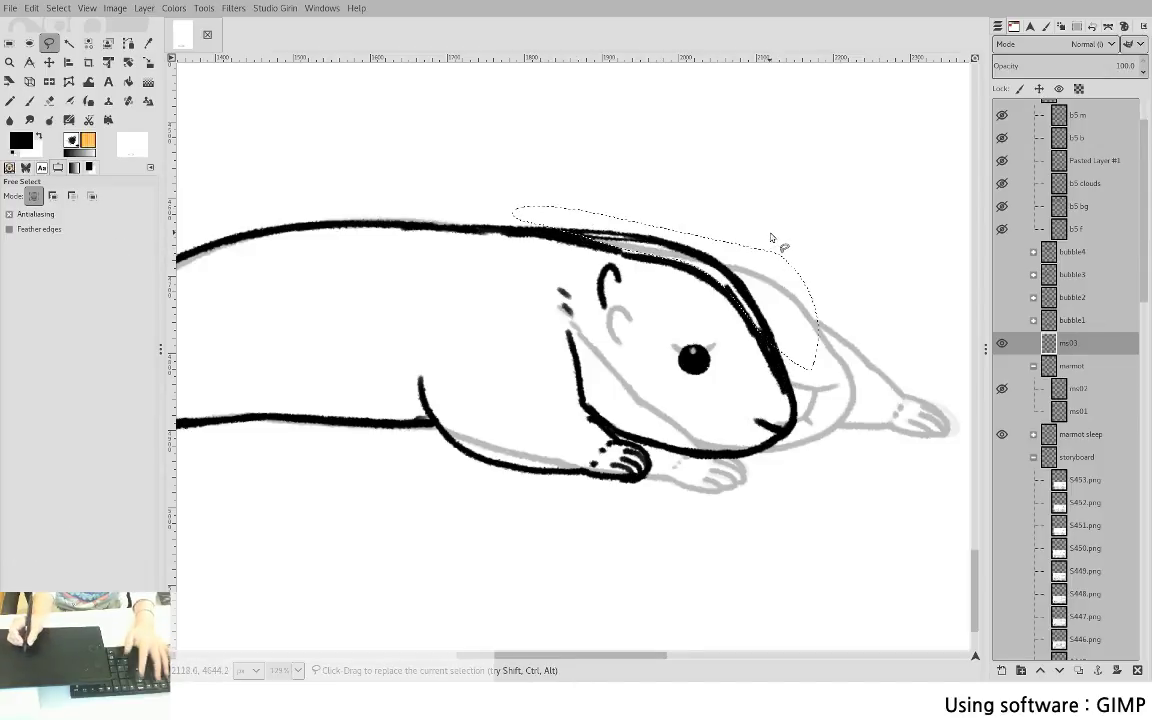
{"action": "key", "text": "Delete"}
{"action": "key", "text": "ctrl+shift+a"}
- Clean up the new forehead line above the snout with alternating Eraser and Paintbrush corrections
{"action": "key", "text": "shift+e"}
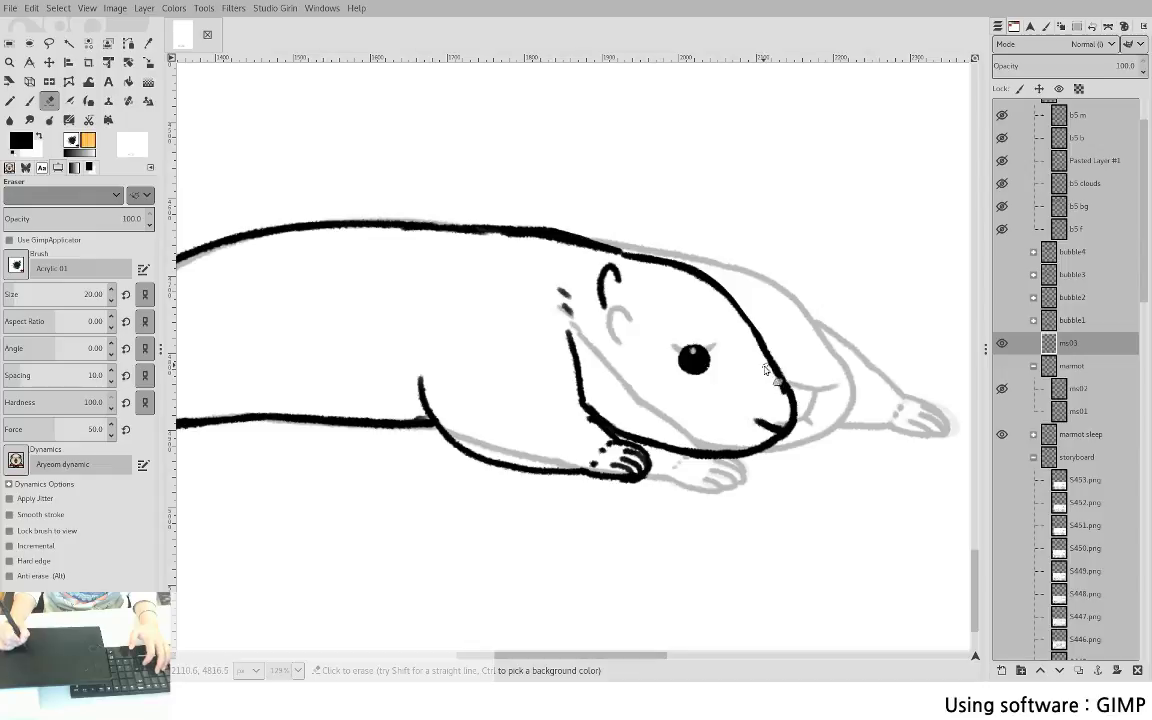
{"action": "key", "text": "p"}
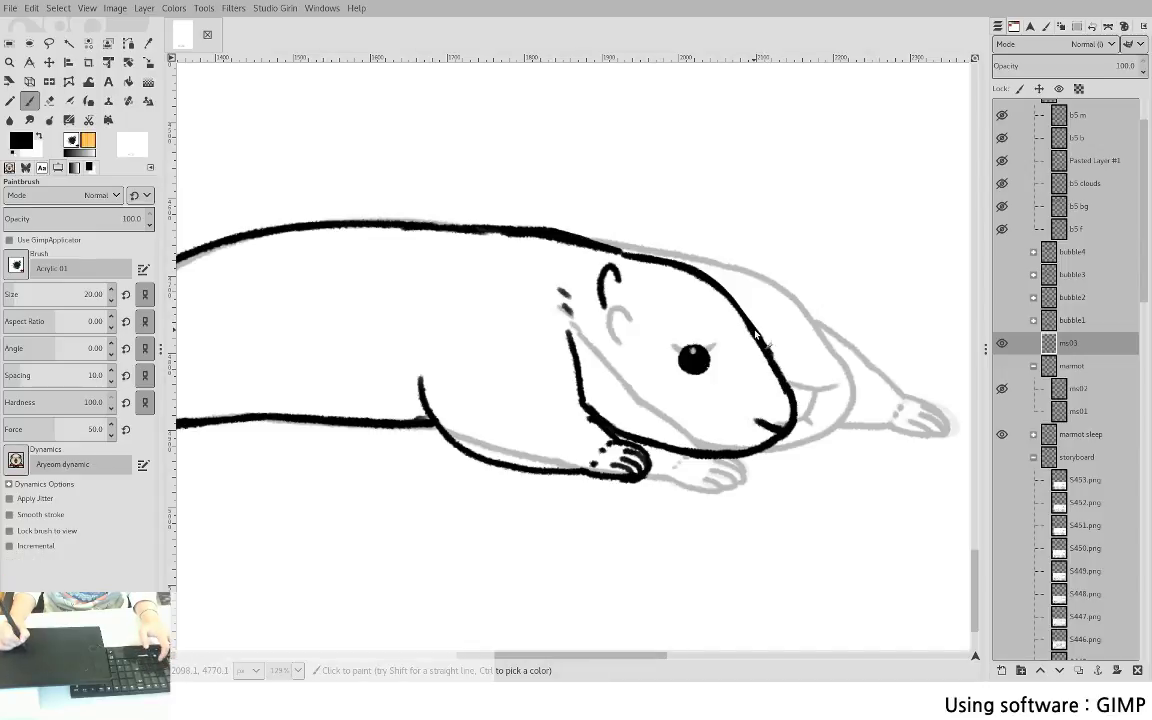
{"action": "key", "text": "shift+e"}
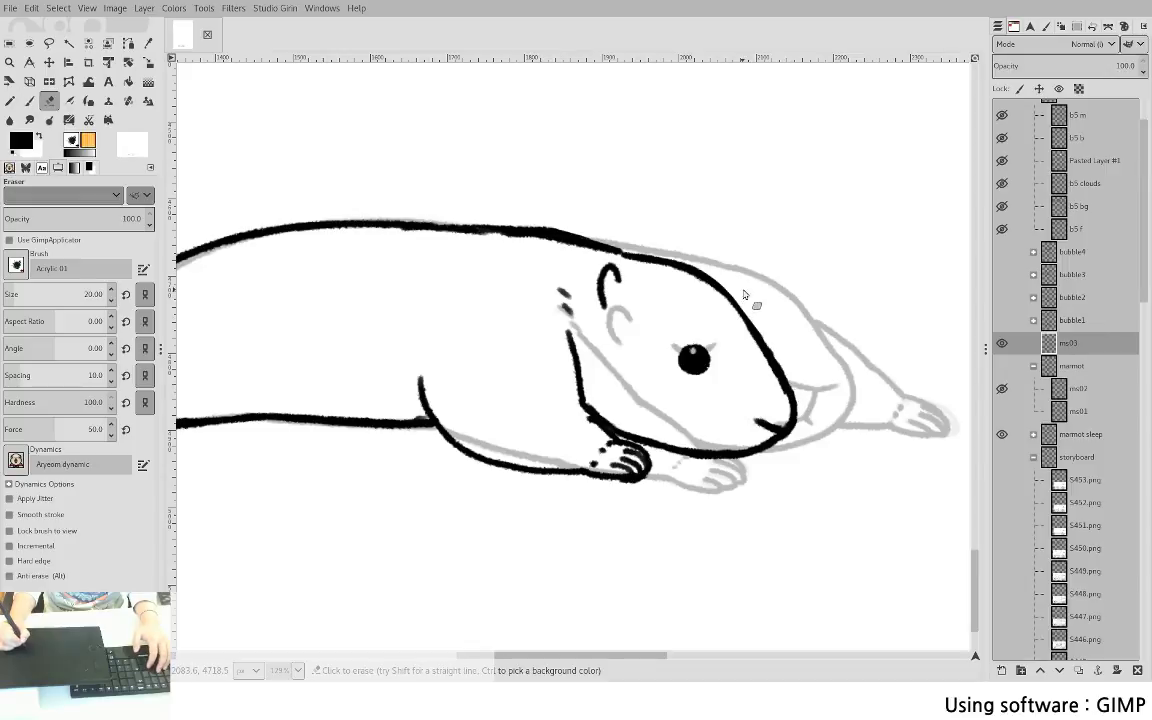
{"action": "key", "text": "p"}
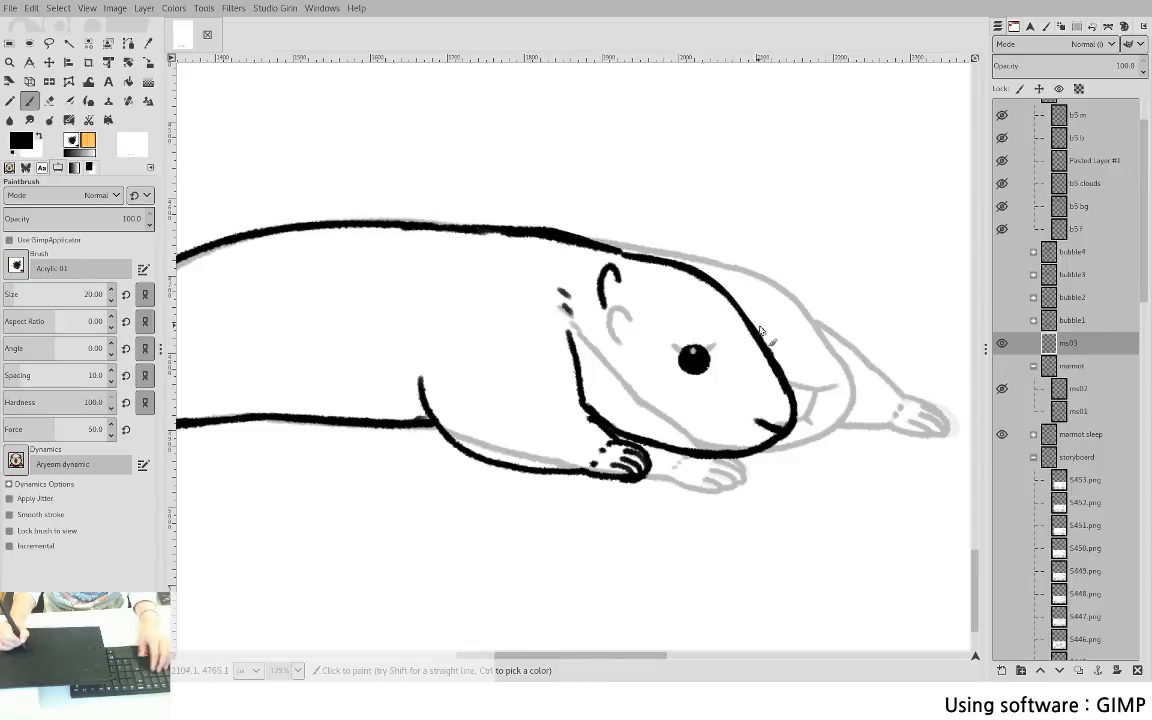
{"action": "key", "text": "shift+e"}
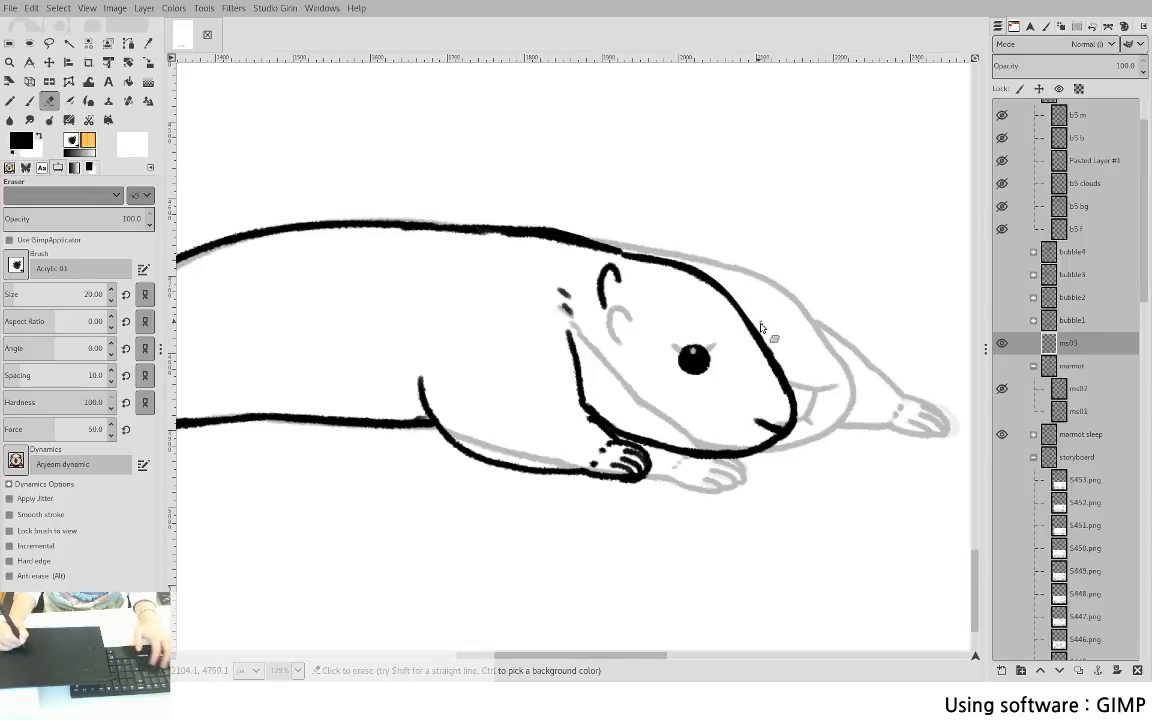
- Compare the whole ms03 figure with ms02 by toggling layer visibility, with the marmot sleep sketch hidden
{"action": "scroll", "coordinate": [640, 380], "scroll_direction": "down", "scroll_amount": 3}
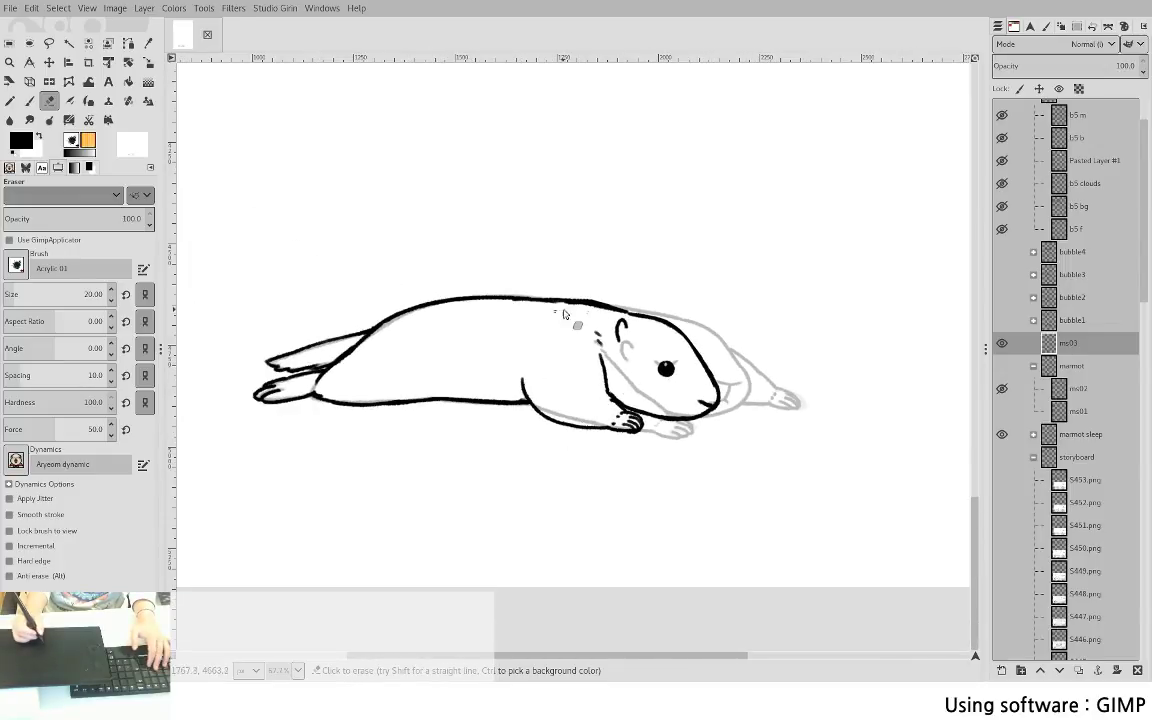
{"action": "key", "text": "p"}
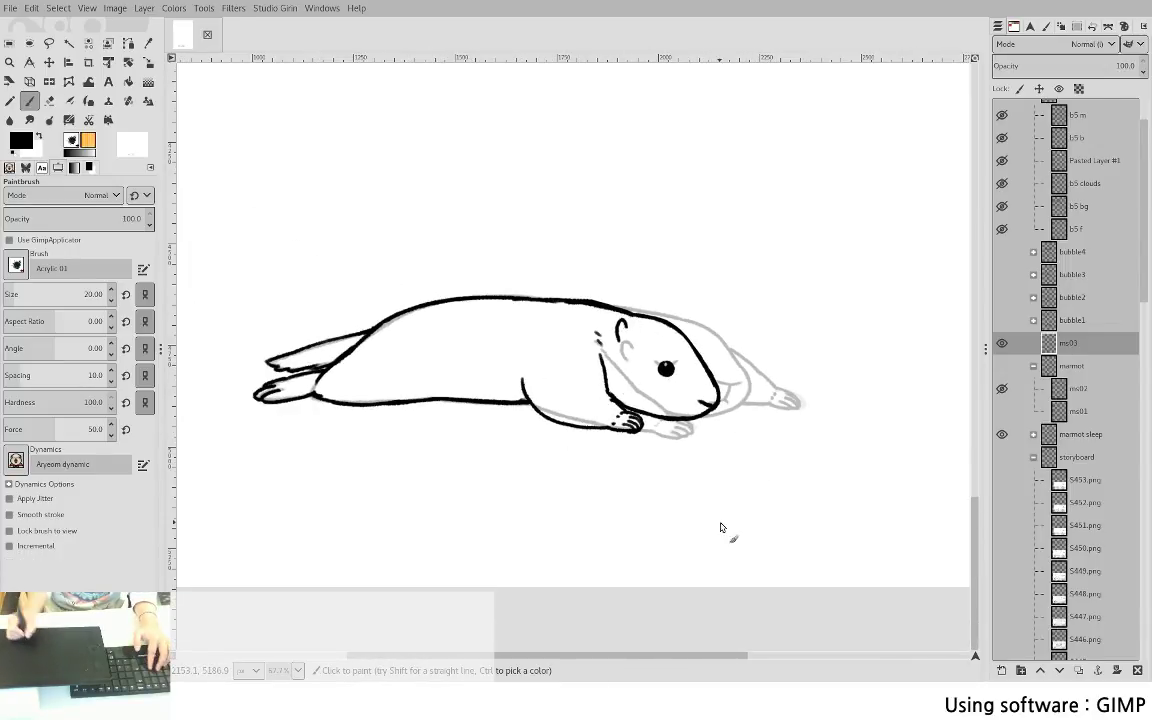
{"action": "left_click", "coordinate": [1002, 345]}
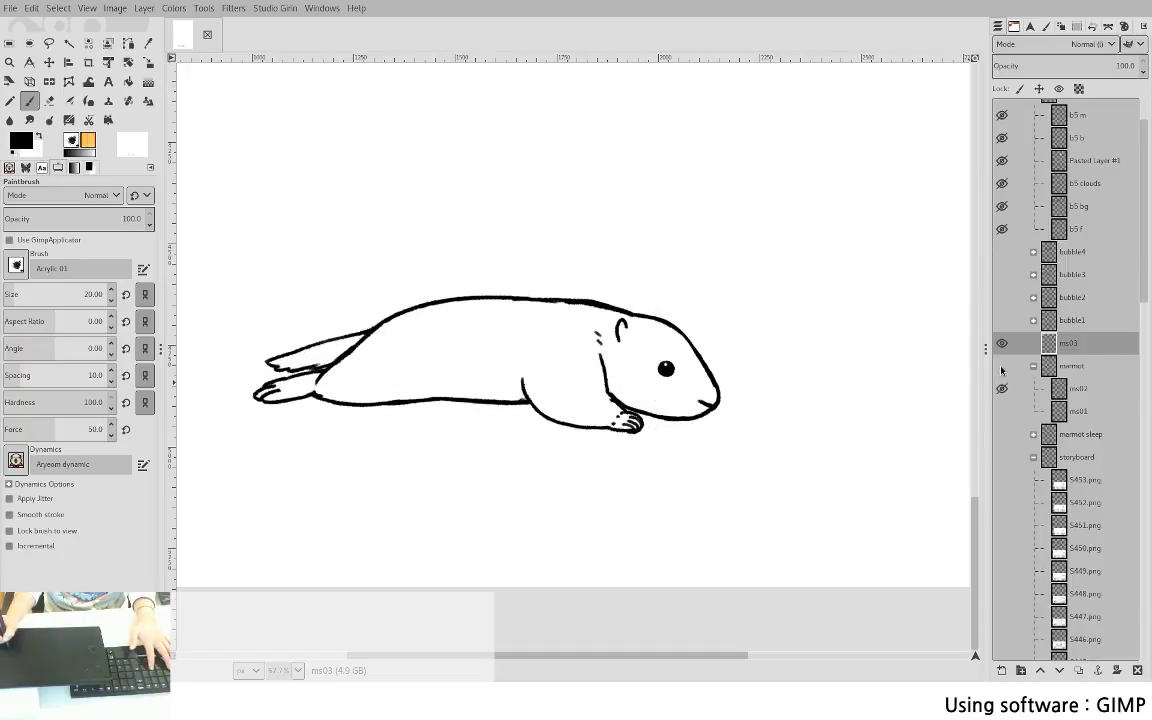
{"action": "left_click", "coordinate": [1003, 344]}
{"action": "left_click", "coordinate": [1004, 345]}
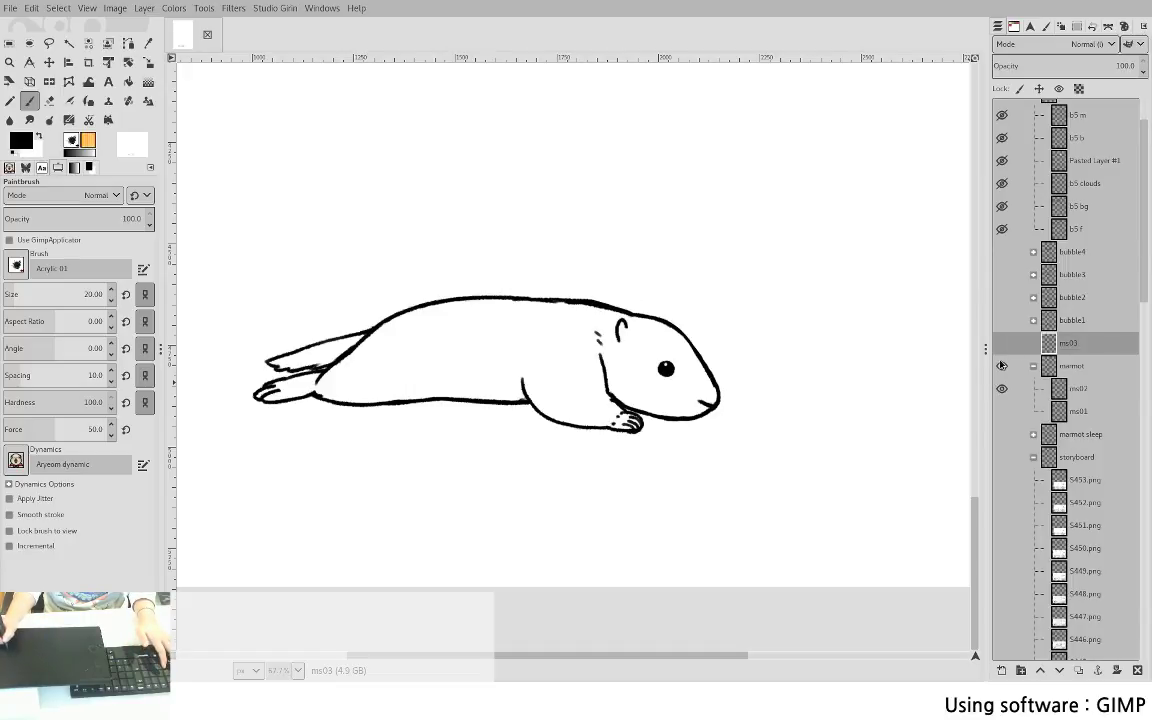
{"action": "left_click", "coordinate": [1001, 365]}
{"action": "left_click", "coordinate": [1003, 345]}
{"action": "left_click", "coordinate": [1002, 366]}
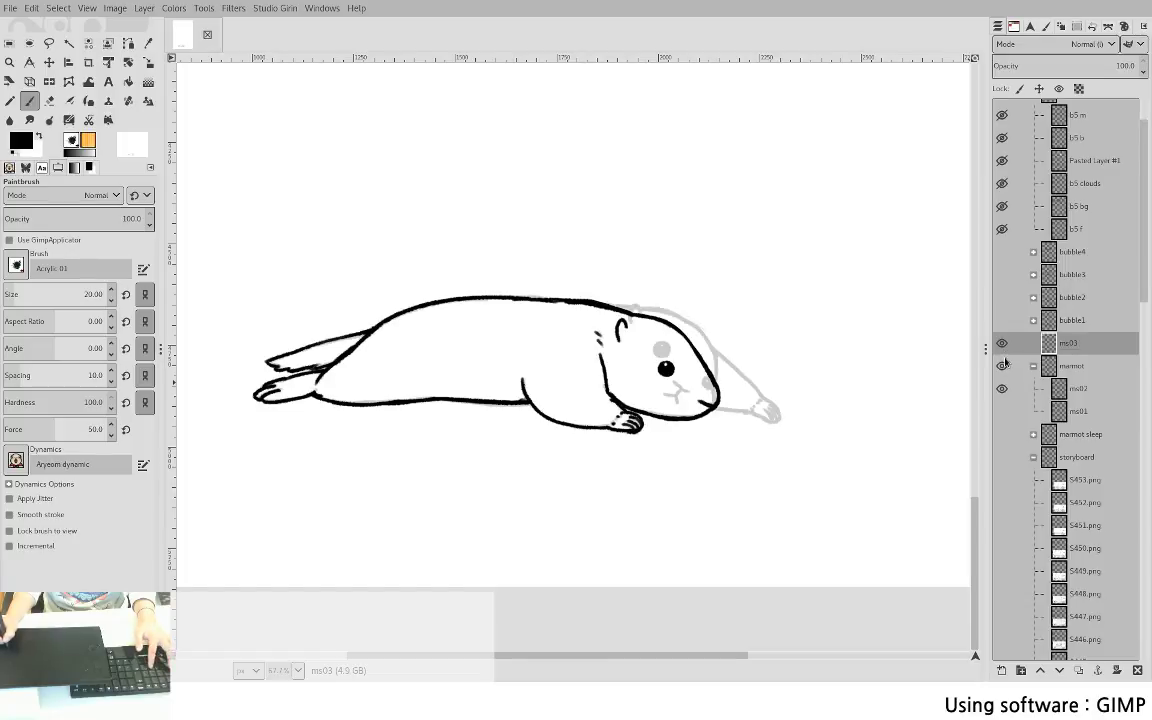
{"action": "left_click", "coordinate": [1002, 366]}
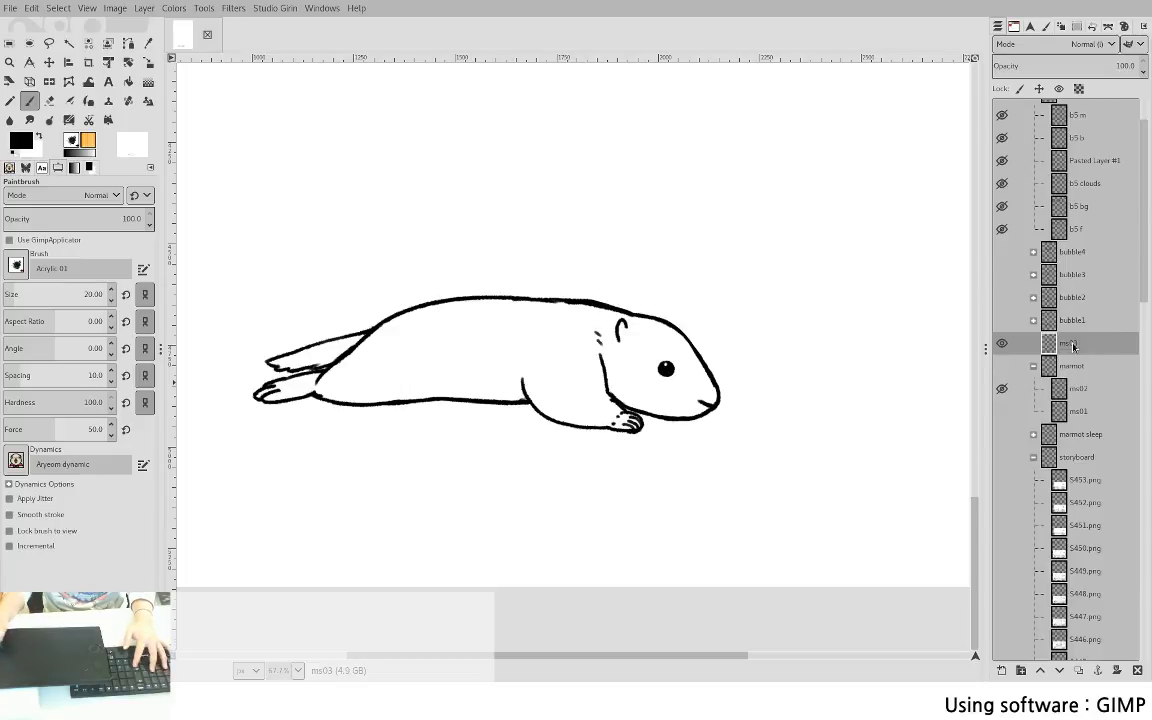
- Move ms03 into the marmot group and add a new layer ms04 above the group, showing ms03 as the gray guide
{"action": "left_click_drag", "start_coordinate": [1077, 354], "coordinate": [1074, 380]}
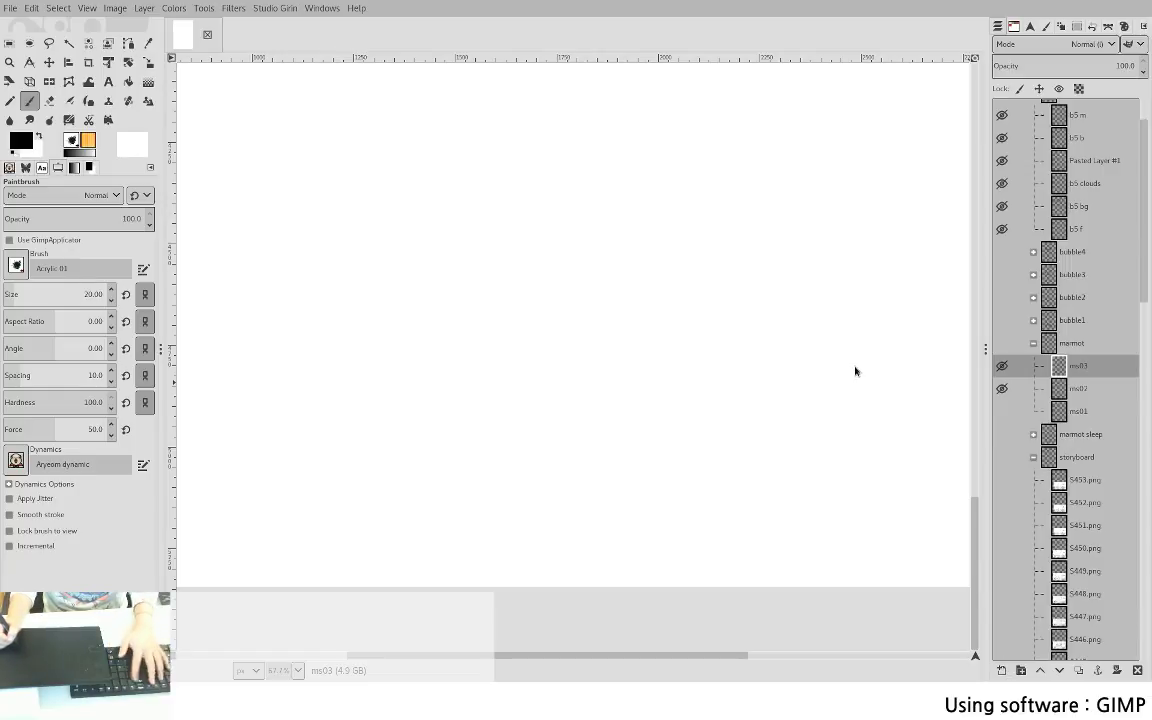
{"action": "key", "text": "Return"}
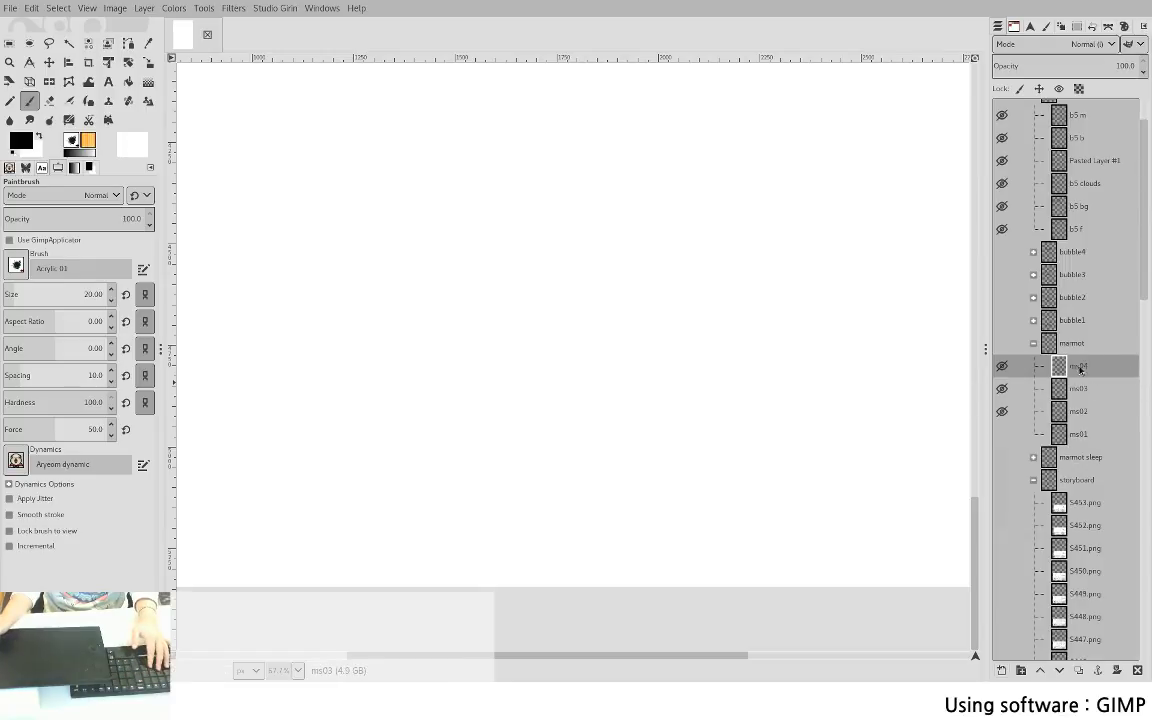
{"action": "left_click_drag", "start_coordinate": [1088, 370], "coordinate": [1078, 337]}
{"action": "left_click", "coordinate": [1002, 366]}
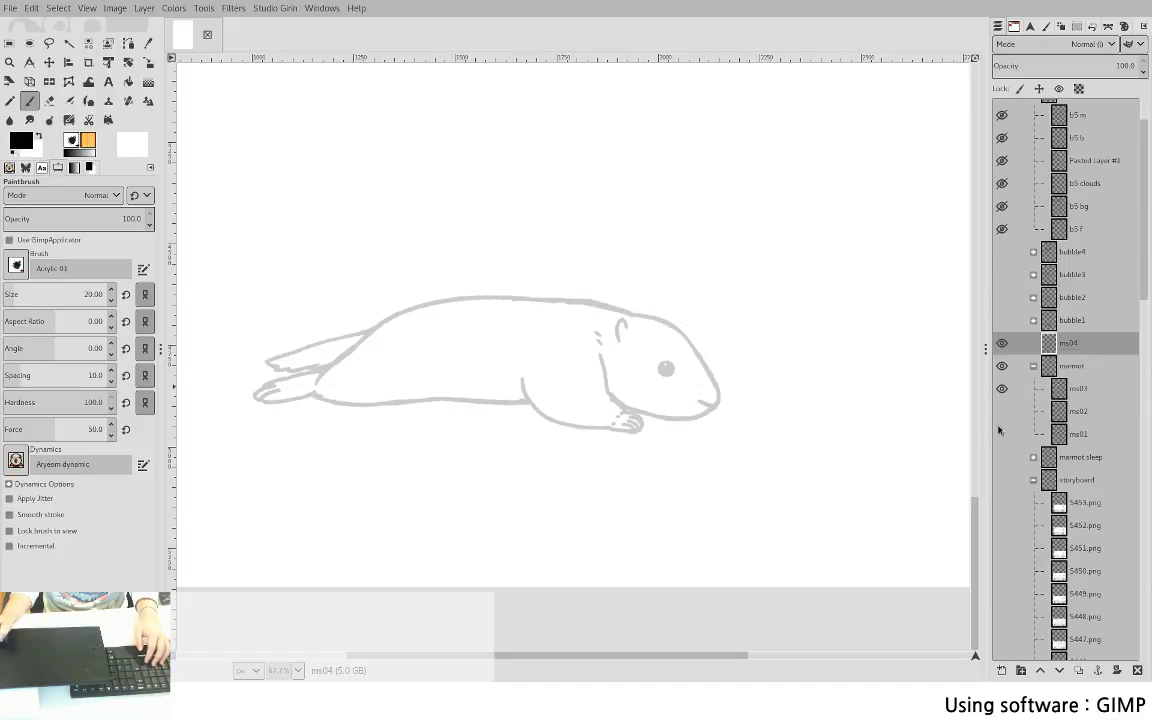
- Try short curved strokes on ms04 for a raised rump above the gray guide, undoing unwanted strokes
{"action": "left_click_drag", "start_coordinate": [656, 394], "coordinate": [718, 460]}
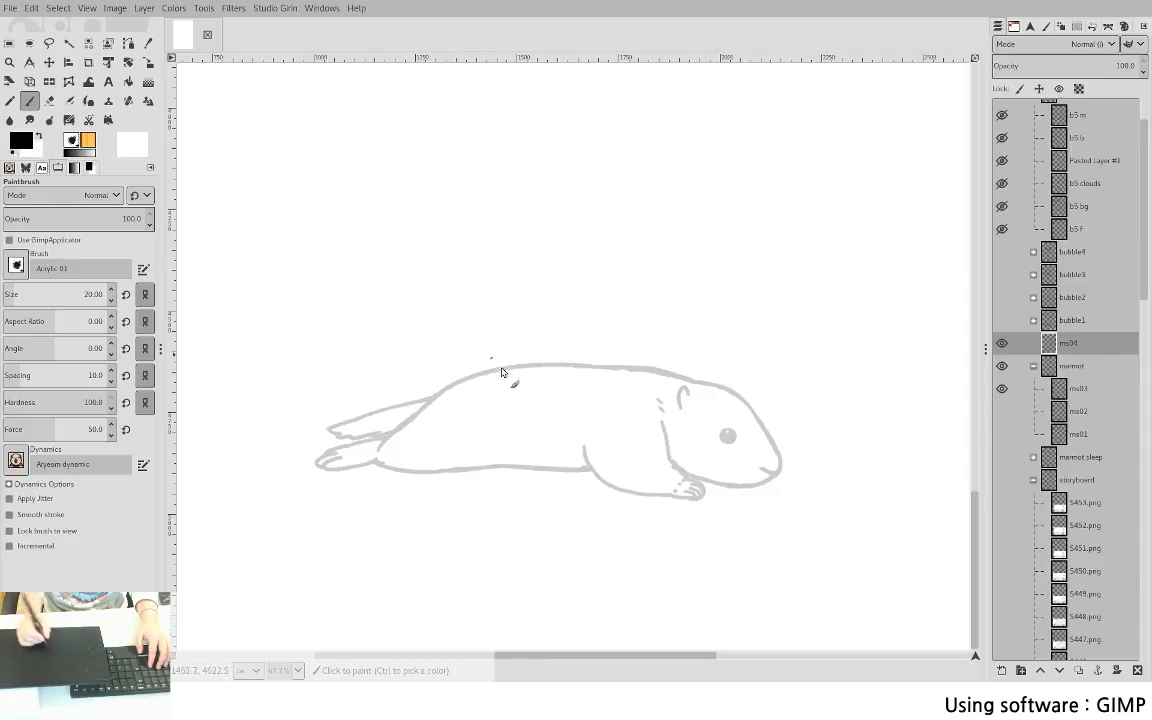
{"action": "left_click_drag", "start_coordinate": [505, 357], "coordinate": [457, 406]}
{"action": "key", "text": "ctrl+z"}
{"action": "key", "text": "ctrl+z"}
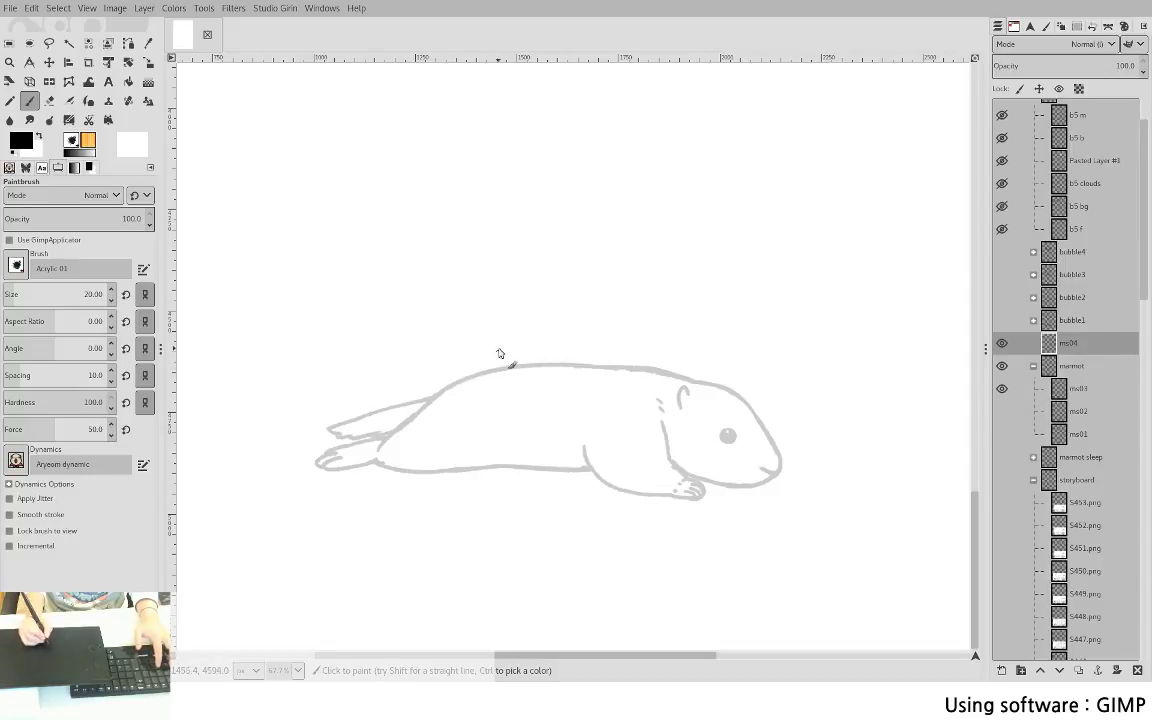
{"action": "mouse_move", "coordinate": [499, 350]}
{"action": "left_mouse_down"}
{"action": "mouse_move", "coordinate": [446, 413]}
{"action": "mouse_move", "coordinate": [457, 399]}
{"action": "left_mouse_up"}
{"action": "mouse_move", "coordinate": [482, 357]}
{"action": "left_mouse_down"}
{"action": "mouse_move", "coordinate": [566, 343]}
{"action": "mouse_move", "coordinate": [556, 345]}
{"action": "left_mouse_up"}
{"action": "key", "text": "ctrl+z"}
{"action": "key", "text": "ctrl+z"}
{"action": "mouse_move", "coordinate": [472, 373]}
{"action": "left_mouse_down"}
{"action": "mouse_move", "coordinate": [528, 345]}
{"action": "mouse_move", "coordinate": [581, 347]}
{"action": "left_mouse_up"}
{"action": "left_click_drag", "start_coordinate": [503, 353], "coordinate": [586, 351]}
{"action": "key", "text": "ctrl+z"}
{"action": "key", "text": "ctrl+z"}
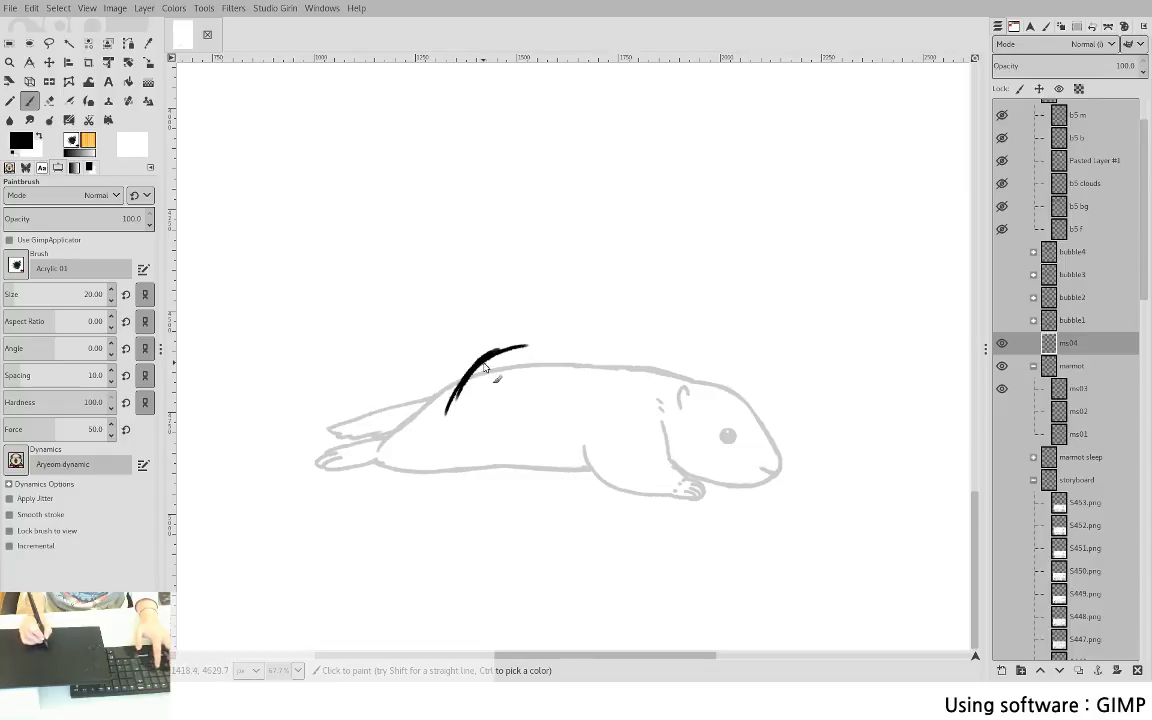
- Sketch a higher arched back on ms04, from the neck over the back and down the rump
{"action": "mouse_move", "coordinate": [488, 356]}
{"action": "left_mouse_down"}
{"action": "mouse_move", "coordinate": [590, 341]}
{"action": "mouse_move", "coordinate": [665, 354]}
{"action": "left_mouse_up"}
{"action": "left_click_drag", "start_coordinate": [584, 345], "coordinate": [699, 378]}
{"action": "key", "text": "ctrl+z"}
{"action": "key", "text": "ctrl+z"}
{"action": "left_click_drag", "start_coordinate": [548, 345], "coordinate": [458, 398]}
{"action": "left_click_drag", "start_coordinate": [508, 350], "coordinate": [430, 432]}
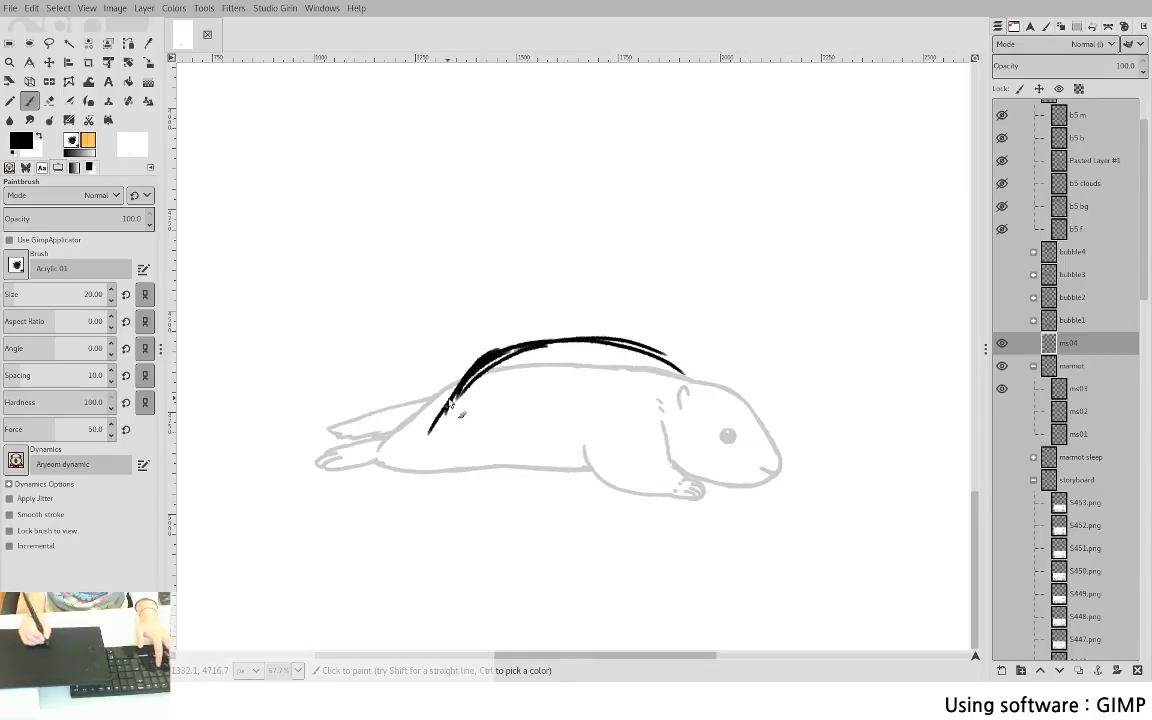
{"action": "left_click_drag", "start_coordinate": [462, 384], "coordinate": [425, 443]}
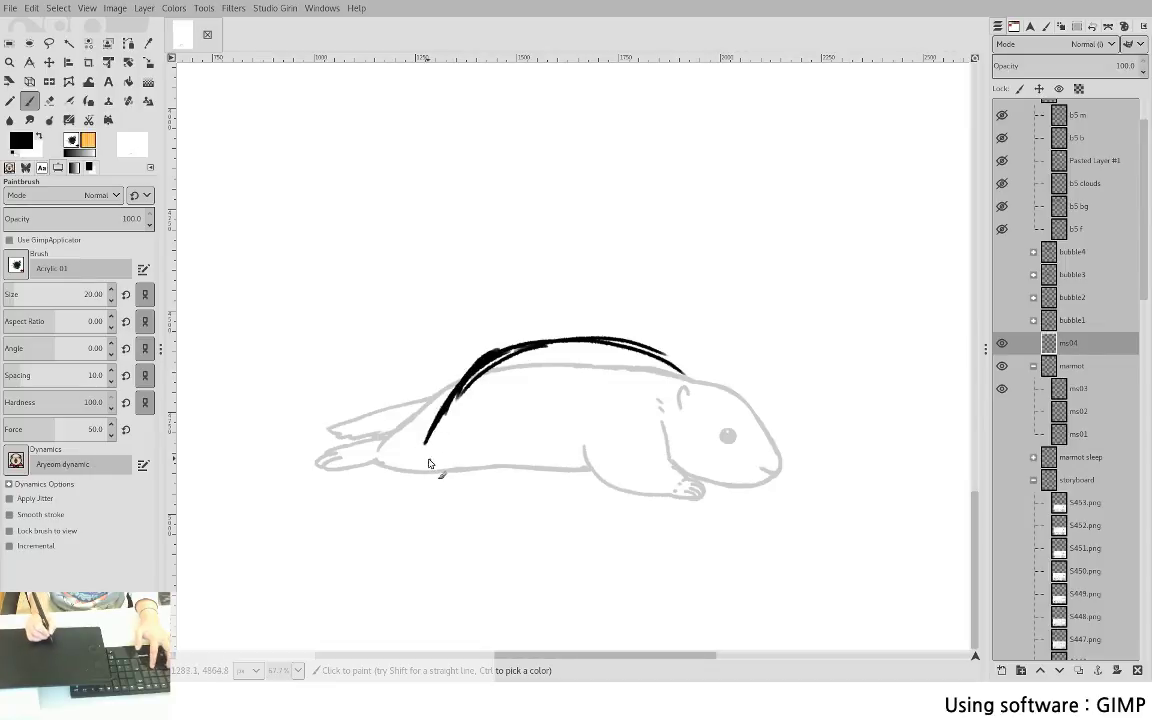
- Undo all the arched back strokes on ms04
{"action": "key", "text": "ctrl+z"}
{"action": "key", "text": "ctrl+z"}
{"action": "key", "text": "ctrl+z"}
{"action": "key", "text": "ctrl+z"}
{"action": "key", "text": "ctrl+z"}
{"action": "key", "text": "ctrl+z"}
{"action": "key", "text": "ctrl+z"}
{"action": "key", "text": "ctrl+z"}
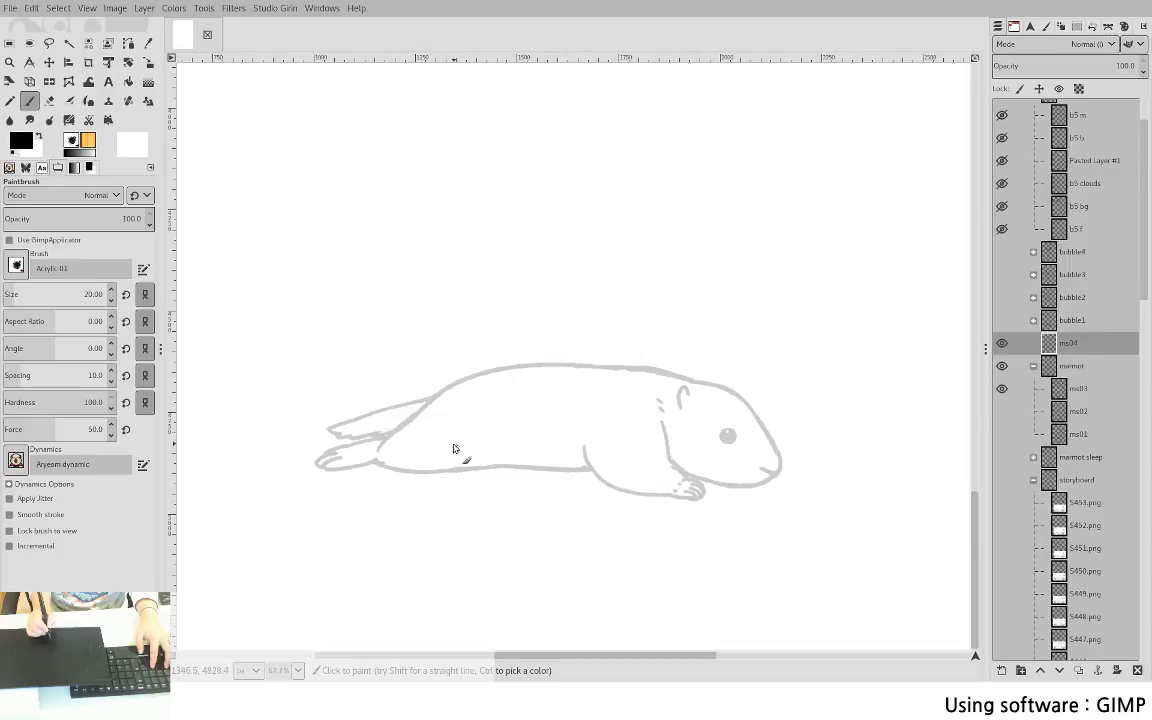
- Sketch the lower rump slope and the curved underside of the thigh on ms04, erasing the doubled strokes
{"action": "mouse_move", "coordinate": [470, 386]}
{"action": "left_mouse_down"}
{"action": "mouse_move", "coordinate": [413, 438]}
{"action": "mouse_move", "coordinate": [438, 491]}
{"action": "mouse_move", "coordinate": [395, 480]}
{"action": "mouse_move", "coordinate": [478, 482]}
{"action": "mouse_move", "coordinate": [512, 460]}
{"action": "left_mouse_up"}
{"action": "key", "text": "ctrl+z"}
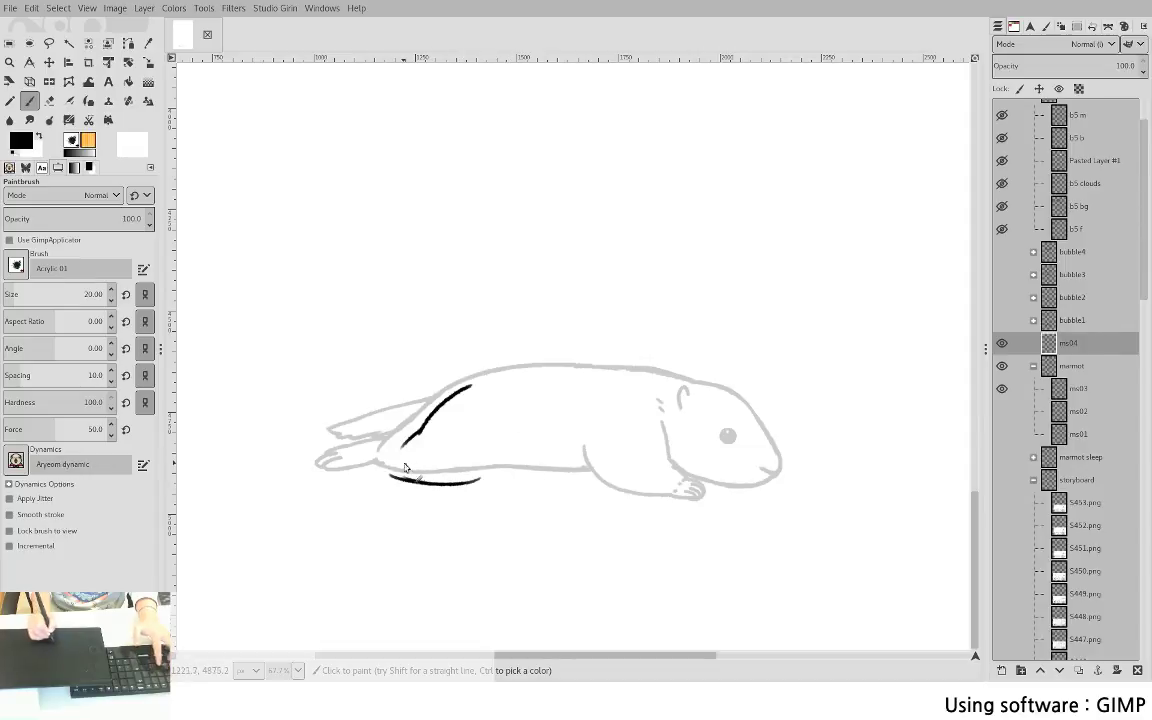
{"action": "mouse_move", "coordinate": [397, 467]}
{"action": "left_mouse_down"}
{"action": "mouse_move", "coordinate": [462, 480]}
{"action": "mouse_move", "coordinate": [535, 440]}
{"action": "mouse_move", "coordinate": [493, 471]}
{"action": "left_mouse_up"}
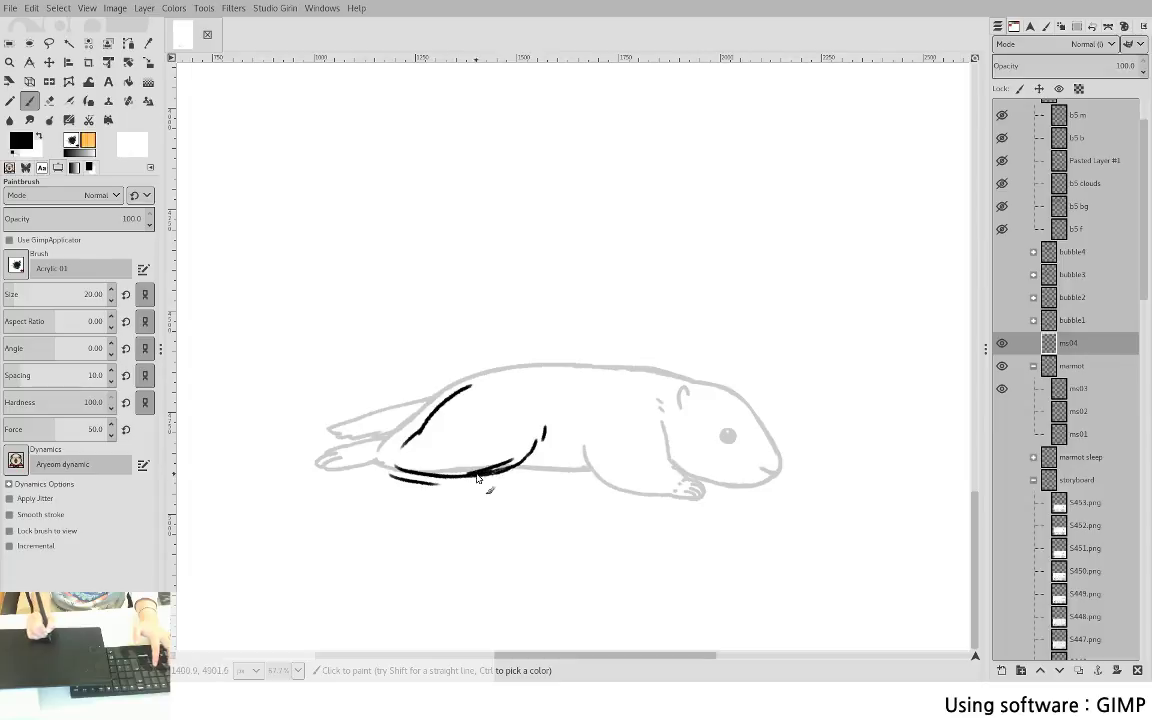
{"action": "key", "text": "shift+e"}
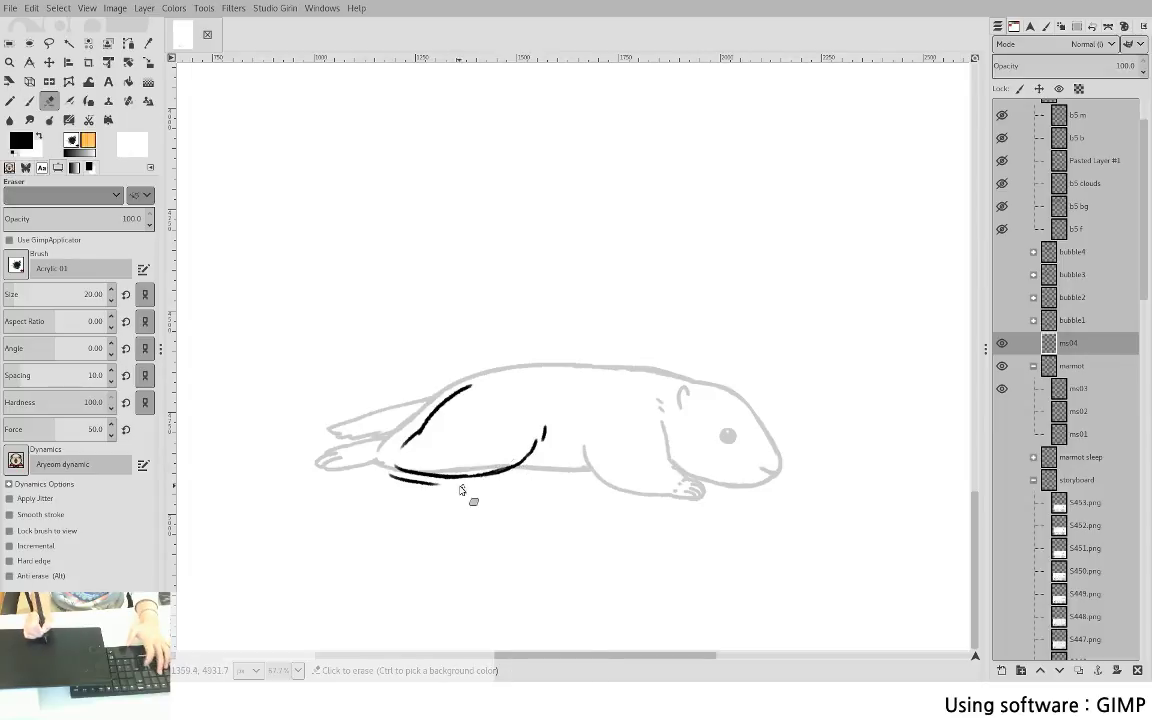
{"action": "left_click_drag", "start_coordinate": [533, 459], "coordinate": [479, 477]}
{"action": "key", "text": "p"}
{"action": "mouse_move", "coordinate": [536, 449]}
{"action": "left_mouse_down"}
{"action": "mouse_move", "coordinate": [471, 480]}
{"action": "mouse_move", "coordinate": [385, 469]}
{"action": "left_mouse_up"}
{"action": "key", "text": "shift+e"}
{"action": "left_click_drag", "start_coordinate": [488, 478], "coordinate": [514, 468]}
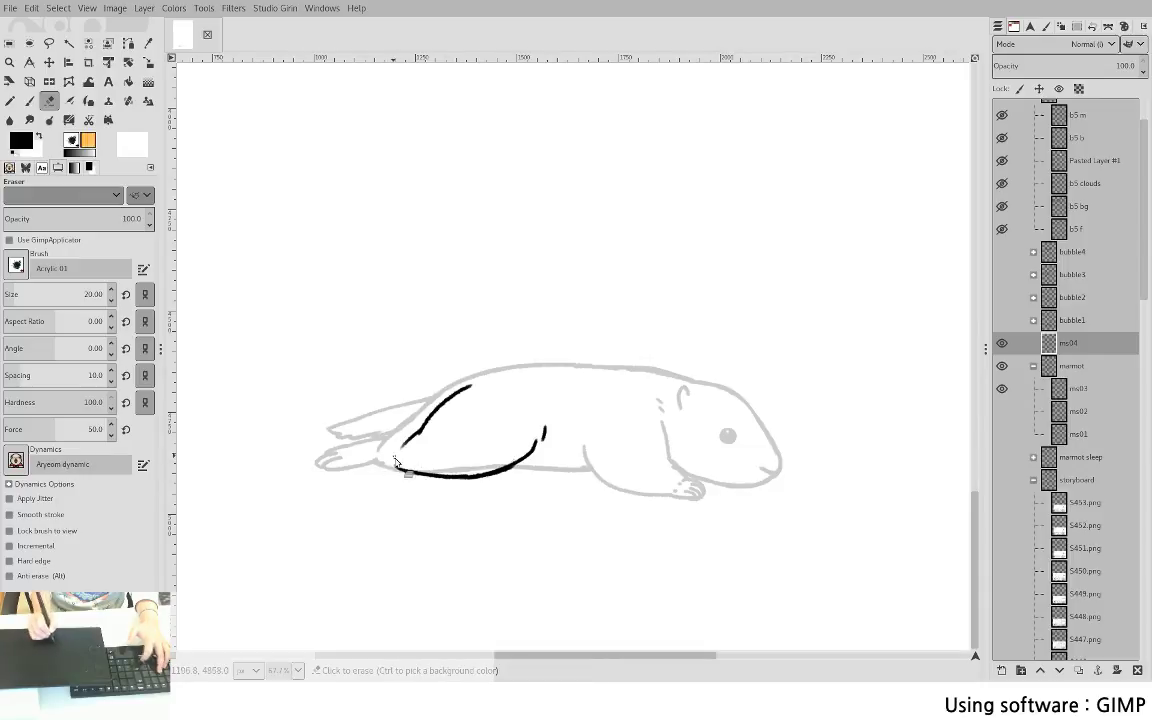
- Round off the marmot's hip by joining the rump slope to the thigh's underside with a bulging curve, trimming rough edges
{"action": "left_click_drag", "start_coordinate": [394, 460], "coordinate": [470, 480]}
{"action": "key", "text": "p"}
{"action": "key", "text": "shift+e"}
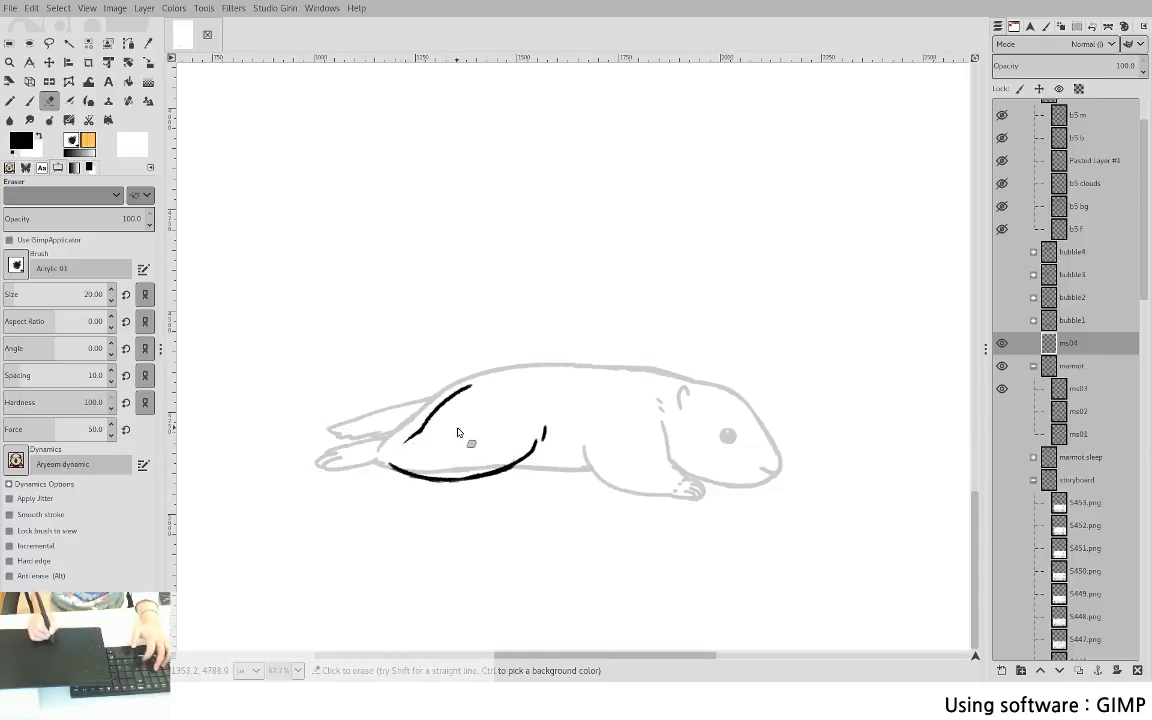
{"action": "key", "text": "p"}
{"action": "mouse_move", "coordinate": [422, 430]}
{"action": "left_mouse_down"}
{"action": "mouse_move", "coordinate": [400, 438]}
{"action": "mouse_move", "coordinate": [436, 433]}
{"action": "mouse_move", "coordinate": [397, 465]}
{"action": "mouse_move", "coordinate": [405, 477]}
{"action": "left_mouse_up"}
{"action": "key", "text": "shift+e"}
{"action": "key", "text": "p"}
{"action": "key", "text": "shift+e"}
{"action": "key", "text": "p"}
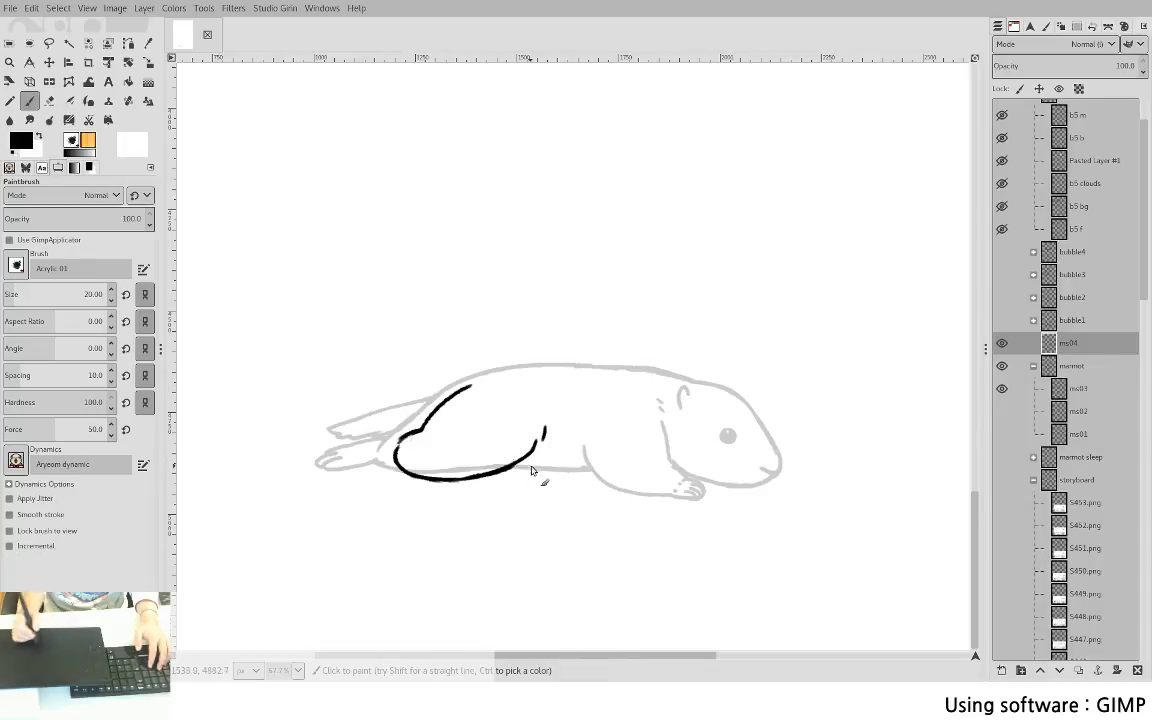
- Draw the belly line from the thigh to the front leg and erase the inner thigh curve above it
{"action": "mouse_move", "coordinate": [557, 463]}
{"action": "left_mouse_down"}
{"action": "mouse_move", "coordinate": [510, 467]}
{"action": "mouse_move", "coordinate": [587, 472]}
{"action": "left_mouse_up"}
{"action": "key", "text": "ctrl+z"}
{"action": "key", "text": "ctrl+z"}
{"action": "left_click_drag", "start_coordinate": [503, 478], "coordinate": [565, 475]}
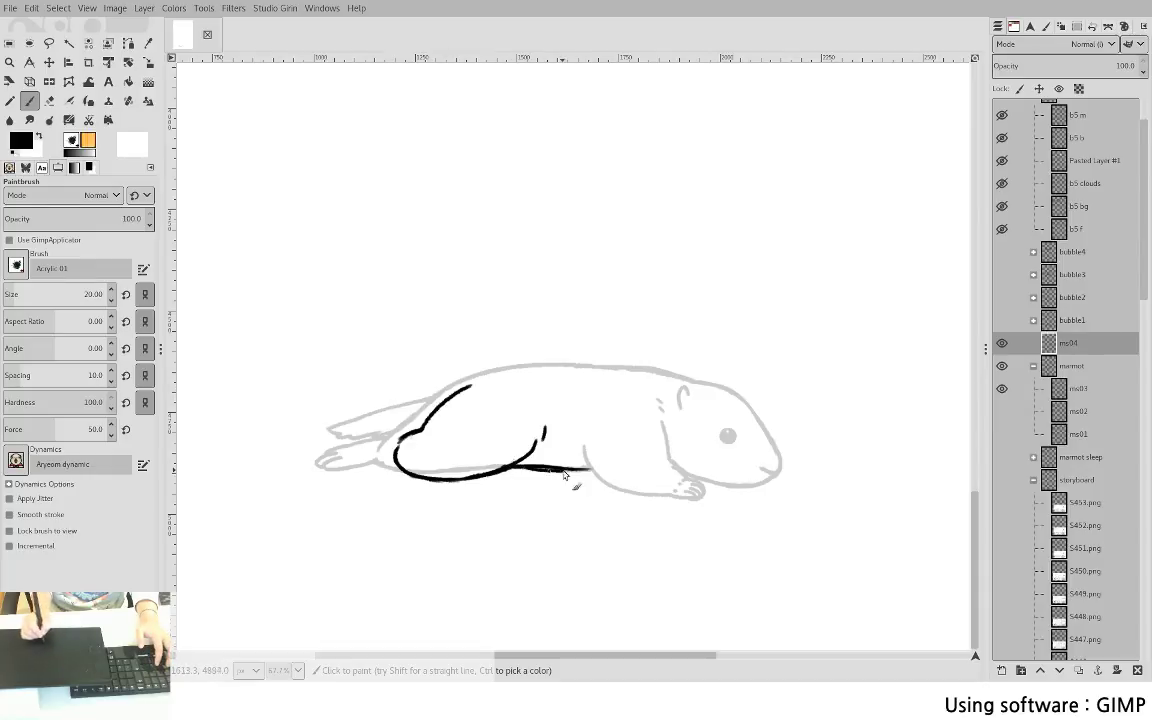
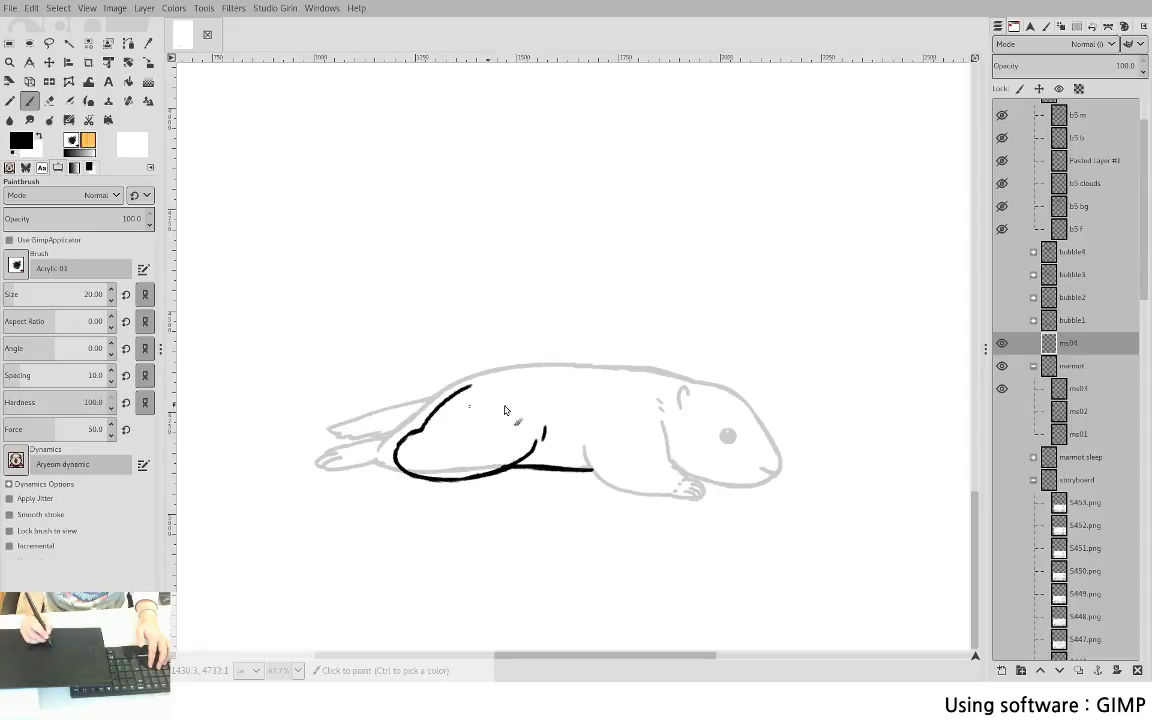
{"action": "key", "text": "shift+e"}
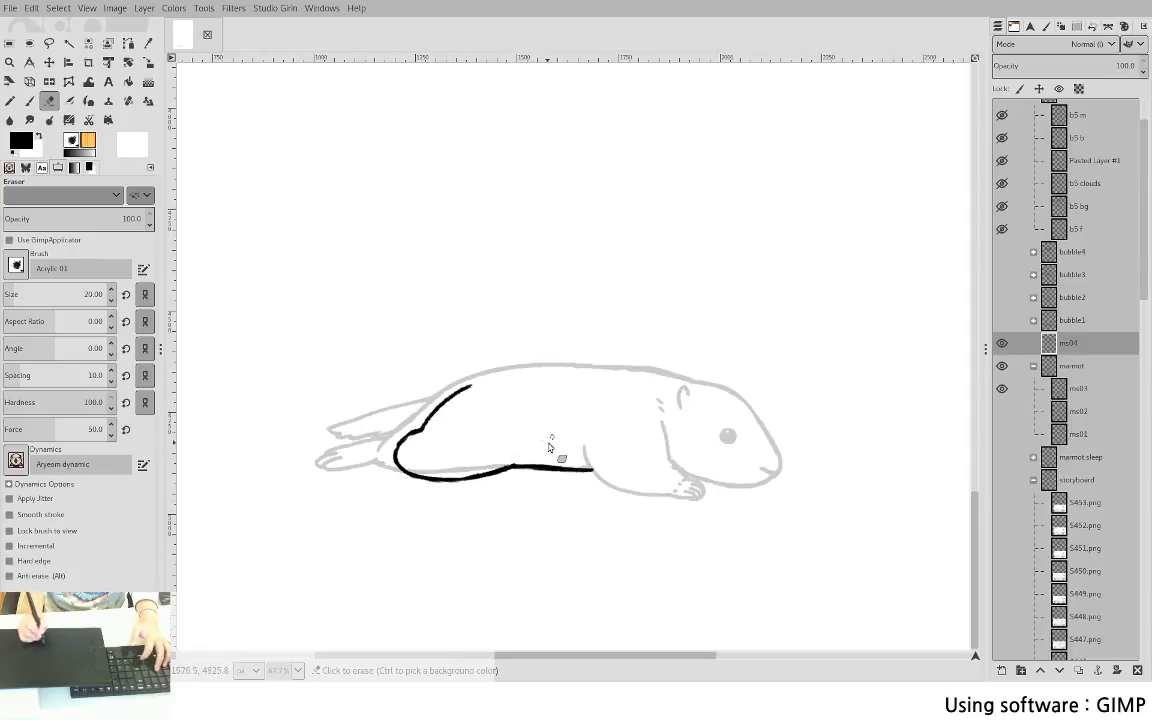
{"action": "key", "text": "p"}
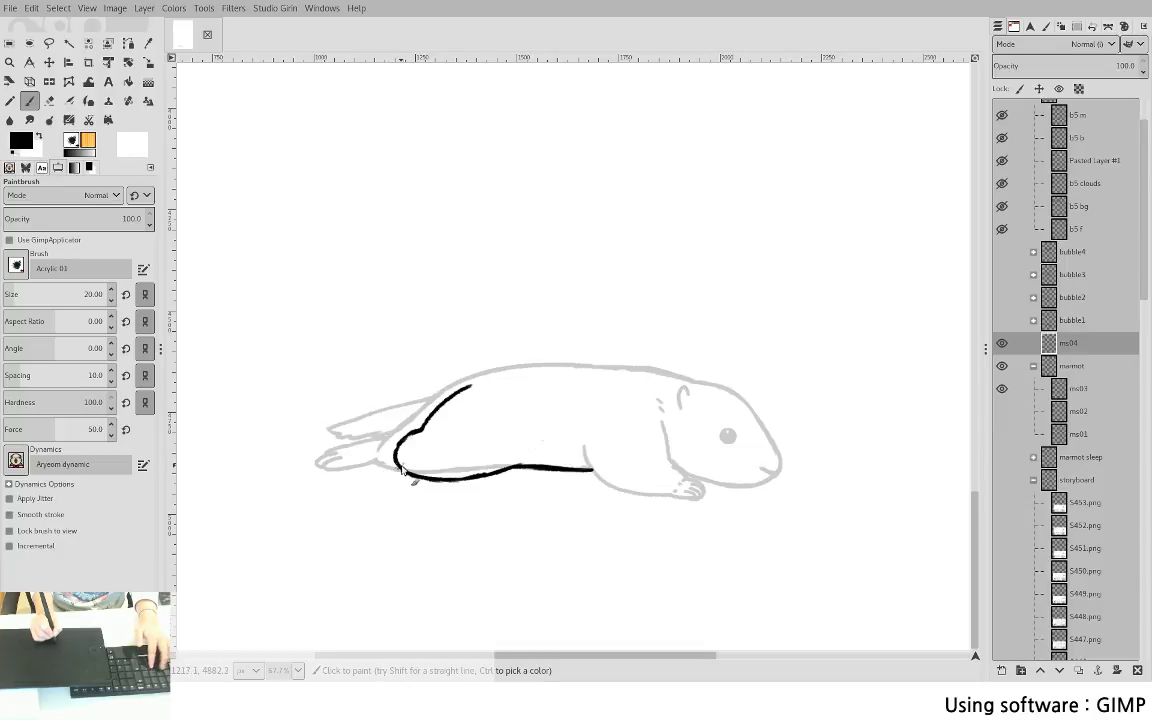
- Draw the hind paw and the tail behind the rump, slightly offset from the gray guide
{"action": "mouse_move", "coordinate": [370, 453]}
{"action": "left_mouse_down"}
{"action": "mouse_move", "coordinate": [394, 468]}
{"action": "mouse_move", "coordinate": [350, 475]}
{"action": "mouse_move", "coordinate": [343, 465]}
{"action": "mouse_move", "coordinate": [384, 455]}
{"action": "left_mouse_up"}
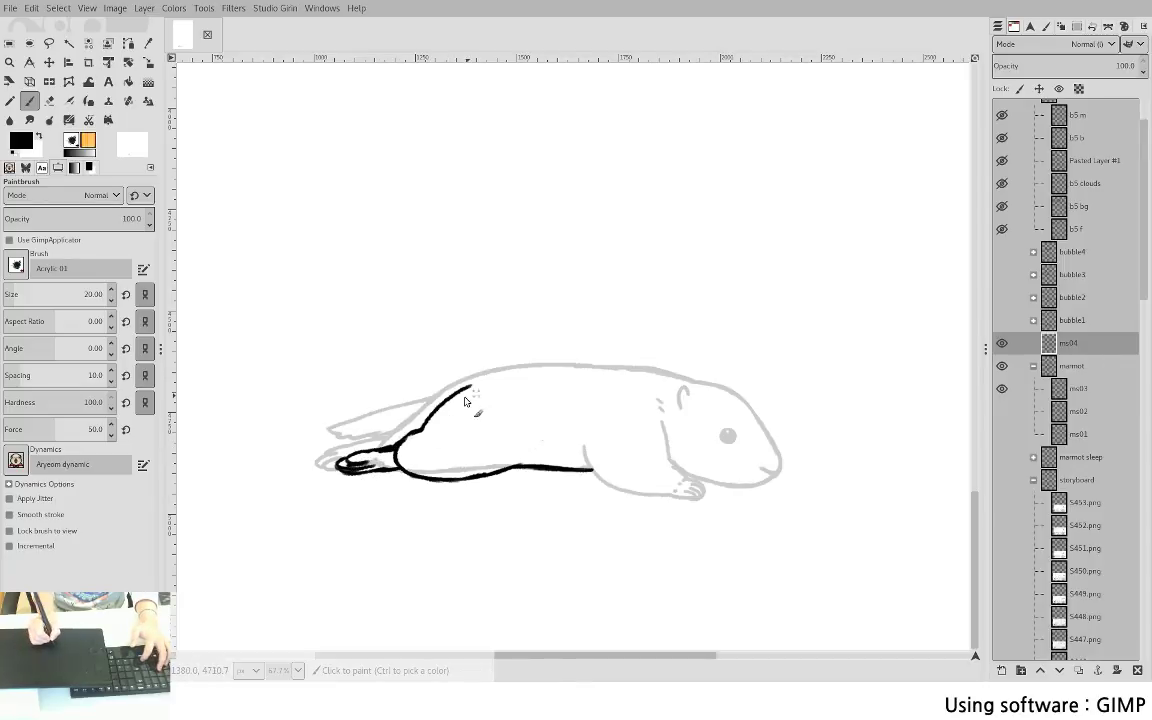
{"action": "mouse_move", "coordinate": [440, 405]}
{"action": "left_mouse_down"}
{"action": "mouse_move", "coordinate": [330, 432]}
{"action": "mouse_move", "coordinate": [409, 411]}
{"action": "left_mouse_up"}
{"action": "key", "text": "ctrl+z"}
{"action": "key", "text": "ctrl+z"}
{"action": "mouse_move", "coordinate": [333, 420]}
{"action": "left_mouse_down"}
{"action": "mouse_move", "coordinate": [376, 415]}
{"action": "mouse_move", "coordinate": [330, 422]}
{"action": "mouse_move", "coordinate": [424, 428]}
{"action": "left_mouse_up"}
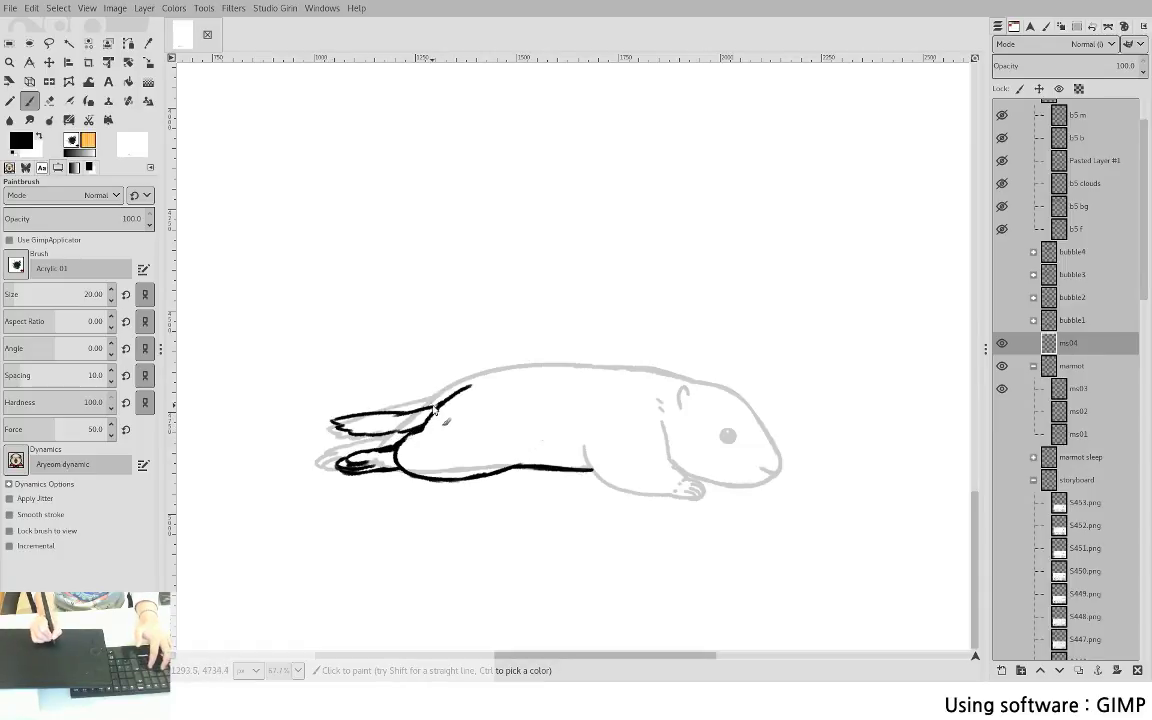
- Clean up and touch in the lines where the tail and hind paw meet the rump
{"action": "key", "text": "shift+e"}
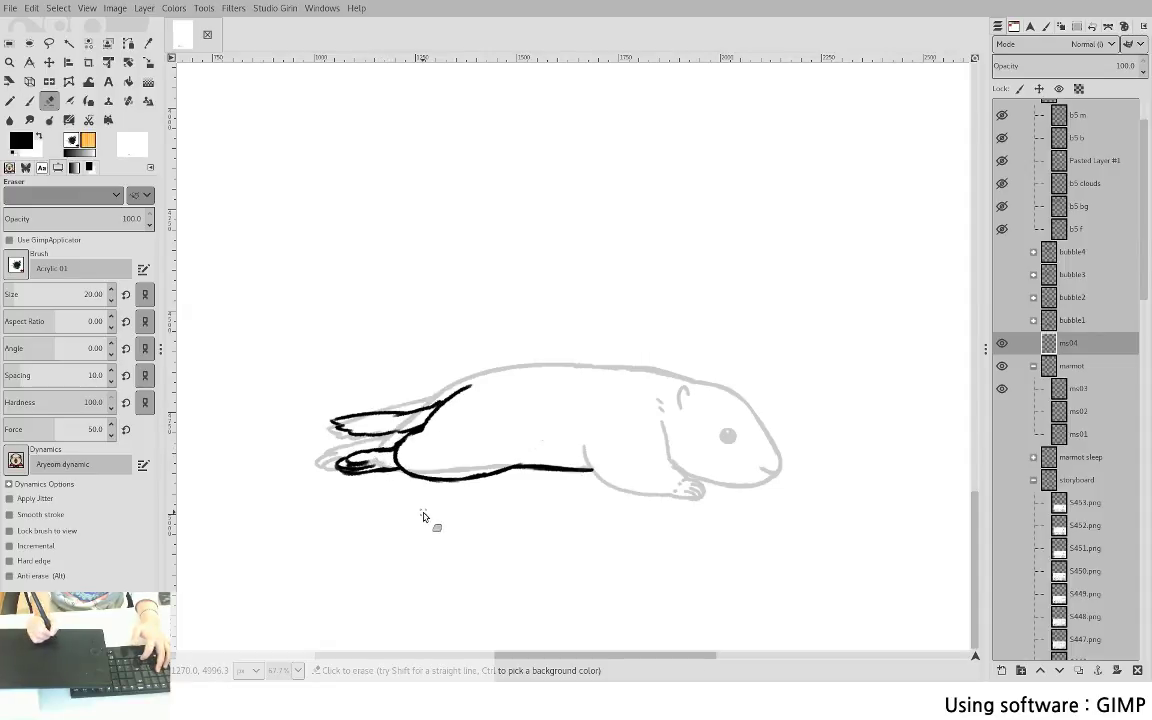
{"action": "key", "text": "p"}
{"action": "left_click", "coordinate": [396, 452]}
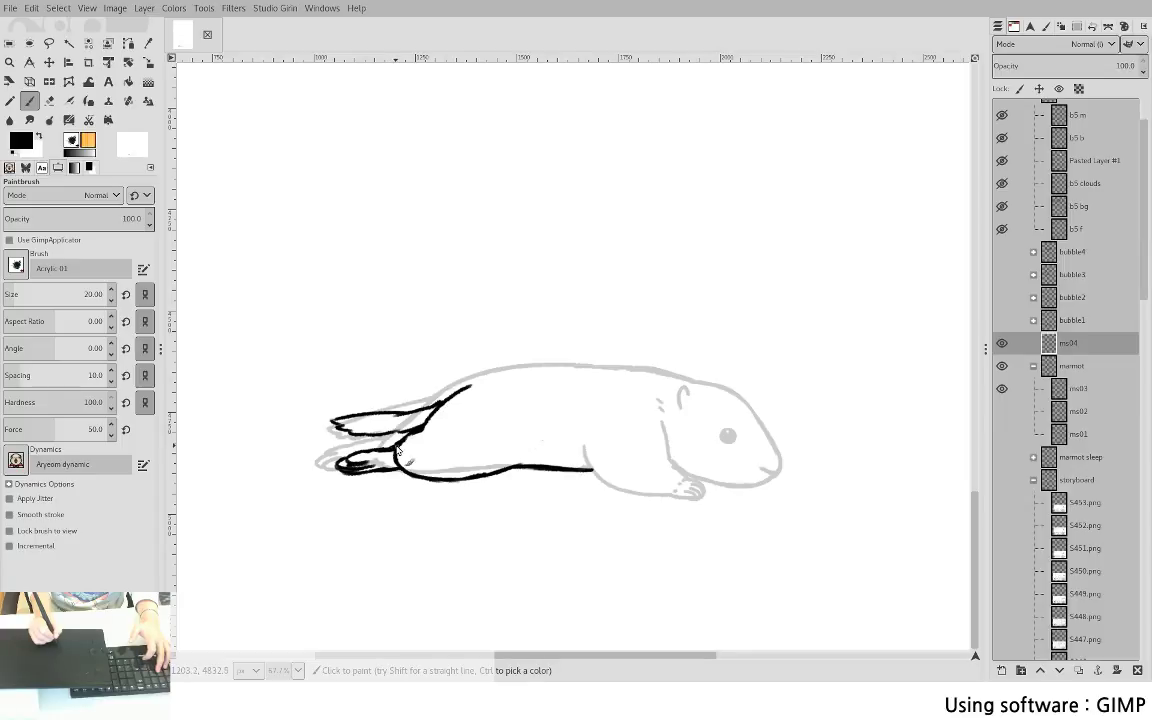
{"action": "key", "text": "shift+e"}
{"action": "left_click", "coordinate": [388, 454]}
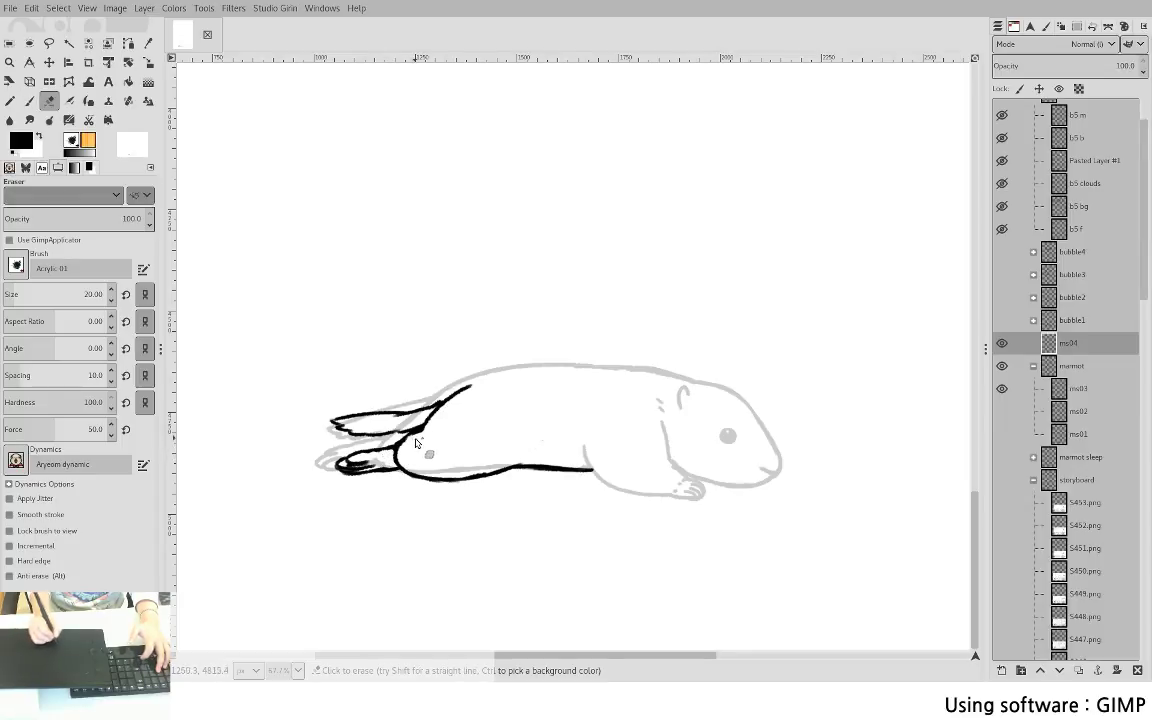
{"action": "key", "text": "p"}
{"action": "left_click", "coordinate": [426, 427]}
- Trace the marmot's back and head outline over the gray guide, from the rump around the snout to the chin
{"action": "mouse_move", "coordinate": [457, 394]}
{"action": "left_mouse_down"}
{"action": "mouse_move", "coordinate": [522, 371]}
{"action": "mouse_move", "coordinate": [479, 380]}
{"action": "mouse_move", "coordinate": [549, 371]}
{"action": "mouse_move", "coordinate": [492, 374]}
{"action": "mouse_move", "coordinate": [565, 363]}
{"action": "left_mouse_up"}
{"action": "key", "text": "ctrl+z"}
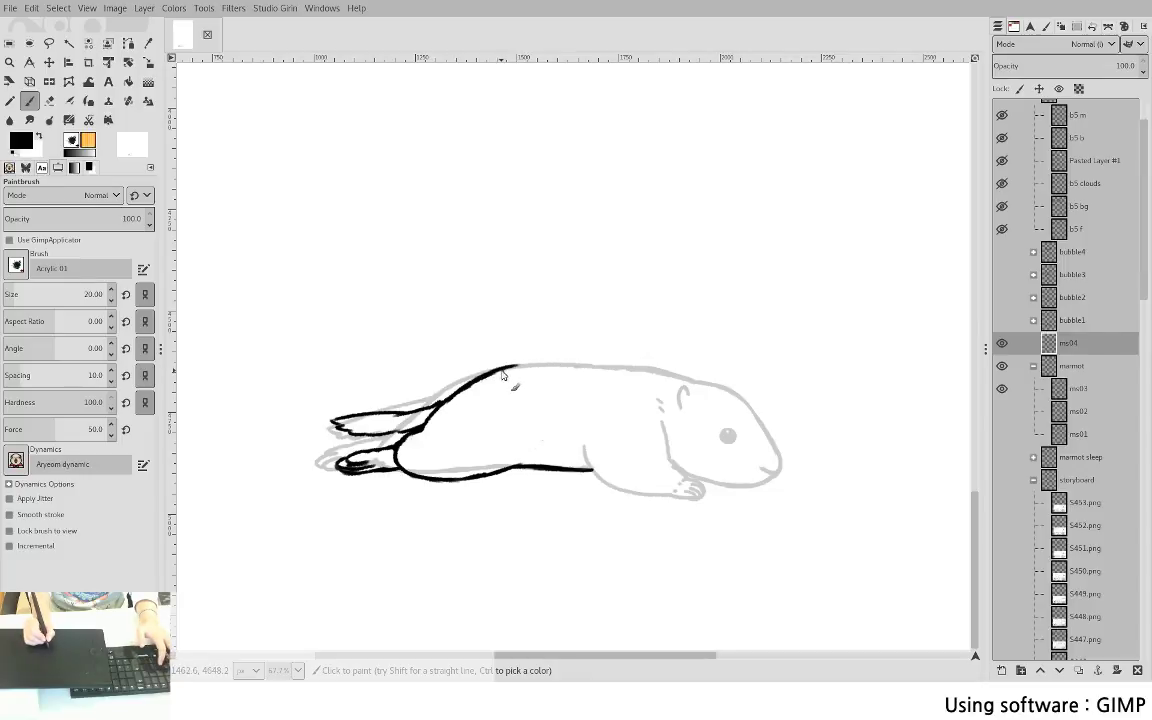
{"action": "mouse_move", "coordinate": [475, 383]}
{"action": "left_mouse_down"}
{"action": "mouse_move", "coordinate": [565, 366]}
{"action": "mouse_move", "coordinate": [469, 386]}
{"action": "mouse_move", "coordinate": [572, 368]}
{"action": "mouse_move", "coordinate": [552, 369]}
{"action": "mouse_move", "coordinate": [719, 382]}
{"action": "mouse_move", "coordinate": [687, 386]}
{"action": "mouse_move", "coordinate": [729, 389]}
{"action": "mouse_move", "coordinate": [769, 434]}
{"action": "mouse_move", "coordinate": [745, 484]}
{"action": "left_mouse_up"}
{"action": "left_click_drag", "start_coordinate": [675, 468], "coordinate": [744, 487]}
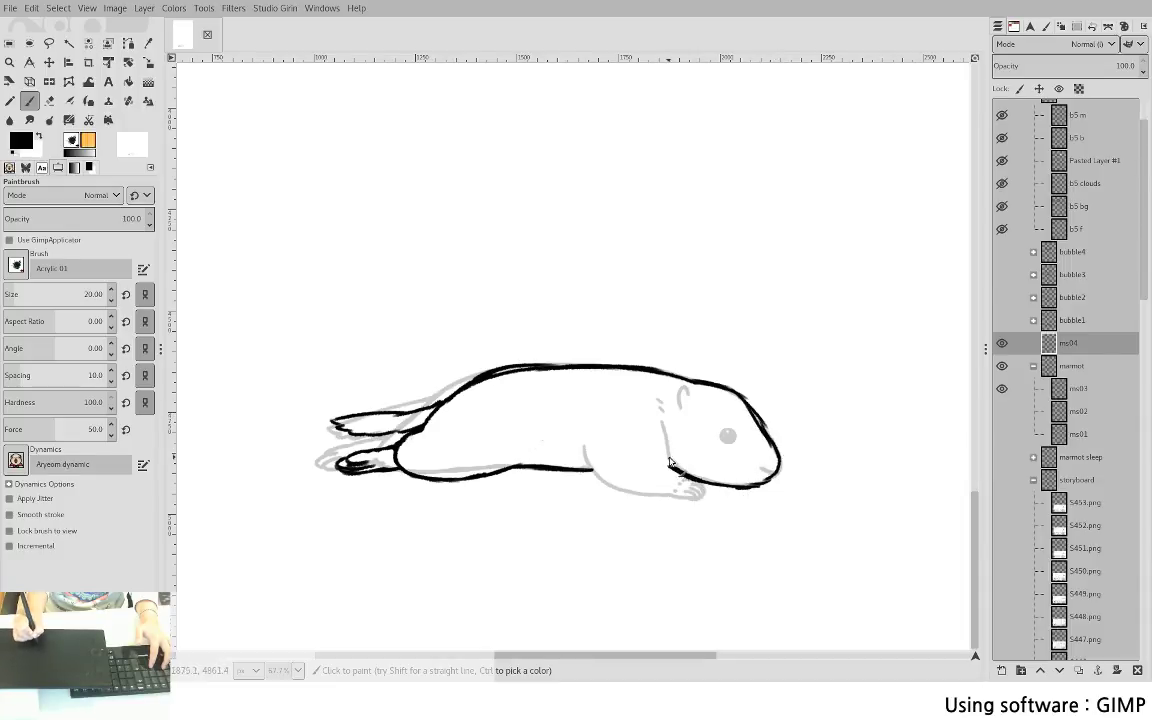
{"action": "left_click_drag", "start_coordinate": [669, 459], "coordinate": [704, 480]}
- Erase the doubled edges along the forehead and chin to refine the head outline
{"action": "key", "text": "shift+e"}
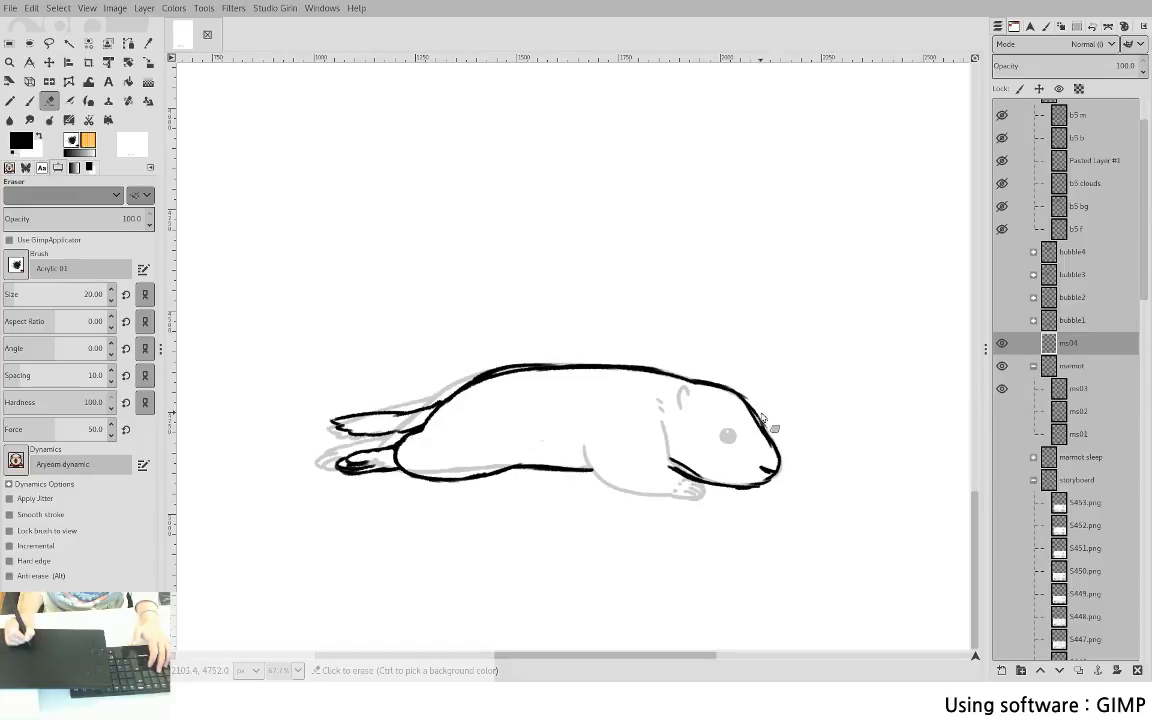
{"action": "key", "text": "p"}
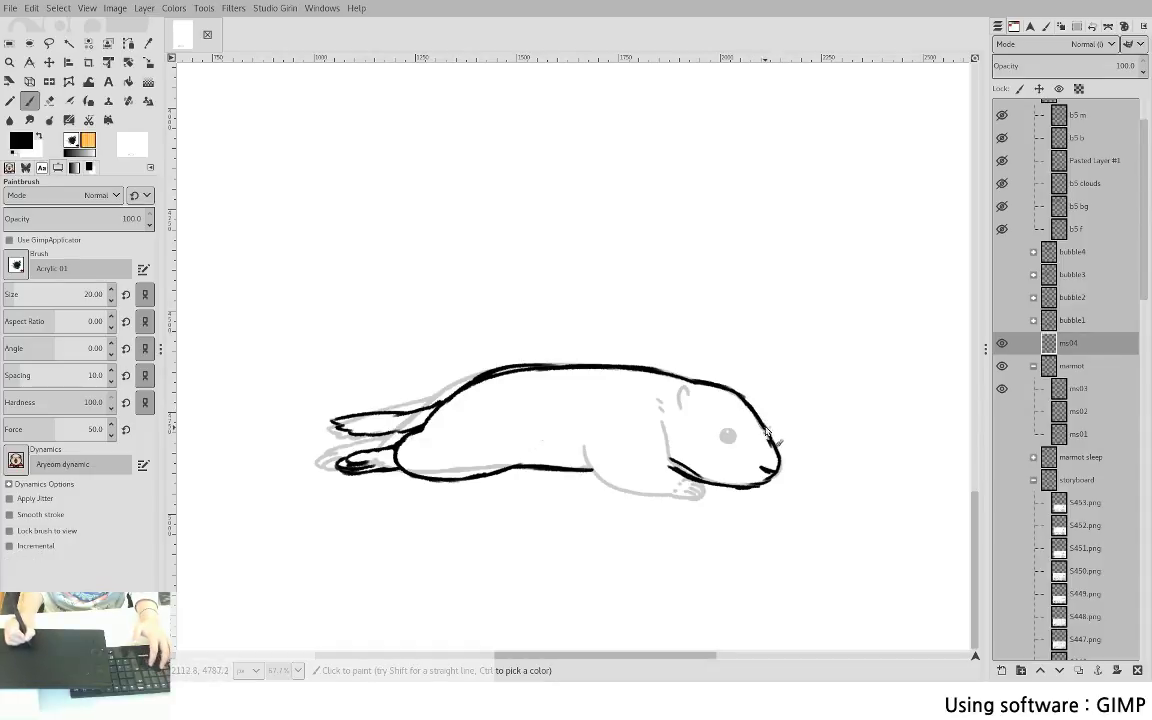
{"action": "key", "text": "shift+e"}
{"action": "left_click_drag", "start_coordinate": [677, 460], "coordinate": [705, 480]}
{"action": "key", "text": "p"}
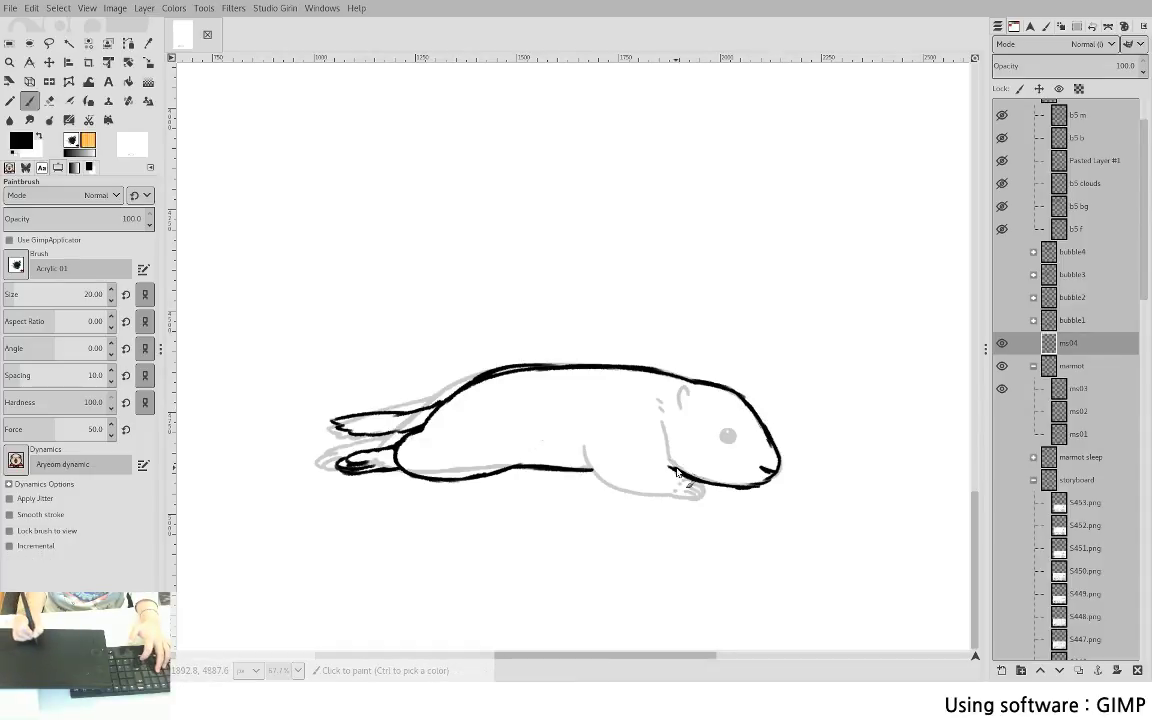
- Draw the ear, eye, cheek line and front leg with its clawed paw, following the gray guide
{"action": "mouse_move", "coordinate": [685, 388]}
{"action": "left_mouse_down"}
{"action": "mouse_move", "coordinate": [683, 407]}
{"action": "mouse_move", "coordinate": [729, 436]}
{"action": "left_mouse_up"}
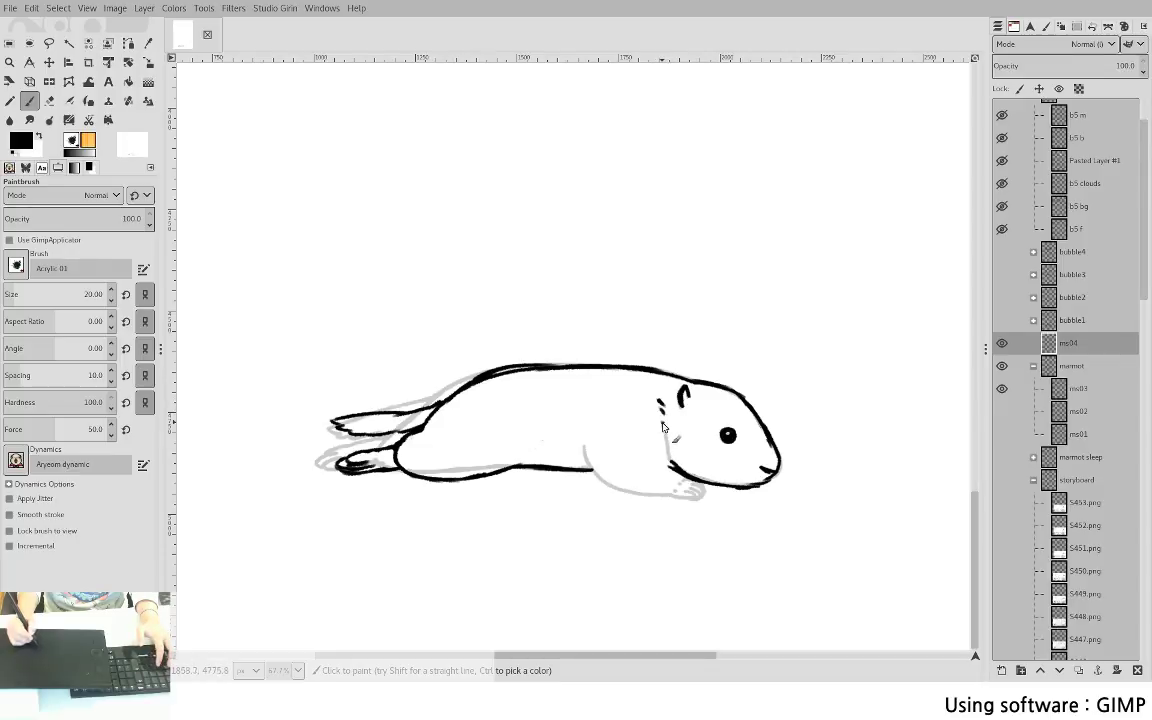
{"action": "left_click_drag", "start_coordinate": [661, 420], "coordinate": [669, 463]}
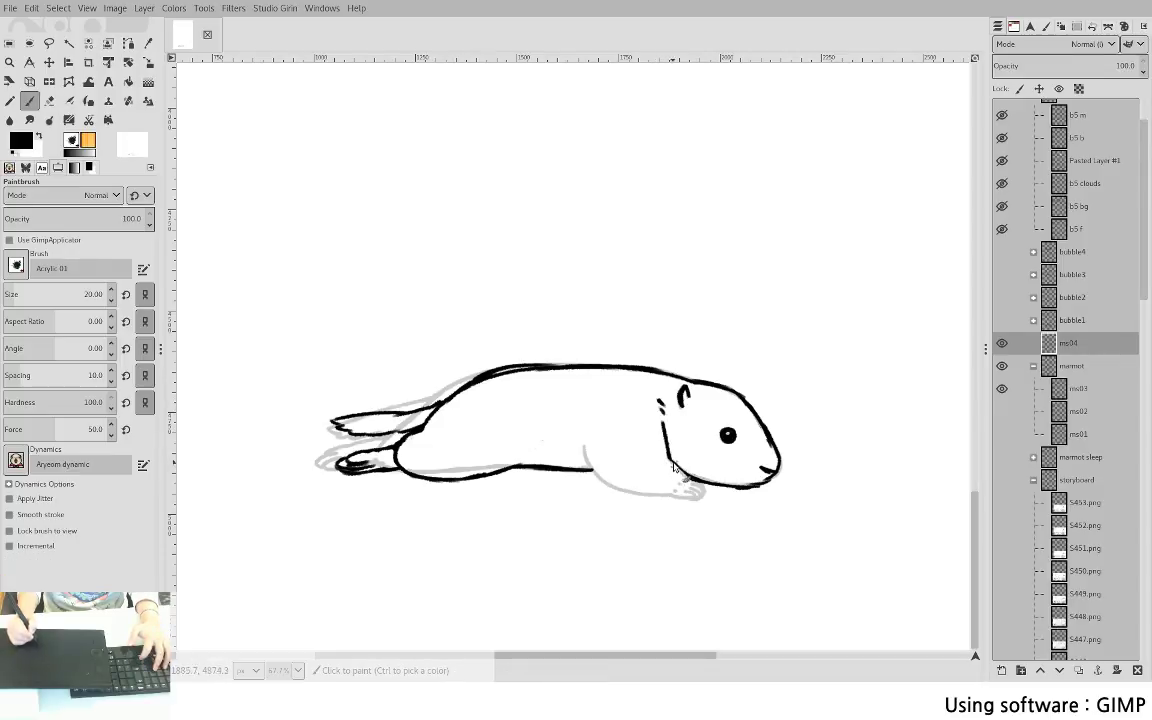
{"action": "mouse_move", "coordinate": [583, 442]}
{"action": "left_mouse_down"}
{"action": "mouse_move", "coordinate": [626, 492]}
{"action": "mouse_move", "coordinate": [610, 488]}
{"action": "mouse_move", "coordinate": [676, 497]}
{"action": "left_mouse_up"}
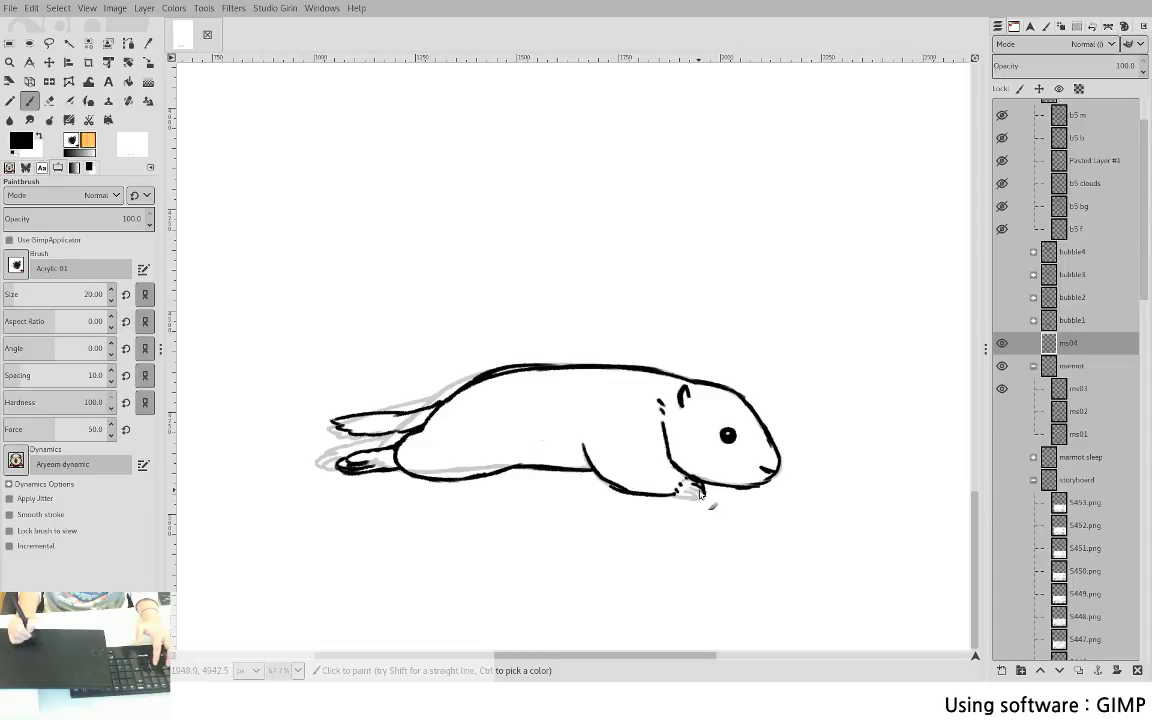
{"action": "left_click_drag", "start_coordinate": [692, 485], "coordinate": [696, 494]}
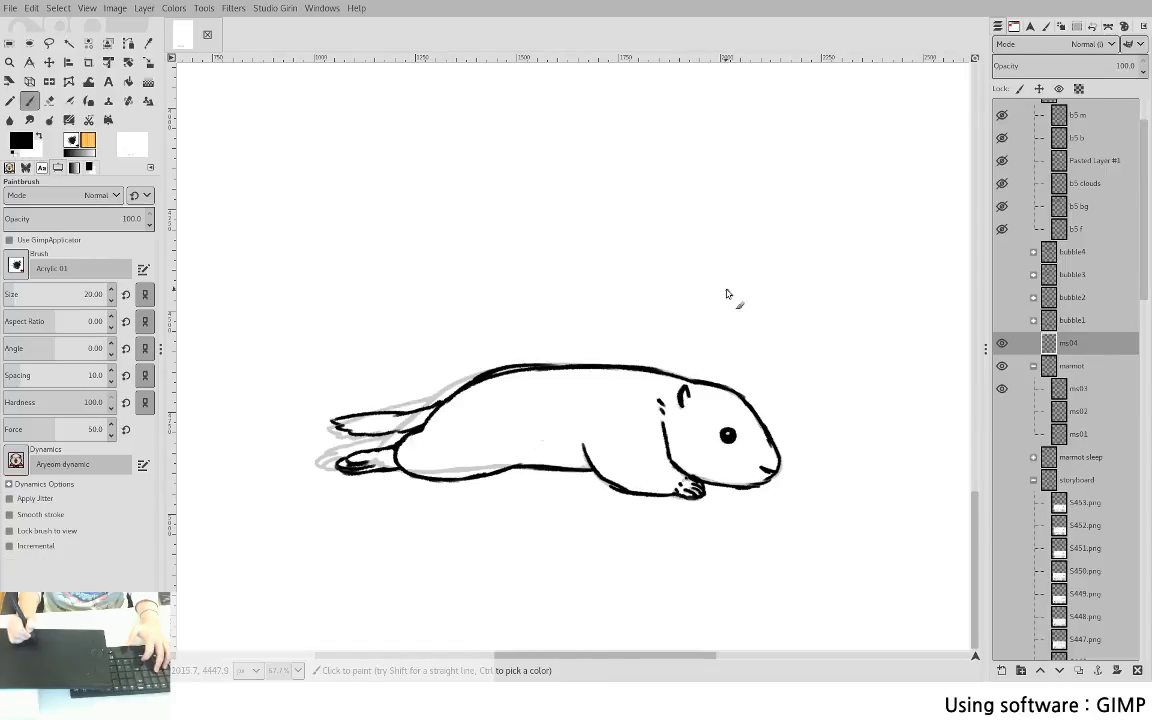
{"action": "key", "text": "shift+e"}
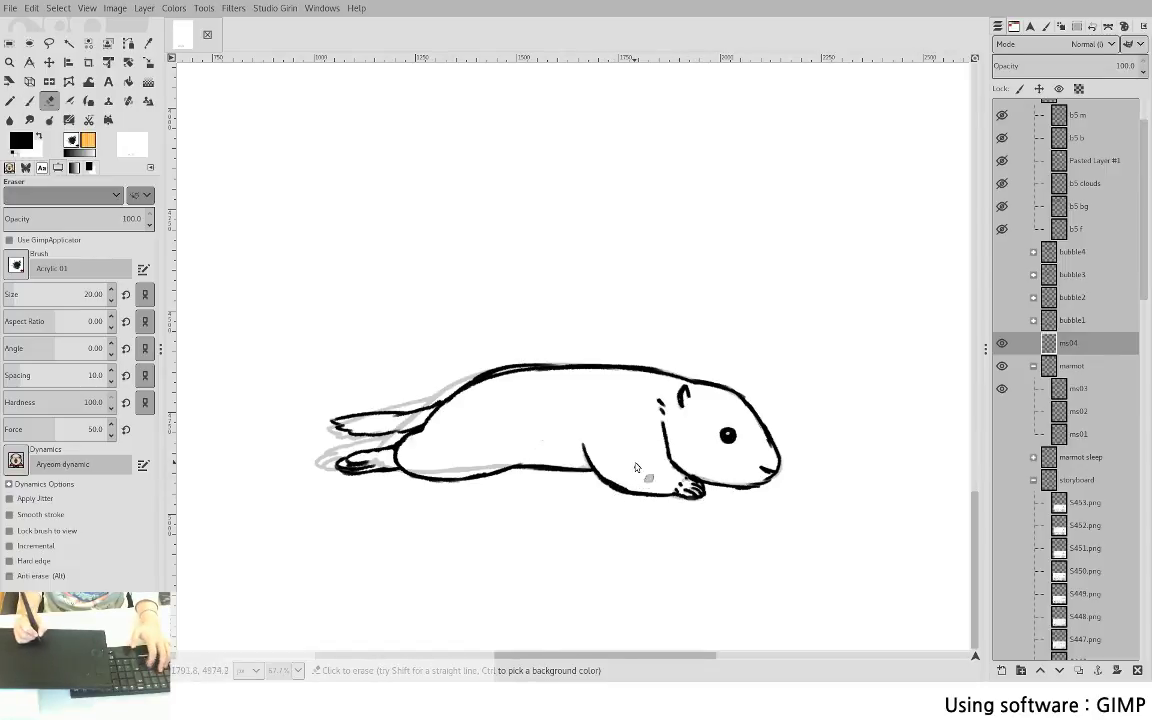
- Show ms04, ms01, ms02 and ms03 in turn to check the marmot's movement across the frames
{"action": "left_click", "coordinate": [1002, 366]}
{"action": "left_click", "coordinate": [1002, 343]}
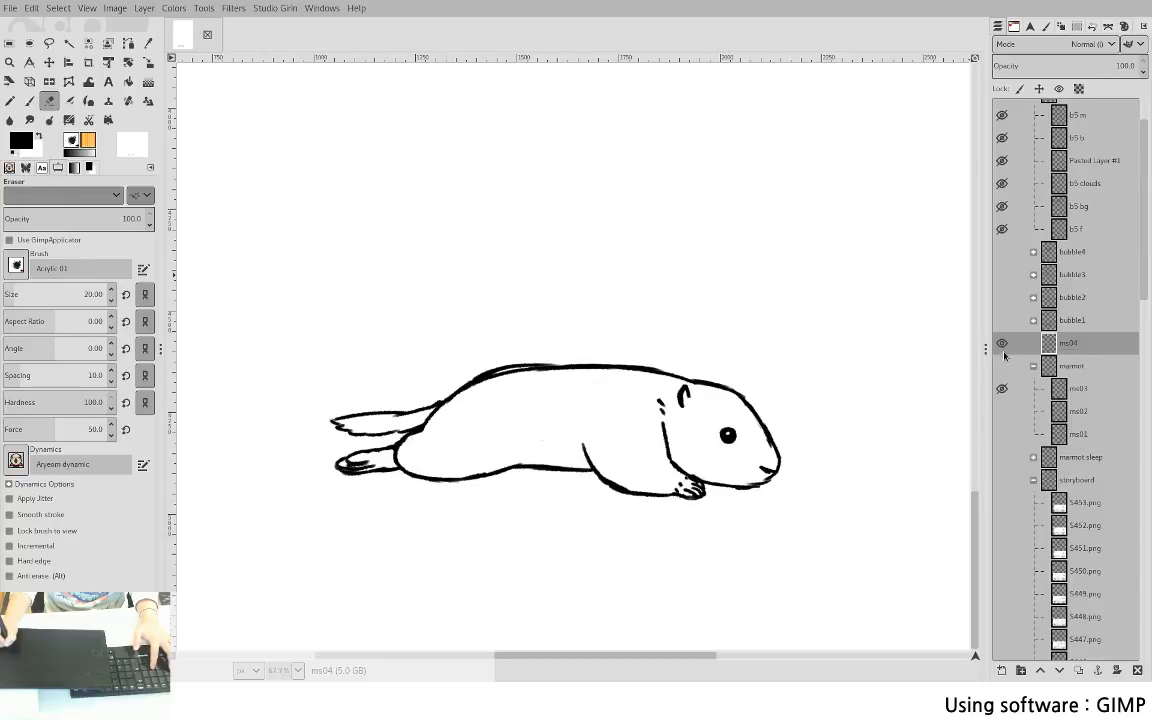
{"action": "left_click", "coordinate": [1004, 433], "text": "shift"}
{"action": "left_click", "coordinate": [1000, 368]}
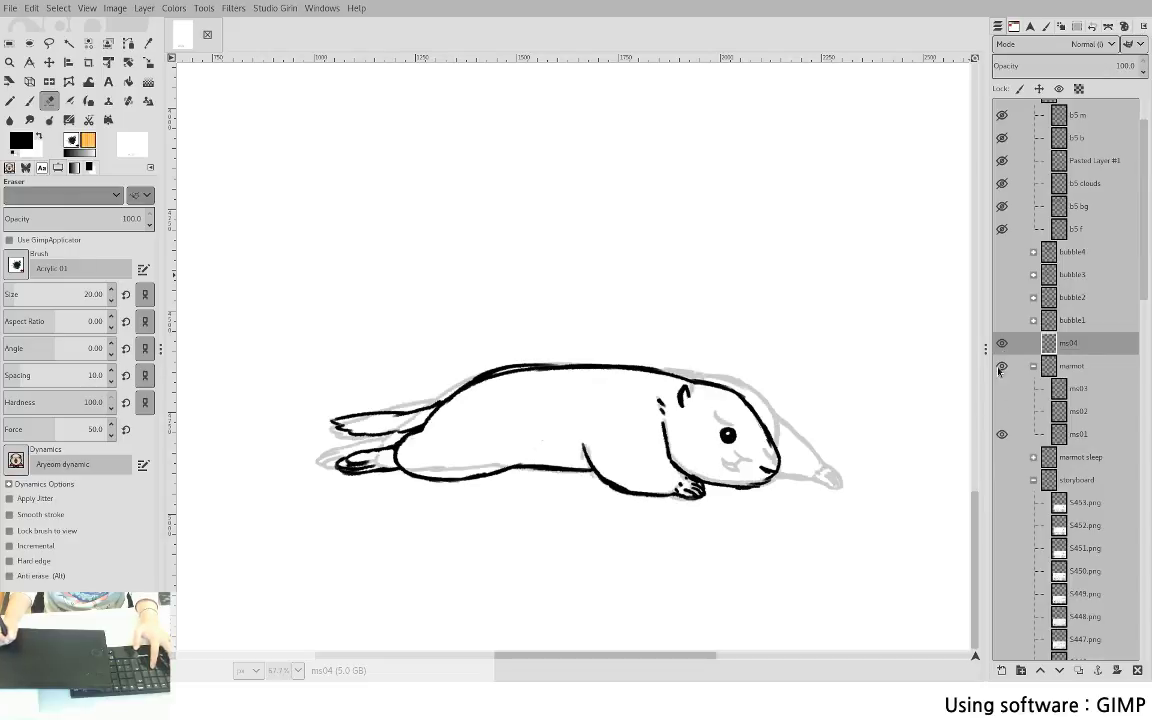
{"action": "left_click", "coordinate": [1002, 434]}
{"action": "left_click", "coordinate": [1002, 411]}
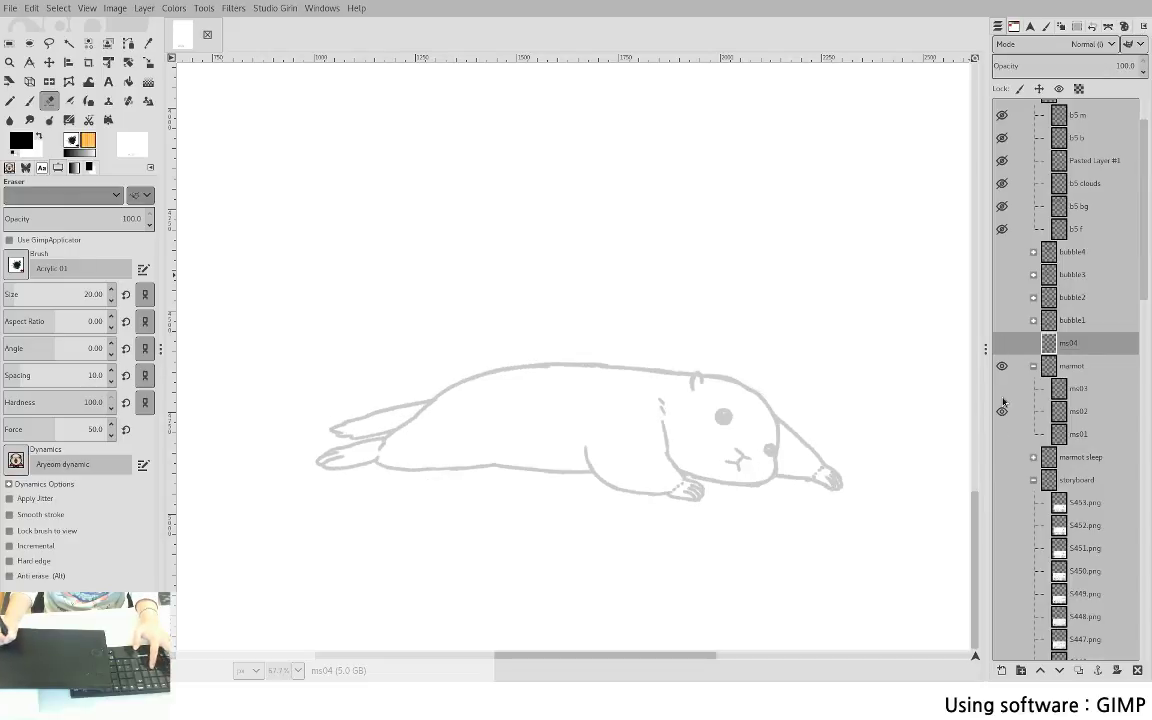
{"action": "left_click", "coordinate": [1002, 388]}
{"action": "left_click", "coordinate": [1002, 411]}
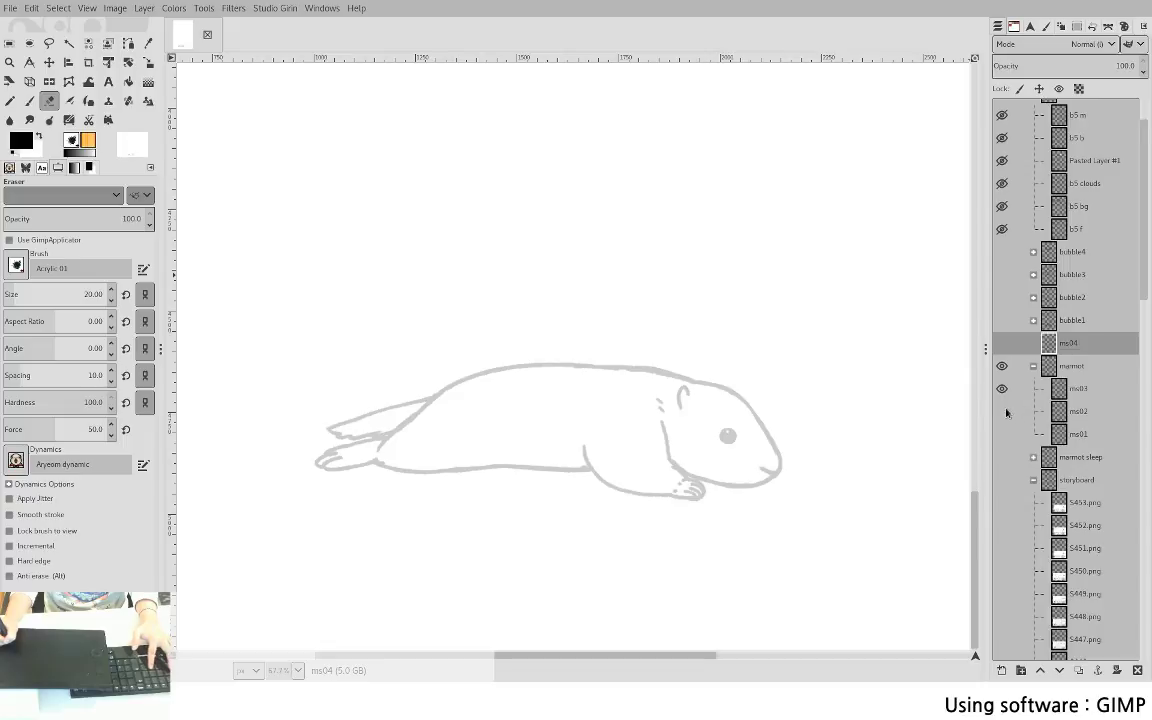
- Alternate between showing ms02 and ms03 to compare the two head poses, and select ms03
{"action": "left_click", "coordinate": [1002, 388]}
{"action": "left_click", "coordinate": [1004, 408]}
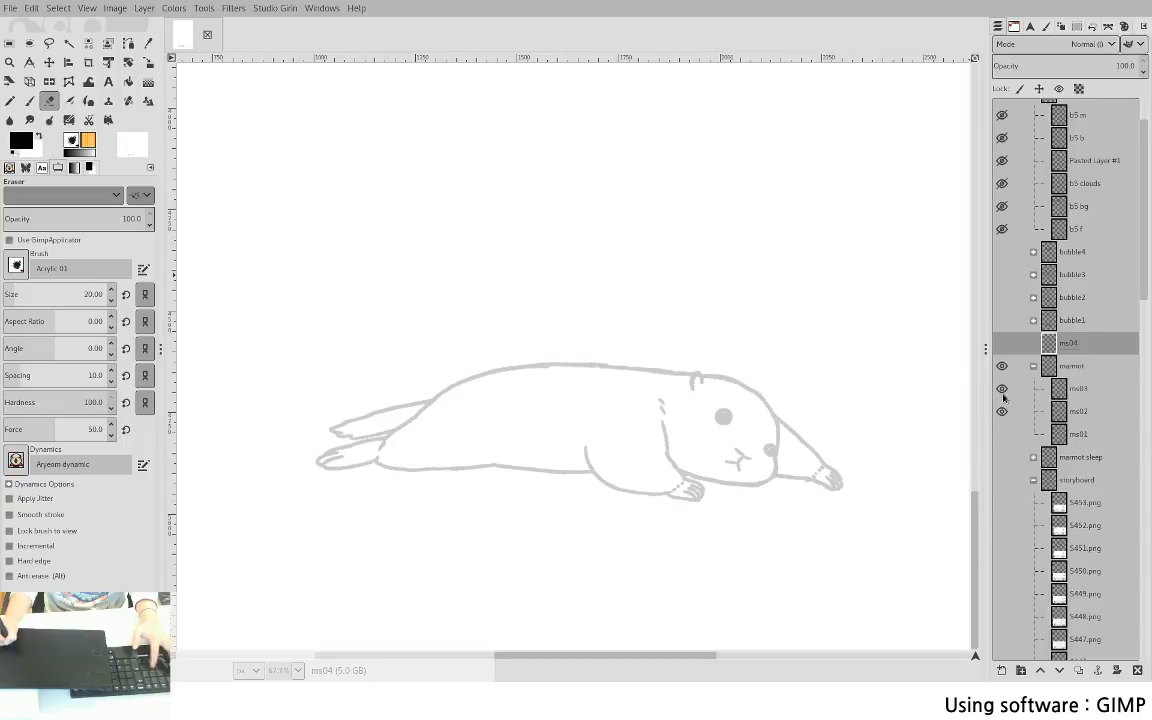
{"action": "left_click", "coordinate": [1004, 394]}
{"action": "left_click", "coordinate": [1002, 388]}
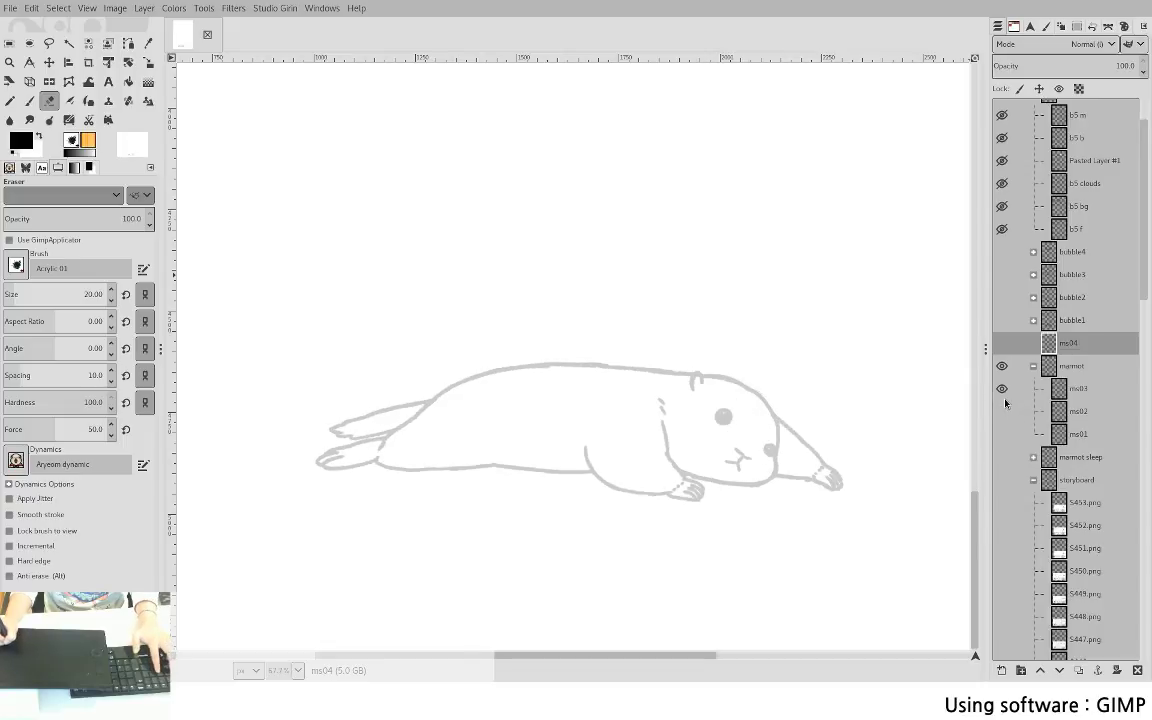
{"action": "left_click", "coordinate": [1002, 411]}
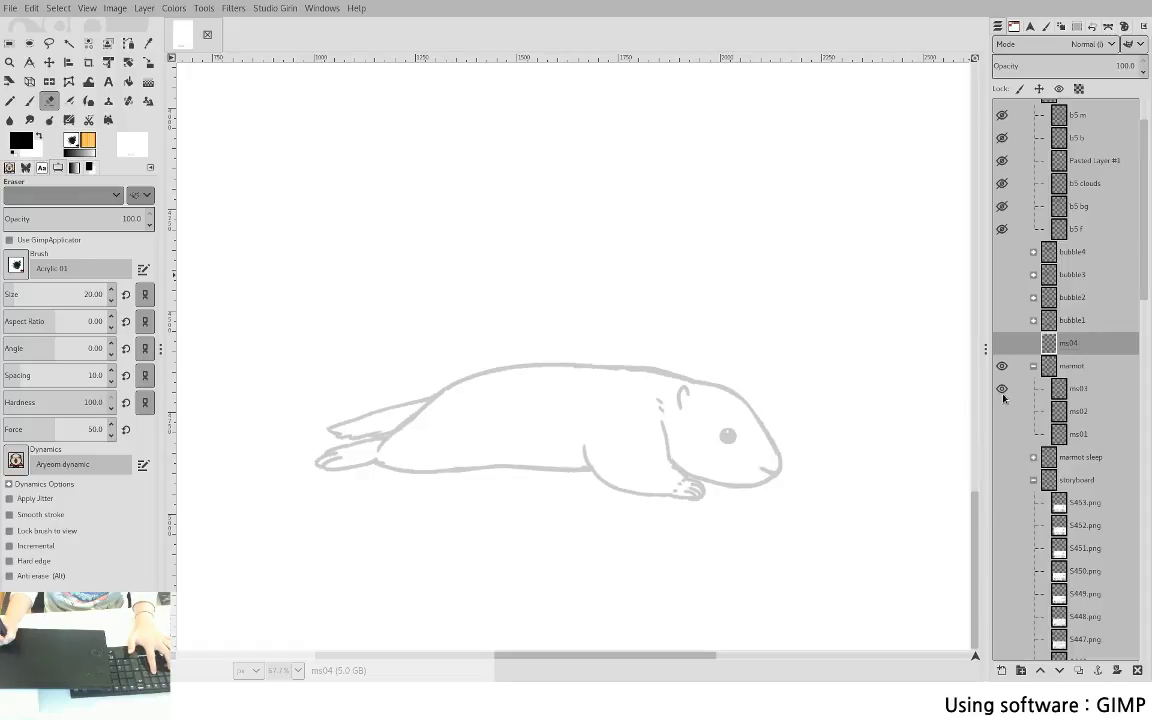
{"action": "left_click", "coordinate": [1004, 396]}
{"action": "left_click", "coordinate": [1004, 401]}
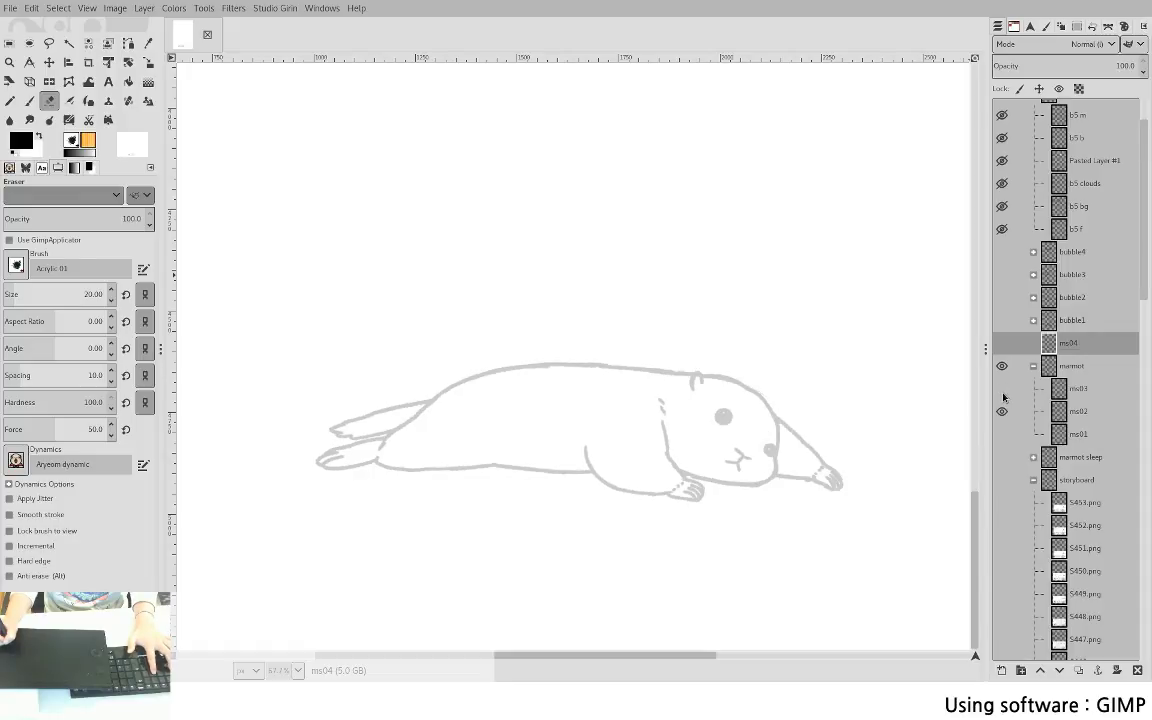
{"action": "left_click", "coordinate": [1003, 396]}
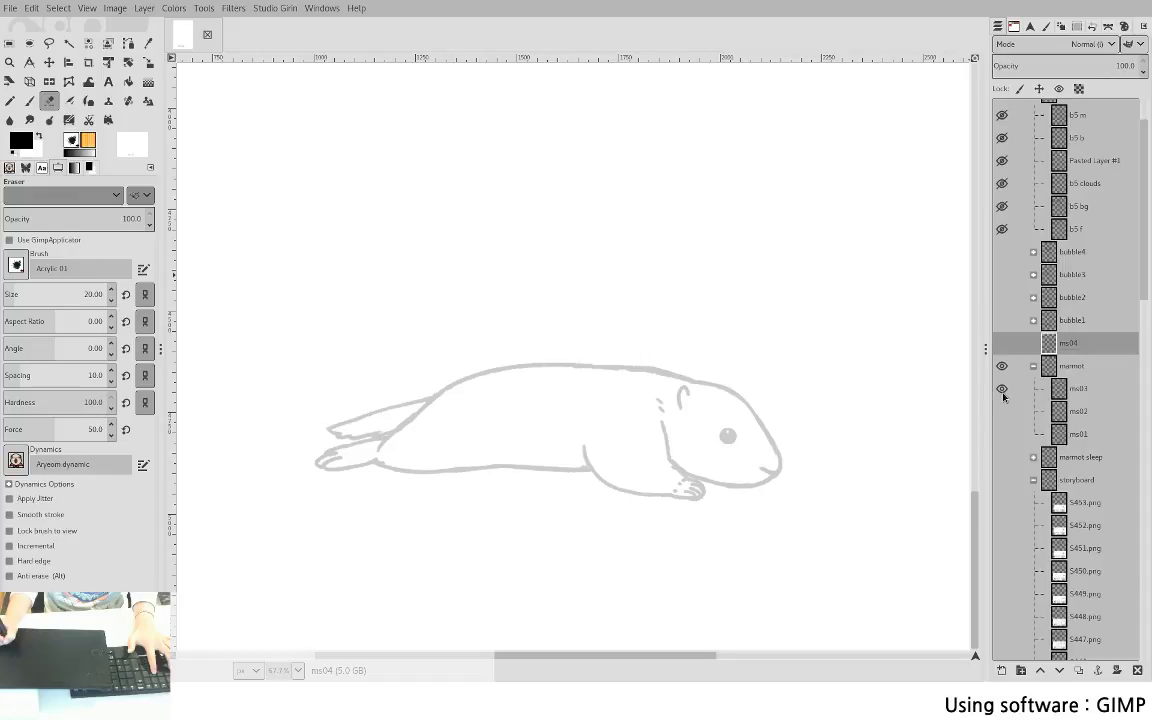
{"action": "left_click", "coordinate": [1093, 390]}
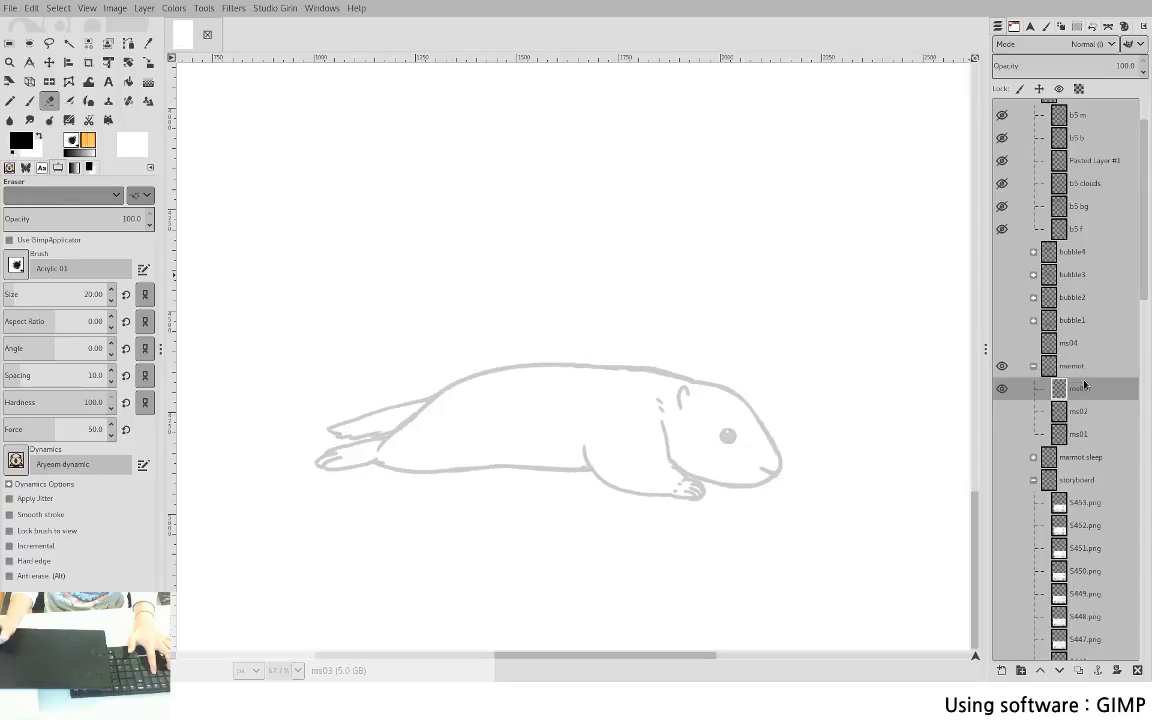
- Try replacing ms03's back line with a higher, more arched contour, deleting the old line beneath it
{"action": "left_click", "coordinate": [1002, 458]}
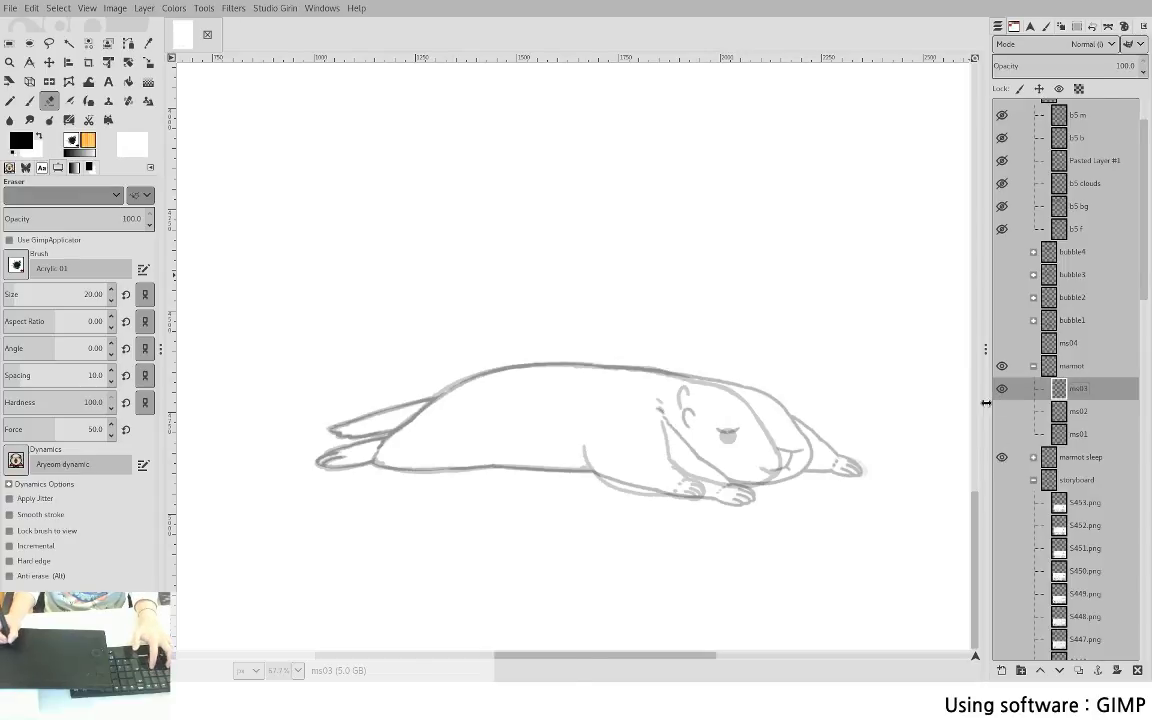
{"action": "key", "text": "p"}
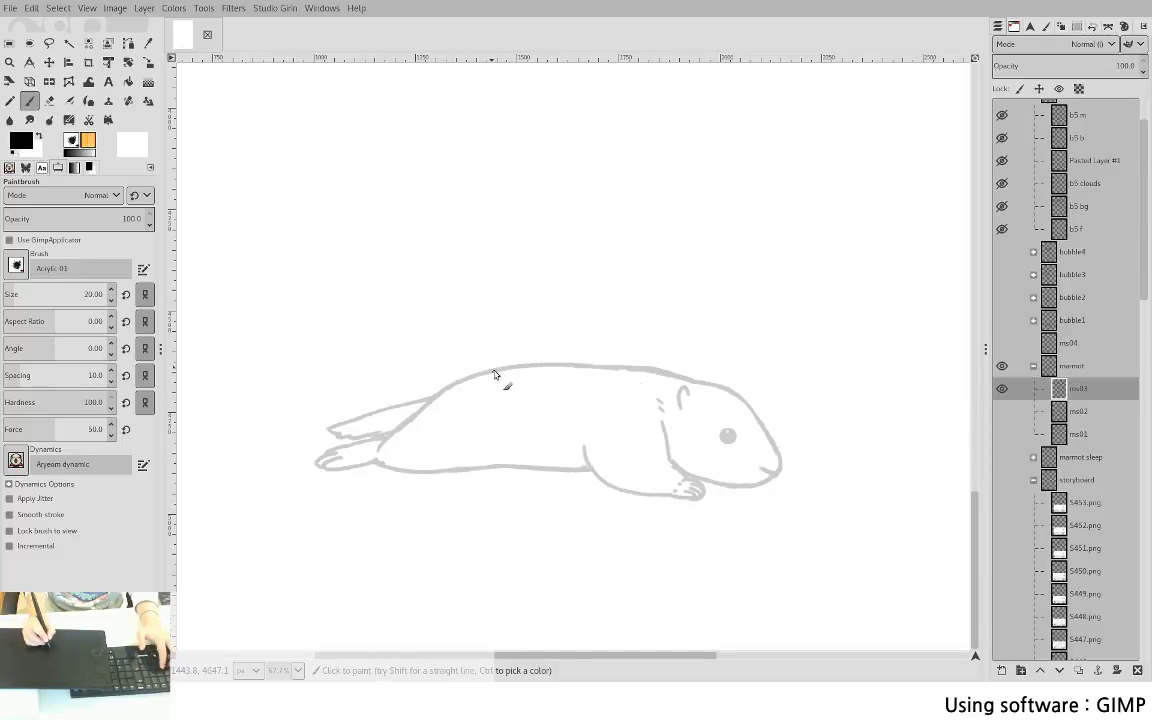
{"action": "left_click_drag", "start_coordinate": [530, 362], "coordinate": [595, 354]}
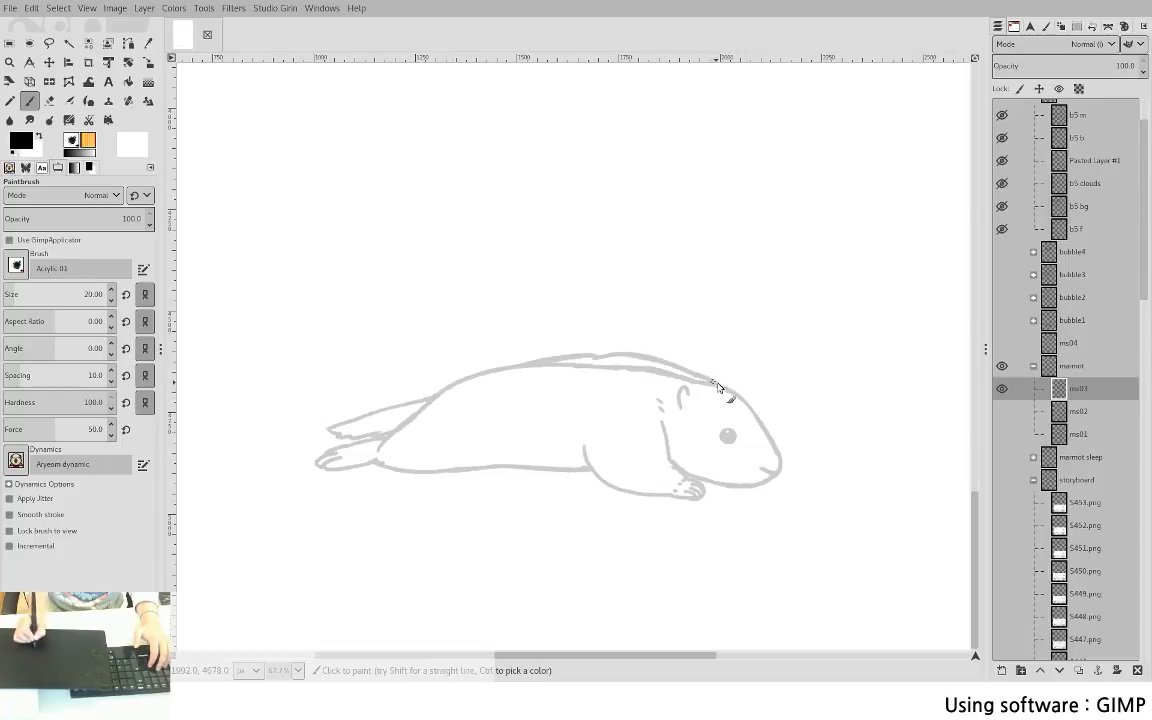
{"action": "key", "text": "f"}
{"action": "mouse_move", "coordinate": [535, 372]}
{"action": "left_mouse_down"}
{"action": "mouse_move", "coordinate": [580, 384]}
{"action": "mouse_move", "coordinate": [656, 379]}
{"action": "mouse_move", "coordinate": [721, 396]}
{"action": "mouse_move", "coordinate": [678, 372]}
{"action": "mouse_move", "coordinate": [619, 382]}
{"action": "left_mouse_up"}
{"action": "key", "text": "Return"}
{"action": "key", "text": "Delete"}
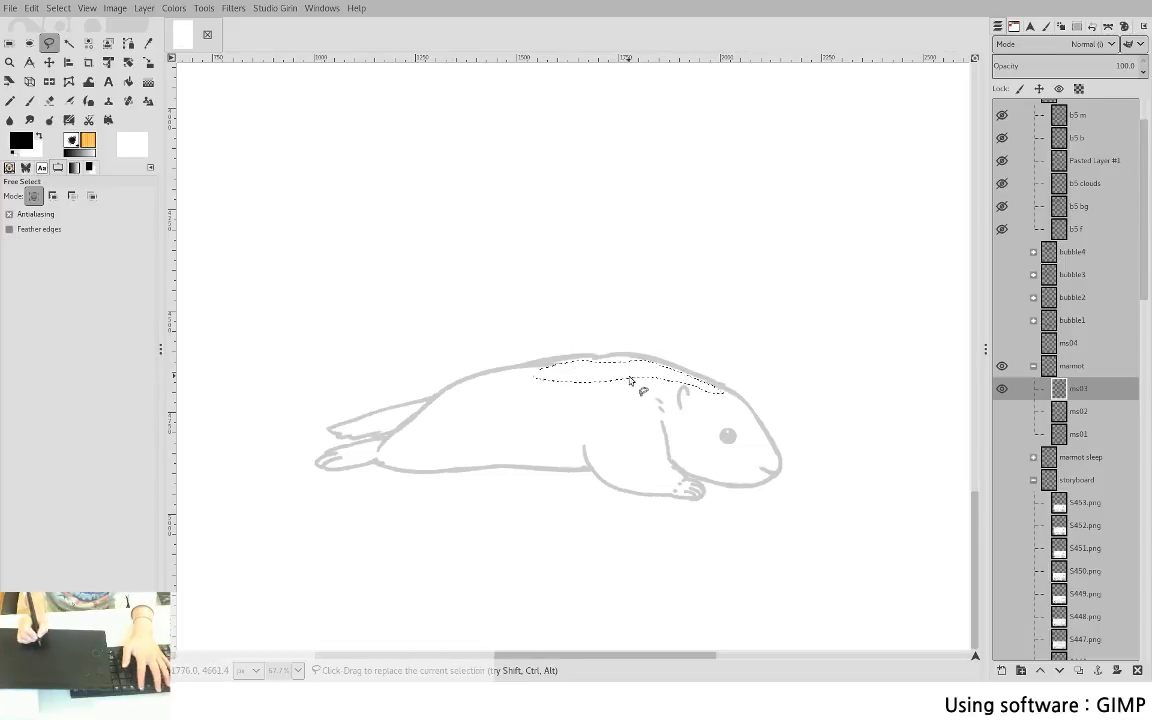
{"action": "key", "text": "ctrl+shift+a"}
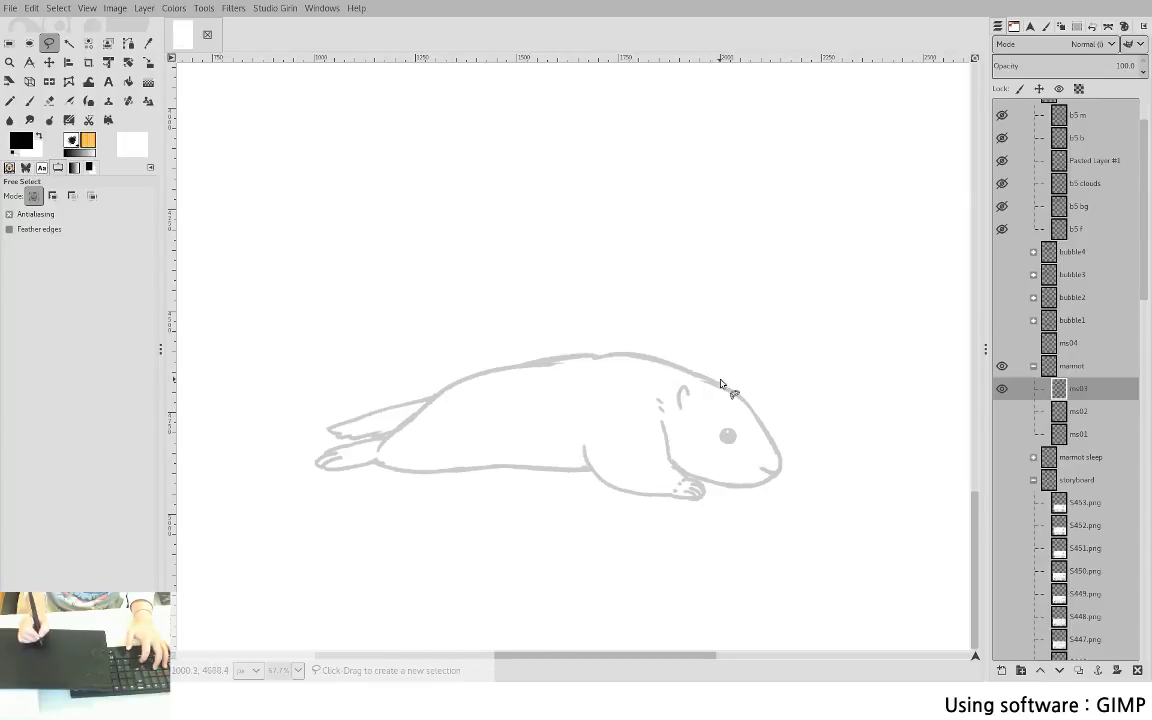
- Try to strengthen the raised back contour over the shoulder and erase its rough edges
{"action": "key", "text": "p"}
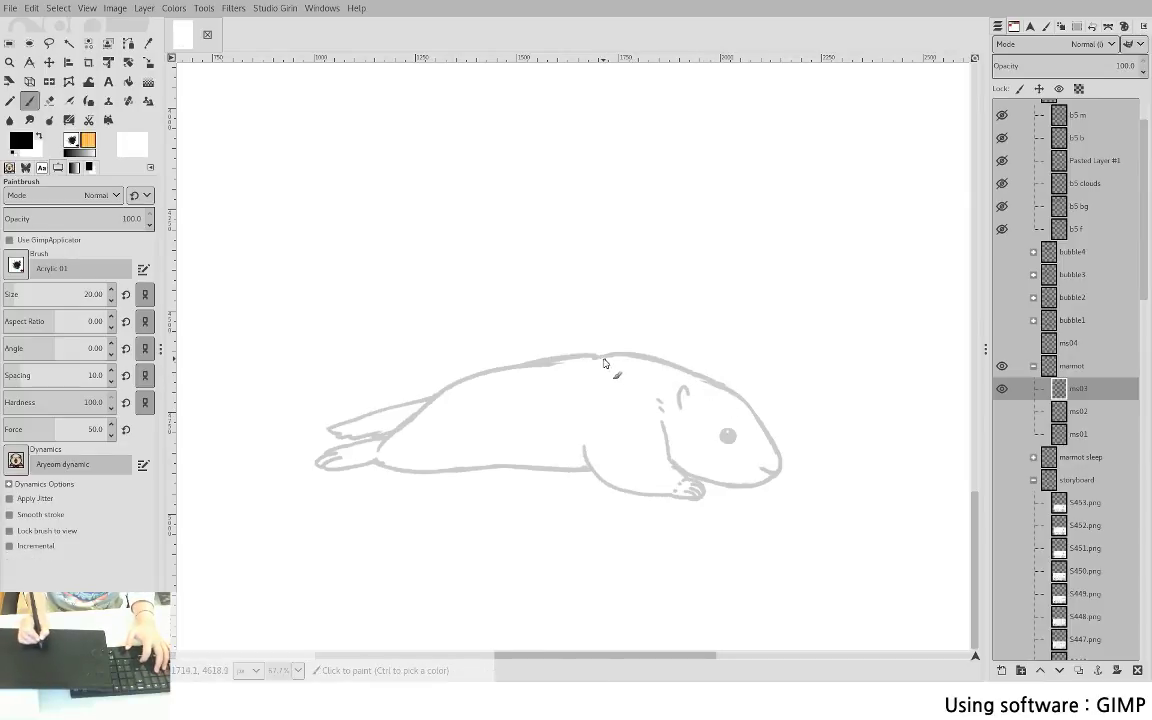
{"action": "mouse_move", "coordinate": [604, 363]}
{"action": "left_mouse_down"}
{"action": "mouse_move", "coordinate": [650, 358]}
{"action": "mouse_move", "coordinate": [685, 372]}
{"action": "left_mouse_up"}
{"action": "key", "text": "shift+e"}
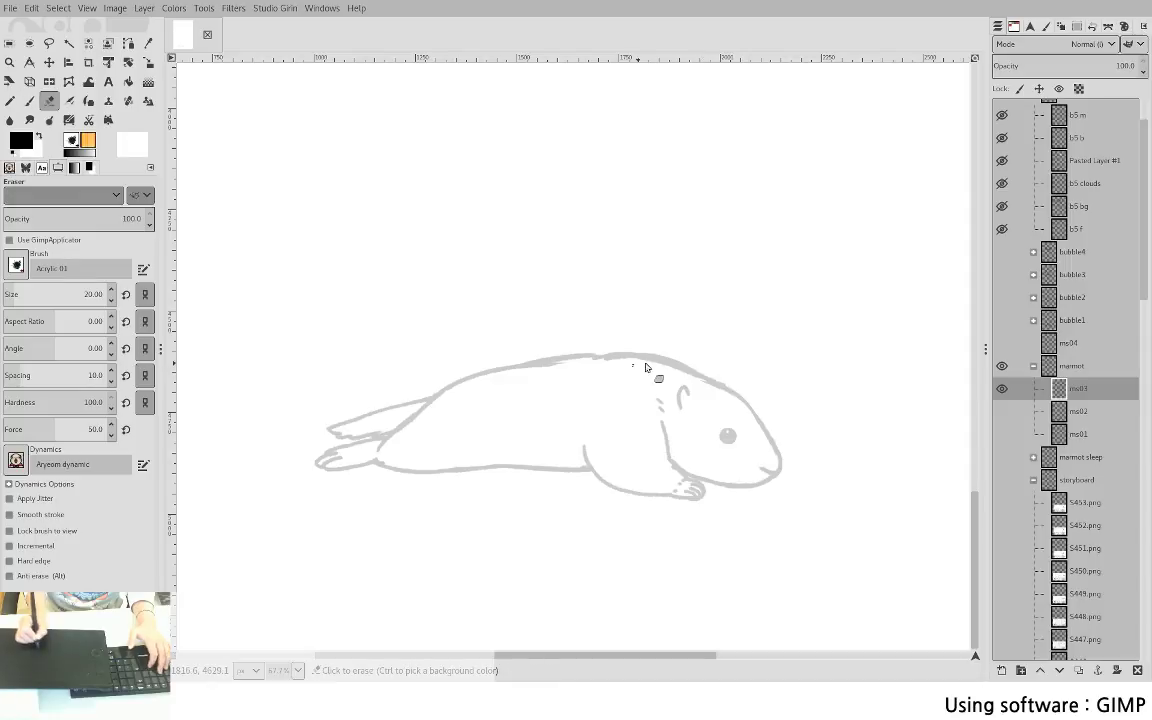
{"action": "left_click_drag", "start_coordinate": [706, 376], "coordinate": [718, 379]}
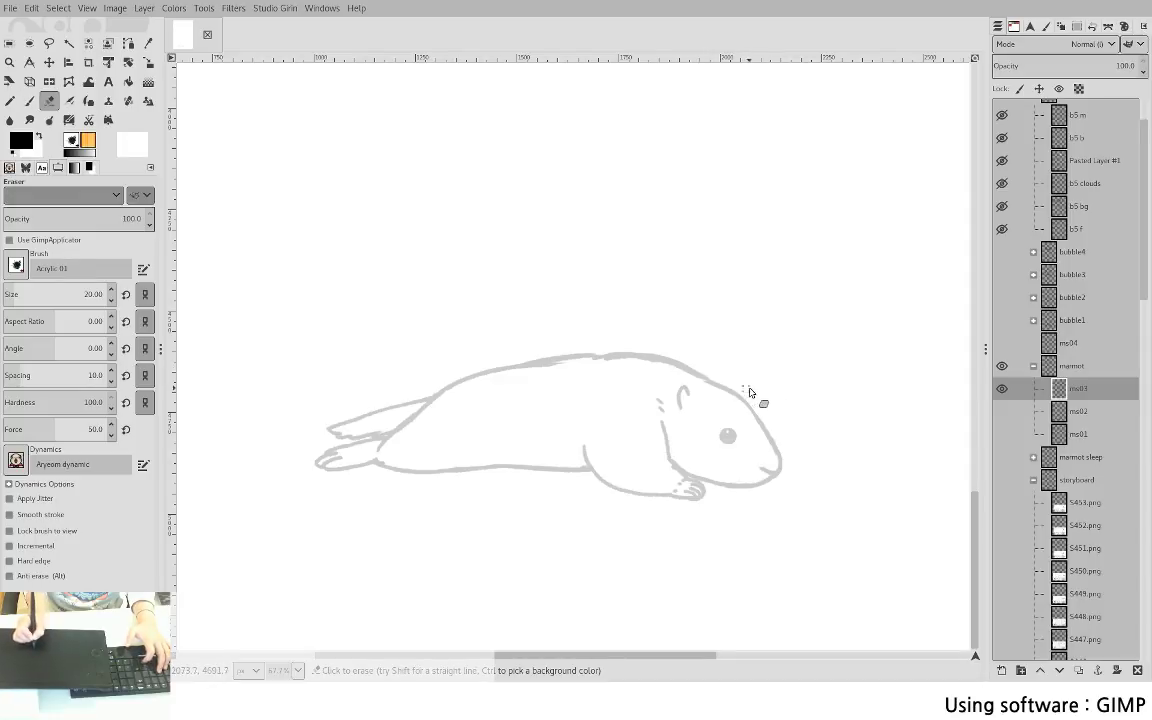
{"action": "left_click_drag", "start_coordinate": [554, 364], "coordinate": [541, 367]}
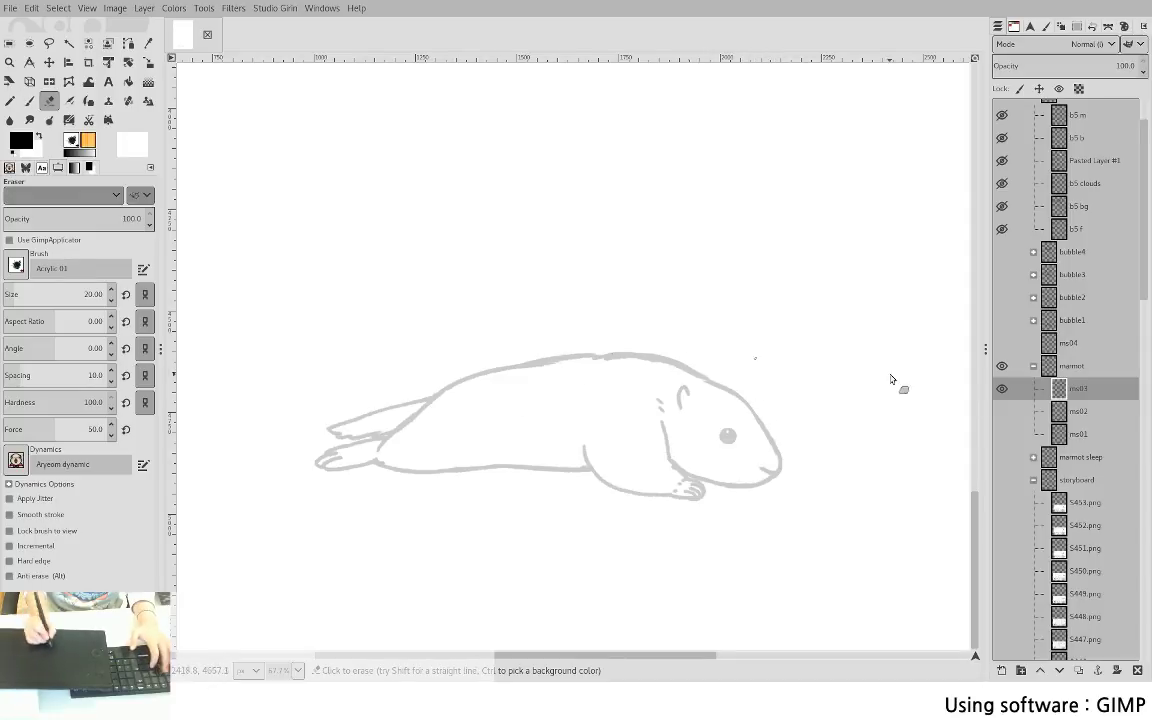
- Show ms02, ms03 and the marmot sleep drawing in turn and overlaid to compare the back contours
{"action": "left_click", "coordinate": [1002, 388]}
{"action": "left_click", "coordinate": [1002, 411]}
{"action": "left_click", "coordinate": [1001, 391], "text": "shift"}
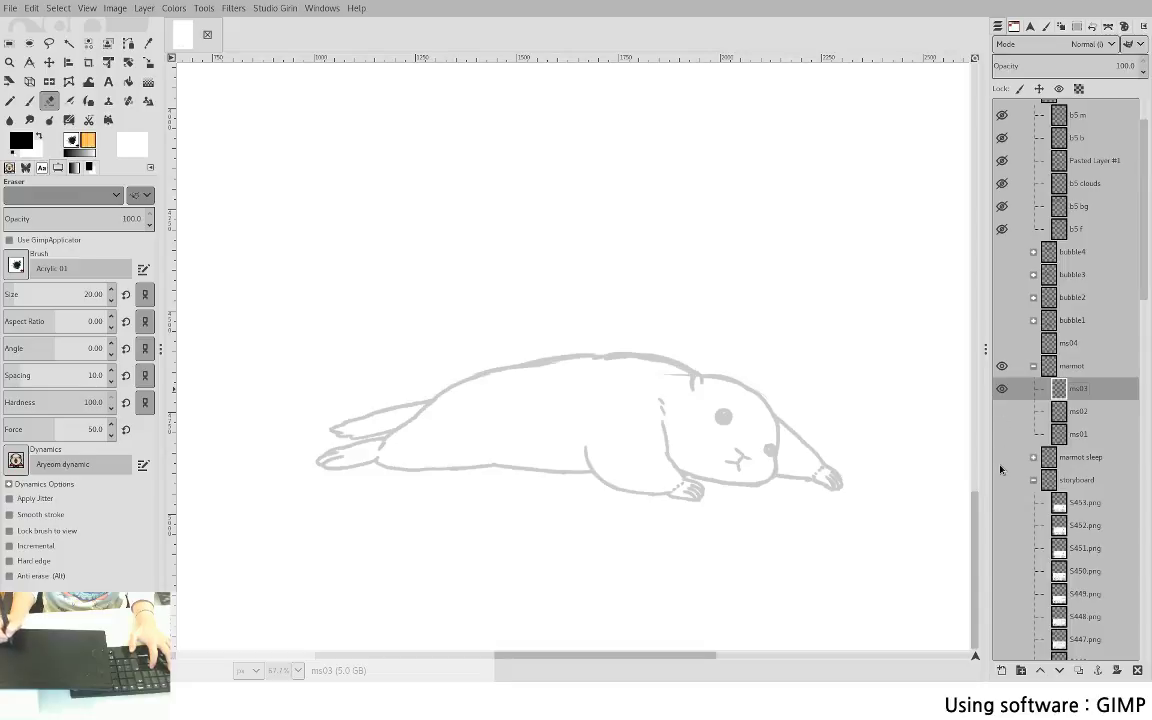
{"action": "left_click", "coordinate": [1002, 458], "text": "shift"}
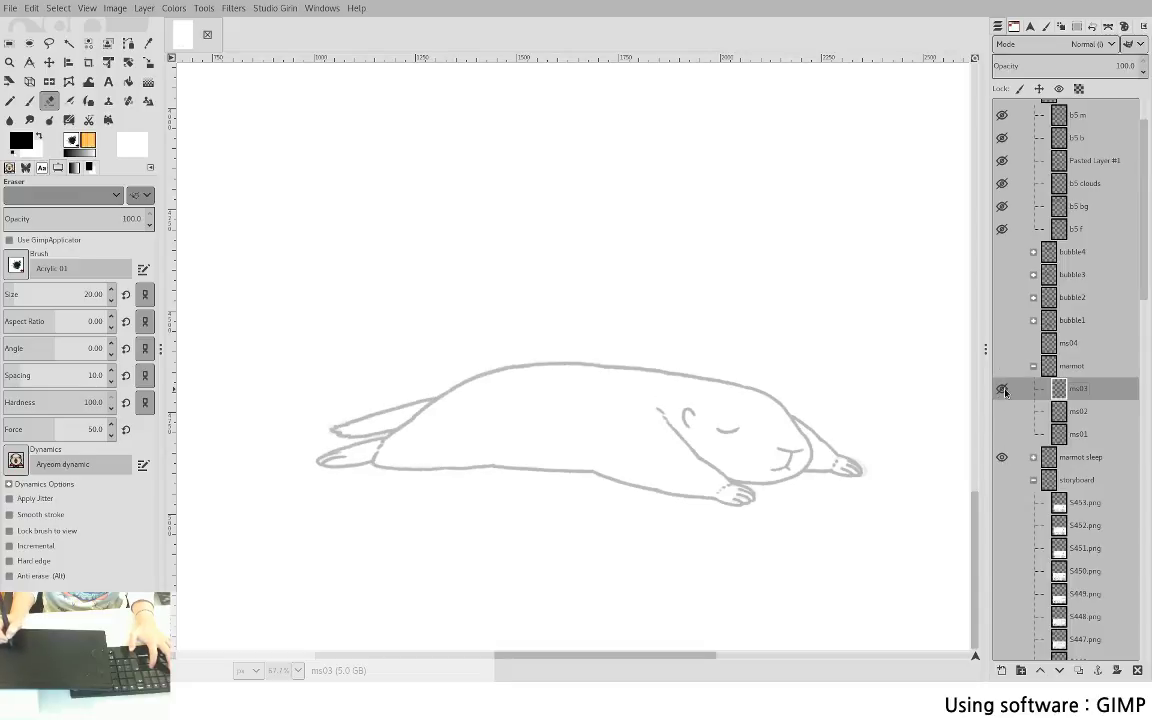
{"action": "left_click", "coordinate": [1002, 411]}
{"action": "left_click", "coordinate": [1002, 434]}
{"action": "left_click", "coordinate": [1002, 366]}
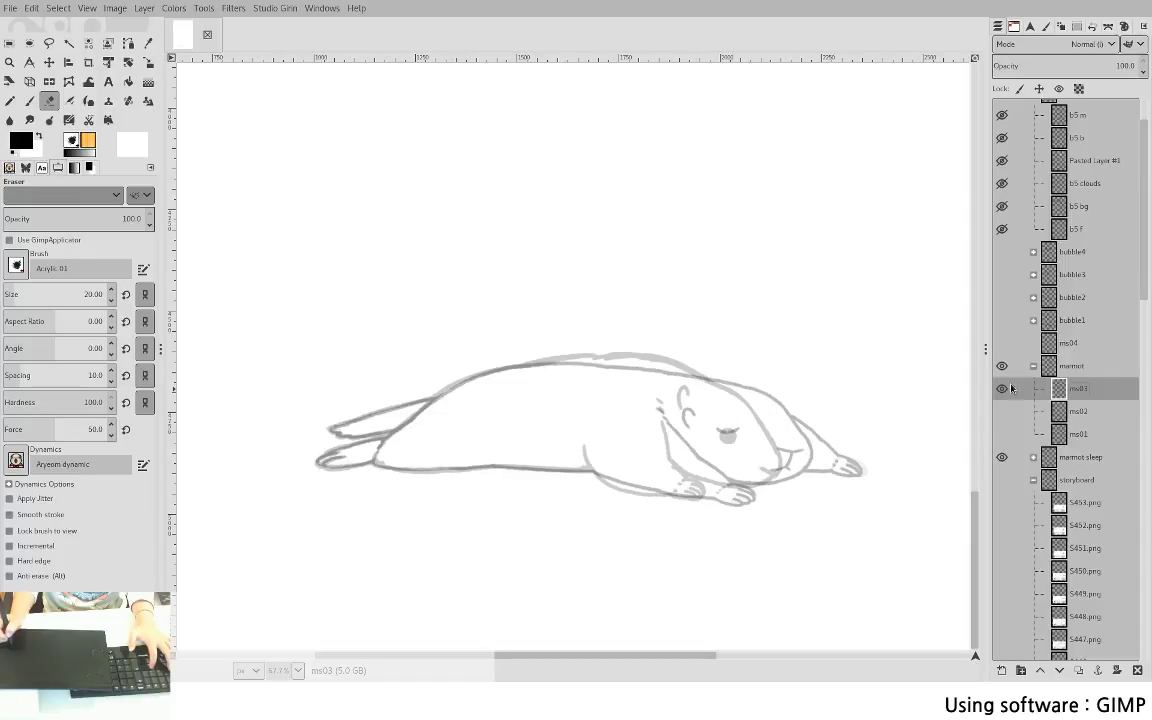
{"action": "left_click", "coordinate": [1002, 373], "text": "shift"}
{"action": "left_click", "coordinate": [1003, 457], "text": "shift"}
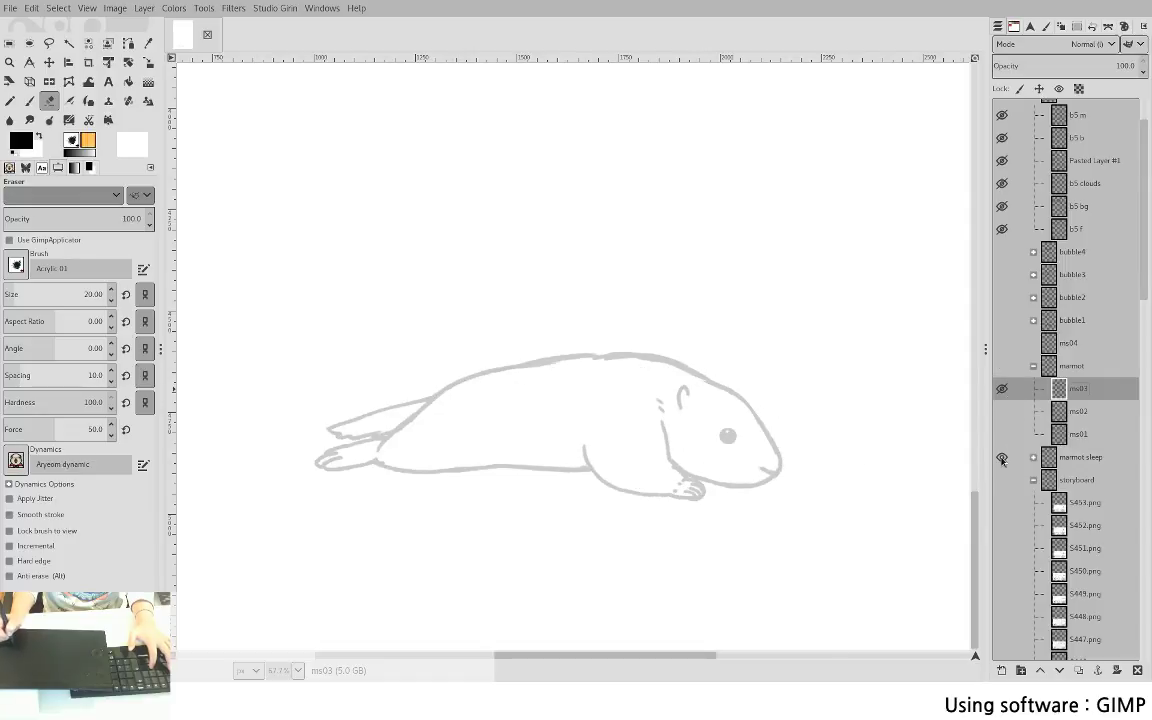
{"action": "left_click", "coordinate": [1003, 367], "text": "shift"}
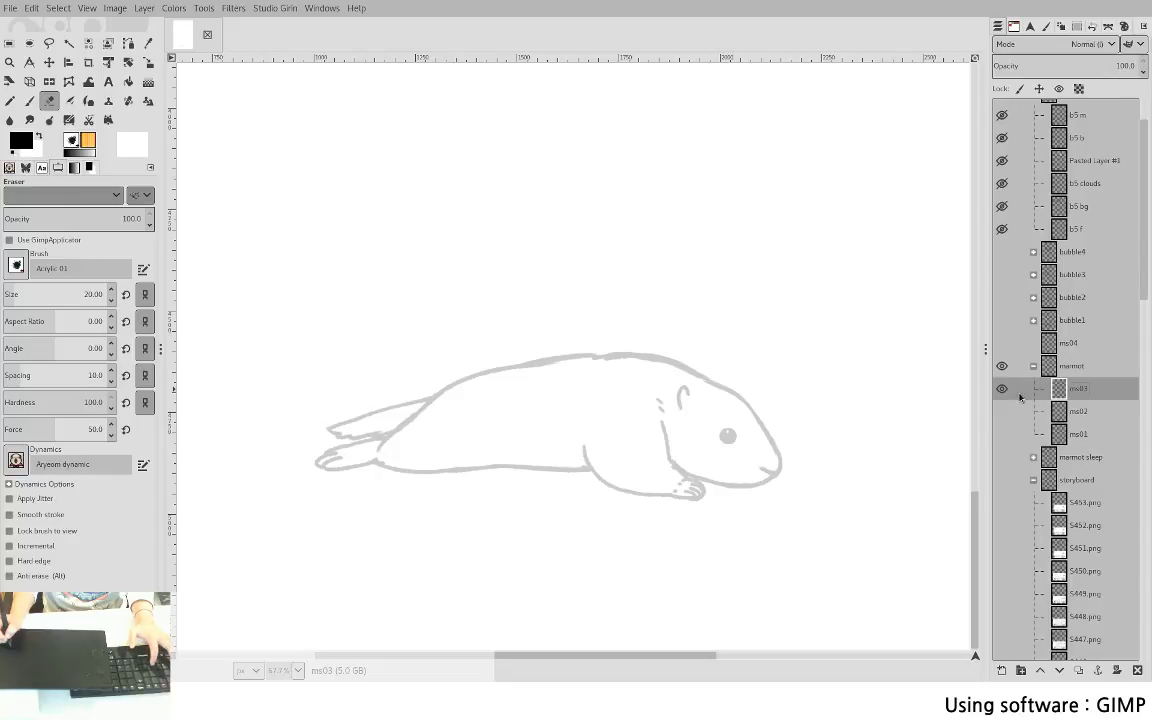
- Undo the trial belly stroke and the raised back contour edits on ms03
{"action": "key", "text": "p"}
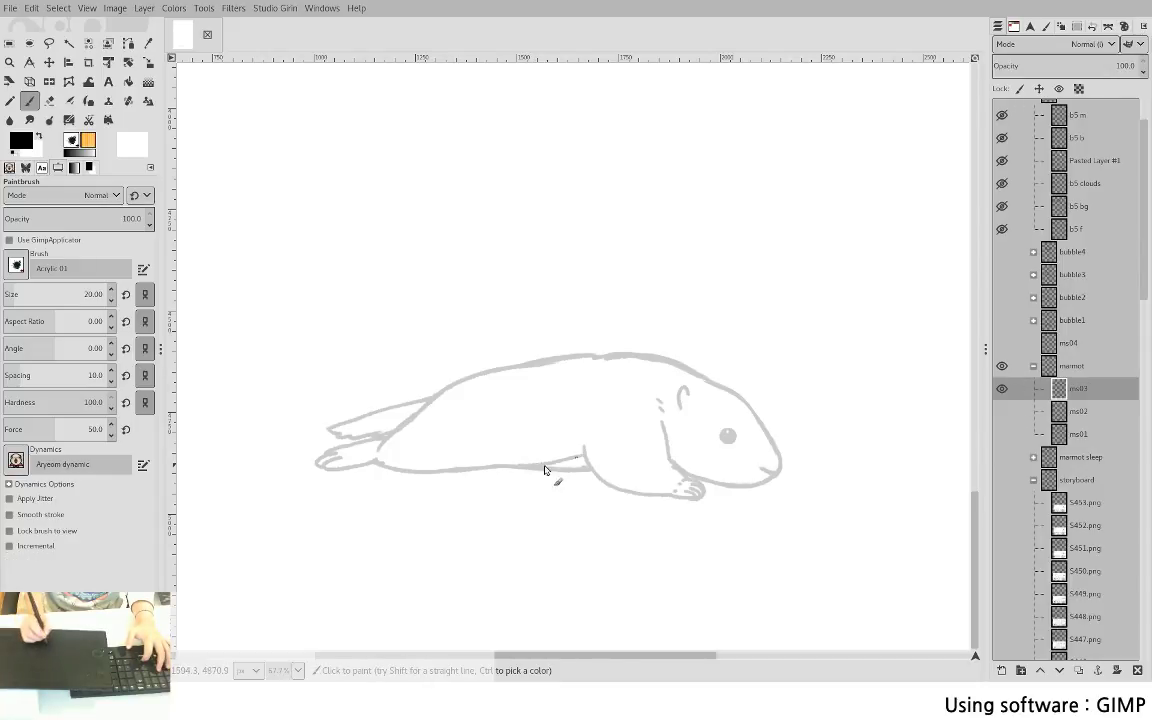
{"action": "key", "text": "ctrl+z"}
{"action": "key", "text": "ctrl+z"}
{"action": "key", "text": "ctrl+z"}
{"action": "key", "text": "ctrl+z"}
{"action": "key", "text": "ctrl+z"}
{"action": "key", "text": "ctrl+z"}
{"action": "key", "text": "ctrl+z"}
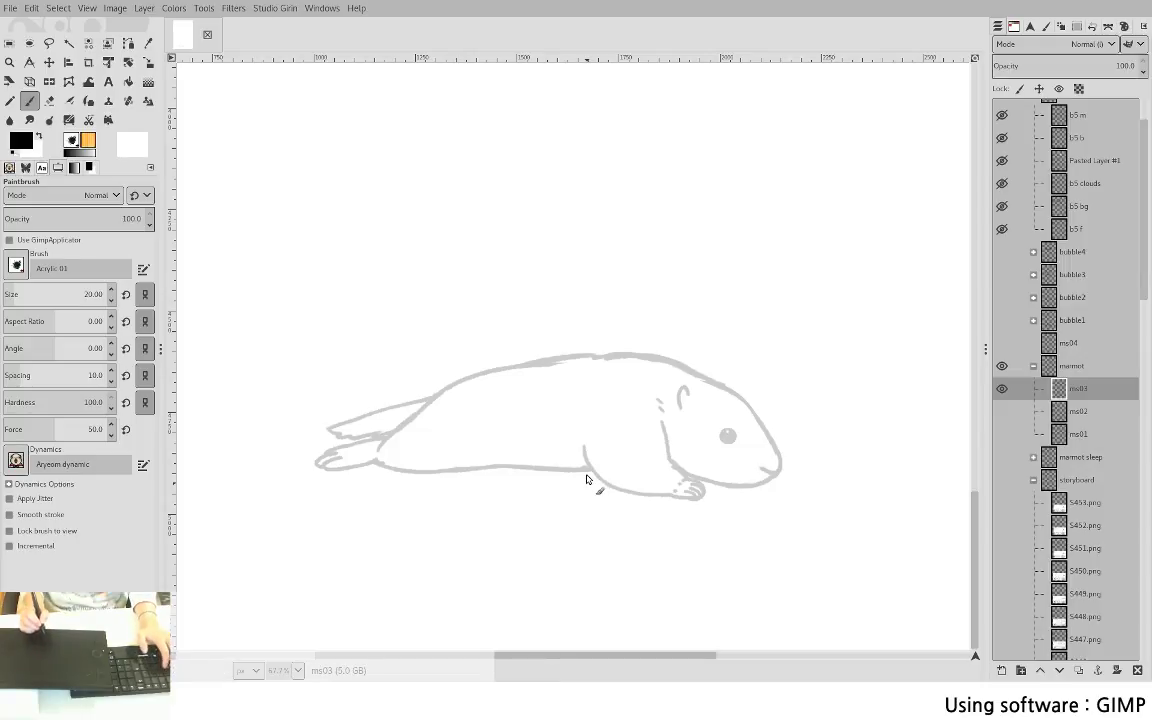
{"action": "key", "text": "ctrl+z"}
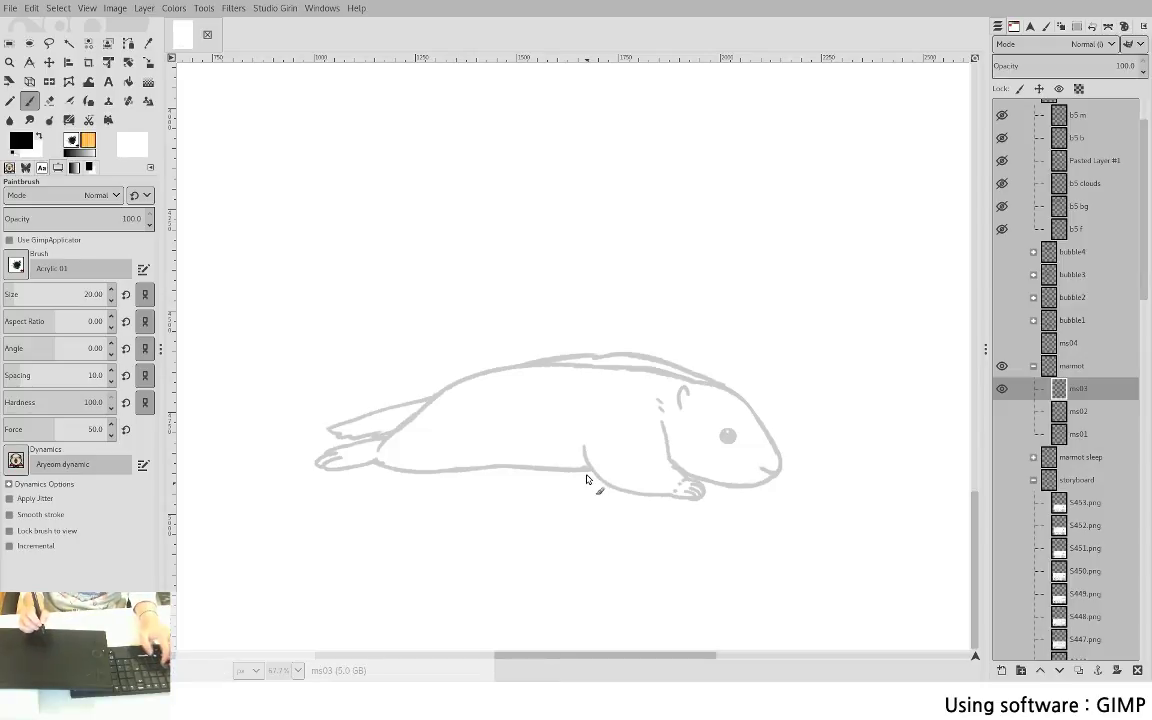
{"action": "key", "text": "ctrl+z"}
{"action": "key", "text": "ctrl+z"}
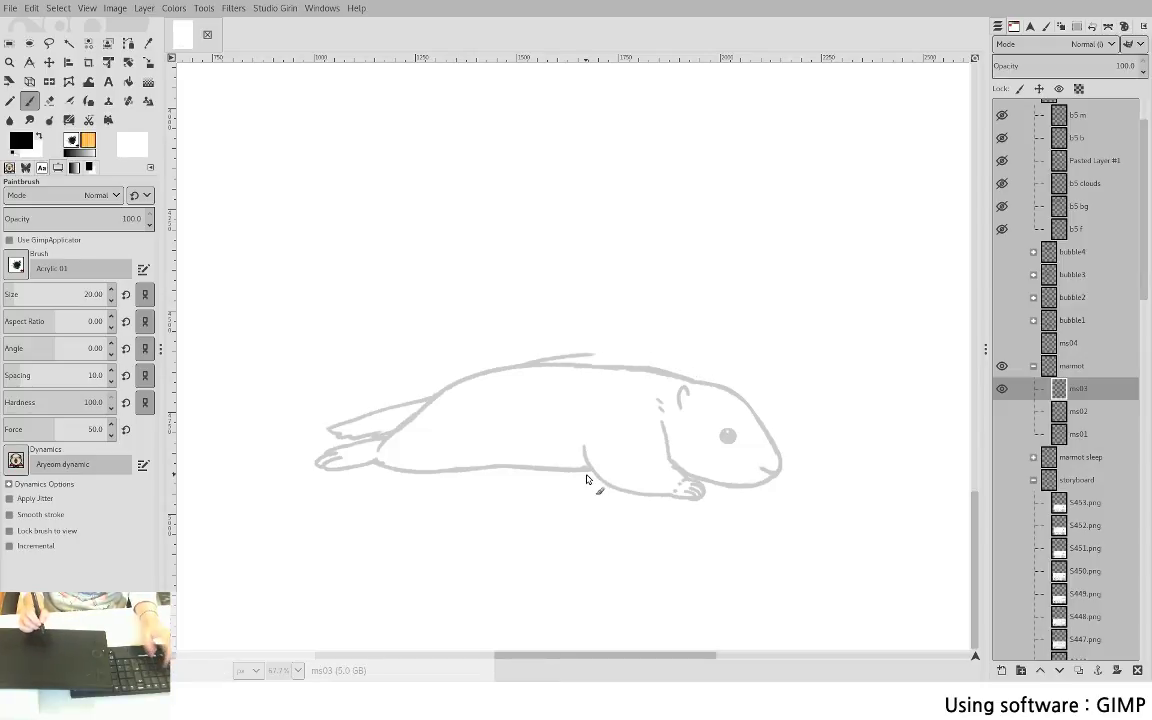
{"action": "key", "text": "f"}
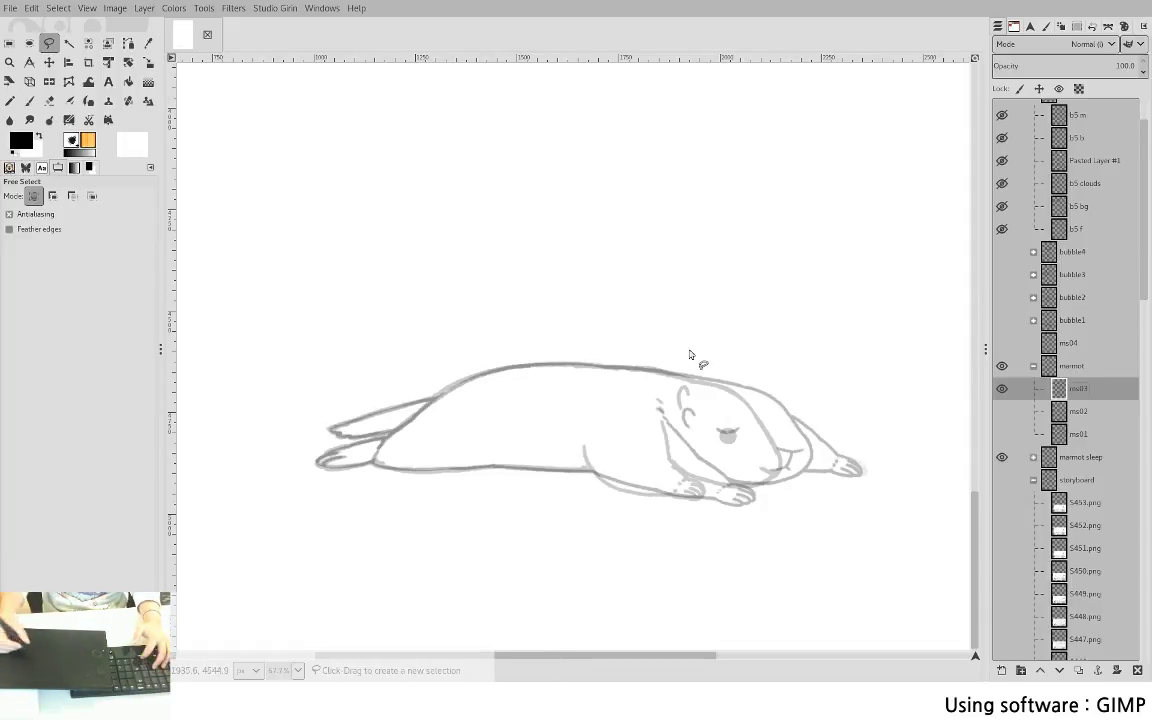
{"action": "key", "text": "p"}
{"action": "mouse_move", "coordinate": [686, 438]}
{"action": "left_mouse_down"}
{"action": "mouse_move", "coordinate": [680, 456]}
{"action": "mouse_move", "coordinate": [741, 491]}
{"action": "mouse_move", "coordinate": [795, 442]}
{"action": "left_mouse_up"}
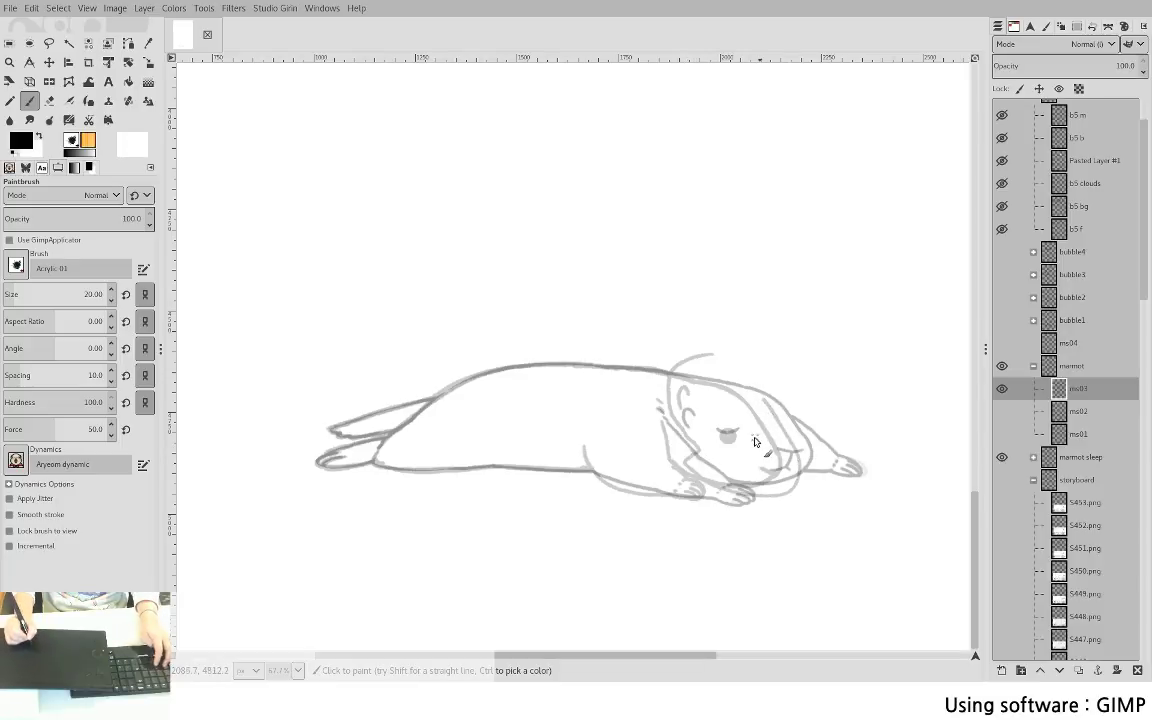
- Select the marmot's head on ms03 with a freehand outline and rotate it by -12.05 degrees
{"action": "key", "text": "f"}
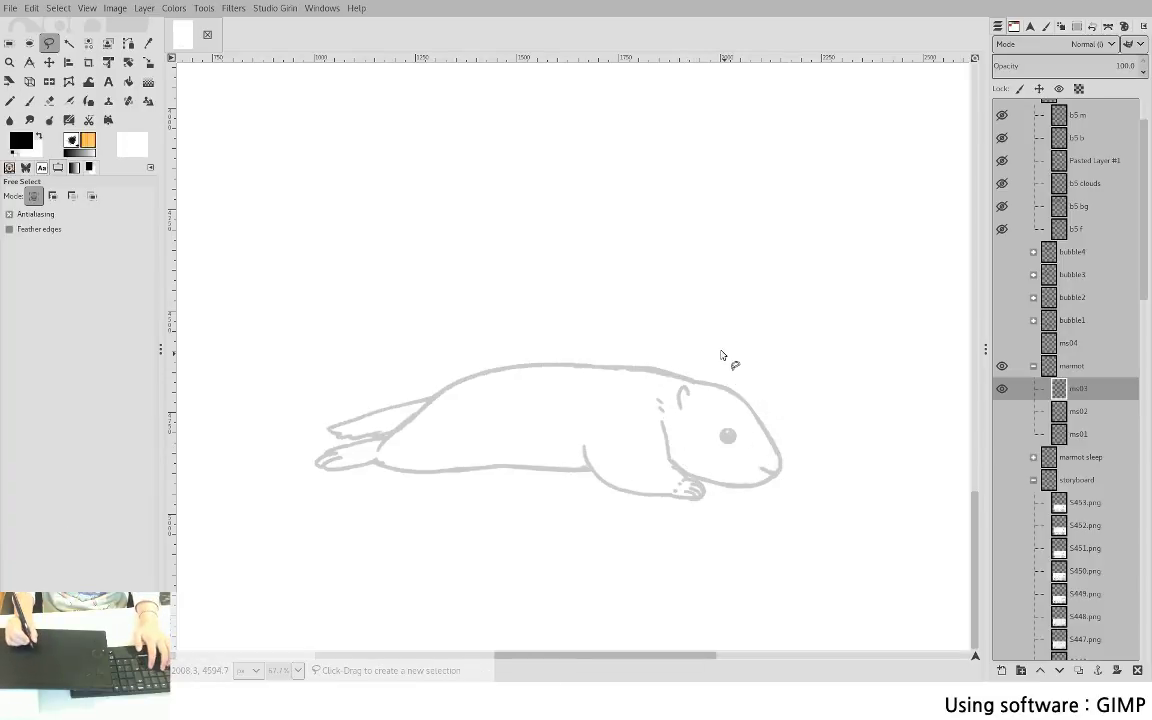
{"action": "mouse_move", "coordinate": [716, 355]}
{"action": "left_mouse_down"}
{"action": "mouse_move", "coordinate": [673, 388]}
{"action": "mouse_move", "coordinate": [679, 457]}
{"action": "mouse_move", "coordinate": [800, 404]}
{"action": "mouse_move", "coordinate": [716, 355]}
{"action": "left_mouse_up"}
{"action": "key", "text": "Return"}
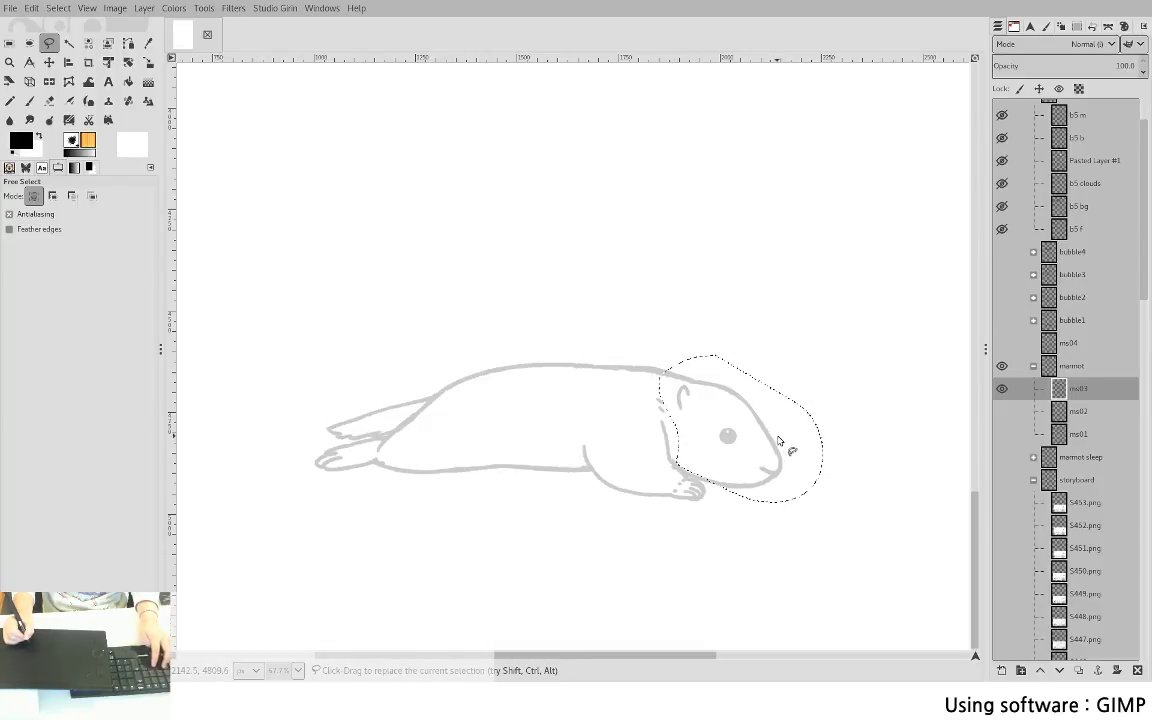
{"action": "key", "text": "shift+r"}
{"action": "left_click", "coordinate": [825, 488]}
{"action": "mouse_move", "coordinate": [825, 488]}
{"action": "left_mouse_down"}
{"action": "mouse_move", "coordinate": [834, 467]}
{"action": "mouse_move", "coordinate": [822, 466]}
{"action": "left_mouse_up"}
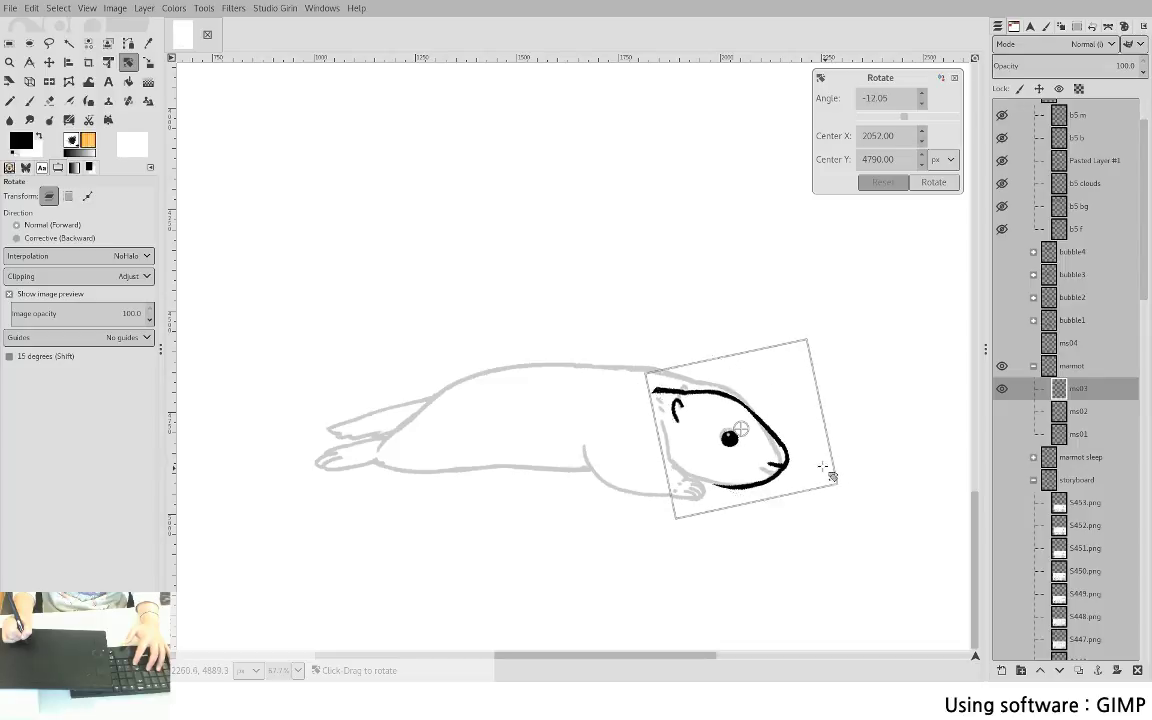
{"action": "key", "text": "Return"}
- Move the rotated head forward to match the head position in the marmot sleep drawing
{"action": "key", "text": "m"}
{"action": "left_click_drag", "start_coordinate": [719, 454], "coordinate": [744, 430]}
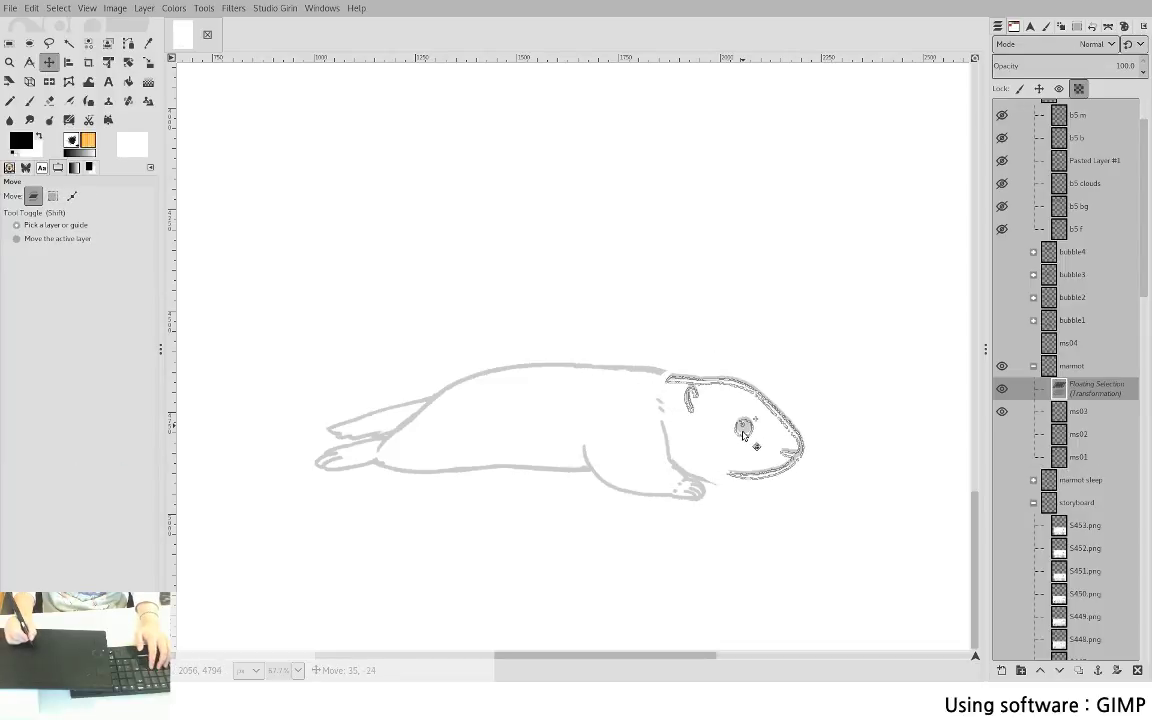
{"action": "left_click", "coordinate": [1002, 481]}
{"action": "mouse_move", "coordinate": [784, 427]}
{"action": "left_mouse_down"}
{"action": "mouse_move", "coordinate": [798, 425]}
{"action": "mouse_move", "coordinate": [760, 425]}
{"action": "mouse_move", "coordinate": [792, 426]}
{"action": "left_mouse_up"}
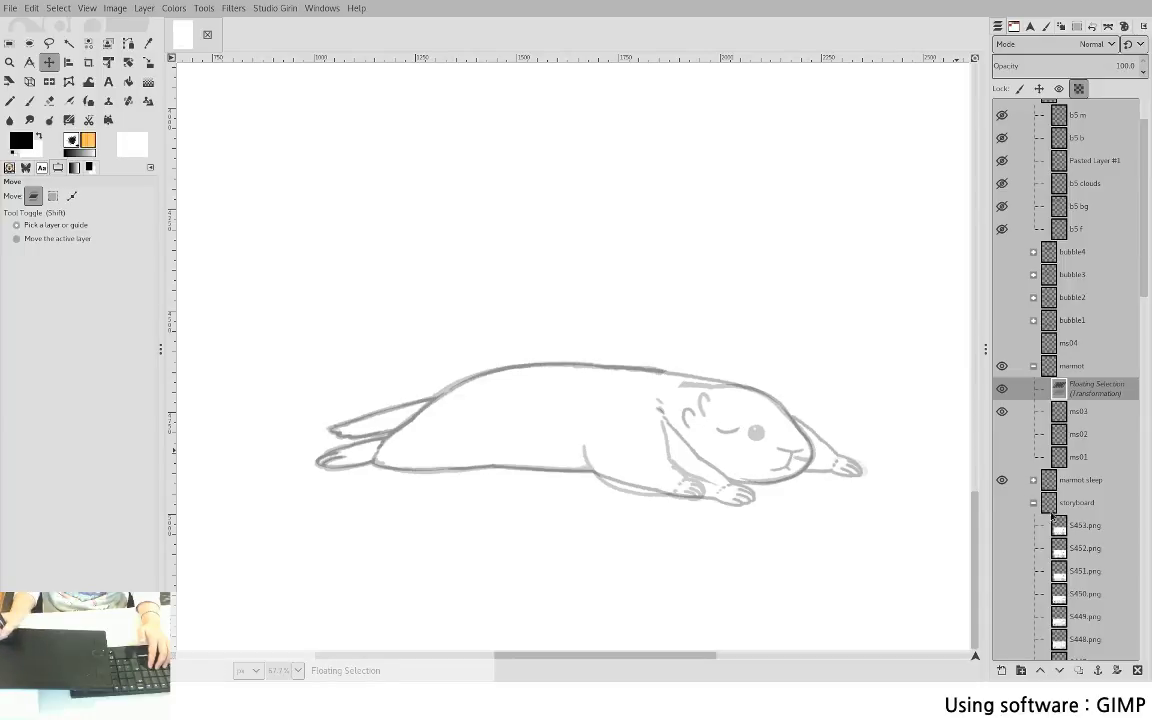
{"action": "left_click", "coordinate": [999, 481]}
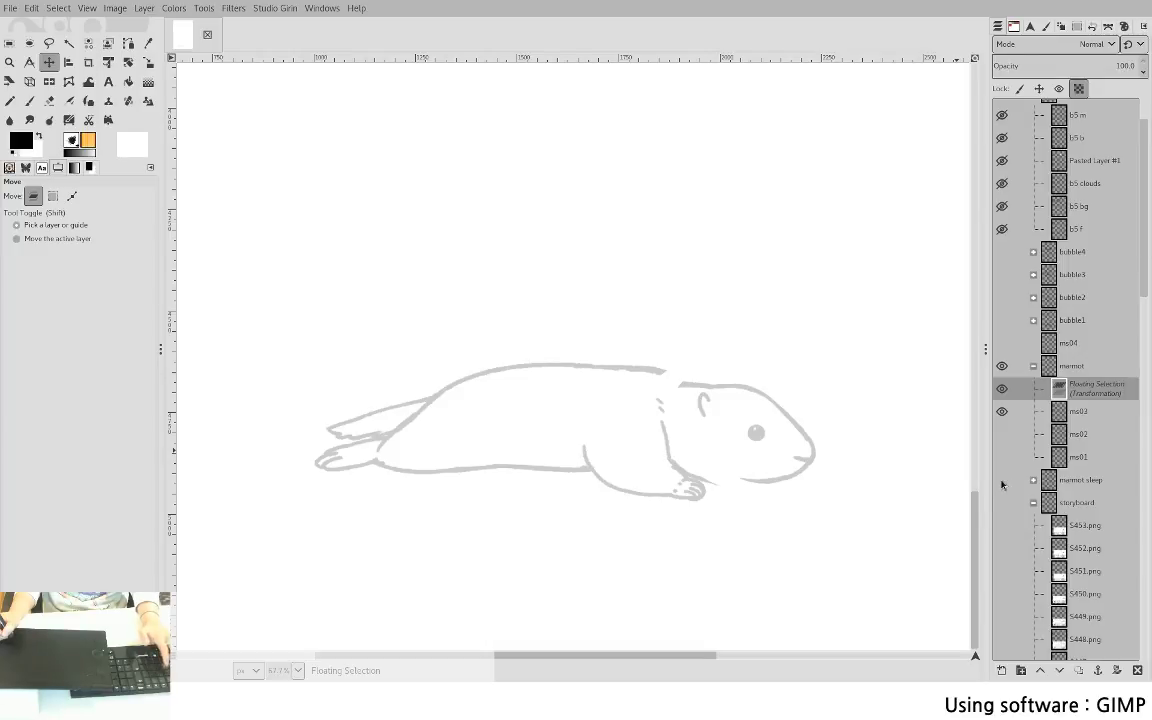
- Undo the head's move and rotation on ms03 and clear the selection
{"action": "key", "text": "ctrl+z"}
{"action": "key", "text": "ctrl+z"}
{"action": "key", "text": "ctrl+z"}
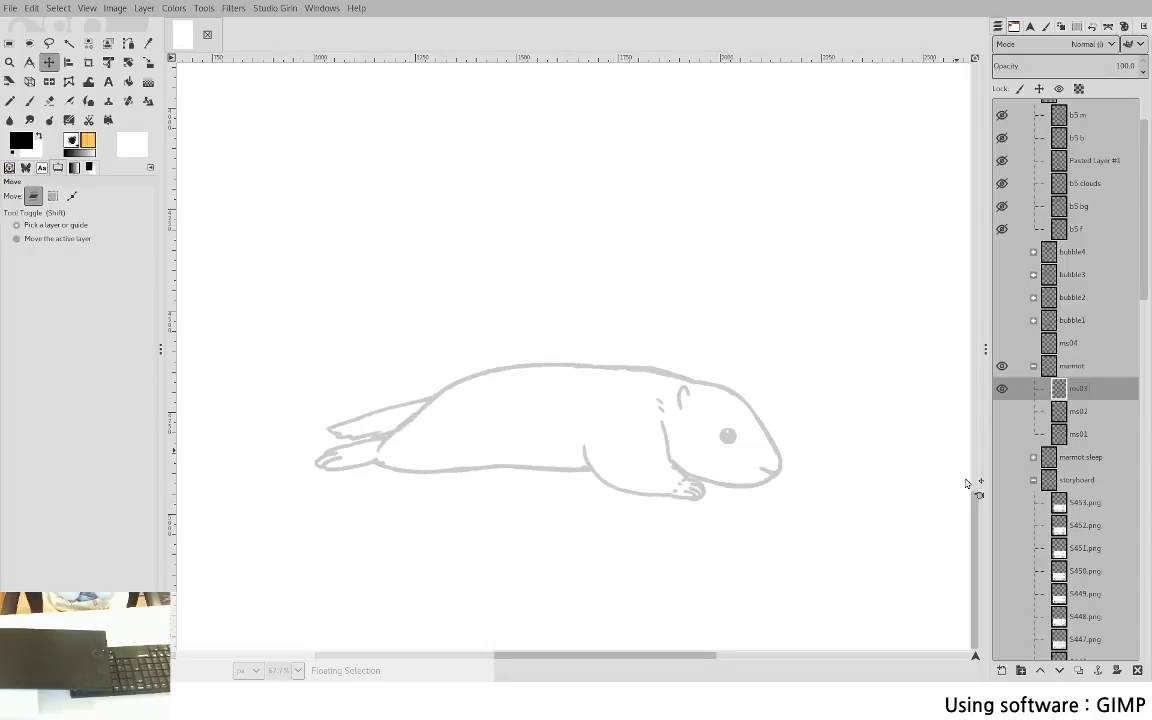
{"action": "key", "text": "ctrl+z"}
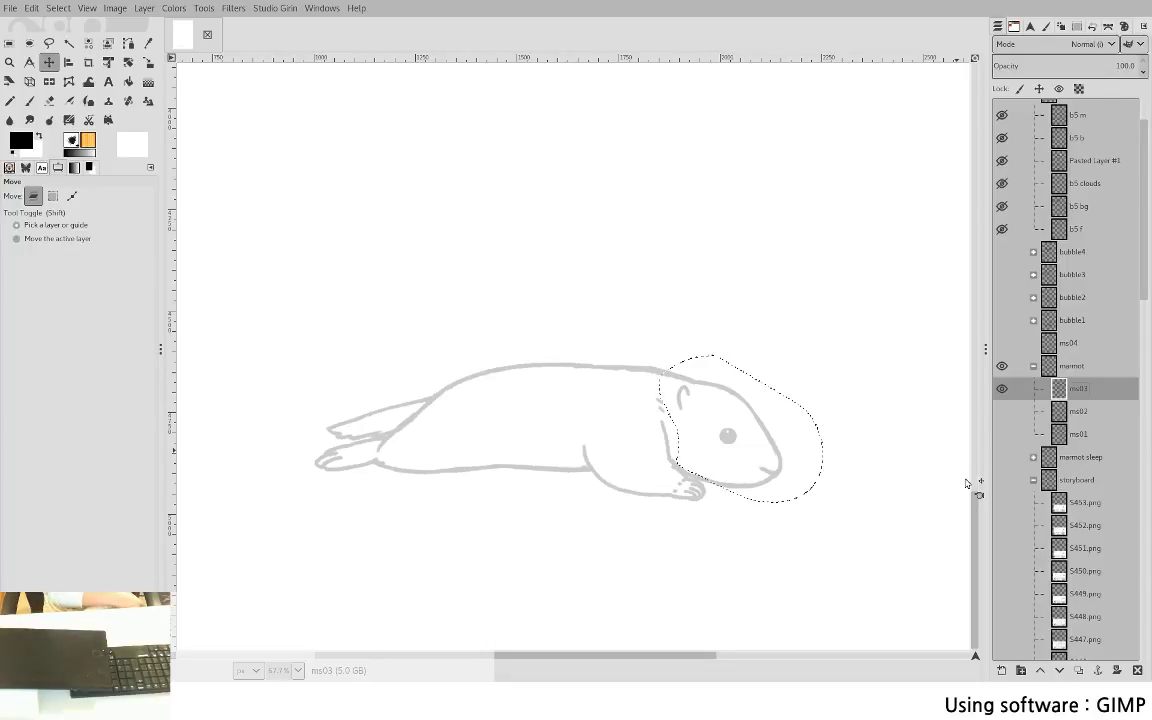
{"action": "key", "text": "ctrl+shift+a"}
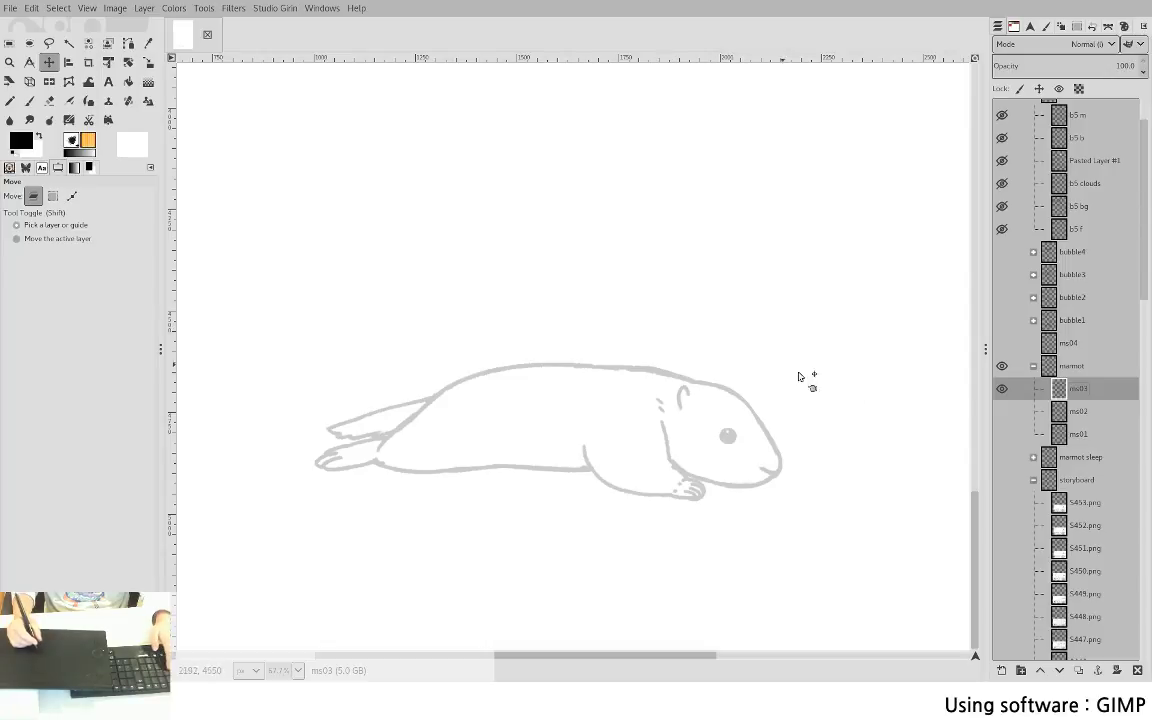
- Show marmot sleep, ms01, ms02 and ms03 in turn and overlaid to compare the marmot's poses
{"action": "left_click", "coordinate": [1001, 457], "text": "shift"}
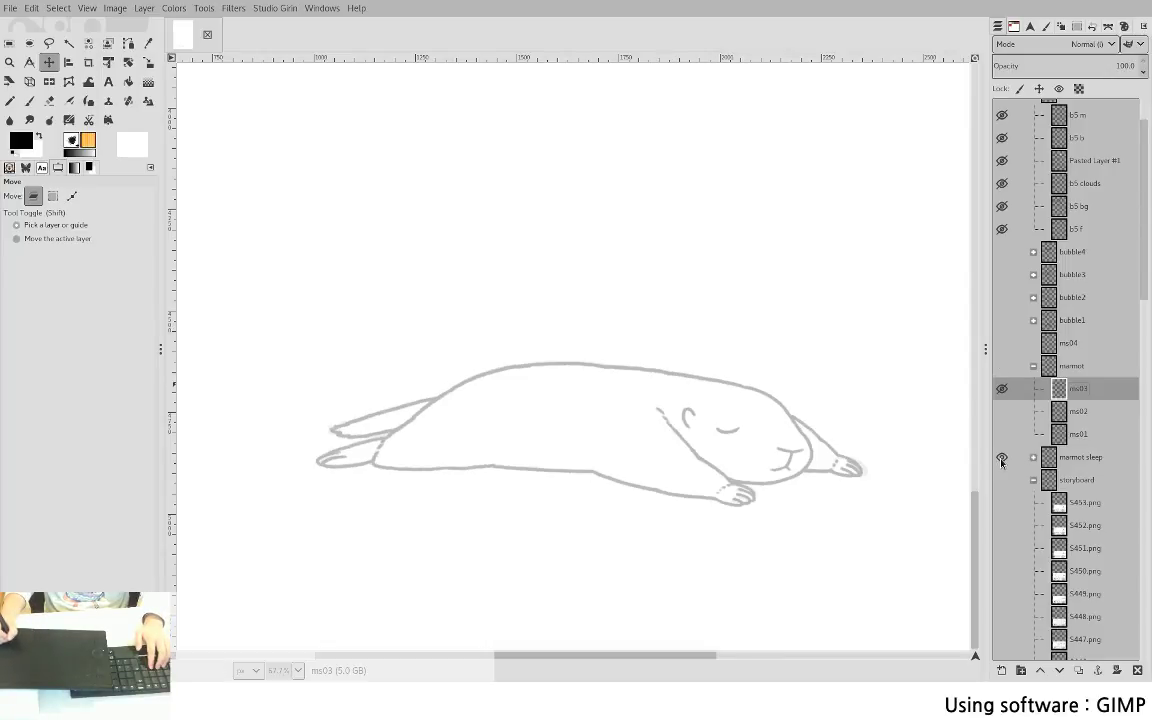
{"action": "left_click", "coordinate": [1001, 434]}
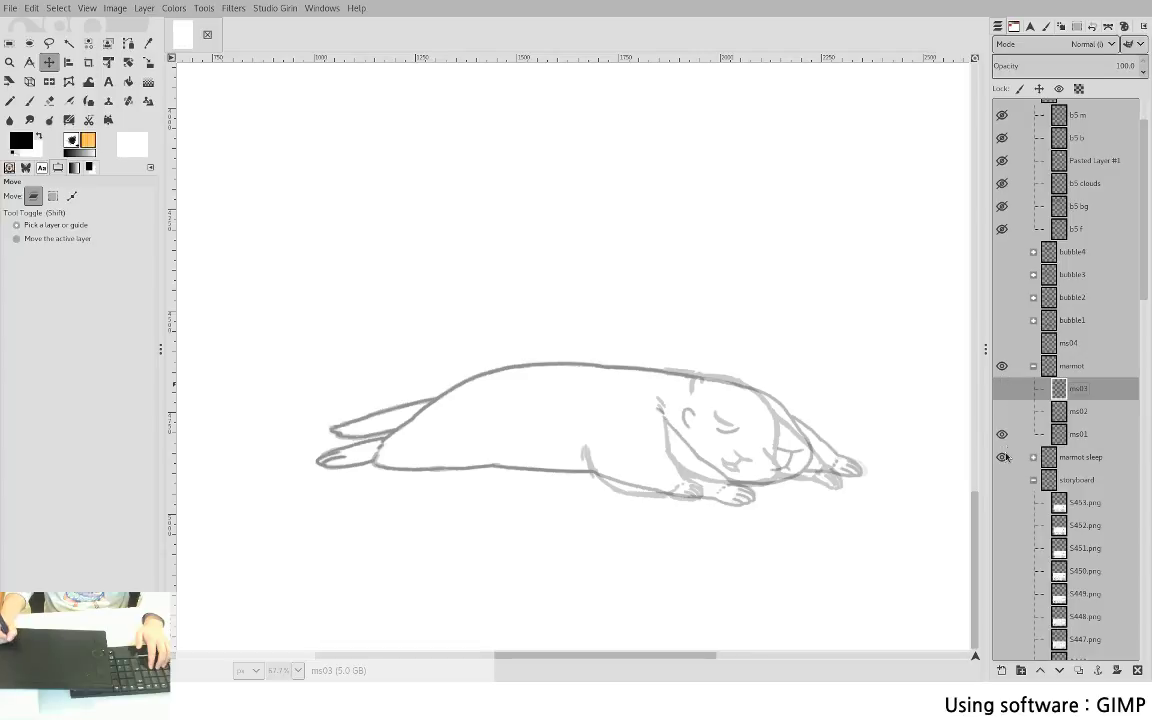
{"action": "left_click", "coordinate": [1001, 457]}
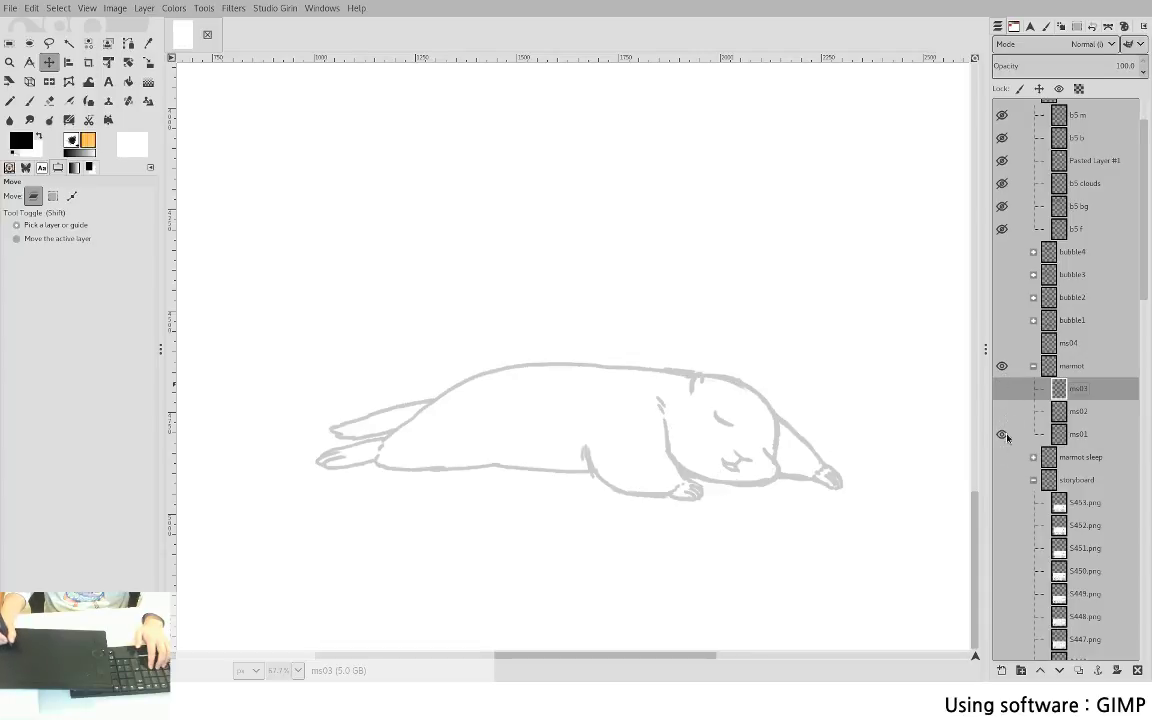
{"action": "left_click", "coordinate": [1004, 436], "text": "shift"}
{"action": "left_click", "coordinate": [1003, 438], "text": "shift"}
{"action": "left_click", "coordinate": [1002, 456]}
{"action": "left_click", "coordinate": [1003, 366]}
{"action": "left_click", "coordinate": [1003, 366]}
{"action": "left_click", "coordinate": [1002, 434]}
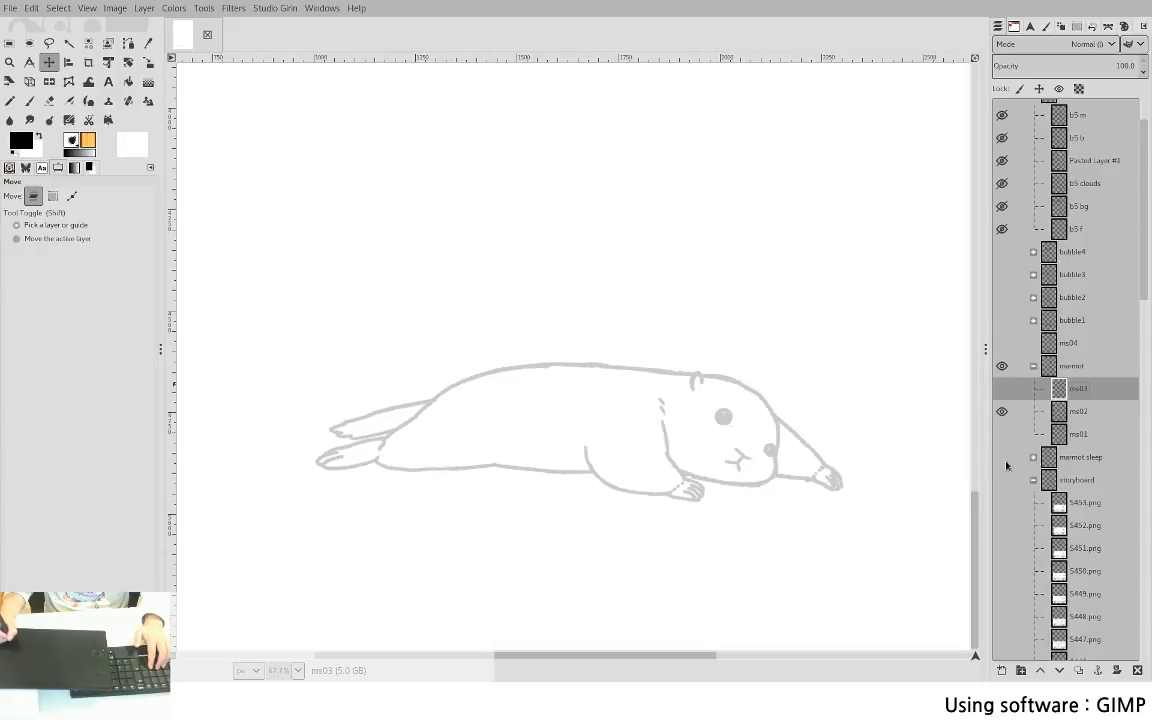
{"action": "left_click", "coordinate": [1002, 389]}
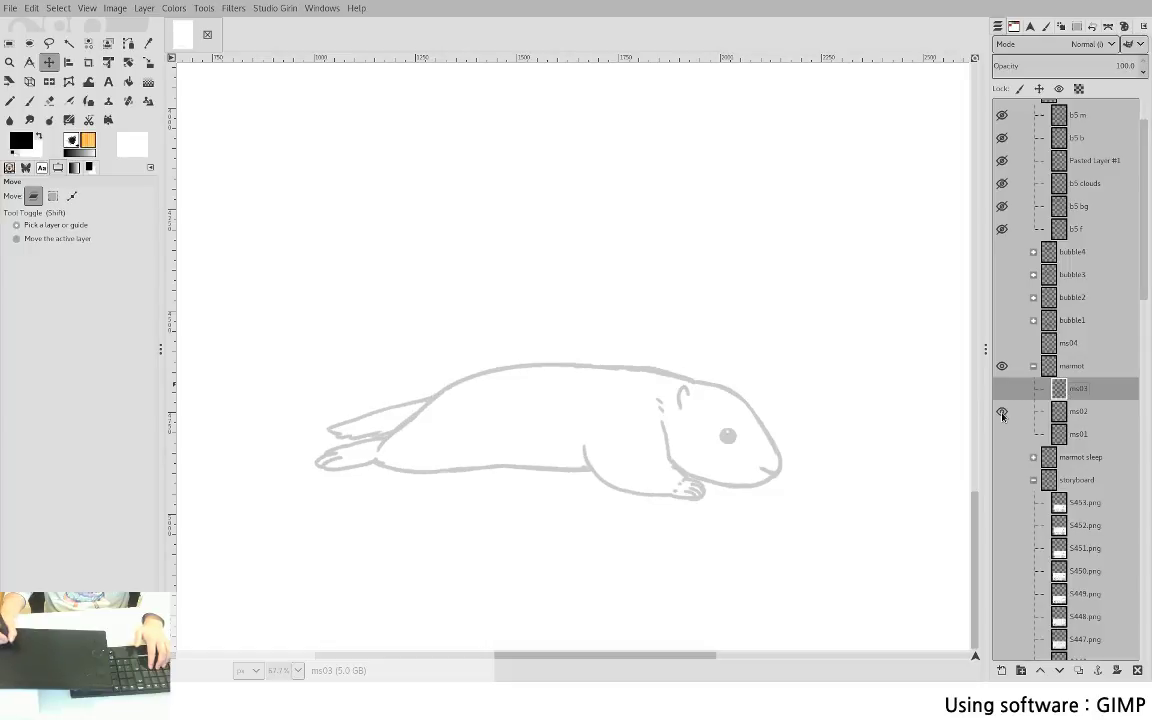
{"action": "left_click", "coordinate": [1002, 389]}
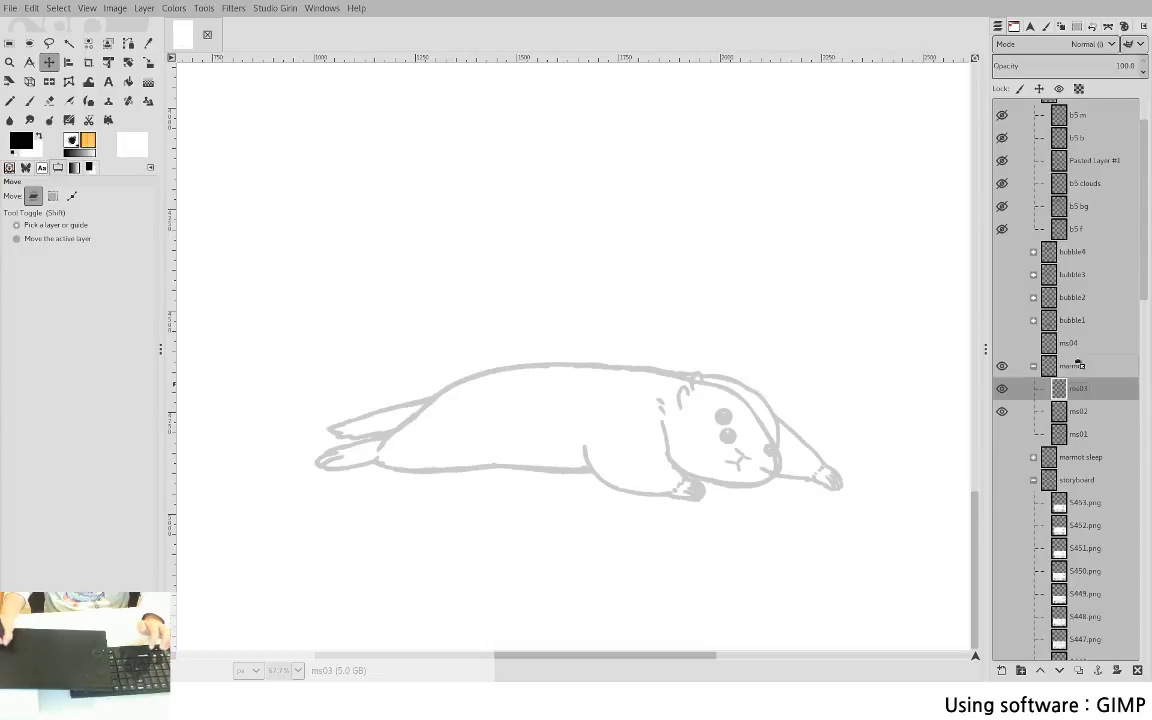
- Take ms03 out of the marmot group and shift its head and upper back slightly upward with a freehand selection
{"action": "left_click_drag", "start_coordinate": [1077, 366], "coordinate": [1076, 359]}
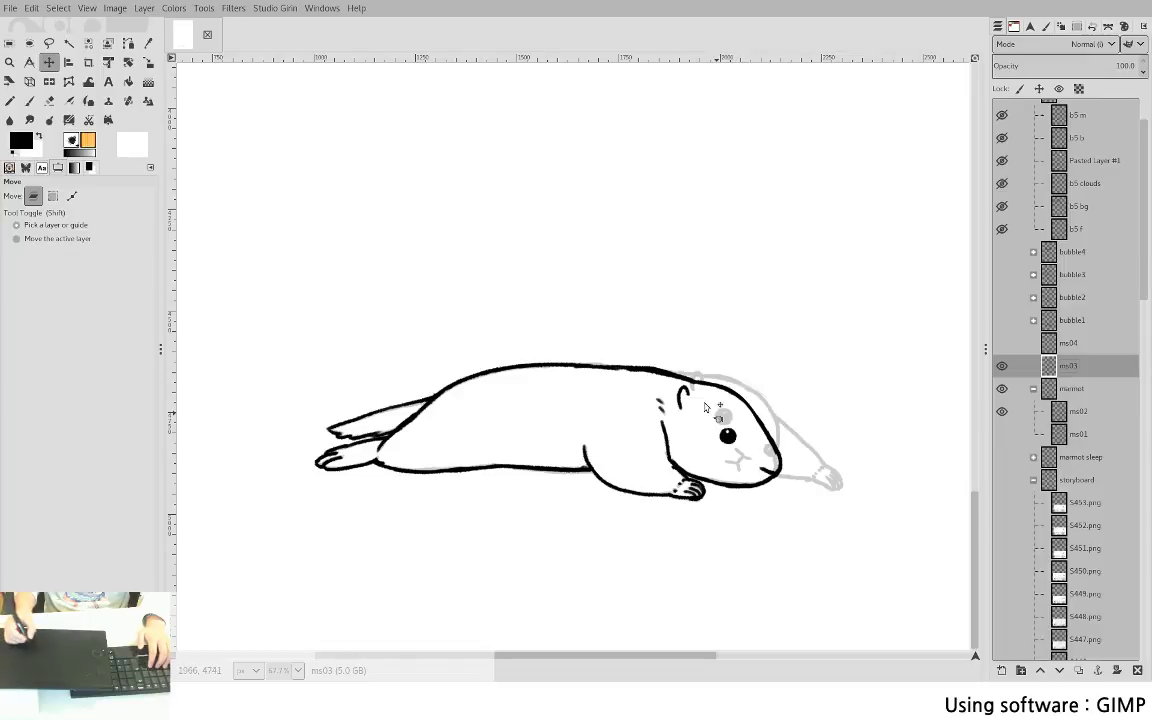
{"action": "key", "text": "f"}
{"action": "mouse_move", "coordinate": [686, 349]}
{"action": "left_mouse_down"}
{"action": "mouse_move", "coordinate": [585, 358]}
{"action": "mouse_move", "coordinate": [672, 428]}
{"action": "mouse_move", "coordinate": [685, 485]}
{"action": "mouse_move", "coordinate": [825, 485]}
{"action": "mouse_move", "coordinate": [752, 358]}
{"action": "mouse_move", "coordinate": [686, 349]}
{"action": "left_mouse_up"}
{"action": "key", "text": "Return"}
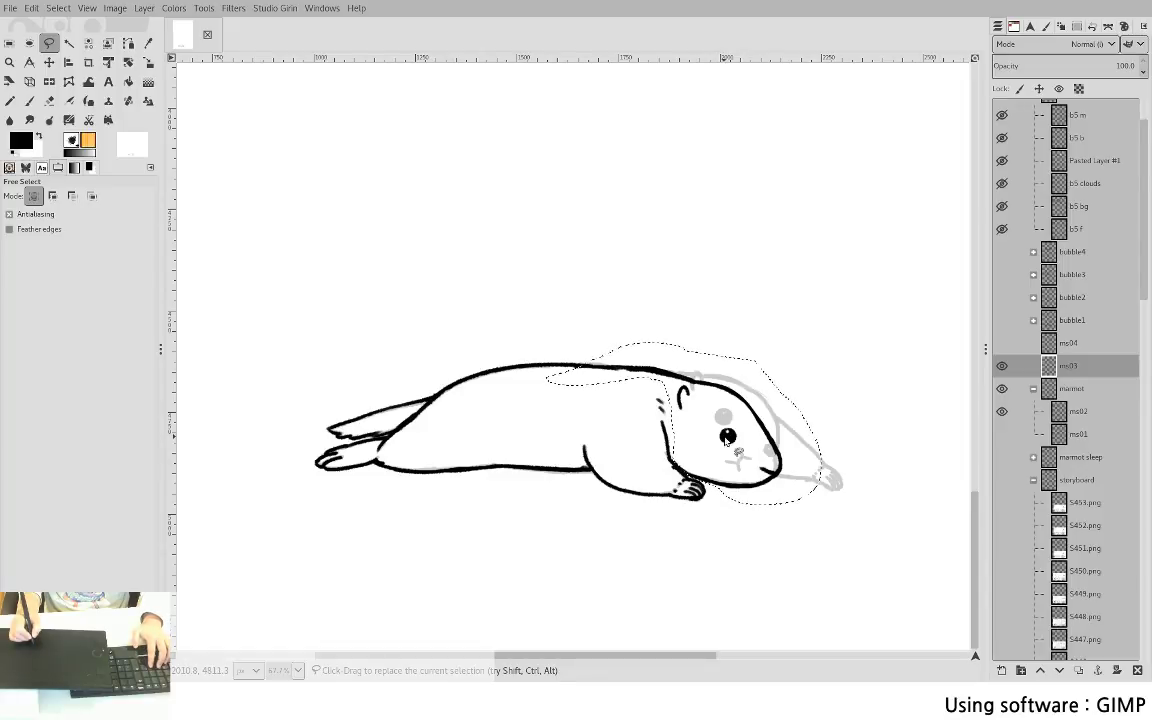
{"action": "left_click_drag", "start_coordinate": [741, 443], "coordinate": [728, 437]}
{"action": "left_click", "coordinate": [760, 532]}
- Redraw the ms03 belly line where it meets the front leg and erase the excess below it
{"action": "key", "text": "p"}
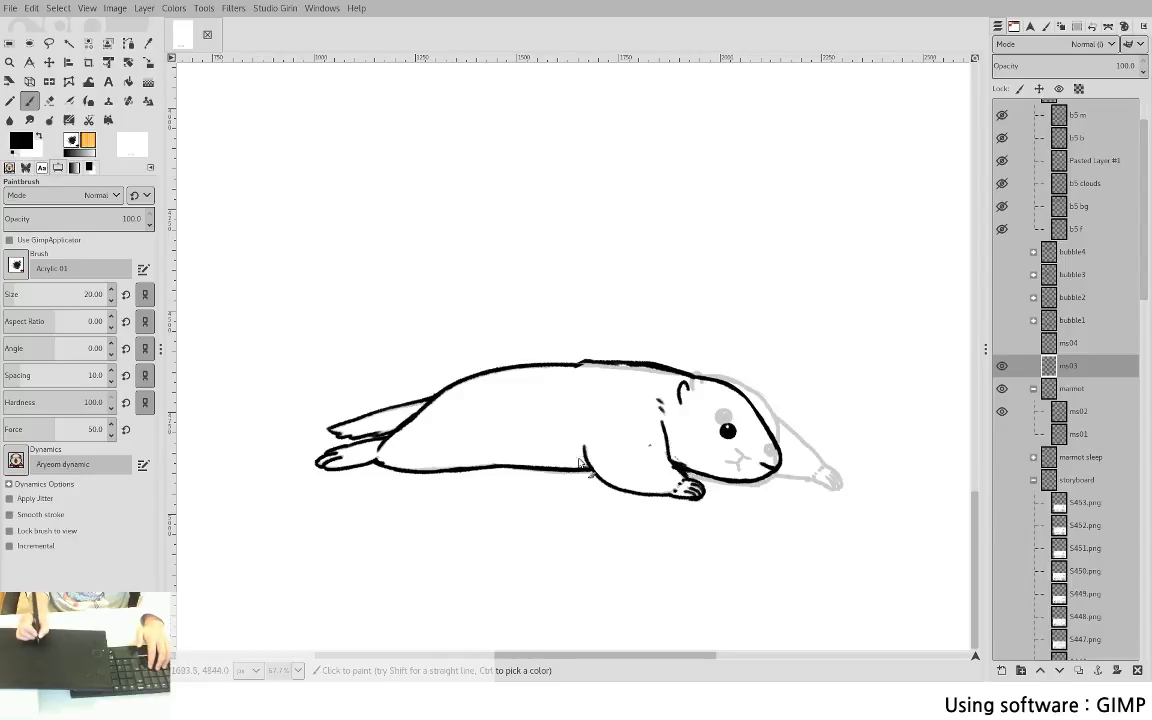
{"action": "key", "text": "shift+e"}
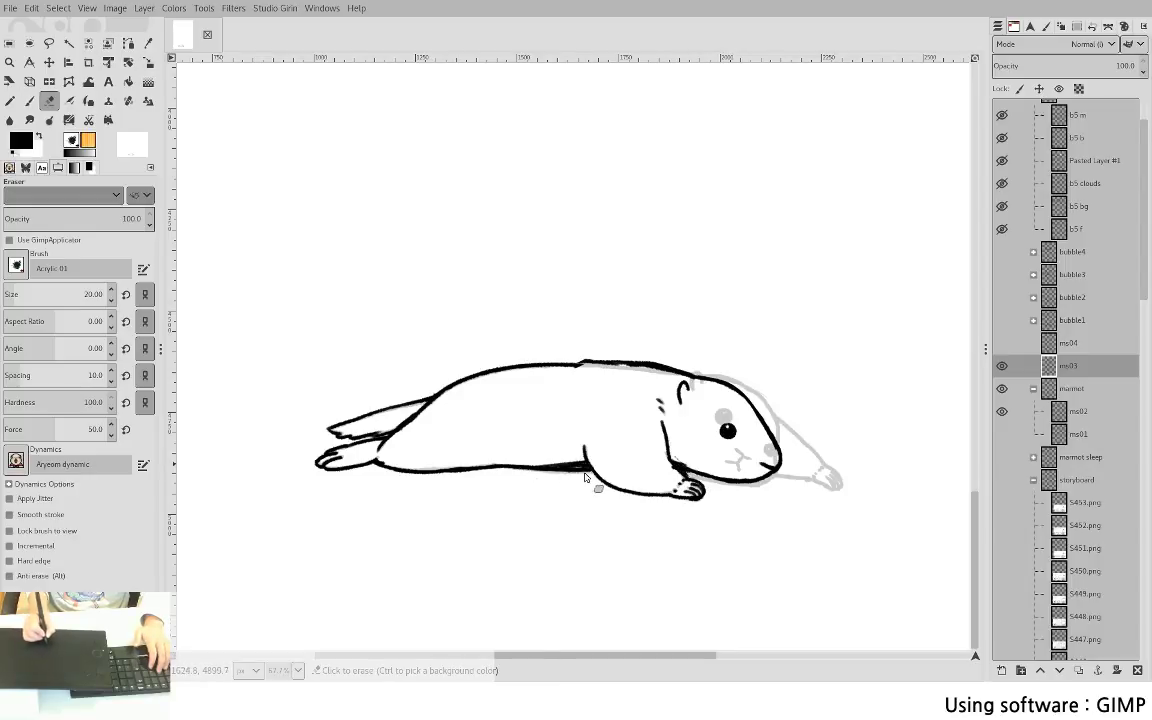
{"action": "mouse_move", "coordinate": [590, 475]}
{"action": "left_mouse_down"}
{"action": "mouse_move", "coordinate": [549, 463]}
{"action": "mouse_move", "coordinate": [582, 460]}
{"action": "left_mouse_up"}
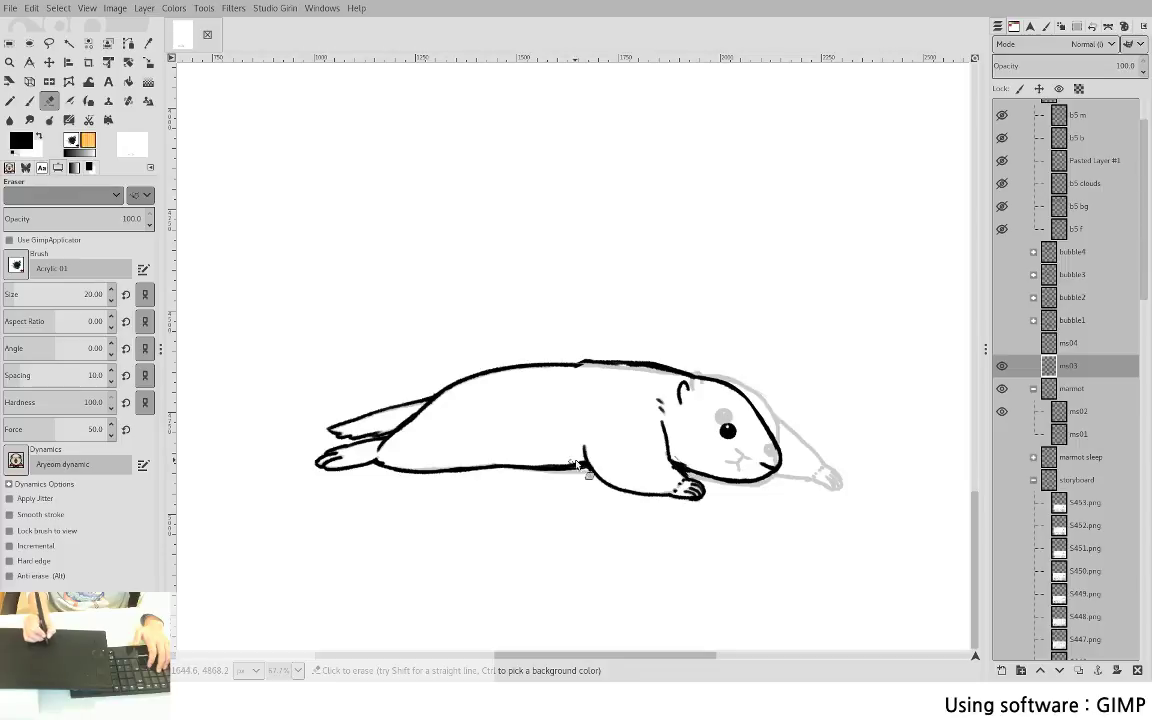
- Erase the stepped part of the ms03 back outline and repaint it as one smooth, thin curve up to the head
{"action": "mouse_move", "coordinate": [584, 366]}
{"action": "left_mouse_down"}
{"action": "mouse_move", "coordinate": [563, 368]}
{"action": "mouse_move", "coordinate": [577, 367]}
{"action": "left_mouse_up"}
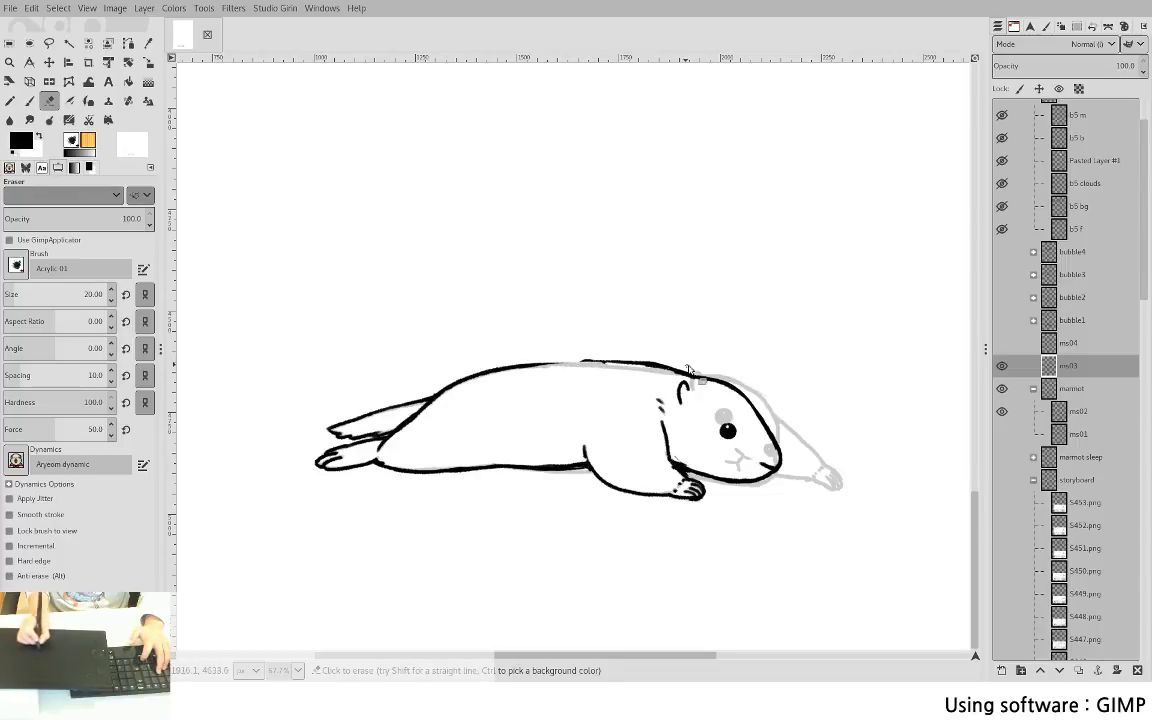
{"action": "key", "text": "p"}
{"action": "mouse_move", "coordinate": [462, 394]}
{"action": "left_mouse_down"}
{"action": "mouse_move", "coordinate": [504, 369]}
{"action": "mouse_move", "coordinate": [671, 371]}
{"action": "left_mouse_up"}
{"action": "key", "text": "shift+e"}
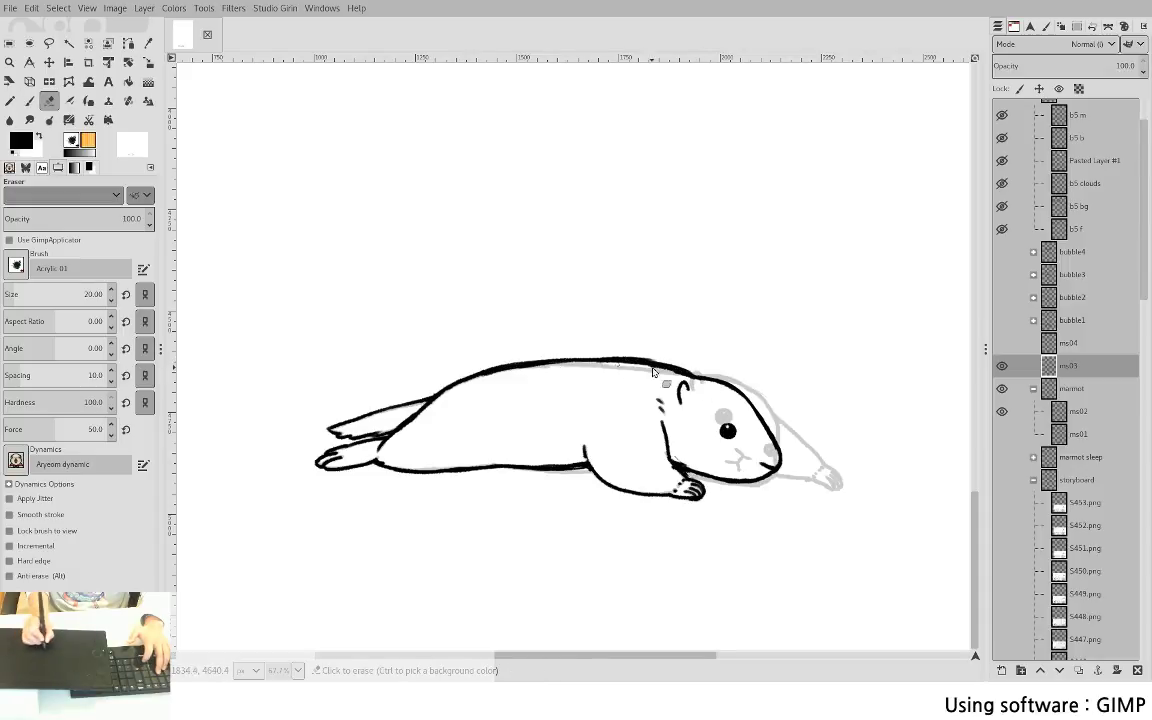
{"action": "key", "text": "p"}
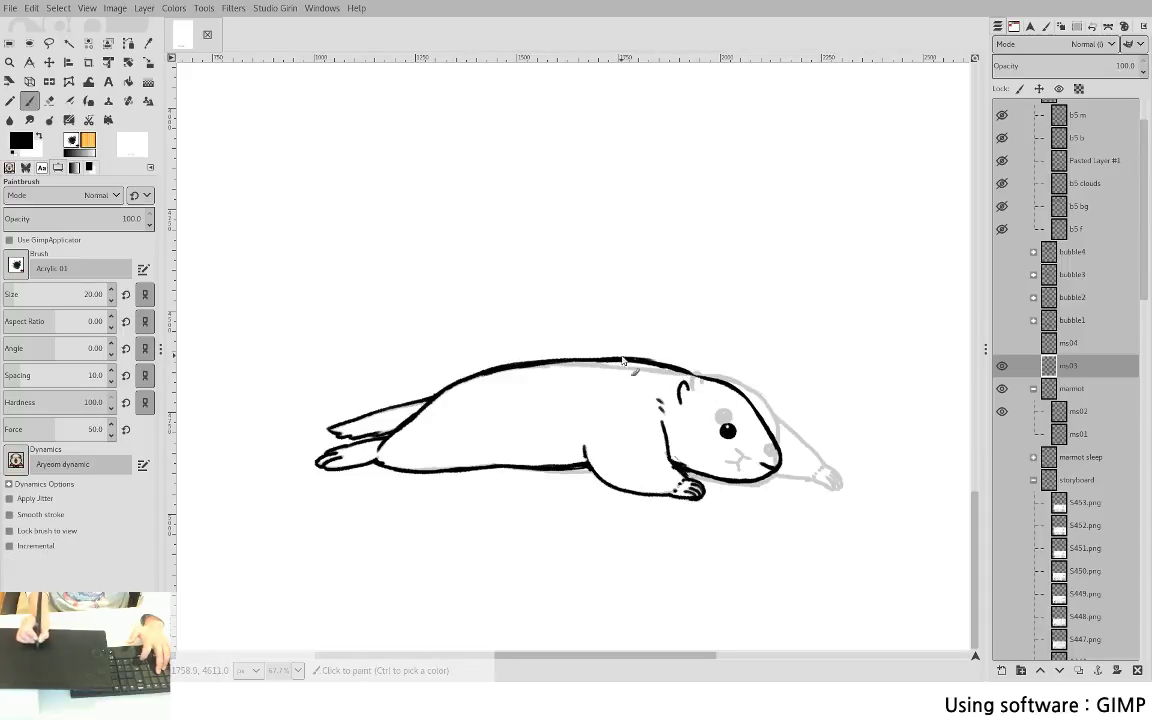
{"action": "key", "text": "shift+e"}
{"action": "mouse_move", "coordinate": [602, 357]}
{"action": "left_mouse_down"}
{"action": "mouse_move", "coordinate": [695, 368]}
{"action": "mouse_move", "coordinate": [584, 357]}
{"action": "mouse_move", "coordinate": [683, 369]}
{"action": "mouse_move", "coordinate": [640, 365]}
{"action": "mouse_move", "coordinate": [693, 375]}
{"action": "left_mouse_up"}
{"action": "key", "text": "p"}
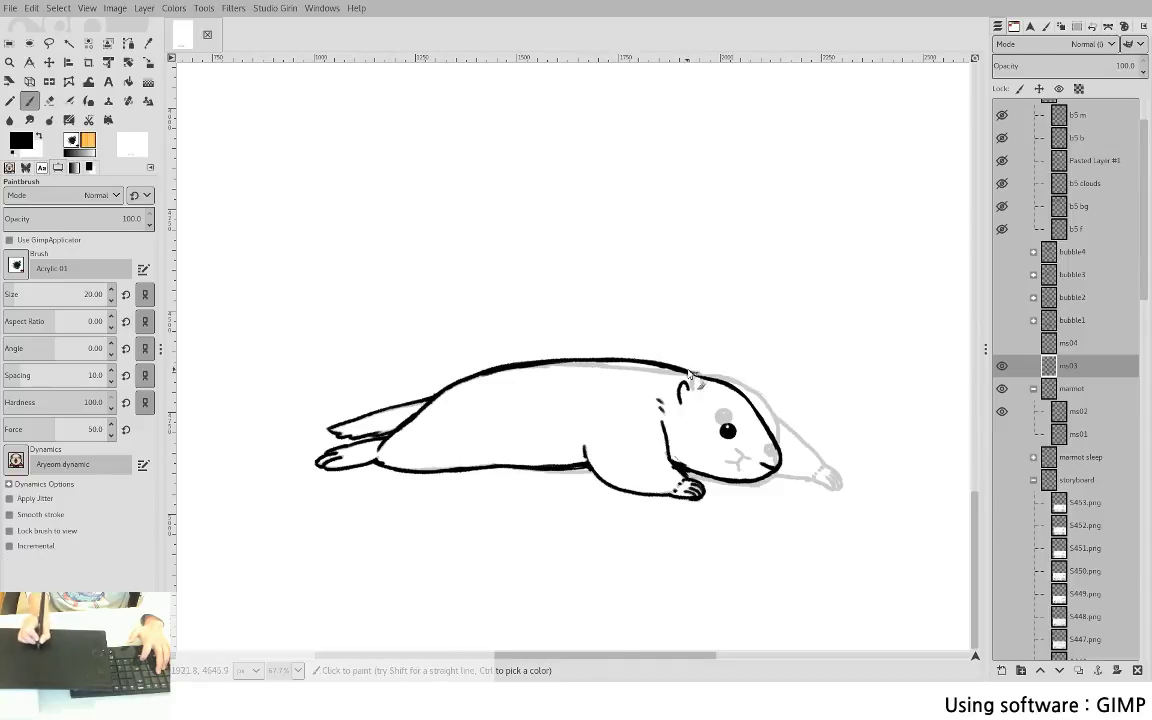
{"action": "key", "text": "shift+e"}
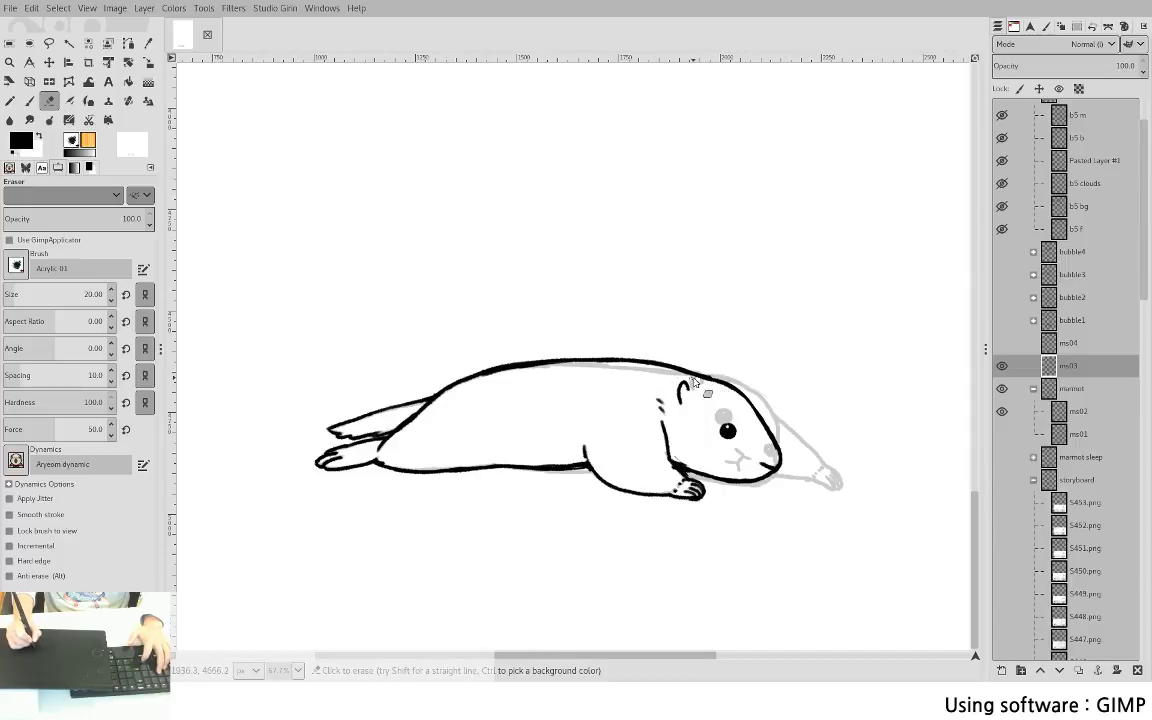
{"action": "key", "text": "p"}
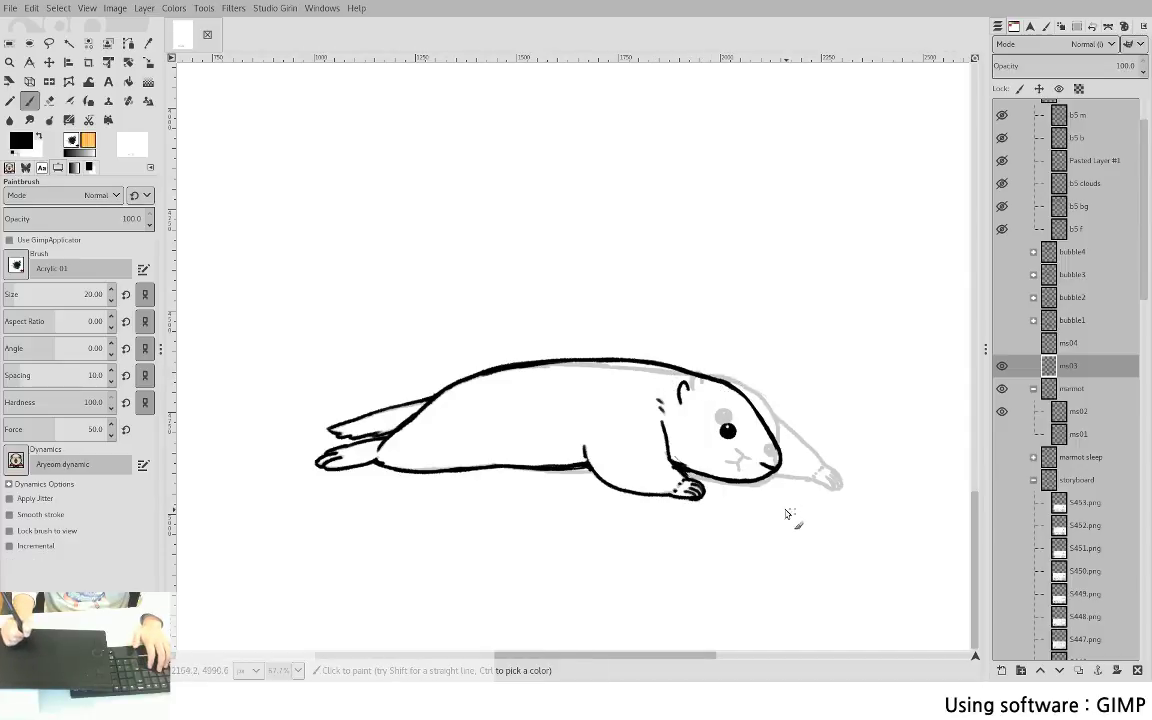
- Clean up the ms03 lines where the chin meets the front paw and trim the outline on top of the head
{"action": "key", "text": "shift+e"}
{"action": "key", "text": "p"}
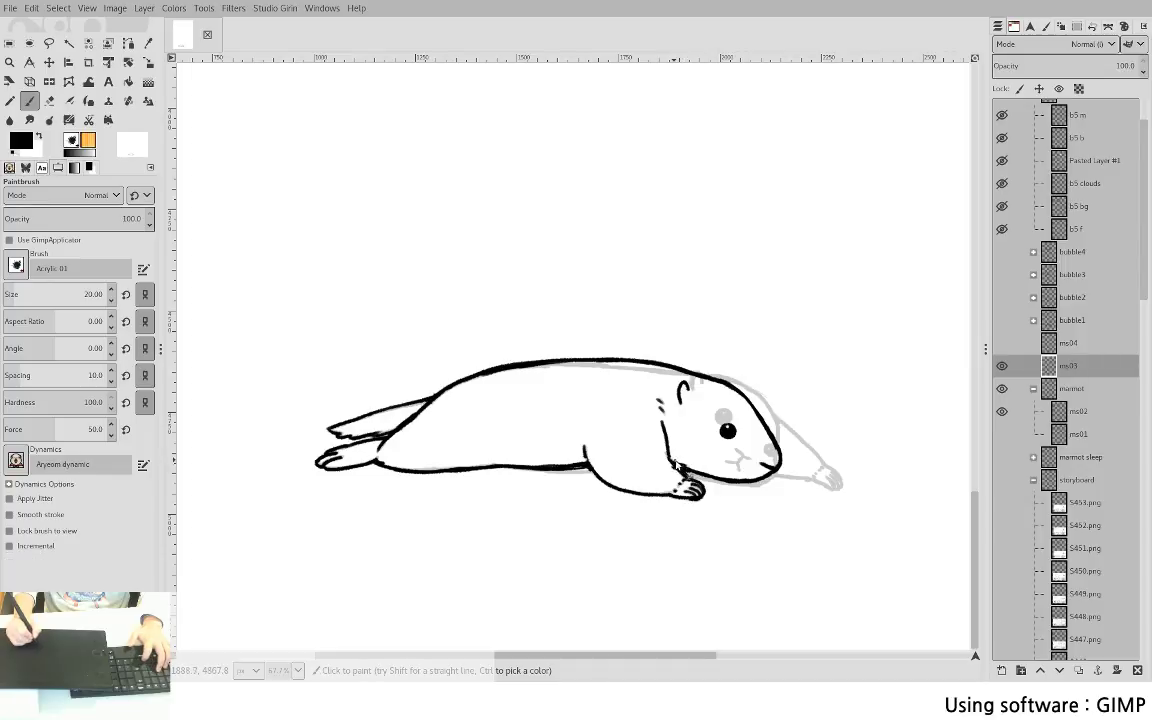
{"action": "key", "text": "shift+e"}
{"action": "left_click_drag", "start_coordinate": [690, 471], "coordinate": [694, 482]}
{"action": "key", "text": "p"}
{"action": "key", "text": "shift+e"}
{"action": "key", "text": "ctrl+z"}
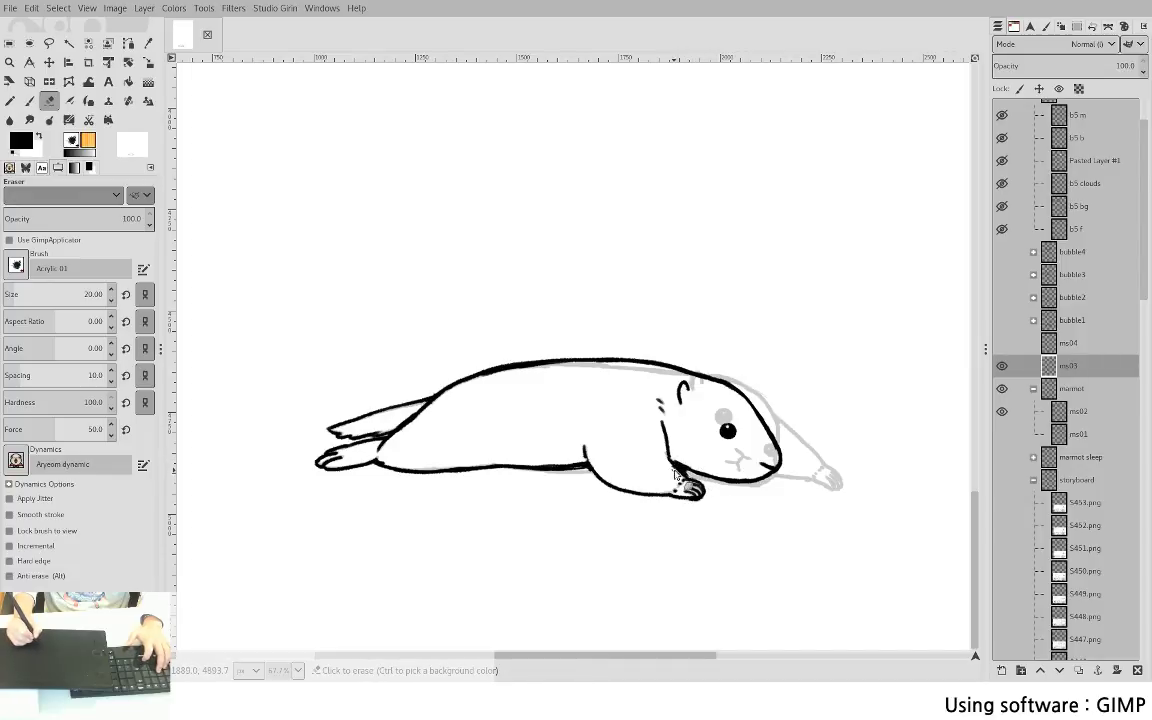
{"action": "left_click_drag", "start_coordinate": [686, 470], "coordinate": [692, 478]}
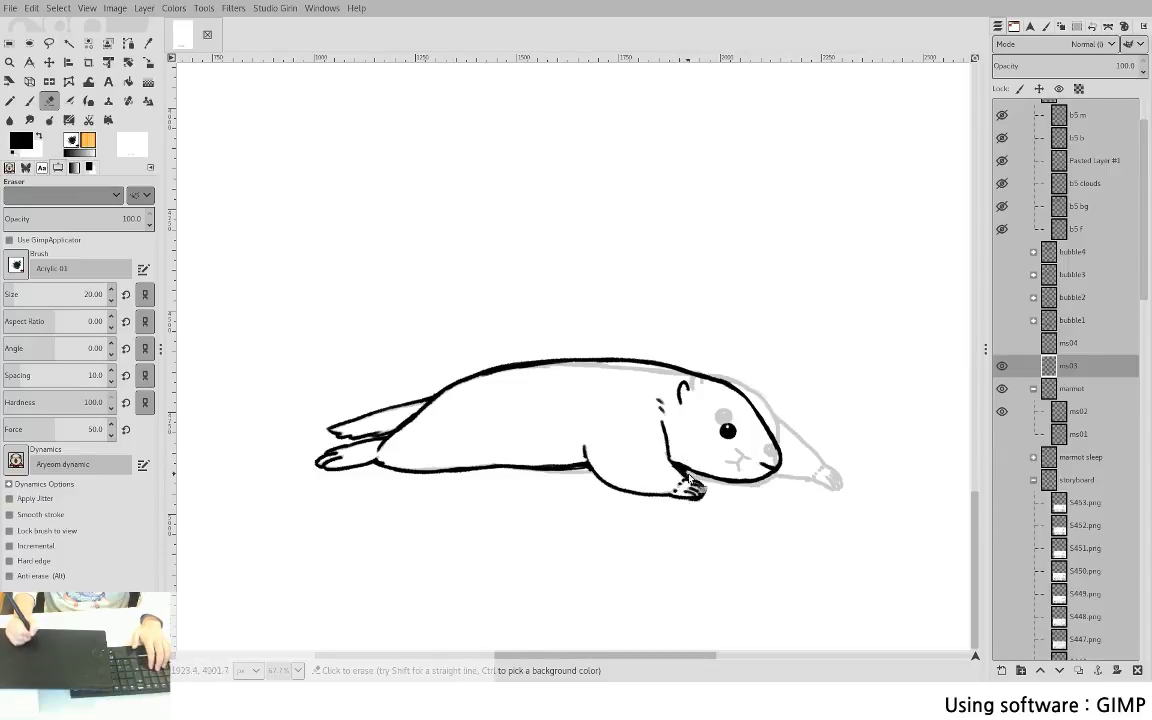
{"action": "key", "text": "p"}
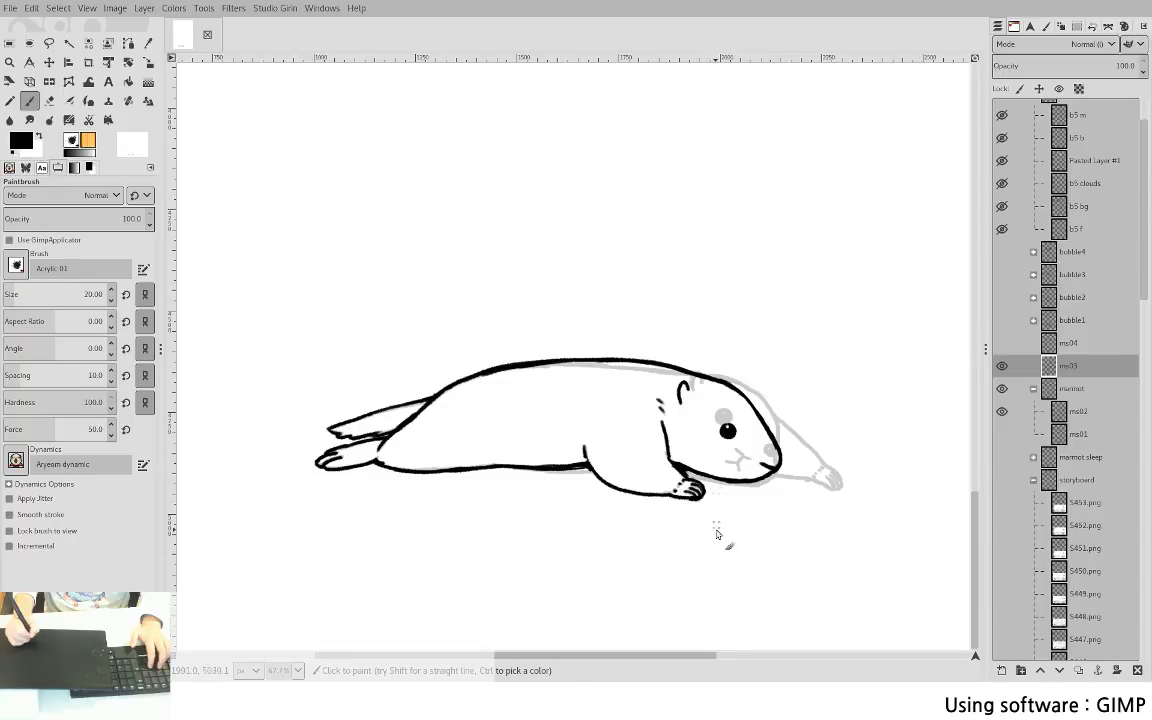
{"action": "key", "text": "shift+e"}
{"action": "left_click_drag", "start_coordinate": [731, 374], "coordinate": [748, 391]}
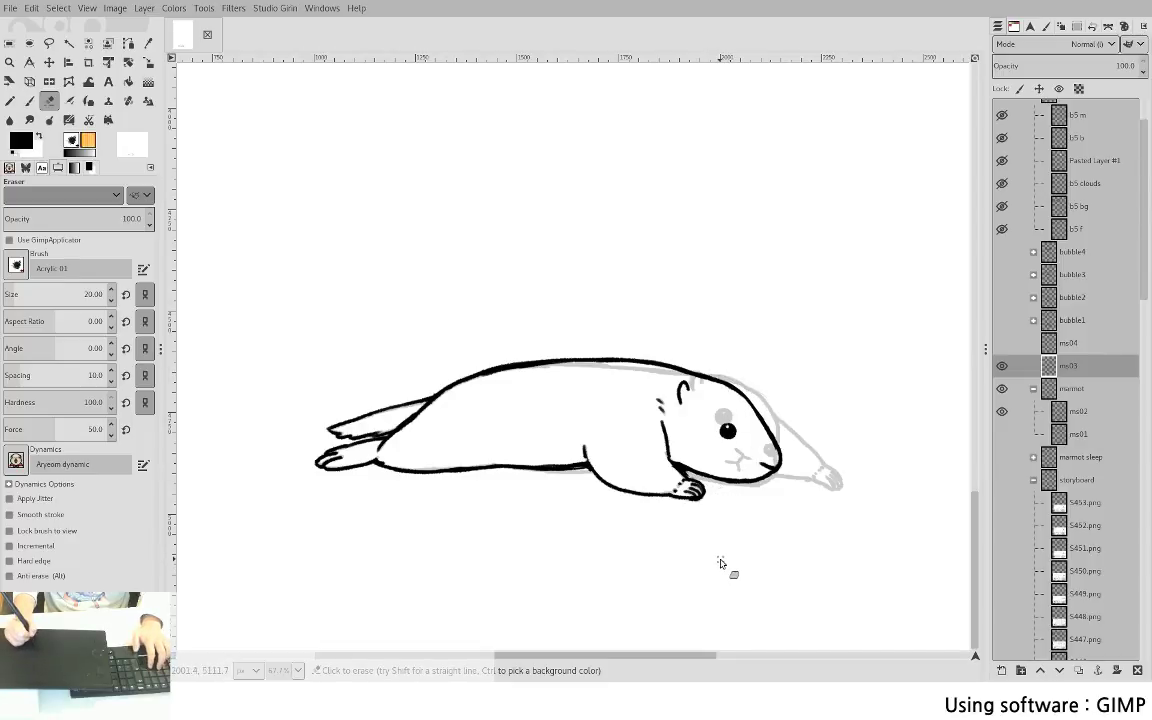
- Show ms02, ms03 and ms04 in turn to compare the marmot's poses, ending with only ms04 shown
{"action": "left_click", "coordinate": [1003, 411], "text": "shift"}
{"action": "left_click", "coordinate": [1002, 388], "text": "shift"}
{"action": "left_click", "coordinate": [1002, 366], "text": "shift"}
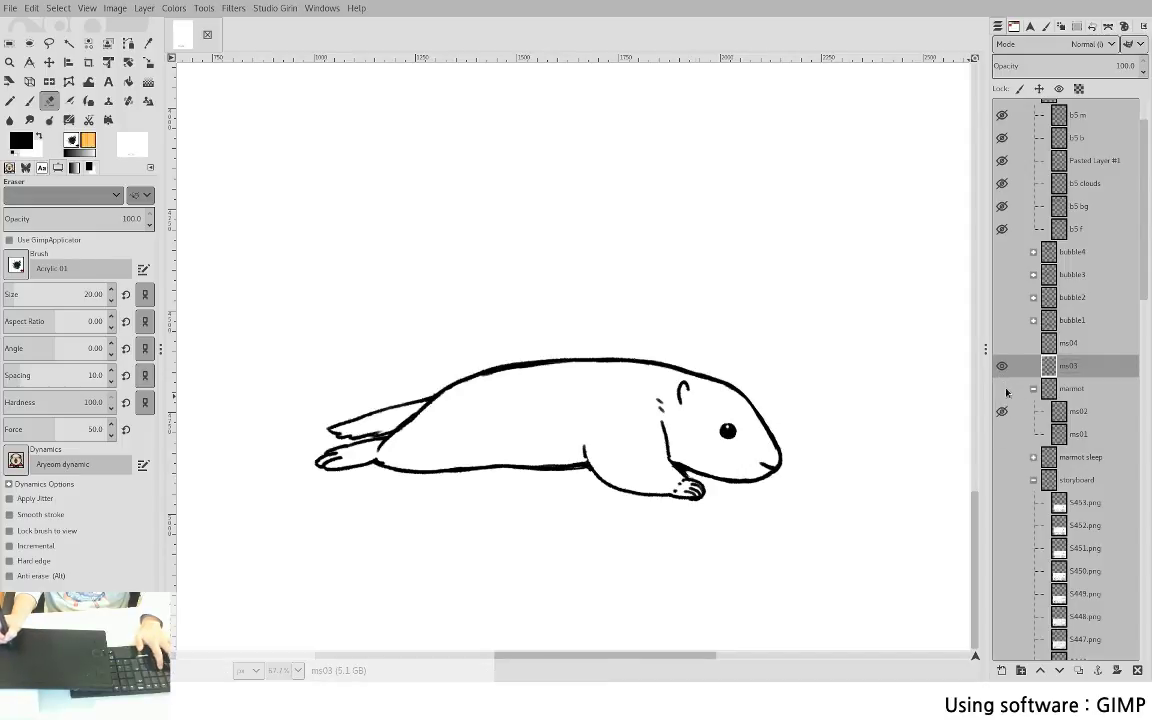
{"action": "left_click", "coordinate": [1002, 389]}
{"action": "left_click", "coordinate": [1002, 365]}
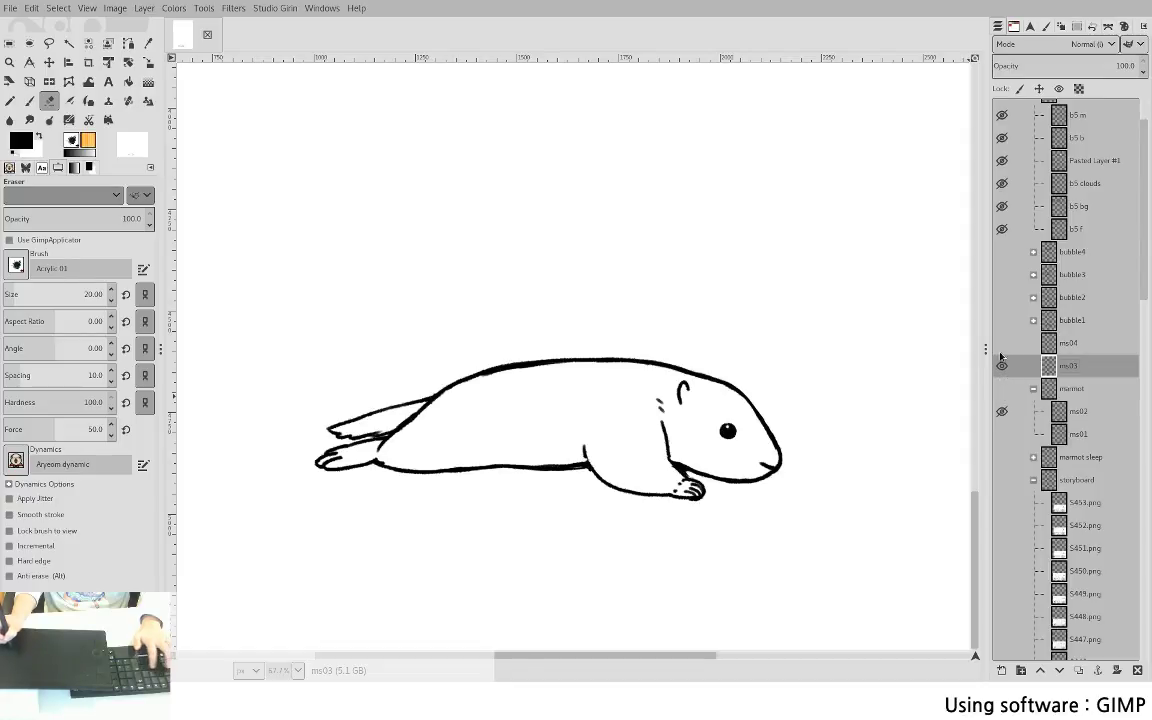
{"action": "left_click", "coordinate": [1003, 344]}
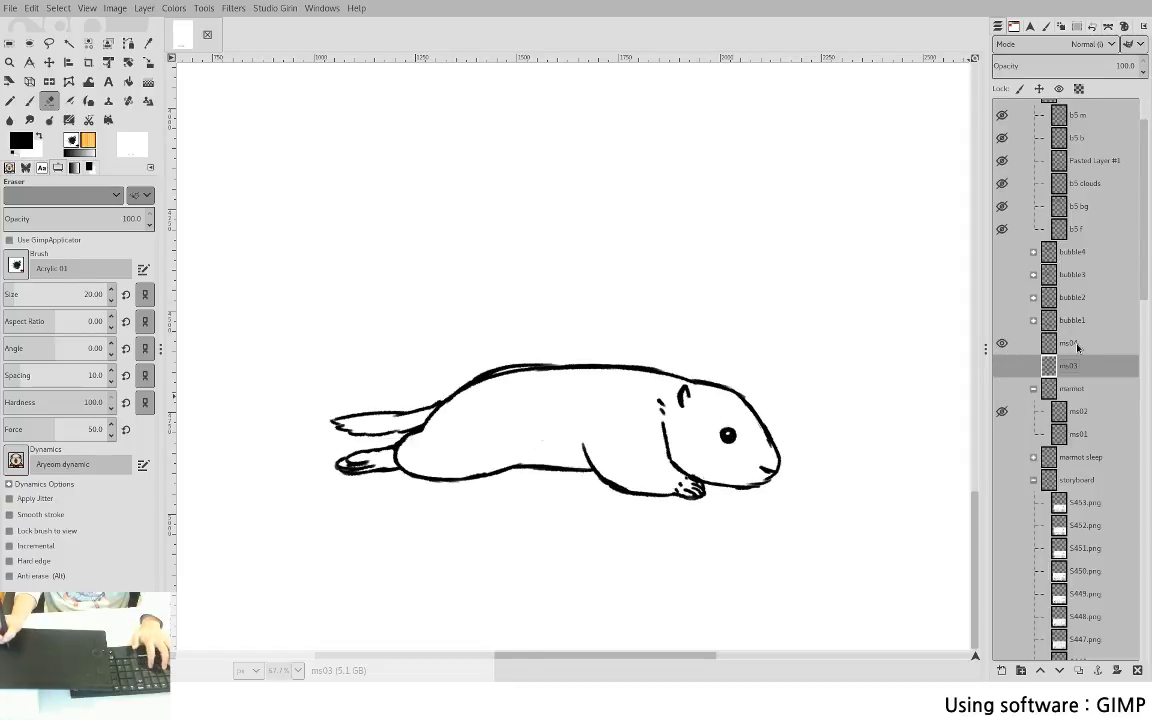
- Select the head and upper back on ms04 with a freehand outline and move them up to align with ms03
{"action": "left_click", "coordinate": [1077, 346]}
{"action": "key", "text": "f"}
{"action": "mouse_move", "coordinate": [585, 325]}
{"action": "left_mouse_down"}
{"action": "mouse_move", "coordinate": [513, 368]}
{"action": "mouse_move", "coordinate": [666, 391]}
{"action": "mouse_move", "coordinate": [688, 461]}
{"action": "mouse_move", "coordinate": [755, 515]}
{"action": "mouse_move", "coordinate": [730, 324]}
{"action": "mouse_move", "coordinate": [740, 325]}
{"action": "left_mouse_up"}
{"action": "key", "text": "Return"}
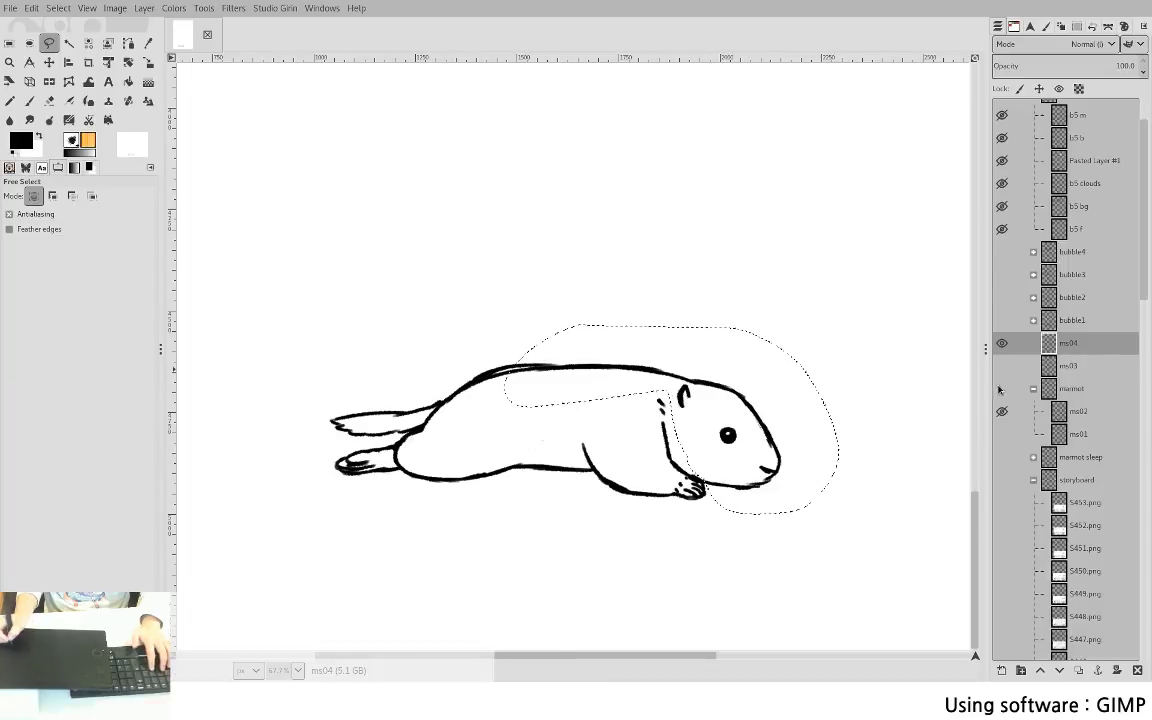
{"action": "left_click", "coordinate": [1003, 390]}
{"action": "left_click", "coordinate": [1001, 390]}
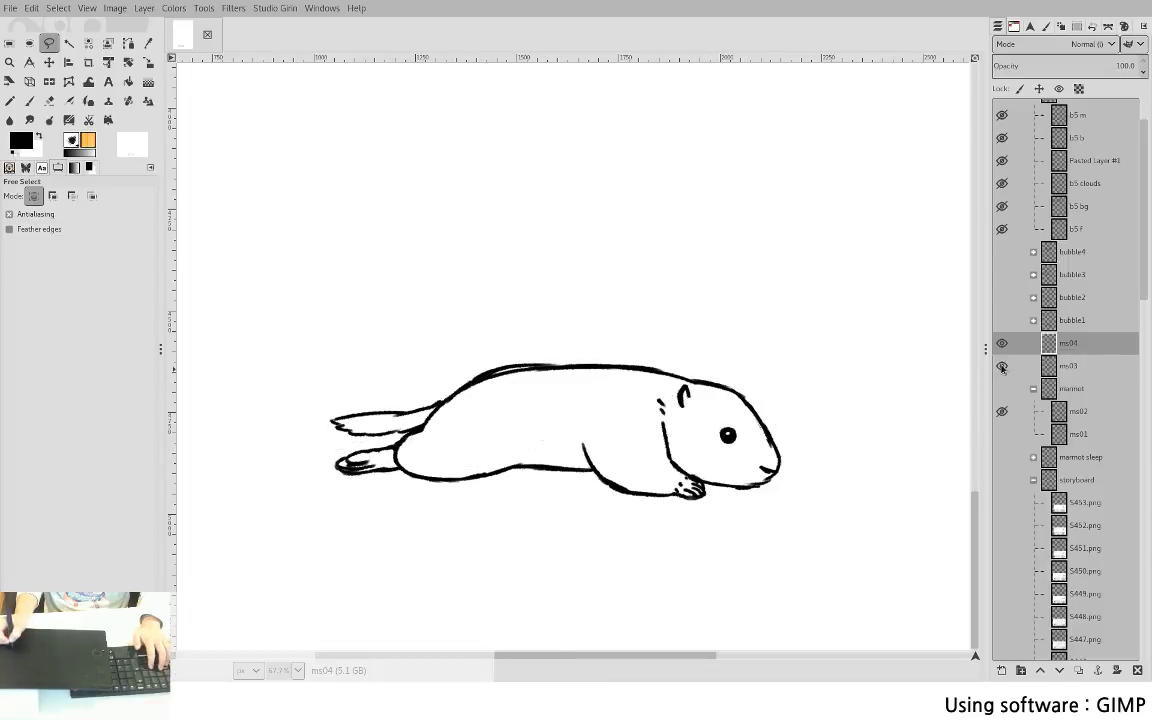
{"action": "left_click", "coordinate": [1001, 366]}
{"action": "left_click_drag", "start_coordinate": [740, 391], "coordinate": [701, 384]}
{"action": "left_click", "coordinate": [832, 408]}
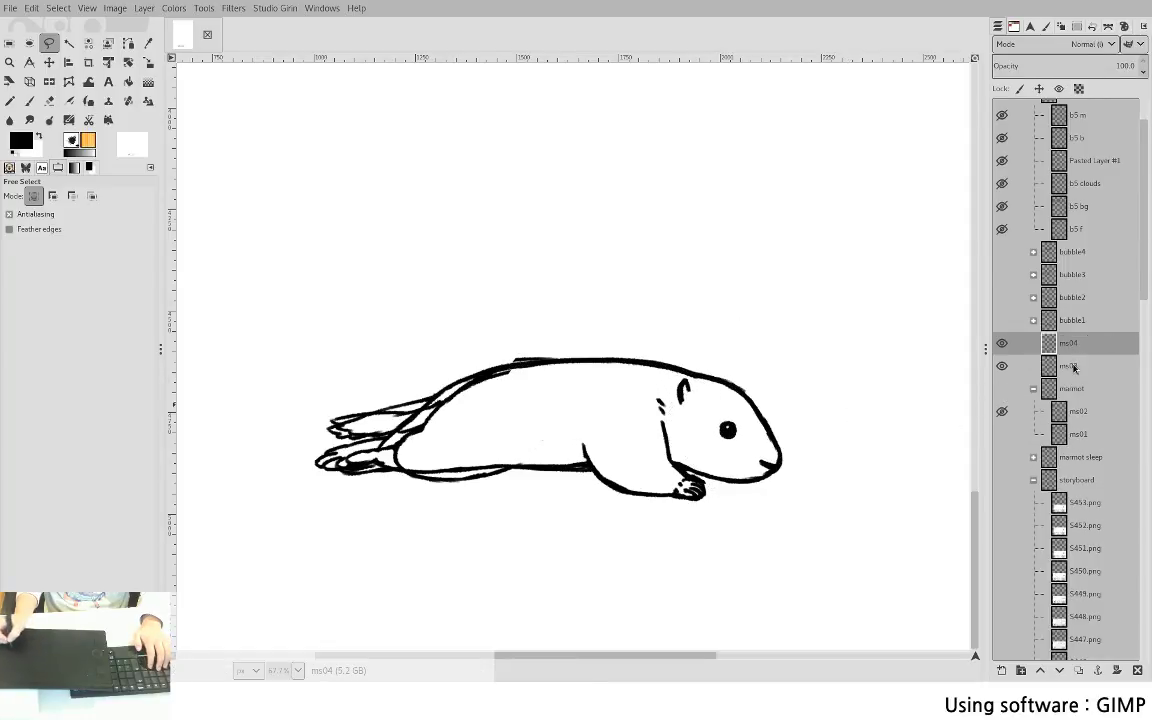
- Put ms03 back into the marmot group as the faint reference, hide ms02 and make ms04 active for painting
{"action": "left_click", "coordinate": [1074, 366]}
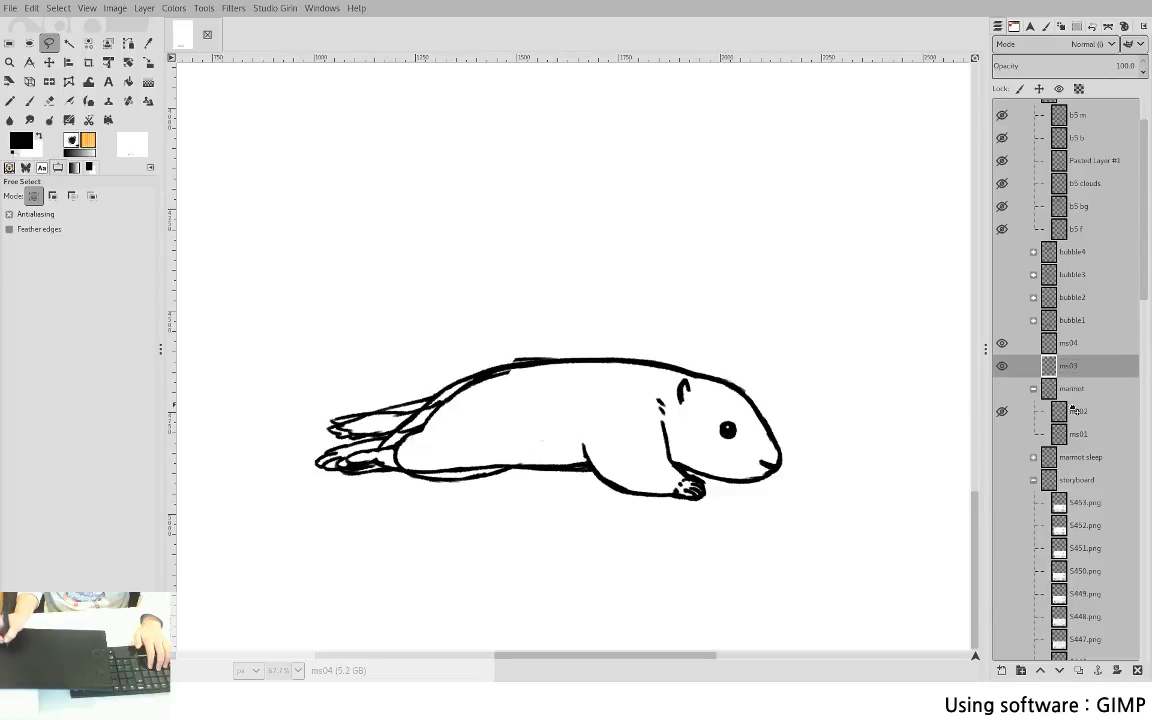
{"action": "left_click_drag", "start_coordinate": [1072, 408], "coordinate": [1070, 410]}
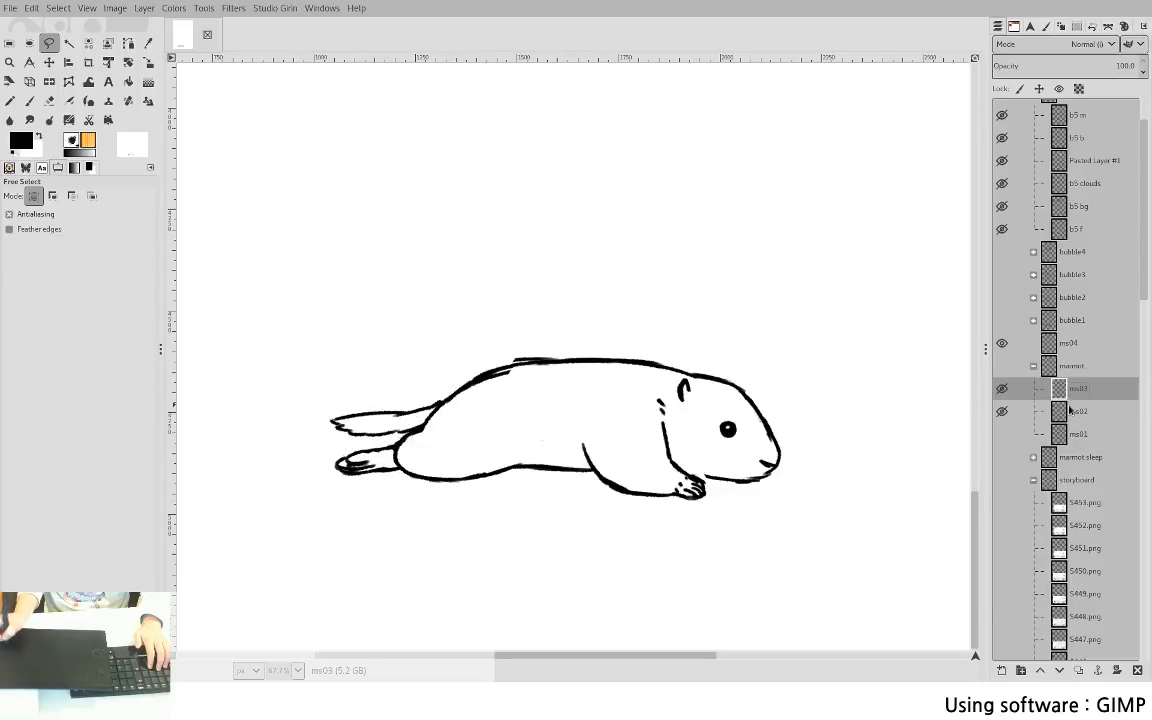
{"action": "left_click", "coordinate": [1003, 367]}
{"action": "left_click", "coordinate": [1003, 411]}
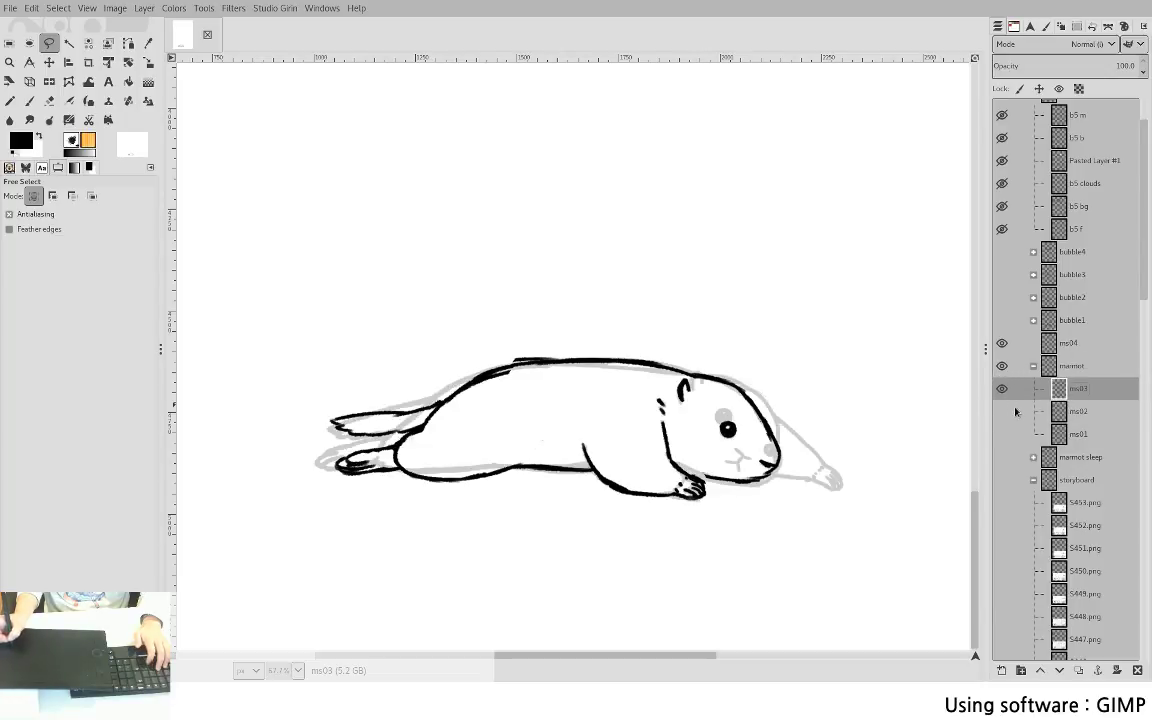
{"action": "left_click", "coordinate": [1063, 346]}
{"action": "key", "text": "p"}
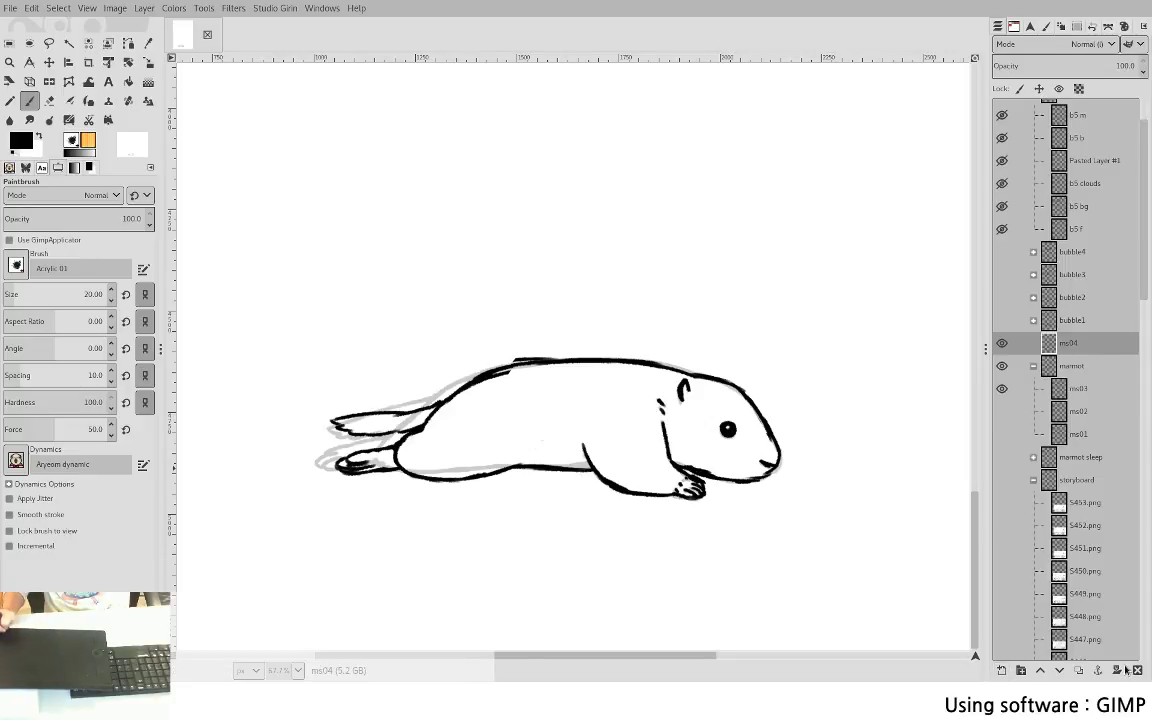
- Add a new layer ms05 above ms04, lower ms04's opacity to 36.1 and make ms05 active
{"action": "key", "text": "ctrl+shift+n"}
{"action": "left_click", "coordinate": [1068, 366]}
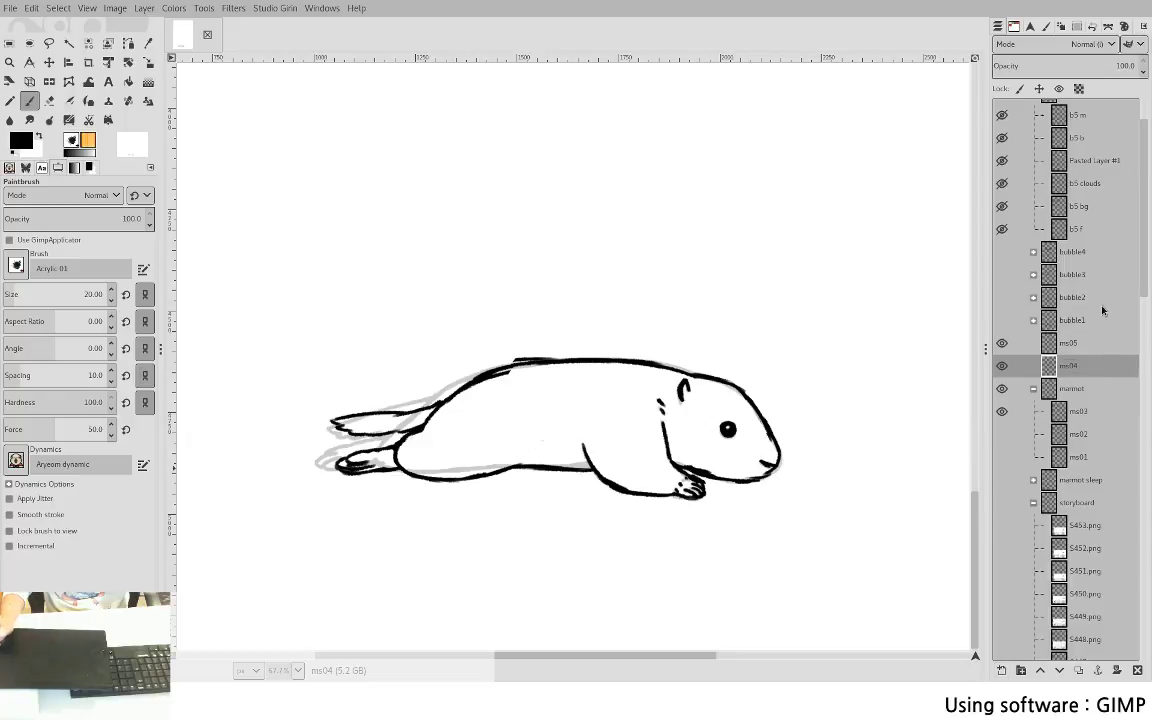
{"action": "left_click", "coordinate": [1045, 62]}
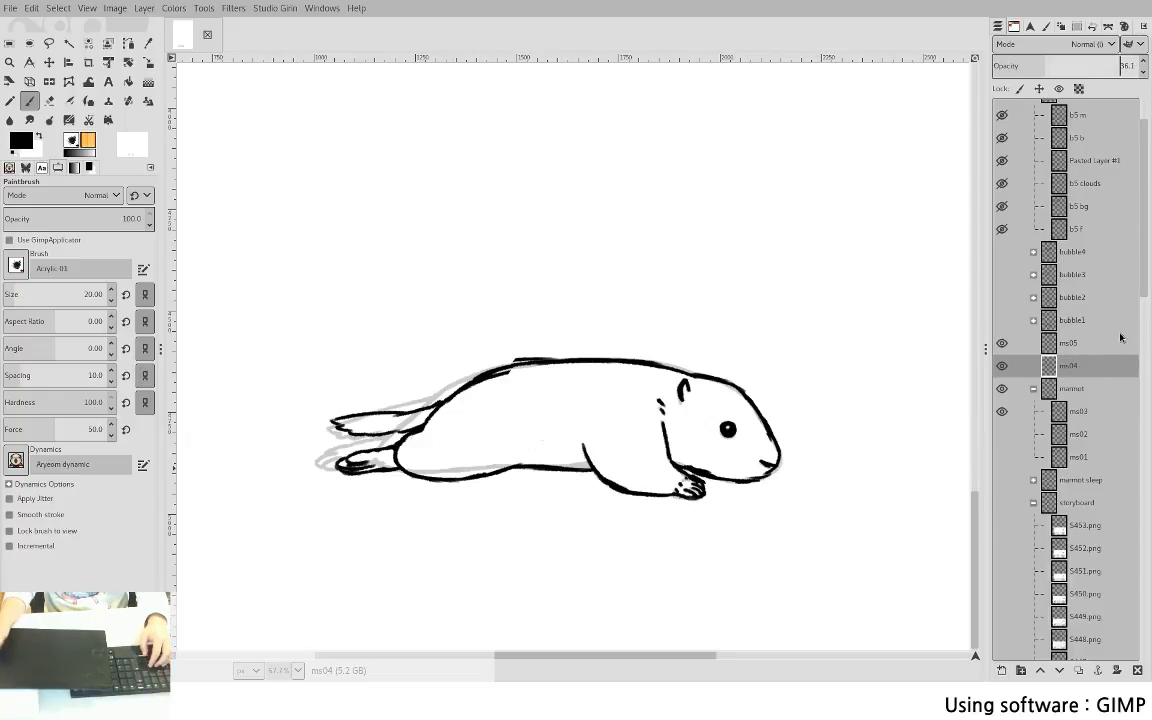
{"action": "left_click", "coordinate": [1068, 343]}
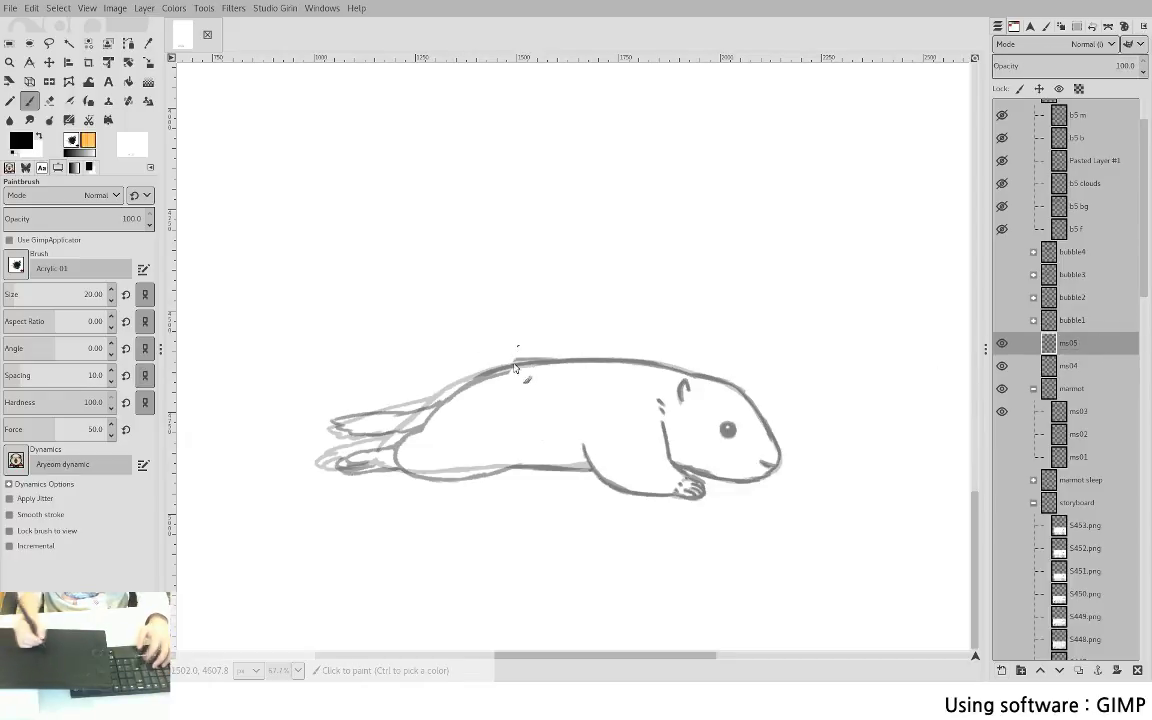
- Sketch a bent hind thigh on ms05 with the foot tucked underneath, redoing faulty strokes
{"action": "mouse_move", "coordinate": [531, 409]}
{"action": "left_mouse_down"}
{"action": "mouse_move", "coordinate": [566, 450]}
{"action": "mouse_move", "coordinate": [547, 422]}
{"action": "mouse_move", "coordinate": [531, 482]}
{"action": "left_mouse_up"}
{"action": "mouse_move", "coordinate": [564, 457]}
{"action": "left_mouse_down"}
{"action": "mouse_move", "coordinate": [525, 492]}
{"action": "mouse_move", "coordinate": [484, 496]}
{"action": "mouse_move", "coordinate": [493, 483]}
{"action": "mouse_move", "coordinate": [476, 470]}
{"action": "mouse_move", "coordinate": [494, 492]}
{"action": "left_mouse_up"}
{"action": "key", "text": "ctrl+z"}
{"action": "key", "text": "ctrl+z"}
{"action": "key", "text": "ctrl+z"}
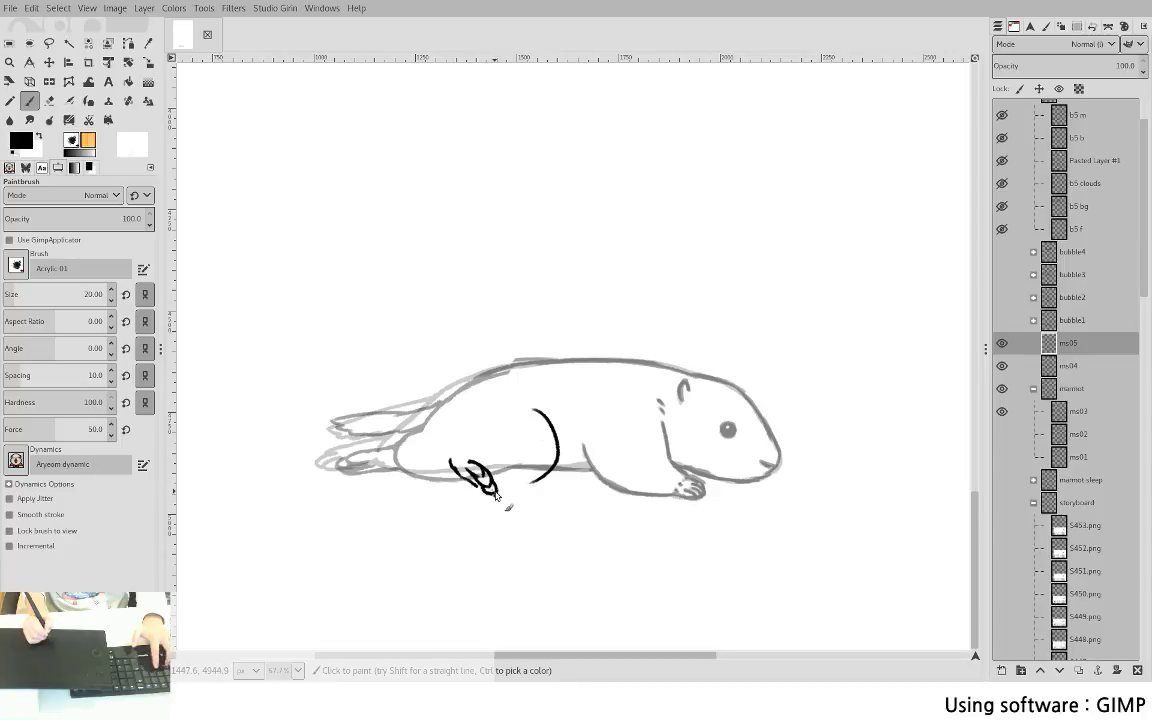
{"action": "mouse_move", "coordinate": [452, 455]}
{"action": "left_mouse_down"}
{"action": "mouse_move", "coordinate": [505, 495]}
{"action": "mouse_move", "coordinate": [544, 476]}
{"action": "left_mouse_up"}
- Sketch the pulled-in rump and a raised, arched back line on ms05
{"action": "mouse_move", "coordinate": [455, 388]}
{"action": "left_mouse_down"}
{"action": "mouse_move", "coordinate": [442, 425]}
{"action": "mouse_move", "coordinate": [452, 458]}
{"action": "left_mouse_up"}
{"action": "mouse_move", "coordinate": [447, 392]}
{"action": "left_mouse_down"}
{"action": "mouse_move", "coordinate": [476, 374]}
{"action": "mouse_move", "coordinate": [466, 384]}
{"action": "mouse_move", "coordinate": [529, 349]}
{"action": "mouse_move", "coordinate": [458, 385]}
{"action": "mouse_move", "coordinate": [610, 334]}
{"action": "left_mouse_up"}
{"action": "mouse_move", "coordinate": [515, 346]}
{"action": "left_mouse_down"}
{"action": "mouse_move", "coordinate": [615, 337]}
{"action": "mouse_move", "coordinate": [660, 347]}
{"action": "left_mouse_up"}
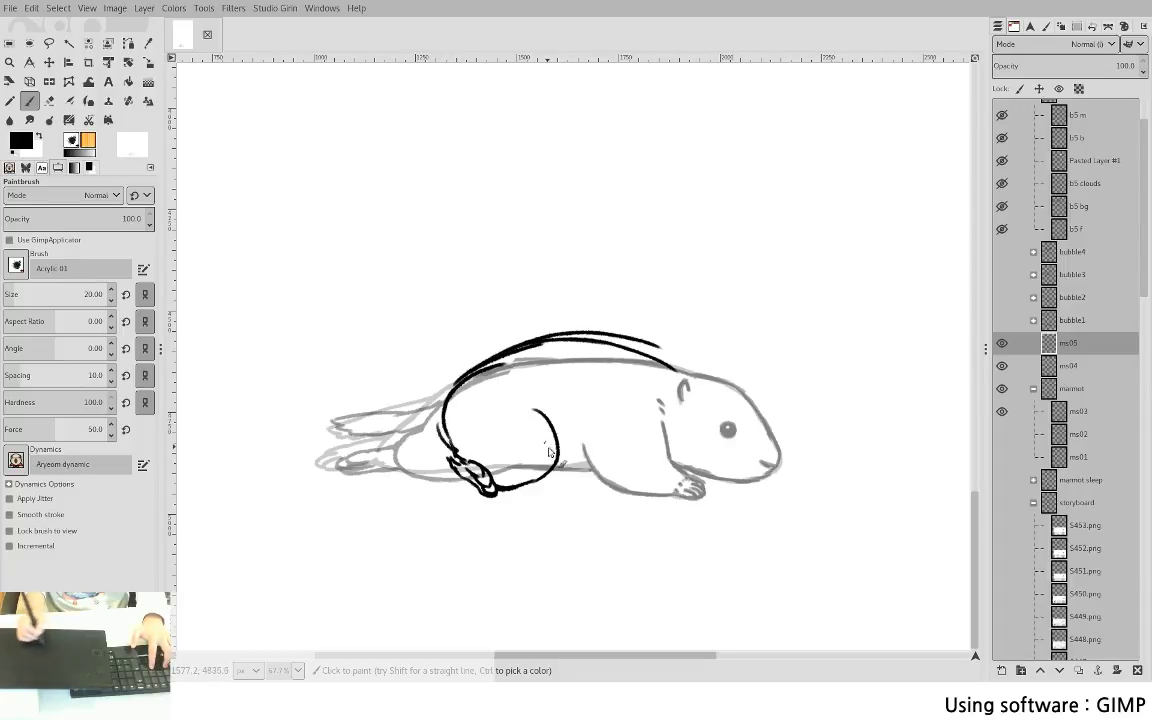
- Sketch the belly line from the hind thigh towards the front leg on ms05, trying and undoing front-leg strokes
{"action": "left_click_drag", "start_coordinate": [548, 467], "coordinate": [586, 470]}
{"action": "key", "text": "ctrl+z"}
{"action": "left_click_drag", "start_coordinate": [600, 410], "coordinate": [587, 441]}
{"action": "mouse_move", "coordinate": [599, 432]}
{"action": "left_mouse_down"}
{"action": "mouse_move", "coordinate": [587, 455]}
{"action": "mouse_move", "coordinate": [608, 480]}
{"action": "left_mouse_up"}
{"action": "key", "text": "ctrl+z"}
{"action": "key", "text": "ctrl+z"}
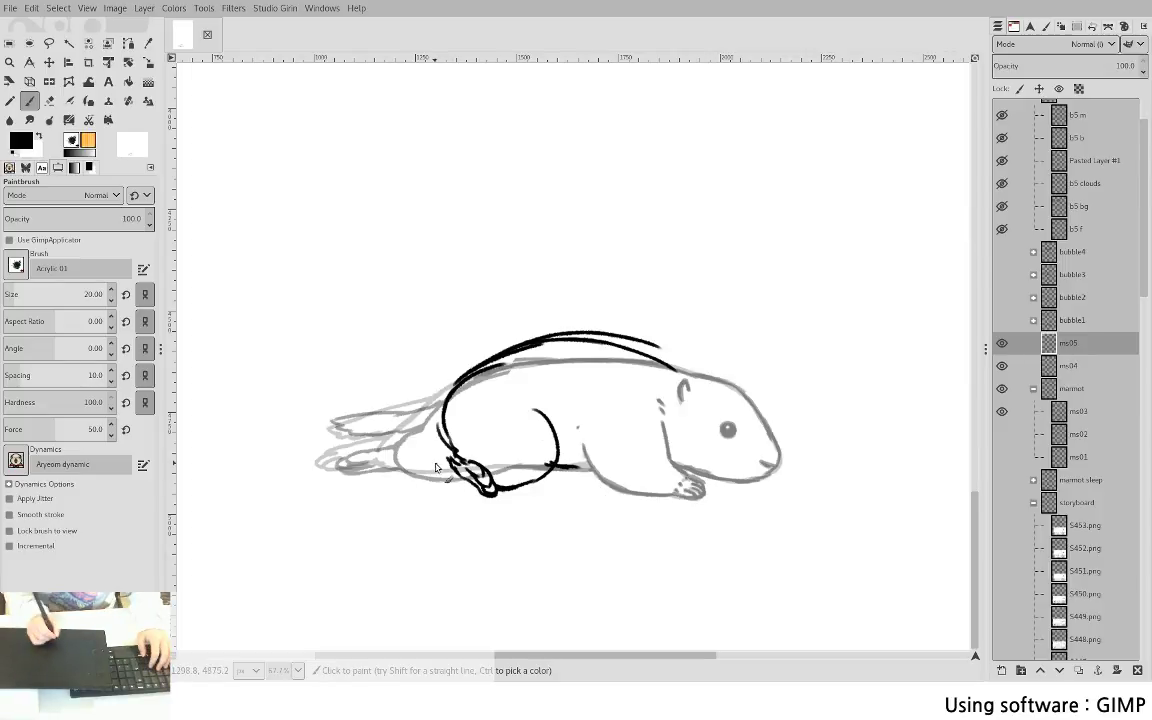
- Clear the drawings from ms05 and ms04, and make ms03 the active layer
{"action": "key", "text": "f"}
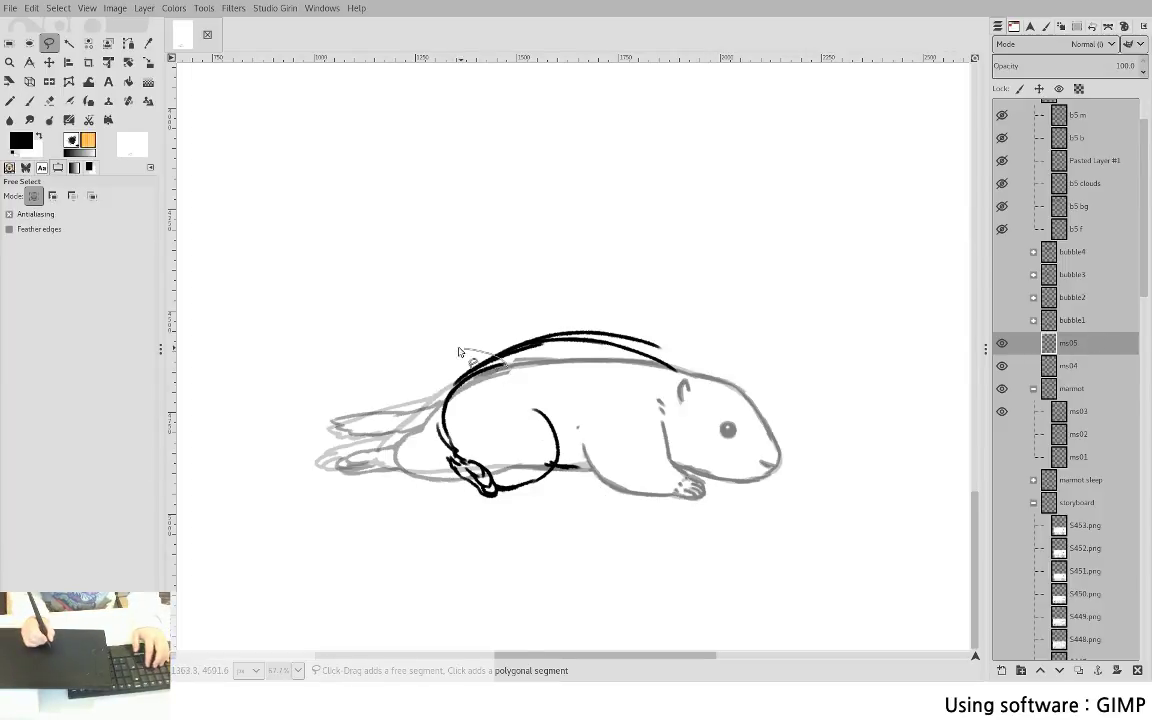
{"action": "key", "text": "Delete"}
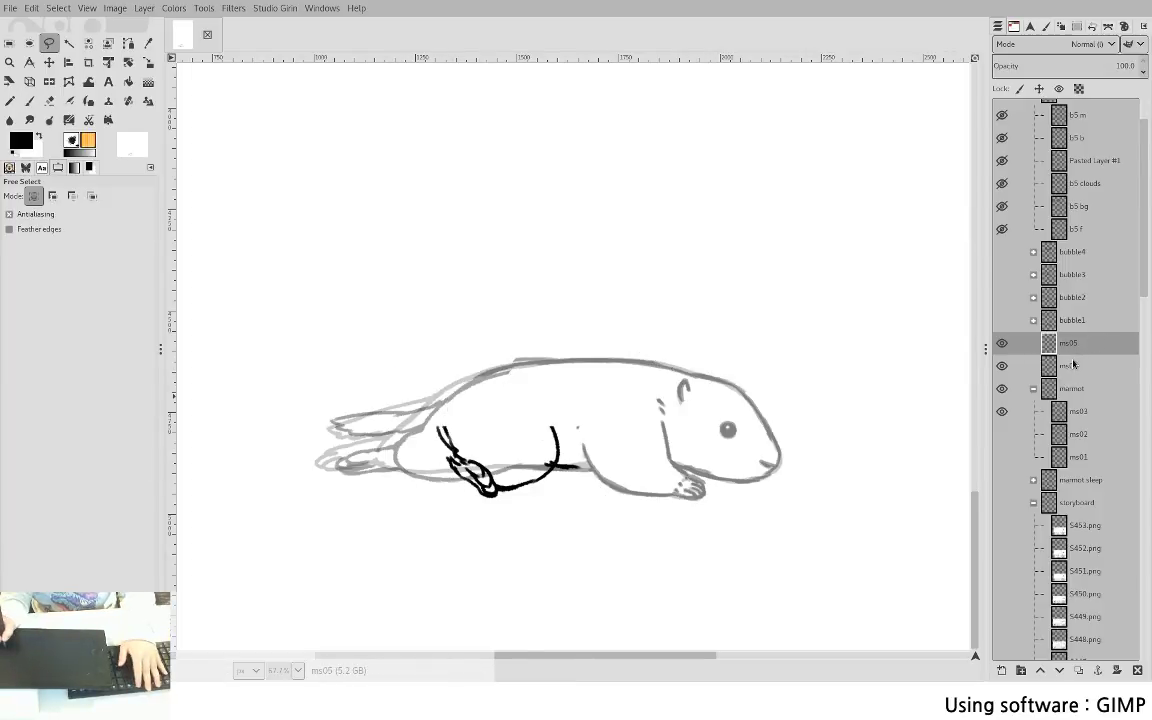
{"action": "left_click", "coordinate": [1068, 366]}
{"action": "left_click", "coordinate": [1078, 412]}
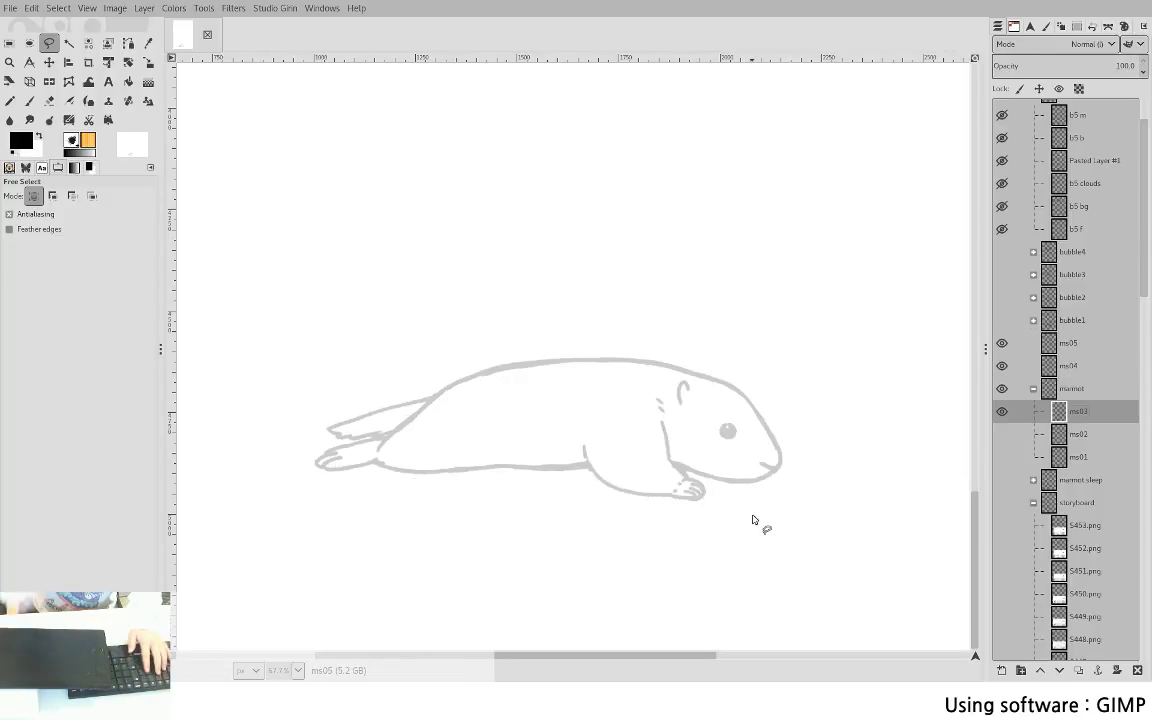
- Clear the drawing from ms03 and, after checking ms01 and ms02, leave the marmot sleep pose showing as a faint reference
{"action": "left_click", "coordinate": [1002, 434]}
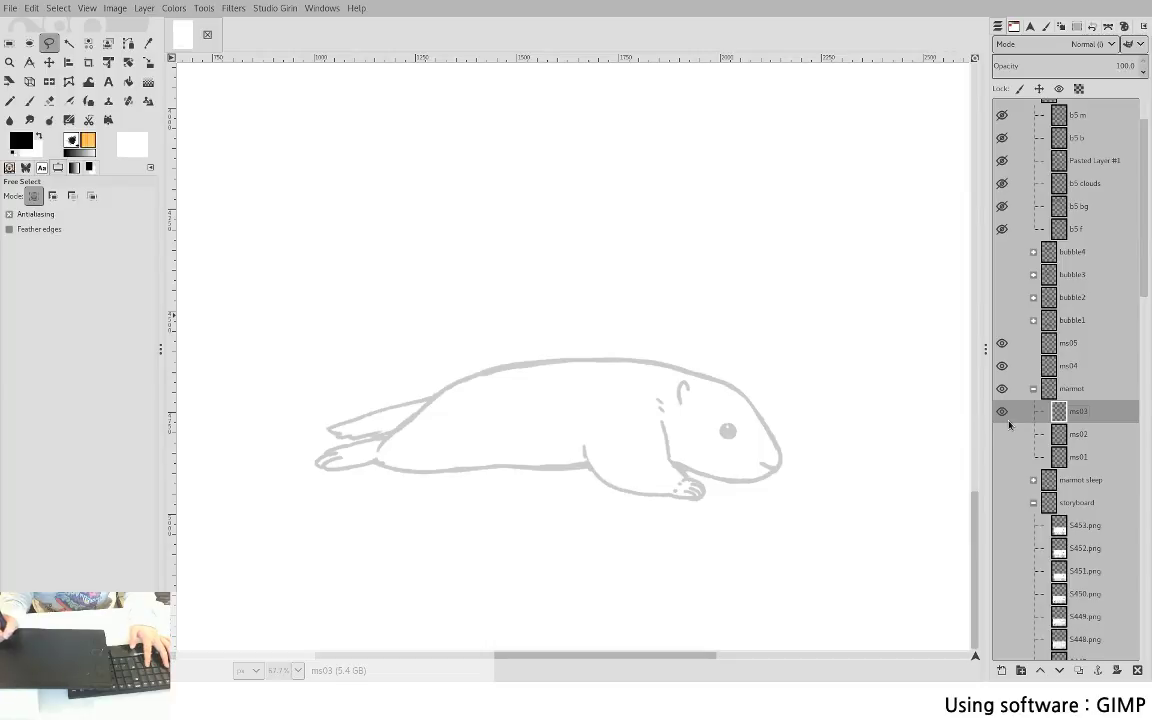
{"action": "key", "text": "Delete"}
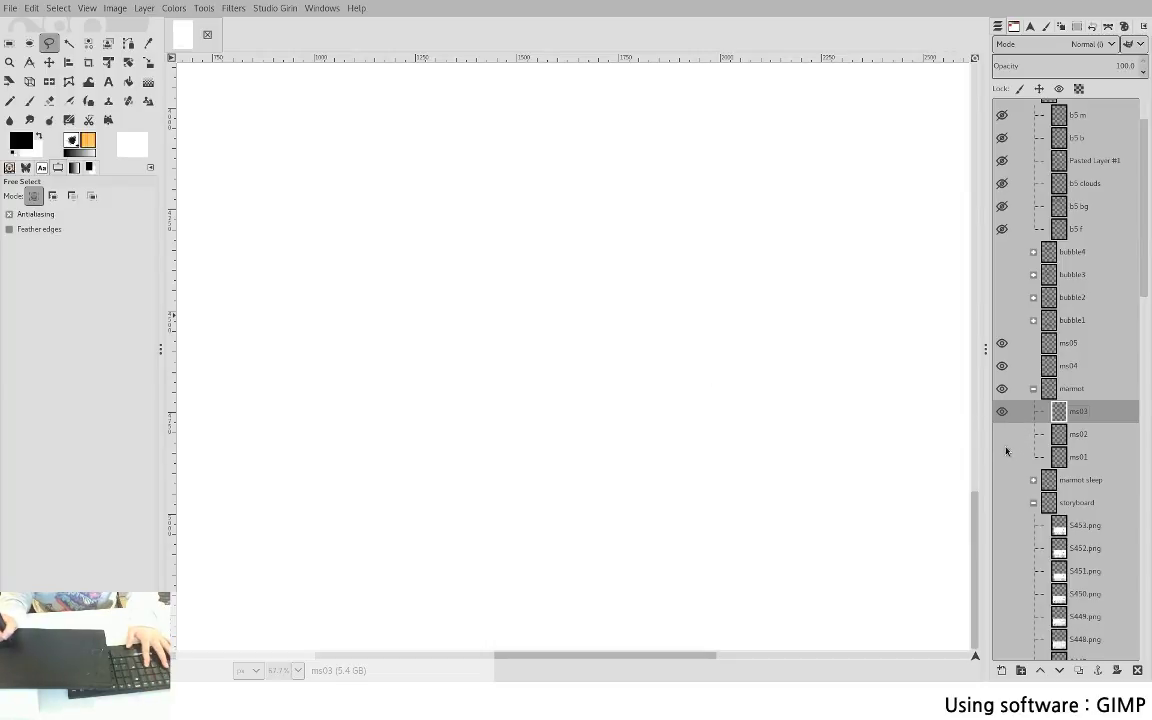
{"action": "left_click", "coordinate": [1004, 455]}
{"action": "left_click", "coordinate": [1004, 457]}
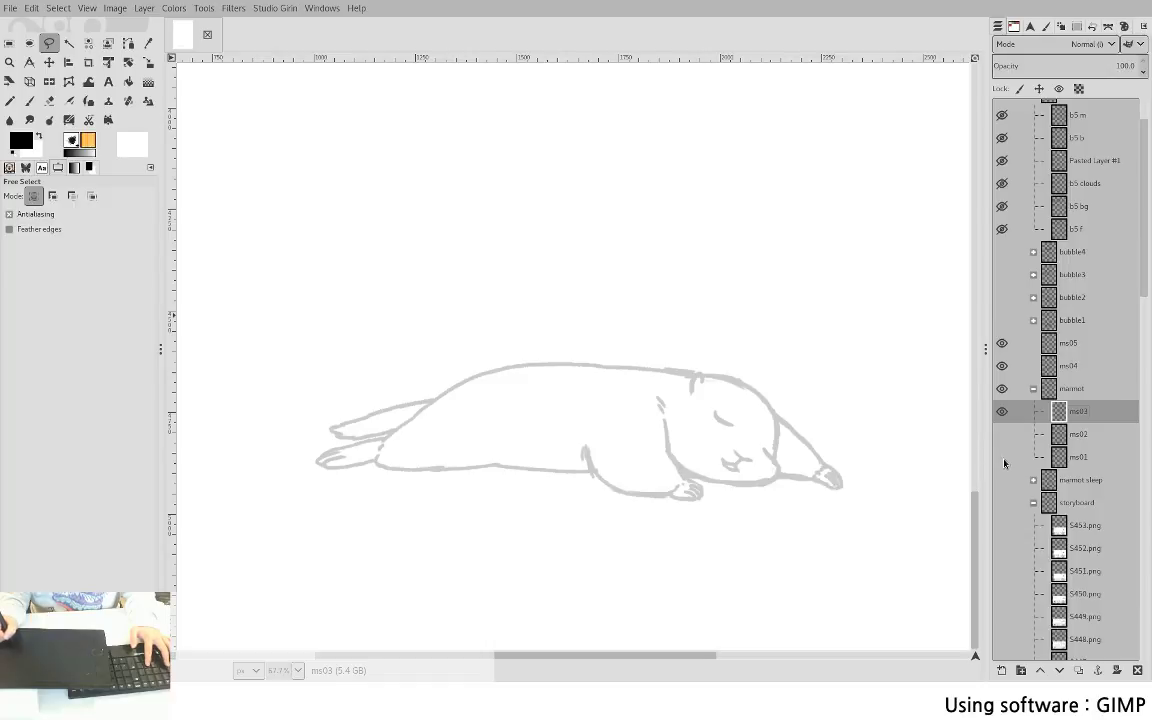
{"action": "left_click", "coordinate": [1002, 480]}
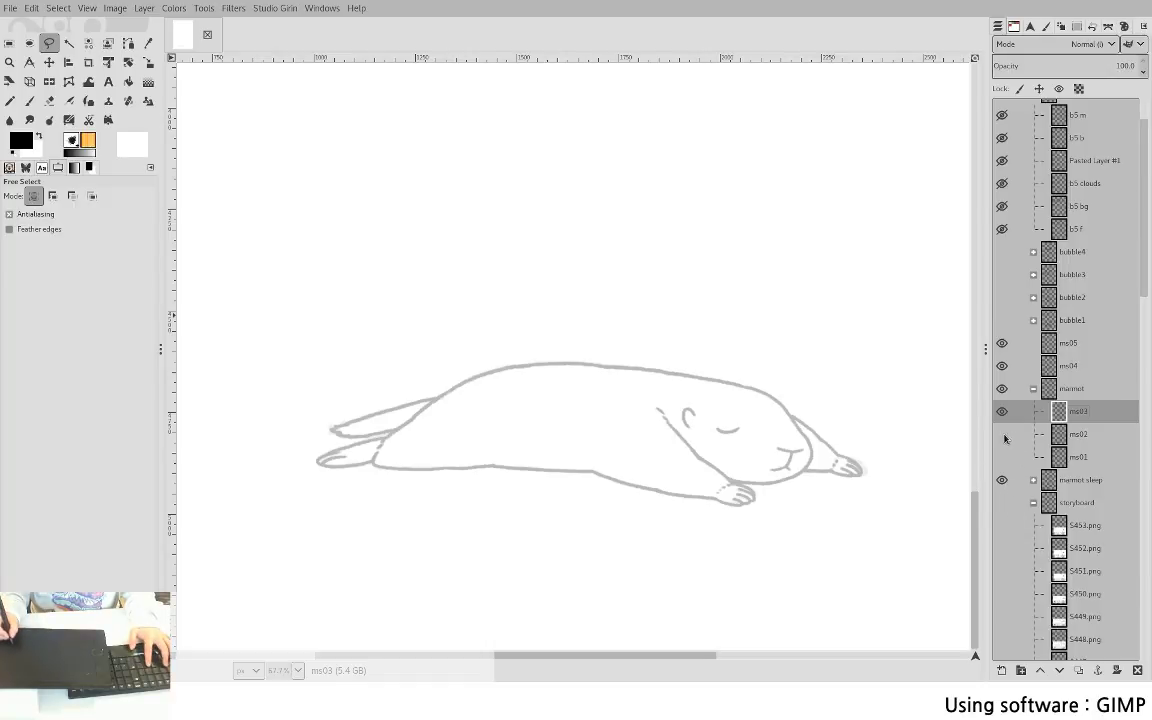
{"action": "left_click", "coordinate": [1004, 436]}
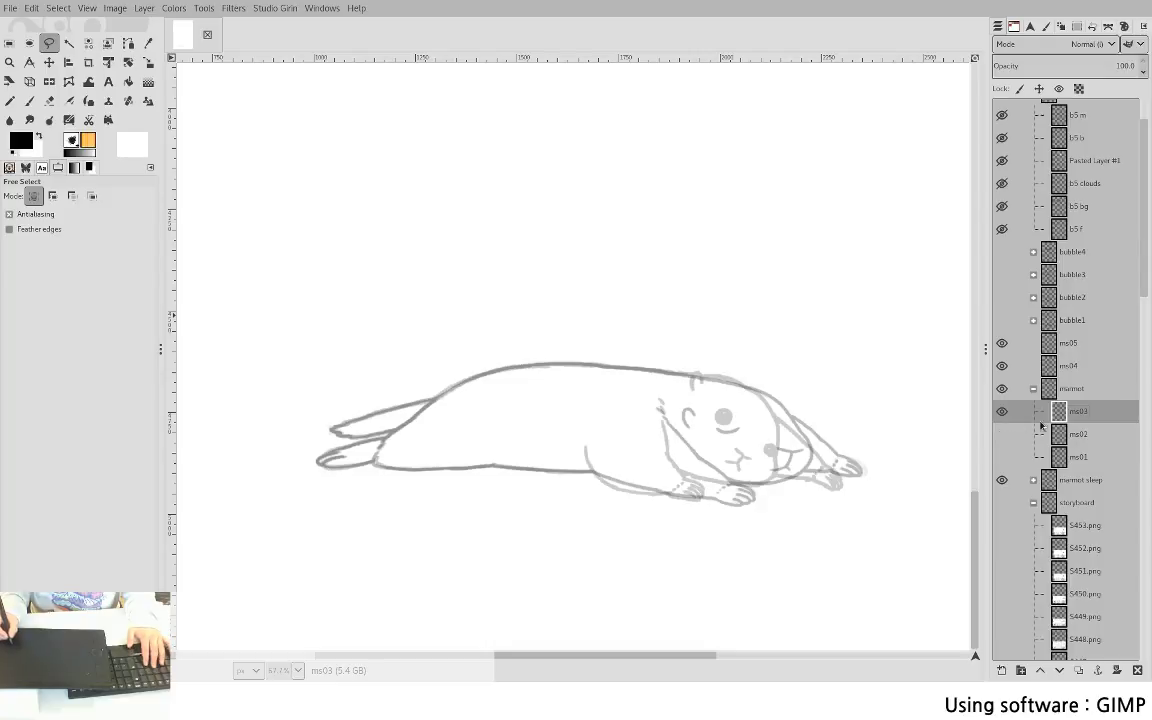
{"action": "left_click", "coordinate": [1004, 412]}
- Sketch the head outline from the neck over the forehead to the chin on ms03, and move ms03 above the marmot group
{"action": "key", "text": "p"}
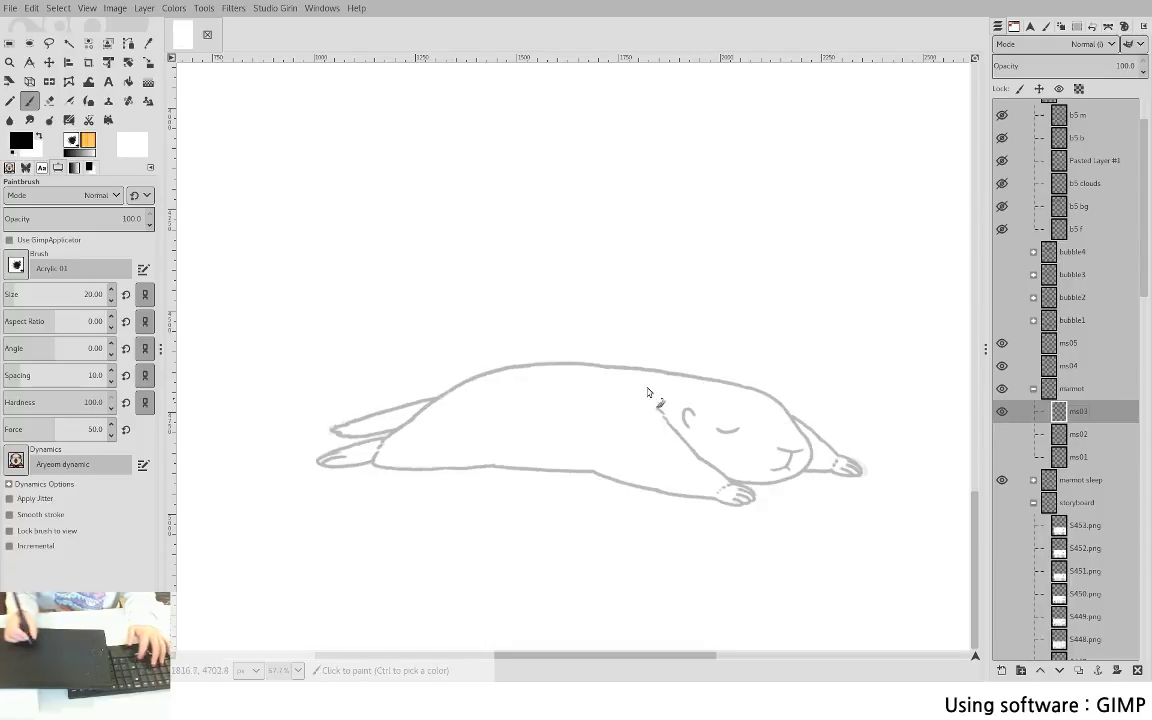
{"action": "mouse_move", "coordinate": [642, 370]}
{"action": "left_mouse_down"}
{"action": "mouse_move", "coordinate": [749, 390]}
{"action": "mouse_move", "coordinate": [803, 434]}
{"action": "mouse_move", "coordinate": [787, 426]}
{"action": "mouse_move", "coordinate": [802, 464]}
{"action": "mouse_move", "coordinate": [807, 444]}
{"action": "mouse_move", "coordinate": [794, 474]}
{"action": "mouse_move", "coordinate": [745, 483]}
{"action": "left_mouse_up"}
{"action": "key", "text": "ctrl+z"}
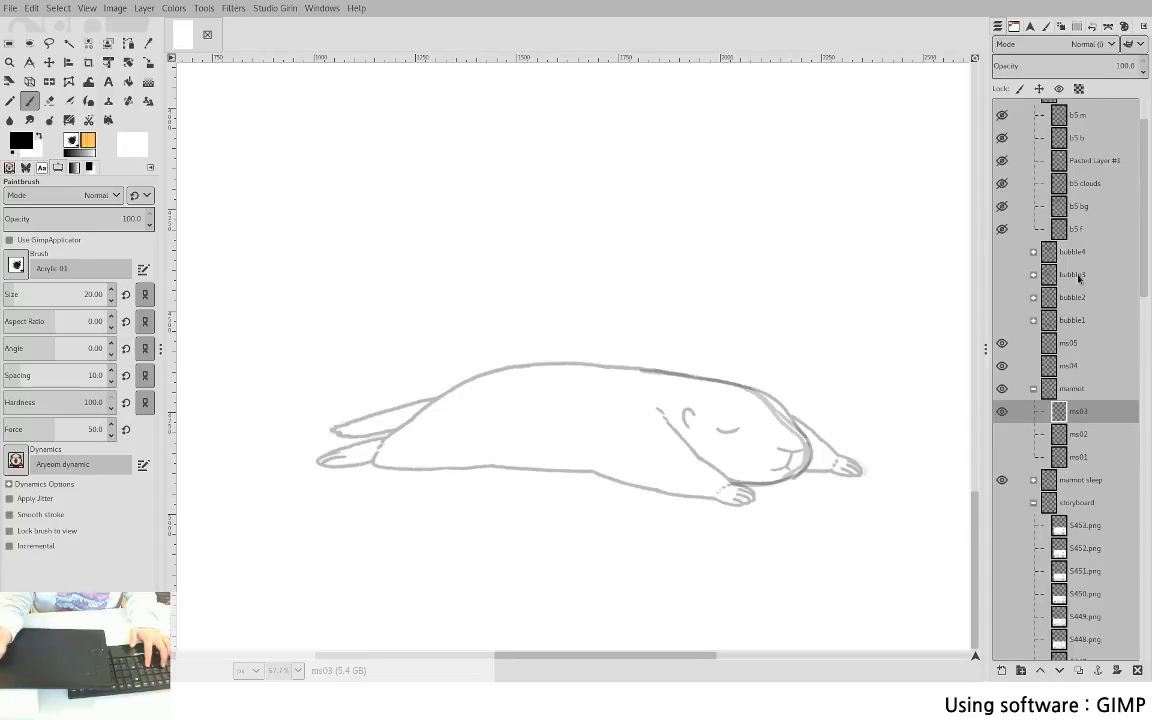
{"action": "left_click_drag", "start_coordinate": [1091, 409], "coordinate": [1088, 384]}
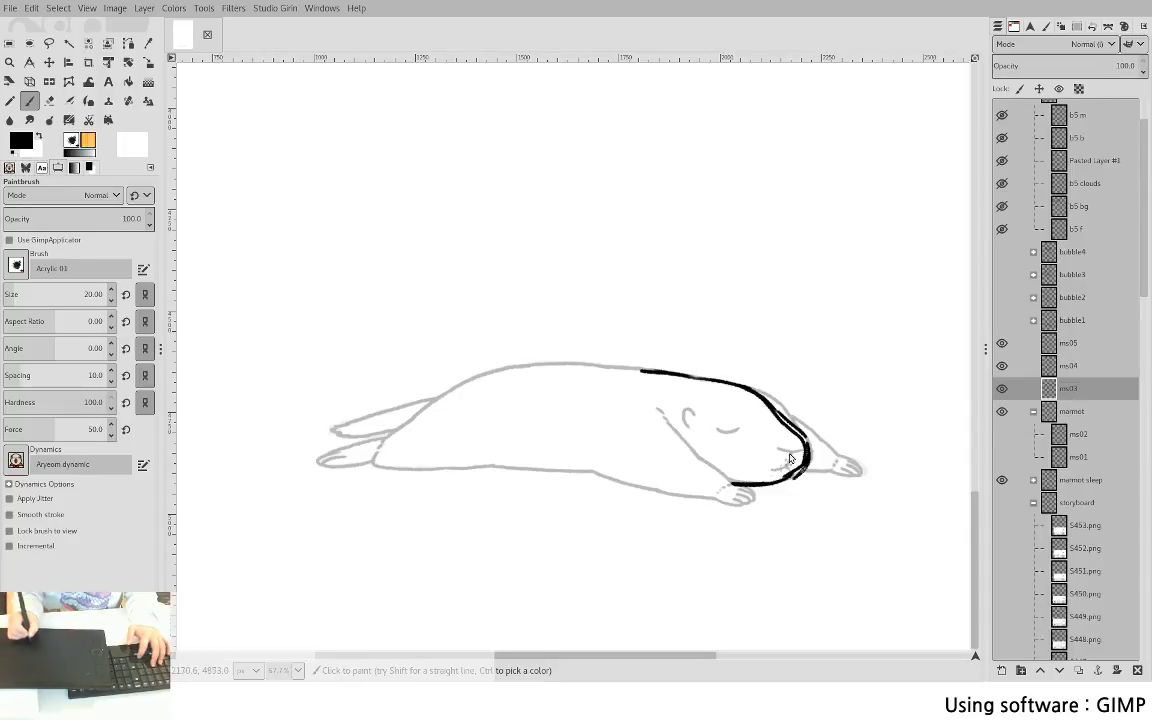
- Add the nose, mouth, closed eye and curved ear to the head on ms03, undoing faulty strokes
{"action": "left_click_drag", "start_coordinate": [784, 446], "coordinate": [804, 448]}
{"action": "key", "text": "ctrl+z"}
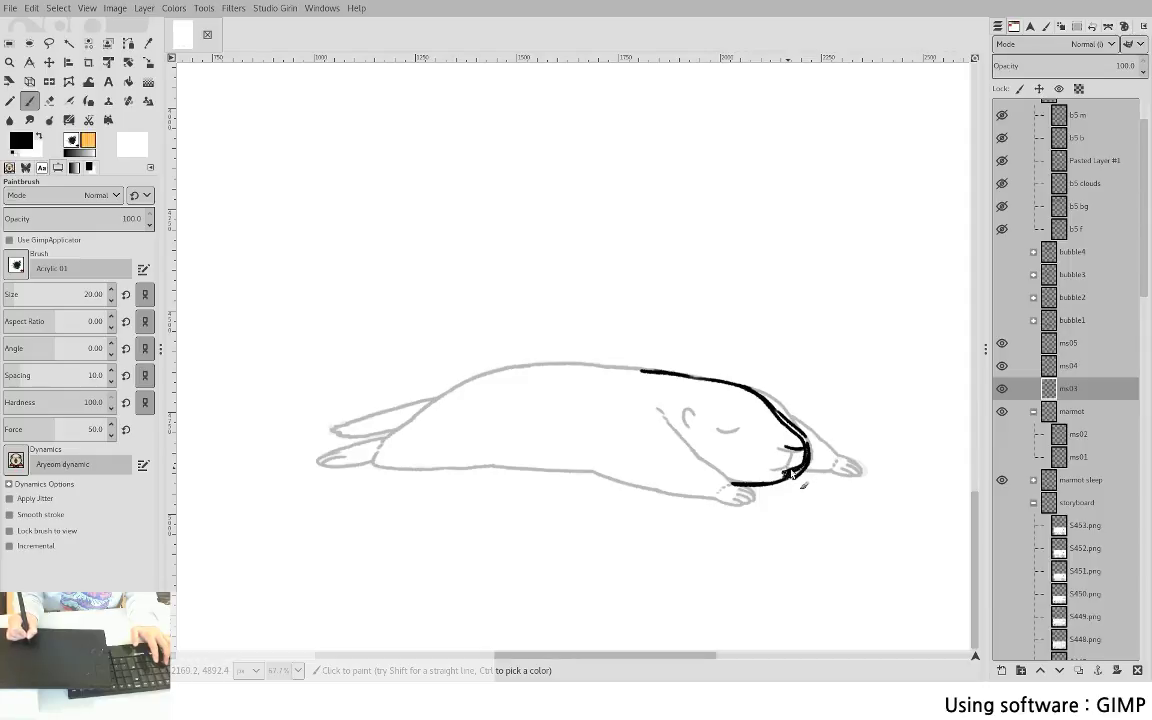
{"action": "key", "text": "shift+e"}
{"action": "key", "text": "p"}
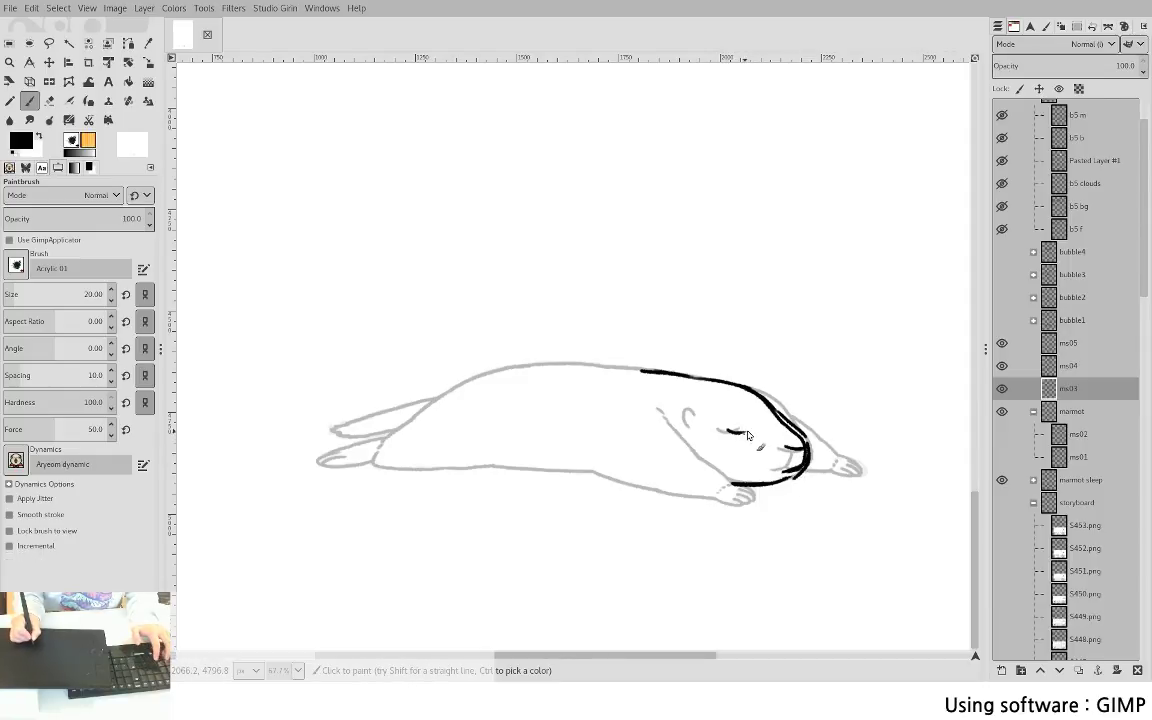
{"action": "left_click_drag", "start_coordinate": [749, 431], "coordinate": [698, 428]}
{"action": "key", "text": "ctrl+z"}
{"action": "key", "text": "ctrl+z"}
{"action": "key", "text": "ctrl+z"}
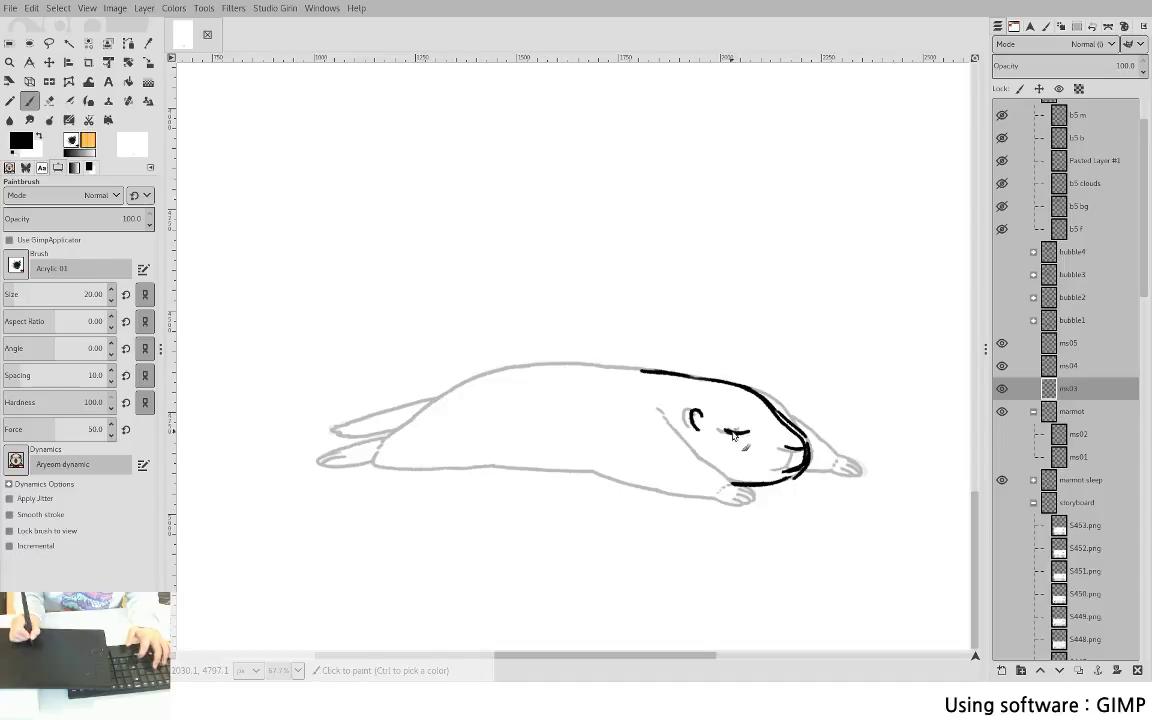
- Erase the doubled lines along the forehead and snout on ms03 and redraw them as one clean contour
{"action": "key", "text": "shift+e"}
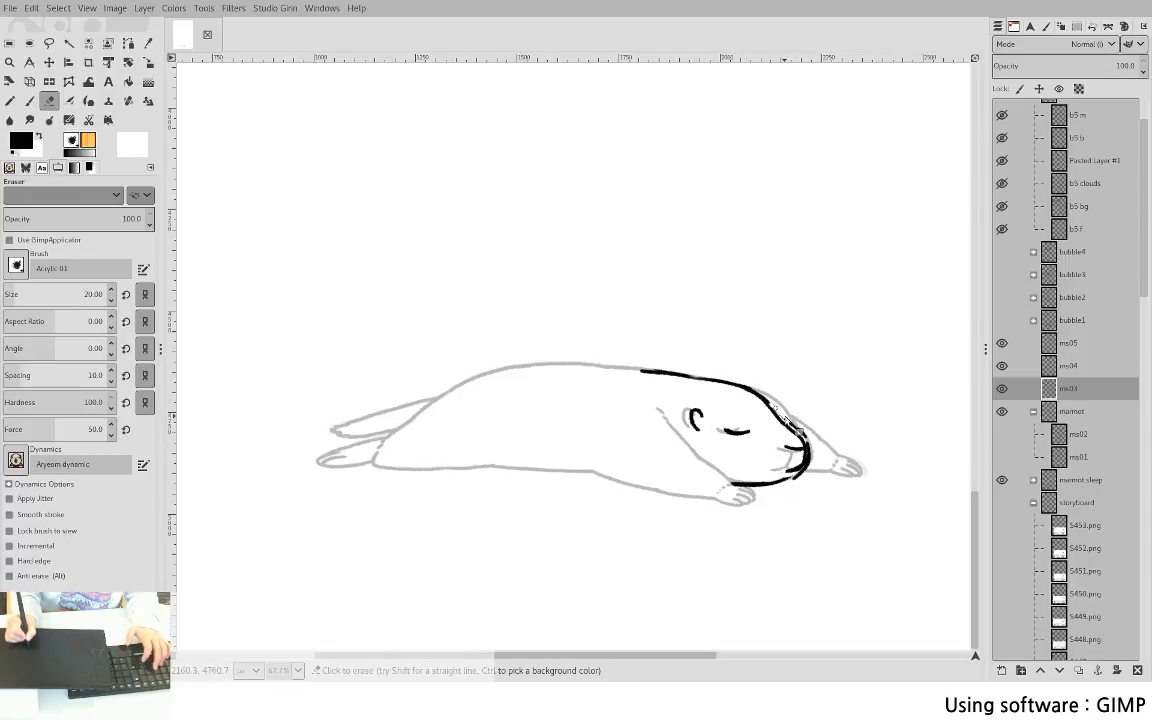
{"action": "key", "text": "p"}
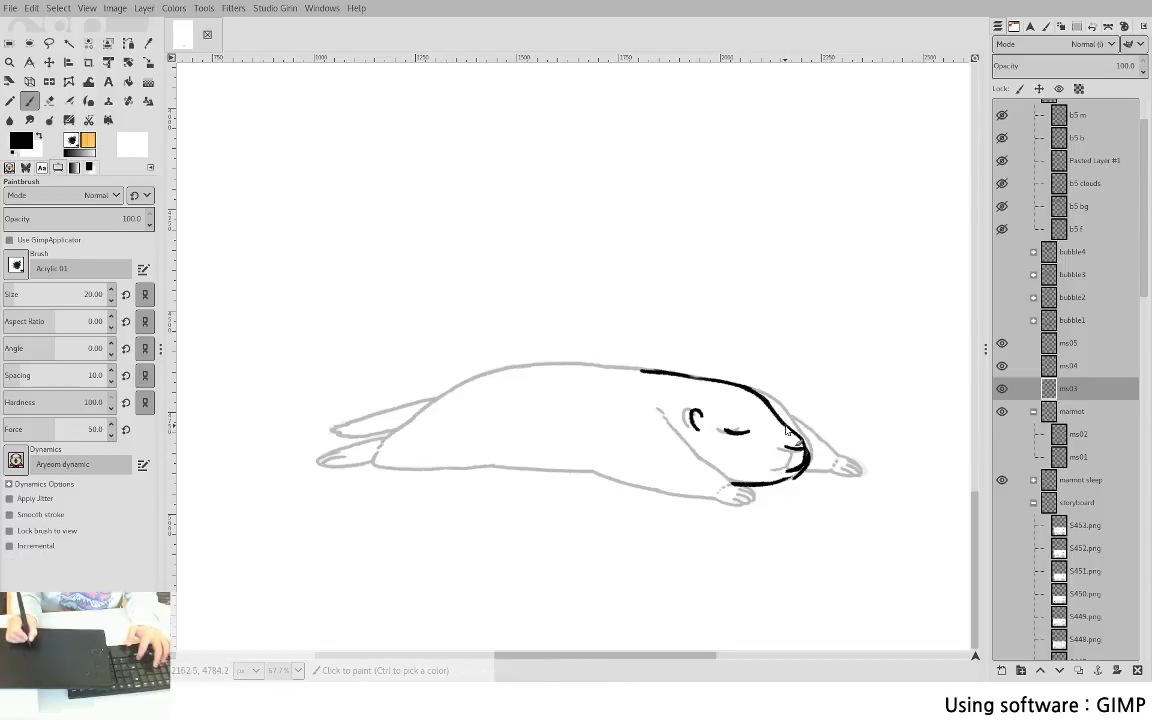
{"action": "left_click_drag", "start_coordinate": [768, 400], "coordinate": [803, 442]}
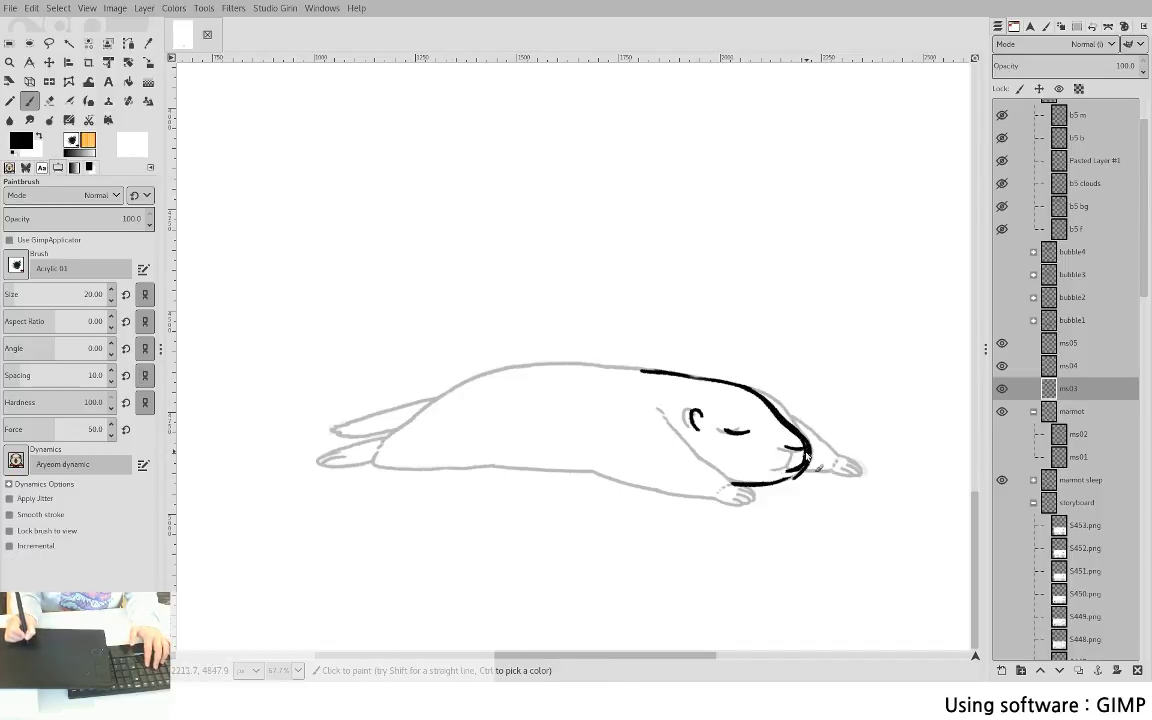
{"action": "key", "text": "shift+e"}
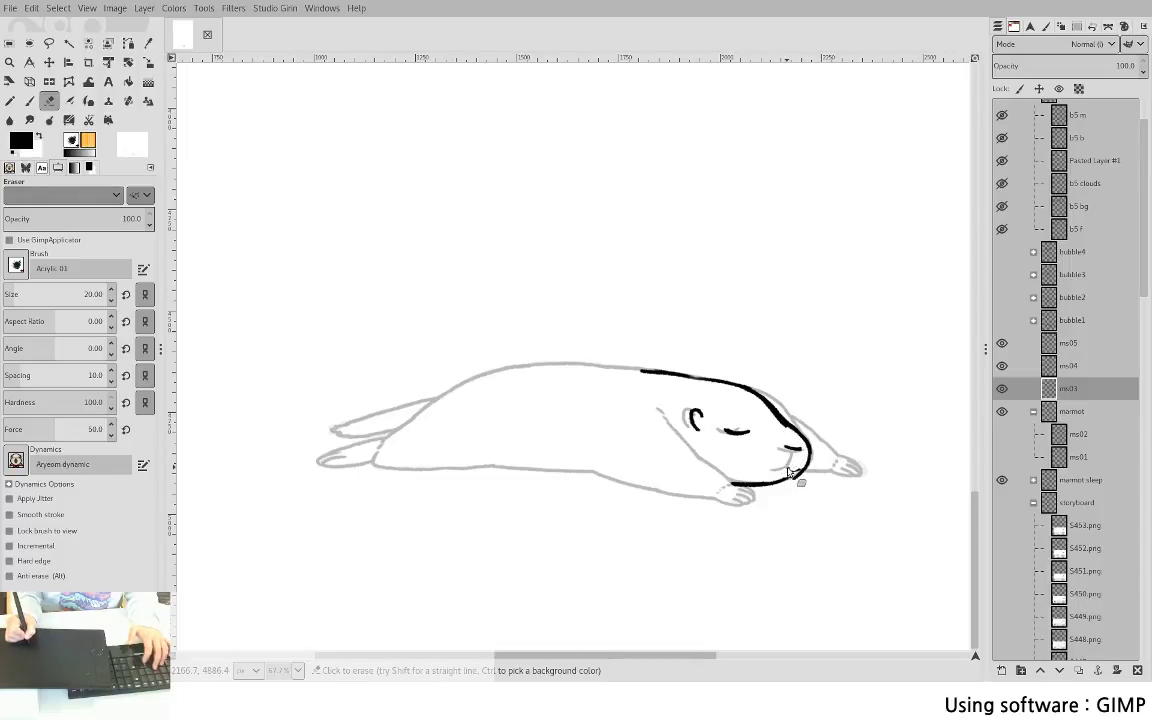
{"action": "key", "text": "p"}
{"action": "left_click_drag", "start_coordinate": [805, 446], "coordinate": [769, 483]}
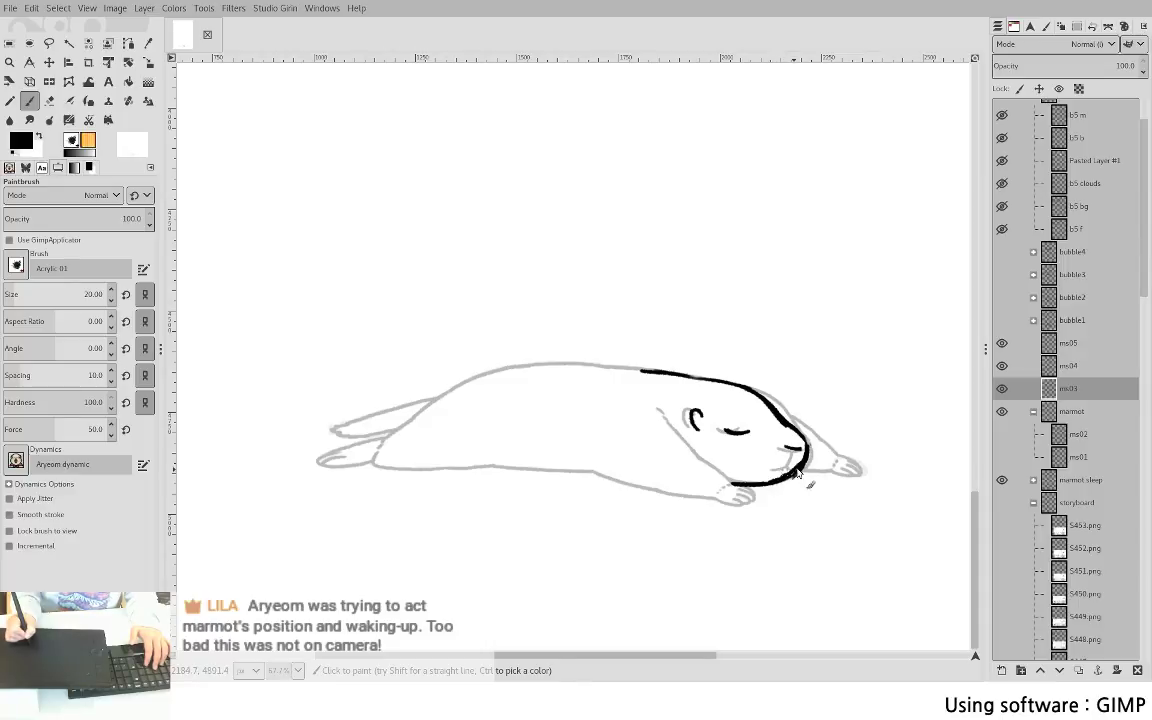
- Erase and redraw the nose and mouth lines at the tip of the snout on ms03
{"action": "key", "text": "shift+e"}
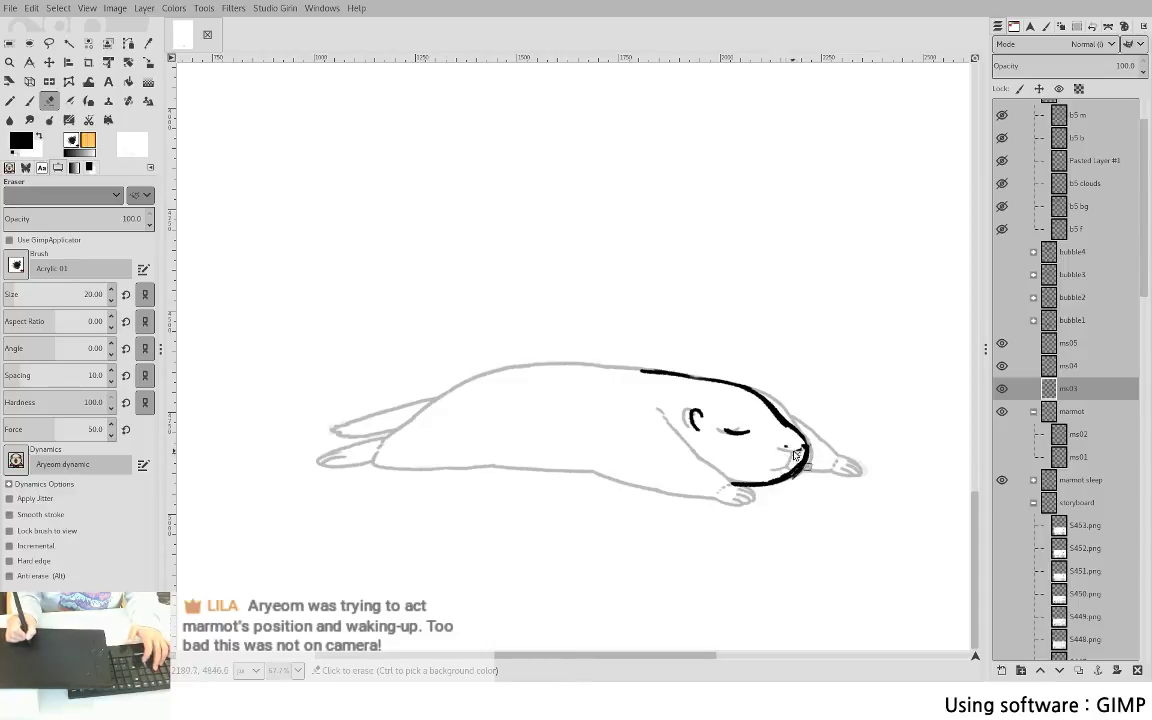
{"action": "key", "text": "p"}
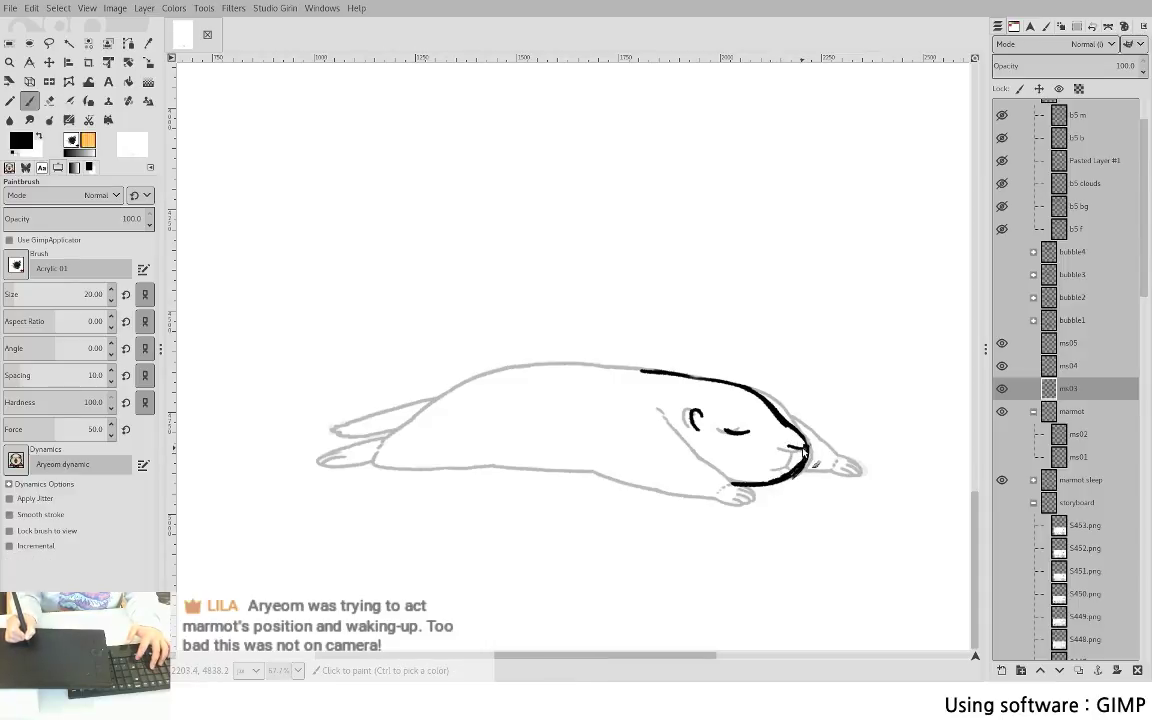
{"action": "key", "text": "shift+e"}
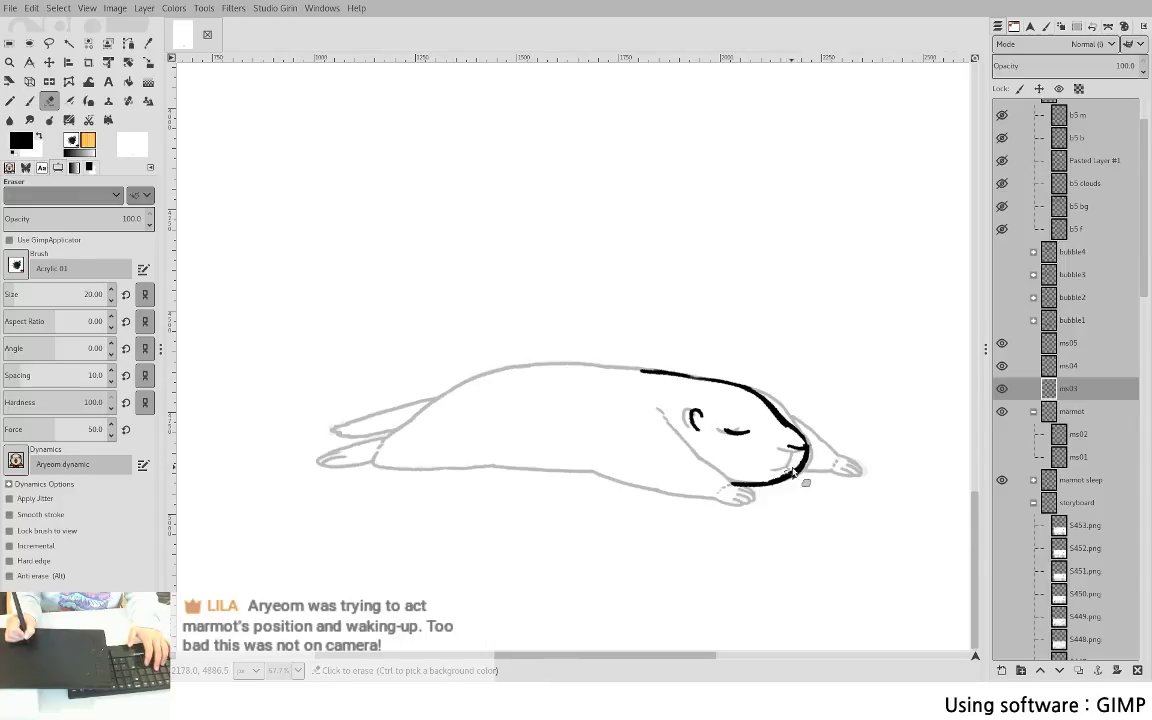
{"action": "key", "text": "p"}
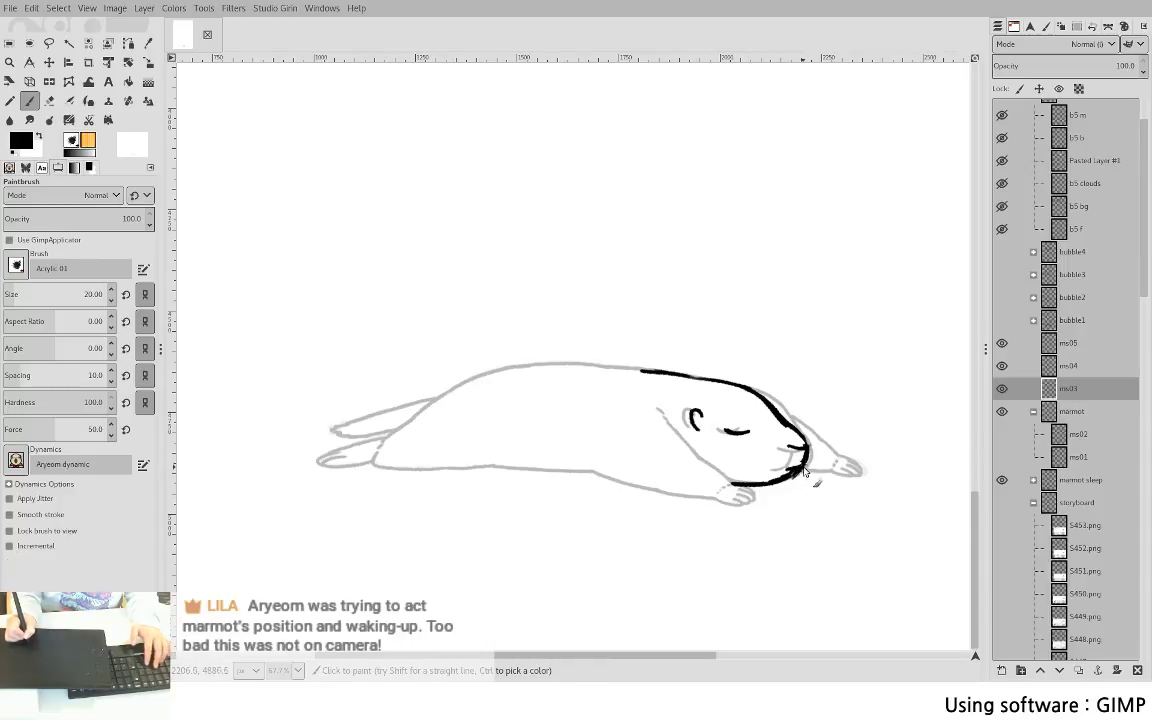
{"action": "key", "text": "shift+e"}
{"action": "key", "text": "p"}
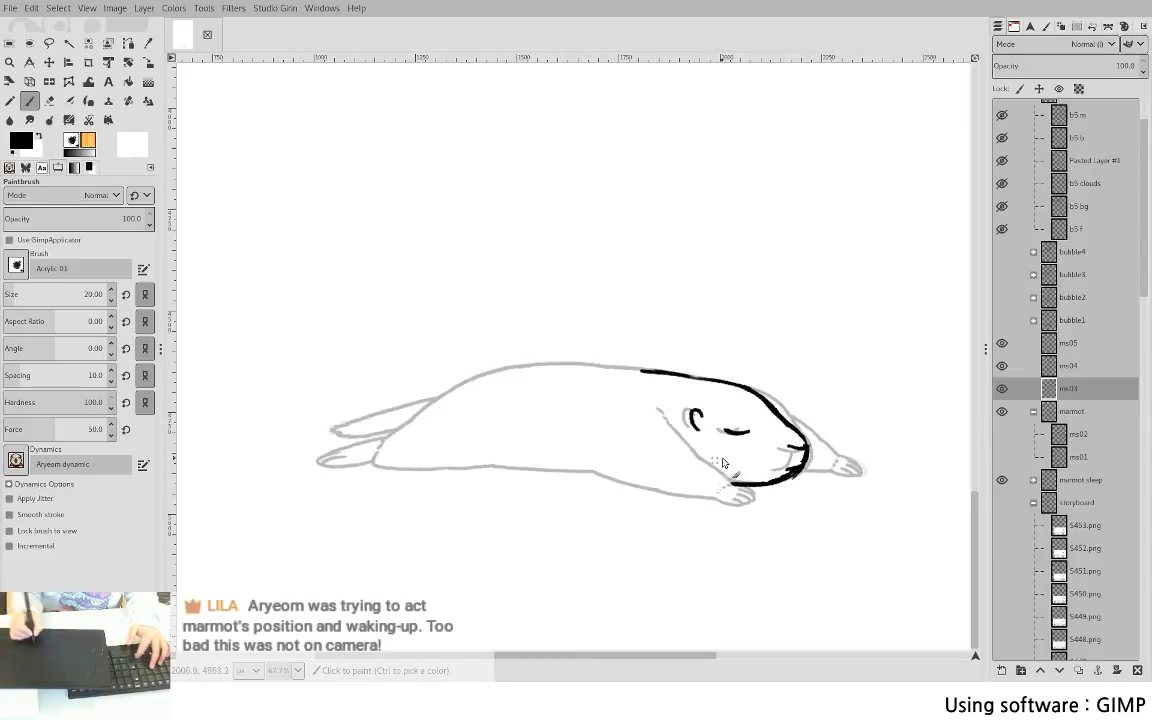
- Replace the closed eye on ms03 with a round, filled open eye
{"action": "left_click_drag", "start_coordinate": [756, 423], "coordinate": [649, 319]}
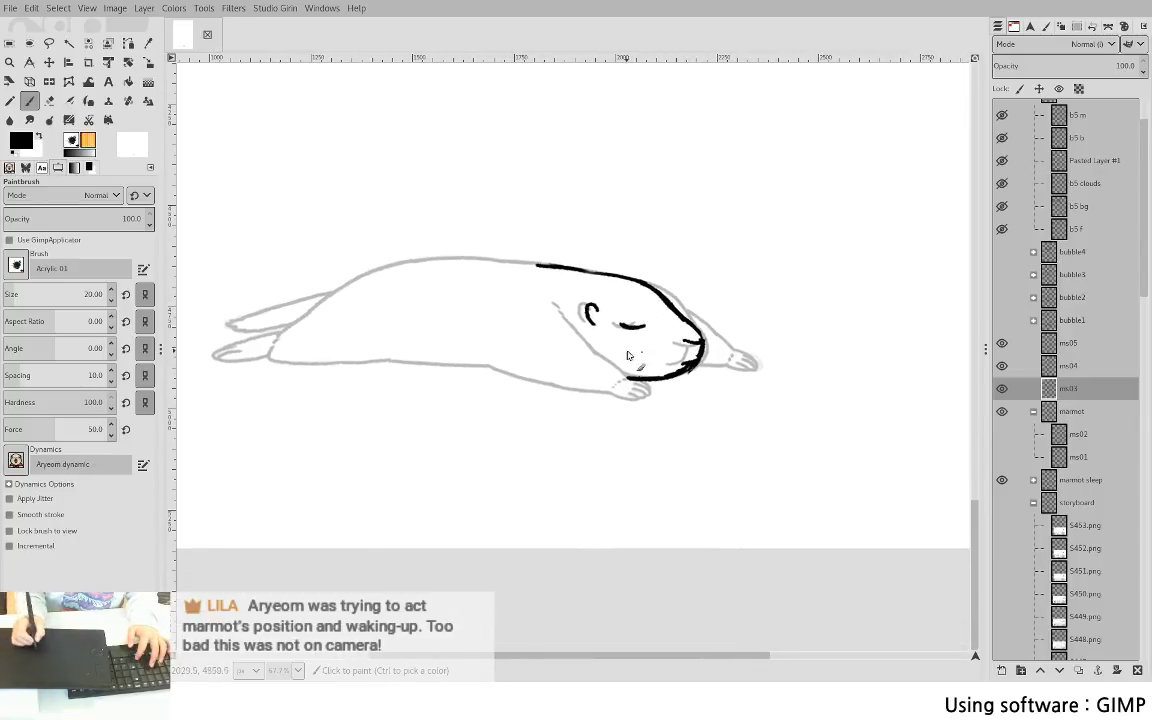
{"action": "key", "text": "shift+e"}
{"action": "key", "text": "p"}
{"action": "left_click_drag", "start_coordinate": [632, 322], "coordinate": [761, 330]}
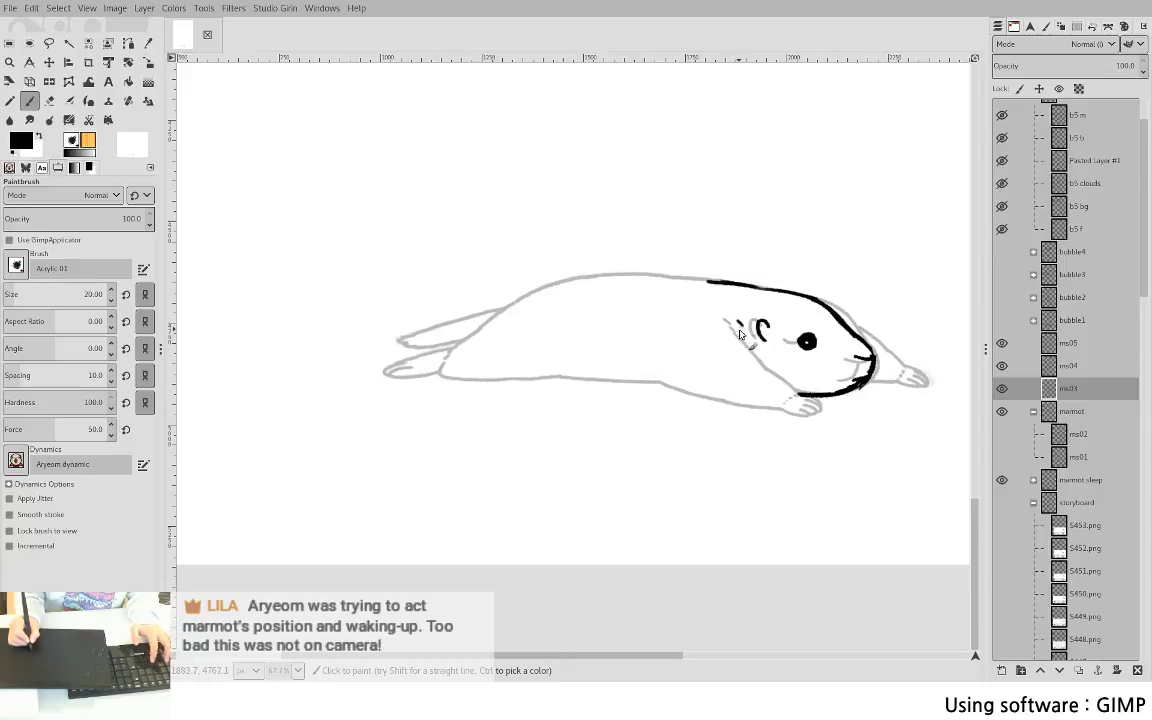
- Sketch the neck fold and the bent front leg with its paw tucked under the chin on ms03, redoing faulty strokes
{"action": "left_click_drag", "start_coordinate": [733, 322], "coordinate": [739, 372]}
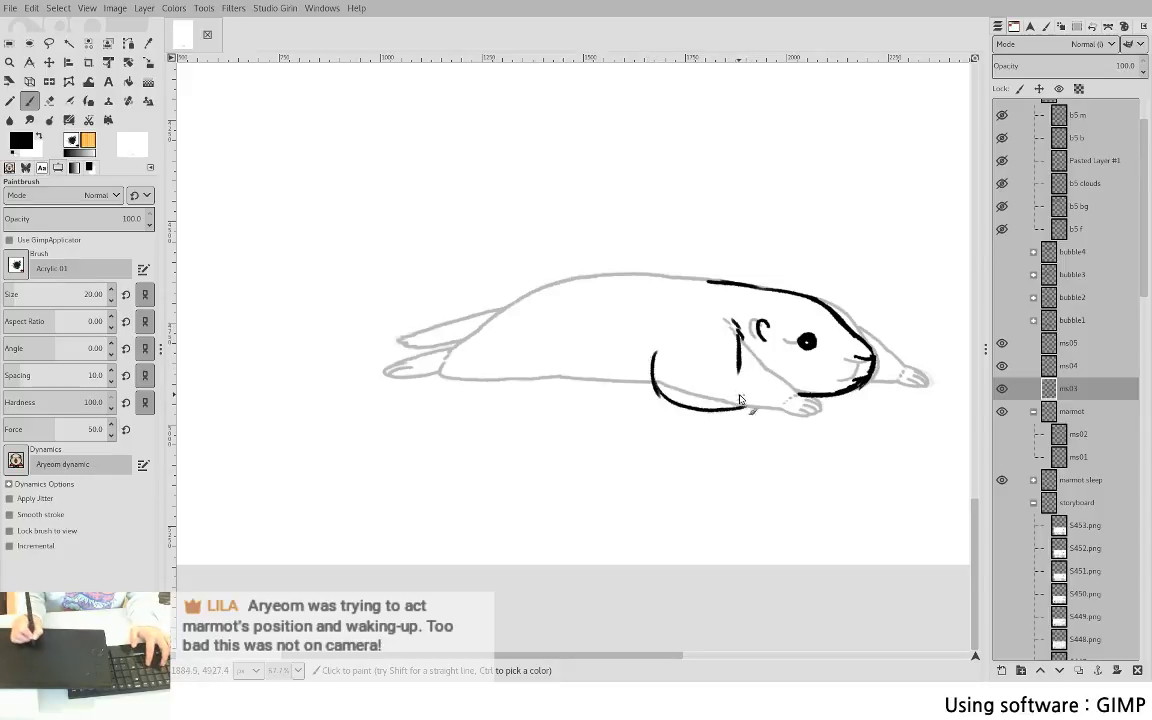
{"action": "left_click_drag", "start_coordinate": [663, 385], "coordinate": [748, 403]}
{"action": "mouse_move", "coordinate": [723, 407]}
{"action": "left_mouse_down"}
{"action": "mouse_move", "coordinate": [739, 407]}
{"action": "mouse_move", "coordinate": [748, 375]}
{"action": "mouse_move", "coordinate": [757, 381]}
{"action": "mouse_move", "coordinate": [732, 365]}
{"action": "mouse_move", "coordinate": [804, 395]}
{"action": "mouse_move", "coordinate": [763, 409]}
{"action": "mouse_move", "coordinate": [780, 410]}
{"action": "left_mouse_up"}
{"action": "key", "text": "ctrl+z"}
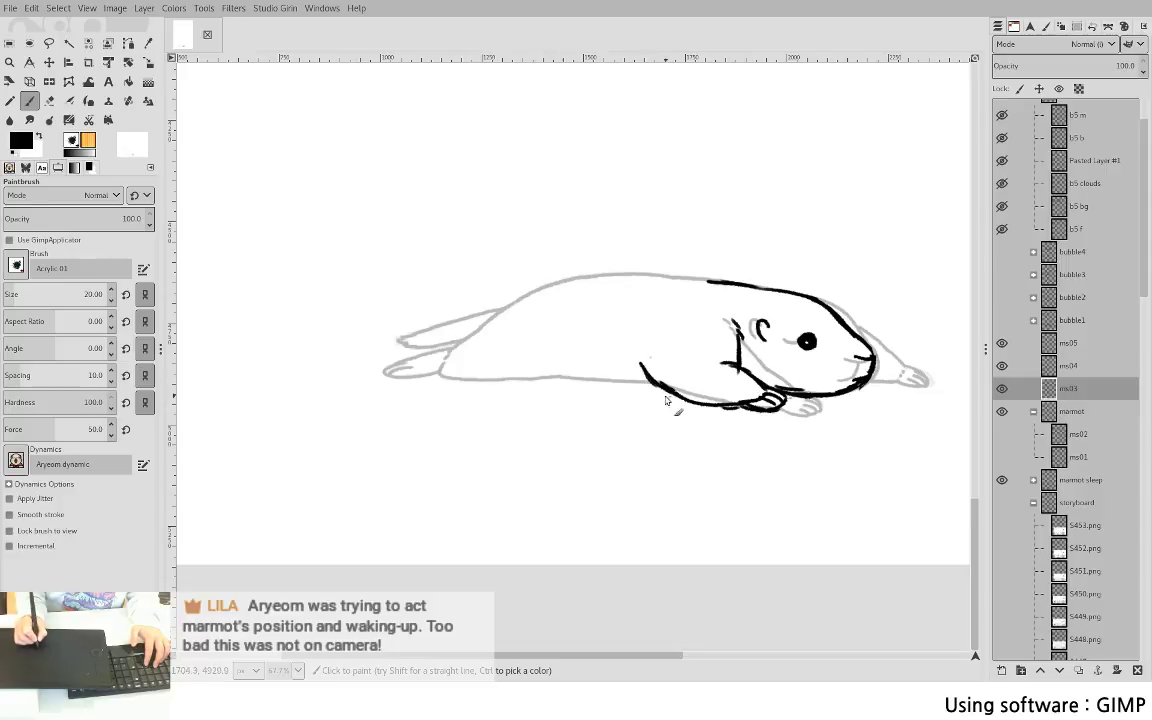
- Complete the body on ms03 by tracing the belly, back, rump and both stretched-out hind feet over the sleeping pose
{"action": "left_click_drag", "start_coordinate": [553, 378], "coordinate": [650, 379]}
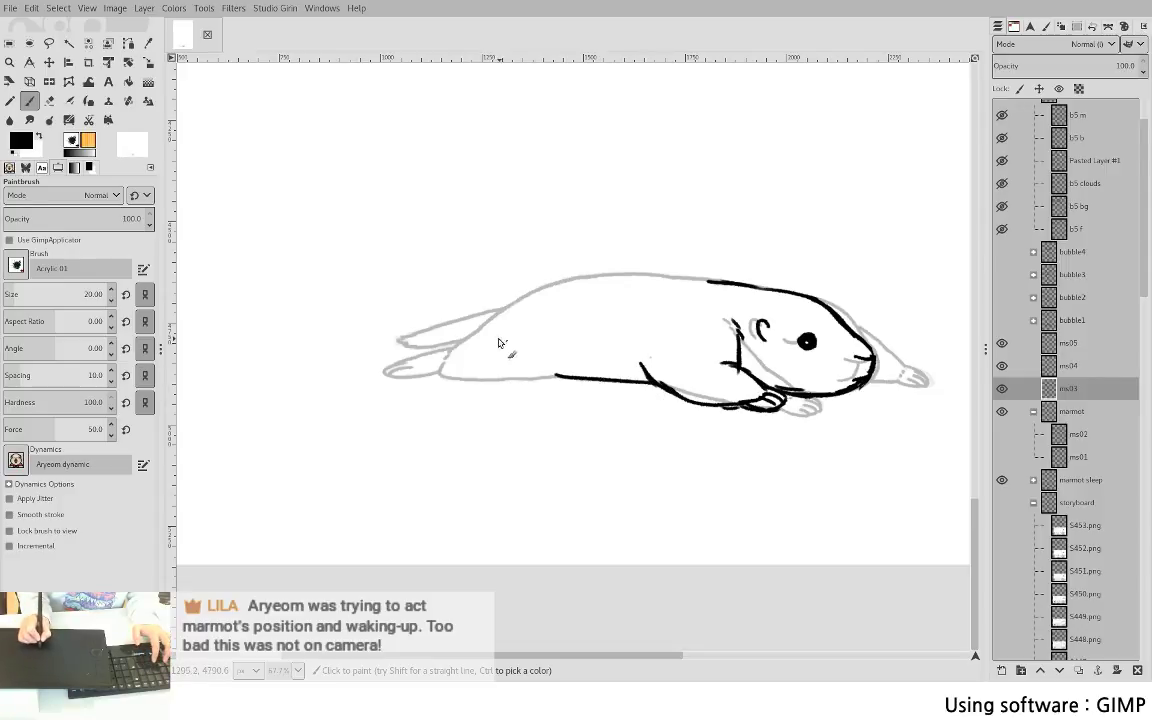
{"action": "mouse_move", "coordinate": [450, 349]}
{"action": "left_mouse_down"}
{"action": "mouse_move", "coordinate": [586, 280]}
{"action": "mouse_move", "coordinate": [710, 282]}
{"action": "left_mouse_up"}
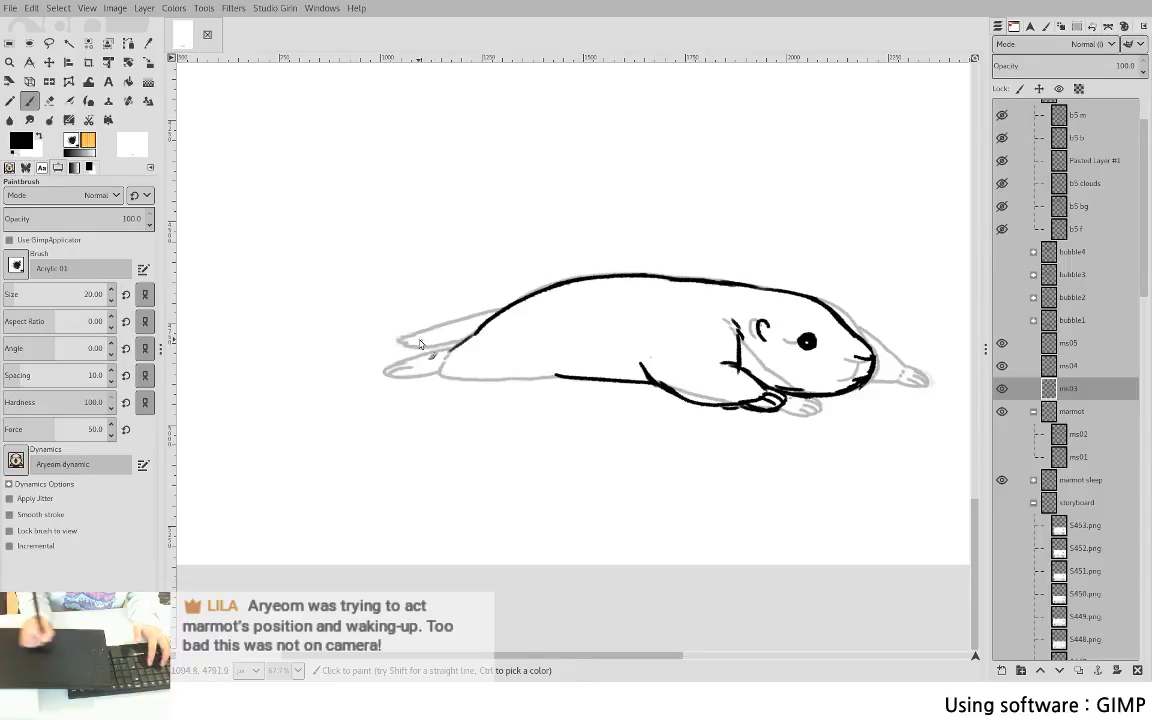
{"action": "mouse_move", "coordinate": [392, 341]}
{"action": "left_mouse_down"}
{"action": "mouse_move", "coordinate": [411, 349]}
{"action": "mouse_move", "coordinate": [475, 335]}
{"action": "left_mouse_up"}
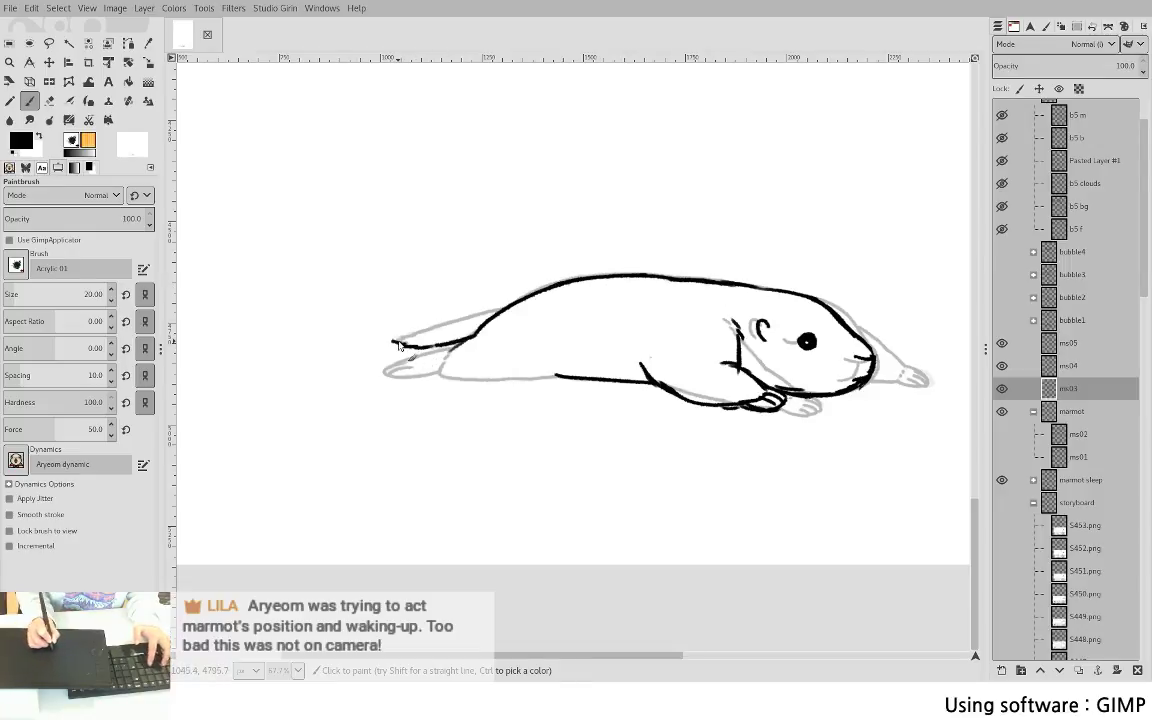
{"action": "left_click_drag", "start_coordinate": [394, 342], "coordinate": [500, 310]}
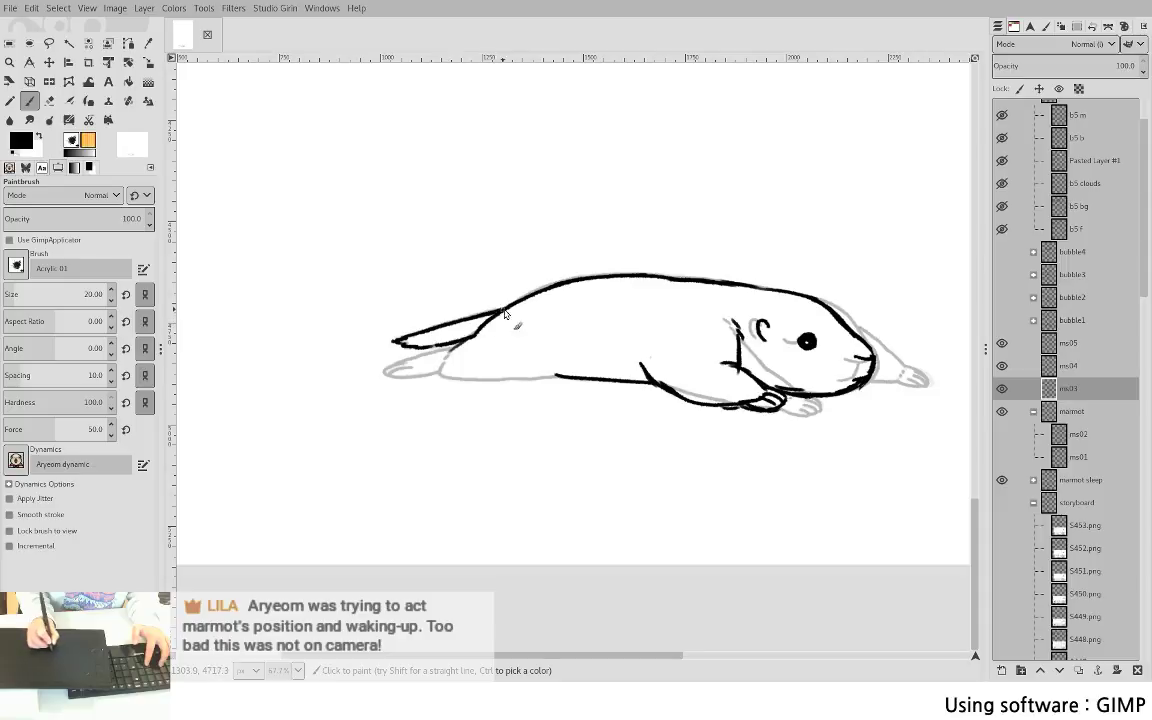
{"action": "mouse_move", "coordinate": [394, 364]}
{"action": "left_mouse_down"}
{"action": "mouse_move", "coordinate": [455, 351]}
{"action": "mouse_move", "coordinate": [404, 362]}
{"action": "left_mouse_up"}
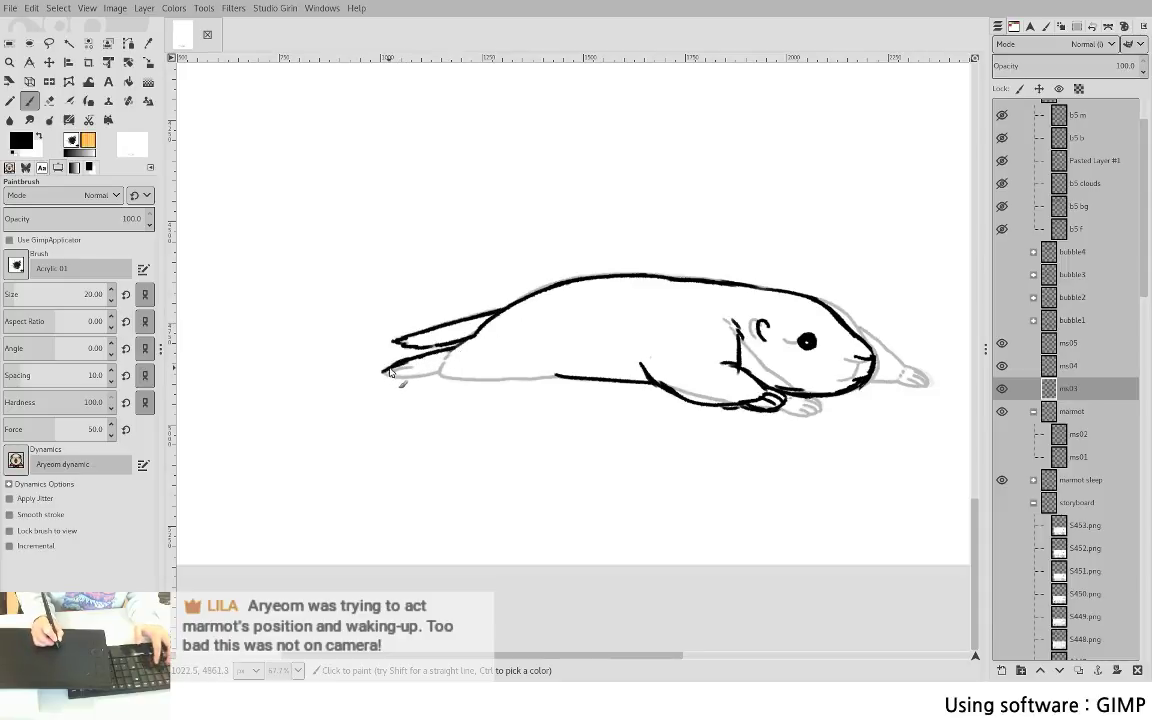
{"action": "left_click_drag", "start_coordinate": [388, 378], "coordinate": [443, 372]}
{"action": "left_click_drag", "start_coordinate": [440, 380], "coordinate": [565, 380]}
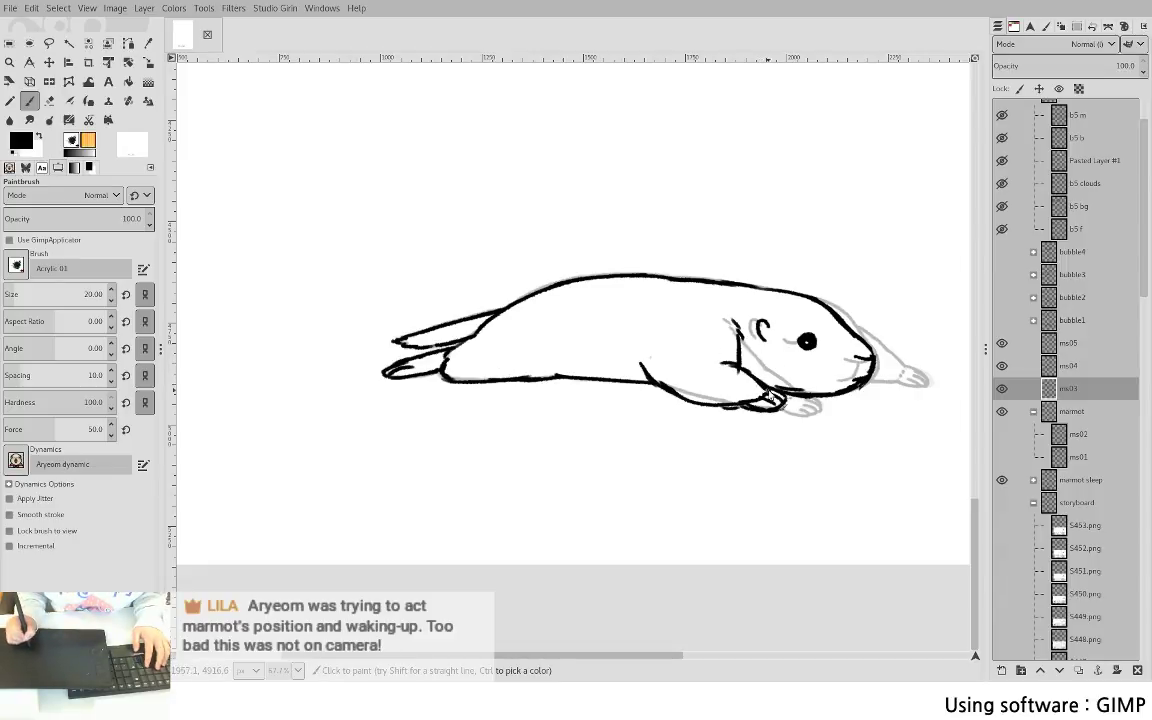
- Touch up the mouth area on ms03, view the frame without the reference, and show ms04 in place of ms03
{"action": "key", "text": "shift+e"}
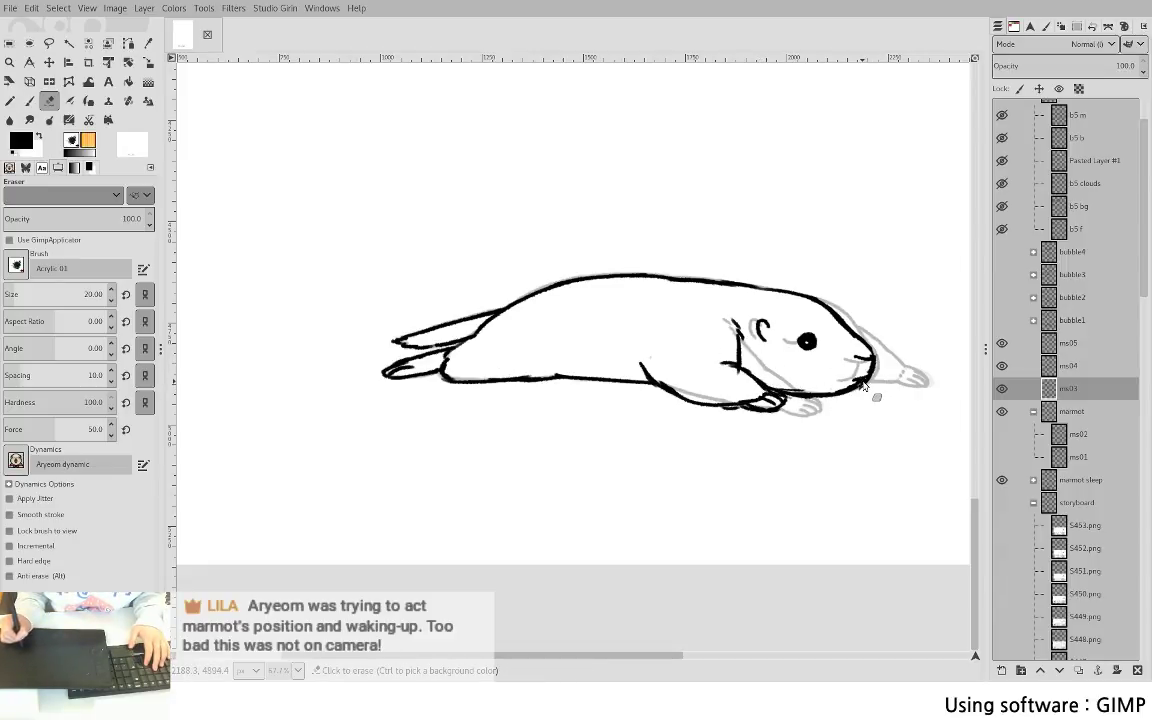
{"action": "key", "text": "p"}
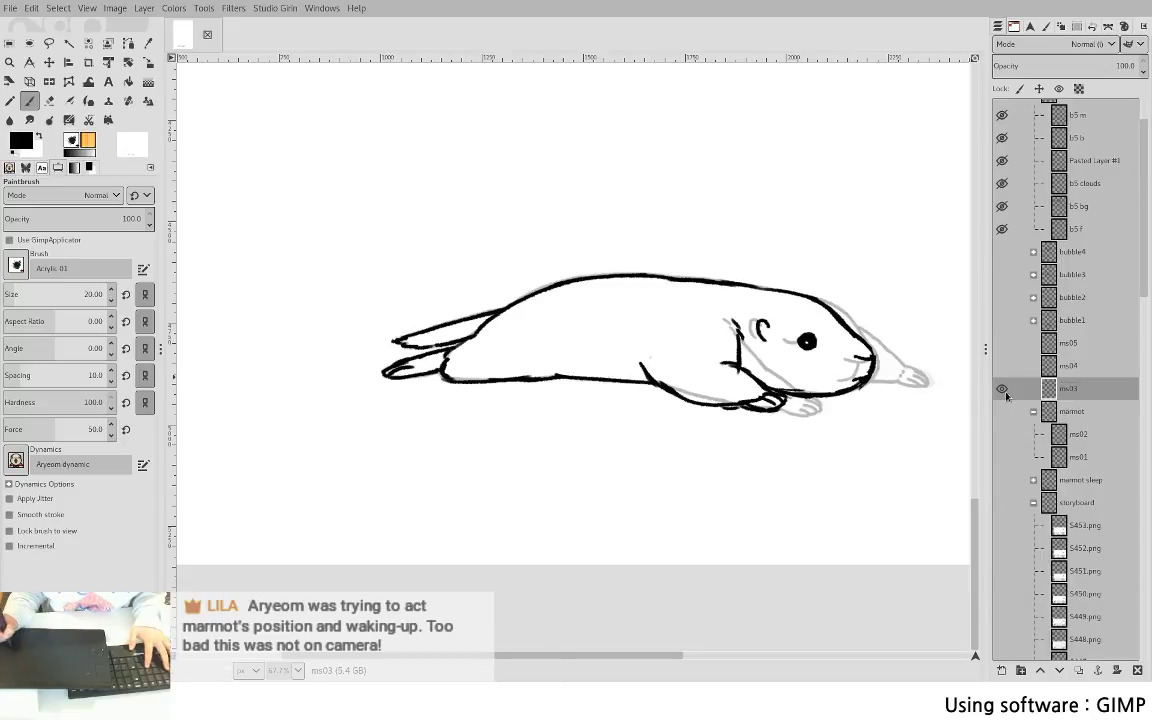
{"action": "left_click", "coordinate": [1002, 390]}
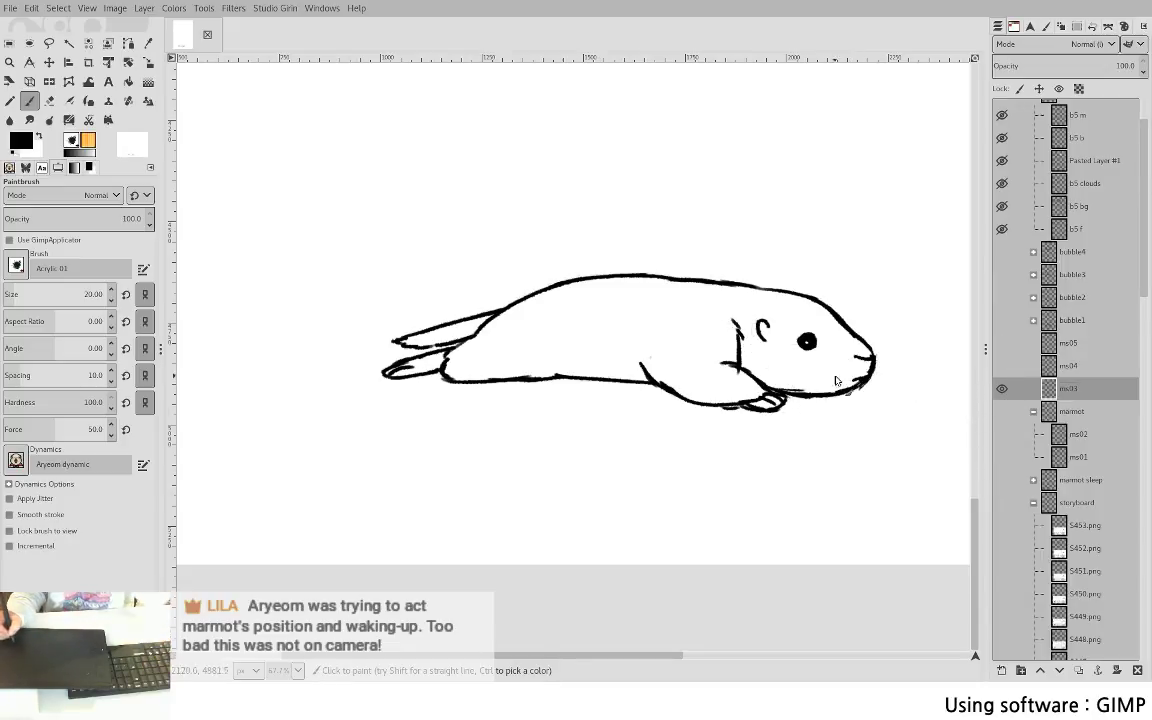
{"action": "left_click", "coordinate": [1002, 366]}
{"action": "left_click", "coordinate": [1002, 388]}
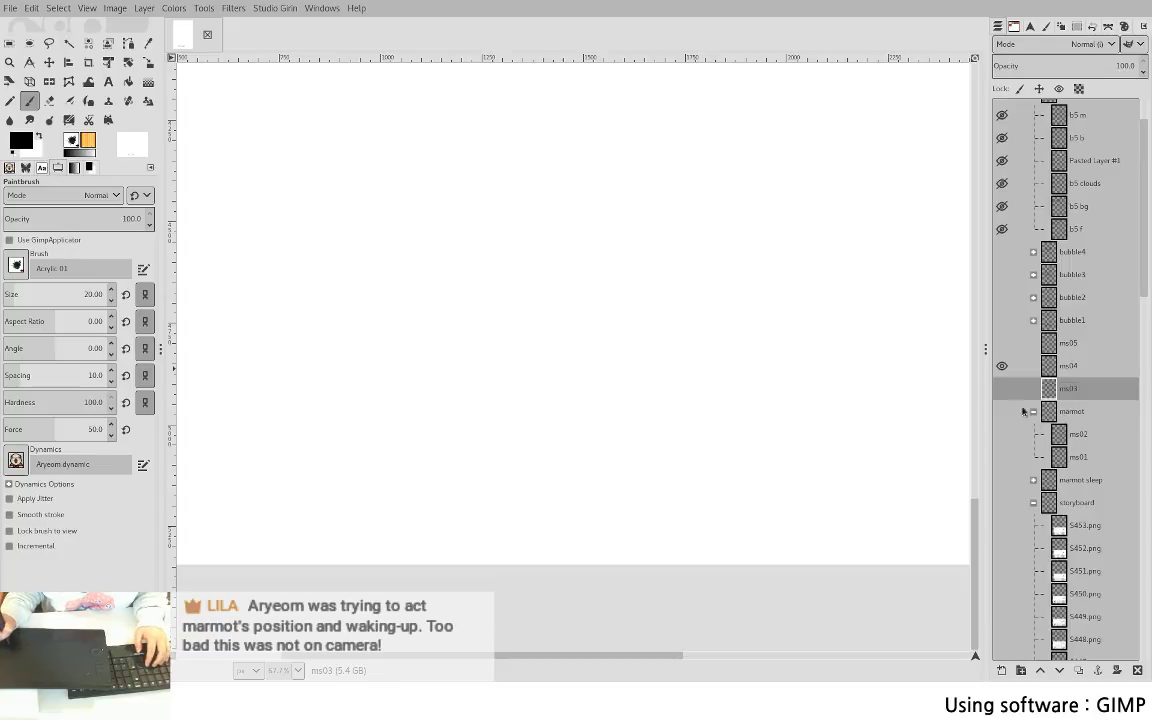
- Move ms03 into the marmot group as a visible reference and make ms04 the active layer
{"action": "left_click", "coordinate": [1002, 389]}
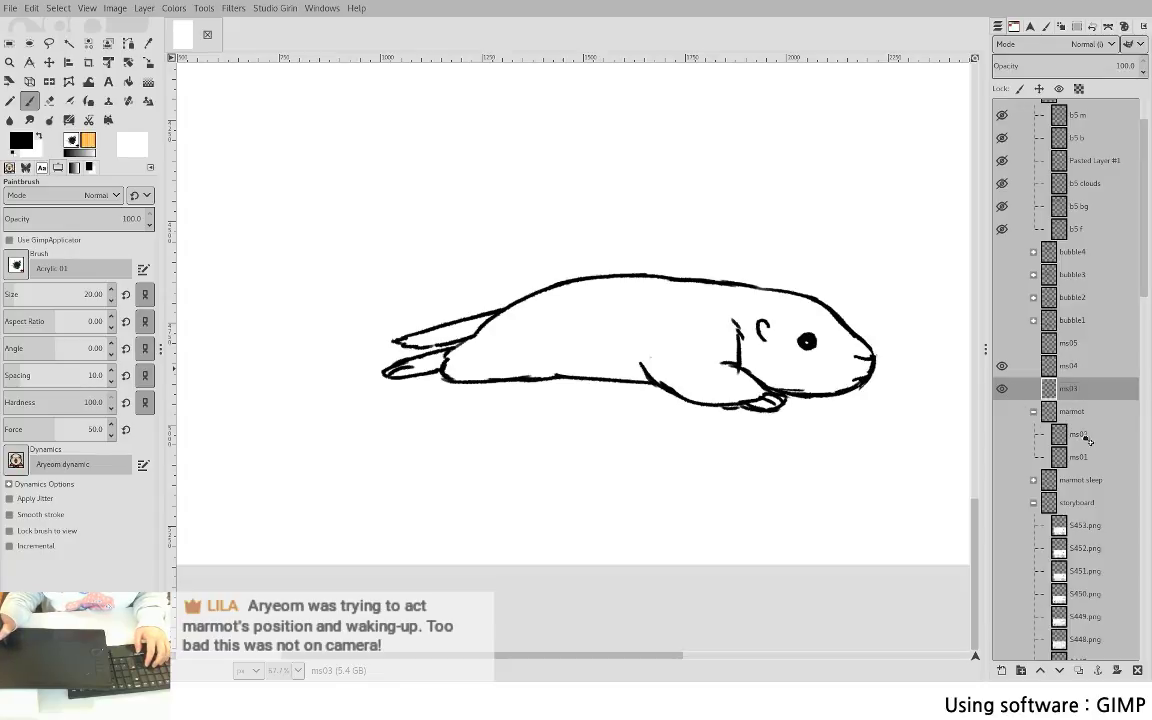
{"action": "mouse_move", "coordinate": [1060, 447]}
{"action": "left_mouse_down"}
{"action": "mouse_move", "coordinate": [958, 398]}
{"action": "mouse_move", "coordinate": [1015, 411]}
{"action": "left_mouse_up"}
{"action": "left_click", "coordinate": [1072, 364]}
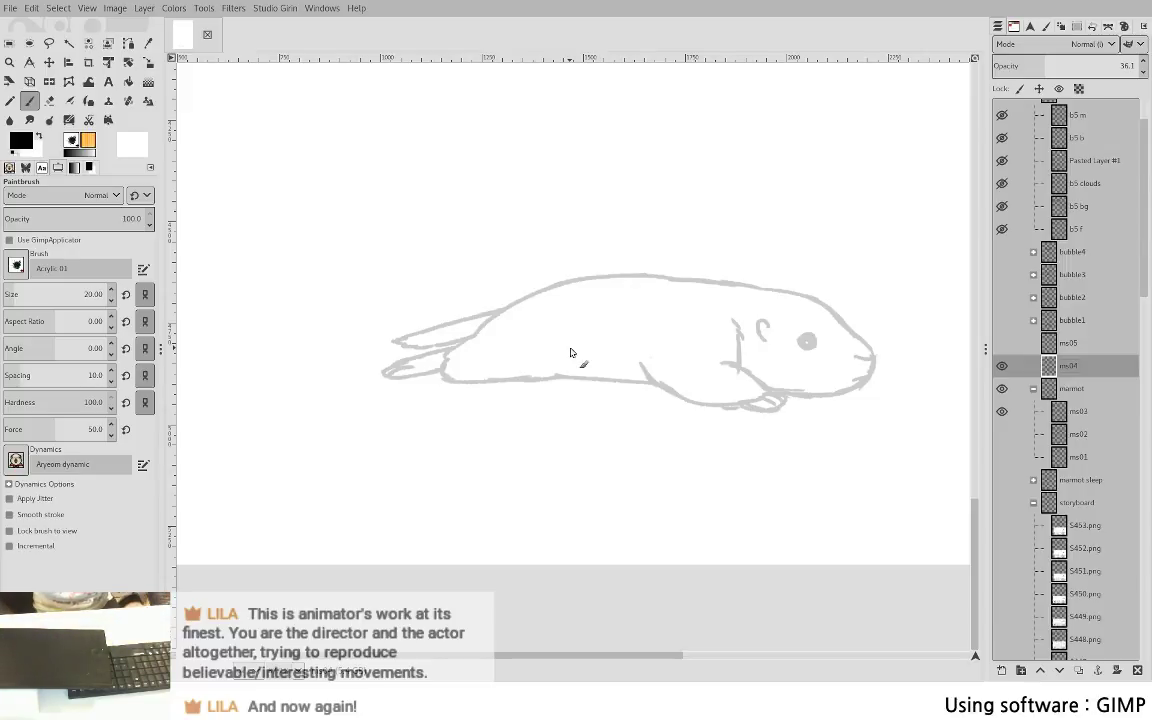
- Sketch the curved shoulder, bent front leg and paw on ms04, redoing the first stroke, and set the layer's opacity to 100
{"action": "mouse_move", "coordinate": [624, 343]}
{"action": "left_mouse_down"}
{"action": "mouse_move", "coordinate": [618, 394]}
{"action": "mouse_move", "coordinate": [670, 404]}
{"action": "left_mouse_up"}
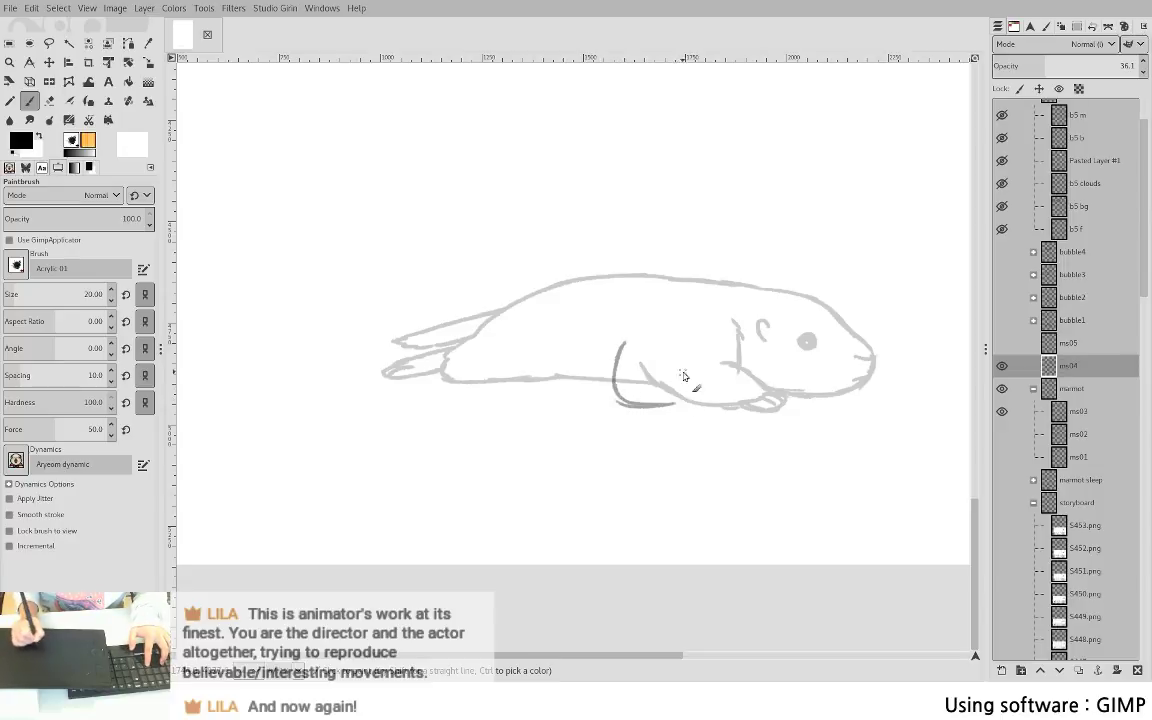
{"action": "key", "text": "ctrl+z"}
{"action": "key", "text": "ctrl+z"}
{"action": "key", "text": "ctrl+z"}
{"action": "mouse_move", "coordinate": [677, 291]}
{"action": "left_mouse_down"}
{"action": "mouse_move", "coordinate": [626, 318]}
{"action": "mouse_move", "coordinate": [628, 350]}
{"action": "mouse_move", "coordinate": [616, 356]}
{"action": "mouse_move", "coordinate": [624, 334]}
{"action": "mouse_move", "coordinate": [631, 385]}
{"action": "mouse_move", "coordinate": [612, 371]}
{"action": "mouse_move", "coordinate": [662, 403]}
{"action": "mouse_move", "coordinate": [650, 398]}
{"action": "mouse_move", "coordinate": [709, 394]}
{"action": "mouse_move", "coordinate": [666, 404]}
{"action": "mouse_move", "coordinate": [707, 403]}
{"action": "left_mouse_up"}
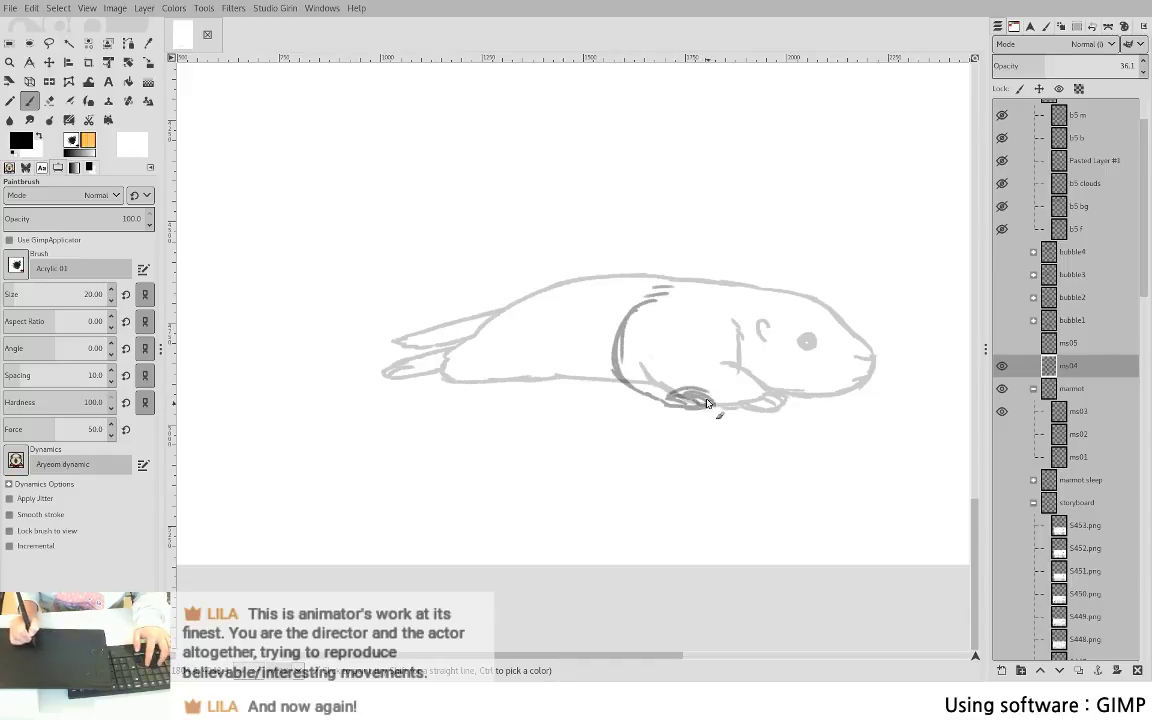
{"action": "mouse_move", "coordinate": [656, 356]}
{"action": "left_mouse_down"}
{"action": "mouse_move", "coordinate": [682, 354]}
{"action": "mouse_move", "coordinate": [700, 394]}
{"action": "left_mouse_up"}
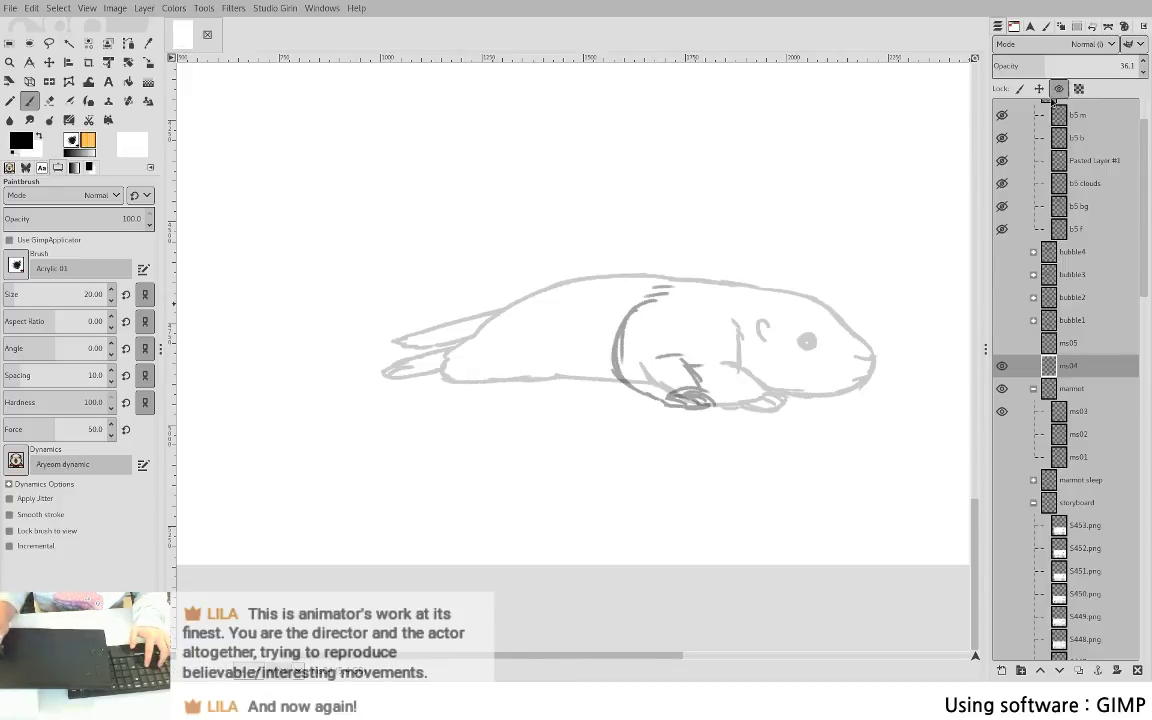
{"action": "left_click_drag", "start_coordinate": [1053, 66], "coordinate": [1140, 66]}
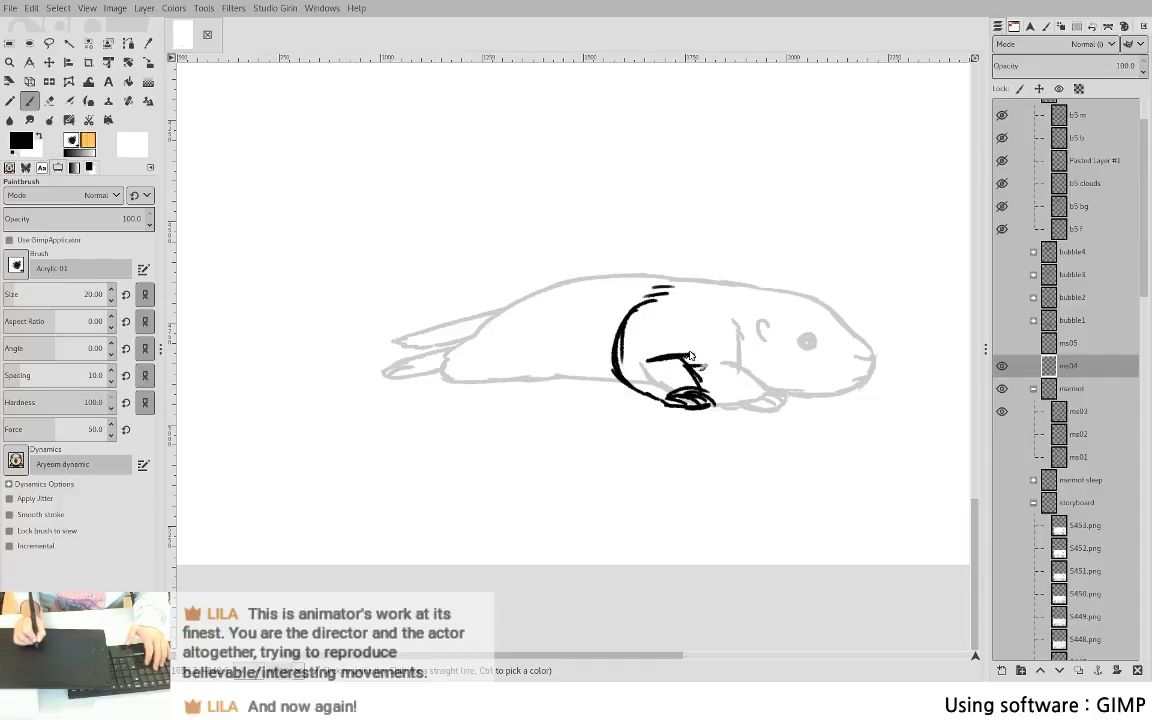
- Cut away the inner front-leg lines above the paw on ms04
{"action": "key", "text": "f"}
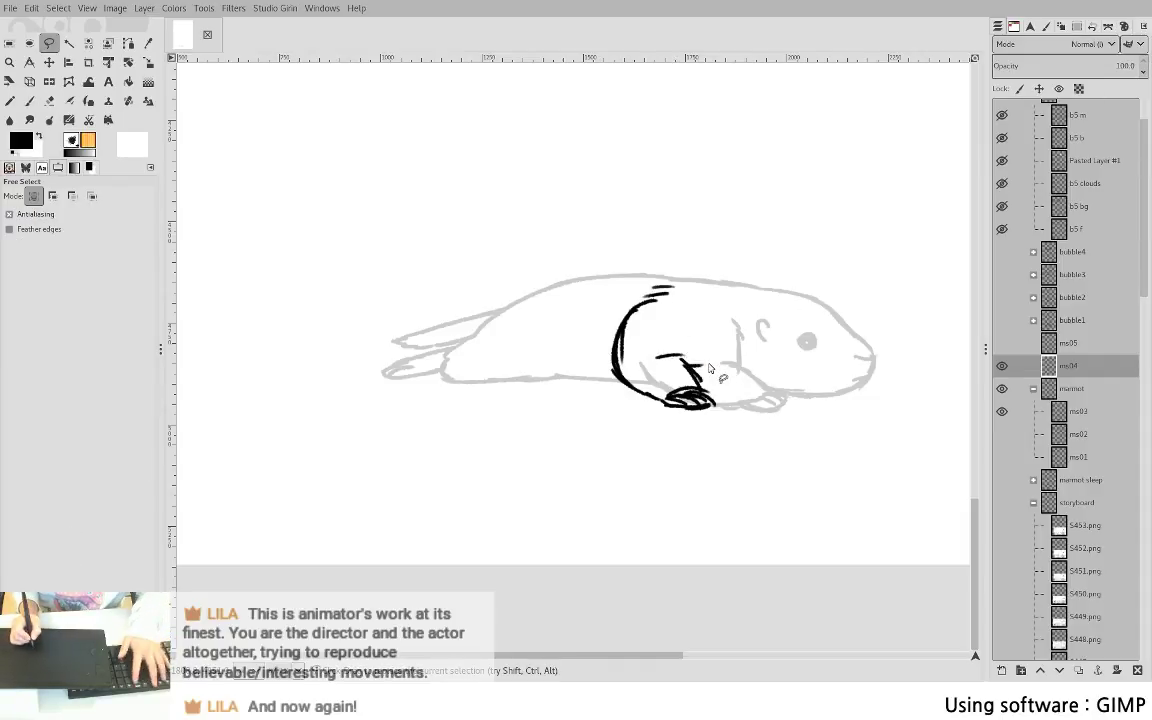
{"action": "key", "text": "Delete"}
{"action": "key", "text": "p"}
- Trace the marmot's neck, head and jaw outline, mouth line and the start of the eye on ms04 over the ms03 reference
{"action": "mouse_move", "coordinate": [655, 280]}
{"action": "left_mouse_down"}
{"action": "mouse_move", "coordinate": [824, 309]}
{"action": "mouse_move", "coordinate": [802, 299]}
{"action": "mouse_move", "coordinate": [858, 337]}
{"action": "mouse_move", "coordinate": [839, 317]}
{"action": "mouse_move", "coordinate": [870, 354]}
{"action": "mouse_move", "coordinate": [855, 385]}
{"action": "mouse_move", "coordinate": [870, 371]}
{"action": "mouse_move", "coordinate": [852, 389]}
{"action": "mouse_move", "coordinate": [777, 394]}
{"action": "left_mouse_up"}
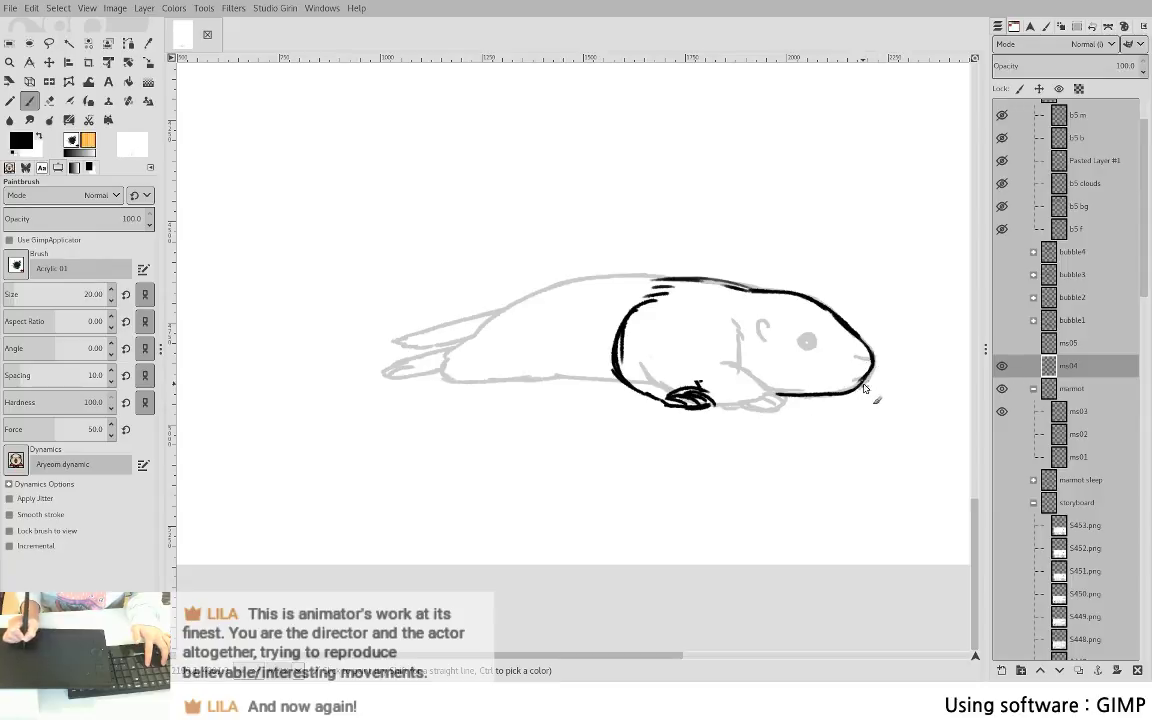
{"action": "left_click_drag", "start_coordinate": [865, 385], "coordinate": [819, 395]}
{"action": "left_click_drag", "start_coordinate": [855, 358], "coordinate": [870, 360]}
{"action": "left_click_drag", "start_coordinate": [795, 337], "coordinate": [810, 344]}
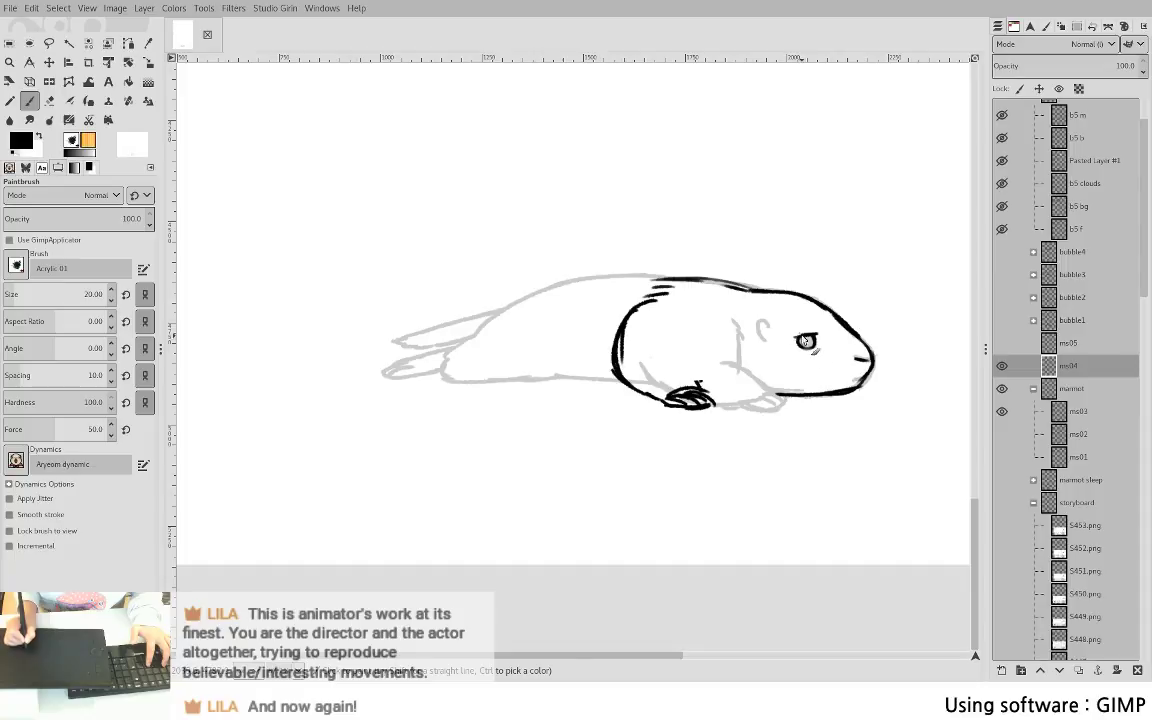
- Hide ms04 and retouch the open eye on ms03 by erasing and repainting it
{"action": "left_click", "coordinate": [1001, 366]}
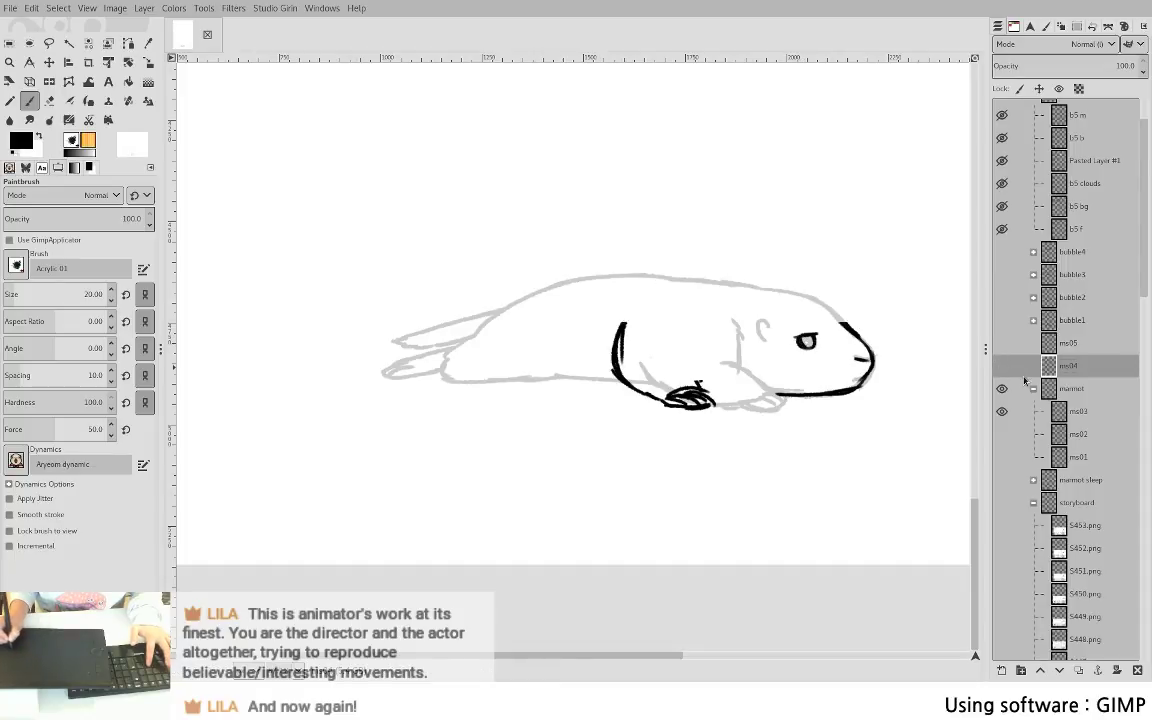
{"action": "left_click", "coordinate": [1078, 411]}
{"action": "key", "text": "shift+e"}
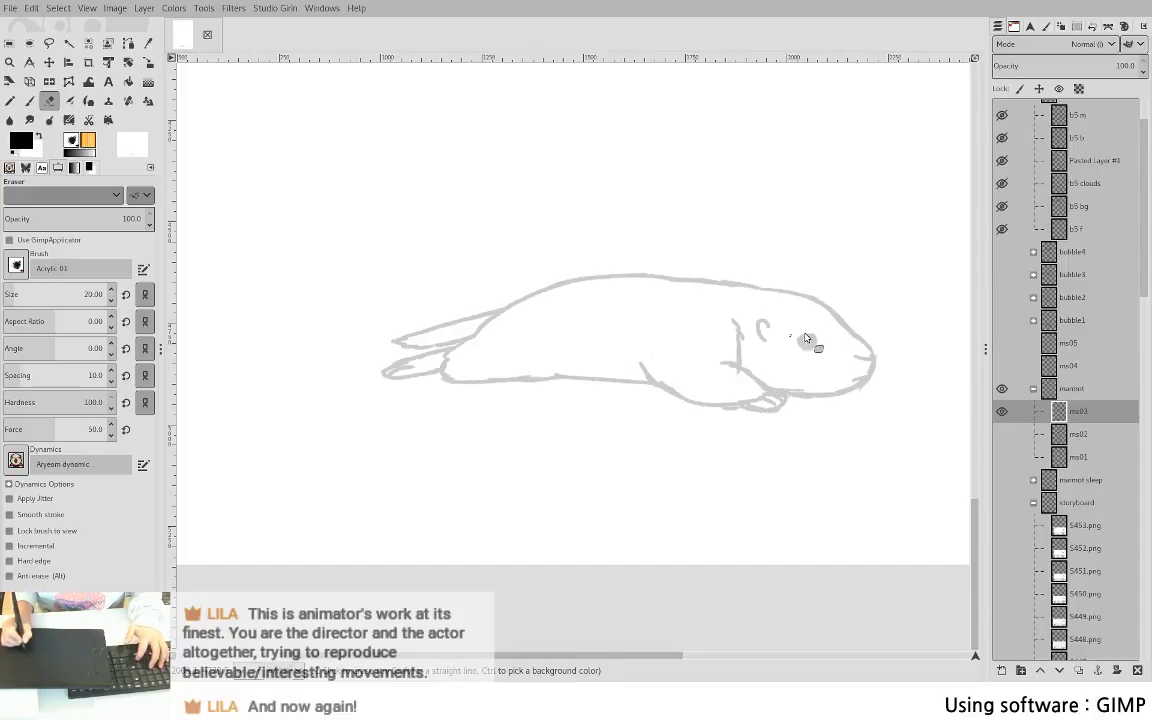
{"action": "key", "text": "p"}
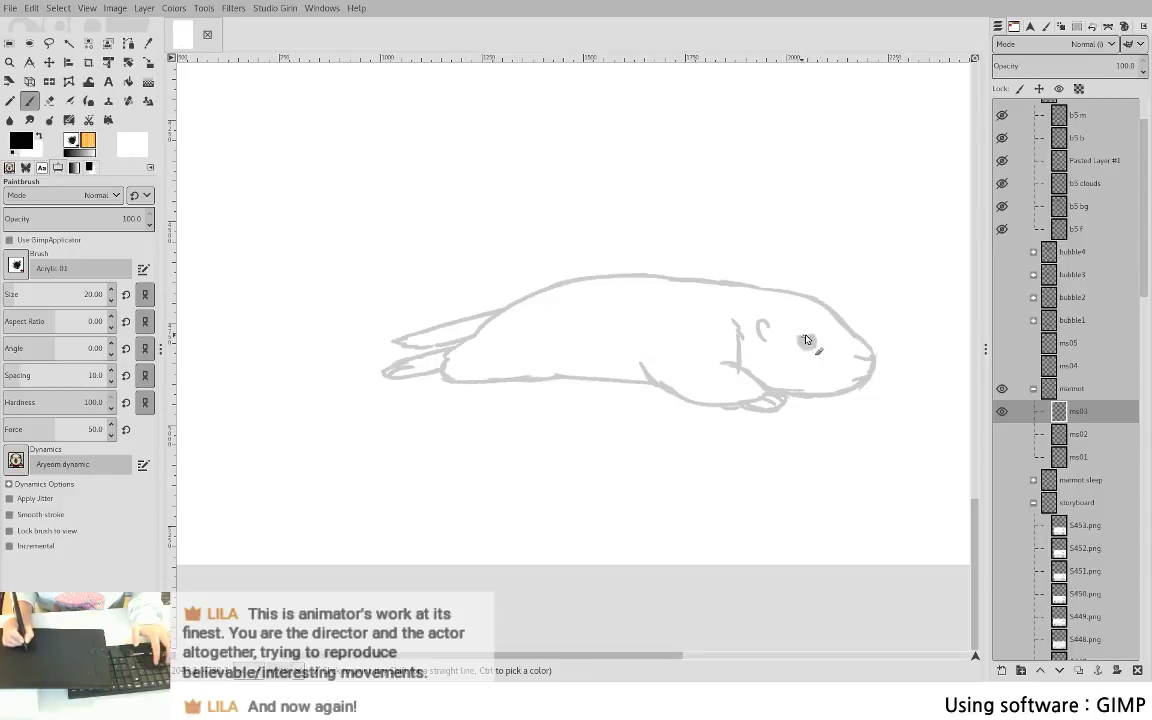
- Compare the poses of ms01, ms02 and ms03 by showing each frame in turn, ending on ms03
{"action": "left_click", "coordinate": [1001, 411]}
{"action": "left_click", "coordinate": [1002, 434]}
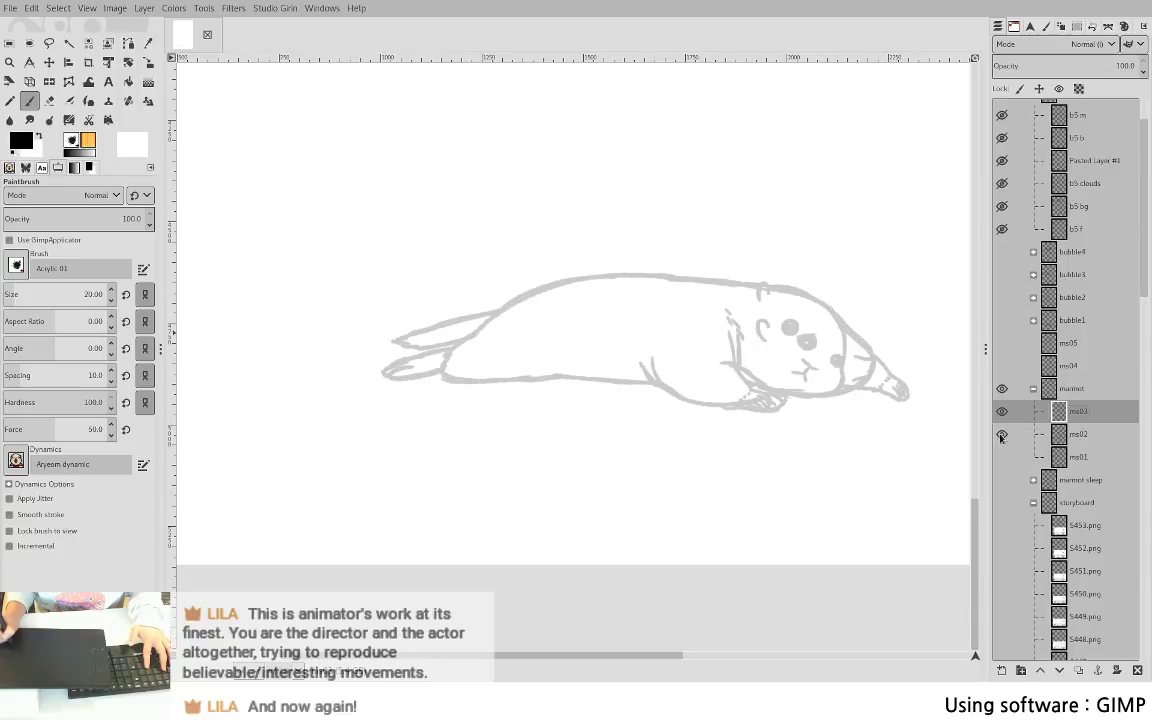
{"action": "left_click", "coordinate": [1002, 434]}
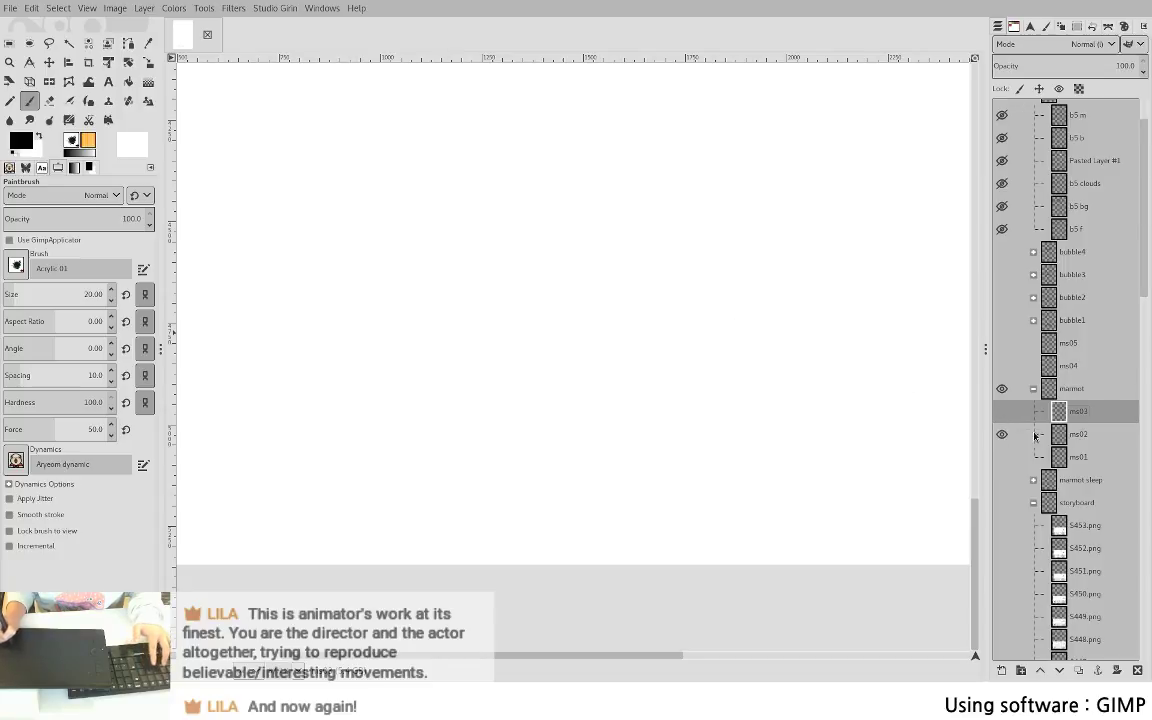
{"action": "left_click", "coordinate": [1002, 434]}
{"action": "left_click", "coordinate": [1080, 434]}
{"action": "left_click", "coordinate": [1002, 434]}
{"action": "left_click", "coordinate": [1002, 457]}
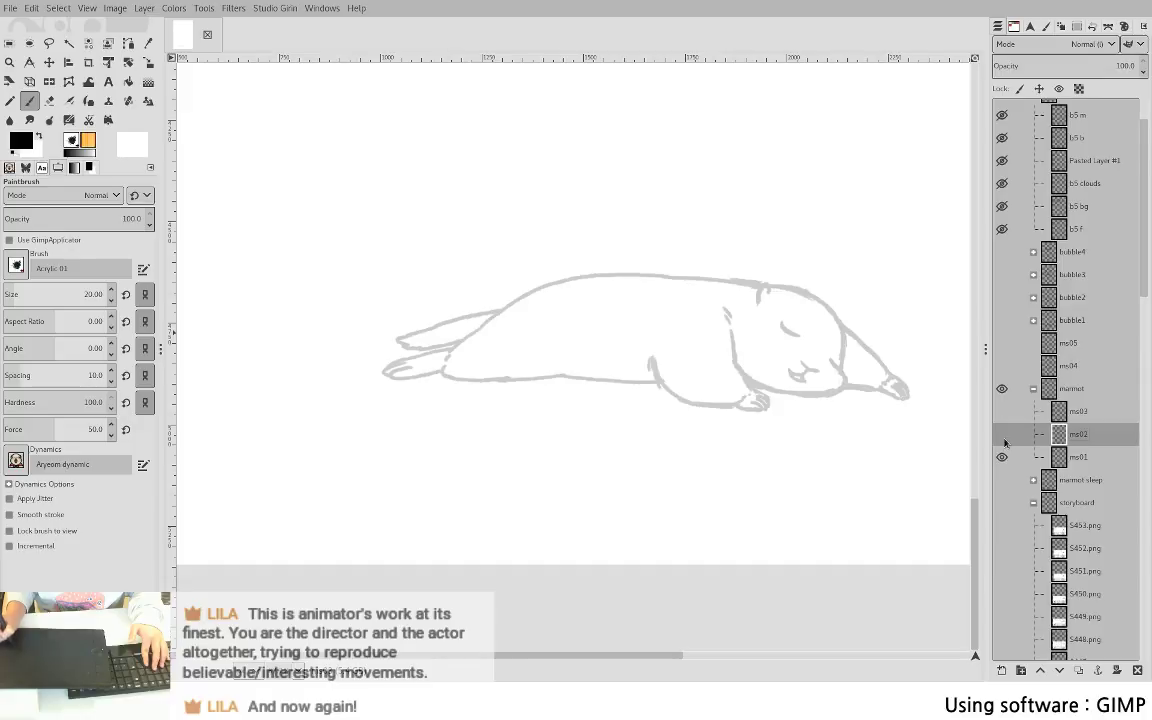
{"action": "left_click", "coordinate": [1002, 436]}
{"action": "left_click", "coordinate": [1003, 457]}
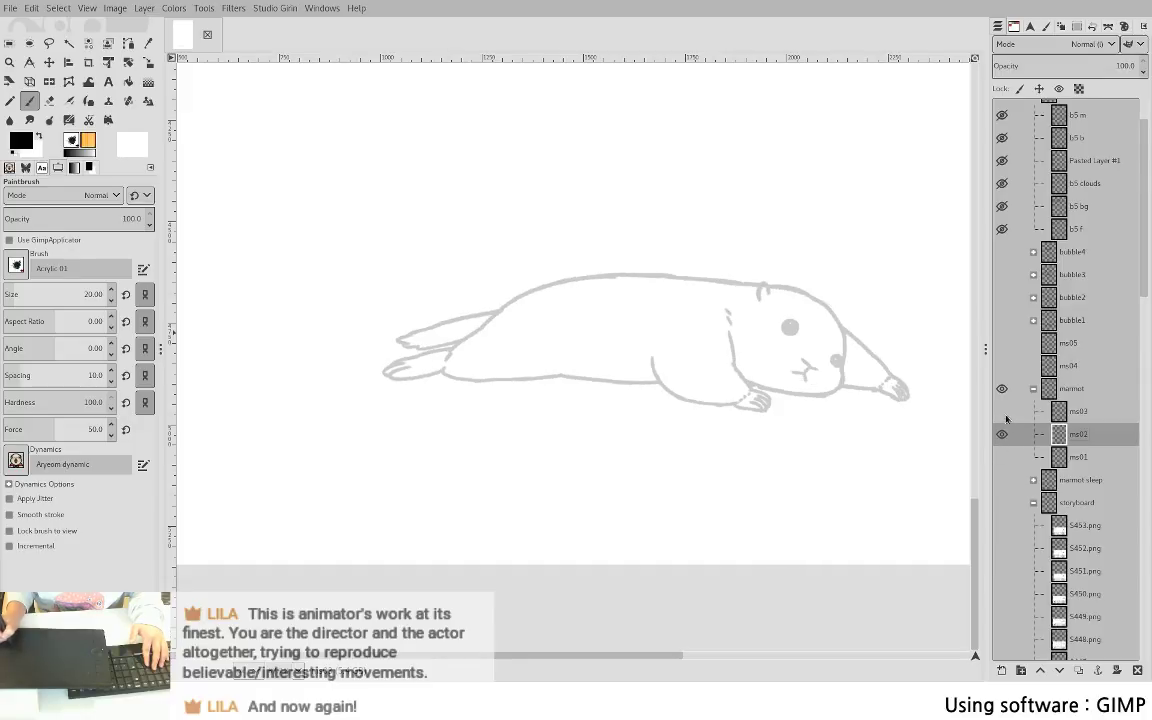
{"action": "left_click", "coordinate": [1002, 411]}
{"action": "left_click", "coordinate": [1002, 434]}
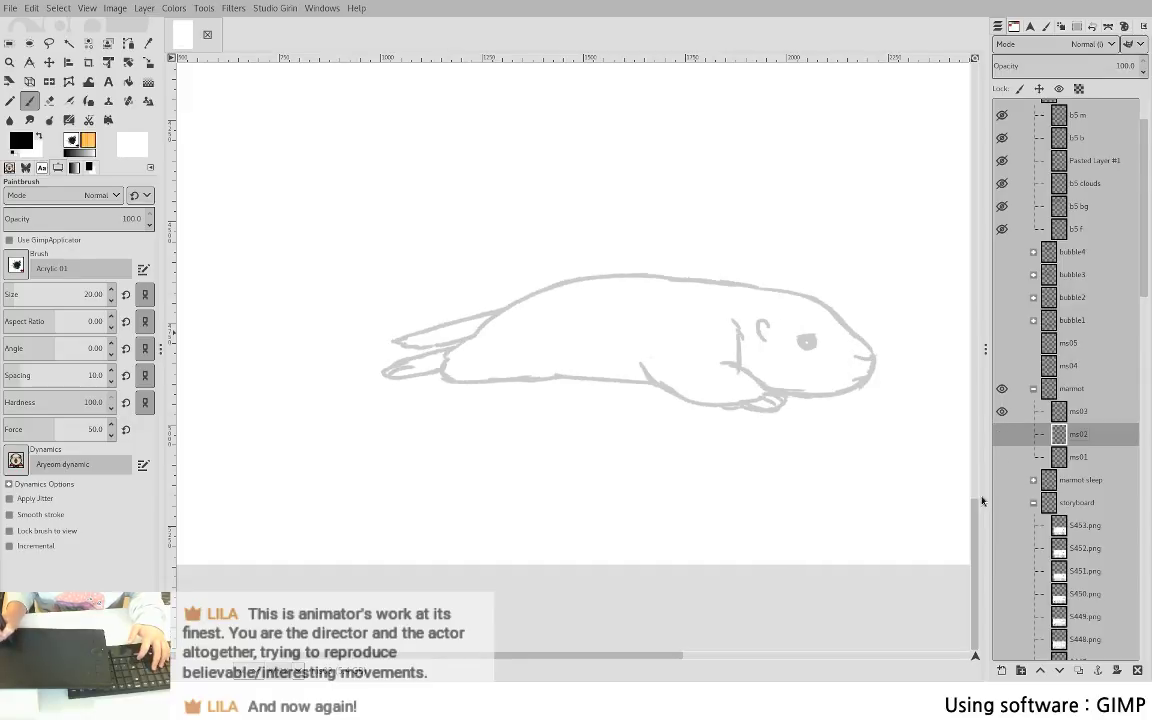
- Make ms03 active again and clean up the edges of its eye
{"action": "left_click", "coordinate": [1077, 412]}
{"action": "key", "text": "shift+e"}
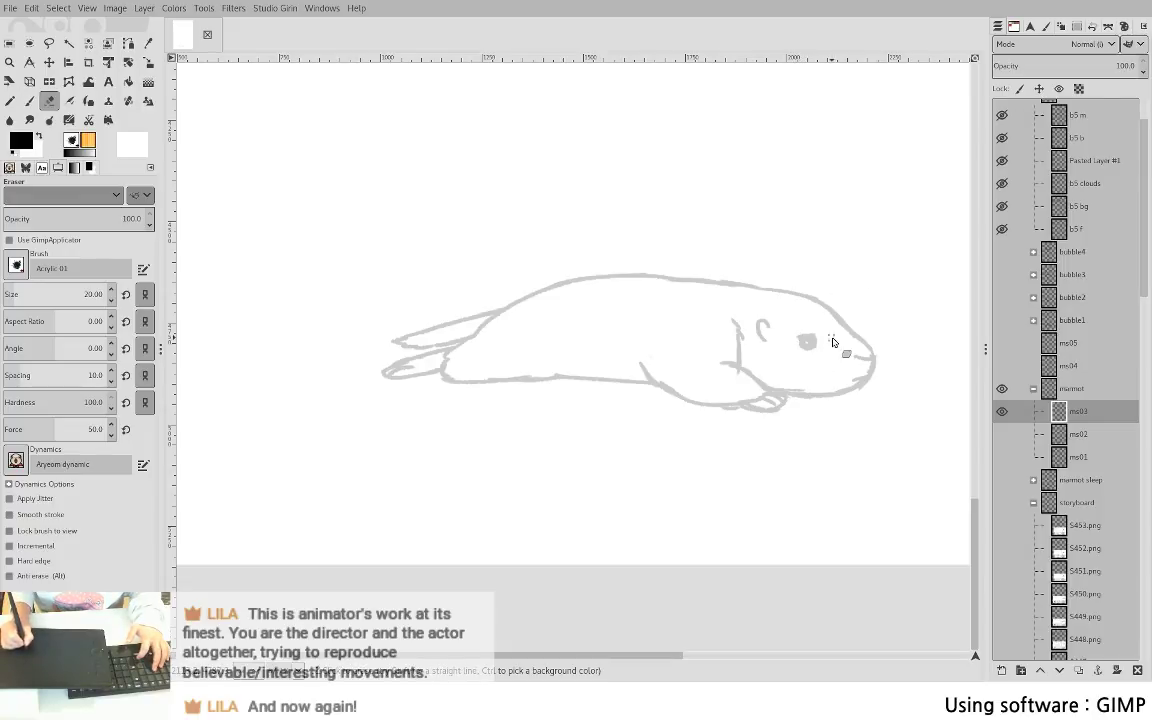
{"action": "key", "text": "p"}
- Show ms04 again and redraw its eye as a filled dark eye, erasing and undoing faulty strokes
{"action": "left_click", "coordinate": [1001, 366]}
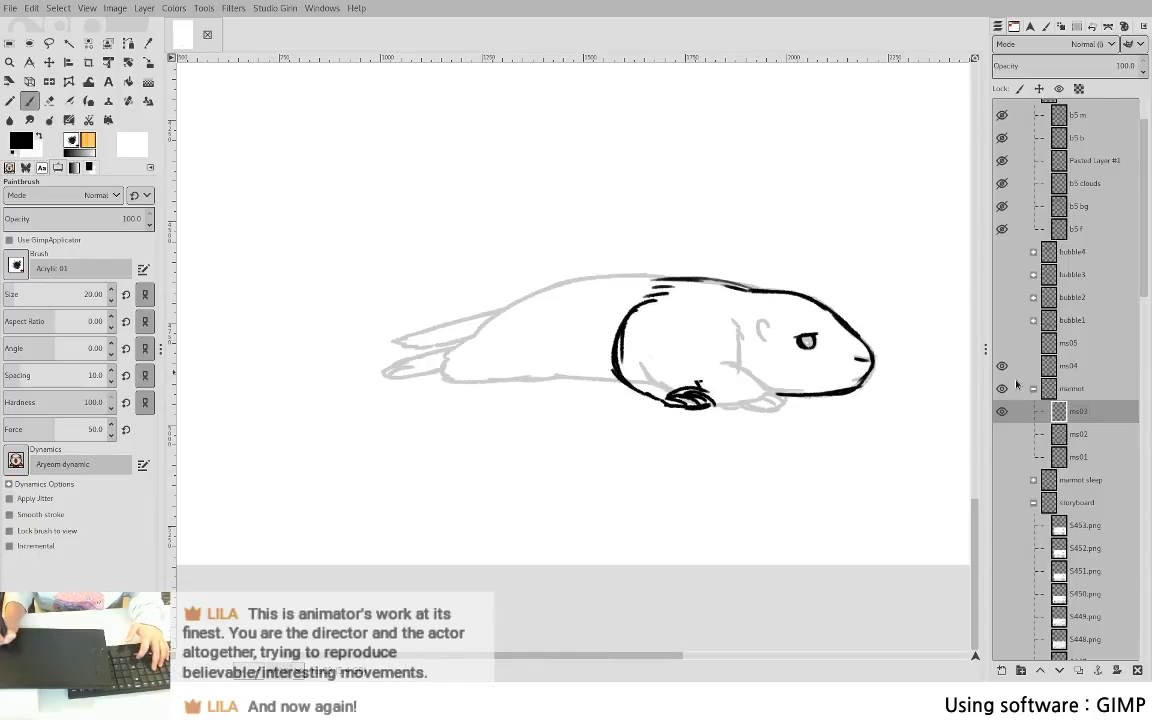
{"action": "left_click", "coordinate": [1068, 372]}
{"action": "key", "text": "shift+e"}
{"action": "left_click_drag", "start_coordinate": [799, 347], "coordinate": [813, 343]}
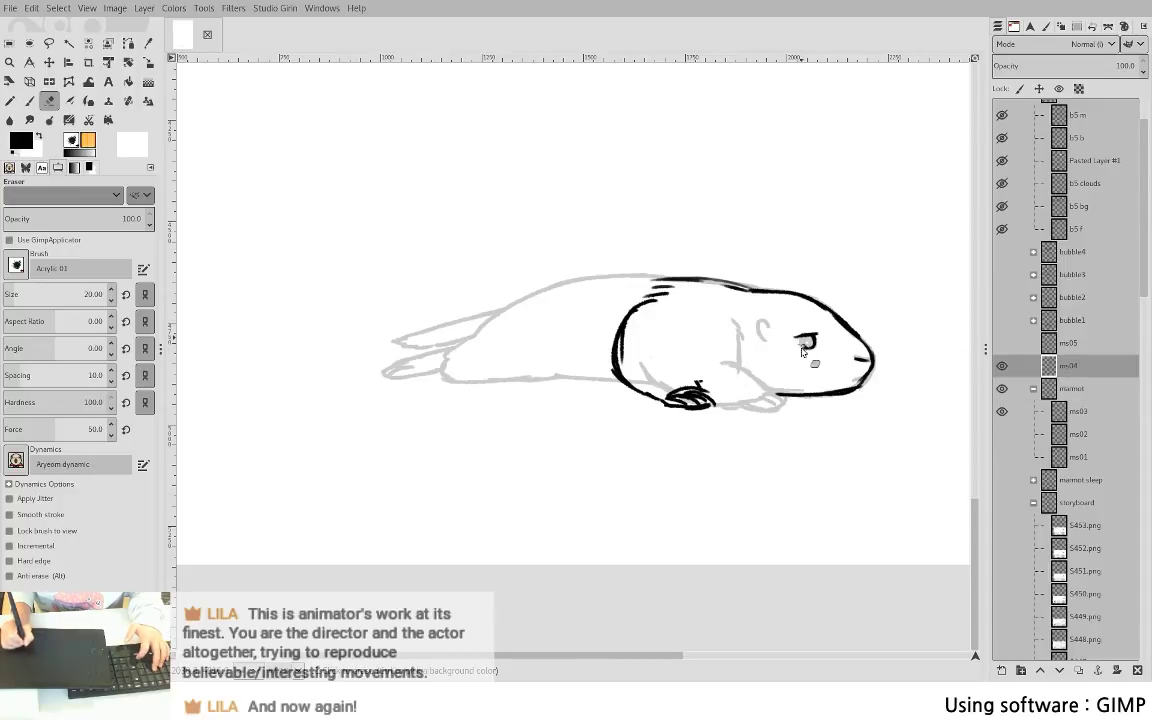
{"action": "key", "text": "p"}
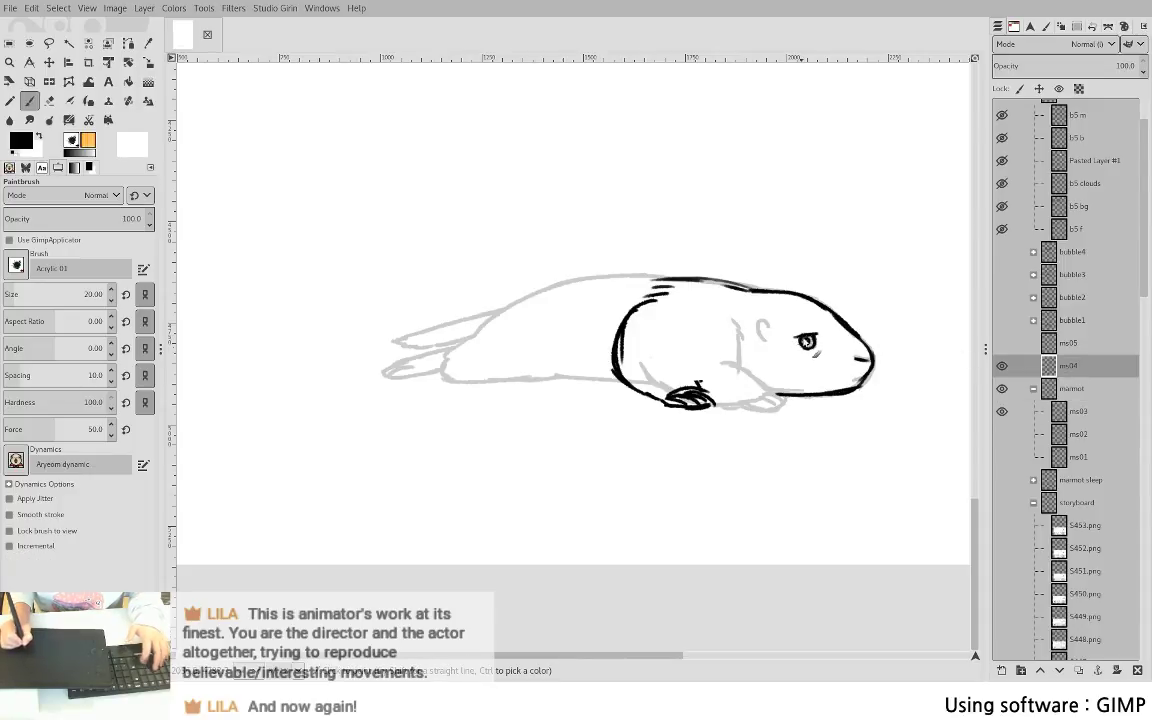
{"action": "key", "text": "ctrl+z"}
{"action": "key", "text": "ctrl+z"}
{"action": "key", "text": "ctrl+z"}
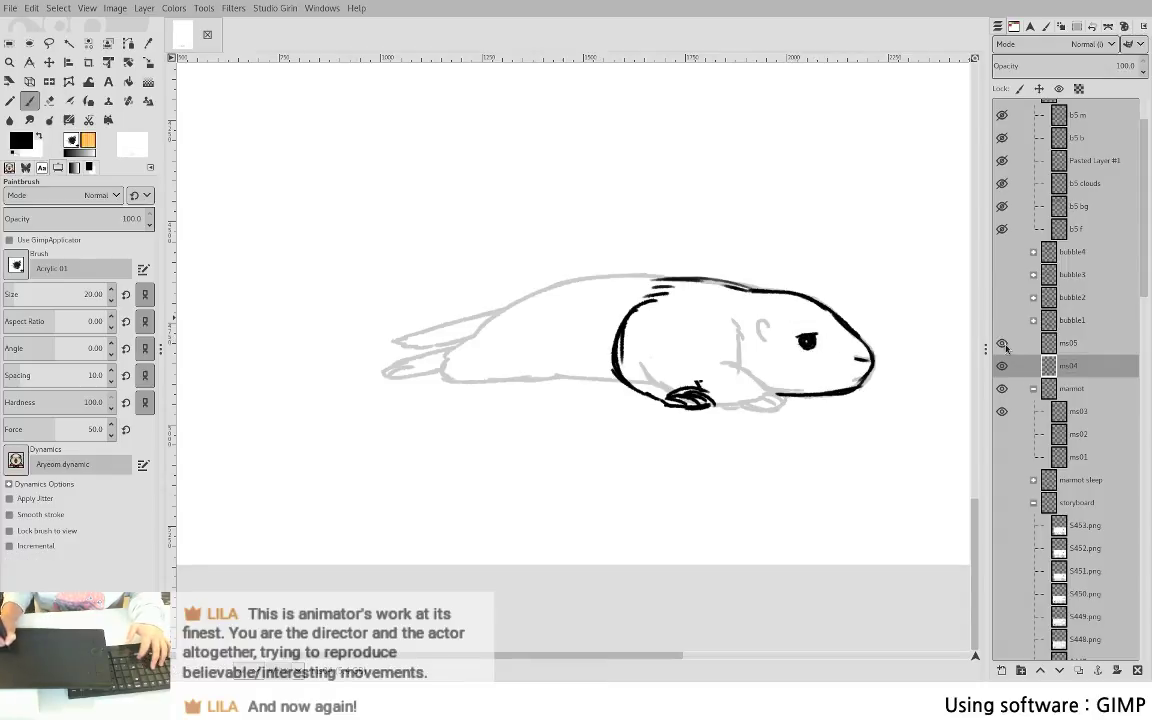
- Draw the ear and neck fold on ms04 and extend the jaw line back to the front leg
{"action": "left_click_drag", "start_coordinate": [768, 327], "coordinate": [763, 332]}
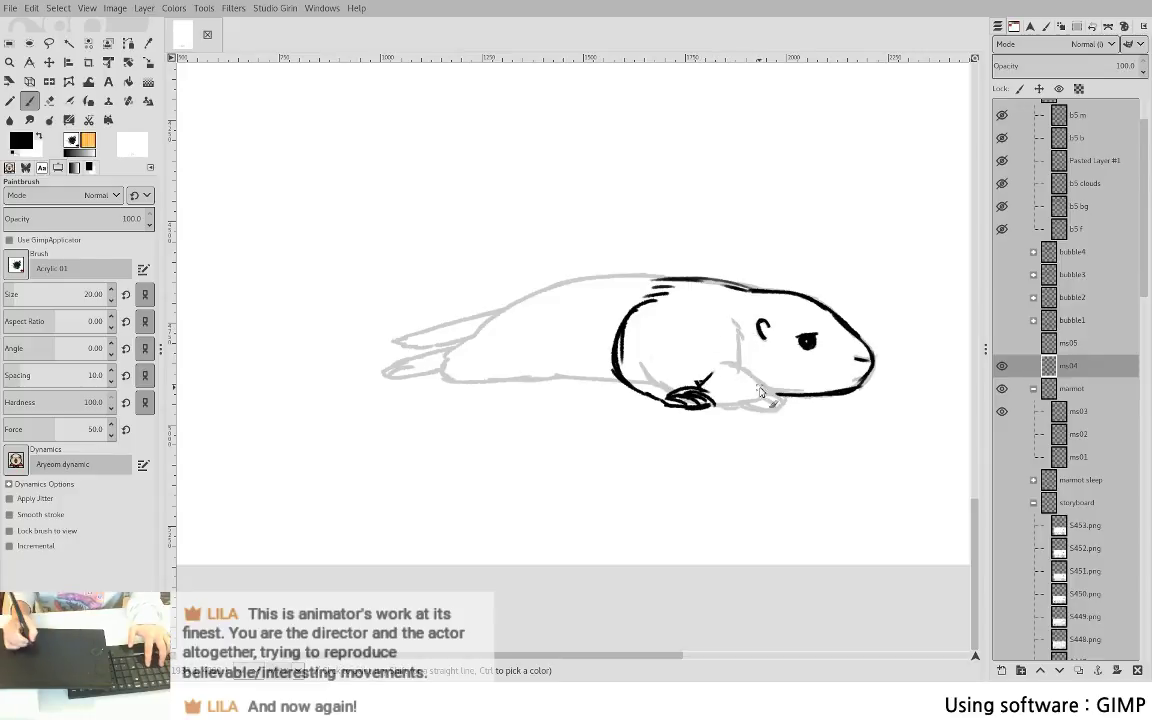
{"action": "mouse_move", "coordinate": [726, 338]}
{"action": "left_mouse_down"}
{"action": "mouse_move", "coordinate": [704, 382]}
{"action": "mouse_move", "coordinate": [686, 362]}
{"action": "mouse_move", "coordinate": [707, 385]}
{"action": "mouse_move", "coordinate": [732, 385]}
{"action": "left_mouse_up"}
{"action": "key", "text": "shift+e"}
{"action": "key", "text": "p"}
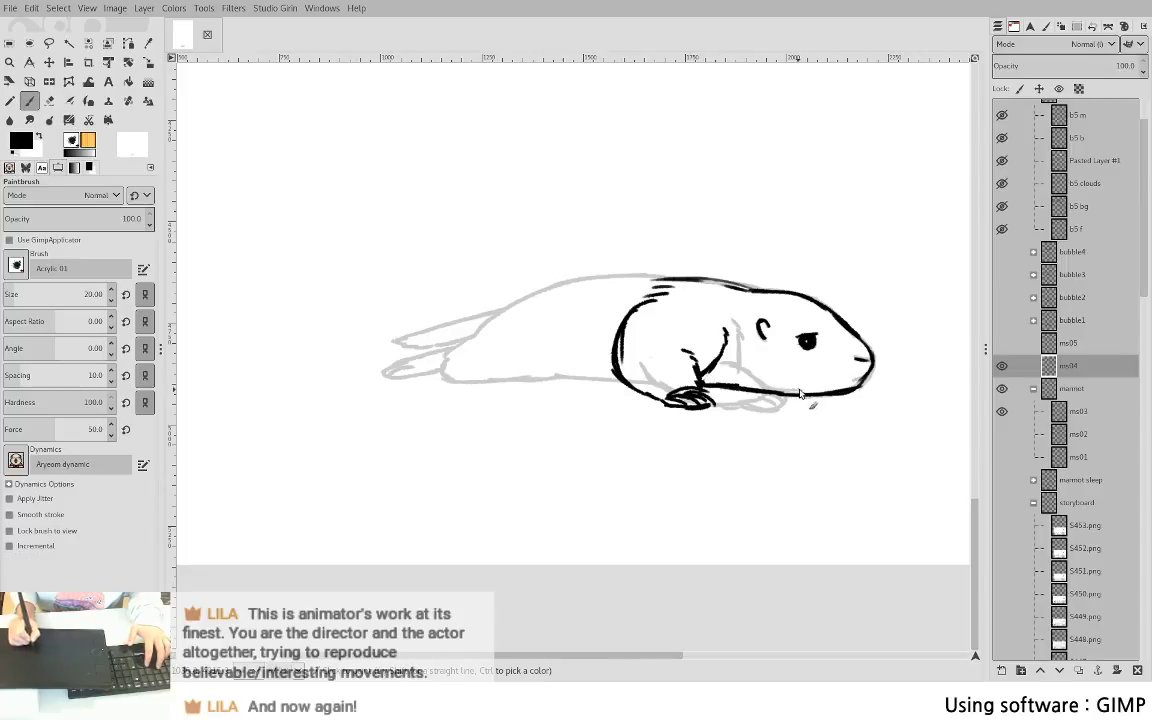
- Select the front paw on ms04 with a freehand outline and delete it
{"action": "key", "text": "f"}
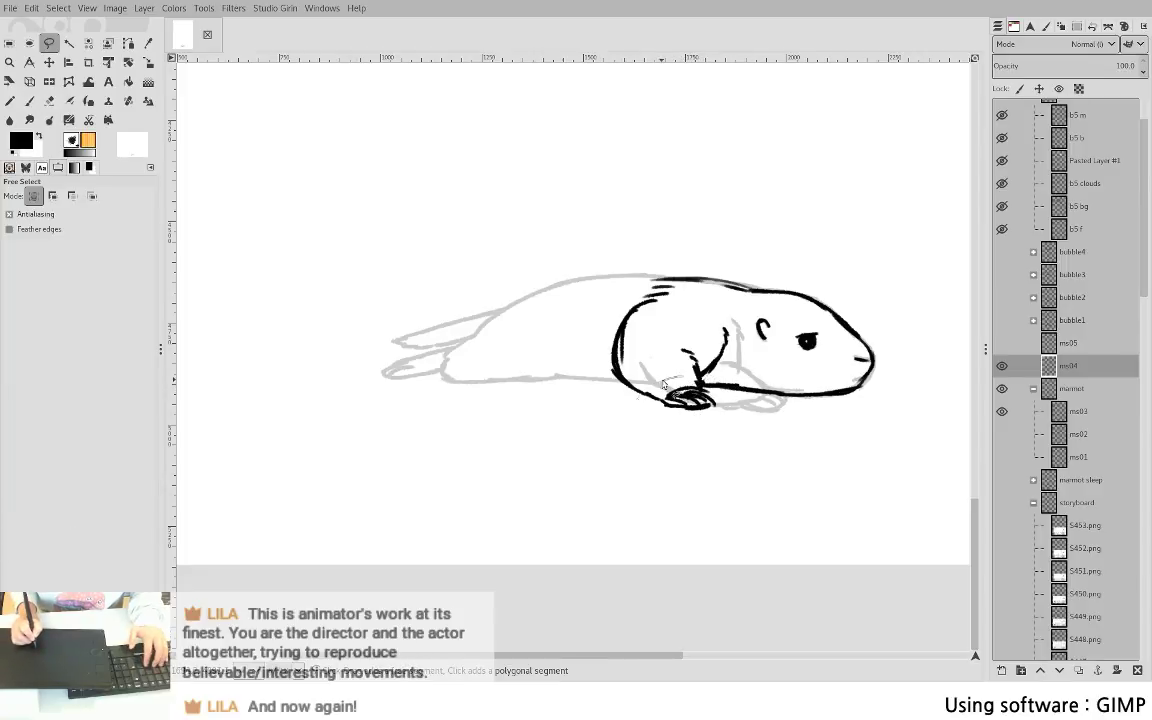
{"action": "mouse_move", "coordinate": [660, 382]}
{"action": "left_mouse_down"}
{"action": "mouse_move", "coordinate": [705, 421]}
{"action": "mouse_move", "coordinate": [725, 397]}
{"action": "left_mouse_up"}
{"action": "key", "text": "Return"}
{"action": "key", "text": "Delete"}
- Redraw the front leg's lower edge and a paw with toes slightly higher on ms04, reworking the toe lines
{"action": "key", "text": "p"}
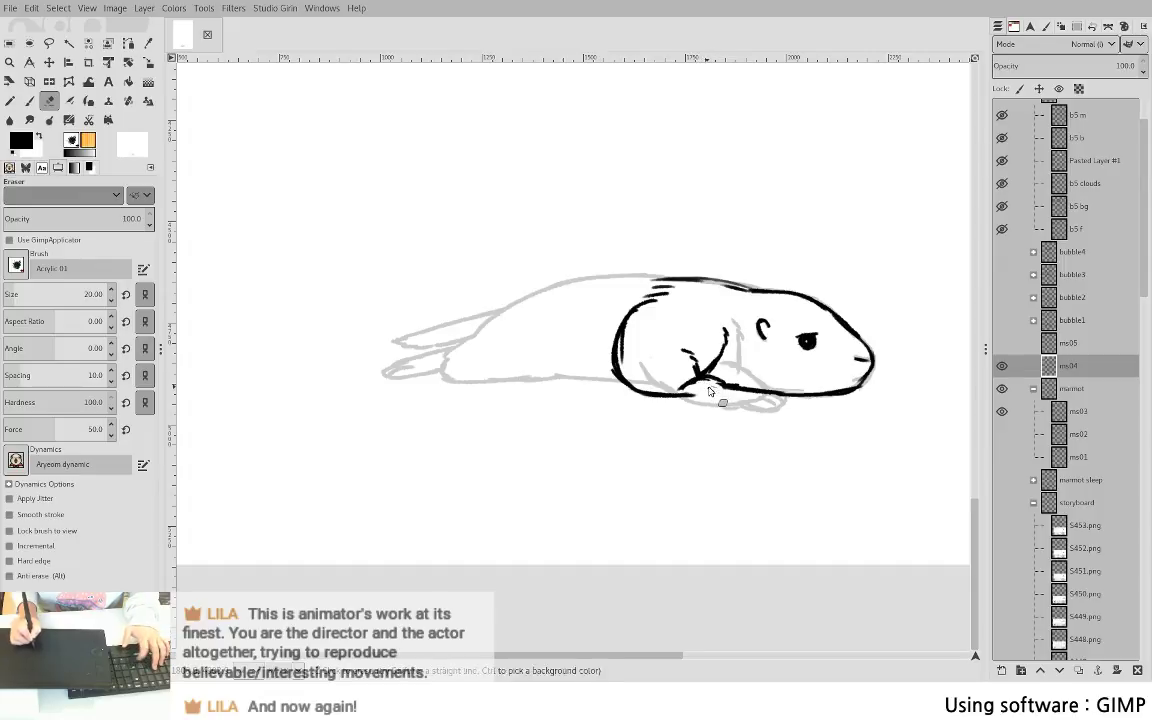
{"action": "mouse_move", "coordinate": [696, 383]}
{"action": "left_mouse_down"}
{"action": "mouse_move", "coordinate": [716, 387]}
{"action": "mouse_move", "coordinate": [700, 394]}
{"action": "left_mouse_up"}
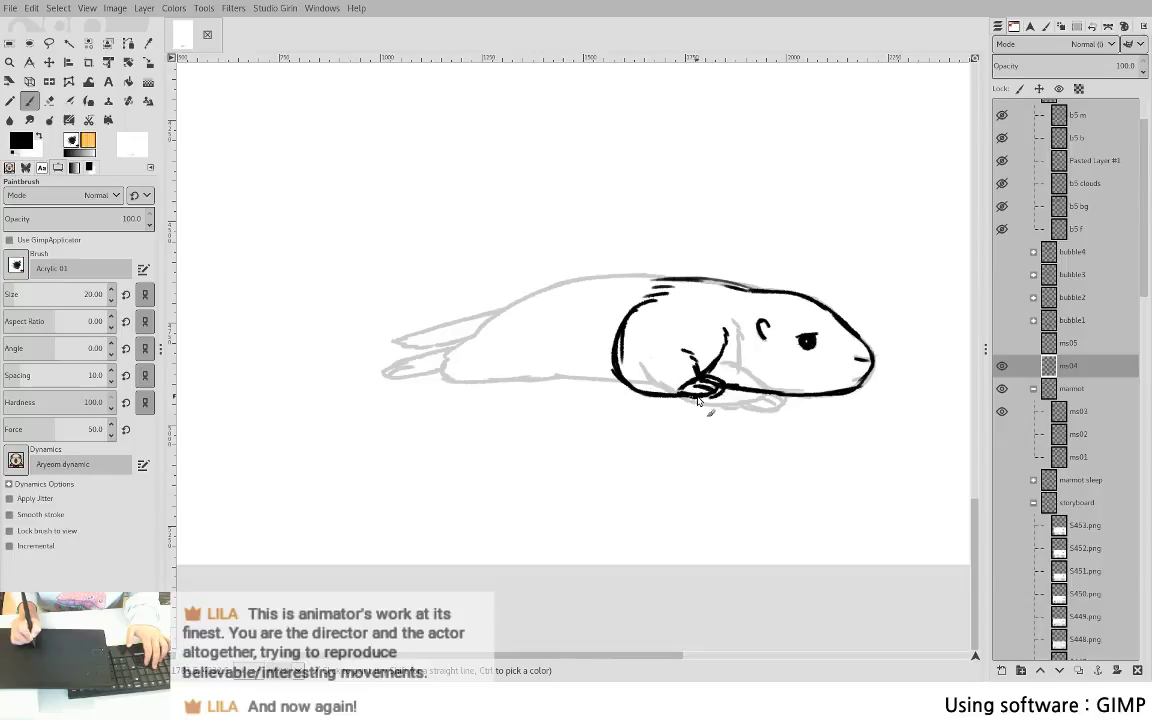
{"action": "key", "text": "shift+e"}
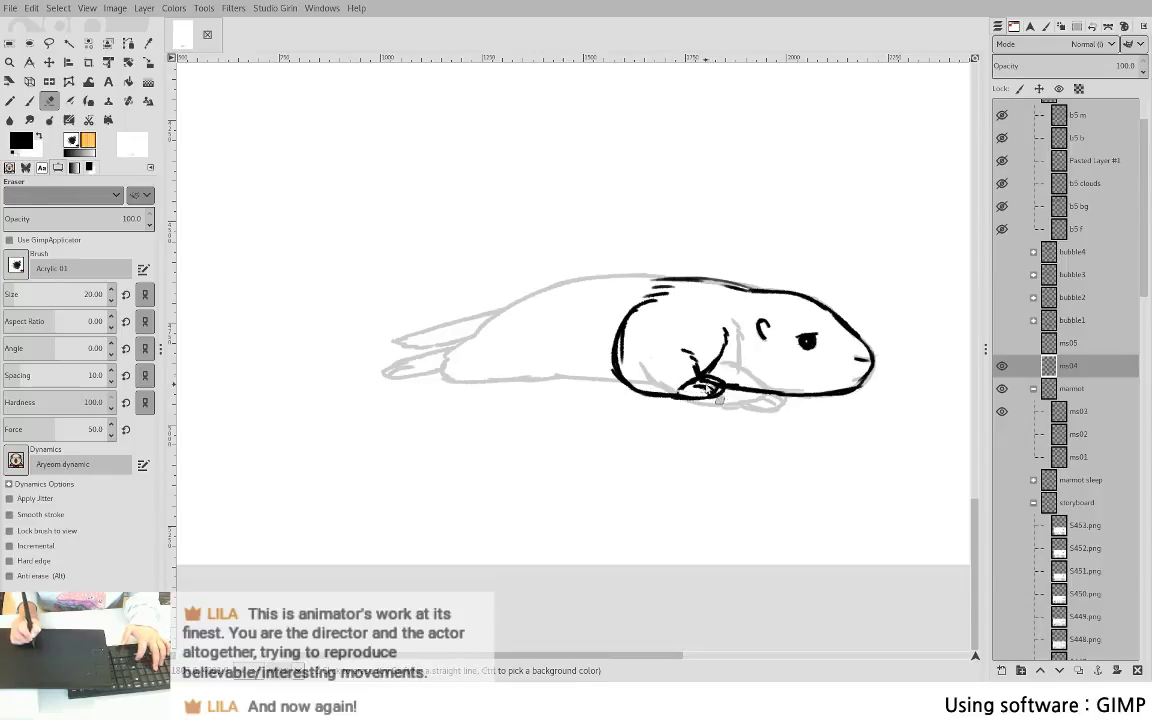
{"action": "left_click_drag", "start_coordinate": [711, 388], "coordinate": [698, 386]}
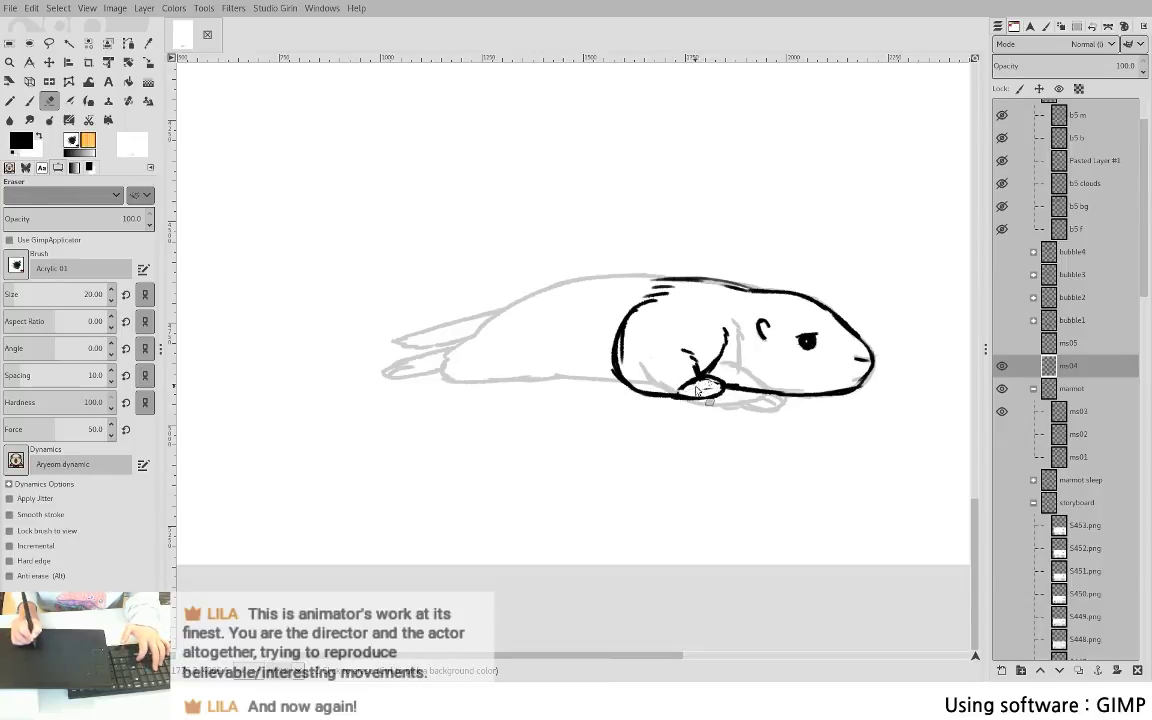
{"action": "key", "text": "p"}
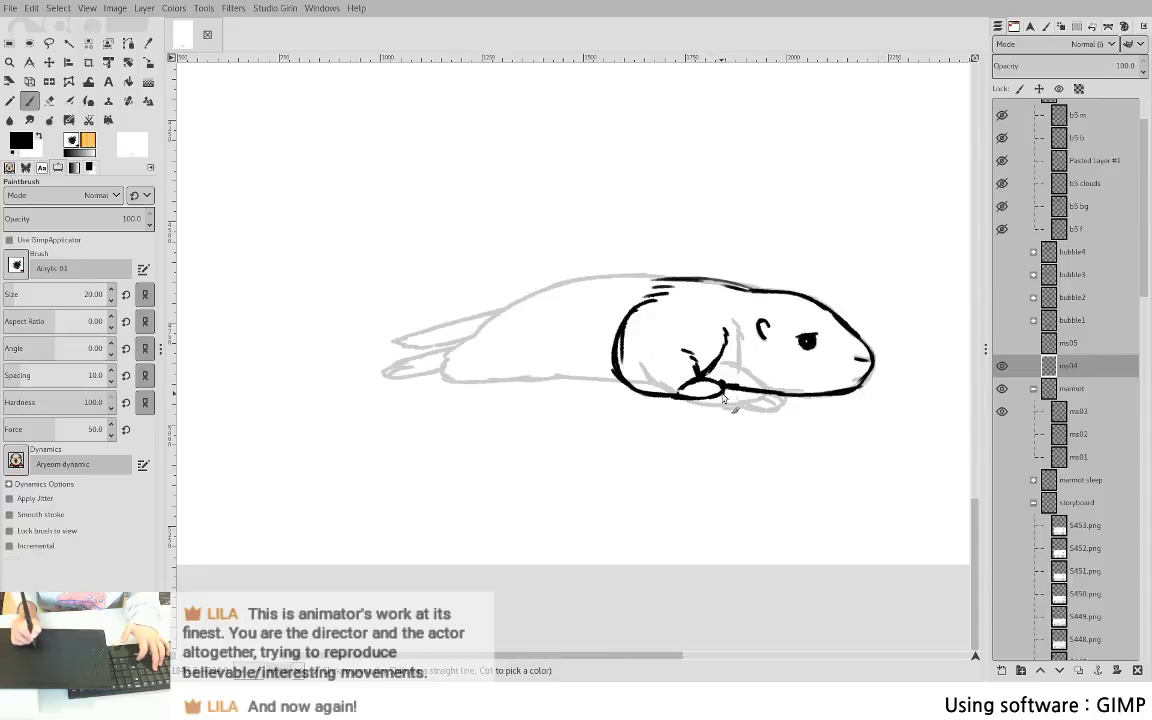
{"action": "left_click_drag", "start_coordinate": [693, 390], "coordinate": [703, 397]}
- Reshape the neck fold behind the cheek on ms04 with alternating erasing and short brush strokes
{"action": "key", "text": "shift+e"}
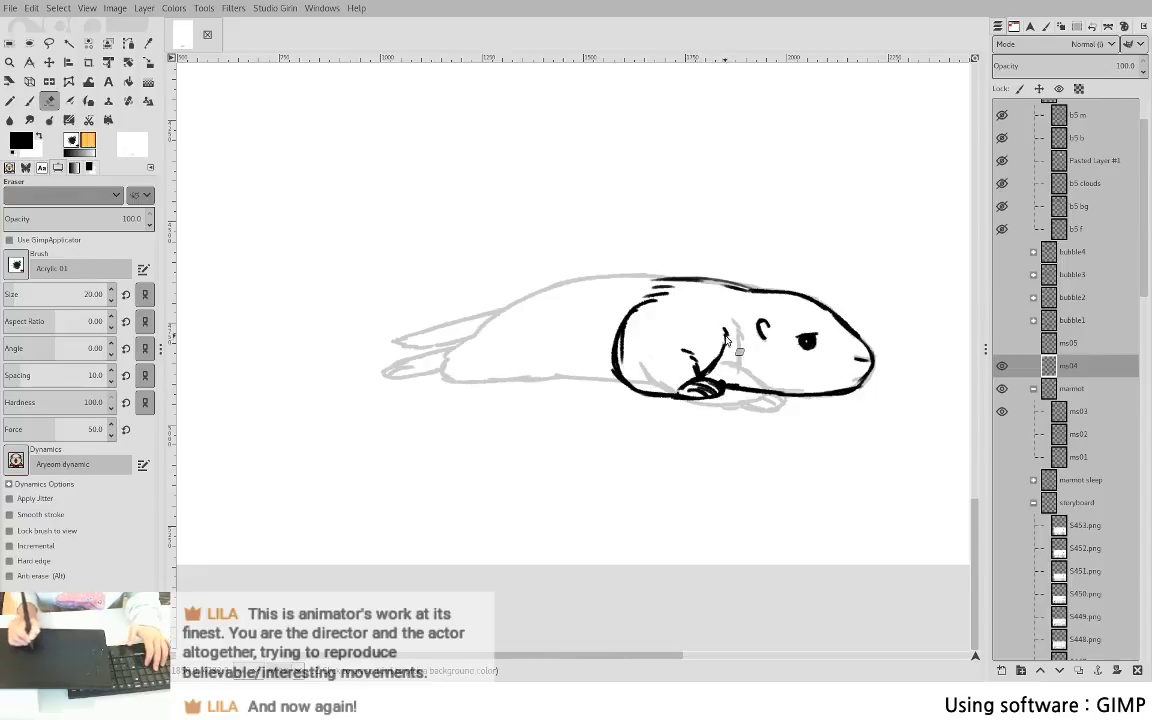
{"action": "mouse_move", "coordinate": [727, 340]}
{"action": "left_mouse_down"}
{"action": "mouse_move", "coordinate": [719, 376]}
{"action": "mouse_move", "coordinate": [724, 346]}
{"action": "left_mouse_up"}
{"action": "key", "text": "p"}
{"action": "key", "text": "shift+e"}
{"action": "key", "text": "p"}
{"action": "key", "text": "shift+e"}
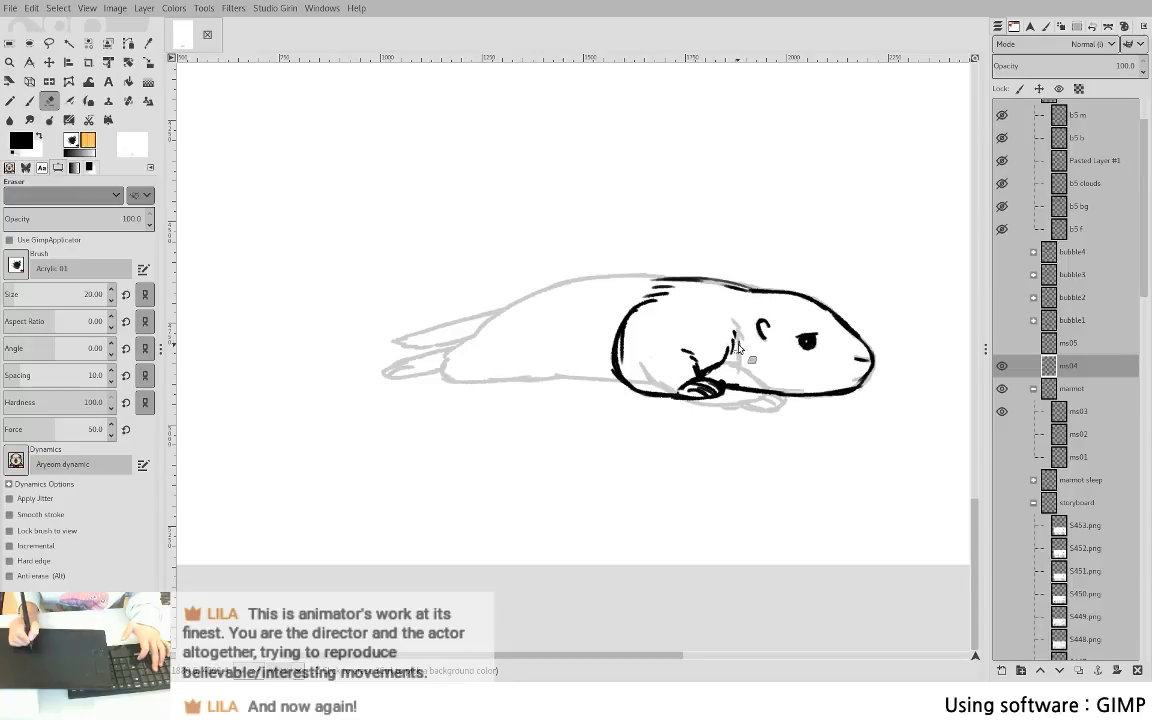
- Draw the back line on ms04 from the rump to the head, reworking the overlapping strokes at the neck
{"action": "key", "text": "p"}
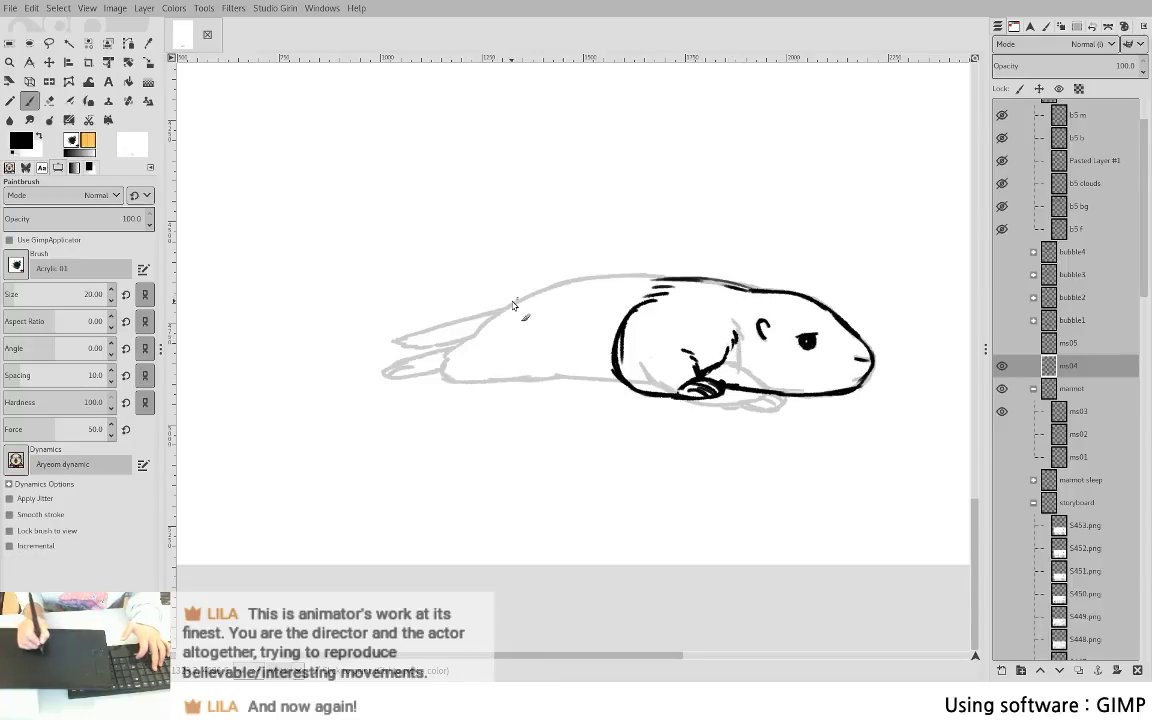
{"action": "mouse_move", "coordinate": [494, 315]}
{"action": "left_mouse_down"}
{"action": "mouse_move", "coordinate": [620, 275]}
{"action": "mouse_move", "coordinate": [668, 276]}
{"action": "left_mouse_up"}
{"action": "left_click_drag", "start_coordinate": [590, 278], "coordinate": [735, 286]}
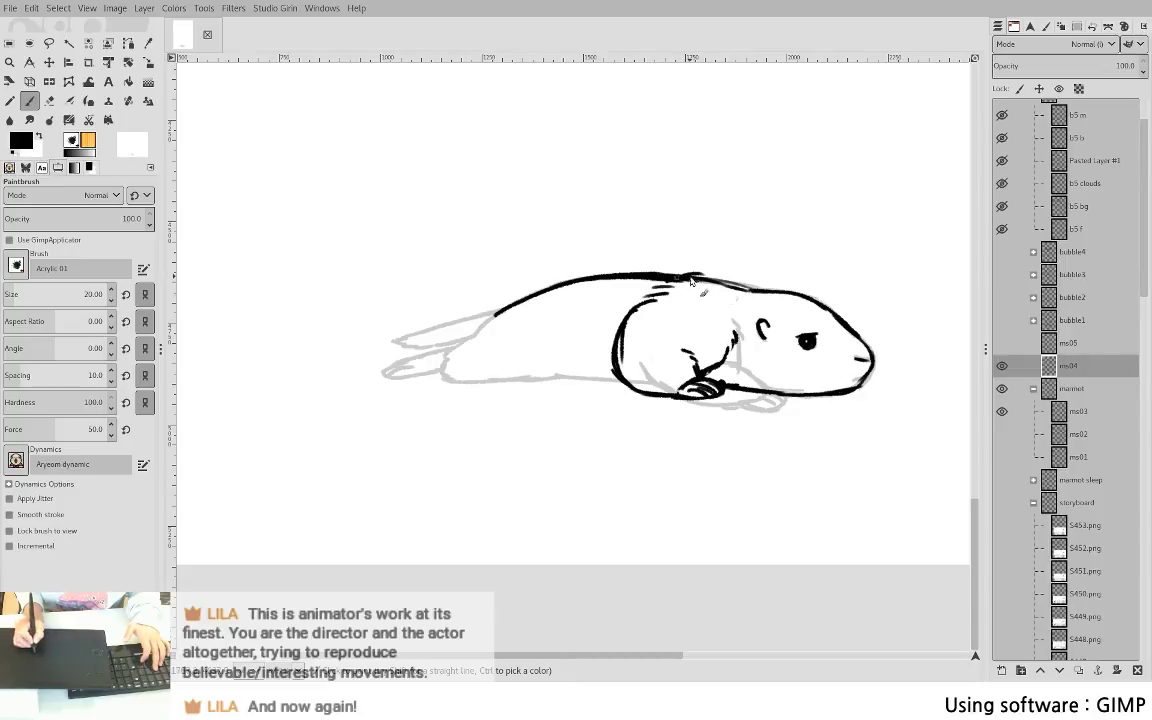
{"action": "key", "text": "shift+e"}
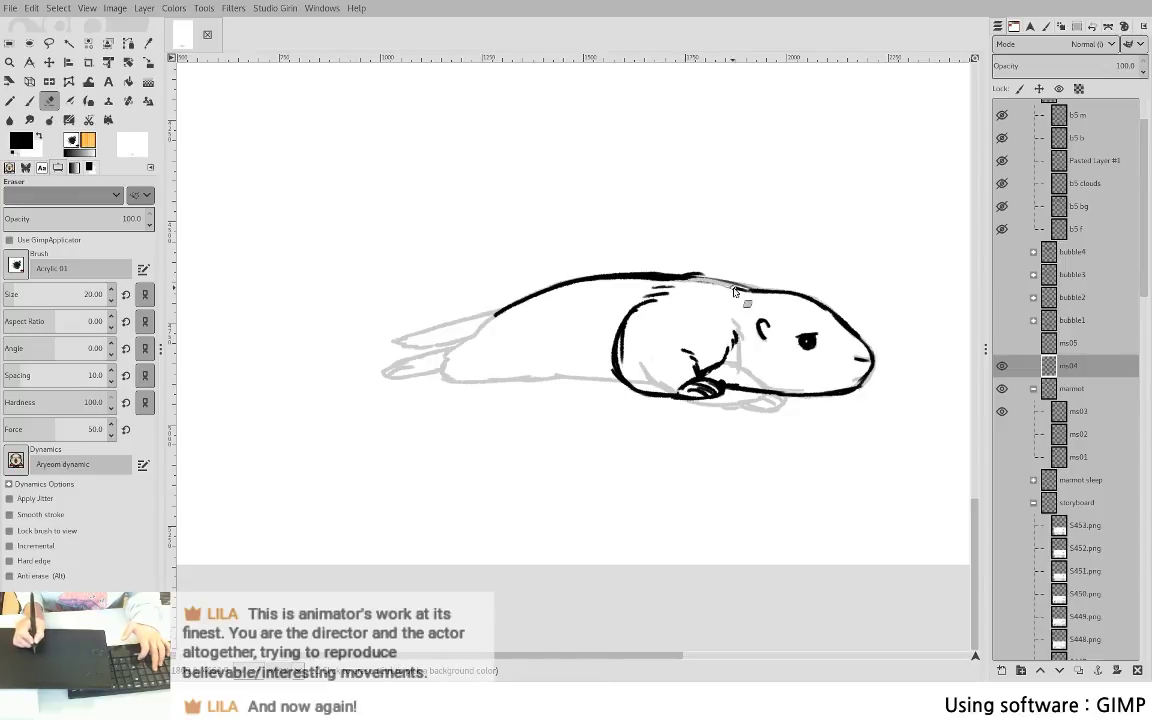
{"action": "key", "text": "p"}
{"action": "left_click_drag", "start_coordinate": [684, 275], "coordinate": [752, 290]}
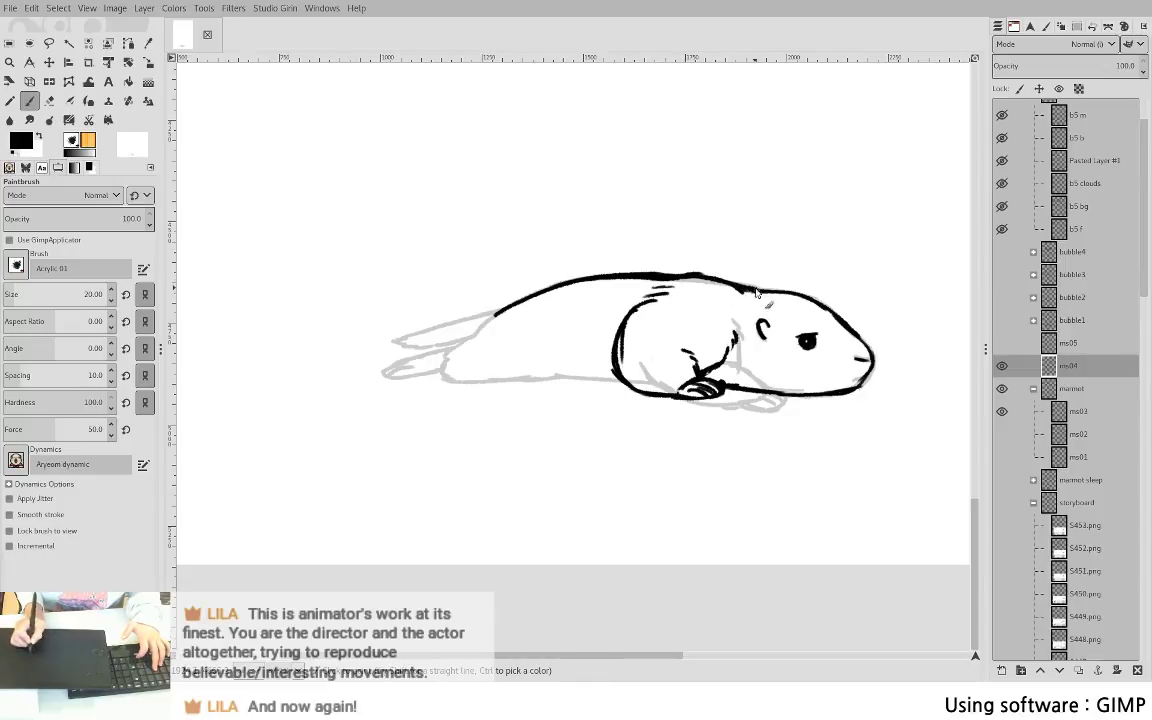
{"action": "key", "text": "shift+e"}
{"action": "key", "text": "p"}
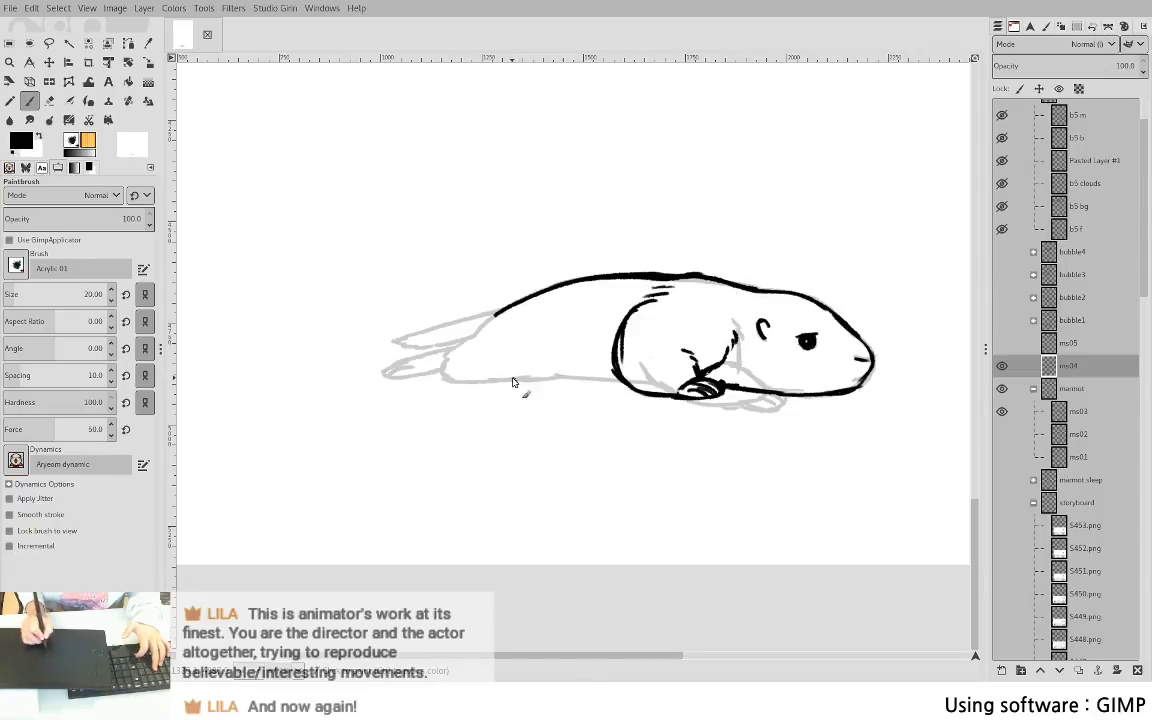
- Draw the belly line, the rounded rump, the hind foot with toe lines, and the tail on ms04
{"action": "left_click_drag", "start_coordinate": [512, 379], "coordinate": [618, 382]}
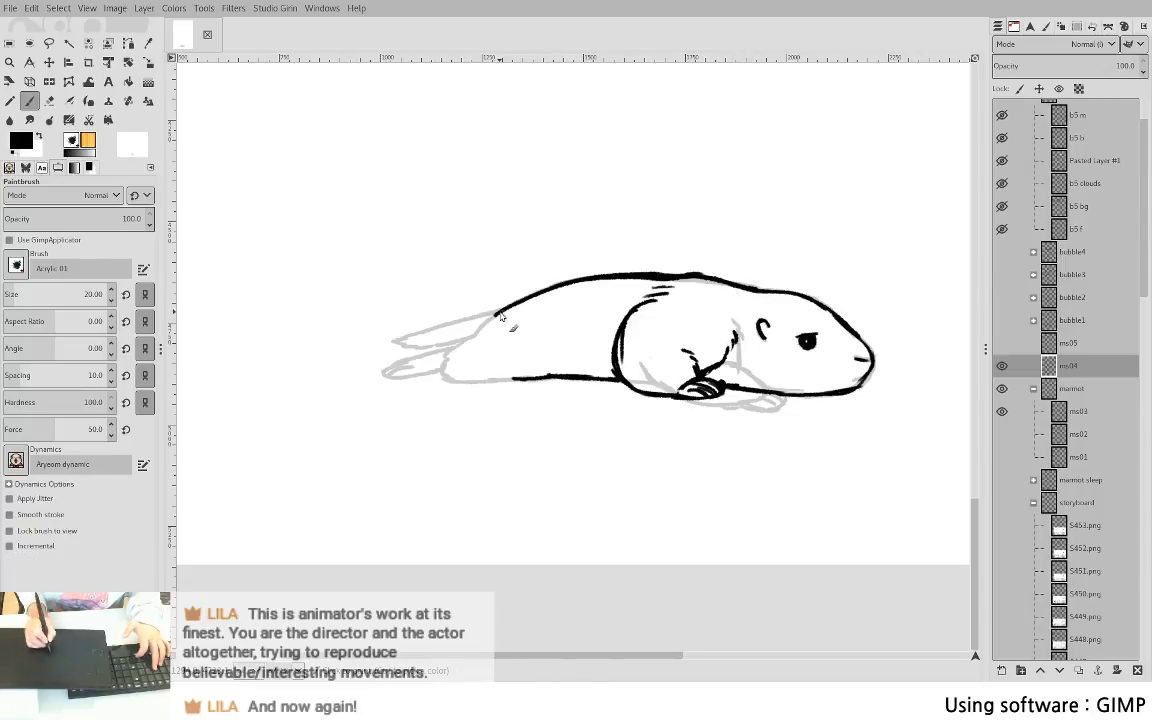
{"action": "left_click_drag", "start_coordinate": [493, 316], "coordinate": [446, 351]}
{"action": "mouse_move", "coordinate": [444, 363]}
{"action": "left_mouse_down"}
{"action": "mouse_move", "coordinate": [464, 381]}
{"action": "mouse_move", "coordinate": [515, 379]}
{"action": "left_mouse_up"}
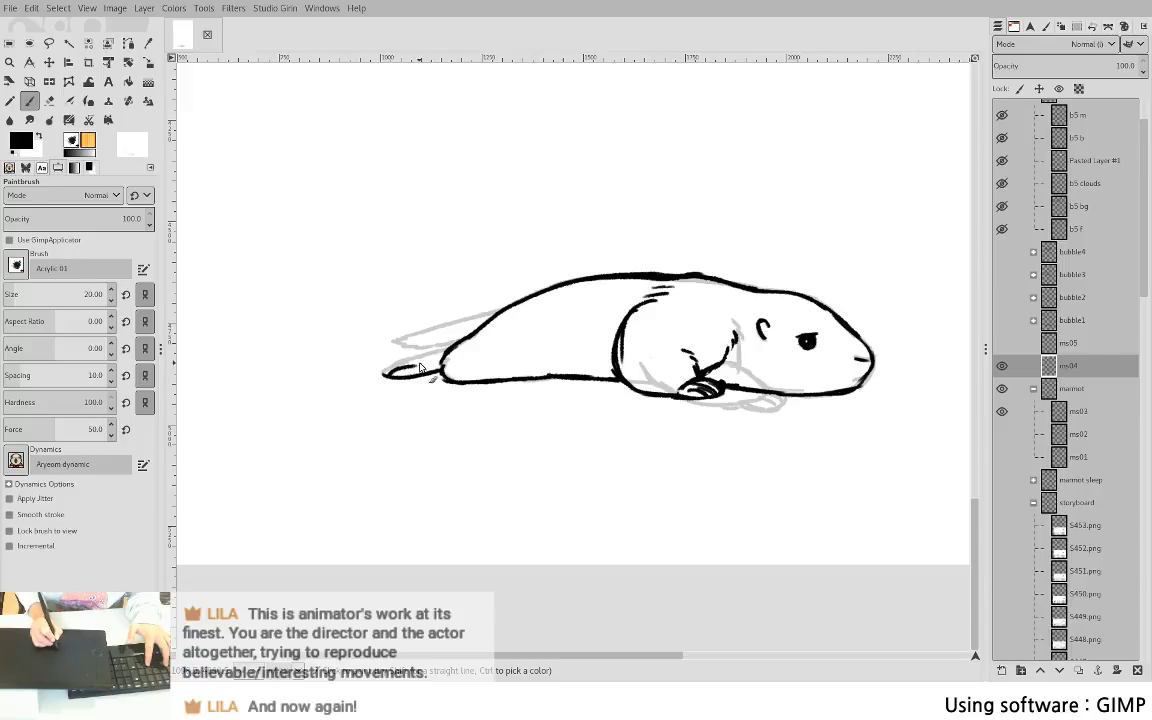
{"action": "left_click_drag", "start_coordinate": [383, 377], "coordinate": [407, 368]}
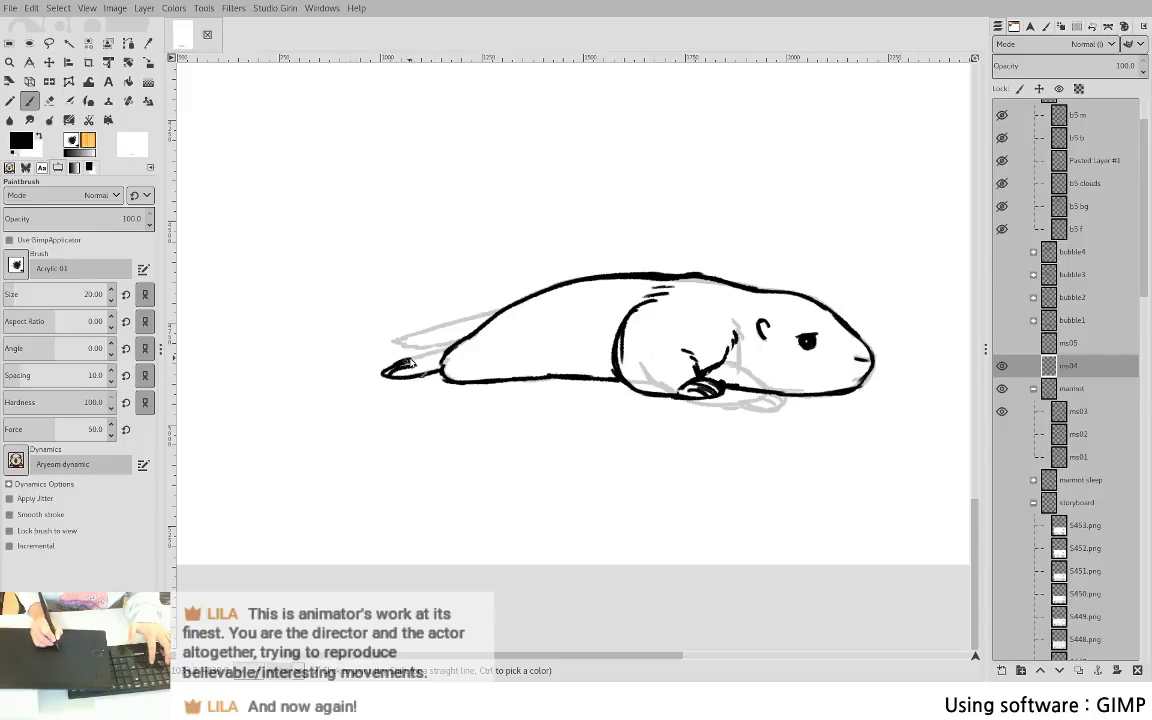
{"action": "mouse_move", "coordinate": [386, 373]}
{"action": "left_mouse_down"}
{"action": "mouse_move", "coordinate": [449, 352]}
{"action": "mouse_move", "coordinate": [396, 343]}
{"action": "mouse_move", "coordinate": [472, 332]}
{"action": "left_mouse_up"}
{"action": "left_click_drag", "start_coordinate": [397, 340], "coordinate": [498, 313]}
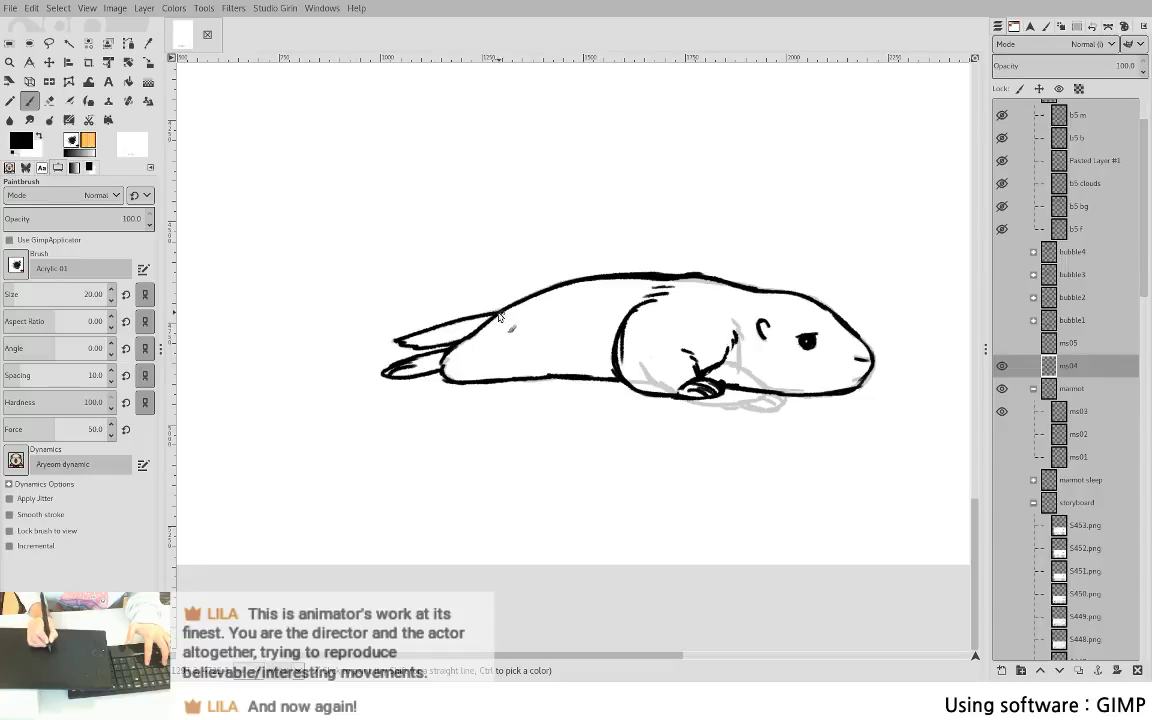
- Thin and smooth the upper back line above the shoulder on ms04 with alternating eraser and brush strokes
{"action": "key", "text": "shift+e"}
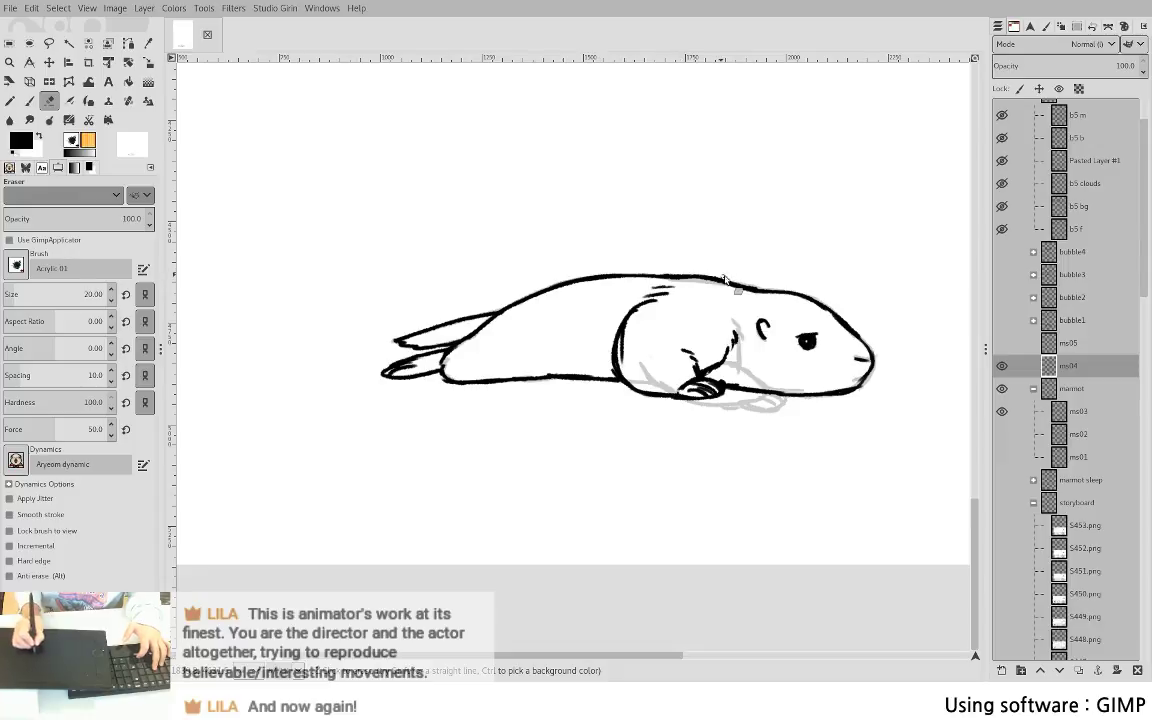
{"action": "key", "text": "p"}
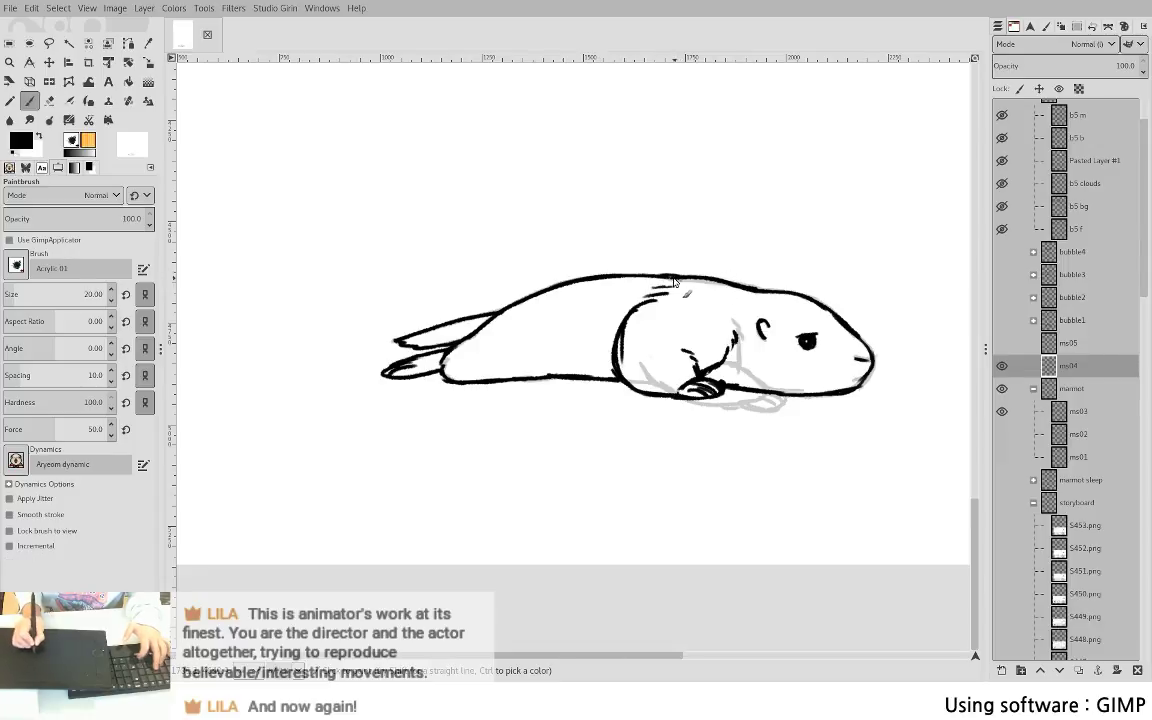
{"action": "key", "text": "shift+e"}
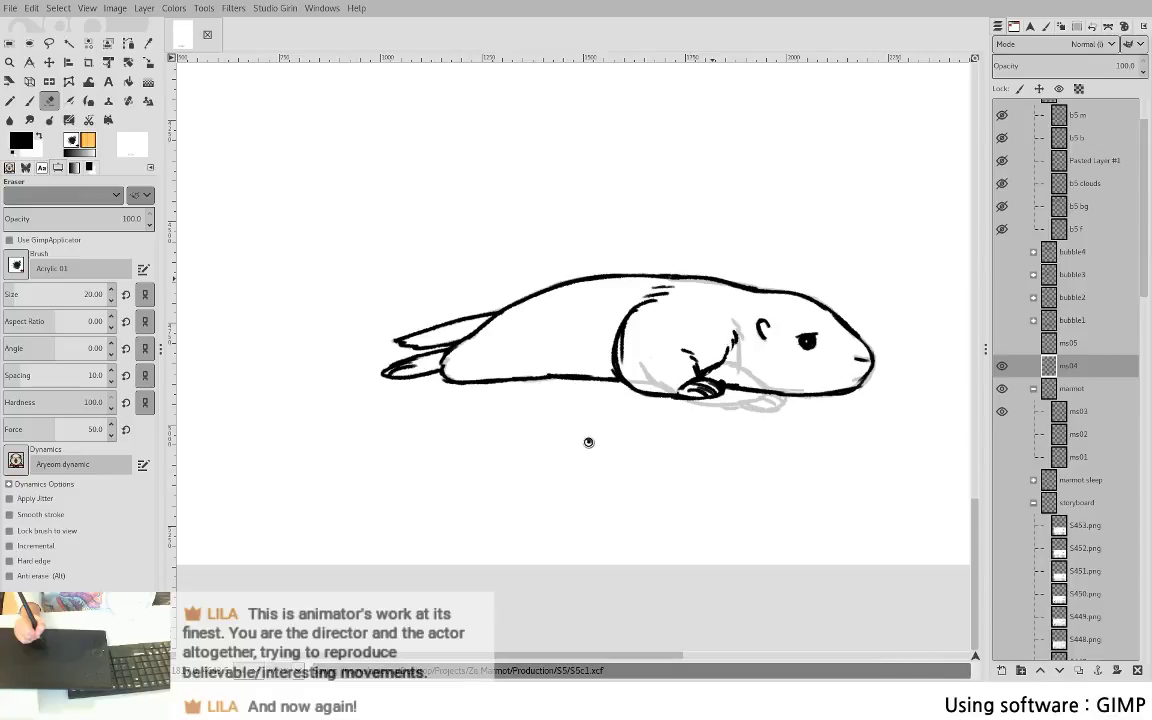
- Toggle the visibility of ms05, ms04 and the marmot group to check the ms04 drawing against ms03
{"action": "left_click", "coordinate": [1002, 344], "text": "shift"}
{"action": "left_click", "coordinate": [1002, 366], "text": "shift"}
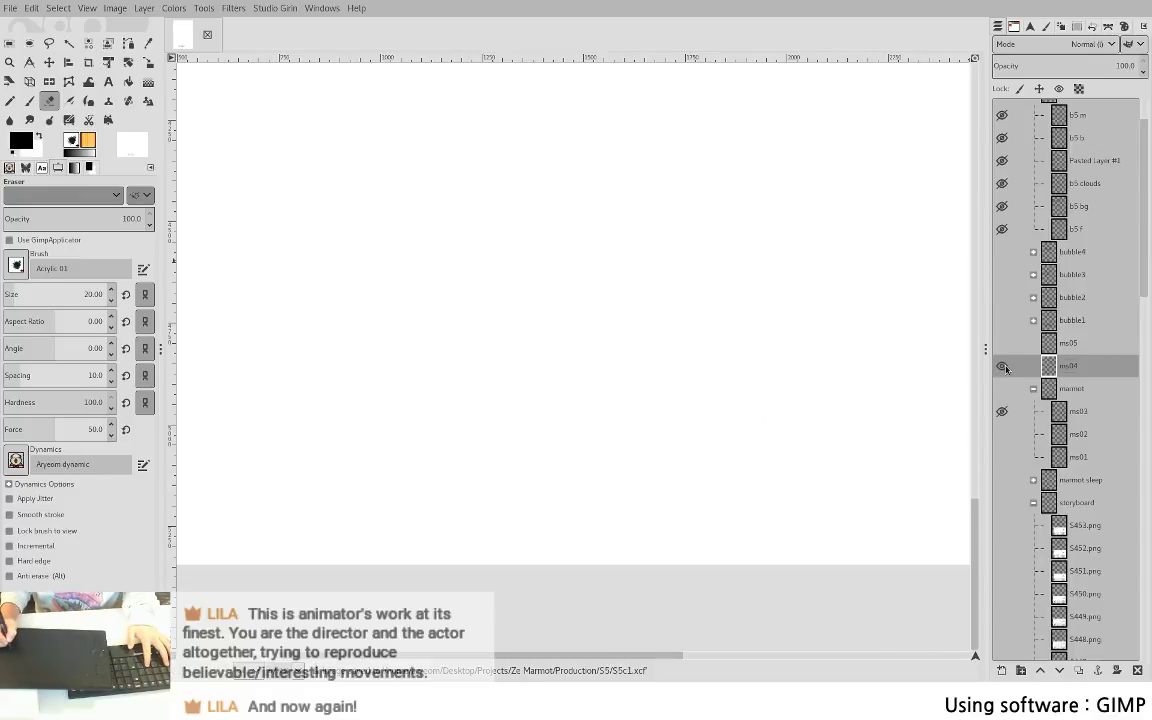
{"action": "left_click", "coordinate": [1002, 345], "text": "shift"}
{"action": "left_click", "coordinate": [1002, 344]}
{"action": "left_click", "coordinate": [1001, 365]}
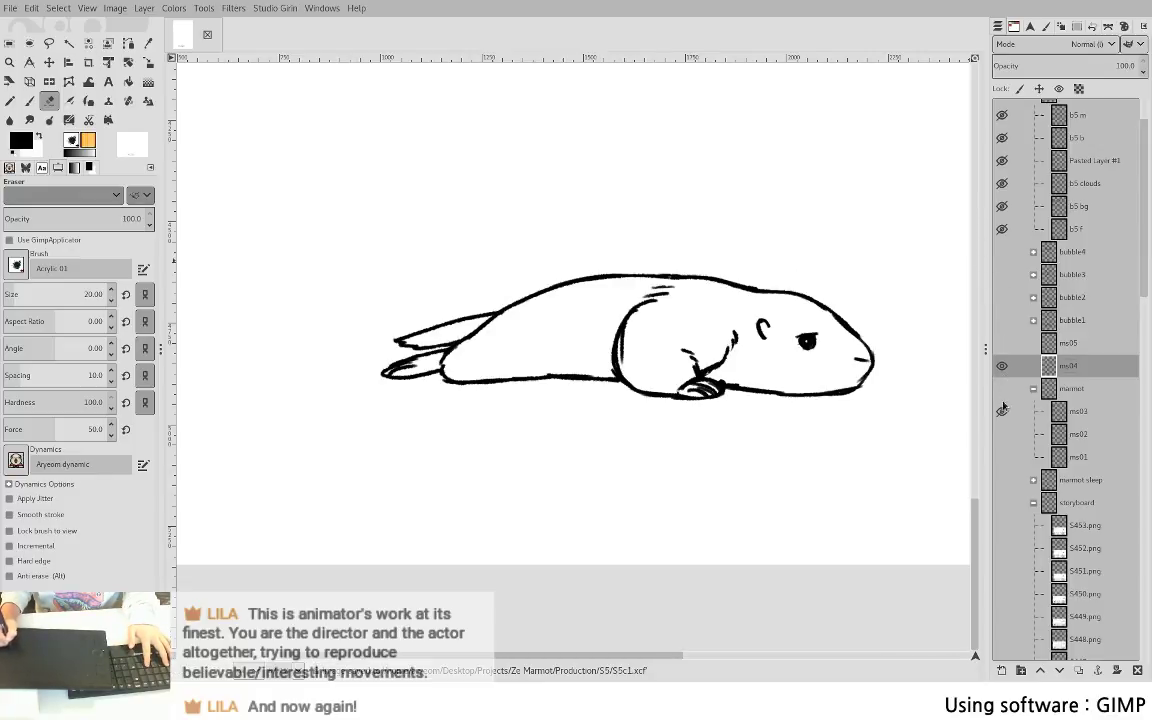
{"action": "left_click", "coordinate": [1002, 389]}
{"action": "left_click", "coordinate": [1001, 366]}
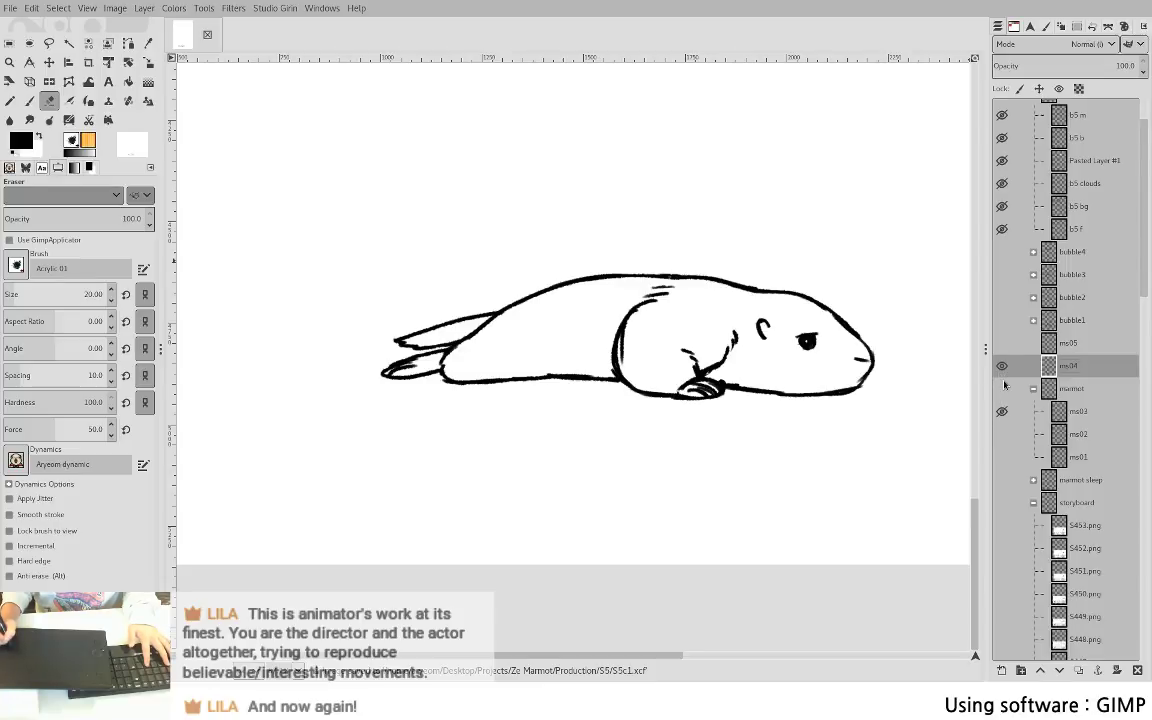
- Move ms04 into the marmot group above ms03, hide ms03, and make ms05 the visible active layer
{"action": "left_click", "coordinate": [1000, 344]}
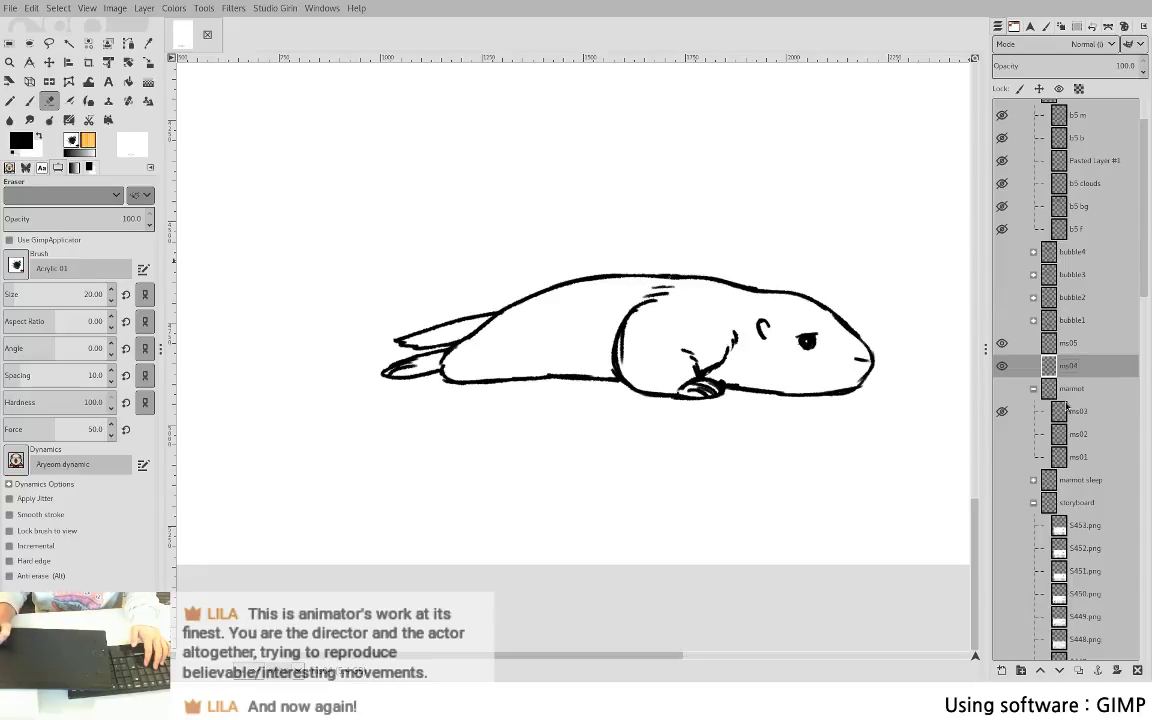
{"action": "left_click", "coordinate": [1002, 388]}
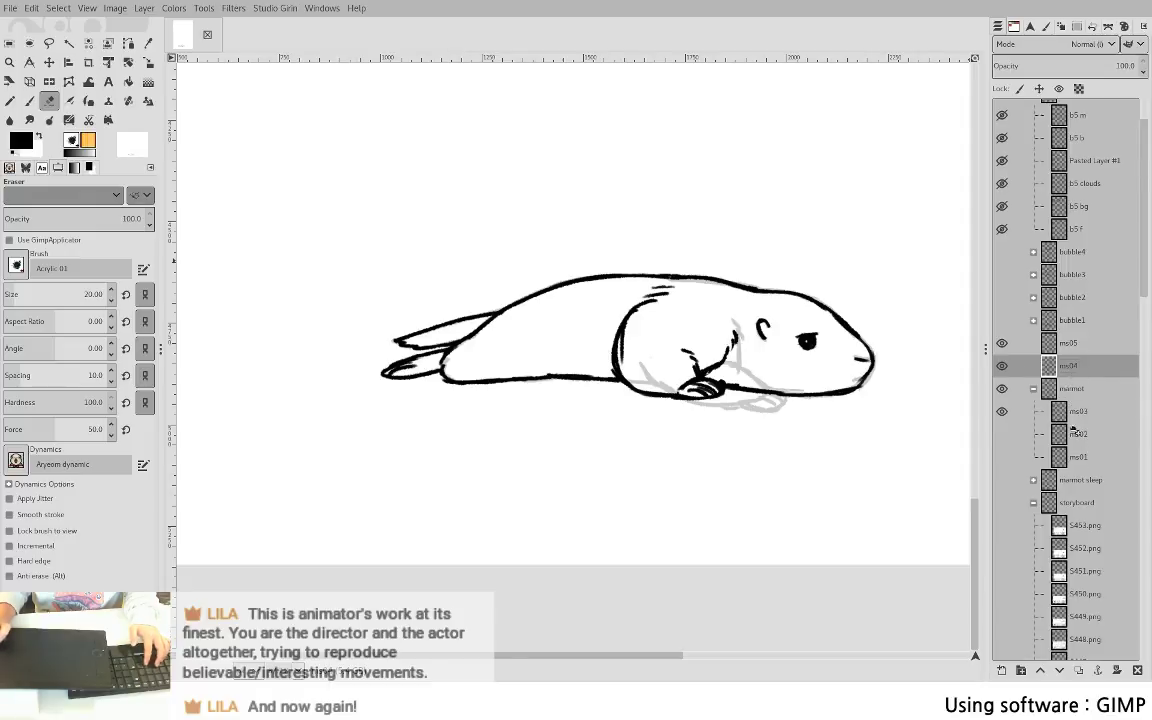
{"action": "left_click_drag", "start_coordinate": [1077, 416], "coordinate": [1077, 407]}
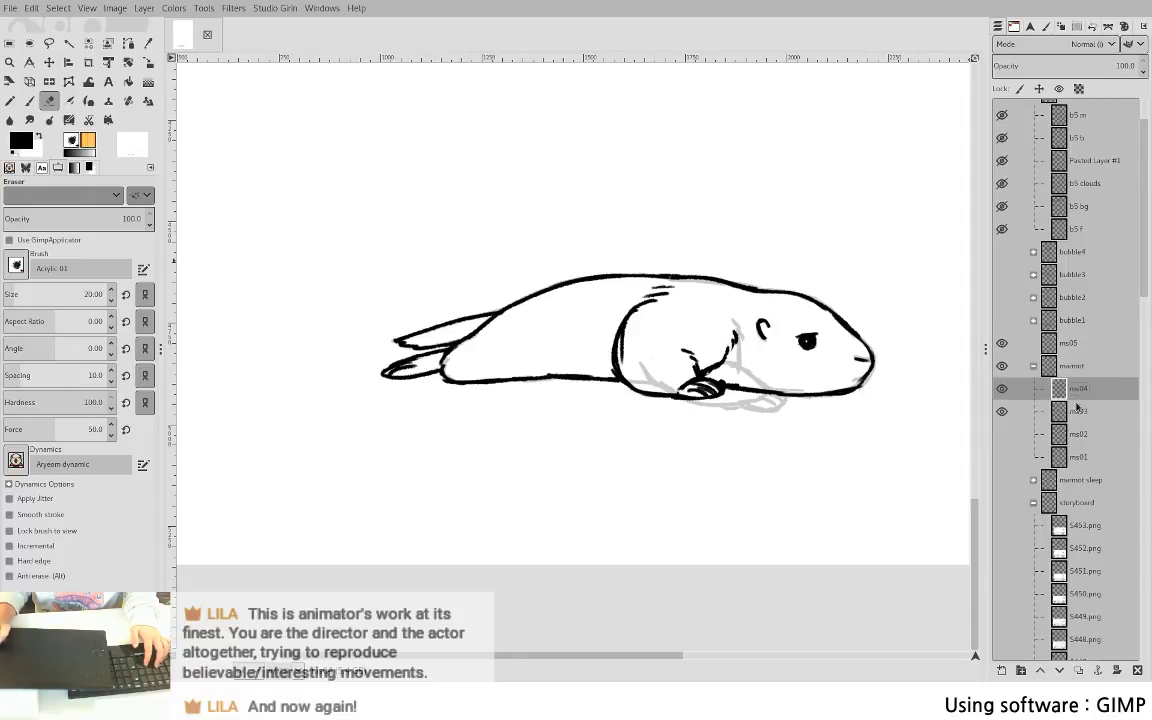
{"action": "left_click", "coordinate": [1002, 411]}
{"action": "left_click", "coordinate": [1068, 343]}
- Brush a raised neck line, the shoulder curve and the front leg and neck folds on ms05 over ms04
{"action": "key", "text": "p"}
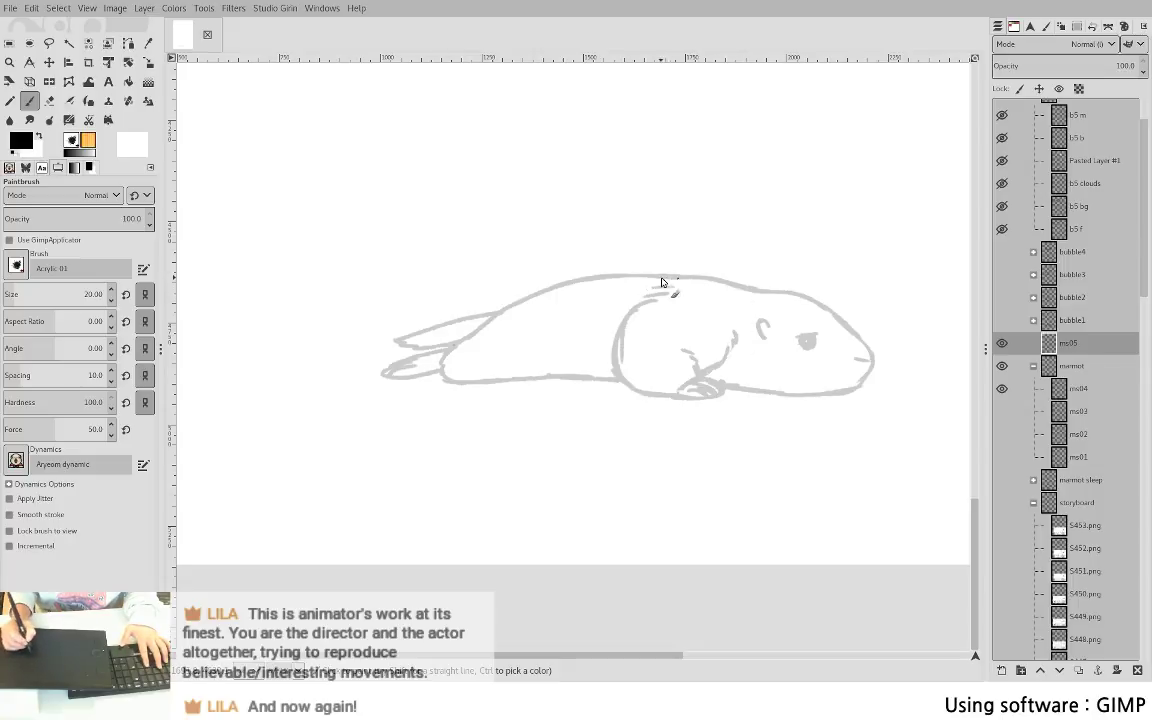
{"action": "left_click_drag", "start_coordinate": [628, 272], "coordinate": [714, 253]}
{"action": "mouse_move", "coordinate": [650, 284]}
{"action": "left_mouse_down"}
{"action": "mouse_move", "coordinate": [623, 309]}
{"action": "mouse_move", "coordinate": [615, 342]}
{"action": "mouse_move", "coordinate": [625, 378]}
{"action": "mouse_move", "coordinate": [669, 401]}
{"action": "mouse_move", "coordinate": [626, 385]}
{"action": "mouse_move", "coordinate": [676, 398]}
{"action": "mouse_move", "coordinate": [628, 384]}
{"action": "mouse_move", "coordinate": [701, 374]}
{"action": "left_mouse_up"}
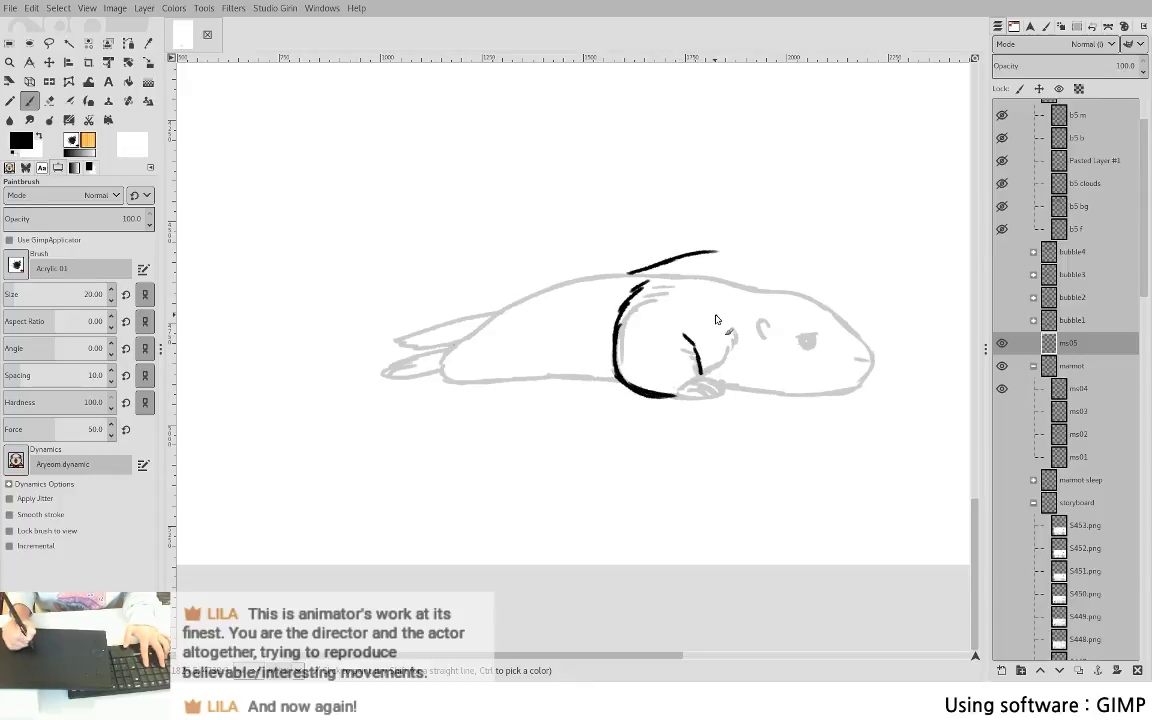
{"action": "left_click_drag", "start_coordinate": [717, 312], "coordinate": [703, 357]}
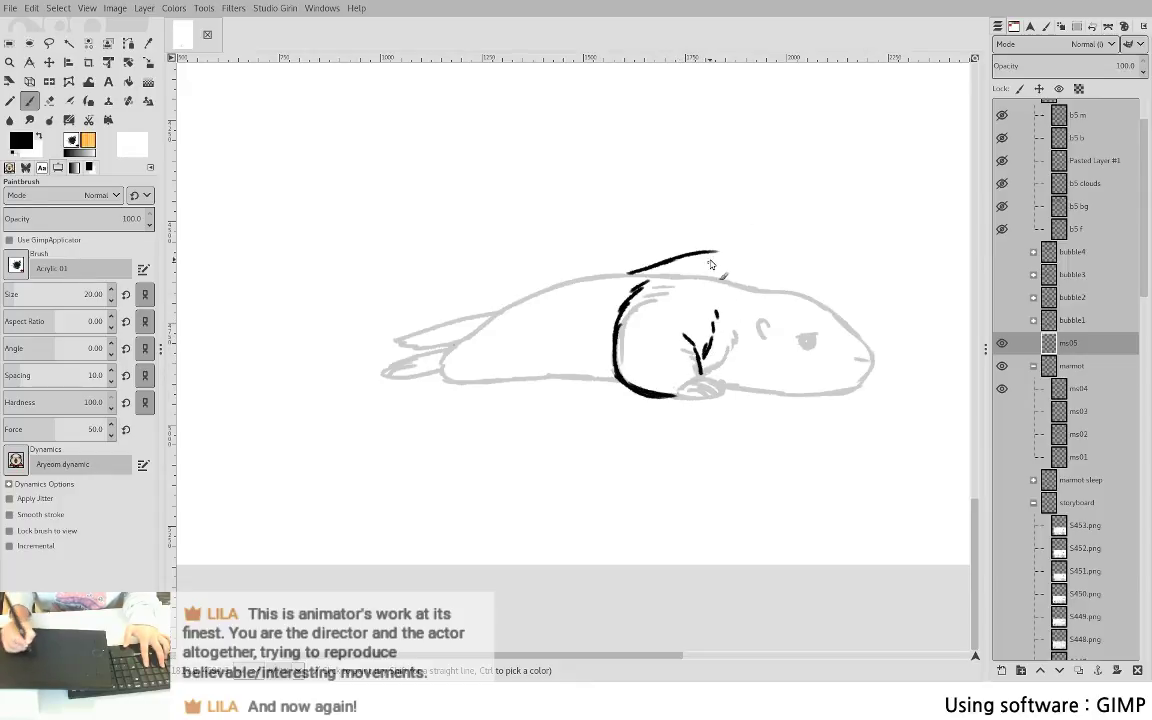
- Extend the raised neck line on ms05 and draw the back line from the rump to meet it, redoing unwanted strokes
{"action": "left_click_drag", "start_coordinate": [684, 259], "coordinate": [814, 240]}
{"action": "key", "text": "ctrl+z"}
{"action": "key", "text": "ctrl+z"}
{"action": "key", "text": "ctrl+z"}
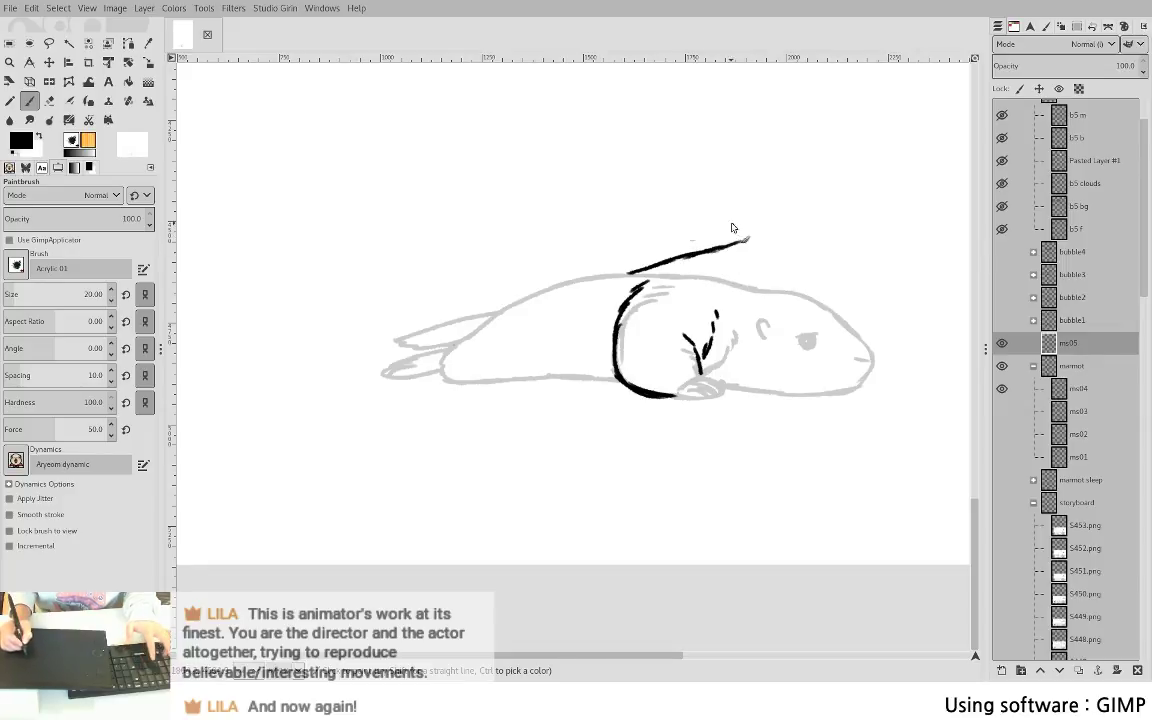
{"action": "mouse_move", "coordinate": [507, 305]}
{"action": "left_mouse_down"}
{"action": "mouse_move", "coordinate": [563, 275]}
{"action": "mouse_move", "coordinate": [617, 273]}
{"action": "left_mouse_up"}
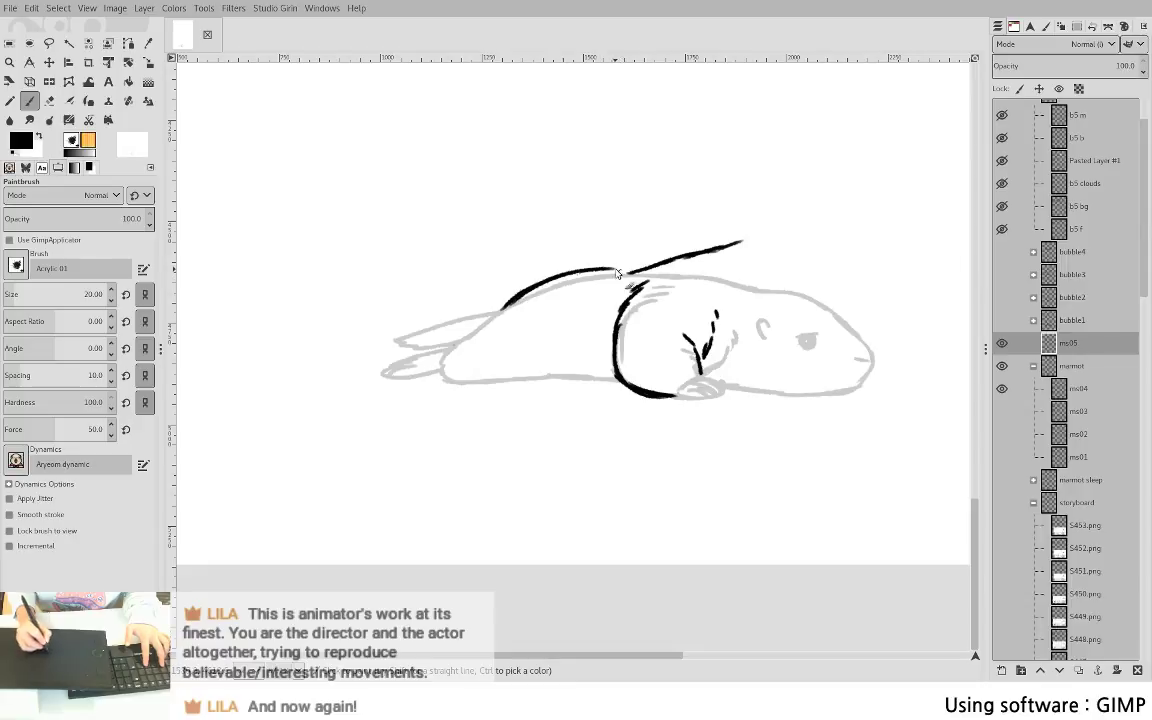
{"action": "key", "text": "ctrl+z"}
{"action": "mouse_move", "coordinate": [497, 316]}
{"action": "left_mouse_down"}
{"action": "mouse_move", "coordinate": [566, 284]}
{"action": "mouse_move", "coordinate": [535, 294]}
{"action": "mouse_move", "coordinate": [680, 262]}
{"action": "left_mouse_up"}
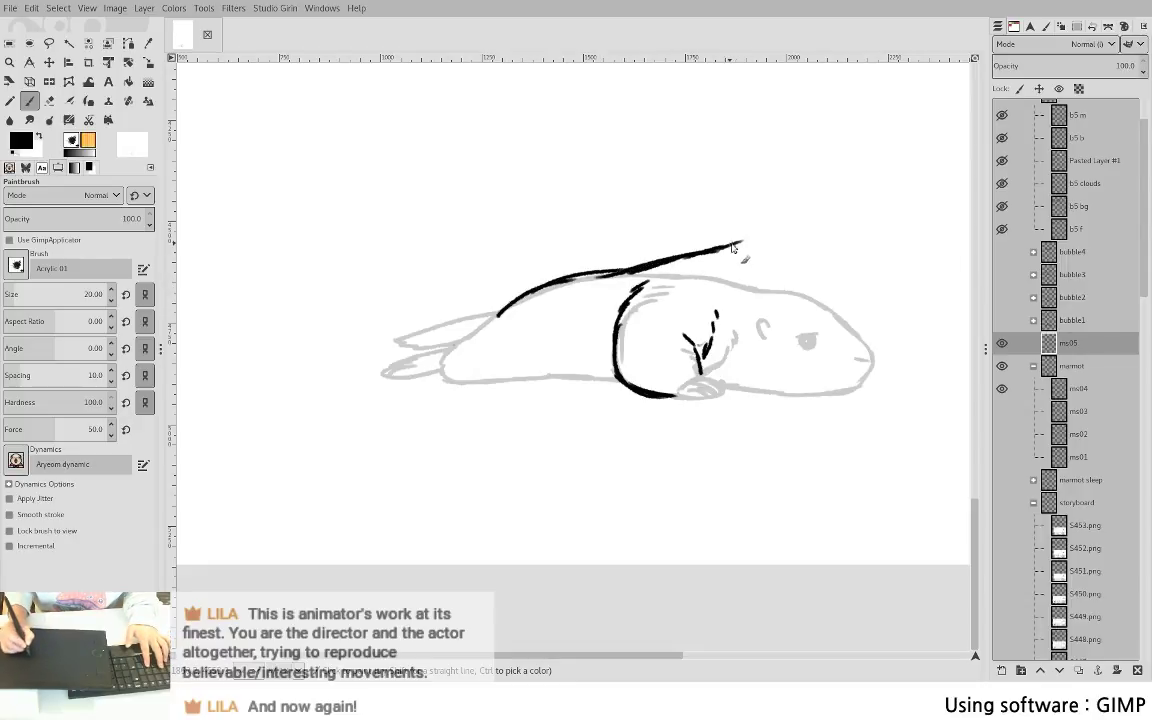
- Draw the raised head's crown, snout and jaw on ms05, carrying the jaw line back towards the front leg
{"action": "left_click_drag", "start_coordinate": [737, 245], "coordinate": [828, 266]}
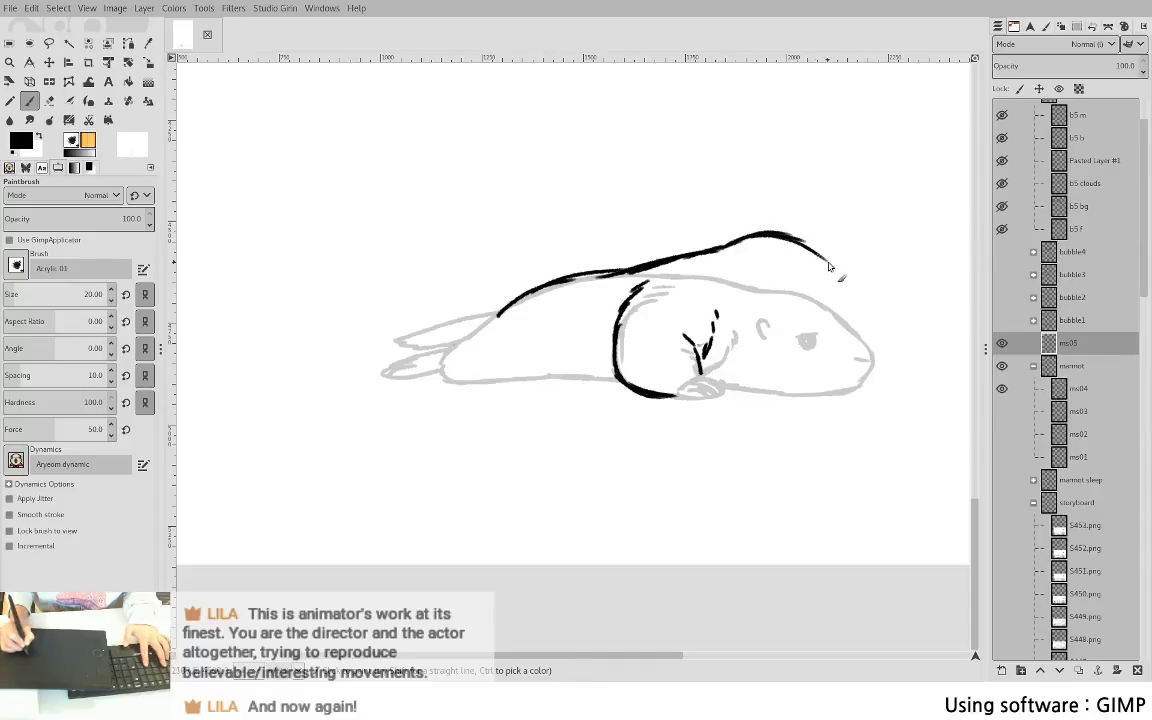
{"action": "key", "text": "ctrl+z"}
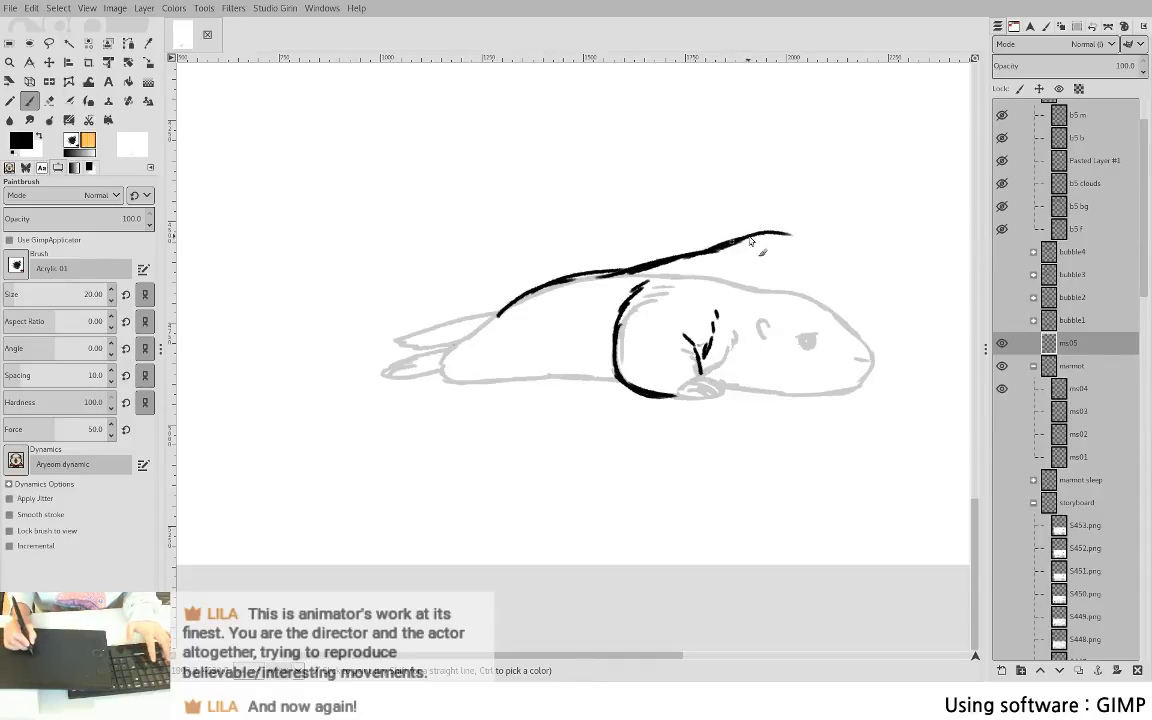
{"action": "mouse_move", "coordinate": [757, 236]}
{"action": "left_mouse_down"}
{"action": "mouse_move", "coordinate": [724, 244]}
{"action": "mouse_move", "coordinate": [814, 254]}
{"action": "mouse_move", "coordinate": [773, 240]}
{"action": "mouse_move", "coordinate": [813, 264]}
{"action": "mouse_move", "coordinate": [796, 244]}
{"action": "mouse_move", "coordinate": [840, 272]}
{"action": "mouse_move", "coordinate": [808, 326]}
{"action": "mouse_move", "coordinate": [773, 336]}
{"action": "left_mouse_up"}
{"action": "key", "text": "ctrl+z"}
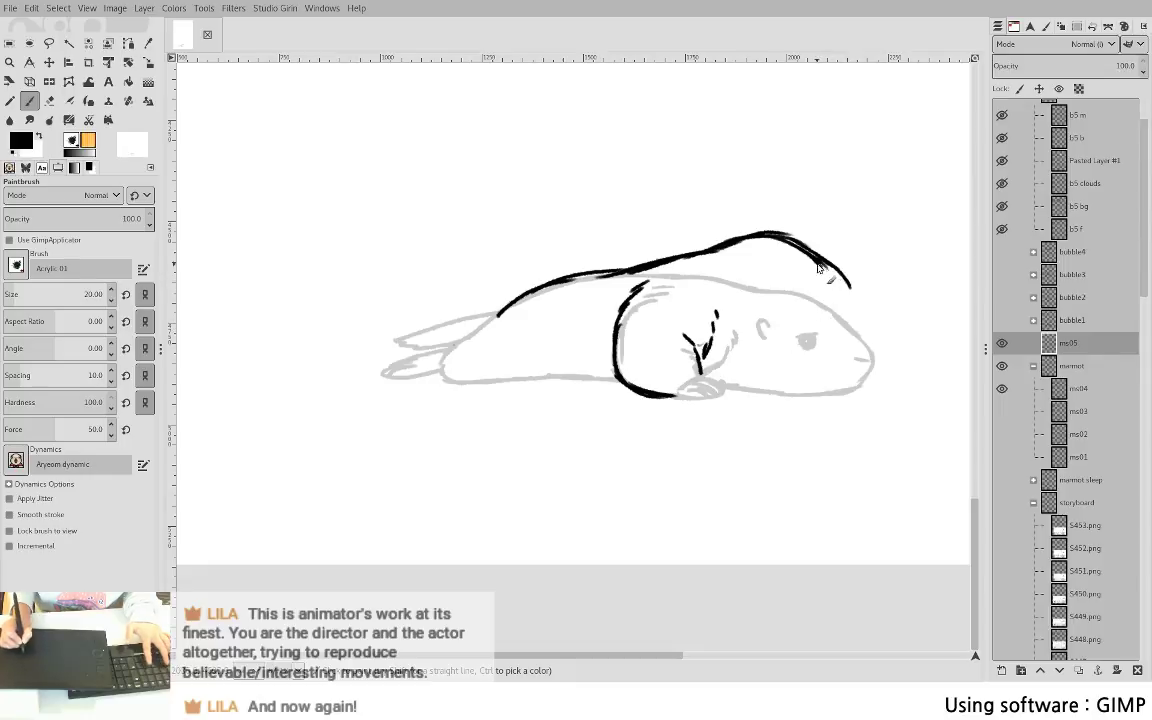
{"action": "mouse_move", "coordinate": [823, 265]}
{"action": "left_mouse_down"}
{"action": "mouse_move", "coordinate": [857, 282]}
{"action": "mouse_move", "coordinate": [830, 322]}
{"action": "mouse_move", "coordinate": [722, 357]}
{"action": "left_mouse_up"}
{"action": "left_click_drag", "start_coordinate": [782, 334], "coordinate": [718, 374]}
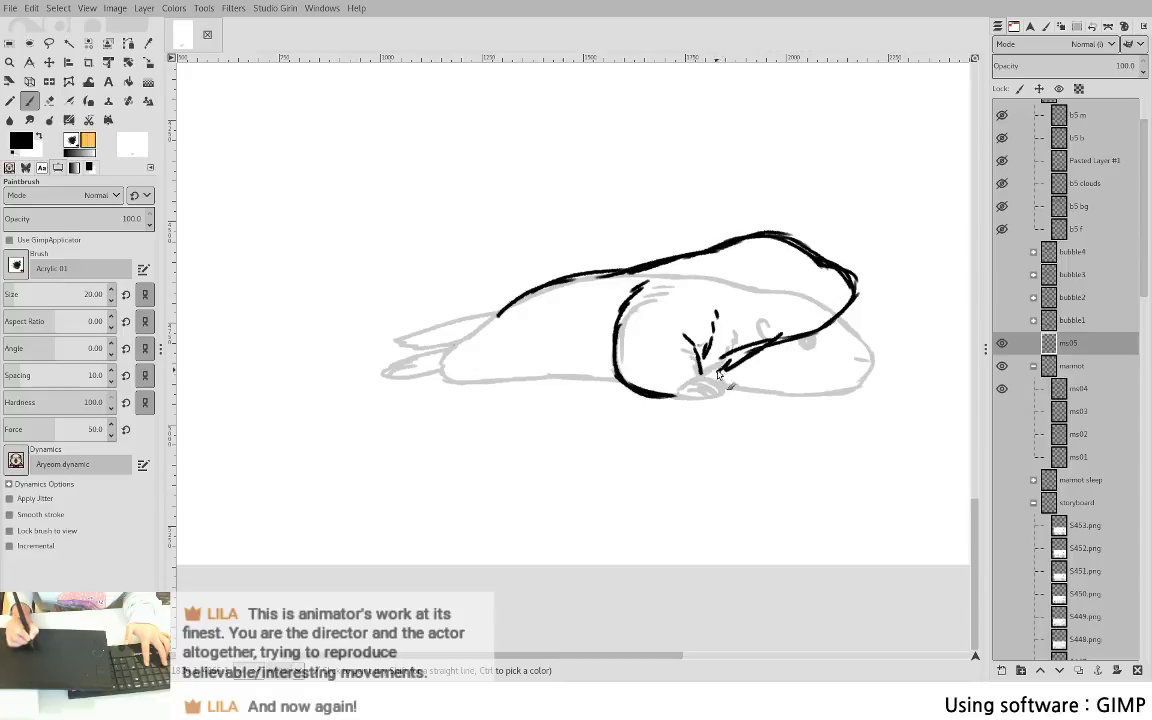
- Clean up the jaw and snout lines on ms05 and add a short mouth line at the snout
{"action": "key", "text": "shift+e"}
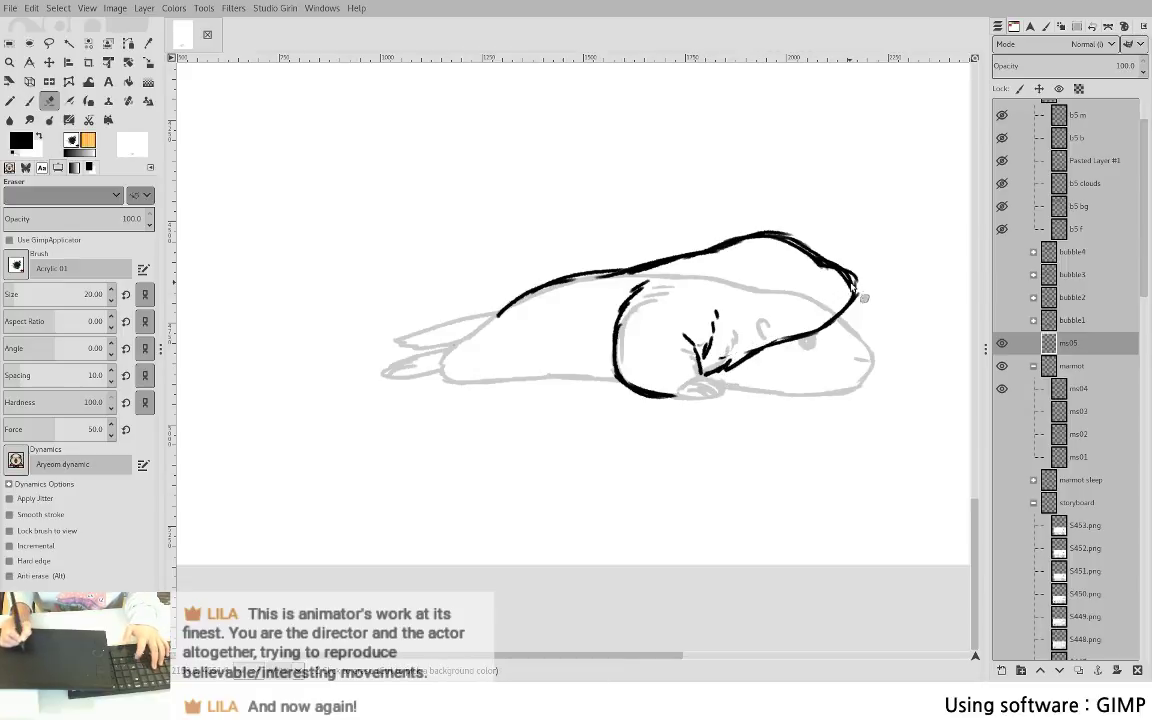
{"action": "key", "text": "p"}
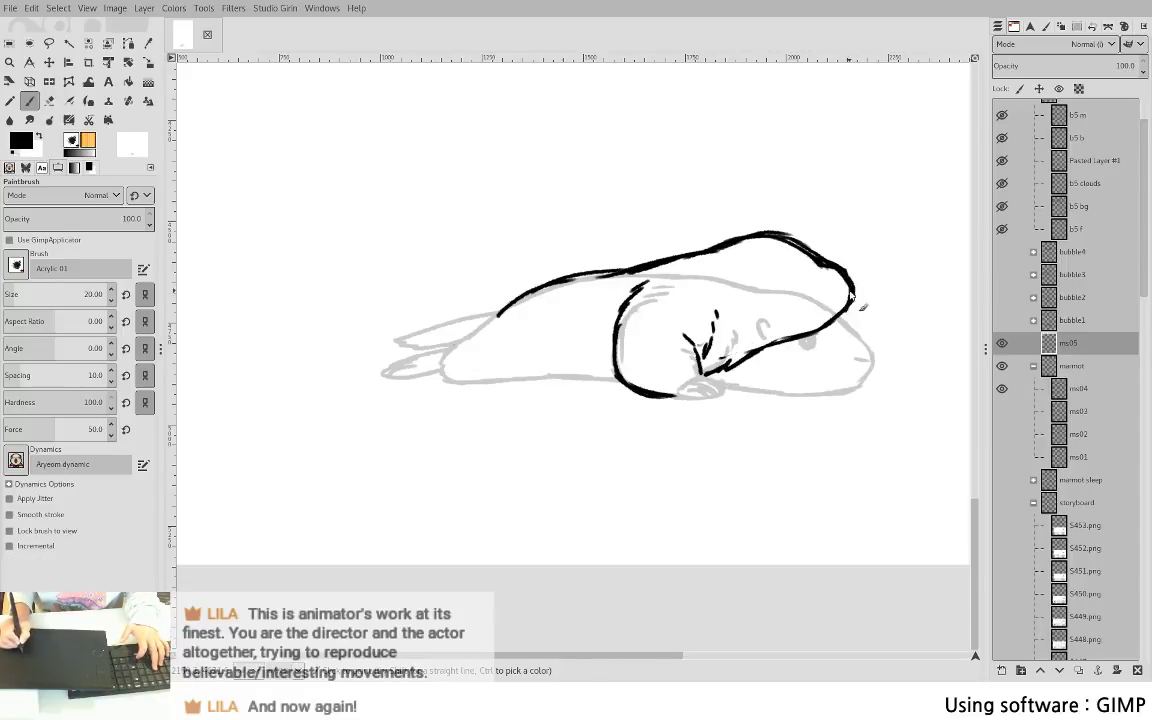
{"action": "key", "text": "shift+e"}
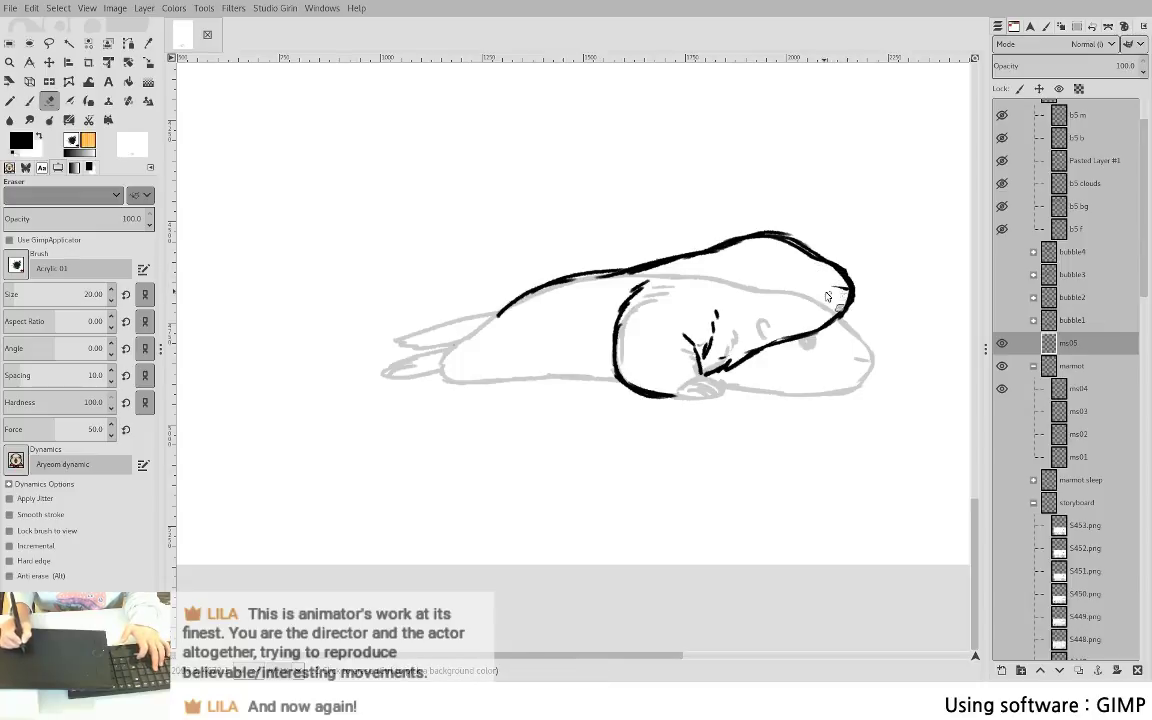
- Draw and refine the eye with a brow mark on ms05, and thin the doubled outline around the head
{"action": "key", "text": "p"}
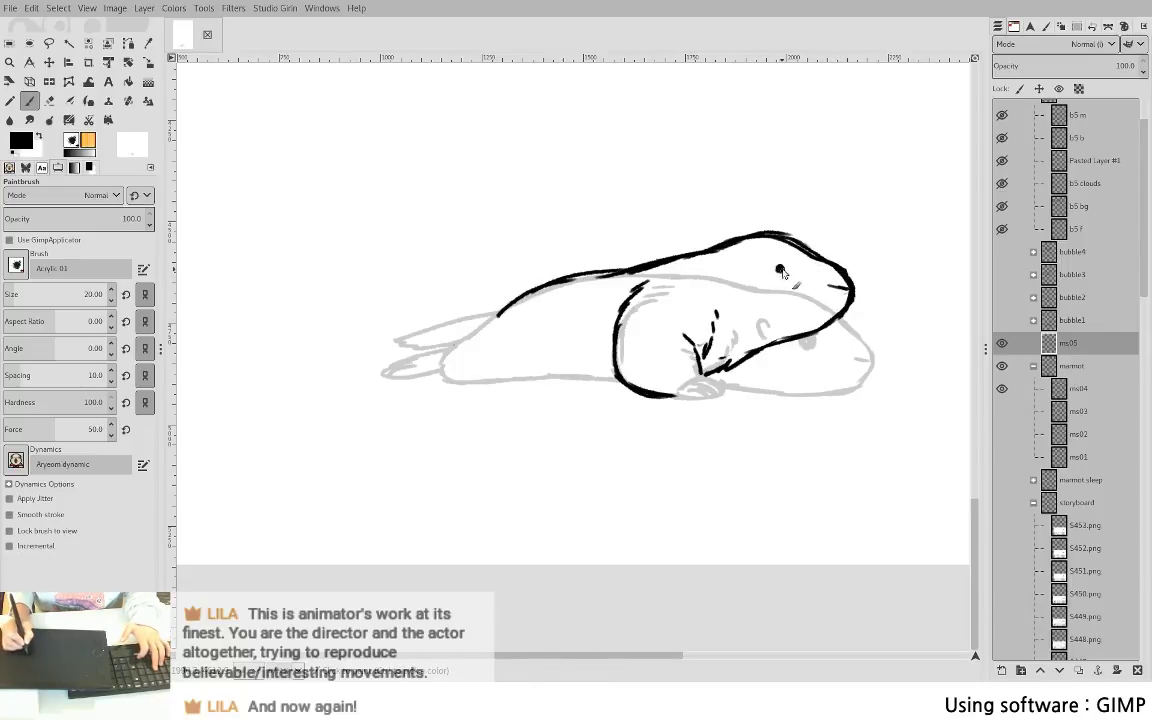
{"action": "mouse_move", "coordinate": [782, 270]}
{"action": "left_mouse_down"}
{"action": "mouse_move", "coordinate": [812, 277]}
{"action": "mouse_move", "coordinate": [768, 270]}
{"action": "left_mouse_up"}
{"action": "key", "text": "ctrl+z"}
{"action": "key", "text": "shift+e"}
{"action": "key", "text": "p"}
{"action": "key", "text": "shift+e"}
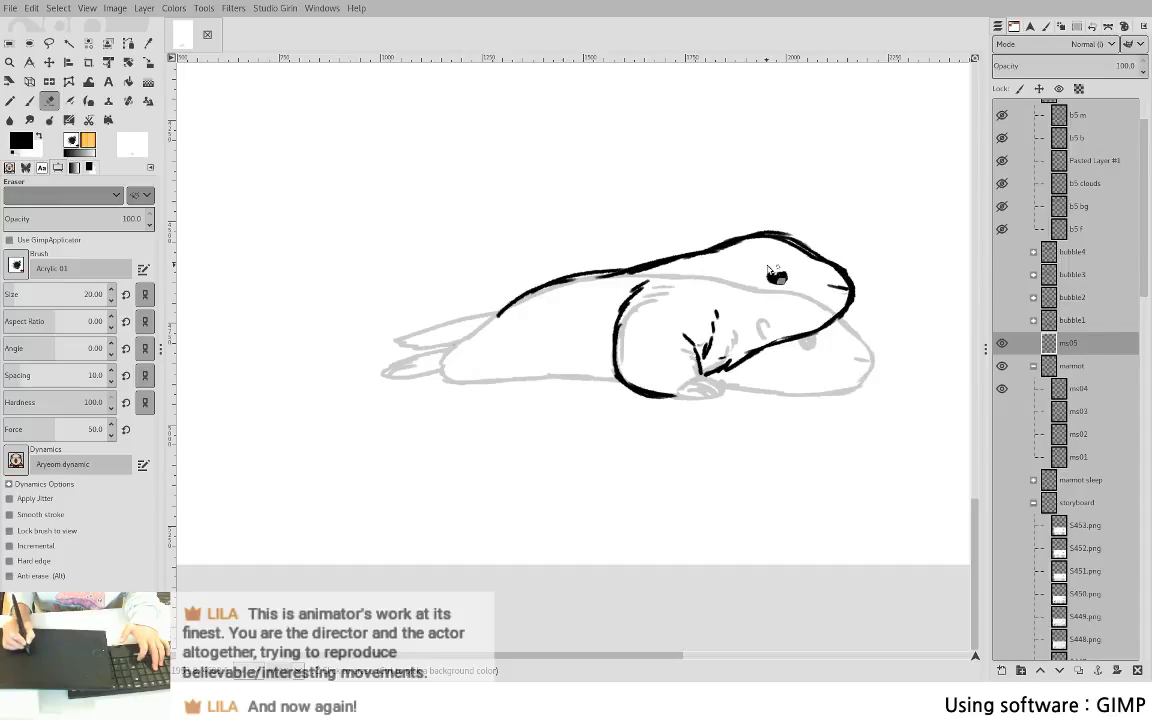
{"action": "key", "text": "p"}
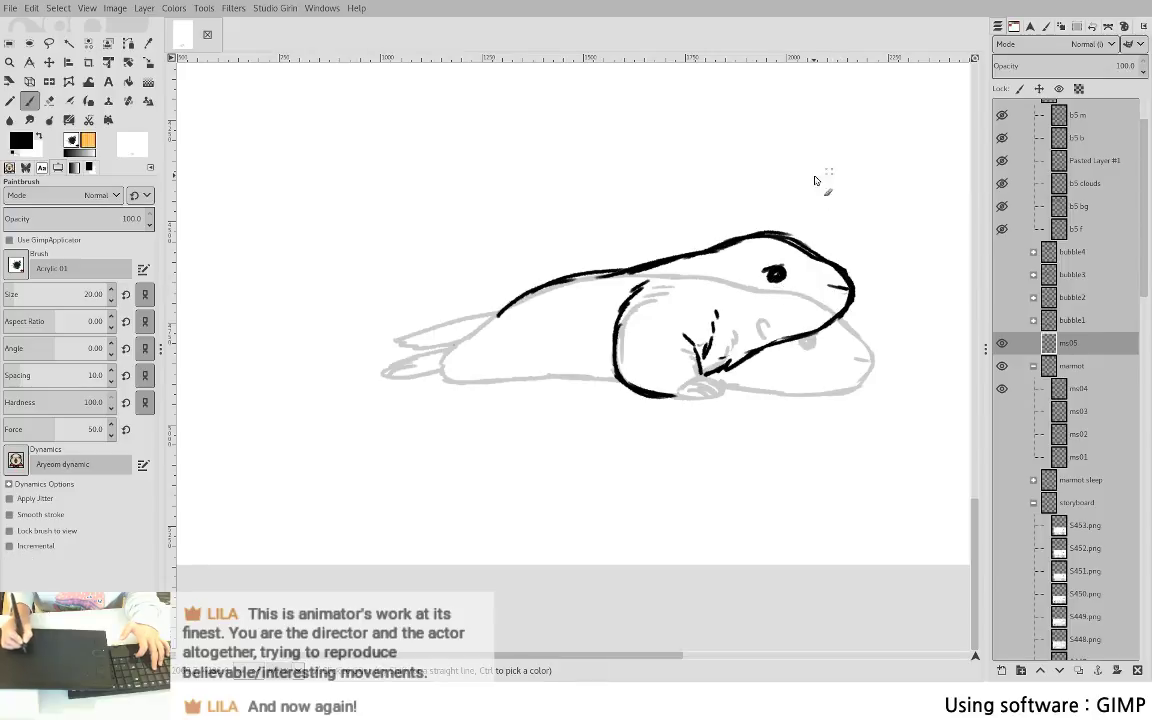
{"action": "key", "text": "shift+e"}
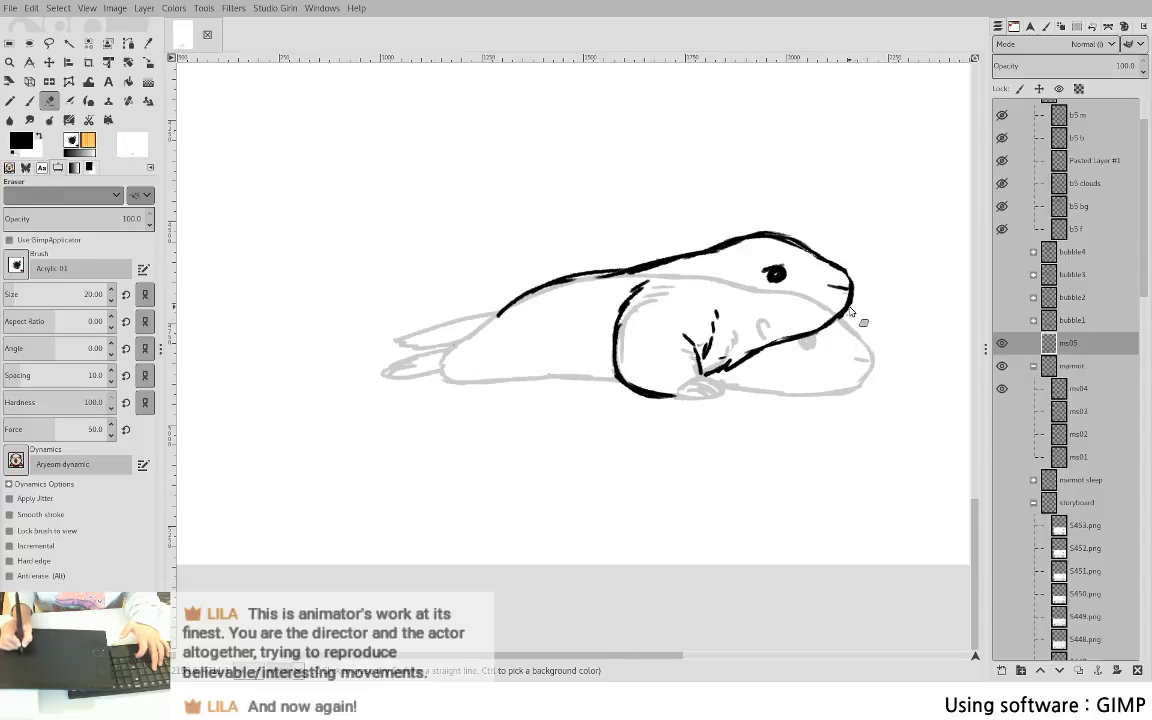
- Draw the small curved ear behind the eye on the raised head of ms05
{"action": "key", "text": "p"}
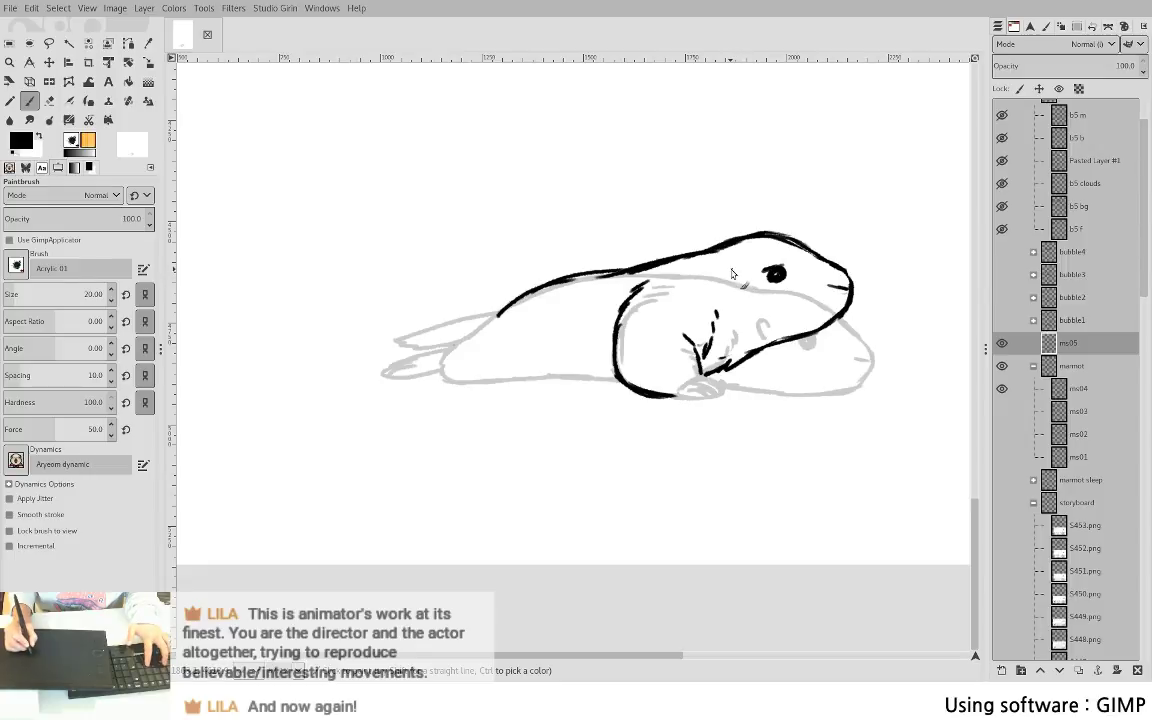
{"action": "key", "text": "ctrl+z"}
{"action": "left_click_drag", "start_coordinate": [732, 268], "coordinate": [734, 284]}
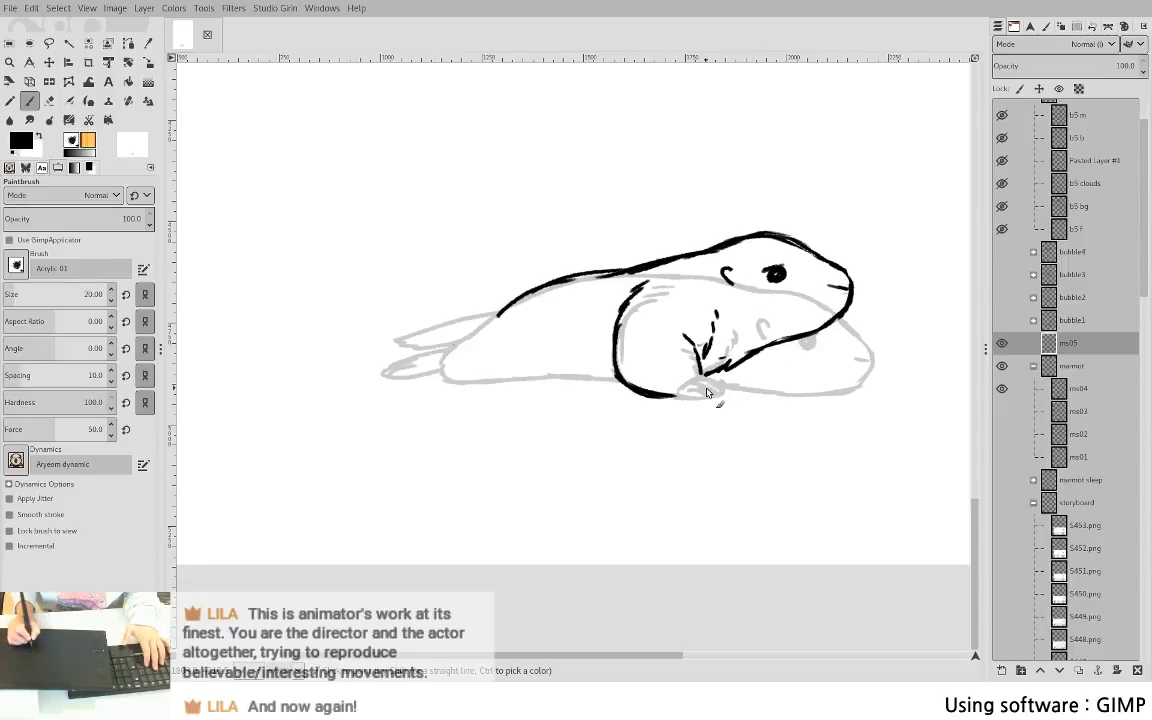
- Draw both front paws with their toes on ms05 and start the belly line behind the front leg
{"action": "left_click_drag", "start_coordinate": [695, 378], "coordinate": [720, 381]}
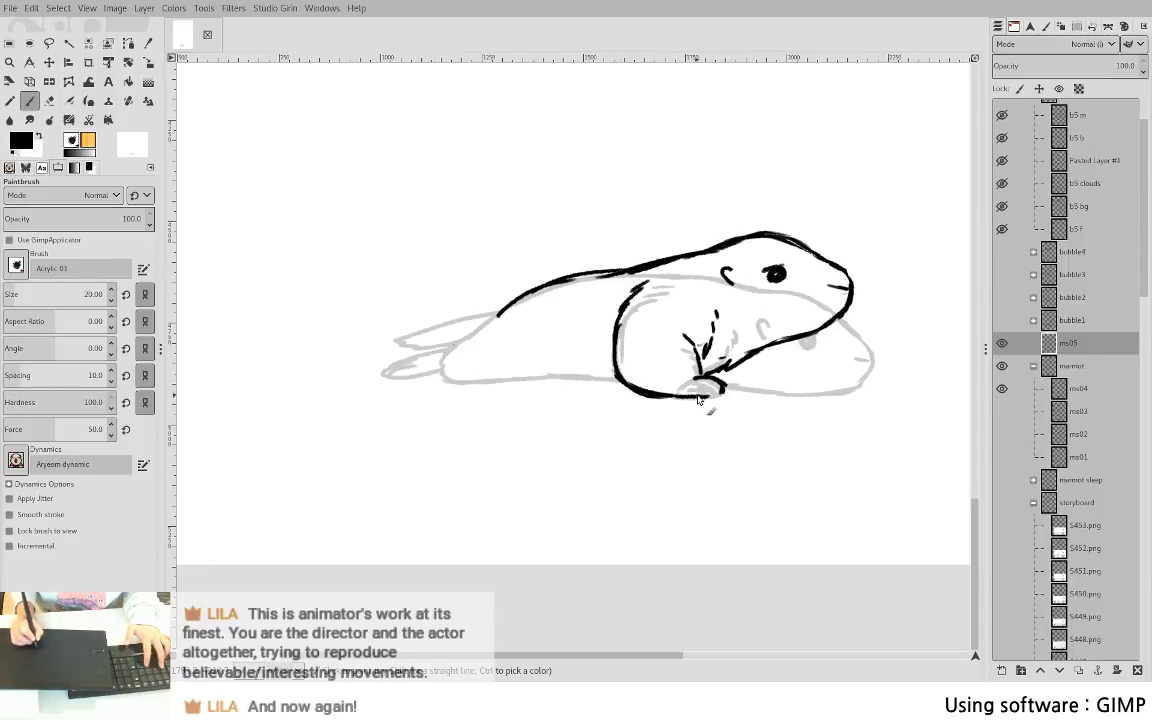
{"action": "left_click_drag", "start_coordinate": [702, 388], "coordinate": [723, 393]}
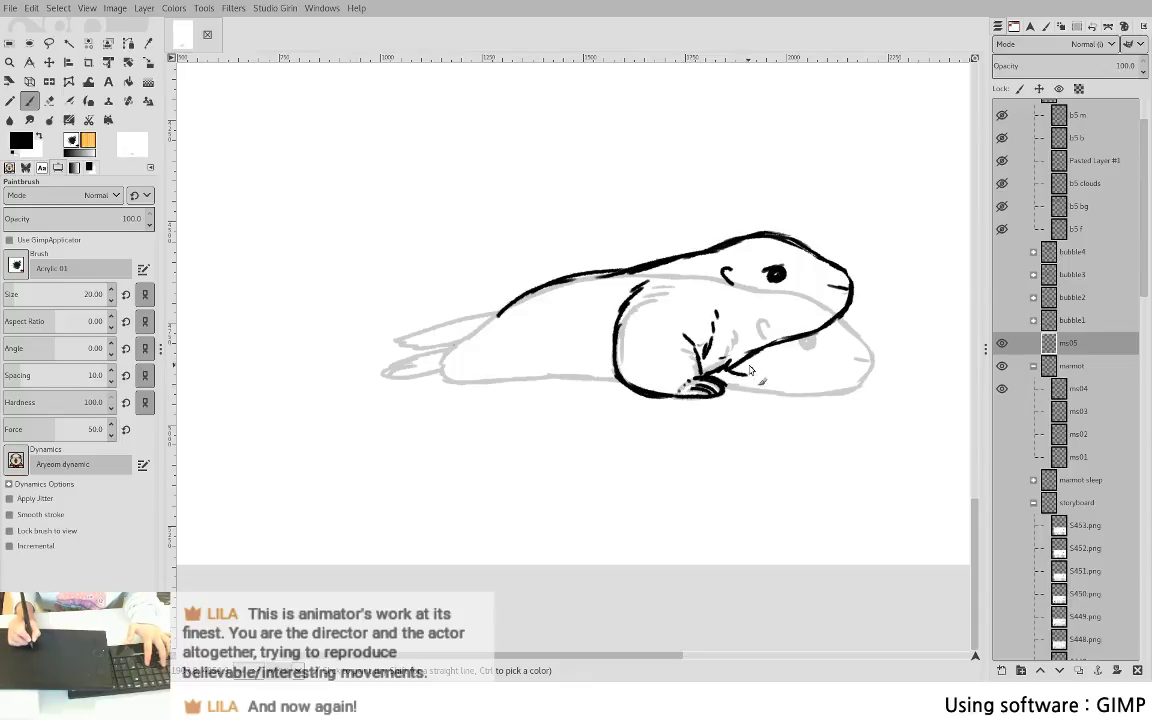
{"action": "left_click_drag", "start_coordinate": [740, 370], "coordinate": [764, 375]}
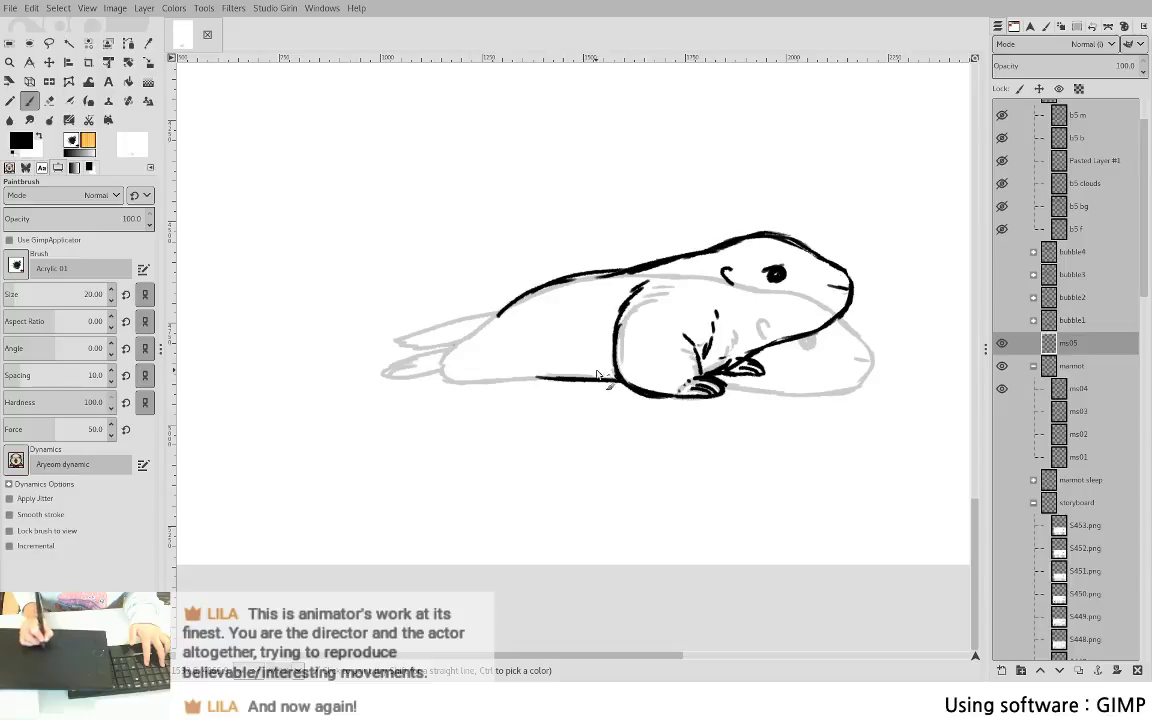
{"action": "left_click_drag", "start_coordinate": [537, 378], "coordinate": [575, 379]}
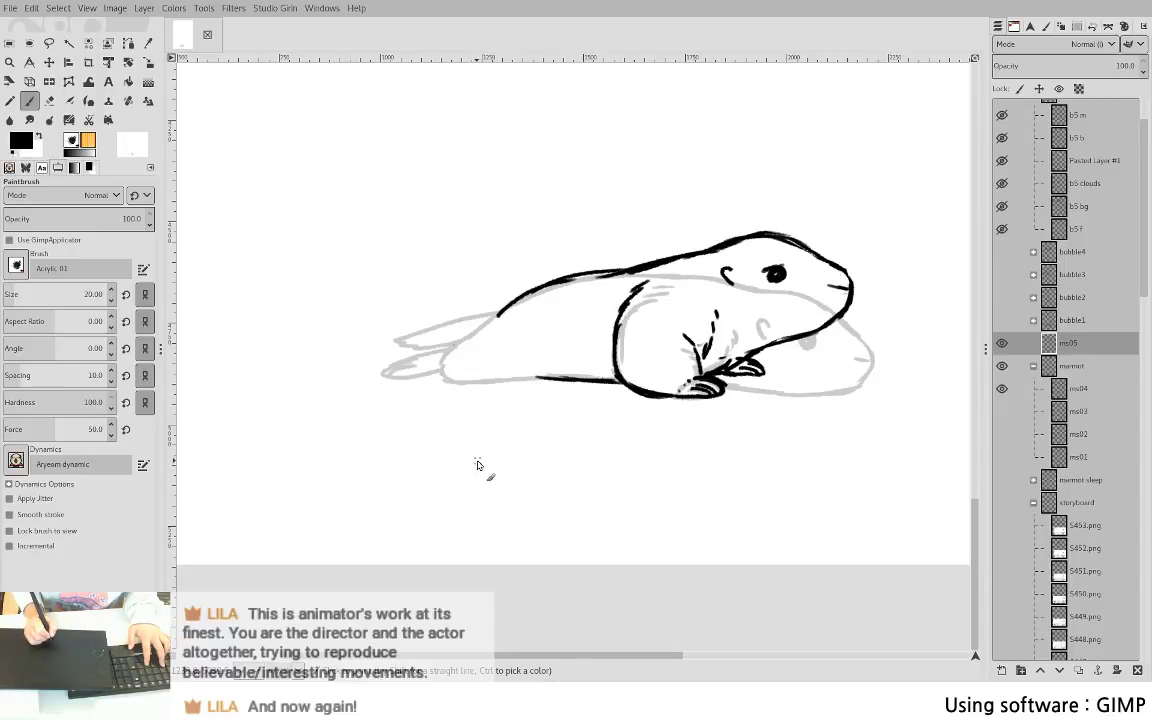
- Compare the marmot sleep pose with the ms04 frame by alternating their visibility
{"action": "left_click", "coordinate": [1004, 482], "text": "shift"}
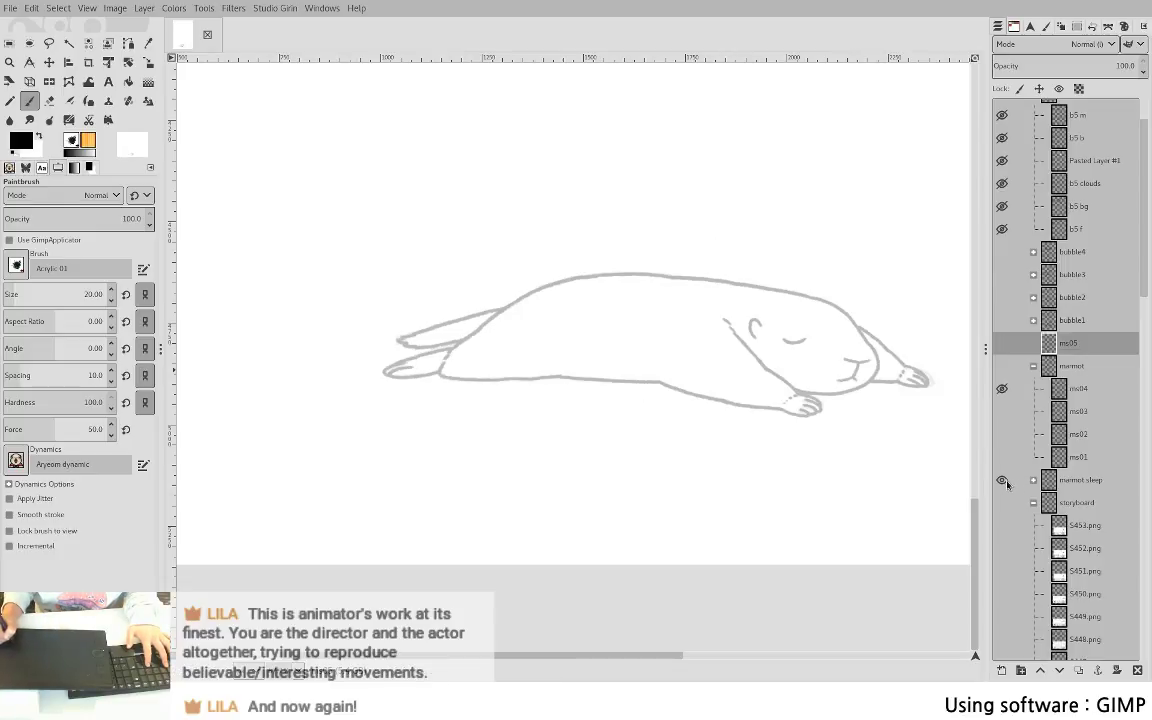
{"action": "left_click", "coordinate": [1001, 480]}
{"action": "left_click", "coordinate": [1001, 343]}
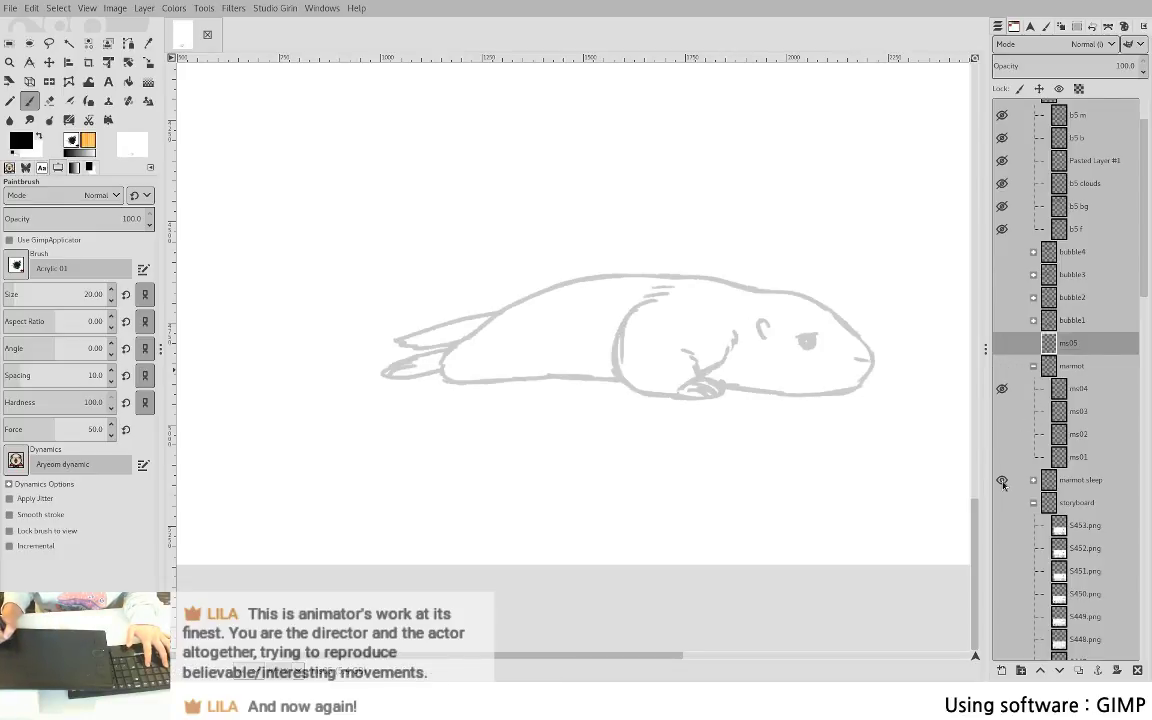
{"action": "left_click", "coordinate": [1001, 480]}
{"action": "left_click", "coordinate": [1001, 366]}
{"action": "left_click", "coordinate": [1001, 366]}
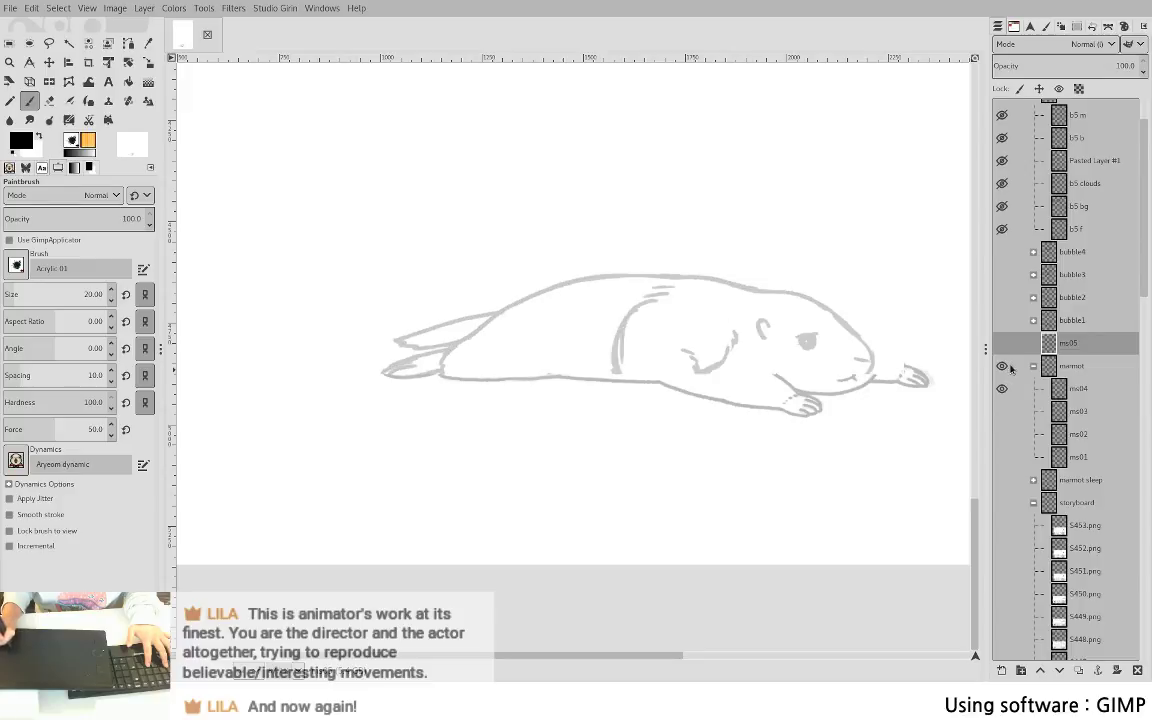
{"action": "left_click", "coordinate": [1002, 480]}
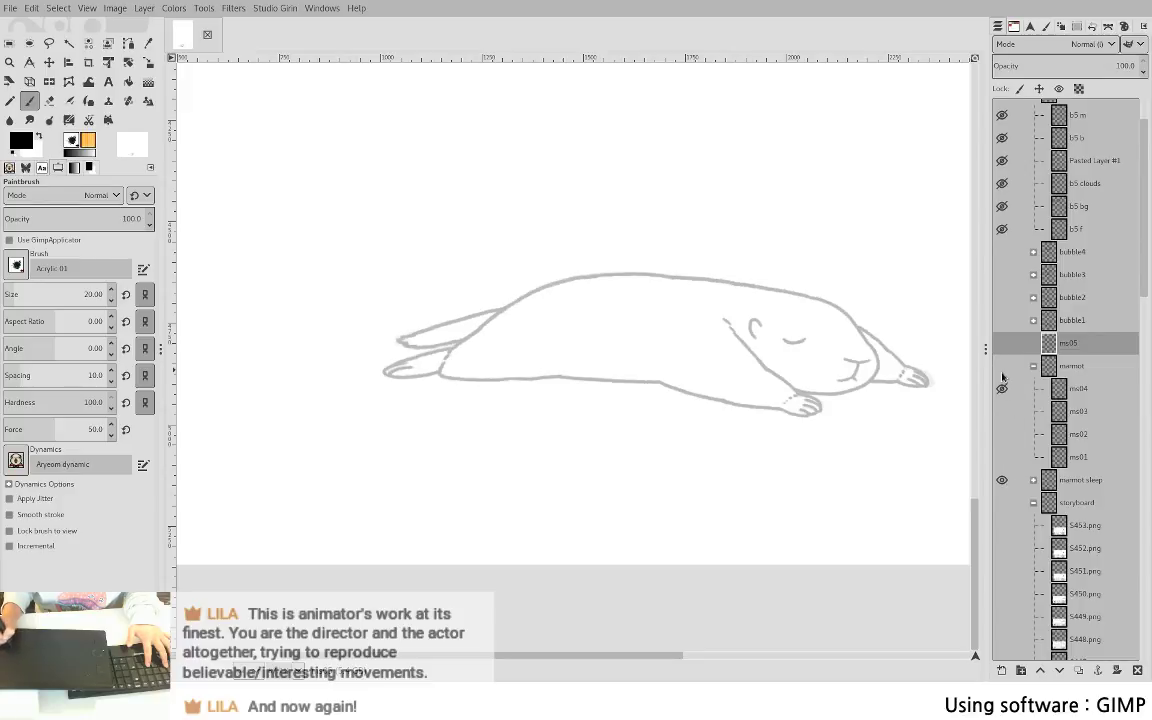
{"action": "left_click", "coordinate": [1002, 367]}
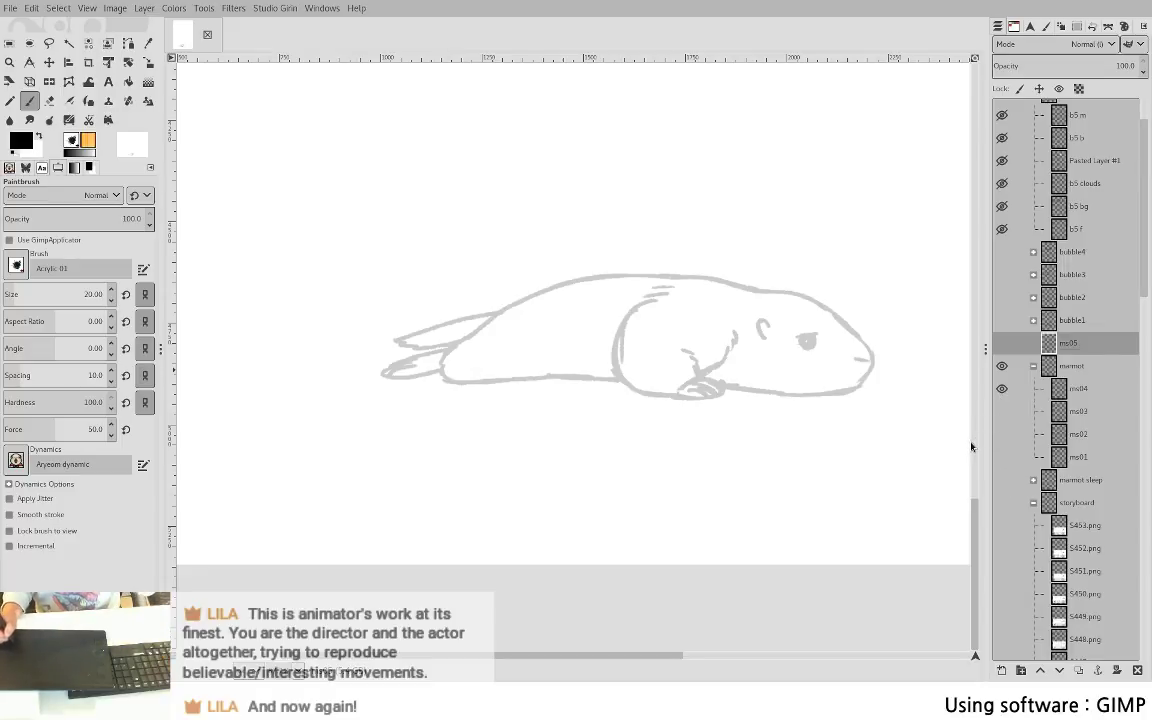
- Flip through frames ms01 to ms05 in sequence to check the waking-up motion
{"action": "left_click", "coordinate": [1002, 410], "text": "shift"}
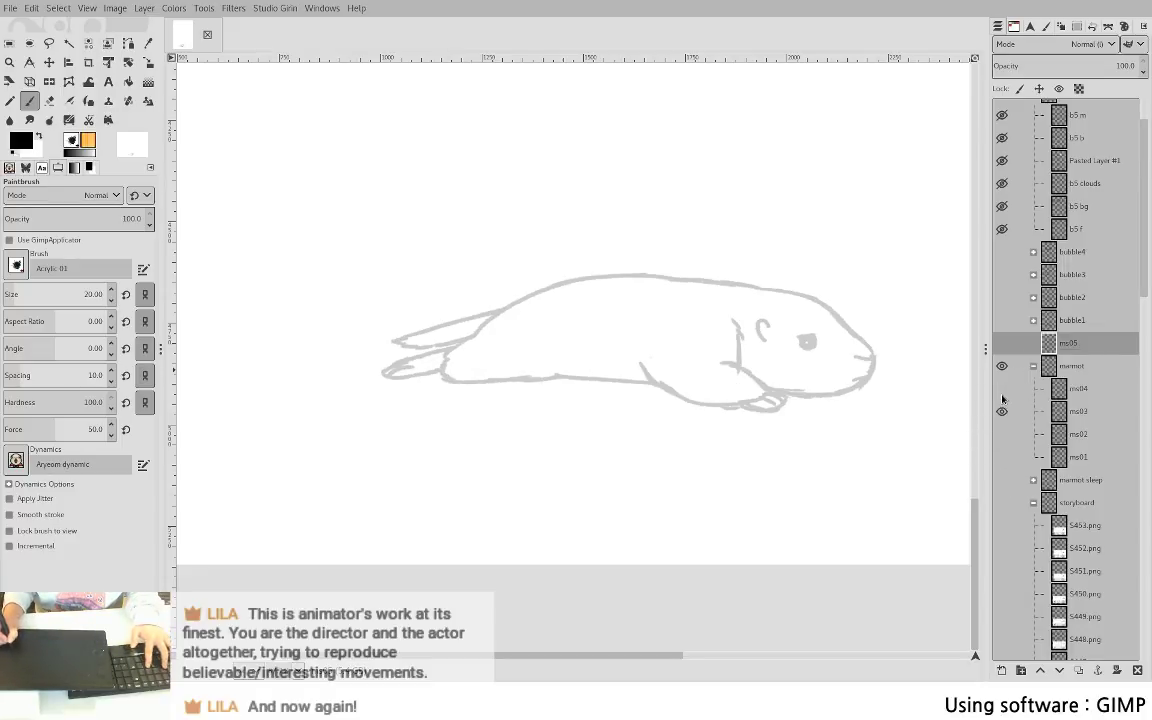
{"action": "left_click", "coordinate": [1002, 392], "text": "shift"}
{"action": "key", "text": "ctrl+z"}
{"action": "left_click", "coordinate": [1002, 451], "text": "shift"}
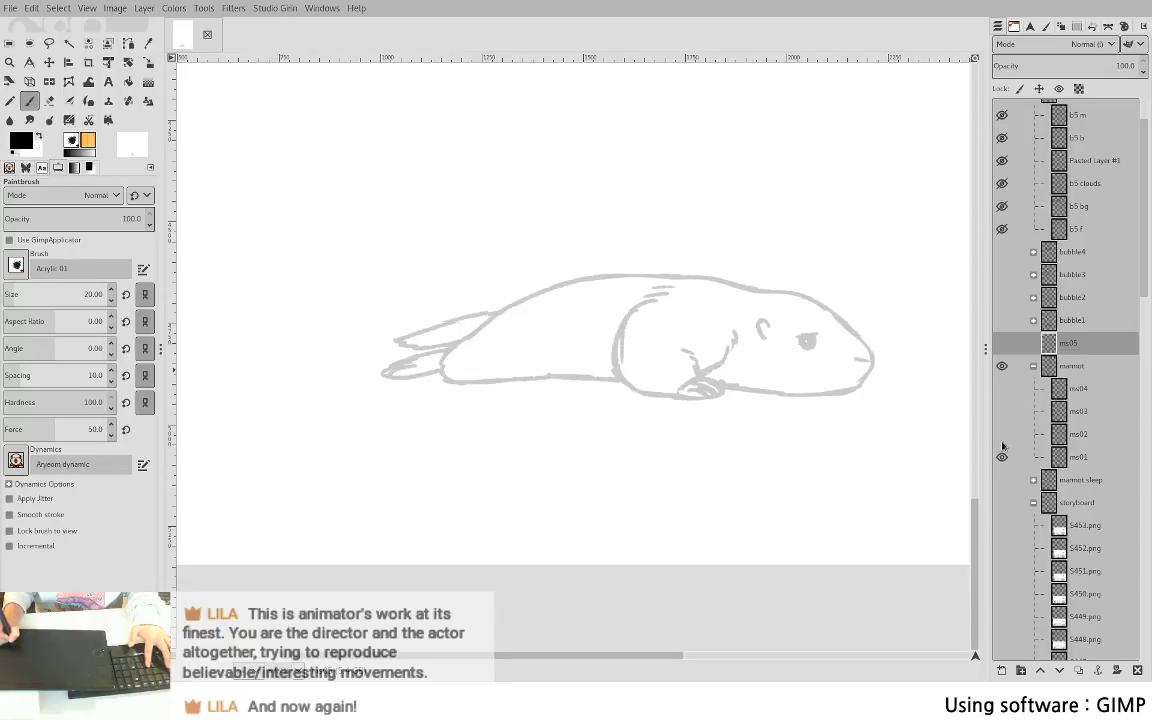
{"action": "left_click", "coordinate": [1002, 435], "text": "shift"}
{"action": "left_click", "coordinate": [1002, 414], "text": "shift"}
{"action": "left_click", "coordinate": [1001, 411]}
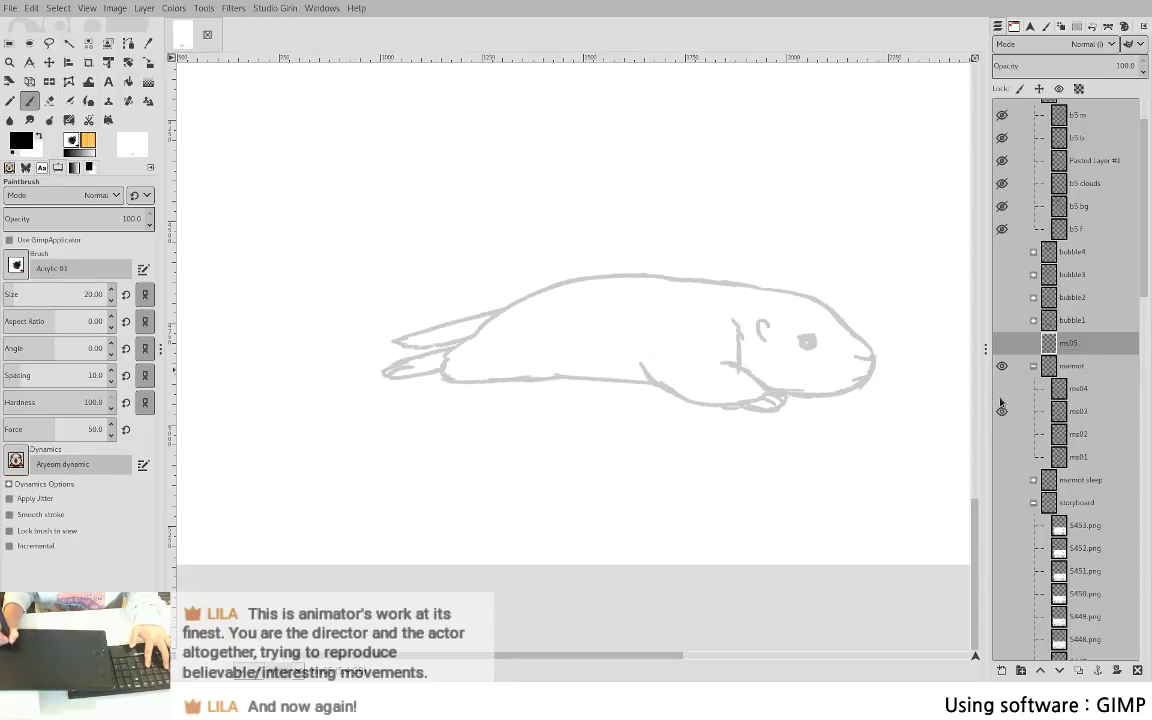
{"action": "left_click", "coordinate": [1001, 389]}
{"action": "left_click", "coordinate": [1002, 344]}
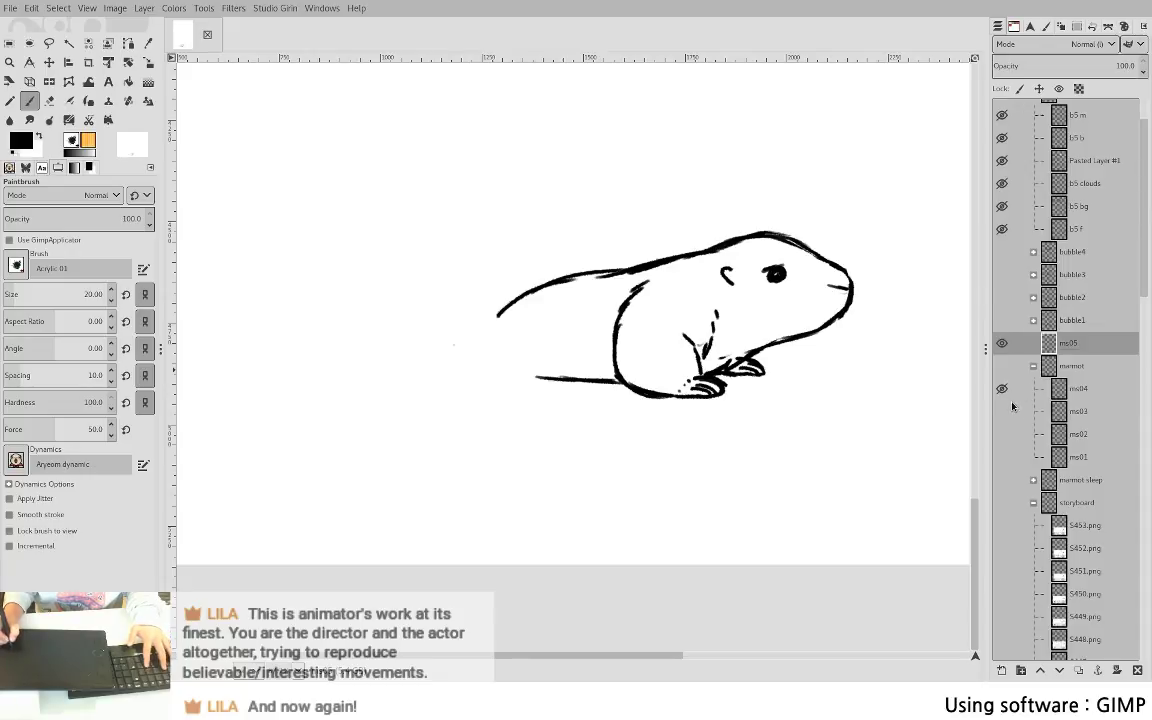
- Show marmot sleep as reference and draw the rump, the rest of the belly line and both hind feet on ms05
{"action": "left_click", "coordinate": [1002, 480]}
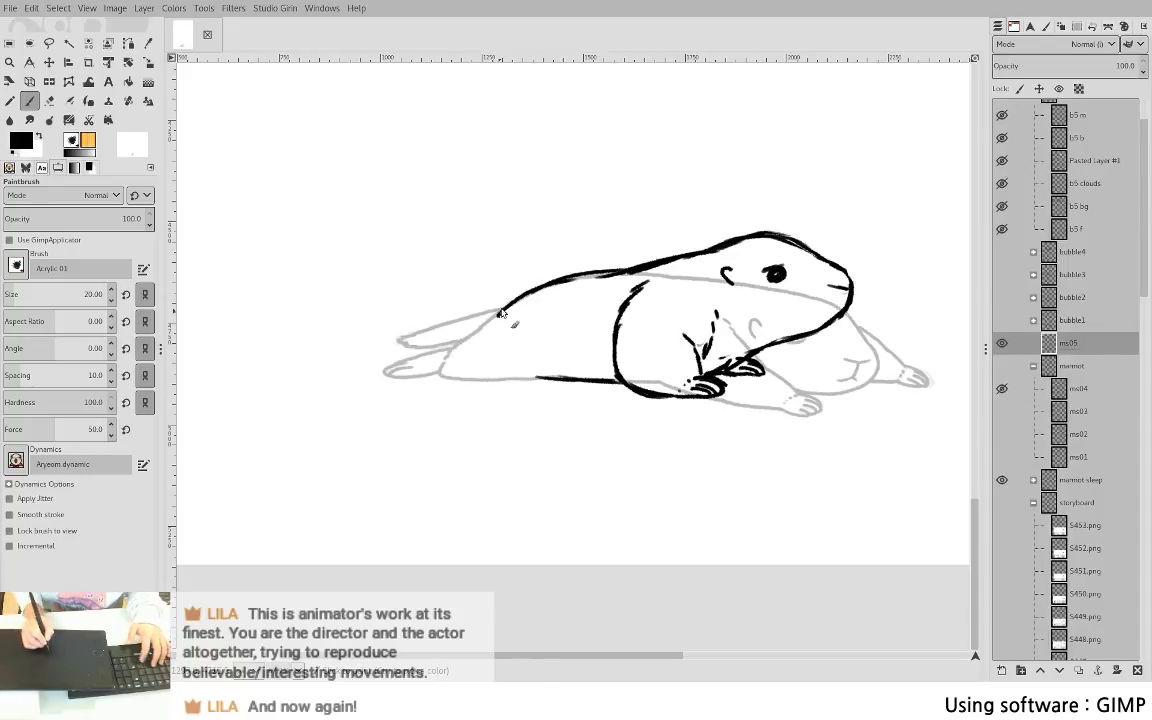
{"action": "mouse_move", "coordinate": [471, 336]}
{"action": "left_mouse_down"}
{"action": "mouse_move", "coordinate": [441, 372]}
{"action": "mouse_move", "coordinate": [478, 379]}
{"action": "mouse_move", "coordinate": [505, 365]}
{"action": "left_mouse_up"}
{"action": "mouse_move", "coordinate": [382, 374]}
{"action": "left_mouse_down"}
{"action": "mouse_move", "coordinate": [441, 376]}
{"action": "mouse_move", "coordinate": [387, 378]}
{"action": "mouse_move", "coordinate": [450, 350]}
{"action": "mouse_move", "coordinate": [397, 344]}
{"action": "mouse_move", "coordinate": [457, 344]}
{"action": "mouse_move", "coordinate": [398, 344]}
{"action": "mouse_move", "coordinate": [471, 319]}
{"action": "left_mouse_up"}
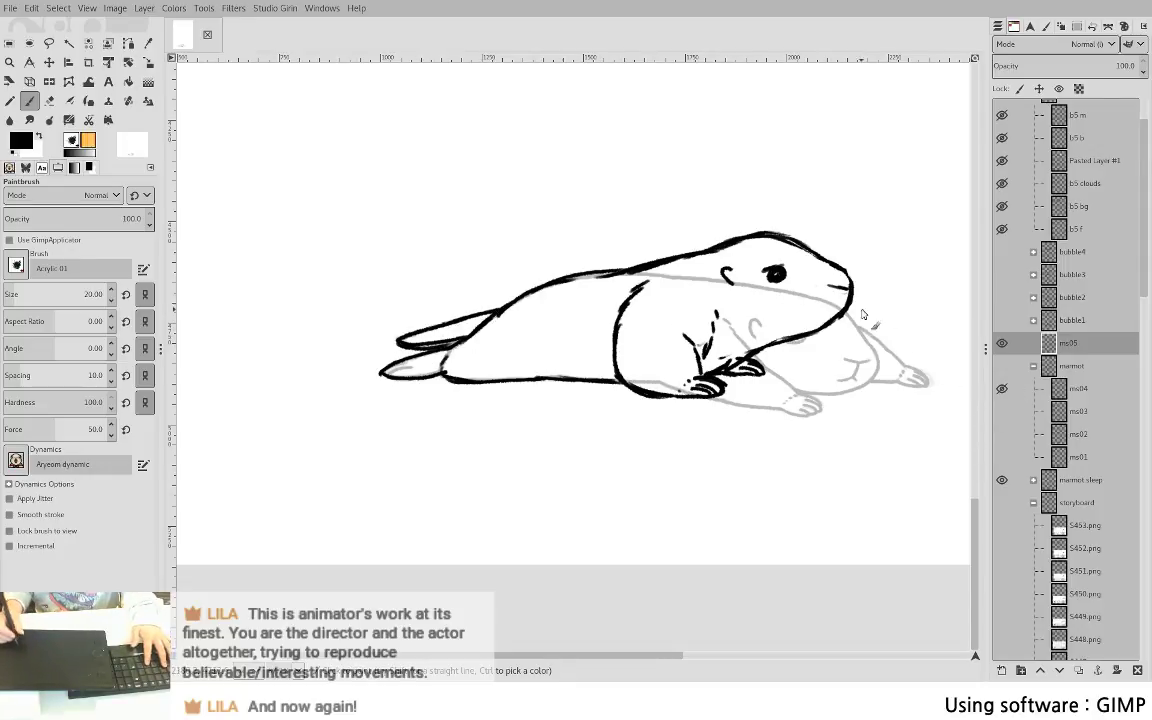
- Redraw the crown of the head slightly lower on ms05, erase the old outline and clean up the ear
{"action": "mouse_move", "coordinate": [716, 252]}
{"action": "left_mouse_down"}
{"action": "mouse_move", "coordinate": [764, 238]}
{"action": "mouse_move", "coordinate": [723, 251]}
{"action": "mouse_move", "coordinate": [787, 239]}
{"action": "left_mouse_up"}
{"action": "key", "text": "shift+e"}
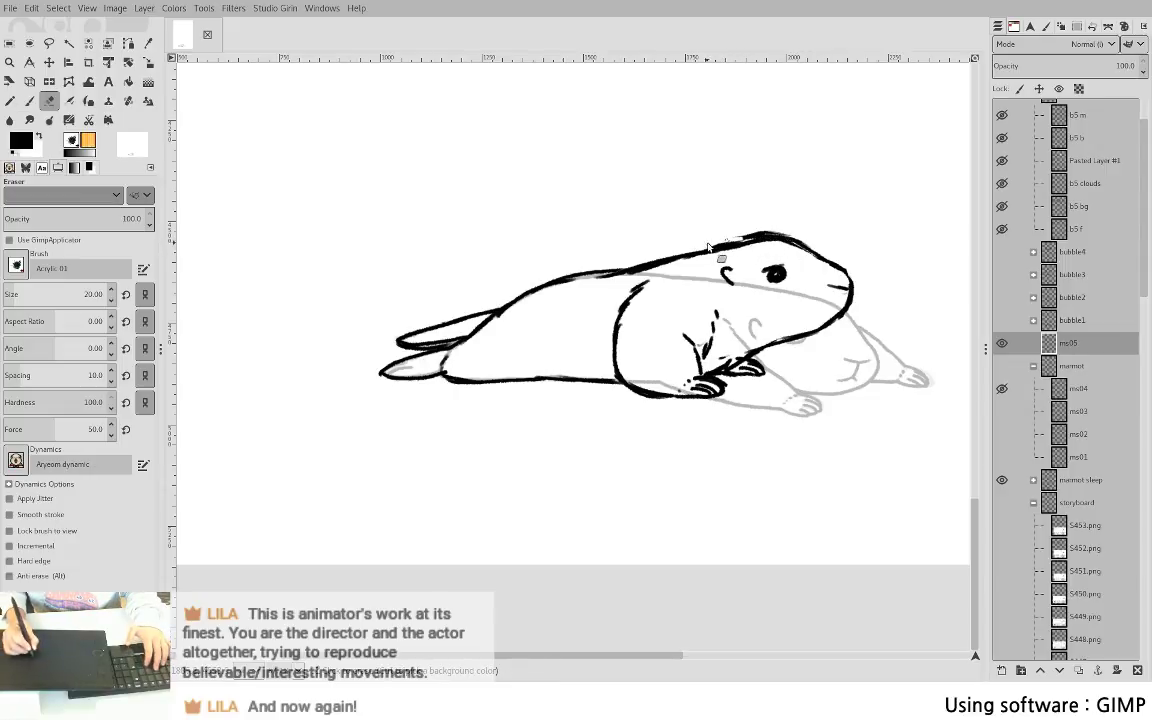
{"action": "left_click_drag", "start_coordinate": [727, 246], "coordinate": [787, 242]}
{"action": "key", "text": "p"}
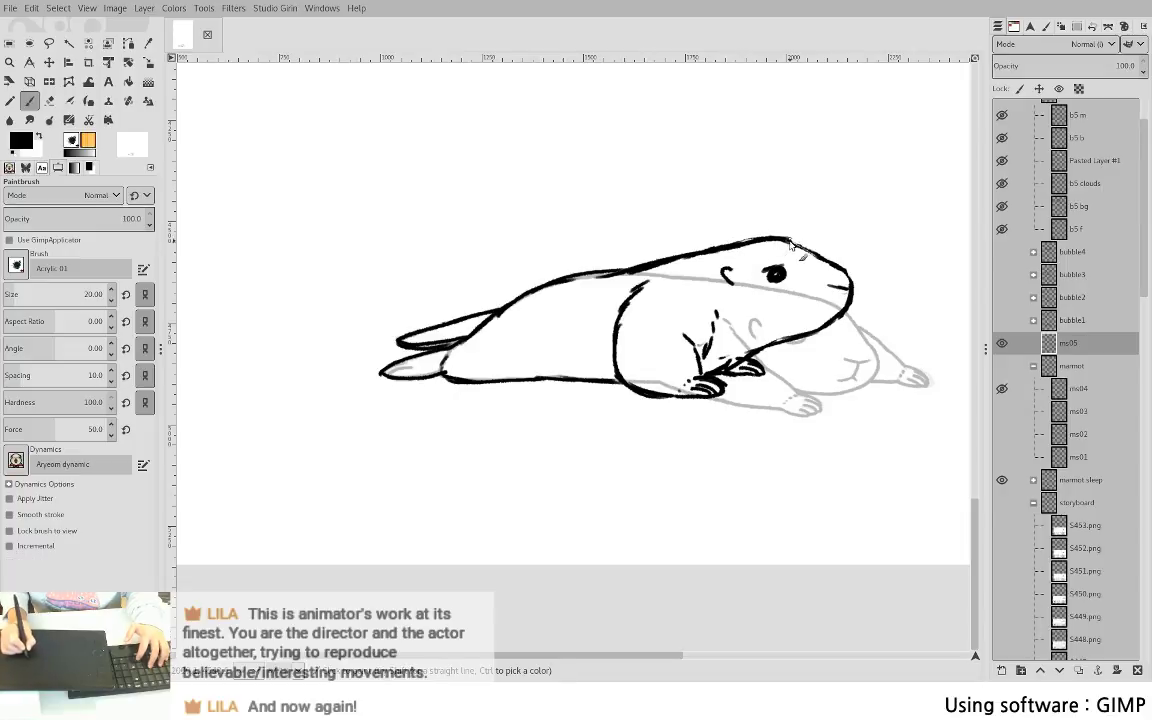
{"action": "key", "text": "shift+e"}
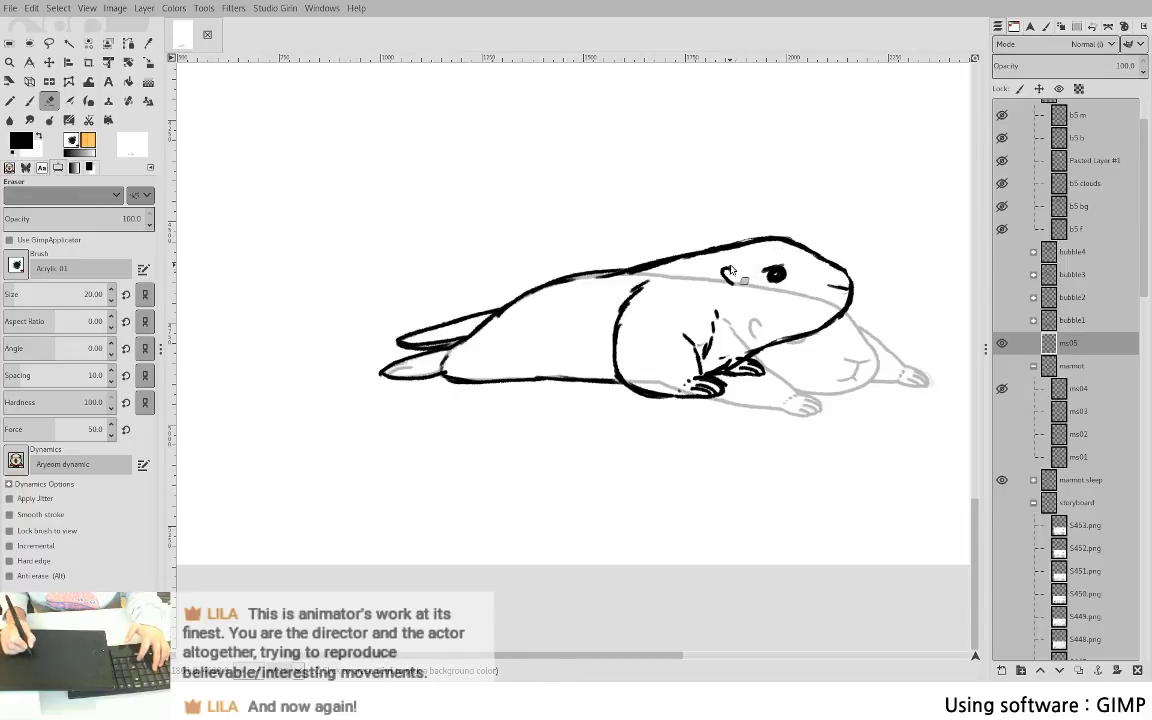
{"action": "left_click_drag", "start_coordinate": [733, 278], "coordinate": [735, 284]}
{"action": "key", "text": "p"}
{"action": "key", "text": "shift+e"}
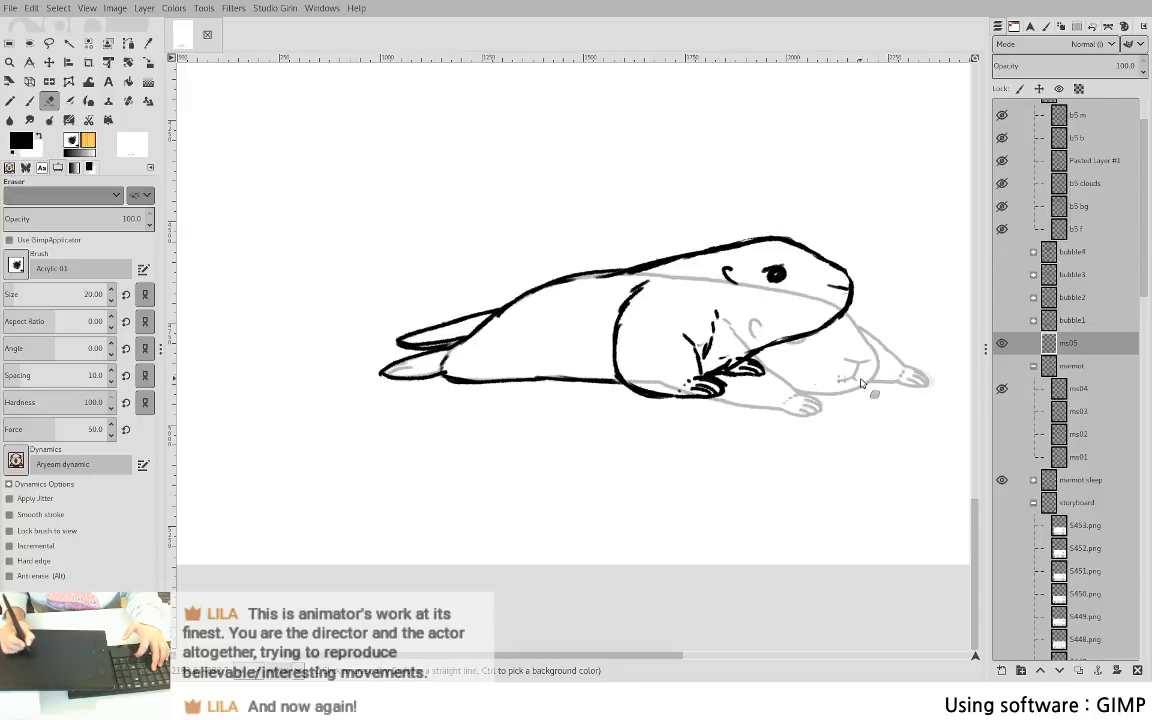
- Check ms05 against ms04 and tidy the crown and back outlines on ms05
{"action": "left_click", "coordinate": [1001, 344]}
{"action": "left_click", "coordinate": [1001, 344]}
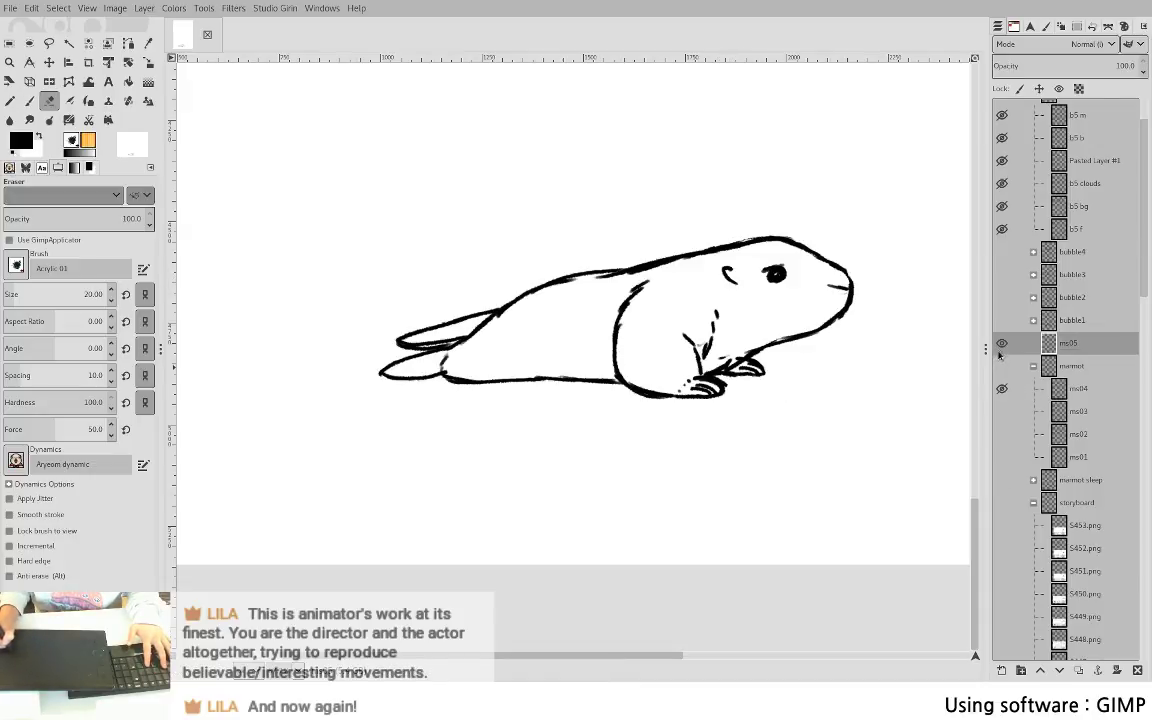
{"action": "left_click", "coordinate": [1001, 344]}
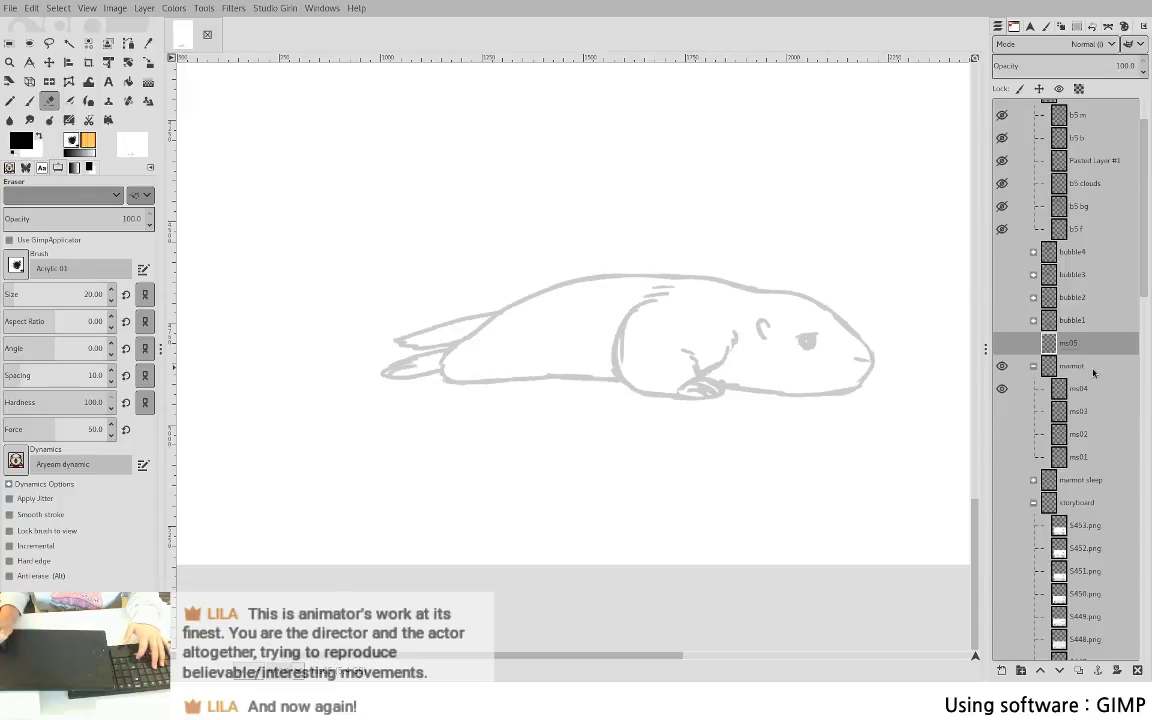
{"action": "left_click", "coordinate": [1003, 344]}
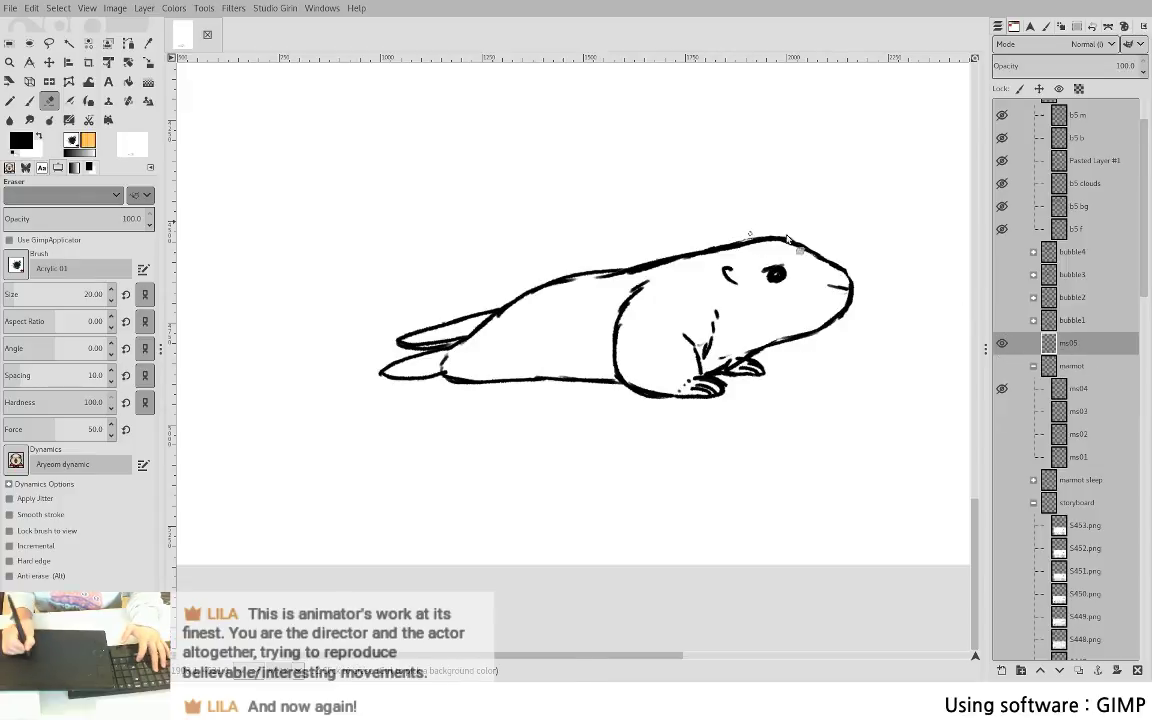
{"action": "key", "text": "p"}
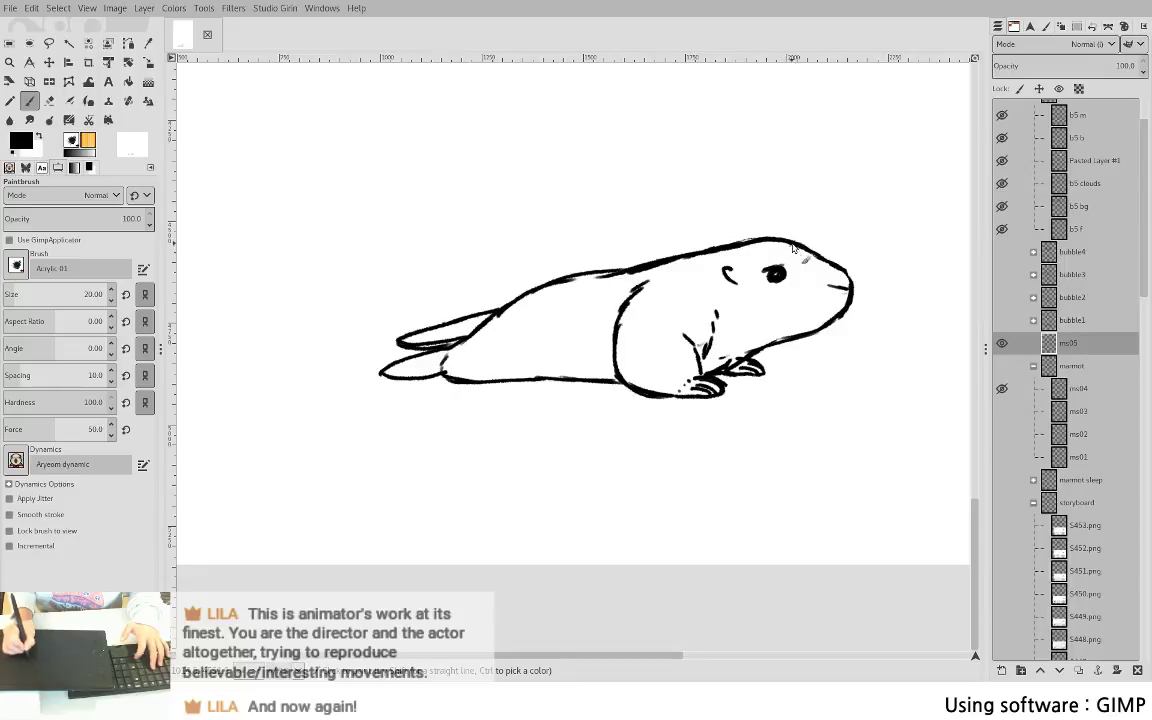
{"action": "key", "text": "shift+e"}
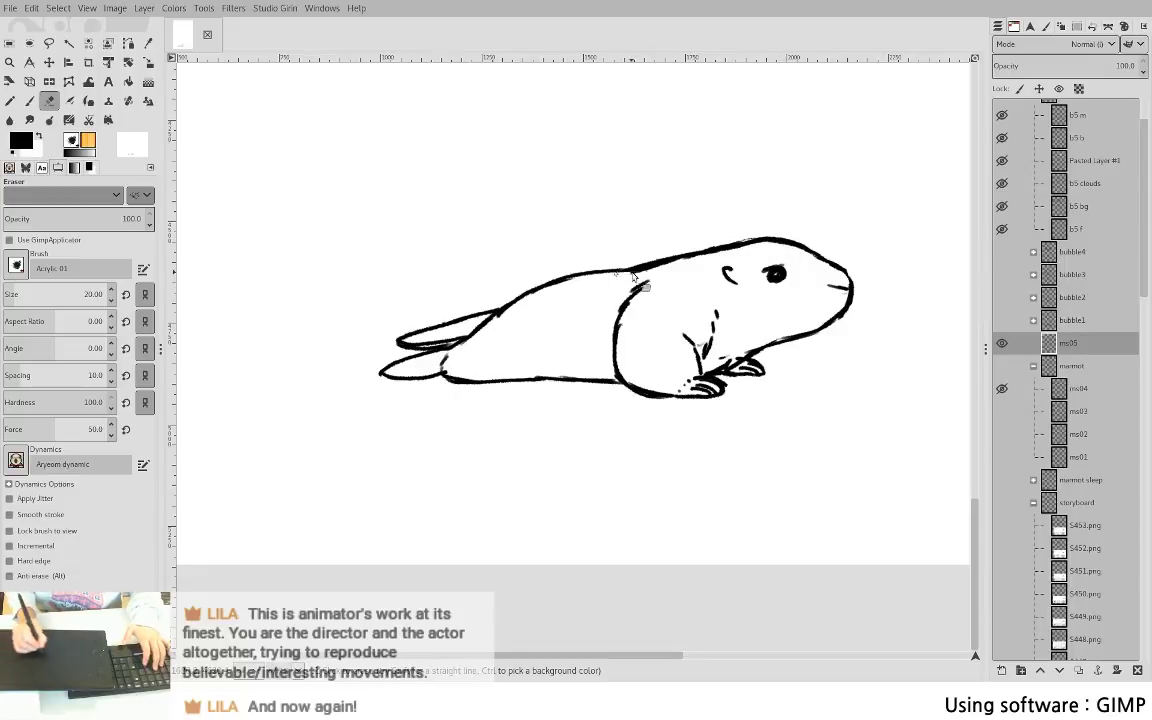
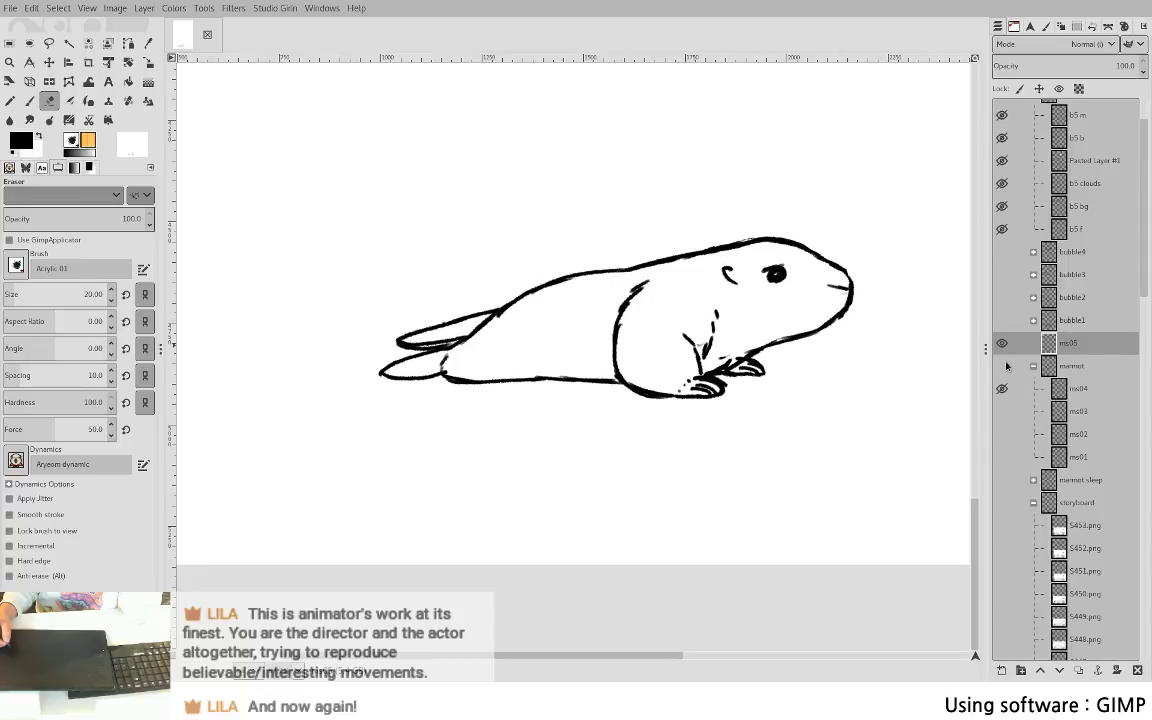
{"action": "left_click", "coordinate": [1005, 367], "text": "shift"}
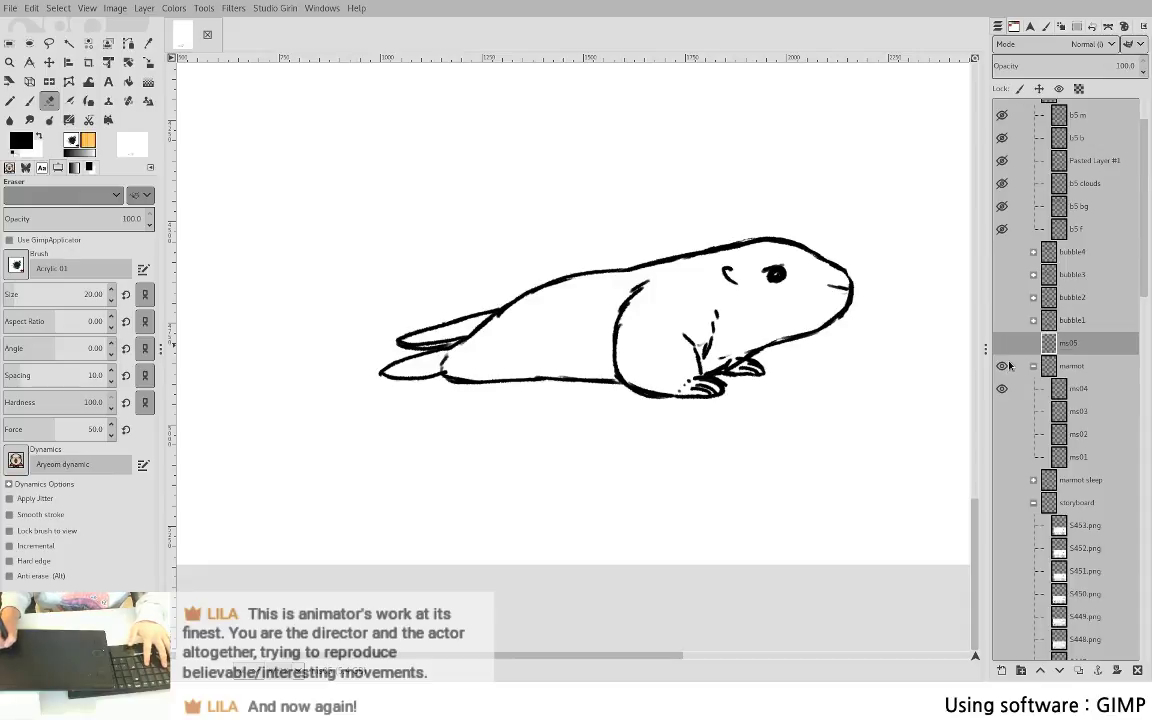
{"action": "left_click", "coordinate": [1003, 344]}
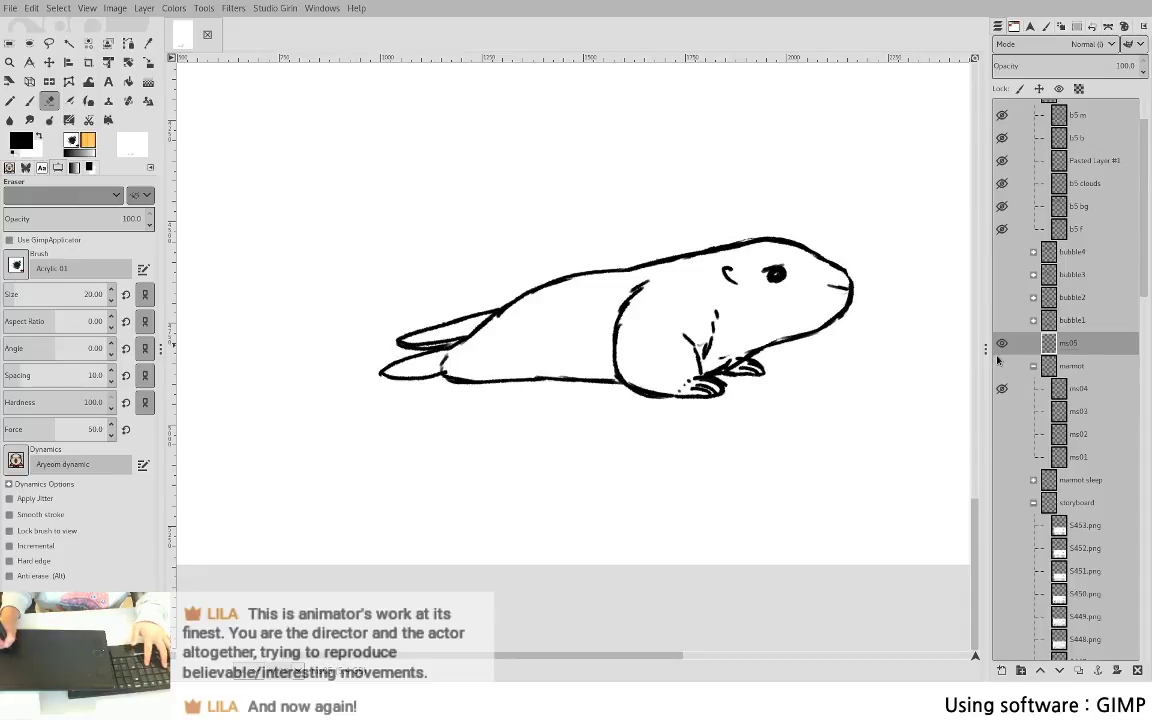
- Create a new layer ms06, move ms05 into the marmot group and show ms05 as the drawing reference
{"action": "left_click", "coordinate": [1003, 670], "text": "shift"}
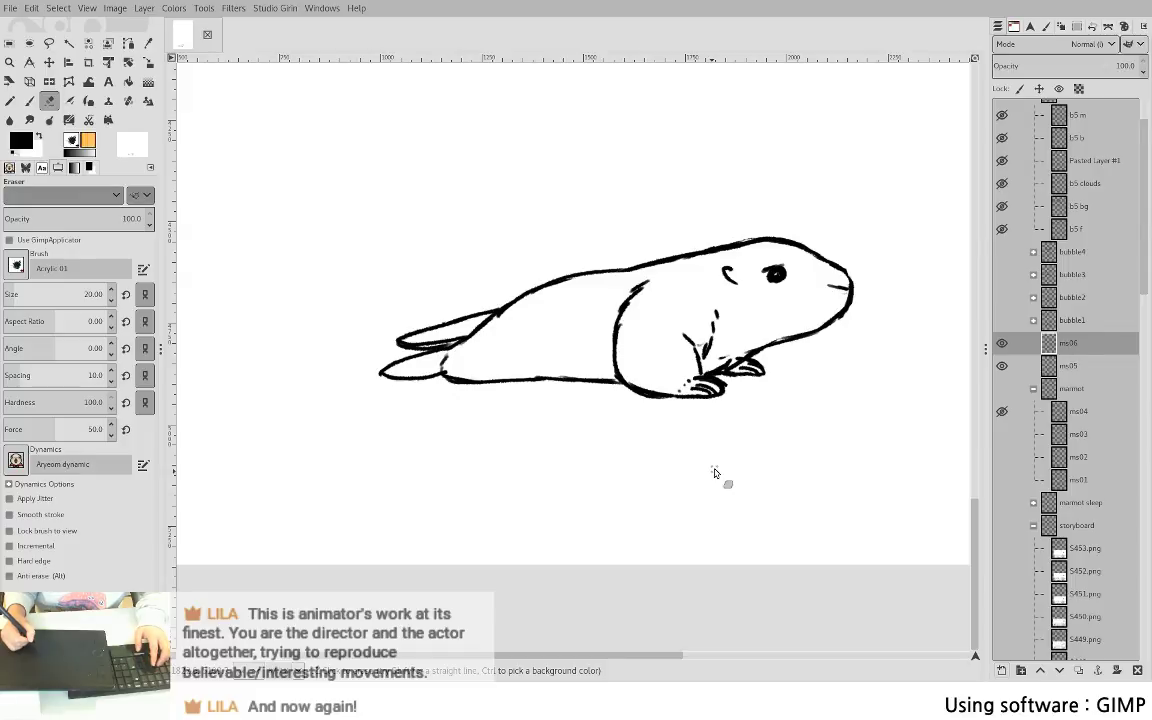
{"action": "left_click_drag", "start_coordinate": [1070, 366], "coordinate": [1075, 398]}
{"action": "left_click", "coordinate": [1079, 345]}
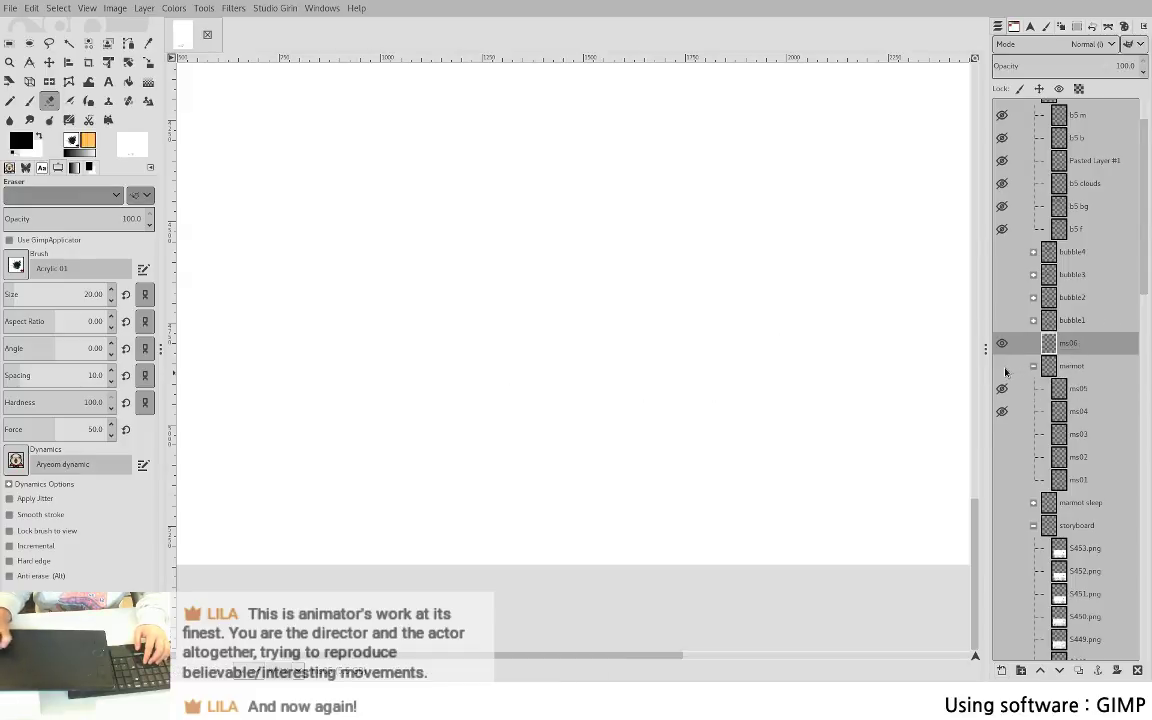
{"action": "left_click", "coordinate": [1004, 410]}
{"action": "key", "text": "p"}
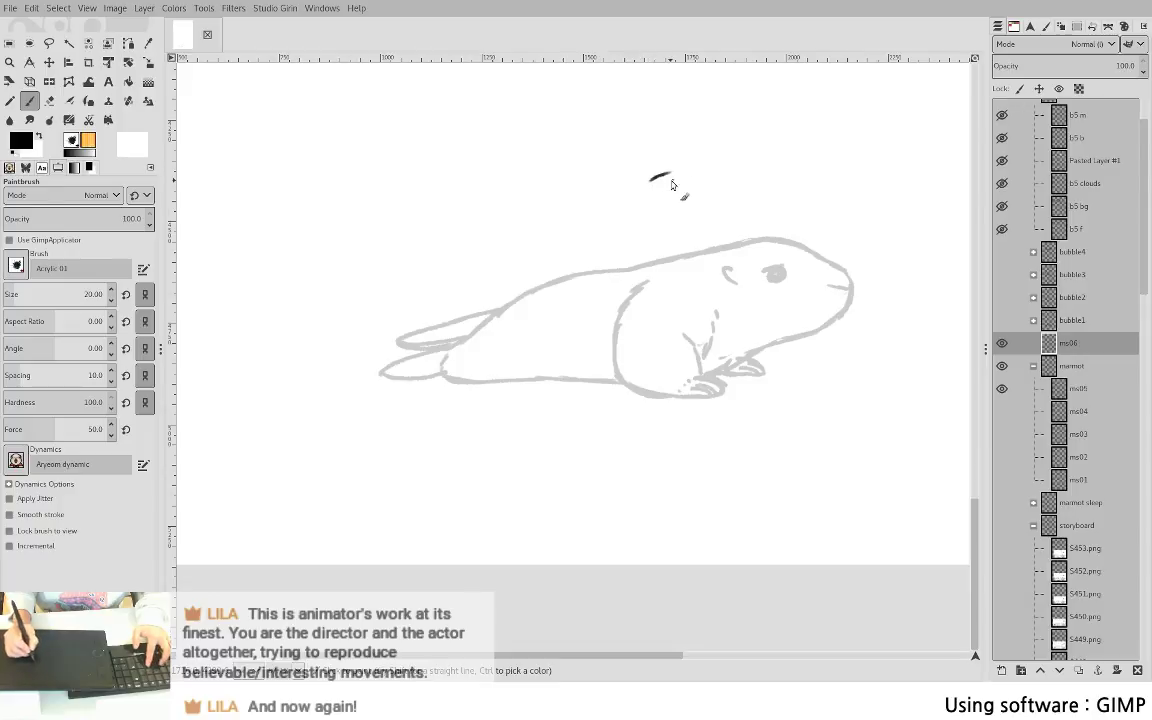
{"action": "scroll", "coordinate": [745, 430], "scroll_direction": "up", "scroll_amount": 2}
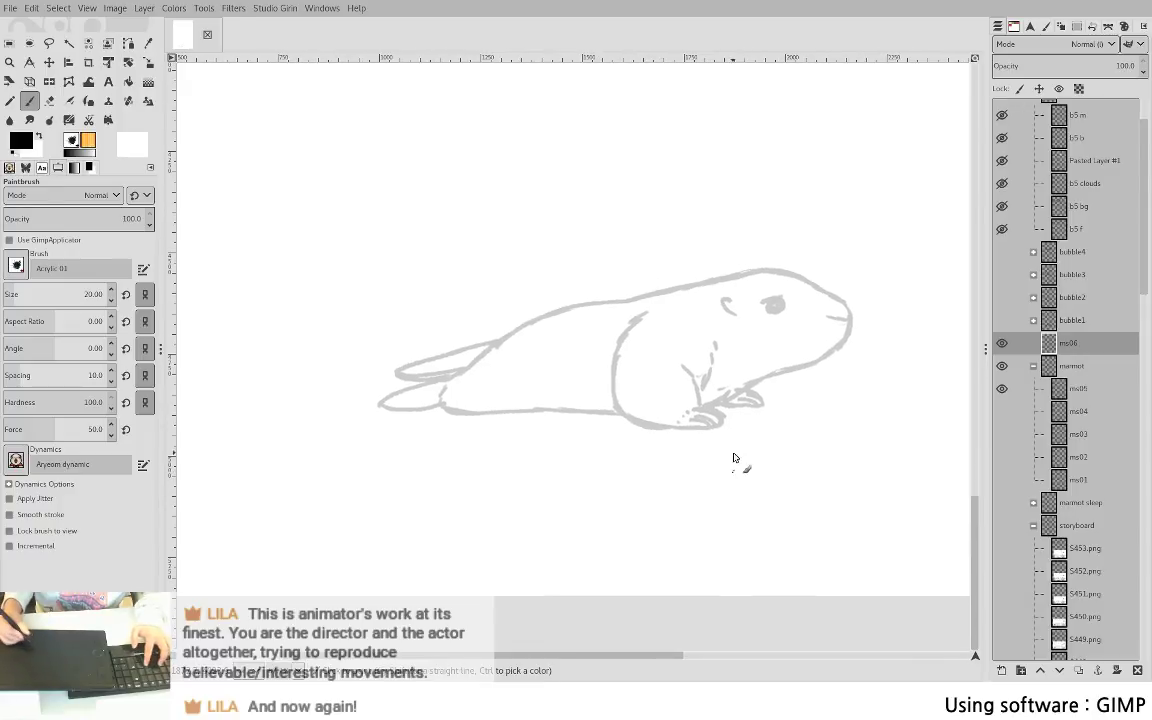
- Compare the poses of ms01, marmot sleep, ms02 and ms05 by showing and hiding these layers in turn
{"action": "left_click", "coordinate": [1001, 548]}
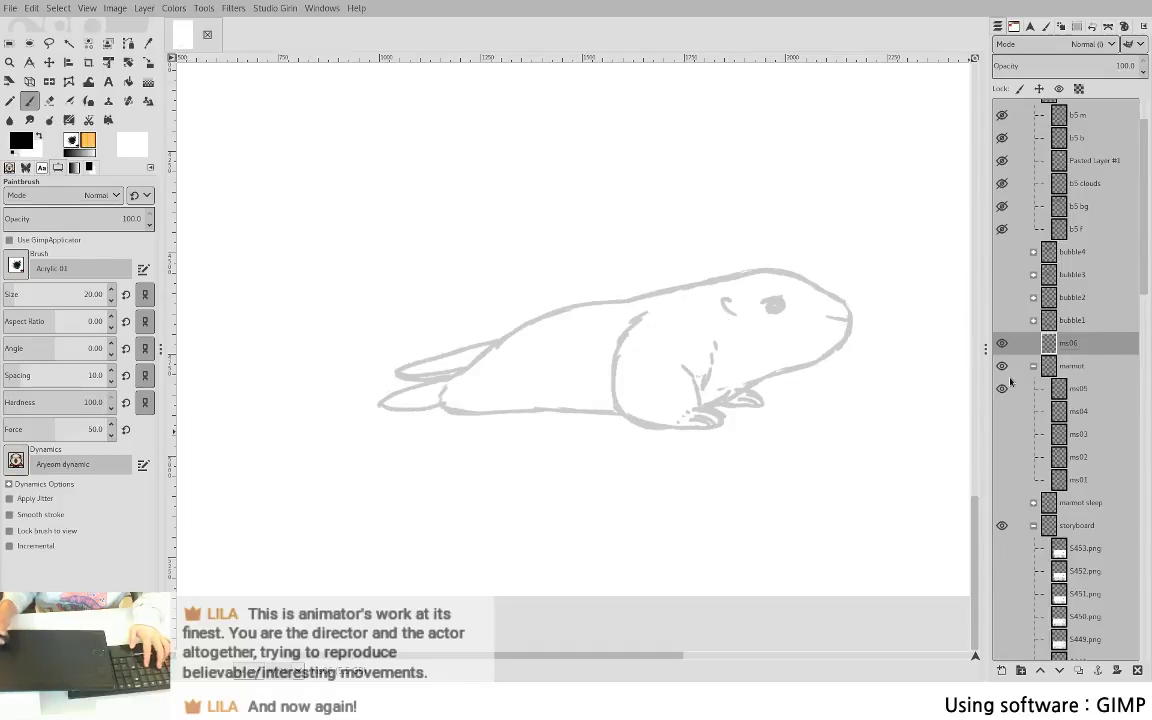
{"action": "left_click", "coordinate": [1001, 343]}
{"action": "left_click", "coordinate": [1001, 480]}
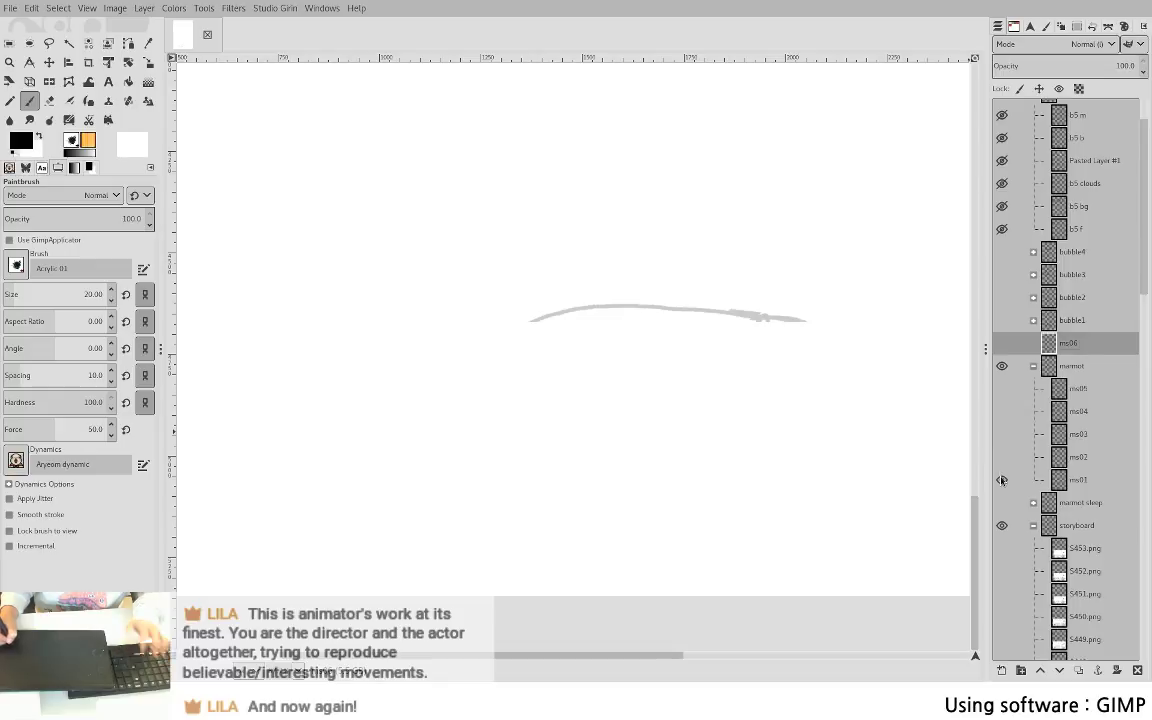
{"action": "left_click", "coordinate": [1001, 480]}
{"action": "left_click", "coordinate": [1001, 502]}
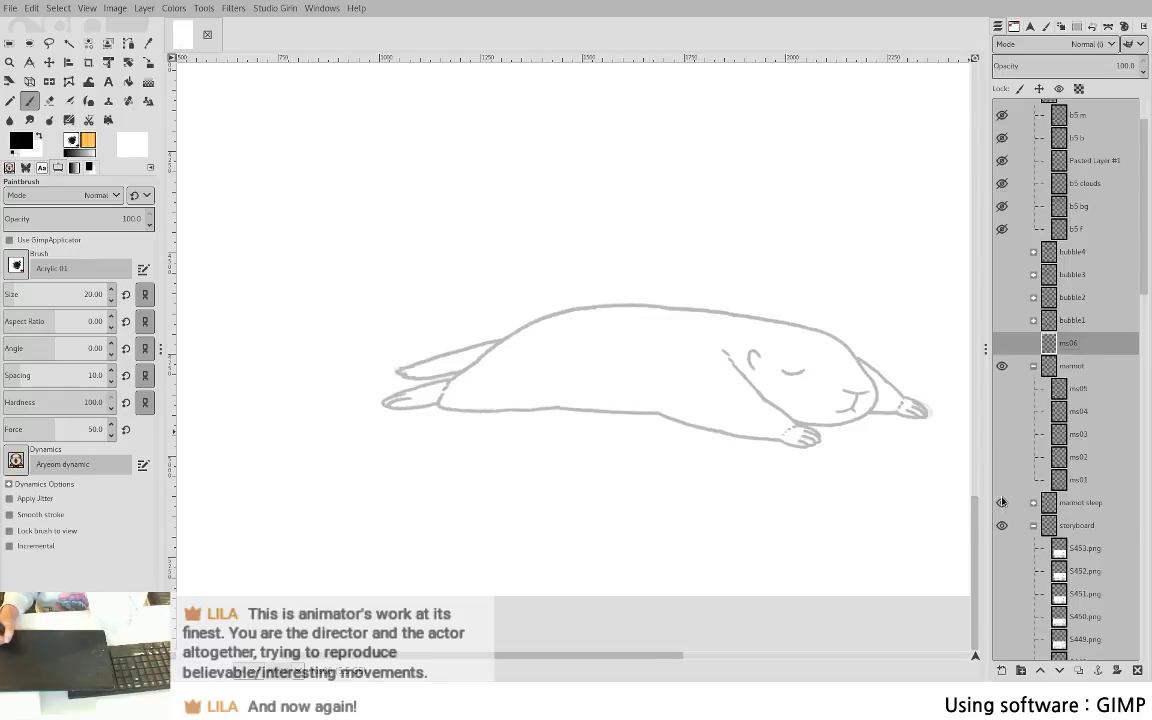
{"action": "left_click", "coordinate": [1004, 391]}
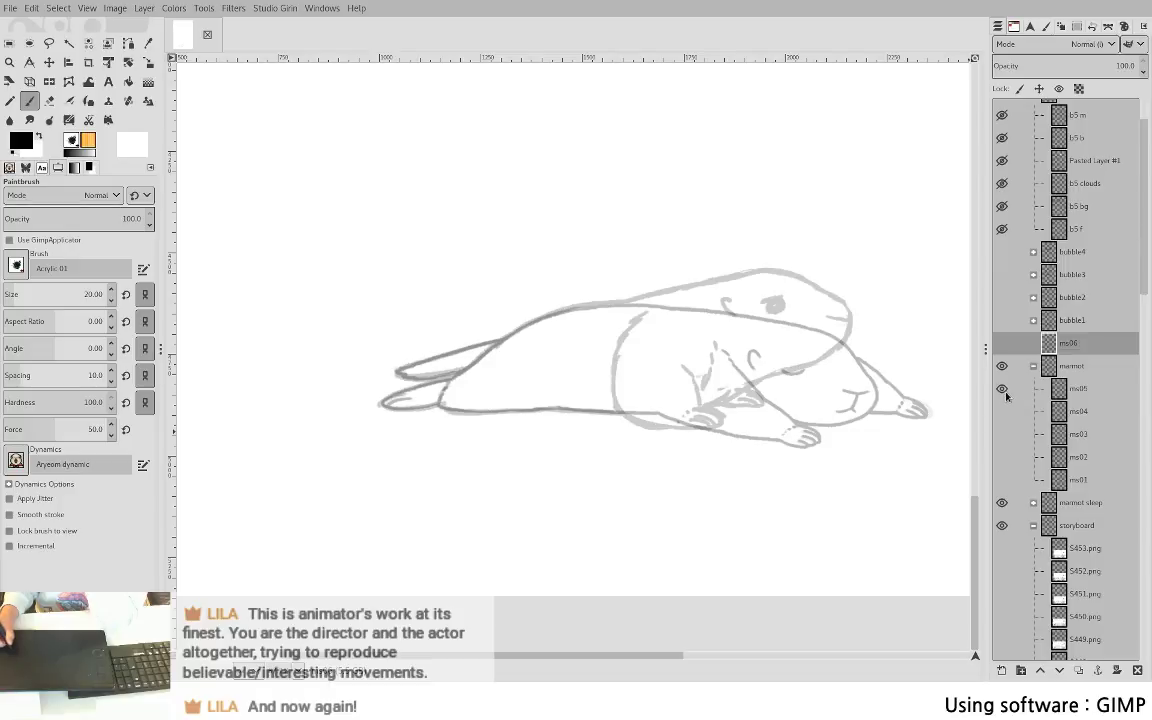
{"action": "left_click", "coordinate": [1006, 389]}
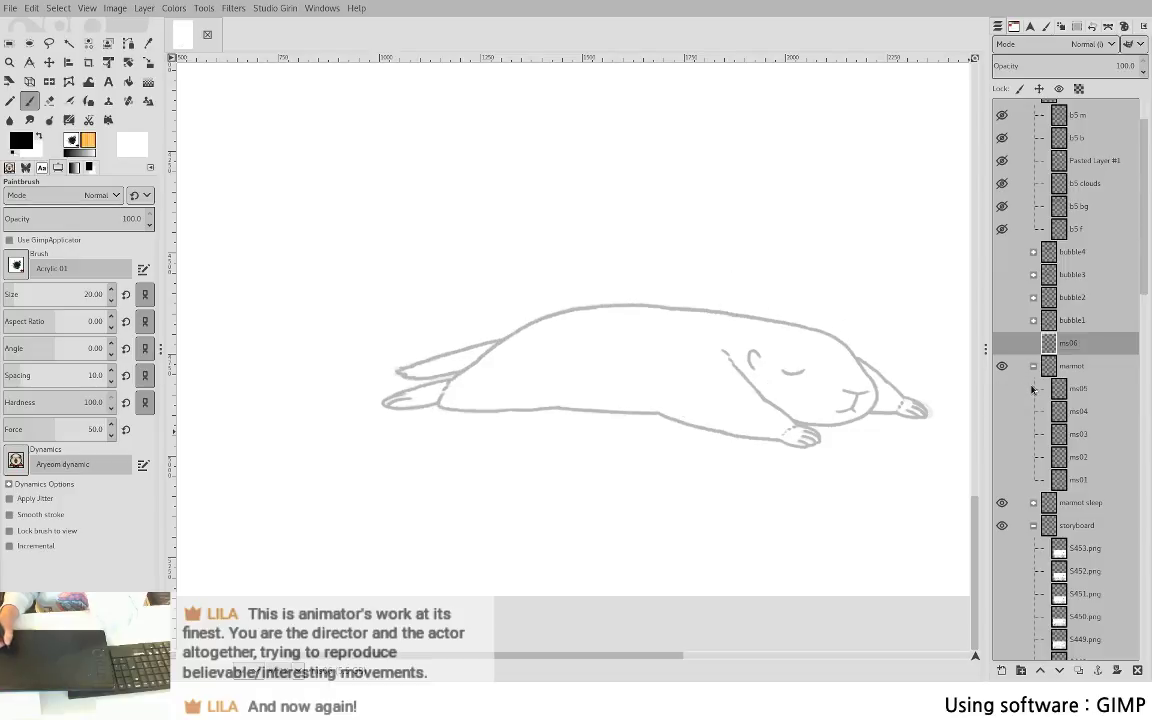
{"action": "left_click", "coordinate": [1002, 457]}
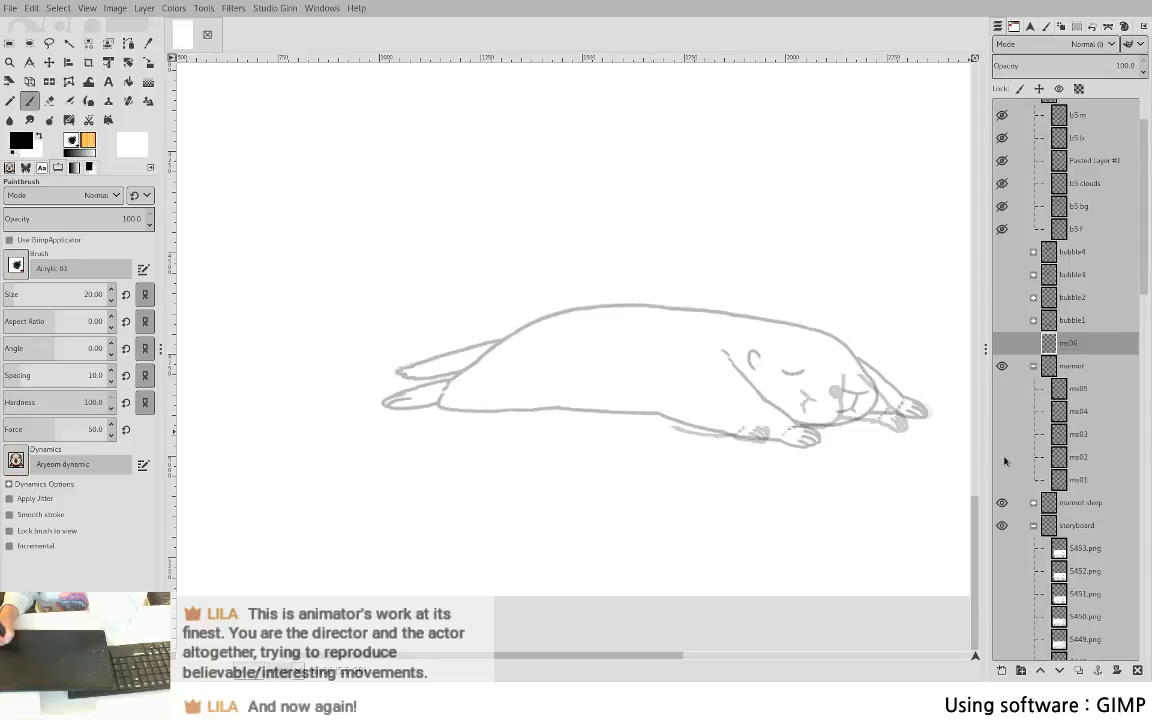
{"action": "left_click", "coordinate": [1003, 457]}
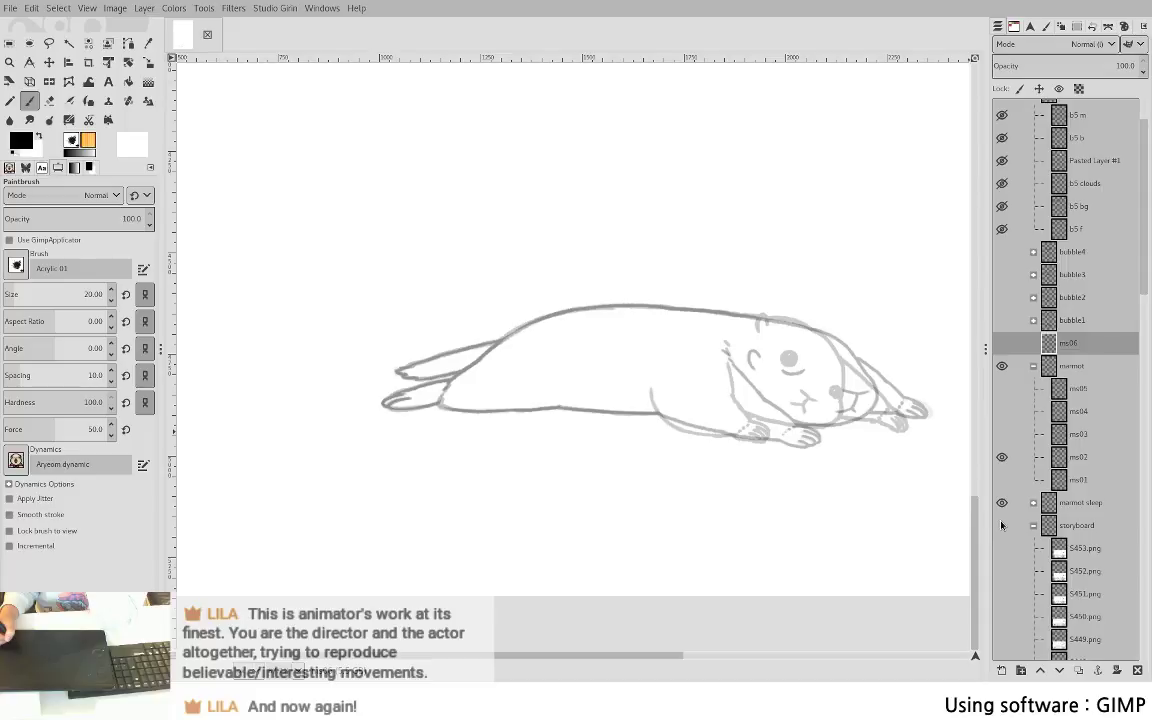
{"action": "left_click", "coordinate": [1001, 503]}
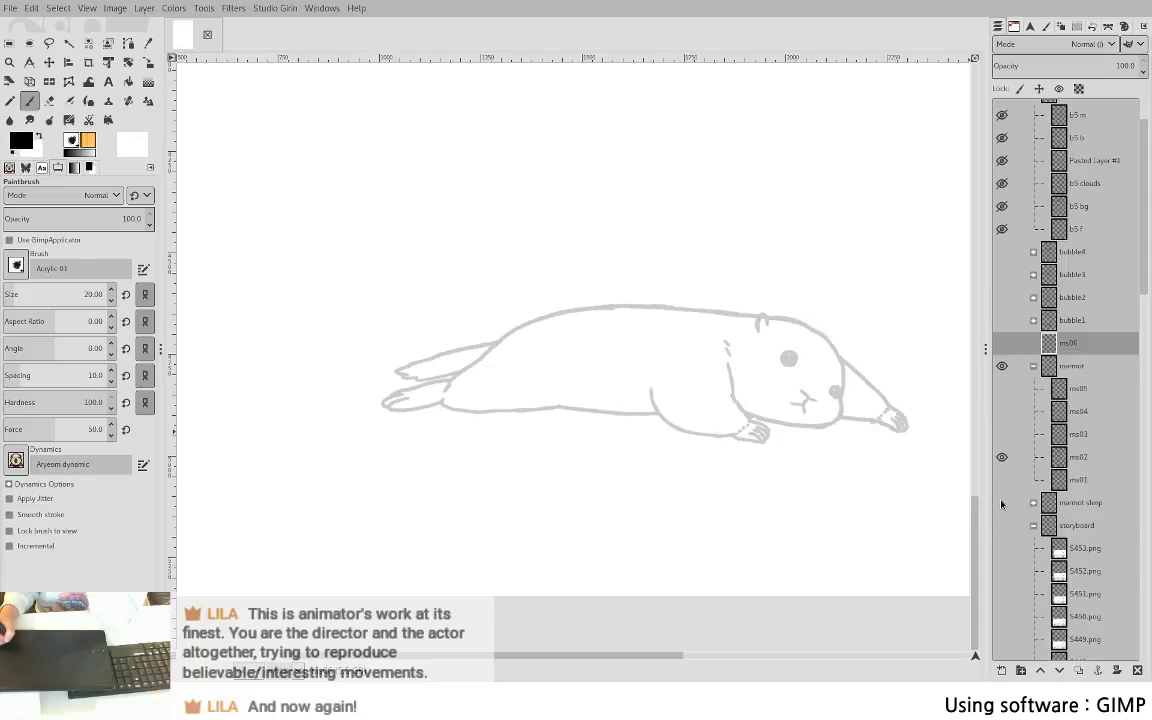
{"action": "left_click", "coordinate": [1002, 390]}
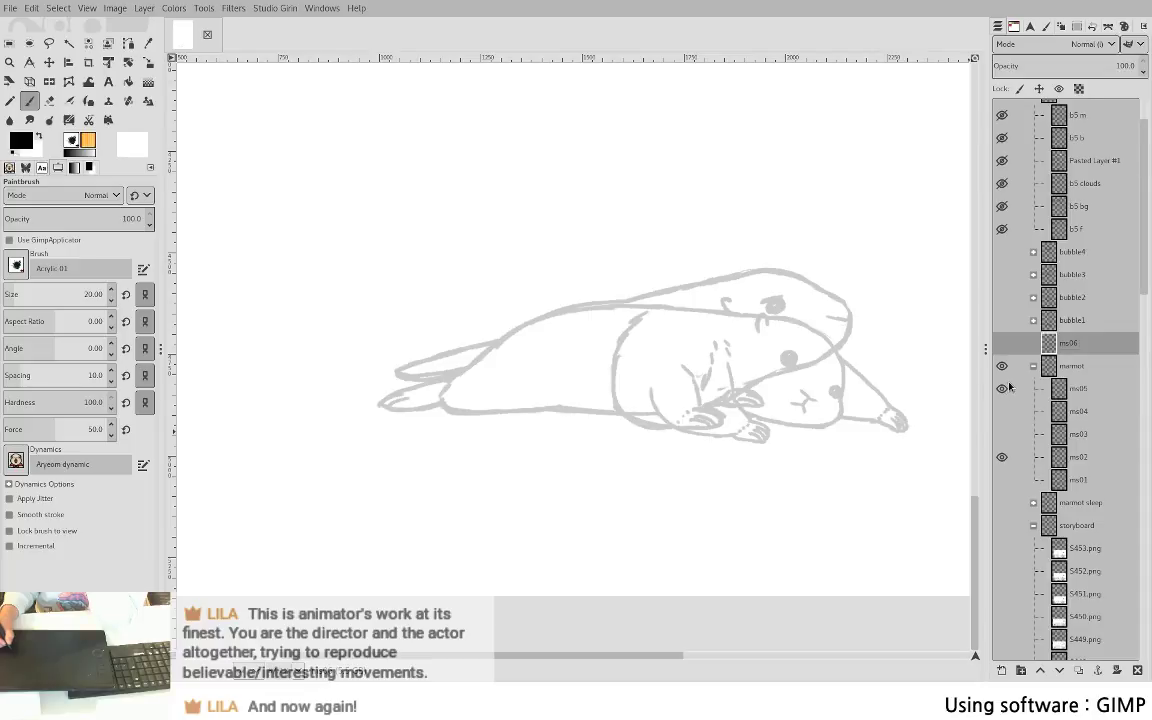
{"action": "left_click", "coordinate": [1002, 457]}
{"action": "left_click", "coordinate": [1002, 390]}
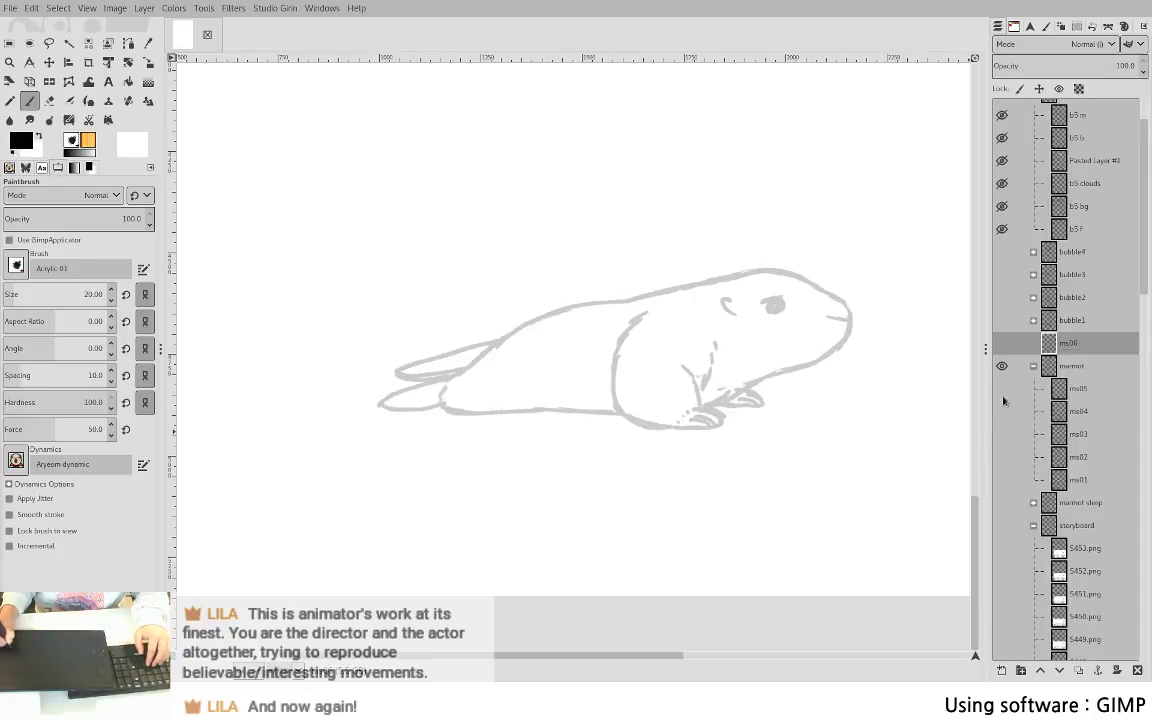
- Show only ms04 and shift its ear and eye slightly toward the snout using freehand selections
{"action": "left_click", "coordinate": [1002, 411]}
{"action": "left_click", "coordinate": [1078, 411]}
{"action": "key", "text": "f"}
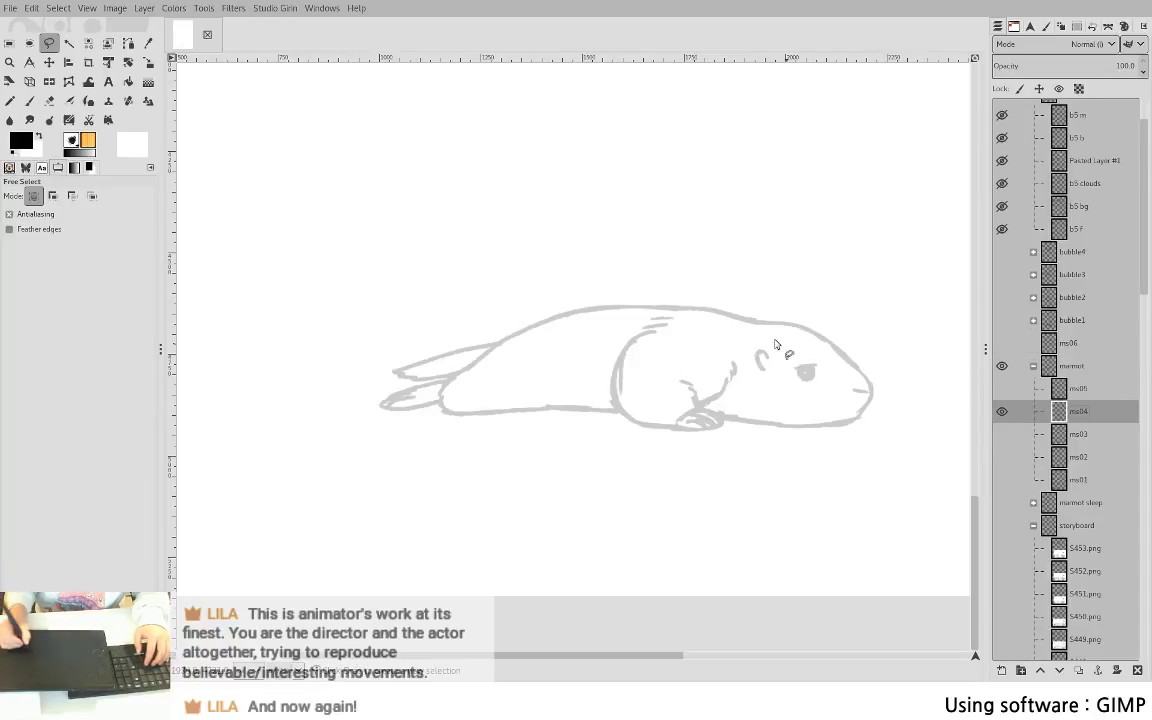
{"action": "mouse_move", "coordinate": [778, 337]}
{"action": "left_mouse_down"}
{"action": "mouse_move", "coordinate": [783, 376]}
{"action": "mouse_move", "coordinate": [766, 367]}
{"action": "mouse_move", "coordinate": [790, 389]}
{"action": "mouse_move", "coordinate": [830, 368]}
{"action": "left_mouse_up"}
{"action": "key", "text": "Return"}
{"action": "left_click", "coordinate": [802, 386]}
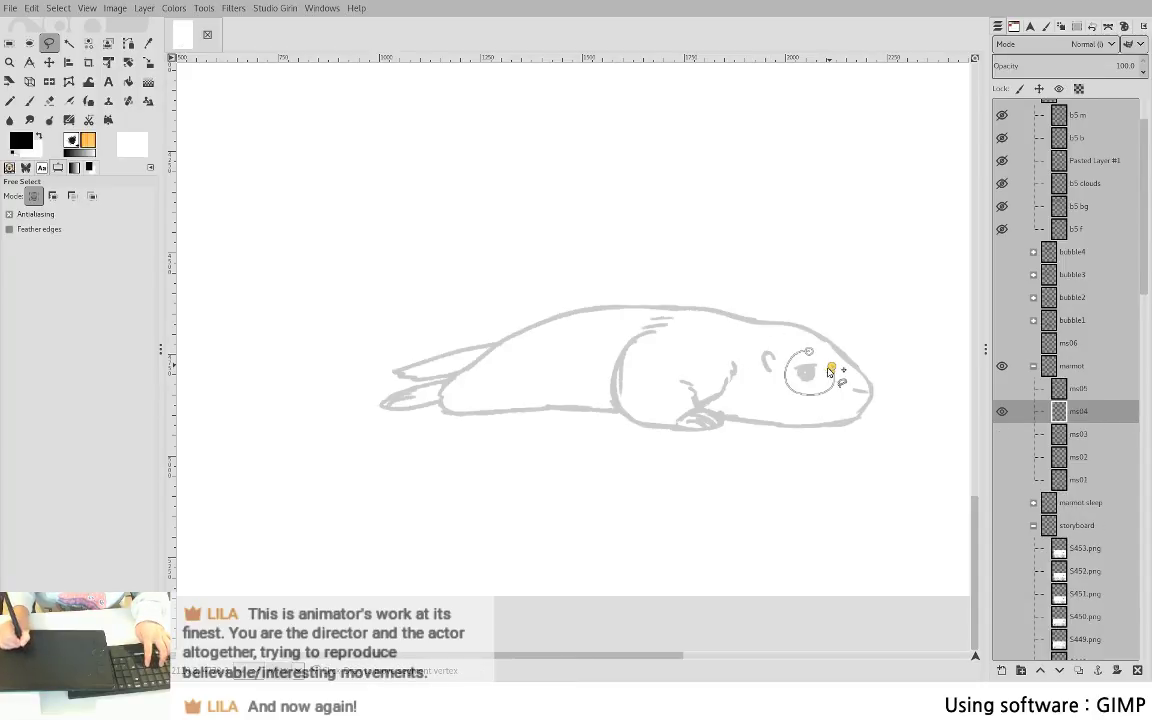
{"action": "key", "text": "shift+ctrl+l"}
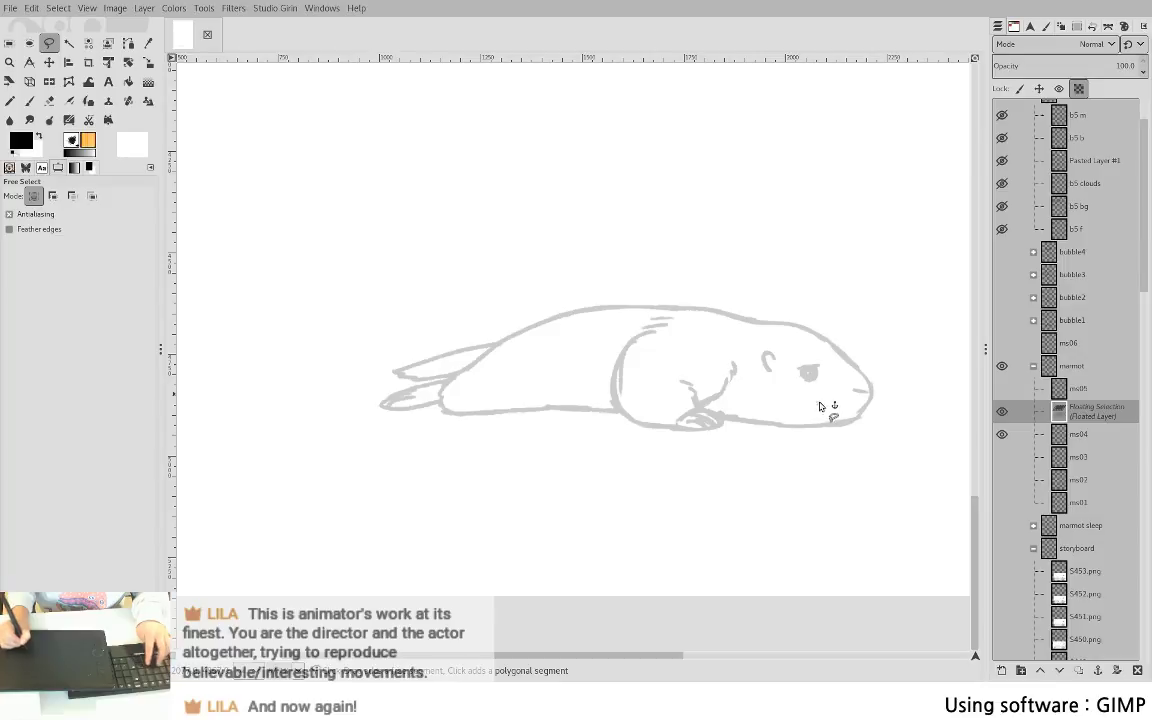
{"action": "key", "text": "ctrl+h"}
- Show ms03 along with ms04 and move the ear and eye on ms03 to line up with those on ms04
{"action": "left_click", "coordinate": [1002, 434]}
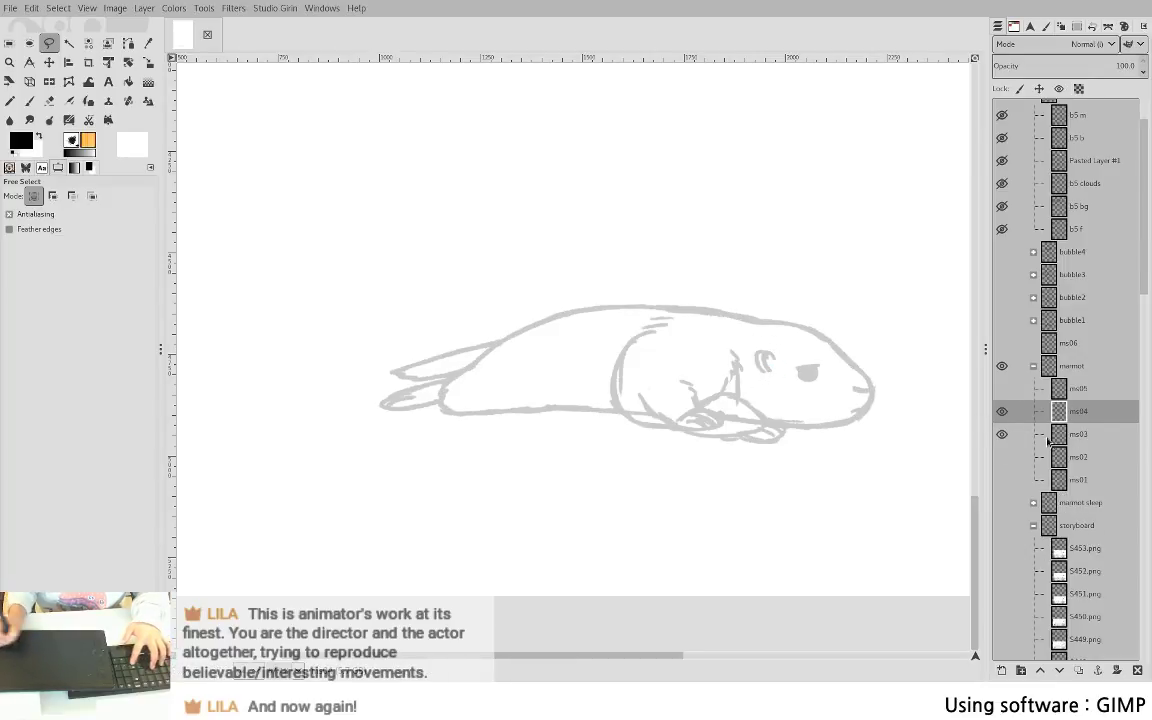
{"action": "key", "text": "Page_Down"}
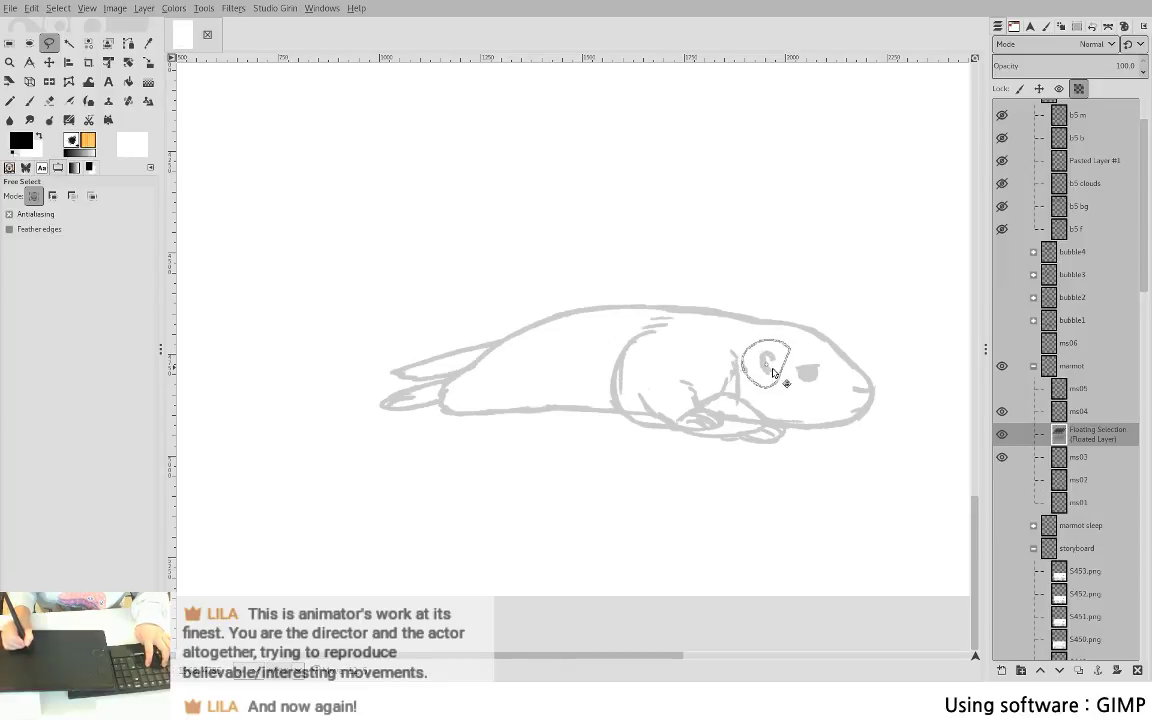
{"action": "key", "text": "p"}
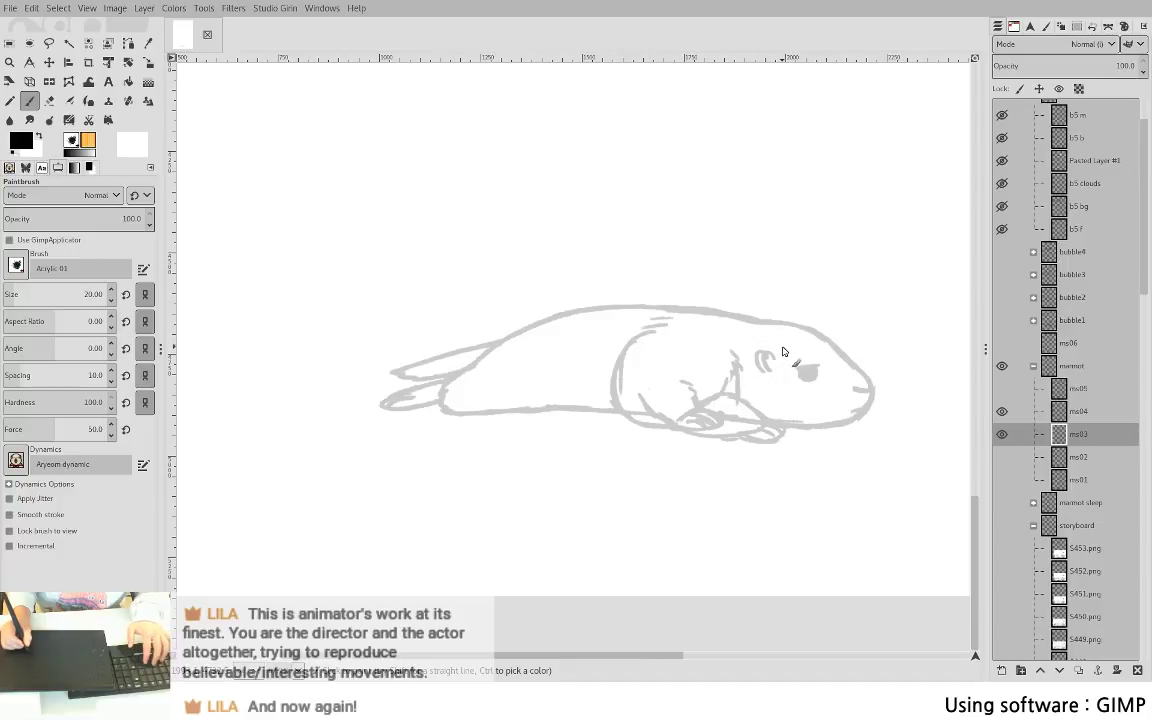
{"action": "key", "text": "f"}
{"action": "mouse_move", "coordinate": [763, 342]}
{"action": "left_mouse_down"}
{"action": "mouse_move", "coordinate": [785, 376]}
{"action": "mouse_move", "coordinate": [766, 342]}
{"action": "mouse_move", "coordinate": [768, 365]}
{"action": "mouse_move", "coordinate": [838, 385]}
{"action": "mouse_move", "coordinate": [830, 357]}
{"action": "mouse_move", "coordinate": [813, 380]}
{"action": "left_mouse_up"}
{"action": "key", "text": "ctrl+h"}
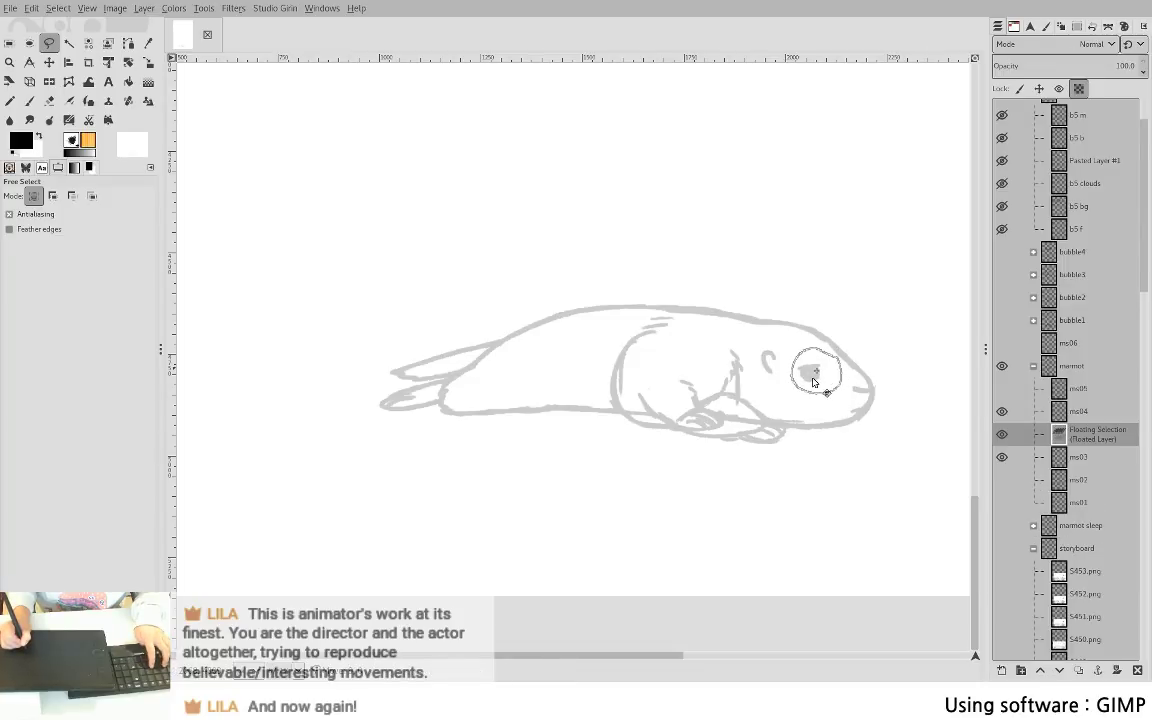
{"action": "key", "text": "ctrl+h"}
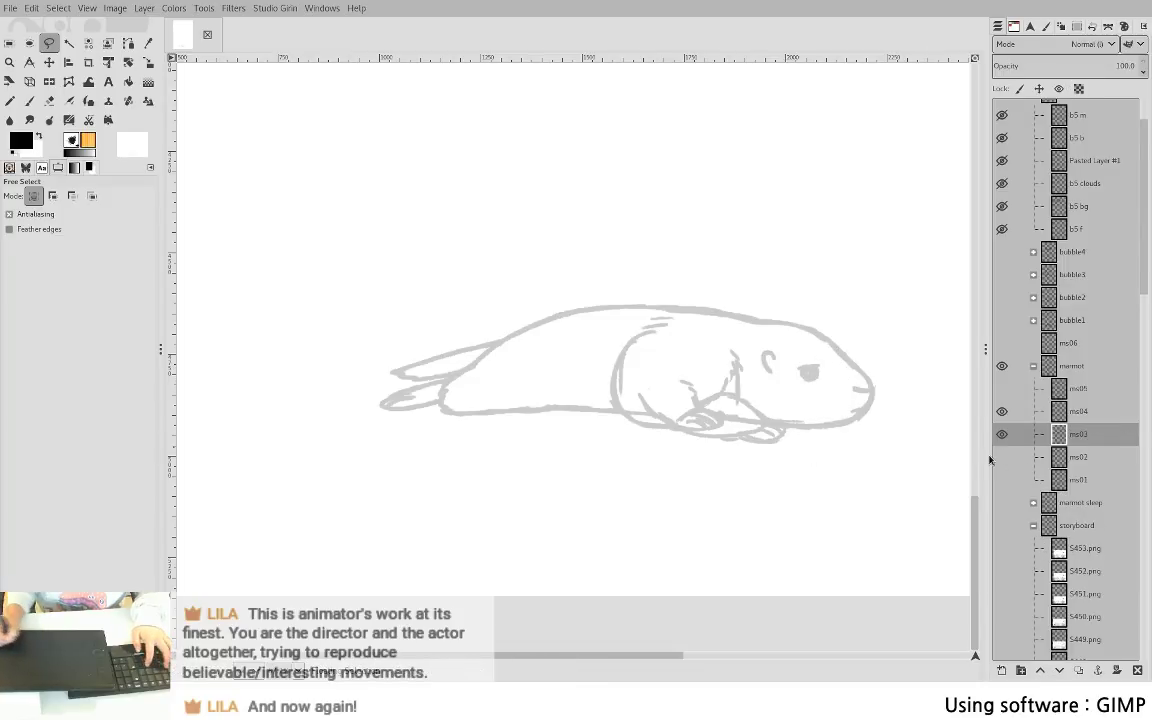
- Show ms03 alone and clean up its eye with the Eraser
{"action": "left_click", "coordinate": [1004, 438], "text": "shift"}
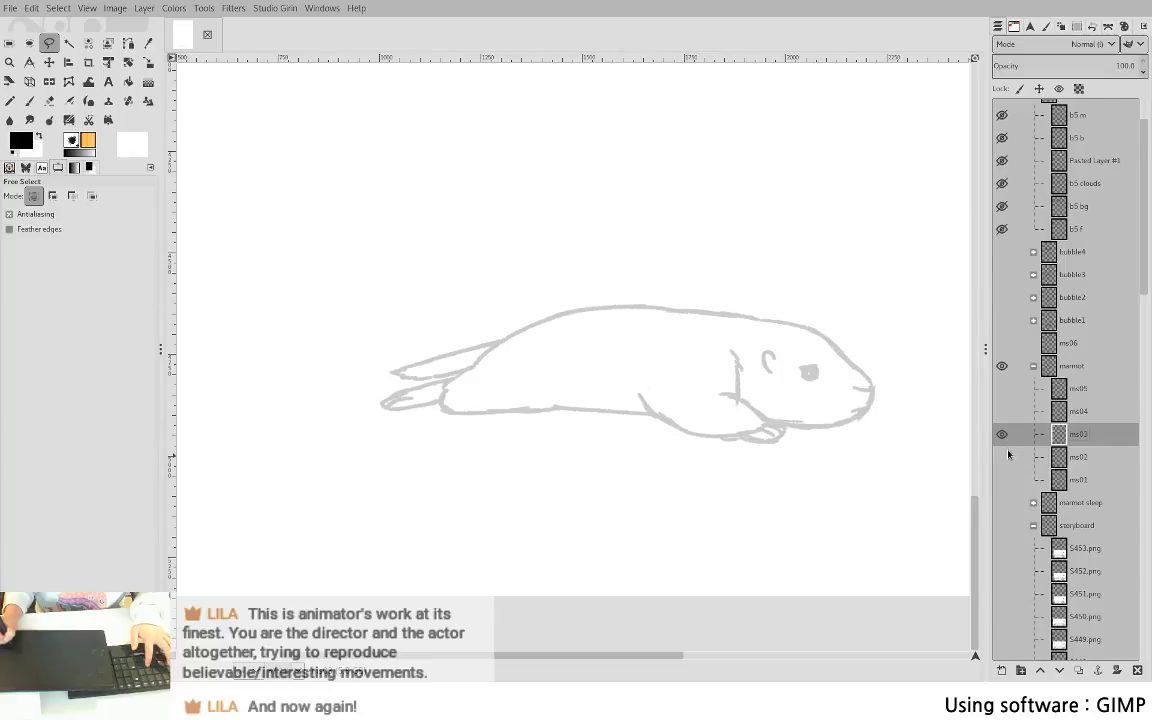
{"action": "key", "text": "shift+e"}
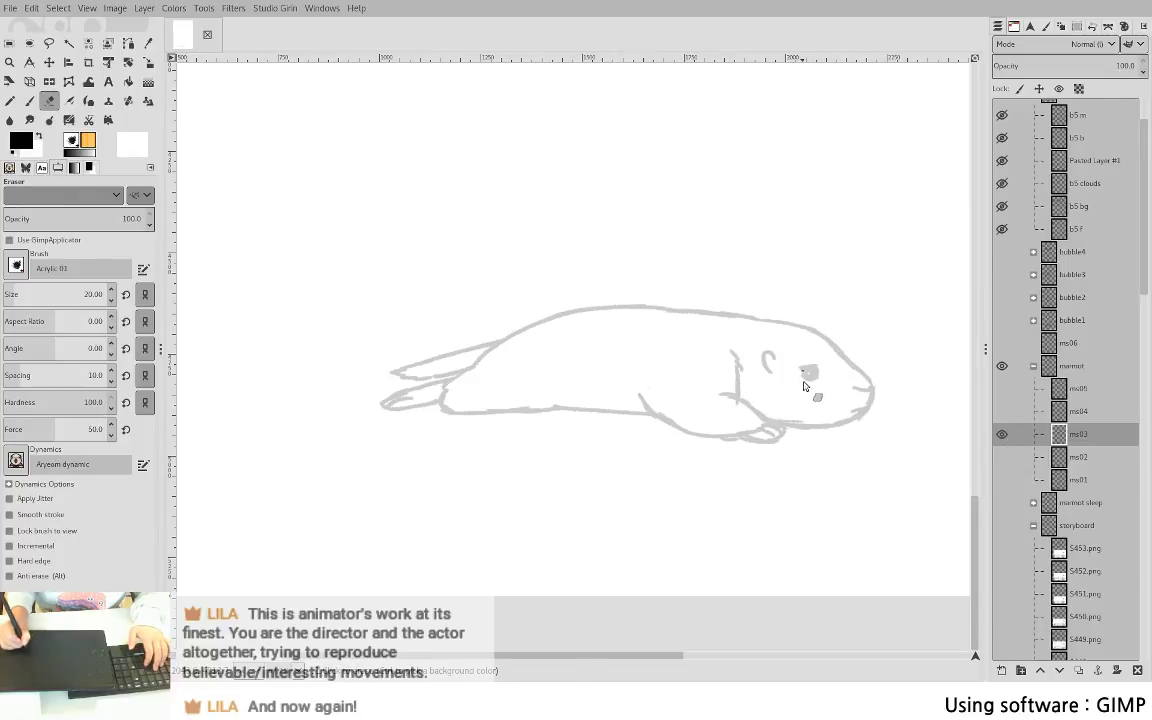
{"action": "left_click", "coordinate": [817, 397]}
- Retouch the eye on ms04 with the Paintbrush and Eraser and check it against ms03
{"action": "left_click", "coordinate": [1002, 411]}
{"action": "left_click", "coordinate": [1002, 434]}
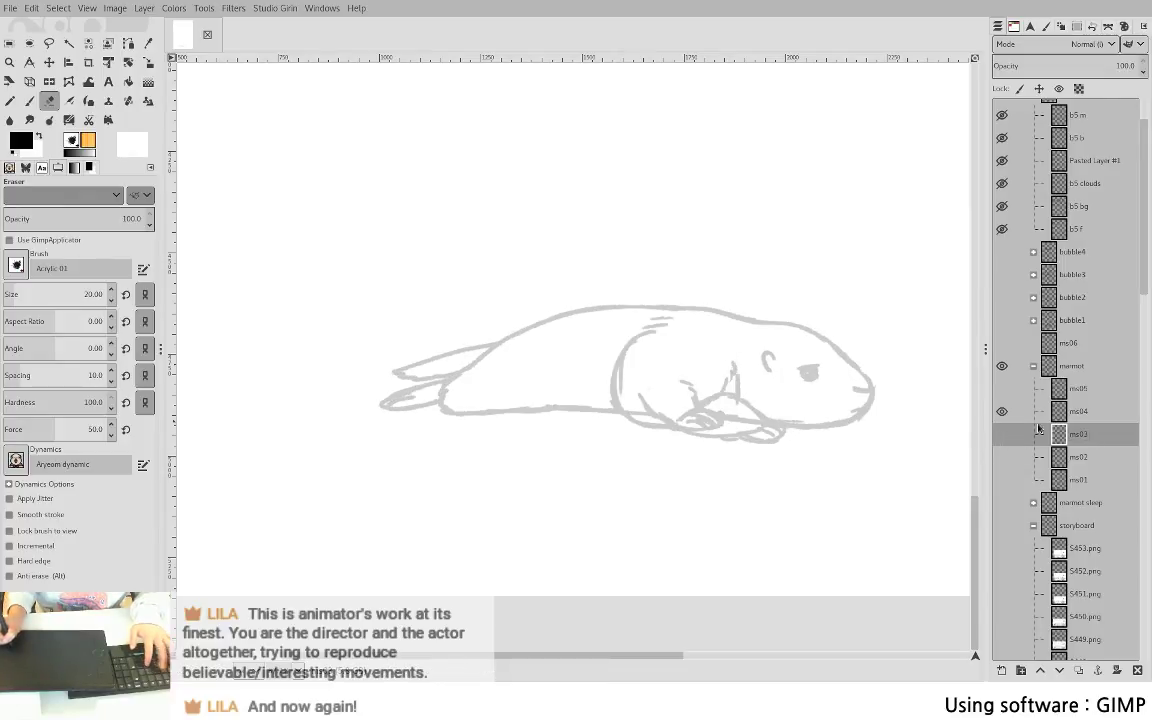
{"action": "left_click", "coordinate": [1078, 411]}
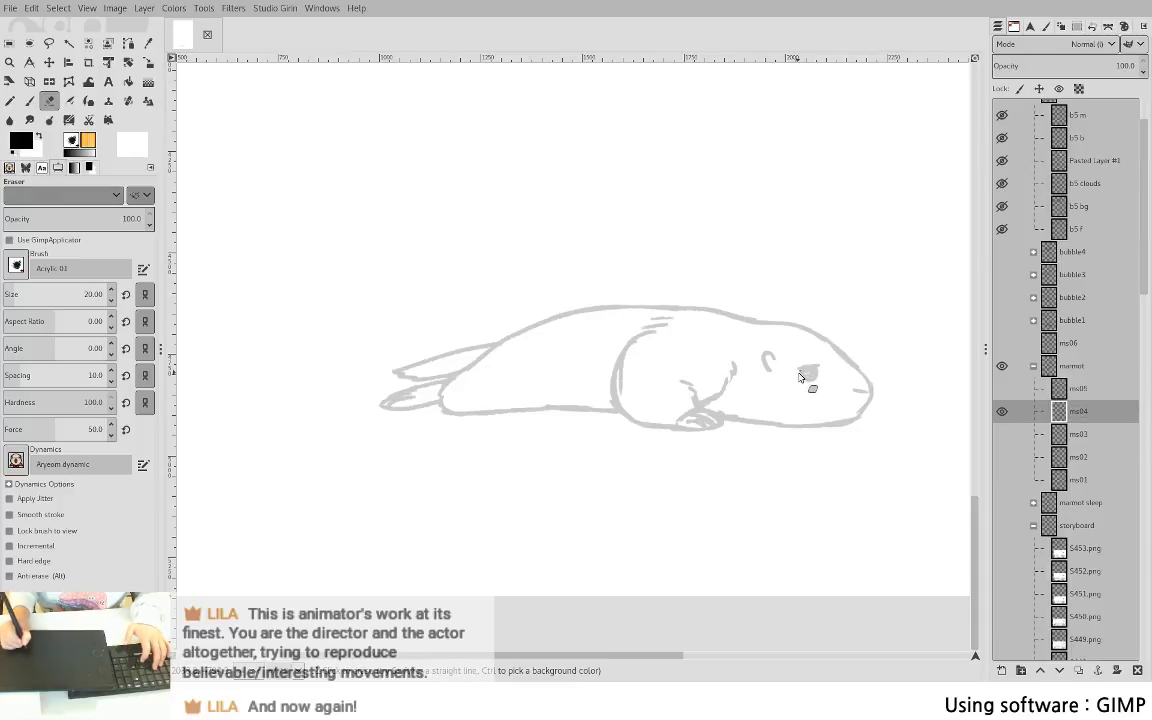
{"action": "key", "text": "p"}
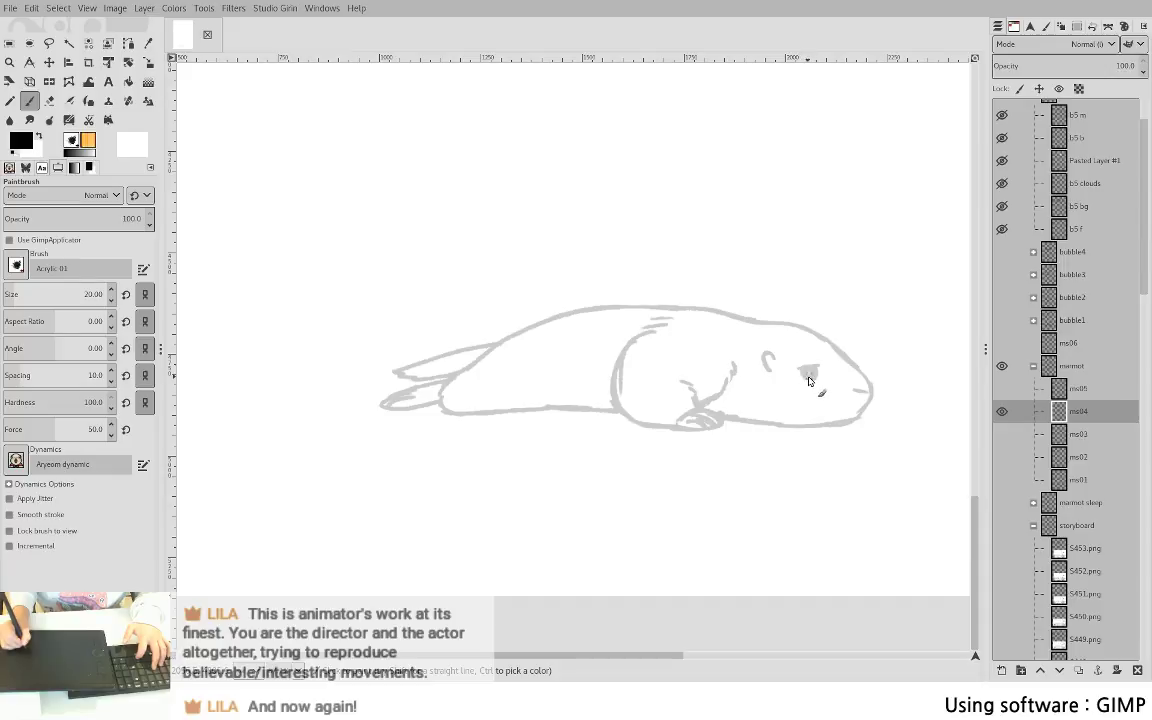
{"action": "key", "text": "shift+e"}
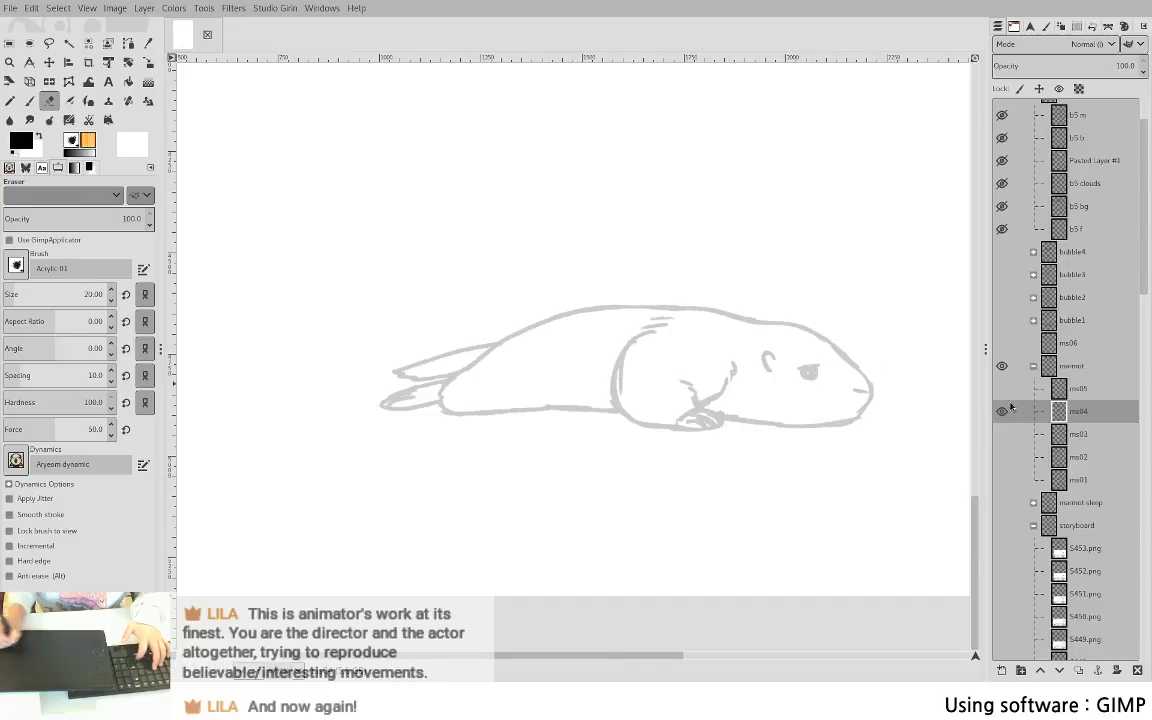
{"action": "left_click", "coordinate": [1001, 411]}
{"action": "left_click", "coordinate": [1001, 434]}
{"action": "left_click", "coordinate": [1001, 434]}
{"action": "left_click", "coordinate": [1001, 411]}
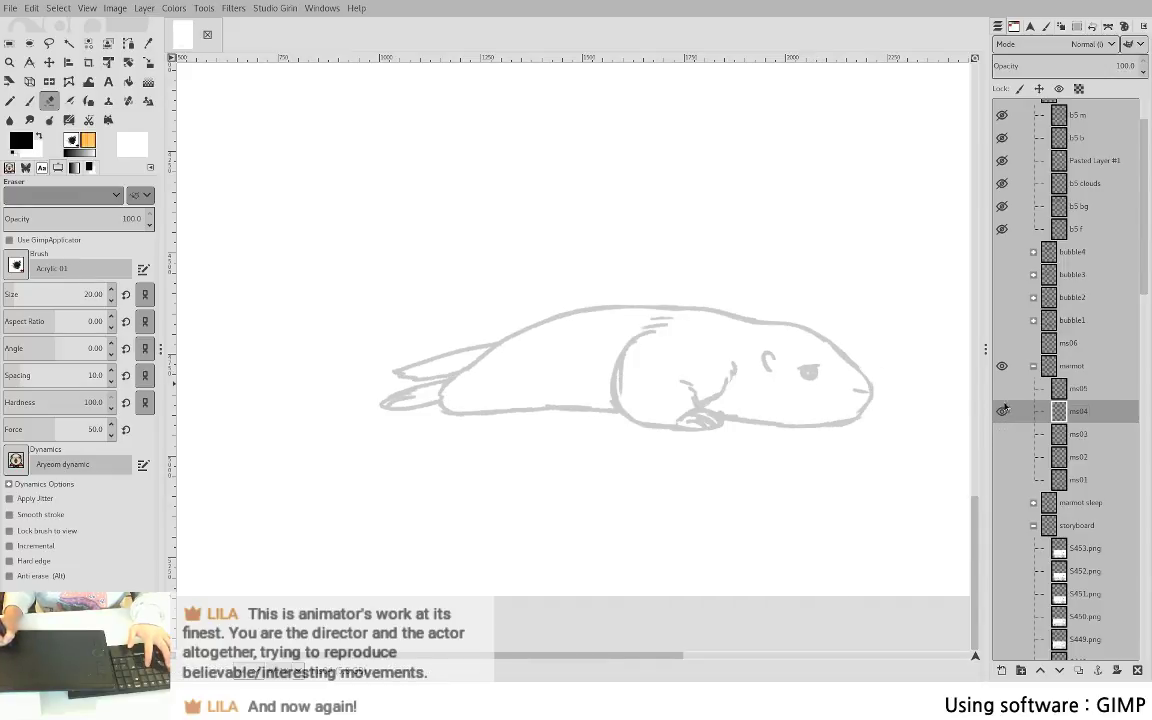
- Shift the ear and eye on ms05 slightly toward the snout, comparing the frame with ms04
{"action": "left_click", "coordinate": [1001, 389]}
{"action": "left_click", "coordinate": [1053, 396]}
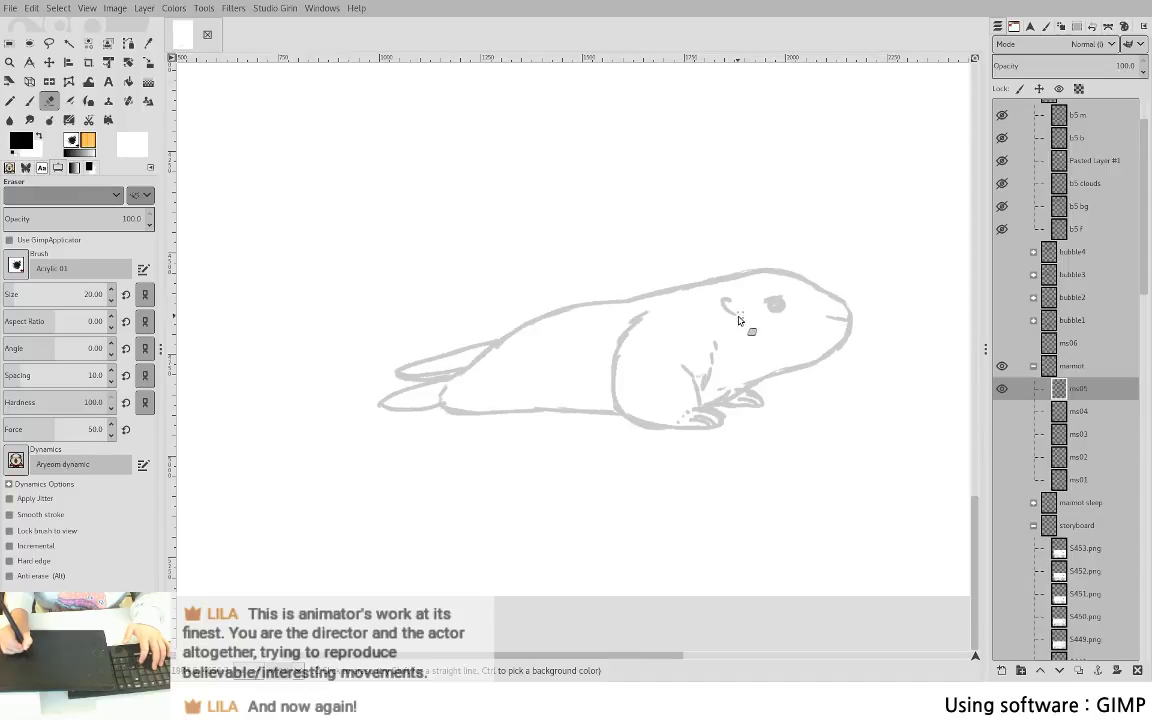
{"action": "key", "text": "f"}
{"action": "left_click_drag", "start_coordinate": [724, 290], "coordinate": [738, 312]}
{"action": "key", "text": "ctrl+h"}
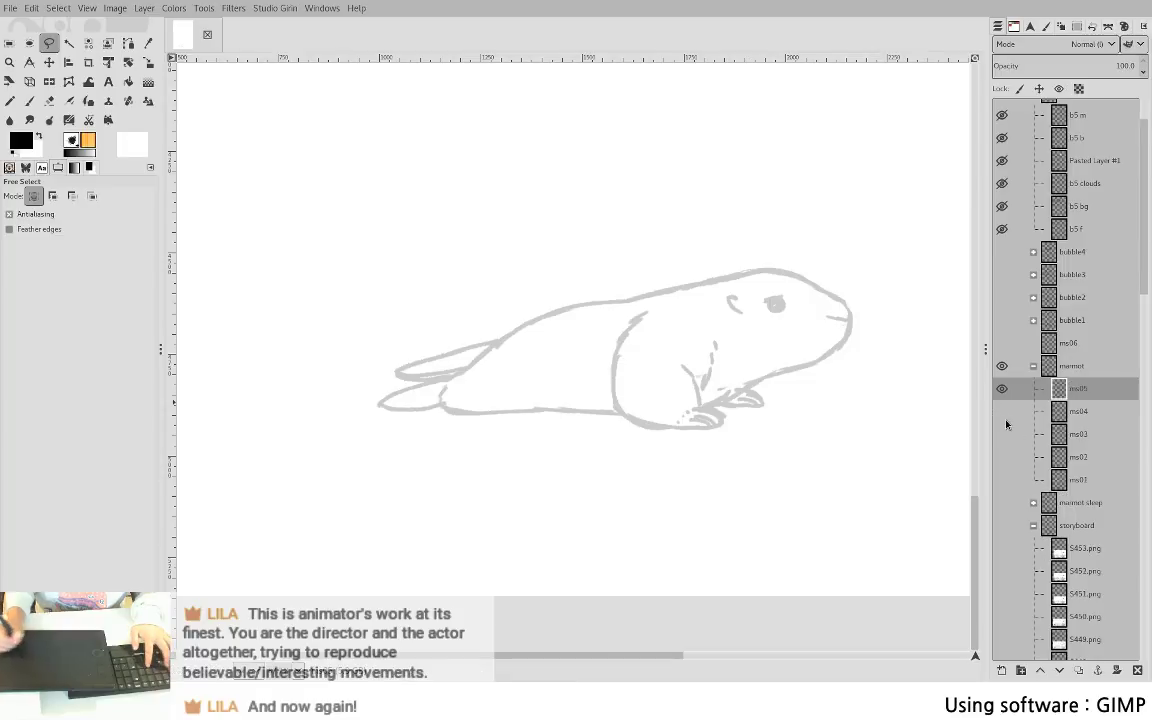
{"action": "left_click", "coordinate": [1005, 416], "text": "shift"}
{"action": "left_click", "coordinate": [1004, 392], "text": "shift"}
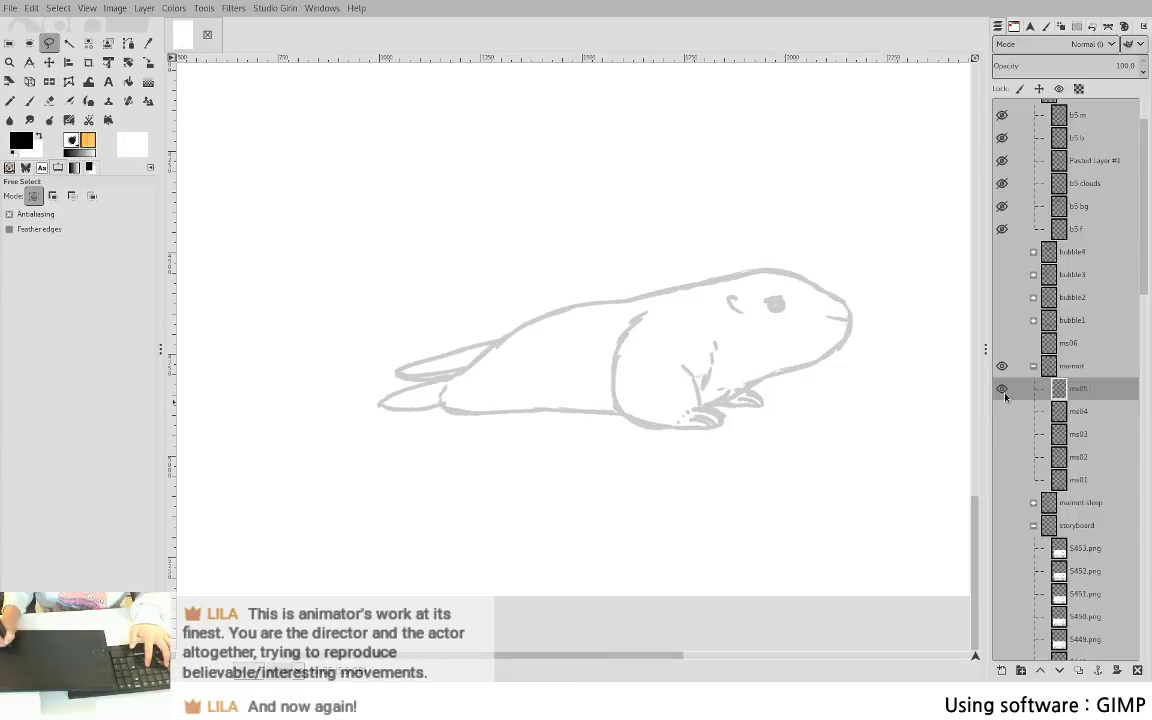
{"action": "left_click", "coordinate": [1005, 412], "text": "shift"}
{"action": "left_click_drag", "start_coordinate": [797, 299], "coordinate": [783, 309]}
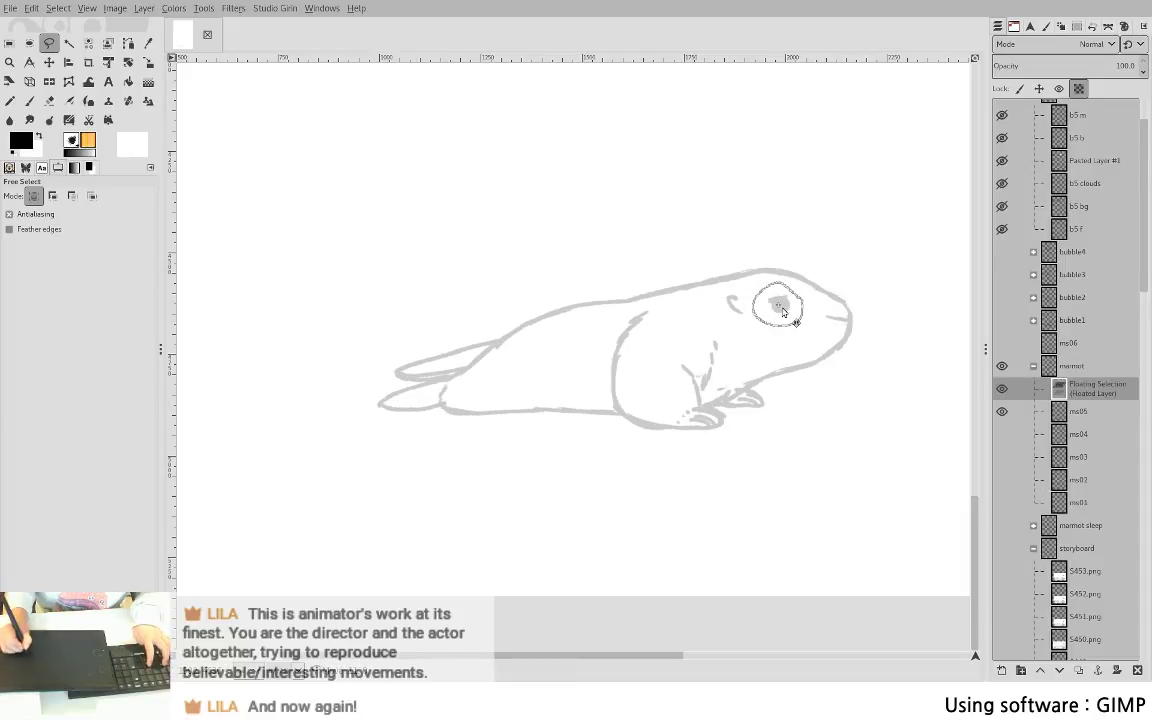
{"action": "left_click", "coordinate": [788, 338]}
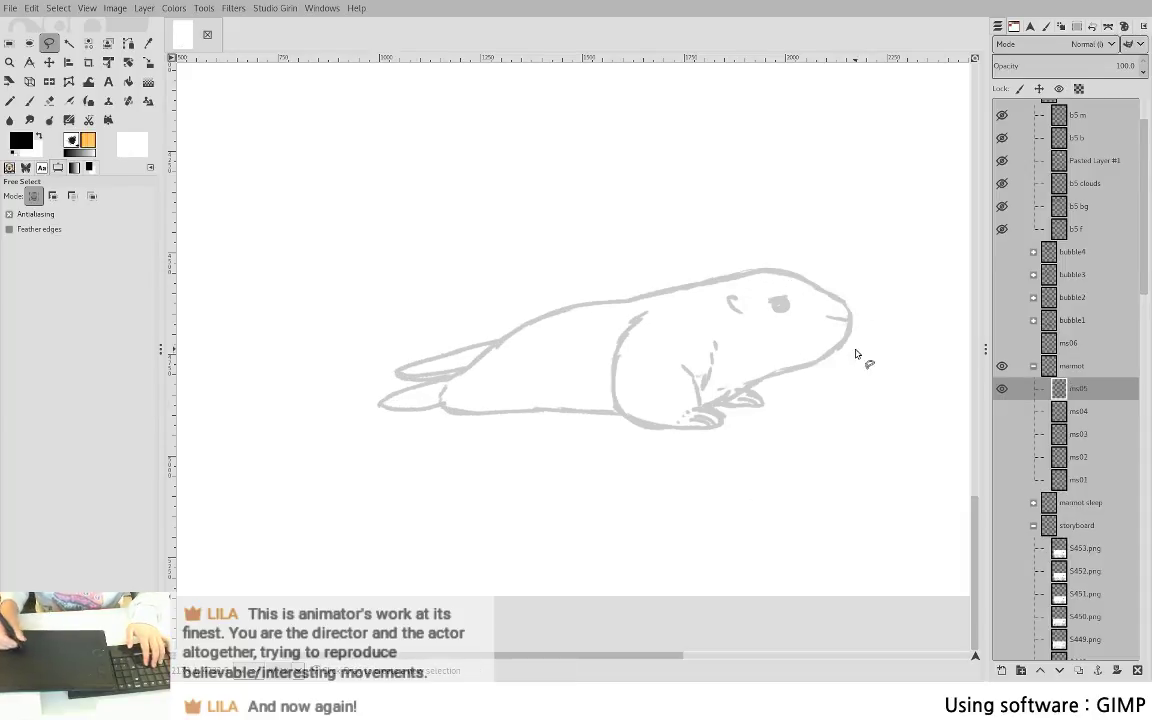
- Show ms06 over ms05 and paint the shoulder curve and the front edge of the foreleg on ms06
{"action": "key", "text": "p"}
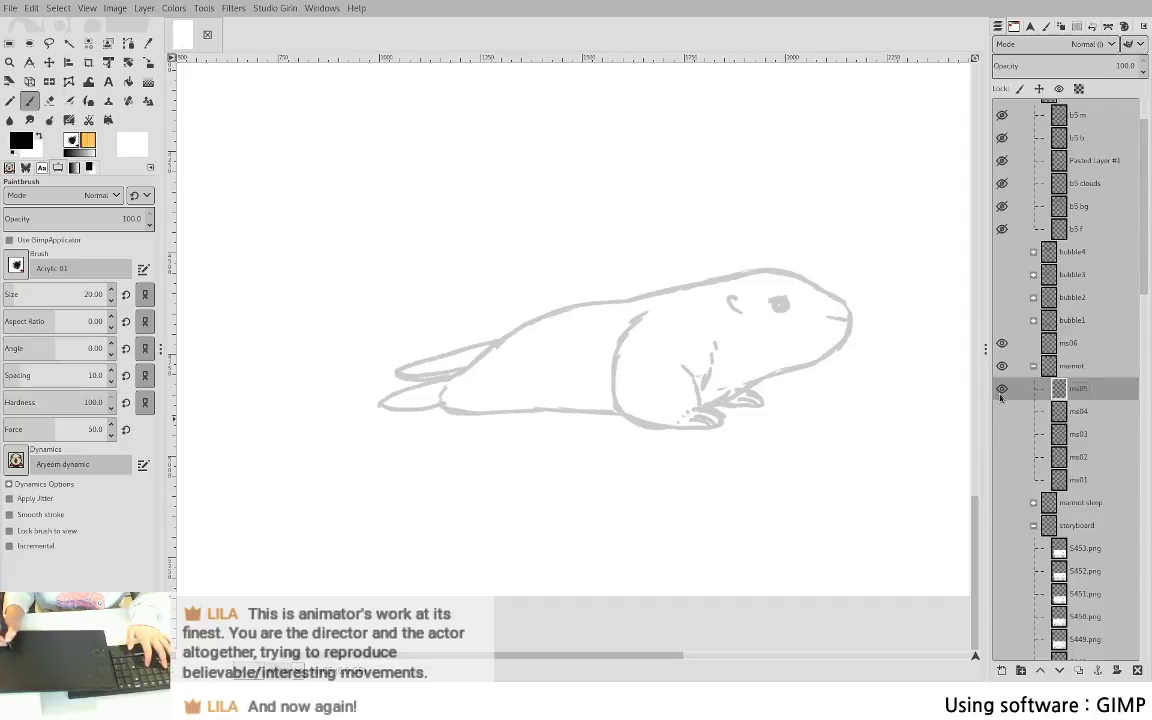
{"action": "left_click", "coordinate": [1074, 345]}
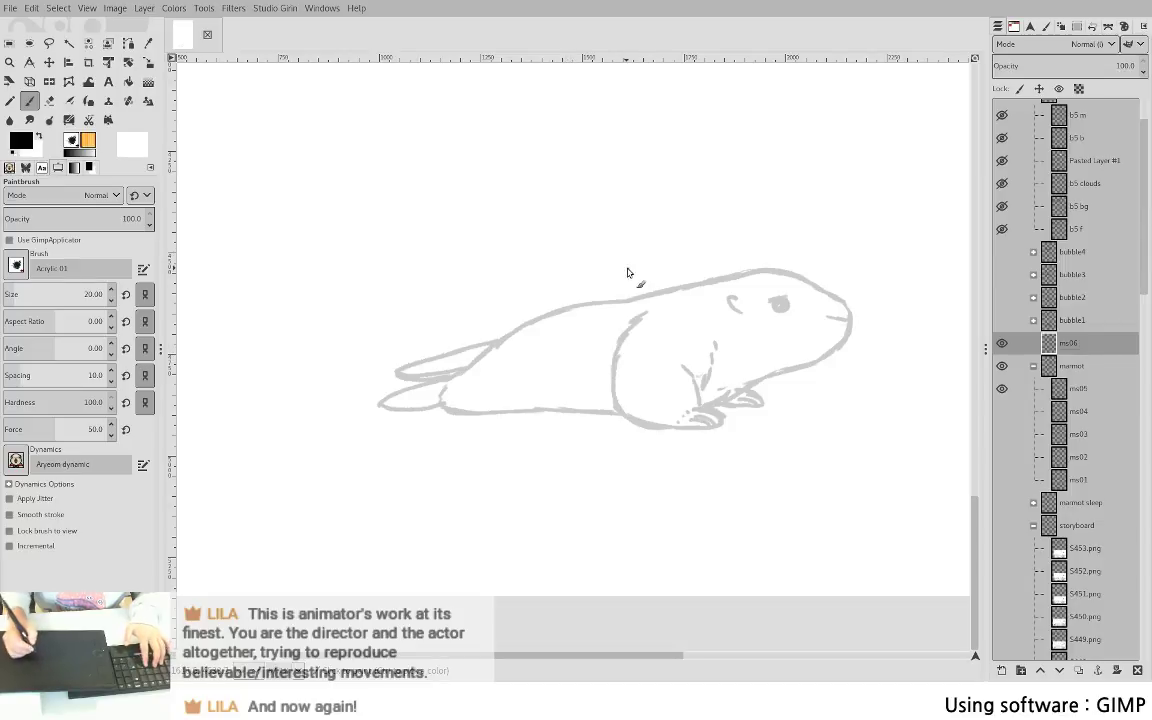
{"action": "mouse_move", "coordinate": [618, 286]}
{"action": "left_mouse_down"}
{"action": "mouse_move", "coordinate": [642, 395]}
{"action": "mouse_move", "coordinate": [638, 386]}
{"action": "mouse_move", "coordinate": [670, 416]}
{"action": "left_mouse_up"}
{"action": "left_click_drag", "start_coordinate": [696, 298], "coordinate": [699, 406]}
{"action": "left_click_drag", "start_coordinate": [698, 348], "coordinate": [699, 406]}
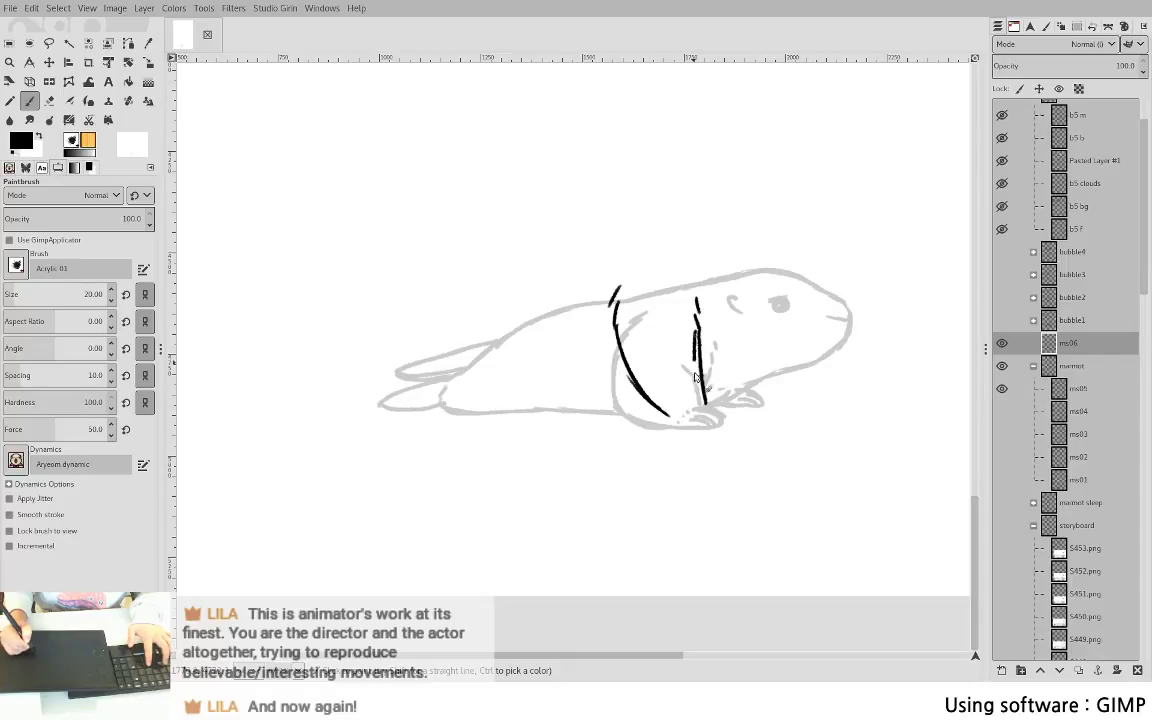
- Sketch both forelegs with clawed paws and the chest line over the faded marmot pose on layer ms06
{"action": "mouse_move", "coordinate": [693, 330]}
{"action": "left_mouse_down"}
{"action": "mouse_move", "coordinate": [695, 402]}
{"action": "mouse_move", "coordinate": [718, 420]}
{"action": "mouse_move", "coordinate": [701, 431]}
{"action": "mouse_move", "coordinate": [757, 406]}
{"action": "left_mouse_up"}
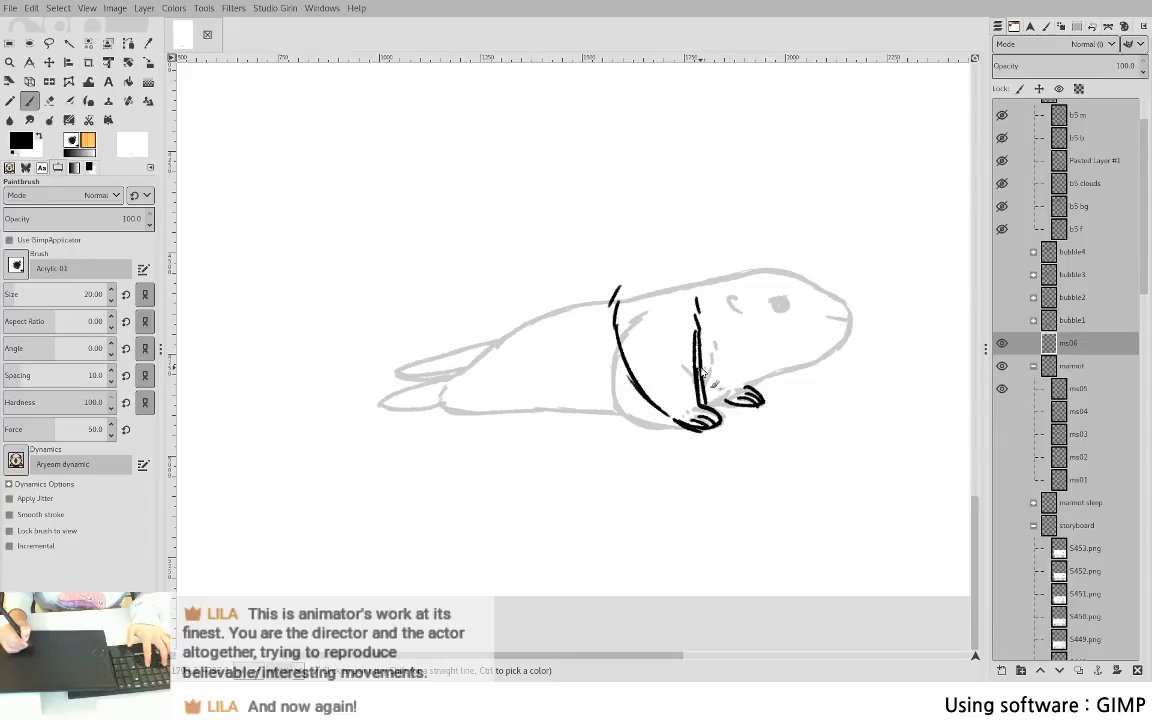
{"action": "left_click_drag", "start_coordinate": [703, 371], "coordinate": [706, 404]}
{"action": "left_click_drag", "start_coordinate": [716, 320], "coordinate": [741, 381]}
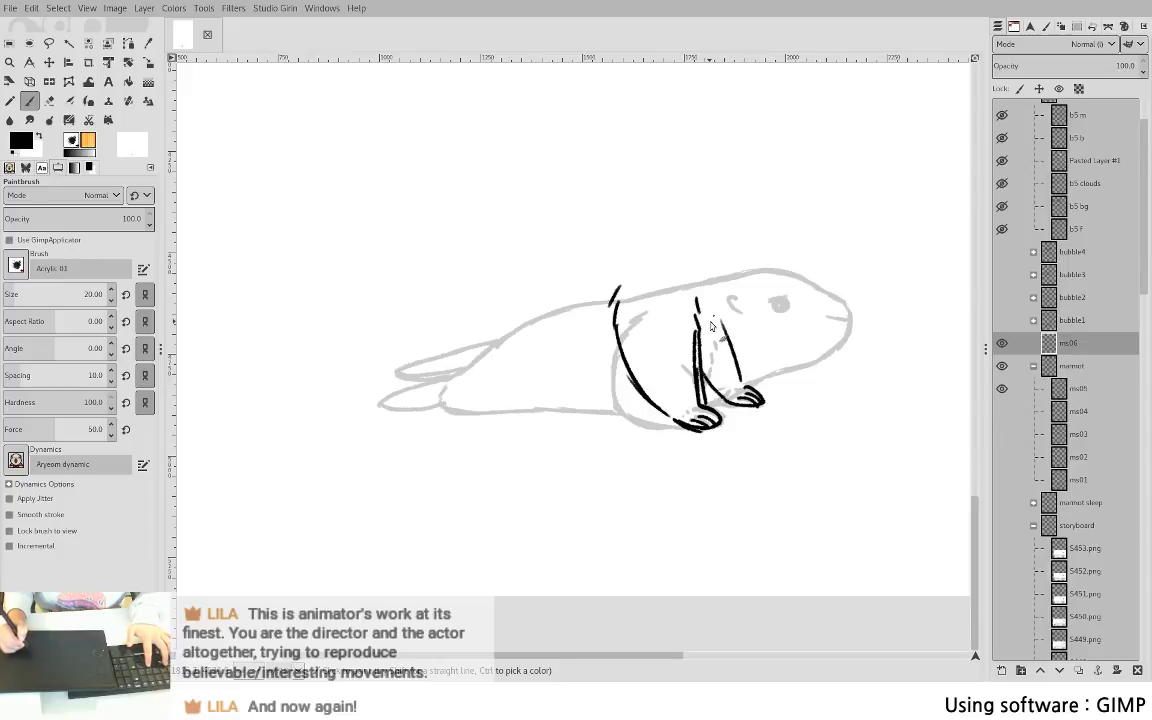
{"action": "left_click_drag", "start_coordinate": [733, 302], "coordinate": [707, 350]}
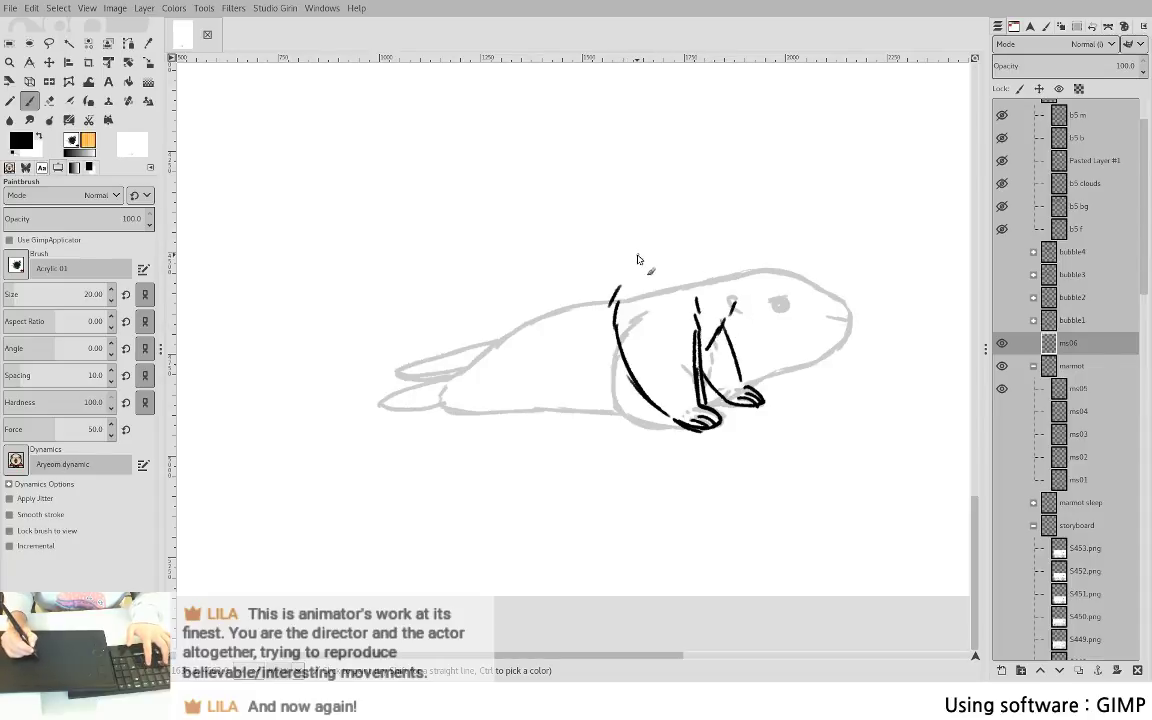
{"action": "mouse_move", "coordinate": [577, 290]}
{"action": "left_mouse_down"}
{"action": "mouse_move", "coordinate": [630, 237]}
{"action": "mouse_move", "coordinate": [687, 213]}
{"action": "left_mouse_up"}
{"action": "left_click_drag", "start_coordinate": [690, 208], "coordinate": [760, 220]}
{"action": "key", "text": "ctrl+z"}
{"action": "key", "text": "ctrl+z"}
{"action": "key", "text": "ctrl+z"}
{"action": "key", "text": "ctrl+z"}
- Draw the raised head outline with muzzle and chin, and continue the back in a slope down to the rump
{"action": "mouse_move", "coordinate": [664, 222]}
{"action": "left_mouse_down"}
{"action": "mouse_move", "coordinate": [686, 202]}
{"action": "mouse_move", "coordinate": [730, 197]}
{"action": "mouse_move", "coordinate": [790, 237]}
{"action": "mouse_move", "coordinate": [767, 287]}
{"action": "mouse_move", "coordinate": [725, 299]}
{"action": "mouse_move", "coordinate": [737, 305]}
{"action": "left_mouse_up"}
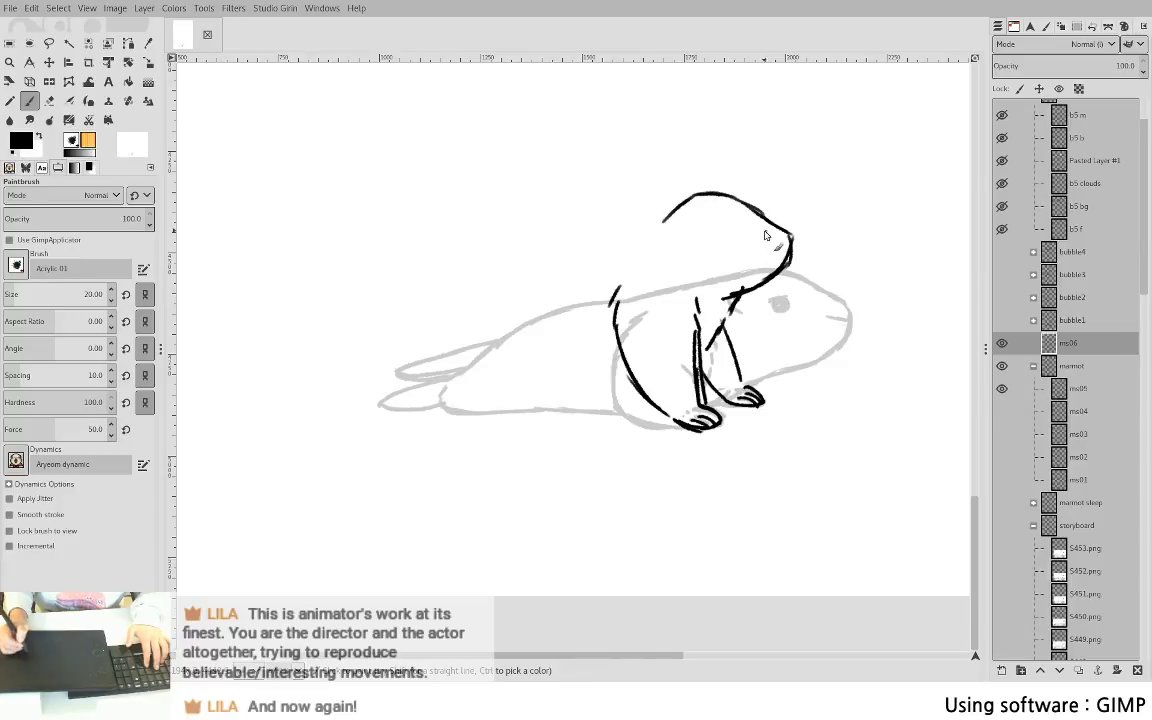
{"action": "left_click_drag", "start_coordinate": [686, 197], "coordinate": [640, 224]}
{"action": "left_click_drag", "start_coordinate": [687, 197], "coordinate": [562, 267]}
{"action": "left_click_drag", "start_coordinate": [634, 231], "coordinate": [540, 288]}
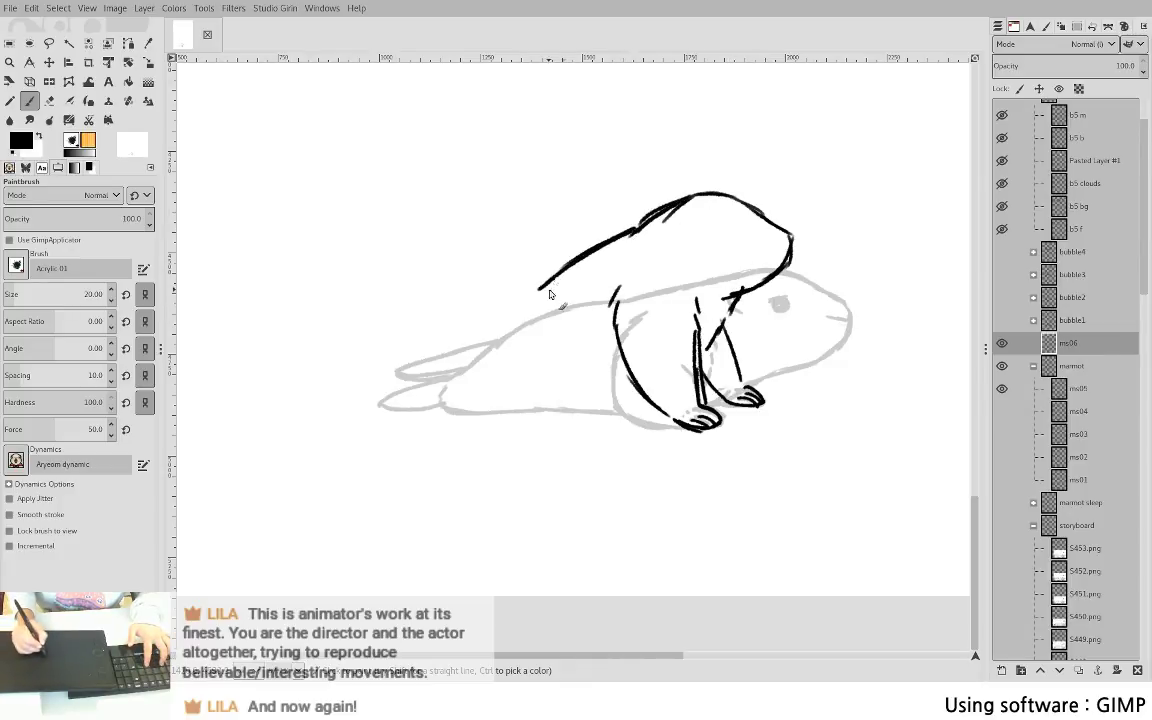
{"action": "key", "text": "ctrl+z"}
{"action": "key", "text": "ctrl+z"}
{"action": "left_click_drag", "start_coordinate": [638, 230], "coordinate": [484, 357]}
{"action": "left_click_drag", "start_coordinate": [574, 288], "coordinate": [482, 369]}
{"action": "left_click_drag", "start_coordinate": [535, 308], "coordinate": [484, 366]}
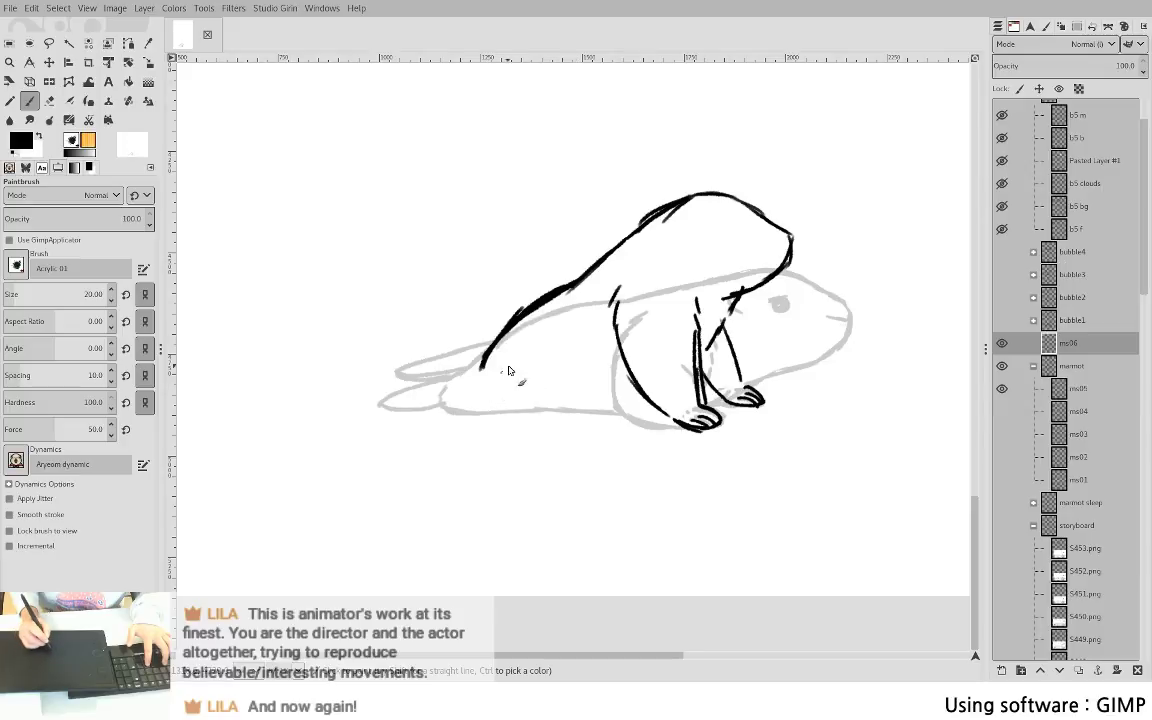
- Draw the rounded haunch with its thigh curve, and extend the belly line forward to the foreleg
{"action": "mouse_move", "coordinate": [582, 335]}
{"action": "left_mouse_down"}
{"action": "mouse_move", "coordinate": [597, 362]}
{"action": "mouse_move", "coordinate": [580, 411]}
{"action": "left_mouse_up"}
{"action": "mouse_move", "coordinate": [485, 371]}
{"action": "left_mouse_down"}
{"action": "mouse_move", "coordinate": [508, 406]}
{"action": "mouse_move", "coordinate": [582, 407]}
{"action": "left_mouse_up"}
{"action": "left_click_drag", "start_coordinate": [508, 410], "coordinate": [586, 405]}
{"action": "left_click_drag", "start_coordinate": [491, 397], "coordinate": [478, 410]}
{"action": "left_click_drag", "start_coordinate": [483, 401], "coordinate": [496, 414]}
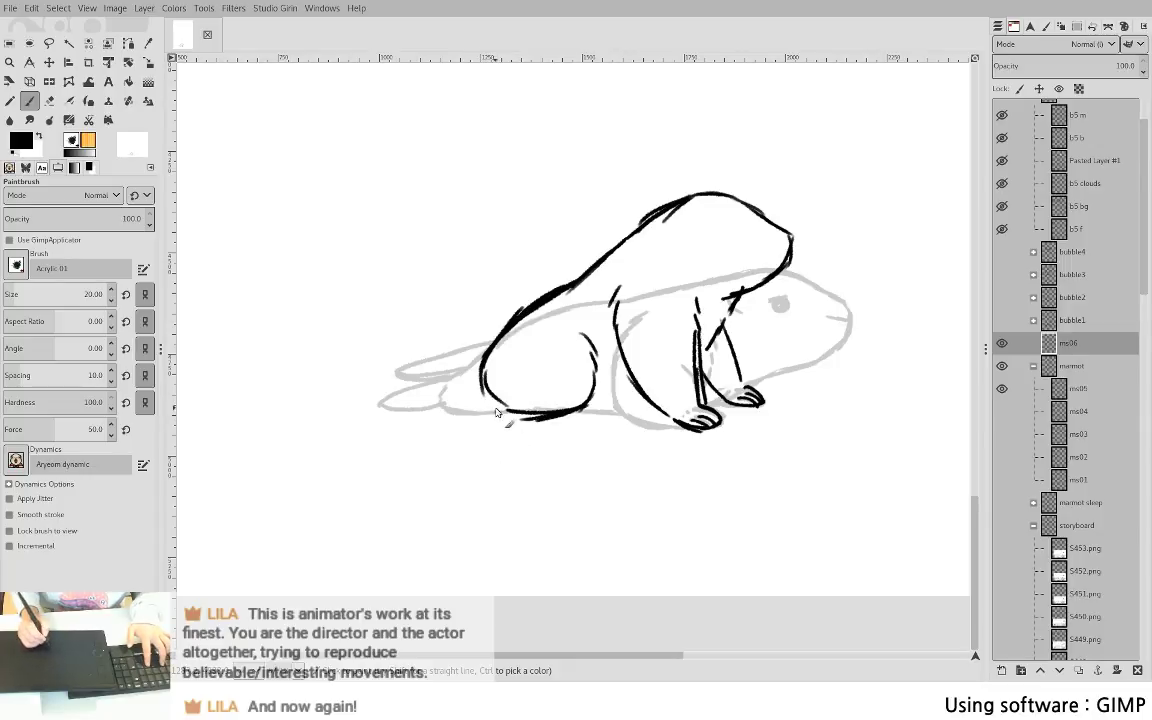
{"action": "mouse_move", "coordinate": [583, 412]}
{"action": "left_mouse_down"}
{"action": "mouse_move", "coordinate": [655, 398]}
{"action": "mouse_move", "coordinate": [642, 404]}
{"action": "left_mouse_up"}
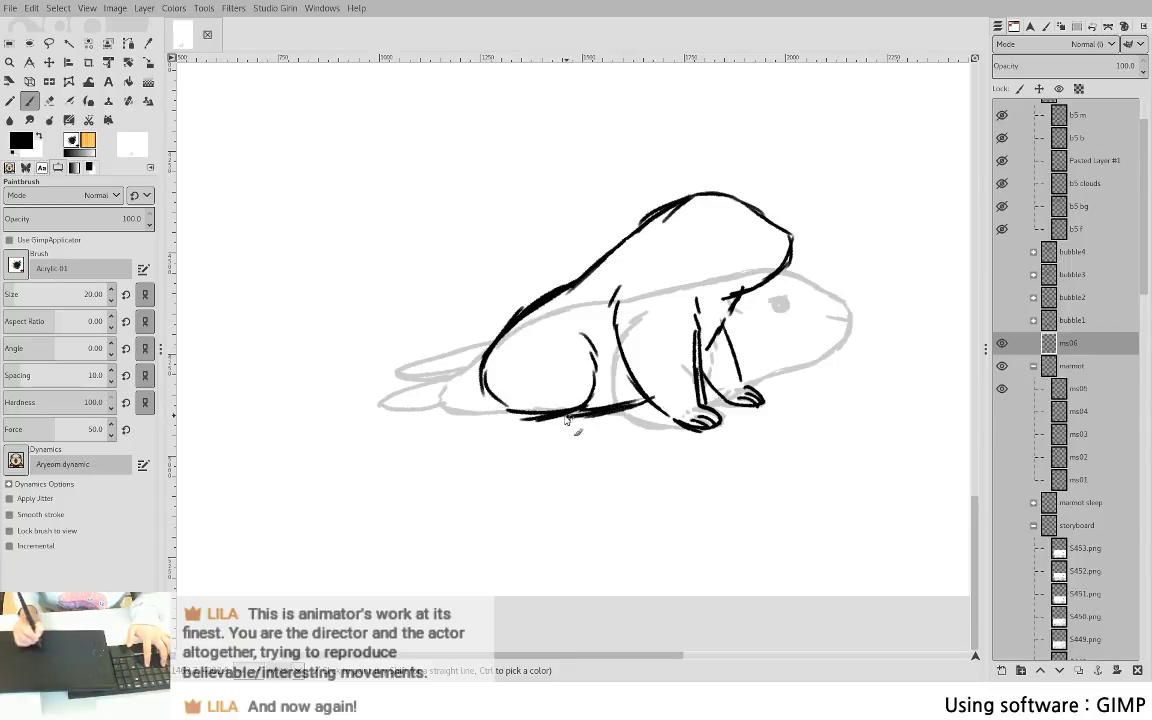
- Smooth the nape and crown outline, erasing stray strokes, and draw the short mouth line on the muzzle
{"action": "mouse_move", "coordinate": [675, 204]}
{"action": "left_mouse_down"}
{"action": "mouse_move", "coordinate": [583, 285]}
{"action": "mouse_move", "coordinate": [676, 196]}
{"action": "mouse_move", "coordinate": [631, 240]}
{"action": "mouse_move", "coordinate": [562, 274]}
{"action": "mouse_move", "coordinate": [623, 174]}
{"action": "mouse_move", "coordinate": [670, 157]}
{"action": "mouse_move", "coordinate": [680, 181]}
{"action": "mouse_move", "coordinate": [667, 222]}
{"action": "mouse_move", "coordinate": [680, 204]}
{"action": "mouse_move", "coordinate": [621, 242]}
{"action": "mouse_move", "coordinate": [683, 191]}
{"action": "mouse_move", "coordinate": [600, 264]}
{"action": "left_mouse_up"}
{"action": "key", "text": "f"}
{"action": "key", "text": "p"}
{"action": "key", "text": "shift+e"}
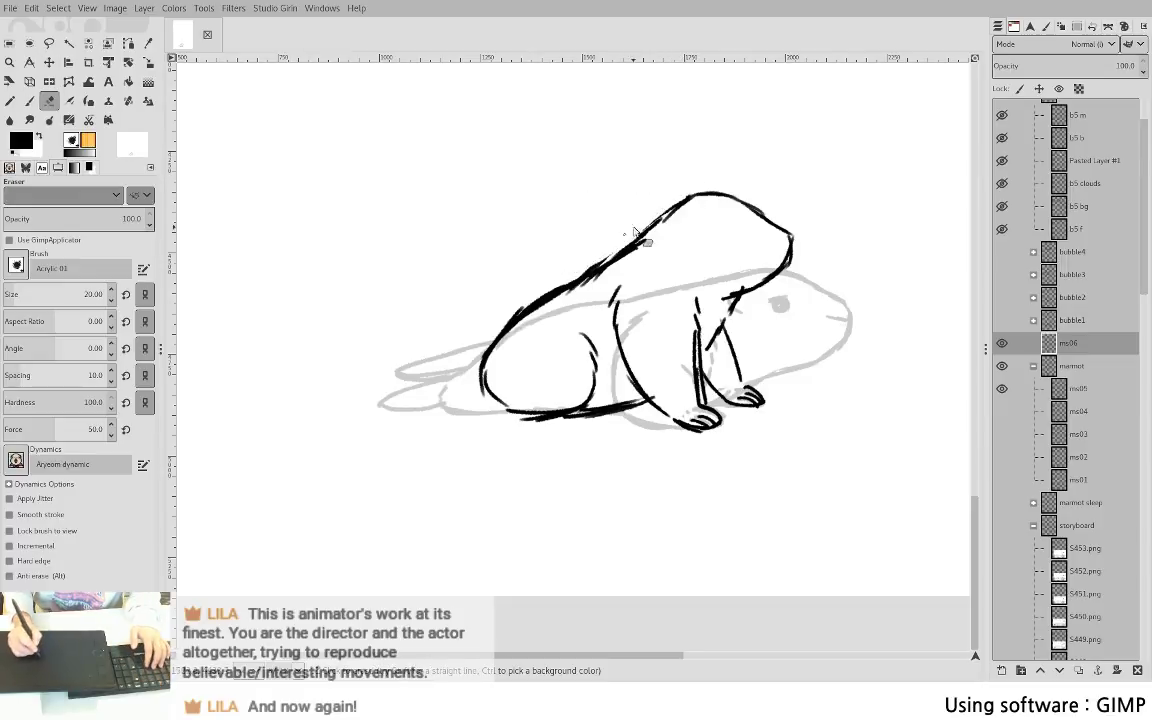
{"action": "key", "text": "p"}
{"action": "left_click_drag", "start_coordinate": [690, 196], "coordinate": [732, 197]}
{"action": "left_click_drag", "start_coordinate": [774, 243], "coordinate": [791, 247]}
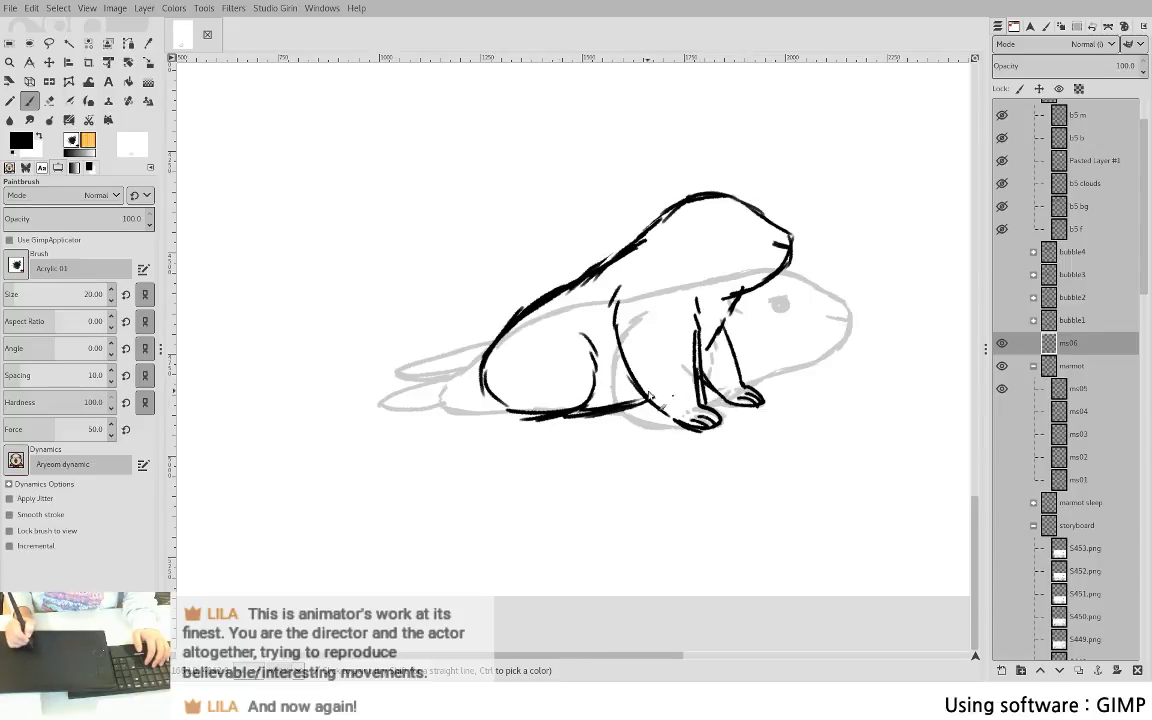
- Draw the marmot's tail behind the rump over the faded upper tail shape, and thicken the rump contour
{"action": "mouse_move", "coordinate": [485, 355]}
{"action": "left_mouse_down"}
{"action": "mouse_move", "coordinate": [402, 383]}
{"action": "mouse_move", "coordinate": [418, 380]}
{"action": "mouse_move", "coordinate": [410, 369]}
{"action": "mouse_move", "coordinate": [473, 380]}
{"action": "mouse_move", "coordinate": [414, 368]}
{"action": "mouse_move", "coordinate": [473, 354]}
{"action": "mouse_move", "coordinate": [406, 376]}
{"action": "mouse_move", "coordinate": [453, 379]}
{"action": "mouse_move", "coordinate": [456, 369]}
{"action": "mouse_move", "coordinate": [438, 383]}
{"action": "mouse_move", "coordinate": [524, 361]}
{"action": "mouse_move", "coordinate": [521, 400]}
{"action": "mouse_move", "coordinate": [475, 400]}
{"action": "mouse_move", "coordinate": [527, 420]}
{"action": "left_mouse_up"}
{"action": "key", "text": "ctrl+z"}
{"action": "key", "text": "ctrl+z"}
{"action": "key", "text": "ctrl+z"}
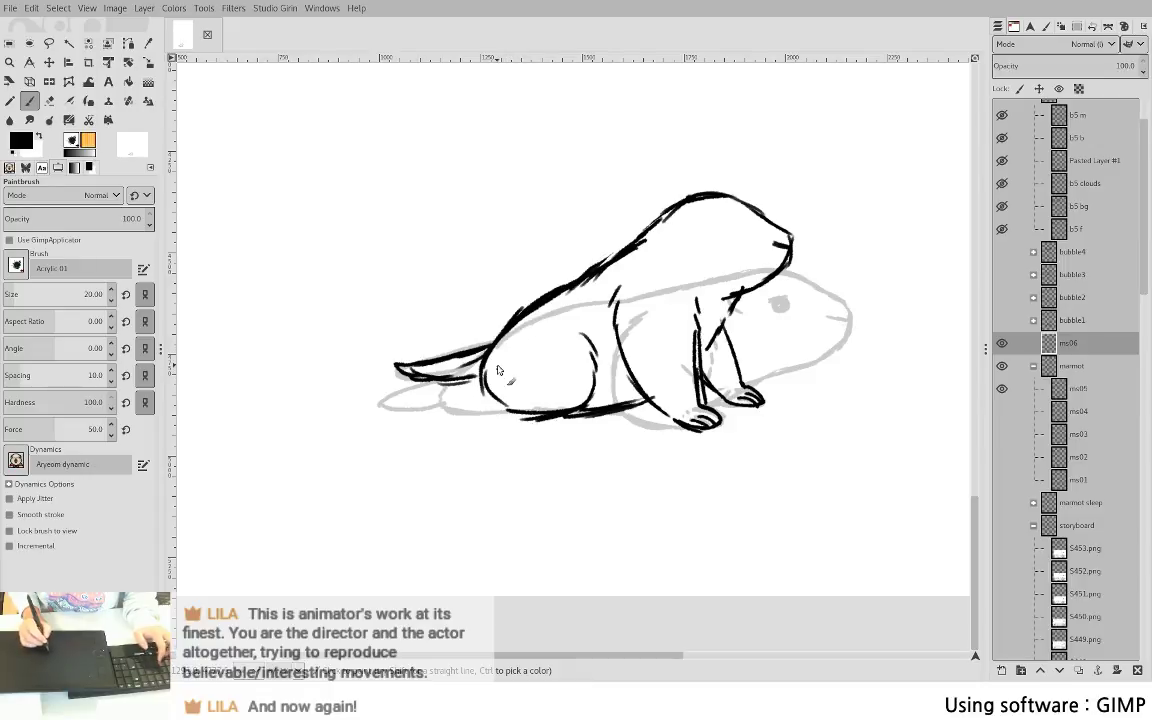
{"action": "mouse_move", "coordinate": [512, 326]}
{"action": "left_mouse_down"}
{"action": "mouse_move", "coordinate": [487, 383]}
{"action": "mouse_move", "coordinate": [502, 337]}
{"action": "mouse_move", "coordinate": [515, 415]}
{"action": "left_mouse_up"}
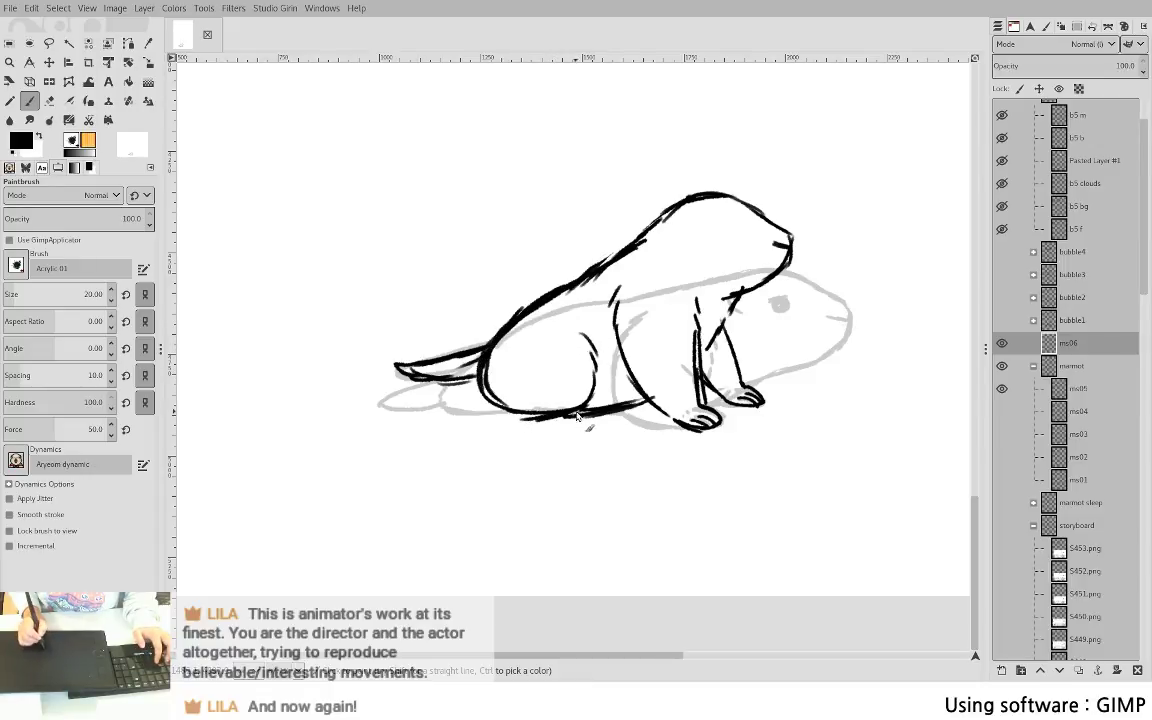
{"action": "left_click_drag", "start_coordinate": [577, 416], "coordinate": [507, 422]}
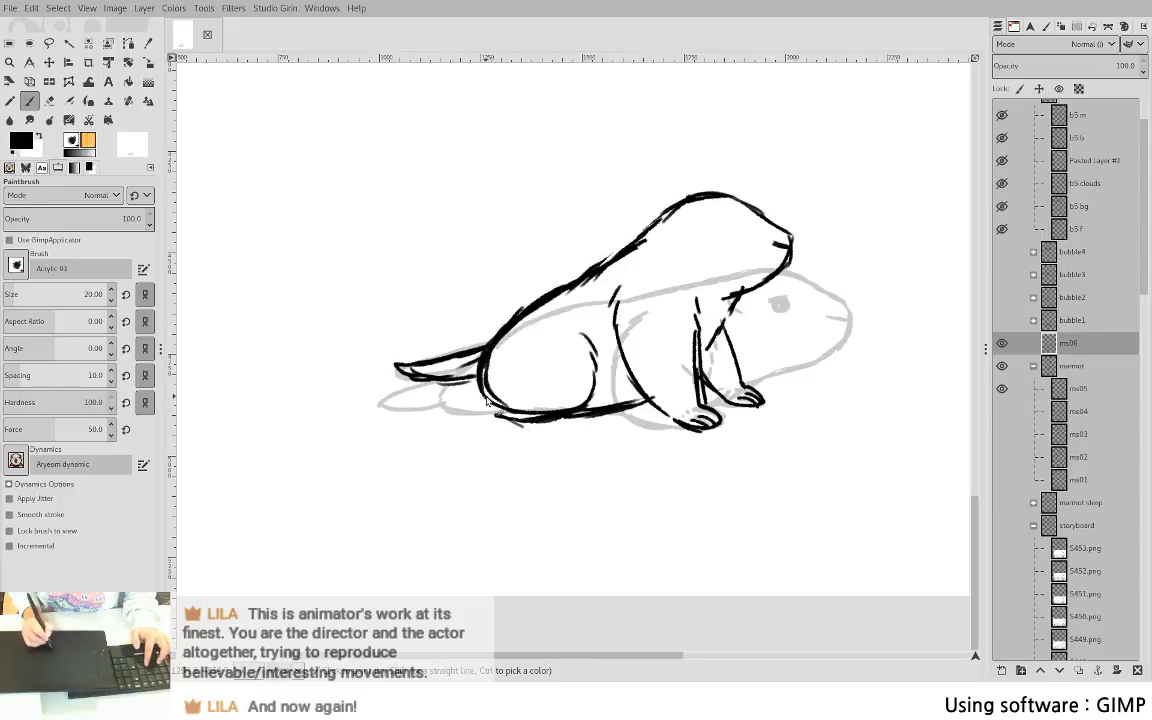
{"action": "key", "text": "ctrl+z"}
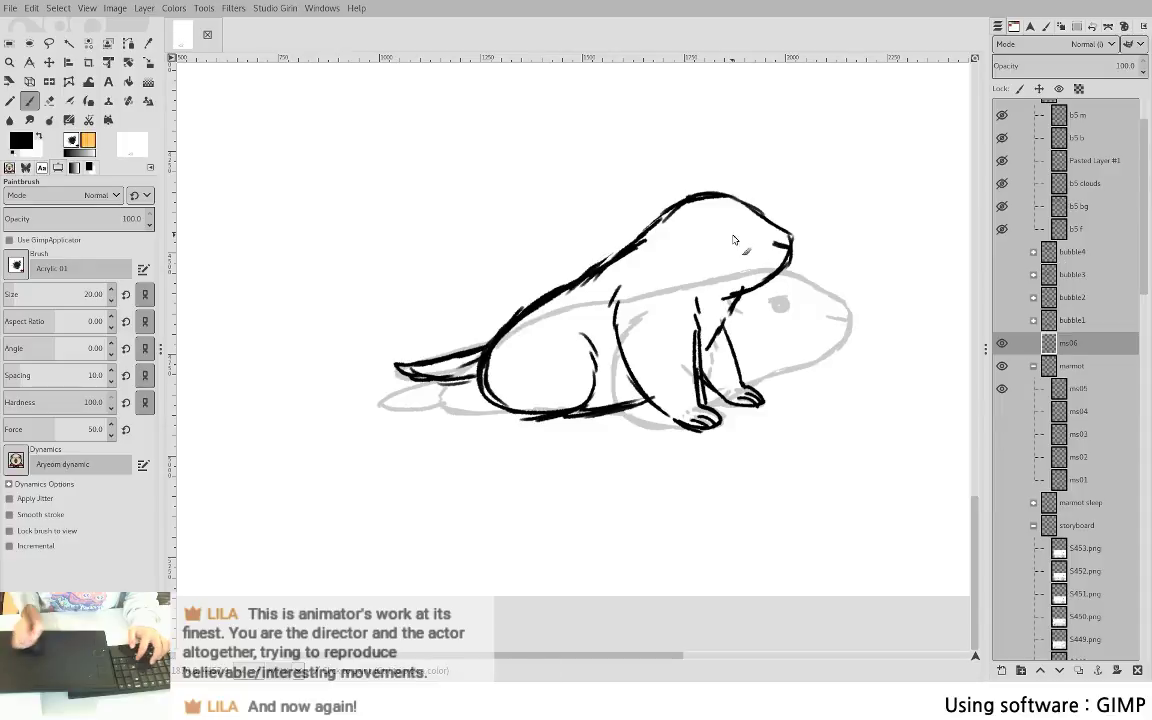
- Strengthen the chest line and the far foreleg's outline up to the chin, and erase the overlapping strokes there
{"action": "left_click_drag", "start_coordinate": [742, 290], "coordinate": [705, 349]}
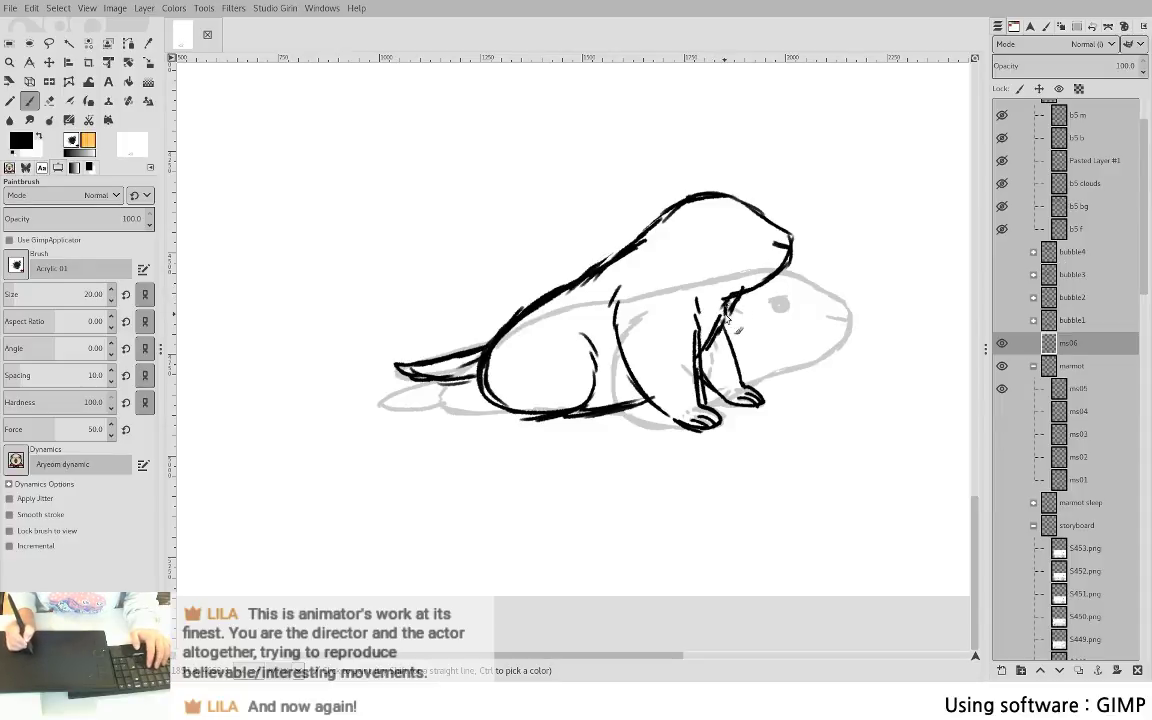
{"action": "key", "text": "shift+e"}
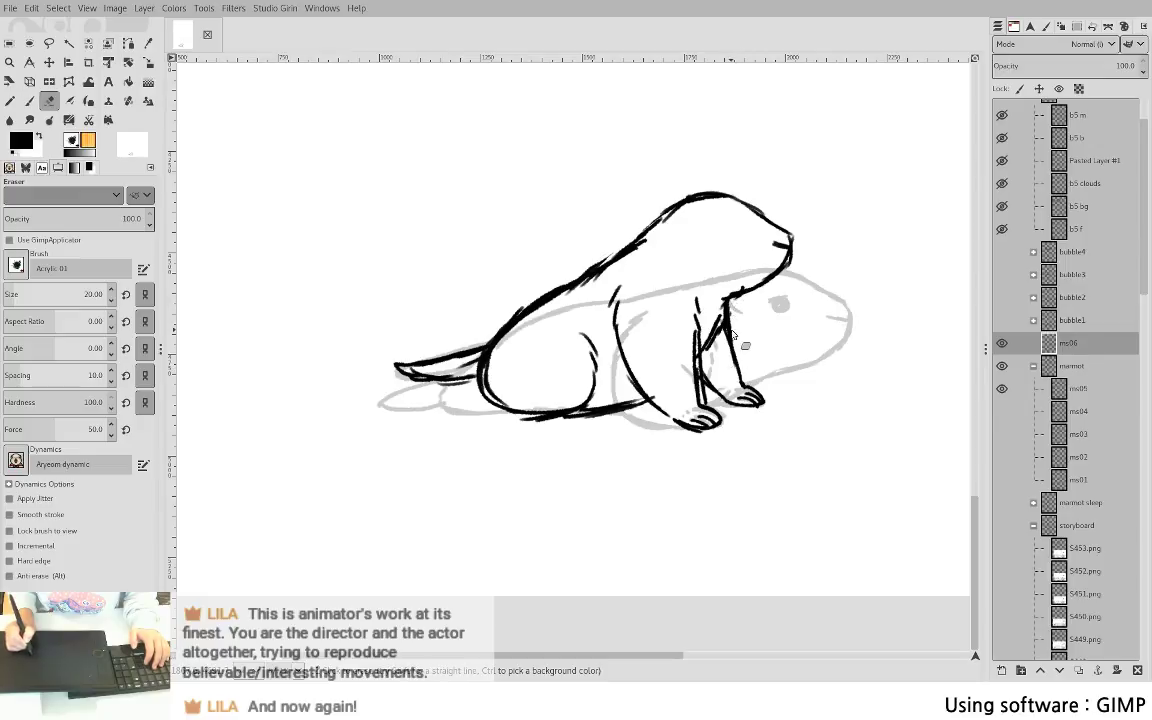
- Draw a solid black round eye in the middle of the head and clean up its edge with the Eraser
{"action": "key", "text": "p"}
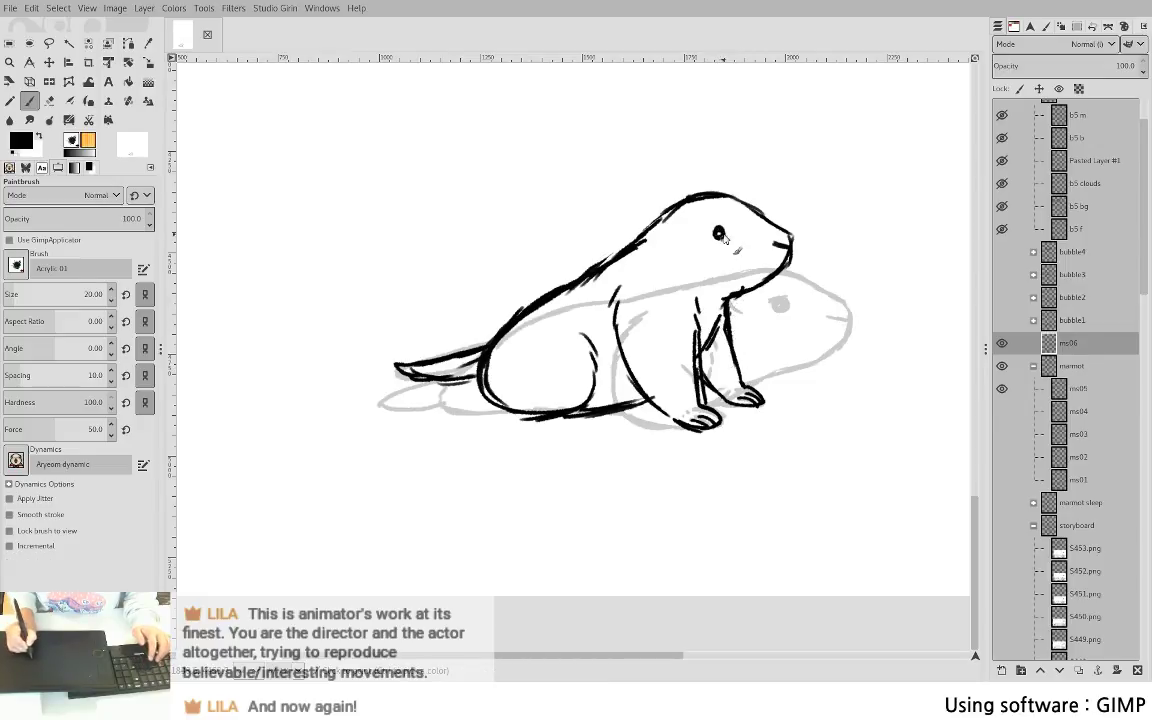
{"action": "key", "text": "shift+e"}
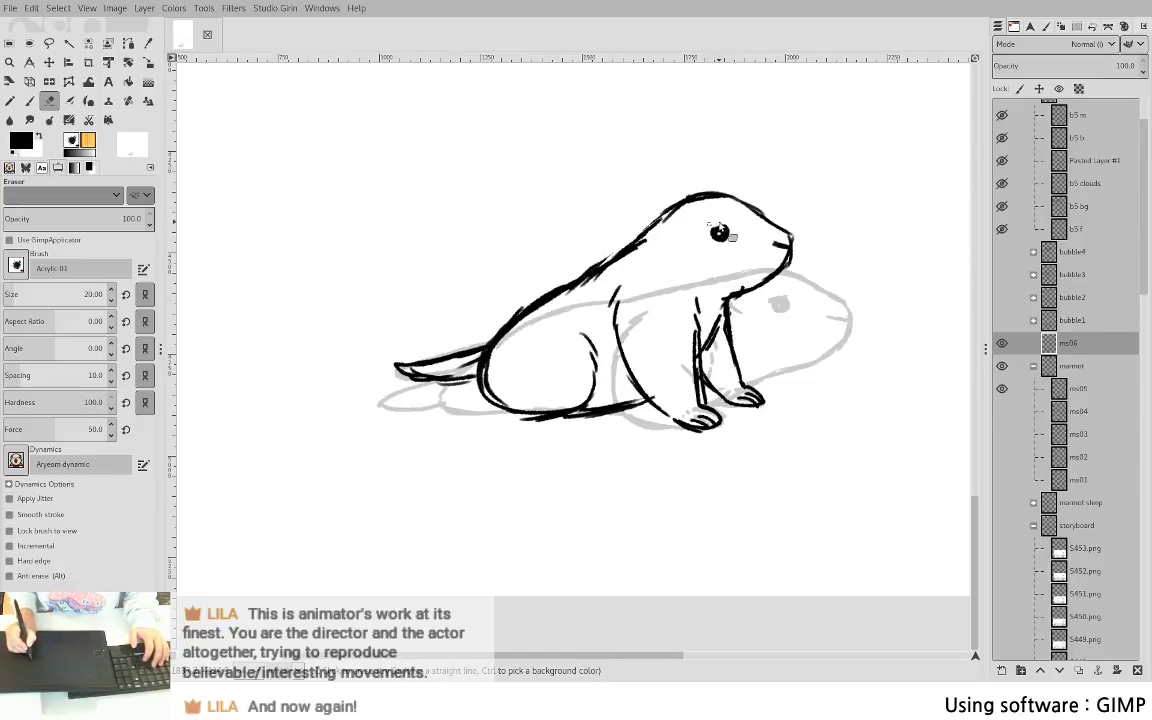
{"action": "key", "text": "p"}
{"action": "key", "text": "shift+e"}
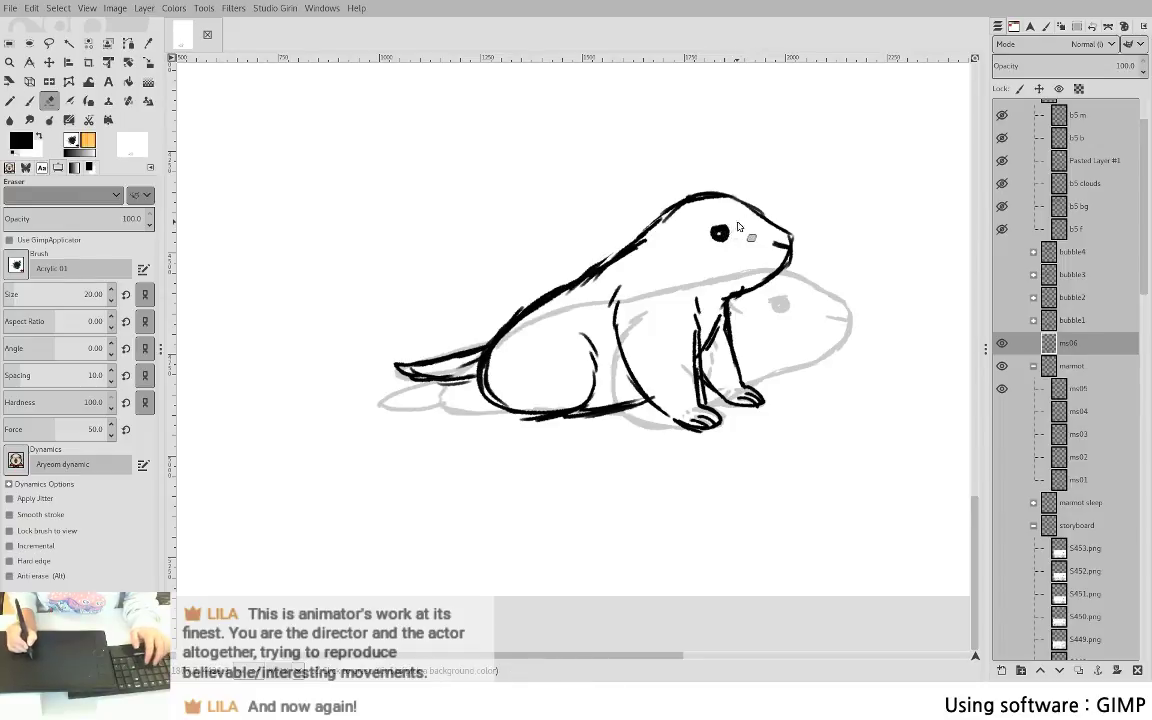
- Draw the small curved ear behind the eye, and thin the head's crown outline with the Eraser
{"action": "key", "text": "p"}
{"action": "left_click_drag", "start_coordinate": [677, 223], "coordinate": [676, 232]}
{"action": "key", "text": "ctrl+z"}
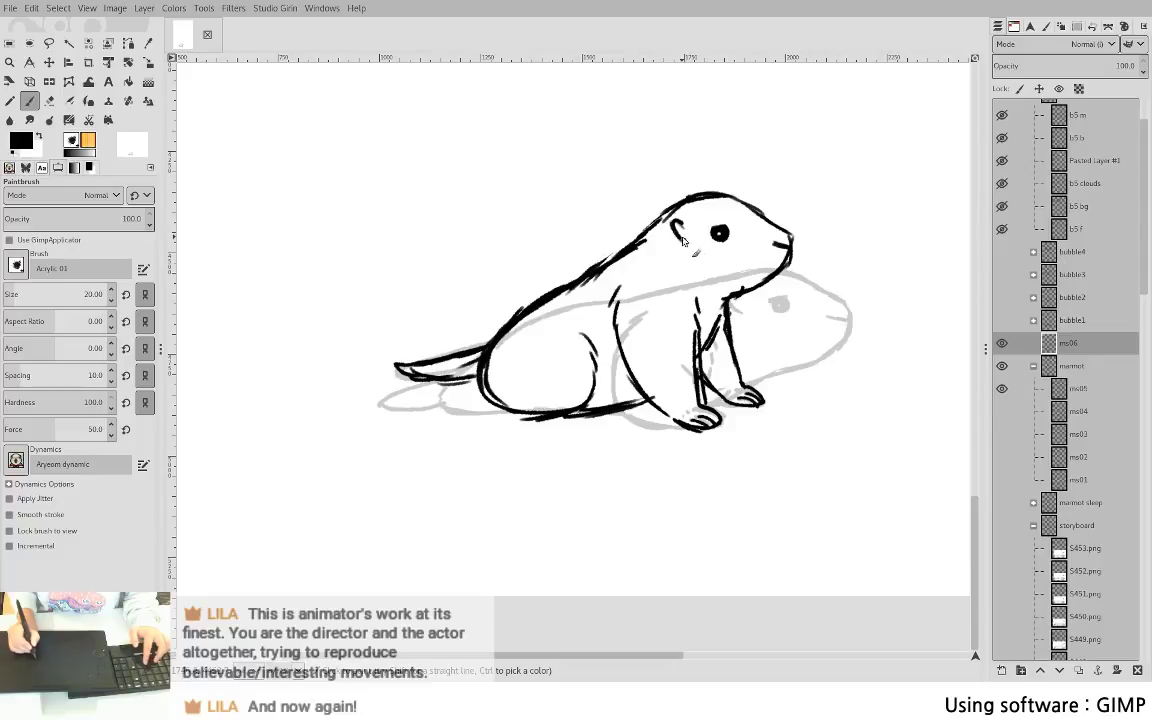
{"action": "key", "text": "shift+e"}
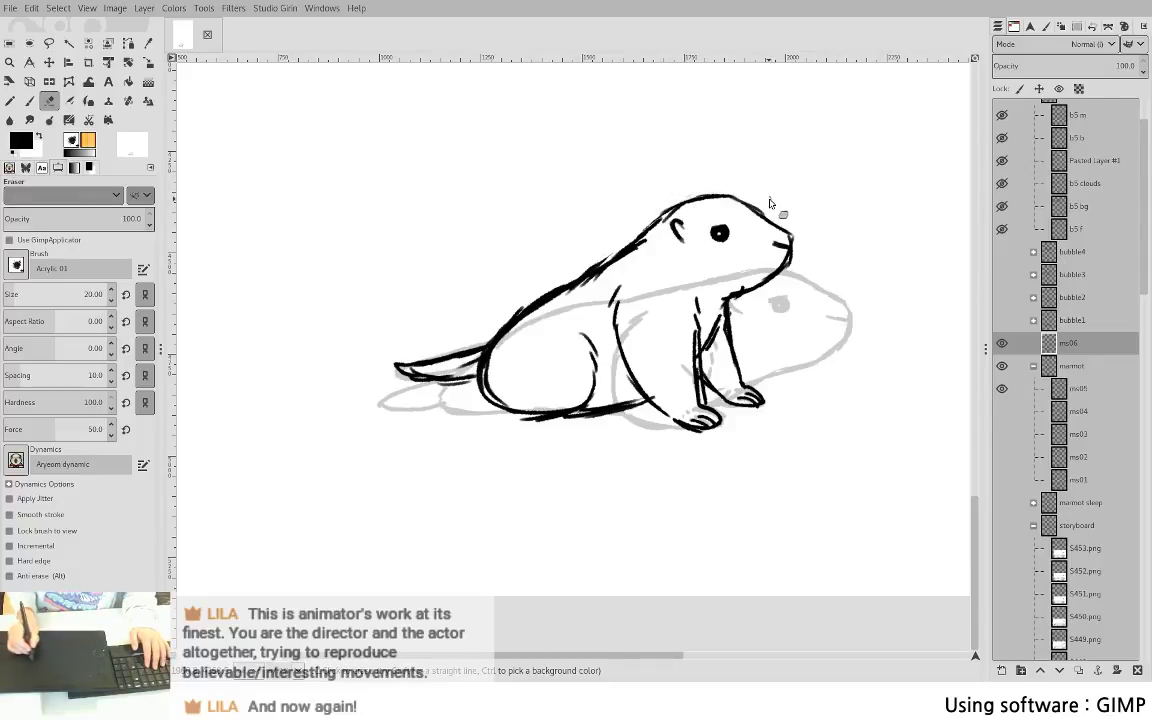
- Draw a lower underside curve beneath the haunch, undoing the trial hind-foot strokes behind it
{"action": "key", "text": "p"}
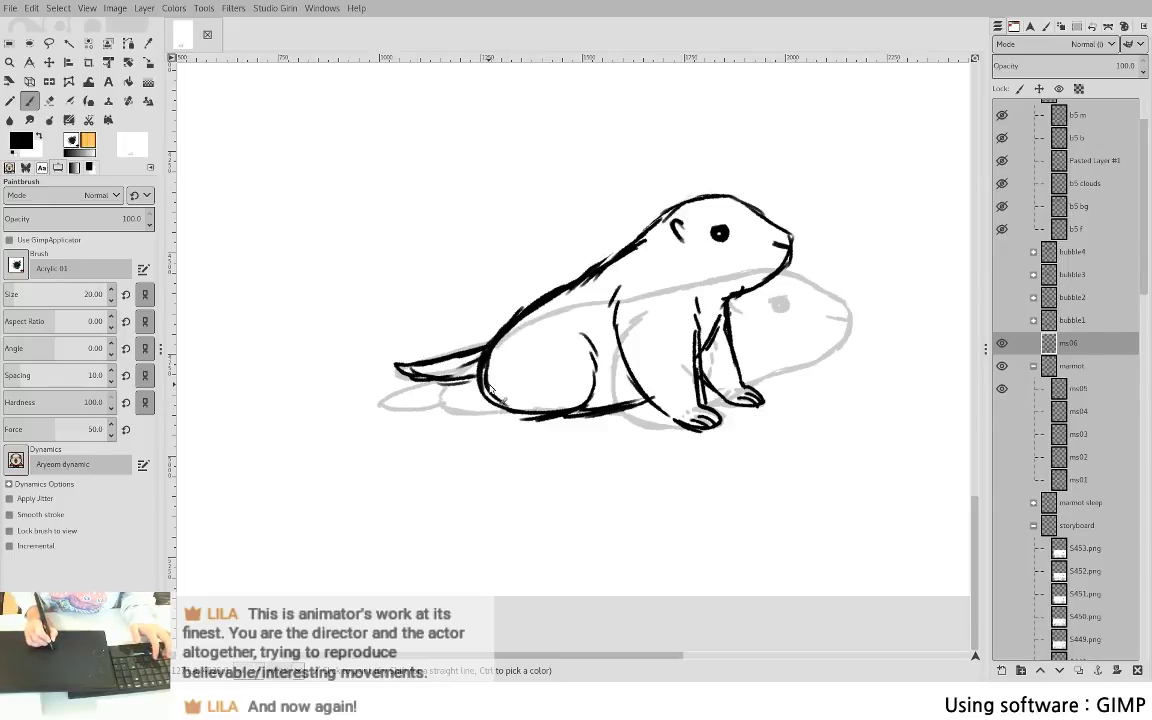
{"action": "mouse_move", "coordinate": [548, 413]}
{"action": "left_mouse_down"}
{"action": "mouse_move", "coordinate": [482, 432]}
{"action": "mouse_move", "coordinate": [503, 424]}
{"action": "mouse_move", "coordinate": [487, 405]}
{"action": "mouse_move", "coordinate": [454, 415]}
{"action": "left_mouse_up"}
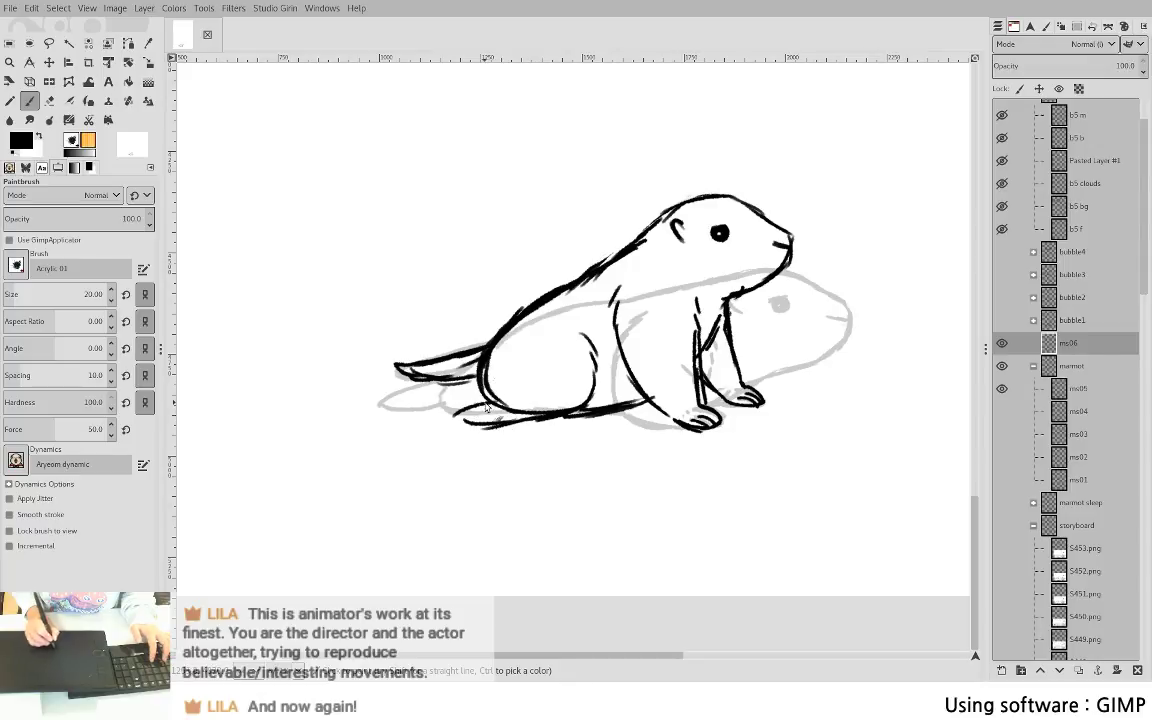
{"action": "key", "text": "ctrl+z"}
{"action": "key", "text": "ctrl+z"}
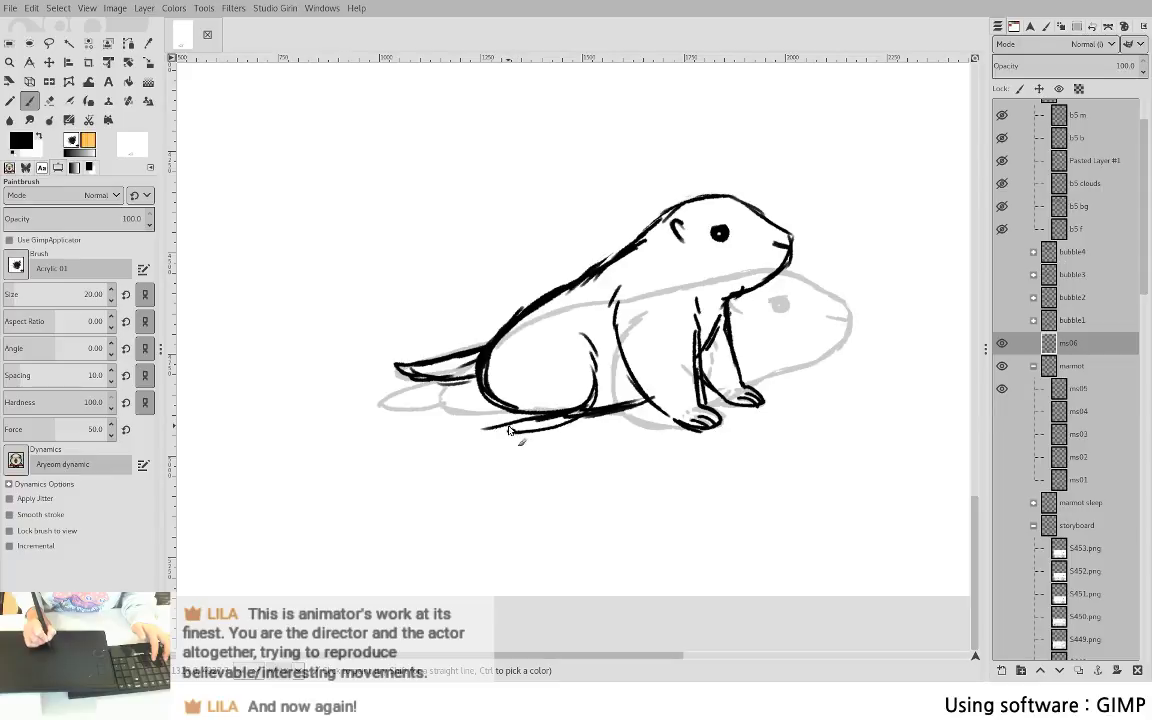
{"action": "left_click_drag", "start_coordinate": [494, 418], "coordinate": [455, 417]}
{"action": "key", "text": "ctrl+z"}
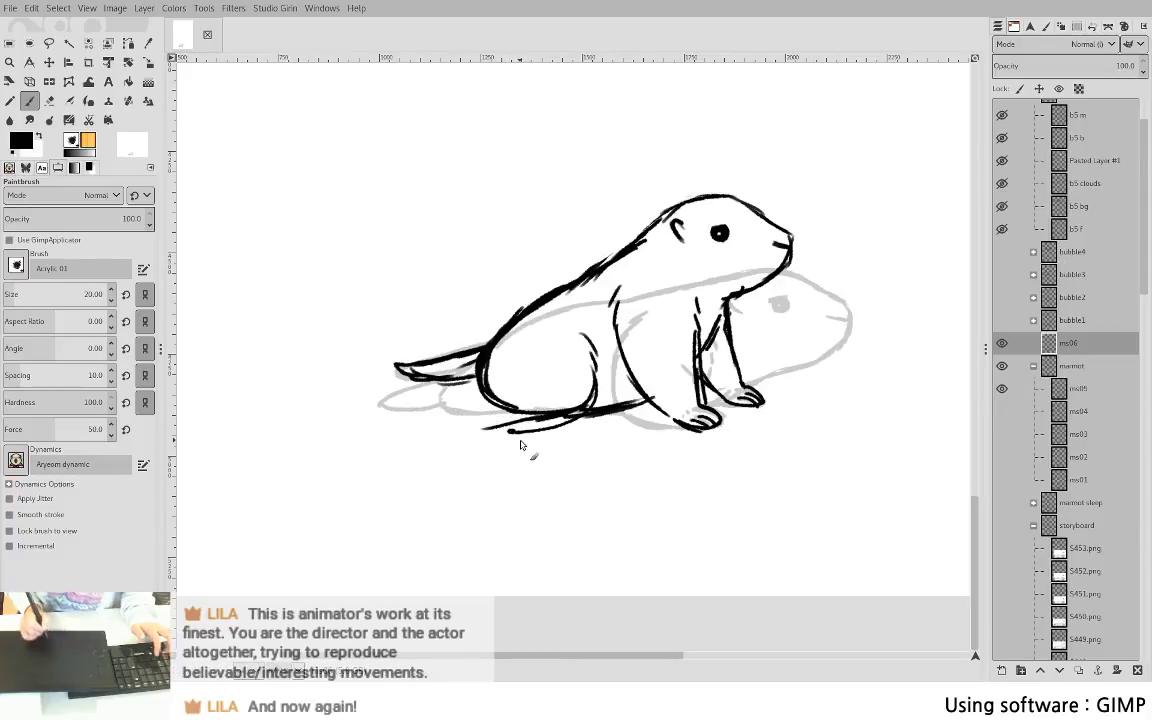
- Delete the haunch's old rear and bottom contour with a freehand selection, and clear the selection
{"action": "key", "text": "f"}
{"action": "mouse_move", "coordinate": [480, 379]}
{"action": "left_mouse_down"}
{"action": "mouse_move", "coordinate": [571, 424]}
{"action": "mouse_move", "coordinate": [522, 356]}
{"action": "mouse_move", "coordinate": [482, 378]}
{"action": "left_mouse_up"}
{"action": "key", "text": "Delete"}
{"action": "key", "text": "ctrl+shift+a"}
- Redraw the rump contour below the tail and add a small shaded hind foot at its base
{"action": "key", "text": "p"}
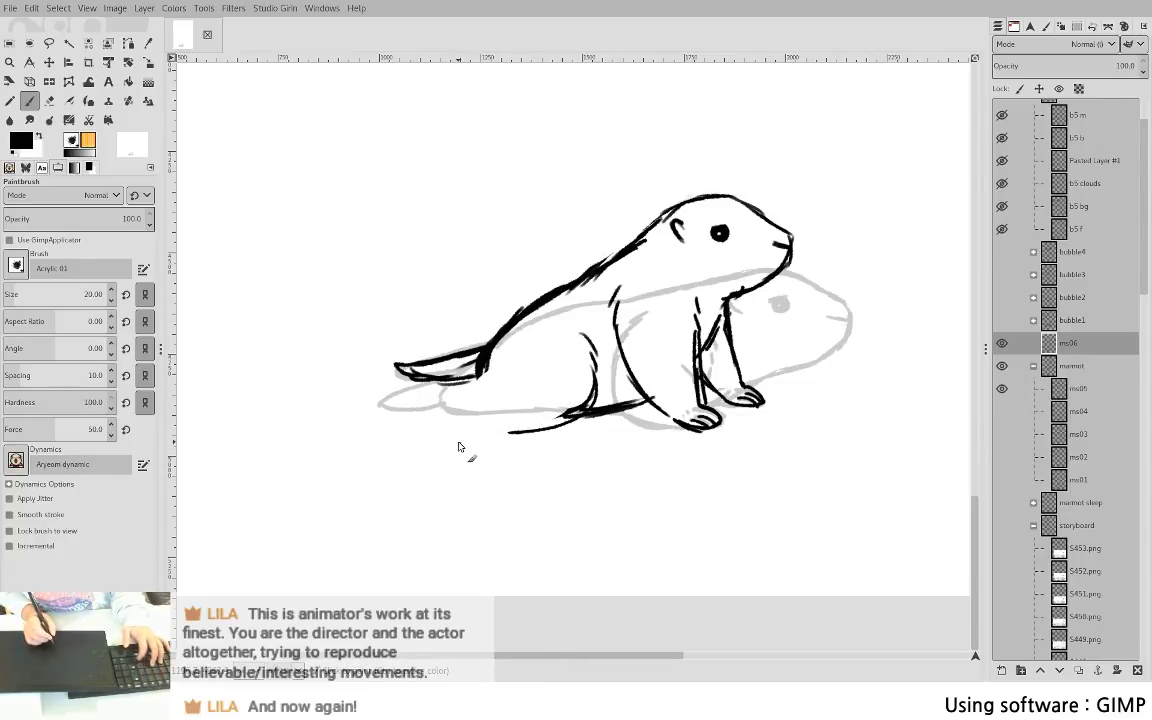
{"action": "mouse_move", "coordinate": [486, 378]}
{"action": "left_mouse_down"}
{"action": "mouse_move", "coordinate": [480, 408]}
{"action": "mouse_move", "coordinate": [491, 413]}
{"action": "mouse_move", "coordinate": [491, 402]}
{"action": "left_mouse_up"}
{"action": "key", "text": "ctrl+z"}
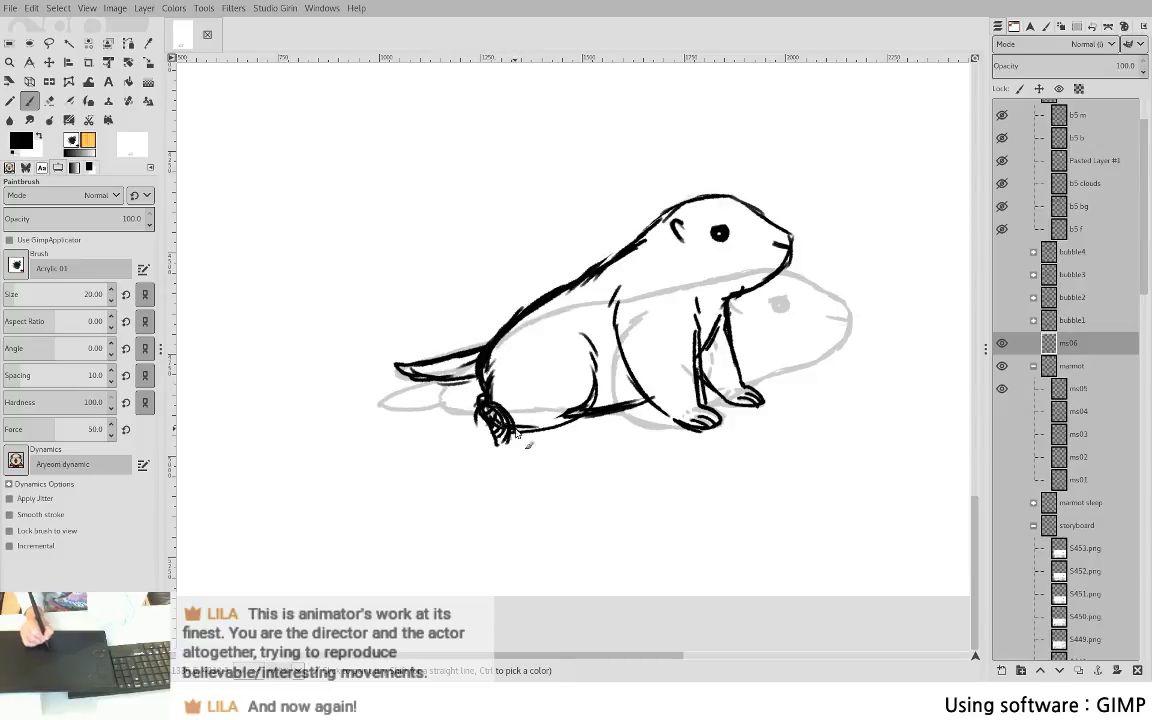
- Delete the leftover strokes inside the haunch's lower edge with a freehand selection, and darken the hind foot's outline
{"action": "key", "text": "f"}
{"action": "mouse_move", "coordinate": [585, 373]}
{"action": "left_mouse_down"}
{"action": "mouse_move", "coordinate": [566, 424]}
{"action": "mouse_move", "coordinate": [521, 410]}
{"action": "left_mouse_up"}
{"action": "key", "text": "Return"}
{"action": "key", "text": "Delete"}
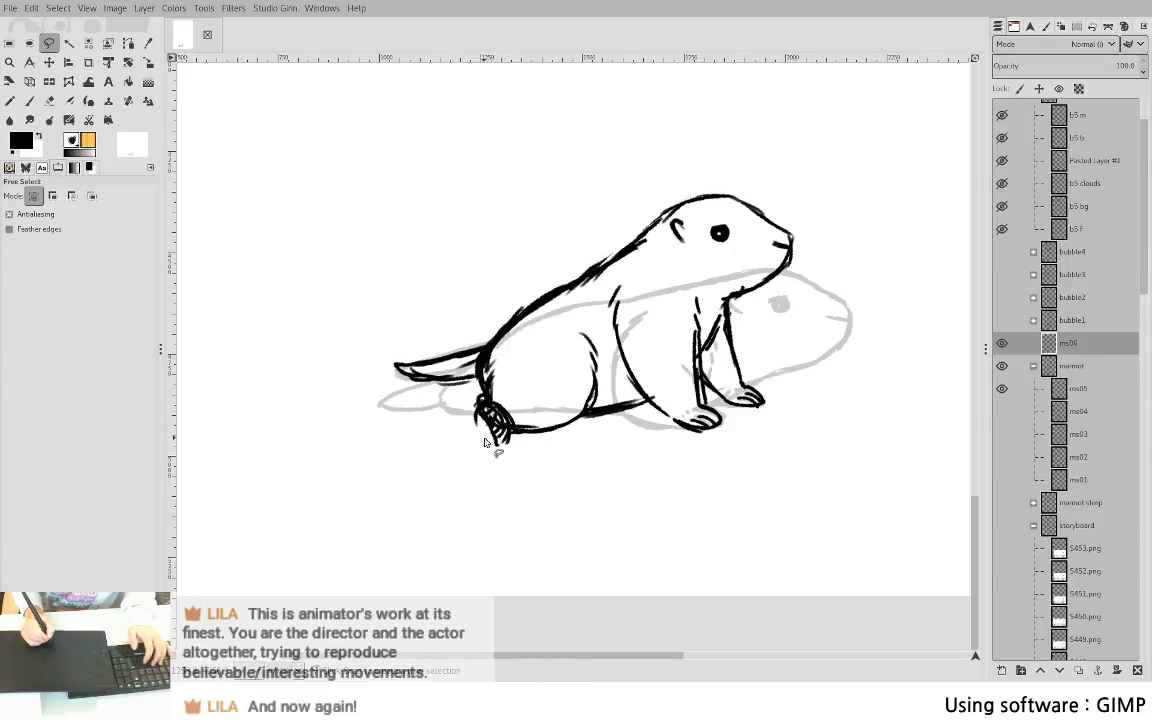
{"action": "key", "text": "p"}
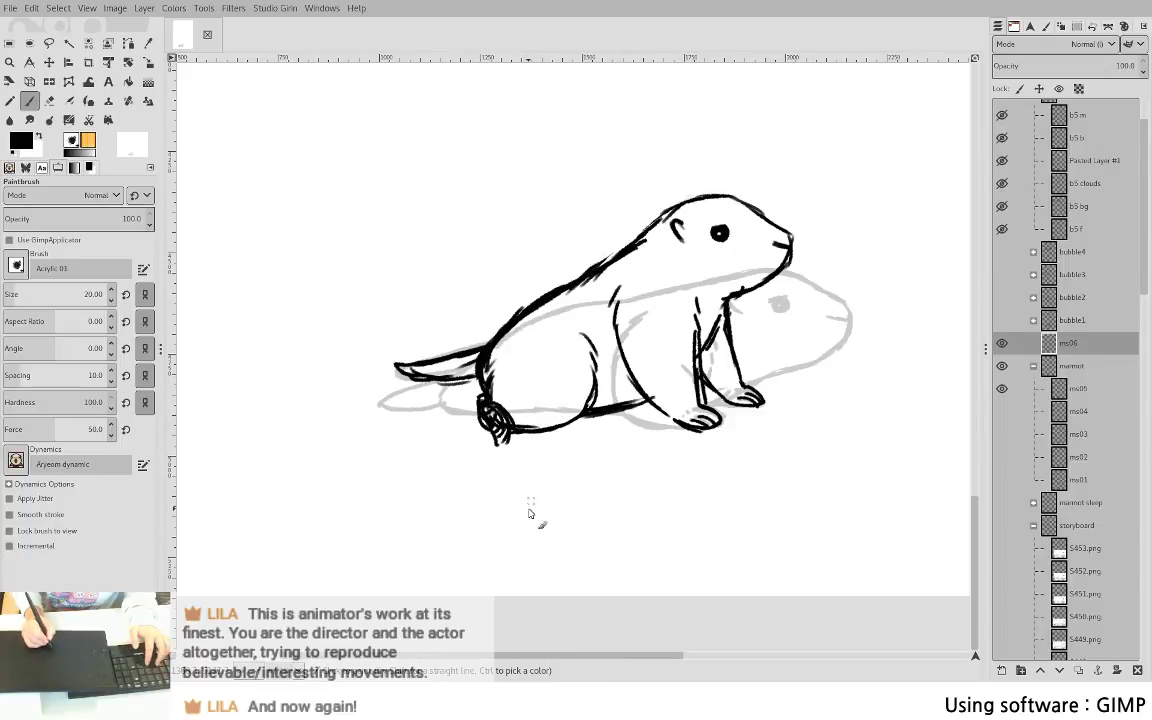
{"action": "left_click_drag", "start_coordinate": [507, 438], "coordinate": [498, 444]}
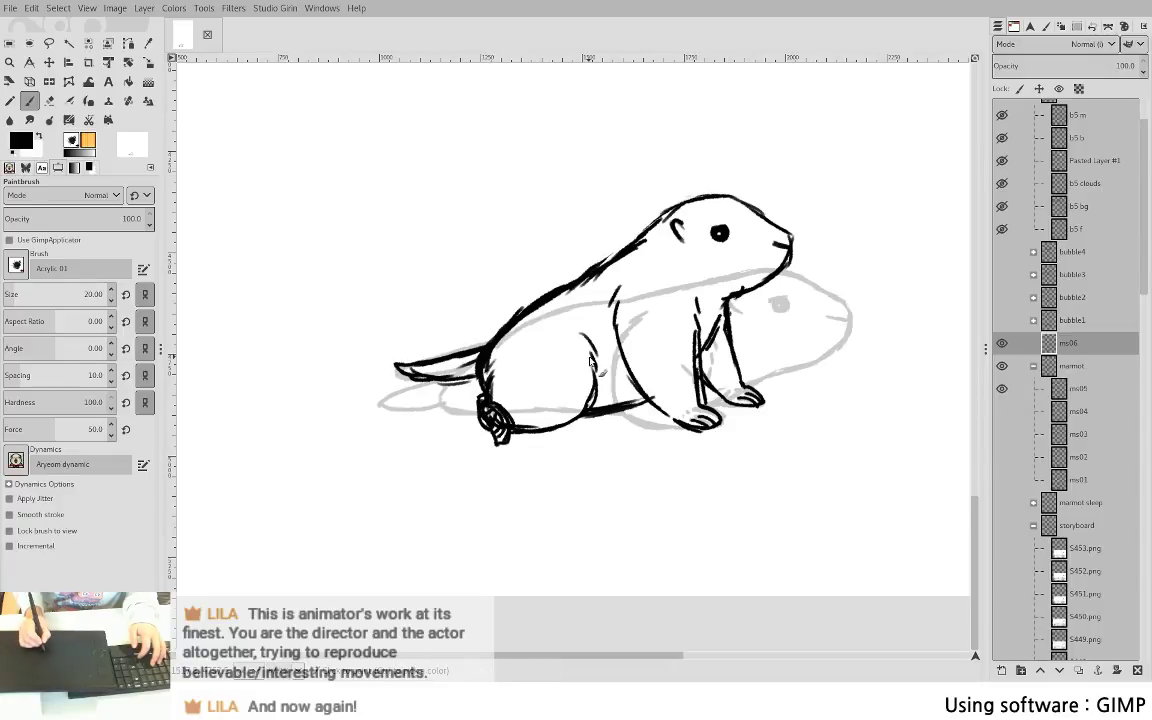
- Erase the upper part of the thigh curve, and tidy the belly line where it meets the thigh
{"action": "key", "text": "shift+e"}
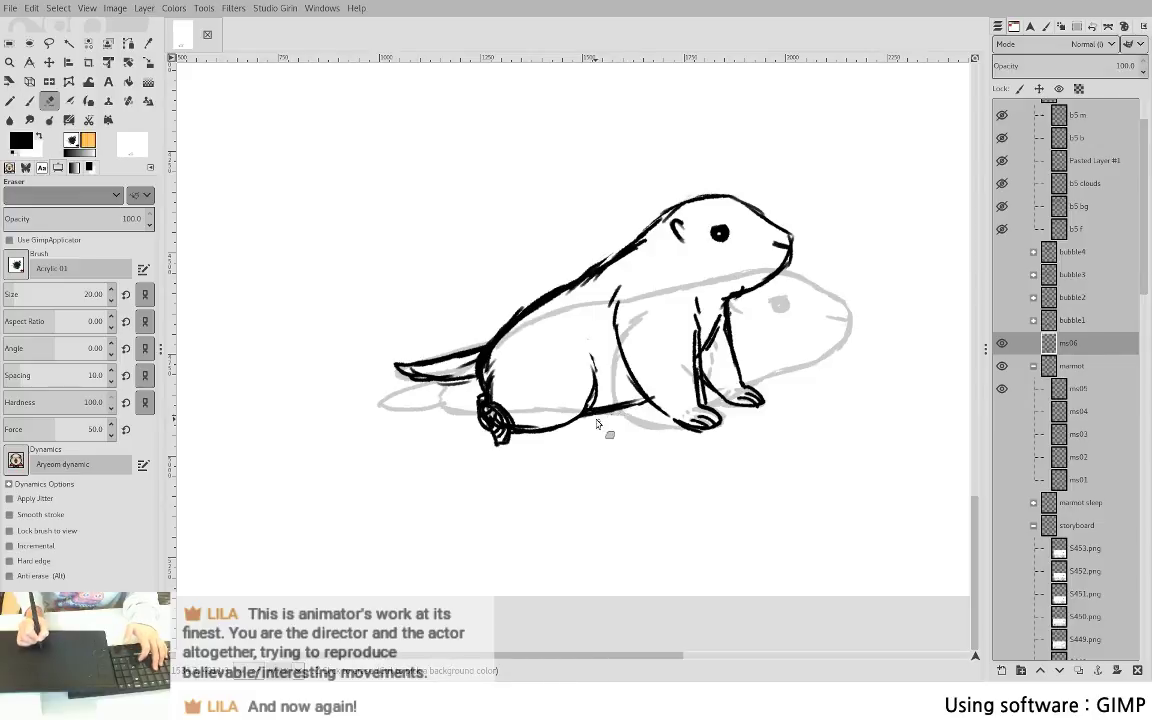
{"action": "key", "text": "p"}
{"action": "mouse_move", "coordinate": [594, 413]}
{"action": "left_mouse_down"}
{"action": "mouse_move", "coordinate": [648, 403]}
{"action": "mouse_move", "coordinate": [598, 406]}
{"action": "left_mouse_up"}
{"action": "key", "text": "shift+e"}
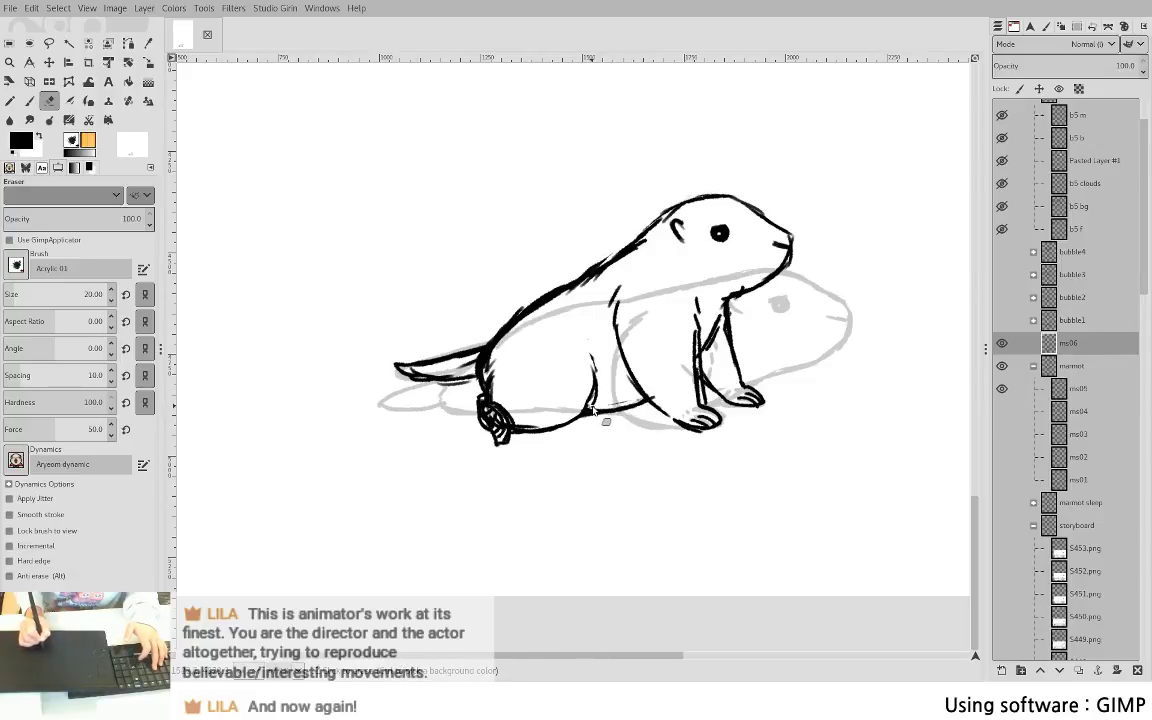
{"action": "key", "text": "p"}
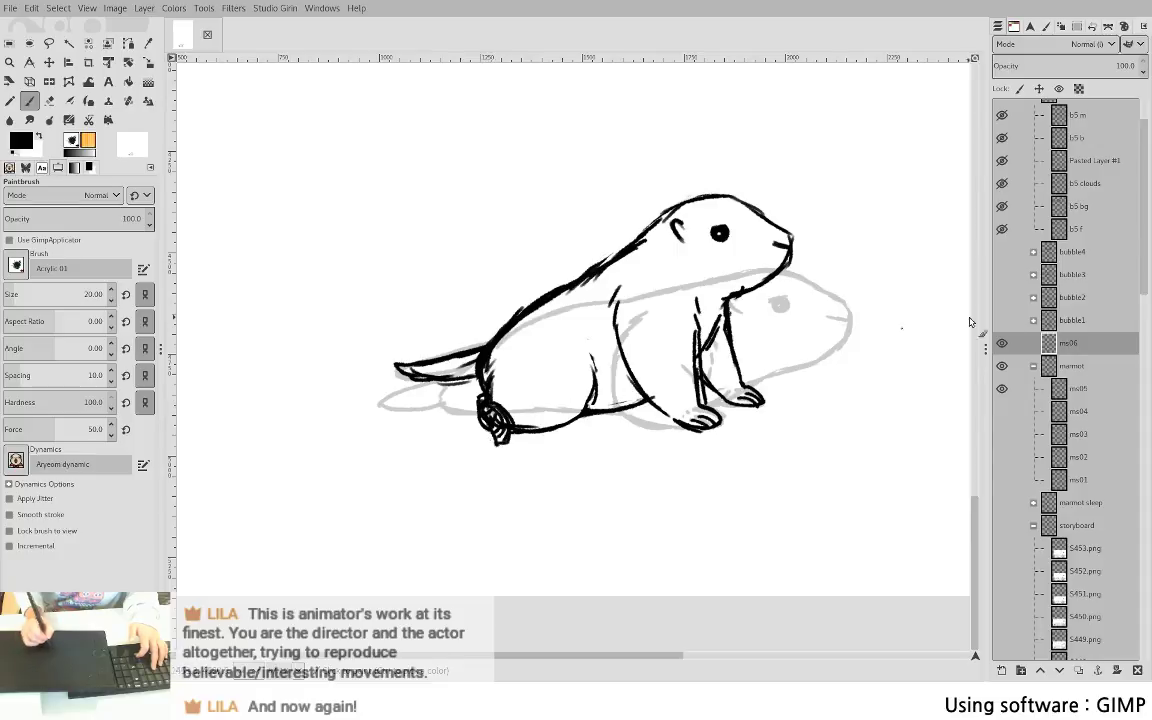
- Add a new layer above ms06 for the next pose, and make ms06 the active layer again
{"action": "left_click", "coordinate": [1001, 669]}
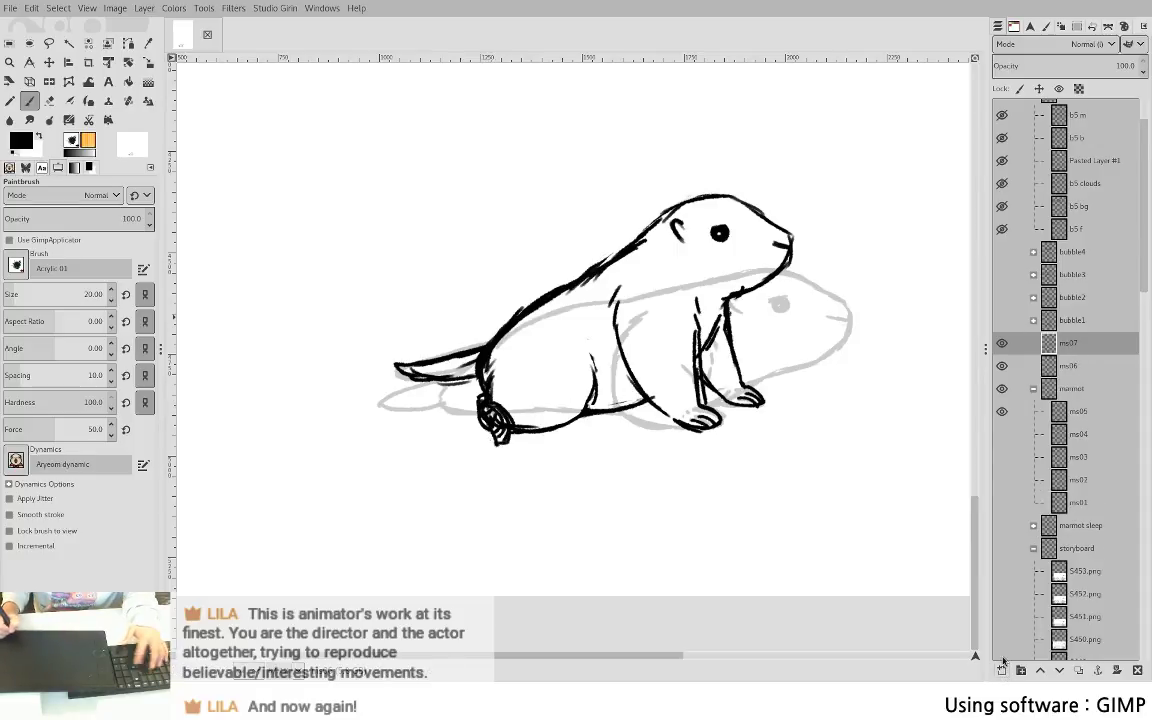
{"action": "left_click", "coordinate": [1067, 371]}
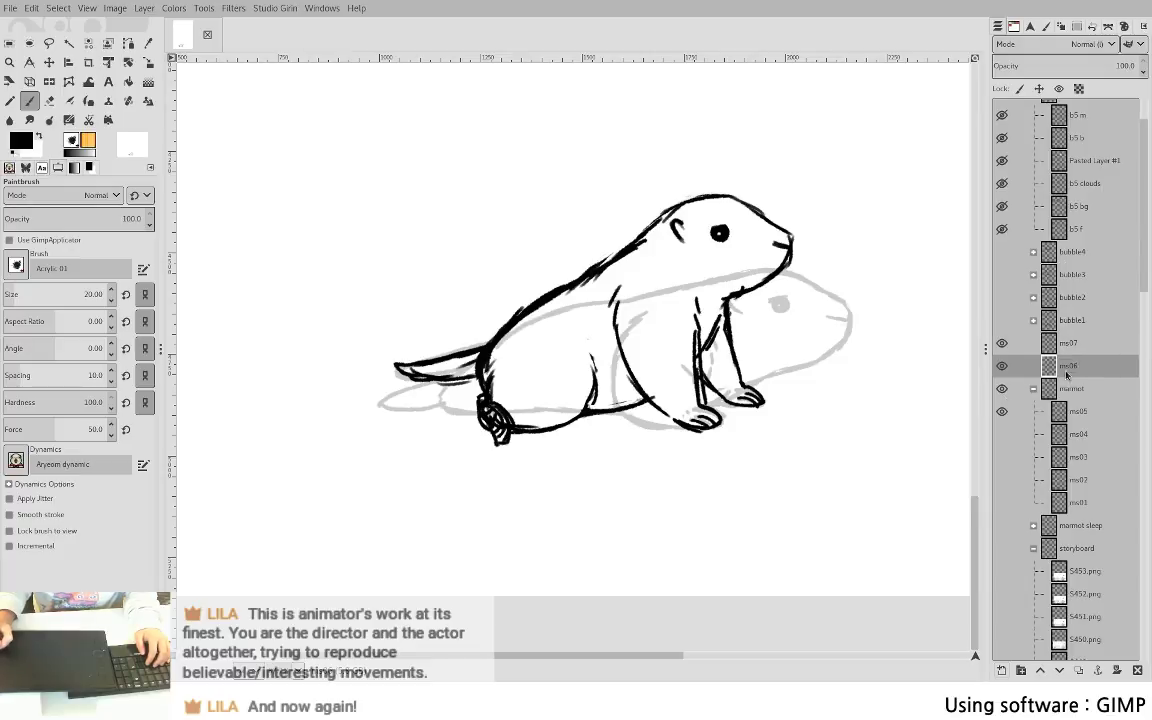
- Hide ms05, move ms06 into the marmot group above it, and make ms07 the active layer
{"action": "left_click", "coordinate": [1003, 411]}
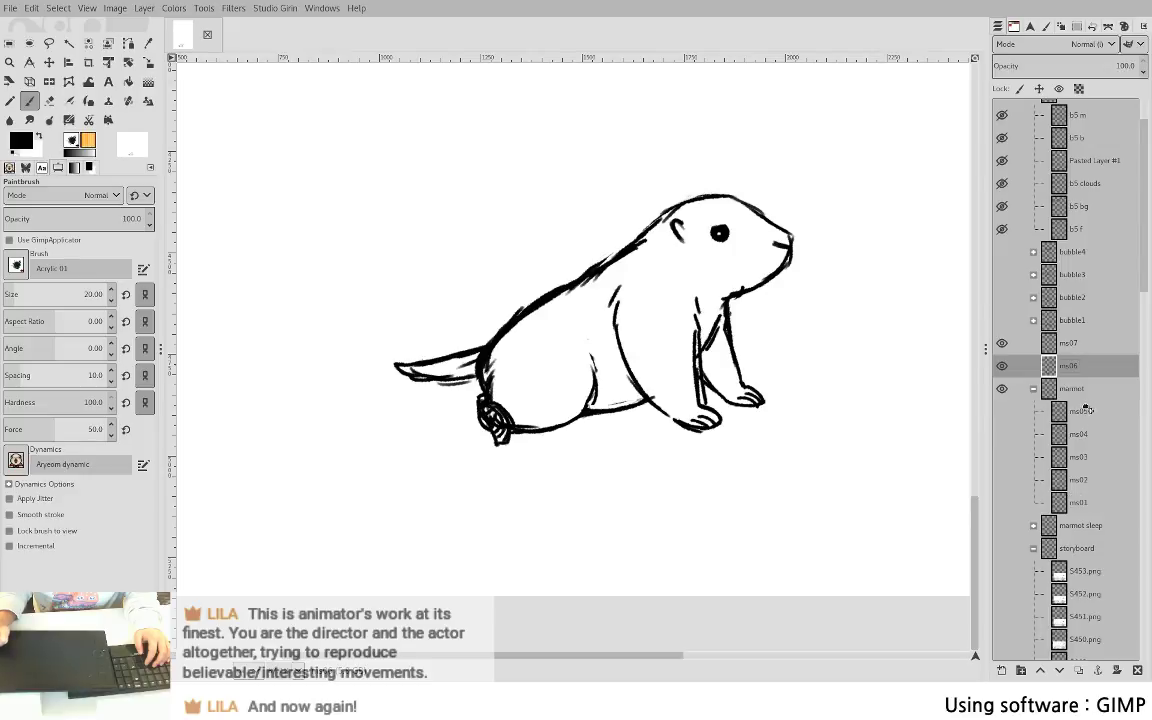
{"action": "left_click_drag", "start_coordinate": [1083, 443], "coordinate": [1076, 384]}
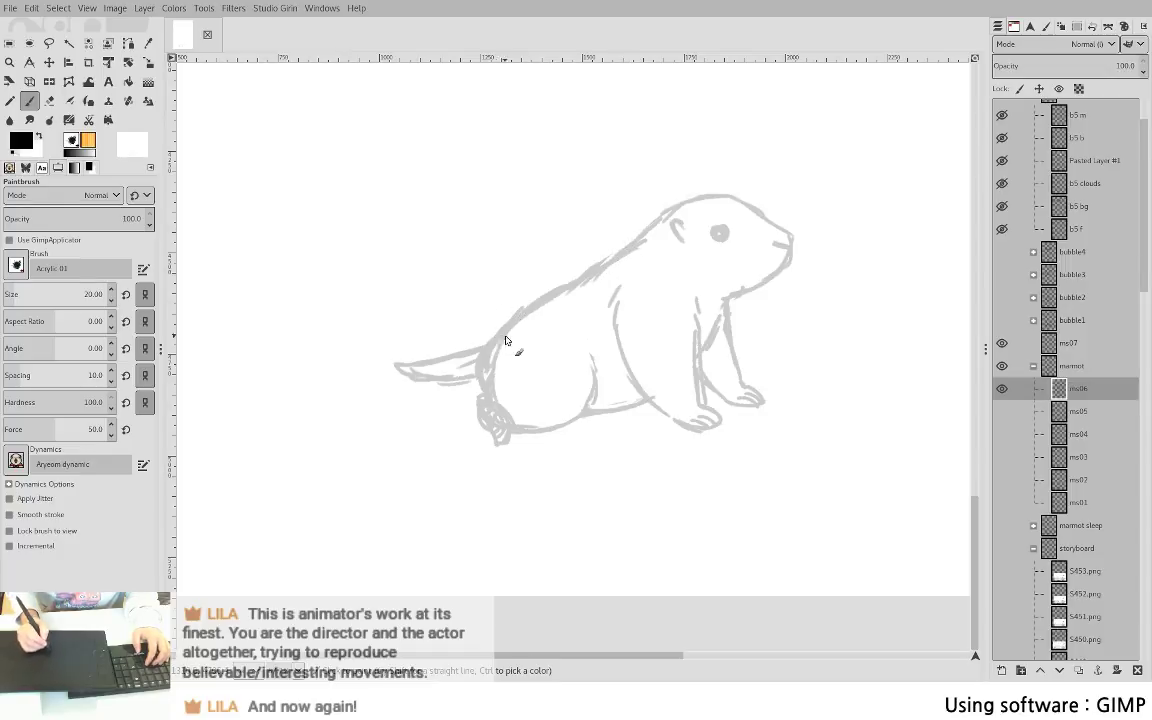
{"action": "left_click", "coordinate": [1068, 343]}
- Sketch the rounded rump curve of the new pose and the bent knee line with a short ankle stroke on ms07
{"action": "mouse_move", "coordinate": [507, 320]}
{"action": "left_mouse_down"}
{"action": "mouse_move", "coordinate": [483, 386]}
{"action": "mouse_move", "coordinate": [527, 430]}
{"action": "mouse_move", "coordinate": [587, 440]}
{"action": "left_mouse_up"}
{"action": "left_click_drag", "start_coordinate": [569, 346], "coordinate": [619, 412]}
{"action": "key", "text": "ctrl+z"}
{"action": "mouse_move", "coordinate": [566, 345]}
{"action": "left_mouse_down"}
{"action": "mouse_move", "coordinate": [616, 397]}
{"action": "mouse_move", "coordinate": [598, 382]}
{"action": "mouse_move", "coordinate": [626, 389]}
{"action": "mouse_move", "coordinate": [612, 428]}
{"action": "left_mouse_up"}
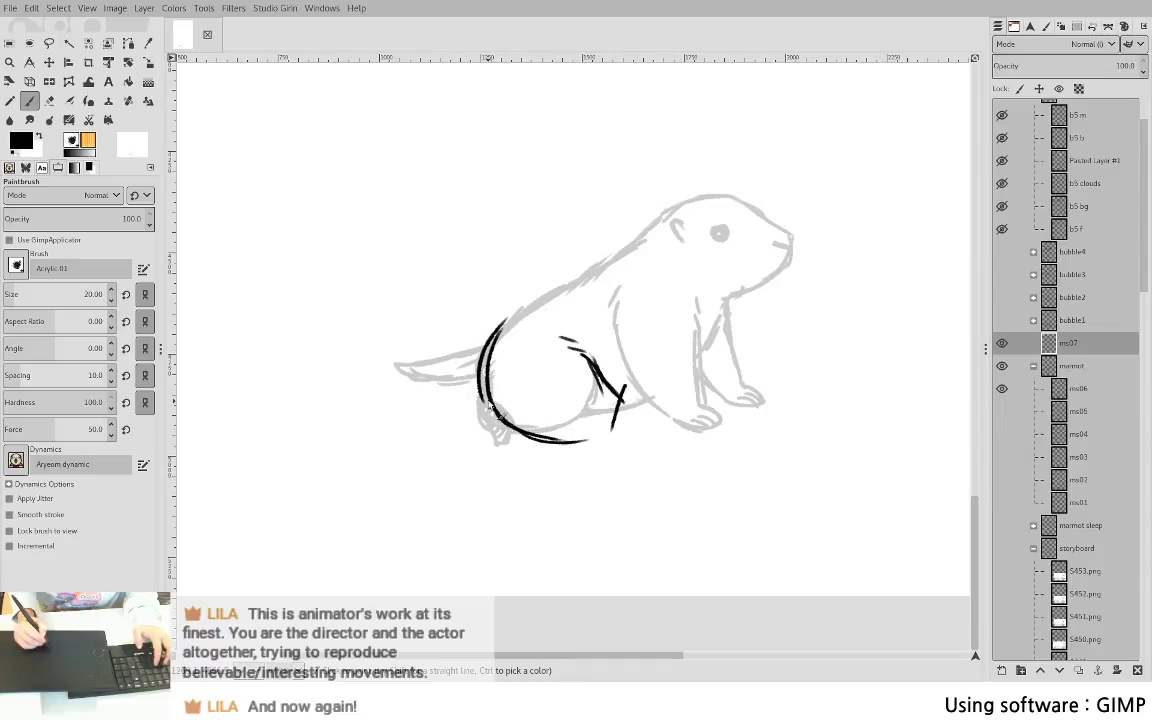
{"action": "left_click_drag", "start_coordinate": [492, 416], "coordinate": [532, 434]}
- Draw the lowered tail behind the rump and a steep back line rising from the rump toward the neck
{"action": "mouse_move", "coordinate": [474, 386]}
{"action": "left_mouse_down"}
{"action": "mouse_move", "coordinate": [494, 418]}
{"action": "mouse_move", "coordinate": [564, 441]}
{"action": "mouse_move", "coordinate": [425, 413]}
{"action": "left_mouse_up"}
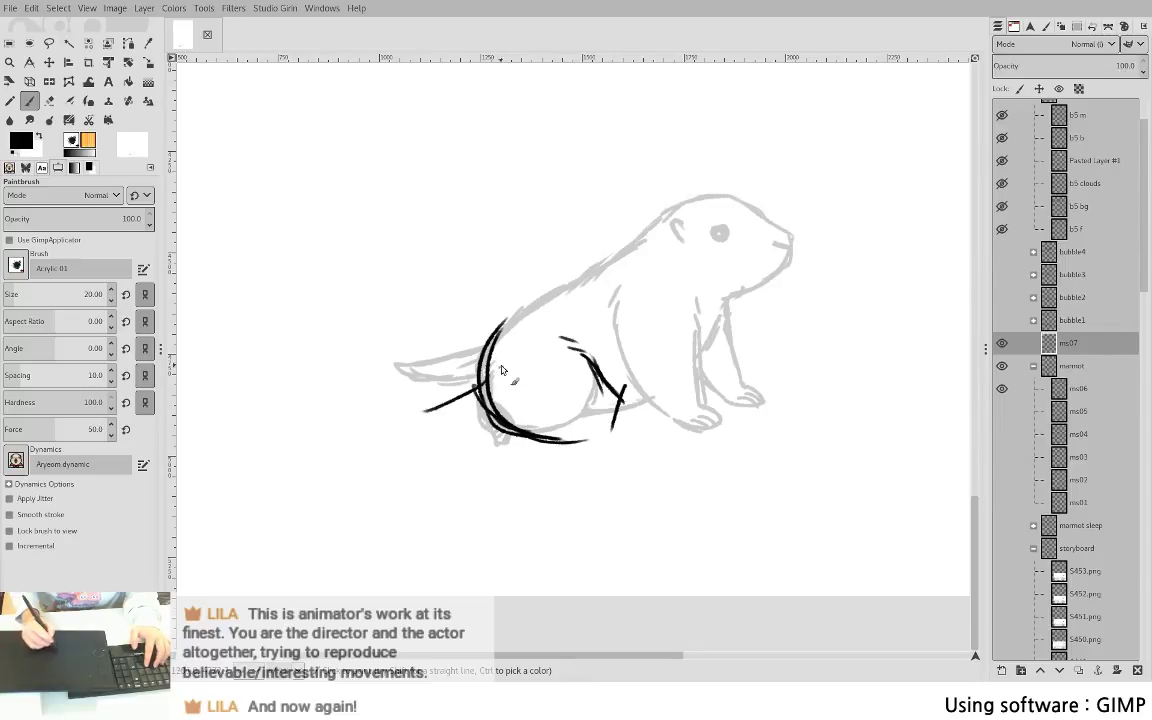
{"action": "key", "text": "ctrl+z"}
{"action": "mouse_move", "coordinate": [479, 371]}
{"action": "left_mouse_down"}
{"action": "mouse_move", "coordinate": [378, 393]}
{"action": "mouse_move", "coordinate": [430, 412]}
{"action": "mouse_move", "coordinate": [481, 398]}
{"action": "left_mouse_up"}
{"action": "left_click_drag", "start_coordinate": [487, 338], "coordinate": [575, 186]}
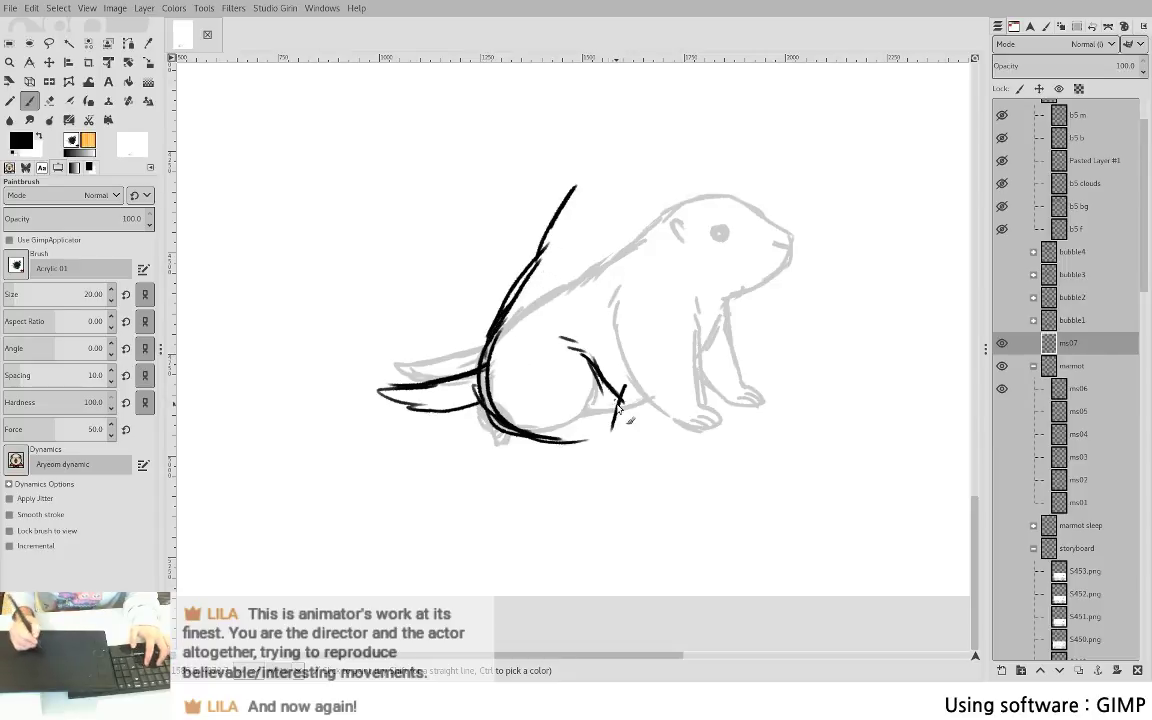
- Draw the upturned hind foot in front of the knee and connect the bottom contour to its heel
{"action": "mouse_move", "coordinate": [568, 345]}
{"action": "left_mouse_down"}
{"action": "mouse_move", "coordinate": [640, 393]}
{"action": "mouse_move", "coordinate": [660, 384]}
{"action": "mouse_move", "coordinate": [657, 397]}
{"action": "mouse_move", "coordinate": [640, 392]}
{"action": "mouse_move", "coordinate": [661, 381]}
{"action": "mouse_move", "coordinate": [614, 441]}
{"action": "mouse_move", "coordinate": [505, 437]}
{"action": "mouse_move", "coordinate": [610, 439]}
{"action": "left_mouse_up"}
{"action": "key", "text": "ctrl+z"}
{"action": "key", "text": "ctrl+z"}
{"action": "key", "text": "shift+e"}
{"action": "key", "text": "p"}
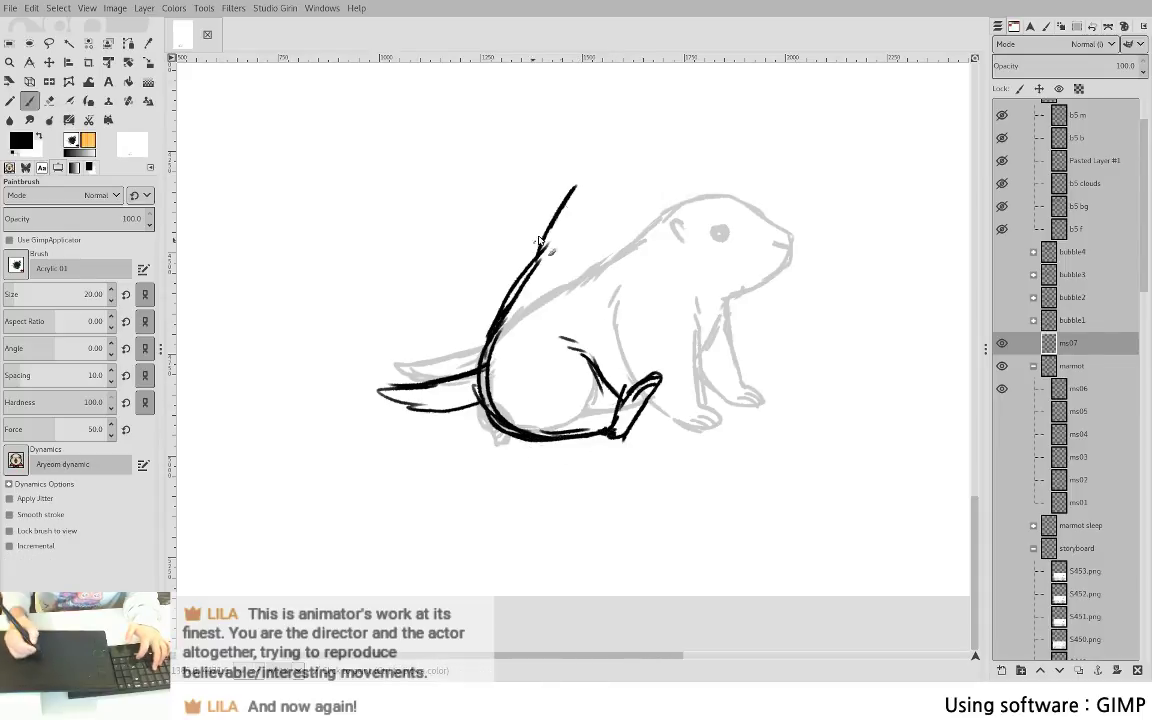
- Erase the doubled rump strokes around the tail's base and tidy the tail's upper edge
{"action": "key", "text": "shift+e"}
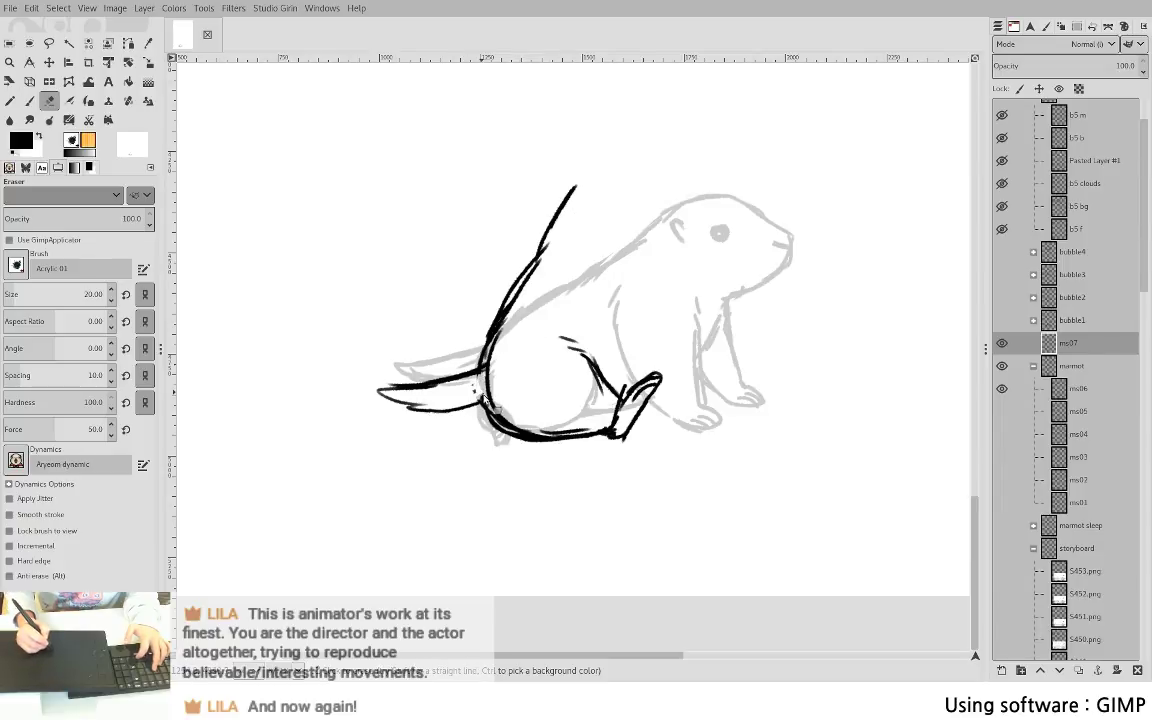
{"action": "key", "text": "p"}
{"action": "key", "text": "shift+e"}
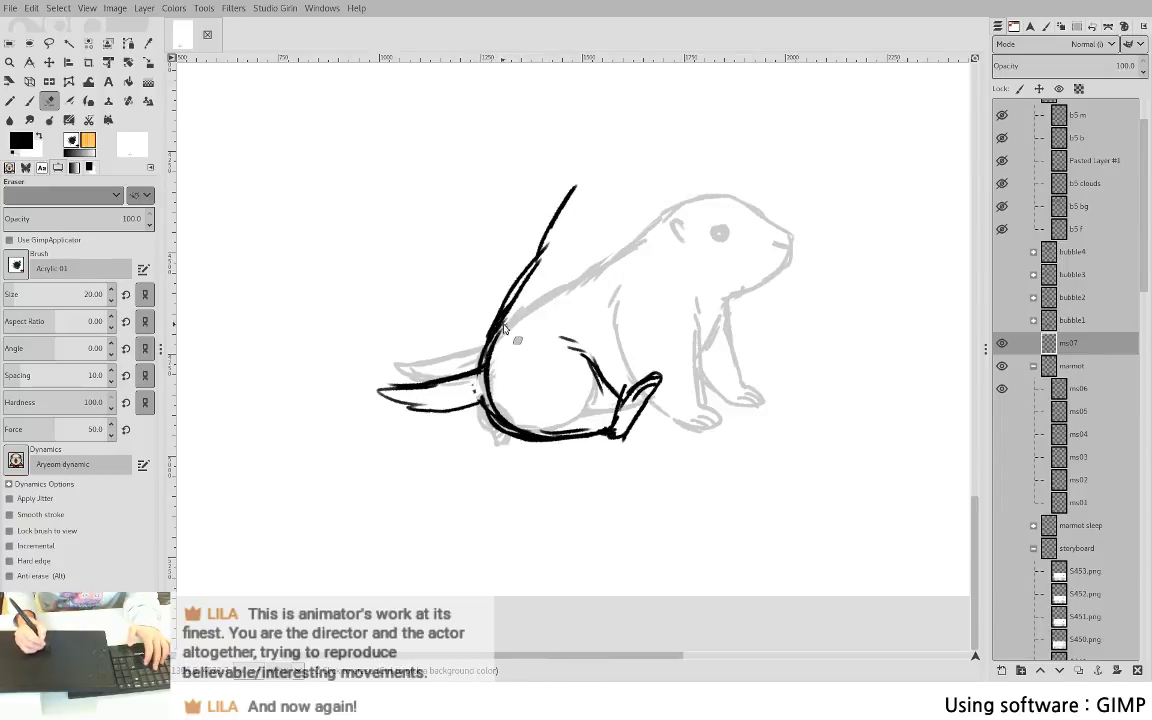
{"action": "mouse_move", "coordinate": [496, 334]}
{"action": "left_mouse_down"}
{"action": "mouse_move", "coordinate": [488, 398]}
{"action": "mouse_move", "coordinate": [527, 428]}
{"action": "left_mouse_up"}
{"action": "key", "text": "p"}
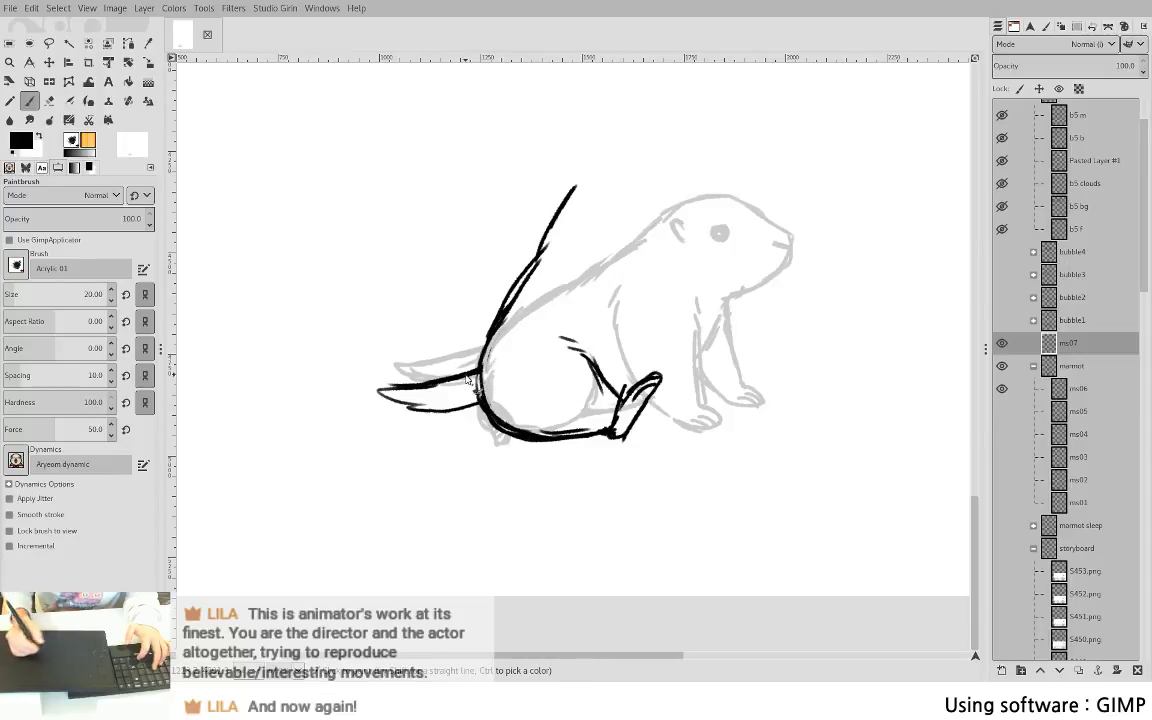
{"action": "key", "text": "shift+e"}
{"action": "mouse_move", "coordinate": [425, 385]}
{"action": "left_mouse_down"}
{"action": "mouse_move", "coordinate": [476, 377]}
{"action": "mouse_move", "coordinate": [417, 386]}
{"action": "left_mouse_up"}
{"action": "key", "text": "p"}
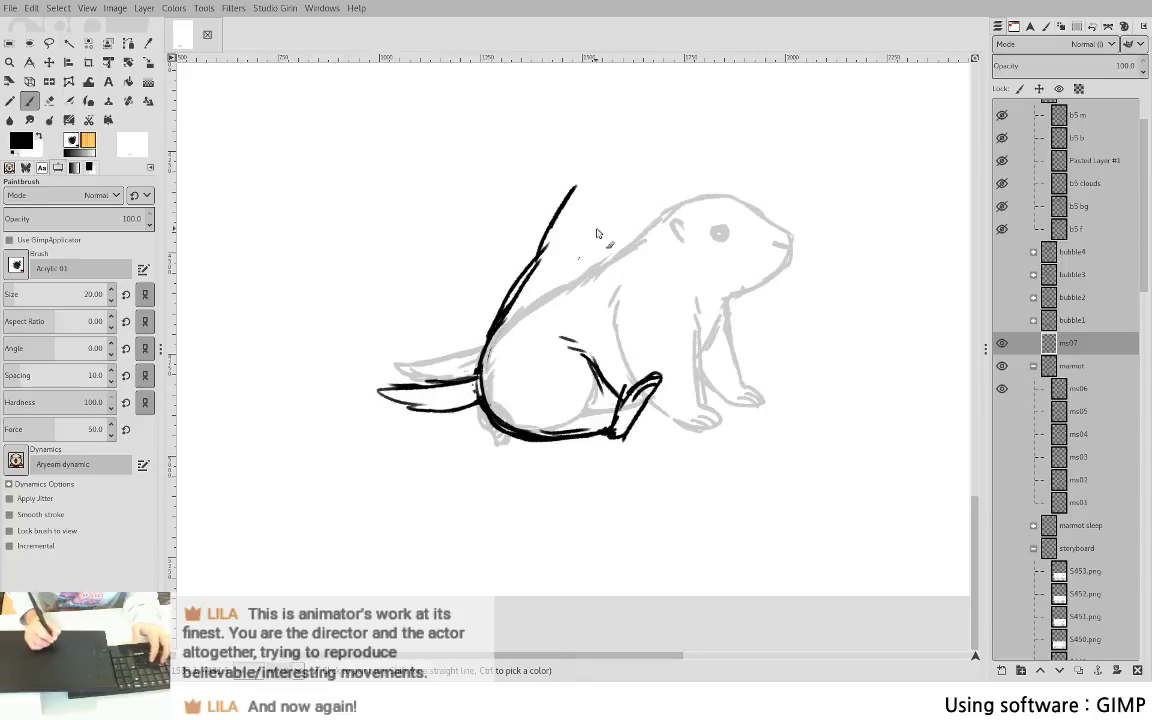
- Redraw the upper back as a curve bending over toward the head, and delete the old straight stroke with a freehand selection
{"action": "mouse_move", "coordinate": [525, 262]}
{"action": "left_mouse_down"}
{"action": "mouse_move", "coordinate": [546, 186]}
{"action": "mouse_move", "coordinate": [517, 282]}
{"action": "mouse_move", "coordinate": [548, 193]}
{"action": "mouse_move", "coordinate": [589, 157]}
{"action": "mouse_move", "coordinate": [553, 238]}
{"action": "mouse_move", "coordinate": [594, 168]}
{"action": "mouse_move", "coordinate": [534, 248]}
{"action": "mouse_move", "coordinate": [503, 318]}
{"action": "mouse_move", "coordinate": [595, 246]}
{"action": "mouse_move", "coordinate": [603, 201]}
{"action": "left_mouse_up"}
{"action": "key", "text": "f"}
{"action": "key", "text": "Delete"}
{"action": "key", "text": "ctrl+shift+a"}
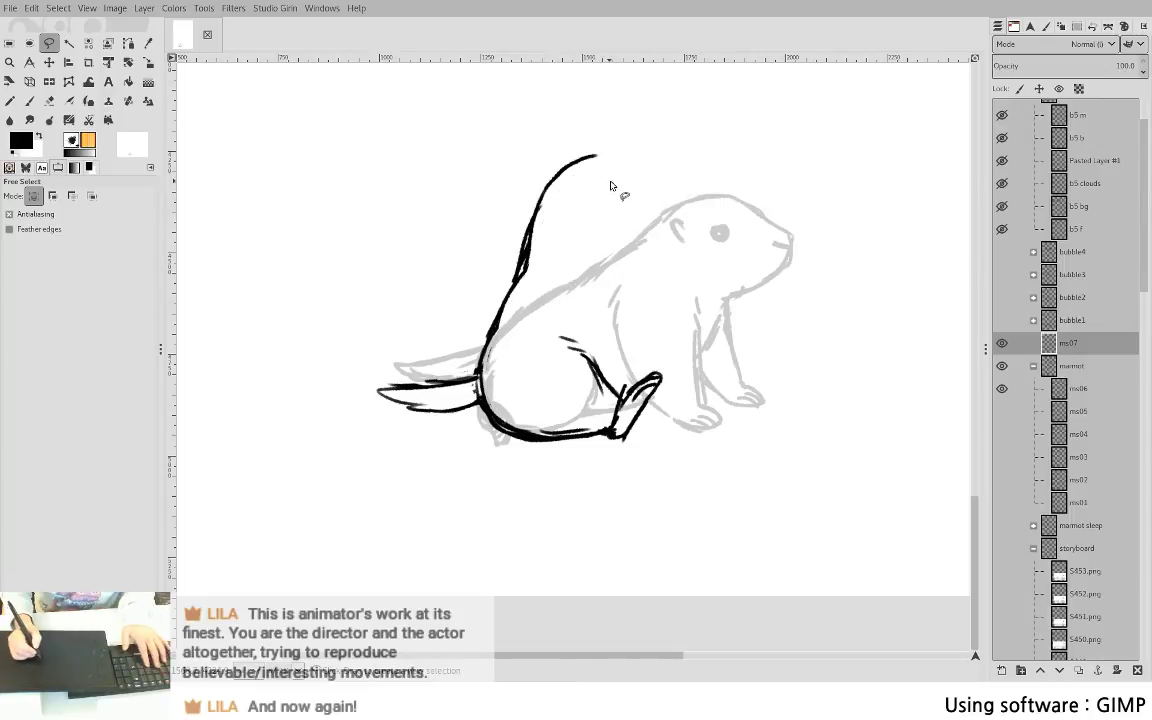
{"action": "key", "text": "p"}
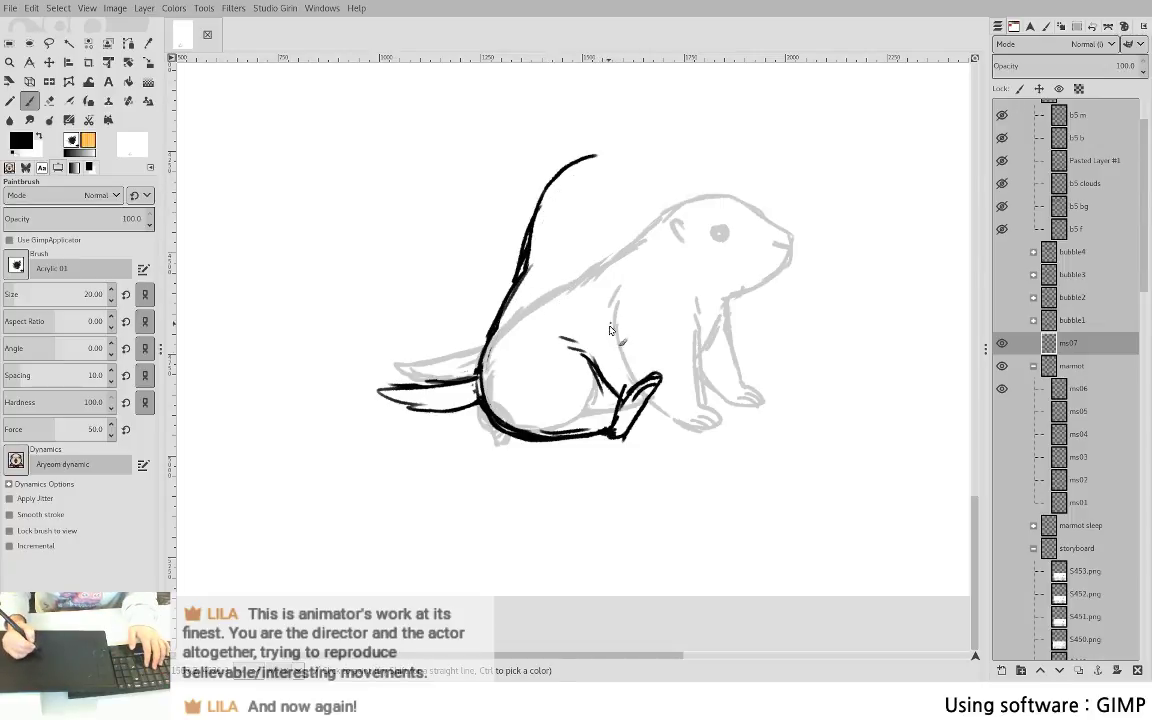
- Redraw the top of the thigh as a cleaner line running down to the ankle, and erase the old knee strokes
{"action": "left_click_drag", "start_coordinate": [597, 373], "coordinate": [625, 393]}
{"action": "mouse_move", "coordinate": [567, 357]}
{"action": "left_mouse_down"}
{"action": "mouse_move", "coordinate": [622, 388]}
{"action": "mouse_move", "coordinate": [610, 395]}
{"action": "left_mouse_up"}
{"action": "key", "text": "shift+e"}
{"action": "key", "text": "p"}
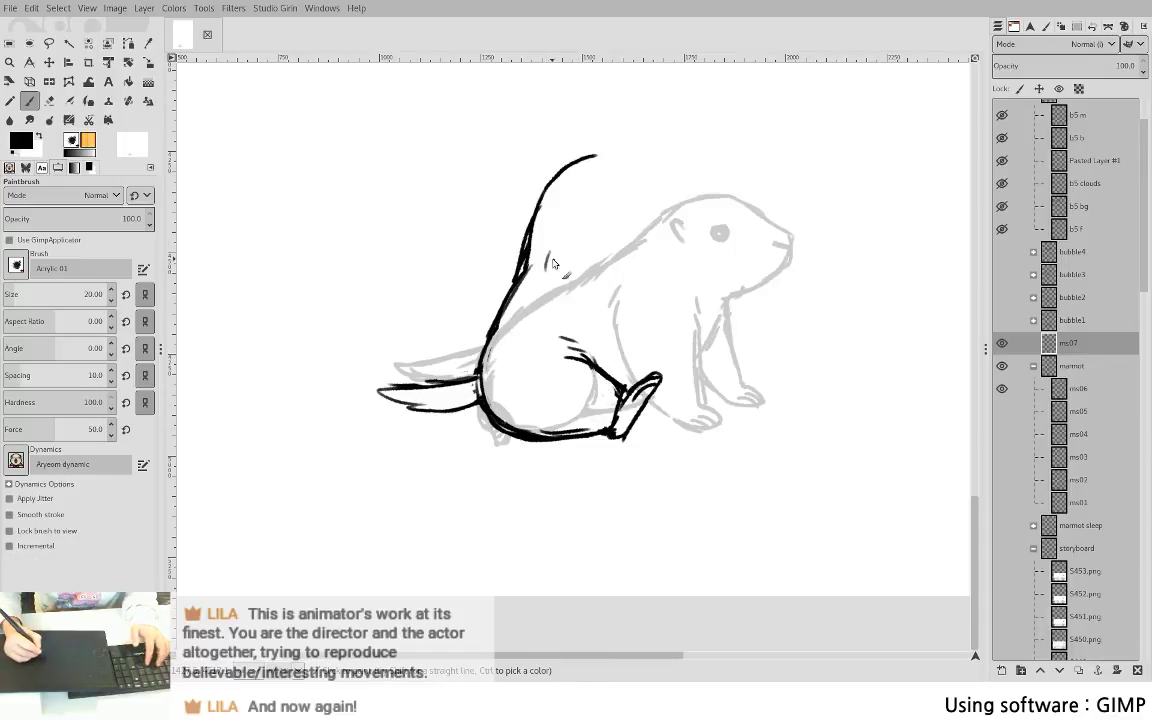
- Sketch the arm reaching down to a paw on the hind foot, with a short stroke linking the forearm to the thigh
{"action": "mouse_move", "coordinate": [544, 245]}
{"action": "left_mouse_down"}
{"action": "mouse_move", "coordinate": [547, 277]}
{"action": "mouse_move", "coordinate": [598, 346]}
{"action": "left_mouse_up"}
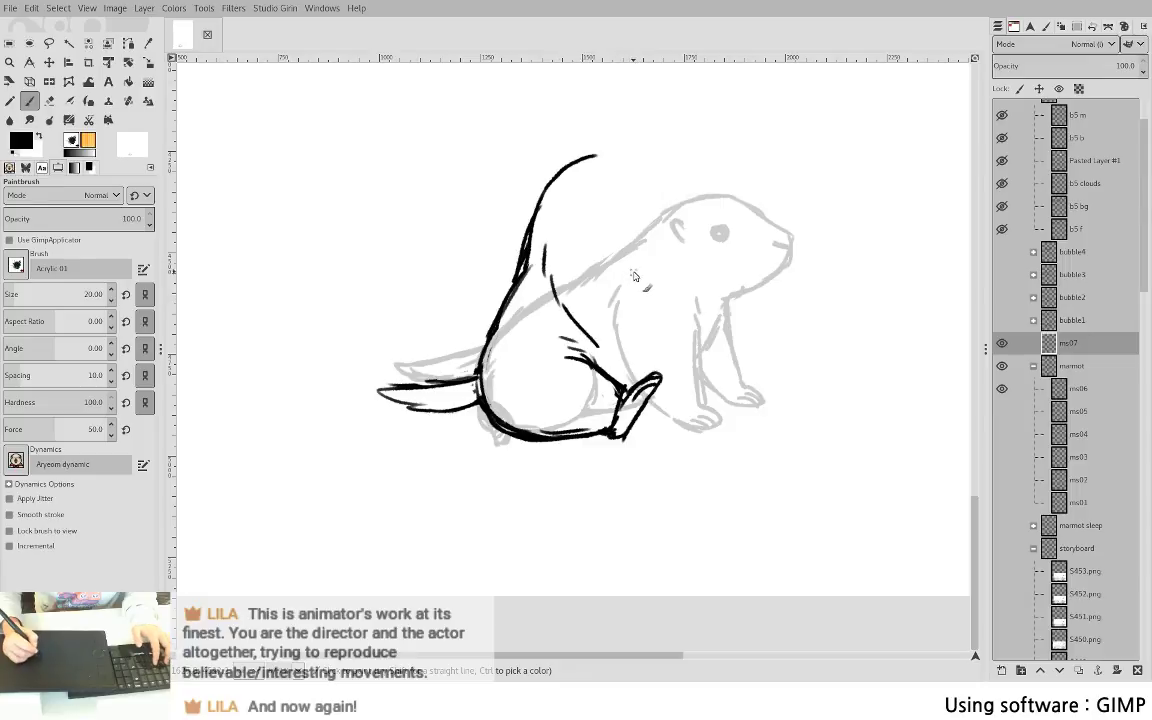
{"action": "mouse_move", "coordinate": [634, 276]}
{"action": "left_mouse_down"}
{"action": "mouse_move", "coordinate": [661, 380]}
{"action": "mouse_move", "coordinate": [642, 371]}
{"action": "mouse_move", "coordinate": [655, 378]}
{"action": "left_mouse_up"}
{"action": "left_click_drag", "start_coordinate": [652, 353], "coordinate": [666, 384]}
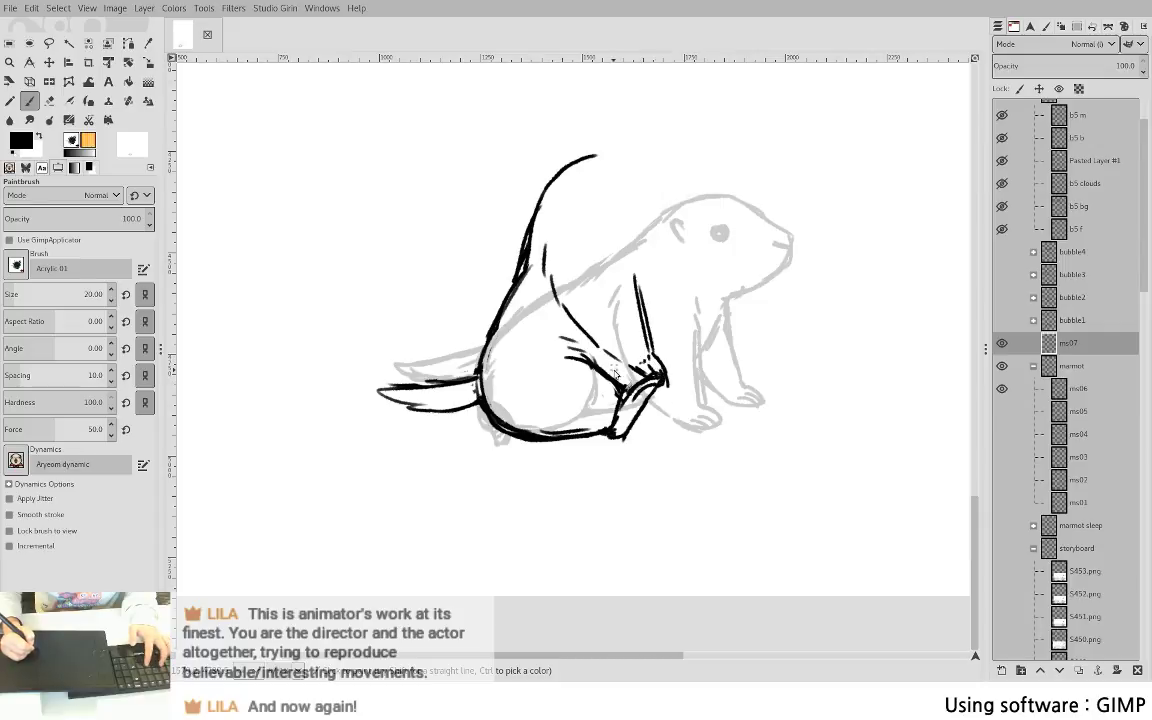
{"action": "key", "text": "ctrl+z"}
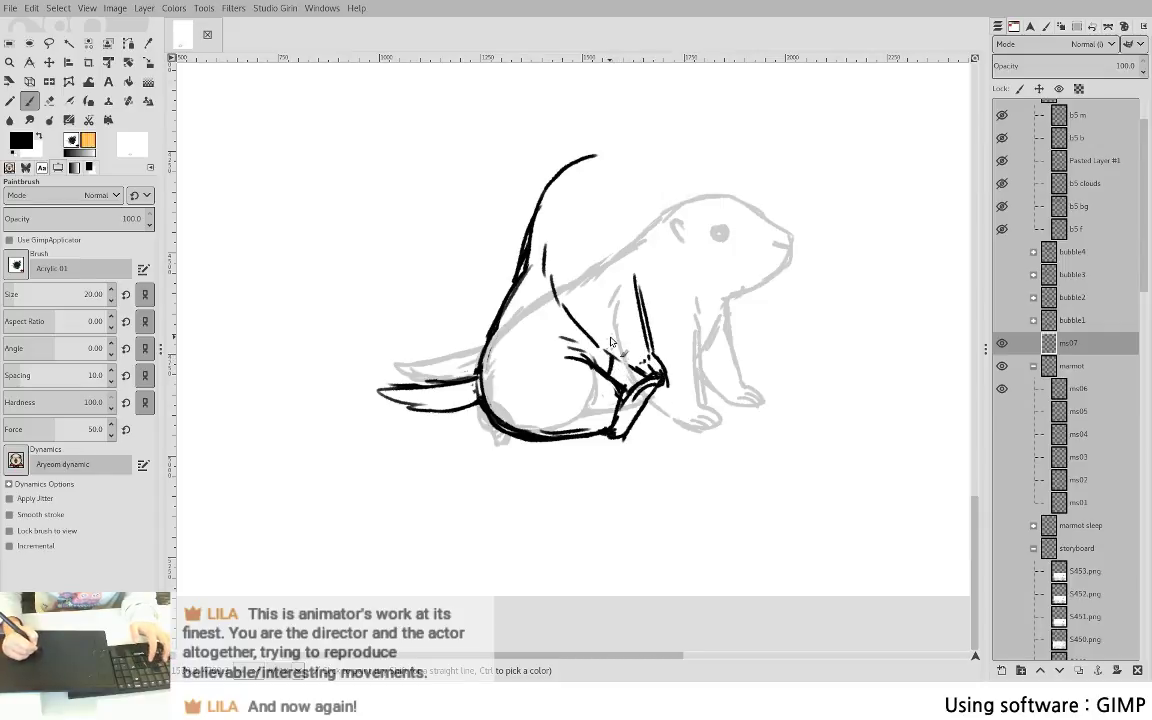
{"action": "left_click_drag", "start_coordinate": [613, 358], "coordinate": [609, 380]}
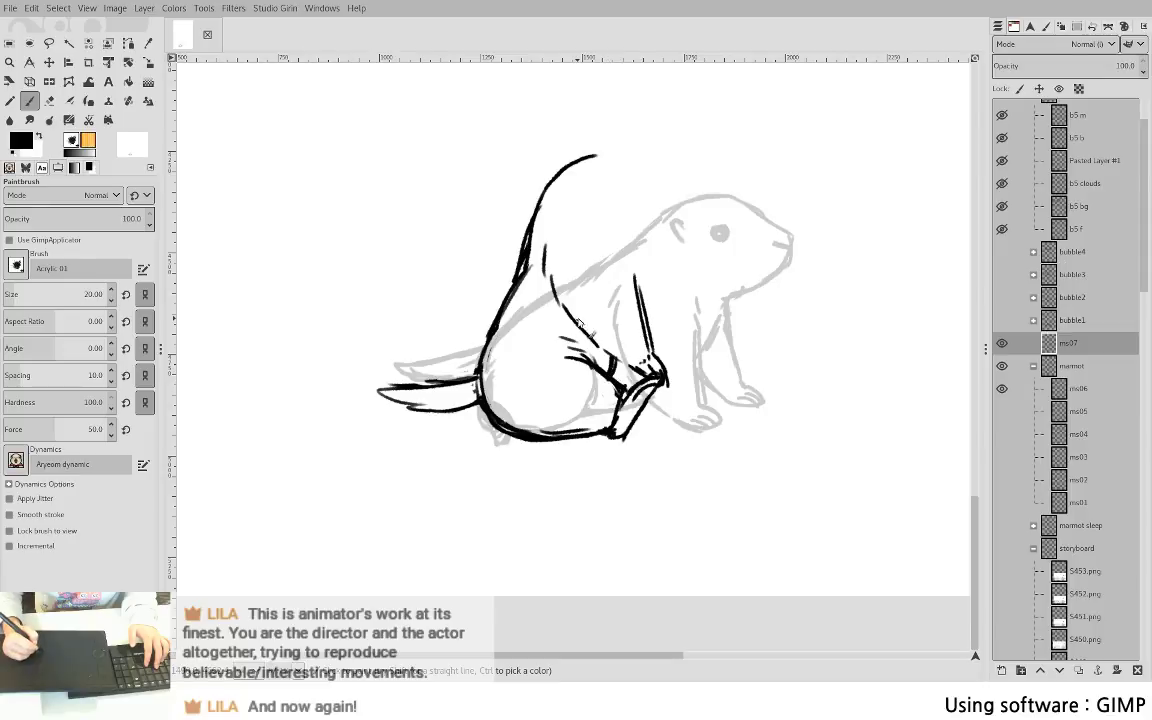
- Delete the whole back line above the tail with a freehand selection, and clear the selection
{"action": "key", "text": "f"}
{"action": "mouse_move", "coordinate": [617, 130]}
{"action": "left_mouse_down"}
{"action": "mouse_move", "coordinate": [480, 261]}
{"action": "mouse_move", "coordinate": [508, 354]}
{"action": "mouse_move", "coordinate": [547, 258]}
{"action": "mouse_move", "coordinate": [615, 146]}
{"action": "left_mouse_up"}
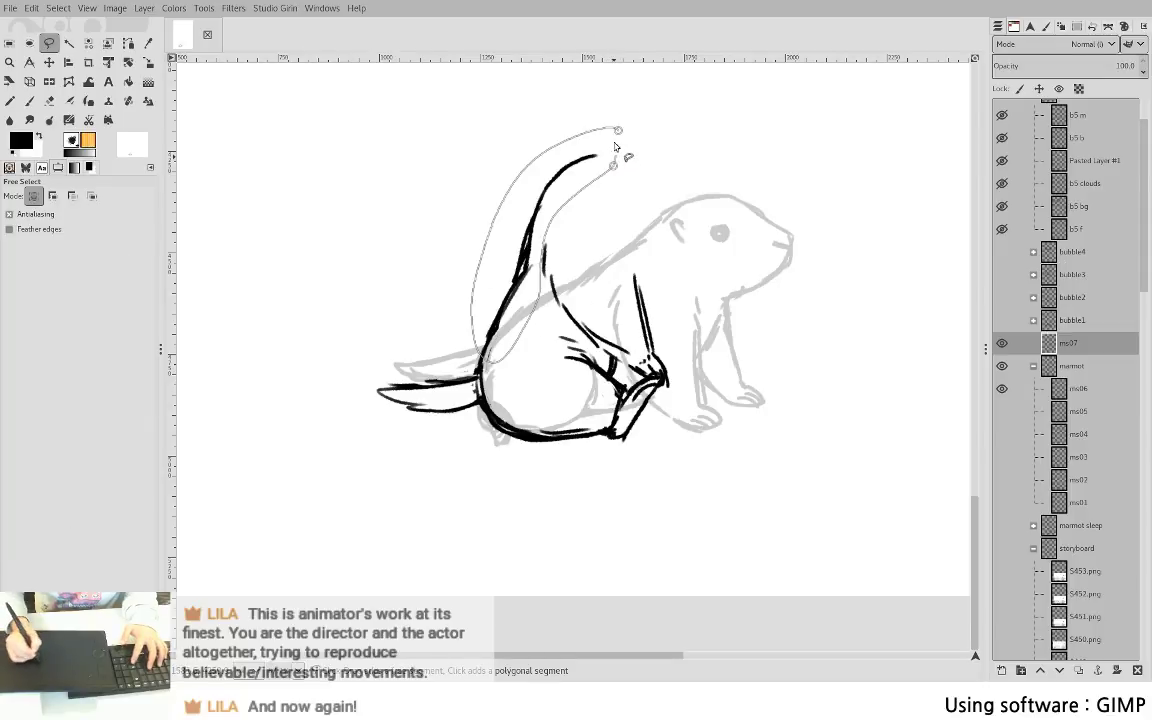
{"action": "key", "text": "Return"}
{"action": "key", "text": "Delete"}
{"action": "key", "text": "ctrl+shift+a"}
- Redraw the arm's front edge as a longer line from the shoulder down to the paw
{"action": "key", "text": "p"}
{"action": "mouse_move", "coordinate": [578, 203]}
{"action": "left_mouse_down"}
{"action": "mouse_move", "coordinate": [607, 225]}
{"action": "mouse_move", "coordinate": [645, 312]}
{"action": "left_mouse_up"}
{"action": "key", "text": "ctrl+z"}
{"action": "left_click_drag", "start_coordinate": [623, 252], "coordinate": [650, 342]}
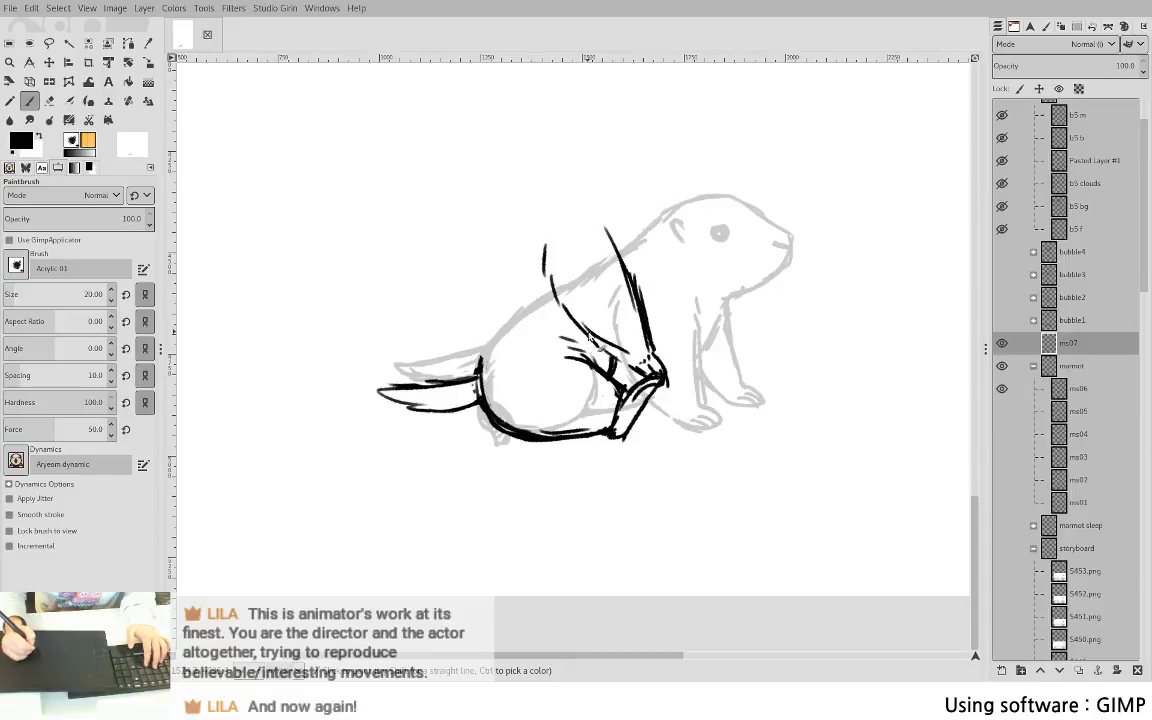
- Delete the stray strokes inside the arm's rear edge with a freehand selection
{"action": "key", "text": "f"}
{"action": "mouse_move", "coordinate": [570, 290]}
{"action": "left_mouse_down"}
{"action": "mouse_move", "coordinate": [588, 332]}
{"action": "mouse_move", "coordinate": [637, 355]}
{"action": "mouse_move", "coordinate": [617, 300]}
{"action": "left_mouse_up"}
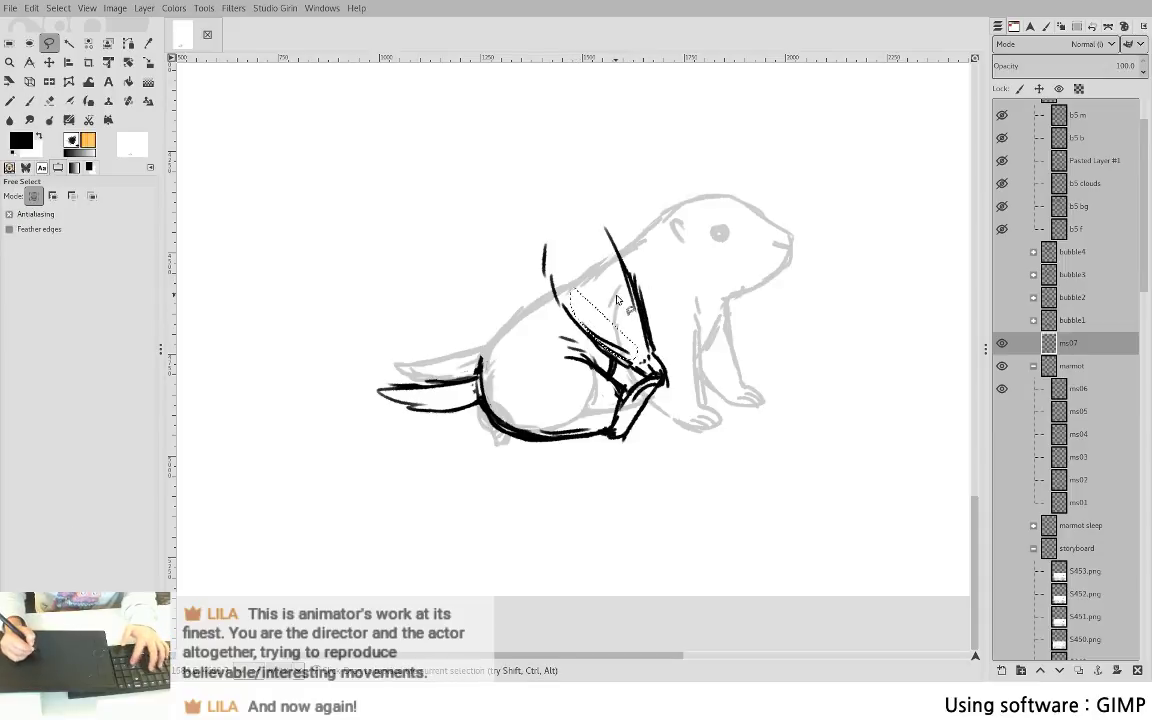
{"action": "key", "text": "Delete"}
{"action": "key", "text": "ctrl+shift+a"}
{"action": "key", "text": "p"}
- Delete the arm's front edge above the paw with a freehand selection
{"action": "key", "text": "f"}
{"action": "mouse_move", "coordinate": [606, 194]}
{"action": "left_mouse_down"}
{"action": "mouse_move", "coordinate": [648, 341]}
{"action": "mouse_move", "coordinate": [658, 252]}
{"action": "left_mouse_up"}
{"action": "key", "text": "g"}
{"action": "key", "text": "Delete"}
{"action": "key", "text": "ctrl+shift+a"}
{"action": "key", "text": "p"}
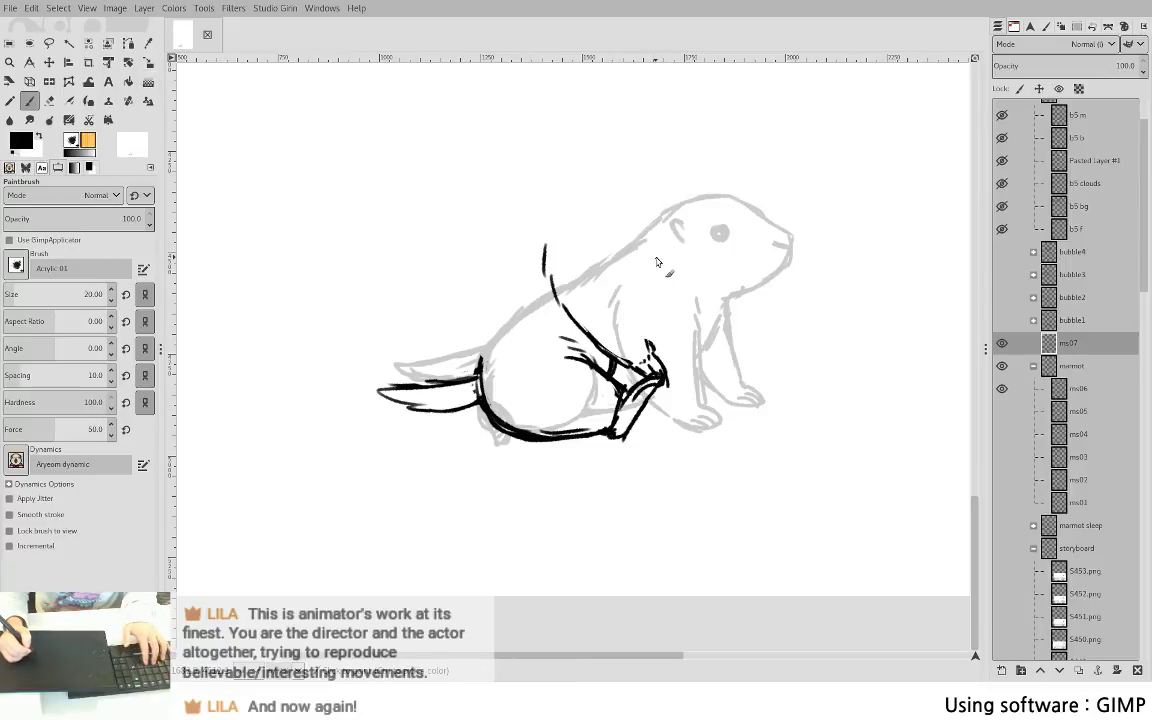
- Delete the arm's rear edge down to the forearm with a freehand selection
{"action": "key", "text": "f"}
{"action": "mouse_move", "coordinate": [547, 225]}
{"action": "left_mouse_down"}
{"action": "mouse_move", "coordinate": [525, 270]}
{"action": "mouse_move", "coordinate": [618, 313]}
{"action": "mouse_move", "coordinate": [547, 228]}
{"action": "mouse_move", "coordinate": [595, 228]}
{"action": "mouse_move", "coordinate": [635, 325]}
{"action": "left_mouse_up"}
{"action": "key", "text": "Return"}
{"action": "key", "text": "Delete"}
{"action": "key", "text": "ctrl+shift+a"}
- Redraw both edges of the arm slanting down to the paw, and erase the loose stroke above the shoulder
{"action": "key", "text": "p"}
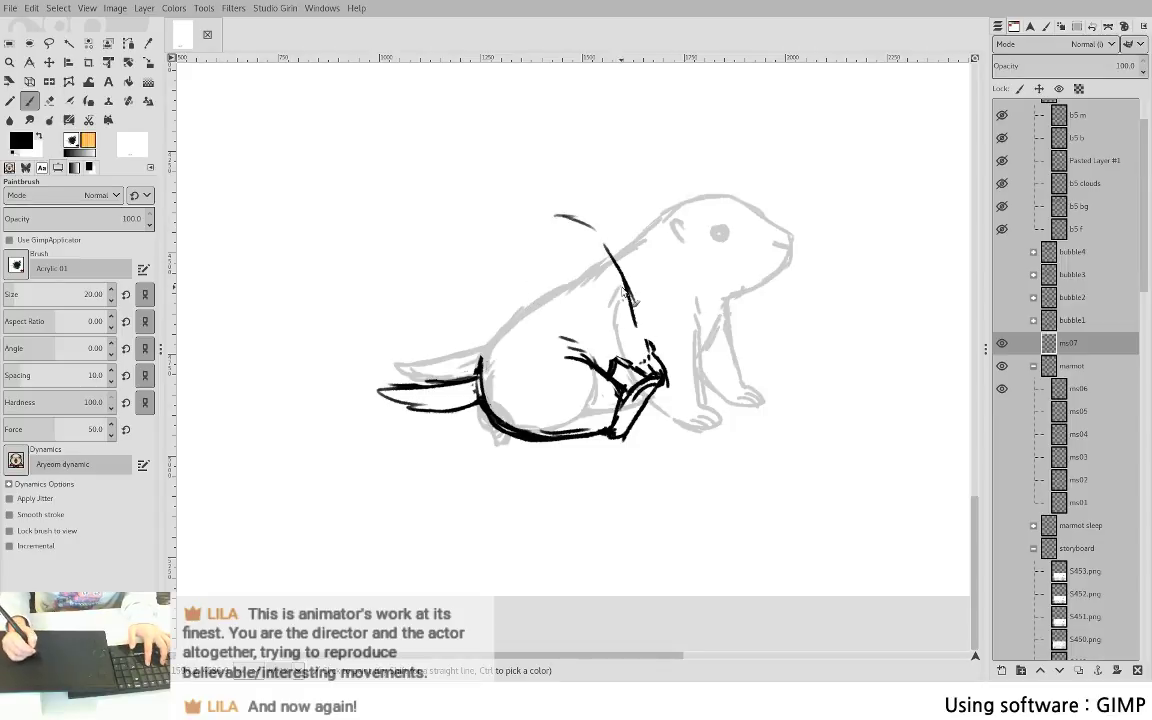
{"action": "key", "text": "ctrl+z"}
{"action": "mouse_move", "coordinate": [535, 290]}
{"action": "left_mouse_down"}
{"action": "mouse_move", "coordinate": [556, 330]}
{"action": "mouse_move", "coordinate": [594, 342]}
{"action": "left_mouse_up"}
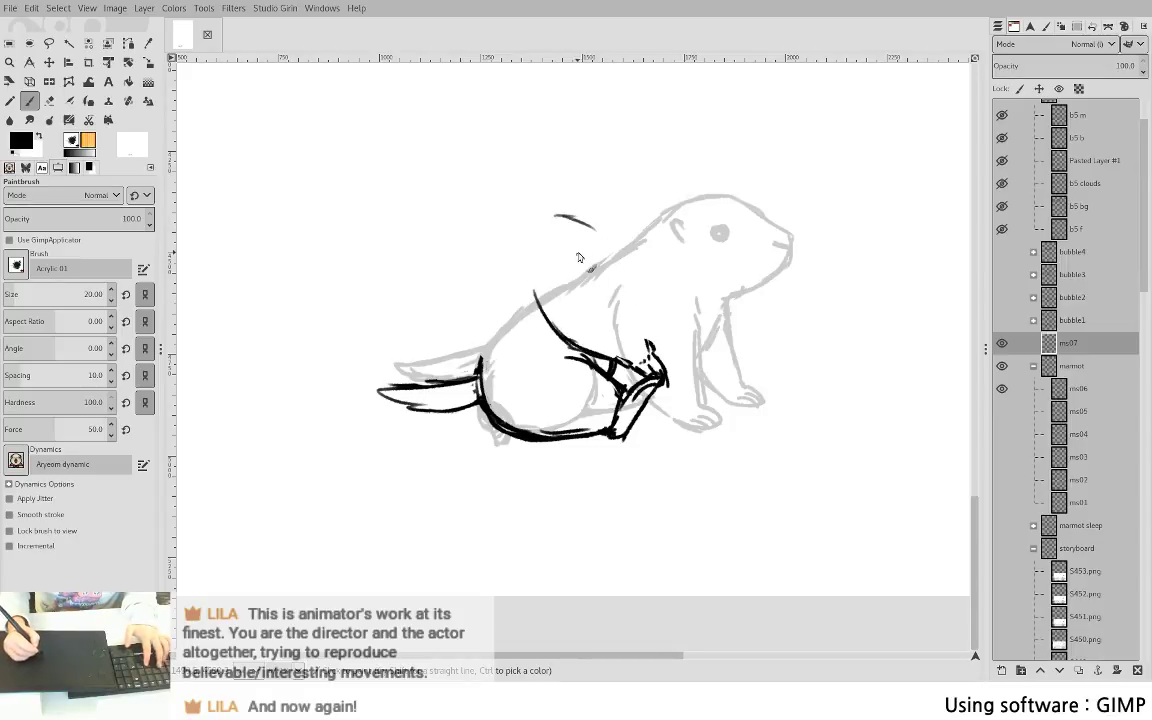
{"action": "left_click_drag", "start_coordinate": [590, 257], "coordinate": [652, 350]}
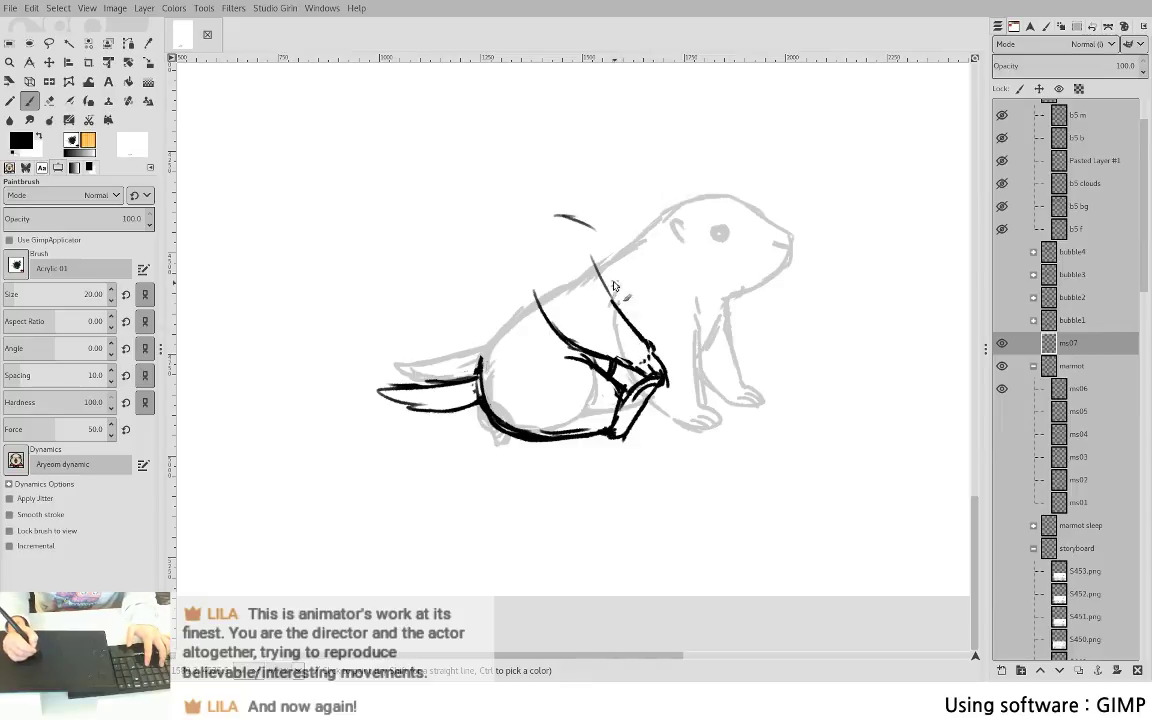
{"action": "key", "text": "shift+e"}
{"action": "left_click_drag", "start_coordinate": [554, 216], "coordinate": [596, 229]}
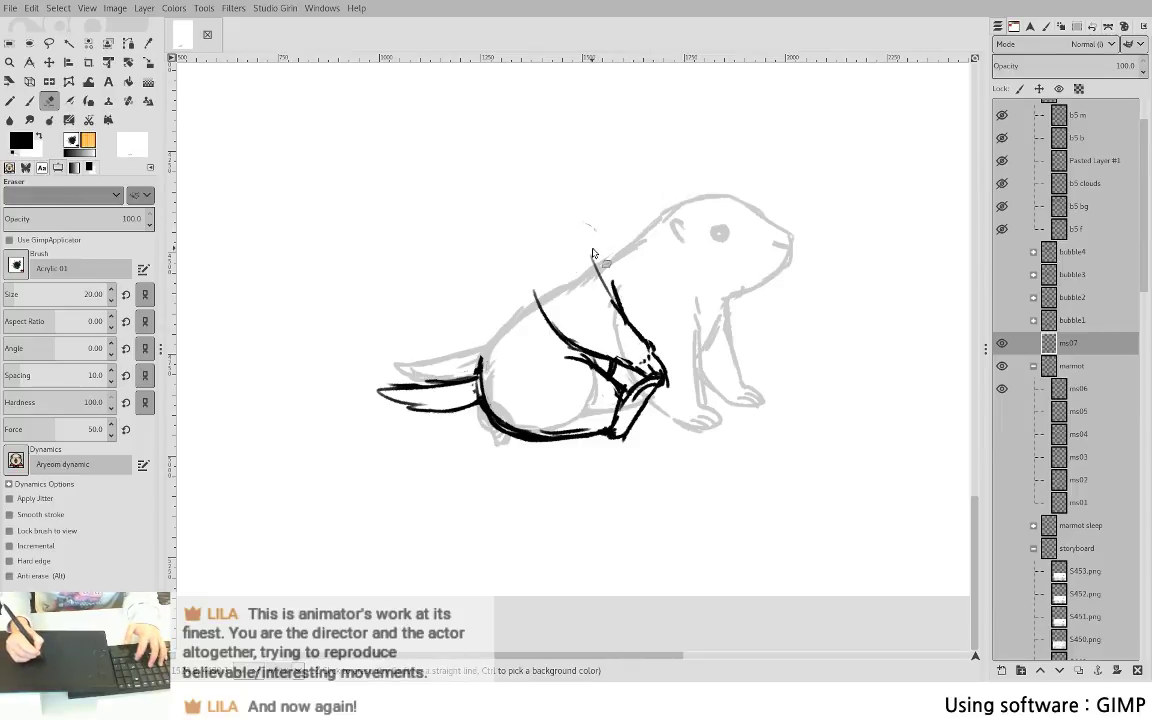
- Draw a rounder back contour from the tail up to the neck and the curved top of the head
{"action": "key", "text": "p"}
{"action": "left_click_drag", "start_coordinate": [482, 354], "coordinate": [504, 291]}
{"action": "left_click_drag", "start_coordinate": [477, 354], "coordinate": [501, 277]}
{"action": "left_click_drag", "start_coordinate": [484, 324], "coordinate": [528, 232]}
{"action": "mouse_move", "coordinate": [502, 278]}
{"action": "left_mouse_down"}
{"action": "mouse_move", "coordinate": [556, 172]}
{"action": "mouse_move", "coordinate": [600, 162]}
{"action": "mouse_move", "coordinate": [646, 180]}
{"action": "left_mouse_up"}
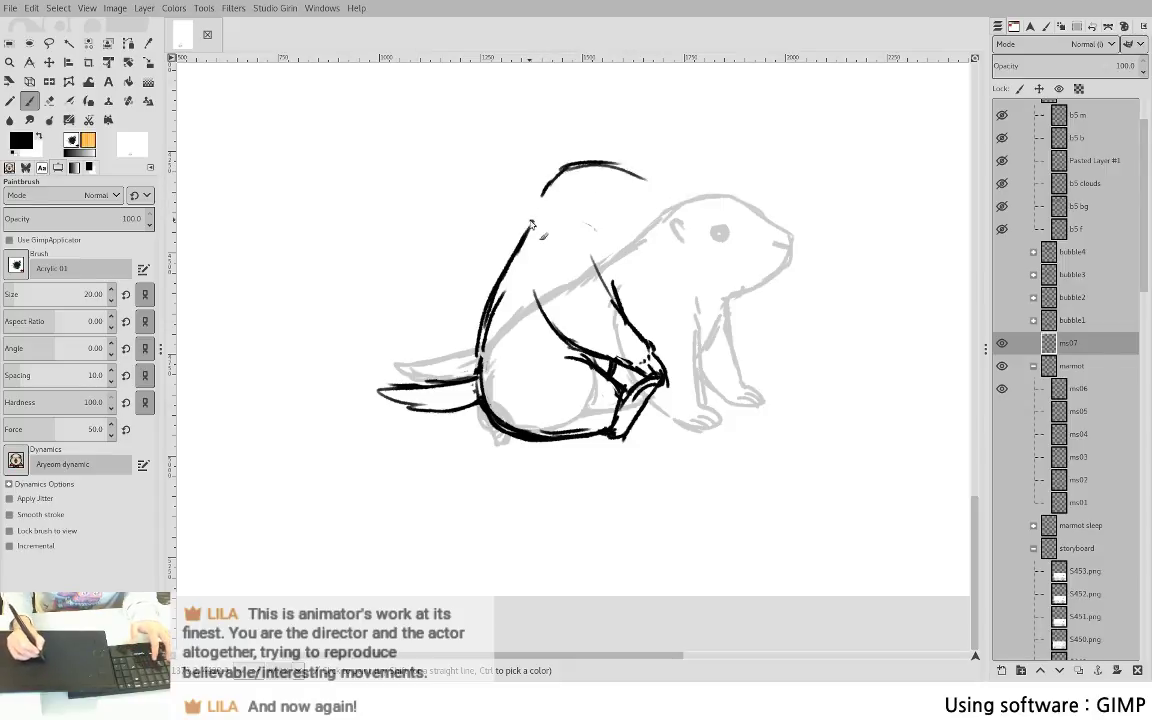
- Close the head outline with the nape, muzzle and jaw
{"action": "mouse_move", "coordinate": [531, 225]}
{"action": "left_mouse_down"}
{"action": "mouse_move", "coordinate": [609, 153]}
{"action": "mouse_move", "coordinate": [584, 165]}
{"action": "mouse_move", "coordinate": [651, 188]}
{"action": "mouse_move", "coordinate": [665, 212]}
{"action": "mouse_move", "coordinate": [648, 186]}
{"action": "mouse_move", "coordinate": [667, 220]}
{"action": "mouse_move", "coordinate": [639, 258]}
{"action": "mouse_move", "coordinate": [665, 235]}
{"action": "mouse_move", "coordinate": [602, 258]}
{"action": "mouse_move", "coordinate": [645, 252]}
{"action": "mouse_move", "coordinate": [620, 260]}
{"action": "mouse_move", "coordinate": [670, 222]}
{"action": "mouse_move", "coordinate": [657, 220]}
{"action": "mouse_move", "coordinate": [648, 240]}
{"action": "mouse_move", "coordinate": [656, 228]}
{"action": "mouse_move", "coordinate": [650, 270]}
{"action": "mouse_move", "coordinate": [622, 255]}
{"action": "mouse_move", "coordinate": [643, 298]}
{"action": "left_mouse_up"}
{"action": "key", "text": "shift+e"}
{"action": "key", "text": "p"}
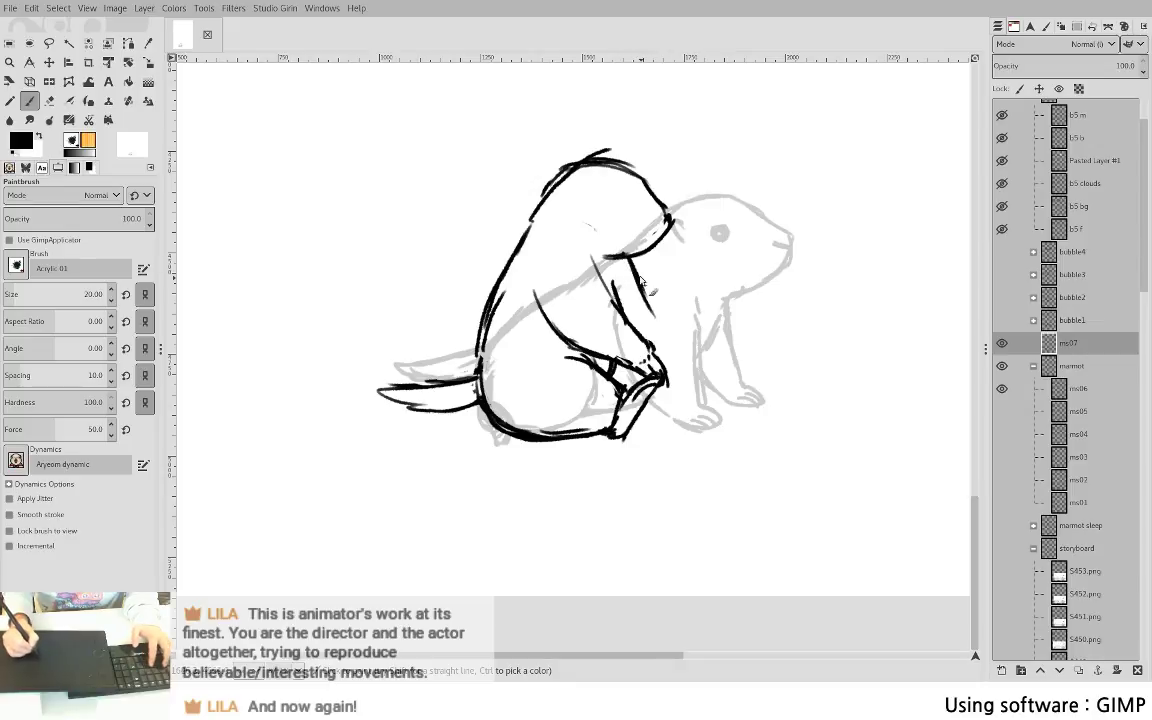
- Replace the stroke below the chin with the chest line and the far arm's edge running down to the paw
{"action": "key", "text": "ctrl+z"}
{"action": "mouse_move", "coordinate": [620, 257]}
{"action": "left_mouse_down"}
{"action": "mouse_move", "coordinate": [622, 291]}
{"action": "mouse_move", "coordinate": [633, 272]}
{"action": "mouse_move", "coordinate": [666, 325]}
{"action": "left_mouse_up"}
{"action": "key", "text": "ctrl+z"}
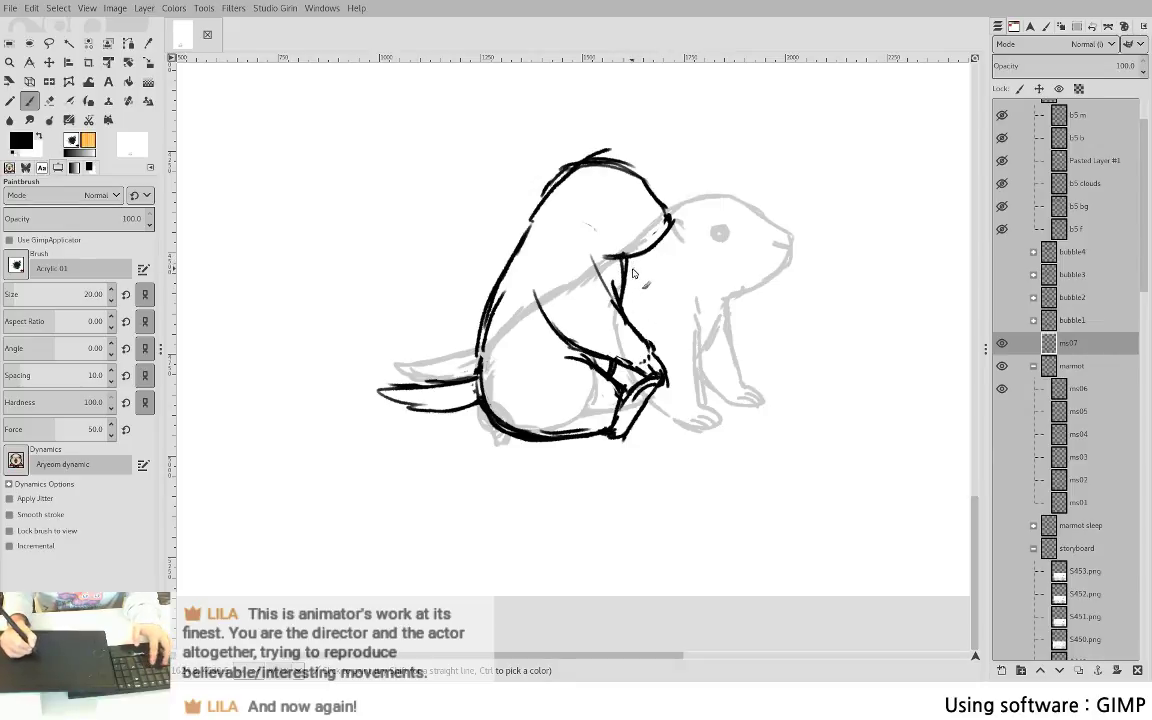
{"action": "left_click_drag", "start_coordinate": [629, 258], "coordinate": [660, 341]}
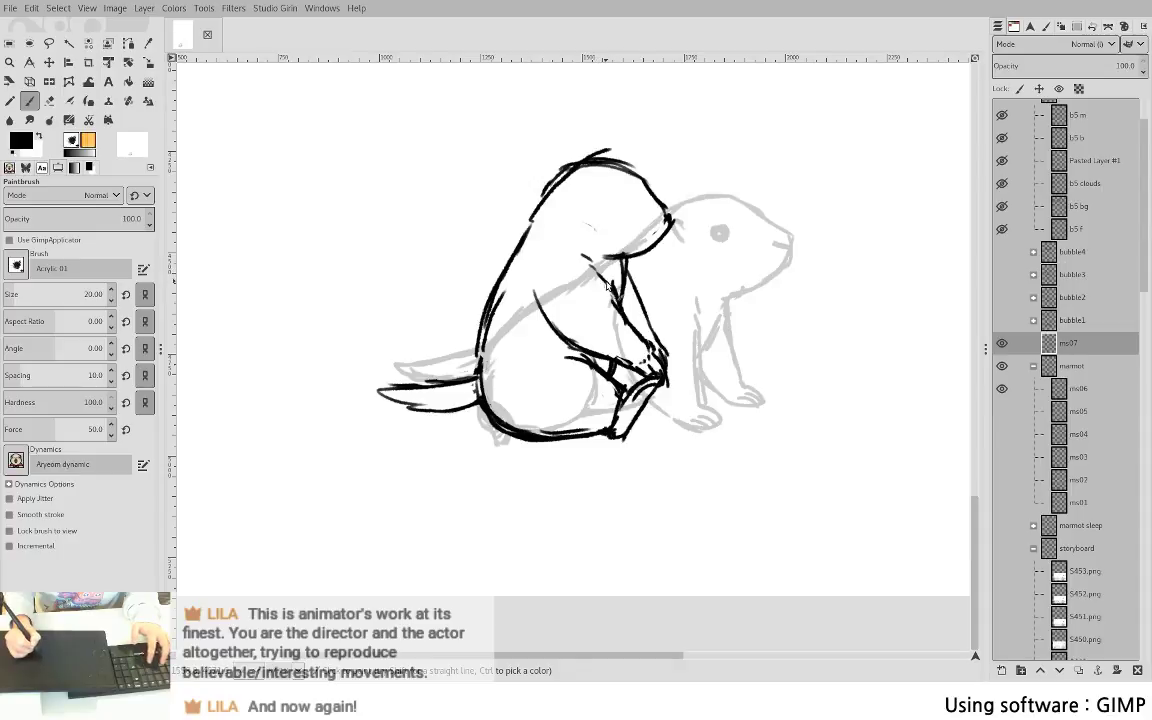
- Erase the overlapping strokes where the two arms cross, and trim the upper end of the near arm's rear edge
{"action": "key", "text": "shift+e"}
{"action": "left_click_drag", "start_coordinate": [612, 282], "coordinate": [615, 298]}
{"action": "key", "text": "p"}
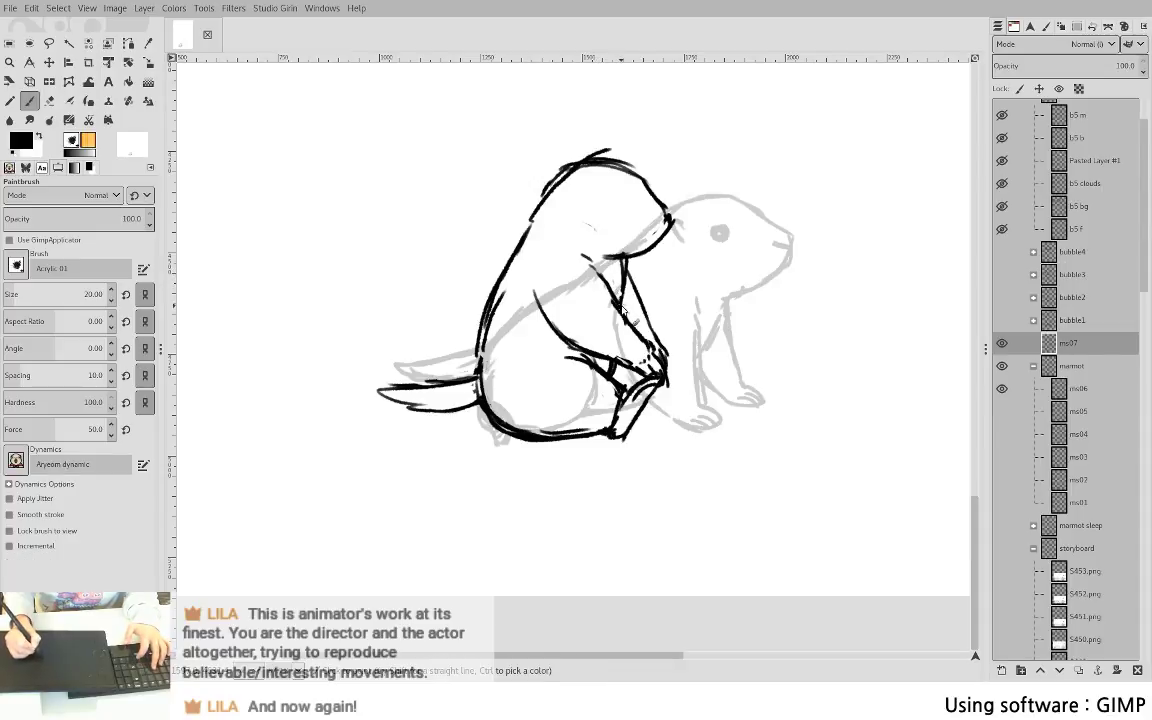
{"action": "key", "text": "shift+e"}
{"action": "key", "text": "p"}
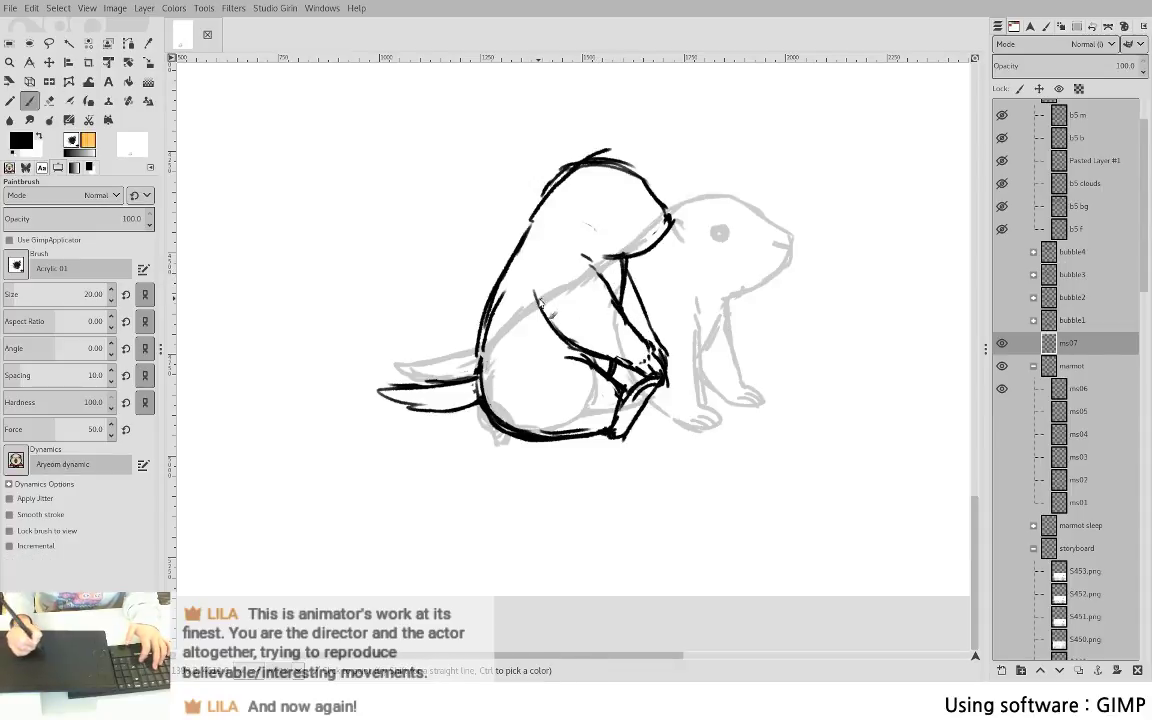
{"action": "key", "text": "shift+e"}
{"action": "left_click_drag", "start_coordinate": [537, 293], "coordinate": [540, 316]}
{"action": "key", "text": "p"}
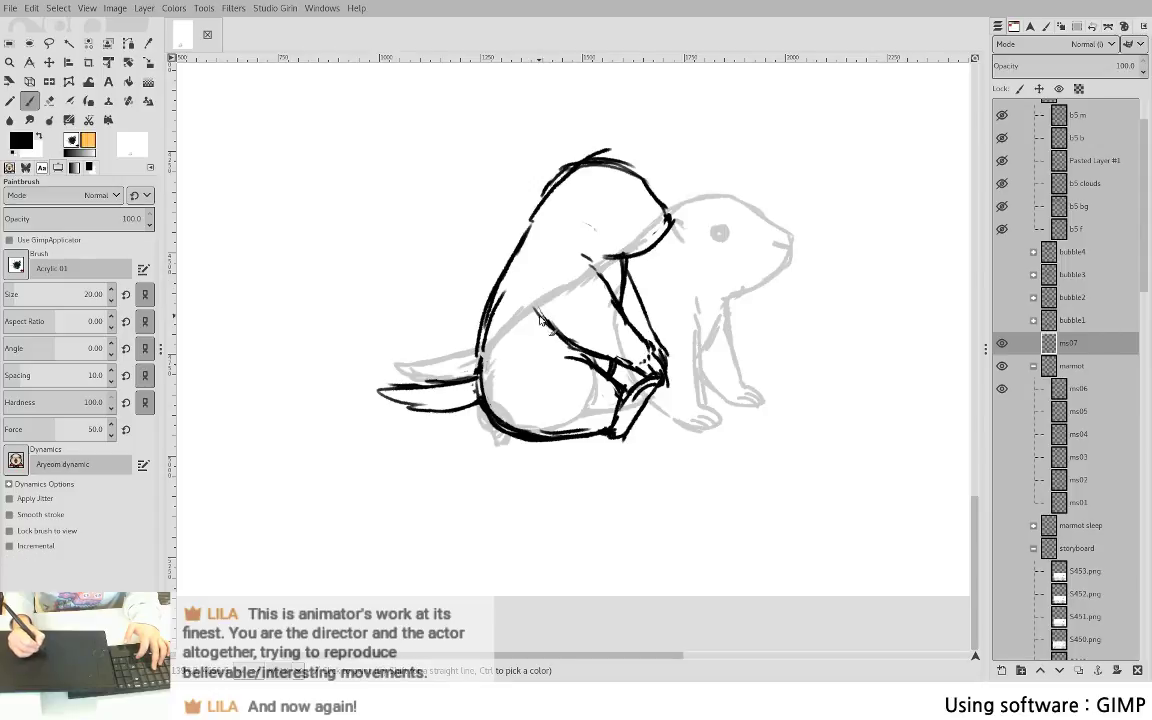
{"action": "key", "text": "shift+e"}
- Draw the round black eye in the head and erase a small highlight into it
{"action": "key", "text": "p"}
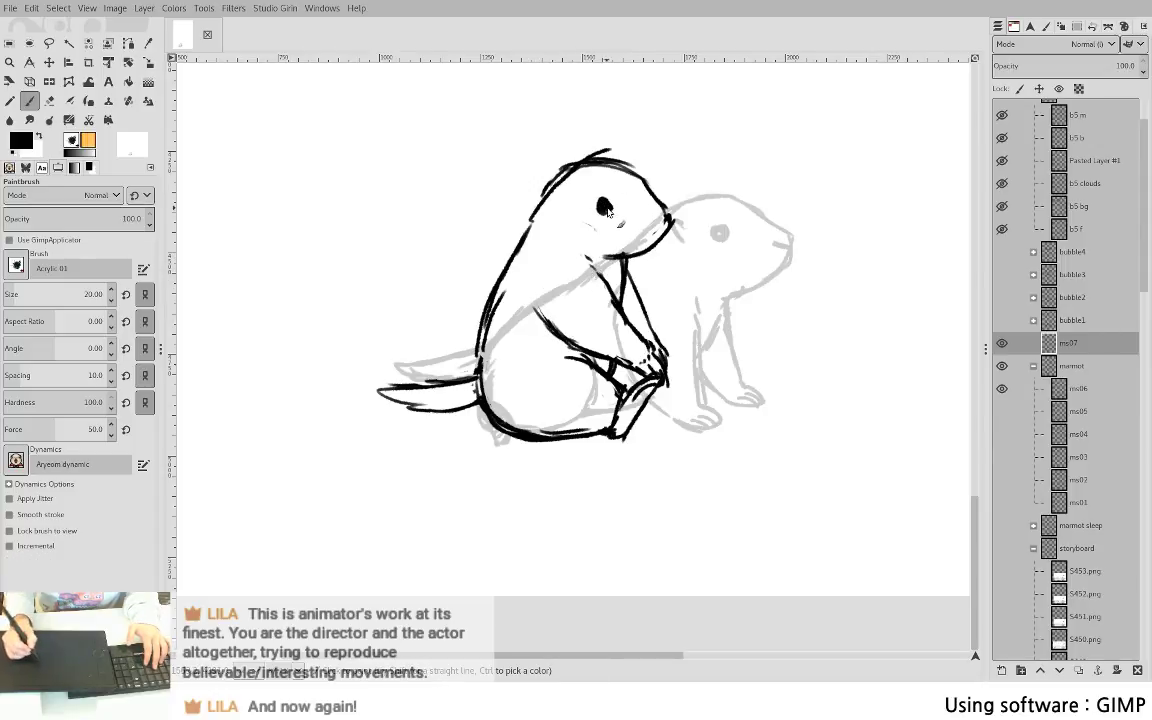
{"action": "key", "text": "ctrl+z"}
{"action": "mouse_move", "coordinate": [600, 197]}
{"action": "left_mouse_down"}
{"action": "mouse_move", "coordinate": [636, 187]}
{"action": "mouse_move", "coordinate": [580, 205]}
{"action": "mouse_move", "coordinate": [555, 188]}
{"action": "mouse_move", "coordinate": [561, 211]}
{"action": "mouse_move", "coordinate": [561, 197]}
{"action": "mouse_move", "coordinate": [603, 199]}
{"action": "left_mouse_up"}
{"action": "key", "text": "shift+e"}
{"action": "key", "text": "p"}
{"action": "key", "text": "shift+e"}
{"action": "key", "text": "p"}
{"action": "key", "text": "shift+e"}
{"action": "key", "text": "p"}
{"action": "key", "text": "shift+e"}
{"action": "left_click", "coordinate": [602, 202]}
- Add the ear and mouth details, and erase the stray strokes above the head and at the nose
{"action": "key", "text": "p"}
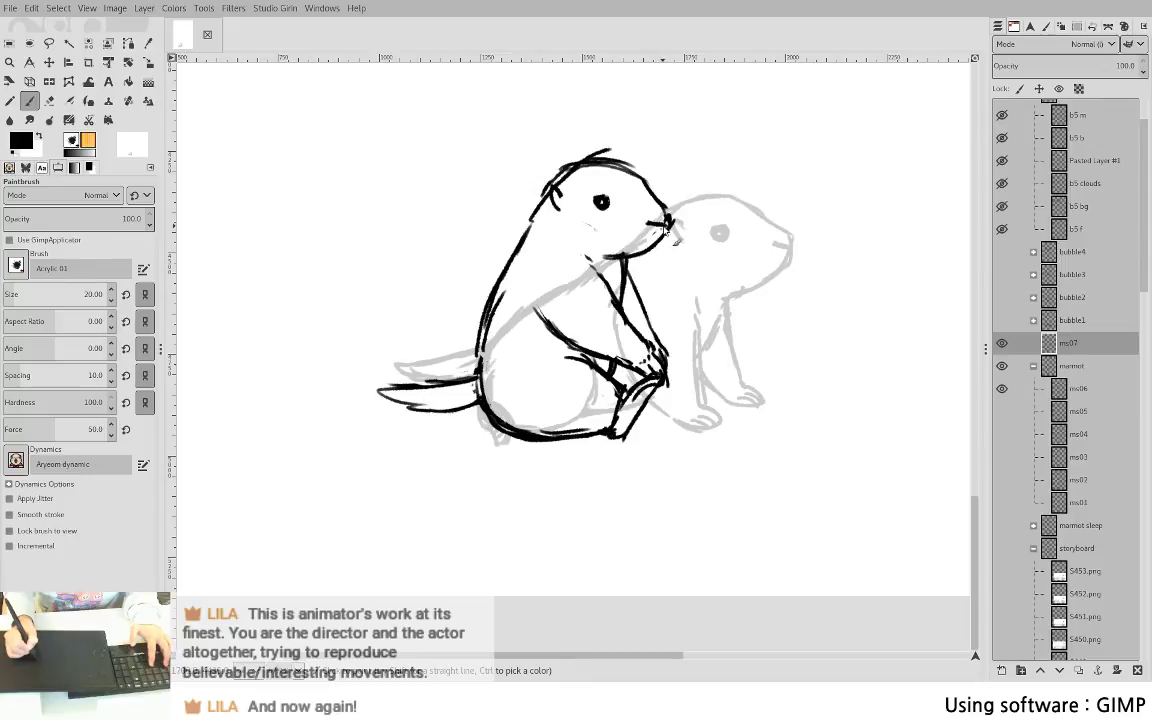
{"action": "key", "text": "shift+e"}
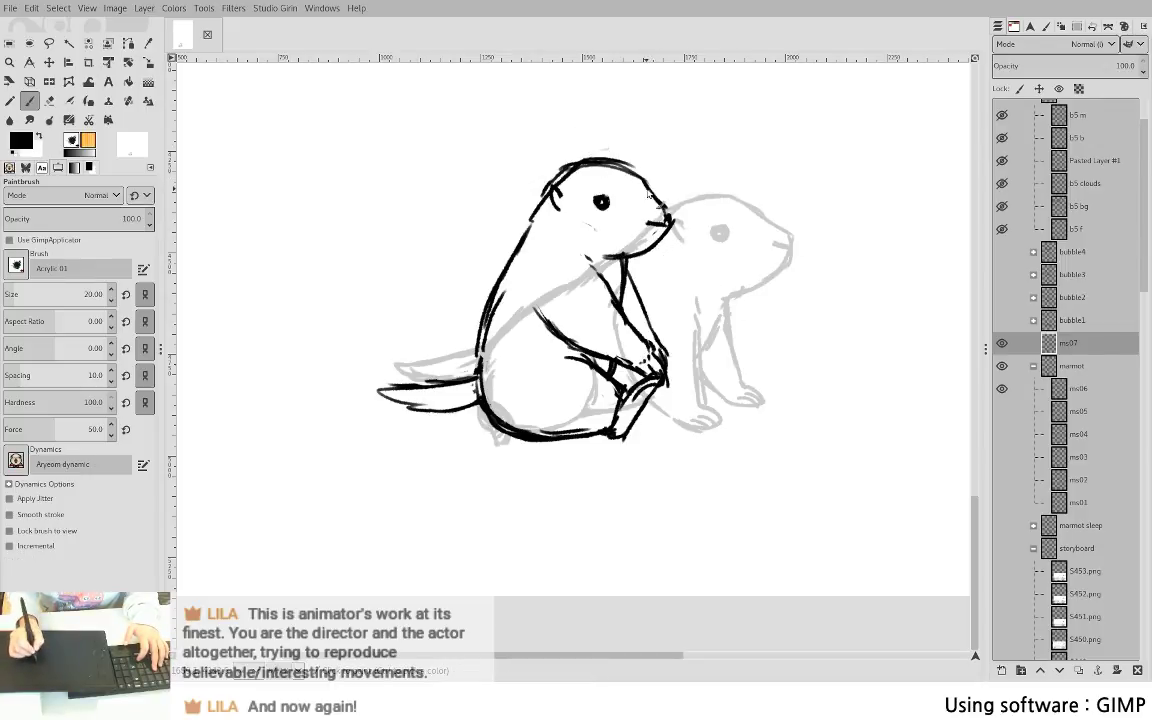
- Darken the paw and knee lines where the arms meet the raised leg, and clean up the ends at the paw and foot
{"action": "key", "text": "p"}
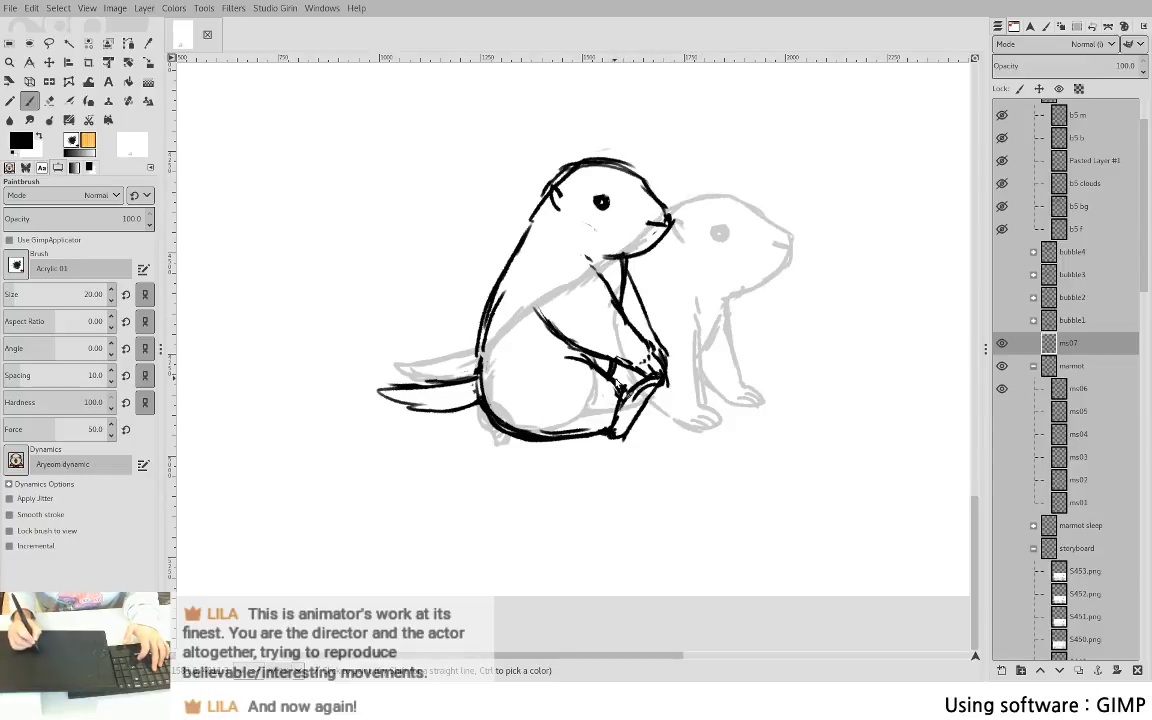
{"action": "mouse_move", "coordinate": [551, 328]}
{"action": "left_mouse_down"}
{"action": "mouse_move", "coordinate": [664, 377]}
{"action": "mouse_move", "coordinate": [656, 382]}
{"action": "mouse_move", "coordinate": [678, 365]}
{"action": "mouse_move", "coordinate": [638, 415]}
{"action": "left_mouse_up"}
{"action": "key", "text": "ctrl+z"}
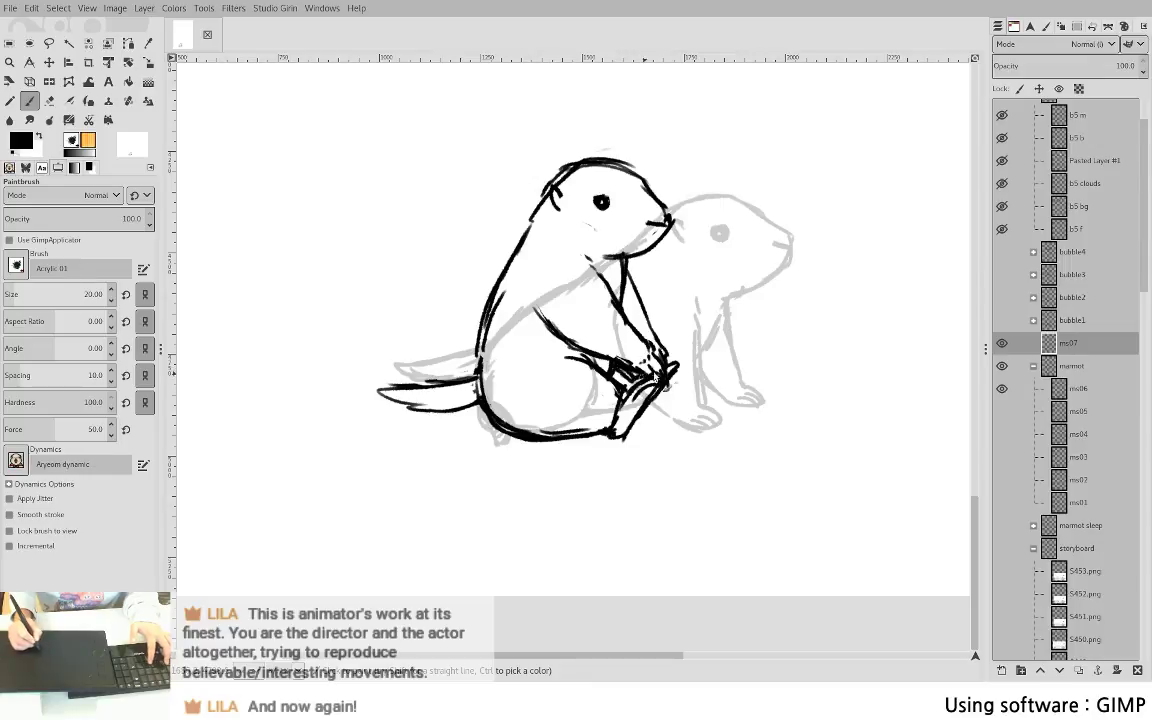
{"action": "key", "text": "f"}
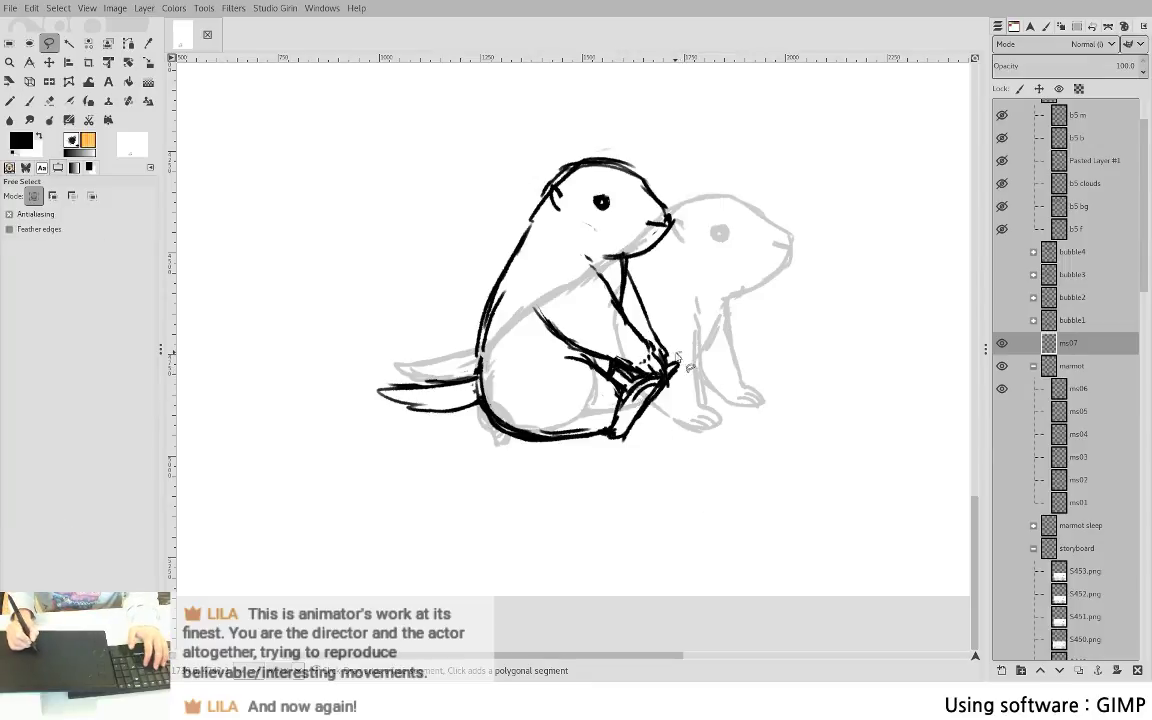
{"action": "key", "text": "p"}
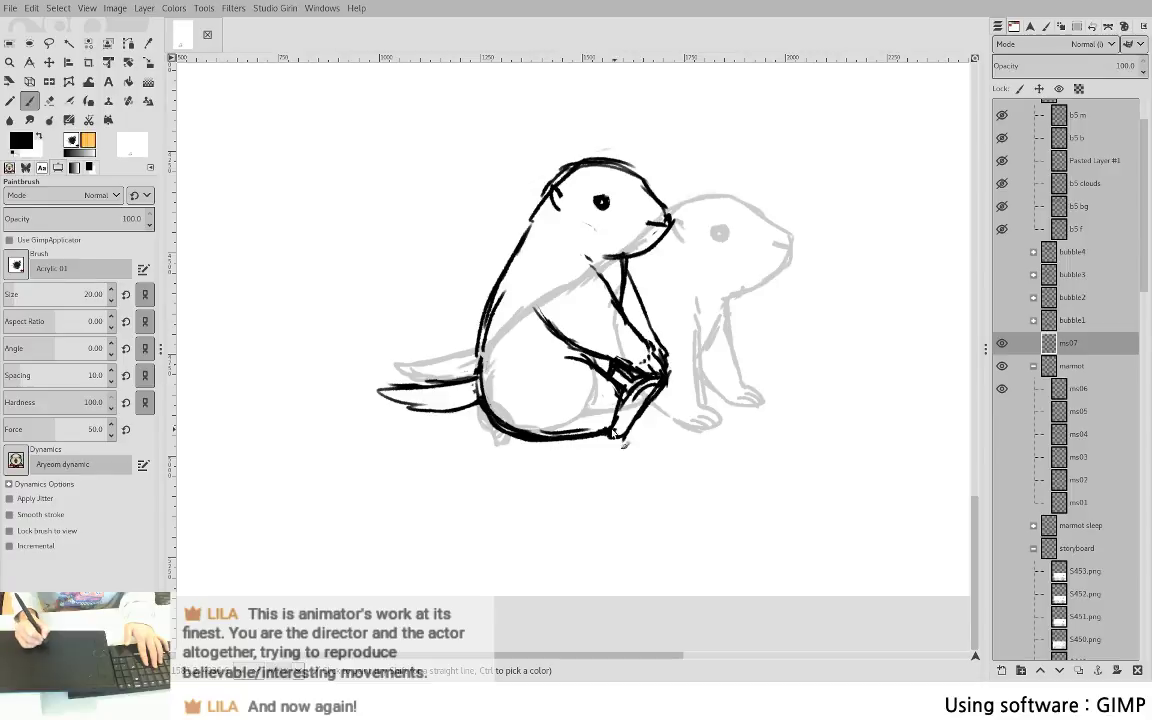
{"action": "key", "text": "shift+e"}
{"action": "key", "text": "p"}
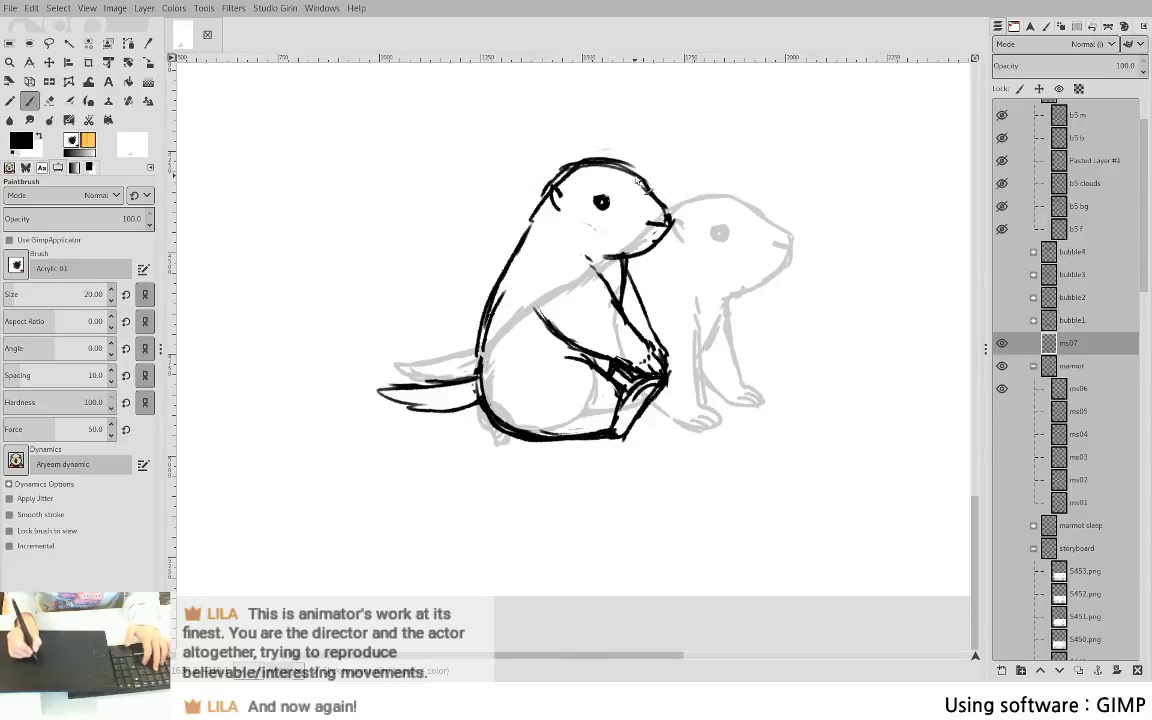
- Erase the doubled strokes at the top of the head and redraw the head outline from the ear to the nose
{"action": "key", "text": "shift+e"}
{"action": "key", "text": "p"}
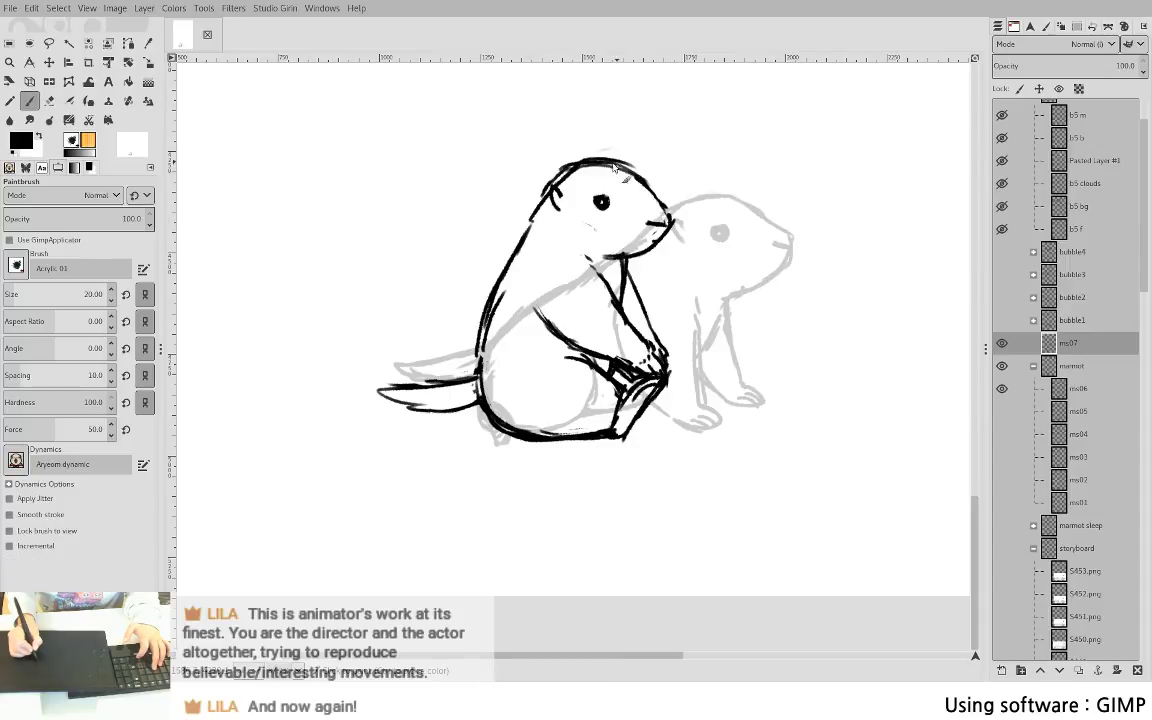
{"action": "key", "text": "shift+e"}
{"action": "mouse_move", "coordinate": [608, 157]}
{"action": "left_mouse_down"}
{"action": "mouse_move", "coordinate": [547, 178]}
{"action": "mouse_move", "coordinate": [613, 164]}
{"action": "left_mouse_up"}
{"action": "key", "text": "p"}
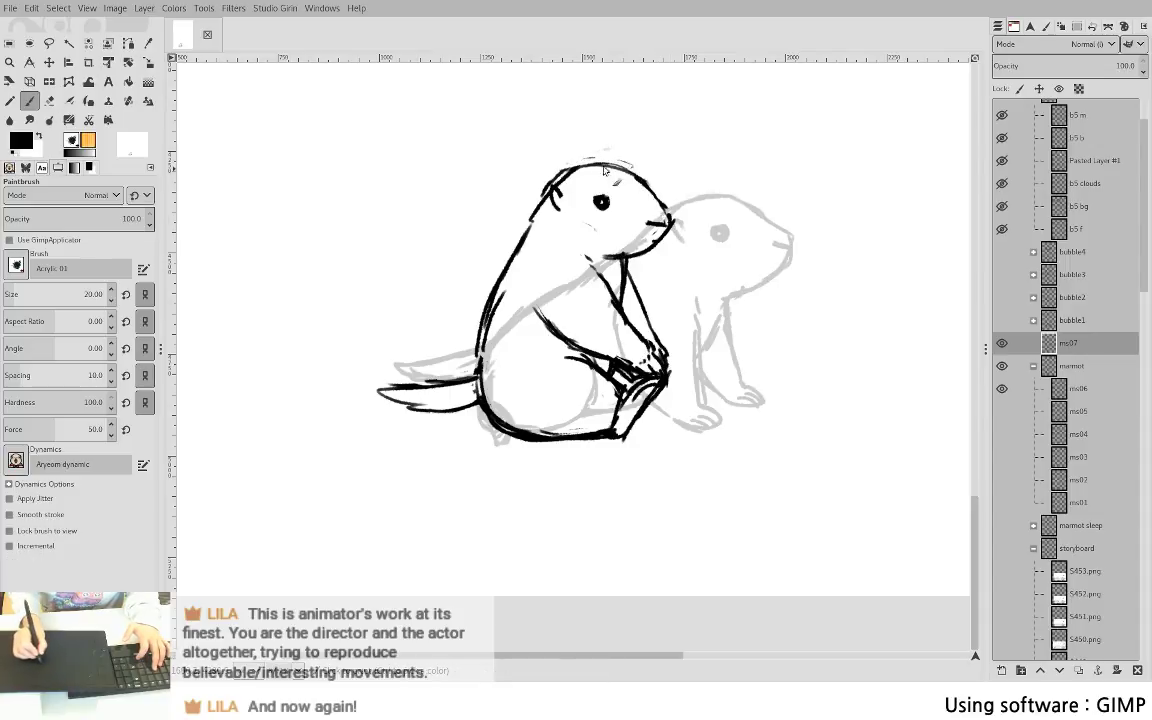
{"action": "mouse_move", "coordinate": [548, 180]}
{"action": "left_mouse_down"}
{"action": "mouse_move", "coordinate": [658, 192]}
{"action": "mouse_move", "coordinate": [676, 220]}
{"action": "left_mouse_up"}
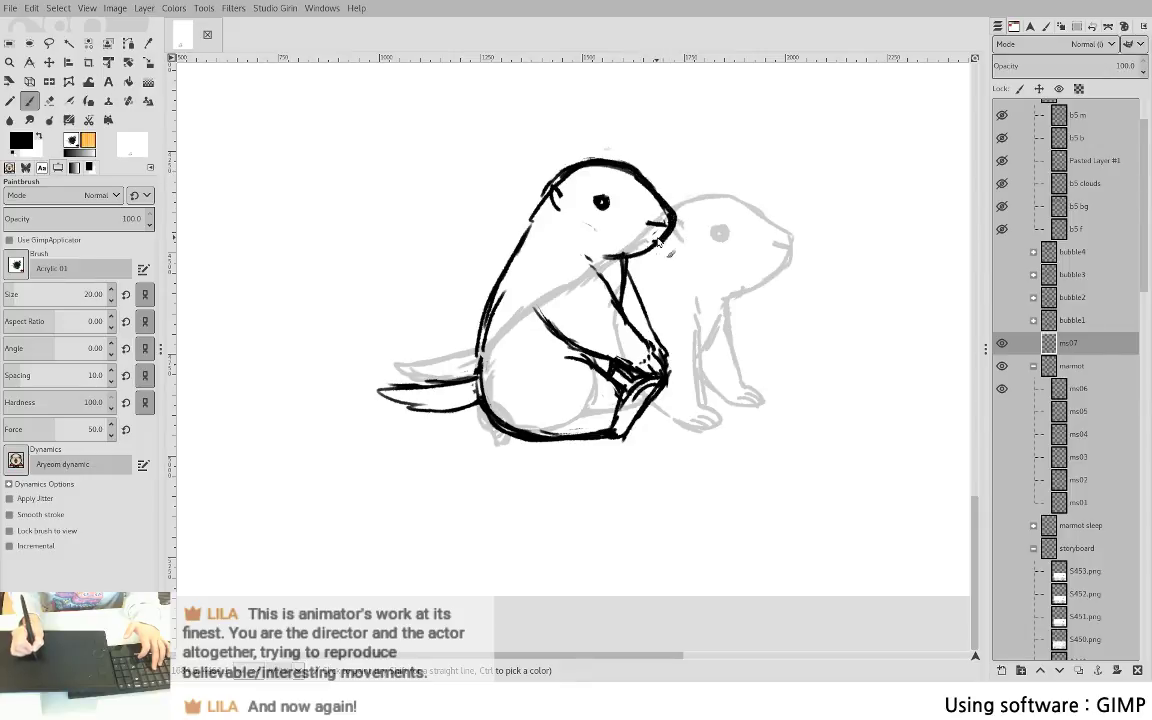
{"action": "key", "text": "shift+e"}
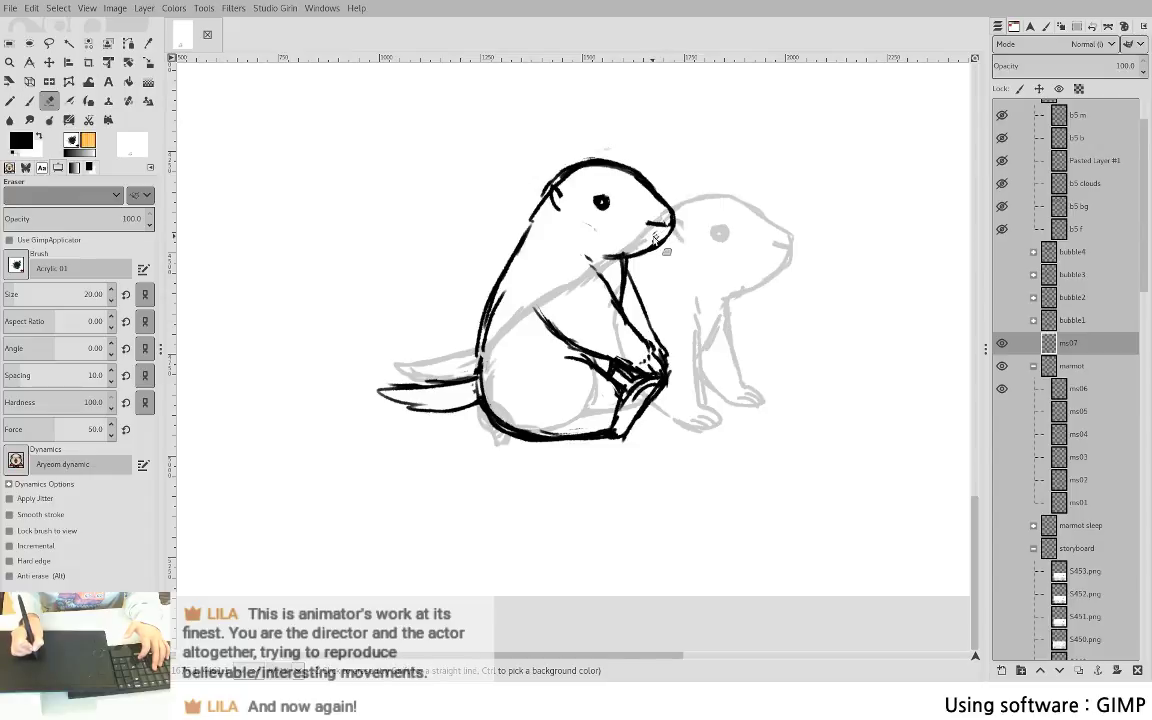
- Move layer ms07 into the marmot group, directly above ms06
{"action": "left_click", "coordinate": [1001, 343]}
{"action": "left_click", "coordinate": [1001, 366]}
{"action": "left_click_drag", "start_coordinate": [1020, 343], "coordinate": [1035, 393]}
{"action": "left_click", "coordinate": [1001, 343]}
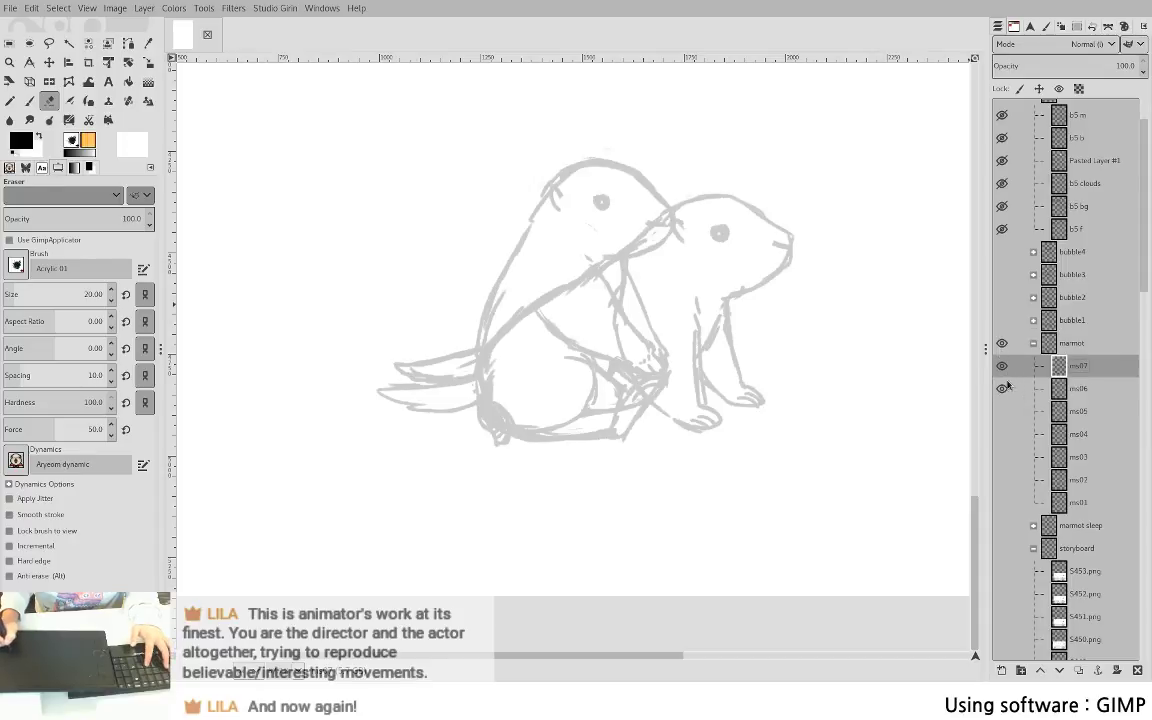
- Compare poses ms05, ms06 and ms07 by showing them one at a time
{"action": "left_click", "coordinate": [1003, 411], "text": "shift"}
{"action": "left_click", "coordinate": [1003, 389], "text": "shift"}
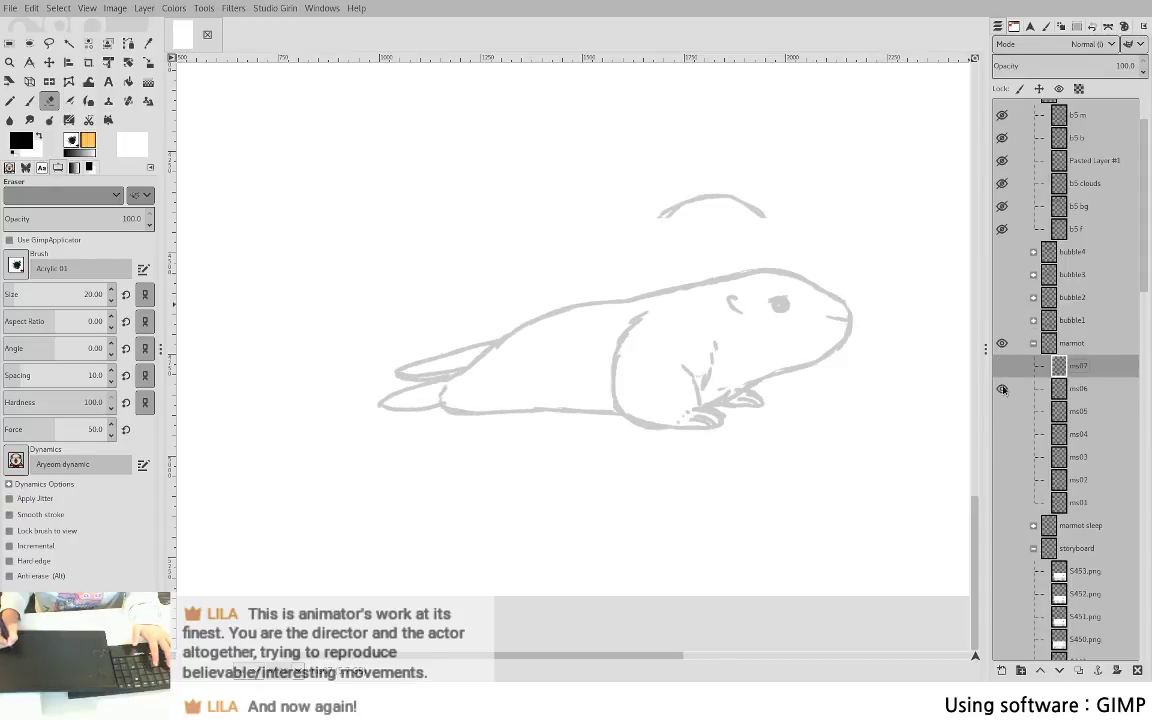
{"action": "left_click", "coordinate": [1001, 366]}
{"action": "left_click", "coordinate": [1001, 388]}
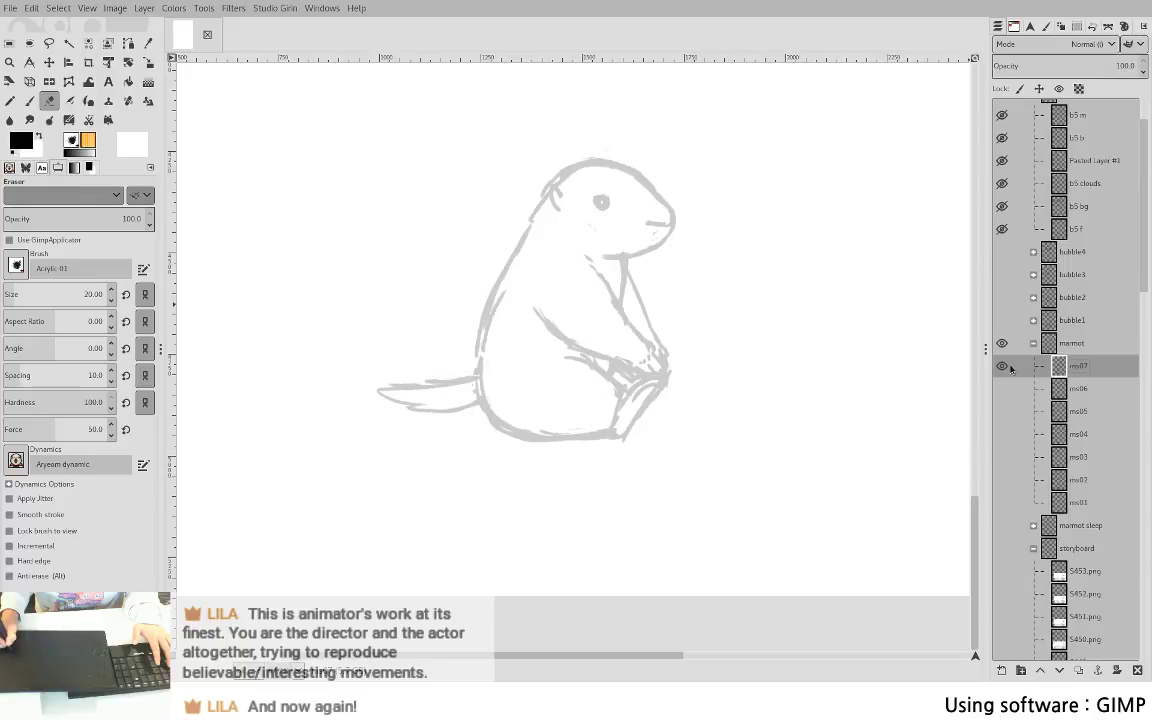
{"action": "left_click", "coordinate": [1001, 366]}
{"action": "left_click", "coordinate": [1001, 388]}
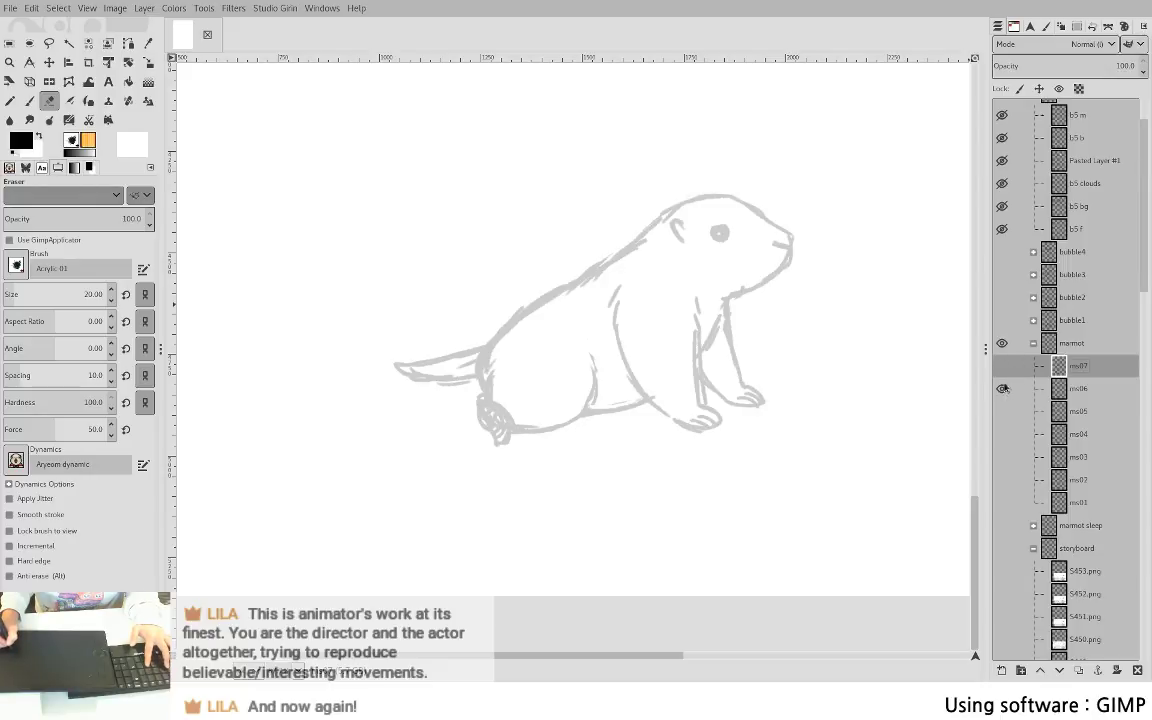
- Show storyboard sketches S453.png, S452.png and S451.png, and compare S451.png with the ms07 pose
{"action": "left_click", "coordinate": [1001, 571]}
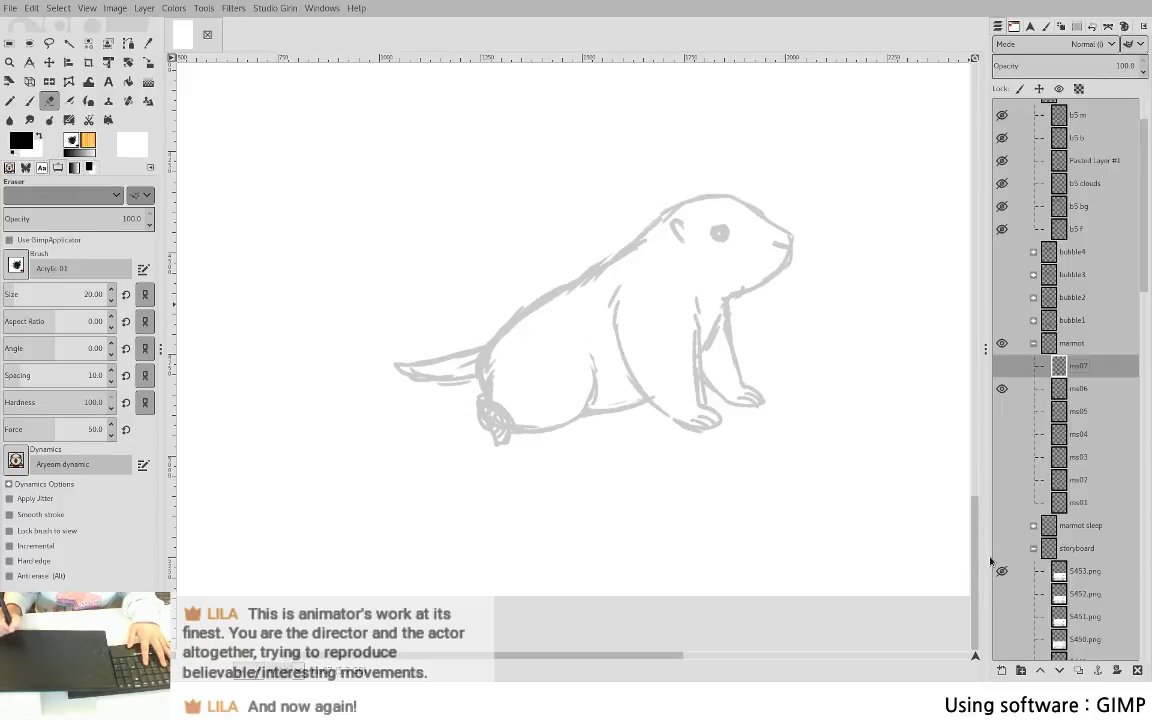
{"action": "left_click", "coordinate": [1008, 549]}
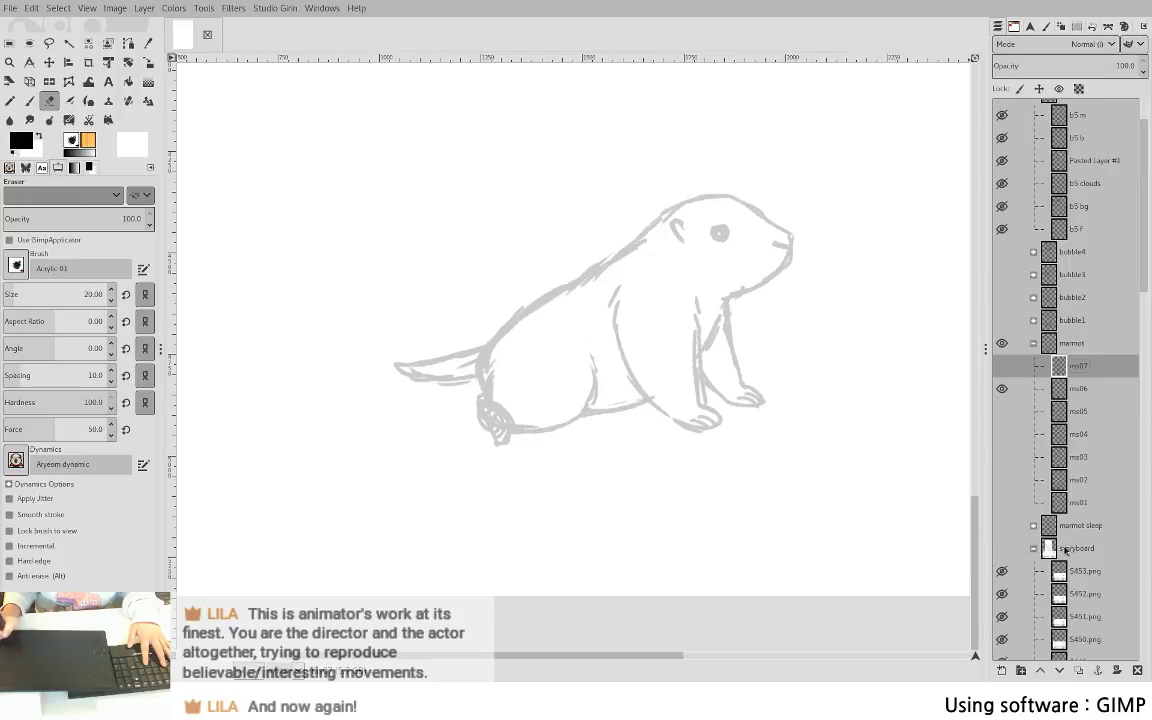
{"action": "left_click", "coordinate": [1001, 573], "text": "shift"}
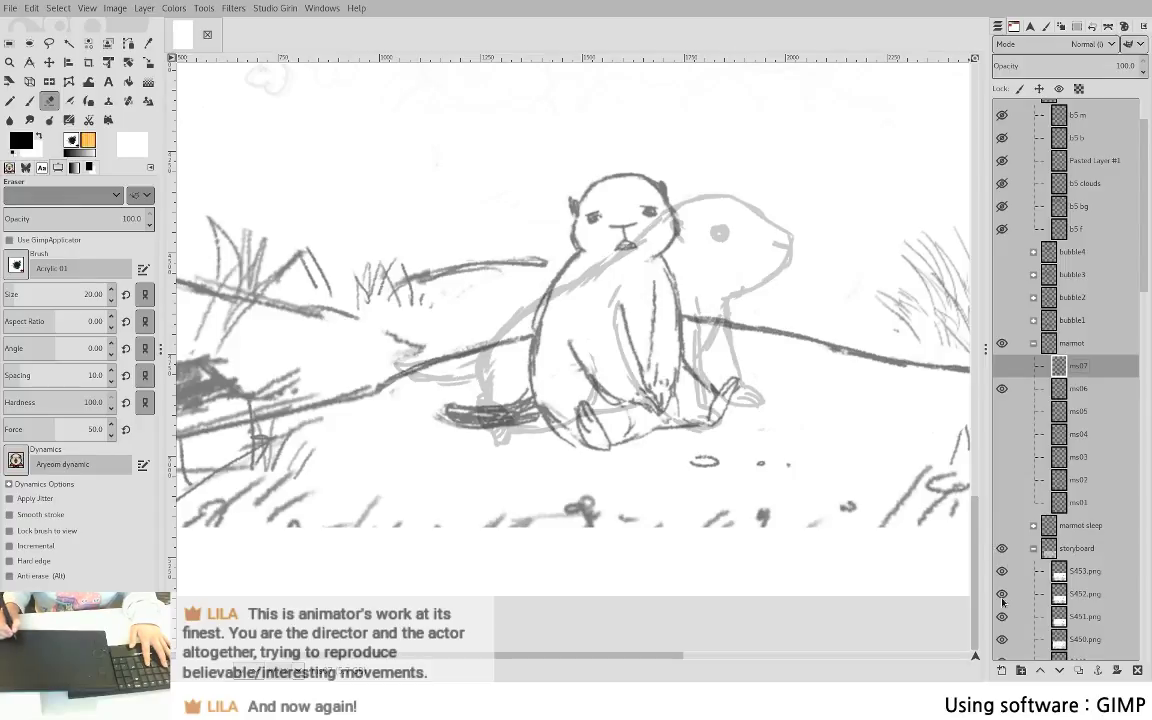
{"action": "left_click", "coordinate": [1001, 594], "text": "shift"}
{"action": "left_click", "coordinate": [1001, 617], "text": "shift"}
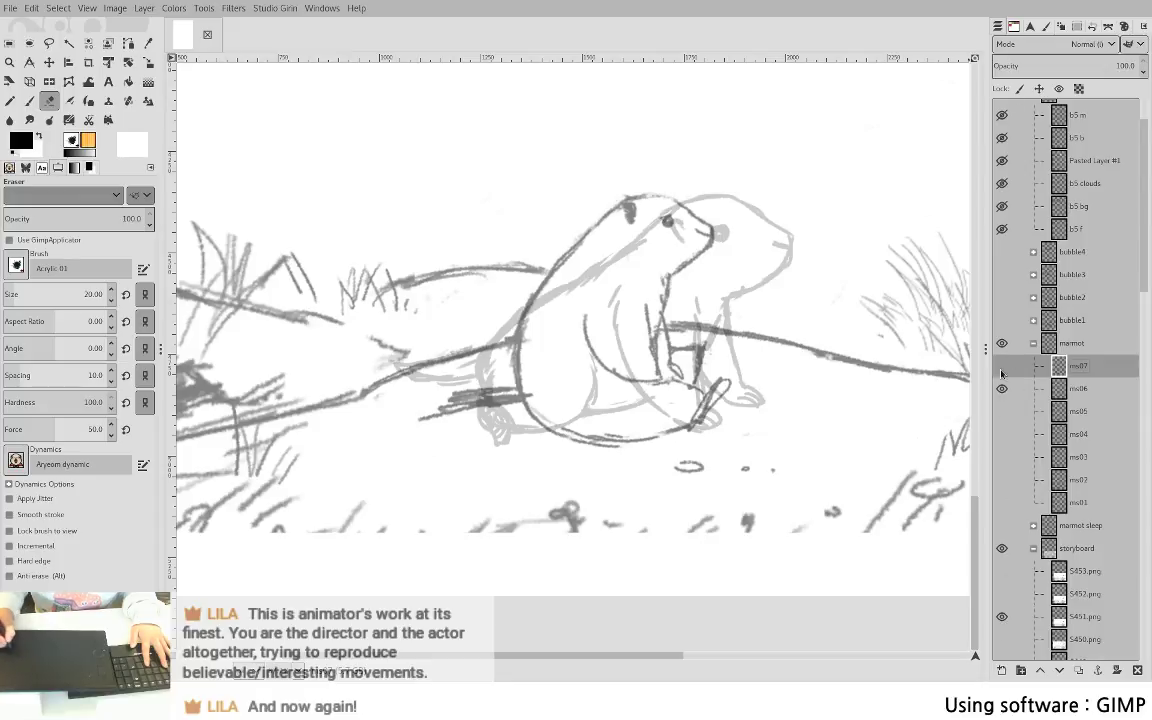
{"action": "left_click", "coordinate": [1001, 366], "text": "shift"}
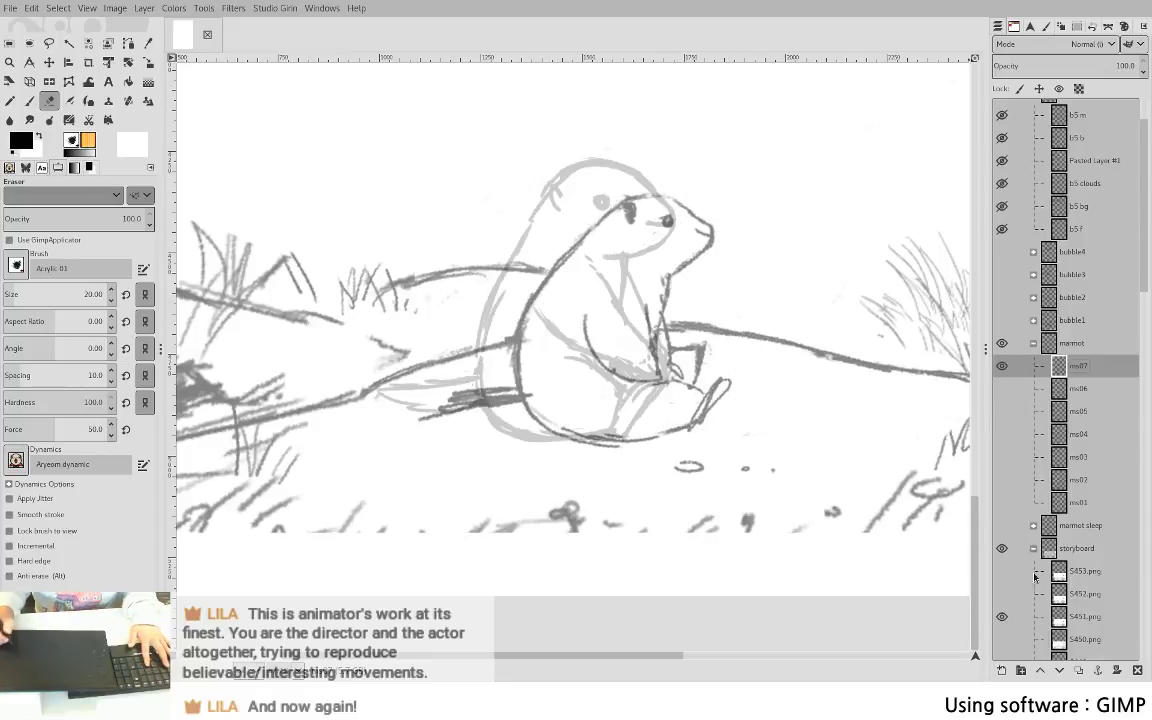
- Hide the storyboard sketch and create a layer named ms08 placed above the marmot group
{"action": "left_click", "coordinate": [1002, 593]}
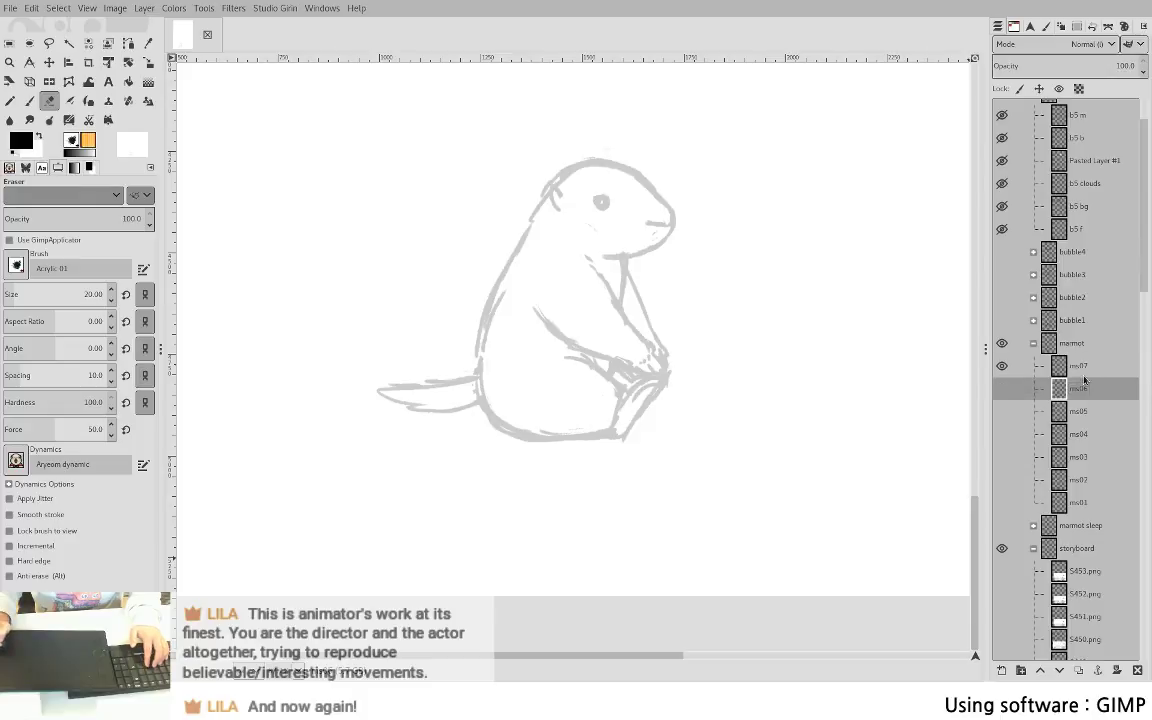
{"action": "left_click", "coordinate": [1000, 669], "text": "shift"}
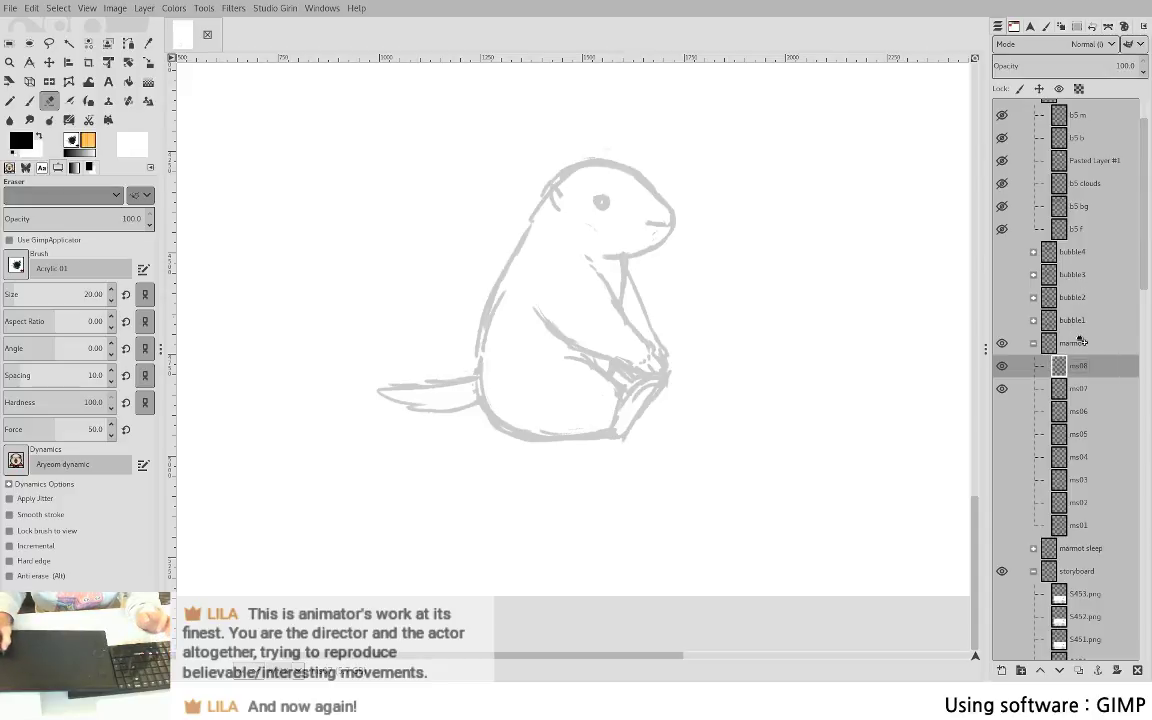
{"action": "left_click_drag", "start_coordinate": [1081, 334], "coordinate": [1080, 334]}
- Paint the marmot's rounded bottom and back outline on ms08 over the faded ms07 pose
{"action": "key", "text": "p"}
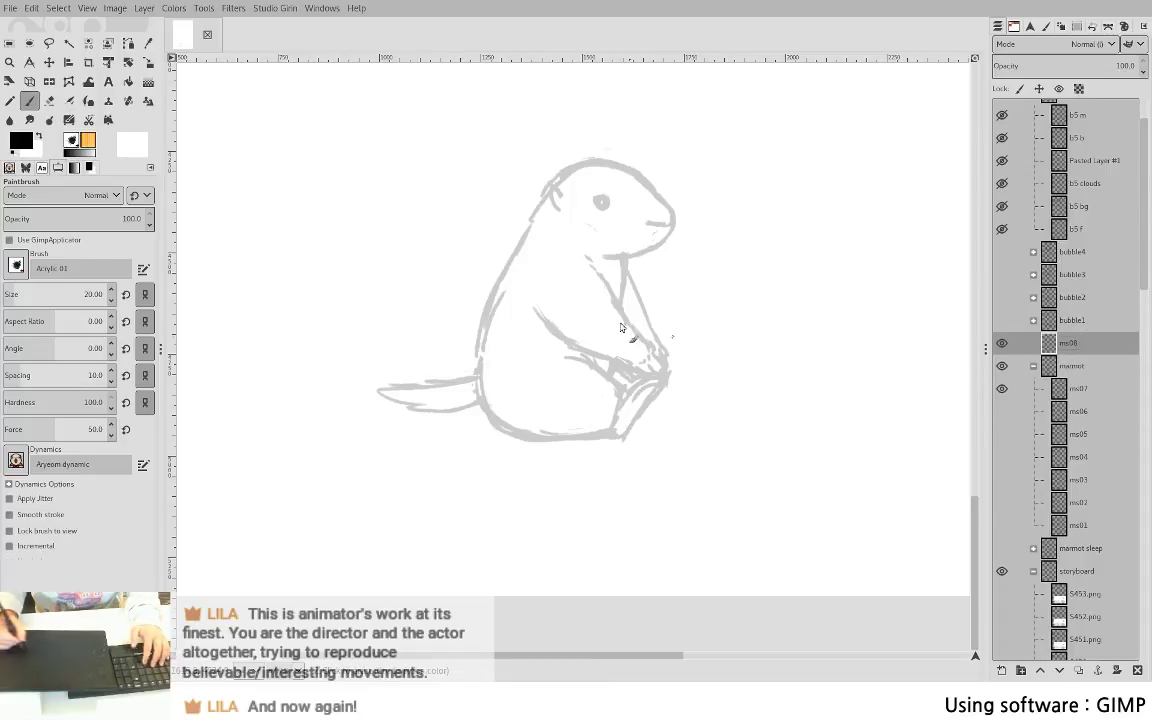
{"action": "mouse_move", "coordinate": [479, 362]}
{"action": "left_mouse_down"}
{"action": "mouse_move", "coordinate": [518, 441]}
{"action": "mouse_move", "coordinate": [508, 426]}
{"action": "mouse_move", "coordinate": [635, 428]}
{"action": "left_mouse_up"}
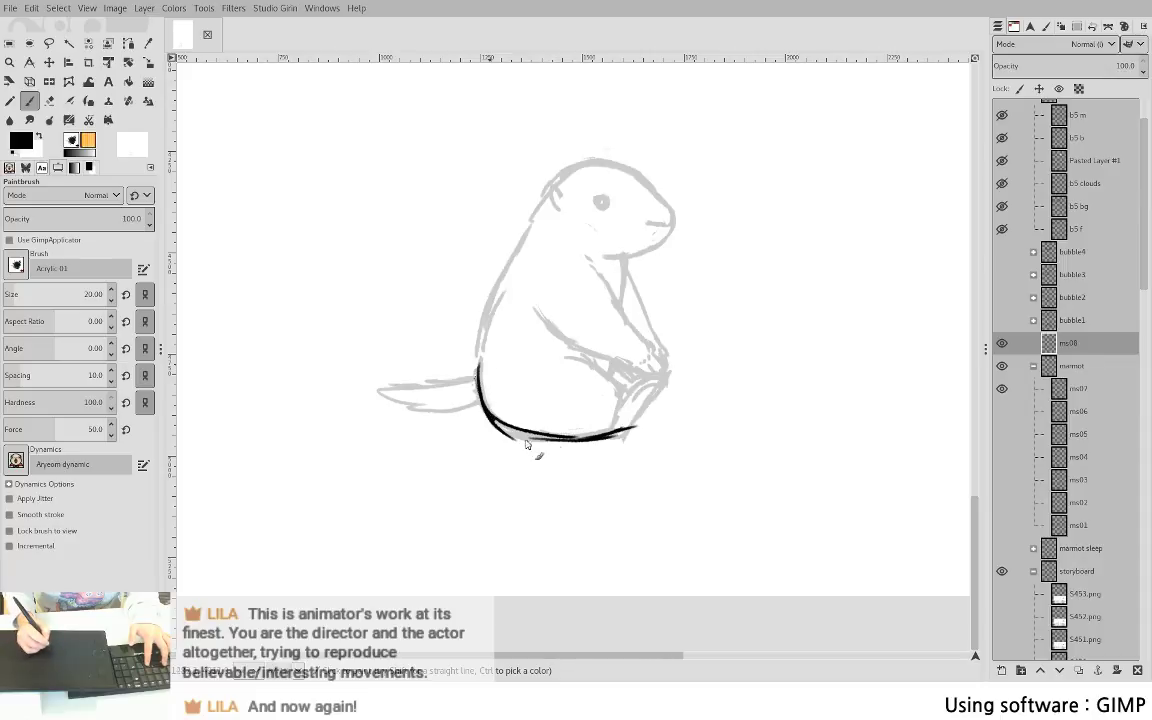
{"action": "left_click_drag", "start_coordinate": [519, 244], "coordinate": [484, 417]}
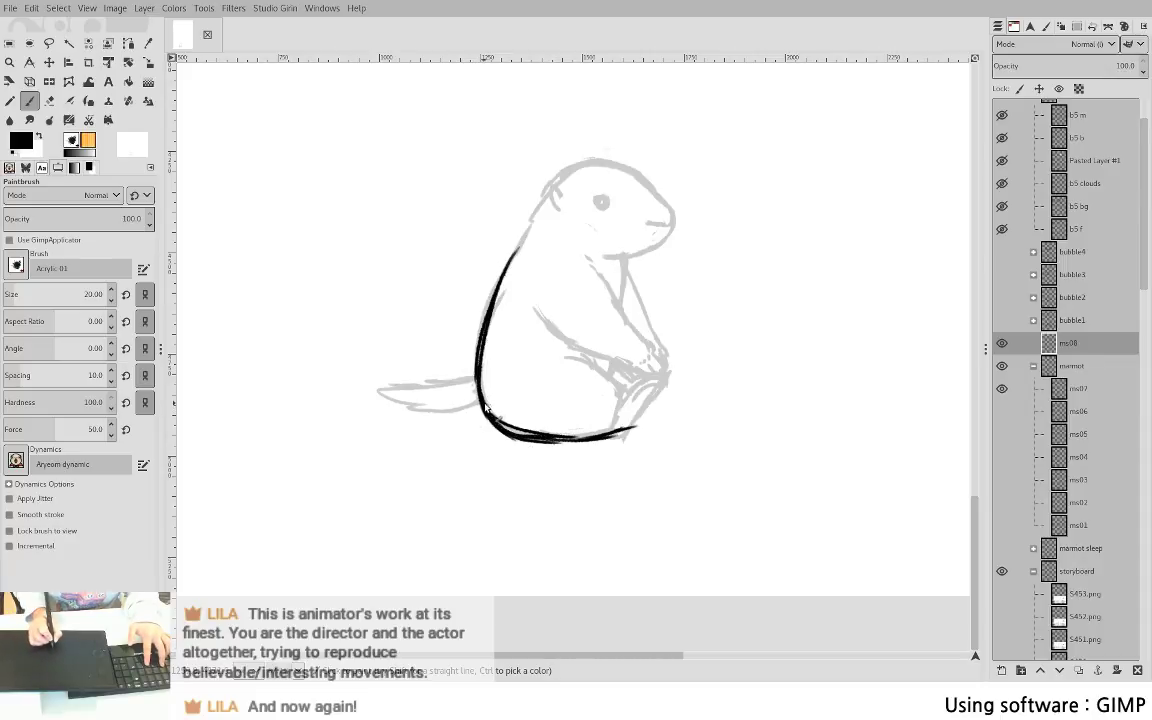
{"action": "left_click_drag", "start_coordinate": [476, 381], "coordinate": [396, 390]}
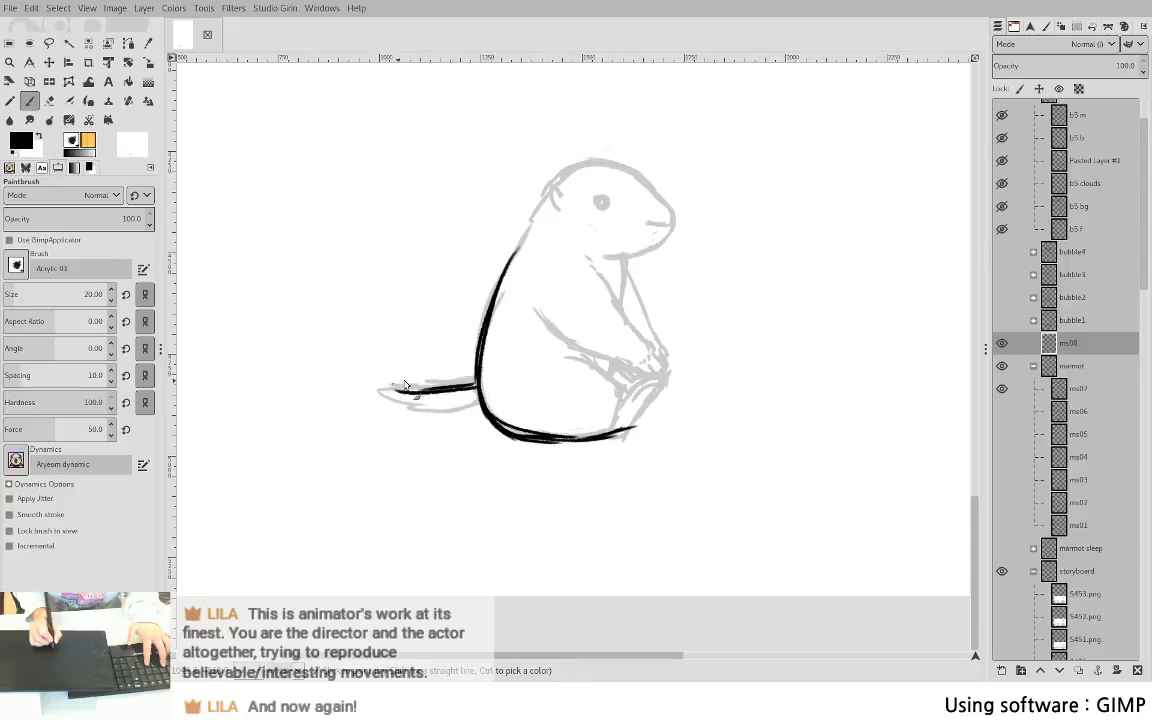
{"action": "key", "text": "ctrl+z"}
{"action": "key", "text": "ctrl+z"}
{"action": "mouse_move", "coordinate": [480, 395]}
{"action": "left_mouse_down"}
{"action": "mouse_move", "coordinate": [376, 392]}
{"action": "mouse_move", "coordinate": [416, 419]}
{"action": "mouse_move", "coordinate": [487, 417]}
{"action": "left_mouse_up"}
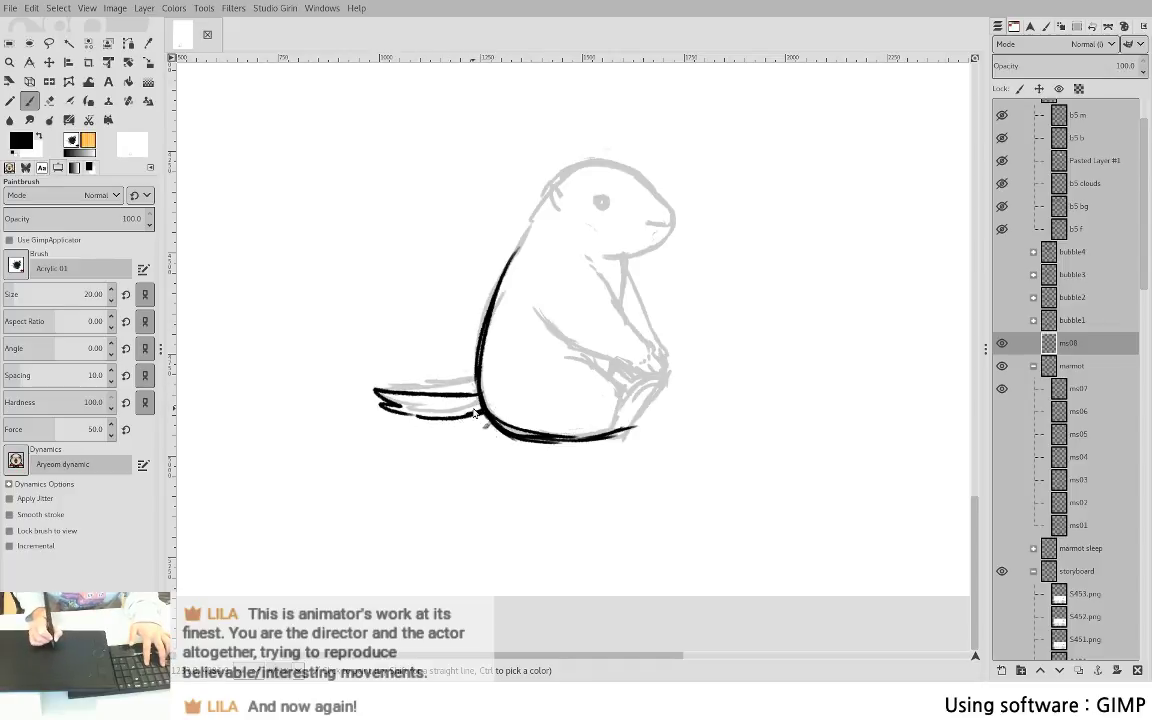
{"action": "key", "text": "ctrl+z"}
{"action": "key", "text": "ctrl+z"}
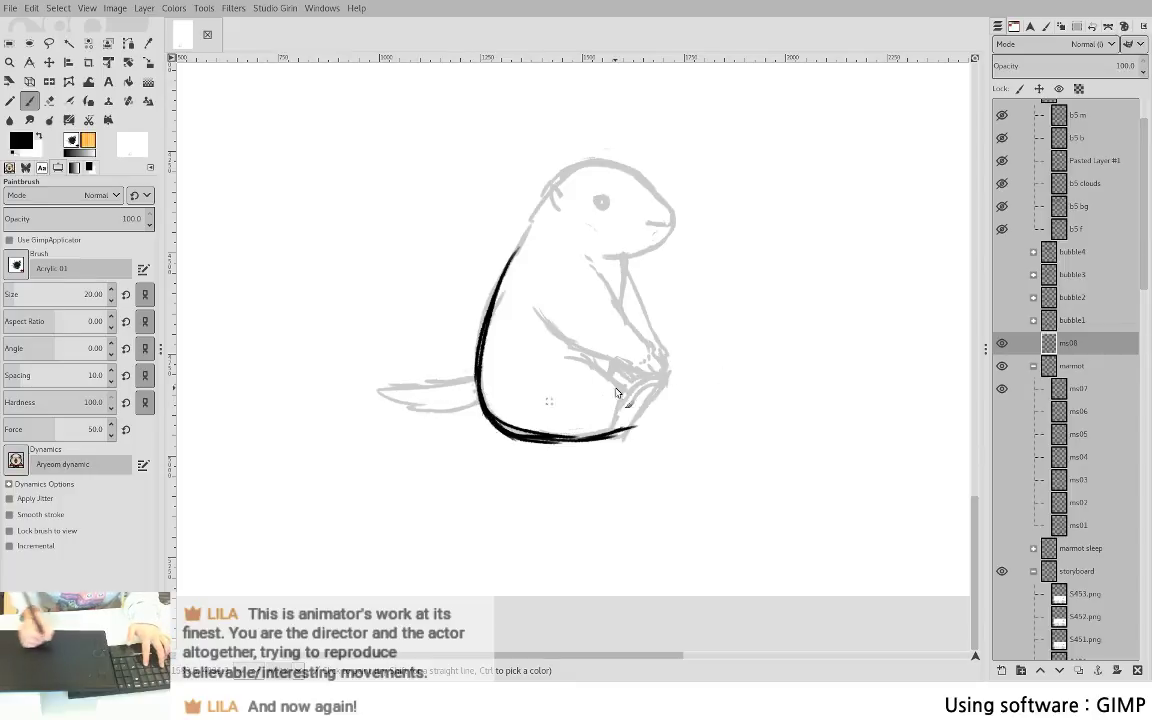
- Hide ms08 and flip between poses ms05, ms06 and ms07 to examine how the body and tail move
{"action": "left_click", "coordinate": [1004, 389]}
{"action": "left_click", "coordinate": [1003, 411]}
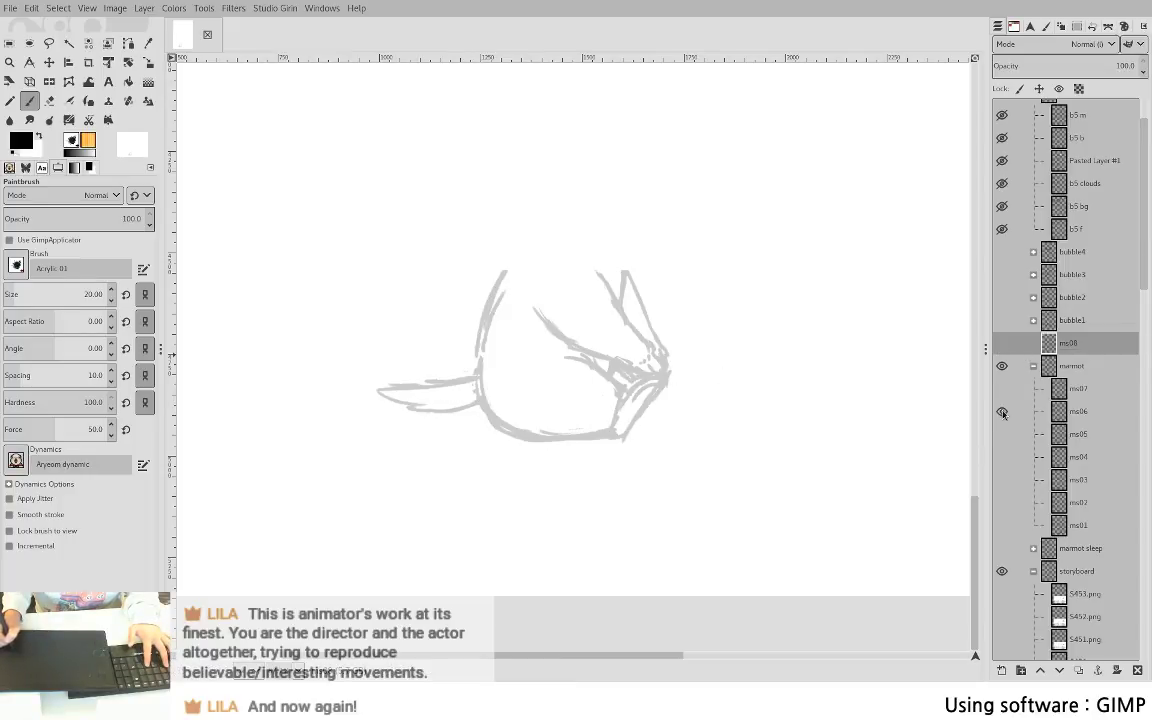
{"action": "left_click", "coordinate": [1003, 430]}
{"action": "left_click", "coordinate": [1002, 432]}
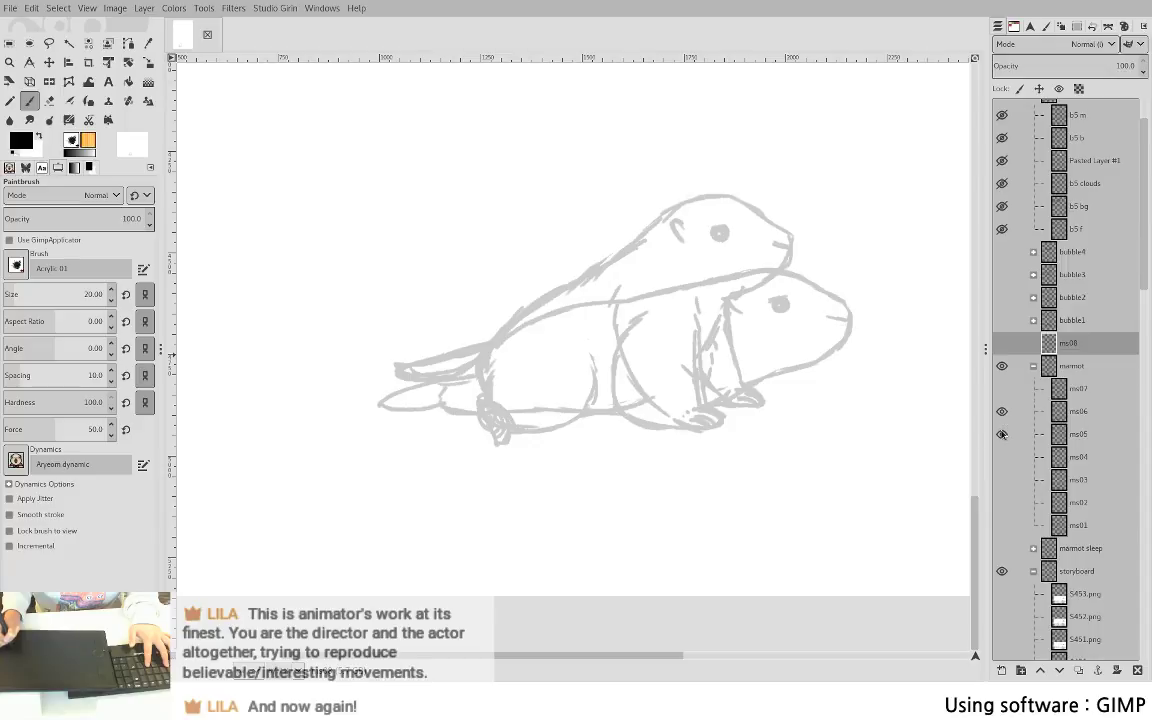
{"action": "left_click", "coordinate": [1002, 434], "text": "shift"}
{"action": "left_click", "coordinate": [1003, 413], "text": "shift"}
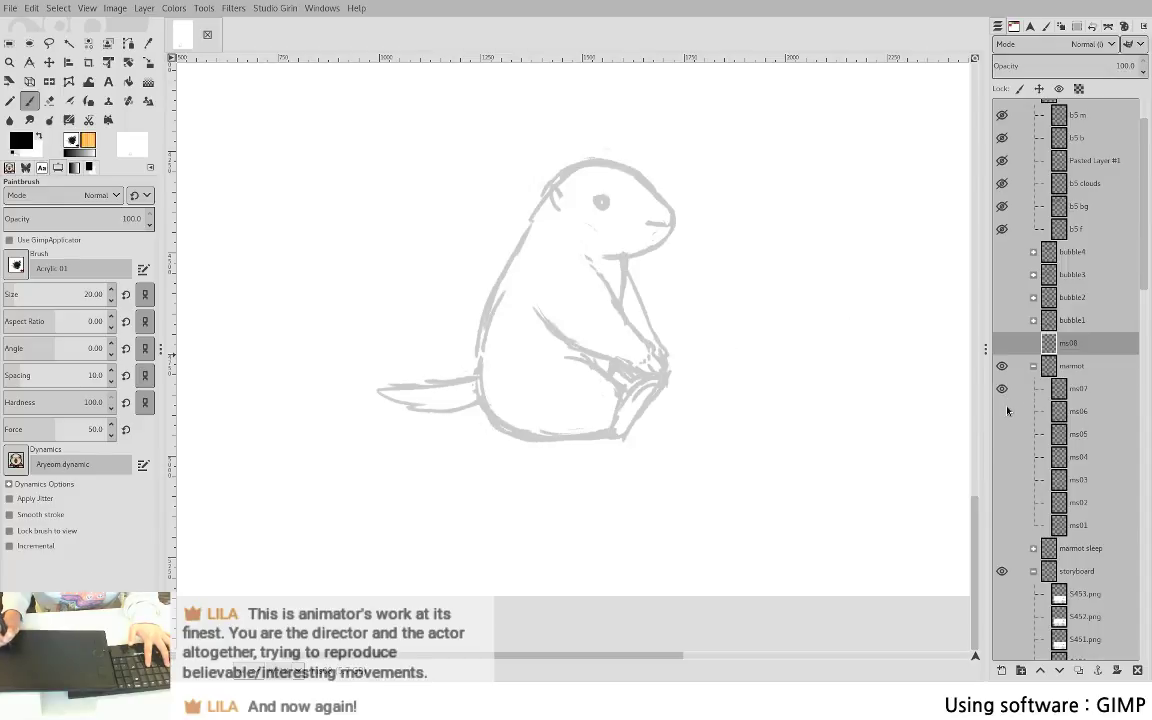
{"action": "left_click", "coordinate": [1007, 409]}
{"action": "left_click", "coordinate": [1005, 427], "text": "shift"}
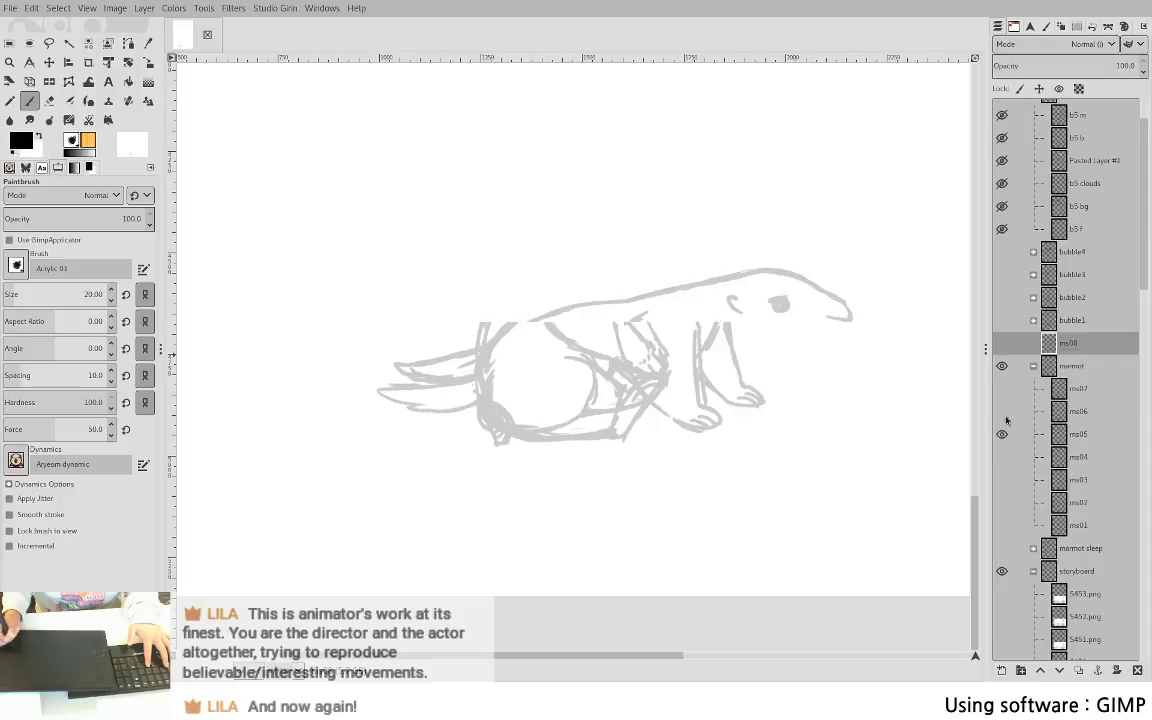
{"action": "left_click", "coordinate": [1003, 411], "text": "shift"}
{"action": "left_click", "coordinate": [1003, 390], "text": "shift"}
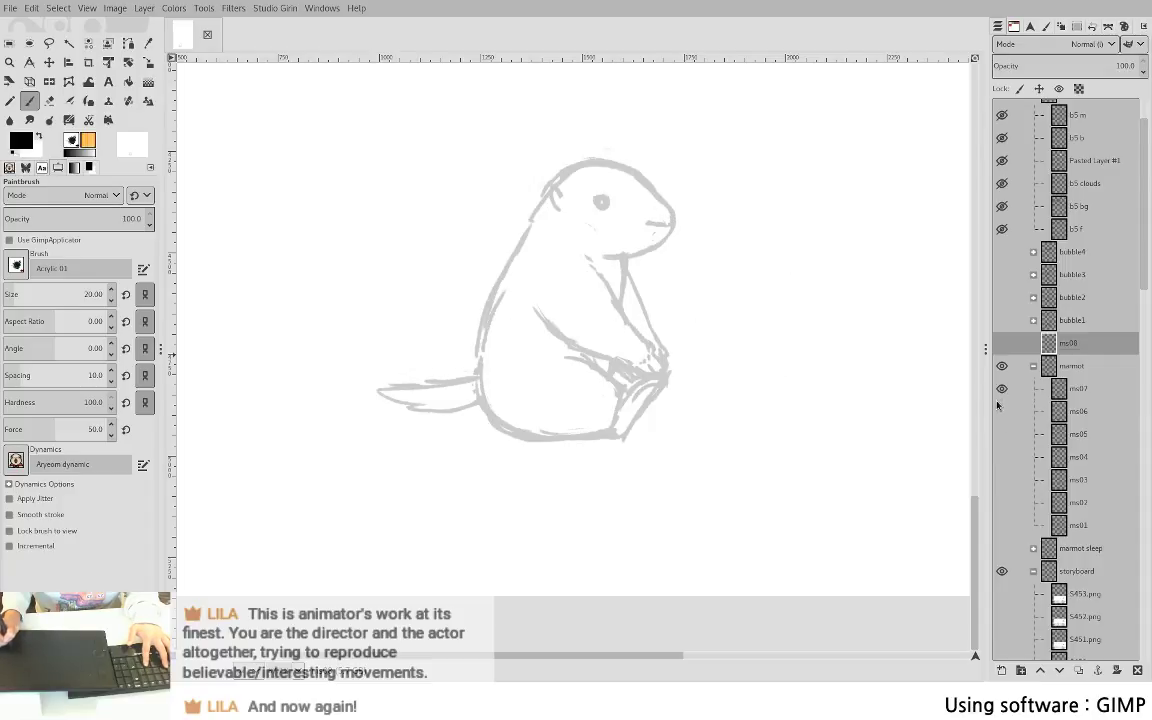
- Try to replace the tail on ms07 with a redrawn one that follows the tail of the ms06 pose
{"action": "left_click", "coordinate": [1002, 411]}
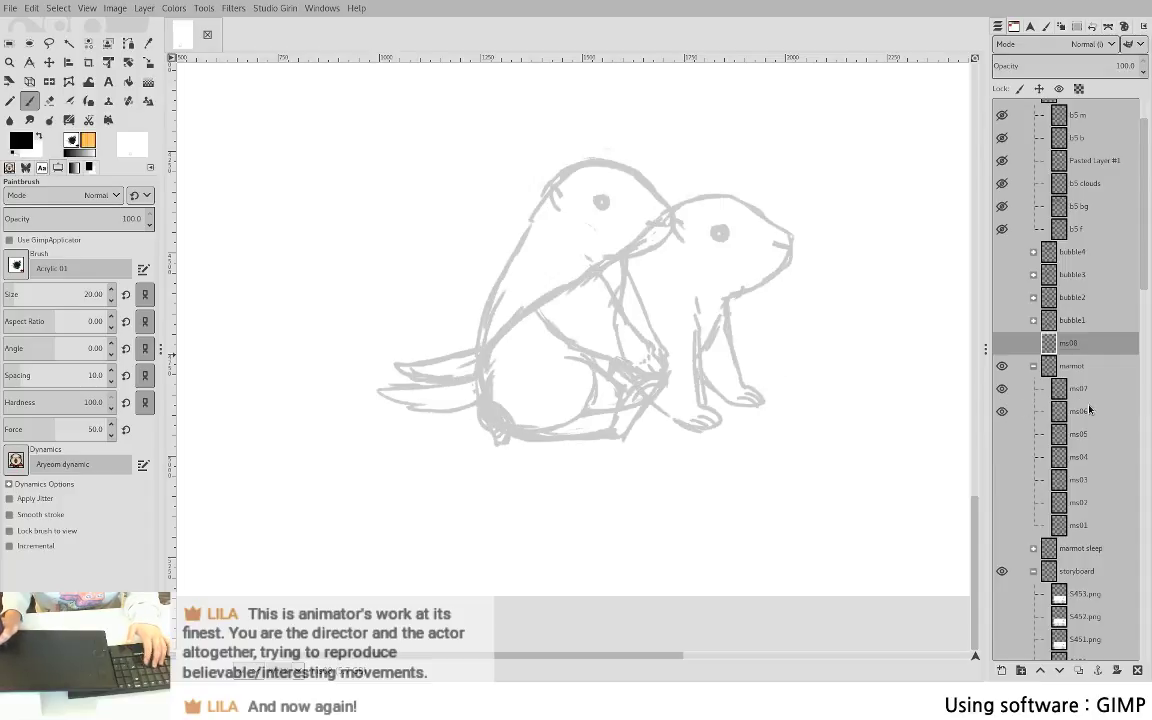
{"action": "left_click", "coordinate": [1078, 390]}
{"action": "key", "text": "f"}
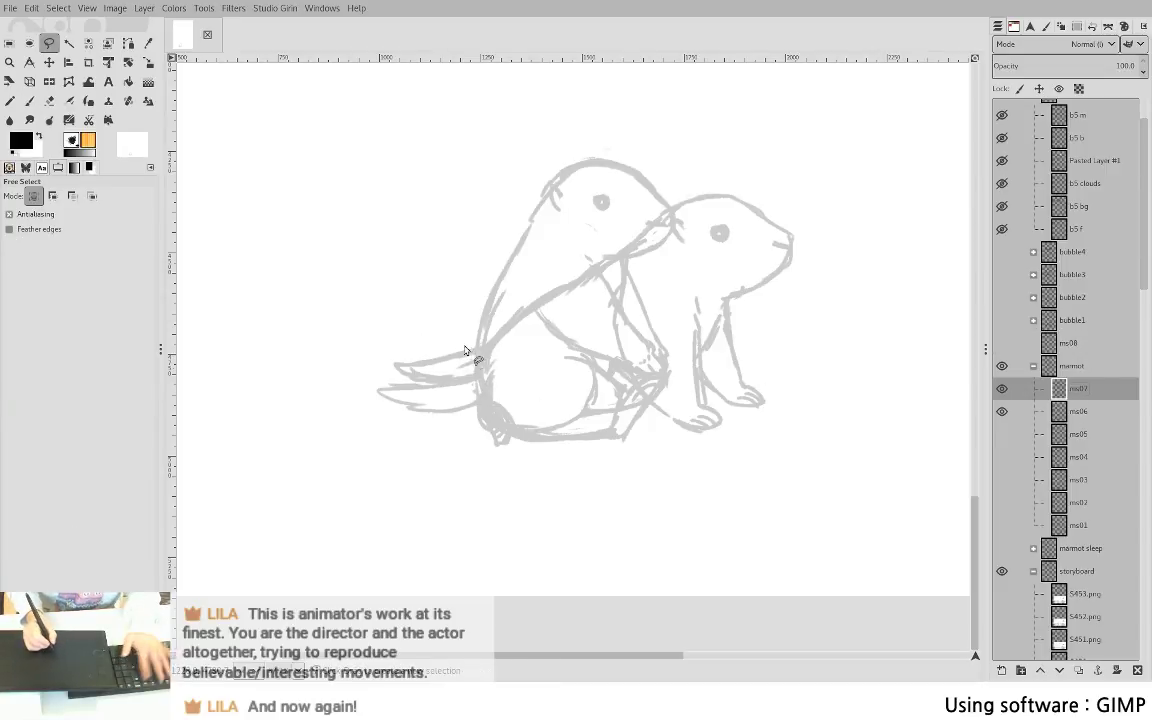
{"action": "key", "text": "p"}
{"action": "key", "text": "Delete"}
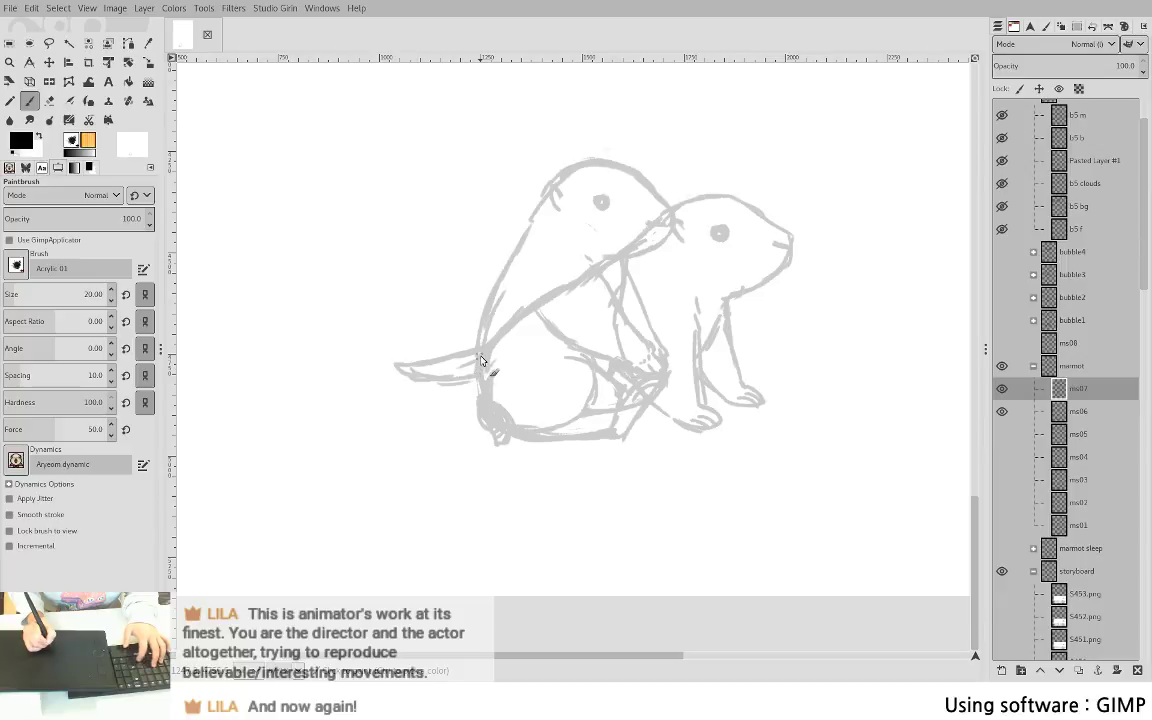
{"action": "left_click_drag", "start_coordinate": [479, 362], "coordinate": [423, 372]}
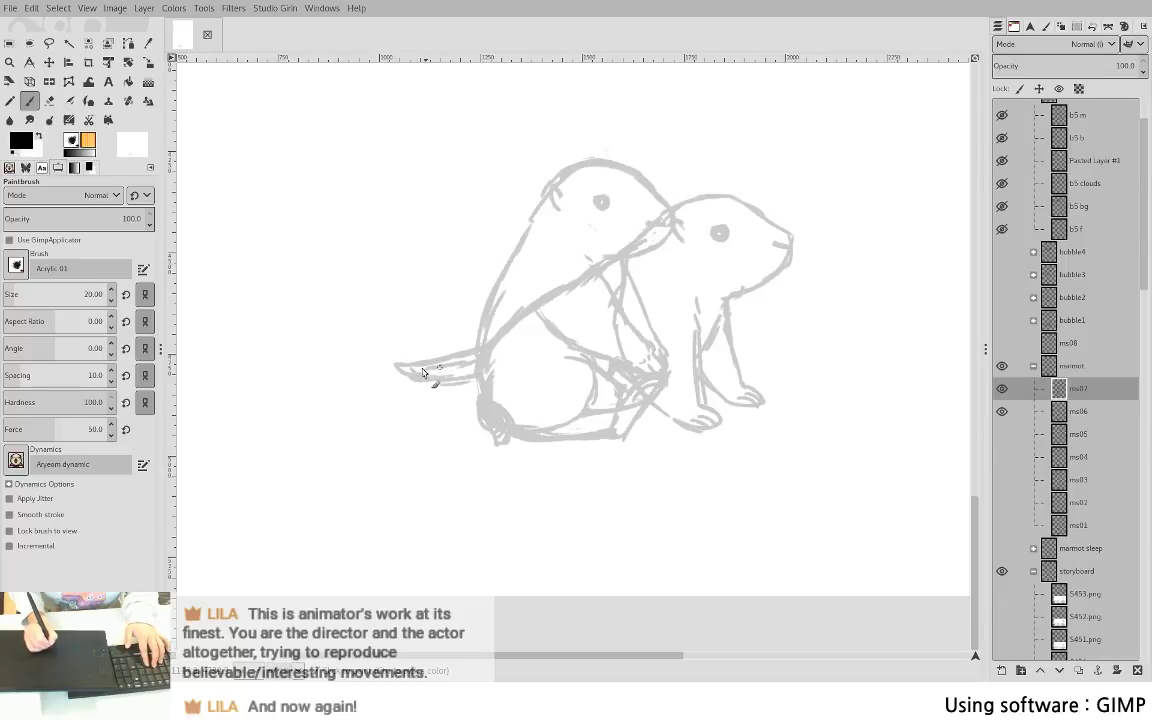
{"action": "left_click", "coordinate": [1002, 411]}
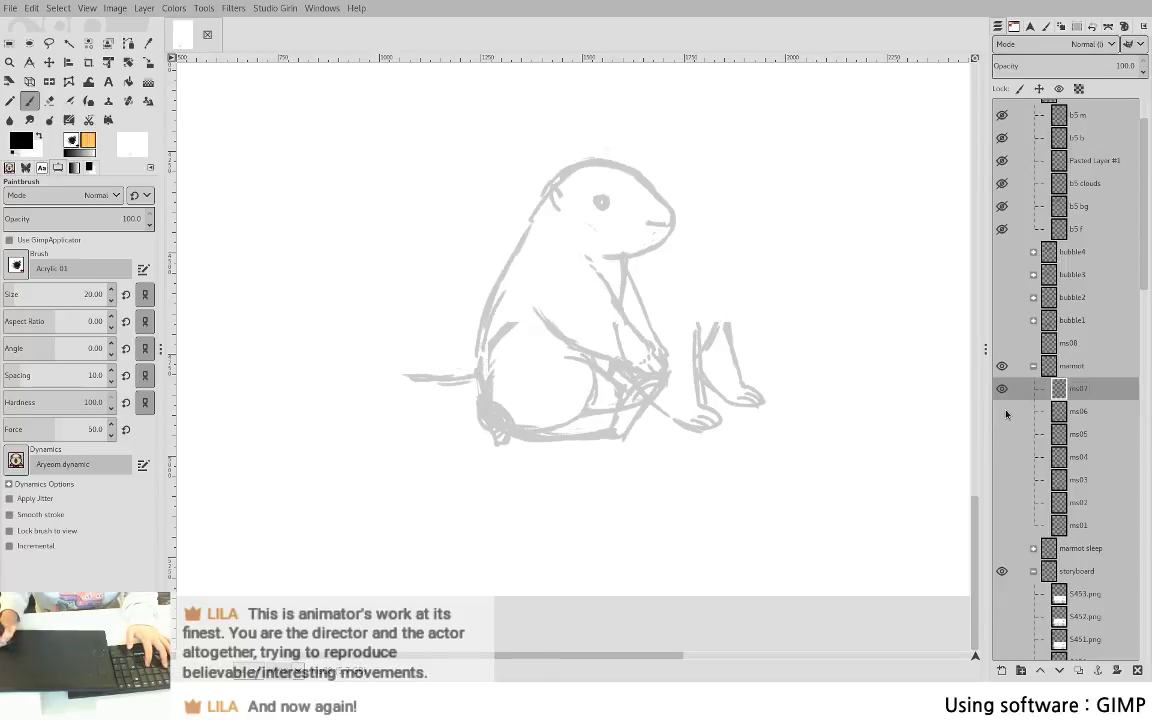
{"action": "left_click", "coordinate": [1002, 411]}
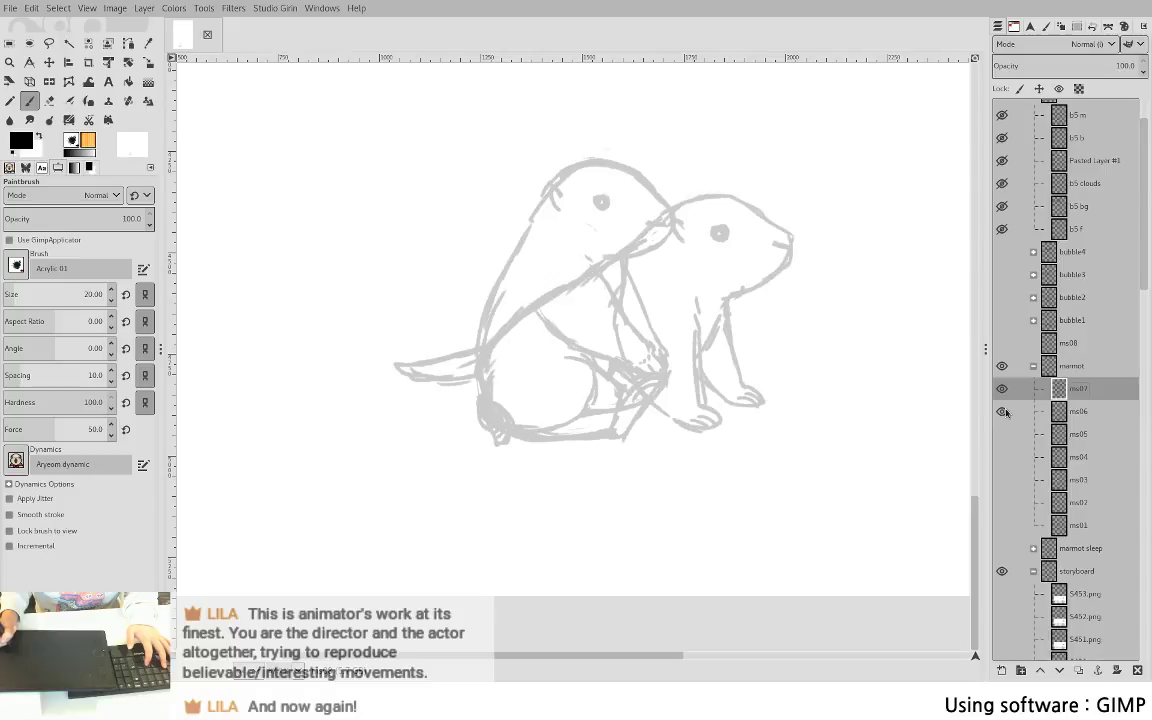
{"action": "left_click", "coordinate": [1002, 411]}
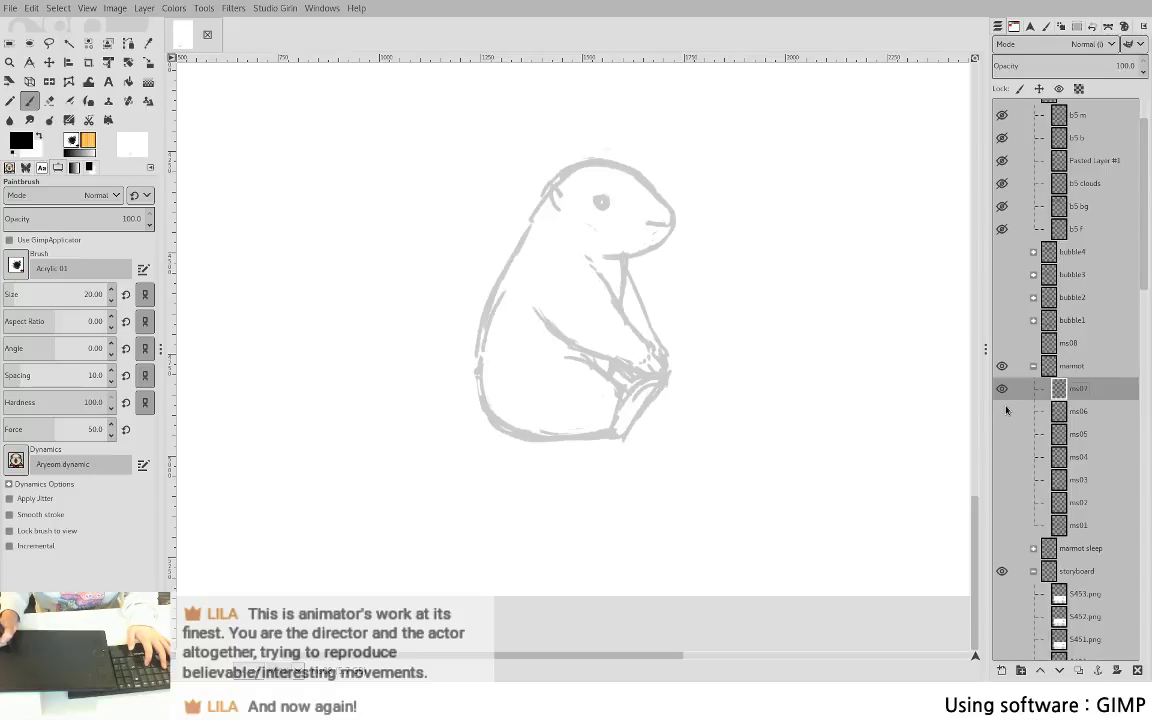
- Show ms06 as a reference and move the ms07 pose up and slightly right until its tail overlaps the ms06 tail
{"action": "left_click", "coordinate": [1004, 410]}
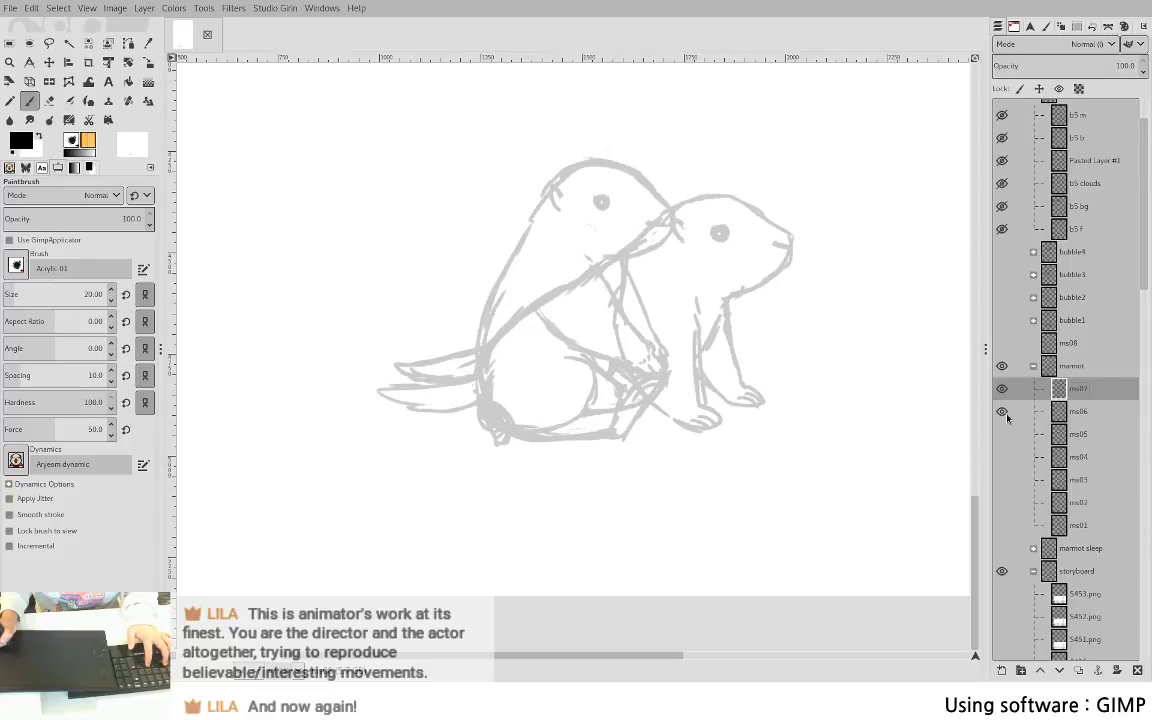
{"action": "key", "text": "m"}
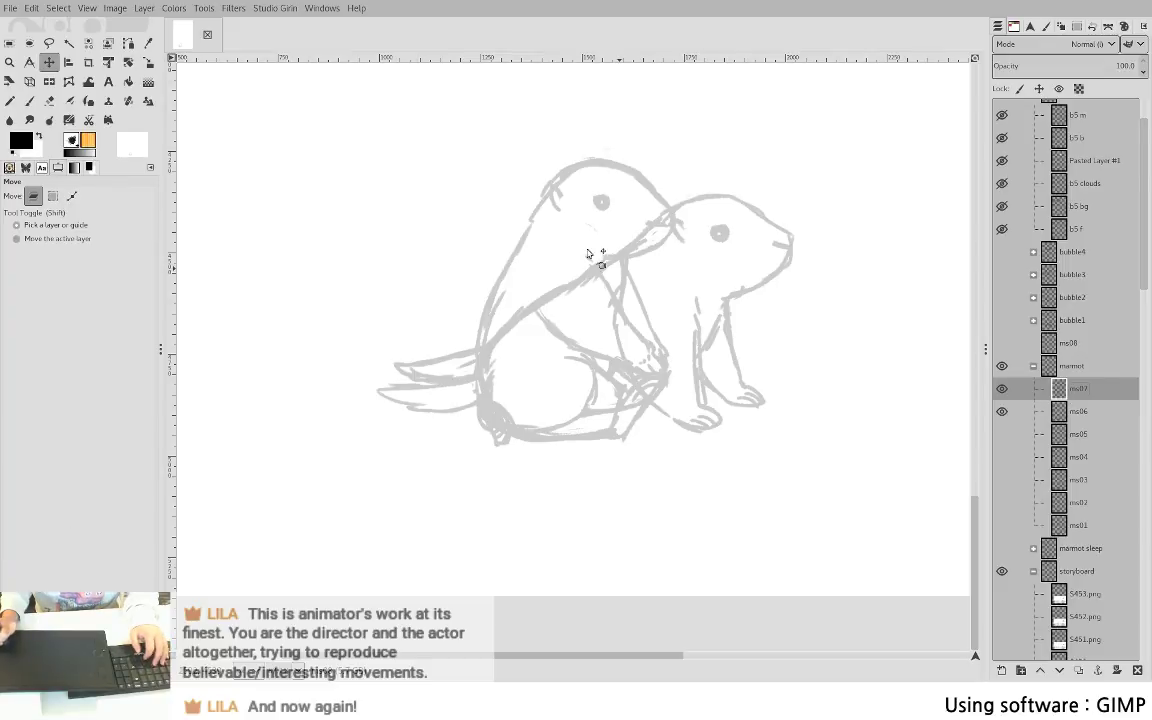
{"action": "left_click_drag", "start_coordinate": [601, 204], "coordinate": [603, 178]}
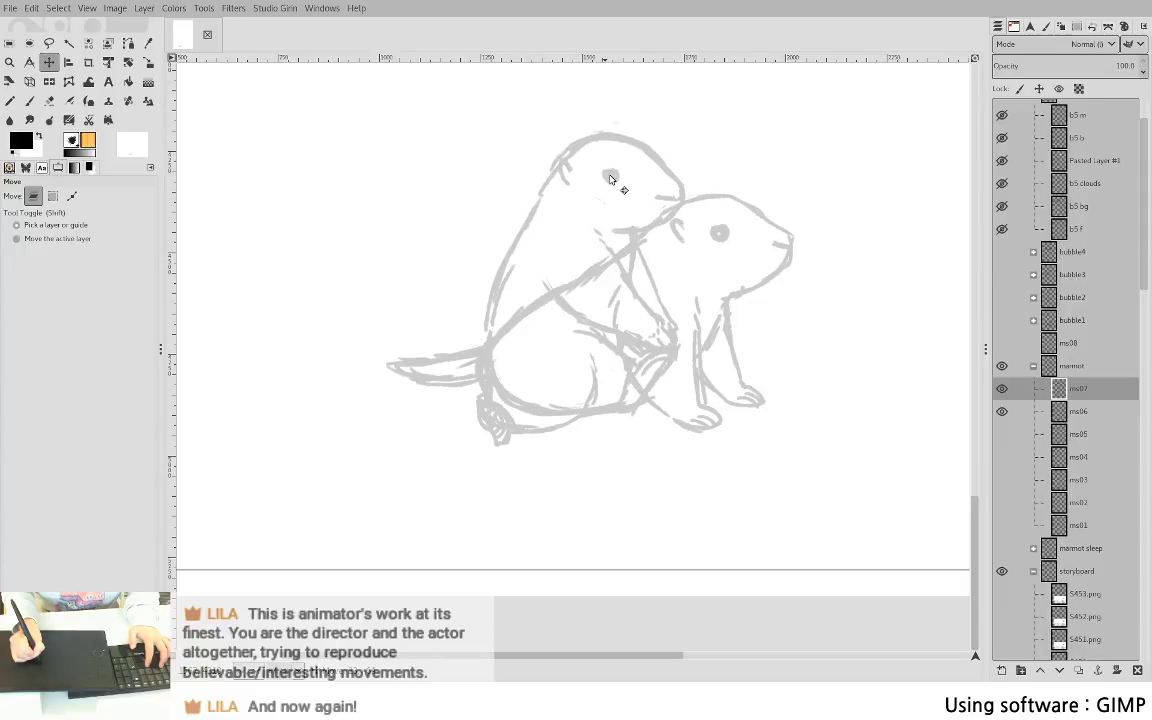
{"action": "left_click_drag", "start_coordinate": [611, 179], "coordinate": [610, 178]}
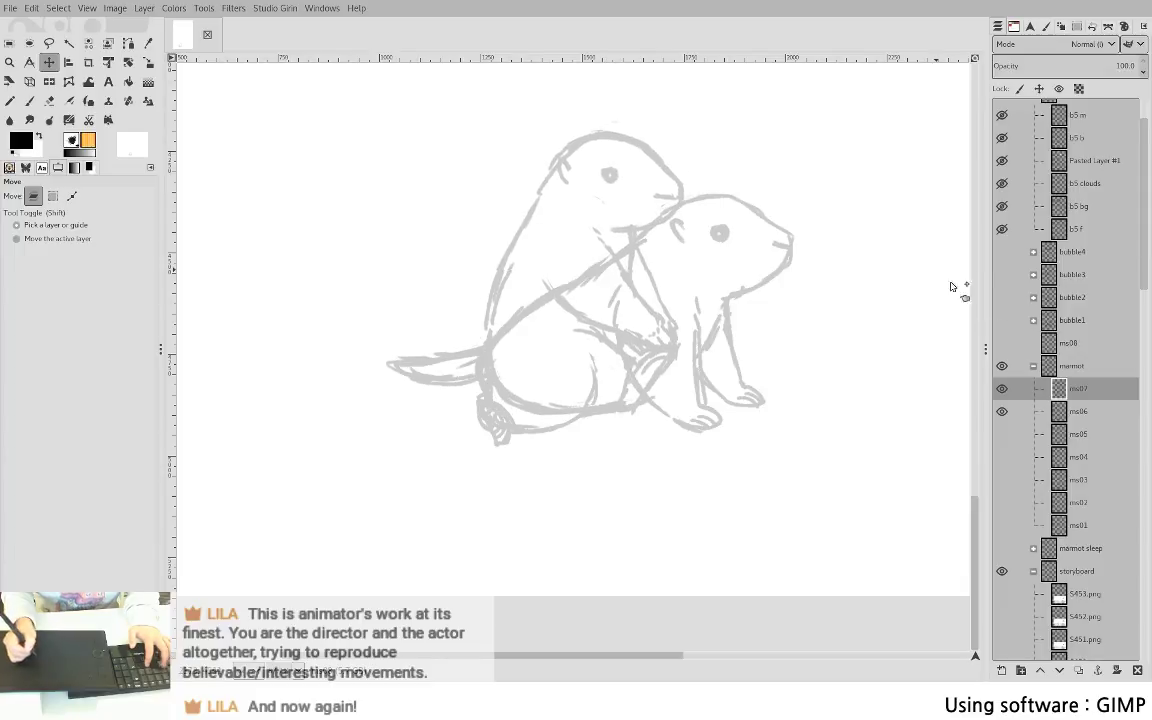
- Flip between poses ms05, ms06 and ms07 to check the new placement, and nudge ms07 slightly right
{"action": "left_click", "coordinate": [1003, 412], "text": "shift"}
{"action": "left_click", "coordinate": [1005, 393], "text": "shift"}
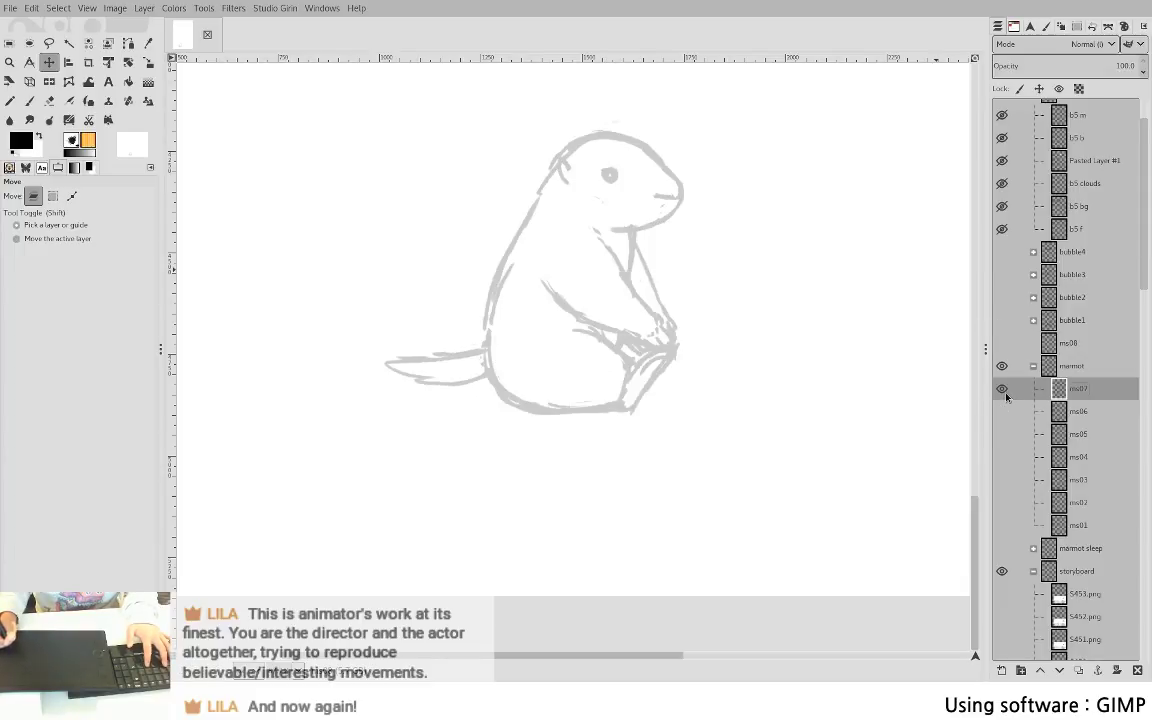
{"action": "left_click", "coordinate": [1006, 431], "text": "shift"}
{"action": "left_click", "coordinate": [1005, 412], "text": "shift"}
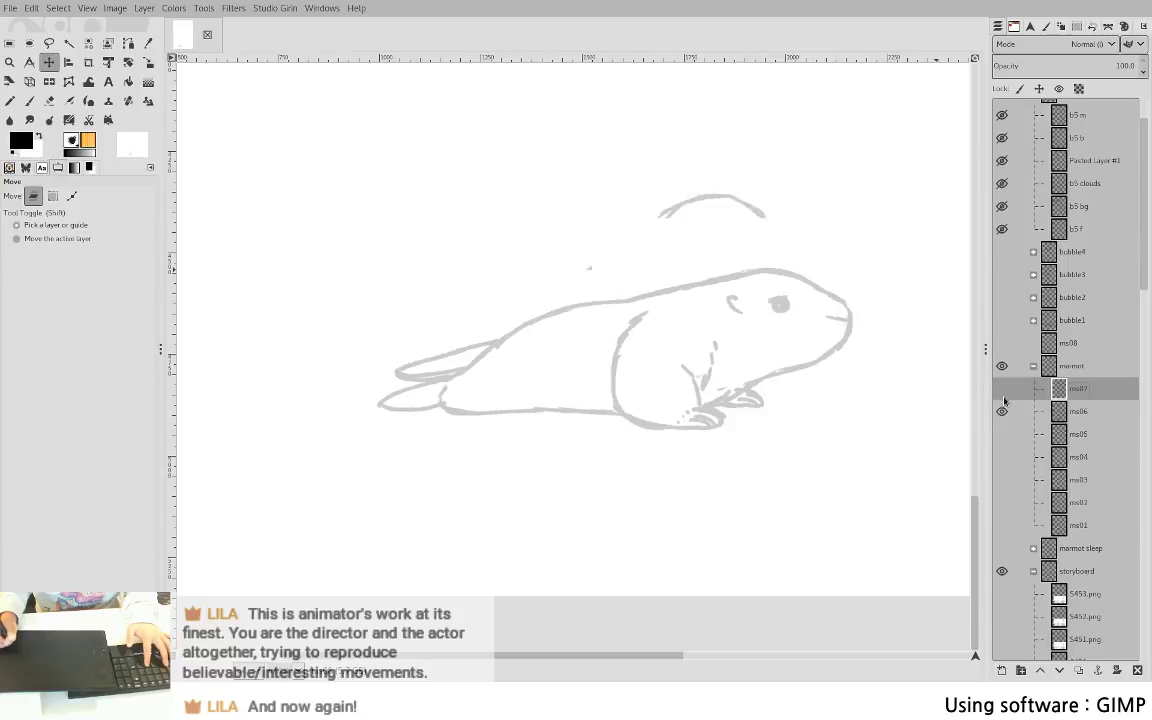
{"action": "left_click", "coordinate": [1003, 389], "text": "shift"}
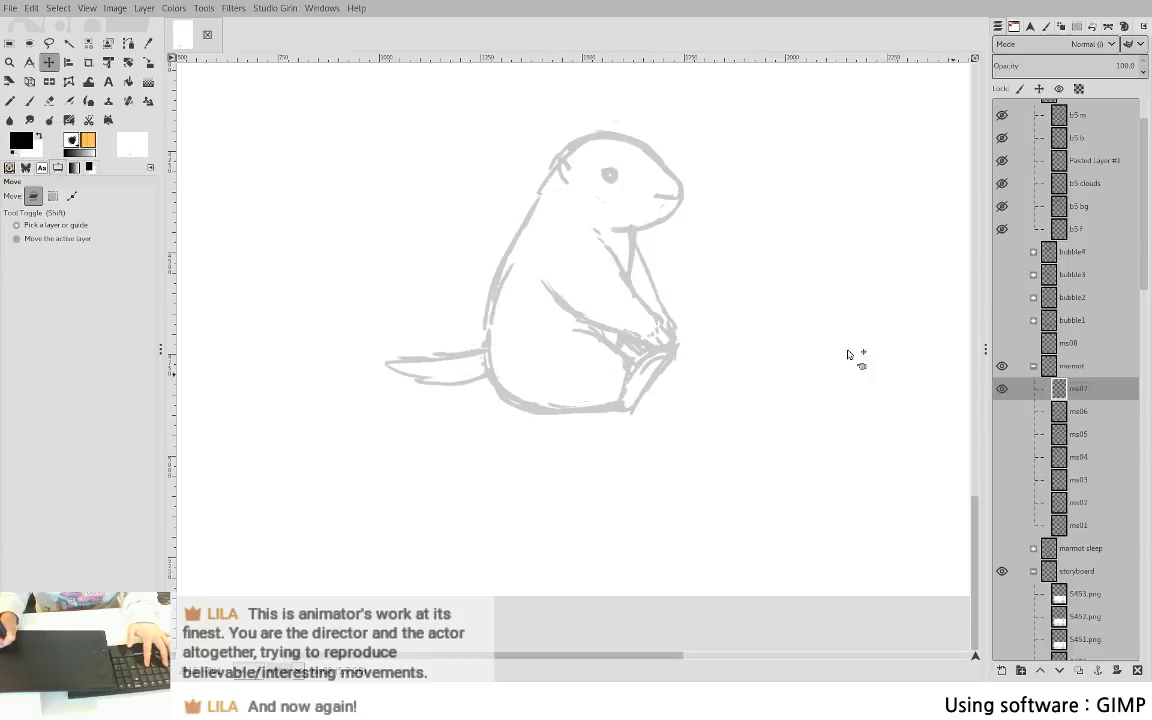
{"action": "left_click_drag", "start_coordinate": [611, 189], "coordinate": [618, 189]}
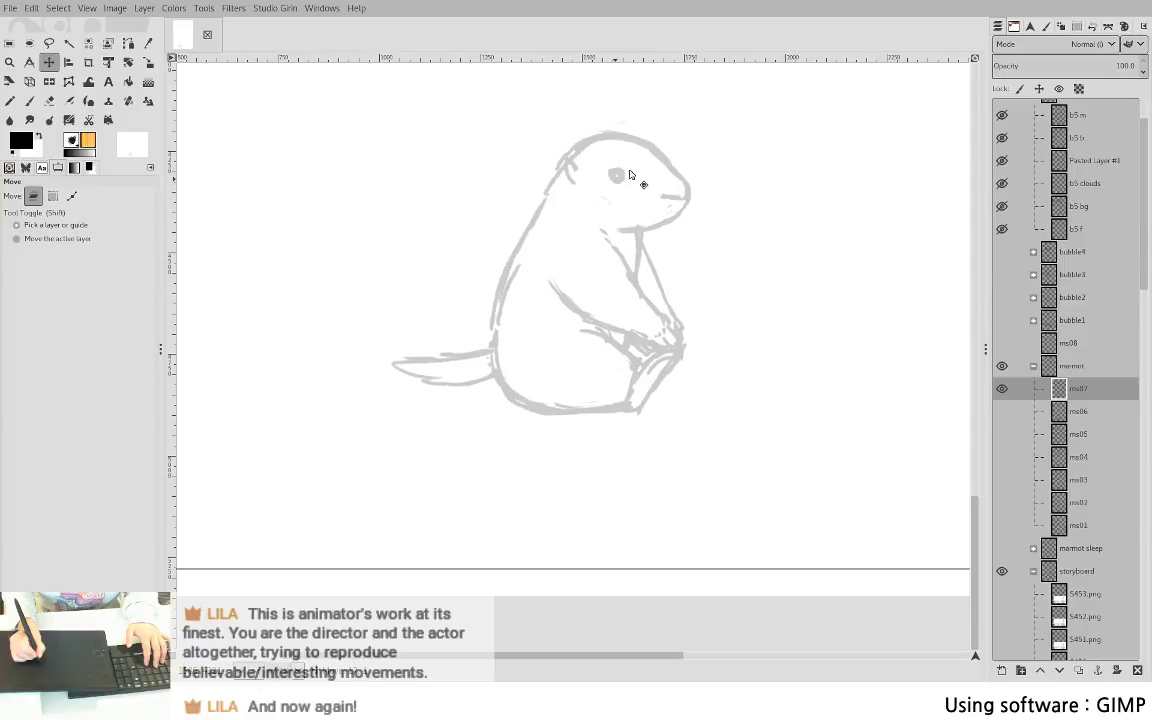
- Play through poses ms05, ms06 and ms07 repeatedly to examine how the body and tail move into the sitting pose
{"action": "left_click", "coordinate": [1002, 411], "text": "shift"}
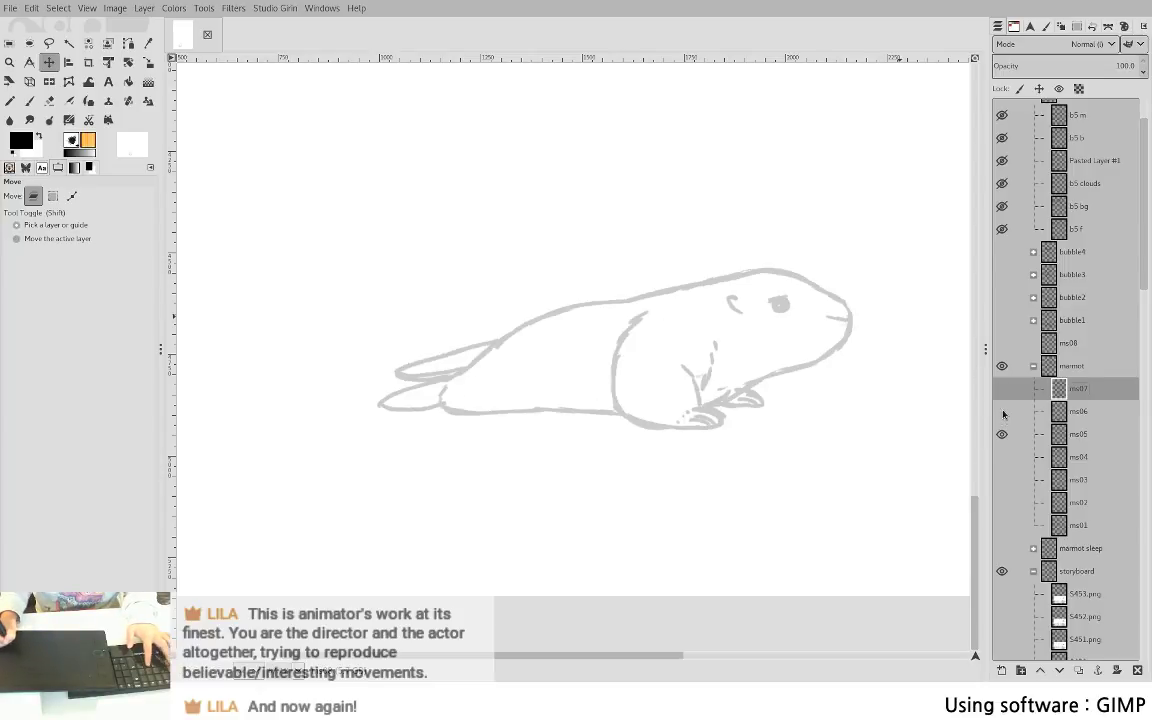
{"action": "left_click", "coordinate": [1003, 389], "text": "shift"}
{"action": "left_click", "coordinate": [1002, 389], "text": "shift"}
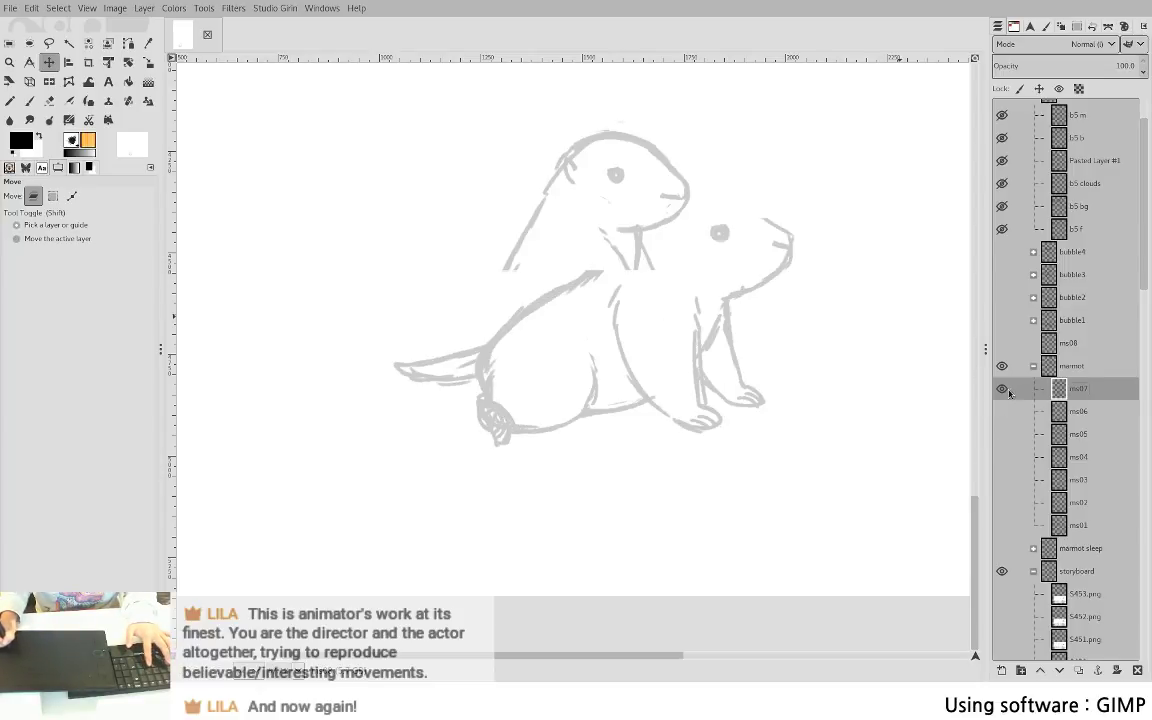
{"action": "left_click", "coordinate": [1004, 413]}
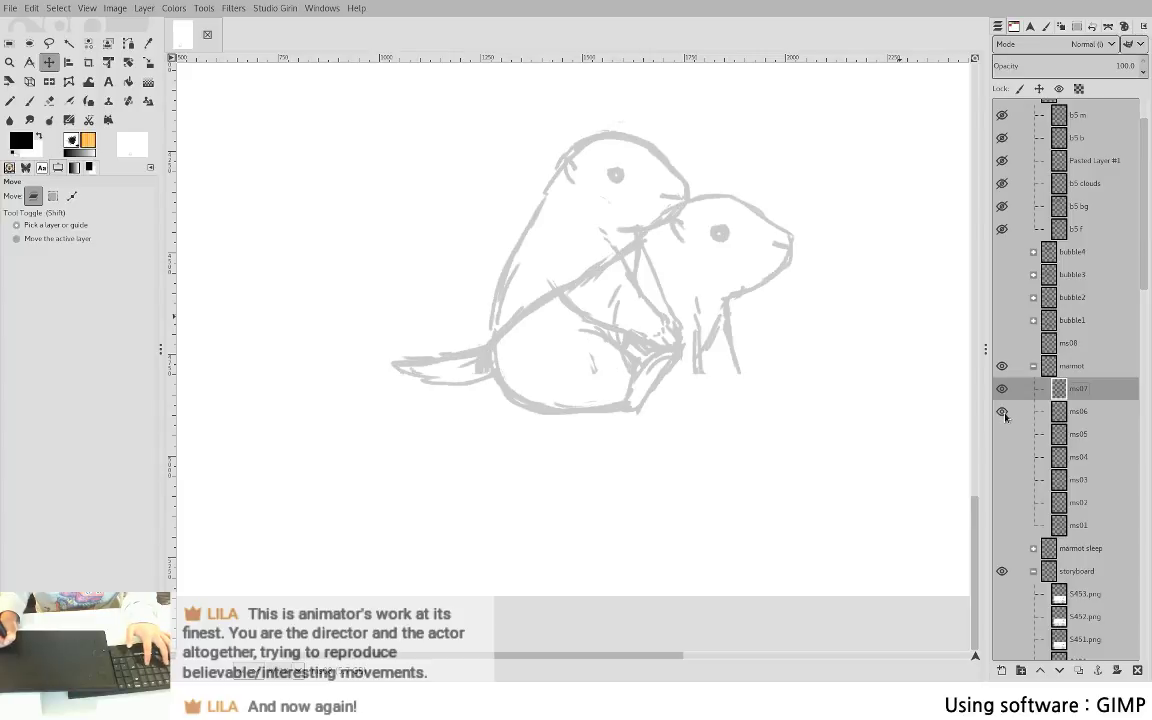
{"action": "left_click", "coordinate": [1003, 457], "text": "shift"}
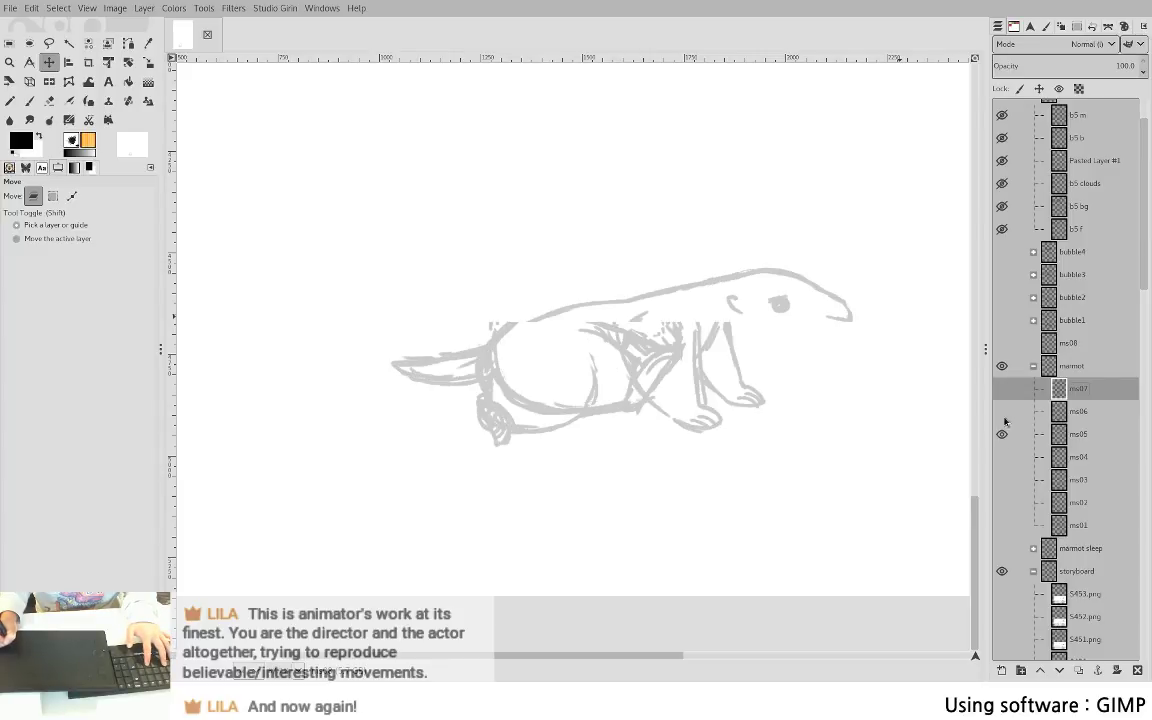
{"action": "left_click", "coordinate": [1003, 434], "text": "shift"}
{"action": "left_click", "coordinate": [1003, 411], "text": "shift"}
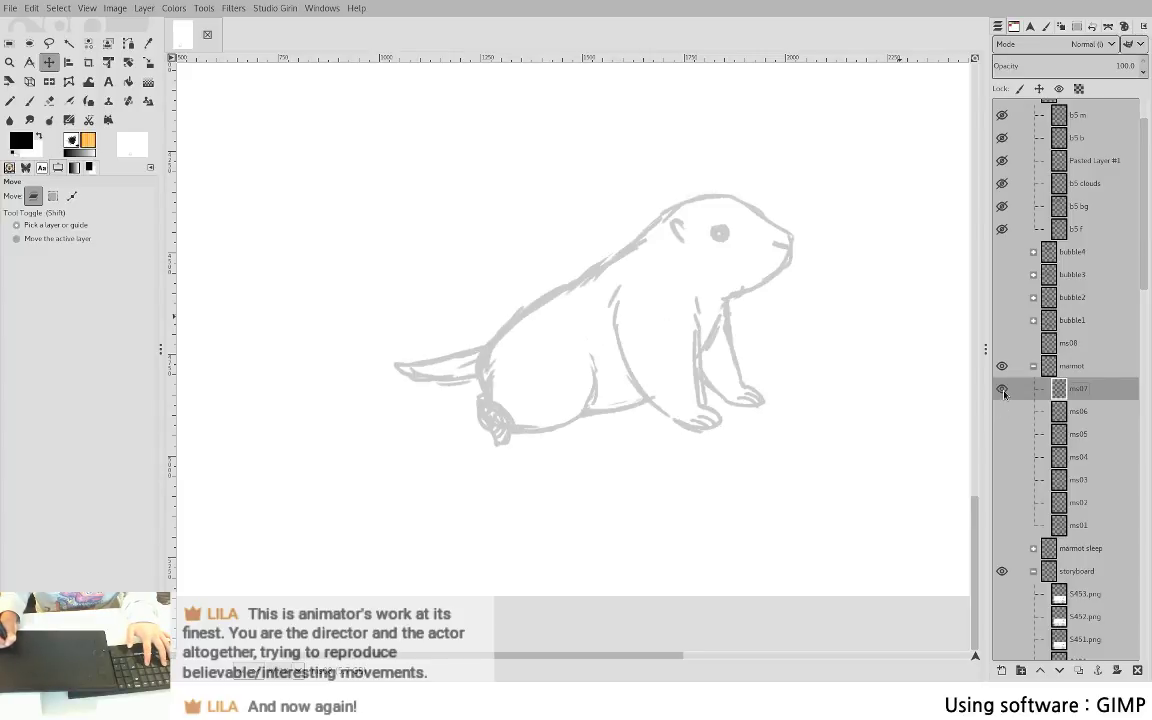
{"action": "left_click", "coordinate": [1003, 390], "text": "shift"}
{"action": "left_click", "coordinate": [1003, 411], "text": "shift"}
{"action": "left_click", "coordinate": [1003, 411], "text": "shift"}
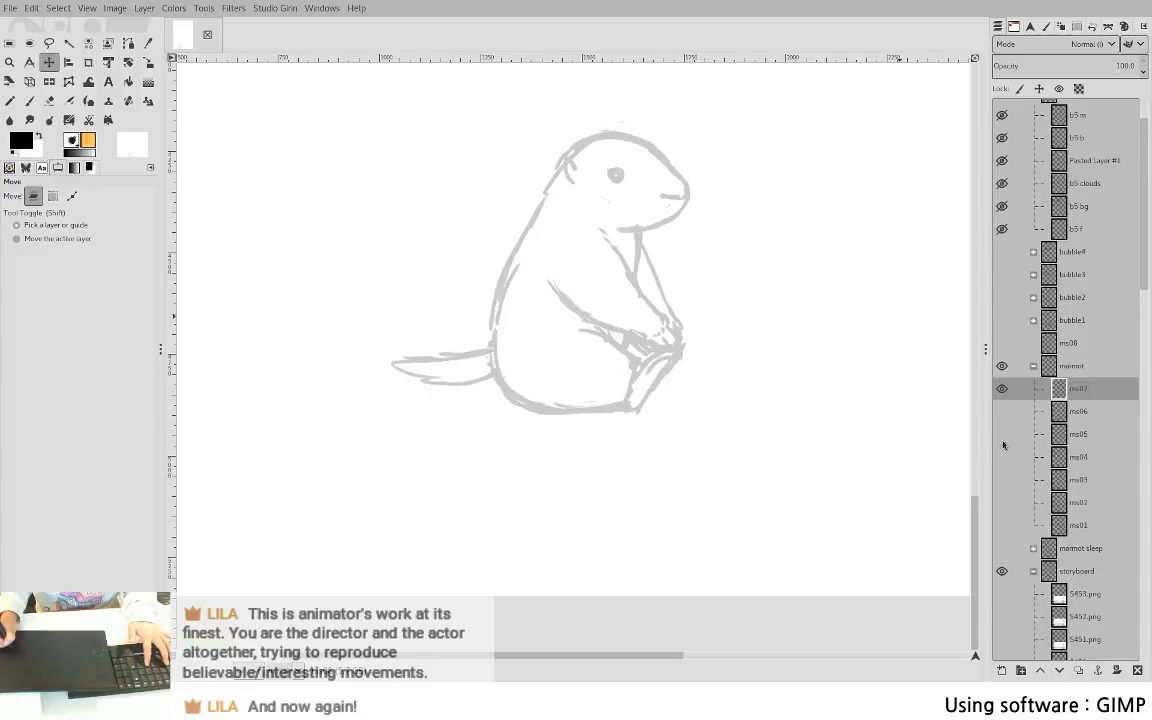
{"action": "left_click", "coordinate": [1003, 457], "text": "shift"}
{"action": "left_click", "coordinate": [1003, 434], "text": "shift"}
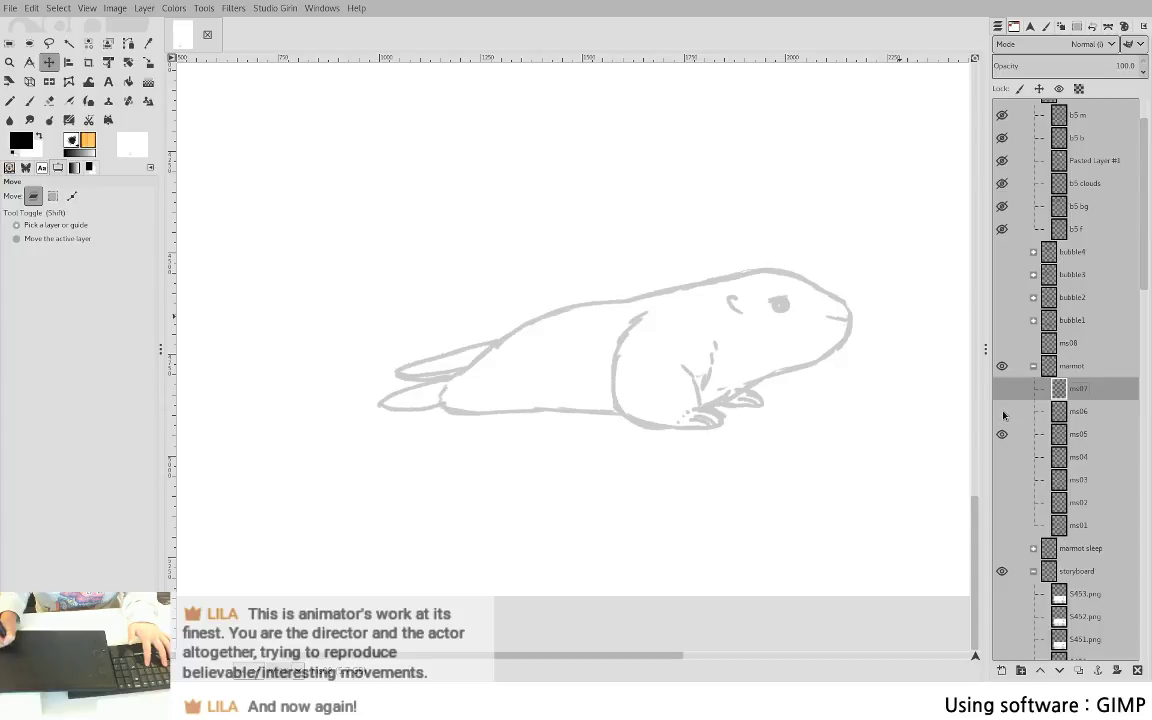
{"action": "left_click", "coordinate": [1003, 411], "text": "shift"}
{"action": "left_click", "coordinate": [1003, 388], "text": "shift"}
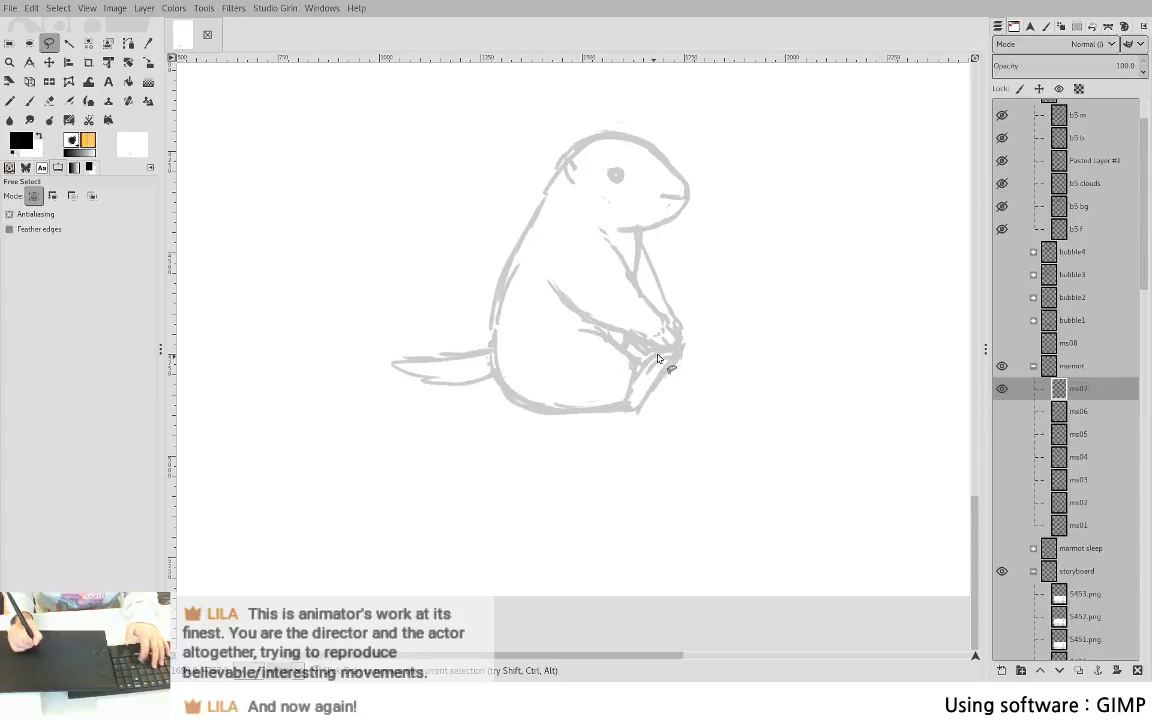
- Cut away the front outline of the foot below the marmot's paws on ms07 and clear the selection
{"action": "key", "text": "p"}
{"action": "key", "text": "f"}
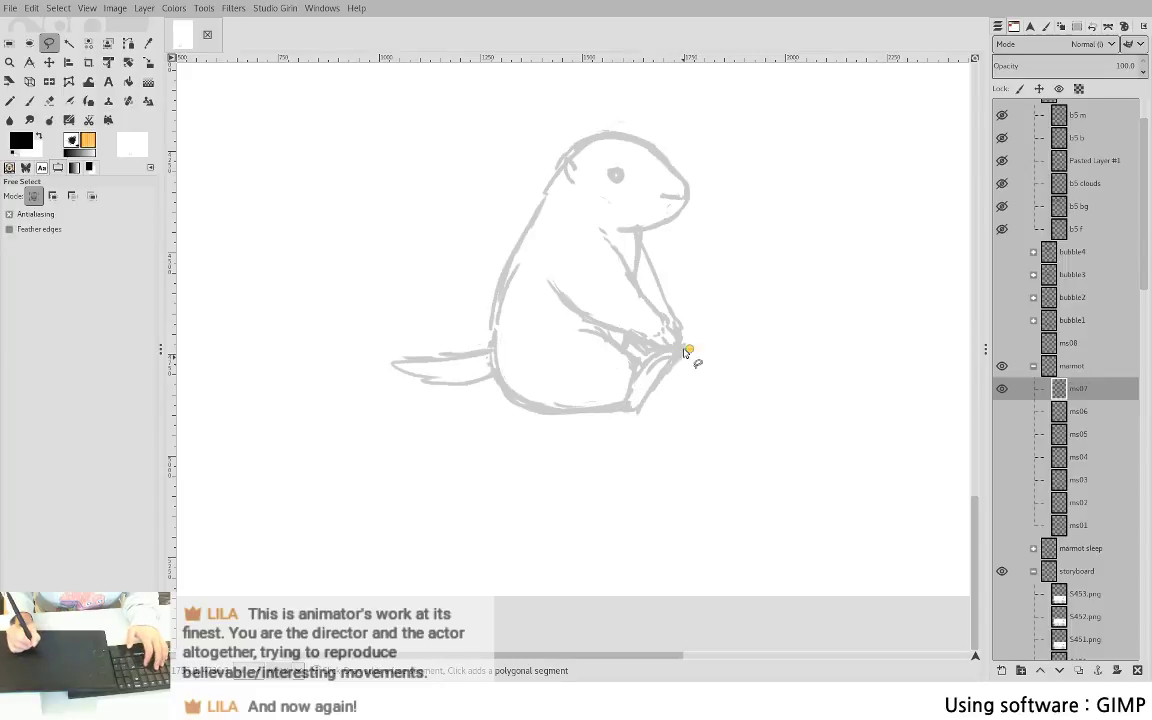
{"action": "mouse_move", "coordinate": [689, 355]}
{"action": "left_mouse_down"}
{"action": "mouse_move", "coordinate": [648, 366]}
{"action": "mouse_move", "coordinate": [631, 417]}
{"action": "mouse_move", "coordinate": [685, 385]}
{"action": "left_mouse_up"}
{"action": "key", "text": "Delete"}
{"action": "key", "text": "ctrl+shift+a"}
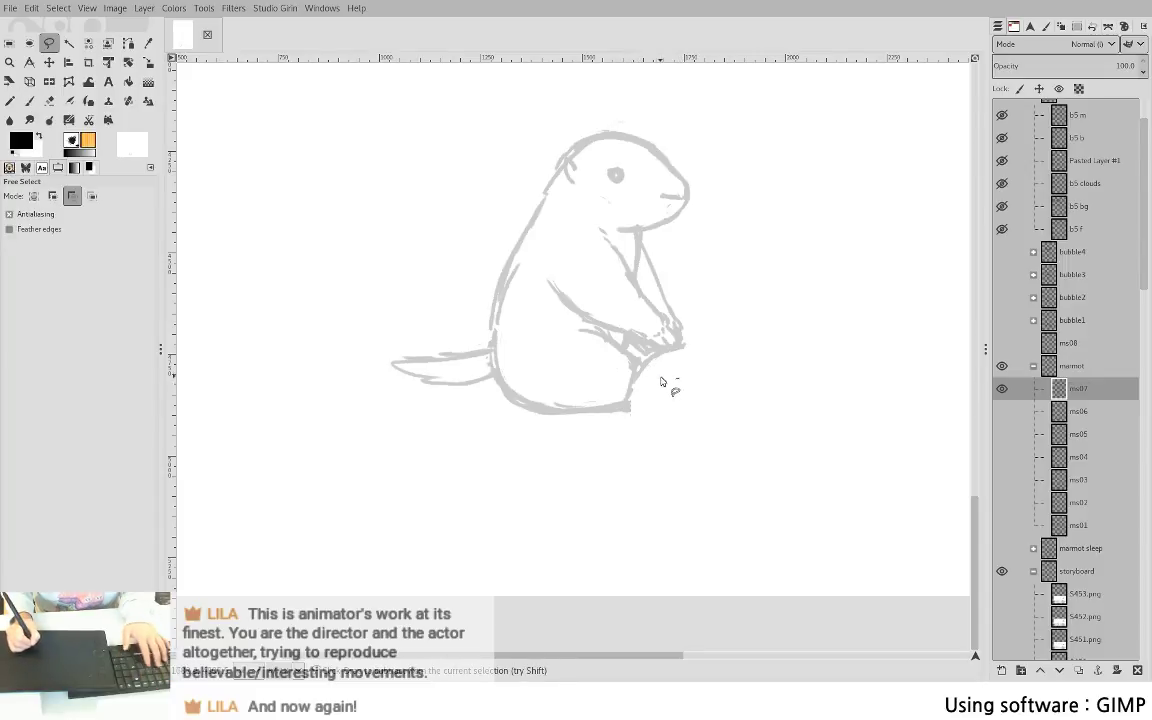
- Redraw the foot below the marmot's paws on ms07 with an upright sole and toes, erasing the overlap at the heel
{"action": "key", "text": "p"}
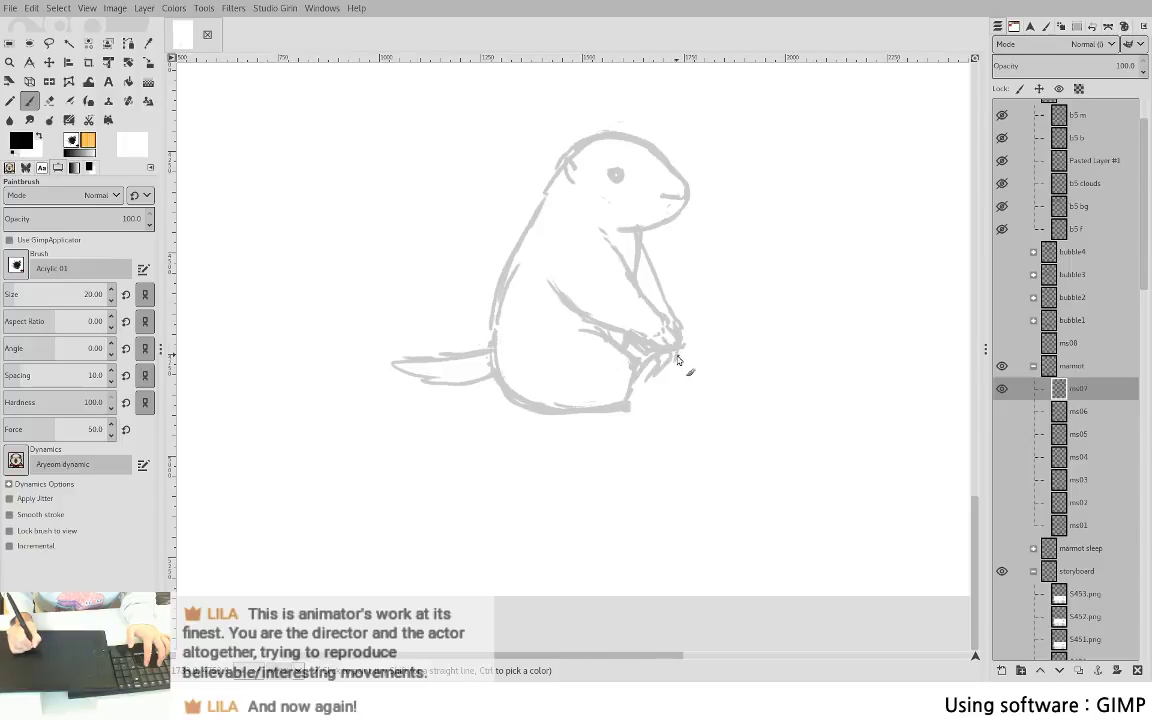
{"action": "left_click_drag", "start_coordinate": [678, 365], "coordinate": [649, 410]}
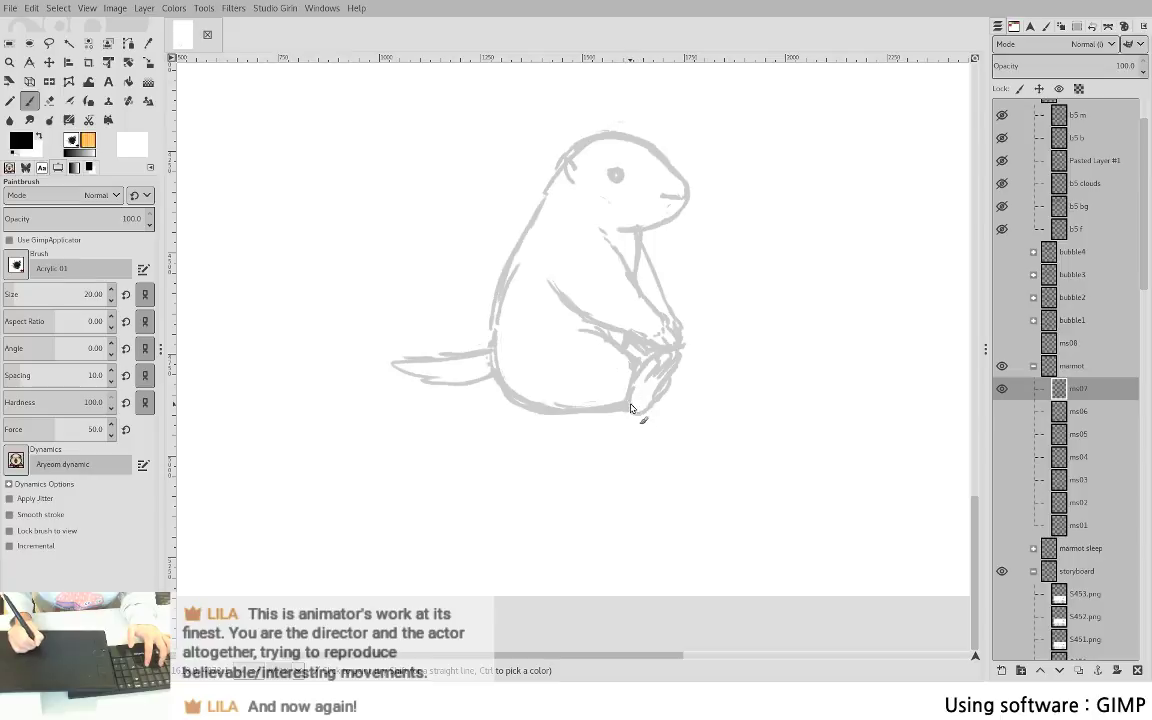
{"action": "key", "text": "shift+e"}
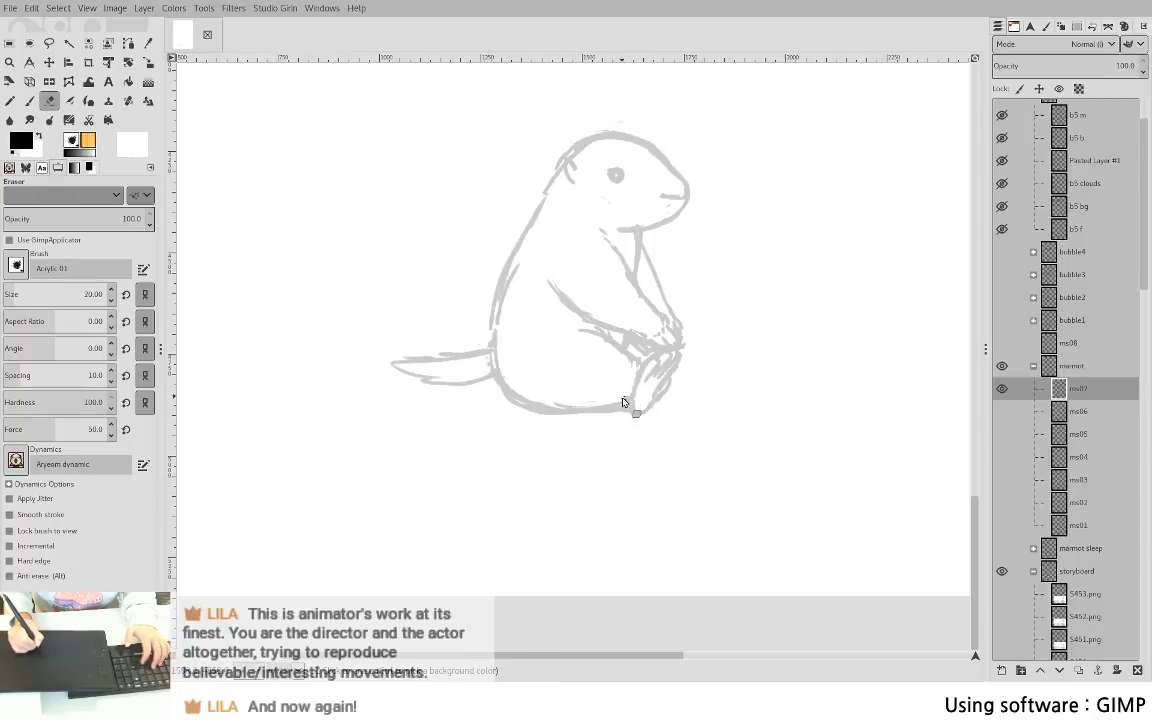
{"action": "key", "text": "p"}
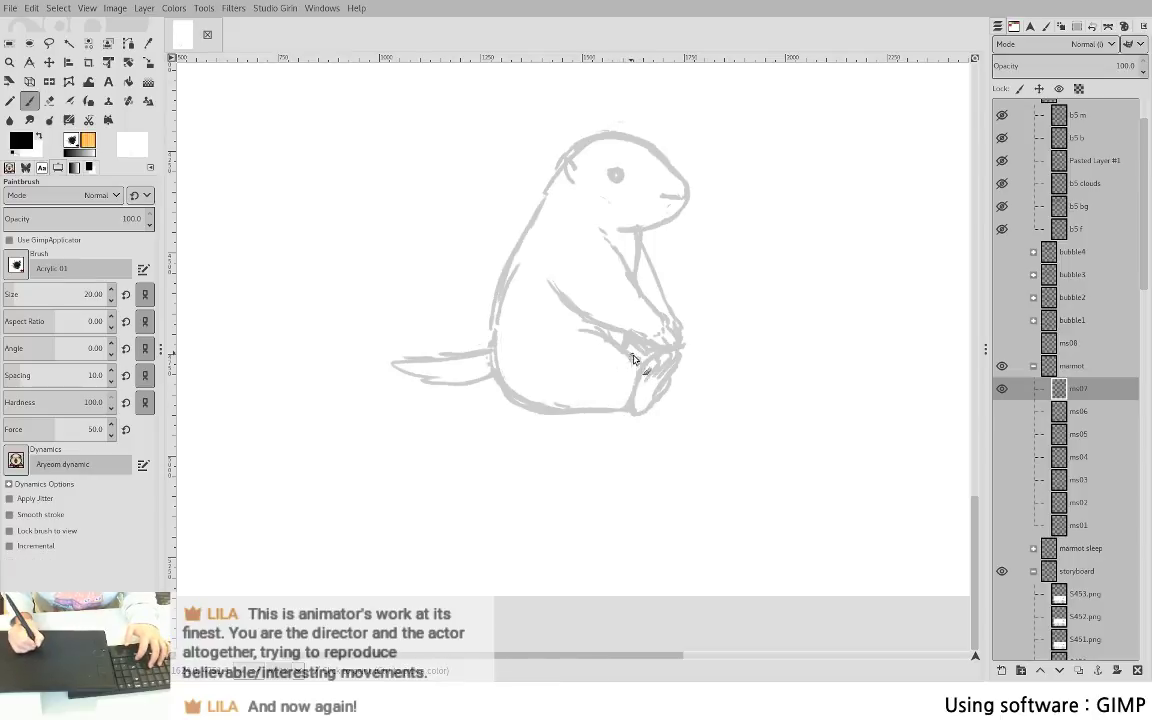
{"action": "key", "text": "shift+e"}
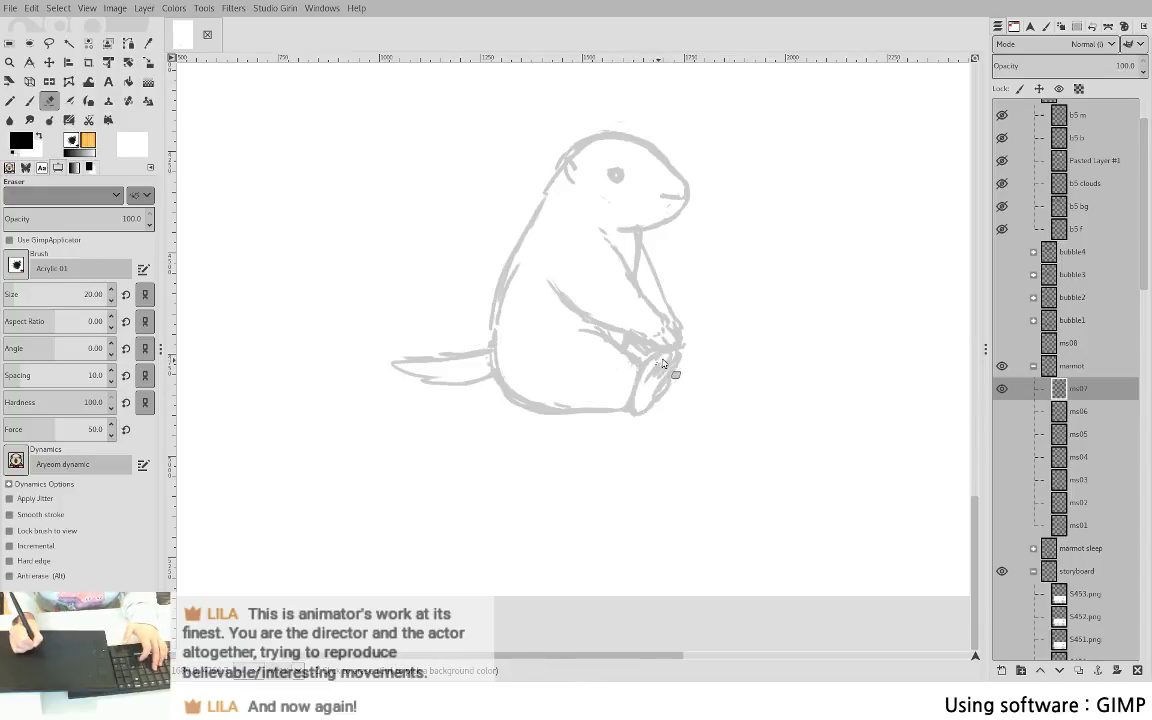
{"action": "key", "text": "p"}
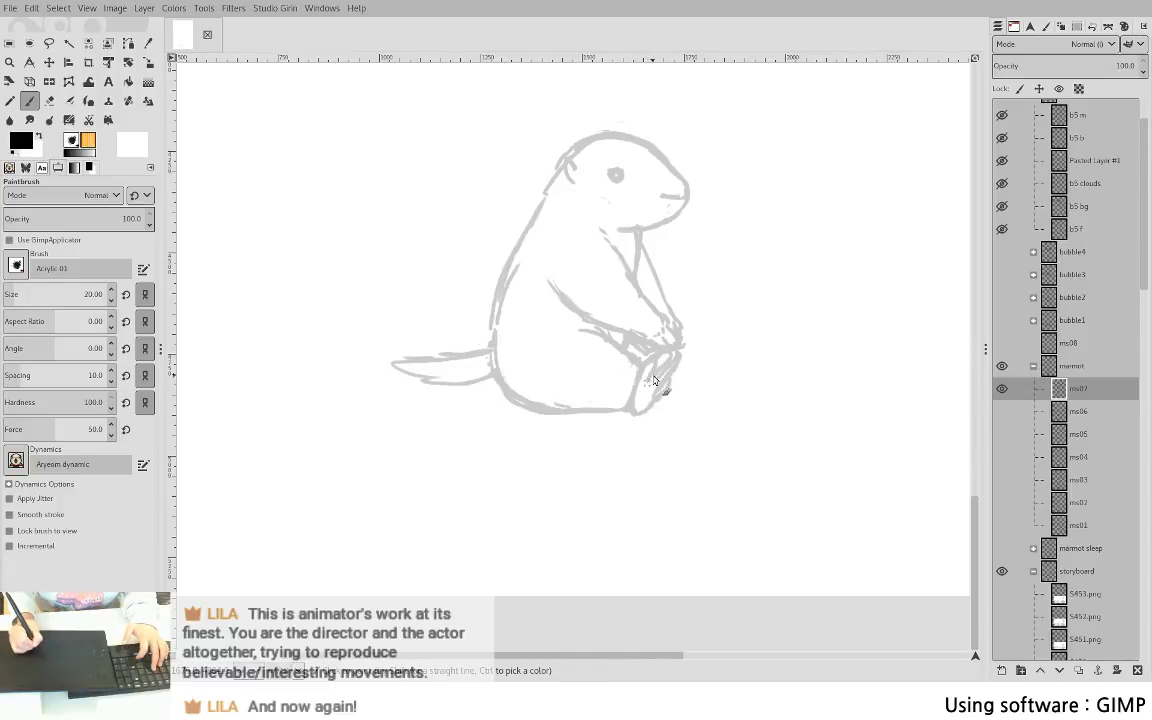
- Refine the toe and sole lines of the ms07 foot and erase stray marks around the foot and thigh
{"action": "key", "text": "shift+e"}
{"action": "key", "text": "p"}
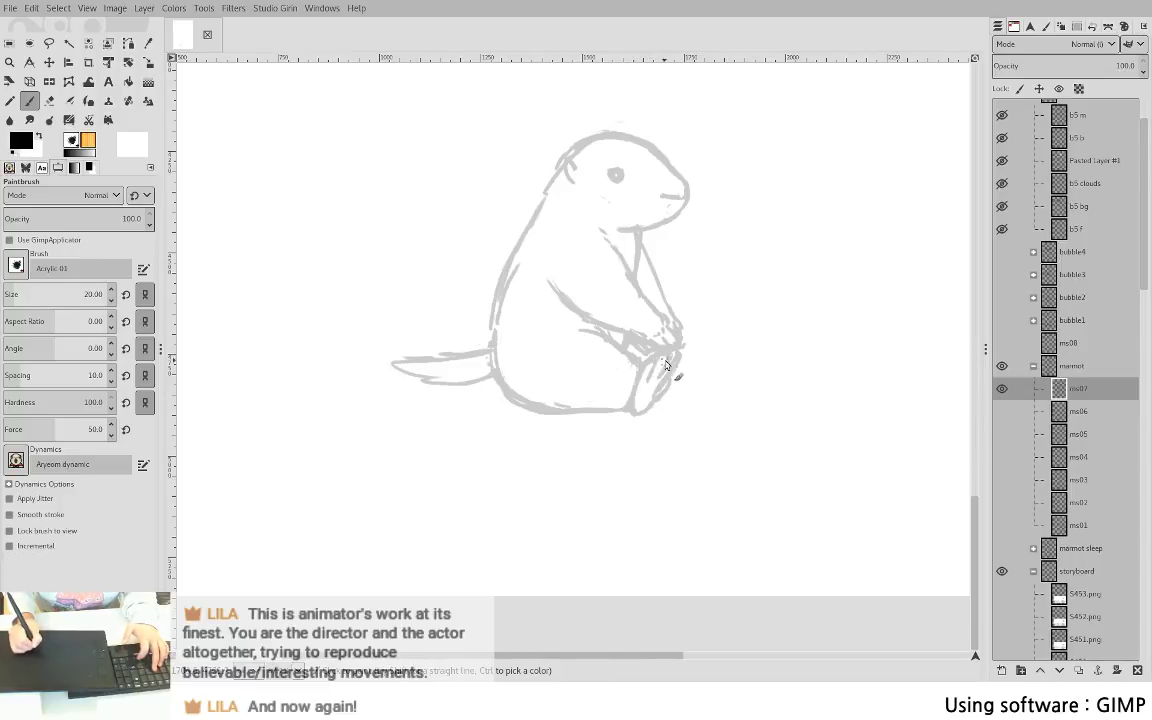
{"action": "key", "text": "shift+e"}
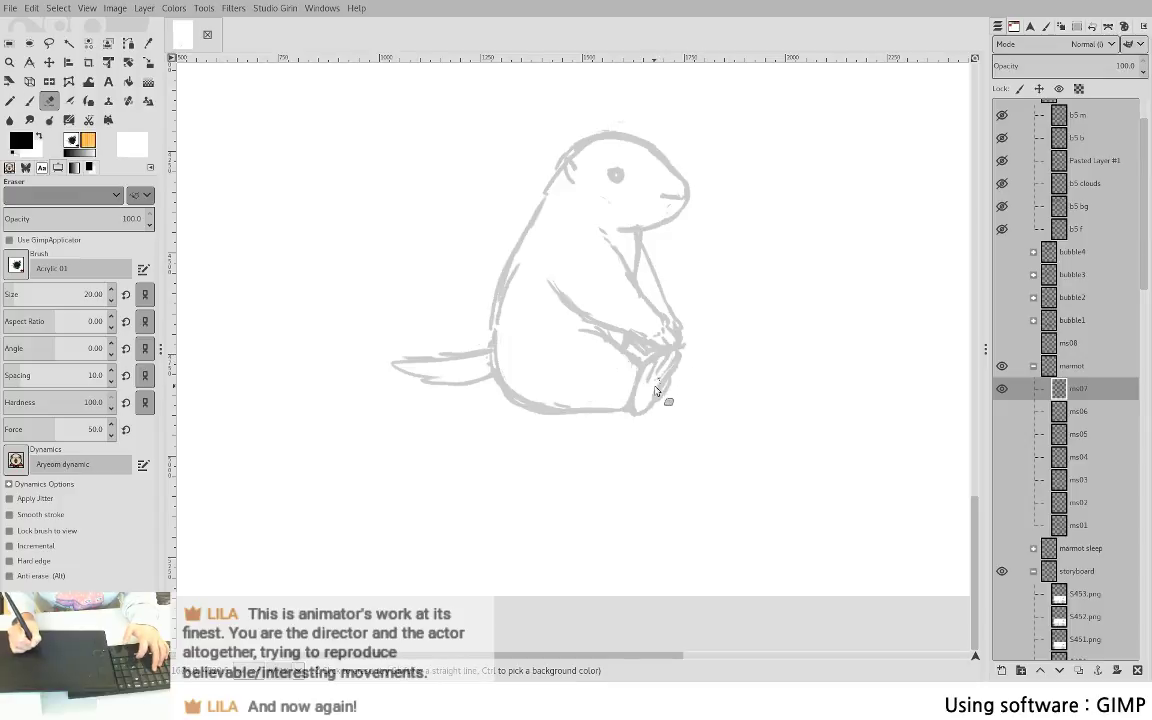
{"action": "key", "text": "p"}
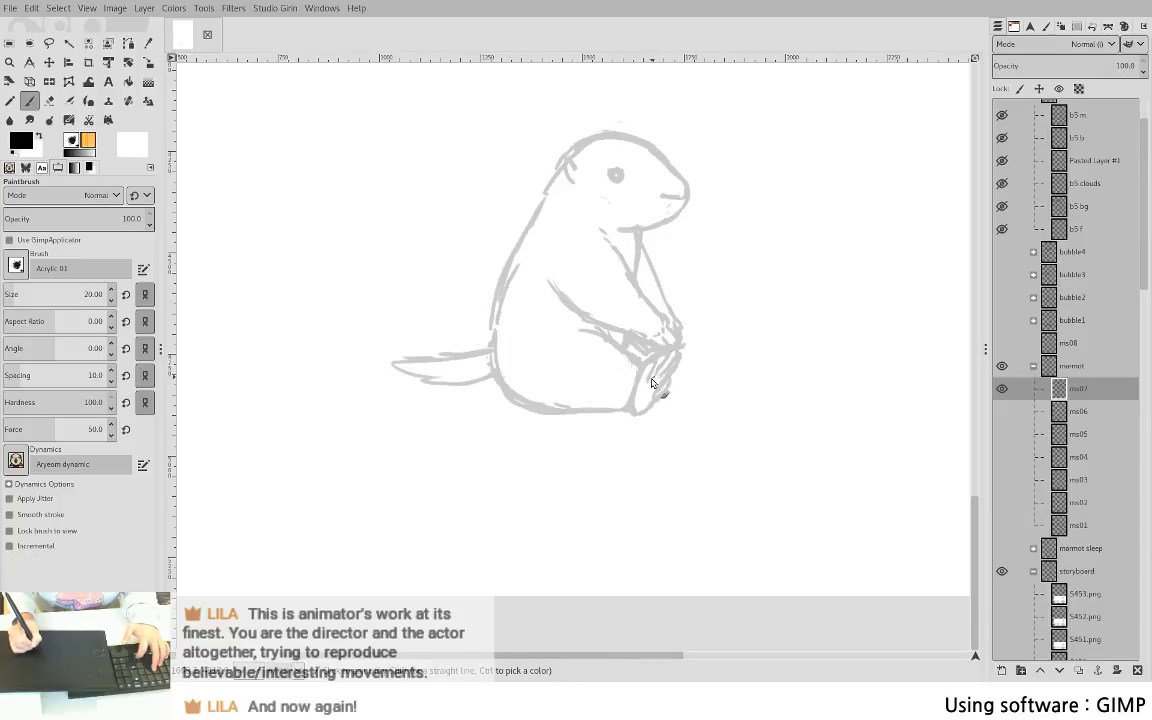
{"action": "key", "text": "shift+e"}
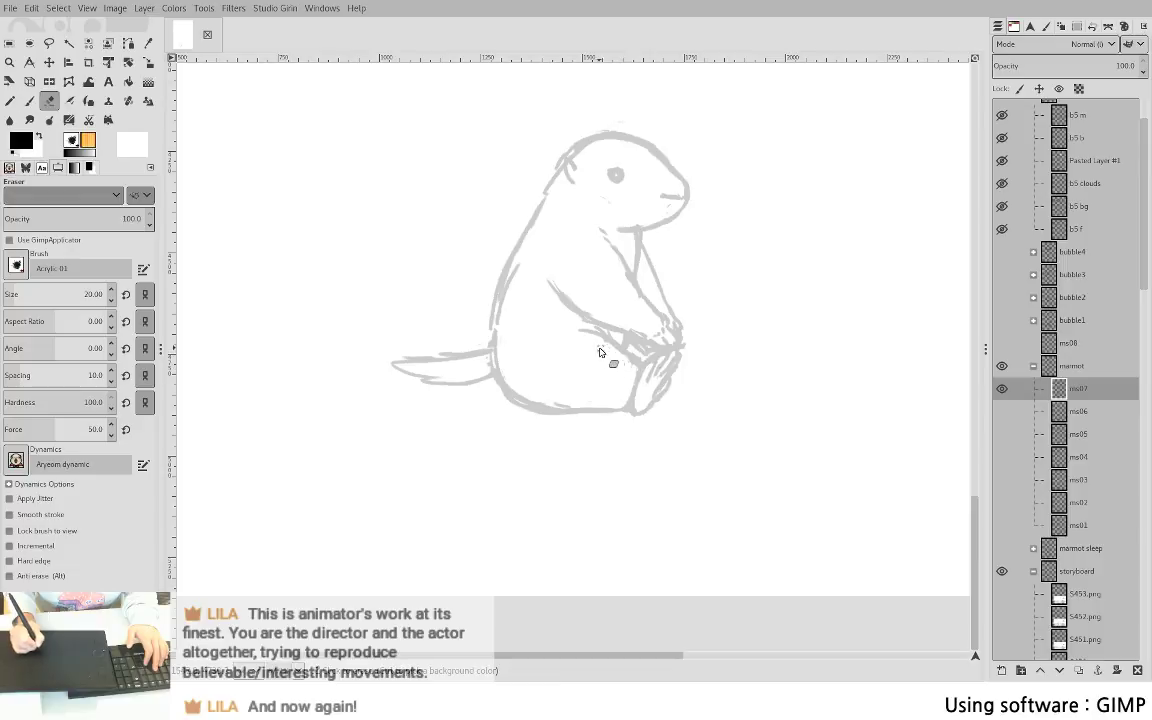
{"action": "key", "text": "p"}
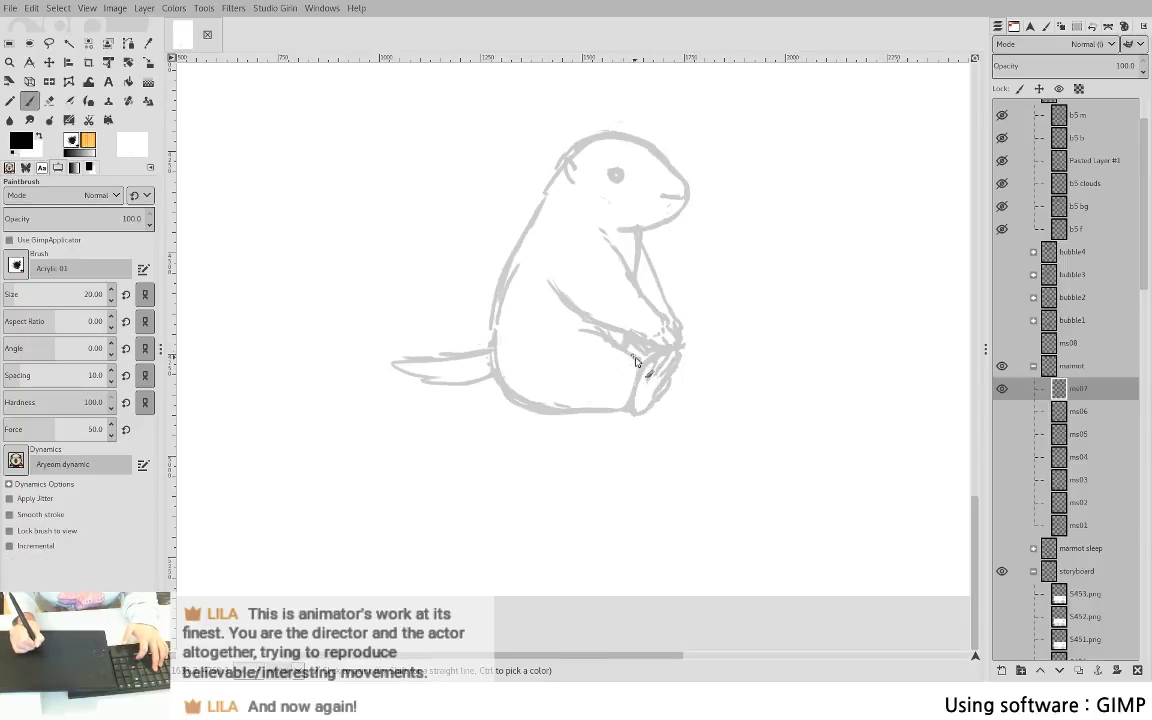
{"action": "key", "text": "shift+e"}
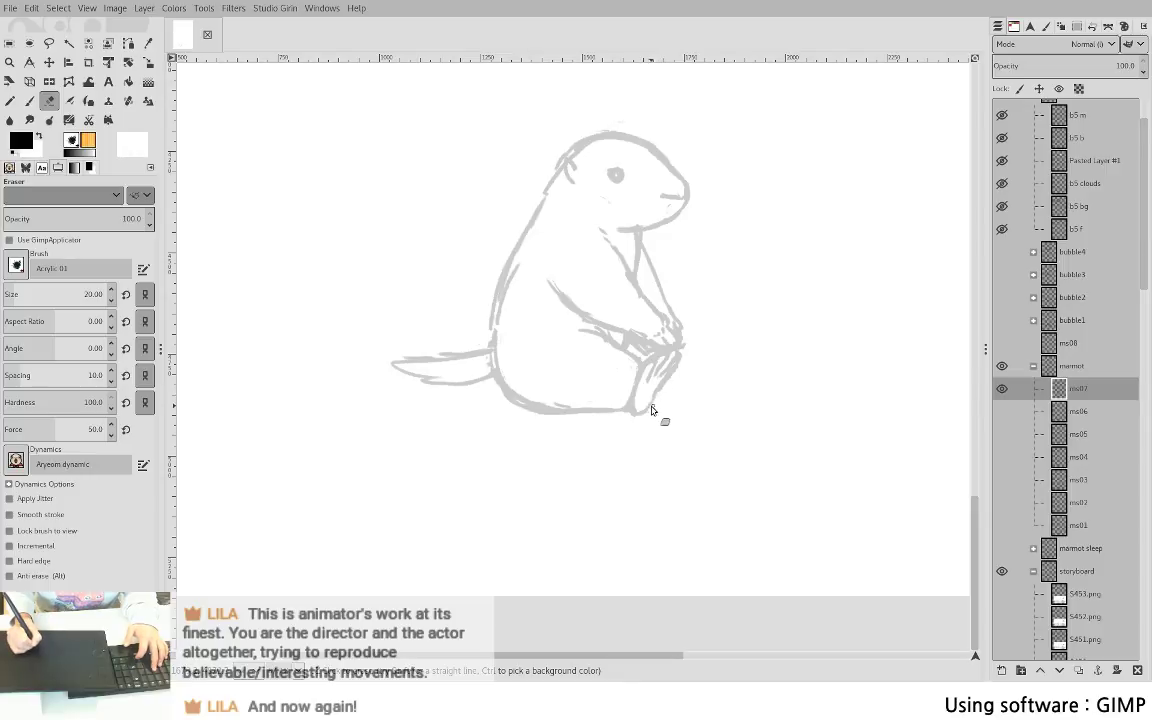
{"action": "key", "text": "p"}
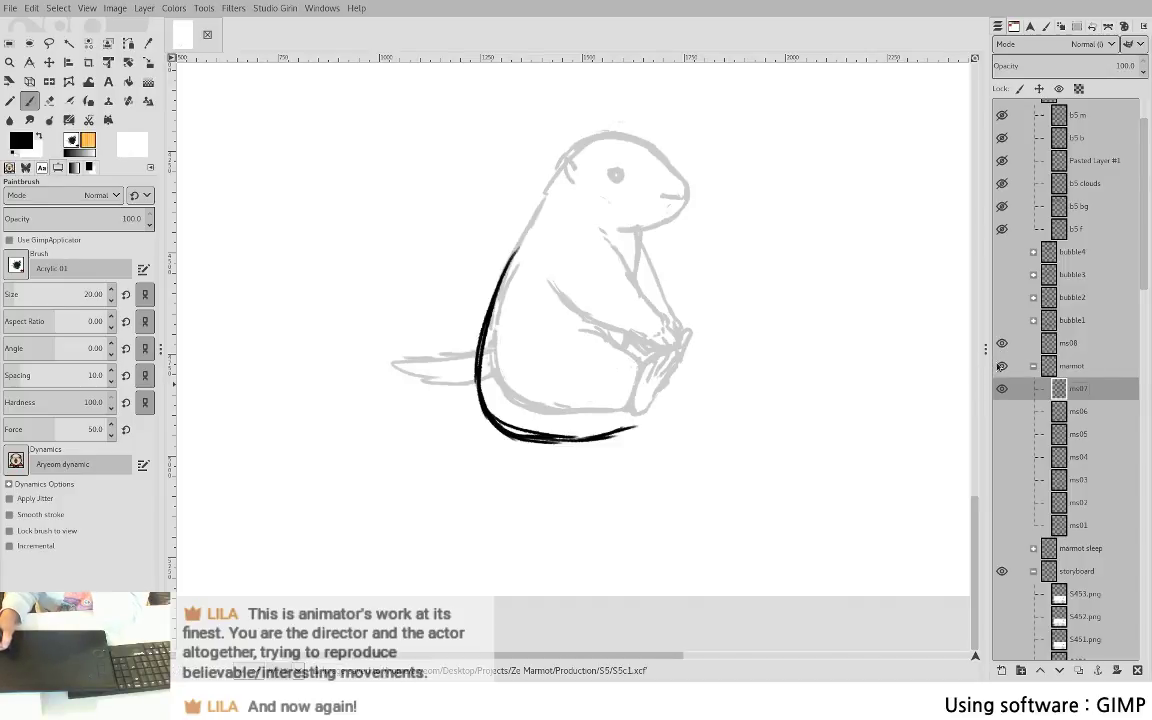
- Select the ms08 layer and move its black body outline up and slightly right onto the lower back and bottom of ms07
{"action": "left_click", "coordinate": [1080, 346]}
{"action": "key", "text": "m"}
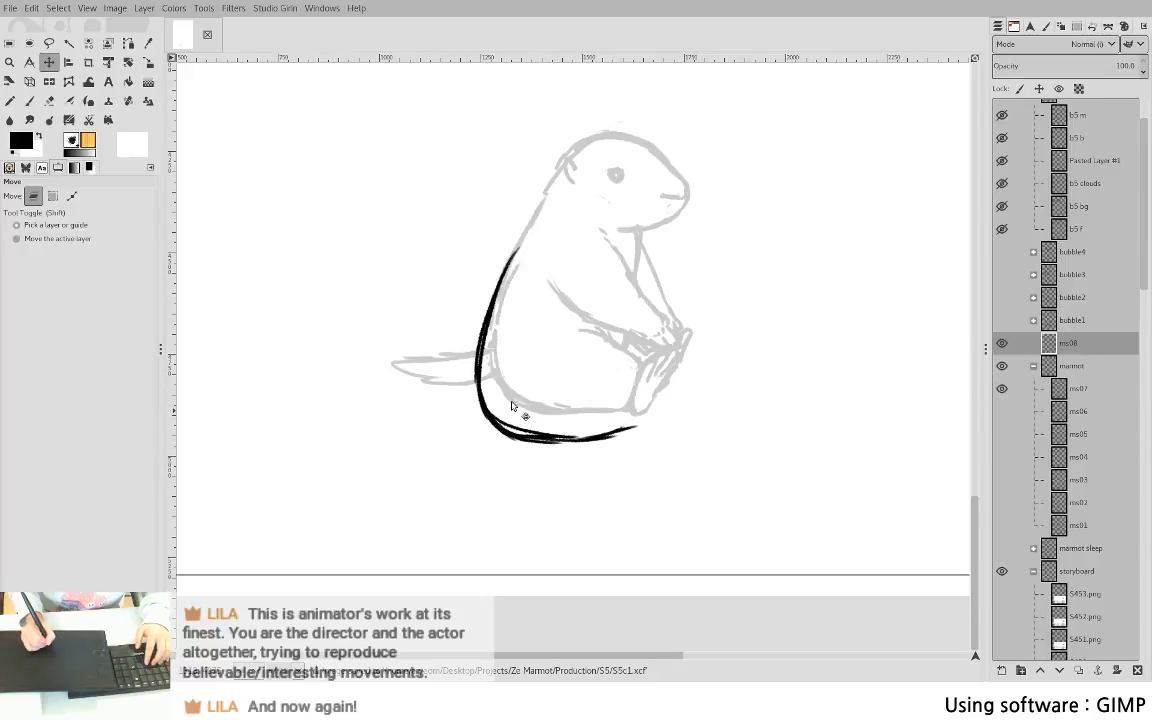
{"action": "mouse_move", "coordinate": [506, 442]}
{"action": "left_mouse_down"}
{"action": "mouse_move", "coordinate": [530, 414]}
{"action": "mouse_move", "coordinate": [494, 440]}
{"action": "left_mouse_up"}
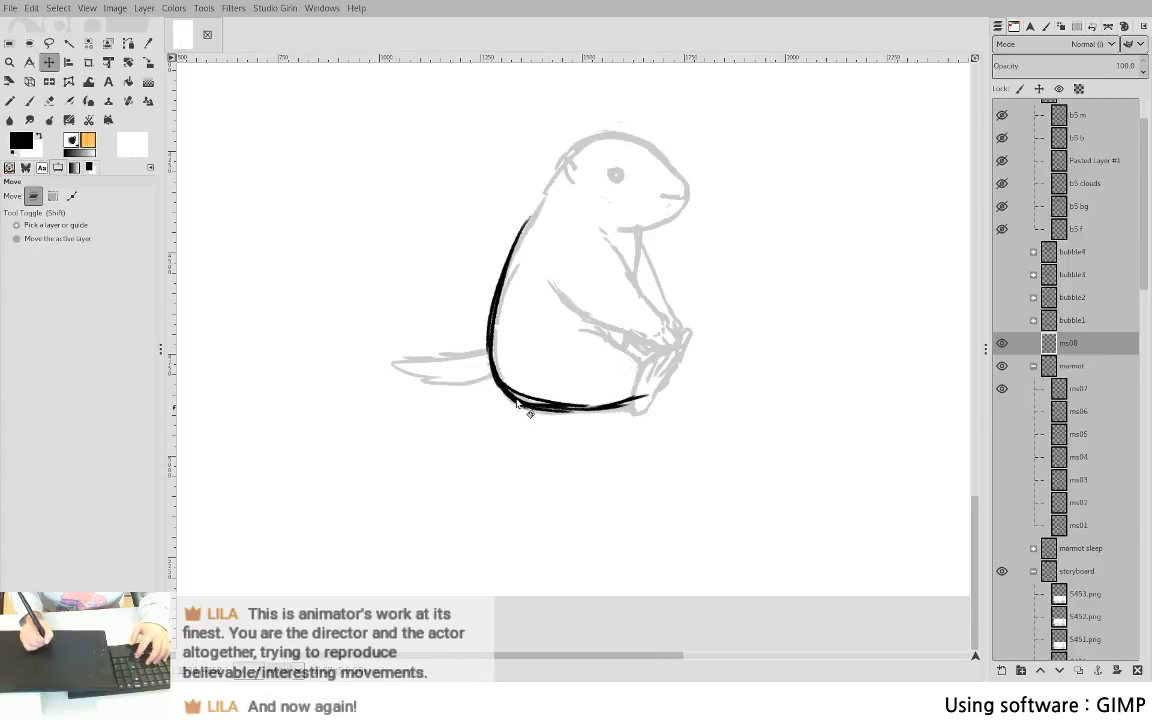
{"action": "key", "text": "p"}
{"action": "key", "text": "m"}
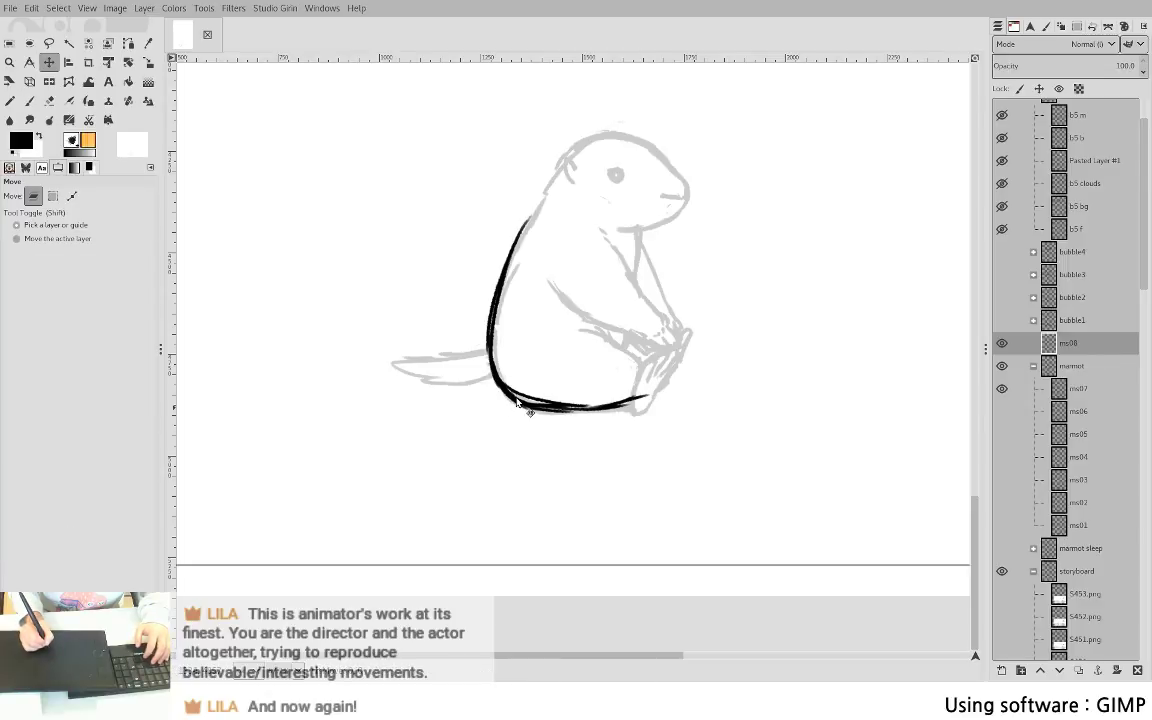
{"action": "left_click_drag", "start_coordinate": [520, 402], "coordinate": [511, 403]}
- Redraw the upper back of ms08 more upright, cut away the old line inside it and clear the selection
{"action": "key", "text": "p"}
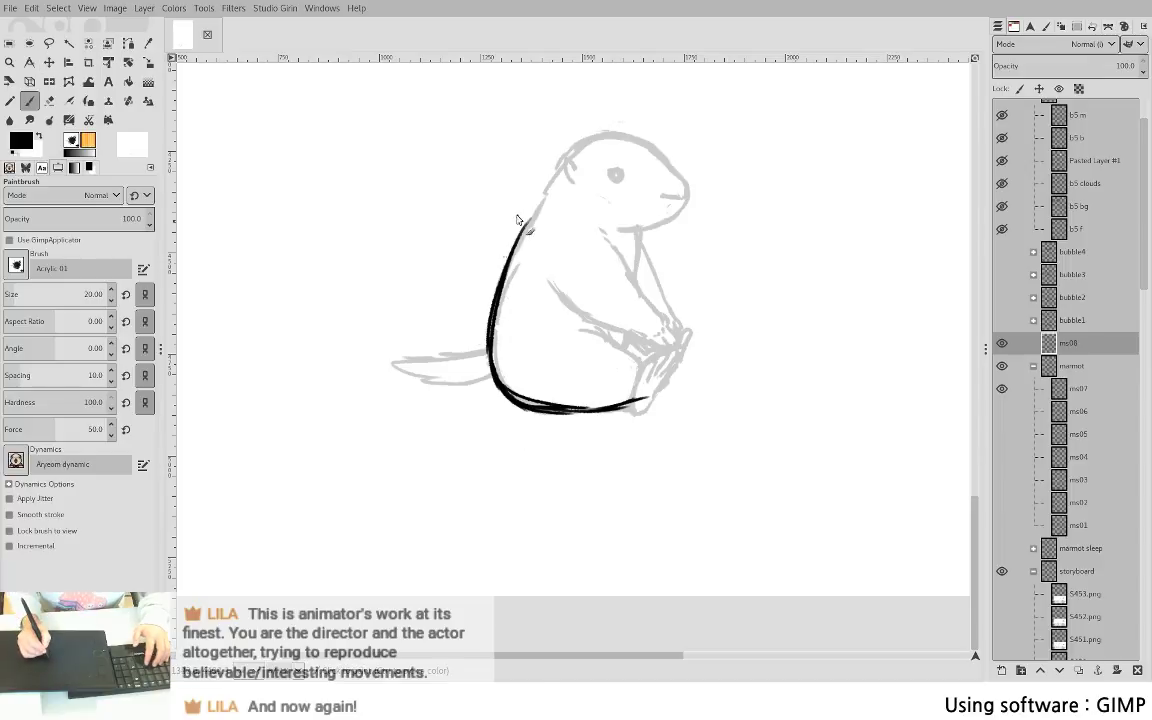
{"action": "mouse_move", "coordinate": [517, 217]}
{"action": "left_mouse_down"}
{"action": "mouse_move", "coordinate": [490, 344]}
{"action": "mouse_move", "coordinate": [491, 323]}
{"action": "left_mouse_up"}
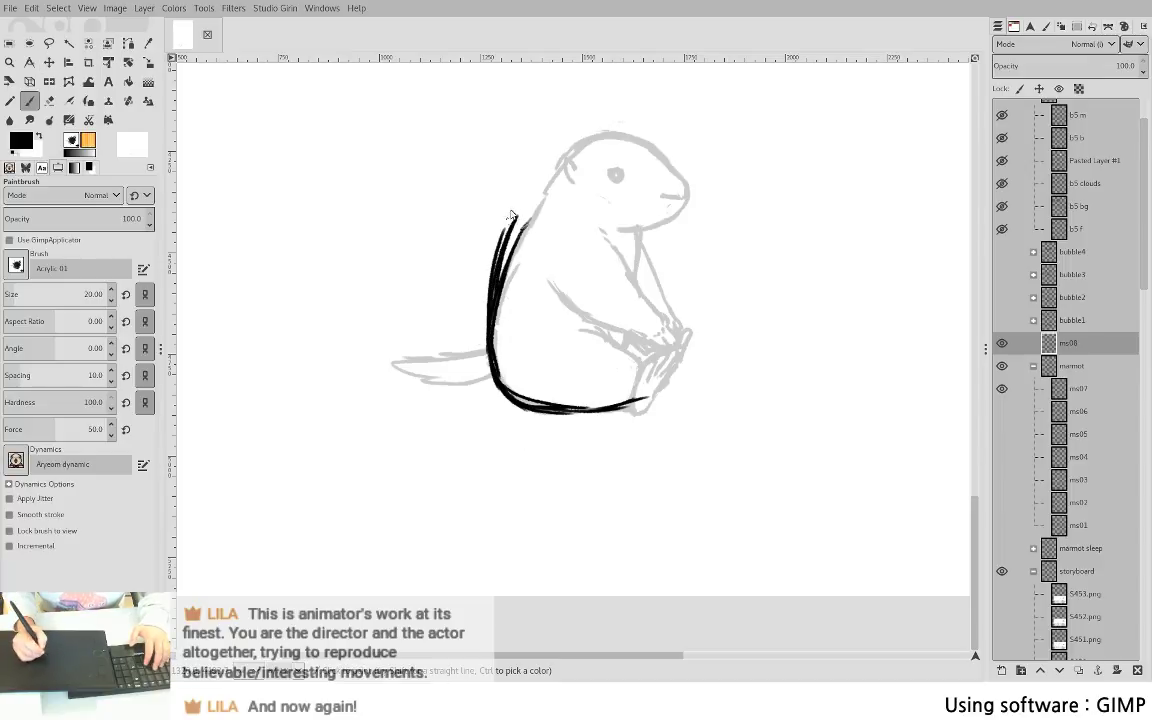
{"action": "key", "text": "f"}
{"action": "left_click_drag", "start_coordinate": [531, 203], "coordinate": [556, 270]}
{"action": "left_click", "coordinate": [531, 203]}
{"action": "key", "text": "Return"}
{"action": "key", "text": "Delete"}
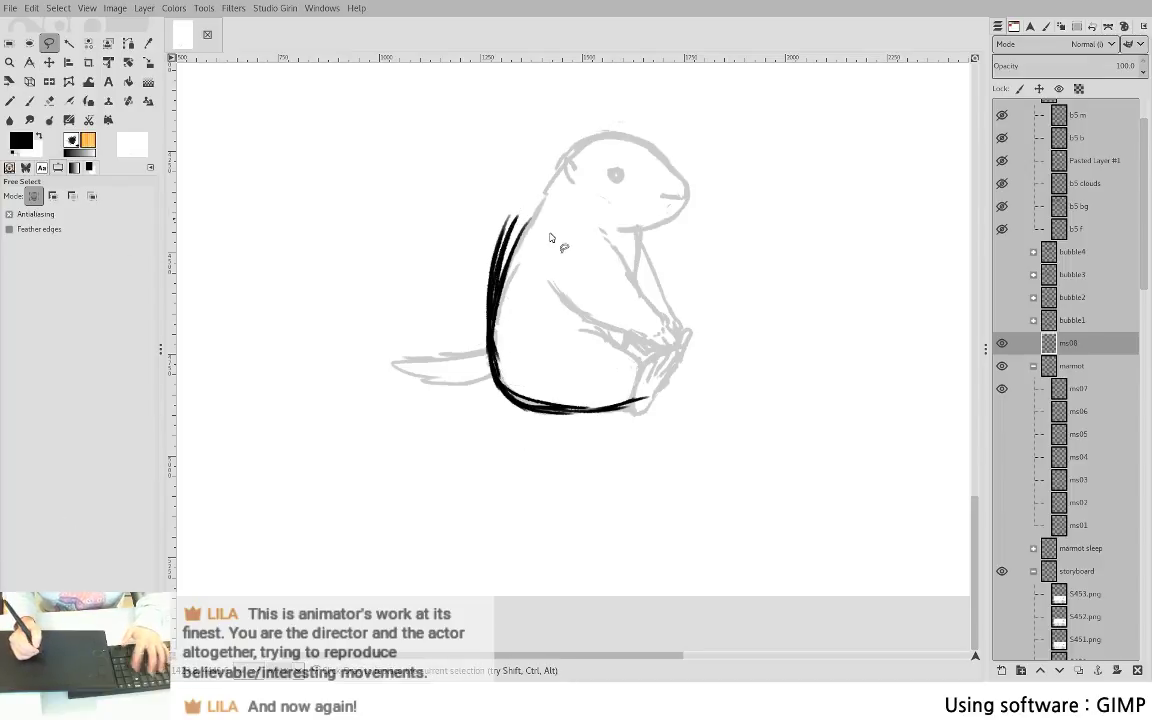
{"action": "key", "text": "ctrl+shift+a"}
- Sketch the ms08 tail along the ms07 tail, tapering to a tip behind the lower back
{"action": "key", "text": "p"}
{"action": "left_click_drag", "start_coordinate": [392, 365], "coordinate": [432, 377]}
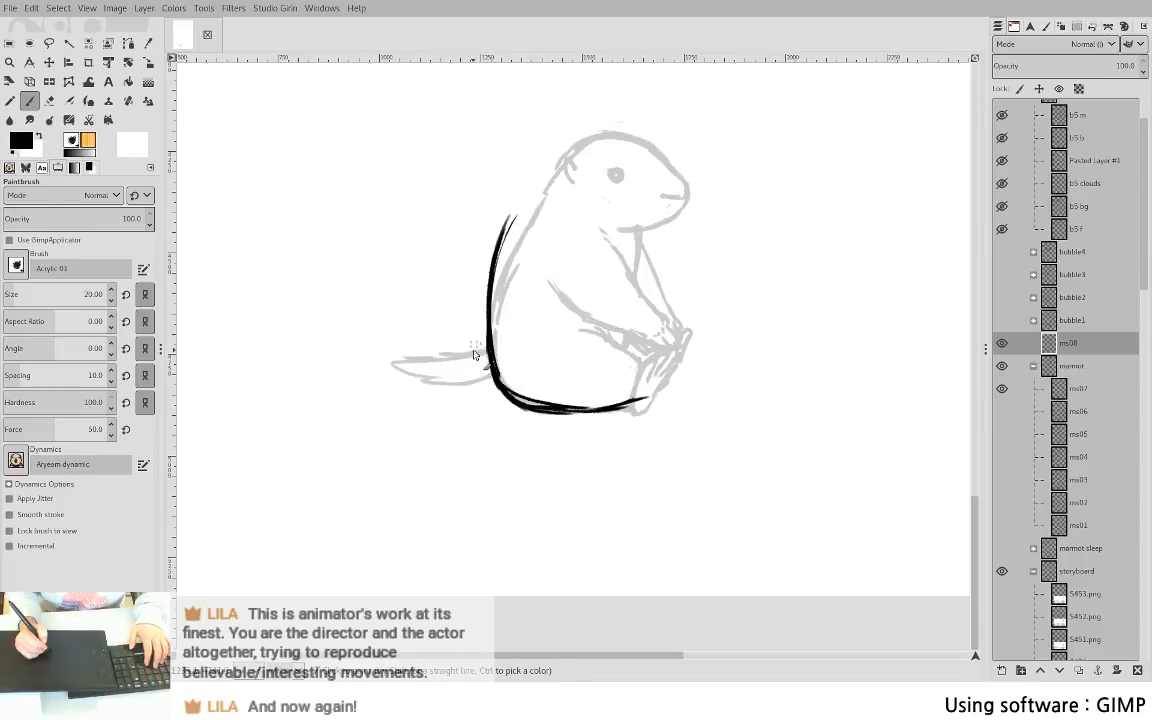
{"action": "mouse_move", "coordinate": [393, 358]}
{"action": "left_mouse_down"}
{"action": "mouse_move", "coordinate": [447, 361]}
{"action": "mouse_move", "coordinate": [540, 414]}
{"action": "left_mouse_up"}
{"action": "key", "text": "shift+e"}
{"action": "key", "text": "p"}
{"action": "left_click_drag", "start_coordinate": [393, 367], "coordinate": [463, 383]}
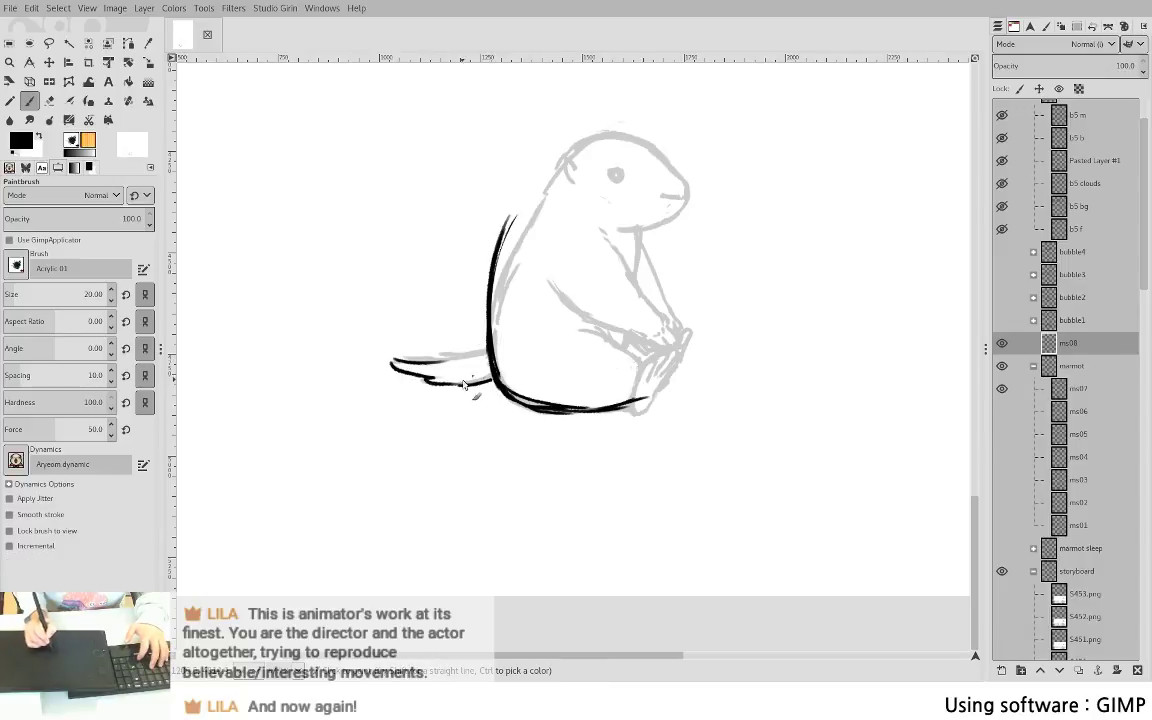
- Compare the ms08 tail with pose ms06, redraw it with a lower tip and remove the old upper tip line
{"action": "left_click", "coordinate": [1002, 411]}
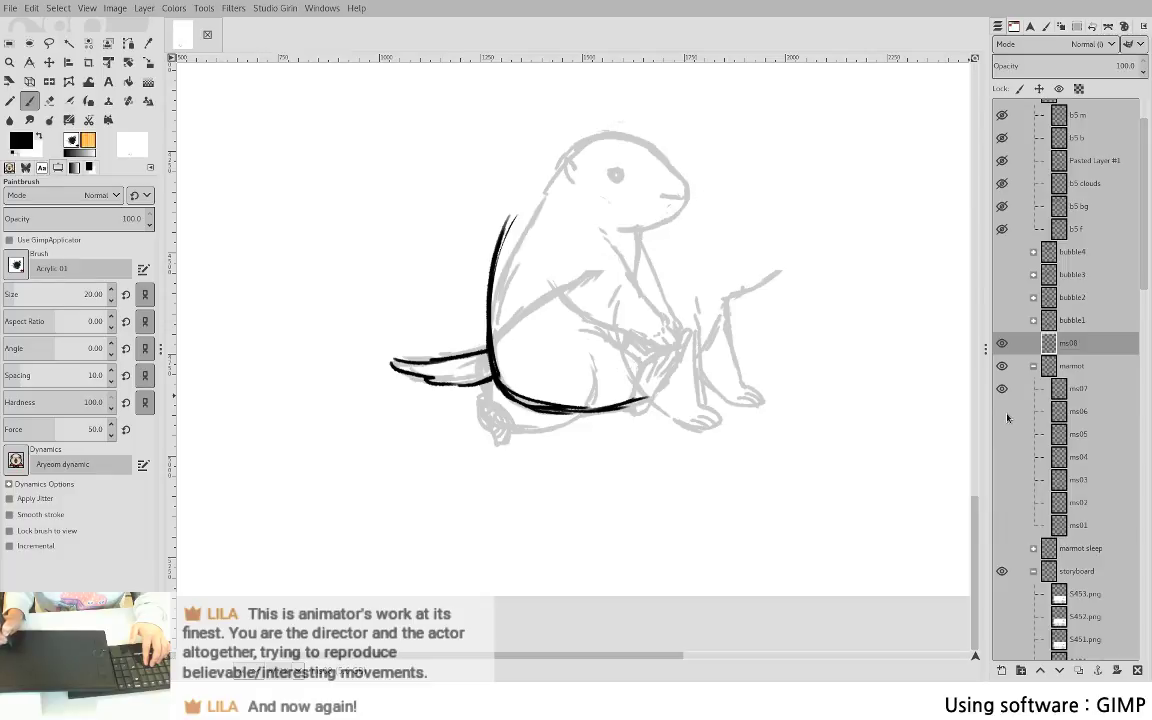
{"action": "mouse_move", "coordinate": [393, 380]}
{"action": "left_mouse_down"}
{"action": "mouse_move", "coordinate": [474, 386]}
{"action": "mouse_move", "coordinate": [419, 374]}
{"action": "mouse_move", "coordinate": [465, 359]}
{"action": "left_mouse_up"}
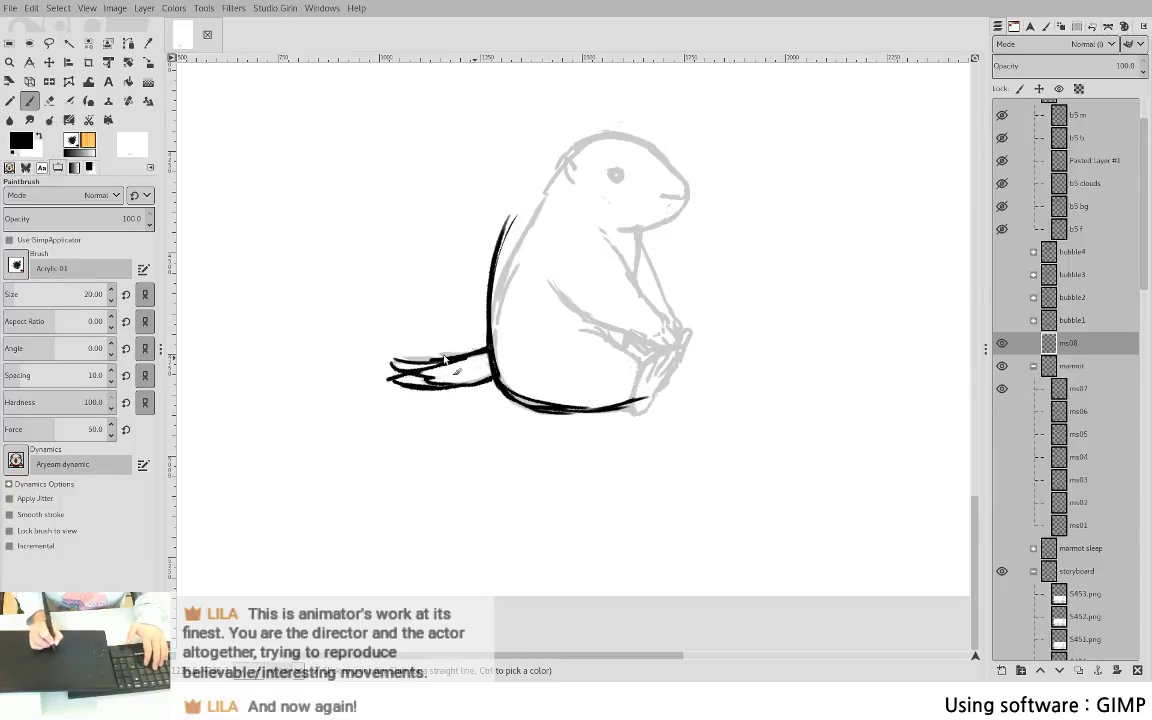
{"action": "key", "text": "f"}
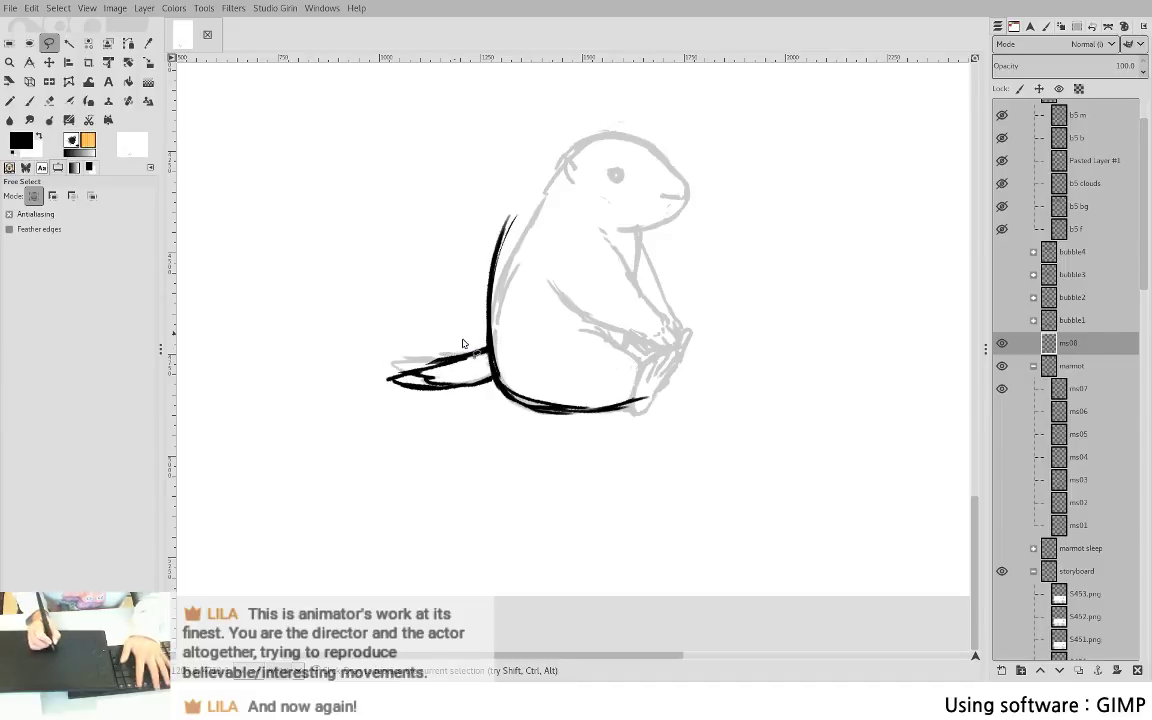
- Draw the thigh, ankle and upright foot of ms08, and extend the bottom line to the heel
{"action": "key", "text": "p"}
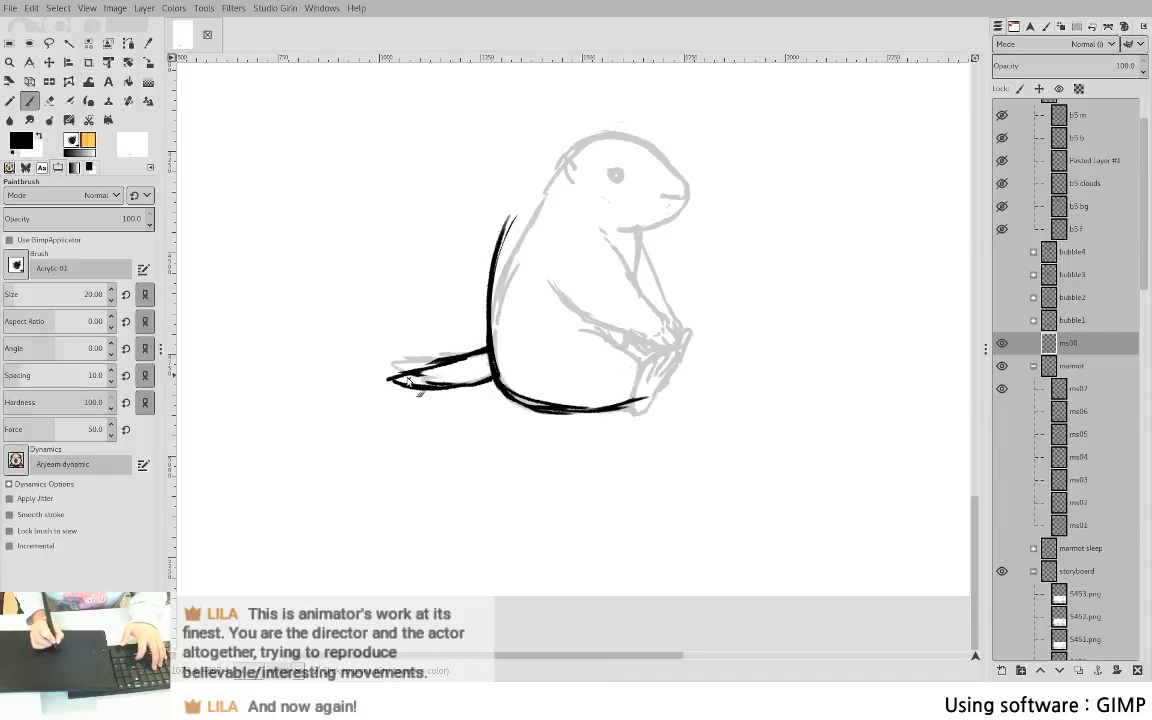
{"action": "mouse_move", "coordinate": [565, 334]}
{"action": "left_mouse_down"}
{"action": "mouse_move", "coordinate": [654, 355]}
{"action": "mouse_move", "coordinate": [646, 396]}
{"action": "left_mouse_up"}
{"action": "left_click_drag", "start_coordinate": [661, 350], "coordinate": [653, 398]}
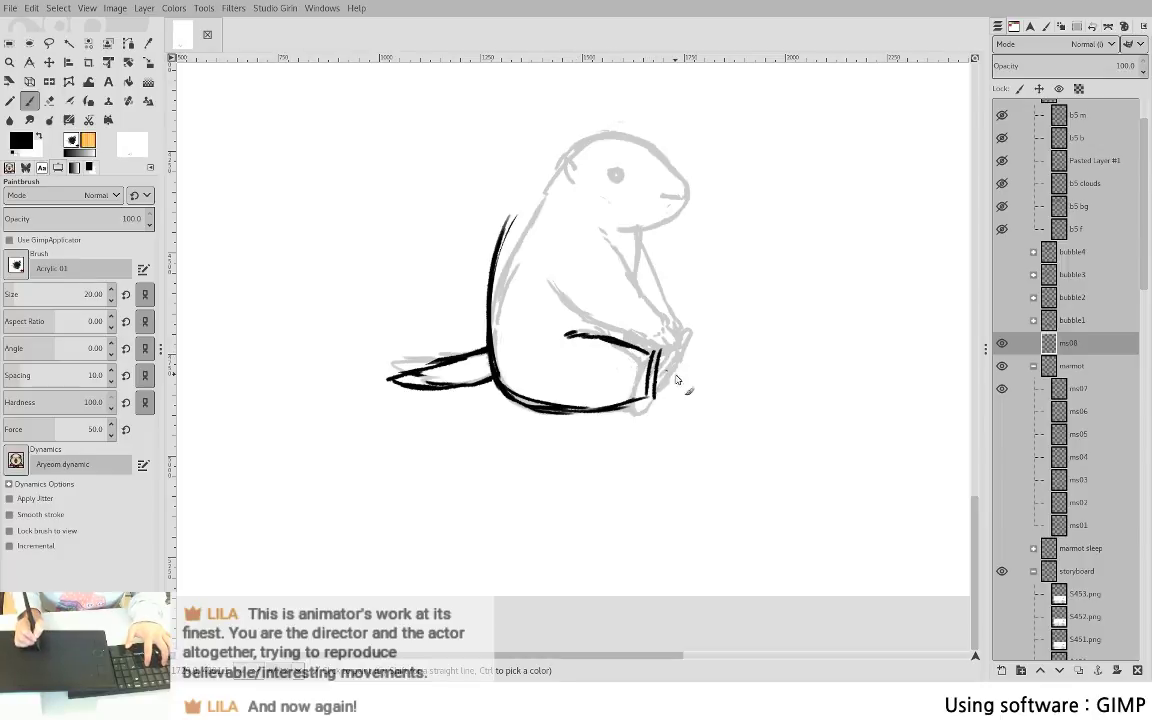
{"action": "key", "text": "ctrl+z"}
{"action": "left_click_drag", "start_coordinate": [667, 350], "coordinate": [655, 405]}
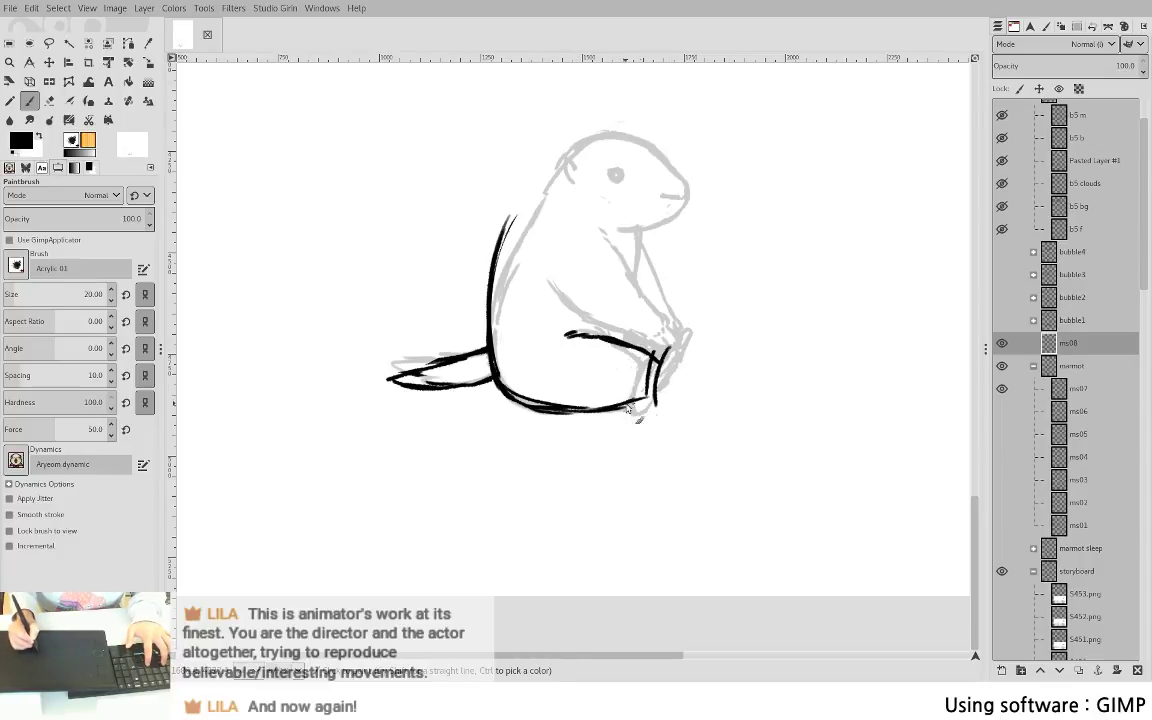
{"action": "left_click_drag", "start_coordinate": [570, 412], "coordinate": [657, 408]}
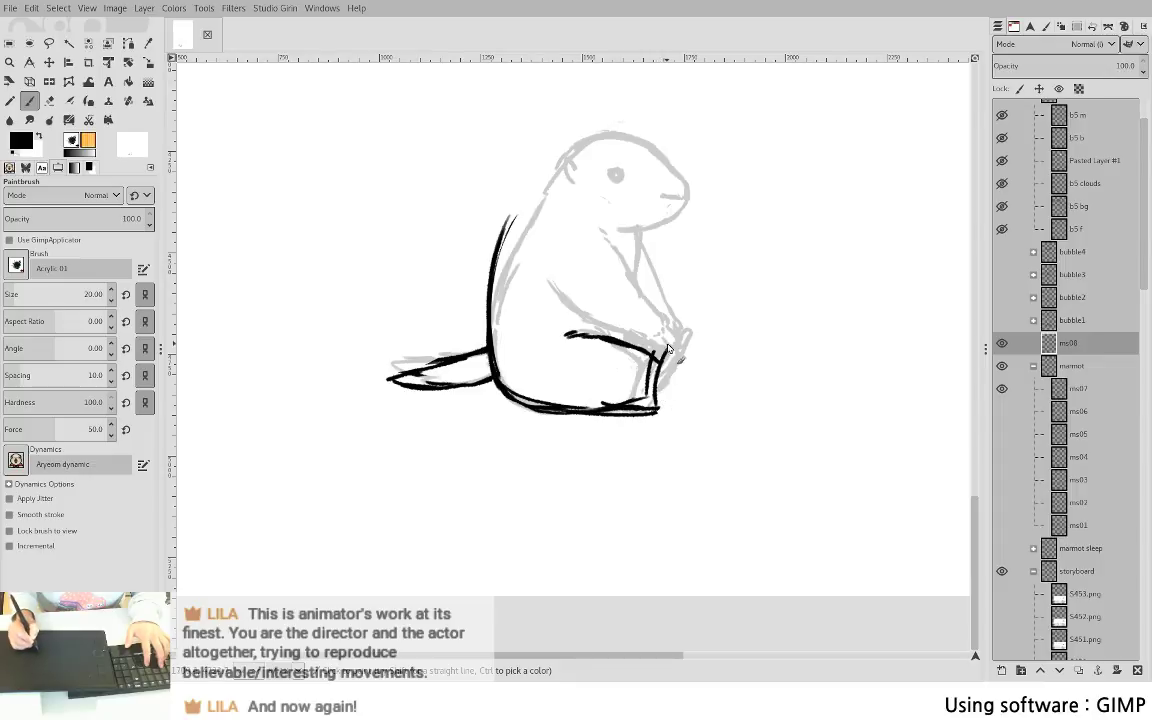
{"action": "mouse_move", "coordinate": [656, 362]}
{"action": "left_mouse_down"}
{"action": "mouse_move", "coordinate": [684, 329]}
{"action": "mouse_move", "coordinate": [692, 343]}
{"action": "mouse_move", "coordinate": [661, 412]}
{"action": "mouse_move", "coordinate": [667, 351]}
{"action": "mouse_move", "coordinate": [698, 322]}
{"action": "mouse_move", "coordinate": [688, 359]}
{"action": "mouse_move", "coordinate": [655, 399]}
{"action": "mouse_move", "coordinate": [655, 375]}
{"action": "mouse_move", "coordinate": [662, 400]}
{"action": "mouse_move", "coordinate": [664, 370]}
{"action": "mouse_move", "coordinate": [697, 358]}
{"action": "left_mouse_up"}
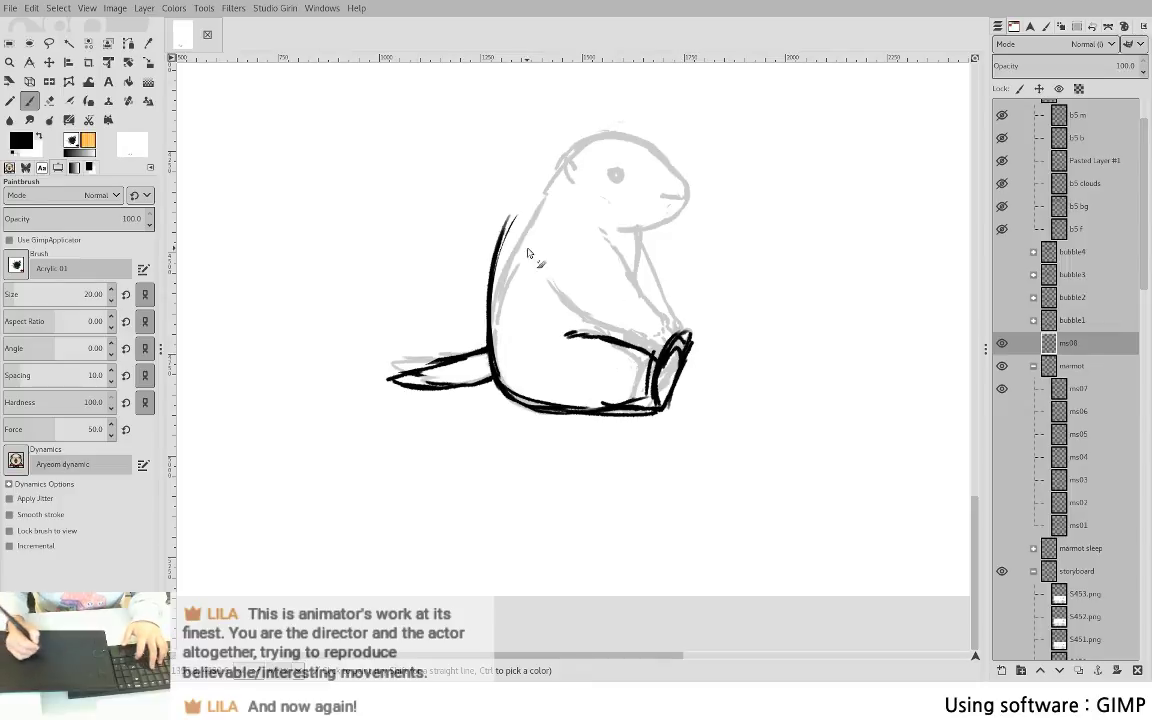
- Extend the ms08 back into a raised head set behind the ms07 head, and outline the near arm
{"action": "mouse_move", "coordinate": [521, 206]}
{"action": "left_mouse_down"}
{"action": "mouse_move", "coordinate": [531, 163]}
{"action": "mouse_move", "coordinate": [522, 207]}
{"action": "mouse_move", "coordinate": [539, 141]}
{"action": "mouse_move", "coordinate": [574, 127]}
{"action": "mouse_move", "coordinate": [527, 193]}
{"action": "left_mouse_up"}
{"action": "mouse_move", "coordinate": [567, 128]}
{"action": "left_mouse_down"}
{"action": "mouse_move", "coordinate": [624, 143]}
{"action": "mouse_move", "coordinate": [656, 175]}
{"action": "mouse_move", "coordinate": [644, 212]}
{"action": "mouse_move", "coordinate": [583, 225]}
{"action": "mouse_move", "coordinate": [603, 302]}
{"action": "left_mouse_up"}
{"action": "left_click_drag", "start_coordinate": [530, 287], "coordinate": [560, 330]}
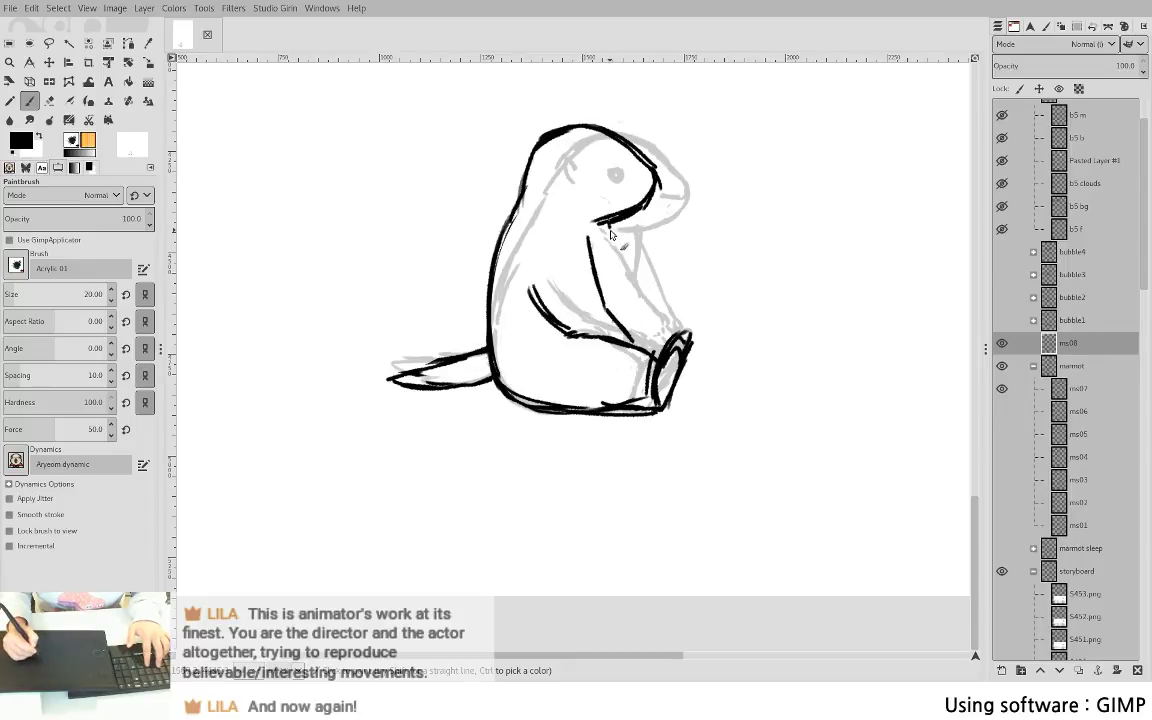
- Draw the chest line below the ms08 chin, undo it and redraw it as a short stroke
{"action": "left_click_drag", "start_coordinate": [600, 228], "coordinate": [618, 303]}
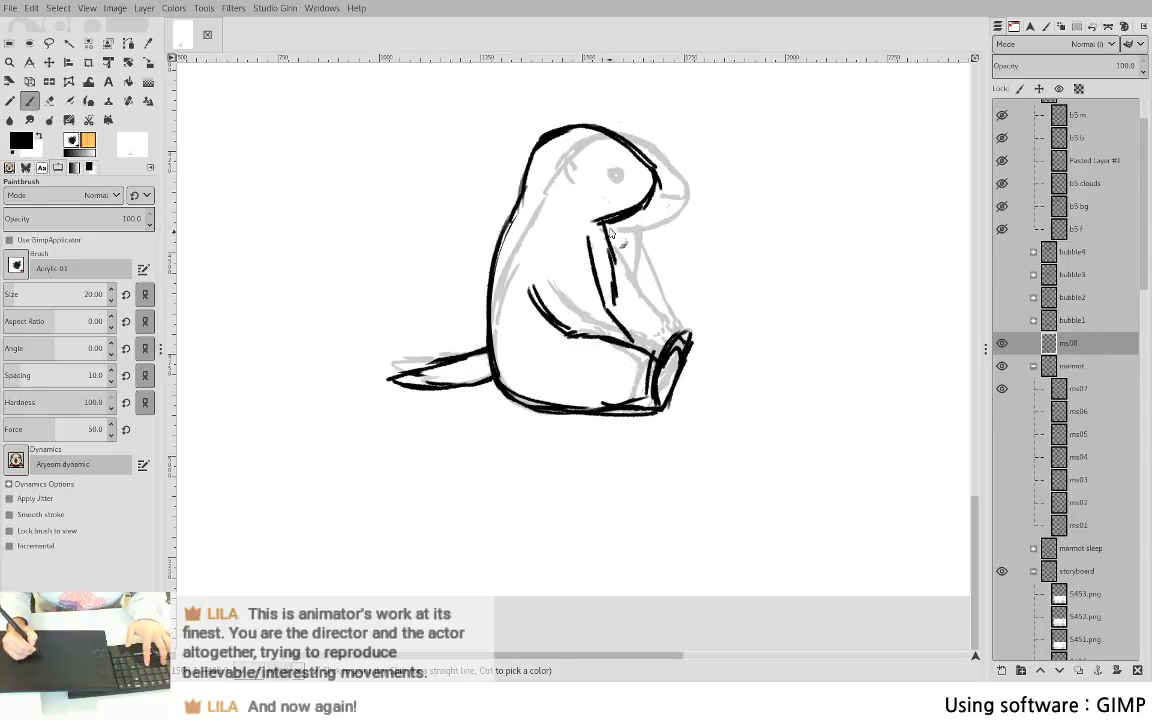
{"action": "key", "text": "ctrl+z"}
{"action": "key", "text": "ctrl+z"}
{"action": "left_click_drag", "start_coordinate": [604, 224], "coordinate": [617, 264]}
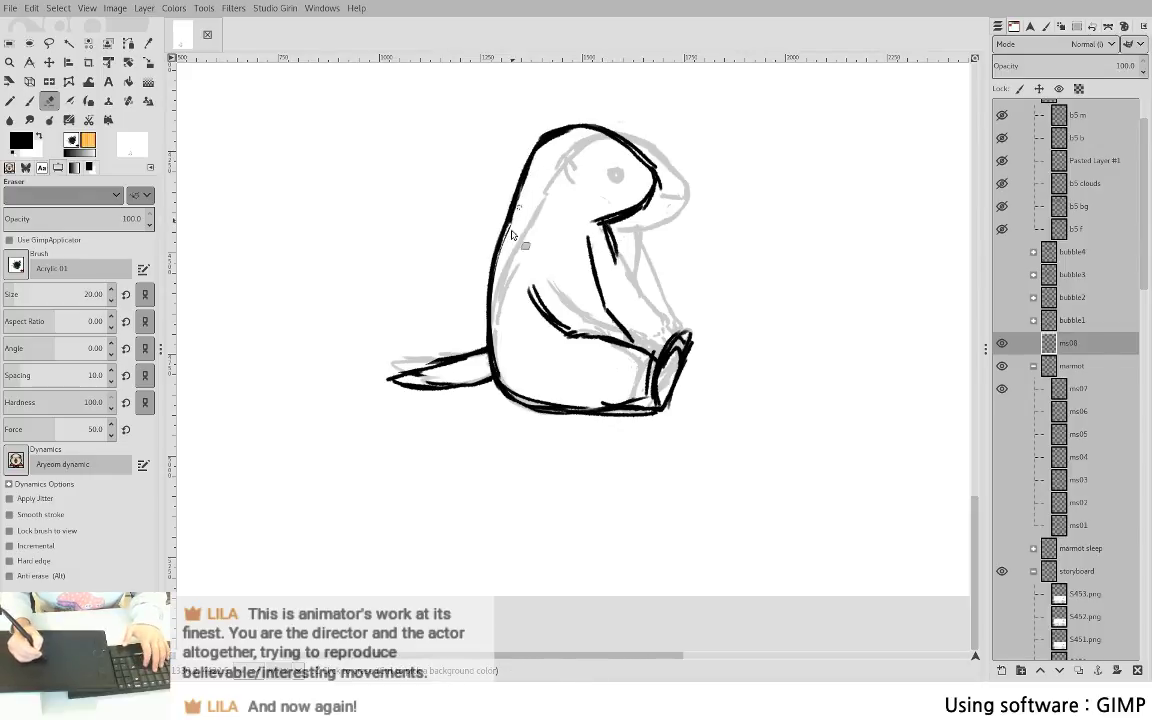
- Add the ear and draw the far arm of ms08 from below the chin down towards the foot, replacing rejected strokes
{"action": "mouse_move", "coordinate": [534, 165]}
{"action": "left_mouse_down"}
{"action": "mouse_move", "coordinate": [546, 145]}
{"action": "mouse_move", "coordinate": [545, 178]}
{"action": "left_mouse_up"}
{"action": "key", "text": "ctrl+z"}
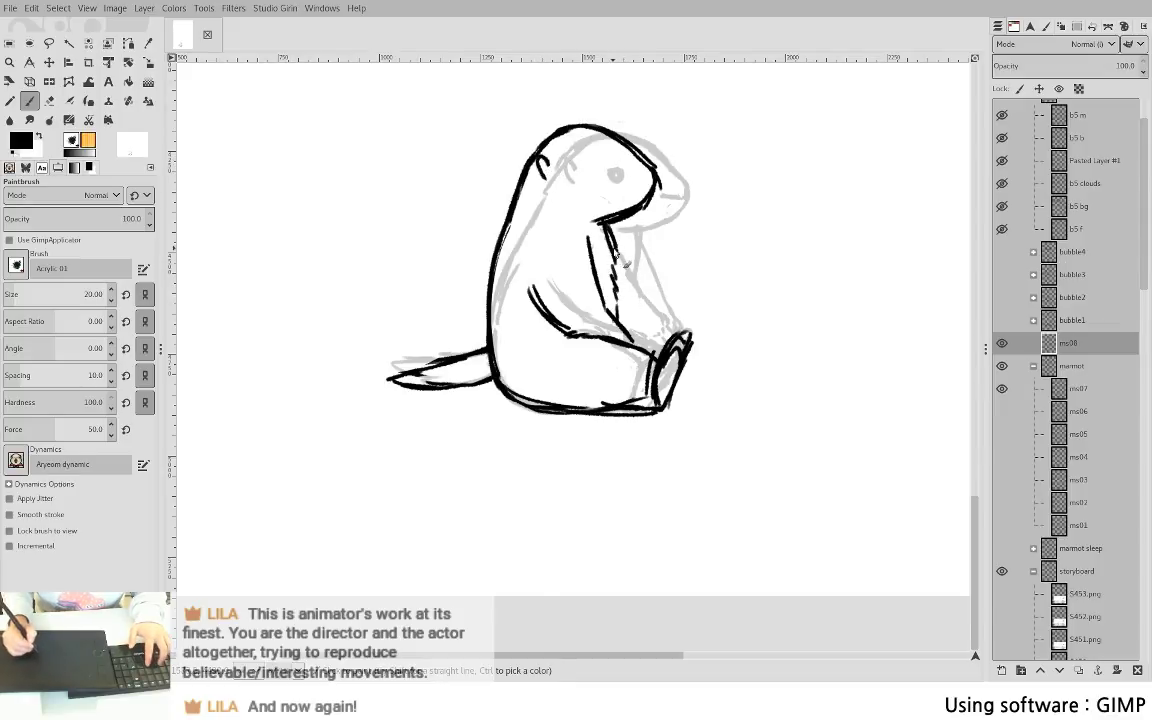
{"action": "left_click_drag", "start_coordinate": [607, 232], "coordinate": [633, 314]}
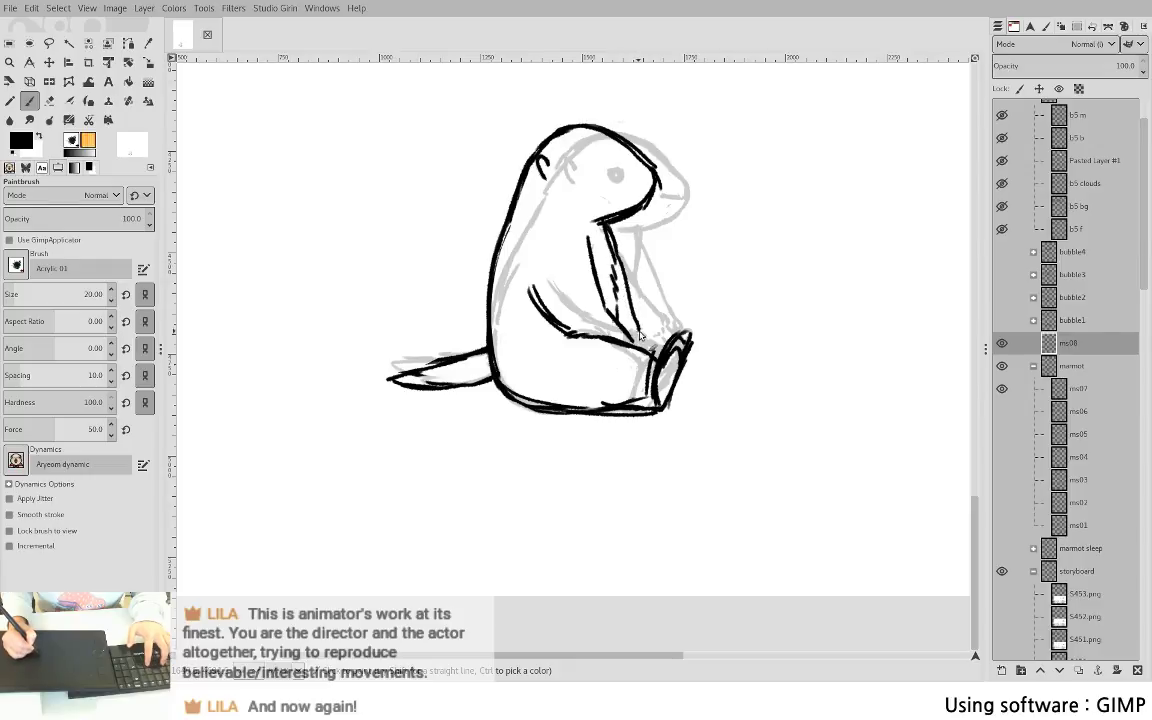
{"action": "key", "text": "ctrl+z"}
{"action": "mouse_move", "coordinate": [609, 232]}
{"action": "left_mouse_down"}
{"action": "mouse_move", "coordinate": [637, 349]}
{"action": "mouse_move", "coordinate": [651, 319]}
{"action": "left_mouse_up"}
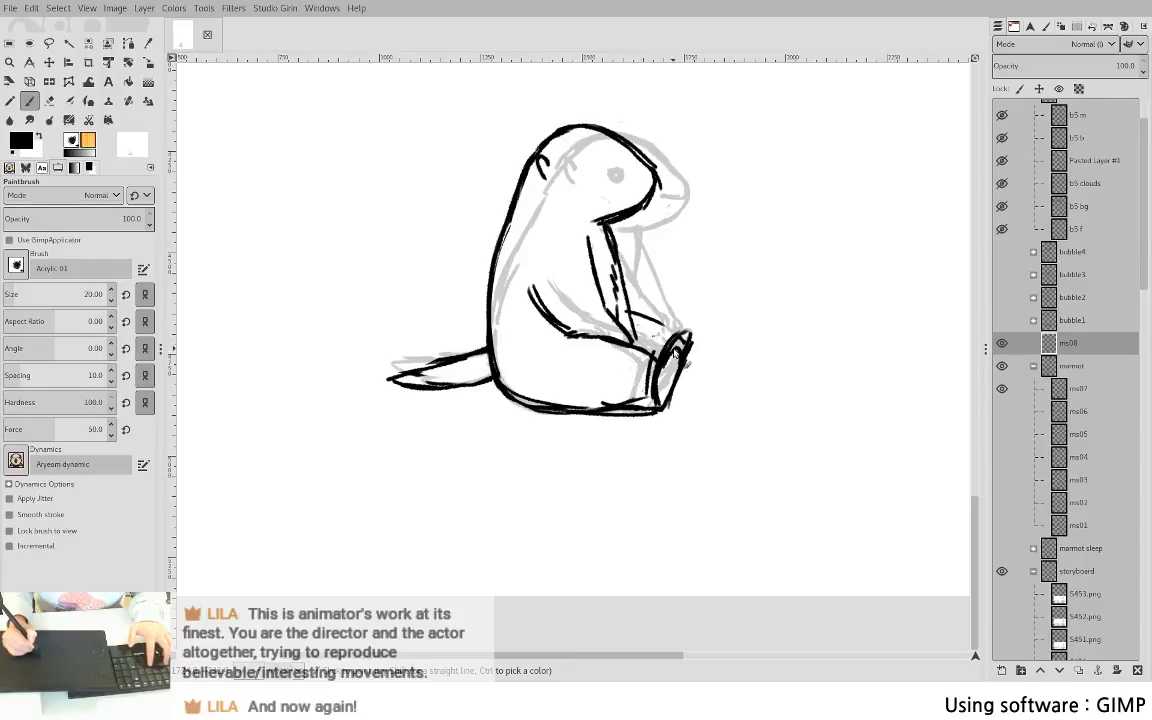
- Undo the last foot stroke and sketch the far foot of ms08 with a pointed tip behind the near foot
{"action": "key", "text": "ctrl+z"}
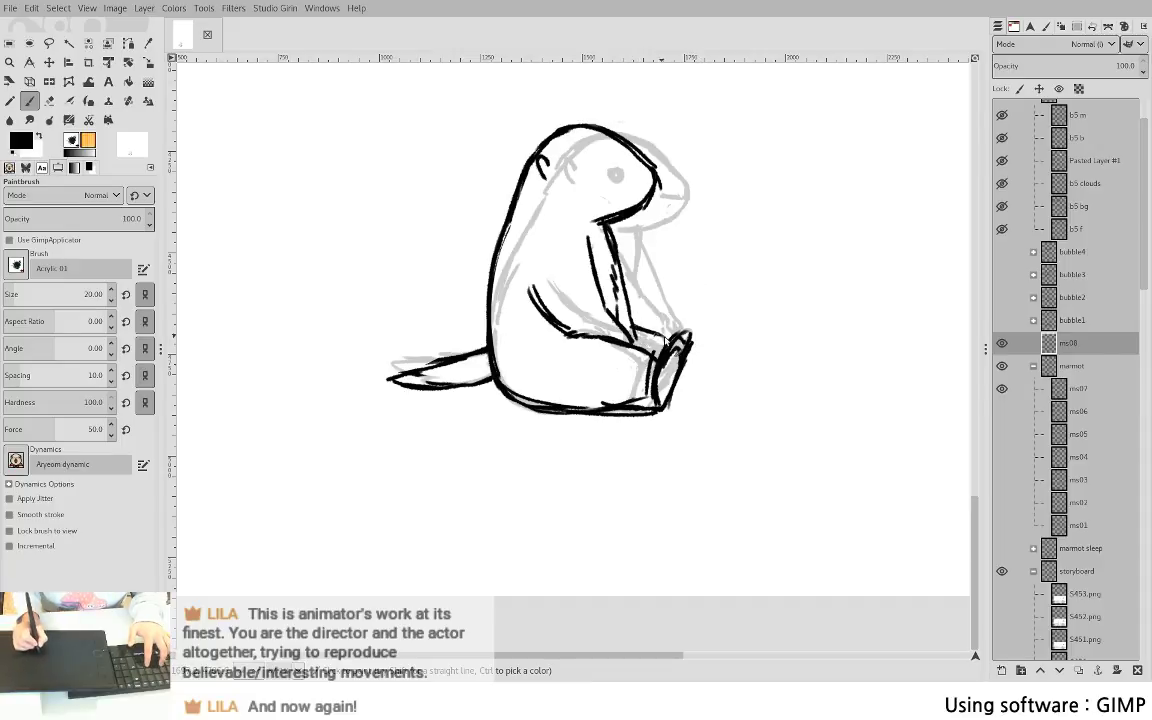
{"action": "left_click_drag", "start_coordinate": [604, 314], "coordinate": [598, 288]}
{"action": "mouse_move", "coordinate": [667, 322]}
{"action": "left_mouse_down"}
{"action": "mouse_move", "coordinate": [682, 312]}
{"action": "mouse_move", "coordinate": [680, 327]}
{"action": "mouse_move", "coordinate": [638, 334]}
{"action": "left_mouse_up"}
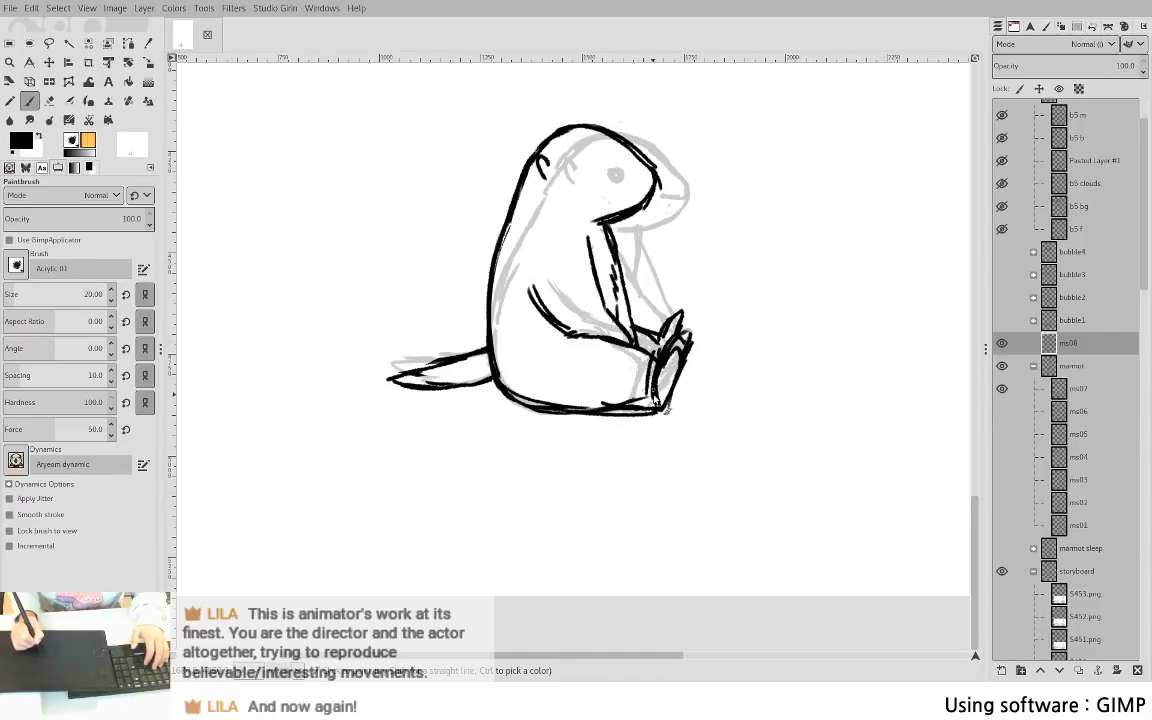
- Draw the eye and a short mouth line on the ms08 head, and clean up the chin and muzzle outline
{"action": "left_click_drag", "start_coordinate": [578, 161], "coordinate": [647, 183]}
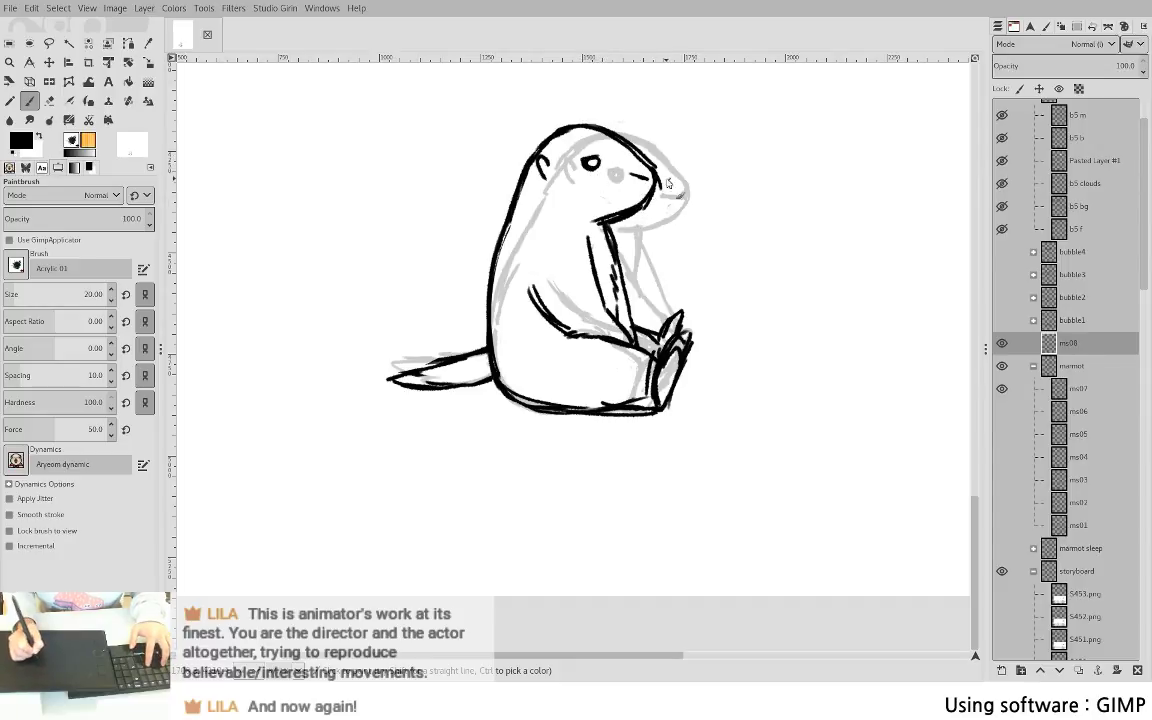
{"action": "key", "text": "shift+e"}
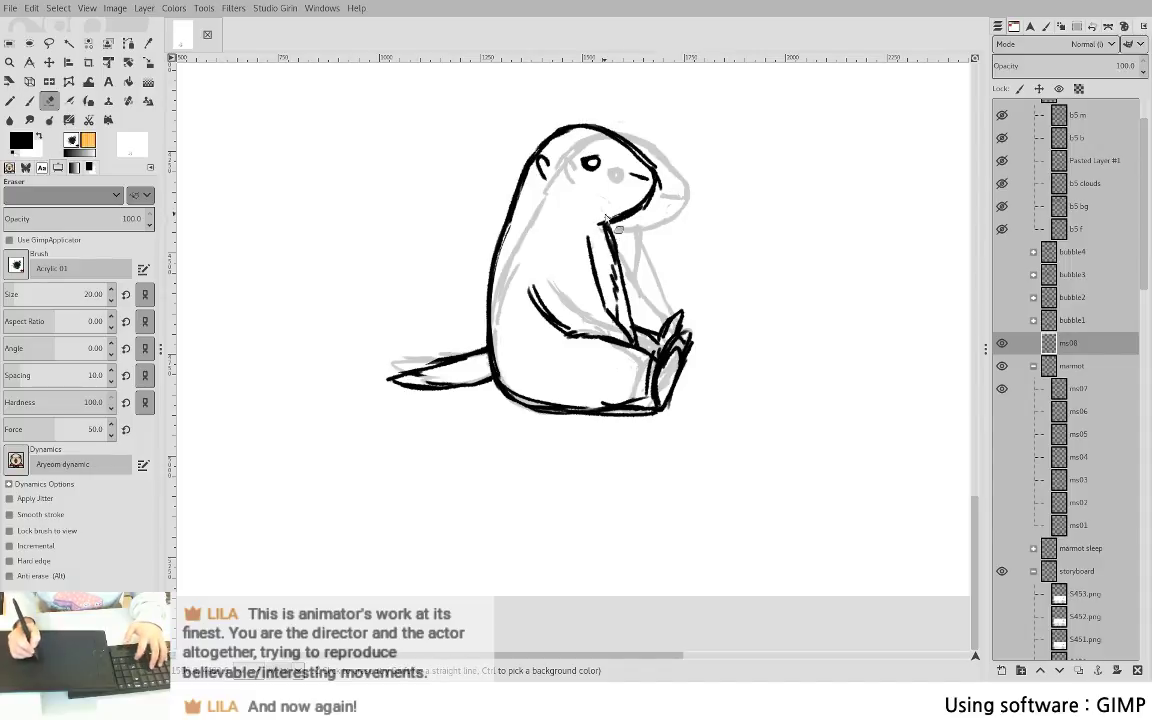
{"action": "key", "text": "p"}
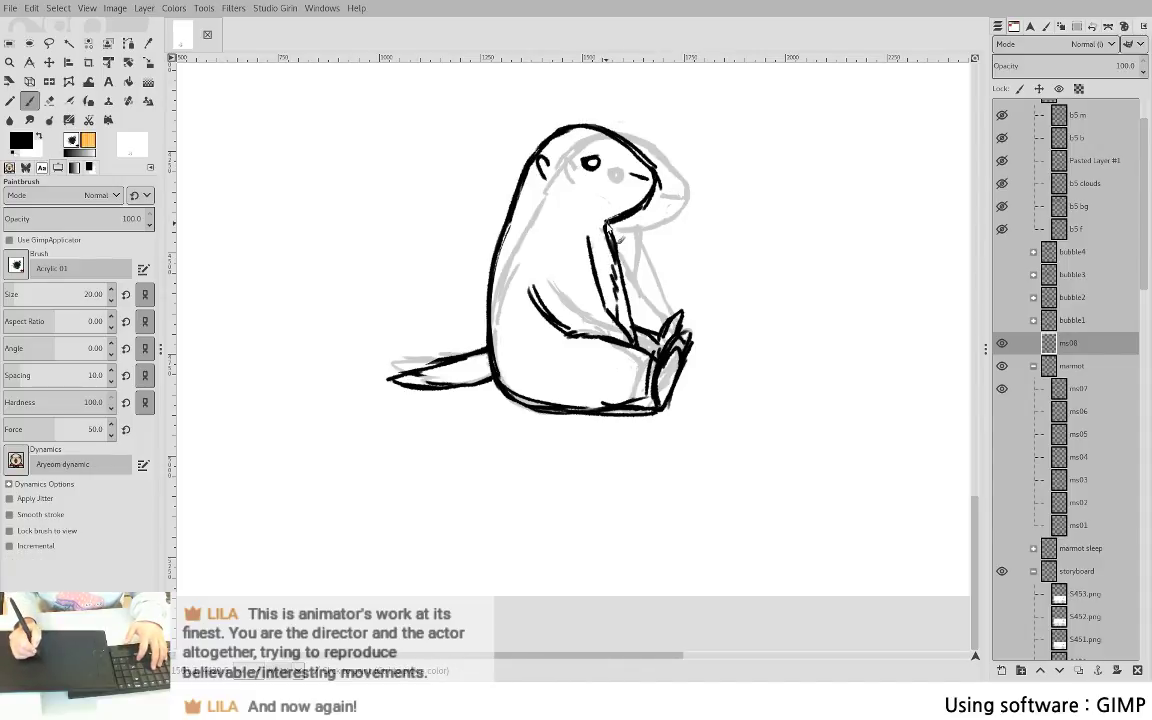
{"action": "key", "text": "shift+e"}
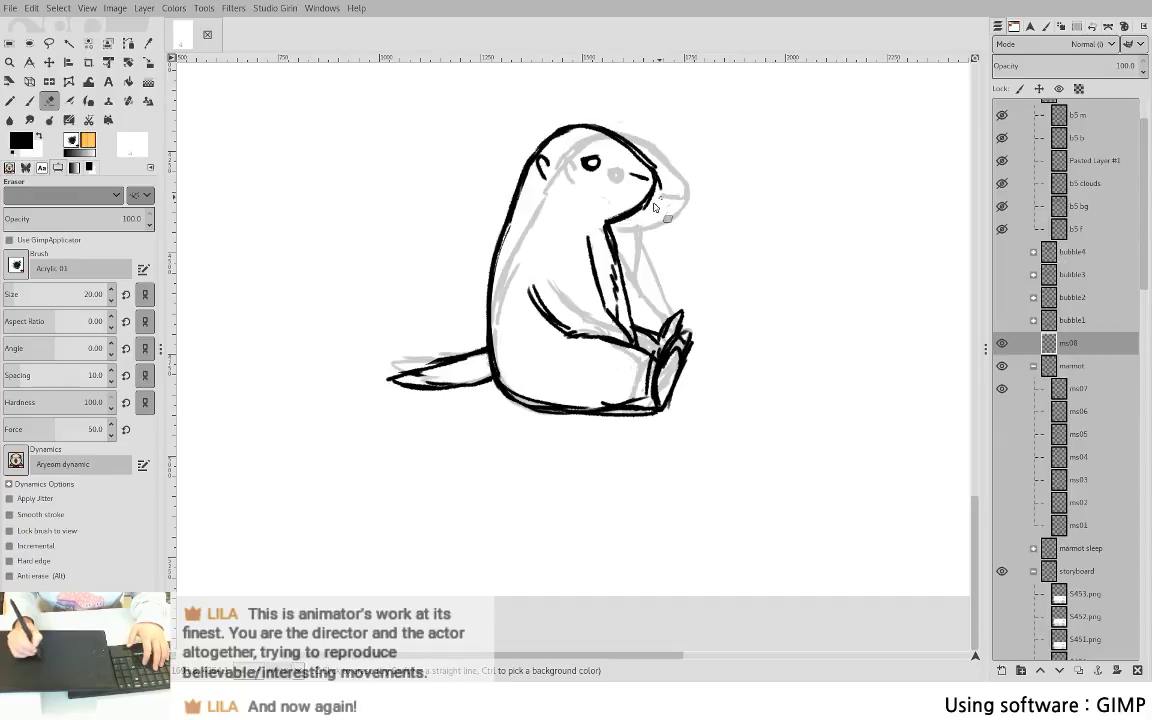
{"action": "key", "text": "p"}
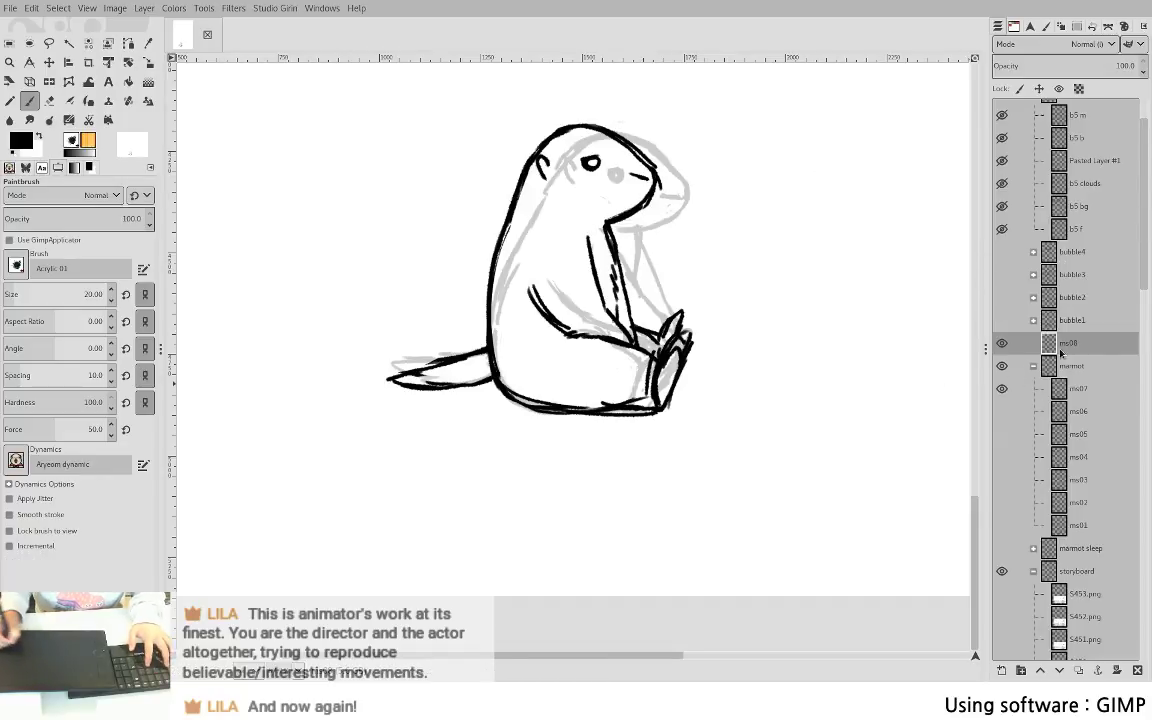
- Move the ms08 layer into the marmot group above ms07 and leave it as the group's only visible pose
{"action": "left_click_drag", "start_coordinate": [1073, 386], "coordinate": [1068, 382]}
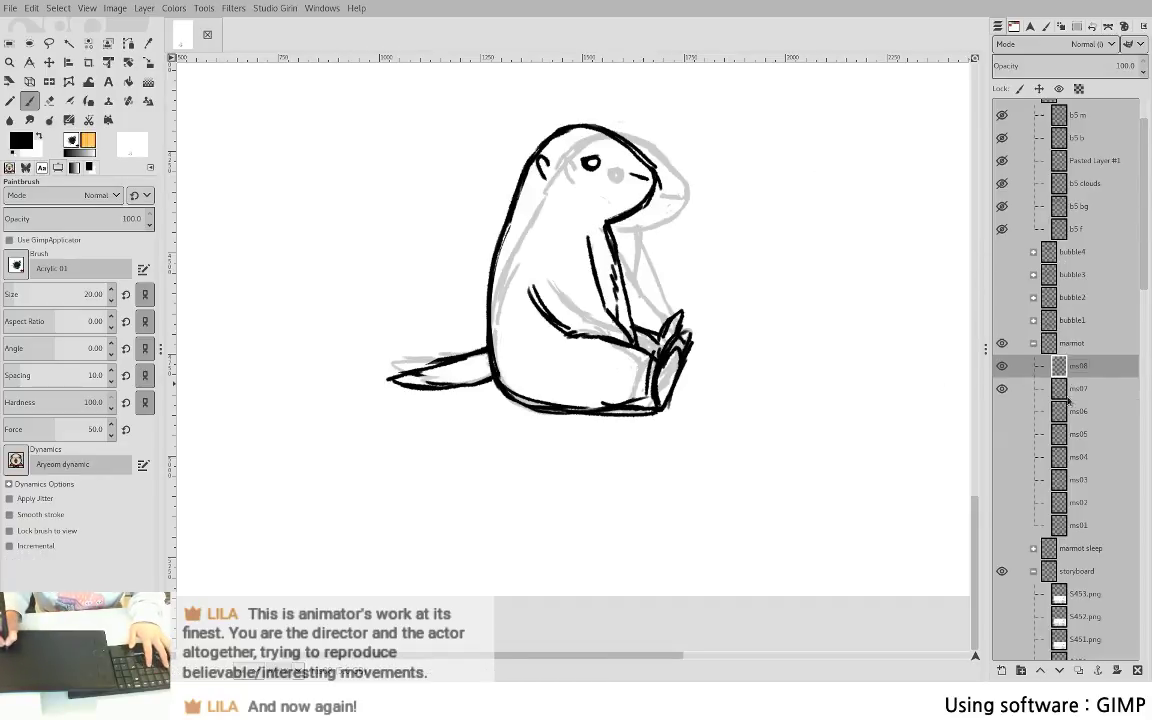
{"action": "left_click", "coordinate": [1004, 390], "text": "shift"}
{"action": "left_click", "coordinate": [1005, 369], "text": "shift"}
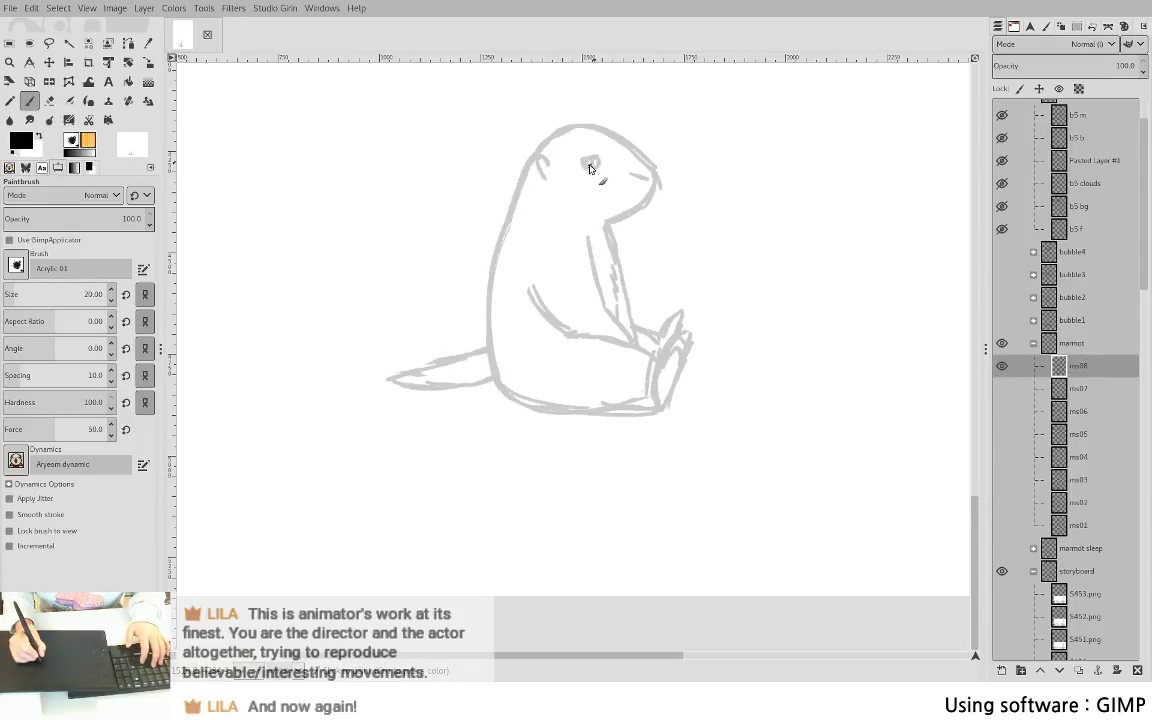
- Fill in the ms08 eye and refine the outlines of the forehead, muzzle and back by alternating erasing and painting
{"action": "key", "text": "shift+e"}
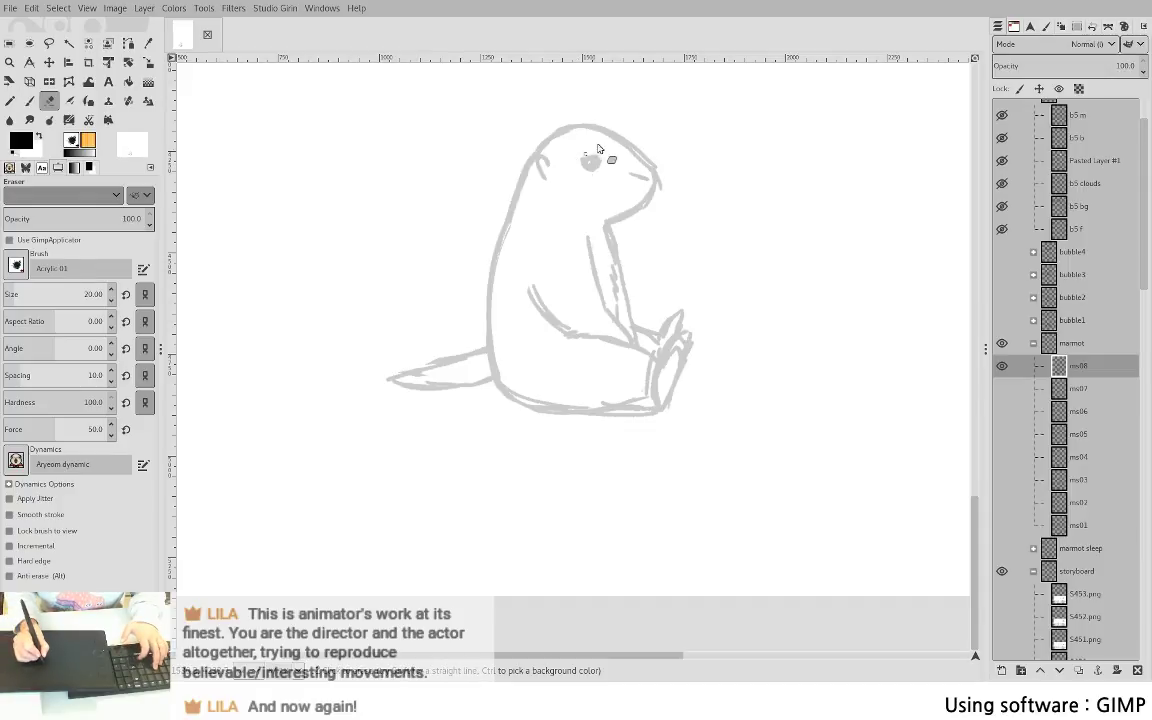
{"action": "key", "text": "p"}
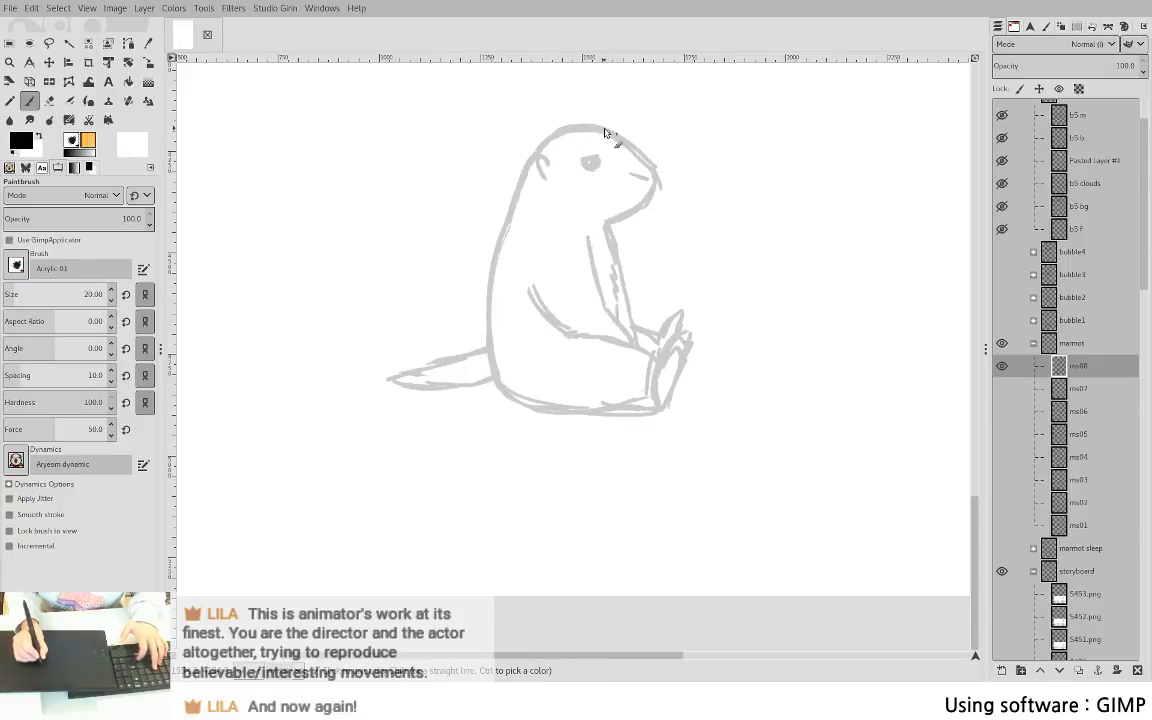
{"action": "key", "text": "shift+e"}
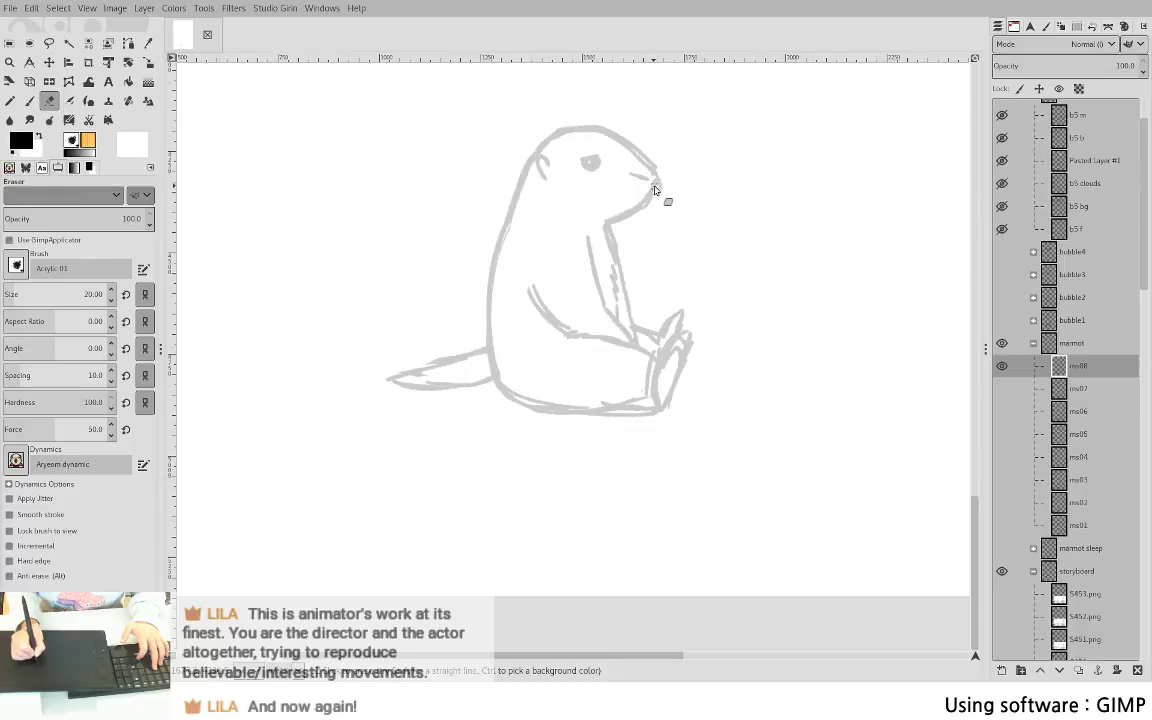
{"action": "key", "text": "p"}
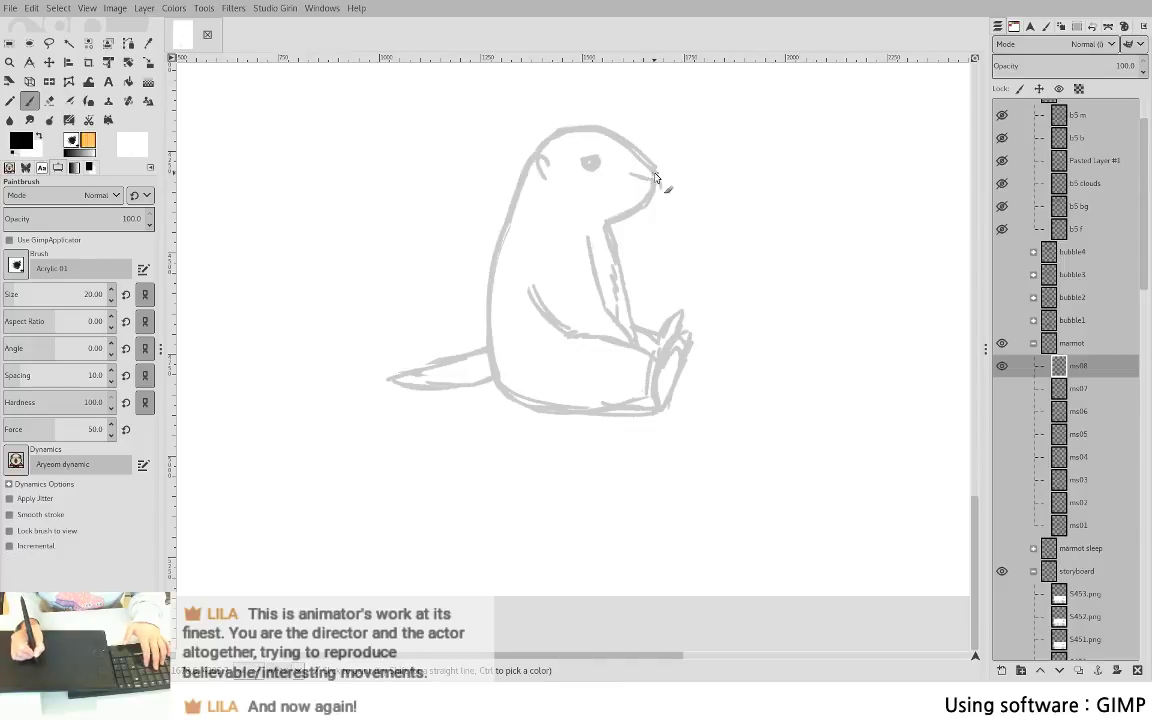
{"action": "key", "text": "shift+e"}
{"action": "key", "text": "p"}
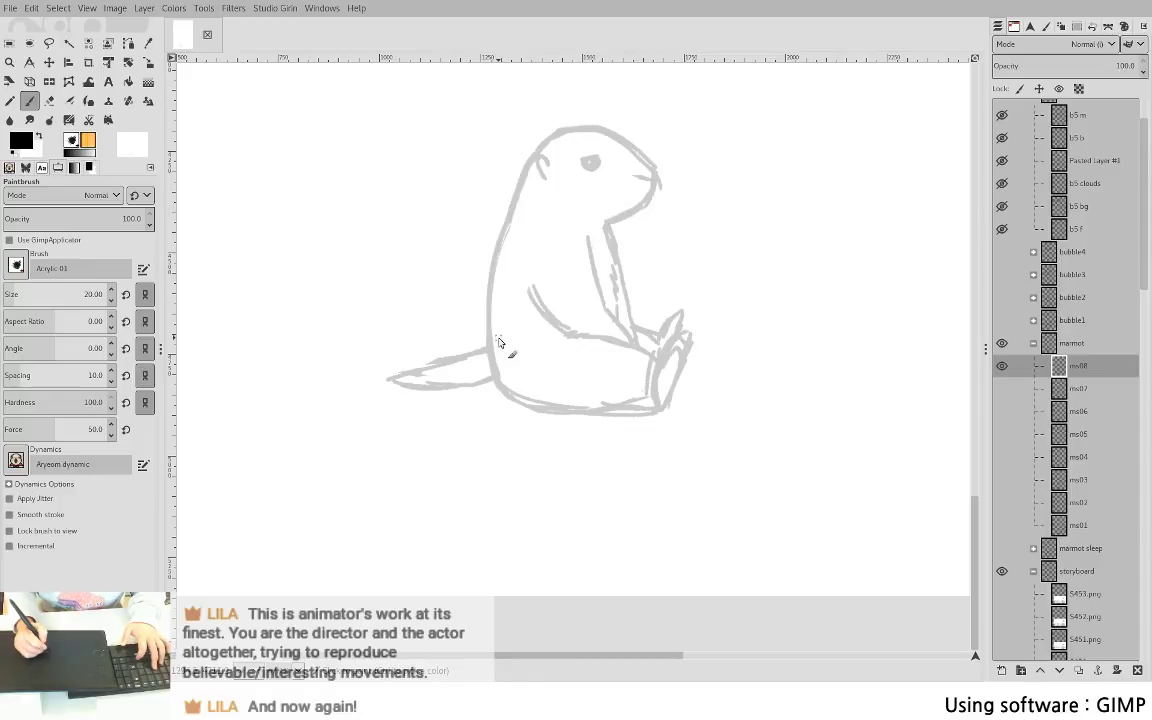
{"action": "key", "text": "shift+e"}
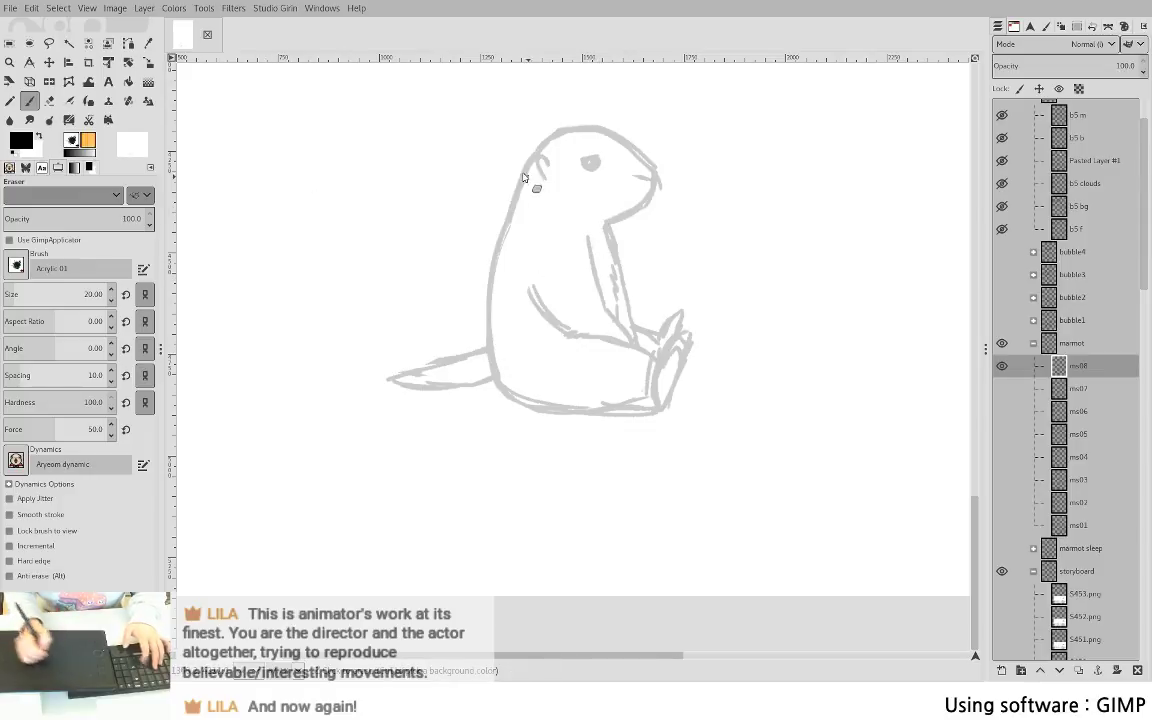
{"action": "key", "text": "p"}
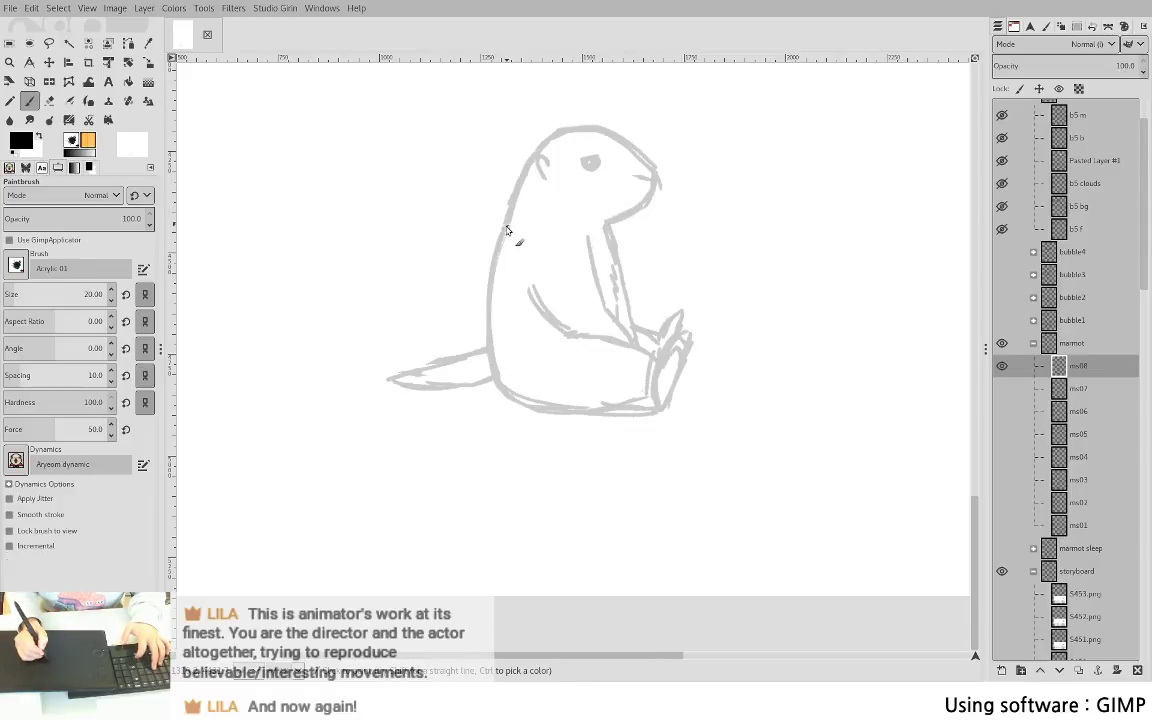
{"action": "key", "text": "shift+e"}
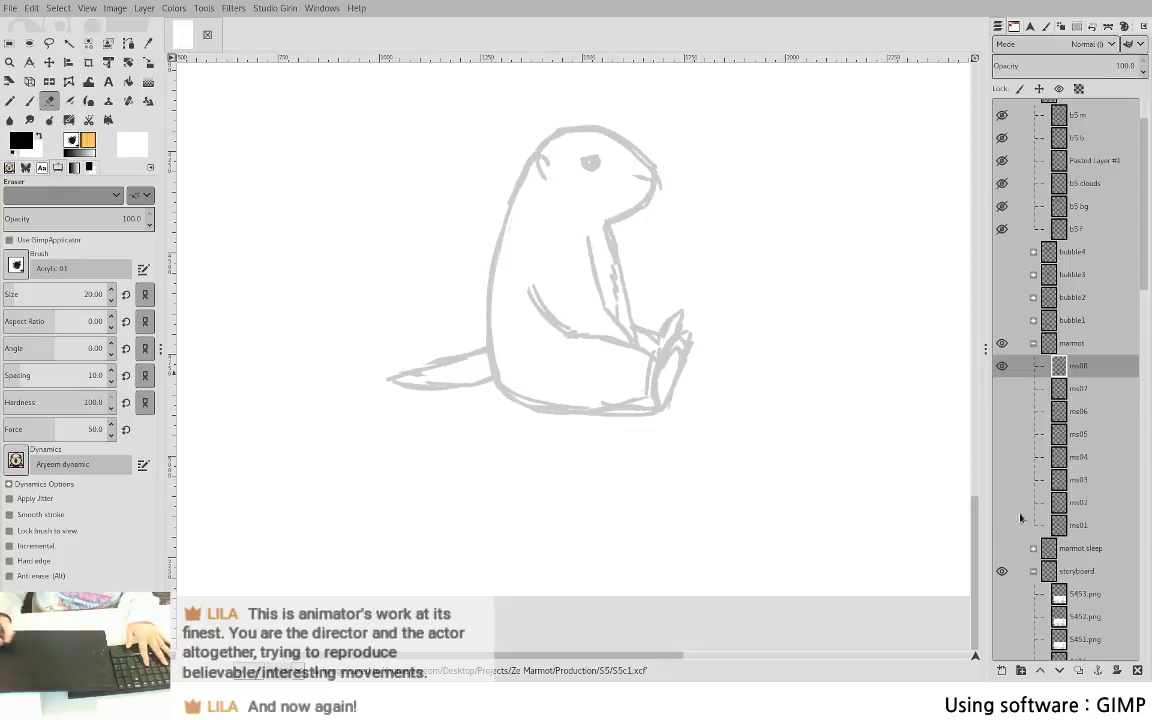
- Show the marmot poses one at a time from ms01 through ms08 to review the progression of the movement
{"action": "left_click", "coordinate": [1002, 524], "text": "shift"}
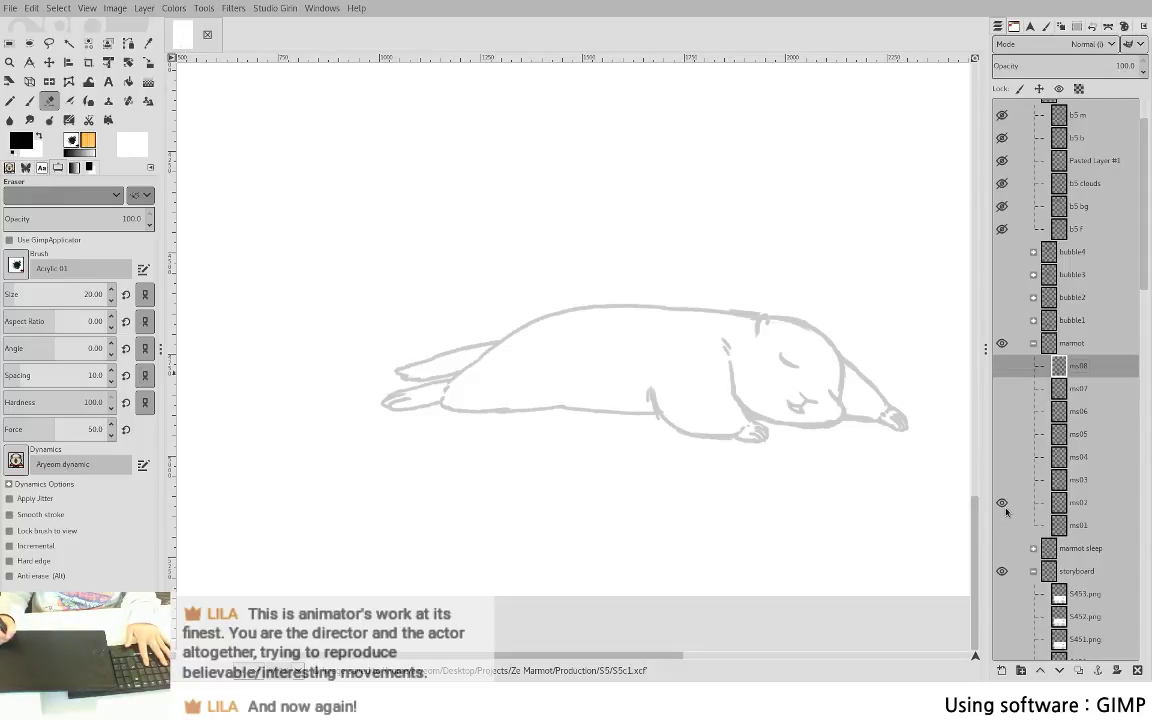
{"action": "left_click", "coordinate": [1003, 481], "text": "shift"}
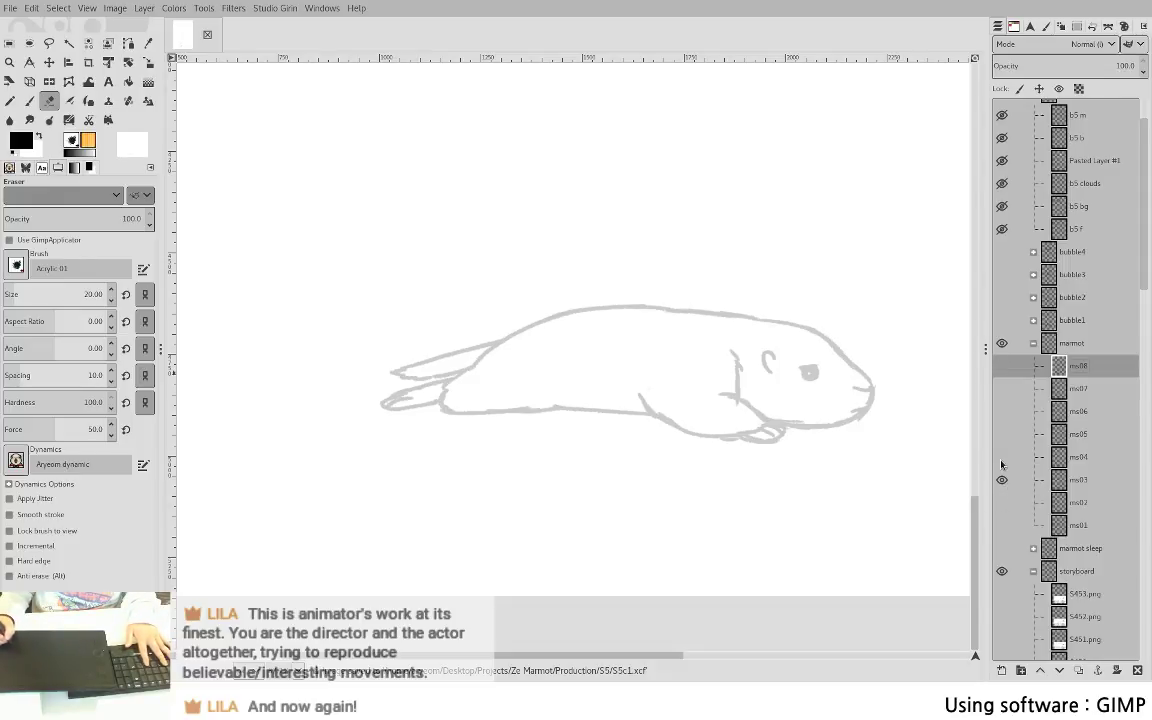
{"action": "left_click", "coordinate": [1003, 502], "text": "shift"}
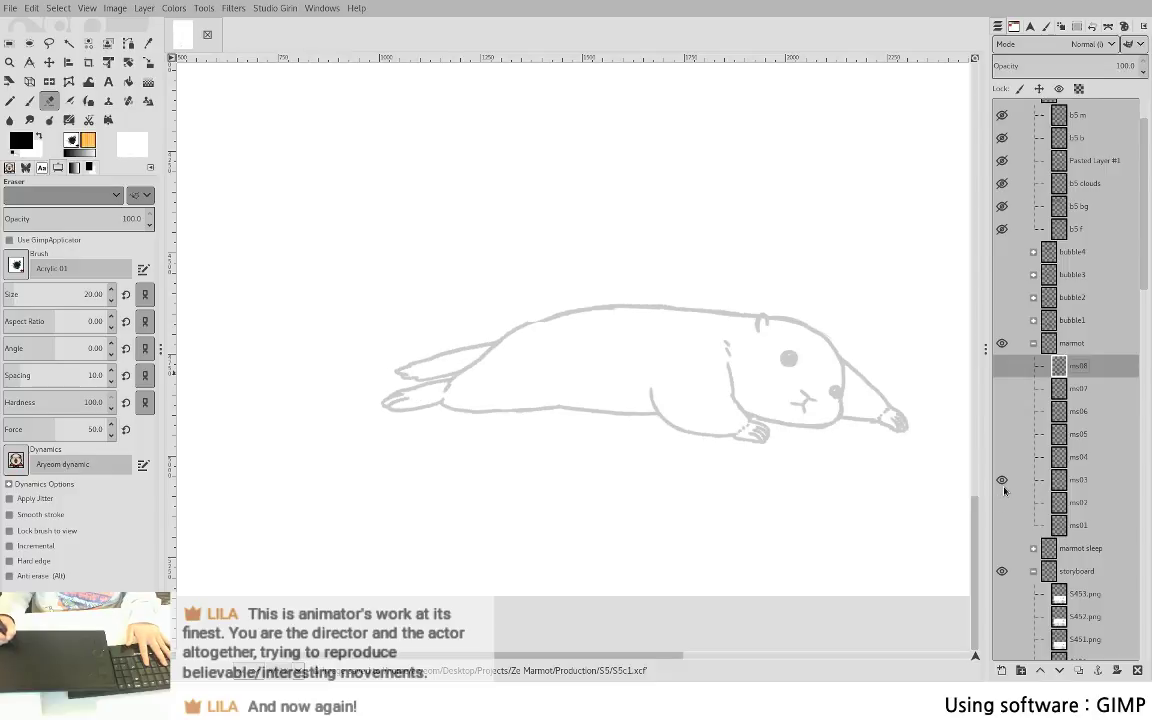
{"action": "left_click", "coordinate": [1004, 488], "text": "shift"}
{"action": "left_click", "coordinate": [1005, 451], "text": "shift"}
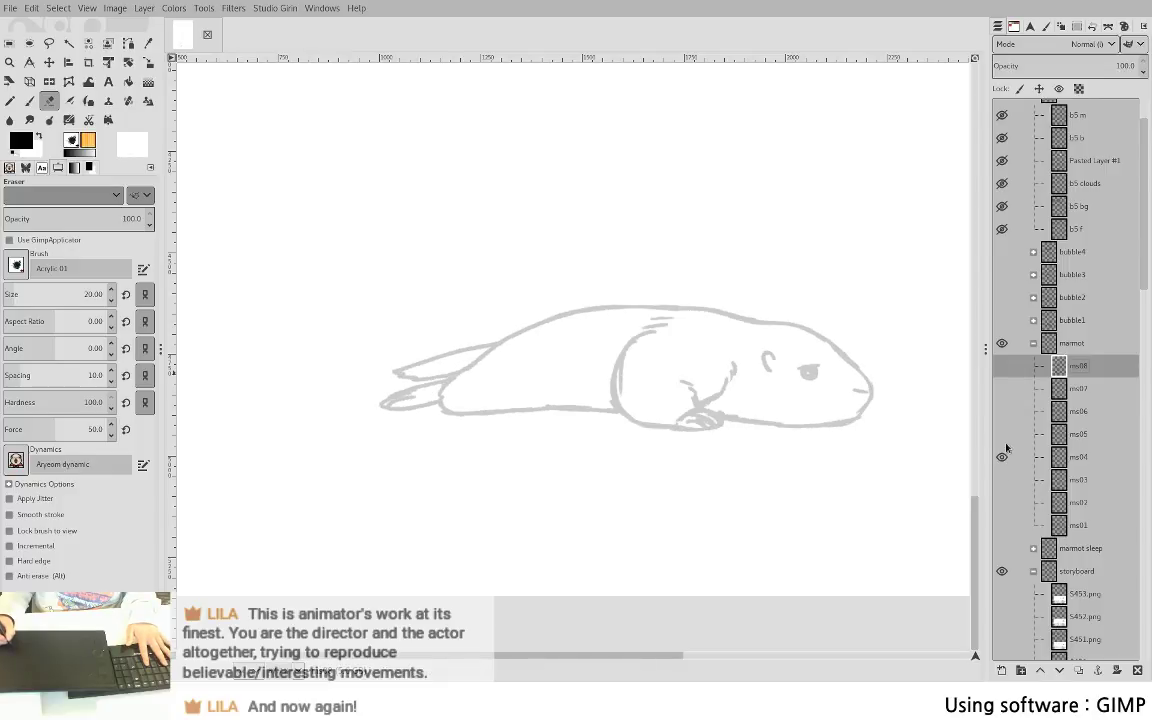
{"action": "left_click", "coordinate": [1002, 437], "text": "shift"}
{"action": "left_click", "coordinate": [1002, 412], "text": "shift"}
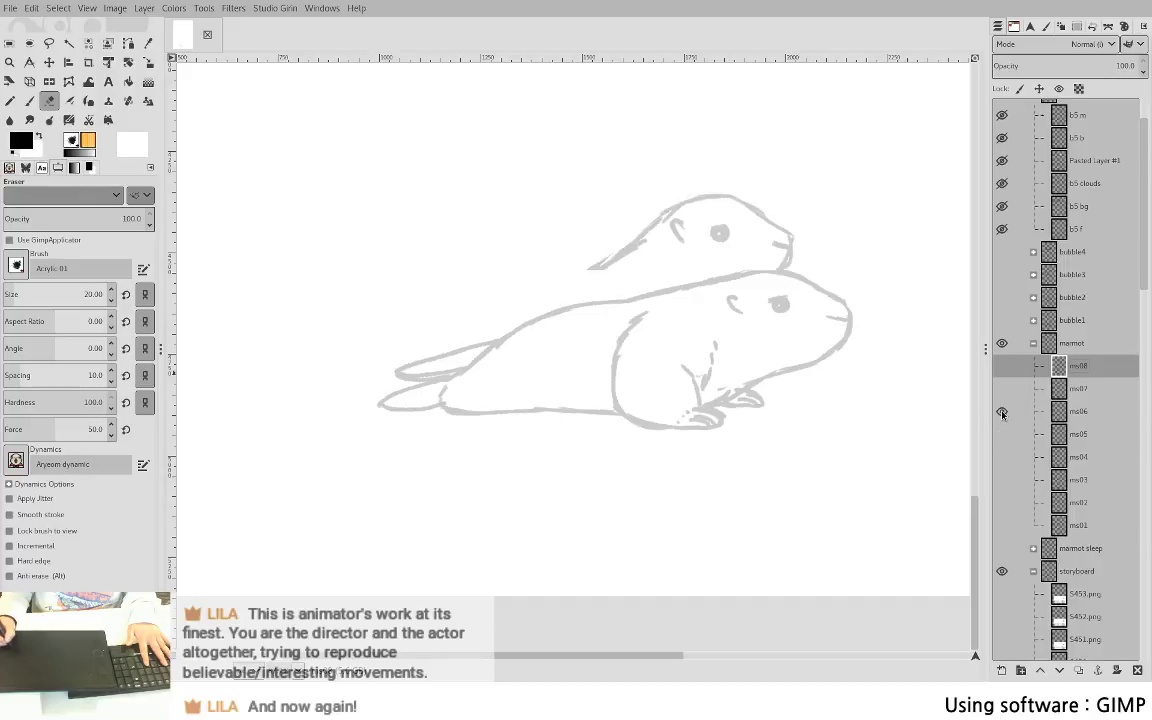
{"action": "left_click", "coordinate": [1004, 389], "text": "shift"}
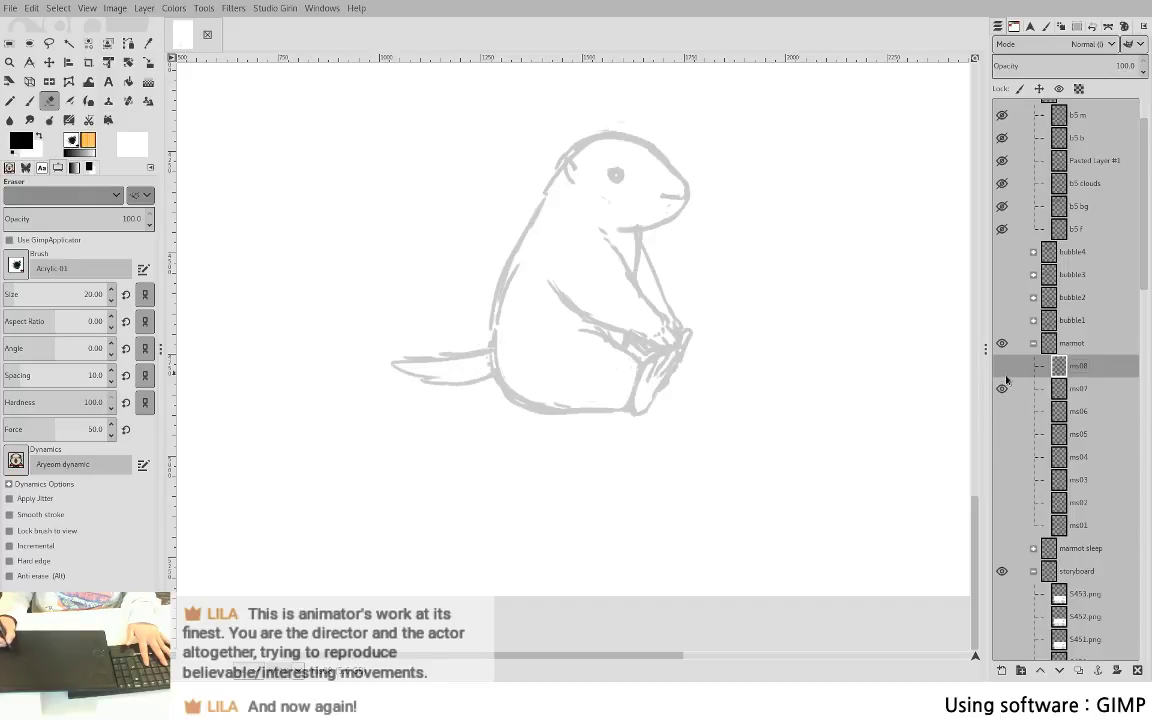
{"action": "left_click", "coordinate": [1002, 366], "text": "shift"}
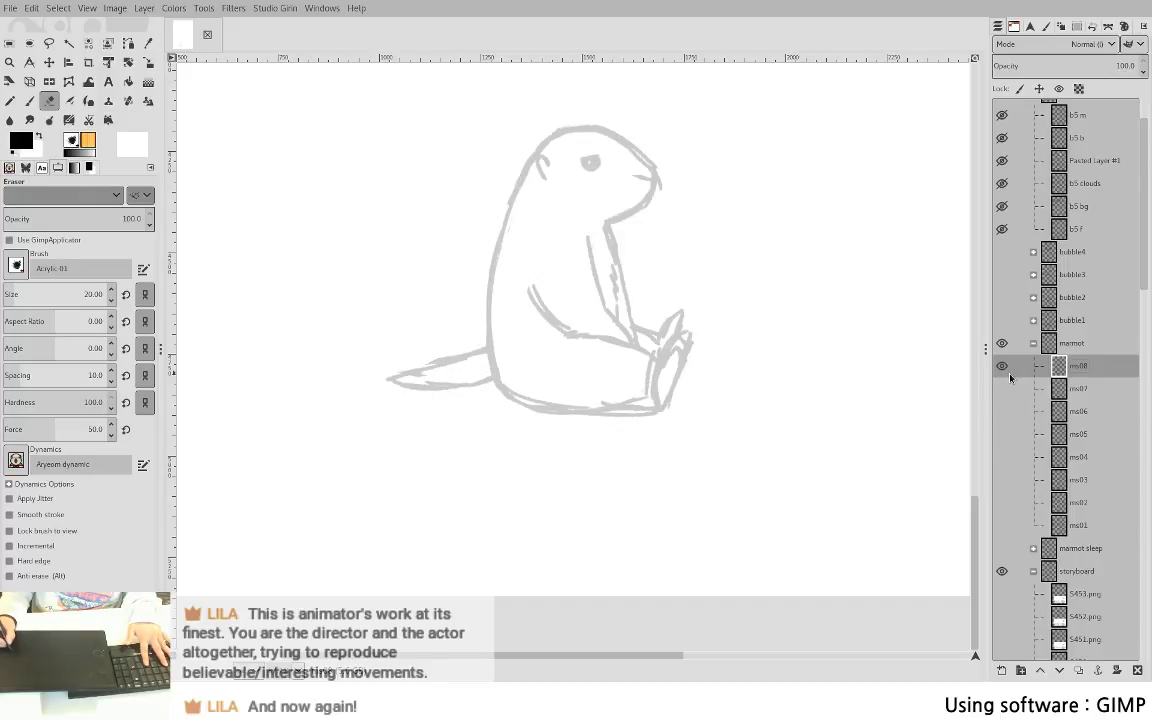
- Compare ms08 with the storyboard frames S451, S450 and S452, and hide the frames again
{"action": "left_click", "coordinate": [1003, 640], "text": "shift"}
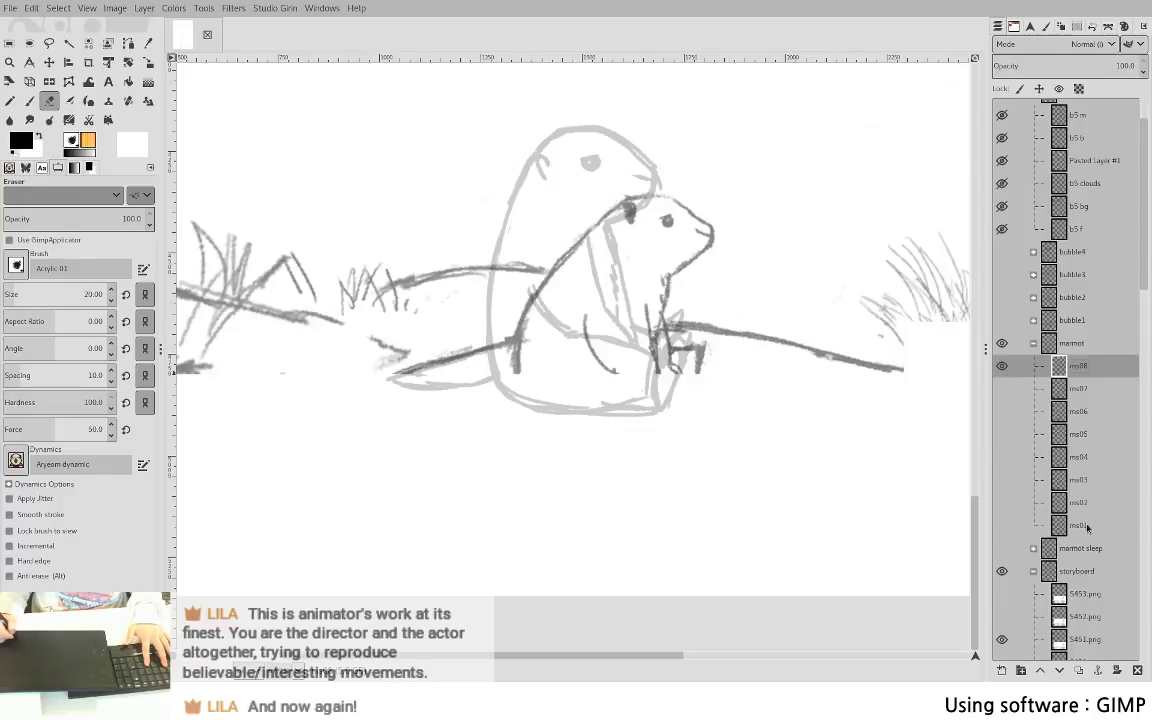
{"action": "scroll", "coordinate": [1010, 400], "scroll_direction": "down", "scroll_amount": 2}
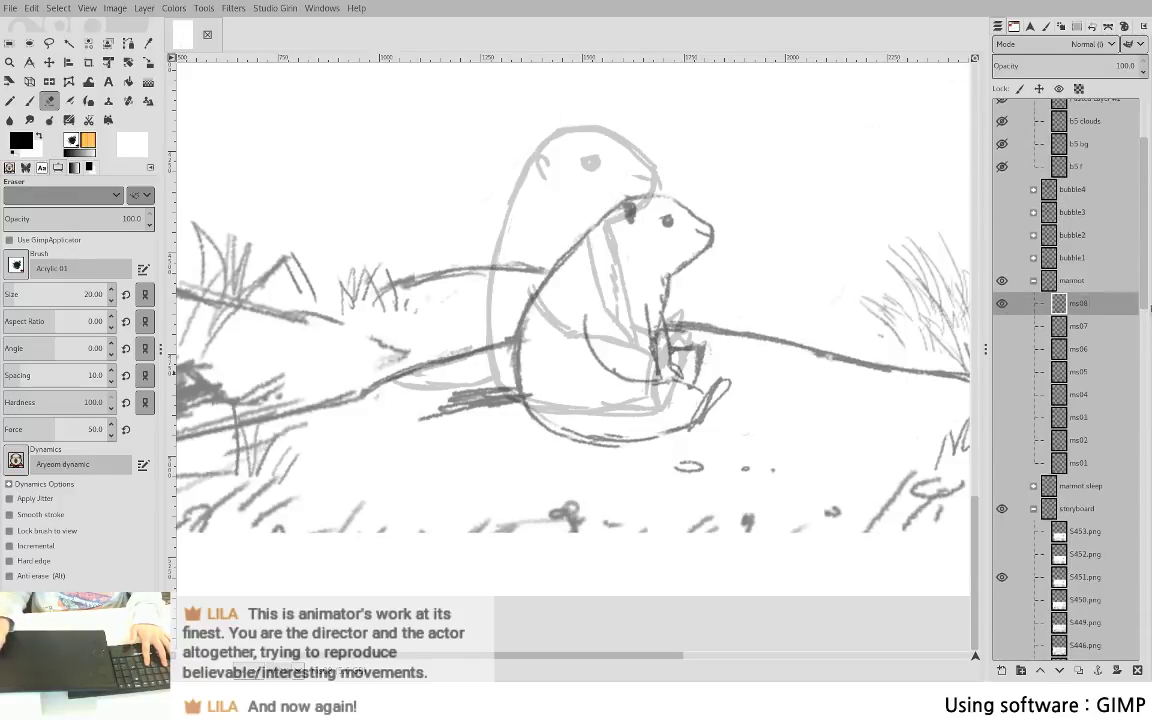
{"action": "left_click", "coordinate": [1003, 541], "text": "shift"}
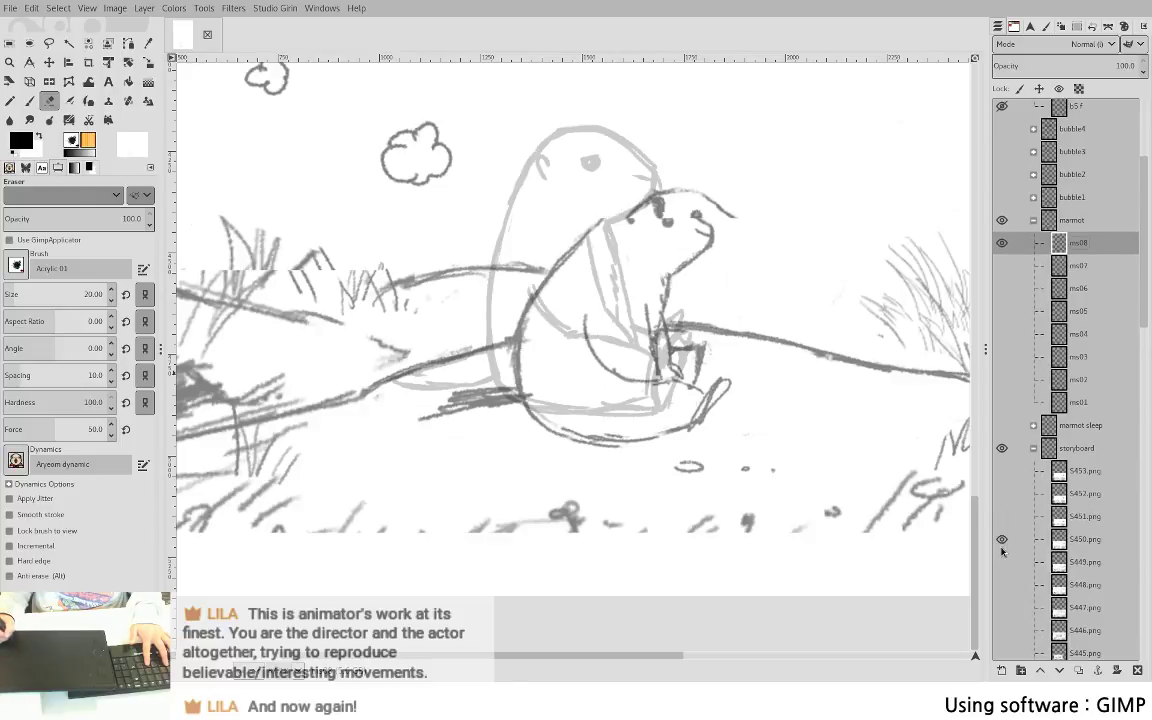
{"action": "left_click", "coordinate": [1004, 517], "text": "shift"}
{"action": "left_click", "coordinate": [1003, 517]}
{"action": "left_click", "coordinate": [1002, 493]}
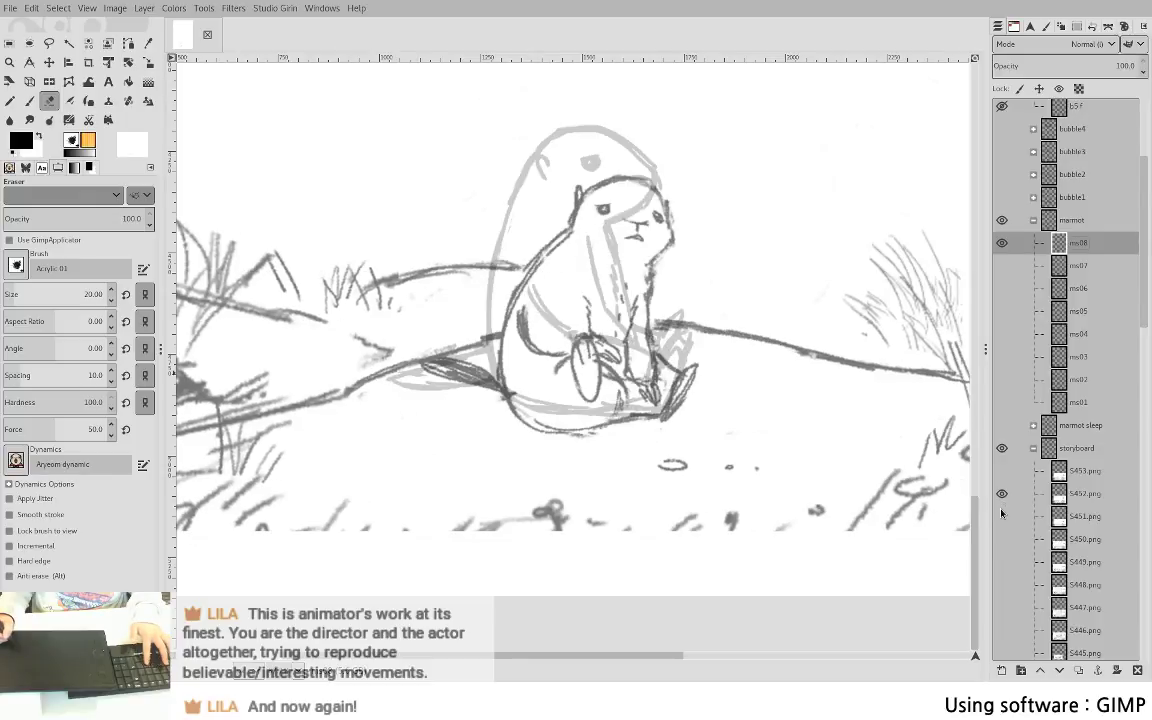
{"action": "left_click", "coordinate": [1002, 493]}
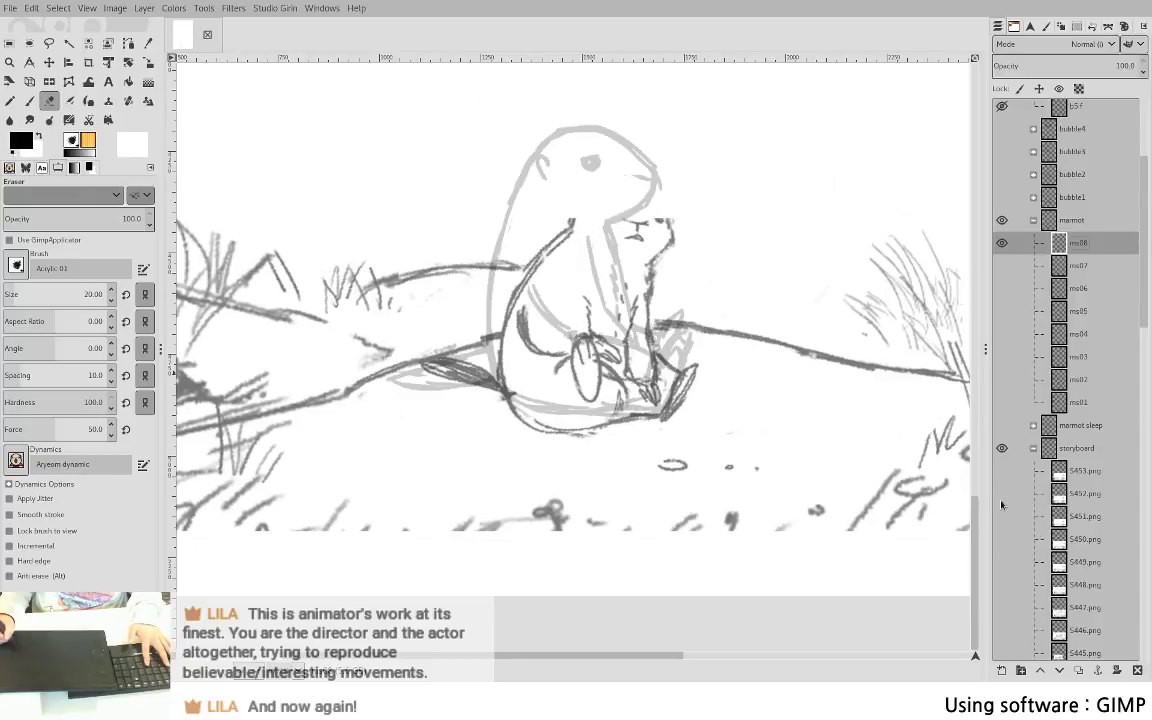
- Switch the visible pose from ms08 to ms07 and back to compare the two poses
{"action": "left_click", "coordinate": [1002, 243]}
{"action": "left_click", "coordinate": [1002, 266]}
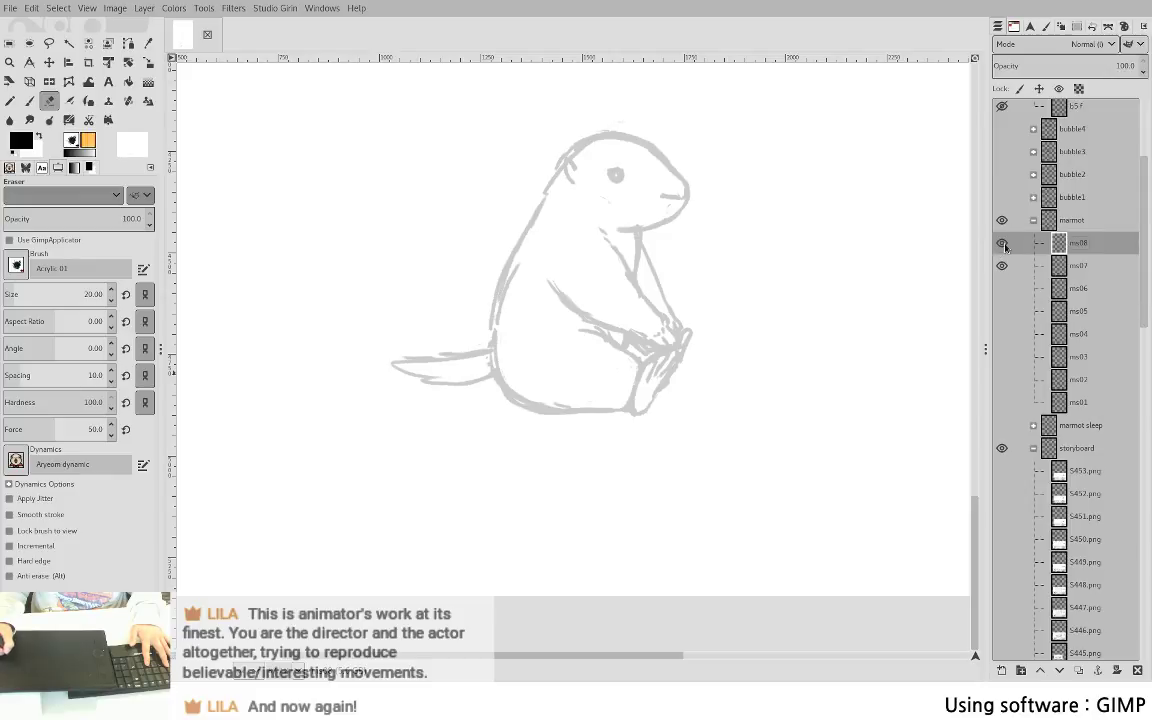
{"action": "left_click", "coordinate": [1002, 243]}
{"action": "left_click", "coordinate": [1002, 266]}
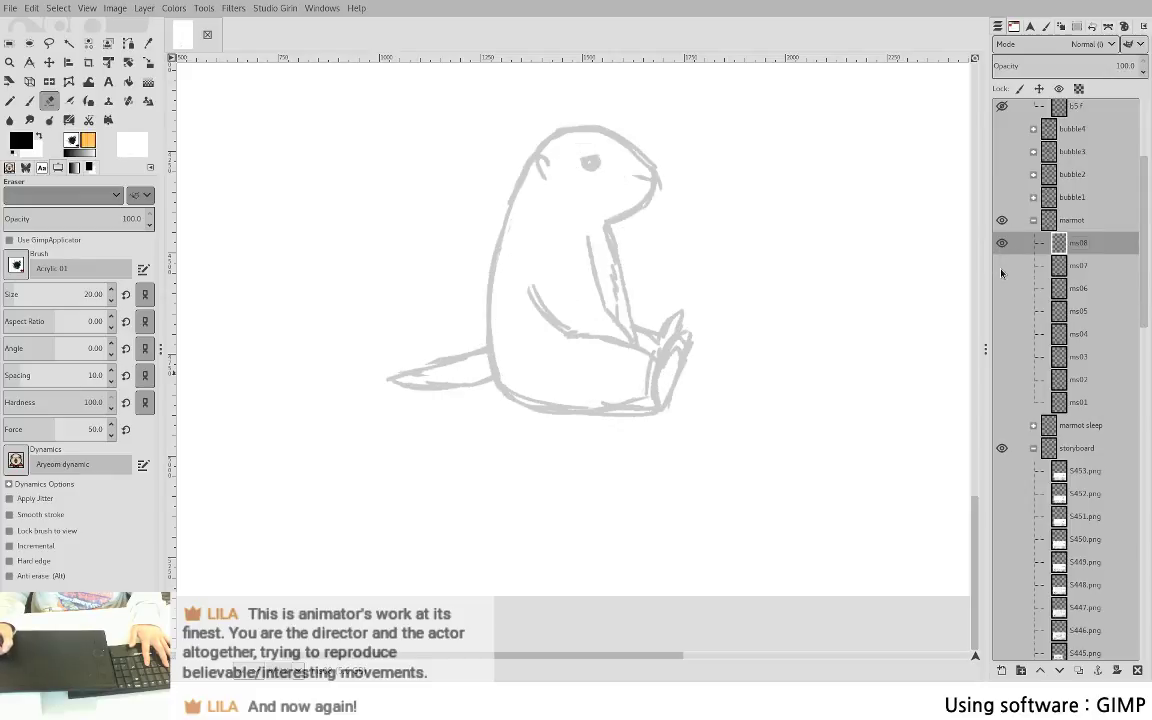
- Select the ms08 head and upper back with a freehand selection and rotate them forward by 7.07° about a pivot near the thigh
{"action": "key", "text": "f"}
{"action": "mouse_move", "coordinate": [555, 105]}
{"action": "left_mouse_down"}
{"action": "mouse_move", "coordinate": [460, 226]}
{"action": "mouse_move", "coordinate": [466, 316]}
{"action": "mouse_move", "coordinate": [503, 330]}
{"action": "left_mouse_up"}
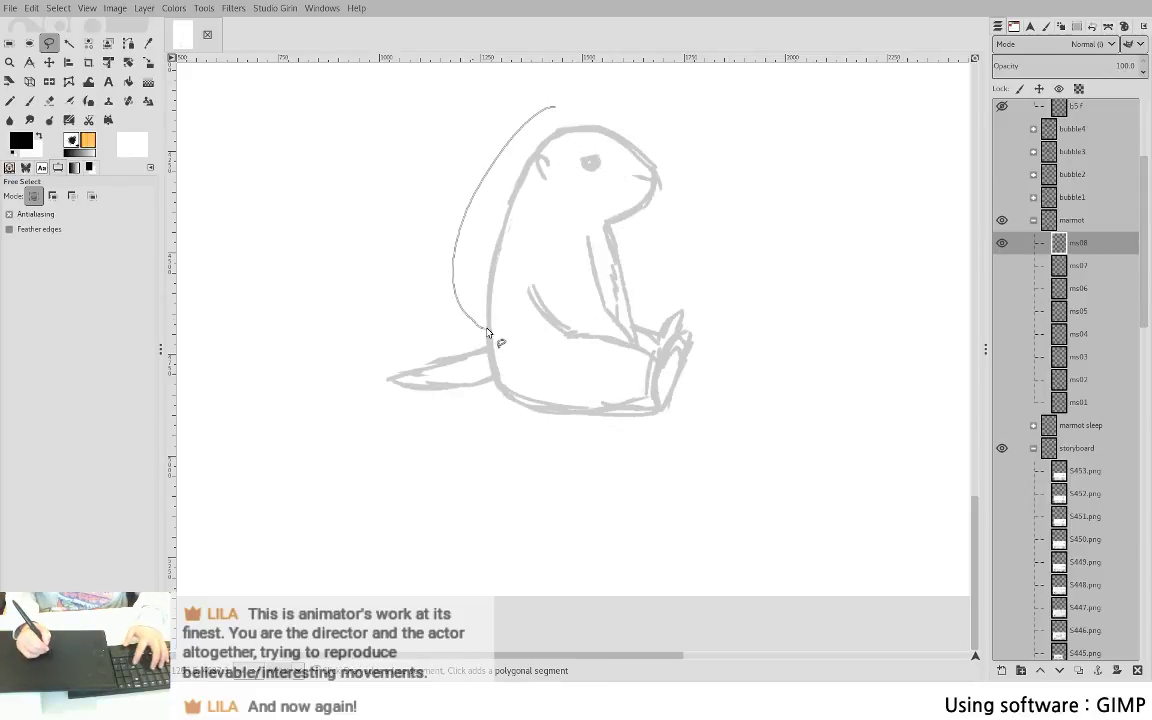
{"action": "mouse_move", "coordinate": [533, 238]}
{"action": "left_mouse_down"}
{"action": "mouse_move", "coordinate": [611, 236]}
{"action": "mouse_move", "coordinate": [685, 108]}
{"action": "mouse_move", "coordinate": [555, 106]}
{"action": "left_mouse_up"}
{"action": "key", "text": "shift+r"}
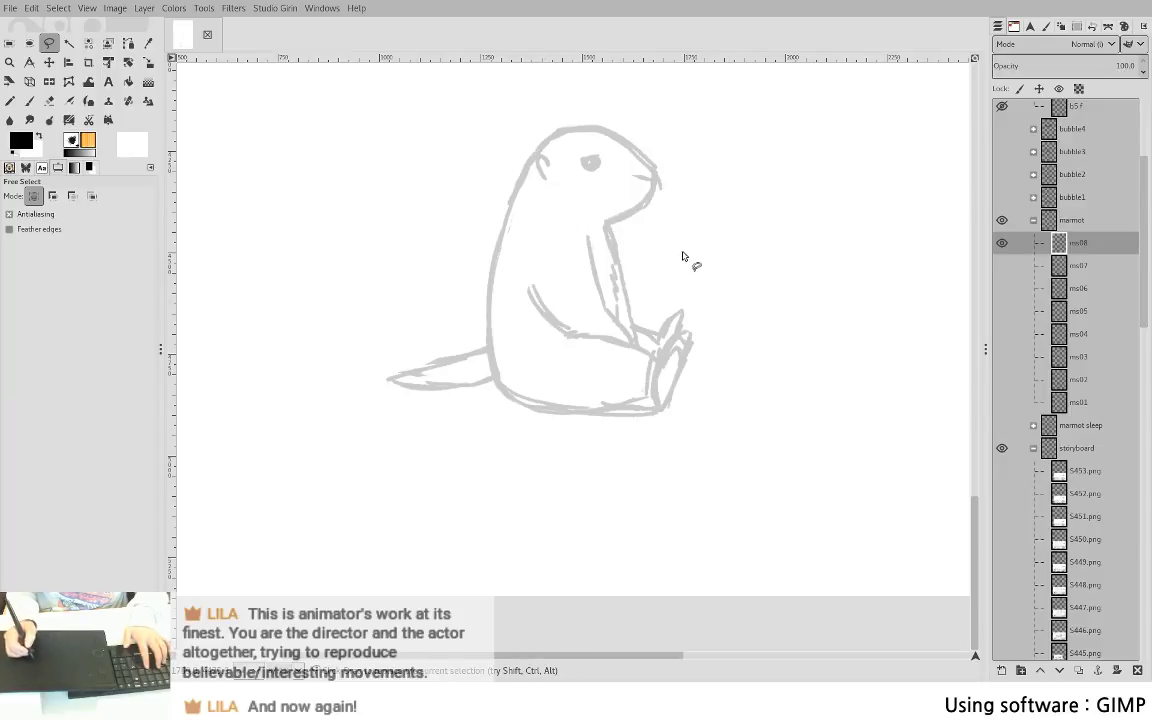
{"action": "left_click", "coordinate": [688, 224]}
{"action": "left_click_drag", "start_coordinate": [597, 219], "coordinate": [567, 340]}
{"action": "left_click_drag", "start_coordinate": [806, 258], "coordinate": [820, 288]}
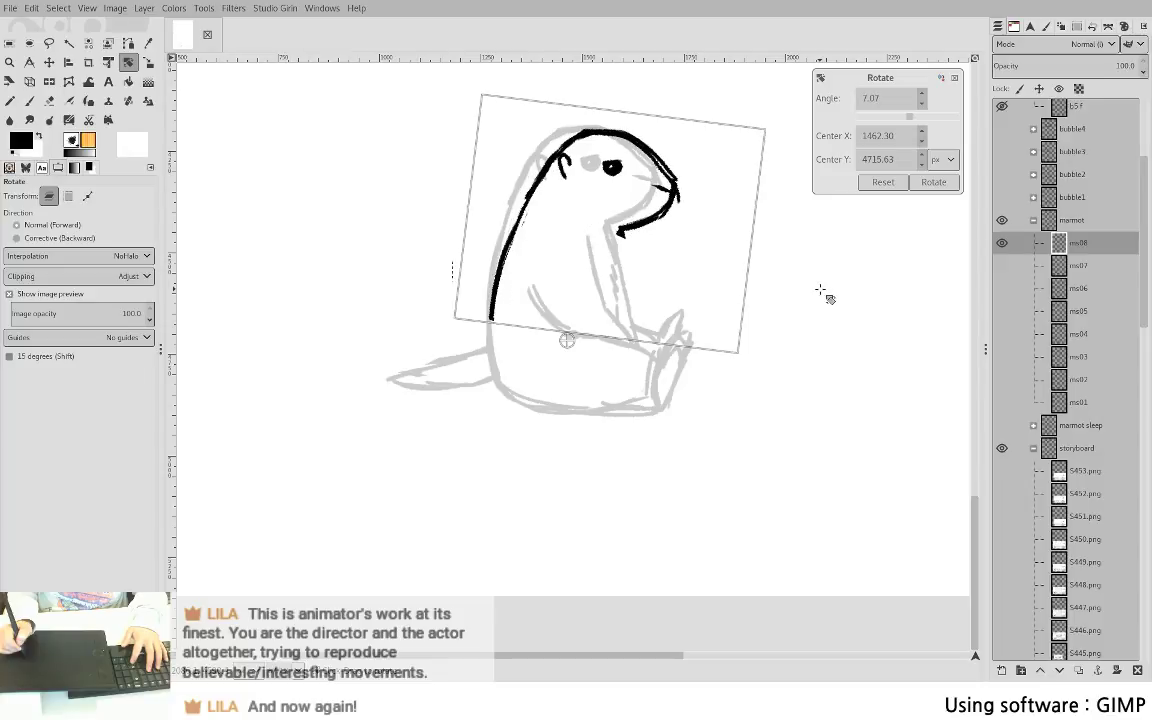
{"action": "key", "text": "Return"}
{"action": "key", "text": "p"}
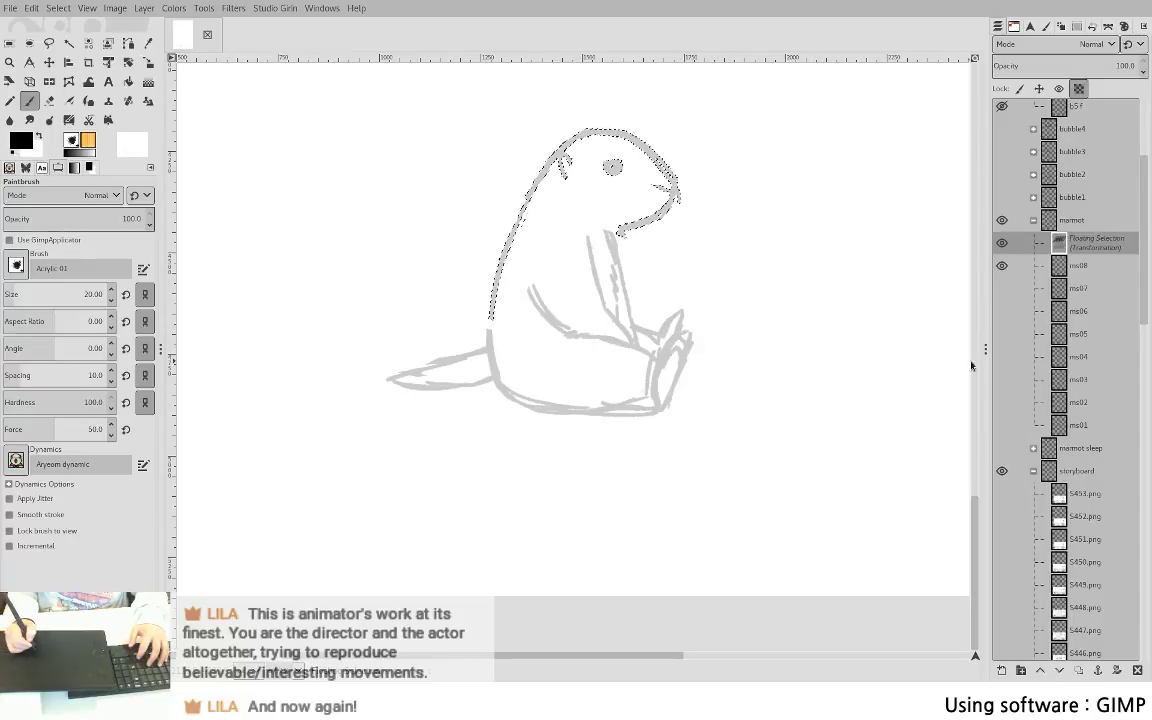
- Anchor the rotated ms08 head and clean up the throat and upper chest lines beneath the chin
{"action": "key", "text": "ctrl+h"}
{"action": "key", "text": "shift+e"}
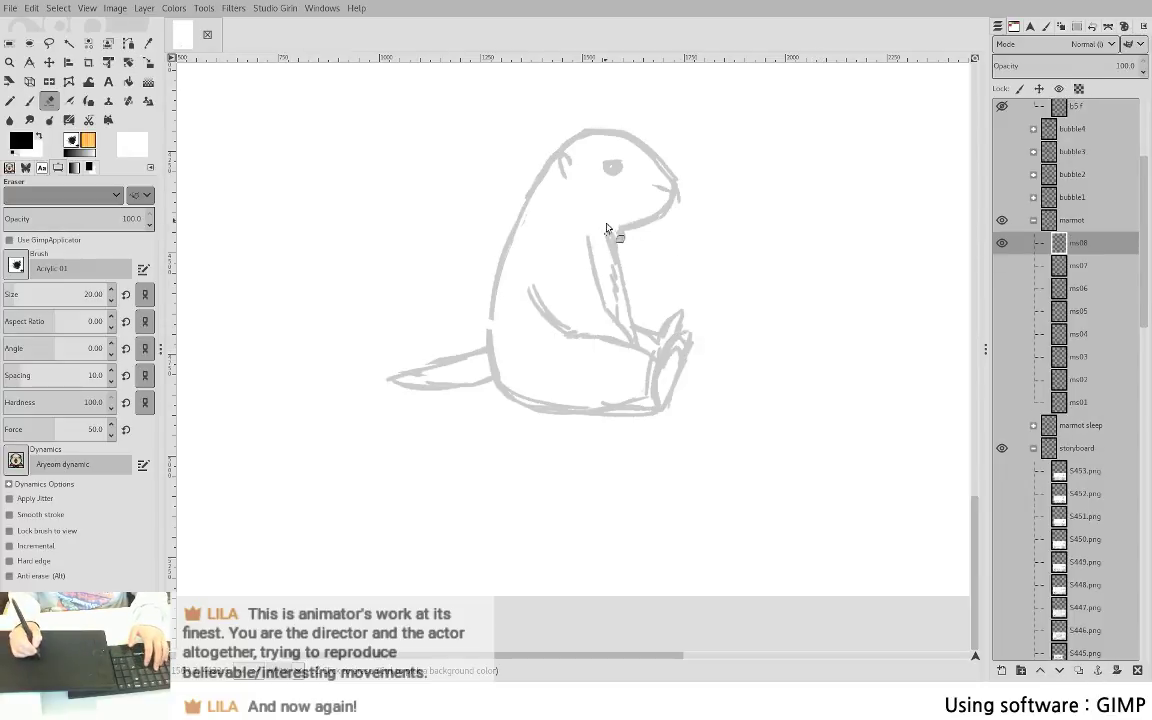
{"action": "left_click_drag", "start_coordinate": [608, 230], "coordinate": [614, 284]}
{"action": "key", "text": "p"}
{"action": "mouse_move", "coordinate": [624, 235]}
{"action": "left_mouse_down"}
{"action": "mouse_move", "coordinate": [612, 297]}
{"action": "mouse_move", "coordinate": [616, 234]}
{"action": "left_mouse_up"}
{"action": "key", "text": "shift+e"}
{"action": "key", "text": "p"}
{"action": "key", "text": "shift+e"}
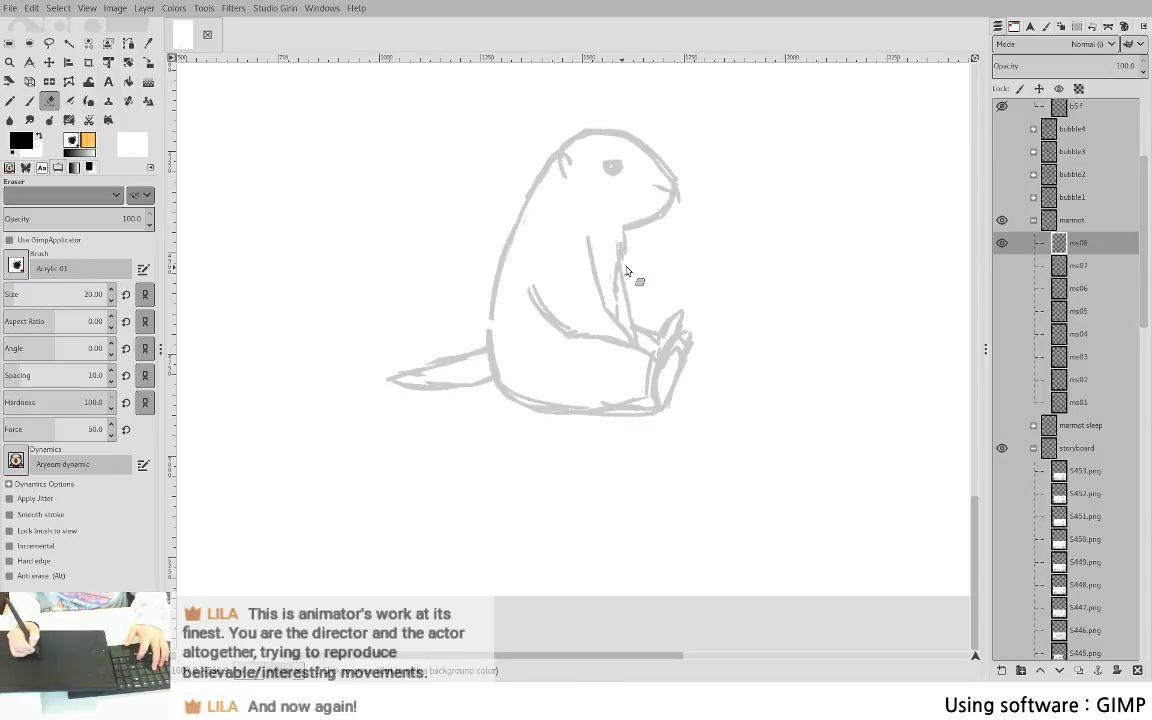
{"action": "left_click_drag", "start_coordinate": [627, 316], "coordinate": [624, 284]}
{"action": "key", "text": "p"}
{"action": "mouse_move", "coordinate": [625, 235]}
{"action": "left_mouse_down"}
{"action": "mouse_move", "coordinate": [631, 324]}
{"action": "mouse_move", "coordinate": [622, 256]}
{"action": "mouse_move", "coordinate": [625, 298]}
{"action": "left_mouse_up"}
{"action": "key", "text": "ctrl+z"}
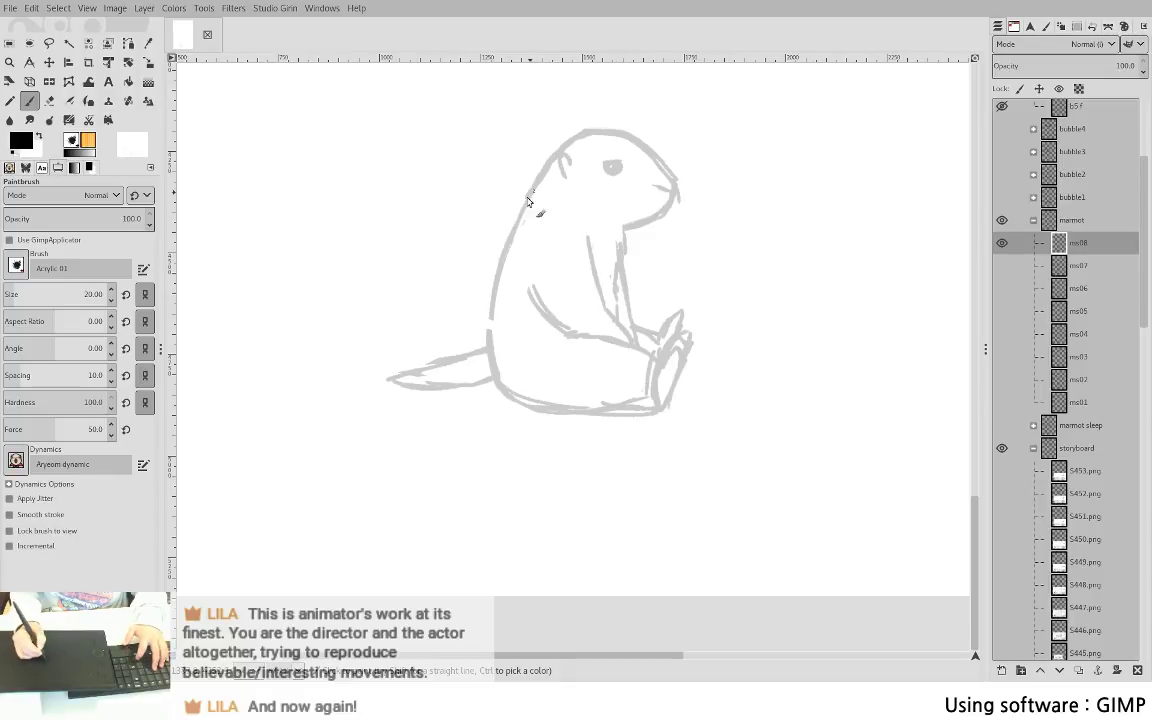
- Redraw and tidy ms08's back line so the head joins the rump smoothly, and compare the pose with ms07
{"action": "left_click_drag", "start_coordinate": [528, 200], "coordinate": [489, 331]}
{"action": "key", "text": "shift+e"}
{"action": "mouse_move", "coordinate": [530, 202]}
{"action": "left_mouse_down"}
{"action": "mouse_move", "coordinate": [493, 327]}
{"action": "mouse_move", "coordinate": [528, 194]}
{"action": "mouse_move", "coordinate": [494, 276]}
{"action": "mouse_move", "coordinate": [510, 230]}
{"action": "mouse_move", "coordinate": [488, 340]}
{"action": "mouse_move", "coordinate": [495, 371]}
{"action": "left_mouse_up"}
{"action": "key", "text": "p"}
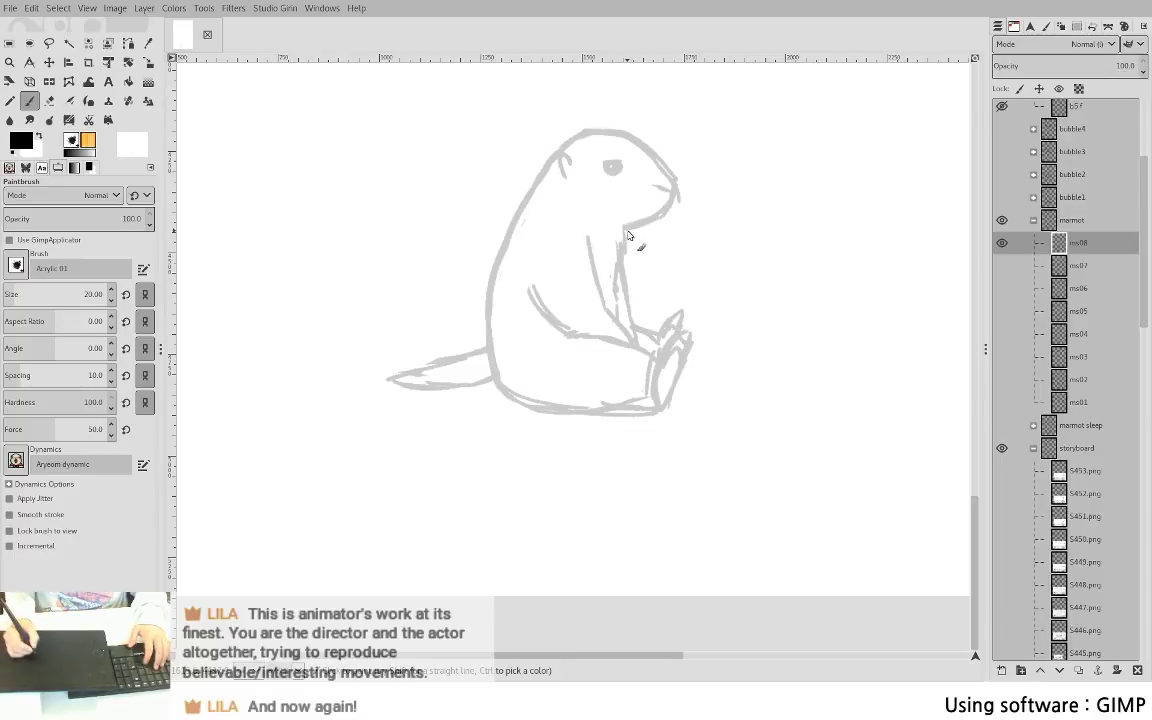
{"action": "left_click", "coordinate": [1003, 266], "text": "shift"}
{"action": "left_click", "coordinate": [1003, 247], "text": "shift"}
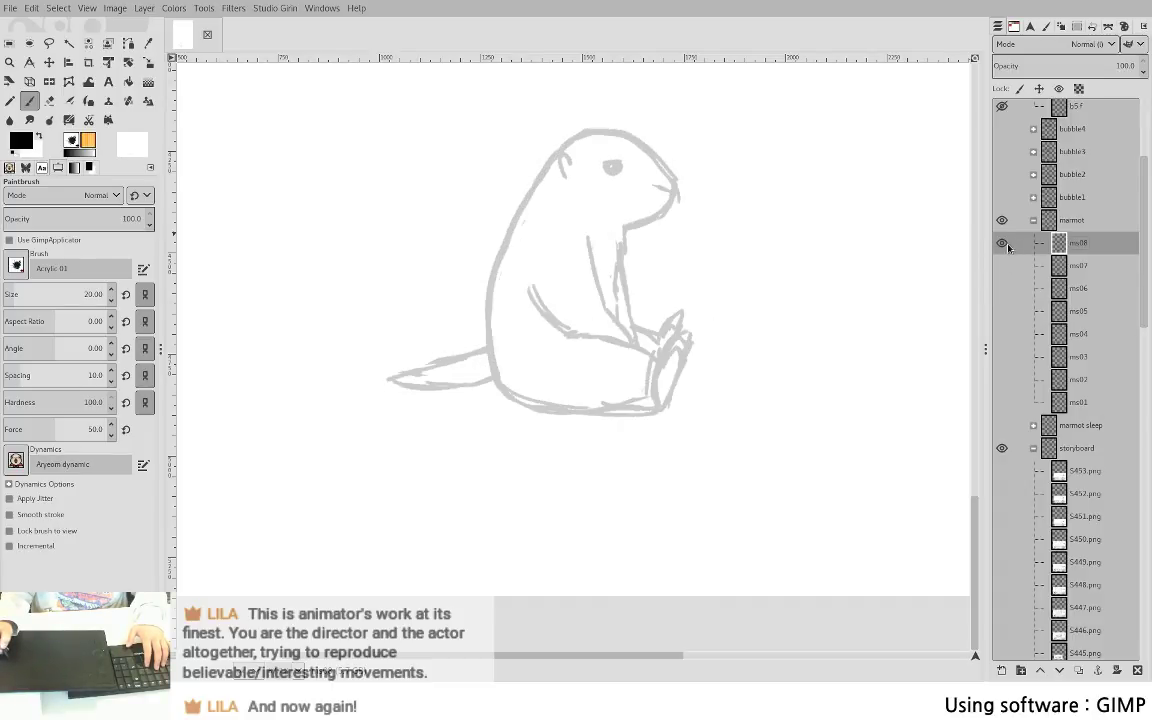
- Add a layer named ms09 above ms08 and sketch a more upright back curve behind the ms08 pose
{"action": "left_click", "coordinate": [1001, 670], "text": "shift"}
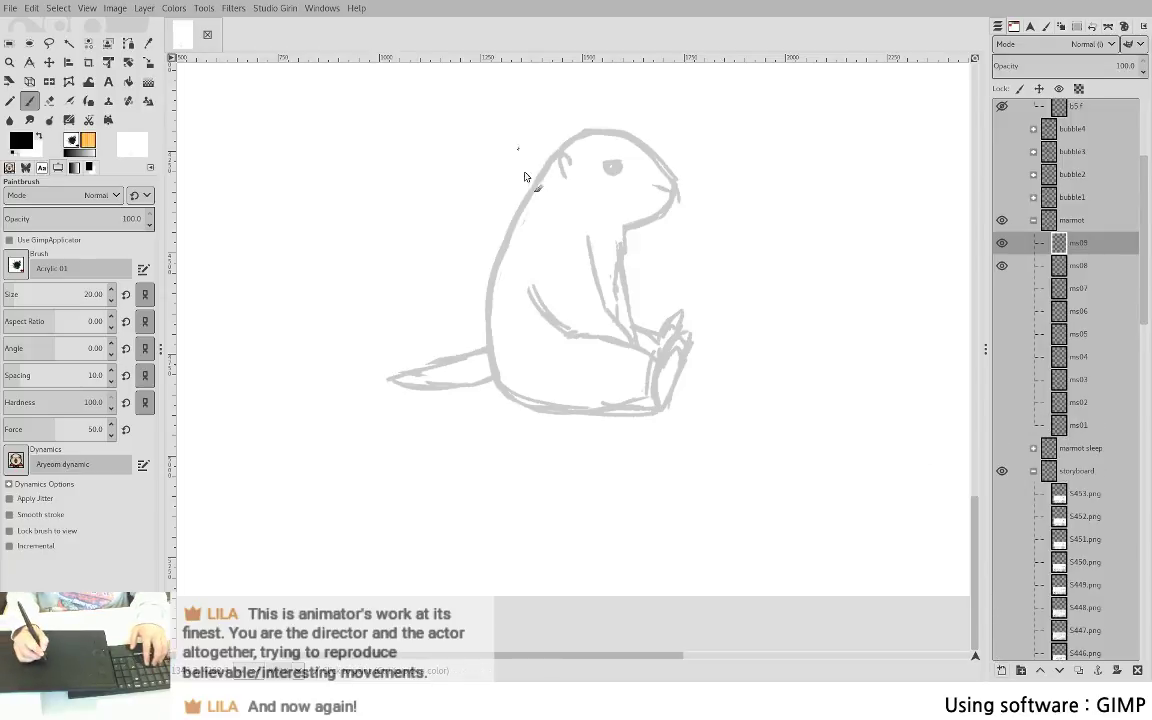
{"action": "mouse_move", "coordinate": [505, 192]}
{"action": "left_mouse_down"}
{"action": "mouse_move", "coordinate": [483, 288]}
{"action": "mouse_move", "coordinate": [487, 348]}
{"action": "left_mouse_up"}
{"action": "key", "text": "ctrl+z"}
{"action": "left_click_drag", "start_coordinate": [492, 240], "coordinate": [489, 360]}
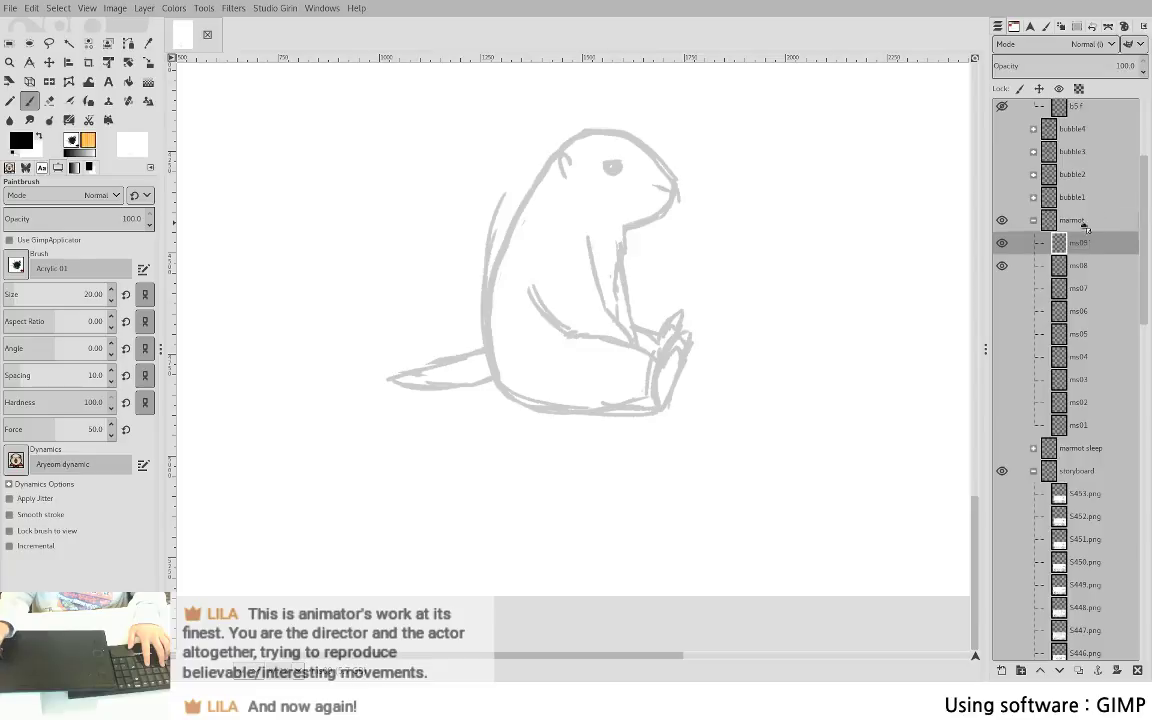
- Move the ms09 layer out of the marmot group and place it directly above the group
{"action": "left_click_drag", "start_coordinate": [1086, 227], "coordinate": [1086, 221]}
{"action": "mouse_move", "coordinate": [505, 192]}
{"action": "left_mouse_down"}
{"action": "mouse_move", "coordinate": [489, 272]}
{"action": "mouse_move", "coordinate": [497, 377]}
{"action": "left_mouse_up"}
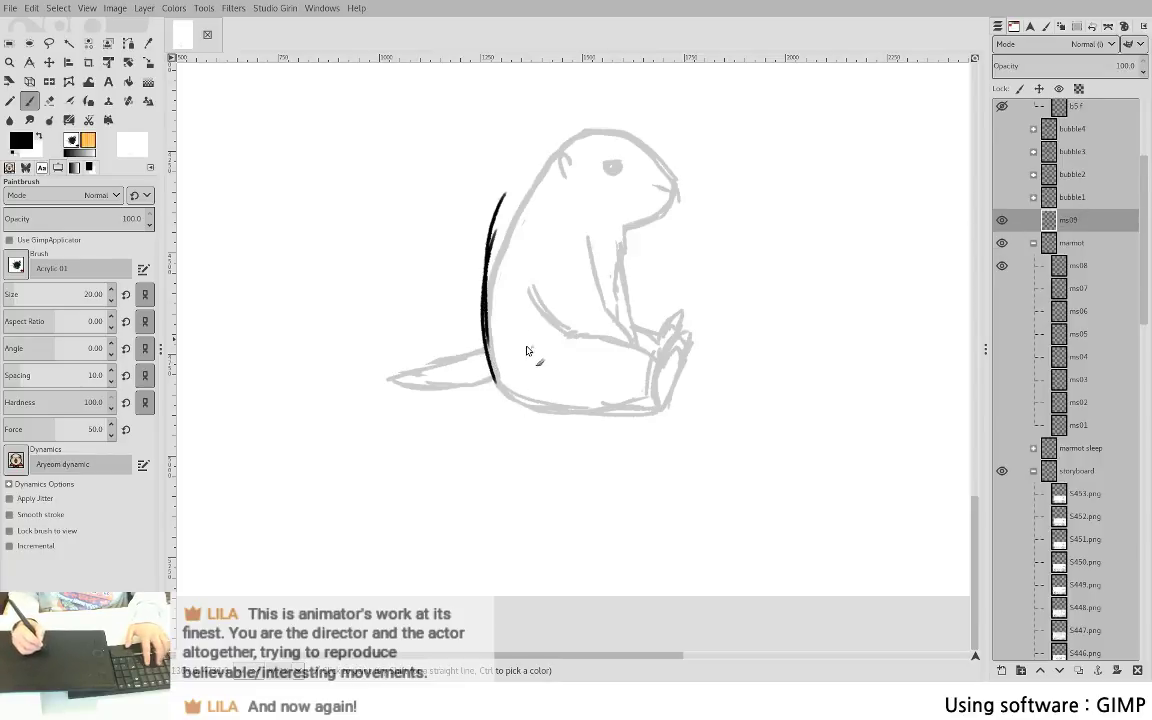
{"action": "left_click_drag", "start_coordinate": [526, 330], "coordinate": [538, 403]}
{"action": "key", "text": "ctrl+z"}
{"action": "key", "text": "ctrl+z"}
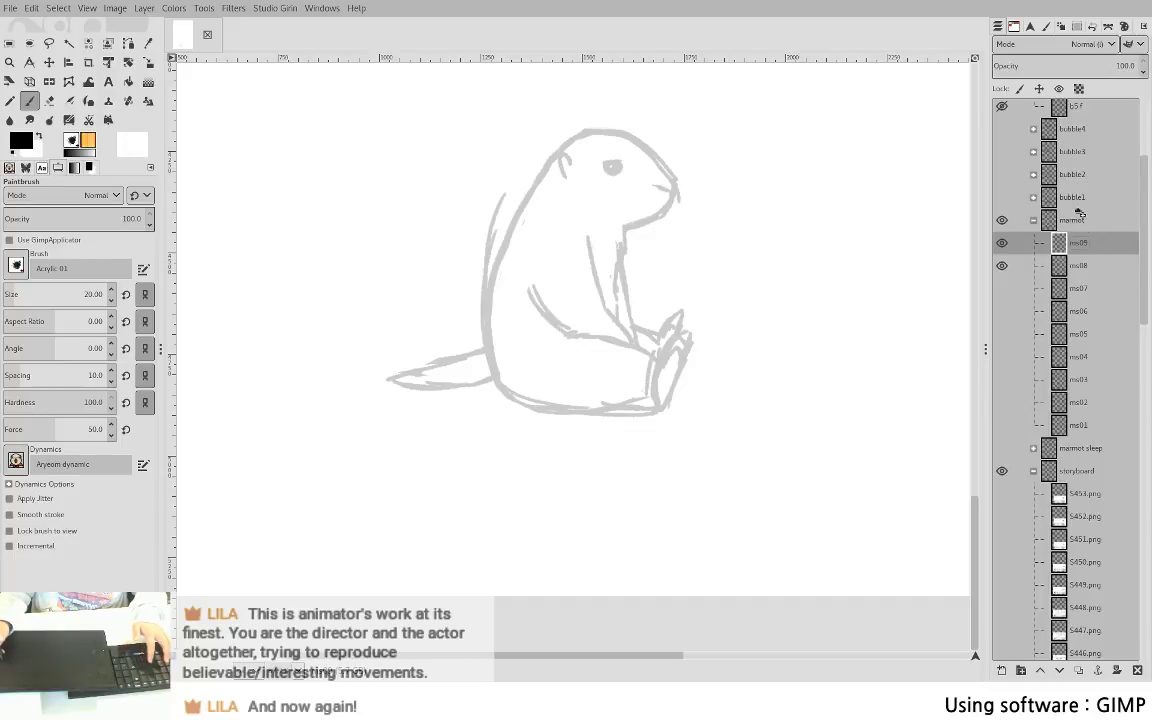
{"action": "left_click_drag", "start_coordinate": [1081, 215], "coordinate": [1081, 214]}
{"action": "mouse_move", "coordinate": [505, 193]}
{"action": "left_mouse_down"}
{"action": "mouse_move", "coordinate": [490, 236]}
{"action": "mouse_move", "coordinate": [495, 382]}
{"action": "left_mouse_up"}
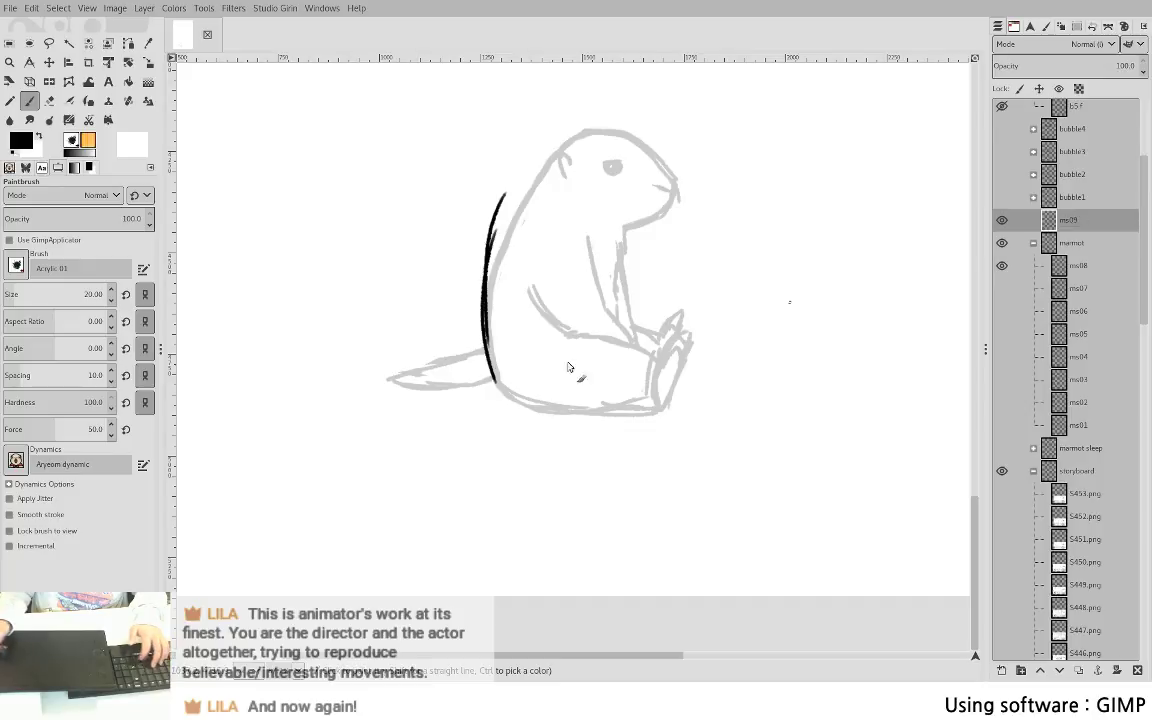
- Draw ms09's near foot as an upright oval sole with toes on the lower body, and tidy its edges
{"action": "left_click_drag", "start_coordinate": [552, 412], "coordinate": [549, 330]}
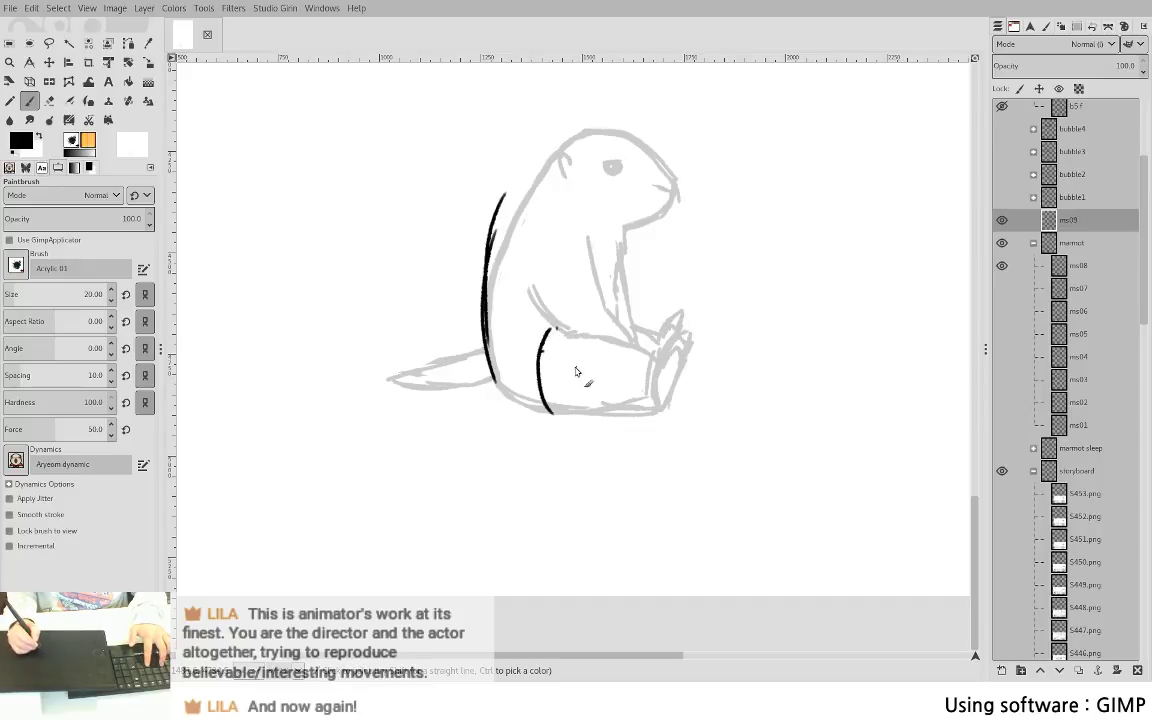
{"action": "mouse_move", "coordinate": [577, 362]}
{"action": "left_mouse_down"}
{"action": "mouse_move", "coordinate": [582, 388]}
{"action": "mouse_move", "coordinate": [564, 410]}
{"action": "left_mouse_up"}
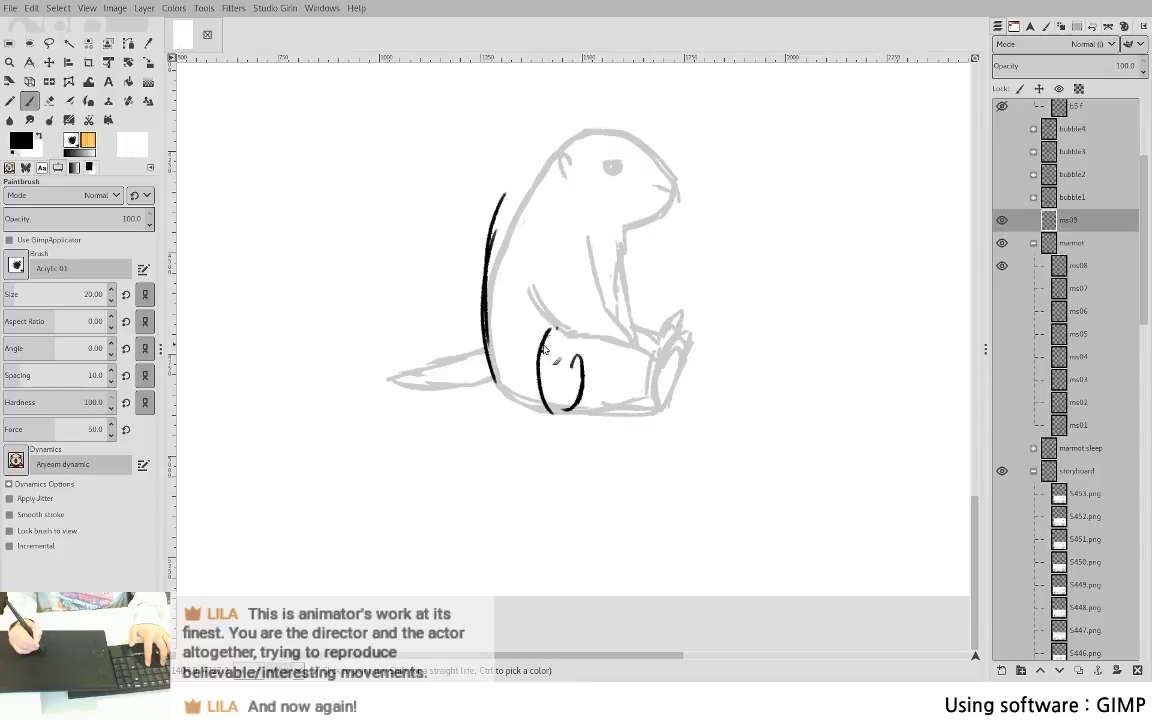
{"action": "mouse_move", "coordinate": [547, 331]}
{"action": "left_mouse_down"}
{"action": "mouse_move", "coordinate": [570, 342]}
{"action": "mouse_move", "coordinate": [567, 393]}
{"action": "left_mouse_up"}
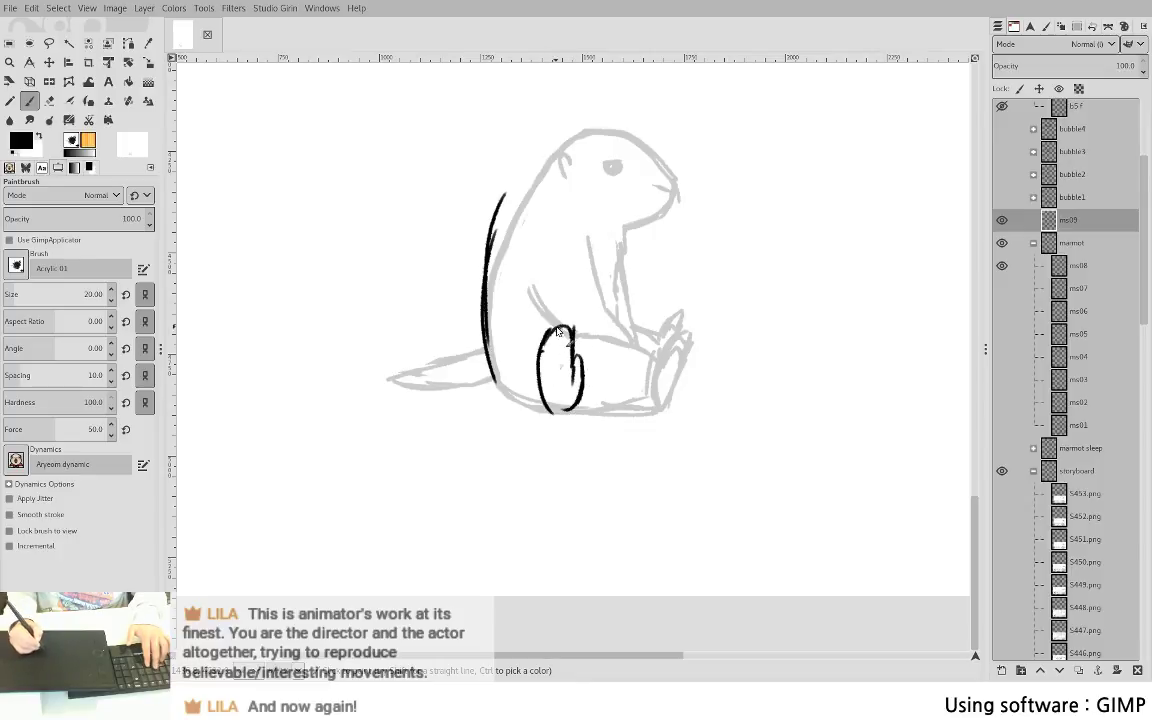
{"action": "mouse_move", "coordinate": [557, 331]}
{"action": "left_mouse_down"}
{"action": "mouse_move", "coordinate": [548, 399]}
{"action": "mouse_move", "coordinate": [544, 369]}
{"action": "mouse_move", "coordinate": [557, 412]}
{"action": "left_mouse_up"}
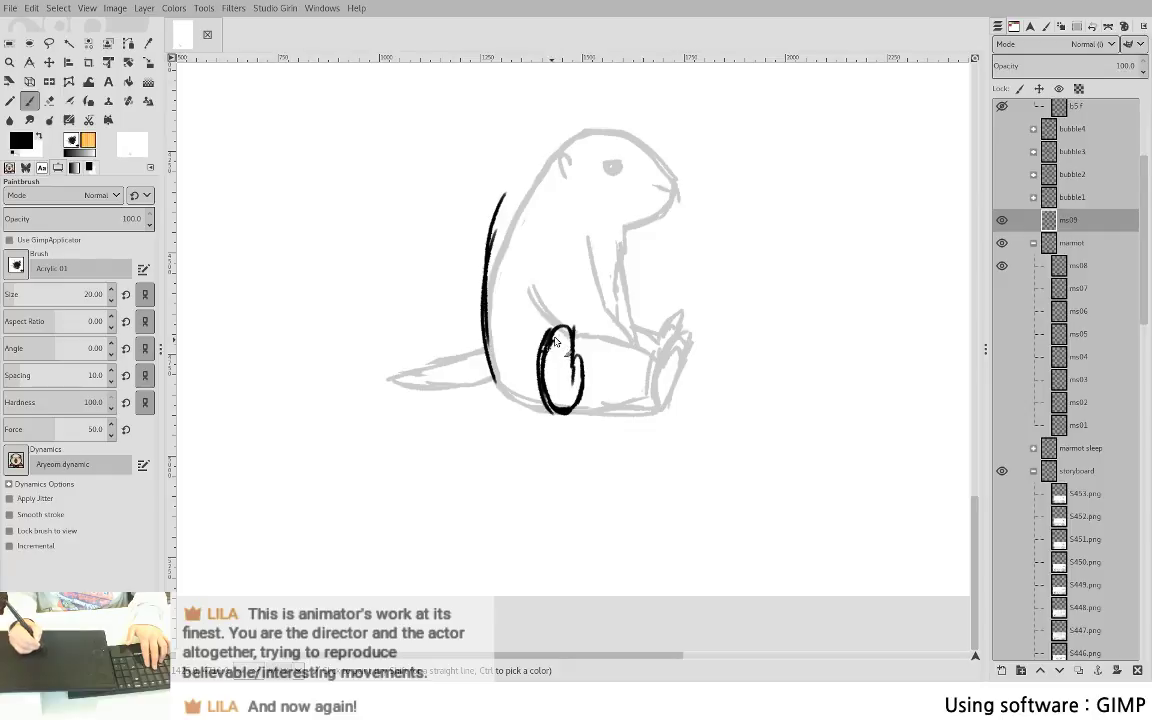
{"action": "mouse_move", "coordinate": [547, 346]}
{"action": "left_mouse_down"}
{"action": "mouse_move", "coordinate": [583, 367]}
{"action": "mouse_move", "coordinate": [554, 358]}
{"action": "mouse_move", "coordinate": [575, 330]}
{"action": "mouse_move", "coordinate": [539, 358]}
{"action": "mouse_move", "coordinate": [582, 338]}
{"action": "mouse_move", "coordinate": [553, 372]}
{"action": "mouse_move", "coordinate": [559, 336]}
{"action": "left_mouse_up"}
{"action": "key", "text": "shift+e"}
{"action": "key", "text": "p"}
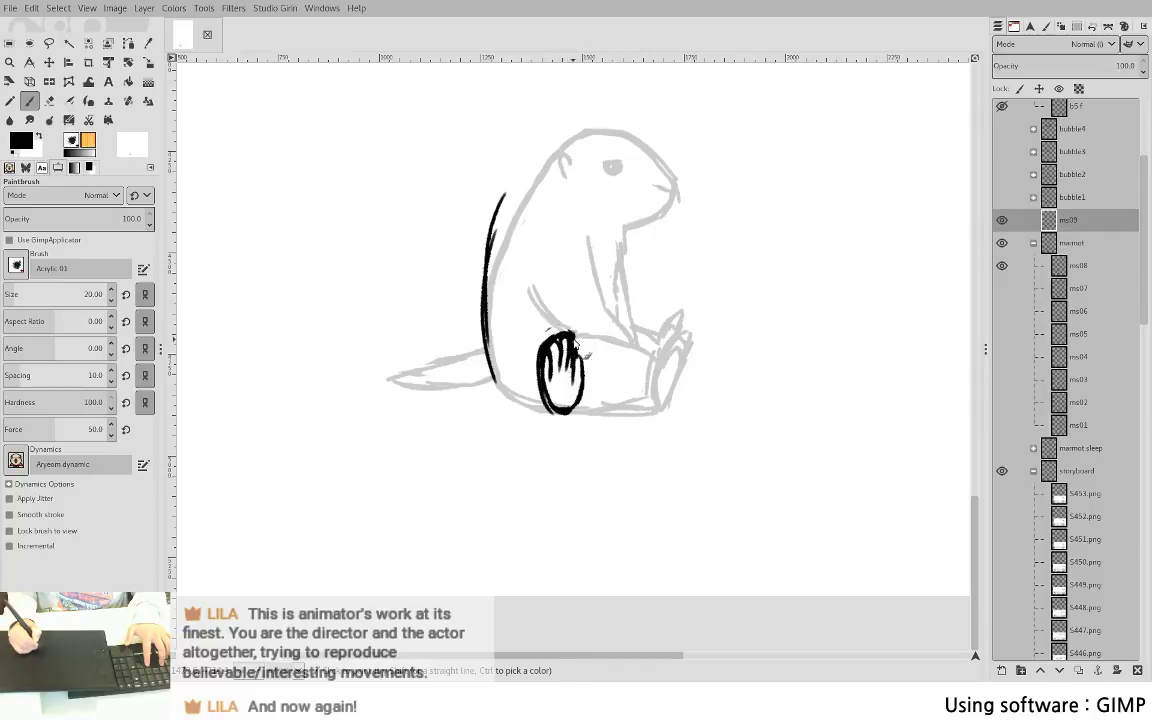
{"action": "key", "text": "shift+e"}
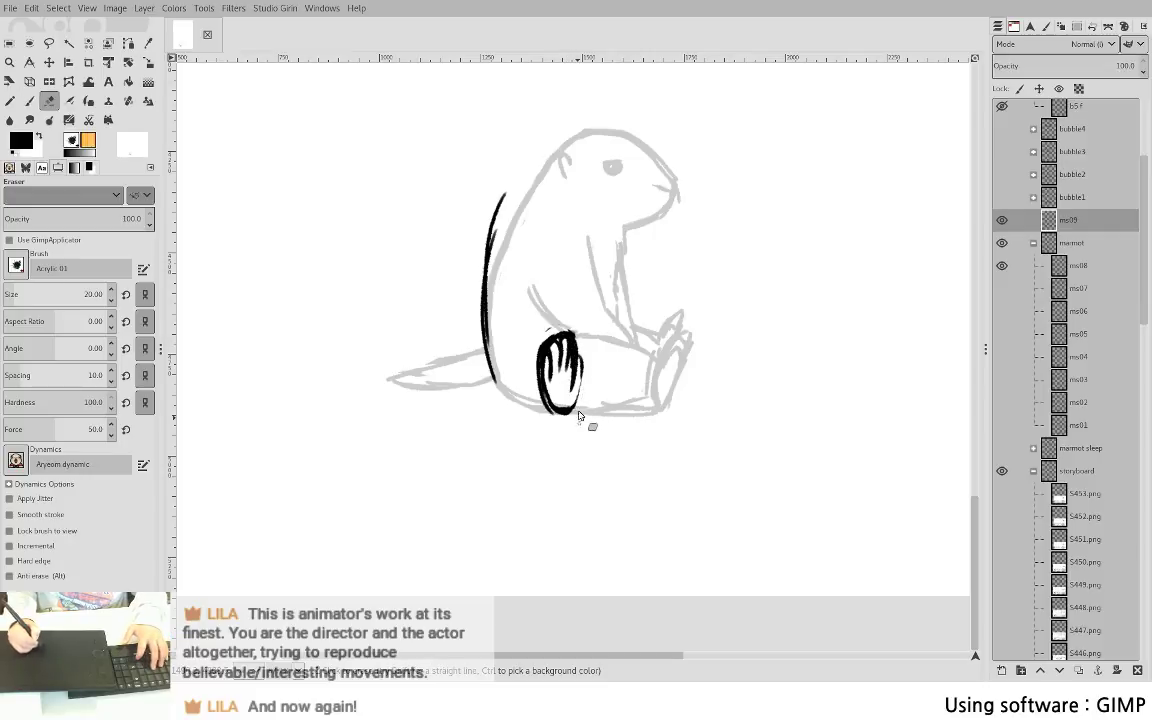
{"action": "key", "text": "p"}
- Sketch ms09's thigh and rump around the foot, with the far foot's edge and a first arm line
{"action": "mouse_move", "coordinate": [505, 352]}
{"action": "left_mouse_down"}
{"action": "mouse_move", "coordinate": [535, 332]}
{"action": "mouse_move", "coordinate": [573, 343]}
{"action": "left_mouse_up"}
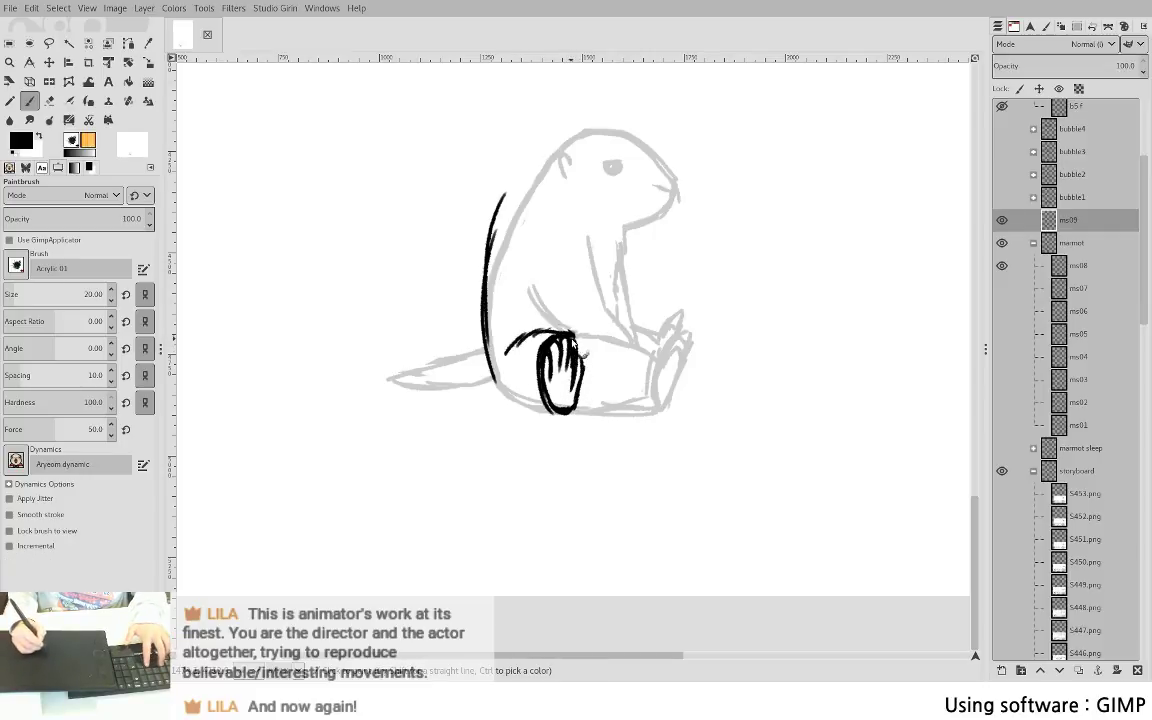
{"action": "left_click_drag", "start_coordinate": [490, 260], "coordinate": [532, 418]}
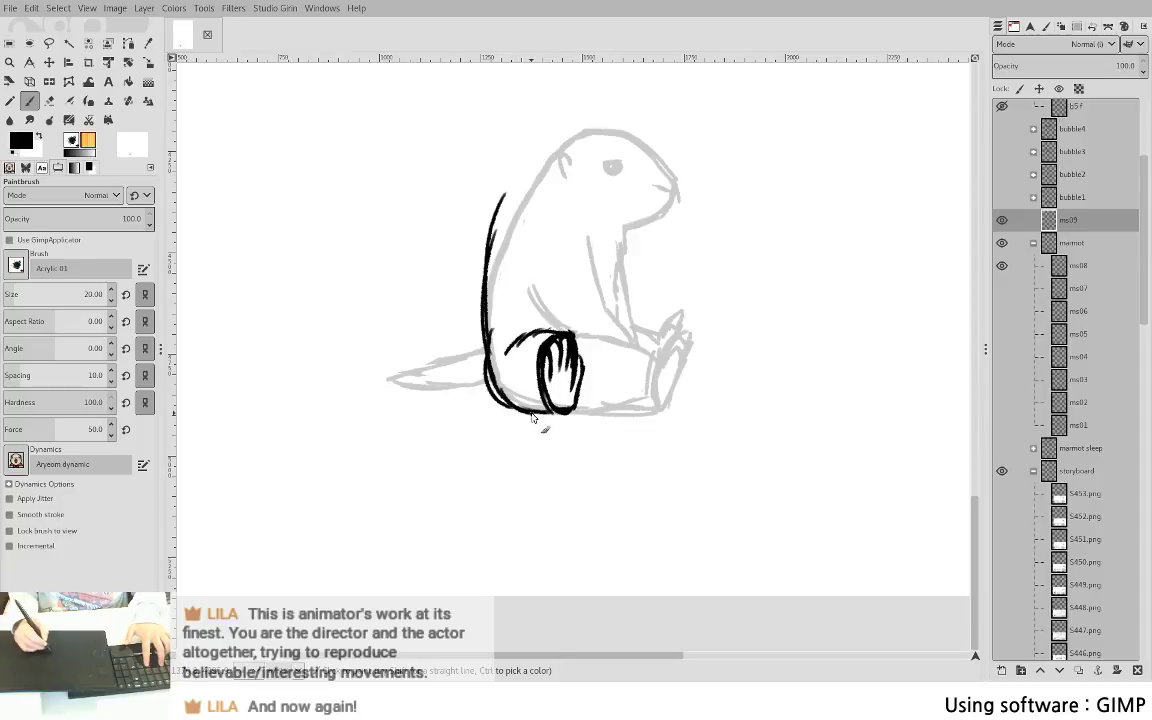
{"action": "left_click_drag", "start_coordinate": [583, 347], "coordinate": [577, 411]}
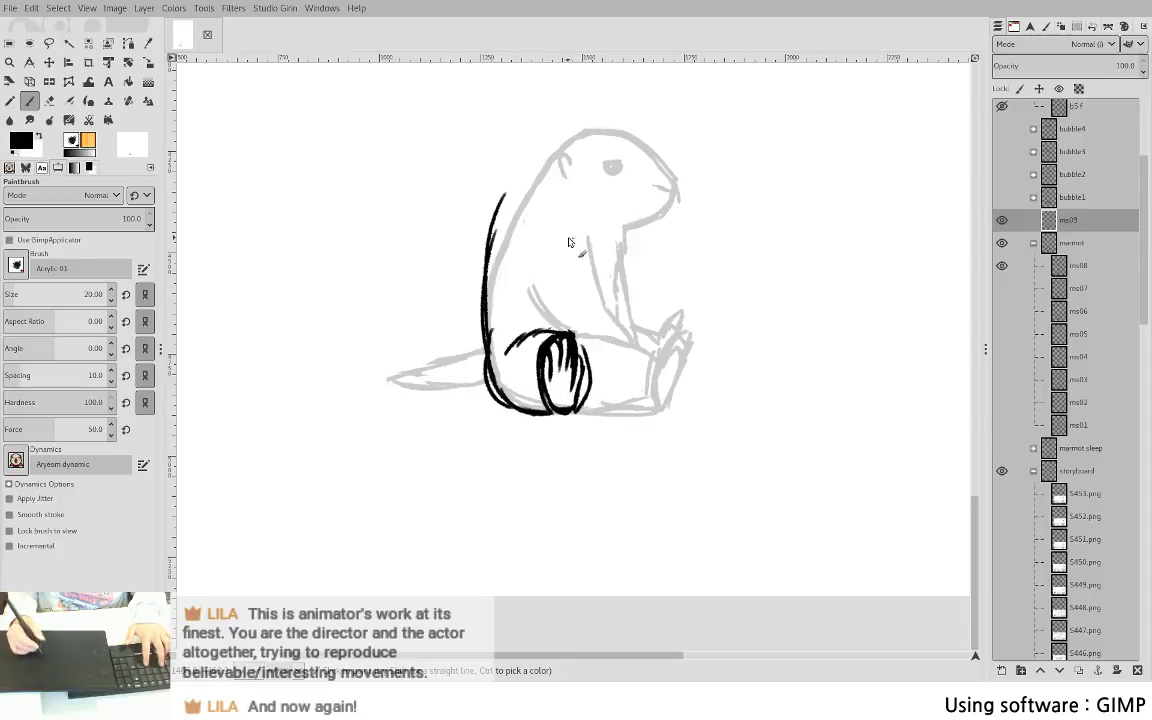
{"action": "left_click_drag", "start_coordinate": [528, 286], "coordinate": [537, 304]}
{"action": "key", "text": "ctrl+z"}
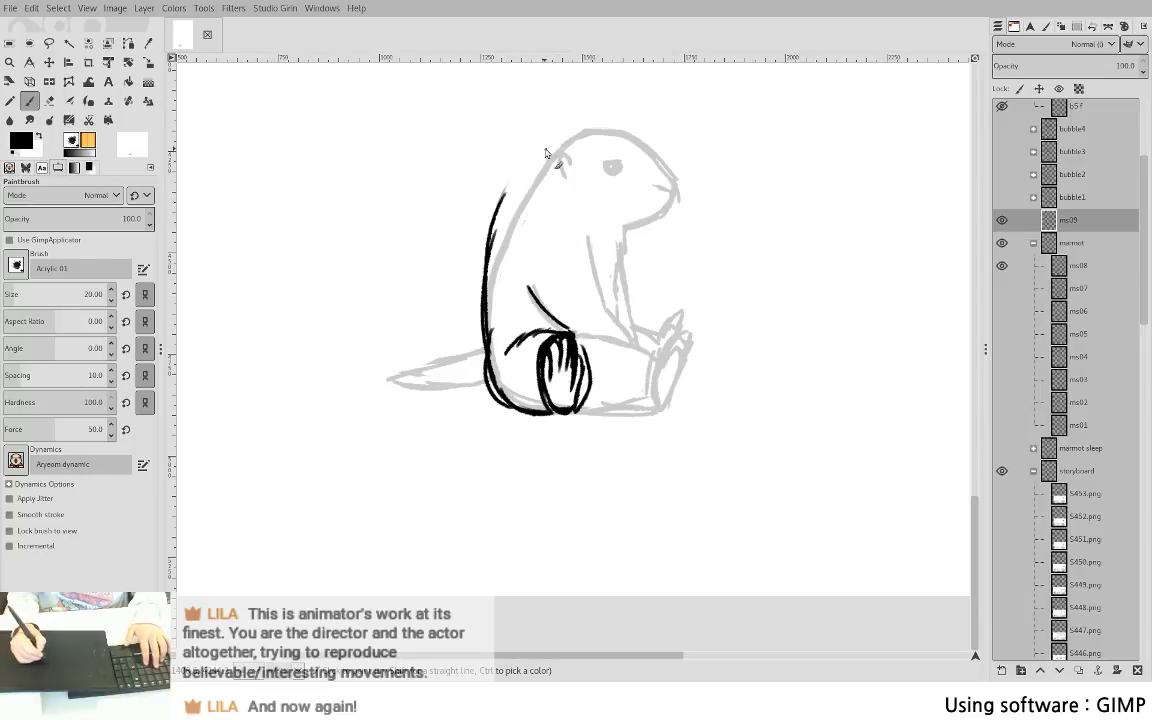
- Draw the crown of ms09's head and erase the upper end of the back line
{"action": "mouse_move", "coordinate": [525, 150]}
{"action": "left_mouse_down"}
{"action": "mouse_move", "coordinate": [576, 130]}
{"action": "mouse_move", "coordinate": [564, 130]}
{"action": "mouse_move", "coordinate": [627, 165]}
{"action": "left_mouse_up"}
{"action": "key", "text": "ctrl+z"}
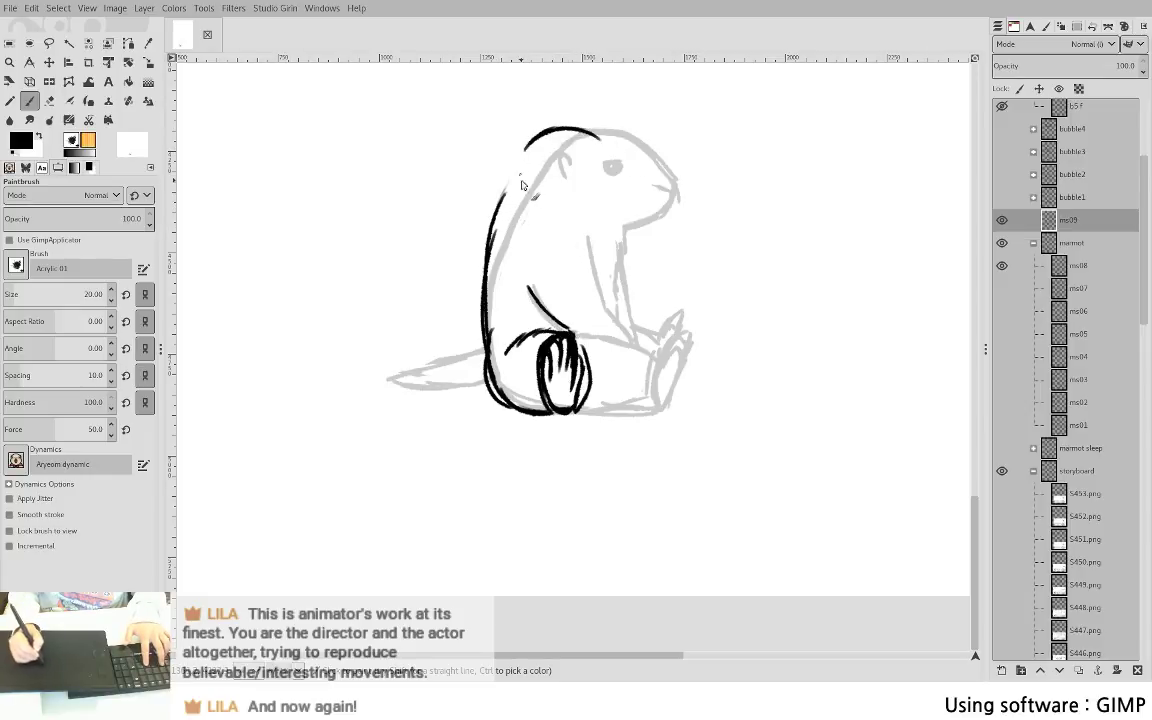
{"action": "key", "text": "shift+e"}
{"action": "mouse_move", "coordinate": [508, 190]}
{"action": "left_mouse_down"}
{"action": "mouse_move", "coordinate": [480, 286]}
{"action": "mouse_move", "coordinate": [497, 222]}
{"action": "left_mouse_up"}
{"action": "key", "text": "p"}
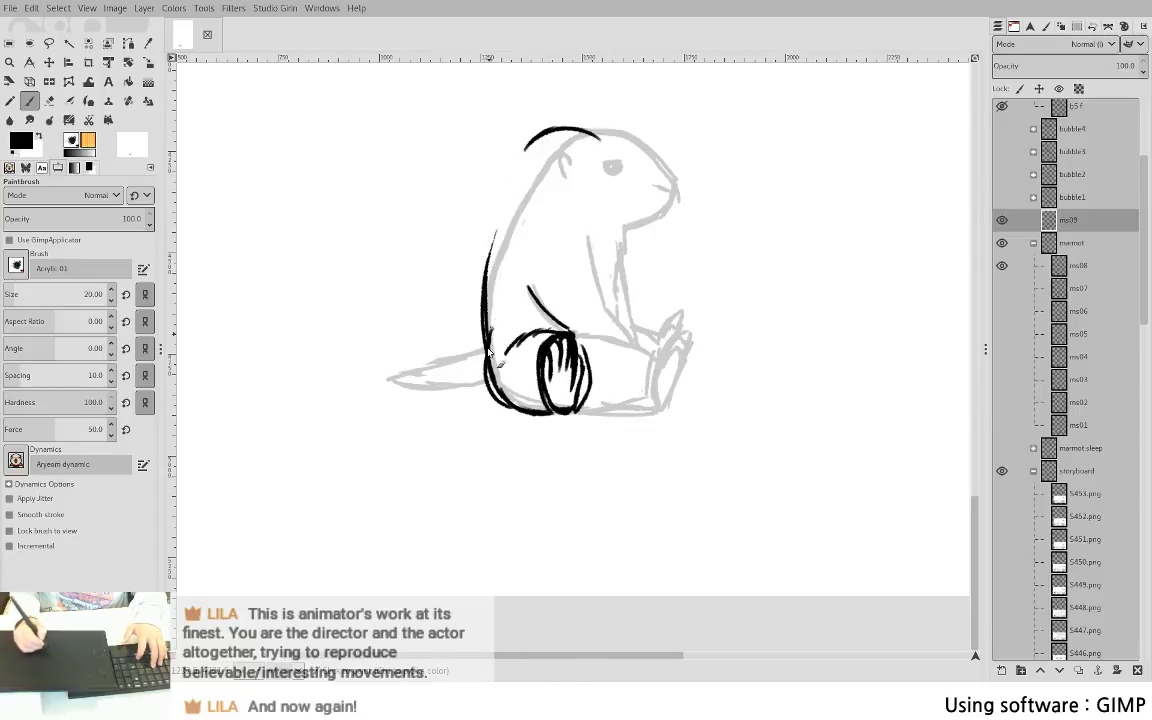
- Show storyboard frame S452 behind the ms09 sketch to compare them, and hide it again
{"action": "left_click", "coordinate": [1001, 516]}
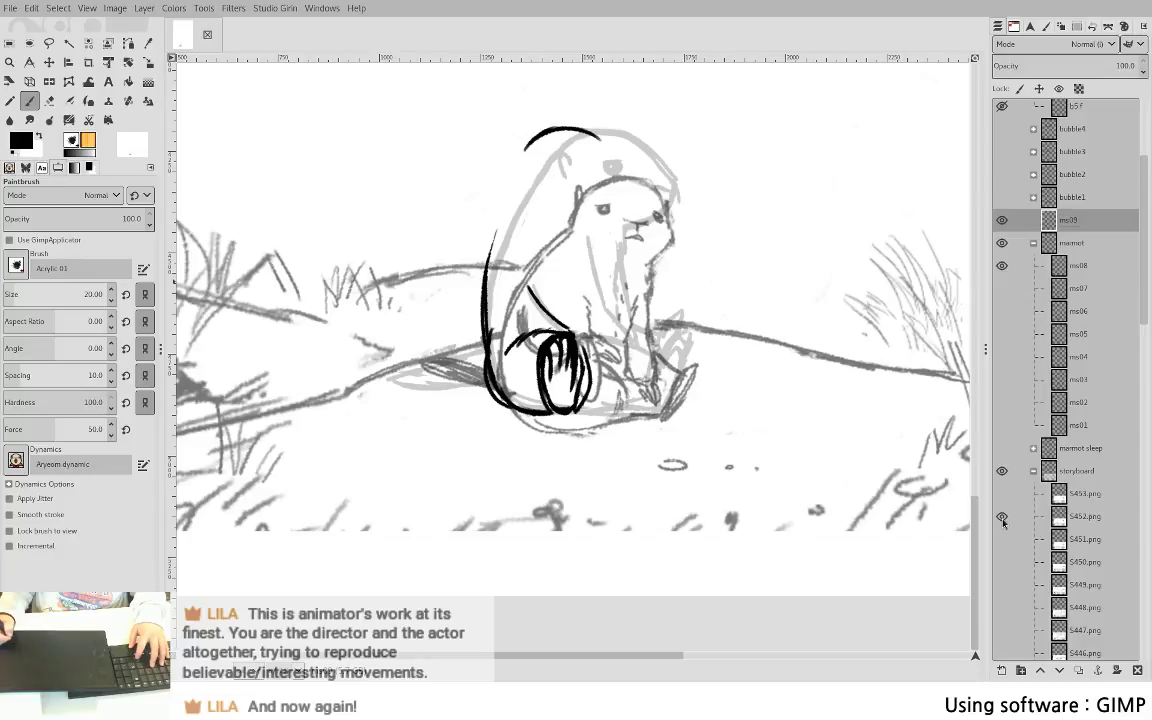
{"action": "left_click", "coordinate": [1001, 516]}
- Delete the first ms09 arm line with a freehand selection and draw both arms reaching down to the feet
{"action": "key", "text": "f"}
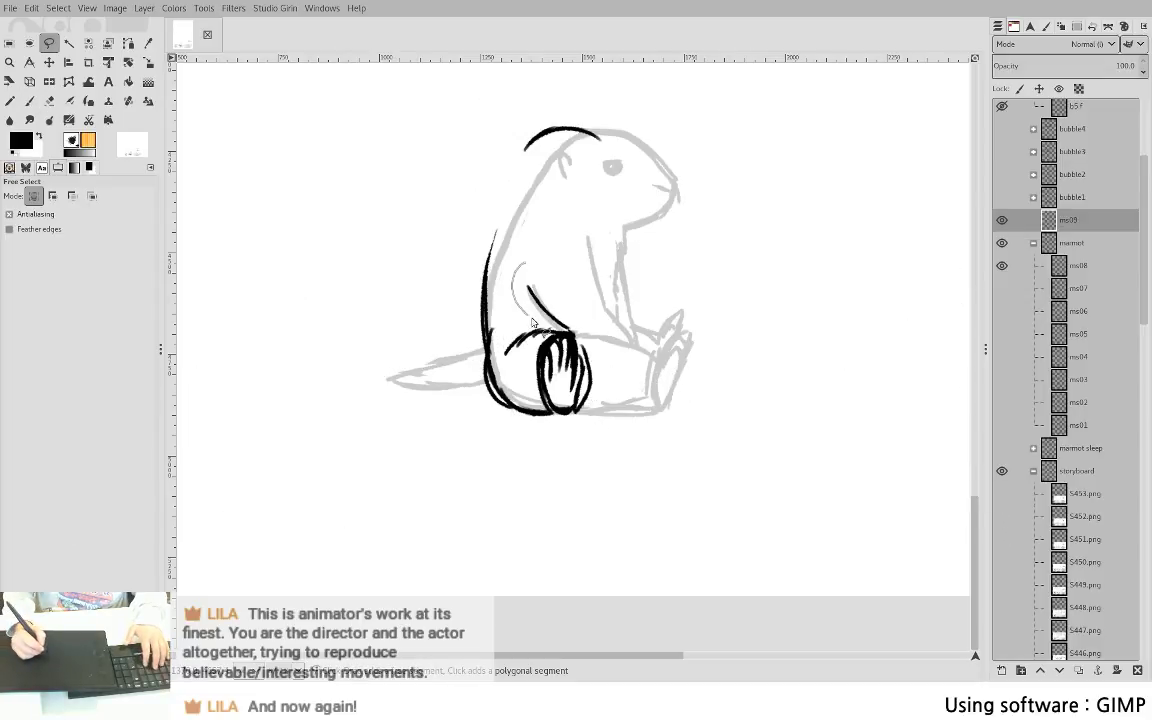
{"action": "mouse_move", "coordinate": [532, 320]}
{"action": "left_mouse_down"}
{"action": "mouse_move", "coordinate": [578, 278]}
{"action": "mouse_move", "coordinate": [571, 293]}
{"action": "mouse_move", "coordinate": [510, 302]}
{"action": "left_mouse_up"}
{"action": "key", "text": "Delete"}
{"action": "key", "text": "ctrl+shift+a"}
{"action": "key", "text": "p"}
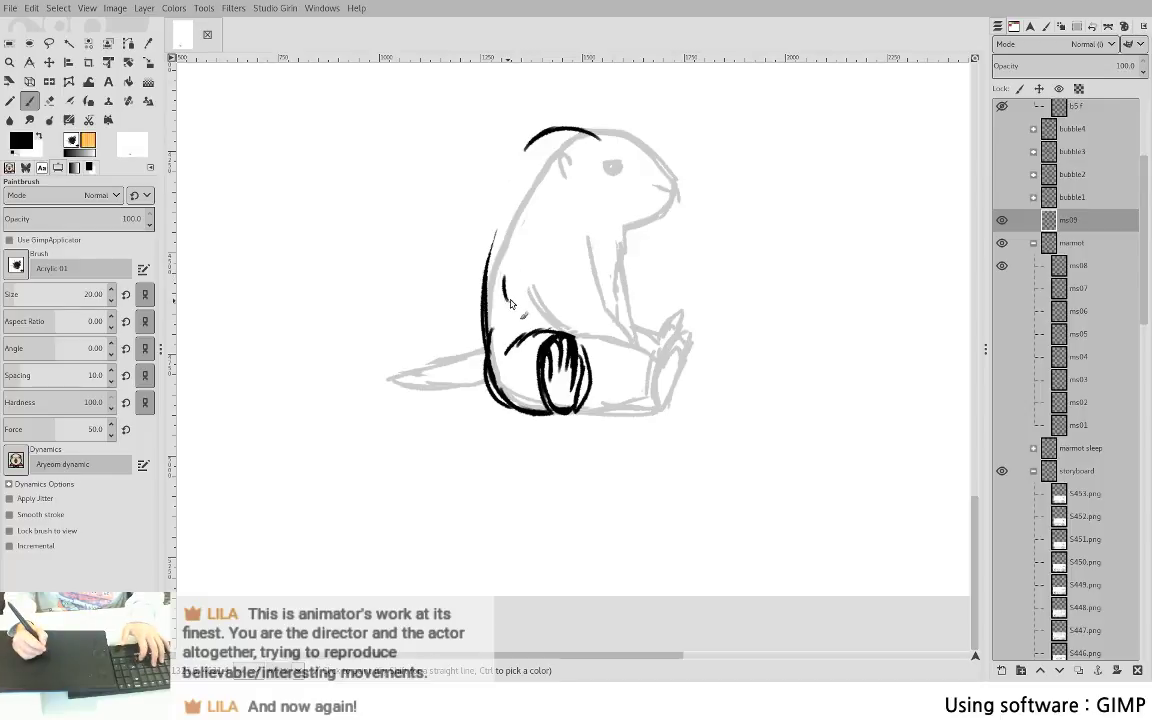
{"action": "left_click_drag", "start_coordinate": [498, 243], "coordinate": [543, 335]}
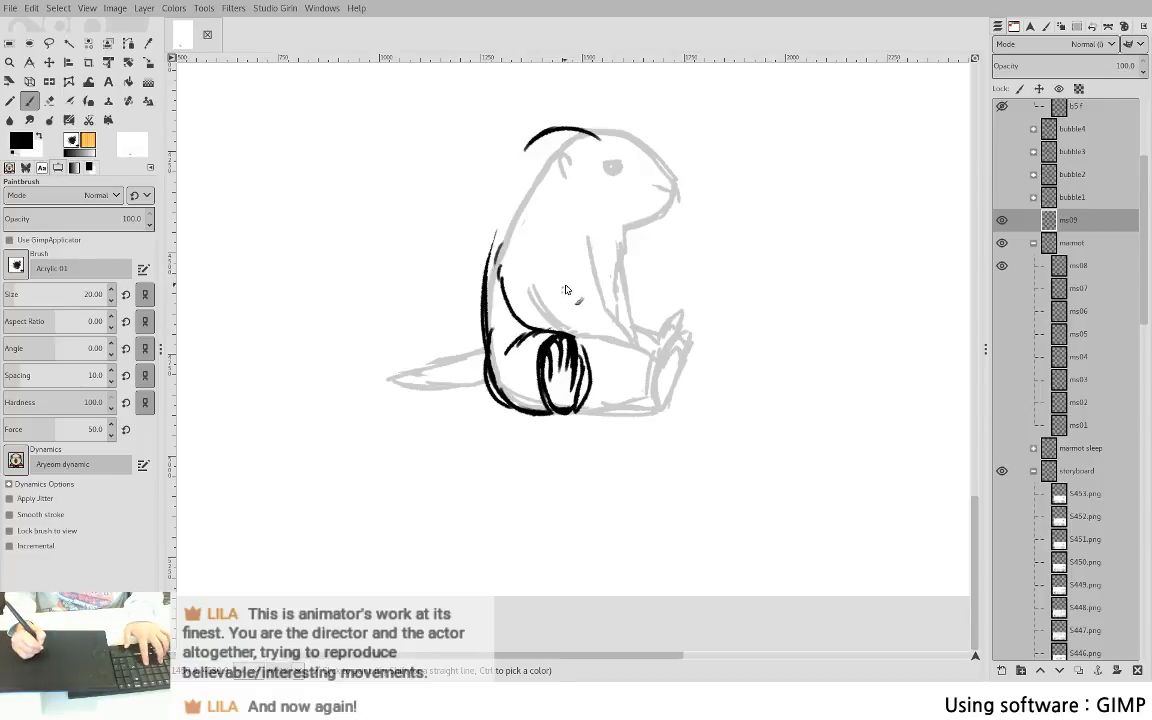
{"action": "left_click_drag", "start_coordinate": [566, 284], "coordinate": [594, 336]}
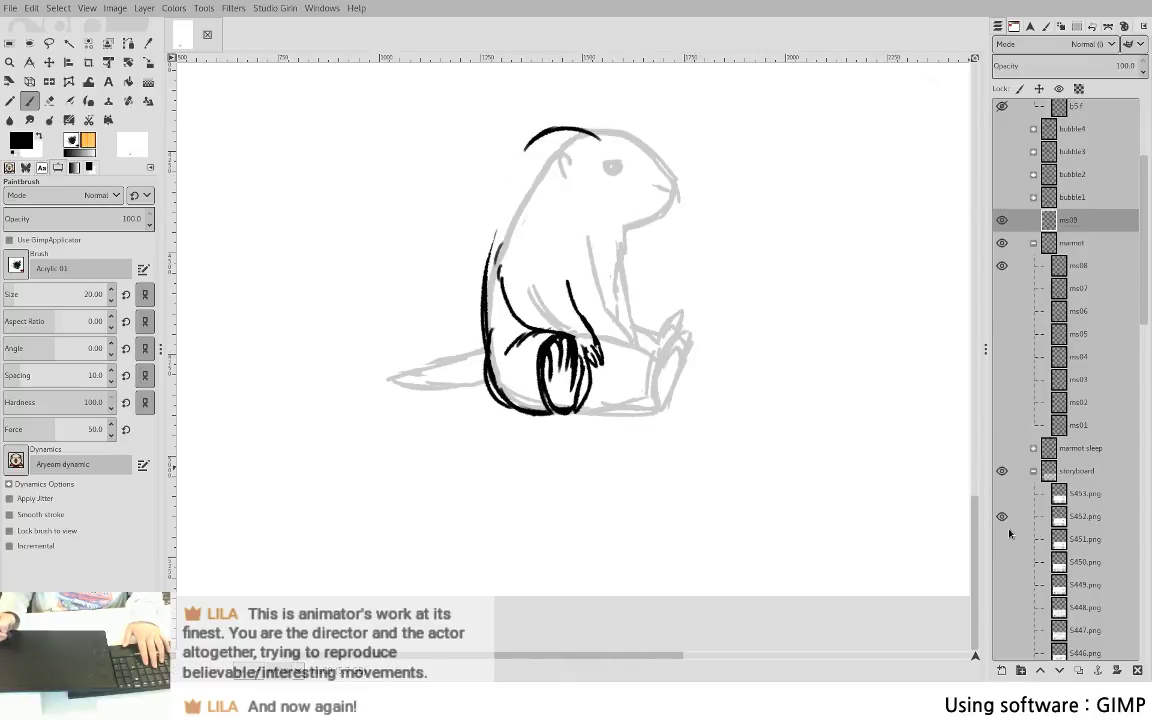
- Show storyboard frame S452 as reference and draw ms09's forehead, muzzle and ear
{"action": "left_click", "coordinate": [1003, 518]}
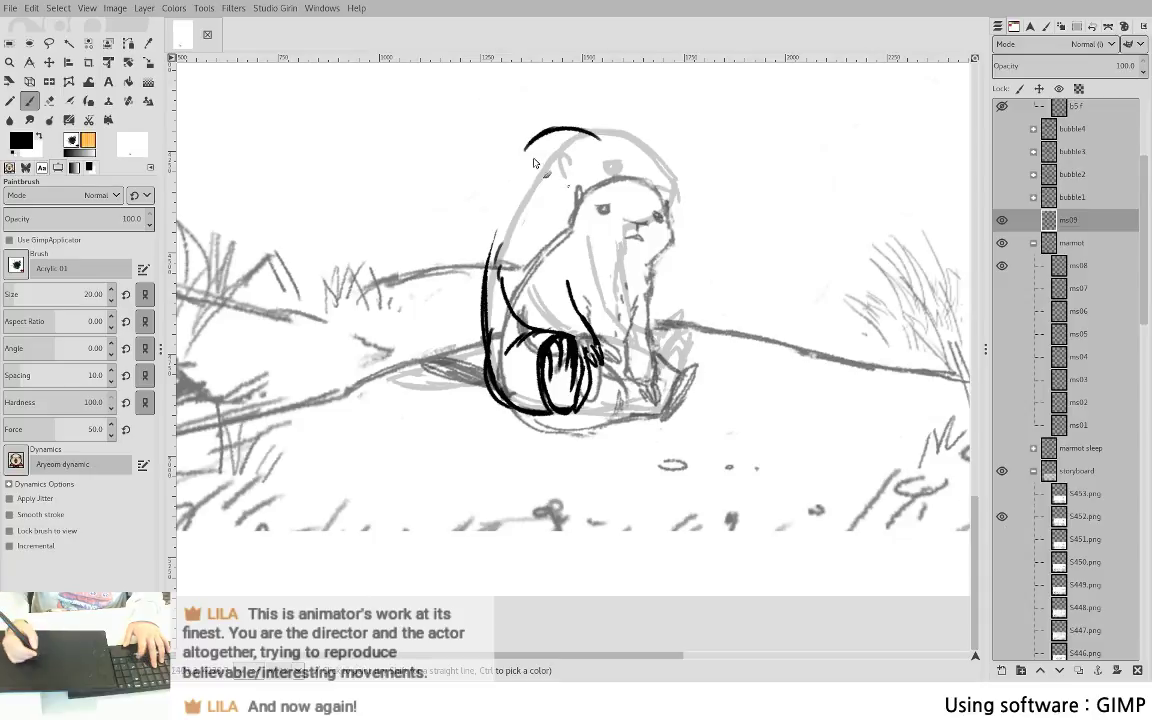
{"action": "left_click_drag", "start_coordinate": [523, 152], "coordinate": [509, 176]}
{"action": "mouse_move", "coordinate": [601, 152]}
{"action": "left_mouse_down"}
{"action": "mouse_move", "coordinate": [634, 187]}
{"action": "mouse_move", "coordinate": [607, 211]}
{"action": "left_mouse_up"}
{"action": "key", "text": "shift+e"}
{"action": "key", "text": "p"}
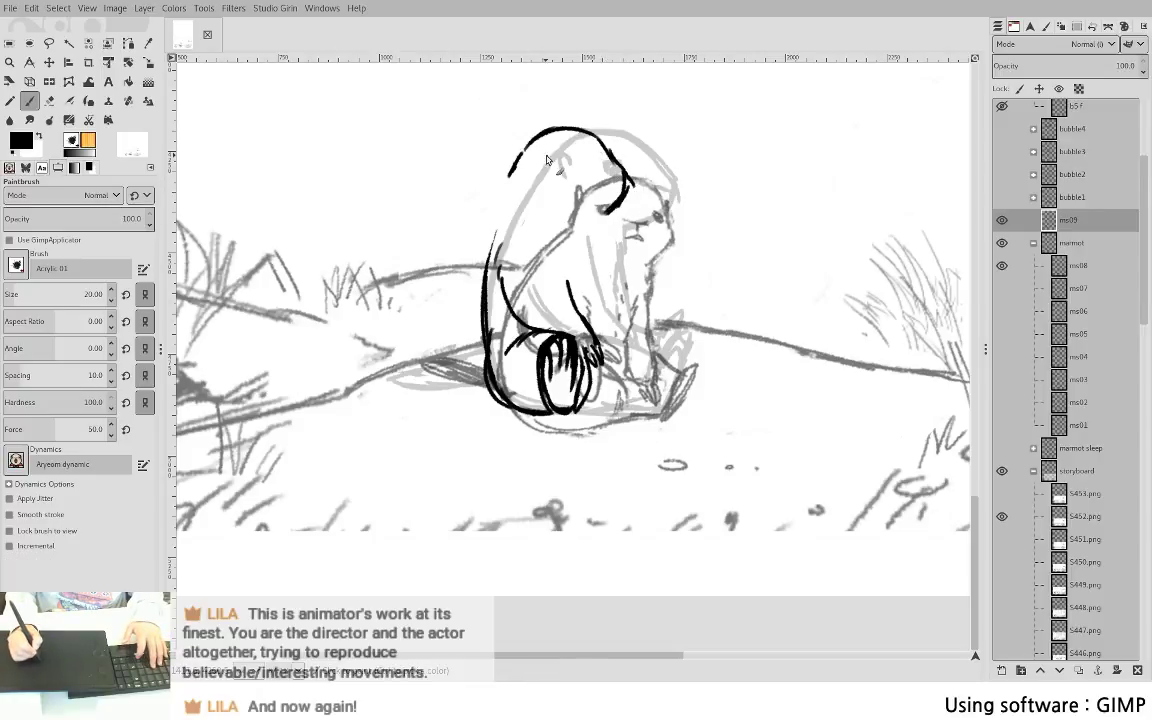
{"action": "mouse_move", "coordinate": [512, 160]}
{"action": "left_mouse_down"}
{"action": "mouse_move", "coordinate": [519, 166]}
{"action": "mouse_move", "coordinate": [521, 149]}
{"action": "left_mouse_up"}
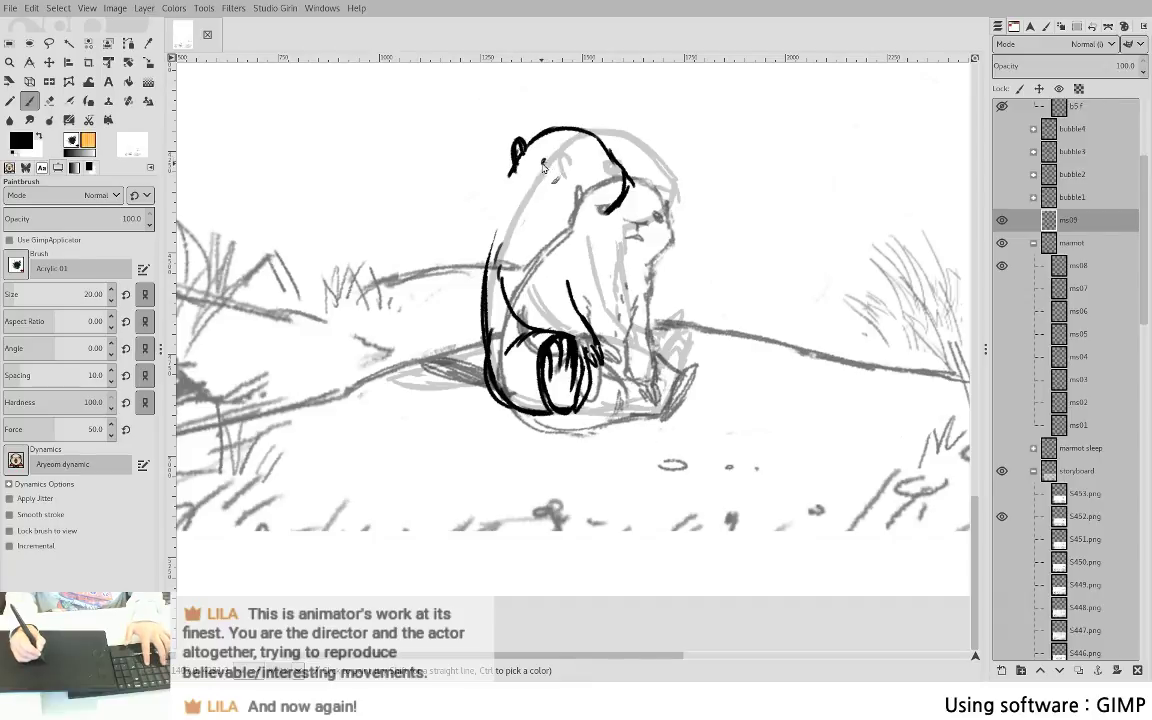
- Draw ms09's eye and full back contour from ear to rump, and add the tail behind the body
{"action": "mouse_move", "coordinate": [537, 159]}
{"action": "left_mouse_down"}
{"action": "mouse_move", "coordinate": [509, 175]}
{"action": "mouse_move", "coordinate": [505, 190]}
{"action": "mouse_move", "coordinate": [505, 168]}
{"action": "mouse_move", "coordinate": [511, 192]}
{"action": "mouse_move", "coordinate": [488, 285]}
{"action": "left_mouse_up"}
{"action": "mouse_move", "coordinate": [505, 210]}
{"action": "left_mouse_down"}
{"action": "mouse_move", "coordinate": [485, 322]}
{"action": "mouse_move", "coordinate": [496, 395]}
{"action": "left_mouse_up"}
{"action": "mouse_move", "coordinate": [476, 308]}
{"action": "left_mouse_down"}
{"action": "mouse_move", "coordinate": [500, 396]}
{"action": "mouse_move", "coordinate": [417, 346]}
{"action": "mouse_move", "coordinate": [464, 374]}
{"action": "left_mouse_up"}
{"action": "mouse_move", "coordinate": [401, 341]}
{"action": "left_mouse_down"}
{"action": "mouse_move", "coordinate": [478, 378]}
{"action": "mouse_move", "coordinate": [436, 330]}
{"action": "left_mouse_up"}
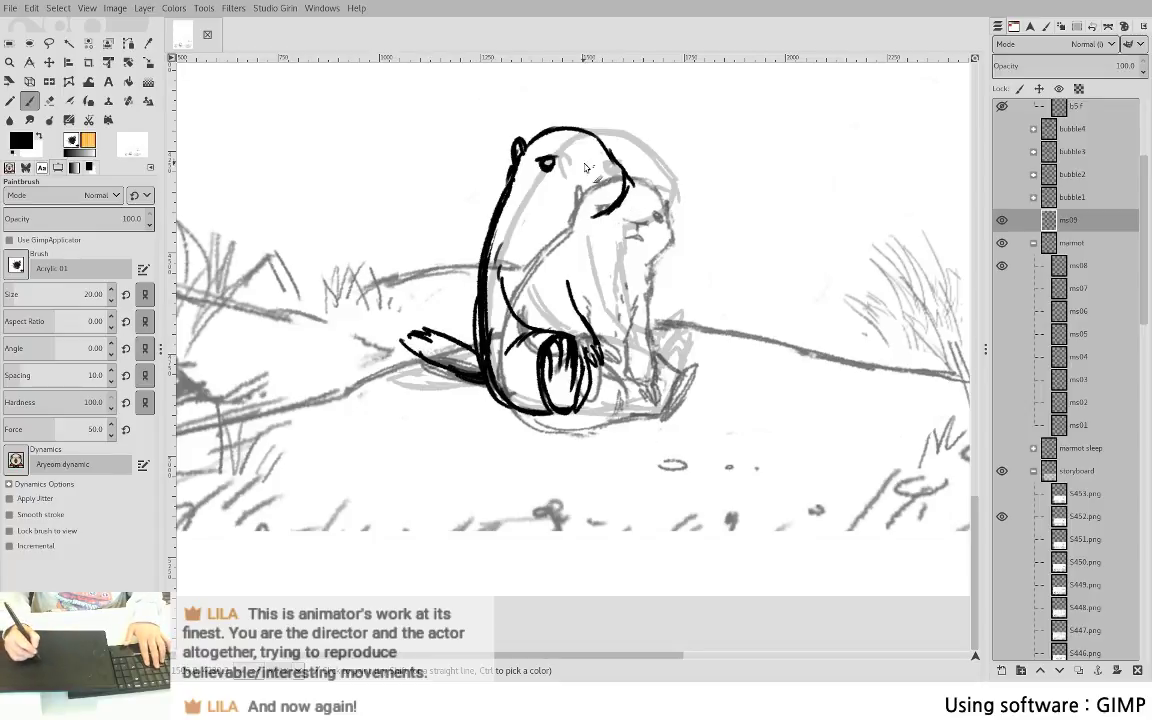
- Select the ms09 head with a freehand selection and rotate it forward about a pivot at the neck
{"action": "key", "text": "f"}
{"action": "mouse_move", "coordinate": [527, 100]}
{"action": "left_mouse_down"}
{"action": "mouse_move", "coordinate": [555, 248]}
{"action": "mouse_move", "coordinate": [664, 113]}
{"action": "left_mouse_up"}
{"action": "key", "text": "Return"}
{"action": "key", "text": "shift+r"}
{"action": "left_click", "coordinate": [612, 207]}
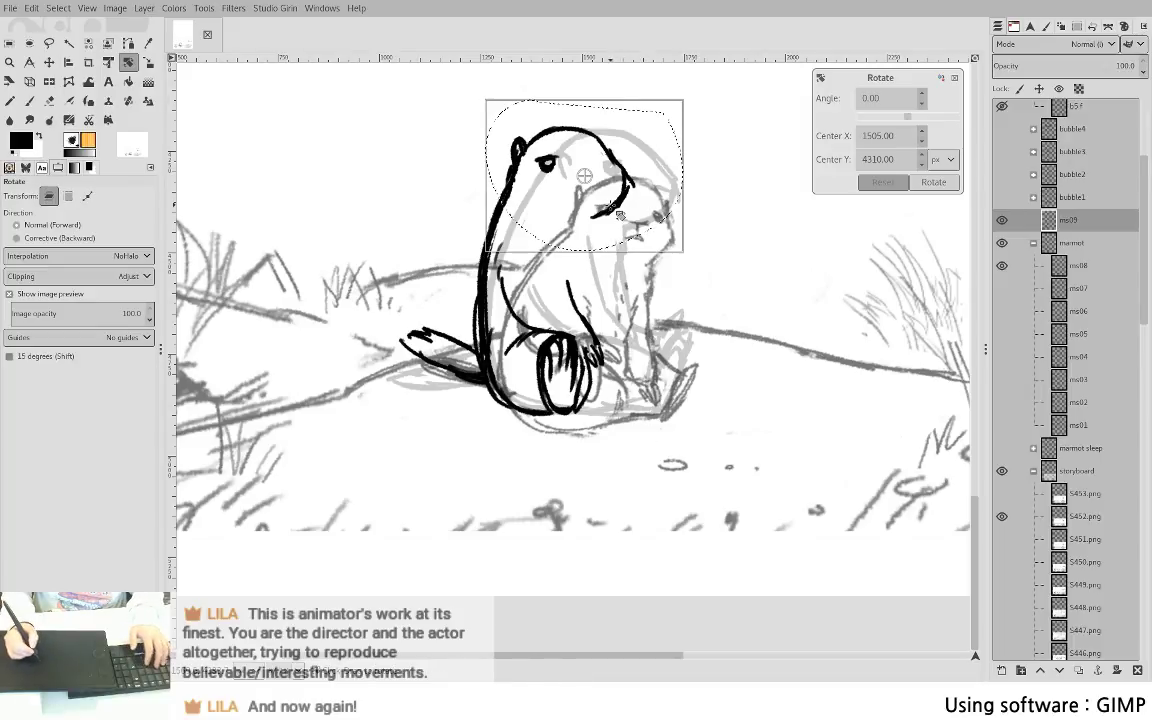
{"action": "left_click_drag", "start_coordinate": [585, 176], "coordinate": [554, 241]}
{"action": "left_click_drag", "start_coordinate": [710, 186], "coordinate": [720, 201]}
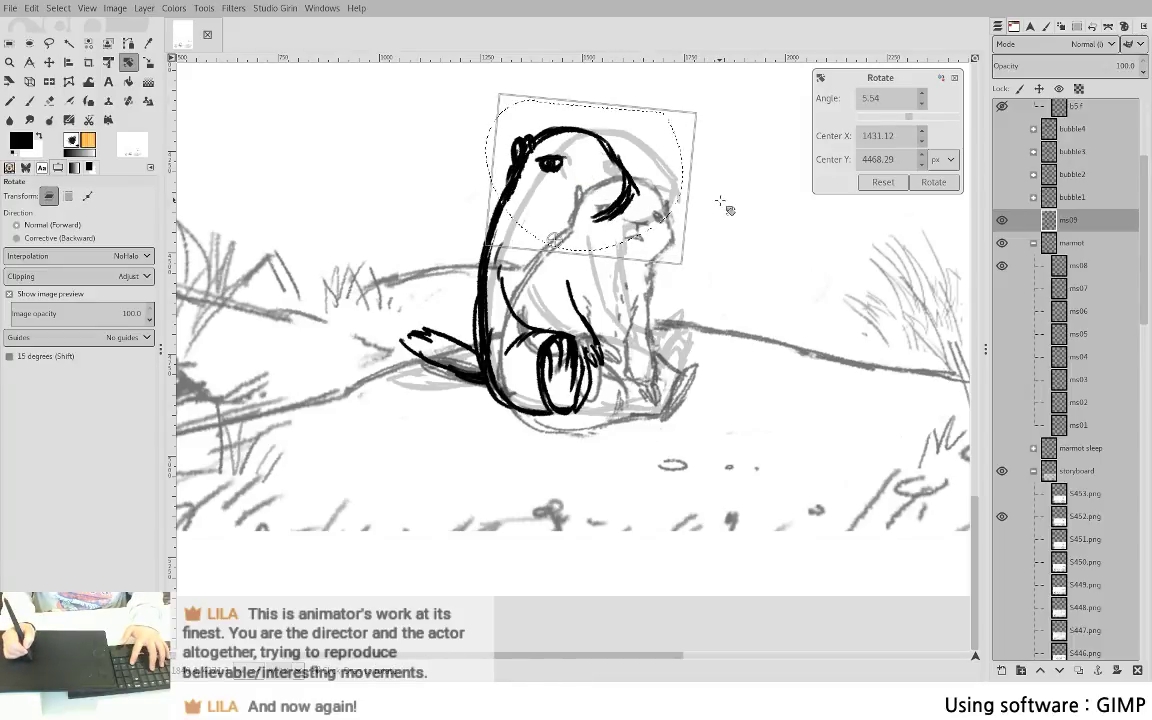
{"action": "key", "text": "Return"}
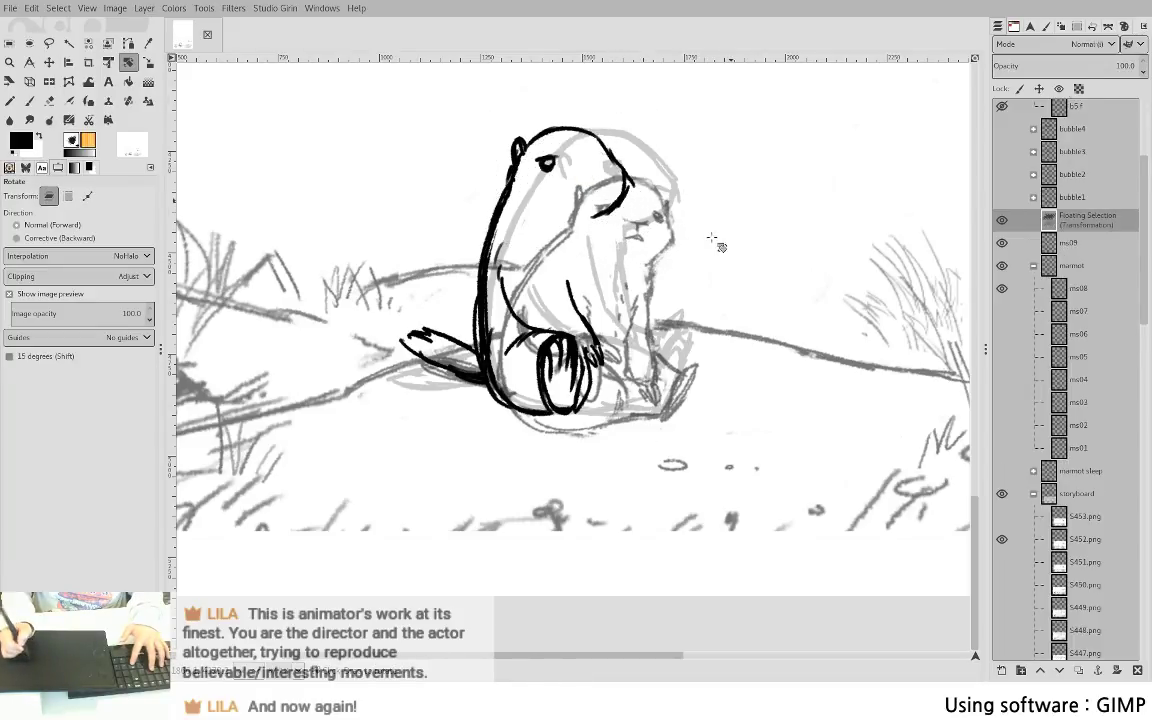
{"action": "key", "text": "p"}
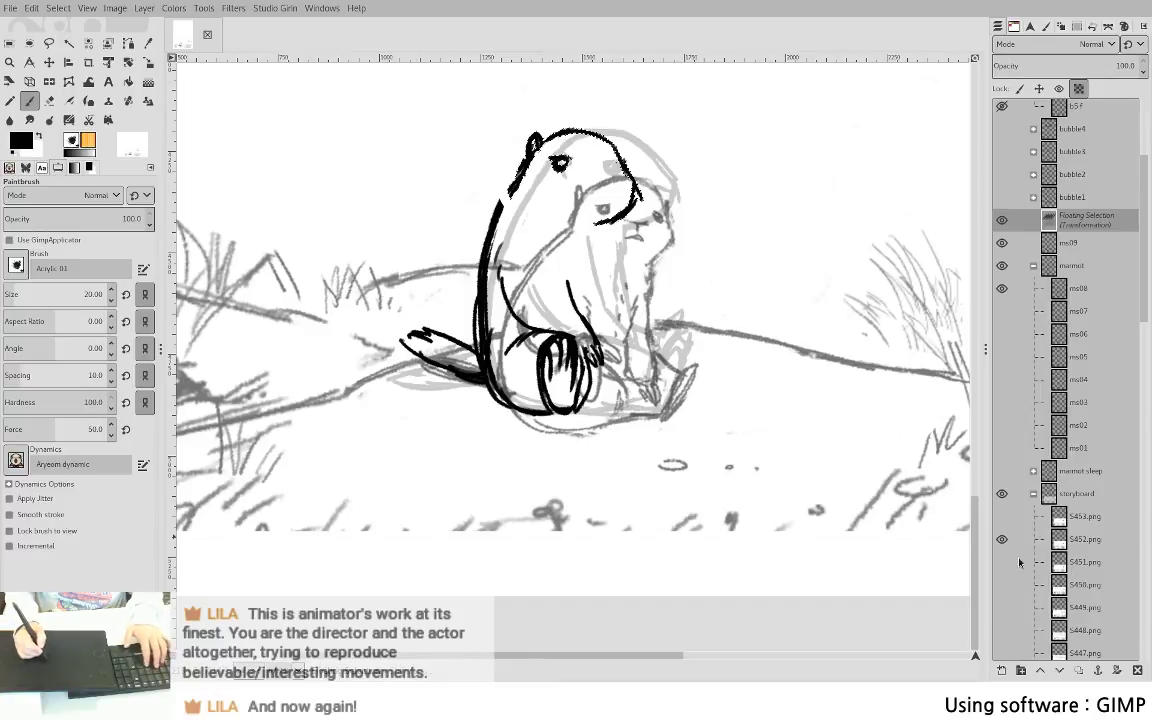
- Anchor the rotated ms09 head, blend the neck into the back contour, and draw the far eye, nose and mouth
{"action": "key", "text": "ctrl+h"}
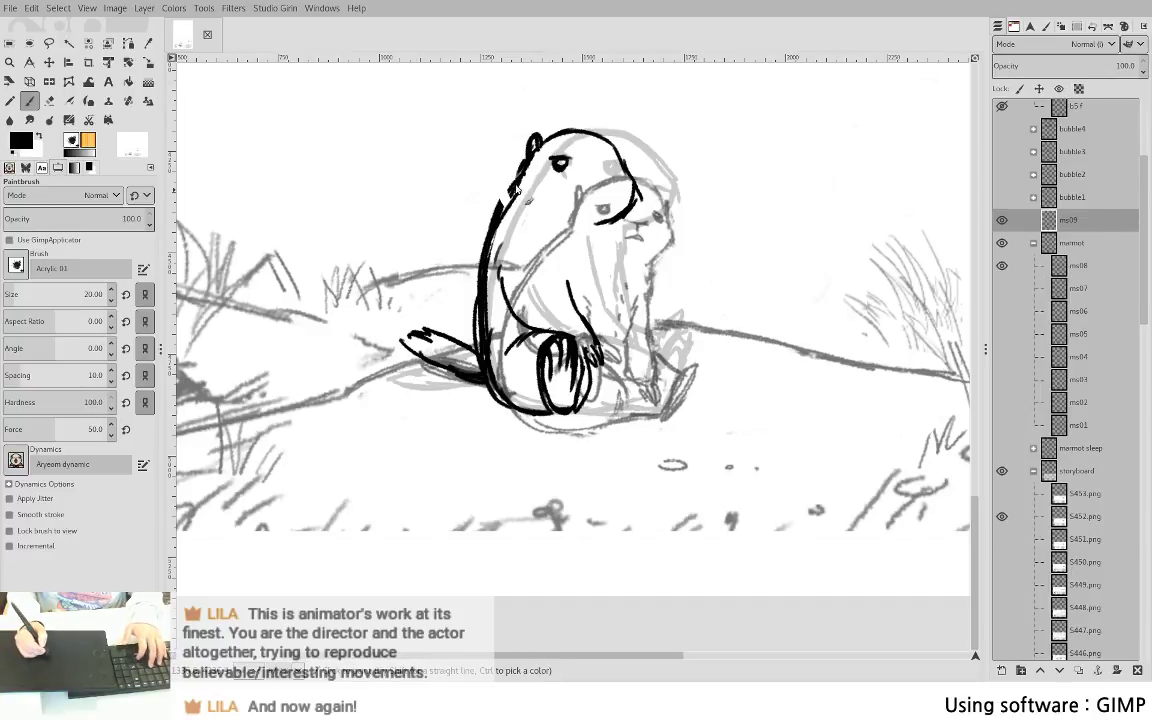
{"action": "key", "text": "shift+e"}
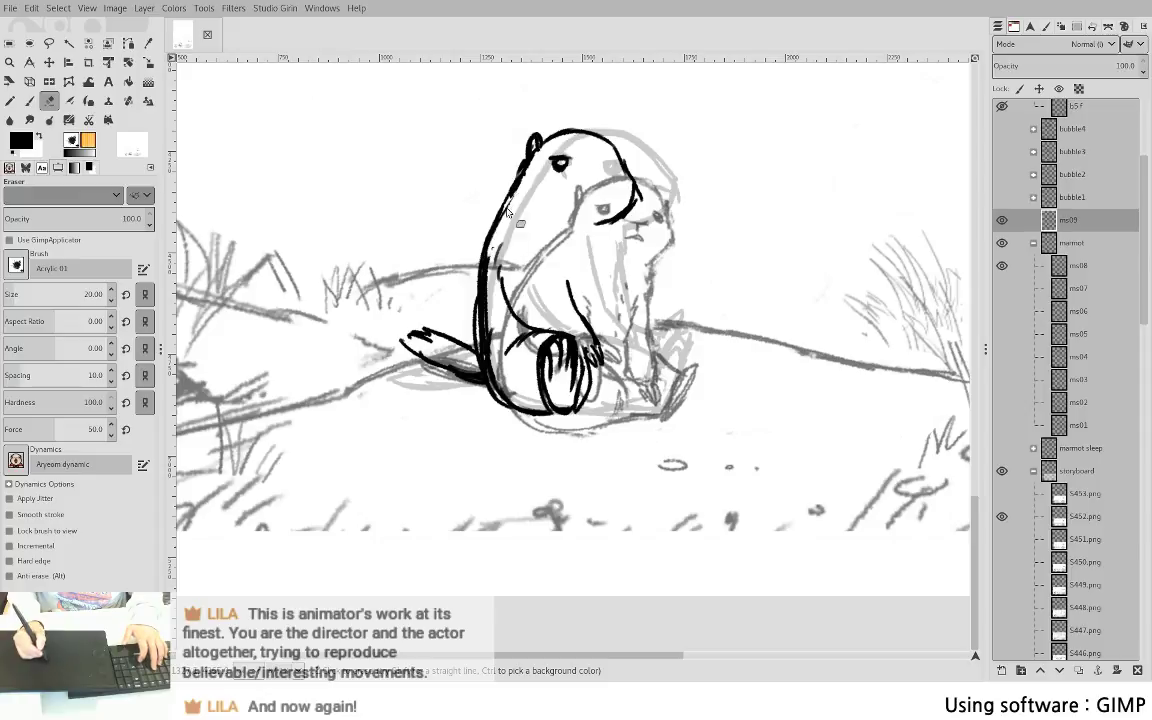
{"action": "key", "text": "p"}
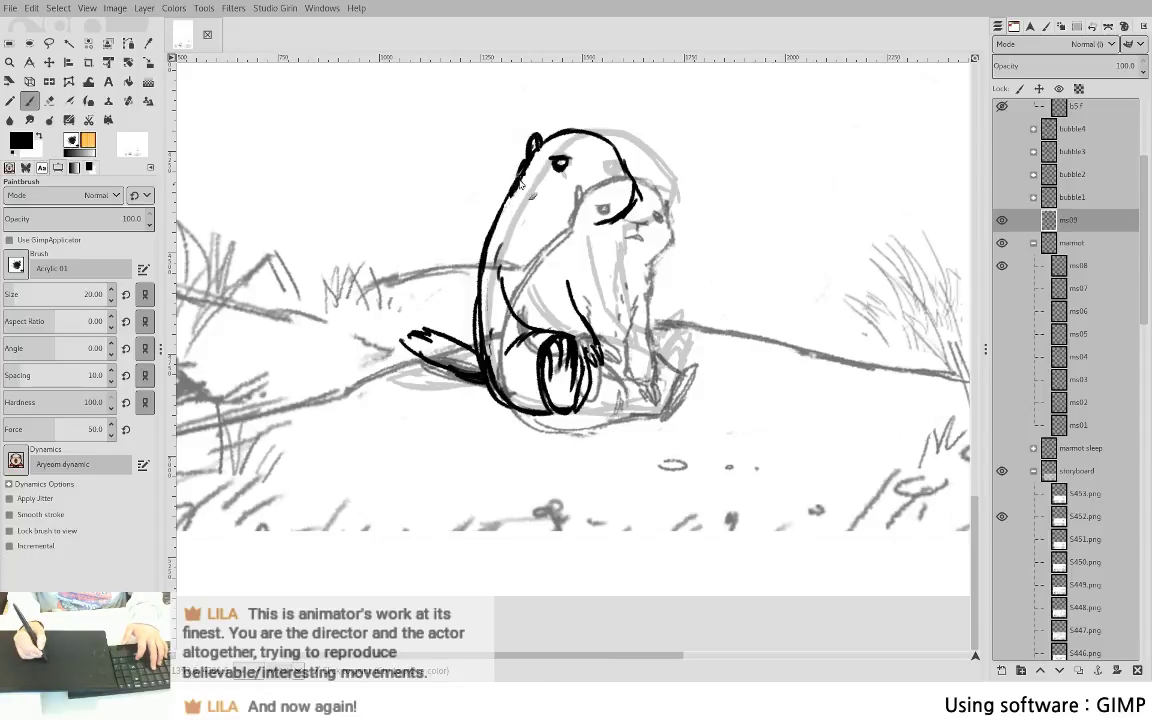
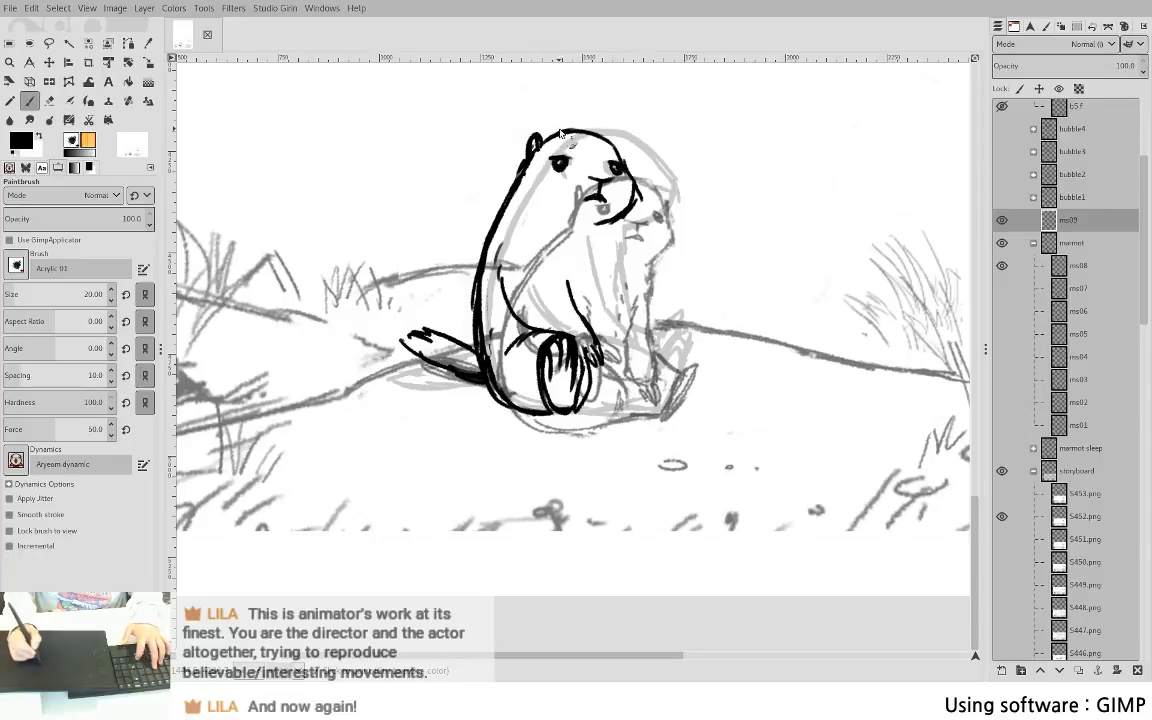
- Delete the ms09 ear with a freehand selection and redraw it smaller at the back of the head
{"action": "key", "text": "f"}
{"action": "mouse_move", "coordinate": [537, 127]}
{"action": "left_mouse_down"}
{"action": "mouse_move", "coordinate": [527, 166]}
{"action": "mouse_move", "coordinate": [549, 143]}
{"action": "mouse_move", "coordinate": [547, 123]}
{"action": "mouse_move", "coordinate": [569, 121]}
{"action": "mouse_move", "coordinate": [532, 147]}
{"action": "mouse_move", "coordinate": [524, 170]}
{"action": "mouse_move", "coordinate": [520, 178]}
{"action": "left_mouse_up"}
{"action": "key", "text": "Delete"}
{"action": "key", "text": "ctrl+shift+a"}
{"action": "key", "text": "p"}
{"action": "key", "text": "shift+e"}
{"action": "key", "text": "p"}
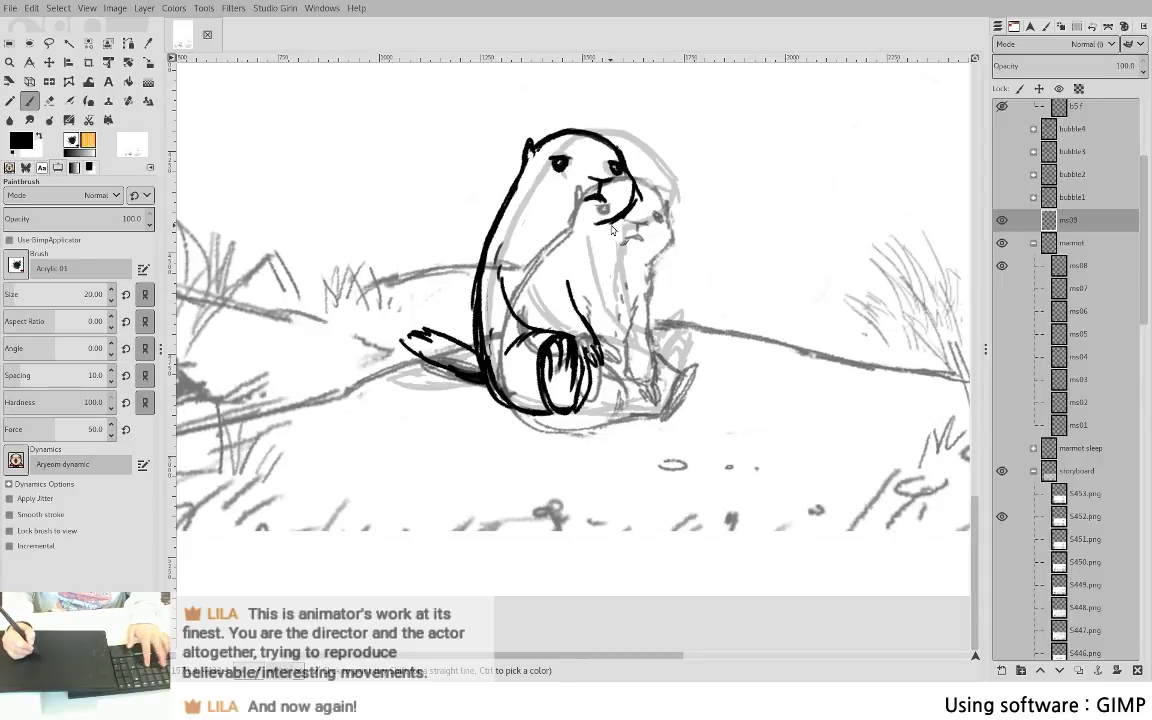
- Draw the ms09 chest line down from the chin and hide storyboard frame S452
{"action": "left_click_drag", "start_coordinate": [609, 226], "coordinate": [613, 255]}
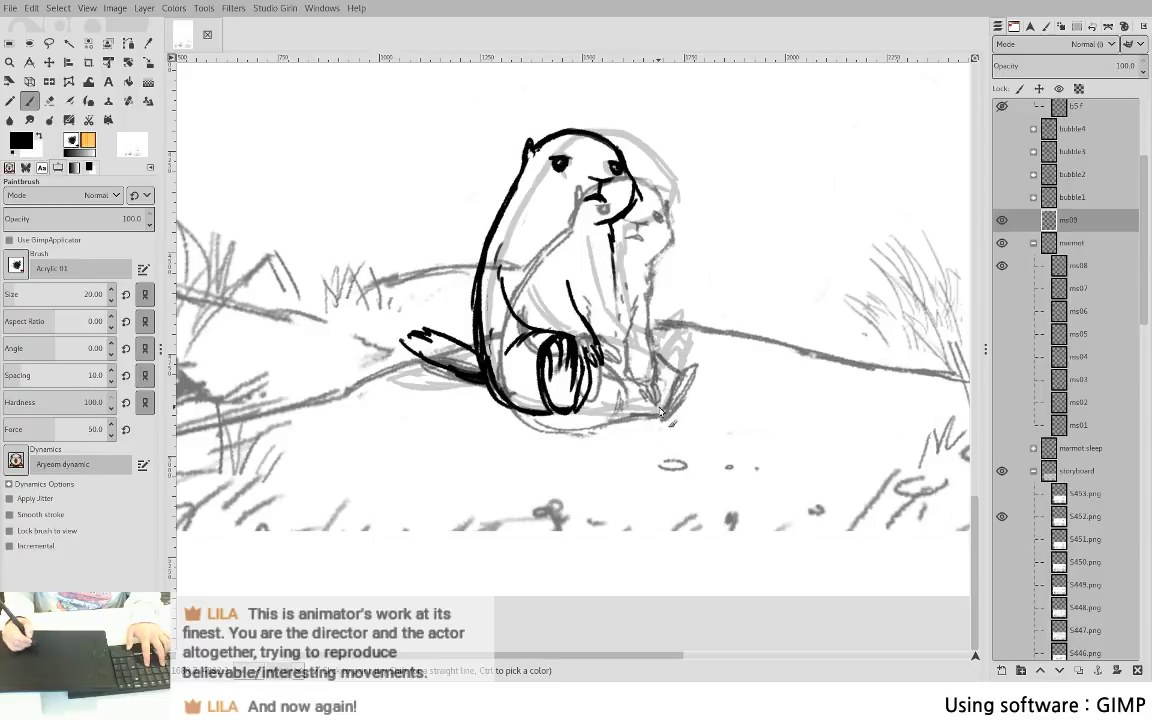
{"action": "left_click", "coordinate": [1001, 268]}
{"action": "left_click", "coordinate": [1001, 268]}
{"action": "left_click", "coordinate": [1004, 514]}
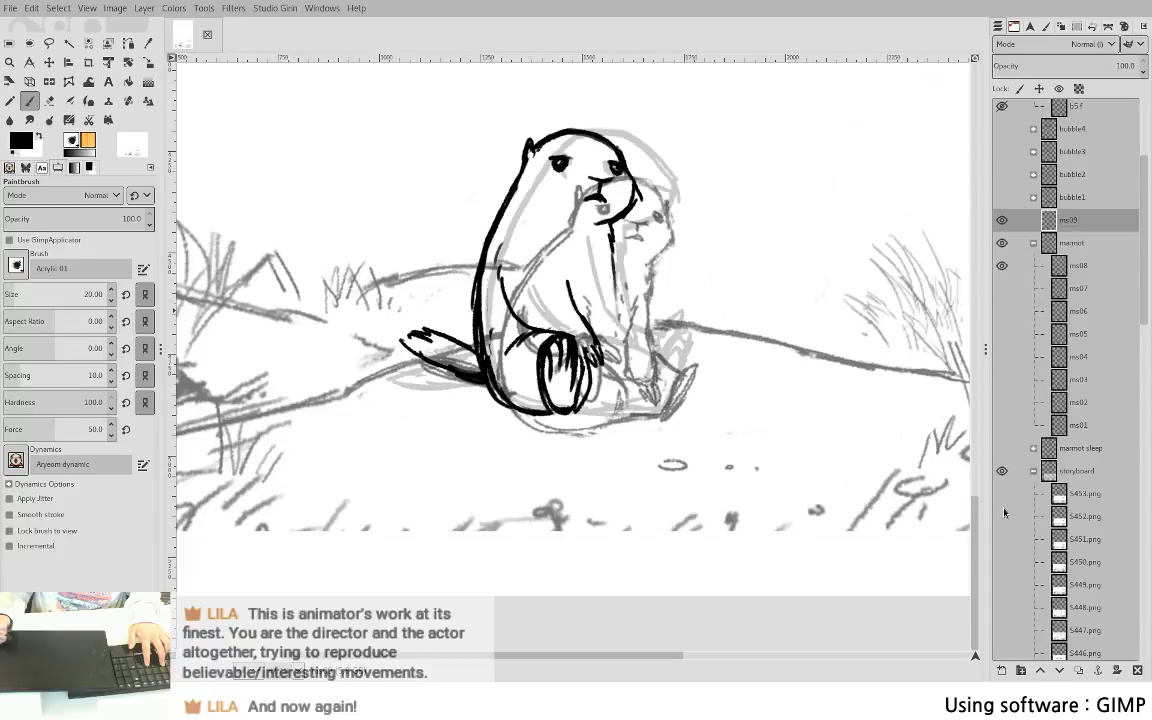
- Draw the far foot as a narrow tilted sole and add the upper leg line leading to it
{"action": "mouse_move", "coordinate": [676, 317]}
{"action": "left_mouse_down"}
{"action": "mouse_move", "coordinate": [662, 365]}
{"action": "mouse_move", "coordinate": [639, 346]}
{"action": "mouse_move", "coordinate": [667, 330]}
{"action": "mouse_move", "coordinate": [654, 344]}
{"action": "mouse_move", "coordinate": [668, 348]}
{"action": "mouse_move", "coordinate": [648, 354]}
{"action": "mouse_move", "coordinate": [660, 357]}
{"action": "mouse_move", "coordinate": [649, 368]}
{"action": "mouse_move", "coordinate": [663, 354]}
{"action": "mouse_move", "coordinate": [655, 370]}
{"action": "mouse_move", "coordinate": [675, 338]}
{"action": "mouse_move", "coordinate": [651, 358]}
{"action": "mouse_move", "coordinate": [667, 350]}
{"action": "mouse_move", "coordinate": [656, 368]}
{"action": "mouse_move", "coordinate": [659, 350]}
{"action": "mouse_move", "coordinate": [658, 366]}
{"action": "mouse_move", "coordinate": [660, 352]}
{"action": "mouse_move", "coordinate": [647, 359]}
{"action": "mouse_move", "coordinate": [660, 350]}
{"action": "mouse_move", "coordinate": [657, 364]}
{"action": "mouse_move", "coordinate": [670, 345]}
{"action": "mouse_move", "coordinate": [643, 378]}
{"action": "left_mouse_up"}
{"action": "key", "text": "ctrl+z"}
{"action": "key", "text": "ctrl+z"}
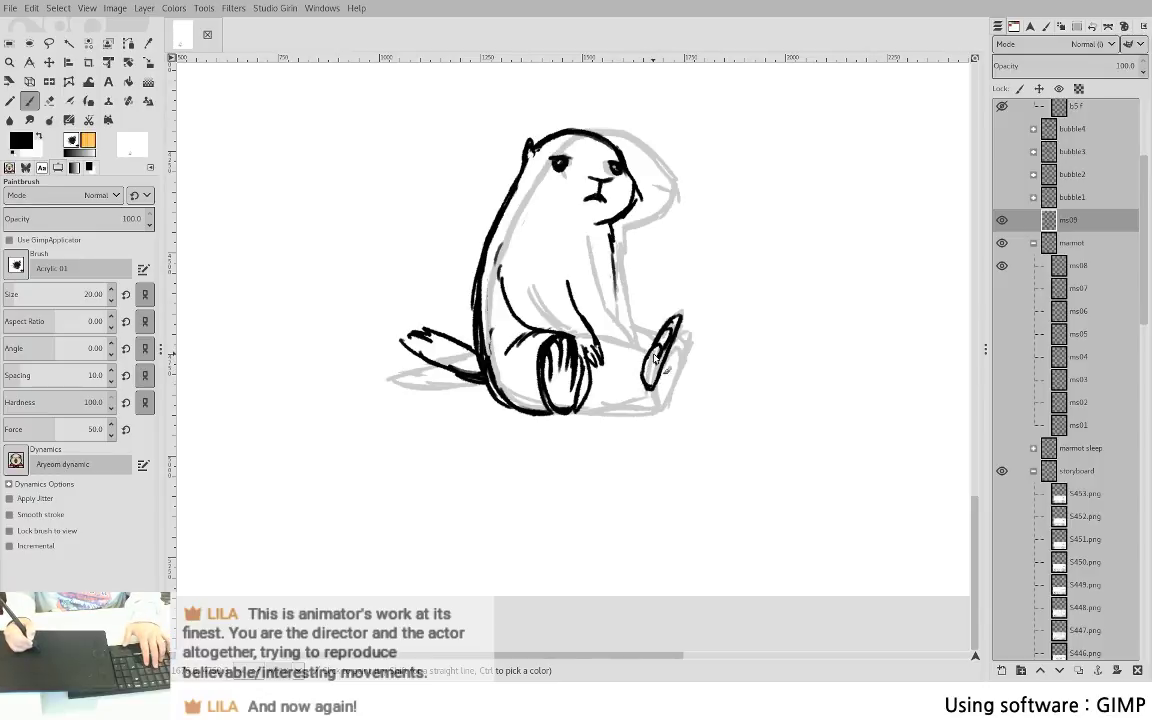
{"action": "left_click_drag", "start_coordinate": [618, 324], "coordinate": [636, 335]}
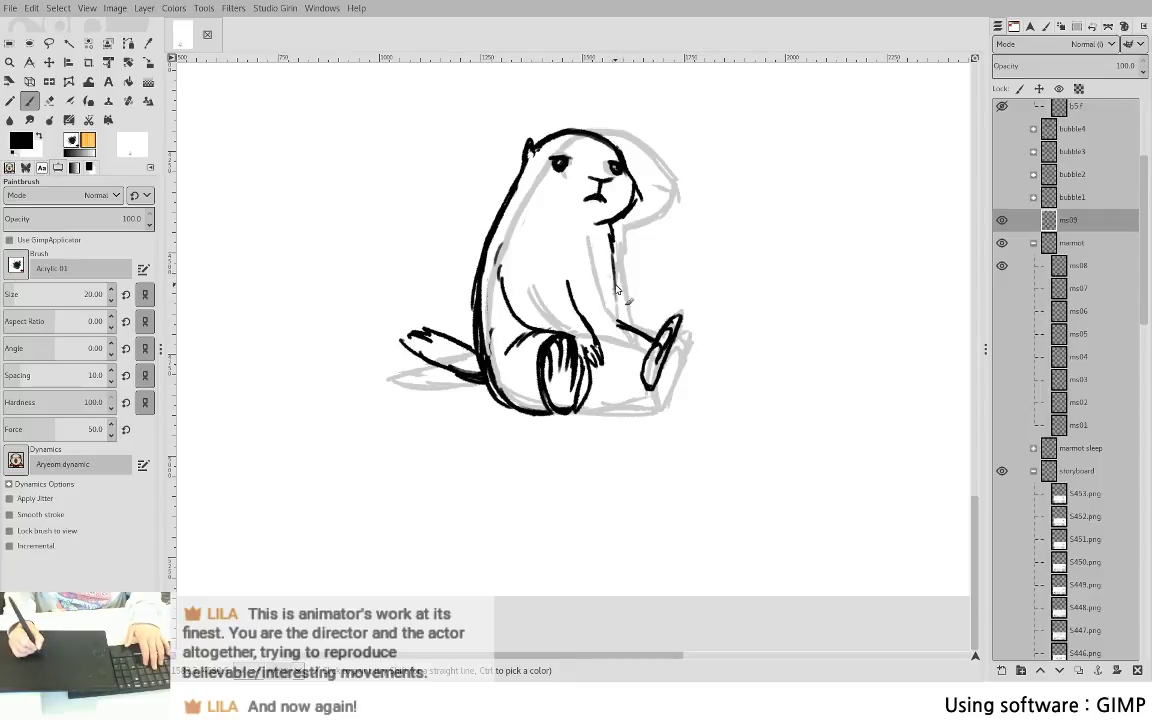
- Draw the inner edge of the far arm with short strokes running down from the chest
{"action": "left_click_drag", "start_coordinate": [616, 286], "coordinate": [616, 330]}
{"action": "key", "text": "ctrl+z"}
{"action": "key", "text": "ctrl+z"}
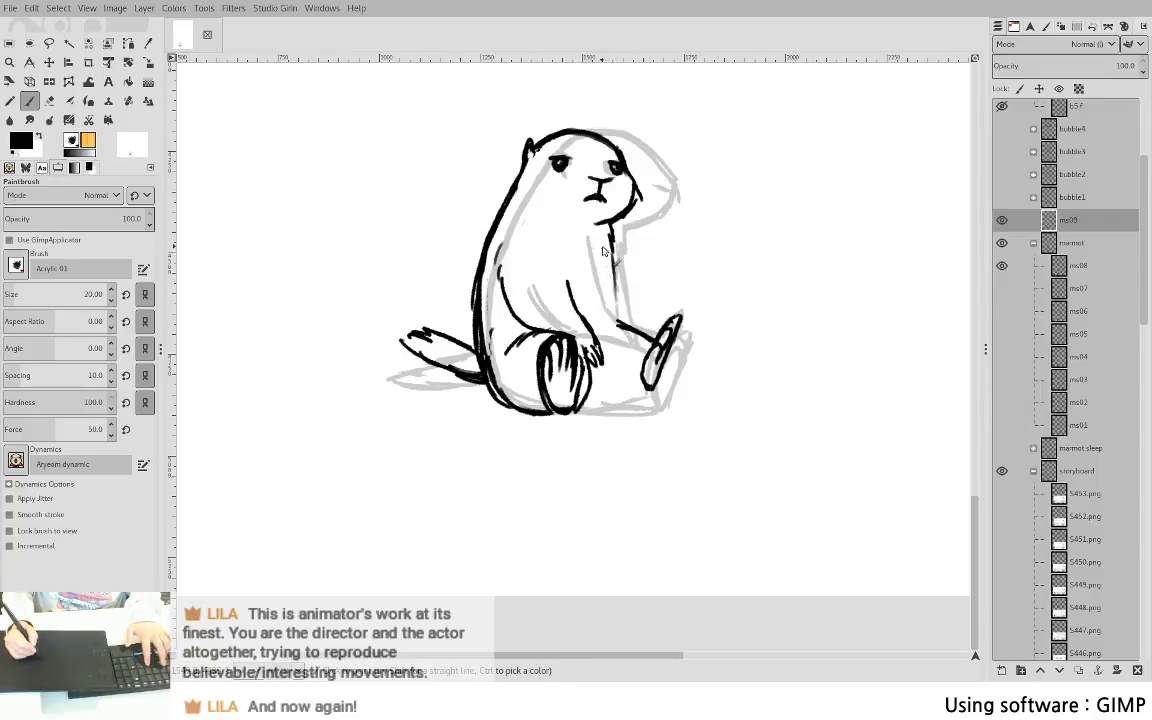
{"action": "left_click_drag", "start_coordinate": [603, 250], "coordinate": [598, 280]}
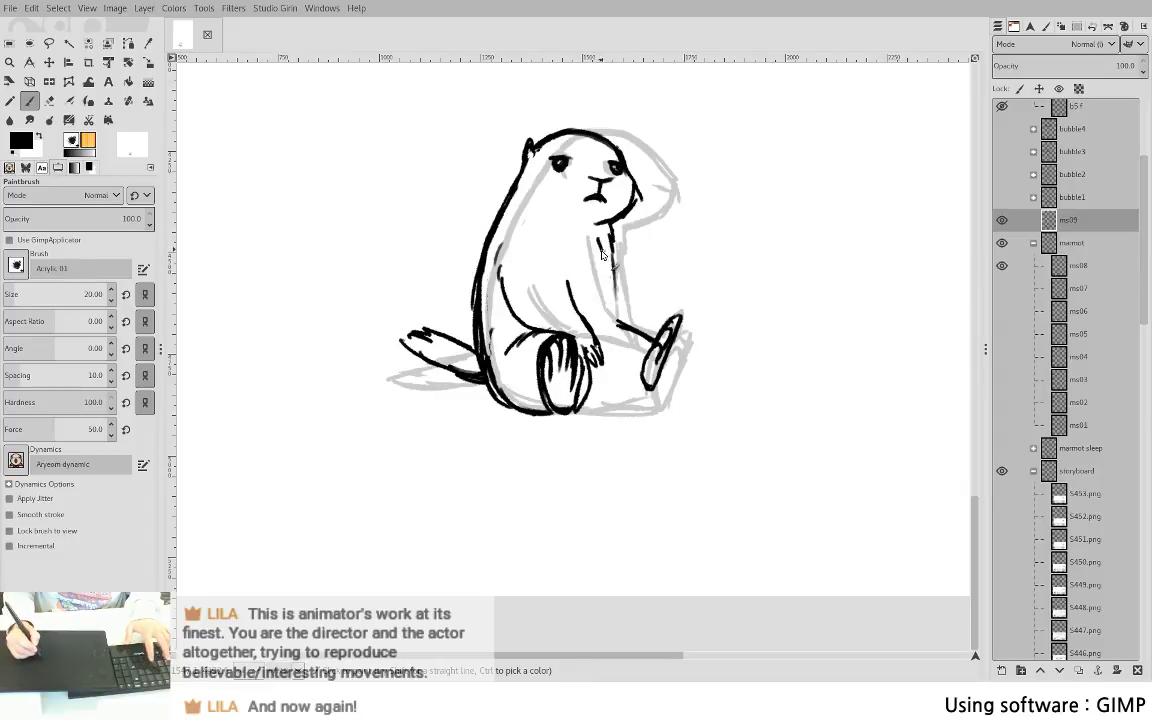
{"action": "left_click_drag", "start_coordinate": [590, 298], "coordinate": [590, 308]}
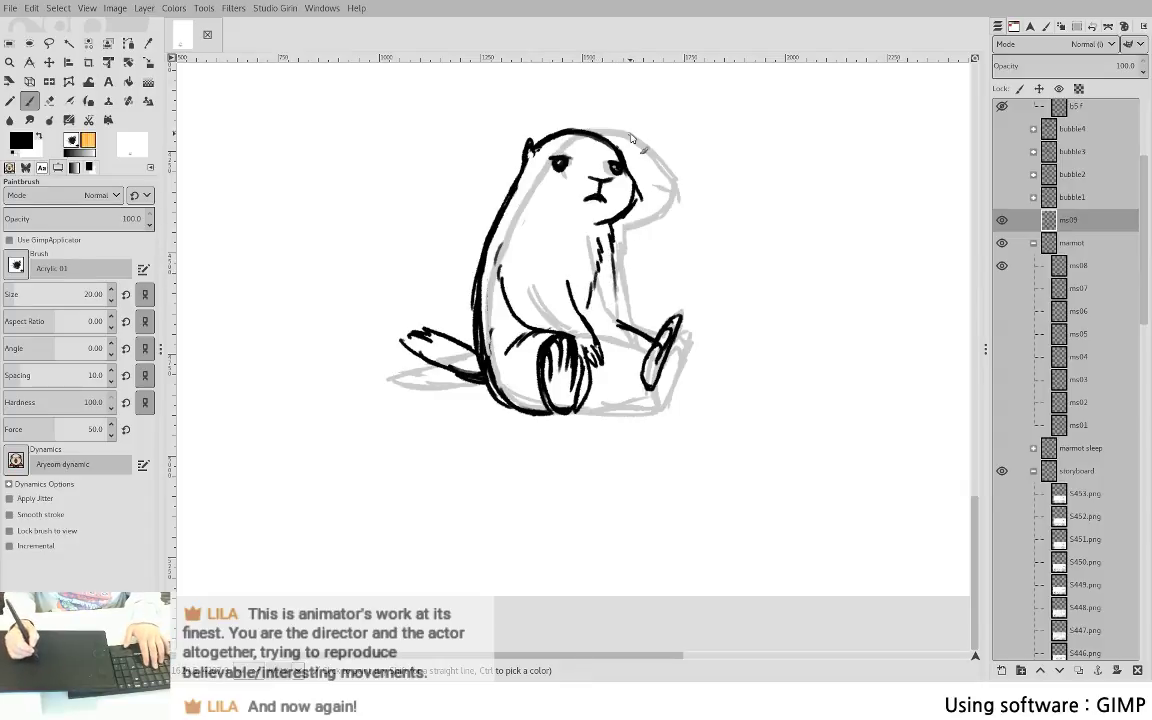
{"action": "key", "text": "f"}
{"action": "mouse_move", "coordinate": [588, 170]}
{"action": "left_mouse_down"}
{"action": "mouse_move", "coordinate": [609, 213]}
{"action": "mouse_move", "coordinate": [619, 179]}
{"action": "mouse_move", "coordinate": [594, 171]}
{"action": "mouse_move", "coordinate": [601, 191]}
{"action": "left_mouse_up"}
{"action": "left_click", "coordinate": [598, 210]}
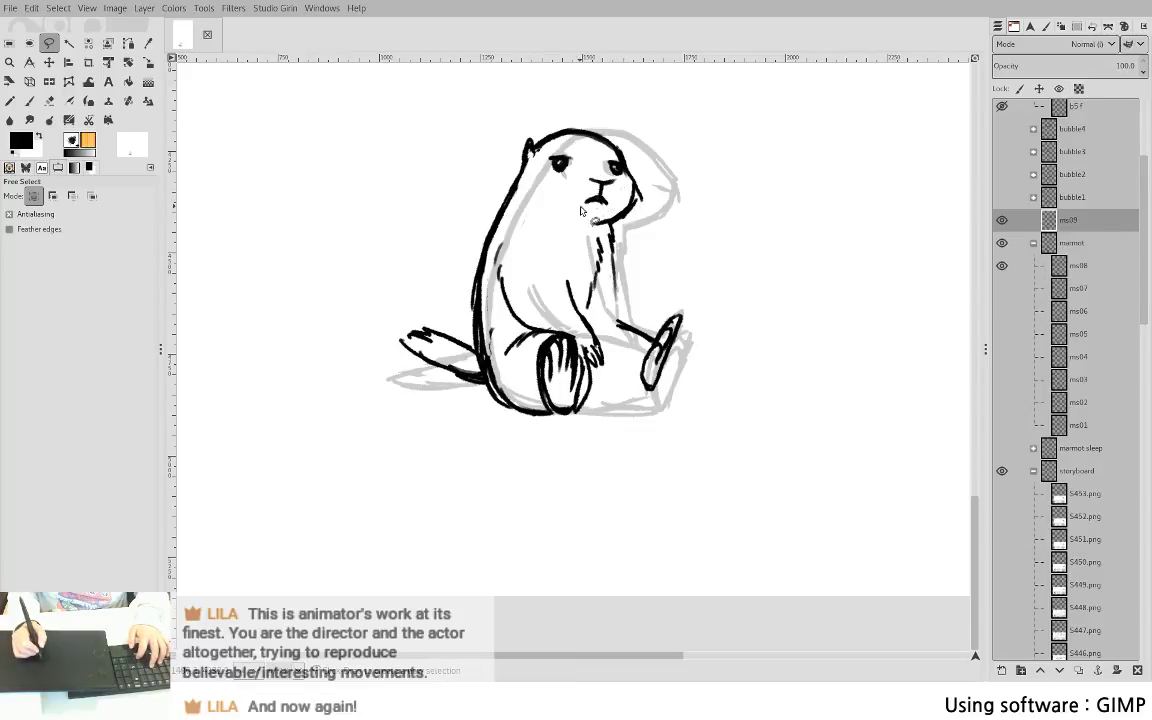
- Erase the rough edge of the ms09 ear and redraw its outline into the neck
{"action": "key", "text": "shift+e"}
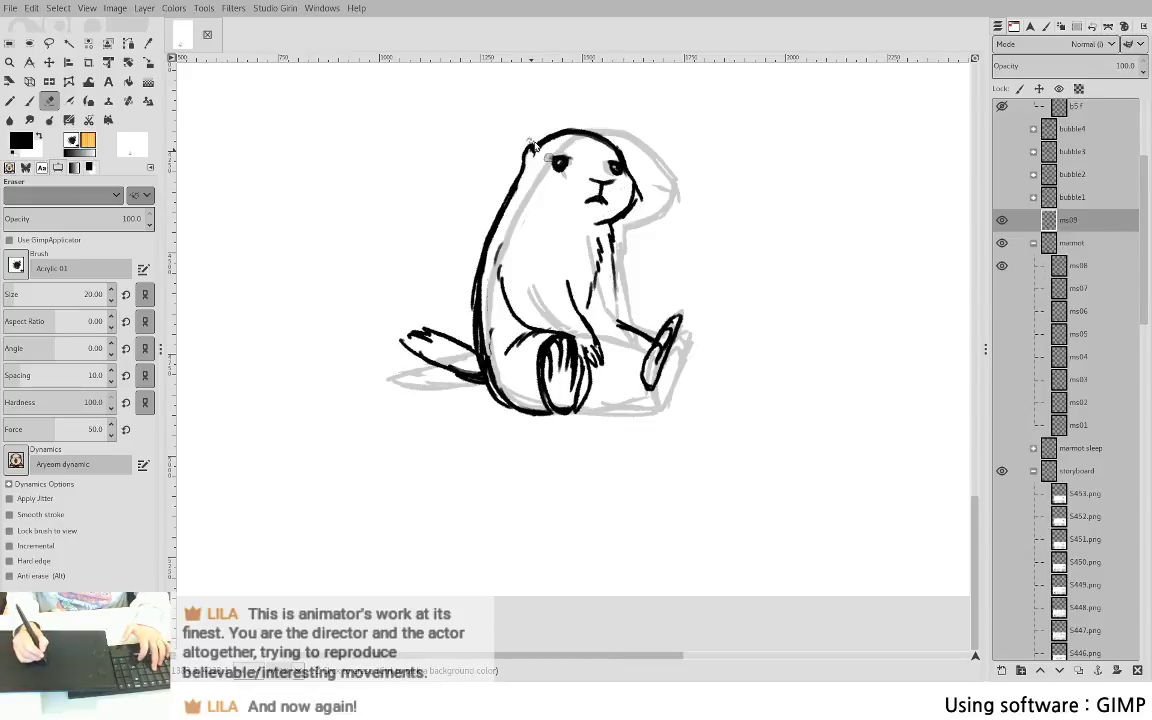
{"action": "key", "text": "p"}
{"action": "left_click_drag", "start_coordinate": [536, 152], "coordinate": [521, 171]}
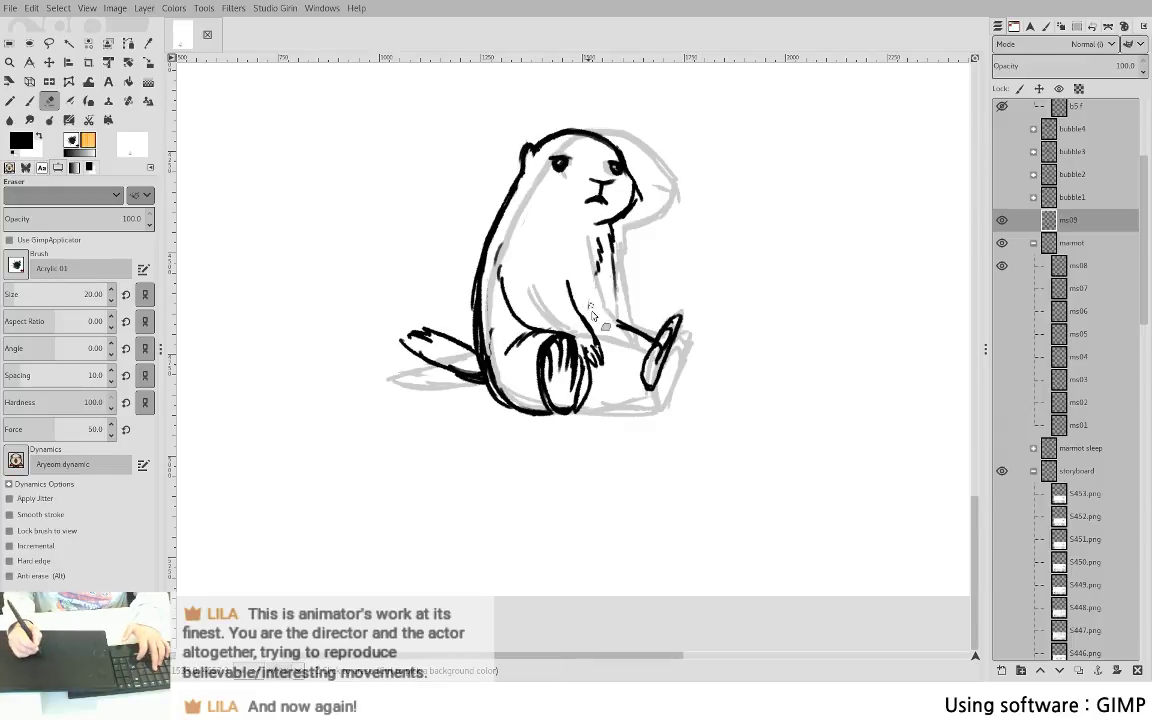
- Draw the far arm's outer line down to the paw, and add the underside of the far leg up to the foot
{"action": "left_click_drag", "start_coordinate": [612, 258], "coordinate": [615, 328]}
{"action": "key", "text": "ctrl+z"}
{"action": "key", "text": "ctrl+z"}
{"action": "left_click_drag", "start_coordinate": [612, 250], "coordinate": [616, 325]}
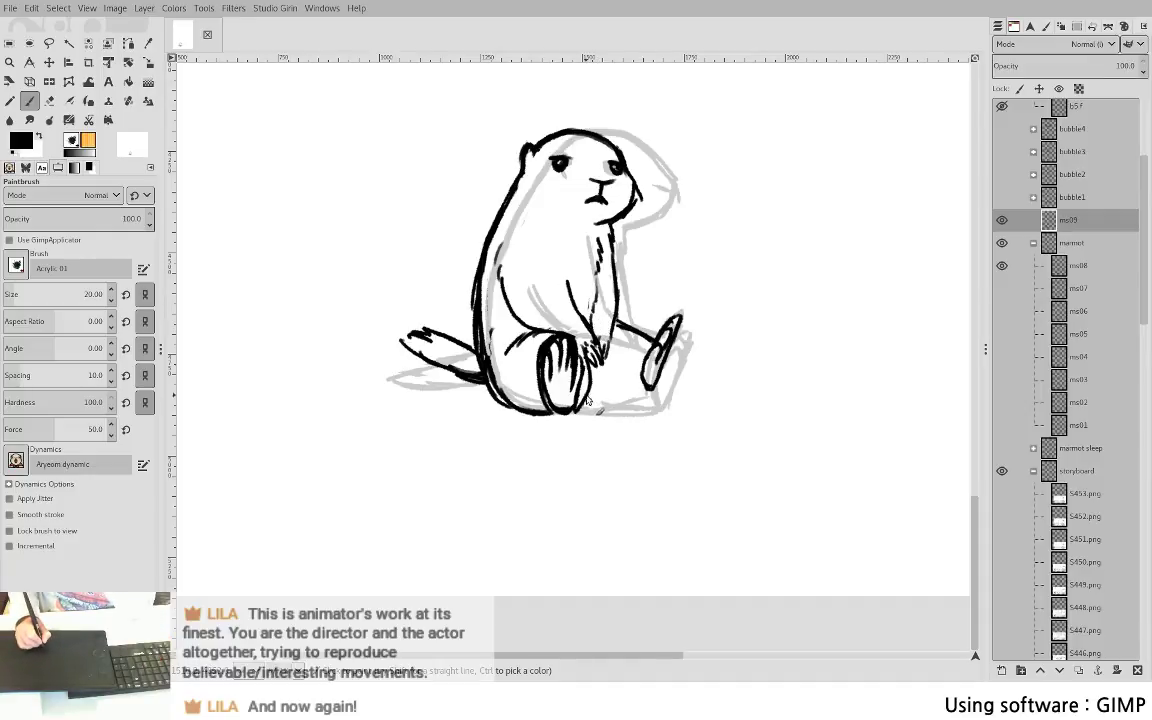
{"action": "left_click_drag", "start_coordinate": [588, 398], "coordinate": [648, 390]}
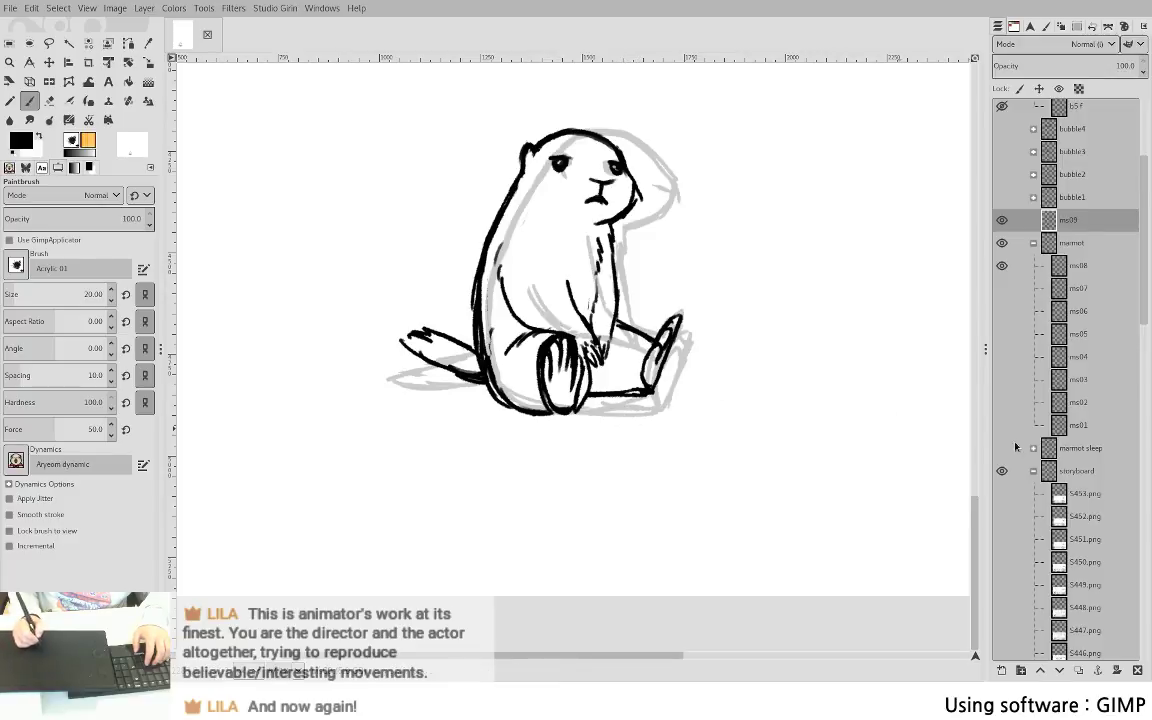
- Compare storyboard frames S452 and S453 shown alone, then show only the ms09 and ms08 poses again
{"action": "left_click", "coordinate": [1002, 519], "text": "shift"}
{"action": "left_click", "coordinate": [1002, 519], "text": "shift"}
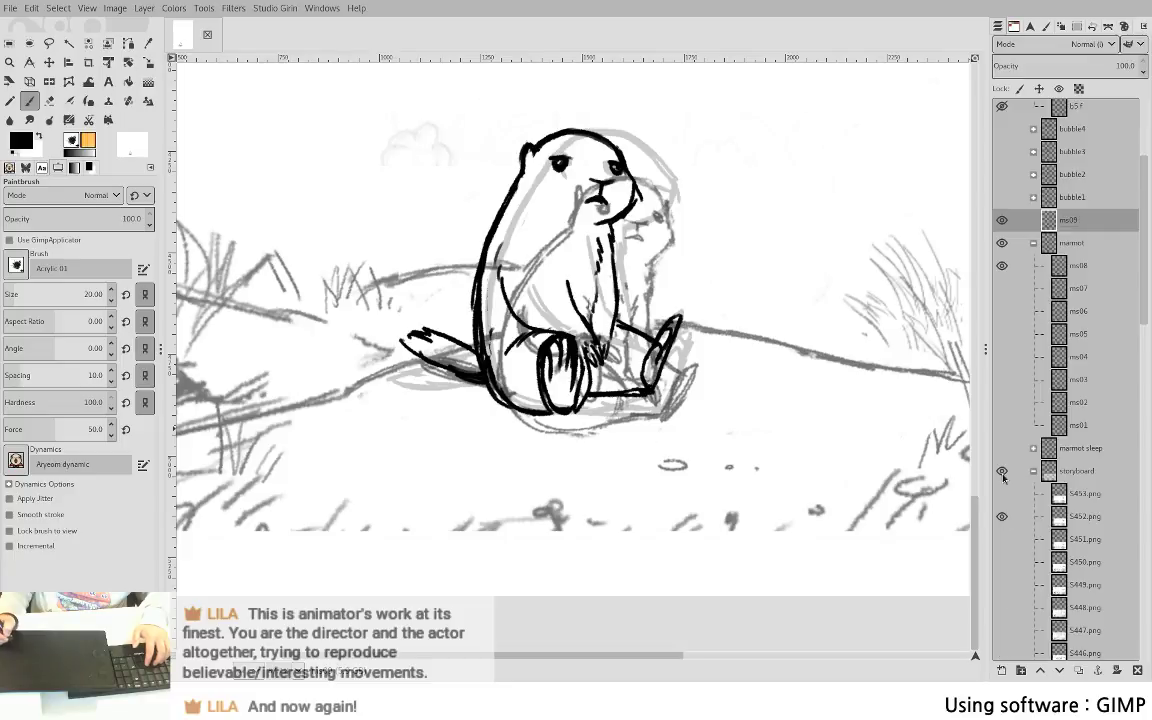
{"action": "left_click", "coordinate": [1002, 471], "text": "shift"}
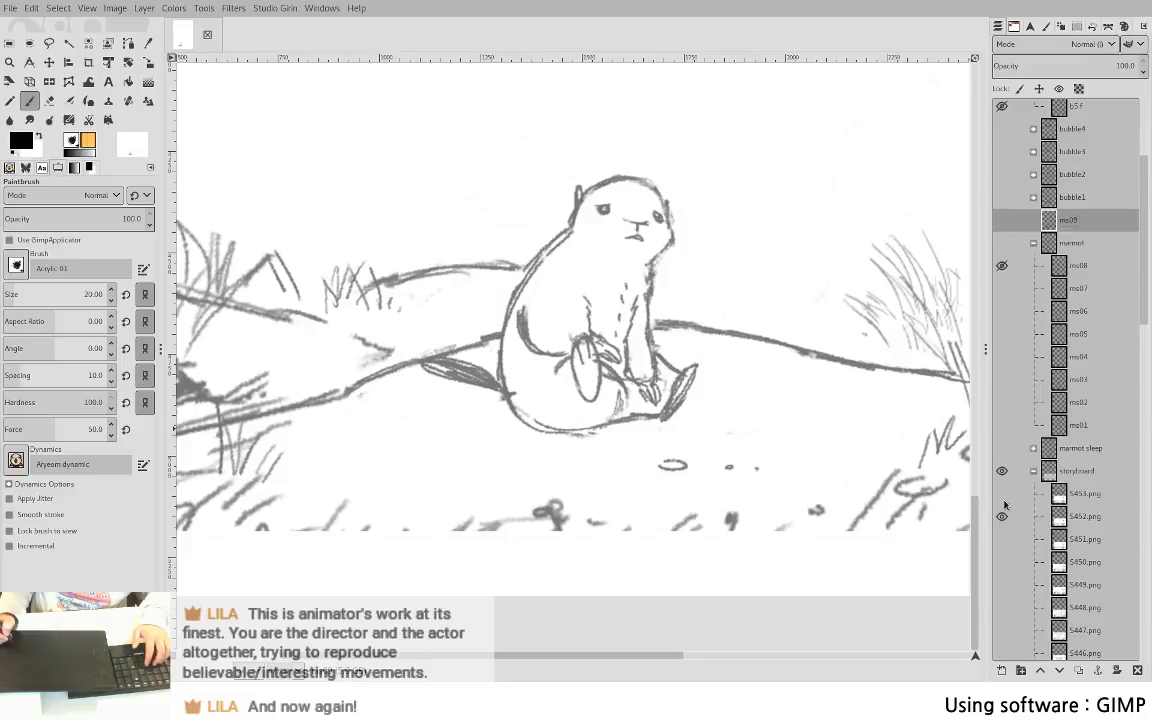
{"action": "left_click", "coordinate": [1002, 494], "text": "shift"}
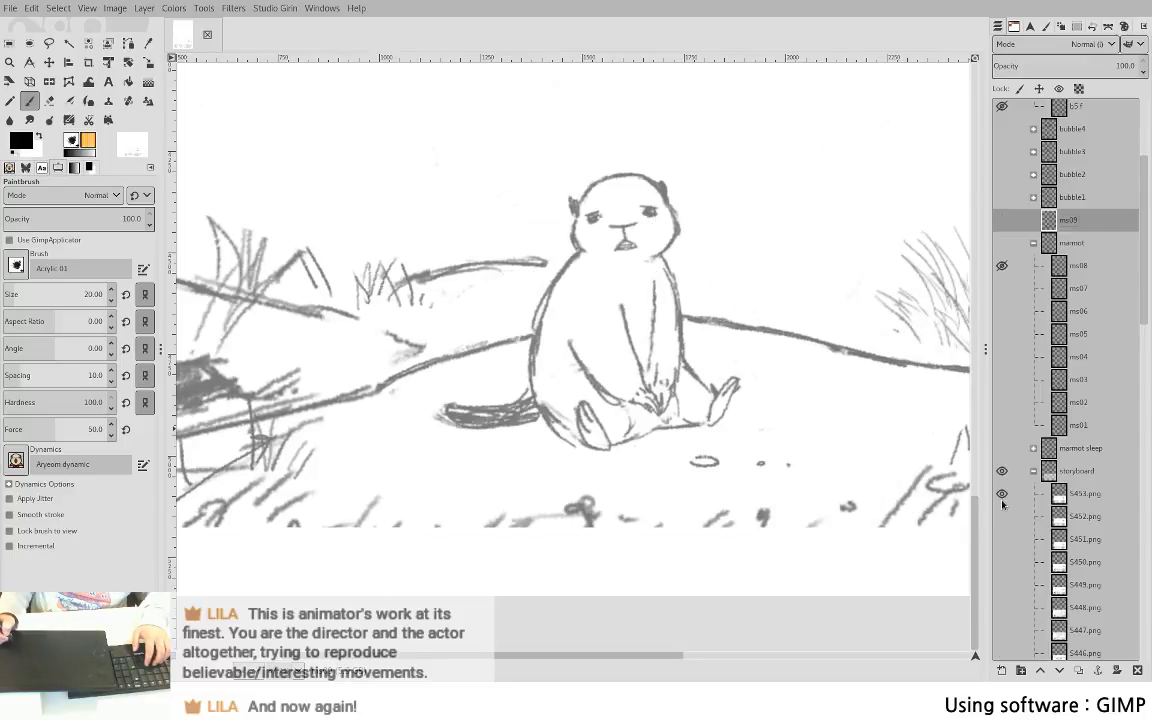
{"action": "left_click", "coordinate": [1002, 539], "text": "shift"}
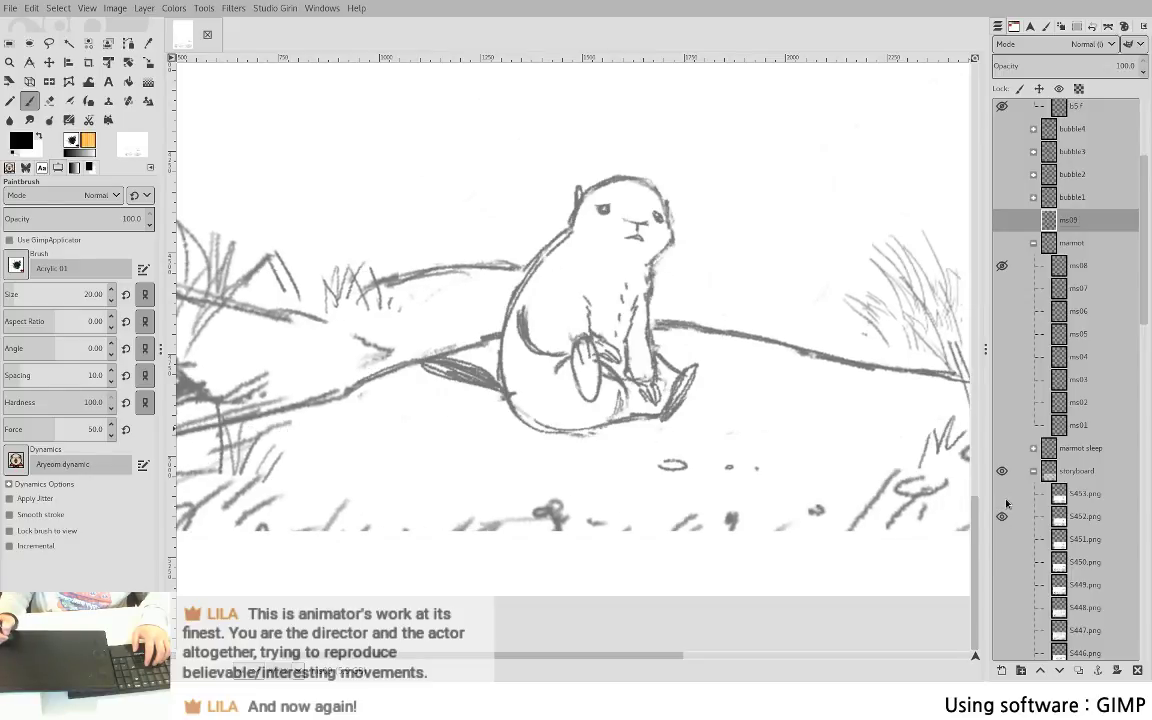
{"action": "left_click", "coordinate": [1002, 494], "text": "shift"}
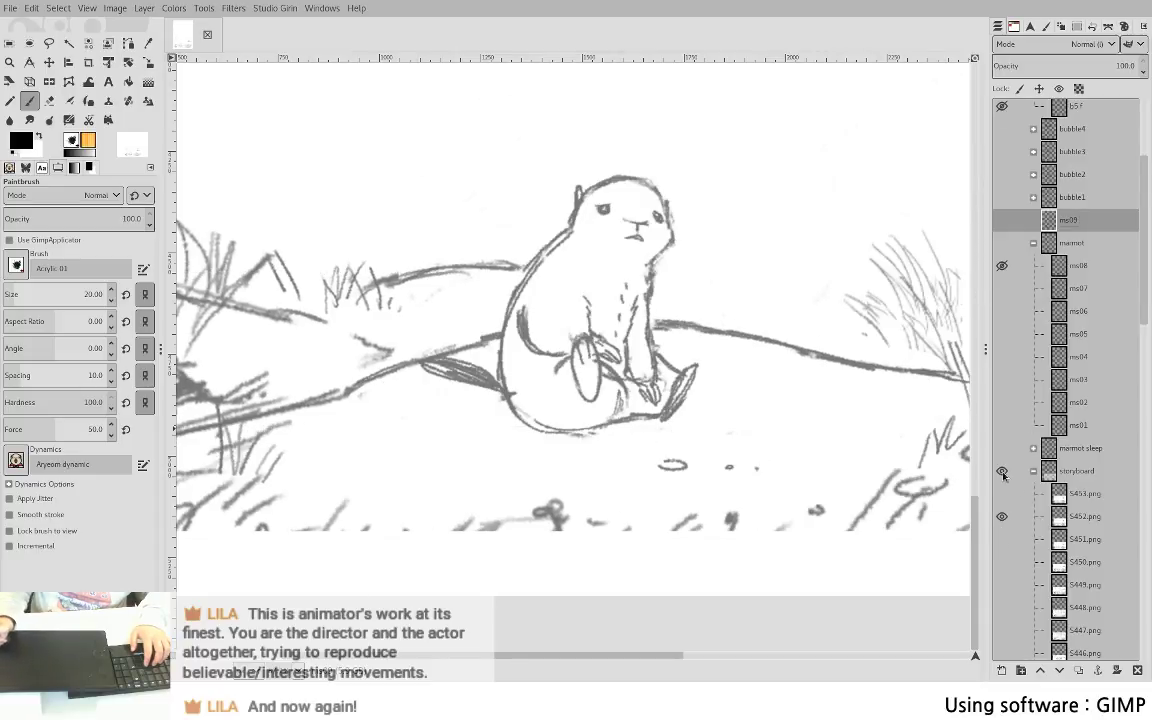
{"action": "left_click", "coordinate": [1002, 243], "text": "shift"}
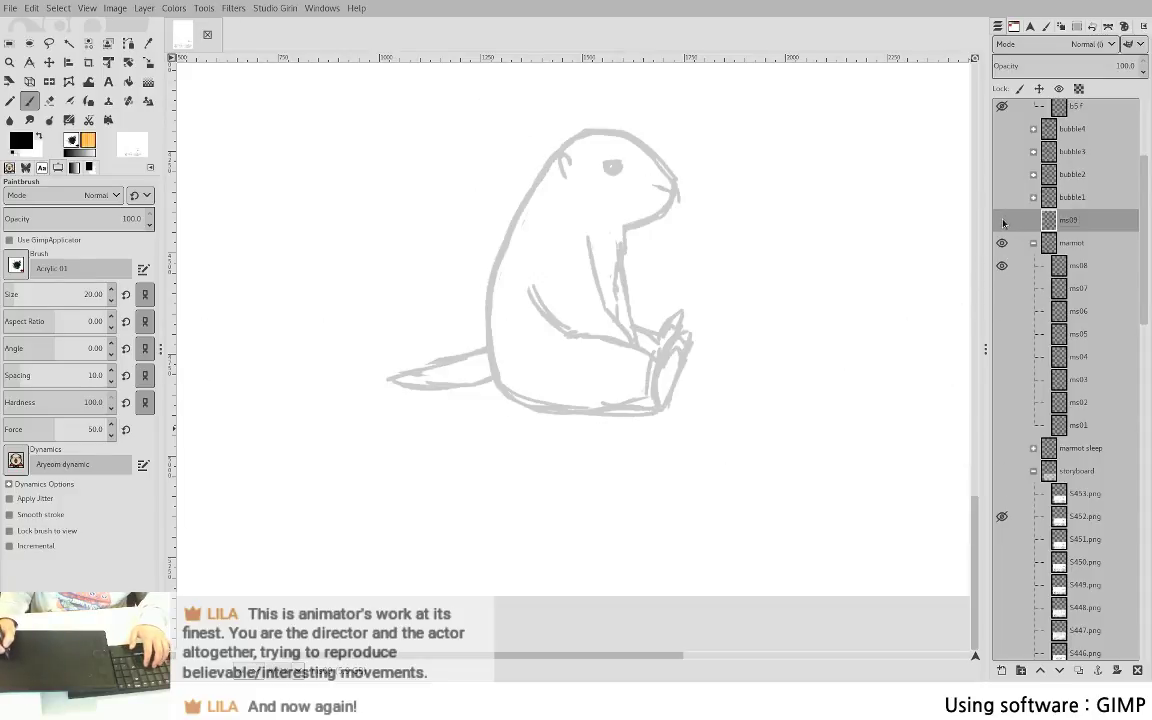
{"action": "left_click", "coordinate": [1002, 220]}
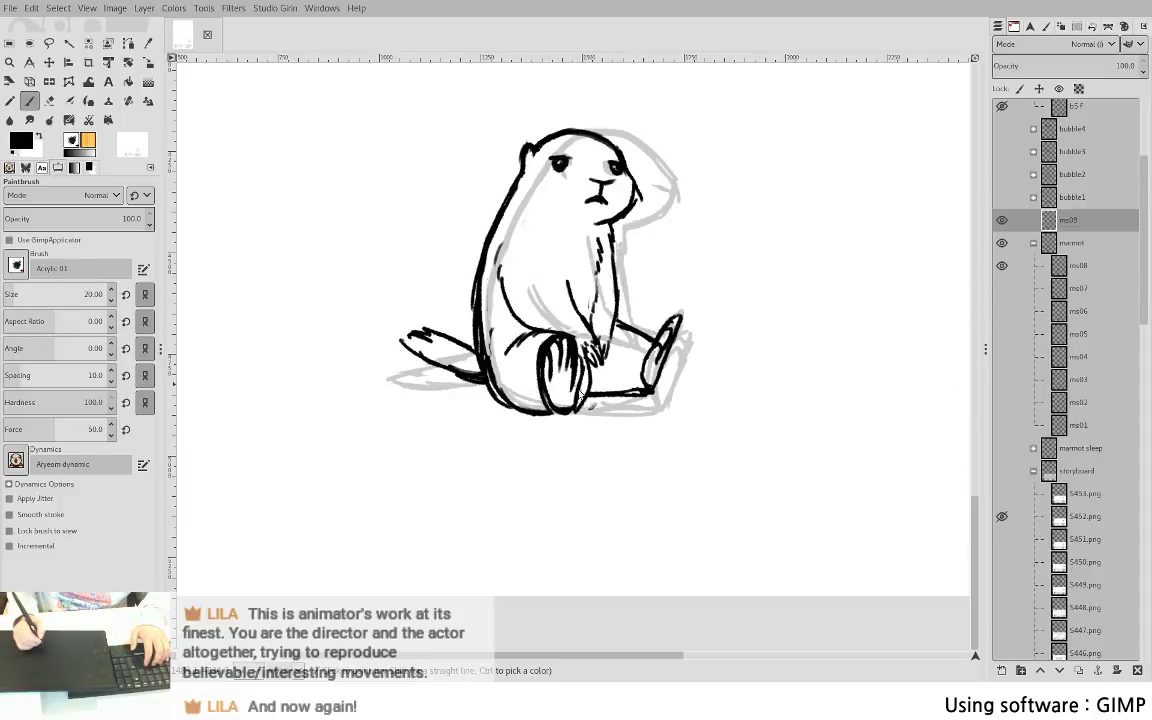
- Select the near foot of ms09 with a freehand selection, move it higher against the belly, and anchor it
{"action": "key", "text": "f"}
{"action": "mouse_move", "coordinate": [585, 345]}
{"action": "left_mouse_down"}
{"action": "mouse_move", "coordinate": [590, 418]}
{"action": "mouse_move", "coordinate": [598, 366]}
{"action": "mouse_move", "coordinate": [550, 331]}
{"action": "left_mouse_up"}
{"action": "key", "text": "Return"}
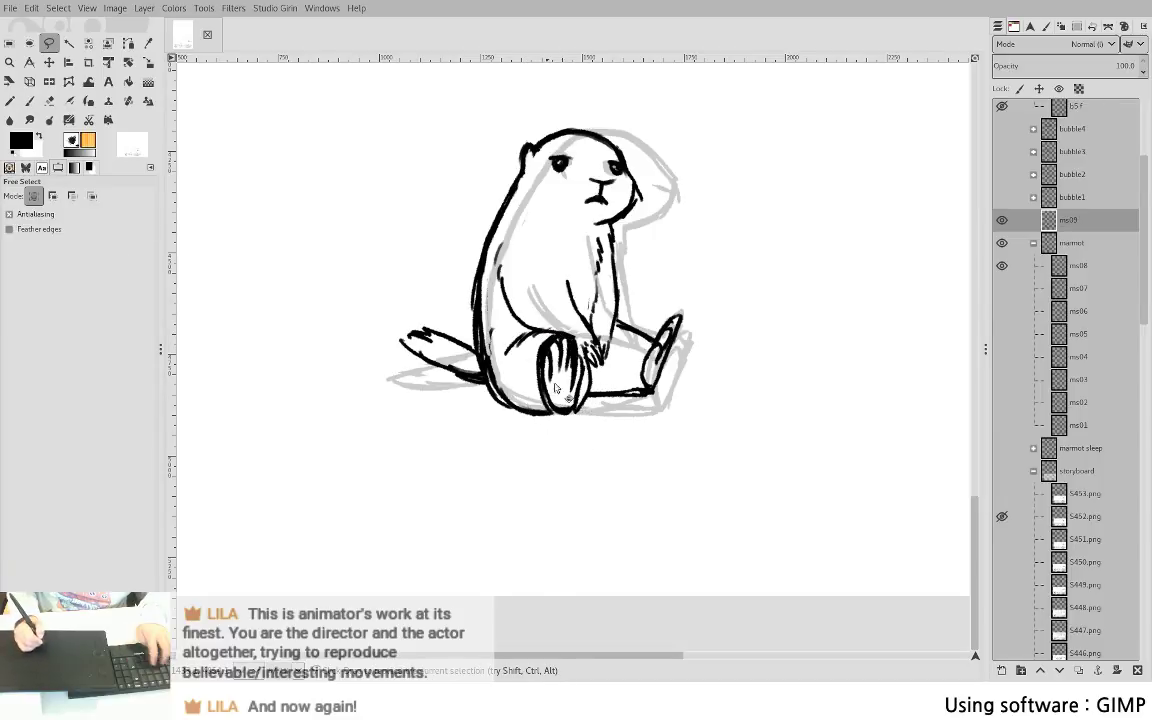
{"action": "mouse_move", "coordinate": [555, 388]}
{"action": "left_mouse_down"}
{"action": "mouse_move", "coordinate": [527, 375]}
{"action": "mouse_move", "coordinate": [571, 355]}
{"action": "left_mouse_up"}
{"action": "key", "text": "ctrl+h"}
- Erase the leftover lines around the moved near foot and redraw its outline
{"action": "key", "text": "shift+e"}
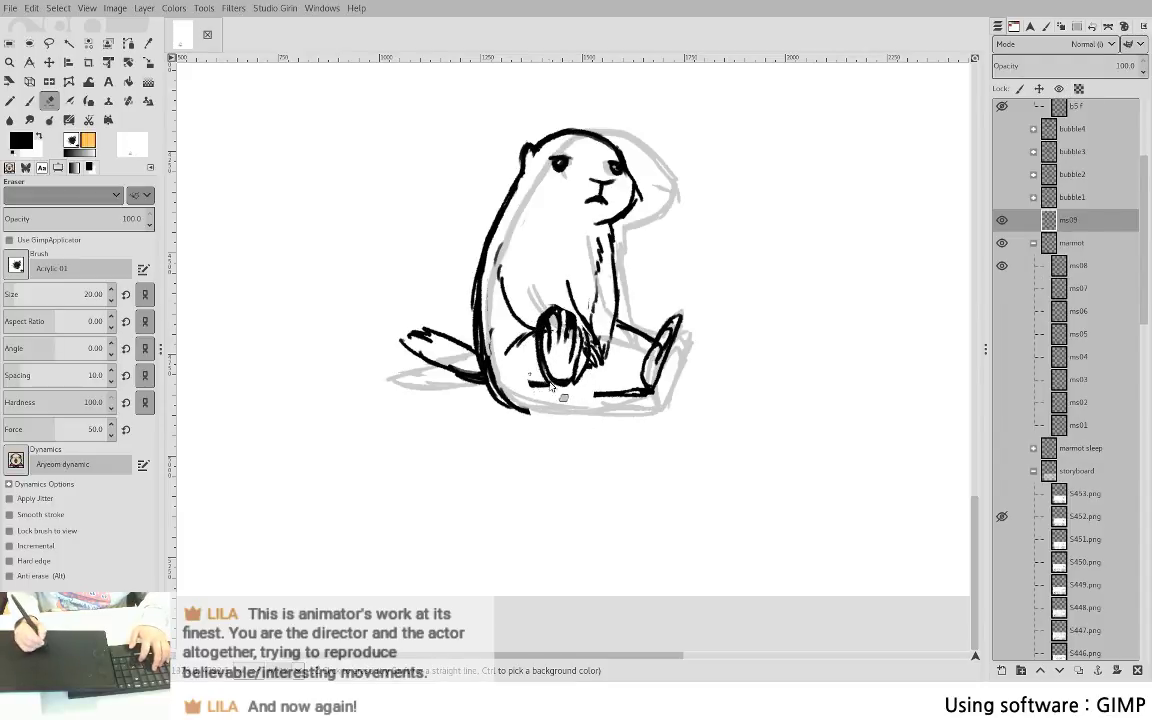
{"action": "key", "text": "p"}
{"action": "key", "text": "shift+e"}
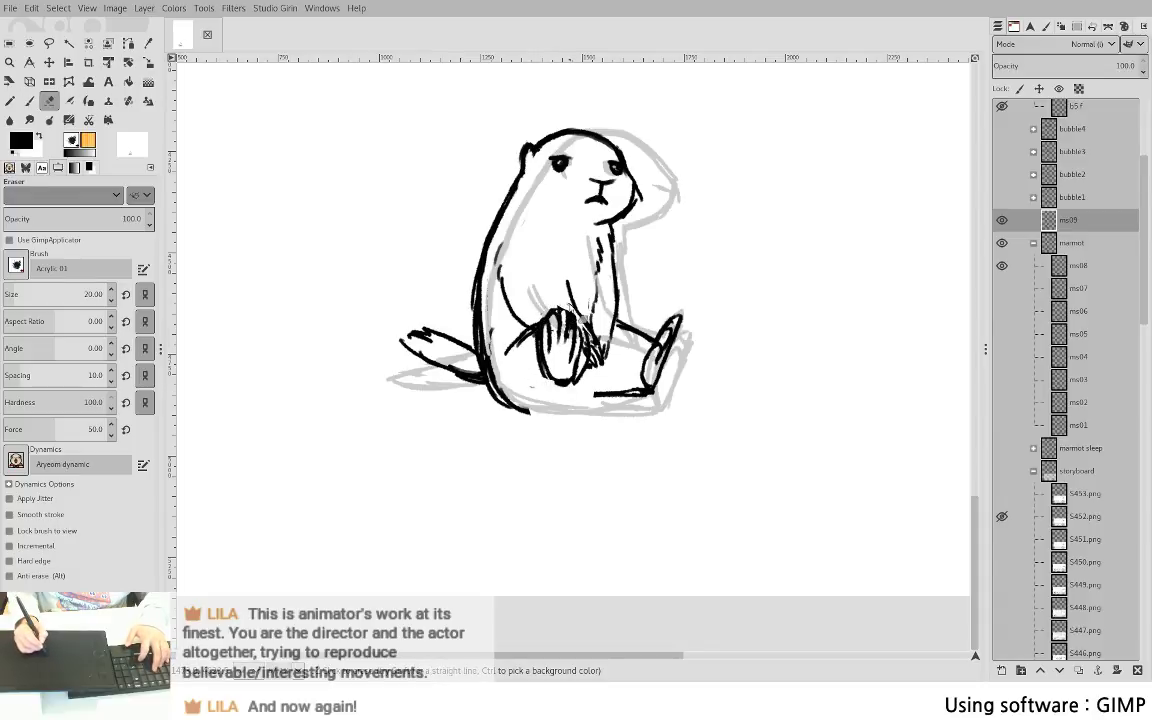
{"action": "key", "text": "p"}
{"action": "mouse_move", "coordinate": [557, 309]}
{"action": "left_mouse_down"}
{"action": "mouse_move", "coordinate": [577, 326]}
{"action": "mouse_move", "coordinate": [577, 381]}
{"action": "left_mouse_up"}
- Erase the cluttered paw strokes beside the near foot and redraw the paws' fingers more cleanly
{"action": "key", "text": "shift+e"}
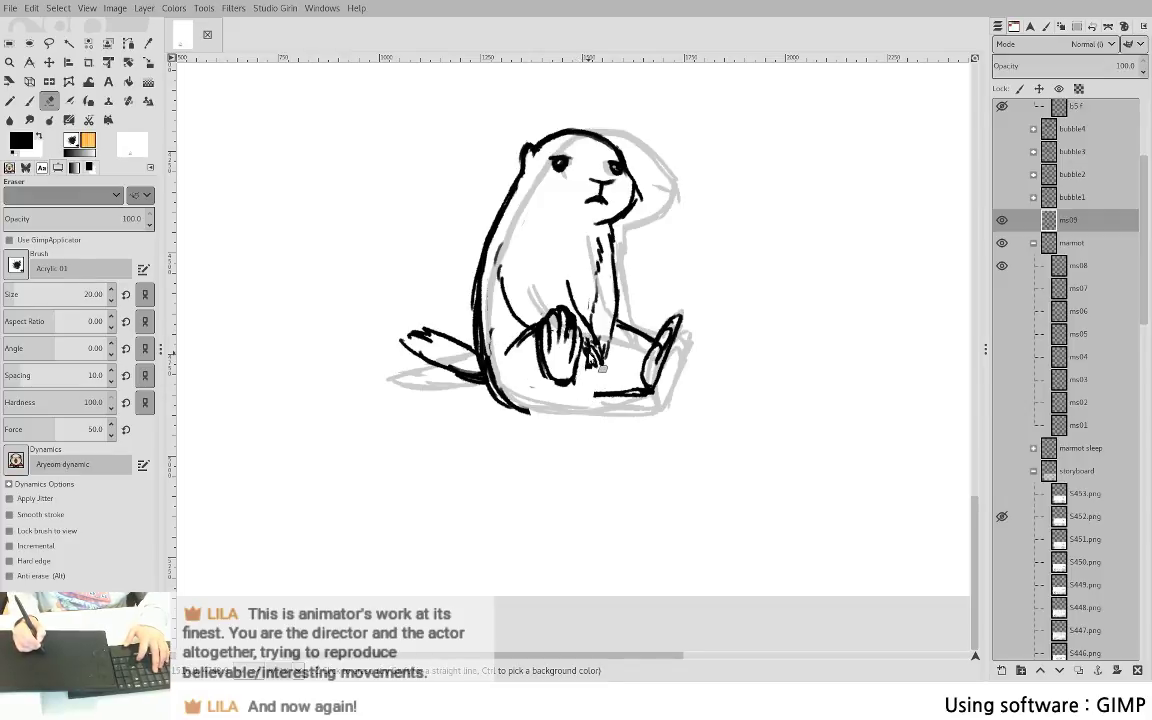
{"action": "key", "text": "p"}
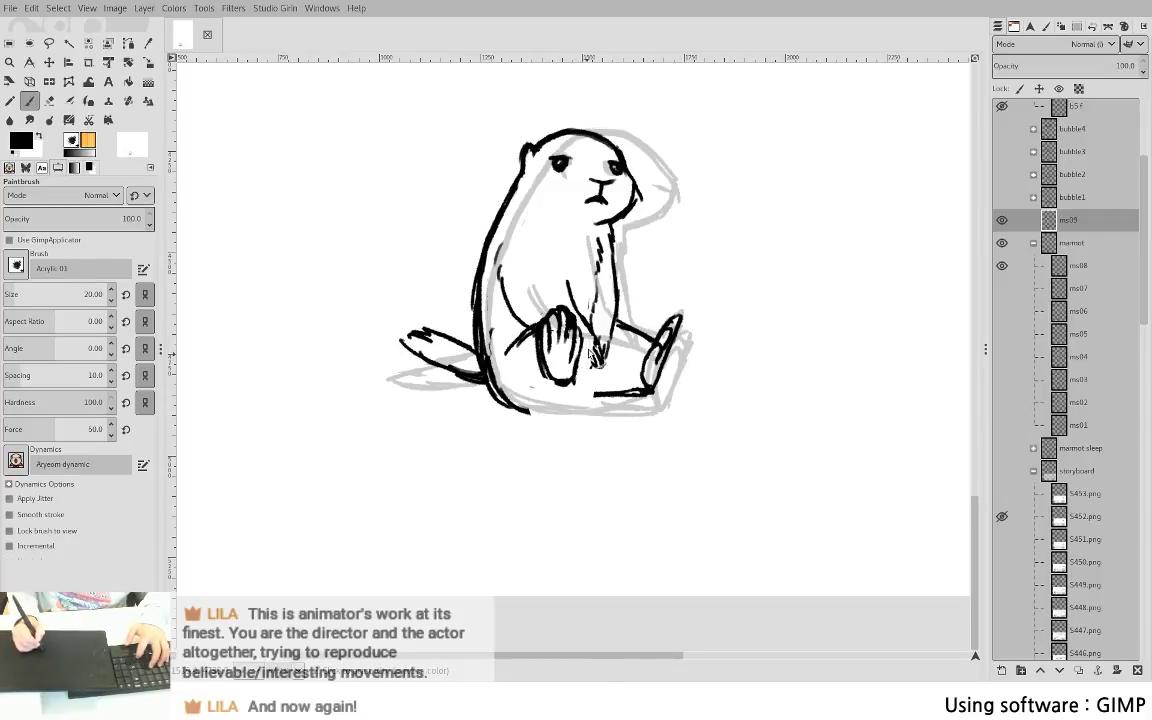
{"action": "key", "text": "shift+e"}
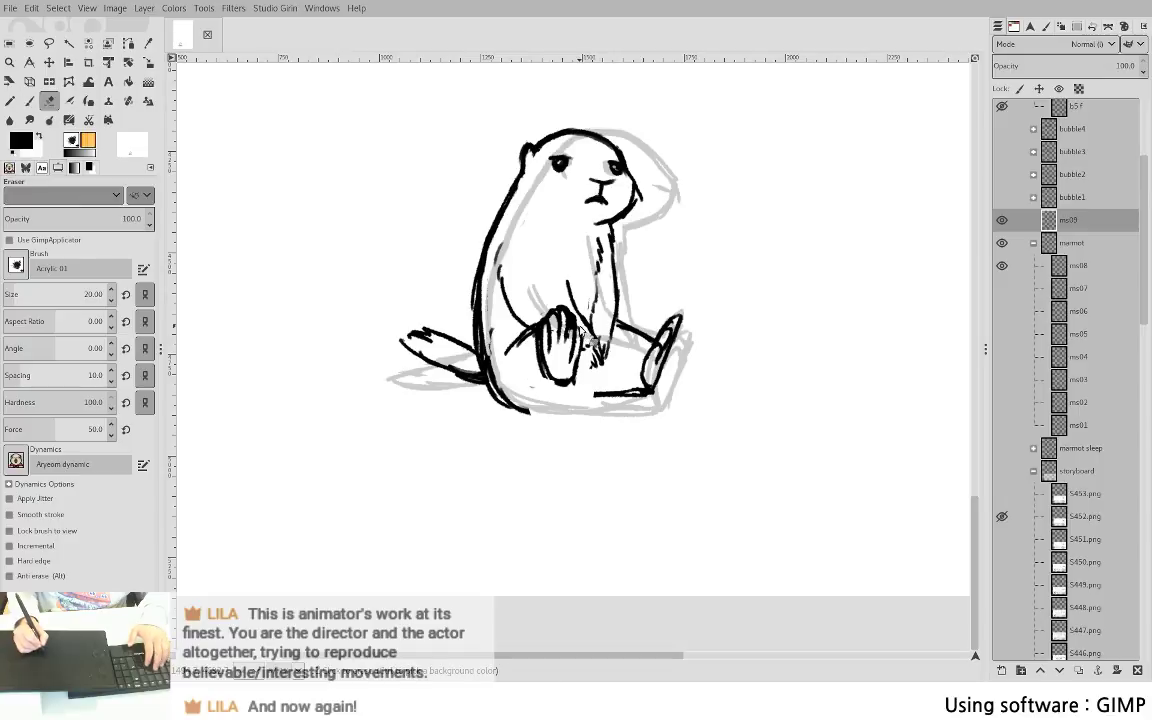
{"action": "key", "text": "p"}
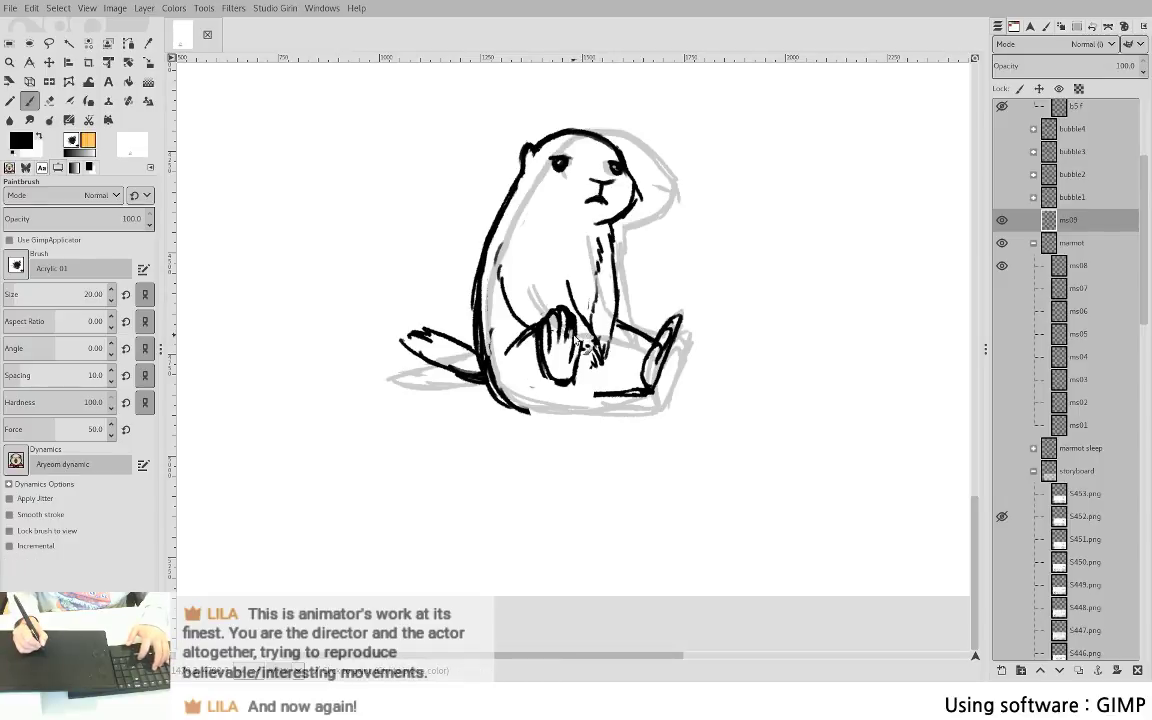
{"action": "key", "text": "shift+e"}
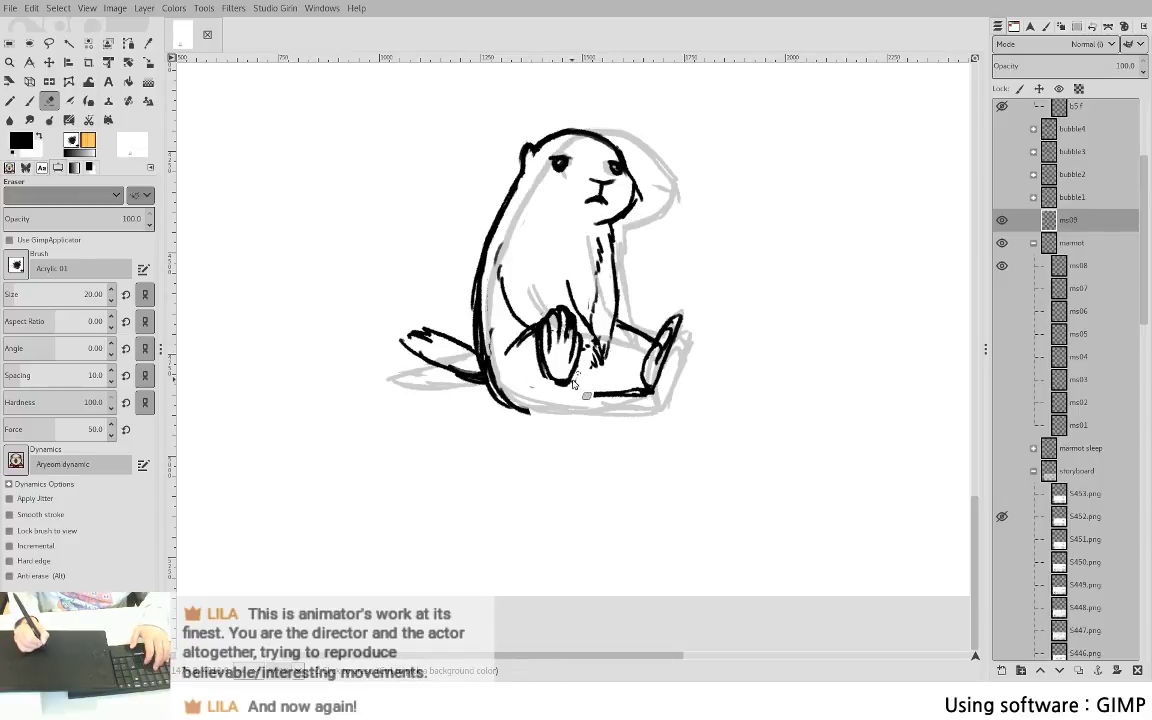
{"action": "key", "text": "p"}
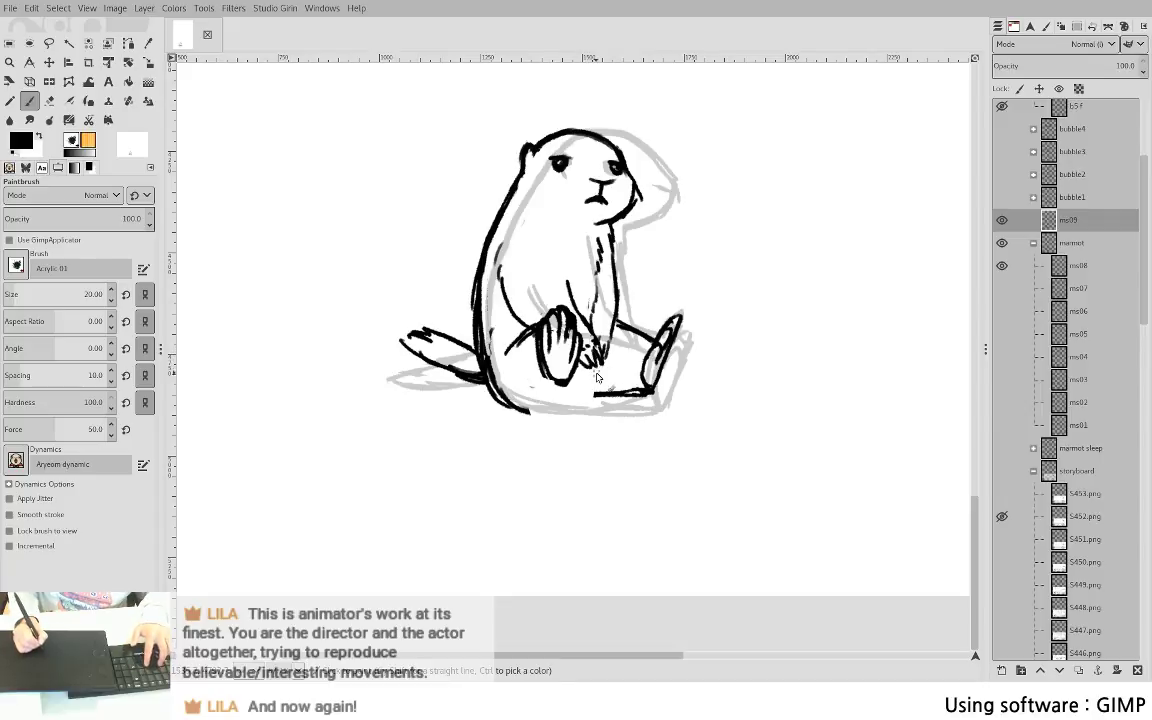
{"action": "key", "text": "shift+e"}
{"action": "key", "text": "p"}
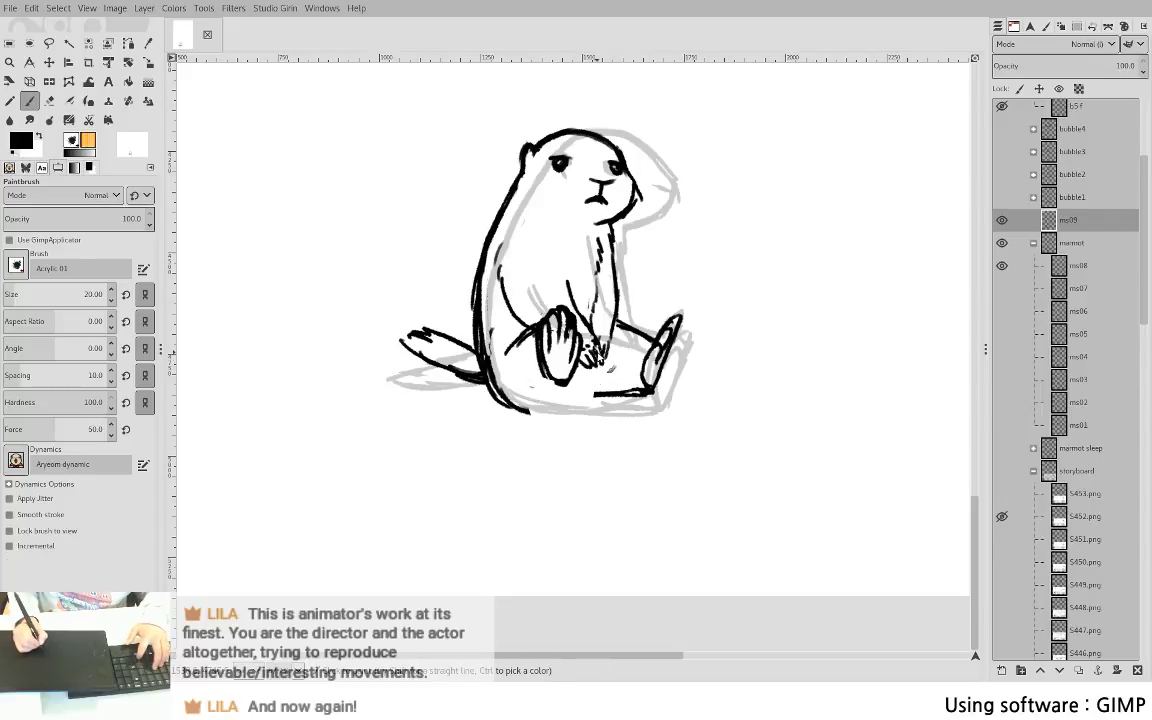
{"action": "key", "text": "shift+e"}
{"action": "key", "text": "p"}
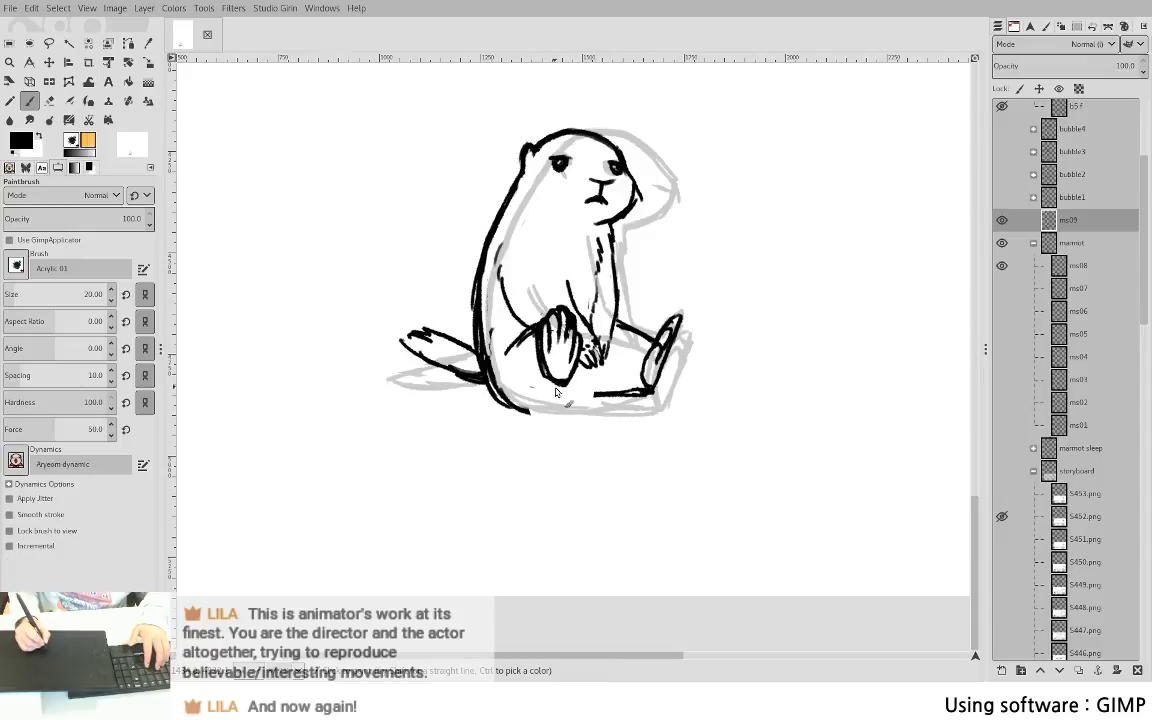
- Draw the rump's underside of ms09 curving into the far leg, and clean up the line at the far foot's heel
{"action": "left_click_drag", "start_coordinate": [522, 410], "coordinate": [580, 396]}
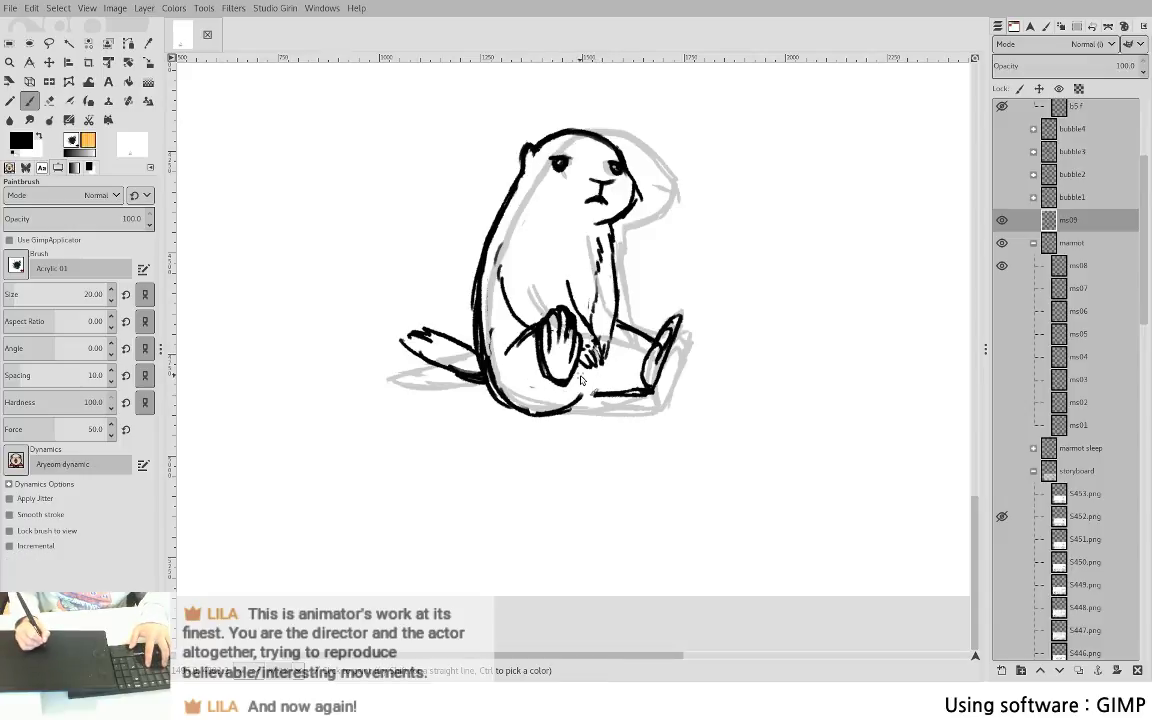
{"action": "left_click_drag", "start_coordinate": [576, 402], "coordinate": [608, 393]}
{"action": "key", "text": "shift+e"}
{"action": "key", "text": "p"}
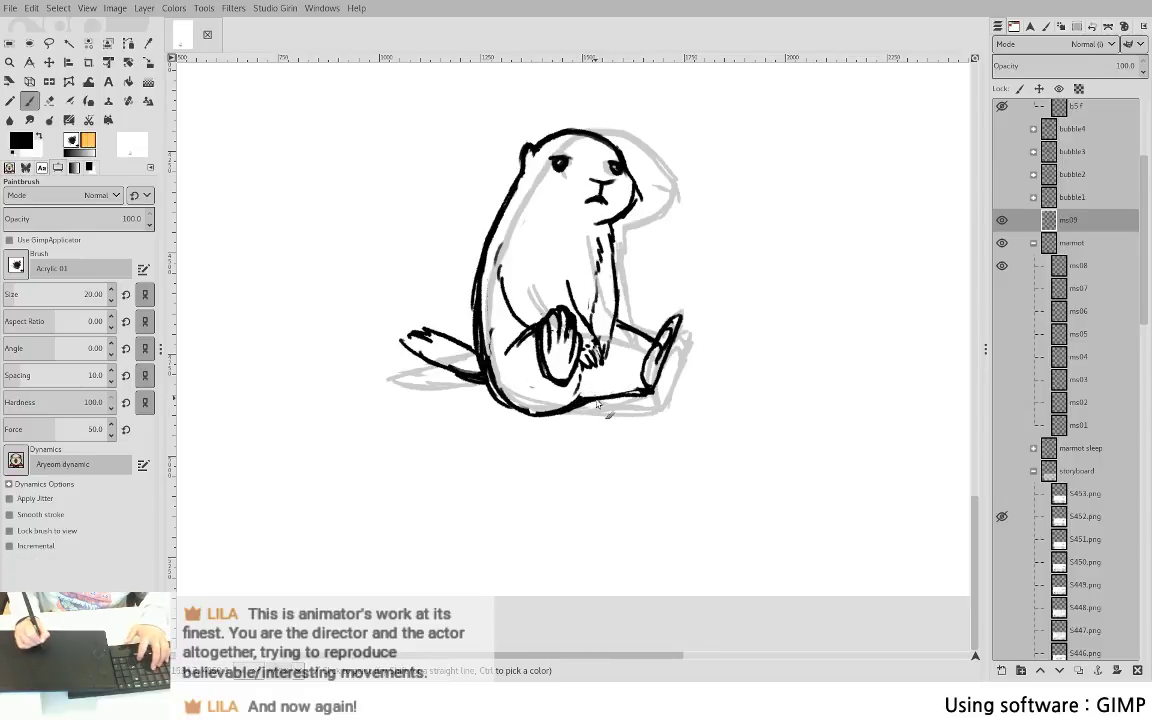
{"action": "key", "text": "shift+e"}
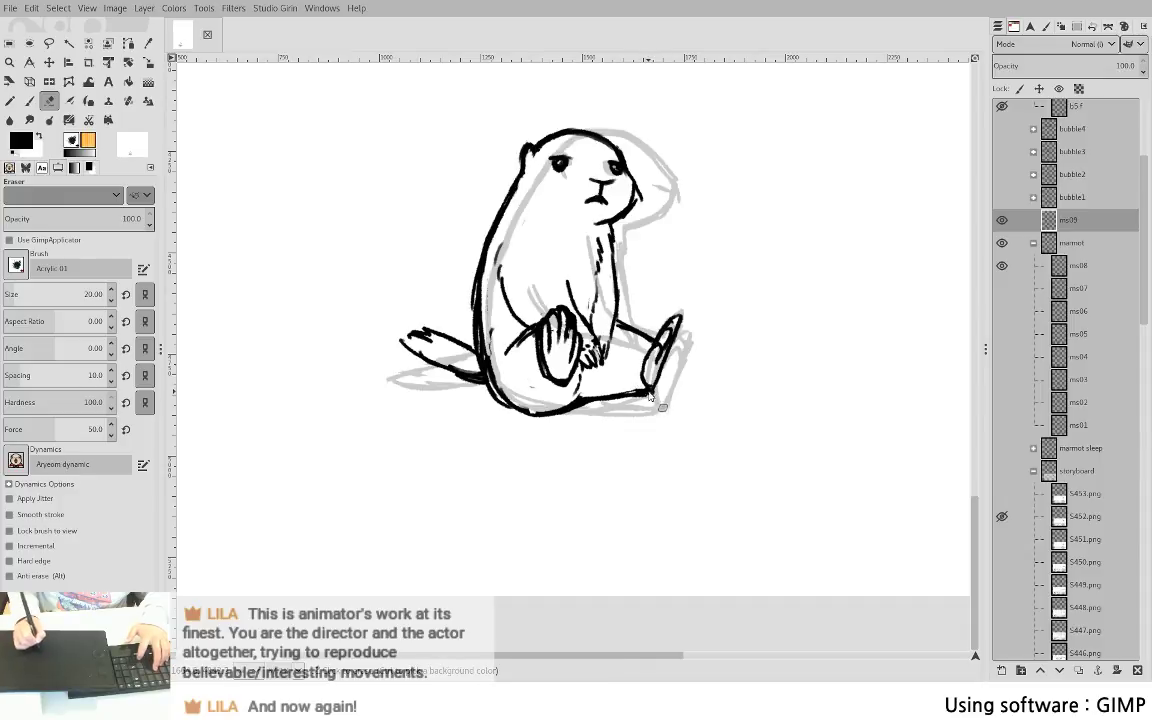
{"action": "key", "text": "p"}
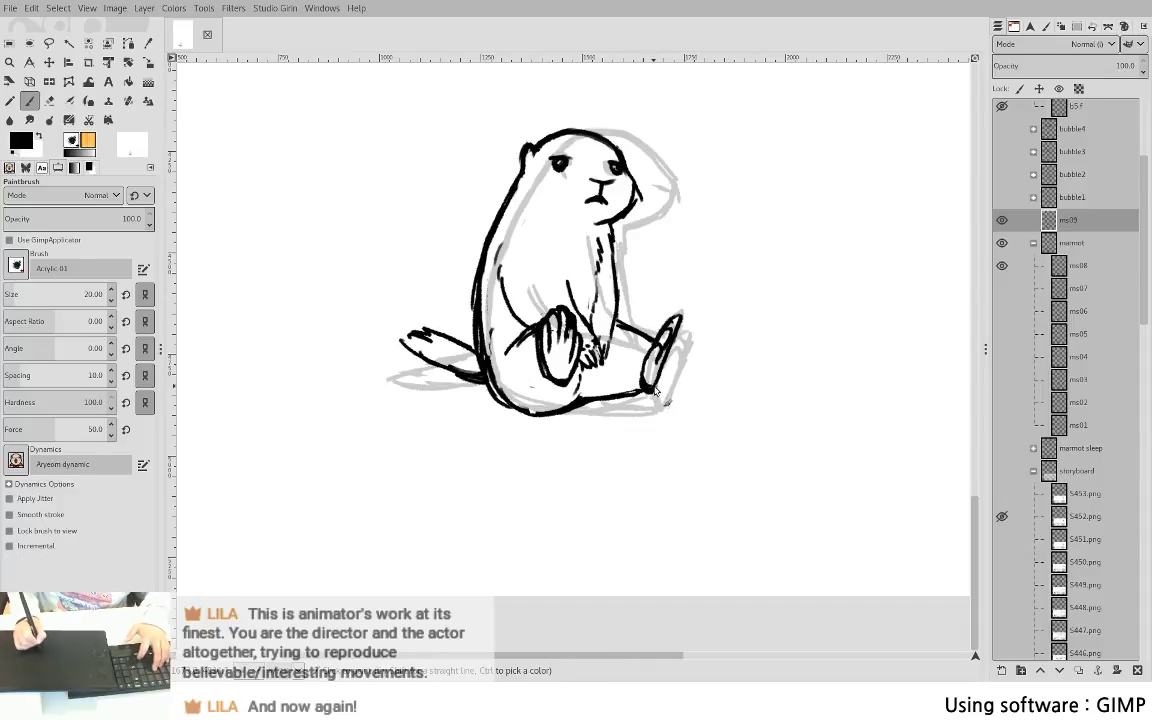
{"action": "key", "text": "shift+e"}
{"action": "key", "text": "p"}
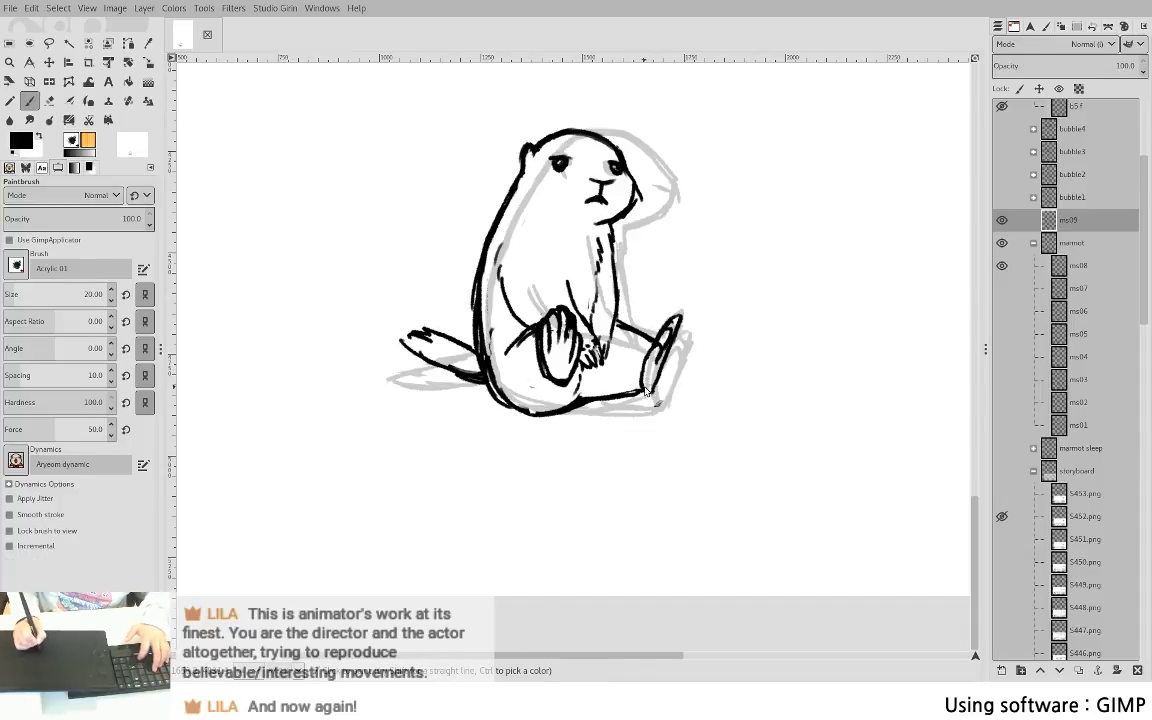
- Erase the rough edges of ms09's lower rump curve, redraw it as a smooth line, and save the image
{"action": "key", "text": "shift+e"}
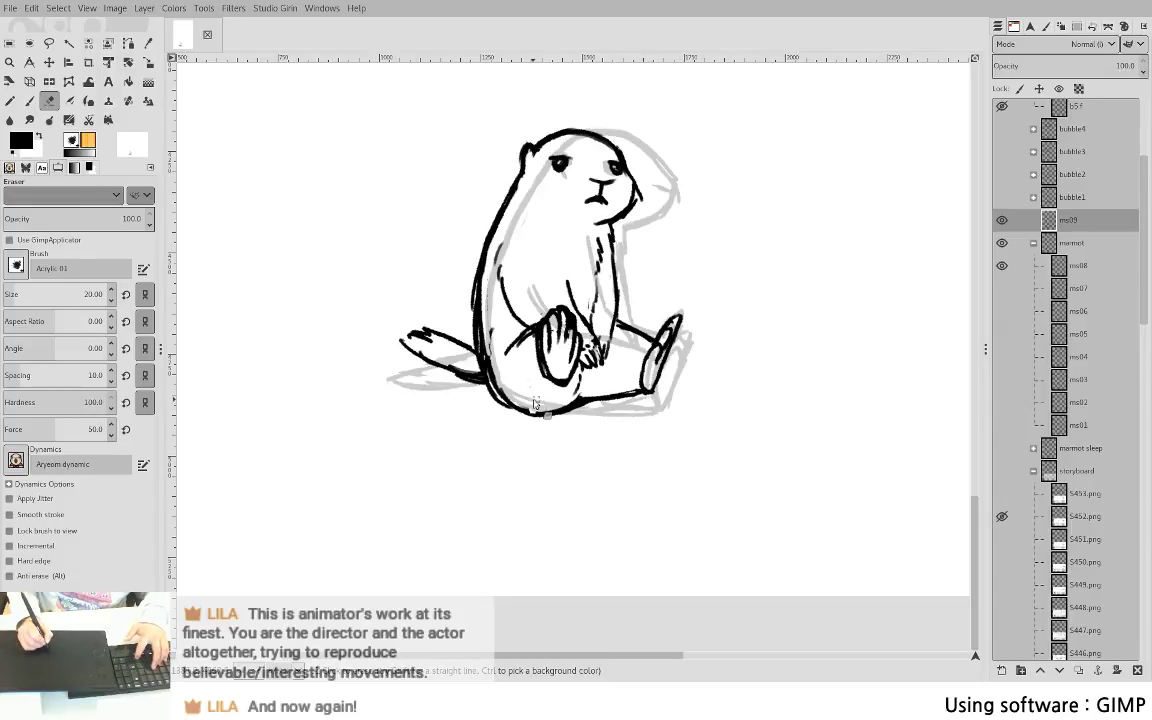
{"action": "key", "text": "p"}
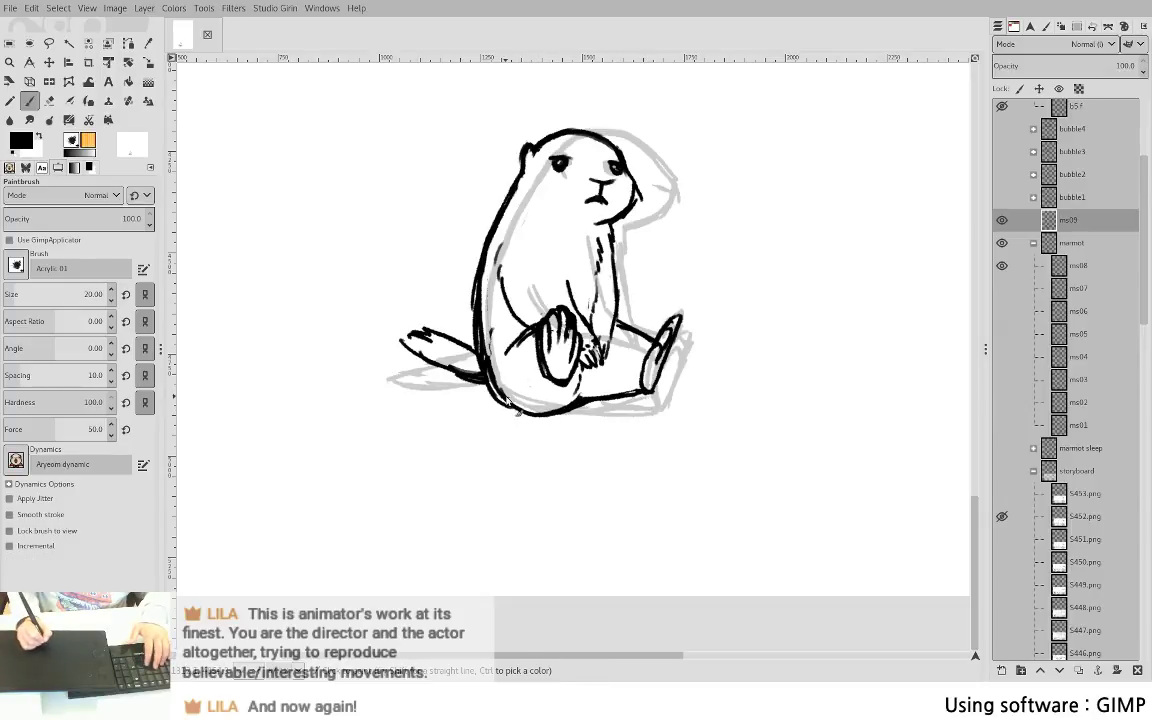
{"action": "key", "text": "shift+e"}
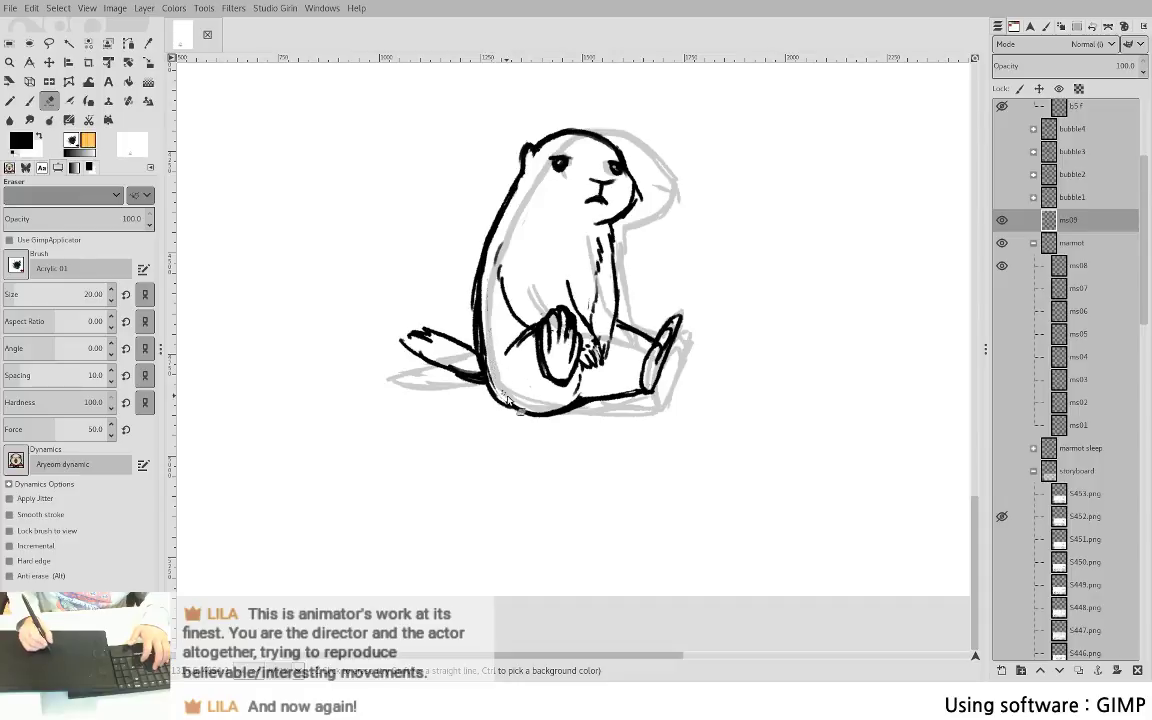
{"action": "left_click_drag", "start_coordinate": [520, 401], "coordinate": [542, 413]}
{"action": "key", "text": "p"}
{"action": "mouse_move", "coordinate": [492, 382]}
{"action": "left_mouse_down"}
{"action": "mouse_move", "coordinate": [510, 406]}
{"action": "mouse_move", "coordinate": [545, 415]}
{"action": "left_mouse_up"}
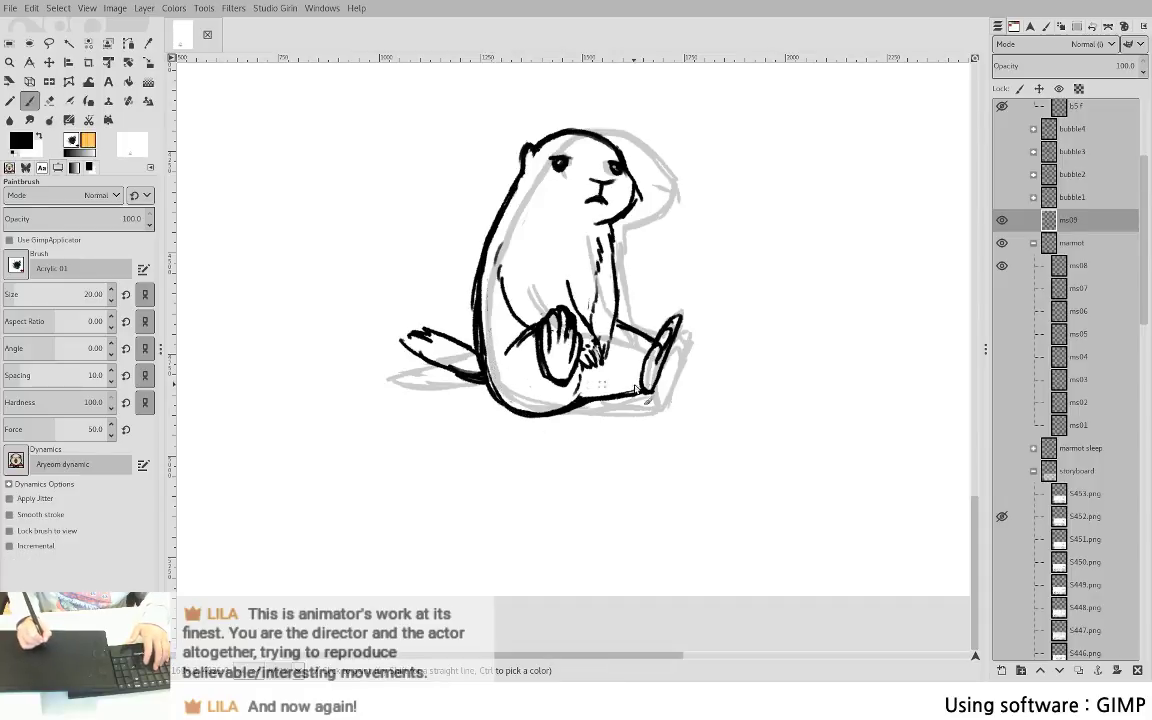
{"action": "key", "text": "ctrl+s"}
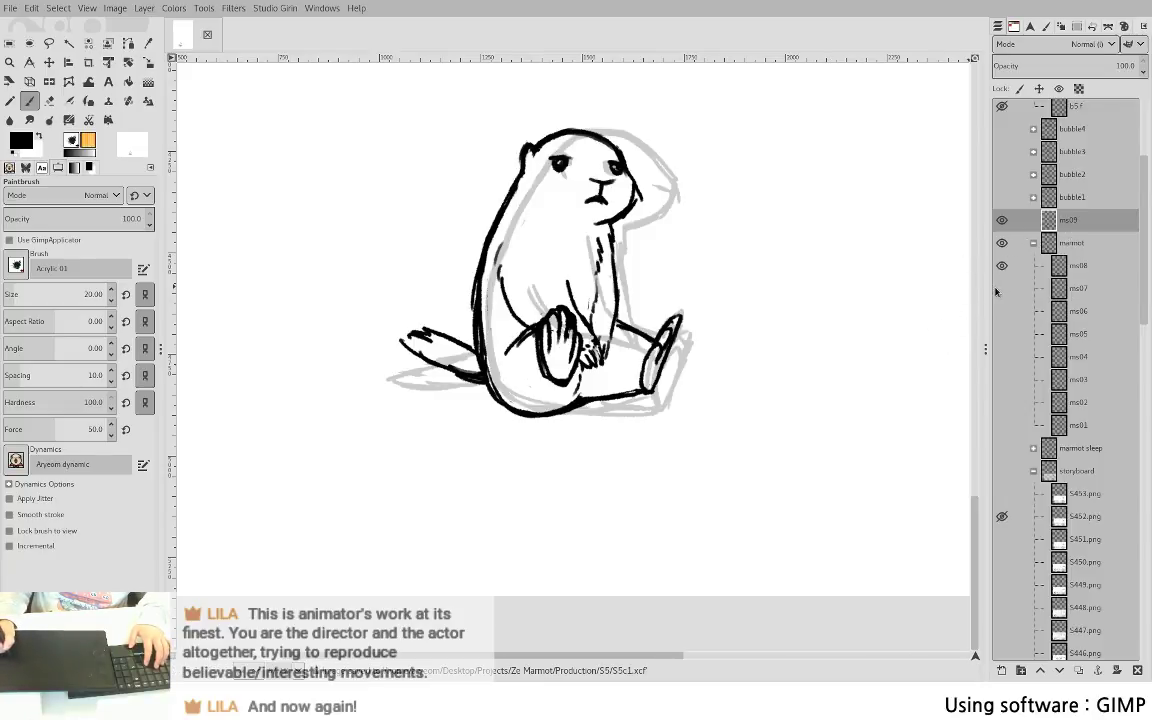
- Compare ms09 with ms08 and the other marmot poses by toggling layer visibility, and finish with only ms09 shown
{"action": "left_click", "coordinate": [1002, 220]}
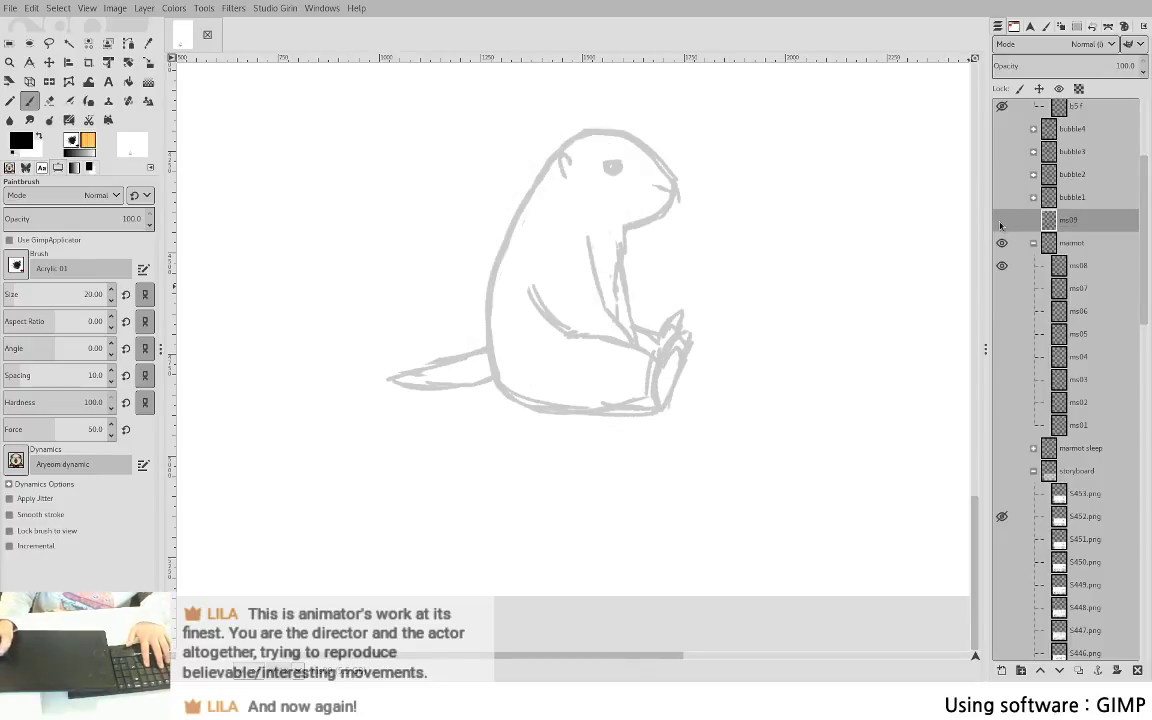
{"action": "left_click", "coordinate": [1002, 221]}
{"action": "left_click", "coordinate": [1003, 267], "text": "shift"}
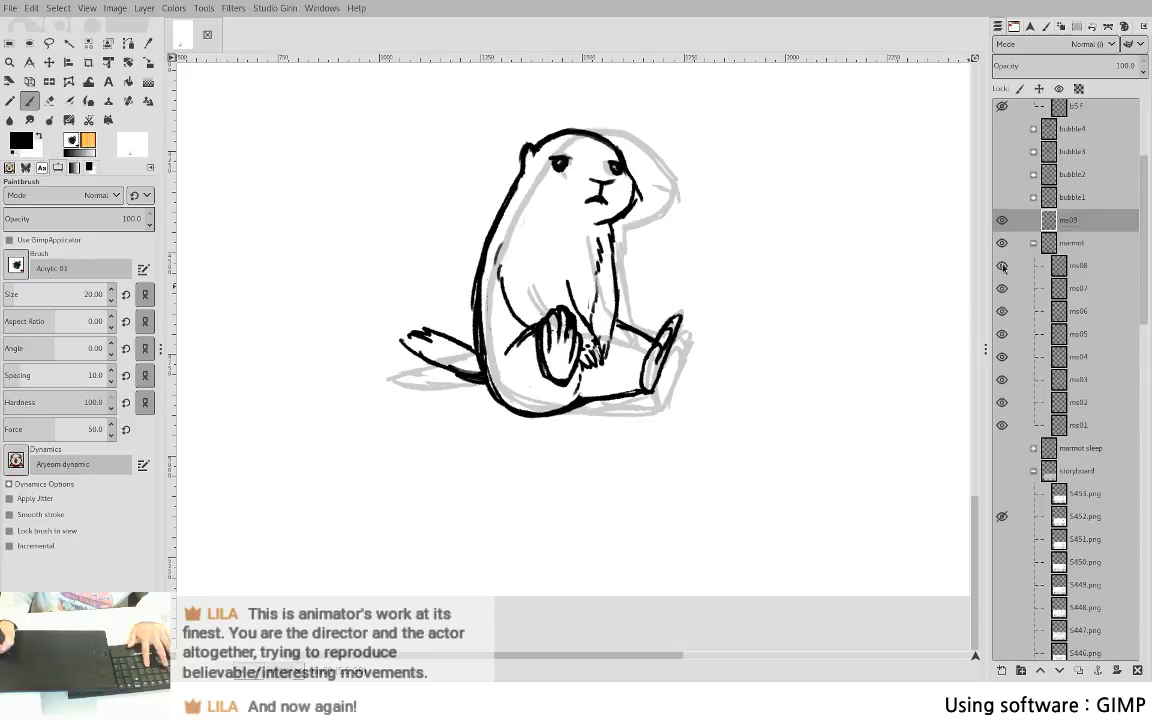
{"action": "left_click", "coordinate": [1003, 221]}
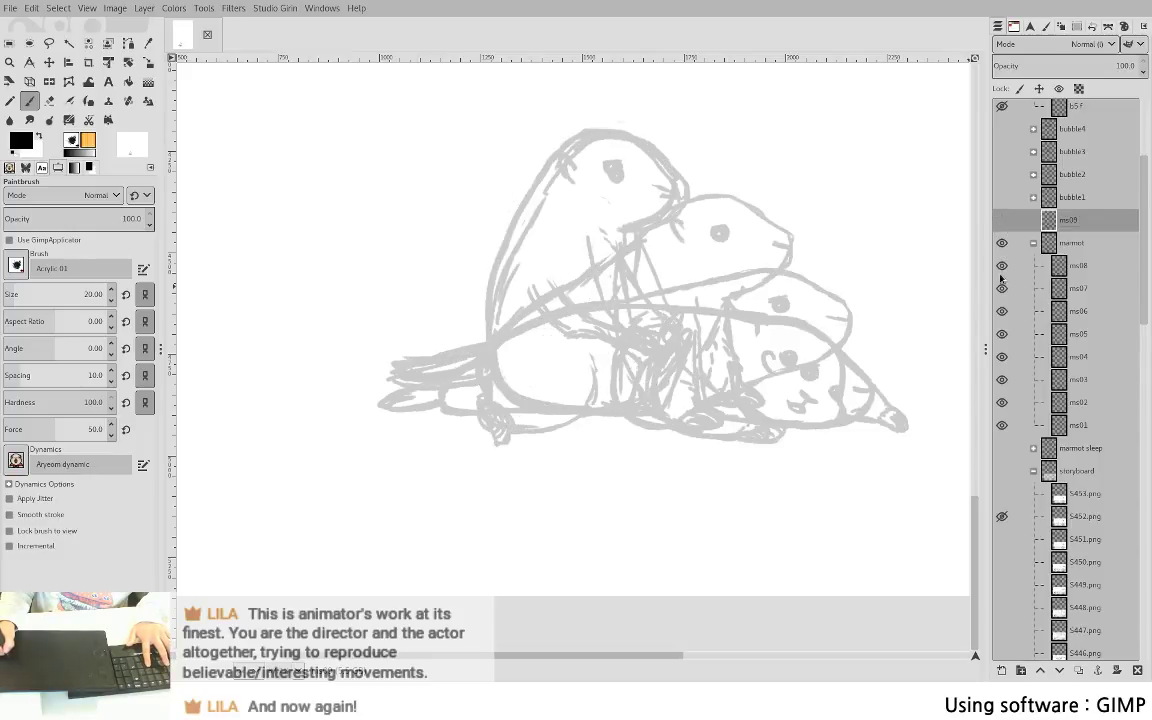
{"action": "left_click", "coordinate": [1002, 271], "text": "shift"}
{"action": "left_click", "coordinate": [1003, 224], "text": "shift"}
{"action": "left_click", "coordinate": [1002, 221]}
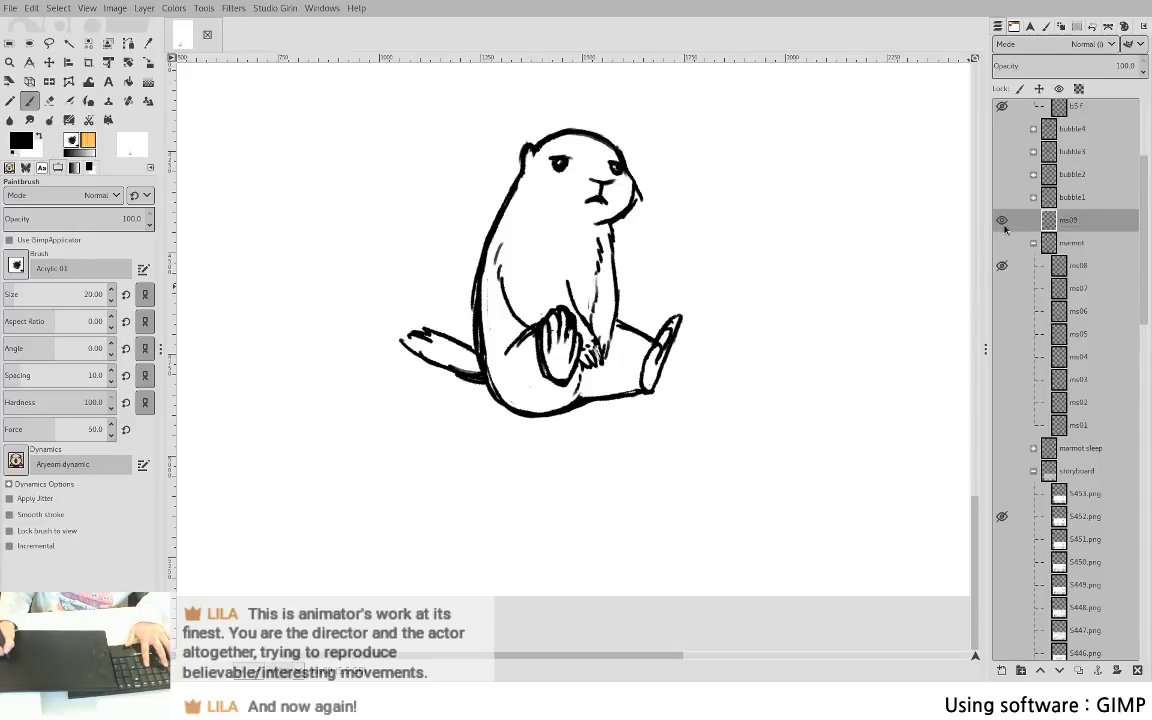
{"action": "left_click", "coordinate": [1002, 220]}
{"action": "left_click", "coordinate": [1002, 220]}
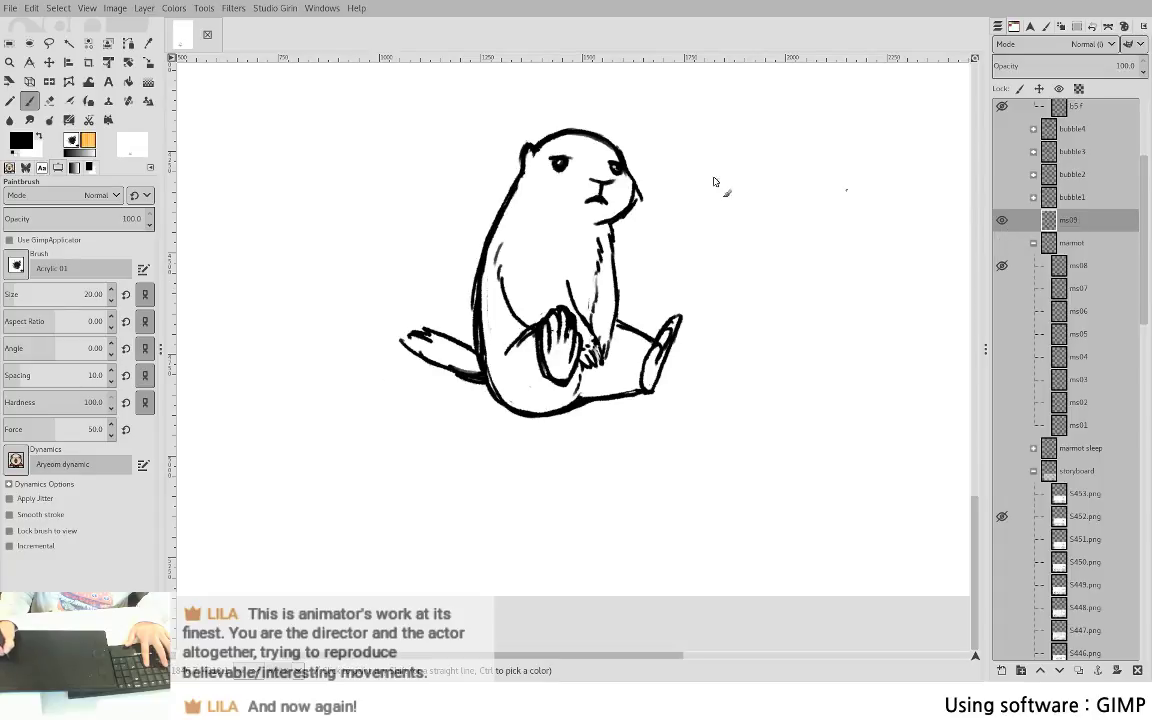
- Refine both eyes of ms09 with small eraser and brush touches, cleaning their lids and contours
{"action": "key", "text": "shift+e"}
{"action": "key", "text": "p"}
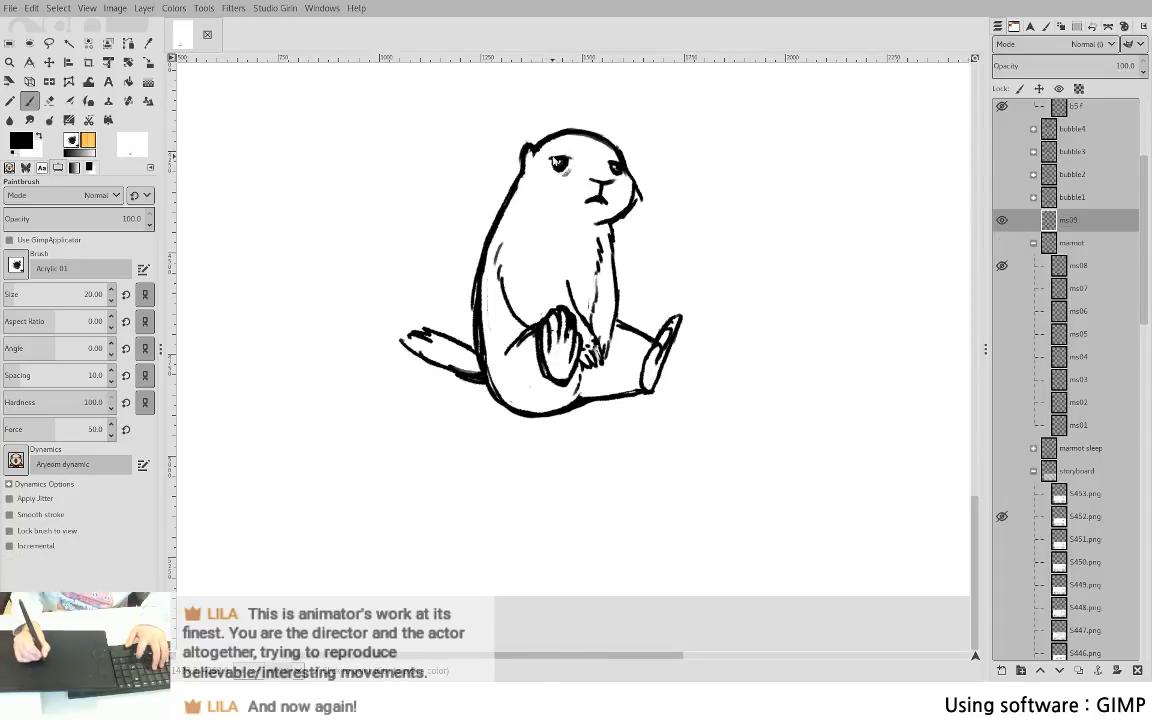
{"action": "key", "text": "shift+e"}
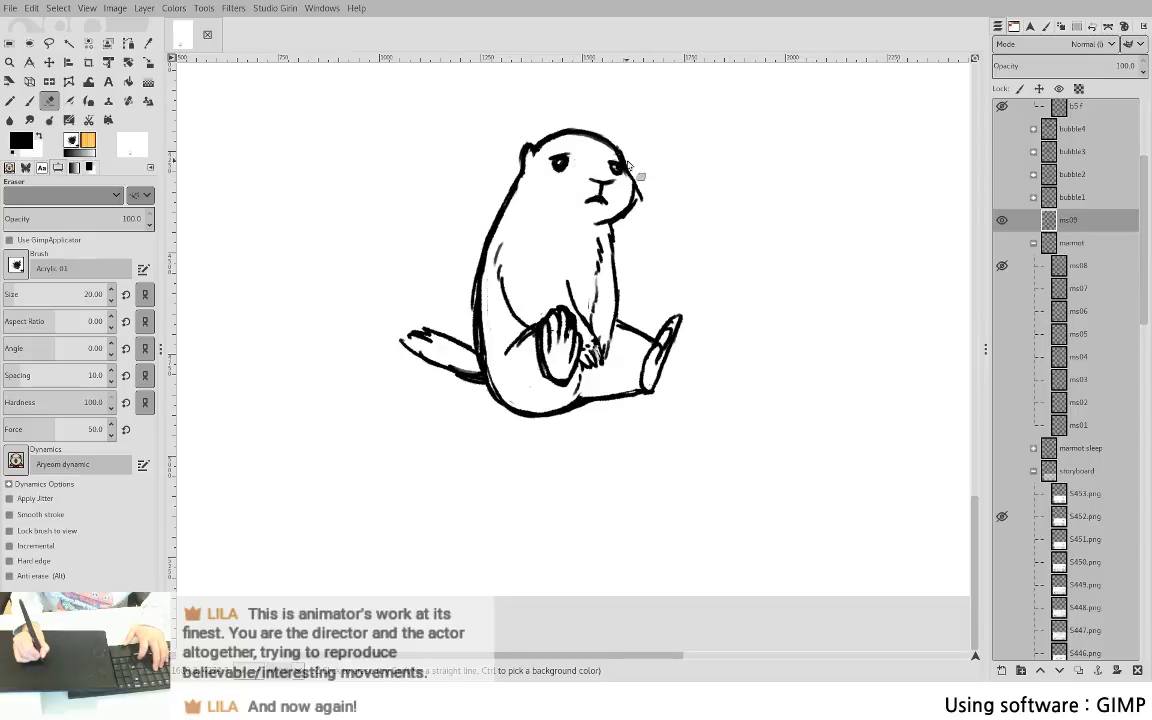
{"action": "key", "text": "p"}
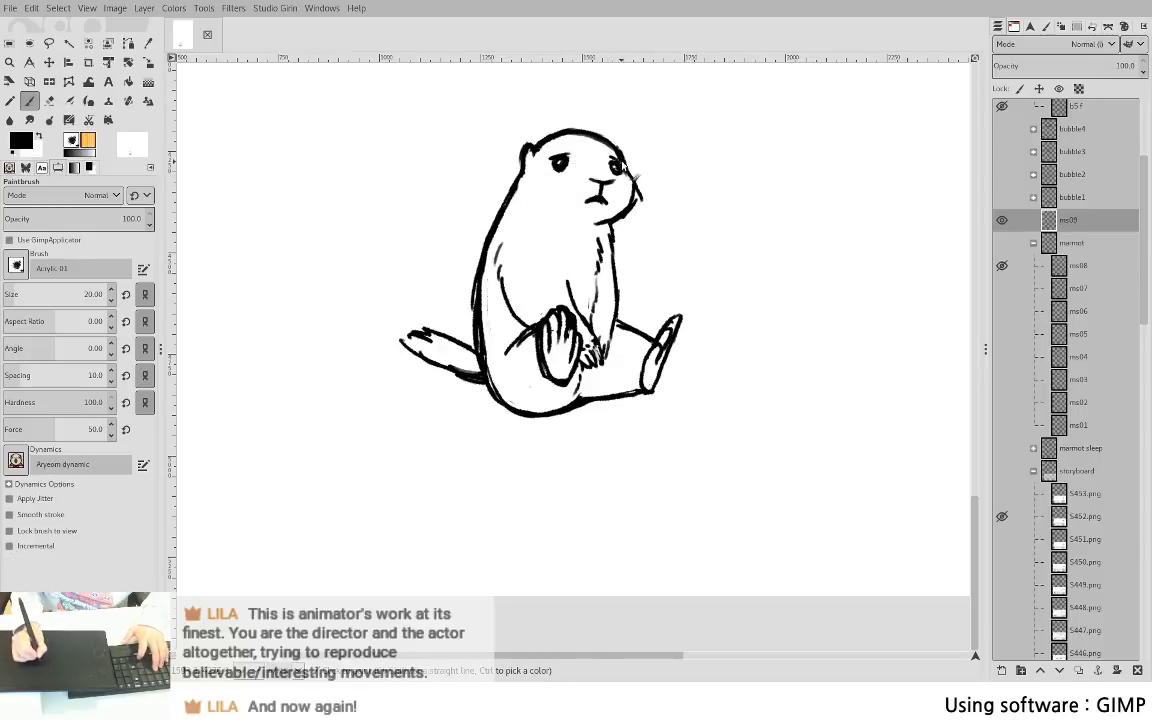
{"action": "key", "text": "shift+e"}
{"action": "key", "text": "p"}
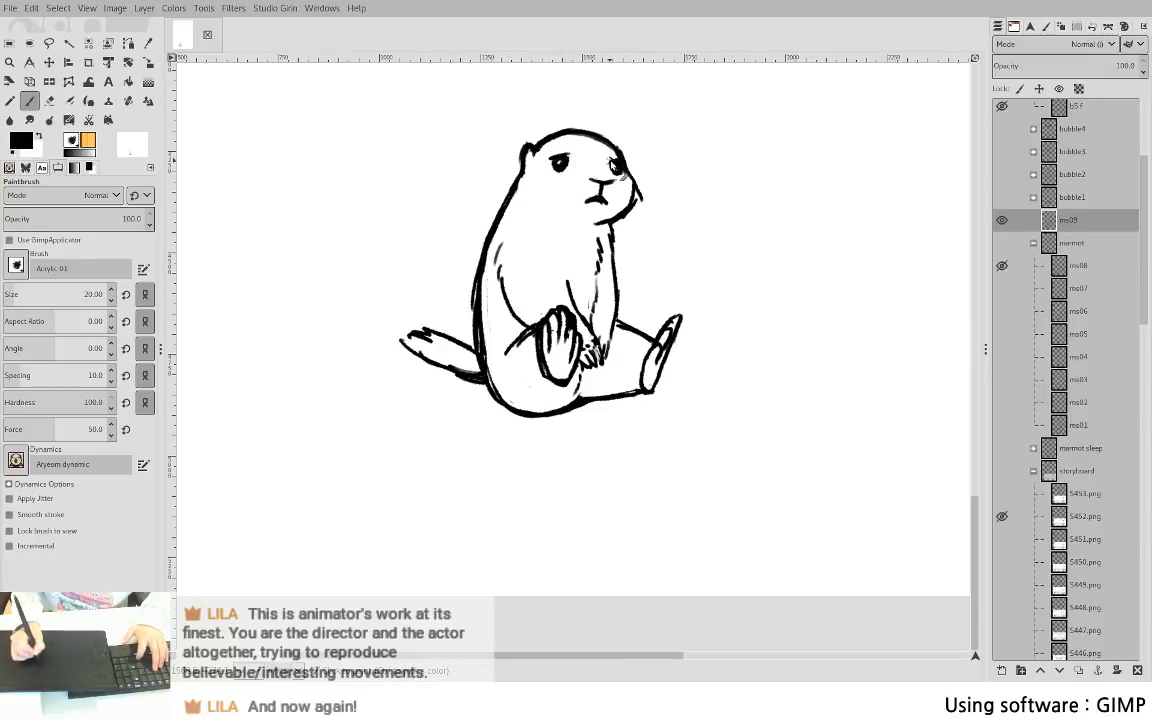
- Erase part of ms09's mouth and redraw it as a cleaner downturned line under the nose
{"action": "key", "text": "shift+e"}
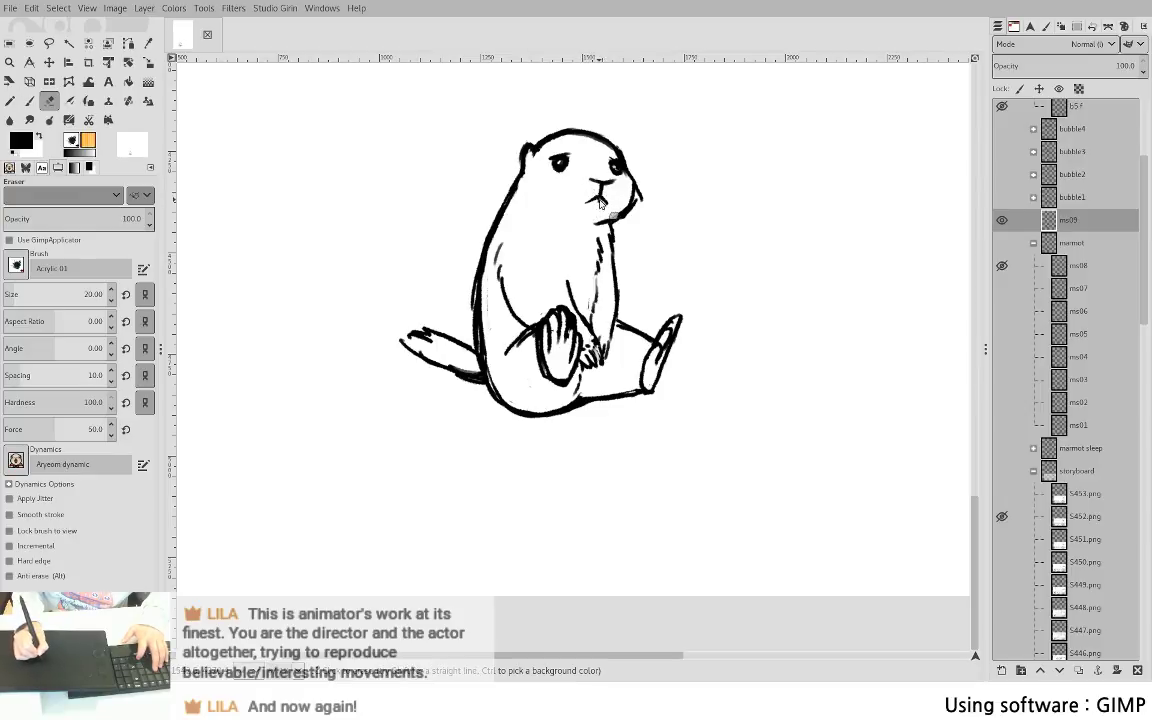
{"action": "key", "text": "p"}
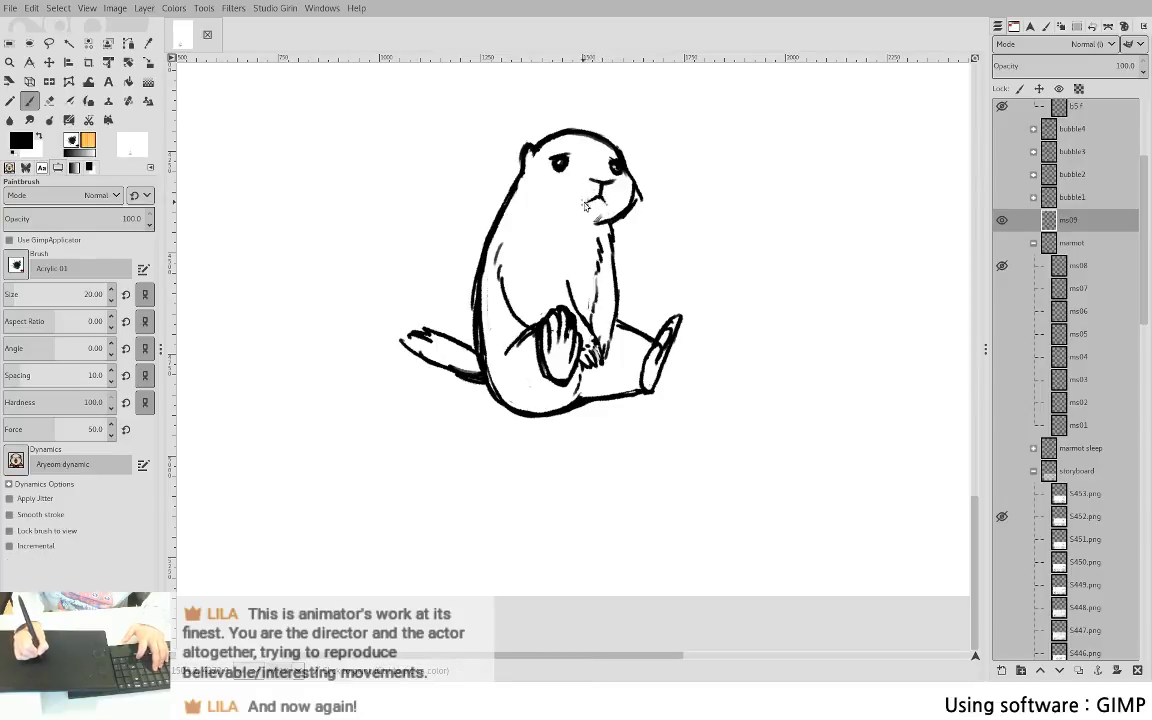
{"action": "key", "text": "shift+e"}
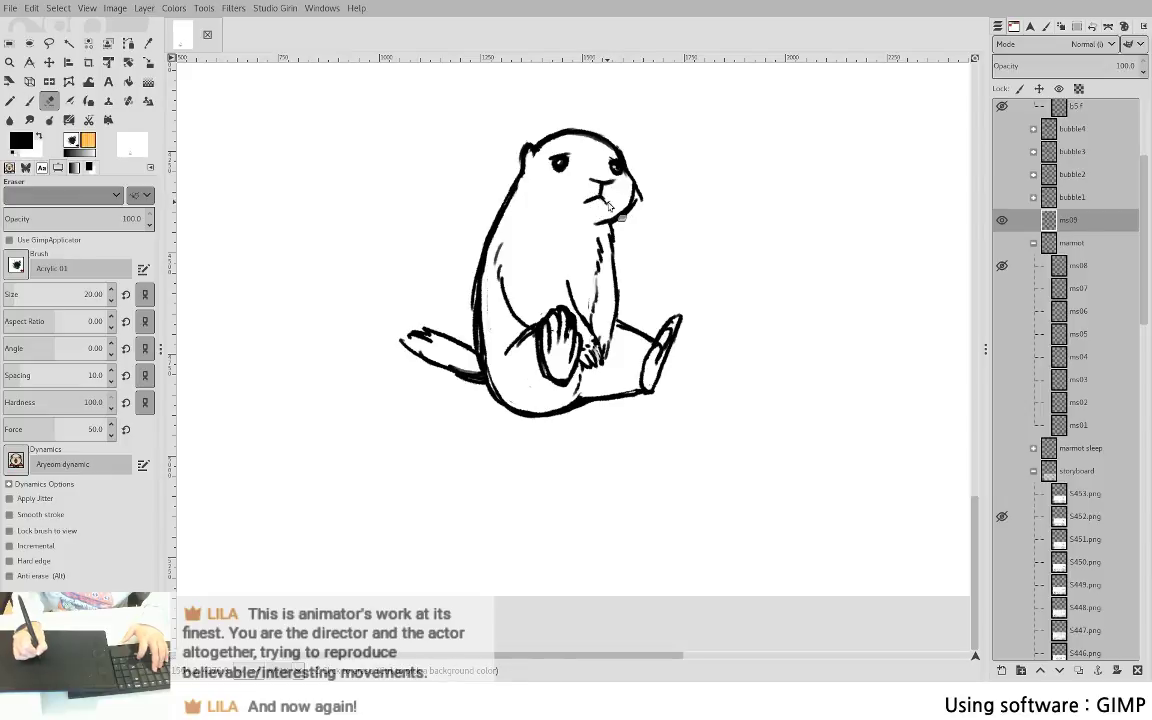
{"action": "key", "text": "p"}
- Erase the stray line at ms09's cheek, redraw the muzzle contour more roundly, and touch up around the far eye
{"action": "key", "text": "shift+e"}
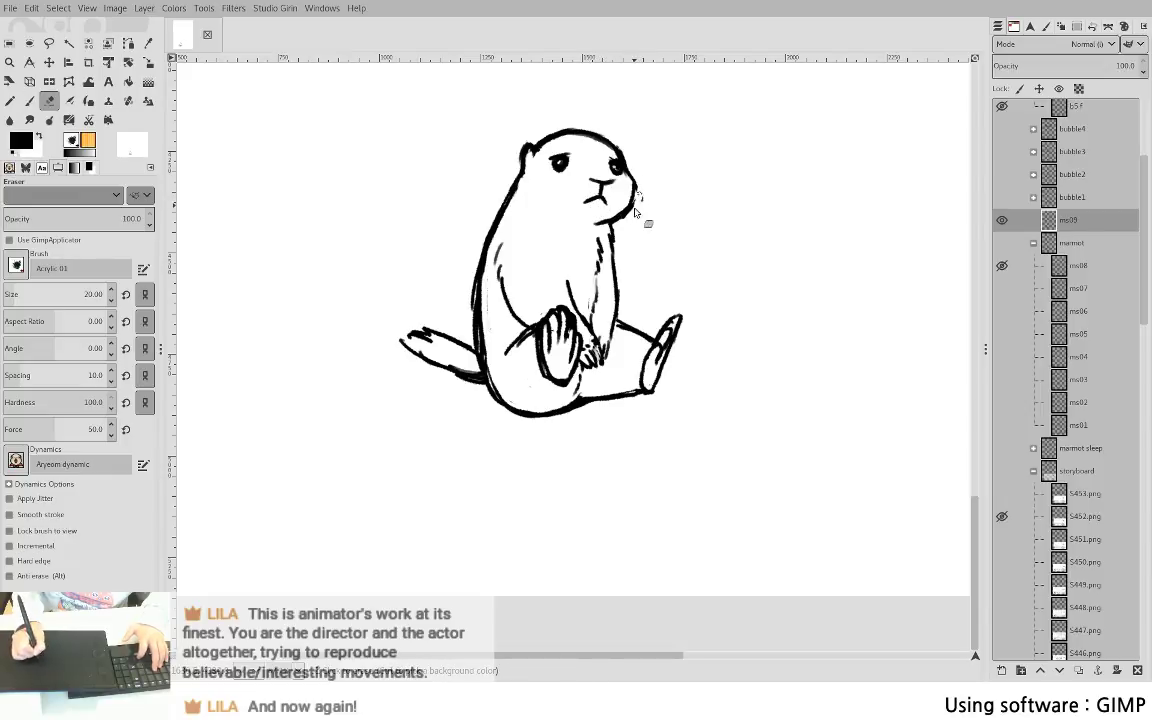
{"action": "key", "text": "p"}
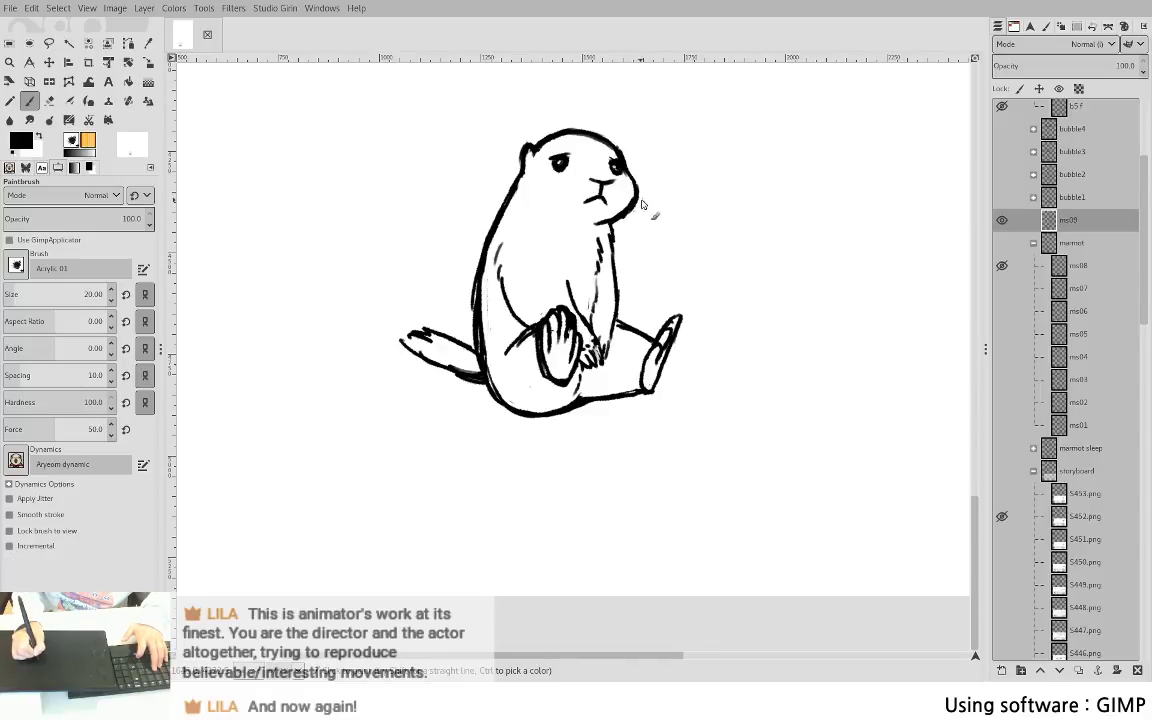
{"action": "key", "text": "shift+e"}
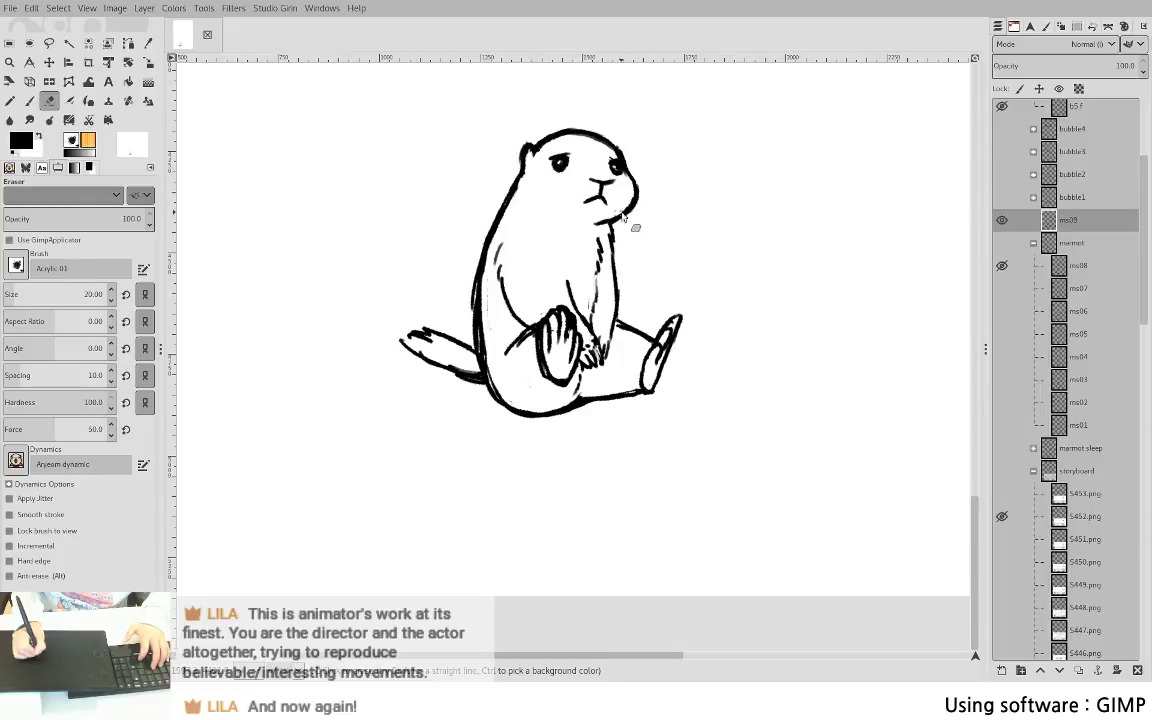
{"action": "key", "text": "p"}
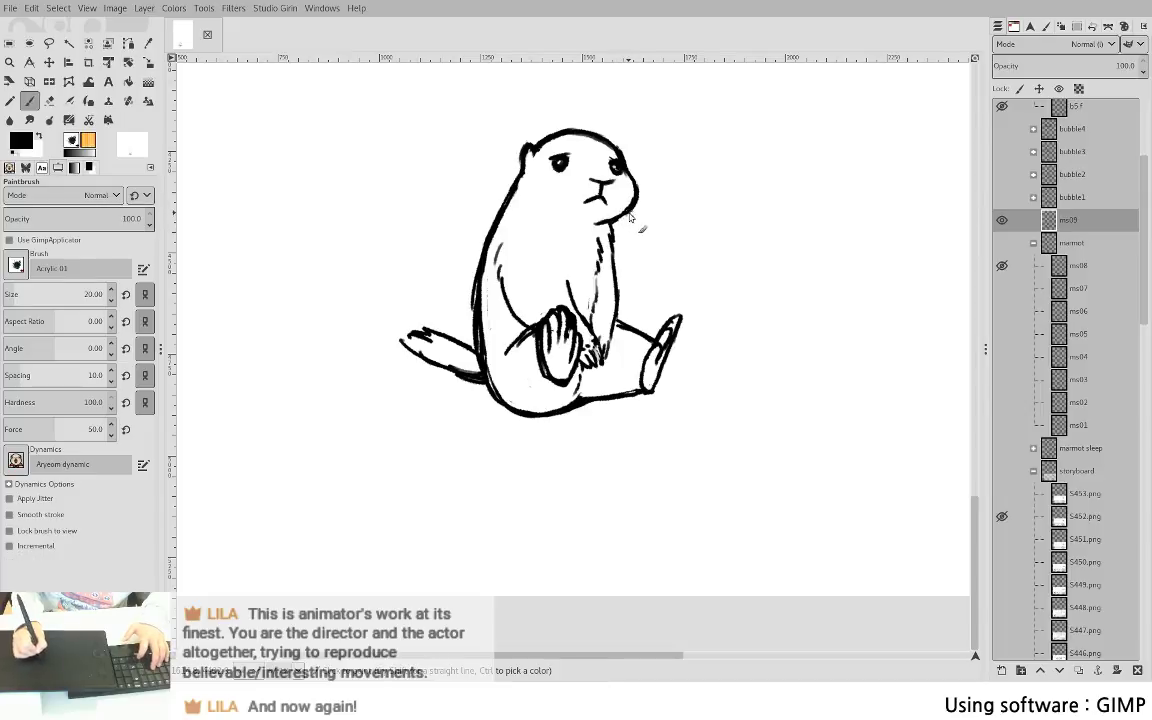
{"action": "key", "text": "shift+e"}
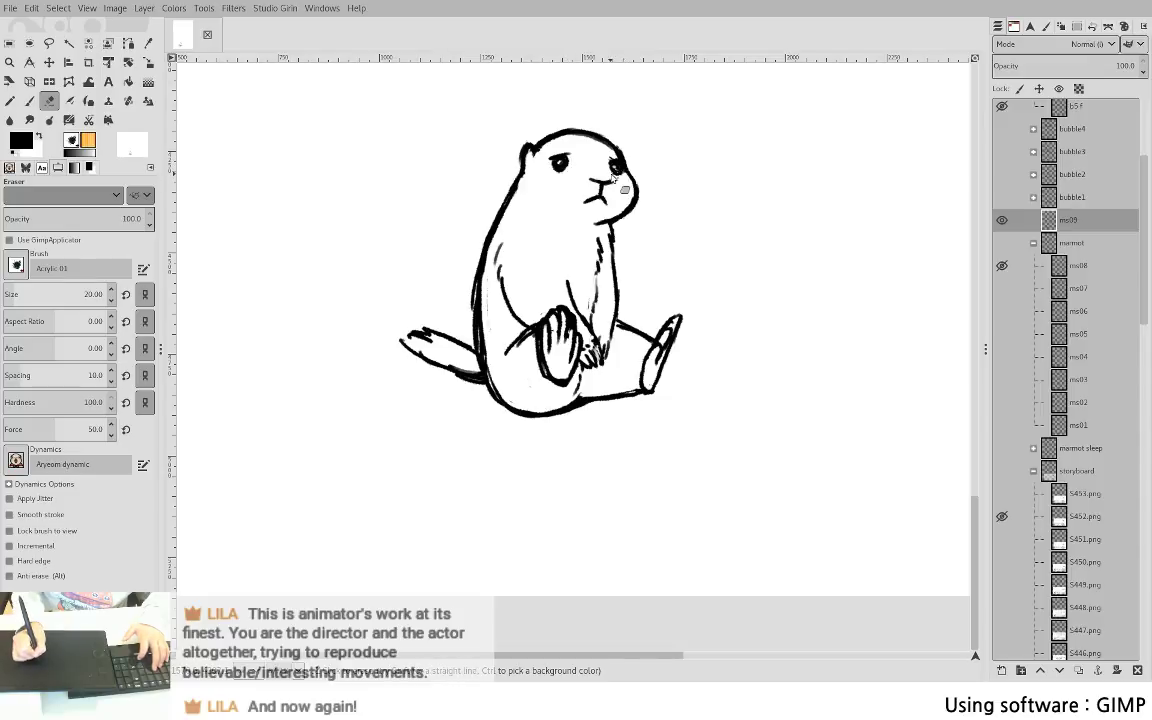
{"action": "key", "text": "p"}
- Erase the doubled strokes along the inner edge of ms09's lower back outline near the tail
{"action": "key", "text": "shift+e"}
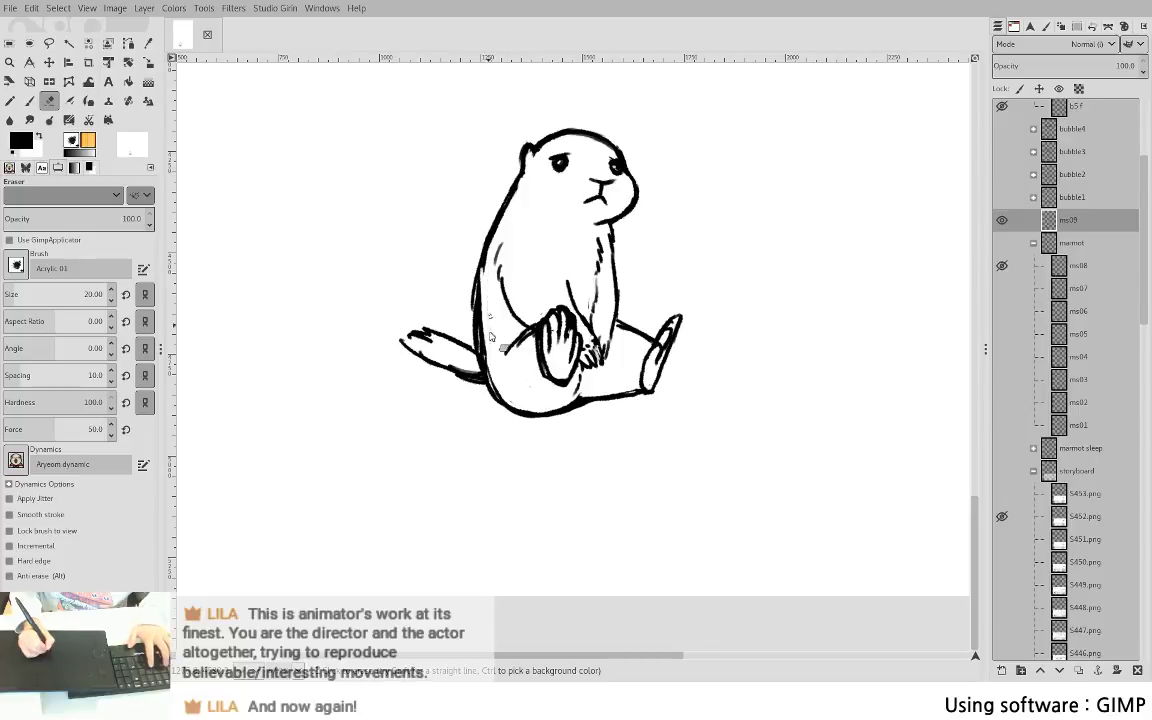
{"action": "key", "text": "p"}
{"action": "key", "text": "shift+e"}
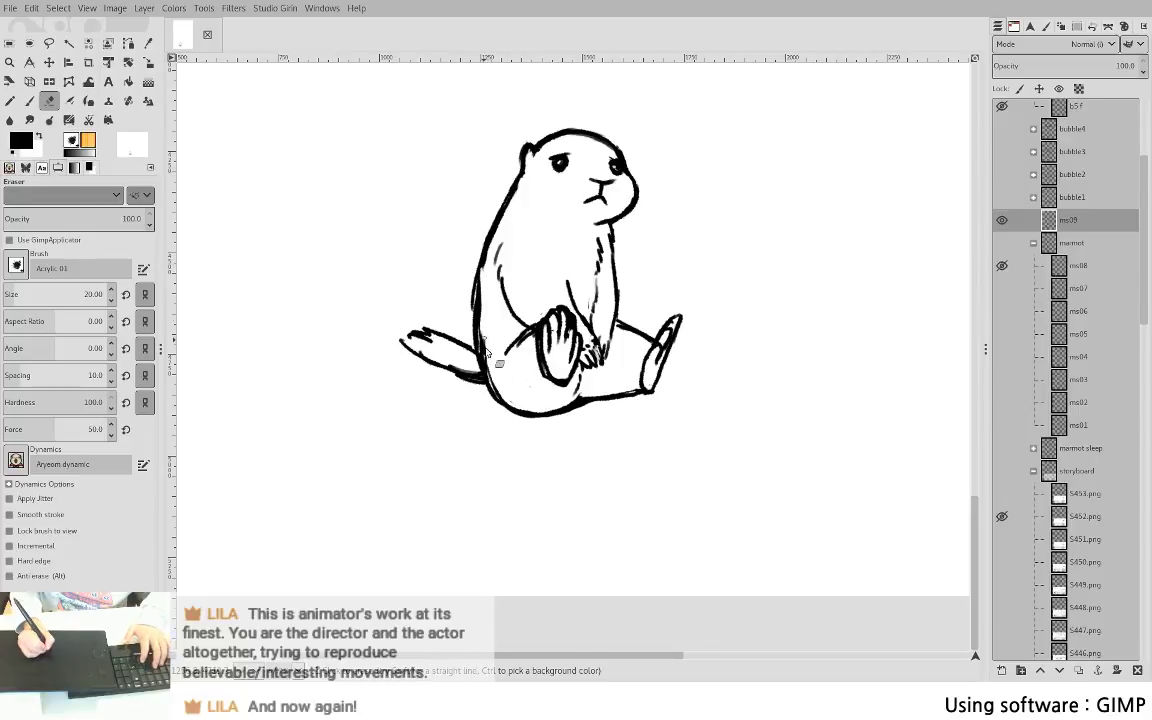
{"action": "key", "text": "p"}
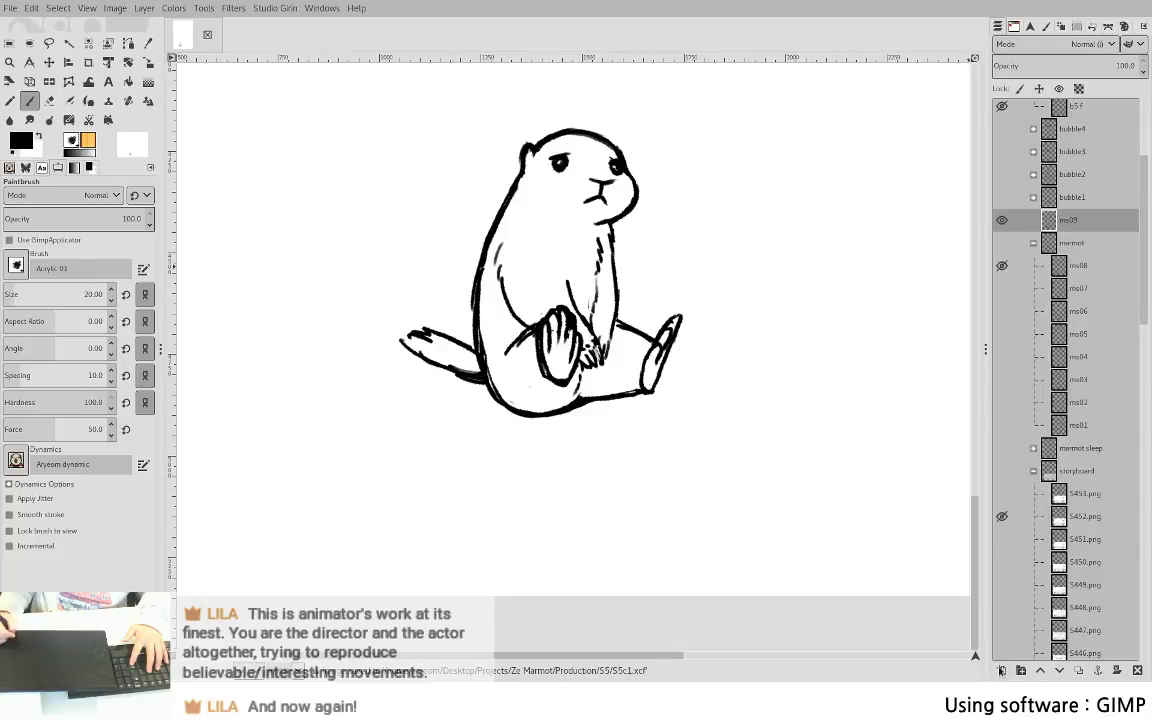
- Add a new layer ms10 above ms09, reduce ms09's opacity to 38.9, and make ms10 the active layer
{"action": "left_click", "coordinate": [1081, 244]}
{"action": "left_click", "coordinate": [1056, 66]}
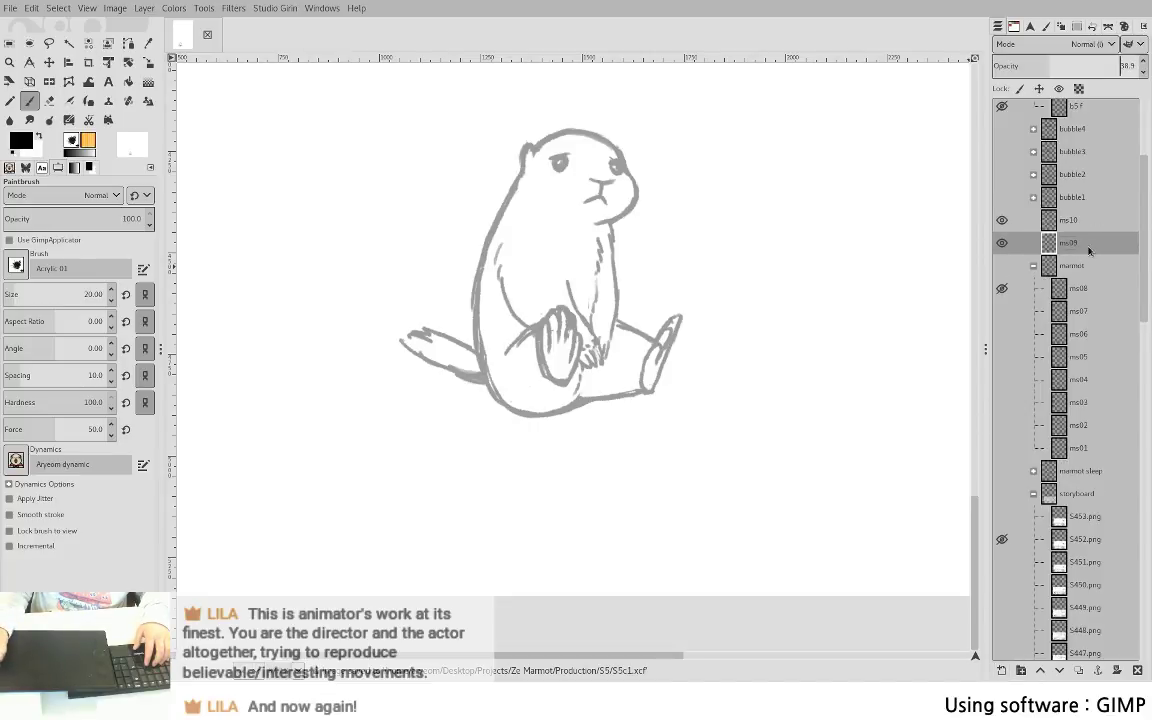
{"action": "left_click", "coordinate": [1079, 228]}
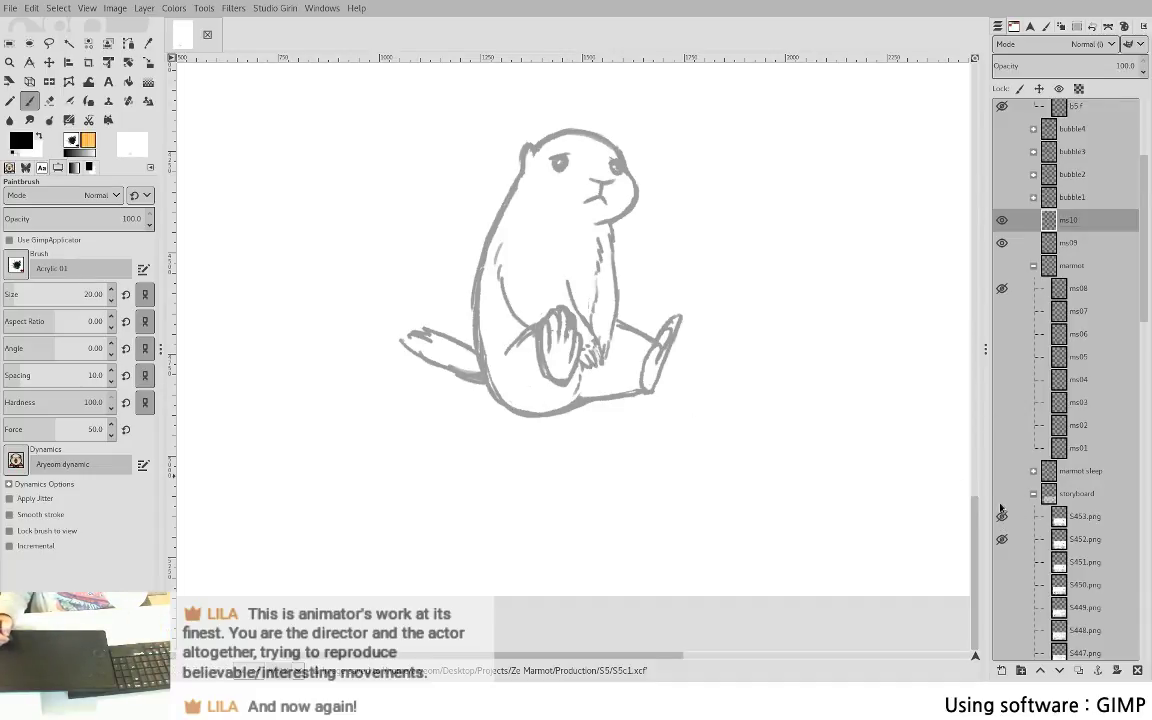
- Show the storyboard group with frame S452 and hide ms09 to examine the frame's marmot pose
{"action": "left_click", "coordinate": [1001, 493]}
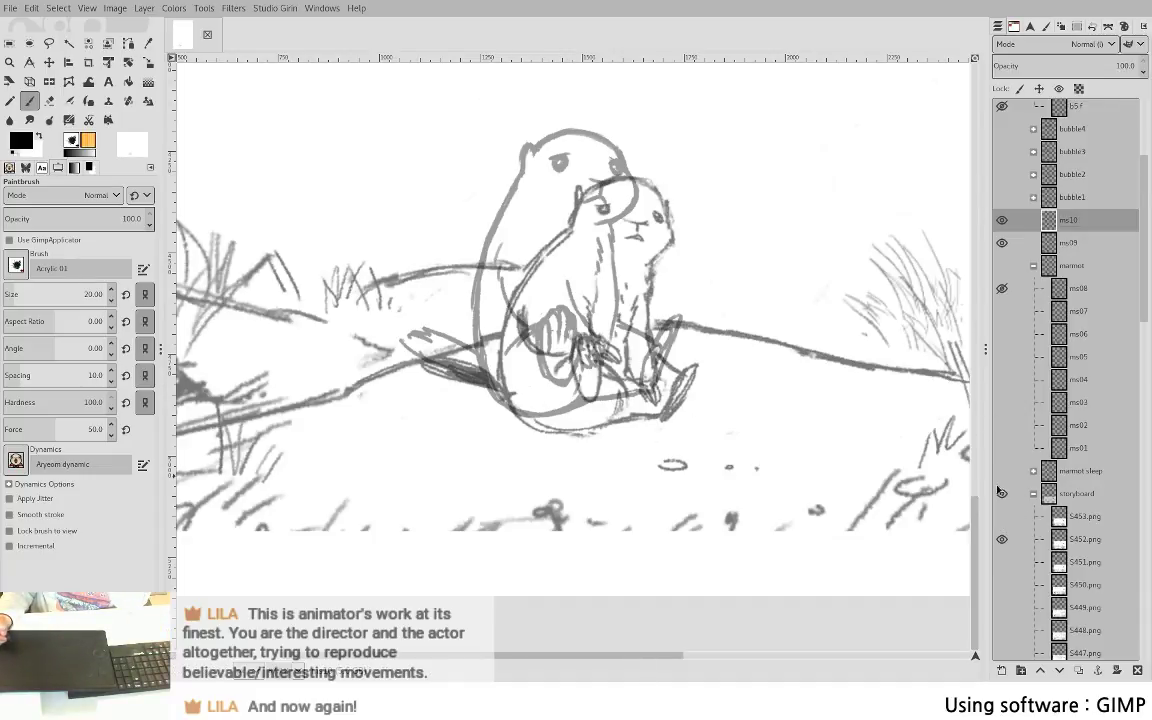
{"action": "left_click", "coordinate": [1001, 221]}
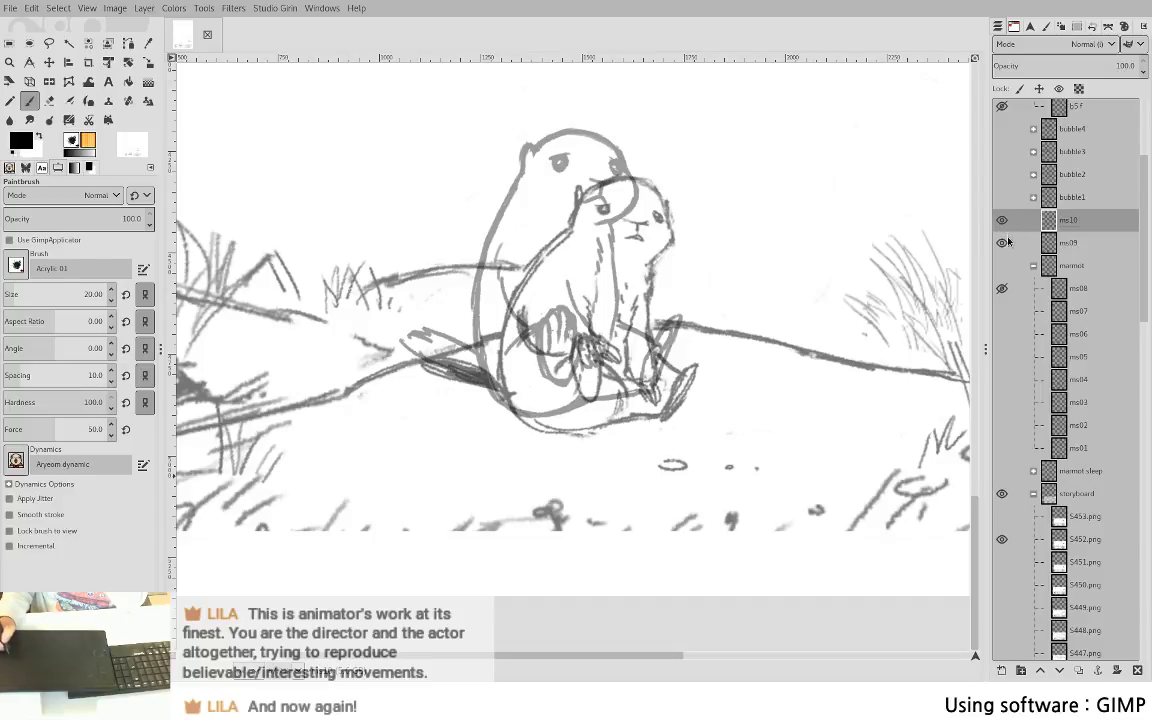
{"action": "left_click", "coordinate": [1003, 224]}
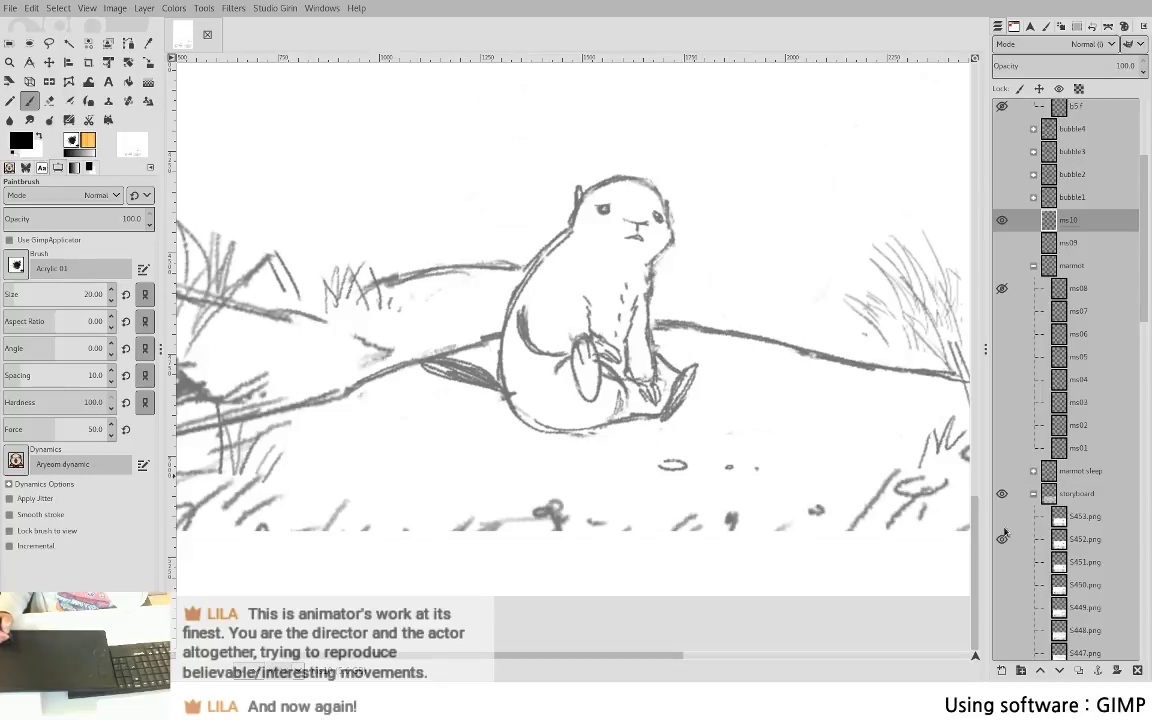
- Compare storyboard frames S452 and S453 separately and overlaid, leaving both frames hidden
{"action": "left_click", "coordinate": [1002, 540]}
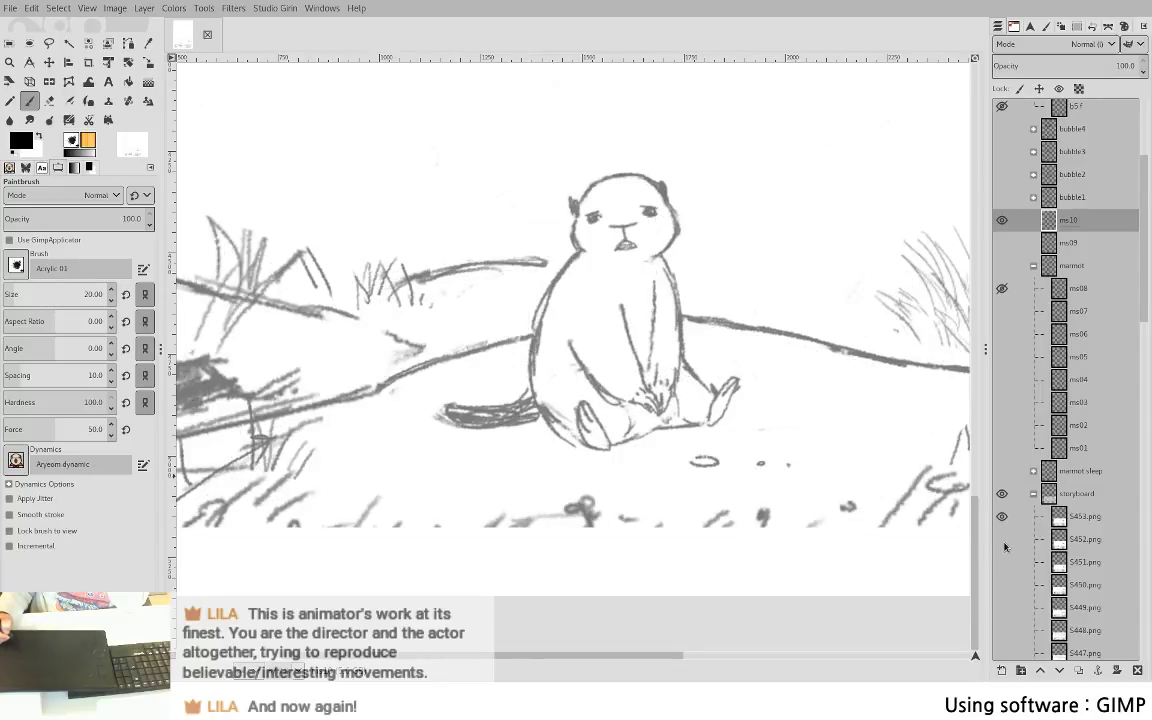
{"action": "left_click", "coordinate": [1003, 541]}
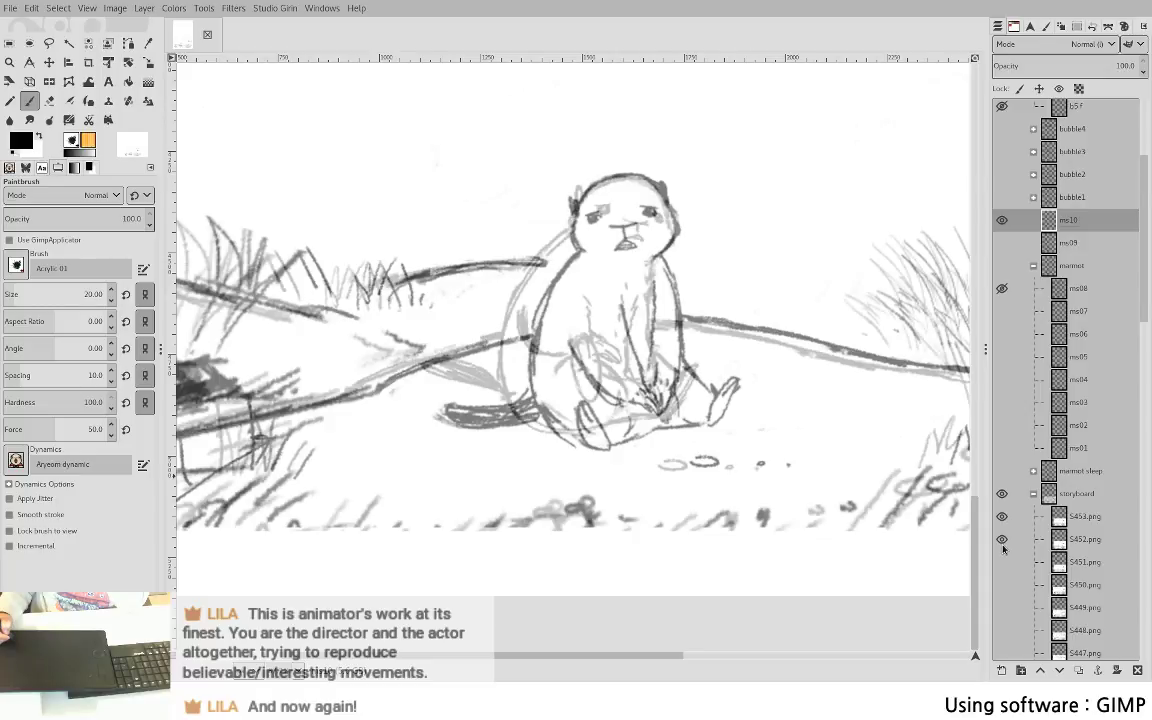
{"action": "left_click", "coordinate": [1002, 540]}
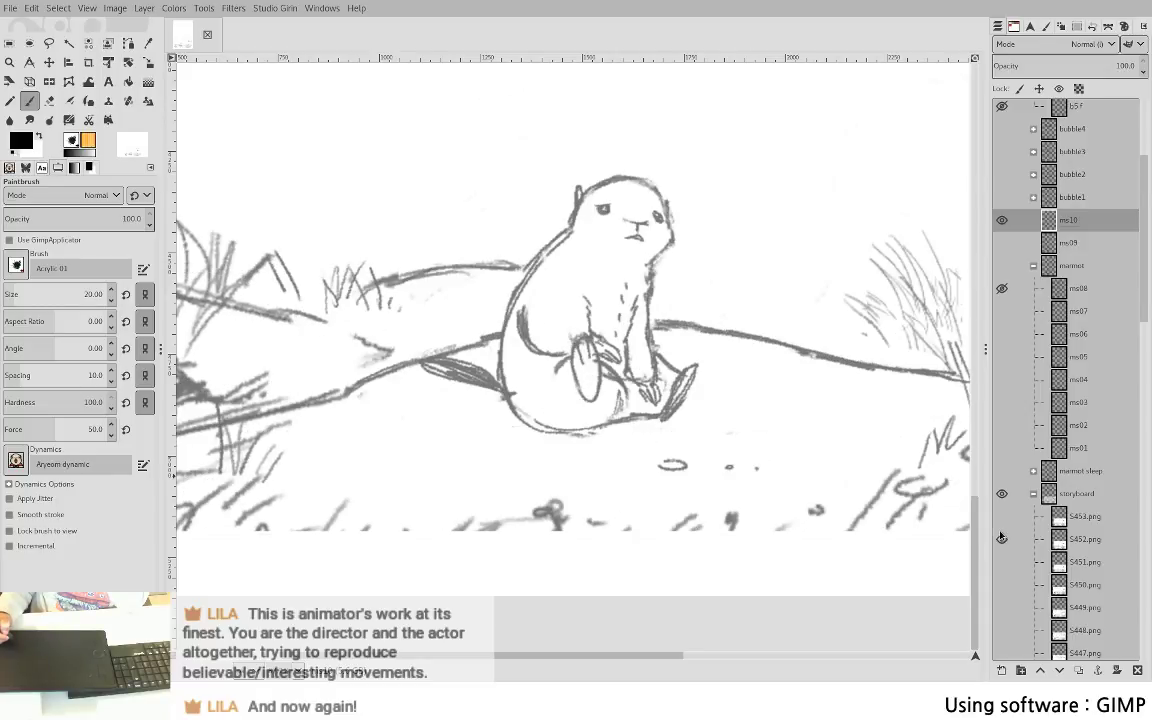
{"action": "left_click", "coordinate": [1002, 540]}
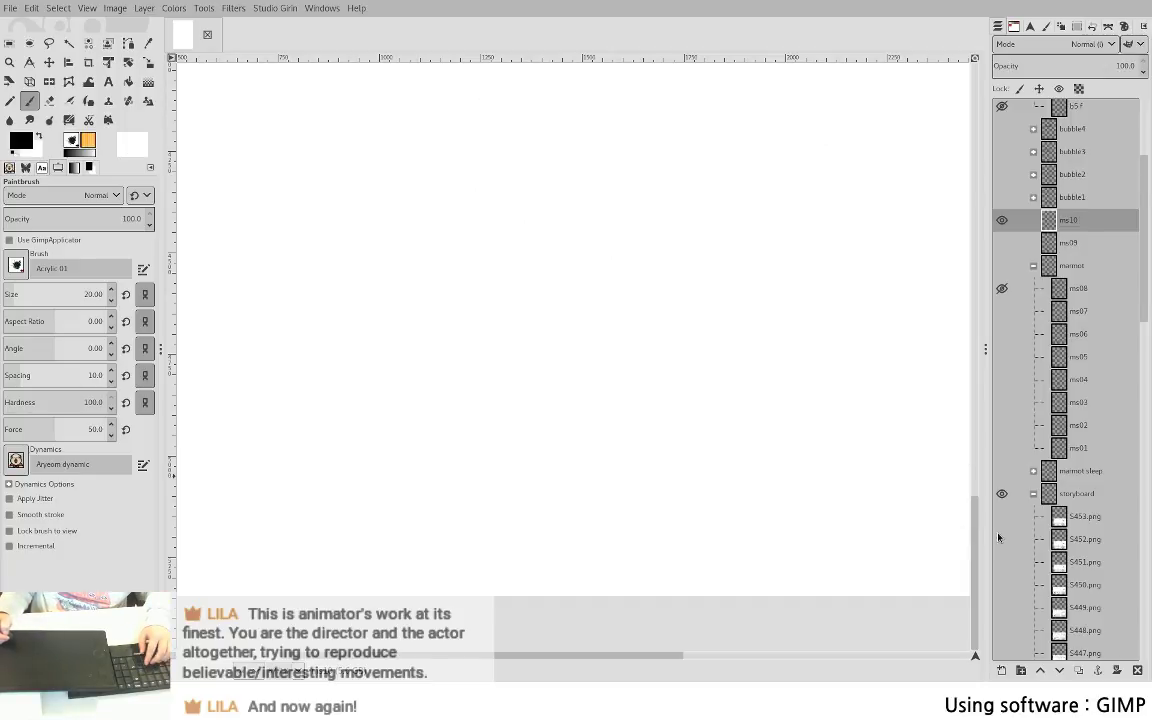
- Show ms09 and make it the active layer, and display the marmot group with only ms08 visible in it
{"action": "left_click", "coordinate": [1002, 242]}
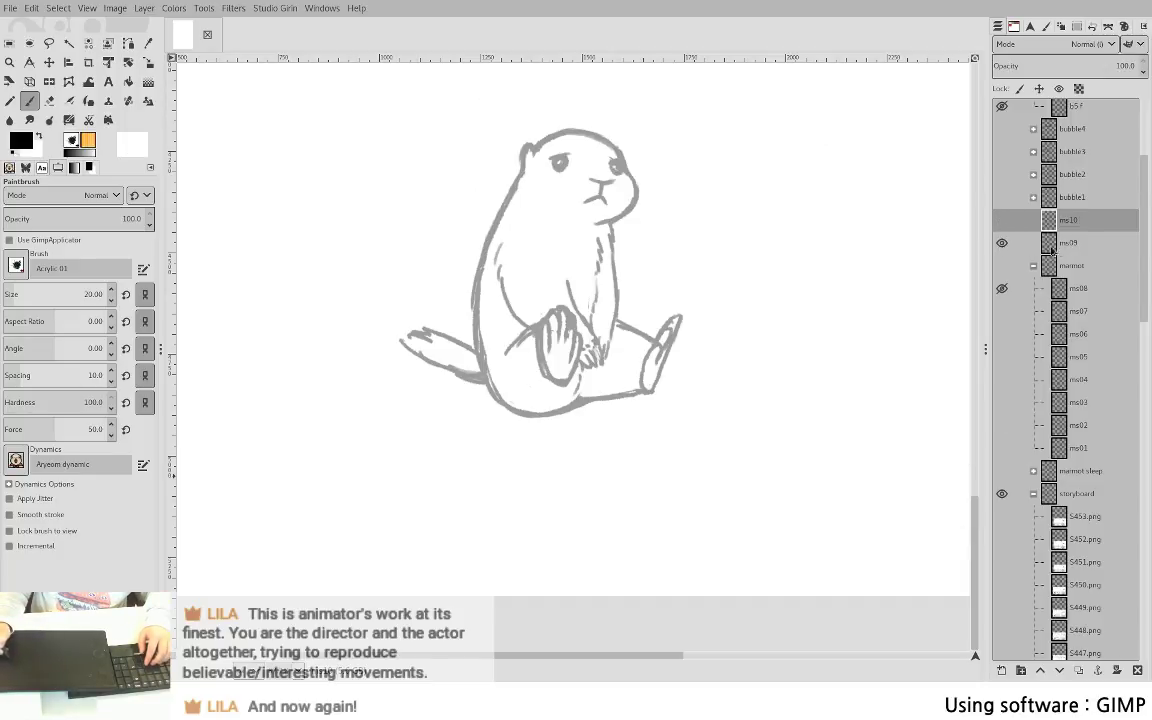
{"action": "left_click", "coordinate": [1050, 247]}
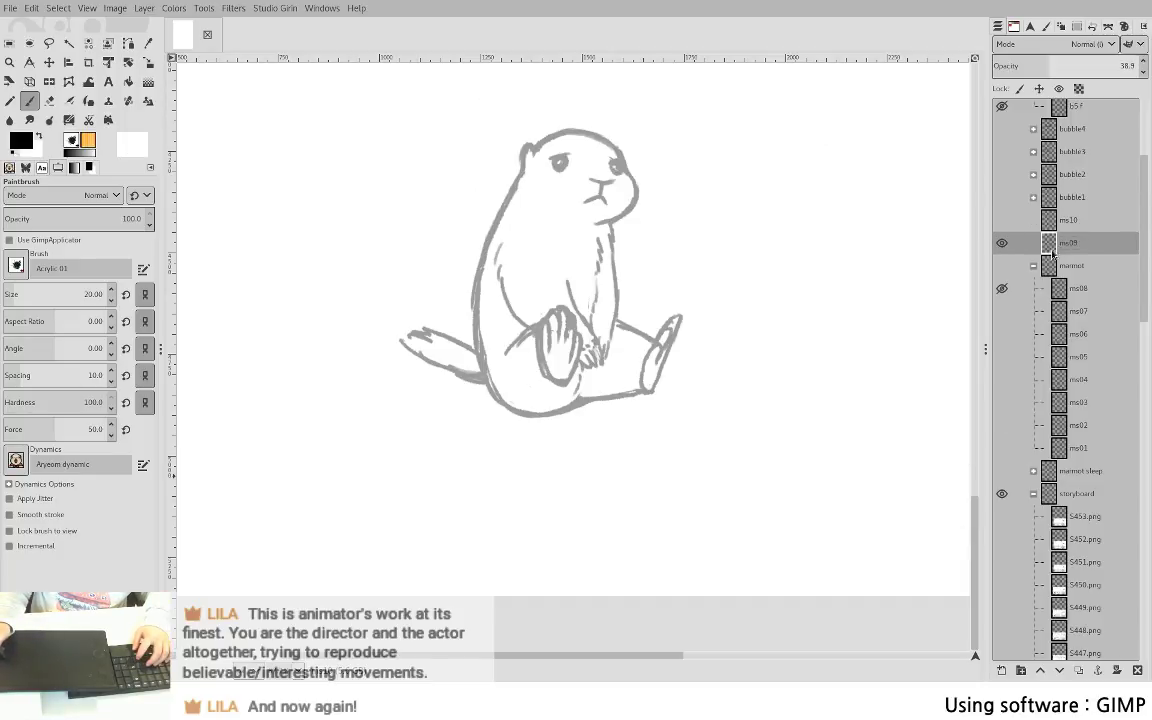
{"action": "left_click", "coordinate": [1002, 311]}
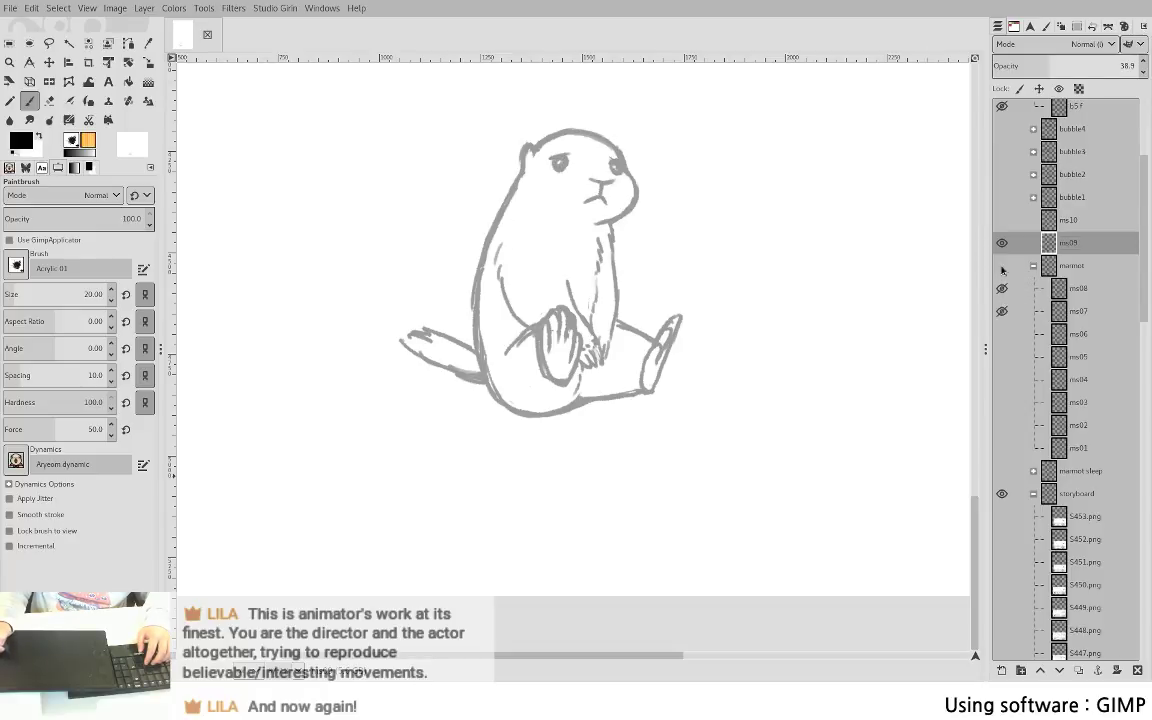
{"action": "left_click", "coordinate": [1002, 267]}
{"action": "left_click", "coordinate": [1003, 290]}
{"action": "left_click", "coordinate": [1003, 311]}
{"action": "left_click", "coordinate": [1005, 289]}
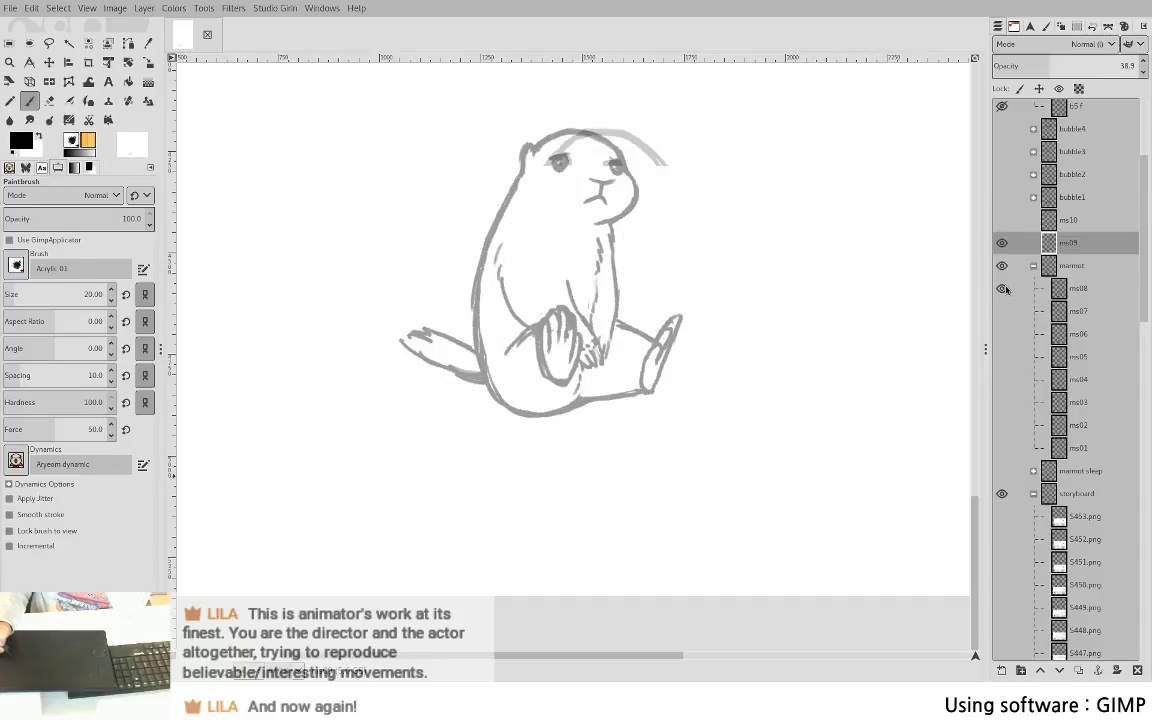
- Compare the ms09 pose with ms08 by toggling ms09, and check it against the lying marmot in ms03
{"action": "left_click", "coordinate": [1004, 246]}
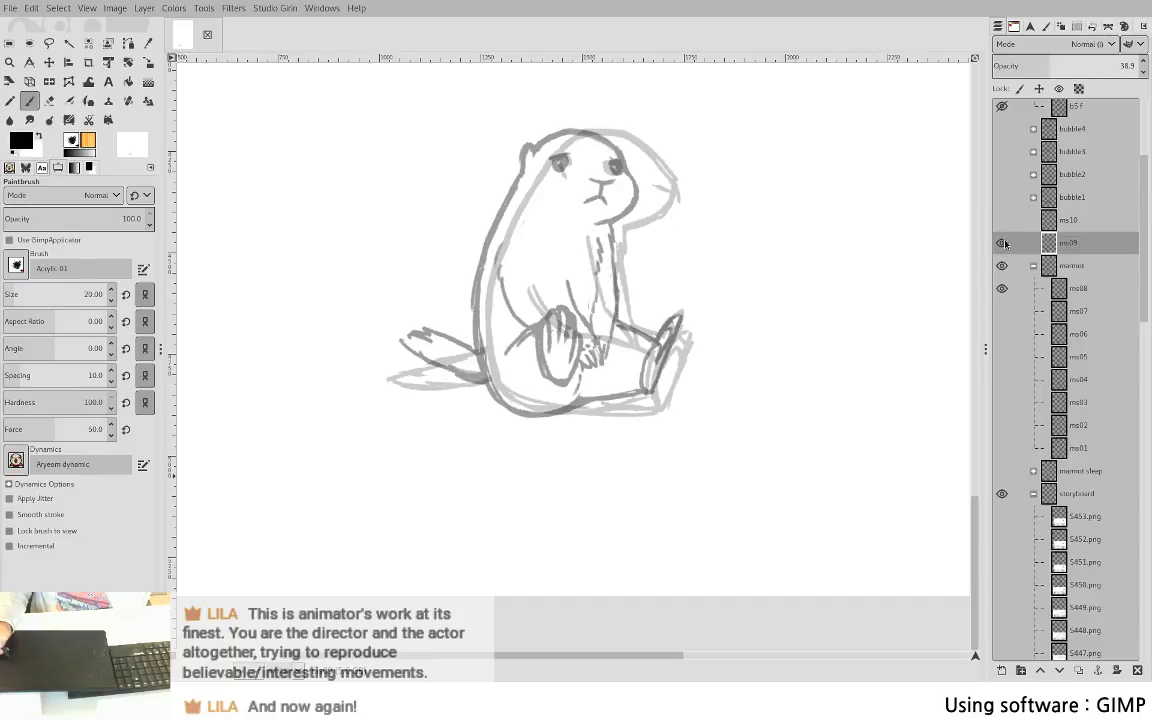
{"action": "left_click", "coordinate": [1004, 244]}
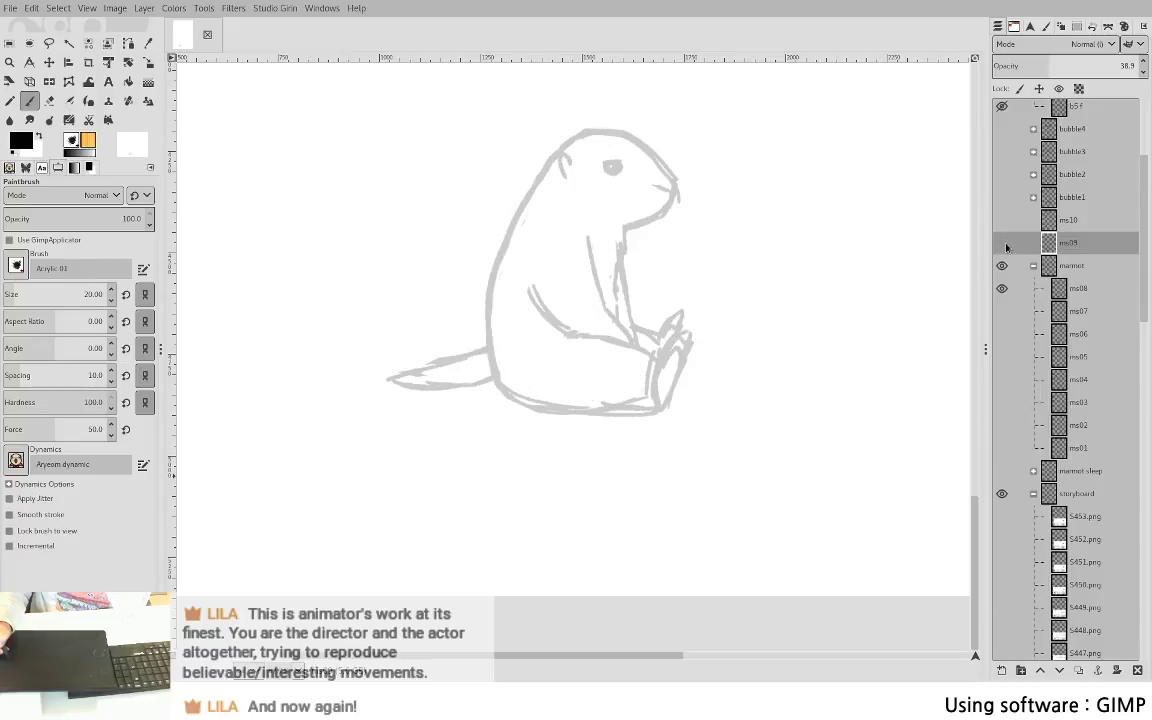
{"action": "left_click", "coordinate": [1003, 244]}
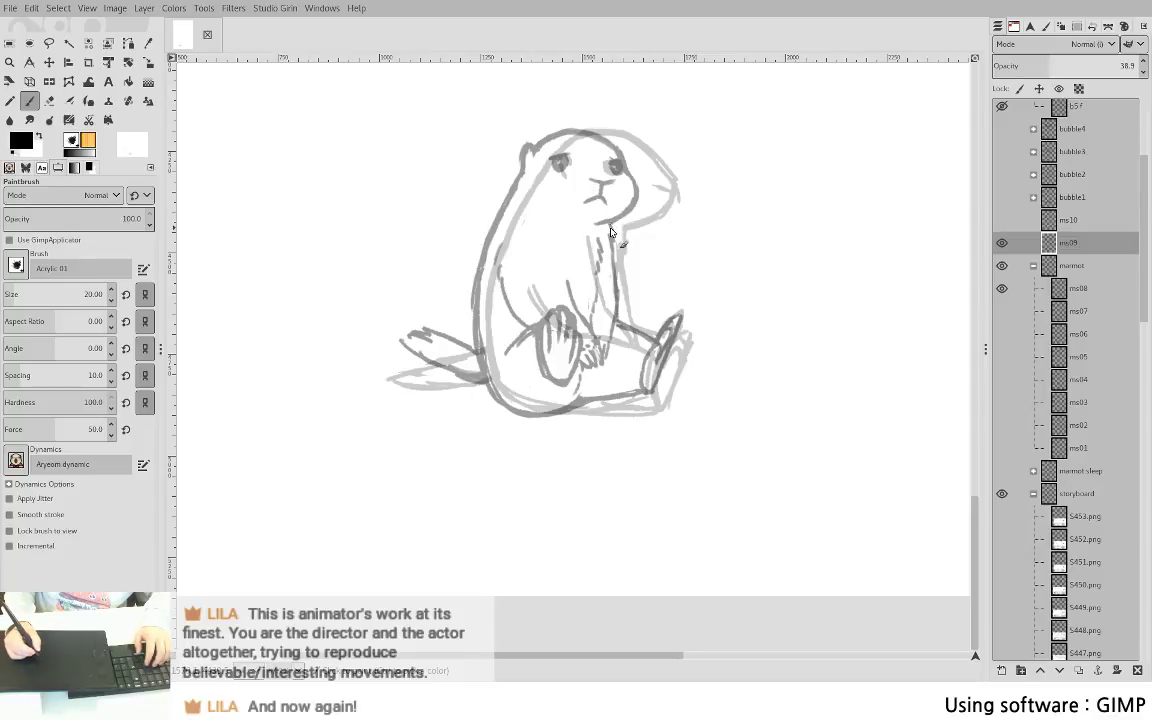
{"action": "left_click", "coordinate": [1002, 403]}
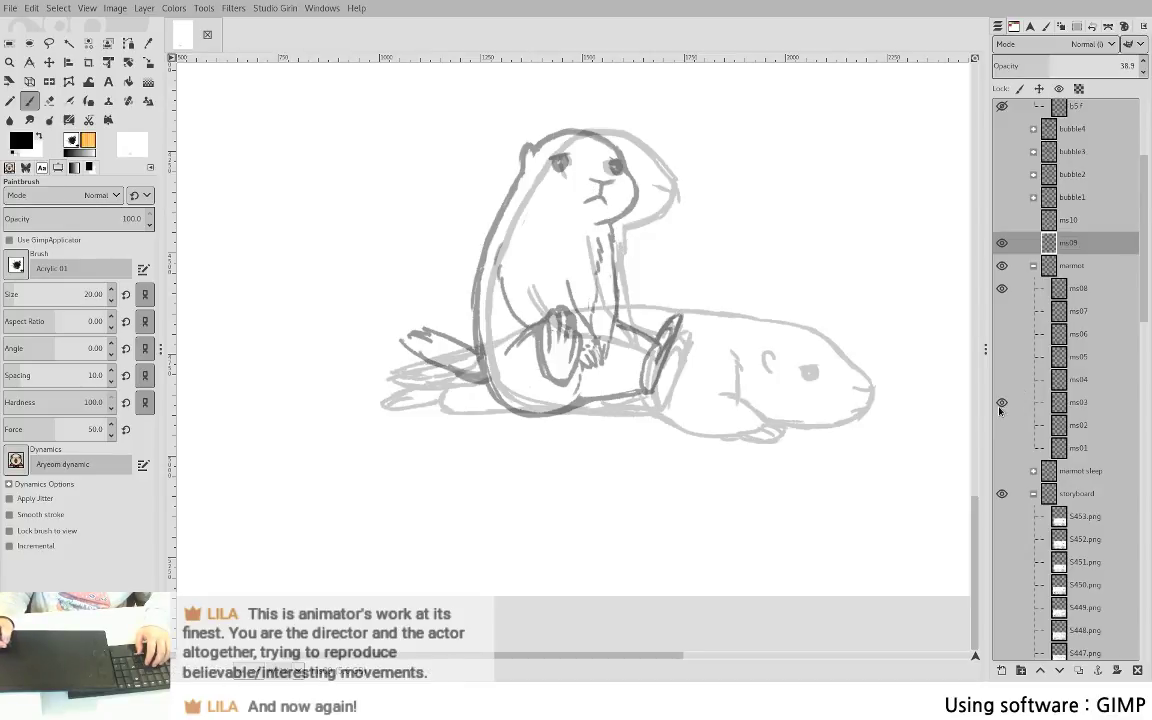
{"action": "left_click", "coordinate": [1001, 405]}
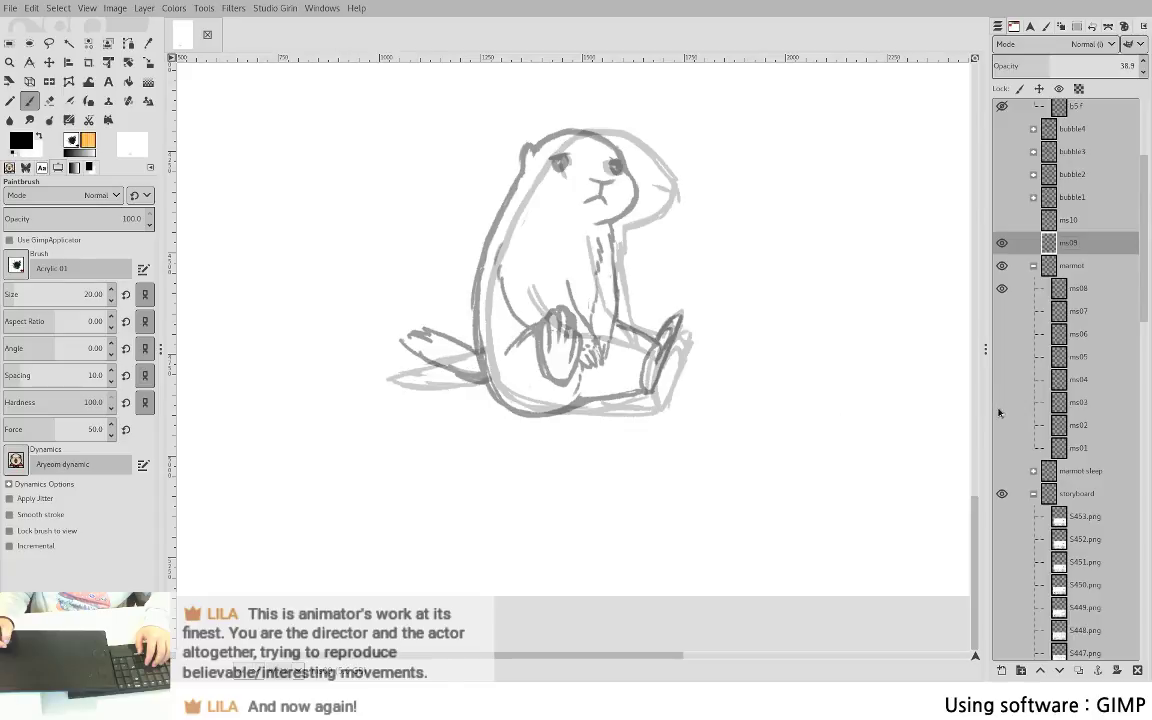
- Restore ms09's opacity to 100, hide the marmot and storyboard groups, and check ms09 on its own
{"action": "key", "text": "m"}
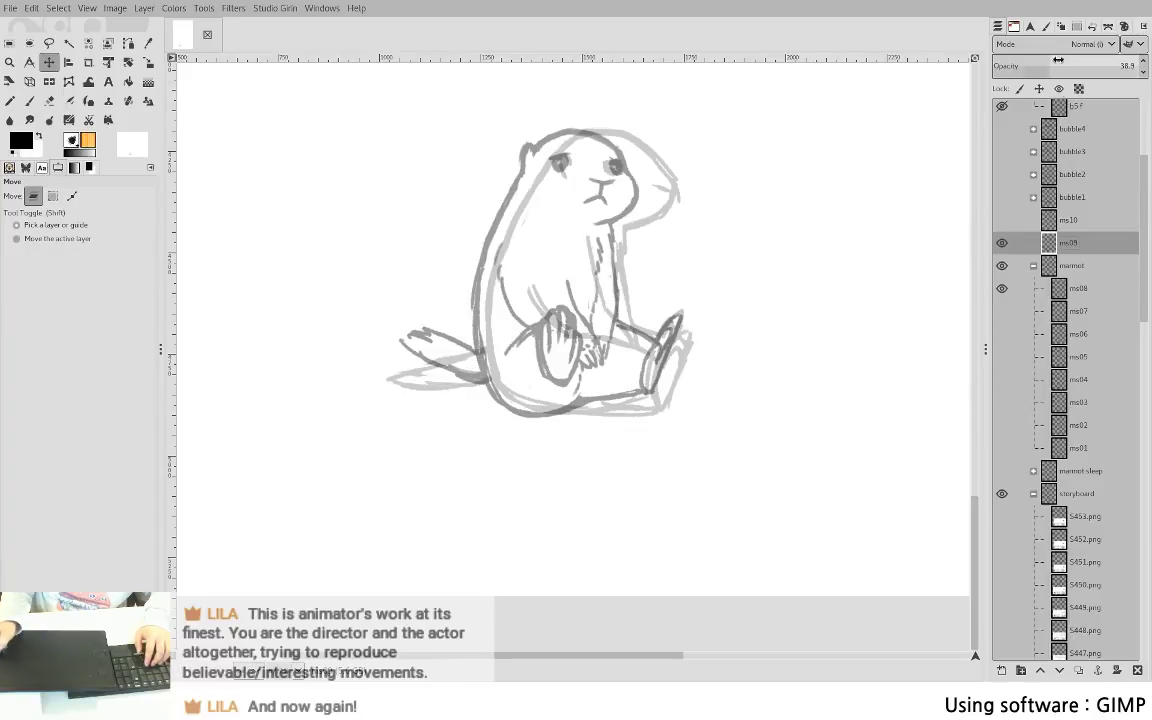
{"action": "left_click_drag", "start_coordinate": [1058, 60], "coordinate": [1140, 62]}
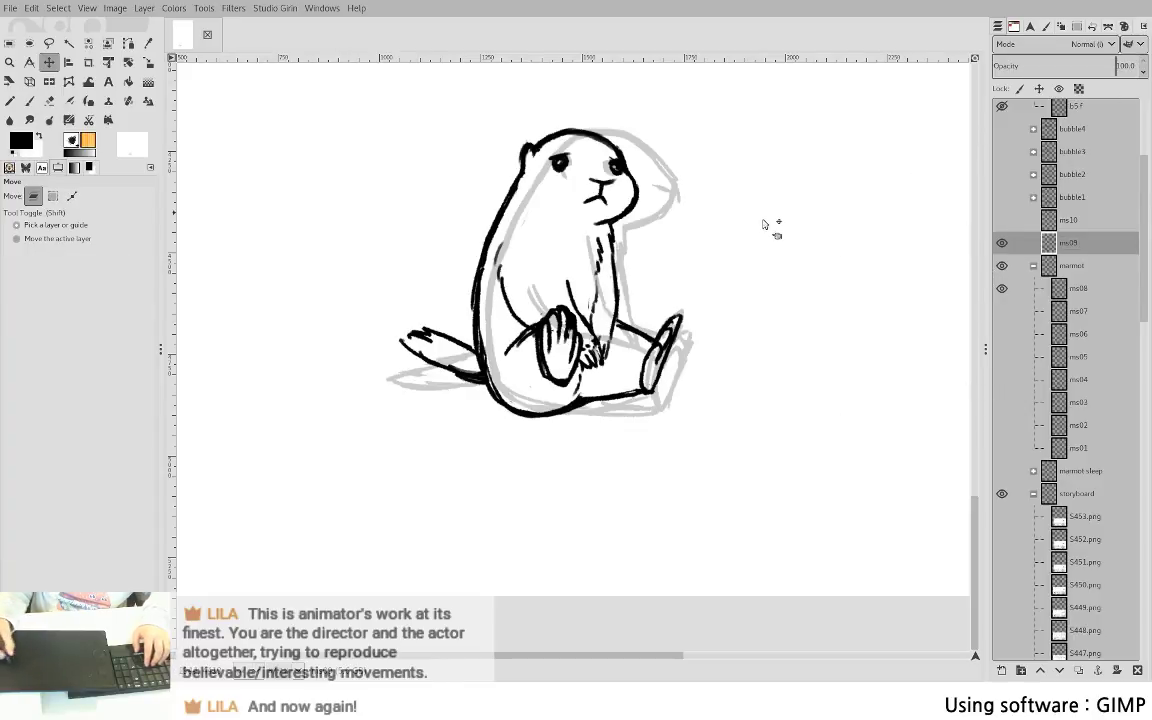
{"action": "left_click", "coordinate": [1002, 288]}
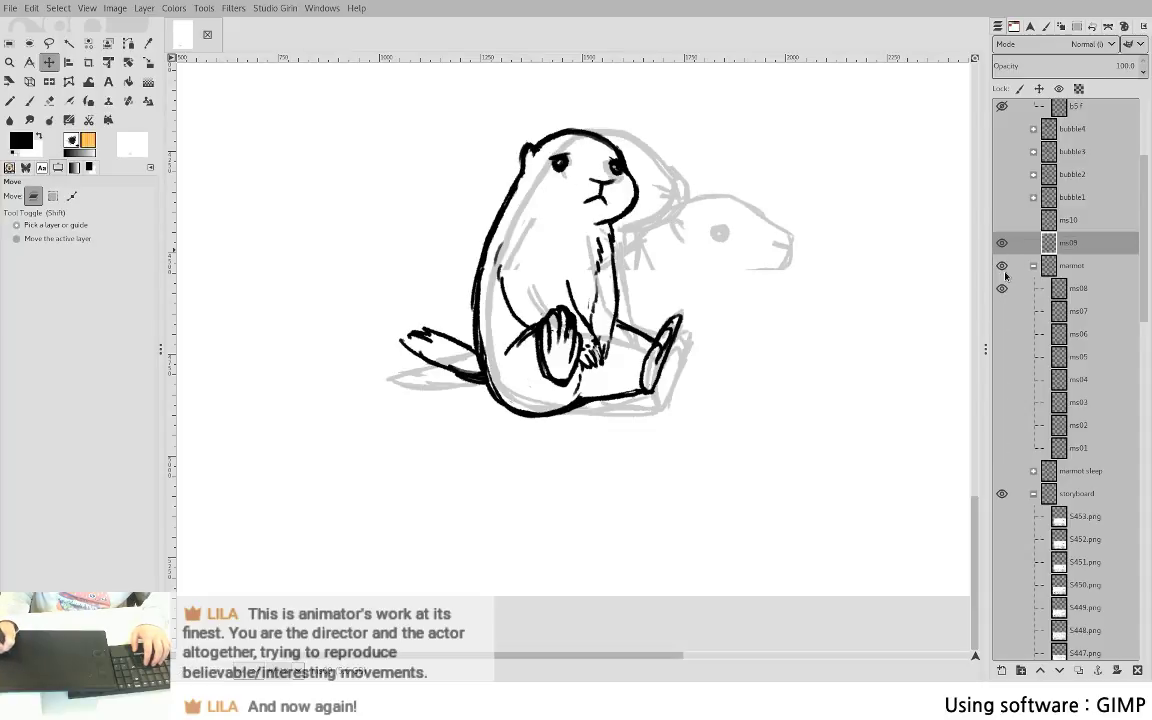
{"action": "left_click", "coordinate": [1002, 243]}
{"action": "left_click", "coordinate": [1002, 244]}
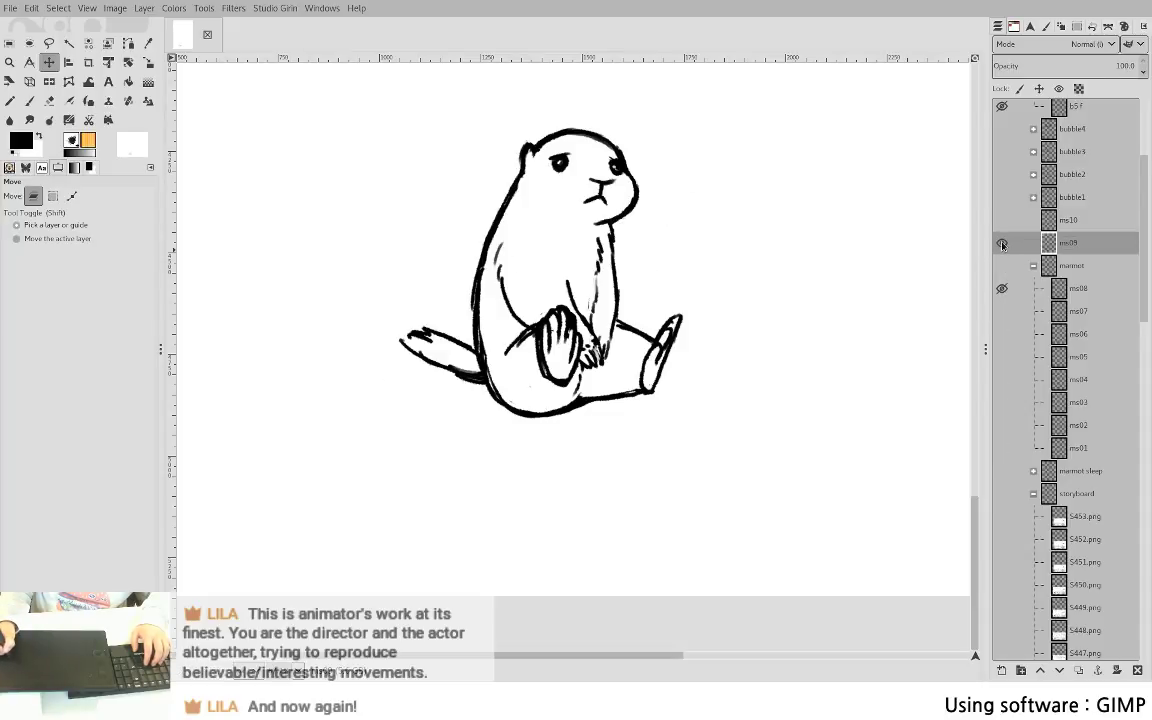
{"action": "left_click", "coordinate": [1001, 245]}
{"action": "left_click", "coordinate": [1001, 245]}
{"action": "left_click", "coordinate": [1002, 243]}
{"action": "left_click", "coordinate": [1002, 243]}
- Outline the marmot's head on ms09 with a free selection and show the marmot group again behind it
{"action": "key", "text": "f"}
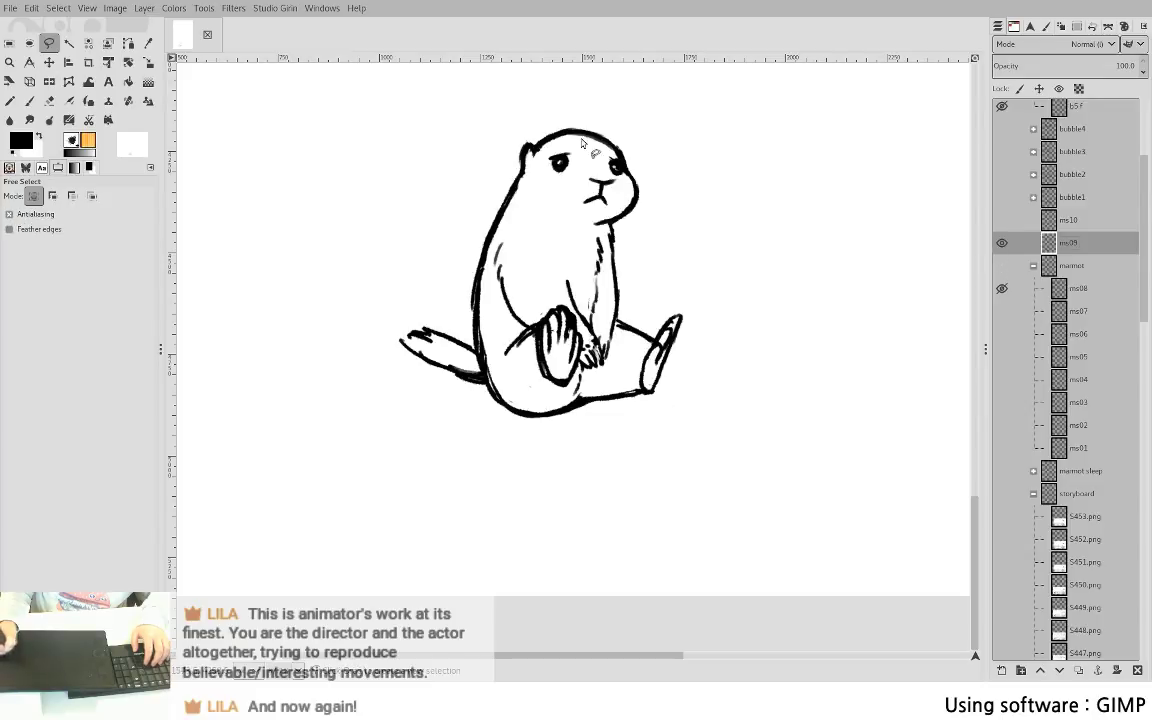
{"action": "mouse_move", "coordinate": [555, 101]}
{"action": "left_mouse_down"}
{"action": "mouse_move", "coordinate": [473, 171]}
{"action": "mouse_move", "coordinate": [467, 322]}
{"action": "left_mouse_up"}
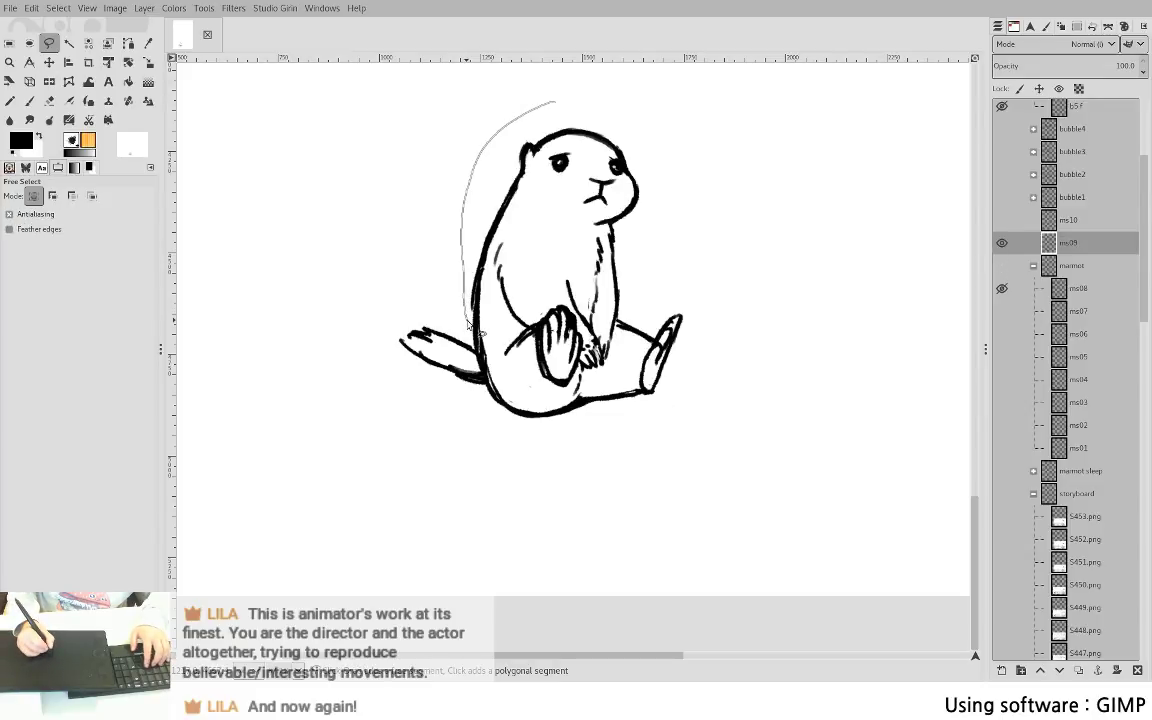
{"action": "key", "text": "Escape"}
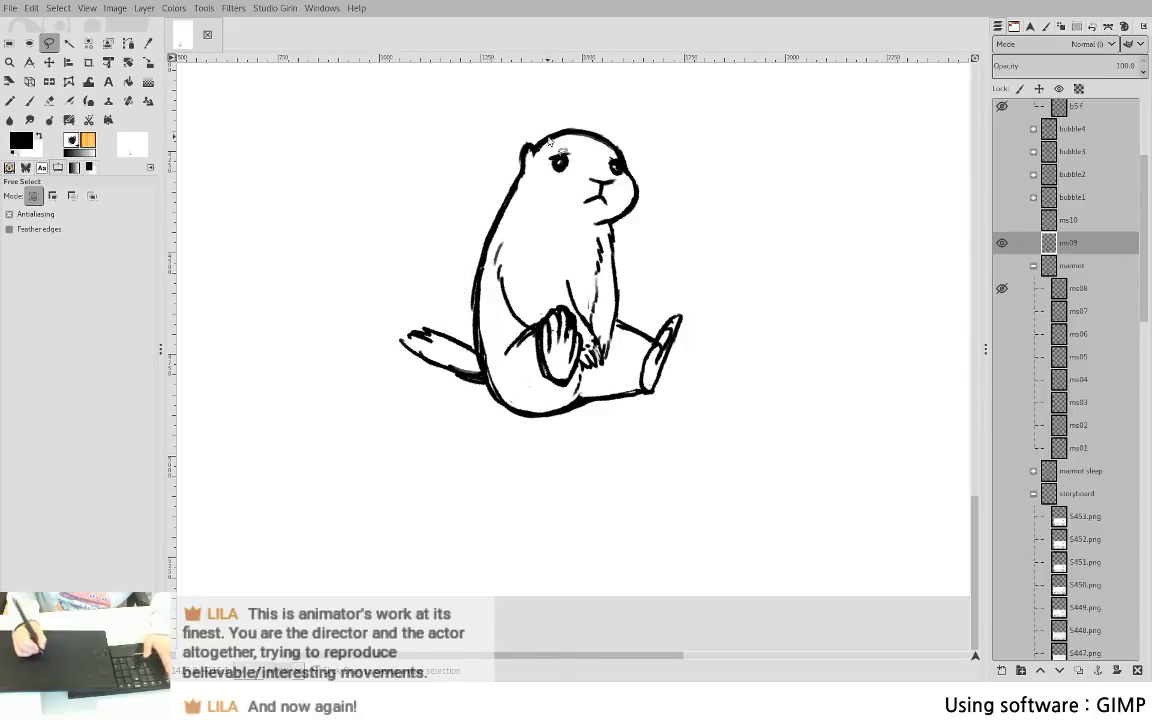
{"action": "mouse_move", "coordinate": [549, 140]}
{"action": "left_mouse_down"}
{"action": "mouse_move", "coordinate": [500, 195]}
{"action": "mouse_move", "coordinate": [560, 215]}
{"action": "mouse_move", "coordinate": [590, 110]}
{"action": "mouse_move", "coordinate": [550, 101]}
{"action": "left_mouse_up"}
{"action": "key", "text": "Return"}
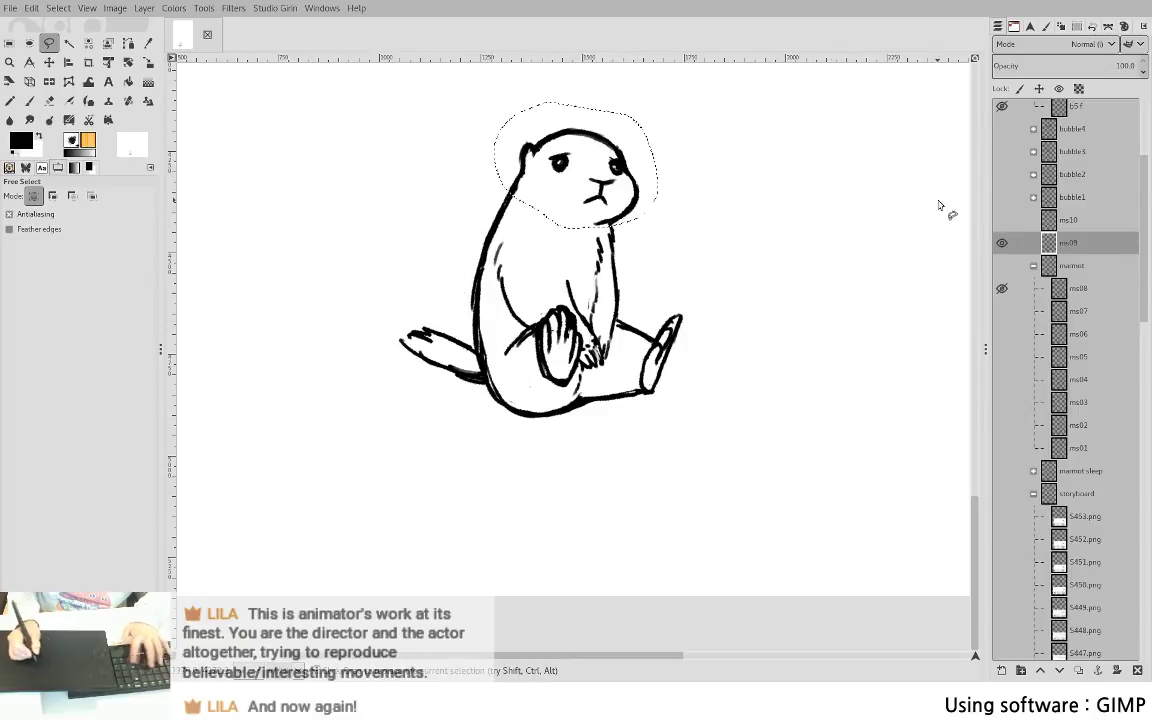
{"action": "left_click", "coordinate": [1001, 265]}
{"action": "key", "text": "ctrl+shift+a"}
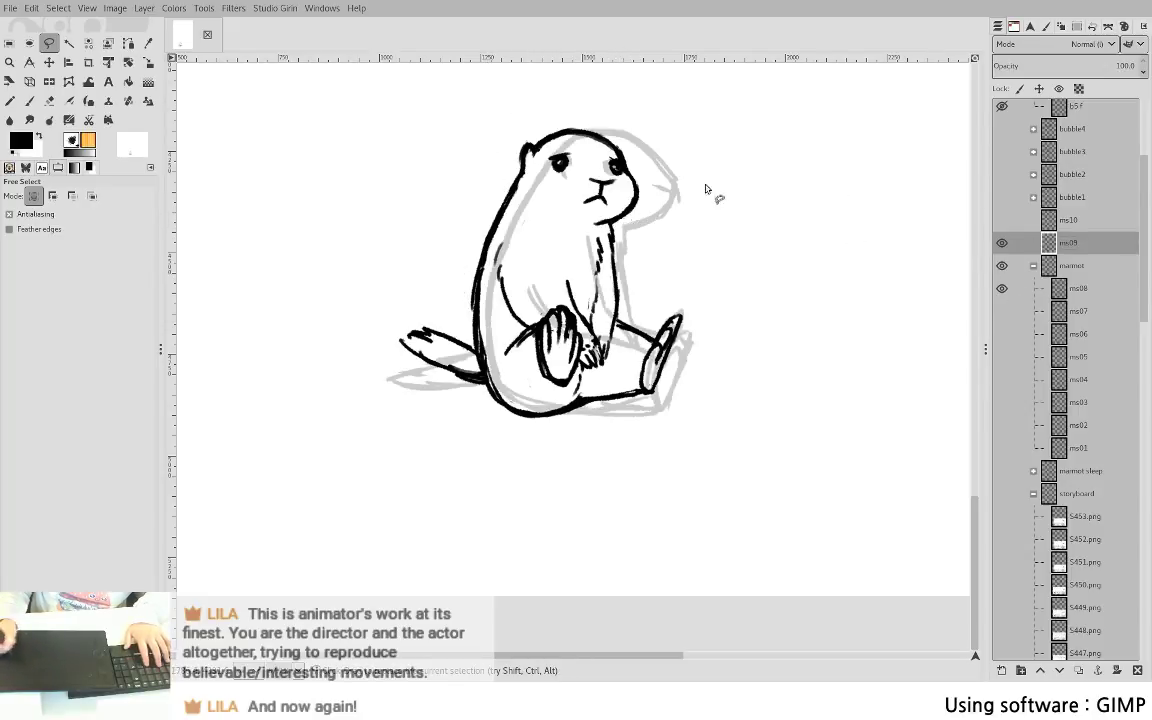
- Show ms03 as a size reference and slightly enlarge the selected head with Unified Transform, anchoring it on ms09
{"action": "left_click", "coordinate": [1001, 403]}
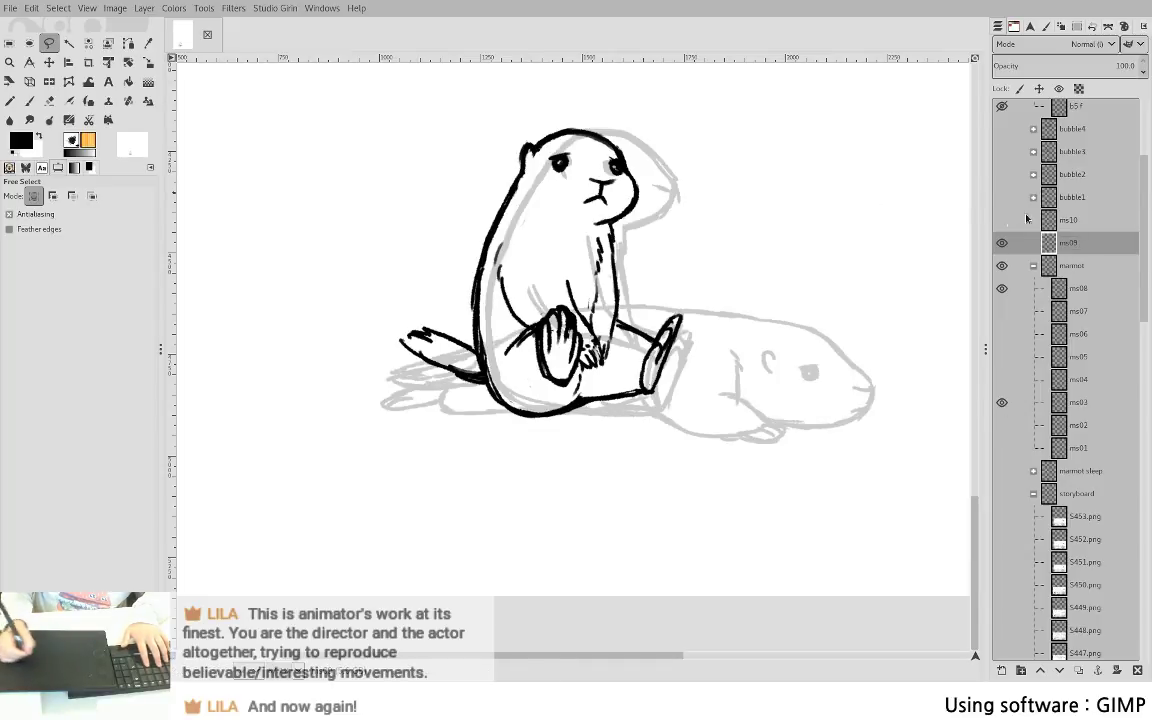
{"action": "key", "text": "shift+t"}
{"action": "left_click", "coordinate": [584, 192]}
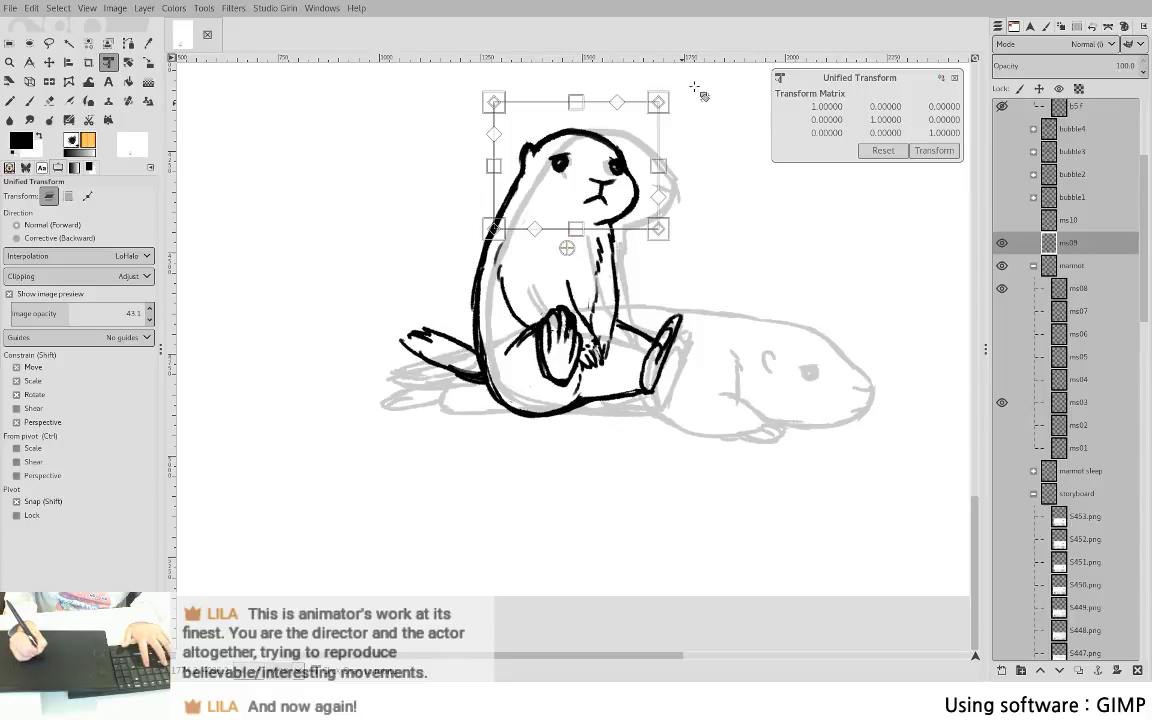
{"action": "left_click_drag", "start_coordinate": [659, 101], "coordinate": [670, 88]}
{"action": "key", "text": "Return"}
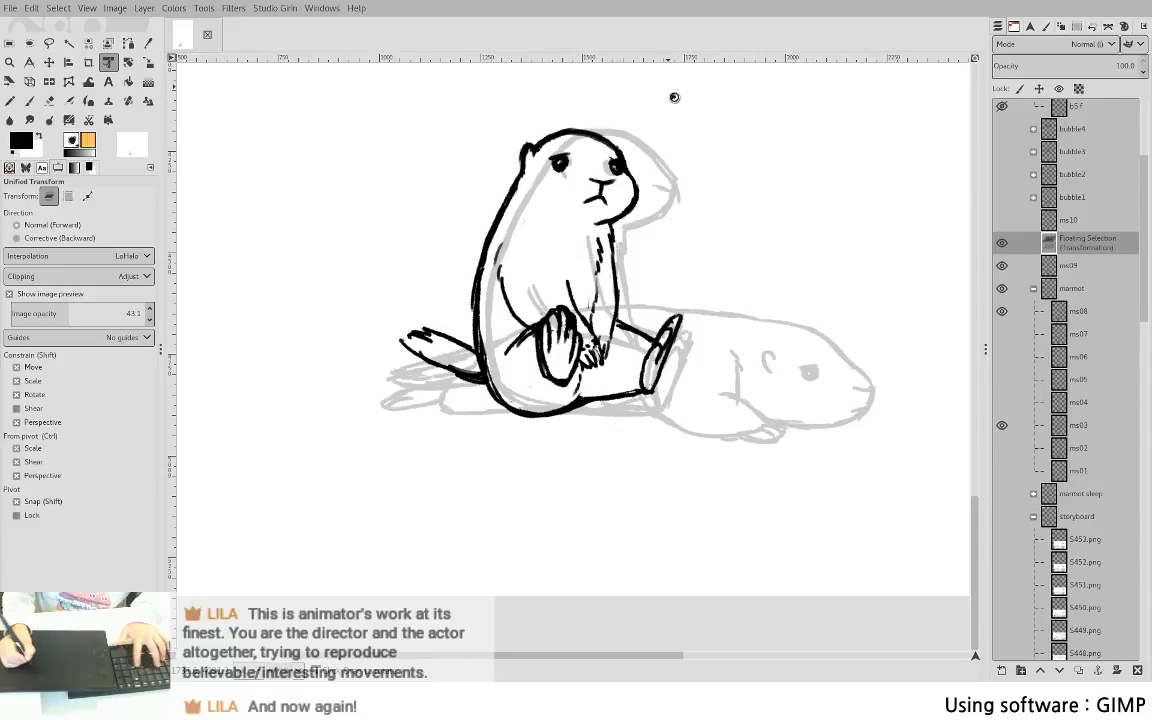
{"action": "key", "text": "m"}
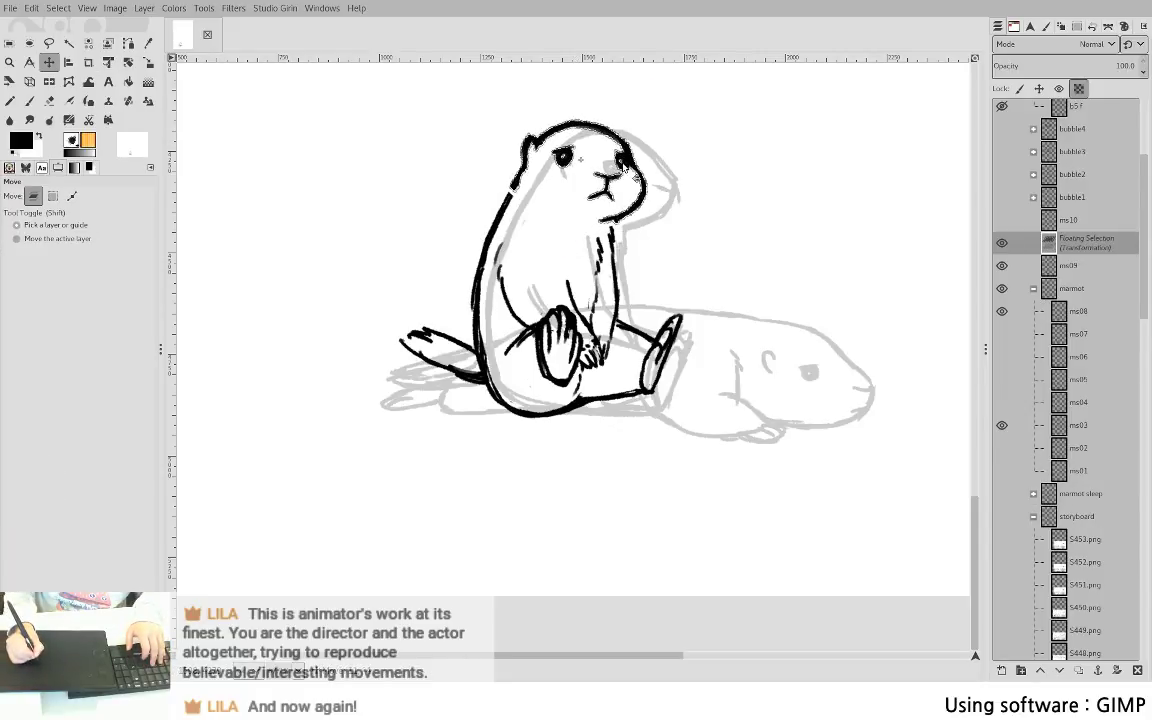
{"action": "key", "text": "ctrl+h"}
- Reconnect ms09's neck and chest outlines to the enlarged head and extend the near arm's inner line upward with short strokes
{"action": "key", "text": "p"}
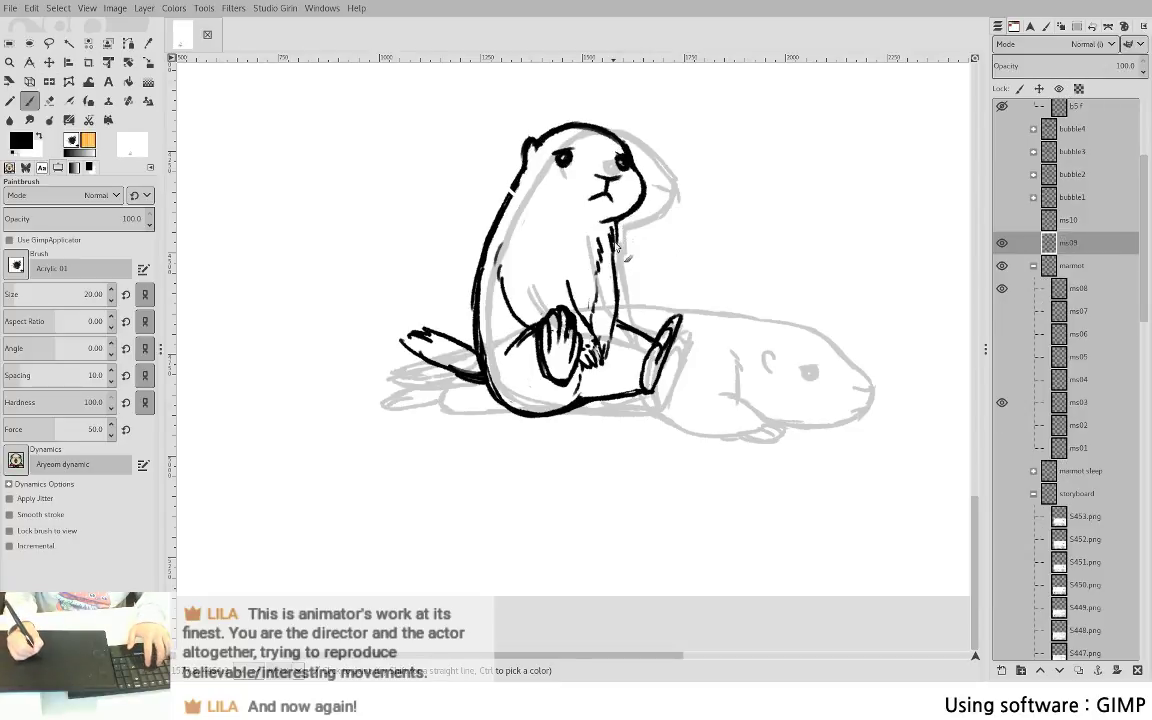
{"action": "key", "text": "shift+e"}
{"action": "key", "text": "p"}
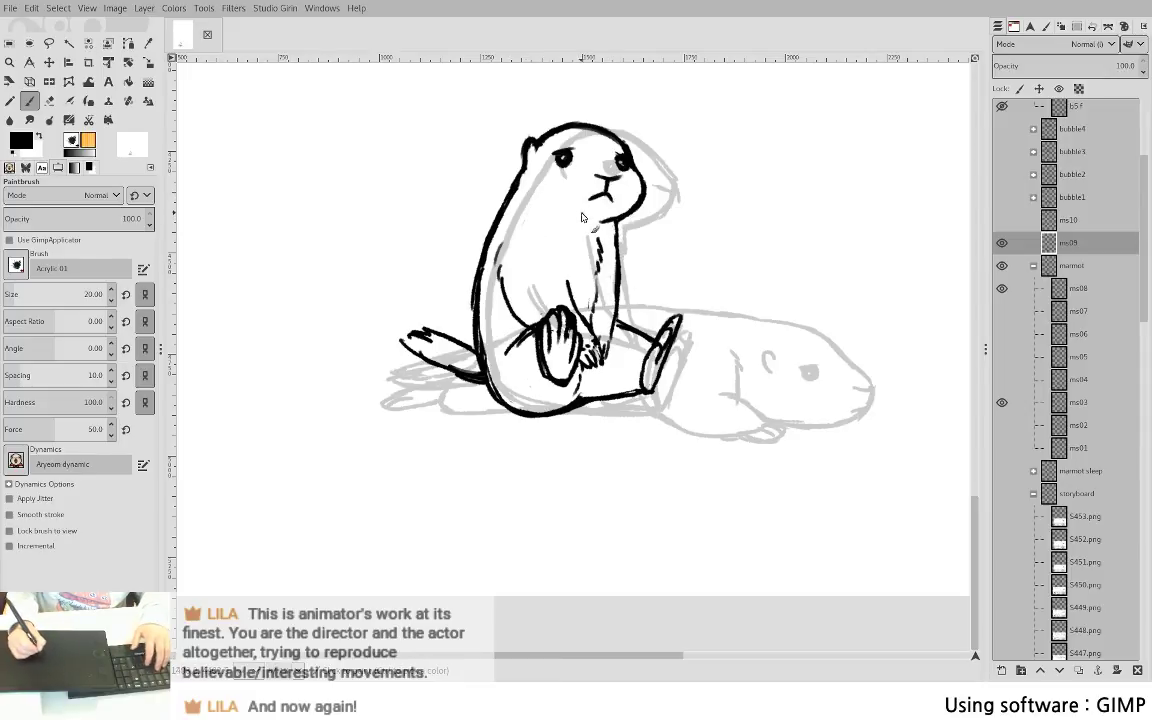
{"action": "mouse_move", "coordinate": [588, 231]}
{"action": "left_mouse_down"}
{"action": "mouse_move", "coordinate": [590, 262]}
{"action": "mouse_move", "coordinate": [570, 258]}
{"action": "mouse_move", "coordinate": [568, 287]}
{"action": "left_mouse_up"}
- Erase the near arm's outer contour on ms09 and redraw it as a smoother curve closer to the back, down to the knee
{"action": "key", "text": "shift+e"}
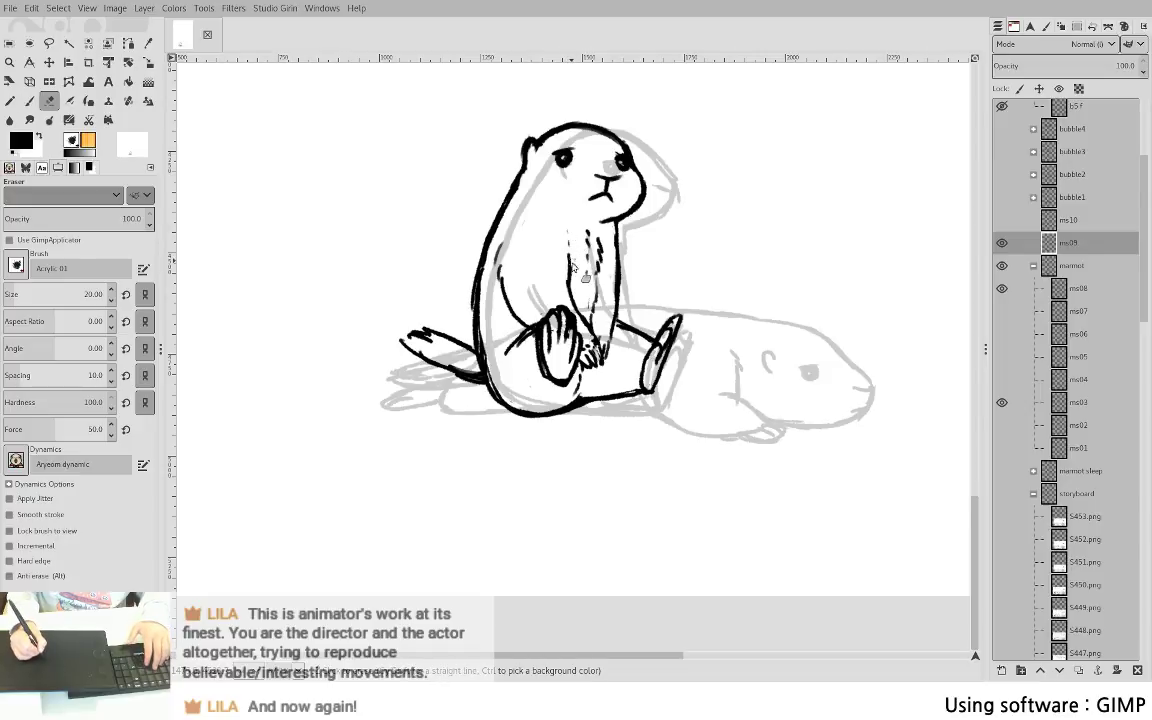
{"action": "left_click_drag", "start_coordinate": [498, 258], "coordinate": [512, 317]}
{"action": "key", "text": "p"}
{"action": "key", "text": "shift+e"}
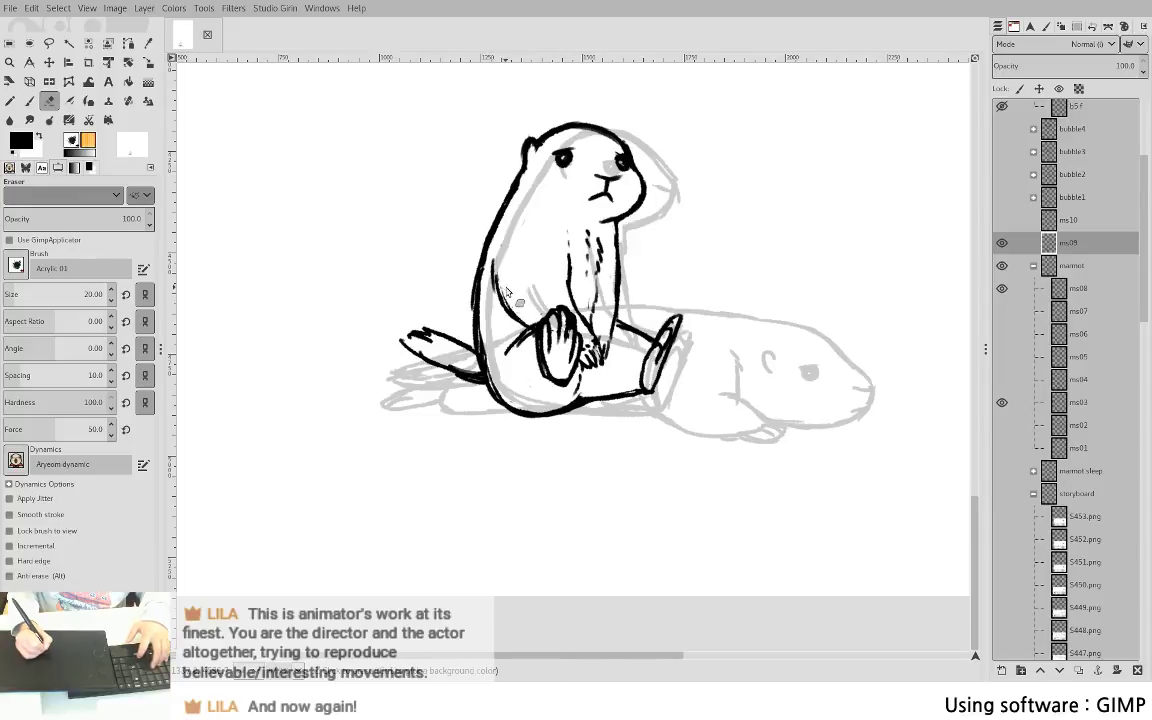
{"action": "left_click_drag", "start_coordinate": [510, 240], "coordinate": [528, 328]}
{"action": "key", "text": "p"}
{"action": "key", "text": "shift+e"}
{"action": "key", "text": "p"}
{"action": "left_click_drag", "start_coordinate": [496, 288], "coordinate": [510, 318]}
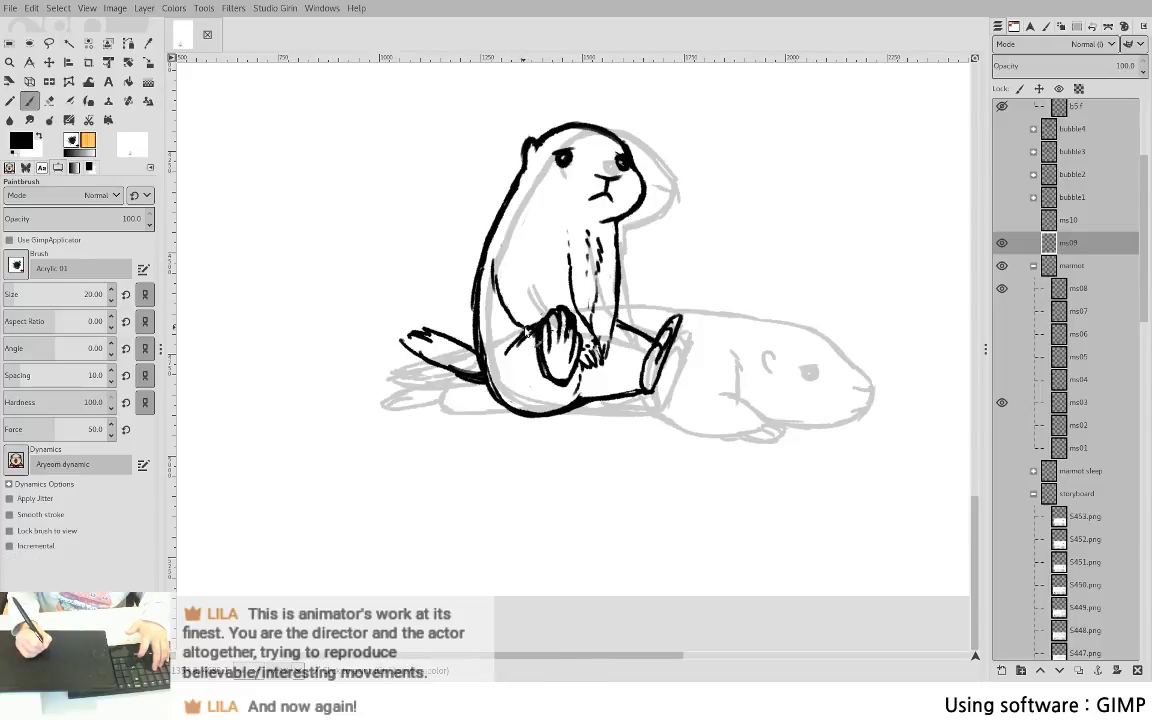
{"action": "key", "text": "shift+e"}
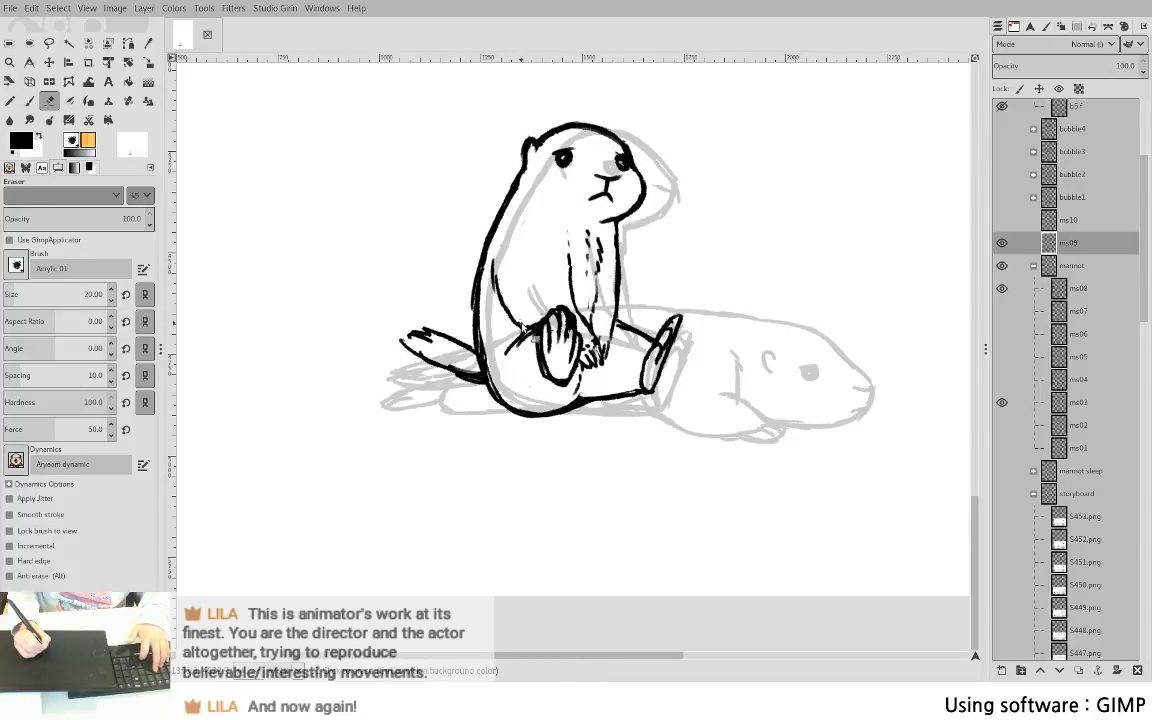
{"action": "left_click_drag", "start_coordinate": [520, 324], "coordinate": [527, 329]}
- Touch up the short inner arm strokes and the chest line under the chin on ms09, then compare it with the earlier poses
{"action": "mouse_move", "coordinate": [589, 264]}
{"action": "left_mouse_down"}
{"action": "mouse_move", "coordinate": [595, 237]}
{"action": "mouse_move", "coordinate": [597, 268]}
{"action": "mouse_move", "coordinate": [598, 254]}
{"action": "left_mouse_up"}
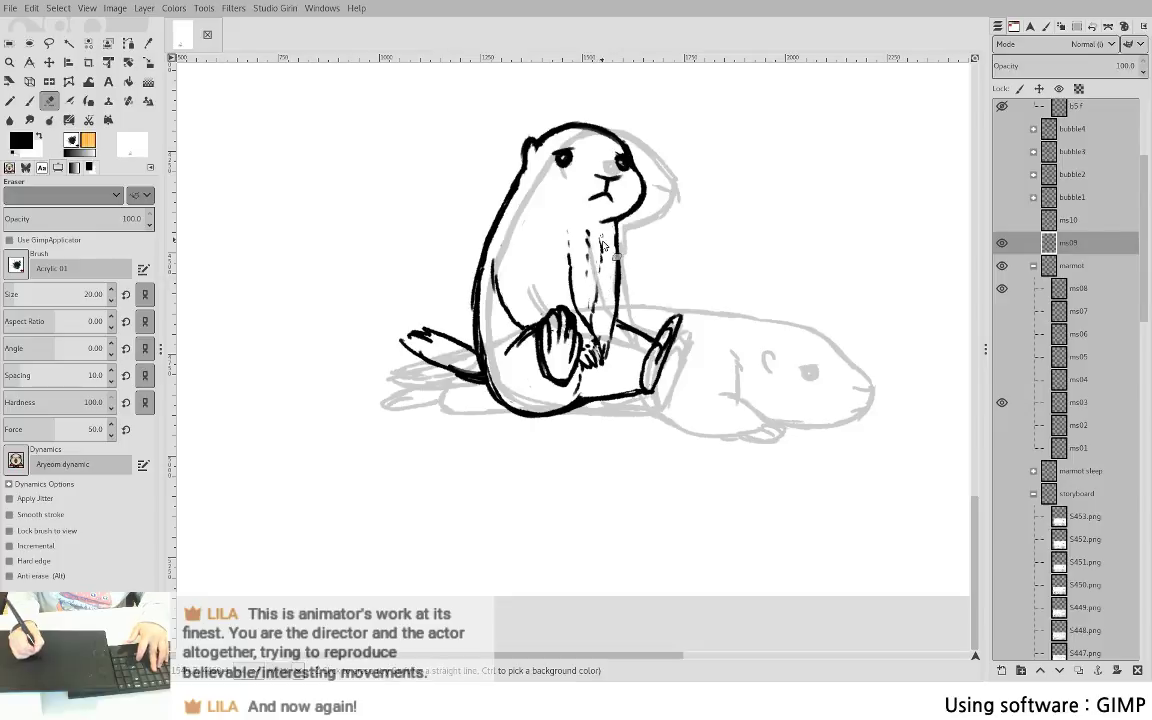
{"action": "key", "text": "p"}
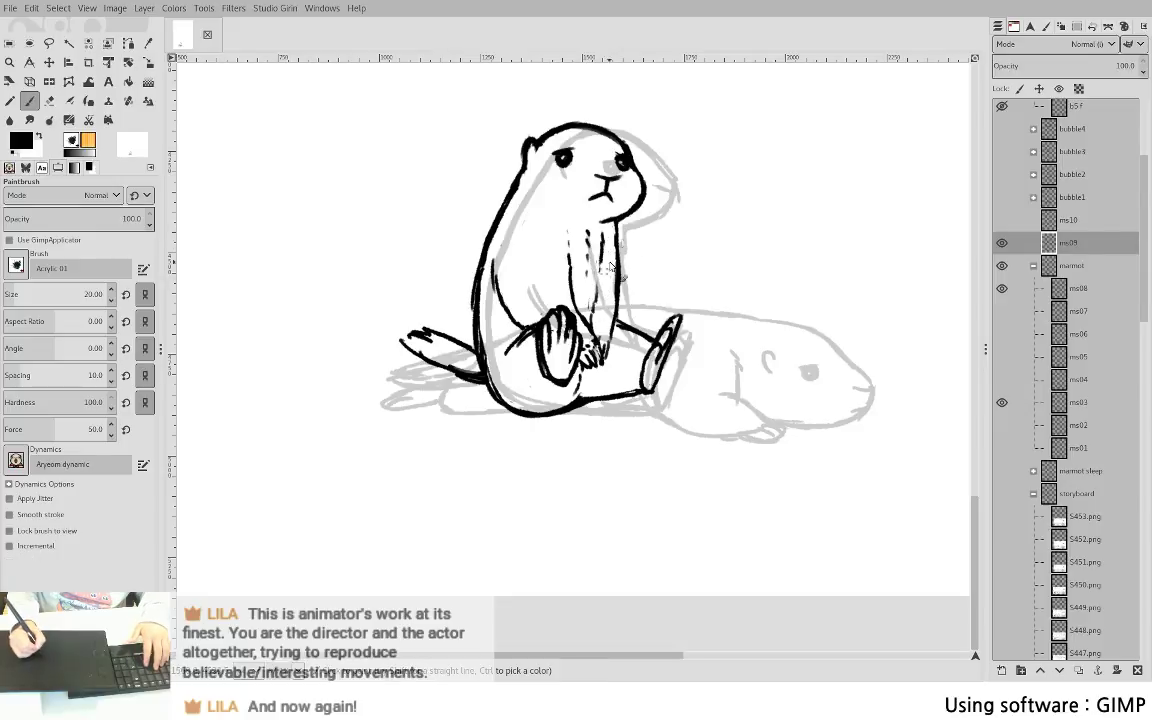
{"action": "key", "text": "shift+e"}
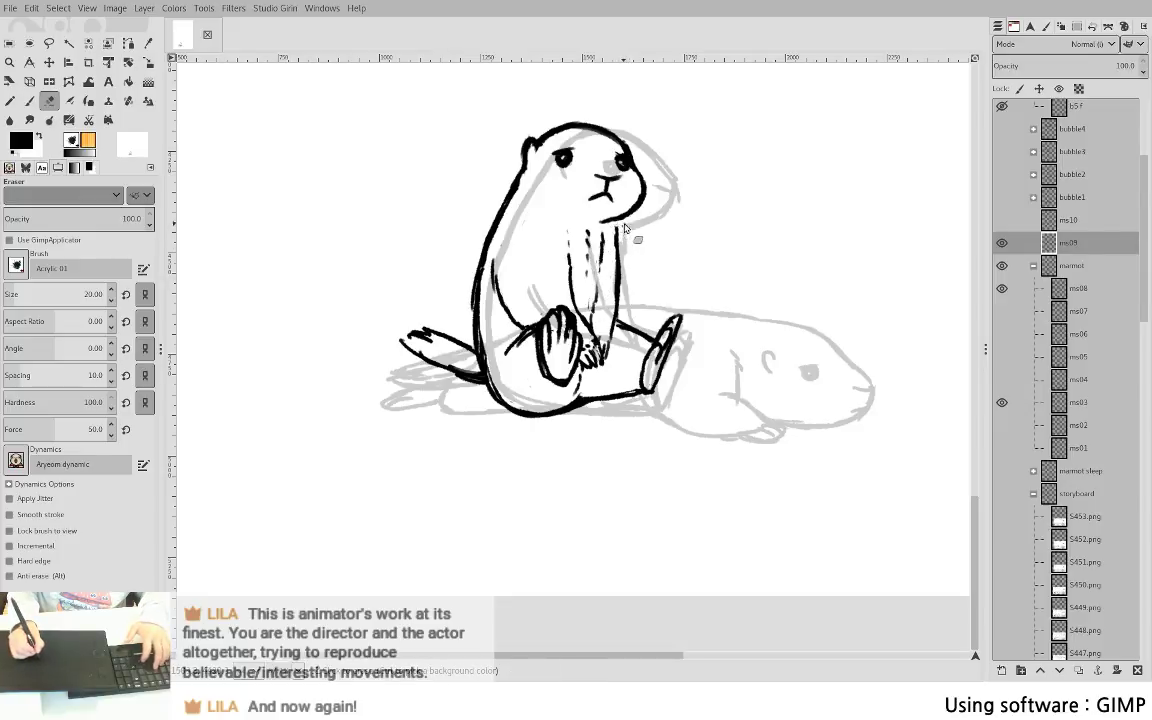
{"action": "key", "text": "p"}
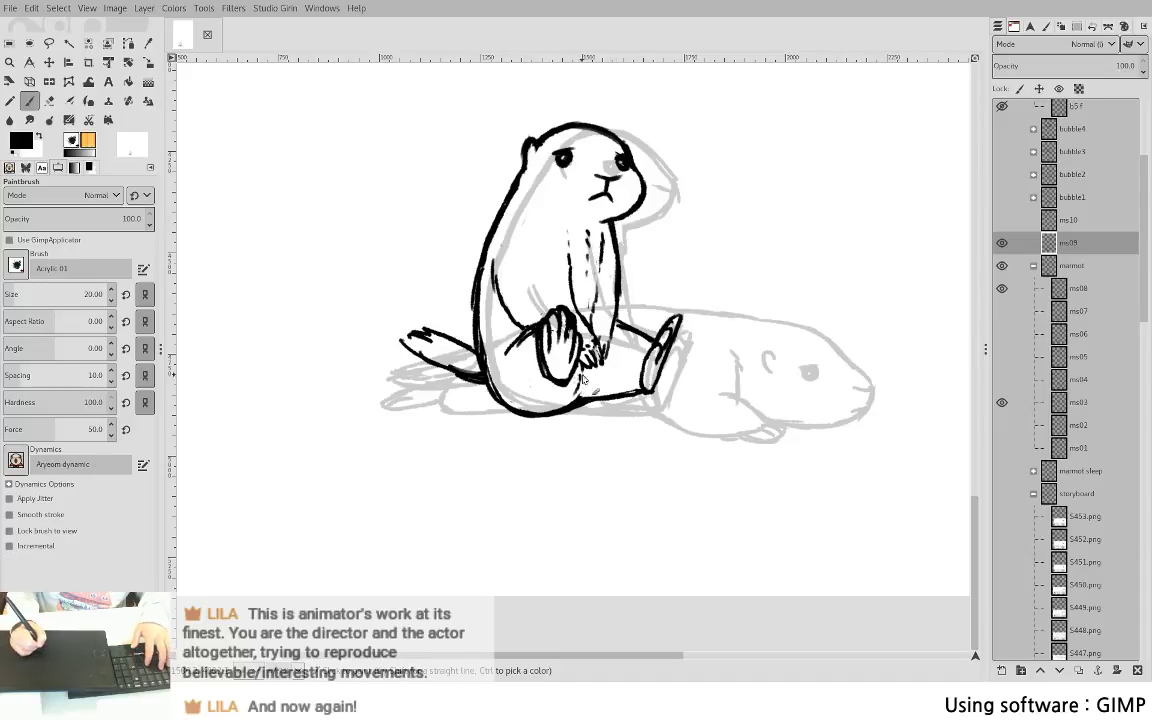
{"action": "left_click", "coordinate": [1003, 246]}
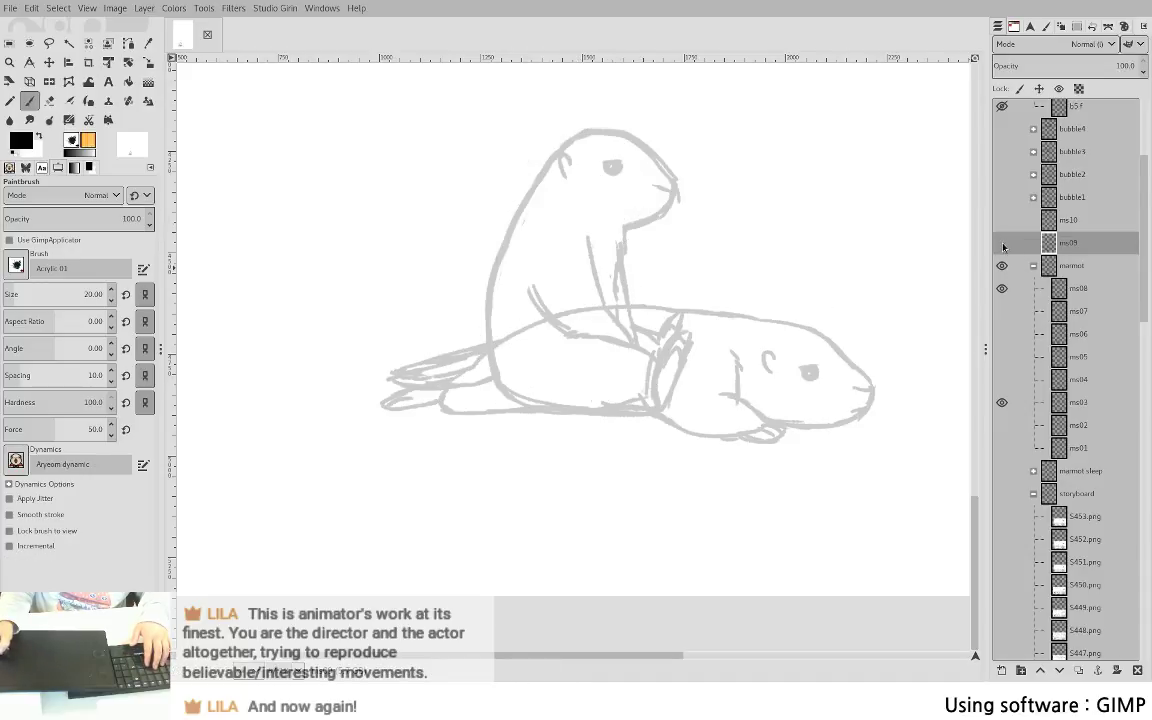
{"action": "left_click", "coordinate": [1003, 246]}
{"action": "left_click", "coordinate": [1003, 246]}
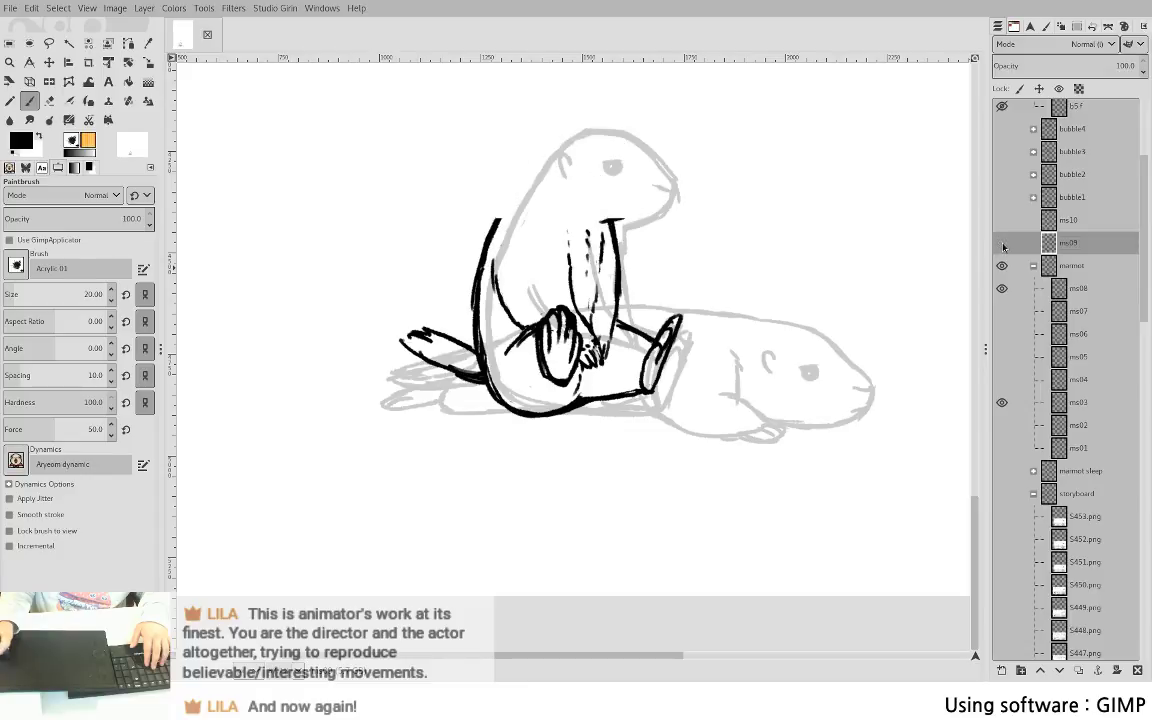
{"action": "left_click", "coordinate": [1003, 246]}
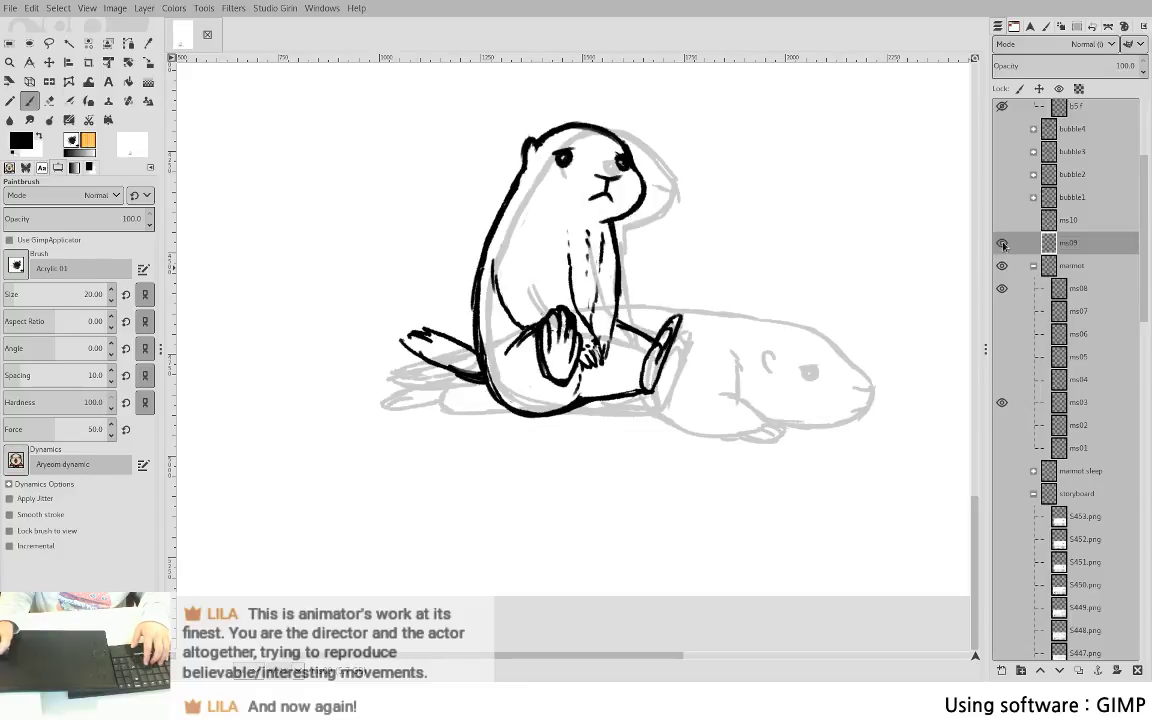
- Refine the far foot on ms09 by alternately erasing and repainting its contour and toe lines
{"action": "key", "text": "shift+e"}
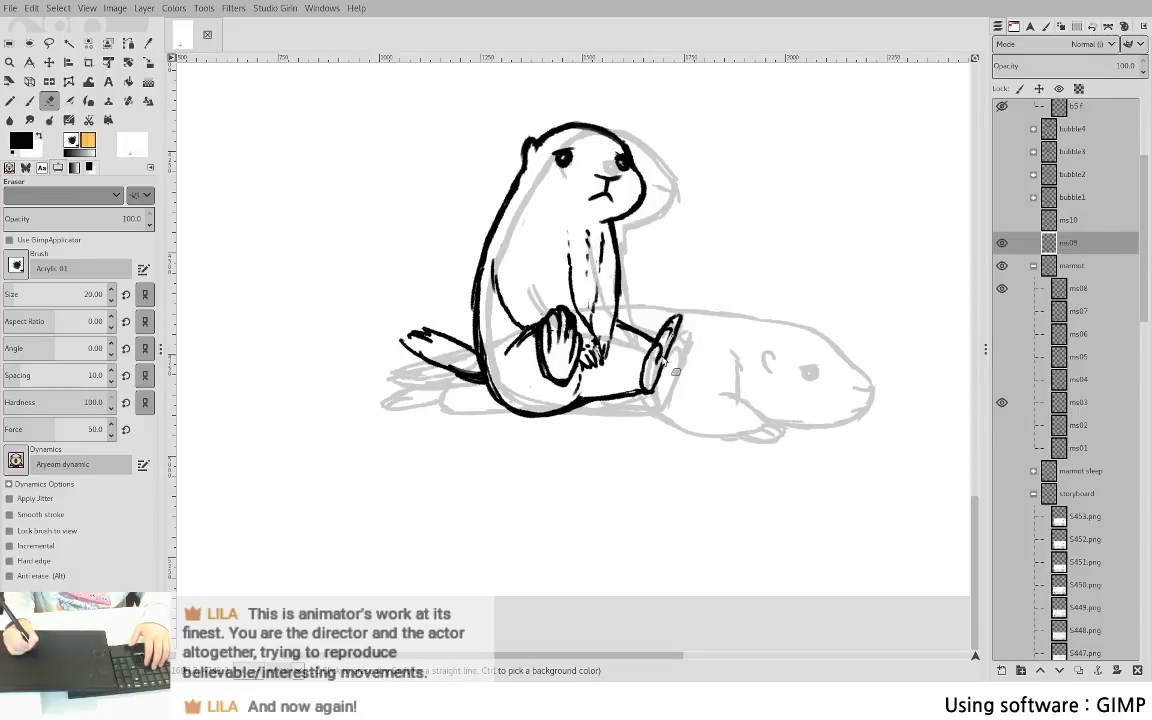
{"action": "key", "text": "p"}
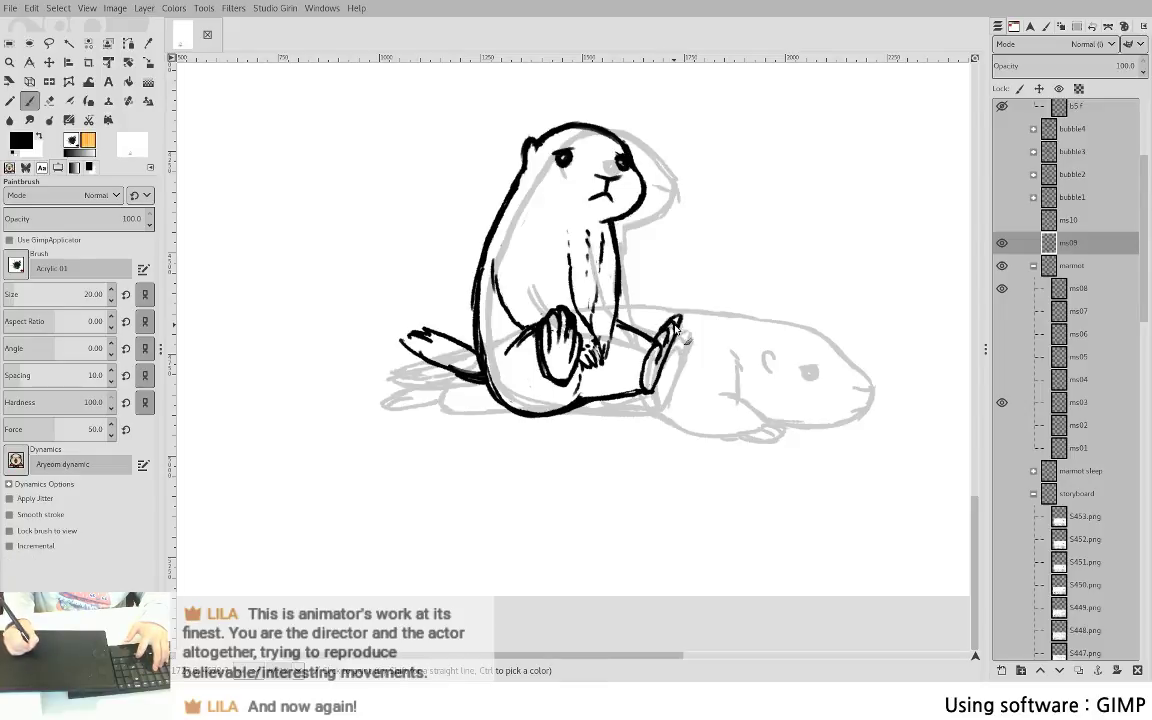
{"action": "key", "text": "shift+e"}
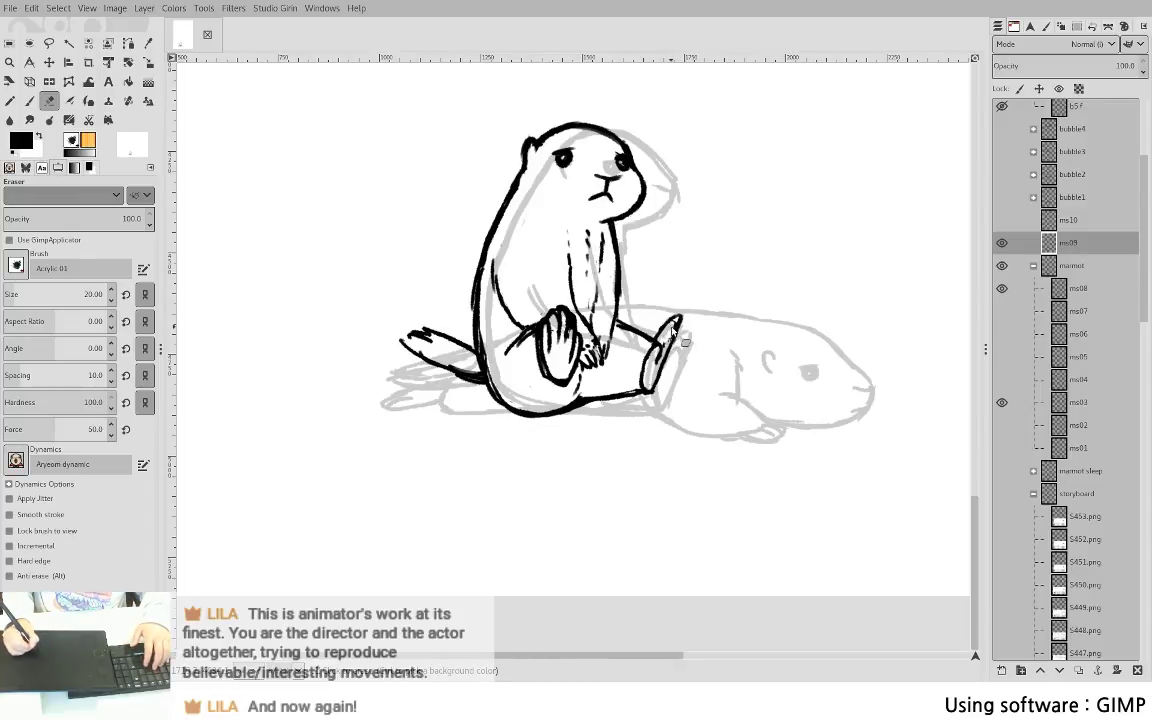
{"action": "key", "text": "p"}
{"action": "key", "text": "shift+e"}
{"action": "key", "text": "p"}
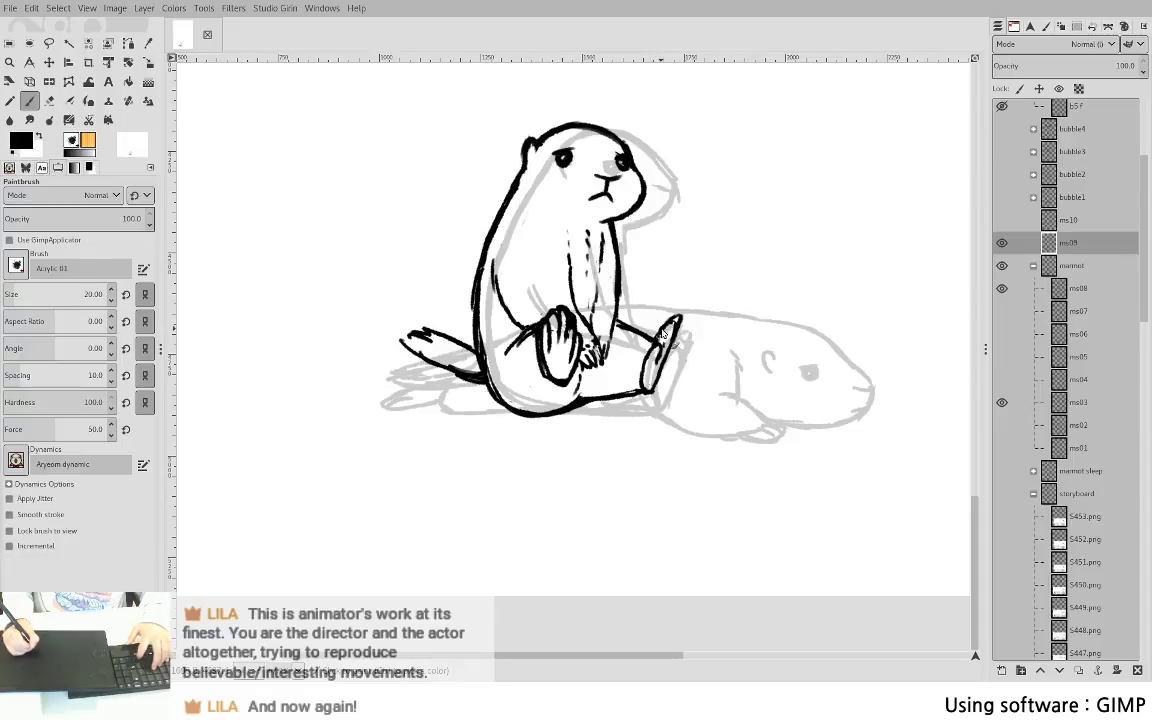
{"action": "key", "text": "shift+e"}
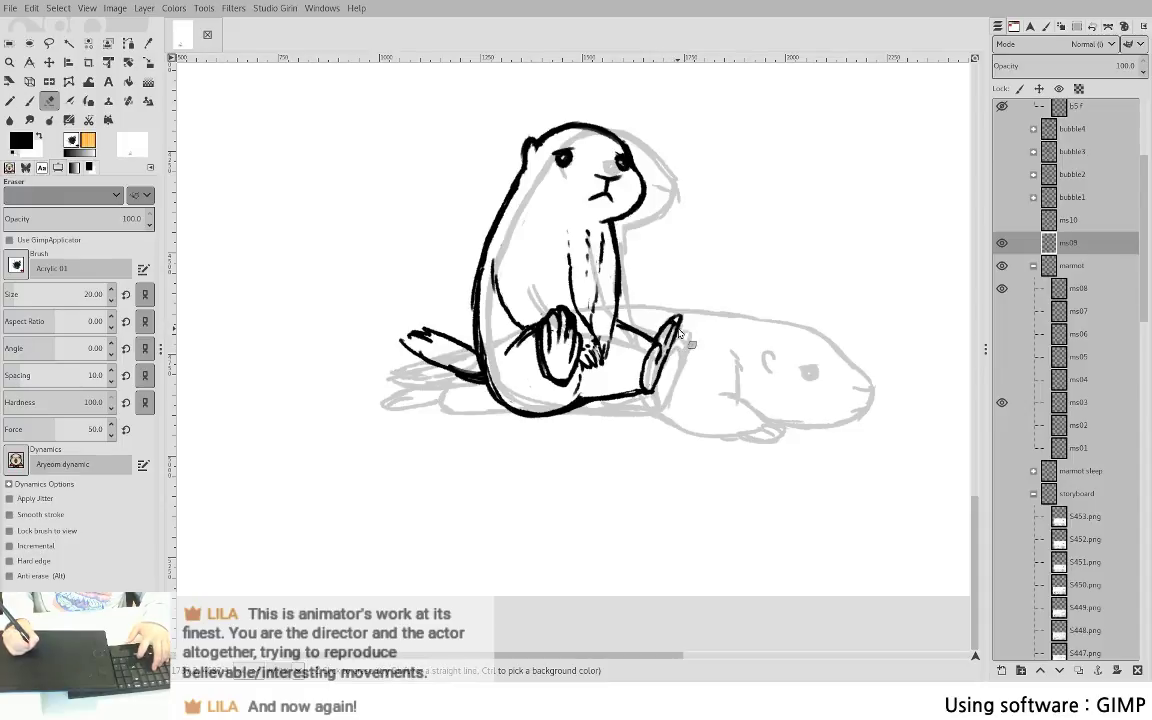
{"action": "key", "text": "p"}
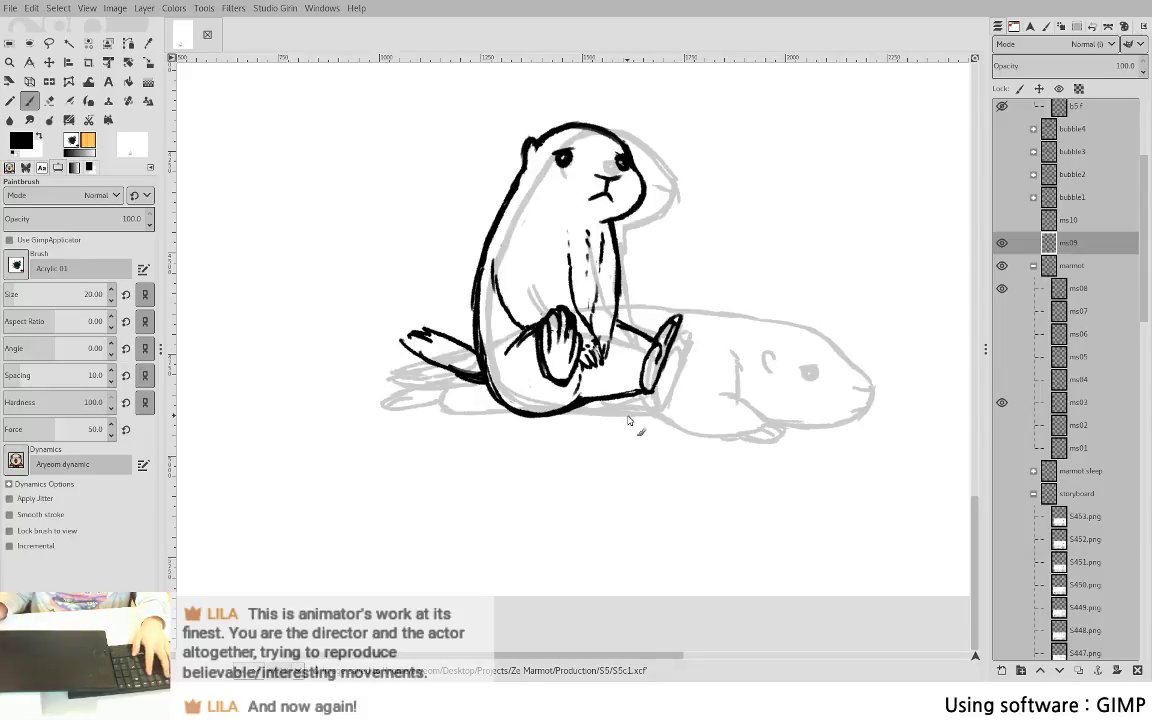
- Compare ms09 with ms07 and ms08, hide ms03, and move ms09 into the marmot group above ms08
{"action": "left_click", "coordinate": [1001, 244]}
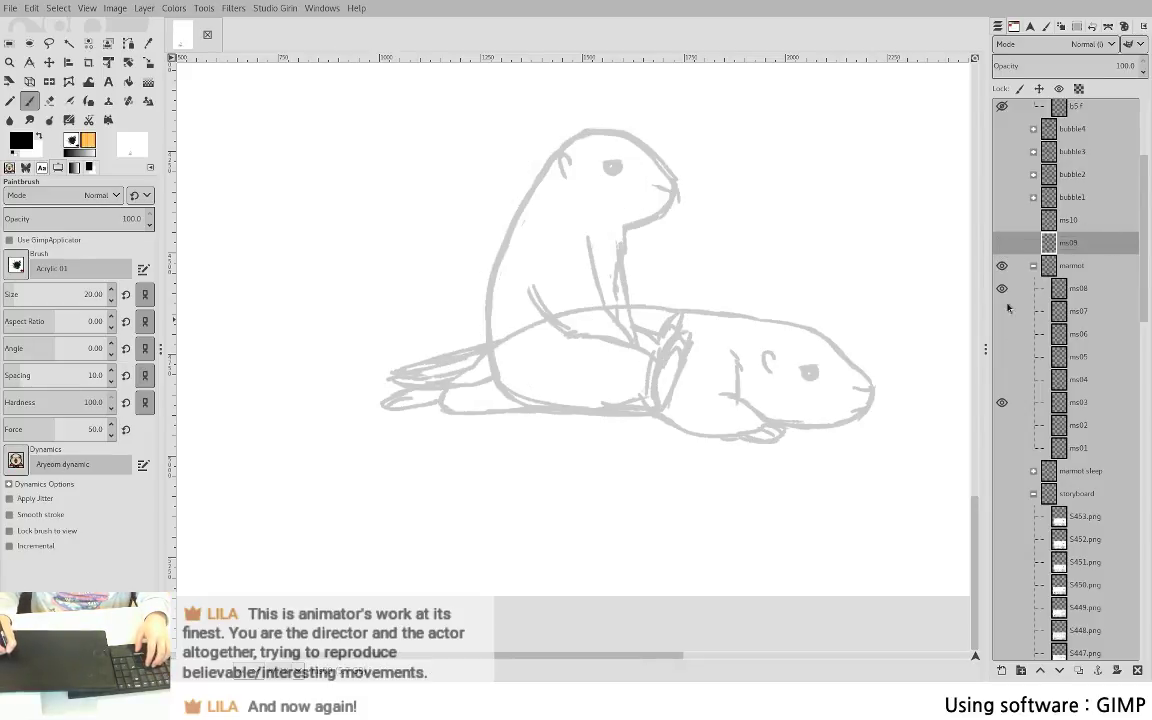
{"action": "left_click", "coordinate": [1001, 244]}
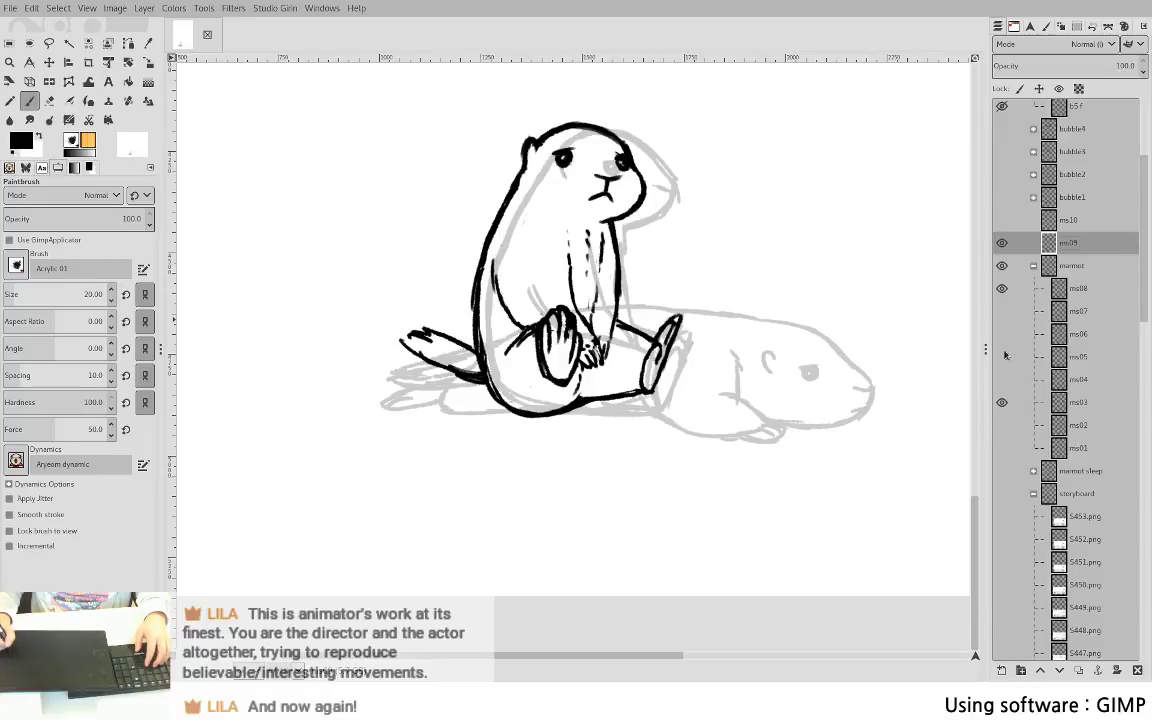
{"action": "left_click", "coordinate": [1003, 310], "text": "shift"}
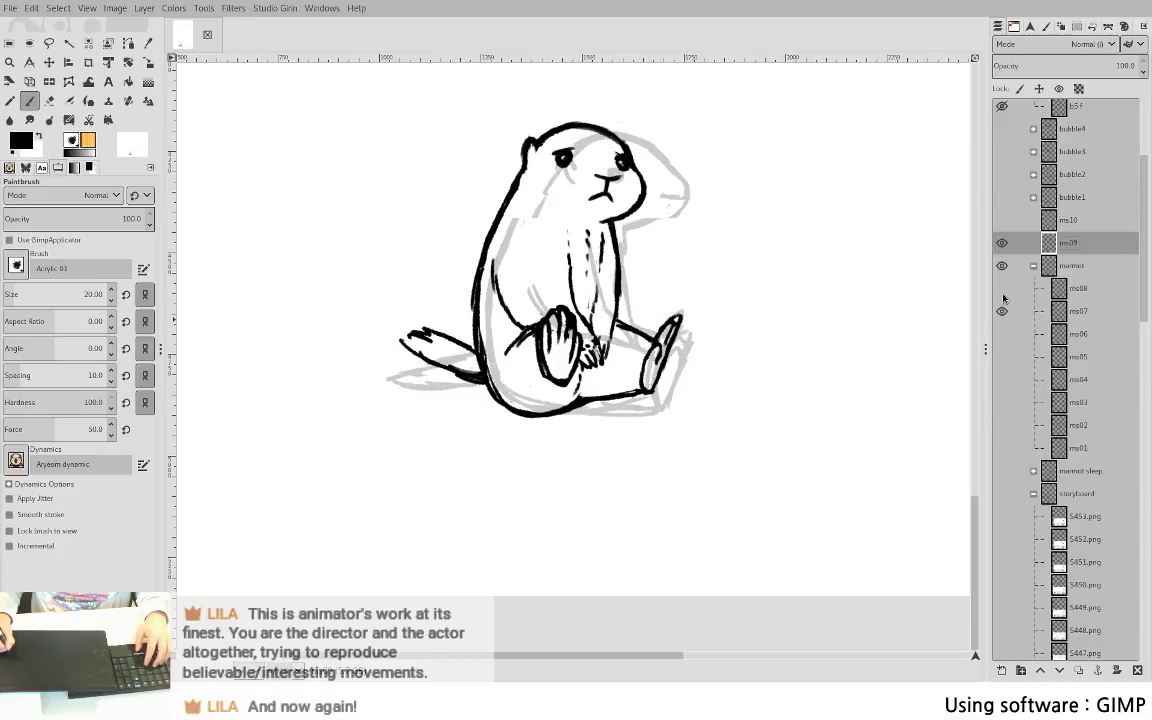
{"action": "left_click", "coordinate": [1003, 287], "text": "shift"}
{"action": "left_click", "coordinate": [1001, 288]}
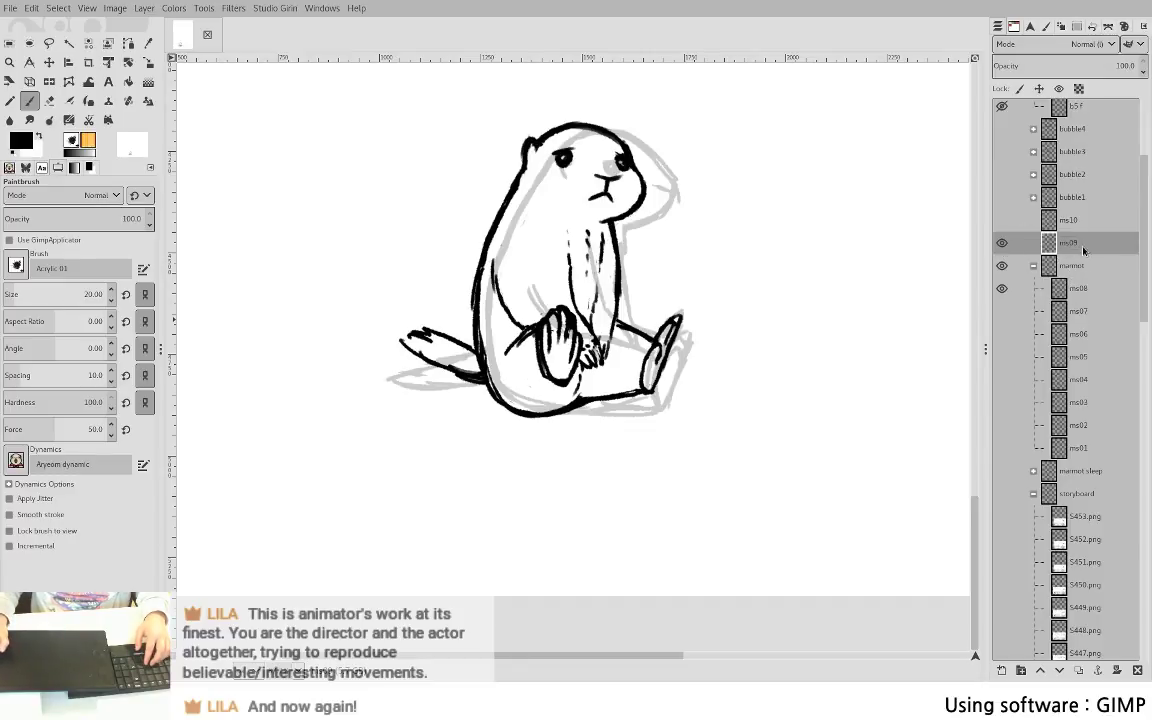
{"action": "left_click_drag", "start_coordinate": [1080, 327], "coordinate": [1081, 281]}
- Flip through poses ms06 to ms09 by switching layer visibility to examine the marmot's sitting-up movement
{"action": "left_click", "coordinate": [1004, 312], "text": "shift"}
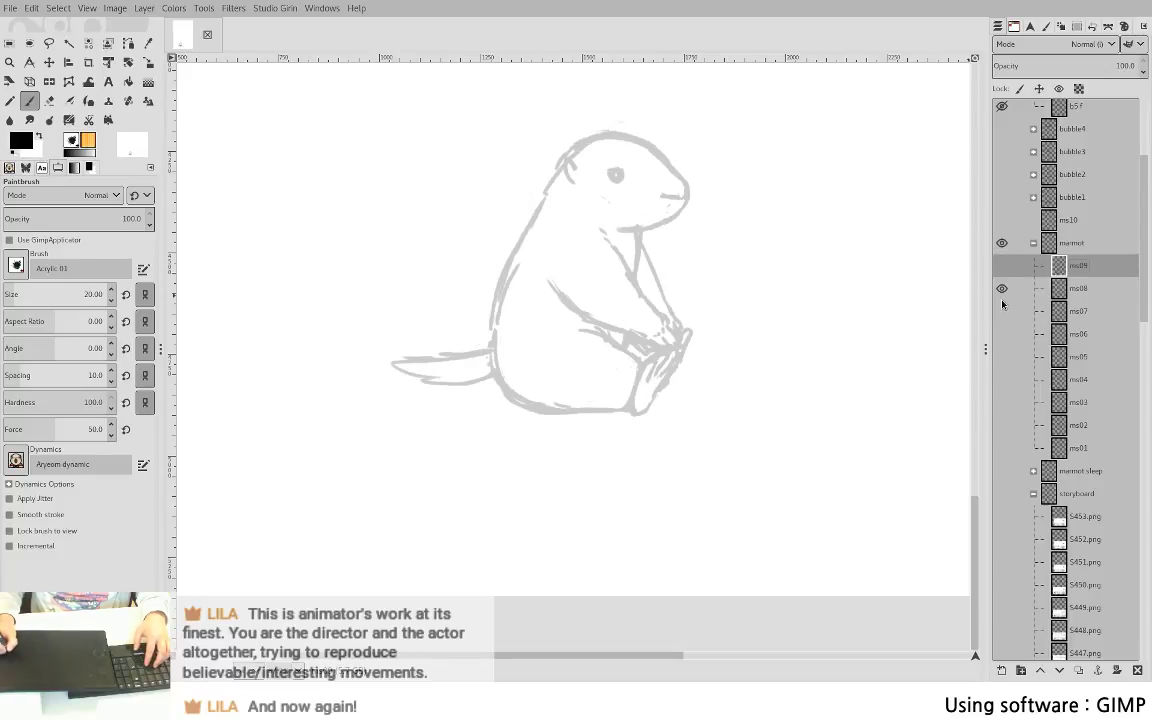
{"action": "left_click", "coordinate": [1001, 266], "text": "shift"}
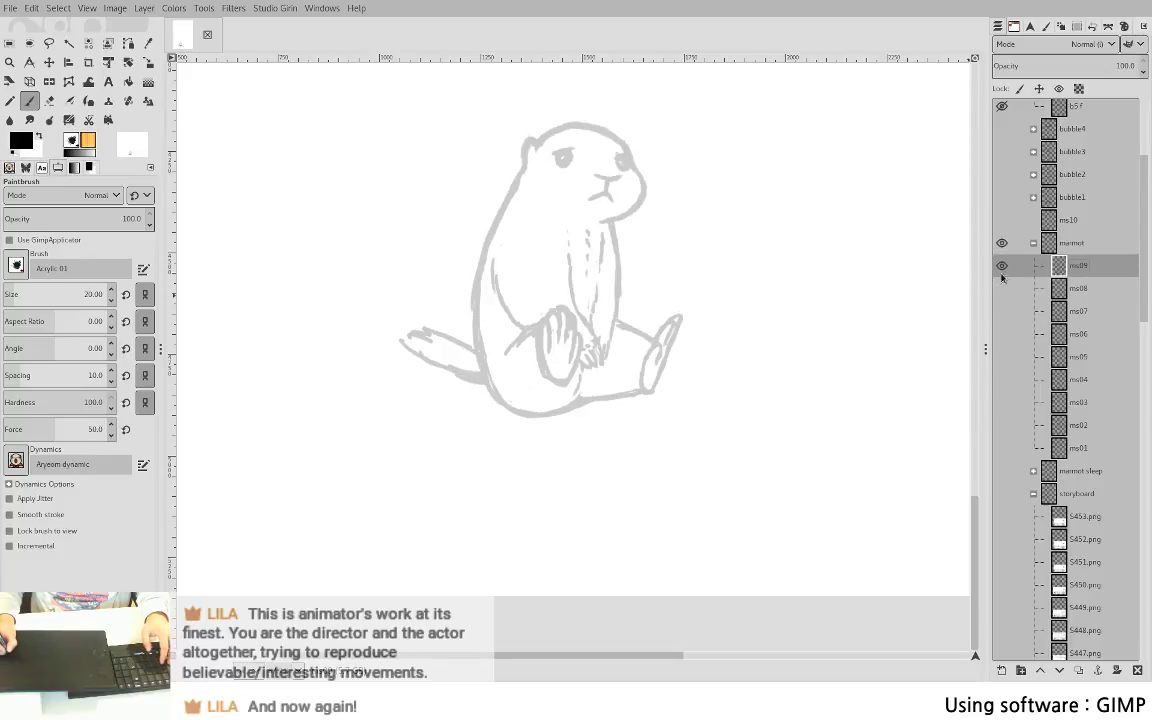
{"action": "left_click", "coordinate": [1002, 288], "text": "shift"}
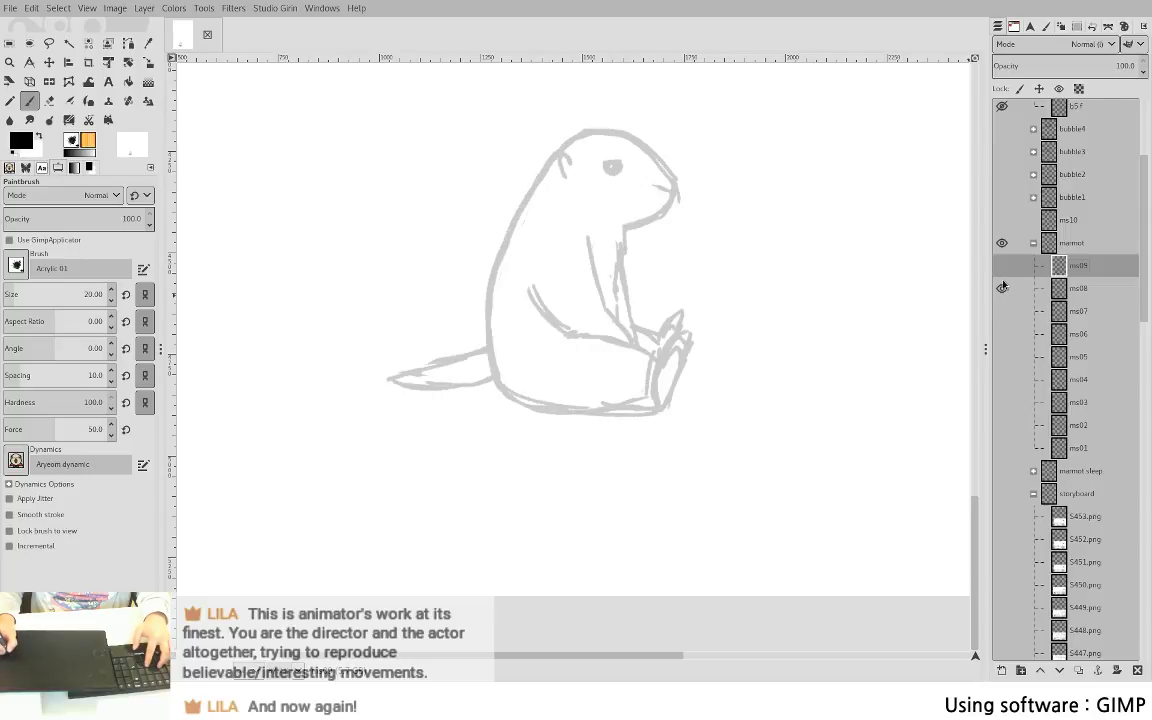
{"action": "left_click", "coordinate": [1003, 312], "text": "shift"}
{"action": "left_click", "coordinate": [1003, 292], "text": "shift"}
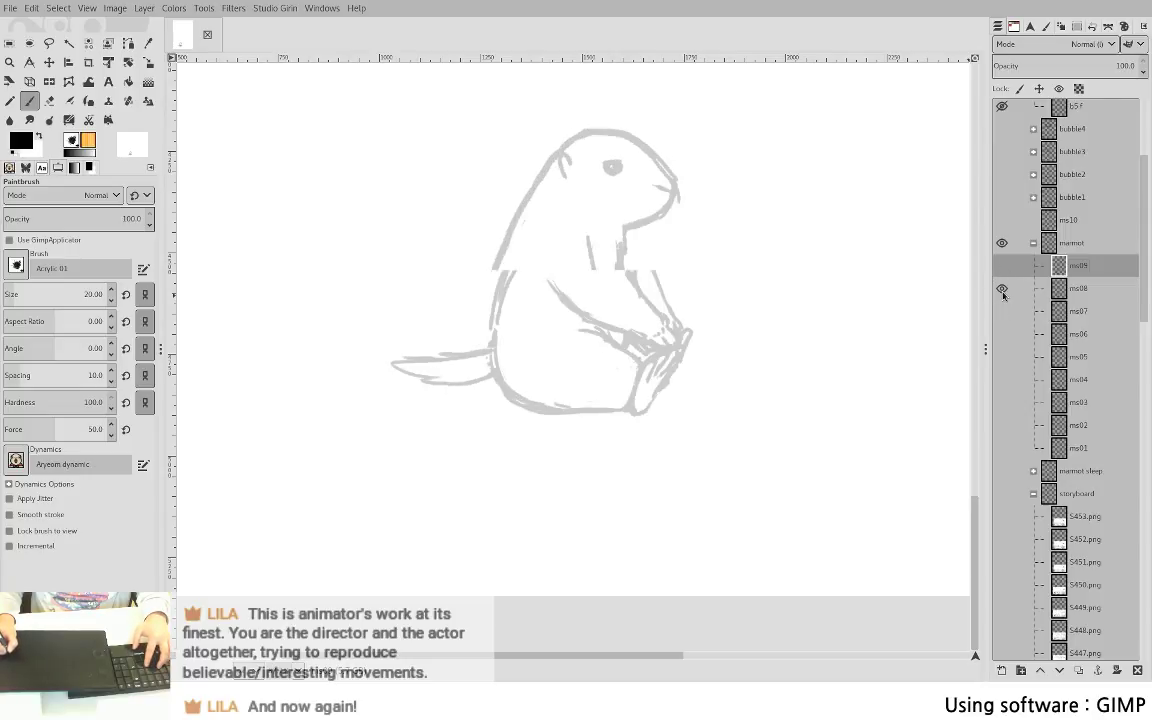
{"action": "left_click", "coordinate": [1006, 341], "text": "shift"}
{"action": "left_click", "coordinate": [1006, 313], "text": "shift"}
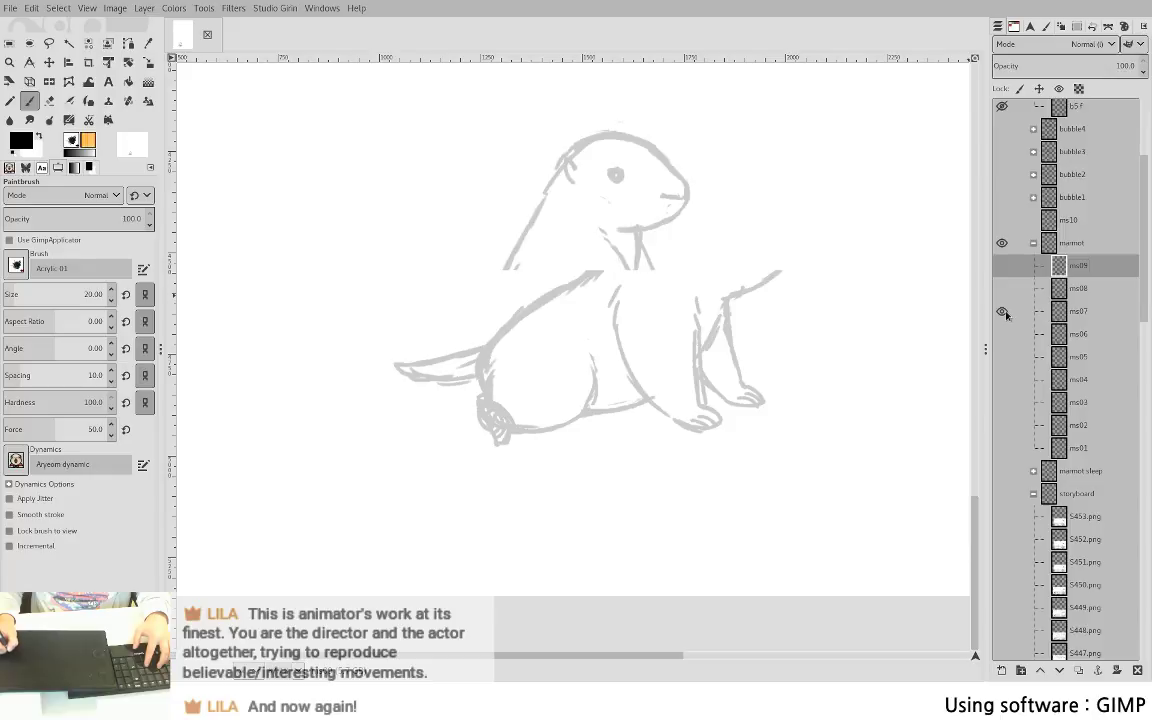
{"action": "left_click", "coordinate": [1002, 311]}
{"action": "left_click", "coordinate": [1003, 290]}
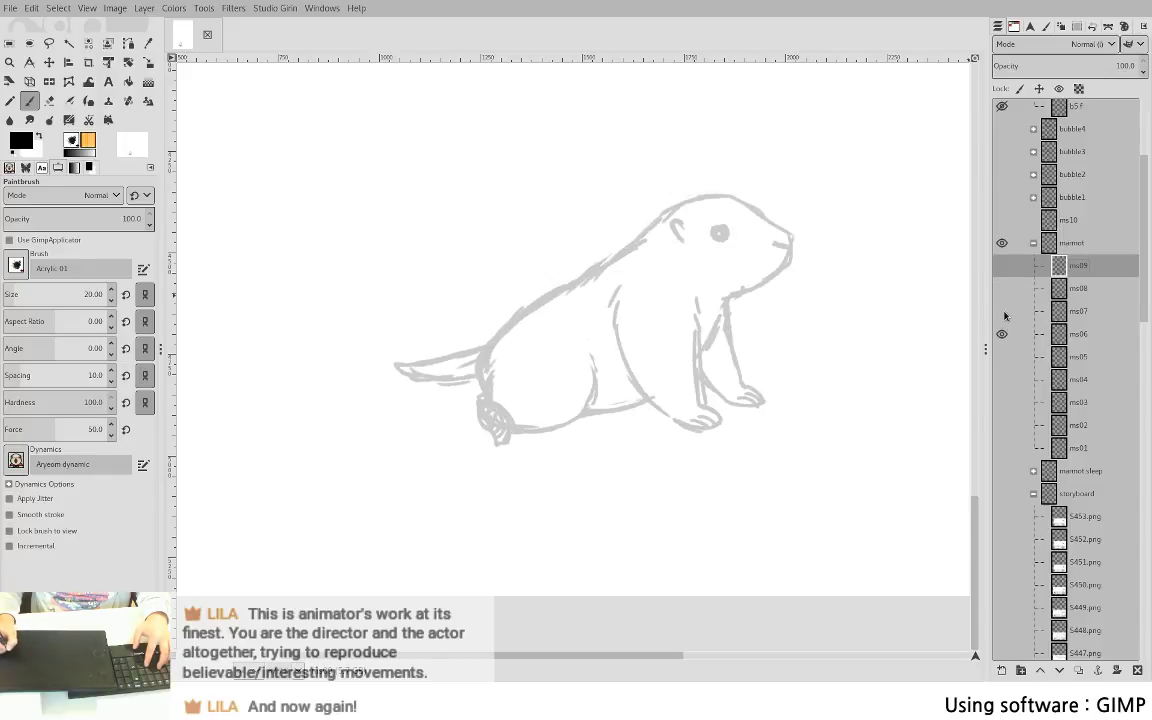
{"action": "left_click", "coordinate": [1002, 311]}
{"action": "left_click", "coordinate": [1002, 334]}
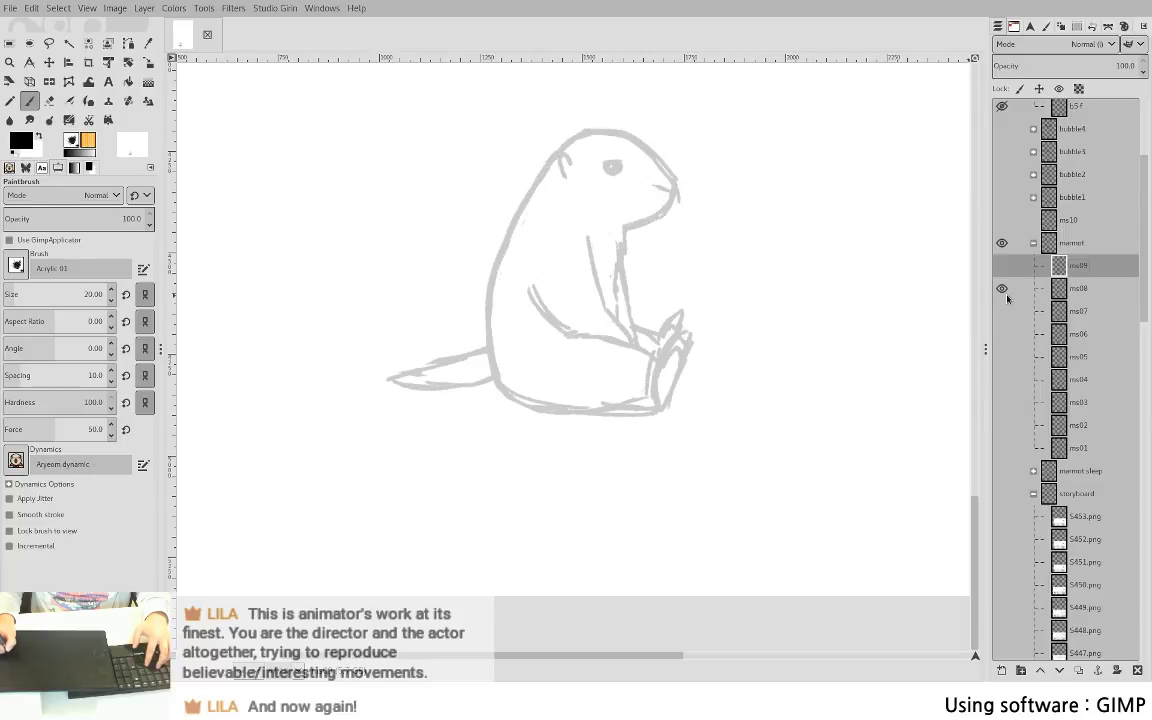
{"action": "left_click", "coordinate": [1002, 311]}
{"action": "left_click", "coordinate": [1002, 334]}
{"action": "left_click", "coordinate": [1002, 334]}
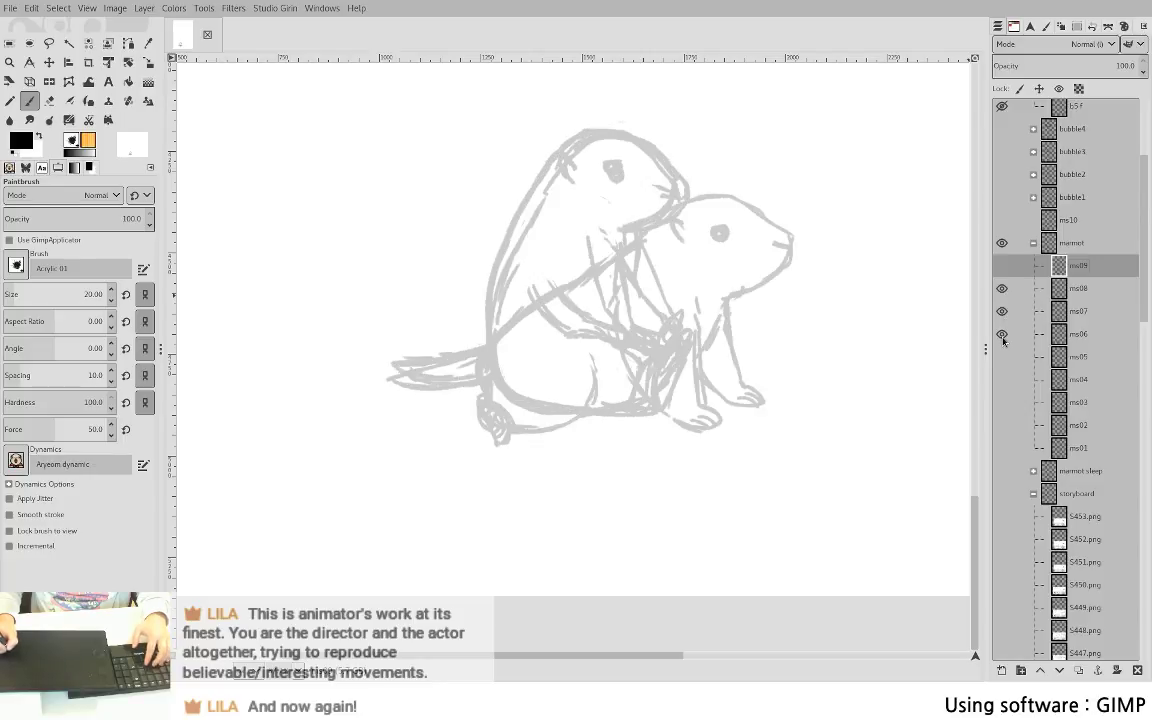
- Set the marmot group's opacity to 100 and show only ms07 within it
{"action": "left_click", "coordinate": [1020, 242]}
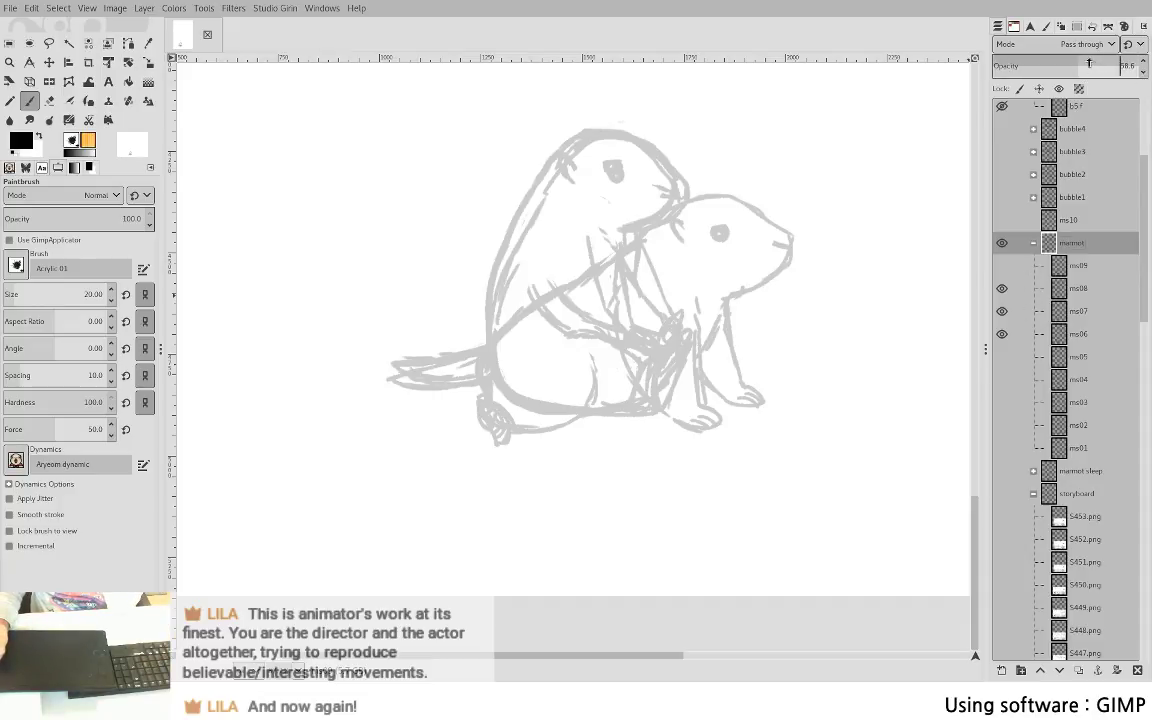
{"action": "left_click_drag", "start_coordinate": [1089, 63], "coordinate": [1140, 64]}
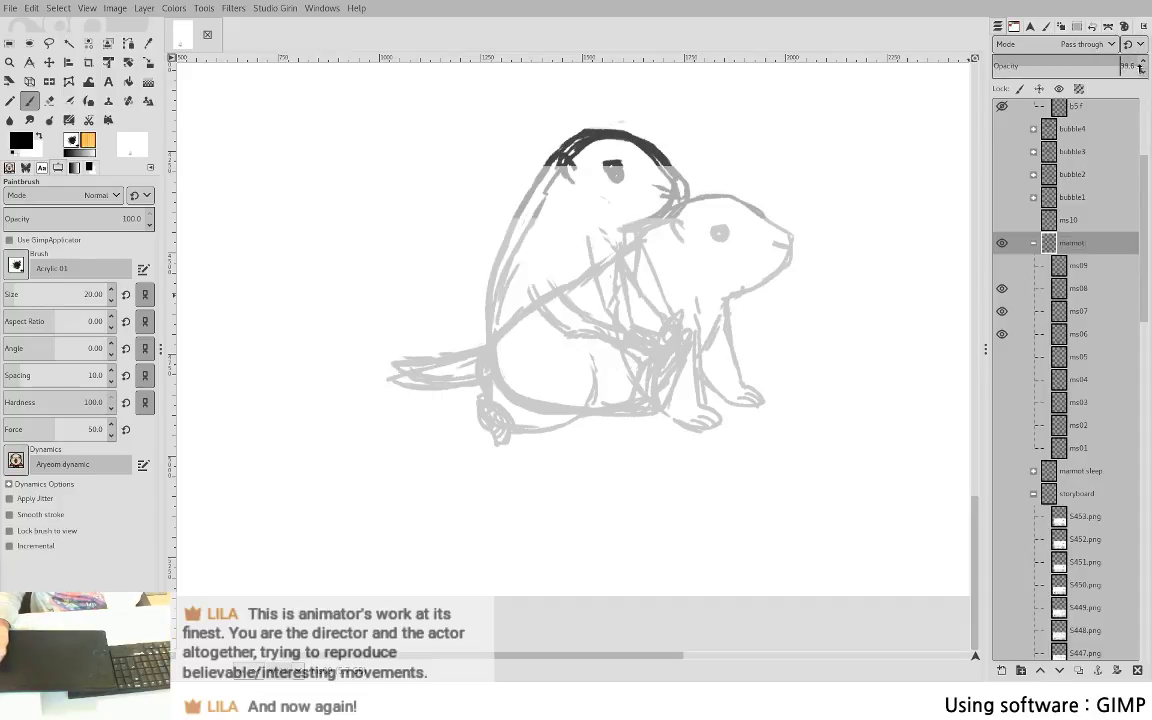
{"action": "left_click", "coordinate": [1003, 333], "text": "shift"}
{"action": "left_click", "coordinate": [1003, 314], "text": "shift"}
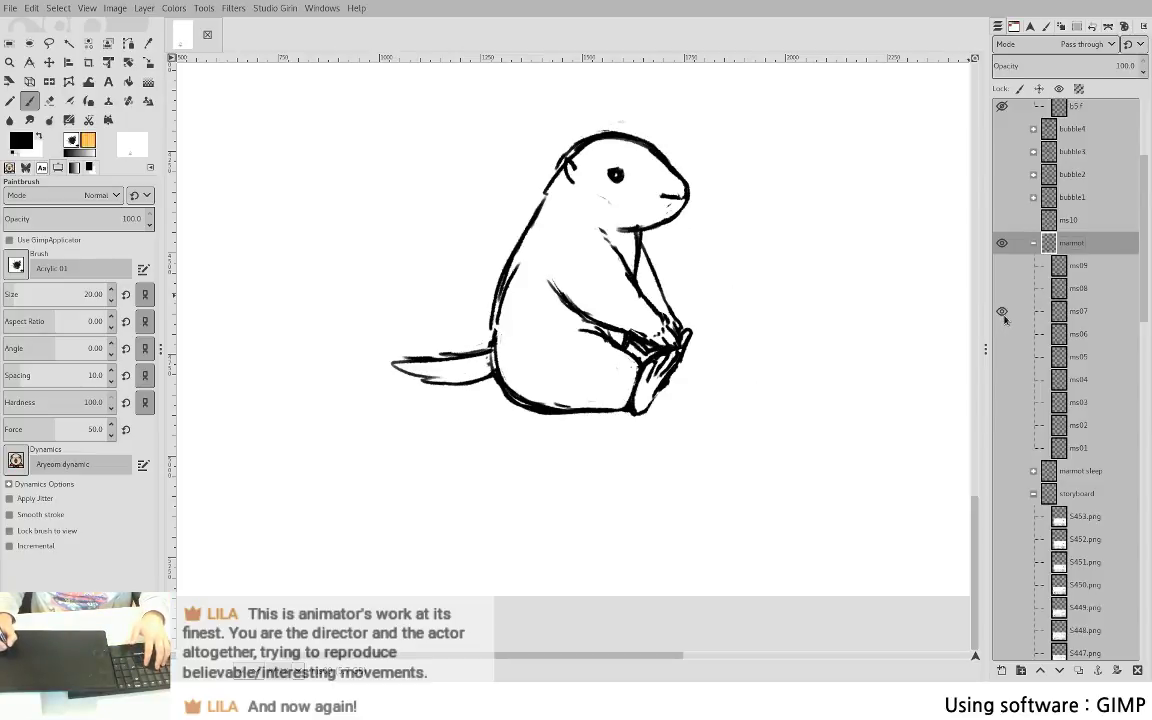
- Outline the near leg, foot and rear belly line on ms07 with a free selection, delete them and clear the selection
{"action": "left_click", "coordinate": [1078, 311]}
{"action": "key", "text": "f"}
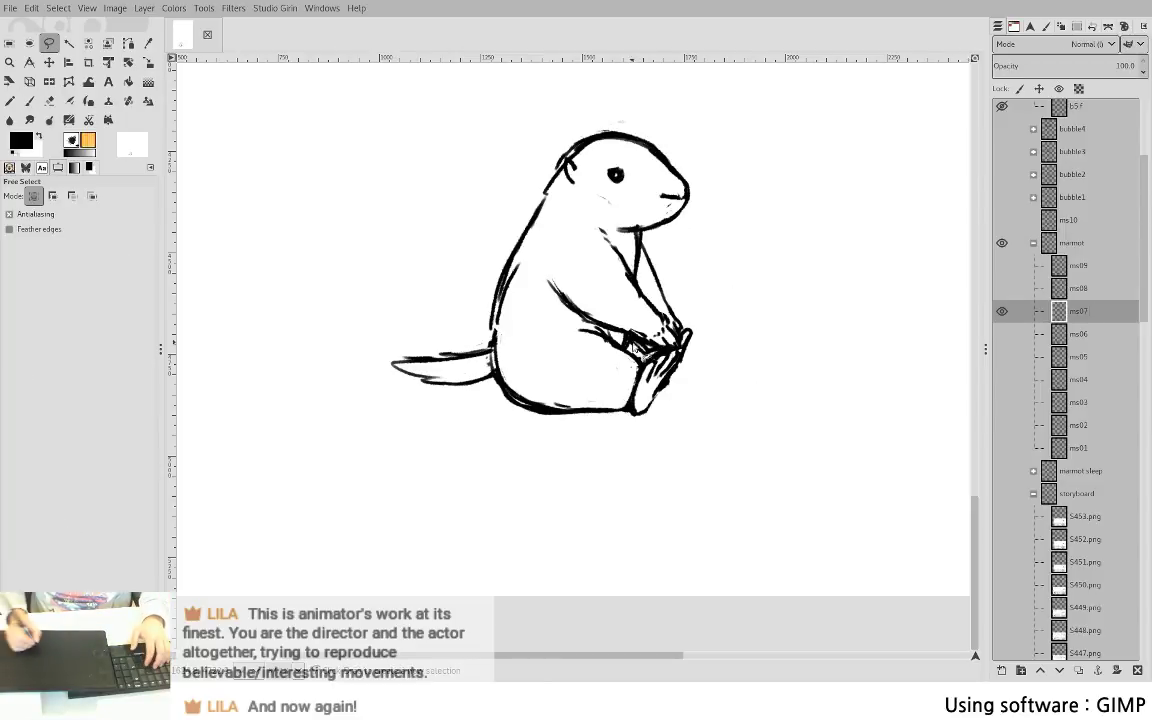
{"action": "mouse_move", "coordinate": [578, 323]}
{"action": "left_mouse_down"}
{"action": "mouse_move", "coordinate": [554, 438]}
{"action": "mouse_move", "coordinate": [653, 435]}
{"action": "mouse_move", "coordinate": [683, 355]}
{"action": "mouse_move", "coordinate": [596, 337]}
{"action": "left_mouse_up"}
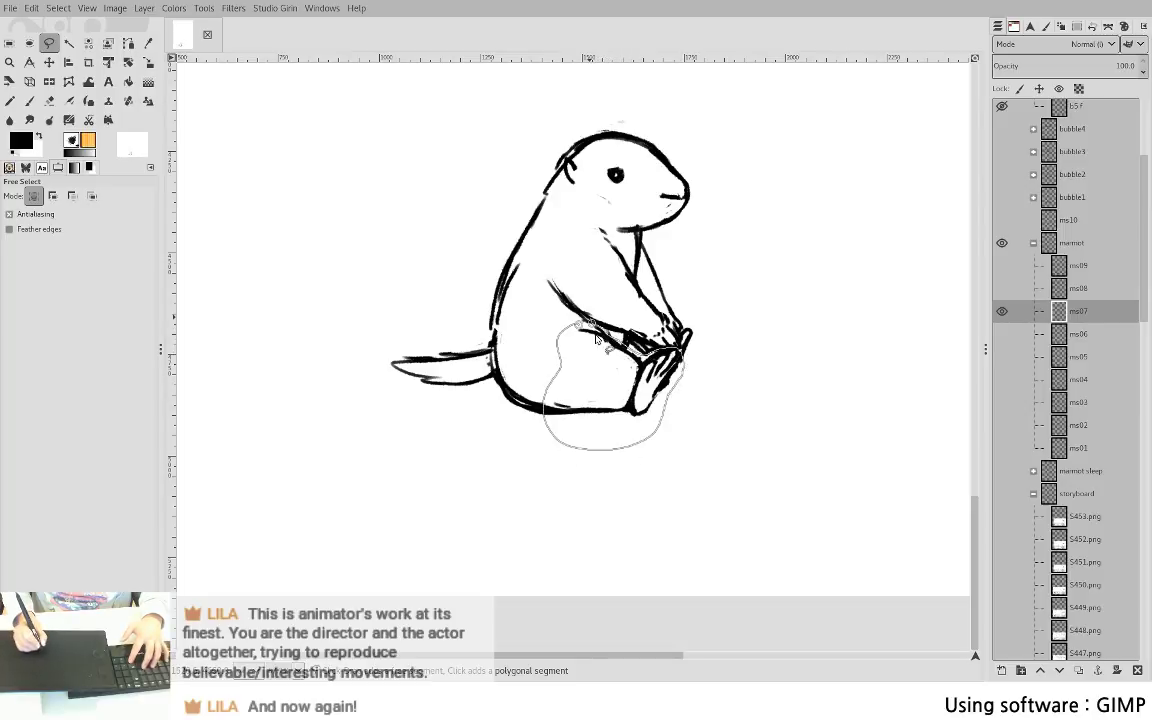
{"action": "key", "text": "Return"}
{"action": "key", "text": "Delete"}
{"action": "key", "text": "ctrl+shift+a"}
{"action": "key", "text": "p"}
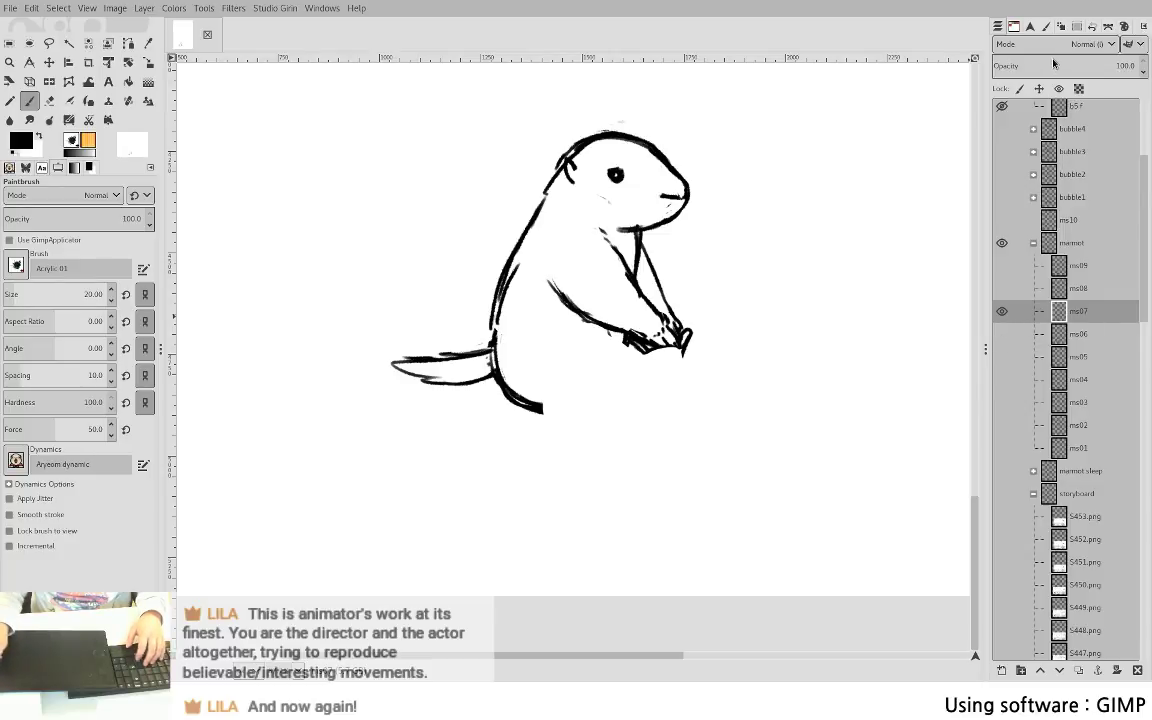
- Show ms06 behind the pose at 41.4 opacity as a reference and make ms07 the active layer again
{"action": "key", "text": "Page_Down"}
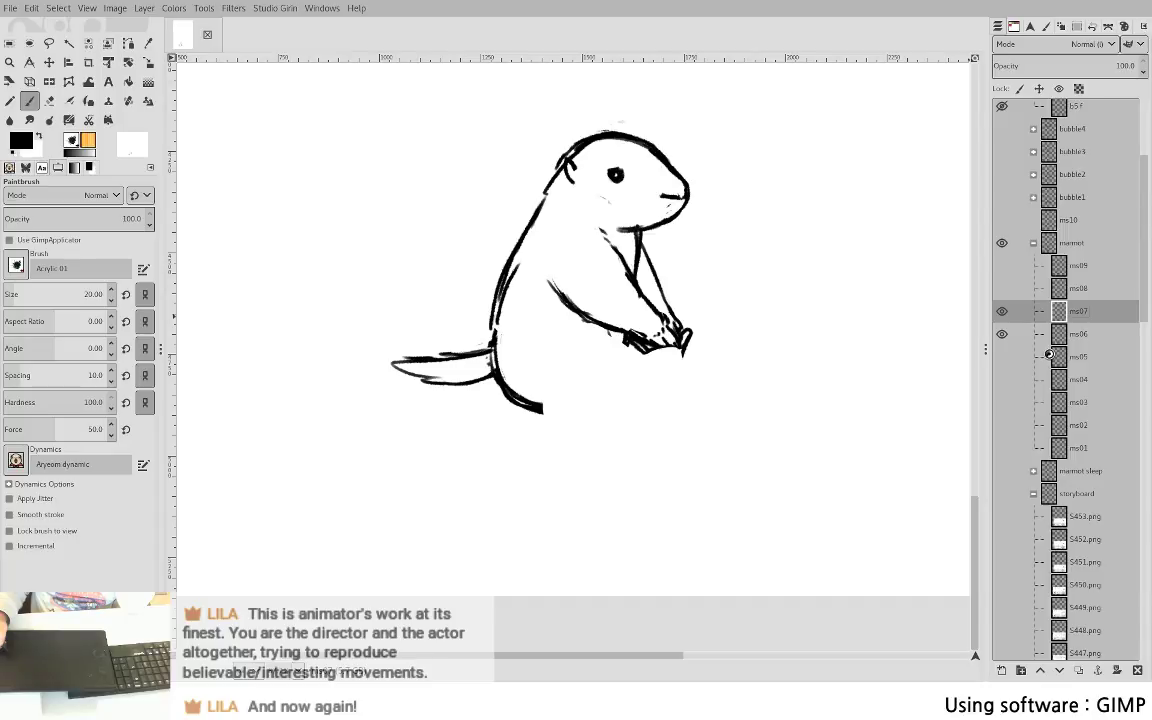
{"action": "key", "text": "Page_Down"}
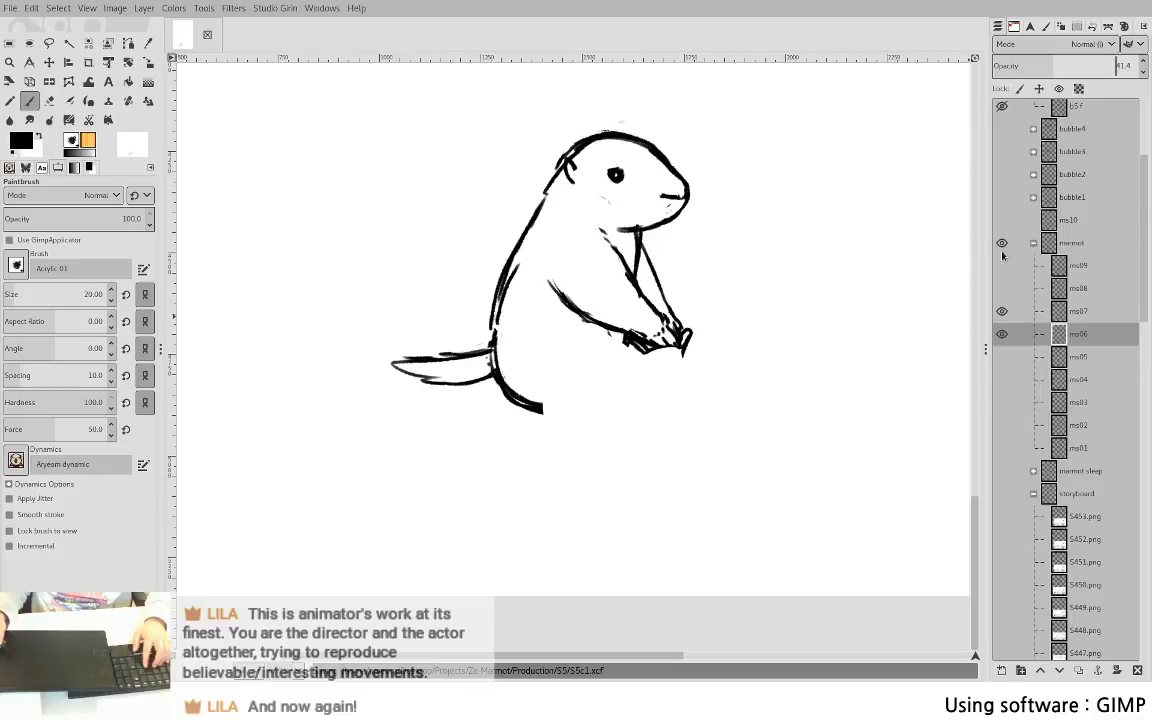
{"action": "left_click", "coordinate": [1002, 335]}
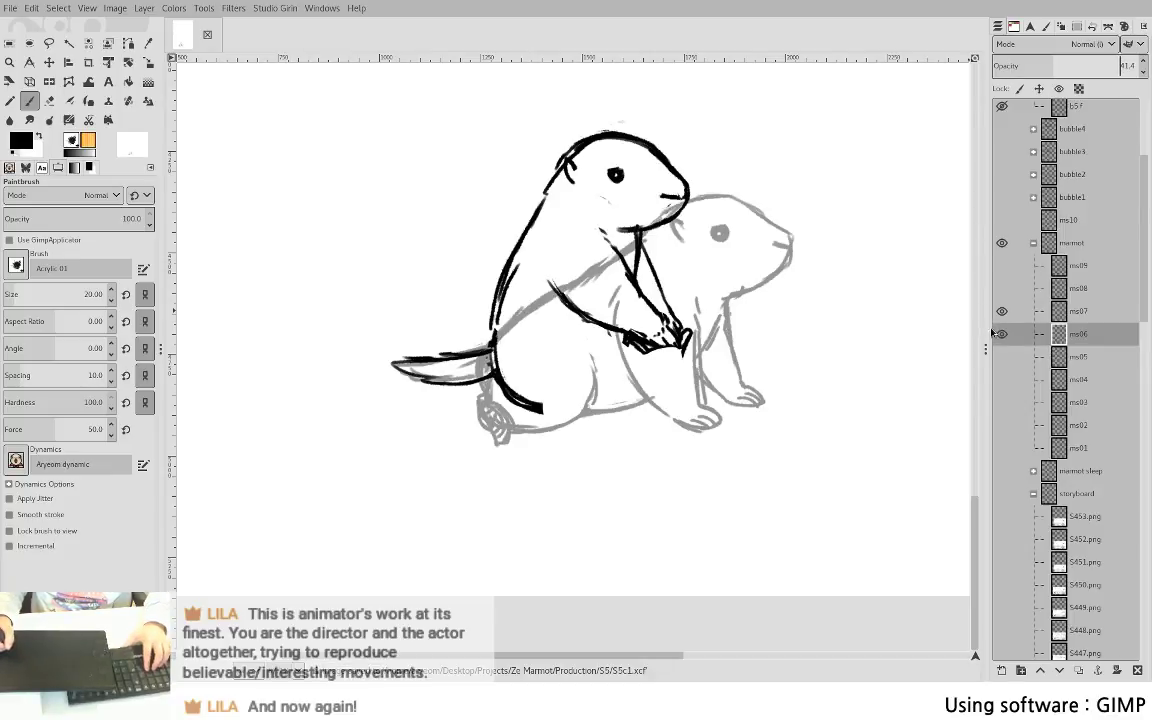
{"action": "key", "text": "Page_Up"}
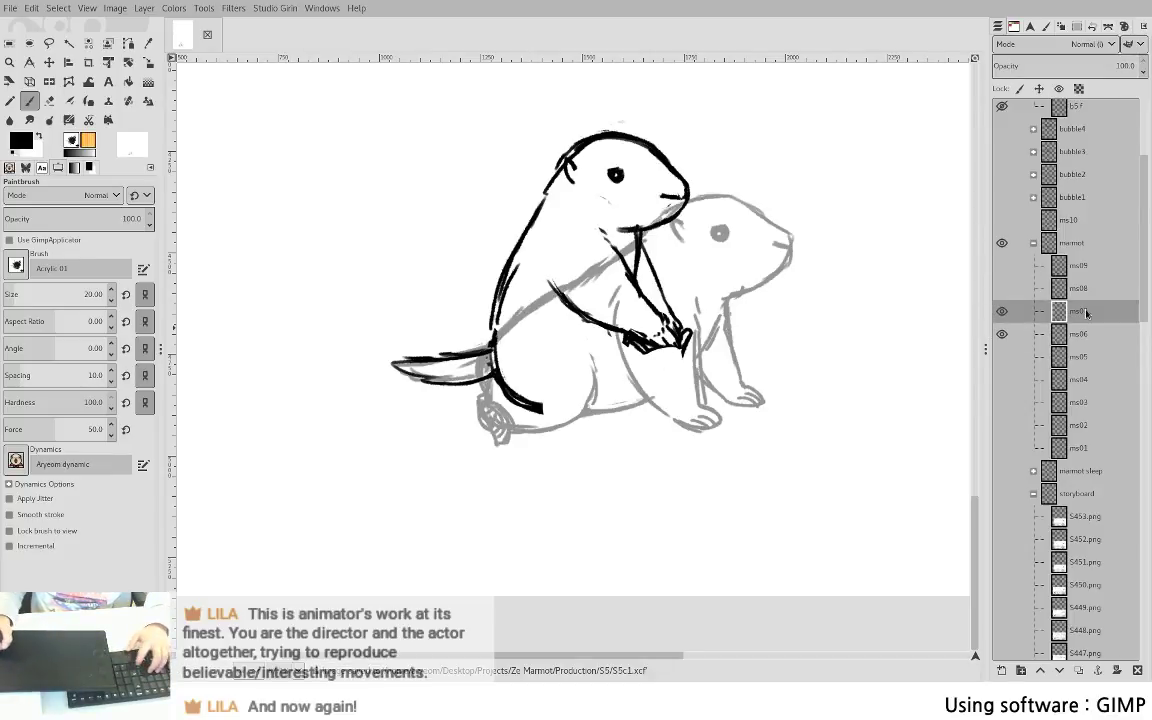
- Erase the thick lower end of the rump line on ms07, and view poses ms05, ms06 and ms07 one at a time
{"action": "key", "text": "shift+e"}
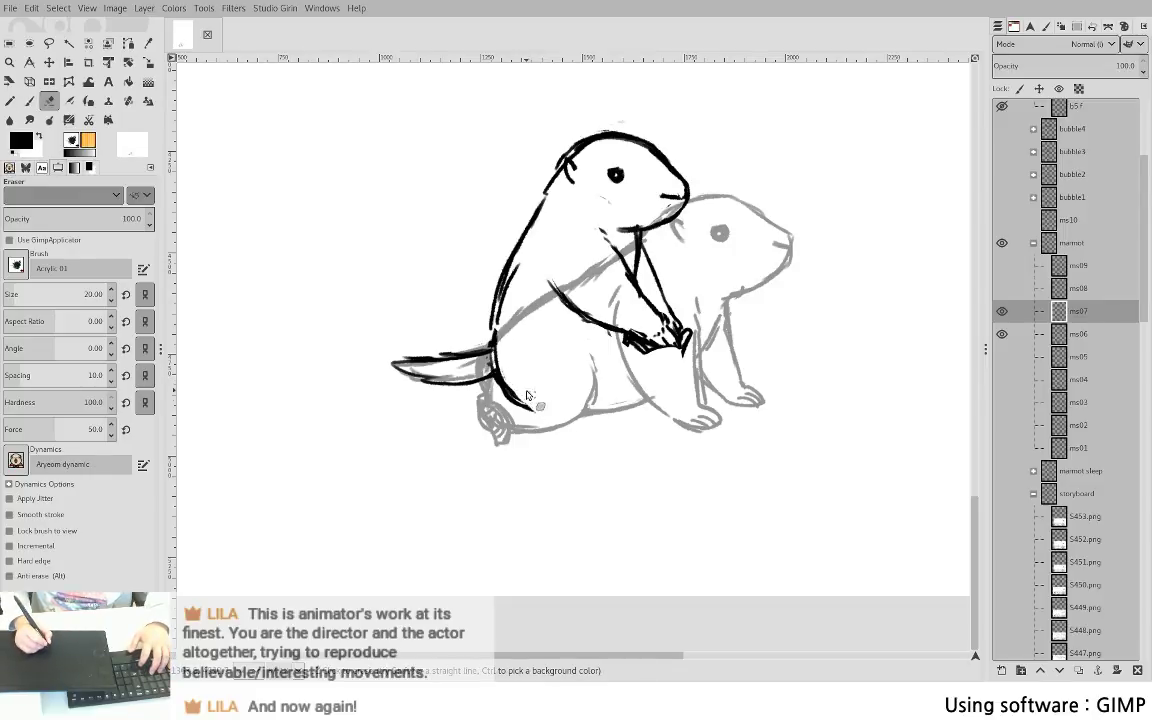
{"action": "left_click", "coordinate": [1002, 356], "text": "shift"}
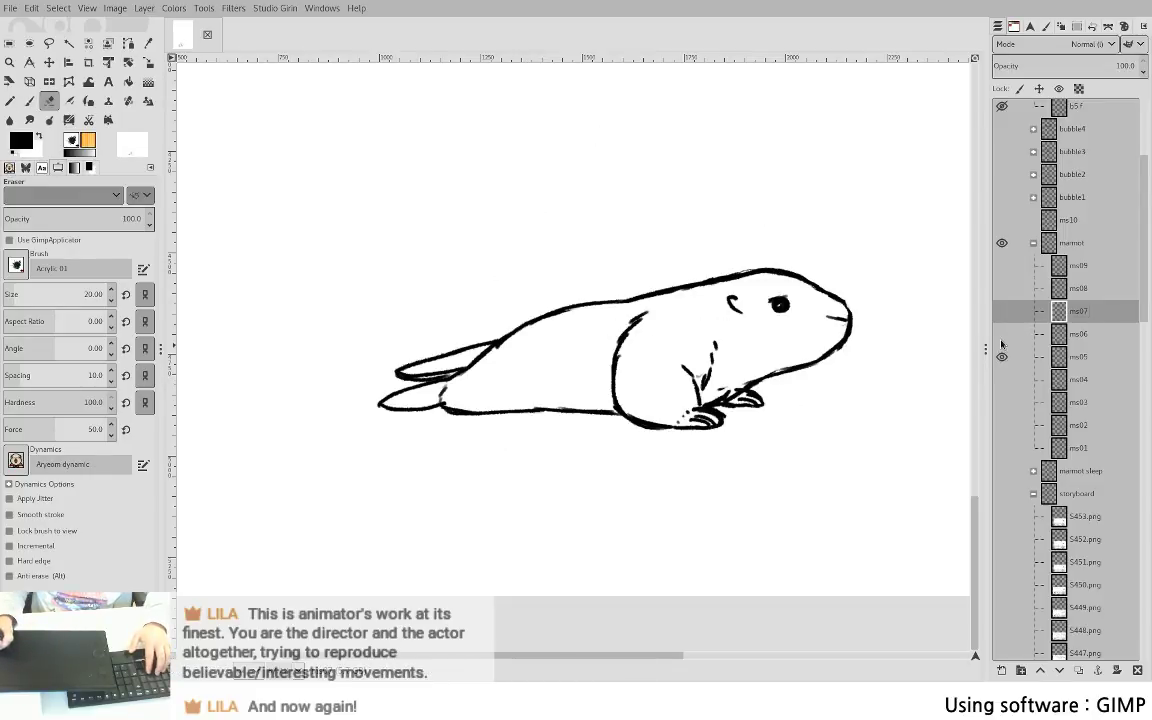
{"action": "left_click", "coordinate": [1002, 337], "text": "shift"}
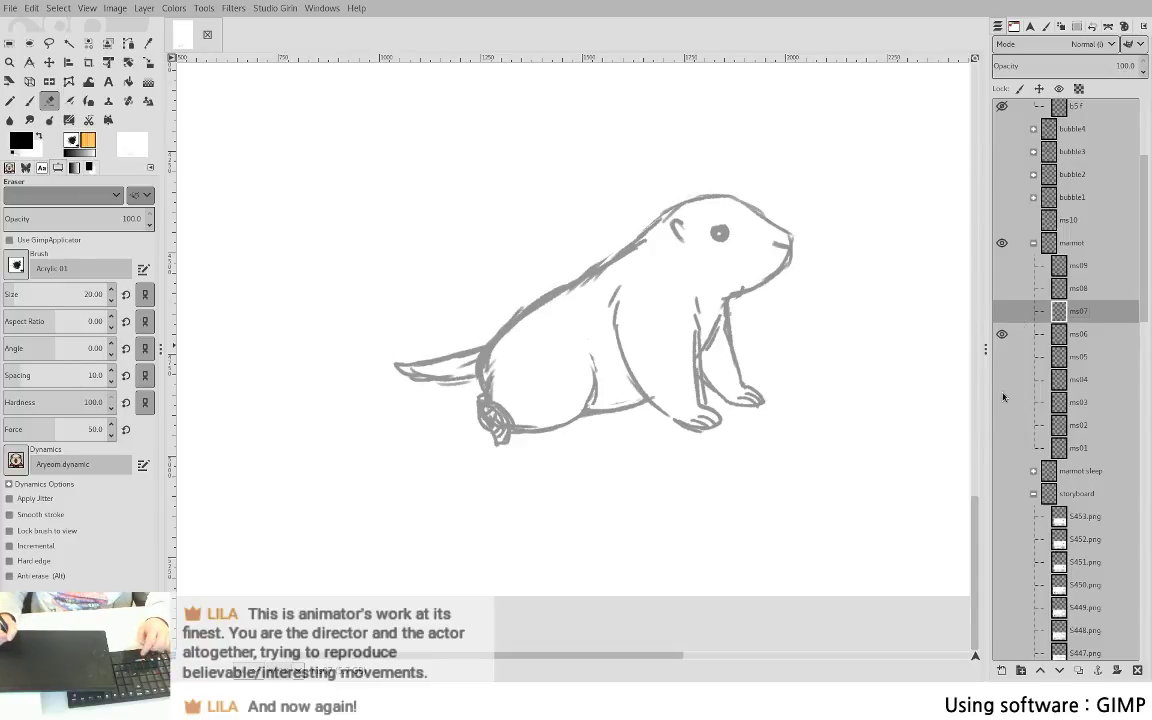
{"action": "left_click", "coordinate": [1006, 317], "text": "shift"}
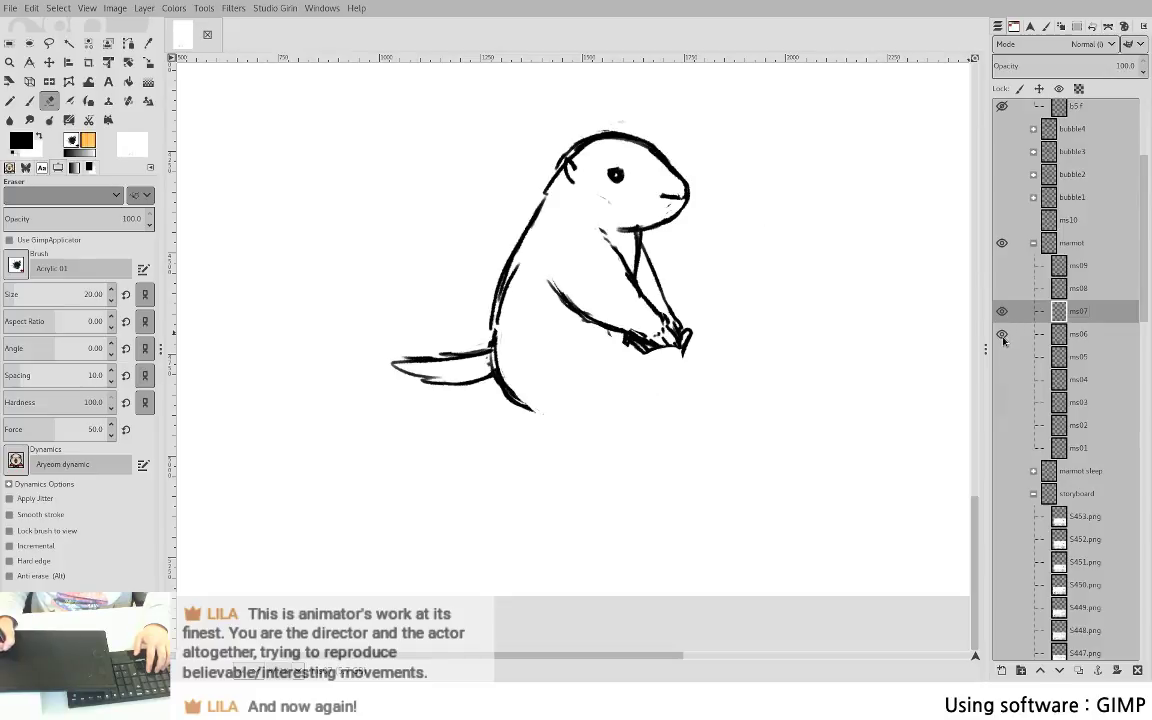
- Show ms08 at reduced opacity together with ms06 as references, and start painting the near thigh's curve on ms07 with the Paintbrush
{"action": "left_click", "coordinate": [1015, 289]}
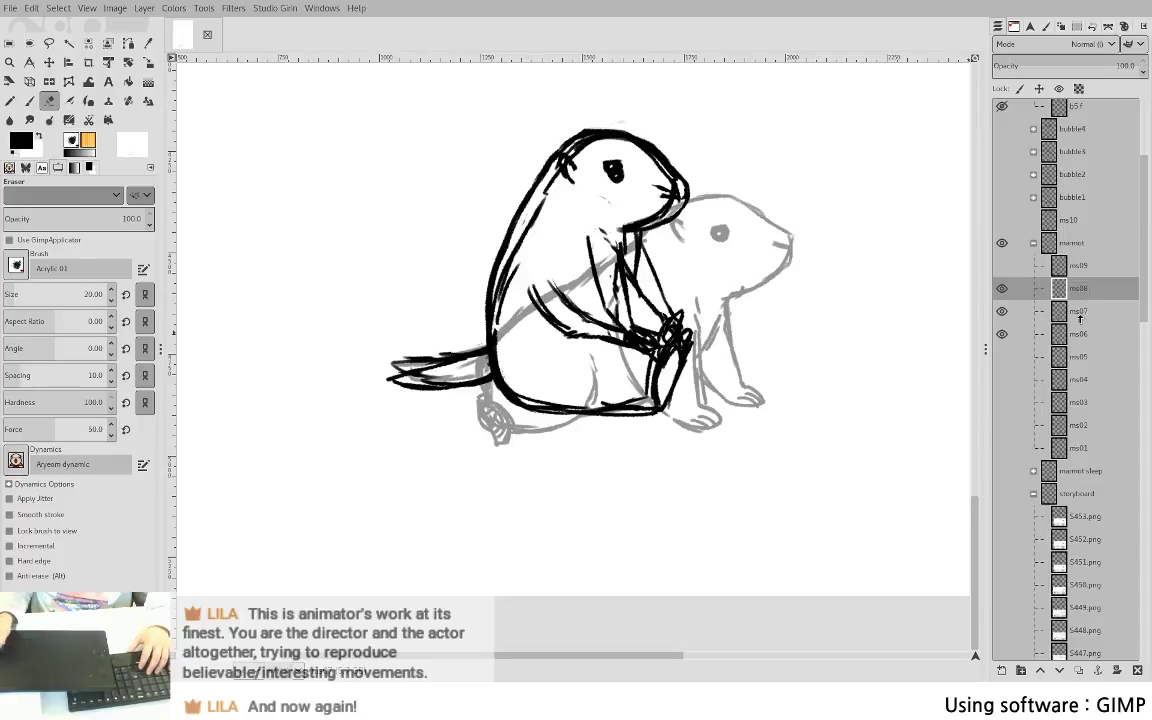
{"action": "key", "text": "Page_Down"}
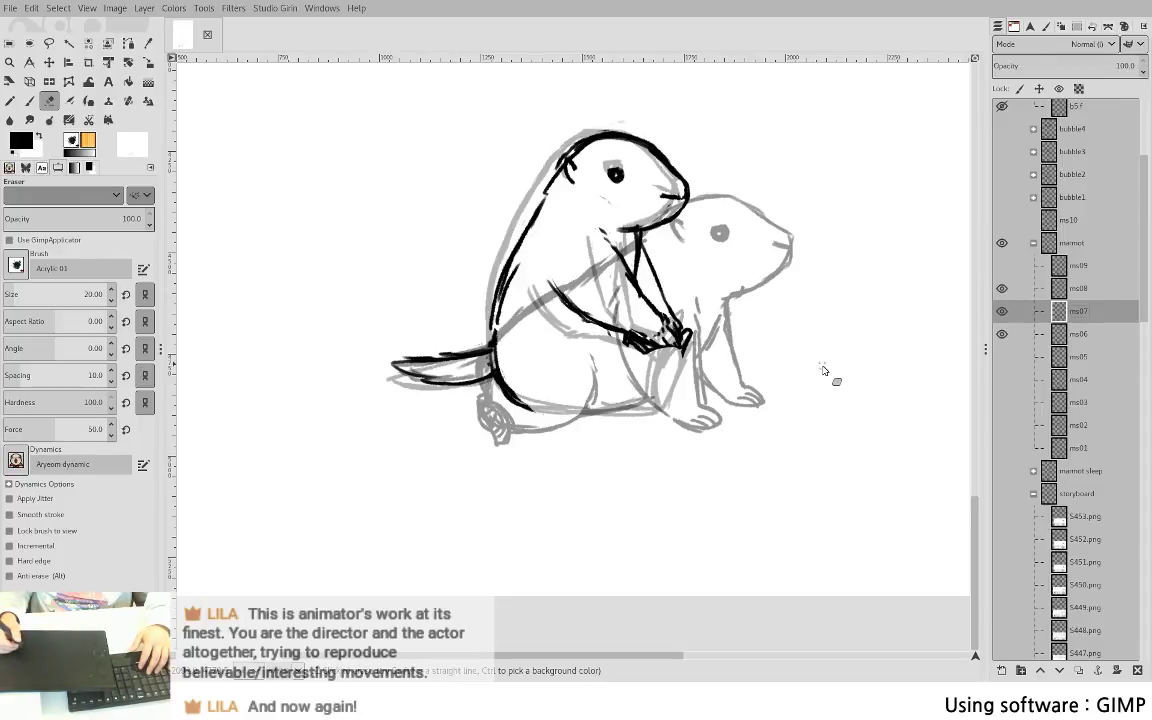
{"action": "key", "text": "p"}
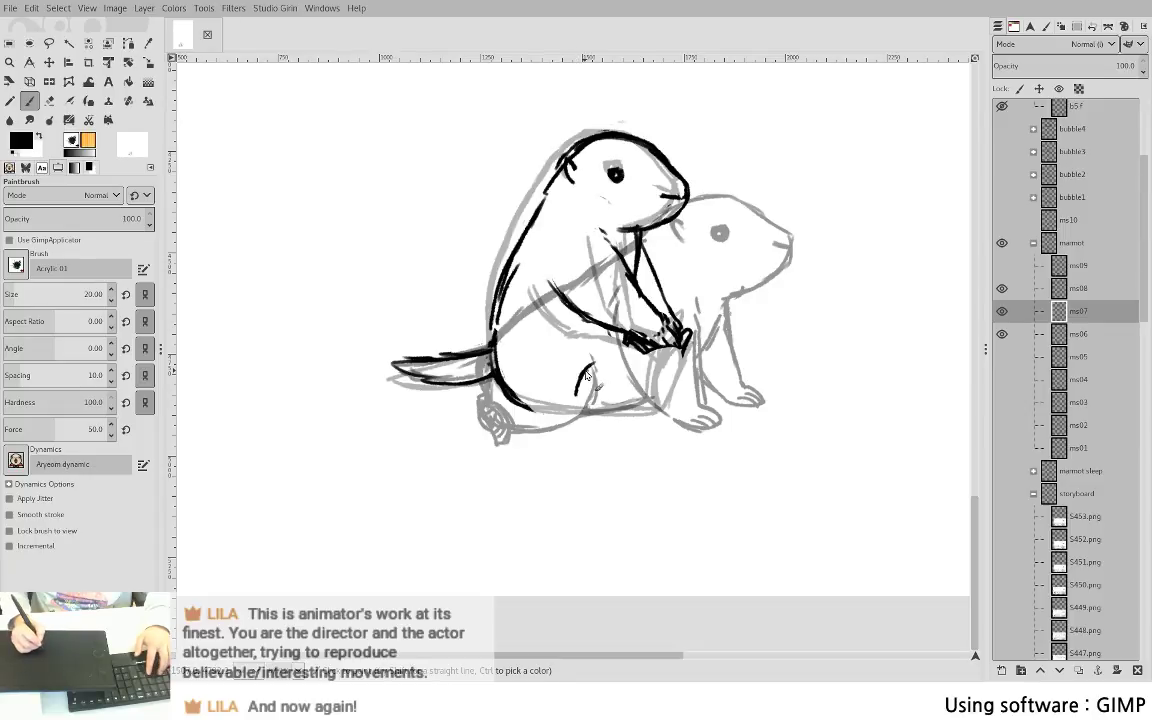
{"action": "left_click_drag", "start_coordinate": [577, 394], "coordinate": [590, 368]}
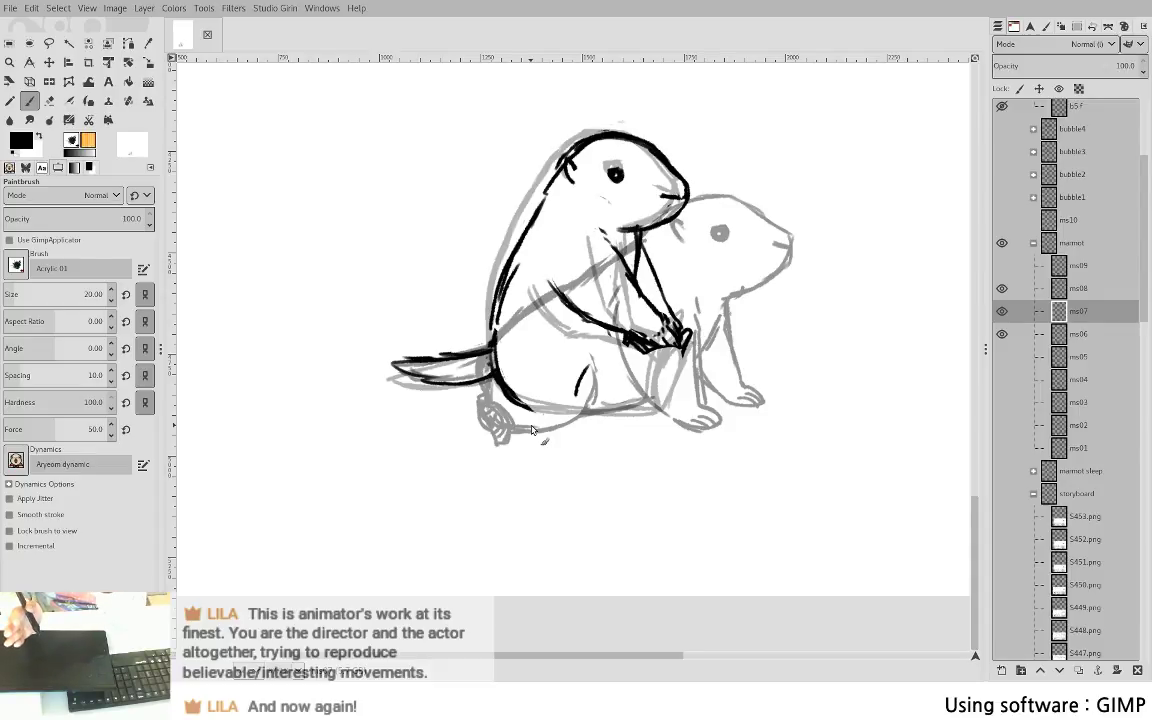
{"action": "mouse_move", "coordinate": [577, 396]}
{"action": "left_mouse_down"}
{"action": "mouse_move", "coordinate": [558, 394]}
{"action": "mouse_move", "coordinate": [565, 403]}
{"action": "mouse_move", "coordinate": [570, 388]}
{"action": "mouse_move", "coordinate": [579, 404]}
{"action": "mouse_move", "coordinate": [600, 392]}
{"action": "mouse_move", "coordinate": [608, 418]}
{"action": "left_mouse_up"}
{"action": "key", "text": "ctrl+z"}
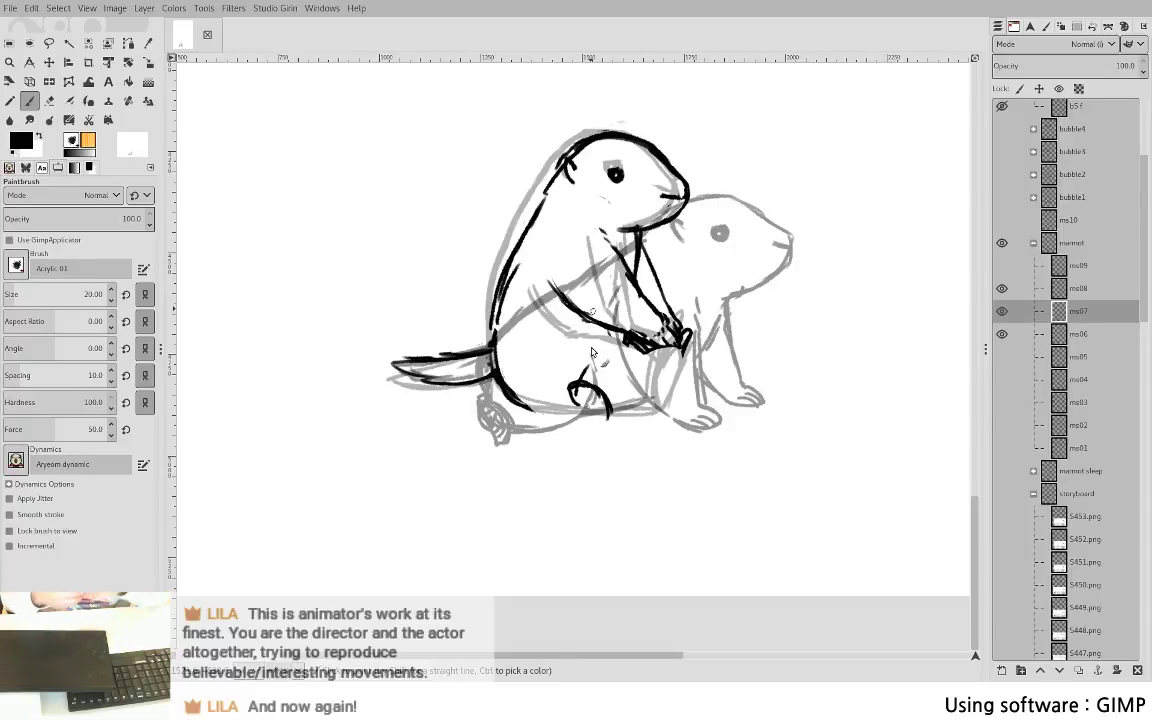
{"action": "key", "text": "f"}
{"action": "mouse_move", "coordinate": [593, 356]}
{"action": "left_mouse_down"}
{"action": "mouse_move", "coordinate": [599, 452]}
{"action": "mouse_move", "coordinate": [628, 410]}
{"action": "mouse_move", "coordinate": [598, 360]}
{"action": "left_mouse_up"}
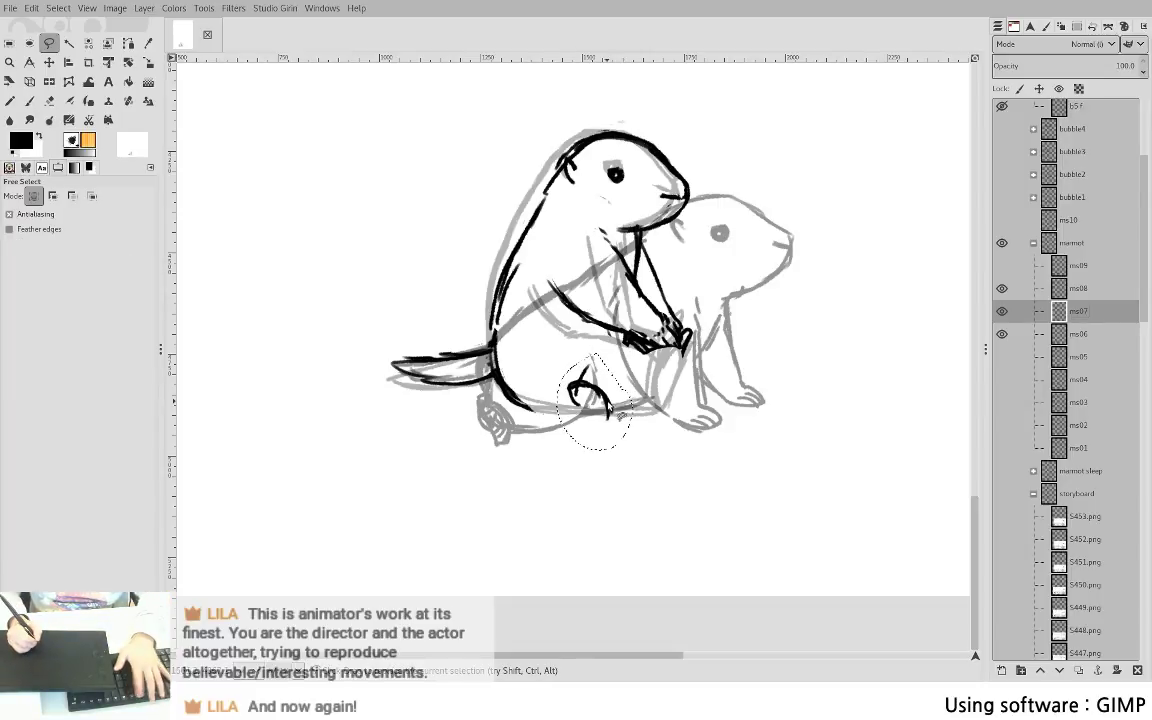
{"action": "key", "text": "Delete"}
{"action": "key", "text": "ctrl+shift+a"}
{"action": "key", "text": "p"}
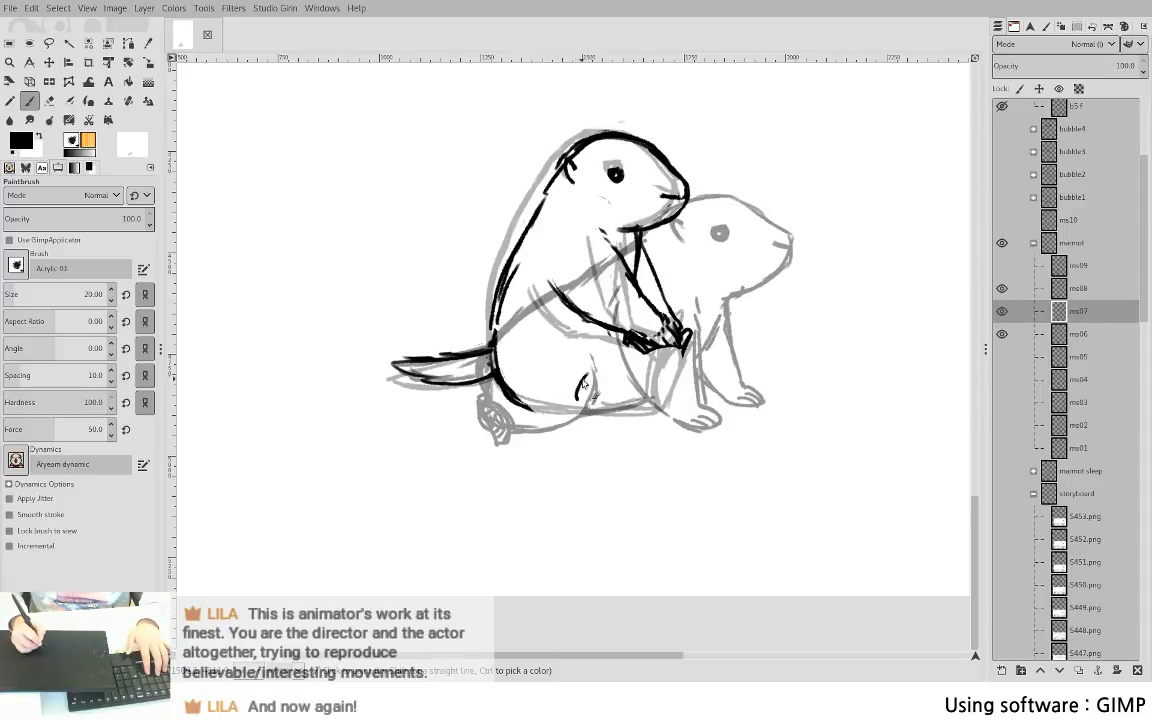
- Sketch the marmot's near hind foot with its toes under the belly on layer ms07, erasing stray lines
{"action": "mouse_move", "coordinate": [578, 400]}
{"action": "left_mouse_down"}
{"action": "mouse_move", "coordinate": [624, 379]}
{"action": "mouse_move", "coordinate": [627, 394]}
{"action": "mouse_move", "coordinate": [635, 384]}
{"action": "mouse_move", "coordinate": [594, 419]}
{"action": "mouse_move", "coordinate": [580, 407]}
{"action": "mouse_move", "coordinate": [582, 419]}
{"action": "mouse_move", "coordinate": [614, 414]}
{"action": "mouse_move", "coordinate": [626, 386]}
{"action": "mouse_move", "coordinate": [605, 398]}
{"action": "mouse_move", "coordinate": [632, 386]}
{"action": "mouse_move", "coordinate": [626, 376]}
{"action": "mouse_move", "coordinate": [607, 402]}
{"action": "left_mouse_up"}
{"action": "key", "text": "shift+e"}
{"action": "key", "text": "p"}
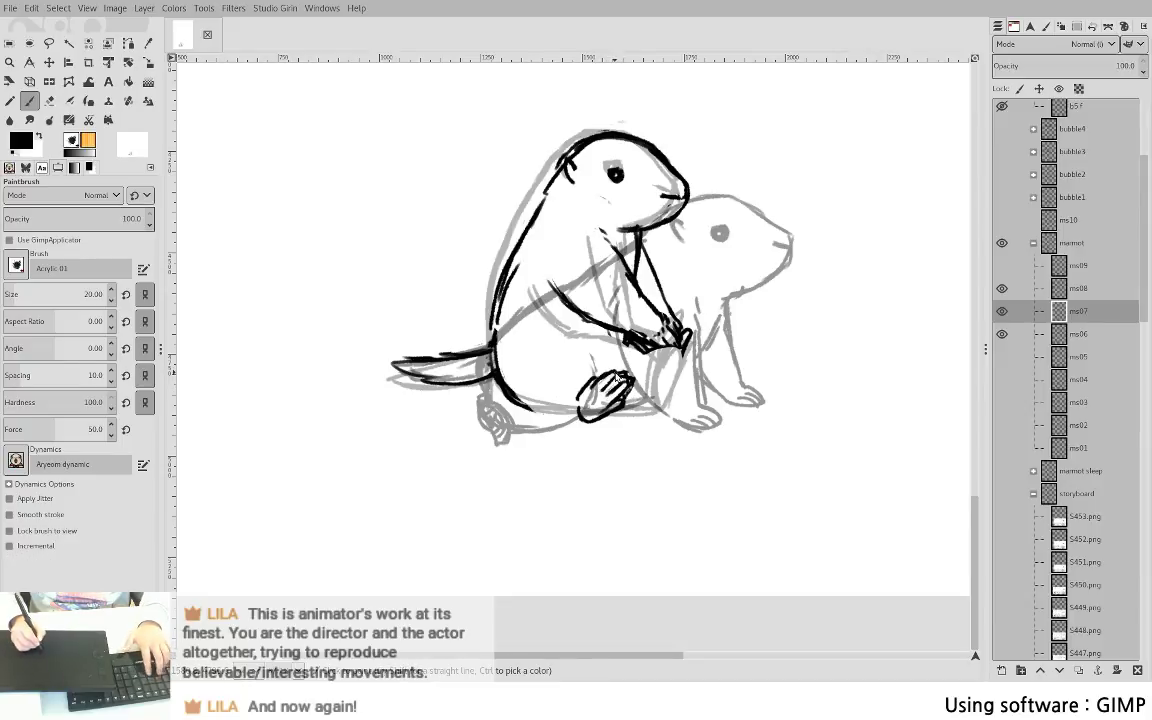
{"action": "key", "text": "shift+e"}
{"action": "mouse_move", "coordinate": [601, 374]}
{"action": "left_mouse_down"}
{"action": "mouse_move", "coordinate": [613, 369]}
{"action": "mouse_move", "coordinate": [579, 416]}
{"action": "mouse_move", "coordinate": [590, 403]}
{"action": "left_mouse_up"}
{"action": "key", "text": "p"}
{"action": "key", "text": "shift+e"}
{"action": "key", "text": "p"}
{"action": "key", "text": "shift+e"}
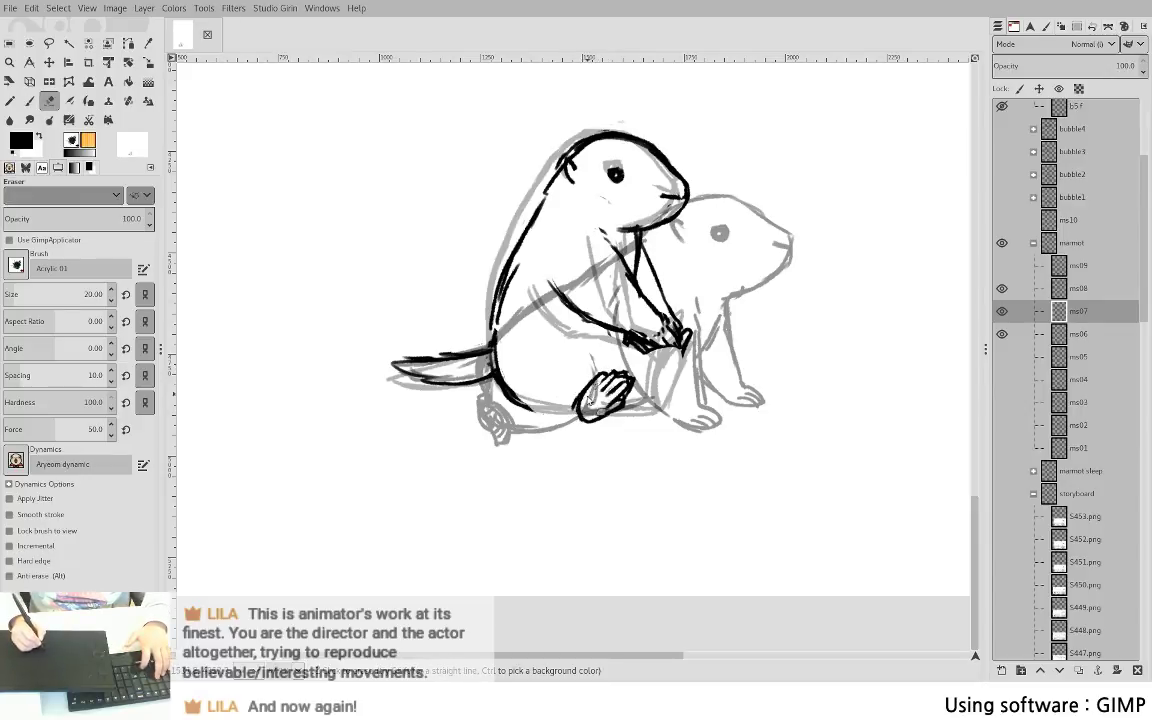
- Extend the rump outline along the underside to the near foot and draw the bent thigh curve above it
{"action": "key", "text": "p"}
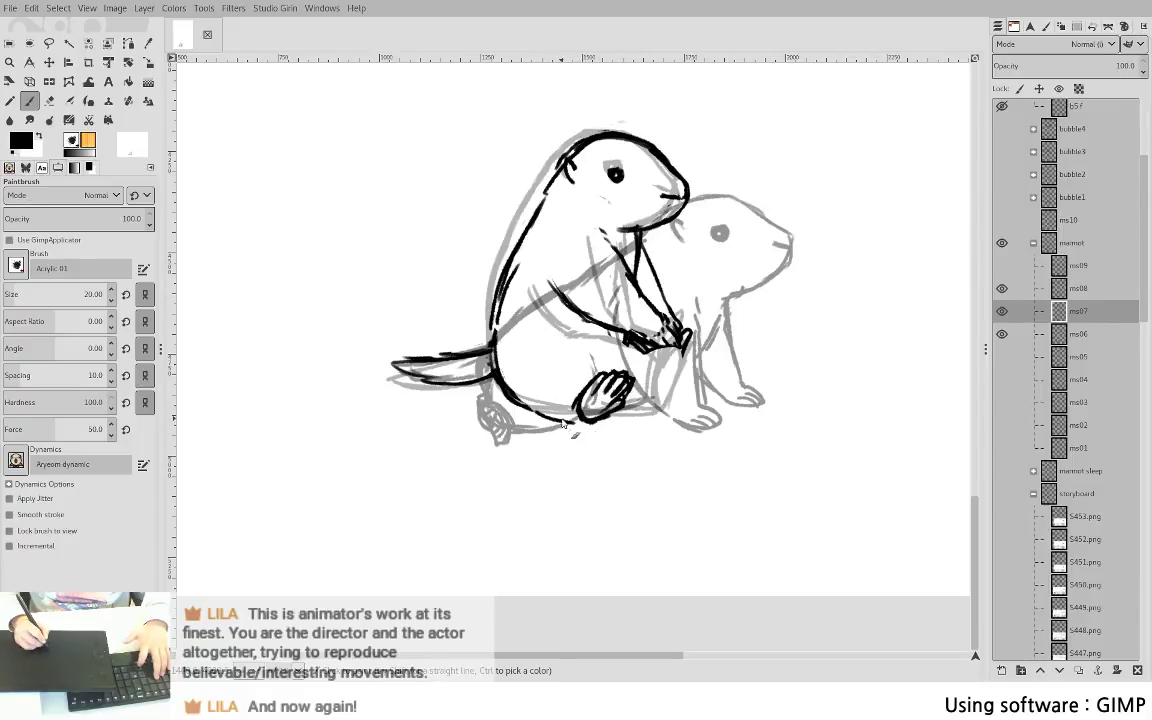
{"action": "key", "text": "shift+e"}
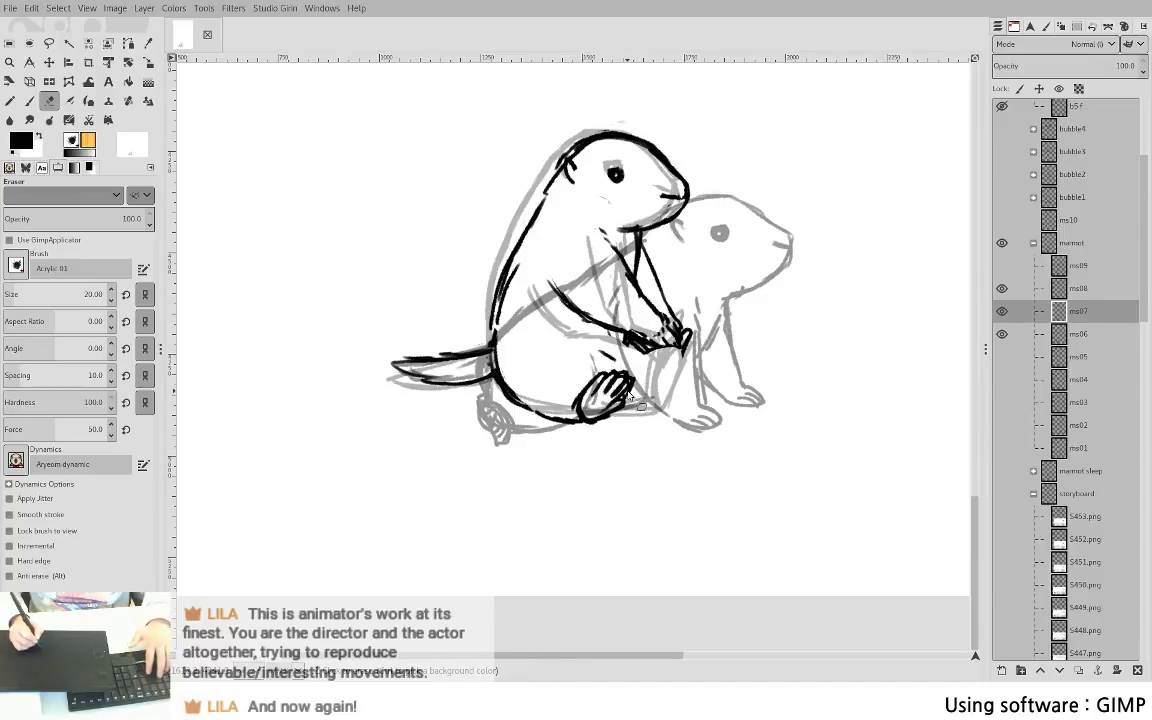
{"action": "key", "text": "p"}
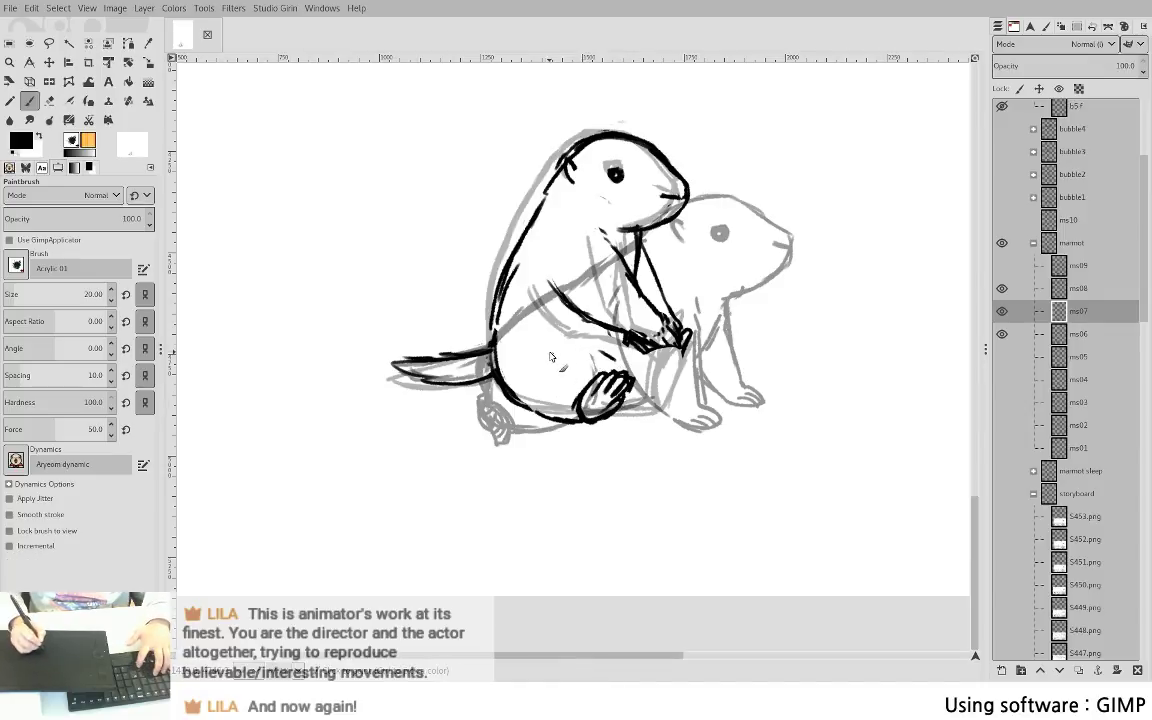
{"action": "mouse_move", "coordinate": [549, 353]}
{"action": "left_mouse_down"}
{"action": "mouse_move", "coordinate": [598, 351]}
{"action": "mouse_move", "coordinate": [631, 383]}
{"action": "left_mouse_up"}
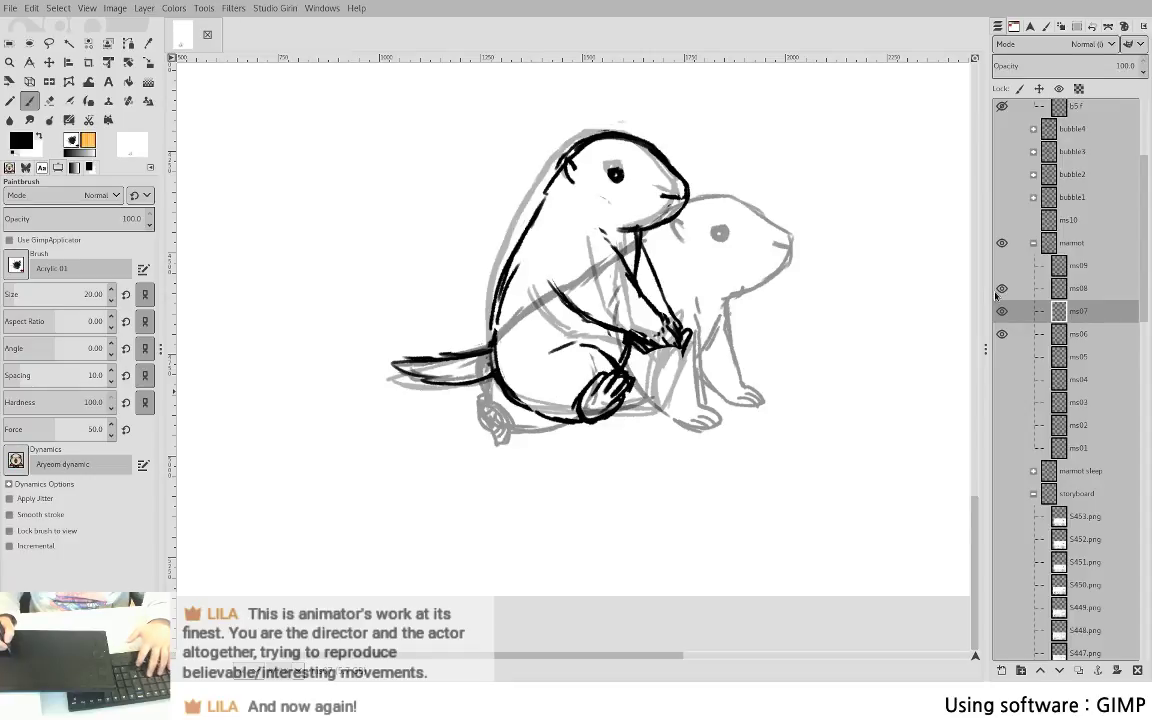
- Sketch the far hind foot between the near foot and the hands, cleaning up the overlapping lines with the Eraser
{"action": "key", "text": "ctrl+z"}
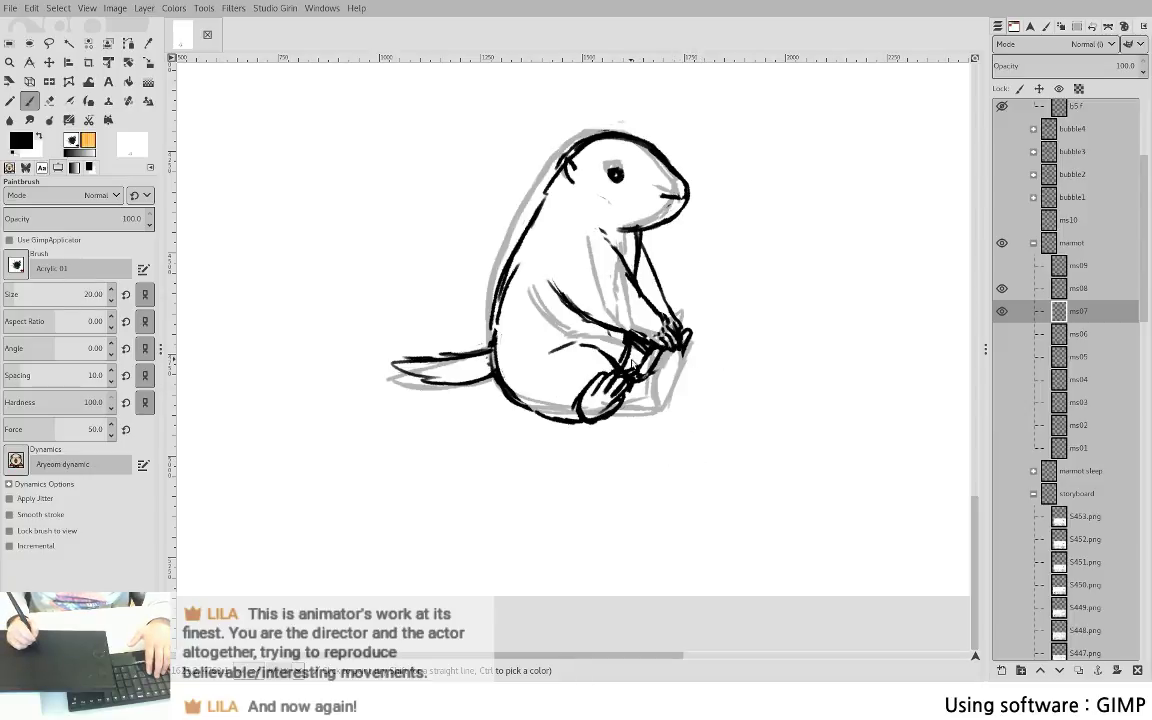
{"action": "key", "text": "shift+e"}
{"action": "key", "text": "p"}
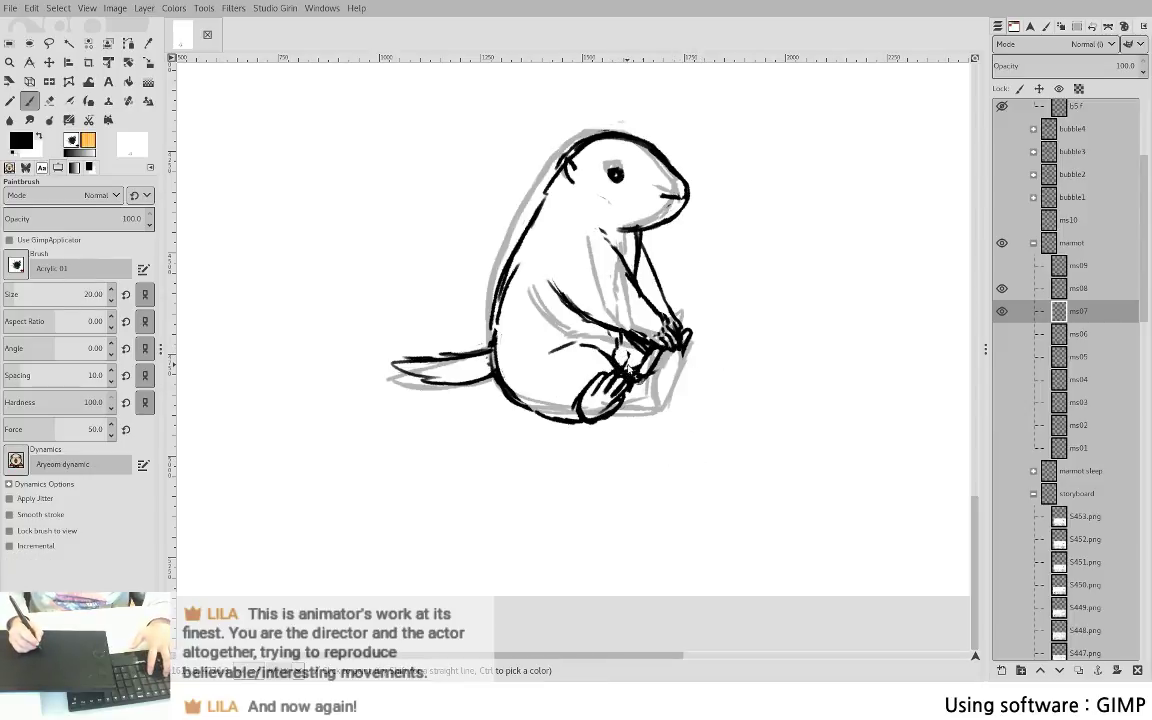
{"action": "key", "text": "shift+e"}
{"action": "key", "text": "p"}
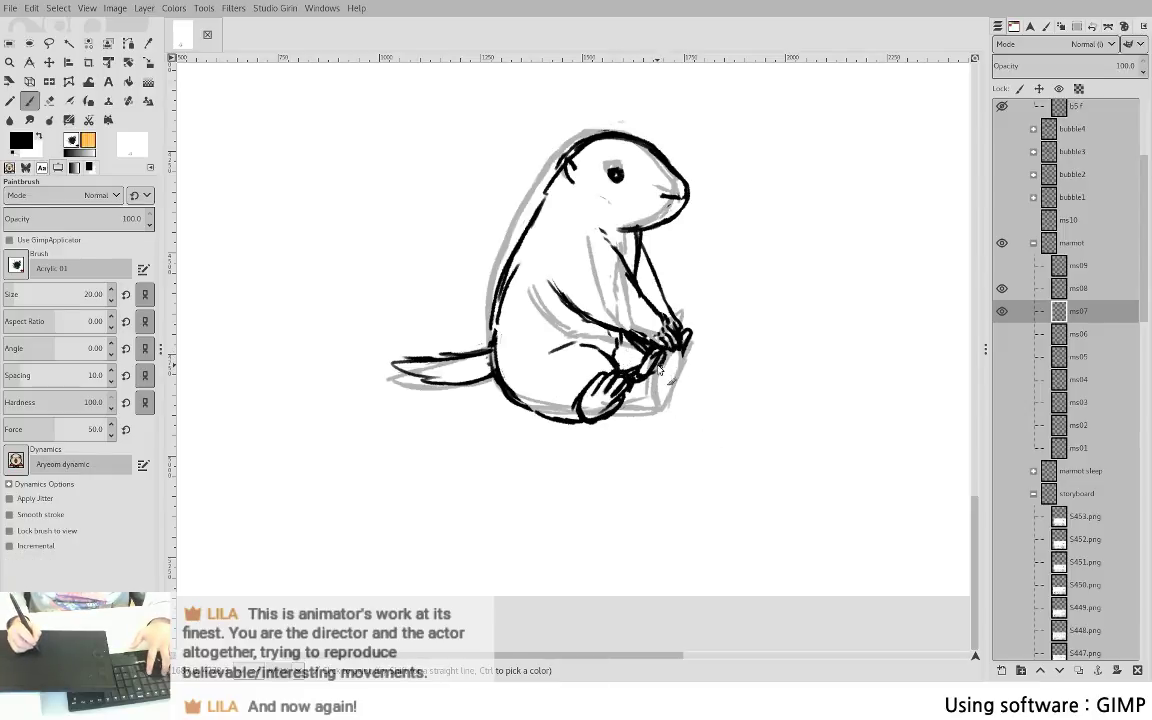
{"action": "key", "text": "shift+e"}
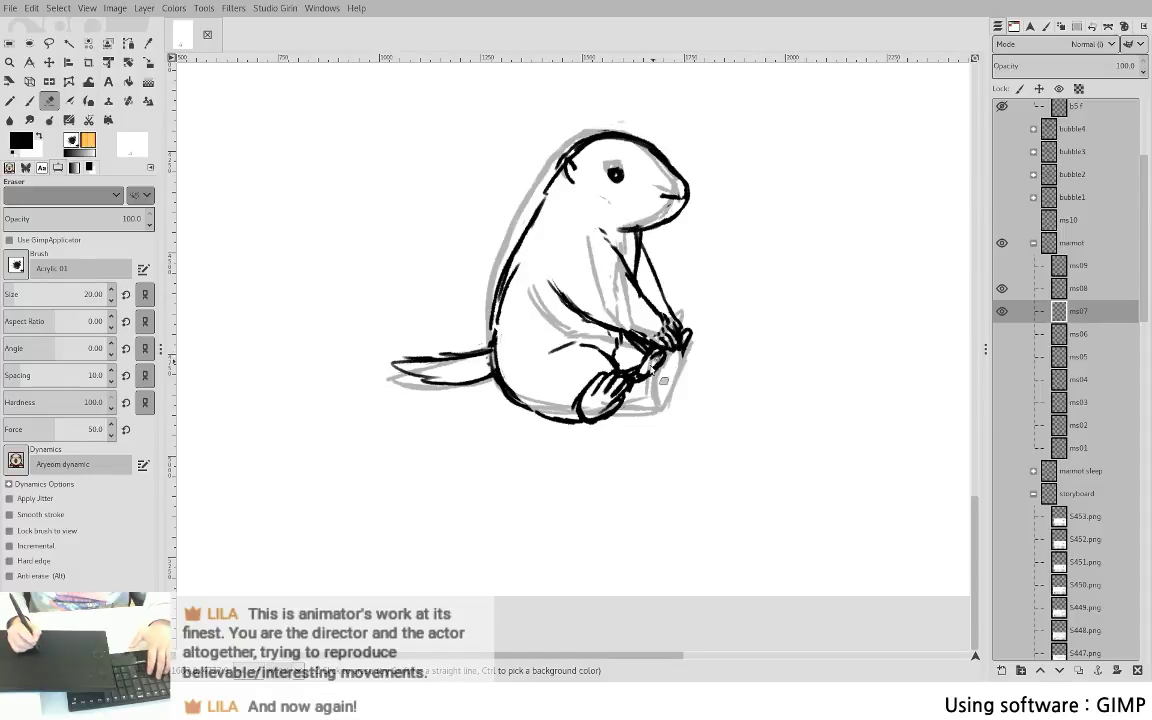
{"action": "key", "text": "p"}
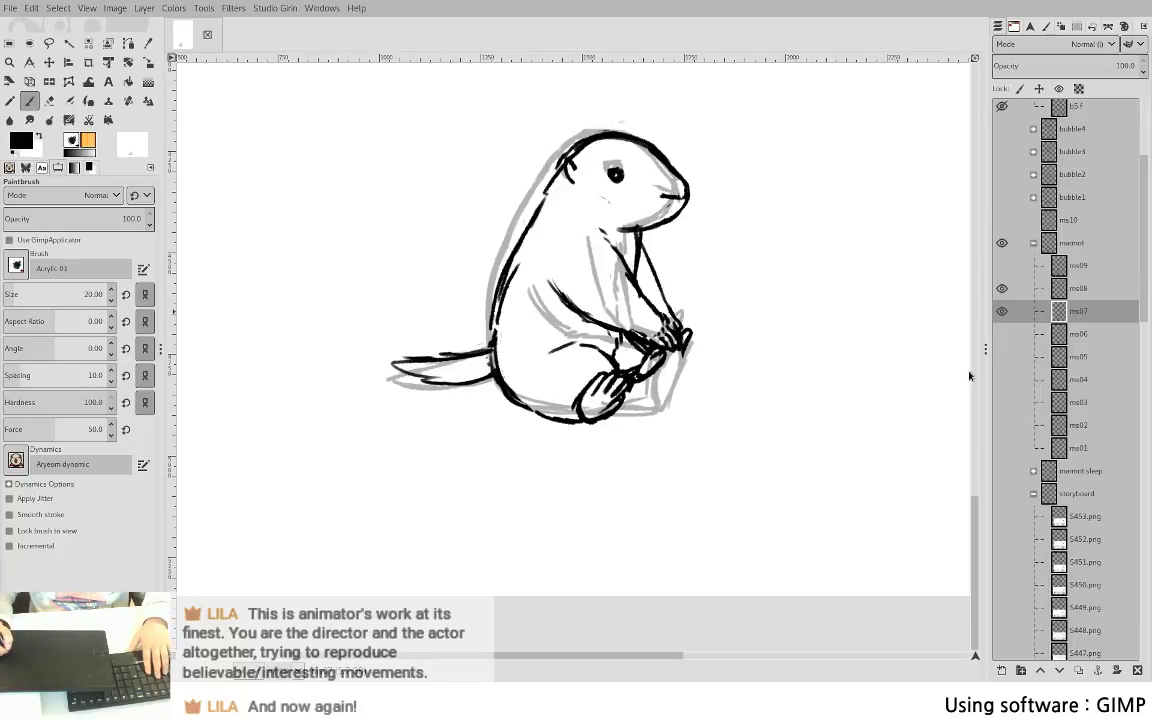
- Compare the pose layers ms06, ms07, ms08 and ms09 by showing each one alone to check the movement
{"action": "left_click", "coordinate": [1002, 335], "text": "shift"}
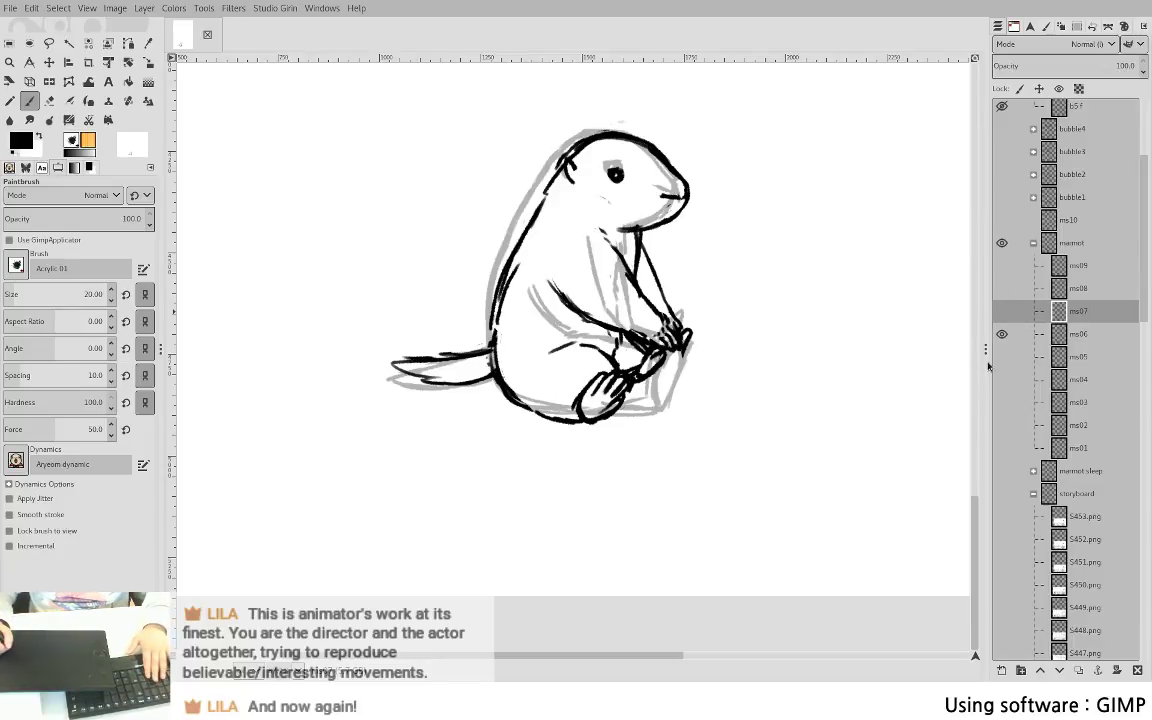
{"action": "left_click", "coordinate": [1004, 312], "text": "shift"}
{"action": "left_click", "coordinate": [1003, 289], "text": "shift"}
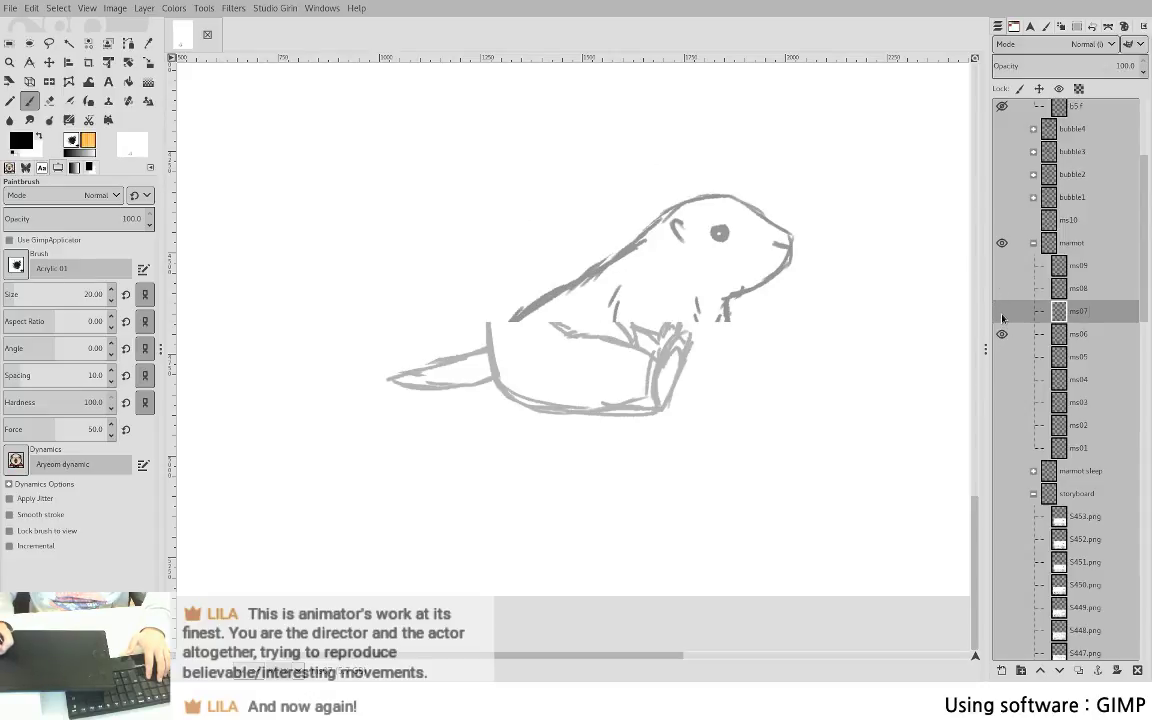
{"action": "left_click", "coordinate": [1002, 311], "text": "shift"}
{"action": "left_click", "coordinate": [1003, 289], "text": "shift"}
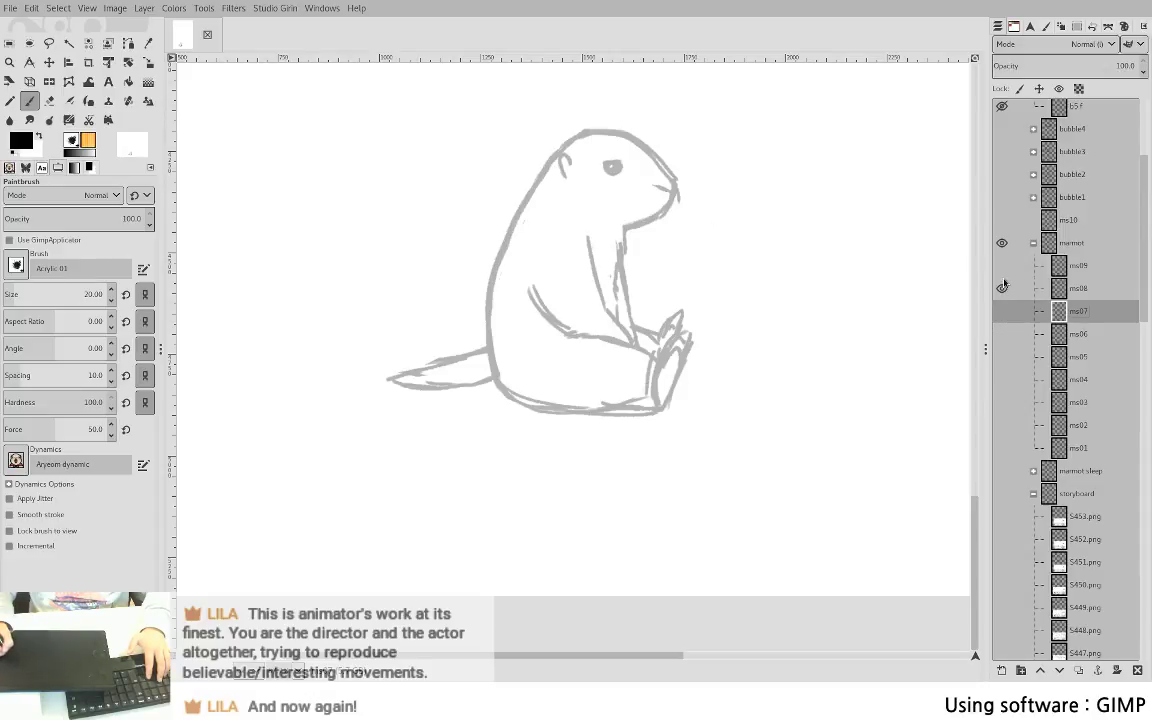
{"action": "left_click", "coordinate": [1002, 265], "text": "shift"}
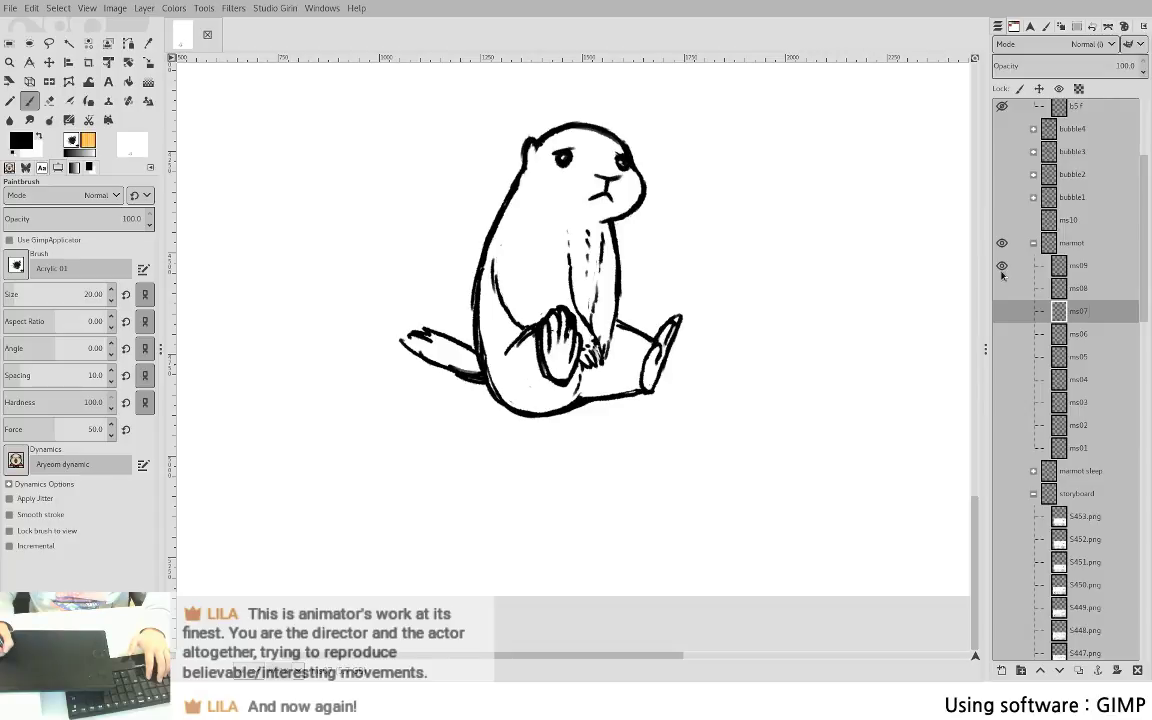
{"action": "left_click", "coordinate": [1002, 333], "text": "shift"}
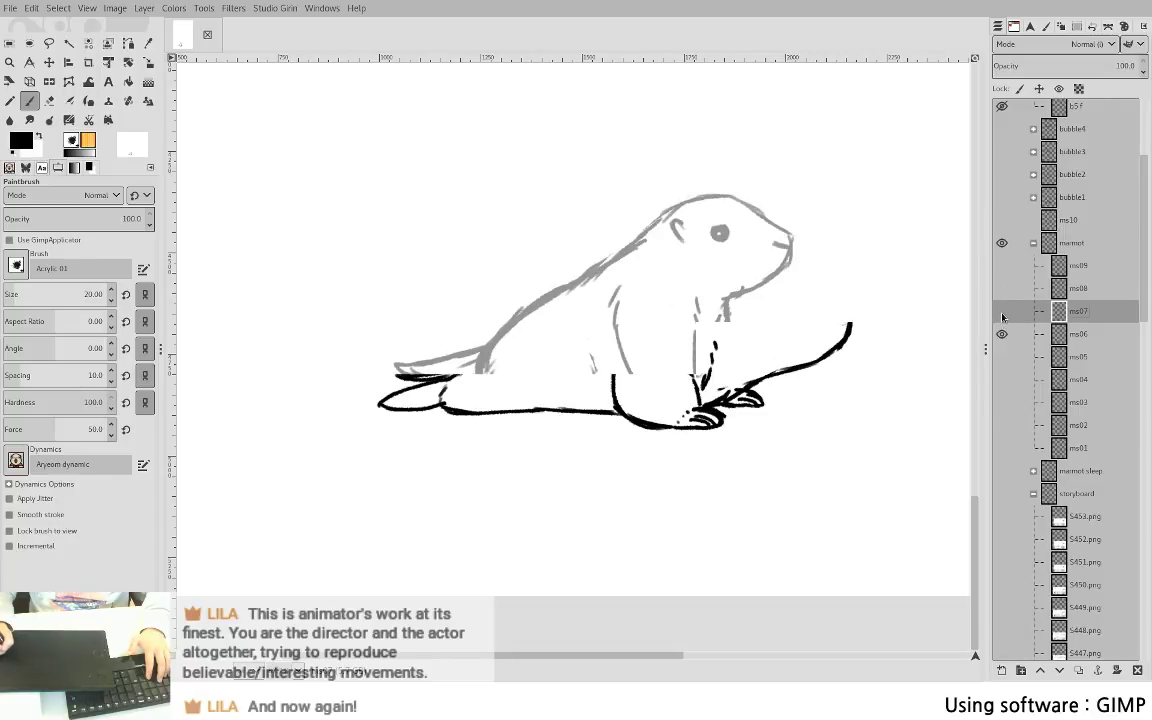
{"action": "left_click", "coordinate": [1003, 311], "text": "shift"}
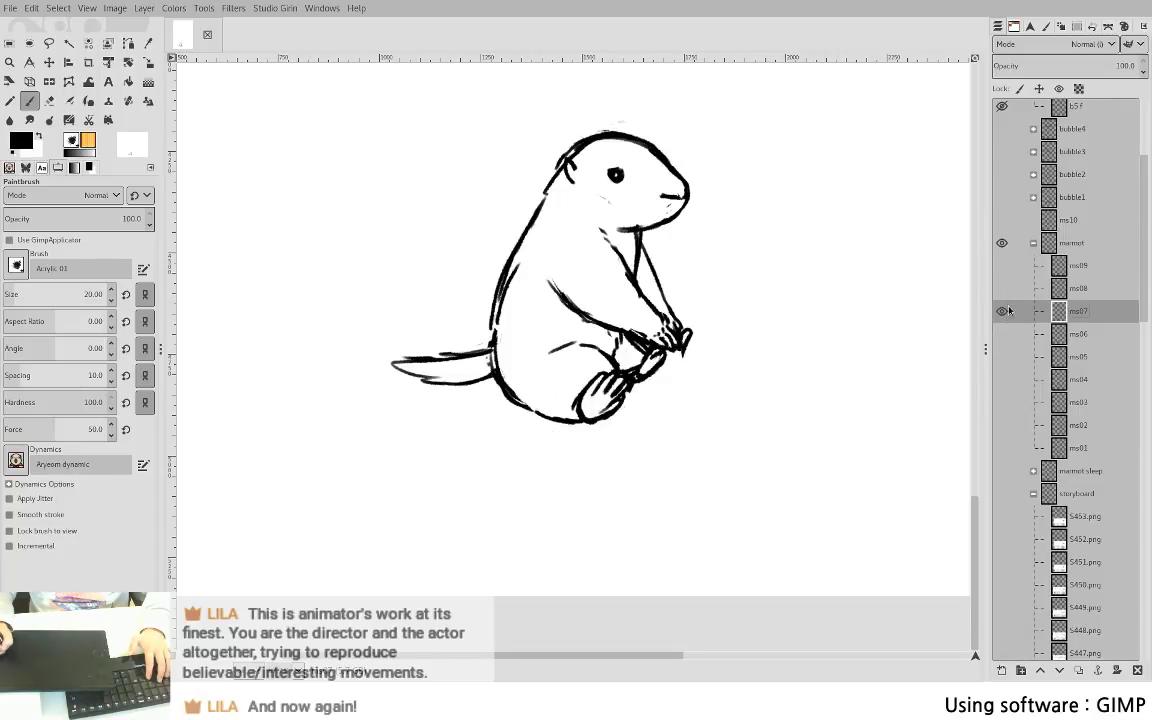
{"action": "left_click", "coordinate": [1004, 289], "text": "shift"}
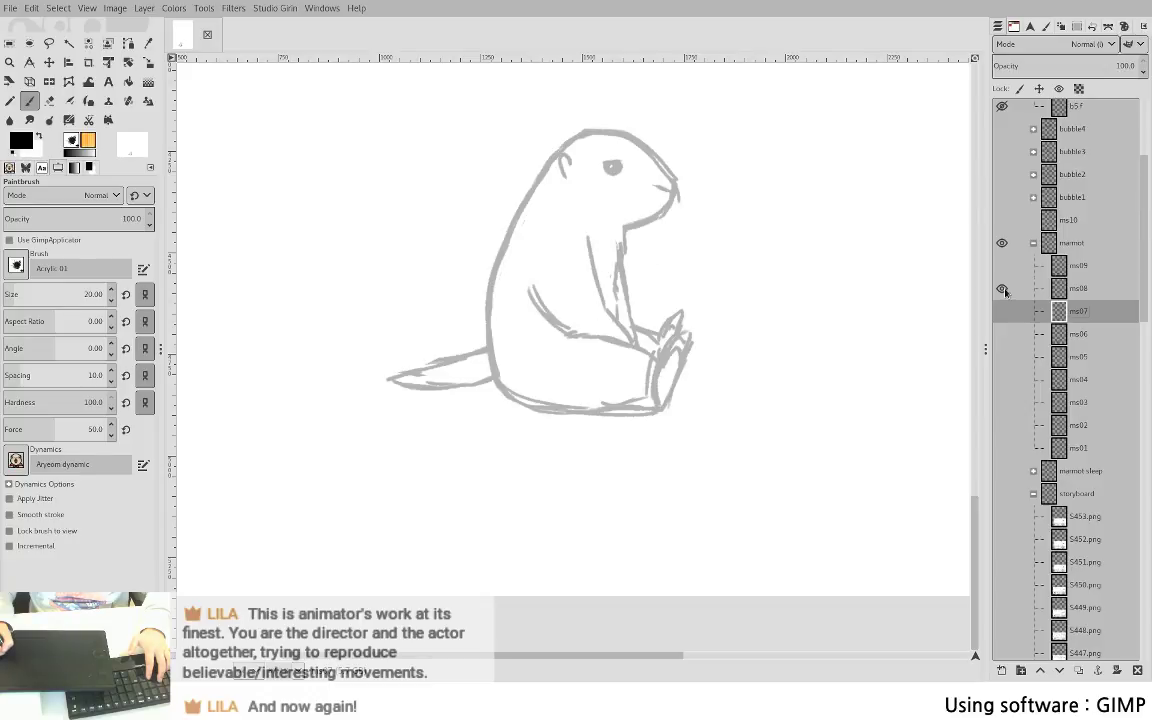
{"action": "left_click", "coordinate": [1002, 266], "text": "shift"}
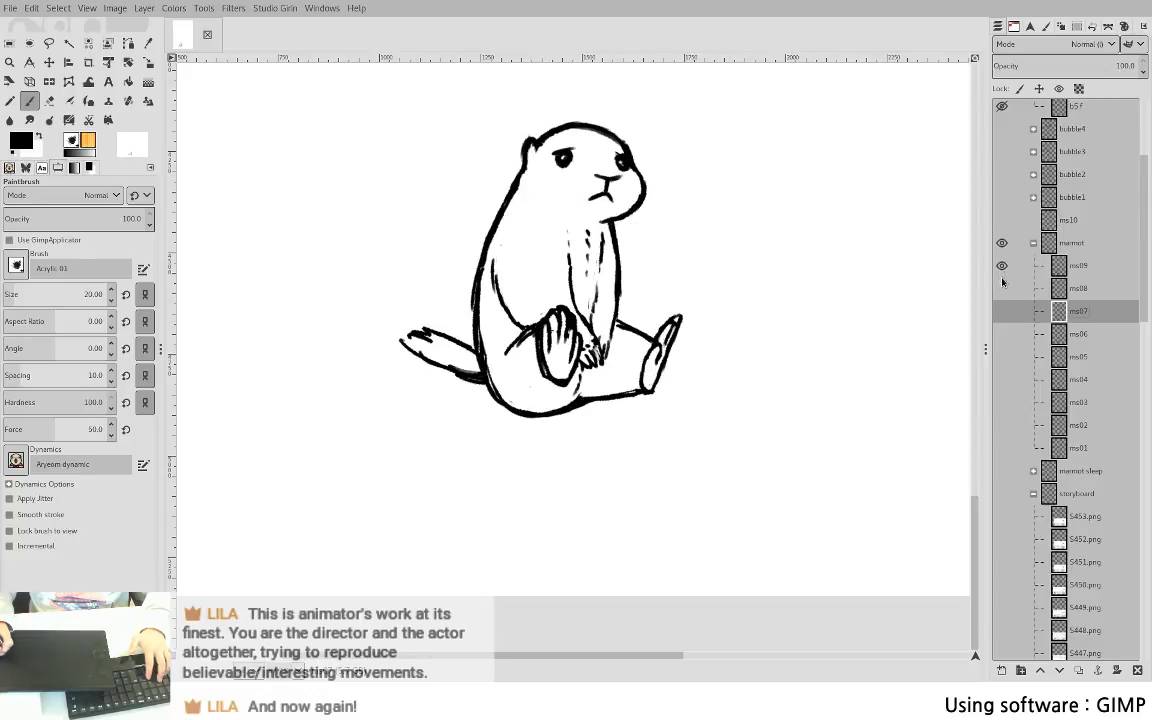
{"action": "left_click", "coordinate": [1003, 288], "text": "shift"}
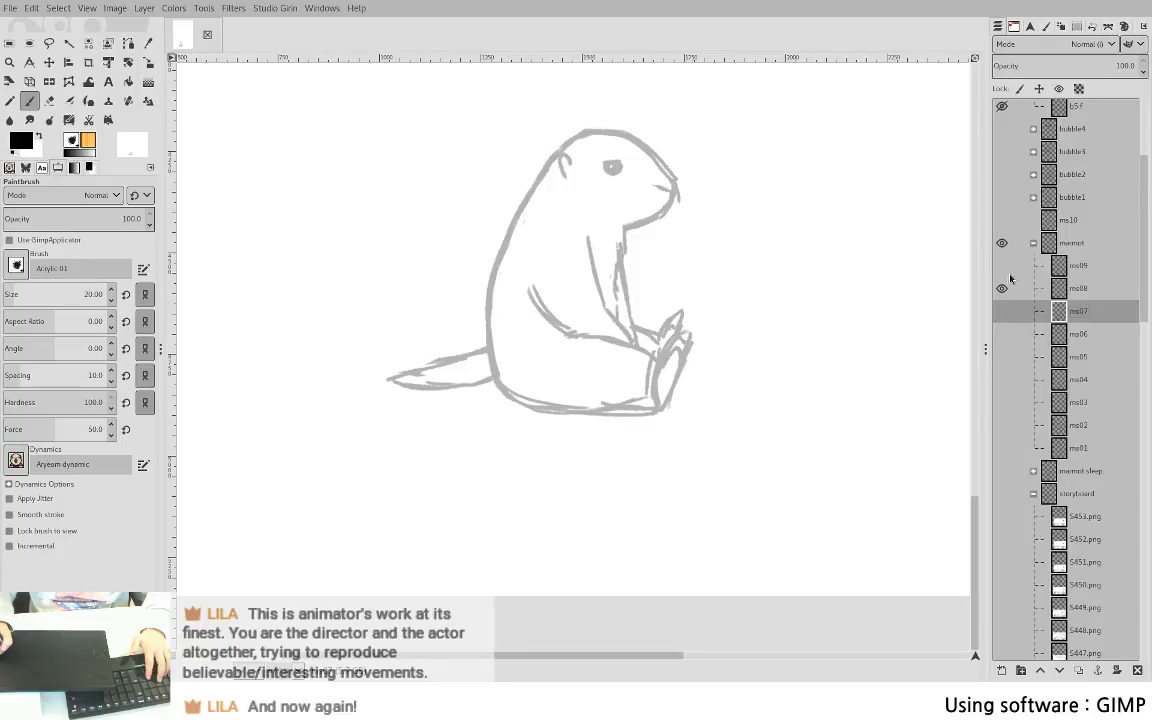
{"action": "left_click", "coordinate": [1002, 266], "text": "shift"}
{"action": "left_click", "coordinate": [1003, 288], "text": "shift"}
{"action": "left_click", "coordinate": [1002, 266], "text": "shift"}
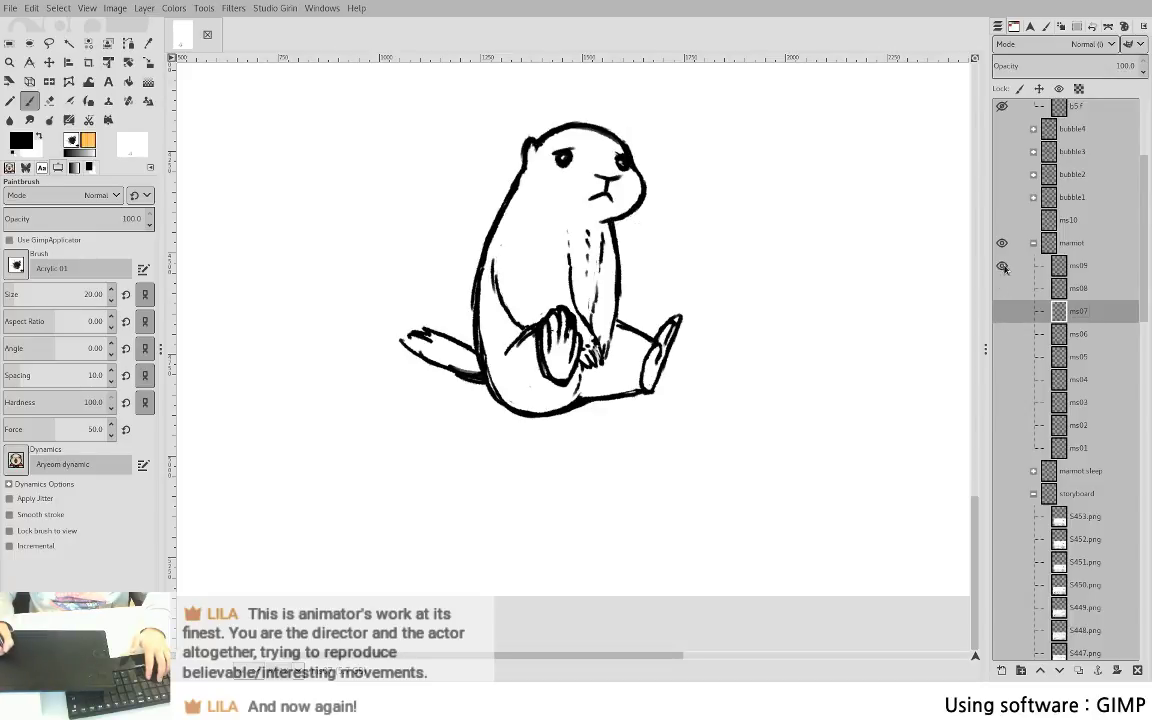
- Make layer ms10 visible and move it into the marmot group directly above ms09
{"action": "left_click", "coordinate": [1073, 266]}
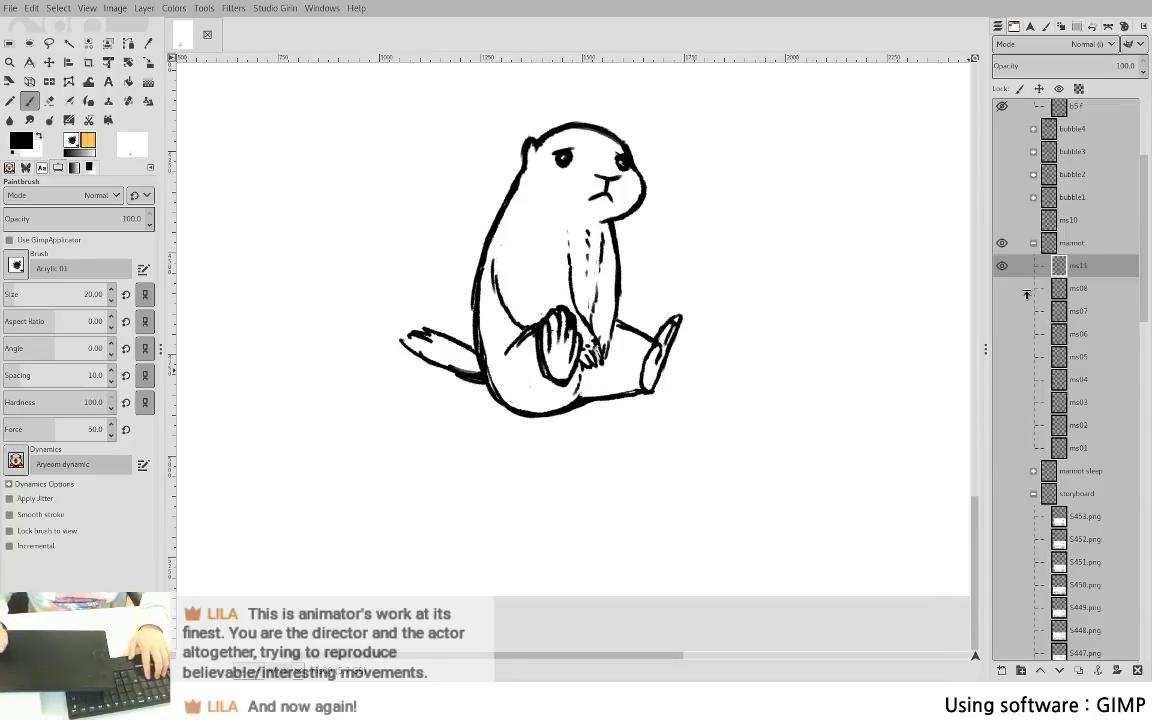
{"action": "key", "text": "ctrl+z"}
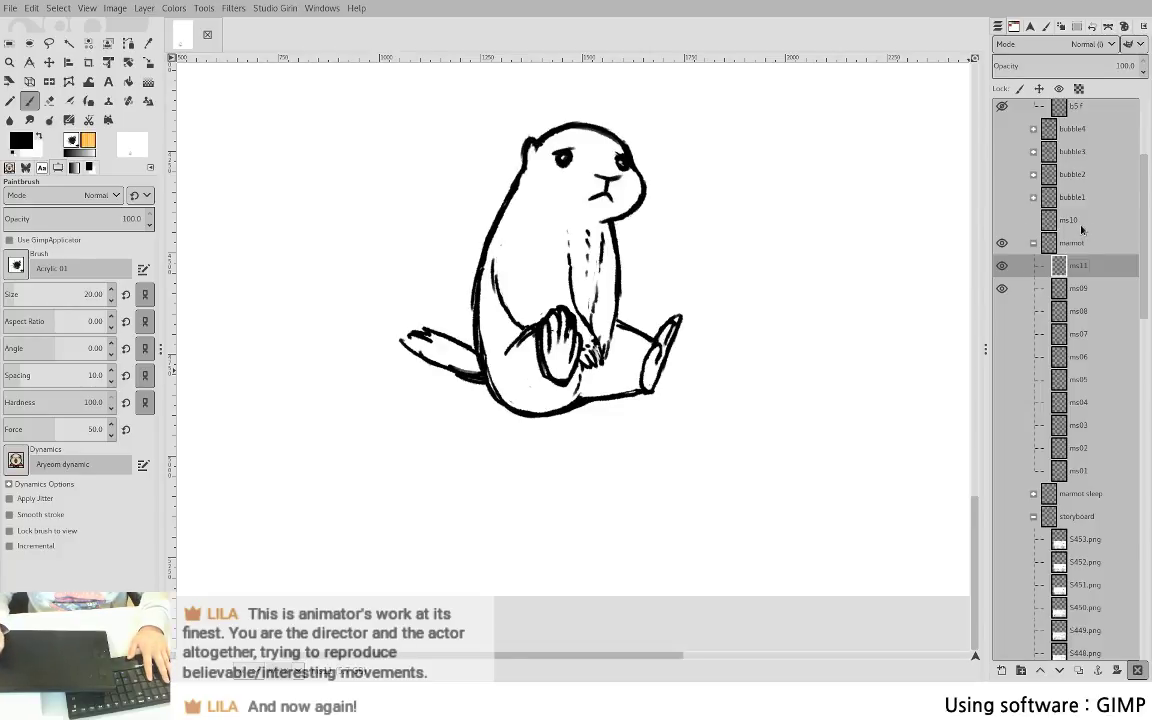
{"action": "left_click", "coordinate": [1081, 227]}
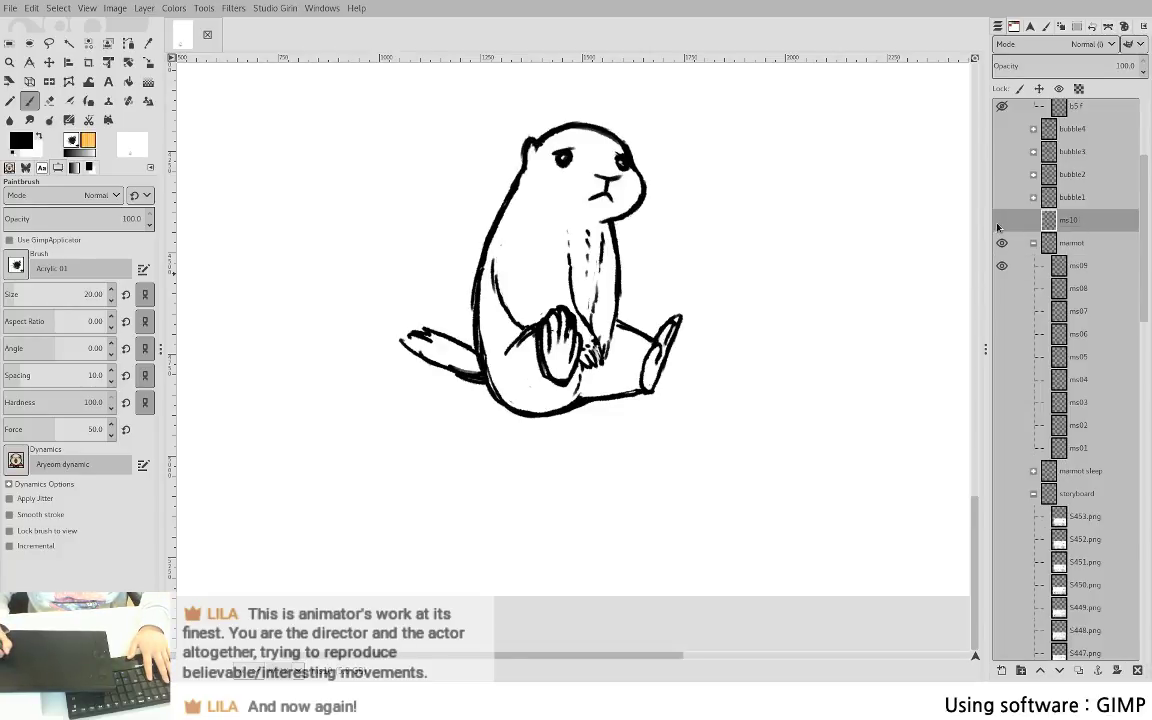
{"action": "left_click", "coordinate": [1001, 266]}
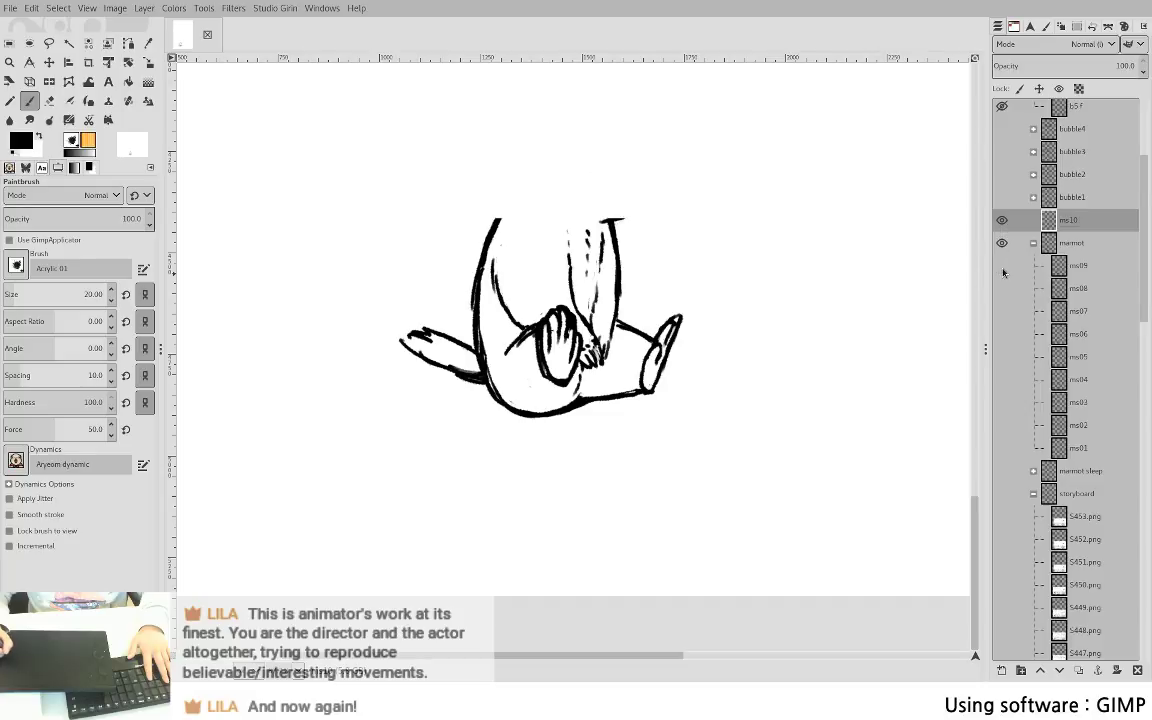
{"action": "left_click", "coordinate": [1002, 266]}
{"action": "left_click", "coordinate": [1077, 266]}
{"action": "left_click", "coordinate": [1070, 224]}
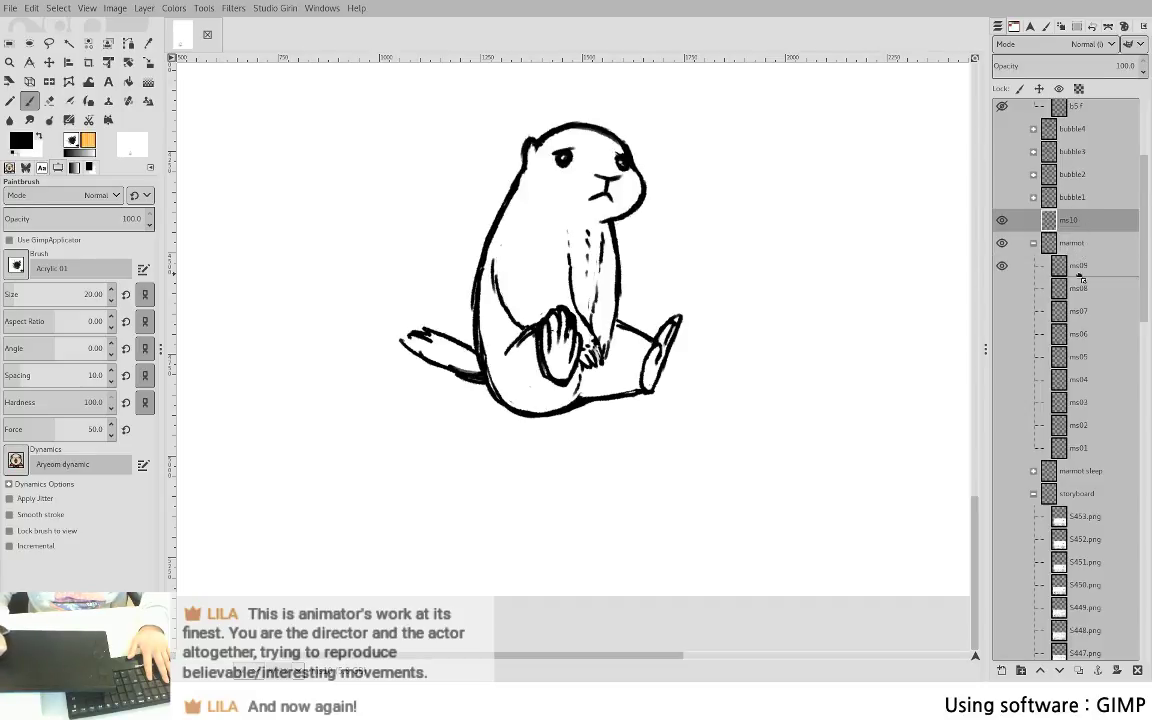
{"action": "left_click_drag", "start_coordinate": [1079, 276], "coordinate": [1081, 258]}
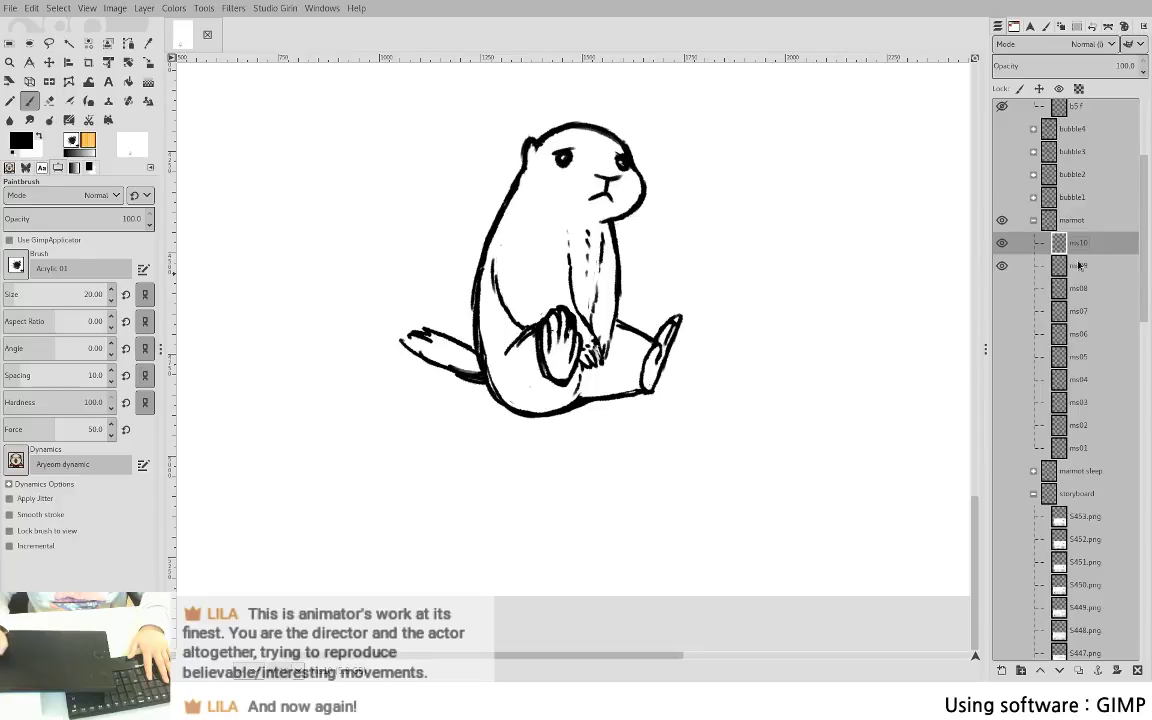
- Lower the opacity of layer ms09 to 42.6 as a reference and make layer ms10 active
{"action": "left_click", "coordinate": [1080, 265]}
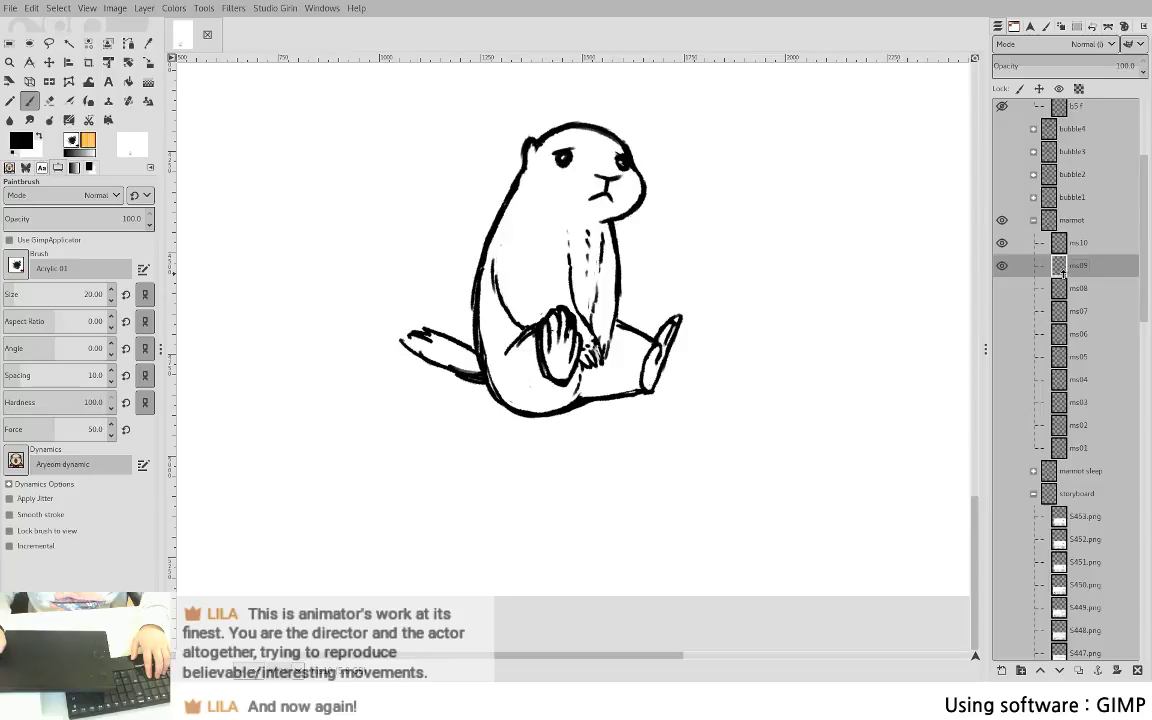
{"action": "left_click", "coordinate": [1055, 63]}
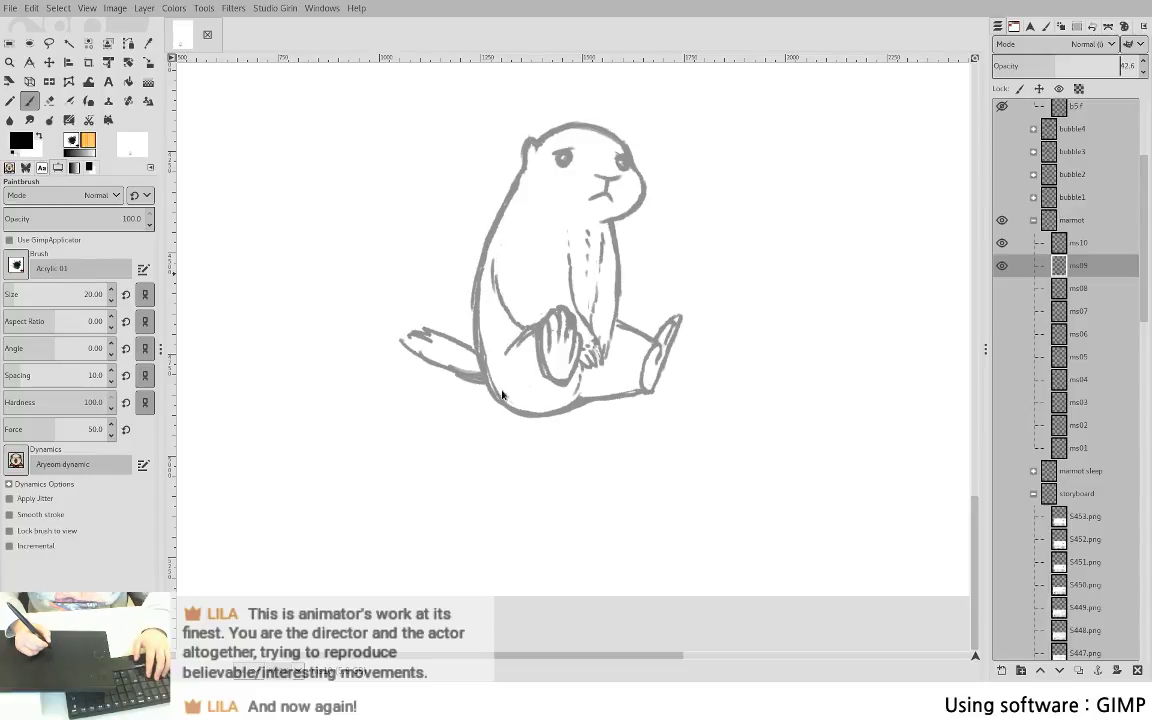
{"action": "key", "text": "Page_Up"}
- Sketch the front-facing head contour on layer ms10, shifted left of the reference head, and add the left ear
{"action": "left_click_drag", "start_coordinate": [632, 335], "coordinate": [622, 388]}
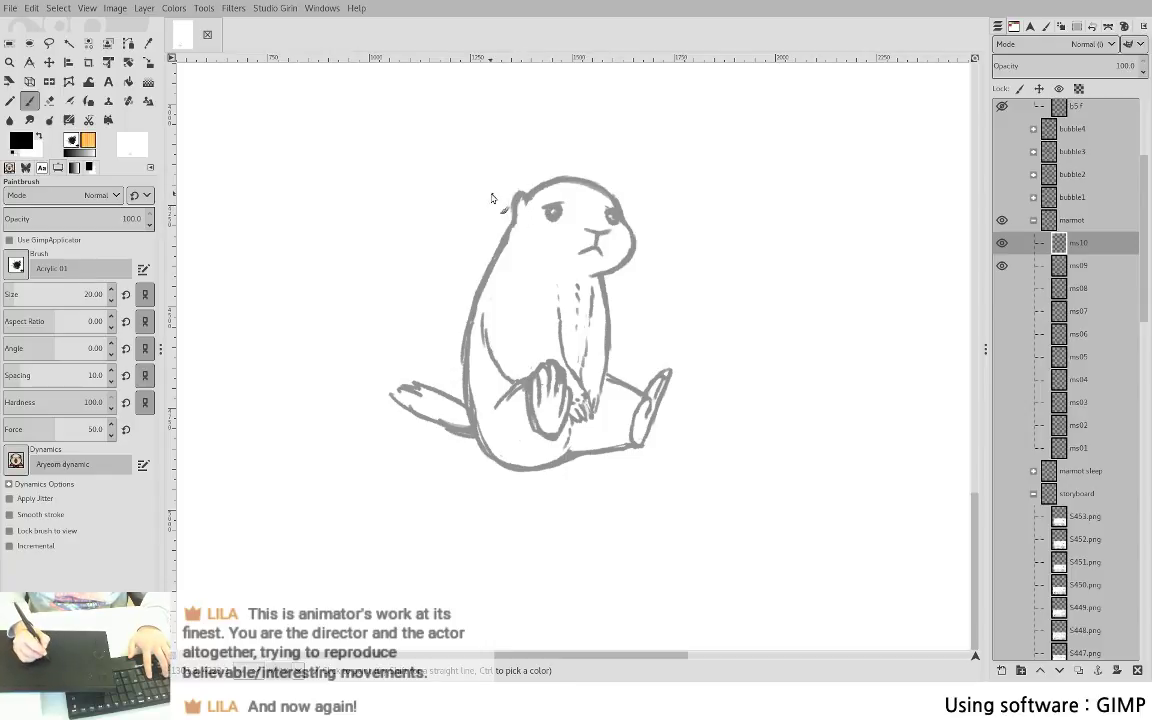
{"action": "mouse_move", "coordinate": [490, 197]}
{"action": "left_mouse_down"}
{"action": "mouse_move", "coordinate": [550, 178]}
{"action": "mouse_move", "coordinate": [592, 214]}
{"action": "mouse_move", "coordinate": [500, 189]}
{"action": "mouse_move", "coordinate": [467, 250]}
{"action": "mouse_move", "coordinate": [480, 248]}
{"action": "mouse_move", "coordinate": [482, 275]}
{"action": "mouse_move", "coordinate": [503, 277]}
{"action": "left_mouse_up"}
{"action": "key", "text": "ctrl+z"}
{"action": "mouse_move", "coordinate": [570, 188]}
{"action": "left_mouse_down"}
{"action": "mouse_move", "coordinate": [603, 253]}
{"action": "mouse_move", "coordinate": [593, 228]}
{"action": "mouse_move", "coordinate": [566, 279]}
{"action": "left_mouse_up"}
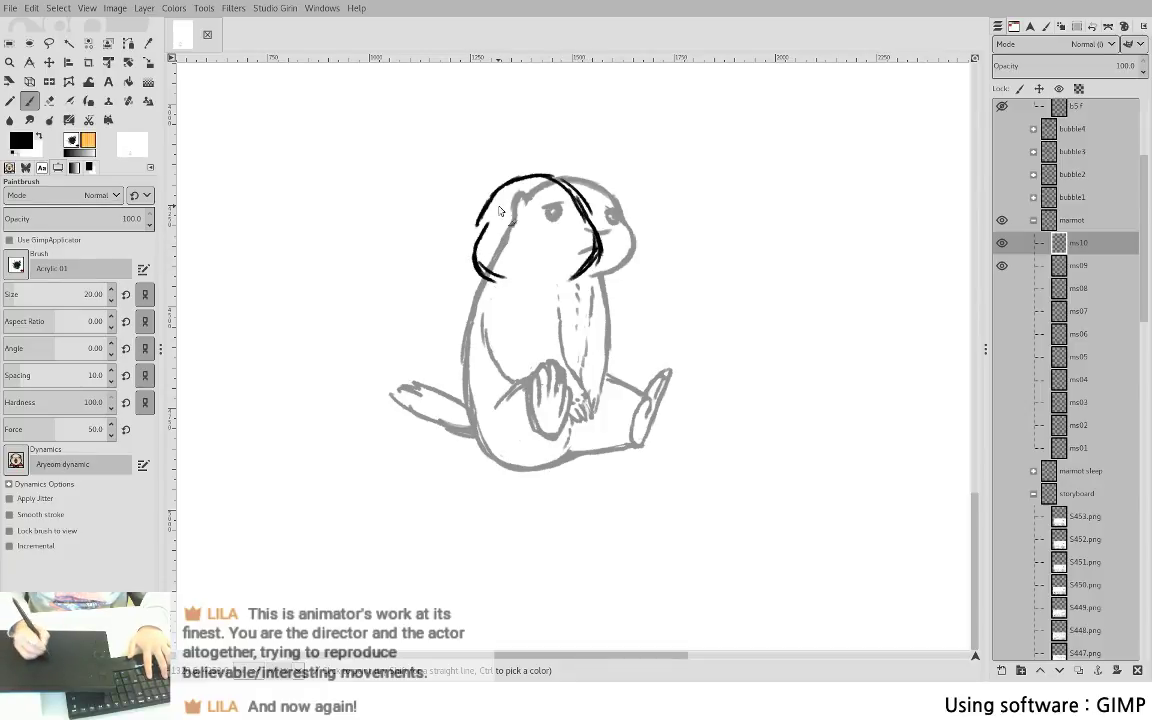
{"action": "mouse_move", "coordinate": [484, 205]}
{"action": "left_mouse_down"}
{"action": "mouse_move", "coordinate": [483, 231]}
{"action": "mouse_move", "coordinate": [486, 217]}
{"action": "left_mouse_up"}
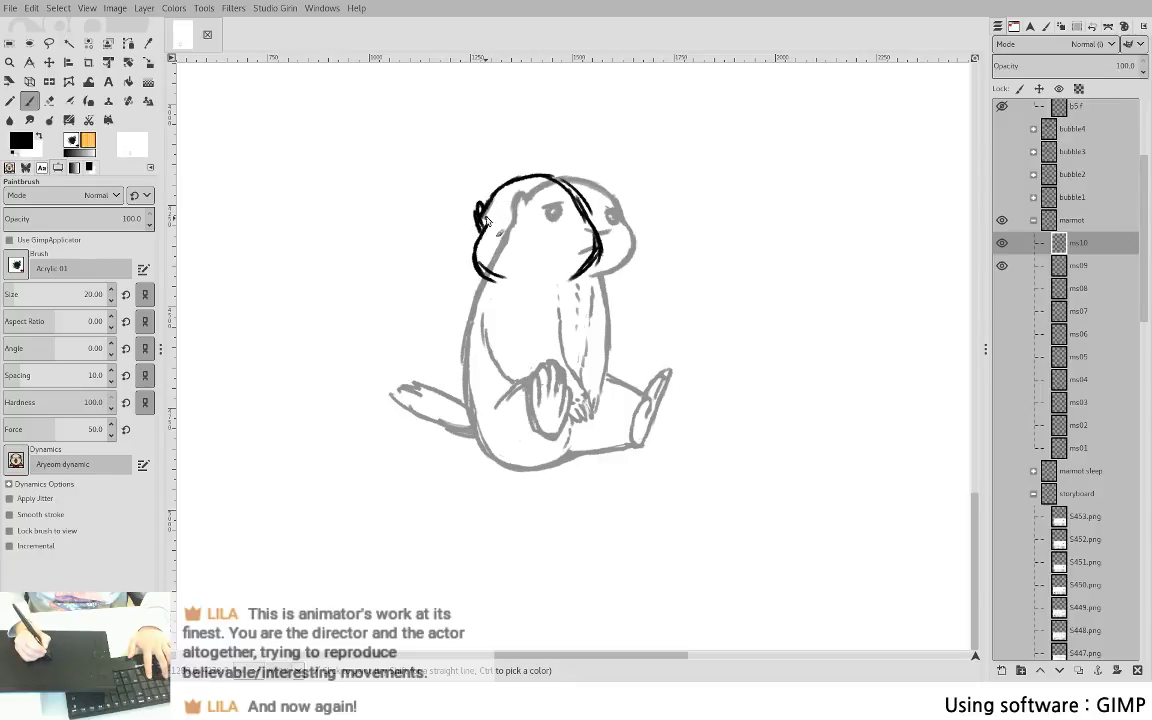
- Redraw the left cheek, add the right ear and strengthen the crown line, trimming stray strokes with the Eraser
{"action": "key", "text": "shift+e"}
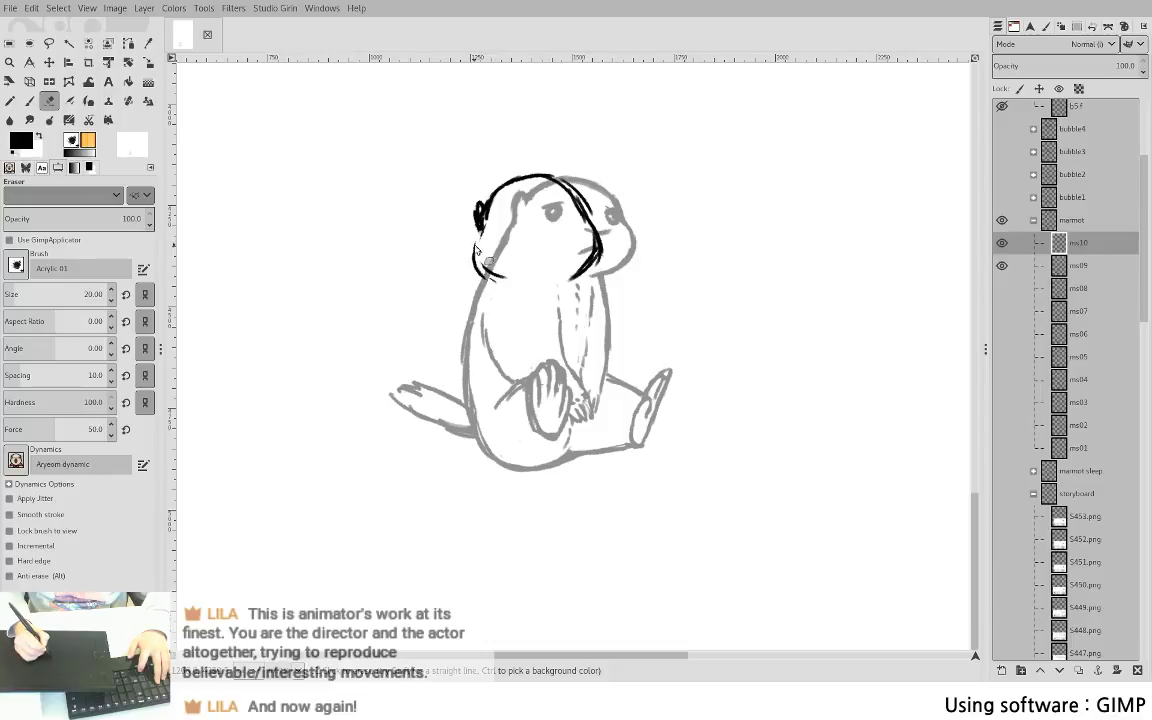
{"action": "key", "text": "p"}
{"action": "left_click_drag", "start_coordinate": [478, 244], "coordinate": [499, 284]}
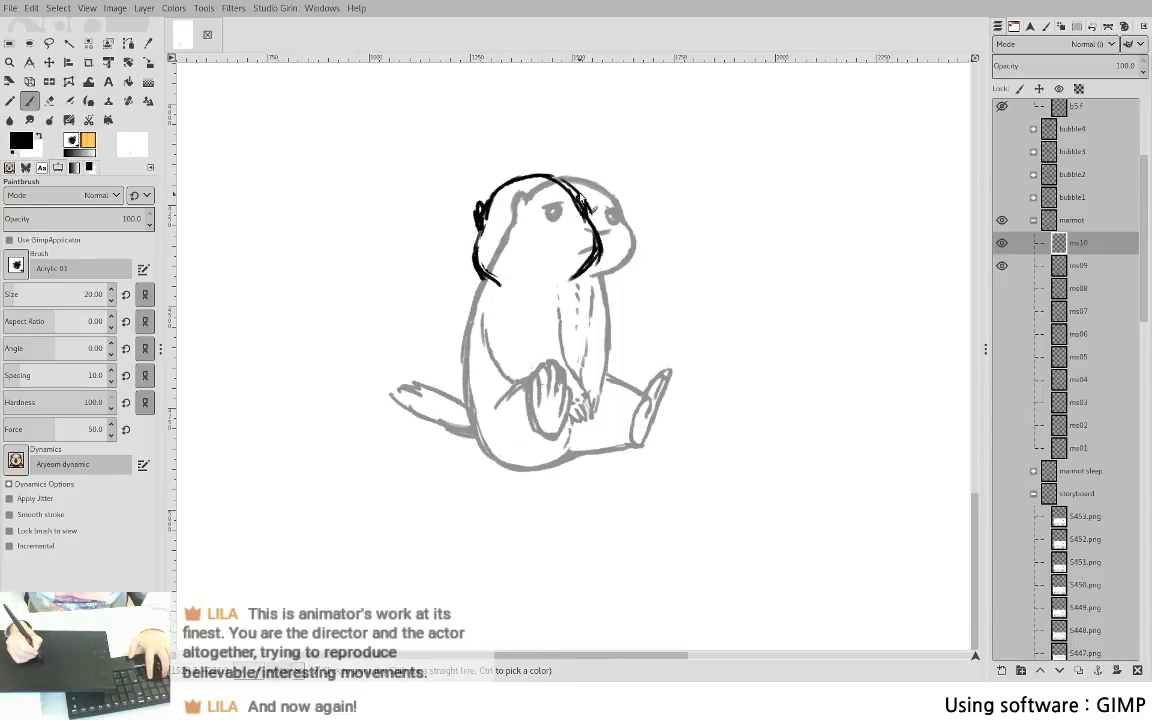
{"action": "key", "text": "shift+e"}
{"action": "left_click_drag", "start_coordinate": [488, 188], "coordinate": [541, 177]}
{"action": "key", "text": "p"}
{"action": "mouse_move", "coordinate": [478, 212]}
{"action": "left_mouse_down"}
{"action": "mouse_move", "coordinate": [505, 181]}
{"action": "mouse_move", "coordinate": [560, 183]}
{"action": "left_mouse_up"}
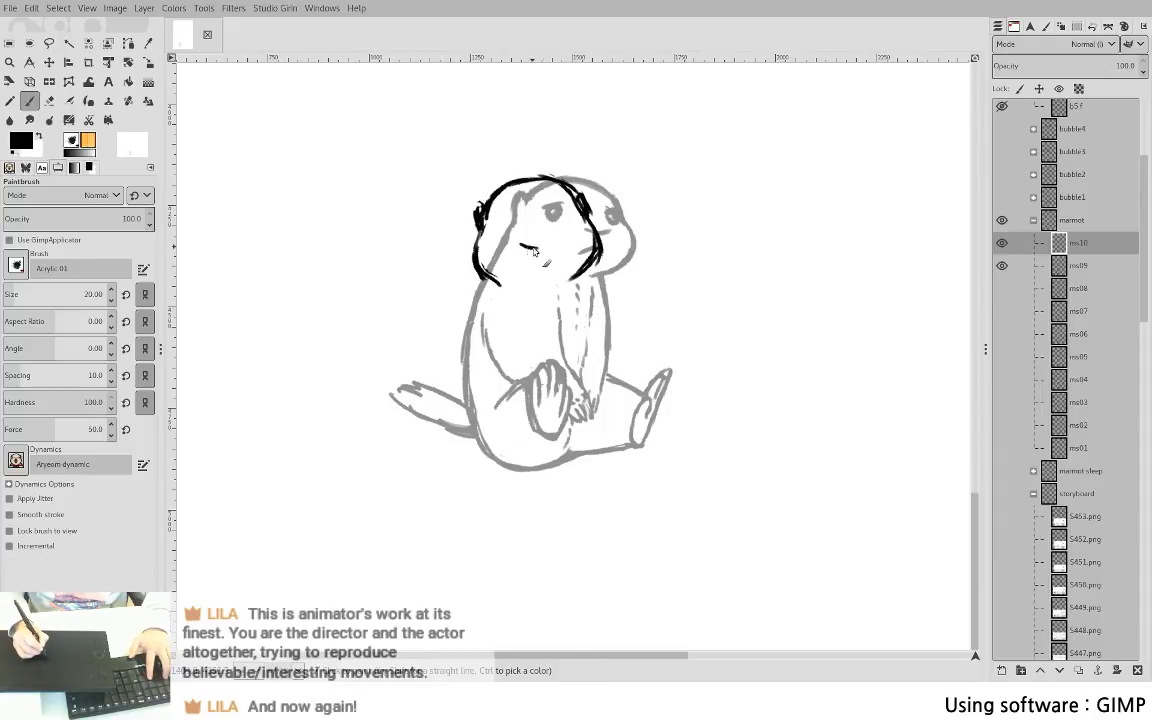
- Sketch the nose, mouth and two dark eyes inside the new head contour, refining them with the Eraser
{"action": "mouse_move", "coordinate": [520, 246]}
{"action": "left_mouse_down"}
{"action": "mouse_move", "coordinate": [549, 243]}
{"action": "mouse_move", "coordinate": [525, 266]}
{"action": "mouse_move", "coordinate": [547, 264]}
{"action": "left_mouse_up"}
{"action": "key", "text": "shift+e"}
{"action": "key", "text": "p"}
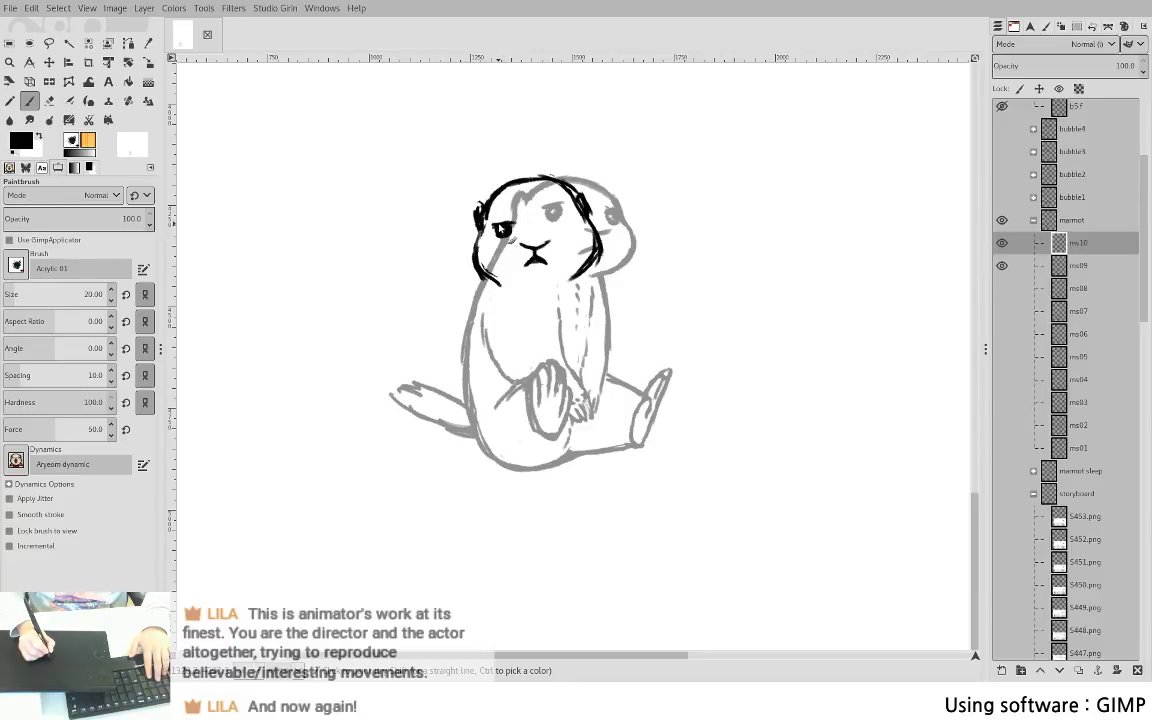
{"action": "key", "text": "shift+e"}
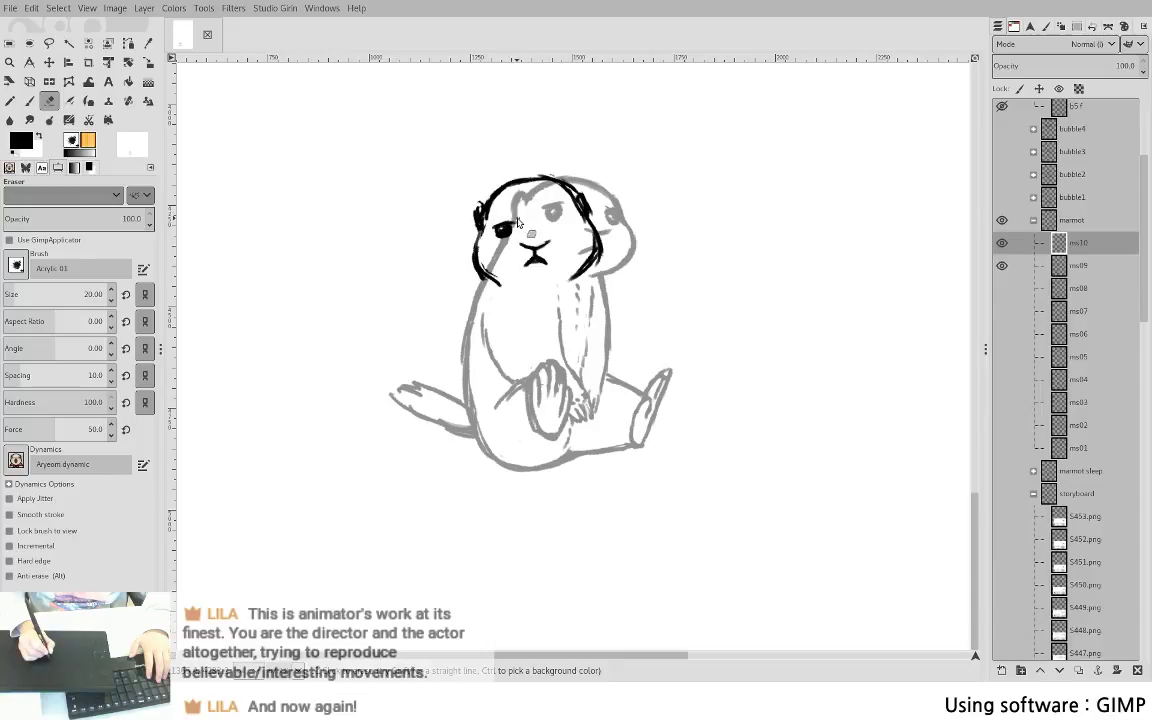
{"action": "key", "text": "p"}
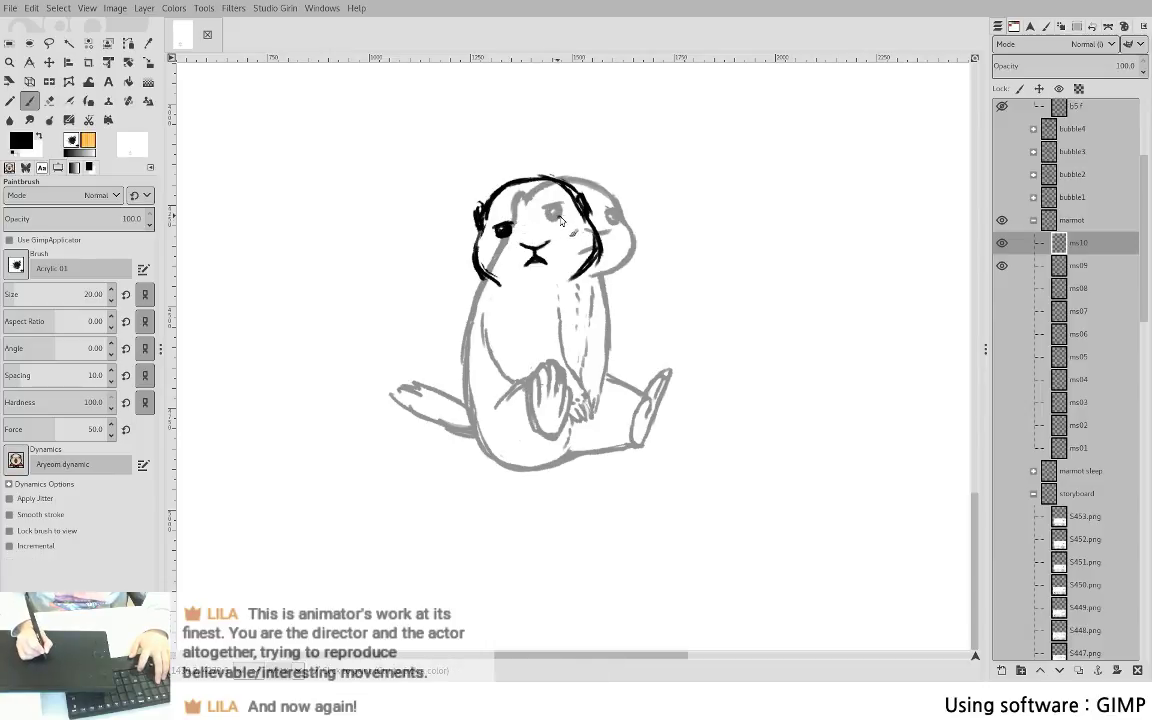
{"action": "mouse_move", "coordinate": [552, 217]}
{"action": "left_mouse_down"}
{"action": "mouse_move", "coordinate": [569, 218]}
{"action": "mouse_move", "coordinate": [555, 227]}
{"action": "left_mouse_up"}
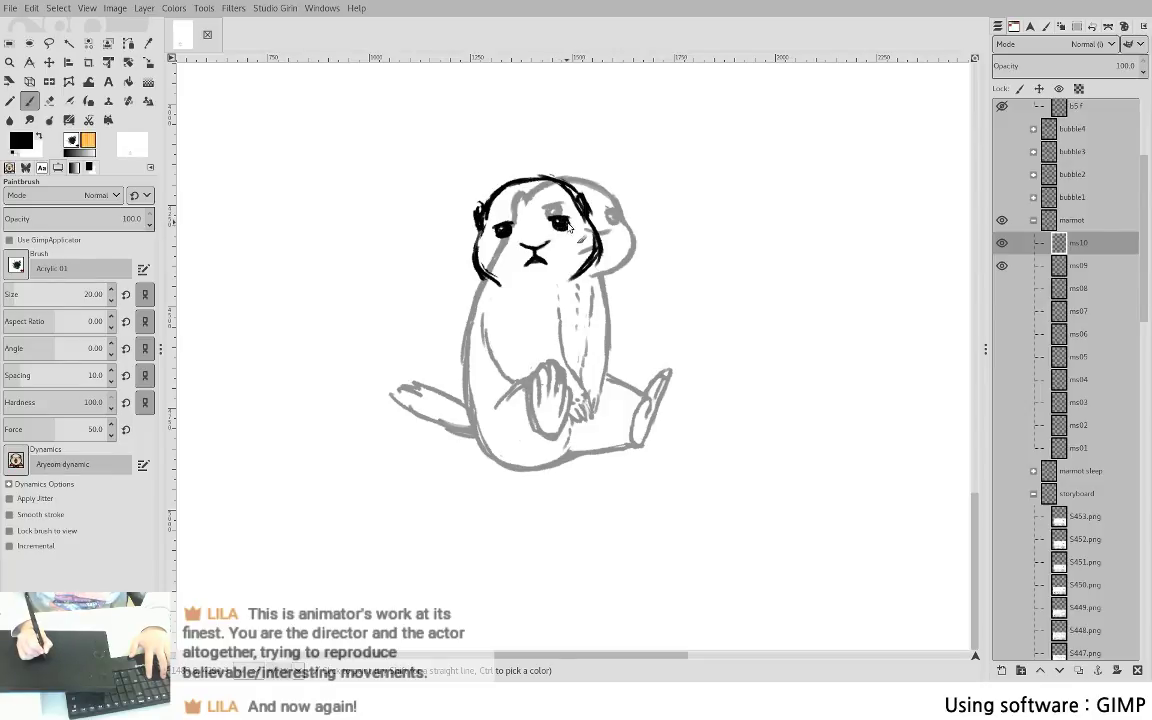
- Thin and smooth the crown line between the two ears by erasing and redrawing its strokes
{"action": "key", "text": "shift+e"}
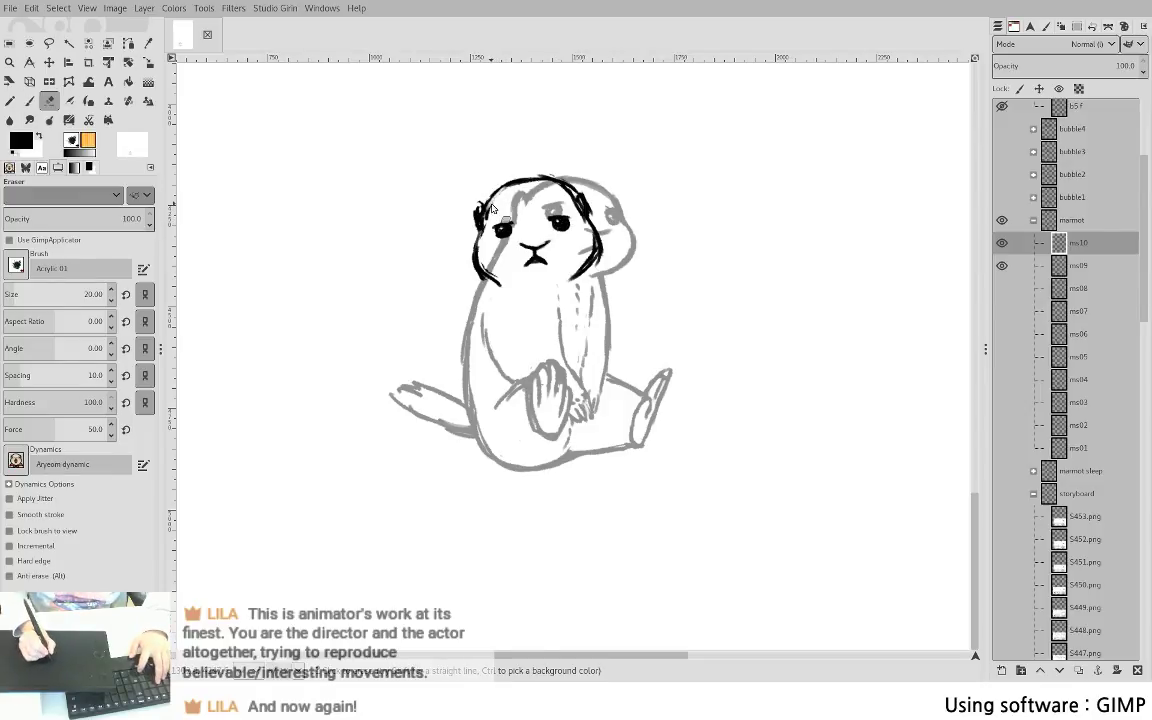
{"action": "key", "text": "p"}
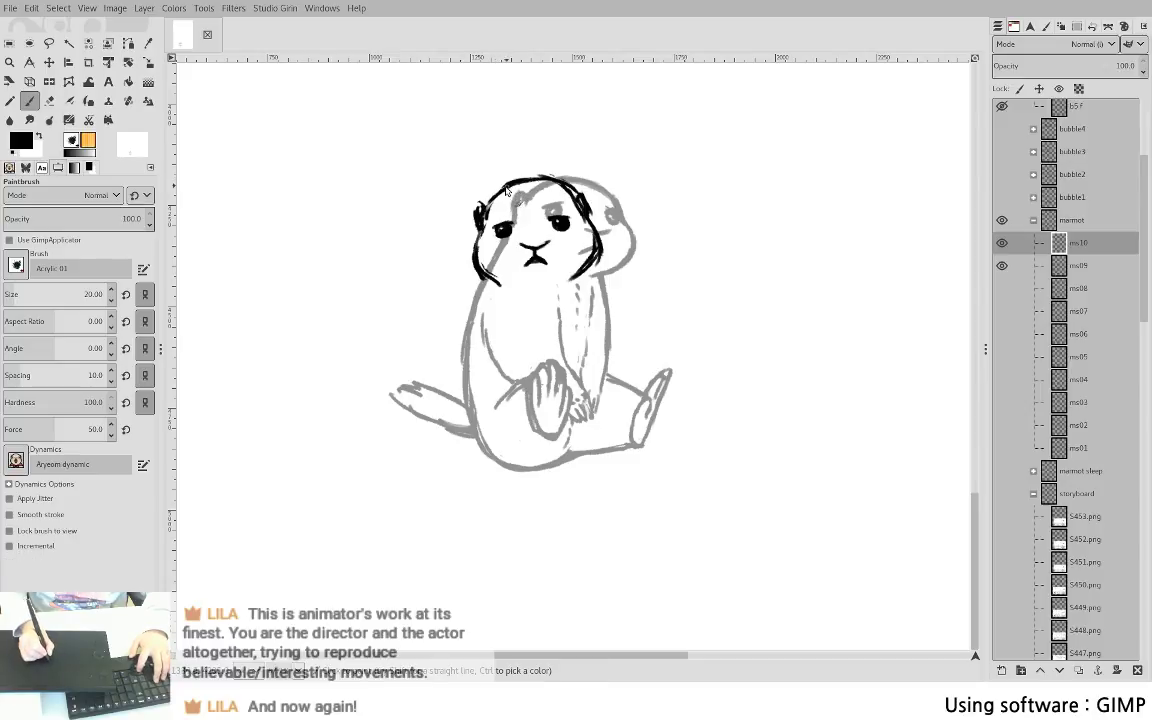
{"action": "key", "text": "shift+e"}
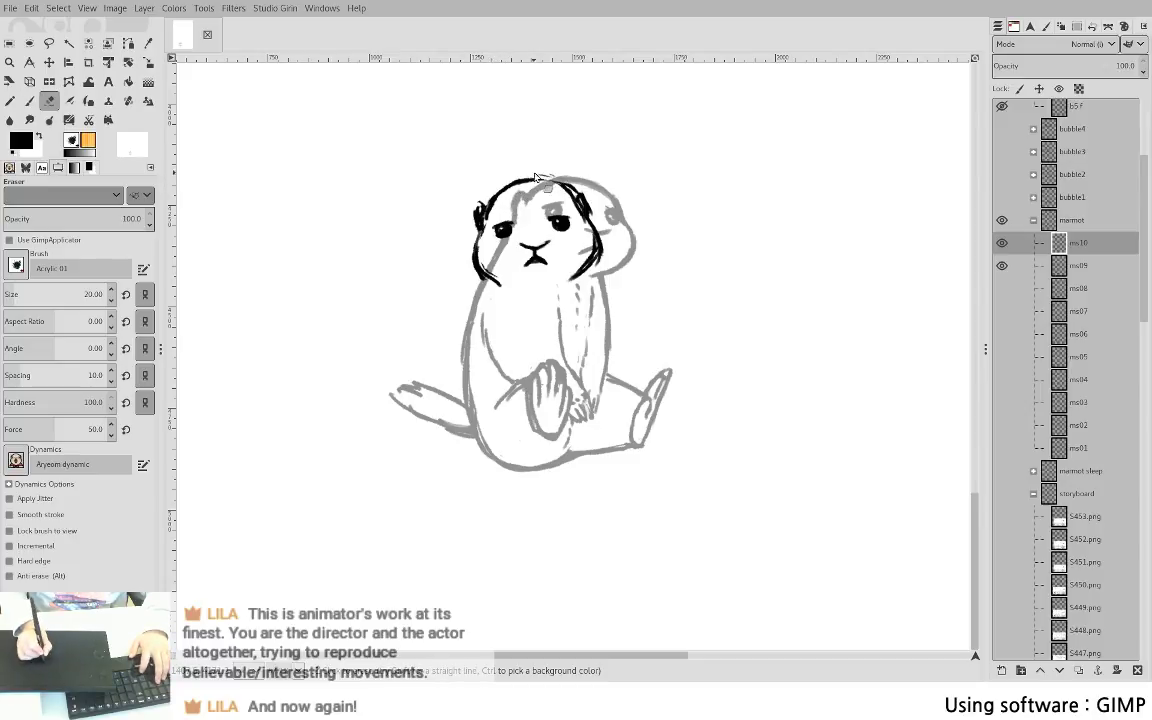
{"action": "left_click_drag", "start_coordinate": [537, 178], "coordinate": [588, 203]}
{"action": "key", "text": "p"}
{"action": "mouse_move", "coordinate": [526, 179]}
{"action": "left_mouse_down"}
{"action": "mouse_move", "coordinate": [570, 196]}
{"action": "mouse_move", "coordinate": [534, 177]}
{"action": "mouse_move", "coordinate": [545, 175]}
{"action": "mouse_move", "coordinate": [518, 179]}
{"action": "mouse_move", "coordinate": [558, 182]}
{"action": "mouse_move", "coordinate": [525, 176]}
{"action": "left_mouse_up"}
{"action": "key", "text": "shift+e"}
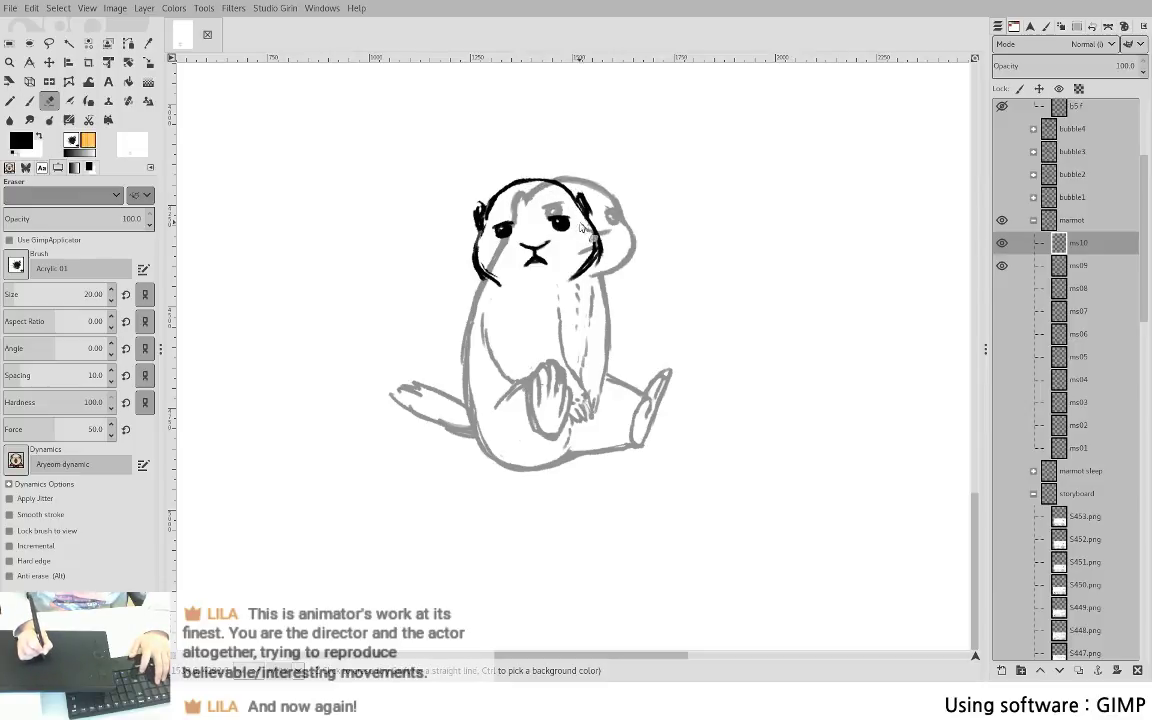
- Trim the rough edges around both ears and retouch the line across the crown
{"action": "key", "text": "p"}
{"action": "key", "text": "shift+e"}
{"action": "key", "text": "p"}
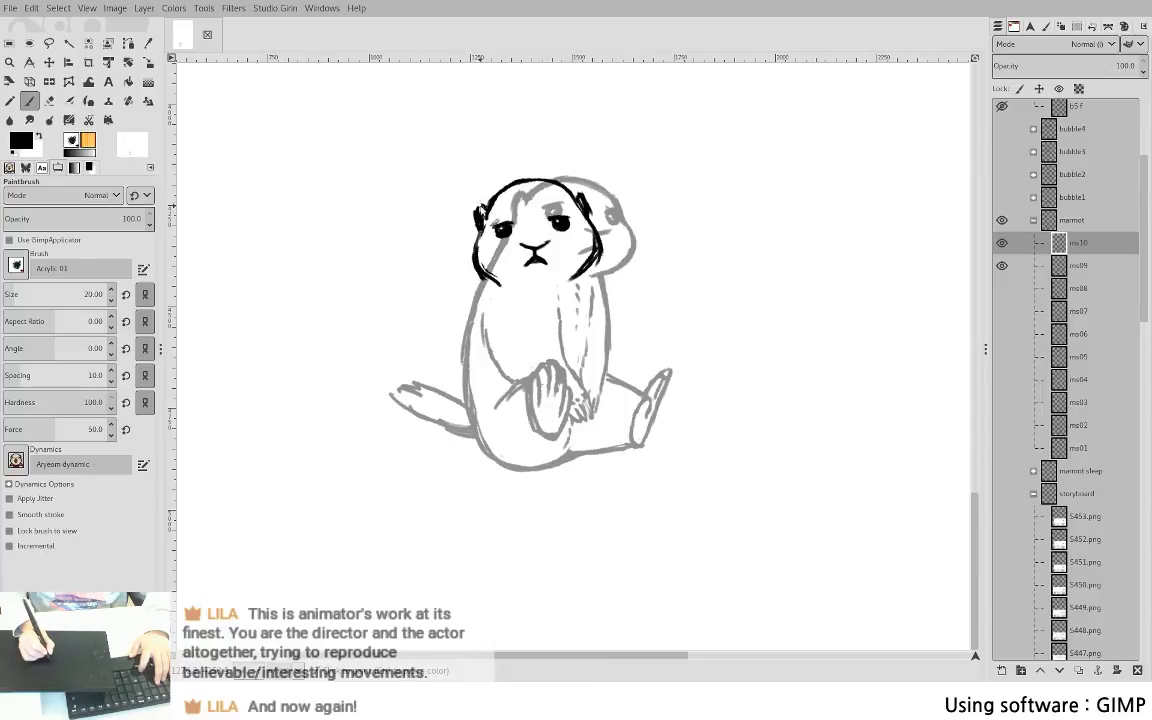
{"action": "key", "text": "shift+e"}
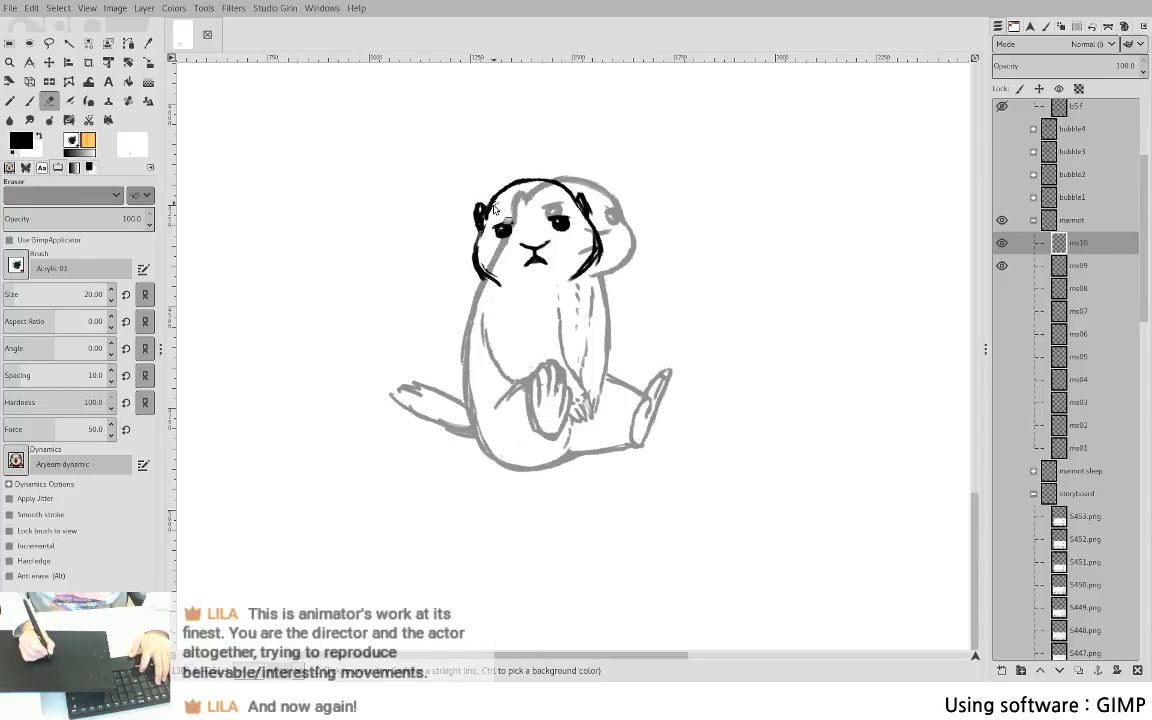
{"action": "key", "text": "p"}
{"action": "left_click_drag", "start_coordinate": [512, 184], "coordinate": [548, 181]}
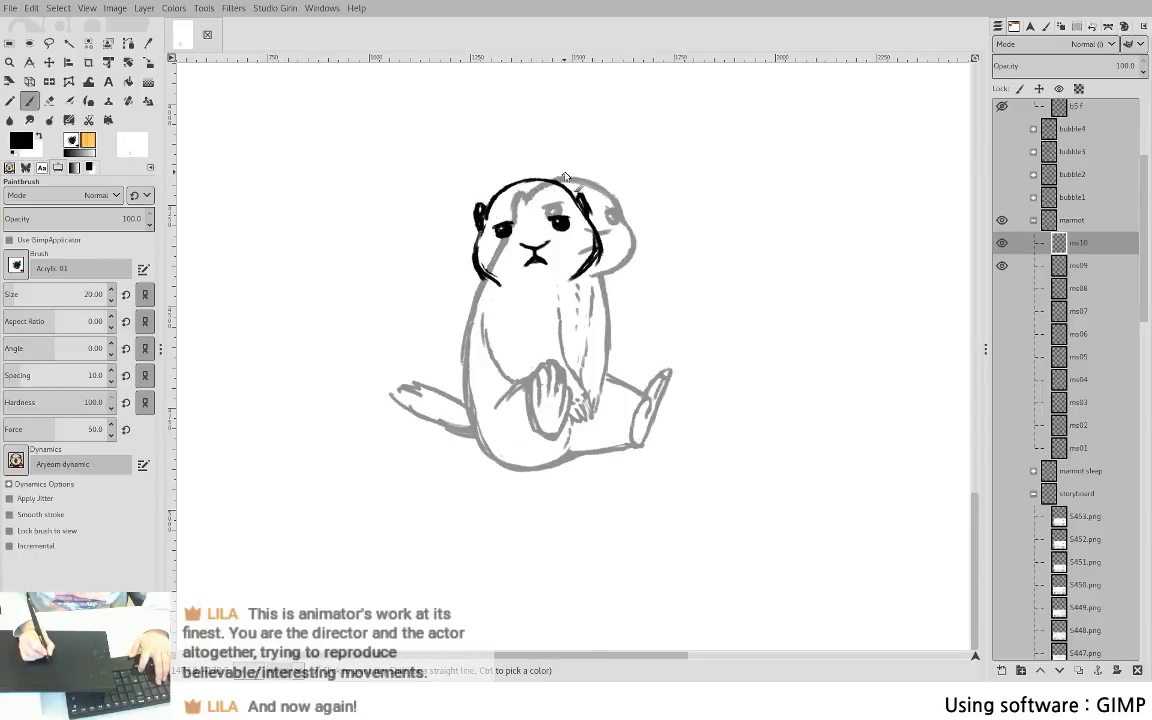
- Reshape both ears into small, clean ovals, alternating between Eraser and Paintbrush
{"action": "key", "text": "shift+e"}
{"action": "key", "text": "p"}
{"action": "key", "text": "shift+e"}
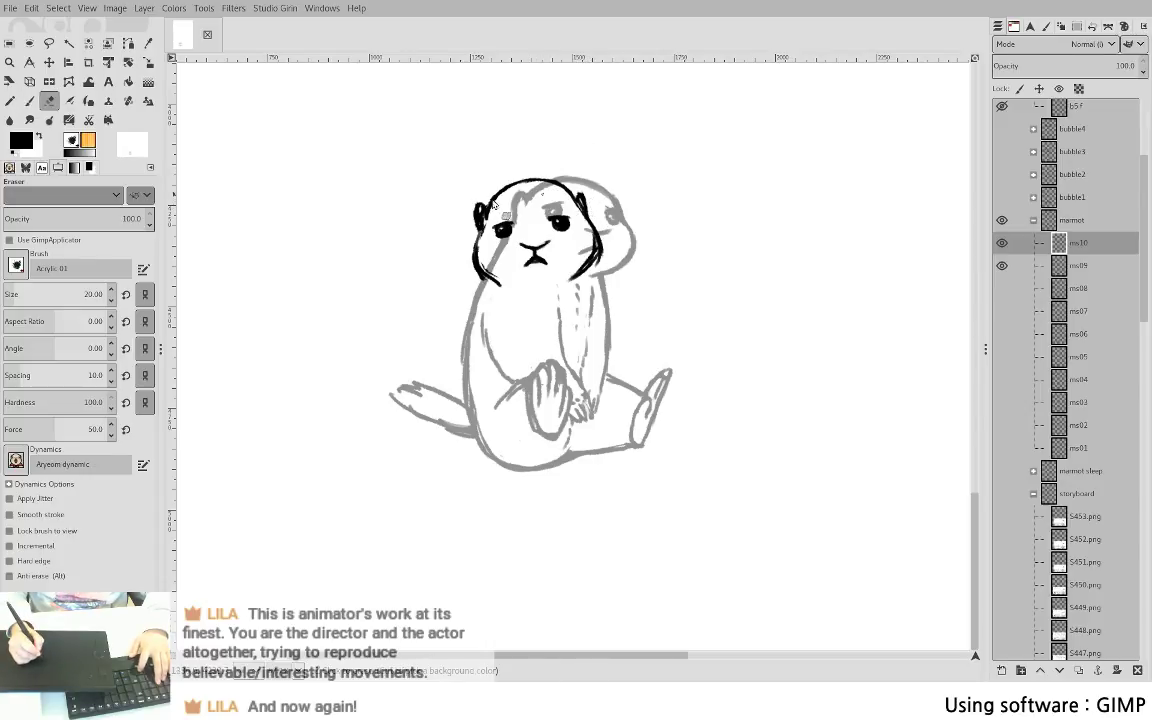
{"action": "left_click_drag", "start_coordinate": [479, 213], "coordinate": [474, 216]}
{"action": "key", "text": "p"}
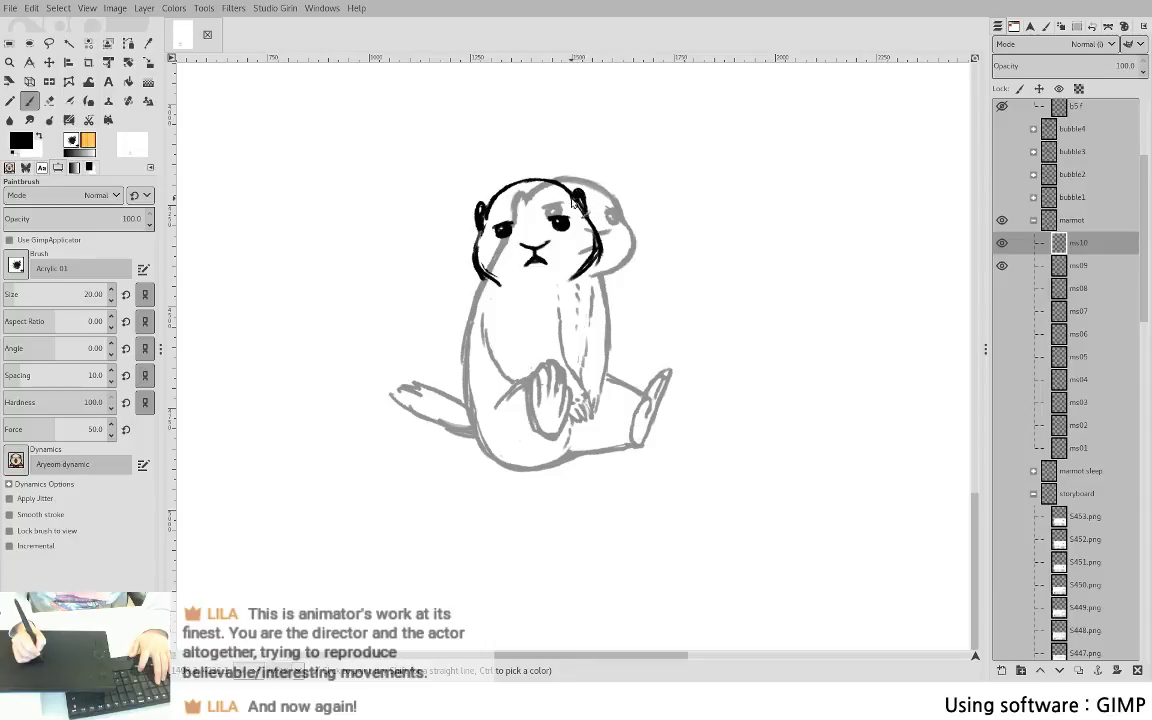
{"action": "key", "text": "shift+e"}
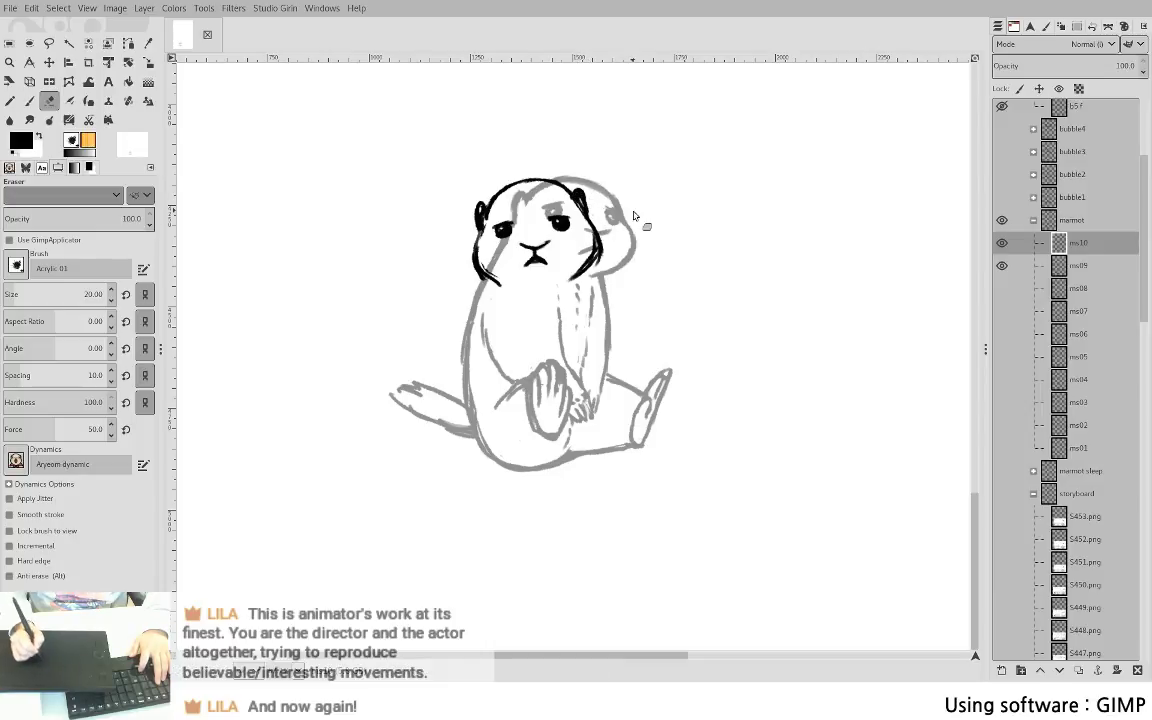
{"action": "key", "text": "p"}
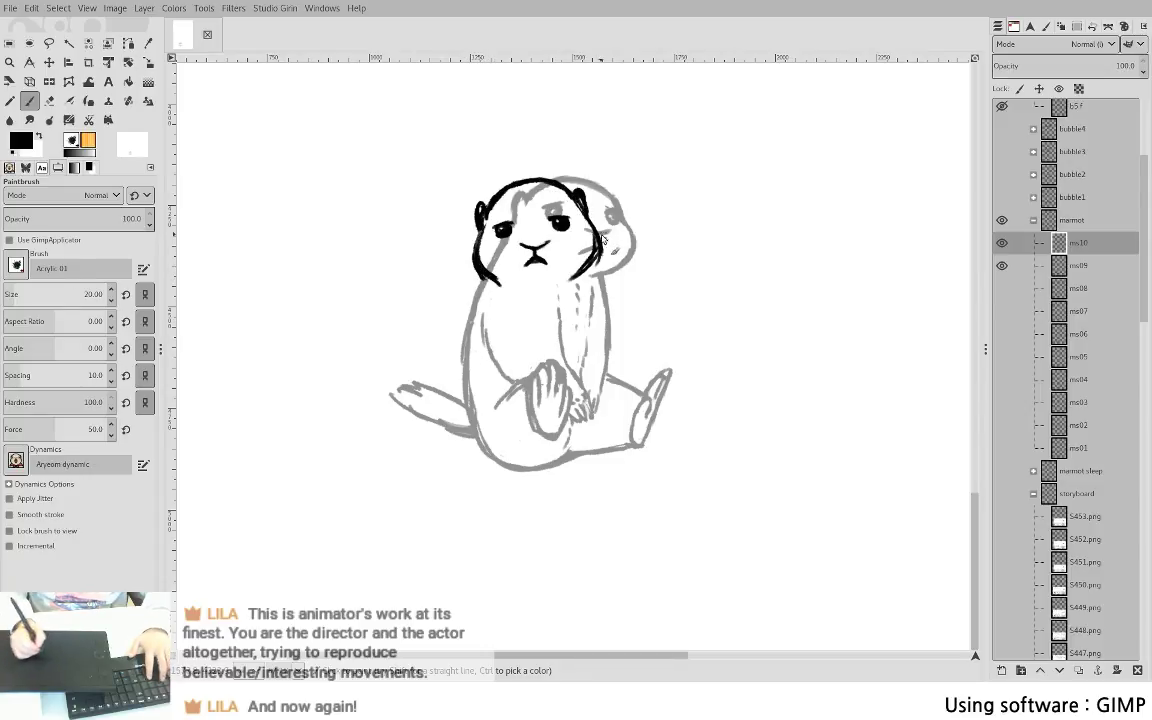
- Select the facial features freehand and delete the eyes from the head on layer ms10
{"action": "key", "text": "f"}
{"action": "key", "text": "shift+e"}
{"action": "mouse_move", "coordinate": [501, 235]}
{"action": "left_mouse_down"}
{"action": "mouse_move", "coordinate": [510, 214]}
{"action": "mouse_move", "coordinate": [498, 248]}
{"action": "mouse_move", "coordinate": [509, 219]}
{"action": "mouse_move", "coordinate": [571, 219]}
{"action": "mouse_move", "coordinate": [572, 251]}
{"action": "left_mouse_up"}
{"action": "key", "text": "f"}
{"action": "key", "text": "Delete"}
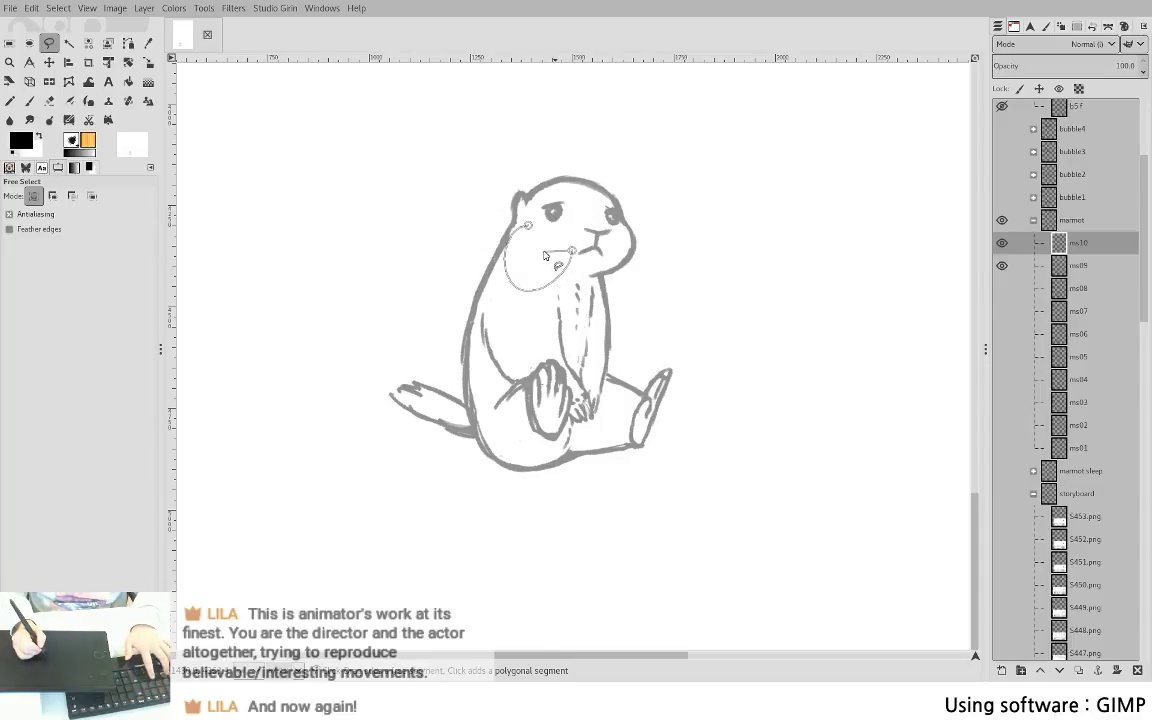
{"action": "key", "text": "ctrl+z"}
{"action": "left_click", "coordinate": [567, 228]}
{"action": "key", "text": "Return"}
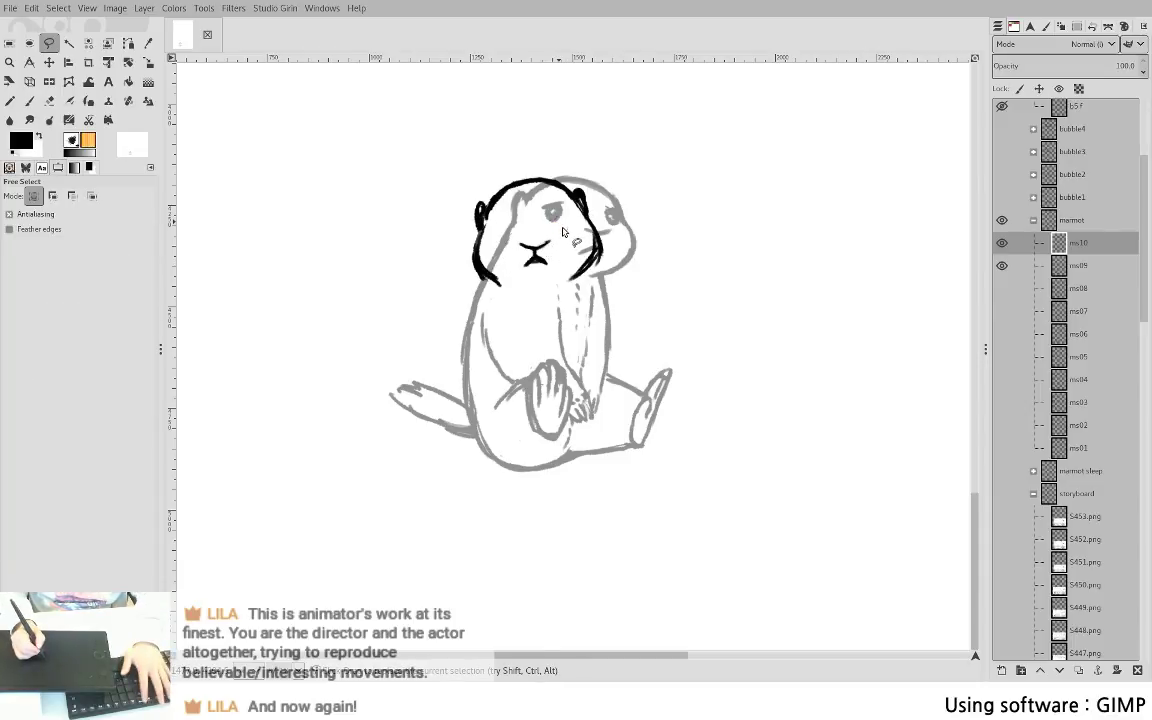
- Compare layers ms08 and ms10 by showing each alone, and make ms09 visible again as the reference
{"action": "key", "text": "p"}
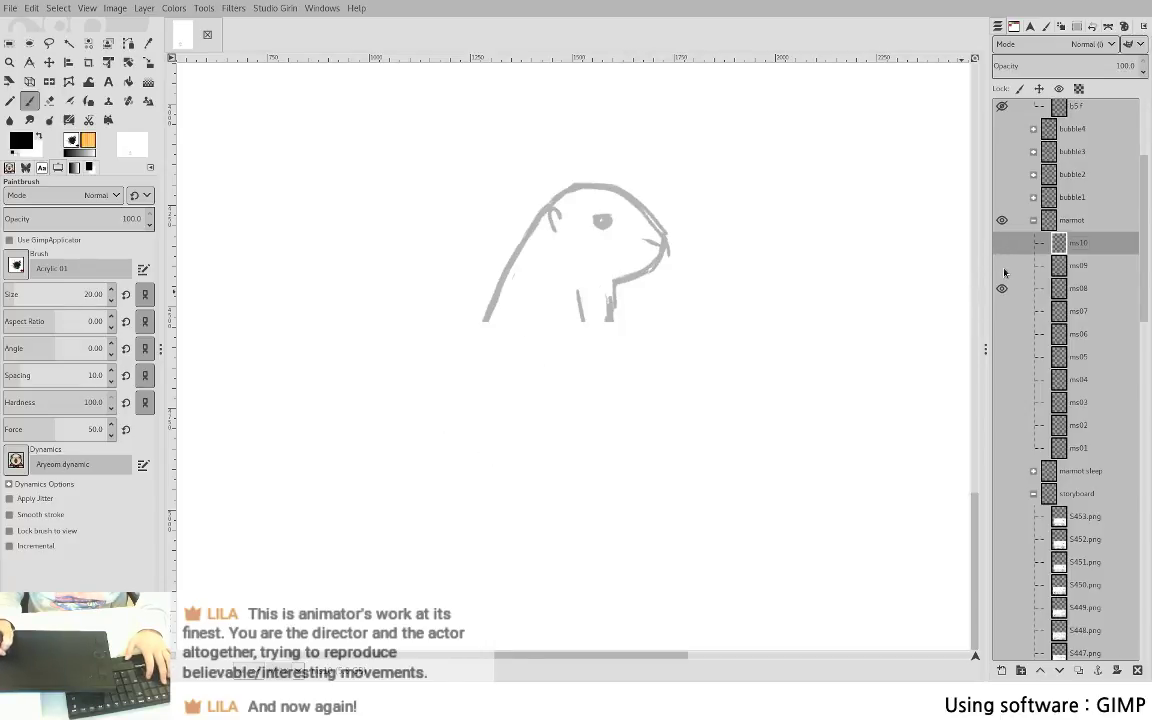
{"action": "left_click", "coordinate": [1002, 243], "text": "shift"}
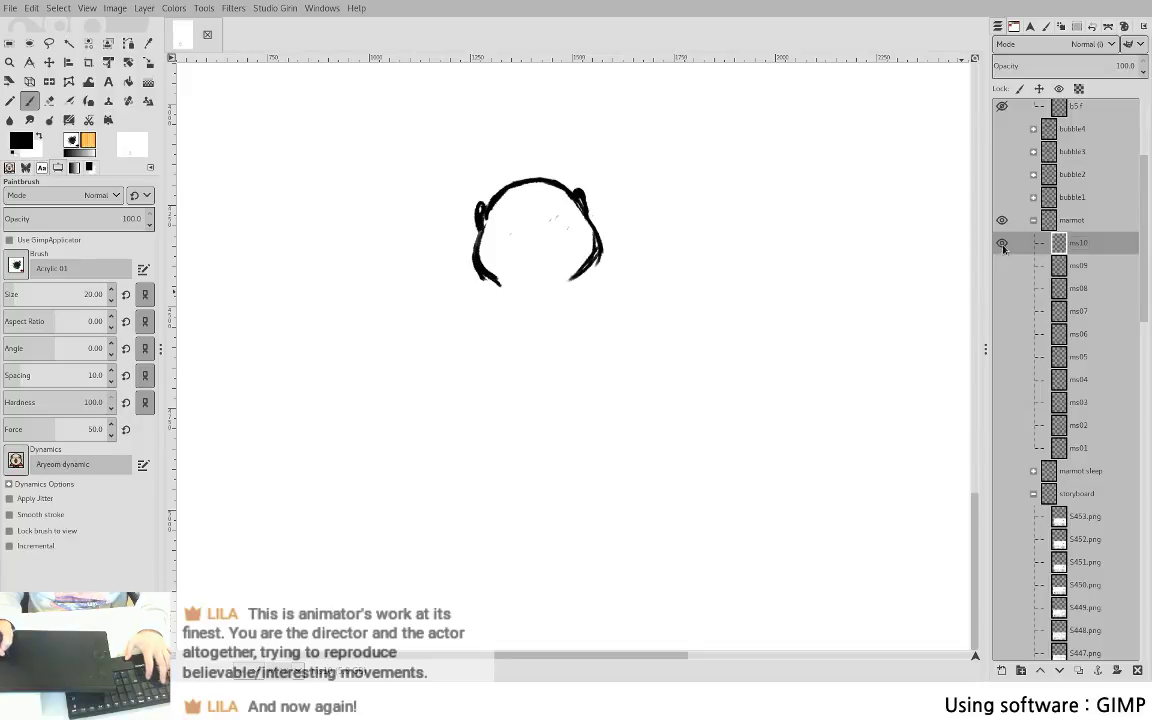
{"action": "left_click", "coordinate": [1004, 266]}
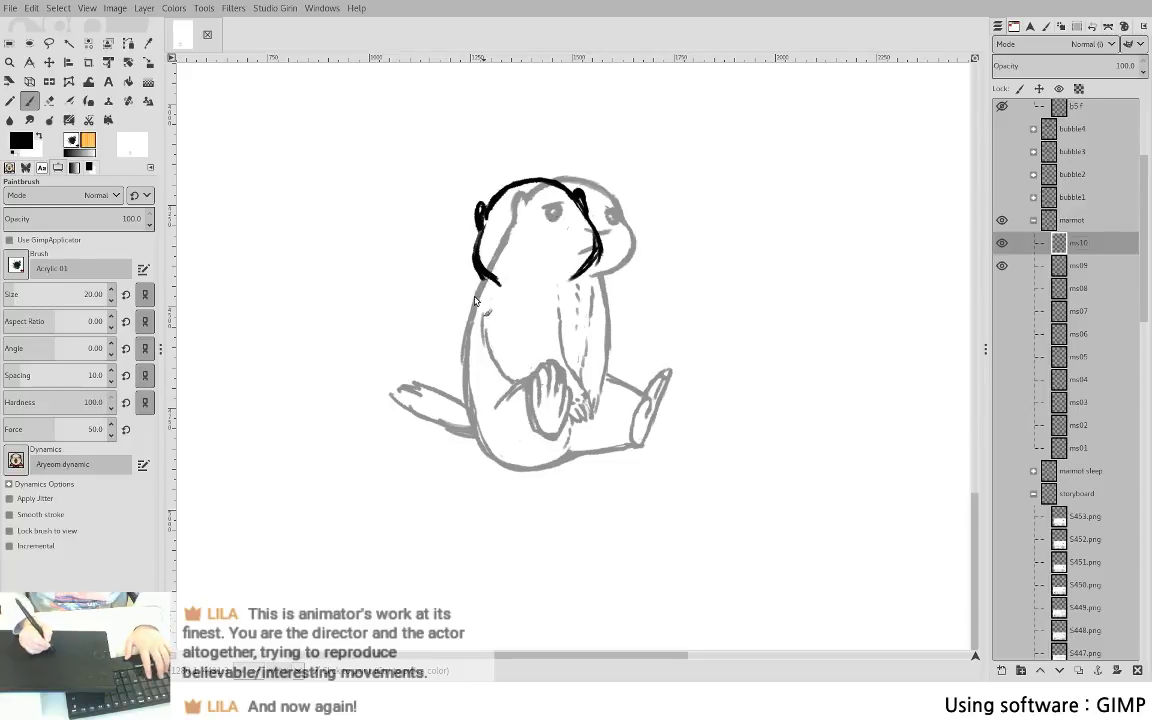
- Draw both sides of the torso from the cheeks down to the hips and thin the right line with the Eraser
{"action": "left_click_drag", "start_coordinate": [481, 282], "coordinate": [456, 367]}
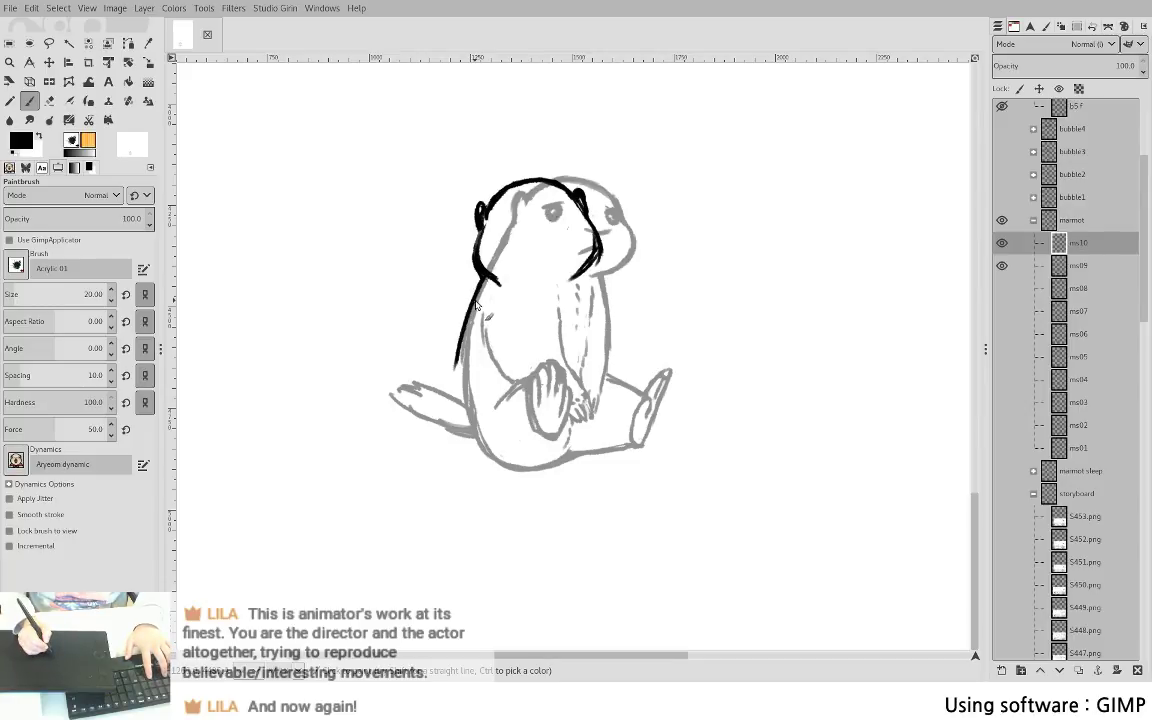
{"action": "left_click_drag", "start_coordinate": [472, 306], "coordinate": [454, 388]}
{"action": "left_click_drag", "start_coordinate": [576, 280], "coordinate": [609, 376]}
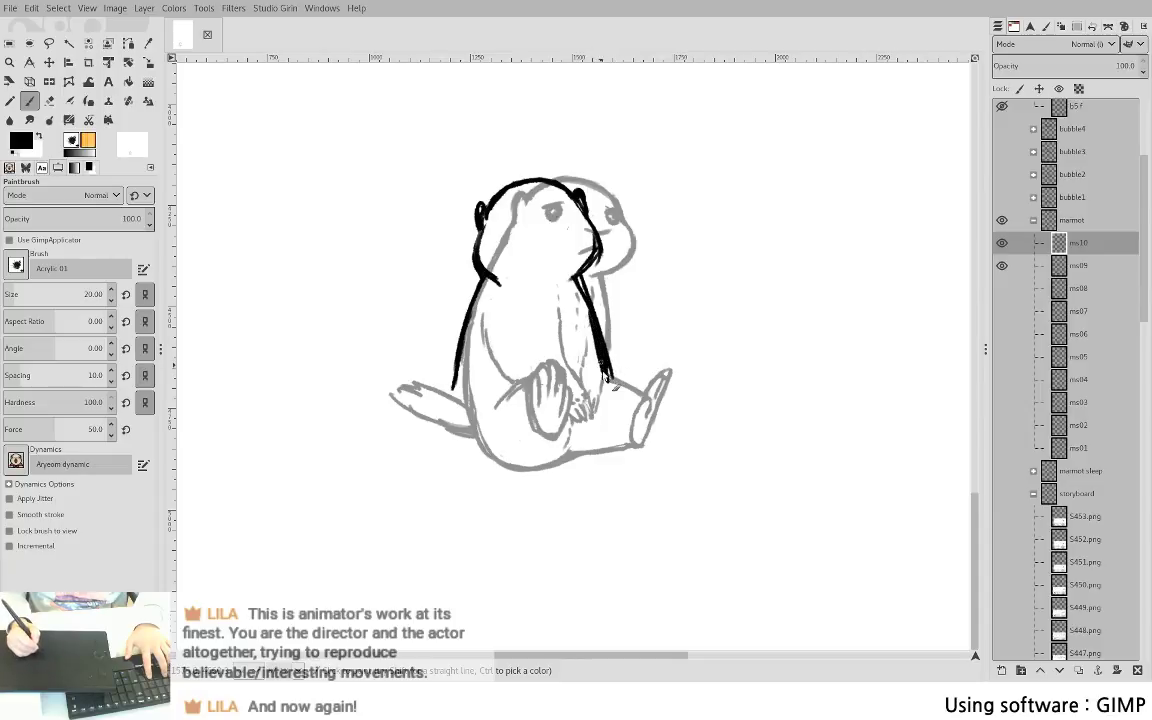
{"action": "key", "text": "shift+e"}
{"action": "key", "text": "p"}
- Sketch the outstretched right hind leg with its upturned foot and the underside line back to the body
{"action": "mouse_move", "coordinate": [604, 347]}
{"action": "left_mouse_down"}
{"action": "mouse_move", "coordinate": [610, 381]}
{"action": "mouse_move", "coordinate": [594, 379]}
{"action": "mouse_move", "coordinate": [673, 402]}
{"action": "mouse_move", "coordinate": [644, 403]}
{"action": "mouse_move", "coordinate": [672, 378]}
{"action": "left_mouse_up"}
{"action": "mouse_move", "coordinate": [636, 452]}
{"action": "left_mouse_down"}
{"action": "mouse_move", "coordinate": [671, 404]}
{"action": "mouse_move", "coordinate": [649, 405]}
{"action": "mouse_move", "coordinate": [642, 434]}
{"action": "mouse_move", "coordinate": [674, 391]}
{"action": "mouse_move", "coordinate": [664, 401]}
{"action": "left_mouse_up"}
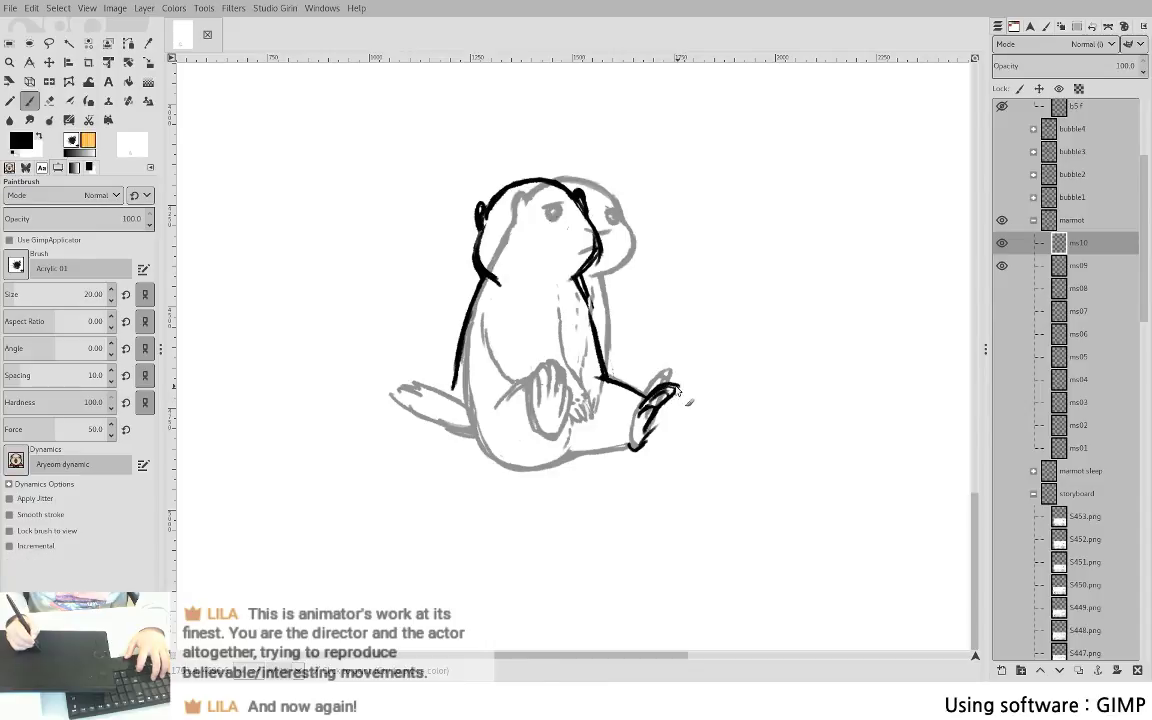
{"action": "mouse_move", "coordinate": [667, 410]}
{"action": "left_mouse_down"}
{"action": "mouse_move", "coordinate": [641, 447]}
{"action": "mouse_move", "coordinate": [630, 441]}
{"action": "left_mouse_up"}
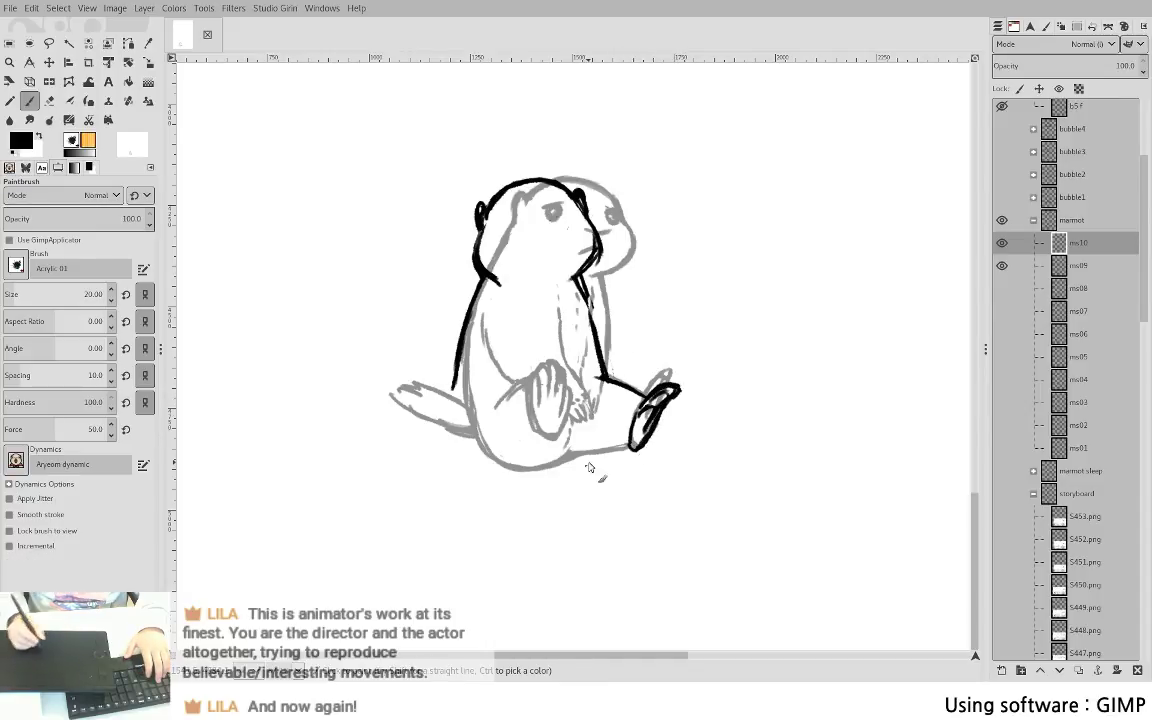
{"action": "left_click_drag", "start_coordinate": [548, 456], "coordinate": [613, 453]}
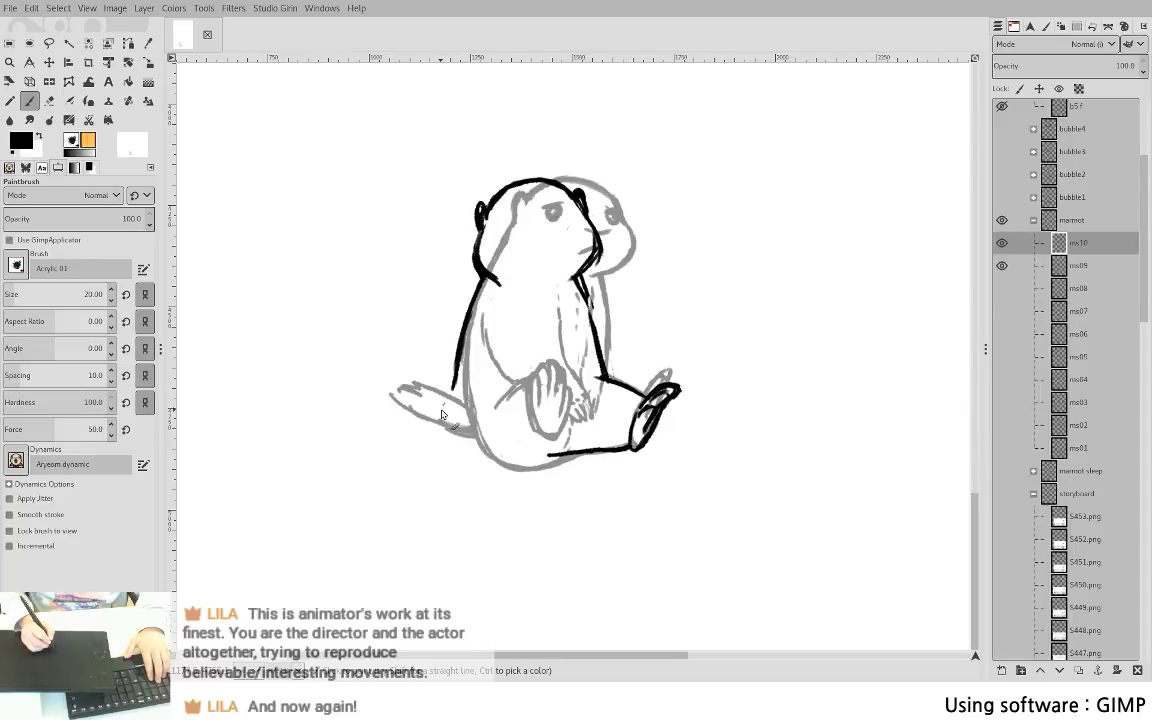
- Sketch the left hind foot as an upright oval sole with toes and trim its outline with the Eraser
{"action": "mouse_move", "coordinate": [442, 466]}
{"action": "left_mouse_down"}
{"action": "mouse_move", "coordinate": [458, 392]}
{"action": "mouse_move", "coordinate": [481, 452]}
{"action": "mouse_move", "coordinate": [472, 474]}
{"action": "mouse_move", "coordinate": [460, 472]}
{"action": "left_mouse_up"}
{"action": "left_click_drag", "start_coordinate": [441, 430], "coordinate": [468, 472]}
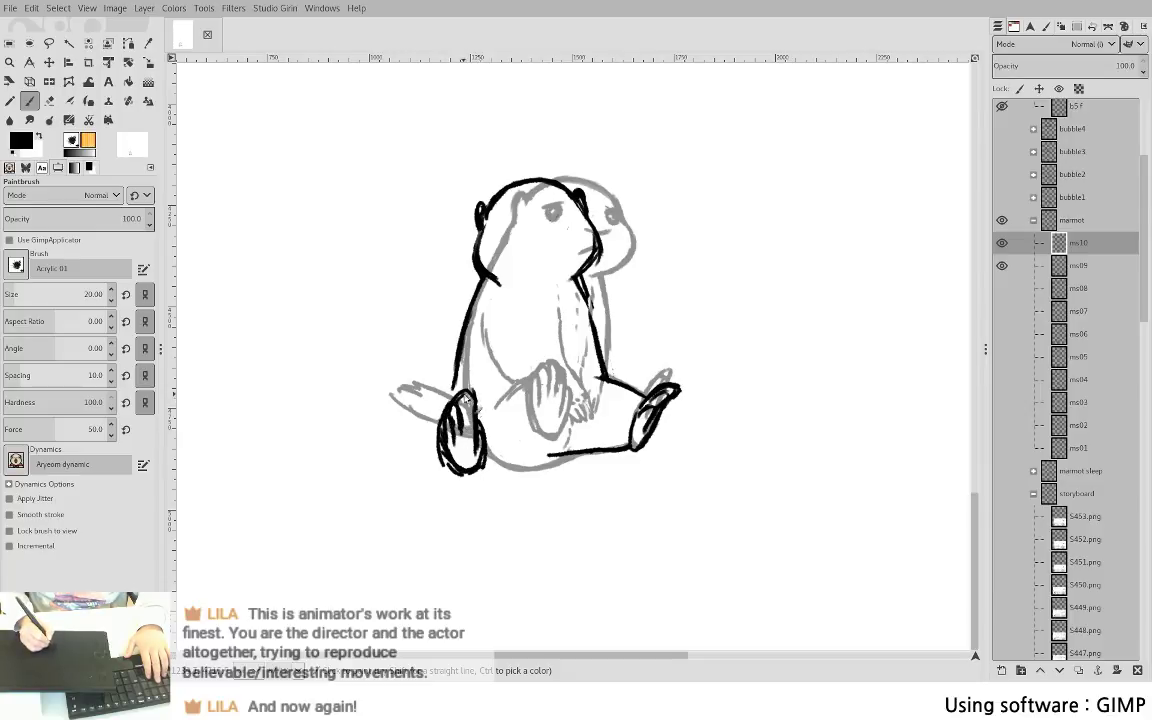
{"action": "key", "text": "shift+e"}
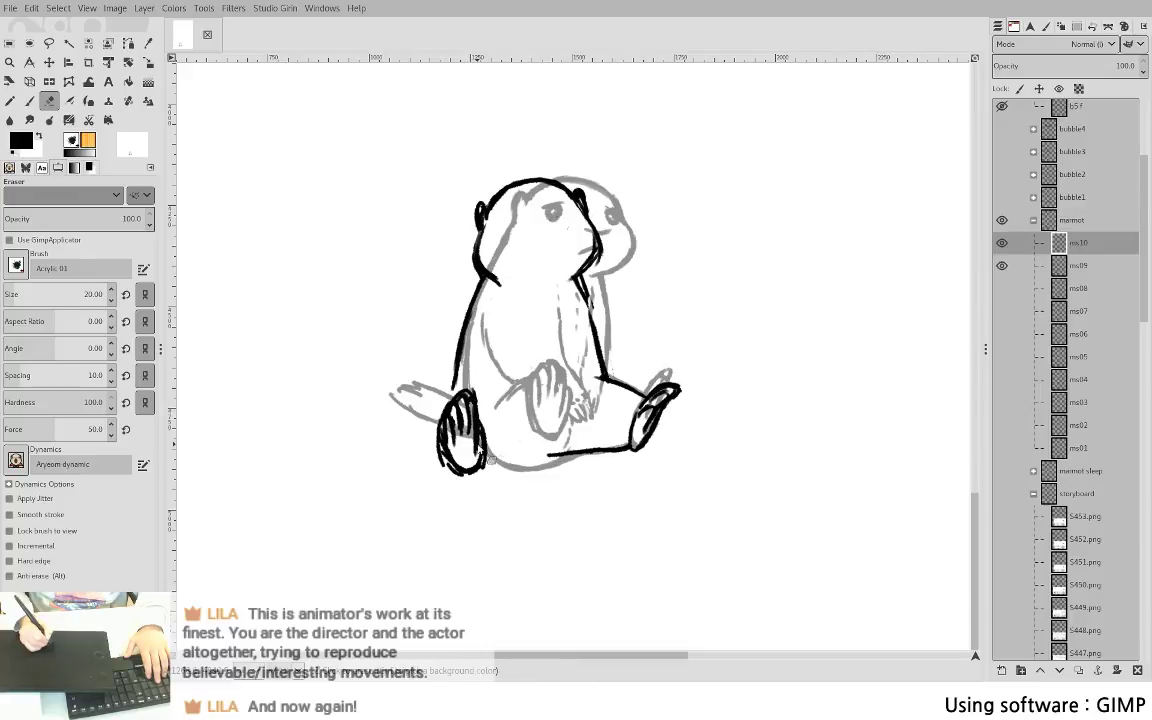
{"action": "key", "text": "shift+e"}
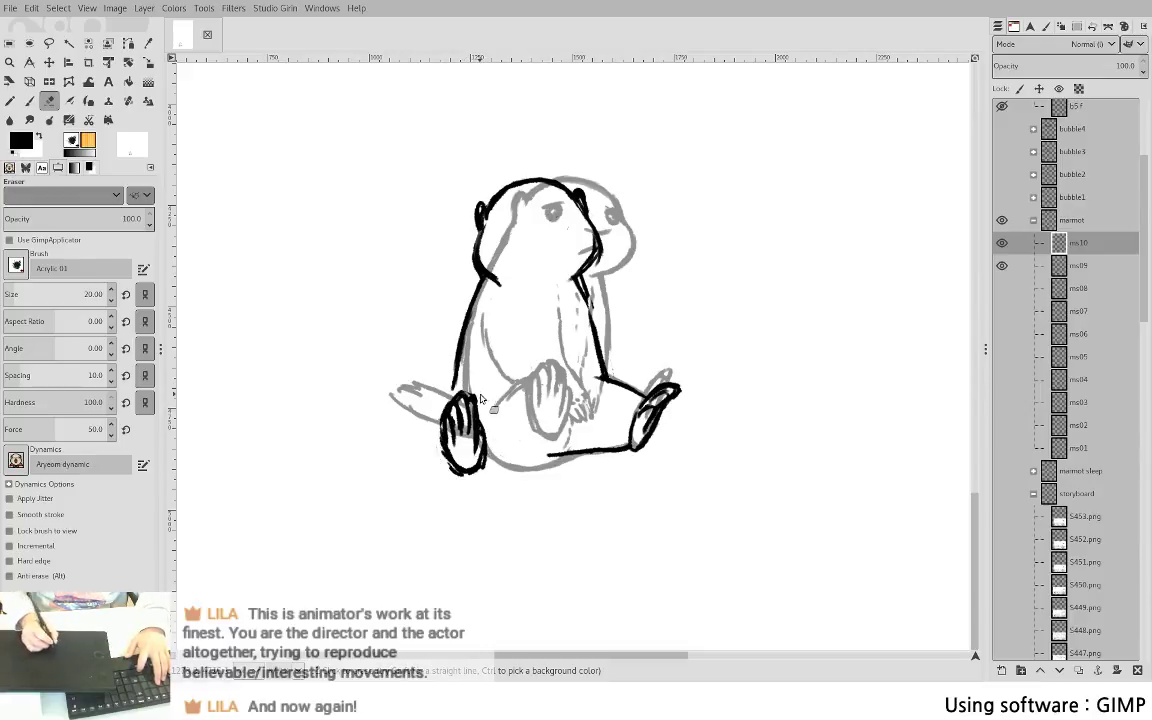
{"action": "key", "text": "p"}
{"action": "key", "text": "f"}
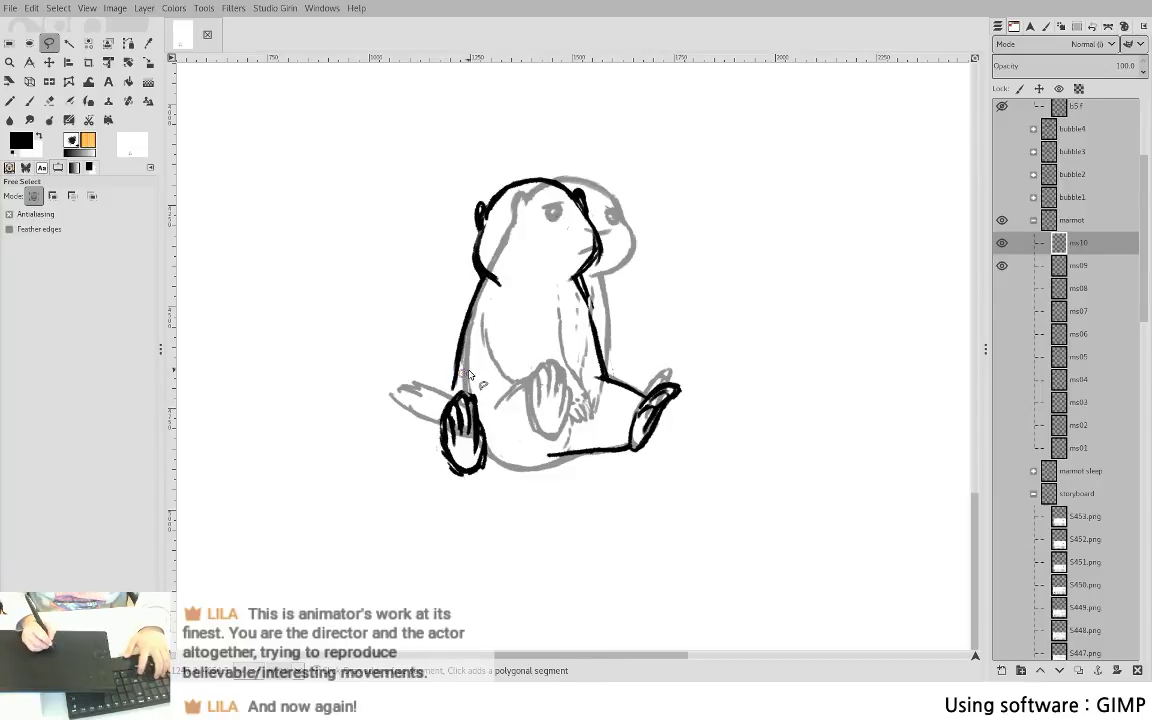
{"action": "key", "text": "shift+e"}
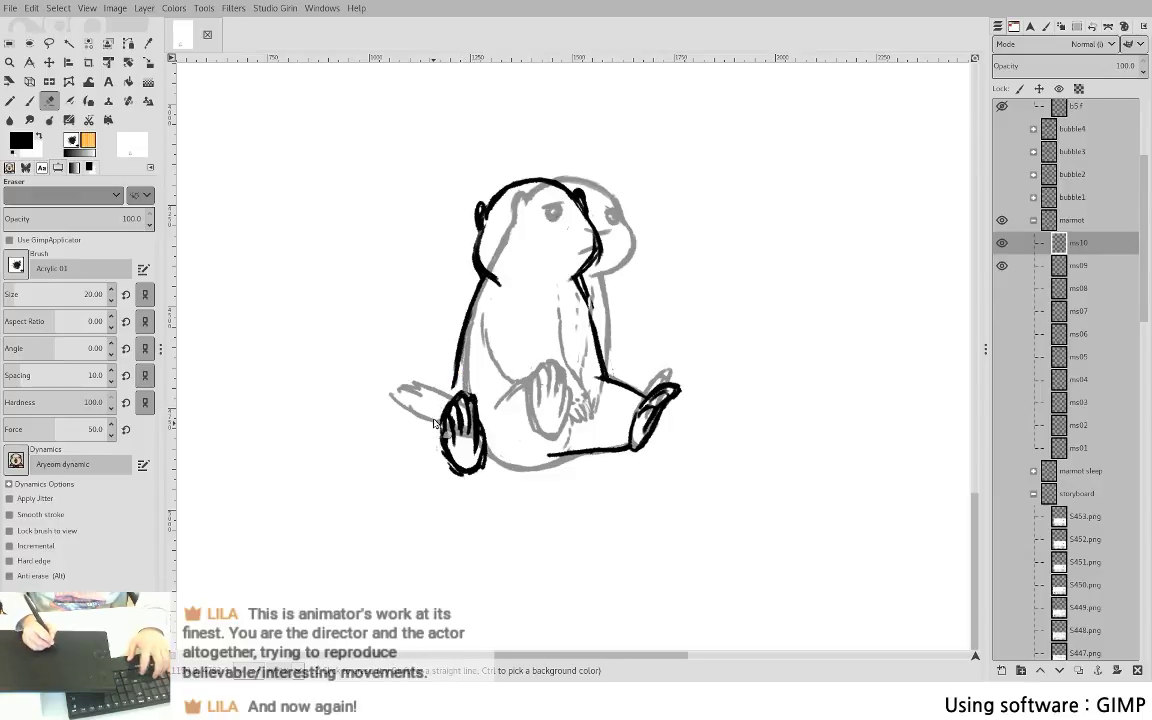
- Erase the top of the left hind foot and redraw the toes shorter and slightly lower
{"action": "mouse_move", "coordinate": [440, 419]}
{"action": "left_mouse_down"}
{"action": "mouse_move", "coordinate": [475, 390]}
{"action": "mouse_move", "coordinate": [468, 396]}
{"action": "left_mouse_up"}
{"action": "key", "text": "p"}
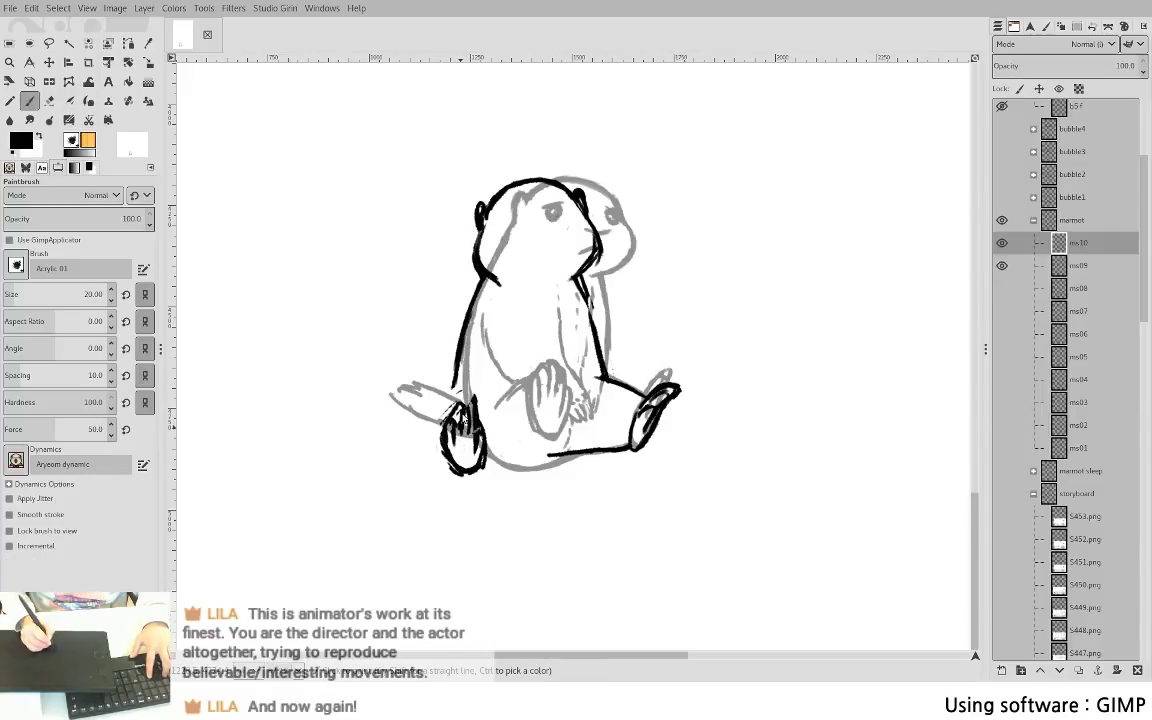
{"action": "key", "text": "shift+e"}
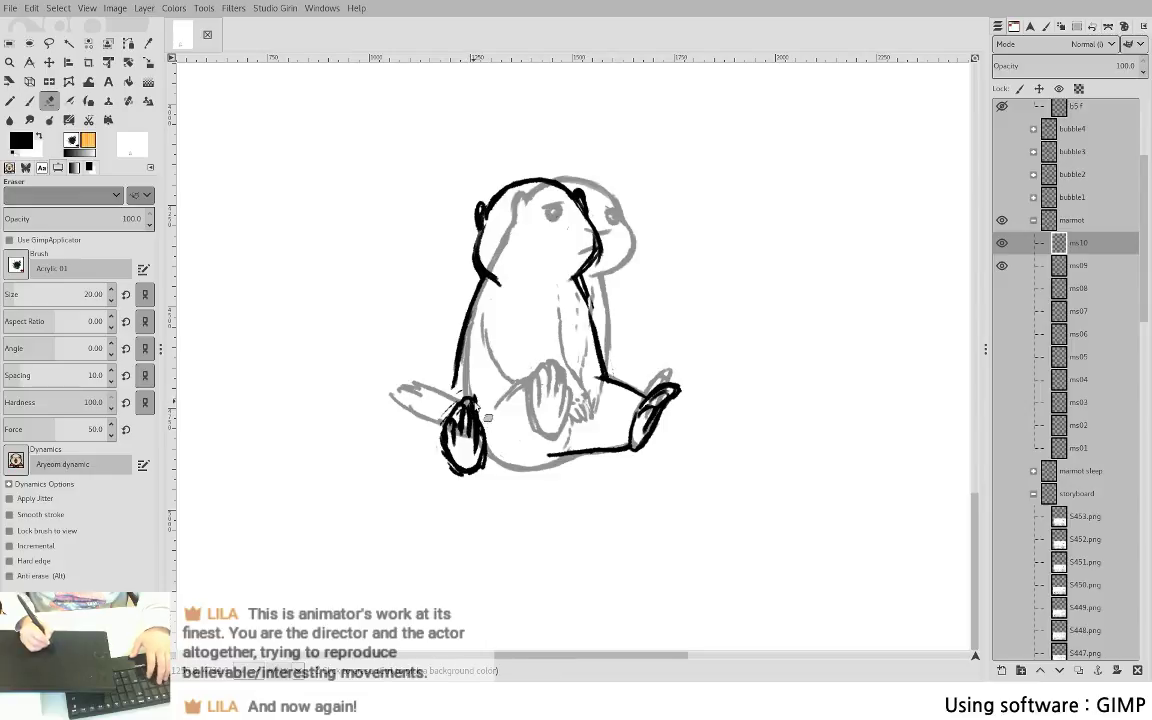
{"action": "left_click_drag", "start_coordinate": [477, 404], "coordinate": [482, 434]}
{"action": "key", "text": "p"}
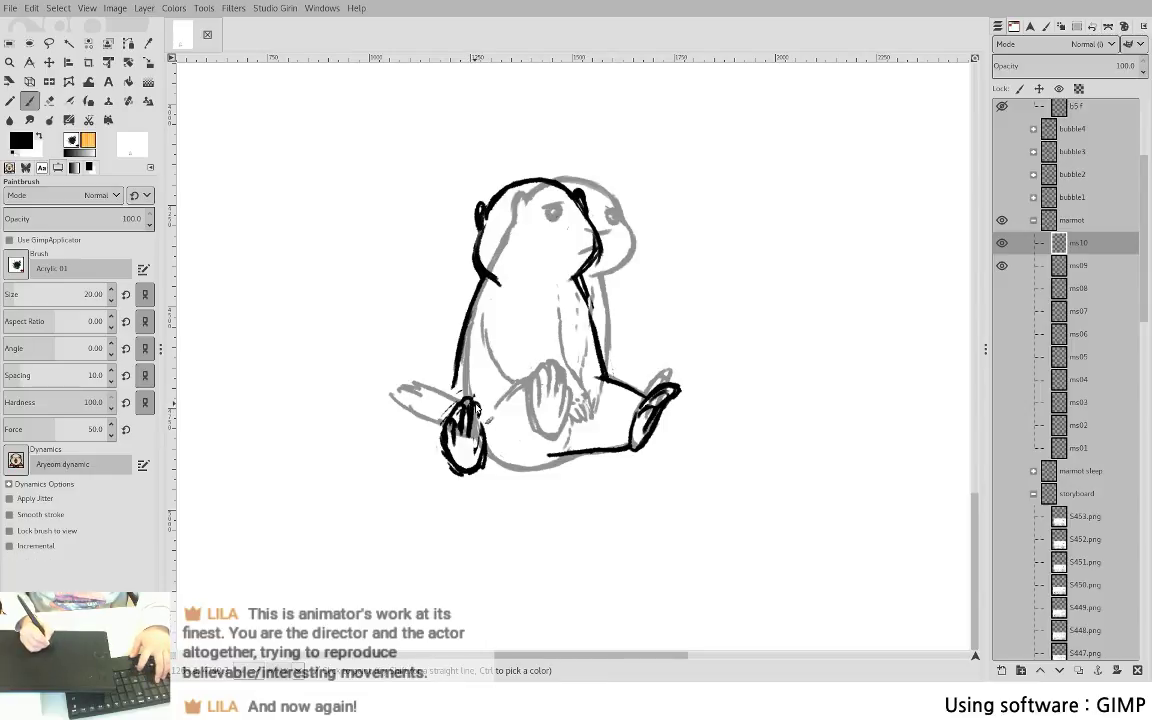
{"action": "key", "text": "shift+e"}
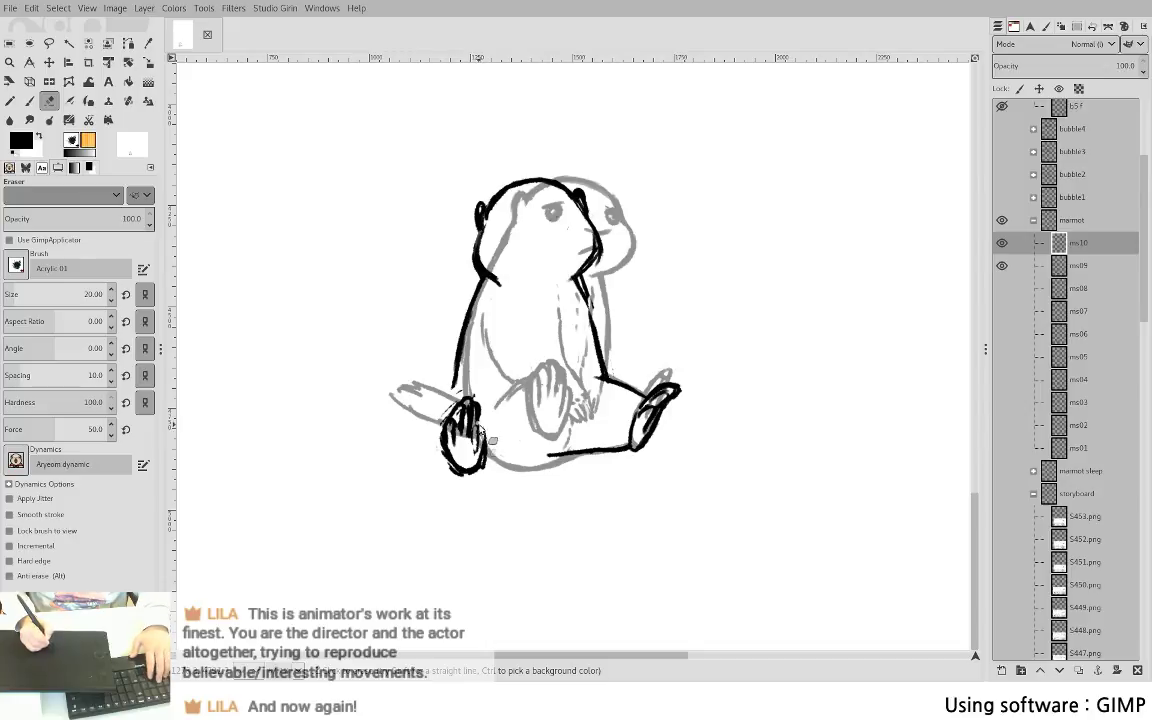
- Tidy the inner edge of the left hind foot and join its heel to the underside line of the outstretched leg
{"action": "key", "text": "p"}
{"action": "left_click_drag", "start_coordinate": [491, 444], "coordinate": [486, 477]}
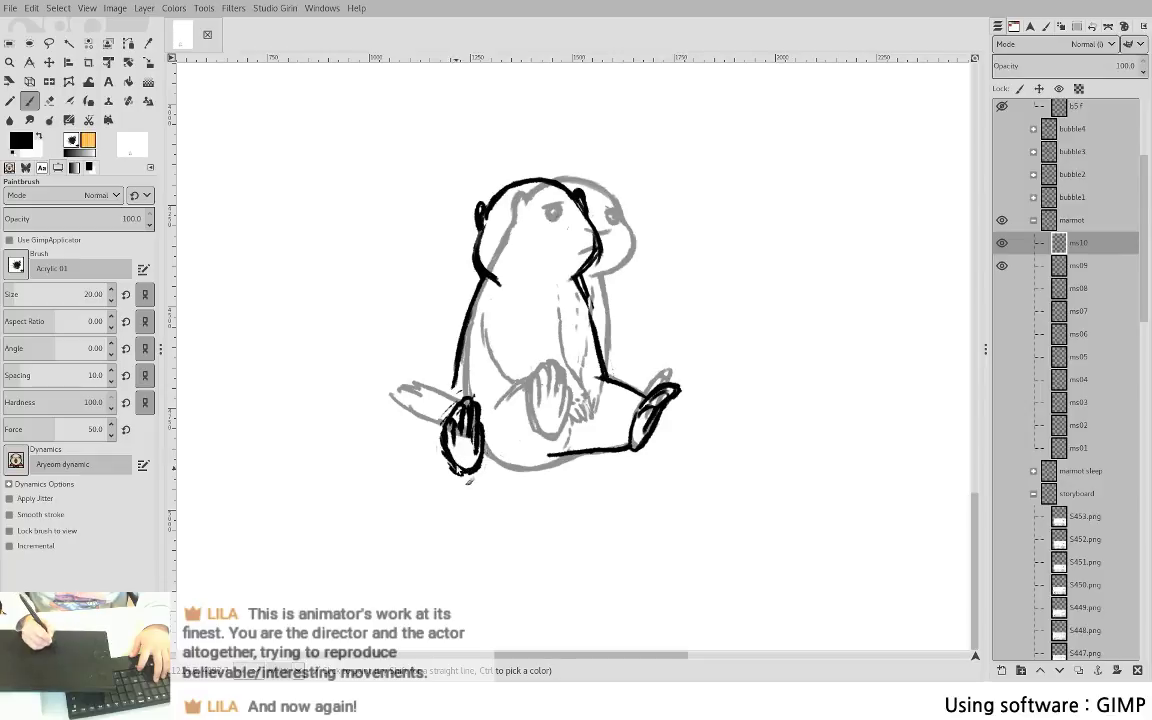
{"action": "left_click_drag", "start_coordinate": [478, 468], "coordinate": [555, 458]}
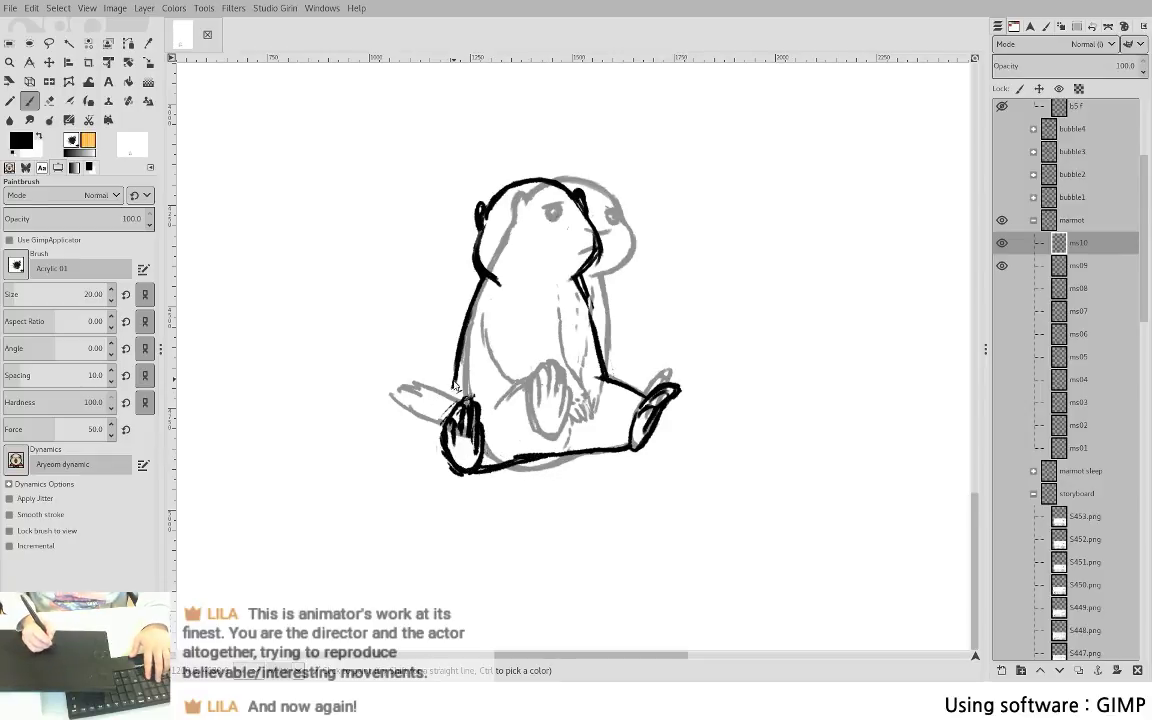
- Select the left hind foot freehand, move it slightly right under the body and anchor it on ms10
{"action": "key", "text": "f"}
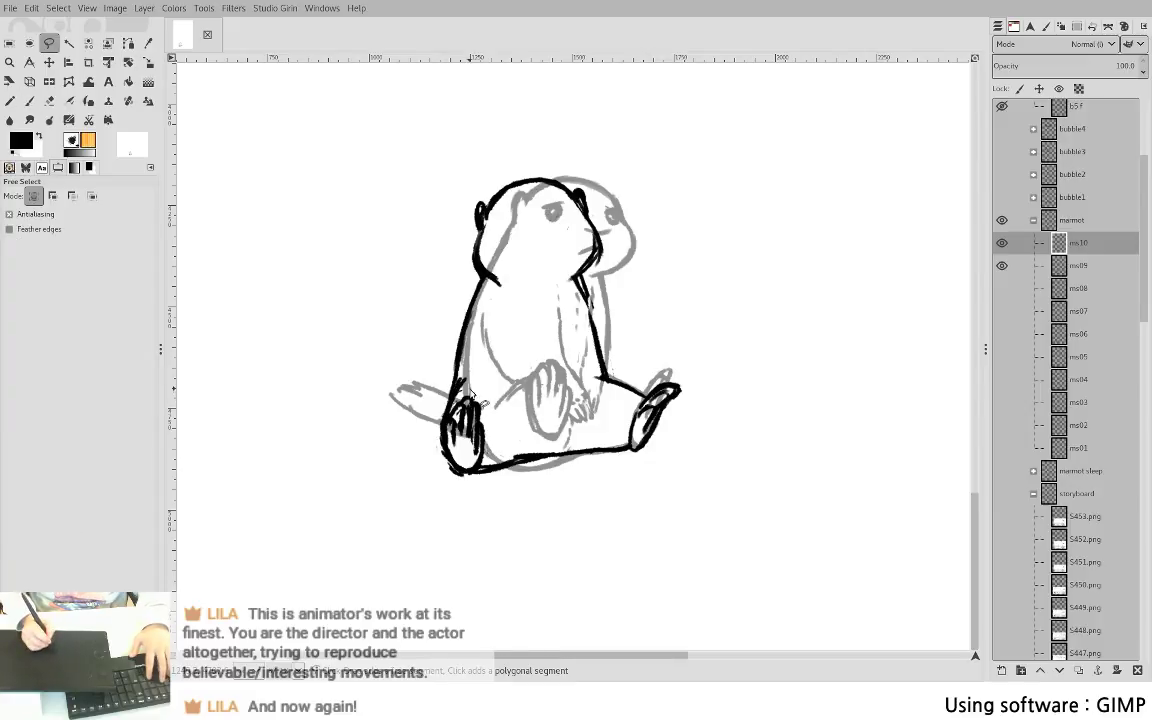
{"action": "mouse_move", "coordinate": [470, 391]}
{"action": "left_mouse_down"}
{"action": "mouse_move", "coordinate": [452, 482]}
{"action": "mouse_move", "coordinate": [487, 391]}
{"action": "mouse_move", "coordinate": [470, 392]}
{"action": "mouse_move", "coordinate": [472, 425]}
{"action": "mouse_move", "coordinate": [486, 424]}
{"action": "left_mouse_up"}
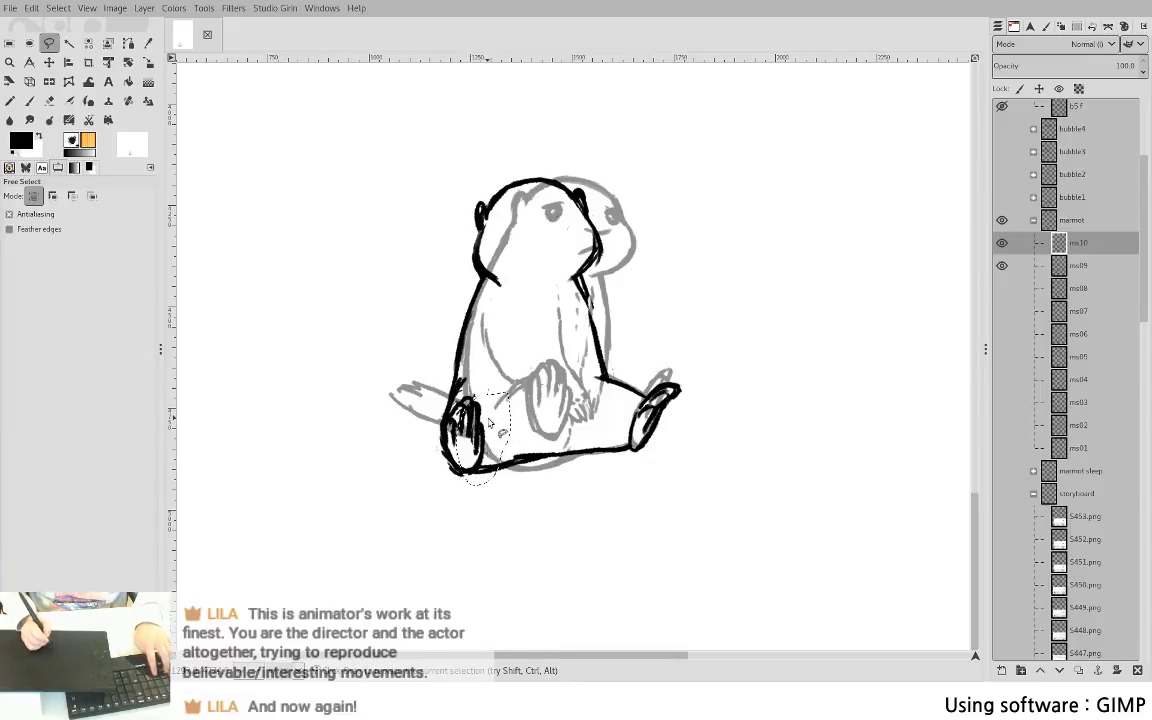
{"action": "key", "text": "ctrl+z"}
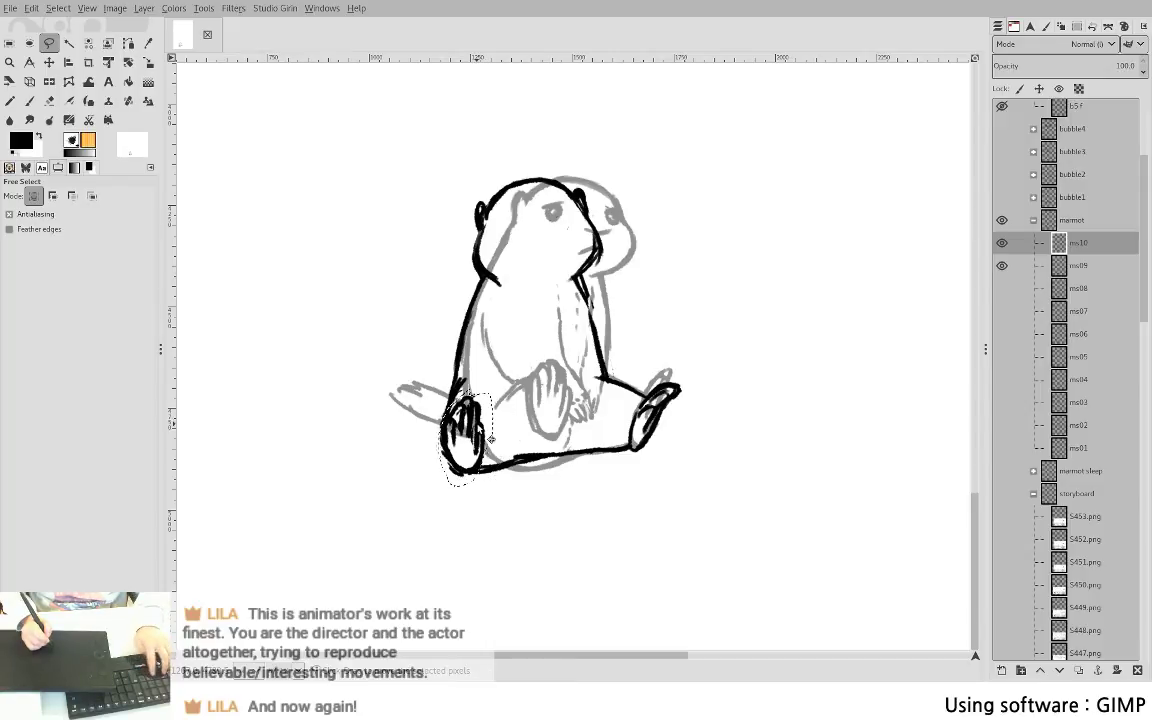
{"action": "left_click_drag", "start_coordinate": [491, 438], "coordinate": [513, 442]}
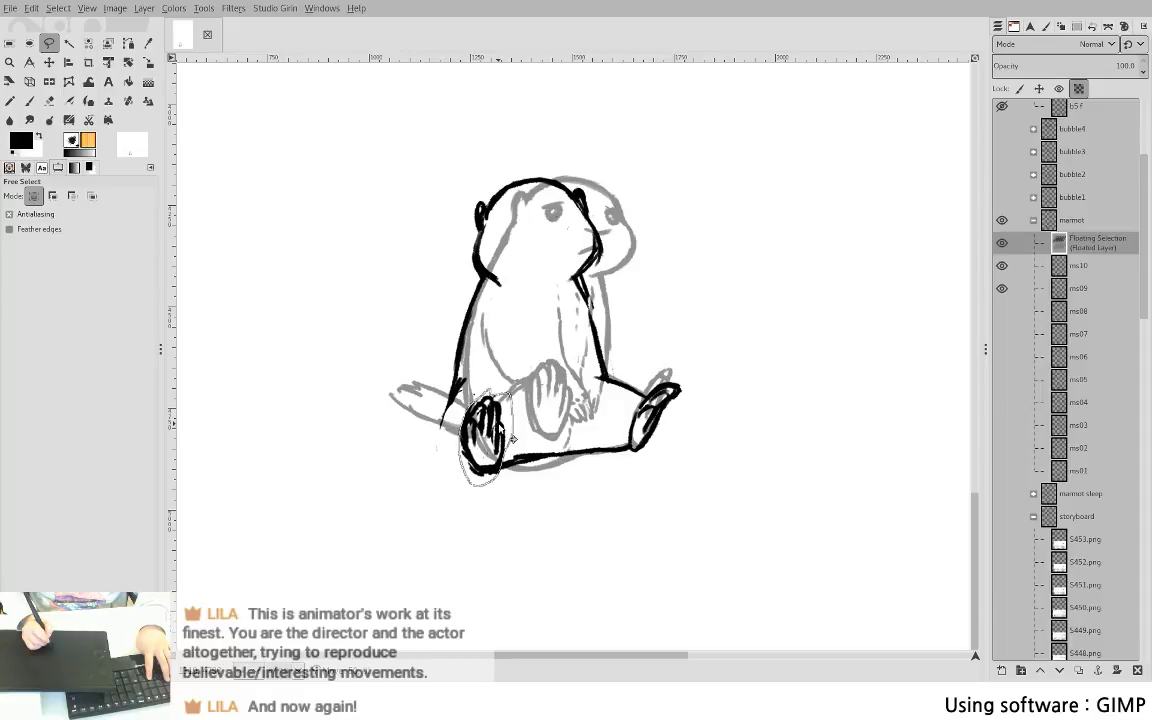
{"action": "left_click", "coordinate": [524, 492]}
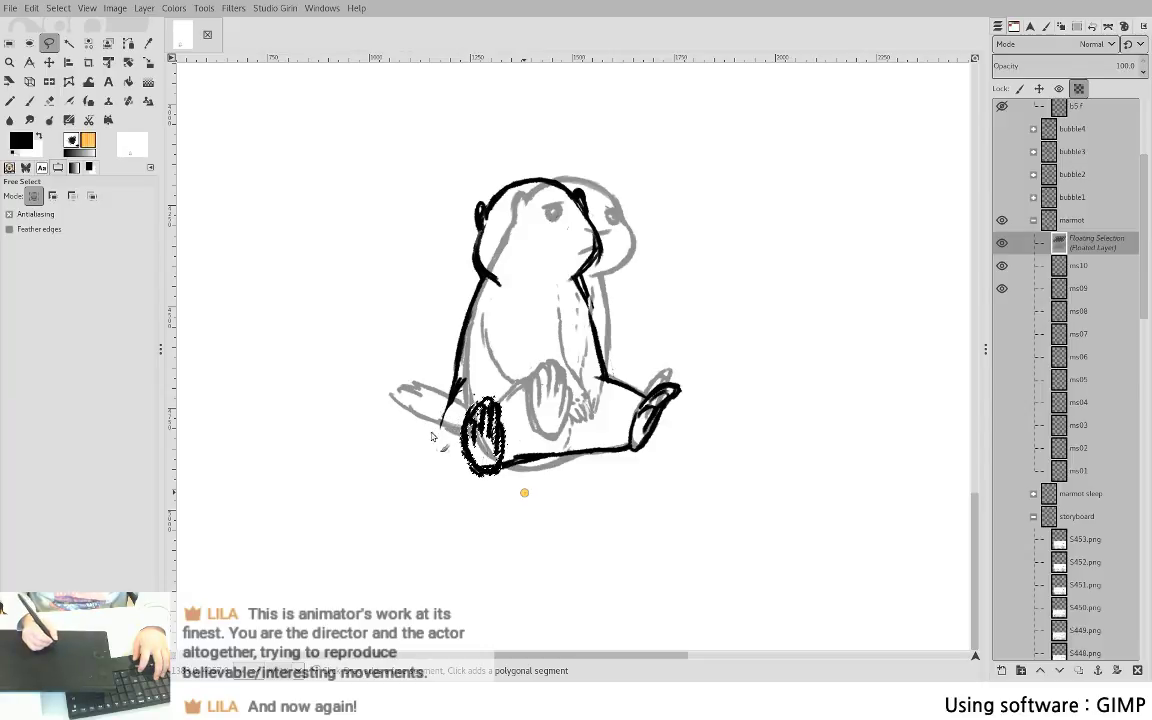
{"action": "key", "text": "ctrl+h"}
- Draw the hip curve around the left hind foot and thin it and the underside line with the Eraser
{"action": "key", "text": "p"}
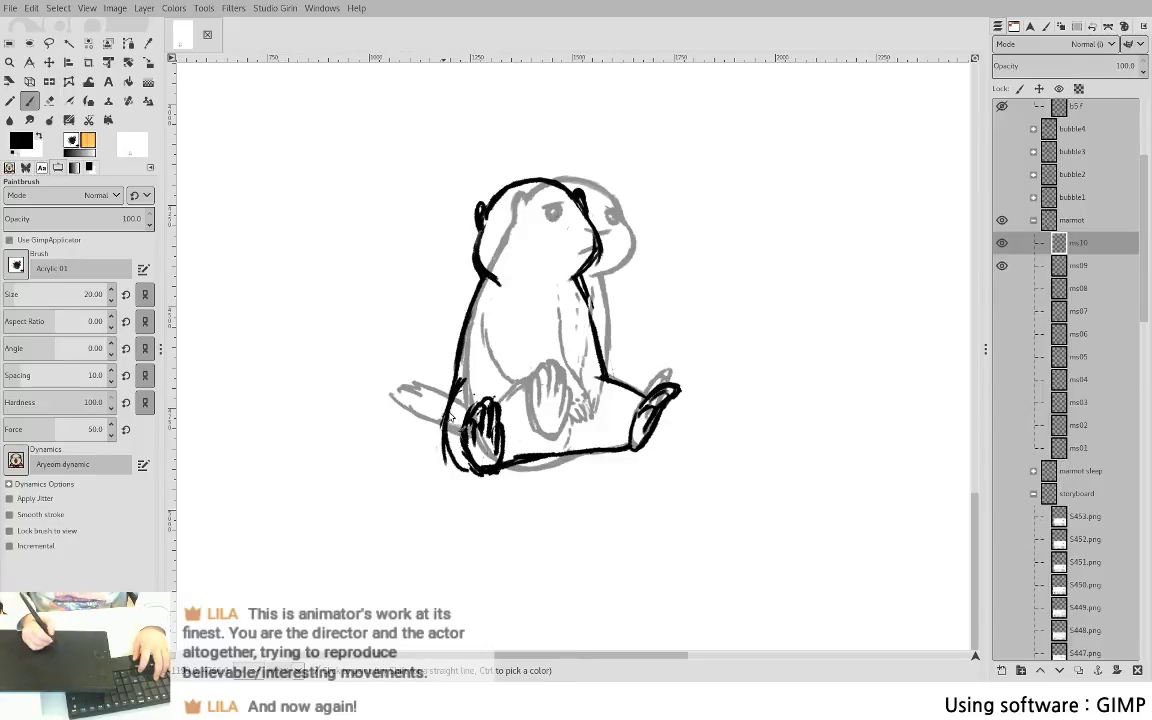
{"action": "key", "text": "shift+e"}
{"action": "left_click_drag", "start_coordinate": [434, 418], "coordinate": [442, 474]}
{"action": "key", "text": "p"}
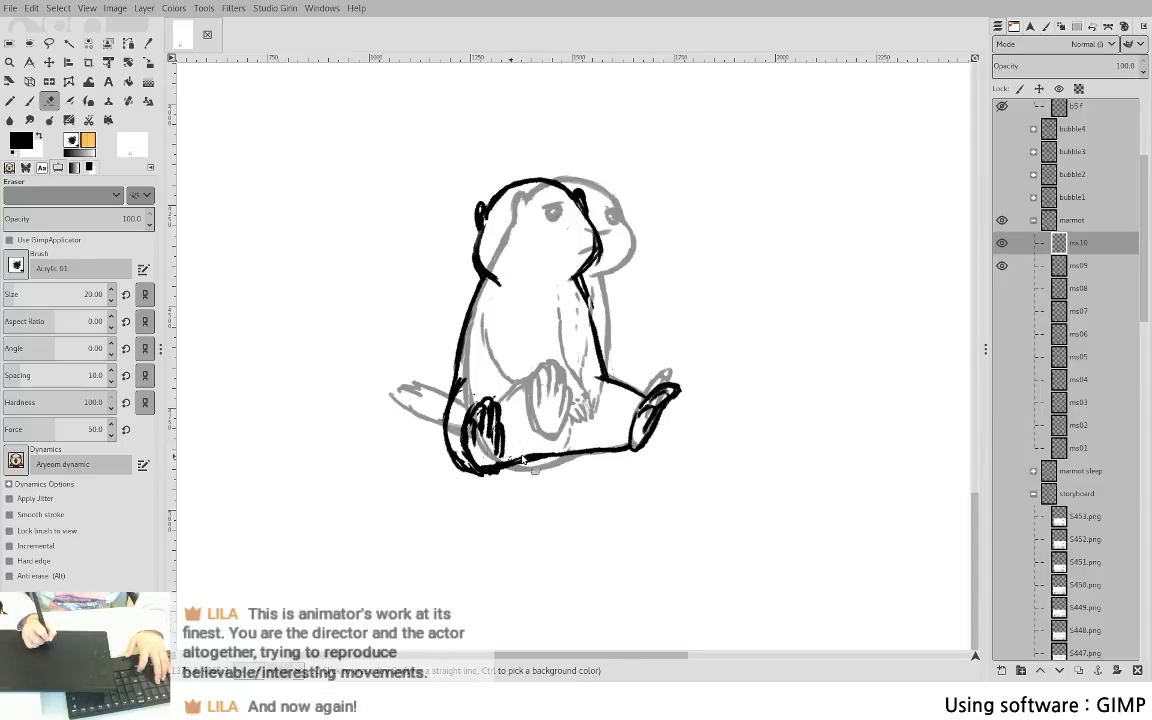
{"action": "key", "text": "shift+e"}
{"action": "left_click_drag", "start_coordinate": [505, 468], "coordinate": [565, 452]}
{"action": "key", "text": "p"}
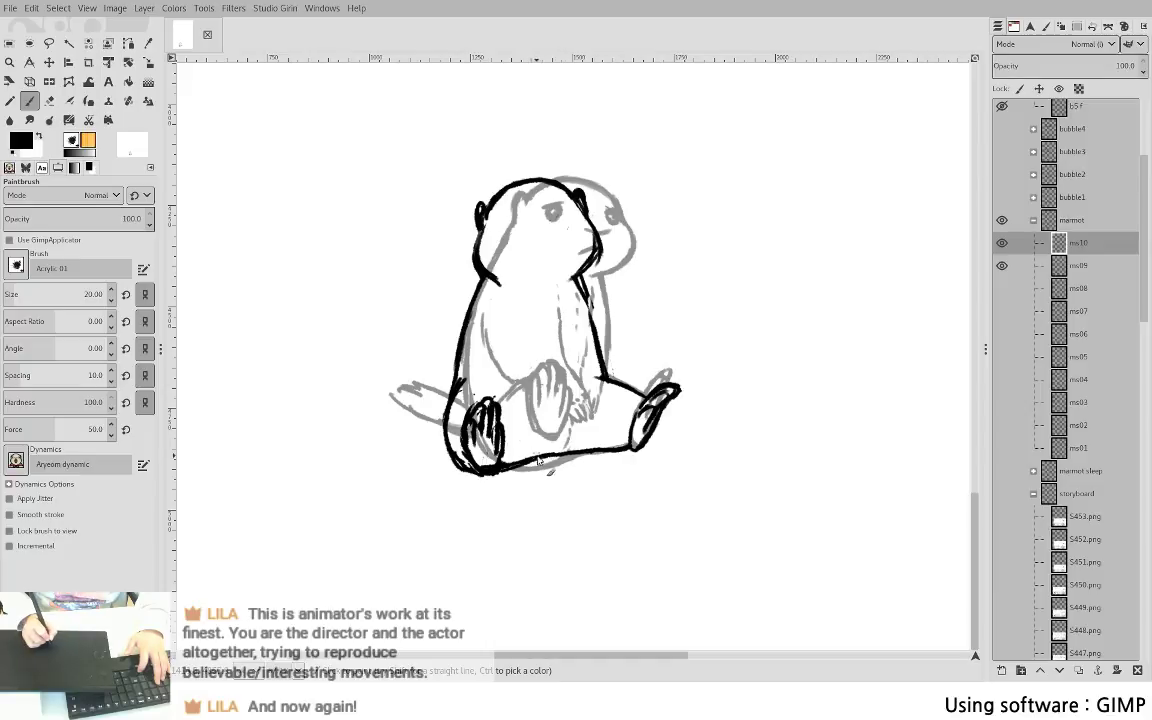
- Sketch the lines of both front legs hanging over the belly, redoing the left leg's inner line, and add a dashed chest line
{"action": "mouse_move", "coordinate": [475, 359]}
{"action": "left_mouse_down"}
{"action": "mouse_move", "coordinate": [482, 390]}
{"action": "mouse_move", "coordinate": [519, 432]}
{"action": "left_mouse_up"}
{"action": "left_click_drag", "start_coordinate": [519, 323], "coordinate": [540, 380]}
{"action": "left_click_drag", "start_coordinate": [537, 372], "coordinate": [546, 402]}
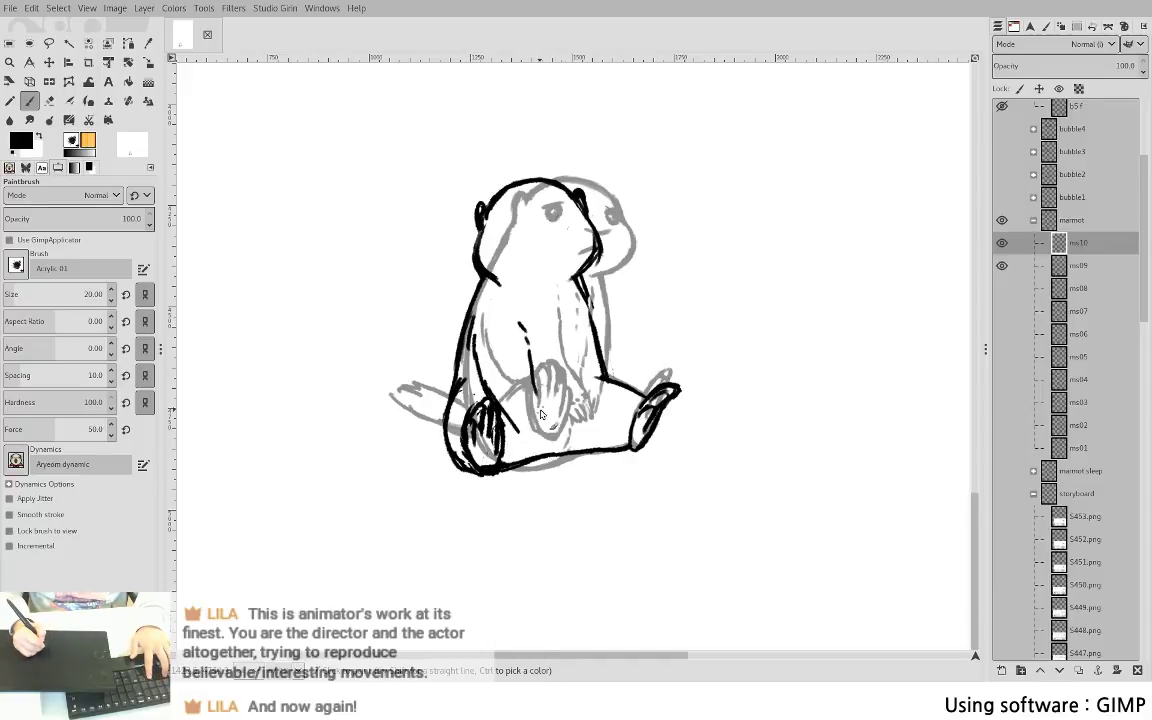
{"action": "key", "text": "ctrl+z"}
{"action": "key", "text": "ctrl+z"}
{"action": "key", "text": "ctrl+z"}
{"action": "left_click_drag", "start_coordinate": [531, 330], "coordinate": [539, 415]}
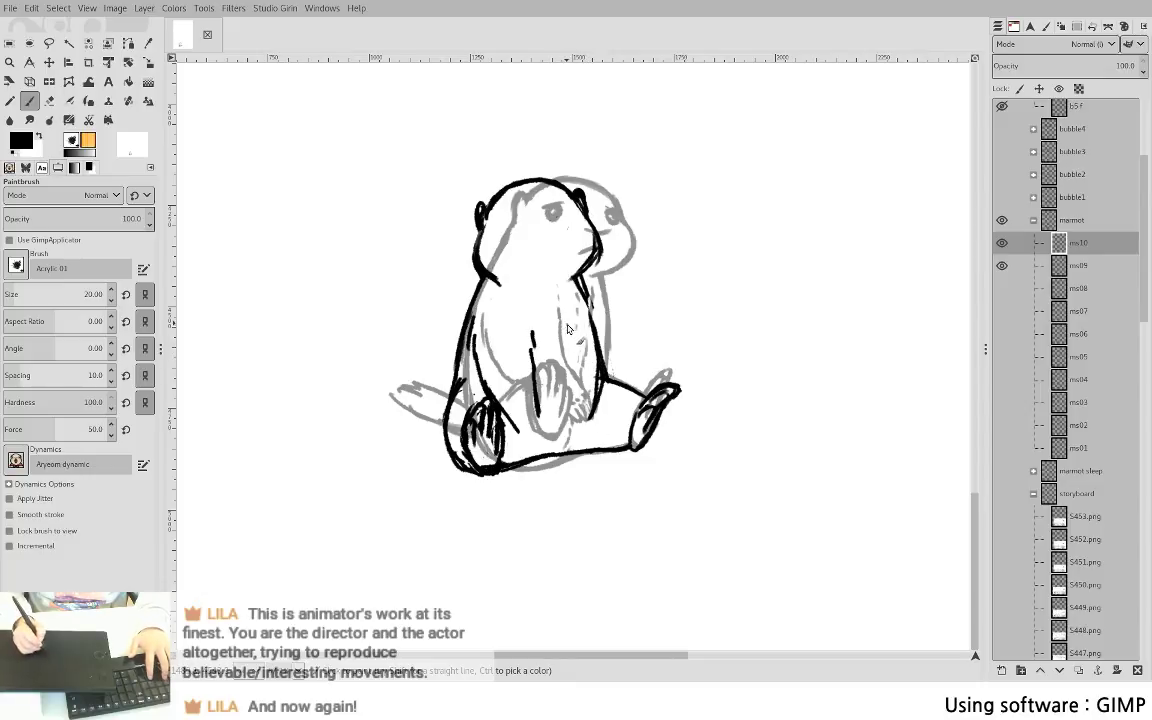
{"action": "mouse_move", "coordinate": [567, 328]}
{"action": "left_mouse_down"}
{"action": "mouse_move", "coordinate": [562, 362]}
{"action": "mouse_move", "coordinate": [568, 328]}
{"action": "mouse_move", "coordinate": [550, 307]}
{"action": "mouse_move", "coordinate": [561, 370]}
{"action": "mouse_move", "coordinate": [572, 346]}
{"action": "mouse_move", "coordinate": [568, 422]}
{"action": "mouse_move", "coordinate": [577, 341]}
{"action": "mouse_move", "coordinate": [573, 400]}
{"action": "mouse_move", "coordinate": [577, 387]}
{"action": "mouse_move", "coordinate": [571, 411]}
{"action": "mouse_move", "coordinate": [547, 441]}
{"action": "left_mouse_up"}
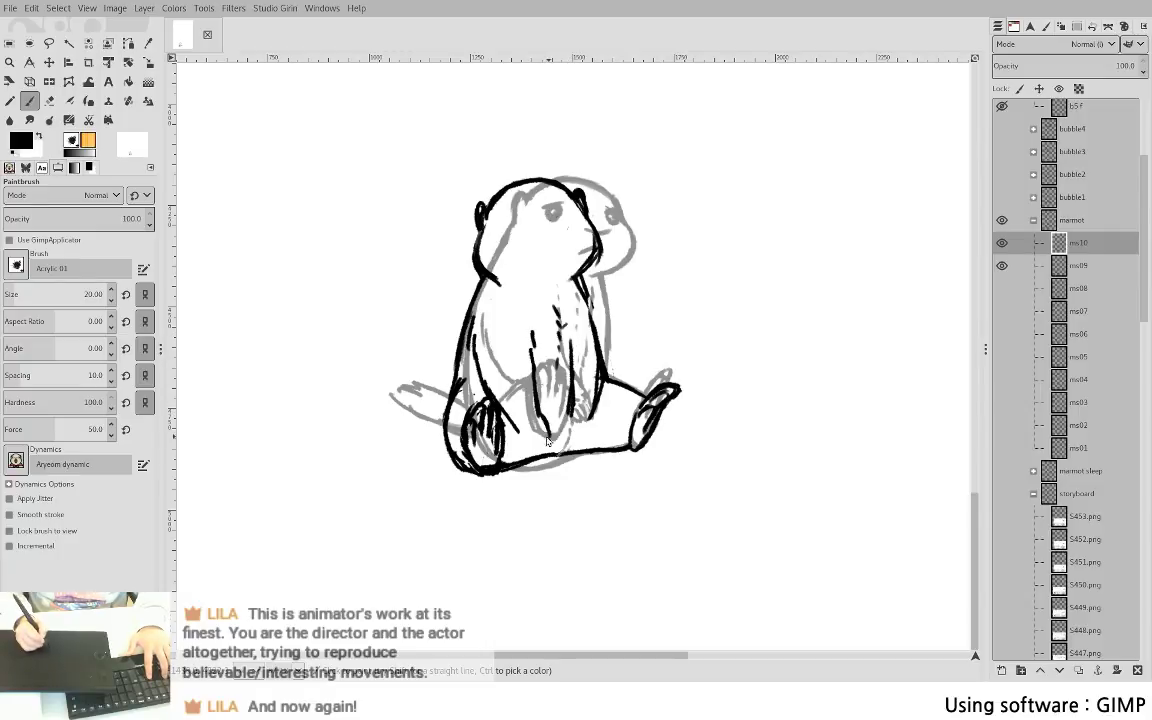
- Select the lower end of the left front leg's inner line freehand, delete it and mend the underside line
{"action": "key", "text": "shift+e"}
{"action": "key", "text": "f"}
{"action": "mouse_move", "coordinate": [543, 384]}
{"action": "left_mouse_down"}
{"action": "mouse_move", "coordinate": [521, 412]}
{"action": "mouse_move", "coordinate": [559, 432]}
{"action": "mouse_move", "coordinate": [543, 385]}
{"action": "left_mouse_up"}
{"action": "key", "text": "Delete"}
{"action": "key", "text": "ctrl+shift+a"}
{"action": "key", "text": "p"}
{"action": "left_click_drag", "start_coordinate": [535, 460], "coordinate": [556, 455]}
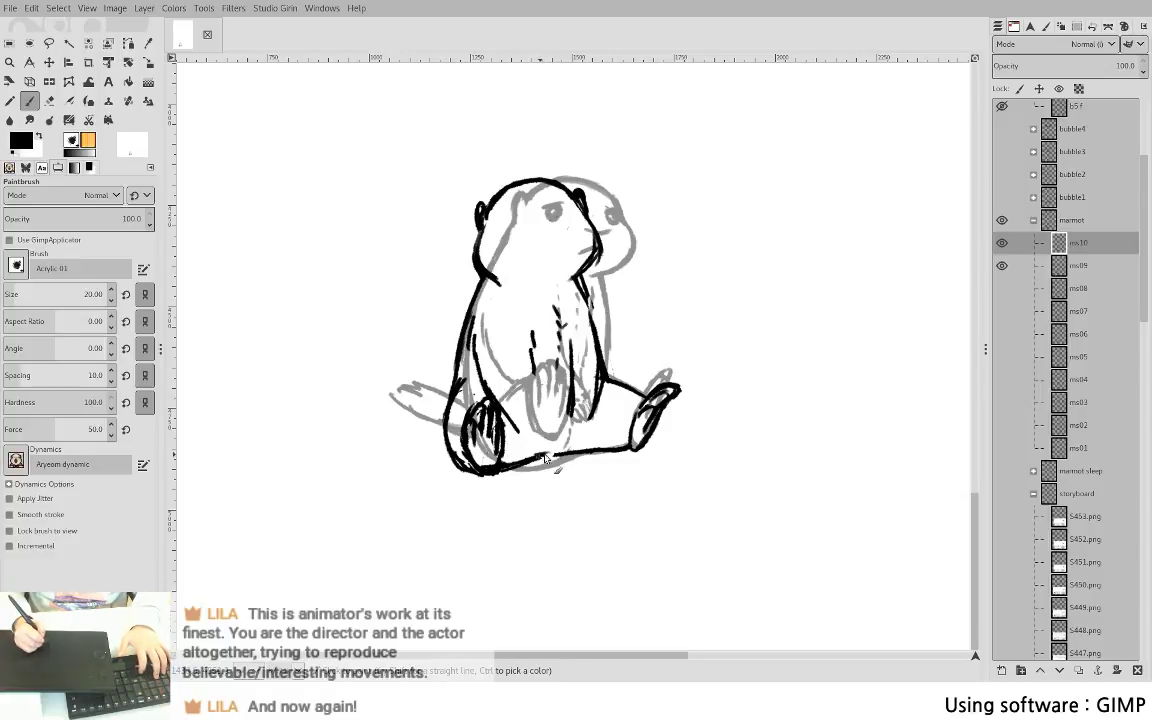
- Delete the lower end of the left front leg's outer line and redraw the front legs down to paws resting between the hind legs
{"action": "key", "text": "f"}
{"action": "key", "text": "p"}
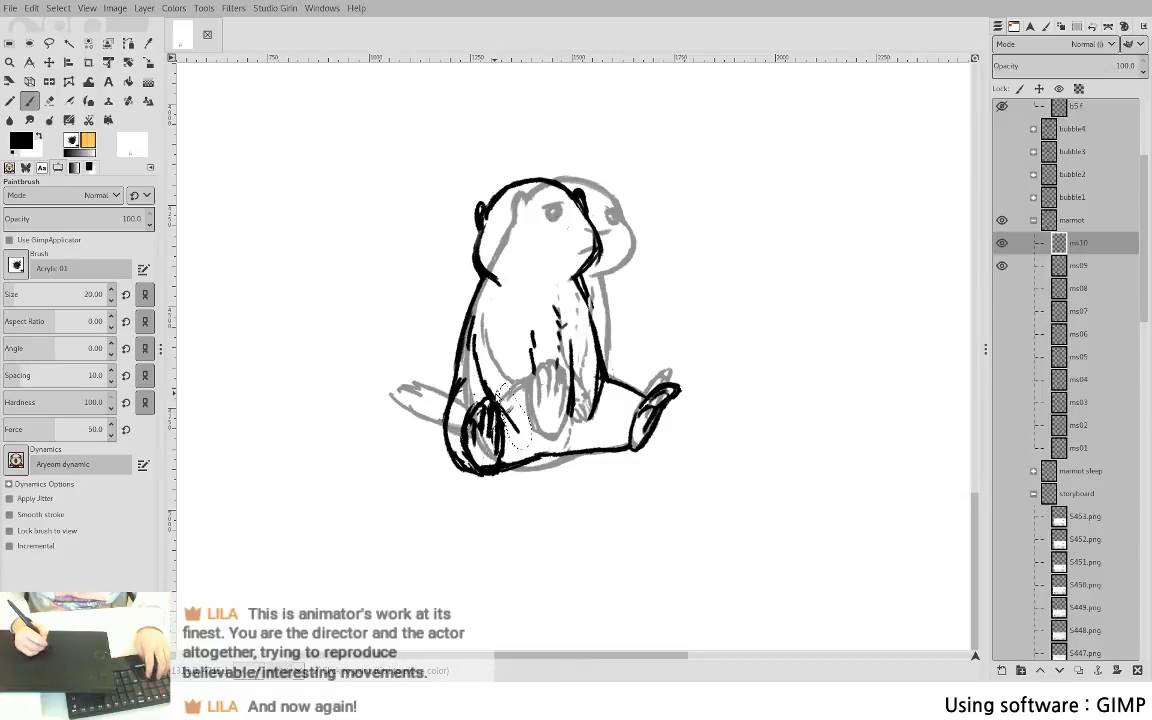
{"action": "key", "text": "Delete"}
{"action": "key", "text": "ctrl+shift+a"}
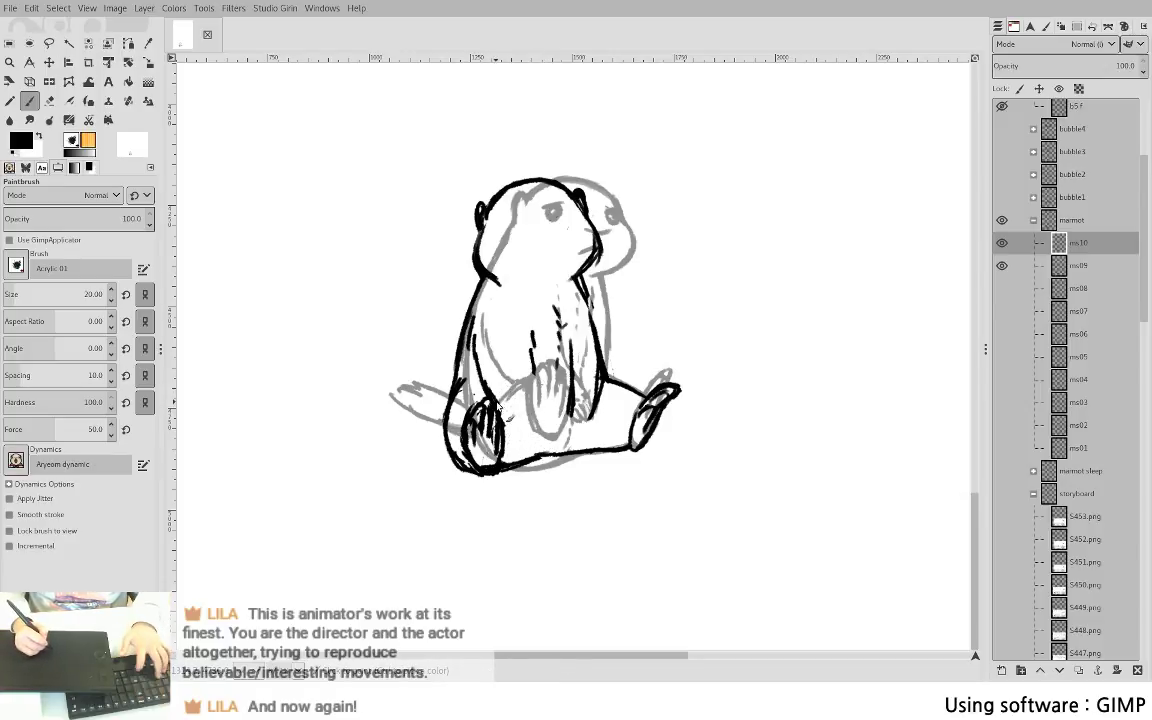
{"action": "left_click_drag", "start_coordinate": [492, 398], "coordinate": [538, 433]}
{"action": "mouse_move", "coordinate": [532, 345]}
{"action": "left_mouse_down"}
{"action": "mouse_move", "coordinate": [557, 433]}
{"action": "mouse_move", "coordinate": [580, 425]}
{"action": "mouse_move", "coordinate": [577, 410]}
{"action": "mouse_move", "coordinate": [559, 446]}
{"action": "left_mouse_up"}
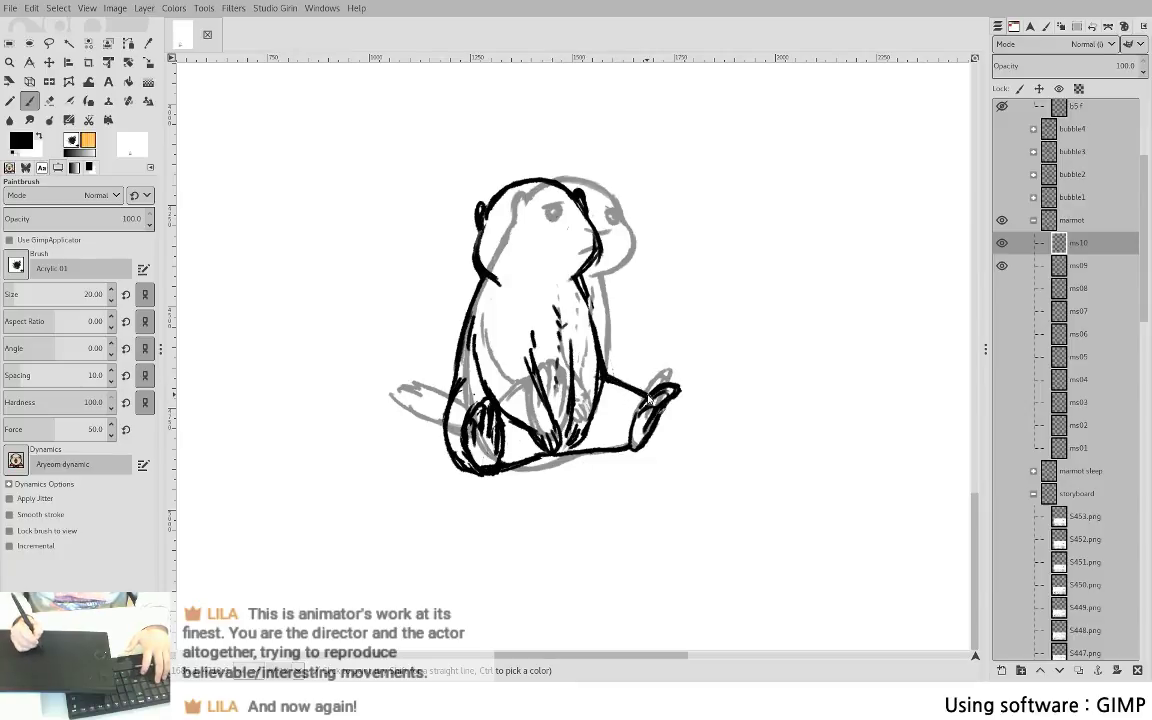
- Reinforce the top line of the outstretched hind leg and clean up the hip curve beneath the left hind foot
{"action": "left_click_drag", "start_coordinate": [601, 377], "coordinate": [641, 405]}
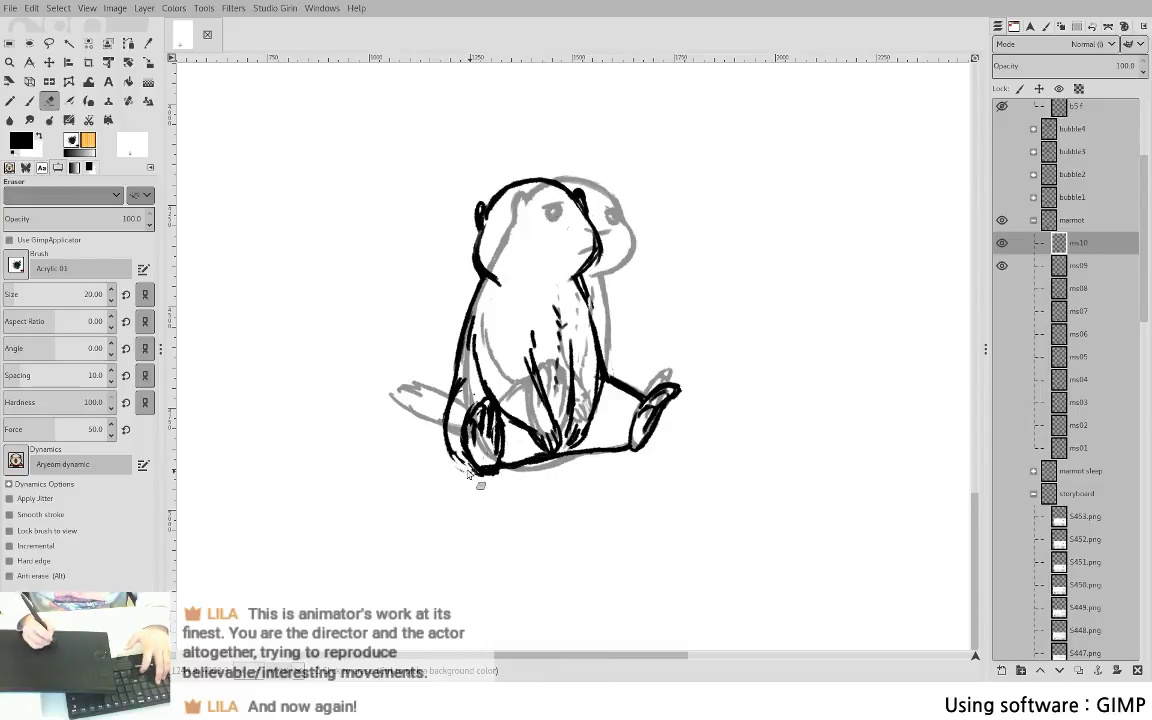
{"action": "key", "text": "shift+e"}
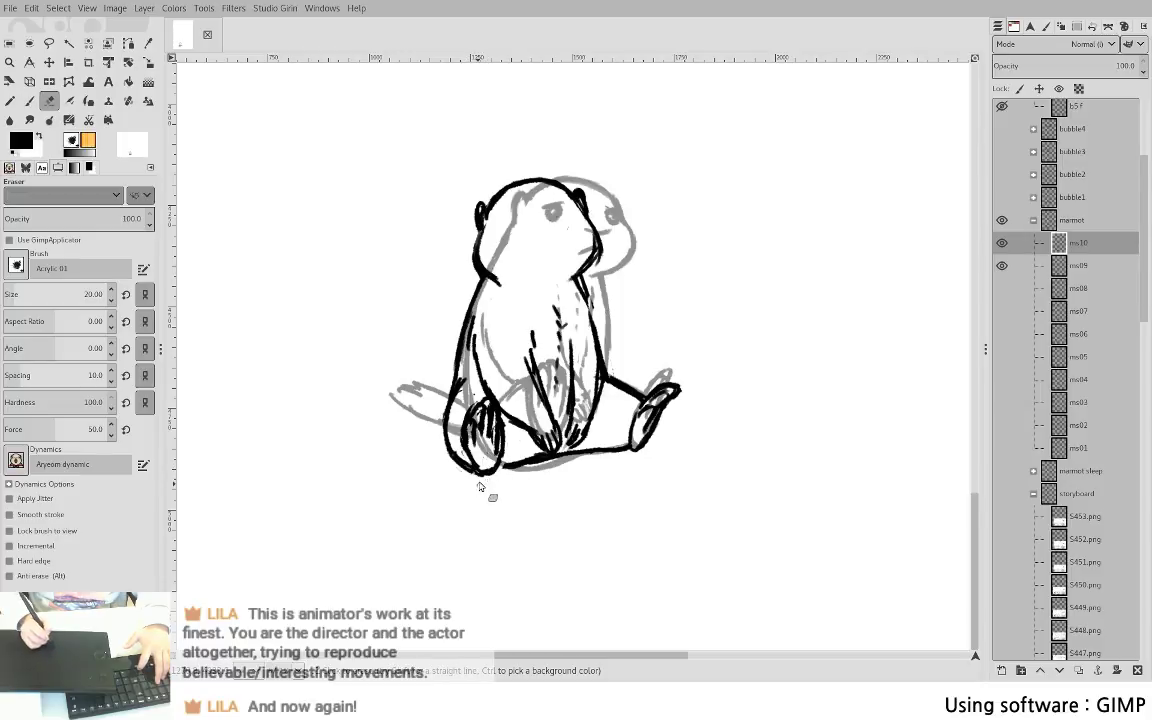
{"action": "key", "text": "p"}
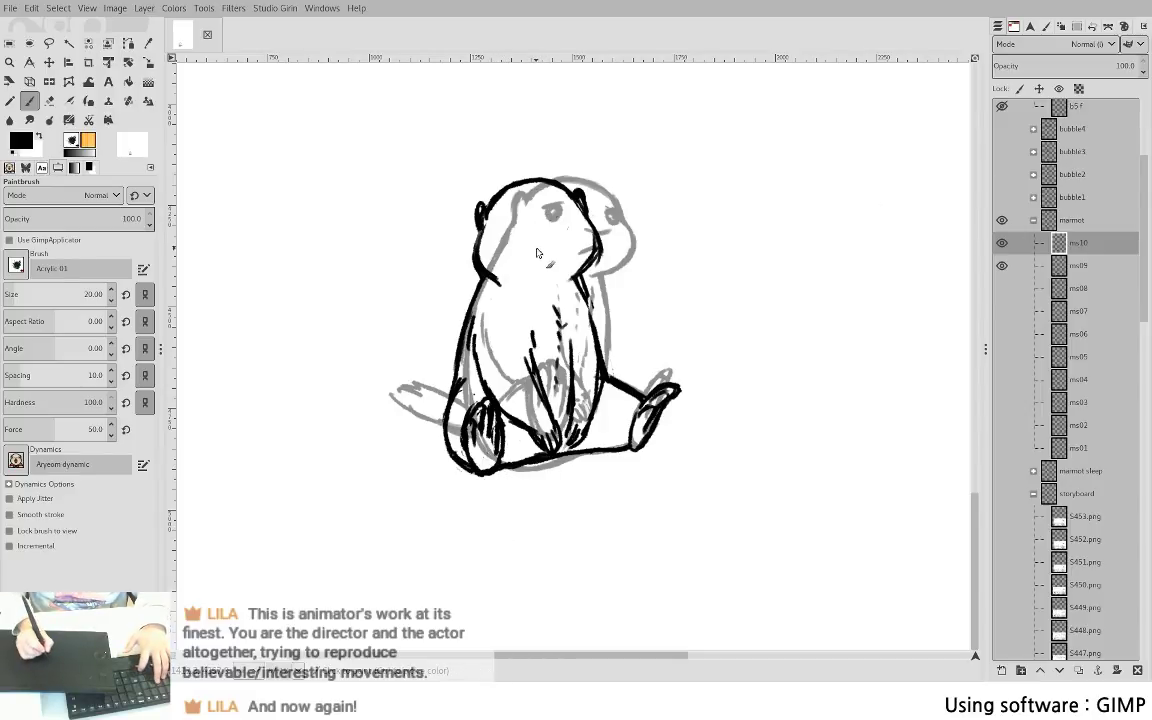
- Draw the nose and mouth on the lower middle of the face and trim them with the Eraser
{"action": "left_click_drag", "start_coordinate": [538, 253], "coordinate": [557, 249]}
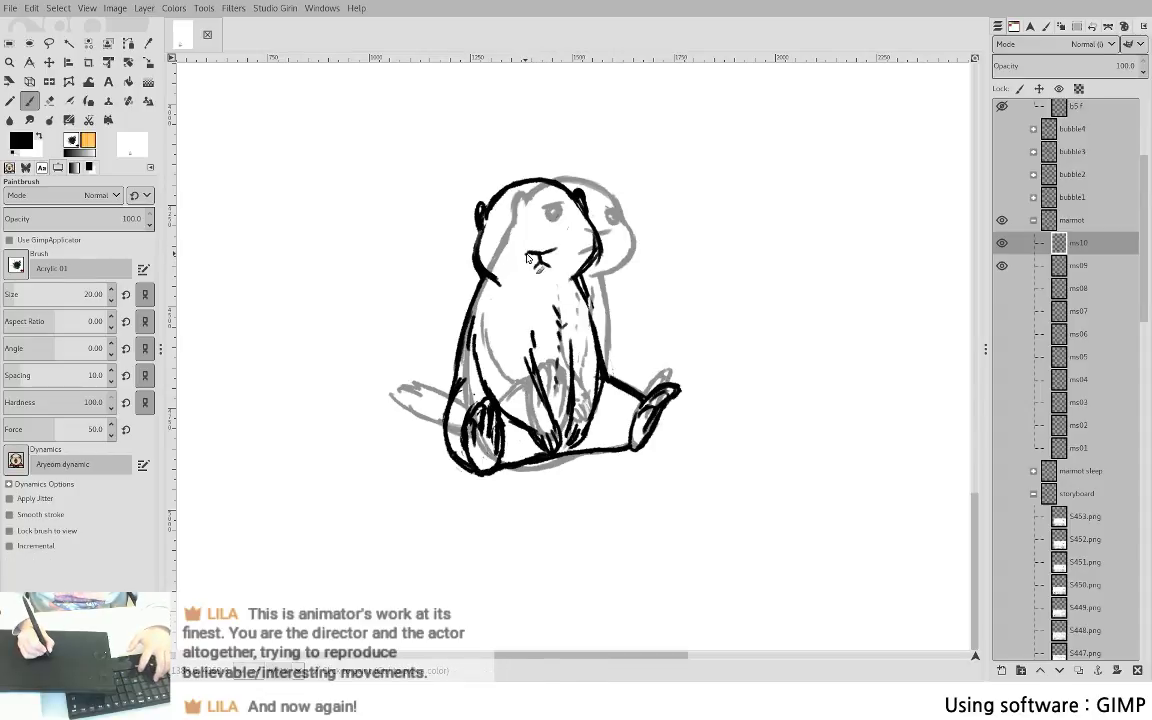
{"action": "key", "text": "shift+e"}
{"action": "left_click_drag", "start_coordinate": [543, 254], "coordinate": [553, 251]}
{"action": "key", "text": "p"}
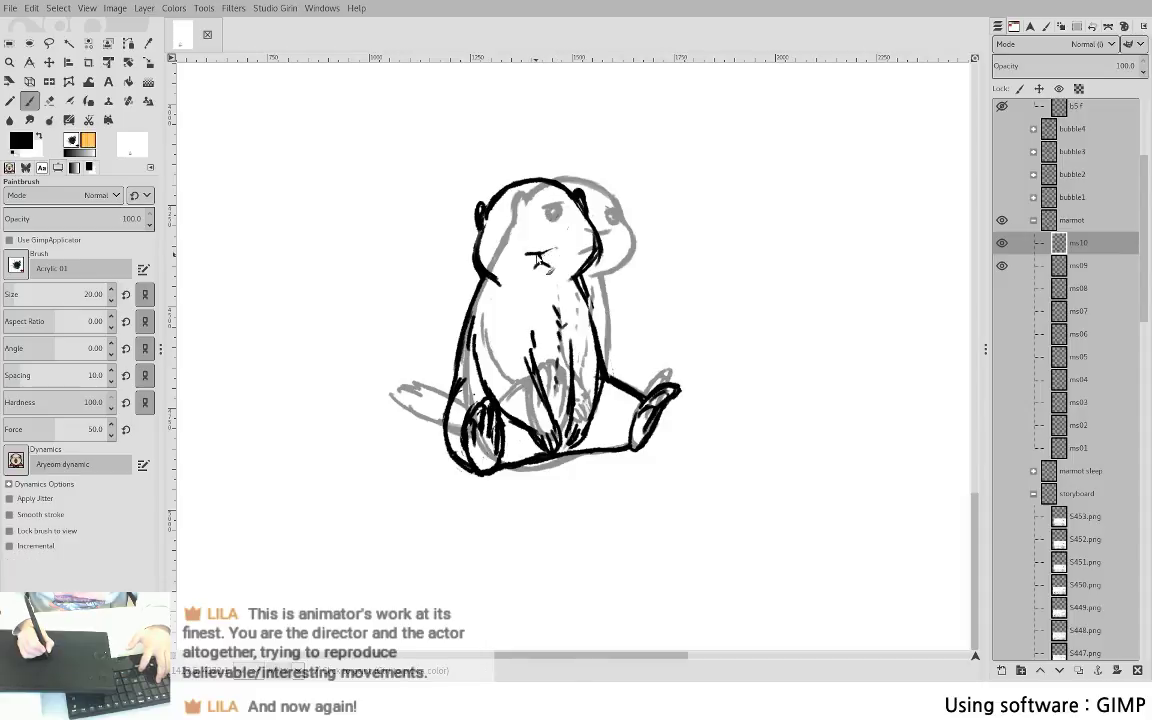
- Clean up the jaw line at the left of the neck and smooth the right cheek outline with the Eraser and Paintbrush
{"action": "key", "text": "shift+e"}
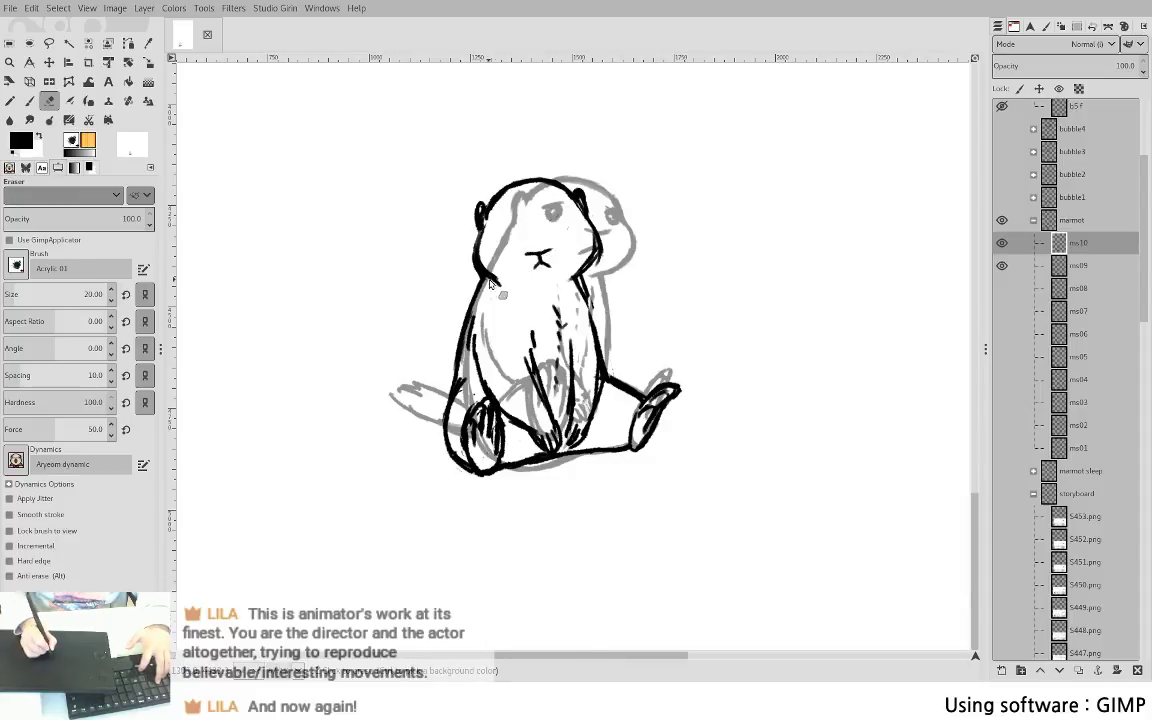
{"action": "key", "text": "p"}
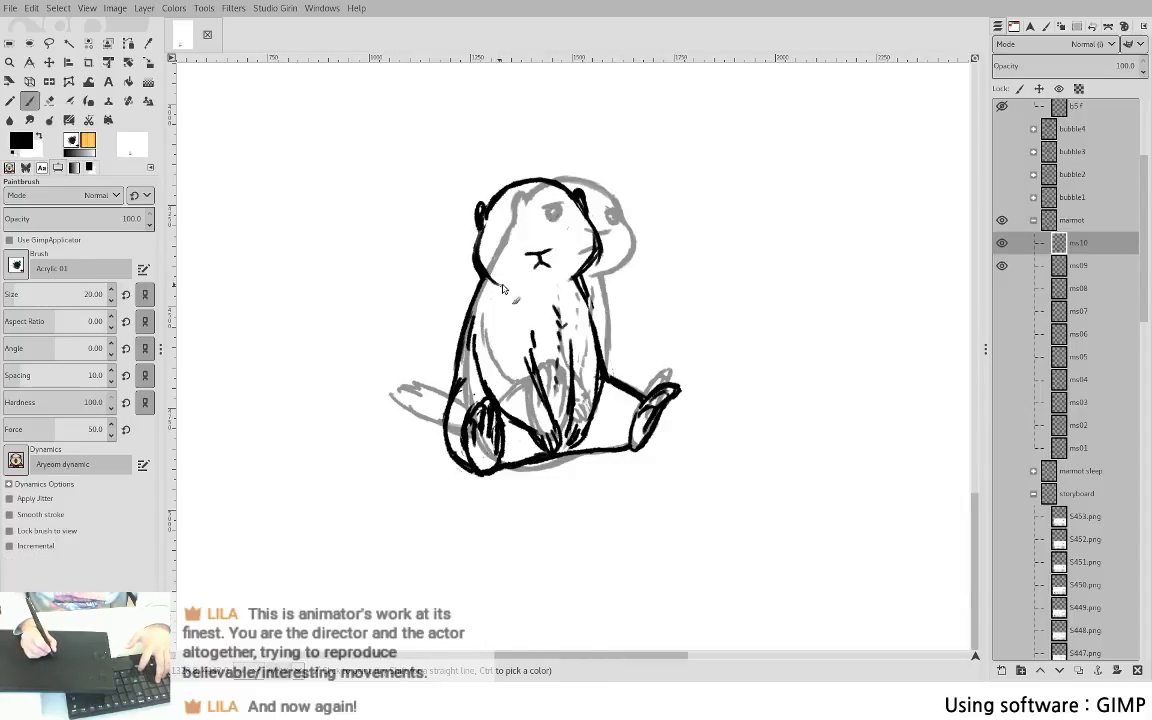
{"action": "key", "text": "shift+e"}
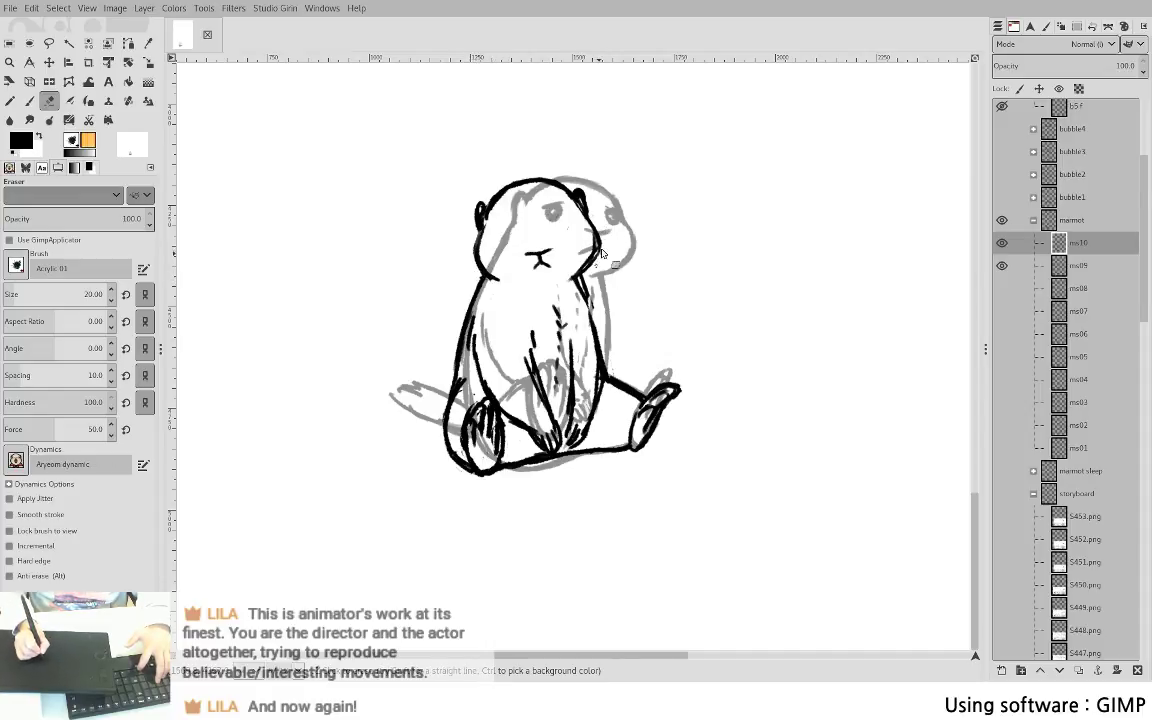
{"action": "key", "text": "p"}
{"action": "key", "text": "shift+e"}
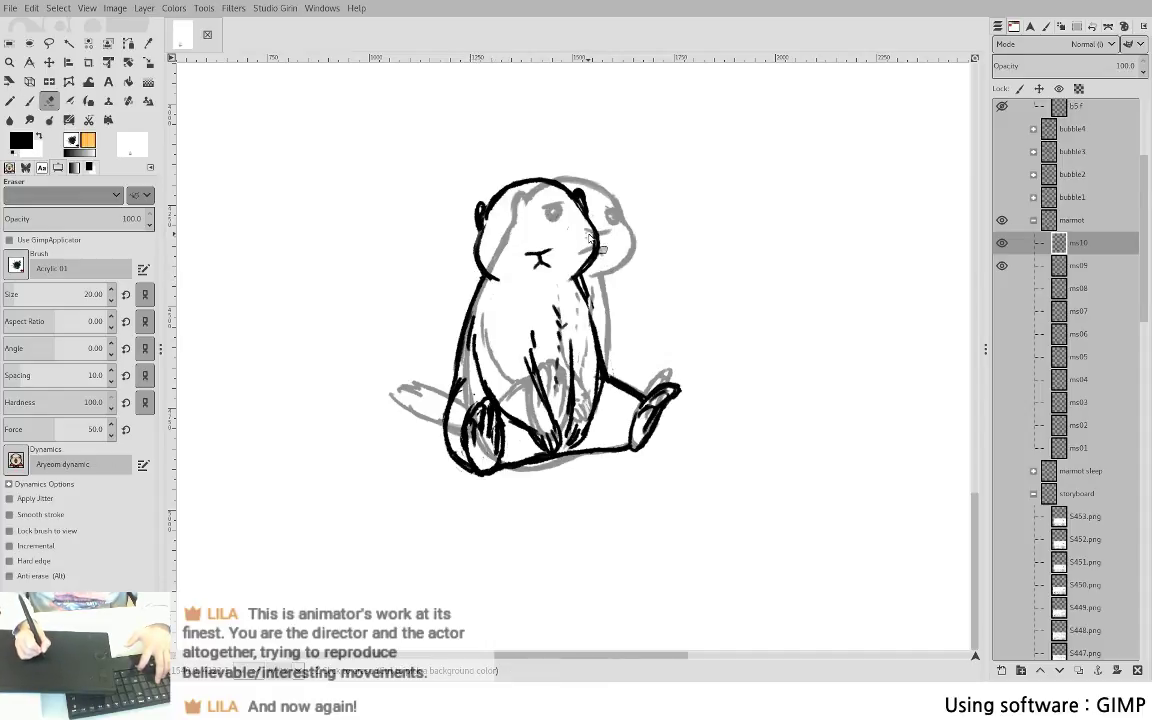
{"action": "left_click_drag", "start_coordinate": [600, 231], "coordinate": [594, 247]}
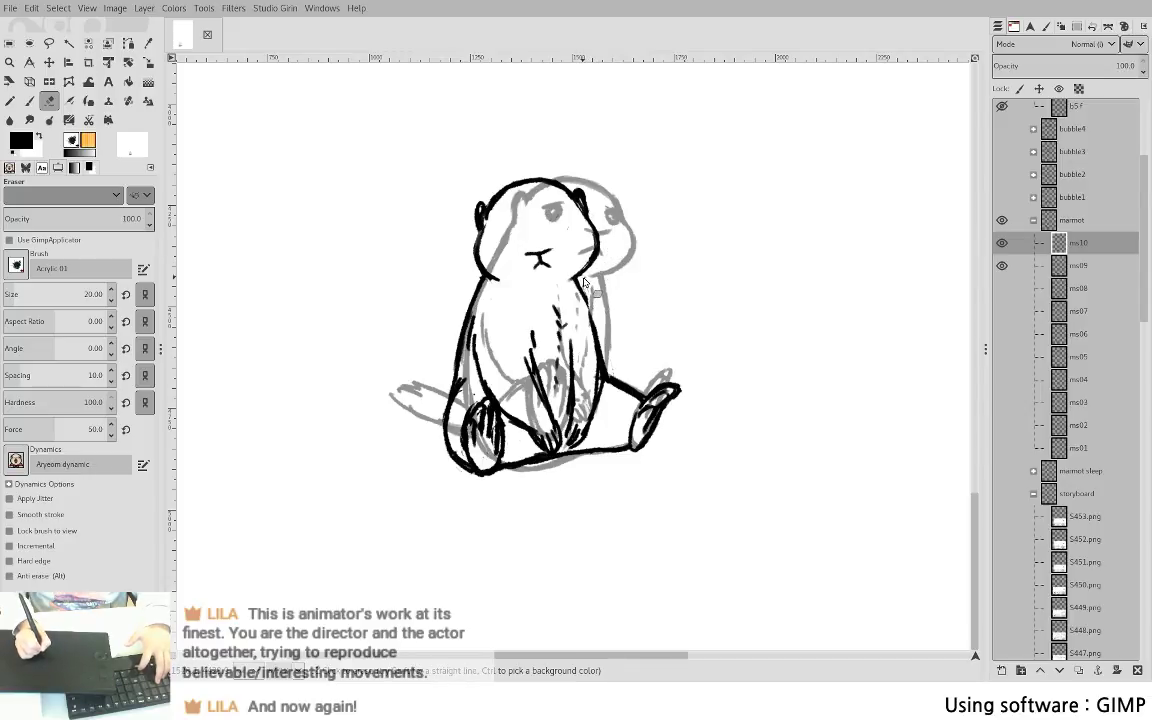
- Refine the body's right side line from the neck to the hip and trim its junction with the outstretched leg
{"action": "key", "text": "p"}
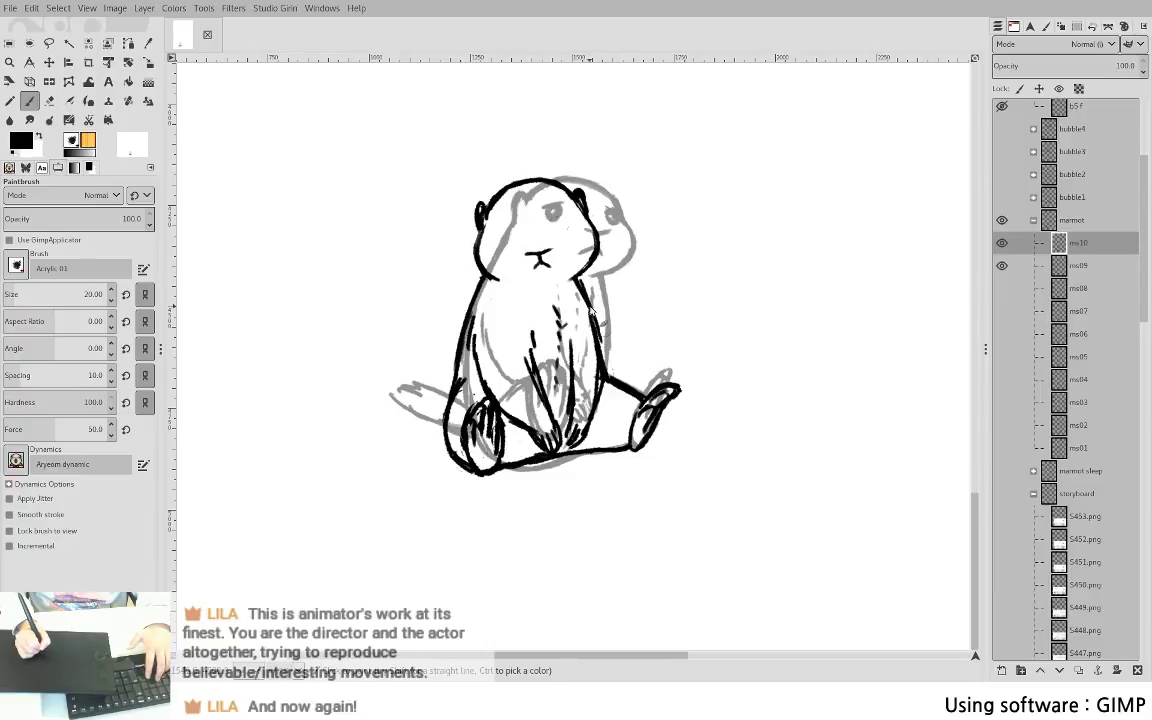
{"action": "key", "text": "shift+e"}
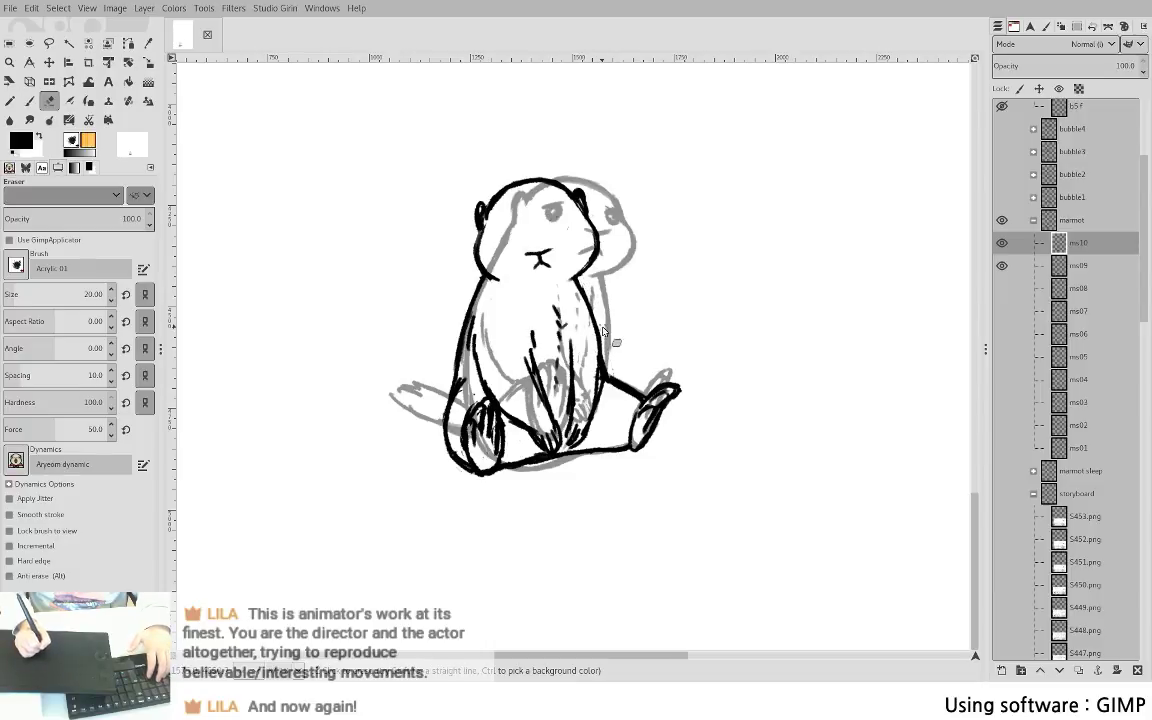
{"action": "key", "text": "shift+e"}
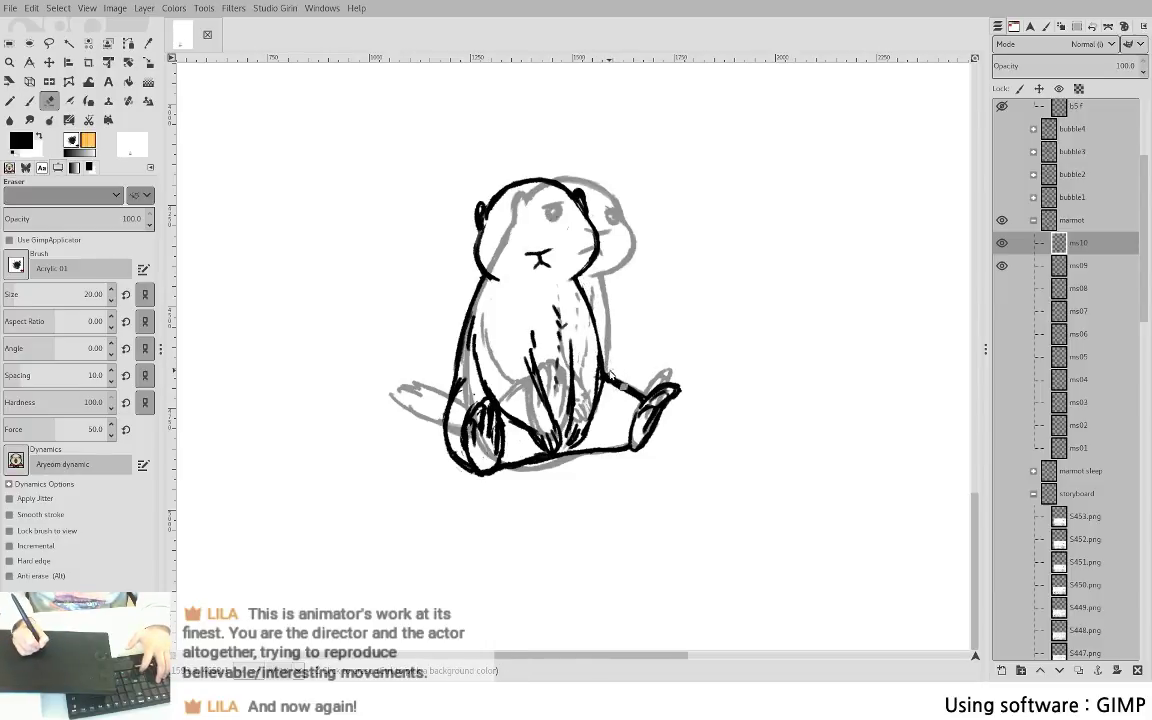
{"action": "key", "text": "ctrl+z"}
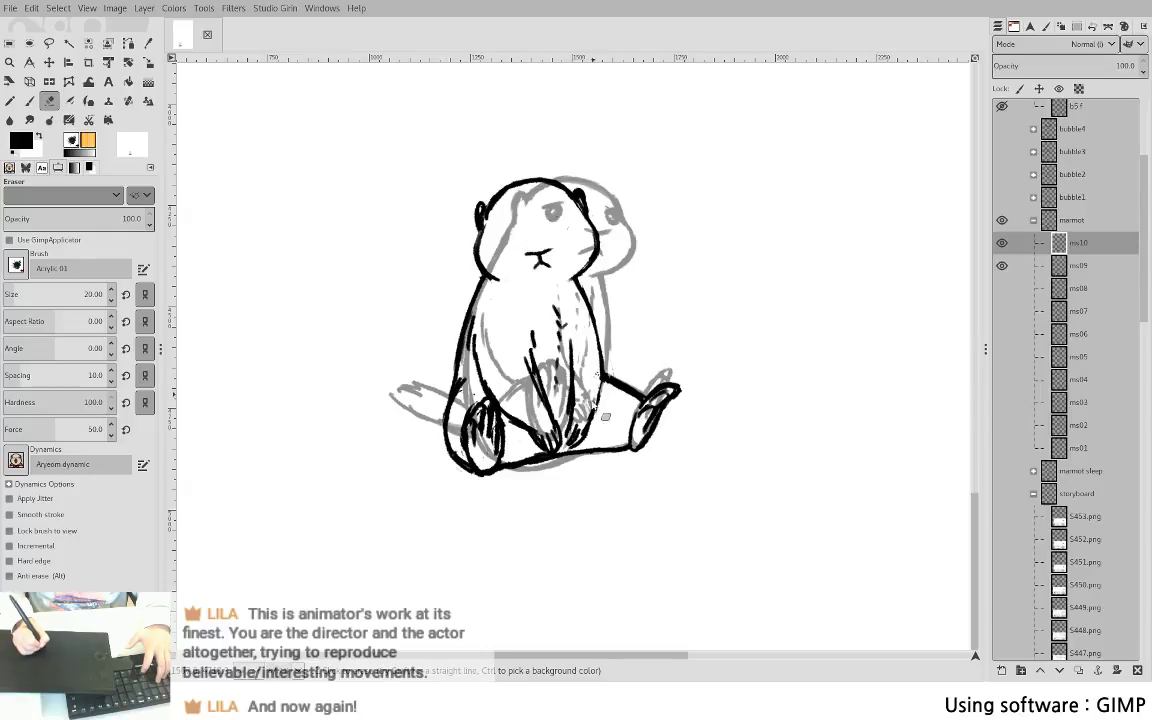
- Draw a short tail beside the left hind foot, trim its lines and save the image
{"action": "key", "text": "p"}
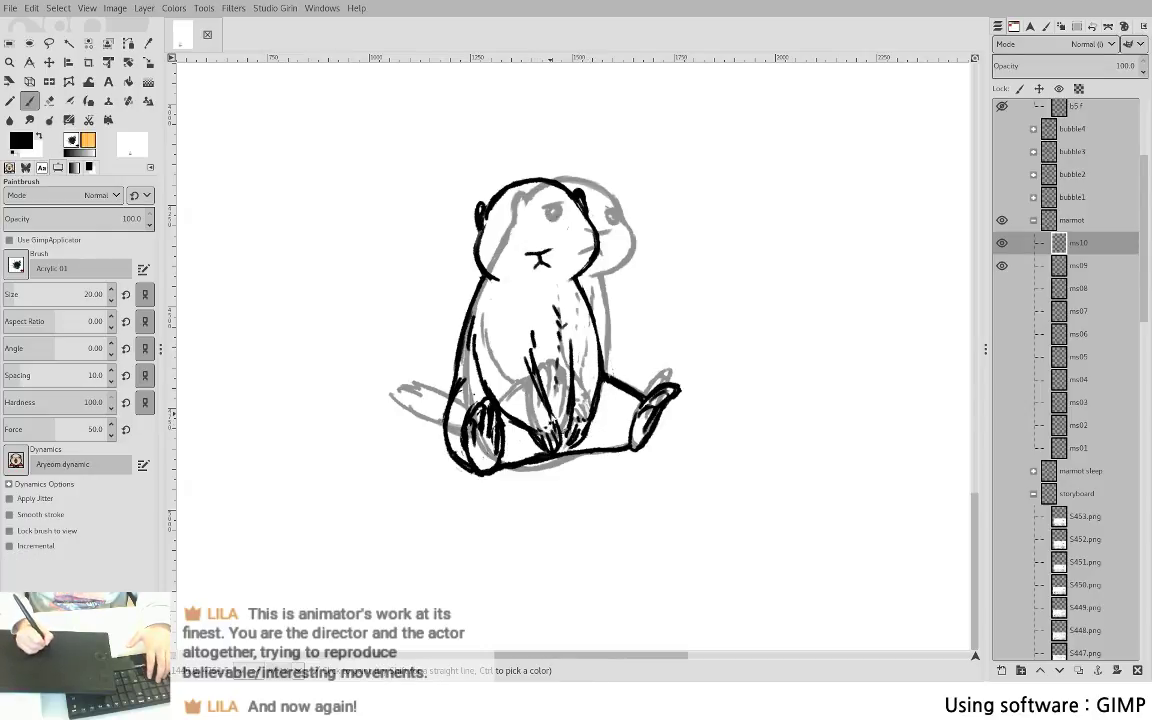
{"action": "mouse_move", "coordinate": [398, 421]}
{"action": "left_mouse_down"}
{"action": "mouse_move", "coordinate": [443, 414]}
{"action": "mouse_move", "coordinate": [393, 428]}
{"action": "mouse_move", "coordinate": [443, 443]}
{"action": "mouse_move", "coordinate": [407, 445]}
{"action": "mouse_move", "coordinate": [444, 446]}
{"action": "mouse_move", "coordinate": [412, 432]}
{"action": "mouse_move", "coordinate": [434, 438]}
{"action": "mouse_move", "coordinate": [404, 442]}
{"action": "mouse_move", "coordinate": [438, 444]}
{"action": "left_mouse_up"}
{"action": "key", "text": "ctrl+z"}
{"action": "key", "text": "shift+e"}
{"action": "key", "text": "p"}
{"action": "key", "text": "shift+e"}
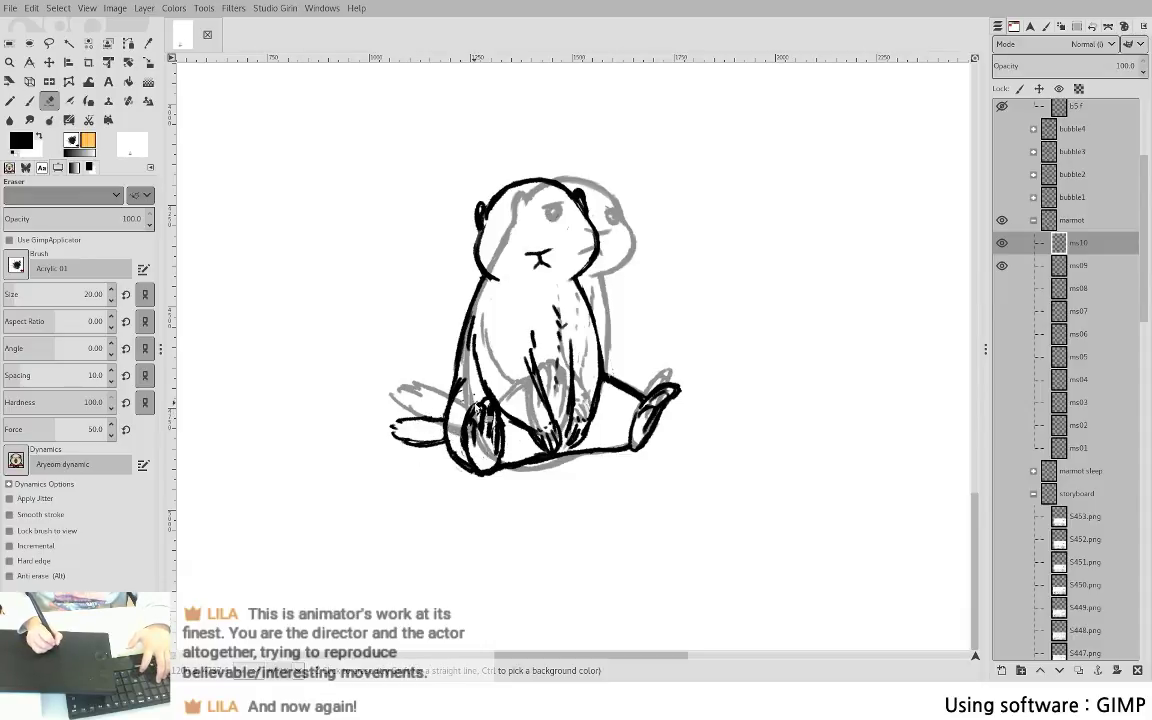
{"action": "key", "text": "p"}
{"action": "mouse_move", "coordinate": [495, 243]}
{"action": "left_mouse_down"}
{"action": "mouse_move", "coordinate": [424, 308]}
{"action": "mouse_move", "coordinate": [432, 295]}
{"action": "left_mouse_up"}
{"action": "key", "text": "ctrl+z"}
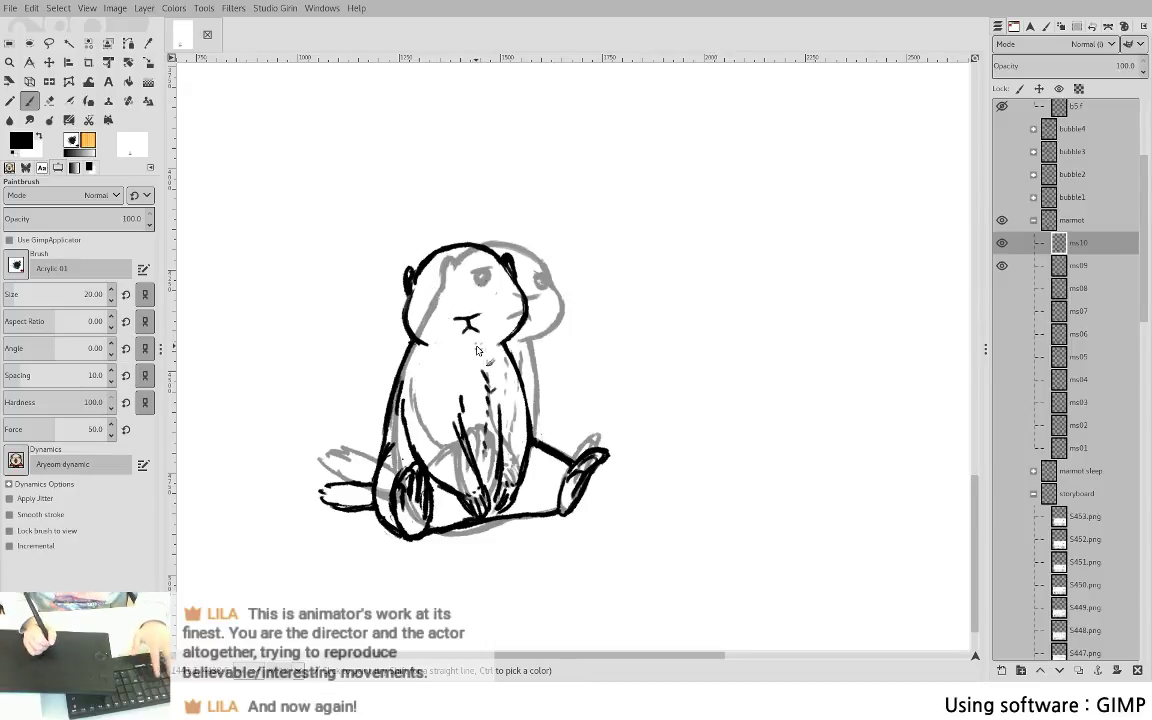
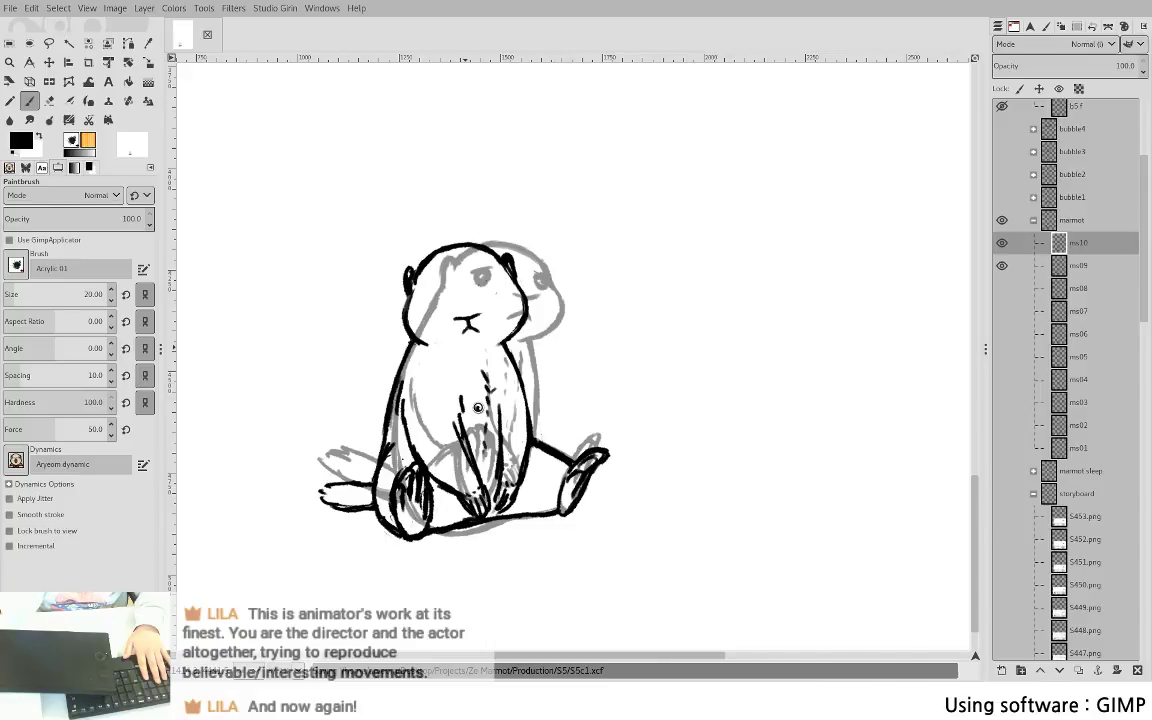
- Compare ms10 with ms09 by switching their visibility, and leave only ms10 visible in the marmot group
{"action": "left_click", "coordinate": [1003, 265]}
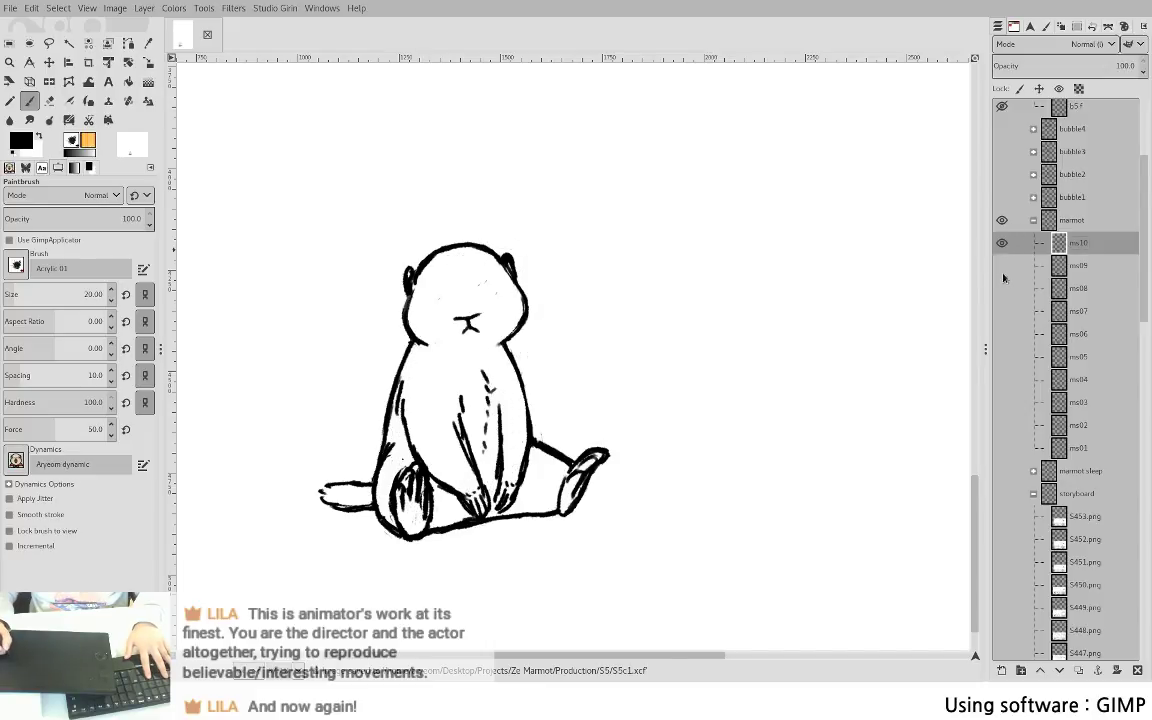
{"action": "left_click", "coordinate": [1003, 290]}
{"action": "left_click", "coordinate": [1003, 265]}
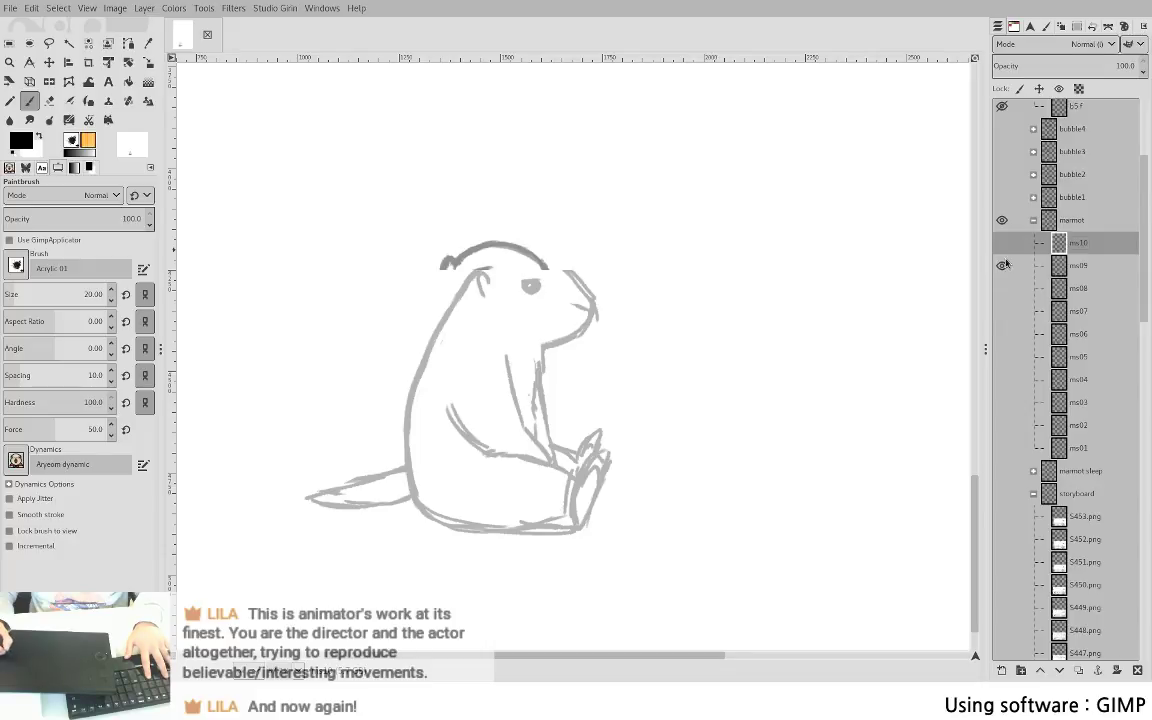
{"action": "left_click", "coordinate": [1002, 242]}
{"action": "left_click", "coordinate": [1002, 265]}
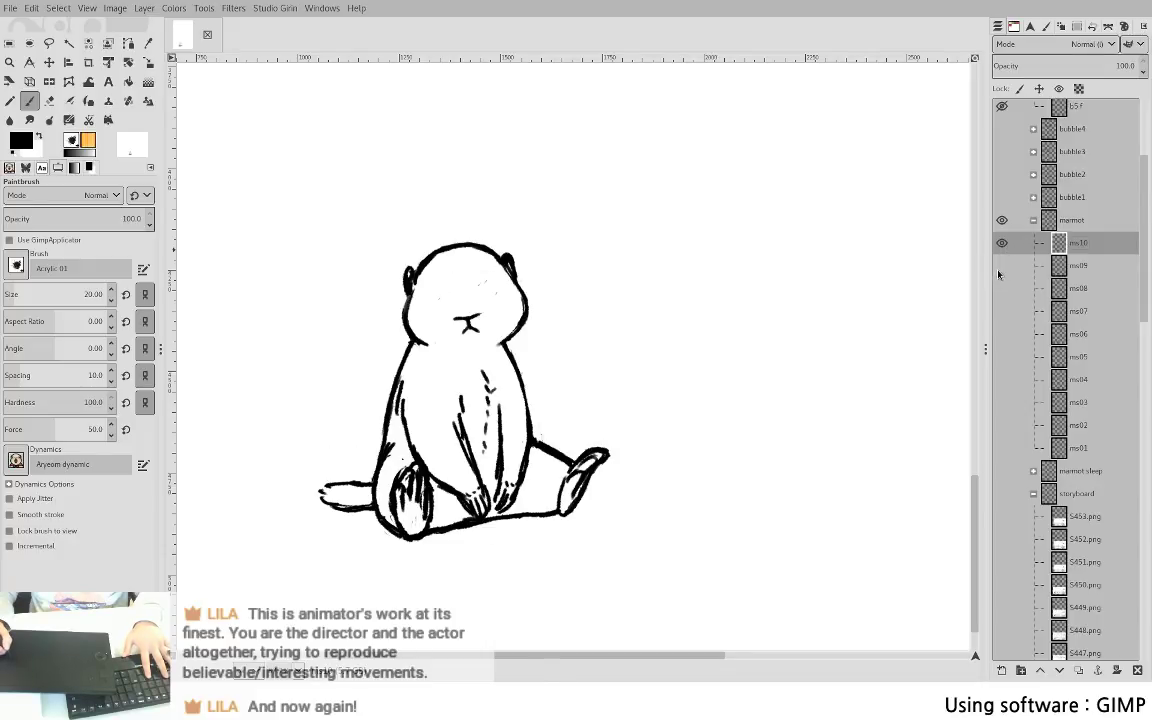
- Paint a dark oval eye on the left half of the face and carve a small highlight into it
{"action": "left_click_drag", "start_coordinate": [434, 306], "coordinate": [442, 284]}
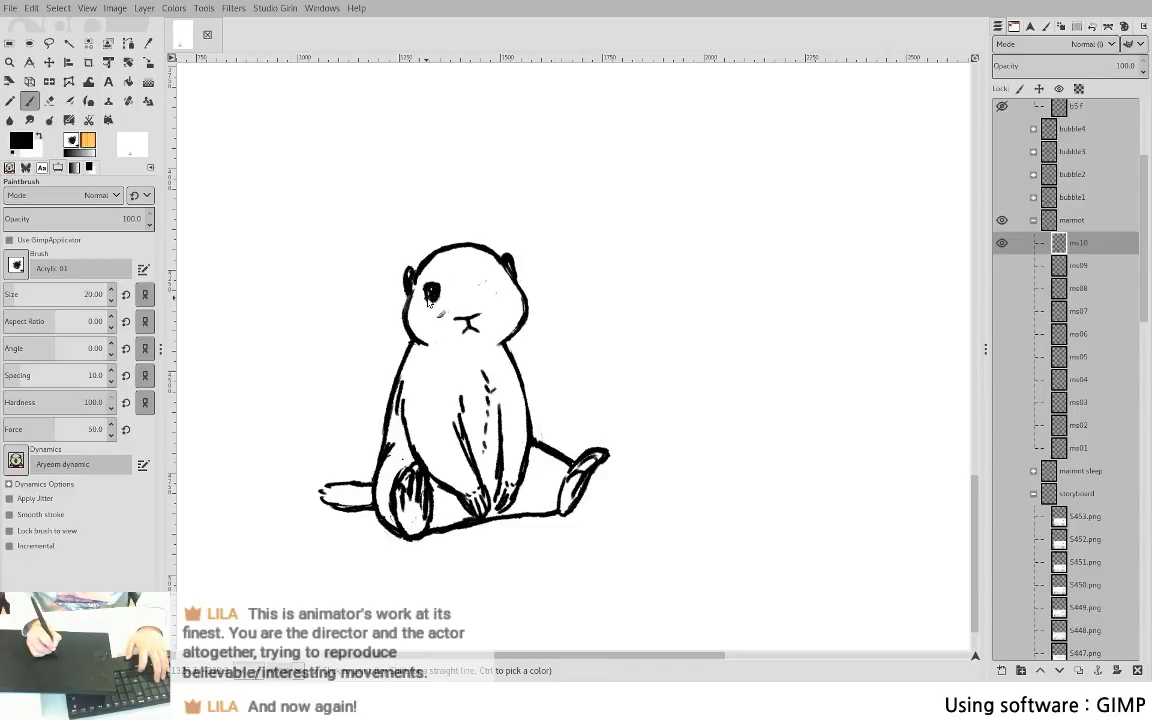
{"action": "key", "text": "shift+e"}
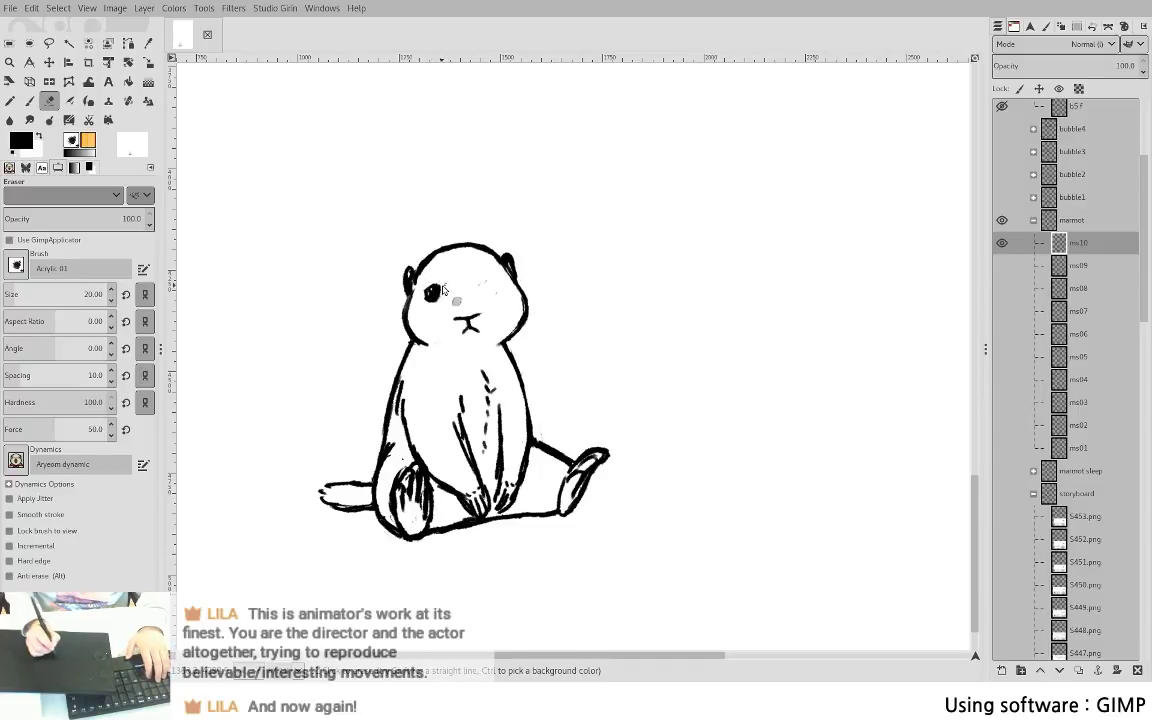
{"action": "left_click_drag", "start_coordinate": [436, 288], "coordinate": [435, 294]}
{"action": "key", "text": "p"}
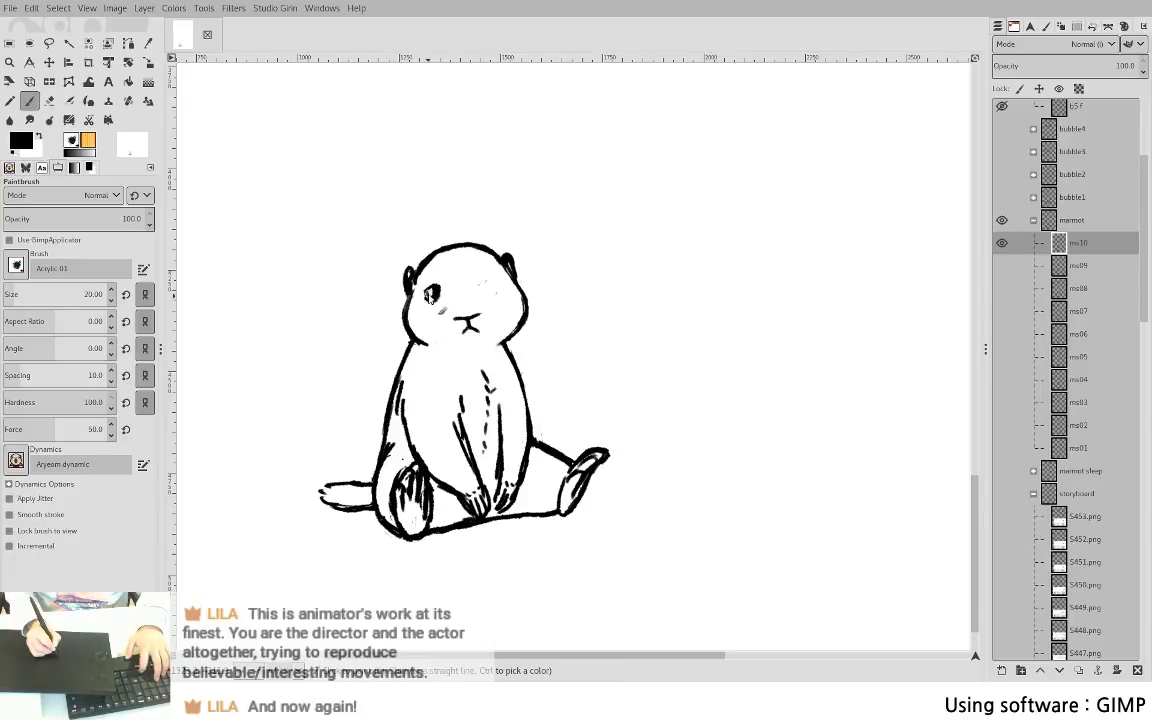
{"action": "key", "text": "shift+e"}
{"action": "key", "text": "p"}
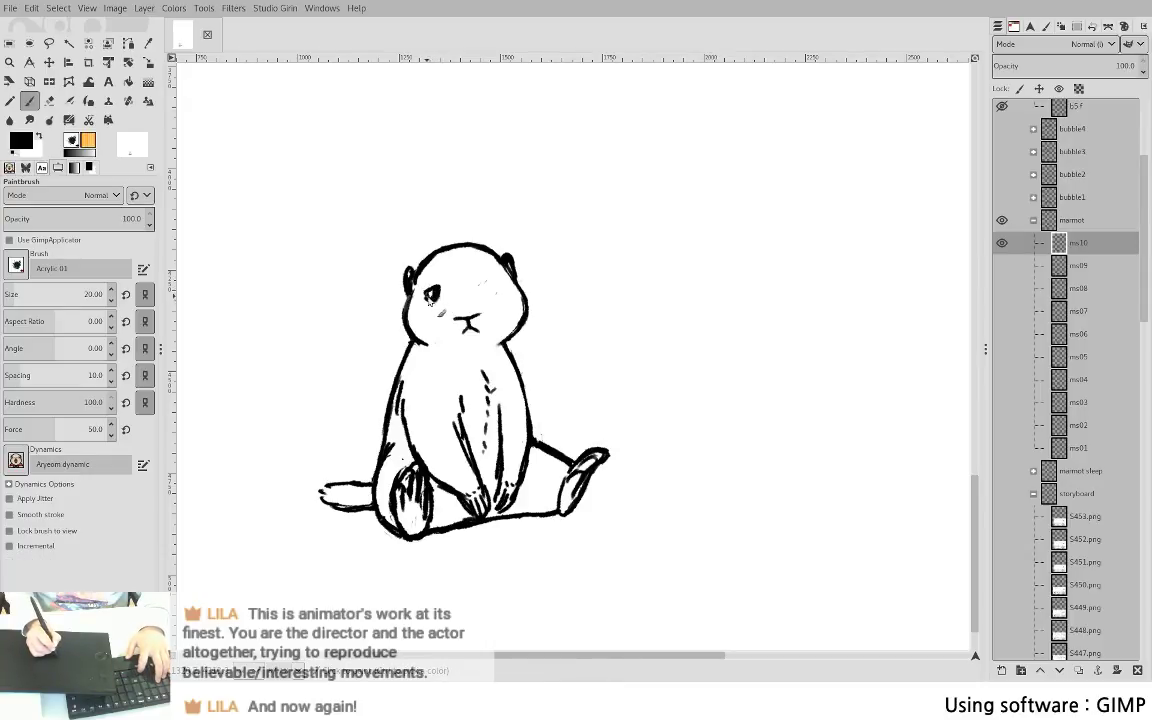
{"action": "left_click_drag", "start_coordinate": [432, 290], "coordinate": [433, 296]}
{"action": "key", "text": "shift+e"}
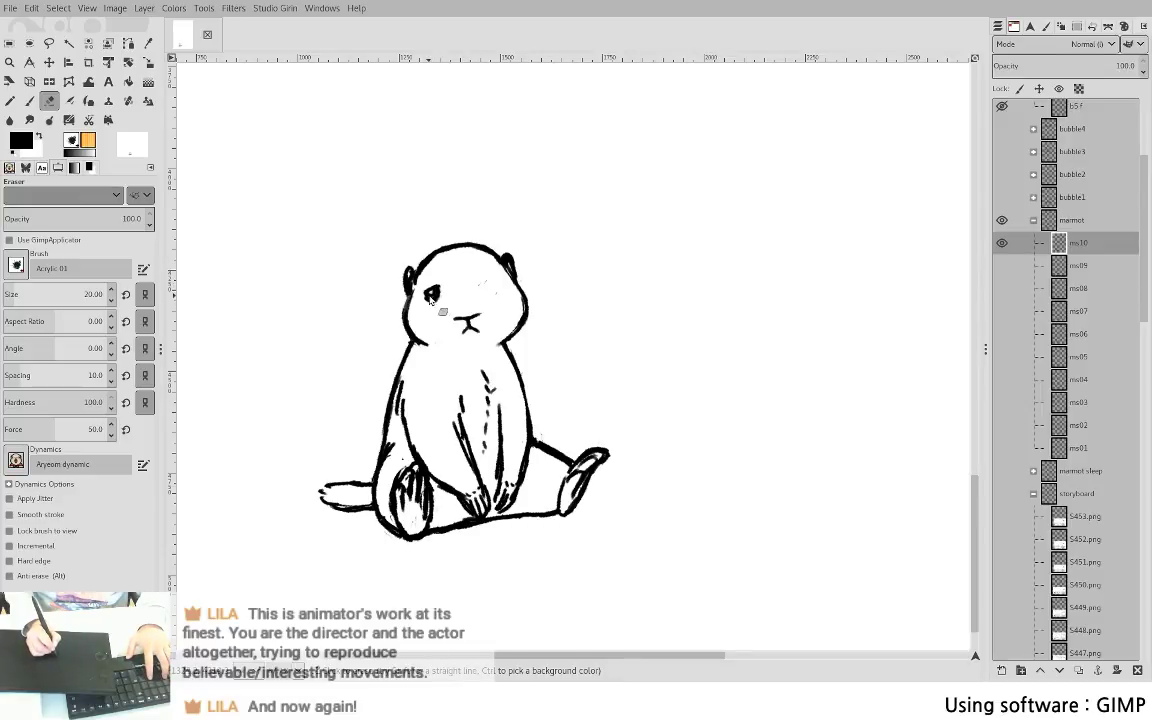
{"action": "key", "text": "p"}
- Trim and redraw the lines of the nose and mouth with the Eraser and Paintbrush
{"action": "key", "text": "shift+e"}
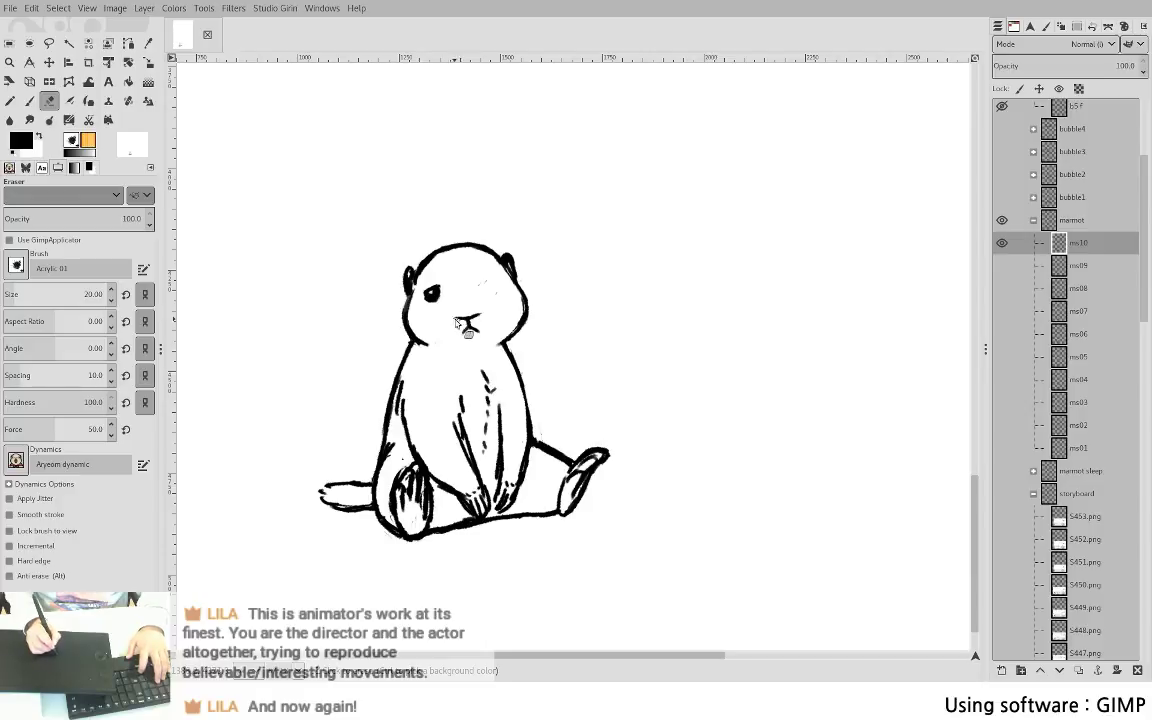
{"action": "key", "text": "p"}
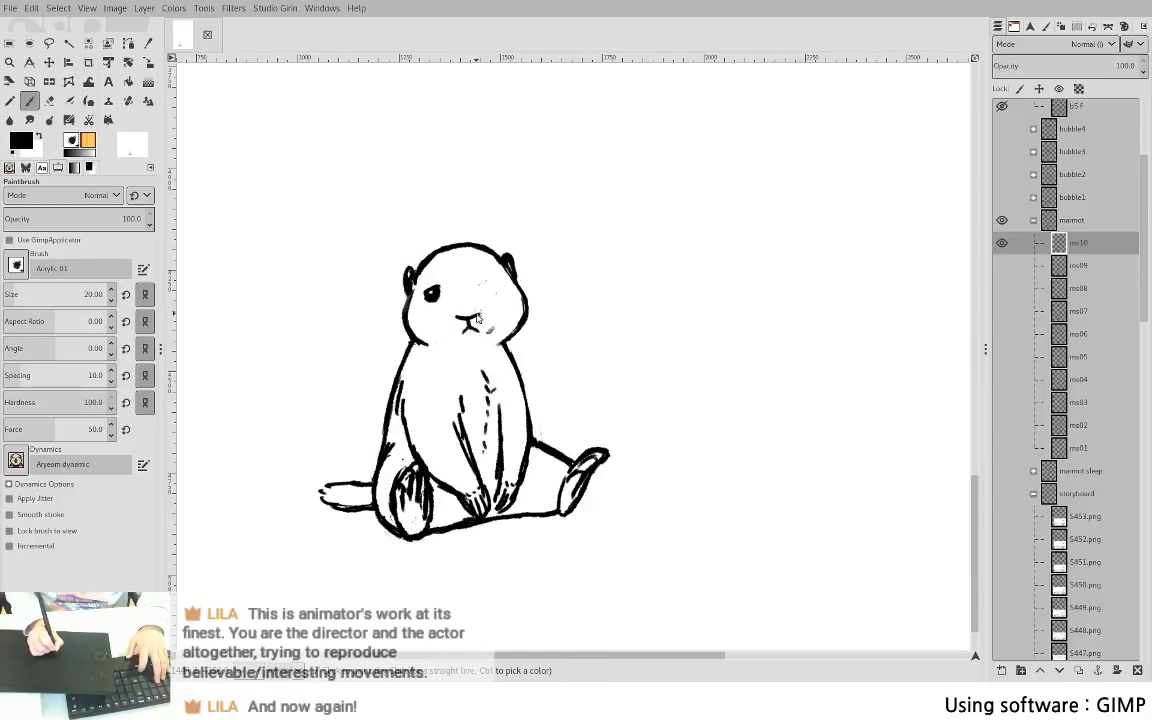
{"action": "key", "text": "shift+e"}
{"action": "key", "text": "p"}
{"action": "key", "text": "shift+e"}
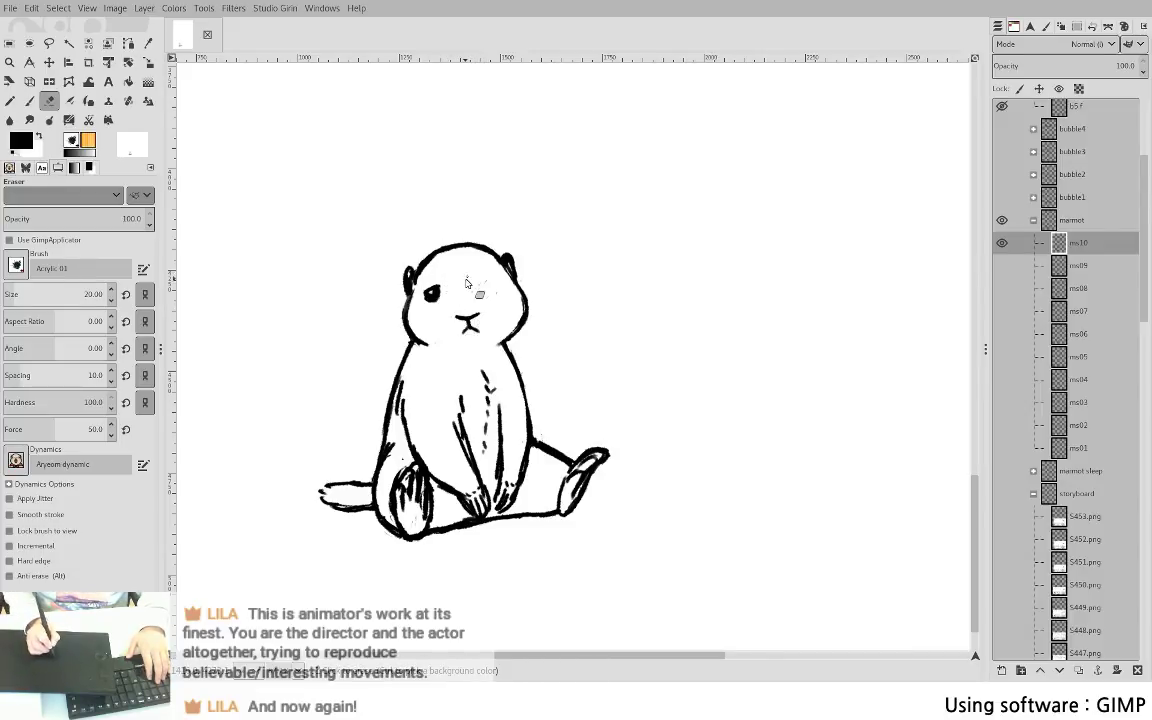
- Select the eye freehand, move it slightly down and anchor it to the ms10 layer
{"action": "key", "text": "f"}
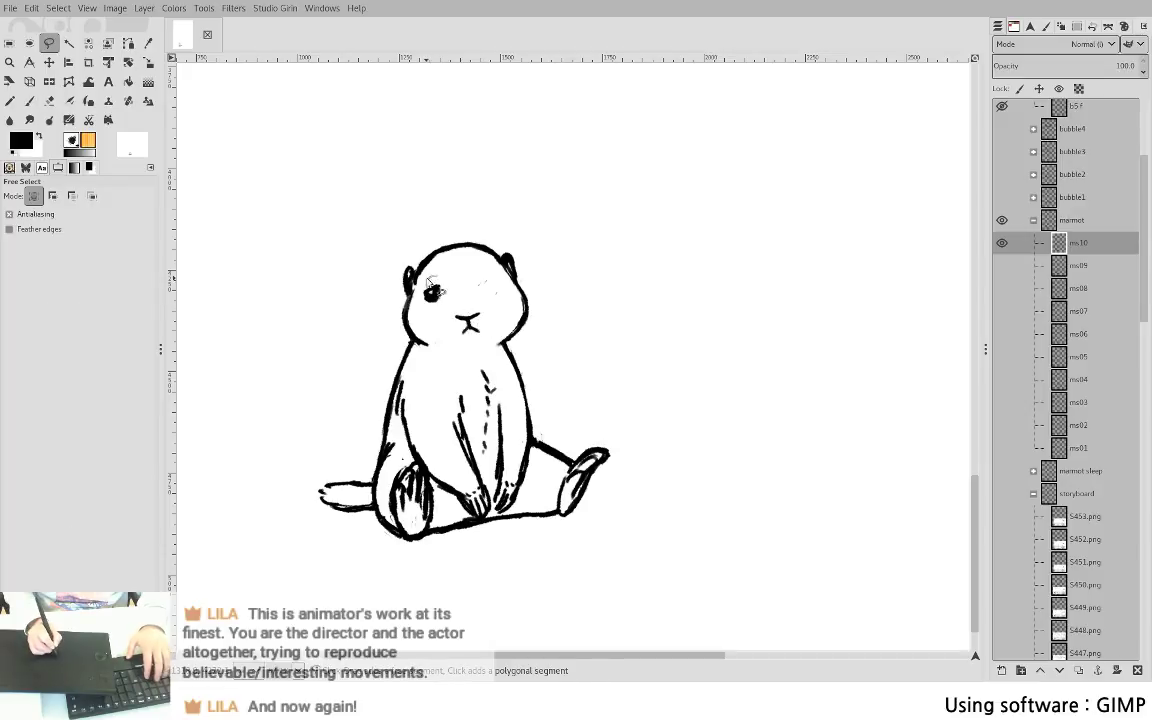
{"action": "mouse_move", "coordinate": [428, 280]}
{"action": "left_mouse_down"}
{"action": "mouse_move", "coordinate": [452, 284]}
{"action": "mouse_move", "coordinate": [430, 279]}
{"action": "mouse_move", "coordinate": [436, 303]}
{"action": "left_mouse_up"}
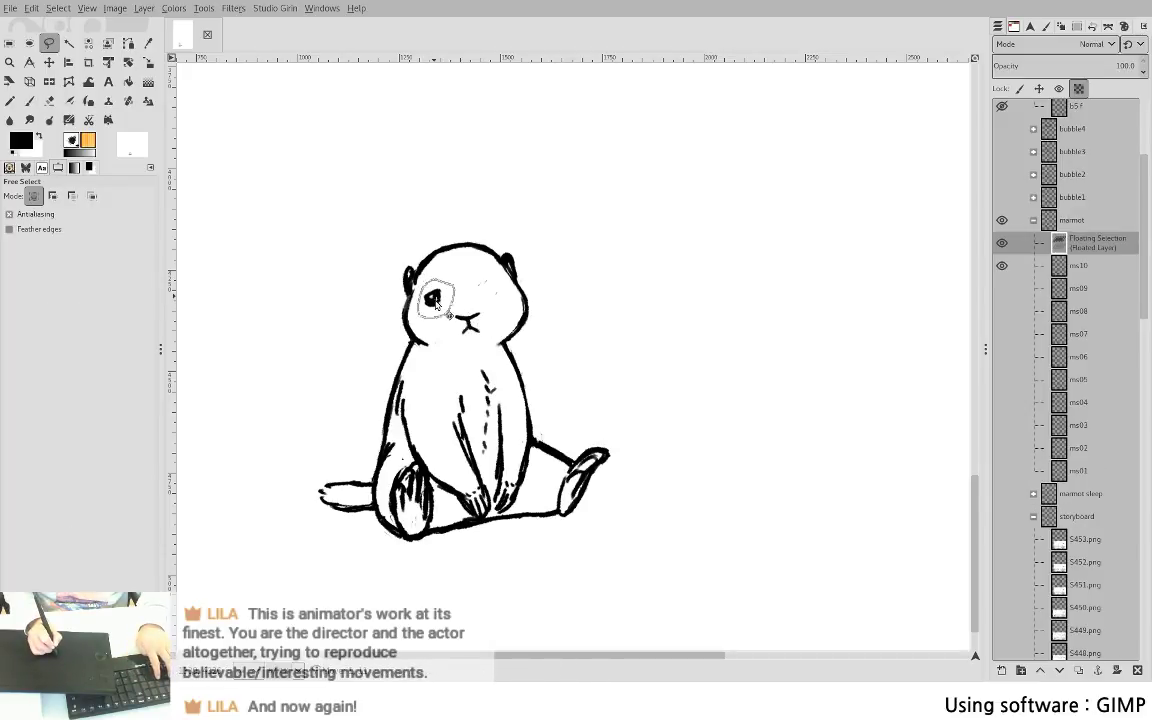
{"action": "key", "text": "ctrl+h"}
{"action": "key", "text": "p"}
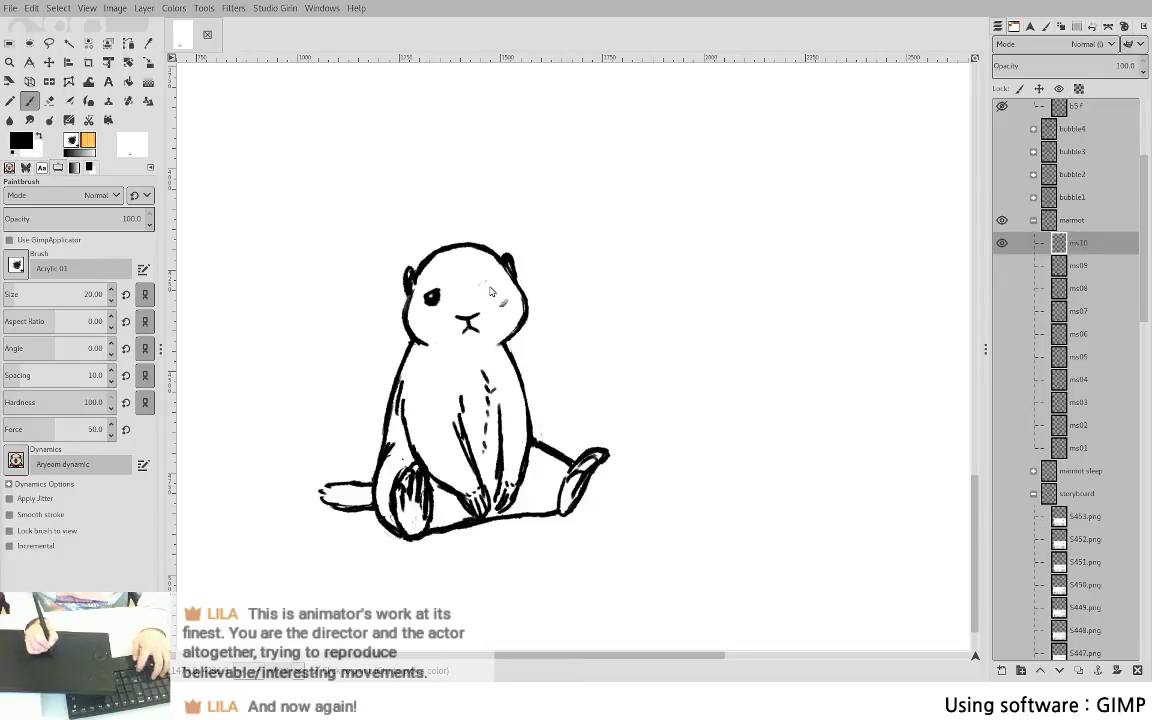
{"action": "left_click_drag", "start_coordinate": [483, 286], "coordinate": [500, 286]}
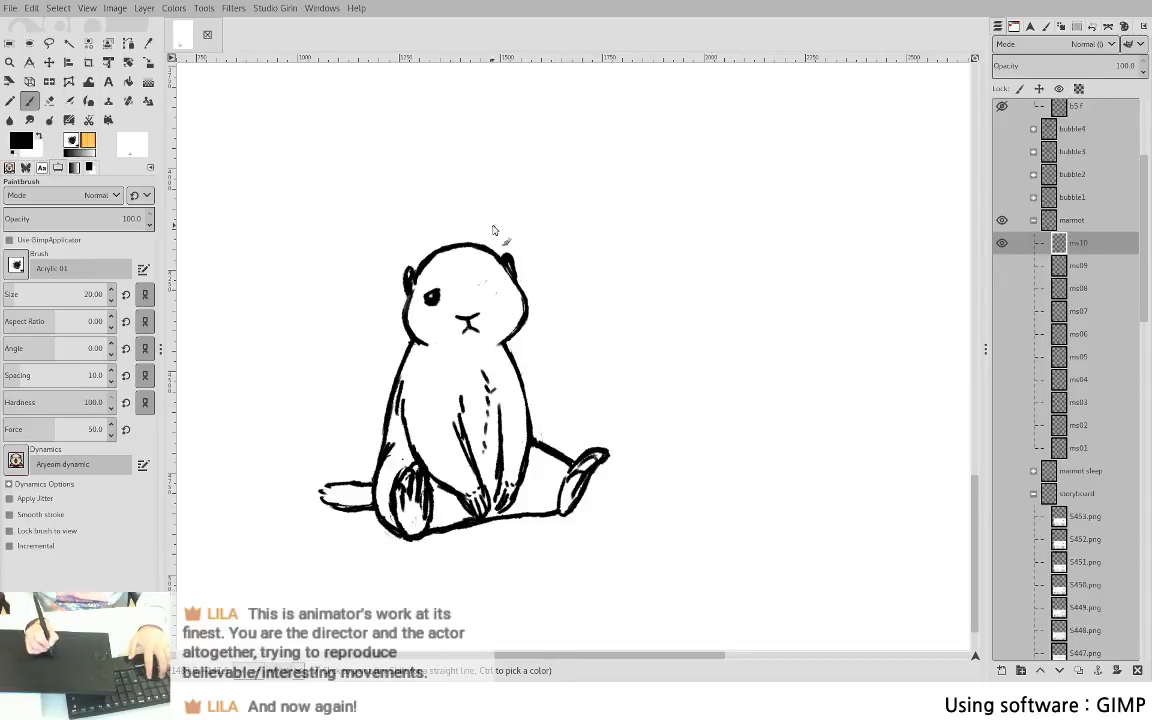
{"action": "key", "text": "shift+h"}
{"action": "key", "text": "shift+h"}
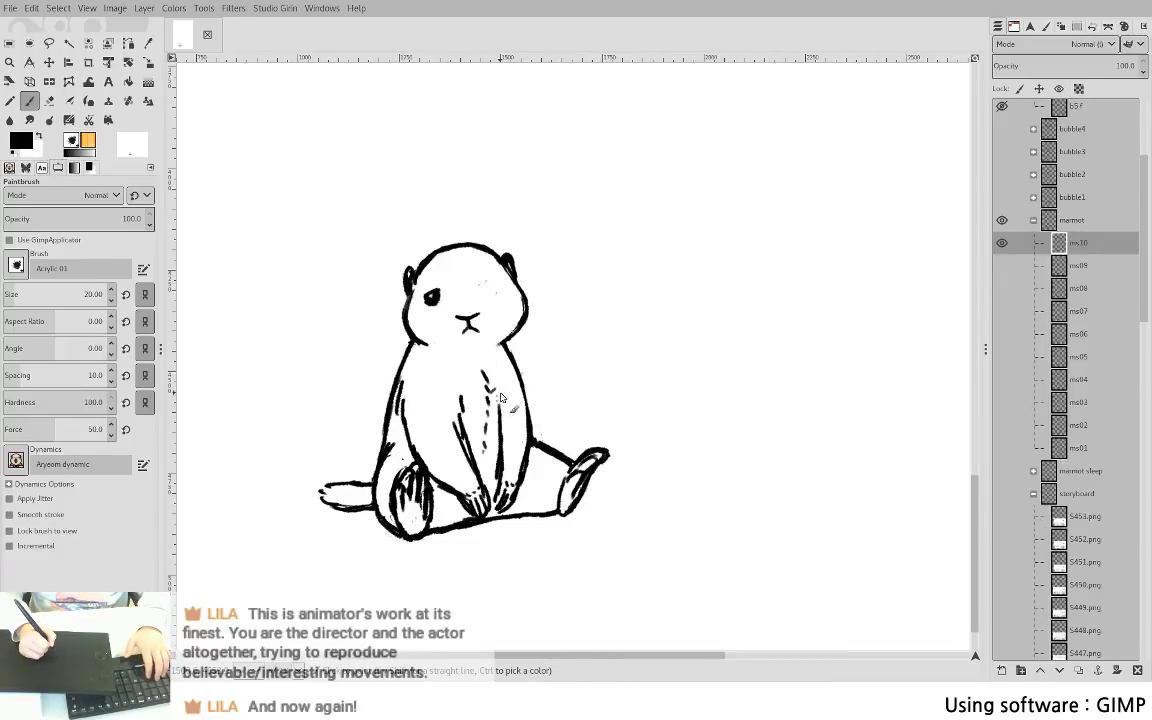
{"action": "key", "text": "f"}
- Redraw the right cheek slightly further in, delete the old outer line with a freehand selection and tidy the new outline
{"action": "key", "text": "p"}
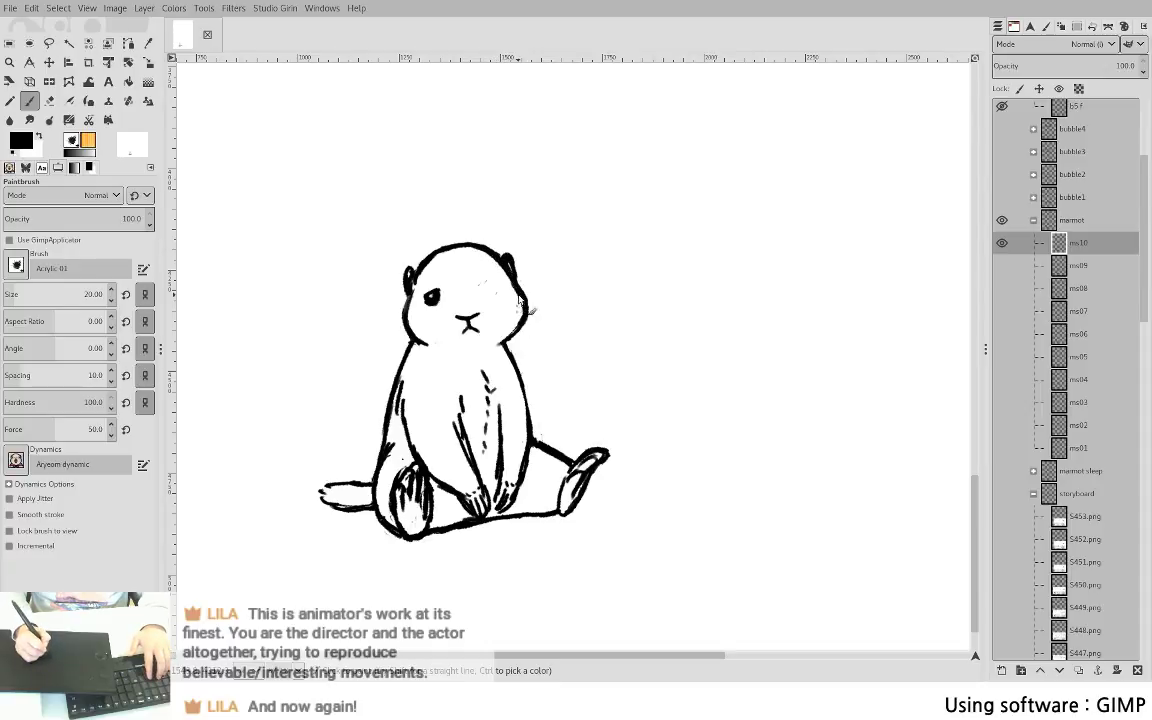
{"action": "left_click_drag", "start_coordinate": [520, 300], "coordinate": [515, 336]}
{"action": "key", "text": "f"}
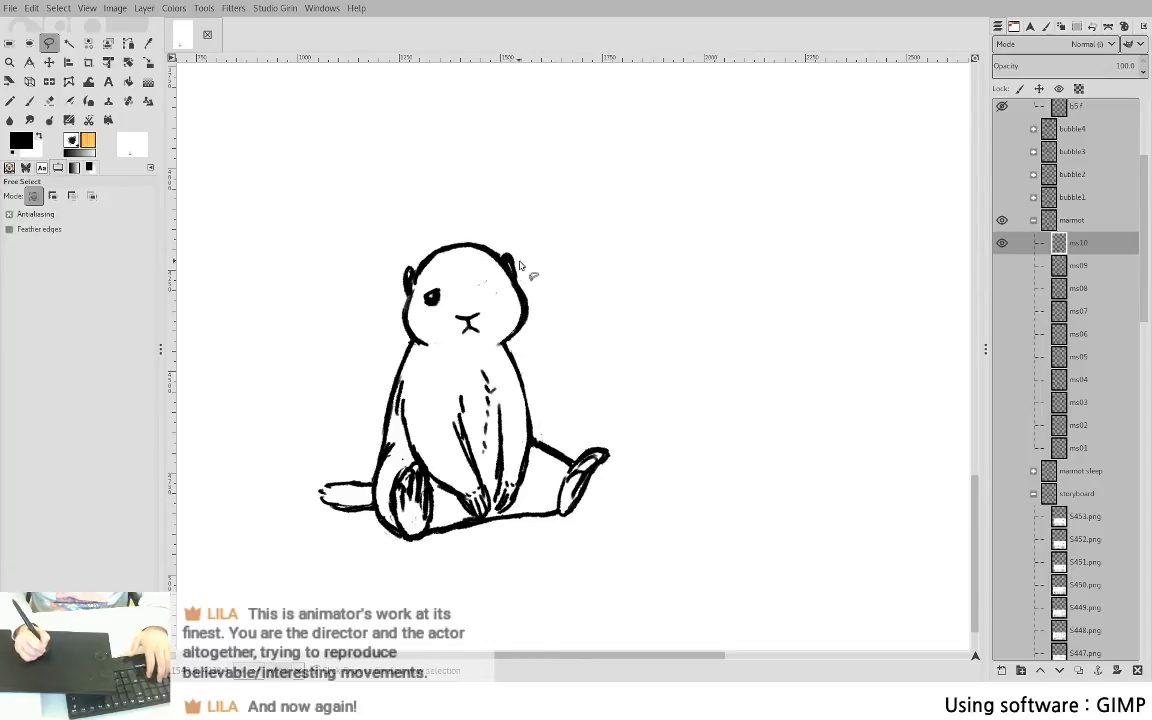
{"action": "key", "text": "Escape"}
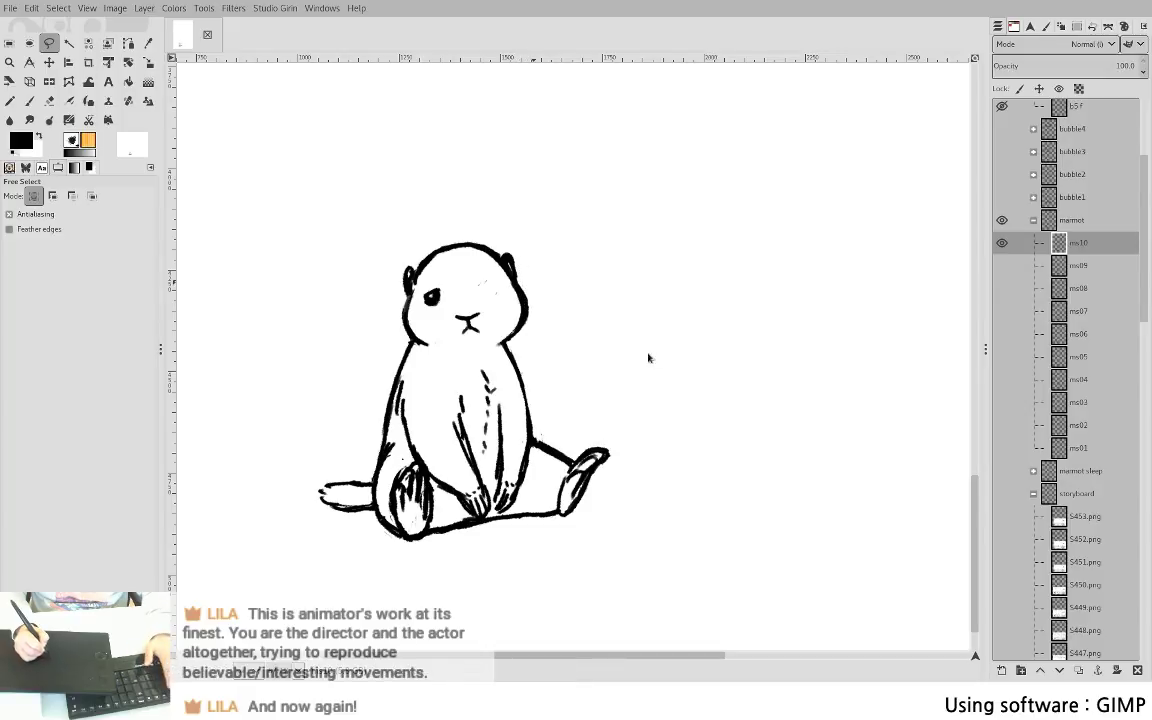
{"action": "mouse_move", "coordinate": [515, 256]}
{"action": "left_mouse_down"}
{"action": "mouse_move", "coordinate": [527, 257]}
{"action": "mouse_move", "coordinate": [532, 329]}
{"action": "mouse_move", "coordinate": [551, 290]}
{"action": "mouse_move", "coordinate": [522, 322]}
{"action": "left_mouse_up"}
{"action": "key", "text": "Return"}
{"action": "key", "text": "Delete"}
{"action": "key", "text": "ctrl+shift+a"}
{"action": "key", "text": "p"}
{"action": "key", "text": "shift+e"}
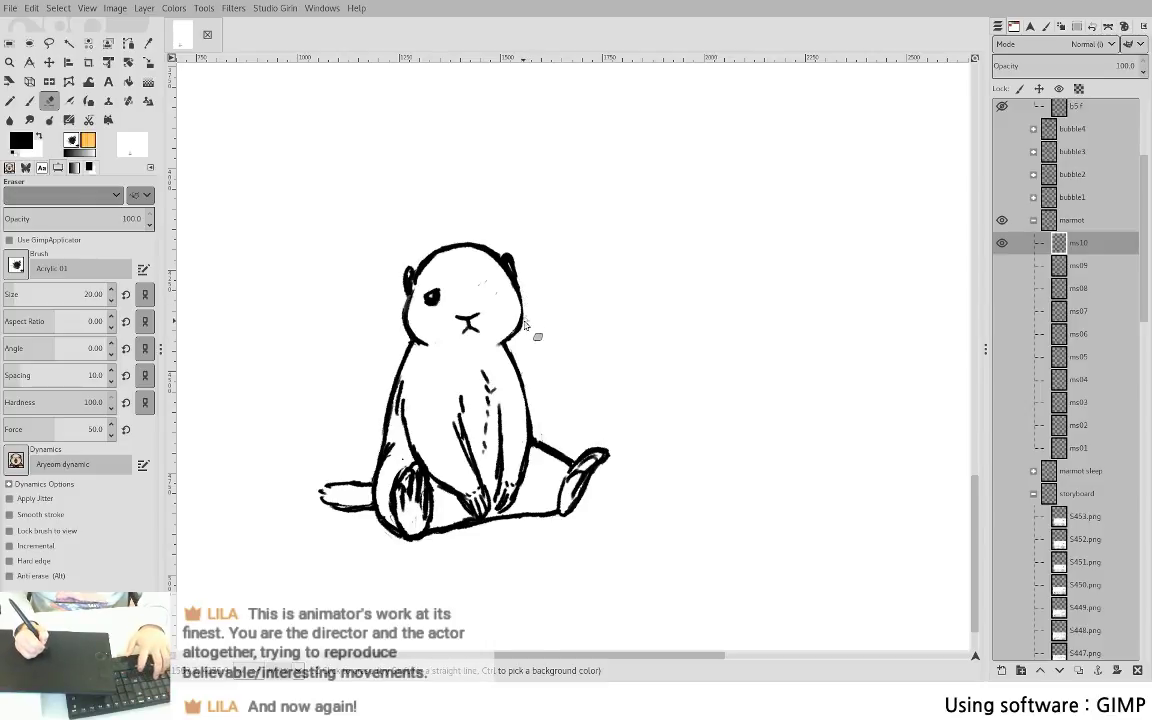
{"action": "key", "text": "p"}
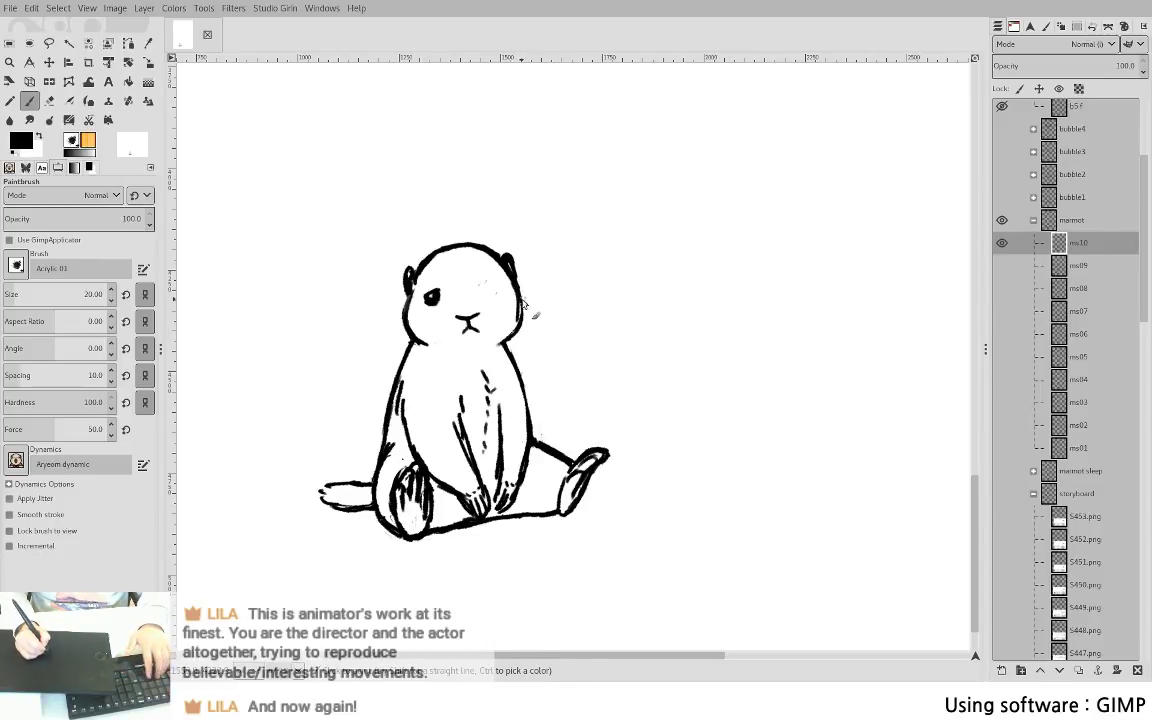
- Select the nose and mouth freehand, rotate them by about -2.76 degrees and anchor them to the ms10 layer
{"action": "key", "text": "f"}
{"action": "mouse_move", "coordinate": [464, 298]}
{"action": "left_mouse_down"}
{"action": "mouse_move", "coordinate": [488, 339]}
{"action": "mouse_move", "coordinate": [481, 295]}
{"action": "mouse_move", "coordinate": [468, 332]}
{"action": "left_mouse_up"}
{"action": "key", "text": "Return"}
{"action": "key", "text": "ctrl+z"}
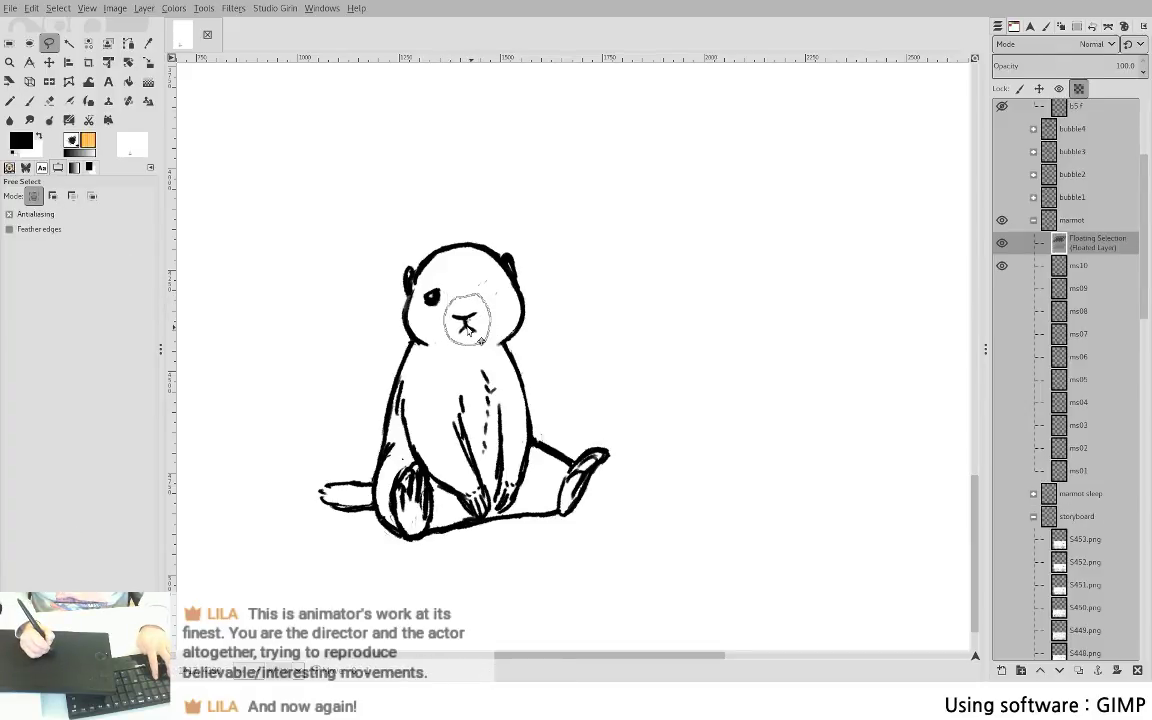
{"action": "key", "text": "shift+r"}
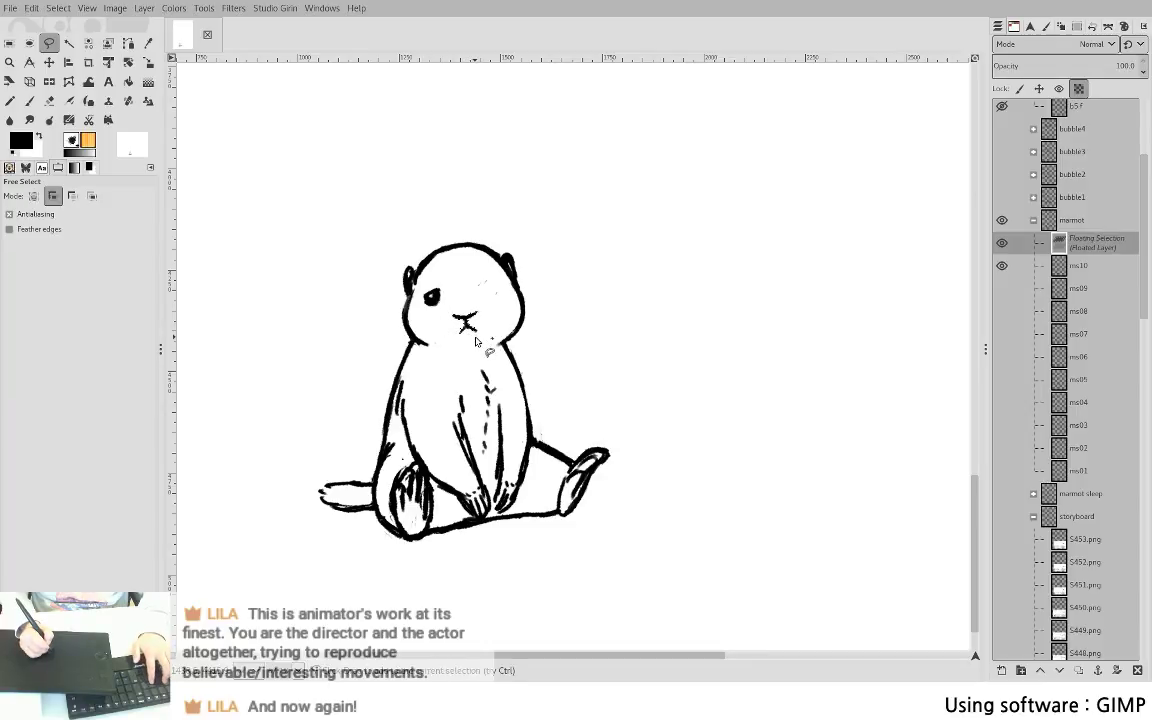
{"action": "left_click", "coordinate": [475, 345]}
{"action": "key", "text": "Escape"}
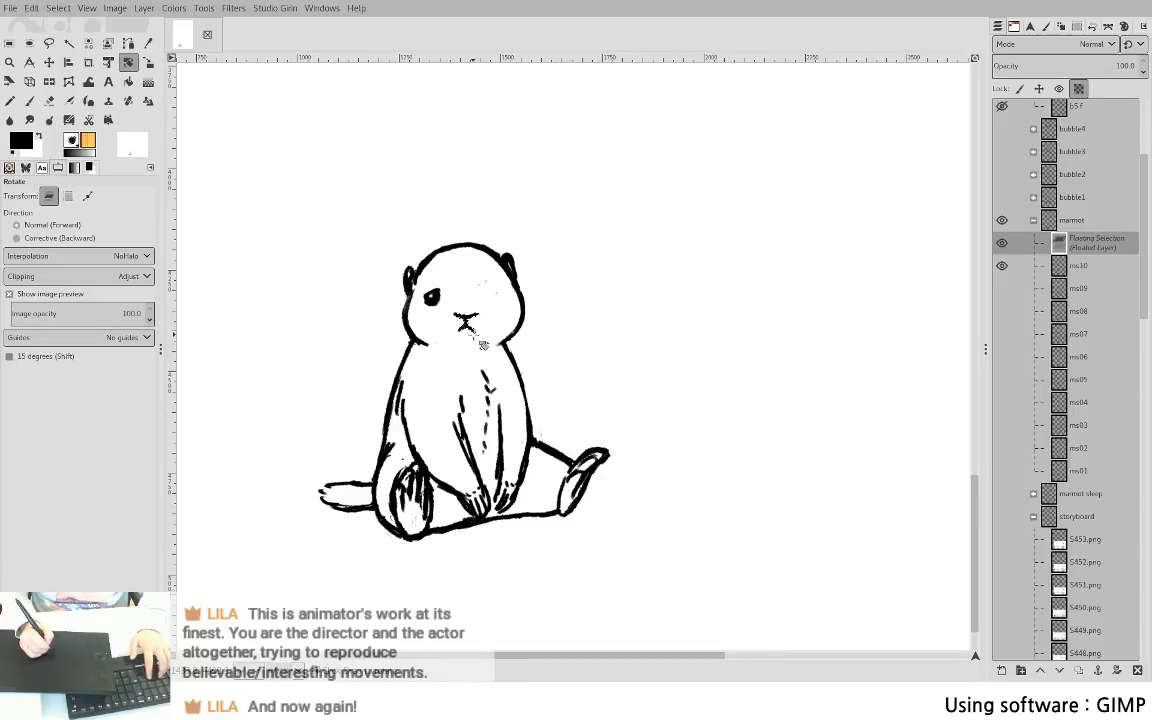
{"action": "left_click_drag", "start_coordinate": [474, 345], "coordinate": [477, 347]}
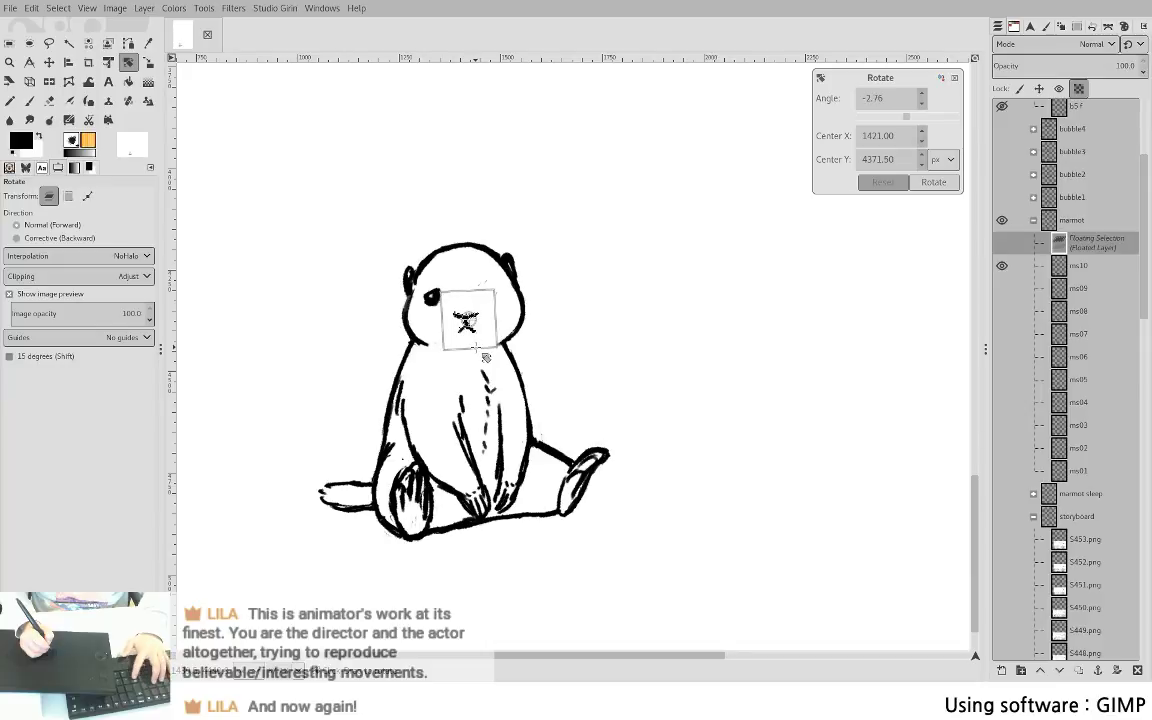
{"action": "key", "text": "Return"}
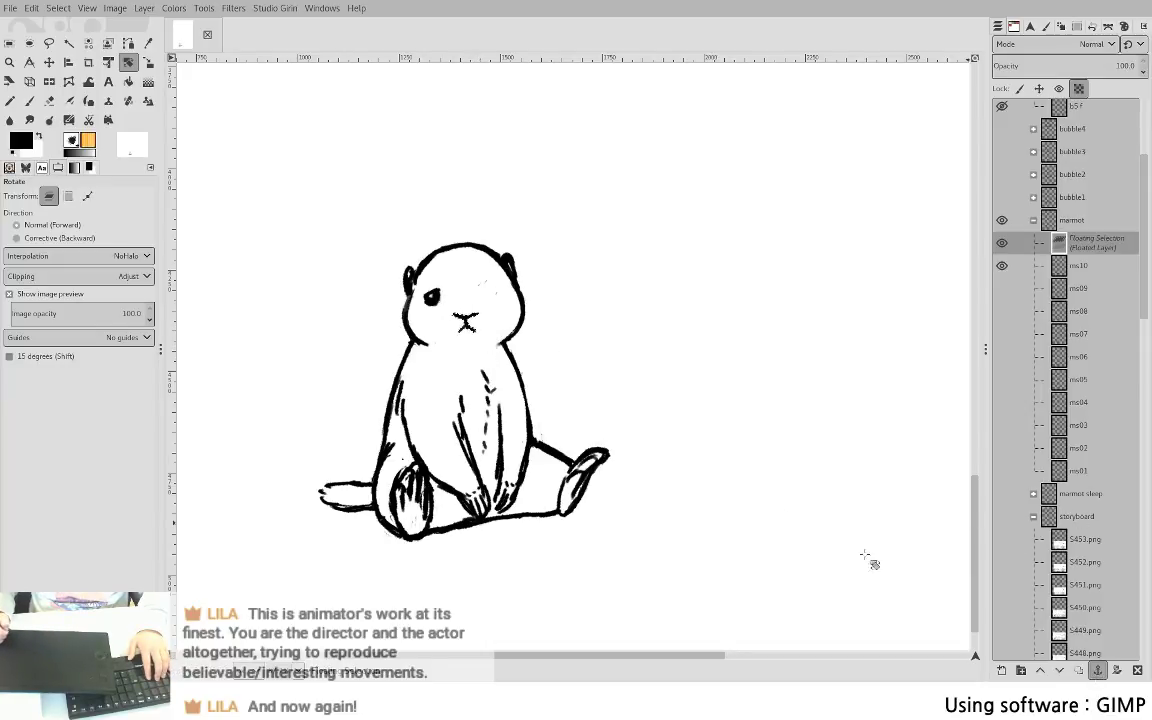
{"action": "key", "text": "ctrl+h"}
{"action": "key", "text": "shift+e"}
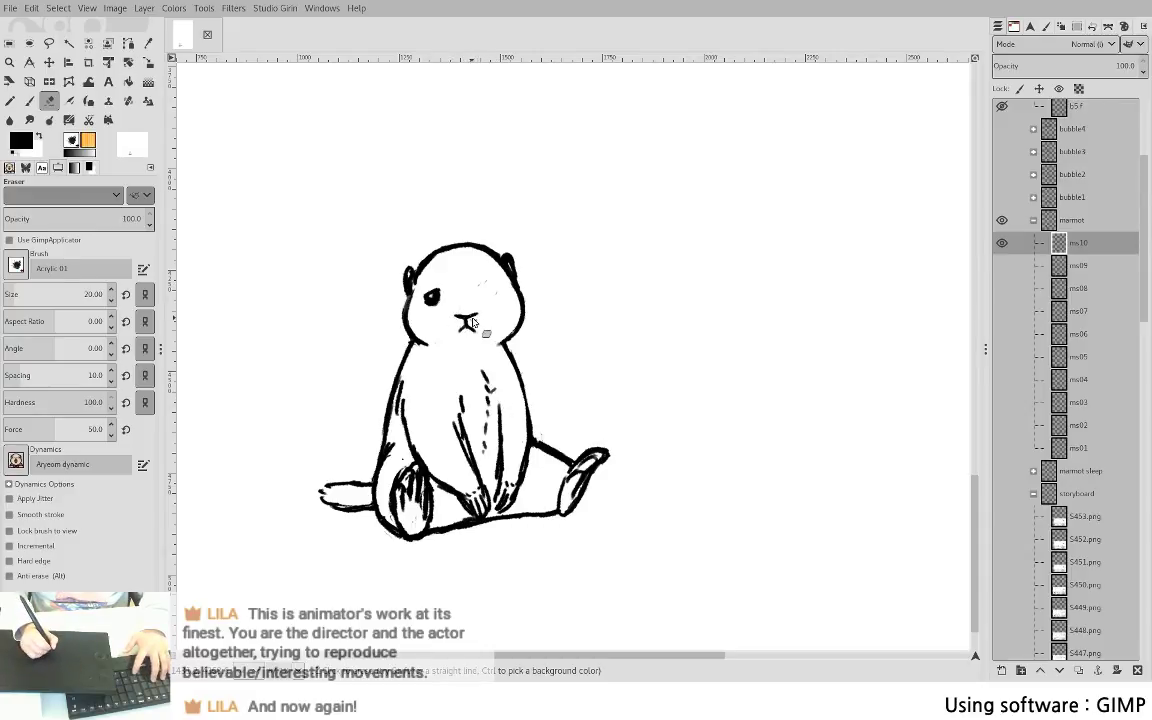
- Paint a dark oval eye on the right half of the face and shape it and its small highlight with the Eraser
{"action": "key", "text": "p"}
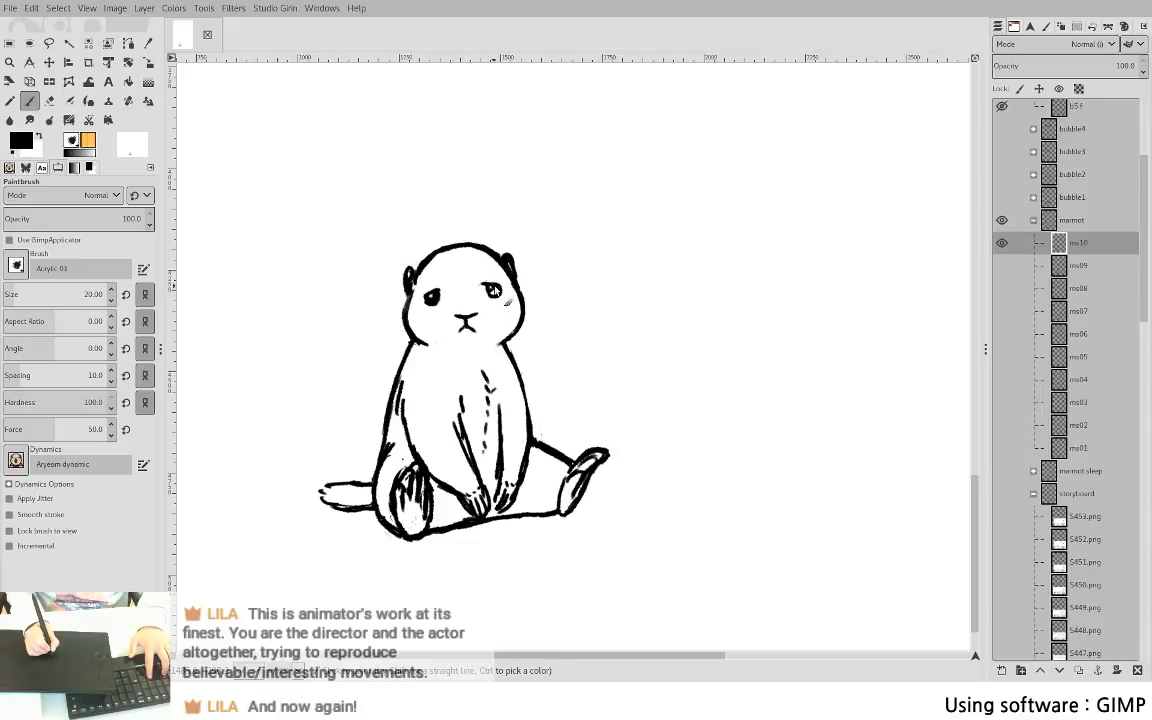
{"action": "key", "text": "shift+e"}
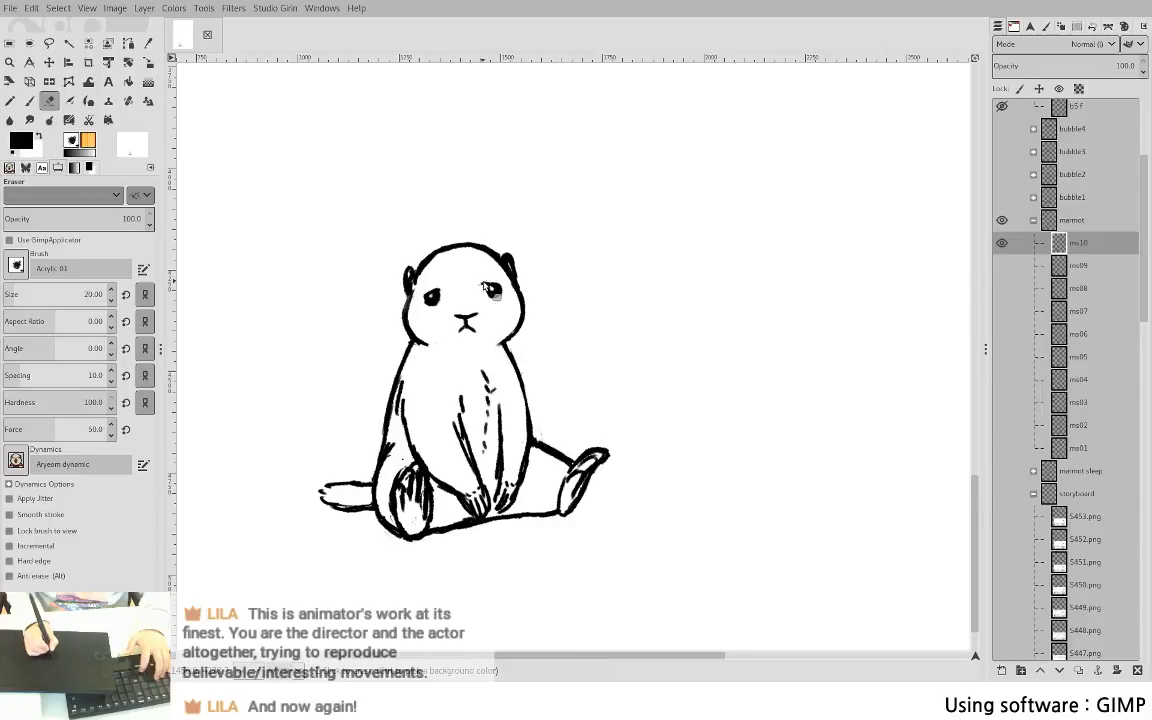
{"action": "key", "text": "p"}
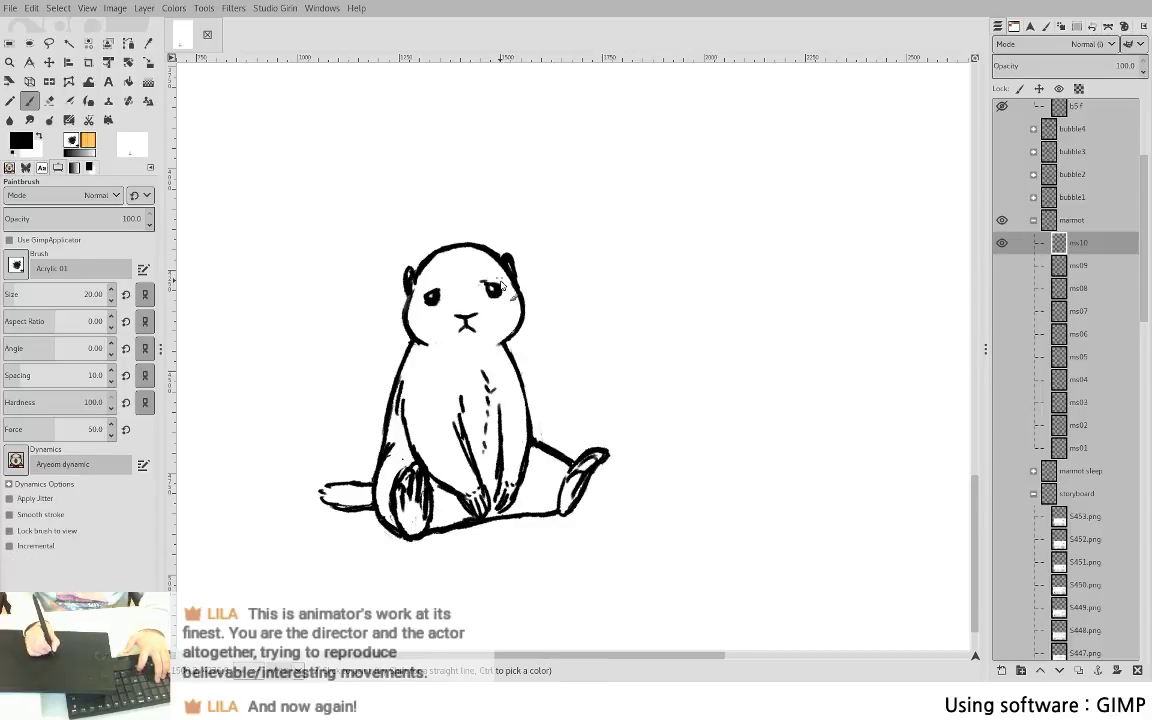
{"action": "key", "text": "shift+e"}
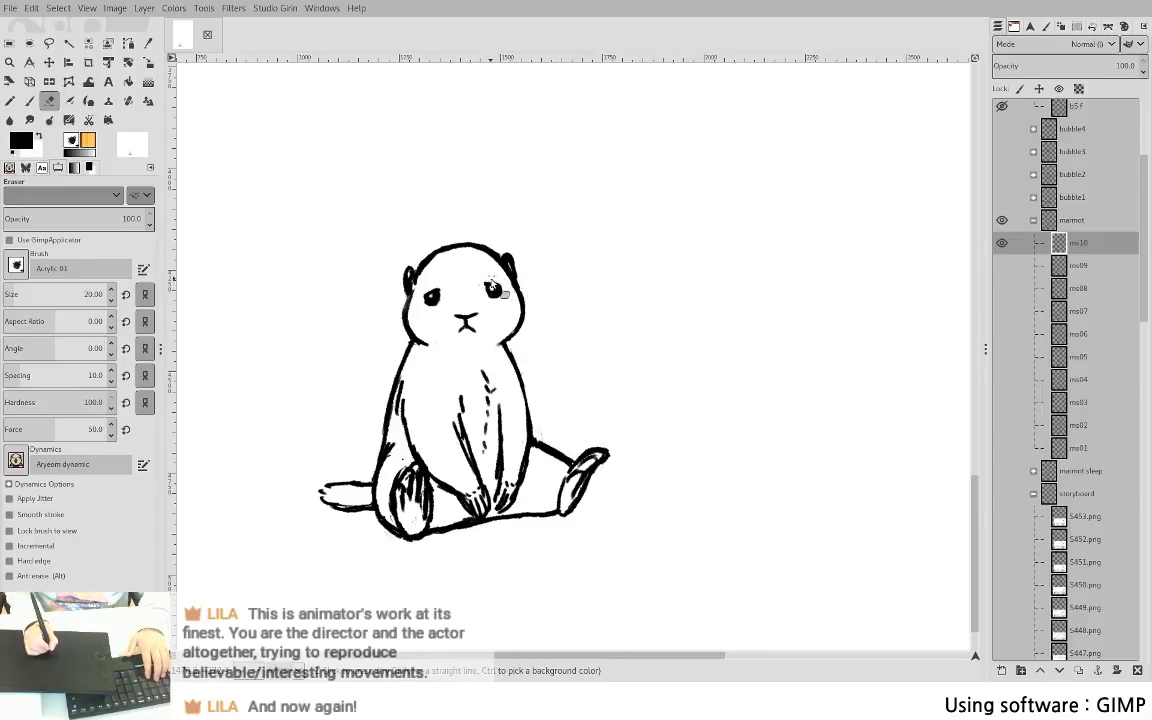
{"action": "key", "text": "p"}
{"action": "key", "text": "shift+e"}
{"action": "key", "text": "p"}
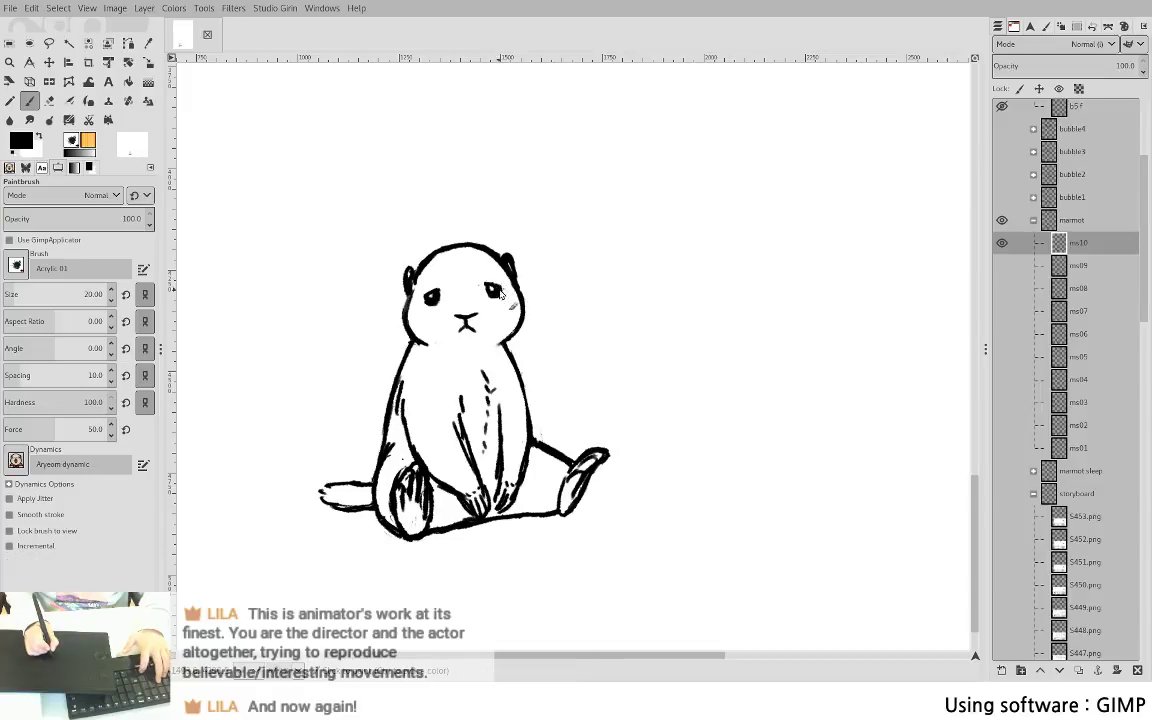
{"action": "key", "text": "shift+e"}
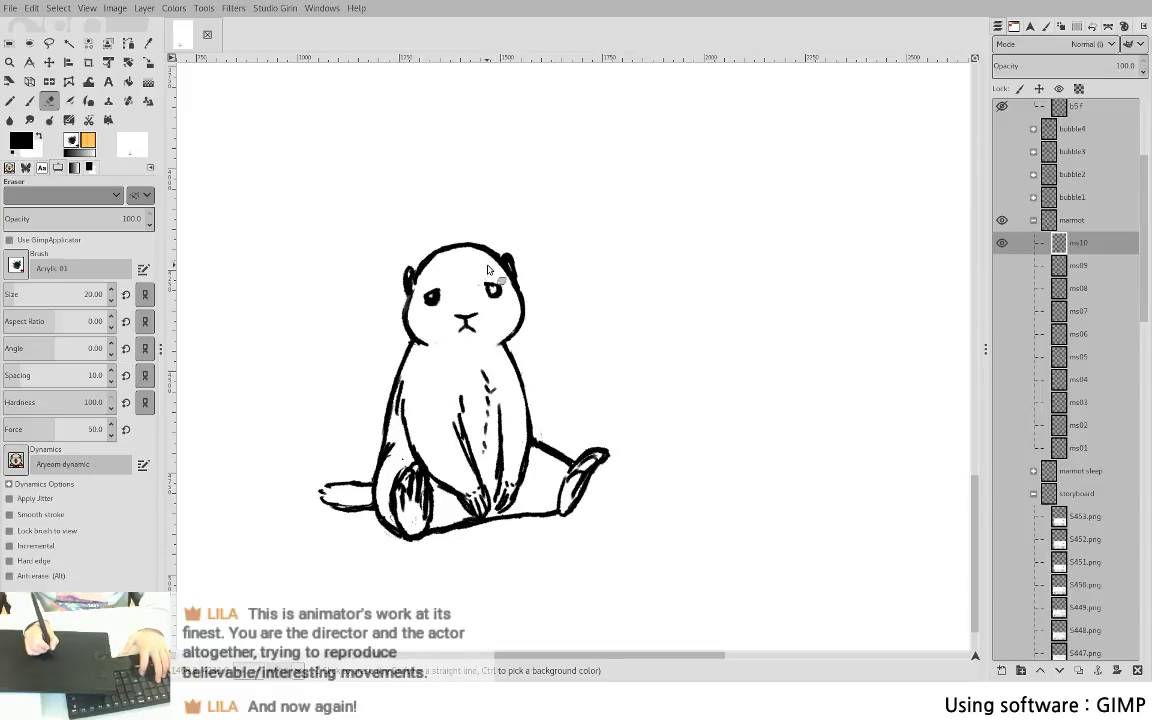
{"action": "key", "text": "p"}
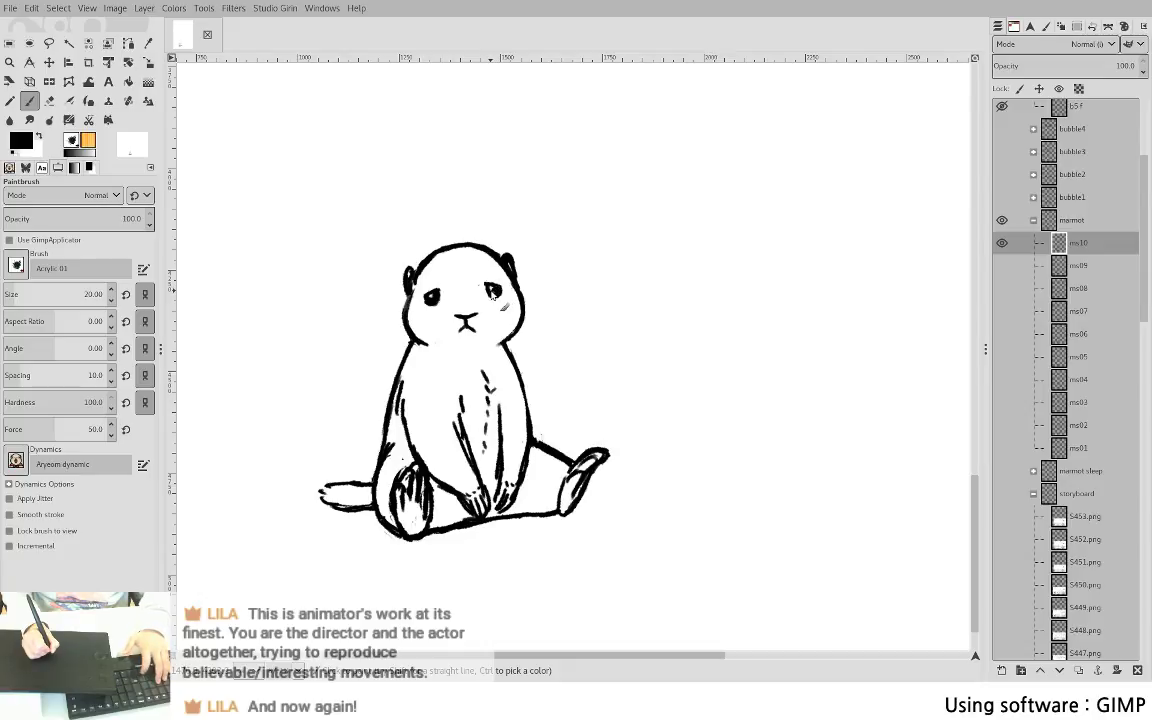
- Retouch the mouth and the marmot's right-hand ear with Eraser and Paintbrush, checking the face in the horizontally mirrored view
{"action": "key", "text": "shift+e"}
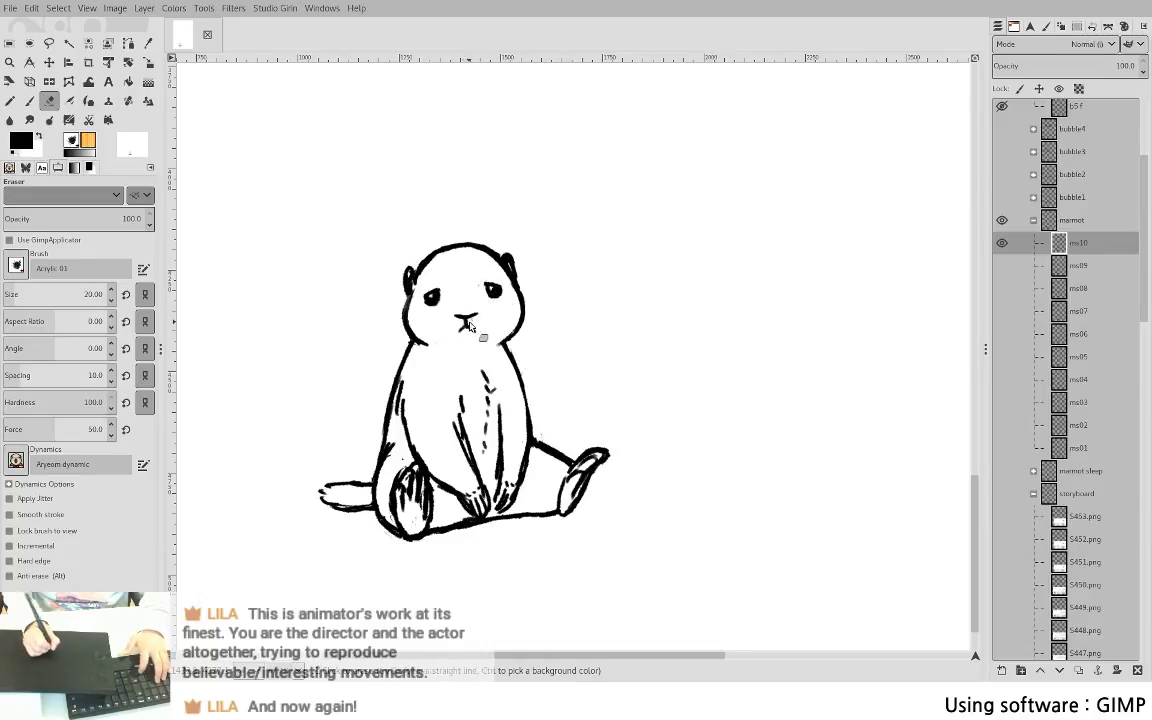
{"action": "key", "text": "p"}
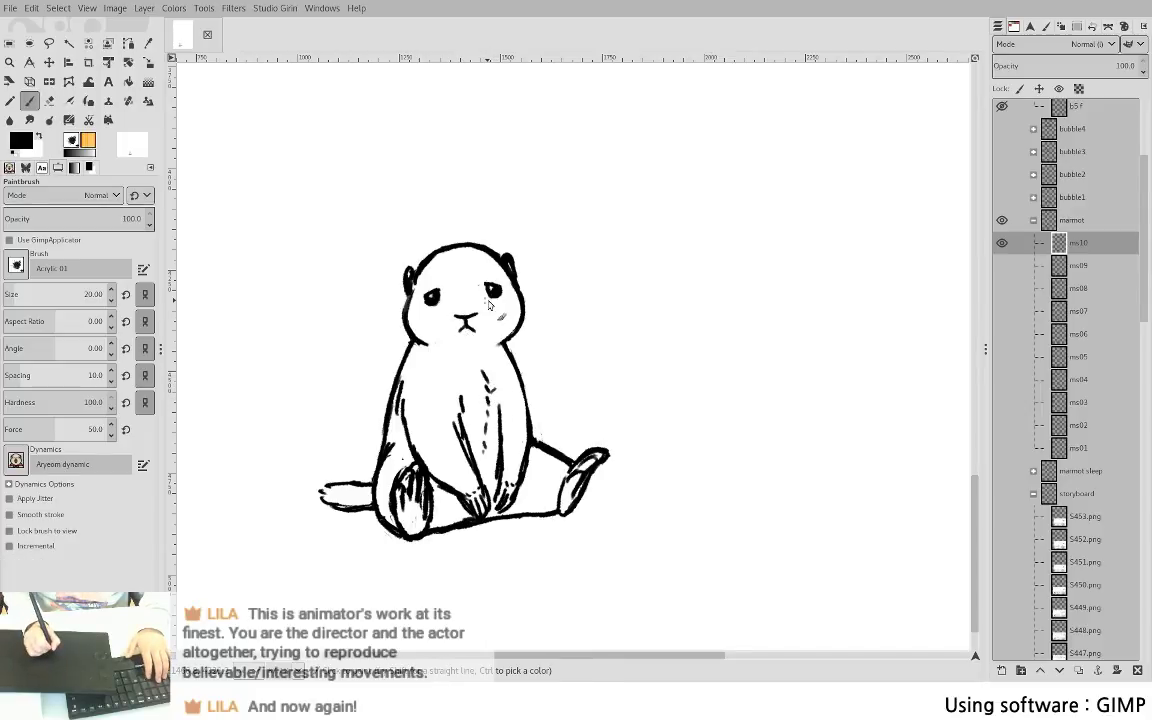
{"action": "key", "text": "h"}
{"action": "key", "text": "shift+e"}
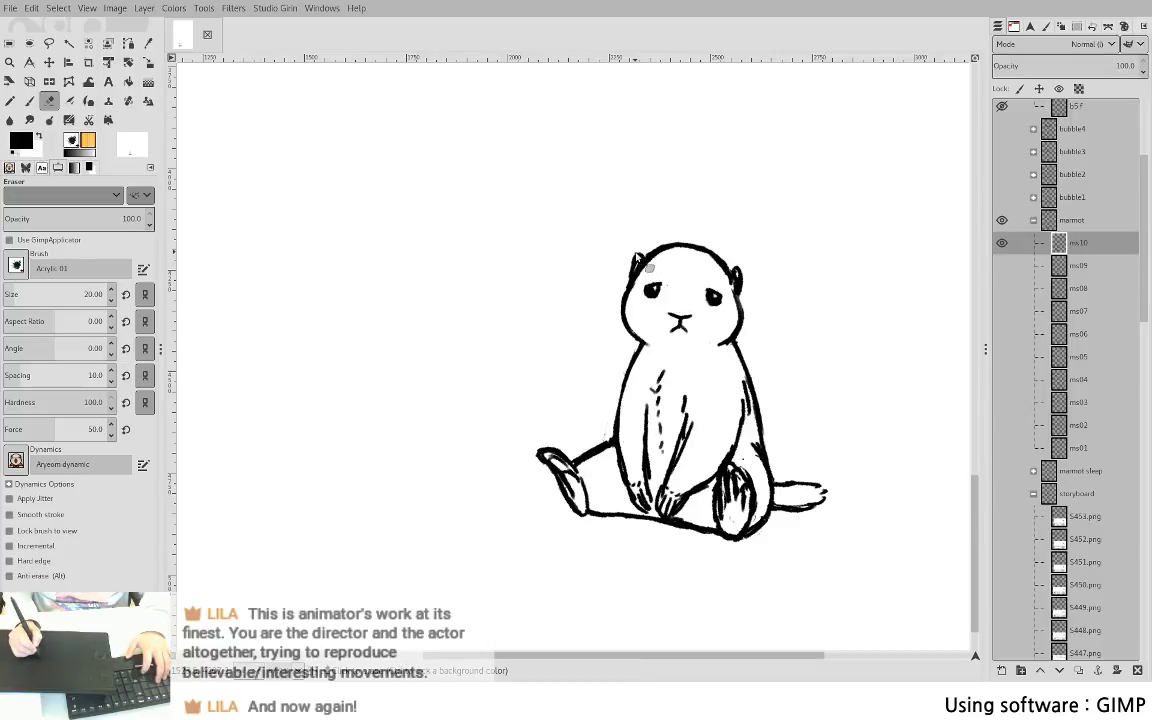
{"action": "key", "text": "p"}
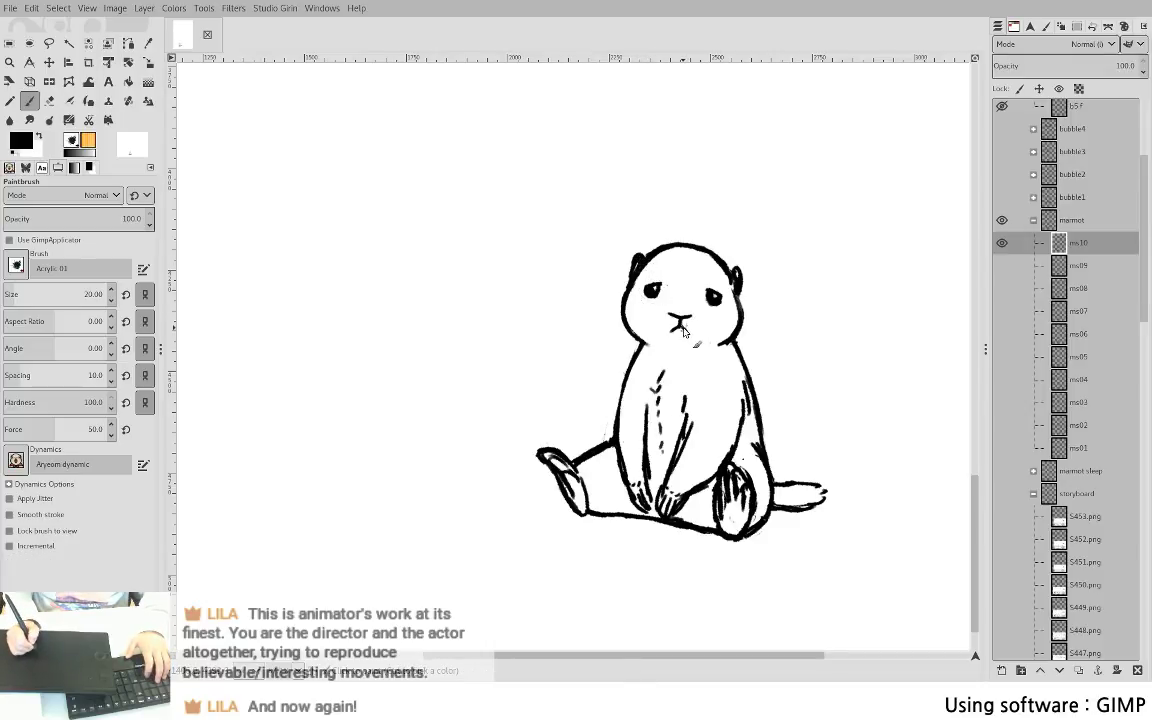
{"action": "key", "text": "shift+e"}
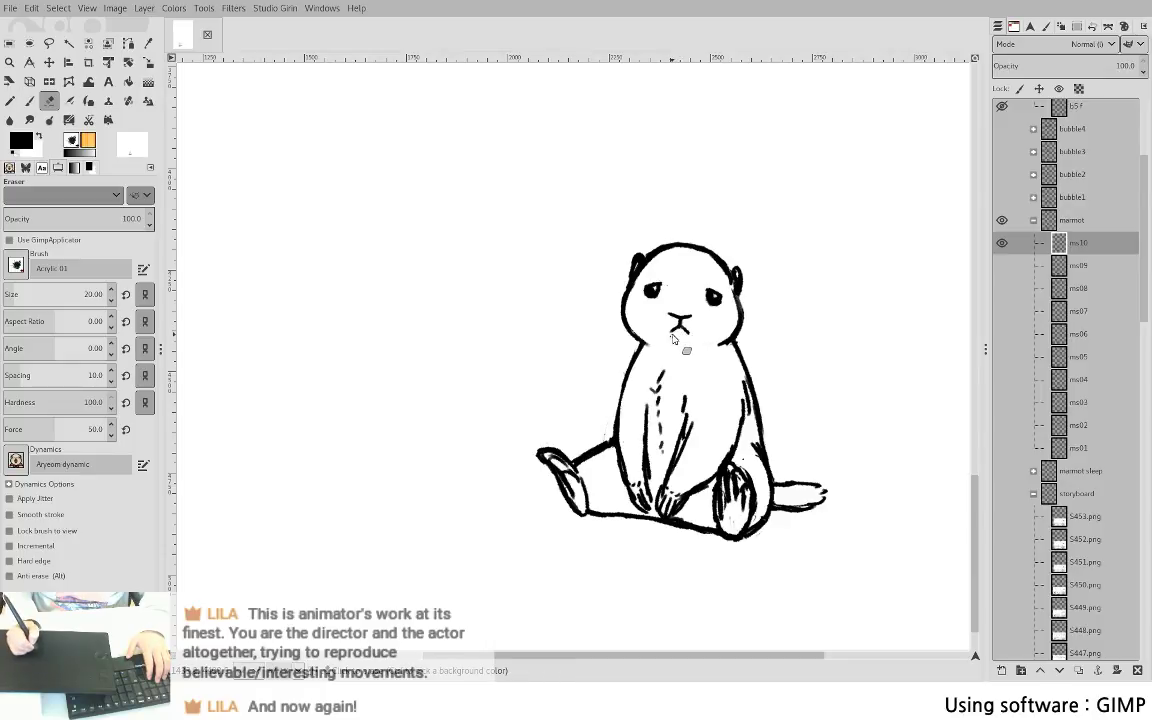
{"action": "key", "text": "m"}
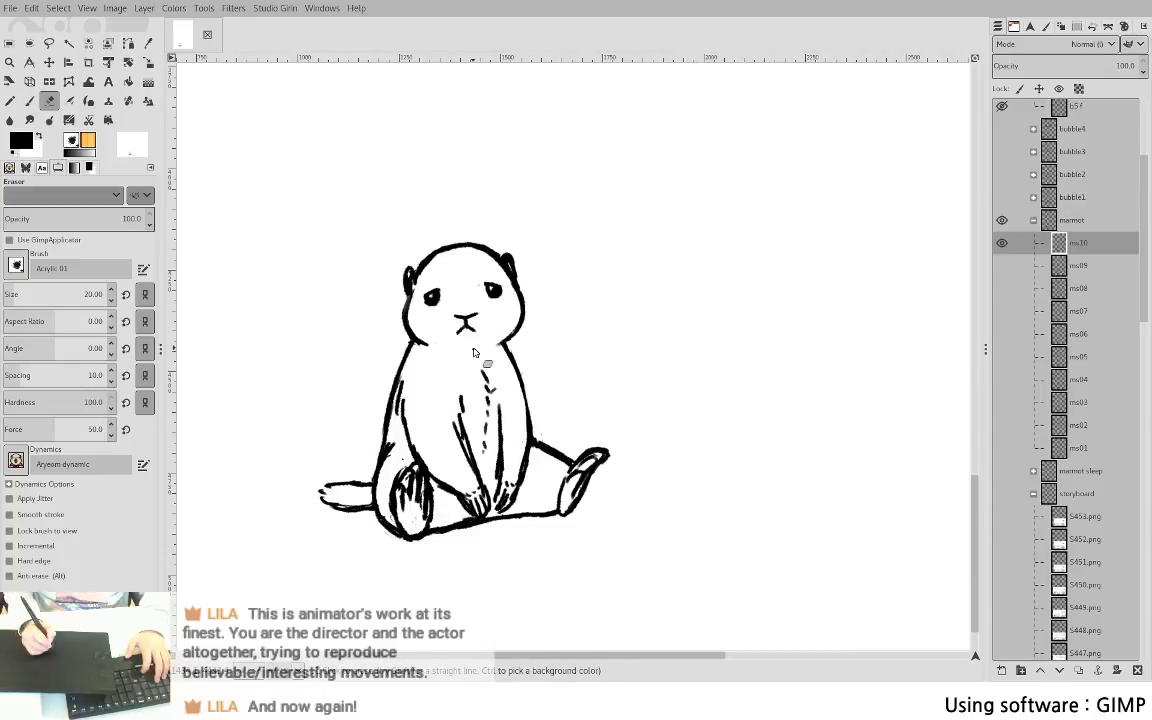
{"action": "key", "text": "ctrl+shift+h"}
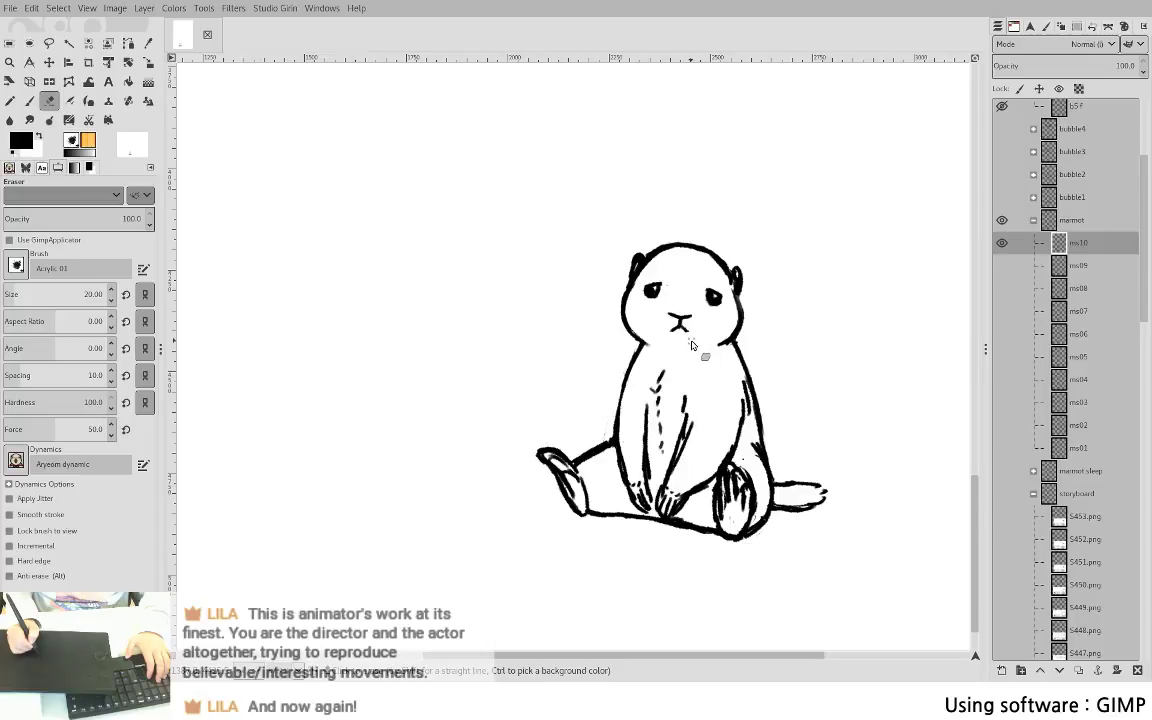
{"action": "key", "text": "p"}
{"action": "key", "text": "shift+e"}
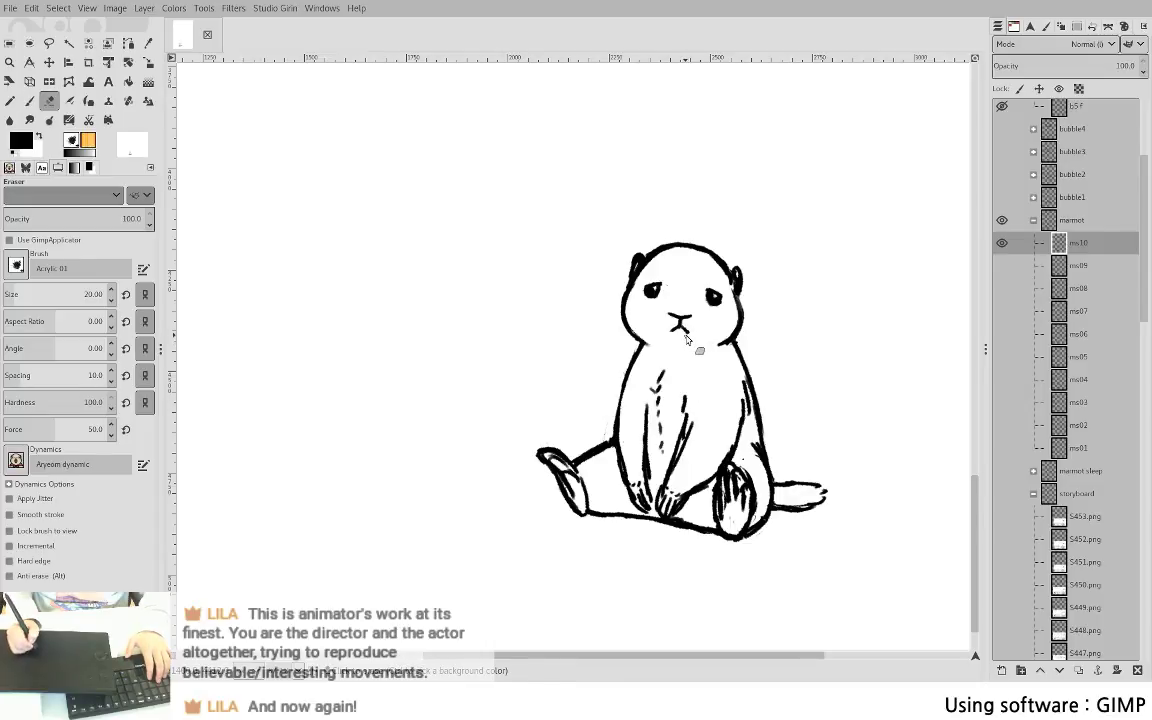
{"action": "key", "text": "ctrl+shift+h"}
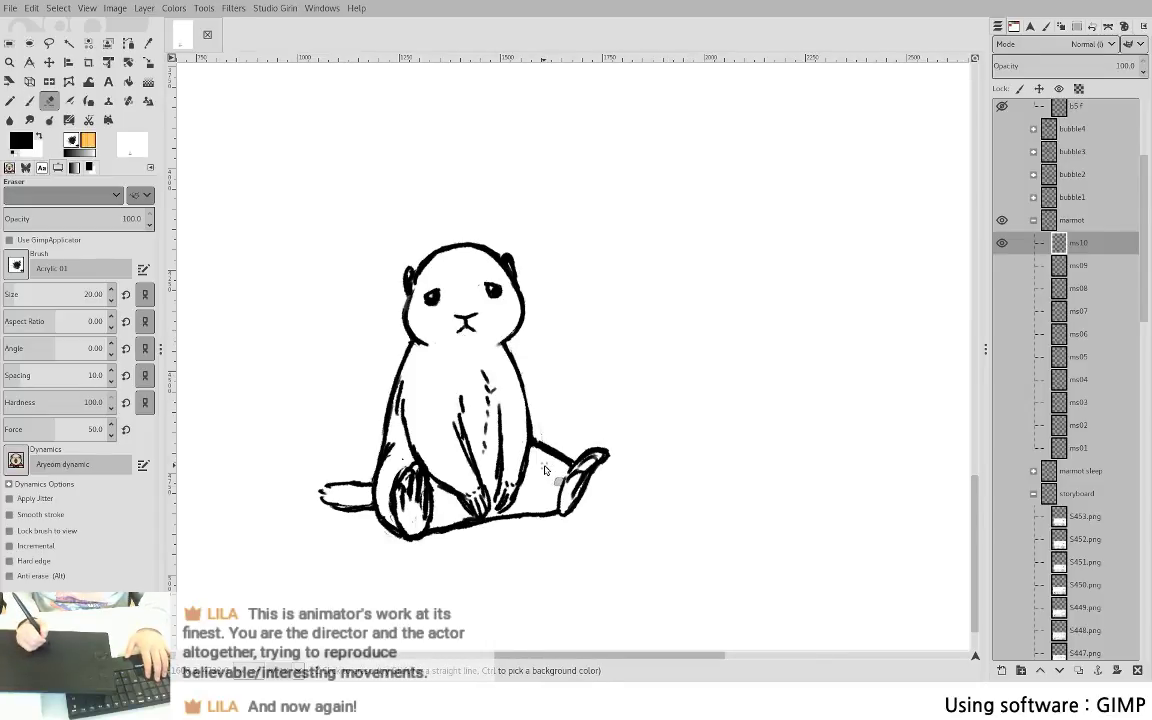
- Delete the dashed chest line with a freehand selection and paint a new, shorter dashed line slightly further left
{"action": "mouse_move", "coordinate": [665, 448]}
{"action": "left_mouse_down"}
{"action": "mouse_move", "coordinate": [667, 464]}
{"action": "mouse_move", "coordinate": [797, 442]}
{"action": "left_mouse_up"}
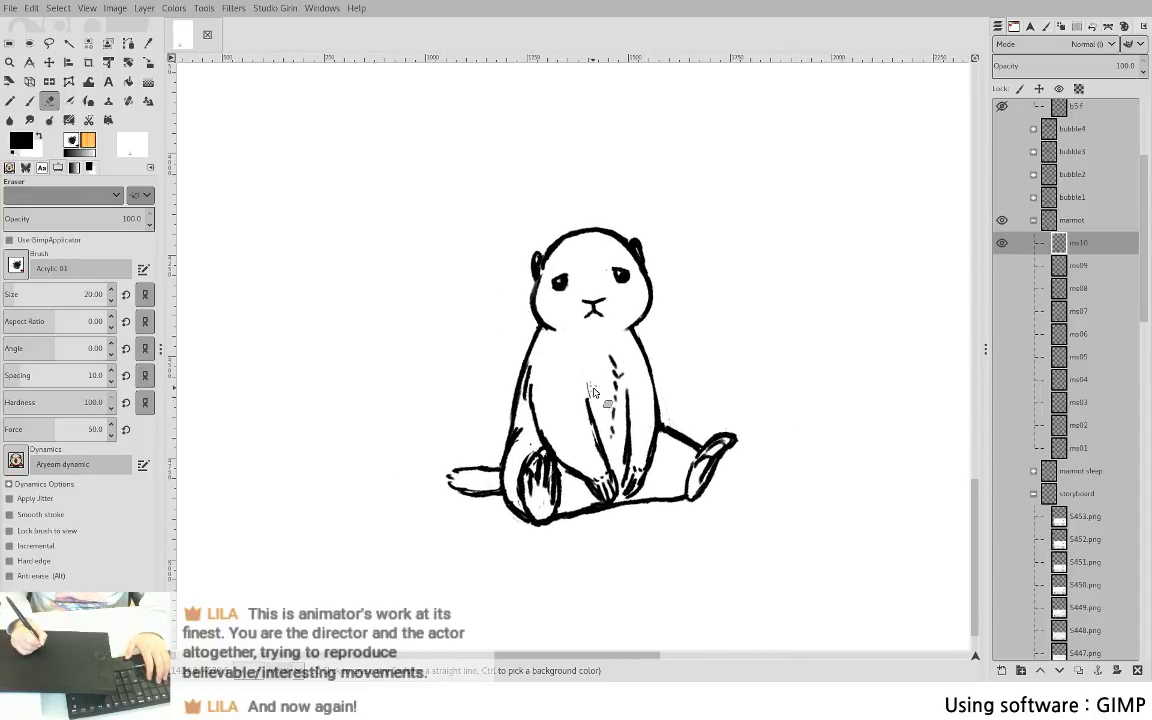
{"action": "key", "text": "f"}
{"action": "left_click_drag", "start_coordinate": [605, 345], "coordinate": [606, 422]}
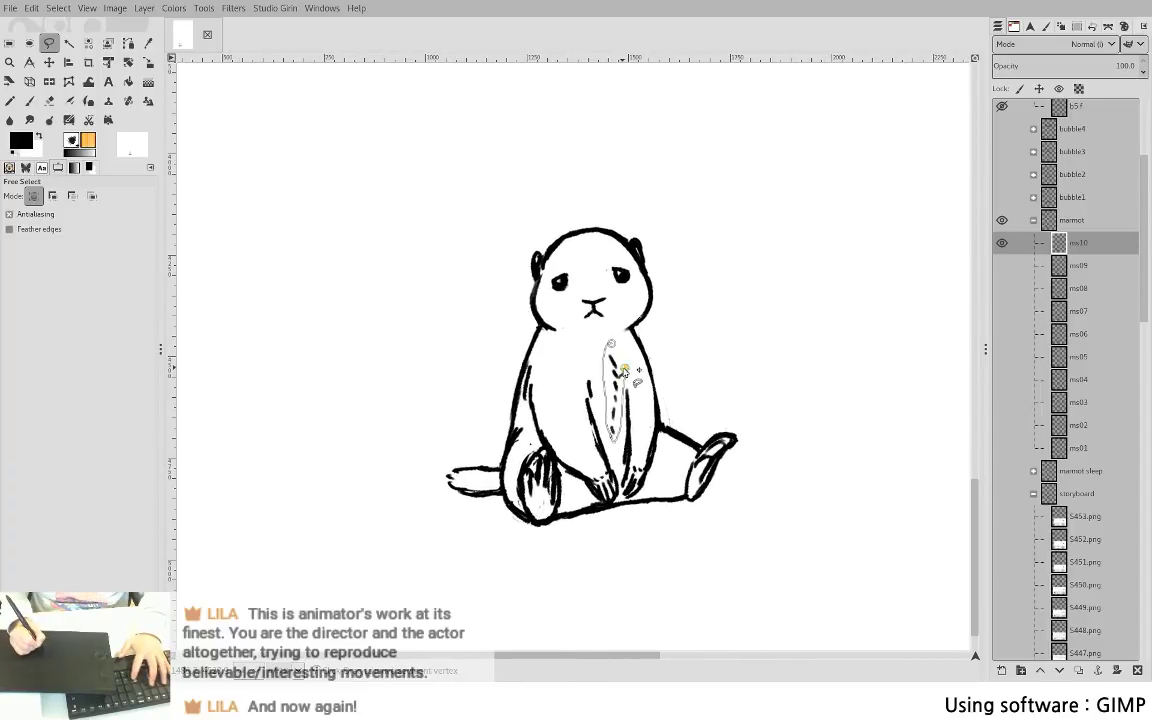
{"action": "key", "text": "p"}
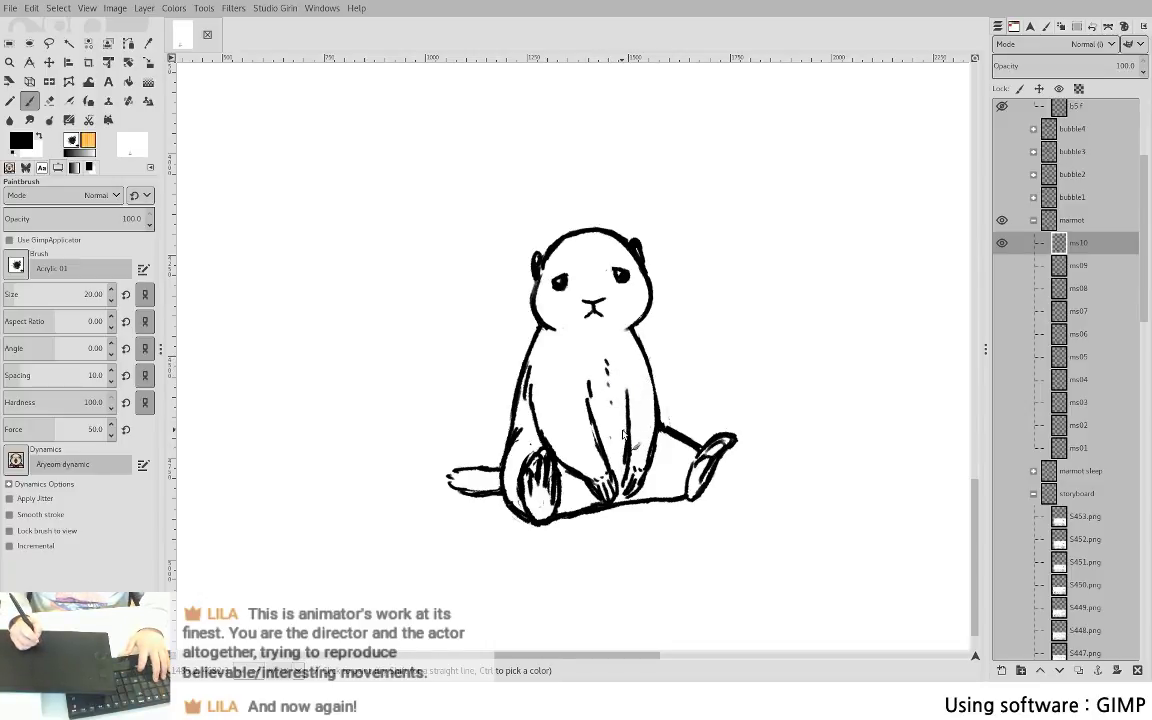
- Erase the inner line along the left side of the body and repaint it as a shorter curve down to the raised foot
{"action": "key", "text": "shift+e"}
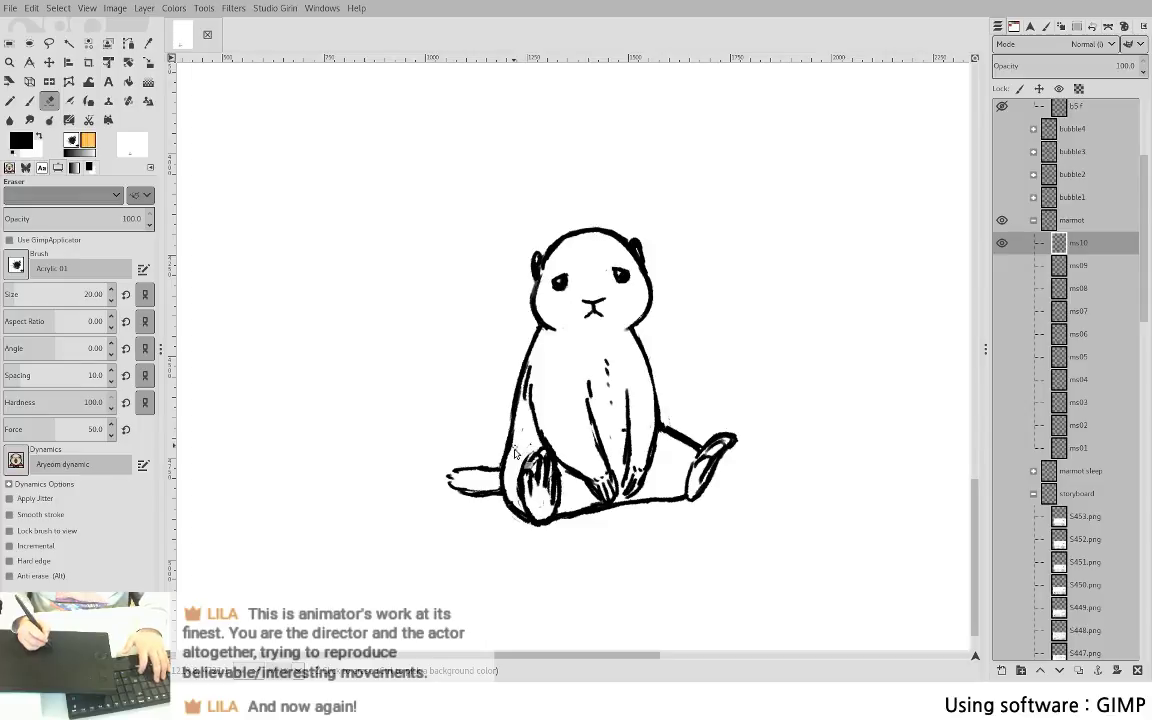
{"action": "key", "text": "p"}
{"action": "key", "text": "shift+e"}
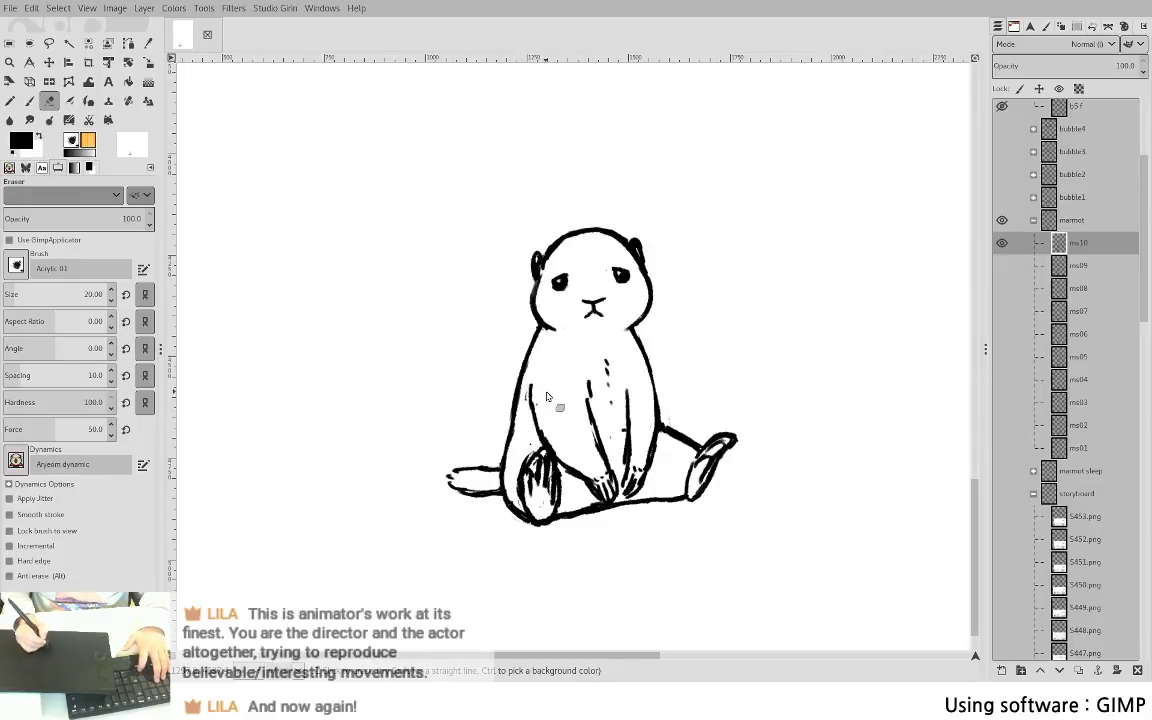
{"action": "key", "text": "p"}
{"action": "left_click_drag", "start_coordinate": [526, 424], "coordinate": [540, 442]}
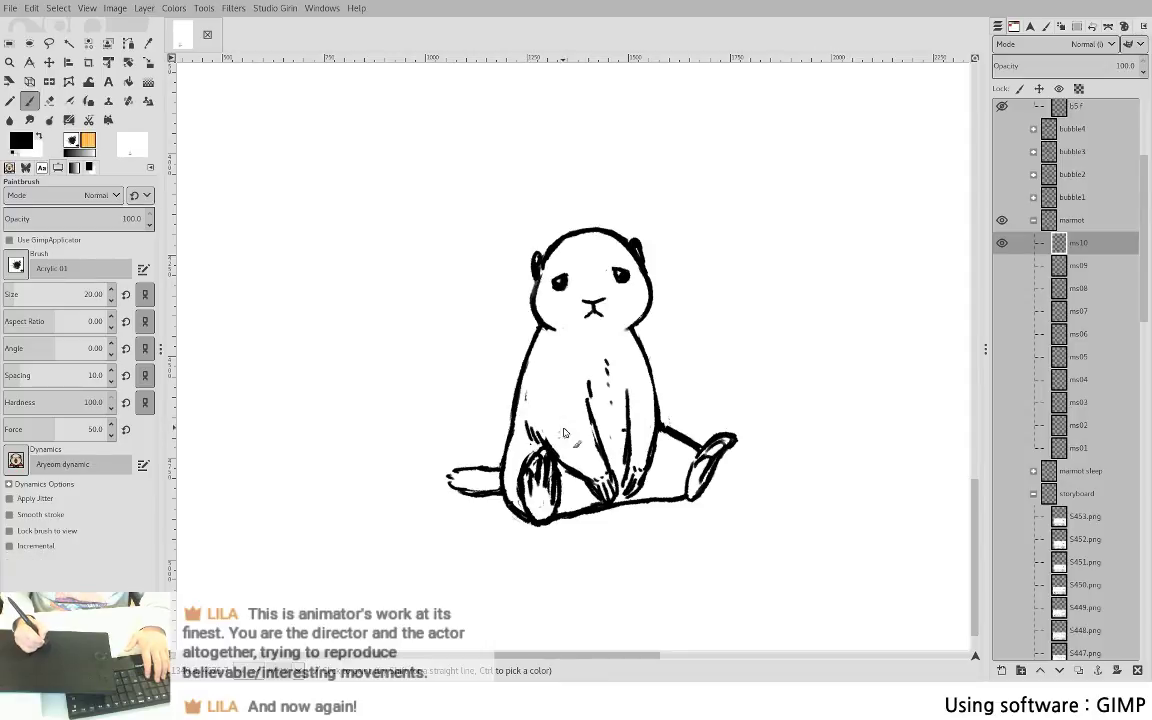
{"action": "key", "text": "shift+e"}
{"action": "key", "text": "p"}
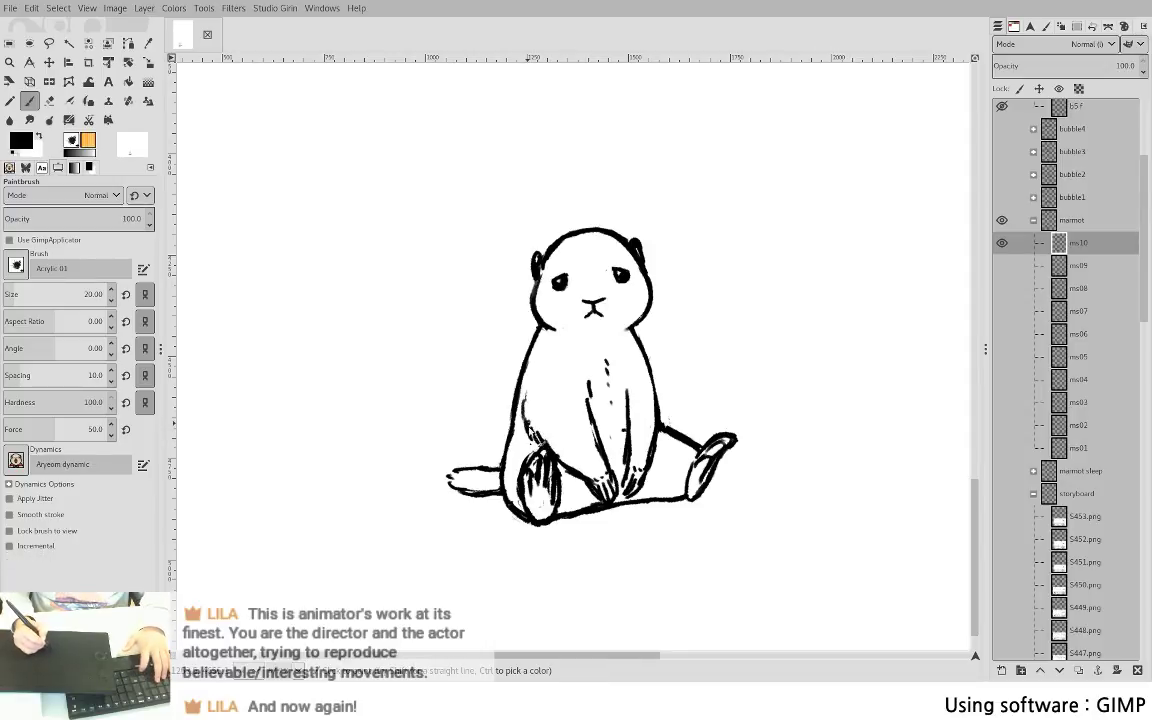
- Erase and repaint the left arm's inner line as broken strokes, and extend and thicken the right arm's inner line
{"action": "key", "text": "shift+e"}
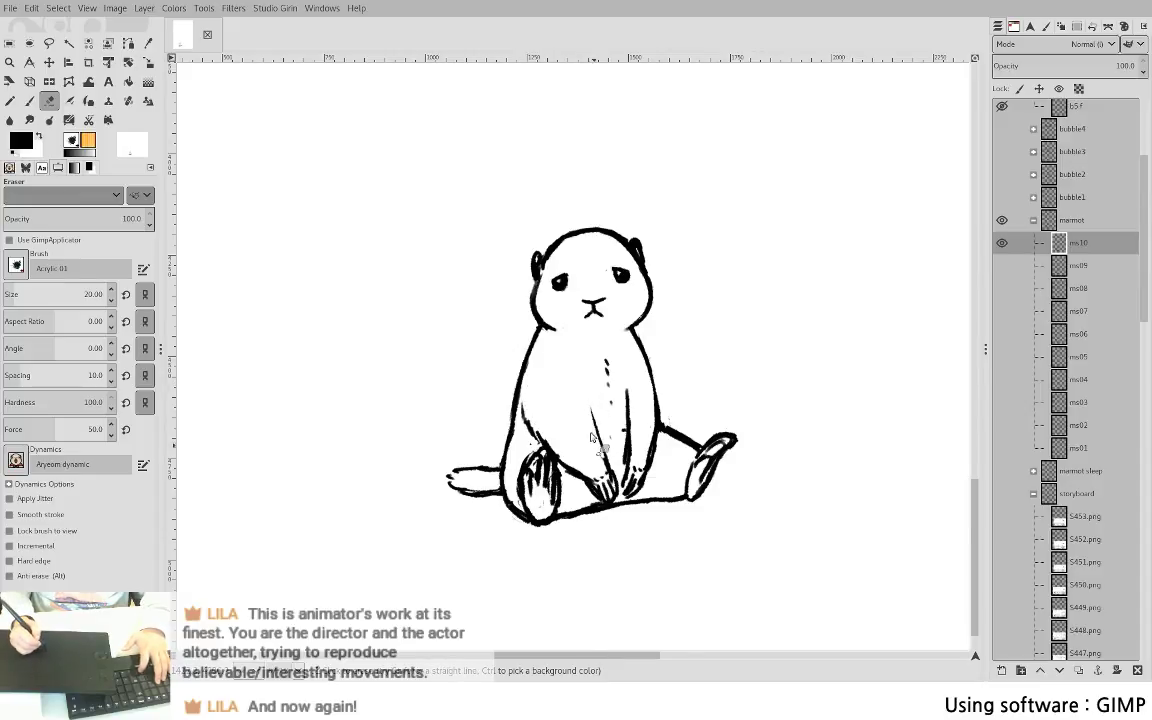
{"action": "key", "text": "p"}
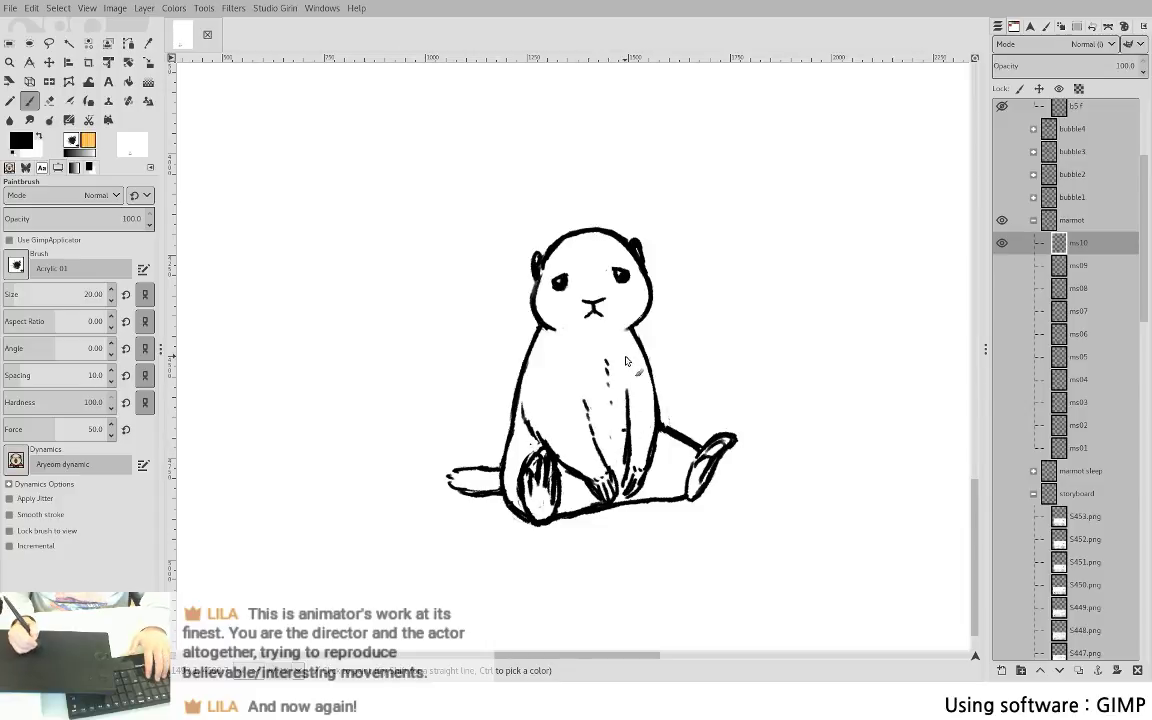
{"action": "left_click_drag", "start_coordinate": [620, 353], "coordinate": [626, 452]}
{"action": "left_click_drag", "start_coordinate": [625, 405], "coordinate": [623, 437]}
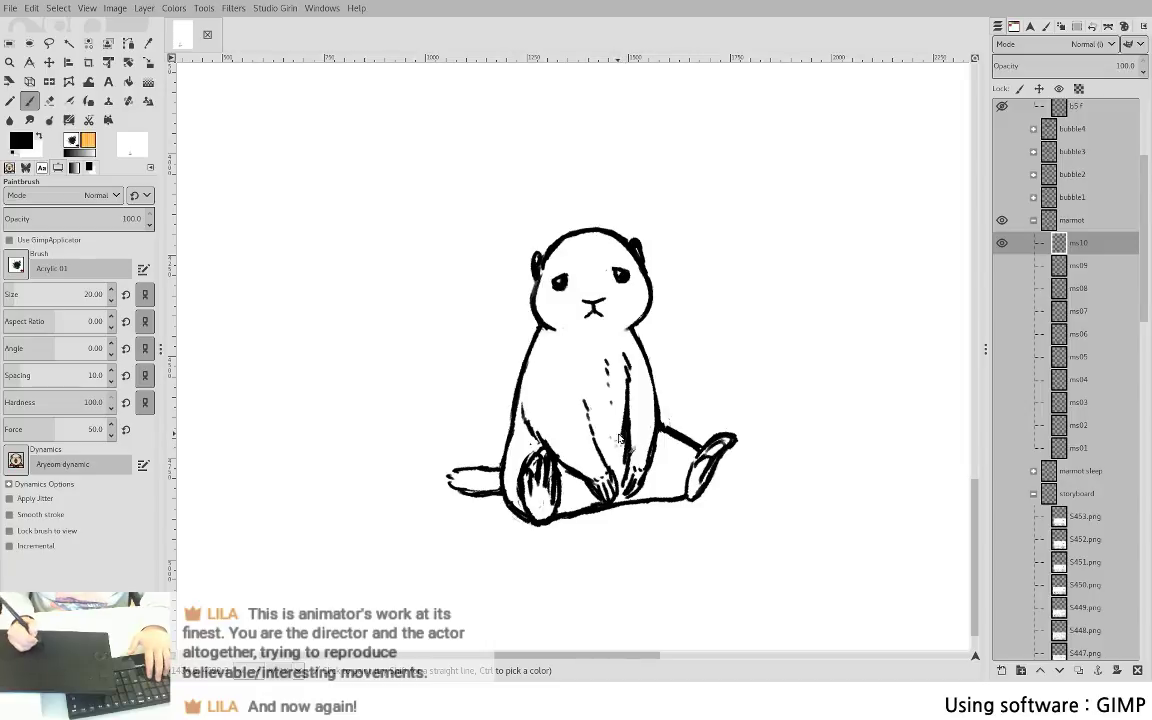
- Erase and redraw the right outline of the body above the outstretched leg
{"action": "key", "text": "shift+e"}
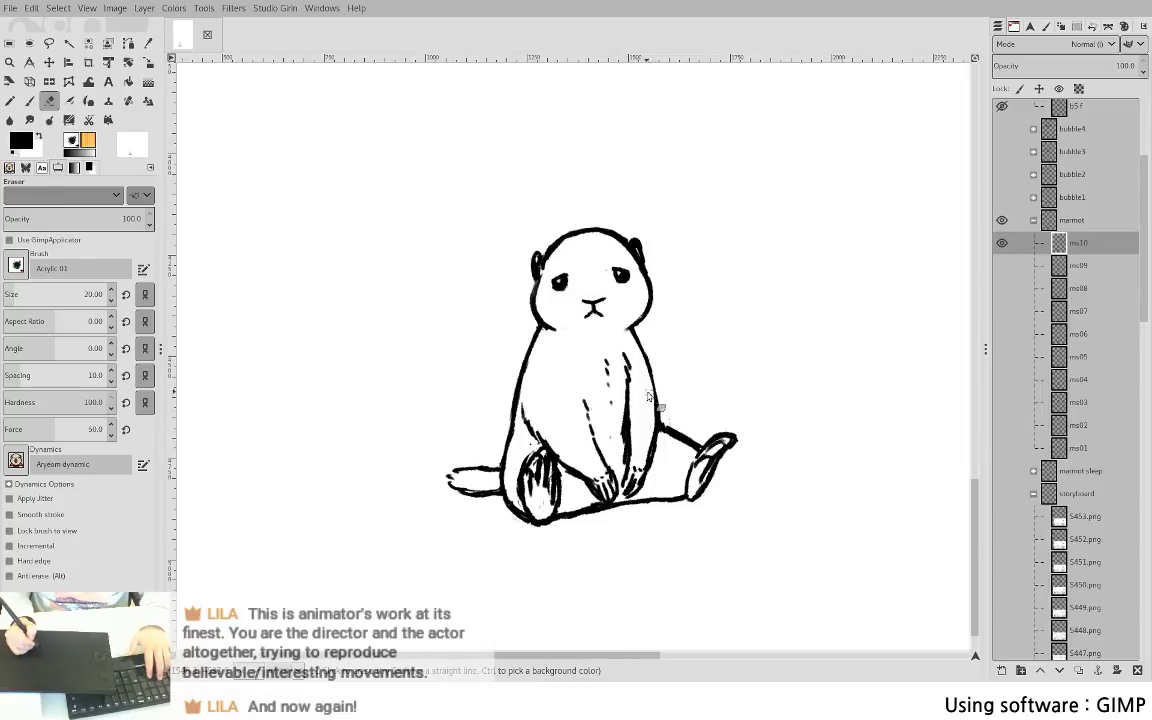
{"action": "key", "text": "p"}
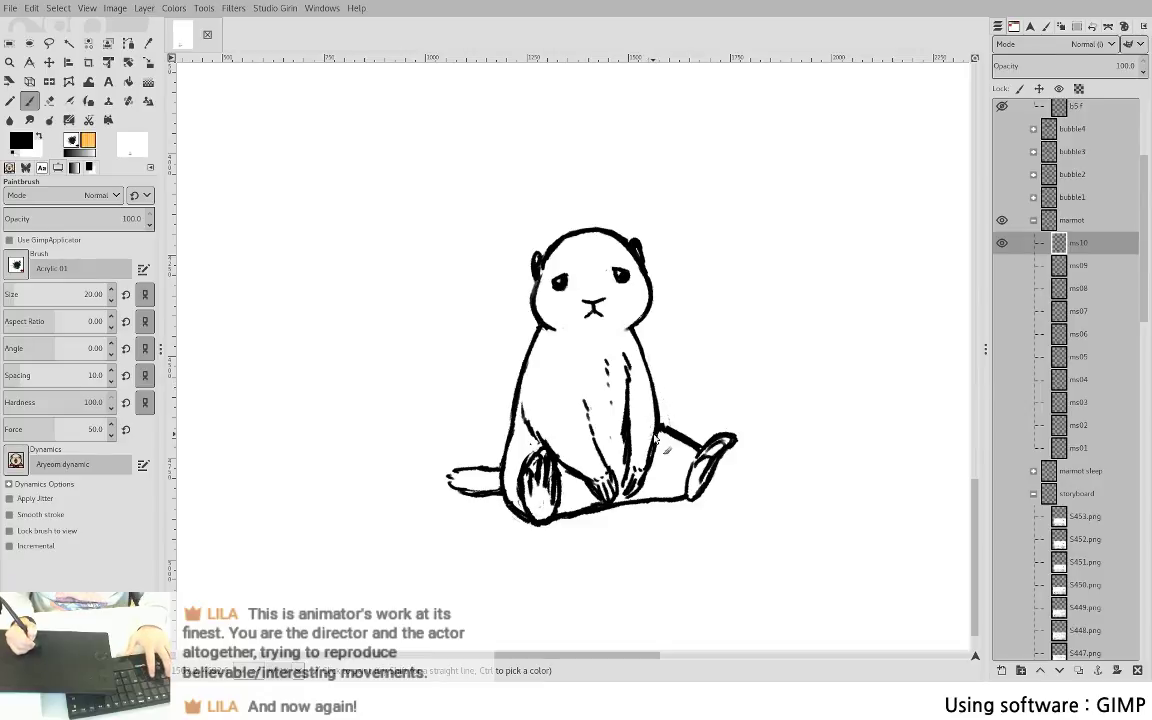
{"action": "key", "text": "shift+e"}
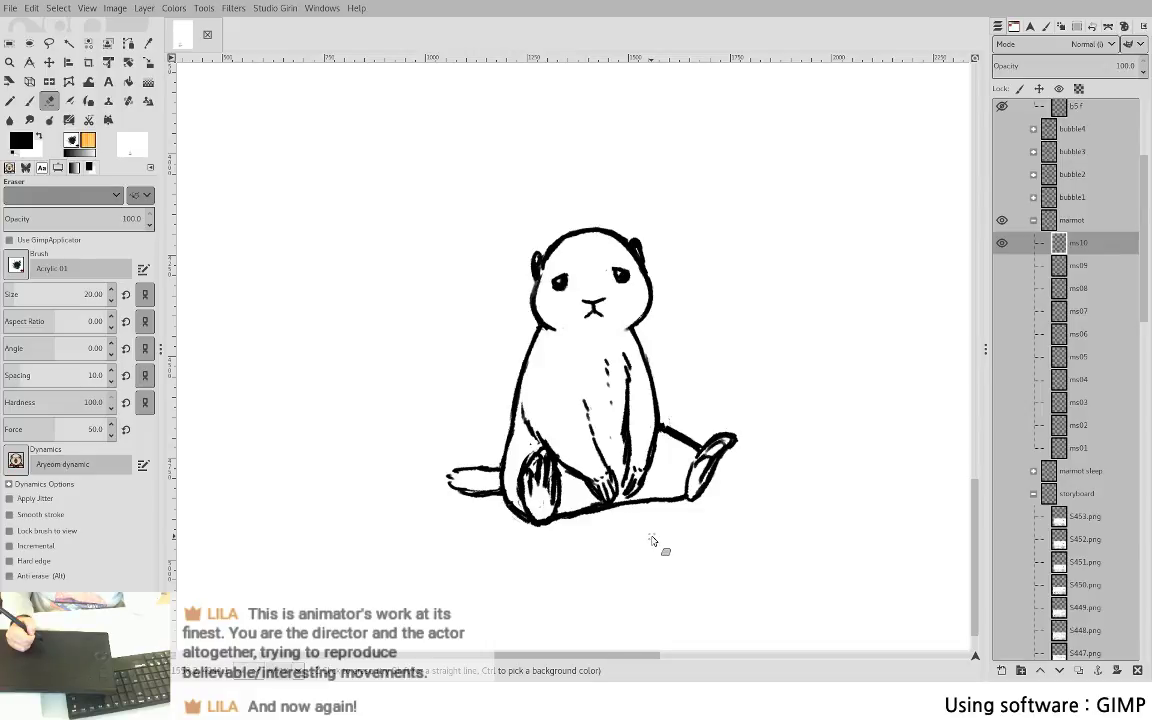
- Compare the ms10 pose with ms09 by toggling their visibility, leaving only ms10 shown in the marmot group
{"action": "left_click", "coordinate": [996, 276], "text": "shift"}
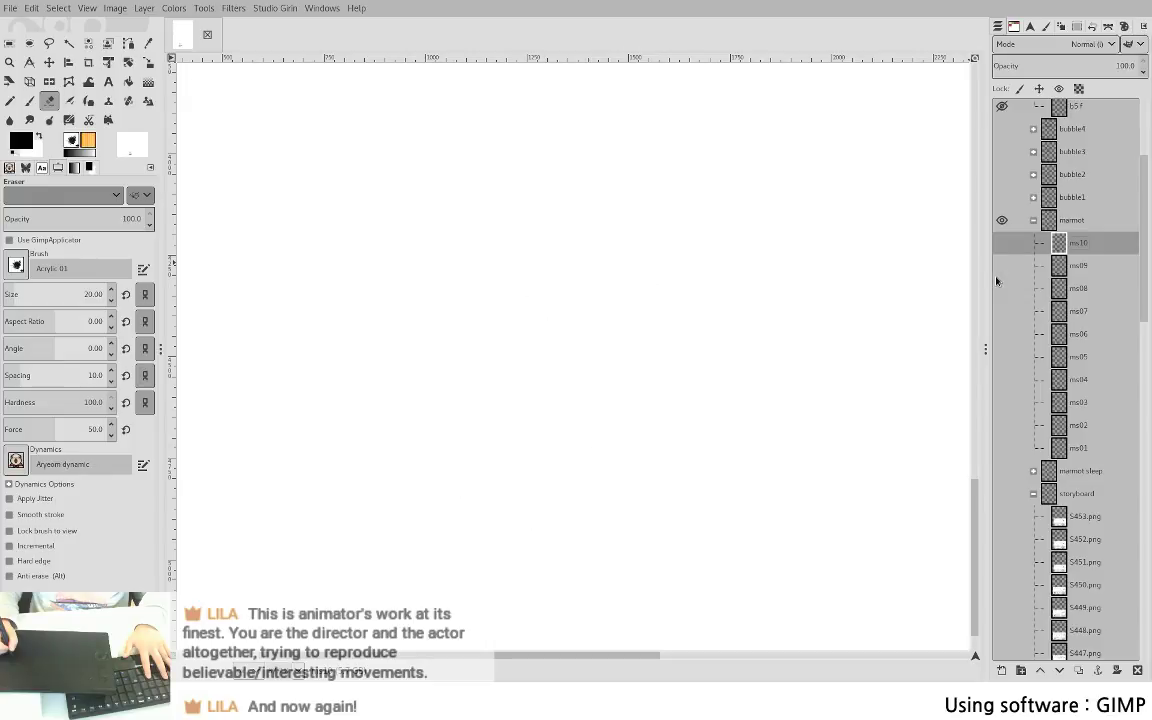
{"action": "left_click", "coordinate": [1003, 266], "text": "shift"}
{"action": "left_click", "coordinate": [1003, 266], "text": "shift"}
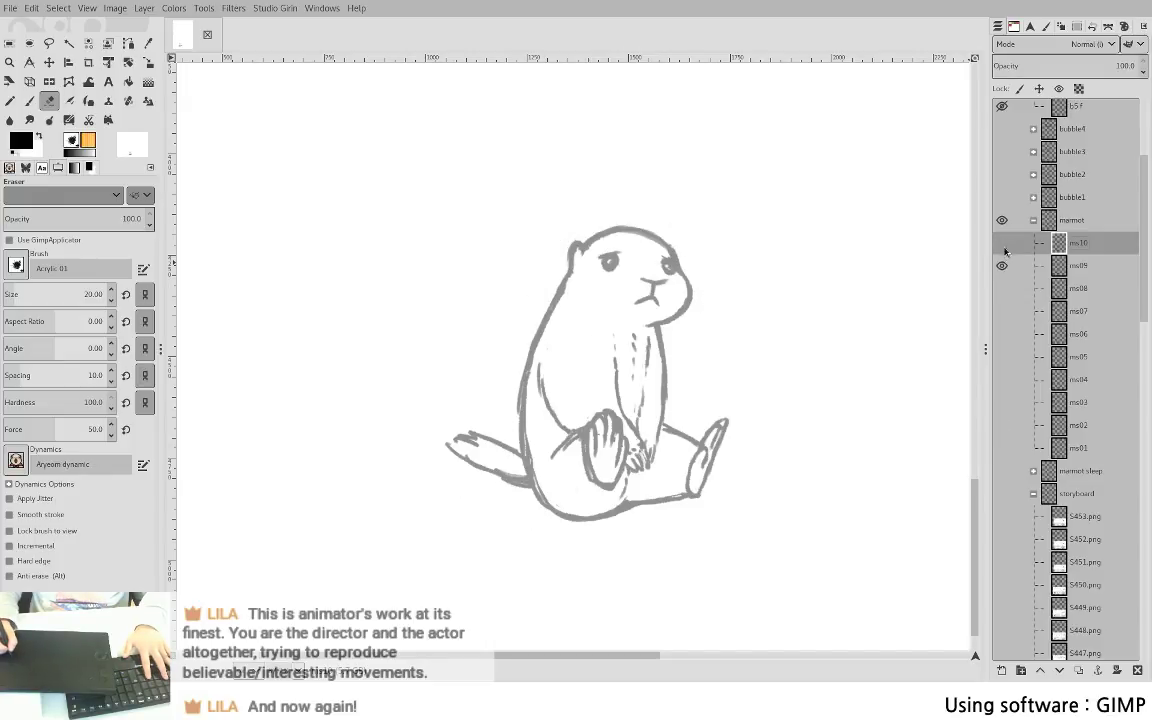
{"action": "left_click", "coordinate": [1003, 244]}
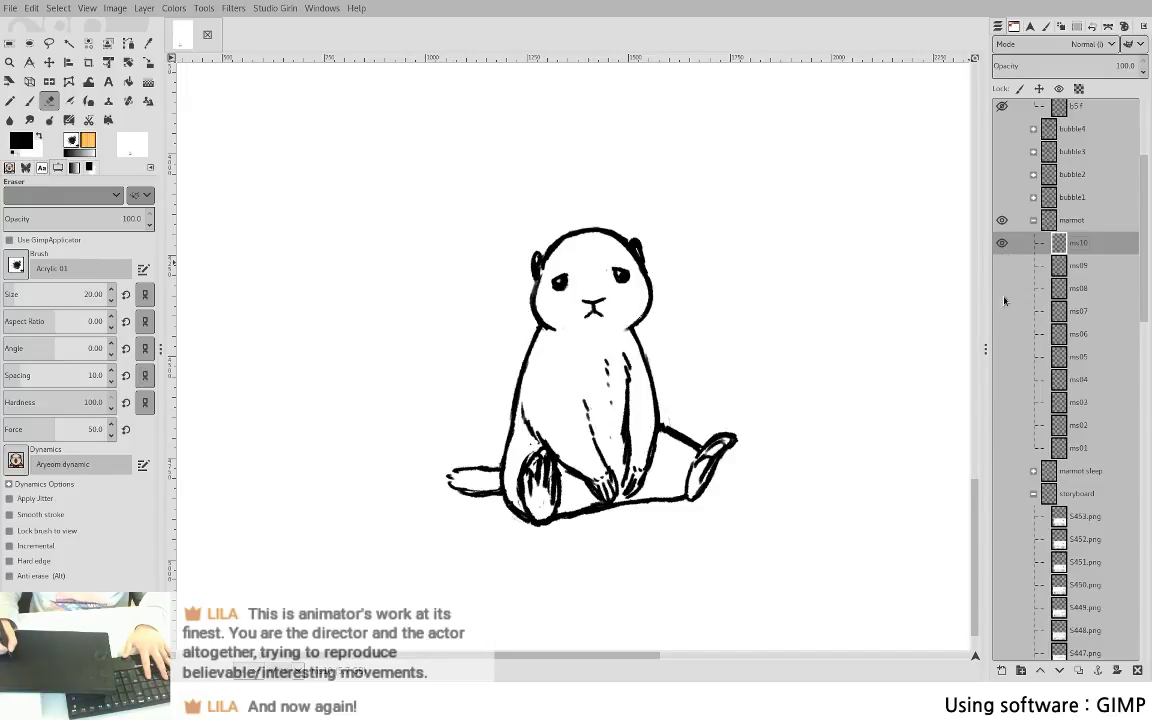
{"action": "left_click", "coordinate": [1003, 244]}
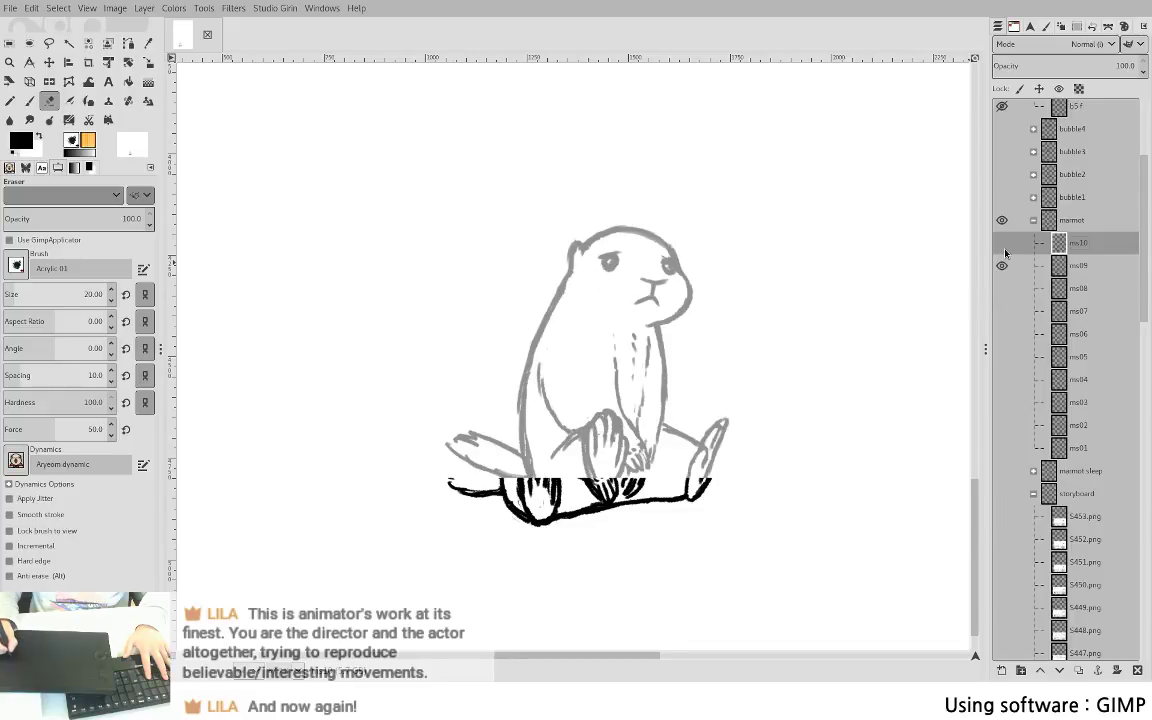
{"action": "left_click", "coordinate": [1004, 249]}
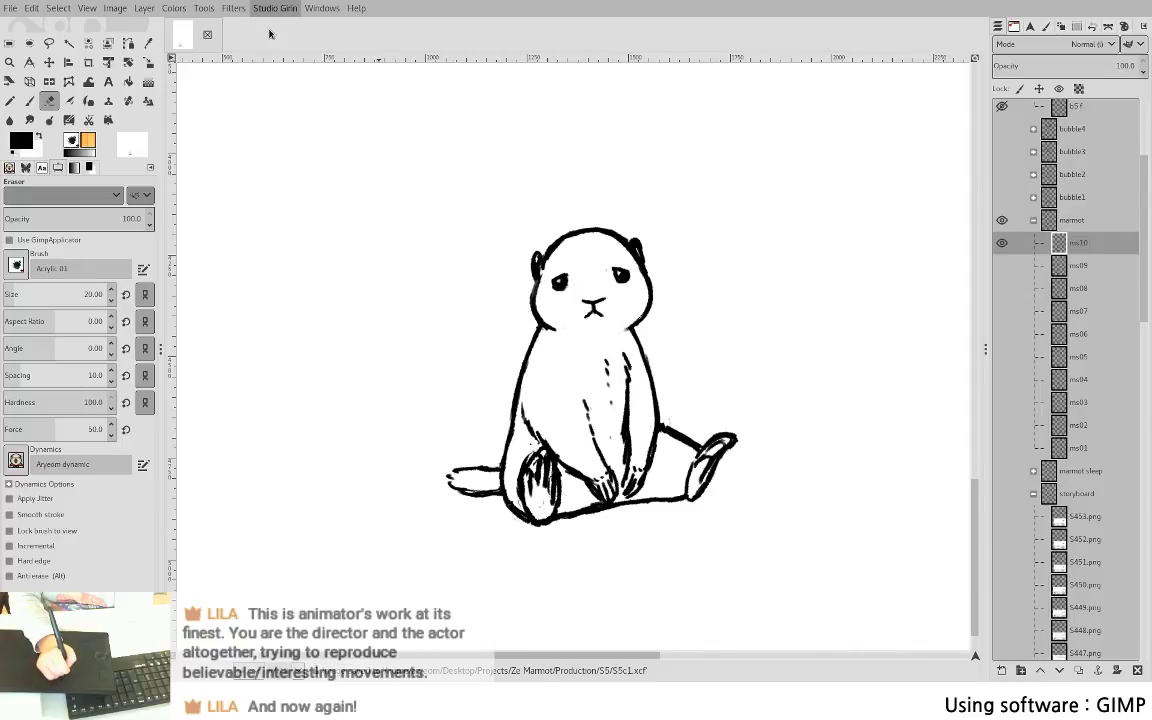
- Switch to the animation playback window and assign the m #1 layer to the Background track
{"action": "key", "text": "alt+Tab"}
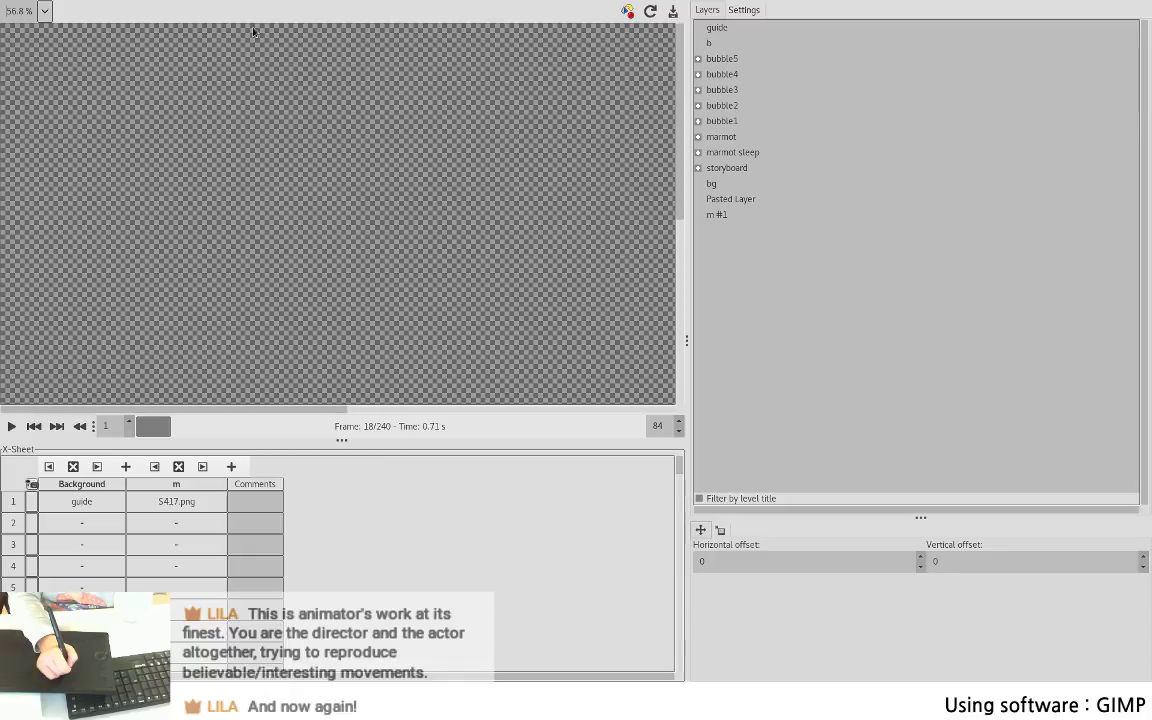
{"action": "left_click", "coordinate": [105, 485]}
{"action": "left_click", "coordinate": [730, 216]}
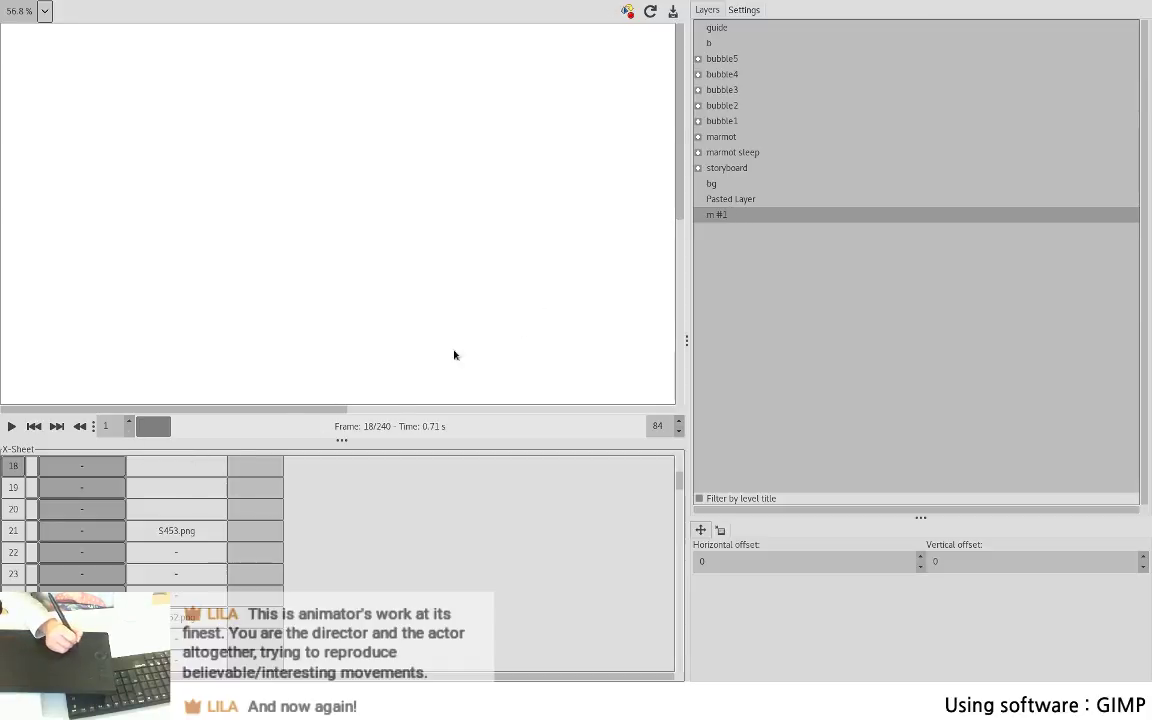
{"action": "left_click_drag", "start_coordinate": [687, 205], "coordinate": [701, 397]}
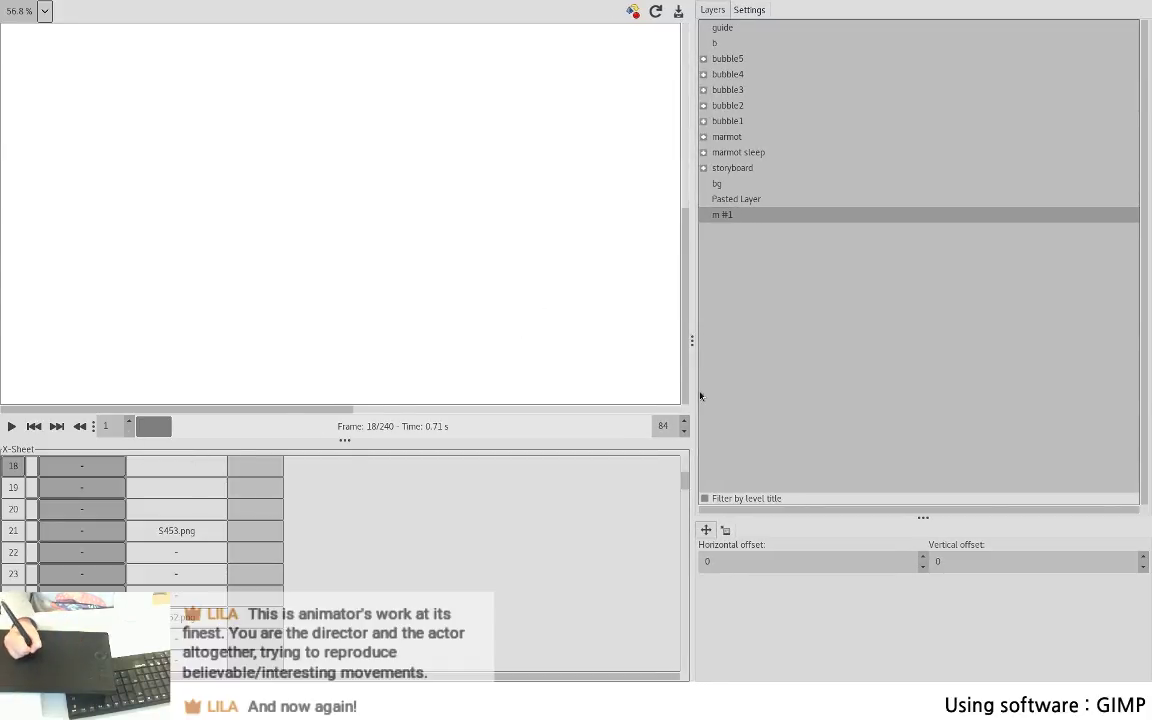
{"action": "left_click", "coordinate": [44, 12]}
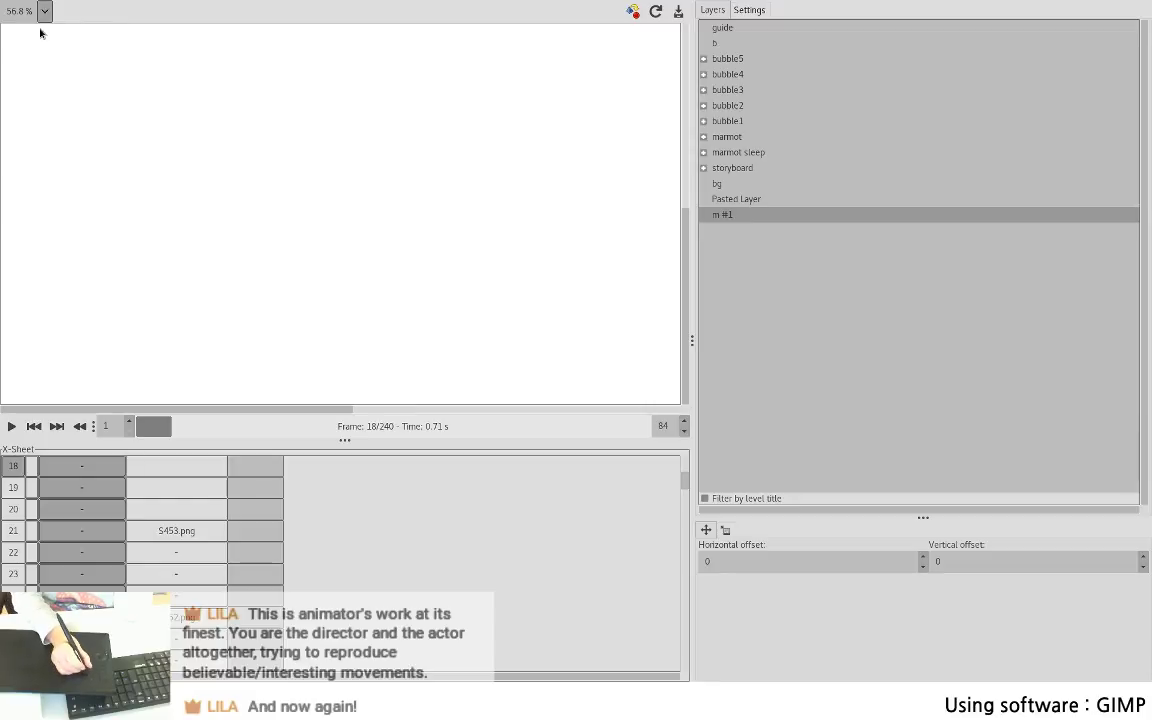
{"action": "left_click", "coordinate": [38, 33]}
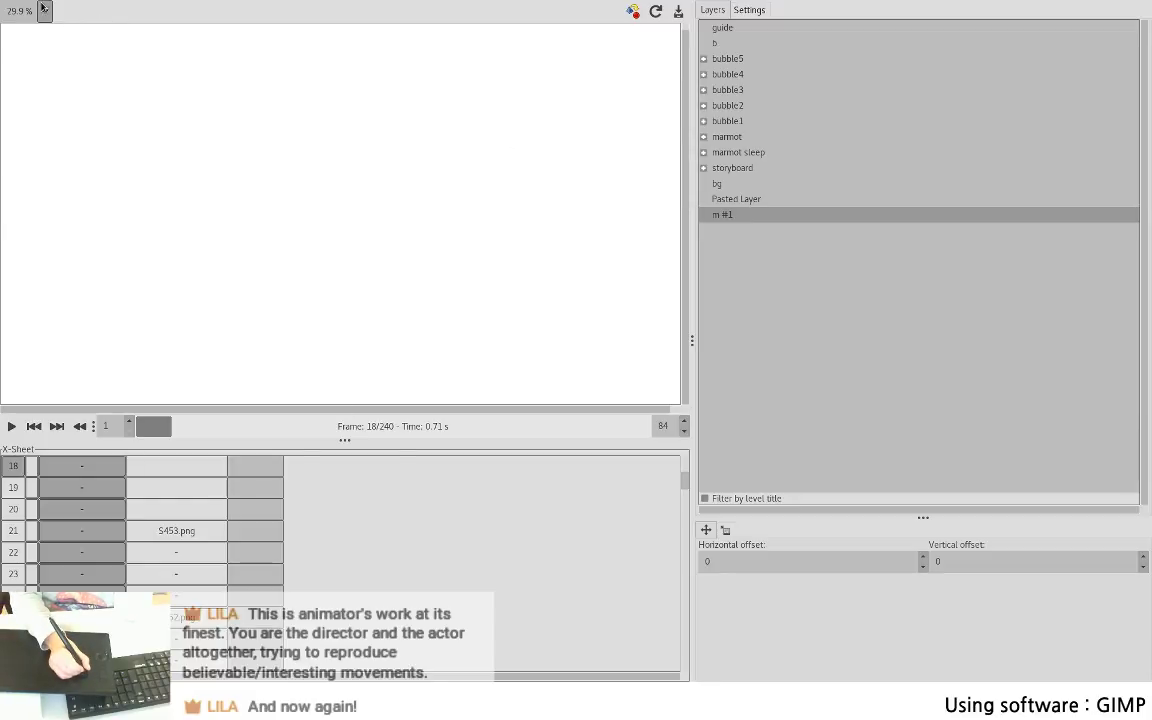
{"action": "left_click_drag", "start_coordinate": [685, 485], "coordinate": [686, 467]}
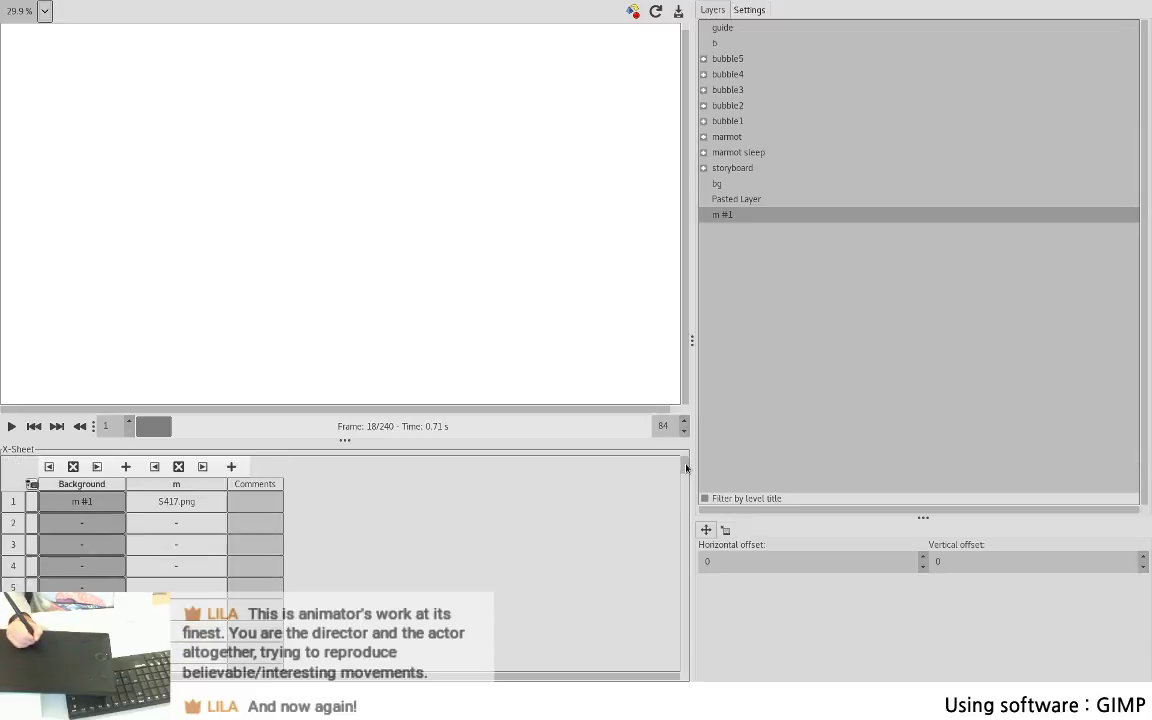
- Assign the ms01 layer of the marmot group to frame 1 of the m track
{"action": "left_click", "coordinate": [183, 502]}
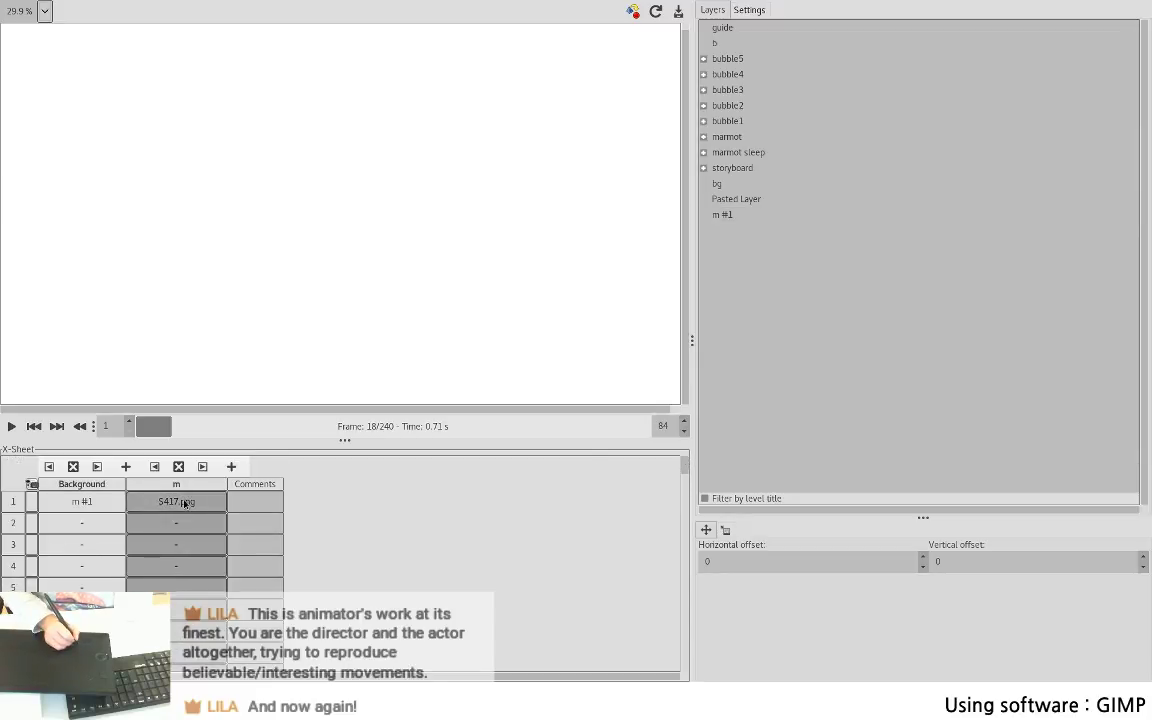
{"action": "left_click", "coordinate": [704, 137]}
{"action": "left_click", "coordinate": [736, 294]}
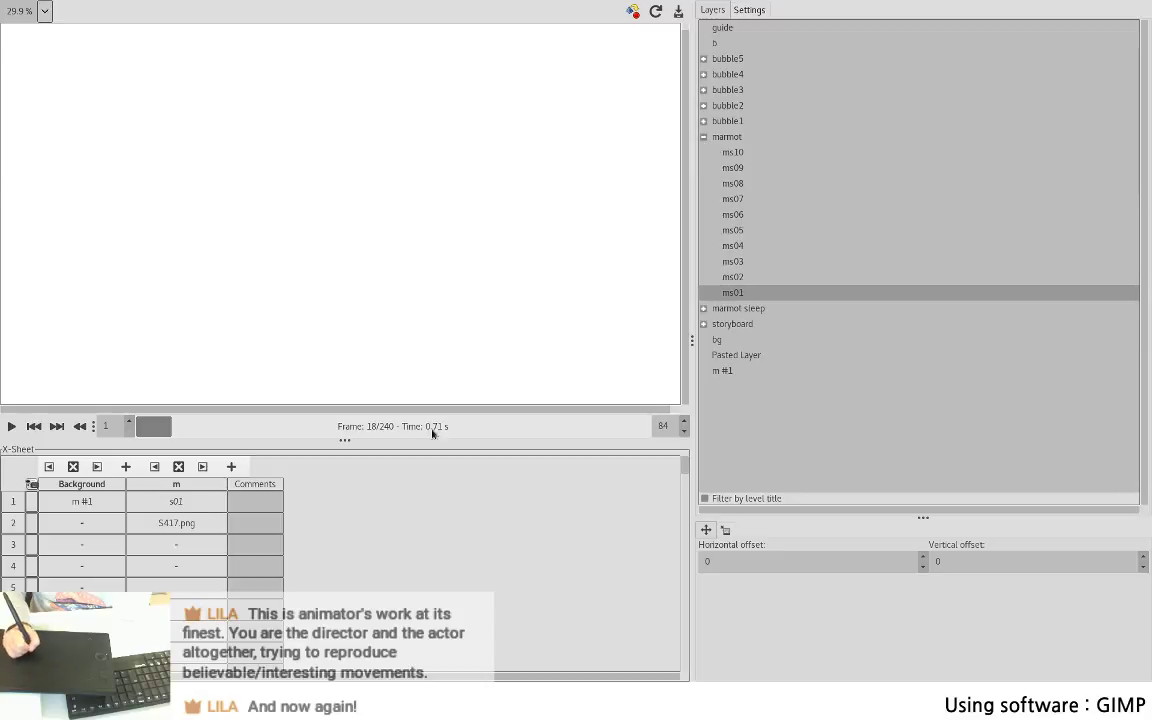
{"action": "left_click", "coordinate": [181, 503]}
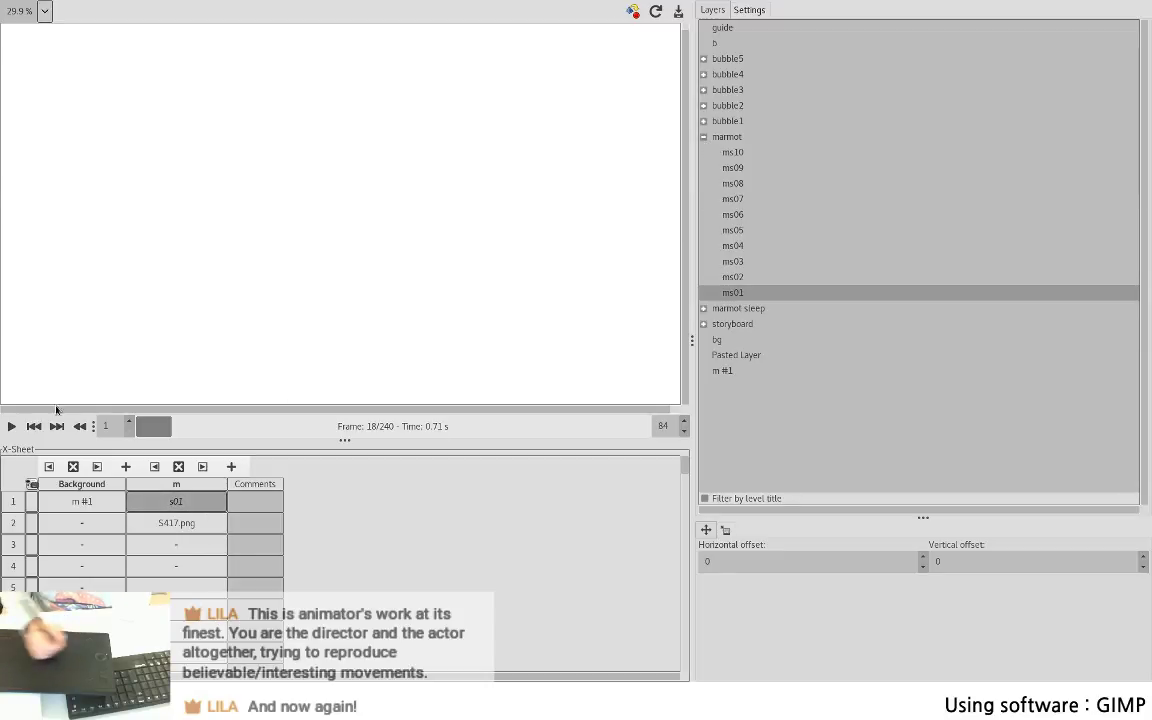
- Set the animation height to 5346 px and fit the whole frame in the preview
{"action": "left_click", "coordinate": [760, 11]}
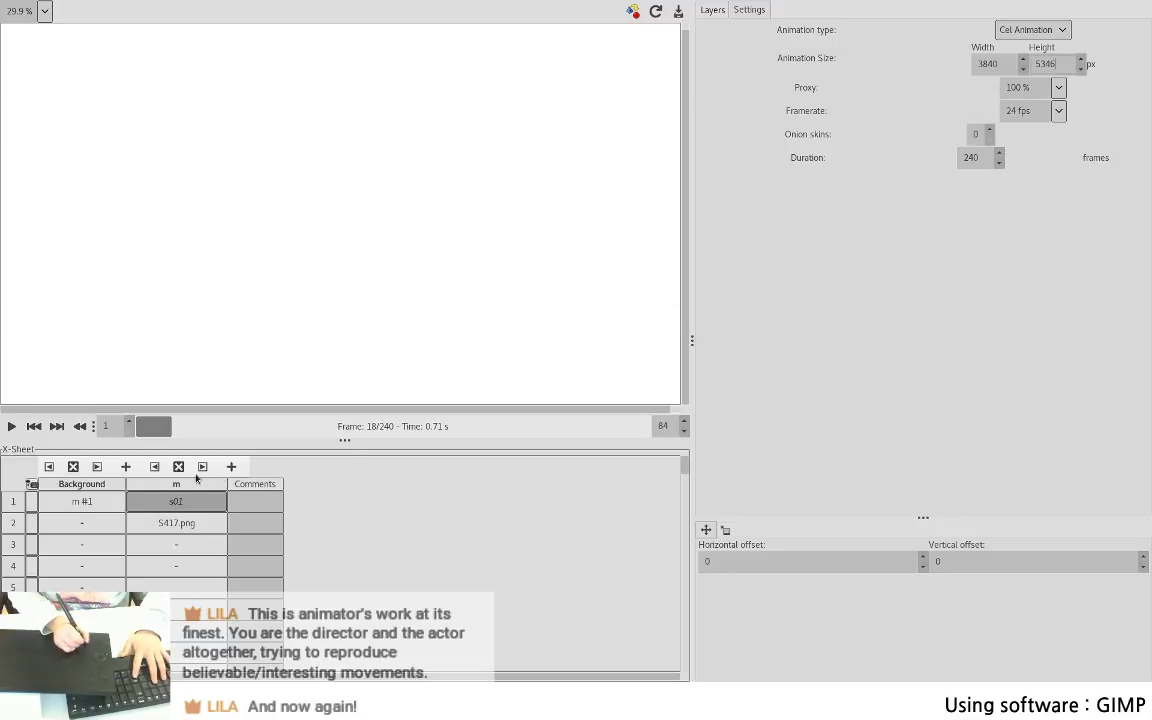
{"action": "left_click", "coordinate": [717, 10]}
{"action": "left_click", "coordinate": [44, 12]}
{"action": "left_click", "coordinate": [37, 34]}
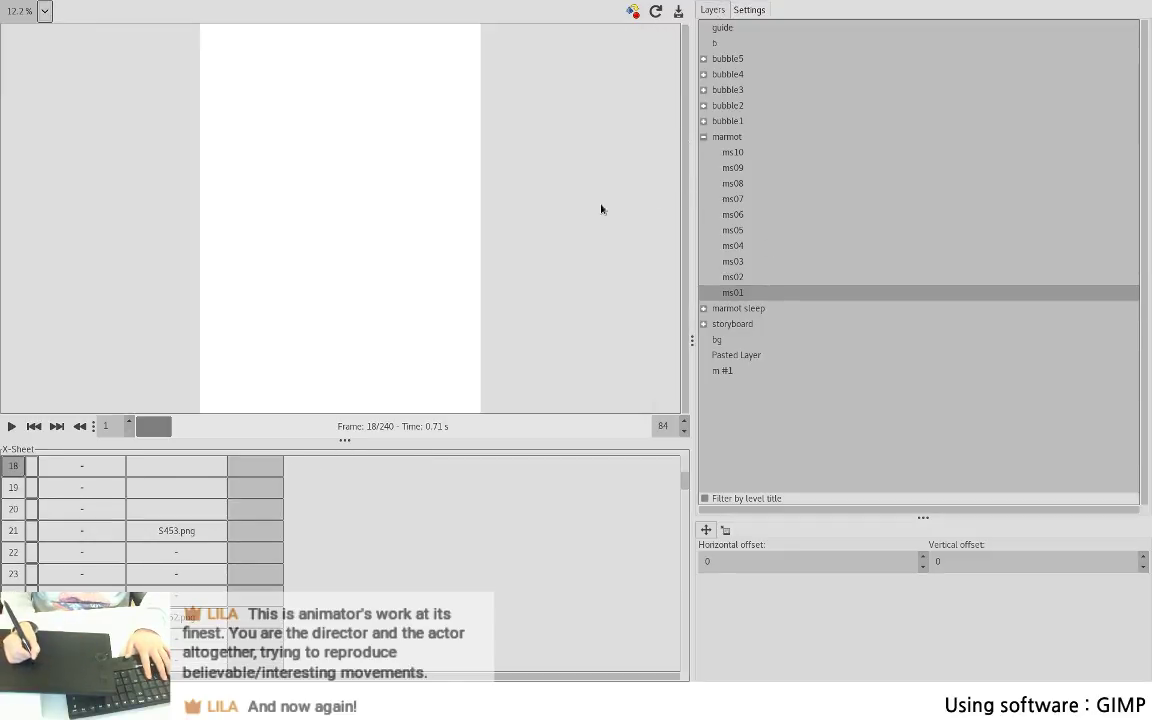
{"action": "left_click", "coordinate": [32, 52]}
{"action": "left_click_drag", "start_coordinate": [680, 82], "coordinate": [534, 418]}
{"action": "left_click_drag", "start_coordinate": [686, 483], "coordinate": [487, 433]}
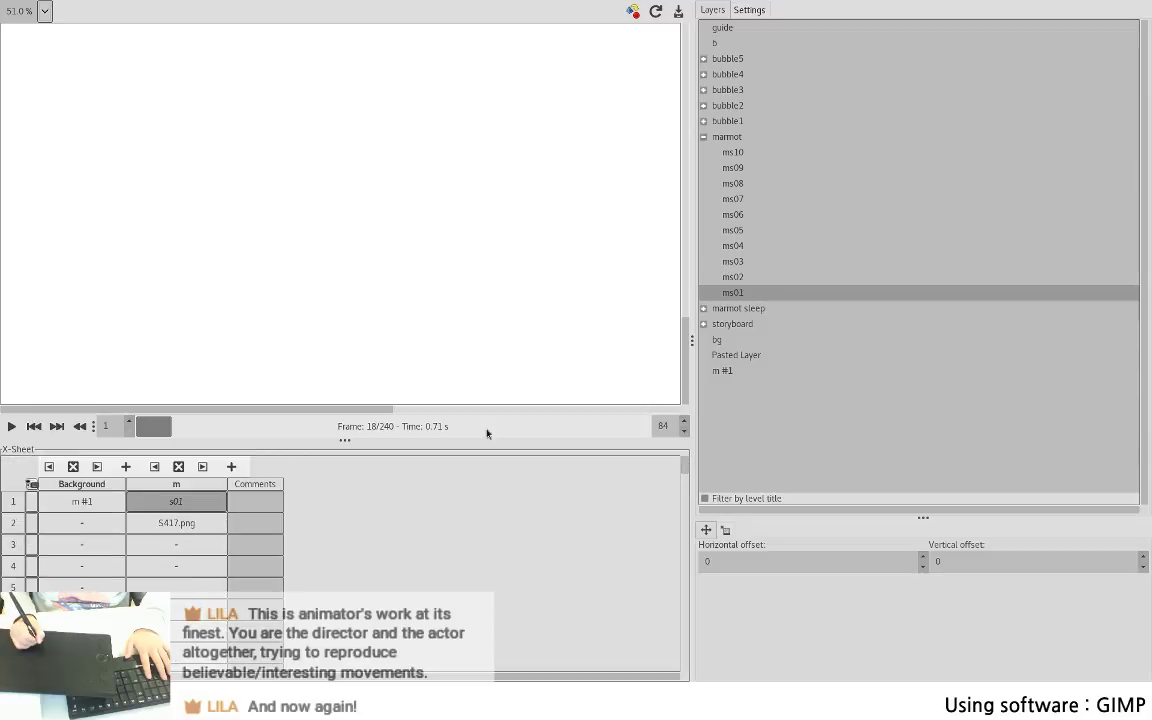
{"action": "key", "text": "Return"}
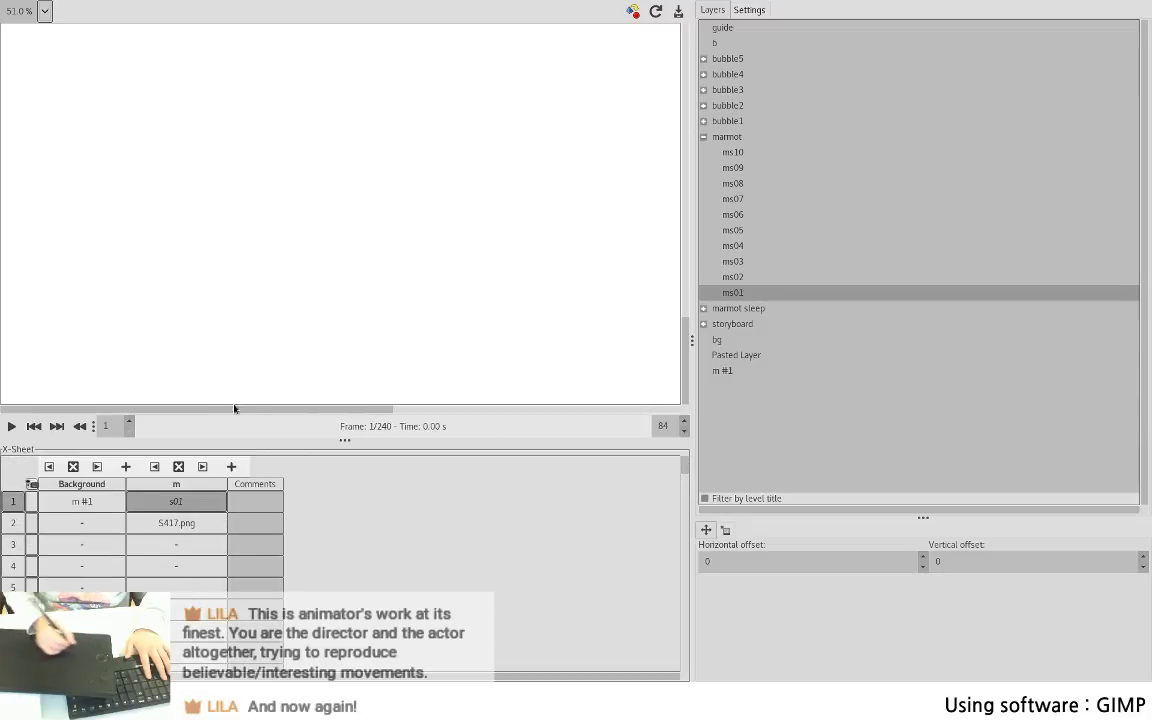
{"action": "left_click_drag", "start_coordinate": [350, 411], "coordinate": [594, 418]}
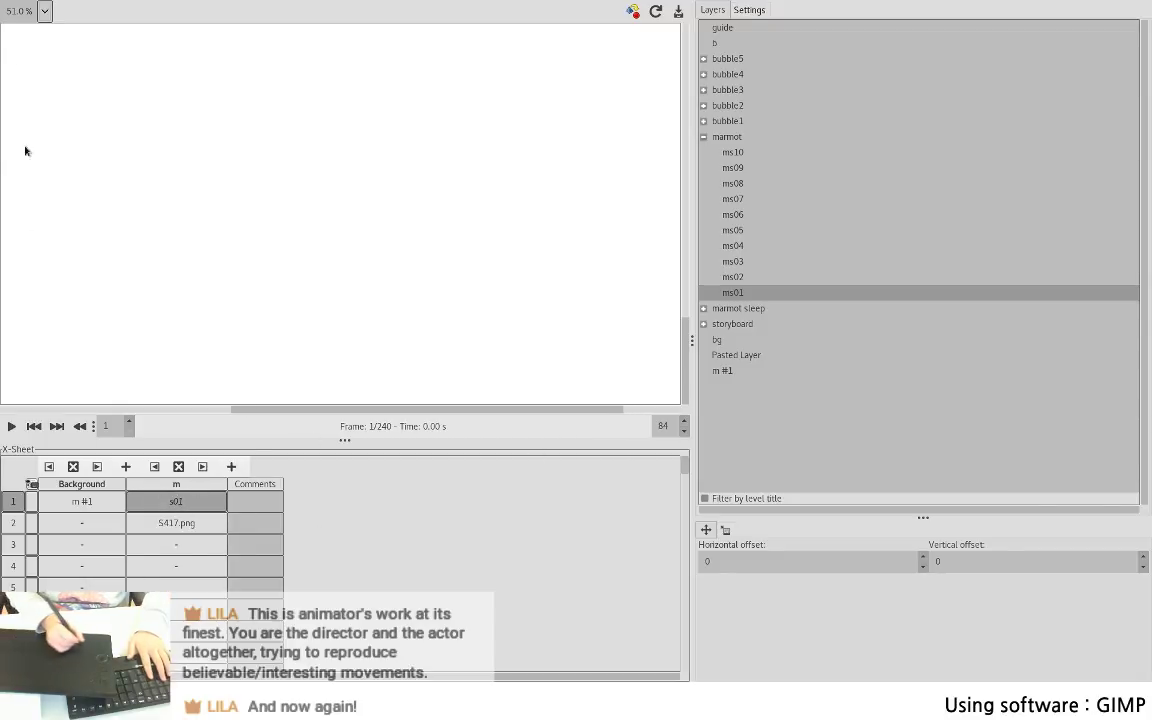
{"action": "left_click", "coordinate": [44, 10]}
{"action": "left_click", "coordinate": [40, 45]}
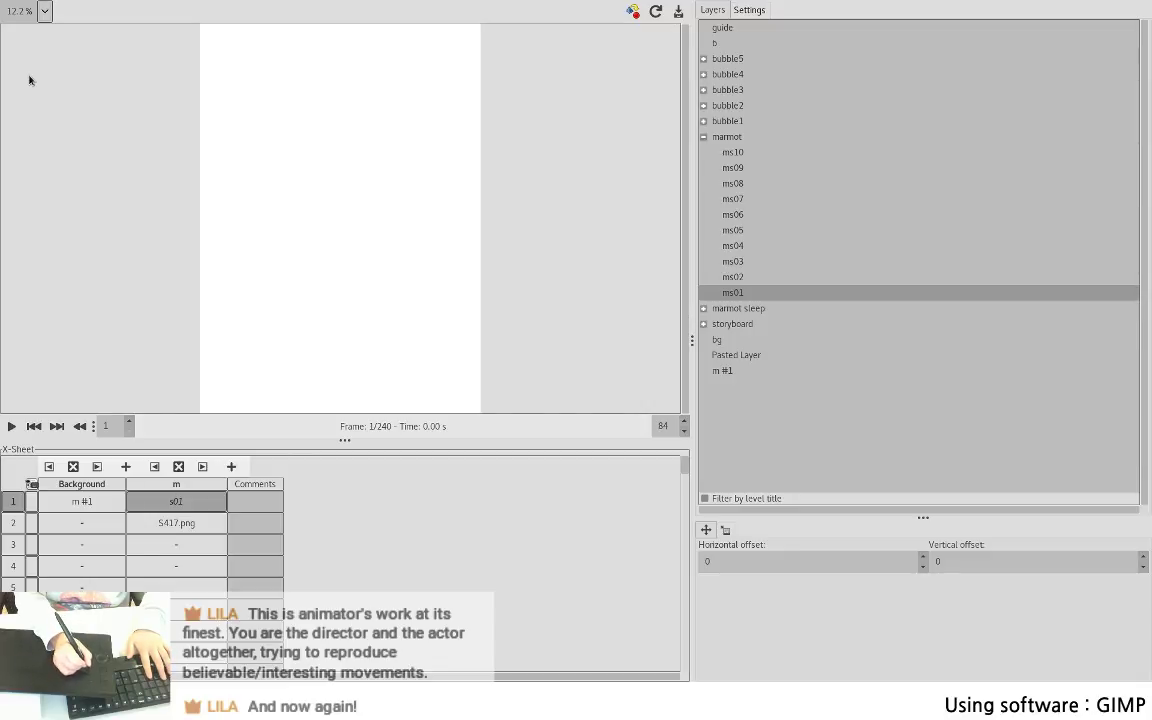
- Fill the m track from s01 onward with each drawing held for 4 frames, and preview frames 5 and 1
{"action": "double_click", "coordinate": [176, 507]}
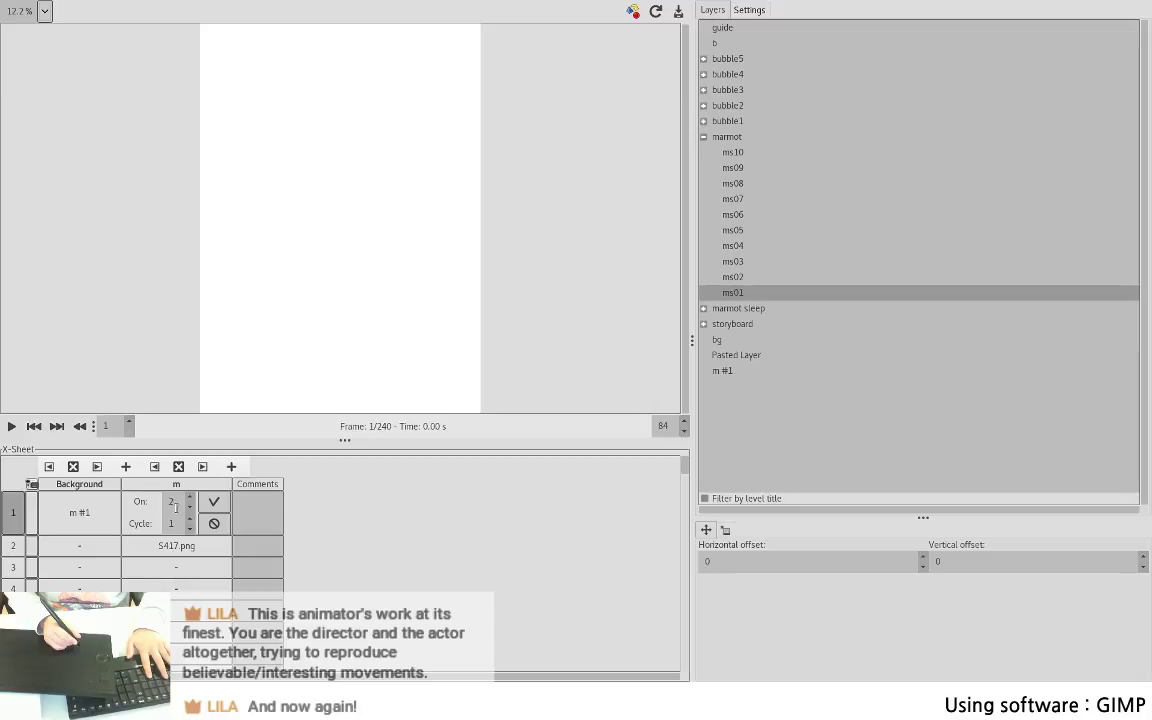
{"action": "double_click", "coordinate": [190, 498]}
{"action": "left_click", "coordinate": [206, 505]}
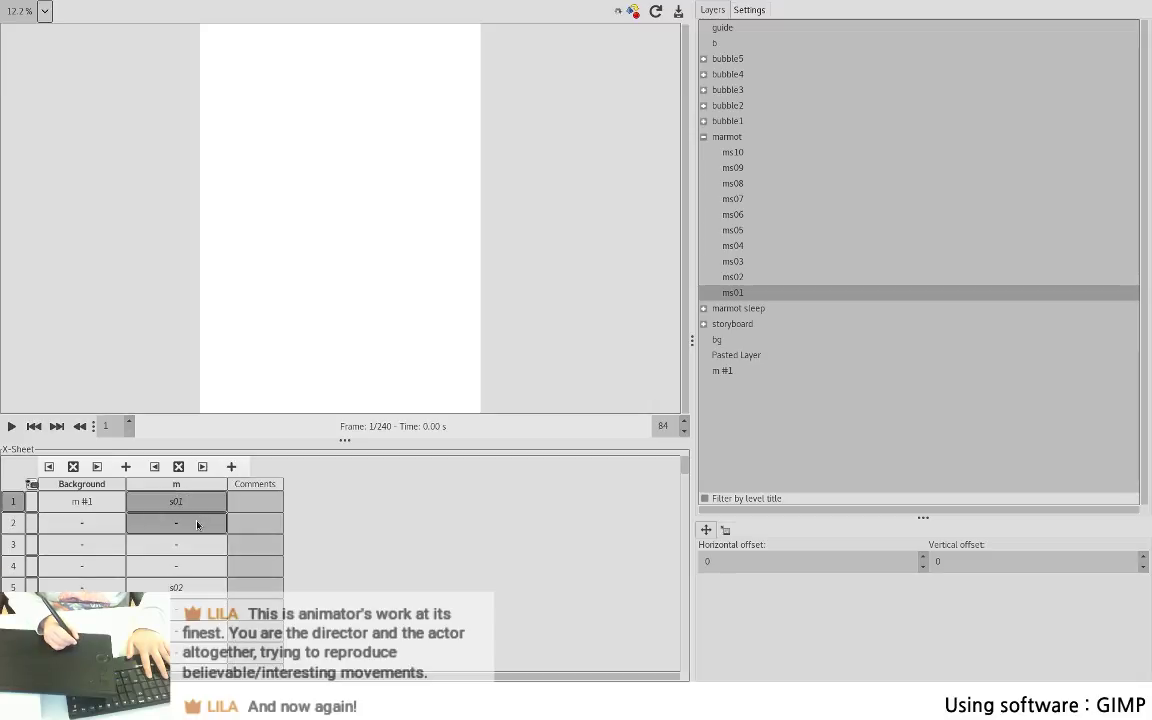
{"action": "left_click", "coordinate": [19, 585]}
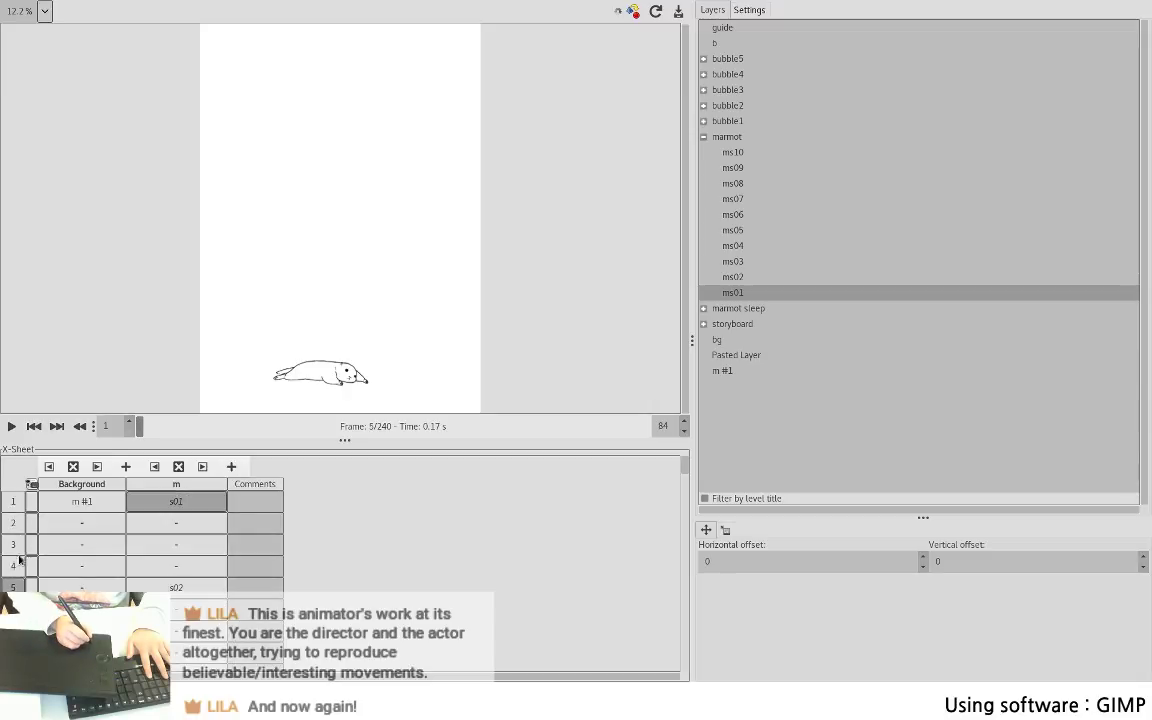
{"action": "left_click", "coordinate": [12, 501]}
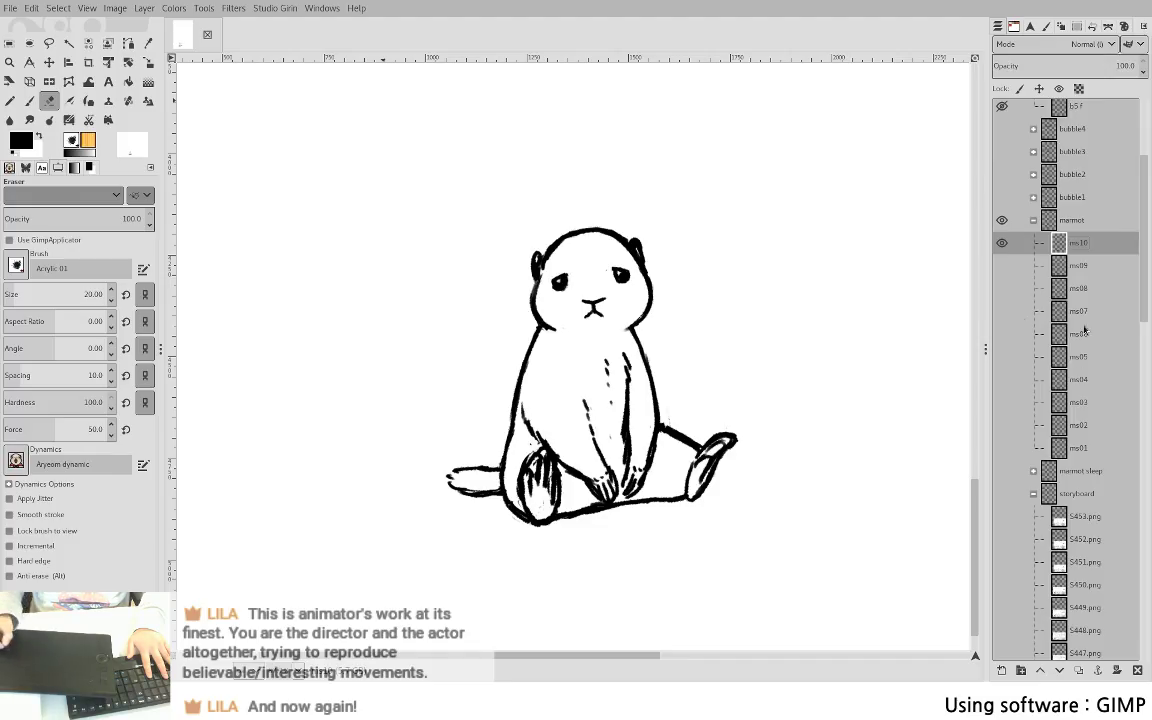
- Switch to the image window and compare the lying poses on ms01 and ms02 by isolating each layer
{"action": "left_click", "coordinate": [1070, 450]}
{"action": "left_click", "coordinate": [1002, 449], "text": "shift"}
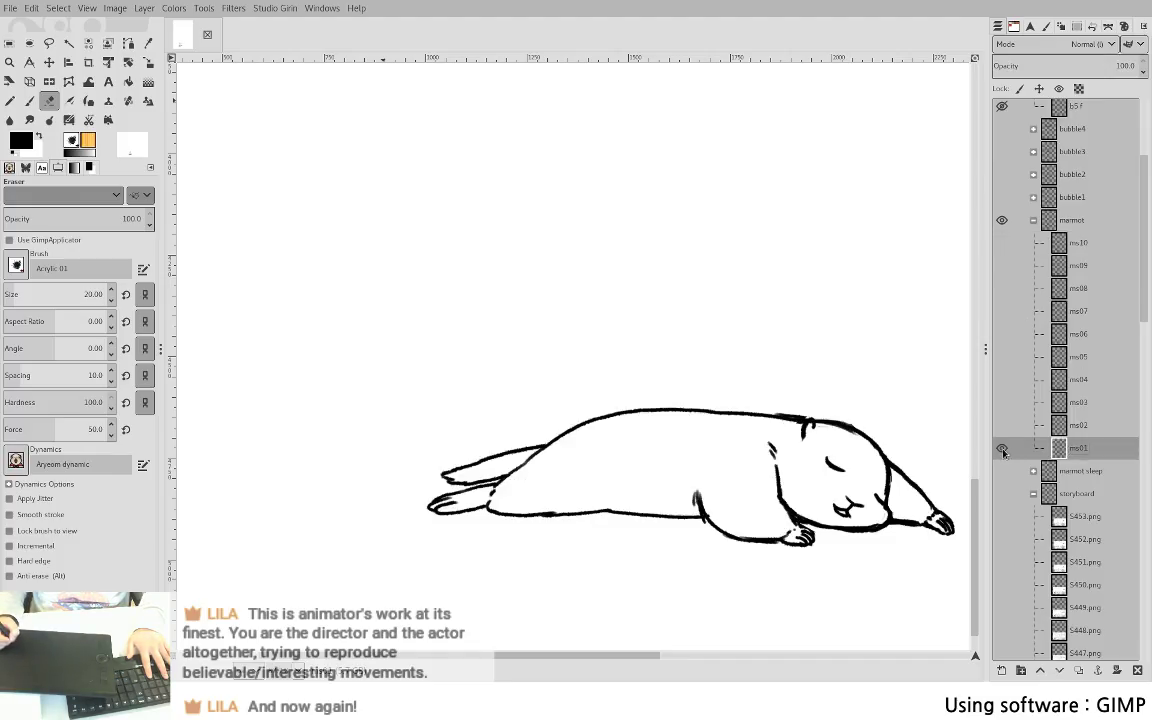
{"action": "left_click", "coordinate": [1003, 427], "text": "shift"}
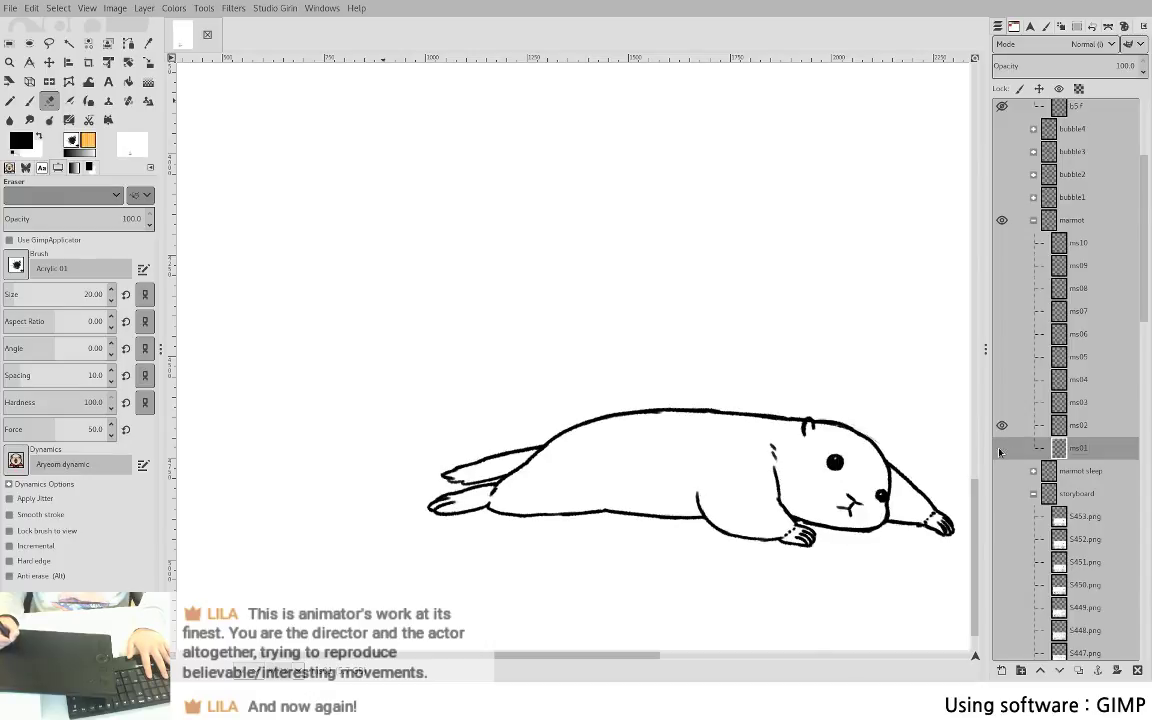
{"action": "left_click", "coordinate": [1001, 450], "text": "shift"}
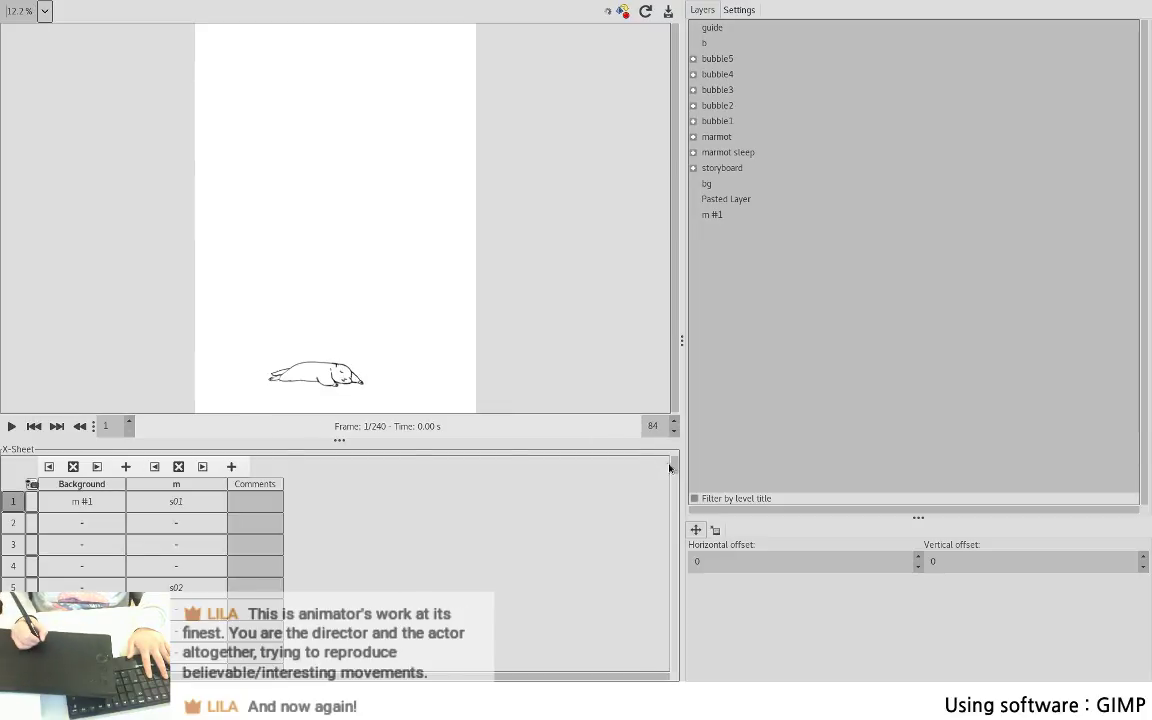
- Return to the animation playback window, play the marmot animation, and scrub through its opening frames
{"action": "scroll", "coordinate": [670, 467], "scroll_direction": "down", "scroll_amount": 3}
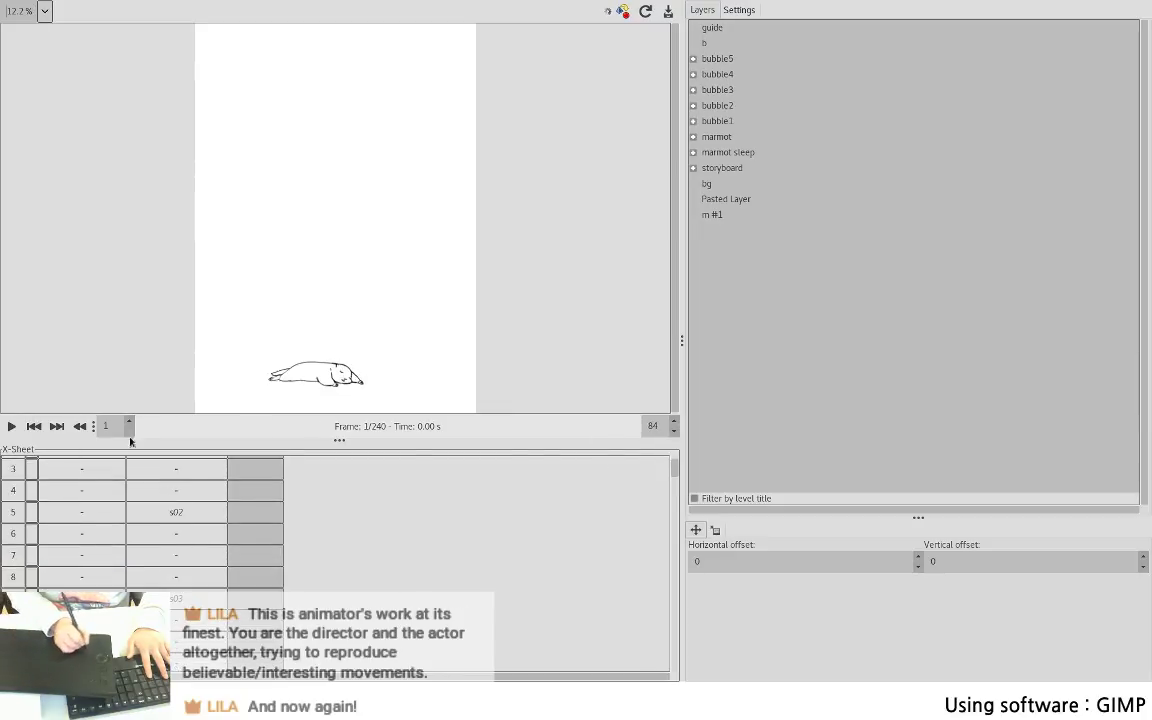
{"action": "left_click_drag", "start_coordinate": [136, 428], "coordinate": [152, 434]}
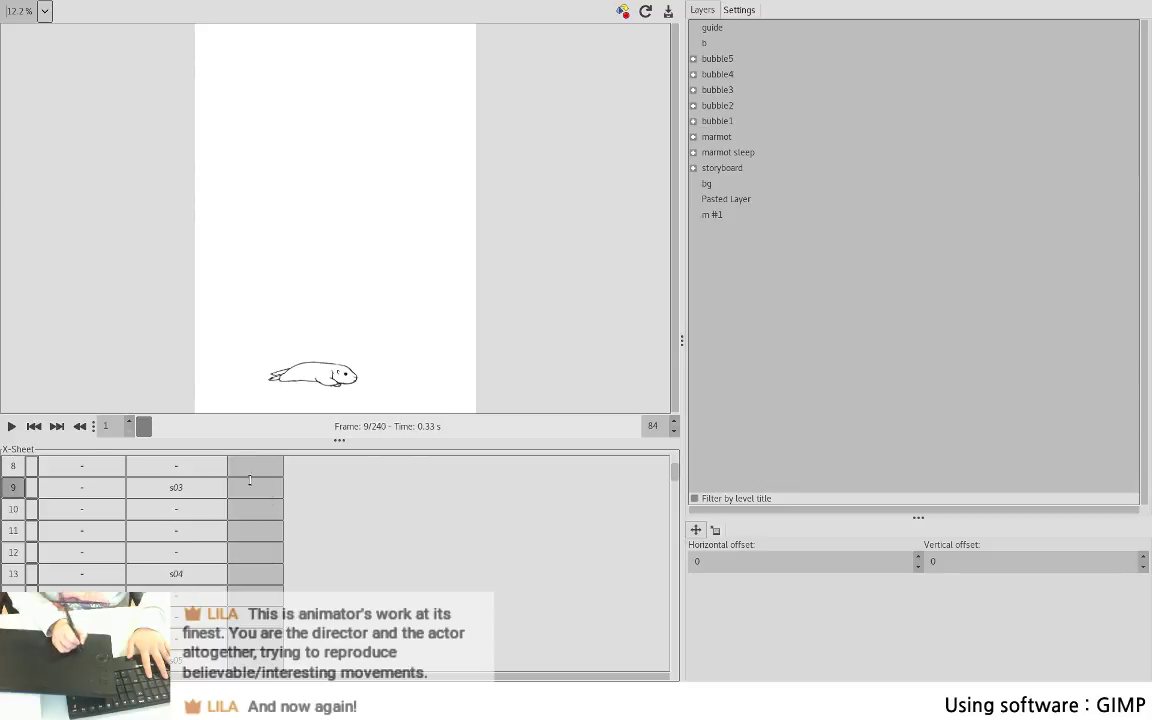
{"action": "left_click_drag", "start_coordinate": [677, 475], "coordinate": [677, 471]}
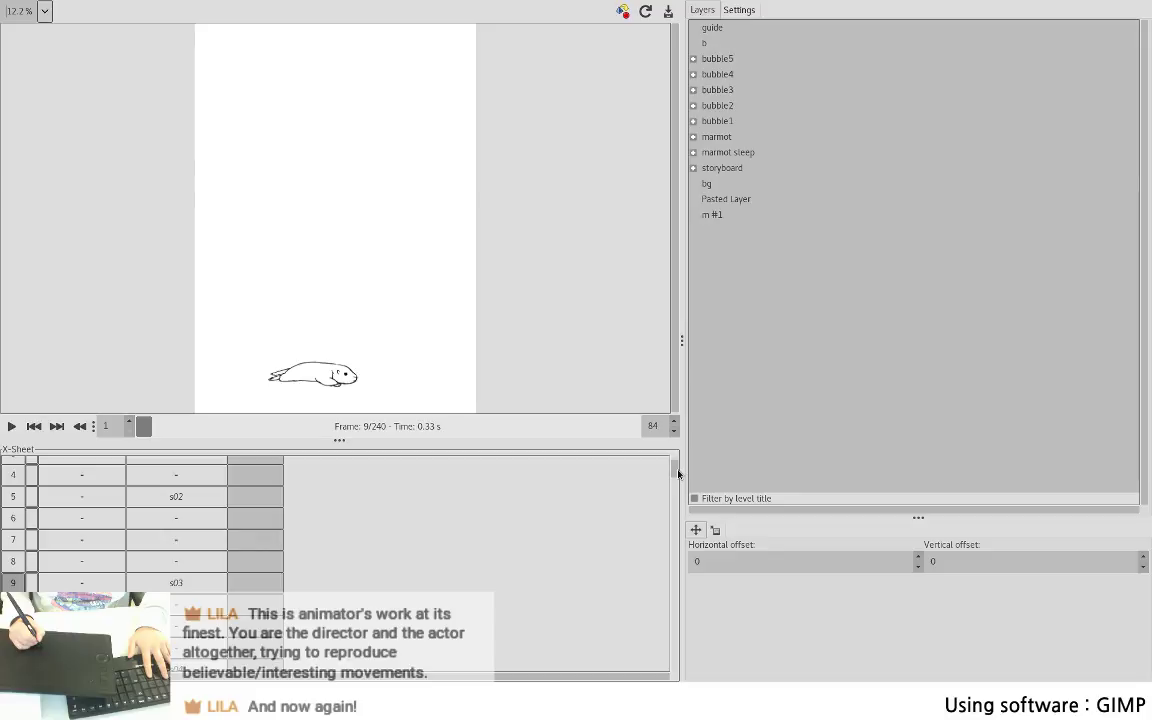
{"action": "left_click", "coordinate": [11, 426]}
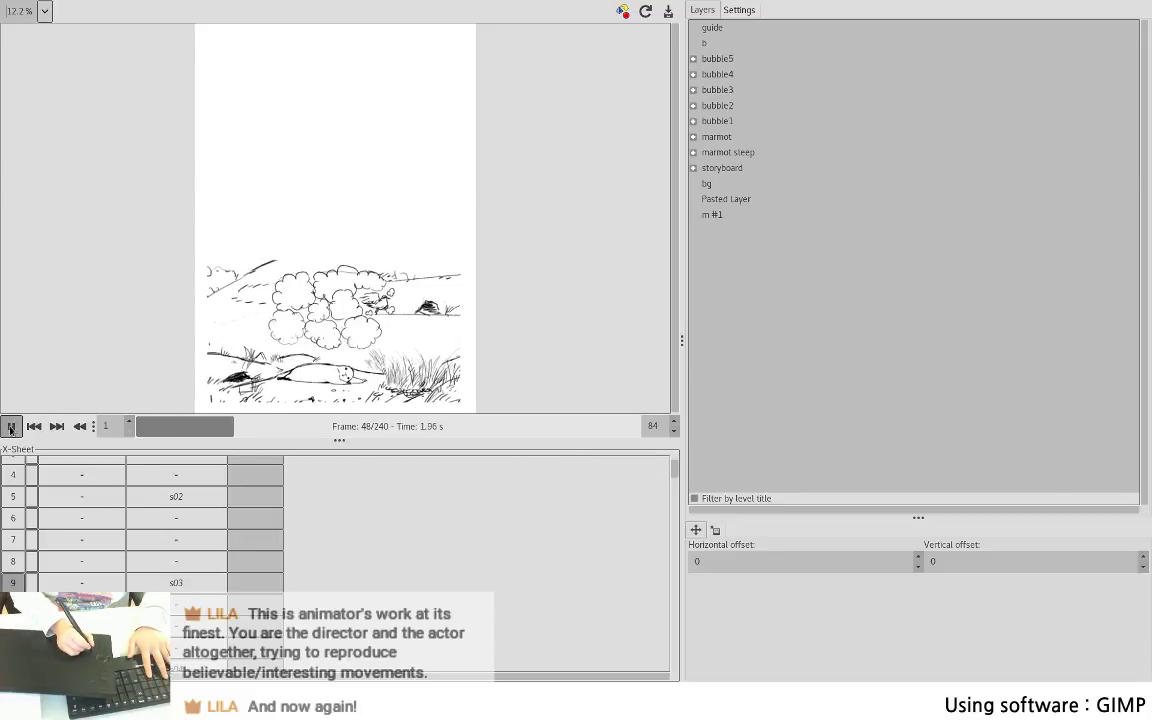
{"action": "left_click", "coordinate": [11, 426]}
{"action": "mouse_move", "coordinate": [187, 430]}
{"action": "left_mouse_down"}
{"action": "mouse_move", "coordinate": [160, 430]}
{"action": "mouse_move", "coordinate": [235, 432]}
{"action": "mouse_move", "coordinate": [130, 428]}
{"action": "mouse_move", "coordinate": [144, 430]}
{"action": "left_mouse_up"}
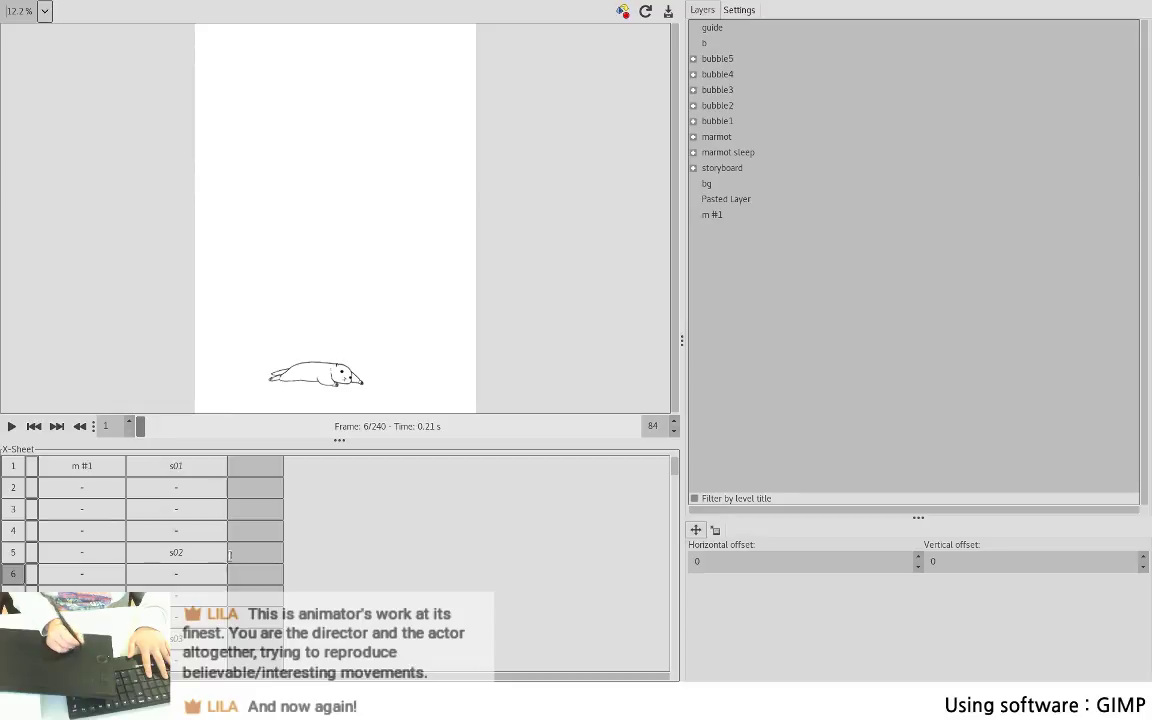
{"action": "left_click", "coordinate": [197, 576]}
{"action": "left_click", "coordinate": [195, 581]}
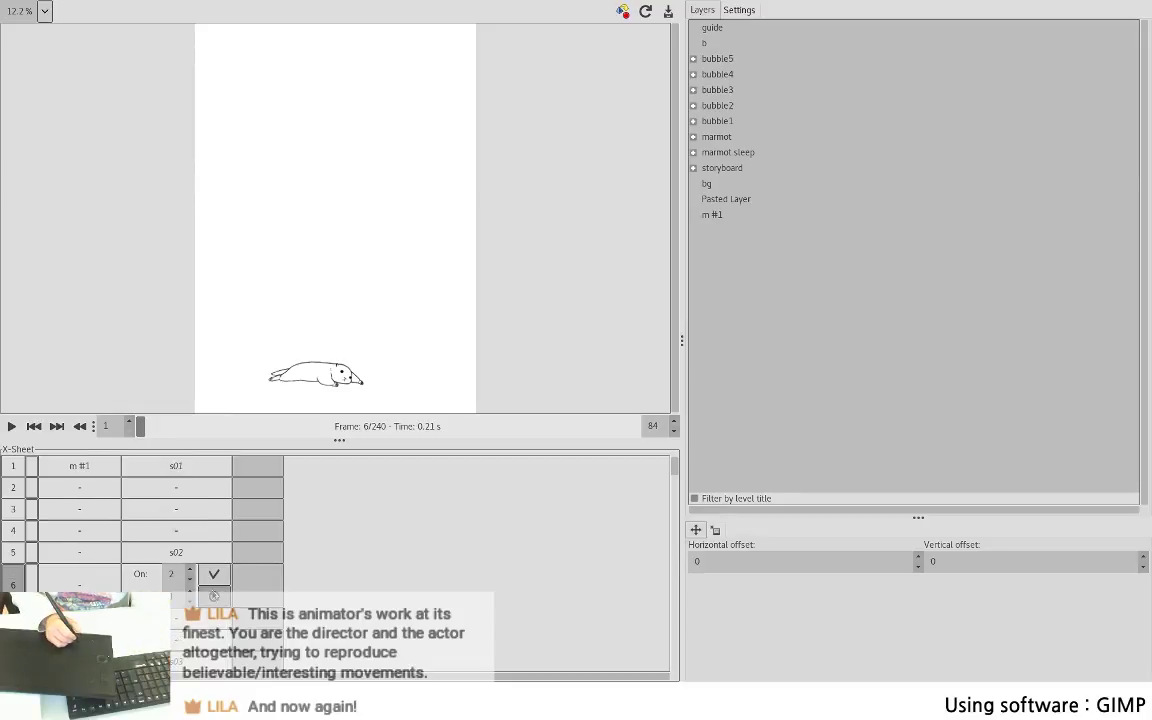
{"action": "left_click", "coordinate": [213, 596]}
{"action": "left_click", "coordinate": [186, 578]}
{"action": "left_click", "coordinate": [188, 576]}
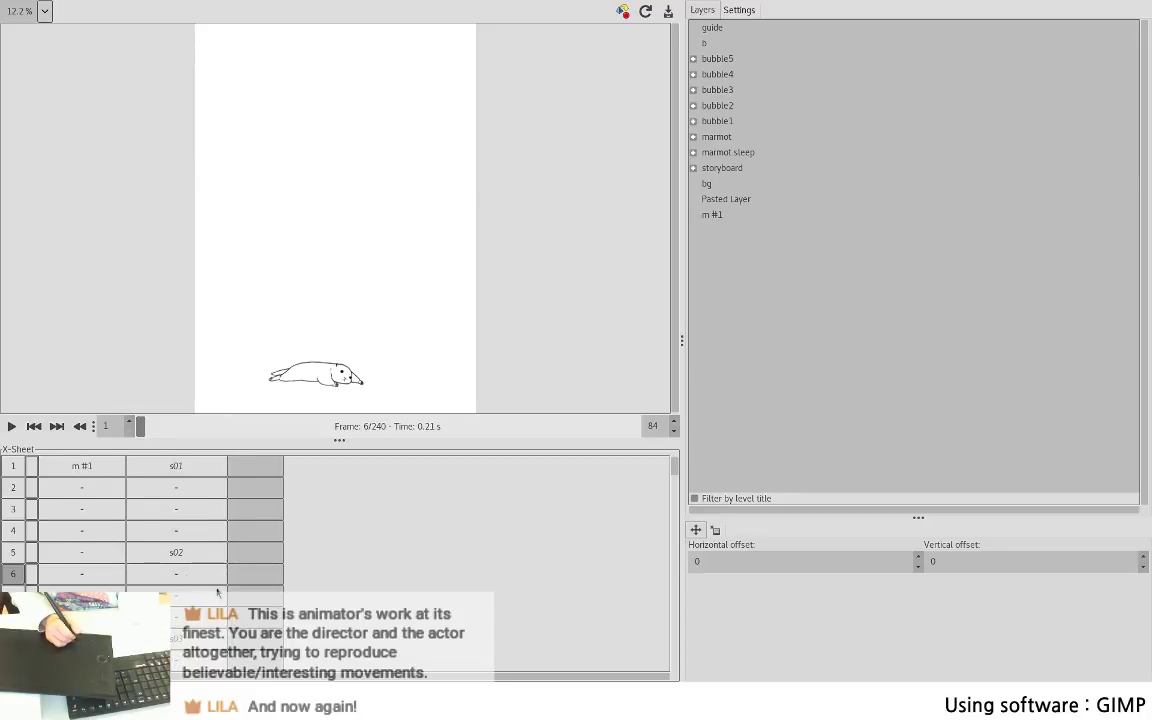
{"action": "left_click", "coordinate": [221, 586]}
{"action": "right_click", "coordinate": [202, 575]}
{"action": "left_click", "coordinate": [219, 585]}
{"action": "right_click", "coordinate": [210, 580]}
{"action": "left_click", "coordinate": [221, 588]}
{"action": "right_click", "coordinate": [206, 578]}
{"action": "left_click", "coordinate": [225, 587]}
{"action": "right_click", "coordinate": [210, 581]}
{"action": "left_click", "coordinate": [221, 586]}
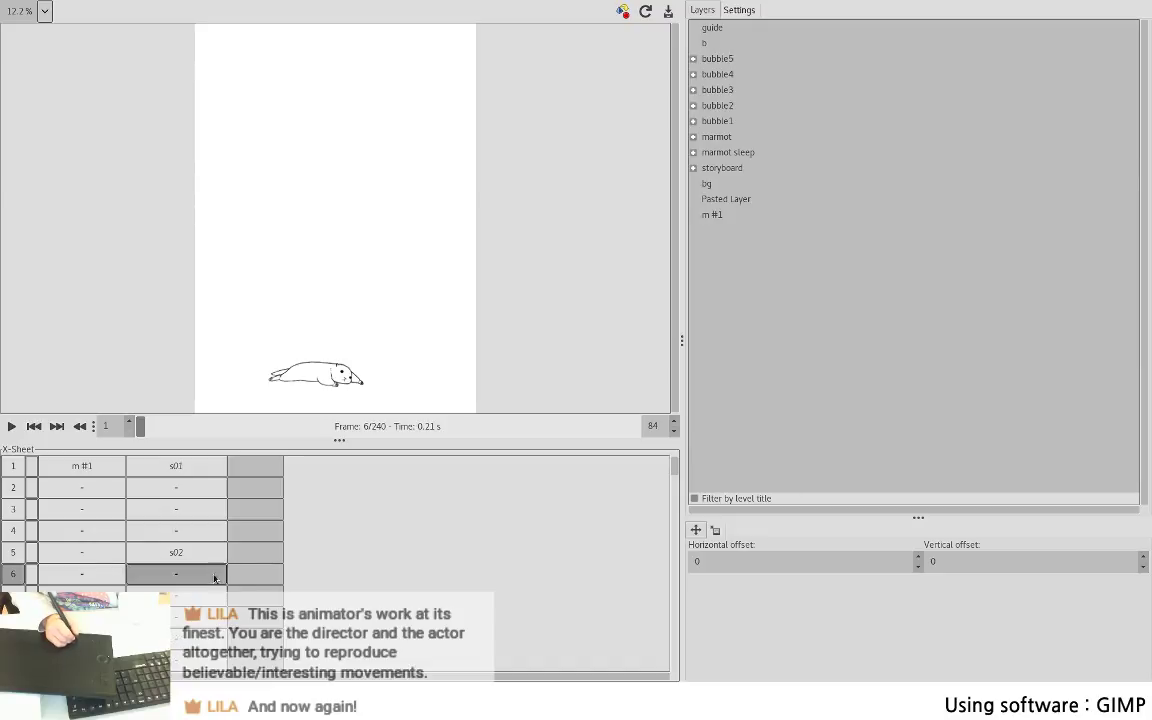
- Lengthen the holds of drawings s02 and s03 in the m track, with s03 starting at frame 15
{"action": "right_click", "coordinate": [213, 579]}
{"action": "left_click", "coordinate": [226, 590]}
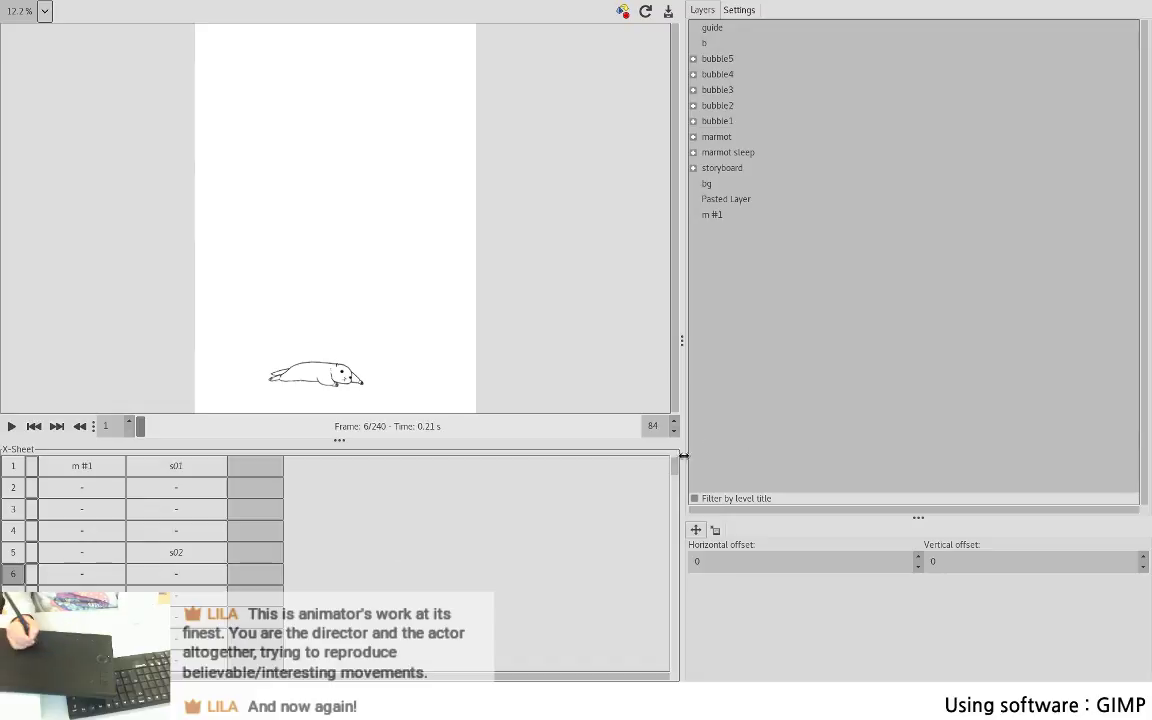
{"action": "left_click", "coordinate": [176, 476]}
{"action": "left_click_drag", "start_coordinate": [140, 426], "coordinate": [168, 432]}
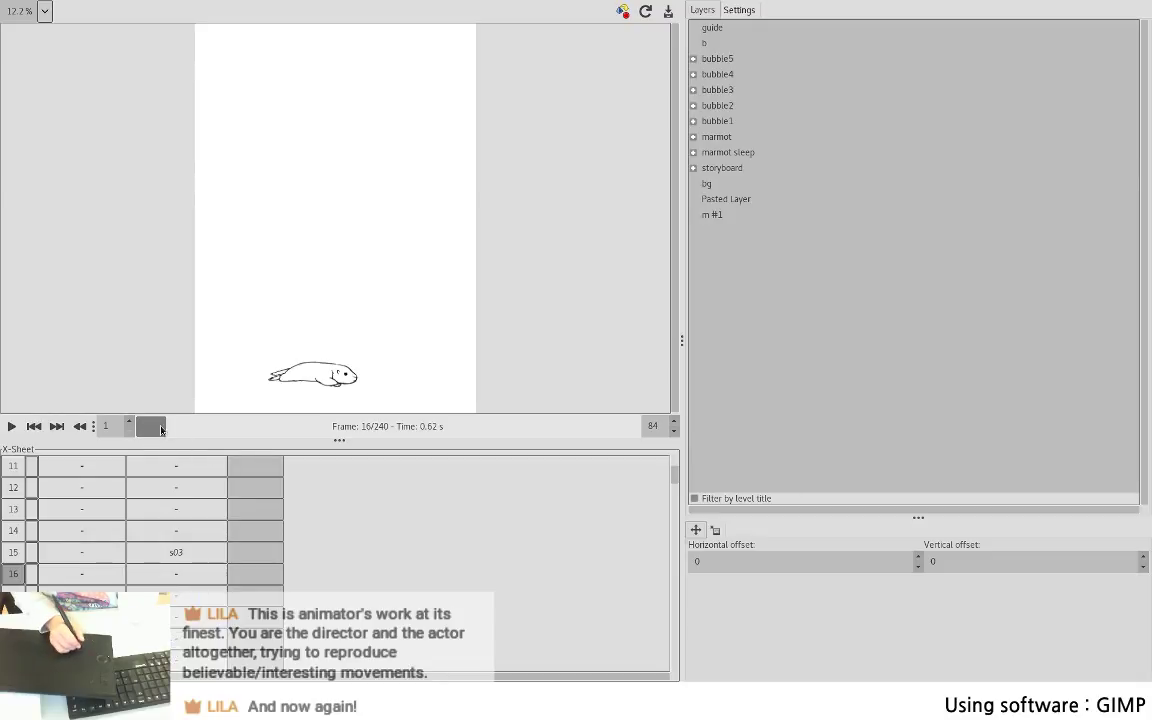
- Extend the hold of drawing s08, which starts at frame 39 in the m track, by eight frames
{"action": "left_click_drag", "start_coordinate": [165, 428], "coordinate": [217, 426]}
{"action": "left_click", "coordinate": [203, 490]}
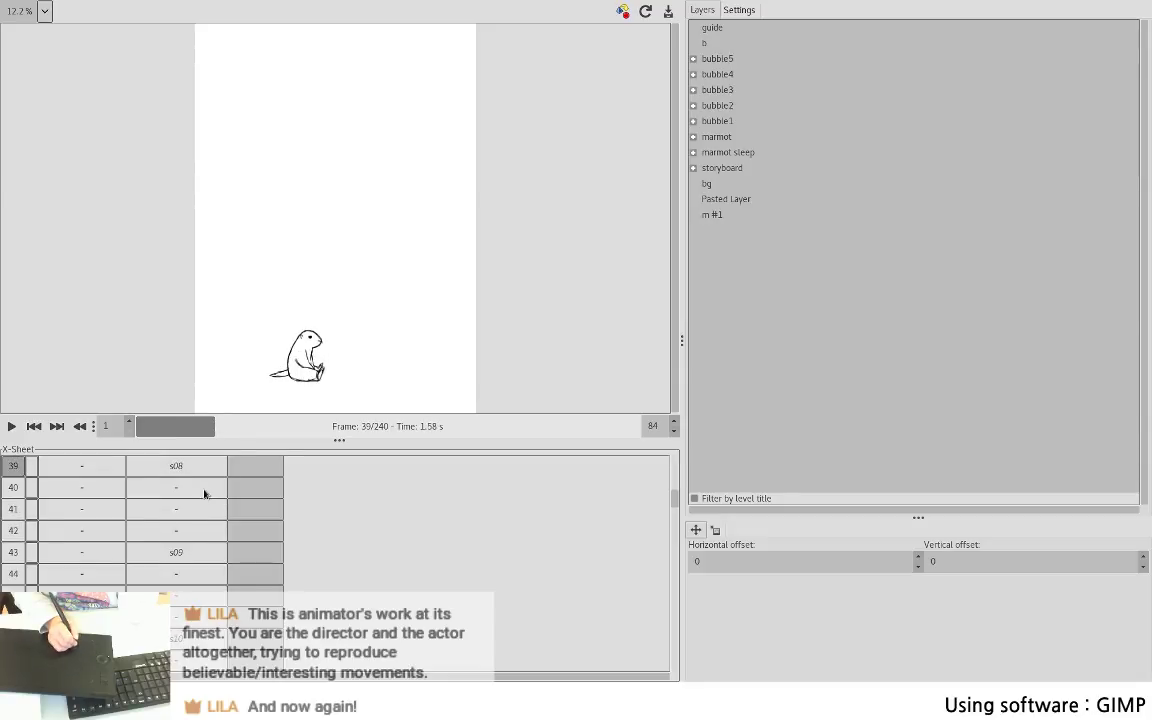
{"action": "key", "text": "Insert"}
{"action": "right_click", "coordinate": [202, 489]}
{"action": "left_click", "coordinate": [208, 493]}
{"action": "right_click", "coordinate": [208, 493]}
{"action": "left_click", "coordinate": [215, 500]}
{"action": "right_click", "coordinate": [213, 496]}
{"action": "left_click", "coordinate": [219, 504]}
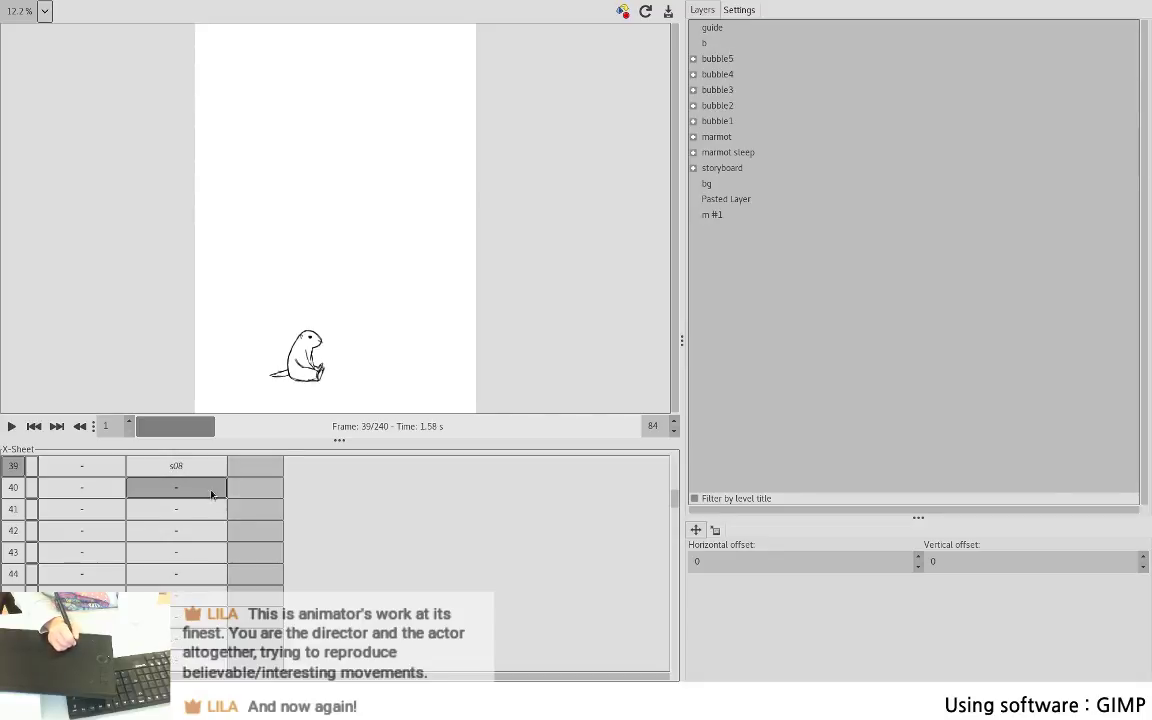
- Extend the hold of drawing s10 so that it lasts from frame 55 through frame 66
{"action": "left_click_drag", "start_coordinate": [215, 428], "coordinate": [250, 429]}
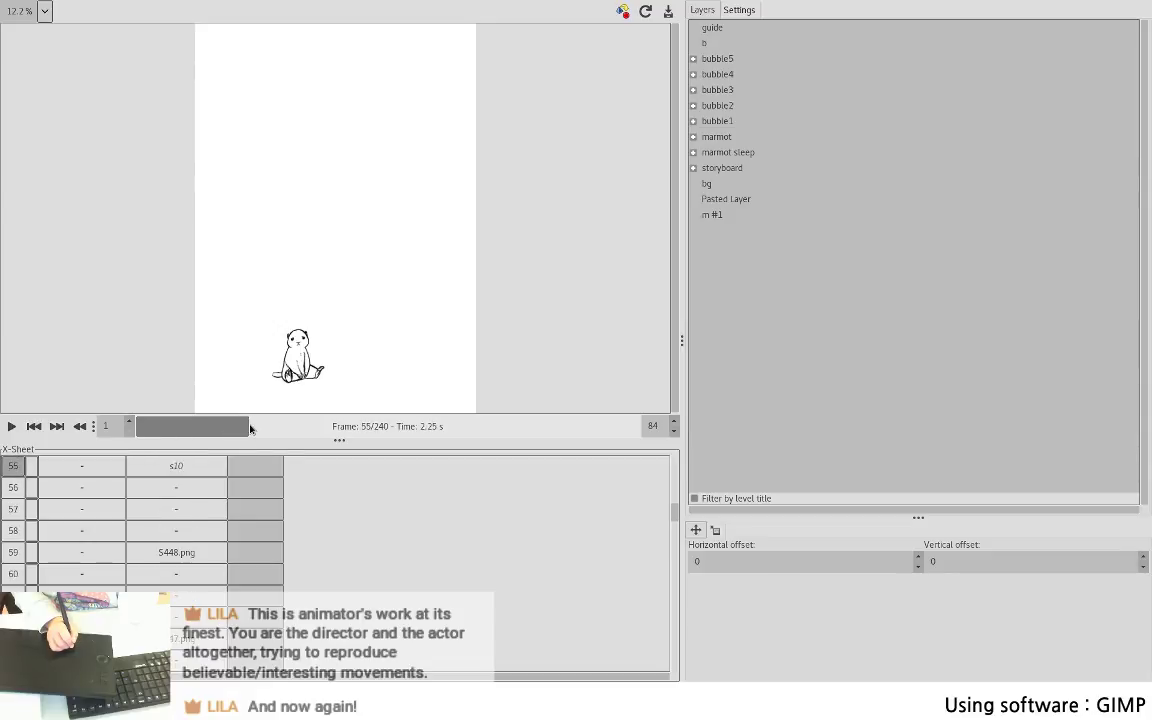
{"action": "right_click", "coordinate": [199, 501]}
{"action": "left_click", "coordinate": [212, 501]}
{"action": "right_click", "coordinate": [217, 495]}
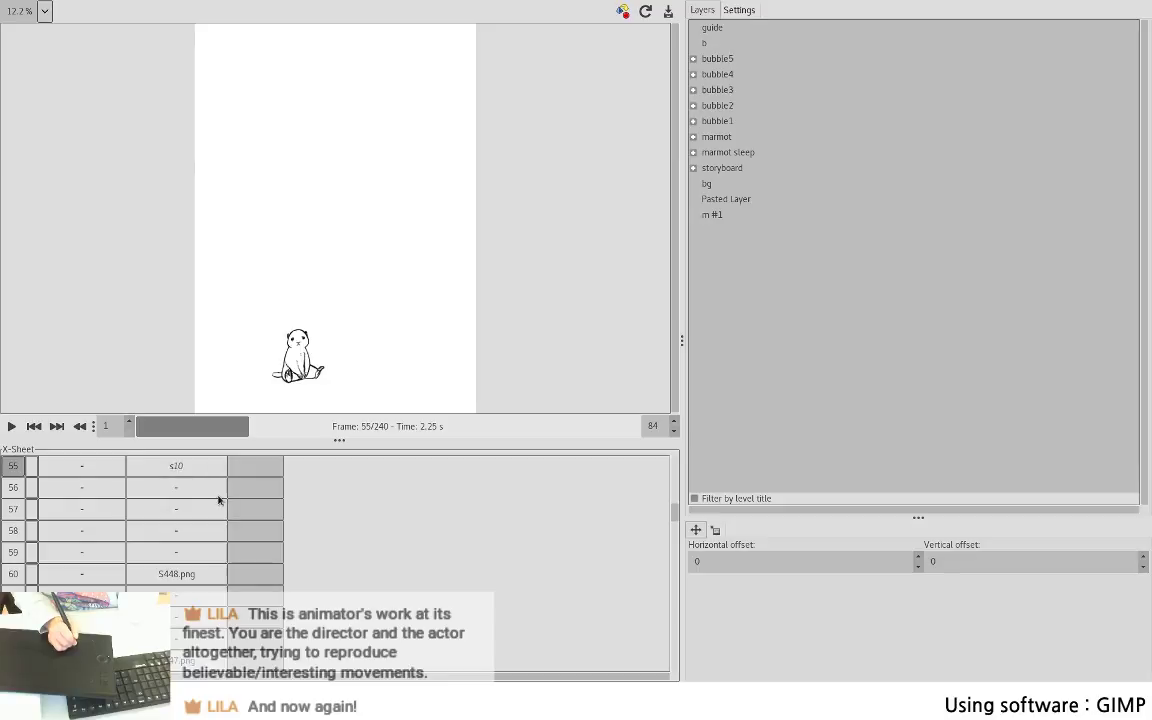
{"action": "left_click", "coordinate": [212, 499]}
{"action": "right_click", "coordinate": [206, 491]}
{"action": "left_click", "coordinate": [212, 500]}
{"action": "right_click", "coordinate": [208, 493]}
{"action": "left_click", "coordinate": [217, 502]}
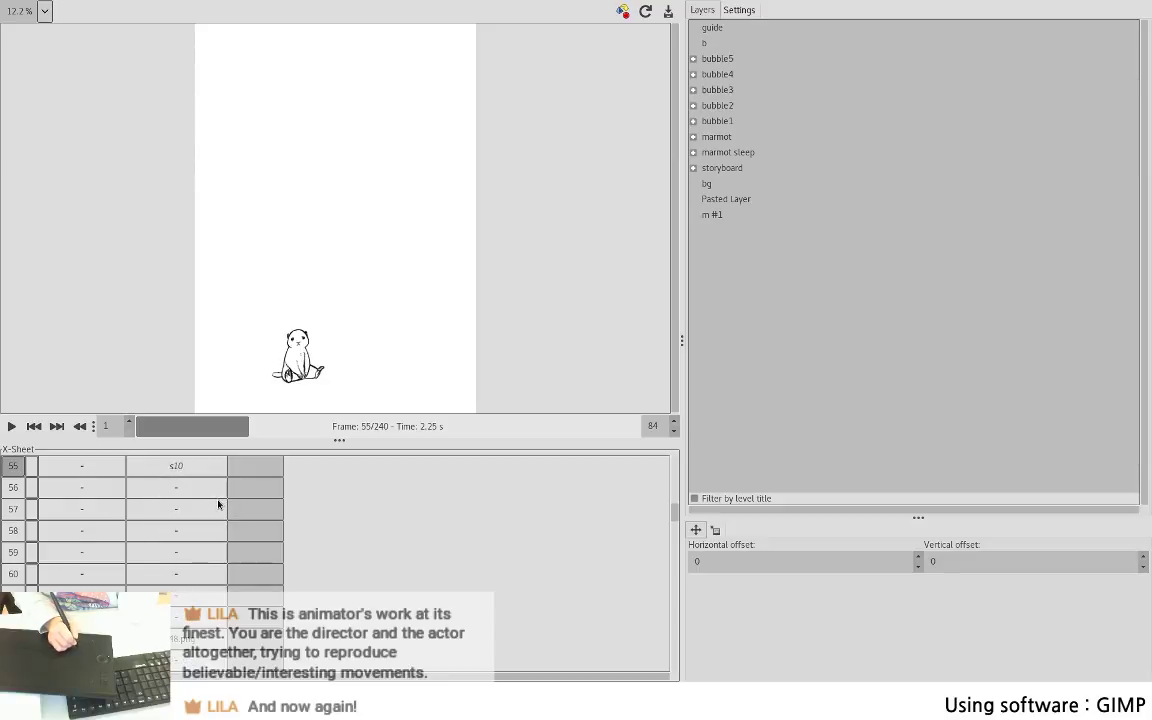
{"action": "right_click", "coordinate": [209, 493]}
{"action": "left_click", "coordinate": [217, 500]}
{"action": "left_click", "coordinate": [217, 500]}
{"action": "right_click", "coordinate": [215, 492]}
{"action": "left_click", "coordinate": [216, 500]}
{"action": "right_click", "coordinate": [209, 491]}
{"action": "left_click", "coordinate": [217, 499]}
- Set the playback end frame to 66 and play the retimed marmot animation
{"action": "left_click_drag", "start_coordinate": [676, 507], "coordinate": [676, 513]}
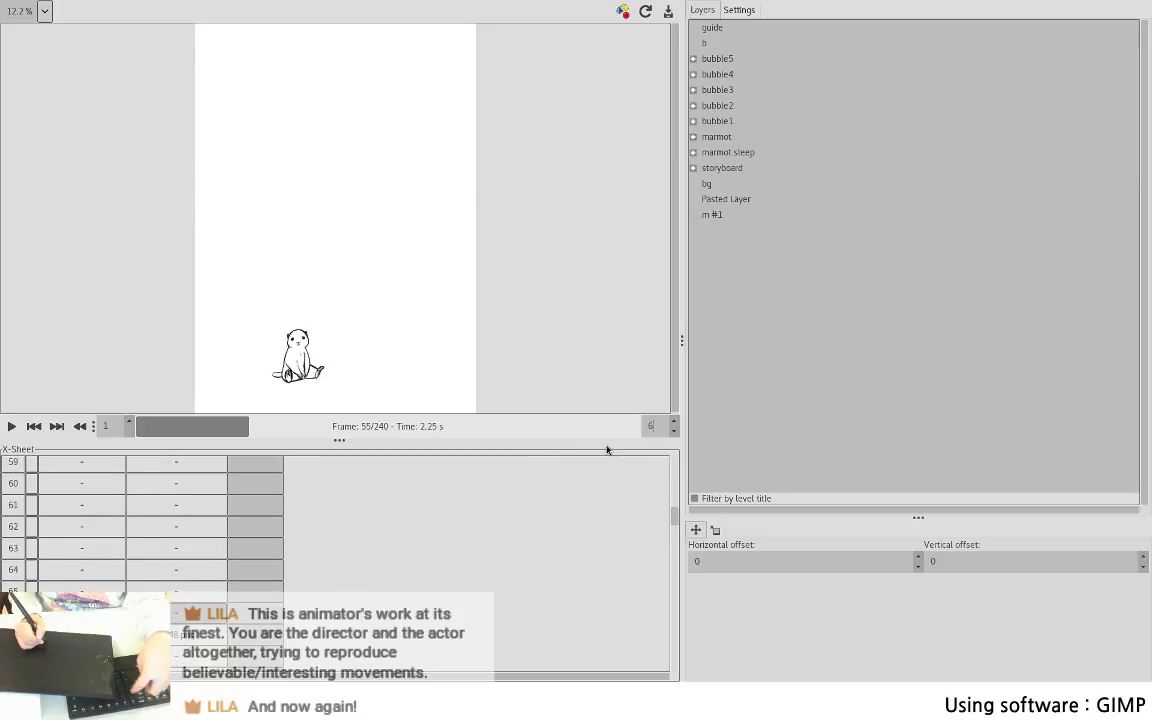
{"action": "left_click", "coordinate": [11, 427]}
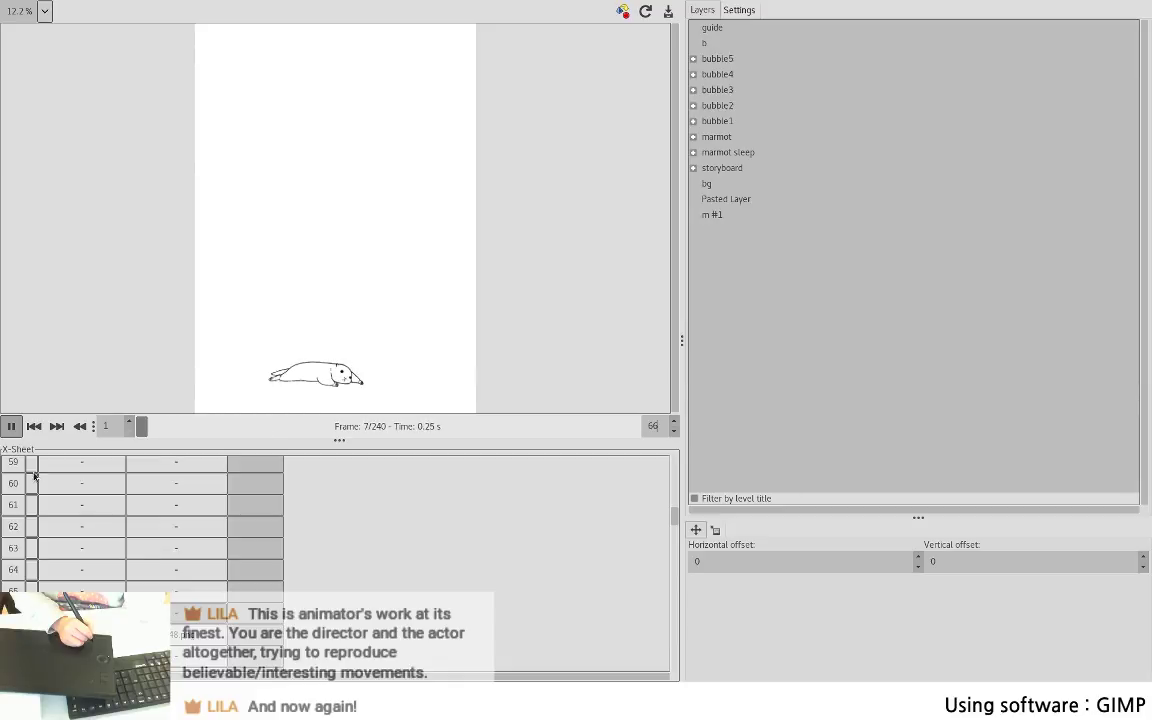
{"action": "left_click", "coordinate": [7, 429]}
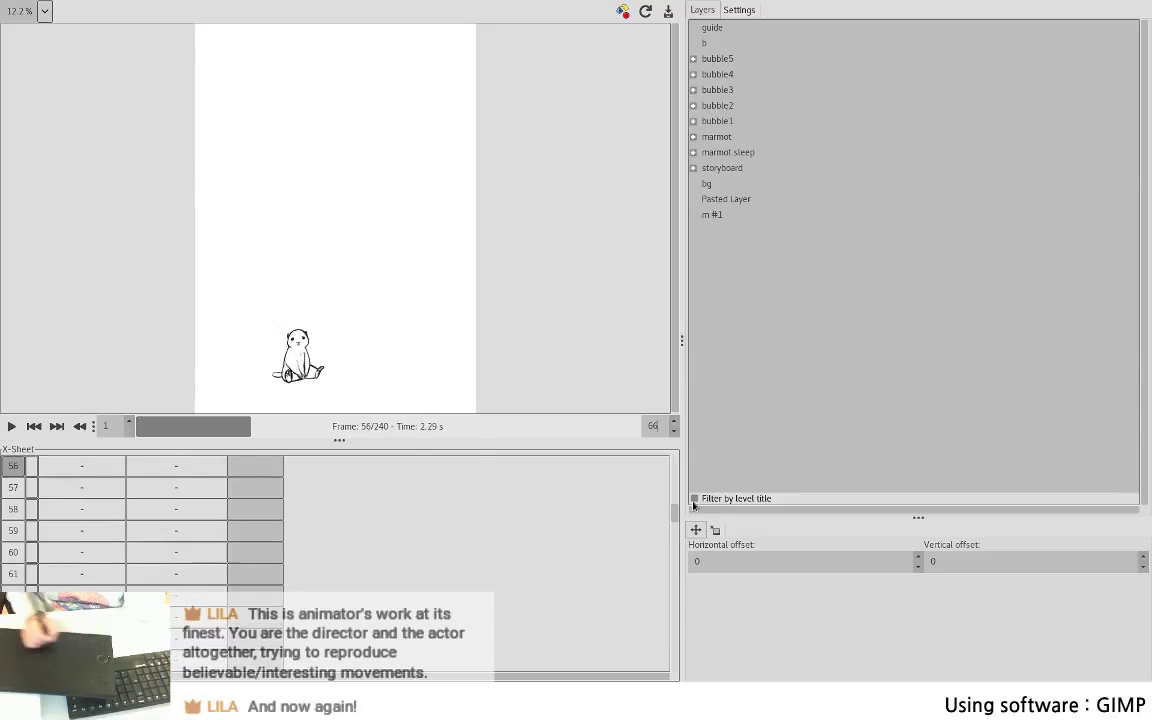
- Extend the s02 hold by one frame so s03 starts at frame 16, and preview the animation with the end frame set to 70
{"action": "left_click_drag", "start_coordinate": [673, 512], "coordinate": [670, 478]}
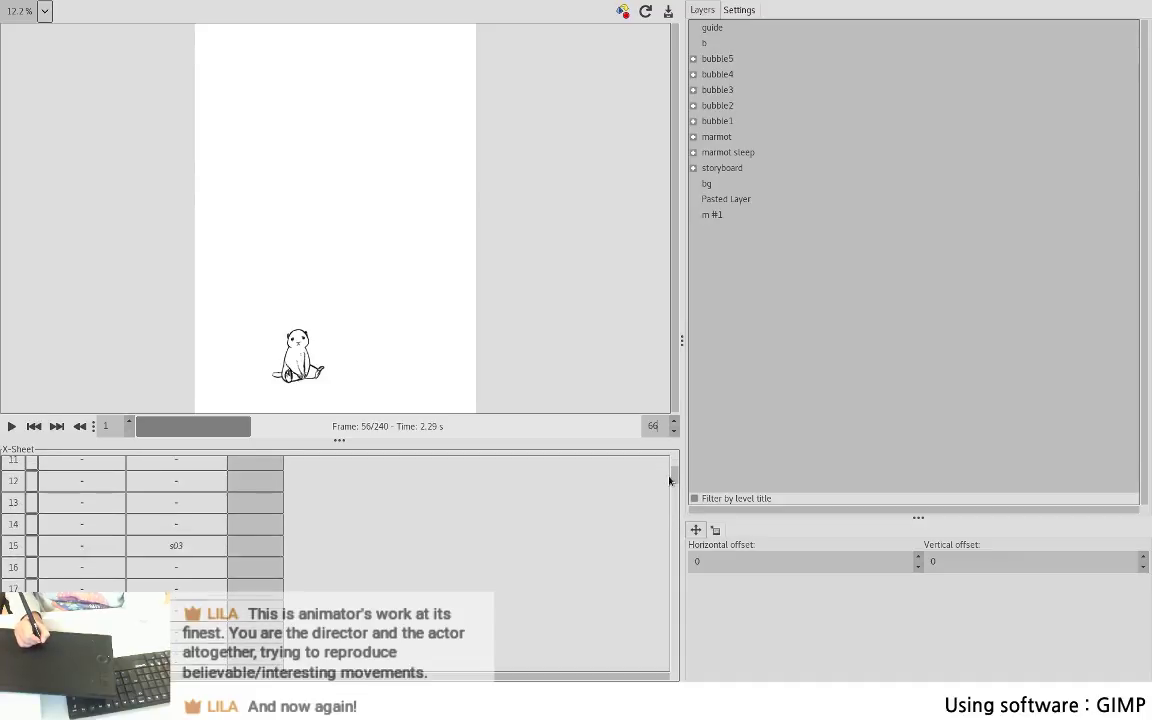
{"action": "scroll", "coordinate": [670, 481], "scroll_direction": "up", "scroll_amount": 2}
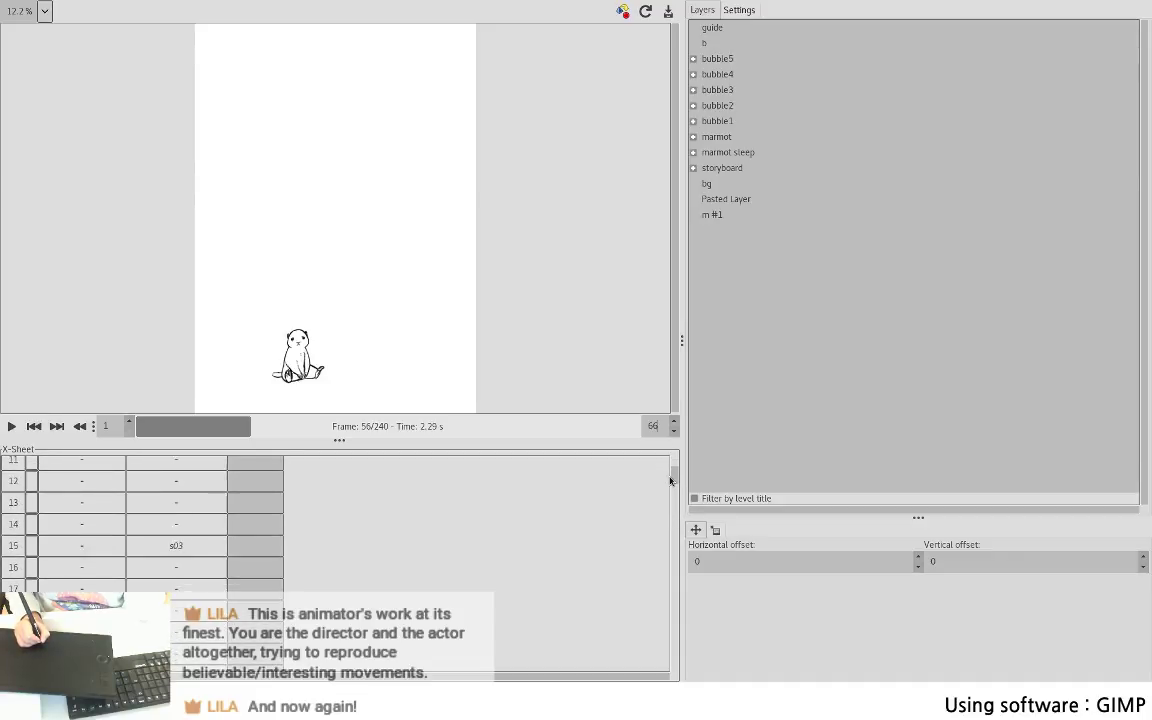
{"action": "left_click", "coordinate": [197, 522]}
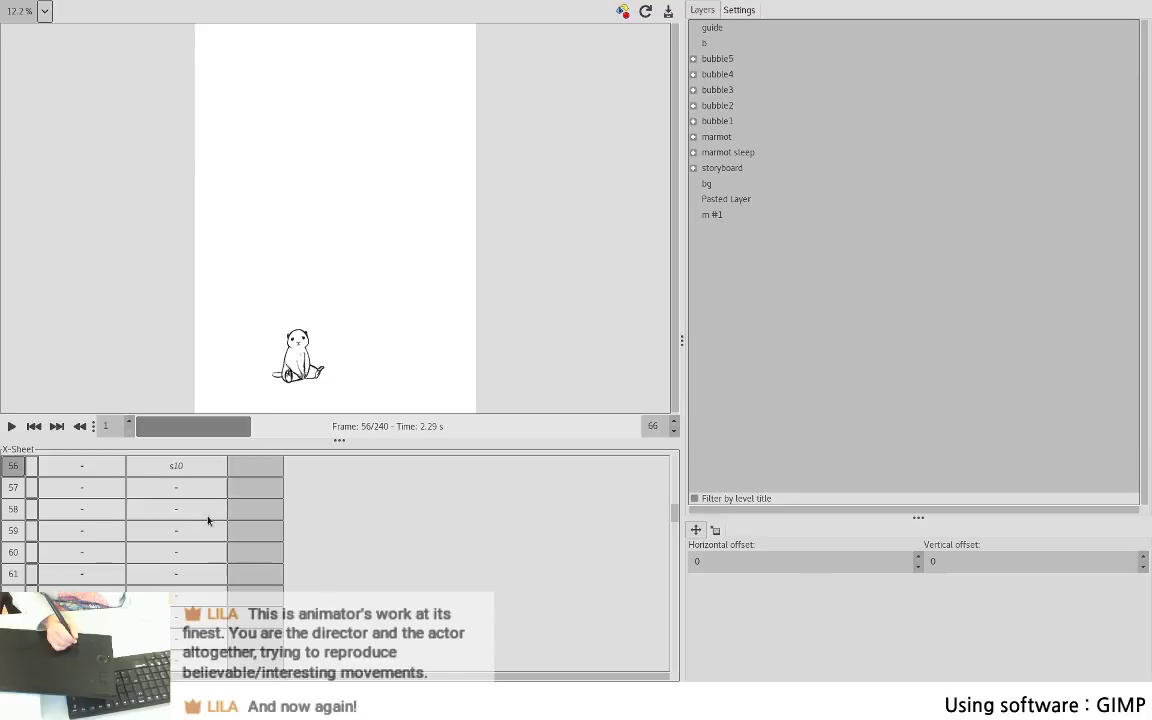
{"action": "left_click", "coordinate": [11, 427]}
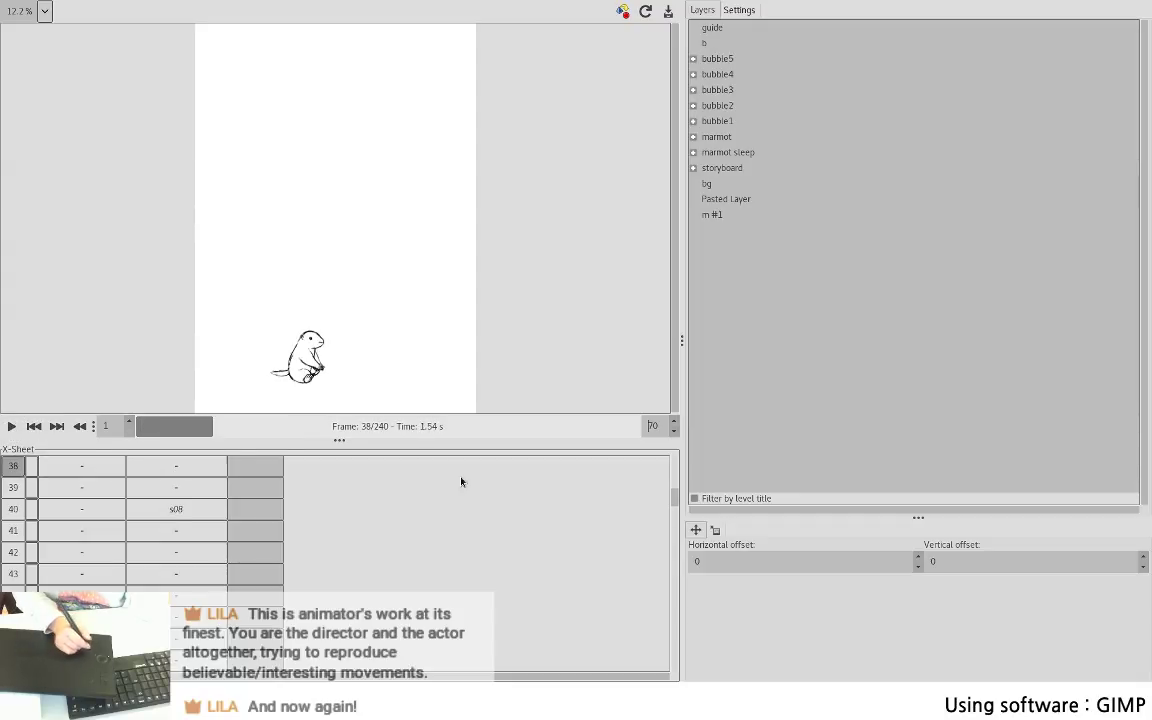
- Lengthen the s03 hold by one frame and the s08 hold by three frames, and play the result
{"action": "left_click_drag", "start_coordinate": [675, 500], "coordinate": [674, 478]}
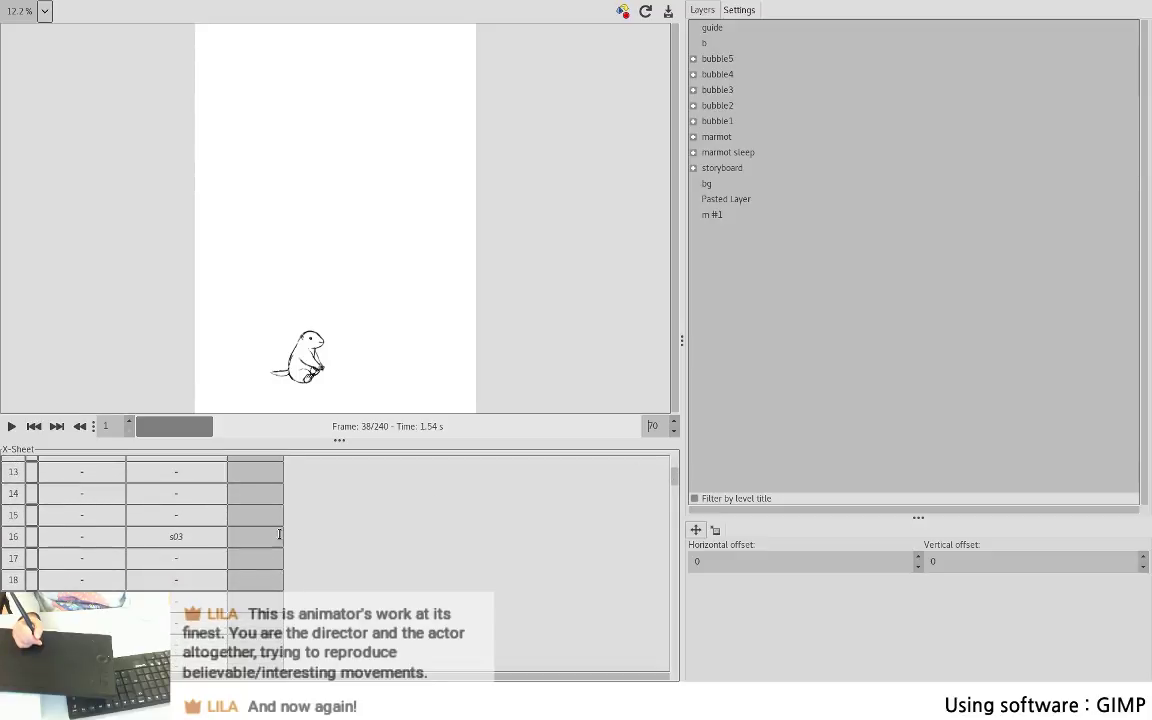
{"action": "left_click", "coordinate": [170, 559]}
{"action": "scroll", "coordinate": [178, 570], "scroll_direction": "down", "scroll_amount": 10}
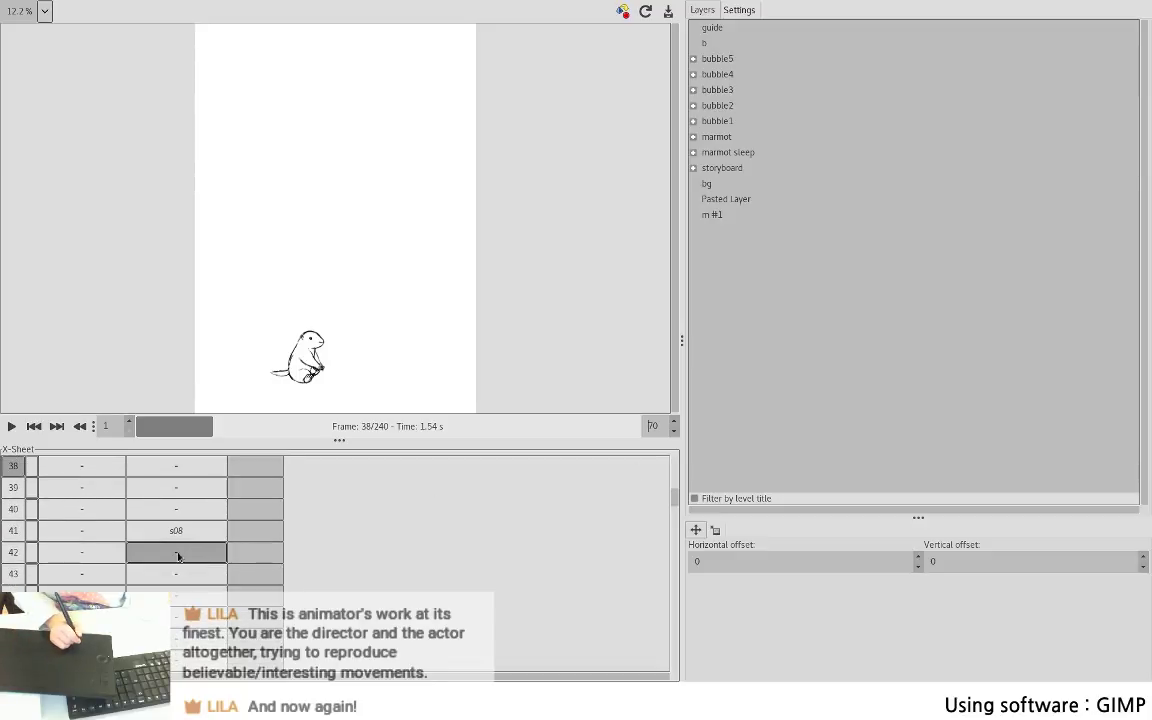
{"action": "left_click", "coordinate": [11, 426]}
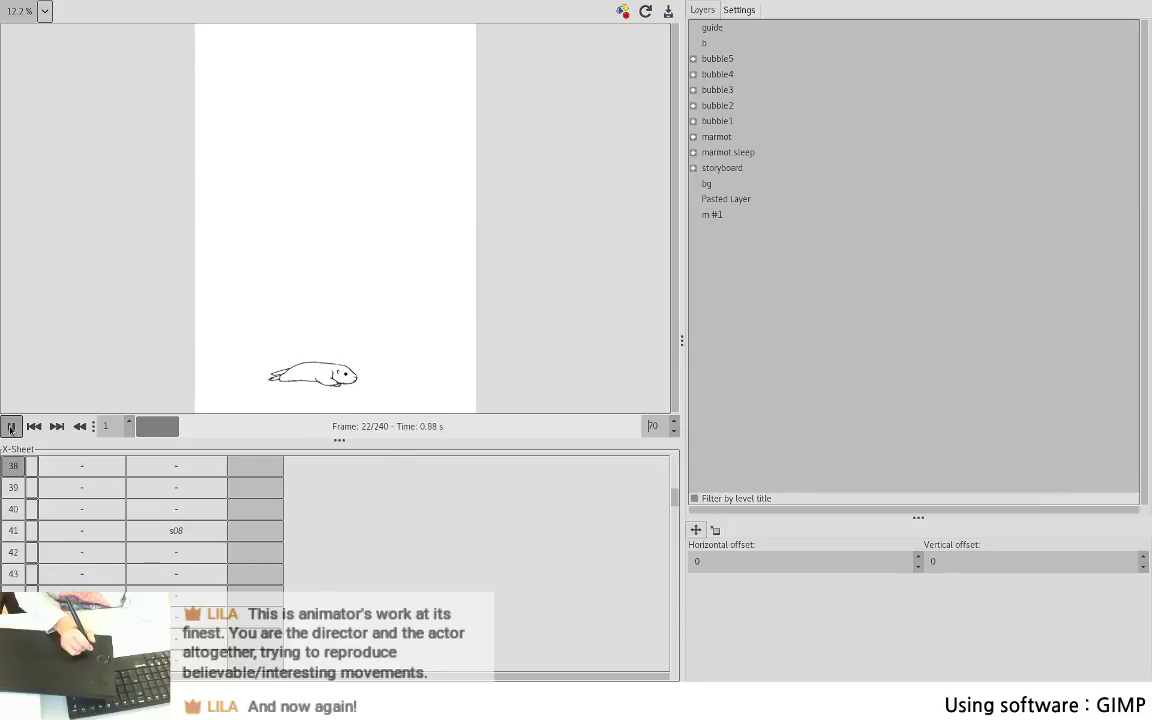
{"action": "left_click", "coordinate": [11, 426]}
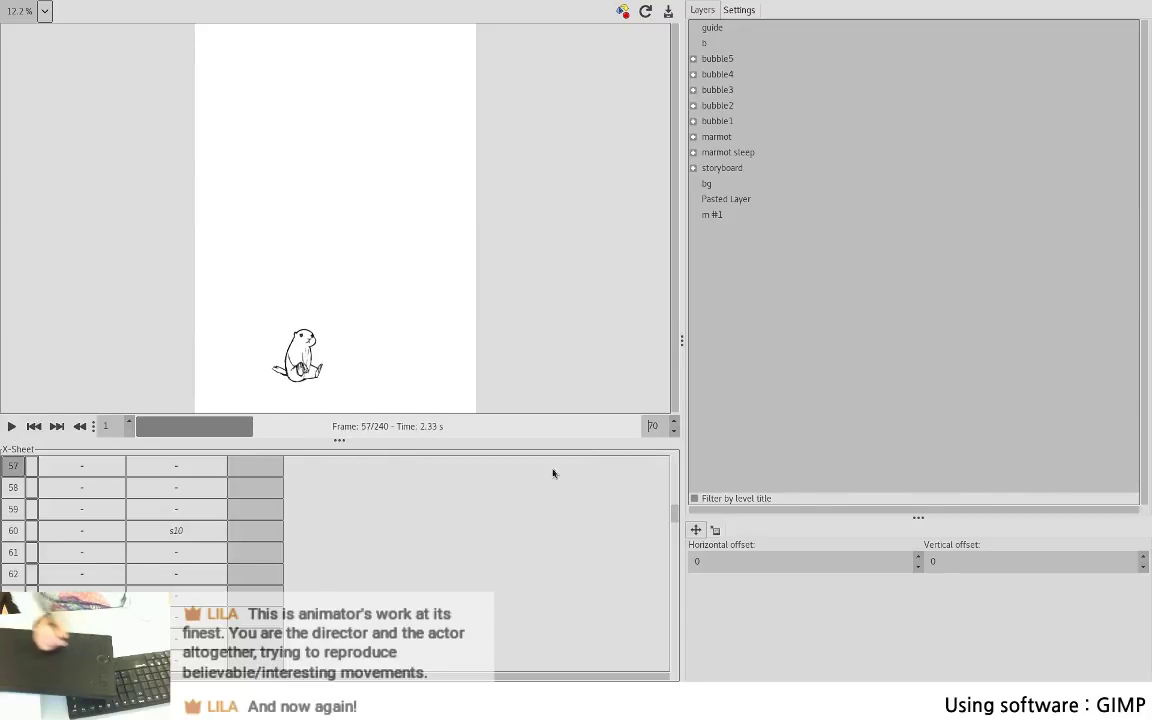
- Lengthen the hold of drawing s09, which starts at frame 56, and set the playback end frame to 78
{"action": "mouse_move", "coordinate": [675, 511]}
{"action": "left_mouse_down"}
{"action": "mouse_move", "coordinate": [679, 499]}
{"action": "mouse_move", "coordinate": [676, 509]}
{"action": "left_mouse_up"}
{"action": "left_click", "coordinate": [199, 566]}
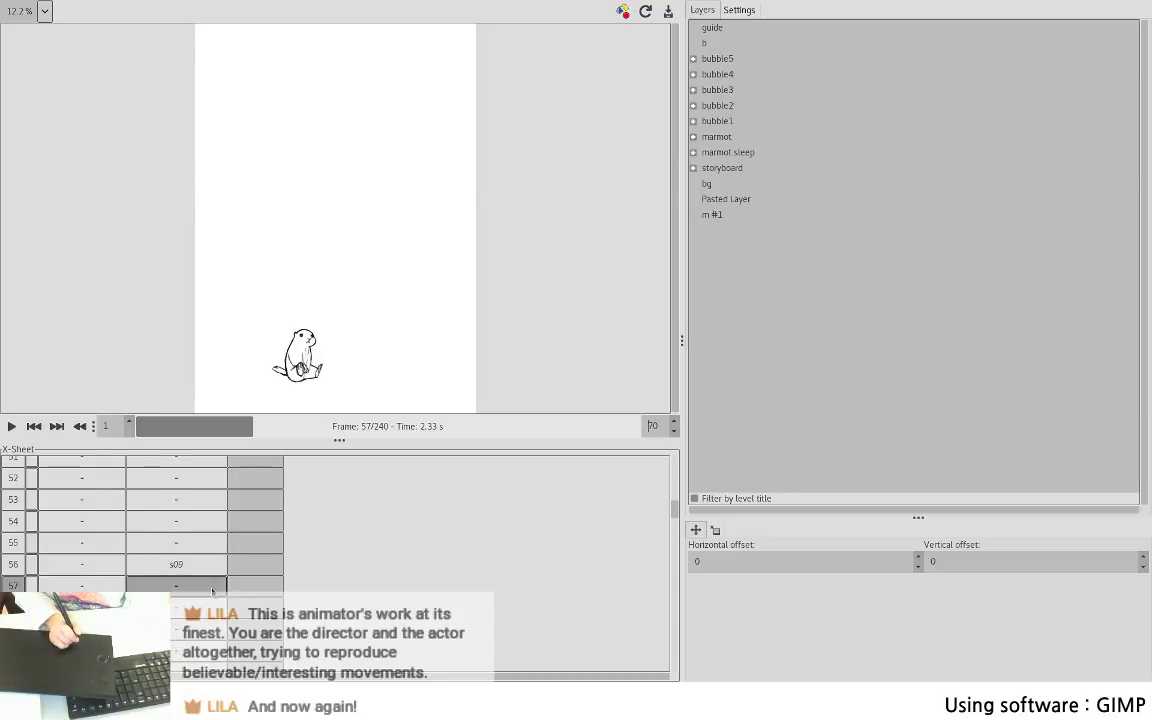
{"action": "left_click", "coordinate": [11, 427]}
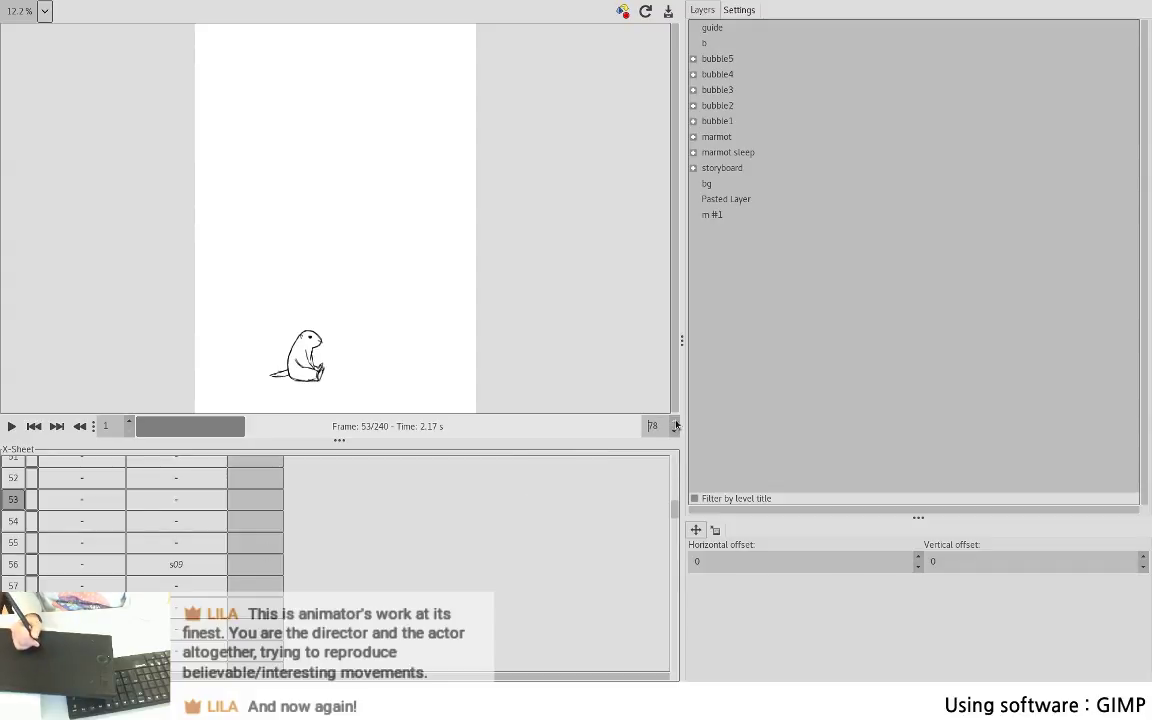
- Replay the marmot animation several times to check the timing of the holds through frame 78
{"action": "left_click", "coordinate": [11, 426]}
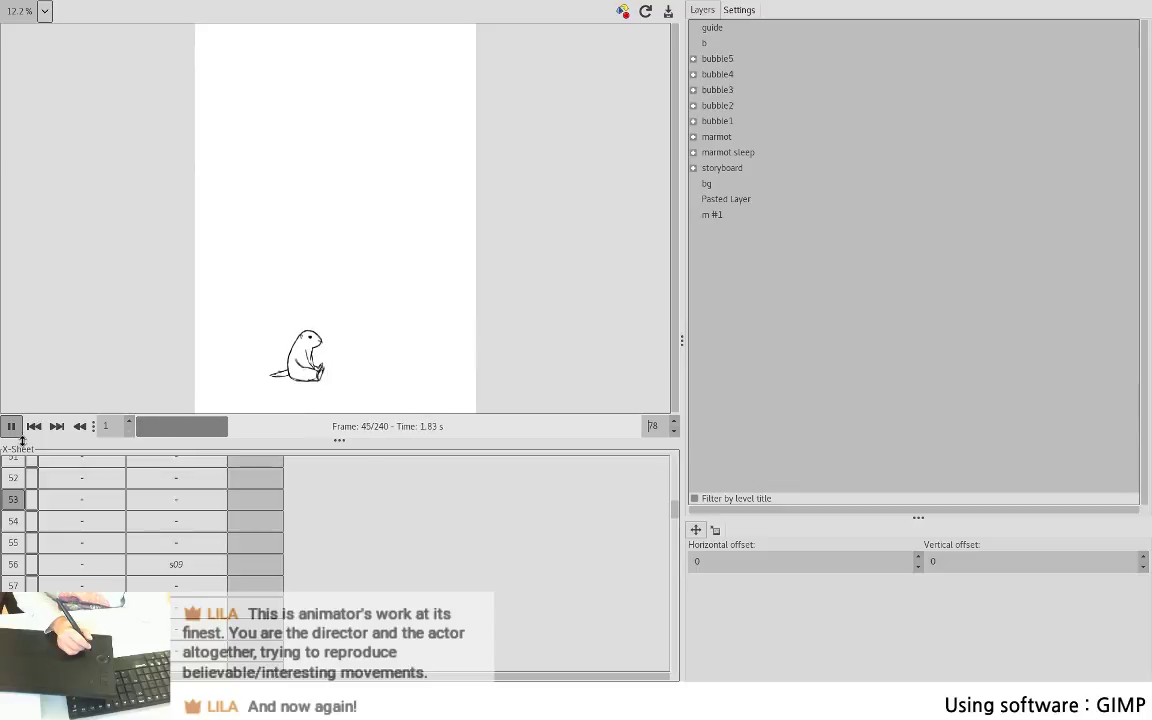
{"action": "left_click", "coordinate": [84, 427]}
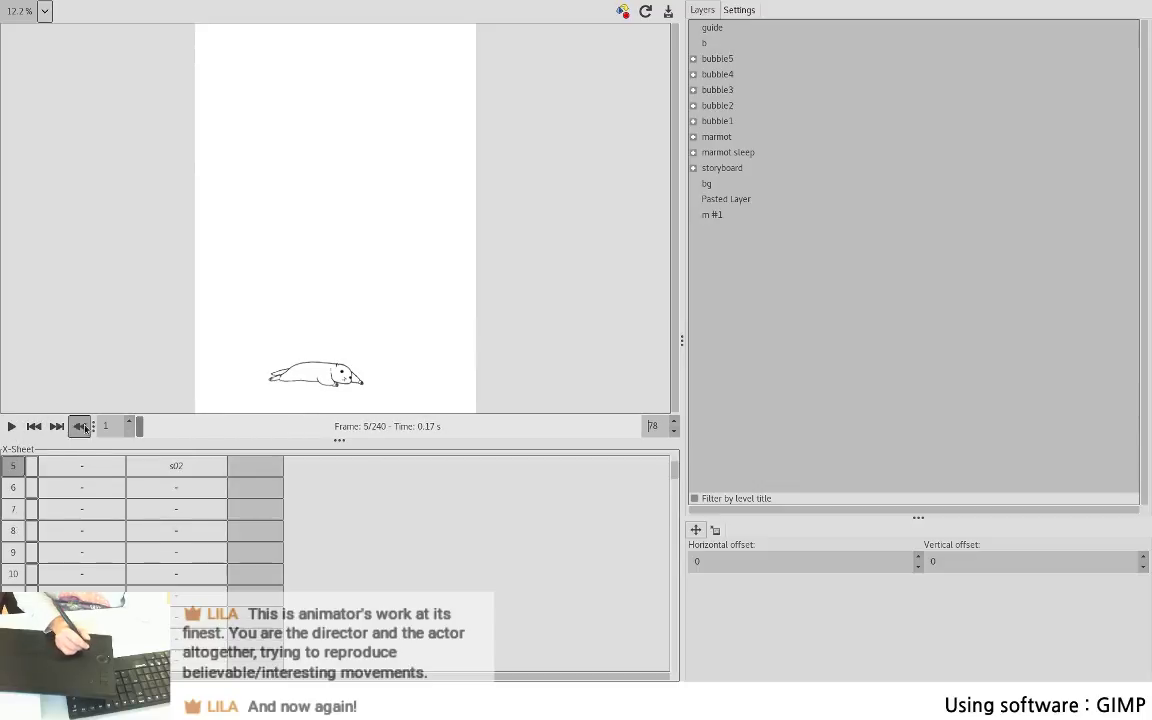
{"action": "left_click", "coordinate": [11, 427]}
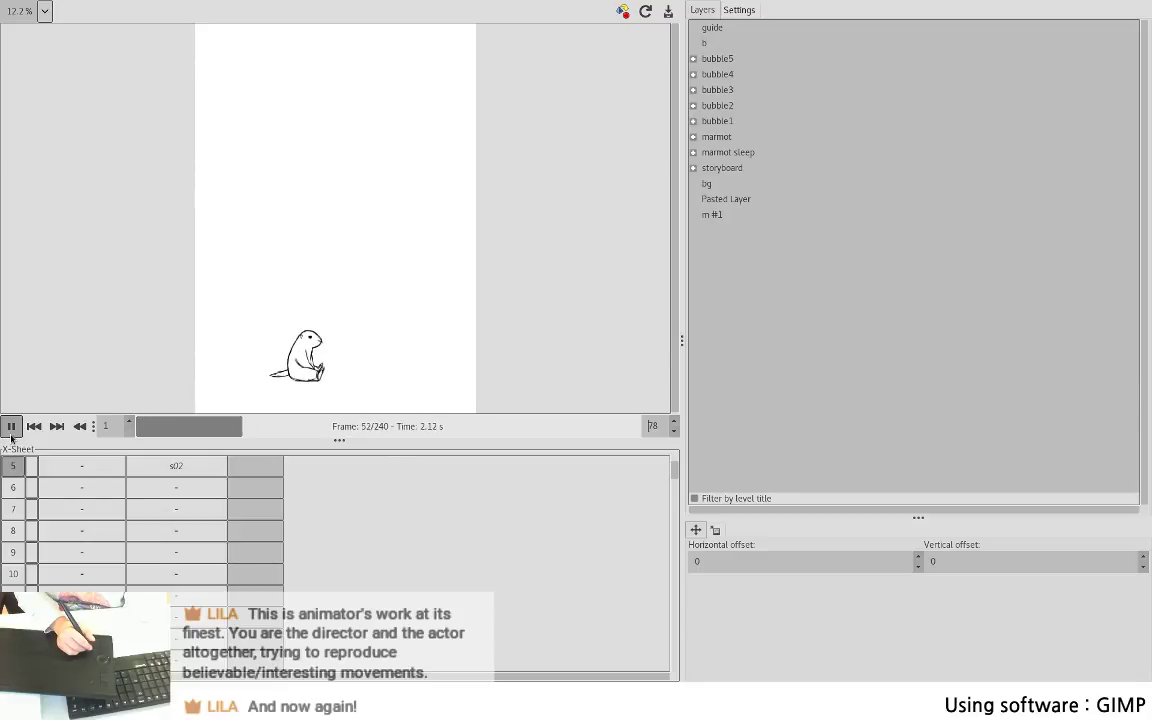
{"action": "left_click", "coordinate": [11, 428]}
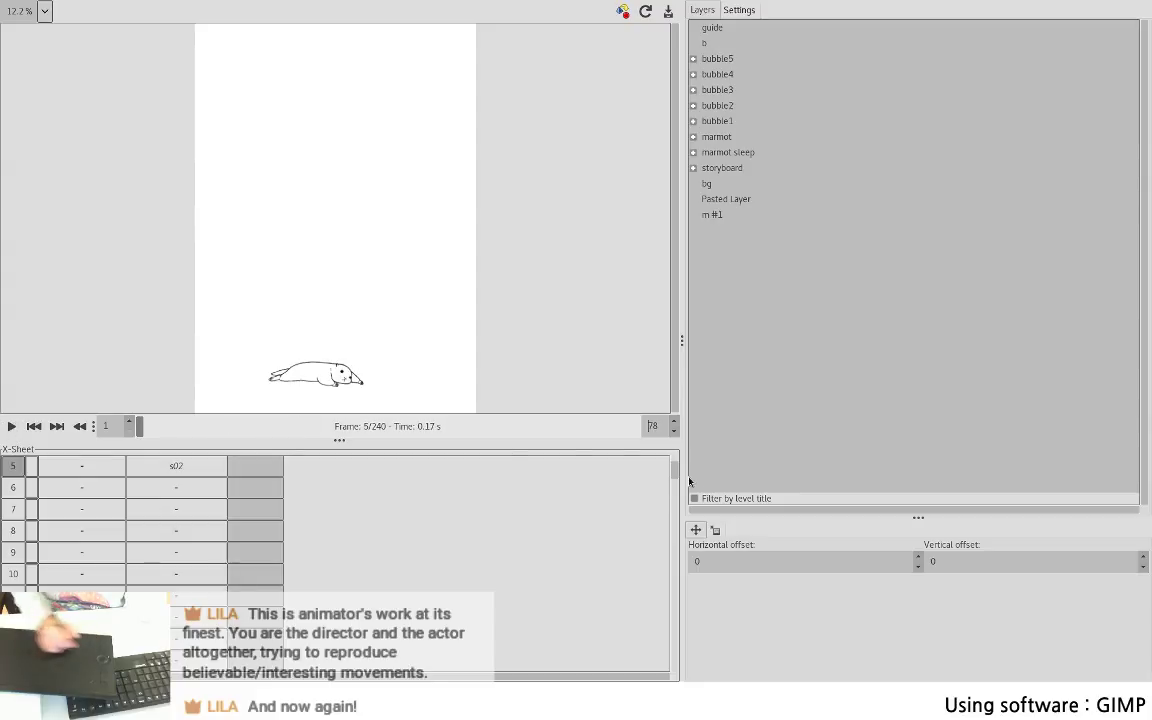
{"action": "scroll", "coordinate": [676, 468], "scroll_direction": "up", "scroll_amount": 3}
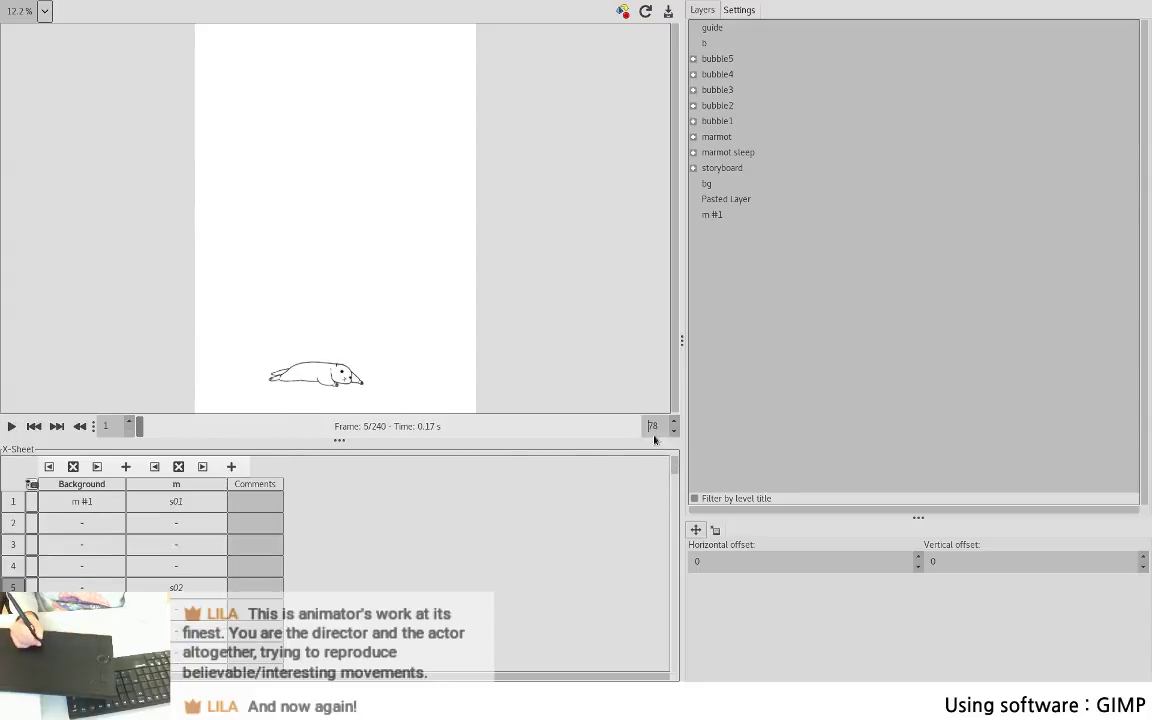
{"action": "left_click", "coordinate": [10, 427]}
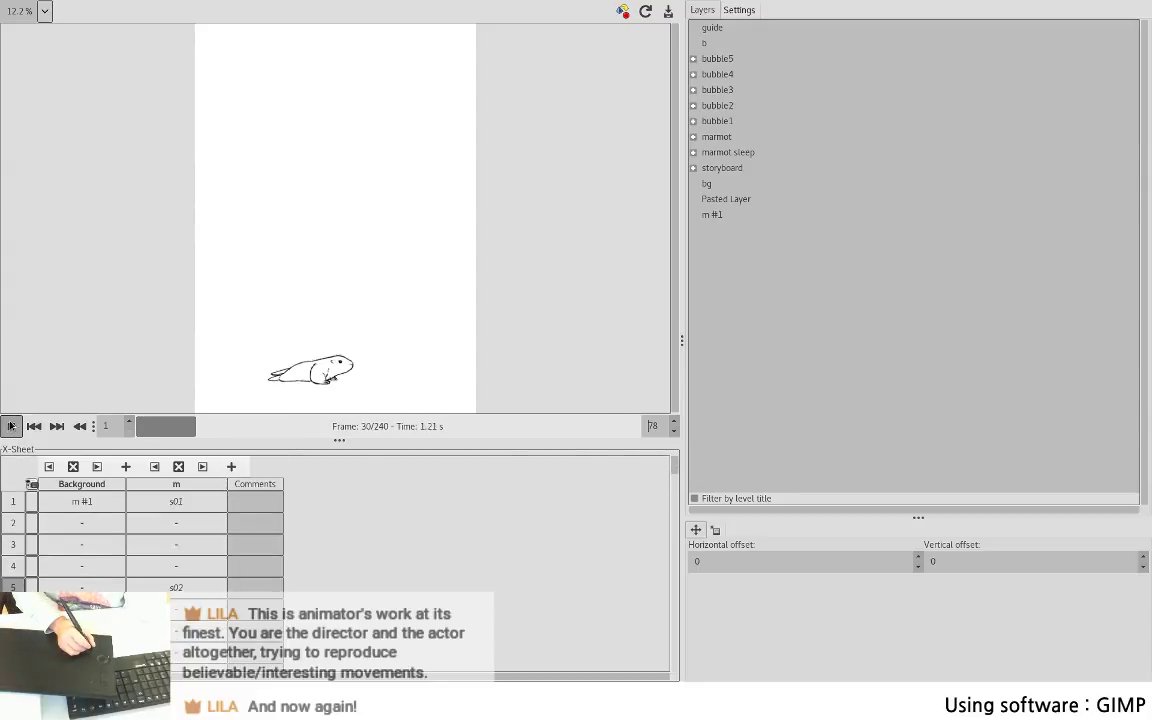
{"action": "left_click", "coordinate": [11, 426]}
- Lengthen the s08 hold by eight frames so s09 starts at frame 64, and set the playback end frame to 90
{"action": "left_click_drag", "start_coordinate": [167, 429], "coordinate": [223, 428]}
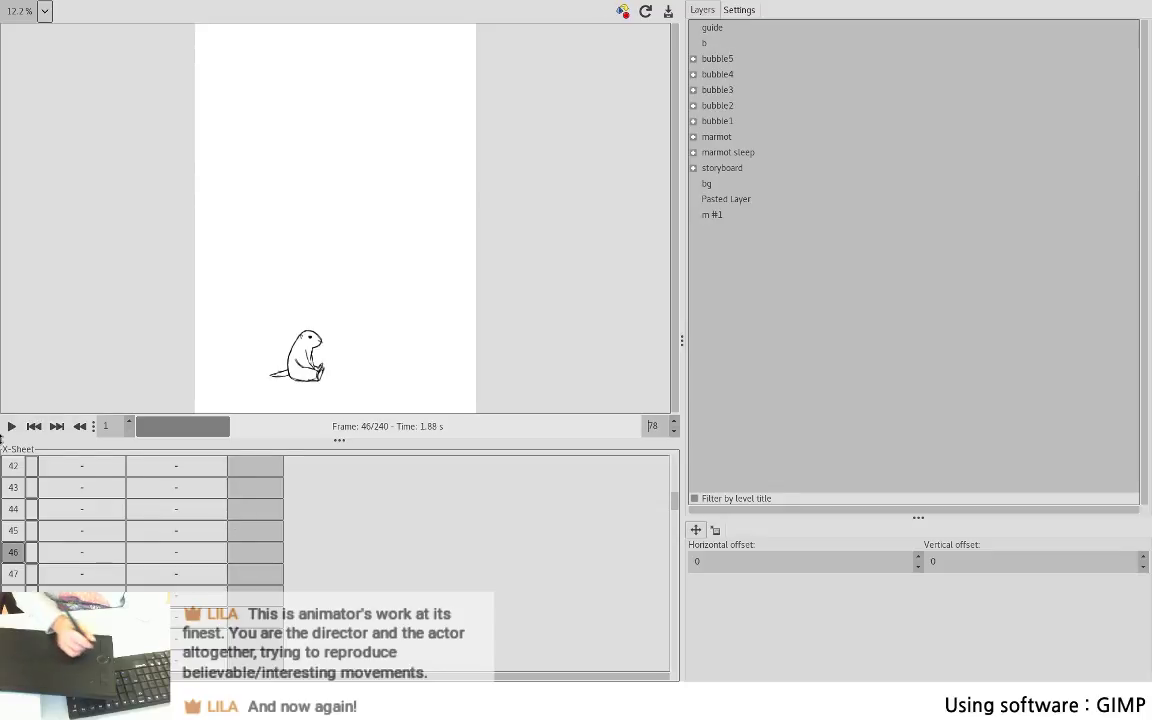
{"action": "left_click_drag", "start_coordinate": [674, 499], "coordinate": [680, 529]}
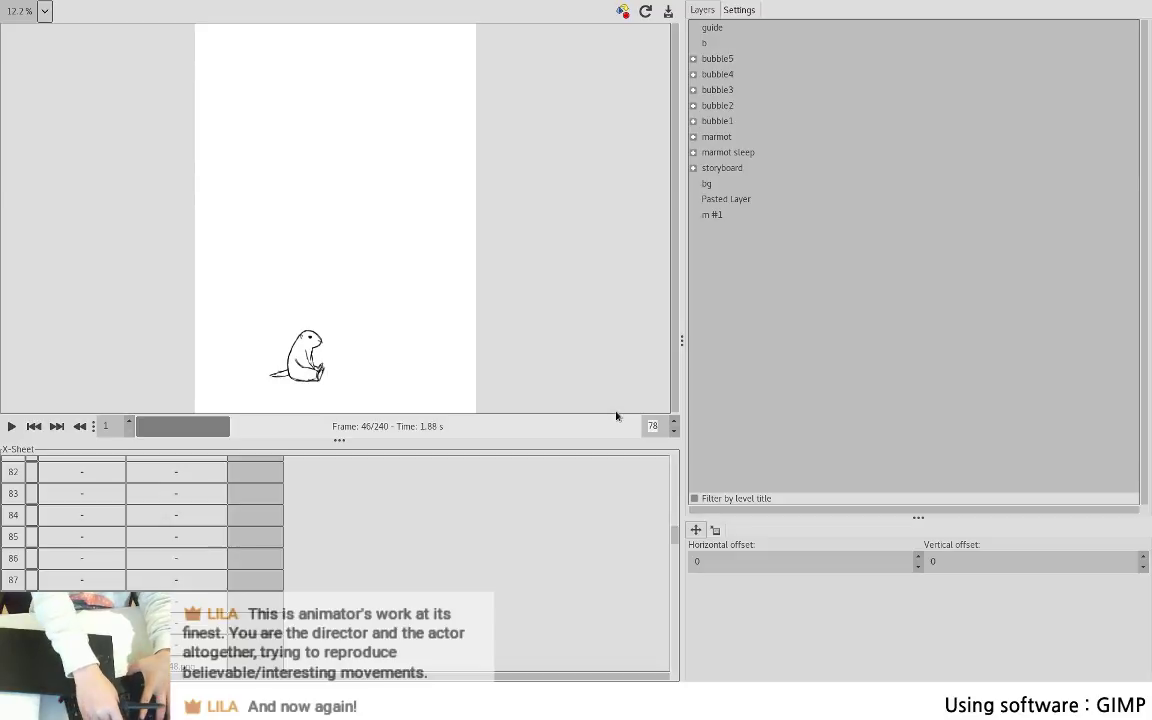
{"action": "type", "text": "90"}
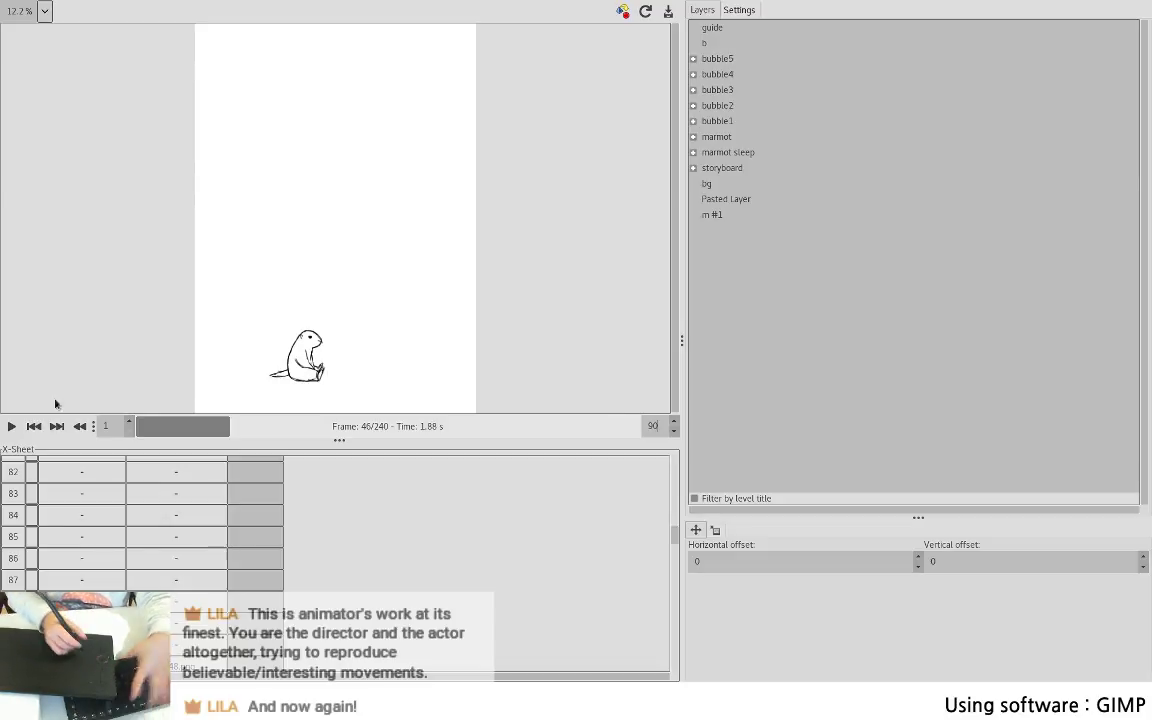
- Play the marmot animation through frame 90 to judge the longer s08 pause, and stop playback
{"action": "left_click", "coordinate": [11, 426]}
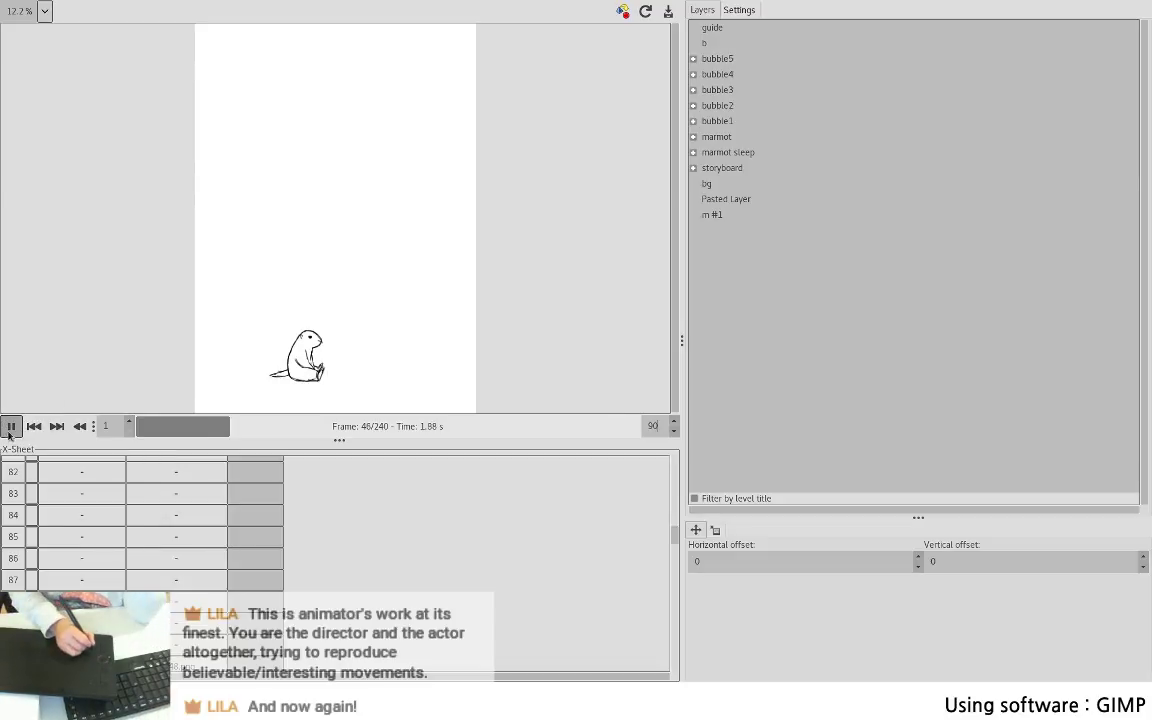
{"action": "left_click", "coordinate": [66, 580]}
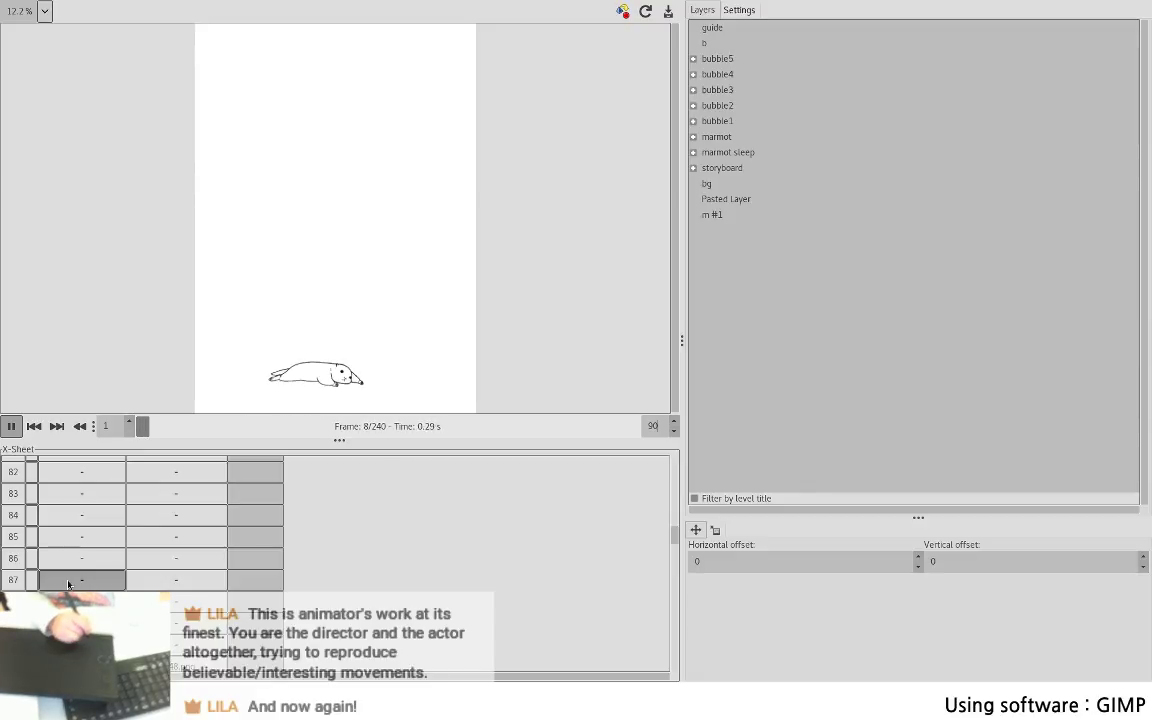
{"action": "left_click", "coordinate": [12, 427]}
{"action": "scroll", "coordinate": [676, 489], "scroll_direction": "up", "scroll_amount": 1}
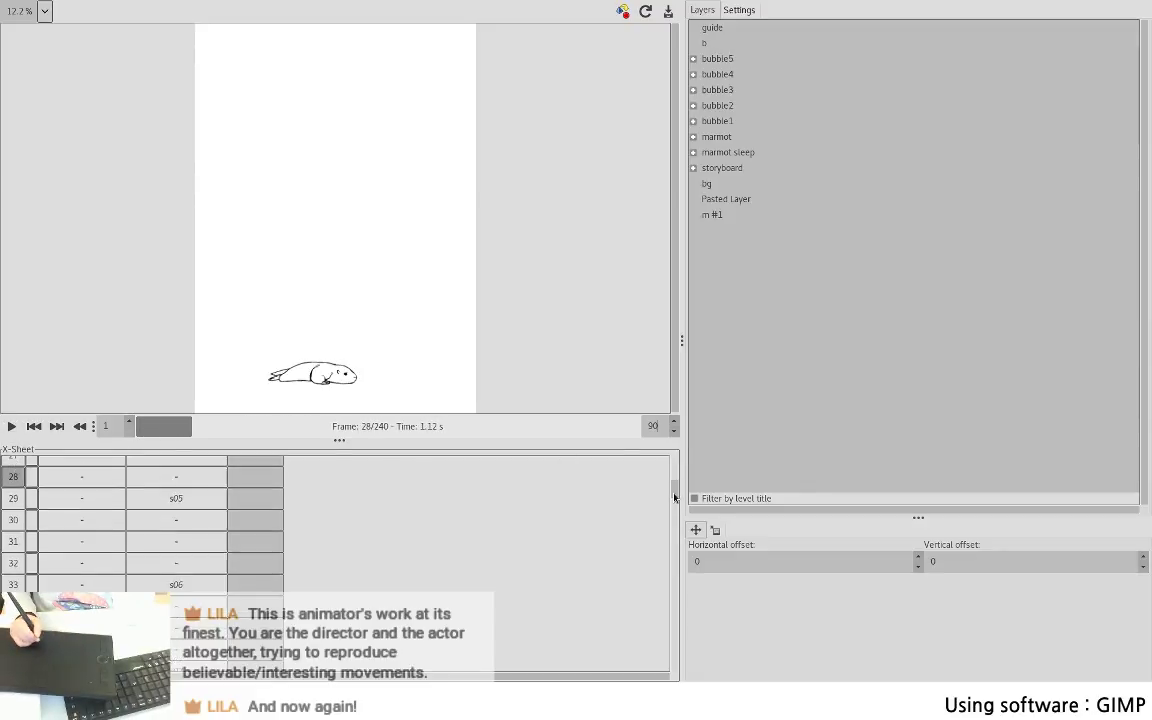
- Shorten the hold of drawing s09 so that s10 starts at frame 68
{"action": "left_click_drag", "start_coordinate": [674, 491], "coordinate": [677, 527]}
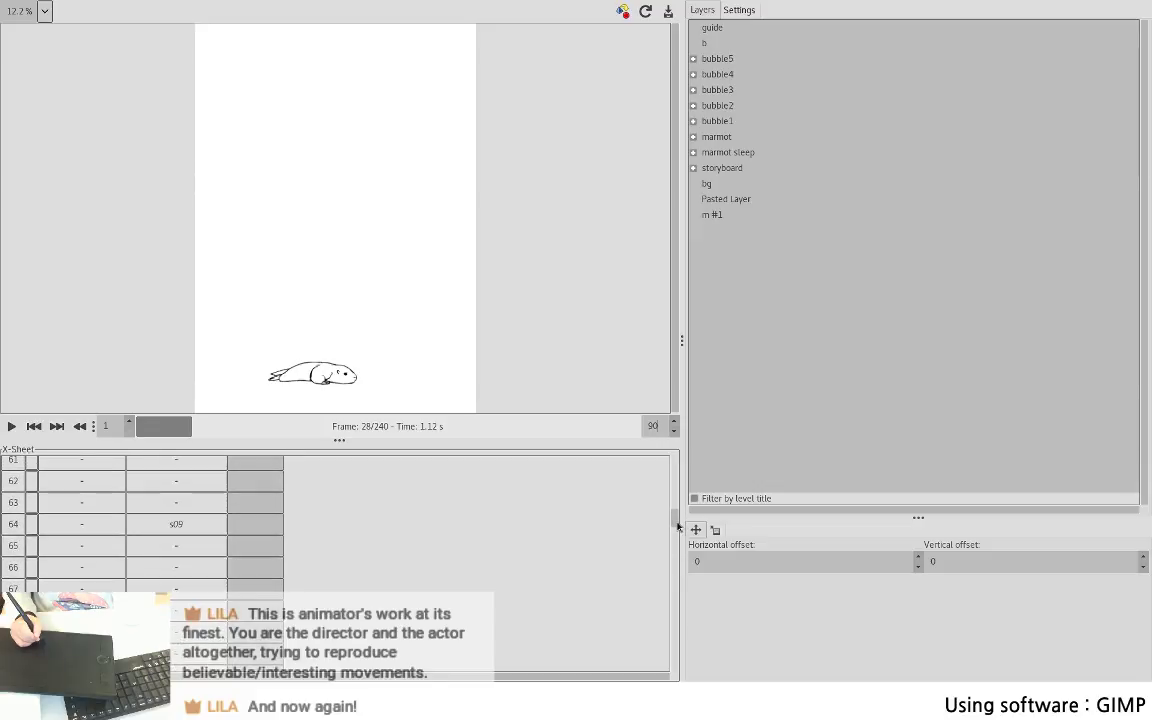
{"action": "left_click_drag", "start_coordinate": [178, 432], "coordinate": [265, 424]}
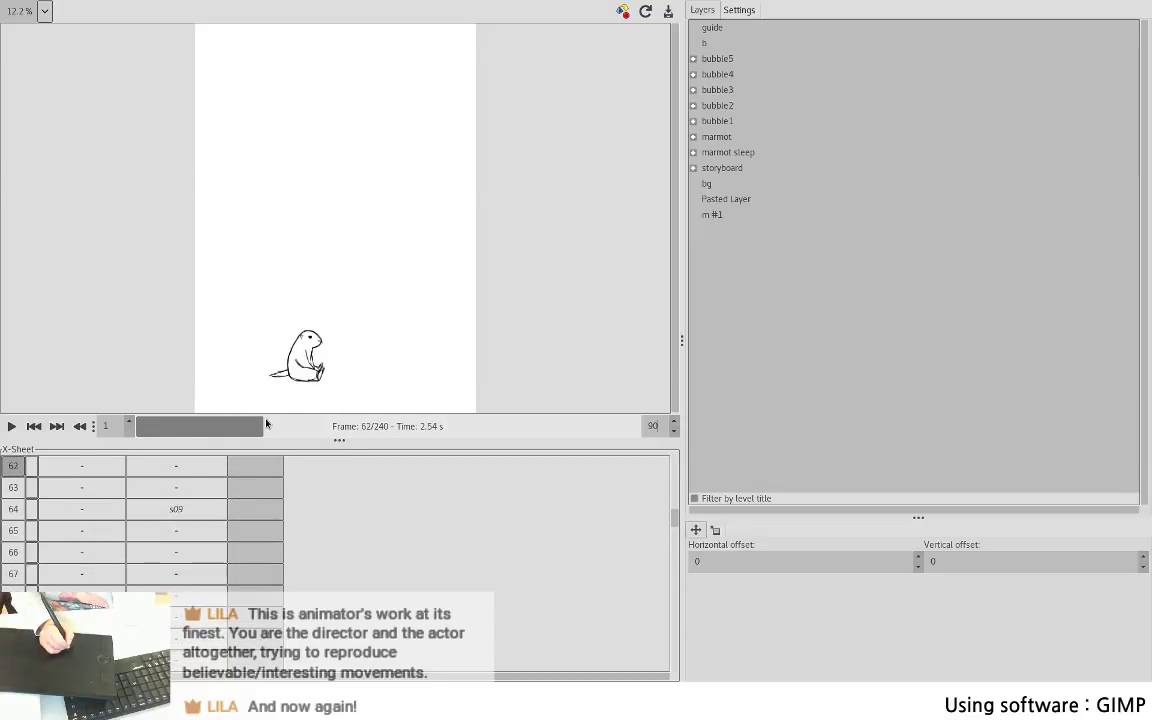
{"action": "left_click", "coordinate": [184, 540]}
{"action": "left_click", "coordinate": [187, 533]}
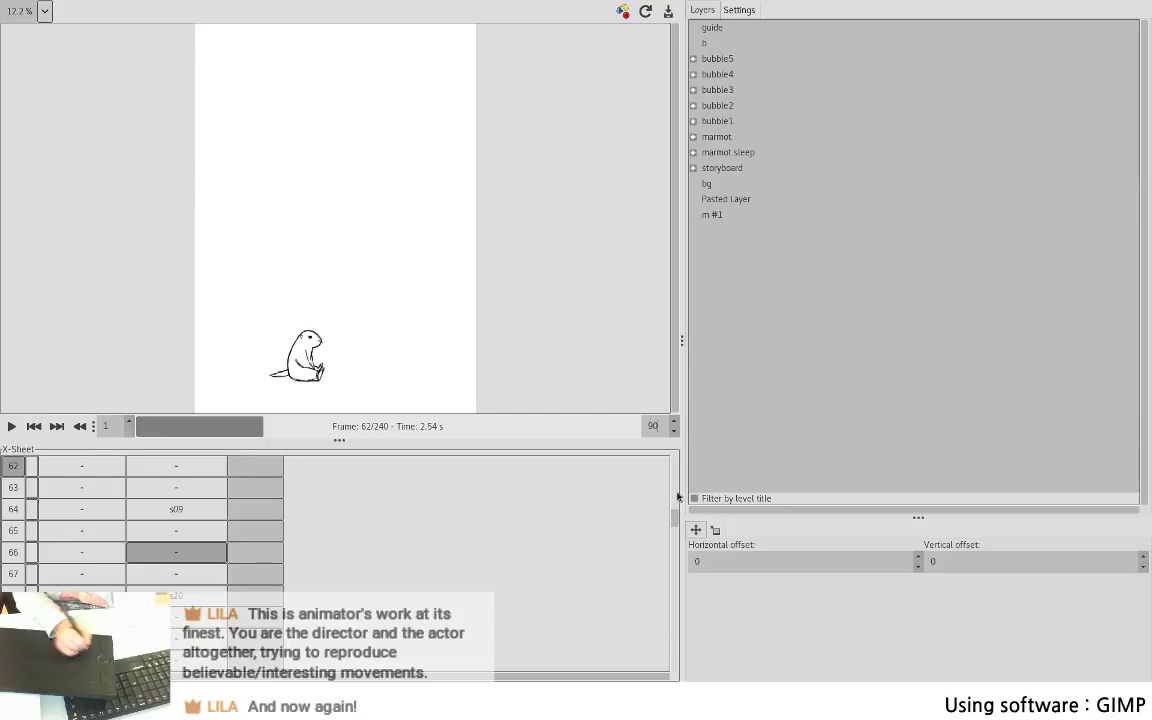
- Set the playback end frame to 82 and play the marmot animation to check the shortened s09 hold, then stop playback
{"action": "left_click_drag", "start_coordinate": [674, 519], "coordinate": [678, 532]}
{"action": "double_click", "coordinate": [650, 425]}
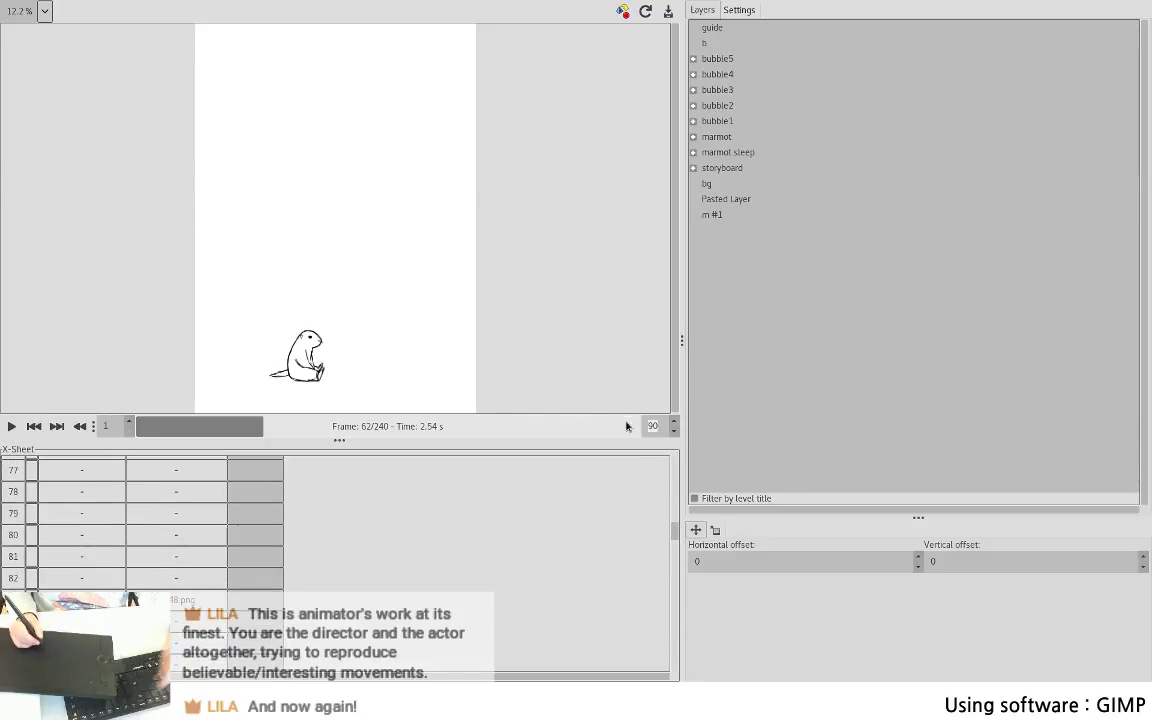
{"action": "type", "text": "82"}
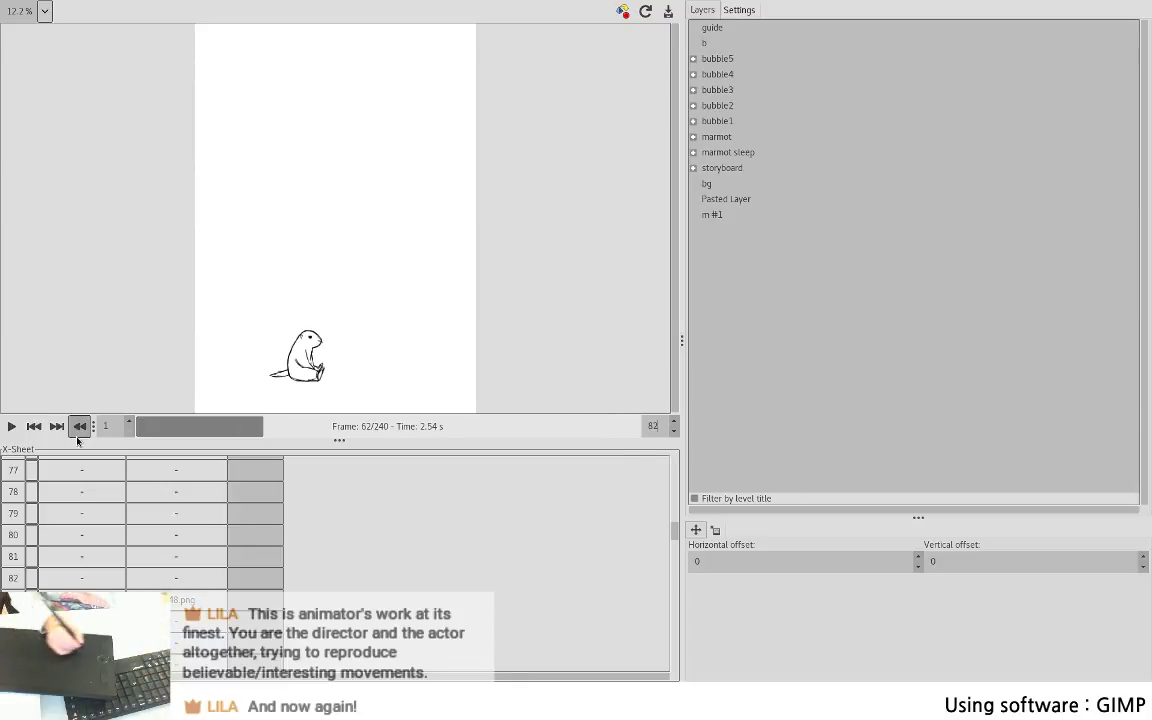
{"action": "left_click", "coordinate": [11, 426]}
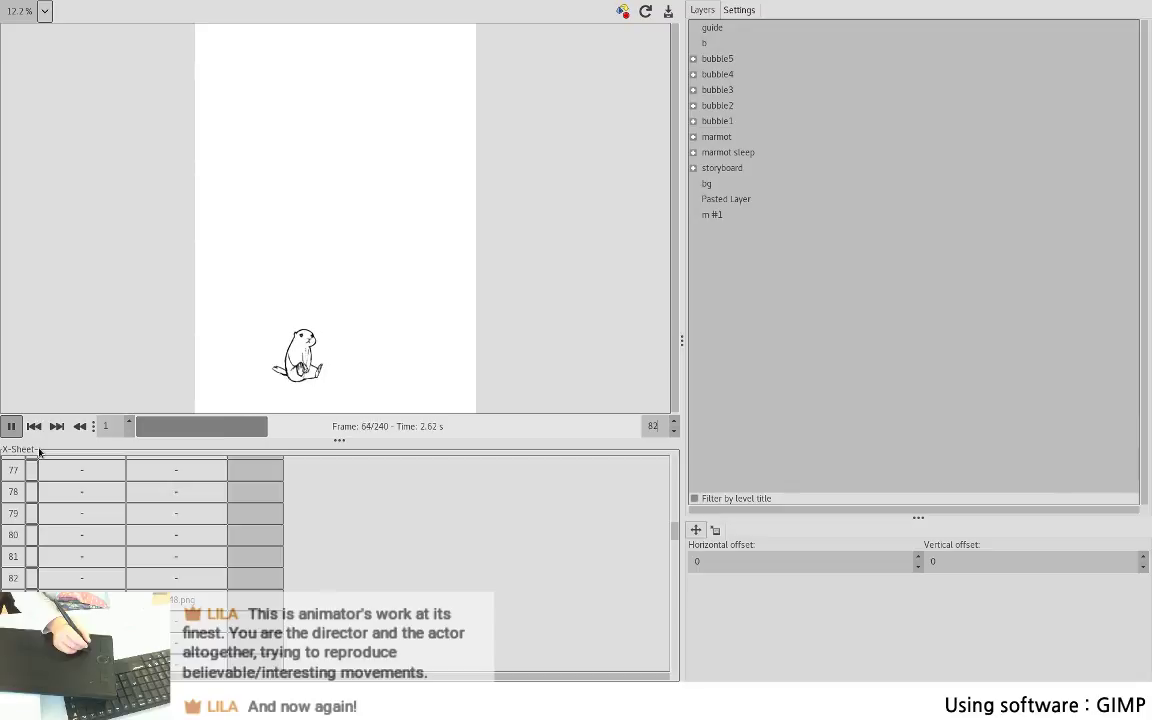
{"action": "left_click", "coordinate": [11, 426]}
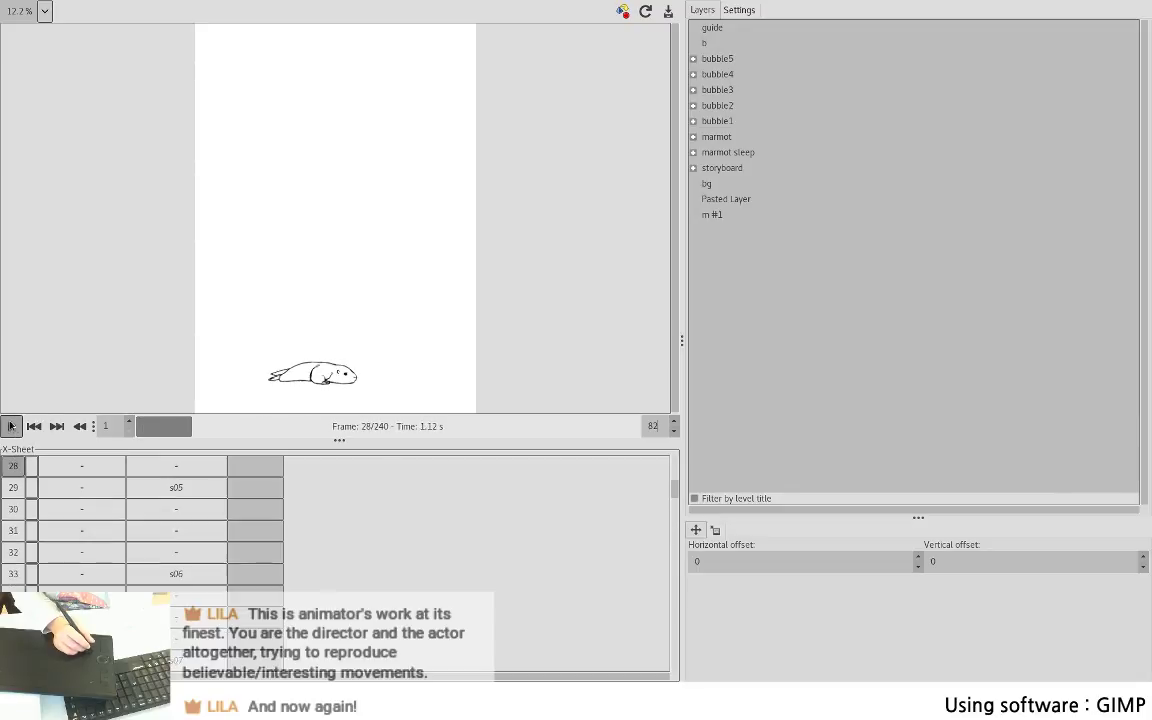
- Set the playback end frame to 86 and replay the marmot animation to judge the timing of its holds
{"action": "left_click_drag", "start_coordinate": [674, 487], "coordinate": [677, 524]}
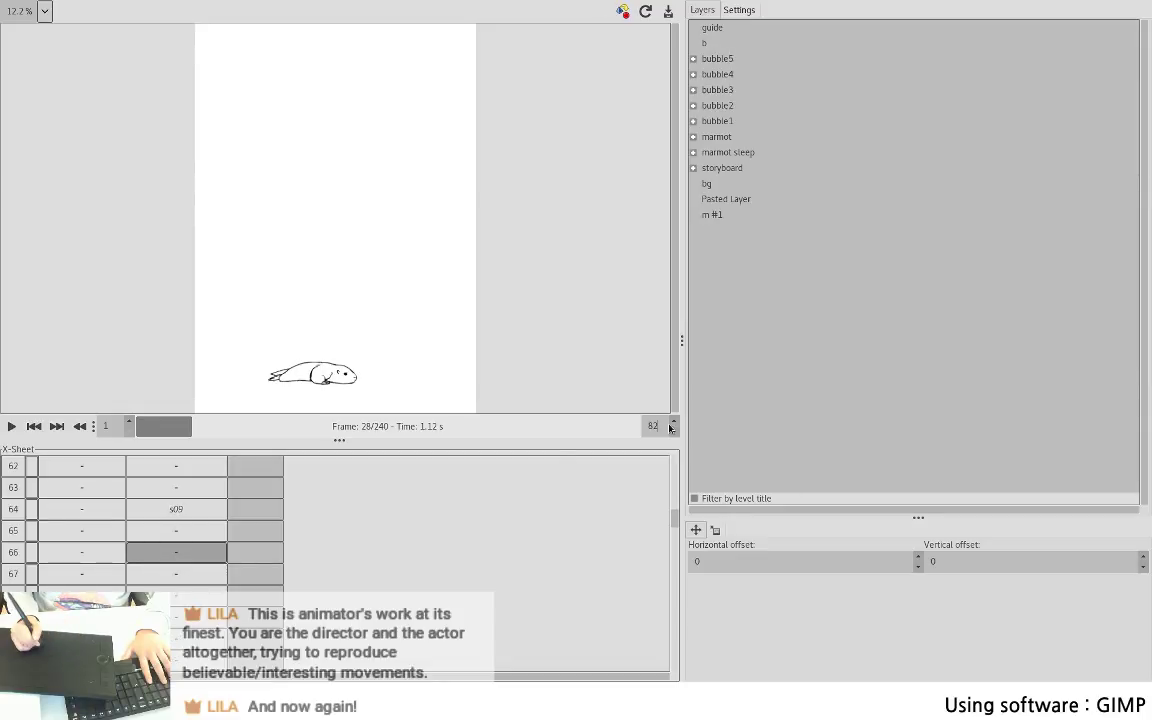
{"action": "left_click", "coordinate": [11, 426]}
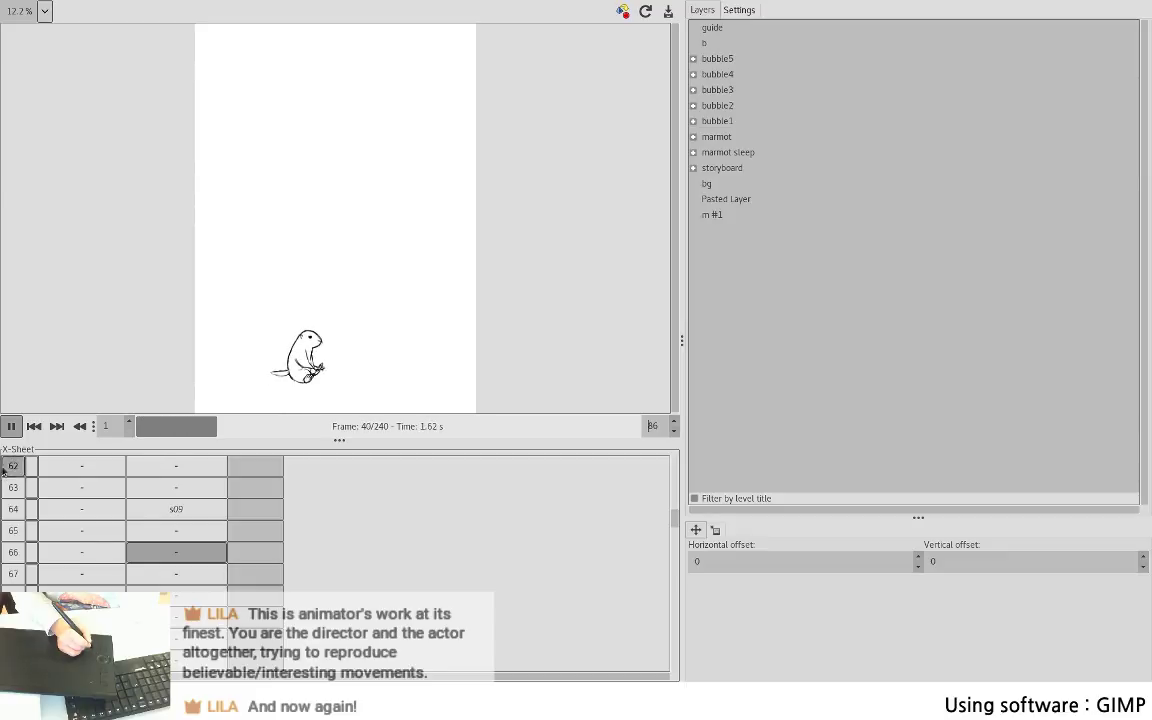
{"action": "left_click", "coordinate": [11, 426]}
{"action": "left_click_drag", "start_coordinate": [674, 505], "coordinate": [669, 446]}
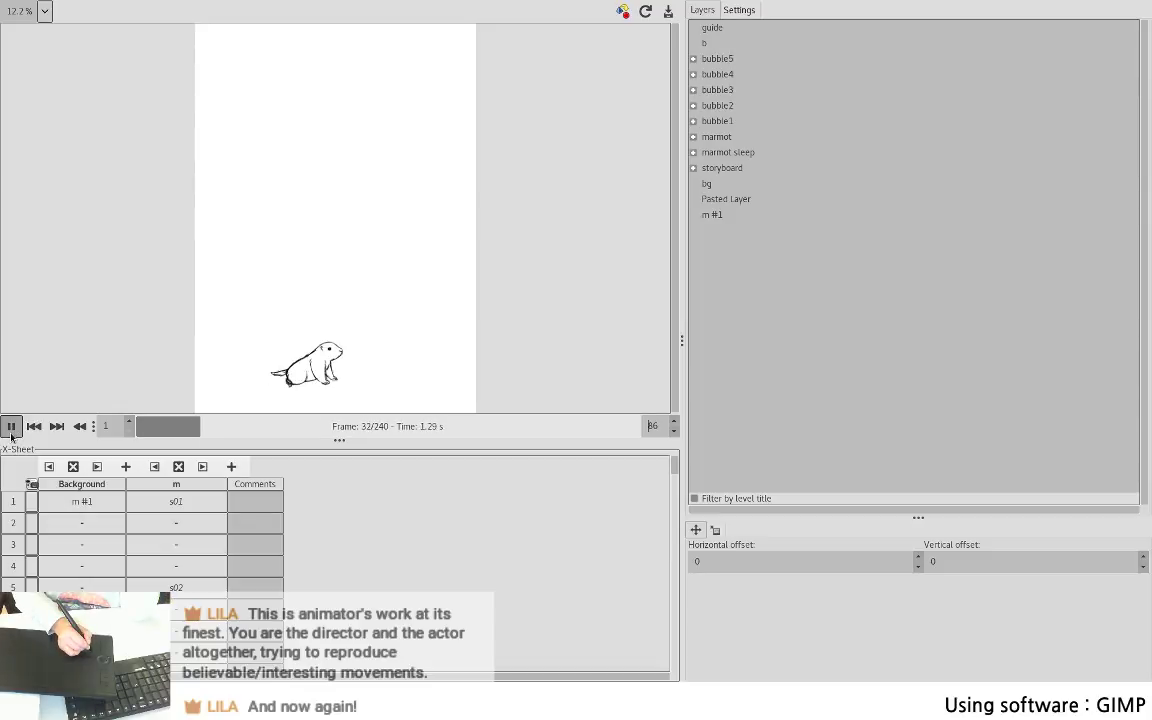
{"action": "left_click", "coordinate": [11, 426]}
{"action": "mouse_move", "coordinate": [674, 500]}
{"action": "left_mouse_down"}
{"action": "mouse_move", "coordinate": [676, 520]}
{"action": "mouse_move", "coordinate": [670, 510]}
{"action": "left_mouse_up"}
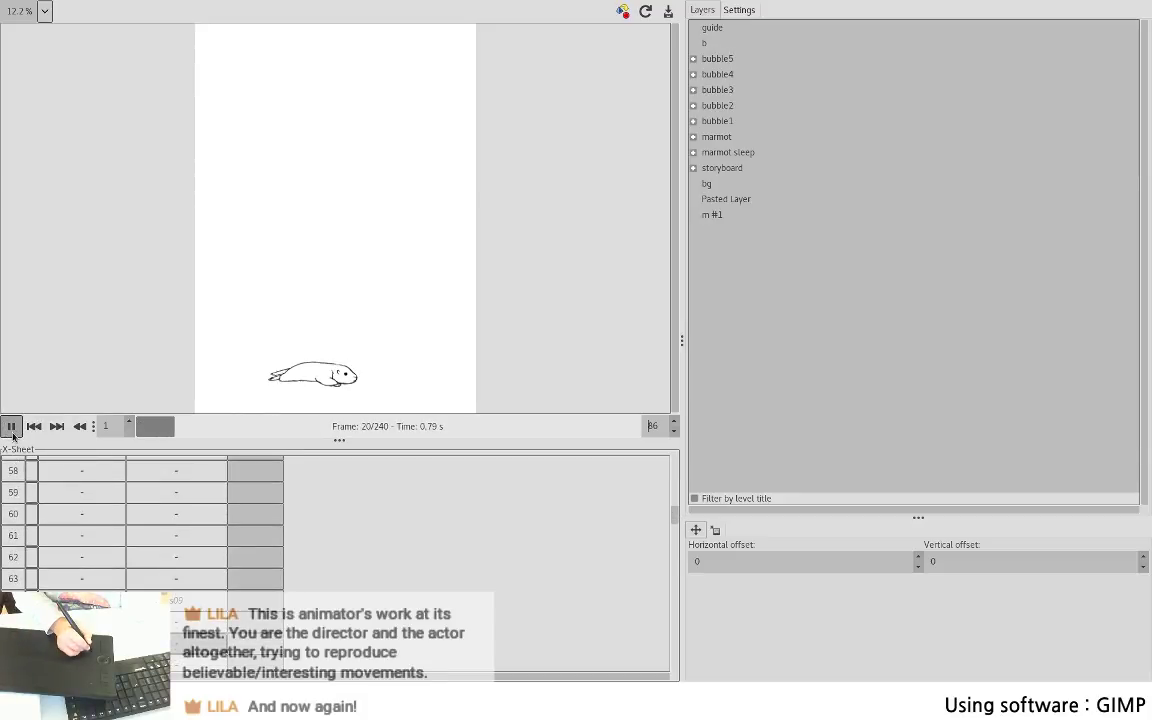
{"action": "left_click", "coordinate": [11, 426]}
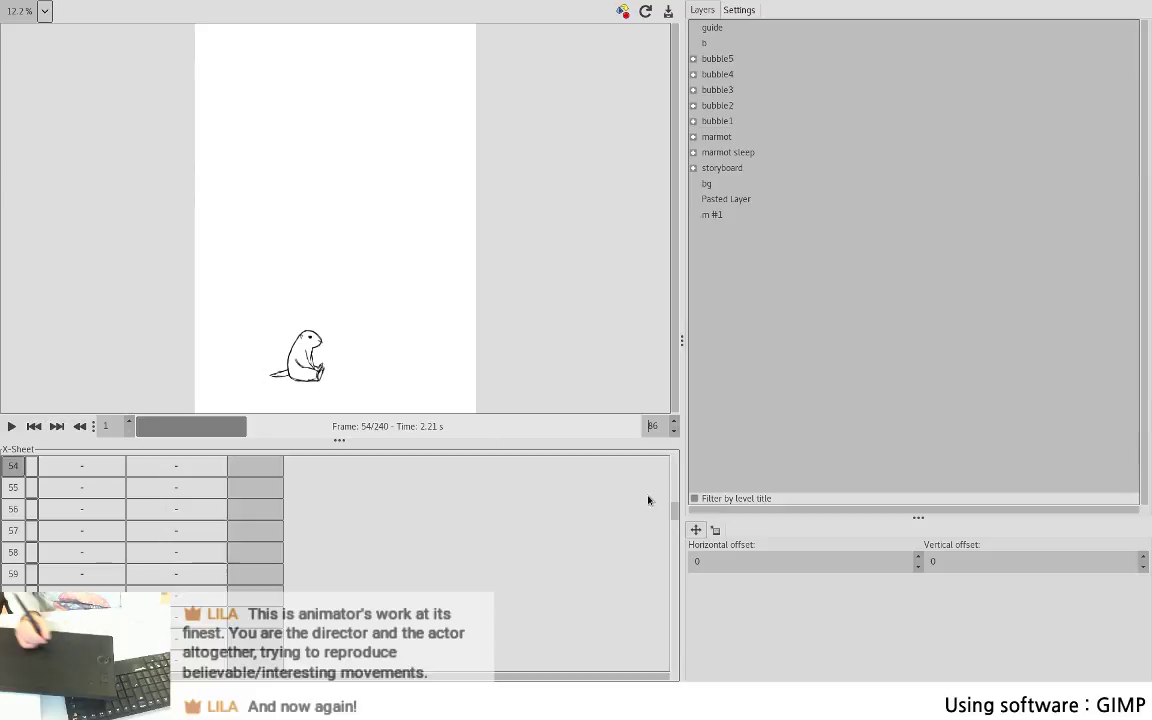
- Lengthen the s04 hold by four frames so s05 starts at frame 33, and set the playback end frame to 90
{"action": "mouse_move", "coordinate": [674, 511]}
{"action": "left_mouse_down"}
{"action": "mouse_move", "coordinate": [671, 477]}
{"action": "mouse_move", "coordinate": [671, 489]}
{"action": "left_mouse_up"}
{"action": "left_click", "coordinate": [12, 478]}
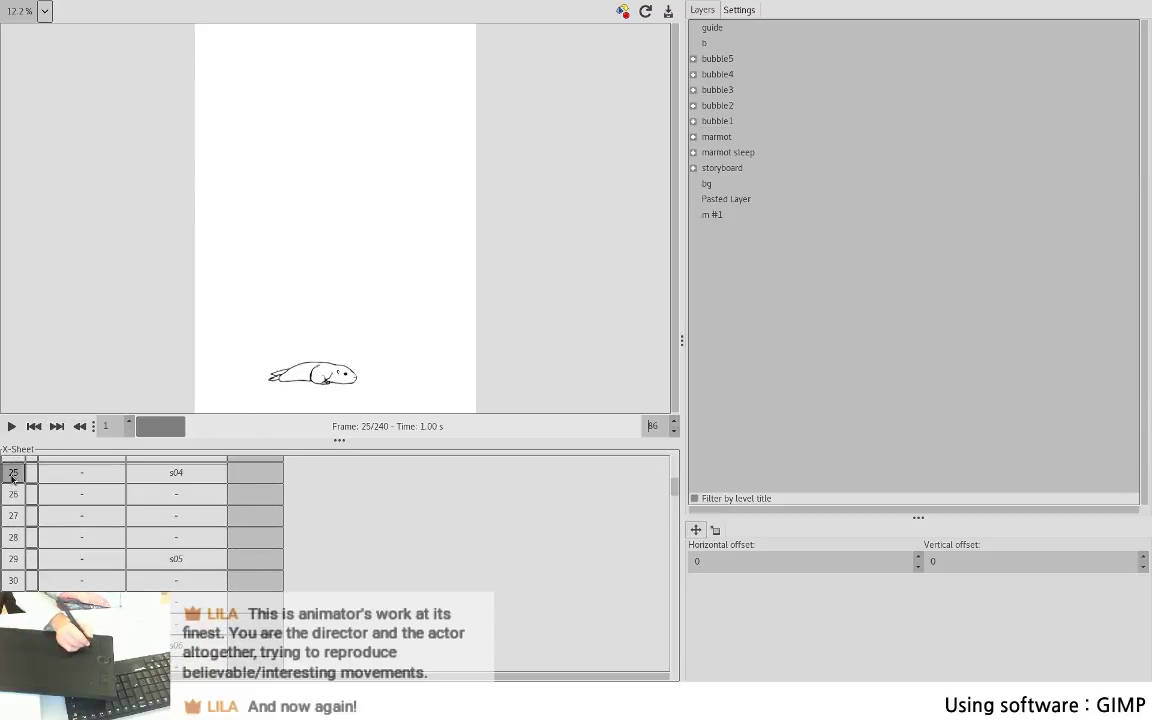
{"action": "right_click", "coordinate": [188, 495]}
{"action": "left_click", "coordinate": [196, 501]}
{"action": "right_click", "coordinate": [196, 500]}
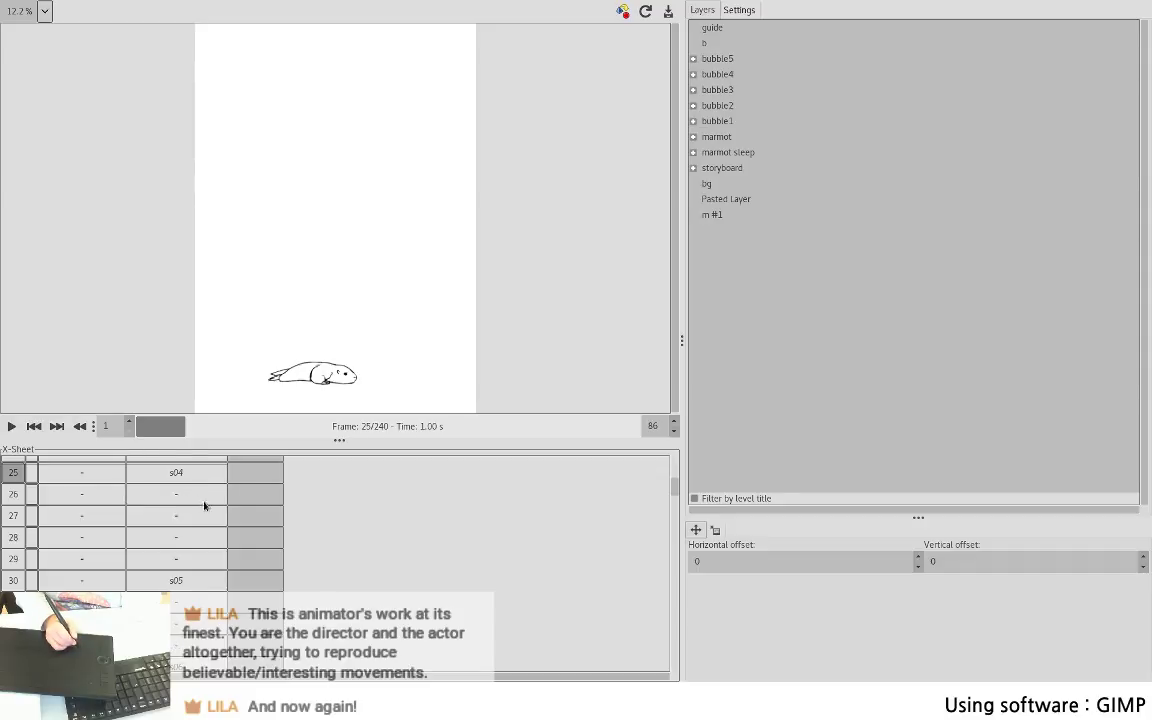
{"action": "left_click", "coordinate": [204, 503]}
{"action": "right_click", "coordinate": [207, 501]}
{"action": "left_click", "coordinate": [214, 508]}
{"action": "right_click", "coordinate": [209, 501]}
{"action": "left_click", "coordinate": [210, 504]}
{"action": "left_click", "coordinate": [673, 421]}
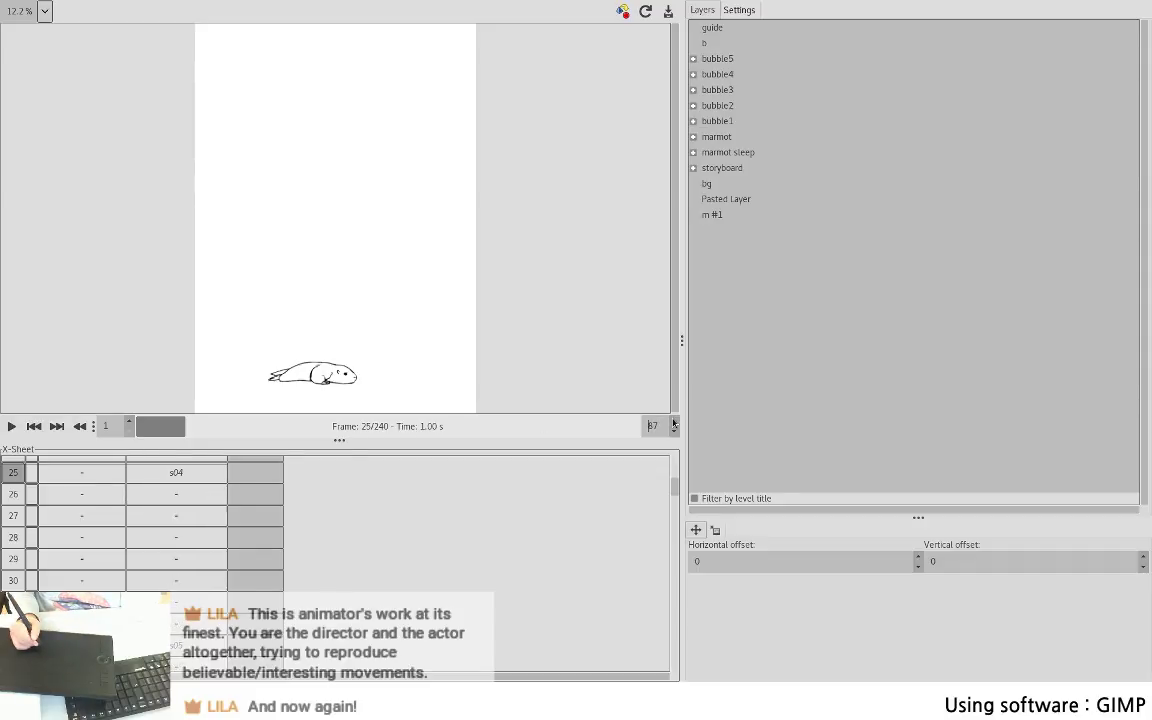
- Play the marmot animation through frame 90 to judge the longer s04 hold, and stop playback
{"action": "left_click", "coordinate": [11, 425]}
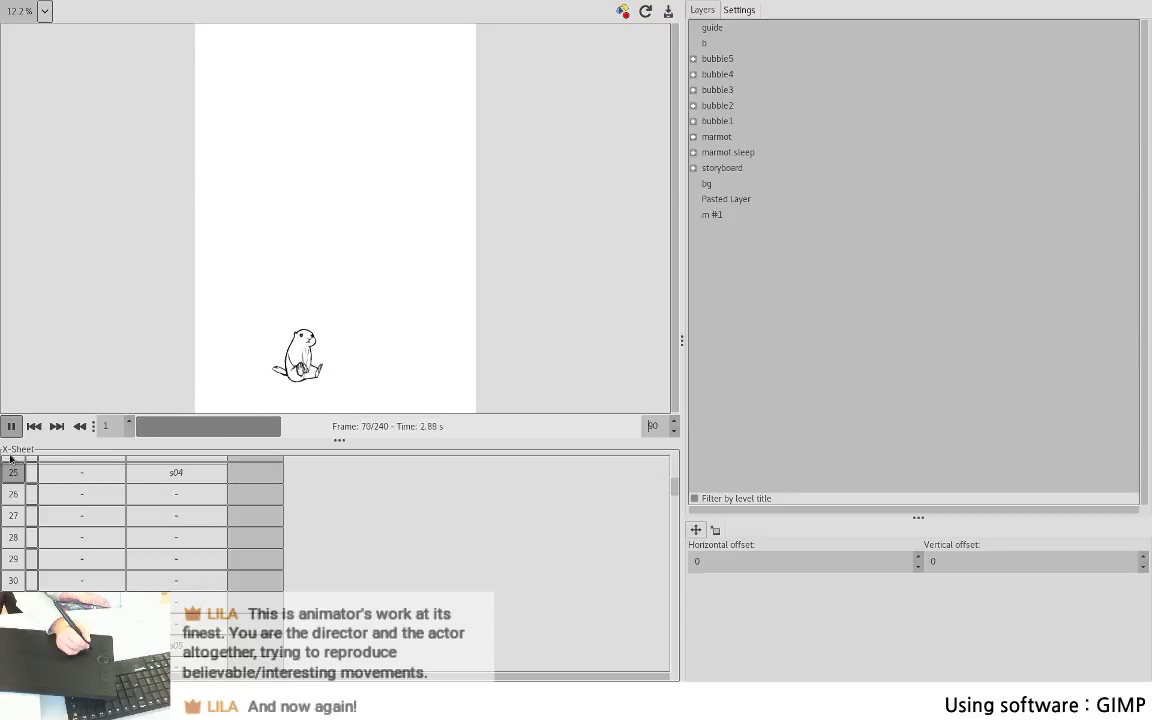
{"action": "left_click", "coordinate": [11, 426]}
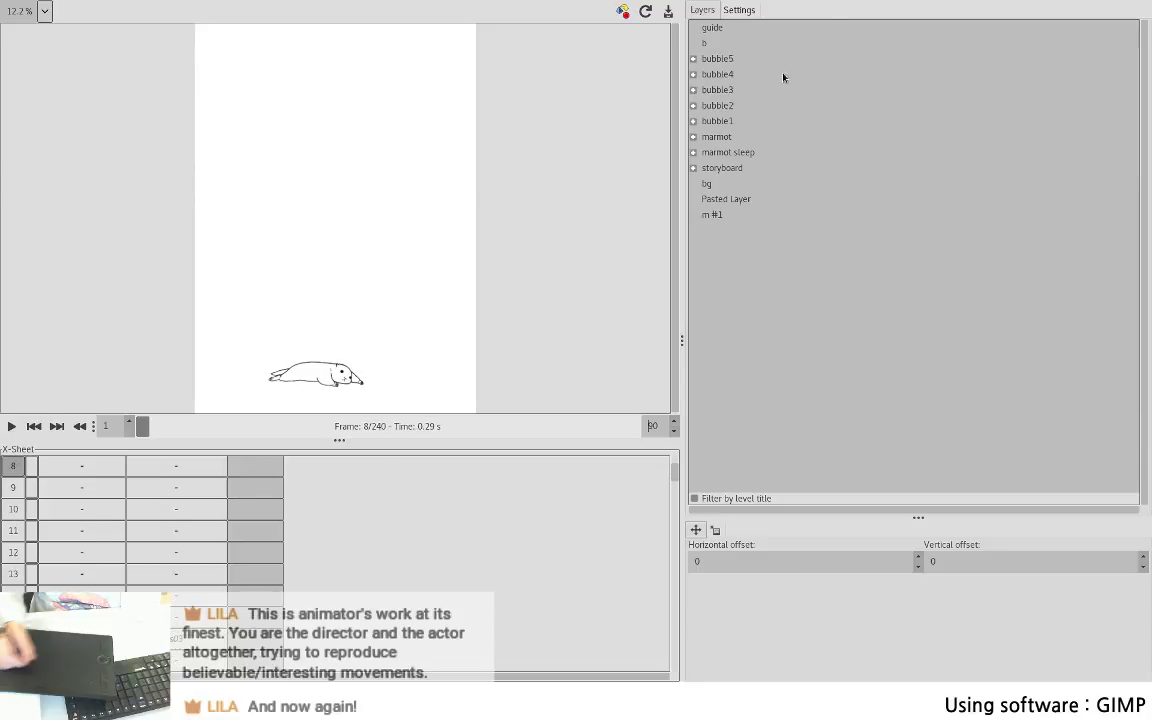
{"action": "scroll", "coordinate": [676, 470], "scroll_direction": "up", "scroll_amount": 1}
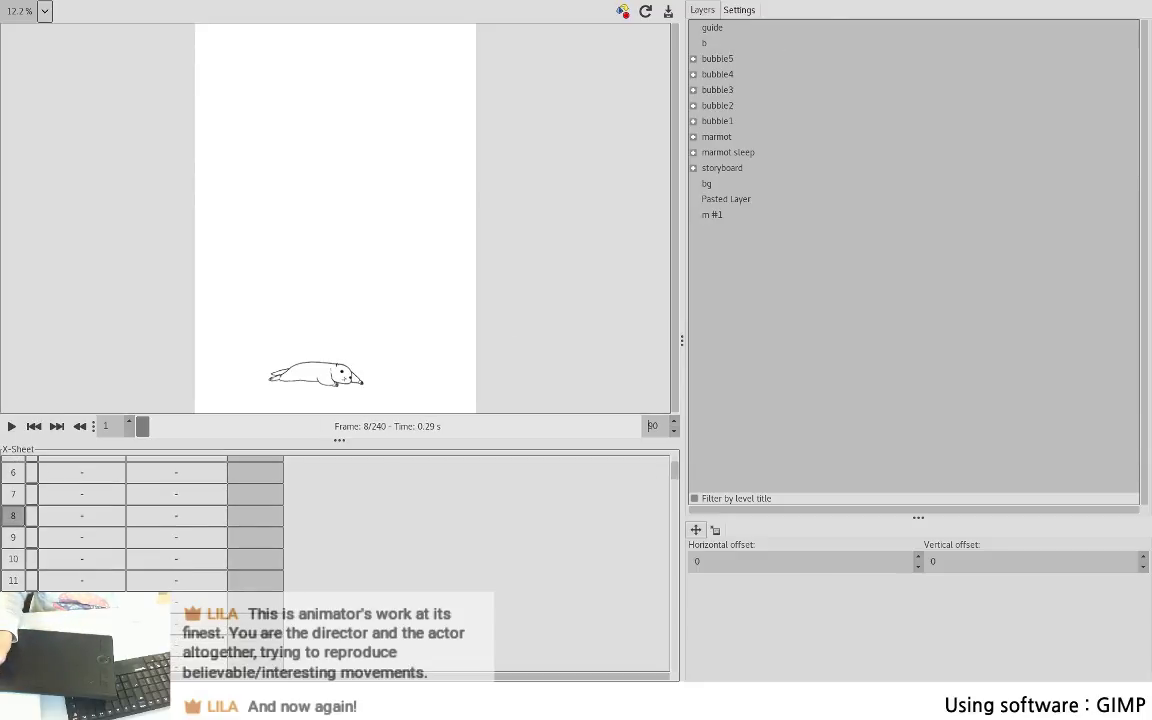
{"action": "key", "text": "alt+Tab"}
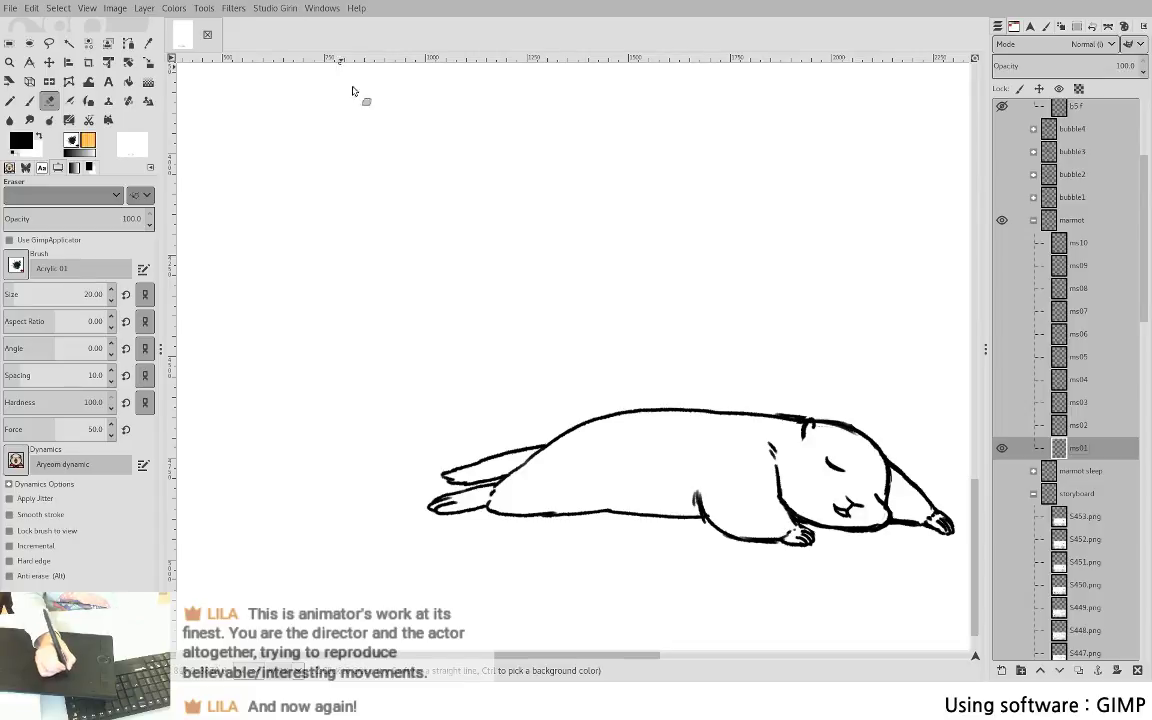
{"action": "key", "text": "alt+Tab"}
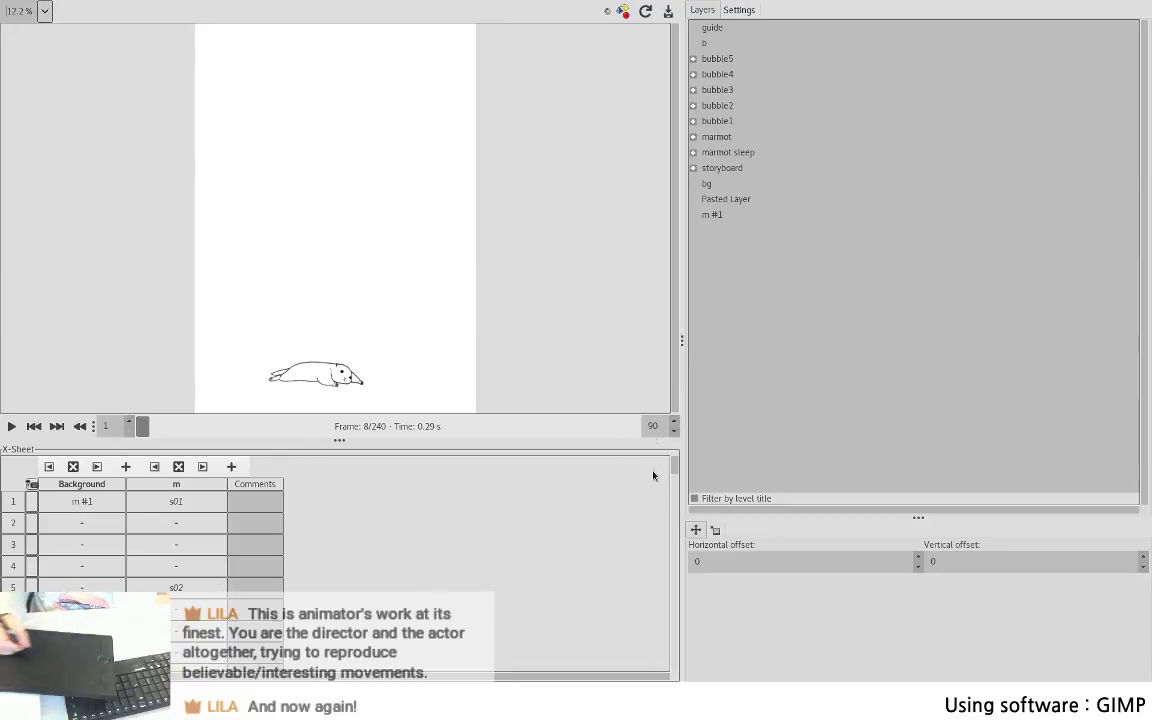
- Examine the opening part of the X-Sheet for the frames where drawings s01, s02 and s03 start
{"action": "scroll", "coordinate": [676, 473], "scroll_direction": "down", "scroll_amount": 2}
{"action": "scroll", "coordinate": [674, 472], "scroll_direction": "up", "scroll_amount": 1}
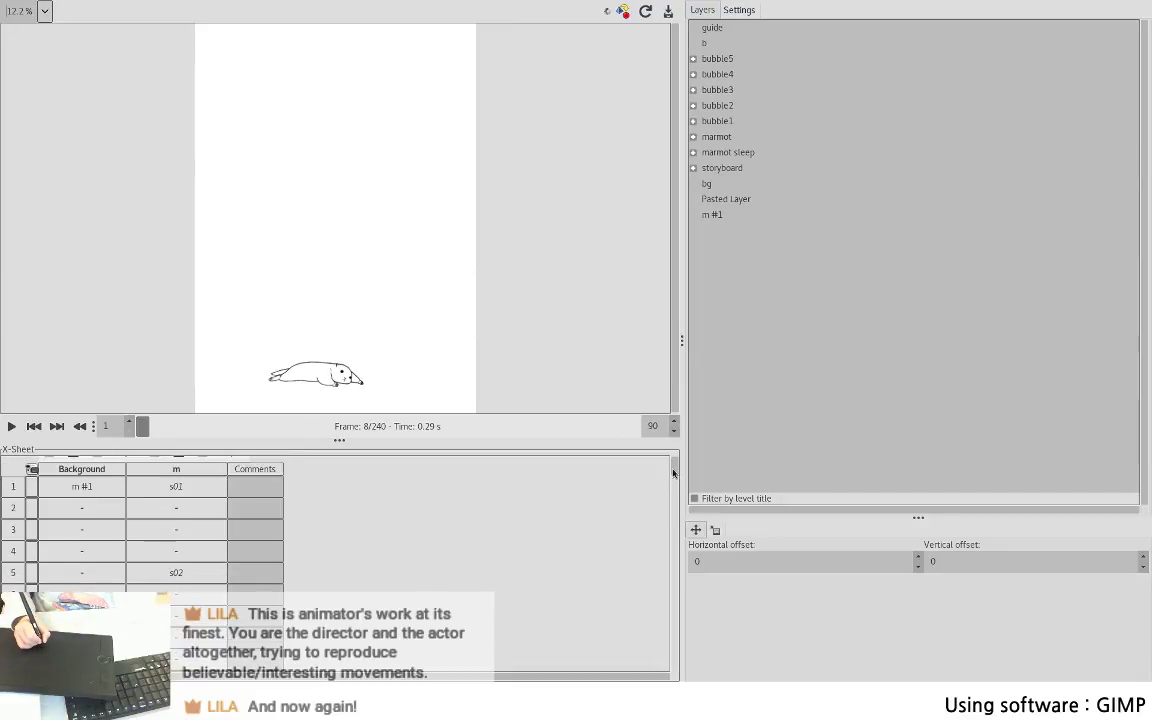
{"action": "scroll", "coordinate": [673, 473], "scroll_direction": "down", "scroll_amount": 3}
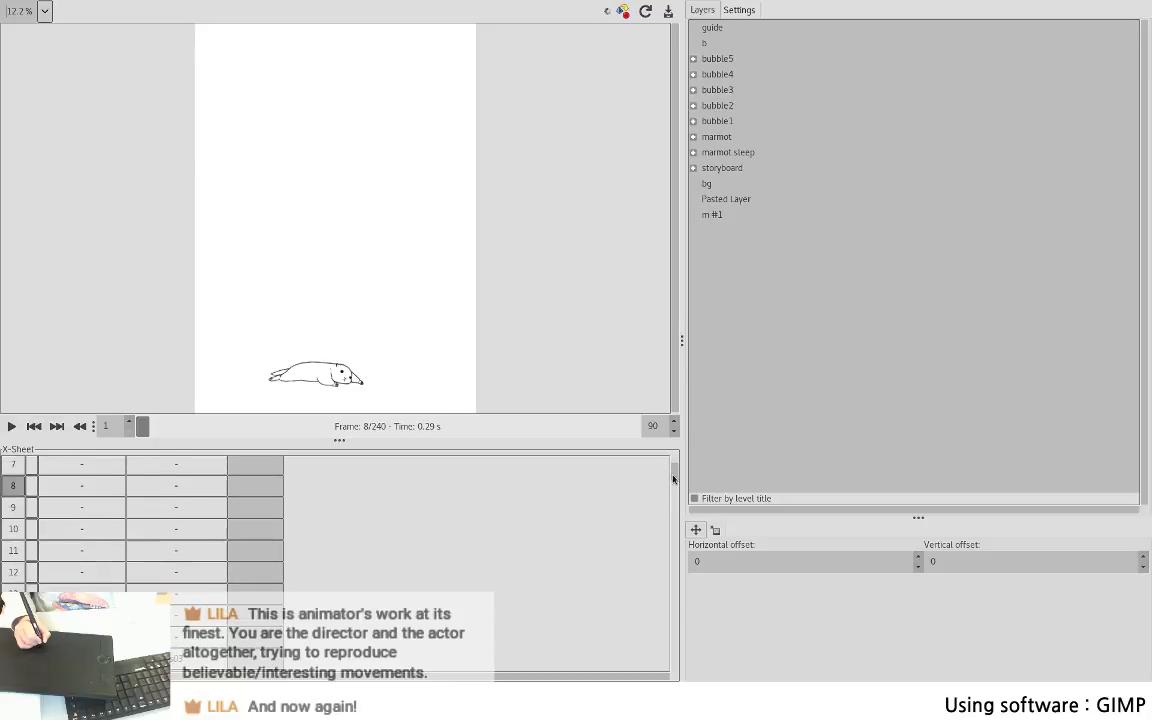
{"action": "scroll", "coordinate": [673, 481], "scroll_direction": "down", "scroll_amount": 1}
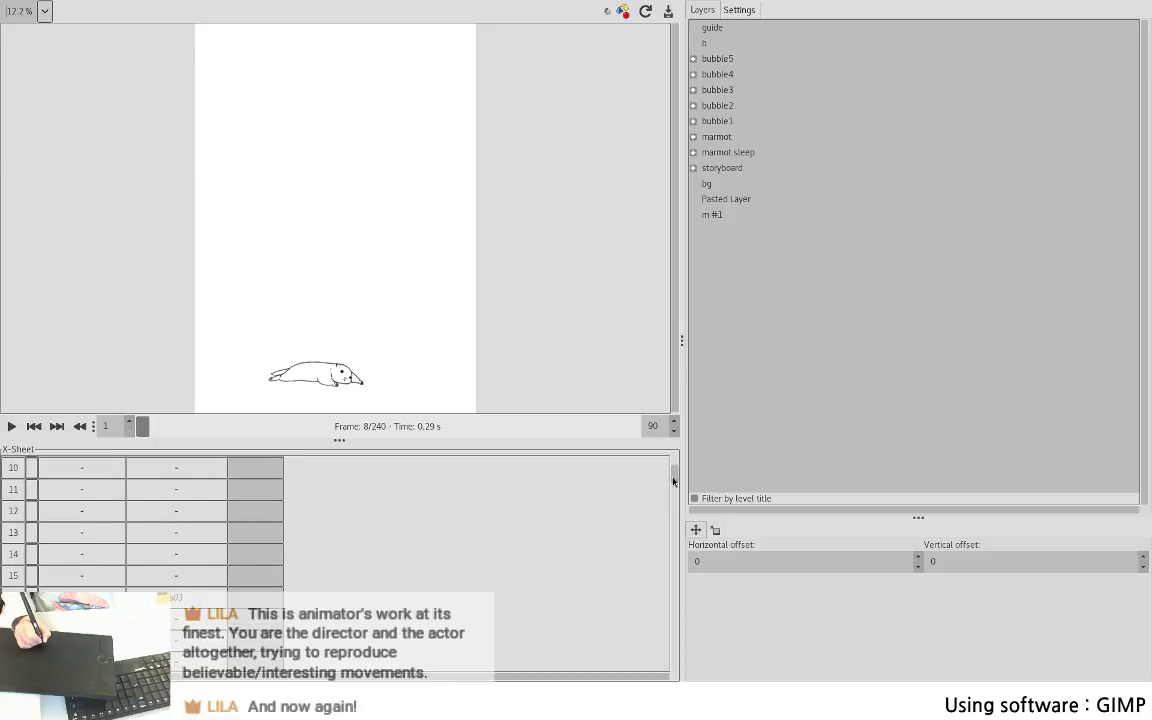
{"action": "scroll", "coordinate": [673, 482], "scroll_direction": "down", "scroll_amount": 4}
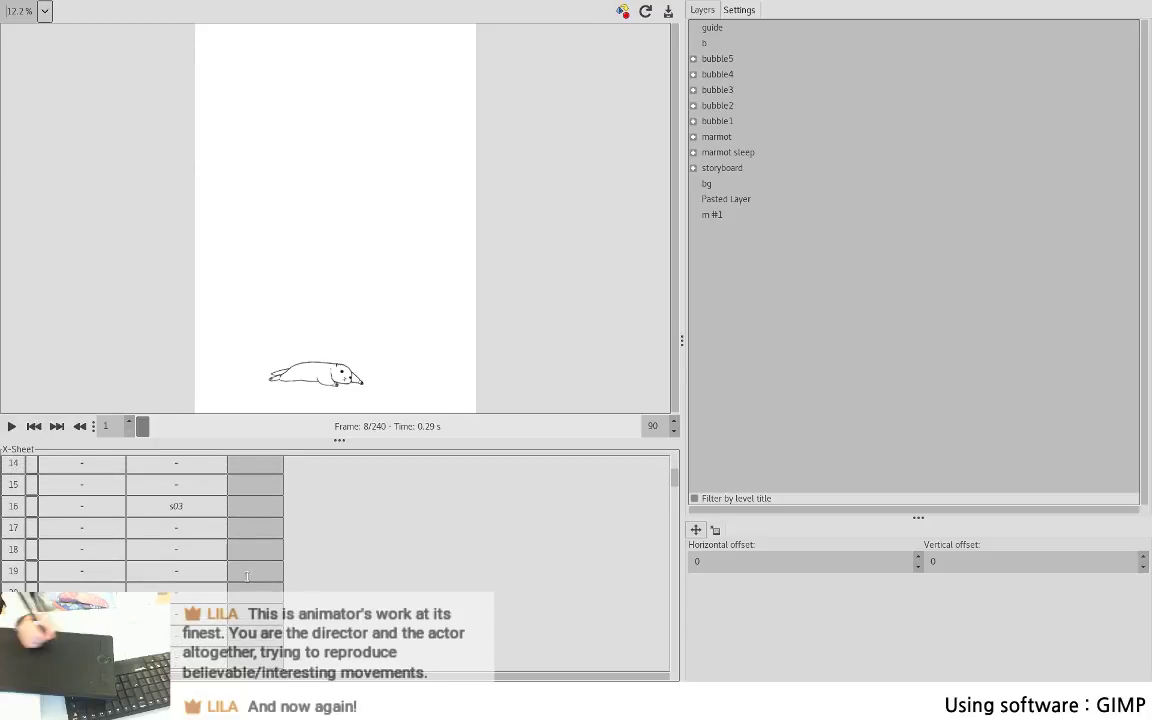
{"action": "left_click", "coordinate": [200, 510]}
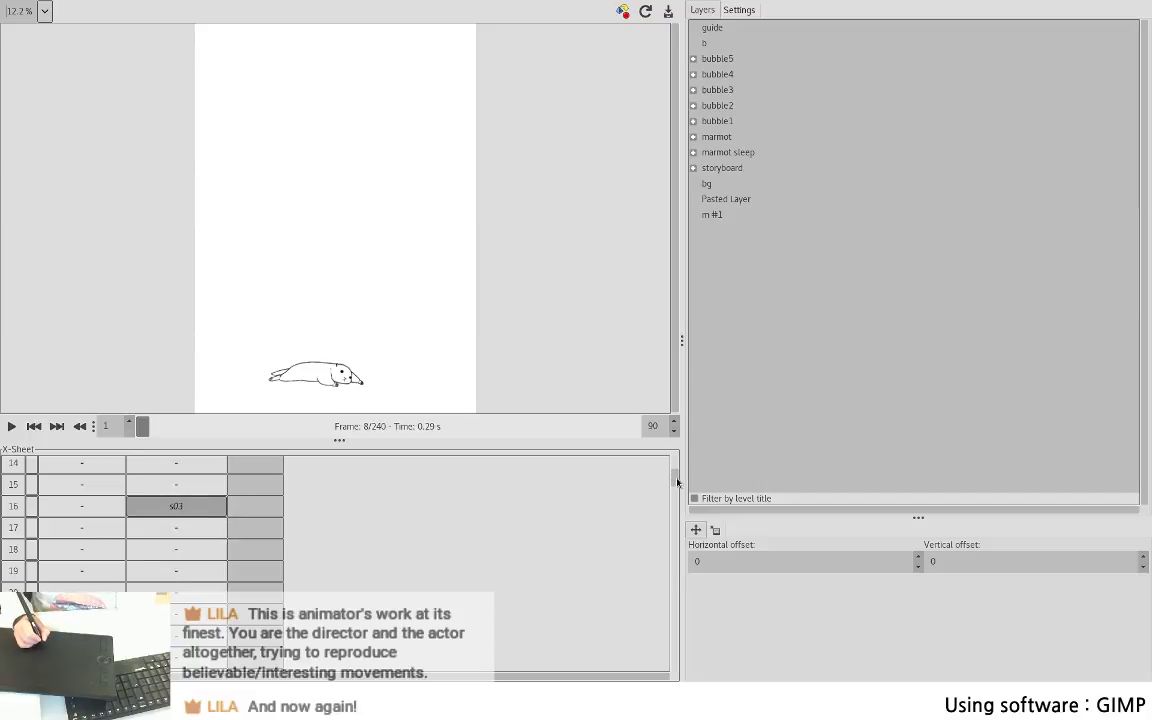
{"action": "scroll", "coordinate": [676, 472], "scroll_direction": "up", "scroll_amount": 10}
{"action": "left_click", "coordinate": [189, 509]}
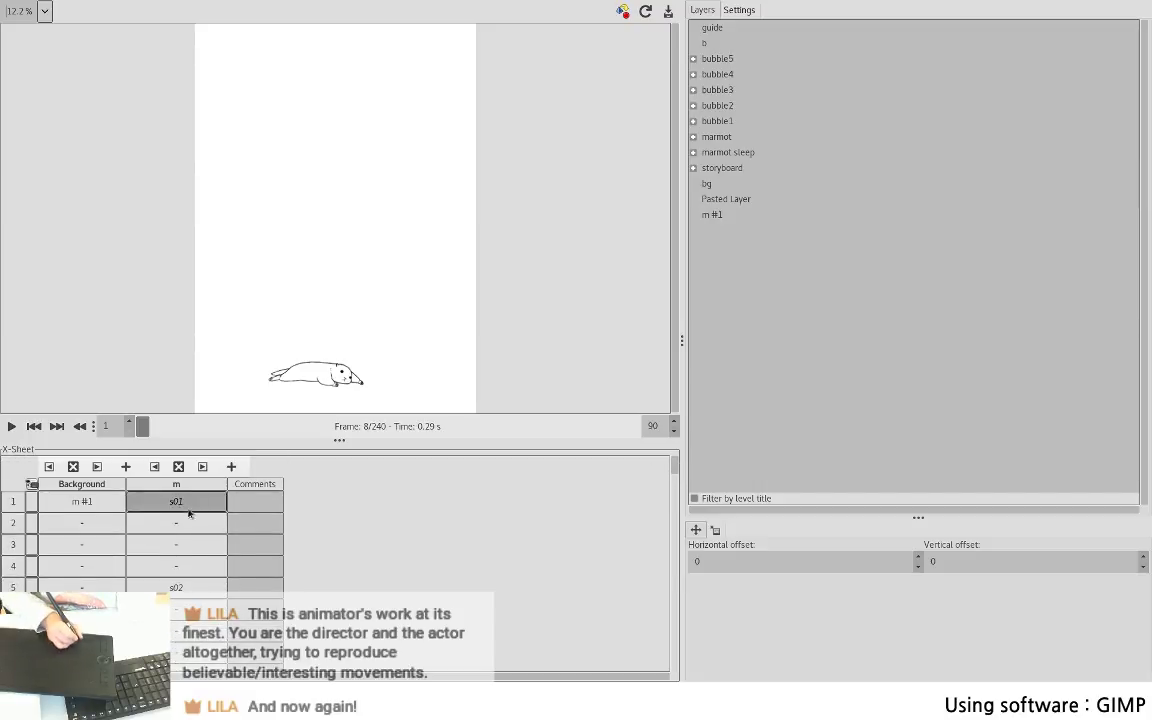
{"action": "left_click", "coordinate": [190, 525]}
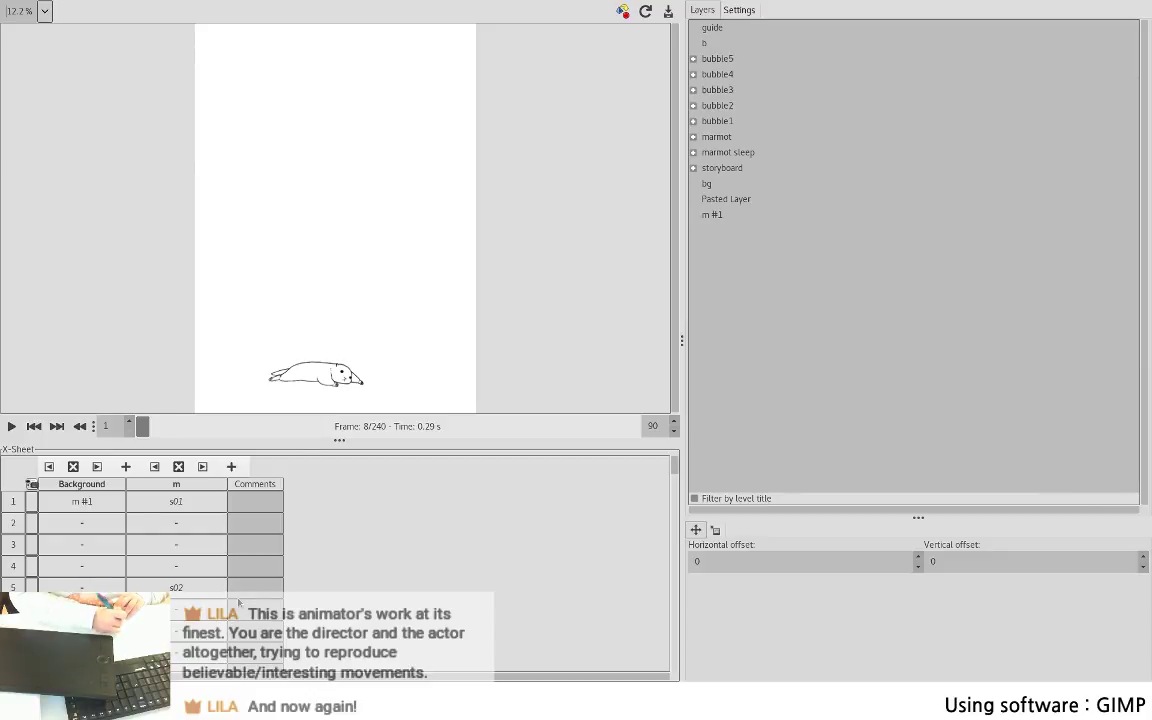
- Examine how long drawings s02 and s03 are held in the X-Sheet, up to the frame where s04 starts
{"action": "scroll", "coordinate": [211, 581], "scroll_direction": "down", "scroll_amount": 2}
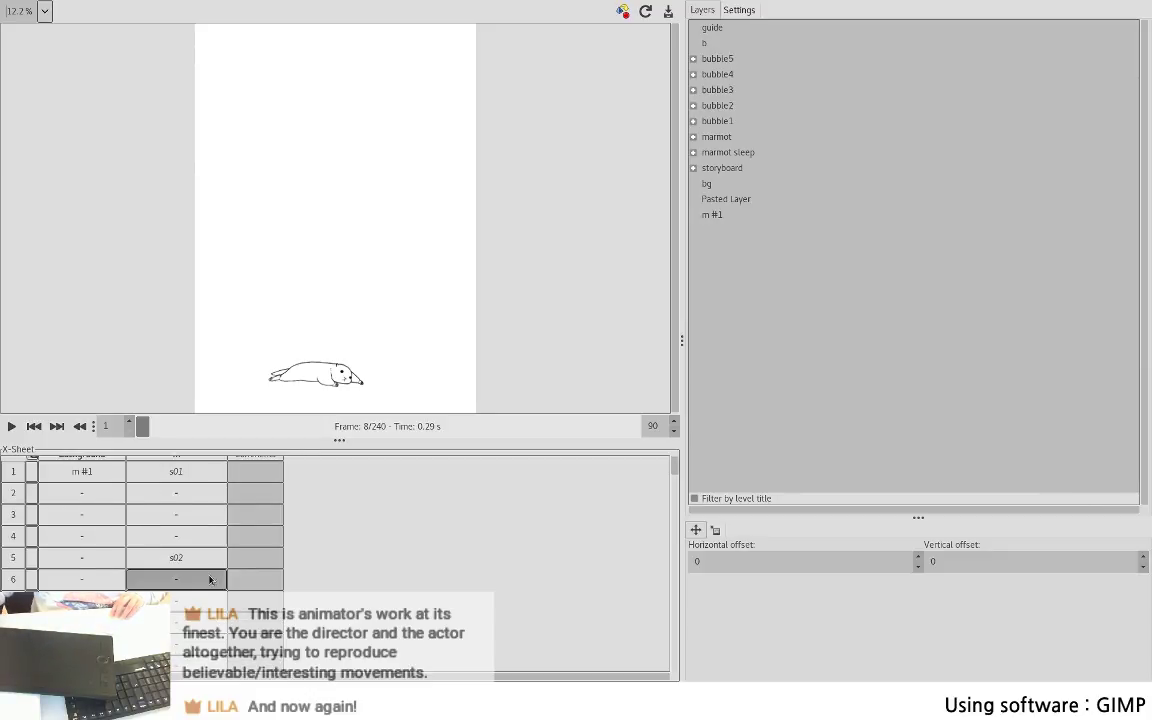
{"action": "scroll", "coordinate": [211, 582], "scroll_direction": "down", "scroll_amount": 1}
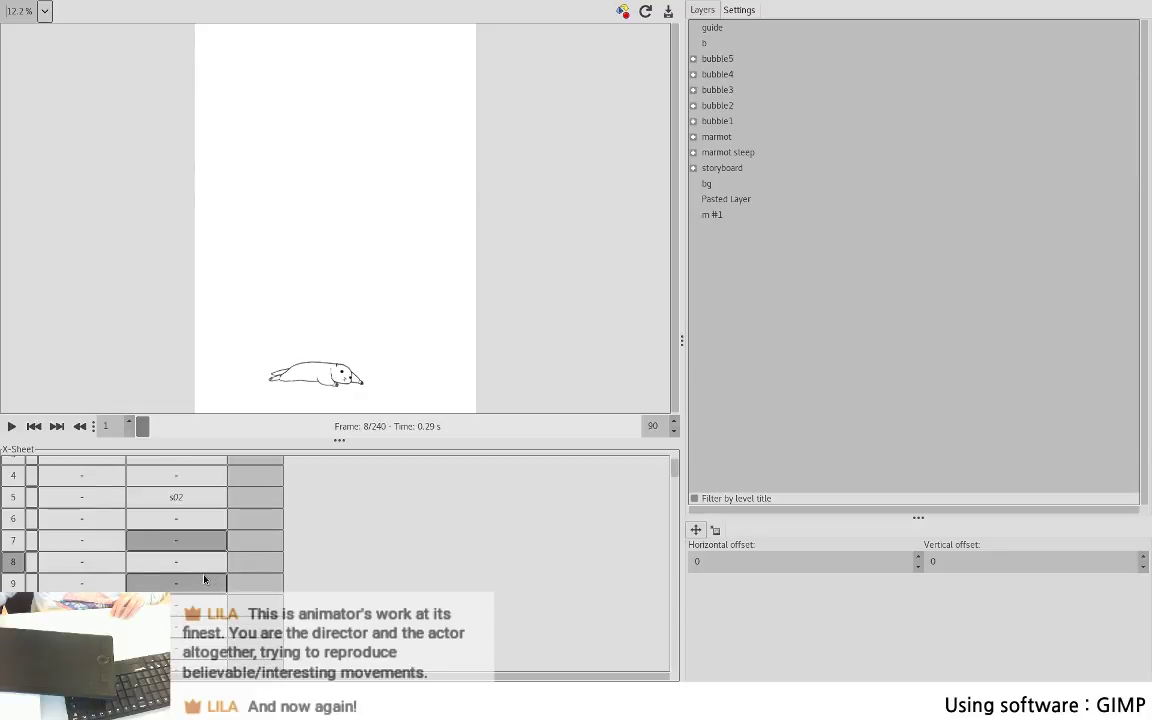
{"action": "left_click", "coordinate": [204, 585]}
{"action": "scroll", "coordinate": [205, 583], "scroll_direction": "down", "scroll_amount": 1}
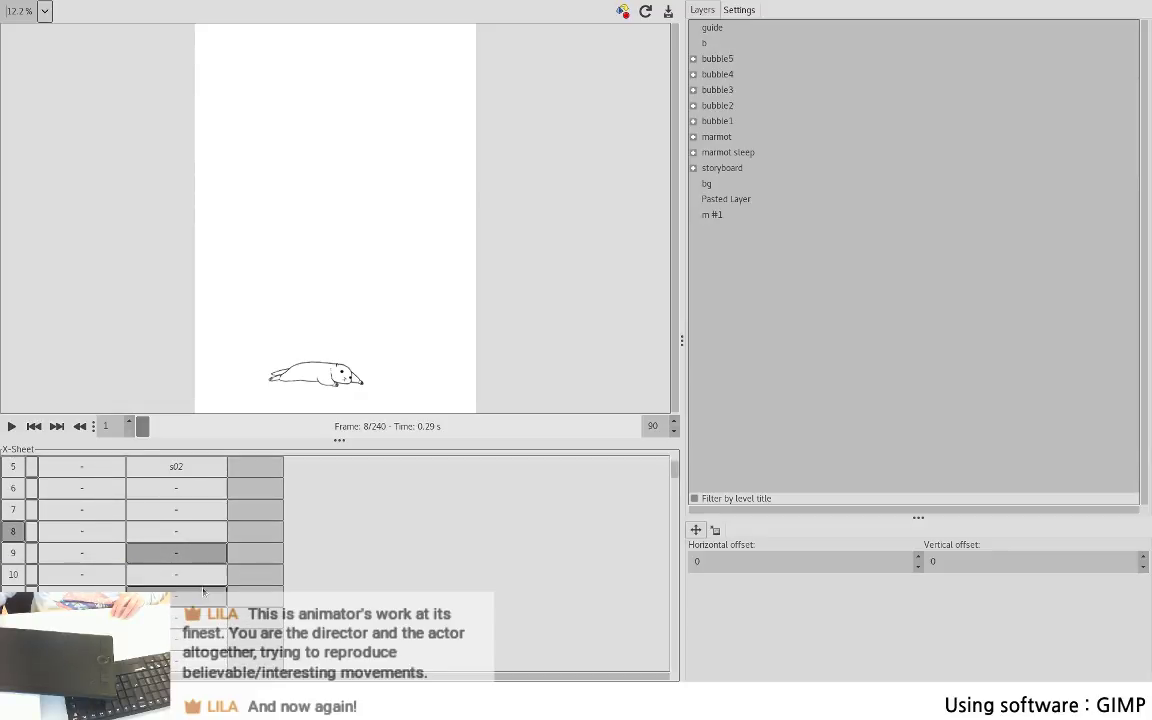
{"action": "scroll", "coordinate": [212, 578], "scroll_direction": "down", "scroll_amount": 1}
{"action": "left_click", "coordinate": [218, 574]}
{"action": "left_click", "coordinate": [212, 611]}
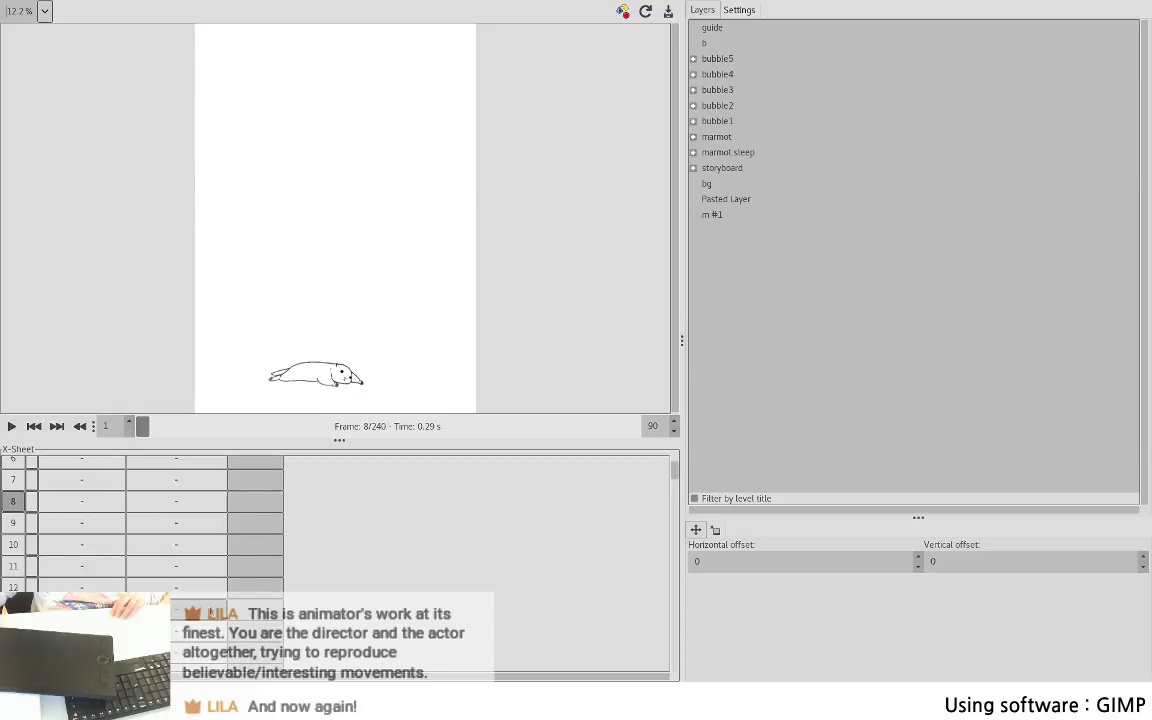
{"action": "scroll", "coordinate": [211, 612], "scroll_direction": "down", "scroll_amount": 2}
{"action": "scroll", "coordinate": [210, 610], "scroll_direction": "down", "scroll_amount": 2}
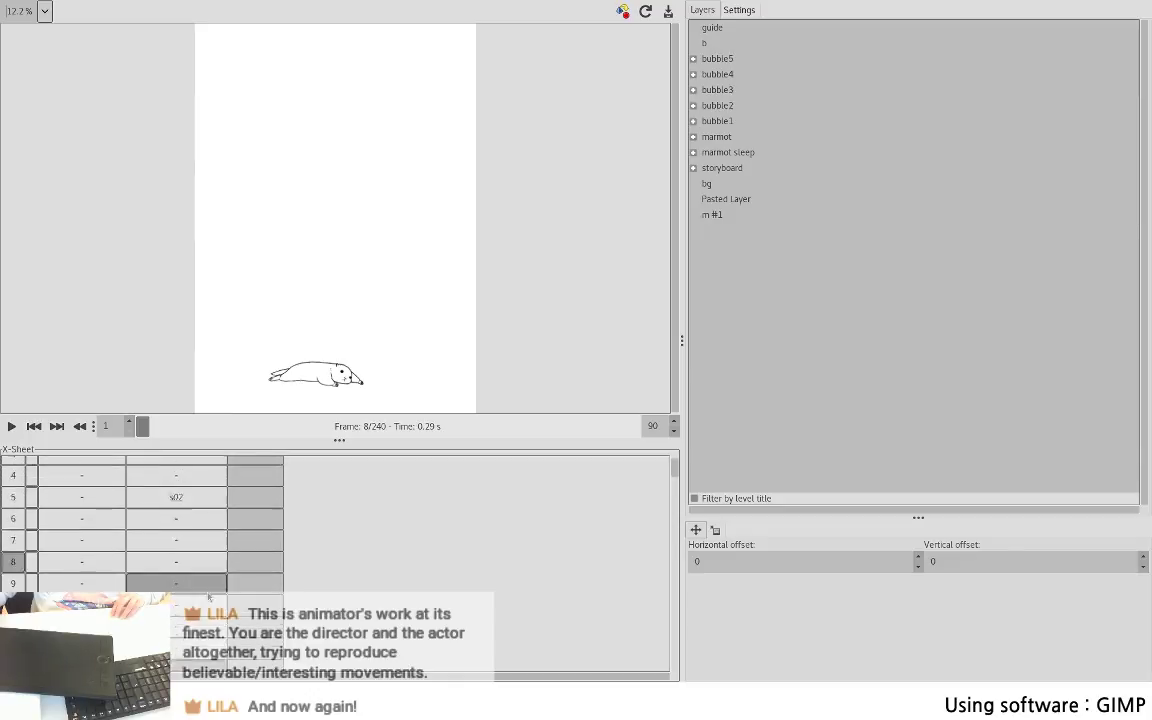
{"action": "scroll", "coordinate": [210, 605], "scroll_direction": "up", "scroll_amount": 3}
{"action": "scroll", "coordinate": [209, 597], "scroll_direction": "down", "scroll_amount": 3}
{"action": "left_click", "coordinate": [209, 597]}
{"action": "scroll", "coordinate": [209, 594], "scroll_direction": "down", "scroll_amount": 2}
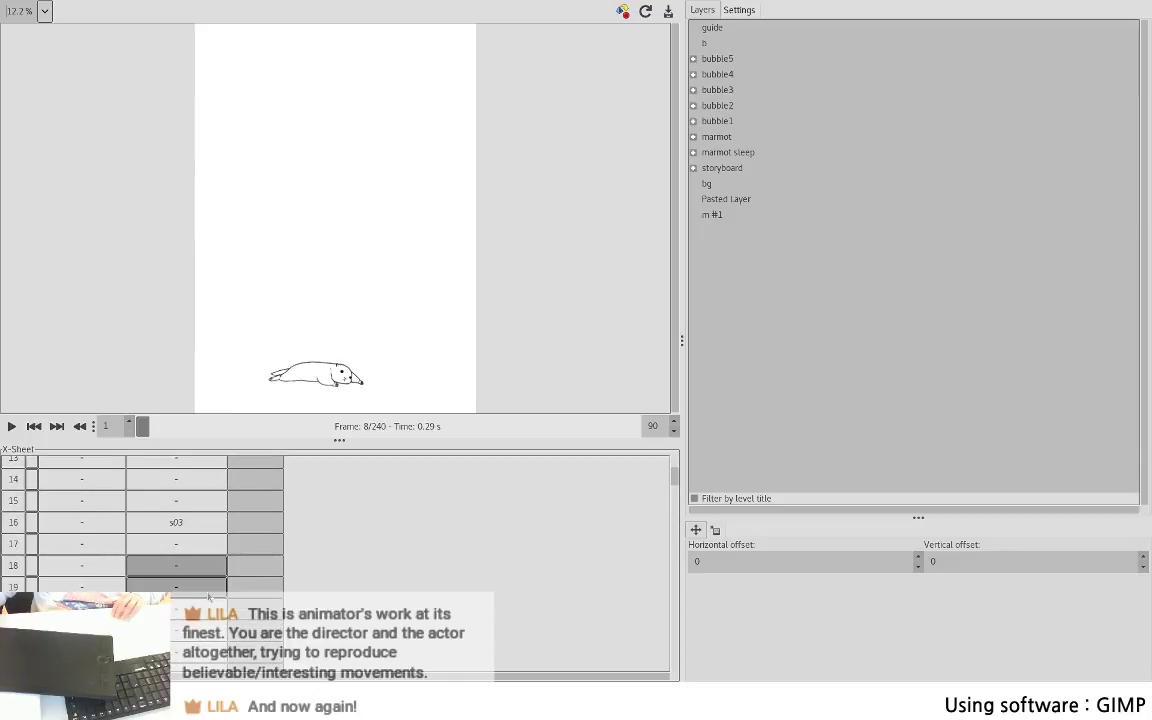
{"action": "left_click", "coordinate": [209, 582]}
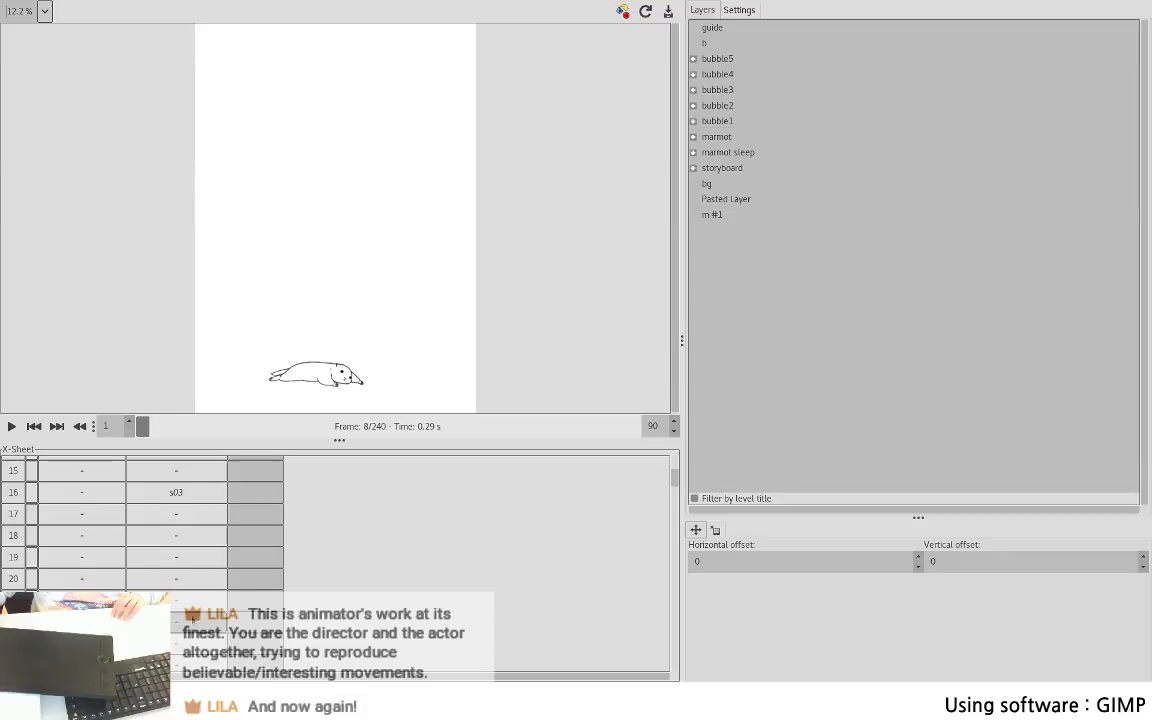
{"action": "key", "text": "Down"}
{"action": "key", "text": "Down"}
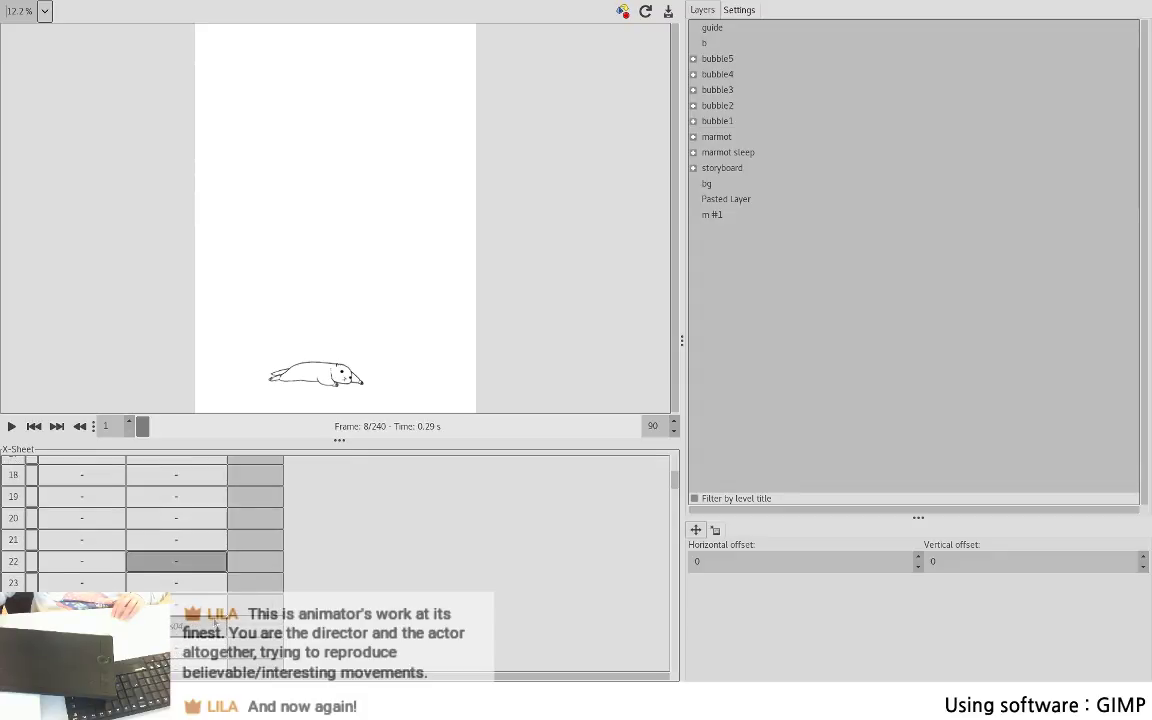
{"action": "left_click", "coordinate": [163, 540]}
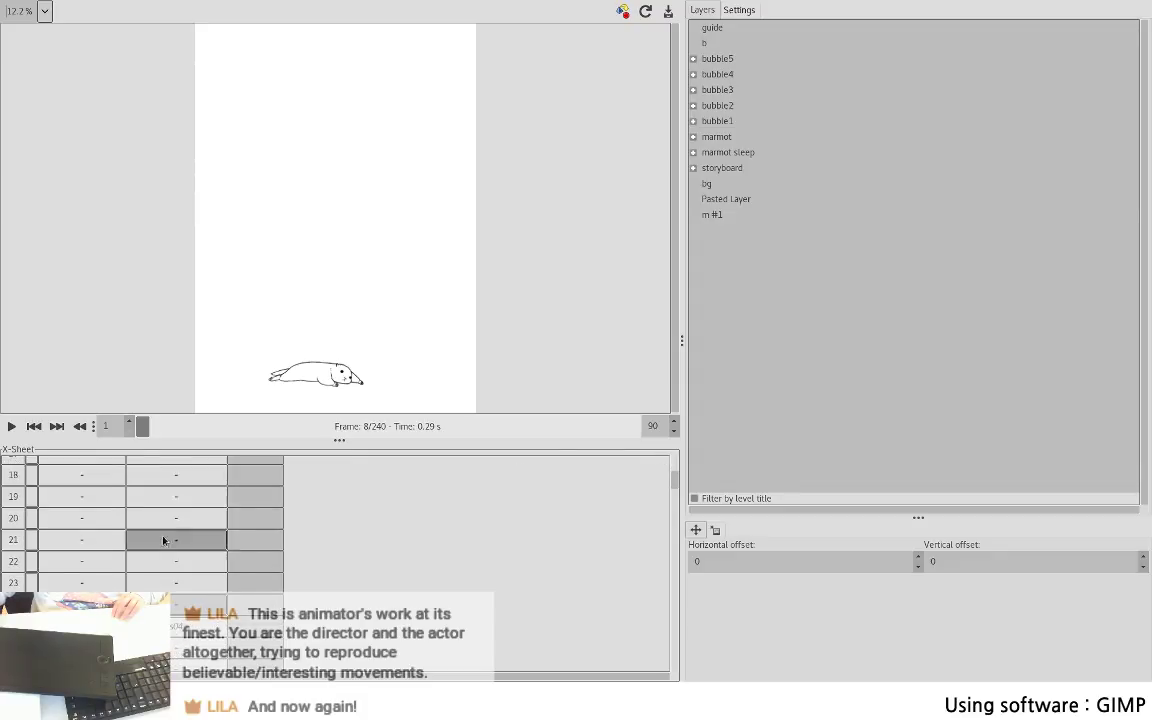
{"action": "left_click", "coordinate": [190, 603]}
- Lengthen the s03 hold by one frame so s04 starts at frame 26 in the X-Sheet
{"action": "scroll", "coordinate": [211, 588], "scroll_direction": "up", "scroll_amount": 3}
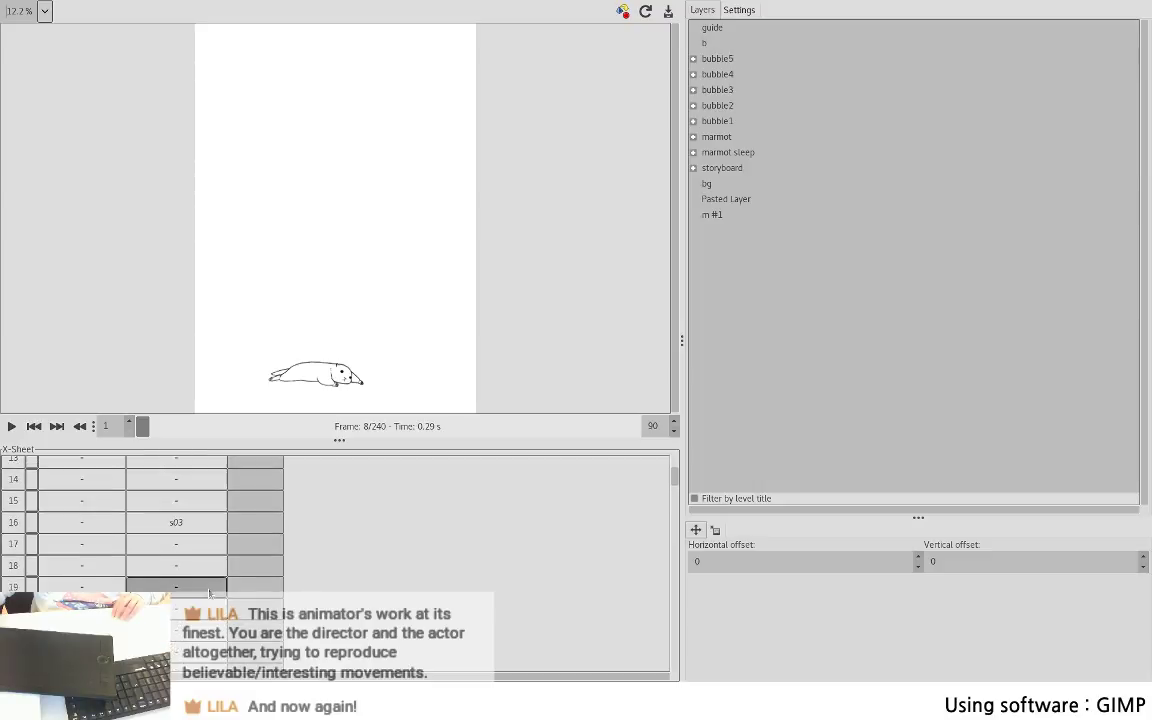
{"action": "left_click", "coordinate": [205, 562]}
{"action": "left_click", "coordinate": [199, 613]}
{"action": "scroll", "coordinate": [199, 616], "scroll_direction": "down", "scroll_amount": 1}
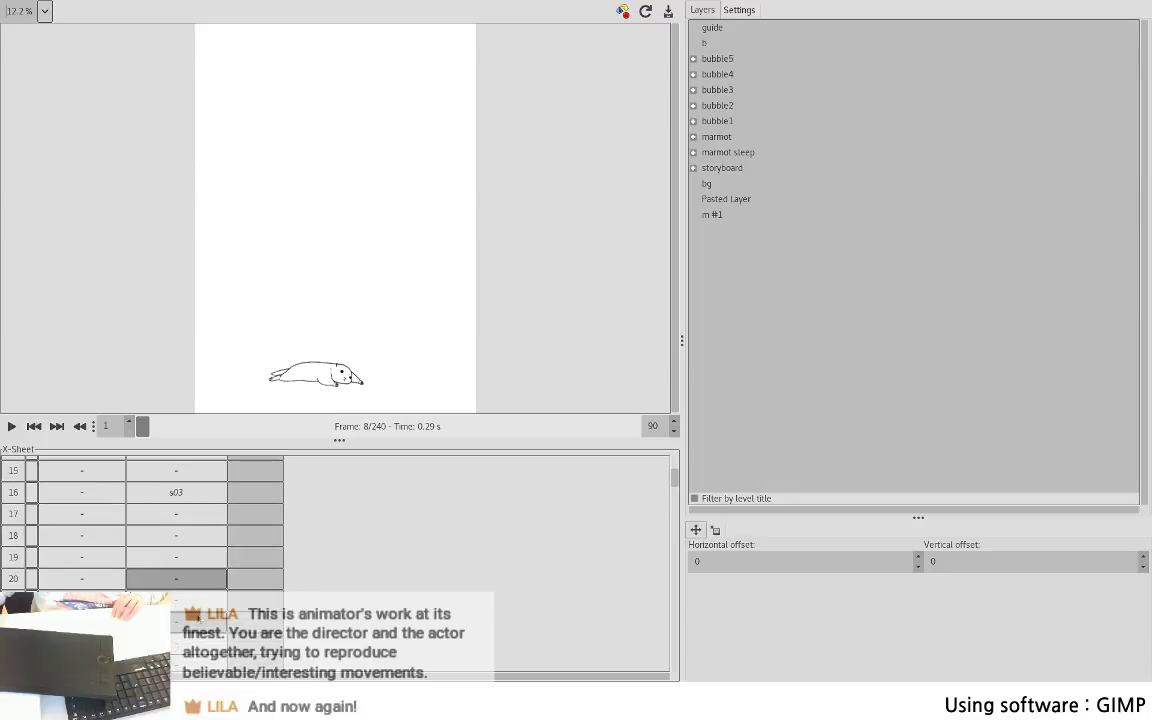
{"action": "left_click", "coordinate": [201, 625]}
{"action": "scroll", "coordinate": [199, 627], "scroll_direction": "down", "scroll_amount": 1}
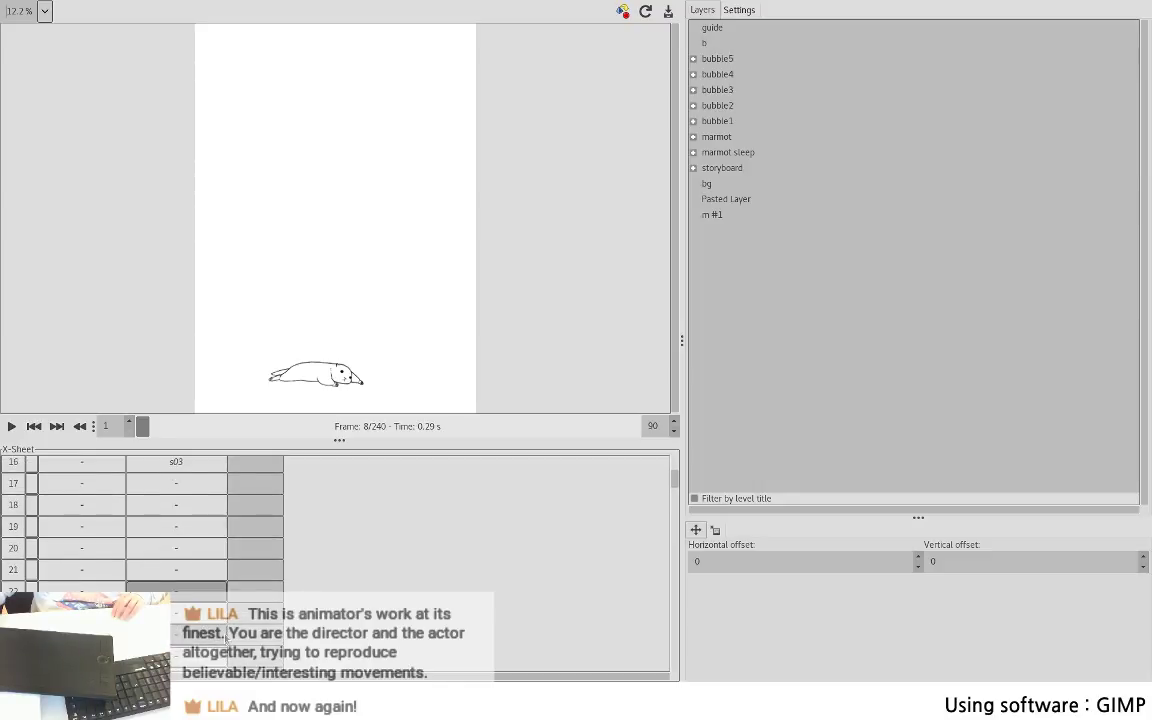
{"action": "left_click", "coordinate": [217, 633]}
{"action": "scroll", "coordinate": [217, 631], "scroll_direction": "down", "scroll_amount": 1}
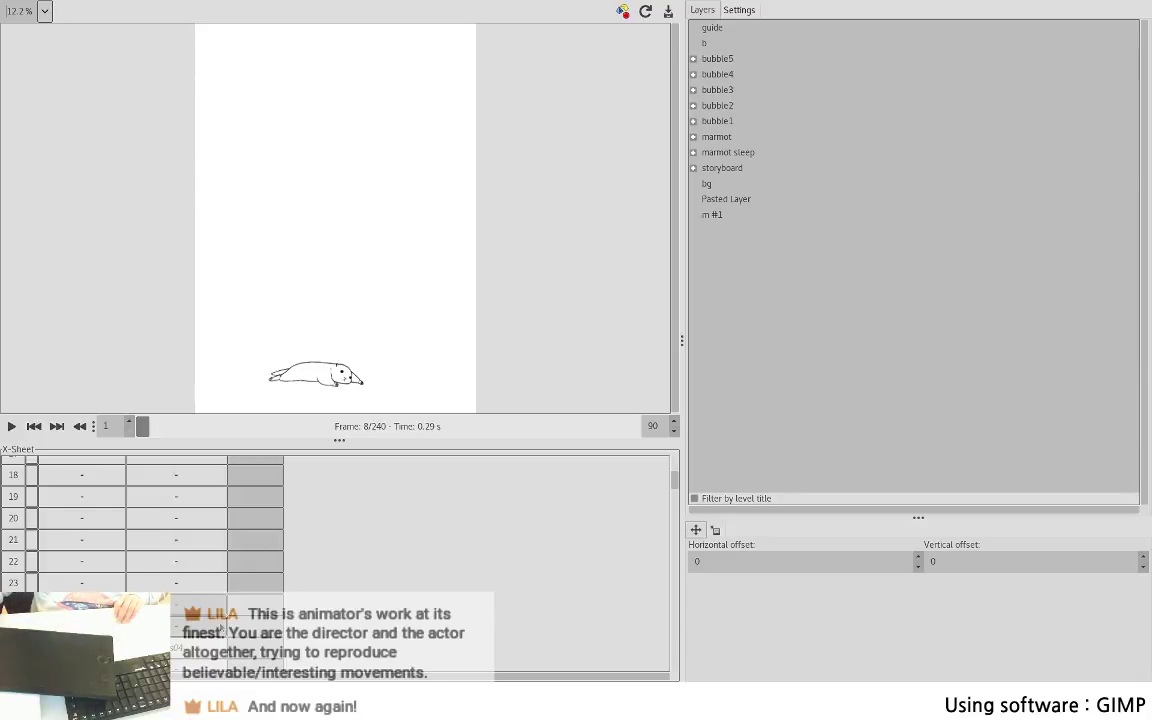
- Examine the X-Sheet timing of drawings s04 through s08 and how many frames each one is held
{"action": "left_click", "coordinate": [219, 588]}
{"action": "left_click", "coordinate": [216, 609]}
{"action": "scroll", "coordinate": [214, 611], "scroll_direction": "down", "scroll_amount": 5}
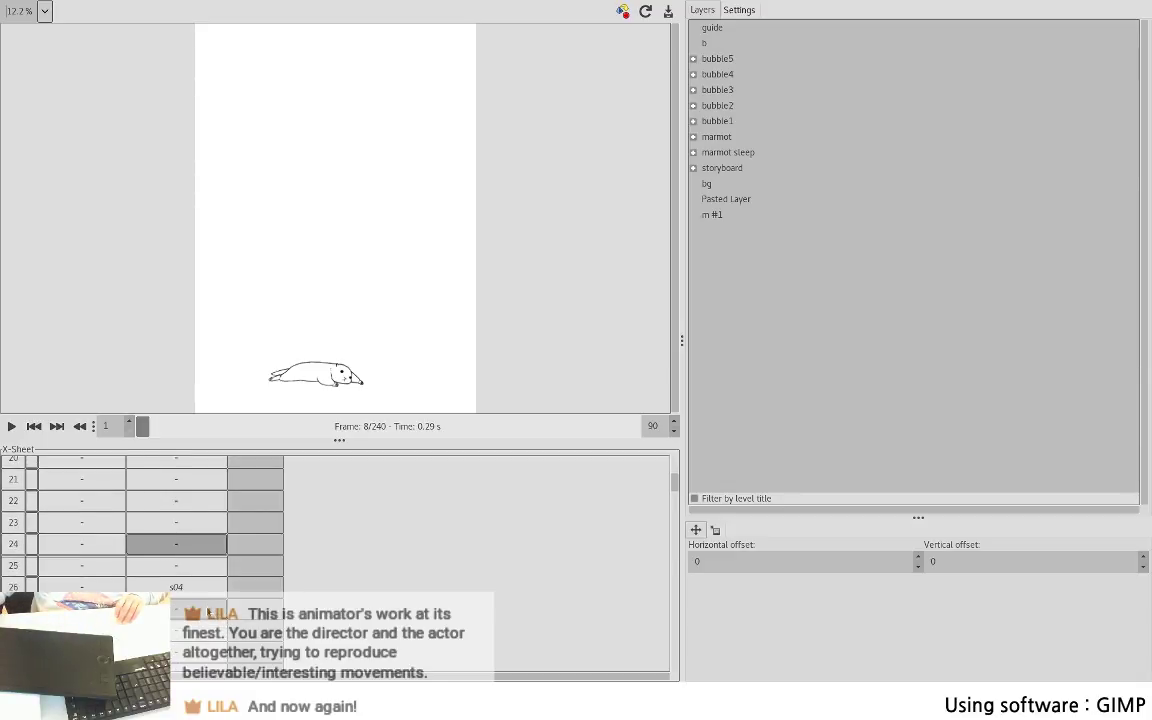
{"action": "left_click", "coordinate": [169, 584]}
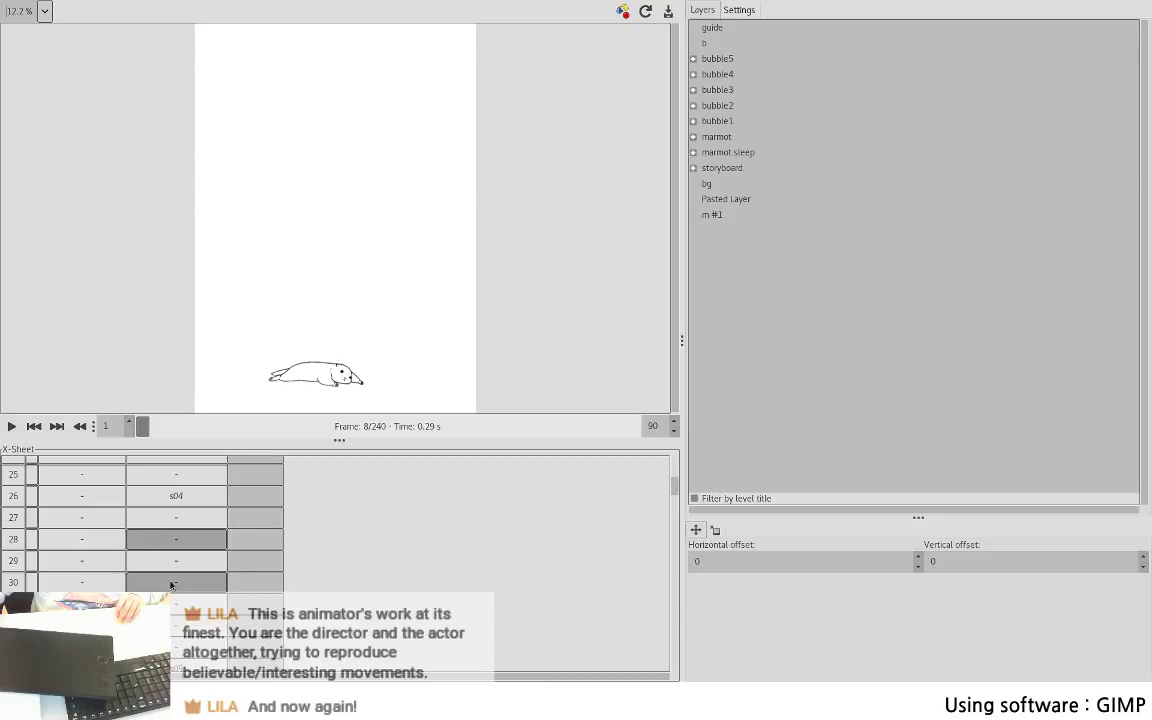
{"action": "left_click", "coordinate": [176, 618]}
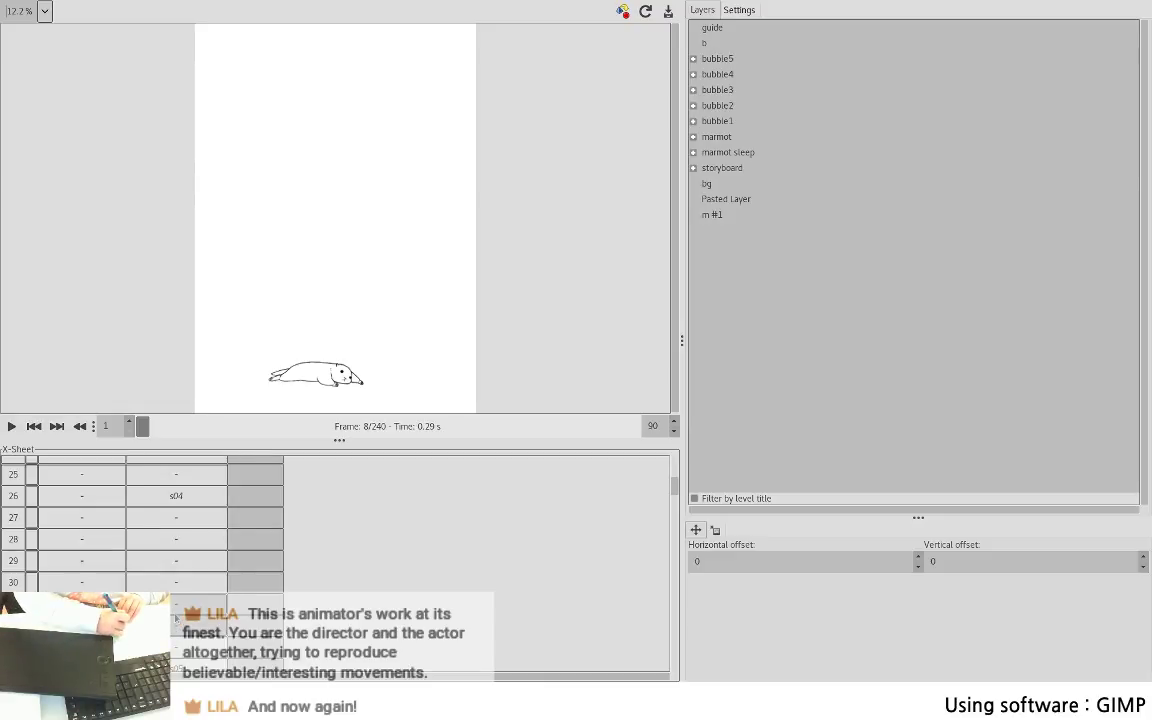
{"action": "scroll", "coordinate": [178, 622], "scroll_direction": "down", "scroll_amount": 2}
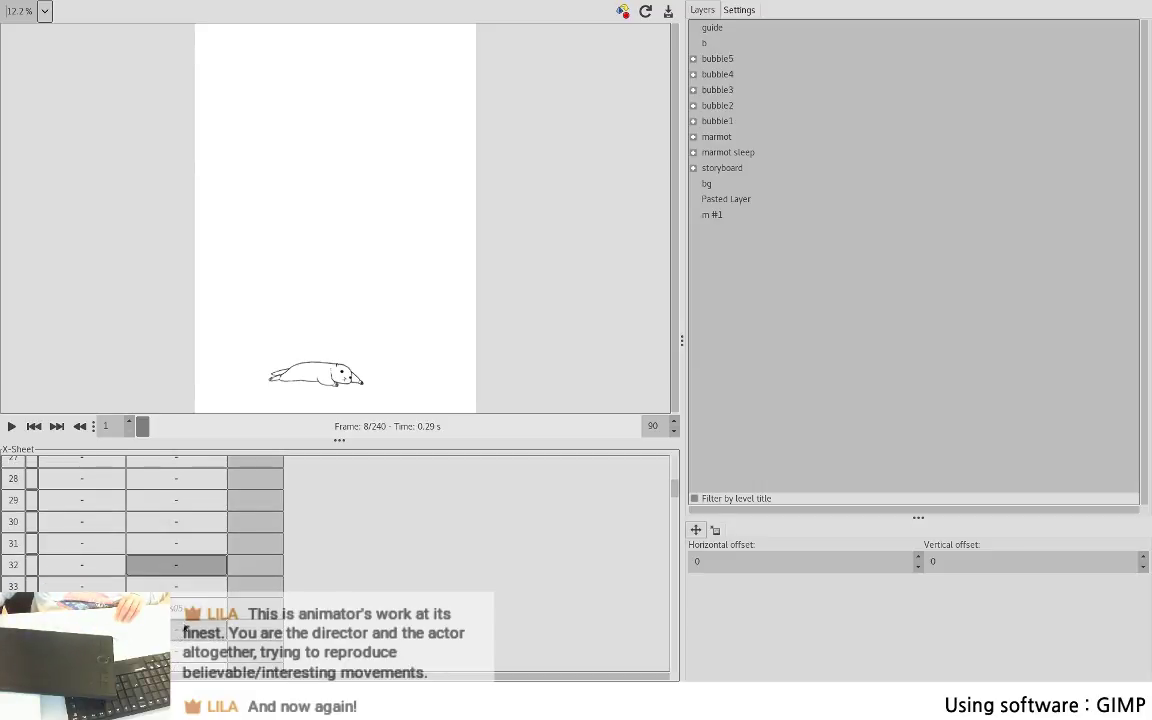
{"action": "scroll", "coordinate": [184, 628], "scroll_direction": "down", "scroll_amount": 2}
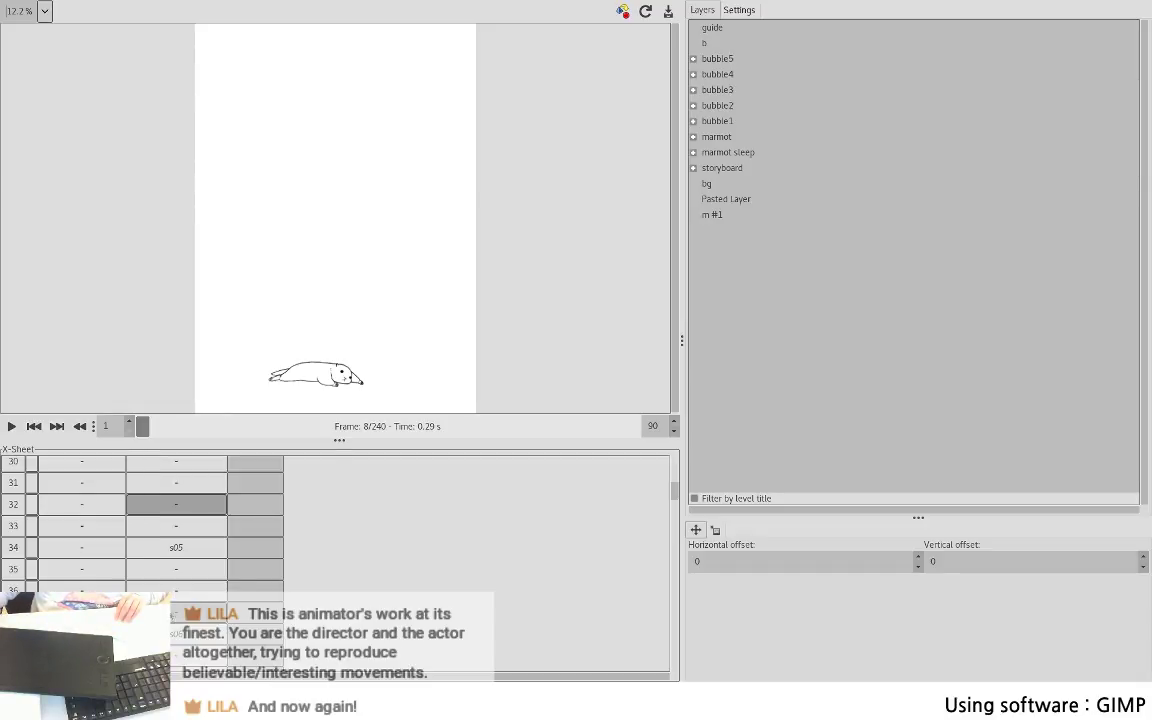
{"action": "scroll", "coordinate": [172, 570], "scroll_direction": "down", "scroll_amount": 3}
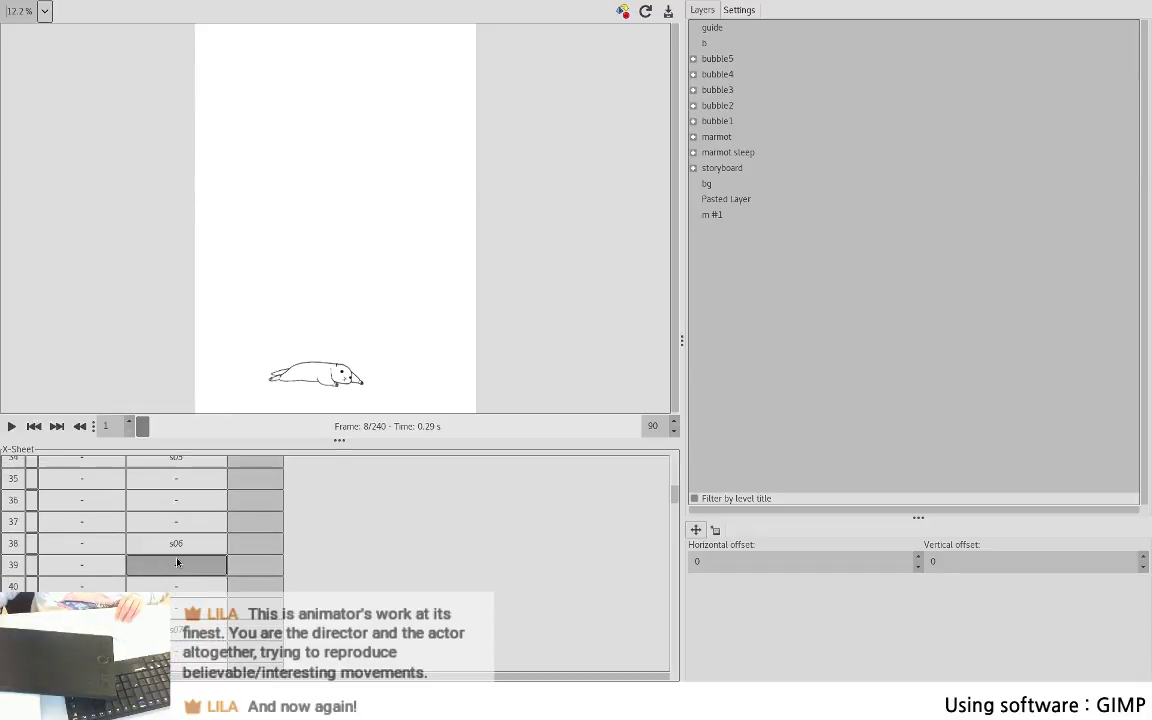
{"action": "key", "text": "Down"}
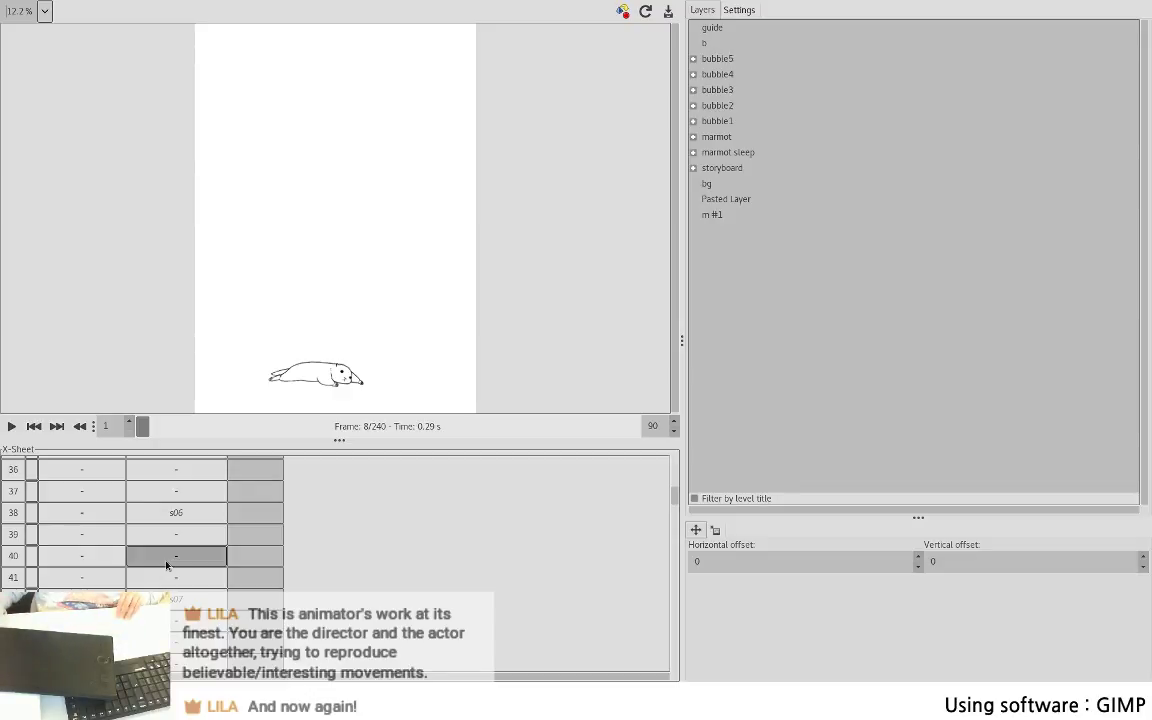
{"action": "scroll", "coordinate": [210, 555], "scroll_direction": "down", "scroll_amount": 1}
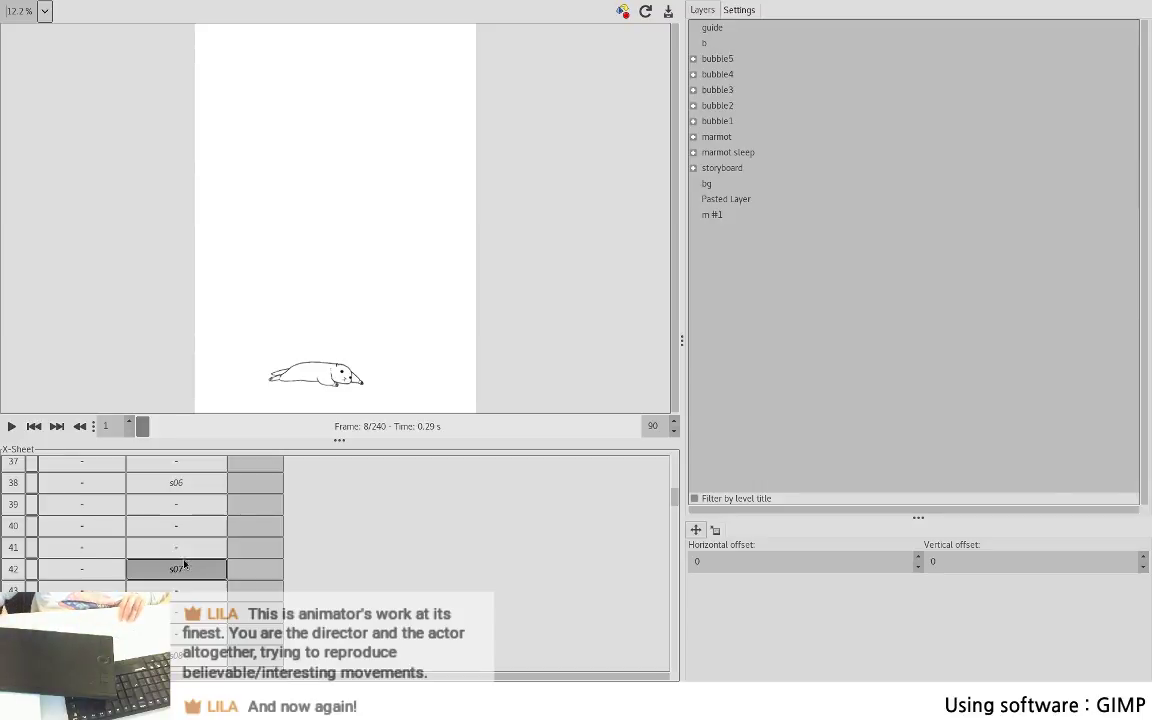
{"action": "scroll", "coordinate": [187, 569], "scroll_direction": "down", "scroll_amount": 2}
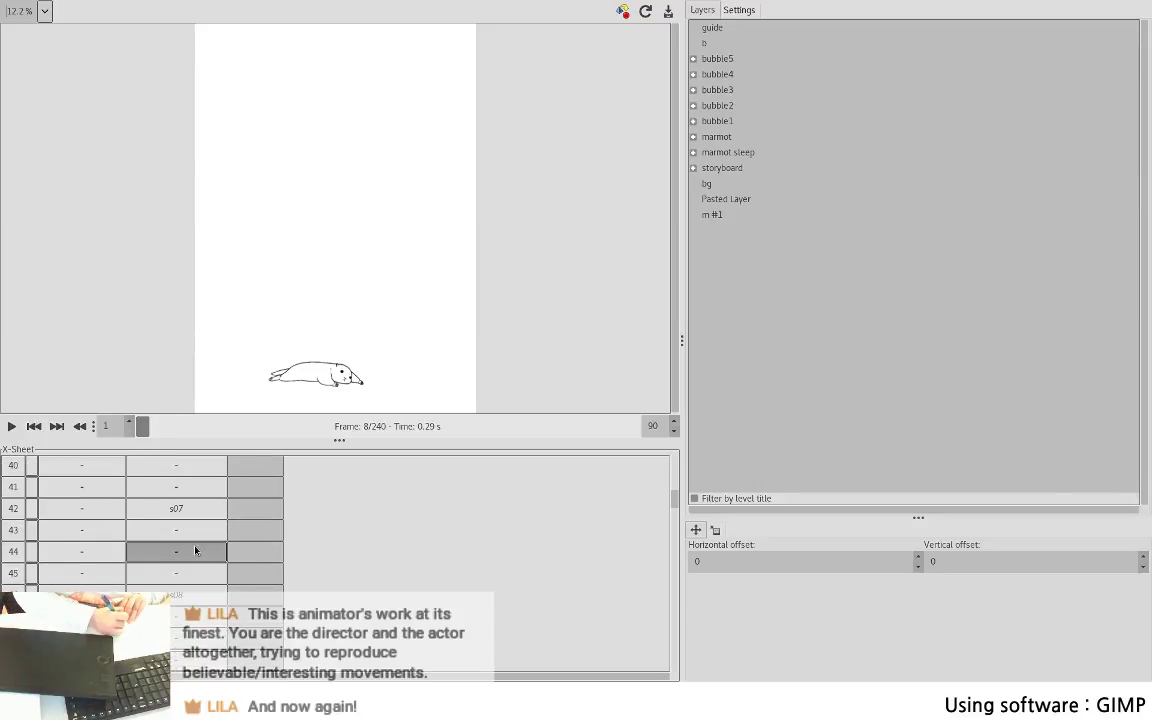
{"action": "scroll", "coordinate": [195, 551], "scroll_direction": "down", "scroll_amount": 2}
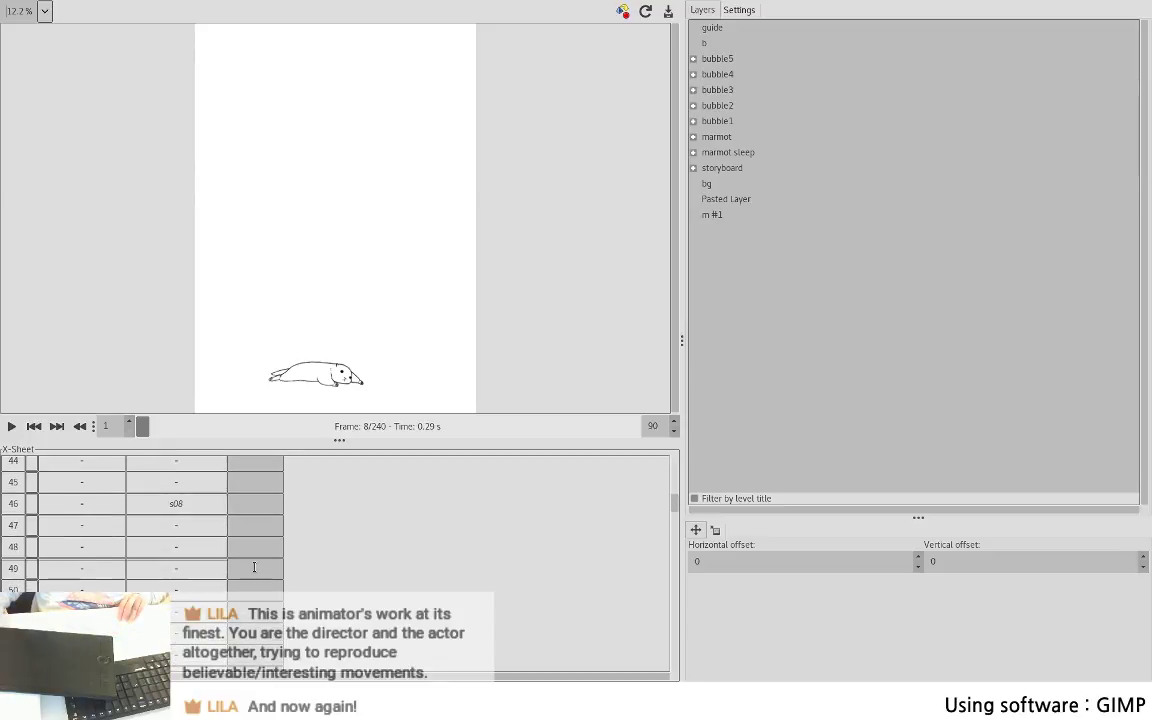
{"action": "scroll", "coordinate": [186, 534], "scroll_direction": "down", "scroll_amount": 1}
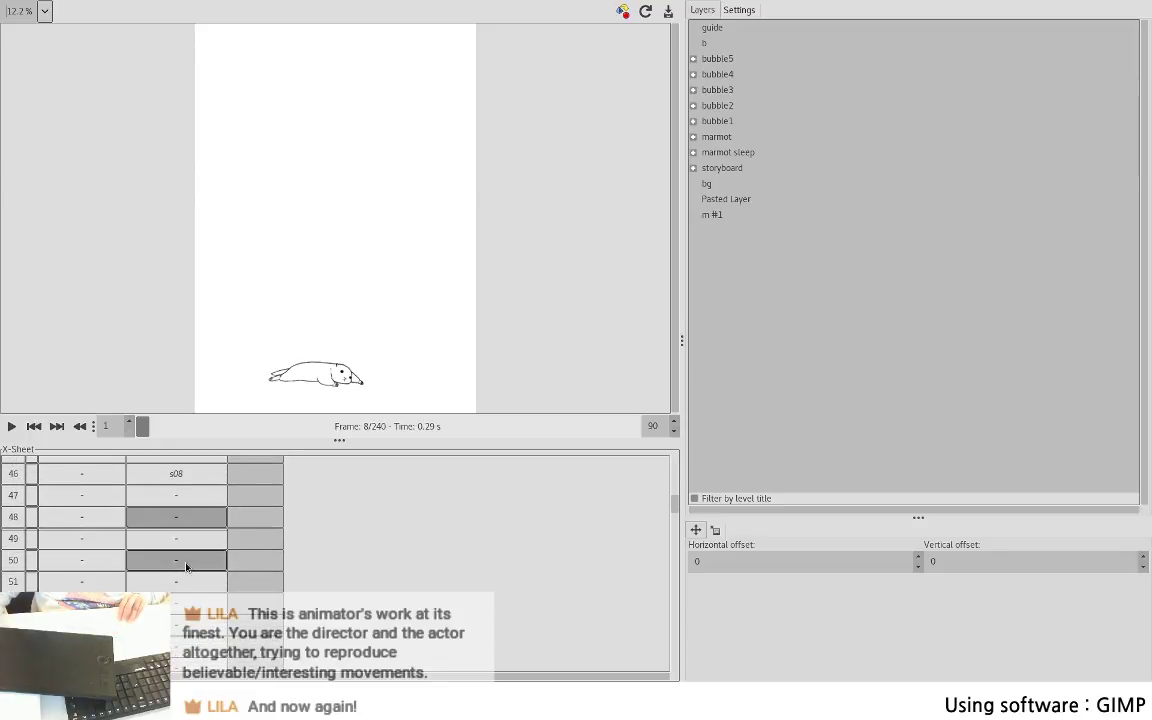
{"action": "scroll", "coordinate": [185, 564], "scroll_direction": "down", "scroll_amount": 1}
{"action": "scroll", "coordinate": [180, 554], "scroll_direction": "up", "scroll_amount": 1}
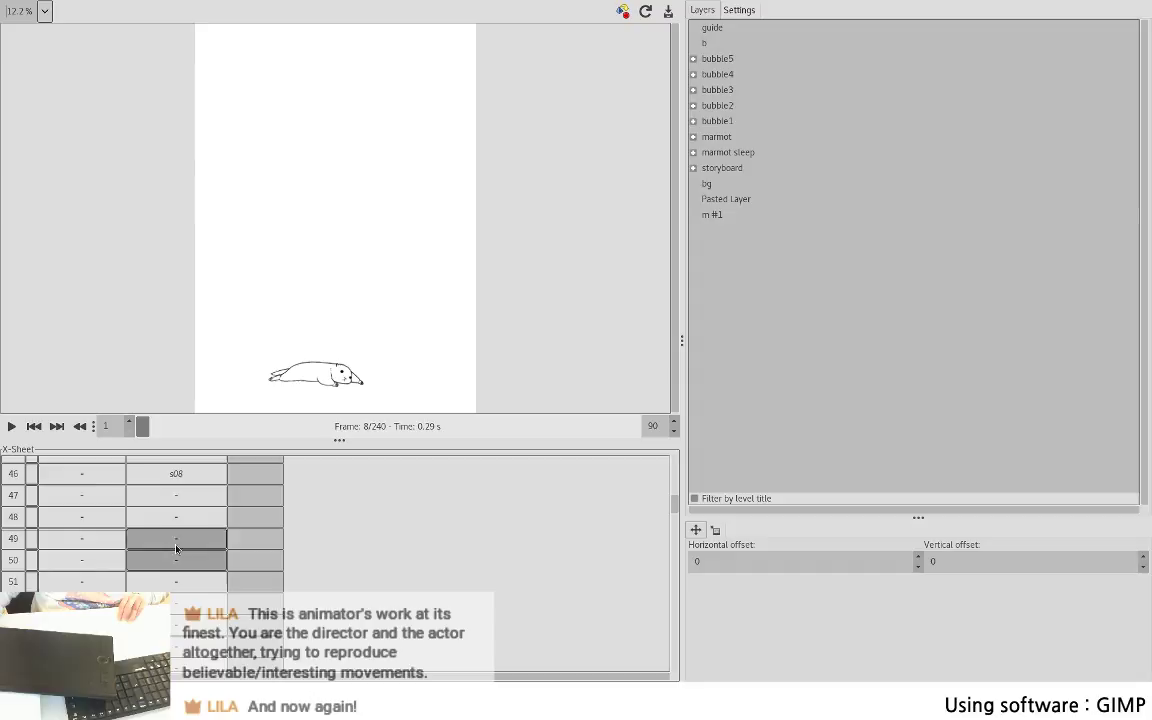
- Preview the pose at frame 47 and examine the X-Sheet for the frames where s09 and s10 start
{"action": "left_click", "coordinate": [10, 495]}
{"action": "scroll", "coordinate": [230, 560], "scroll_direction": "down", "scroll_amount": 10}
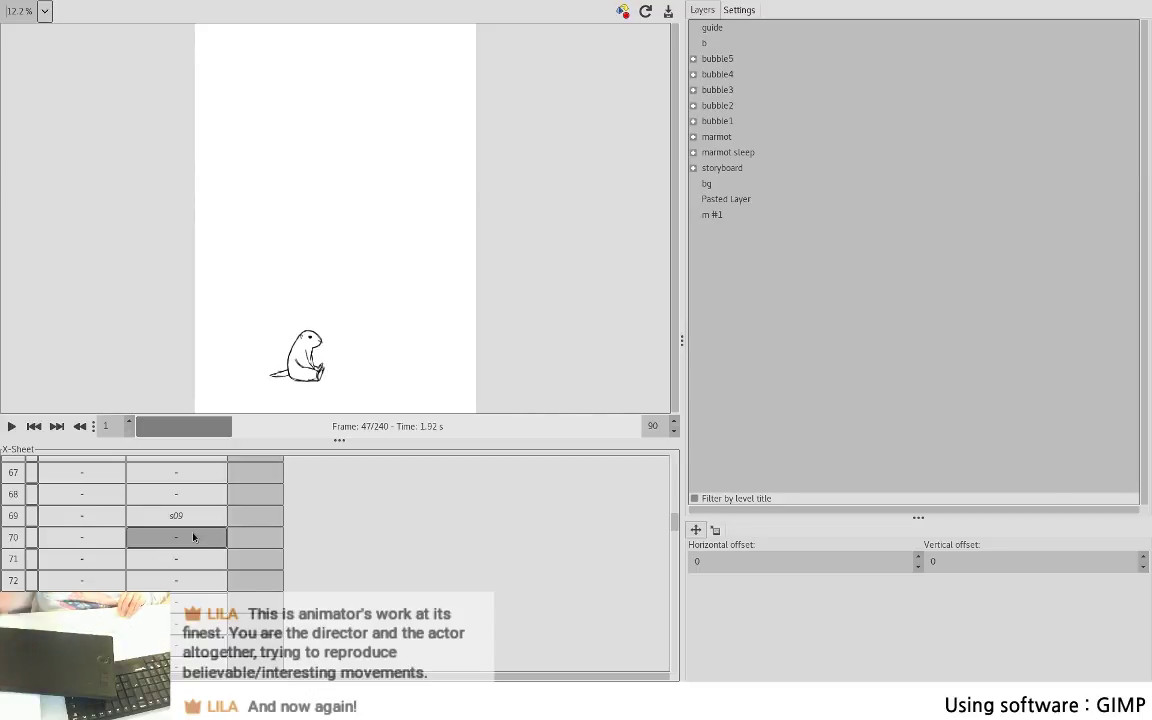
{"action": "scroll", "coordinate": [172, 540], "scroll_direction": "down", "scroll_amount": 2}
{"action": "scroll", "coordinate": [193, 527], "scroll_direction": "up", "scroll_amount": 1}
{"action": "left_click_drag", "start_coordinate": [193, 527], "coordinate": [208, 592]}
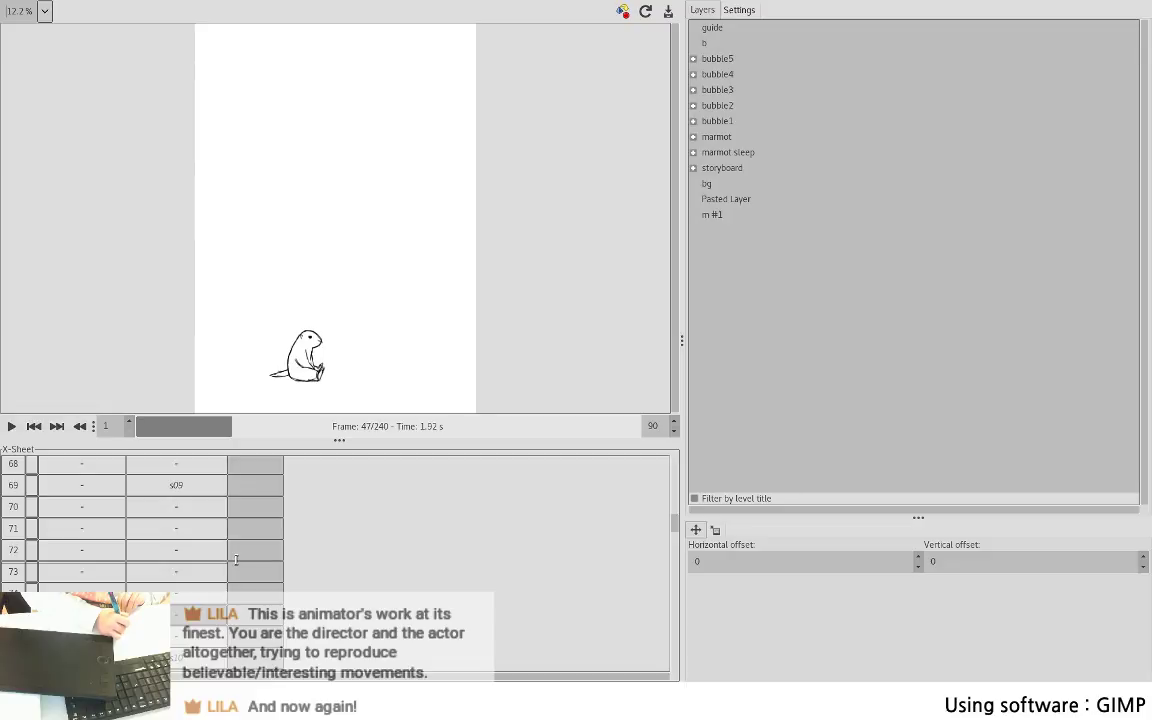
{"action": "left_click", "coordinate": [154, 535]}
{"action": "scroll", "coordinate": [154, 530], "scroll_direction": "down", "scroll_amount": 1}
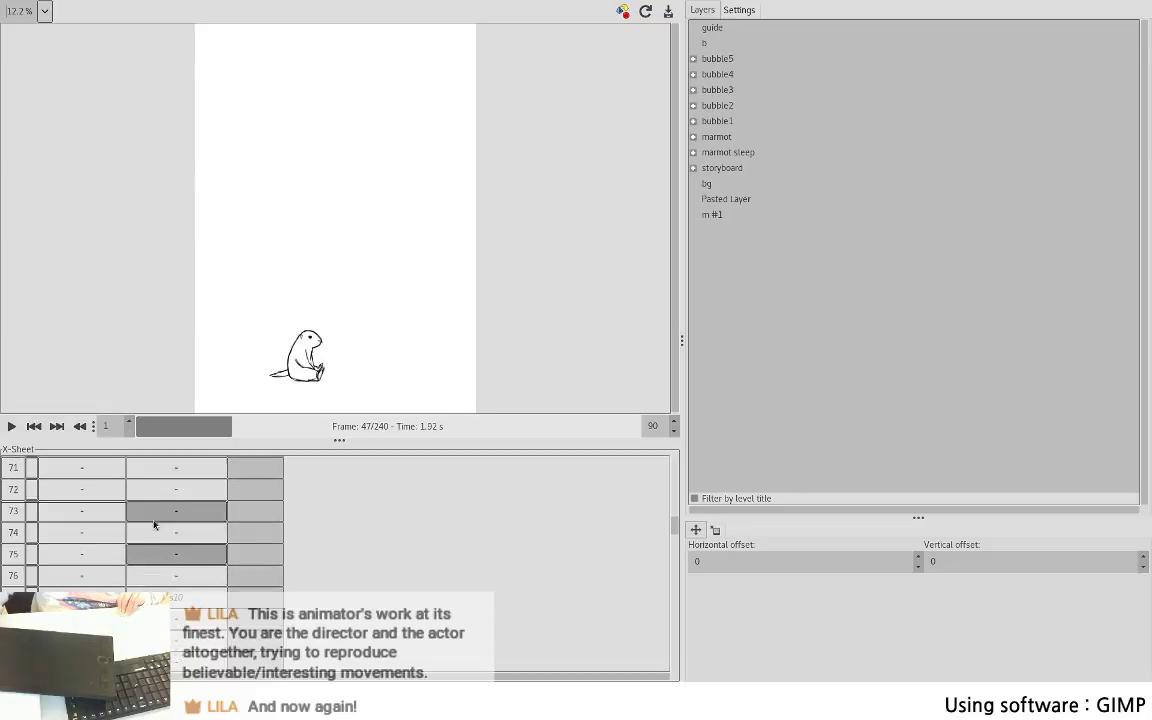
{"action": "scroll", "coordinate": [154, 524], "scroll_direction": "down", "scroll_amount": 2}
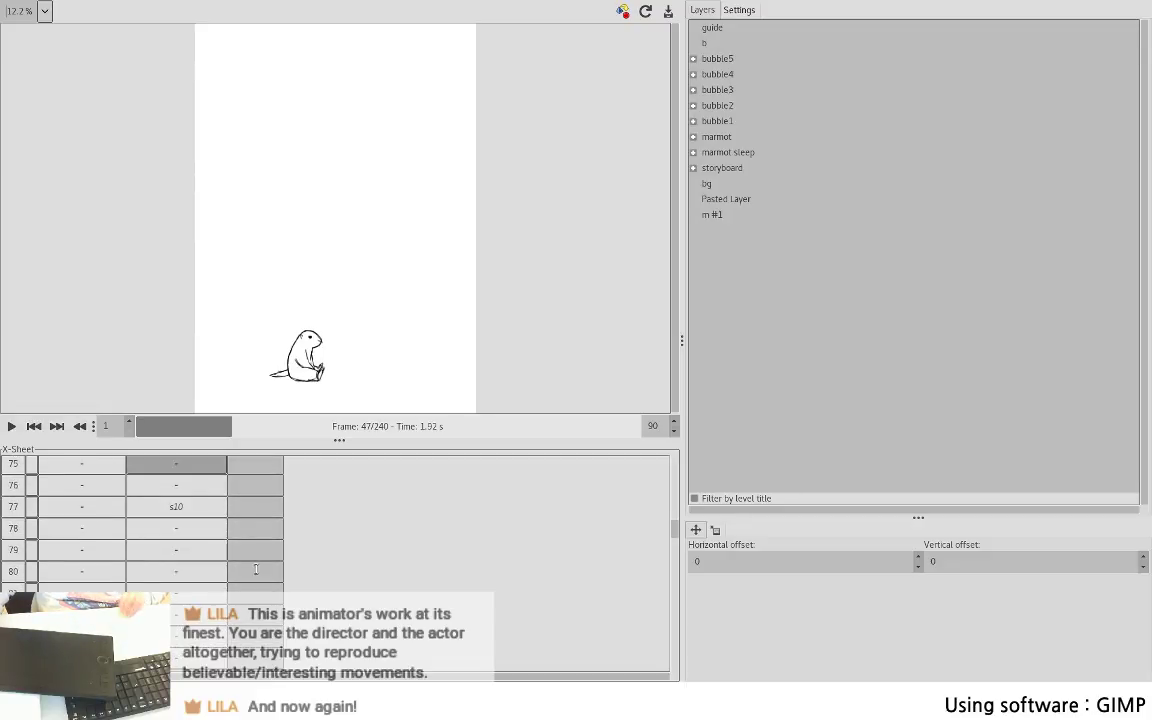
{"action": "scroll", "coordinate": [265, 510], "scroll_direction": "down", "scroll_amount": 1}
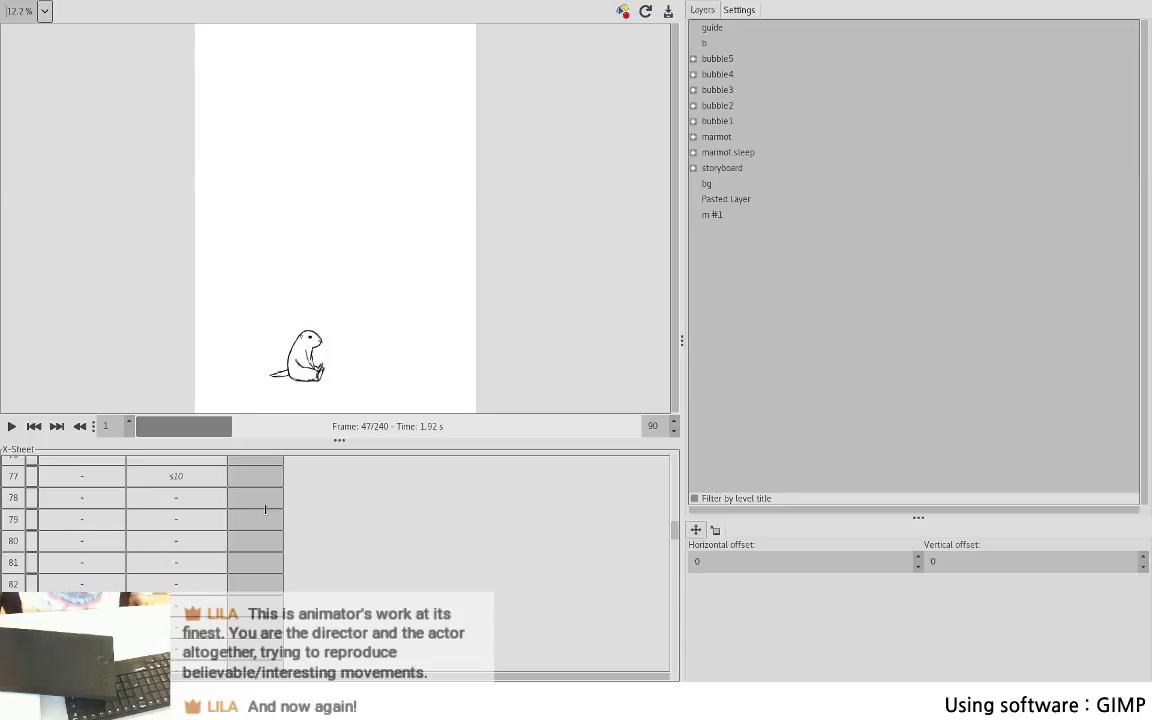
- Preview the s10 pose at frame 77 and examine the frames over which it is held
{"action": "left_click", "coordinate": [13, 476]}
{"action": "left_click", "coordinate": [184, 520]}
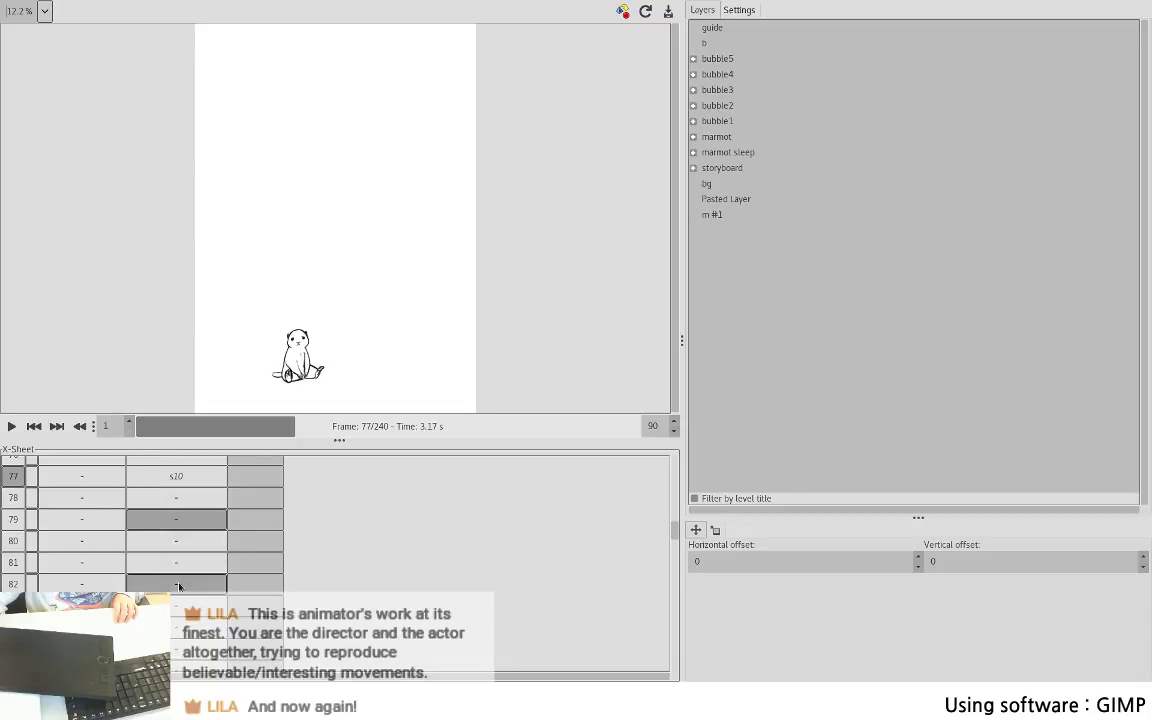
{"action": "left_click", "coordinate": [200, 568]}
{"action": "scroll", "coordinate": [200, 569], "scroll_direction": "down", "scroll_amount": 1}
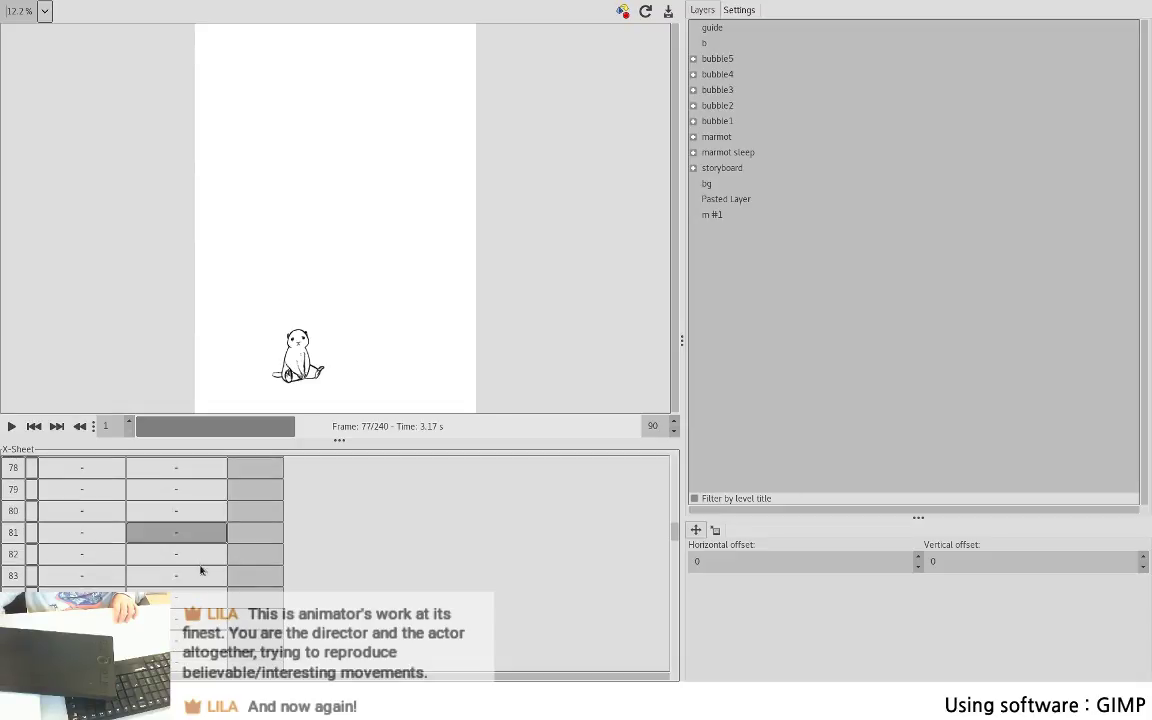
{"action": "left_click", "coordinate": [212, 575], "text": "ctrl"}
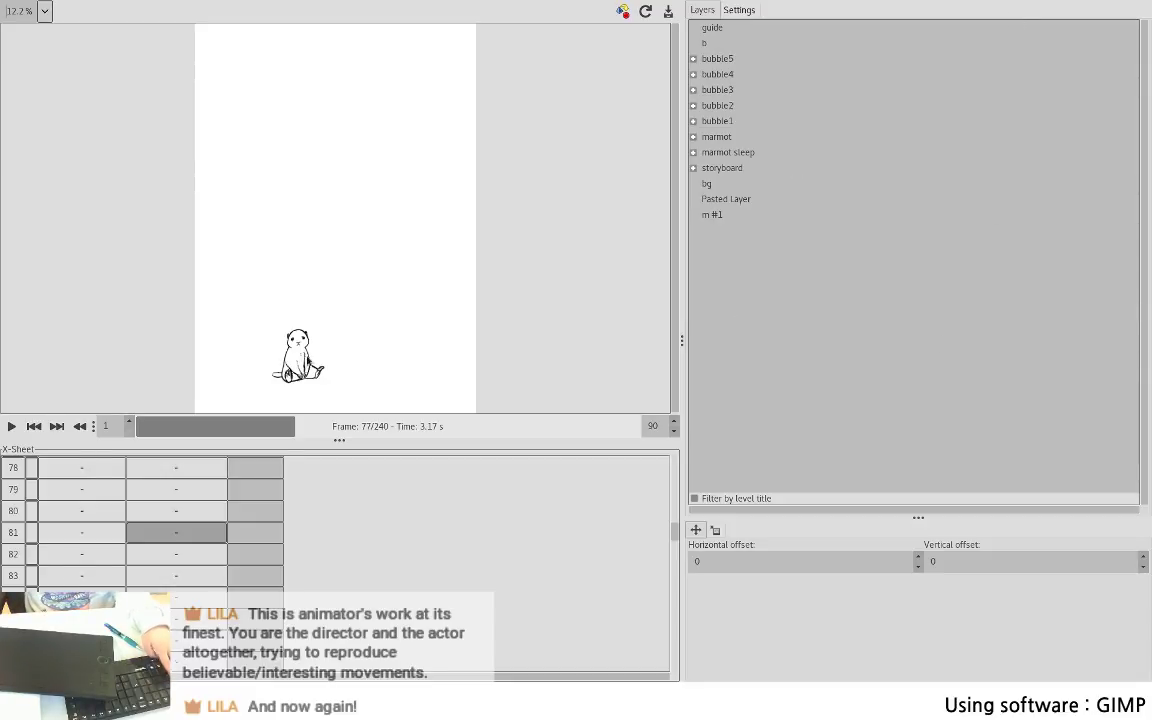
- Play the marmot animation to judge its timing, stop playback, and return to GIMP's main image window
{"action": "left_click", "coordinate": [12, 427]}
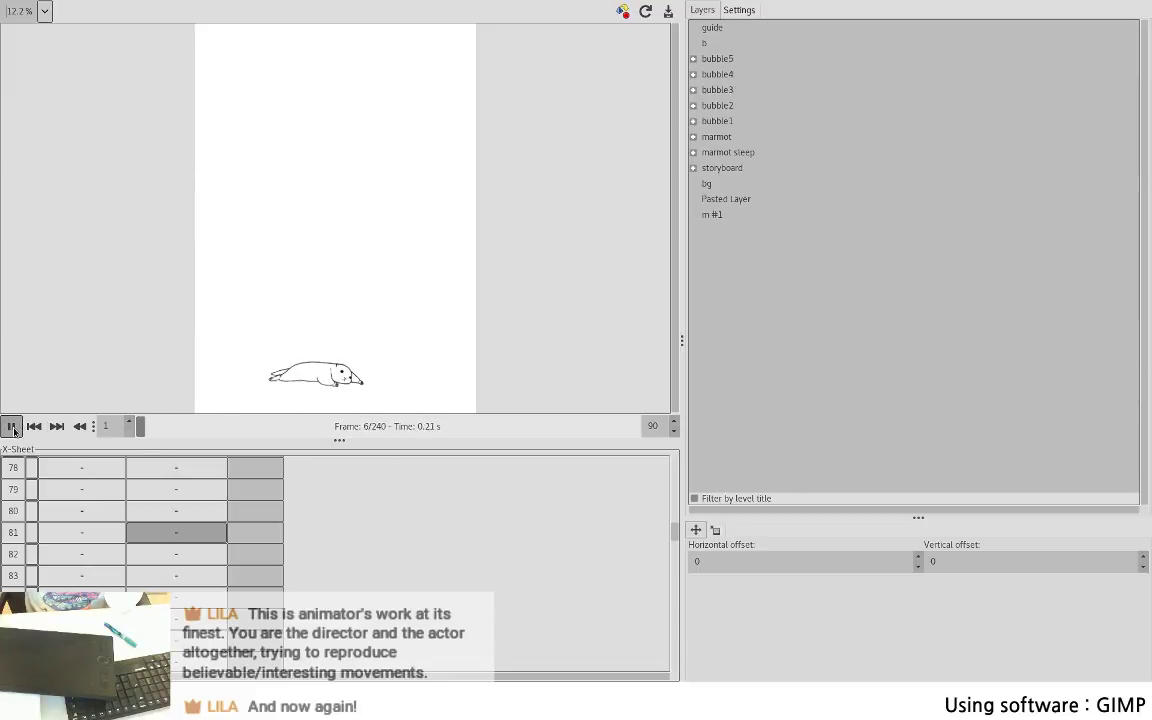
{"action": "left_click", "coordinate": [12, 427]}
{"action": "key", "text": "alt+Tab"}
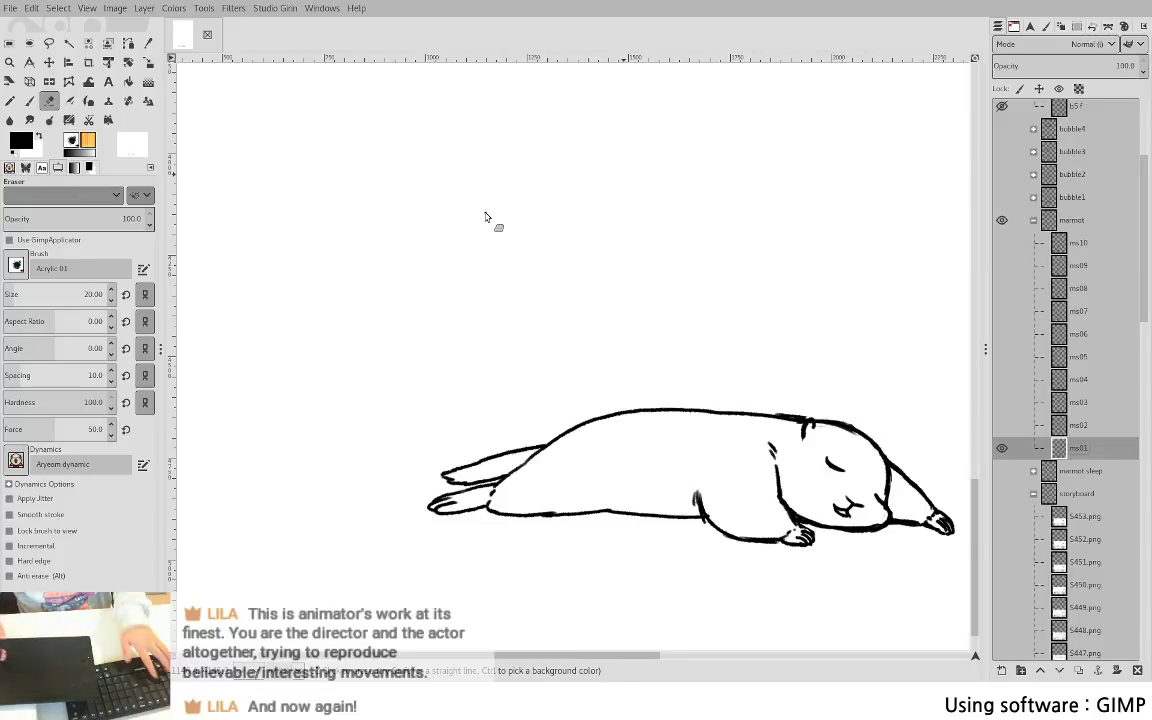
- Compare the marmot poses on the ms01, ms02 and ms03 layers by toggling which one is visible
{"action": "scroll", "coordinate": [655, 367], "scroll_direction": "down", "scroll_amount": 1}
{"action": "mouse_move", "coordinate": [655, 367]}
{"action": "left_mouse_down"}
{"action": "mouse_move", "coordinate": [586, 342]}
{"action": "mouse_move", "coordinate": [748, 311]}
{"action": "mouse_move", "coordinate": [831, 317]}
{"action": "left_mouse_up"}
{"action": "left_click", "coordinate": [1002, 426]}
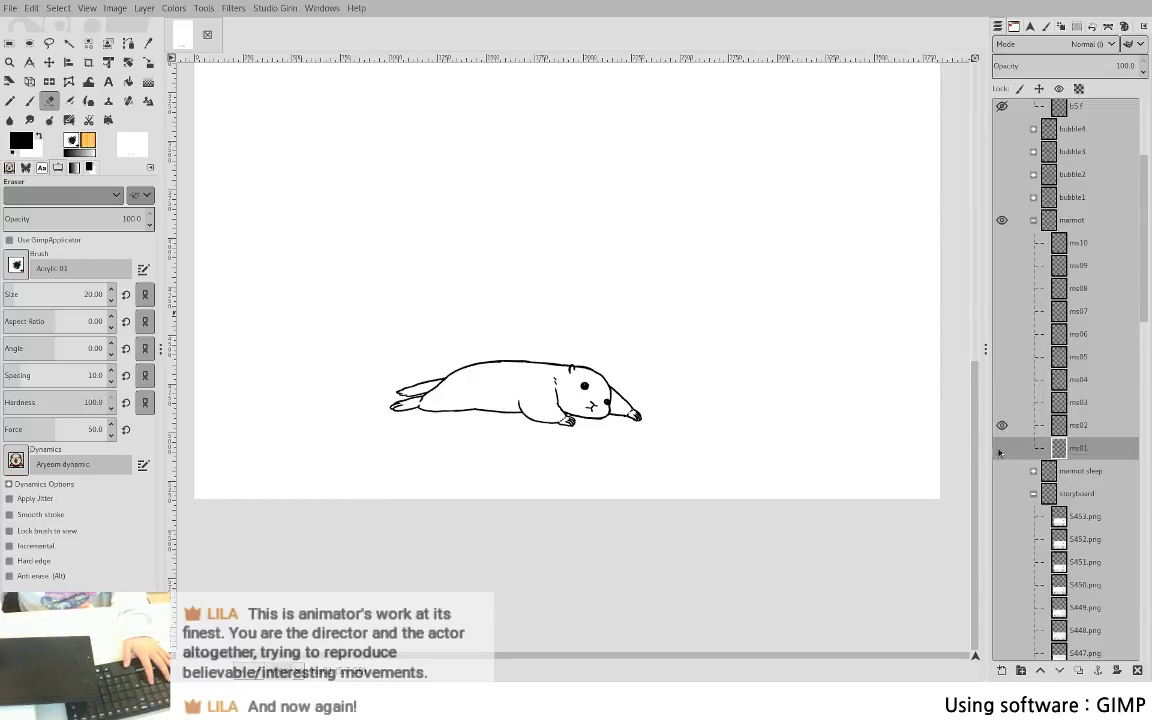
{"action": "left_click", "coordinate": [998, 427]}
{"action": "left_click", "coordinate": [1000, 450]}
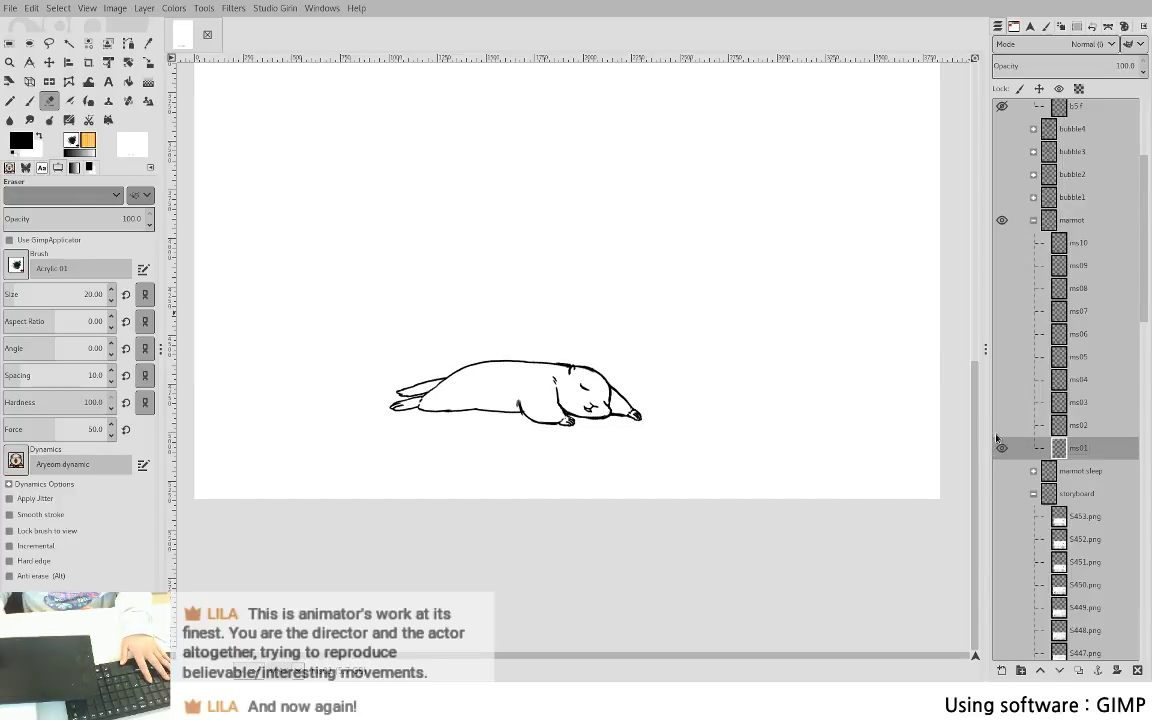
{"action": "left_click", "coordinate": [997, 432]}
{"action": "left_click", "coordinate": [996, 445]}
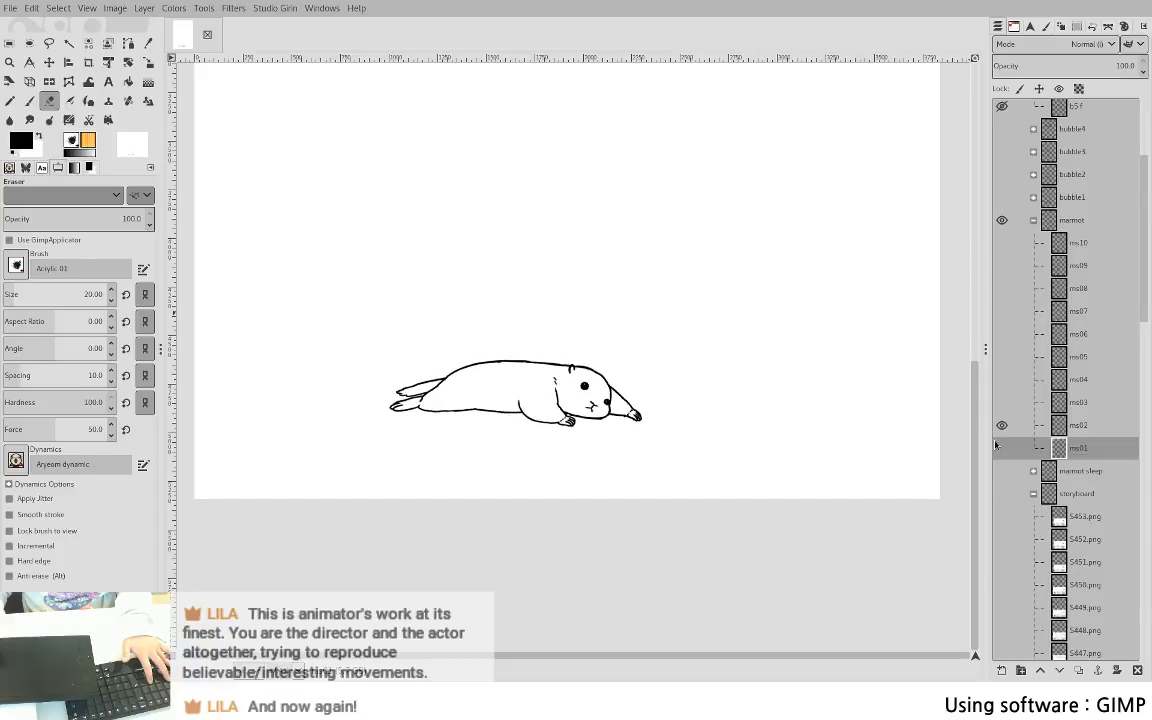
{"action": "left_click", "coordinate": [998, 449]}
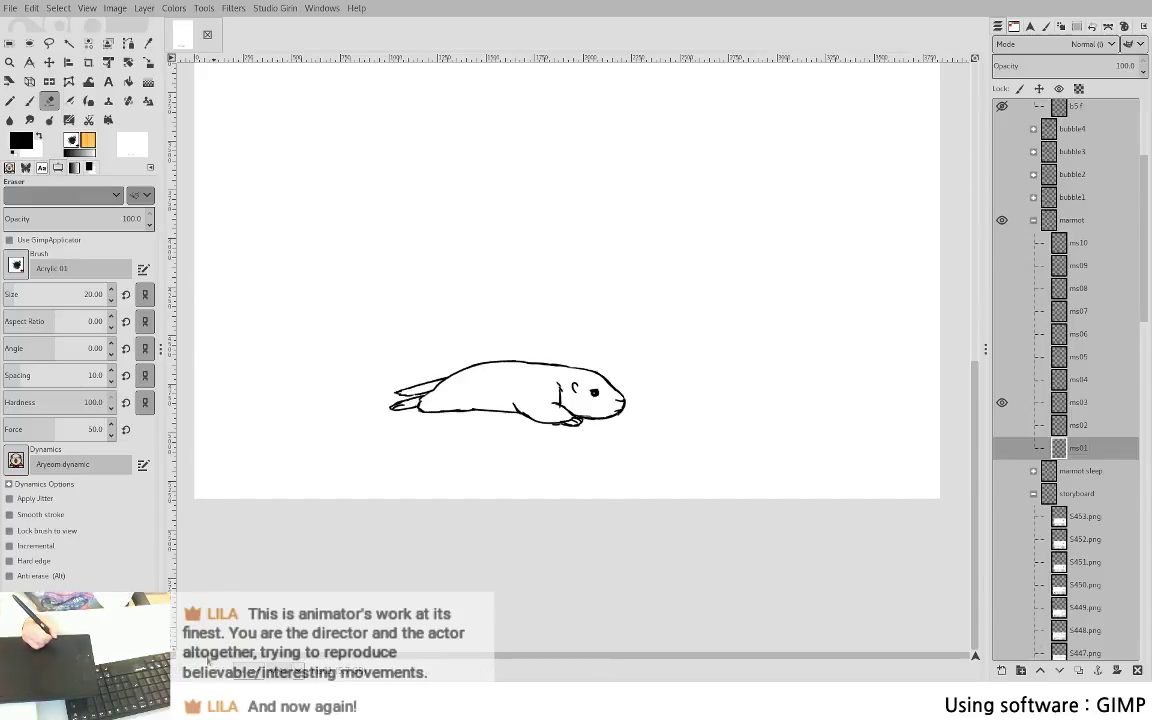
{"action": "left_click", "coordinate": [1081, 411]}
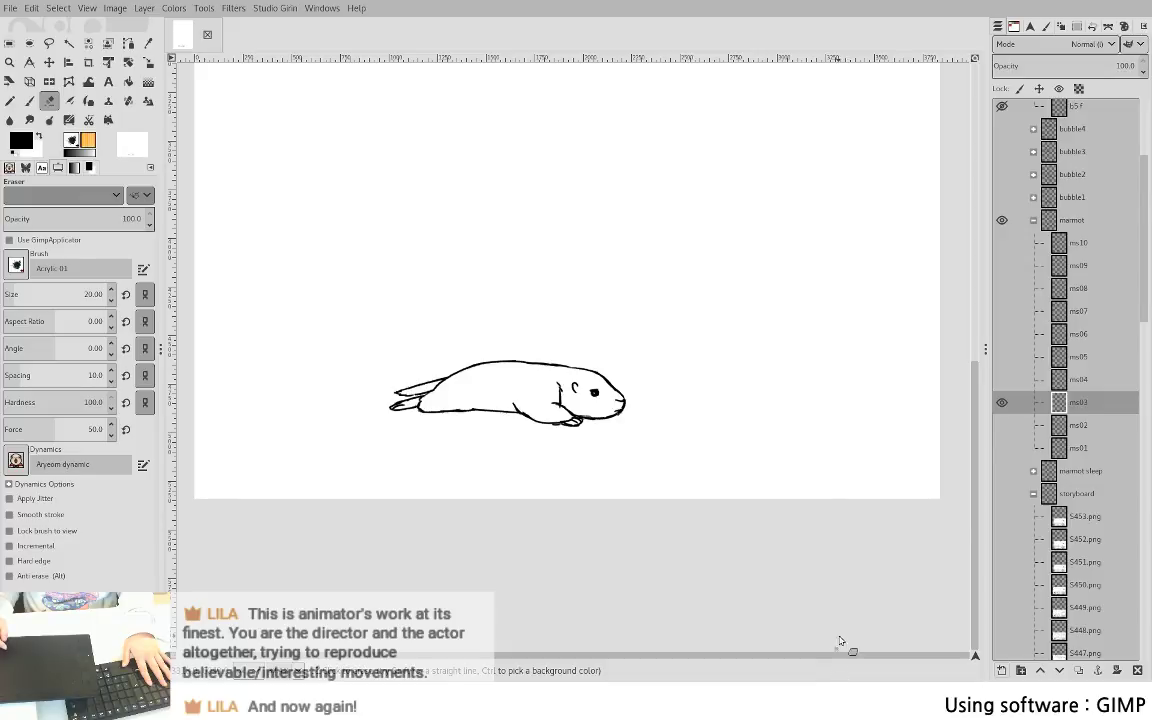
- Show the ms01 sketch, add a new empty layer m01 above it, and move m01 out above the marmot group
{"action": "left_click", "coordinate": [1003, 452]}
{"action": "left_click", "coordinate": [1078, 453]}
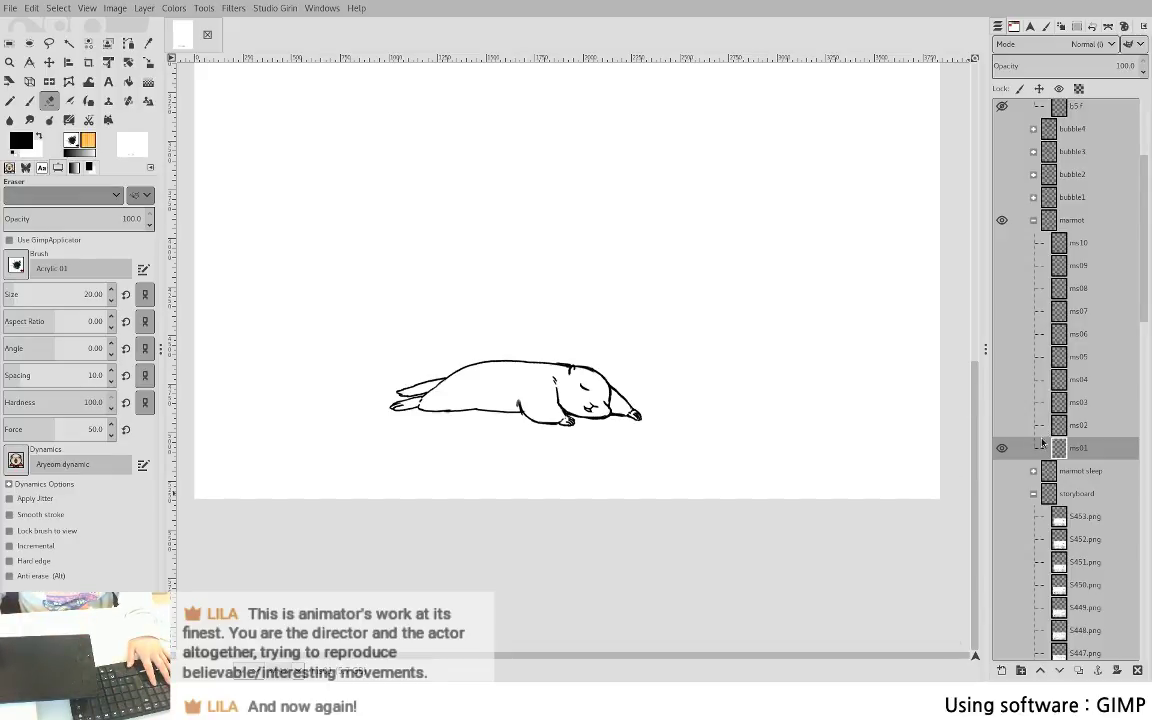
{"action": "key", "text": "shift+ctrl+d"}
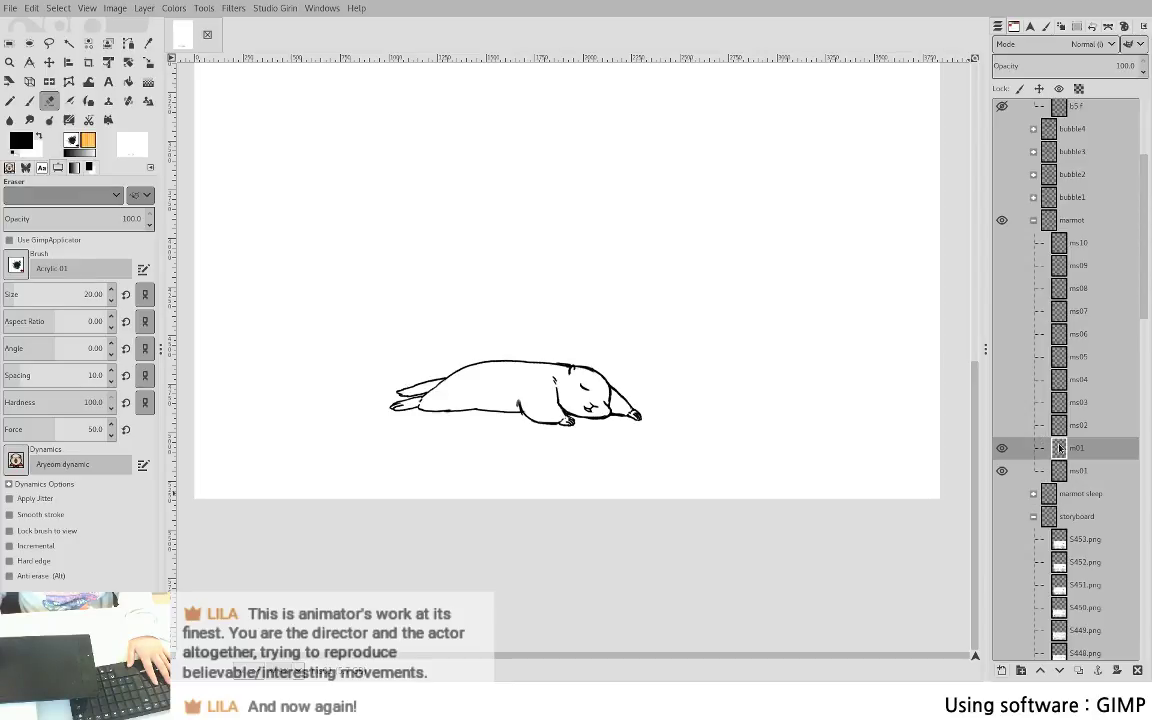
{"action": "left_click_drag", "start_coordinate": [1075, 440], "coordinate": [1075, 215]}
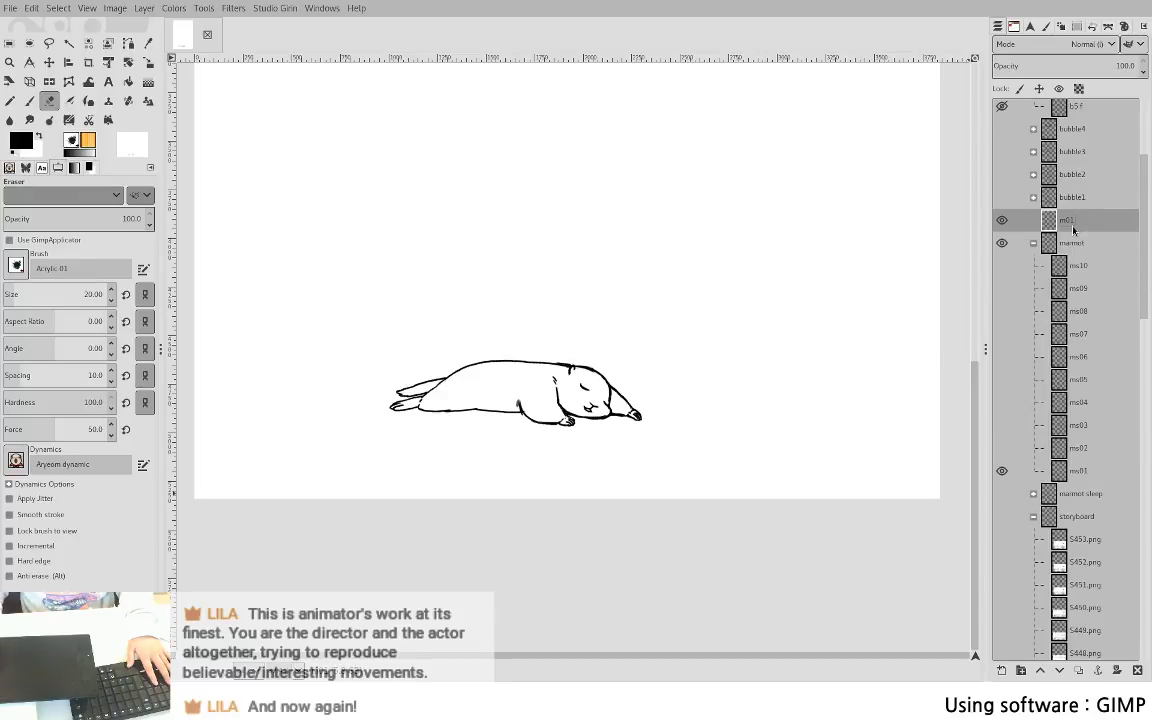
- Rename the marmot layer group as marmot sketch
{"action": "left_click", "coordinate": [1076, 244]}
{"action": "double_click", "coordinate": [1076, 244]}
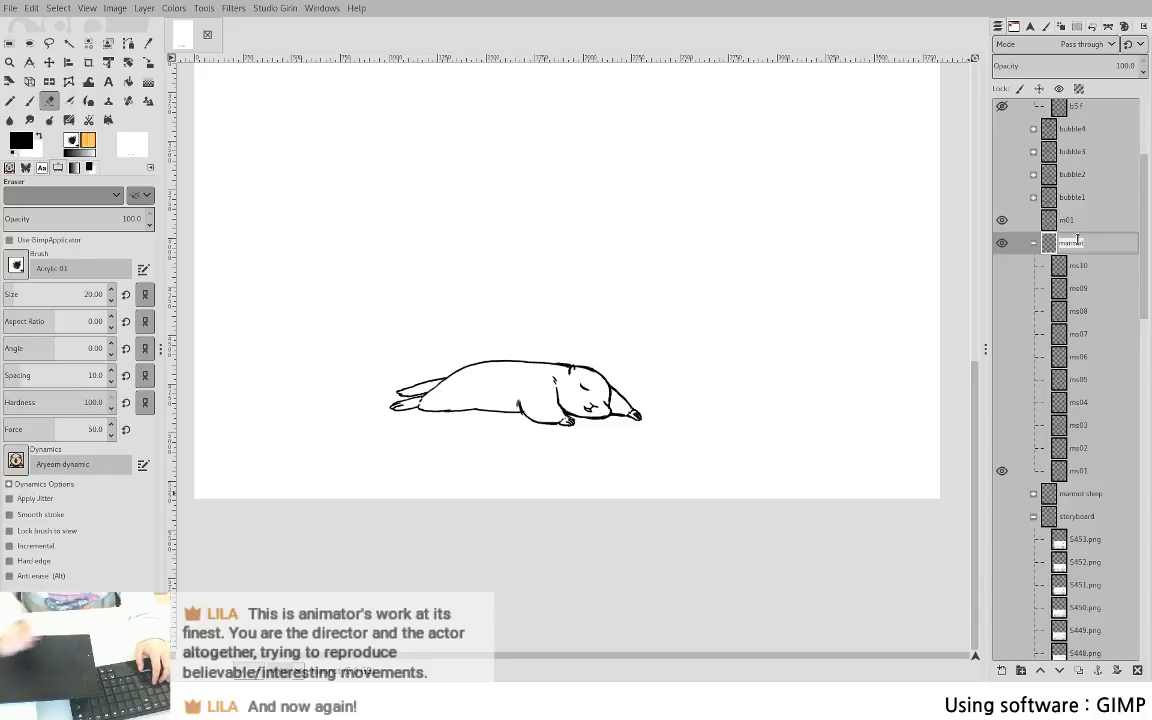
{"action": "key", "text": "Right"}
{"action": "type", "text": "sketch"}
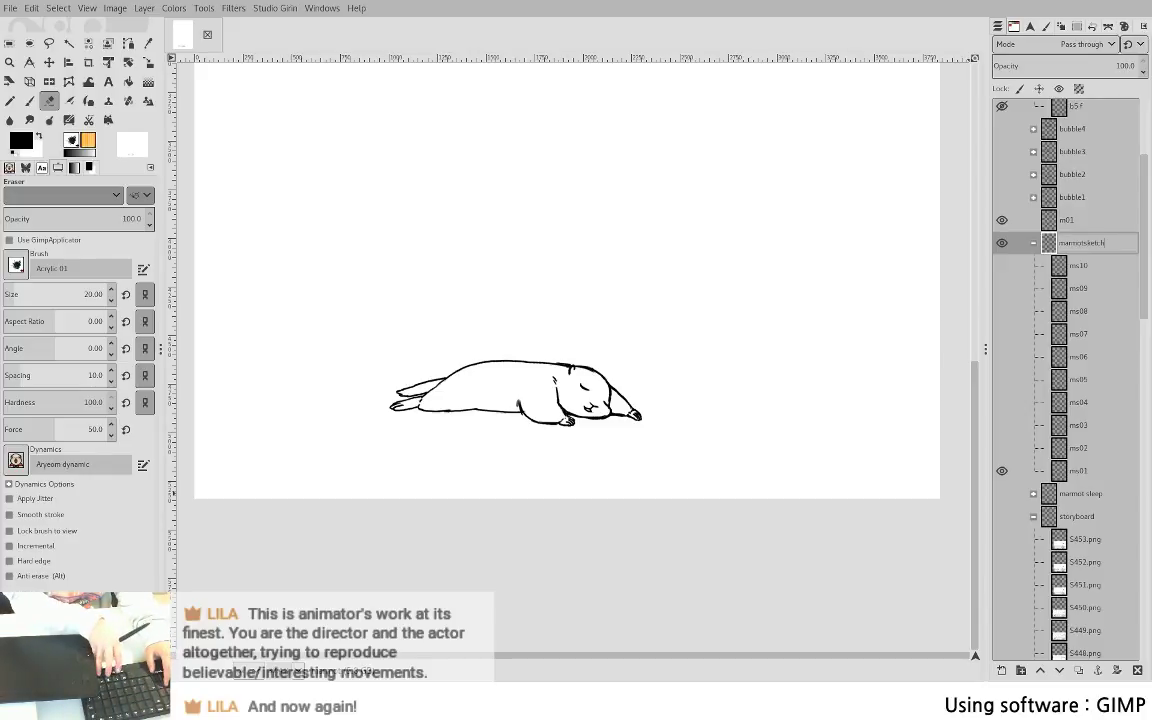
{"action": "key", "text": "Return"}
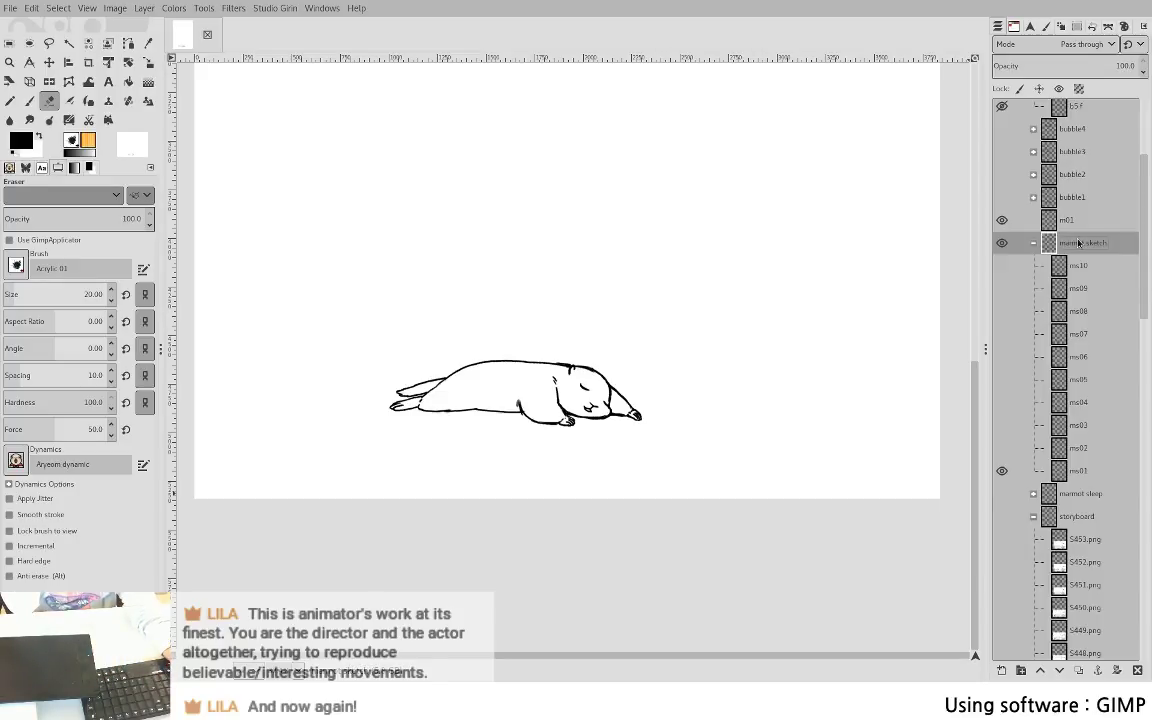
- Set the marmot sketch group's opacity to 47.5
{"action": "left_click", "coordinate": [1077, 224]}
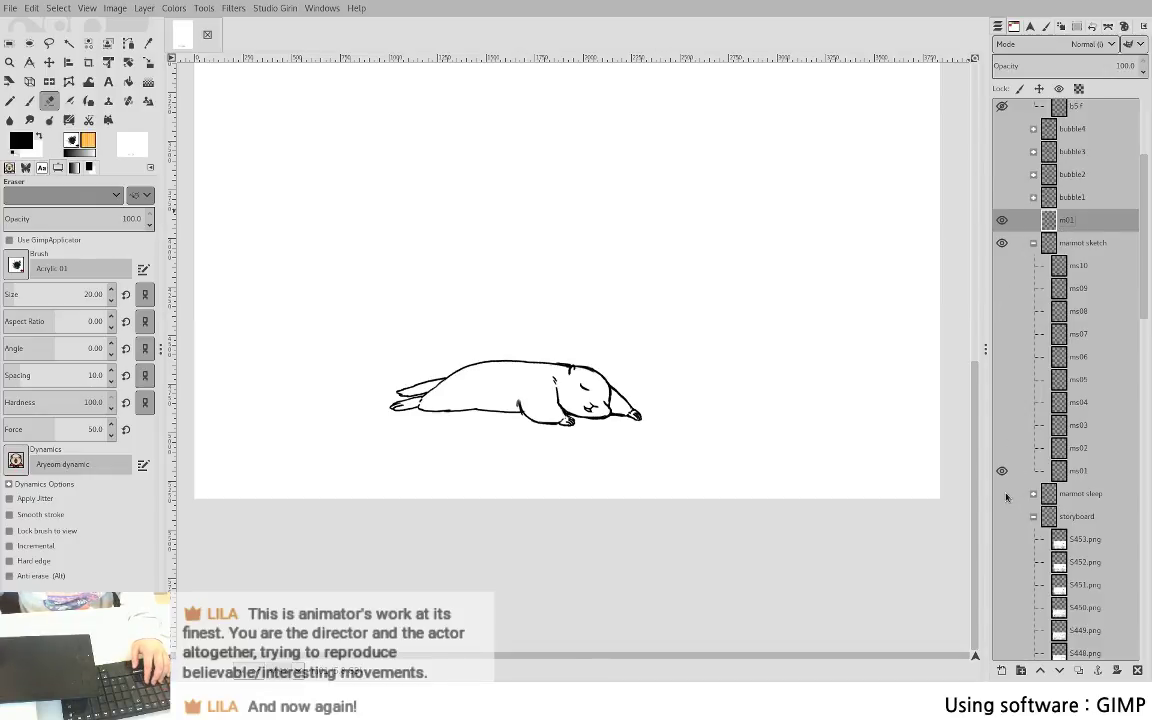
{"action": "left_click", "coordinate": [1085, 242]}
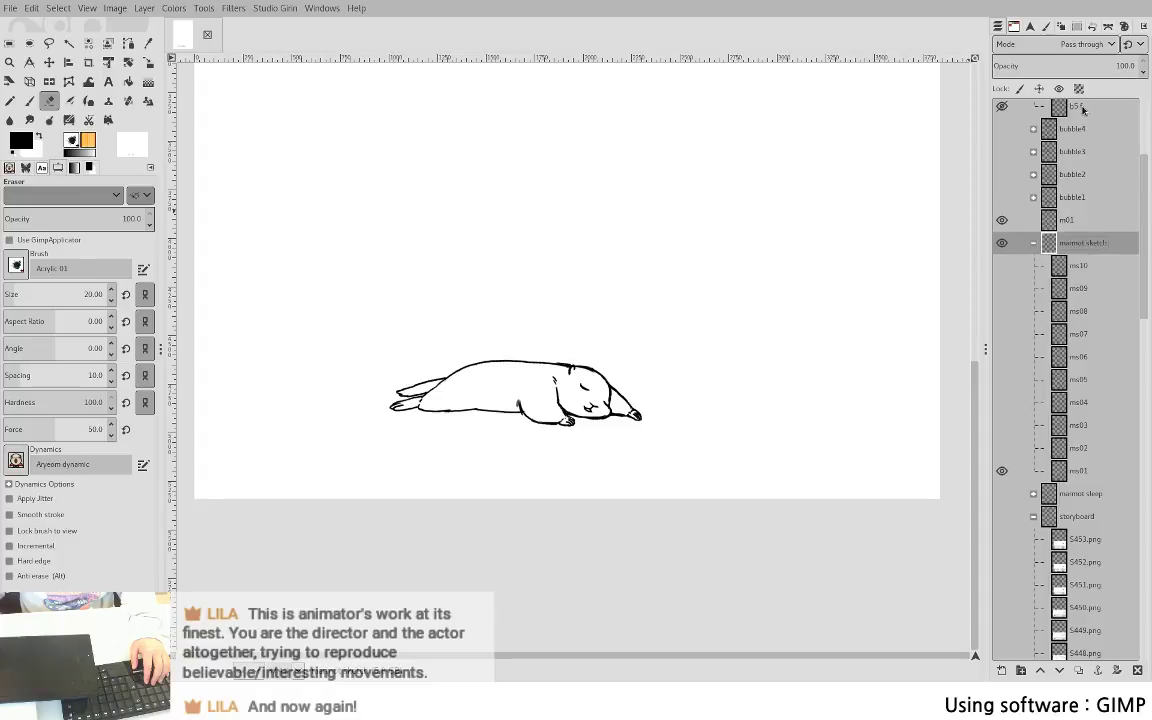
{"action": "left_click", "coordinate": [1064, 61]}
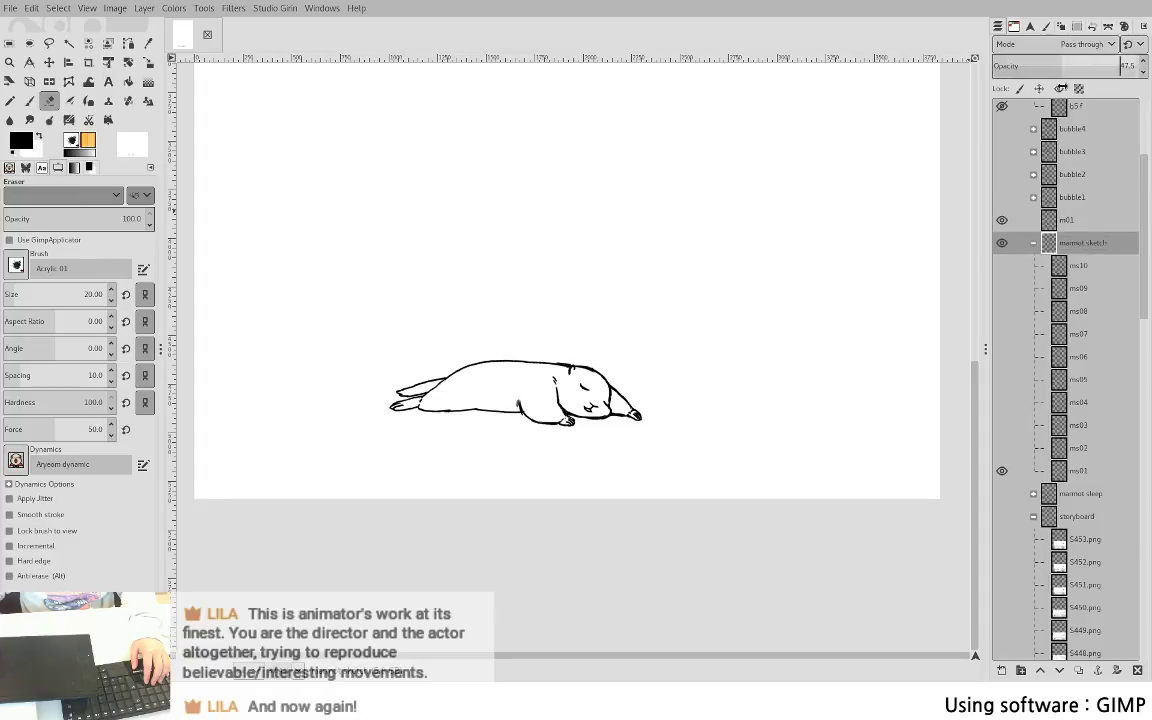
{"action": "left_click", "coordinate": [1066, 225]}
{"action": "left_click", "coordinate": [1020, 671]}
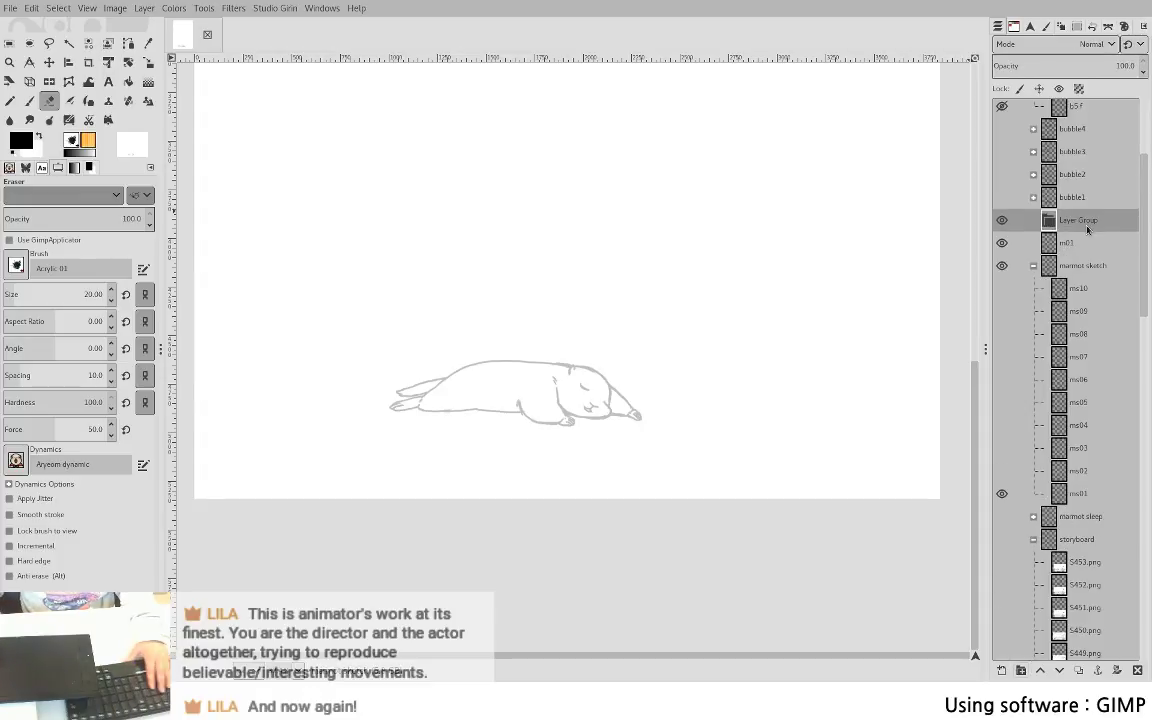
{"action": "double_click", "coordinate": [1087, 227]}
{"action": "key", "text": "Escape"}
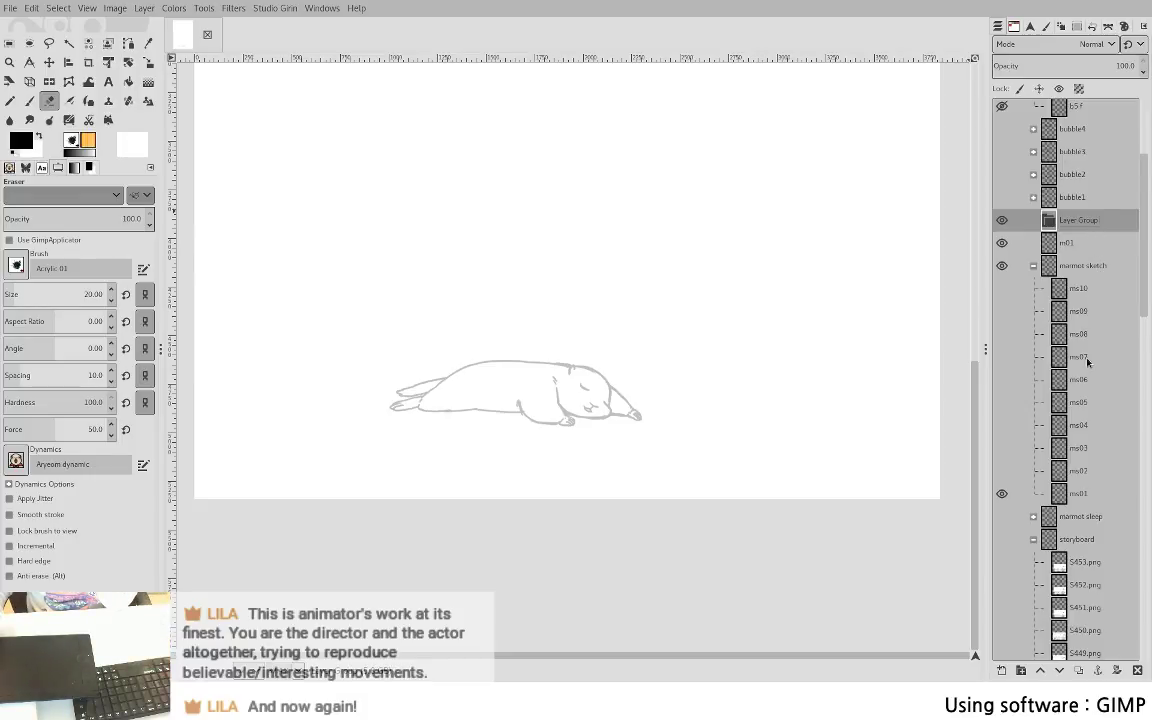
{"action": "left_click", "coordinate": [1137, 671]}
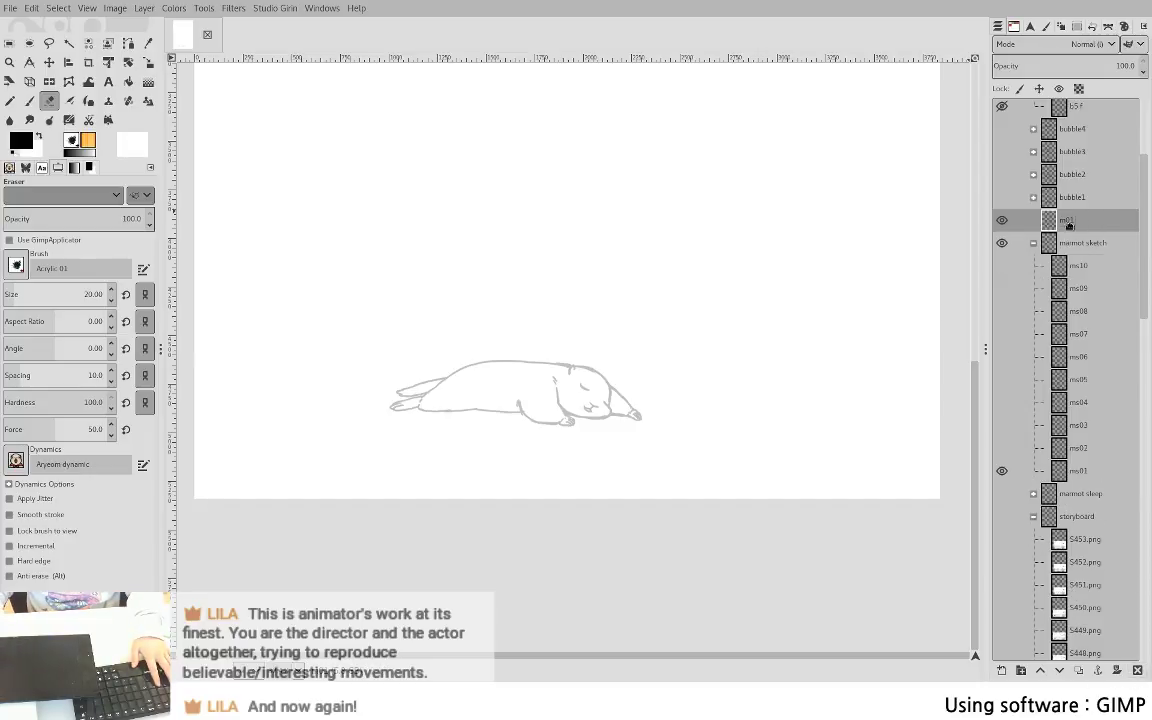
- Move the m01 layer into the marmot sketch group directly above ms01, and activate the Paintbrush
{"action": "left_click_drag", "start_coordinate": [1069, 226], "coordinate": [1076, 460]}
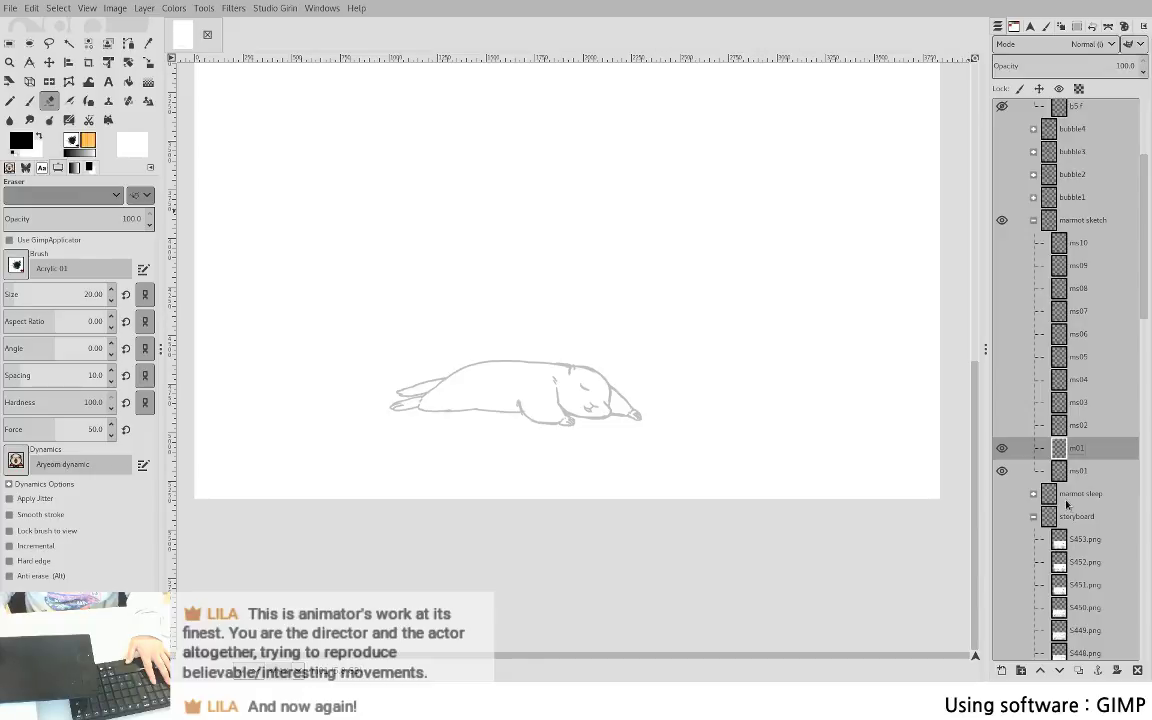
{"action": "scroll", "coordinate": [620, 395], "scroll_direction": "up", "scroll_amount": 5}
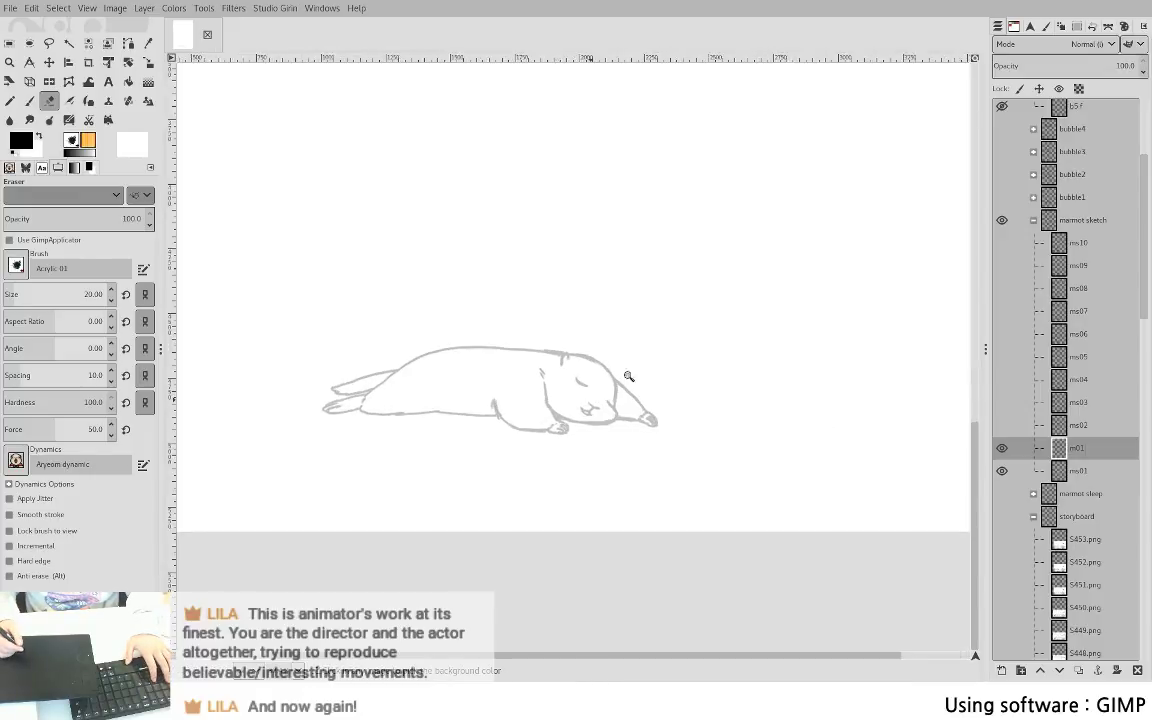
{"action": "scroll", "coordinate": [759, 302], "scroll_direction": "left", "scroll_amount": 3}
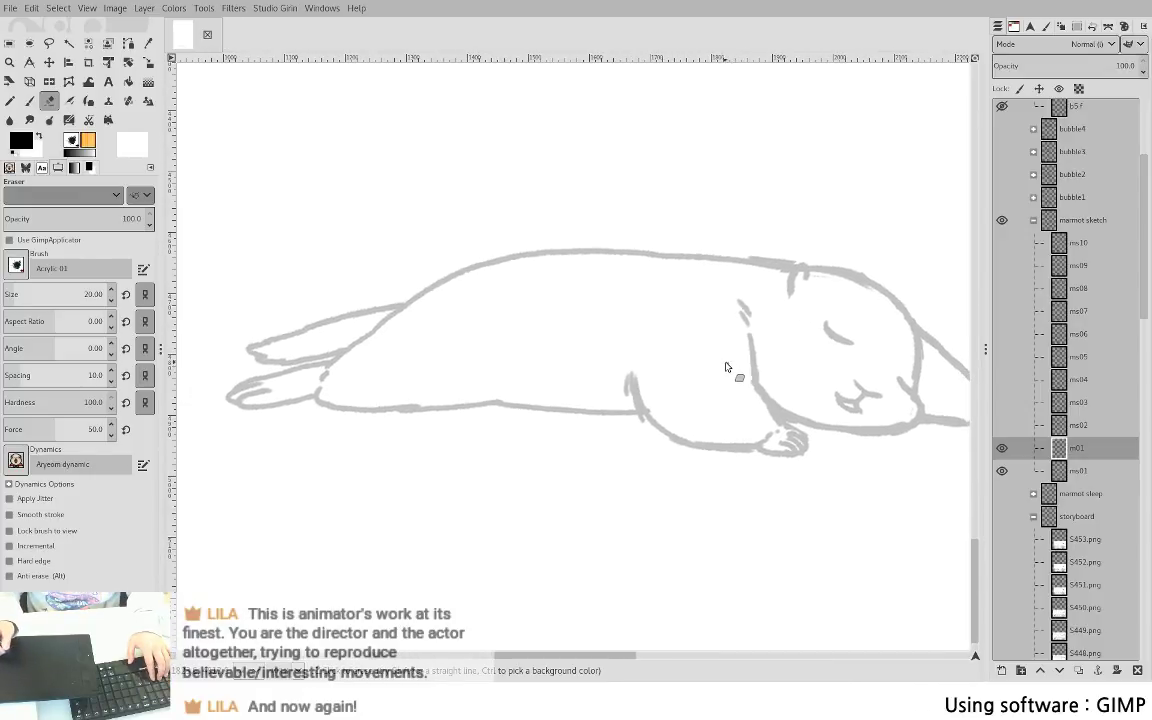
{"action": "key", "text": "p"}
{"action": "left_click", "coordinate": [319, 397]}
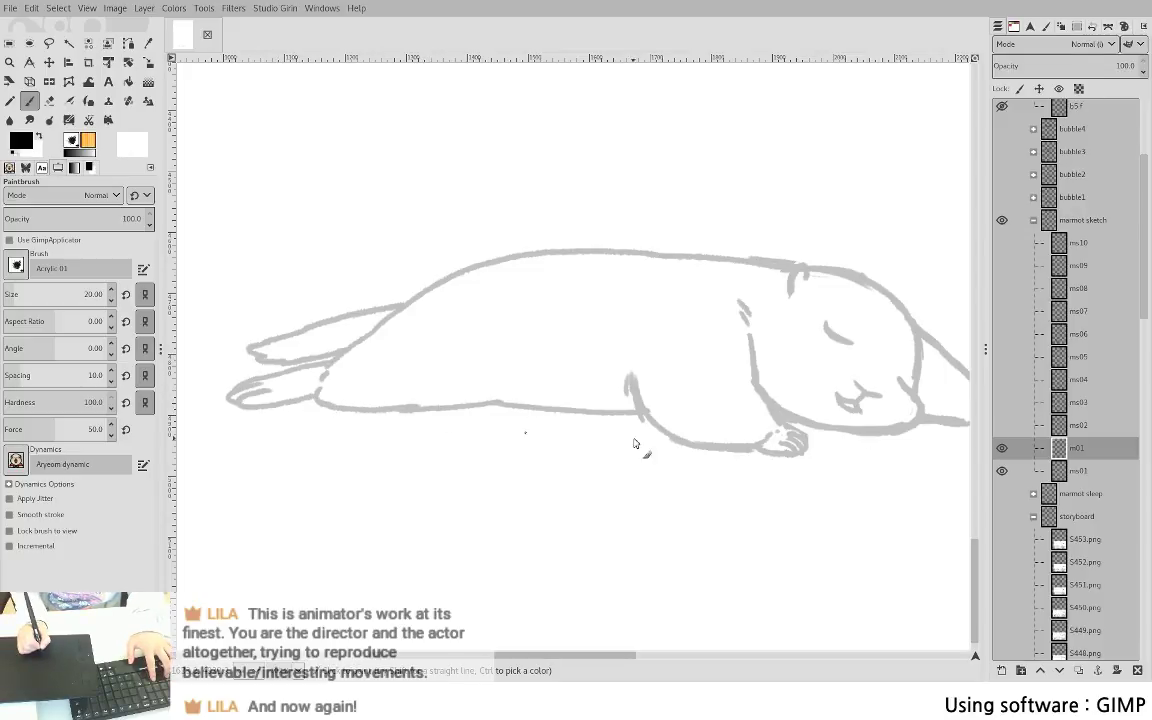
- Restore the marmot sketch group's opacity to 100 and set the ms01 layer's opacity to 45.9
{"action": "left_click", "coordinate": [1090, 221]}
{"action": "left_click_drag", "start_coordinate": [1085, 67], "coordinate": [1141, 67]}
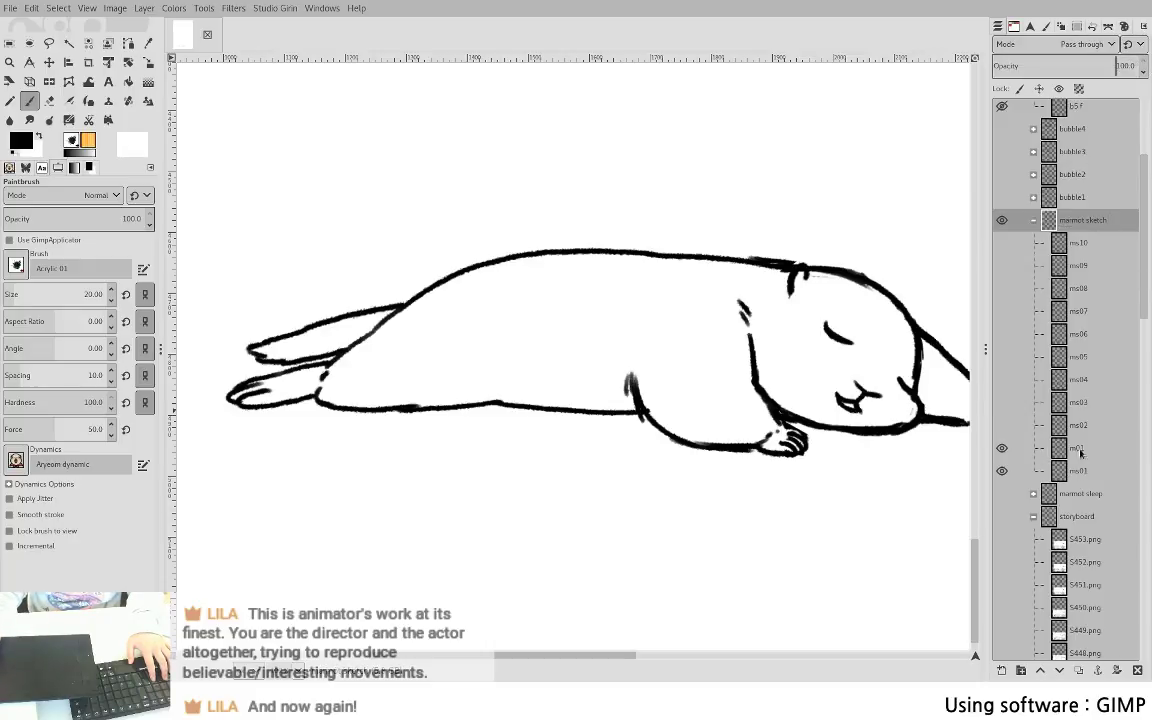
{"action": "left_click", "coordinate": [1081, 470]}
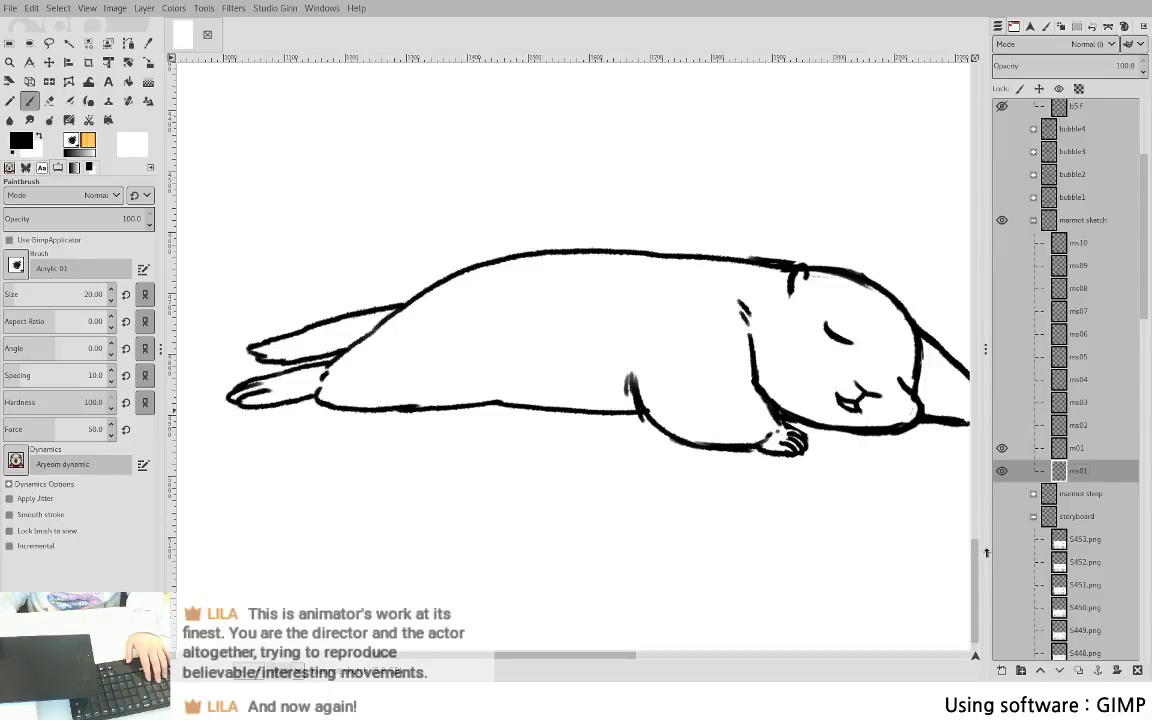
{"action": "left_click", "coordinate": [1060, 66]}
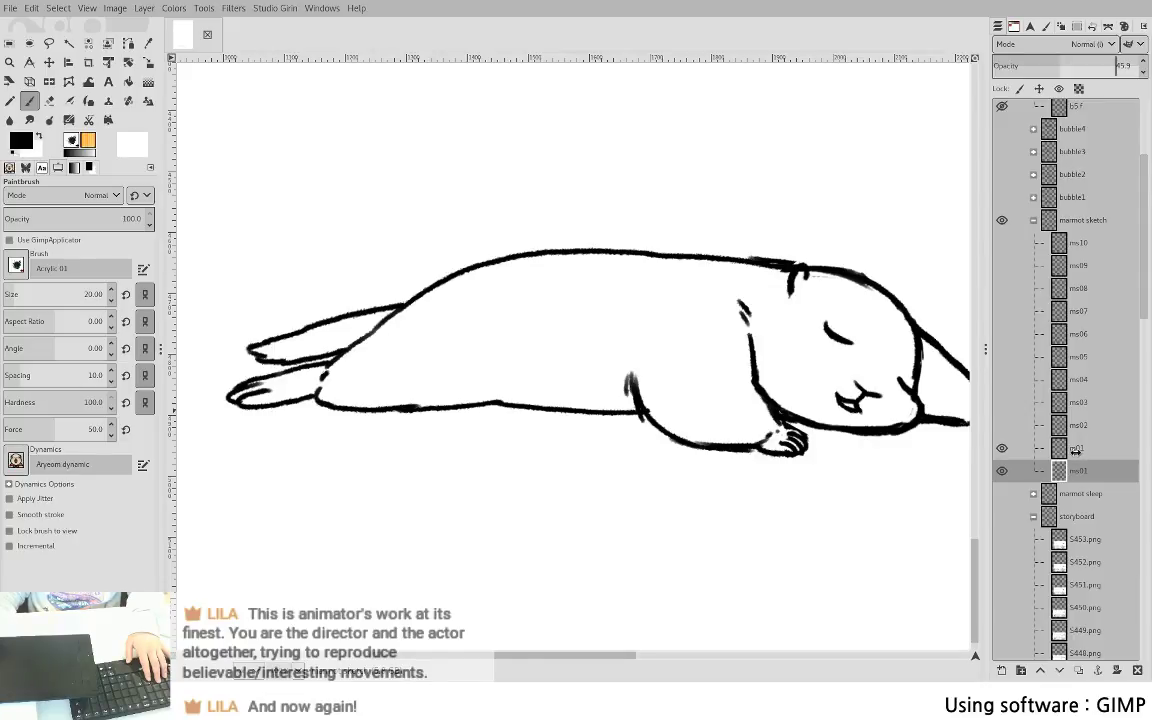
- On layer m01, ink the marmot's lower hind foot with its toes and the belly line up to the front leg
{"action": "left_click", "coordinate": [1075, 452]}
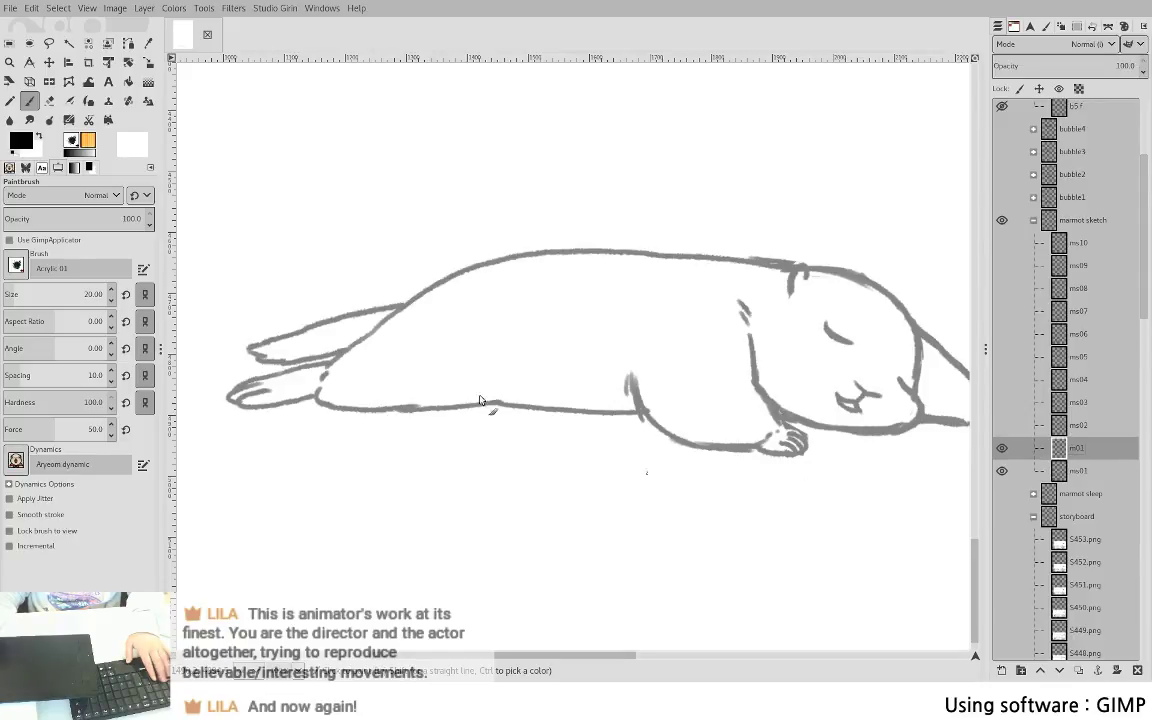
{"action": "scroll", "coordinate": [378, 341], "scroll_direction": "up", "scroll_amount": 2}
{"action": "left_click_drag", "start_coordinate": [378, 341], "coordinate": [460, 361]}
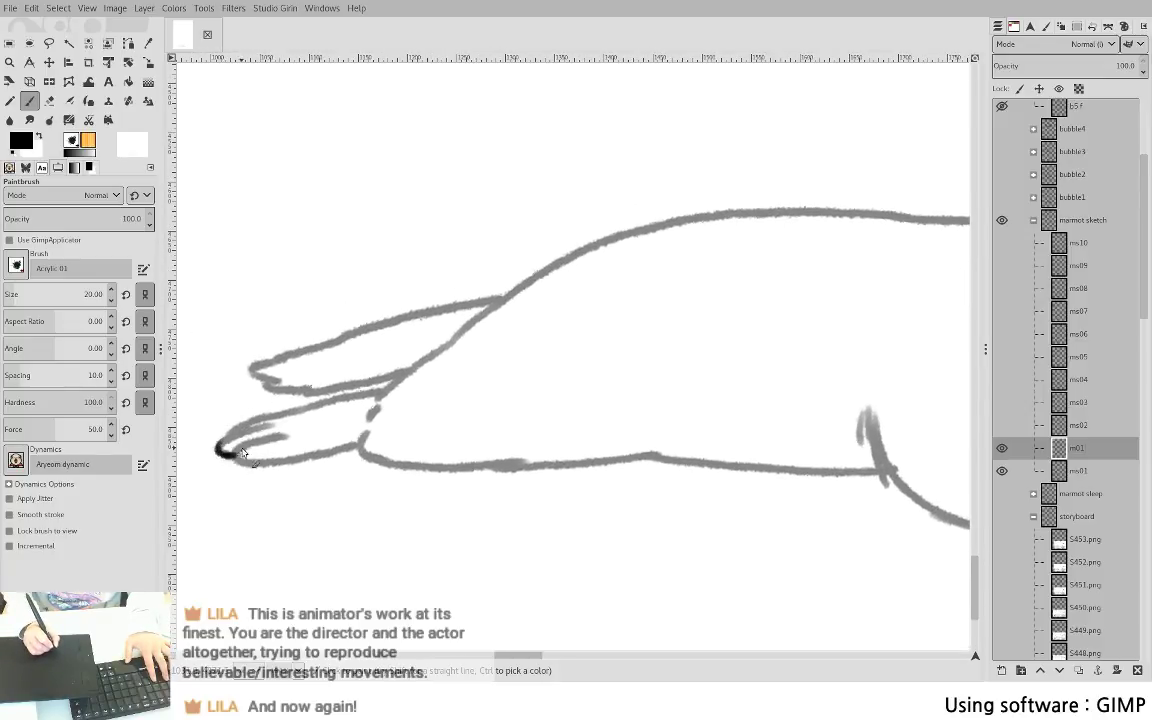
{"action": "mouse_move", "coordinate": [232, 455]}
{"action": "left_mouse_down"}
{"action": "mouse_move", "coordinate": [221, 447]}
{"action": "mouse_move", "coordinate": [230, 435]}
{"action": "mouse_move", "coordinate": [385, 392]}
{"action": "left_mouse_up"}
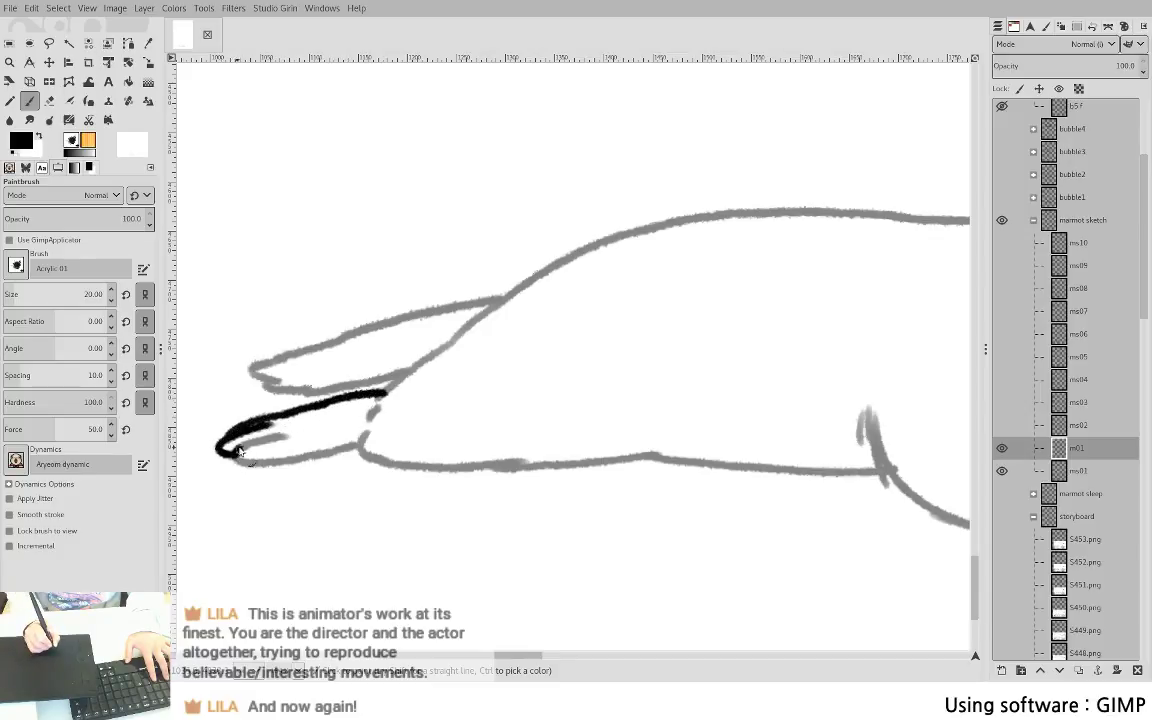
{"action": "mouse_move", "coordinate": [285, 437]}
{"action": "left_mouse_down"}
{"action": "mouse_move", "coordinate": [225, 452]}
{"action": "mouse_move", "coordinate": [346, 452]}
{"action": "mouse_move", "coordinate": [378, 408]}
{"action": "mouse_move", "coordinate": [367, 425]}
{"action": "mouse_move", "coordinate": [437, 468]}
{"action": "mouse_move", "coordinate": [657, 460]}
{"action": "left_mouse_up"}
{"action": "key", "text": "ctrl+z"}
{"action": "left_click_drag", "start_coordinate": [506, 467], "coordinate": [657, 458]}
{"action": "mouse_move", "coordinate": [685, 434]}
{"action": "left_mouse_down"}
{"action": "mouse_move", "coordinate": [368, 356]}
{"action": "mouse_move", "coordinate": [398, 389]}
{"action": "mouse_move", "coordinate": [581, 404]}
{"action": "left_mouse_up"}
{"action": "left_click_drag", "start_coordinate": [421, 377], "coordinate": [706, 447]}
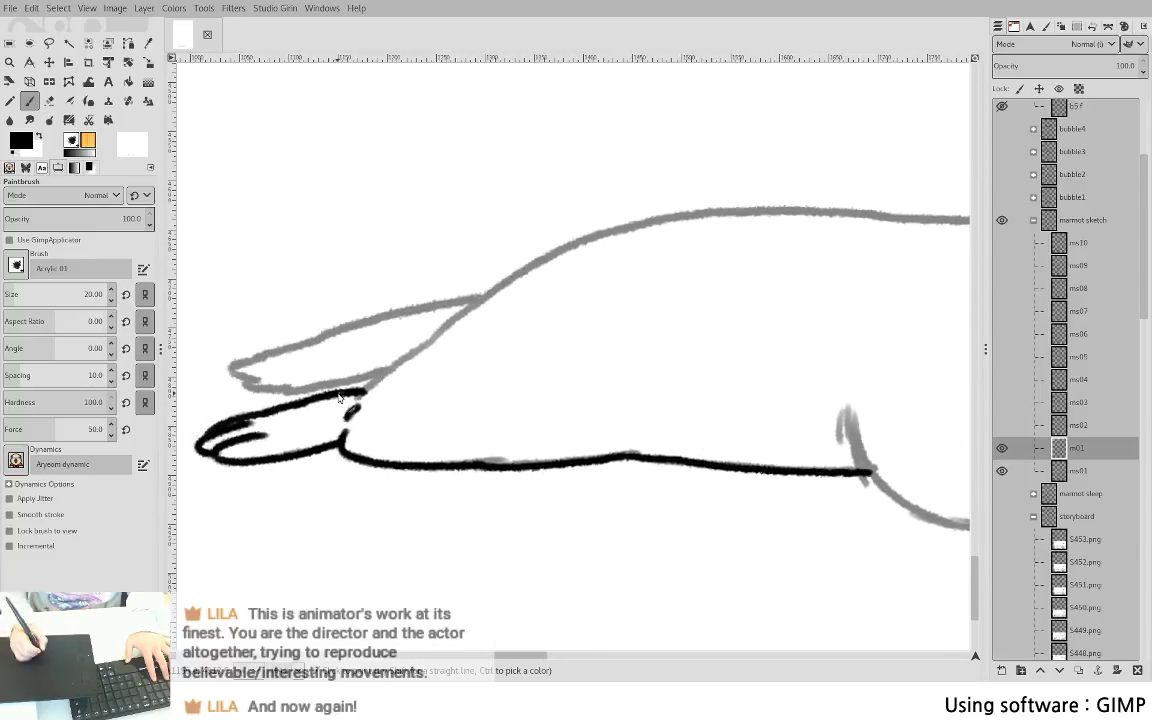
- Ink the rump and rear part of the back on m01, and delete the stroke's stray end with a free selection
{"action": "mouse_move", "coordinate": [360, 398]}
{"action": "left_mouse_down"}
{"action": "mouse_move", "coordinate": [534, 266]}
{"action": "mouse_move", "coordinate": [614, 235]}
{"action": "mouse_move", "coordinate": [754, 208]}
{"action": "mouse_move", "coordinate": [895, 215]}
{"action": "left_mouse_up"}
{"action": "left_click_drag", "start_coordinate": [740, 230], "coordinate": [494, 298]}
{"action": "key", "text": "f"}
{"action": "mouse_move", "coordinate": [497, 230]}
{"action": "left_mouse_down"}
{"action": "mouse_move", "coordinate": [456, 284]}
{"action": "mouse_move", "coordinate": [702, 257]}
{"action": "left_mouse_up"}
{"action": "key", "text": "Return"}
{"action": "key", "text": "Delete"}
{"action": "key", "text": "ctrl+shift+a"}
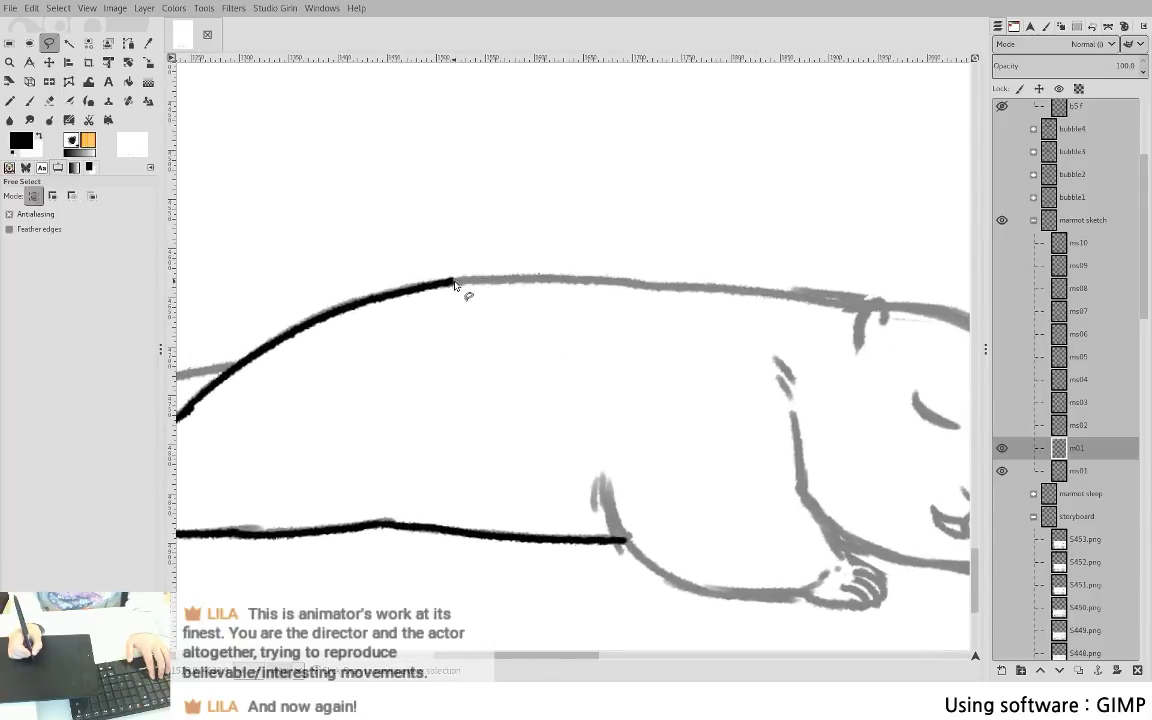
- Ink the rest of the back line up to the head and the ear over the sketch
{"action": "key", "text": "p"}
{"action": "left_click_drag", "start_coordinate": [456, 282], "coordinate": [632, 286]}
{"action": "key", "text": "ctrl+z"}
{"action": "left_click_drag", "start_coordinate": [450, 282], "coordinate": [654, 279]}
{"action": "key", "text": "ctrl+z"}
{"action": "mouse_move", "coordinate": [460, 283]}
{"action": "left_mouse_down"}
{"action": "mouse_move", "coordinate": [797, 299]}
{"action": "mouse_move", "coordinate": [504, 290]}
{"action": "mouse_move", "coordinate": [555, 281]}
{"action": "mouse_move", "coordinate": [537, 316]}
{"action": "mouse_move", "coordinate": [560, 282]}
{"action": "mouse_move", "coordinate": [645, 308]}
{"action": "mouse_move", "coordinate": [675, 362]}
{"action": "left_mouse_up"}
- Undo the first head stroke and redraw the head contour from the ear around the muzzle to the chin
{"action": "key", "text": "shift+e"}
{"action": "key", "text": "p"}
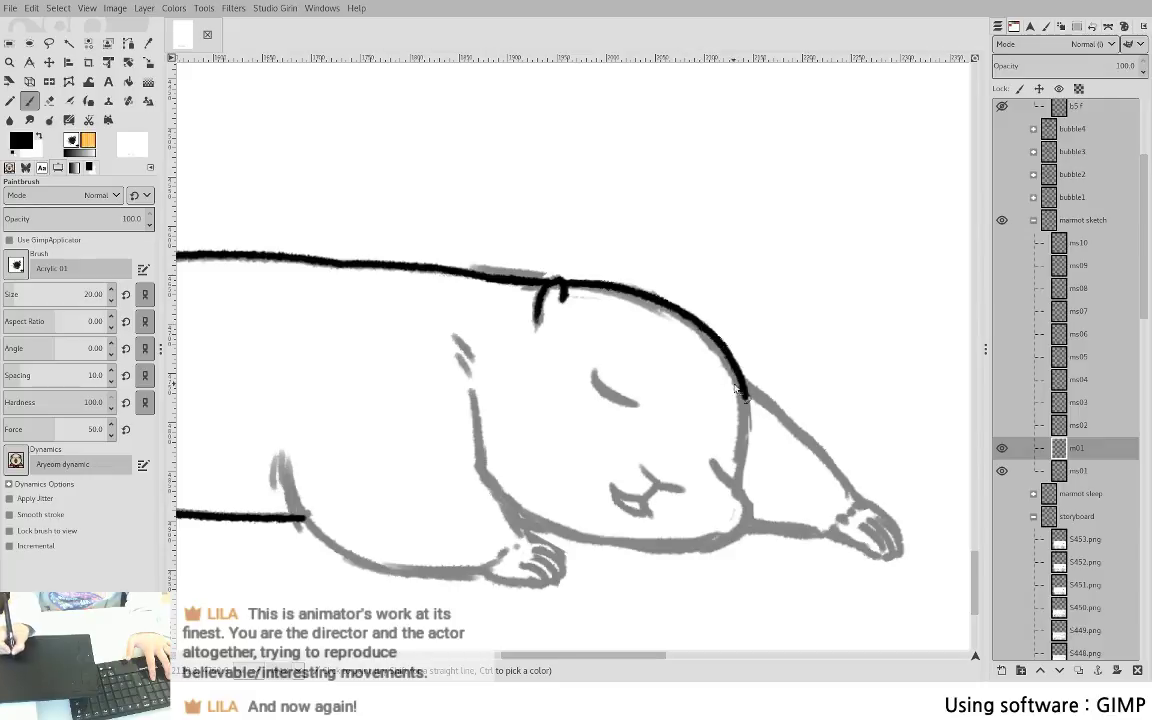
{"action": "key", "text": "ctrl+z"}
{"action": "mouse_move", "coordinate": [563, 286]}
{"action": "left_mouse_down"}
{"action": "mouse_move", "coordinate": [663, 304]}
{"action": "mouse_move", "coordinate": [723, 360]}
{"action": "mouse_move", "coordinate": [740, 420]}
{"action": "mouse_move", "coordinate": [728, 502]}
{"action": "mouse_move", "coordinate": [738, 479]}
{"action": "mouse_move", "coordinate": [735, 536]}
{"action": "left_mouse_up"}
- Try to ink the underside of the jaw between the neck and the chin
{"action": "left_click_drag", "start_coordinate": [497, 489], "coordinate": [673, 545]}
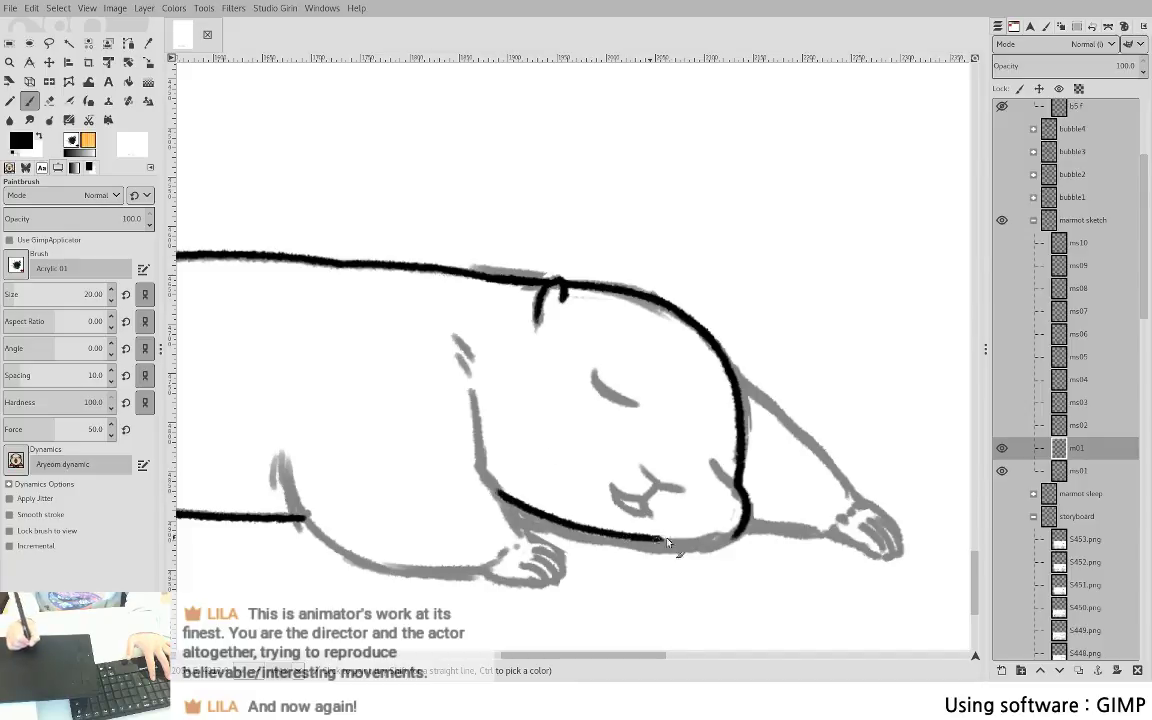
{"action": "key", "text": "ctrl+z"}
{"action": "mouse_move", "coordinate": [504, 499]}
{"action": "left_mouse_down"}
{"action": "mouse_move", "coordinate": [599, 543]}
{"action": "mouse_move", "coordinate": [692, 547]}
{"action": "left_mouse_up"}
{"action": "key", "text": "ctrl+z"}
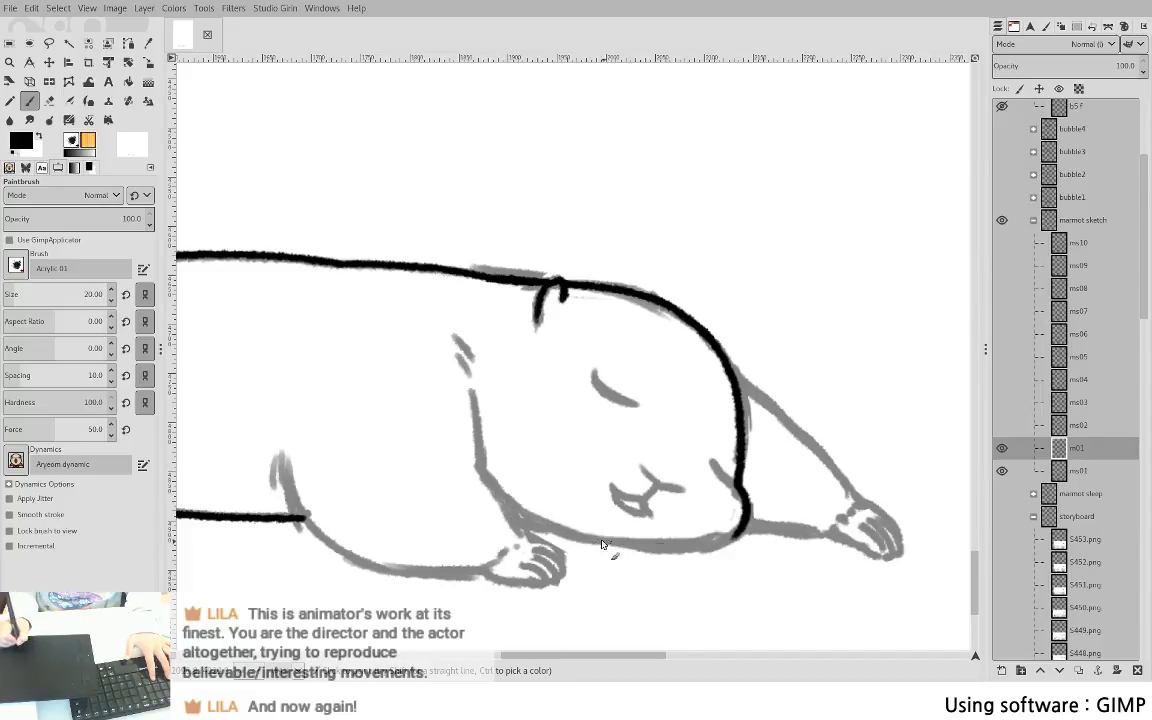
{"action": "left_click_drag", "start_coordinate": [575, 539], "coordinate": [724, 541]}
{"action": "key", "text": "ctrl+z"}
{"action": "left_click_drag", "start_coordinate": [589, 541], "coordinate": [661, 546]}
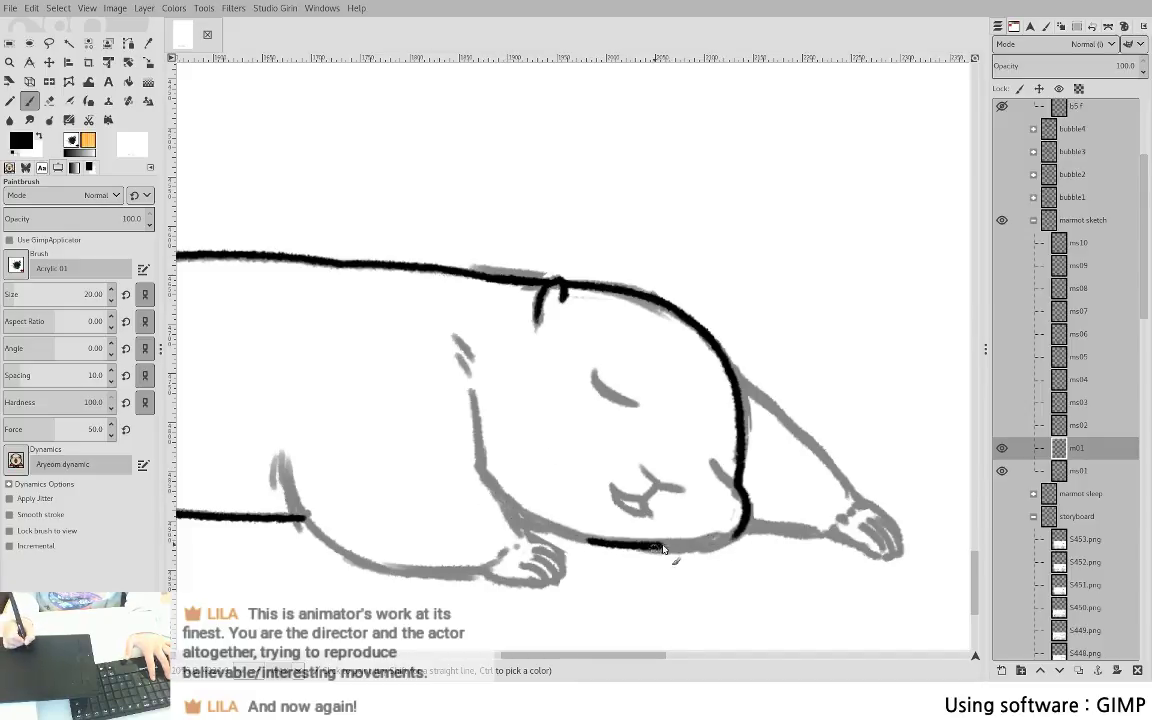
{"action": "key", "text": "ctrl+z"}
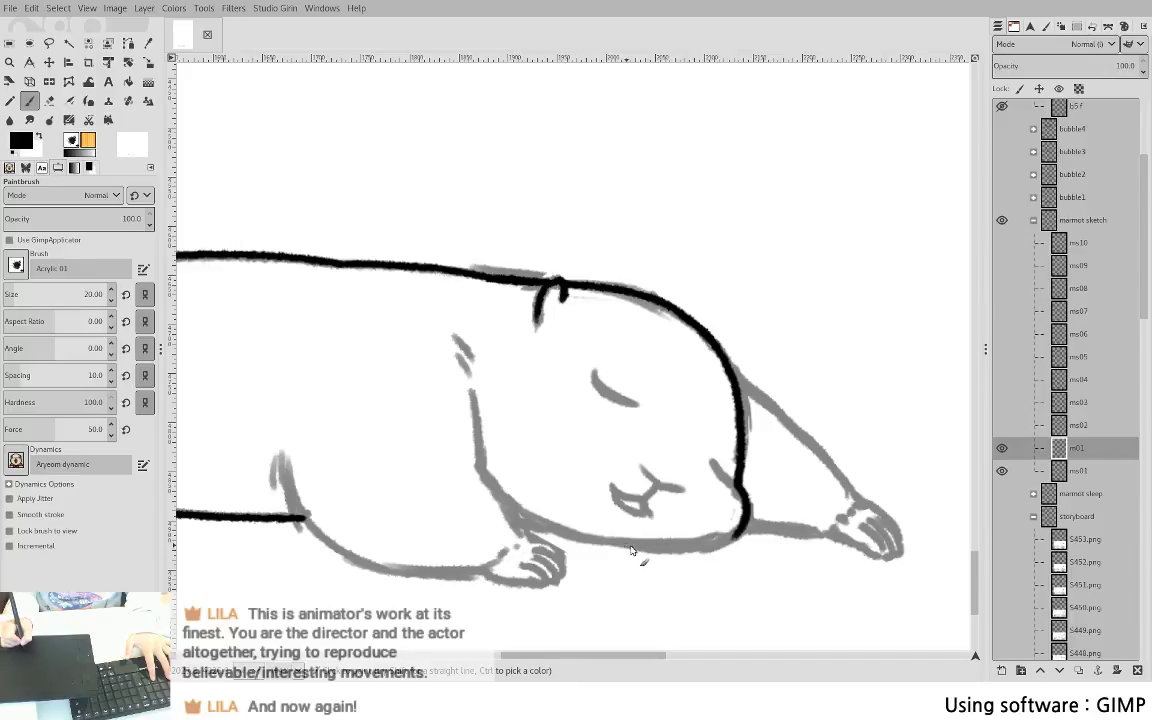
- Redraw the underside of the jaw from the neck to the chin in black on m01
{"action": "key", "text": "shift+e"}
{"action": "key", "text": "p"}
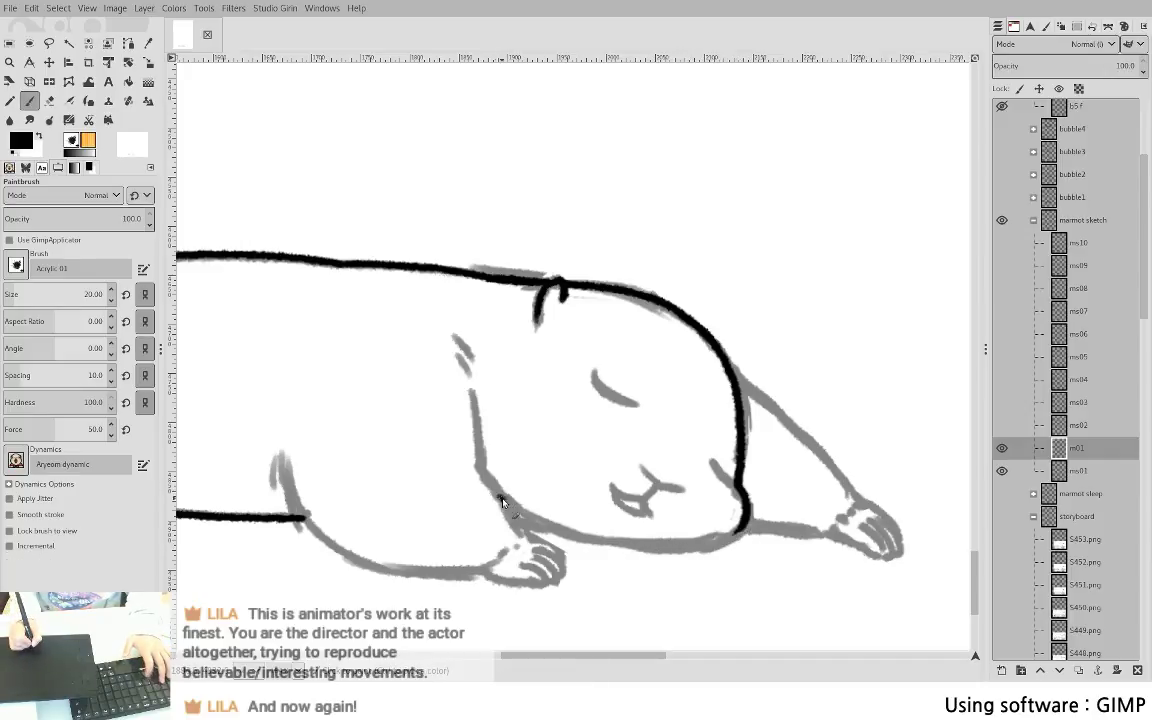
{"action": "key", "text": "ctrl+z"}
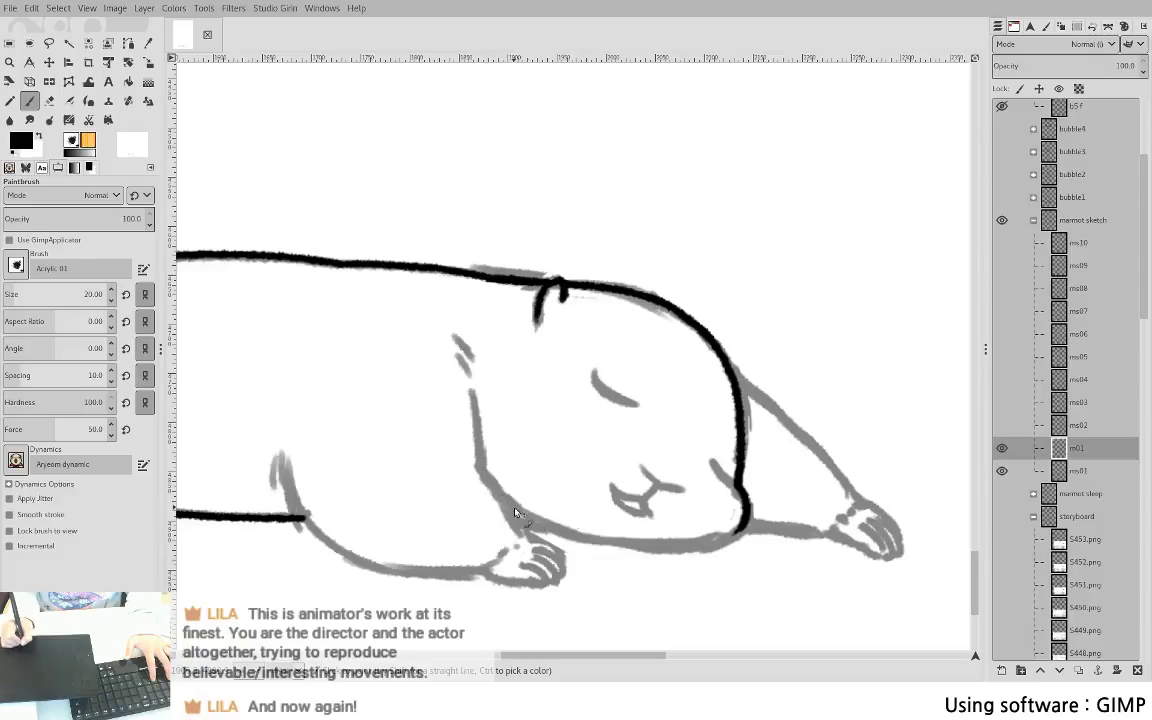
{"action": "key", "text": "ctrl+z"}
{"action": "mouse_move", "coordinate": [545, 523]}
{"action": "left_mouse_down"}
{"action": "mouse_move", "coordinate": [651, 547]}
{"action": "mouse_move", "coordinate": [728, 541]}
{"action": "left_mouse_up"}
{"action": "key", "text": "ctrl+z"}
{"action": "left_click_drag", "start_coordinate": [630, 545], "coordinate": [736, 536]}
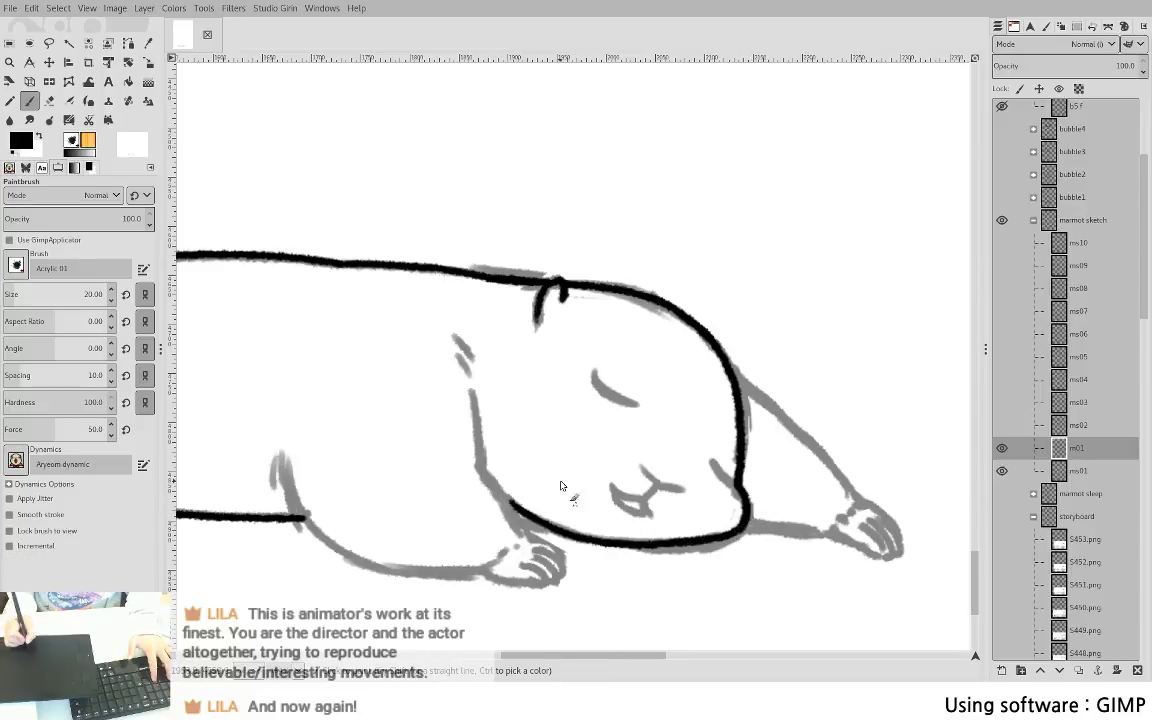
- Ink the near front arm on m01, from the shoulder marks down the front edge and from the elbow along the underside to the wrist
{"action": "left_click_drag", "start_coordinate": [455, 335], "coordinate": [474, 400]}
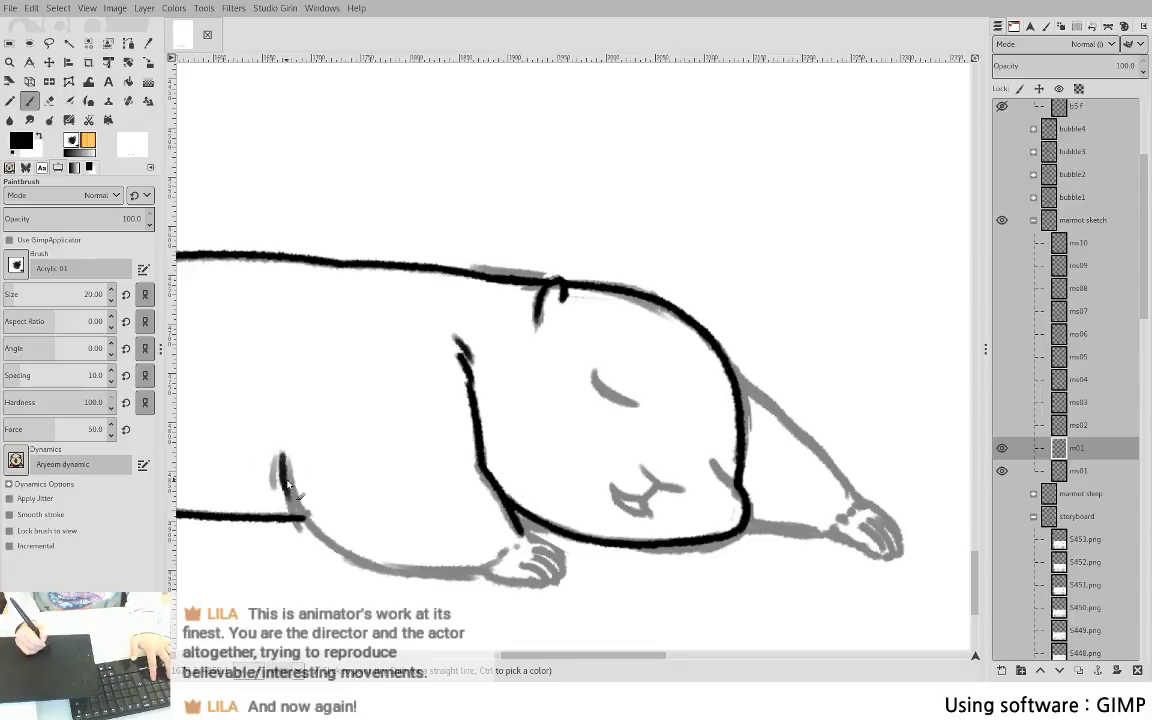
{"action": "mouse_move", "coordinate": [280, 452]}
{"action": "left_mouse_down"}
{"action": "mouse_move", "coordinate": [335, 545]}
{"action": "mouse_move", "coordinate": [389, 565]}
{"action": "mouse_move", "coordinate": [305, 525]}
{"action": "mouse_move", "coordinate": [360, 568]}
{"action": "mouse_move", "coordinate": [426, 581]}
{"action": "mouse_move", "coordinate": [502, 562]}
{"action": "left_mouse_up"}
{"action": "key", "text": "ctrl+z"}
{"action": "key", "text": "ctrl+z"}
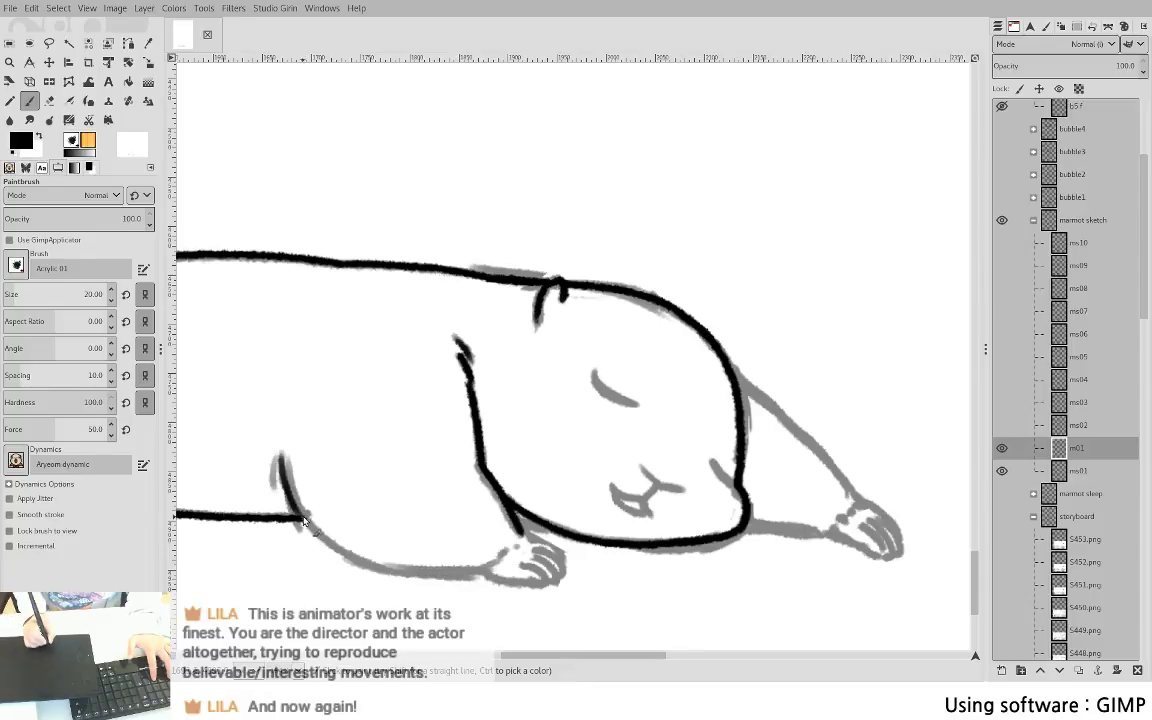
{"action": "mouse_move", "coordinate": [304, 517]}
{"action": "left_mouse_down"}
{"action": "mouse_move", "coordinate": [374, 562]}
{"action": "mouse_move", "coordinate": [480, 575]}
{"action": "left_mouse_up"}
{"action": "mouse_move", "coordinate": [298, 515]}
{"action": "left_mouse_down"}
{"action": "mouse_move", "coordinate": [348, 550]}
{"action": "mouse_move", "coordinate": [488, 573]}
{"action": "left_mouse_up"}
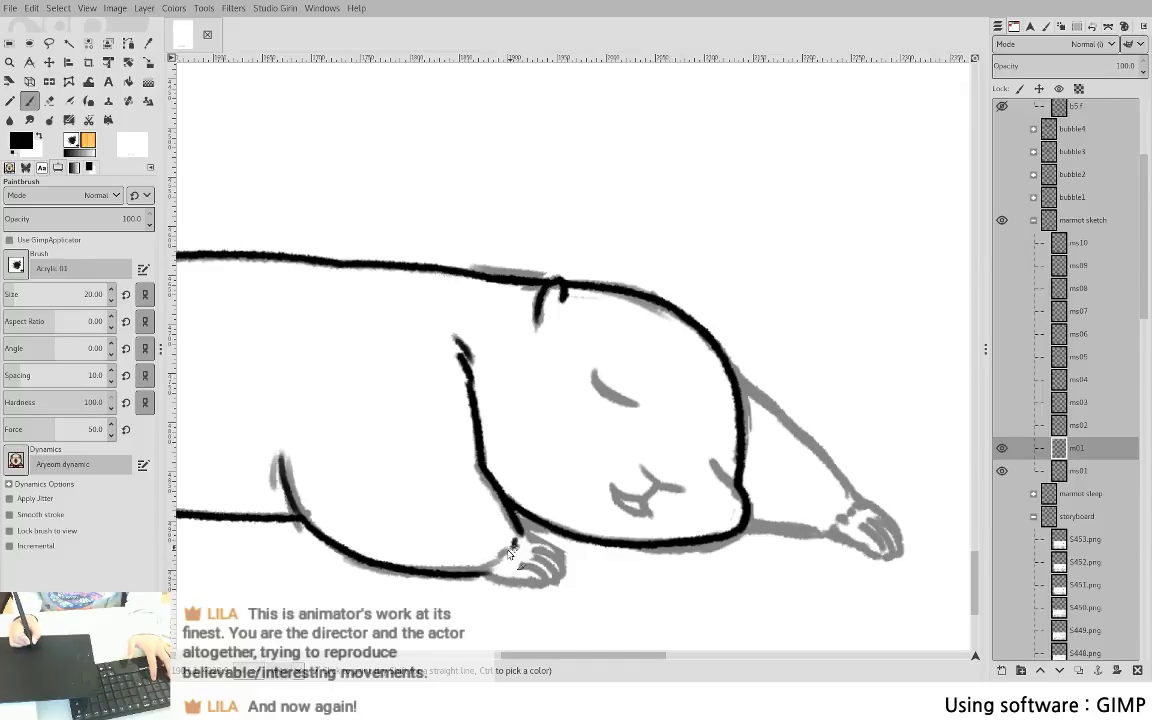
- Ink the near front paw with its finger lines and wrist marks over the sketch
{"action": "mouse_move", "coordinate": [484, 572]}
{"action": "left_mouse_down"}
{"action": "mouse_move", "coordinate": [540, 585]}
{"action": "mouse_move", "coordinate": [485, 571]}
{"action": "mouse_move", "coordinate": [545, 579]}
{"action": "mouse_move", "coordinate": [546, 561]}
{"action": "mouse_move", "coordinate": [532, 558]}
{"action": "mouse_move", "coordinate": [554, 579]}
{"action": "mouse_move", "coordinate": [531, 551]}
{"action": "mouse_move", "coordinate": [560, 570]}
{"action": "mouse_move", "coordinate": [522, 540]}
{"action": "mouse_move", "coordinate": [567, 571]}
{"action": "left_mouse_up"}
{"action": "key", "text": "ctrl+z"}
{"action": "key", "text": "ctrl+z"}
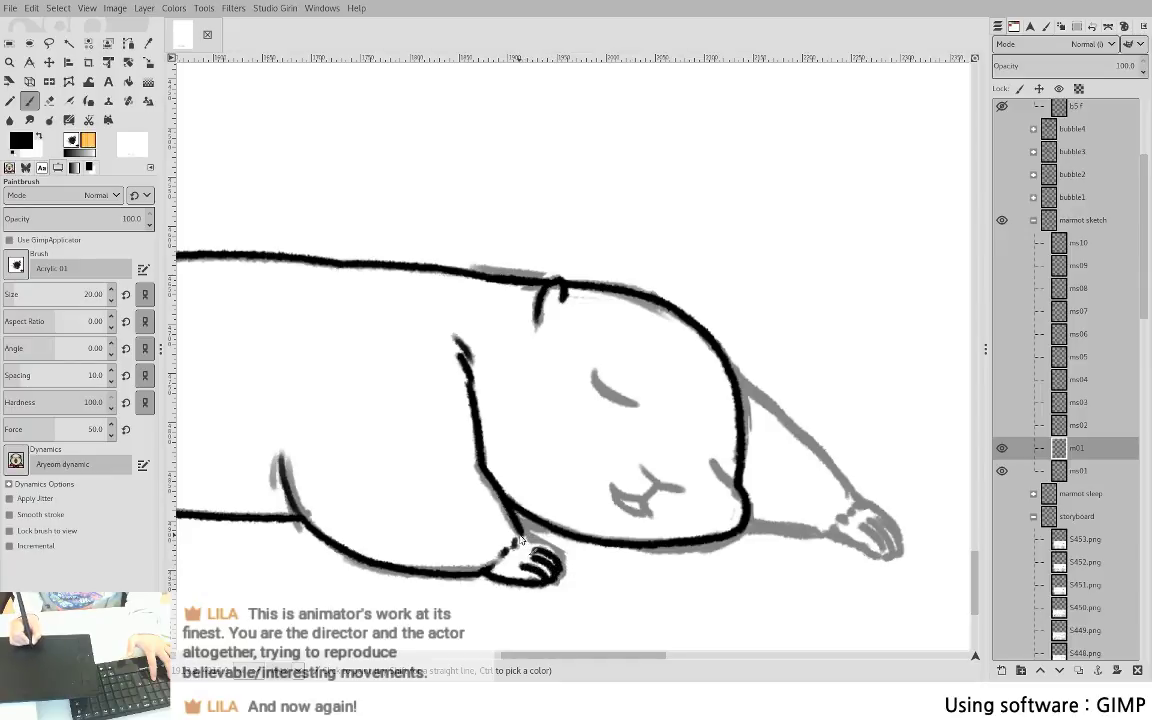
{"action": "left_click_drag", "start_coordinate": [522, 537], "coordinate": [565, 570]}
{"action": "key", "text": "ctrl+z"}
- Ink the closed eye, the cheek line, the nose and the mouth on the marmot's face
{"action": "left_click_drag", "start_coordinate": [724, 485], "coordinate": [617, 480]}
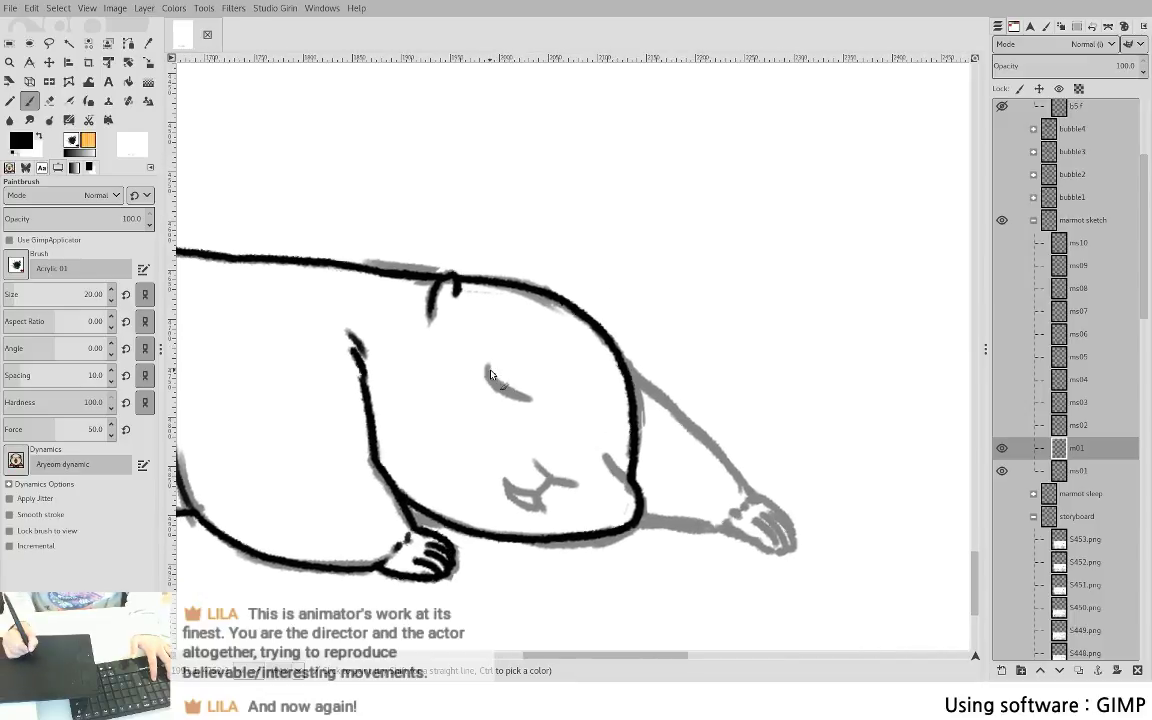
{"action": "left_click_drag", "start_coordinate": [486, 368], "coordinate": [530, 400]}
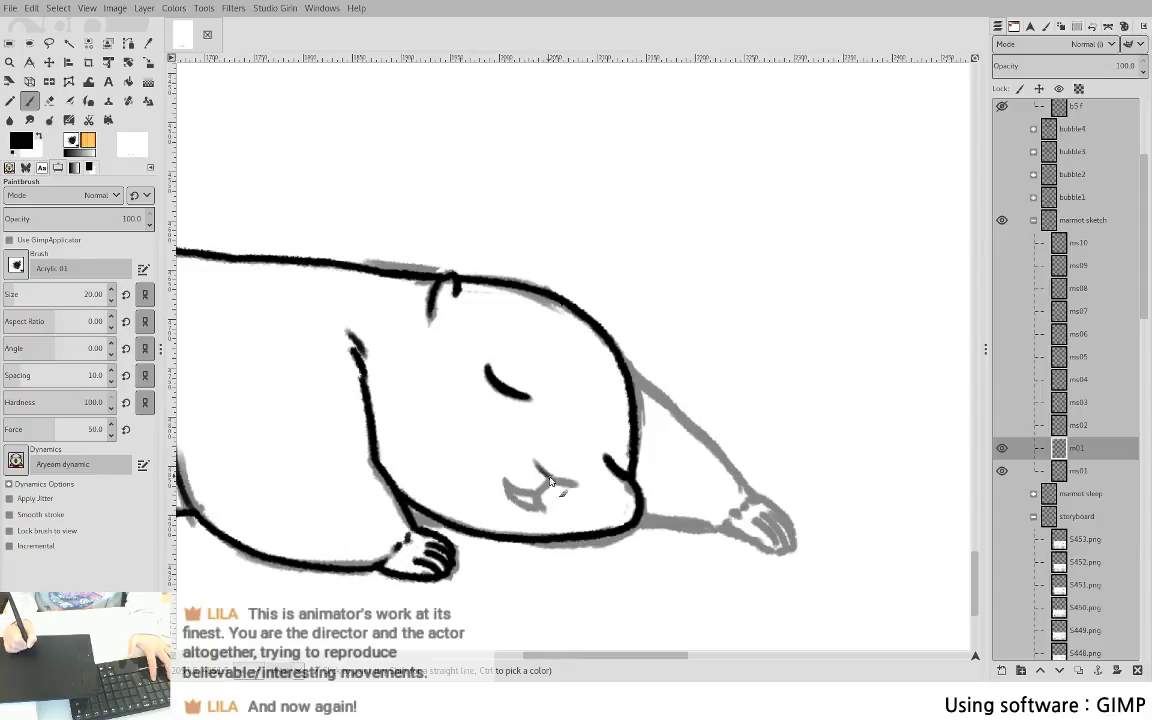
{"action": "left_click_drag", "start_coordinate": [541, 467], "coordinate": [578, 484]}
{"action": "mouse_move", "coordinate": [504, 480]}
{"action": "left_mouse_down"}
{"action": "mouse_move", "coordinate": [546, 511]}
{"action": "mouse_move", "coordinate": [512, 501]}
{"action": "mouse_move", "coordinate": [539, 509]}
{"action": "left_mouse_up"}
{"action": "key", "text": "ctrl+z"}
{"action": "key", "text": "ctrl+z"}
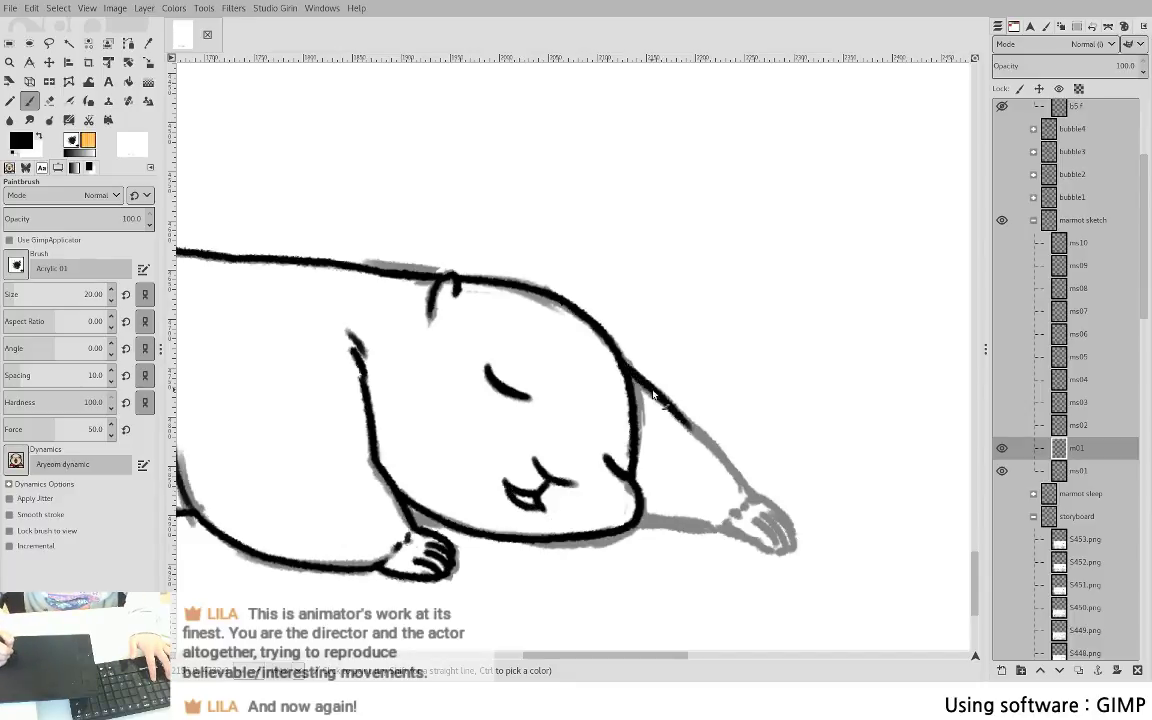
- Ink the far front arm's upper and lower edges and its paw with the fingers beyond the head
{"action": "left_click_drag", "start_coordinate": [685, 422], "coordinate": [752, 498]}
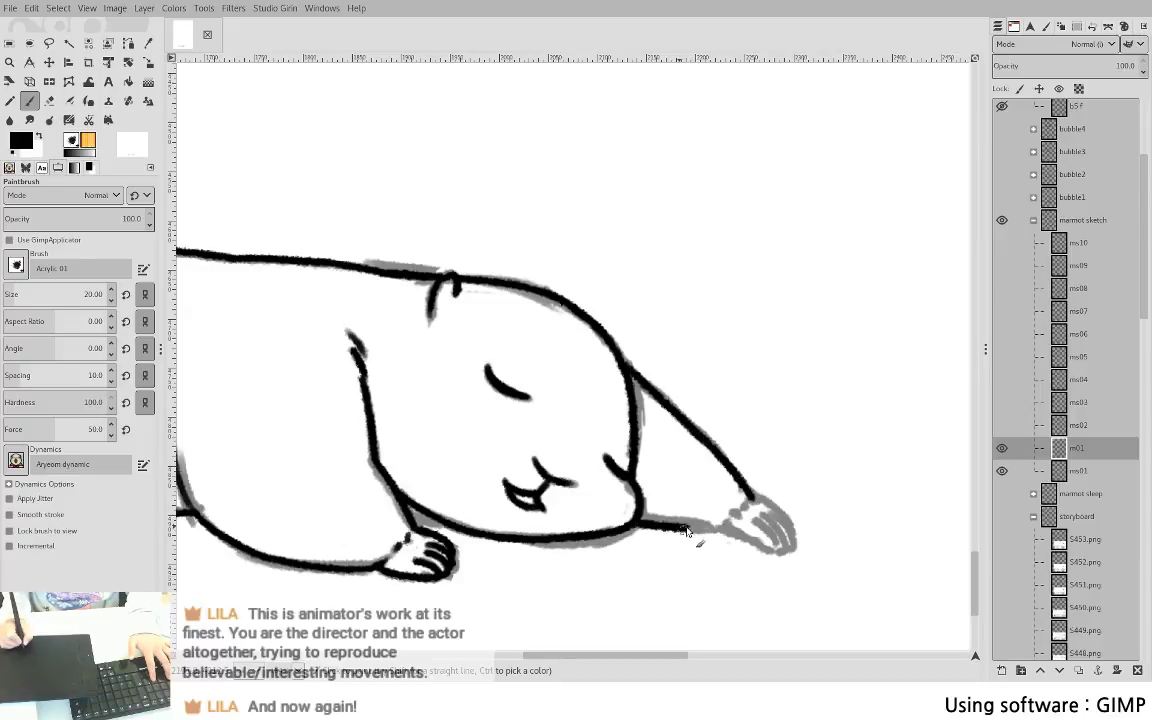
{"action": "left_click_drag", "start_coordinate": [640, 520], "coordinate": [730, 526]}
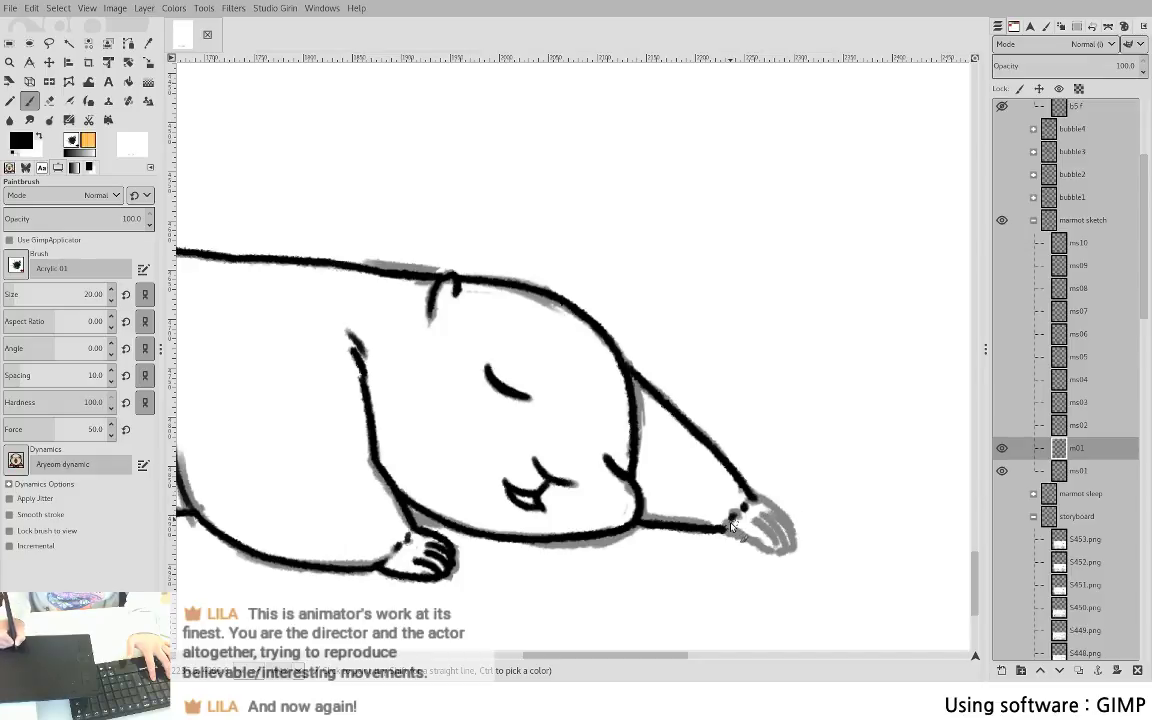
{"action": "mouse_move", "coordinate": [728, 532]}
{"action": "left_mouse_down"}
{"action": "mouse_move", "coordinate": [777, 554]}
{"action": "mouse_move", "coordinate": [785, 541]}
{"action": "mouse_move", "coordinate": [783, 553]}
{"action": "mouse_move", "coordinate": [762, 513]}
{"action": "mouse_move", "coordinate": [784, 551]}
{"action": "mouse_move", "coordinate": [774, 512]}
{"action": "mouse_move", "coordinate": [785, 524]}
{"action": "mouse_move", "coordinate": [766, 511]}
{"action": "mouse_move", "coordinate": [791, 540]}
{"action": "mouse_move", "coordinate": [764, 507]}
{"action": "mouse_move", "coordinate": [788, 548]}
{"action": "left_mouse_up"}
{"action": "key", "text": "ctrl+z"}
{"action": "key", "text": "ctrl+z"}
{"action": "key", "text": "ctrl+z"}
{"action": "key", "text": "ctrl+z"}
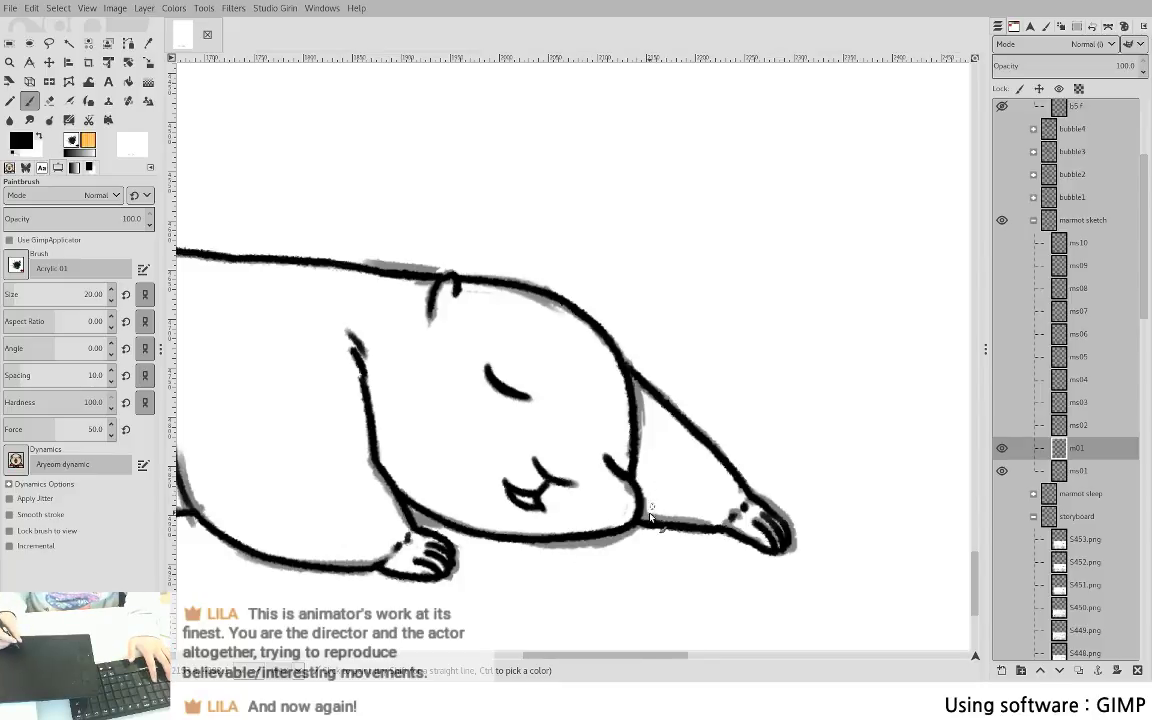
- Ink the tip of the tail above the hind foot on m01
{"action": "scroll", "coordinate": [584, 461], "scroll_direction": "right", "scroll_amount": 3}
{"action": "left_click_drag", "start_coordinate": [660, 499], "coordinate": [692, 530]}
{"action": "key", "text": "ctrl+z"}
{"action": "left_click_drag", "start_coordinate": [570, 476], "coordinate": [783, 413]}
{"action": "left_click_drag", "start_coordinate": [733, 446], "coordinate": [901, 520]}
{"action": "mouse_move", "coordinate": [442, 432]}
{"action": "left_mouse_down"}
{"action": "mouse_move", "coordinate": [474, 351]}
{"action": "mouse_move", "coordinate": [704, 381]}
{"action": "left_mouse_up"}
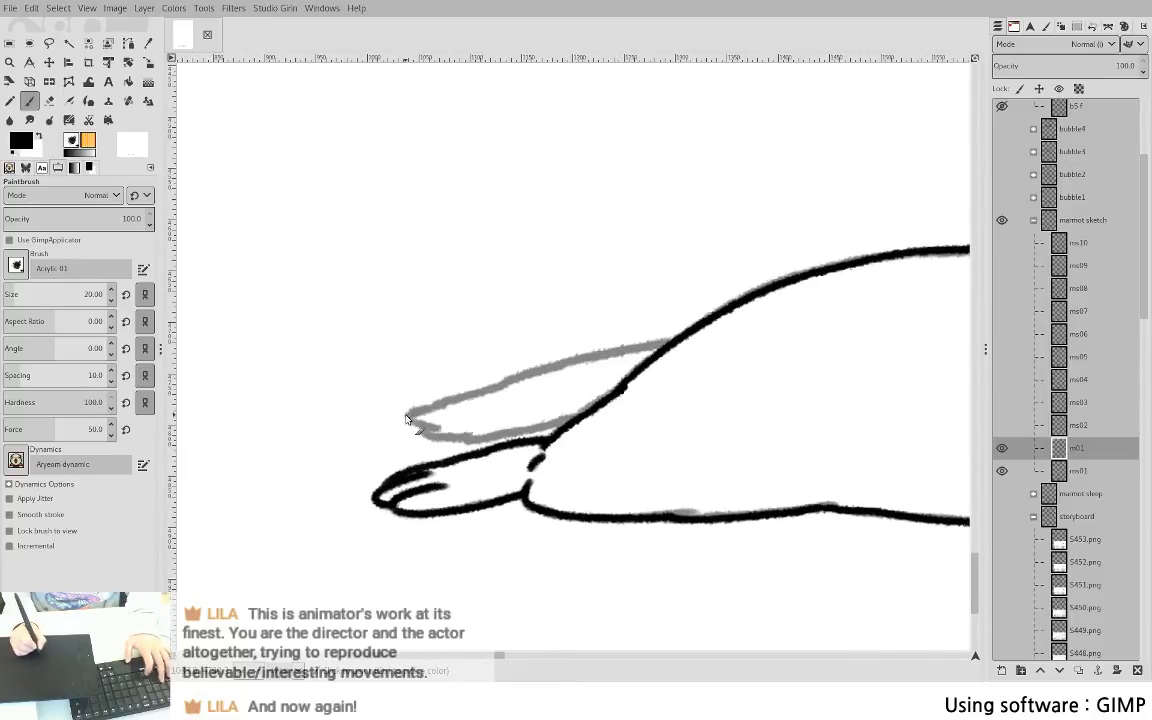
{"action": "mouse_move", "coordinate": [408, 417]}
{"action": "left_mouse_down"}
{"action": "mouse_move", "coordinate": [463, 437]}
{"action": "mouse_move", "coordinate": [566, 430]}
{"action": "left_mouse_up"}
{"action": "key", "text": "ctrl+z"}
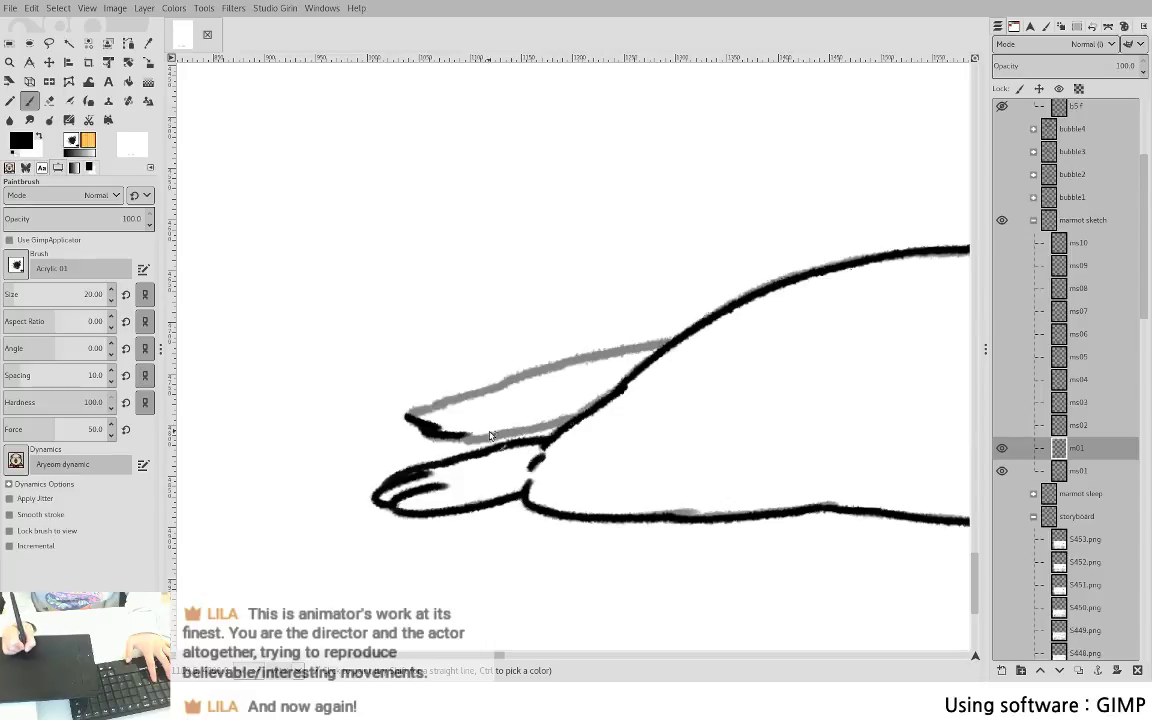
- Try to ink the tail's lower and upper edges and erase the excess line near the rump
{"action": "left_click_drag", "start_coordinate": [468, 441], "coordinate": [576, 424]}
{"action": "left_click_drag", "start_coordinate": [409, 413], "coordinate": [655, 347]}
{"action": "key", "text": "ctrl+z"}
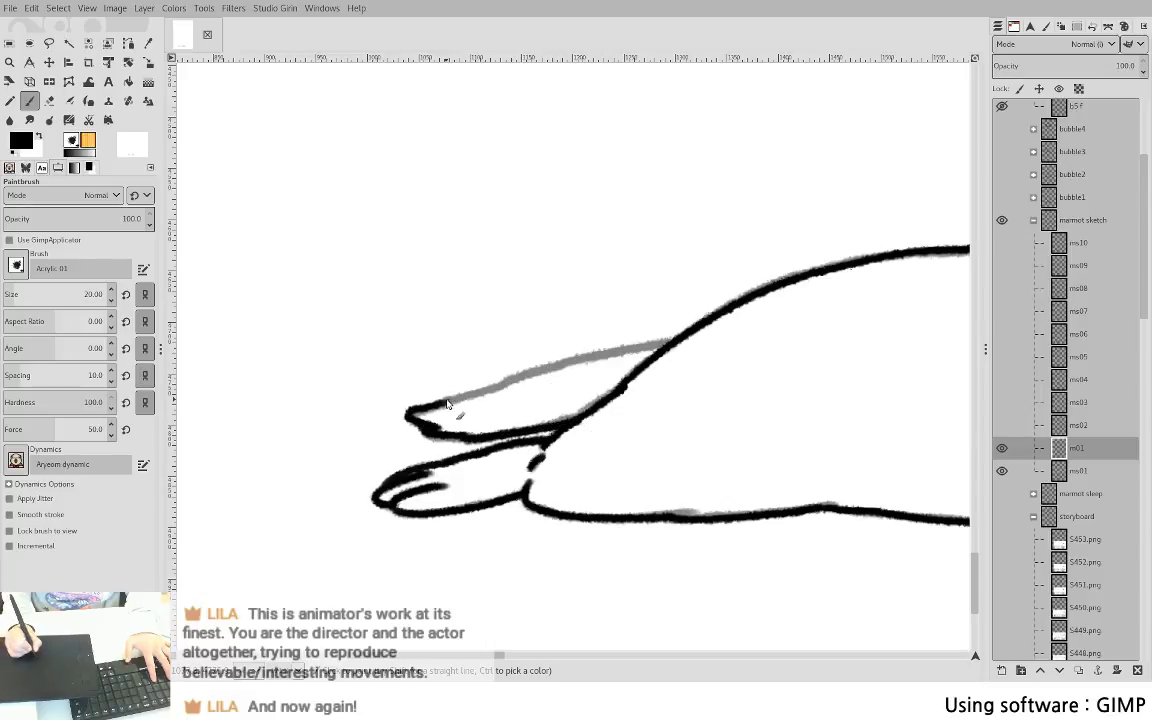
{"action": "left_click_drag", "start_coordinate": [448, 404], "coordinate": [670, 343]}
{"action": "key", "text": "shift+e"}
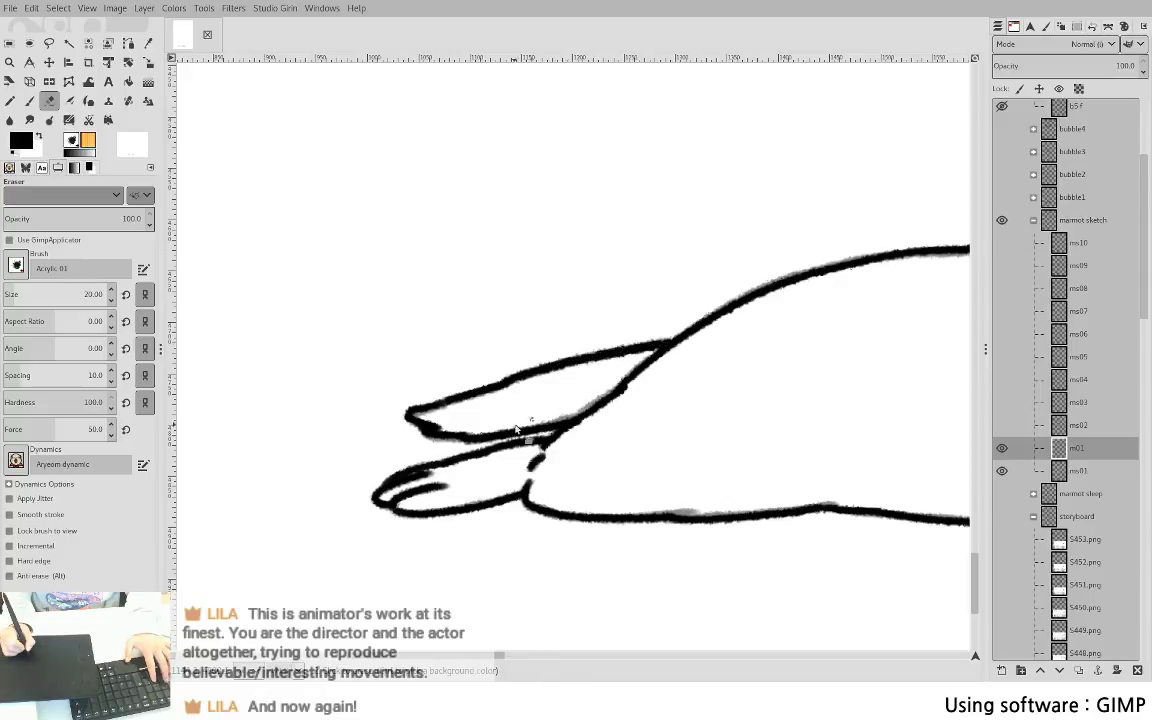
{"action": "left_click_drag", "start_coordinate": [520, 430], "coordinate": [575, 420]}
{"action": "key", "text": "p"}
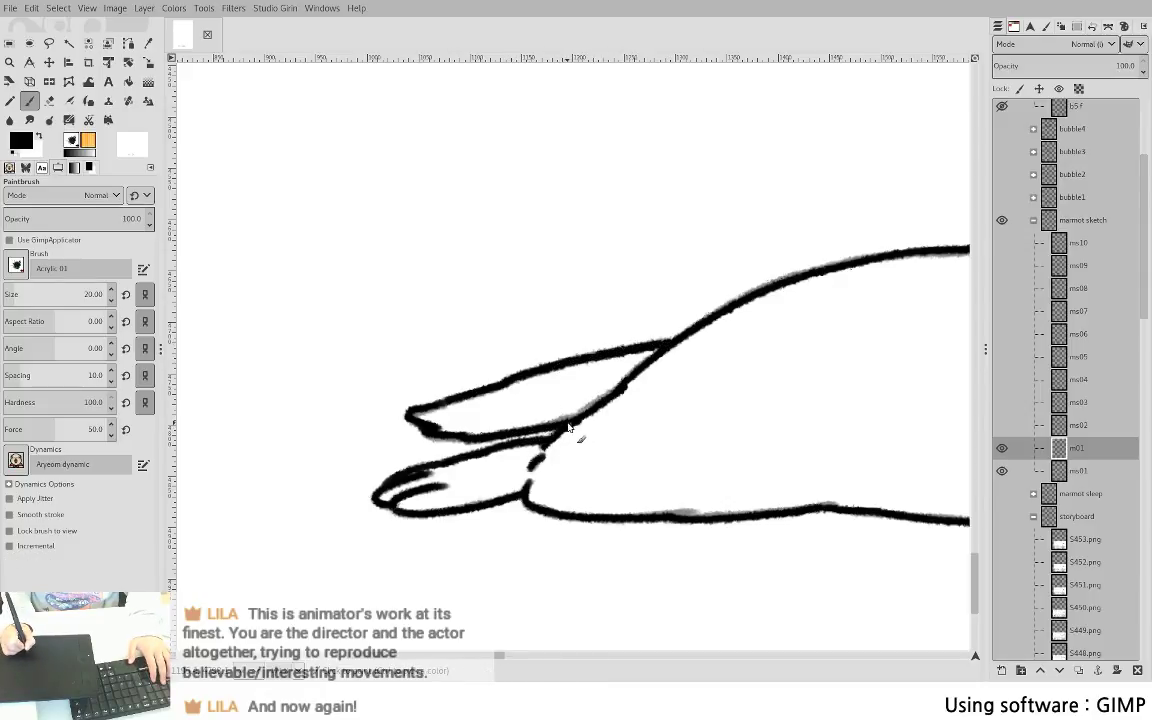
{"action": "key", "text": "ctrl+z"}
{"action": "key", "text": "ctrl+z"}
{"action": "key", "text": "ctrl+z"}
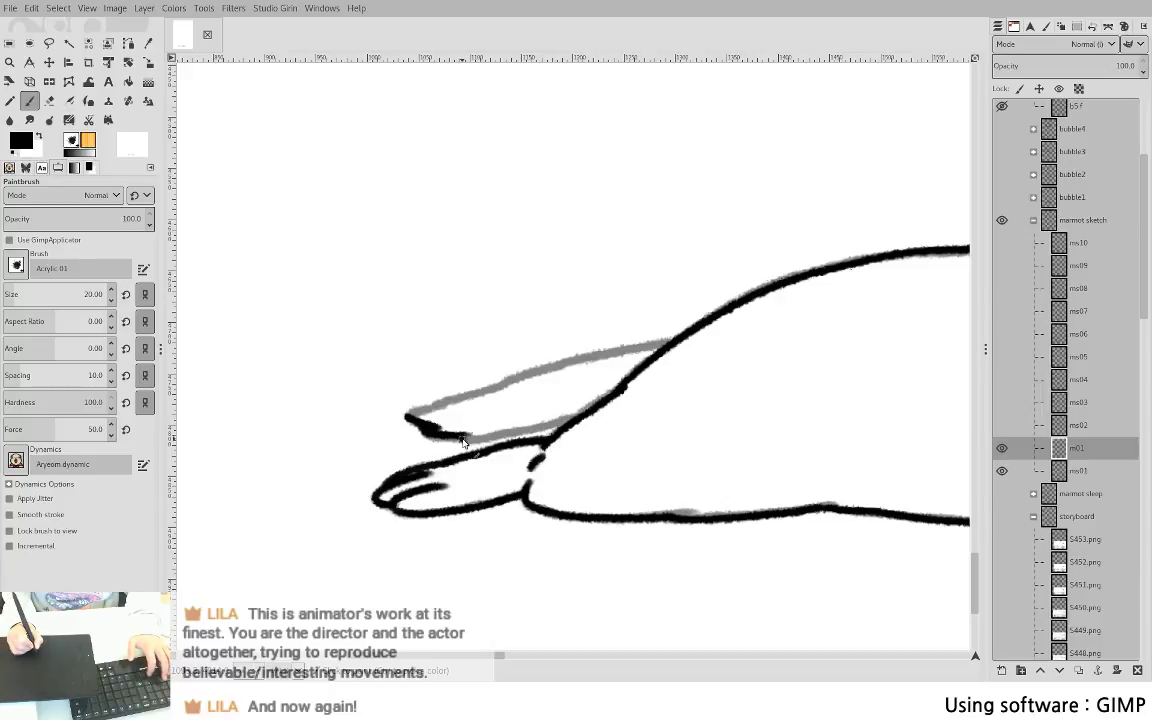
- Redraw the tail's lower and upper edges from the tip to where they meet the rump
{"action": "left_click_drag", "start_coordinate": [464, 441], "coordinate": [586, 415]}
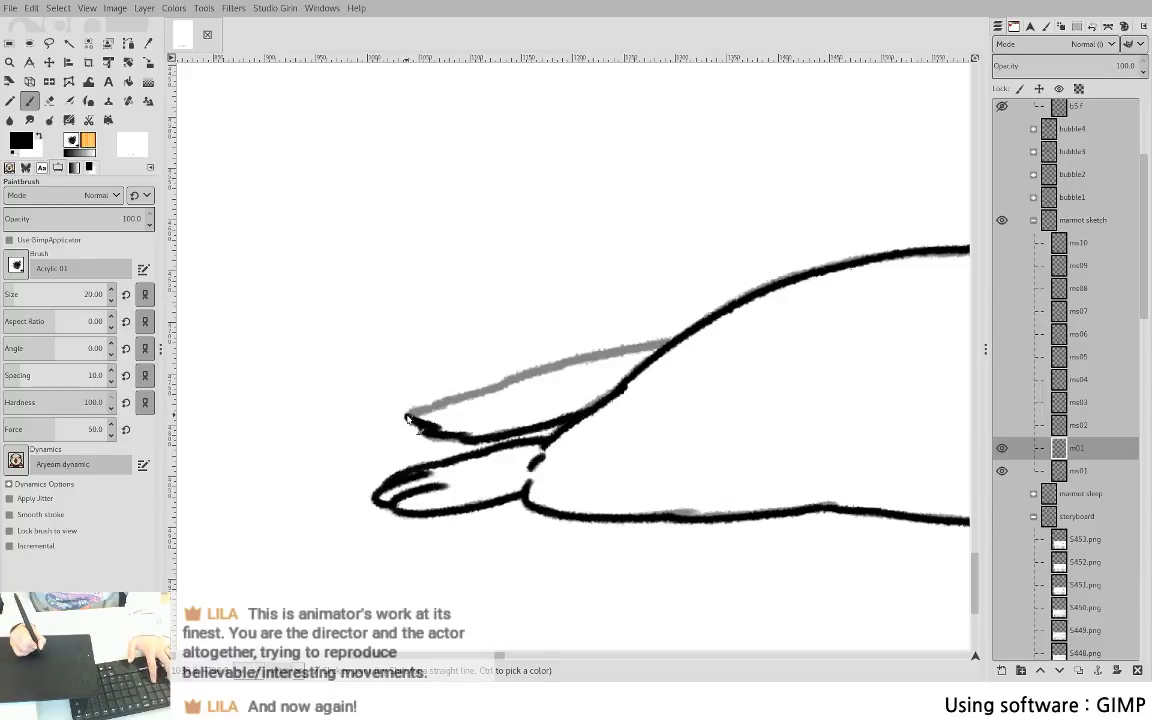
{"action": "left_click_drag", "start_coordinate": [408, 420], "coordinate": [670, 348]}
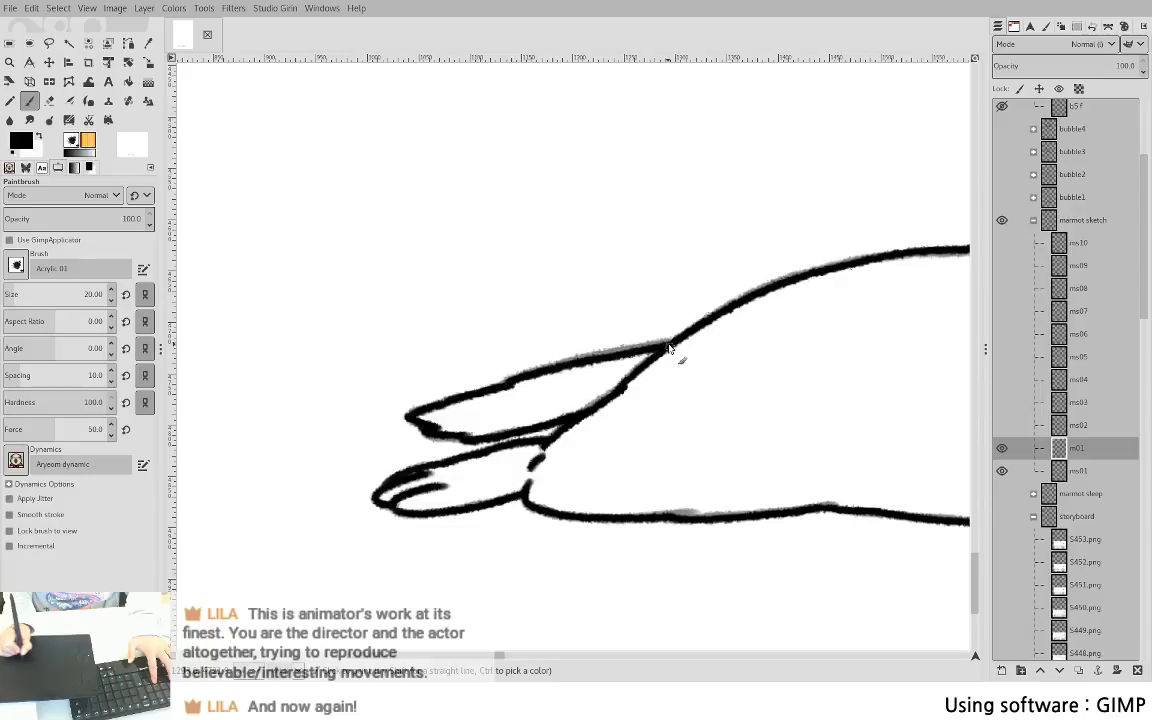
{"action": "key", "text": "ctrl+z"}
{"action": "key", "text": "ctrl+y"}
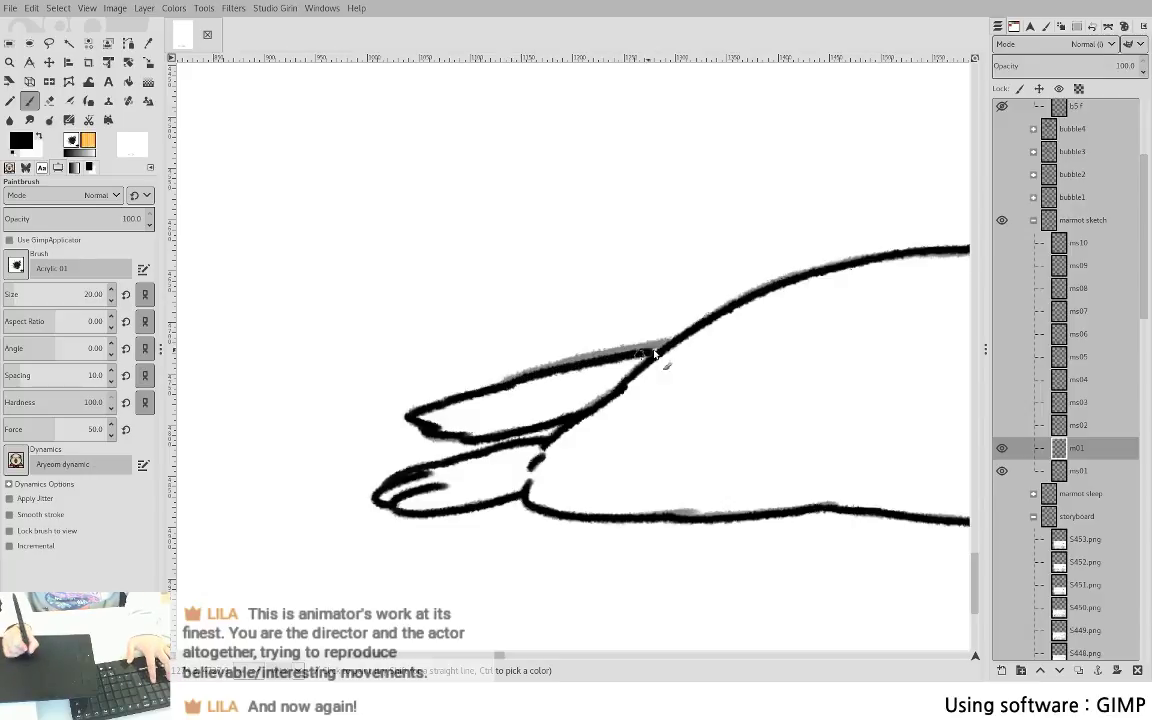
{"action": "key", "text": "ctrl+z"}
{"action": "left_click_drag", "start_coordinate": [517, 381], "coordinate": [672, 343]}
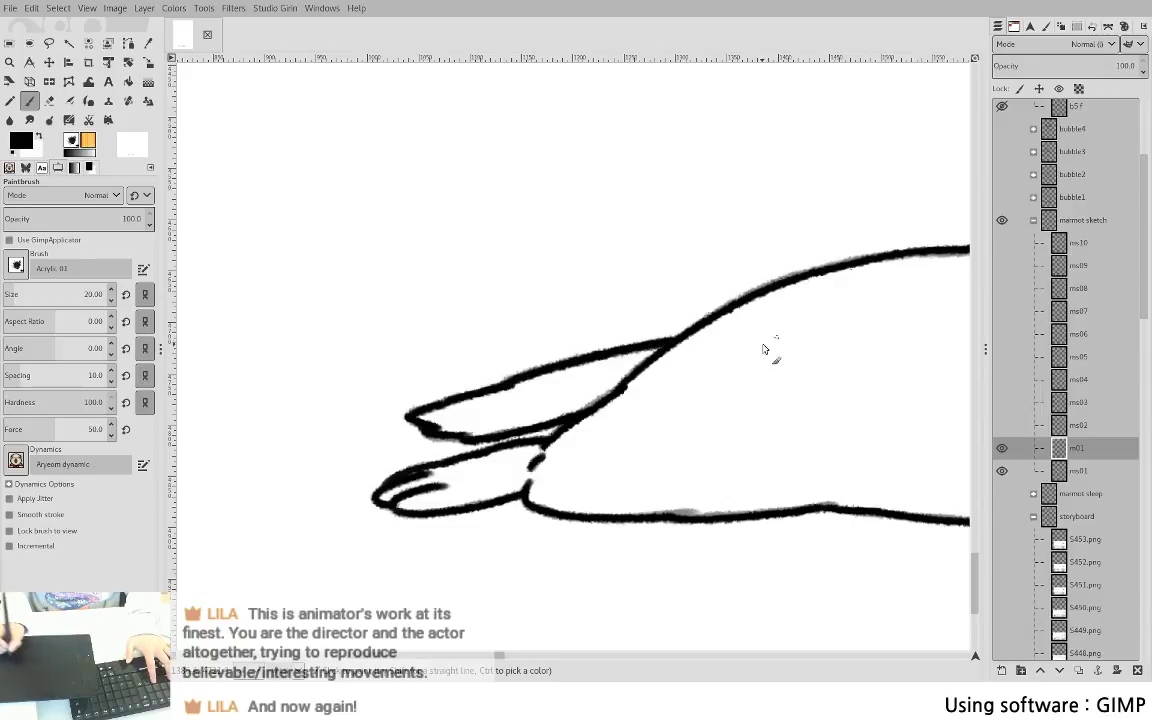
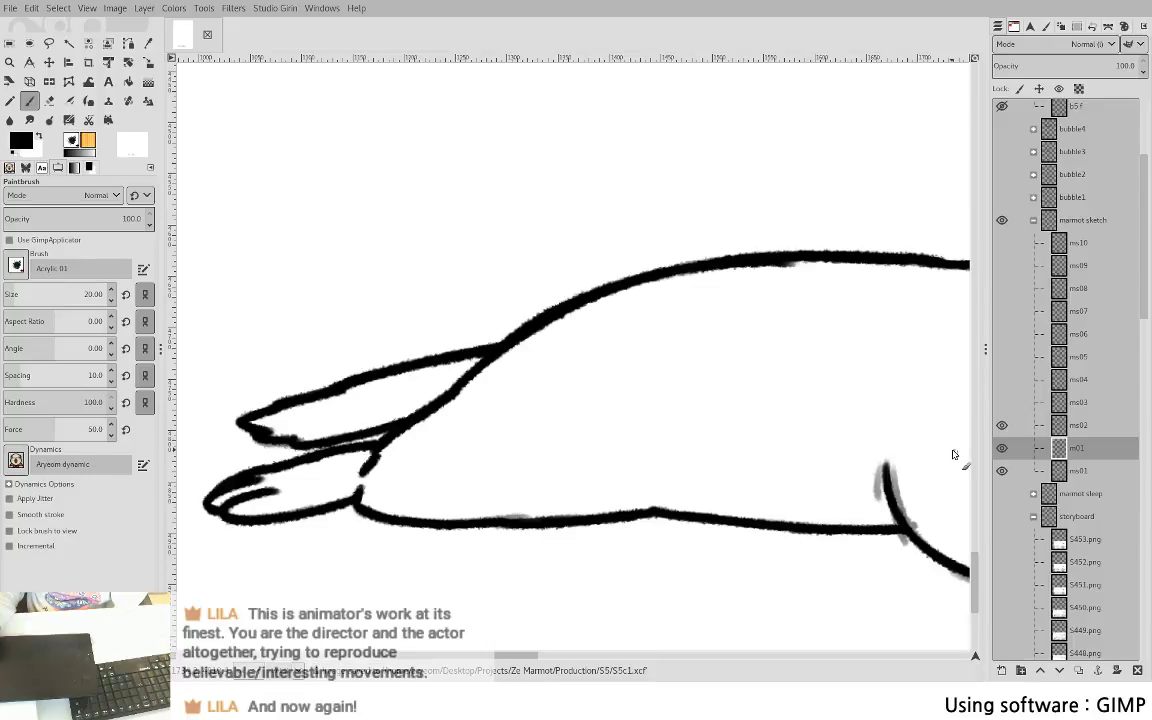
- Add a layer m02 above ms02, and show ms02 at 41.8 opacity with m01 and ms01 hidden
{"action": "left_click", "coordinate": [1078, 428]}
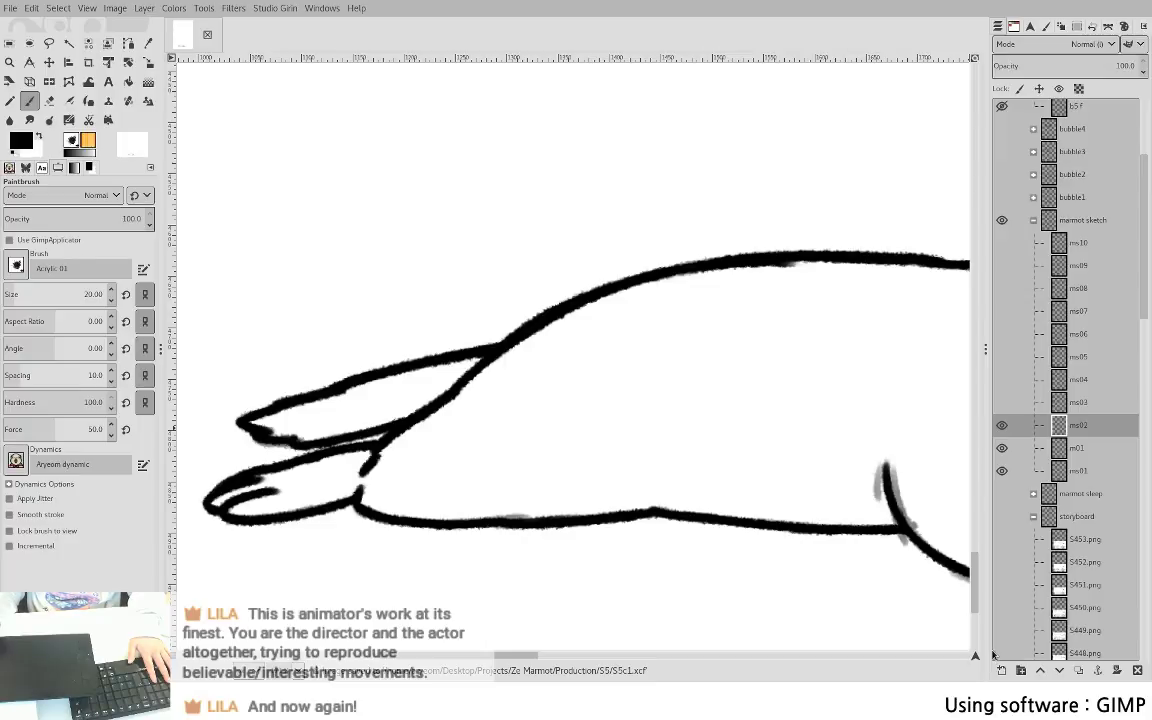
{"action": "key", "text": "Return"}
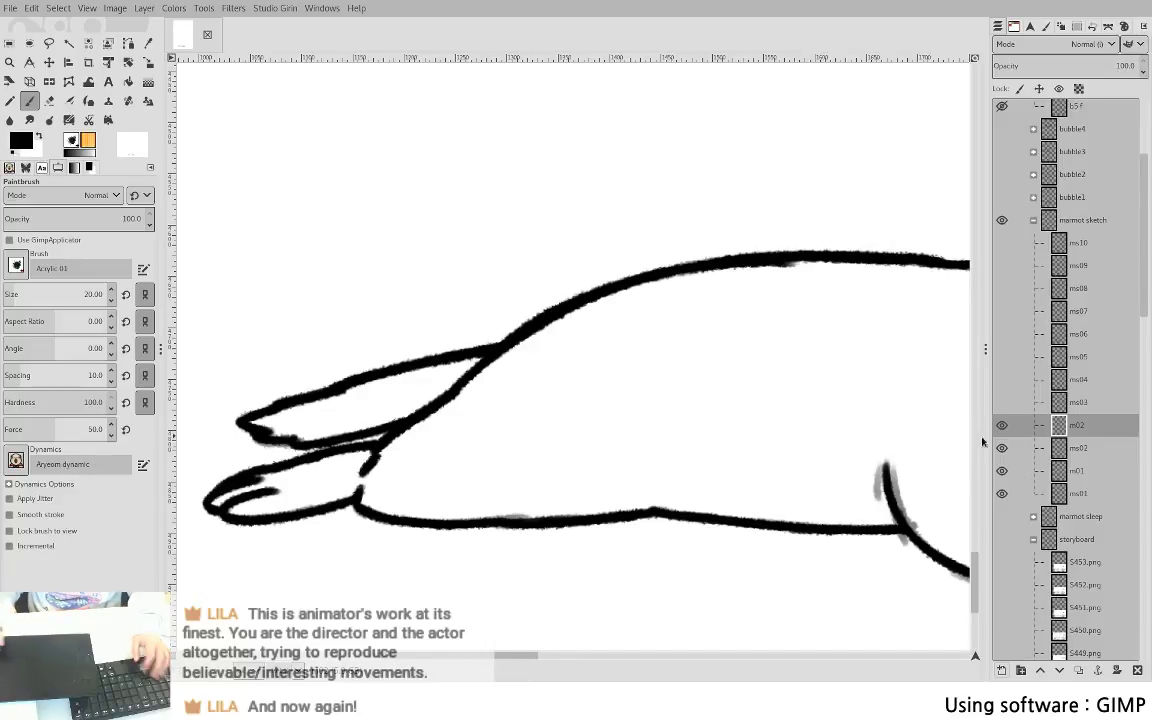
{"action": "left_click", "coordinate": [1077, 449]}
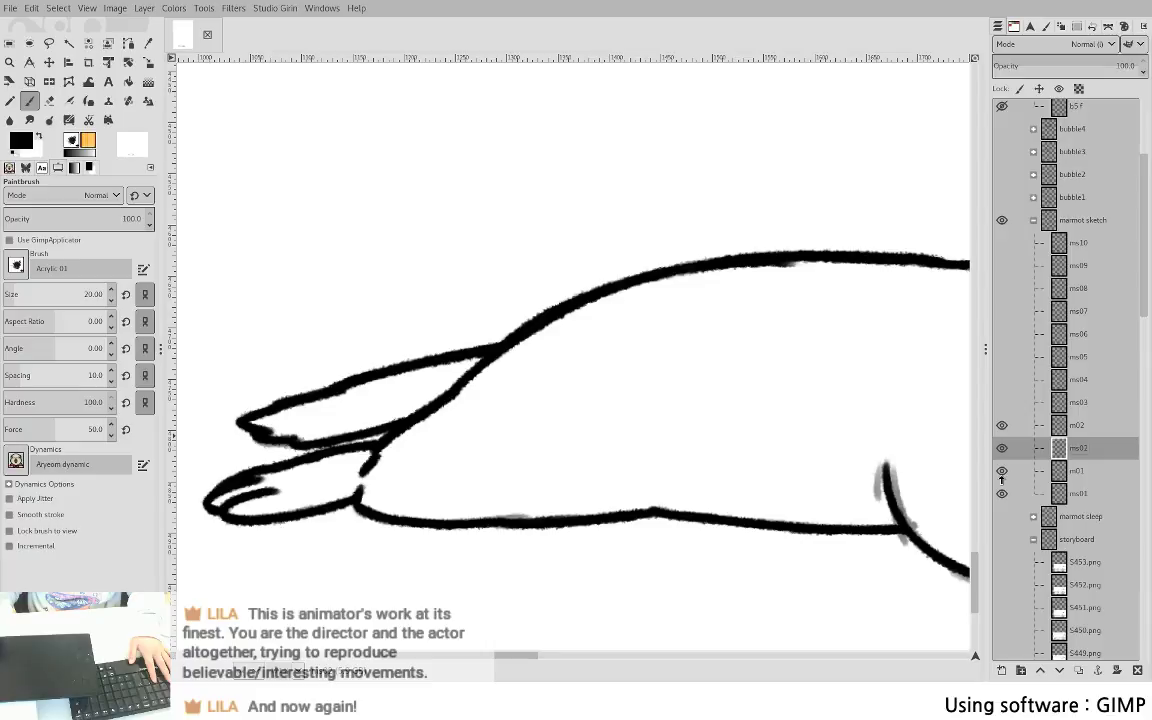
{"action": "left_click", "coordinate": [1053, 62]}
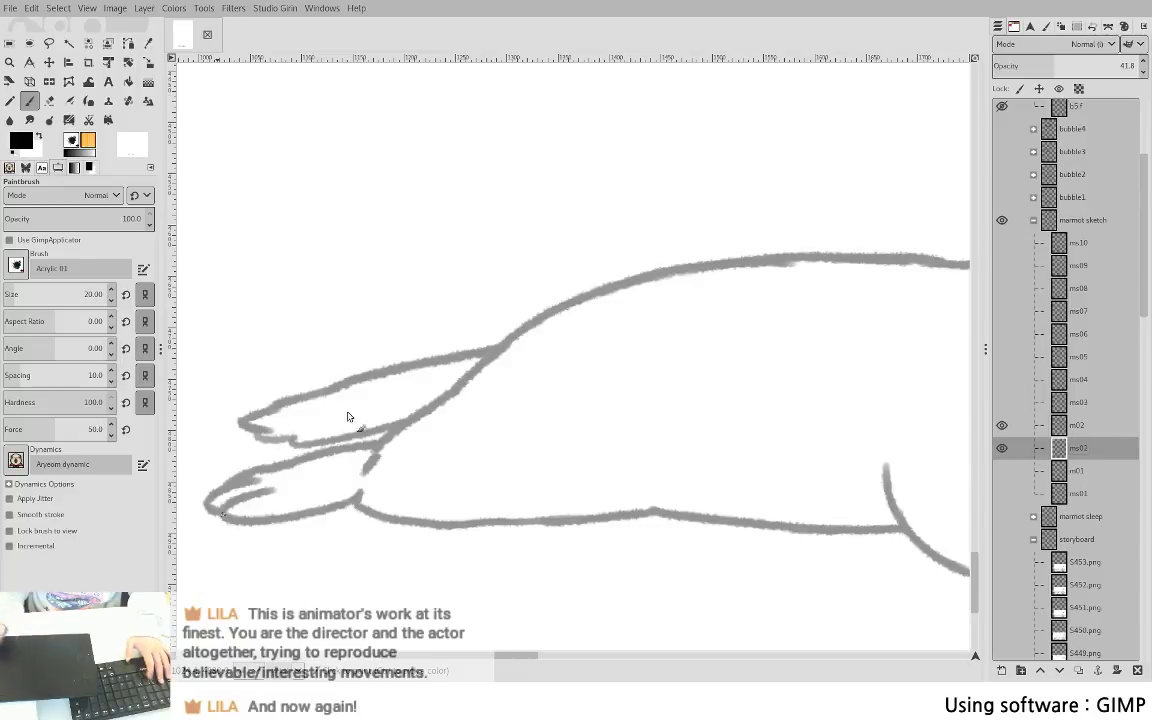
- Ink the hind foot's outline and toe lines on m02 over the dimmed sketch
{"action": "key", "text": "Page_Up"}
{"action": "mouse_move", "coordinate": [222, 516]}
{"action": "left_mouse_down"}
{"action": "mouse_move", "coordinate": [273, 523]}
{"action": "mouse_move", "coordinate": [357, 501]}
{"action": "left_mouse_up"}
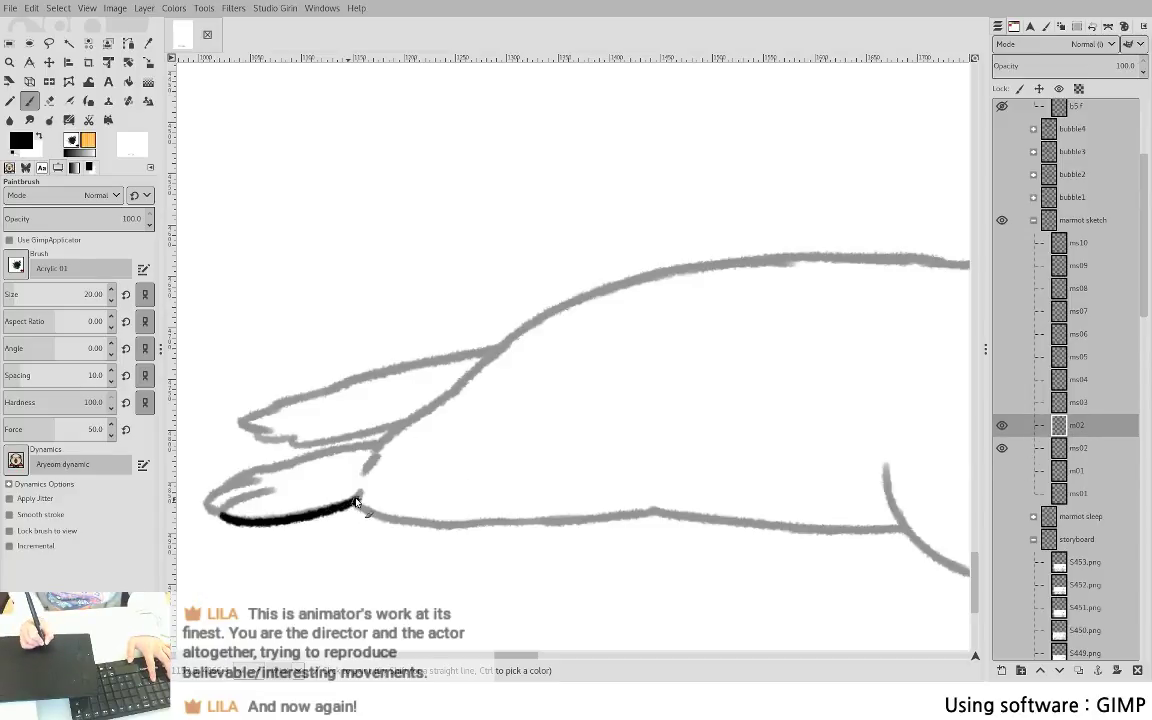
{"action": "mouse_move", "coordinate": [274, 492]}
{"action": "left_mouse_down"}
{"action": "mouse_move", "coordinate": [214, 512]}
{"action": "mouse_move", "coordinate": [299, 466]}
{"action": "left_mouse_up"}
{"action": "key", "text": "ctrl+z"}
{"action": "left_click_drag", "start_coordinate": [220, 490], "coordinate": [382, 445]}
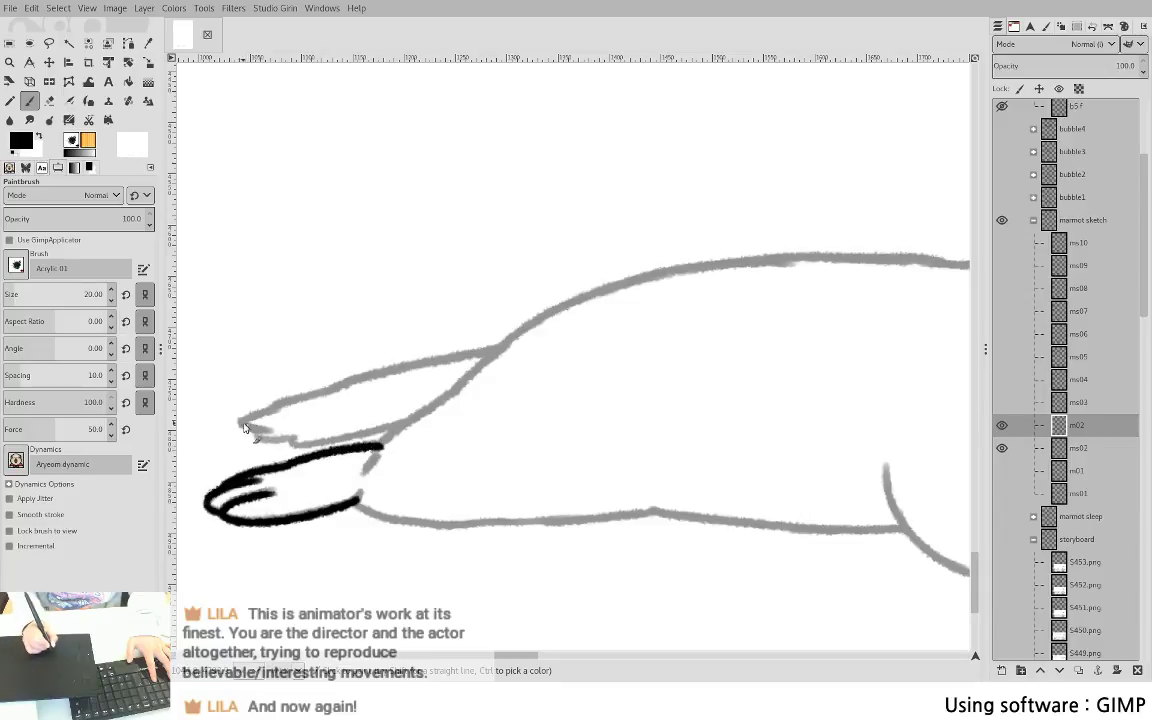
- Ink the tail outline on m02 from the tip along both edges to the rump
{"action": "left_click_drag", "start_coordinate": [290, 440], "coordinate": [415, 418]}
{"action": "left_click_drag", "start_coordinate": [240, 422], "coordinate": [505, 345]}
{"action": "key", "text": "ctrl+z"}
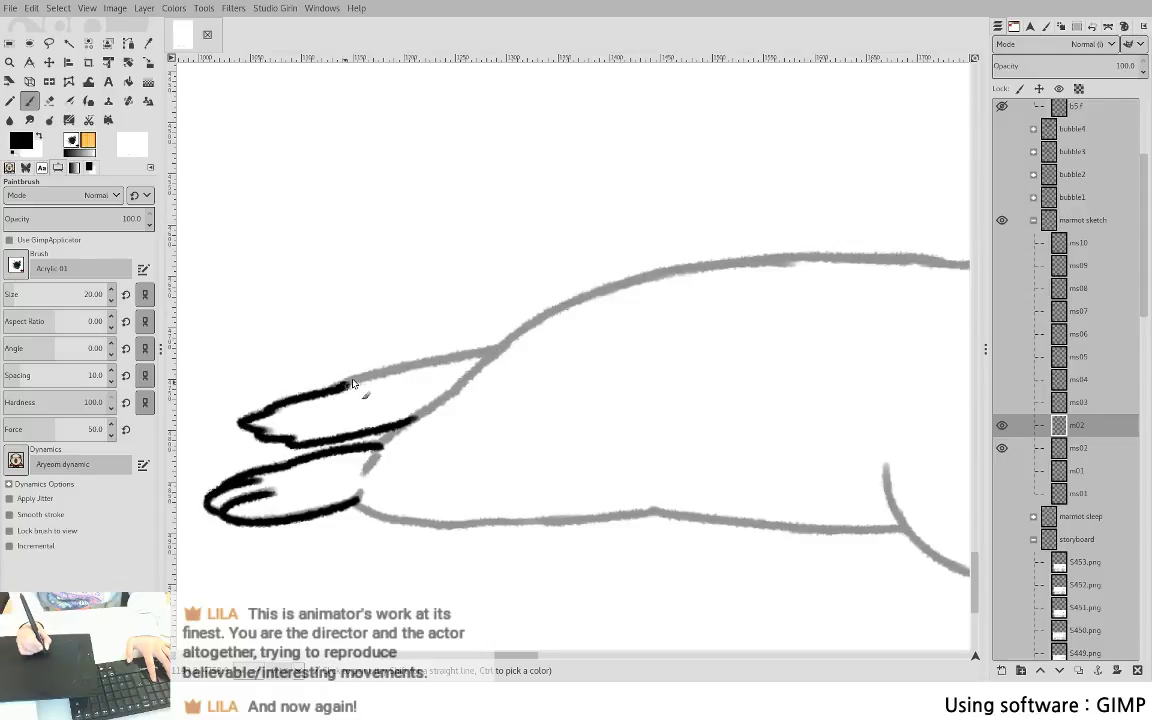
{"action": "left_click_drag", "start_coordinate": [345, 386], "coordinate": [498, 348]}
- Ink the short ankle line between the tail base and the hind foot on m02, redoing the first stroke
{"action": "left_click_drag", "start_coordinate": [396, 433], "coordinate": [369, 475]}
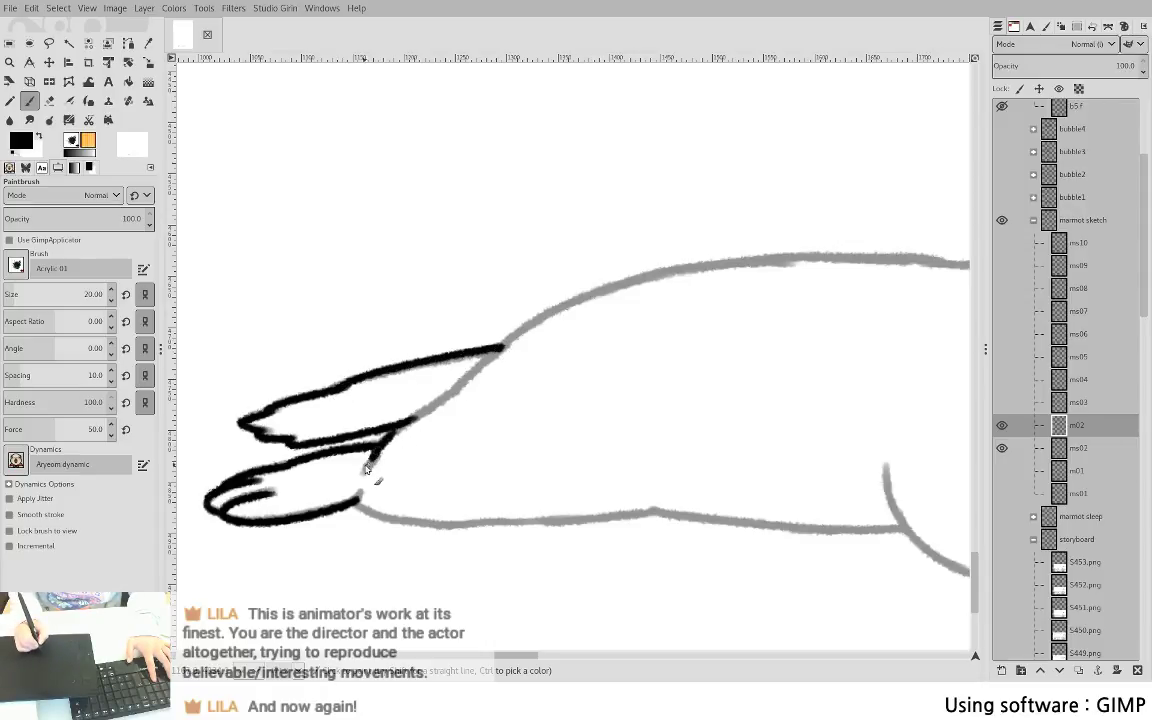
{"action": "key", "text": "ctrl+z"}
{"action": "left_click_drag", "start_coordinate": [395, 433], "coordinate": [369, 474]}
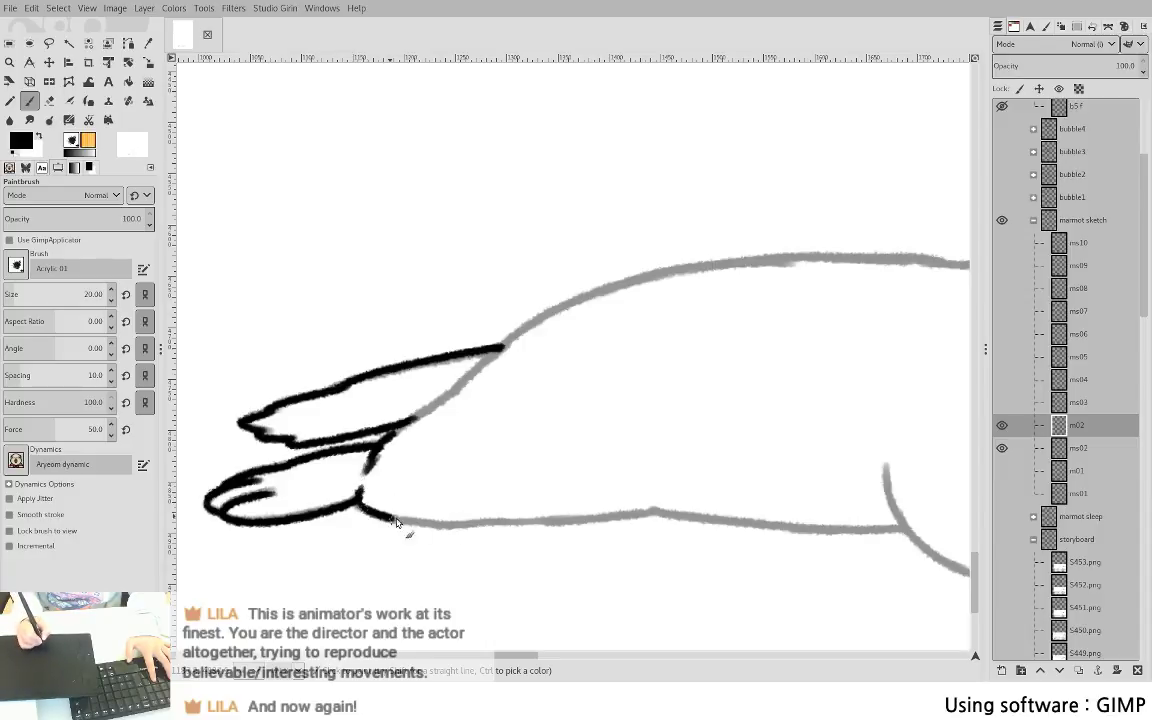
- Ink the belly line on m02 from the hind foot to the near front arm
{"action": "mouse_move", "coordinate": [394, 519]}
{"action": "left_mouse_down"}
{"action": "mouse_move", "coordinate": [467, 526]}
{"action": "mouse_move", "coordinate": [657, 512]}
{"action": "left_mouse_up"}
{"action": "mouse_move", "coordinate": [657, 504]}
{"action": "left_mouse_down"}
{"action": "mouse_move", "coordinate": [452, 437]}
{"action": "mouse_move", "coordinate": [618, 453]}
{"action": "left_mouse_up"}
{"action": "key", "text": "ctrl+z"}
{"action": "left_click_drag", "start_coordinate": [393, 428], "coordinate": [510, 438]}
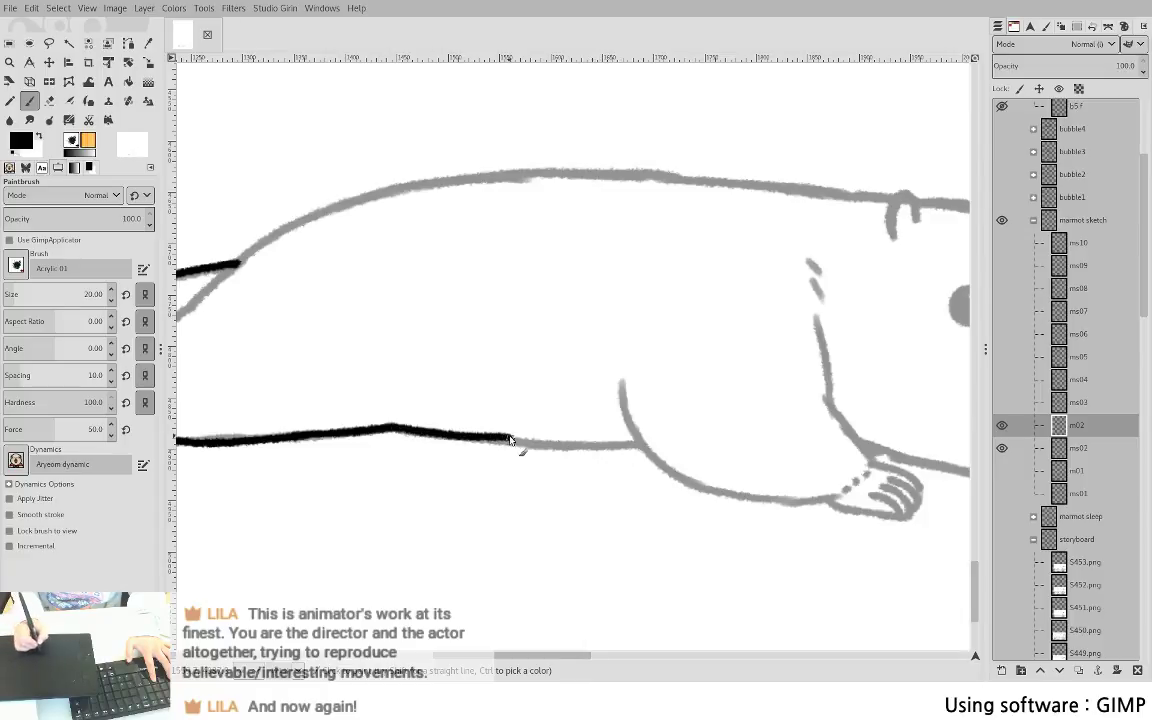
{"action": "key", "text": "ctrl+z"}
{"action": "left_click_drag", "start_coordinate": [391, 432], "coordinate": [635, 442]}
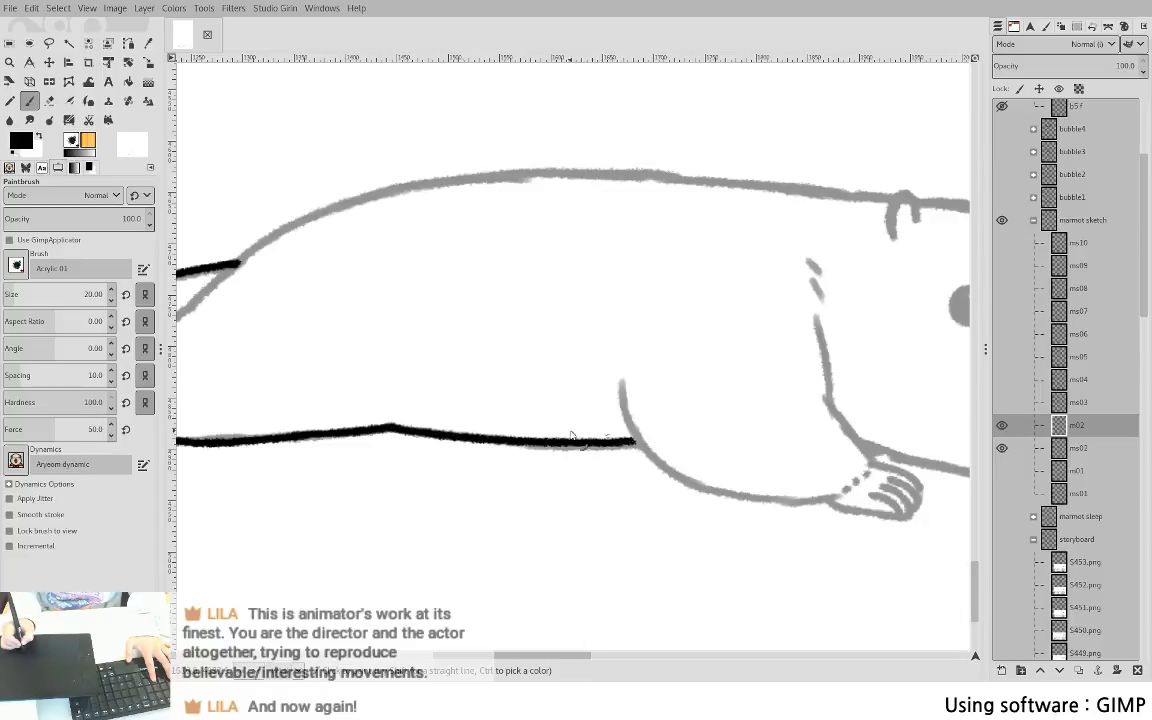
- Ink the near front arm on m02 with its lower curve, front edge, shoulder dashes and dotted wrist line, redoing unsatisfactory strokes
{"action": "key", "text": "ctrl+z"}
{"action": "mouse_move", "coordinate": [393, 428]}
{"action": "left_mouse_down"}
{"action": "mouse_move", "coordinate": [566, 450]}
{"action": "mouse_move", "coordinate": [641, 446]}
{"action": "mouse_move", "coordinate": [314, 449]}
{"action": "left_mouse_up"}
{"action": "mouse_move", "coordinate": [348, 387]}
{"action": "left_mouse_down"}
{"action": "mouse_move", "coordinate": [363, 442]}
{"action": "mouse_move", "coordinate": [385, 470]}
{"action": "mouse_move", "coordinate": [430, 493]}
{"action": "left_mouse_up"}
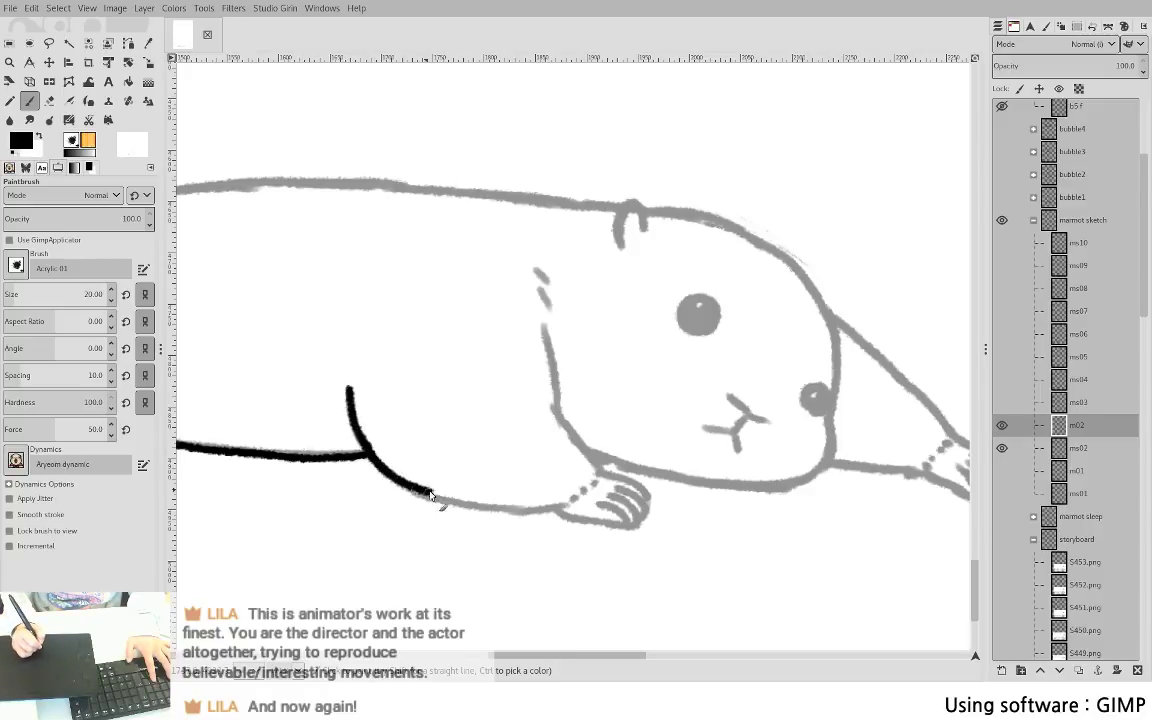
{"action": "key", "text": "ctrl+z"}
{"action": "mouse_move", "coordinate": [348, 388]}
{"action": "left_mouse_down"}
{"action": "mouse_move", "coordinate": [349, 432]}
{"action": "mouse_move", "coordinate": [370, 455]}
{"action": "mouse_move", "coordinate": [352, 411]}
{"action": "mouse_move", "coordinate": [398, 476]}
{"action": "mouse_move", "coordinate": [500, 508]}
{"action": "mouse_move", "coordinate": [560, 510]}
{"action": "left_mouse_up"}
{"action": "key", "text": "ctrl+z"}
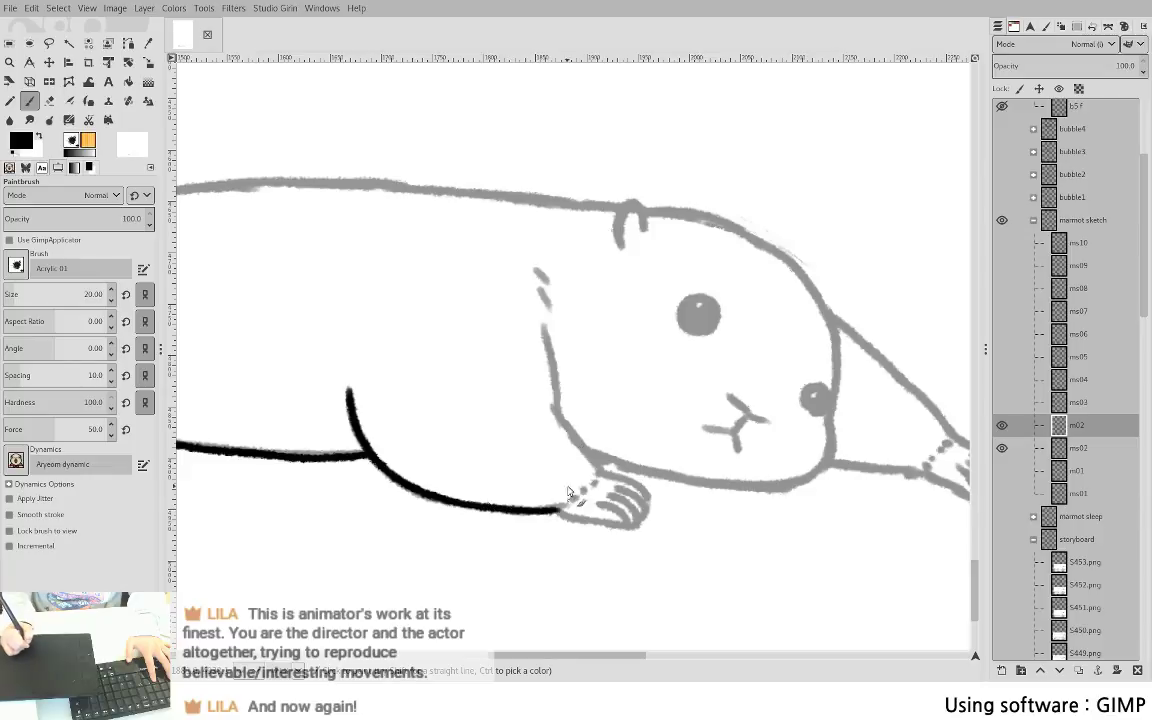
{"action": "mouse_move", "coordinate": [534, 270]}
{"action": "left_mouse_down"}
{"action": "mouse_move", "coordinate": [557, 418]}
{"action": "mouse_move", "coordinate": [590, 467]}
{"action": "mouse_move", "coordinate": [556, 412]}
{"action": "mouse_move", "coordinate": [598, 474]}
{"action": "left_mouse_up"}
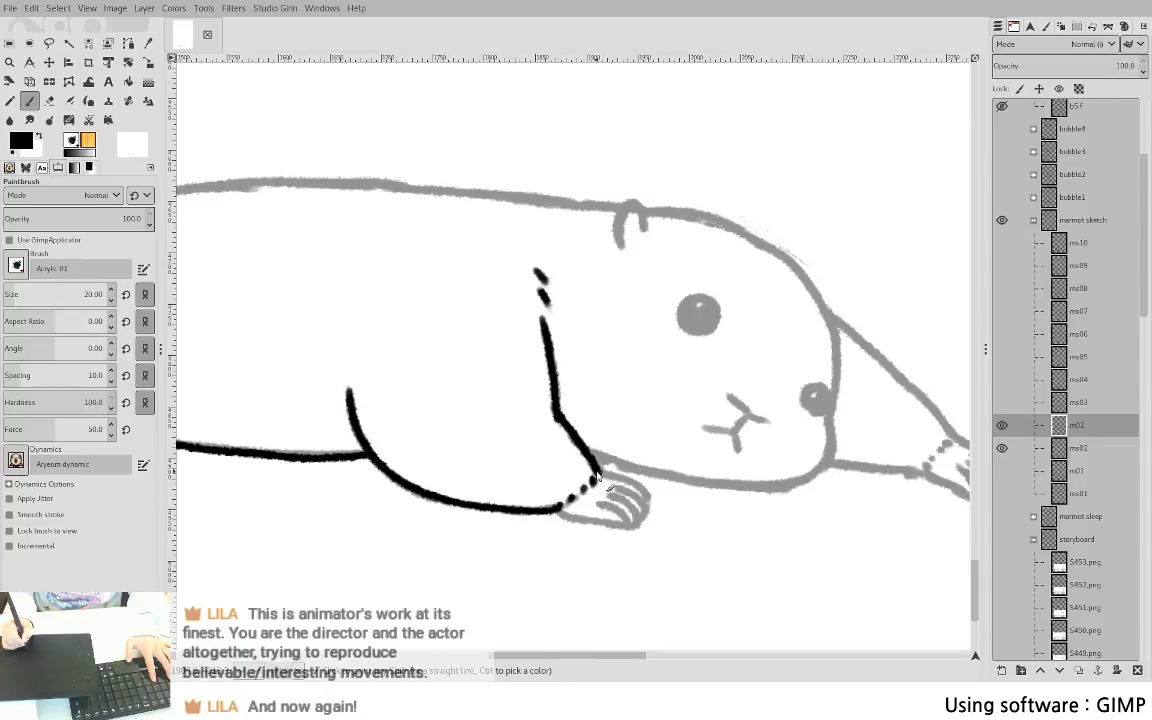
- Ink the near front paw's outline and curved toe lines on m02, redoing the upper edge until it follows the sketch
{"action": "mouse_move", "coordinate": [598, 470]}
{"action": "left_mouse_down"}
{"action": "mouse_move", "coordinate": [642, 486]}
{"action": "mouse_move", "coordinate": [646, 511]}
{"action": "left_mouse_up"}
{"action": "key", "text": "ctrl+z"}
{"action": "key", "text": "ctrl+z"}
{"action": "key", "text": "ctrl+z"}
{"action": "key", "text": "ctrl+z"}
{"action": "key", "text": "ctrl+z"}
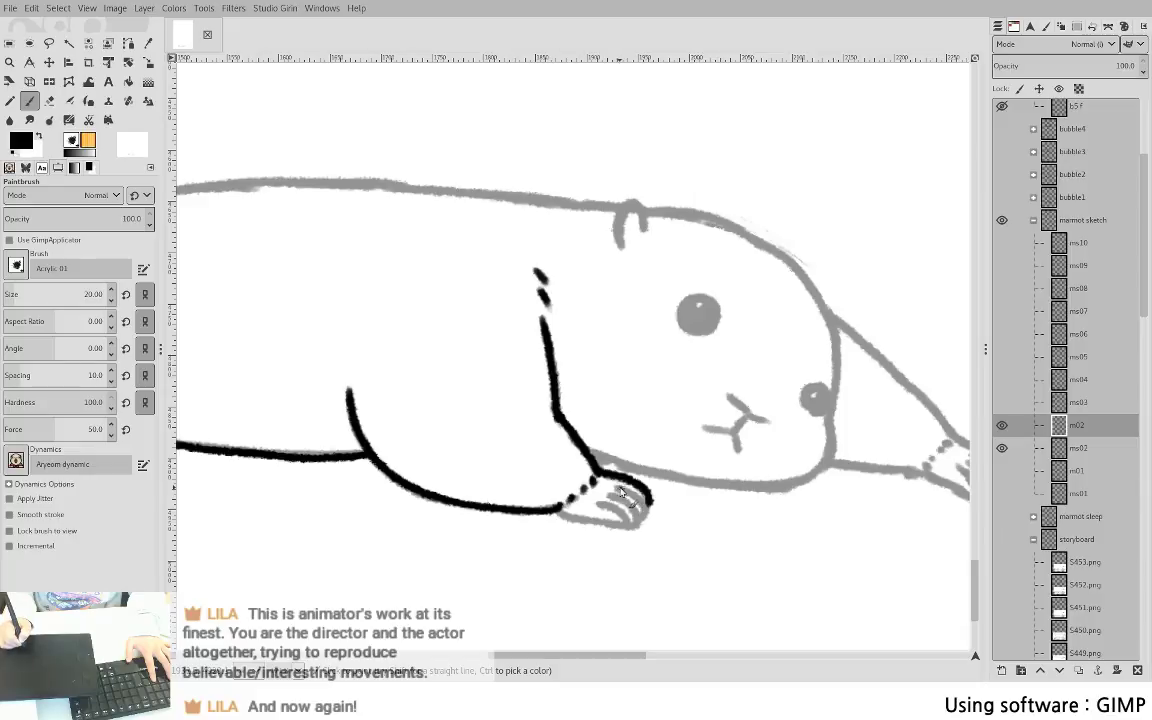
{"action": "mouse_move", "coordinate": [620, 488]}
{"action": "left_mouse_down"}
{"action": "mouse_move", "coordinate": [640, 515]}
{"action": "mouse_move", "coordinate": [608, 498]}
{"action": "mouse_move", "coordinate": [633, 524]}
{"action": "mouse_move", "coordinate": [600, 503]}
{"action": "mouse_move", "coordinate": [626, 523]}
{"action": "mouse_move", "coordinate": [558, 508]}
{"action": "mouse_move", "coordinate": [612, 527]}
{"action": "left_mouse_up"}
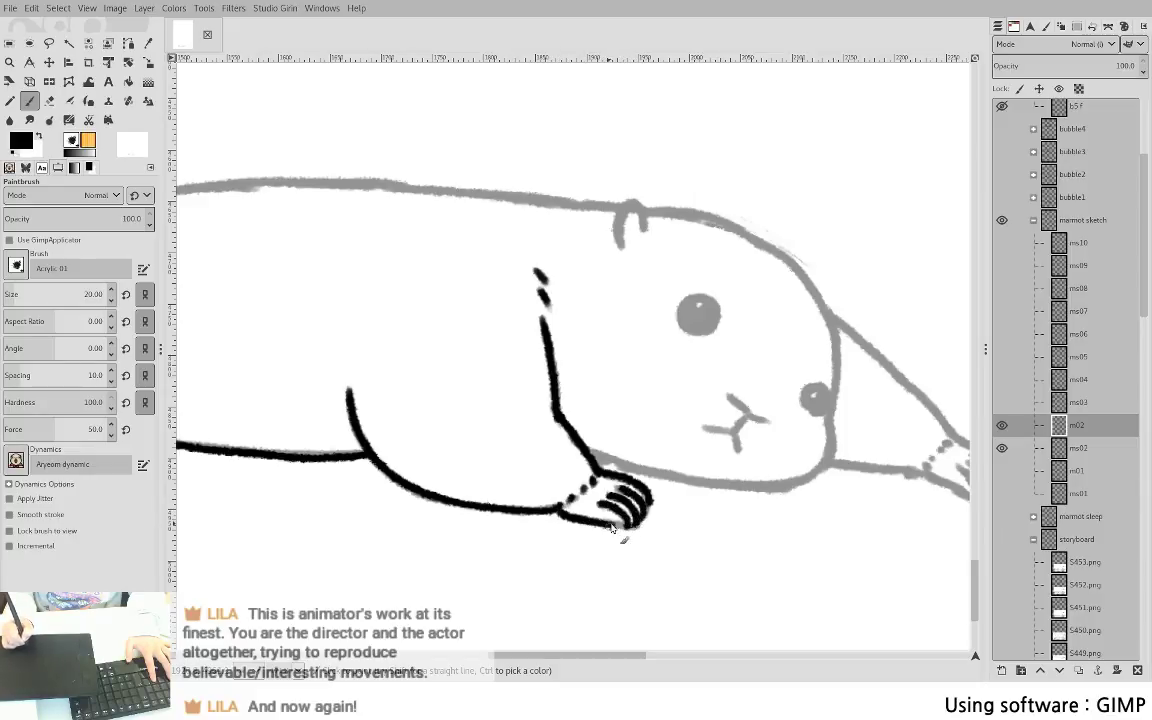
- Ink the upper and lower edges of the far front arm on m02, from the head to the wrist
{"action": "left_click_drag", "start_coordinate": [702, 476], "coordinate": [444, 458]}
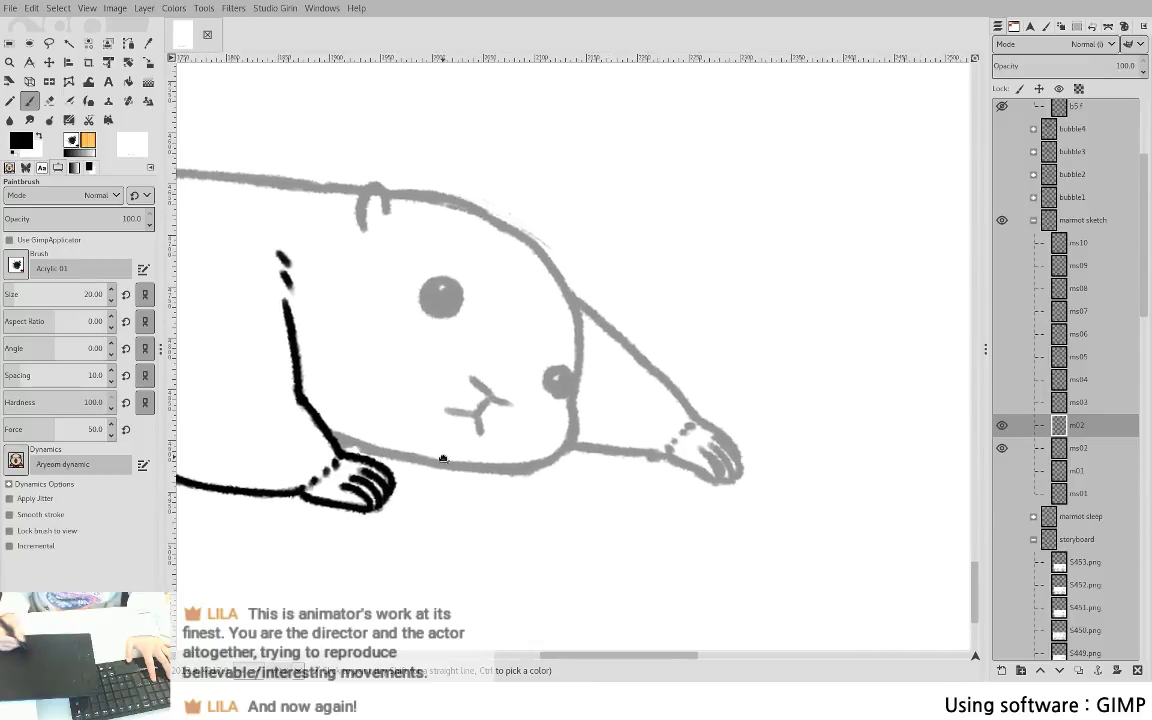
{"action": "left_click_drag", "start_coordinate": [576, 443], "coordinate": [668, 455]}
{"action": "key", "text": "ctrl+z"}
{"action": "key", "text": "ctrl+z"}
{"action": "left_click_drag", "start_coordinate": [572, 296], "coordinate": [694, 413]}
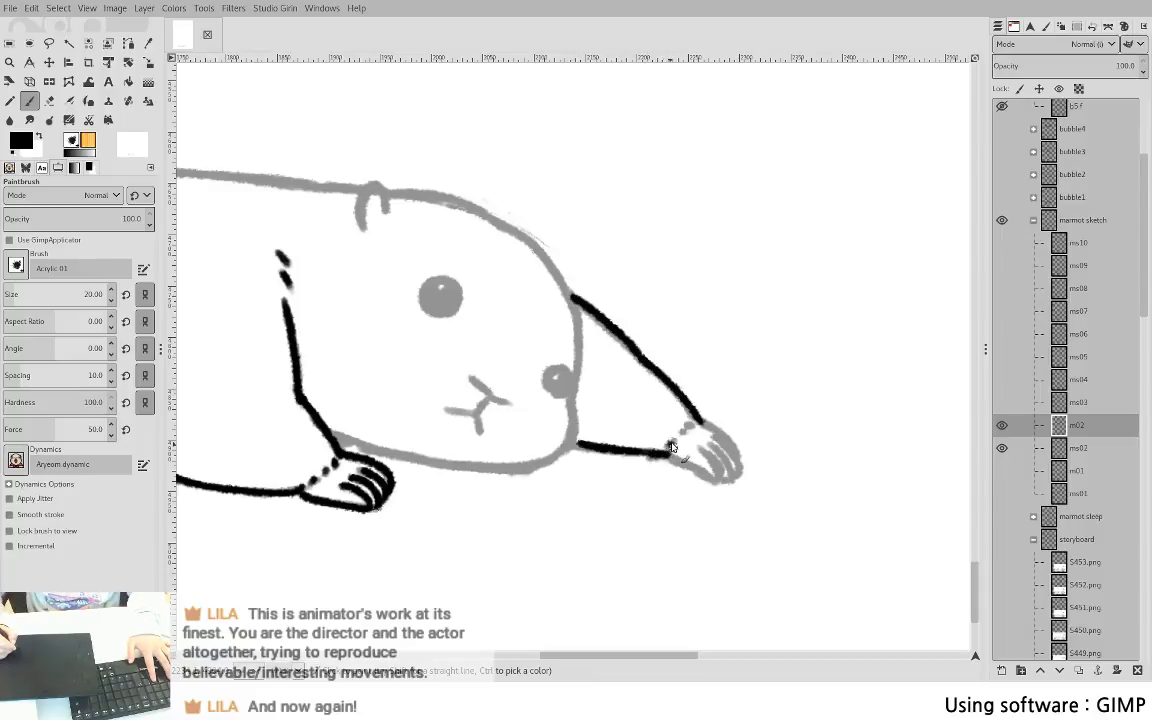
- Ink the far front paw on m02 with its outline, toe lines and dotted wrist line
{"action": "mouse_move", "coordinate": [668, 456]}
{"action": "left_mouse_down"}
{"action": "mouse_move", "coordinate": [711, 481]}
{"action": "mouse_move", "coordinate": [697, 451]}
{"action": "mouse_move", "coordinate": [717, 480]}
{"action": "mouse_move", "coordinate": [707, 444]}
{"action": "mouse_move", "coordinate": [718, 482]}
{"action": "left_mouse_up"}
{"action": "left_click_drag", "start_coordinate": [711, 438], "coordinate": [733, 482]}
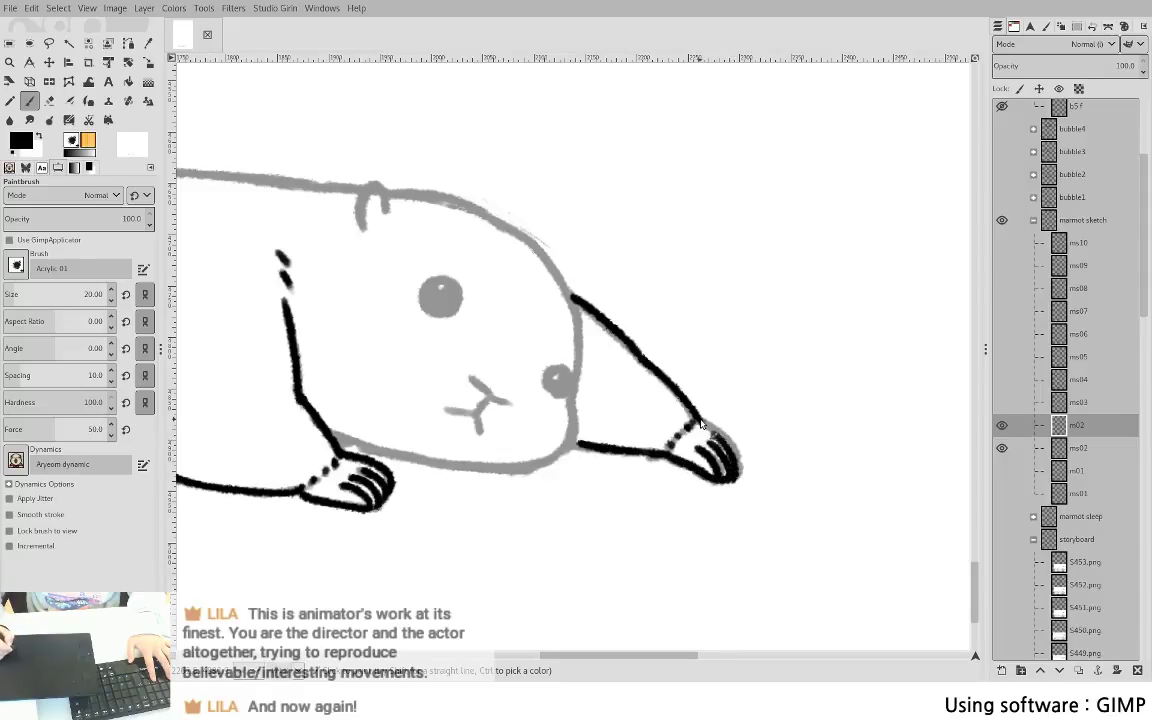
{"action": "left_click_drag", "start_coordinate": [701, 424], "coordinate": [730, 452]}
- Ink the chin and jaw line on m02 from the near front arm around to the underside of the nose
{"action": "left_click_drag", "start_coordinate": [594, 391], "coordinate": [796, 478]}
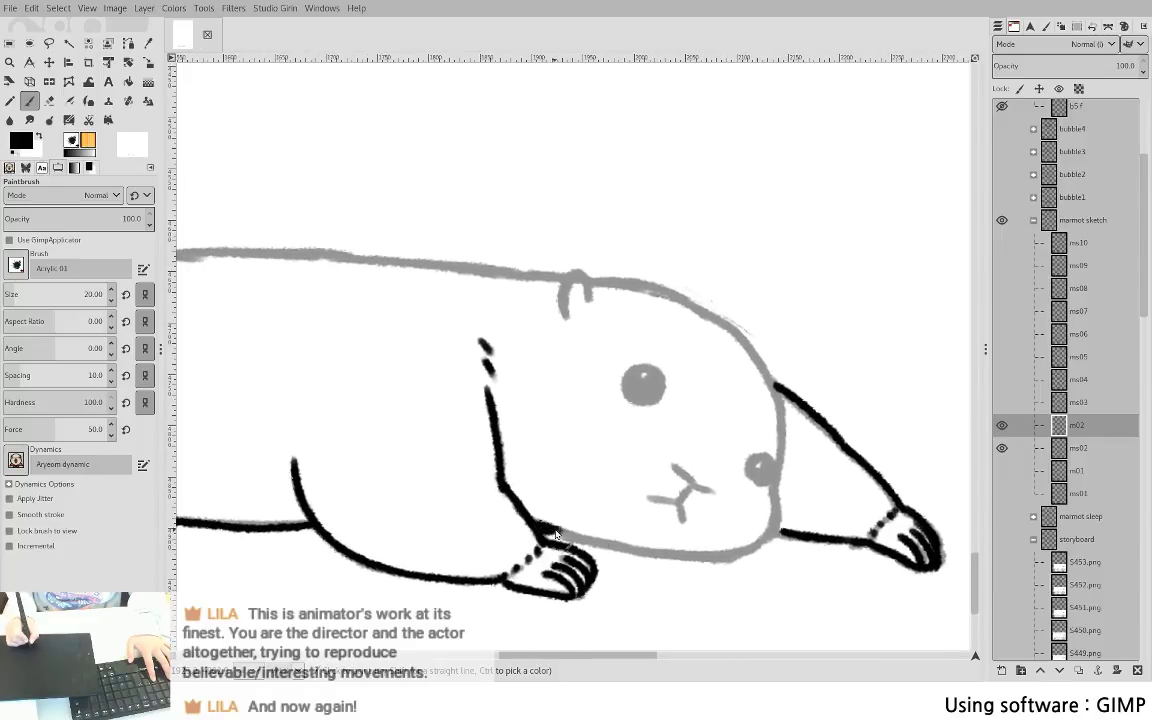
{"action": "mouse_move", "coordinate": [538, 527]}
{"action": "left_mouse_down"}
{"action": "mouse_move", "coordinate": [697, 557]}
{"action": "mouse_move", "coordinate": [758, 551]}
{"action": "left_mouse_up"}
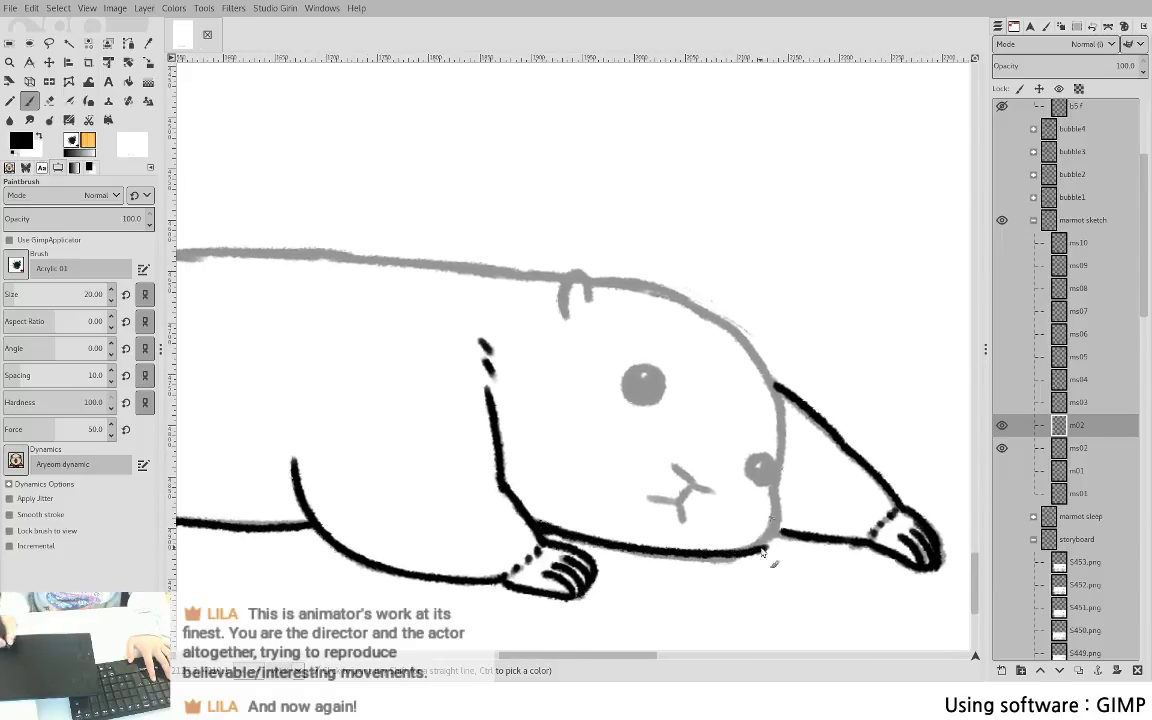
{"action": "key", "text": "shift+e"}
{"action": "key", "text": "p"}
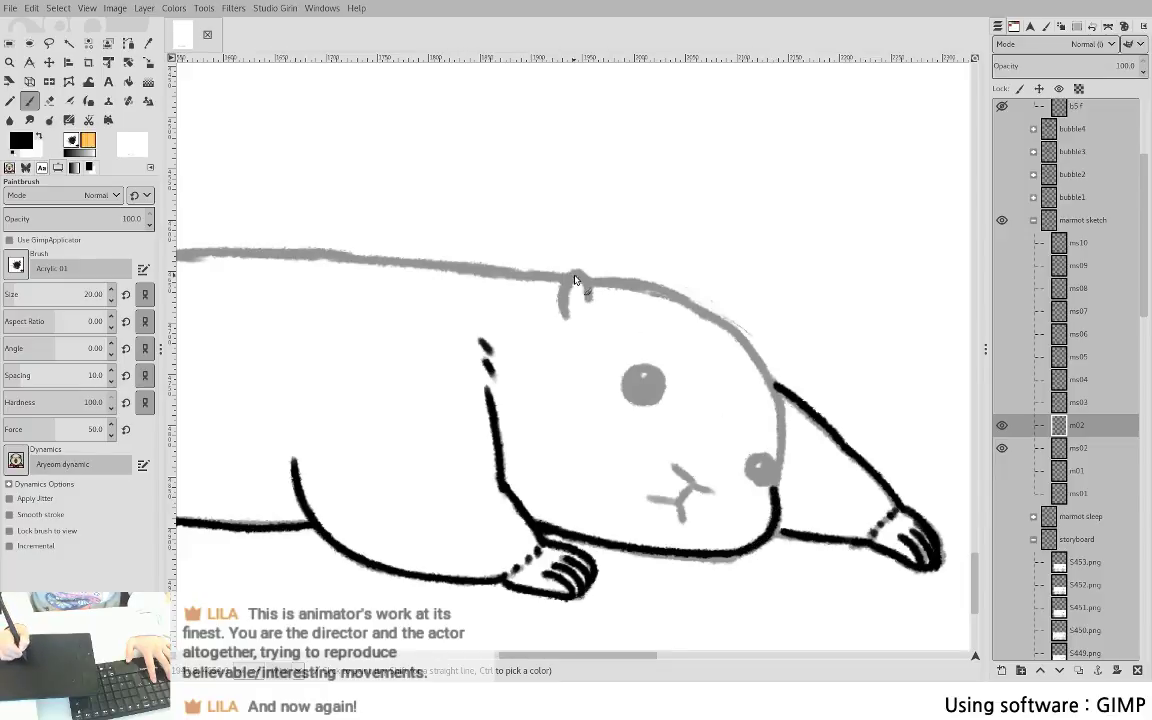
- Ink the small curved ear on m02 and try the forehead line running from the ear toward the nose
{"action": "mouse_move", "coordinate": [575, 274]}
{"action": "left_mouse_down"}
{"action": "mouse_move", "coordinate": [566, 320]}
{"action": "mouse_move", "coordinate": [588, 293]}
{"action": "mouse_move", "coordinate": [648, 288]}
{"action": "mouse_move", "coordinate": [589, 282]}
{"action": "mouse_move", "coordinate": [714, 318]}
{"action": "left_mouse_up"}
{"action": "key", "text": "ctrl+z"}
{"action": "left_click_drag", "start_coordinate": [589, 281], "coordinate": [680, 305]}
{"action": "key", "text": "ctrl+z"}
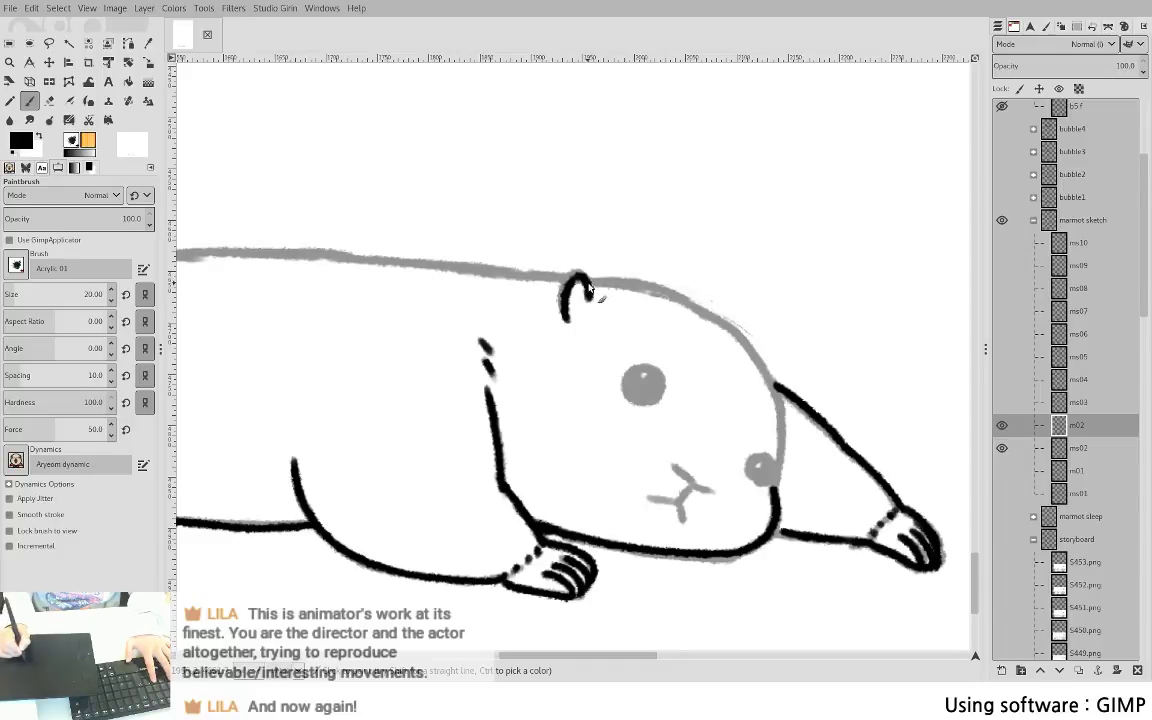
- Ink the marmot's head contour in black on layer m02, tracing the grey sketch from the ear over the forehead to the chin
{"action": "left_click_drag", "start_coordinate": [590, 282], "coordinate": [705, 307]}
{"action": "key", "text": "ctrl+z"}
{"action": "mouse_move", "coordinate": [587, 280]}
{"action": "left_mouse_down"}
{"action": "mouse_move", "coordinate": [702, 308]}
{"action": "mouse_move", "coordinate": [773, 385]}
{"action": "left_mouse_up"}
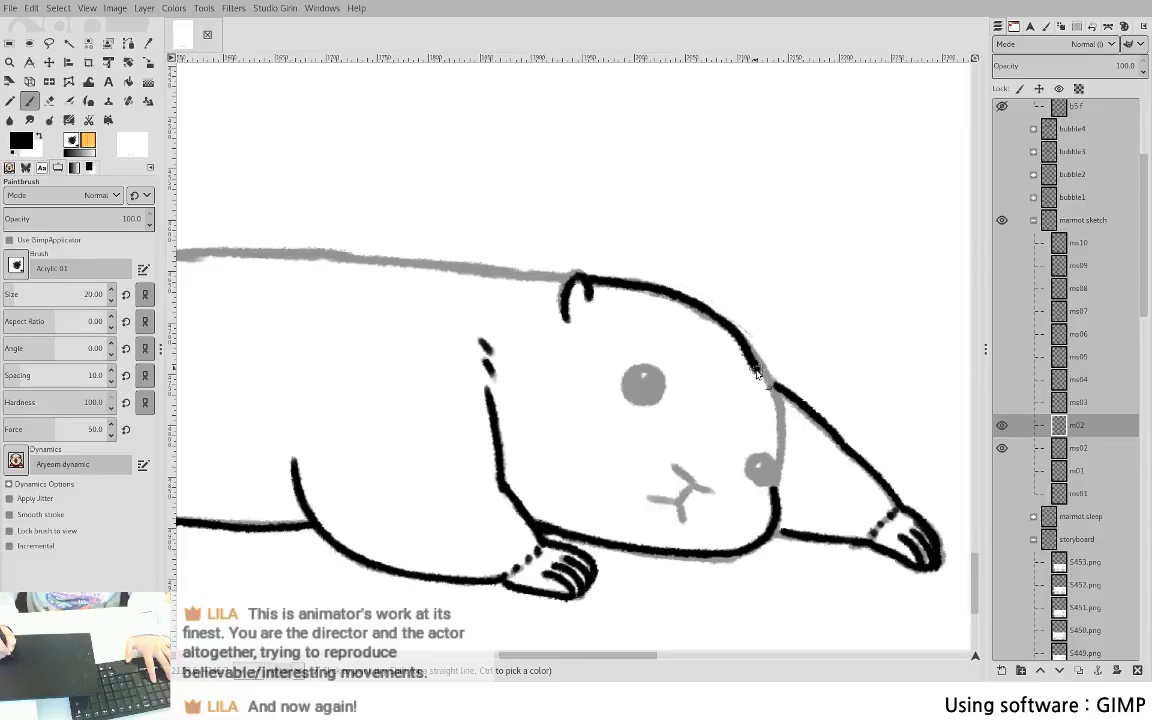
{"action": "key", "text": "ctrl+z"}
{"action": "mouse_move", "coordinate": [712, 317]}
{"action": "left_mouse_down"}
{"action": "mouse_move", "coordinate": [774, 395]}
{"action": "mouse_move", "coordinate": [774, 487]}
{"action": "left_mouse_up"}
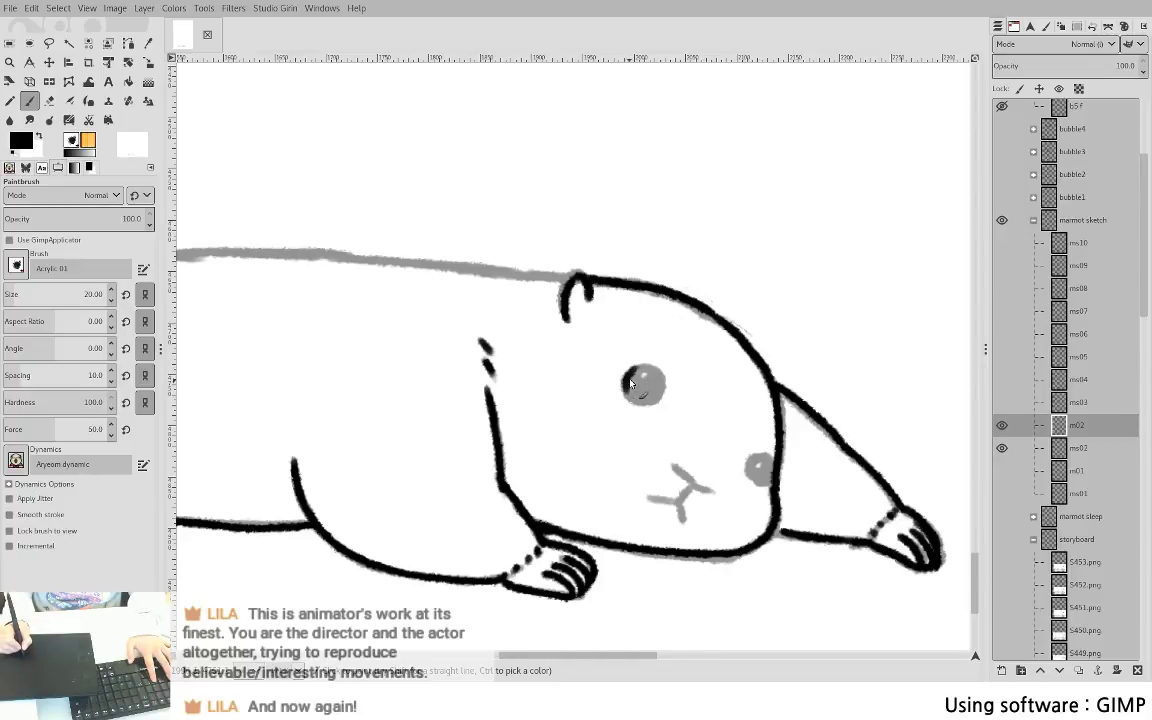
- Ink the marmot's face over the sketch: fill the eye and nose in black with small highlights and trace the mouth
{"action": "mouse_move", "coordinate": [631, 383]}
{"action": "left_mouse_down"}
{"action": "mouse_move", "coordinate": [640, 400]}
{"action": "mouse_move", "coordinate": [638, 373]}
{"action": "mouse_move", "coordinate": [640, 401]}
{"action": "left_mouse_up"}
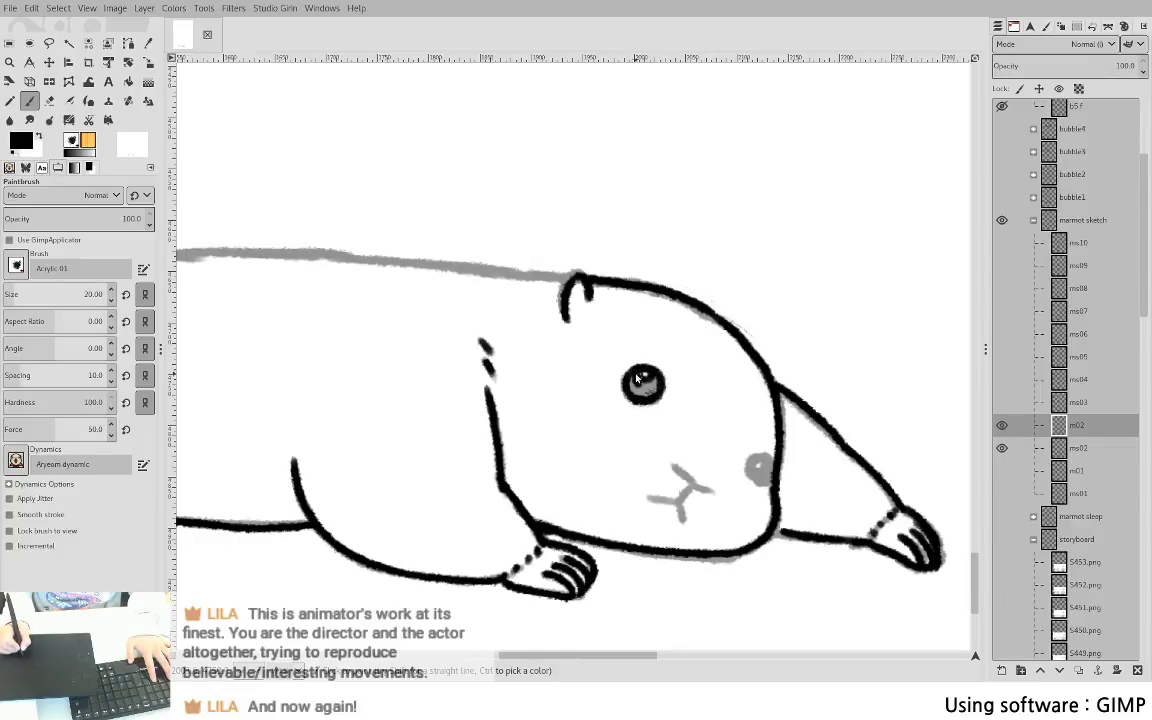
{"action": "left_click_drag", "start_coordinate": [636, 377], "coordinate": [651, 397]}
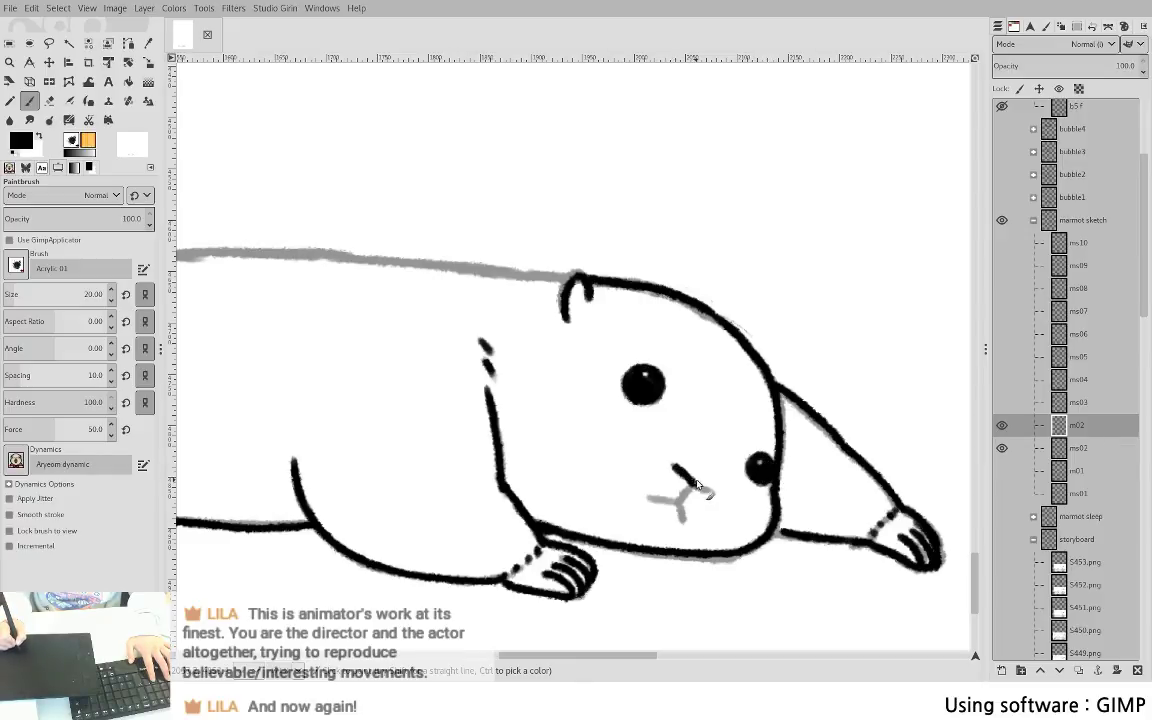
{"action": "mouse_move", "coordinate": [671, 466]}
{"action": "left_mouse_down"}
{"action": "mouse_move", "coordinate": [720, 487]}
{"action": "mouse_move", "coordinate": [669, 503]}
{"action": "left_mouse_up"}
{"action": "left_click_drag", "start_coordinate": [679, 503], "coordinate": [685, 520]}
{"action": "key", "text": "ctrl+z"}
- Ink the marmot's back line over the grey sketch, from the hind leg to the ear, closing the gaps between strokes
{"action": "left_click_drag", "start_coordinate": [400, 395], "coordinate": [684, 401]}
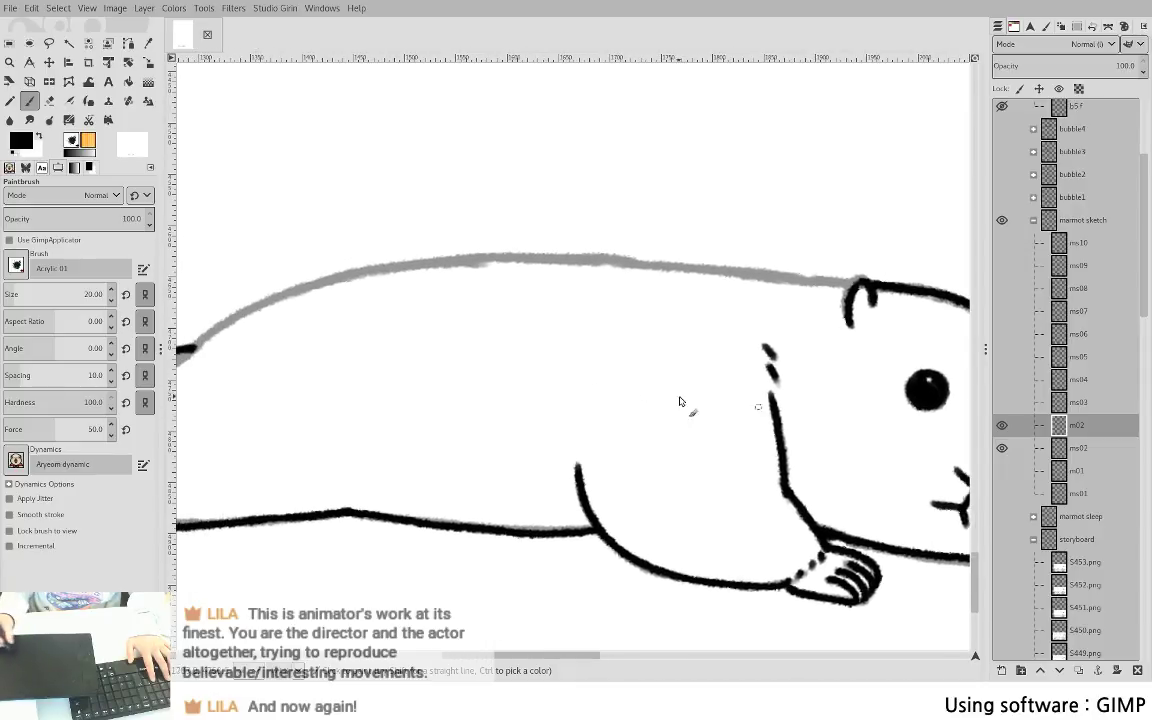
{"action": "mouse_move", "coordinate": [193, 349]}
{"action": "left_mouse_down"}
{"action": "mouse_move", "coordinate": [307, 287]}
{"action": "mouse_move", "coordinate": [420, 265]}
{"action": "mouse_move", "coordinate": [517, 258]}
{"action": "mouse_move", "coordinate": [750, 272]}
{"action": "left_mouse_up"}
{"action": "key", "text": "ctrl+z"}
{"action": "left_click_drag", "start_coordinate": [613, 264], "coordinate": [786, 278]}
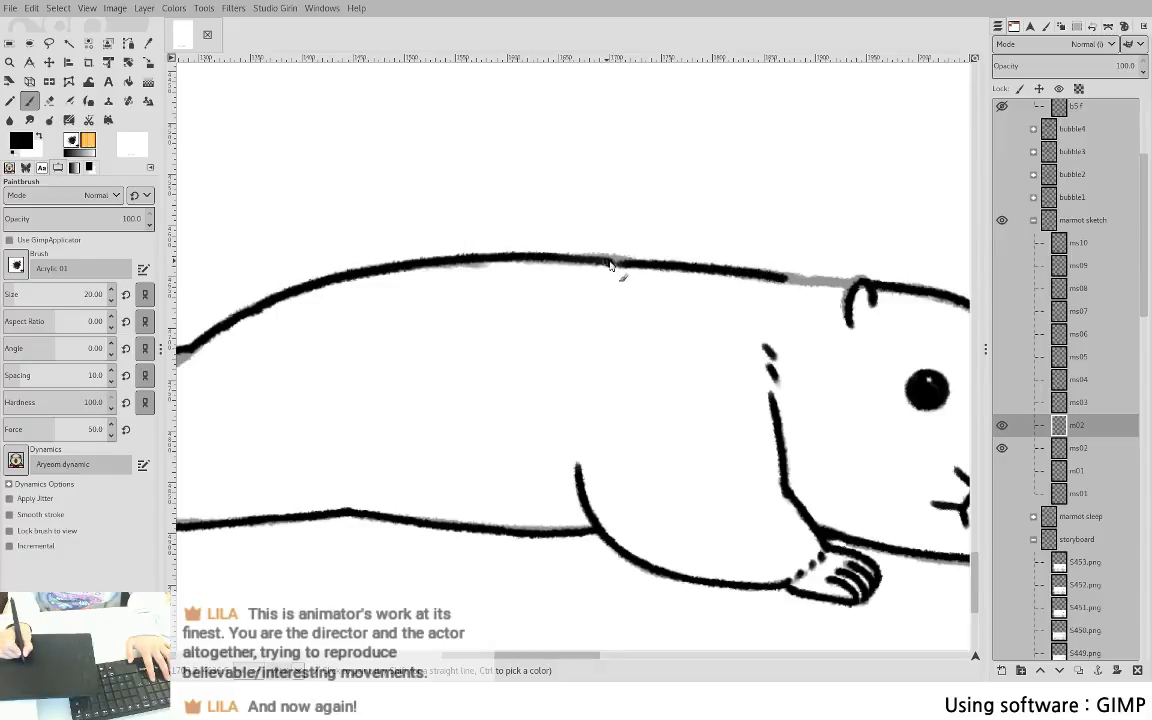
{"action": "left_click_drag", "start_coordinate": [610, 262], "coordinate": [630, 265]}
{"action": "left_click_drag", "start_coordinate": [783, 279], "coordinate": [858, 283]}
- Ink the marmot's rump contour from the end of the back line down past the hind legs to the belly
{"action": "key", "text": "space"}
{"action": "left_click_drag", "start_coordinate": [435, 247], "coordinate": [812, 203]}
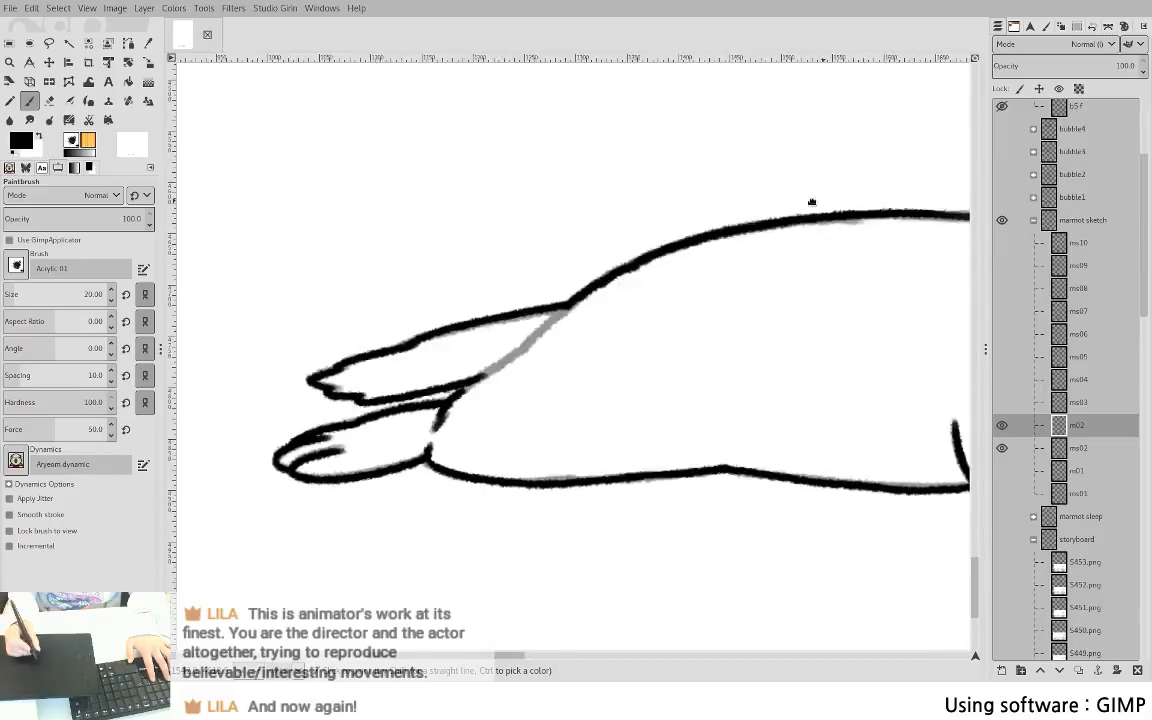
{"action": "scroll", "coordinate": [812, 202], "scroll_direction": "left", "scroll_amount": 2}
{"action": "mouse_move", "coordinate": [682, 297]}
{"action": "left_mouse_down"}
{"action": "mouse_move", "coordinate": [540, 411]}
{"action": "mouse_move", "coordinate": [540, 447]}
{"action": "left_mouse_up"}
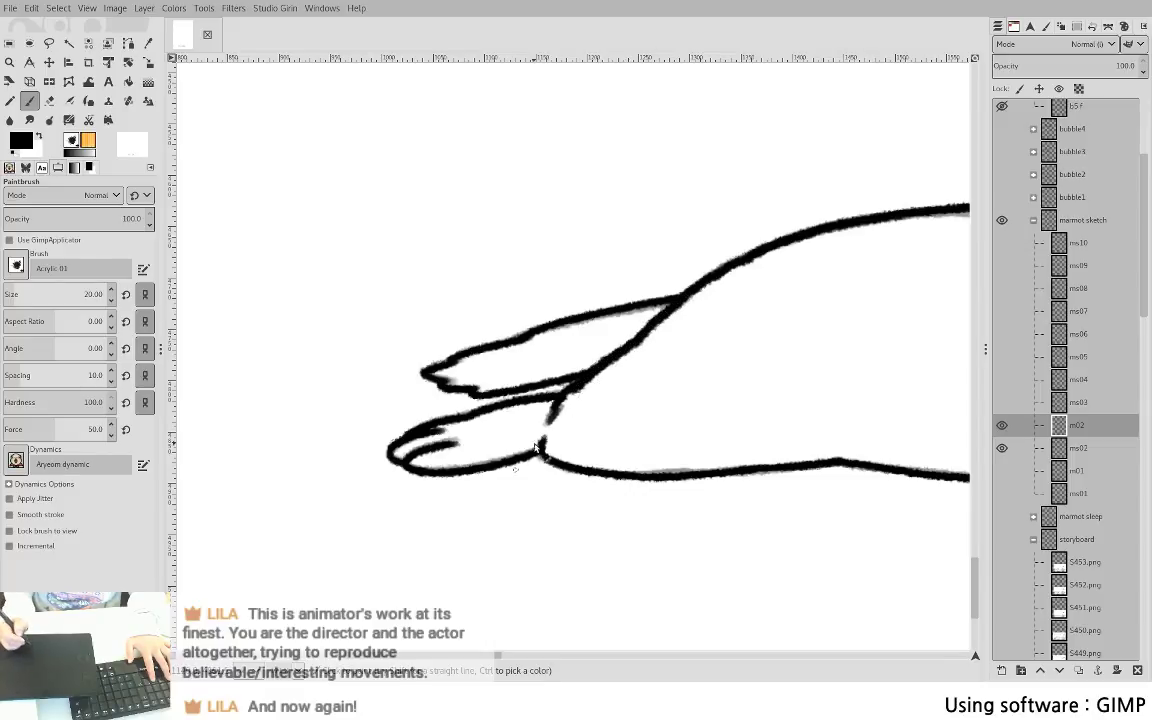
- Save the image and hide the sketch layer ms02 so only the inked drawing m02 shows
{"action": "key", "text": "space"}
{"action": "left_click_drag", "start_coordinate": [688, 357], "coordinate": [386, 430]}
{"action": "scroll", "coordinate": [392, 440], "scroll_direction": "down", "scroll_amount": 5}
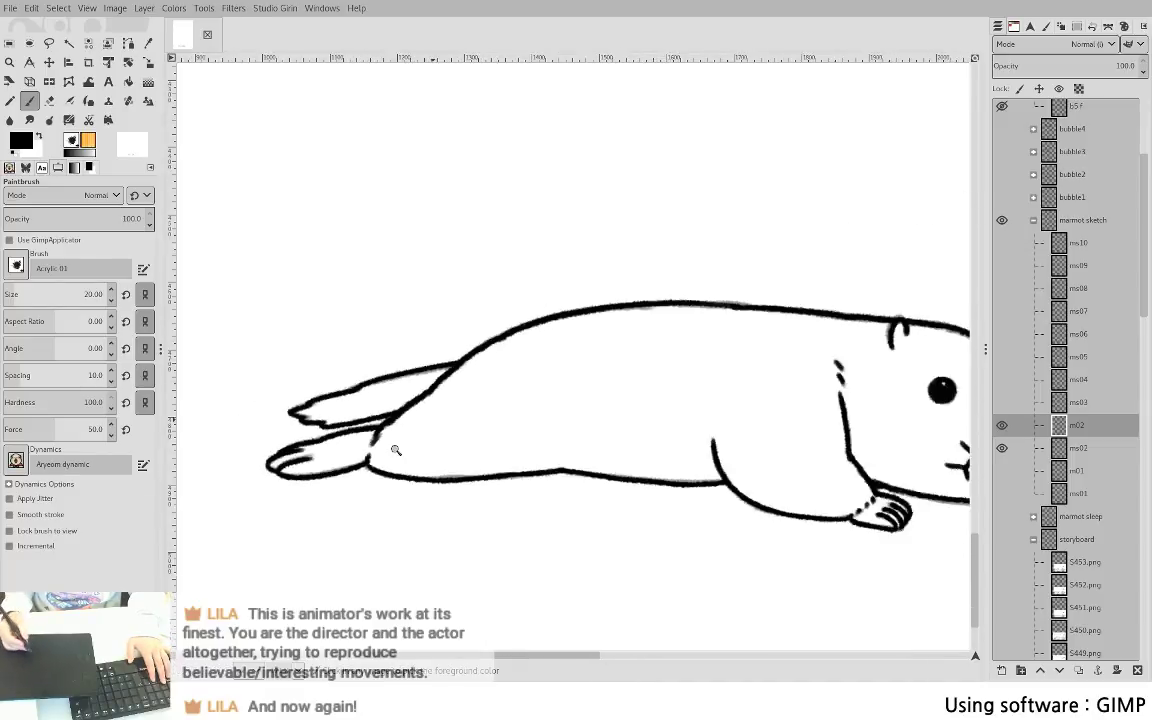
{"action": "key", "text": "ctrl+s"}
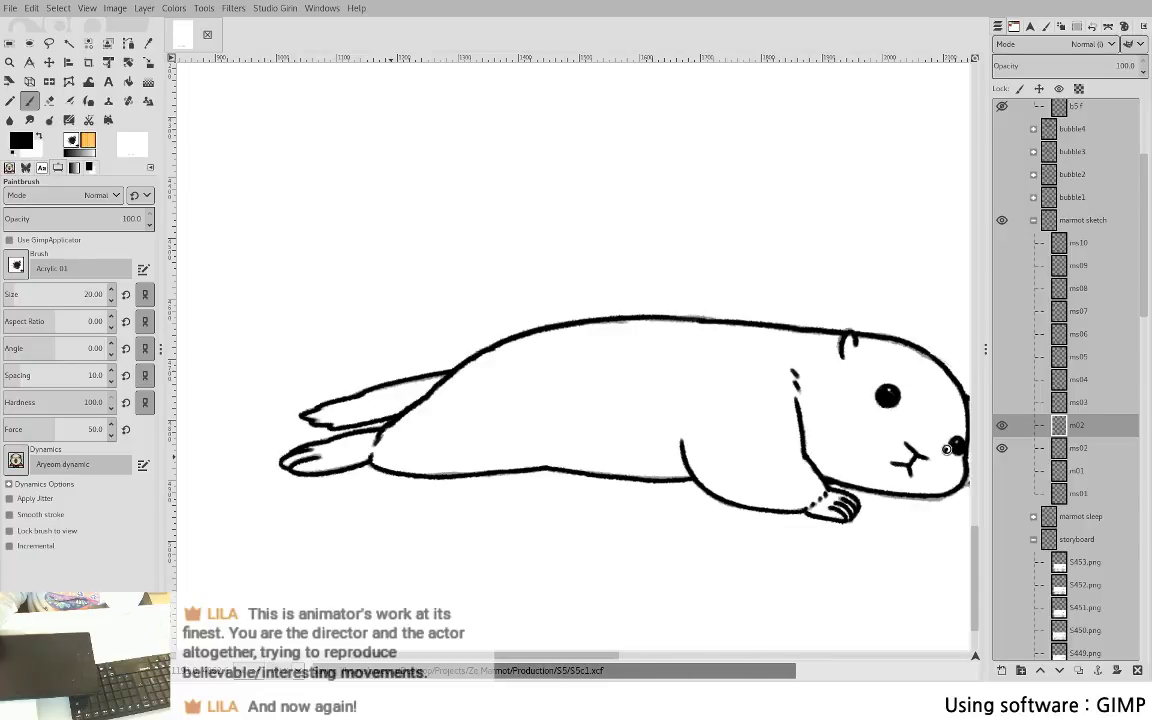
{"action": "left_click", "coordinate": [1003, 451]}
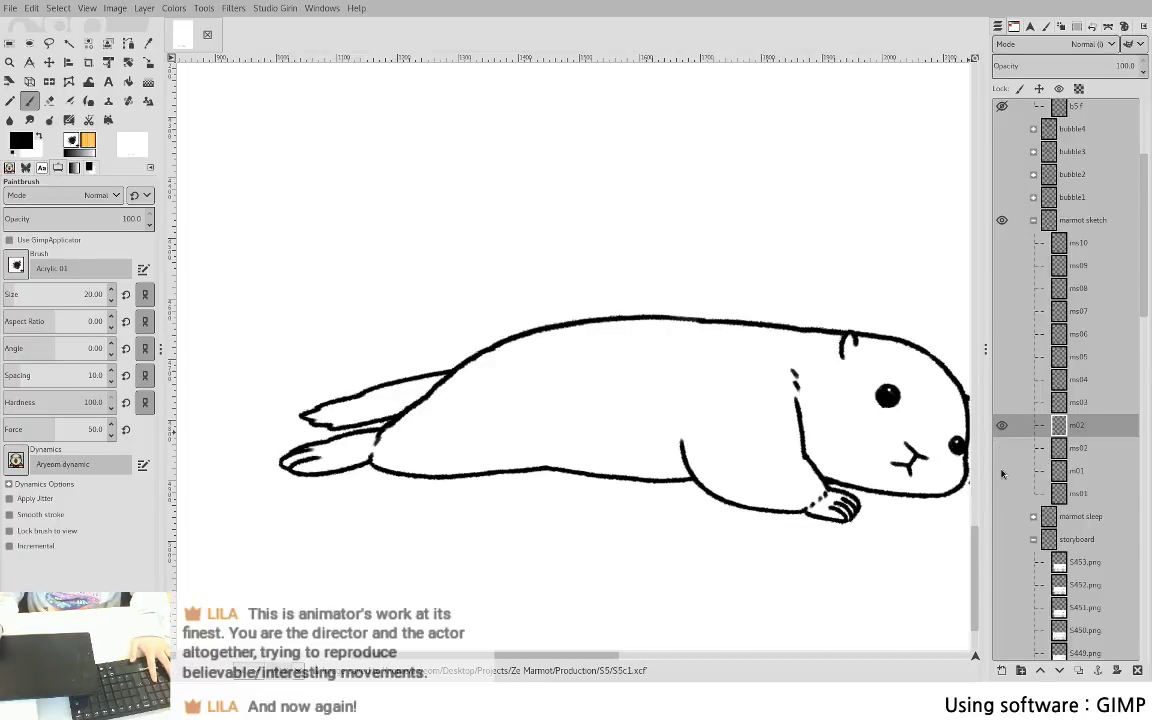
- Compare the m01 and m02 drawings by alternating their visibility, examining how body, head and paws shift between the two frames
{"action": "left_click", "coordinate": [1003, 472]}
{"action": "left_click", "coordinate": [1005, 430]}
{"action": "left_click", "coordinate": [1002, 425]}
{"action": "left_click", "coordinate": [1002, 470]}
{"action": "left_click", "coordinate": [1002, 425]}
{"action": "left_click", "coordinate": [1002, 470]}
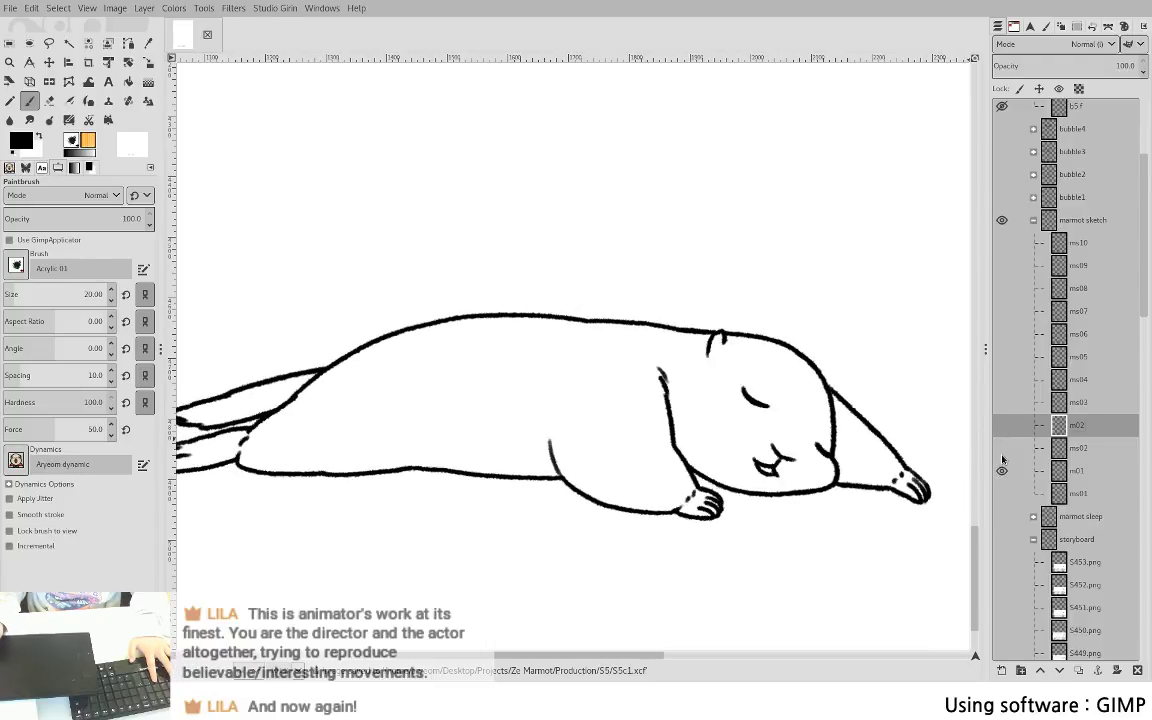
{"action": "left_click", "coordinate": [1002, 425]}
{"action": "left_click", "coordinate": [1002, 470]}
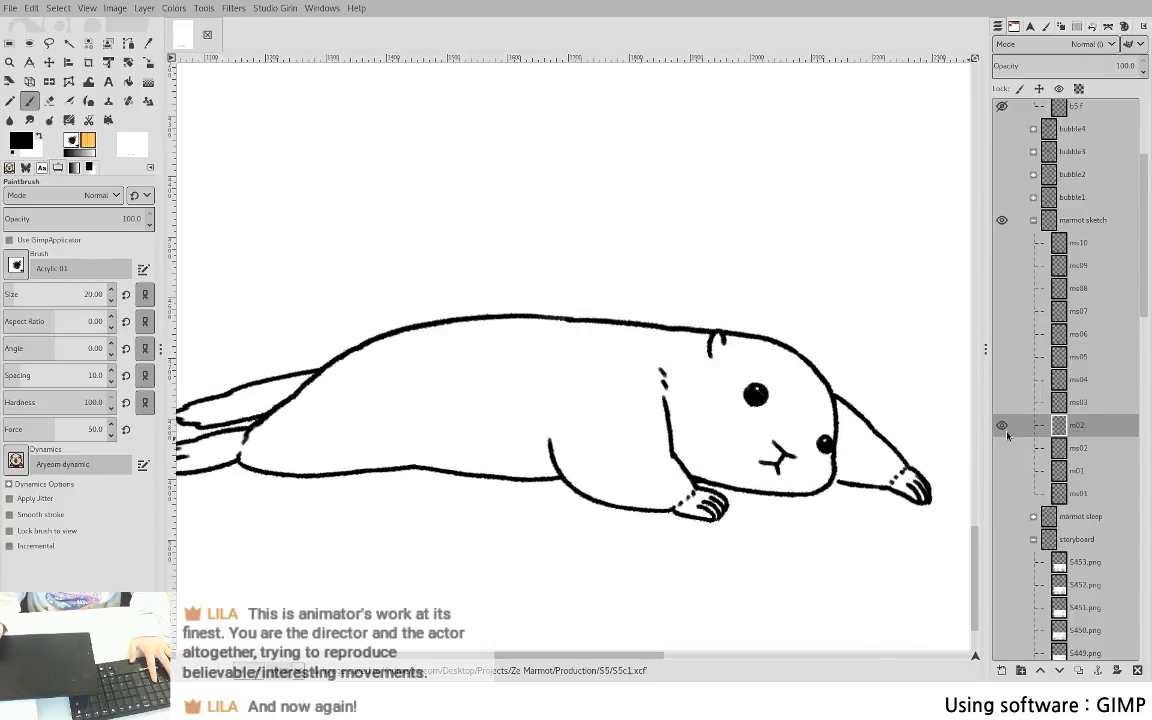
{"action": "left_click", "coordinate": [1002, 470]}
{"action": "left_click", "coordinate": [1002, 425]}
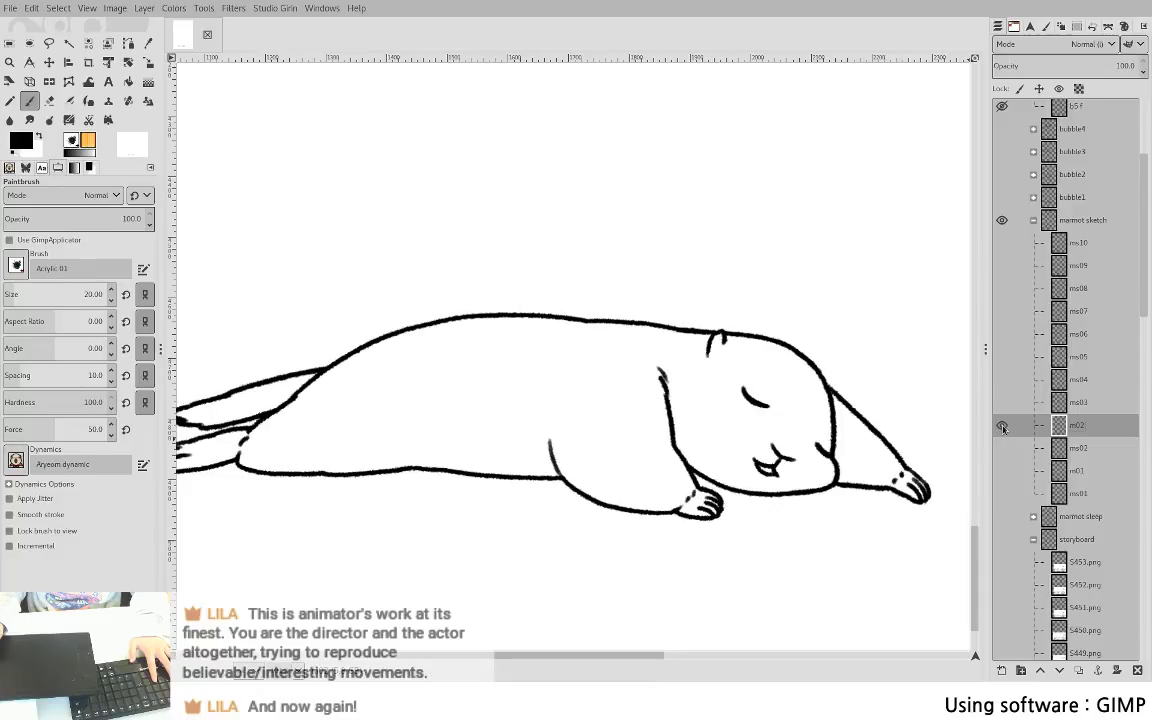
{"action": "left_click", "coordinate": [1002, 425]}
{"action": "left_click", "coordinate": [1002, 470], "text": "shift"}
{"action": "left_click", "coordinate": [1002, 425], "text": "shift"}
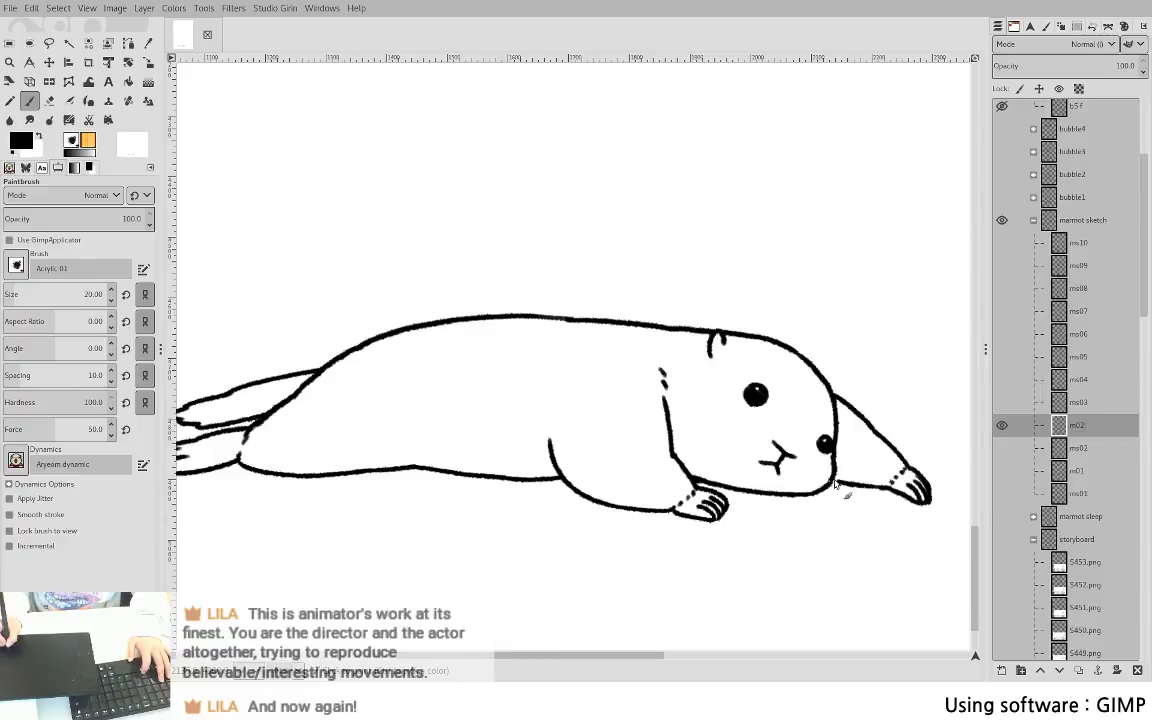
{"action": "left_click", "coordinate": [1000, 472], "text": "shift"}
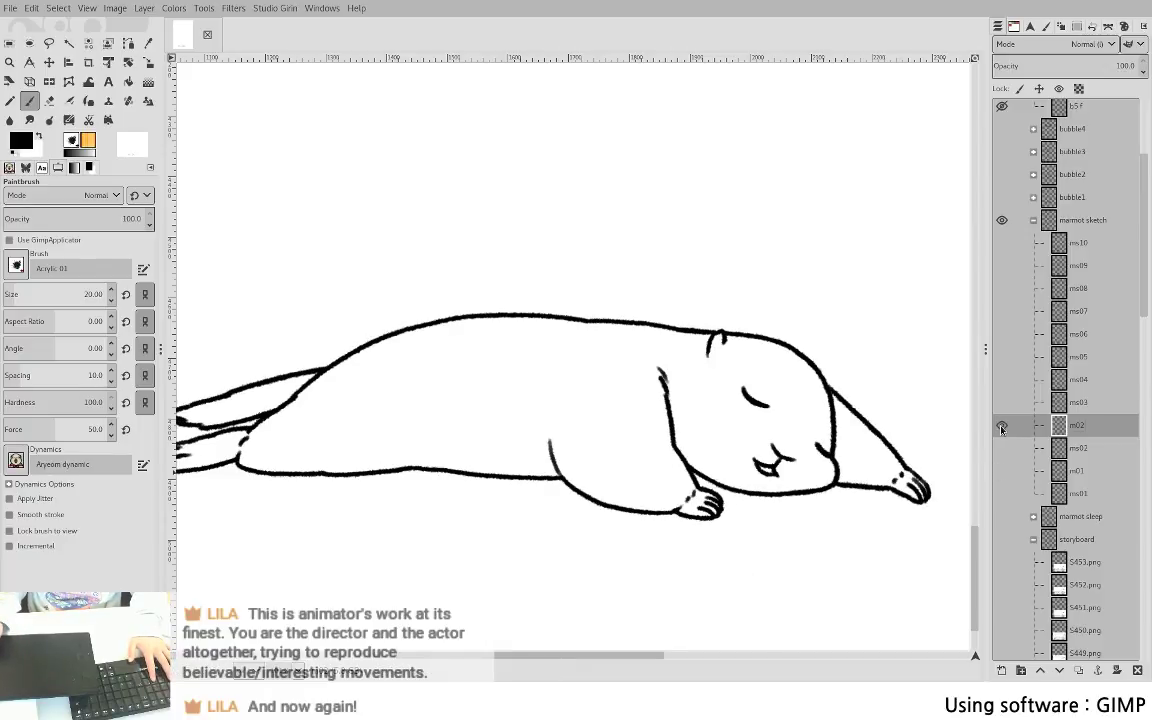
{"action": "left_click", "coordinate": [1002, 426], "text": "shift"}
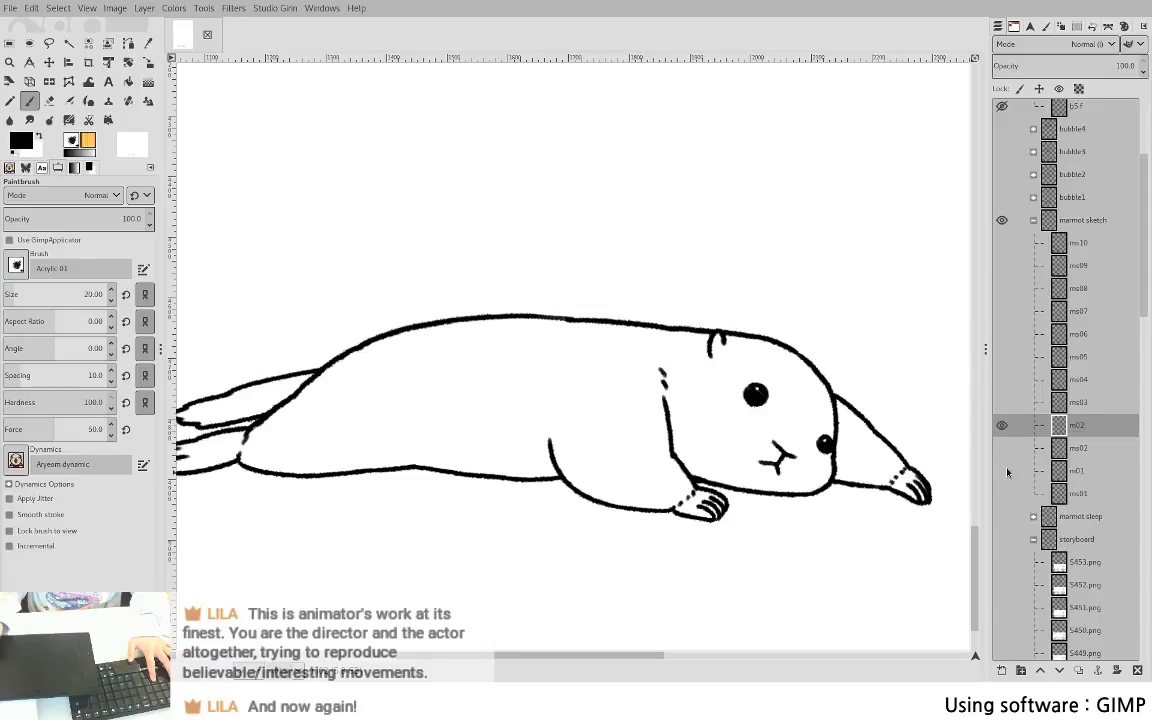
{"action": "left_click", "coordinate": [1002, 472], "text": "shift"}
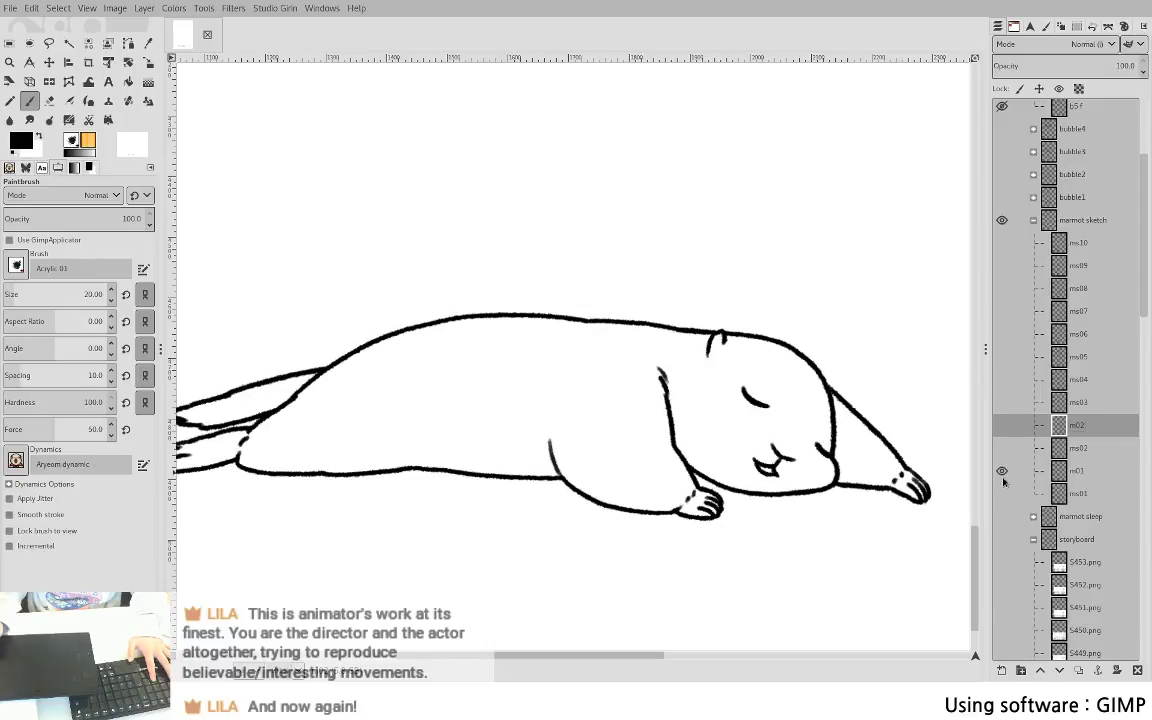
{"action": "left_click", "coordinate": [1001, 428]}
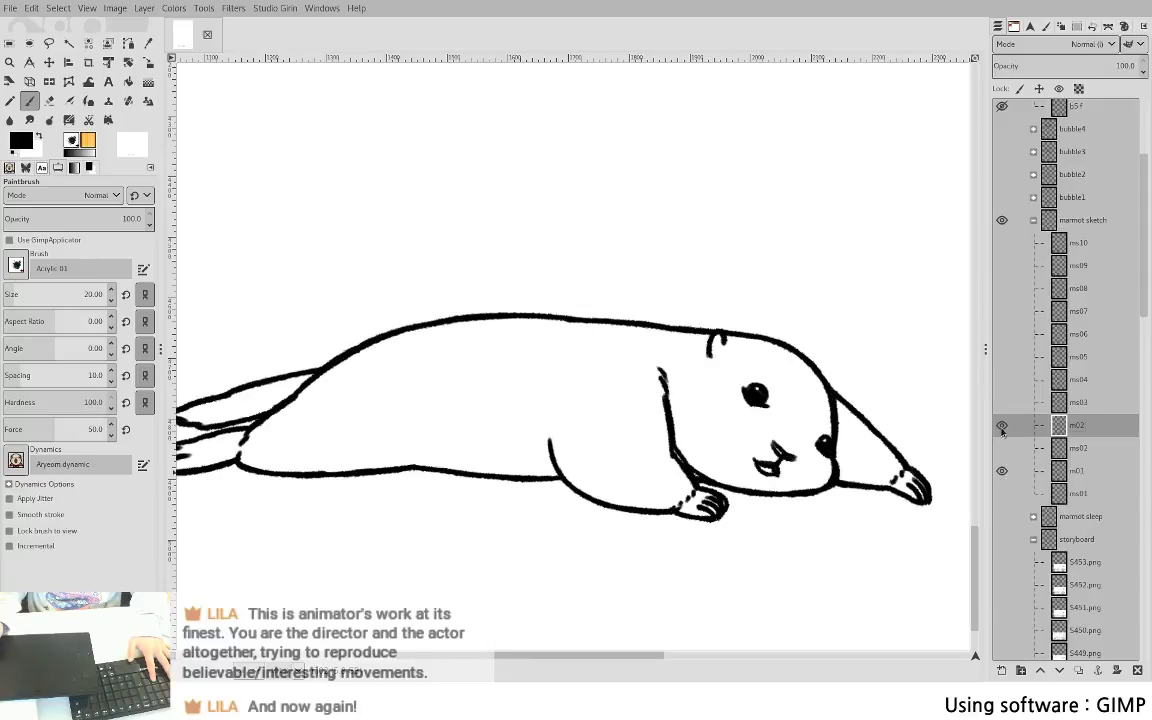
{"action": "left_click", "coordinate": [1001, 428]}
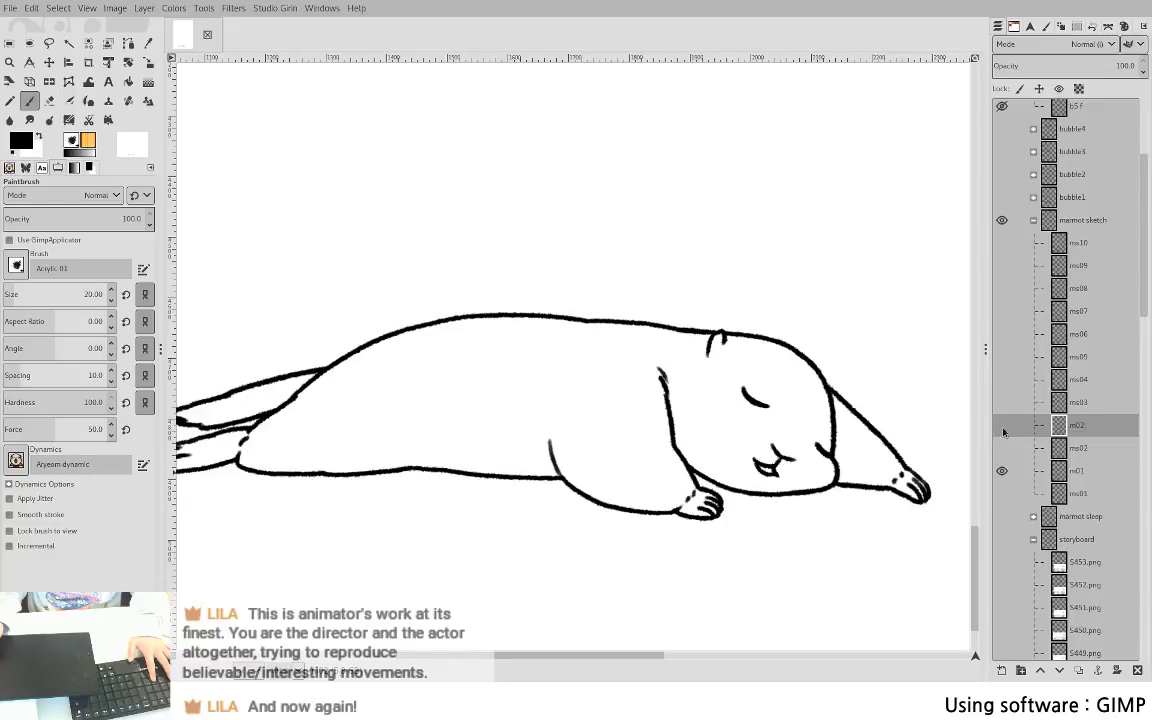
{"action": "left_click", "coordinate": [1001, 428]}
{"action": "left_click", "coordinate": [1001, 428]}
{"action": "left_click", "coordinate": [1001, 428]}
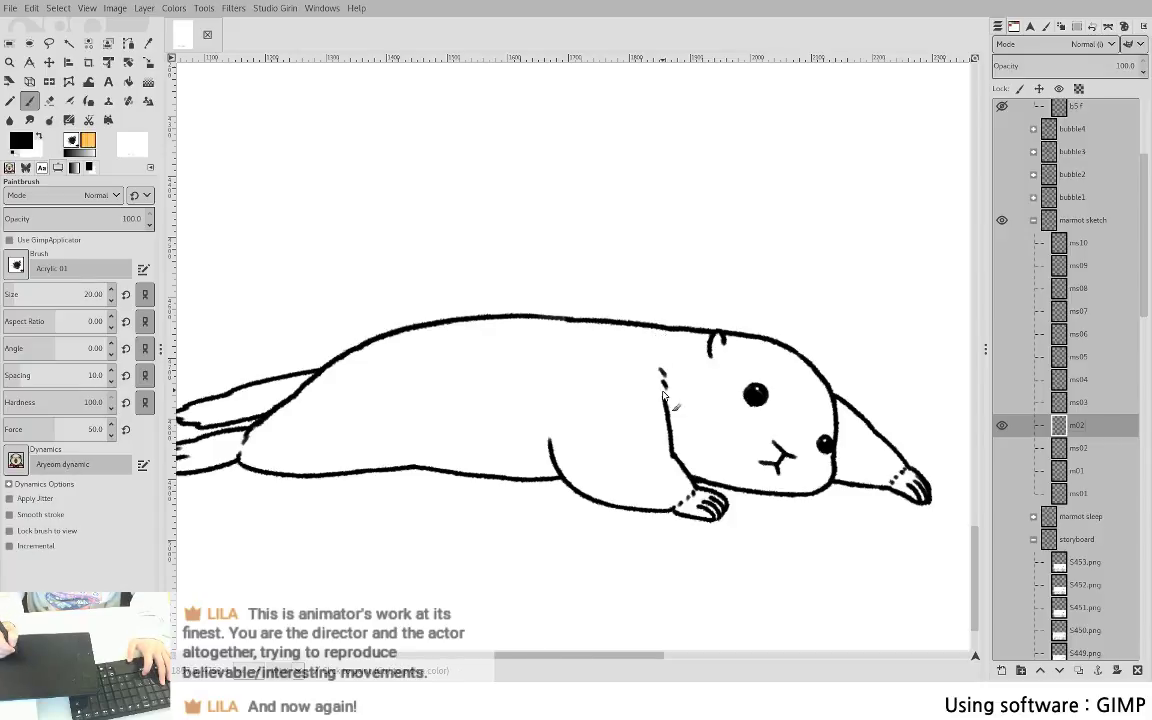
{"action": "left_click_drag", "start_coordinate": [736, 447], "coordinate": [831, 449]}
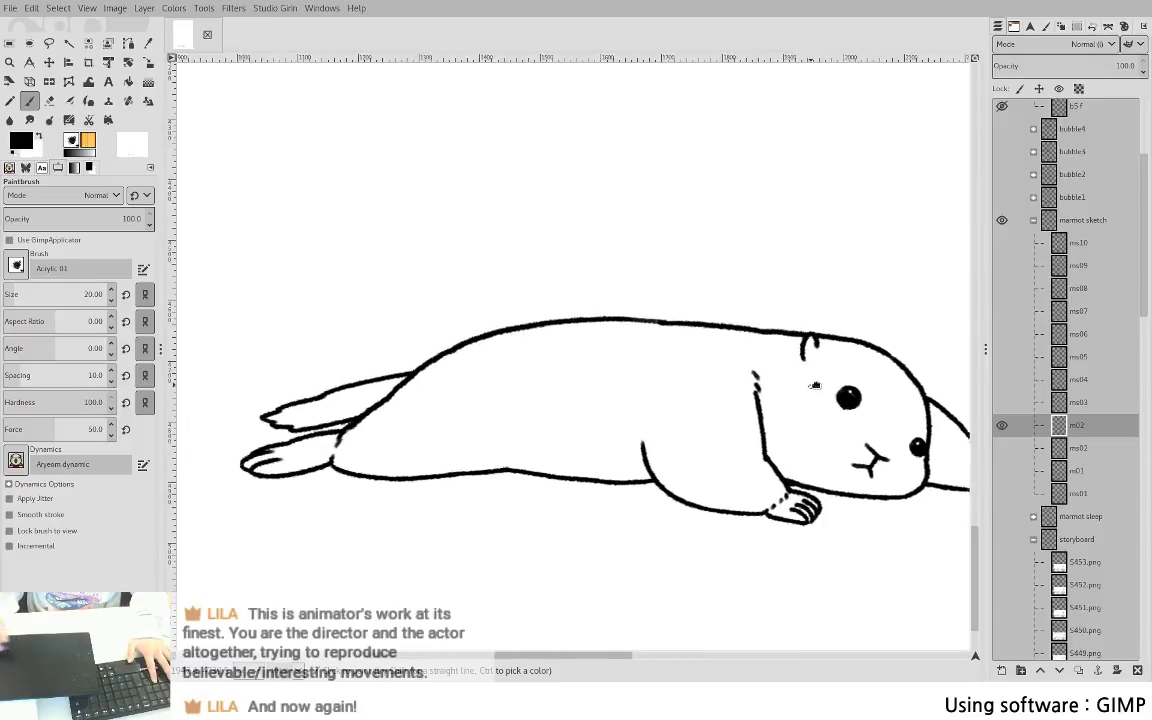
{"action": "left_click", "coordinate": [1003, 468], "text": "shift"}
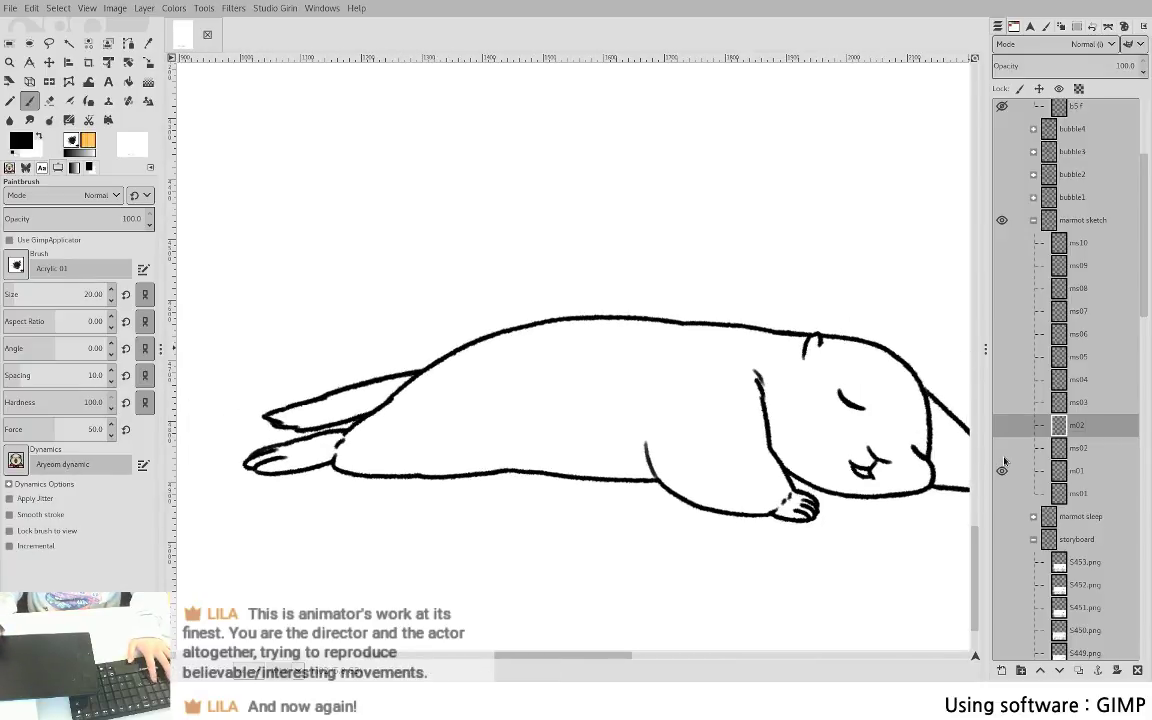
{"action": "key", "text": "shift+ctrl+j"}
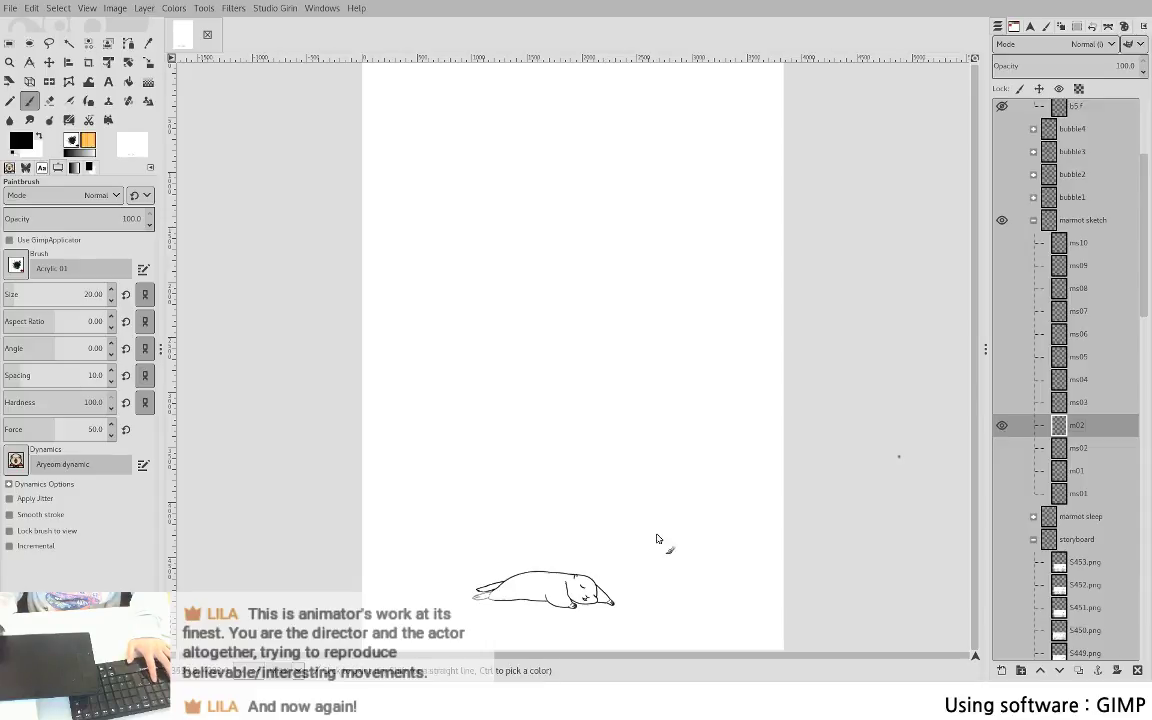
{"action": "left_click_drag", "start_coordinate": [648, 540], "coordinate": [718, 101]}
{"action": "left_click_drag", "start_coordinate": [586, 336], "coordinate": [593, 272]}
{"action": "left_click_drag", "start_coordinate": [595, 296], "coordinate": [470, 329]}
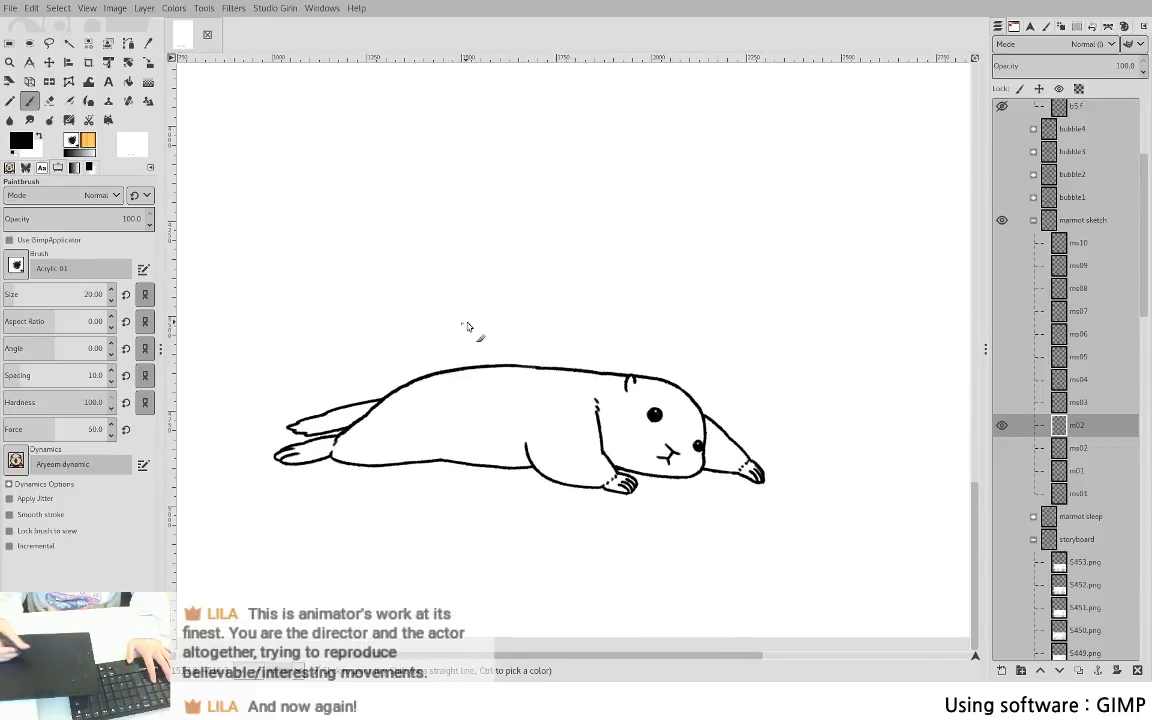
{"action": "left_click", "coordinate": [1004, 472], "text": "shift"}
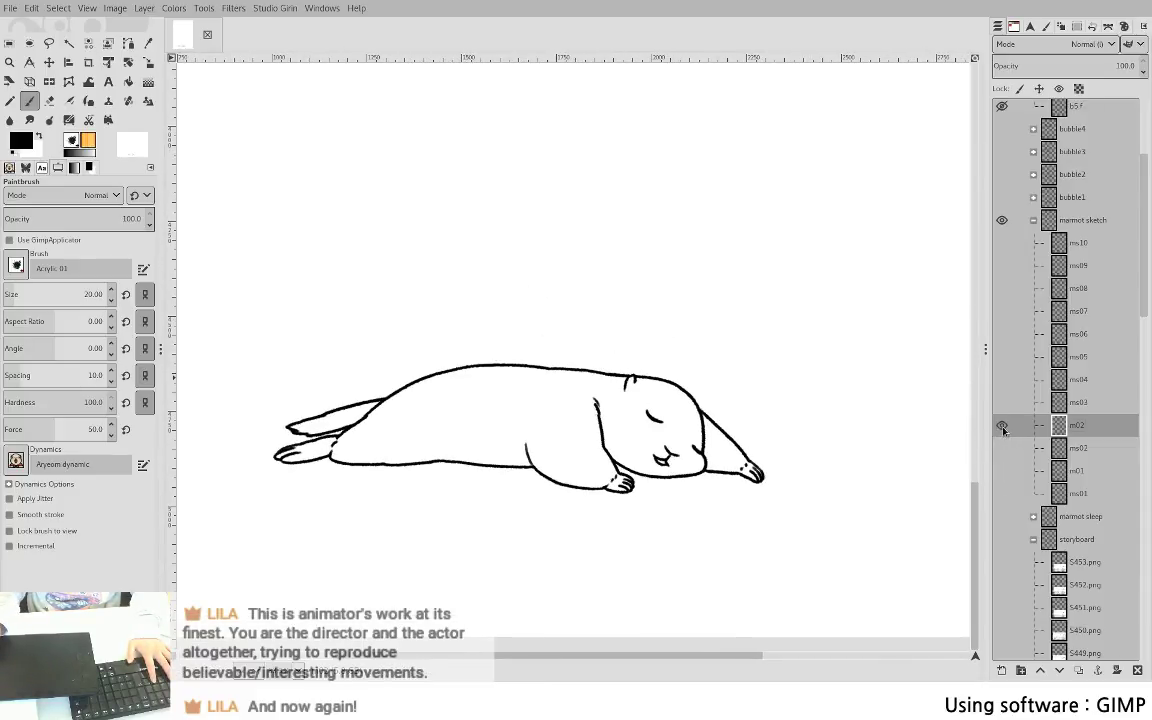
{"action": "left_click", "coordinate": [1004, 427]}
{"action": "left_click", "coordinate": [1001, 470]}
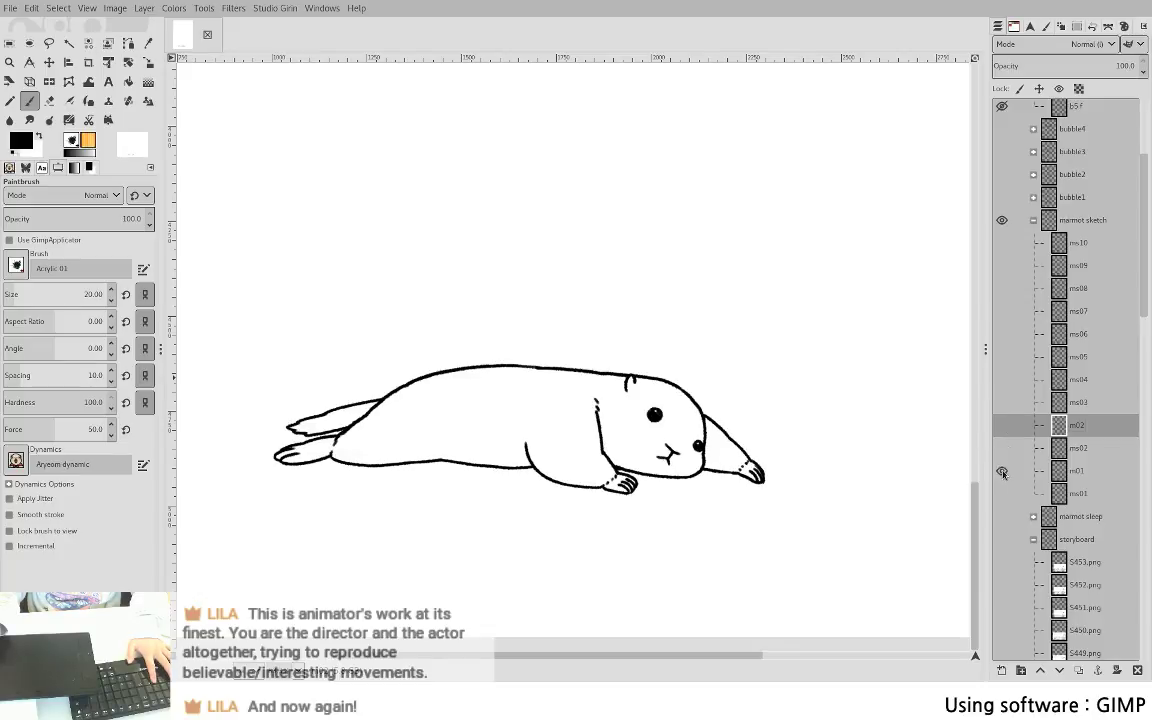
{"action": "left_click", "coordinate": [1001, 425]}
{"action": "left_click", "coordinate": [1001, 425], "text": "shift"}
- Lower layer m01's opacity to 38.1 and show it as a faint reference beneath the active layer m02
{"action": "left_click", "coordinate": [1070, 470]}
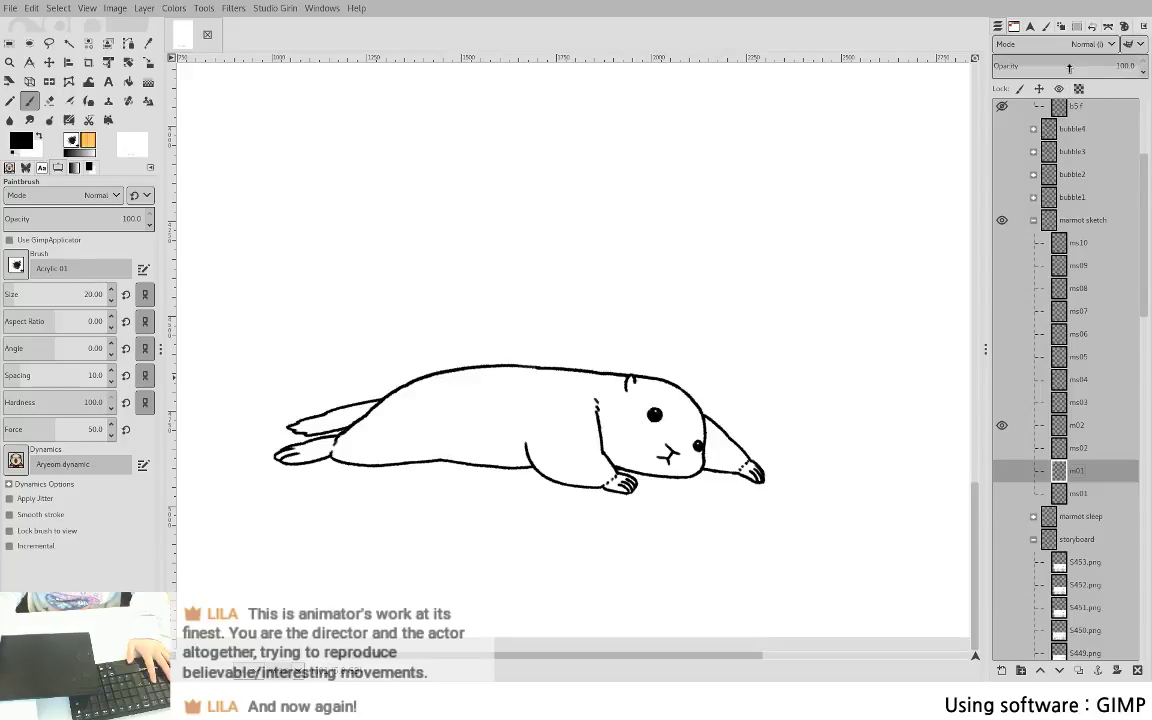
{"action": "left_click", "coordinate": [1051, 66]}
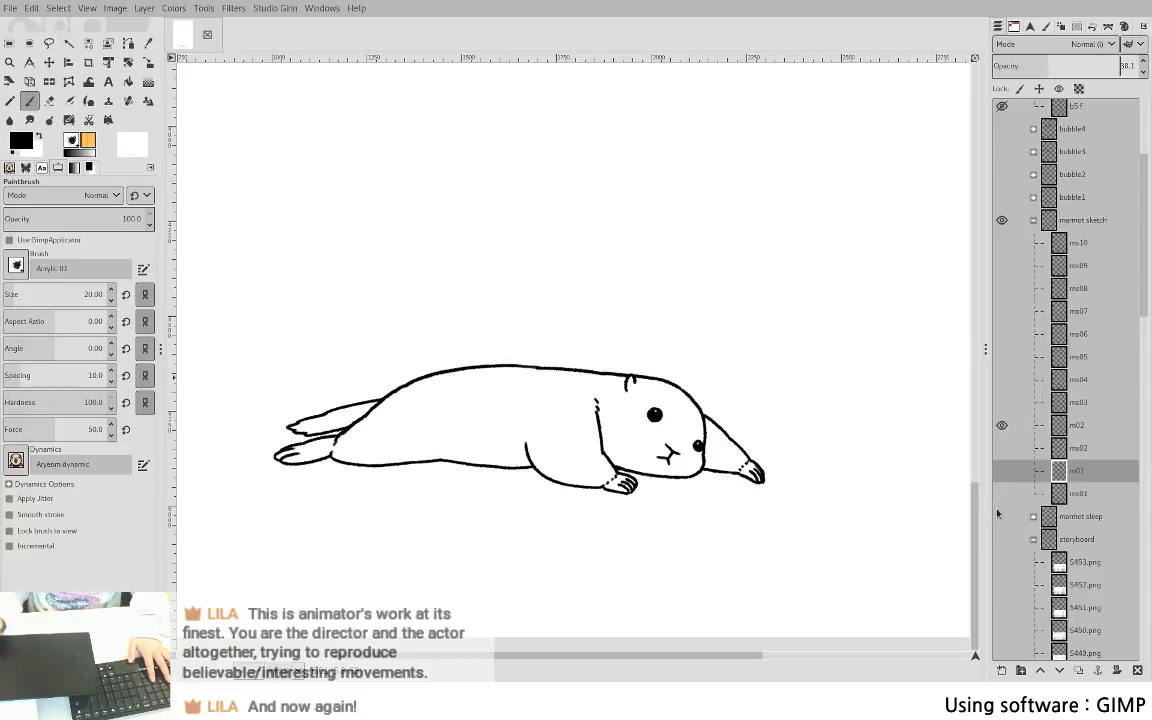
{"action": "left_click", "coordinate": [1076, 425]}
{"action": "key", "text": "plus"}
{"action": "left_click", "coordinate": [1002, 472]}
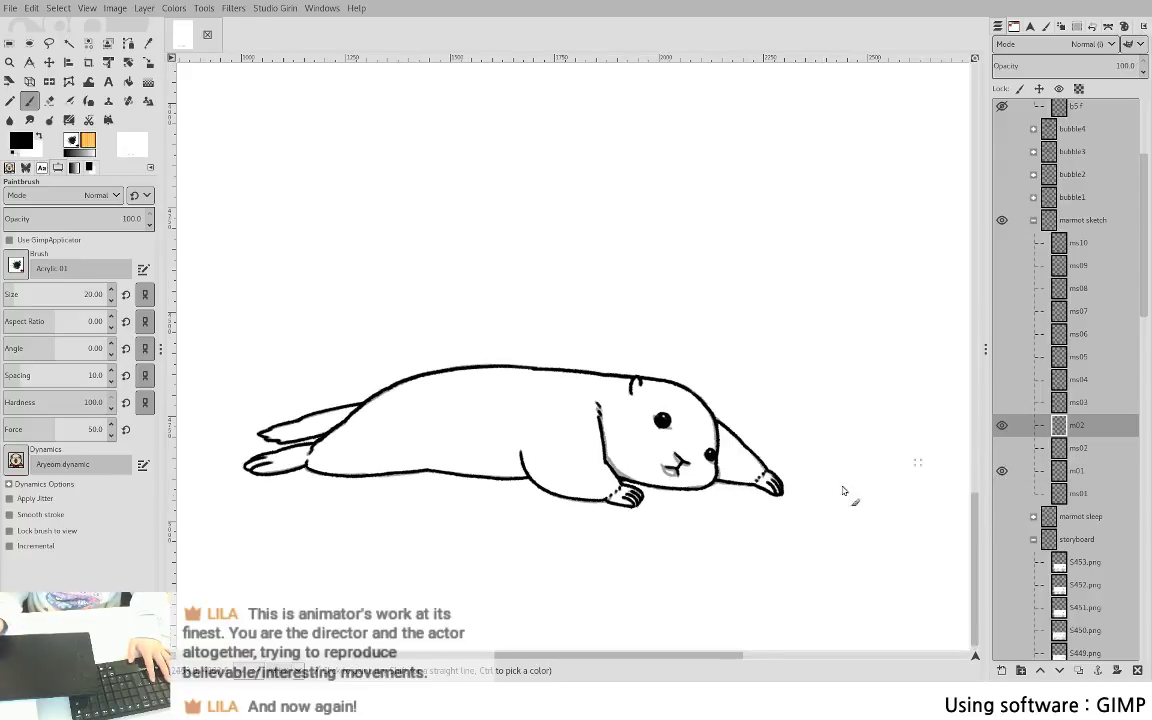
- Outline the marmot's near front paw on m02 with a free selection, delete its ink lines and clear the selection
{"action": "scroll", "coordinate": [760, 450], "scroll_direction": "up", "scroll_amount": 3}
{"action": "key", "text": "f"}
{"action": "mouse_move", "coordinate": [493, 398]}
{"action": "left_mouse_down"}
{"action": "mouse_move", "coordinate": [507, 514]}
{"action": "mouse_move", "coordinate": [658, 437]}
{"action": "mouse_move", "coordinate": [603, 422]}
{"action": "left_mouse_up"}
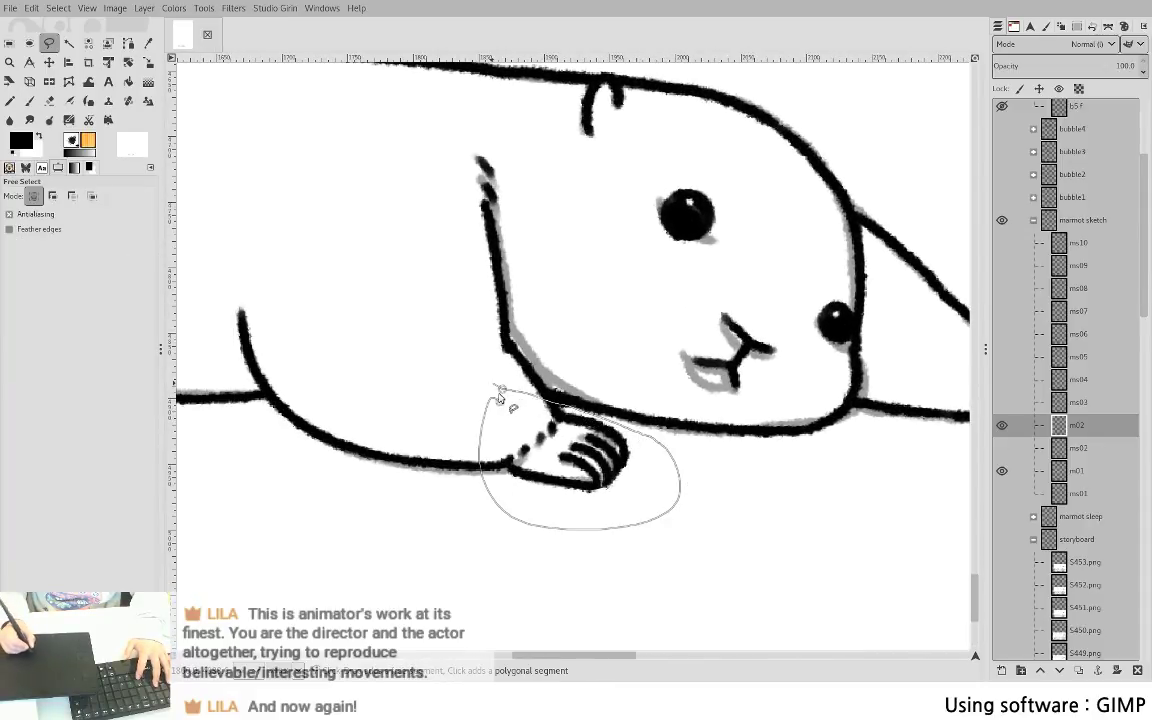
{"action": "key", "text": "Return"}
{"action": "key", "text": "Delete"}
{"action": "key", "text": "ctrl+shift+a"}
- Redraw the near front paw with the Paintbrush on m02, tracing the faint m01 paw with its toes and wrist marks
{"action": "key", "text": "p"}
{"action": "key", "text": "ctrl+z"}
{"action": "left_click_drag", "start_coordinate": [534, 383], "coordinate": [562, 415]}
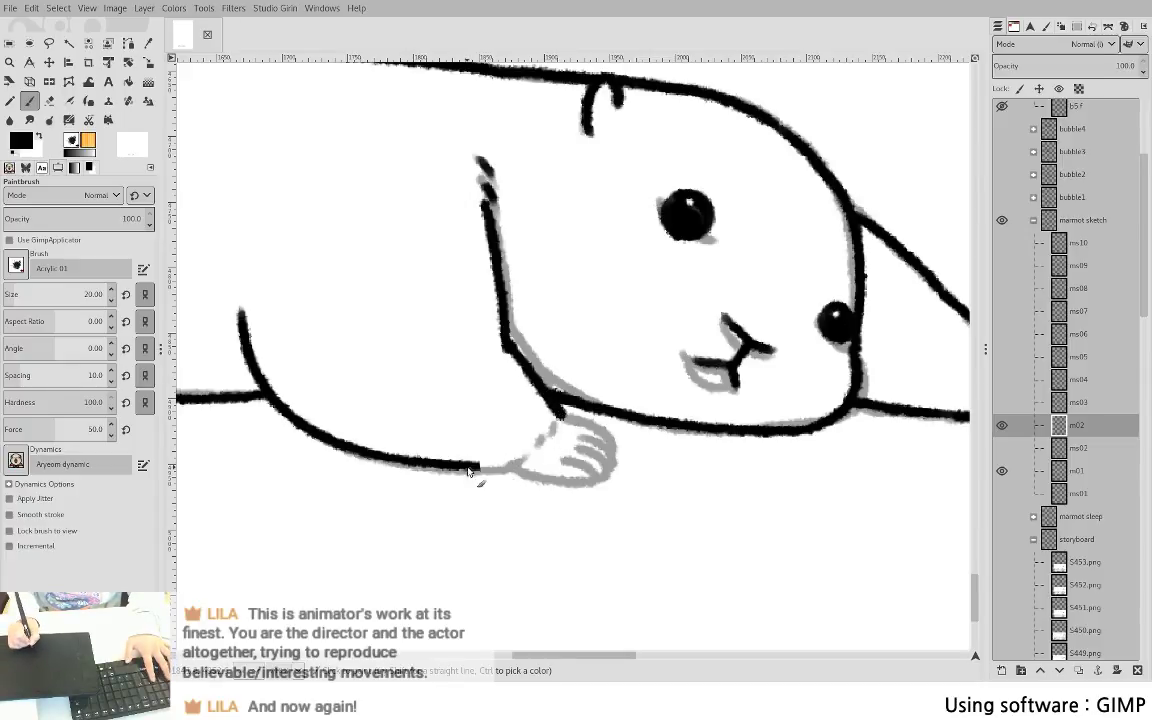
{"action": "mouse_move", "coordinate": [468, 466]}
{"action": "left_mouse_down"}
{"action": "mouse_move", "coordinate": [541, 450]}
{"action": "mouse_move", "coordinate": [570, 422]}
{"action": "mouse_move", "coordinate": [561, 419]}
{"action": "mouse_move", "coordinate": [604, 438]}
{"action": "mouse_move", "coordinate": [564, 417]}
{"action": "mouse_move", "coordinate": [614, 448]}
{"action": "mouse_move", "coordinate": [579, 438]}
{"action": "mouse_move", "coordinate": [610, 462]}
{"action": "mouse_move", "coordinate": [575, 447]}
{"action": "mouse_move", "coordinate": [606, 470]}
{"action": "mouse_move", "coordinate": [563, 459]}
{"action": "mouse_move", "coordinate": [602, 474]}
{"action": "mouse_move", "coordinate": [562, 459]}
{"action": "mouse_move", "coordinate": [594, 475]}
{"action": "left_mouse_up"}
{"action": "key", "text": "ctrl+z"}
{"action": "key", "text": "ctrl+z"}
{"action": "mouse_move", "coordinate": [519, 466]}
{"action": "left_mouse_down"}
{"action": "mouse_move", "coordinate": [590, 481]}
{"action": "mouse_move", "coordinate": [618, 456]}
{"action": "mouse_move", "coordinate": [431, 446]}
{"action": "left_mouse_up"}
{"action": "key", "text": "space"}
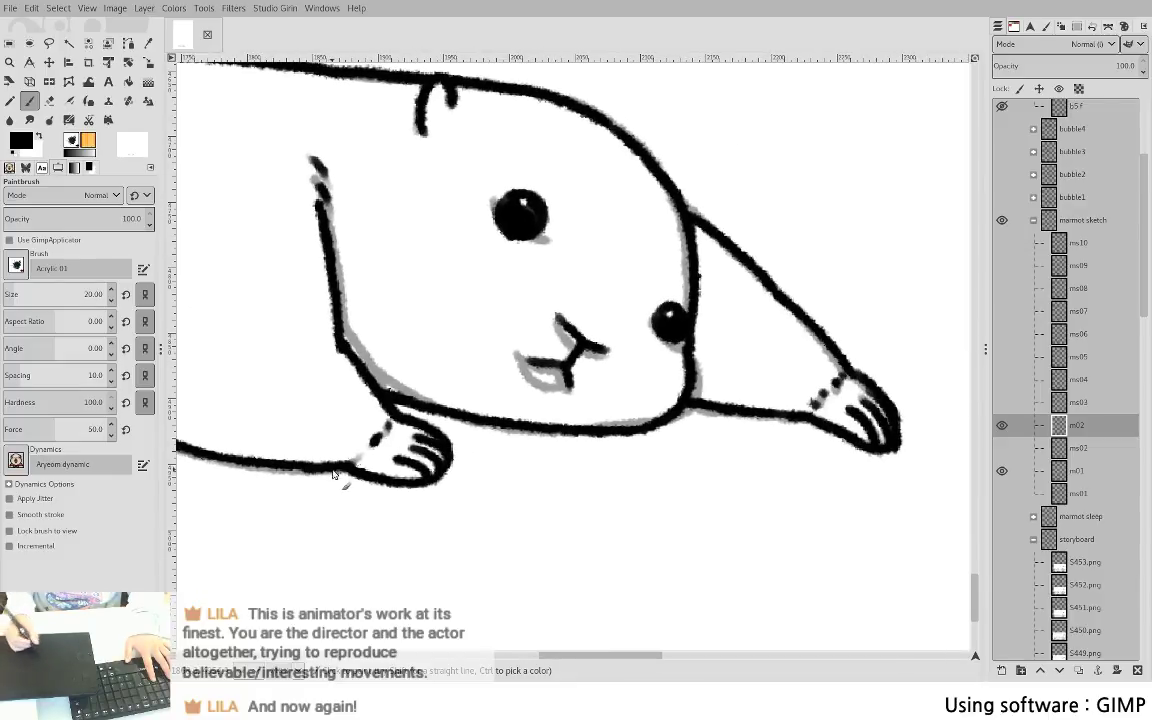
- Clean up the upper contour of the marmot's far arm on m02 by erasing the uneven spot and repainting the line
{"action": "mouse_move", "coordinate": [669, 462]}
{"action": "left_mouse_down"}
{"action": "mouse_move", "coordinate": [612, 499]}
{"action": "mouse_move", "coordinate": [622, 512]}
{"action": "left_mouse_up"}
{"action": "key", "text": "shift+e"}
{"action": "mouse_move", "coordinate": [728, 340]}
{"action": "left_mouse_down"}
{"action": "mouse_move", "coordinate": [687, 251]}
{"action": "mouse_move", "coordinate": [629, 253]}
{"action": "mouse_move", "coordinate": [738, 353]}
{"action": "left_mouse_up"}
{"action": "key", "text": "p"}
{"action": "key", "text": "ctrl+z"}
{"action": "left_click_drag", "start_coordinate": [674, 287], "coordinate": [760, 370]}
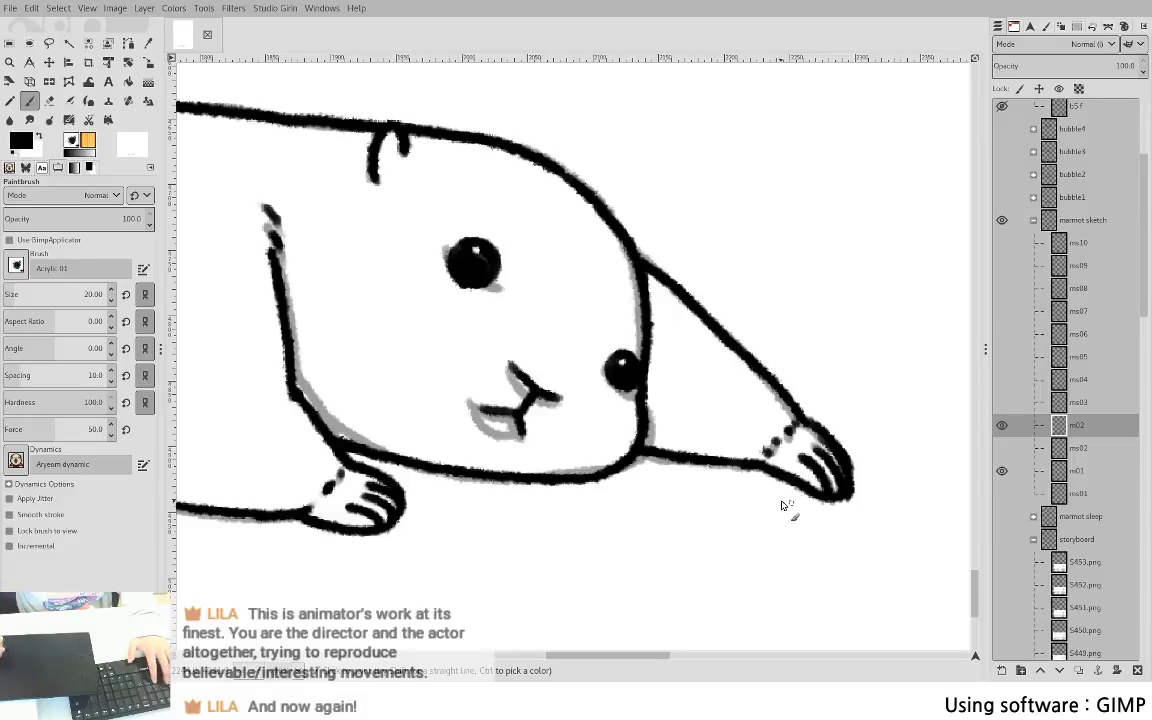
- Outline the far front paw on m02 with a free selection, delete its ink lines, clear the selection and return to the Paintbrush
{"action": "left_click_drag", "start_coordinate": [787, 509], "coordinate": [778, 489]}
{"action": "key", "text": "f"}
{"action": "mouse_move", "coordinate": [831, 380]}
{"action": "left_mouse_down"}
{"action": "mouse_move", "coordinate": [736, 453]}
{"action": "mouse_move", "coordinate": [872, 487]}
{"action": "mouse_move", "coordinate": [830, 381]}
{"action": "left_mouse_up"}
{"action": "key", "text": "Delete"}
{"action": "key", "text": "ctrl+shift+a"}
{"action": "key", "text": "p"}
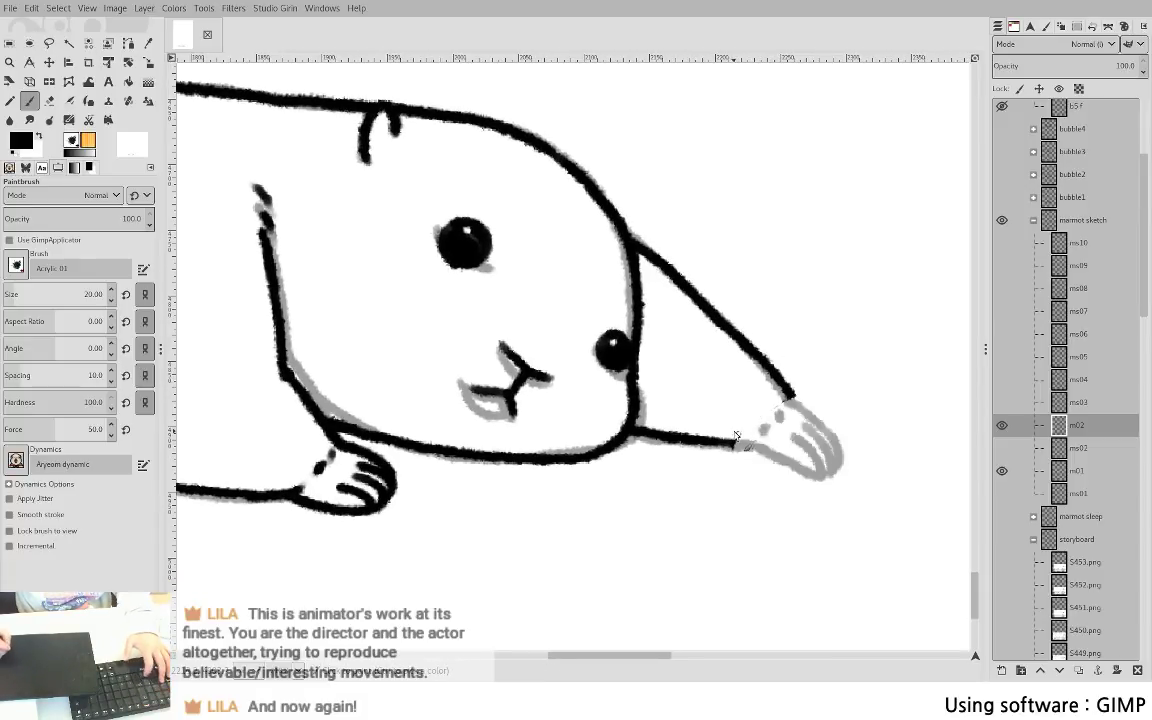
- Undo the deletion of the far front paw on m02, and compare m02 with m01 by toggling layer visibility
{"action": "key", "text": "ctrl+z"}
{"action": "key", "text": "ctrl+z"}
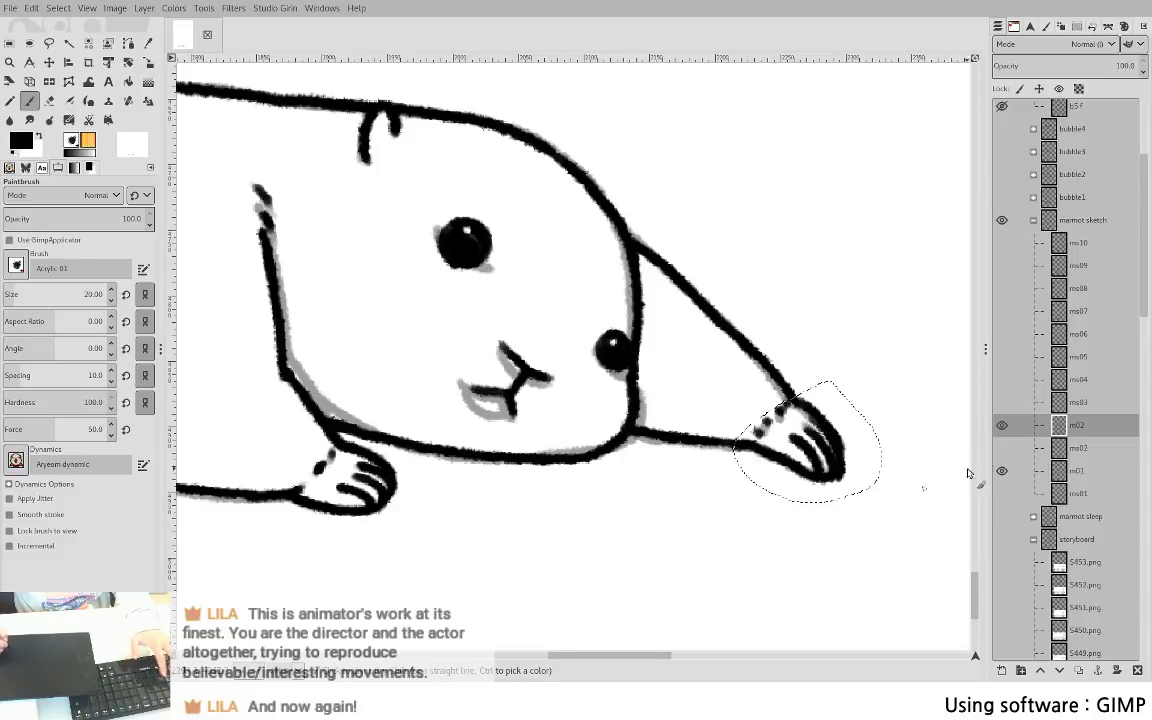
{"action": "key", "text": "ctrl+z"}
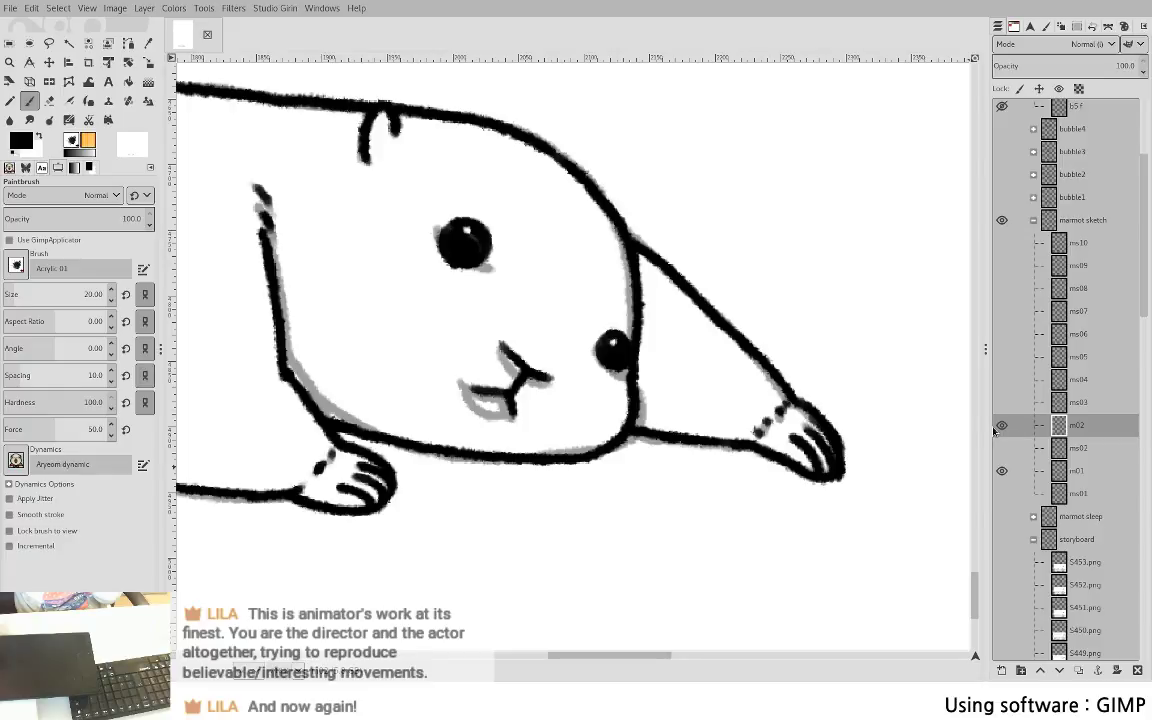
{"action": "left_click", "coordinate": [1001, 471]}
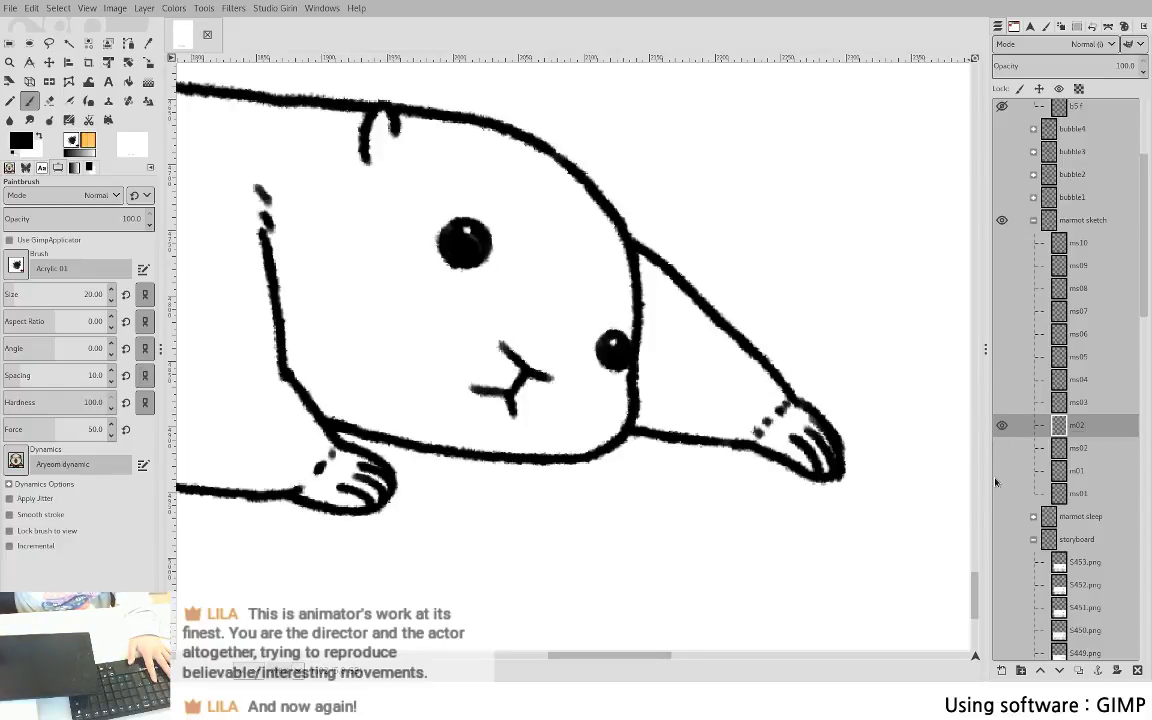
{"action": "left_click", "coordinate": [1001, 472], "text": "shift"}
{"action": "left_click", "coordinate": [1001, 428], "text": "shift"}
{"action": "left_click", "coordinate": [1001, 470]}
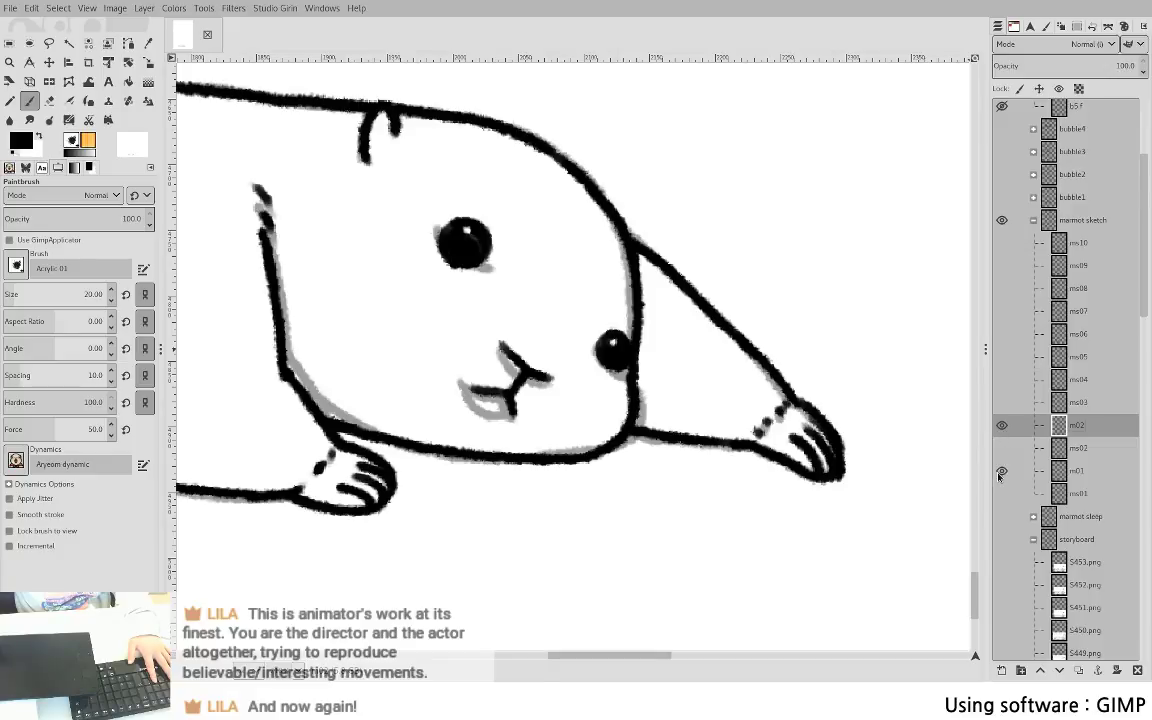
- Free-select and delete the far front paw with the adjoining arm ends on m02, and repaint them with the Paintbrush along m01
{"action": "key", "text": "f"}
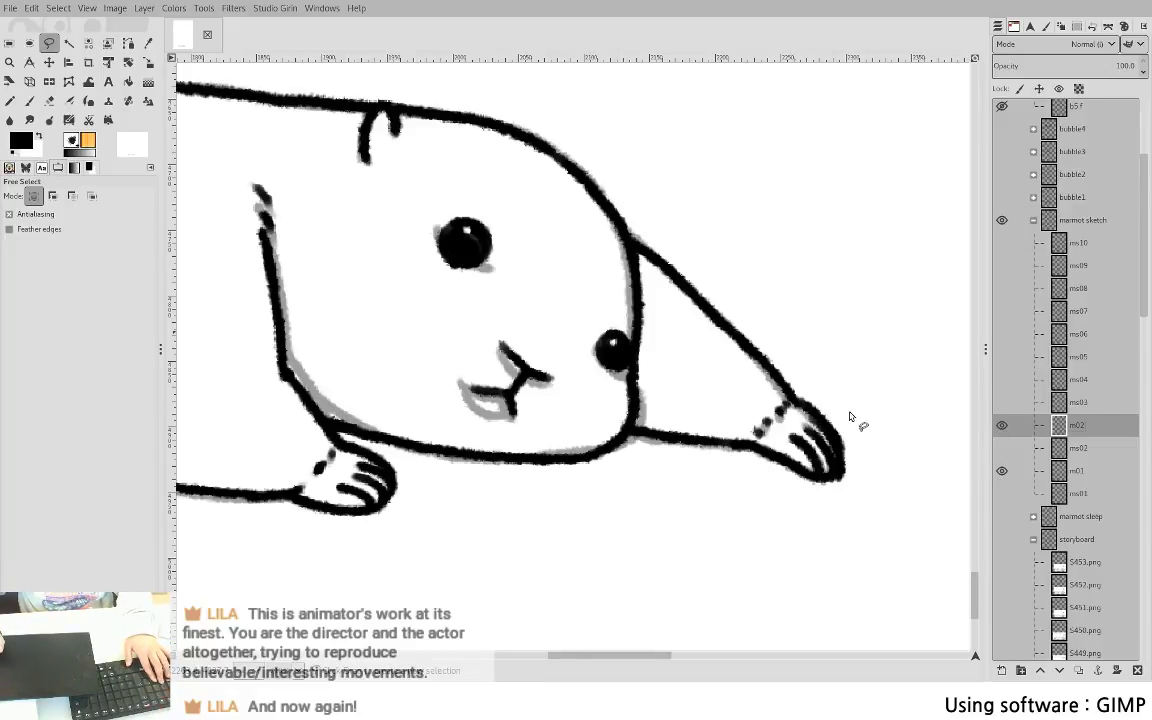
{"action": "key", "text": "Delete"}
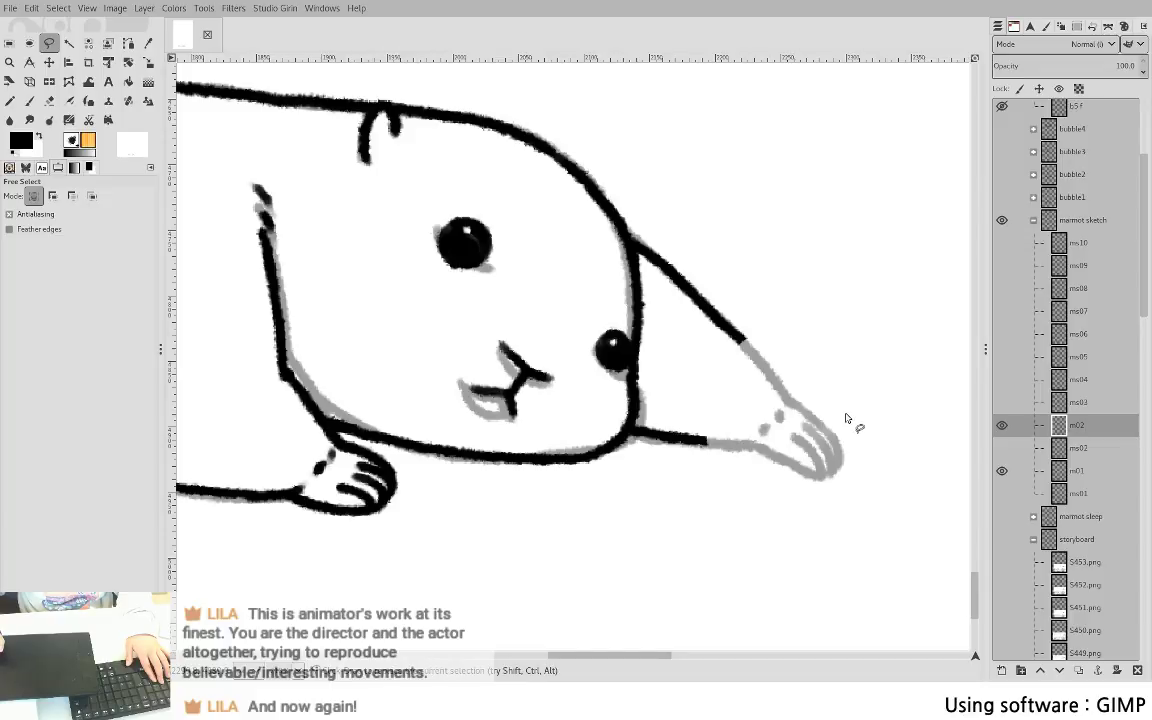
{"action": "key", "text": "p"}
{"action": "left_click_drag", "start_coordinate": [741, 338], "coordinate": [786, 399]}
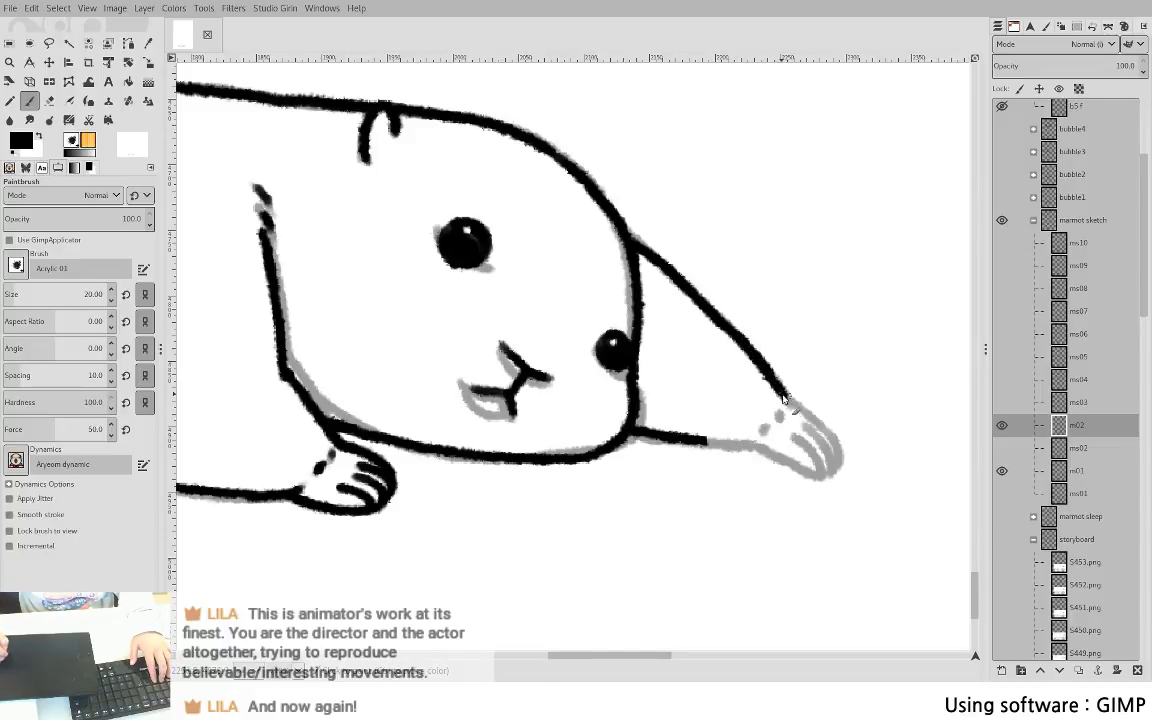
{"action": "mouse_move", "coordinate": [701, 439]}
{"action": "left_mouse_down"}
{"action": "mouse_move", "coordinate": [749, 452]}
{"action": "mouse_move", "coordinate": [729, 447]}
{"action": "mouse_move", "coordinate": [750, 447]}
{"action": "mouse_move", "coordinate": [786, 399]}
{"action": "mouse_move", "coordinate": [836, 467]}
{"action": "left_mouse_up"}
{"action": "left_click", "coordinate": [779, 418]}
{"action": "left_click_drag", "start_coordinate": [804, 426], "coordinate": [831, 468]}
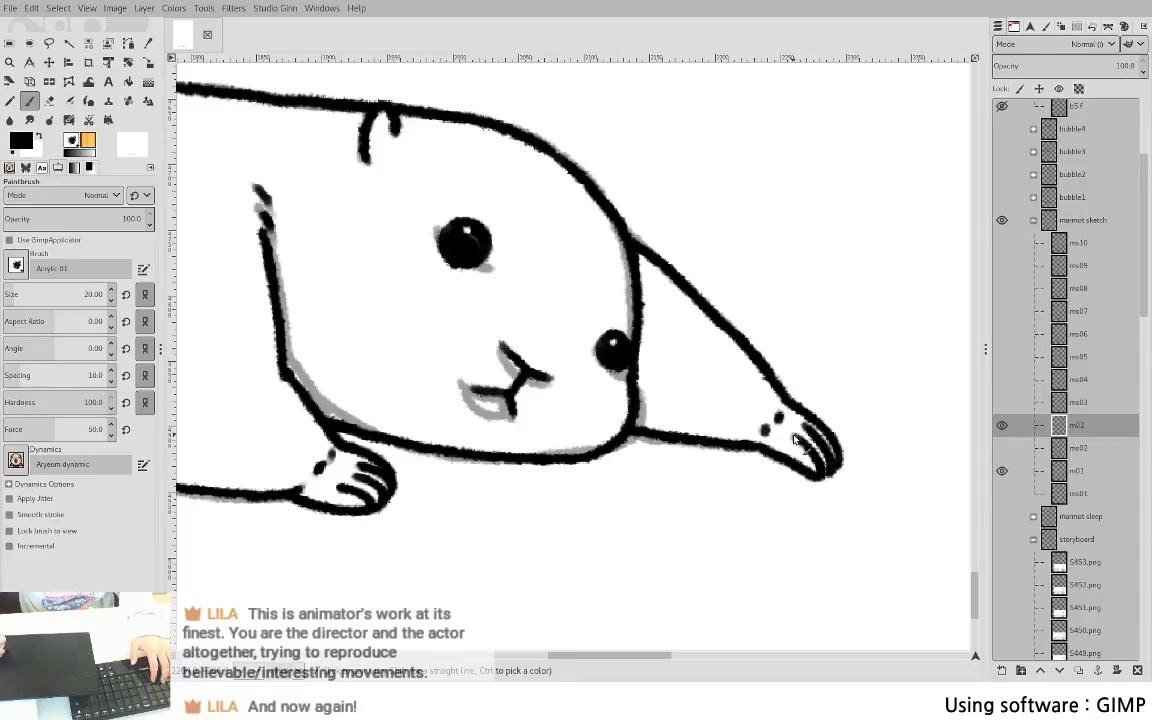
- Check the near paw and chin of m02 against m01, and repaint the chin contour beside the near paw on m02
{"action": "left_click_drag", "start_coordinate": [422, 382], "coordinate": [592, 368]}
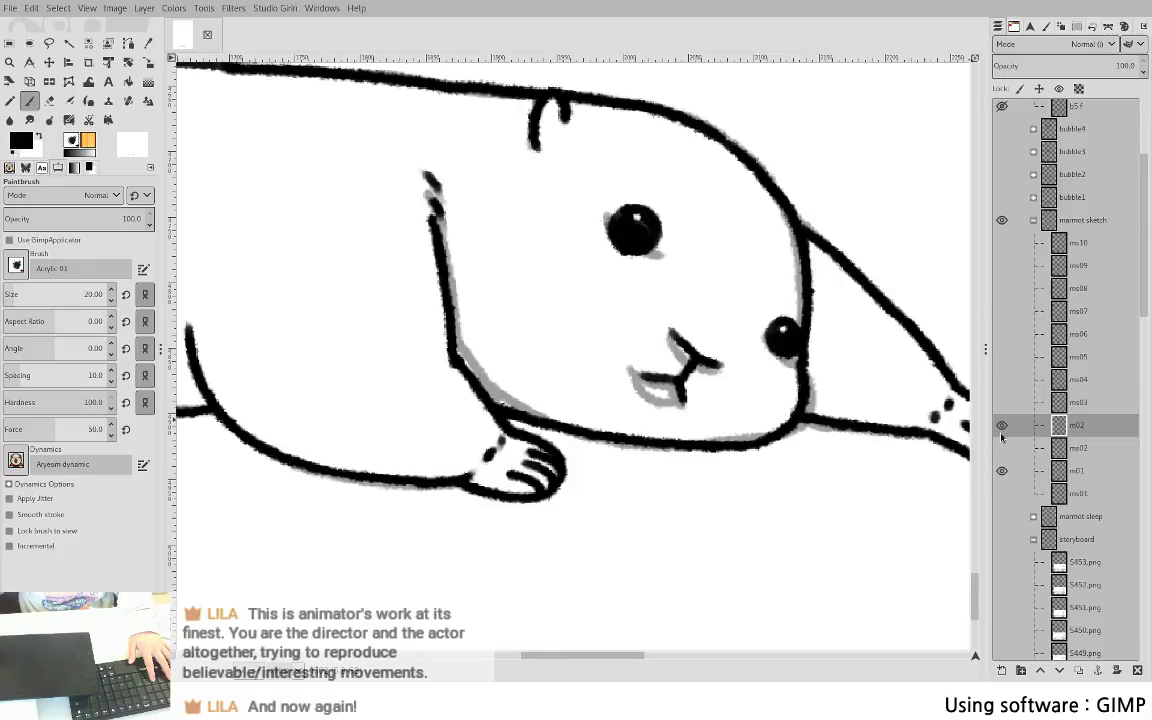
{"action": "left_click", "coordinate": [1001, 425]}
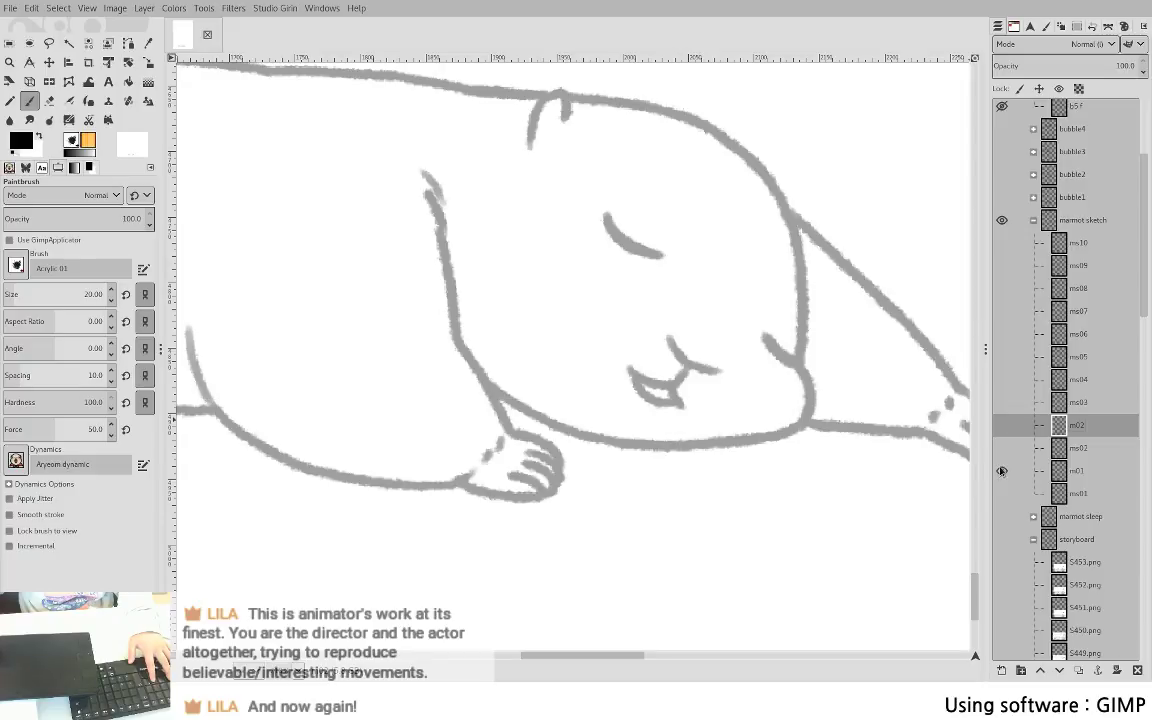
{"action": "left_click", "coordinate": [1001, 425]}
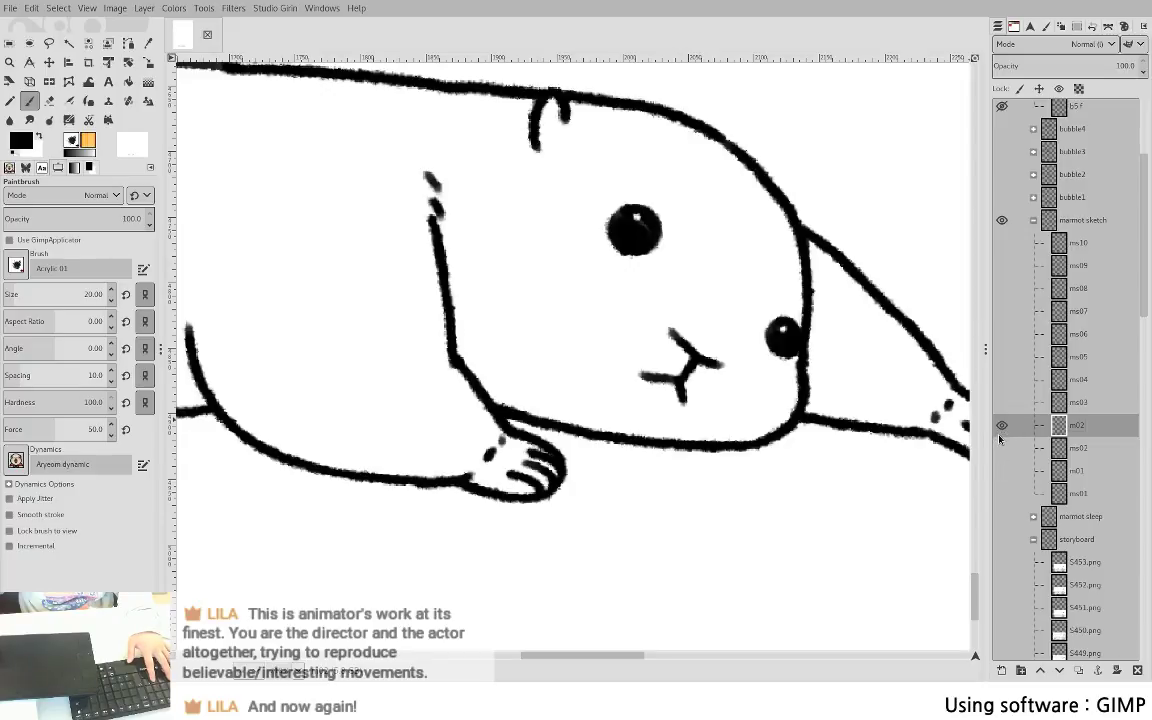
{"action": "left_click", "coordinate": [1001, 470]}
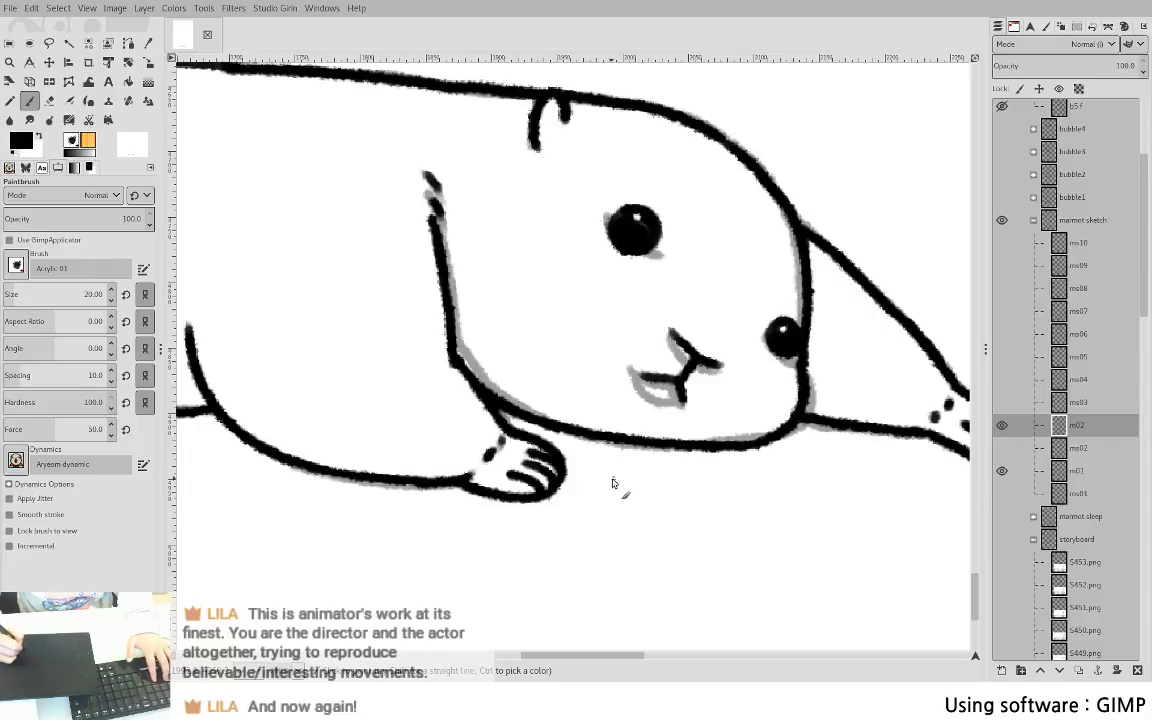
{"action": "mouse_move", "coordinate": [629, 495]}
{"action": "left_mouse_down"}
{"action": "mouse_move", "coordinate": [728, 504]}
{"action": "mouse_move", "coordinate": [627, 483]}
{"action": "left_mouse_up"}
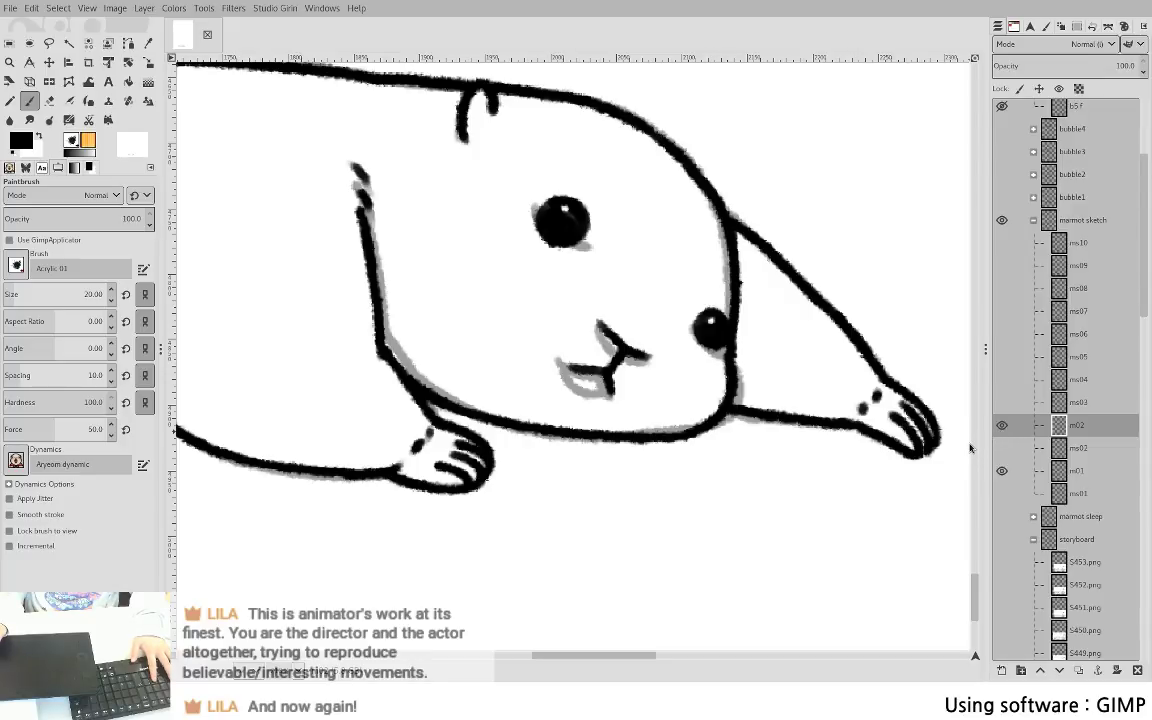
- Compare the head and paws of m02 with m01 and the ms02 sketch by showing one layer at a time
{"action": "left_click", "coordinate": [1001, 470]}
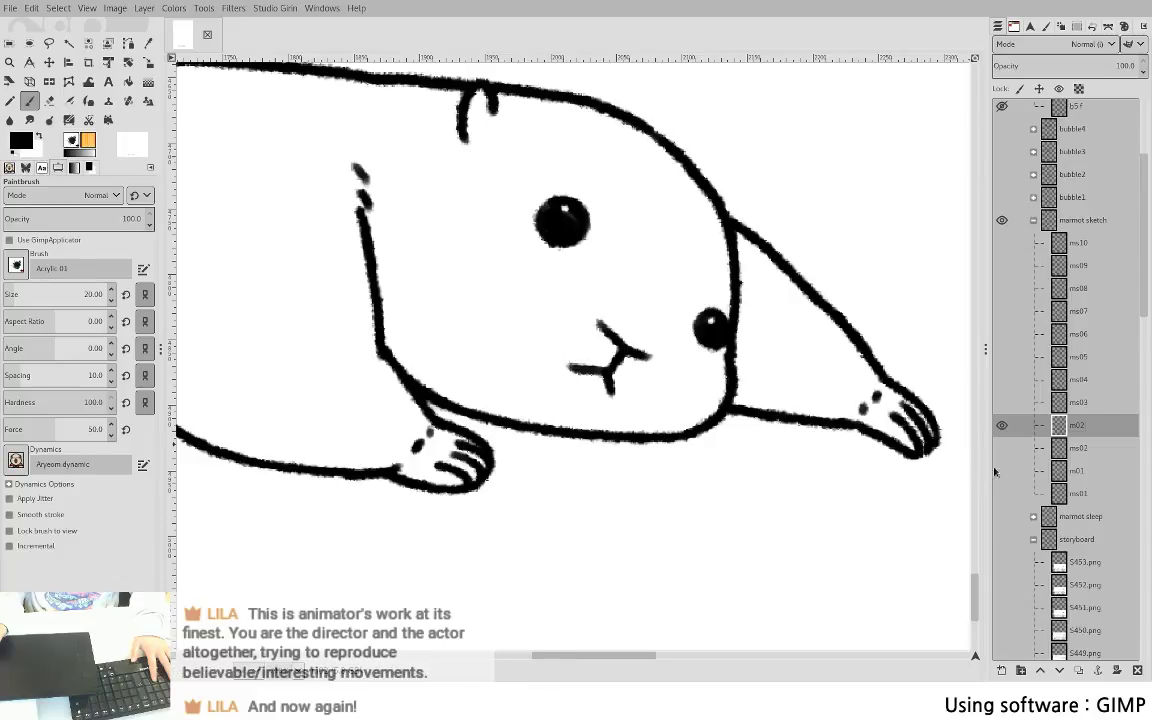
{"action": "left_click", "coordinate": [1003, 426]}
{"action": "left_click", "coordinate": [1003, 471], "text": "shift"}
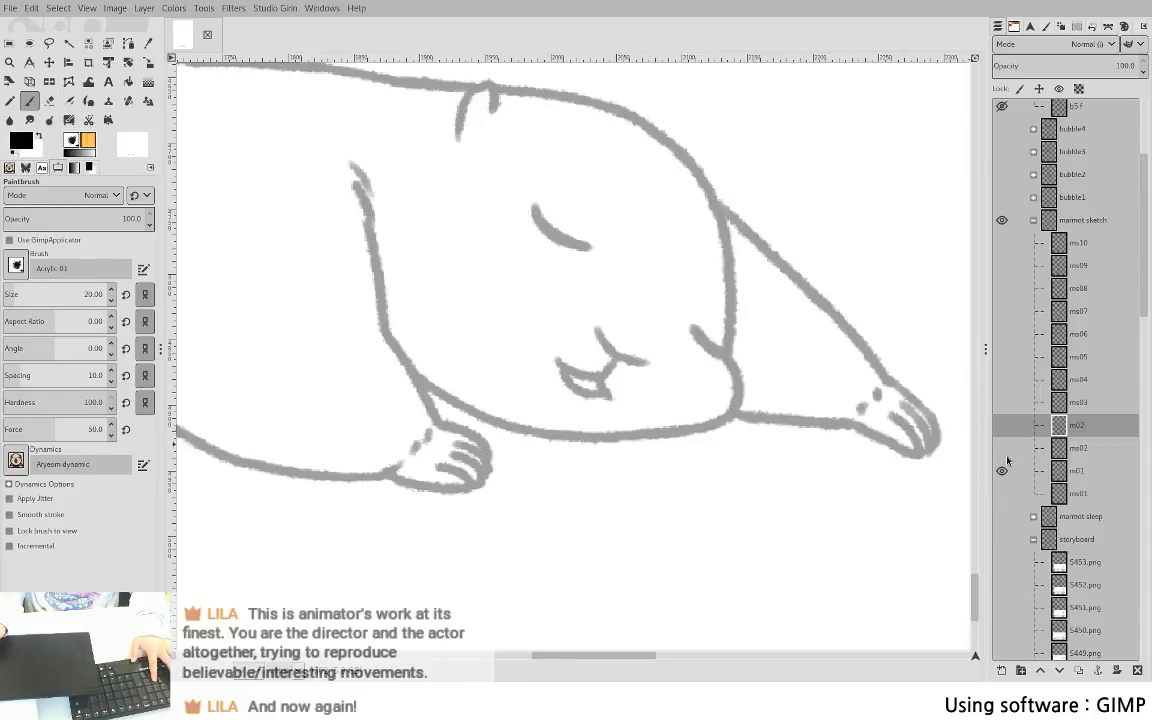
{"action": "left_click", "coordinate": [1003, 493], "text": "shift"}
{"action": "left_click", "coordinate": [1003, 449]}
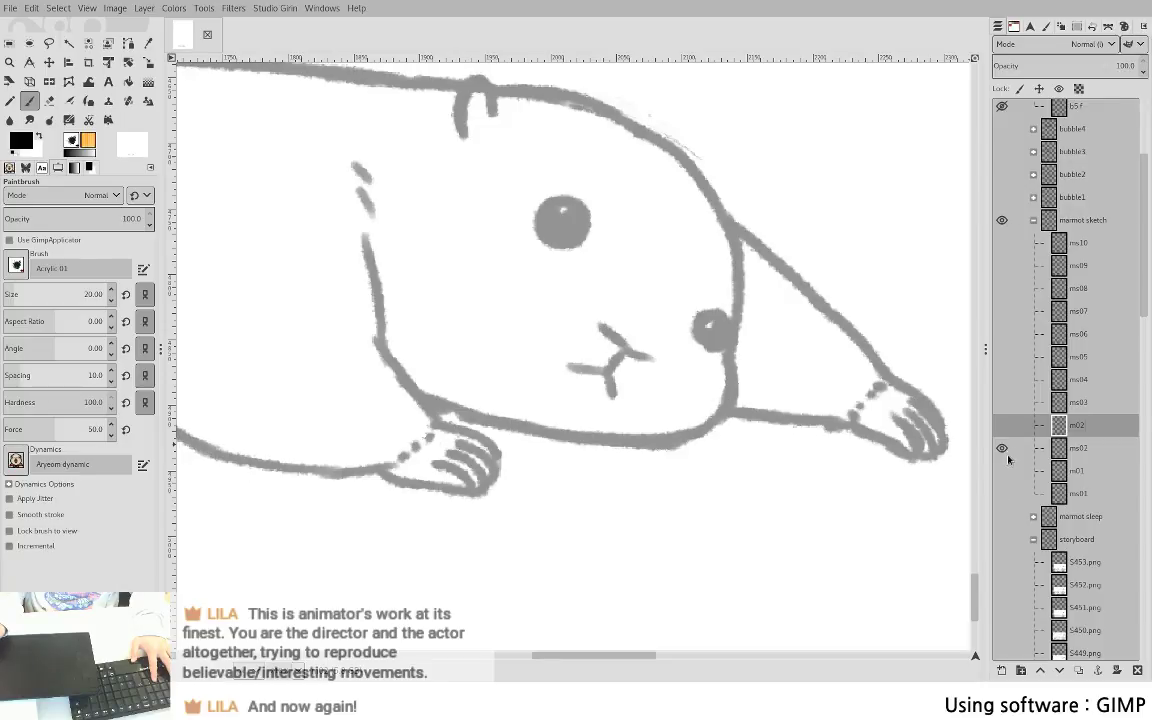
{"action": "left_click", "coordinate": [1003, 448]}
{"action": "left_click", "coordinate": [1005, 470]}
{"action": "left_click", "coordinate": [1003, 426]}
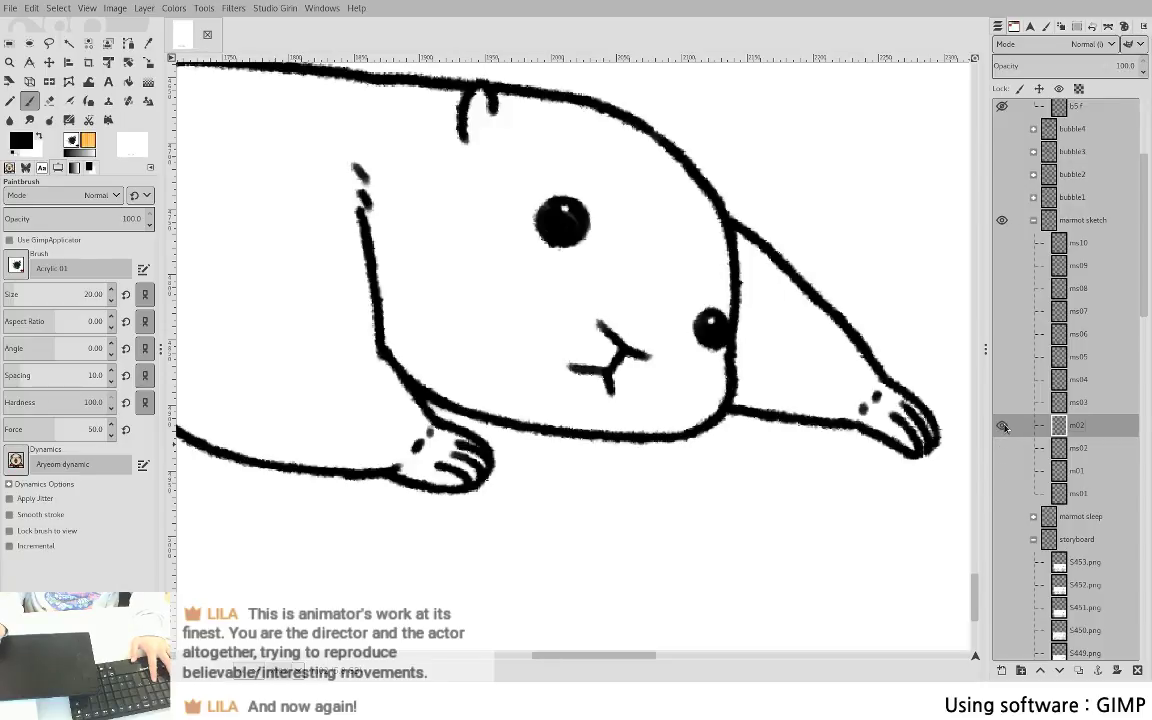
- Flip repeatedly between frames m01 and m02 to examine the movement of the head, chin and paws
{"action": "left_click", "coordinate": [1003, 425]}
{"action": "left_click", "coordinate": [1004, 470]}
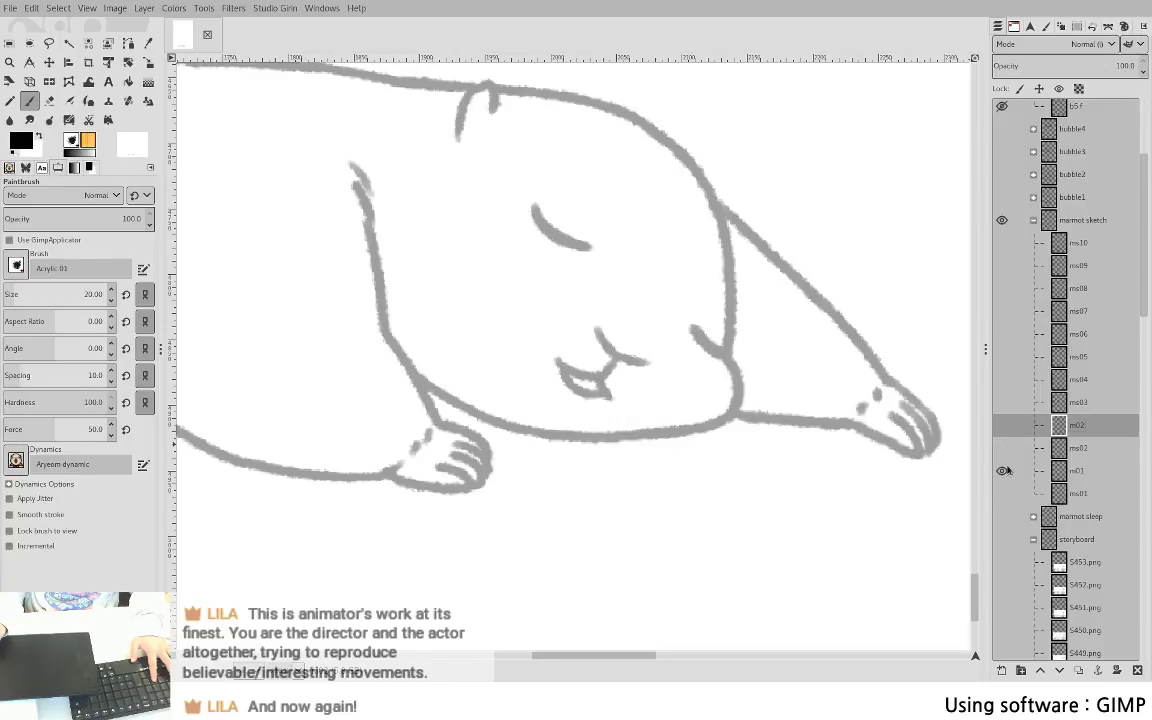
{"action": "left_click", "coordinate": [1003, 425]}
{"action": "left_click", "coordinate": [1004, 470]}
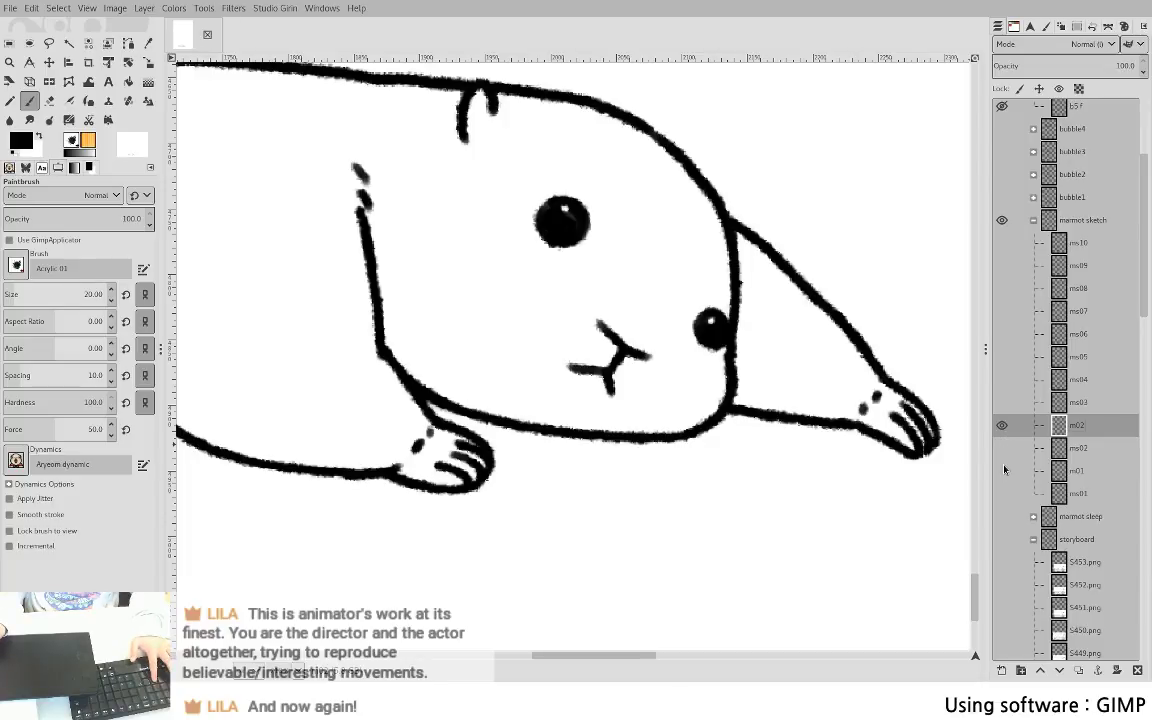
{"action": "left_click", "coordinate": [1003, 425]}
{"action": "left_click", "coordinate": [1004, 470]}
{"action": "key", "text": "ctrl+z"}
{"action": "key", "text": "ctrl+z"}
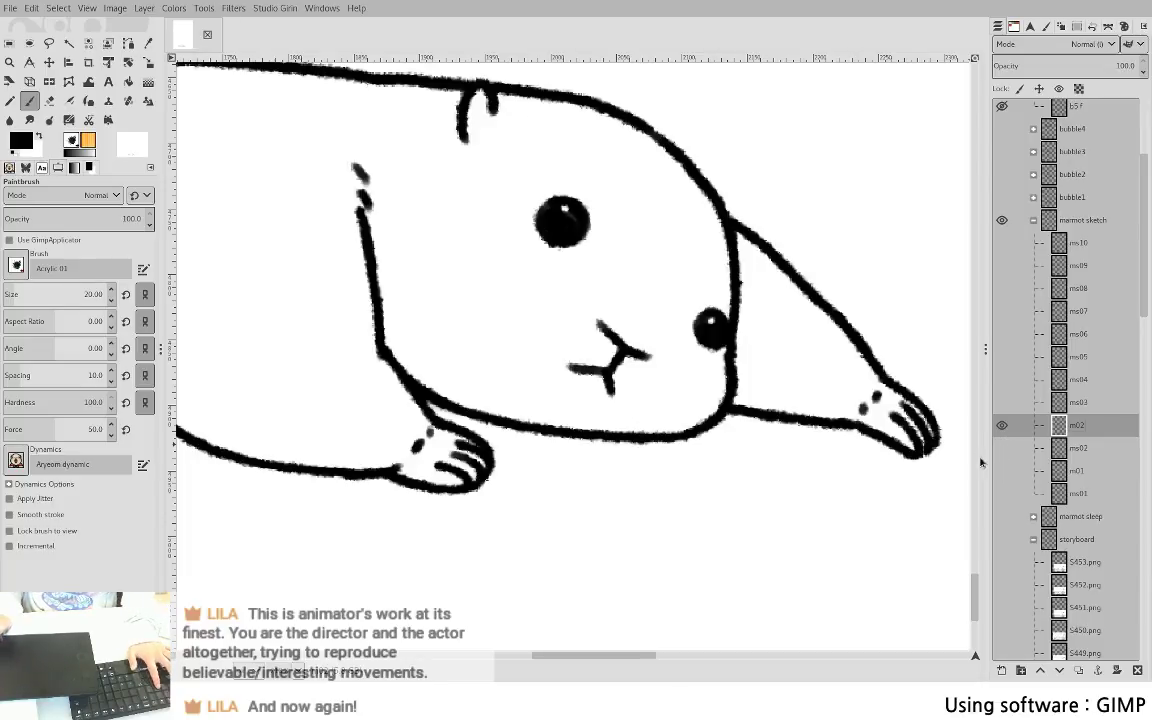
{"action": "key", "text": "ctrl+y"}
{"action": "key", "text": "ctrl+y"}
{"action": "left_click", "coordinate": [1003, 425]}
{"action": "left_click", "coordinate": [1004, 470]}
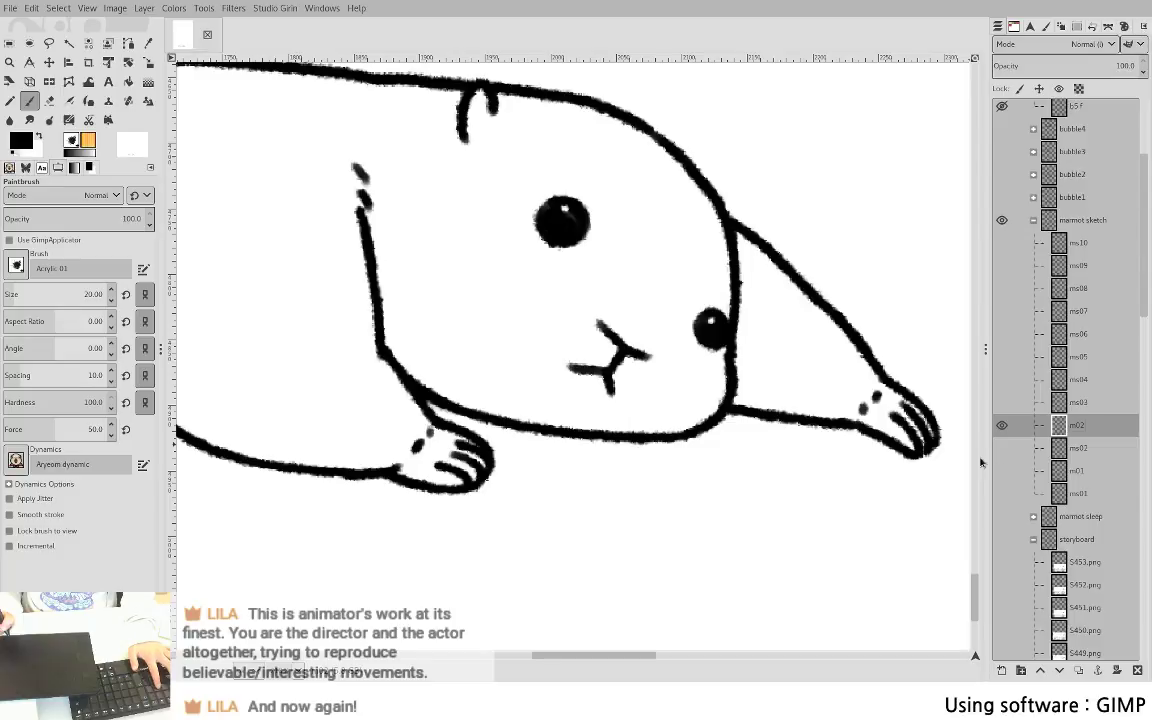
{"action": "key", "text": "ctrl+z"}
{"action": "key", "text": "ctrl+z"}
{"action": "key", "text": "ctrl+z"}
{"action": "key", "text": "ctrl+z"}
{"action": "key", "text": "ctrl+y"}
{"action": "key", "text": "ctrl+y"}
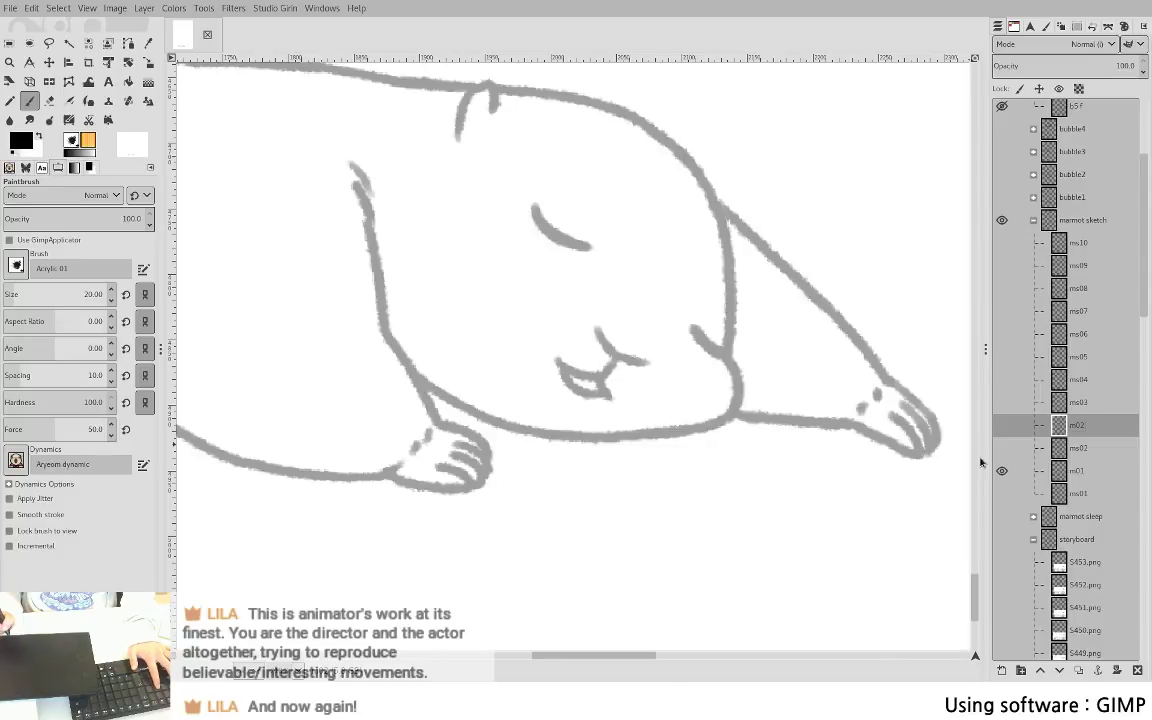
{"action": "key", "text": "Page_Up"}
{"action": "key", "text": "Page_Down"}
{"action": "key", "text": "Page_Up"}
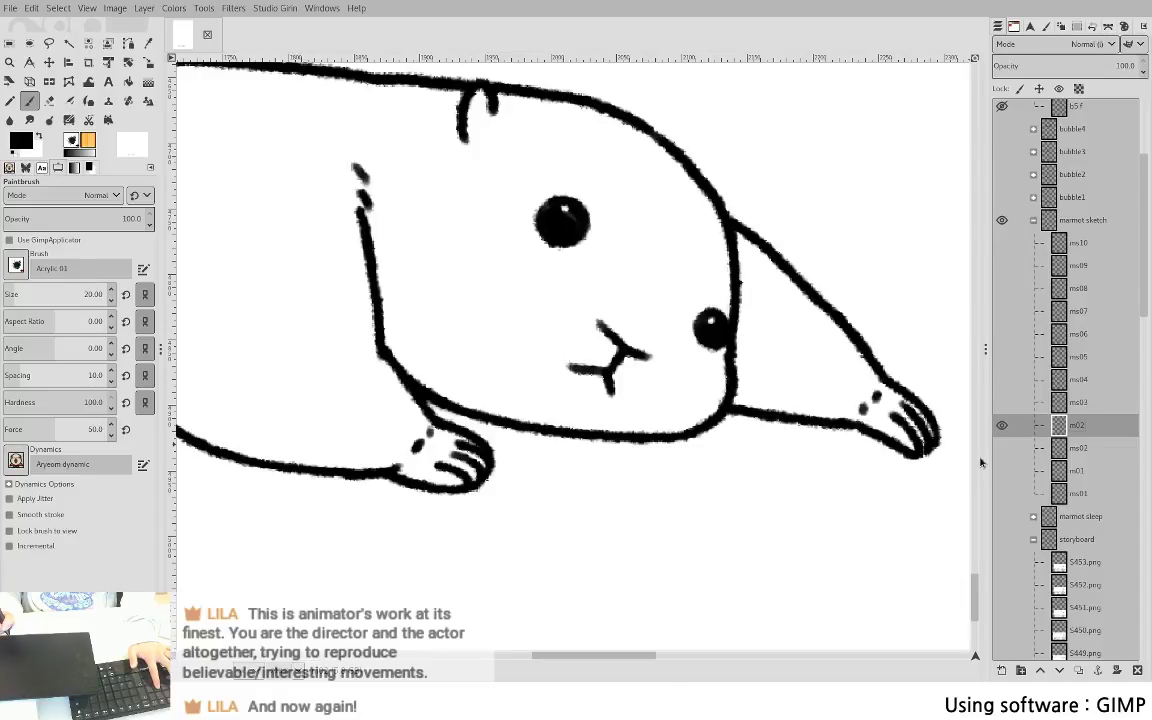
{"action": "key", "text": "Page_Down"}
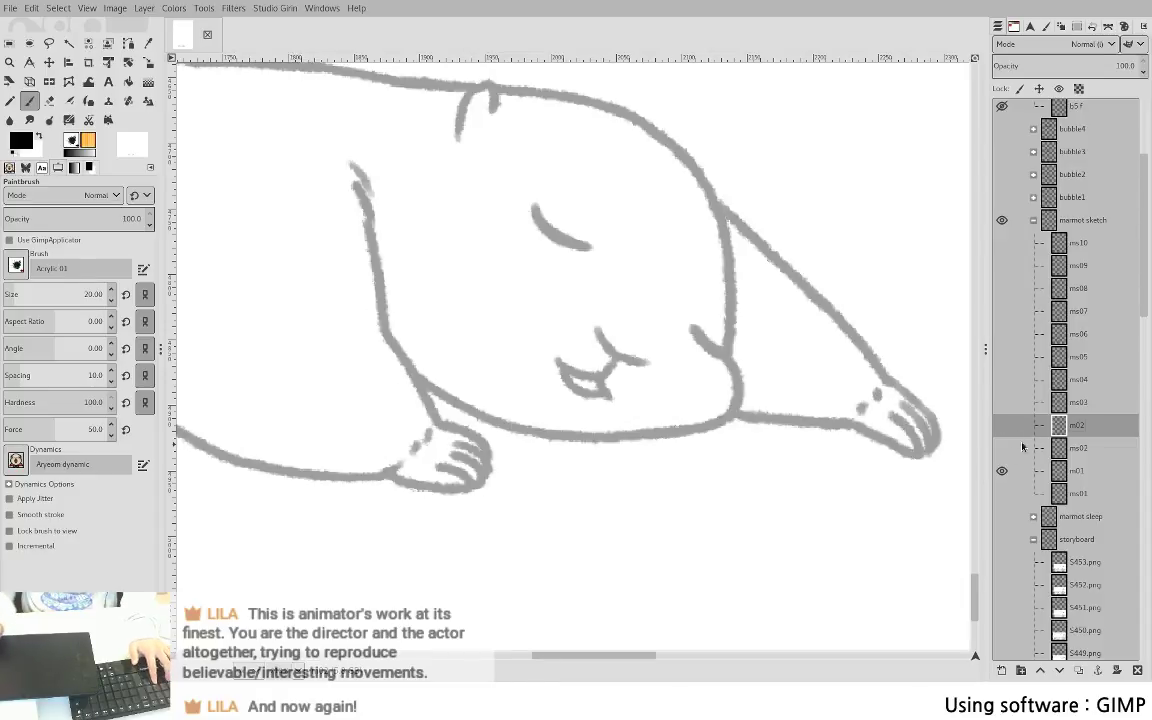
- Show m02 together with m01, erase the lower chin contour on m02 and repaint it along the m01 line
{"action": "left_click", "coordinate": [1002, 428]}
{"action": "key", "text": "f"}
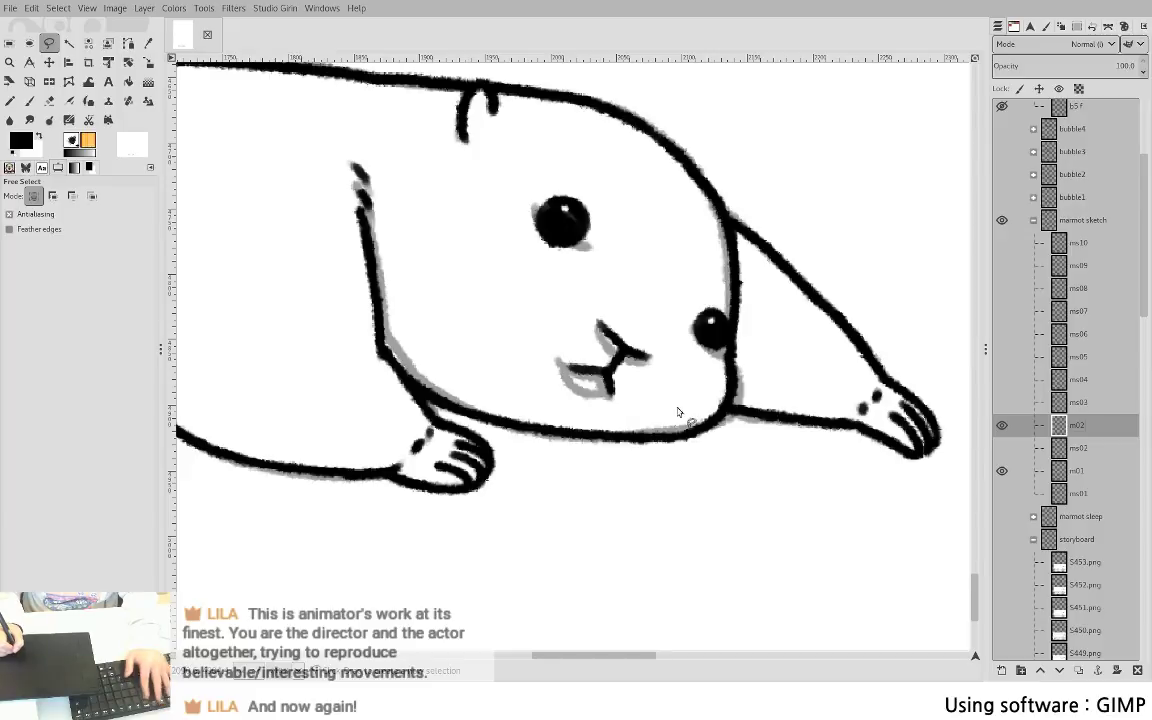
{"action": "key", "text": "p"}
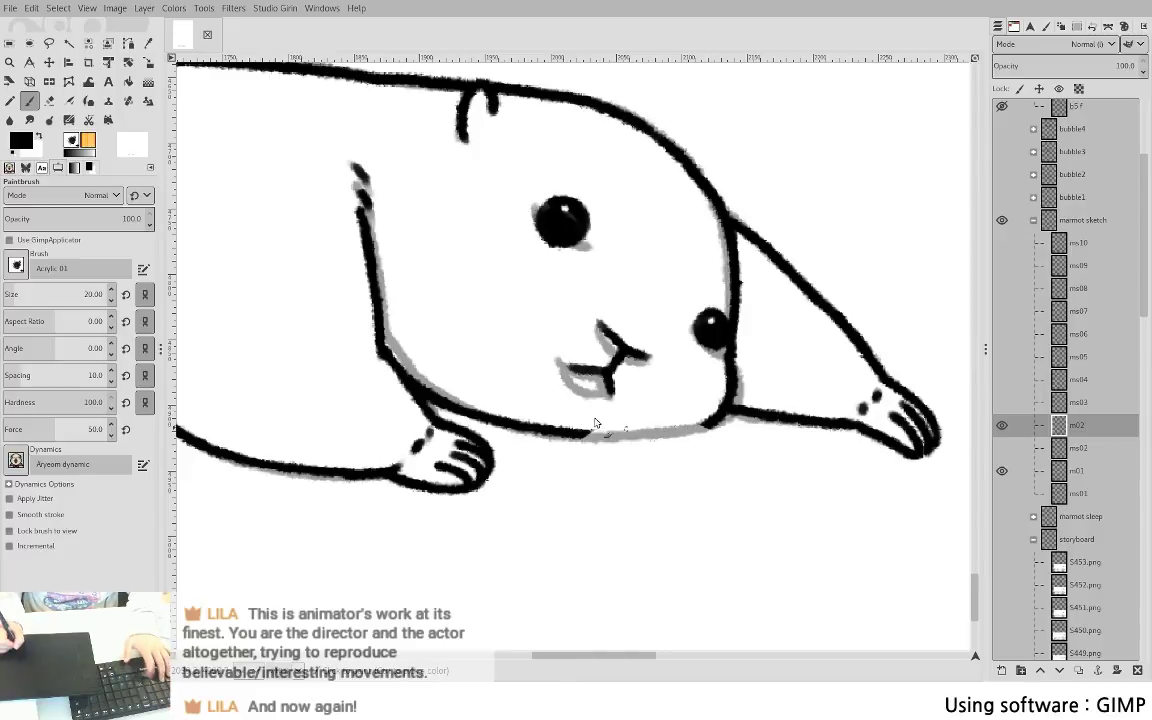
{"action": "key", "text": "shift+e"}
{"action": "mouse_move", "coordinate": [602, 433]}
{"action": "left_mouse_down"}
{"action": "mouse_move", "coordinate": [518, 418]}
{"action": "mouse_move", "coordinate": [604, 436]}
{"action": "left_mouse_up"}
{"action": "key", "text": "p"}
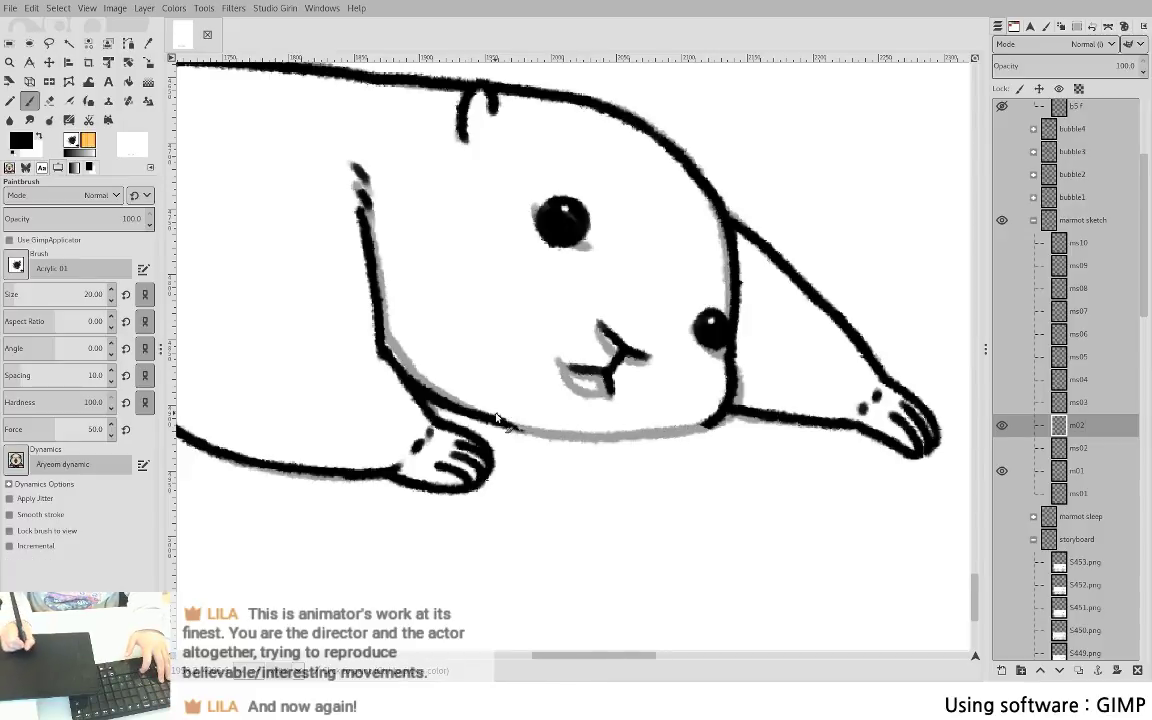
{"action": "left_click_drag", "start_coordinate": [490, 416], "coordinate": [557, 438]}
{"action": "key", "text": "ctrl+z"}
{"action": "mouse_move", "coordinate": [486, 415]}
{"action": "left_mouse_down"}
{"action": "mouse_move", "coordinate": [576, 438]}
{"action": "mouse_move", "coordinate": [478, 417]}
{"action": "mouse_move", "coordinate": [598, 433]}
{"action": "mouse_move", "coordinate": [545, 431]}
{"action": "mouse_move", "coordinate": [577, 436]}
{"action": "mouse_move", "coordinate": [681, 437]}
{"action": "left_mouse_up"}
- Erase the muzzle contour below the nose on m02 and repaint its curve so it joins the chin line closer to m01
{"action": "key", "text": "shift+e"}
{"action": "mouse_move", "coordinate": [731, 358]}
{"action": "left_mouse_down"}
{"action": "mouse_move", "coordinate": [750, 362]}
{"action": "mouse_move", "coordinate": [687, 433]}
{"action": "mouse_move", "coordinate": [740, 402]}
{"action": "left_mouse_up"}
{"action": "key", "text": "p"}
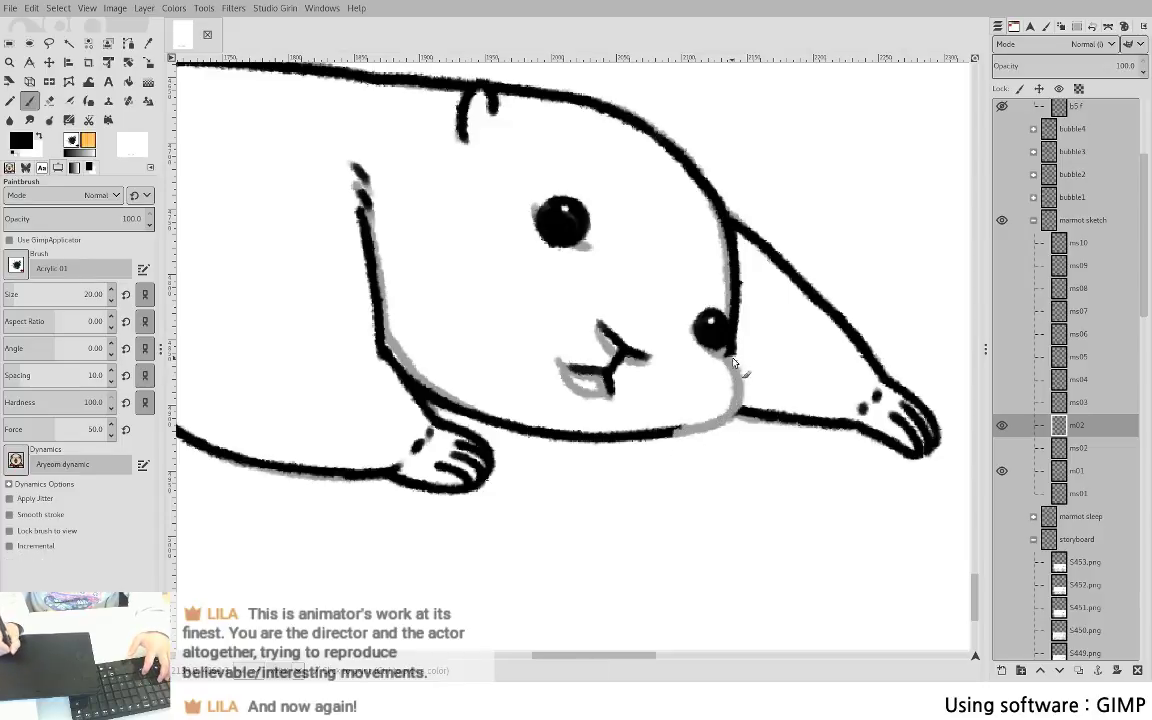
{"action": "key", "text": "shift+e"}
{"action": "mouse_move", "coordinate": [731, 353]}
{"action": "left_mouse_down"}
{"action": "mouse_move", "coordinate": [731, 363]}
{"action": "mouse_move", "coordinate": [738, 345]}
{"action": "mouse_move", "coordinate": [733, 398]}
{"action": "mouse_move", "coordinate": [672, 436]}
{"action": "left_mouse_up"}
{"action": "key", "text": "p"}
{"action": "left_click_drag", "start_coordinate": [728, 397], "coordinate": [658, 436]}
{"action": "key", "text": "shift+e"}
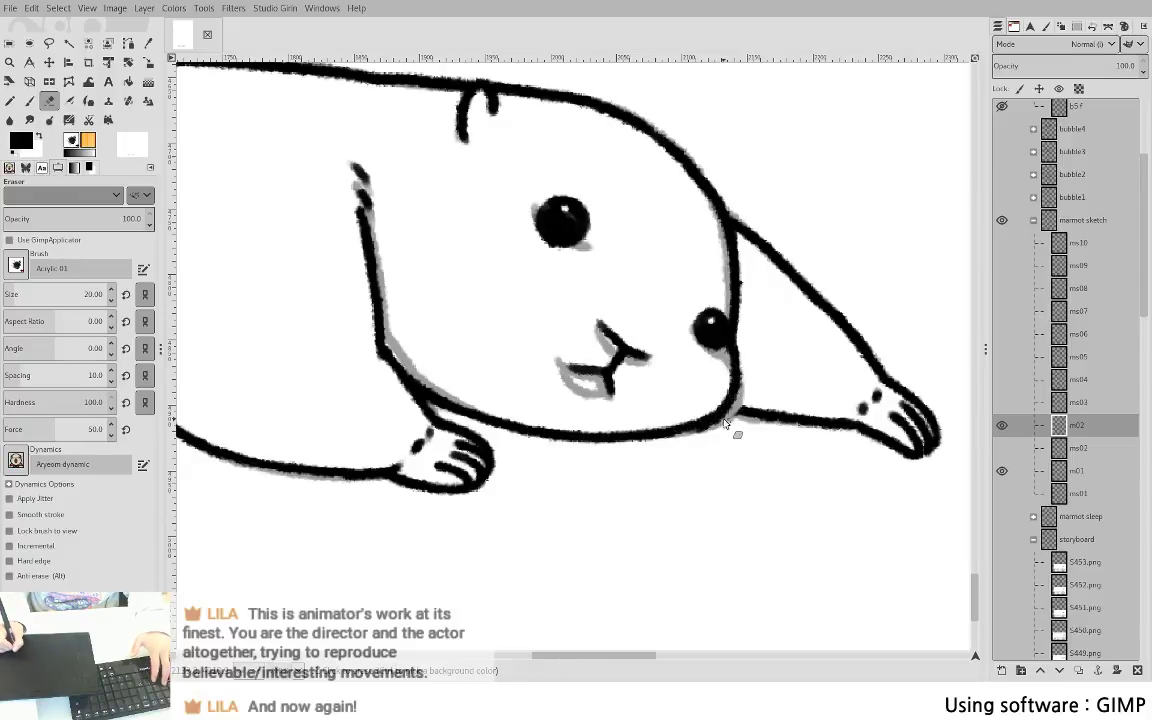
{"action": "key", "text": "p"}
{"action": "left_click_drag", "start_coordinate": [731, 421], "coordinate": [655, 436]}
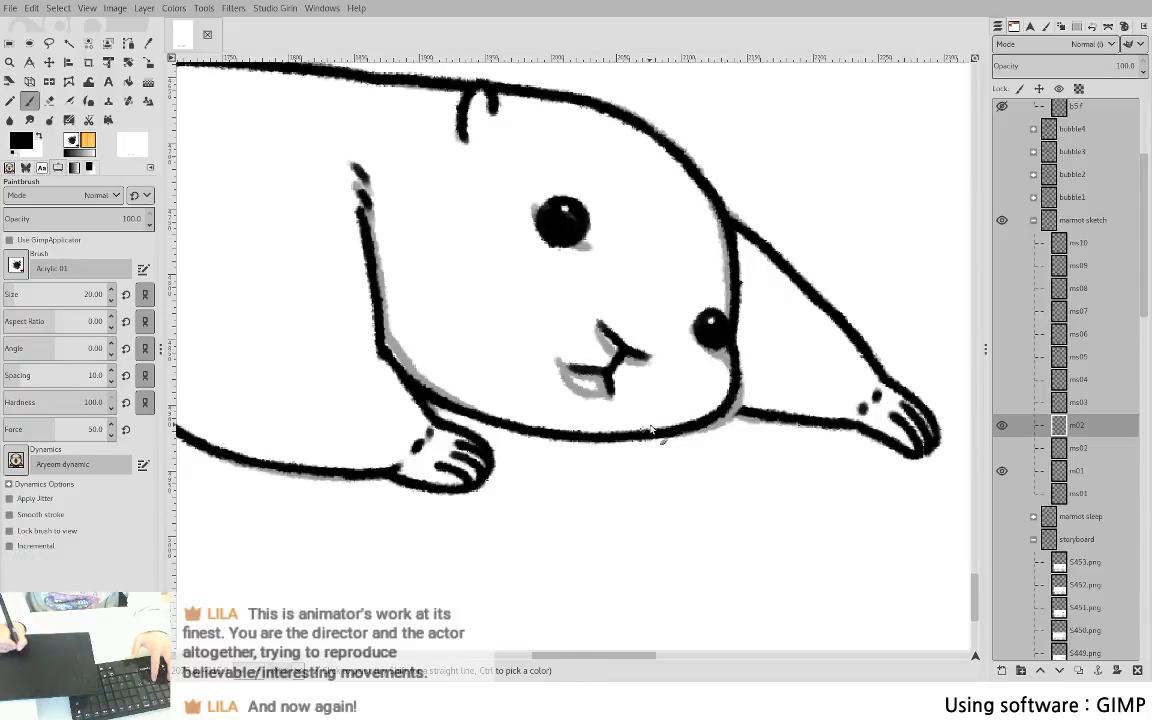
- Alternate between m01 alone and m02 alone to examine how the reworked chin and muzzle move
{"action": "left_click", "coordinate": [1002, 470], "text": "shift"}
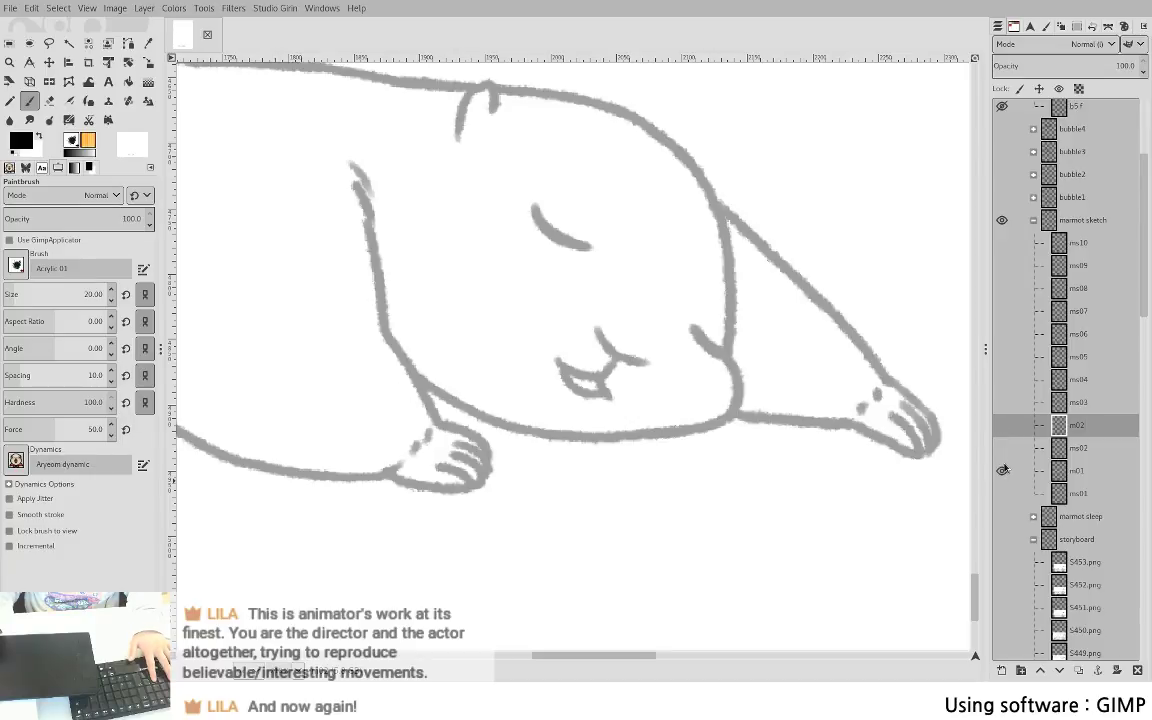
{"action": "left_click", "coordinate": [1003, 427], "text": "shift"}
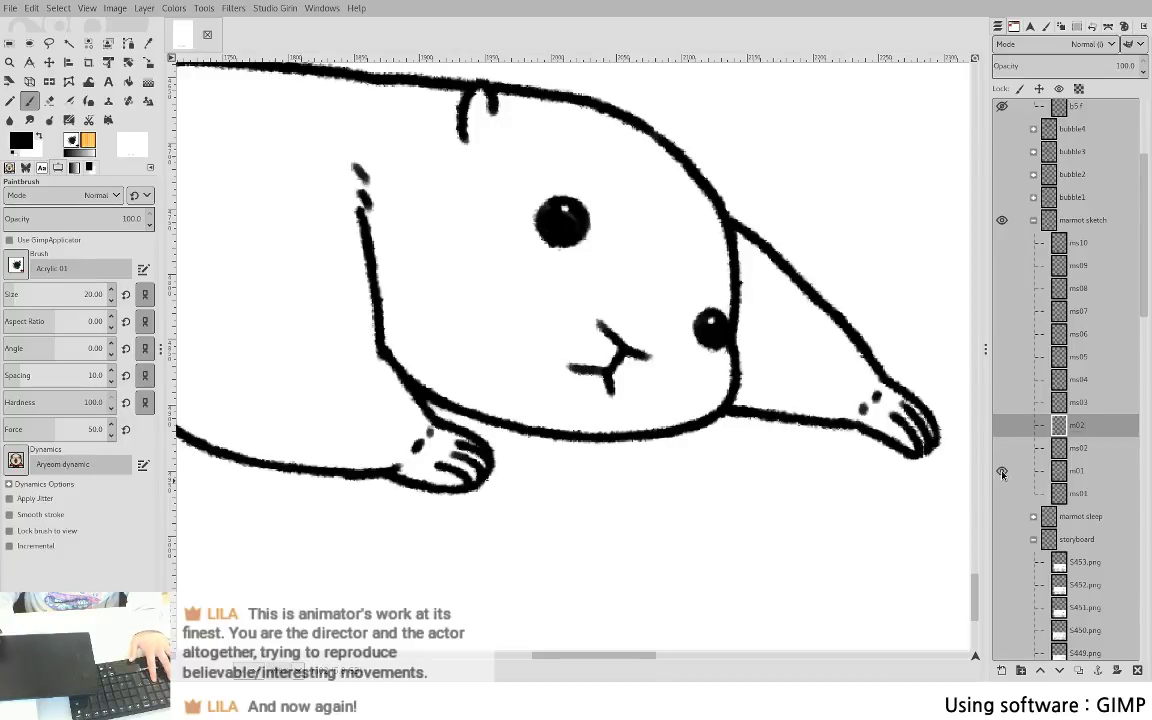
{"action": "left_click", "coordinate": [1002, 471], "text": "shift"}
{"action": "left_click", "coordinate": [1002, 427], "text": "shift"}
{"action": "left_click", "coordinate": [1002, 470], "text": "shift"}
{"action": "left_click", "coordinate": [1002, 427], "text": "shift"}
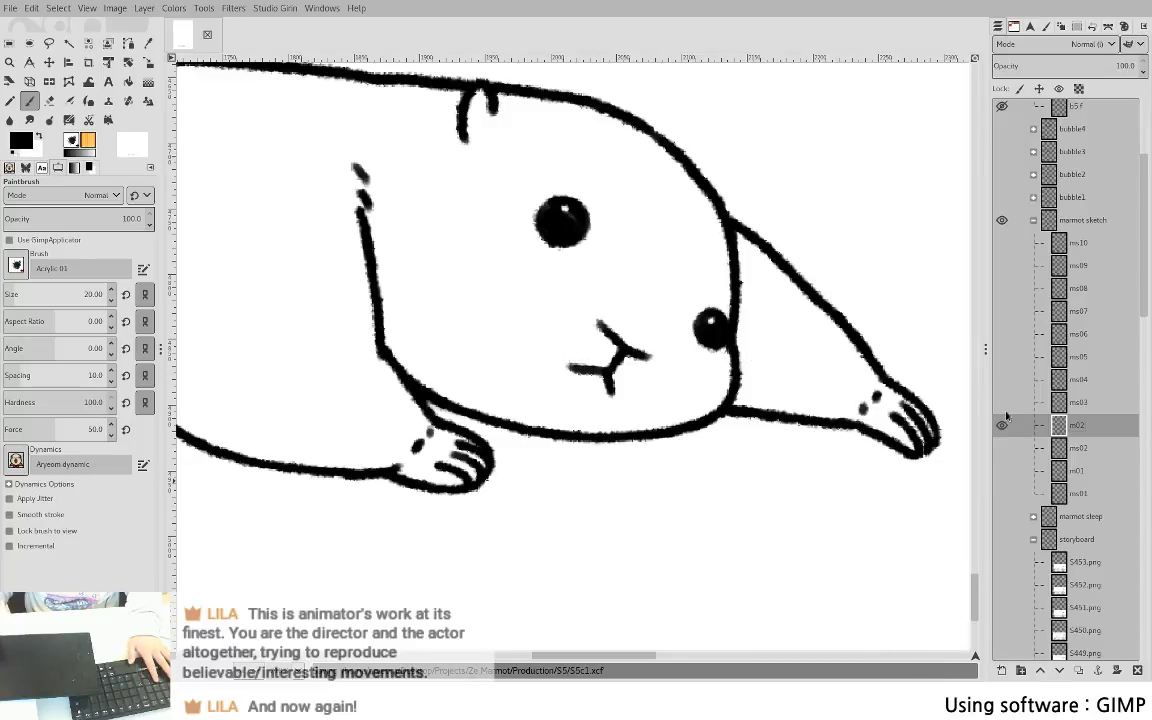
- Add the m03 layer above the ms03 sketch and show ms03 with m02 as guides, with the whole marmot in view
{"action": "key", "text": "Page_Up"}
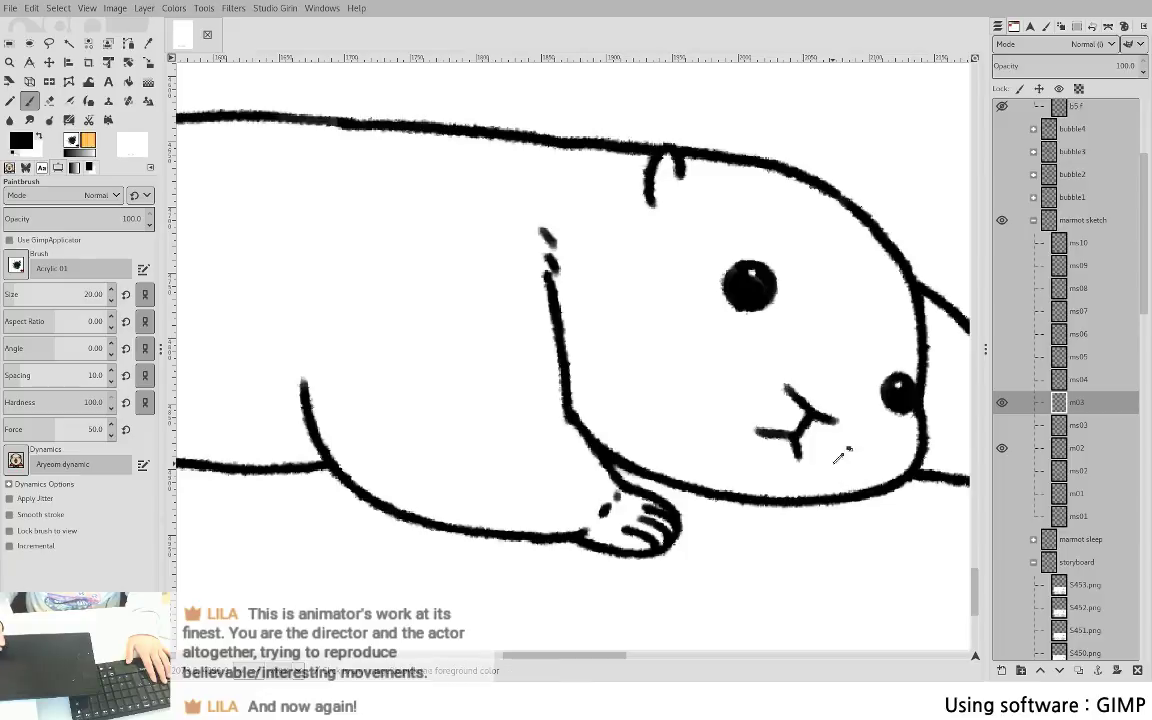
{"action": "scroll", "coordinate": [840, 455], "scroll_direction": "down", "scroll_amount": 3}
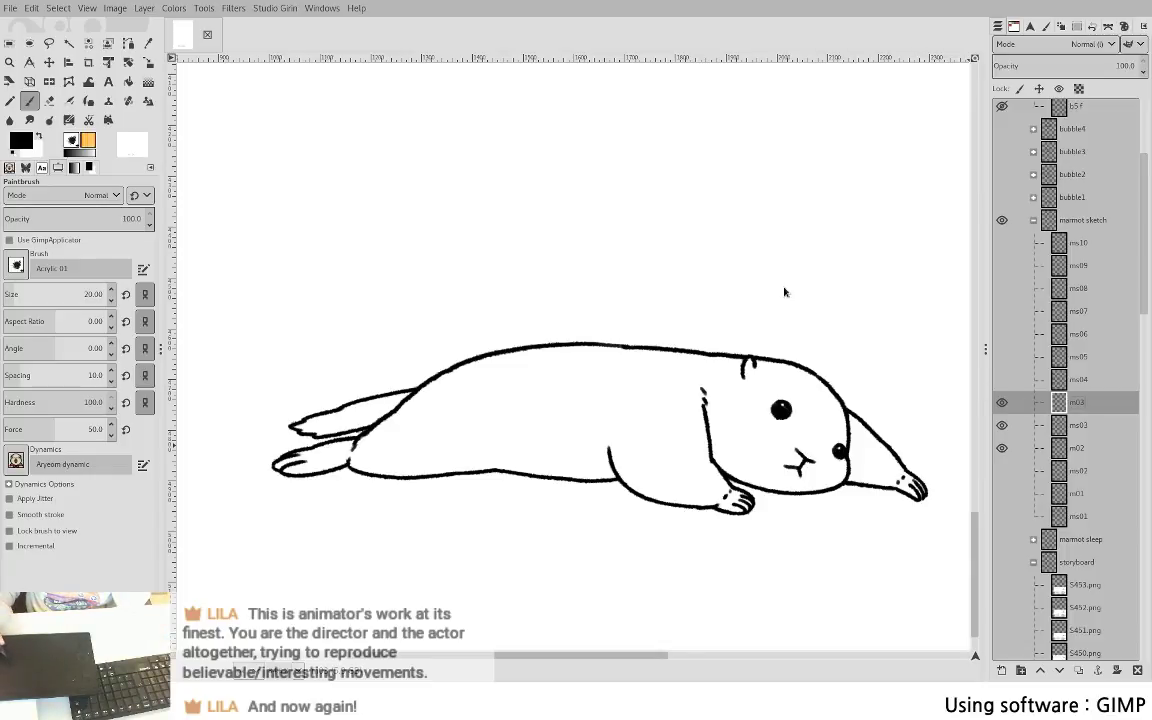
- Lower the opacity of the ms03 sketch layer to 41.4
{"action": "left_click", "coordinate": [1078, 425]}
{"action": "left_click", "coordinate": [1052, 66]}
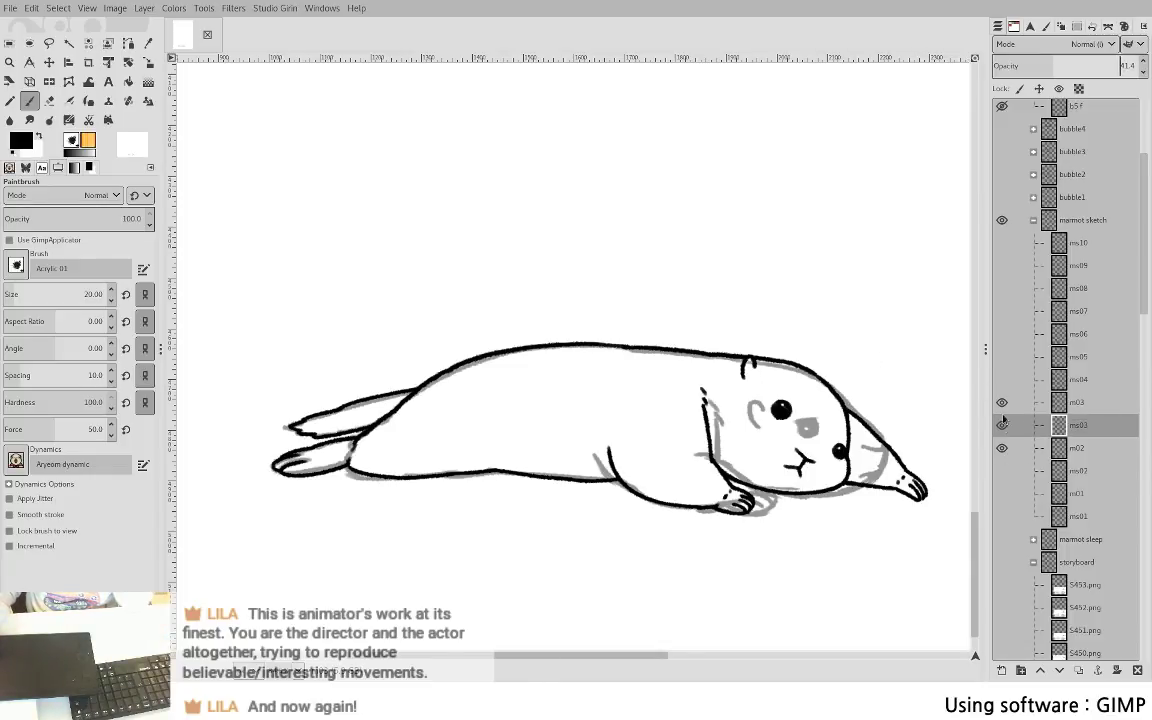
{"action": "mouse_move", "coordinate": [738, 503]}
{"action": "left_mouse_down"}
{"action": "mouse_move", "coordinate": [721, 457]}
{"action": "mouse_move", "coordinate": [701, 450]}
{"action": "mouse_move", "coordinate": [610, 480]}
{"action": "mouse_move", "coordinate": [840, 502]}
{"action": "mouse_move", "coordinate": [708, 484]}
{"action": "left_mouse_up"}
{"action": "key", "text": "plus"}
- Toggle the ms03 sketch and the m02 drawing to compare the head, paws and body contours of the two frames
{"action": "left_click", "coordinate": [1001, 450]}
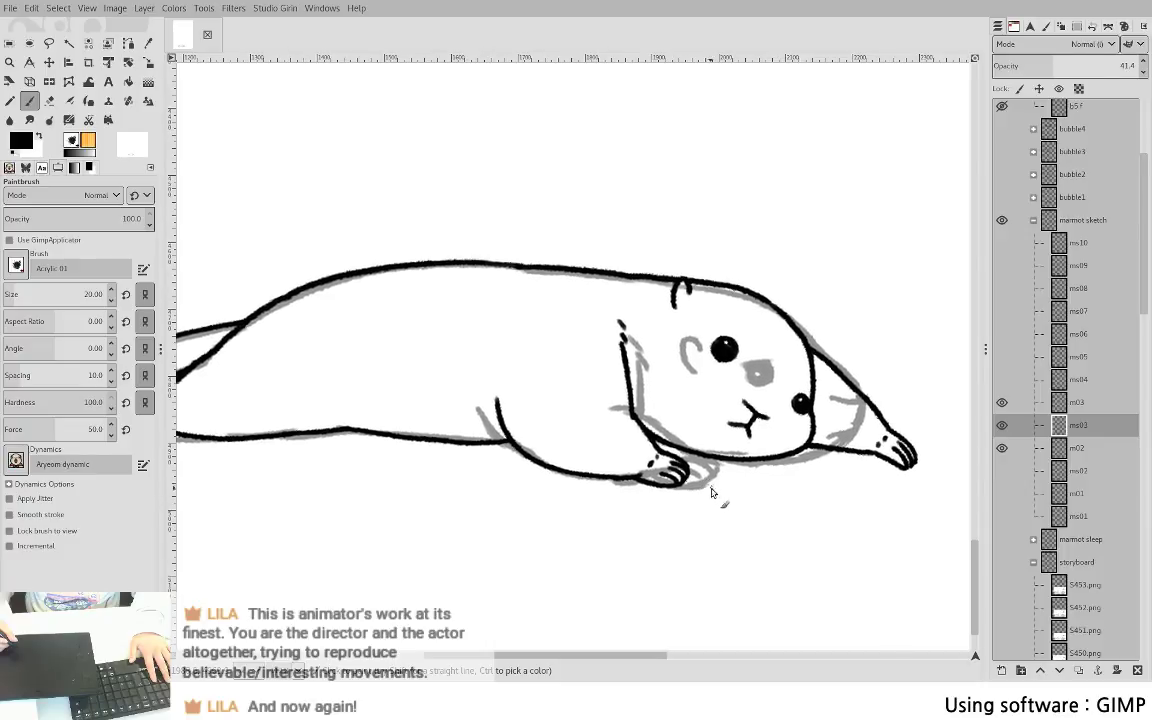
{"action": "left_click", "coordinate": [1002, 425]}
{"action": "left_click", "coordinate": [1002, 448]}
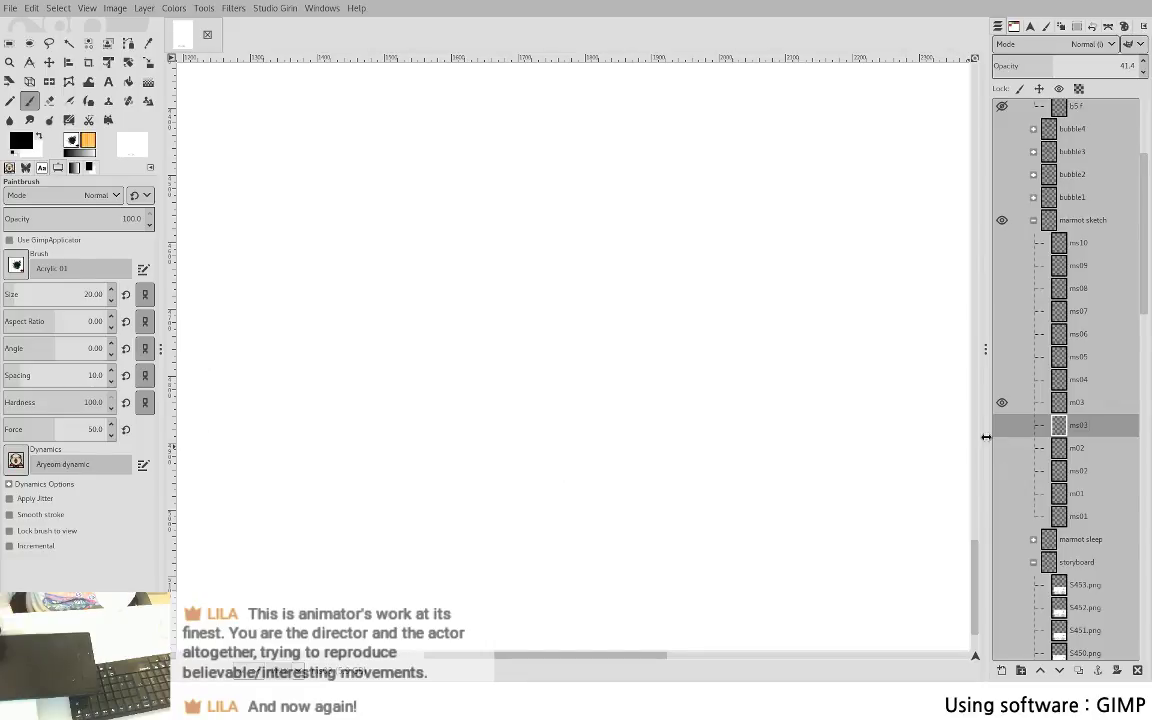
{"action": "left_click", "coordinate": [1002, 425]}
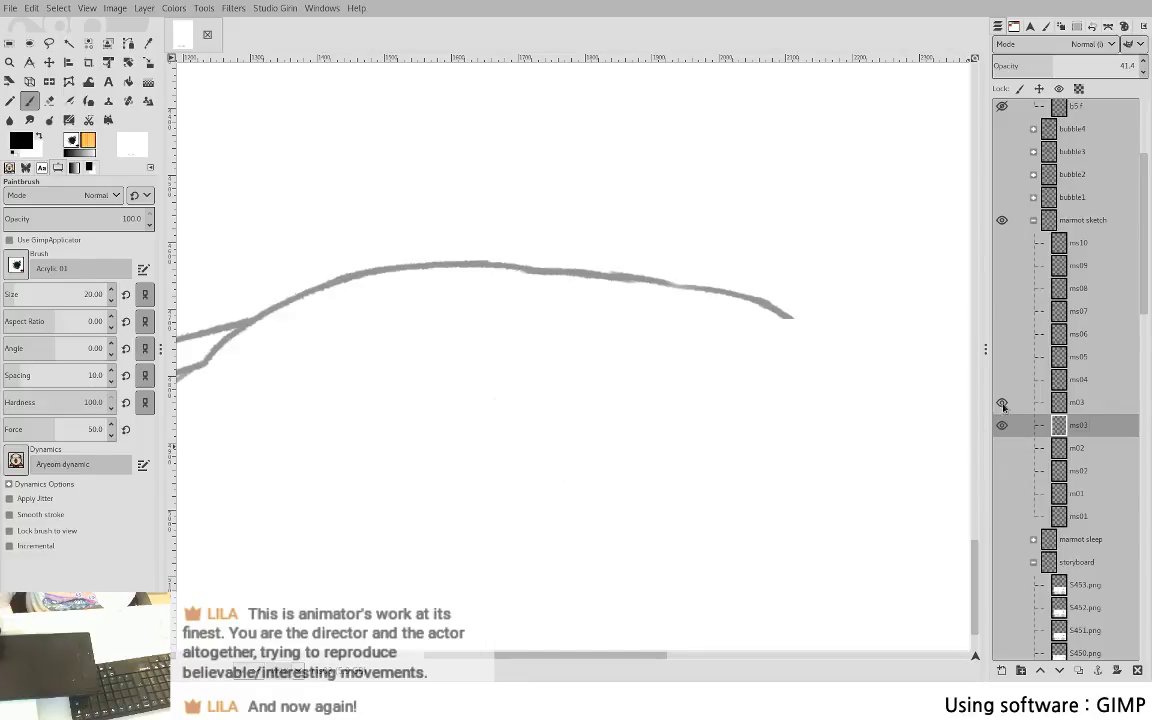
{"action": "left_click", "coordinate": [1004, 468]}
{"action": "left_click", "coordinate": [1005, 468]}
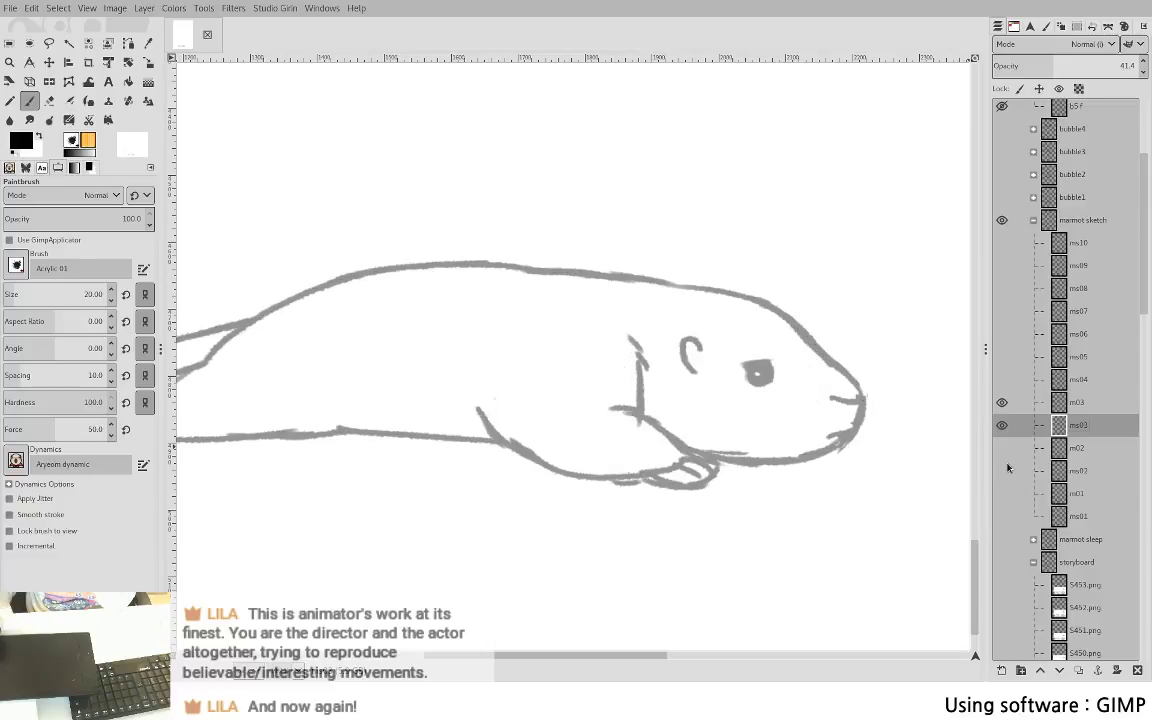
{"action": "left_click", "coordinate": [1003, 448]}
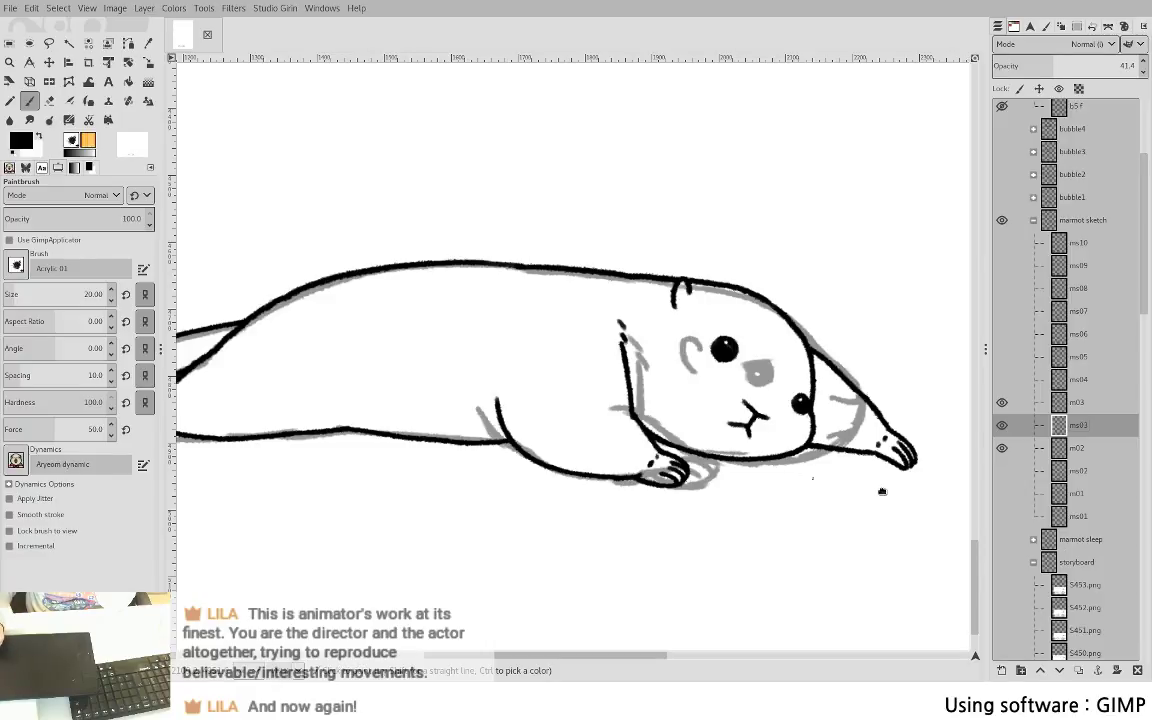
{"action": "mouse_move", "coordinate": [715, 508]}
{"action": "left_mouse_down"}
{"action": "mouse_move", "coordinate": [882, 491]}
{"action": "mouse_move", "coordinate": [821, 508]}
{"action": "mouse_move", "coordinate": [726, 504]}
{"action": "mouse_move", "coordinate": [882, 489]}
{"action": "mouse_move", "coordinate": [845, 493]}
{"action": "left_mouse_up"}
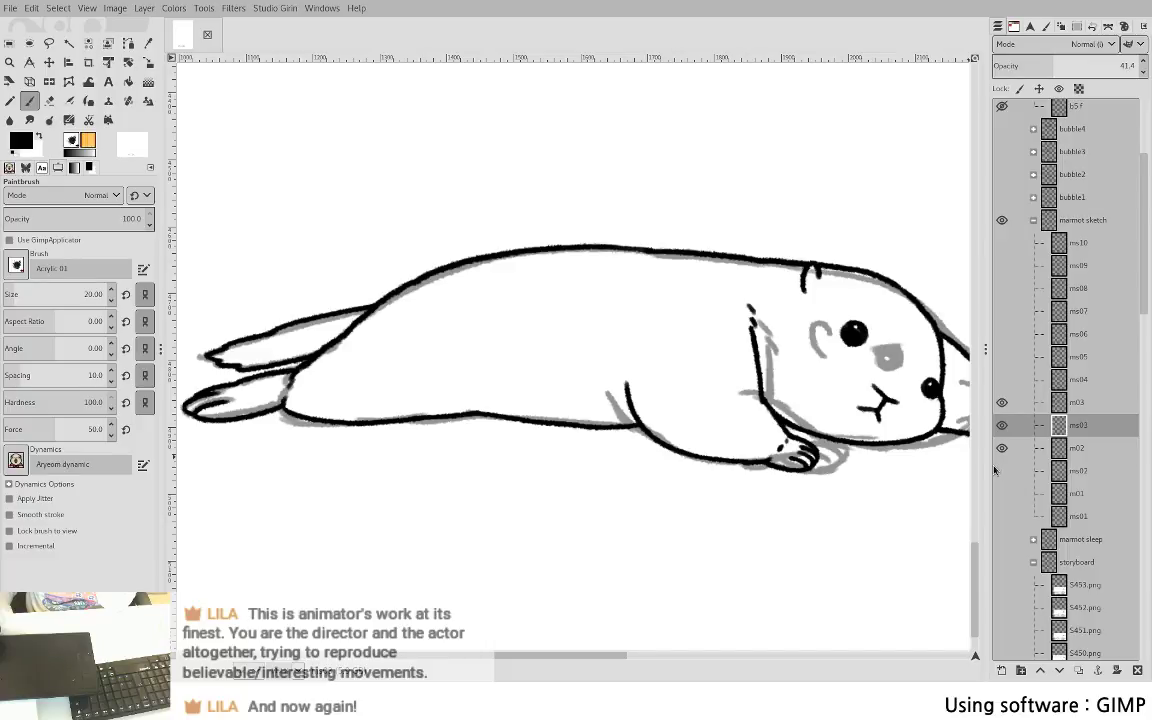
- Overlay the ms02 and ms03 sketches without m02 to compare them, and return to ms03 alone with m03 as the active layer
{"action": "left_click", "coordinate": [996, 448]}
{"action": "left_click", "coordinate": [995, 470]}
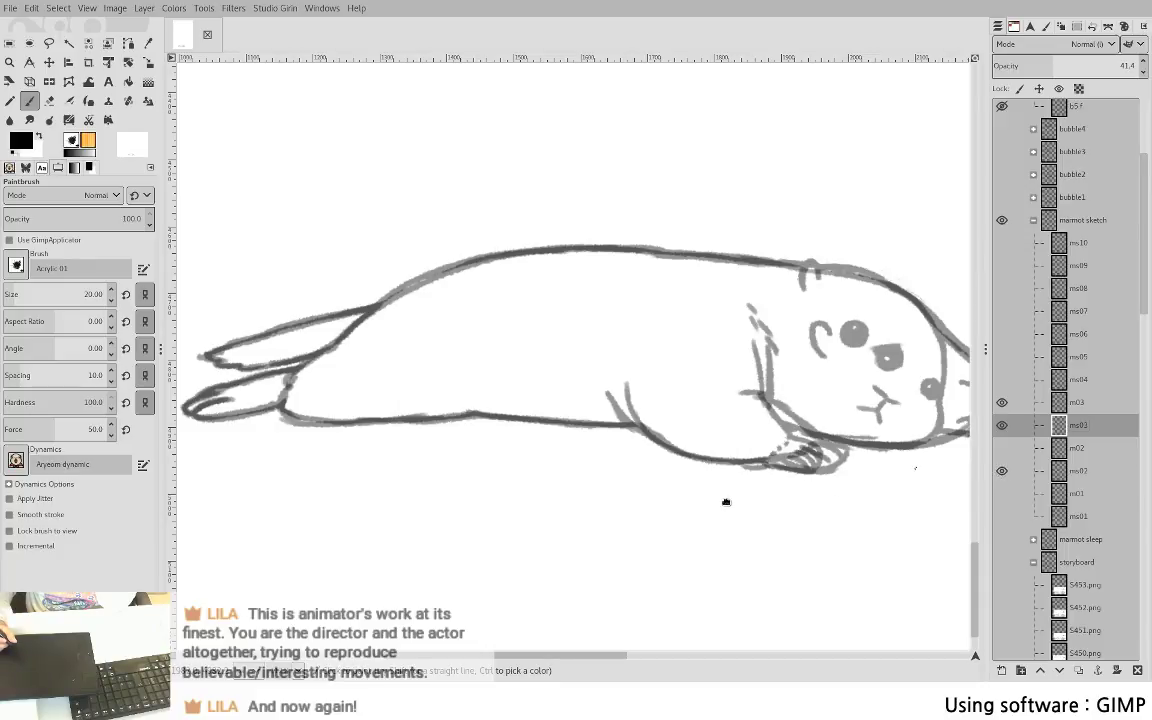
{"action": "key", "text": "space"}
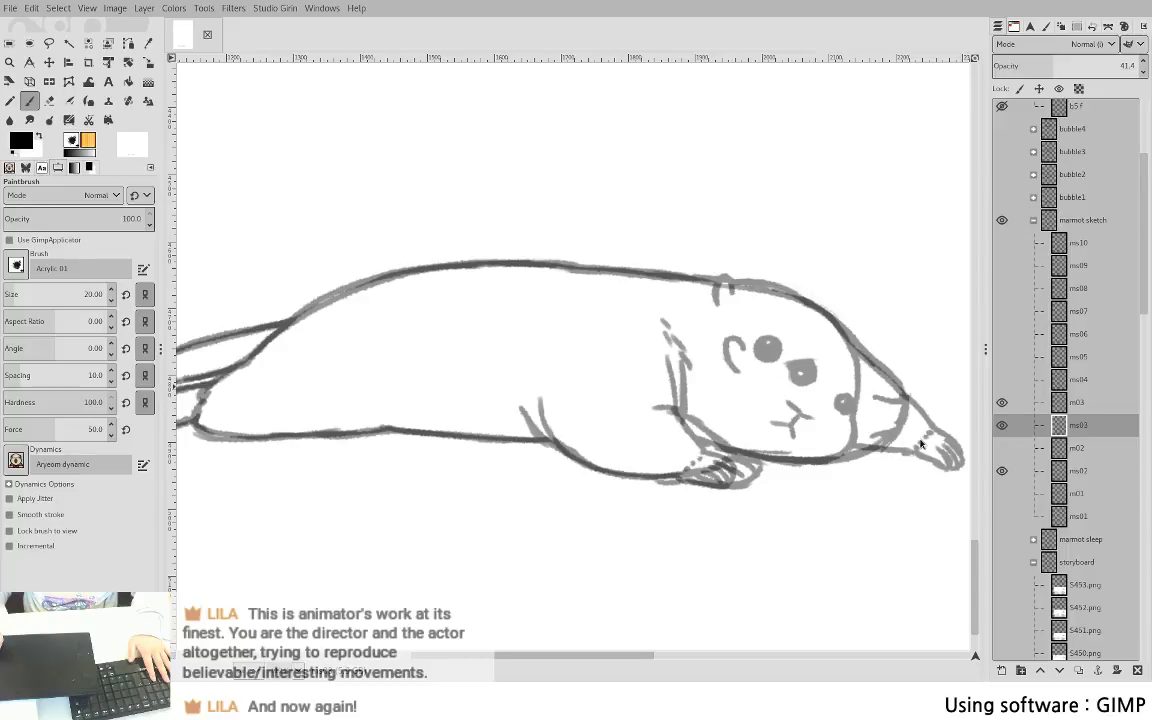
{"action": "key", "text": "Page_Up"}
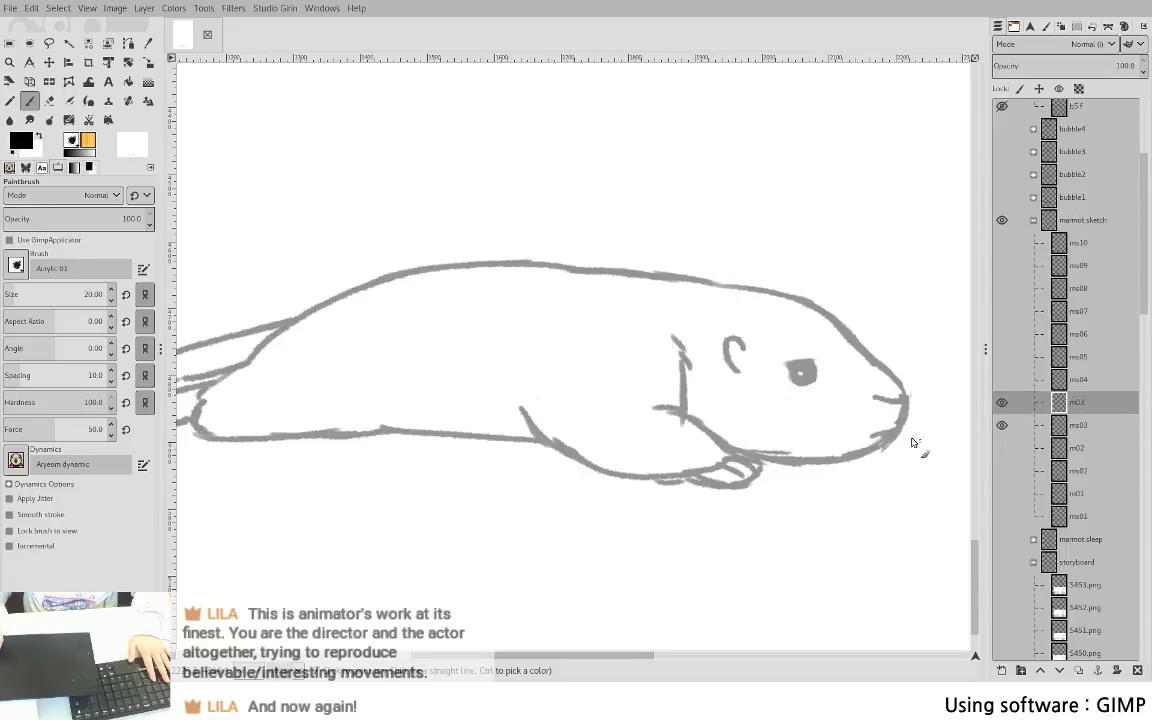
{"action": "key", "text": "space"}
{"action": "left_click_drag", "start_coordinate": [509, 456], "coordinate": [440, 469]}
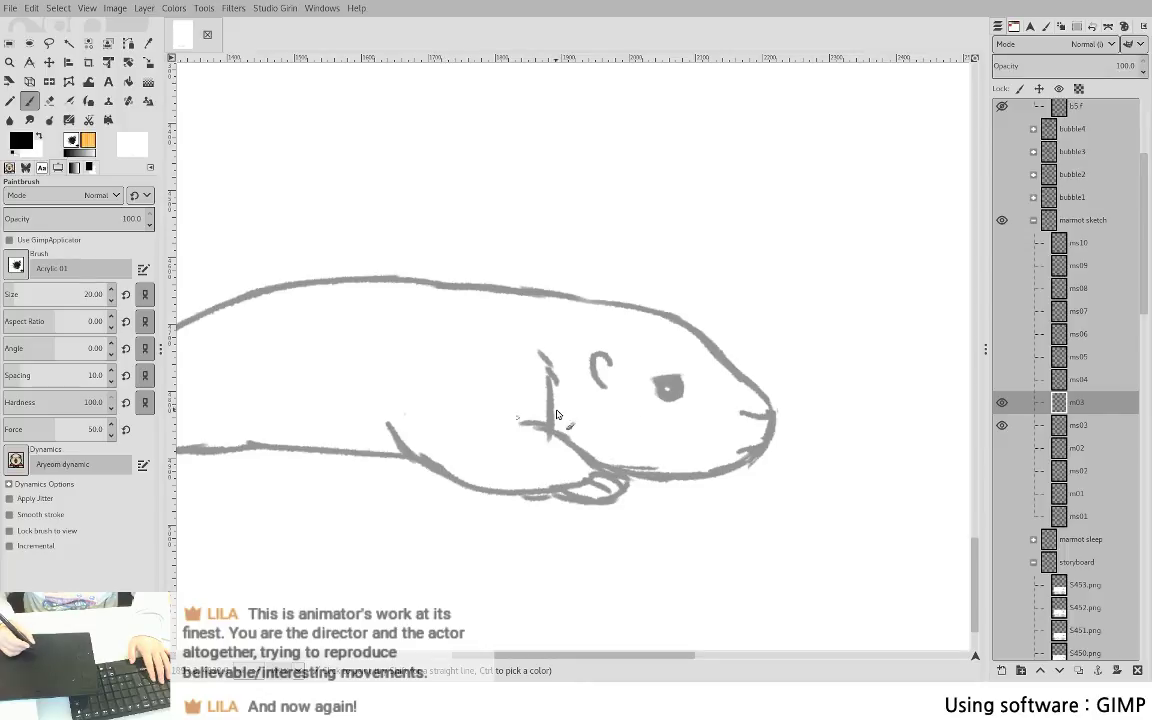
- Show ms04, ms05, m02, ms02, m01 and ms03 each on its own to examine how the head lifts
{"action": "left_click", "coordinate": [1003, 380], "text": "shift"}
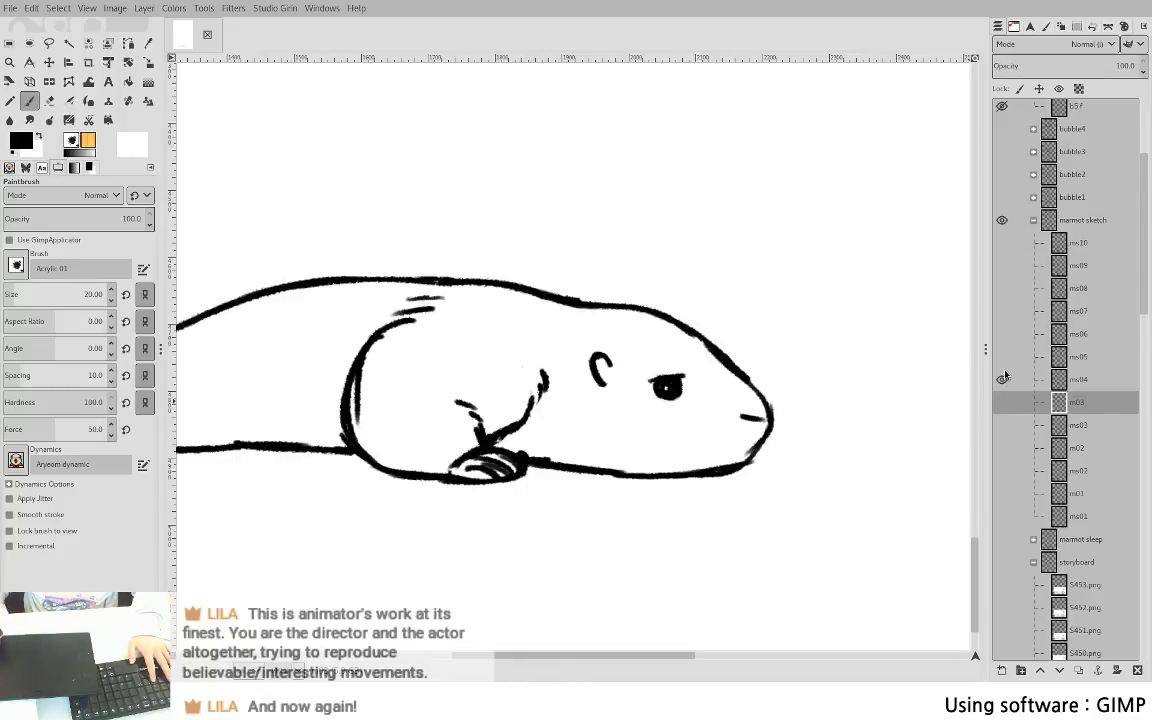
{"action": "left_click", "coordinate": [1003, 359], "text": "shift"}
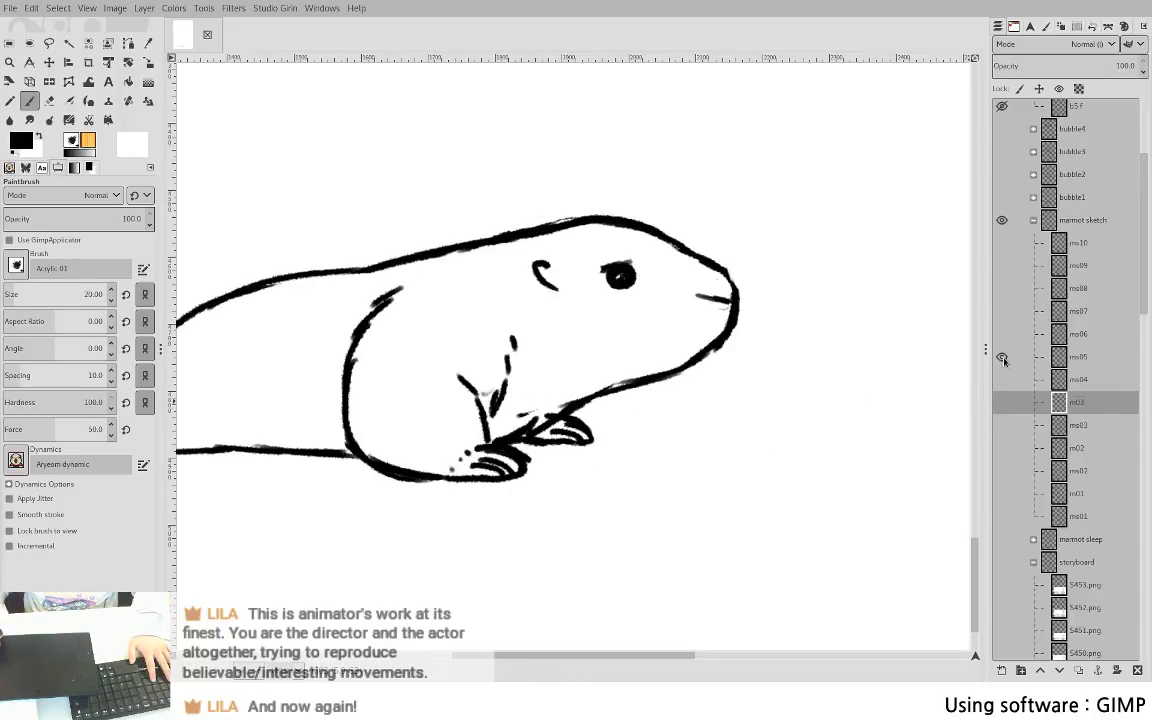
{"action": "left_click", "coordinate": [1002, 449], "text": "shift"}
{"action": "left_click", "coordinate": [1002, 472], "text": "shift"}
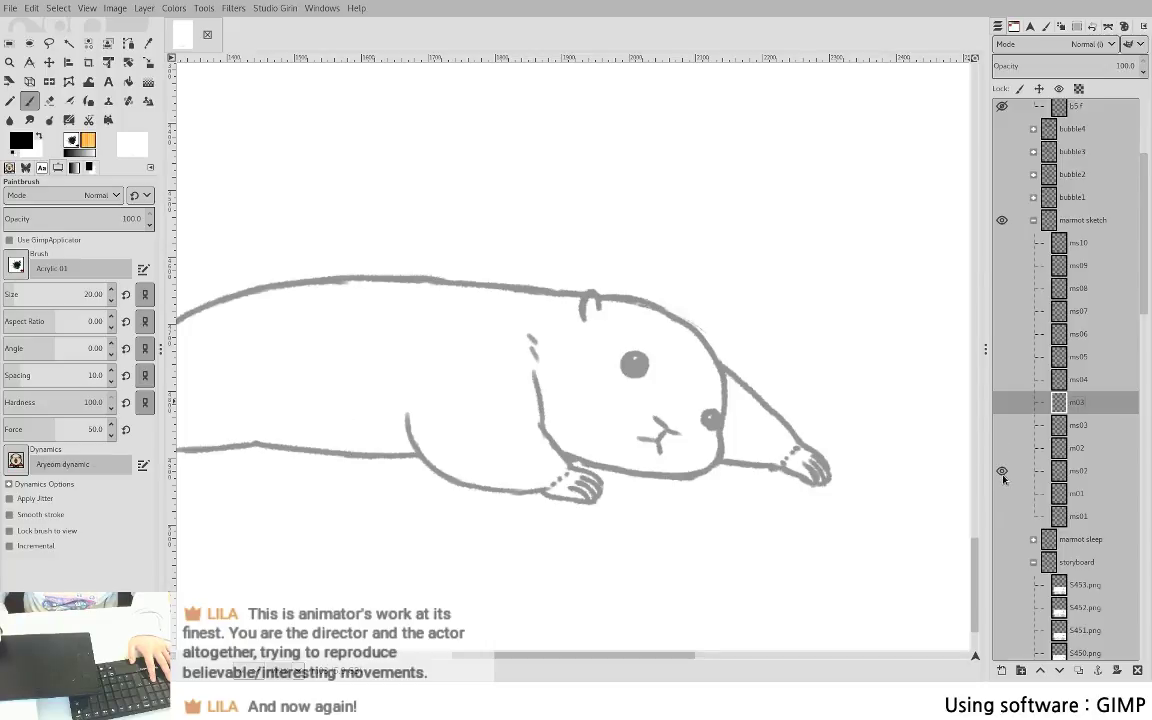
{"action": "left_click", "coordinate": [1003, 492], "text": "shift"}
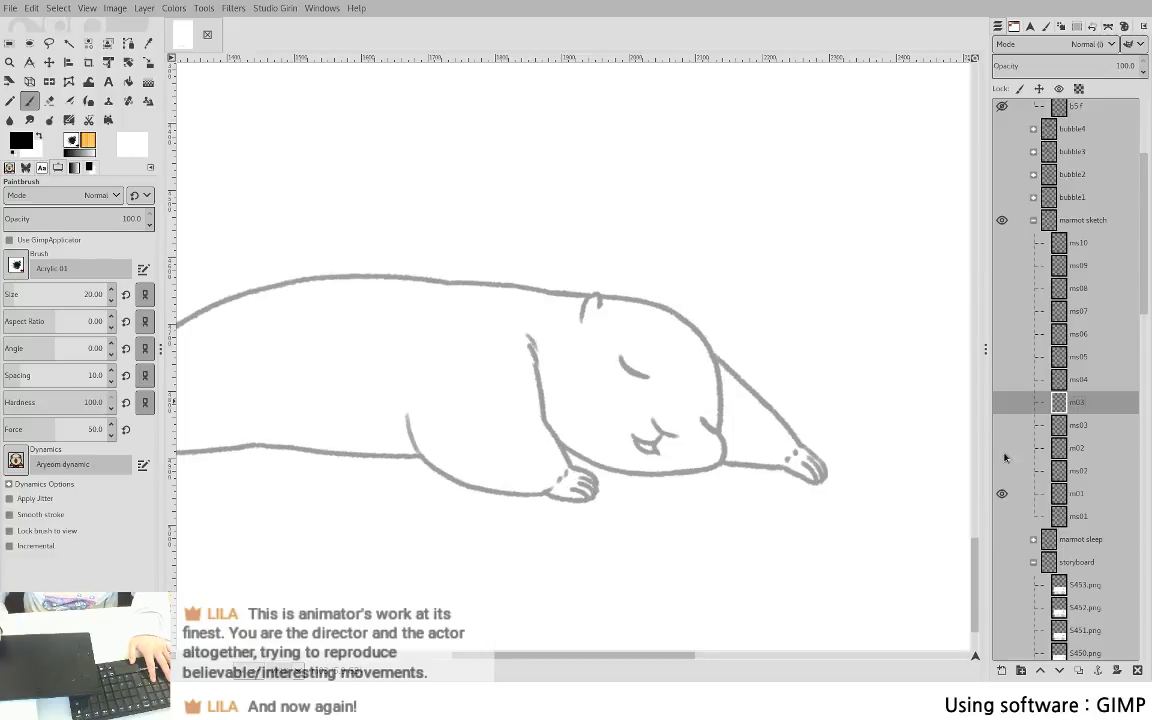
{"action": "left_click", "coordinate": [1003, 450], "text": "shift"}
{"action": "left_click", "coordinate": [1002, 403], "text": "shift"}
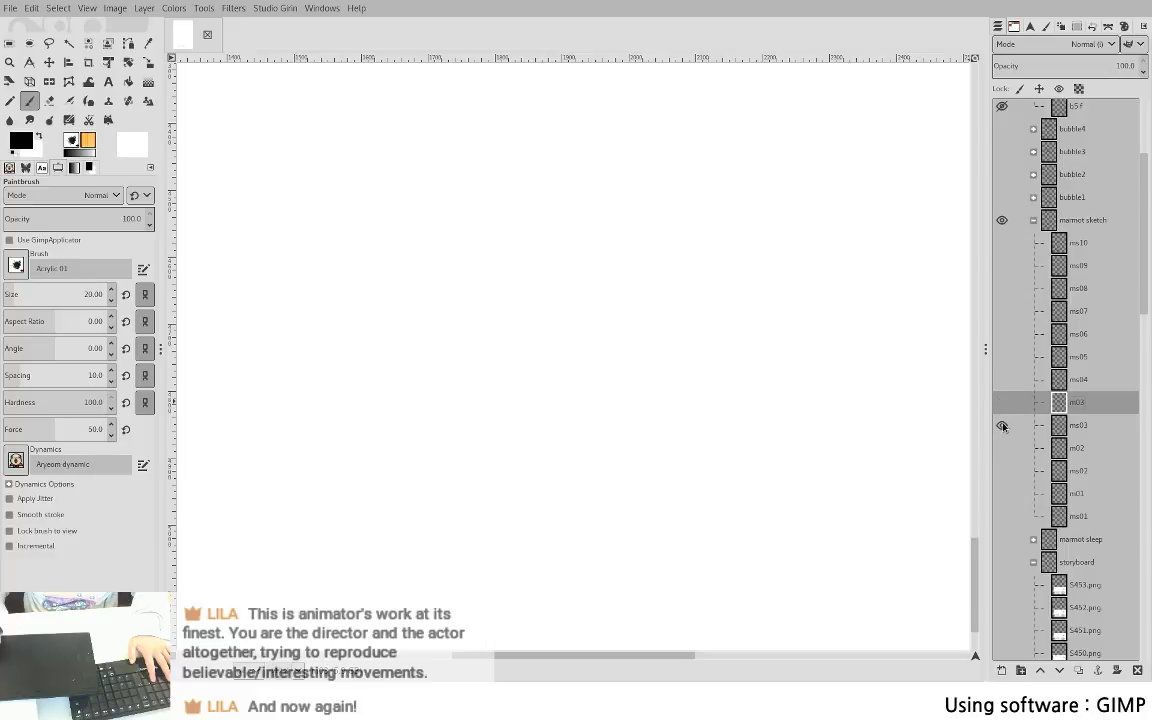
{"action": "left_click", "coordinate": [1002, 426], "text": "shift"}
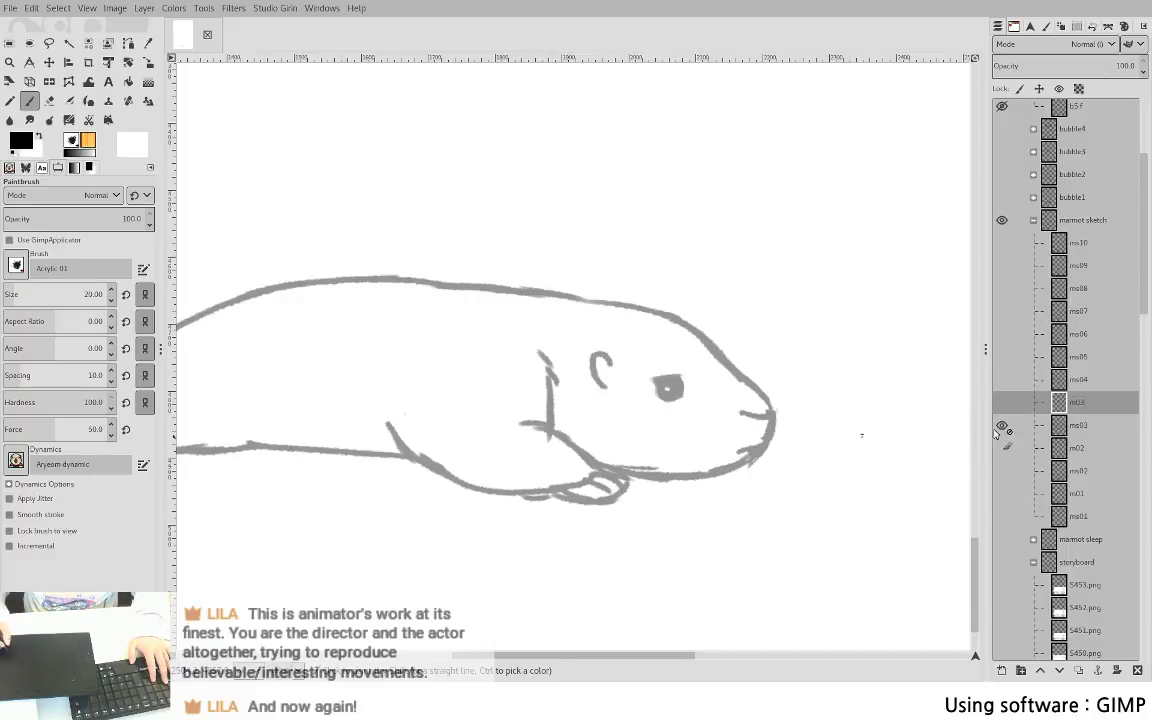
- Step through the sketches from ms04 up to the seated ms10 pose to examine the rising movement
{"action": "left_click", "coordinate": [1003, 404], "text": "shift"}
{"action": "left_click", "coordinate": [1002, 380], "text": "shift"}
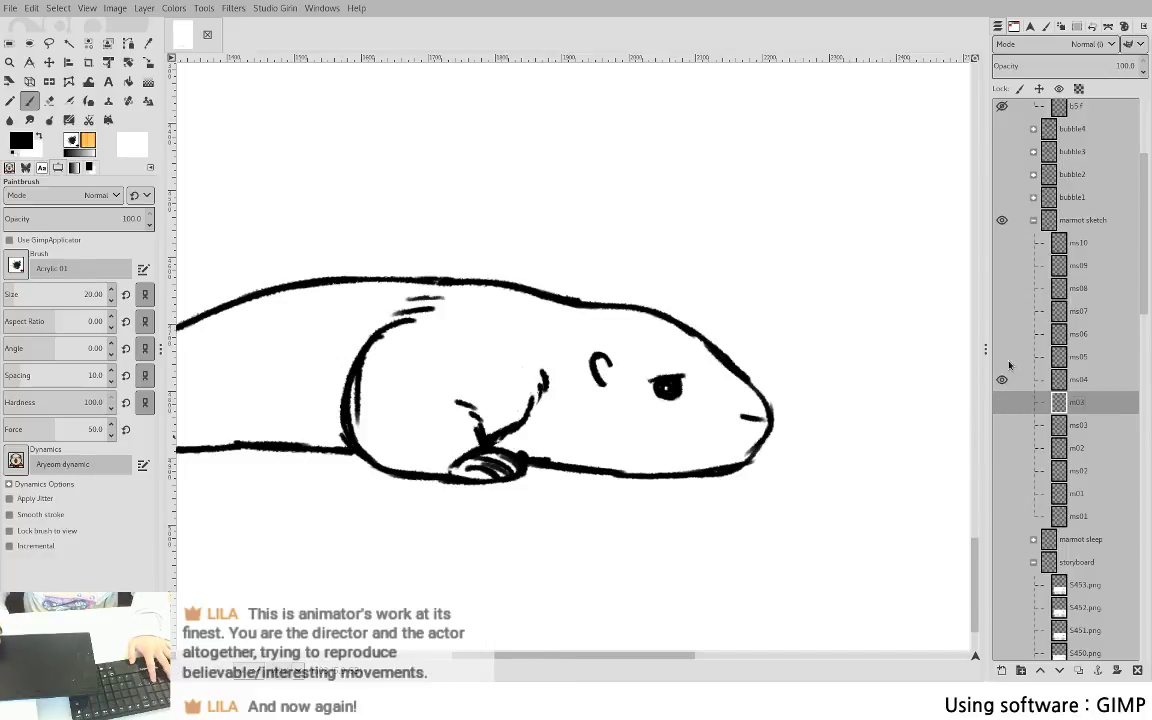
{"action": "left_click", "coordinate": [1002, 357], "text": "shift"}
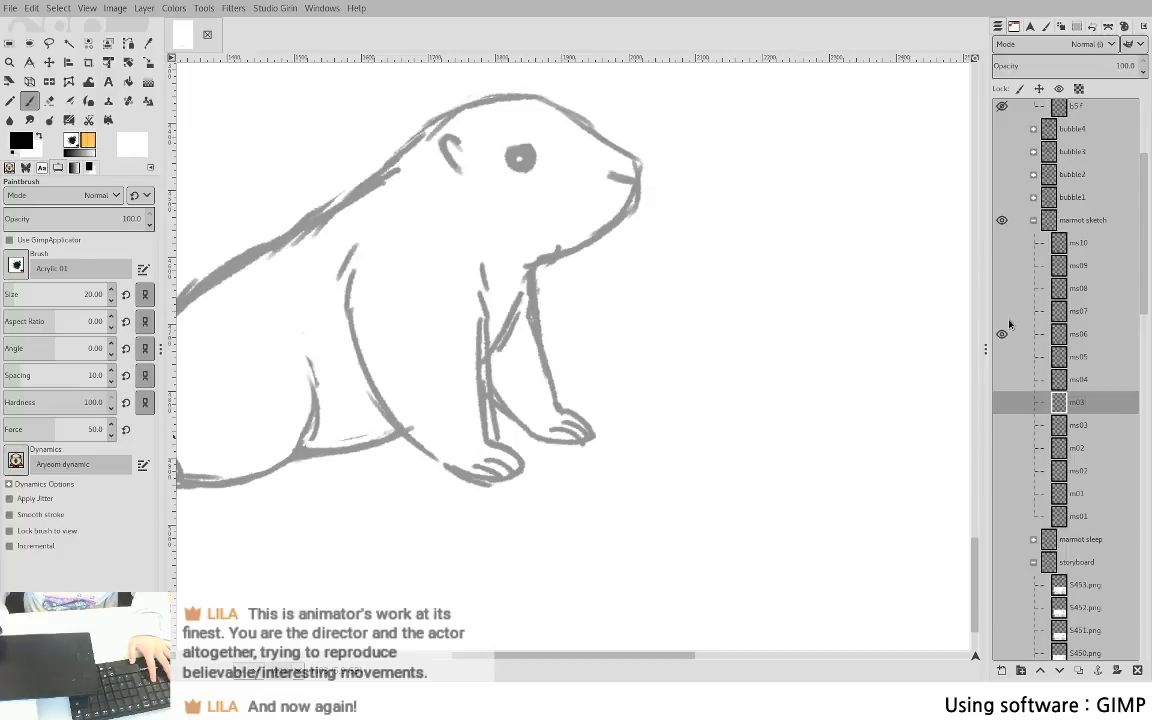
{"action": "left_click", "coordinate": [1003, 315], "text": "shift"}
{"action": "mouse_move", "coordinate": [800, 365]}
{"action": "left_mouse_down"}
{"action": "mouse_move", "coordinate": [789, 411]}
{"action": "mouse_move", "coordinate": [848, 465]}
{"action": "mouse_move", "coordinate": [917, 483]}
{"action": "left_mouse_up"}
{"action": "left_click", "coordinate": [1003, 243], "text": "shift"}
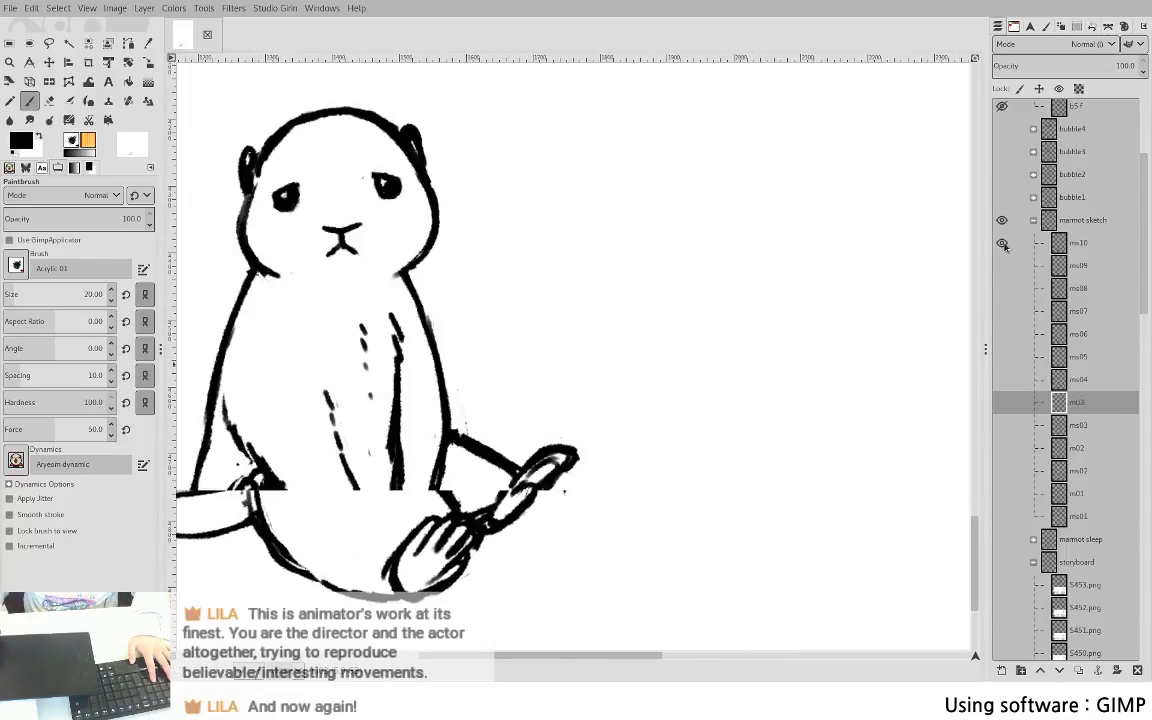
{"action": "left_click_drag", "start_coordinate": [765, 360], "coordinate": [877, 357]}
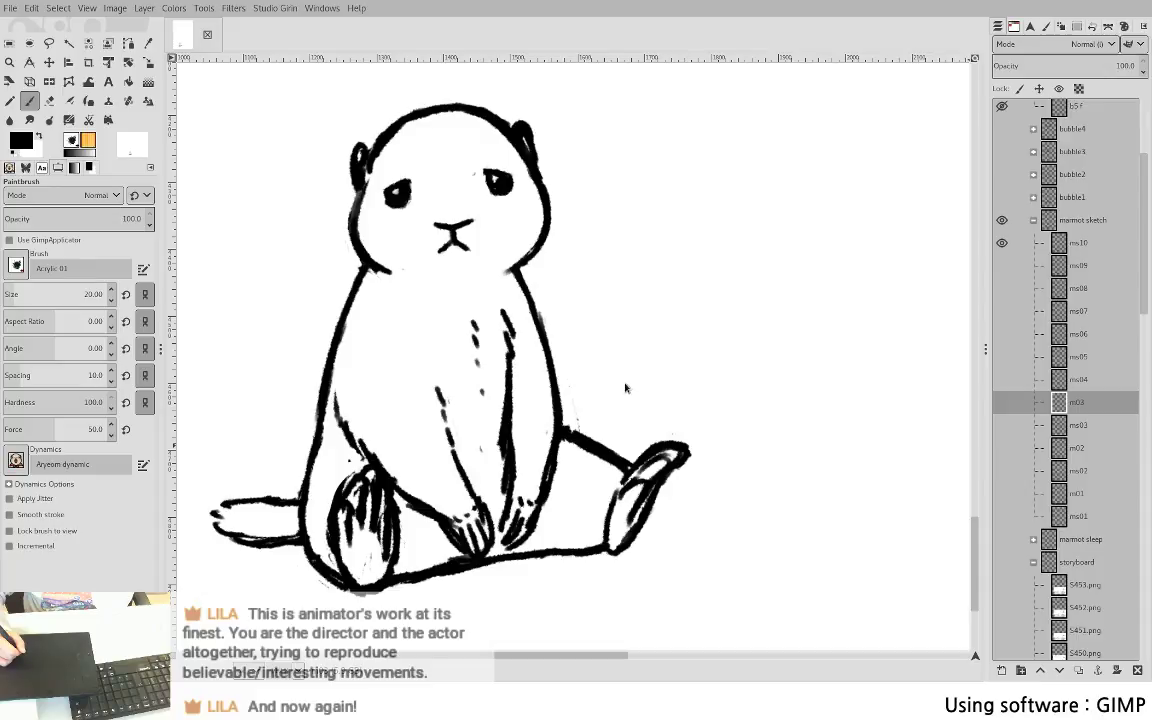
- Show the lying frames m01, ms02 and m02 together with the seated ms10 sketch to compare their positions, ending with only m02 and ms10
{"action": "key", "text": "o"}
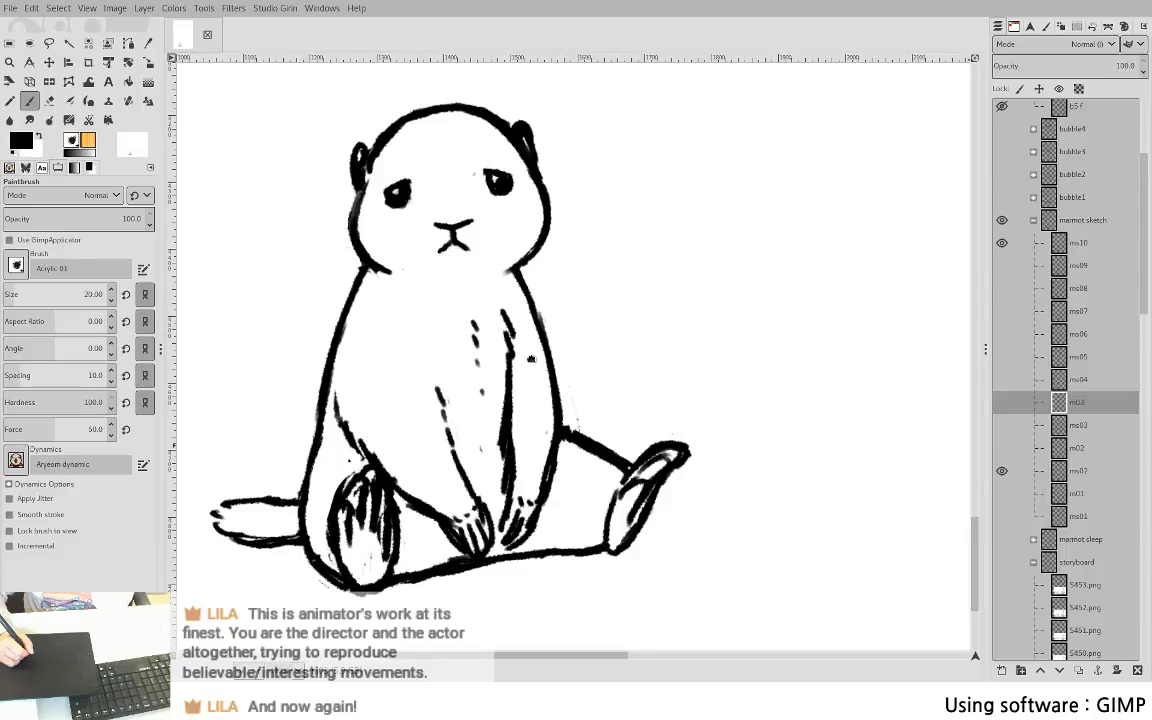
{"action": "left_click_drag", "start_coordinate": [726, 387], "coordinate": [635, 352]}
{"action": "left_click", "coordinate": [1002, 448]}
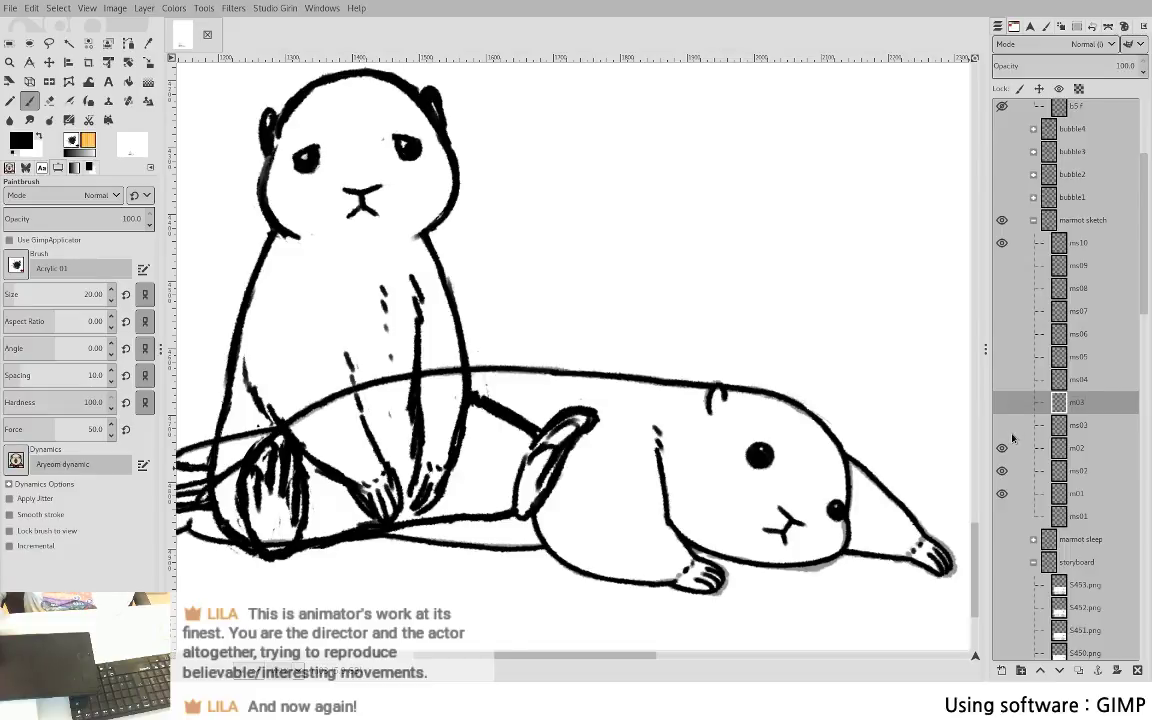
{"action": "left_click", "coordinate": [1003, 494]}
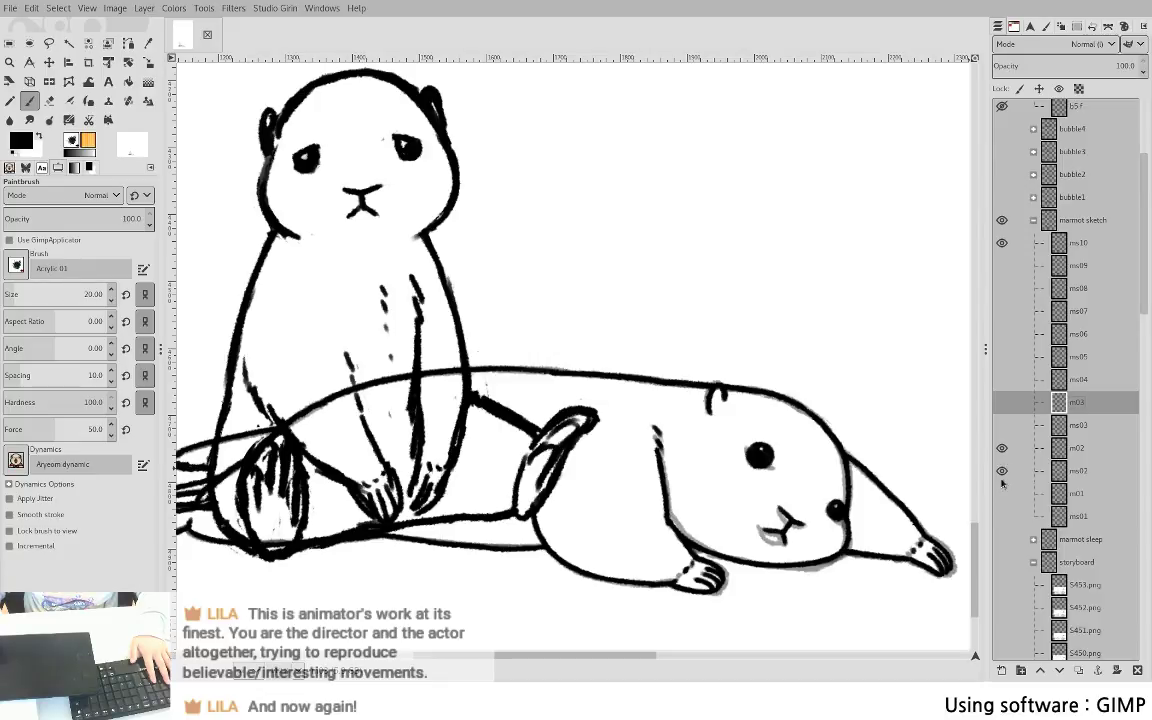
{"action": "left_click", "coordinate": [1003, 471]}
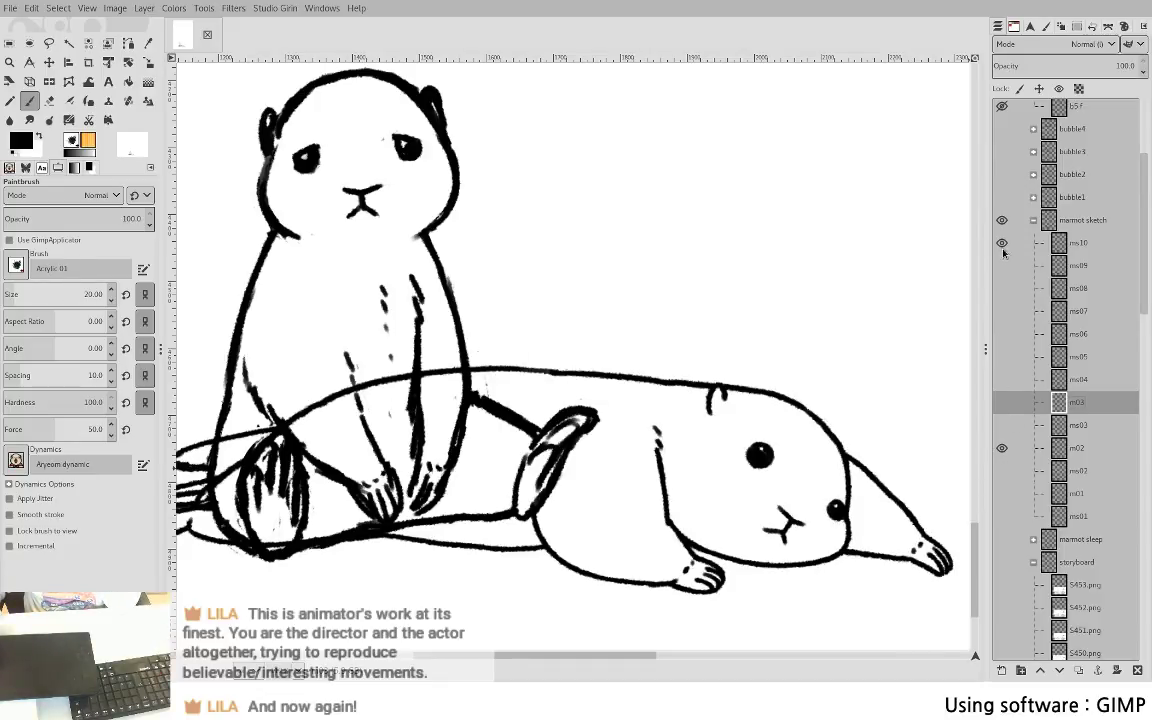
- Hide ms10 and m02, show the ms03 sketch as the only guide, and make m03 the visible active layer
{"action": "left_click", "coordinate": [1002, 244]}
{"action": "left_click", "coordinate": [1002, 448]}
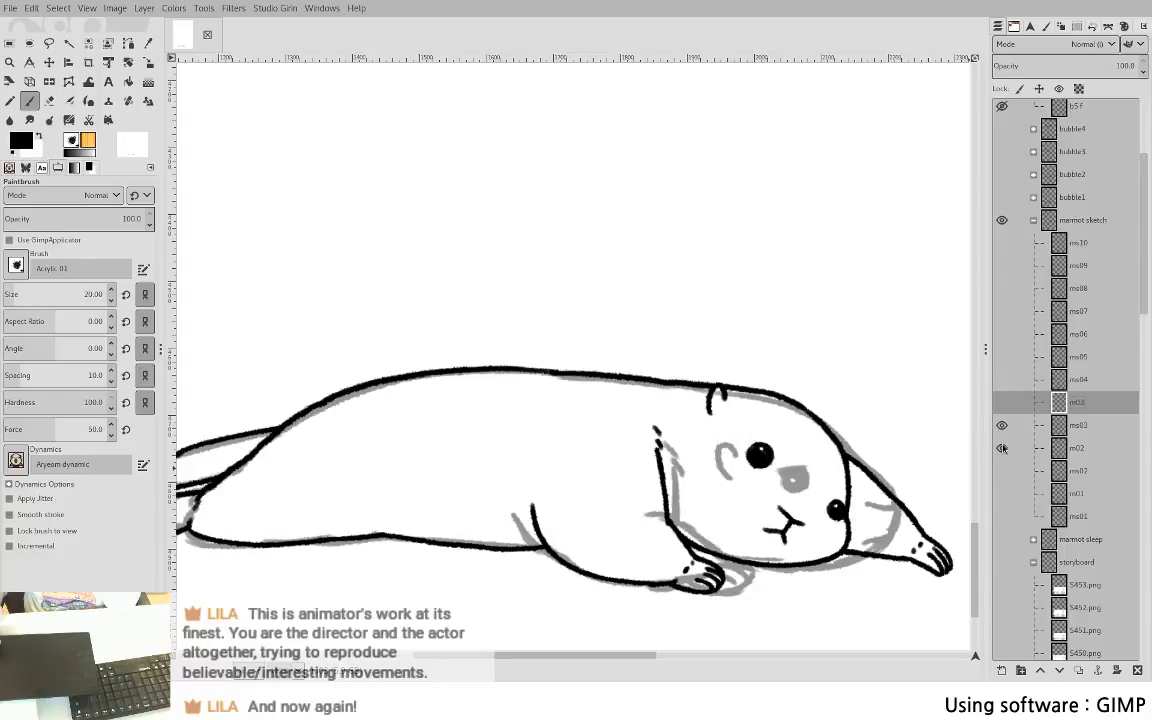
{"action": "left_click", "coordinate": [1003, 449]}
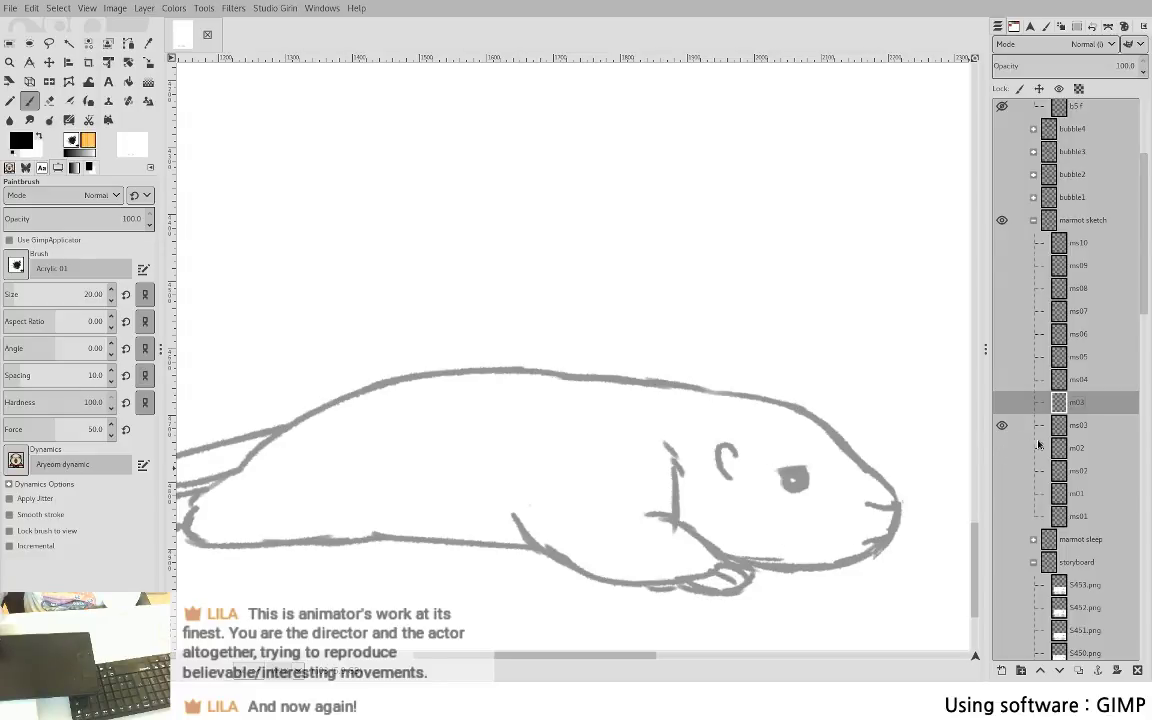
{"action": "left_click", "coordinate": [1076, 432]}
{"action": "left_click", "coordinate": [1003, 449]}
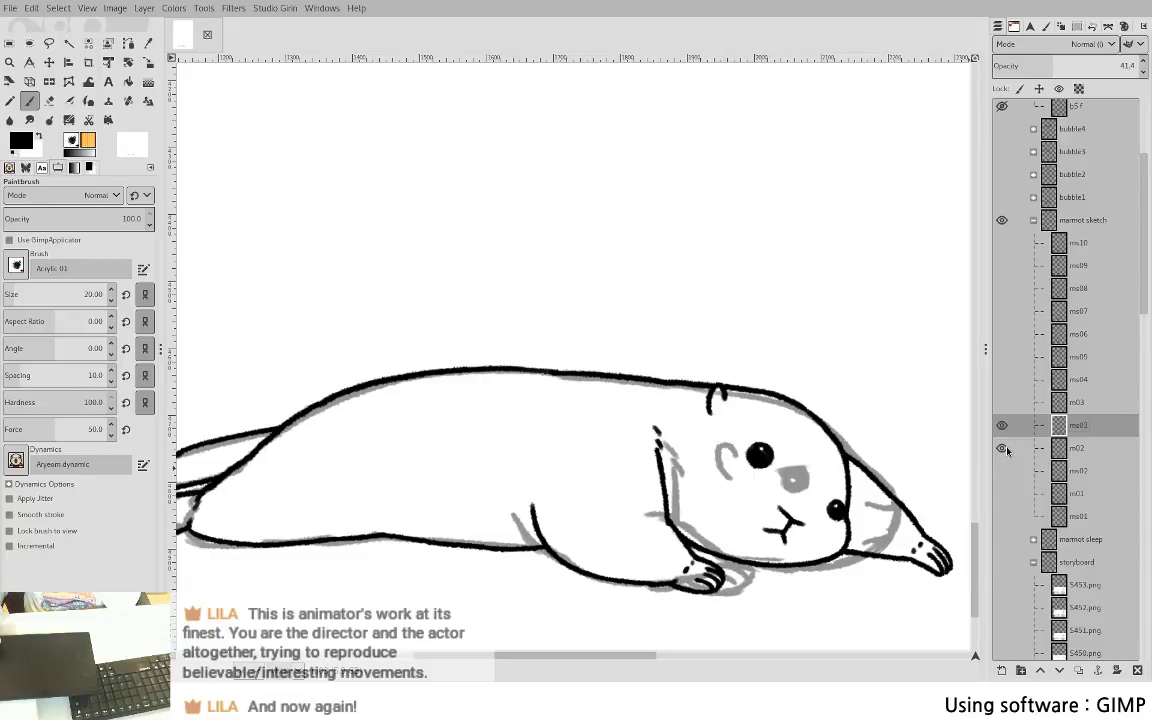
{"action": "left_click", "coordinate": [1003, 449]}
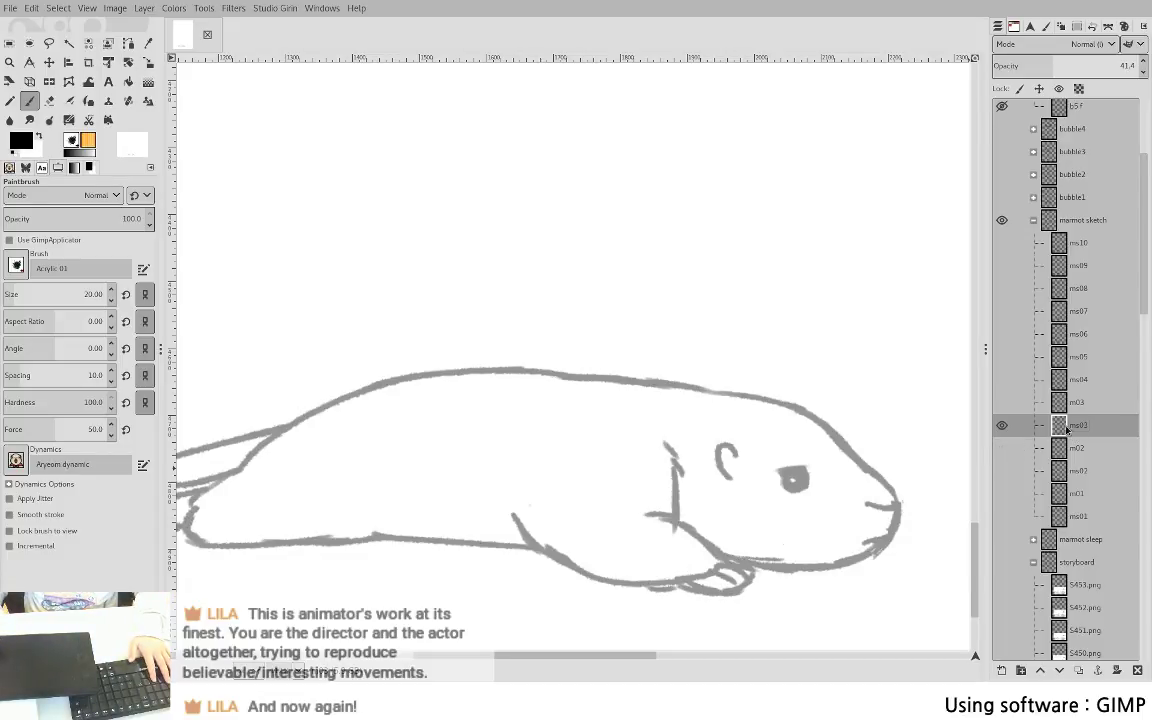
{"action": "left_click", "coordinate": [1076, 402]}
{"action": "left_click", "coordinate": [1002, 402]}
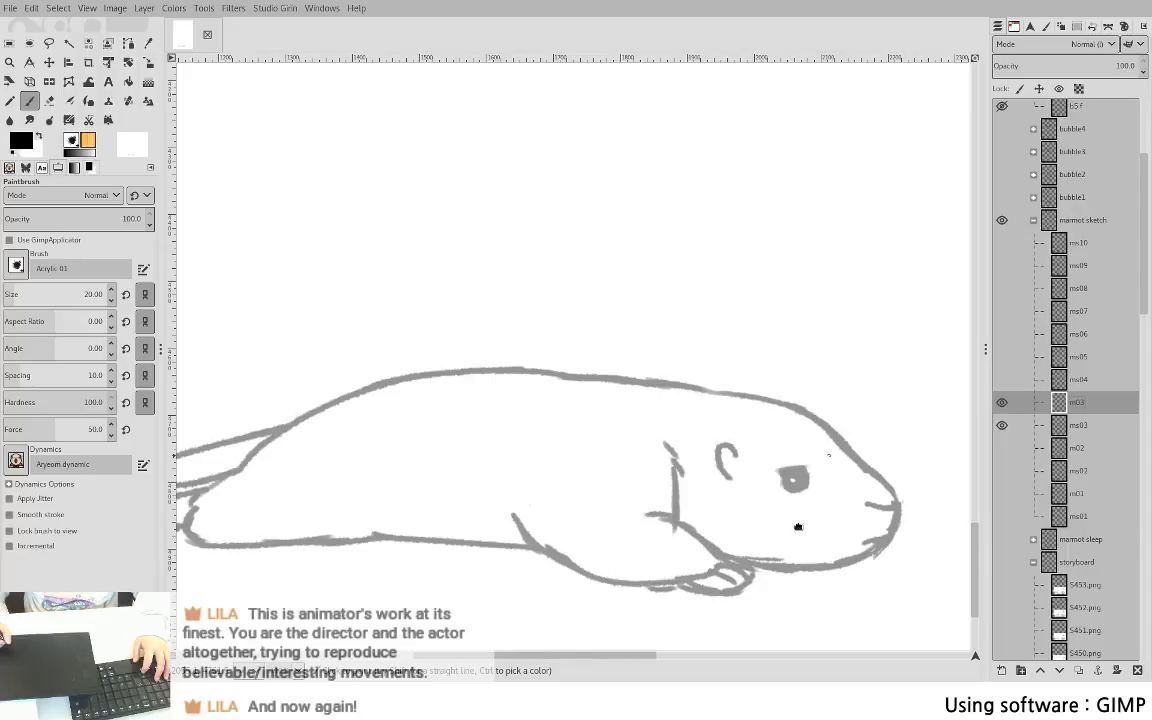
- Ink the head's upper contour on m03 from above the ear down to the nose along the ms03 sketch, redoing unsatisfactory strokes
{"action": "mouse_move", "coordinate": [733, 388]}
{"action": "left_mouse_down"}
{"action": "mouse_move", "coordinate": [697, 416]}
{"action": "mouse_move", "coordinate": [679, 411]}
{"action": "mouse_move", "coordinate": [684, 424]}
{"action": "left_mouse_up"}
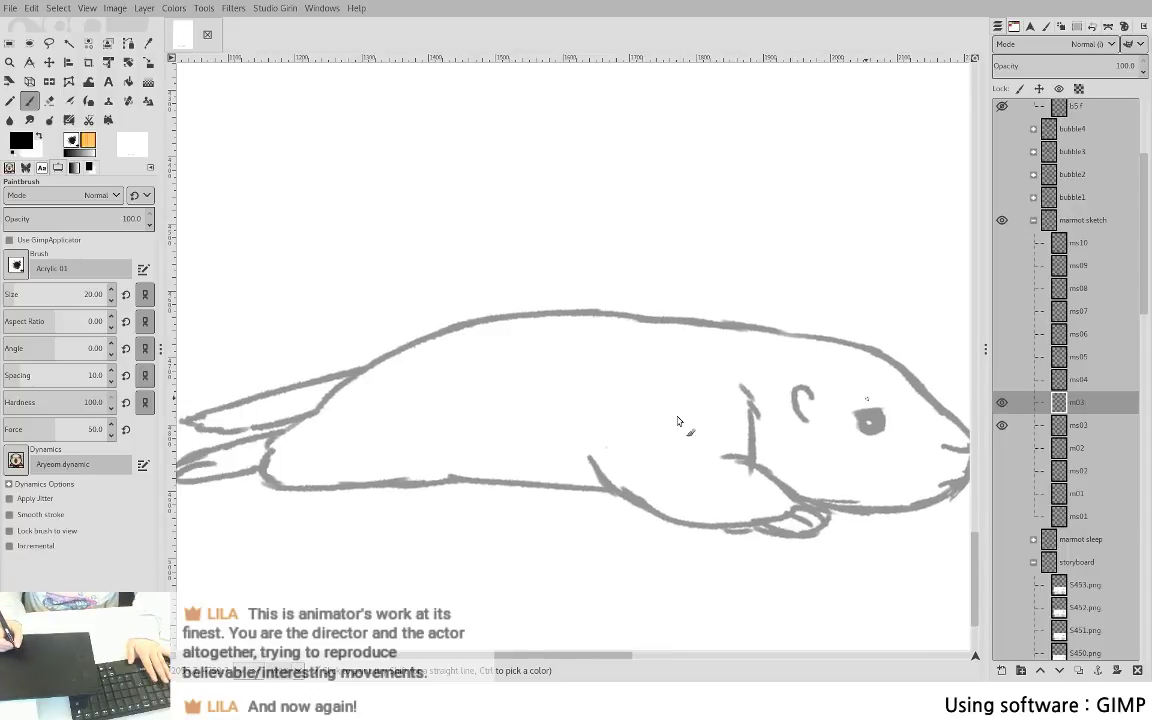
{"action": "left_click_drag", "start_coordinate": [655, 341], "coordinate": [530, 332]}
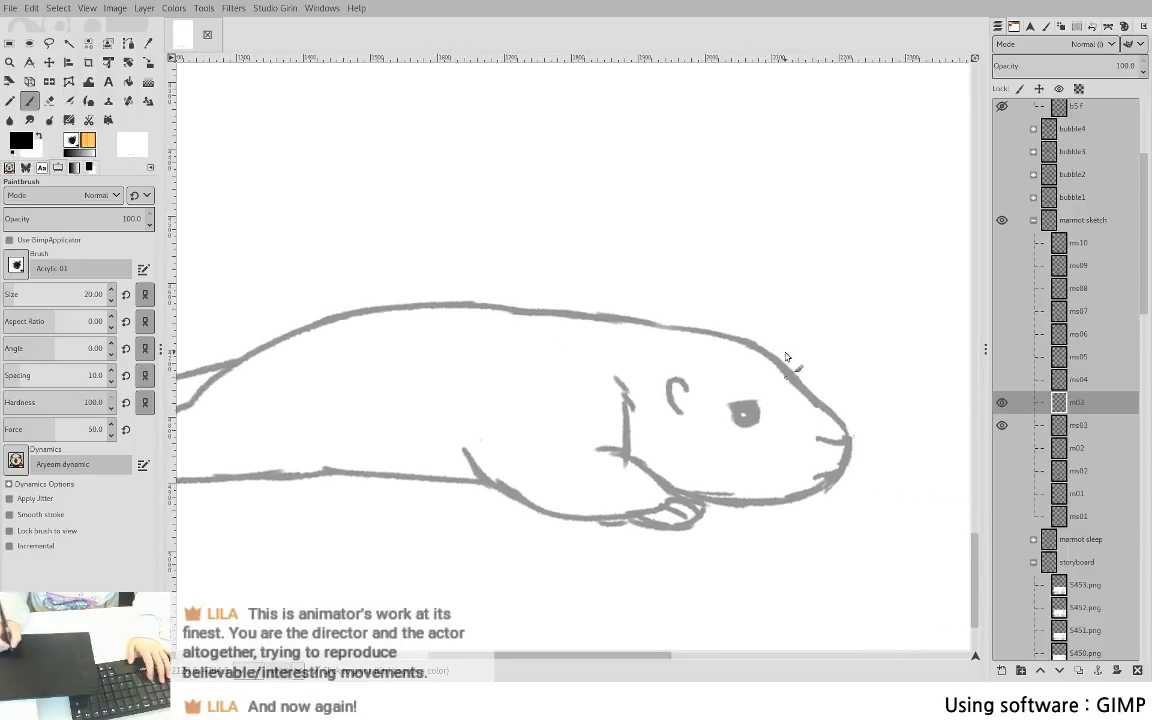
{"action": "left_click_drag", "start_coordinate": [705, 332], "coordinate": [777, 360]}
{"action": "key", "text": "ctrl+z"}
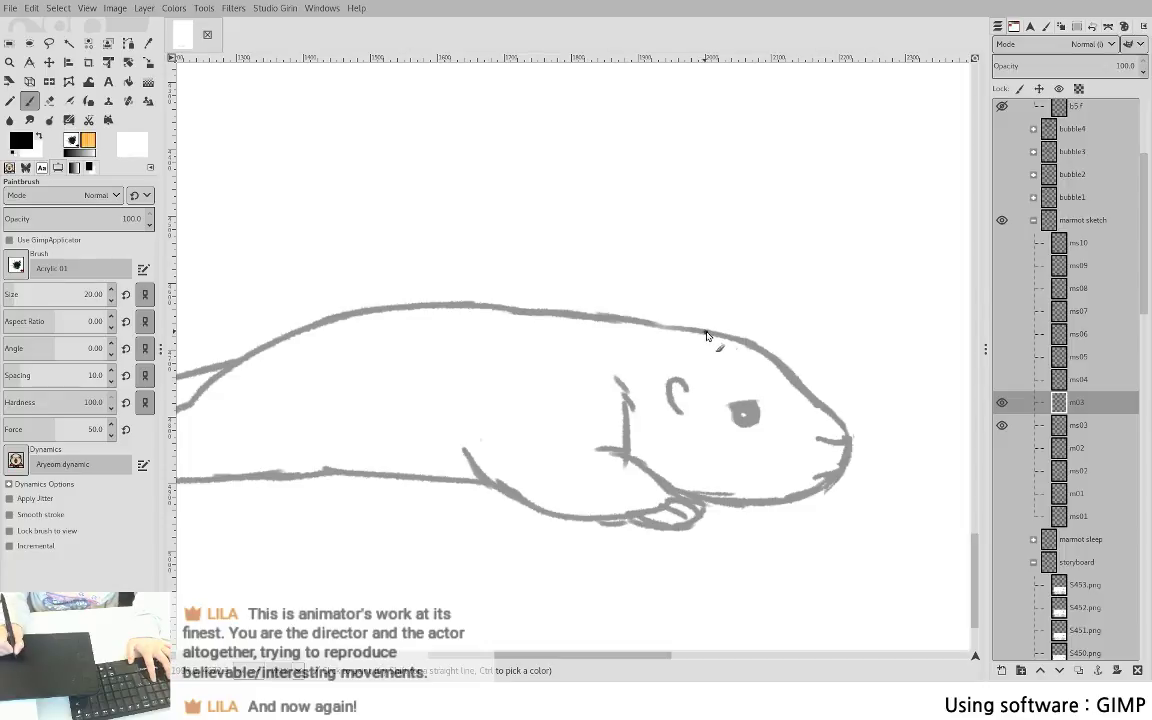
{"action": "mouse_move", "coordinate": [708, 333]}
{"action": "left_mouse_down"}
{"action": "mouse_move", "coordinate": [776, 363]}
{"action": "mouse_move", "coordinate": [833, 420]}
{"action": "mouse_move", "coordinate": [845, 451]}
{"action": "mouse_move", "coordinate": [813, 397]}
{"action": "mouse_move", "coordinate": [840, 430]}
{"action": "left_mouse_up"}
{"action": "key", "text": "ctrl+z"}
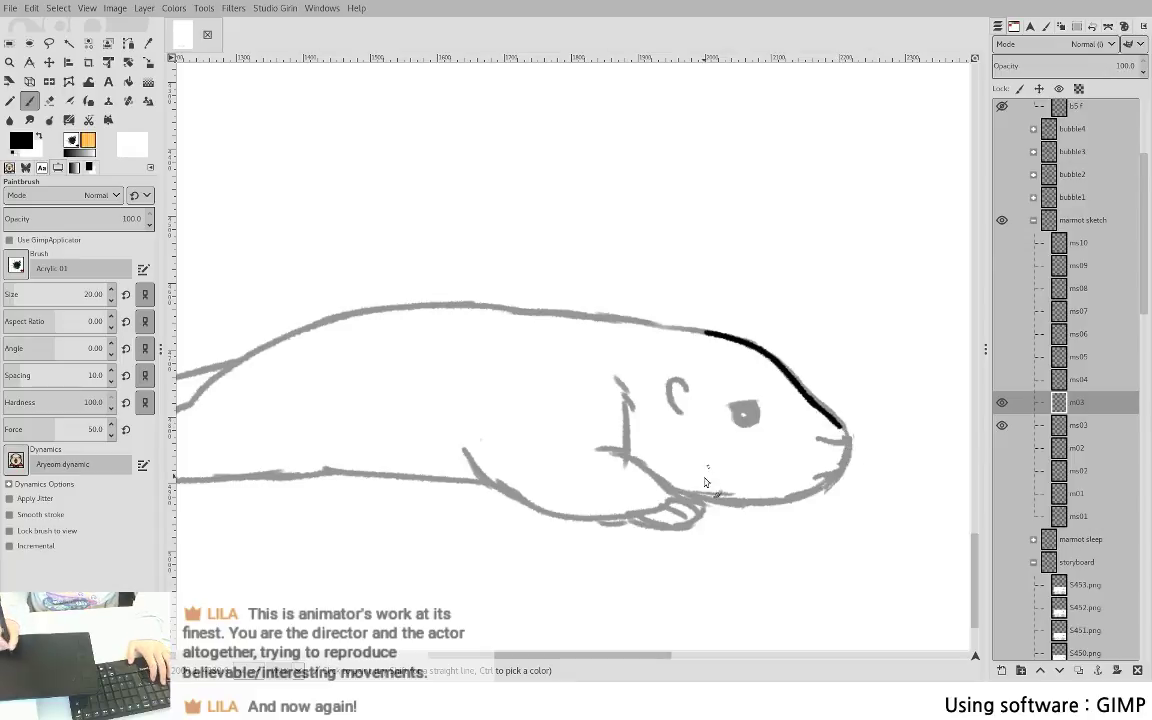
- Ink the lower jaw contour on m03 from above the front paw to the chin, slightly inside the ms03 sketch line
{"action": "mouse_move", "coordinate": [660, 484]}
{"action": "left_mouse_down"}
{"action": "mouse_move", "coordinate": [766, 507]}
{"action": "mouse_move", "coordinate": [811, 497]}
{"action": "left_mouse_up"}
{"action": "key", "text": "ctrl+z"}
{"action": "mouse_move", "coordinate": [702, 489]}
{"action": "left_mouse_down"}
{"action": "mouse_move", "coordinate": [778, 498]}
{"action": "mouse_move", "coordinate": [823, 488]}
{"action": "left_mouse_up"}
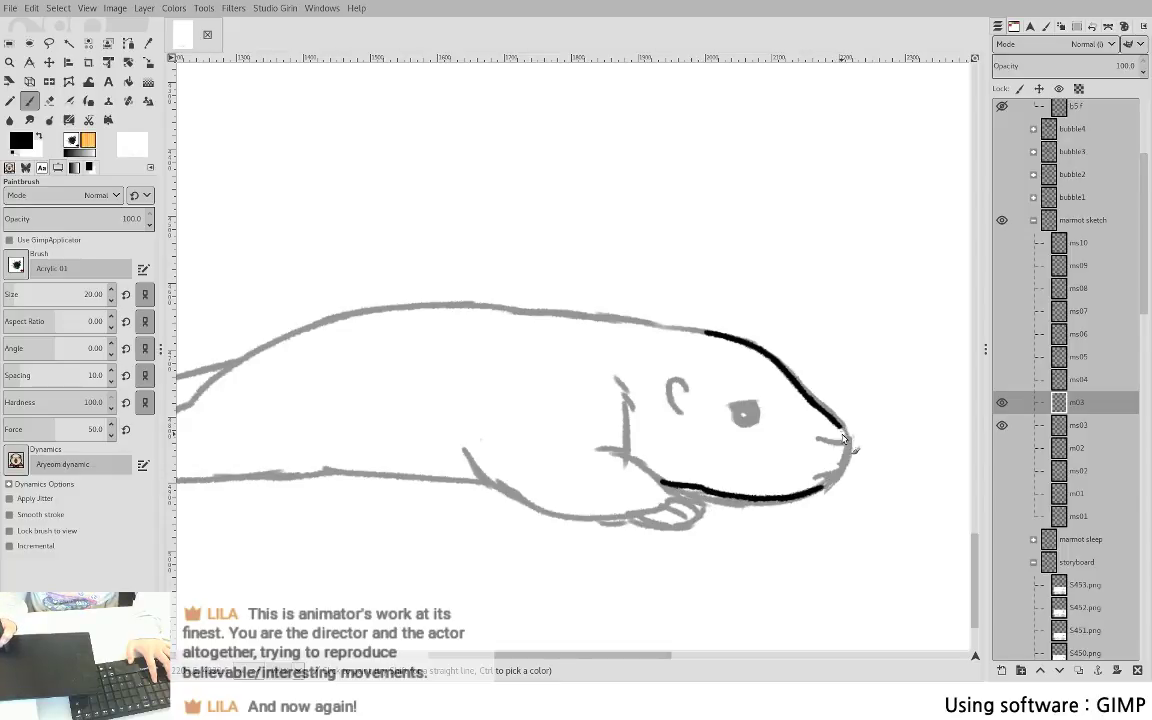
- Ink the rounded muzzle from nose to chin on m03 and add the short nose and mouth lines
{"action": "left_click_drag", "start_coordinate": [842, 433], "coordinate": [824, 488]}
{"action": "left_click_drag", "start_coordinate": [816, 437], "coordinate": [846, 446]}
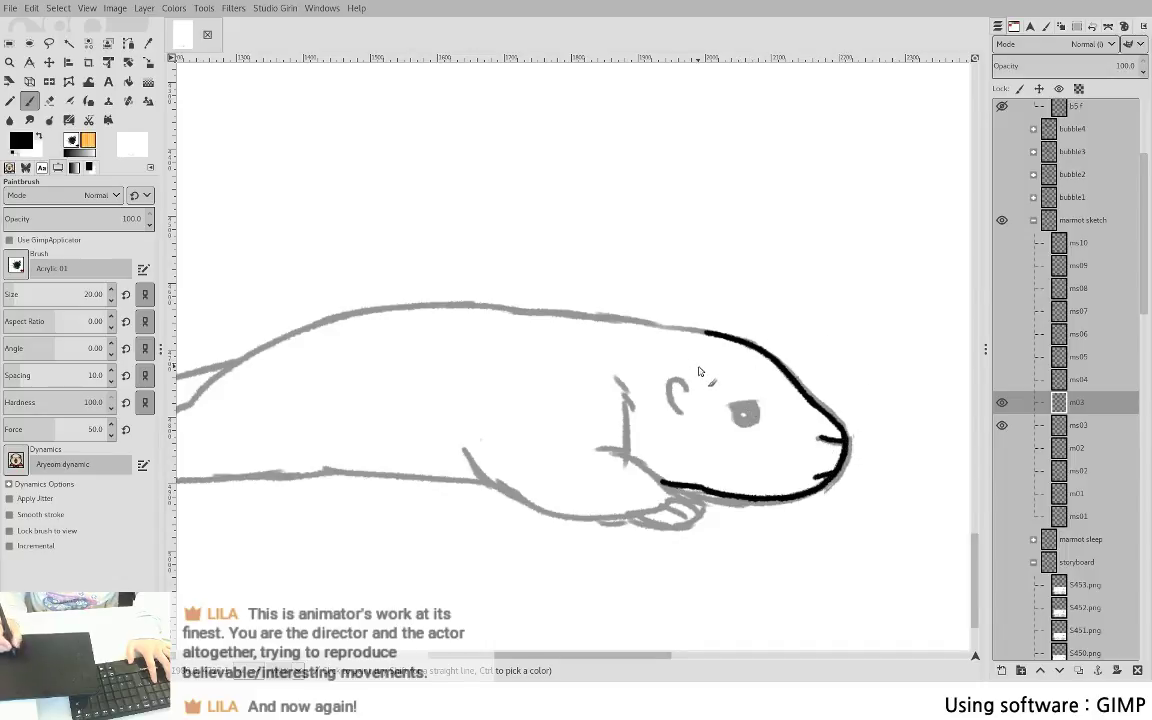
- Ink the back contour on m03 from the rump over the hump to the top of the head, following the ms03 sketch
{"action": "left_click_drag", "start_coordinate": [703, 428], "coordinate": [877, 387]}
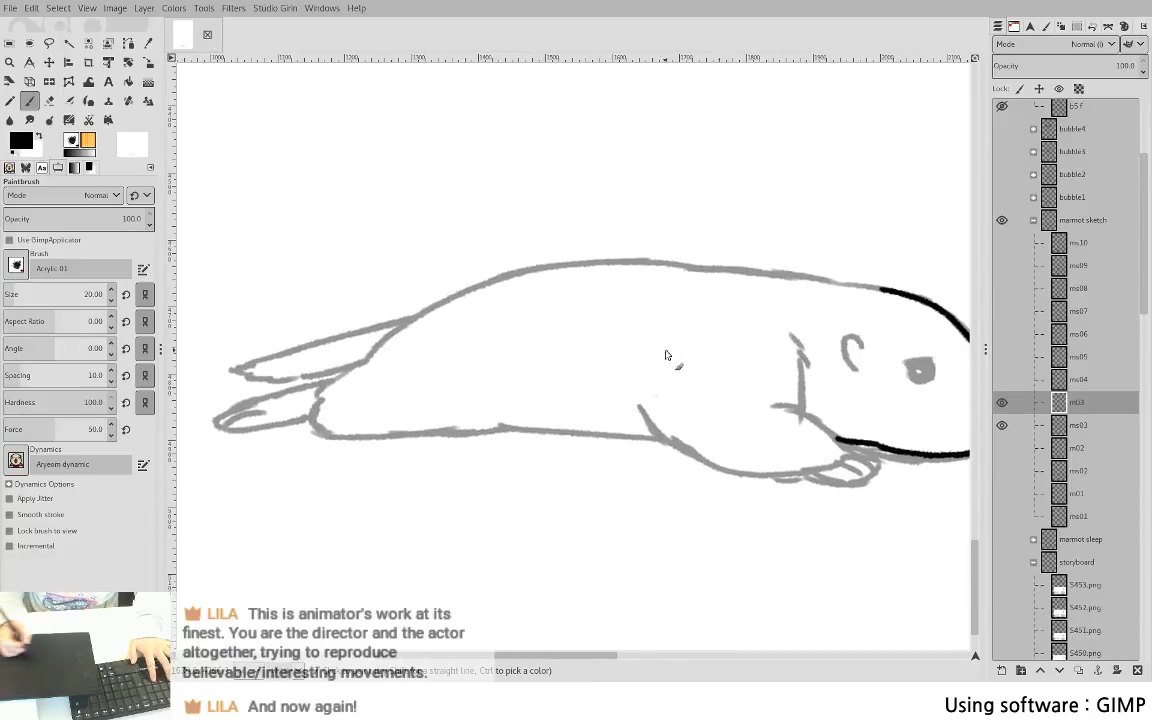
{"action": "left_click_drag", "start_coordinate": [667, 355], "coordinate": [550, 367]}
{"action": "left_click_drag", "start_coordinate": [363, 414], "coordinate": [526, 418]}
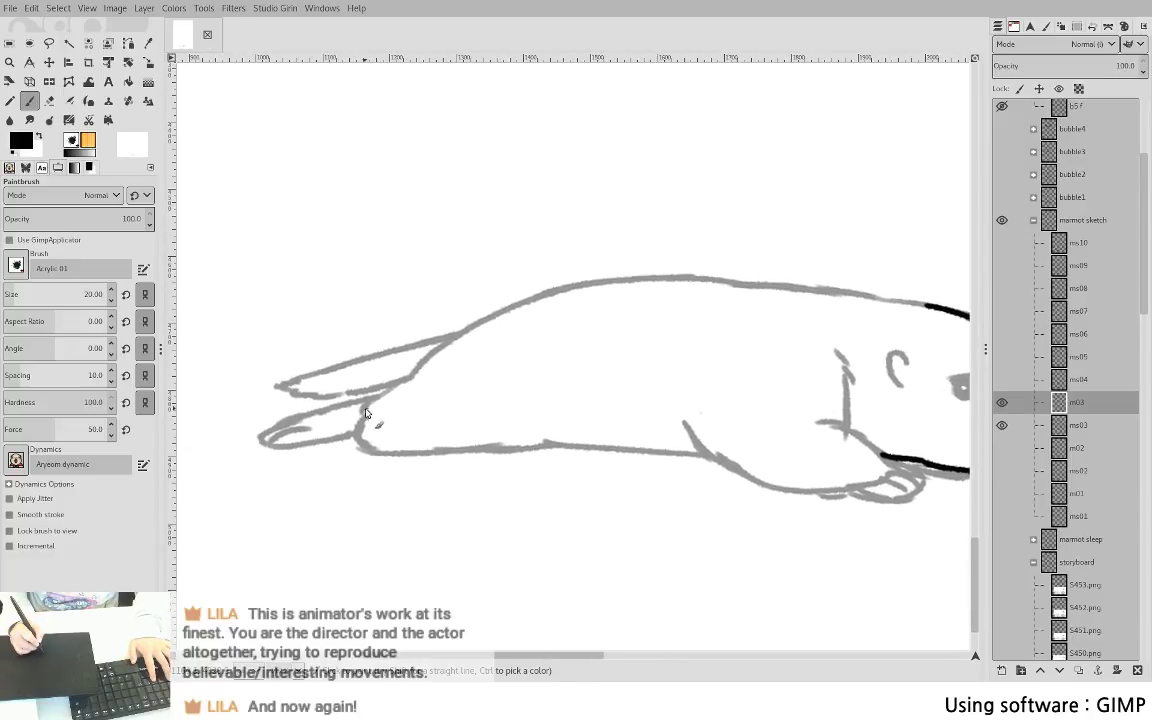
{"action": "mouse_move", "coordinate": [365, 412]}
{"action": "left_mouse_down"}
{"action": "mouse_move", "coordinate": [460, 336]}
{"action": "mouse_move", "coordinate": [603, 284]}
{"action": "mouse_move", "coordinate": [932, 307]}
{"action": "left_mouse_up"}
{"action": "key", "text": "ctrl+z"}
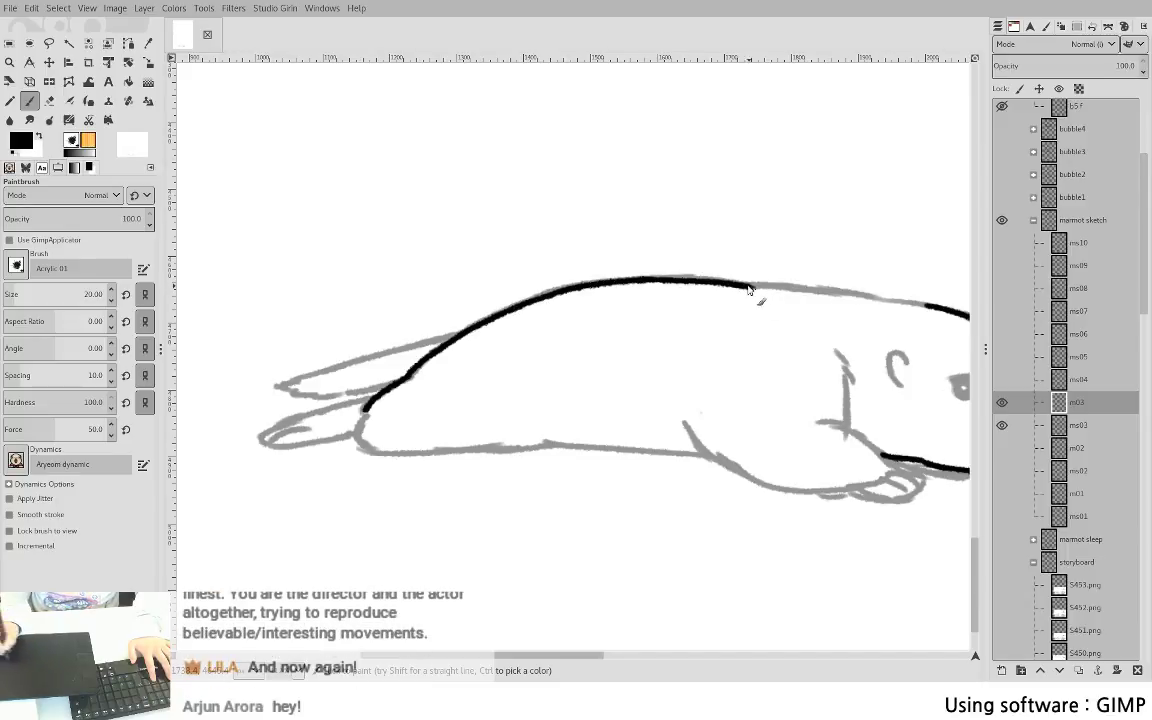
{"action": "left_click_drag", "start_coordinate": [750, 289], "coordinate": [846, 280]}
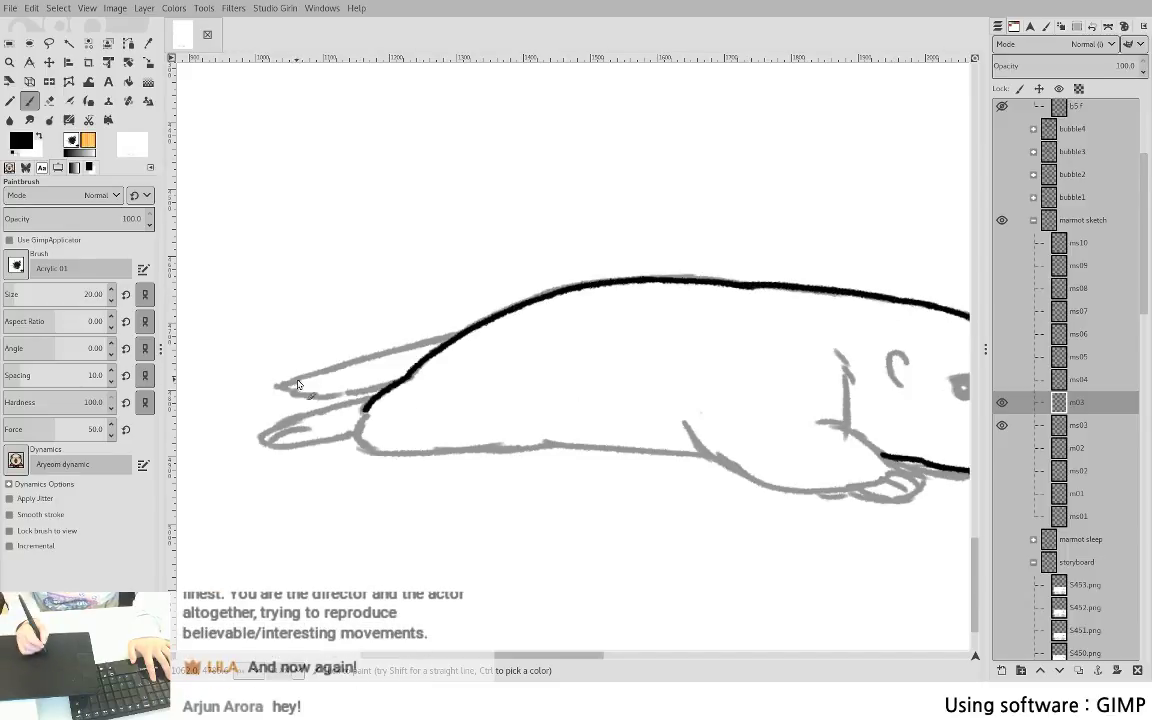
- Ink the lower and upper edges of the pointed tail on m03 over the ms03 sketch, redoing the upper stroke
{"action": "mouse_move", "coordinate": [277, 386]}
{"action": "left_mouse_down"}
{"action": "mouse_move", "coordinate": [361, 395]}
{"action": "mouse_move", "coordinate": [402, 380]}
{"action": "left_mouse_up"}
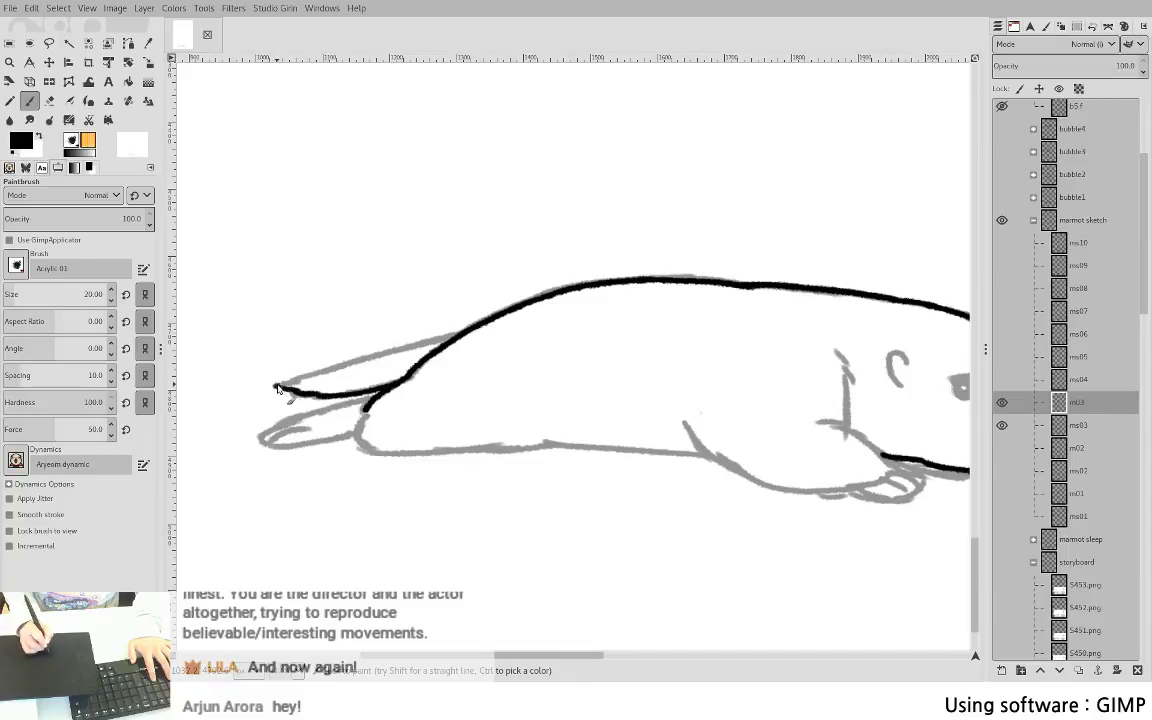
{"action": "left_click_drag", "start_coordinate": [277, 386], "coordinate": [456, 334]}
{"action": "key", "text": "ctrl+z"}
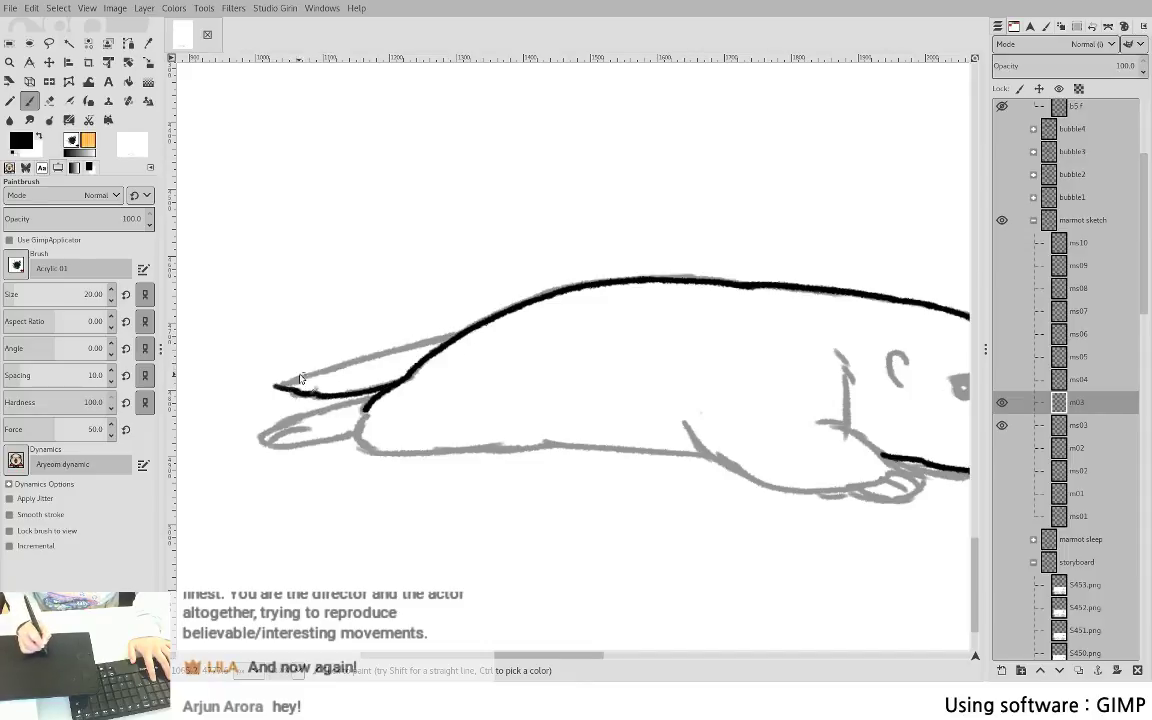
{"action": "left_click_drag", "start_coordinate": [275, 385], "coordinate": [455, 338]}
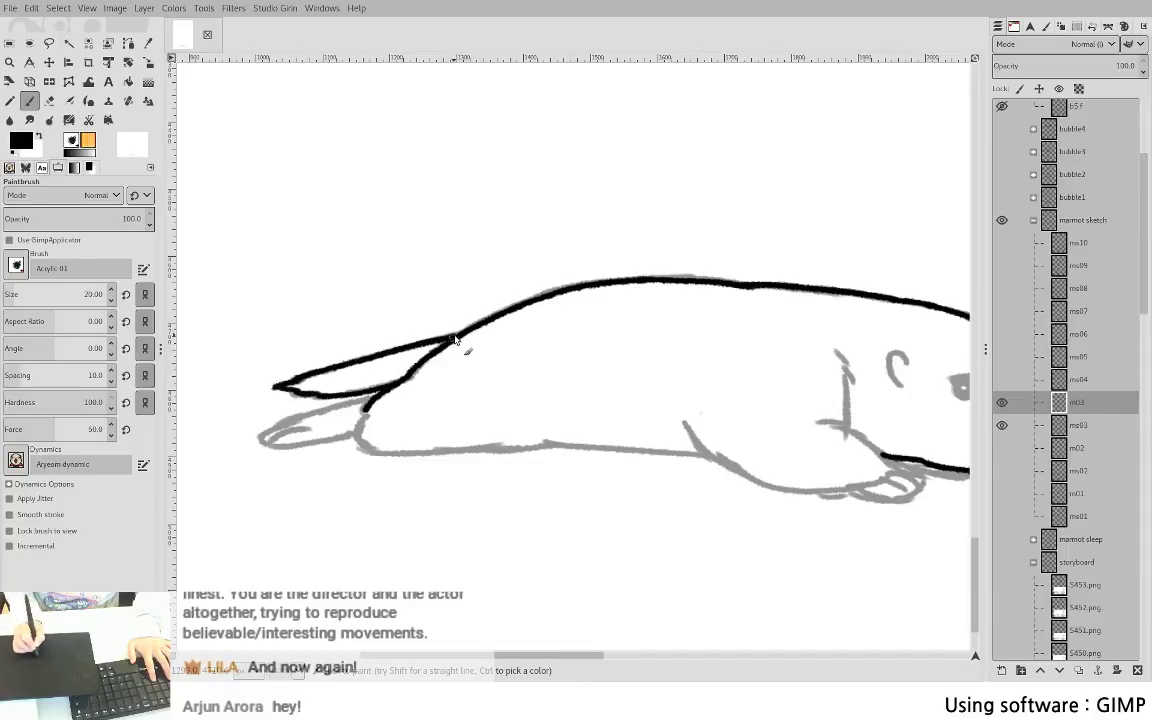
- Ink the belly line on m03 from the rump to the foreleg along the ms03 sketch
{"action": "left_click_drag", "start_coordinate": [784, 427], "coordinate": [567, 462]}
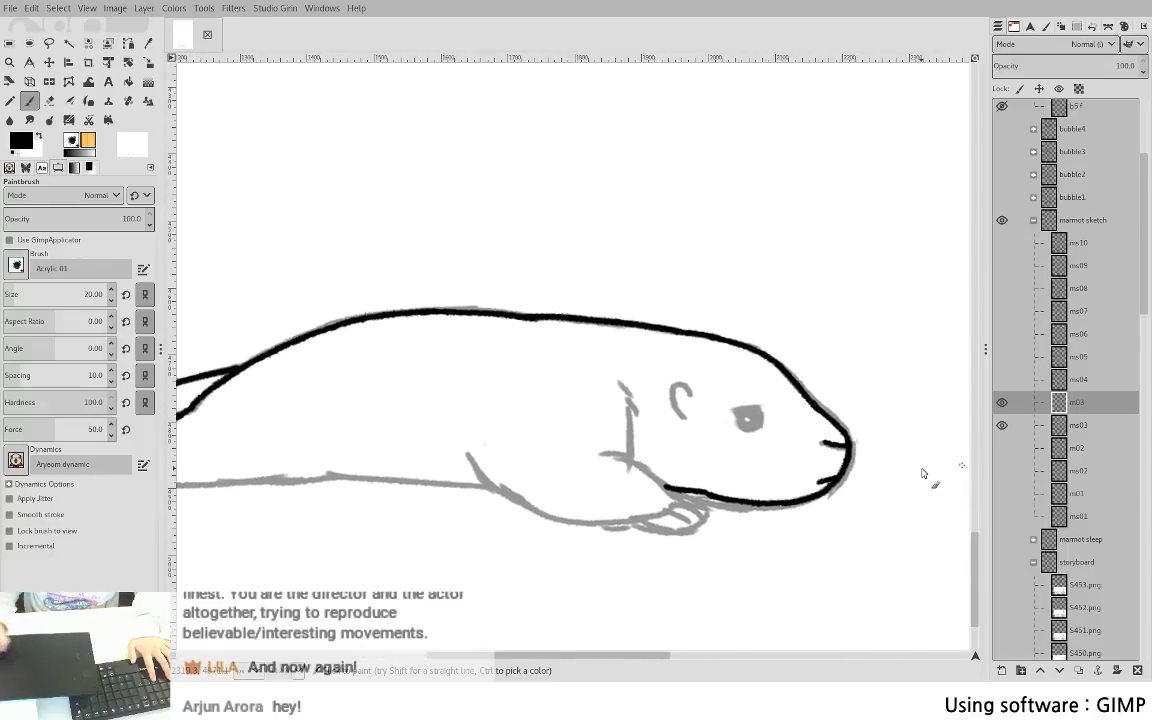
{"action": "left_click_drag", "start_coordinate": [534, 421], "coordinate": [691, 407]}
{"action": "mouse_move", "coordinate": [295, 455]}
{"action": "left_mouse_down"}
{"action": "mouse_move", "coordinate": [330, 467]}
{"action": "mouse_move", "coordinate": [493, 461]}
{"action": "mouse_move", "coordinate": [651, 474]}
{"action": "mouse_move", "coordinate": [526, 470]}
{"action": "mouse_move", "coordinate": [471, 497]}
{"action": "mouse_move", "coordinate": [709, 446]}
{"action": "mouse_move", "coordinate": [408, 422]}
{"action": "left_mouse_up"}
{"action": "mouse_move", "coordinate": [559, 383]}
{"action": "left_mouse_down"}
{"action": "mouse_move", "coordinate": [571, 360]}
{"action": "mouse_move", "coordinate": [600, 347]}
{"action": "left_mouse_up"}
- Ink the eye on m03 with a flattened upper edge, filling it black around a small highlight
{"action": "left_click_drag", "start_coordinate": [611, 350], "coordinate": [314, 383]}
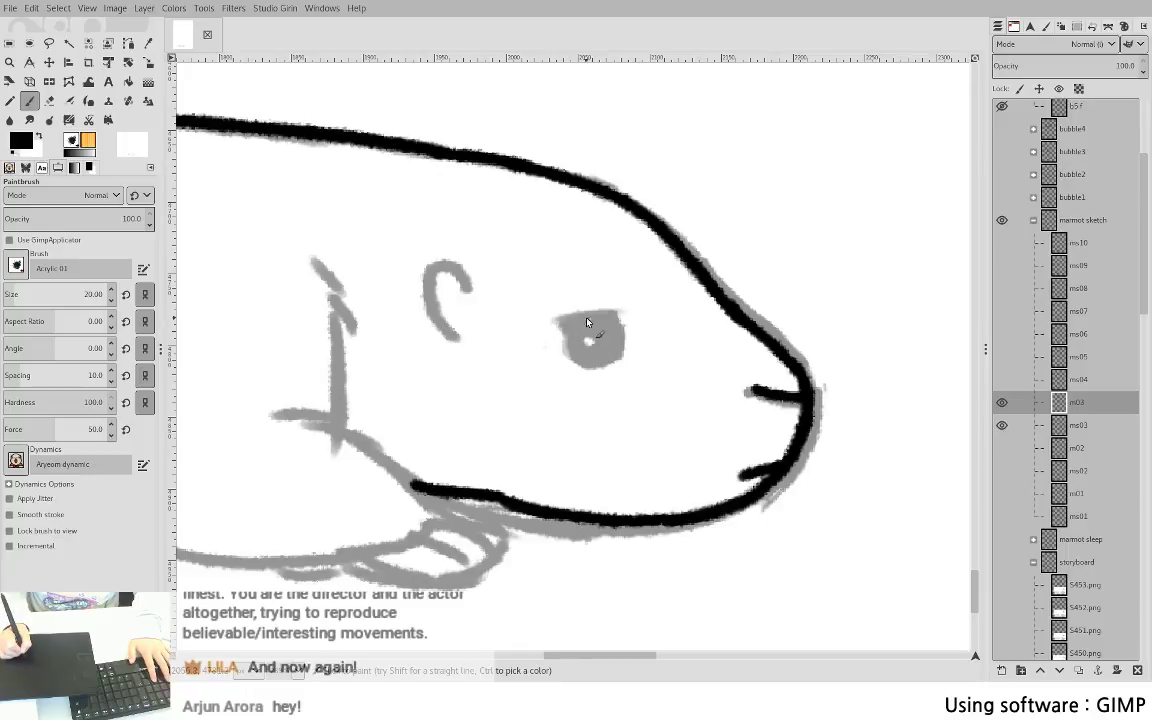
{"action": "mouse_move", "coordinate": [586, 323]}
{"action": "left_mouse_down"}
{"action": "mouse_move", "coordinate": [622, 352]}
{"action": "mouse_move", "coordinate": [597, 333]}
{"action": "left_mouse_up"}
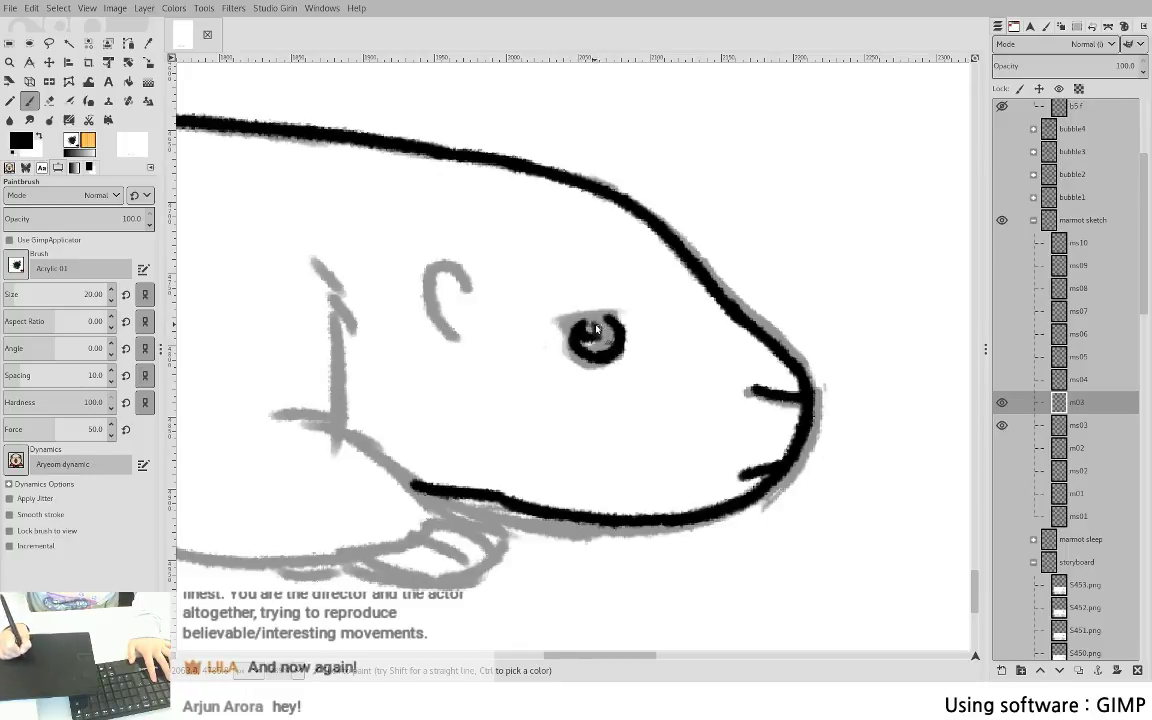
{"action": "key", "text": "ctrl+z"}
{"action": "key", "text": "shift+e"}
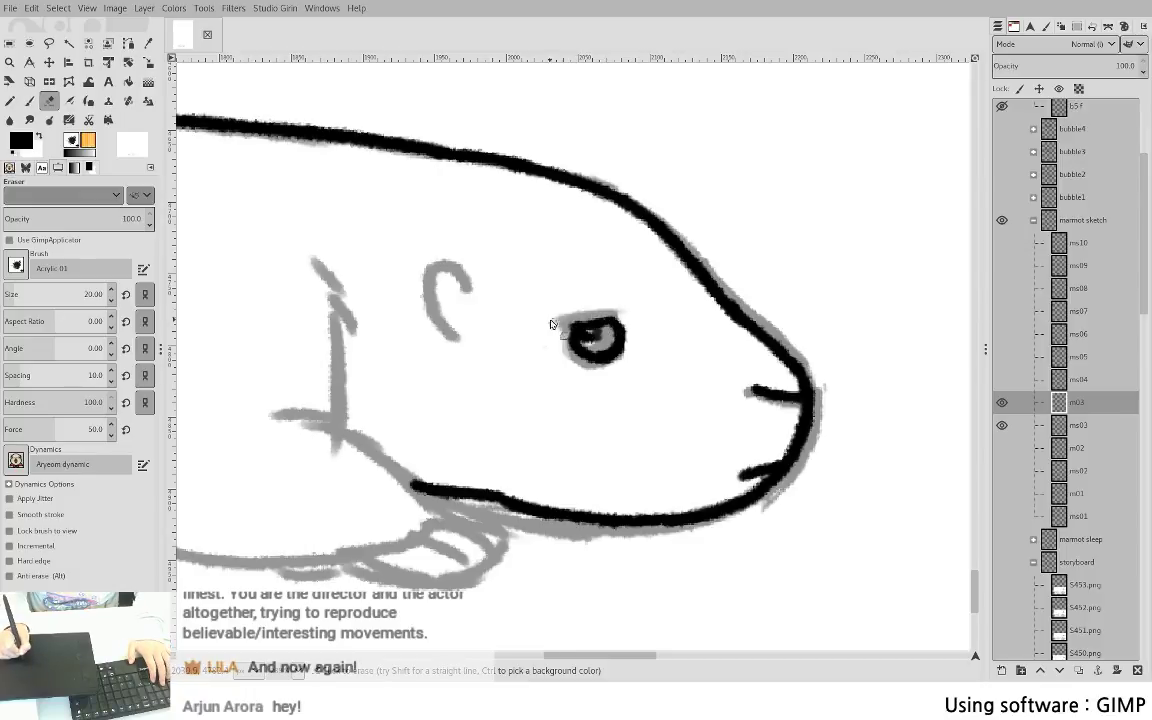
{"action": "key", "text": "p"}
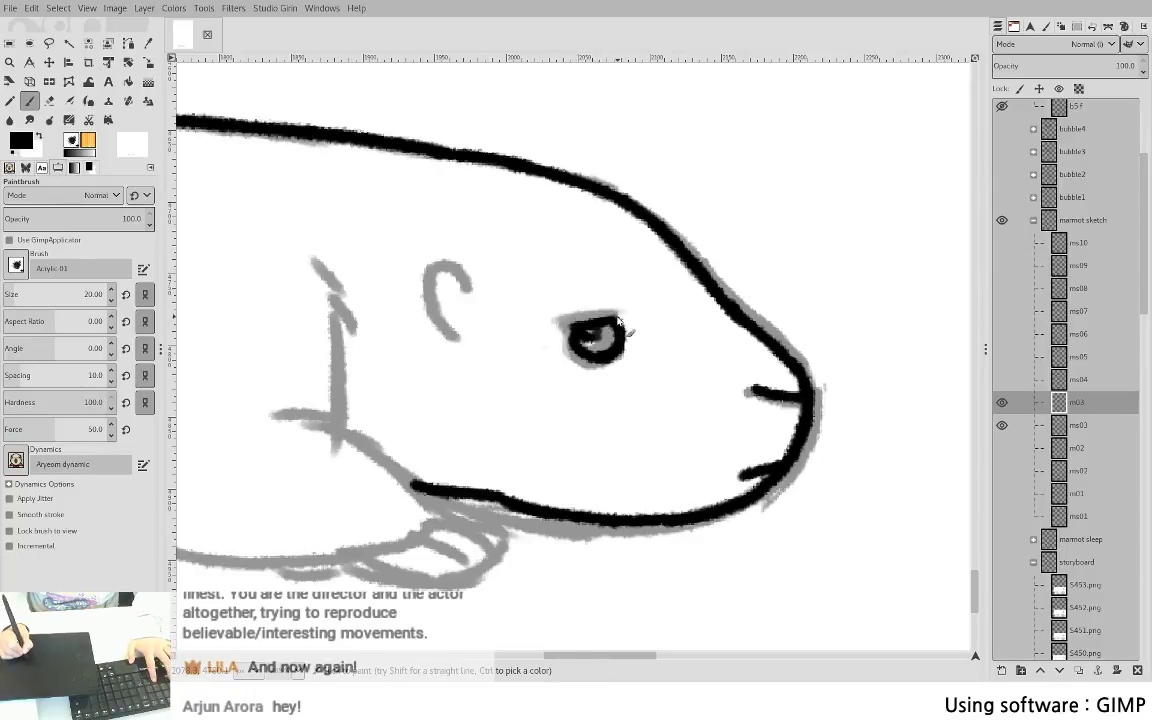
{"action": "left_click_drag", "start_coordinate": [620, 322], "coordinate": [599, 344]}
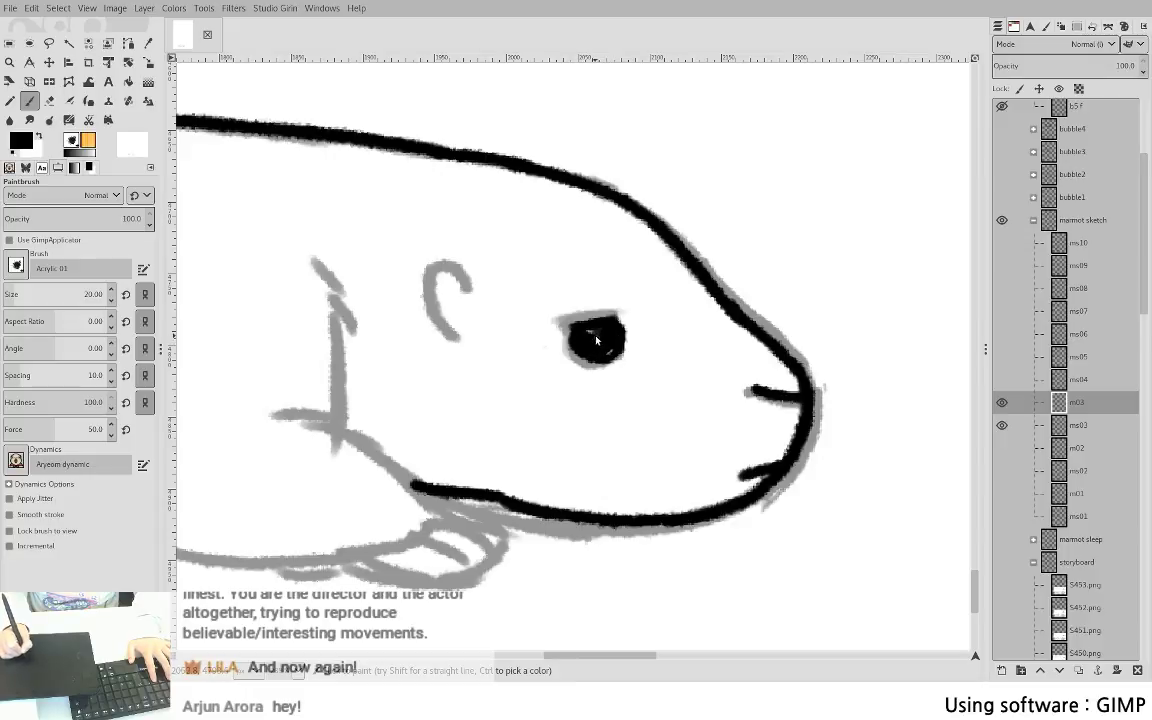
{"action": "key", "text": "shift+e"}
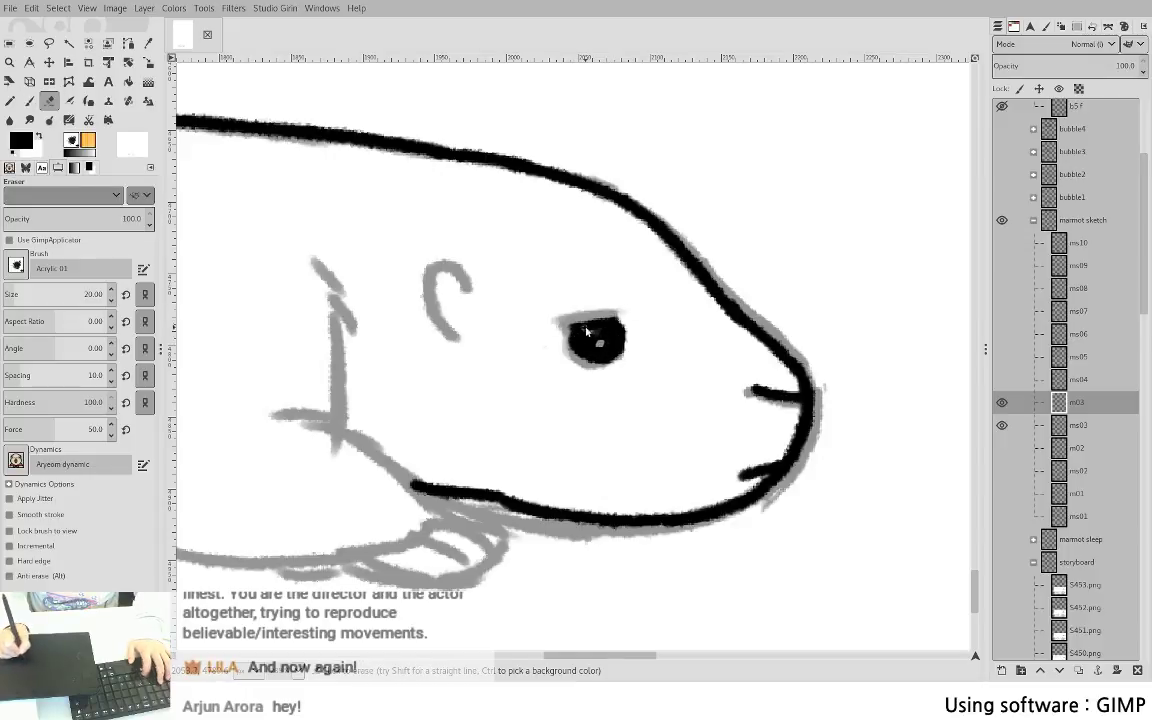
{"action": "key", "text": "p"}
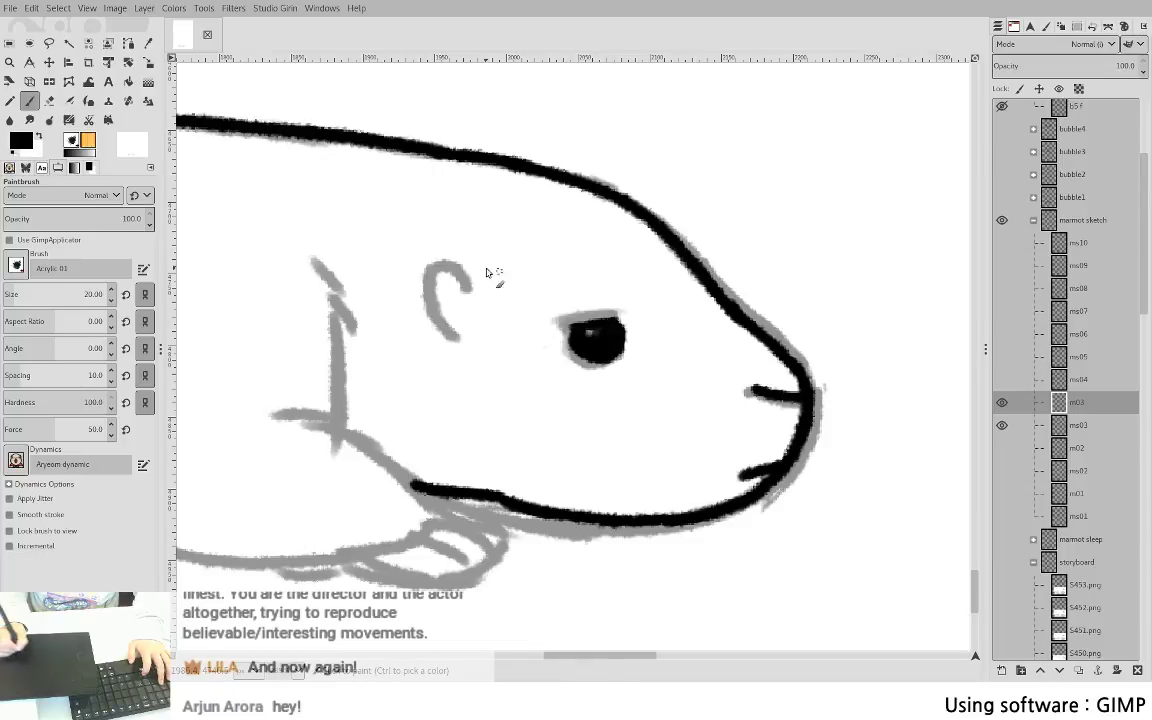
- Ink the curved ear on m03 just inside the ms03 sketch line, replacing the first stroke
{"action": "mouse_move", "coordinate": [443, 268]}
{"action": "left_mouse_down"}
{"action": "mouse_move", "coordinate": [439, 306]}
{"action": "mouse_move", "coordinate": [462, 332]}
{"action": "left_mouse_up"}
{"action": "key", "text": "ctrl+z"}
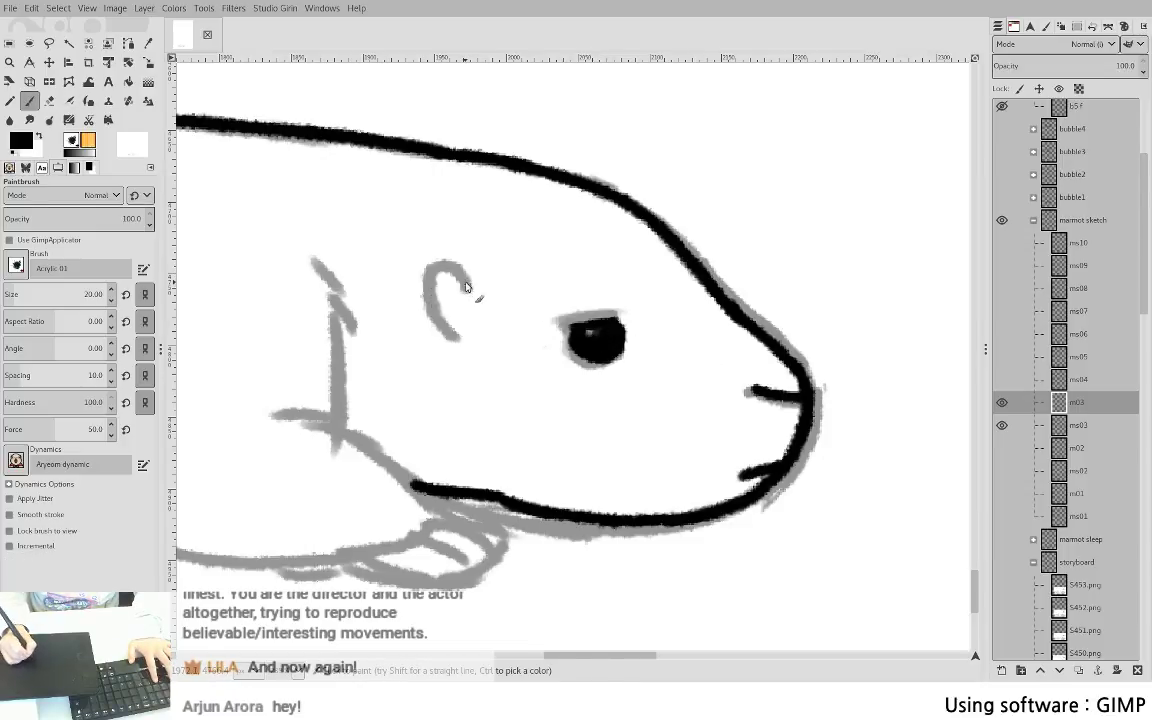
{"action": "mouse_move", "coordinate": [468, 287]}
{"action": "left_mouse_down"}
{"action": "mouse_move", "coordinate": [437, 268]}
{"action": "mouse_move", "coordinate": [464, 331]}
{"action": "left_mouse_up"}
- Compare m03 with m02 separately and overlaid, ending with only m03 and its ms03 sketch shown
{"action": "mouse_move", "coordinate": [533, 389]}
{"action": "left_mouse_down"}
{"action": "mouse_move", "coordinate": [702, 429]}
{"action": "mouse_move", "coordinate": [678, 400]}
{"action": "left_mouse_up"}
{"action": "left_click", "coordinate": [1002, 450], "text": "shift"}
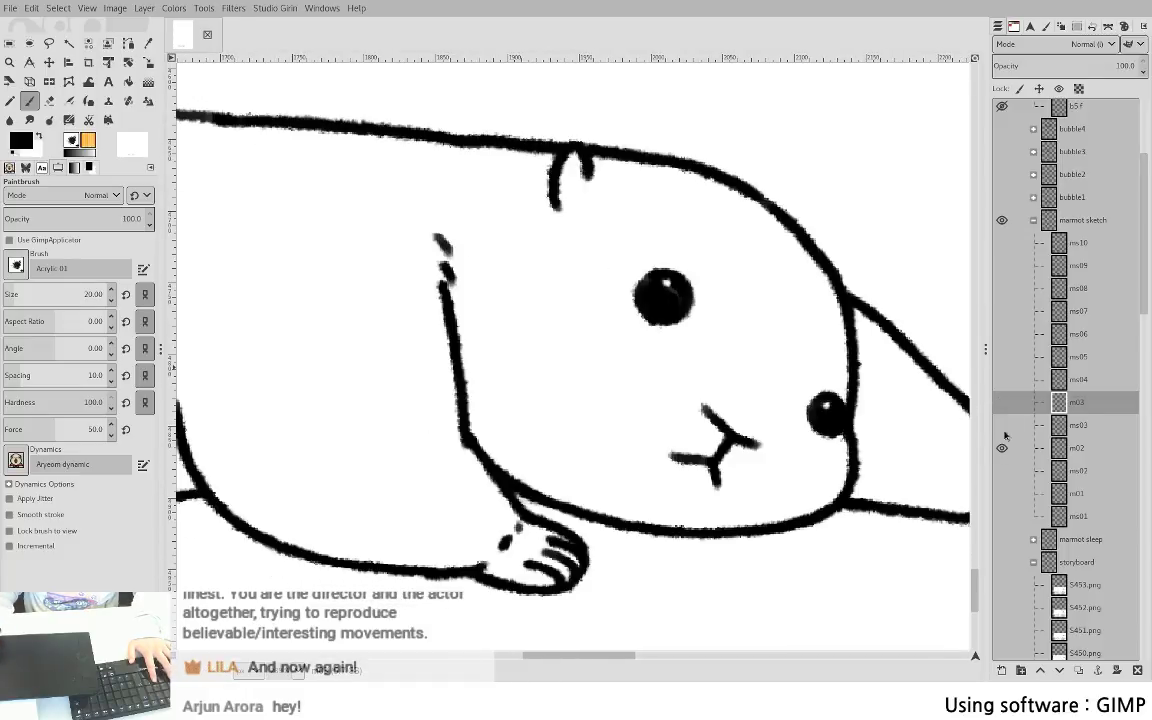
{"action": "left_click", "coordinate": [1002, 406], "text": "shift"}
{"action": "left_click", "coordinate": [1002, 448], "text": "shift"}
{"action": "left_click", "coordinate": [1005, 449]}
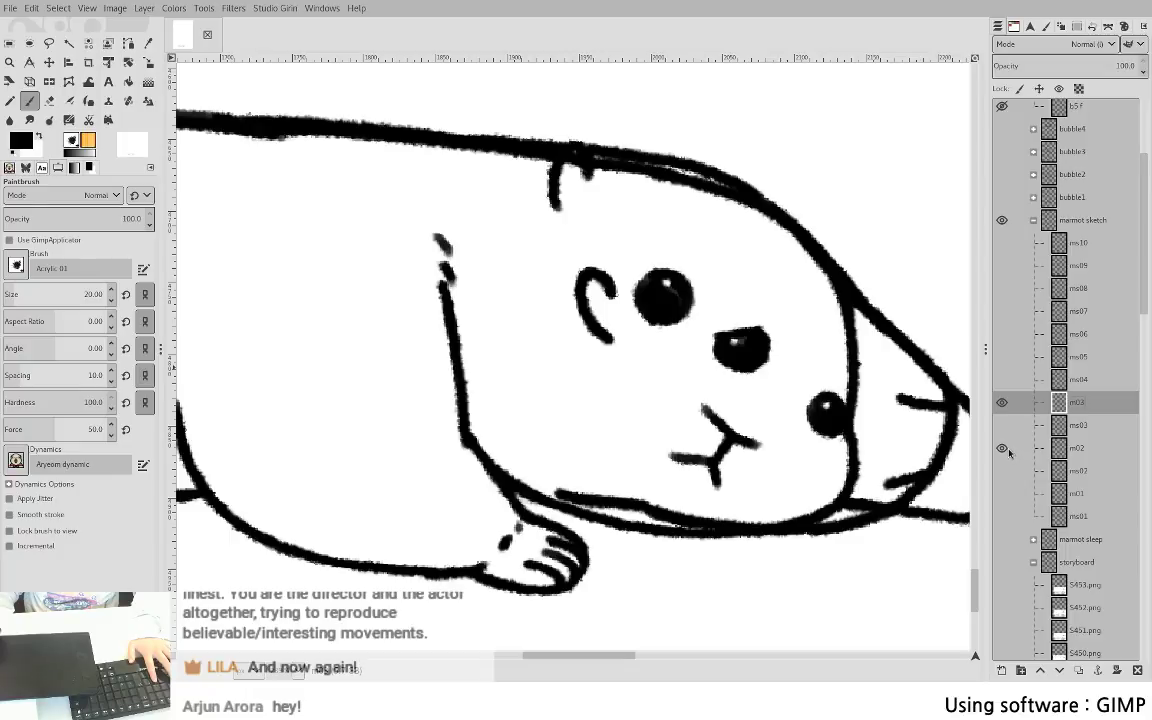
{"action": "left_click", "coordinate": [1002, 448]}
{"action": "left_click", "coordinate": [1002, 425]}
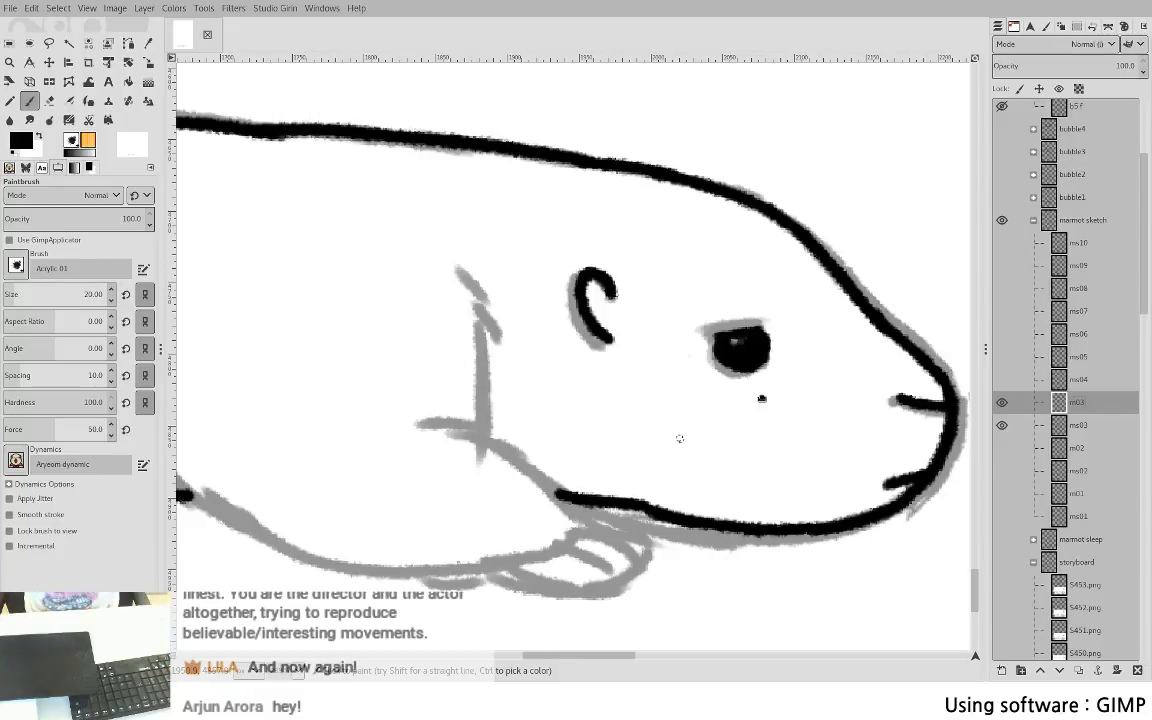
- Ink the foreleg's rear and lower contour on m03 down to the paw, showing ms02 as an extra guide and redoing poor strokes
{"action": "left_click_drag", "start_coordinate": [680, 438], "coordinate": [764, 403]}
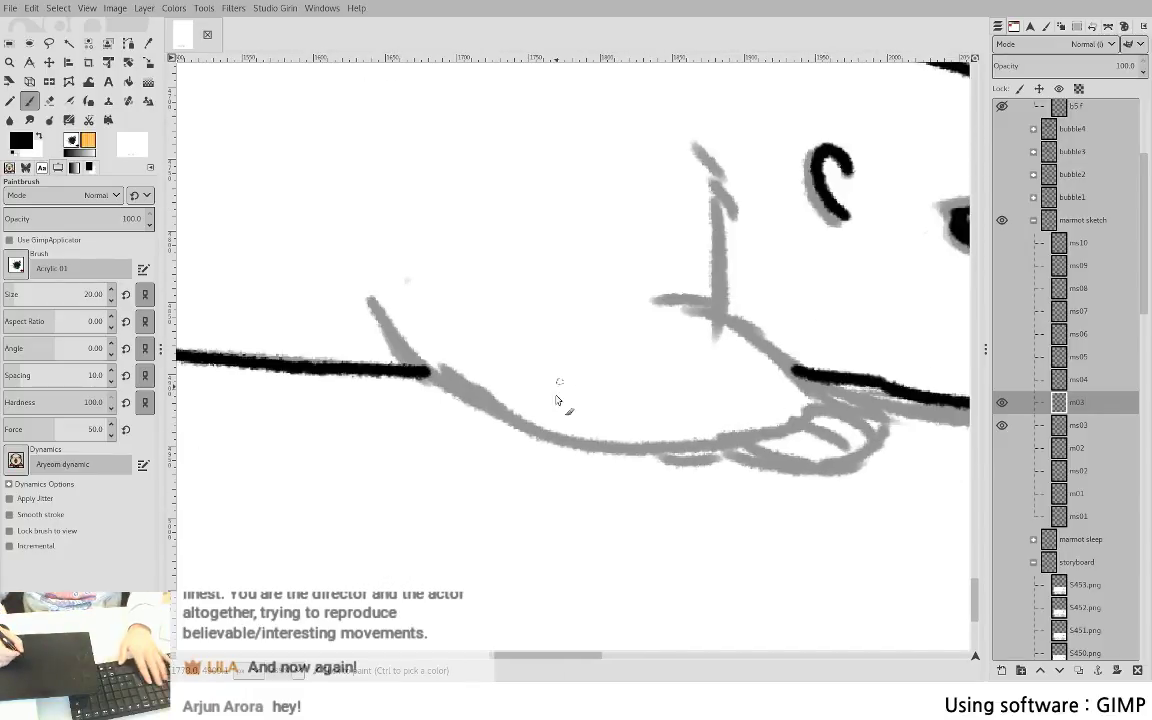
{"action": "scroll", "coordinate": [762, 402], "scroll_direction": "right", "scroll_amount": 4}
{"action": "scroll", "coordinate": [762, 402], "scroll_direction": "up", "scroll_amount": 2}
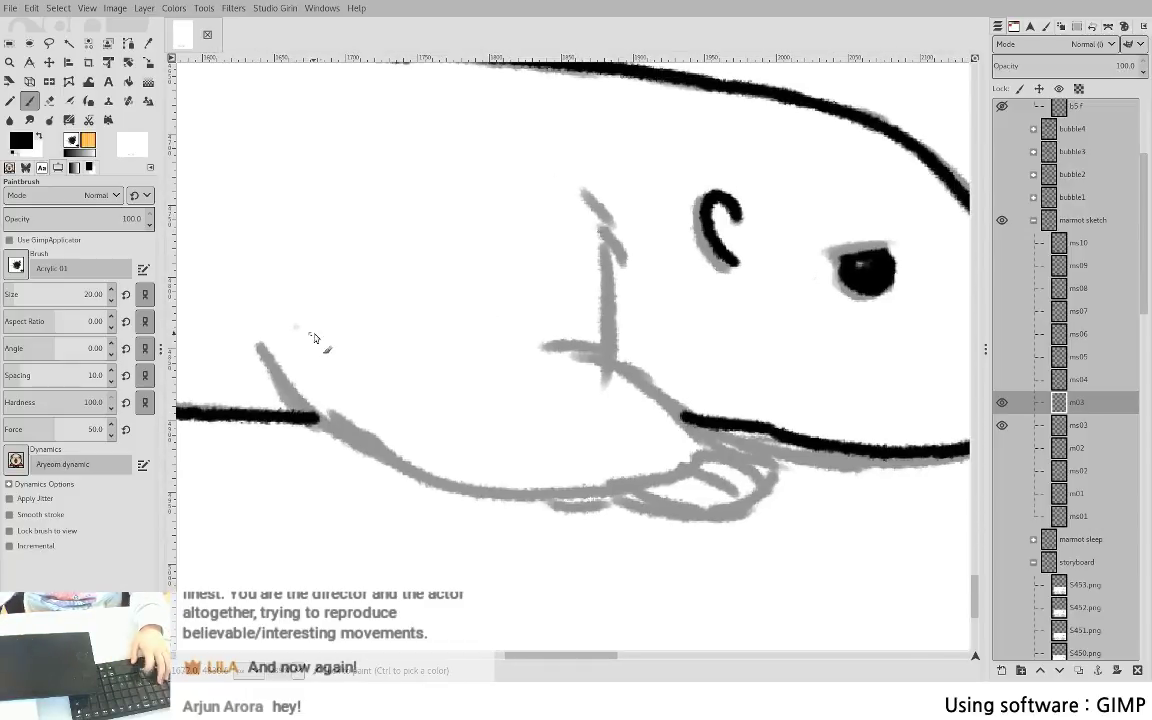
{"action": "key", "text": "shift+e"}
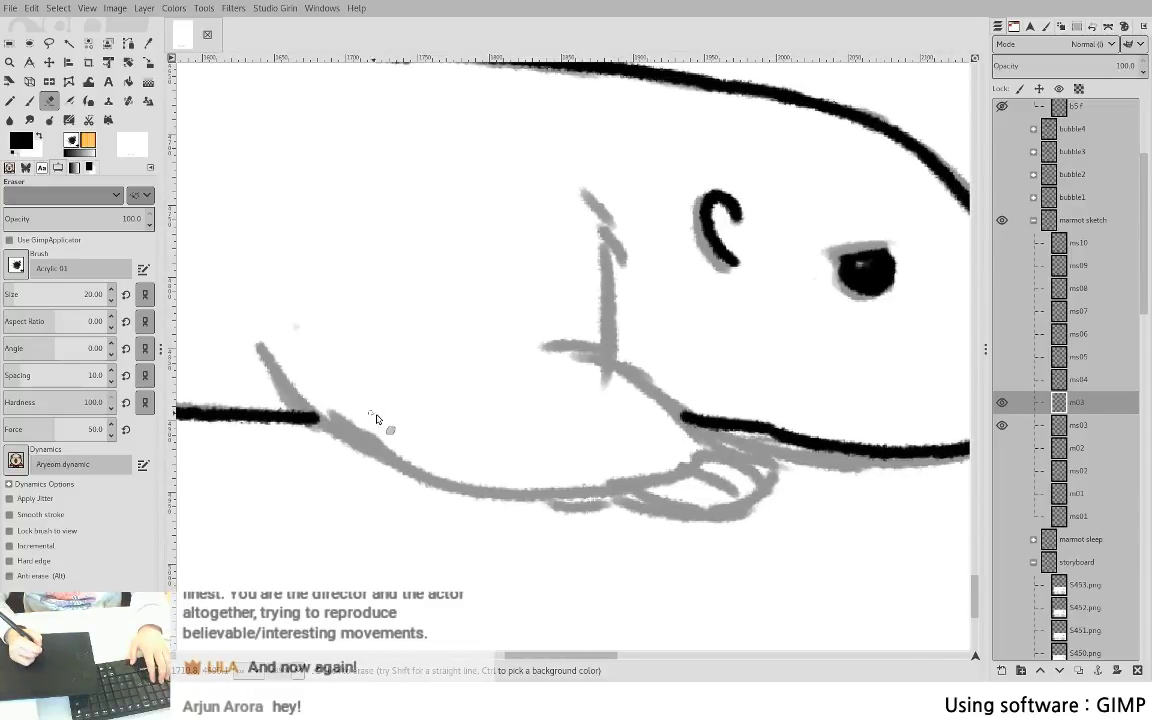
{"action": "key", "text": "p"}
{"action": "left_click_drag", "start_coordinate": [262, 345], "coordinate": [338, 432]}
{"action": "key", "text": "ctrl+z"}
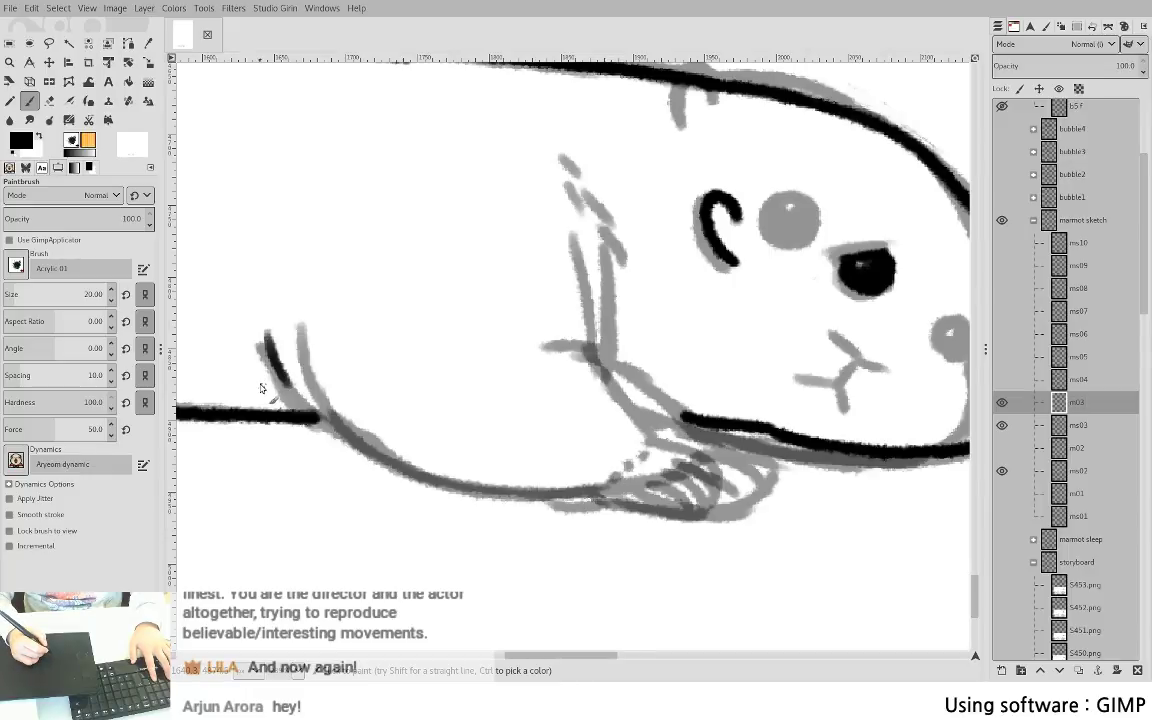
{"action": "mouse_move", "coordinate": [266, 330]}
{"action": "left_mouse_down"}
{"action": "mouse_move", "coordinate": [349, 446]}
{"action": "mouse_move", "coordinate": [480, 491]}
{"action": "left_mouse_up"}
{"action": "key", "text": "ctrl+z"}
{"action": "mouse_move", "coordinate": [284, 383]}
{"action": "left_mouse_down"}
{"action": "mouse_move", "coordinate": [394, 469]}
{"action": "mouse_move", "coordinate": [464, 492]}
{"action": "mouse_move", "coordinate": [597, 495]}
{"action": "left_mouse_up"}
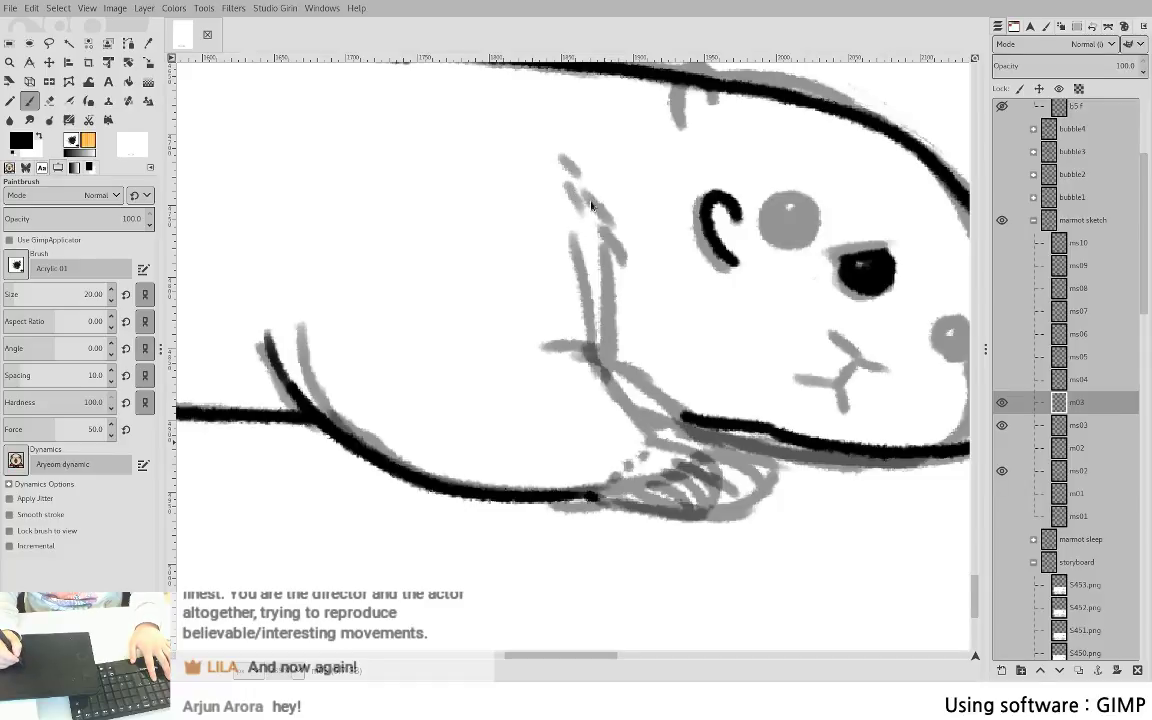
- Hide ms03 and ink the foreleg's front contour on m03 beside the ms02 line, with two short fur strokes above it
{"action": "key", "text": "v"}
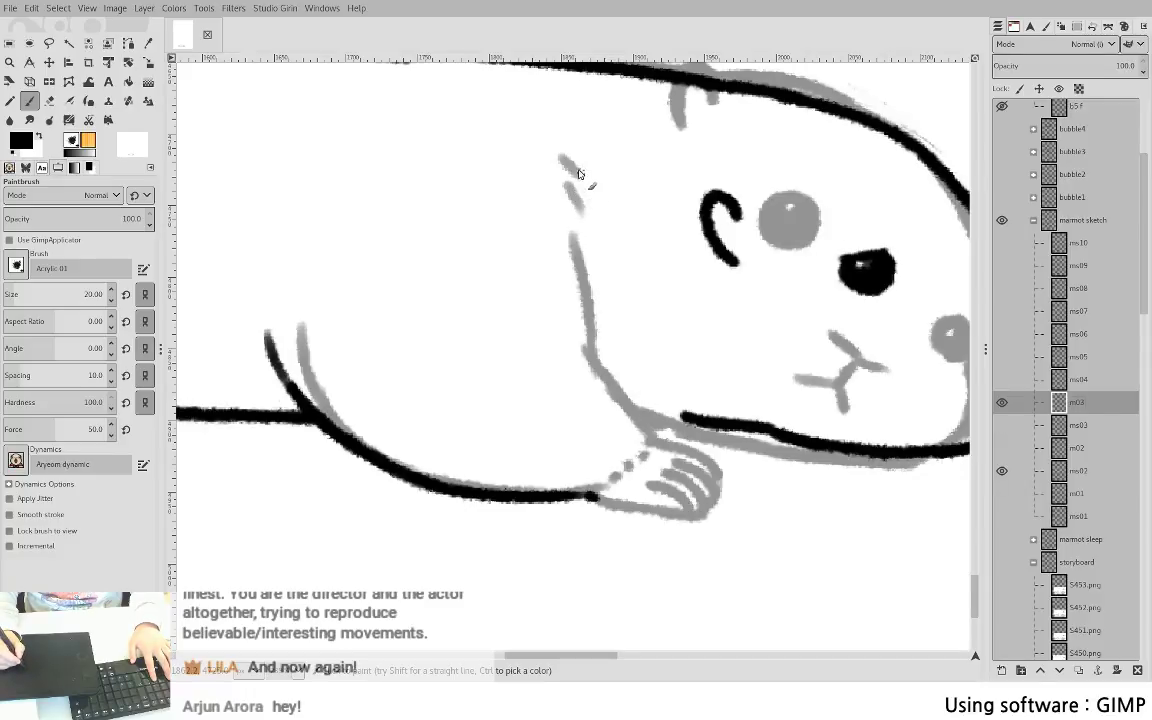
{"action": "left_click_drag", "start_coordinate": [580, 173], "coordinate": [598, 352]}
{"action": "key", "text": "ctrl+z"}
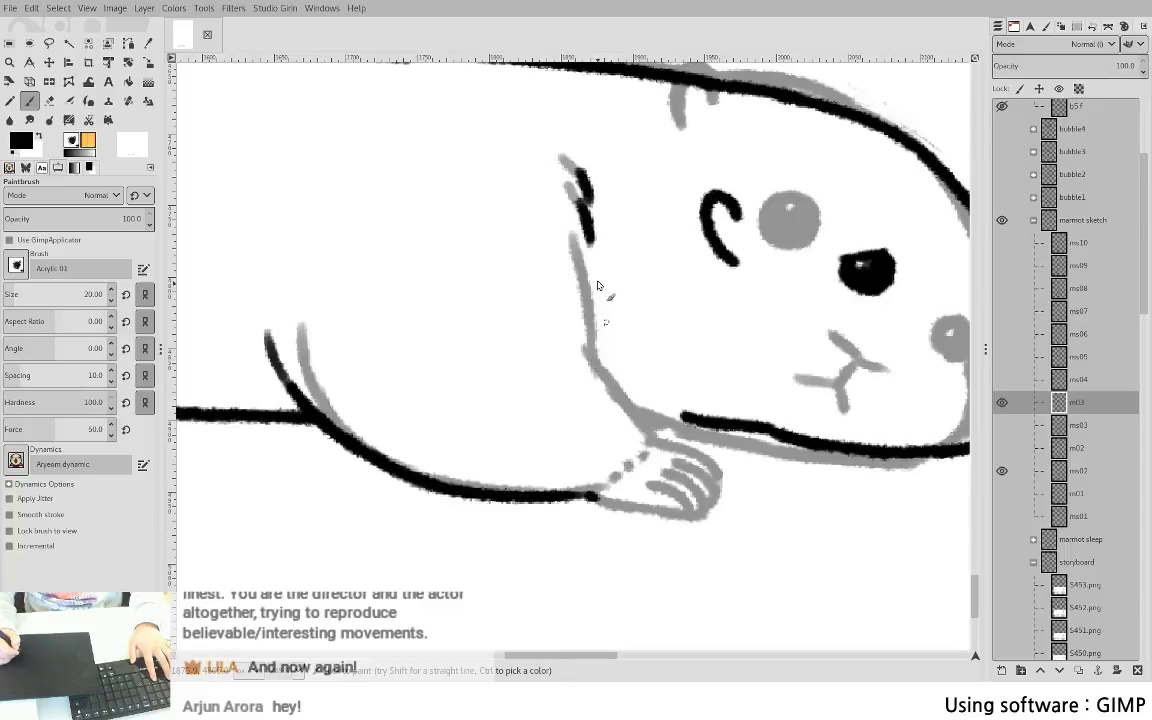
{"action": "mouse_move", "coordinate": [578, 236]}
{"action": "left_mouse_down"}
{"action": "mouse_move", "coordinate": [607, 380]}
{"action": "mouse_move", "coordinate": [592, 358]}
{"action": "mouse_move", "coordinate": [645, 440]}
{"action": "left_mouse_up"}
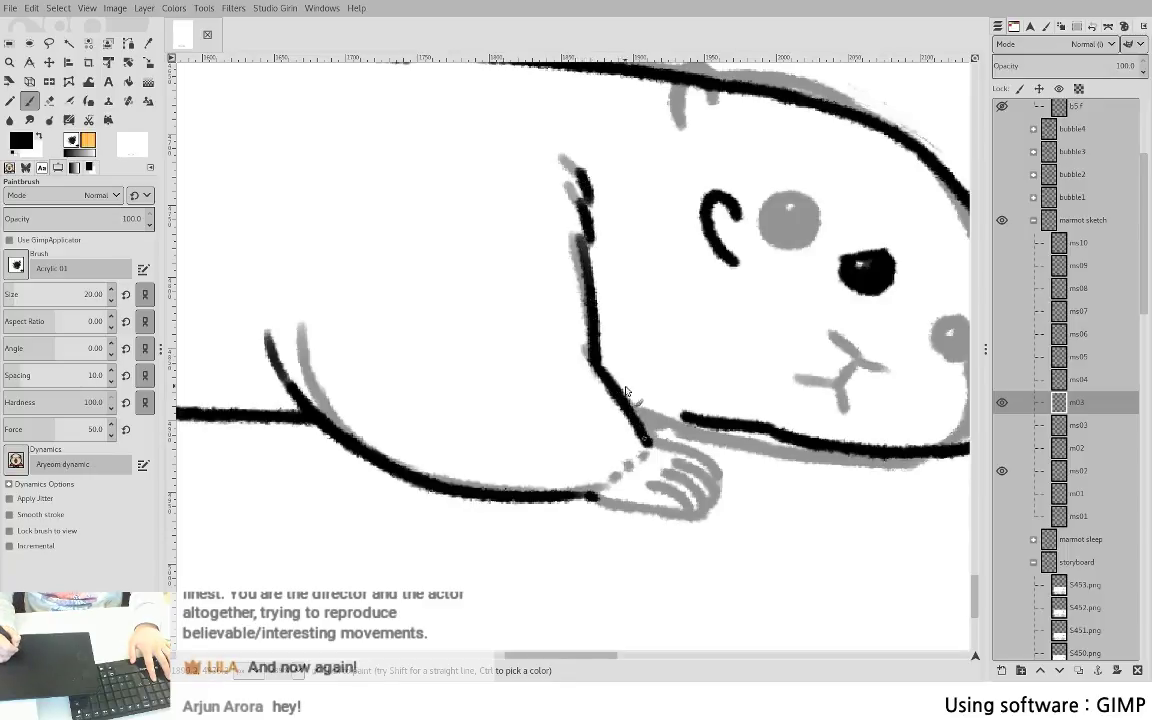
- Dot the wrist line across the end of the foreleg on m03, following the ms02 sketch
{"action": "left_click", "coordinate": [603, 487]}
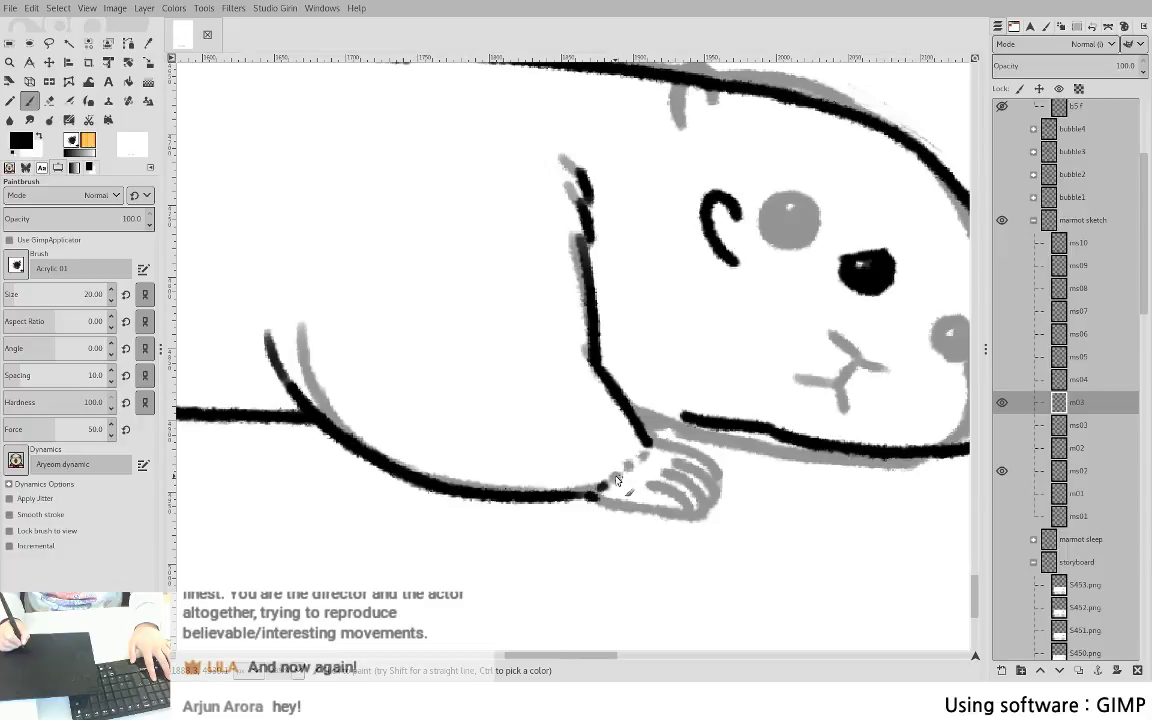
{"action": "key", "text": "ctrl+z"}
{"action": "left_click_drag", "start_coordinate": [591, 494], "coordinate": [602, 488]}
{"action": "left_click", "coordinate": [614, 478]}
{"action": "left_click", "coordinate": [630, 467]}
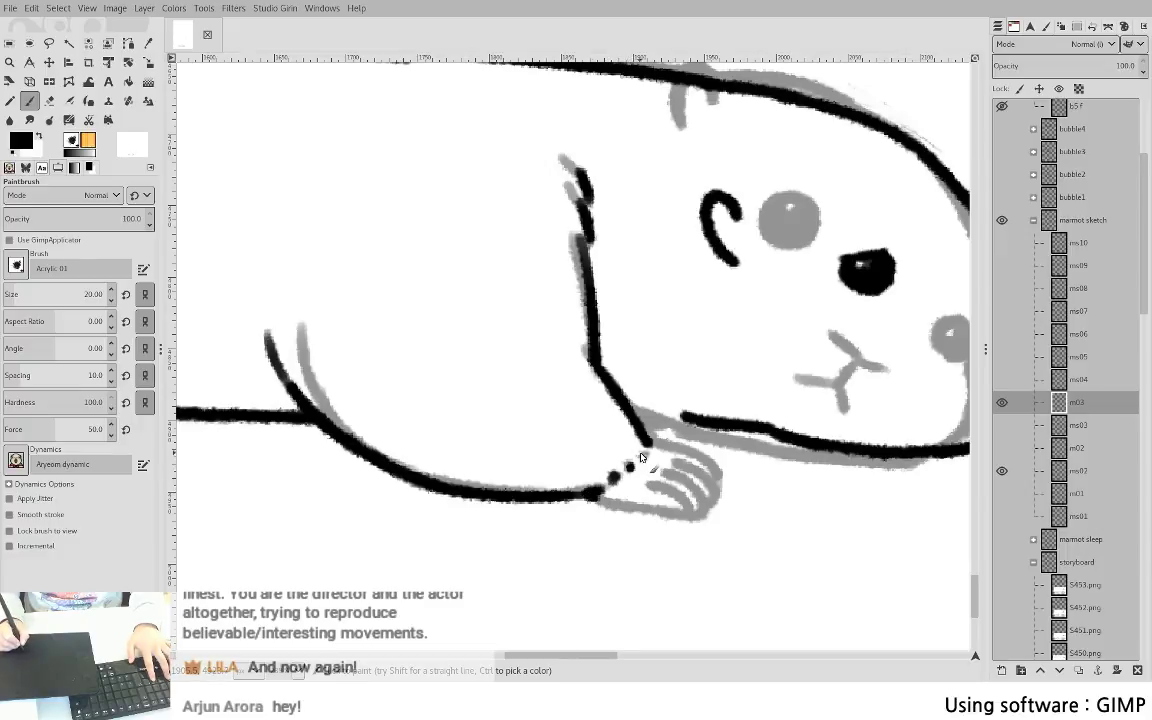
- Ink the front paw's outline and toes on m03 over the ms02 sketch and extend the jaw line to meet the foreleg
{"action": "mouse_move", "coordinate": [650, 438]}
{"action": "left_mouse_down"}
{"action": "mouse_move", "coordinate": [703, 459]}
{"action": "mouse_move", "coordinate": [667, 446]}
{"action": "mouse_move", "coordinate": [714, 476]}
{"action": "mouse_move", "coordinate": [667, 443]}
{"action": "mouse_move", "coordinate": [648, 445]}
{"action": "mouse_move", "coordinate": [697, 455]}
{"action": "mouse_move", "coordinate": [715, 485]}
{"action": "mouse_move", "coordinate": [675, 462]}
{"action": "mouse_move", "coordinate": [708, 481]}
{"action": "mouse_move", "coordinate": [706, 498]}
{"action": "mouse_move", "coordinate": [695, 484]}
{"action": "mouse_move", "coordinate": [718, 479]}
{"action": "mouse_move", "coordinate": [667, 473]}
{"action": "mouse_move", "coordinate": [709, 506]}
{"action": "mouse_move", "coordinate": [689, 511]}
{"action": "mouse_move", "coordinate": [646, 487]}
{"action": "mouse_move", "coordinate": [690, 511]}
{"action": "left_mouse_up"}
{"action": "key", "text": "ctrl+z"}
{"action": "key", "text": "ctrl+z"}
{"action": "left_click_drag", "start_coordinate": [600, 499], "coordinate": [696, 516]}
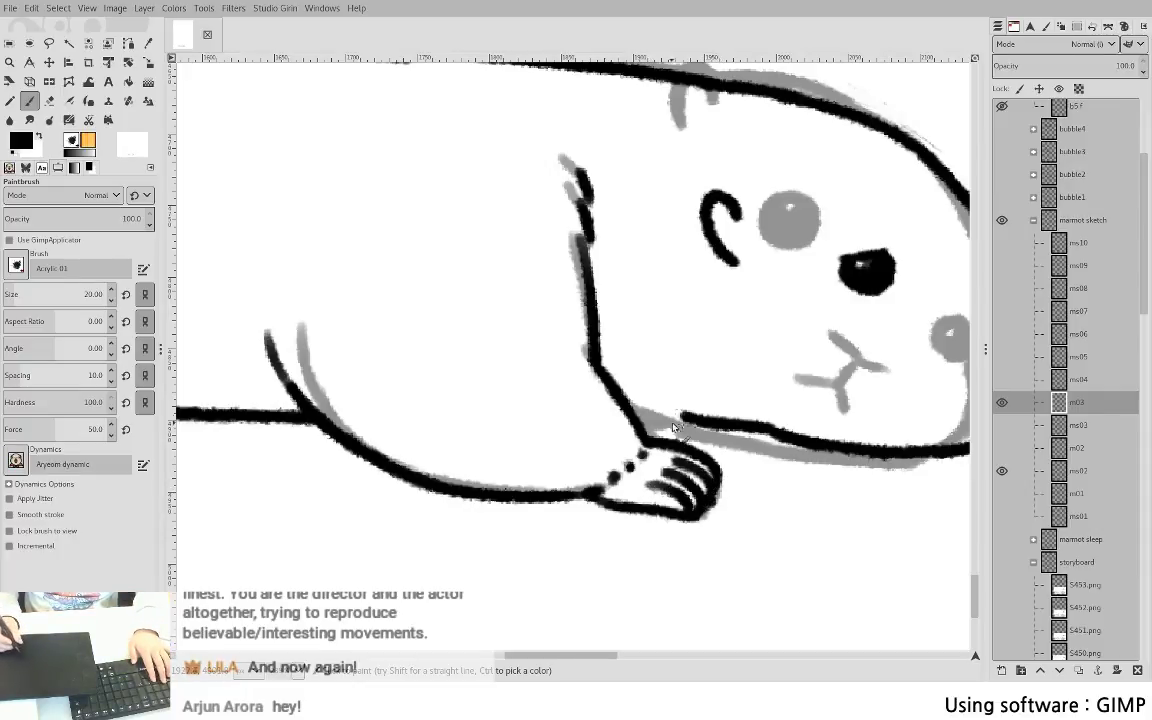
{"action": "mouse_move", "coordinate": [630, 410]}
{"action": "left_mouse_down"}
{"action": "mouse_move", "coordinate": [702, 427]}
{"action": "mouse_move", "coordinate": [616, 406]}
{"action": "mouse_move", "coordinate": [457, 410]}
{"action": "left_mouse_up"}
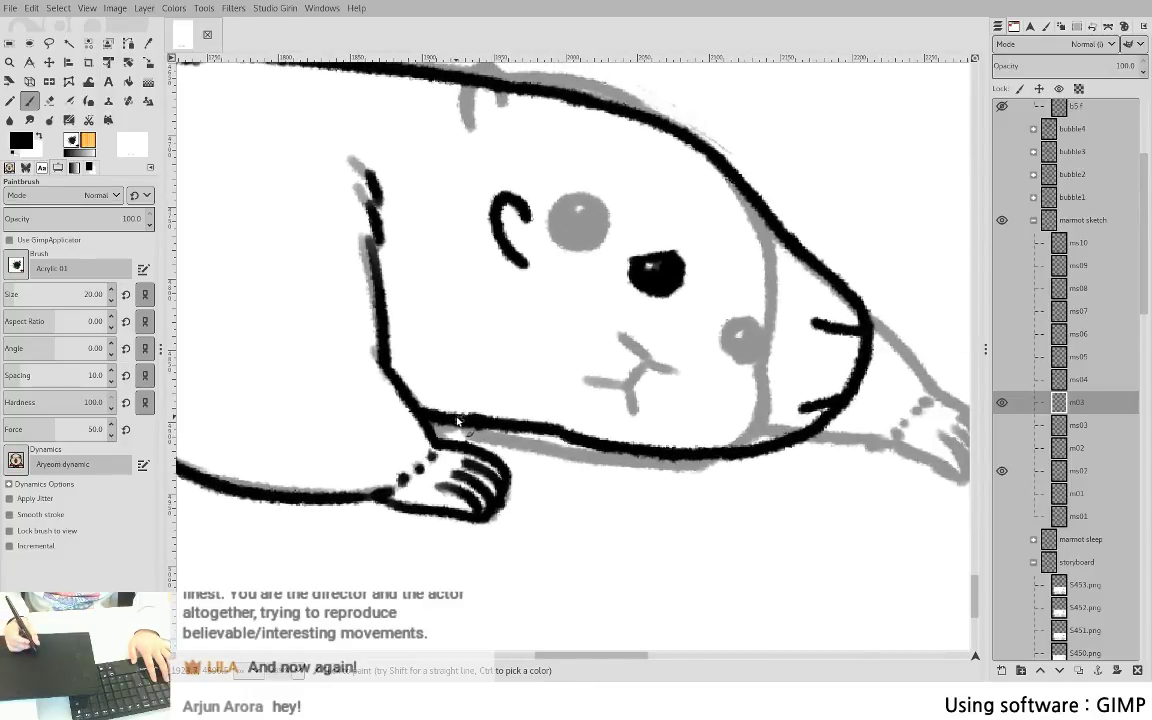
- Ink the hind foot's outline and toe line on m03 over the ms02 sketch, joining it to the rump and belly
{"action": "scroll", "coordinate": [558, 518], "scroll_direction": "down", "scroll_amount": 5}
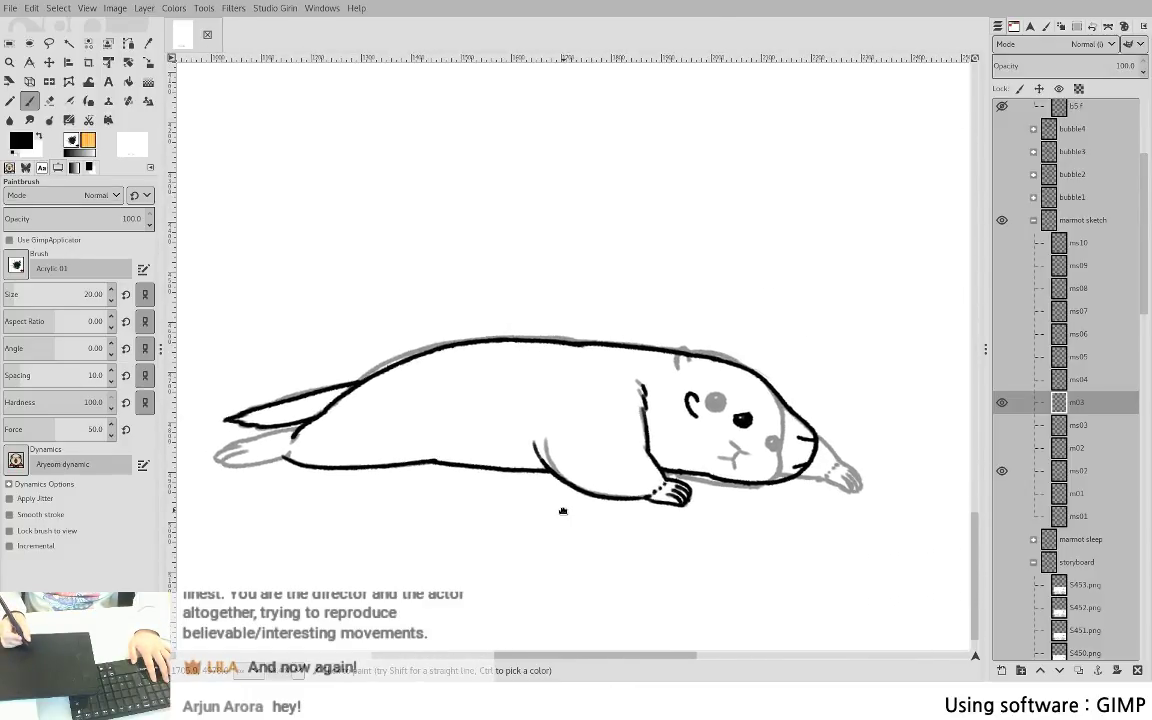
{"action": "scroll", "coordinate": [548, 437], "scroll_direction": "up", "scroll_amount": 5}
{"action": "left_click_drag", "start_coordinate": [606, 259], "coordinate": [737, 197]}
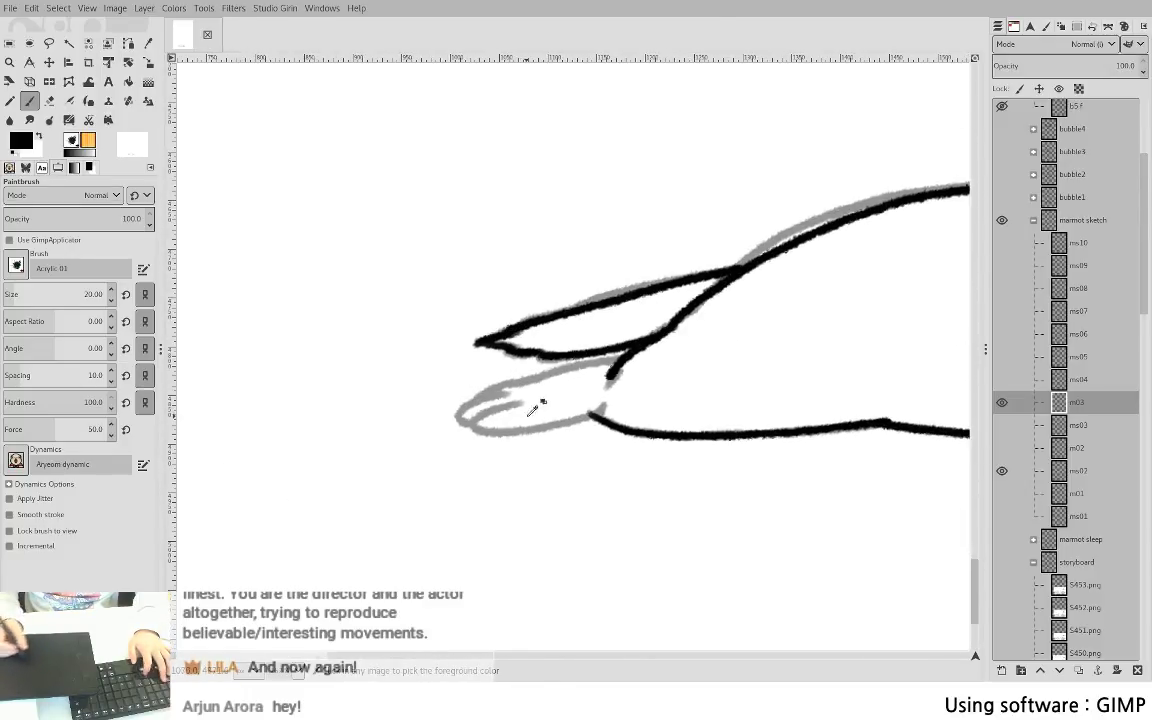
{"action": "mouse_move", "coordinate": [473, 424]}
{"action": "left_mouse_down"}
{"action": "mouse_move", "coordinate": [536, 404]}
{"action": "mouse_move", "coordinate": [484, 432]}
{"action": "mouse_move", "coordinate": [600, 416]}
{"action": "left_mouse_up"}
{"action": "mouse_move", "coordinate": [469, 424]}
{"action": "left_mouse_down"}
{"action": "mouse_move", "coordinate": [538, 376]}
{"action": "mouse_move", "coordinate": [593, 364]}
{"action": "mouse_move", "coordinate": [639, 376]}
{"action": "mouse_move", "coordinate": [608, 391]}
{"action": "left_mouse_up"}
{"action": "key", "text": "ctrl+z"}
{"action": "key", "text": "ctrl+z"}
{"action": "key", "text": "ctrl+z"}
{"action": "key", "text": "ctrl+z"}
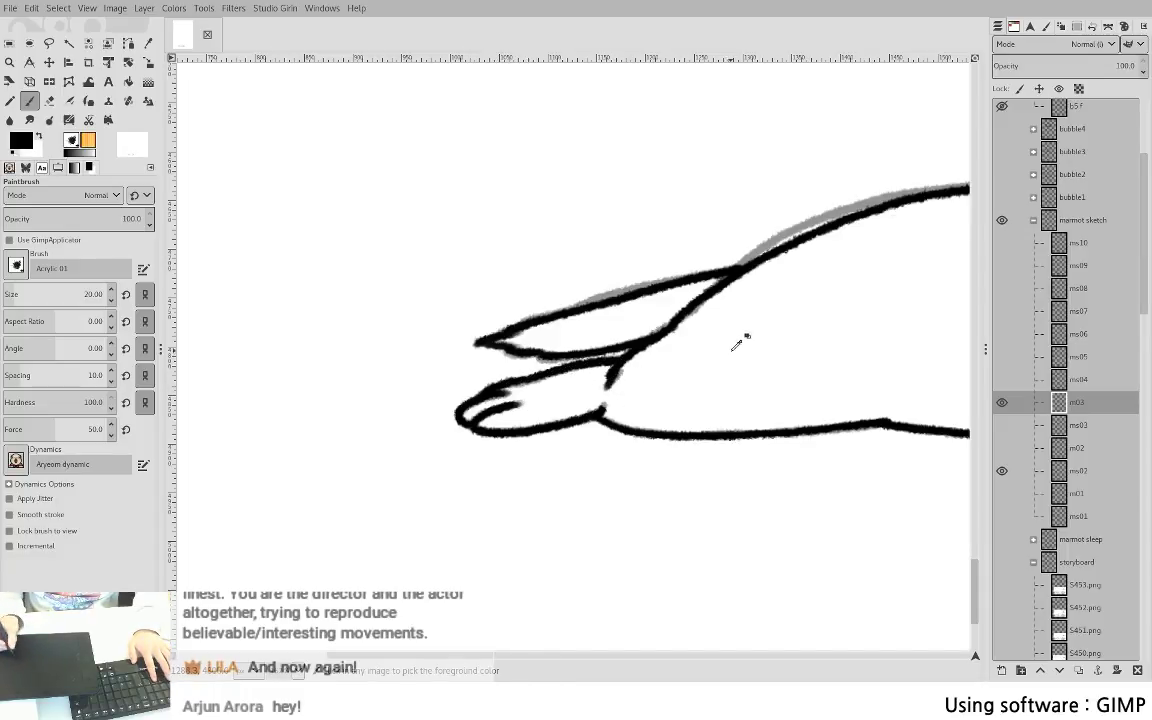
- Clean up the far hind foot's upper contour on m03 by erasing stray parts and re-inking the line
{"action": "key", "text": "shift+e"}
{"action": "left_click_drag", "start_coordinate": [550, 318], "coordinate": [653, 293]}
{"action": "key", "text": "p"}
{"action": "left_click_drag", "start_coordinate": [530, 323], "coordinate": [700, 278]}
{"action": "key", "text": "shift+e"}
{"action": "mouse_move", "coordinate": [478, 336]}
{"action": "left_mouse_down"}
{"action": "mouse_move", "coordinate": [480, 358]}
{"action": "mouse_move", "coordinate": [530, 313]}
{"action": "mouse_move", "coordinate": [522, 545]}
{"action": "left_mouse_up"}
{"action": "left_click_drag", "start_coordinate": [745, 342], "coordinate": [365, 462]}
{"action": "key", "text": "f"}
{"action": "left_click_drag", "start_coordinate": [408, 386], "coordinate": [546, 358]}
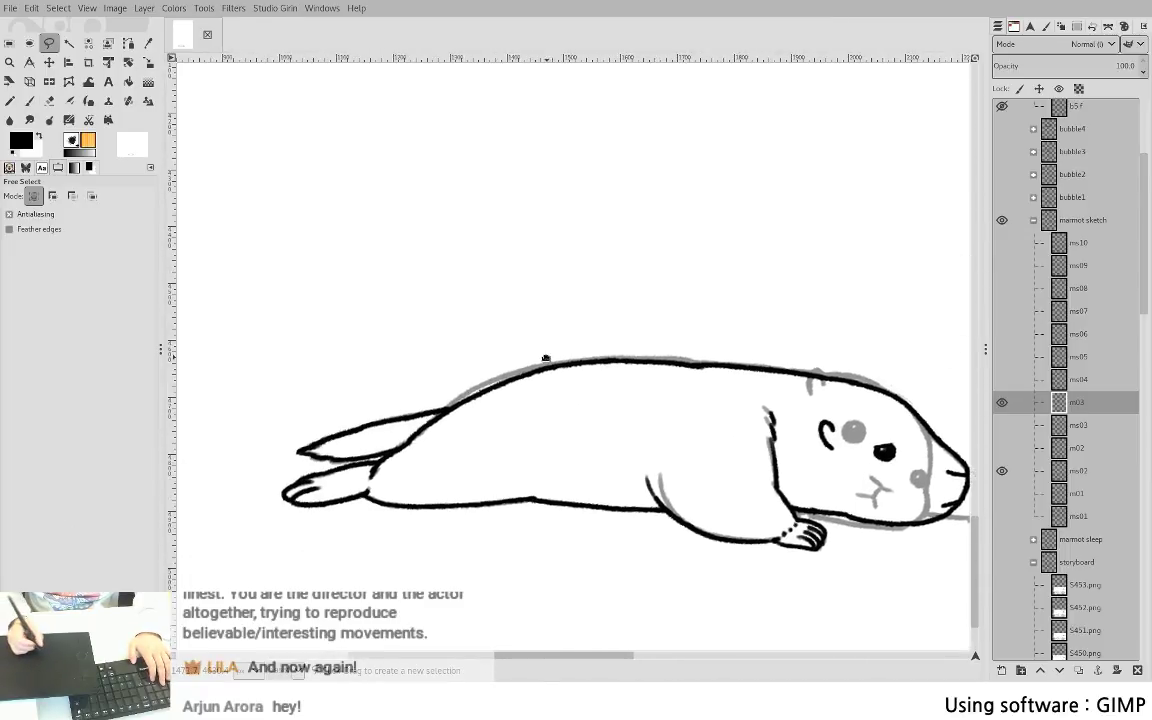
{"action": "scroll", "coordinate": [546, 358], "scroll_direction": "up", "scroll_amount": 3}
{"action": "scroll", "coordinate": [527, 342], "scroll_direction": "down", "scroll_amount": 3}
{"action": "scroll", "coordinate": [476, 437], "scroll_direction": "down", "scroll_amount": 1}
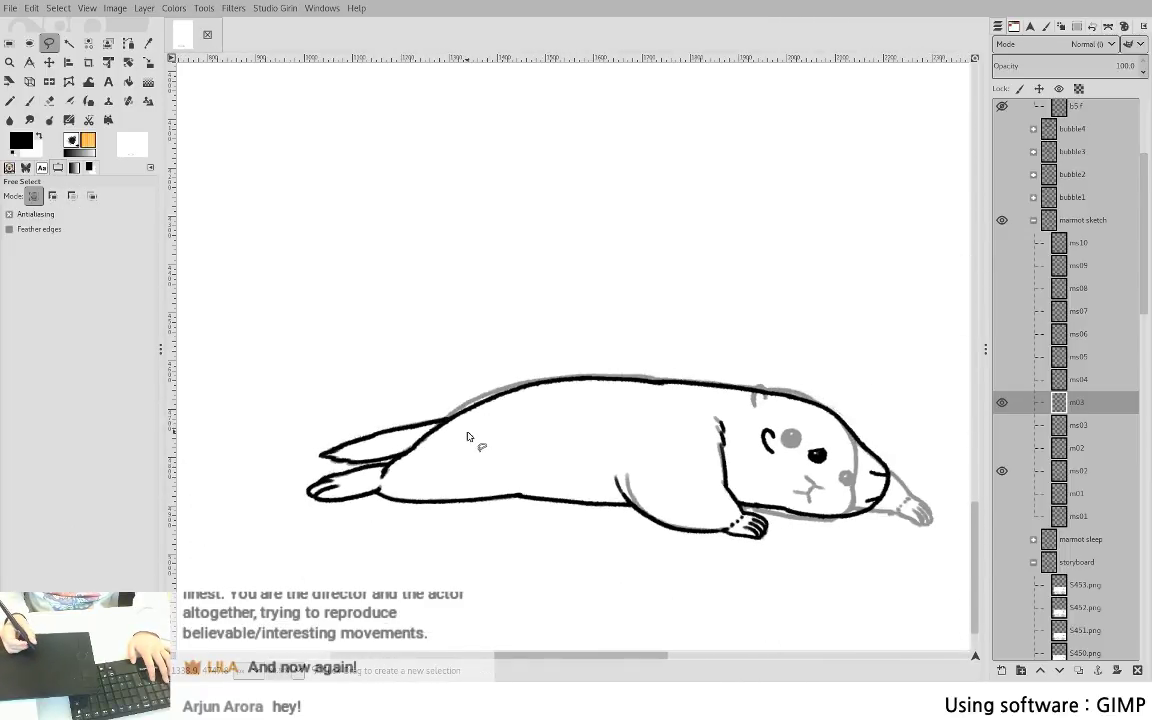
- Hide the ms02 sketch and flip between the inked frames m02 and m03 to compare the two poses
{"action": "key", "text": "shift"}
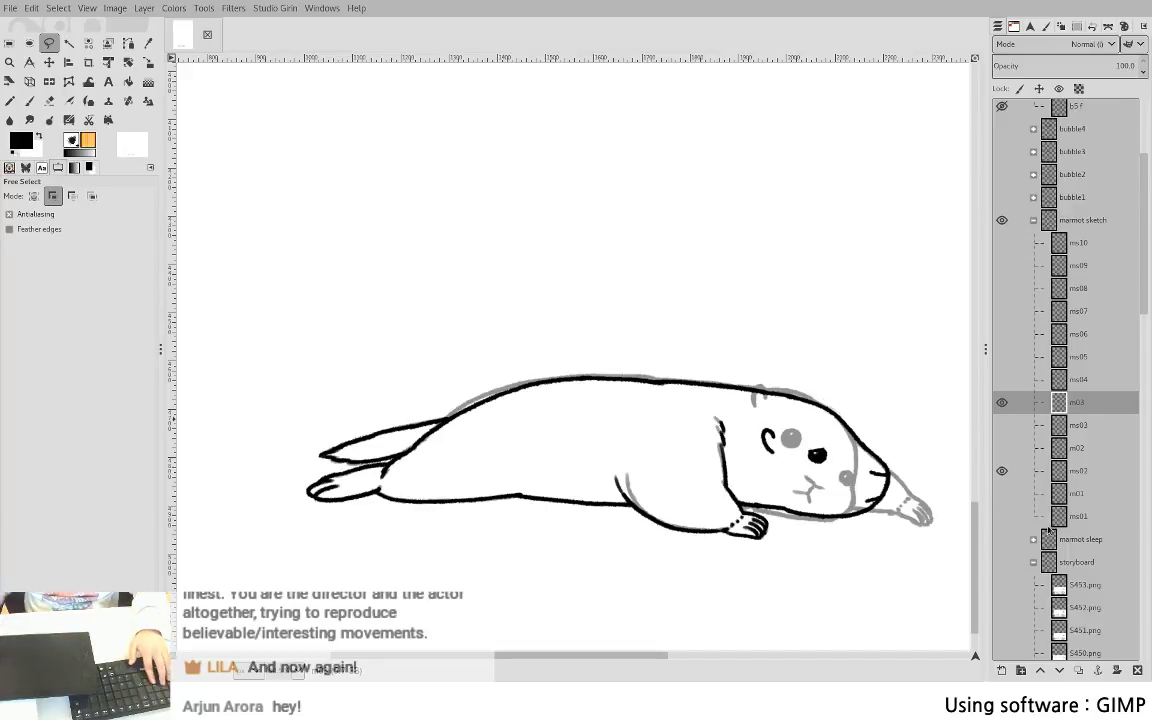
{"action": "key", "text": "Page_Down"}
{"action": "key", "text": "Page_Down"}
{"action": "key", "text": "Page_Down"}
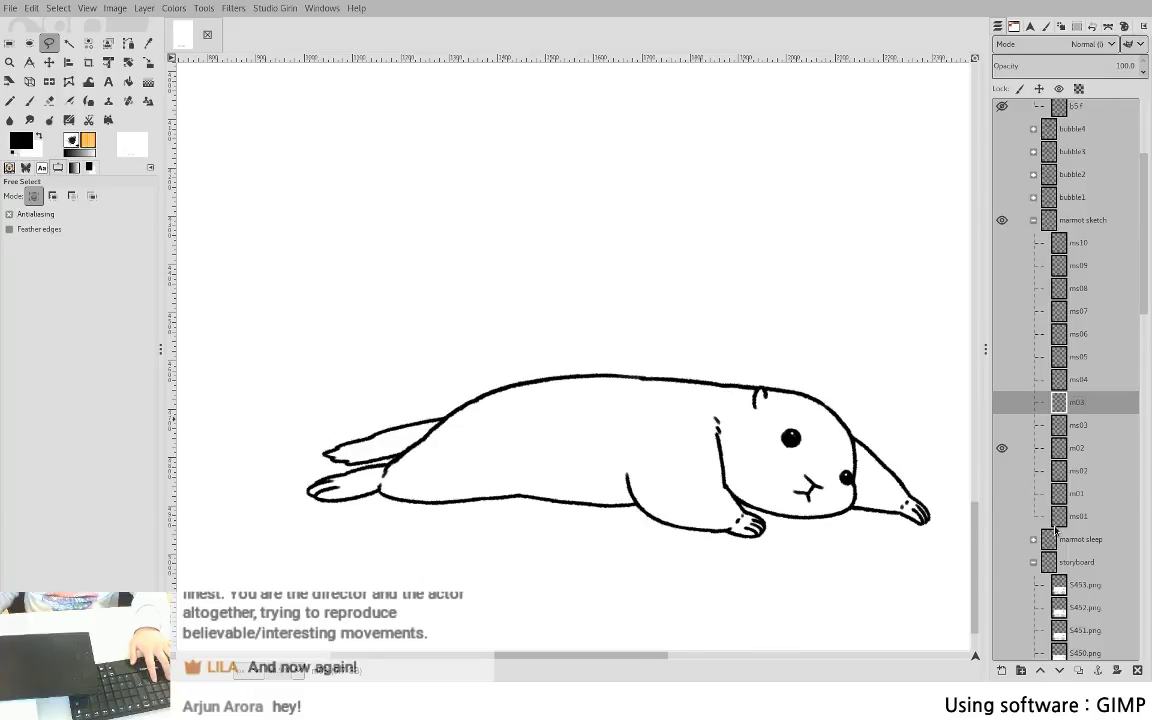
{"action": "key", "text": "Down"}
{"action": "key", "text": "Up"}
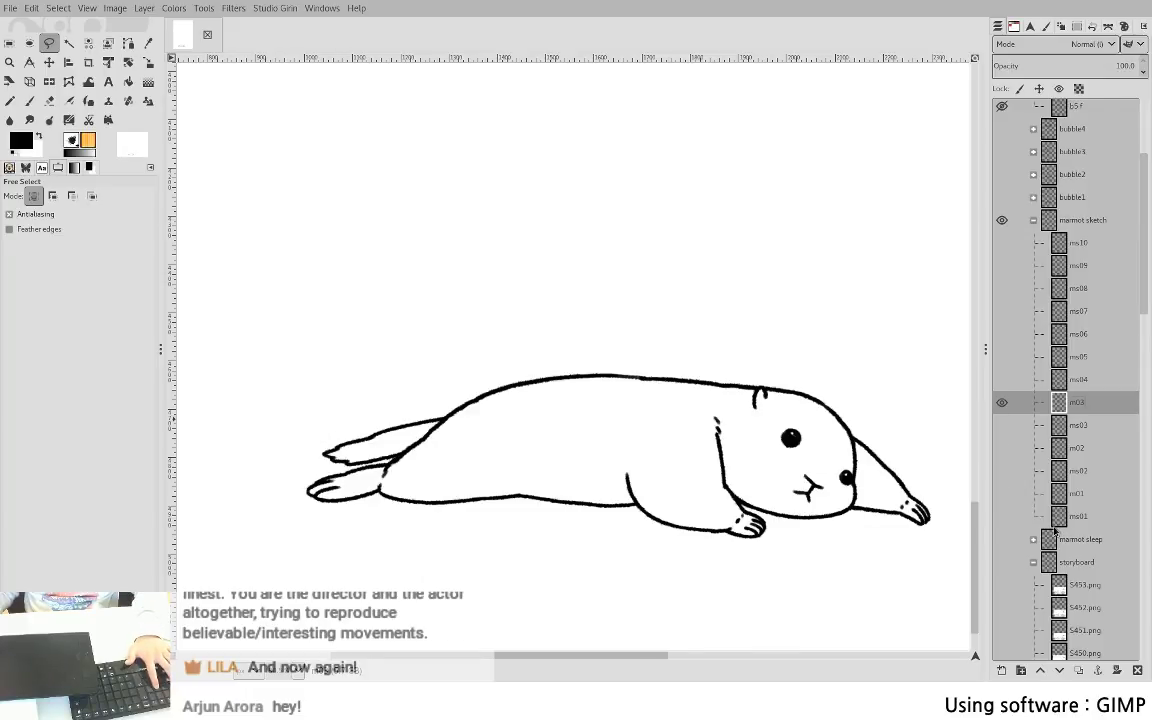
{"action": "key", "text": "Up"}
{"action": "key", "text": "Down"}
{"action": "key", "text": "Up"}
{"action": "key", "text": "Down"}
{"action": "key", "text": "Up"}
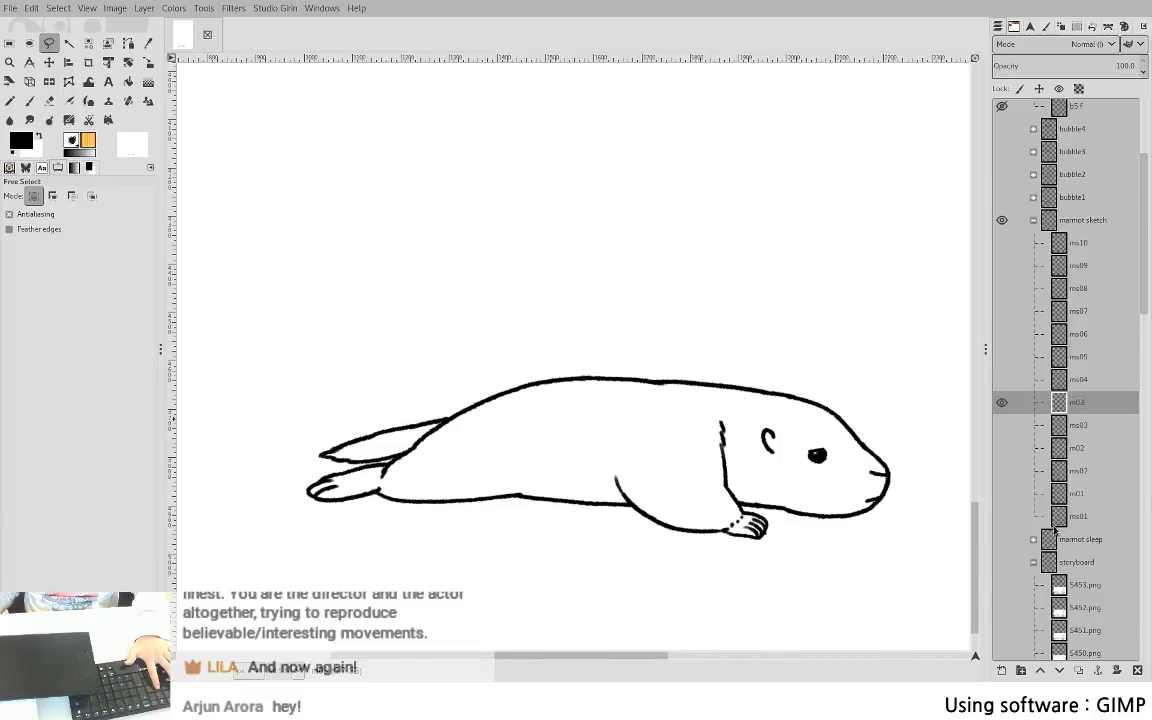
{"action": "key", "text": "Up"}
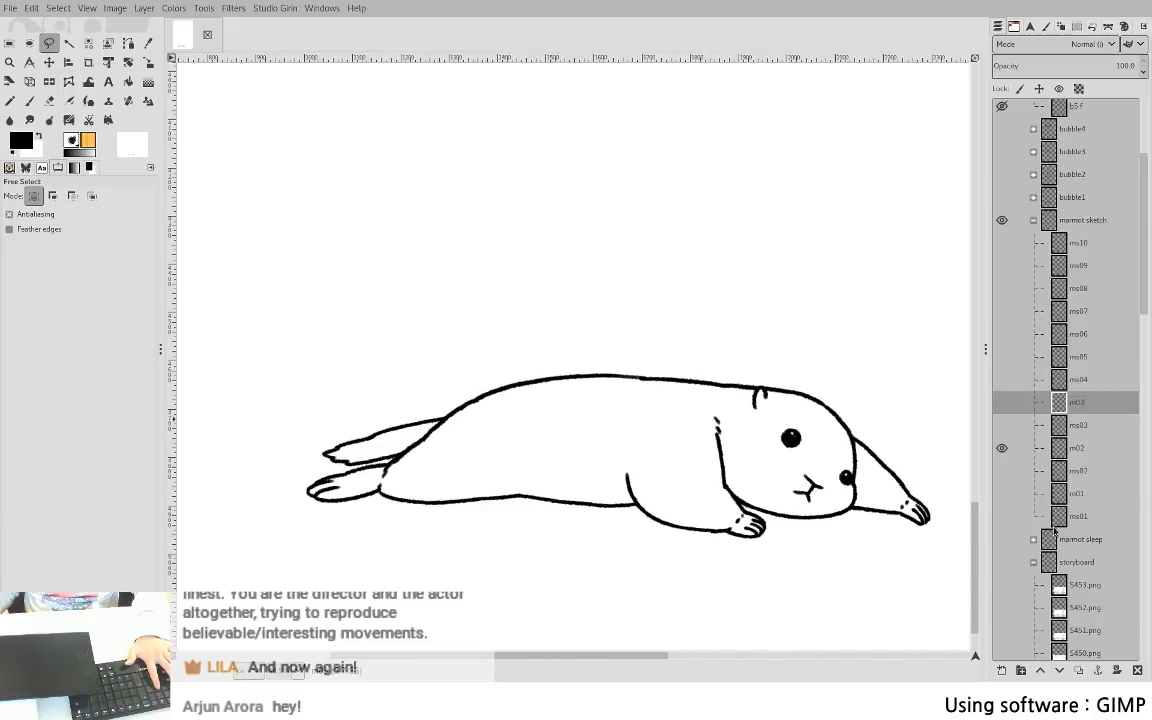
{"action": "key", "text": "Up"}
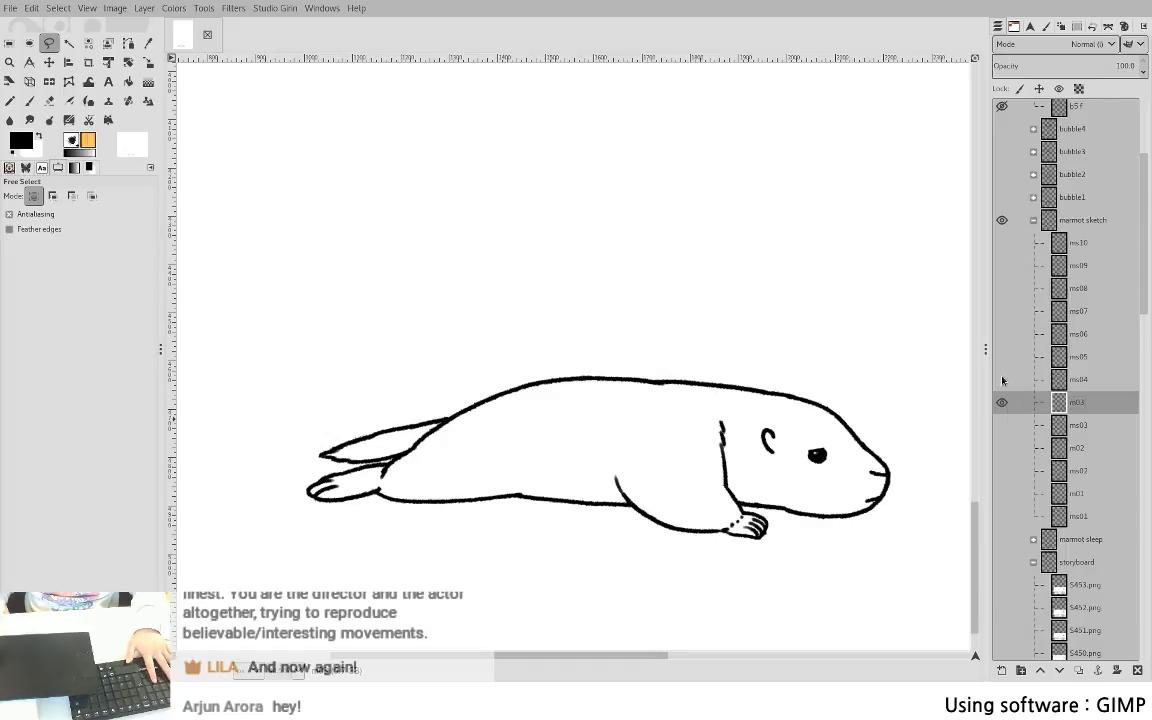
- Toggle the ms04 sketch on and off over m03 to compare the foreleg and body positions
{"action": "left_click", "coordinate": [1002, 382]}
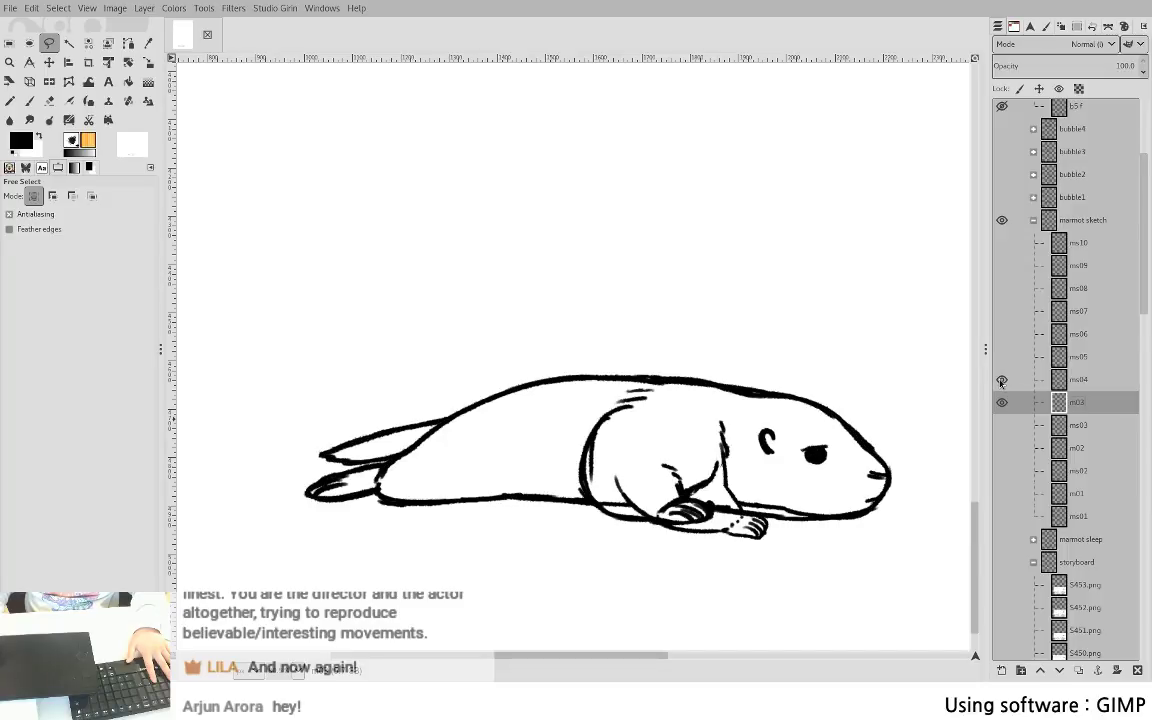
{"action": "left_click", "coordinate": [1002, 382]}
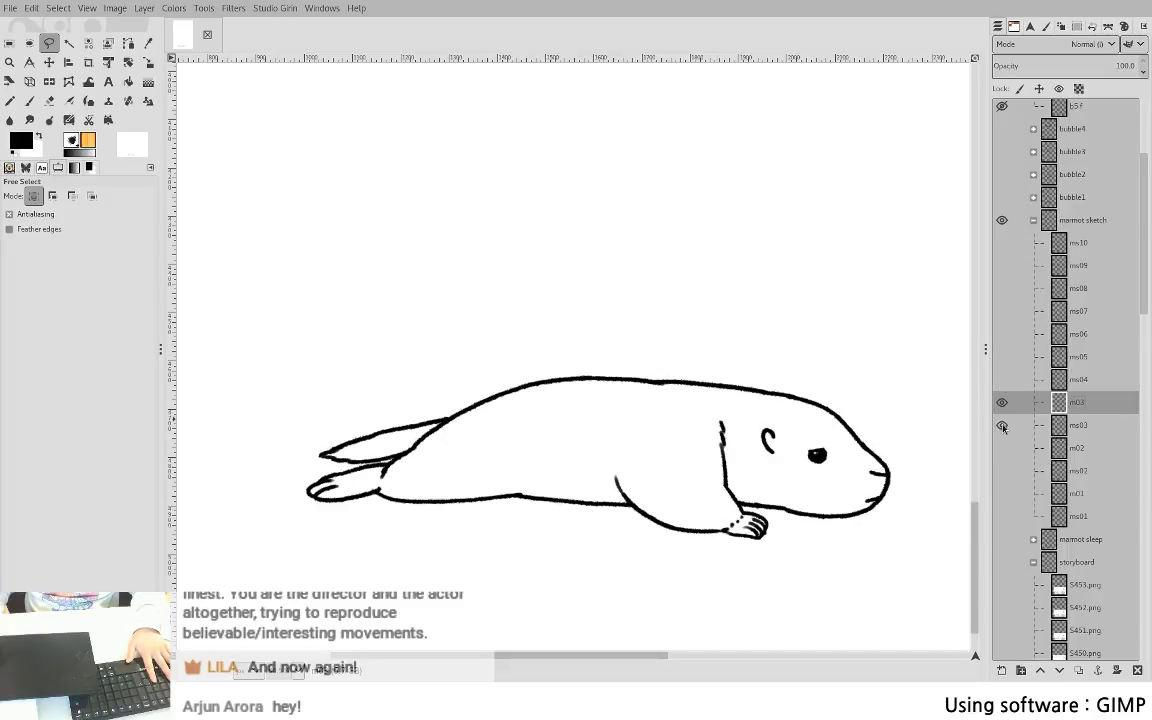
{"action": "left_click", "coordinate": [1002, 380]}
{"action": "left_click", "coordinate": [1003, 379]}
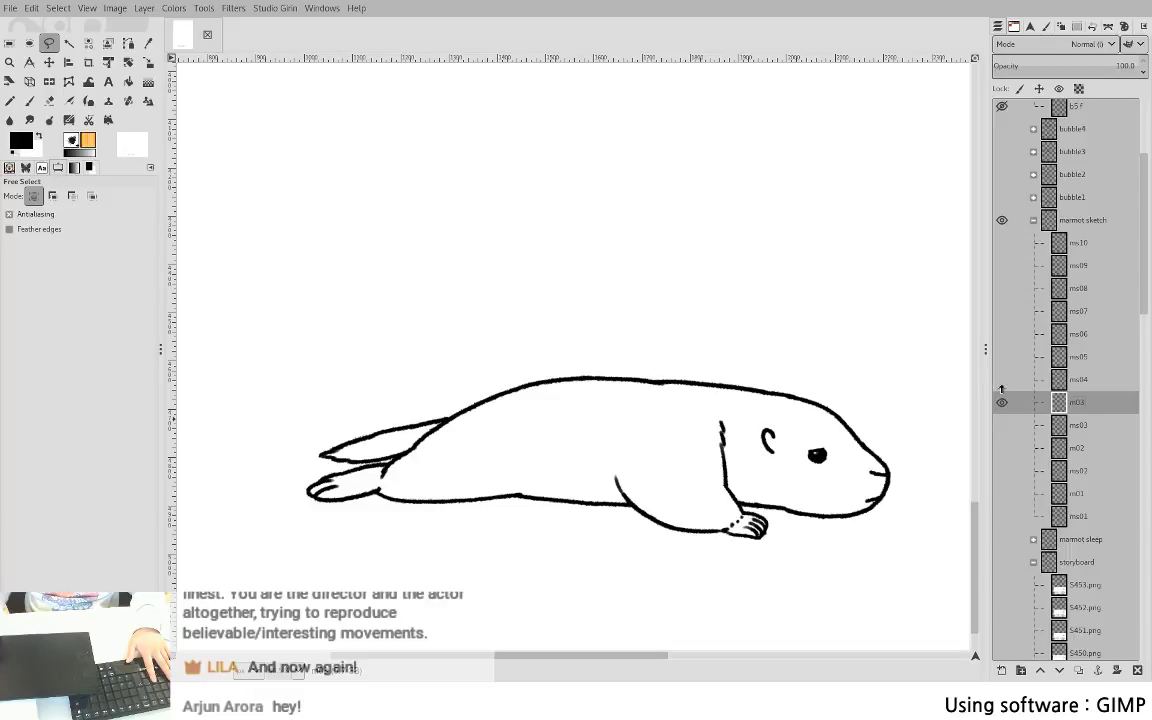
- Set m03's opacity to 46.7 and show the ms04 sketch above it
{"action": "left_click", "coordinate": [1060, 63]}
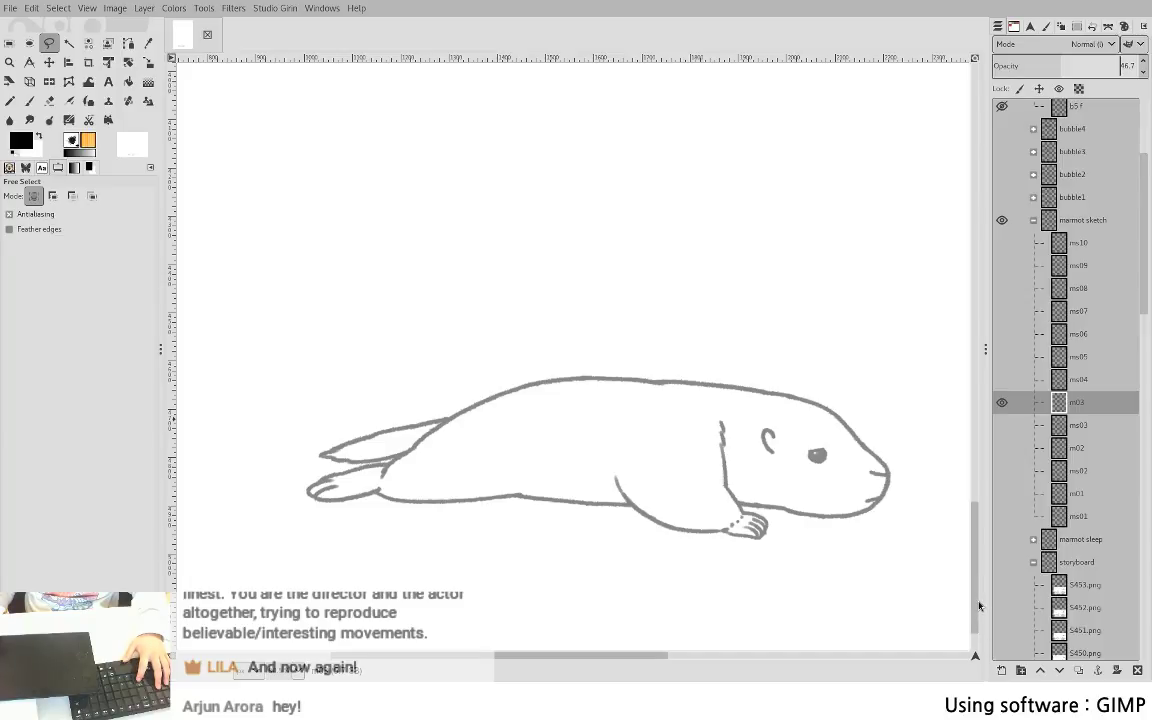
{"action": "key", "text": "Page_Up"}
{"action": "key", "text": "v"}
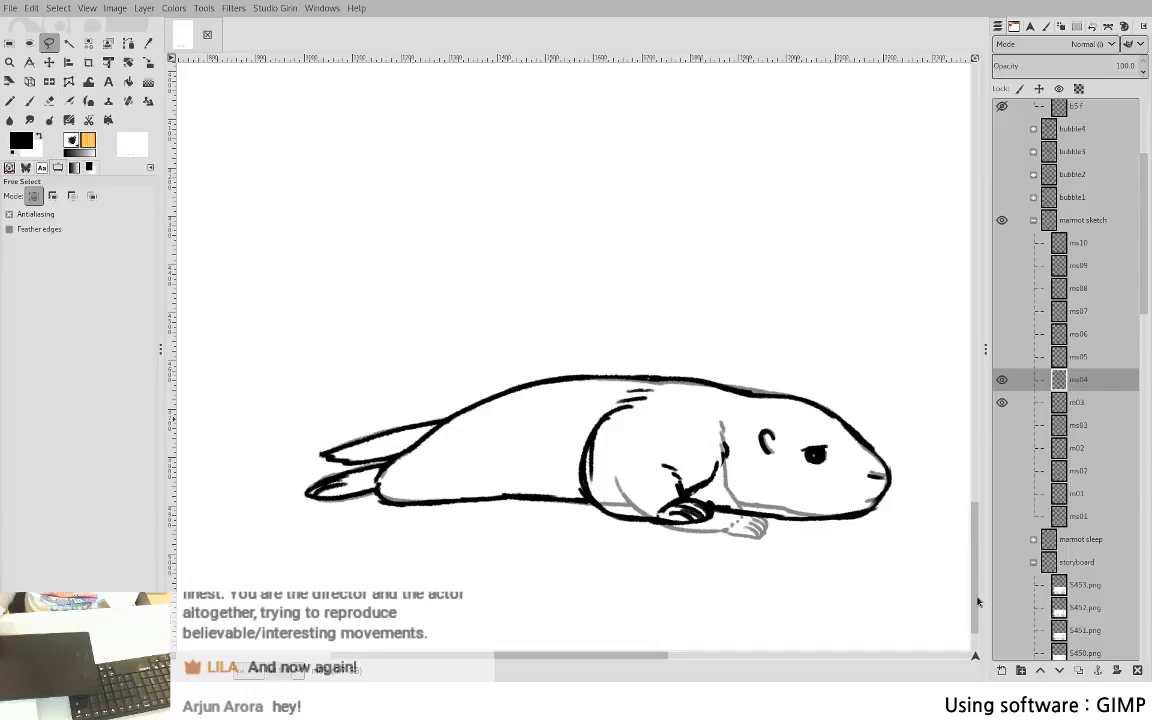
- Create a new layer m04 above ms04 and set the ms04 sketch's opacity to 24.2
{"action": "key", "text": "Return"}
{"action": "left_click", "coordinate": [1082, 427]}
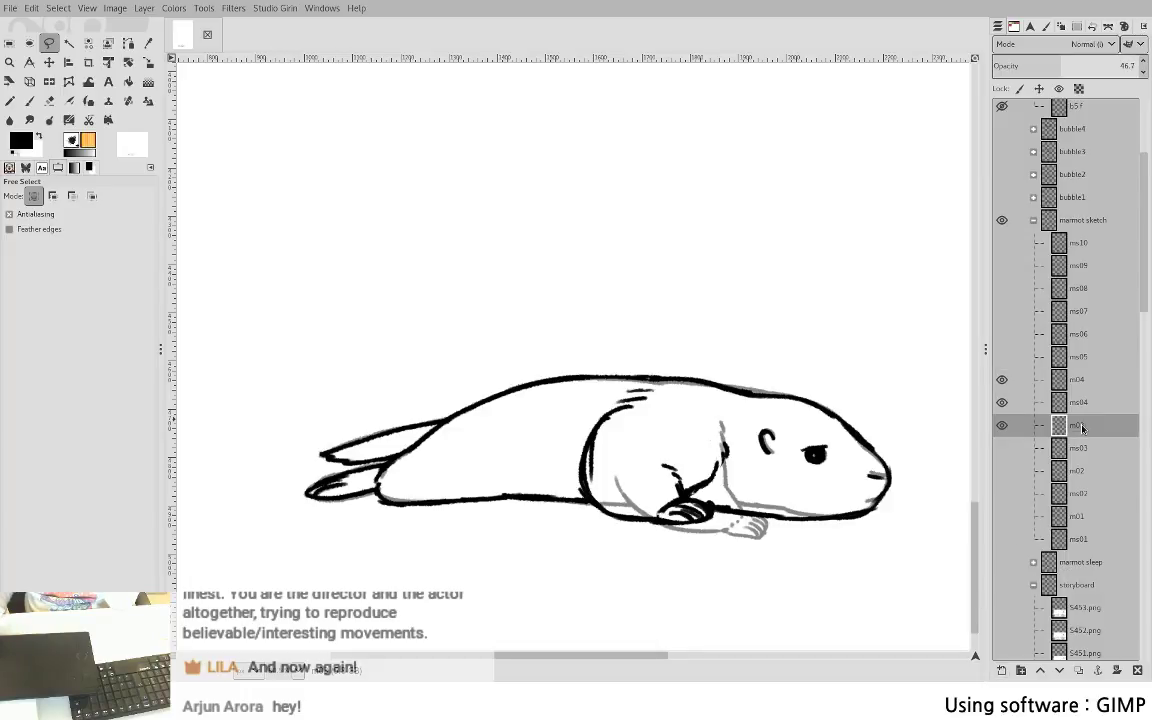
{"action": "left_click", "coordinate": [1084, 410]}
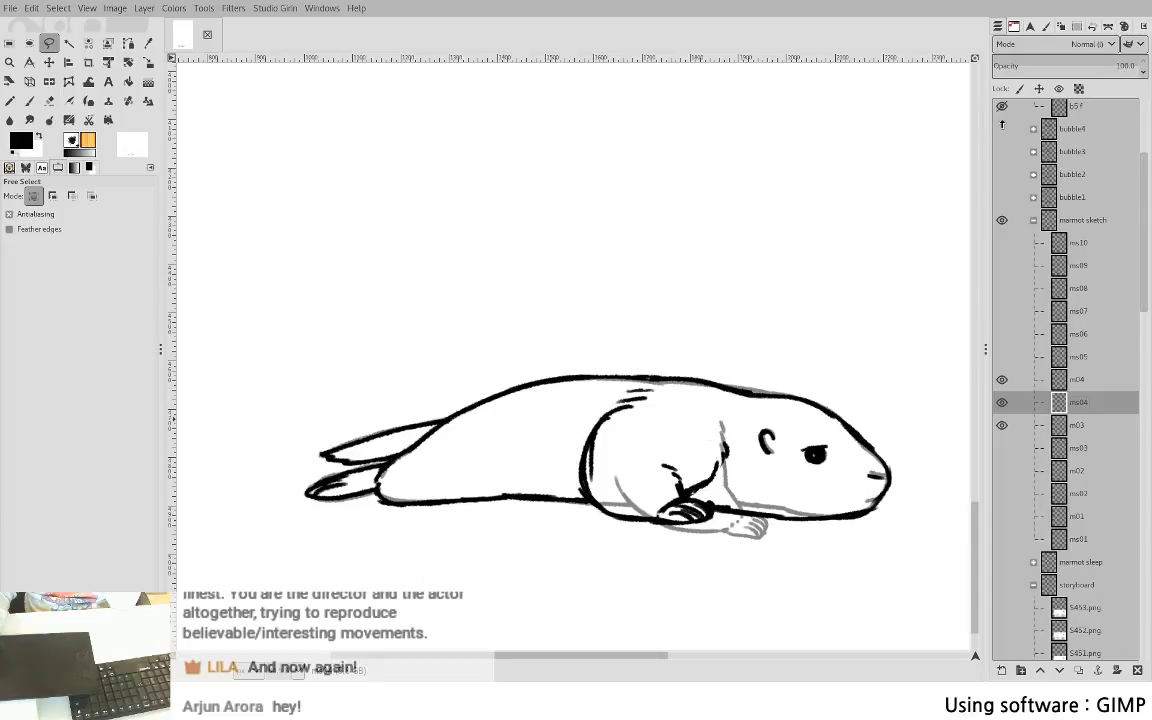
{"action": "left_click", "coordinate": [1028, 63]}
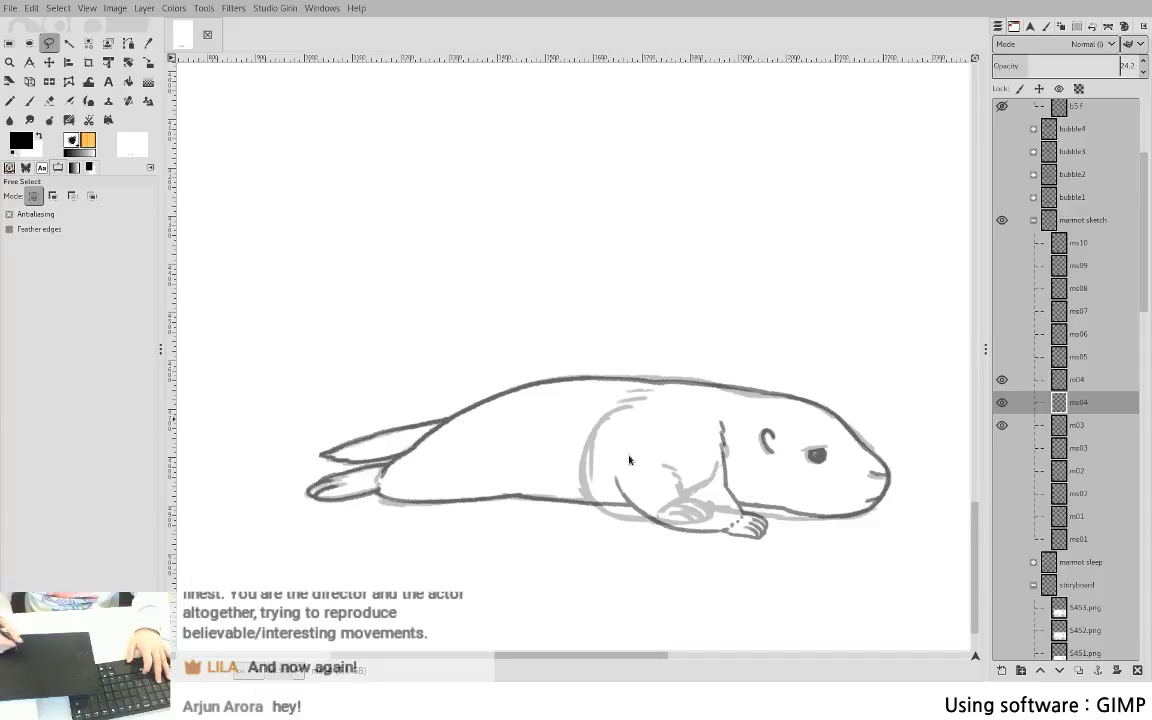
- Ink the foreleg's rounded rear contour on m04 over the ms04 sketch, with short fur strokes above it
{"action": "key", "text": "Page_Up"}
{"action": "key", "text": "plus"}
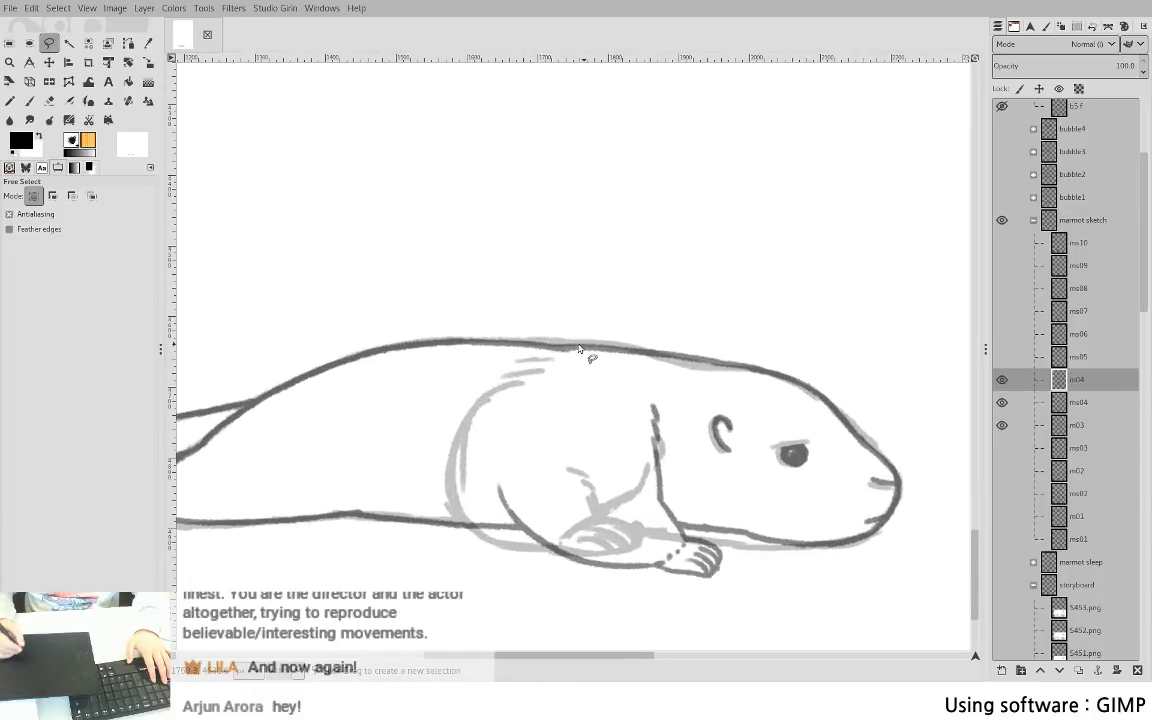
{"action": "key", "text": "p"}
{"action": "mouse_move", "coordinate": [506, 371]}
{"action": "left_mouse_down"}
{"action": "mouse_move", "coordinate": [468, 424]}
{"action": "mouse_move", "coordinate": [454, 462]}
{"action": "mouse_move", "coordinate": [458, 506]}
{"action": "mouse_move", "coordinate": [478, 532]}
{"action": "mouse_move", "coordinate": [548, 549]}
{"action": "left_mouse_up"}
{"action": "key", "text": "ctrl+z"}
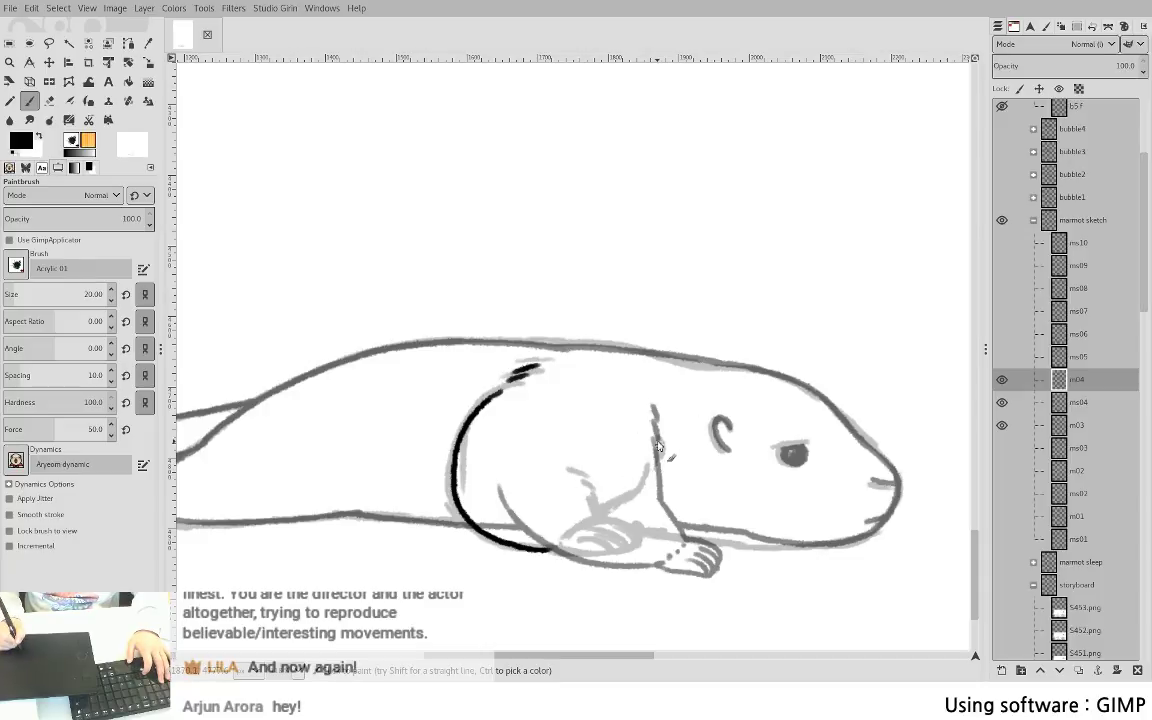
- Ink the foreleg's front contour and inner fur strokes on m04, plus the dotted wrist and the paw with its toes
{"action": "mouse_move", "coordinate": [655, 425]}
{"action": "left_mouse_down"}
{"action": "mouse_move", "coordinate": [651, 471]}
{"action": "mouse_move", "coordinate": [593, 512]}
{"action": "left_mouse_up"}
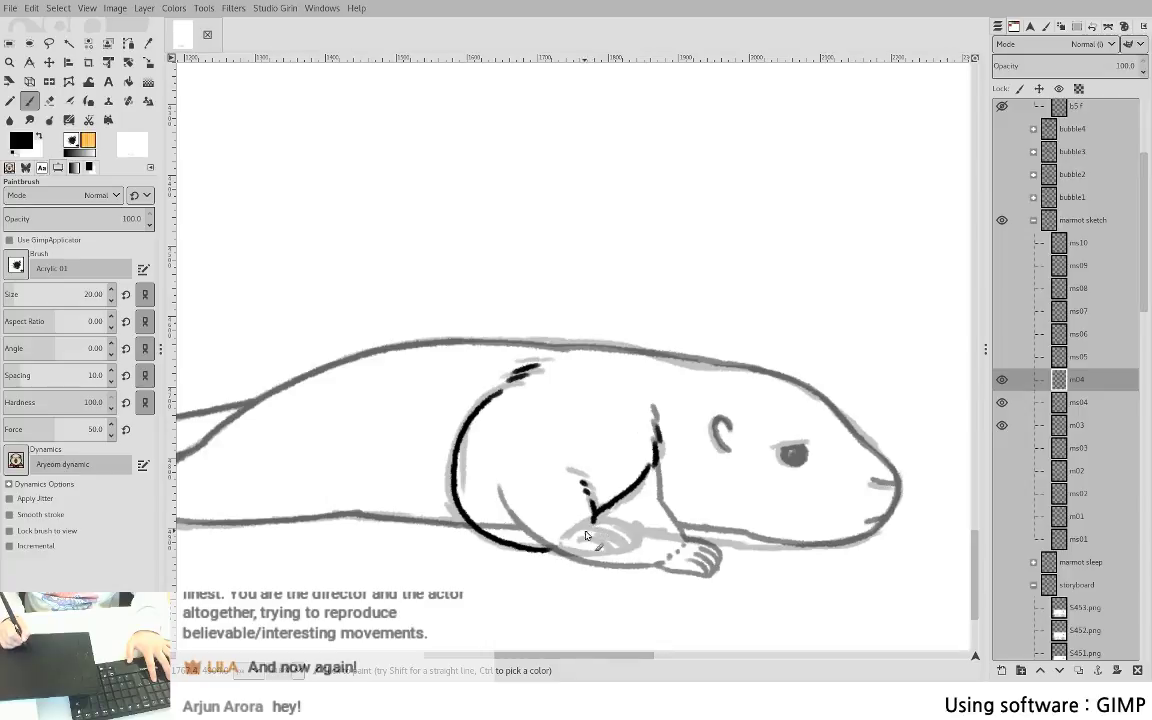
{"action": "left_click_drag", "start_coordinate": [557, 551], "coordinate": [598, 553]}
{"action": "mouse_move", "coordinate": [590, 538]}
{"action": "left_mouse_down"}
{"action": "mouse_move", "coordinate": [610, 553]}
{"action": "mouse_move", "coordinate": [617, 540]}
{"action": "left_mouse_up"}
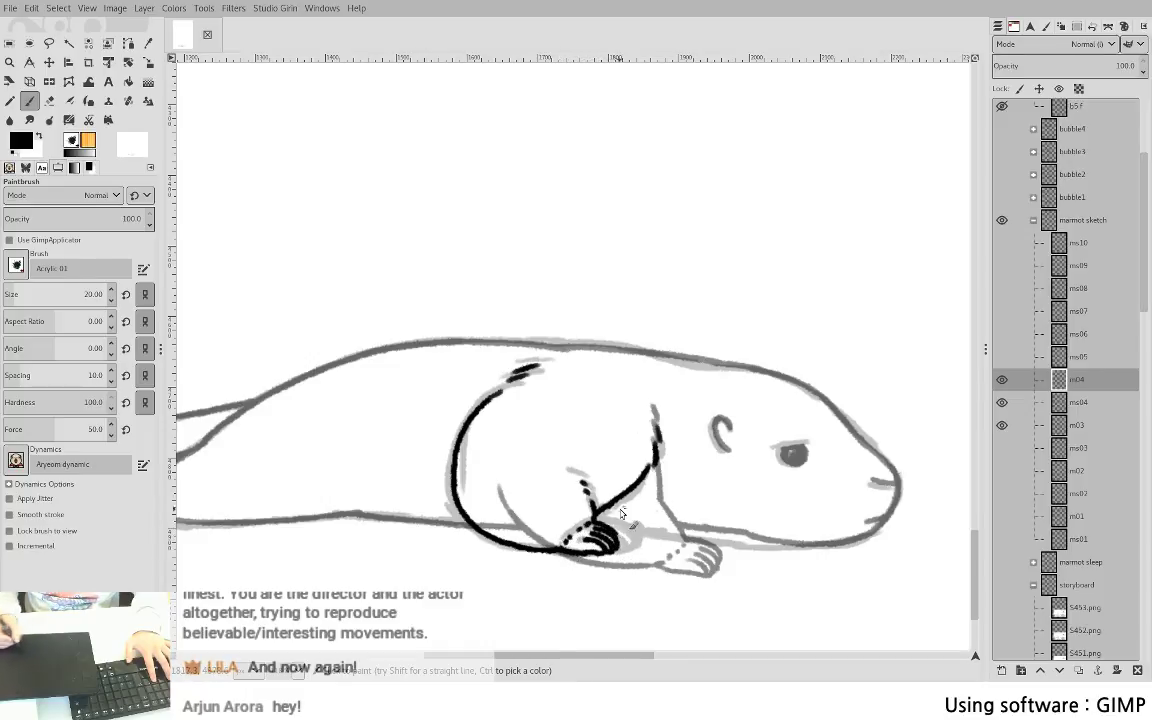
- Ink the jaw line on m04 from the wrist of the foreleg forward under the chin
{"action": "mouse_move", "coordinate": [598, 518]}
{"action": "left_mouse_down"}
{"action": "mouse_move", "coordinate": [828, 548]}
{"action": "mouse_move", "coordinate": [866, 540]}
{"action": "left_mouse_up"}
{"action": "left_click_drag", "start_coordinate": [655, 478], "coordinate": [580, 490]}
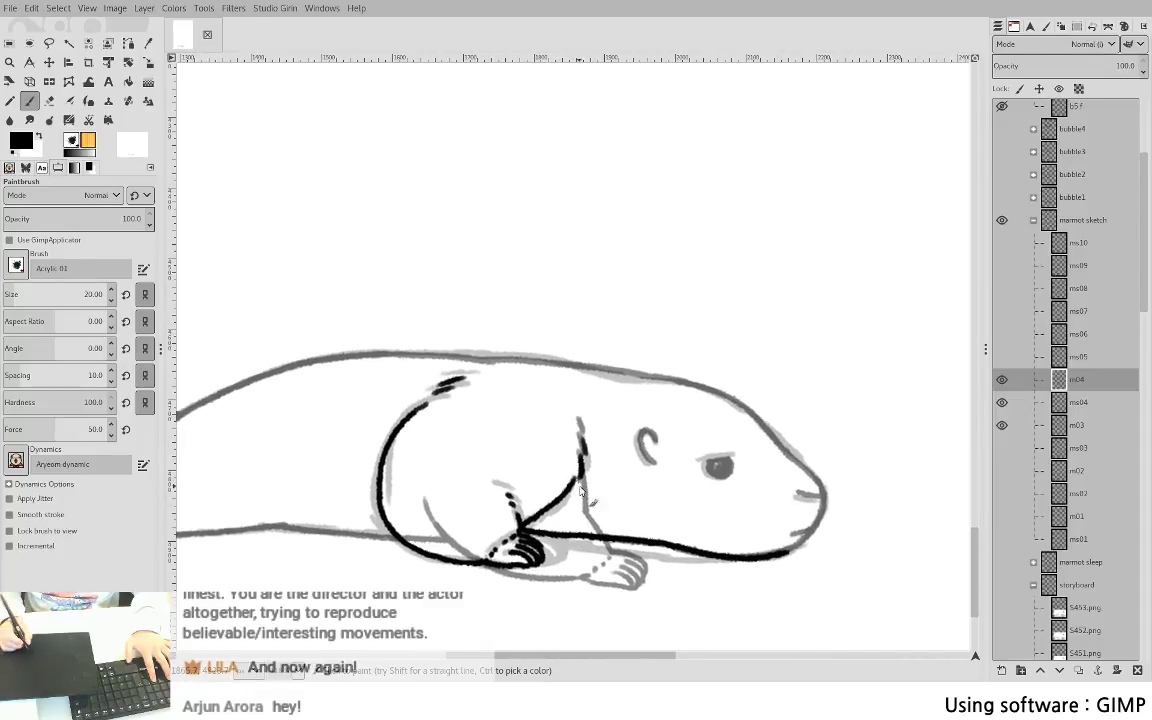
{"action": "key", "text": "ctrl+z"}
{"action": "left_click_drag", "start_coordinate": [520, 532], "coordinate": [784, 557]}
- Ink the upper contour on m04 from above the shoulder over the head toward the snout
{"action": "left_click_drag", "start_coordinate": [424, 357], "coordinate": [590, 364]}
{"action": "key", "text": "ctrl+z"}
{"action": "mouse_move", "coordinate": [498, 354]}
{"action": "left_mouse_down"}
{"action": "mouse_move", "coordinate": [662, 373]}
{"action": "mouse_move", "coordinate": [750, 418]}
{"action": "mouse_move", "coordinate": [806, 467]}
{"action": "left_mouse_up"}
- Select the line on m04 between the forehead and the nose with the lasso, delete it, and clear the selection
{"action": "key", "text": "ctrl+space"}
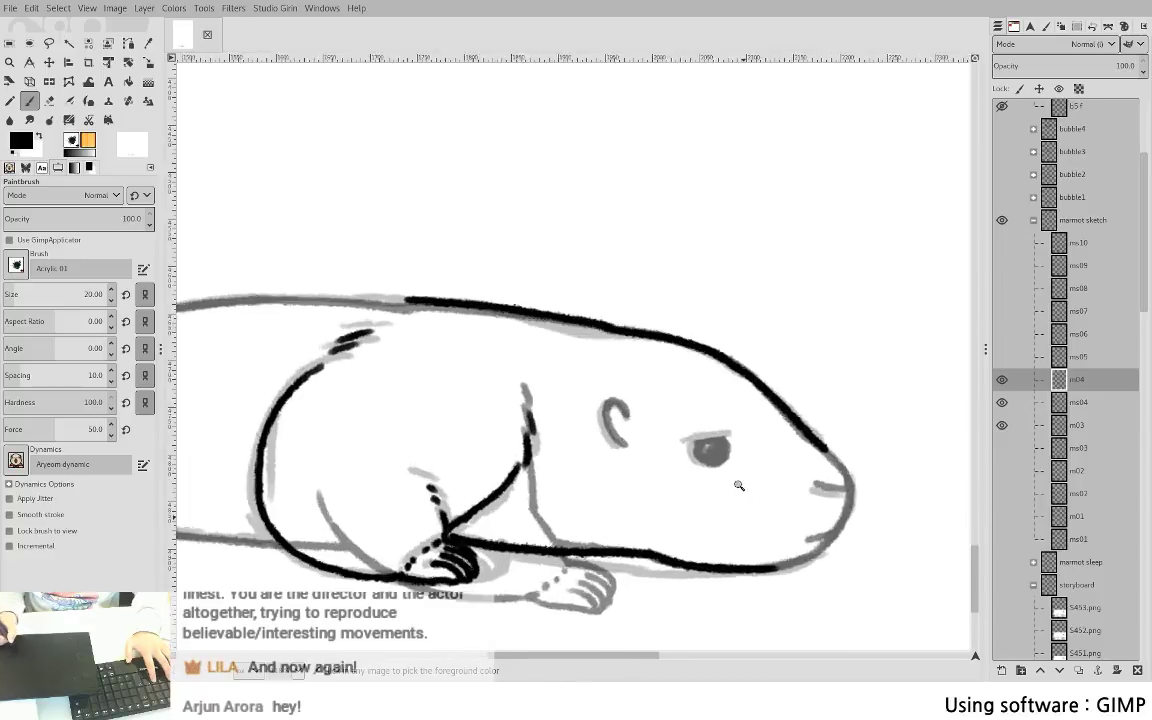
{"action": "key", "text": "space"}
{"action": "key", "text": "f"}
{"action": "left_click_drag", "start_coordinate": [550, 256], "coordinate": [689, 339]}
{"action": "key", "text": "Return"}
{"action": "key", "text": "Delete"}
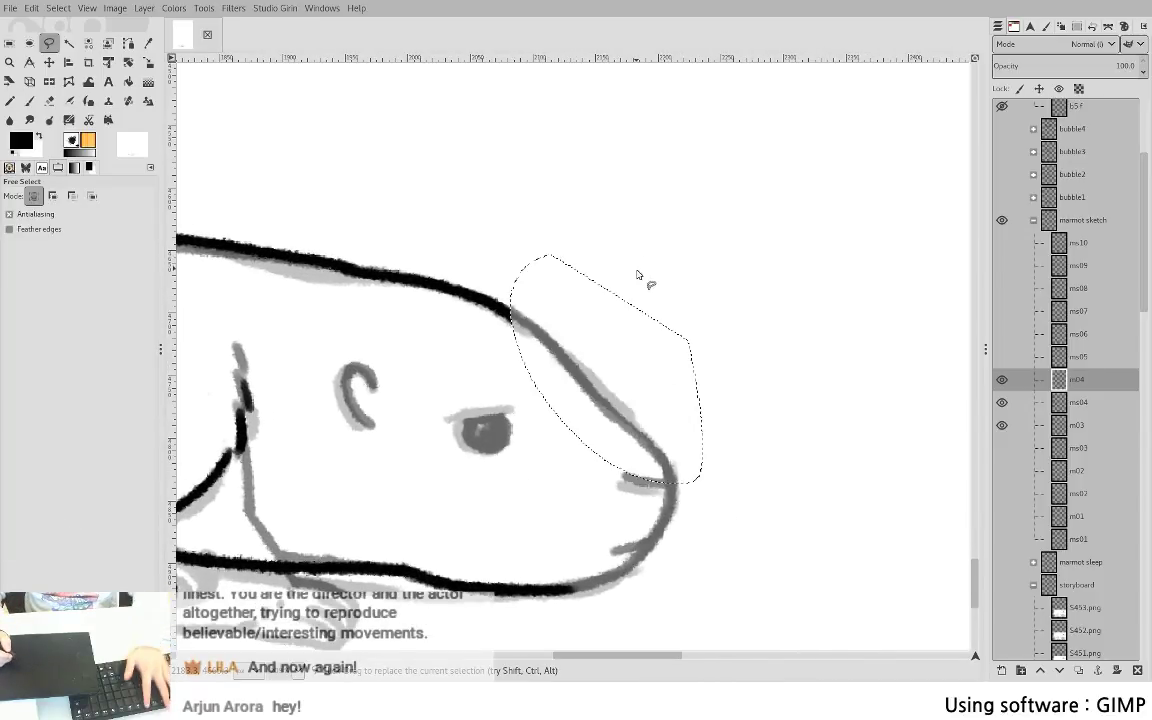
{"action": "key", "text": "ctrl+shift+a"}
- Re-ink the profile on m04 from the forehead down around the snout and chin, joining it to the jaw line
{"action": "key", "text": "p"}
{"action": "mouse_move", "coordinate": [498, 310]}
{"action": "left_mouse_down"}
{"action": "mouse_move", "coordinate": [568, 362]}
{"action": "mouse_move", "coordinate": [554, 353]}
{"action": "mouse_move", "coordinate": [657, 461]}
{"action": "mouse_move", "coordinate": [667, 491]}
{"action": "mouse_move", "coordinate": [612, 415]}
{"action": "mouse_move", "coordinate": [653, 457]}
{"action": "left_mouse_up"}
{"action": "key", "text": "ctrl+z"}
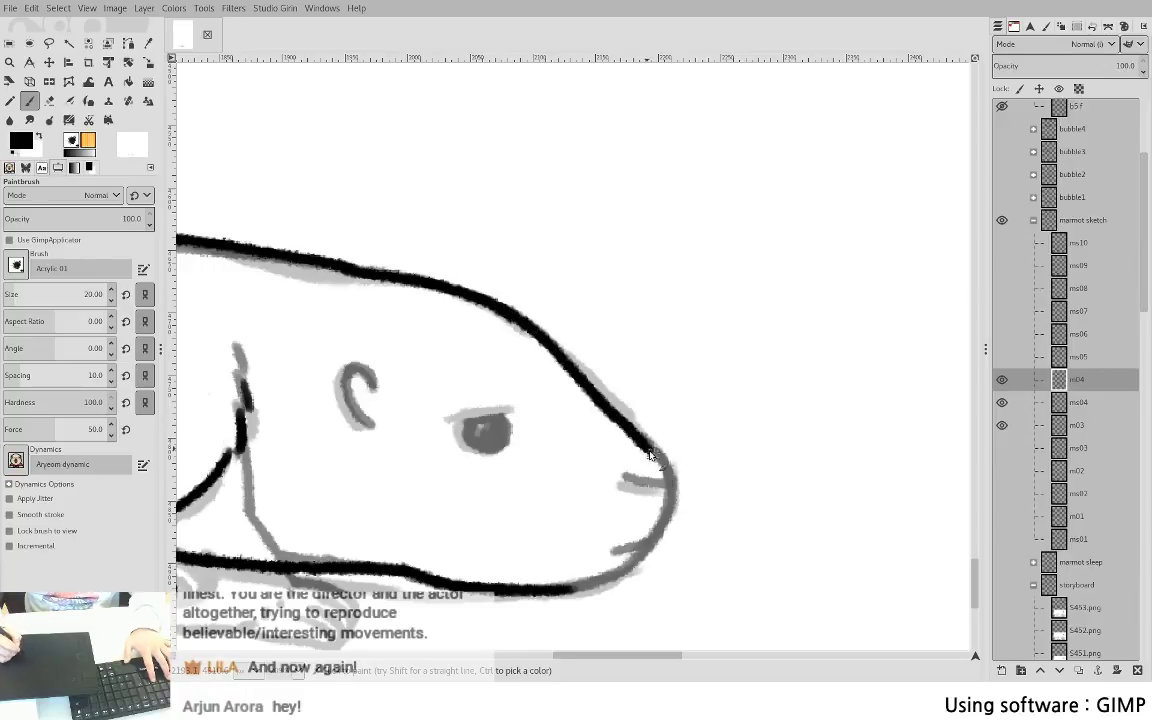
{"action": "key", "text": "ctrl+z"}
{"action": "mouse_move", "coordinate": [613, 413]}
{"action": "left_mouse_down"}
{"action": "mouse_move", "coordinate": [665, 469]}
{"action": "mouse_move", "coordinate": [660, 529]}
{"action": "mouse_move", "coordinate": [675, 493]}
{"action": "mouse_move", "coordinate": [636, 561]}
{"action": "left_mouse_up"}
{"action": "left_click_drag", "start_coordinate": [568, 590], "coordinate": [643, 547]}
{"action": "key", "text": "ctrl+z"}
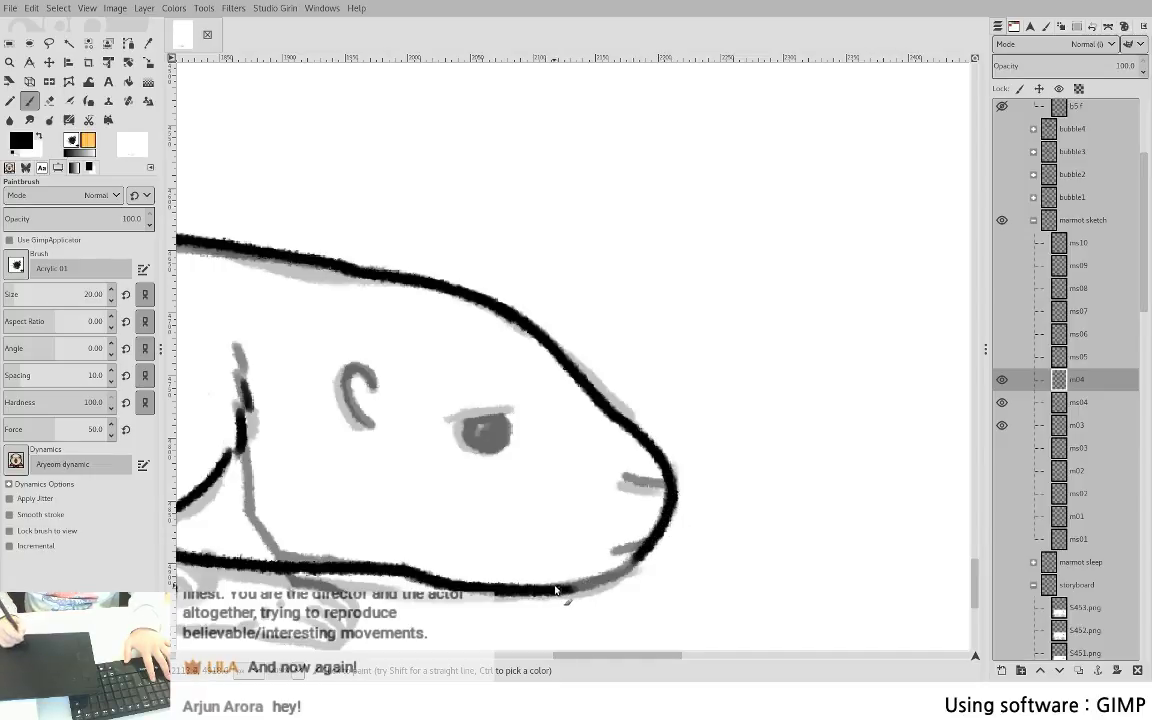
{"action": "left_click_drag", "start_coordinate": [558, 590], "coordinate": [644, 548]}
- Ink the short nose stroke and mouth stroke inside the snout on m04
{"action": "left_click_drag", "start_coordinate": [626, 478], "coordinate": [672, 488]}
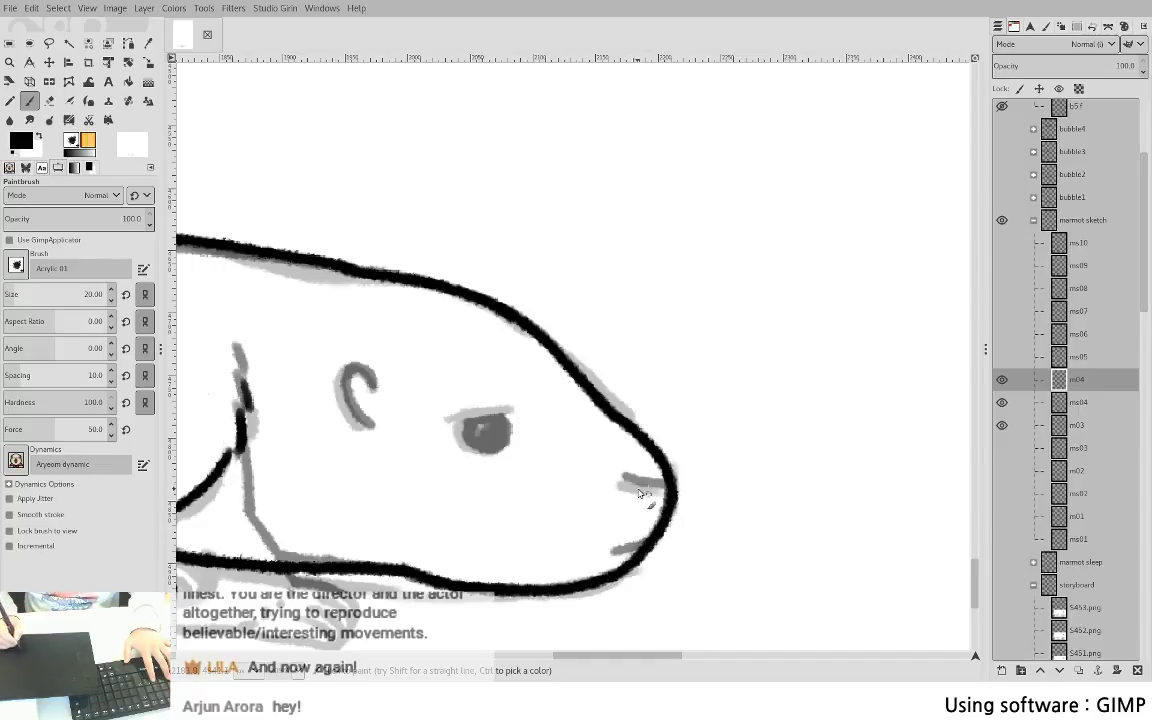
{"action": "left_click_drag", "start_coordinate": [614, 554], "coordinate": [647, 542]}
{"action": "key", "text": "space"}
{"action": "key", "text": "ctrl+z"}
{"action": "left_click_drag", "start_coordinate": [806, 561], "coordinate": [836, 553]}
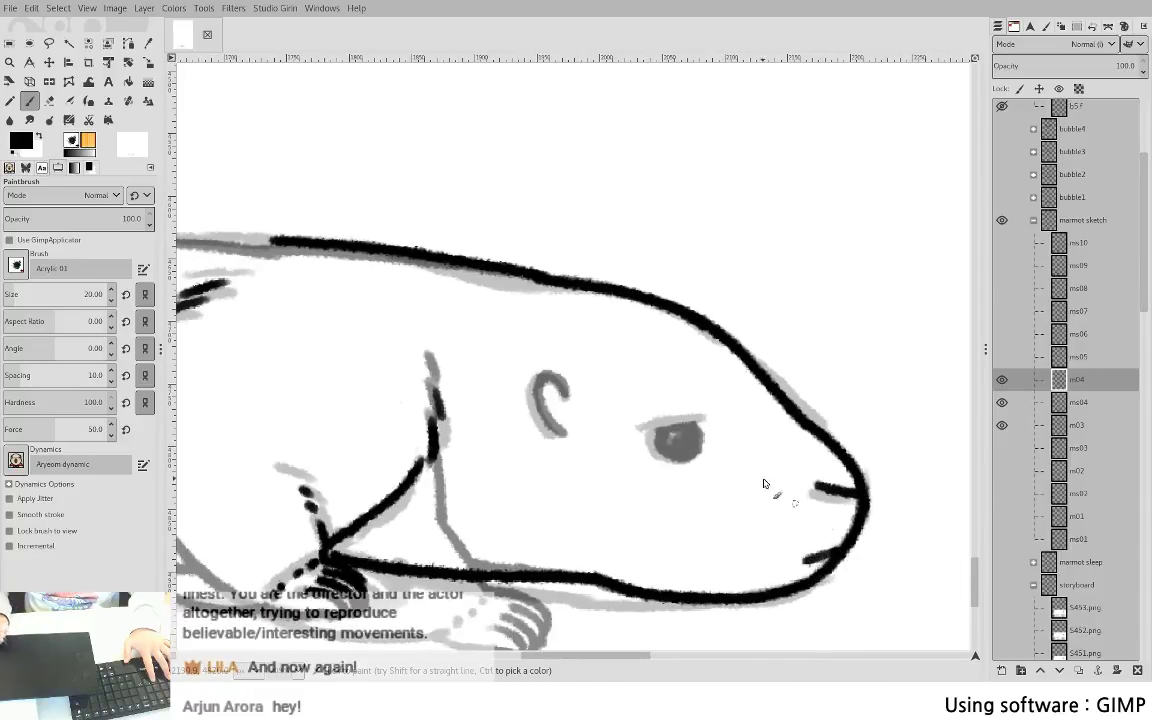
- Ink the curved ear on m04 and draw the eye with a flat upper lid, filled in black
{"action": "key", "text": "space"}
{"action": "mouse_move", "coordinate": [573, 355]}
{"action": "left_mouse_down"}
{"action": "mouse_move", "coordinate": [572, 386]}
{"action": "mouse_move", "coordinate": [600, 415]}
{"action": "mouse_move", "coordinate": [573, 354]}
{"action": "mouse_move", "coordinate": [598, 376]}
{"action": "left_mouse_up"}
{"action": "left_click_drag", "start_coordinate": [676, 406], "coordinate": [719, 408]}
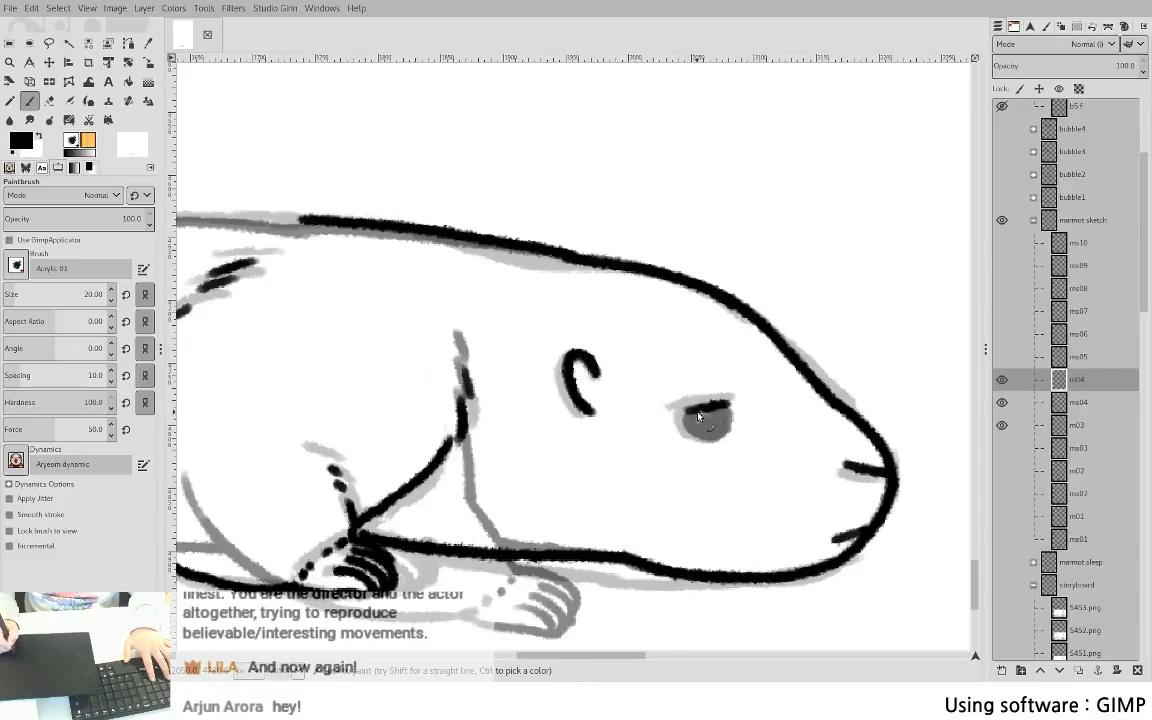
{"action": "mouse_move", "coordinate": [711, 434]}
{"action": "left_mouse_down"}
{"action": "mouse_move", "coordinate": [732, 410]}
{"action": "mouse_move", "coordinate": [702, 435]}
{"action": "mouse_move", "coordinate": [716, 424]}
{"action": "left_mouse_up"}
{"action": "key", "text": "ctrl+z"}
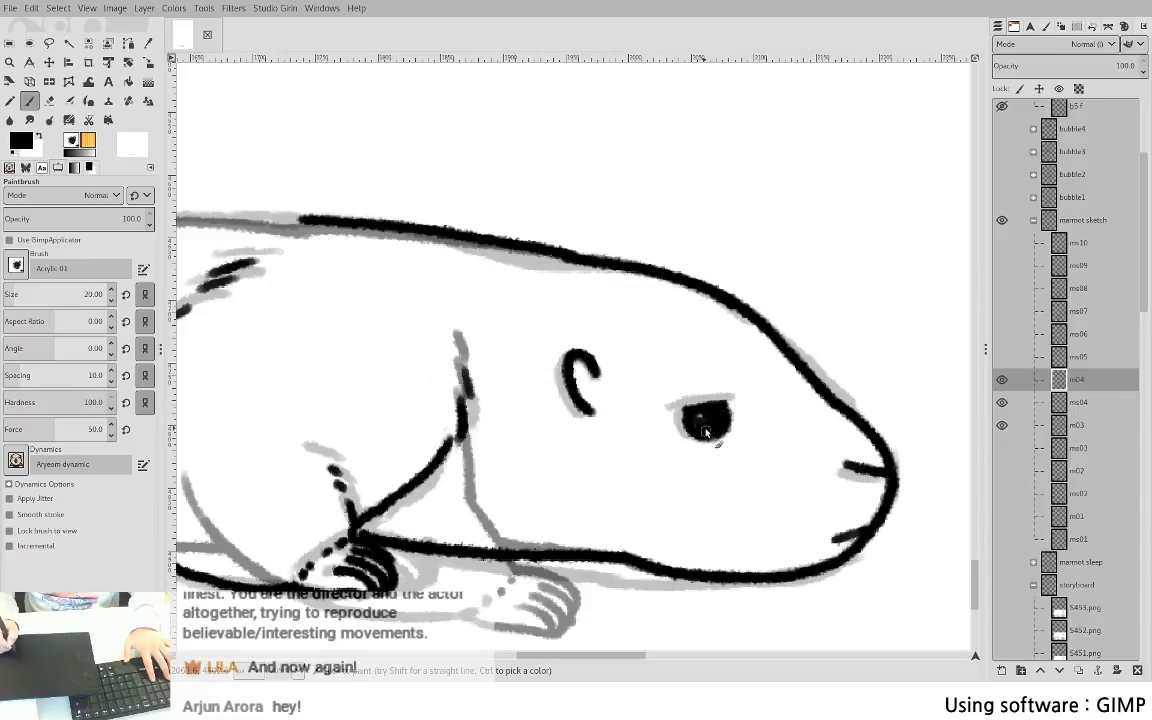
- Extend the inked back contour on m04 from the shoulder over the back down to the rump
{"action": "mouse_move", "coordinate": [584, 401]}
{"action": "left_mouse_down"}
{"action": "mouse_move", "coordinate": [621, 434]}
{"action": "mouse_move", "coordinate": [574, 405]}
{"action": "mouse_move", "coordinate": [497, 398]}
{"action": "mouse_move", "coordinate": [929, 413]}
{"action": "mouse_move", "coordinate": [965, 390]}
{"action": "left_mouse_up"}
{"action": "left_click_drag", "start_coordinate": [470, 275], "coordinate": [697, 234]}
{"action": "mouse_move", "coordinate": [252, 336]}
{"action": "left_mouse_down"}
{"action": "mouse_move", "coordinate": [373, 269]}
{"action": "mouse_move", "coordinate": [613, 175]}
{"action": "mouse_move", "coordinate": [591, 178]}
{"action": "mouse_move", "coordinate": [915, 169]}
{"action": "left_mouse_up"}
{"action": "left_click_drag", "start_coordinate": [743, 221], "coordinate": [448, 243]}
{"action": "scroll", "coordinate": [447, 243], "scroll_direction": "left", "scroll_amount": 5}
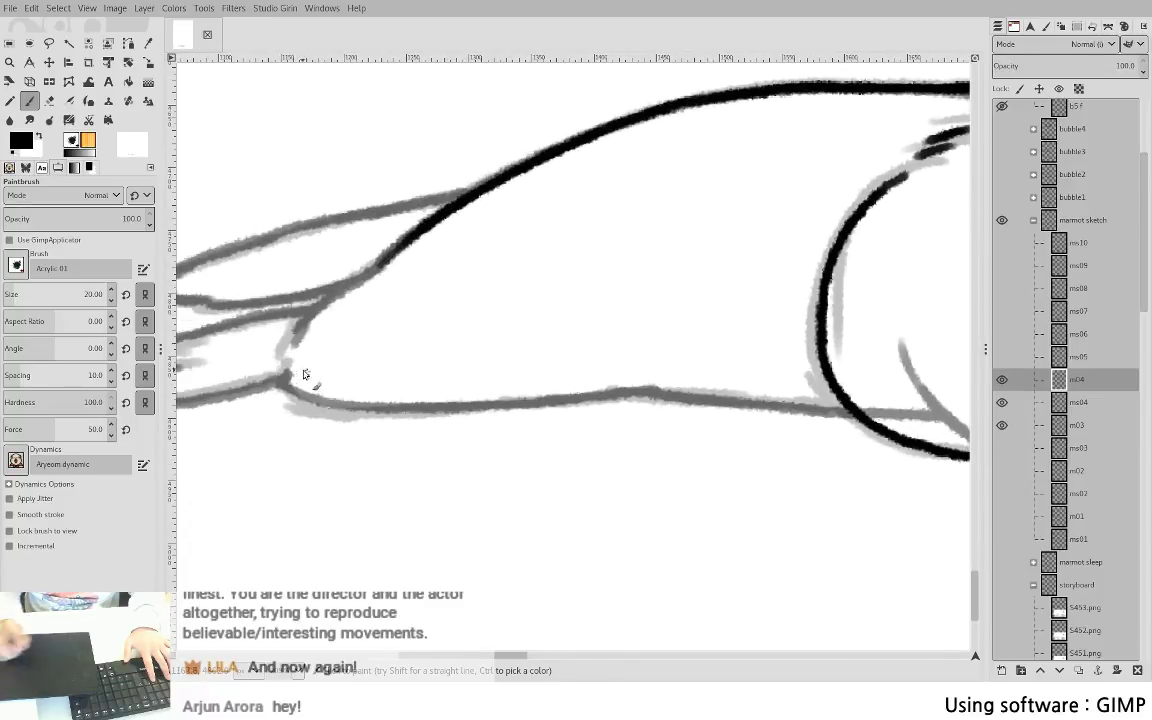
- Ink the belly line on m04 from the hind ankle forward to the foreleg's rear contour
{"action": "mouse_move", "coordinate": [280, 378]}
{"action": "left_mouse_down"}
{"action": "mouse_move", "coordinate": [381, 412]}
{"action": "mouse_move", "coordinate": [548, 408]}
{"action": "left_mouse_up"}
{"action": "mouse_move", "coordinate": [475, 411]}
{"action": "left_mouse_down"}
{"action": "mouse_move", "coordinate": [639, 398]}
{"action": "mouse_move", "coordinate": [449, 416]}
{"action": "mouse_move", "coordinate": [626, 391]}
{"action": "mouse_move", "coordinate": [818, 411]}
{"action": "left_mouse_up"}
{"action": "key", "text": "ctrl+z"}
{"action": "key", "text": "ctrl+z"}
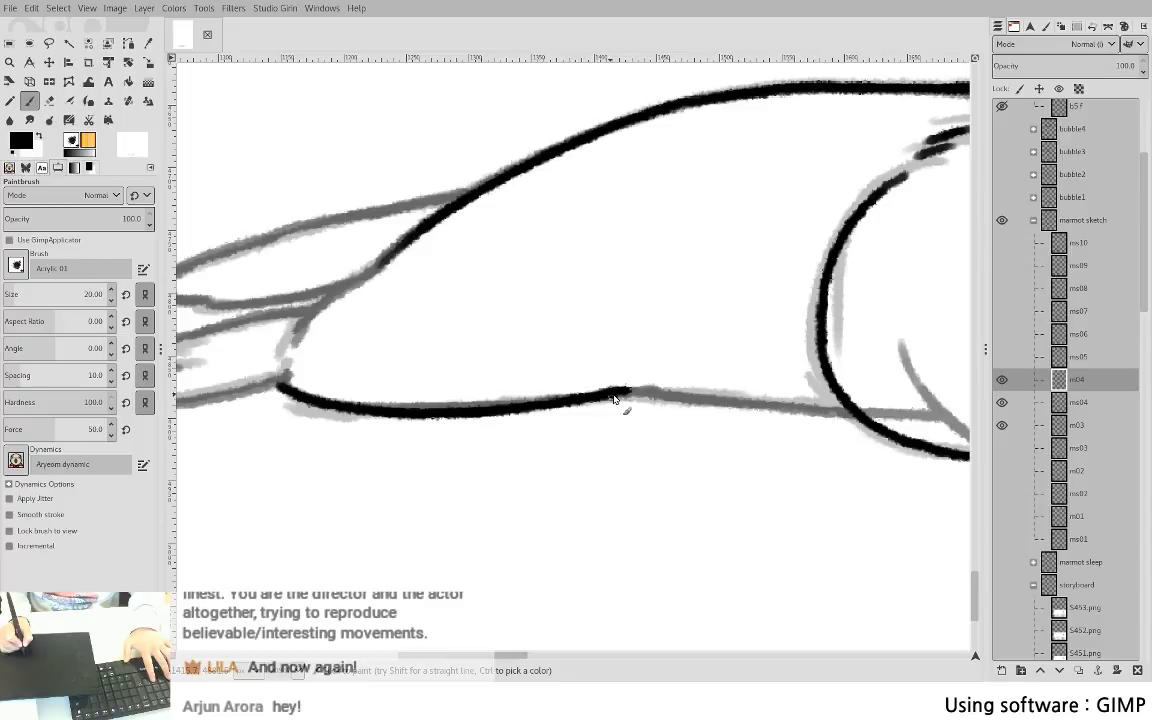
{"action": "left_click_drag", "start_coordinate": [620, 399], "coordinate": [857, 415]}
- Ink the near hind foot's underside and lower toe line on m04, dot the ankle, and extend the rump line to it
{"action": "scroll", "coordinate": [743, 337], "scroll_direction": "left", "scroll_amount": 6}
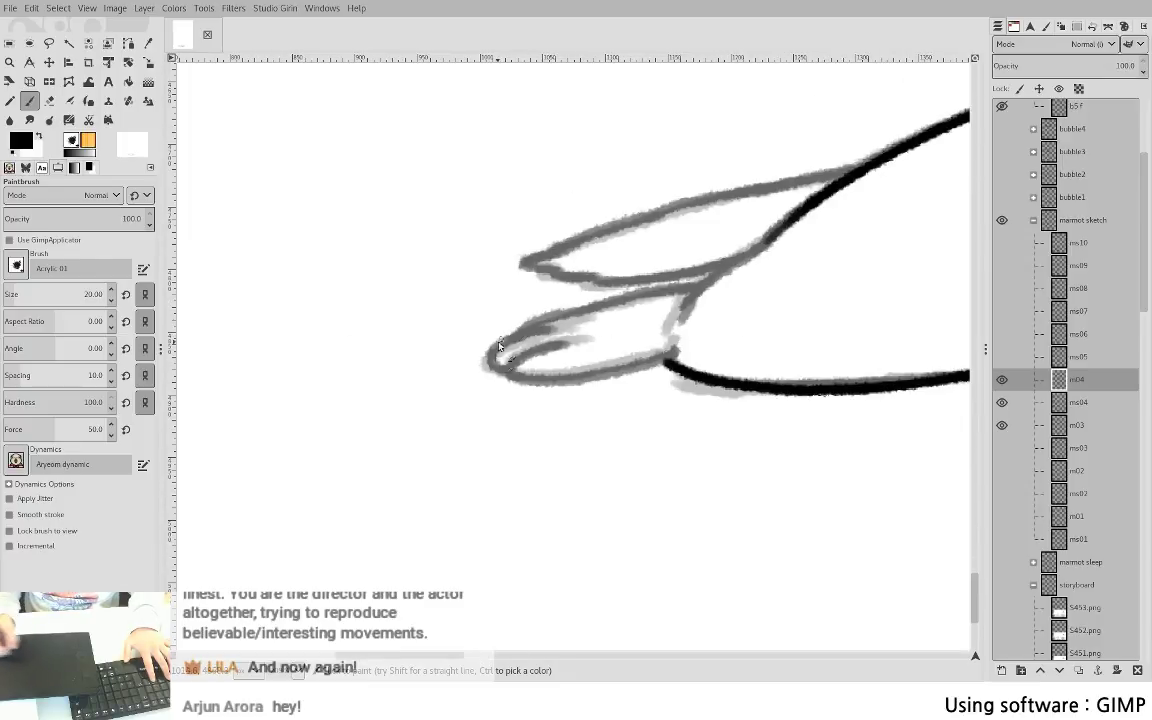
{"action": "left_click_drag", "start_coordinate": [509, 373], "coordinate": [577, 345]}
{"action": "key", "text": "ctrl+z"}
{"action": "mouse_move", "coordinate": [510, 374]}
{"action": "left_mouse_down"}
{"action": "mouse_move", "coordinate": [553, 347]}
{"action": "mouse_move", "coordinate": [514, 372]}
{"action": "mouse_move", "coordinate": [534, 380]}
{"action": "mouse_move", "coordinate": [667, 355]}
{"action": "left_mouse_up"}
{"action": "left_click_drag", "start_coordinate": [692, 293], "coordinate": [674, 345]}
{"action": "left_click_drag", "start_coordinate": [699, 291], "coordinate": [773, 237]}
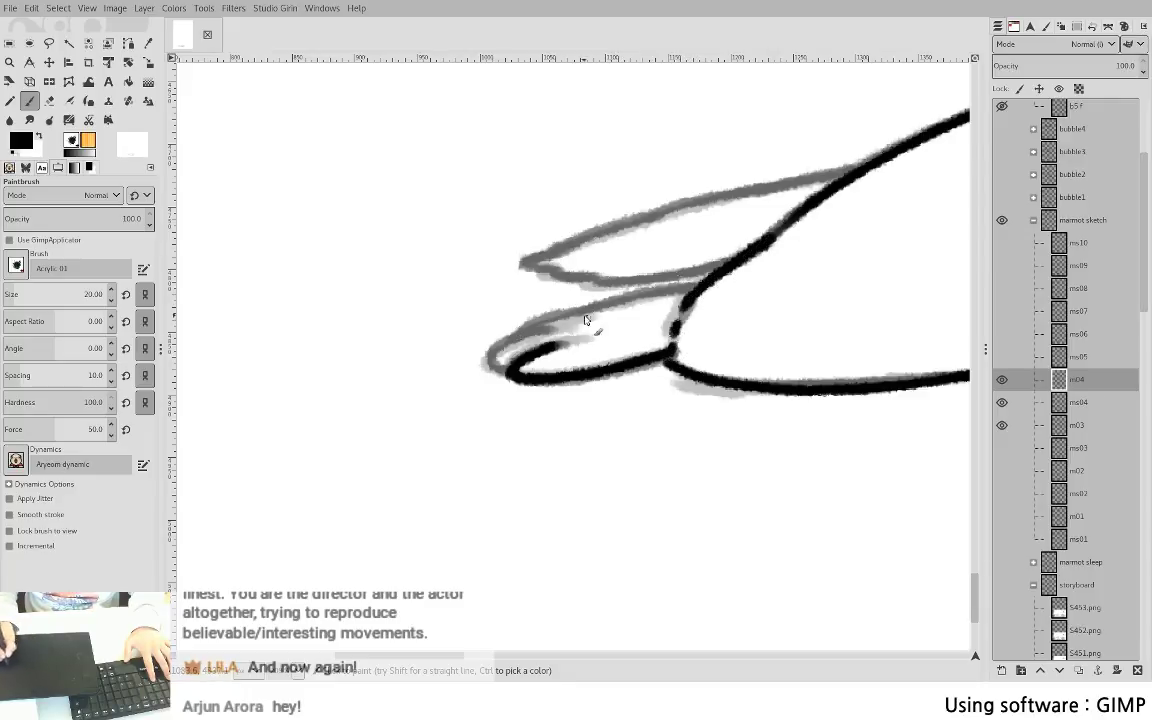
- Ink the near hind foot's upper contour and toe line on m04, plus the far hind foot's outline up to the rump
{"action": "mouse_move", "coordinate": [510, 342]}
{"action": "left_mouse_down"}
{"action": "mouse_move", "coordinate": [562, 324]}
{"action": "mouse_move", "coordinate": [491, 360]}
{"action": "mouse_move", "coordinate": [584, 326]}
{"action": "left_mouse_up"}
{"action": "mouse_move", "coordinate": [514, 342]}
{"action": "left_mouse_down"}
{"action": "mouse_move", "coordinate": [615, 299]}
{"action": "mouse_move", "coordinate": [690, 290]}
{"action": "left_mouse_up"}
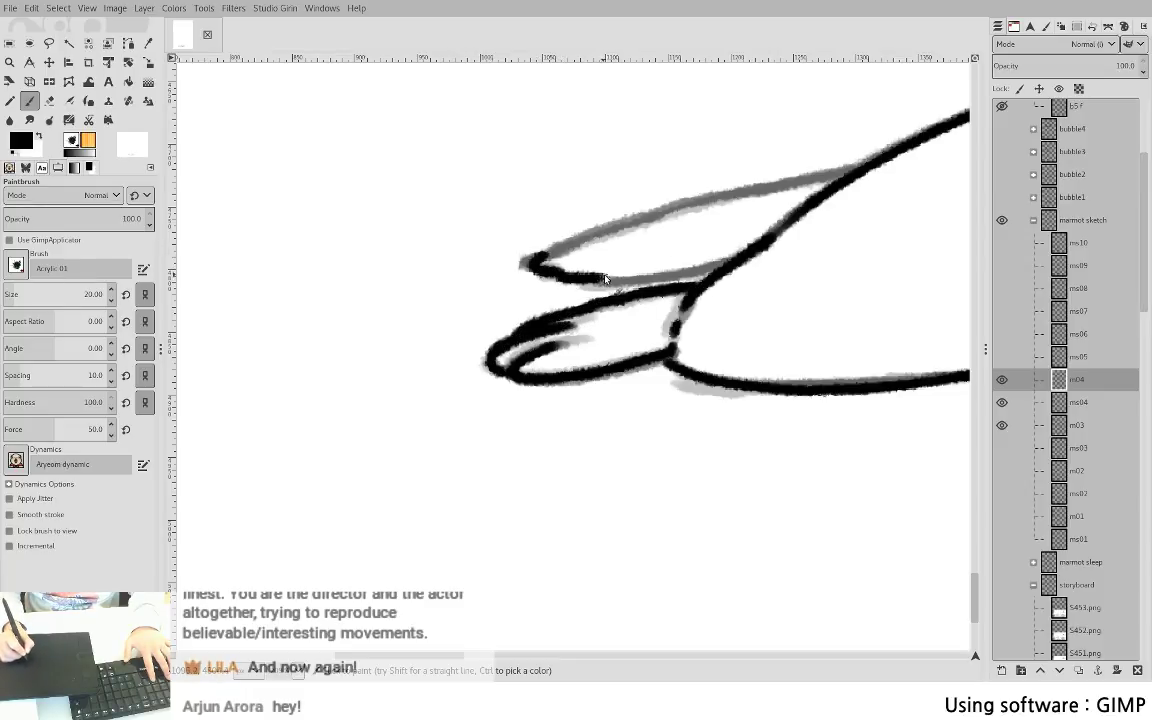
{"action": "left_click_drag", "start_coordinate": [605, 280], "coordinate": [737, 264]}
{"action": "mouse_move", "coordinate": [530, 258]}
{"action": "left_mouse_down"}
{"action": "mouse_move", "coordinate": [644, 188]}
{"action": "mouse_move", "coordinate": [740, 178]}
{"action": "mouse_move", "coordinate": [837, 197]}
{"action": "left_mouse_up"}
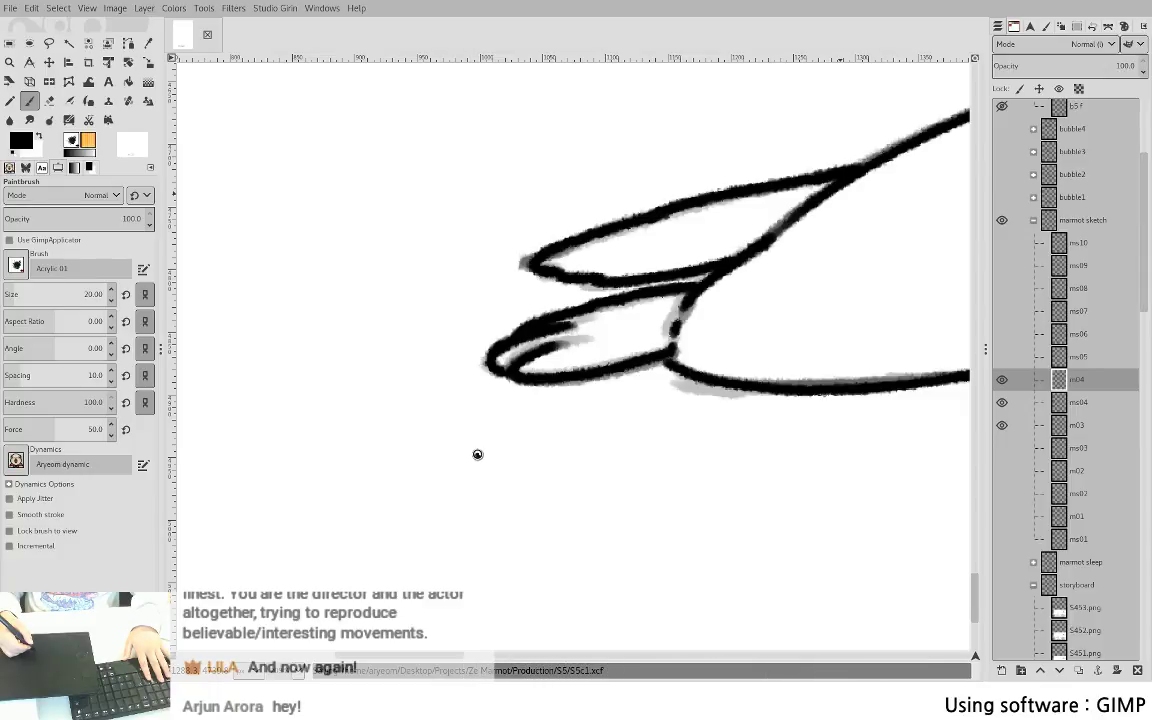
- Show only the ms05 sketch in the marmot sketch group, hiding m04, ms04 and m03
{"action": "left_click_drag", "start_coordinate": [764, 453], "coordinate": [463, 446]}
{"action": "scroll", "coordinate": [463, 445], "scroll_direction": "down", "scroll_amount": 3}
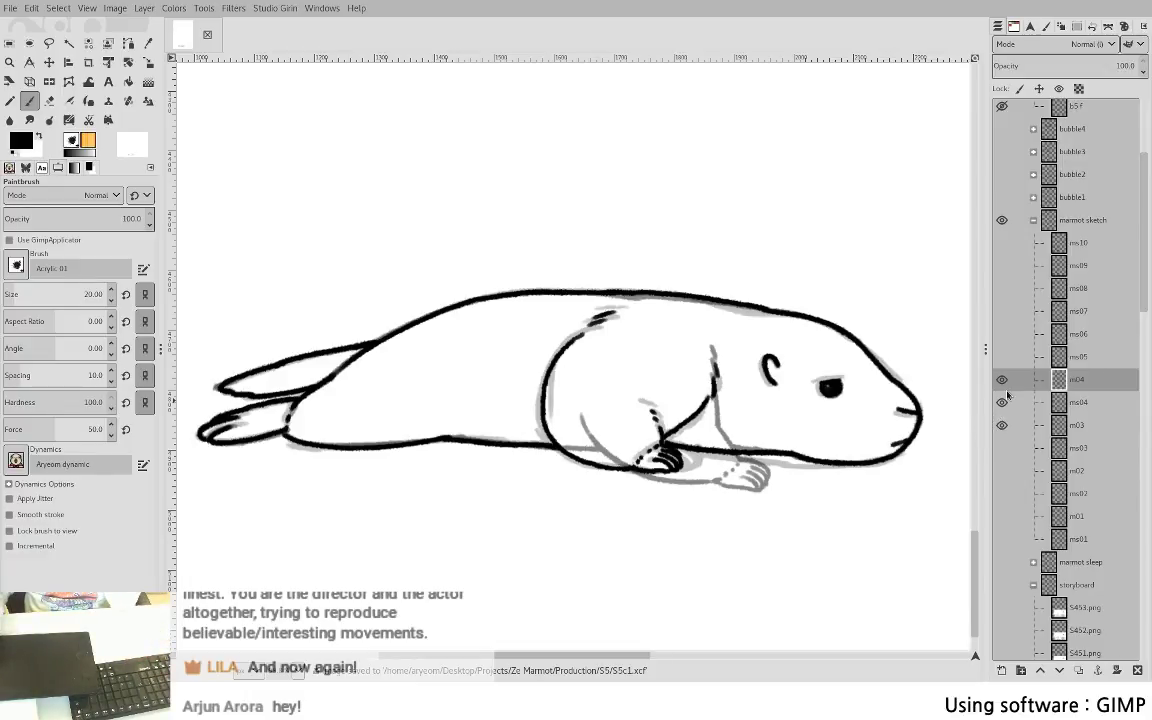
{"action": "left_click", "coordinate": [1006, 389], "text": "shift"}
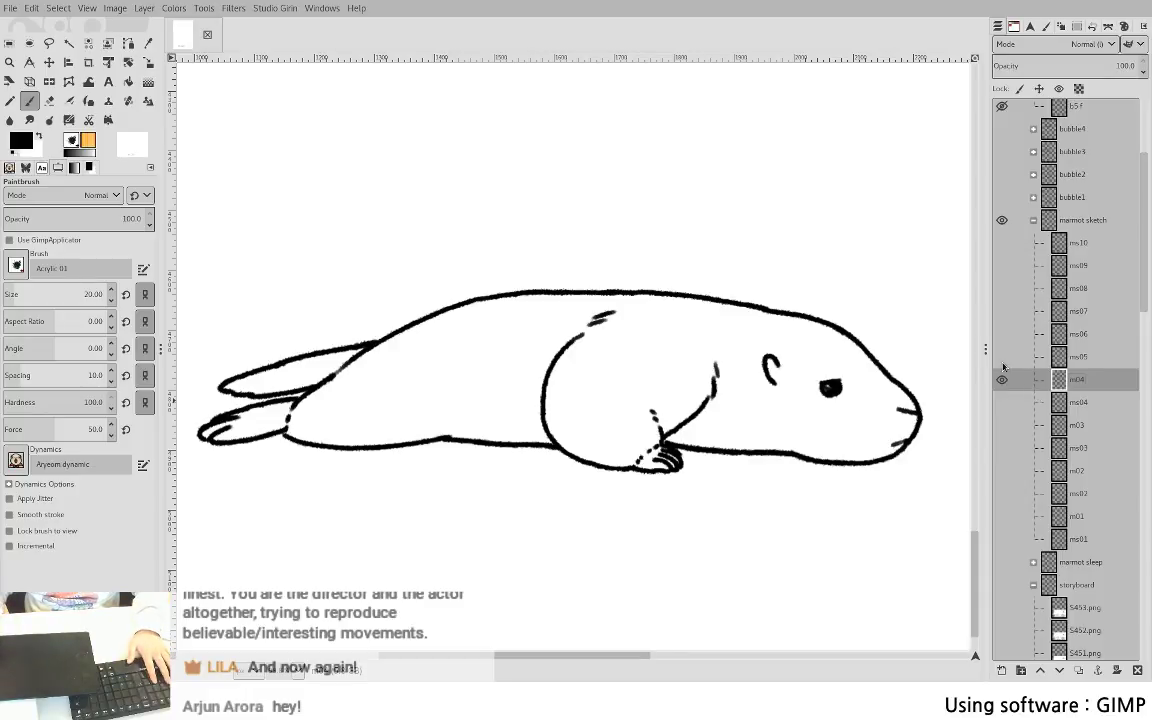
{"action": "left_click", "coordinate": [1002, 357]}
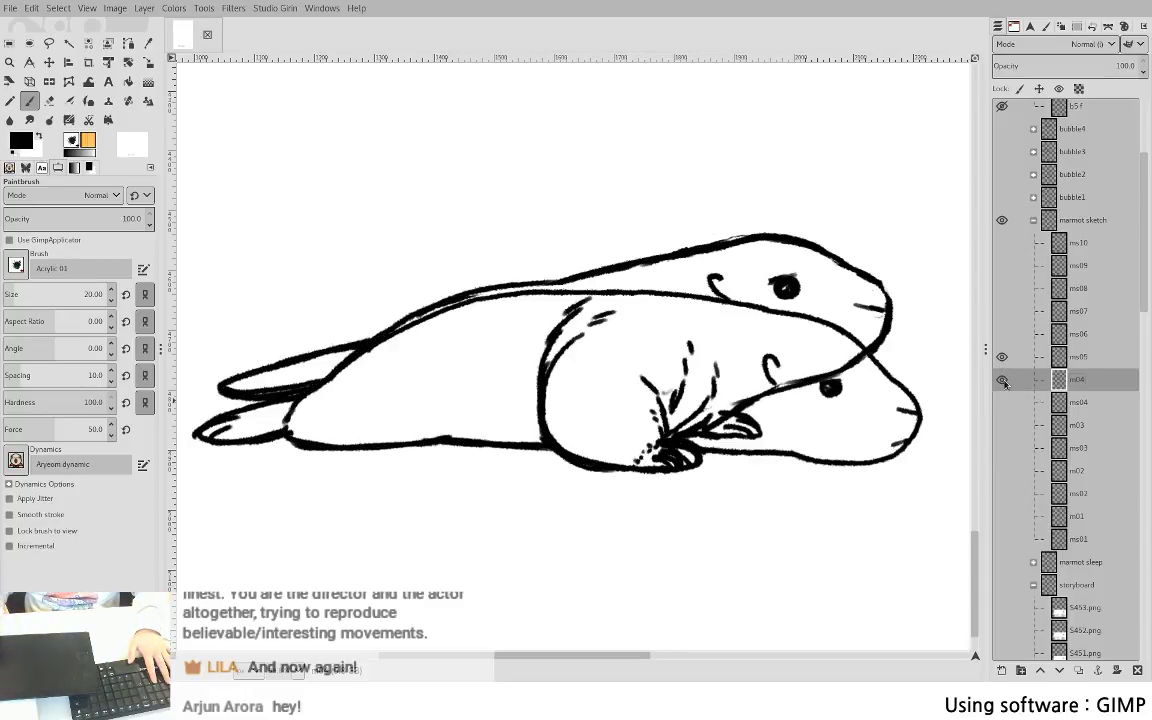
{"action": "left_click", "coordinate": [1002, 384]}
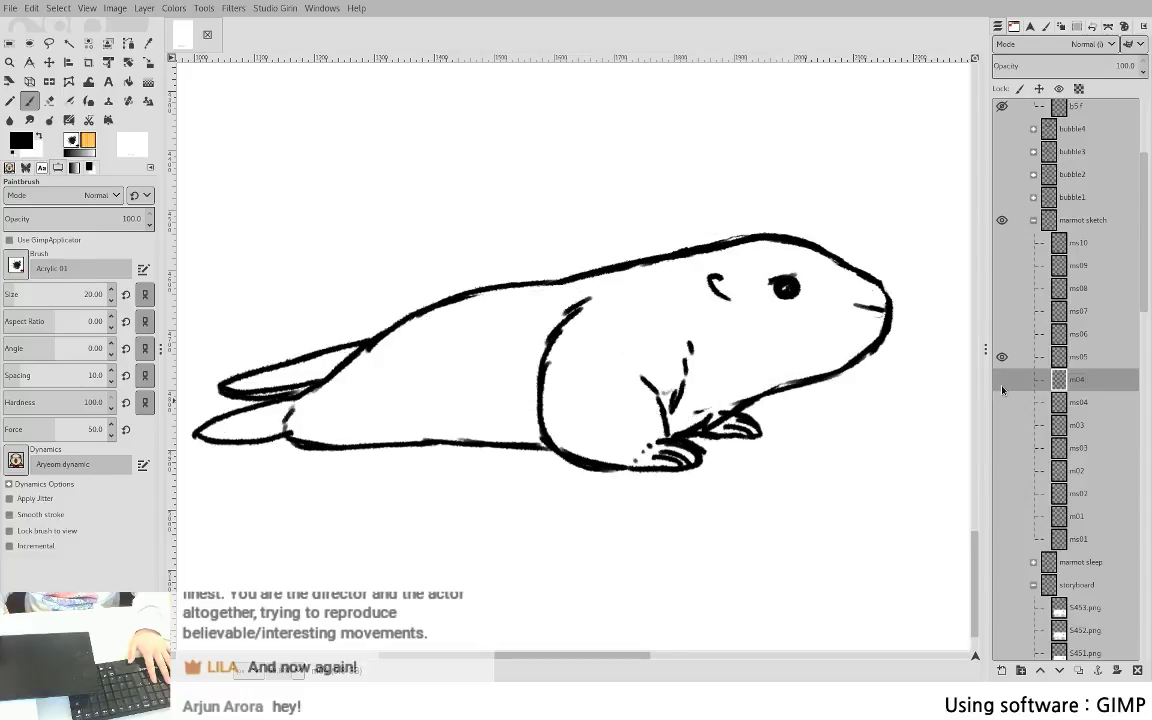
- Lower the ms05 layer's opacity to 36.9 and add a new layer named m05 directly above it
{"action": "left_click", "coordinate": [1078, 357]}
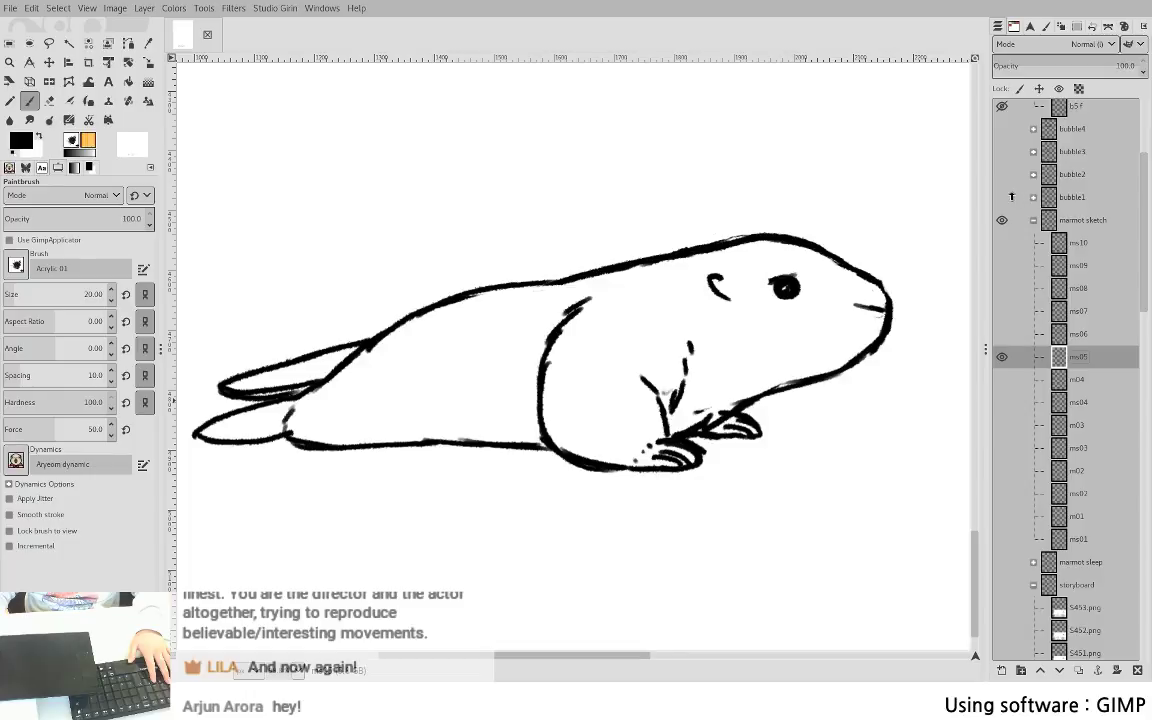
{"action": "left_click", "coordinate": [1046, 62]}
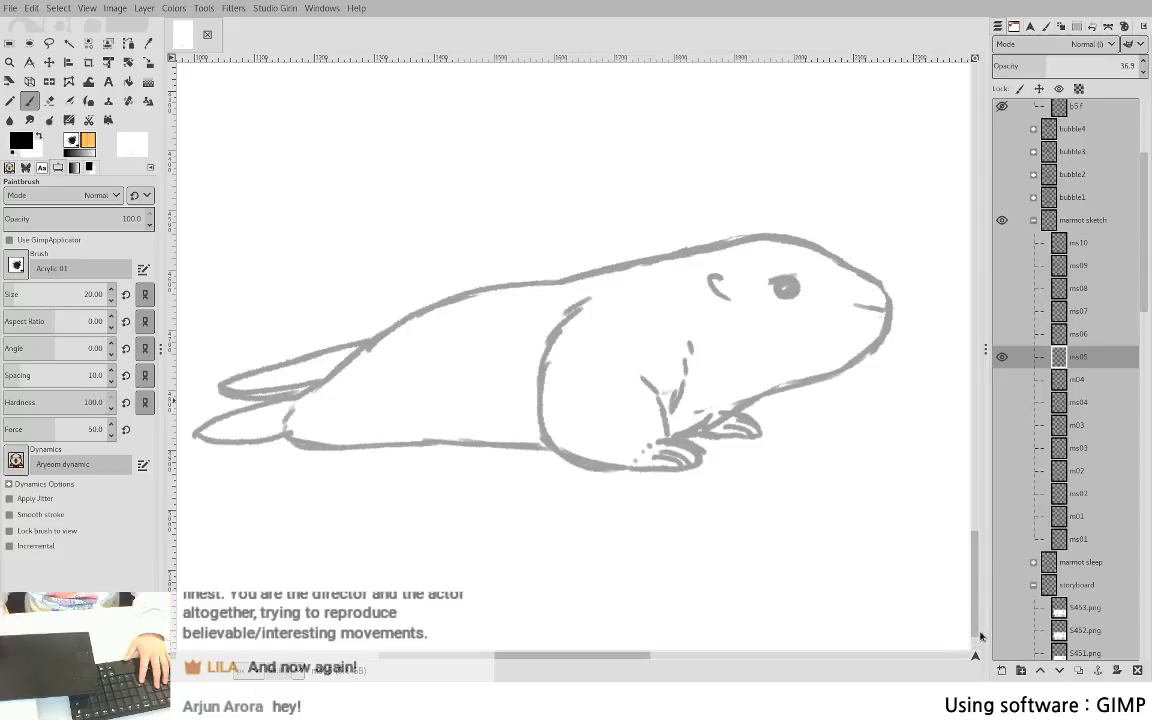
{"action": "key", "text": "Return"}
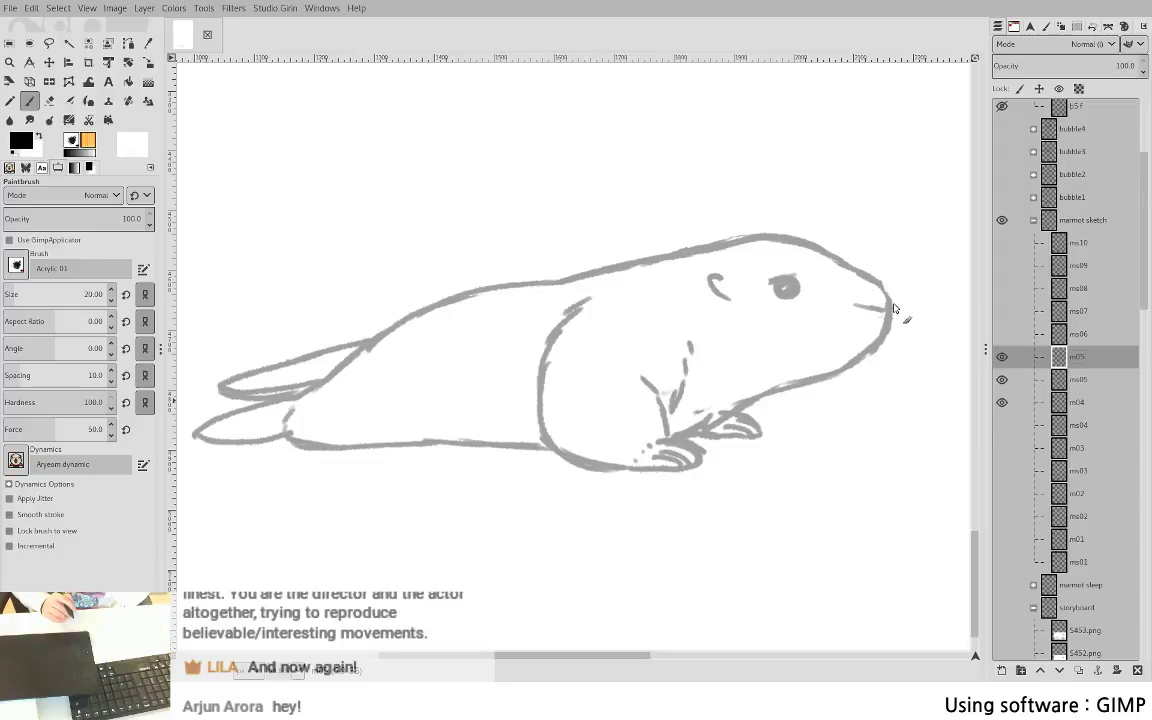
- Set the m04 layer's opacity to 52.9 as a guide and make m05 the active layer
{"action": "left_click", "coordinate": [1077, 402]}
{"action": "left_click", "coordinate": [1070, 66]}
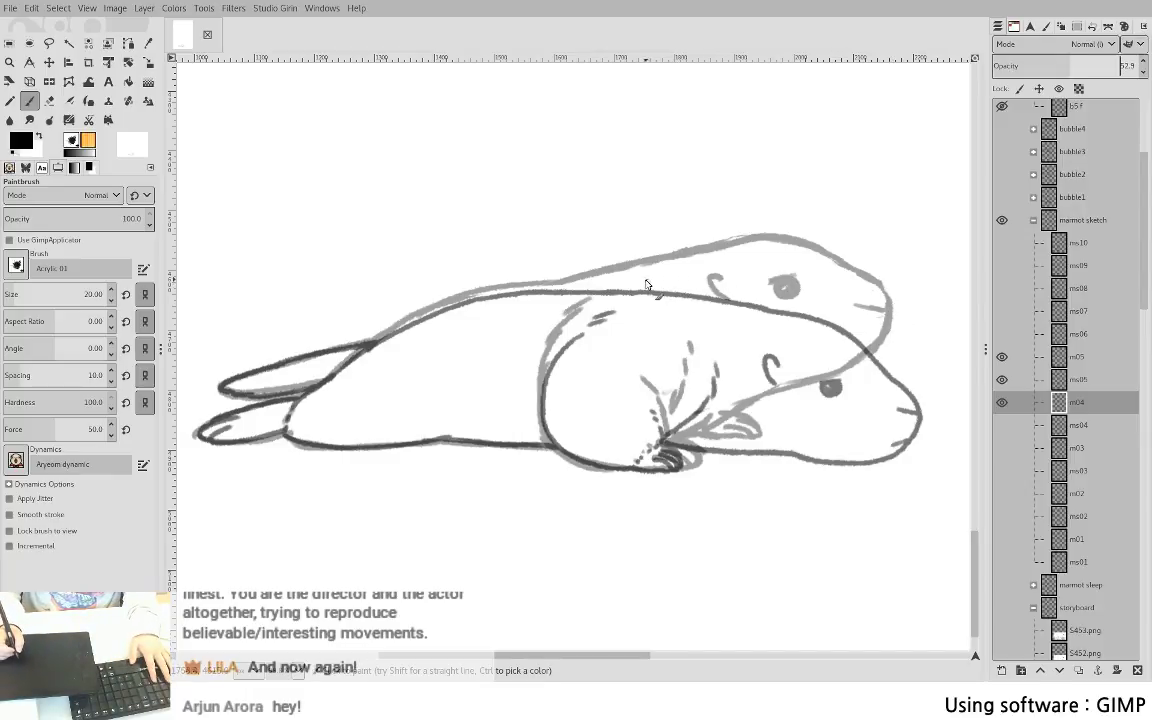
{"action": "left_click", "coordinate": [1084, 364]}
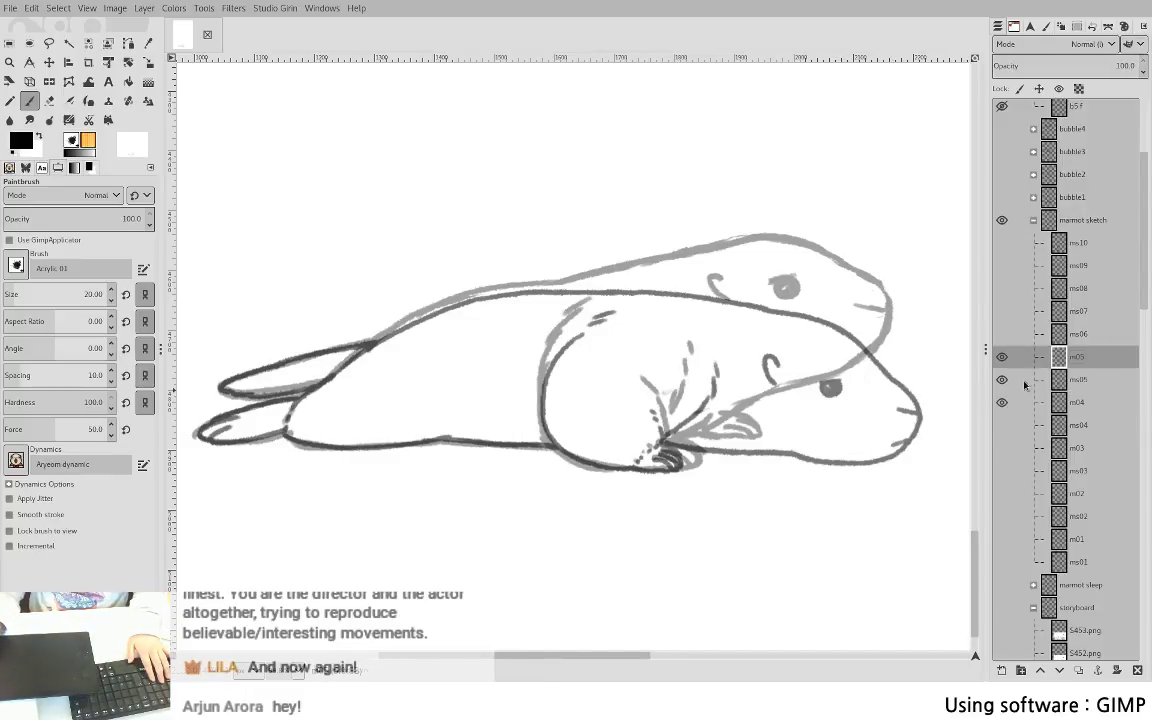
- Ink the near hind foot on m05: its underside, toe lines and upper contour up to the rump
{"action": "scroll", "coordinate": [394, 373], "scroll_direction": "up", "scroll_amount": 5}
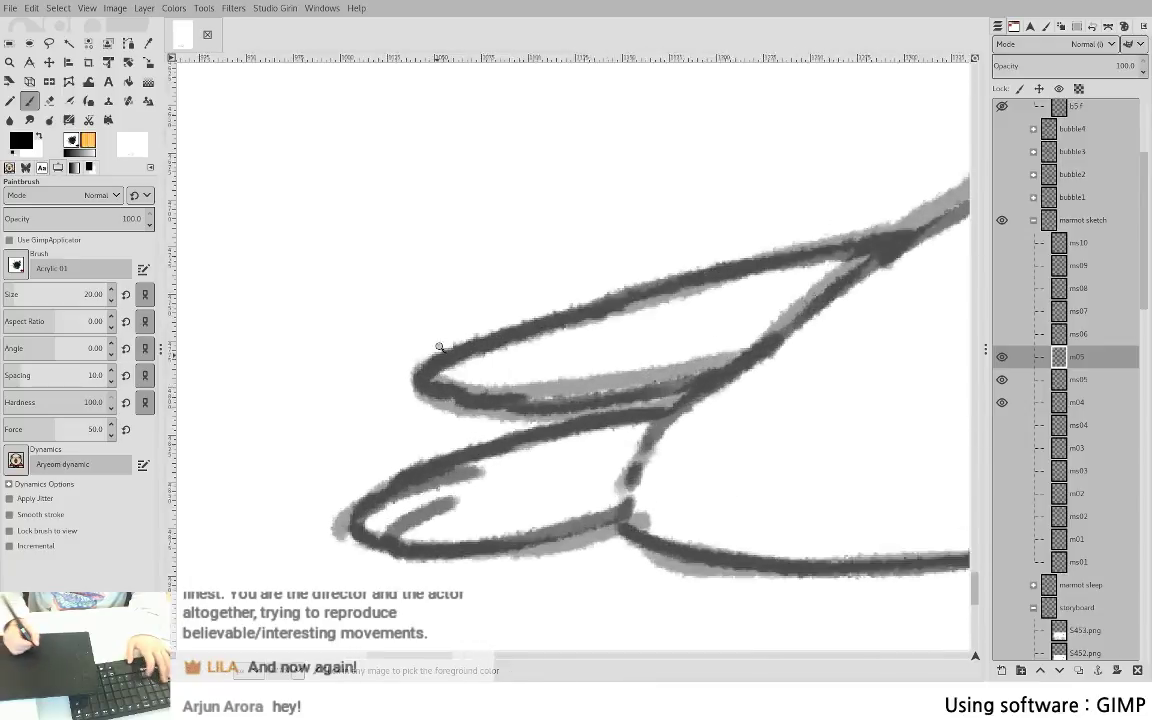
{"action": "scroll", "coordinate": [439, 347], "scroll_direction": "up", "scroll_amount": 2}
{"action": "mouse_move", "coordinate": [265, 411]}
{"action": "left_mouse_down"}
{"action": "mouse_move", "coordinate": [305, 439]}
{"action": "mouse_move", "coordinate": [318, 435]}
{"action": "mouse_move", "coordinate": [266, 422]}
{"action": "mouse_move", "coordinate": [332, 443]}
{"action": "mouse_move", "coordinate": [421, 448]}
{"action": "mouse_move", "coordinate": [622, 402]}
{"action": "left_mouse_up"}
{"action": "key", "text": "ctrl+z"}
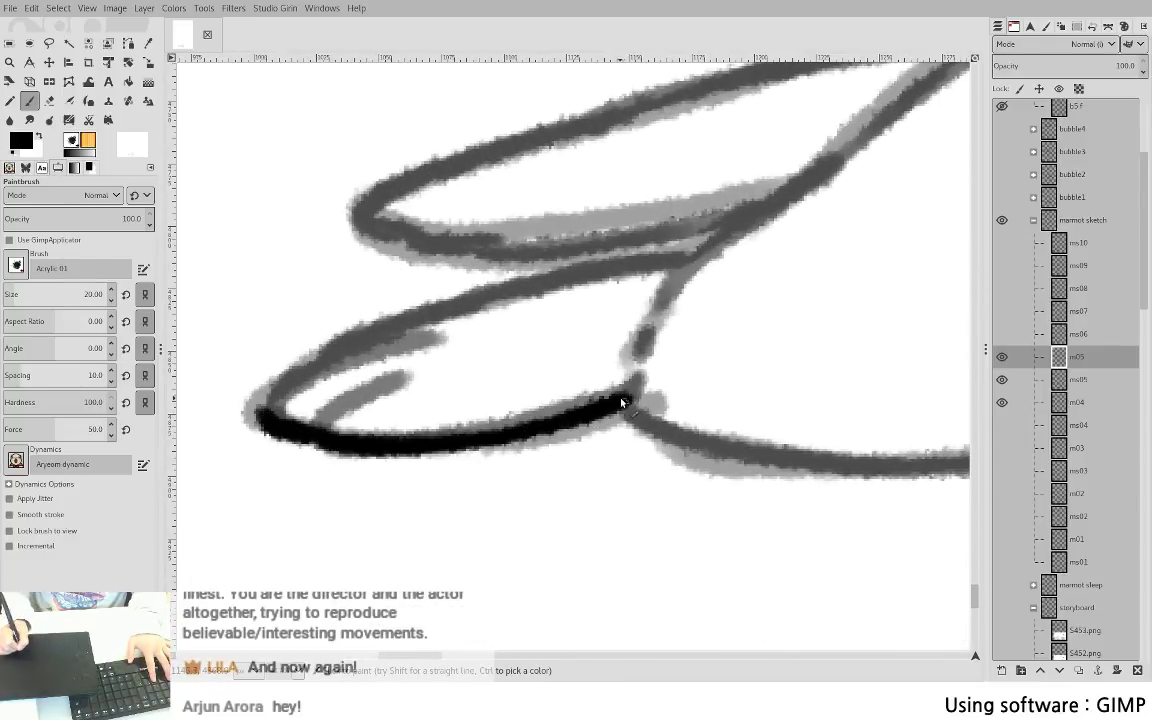
{"action": "left_click_drag", "start_coordinate": [317, 427], "coordinate": [402, 379]}
{"action": "left_click_drag", "start_coordinate": [274, 407], "coordinate": [415, 352]}
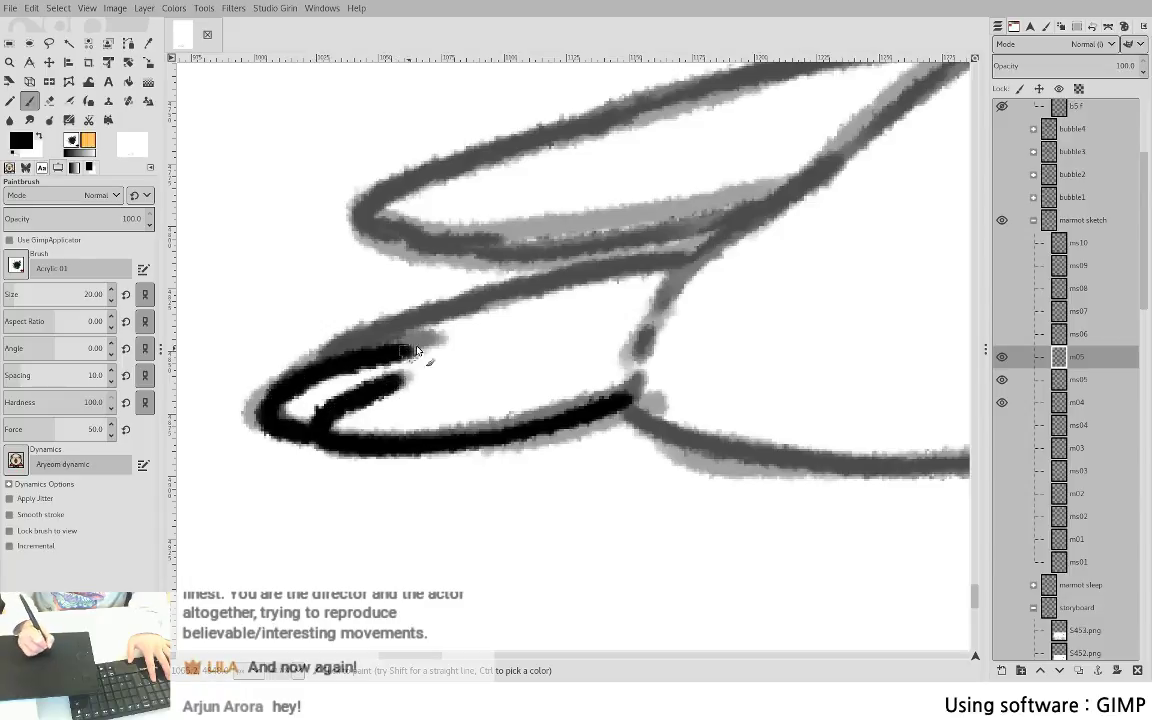
{"action": "key", "text": "ctrl+z"}
{"action": "mouse_move", "coordinate": [278, 392]}
{"action": "left_mouse_down"}
{"action": "mouse_move", "coordinate": [430, 332]}
{"action": "mouse_move", "coordinate": [328, 359]}
{"action": "mouse_move", "coordinate": [364, 335]}
{"action": "mouse_move", "coordinate": [688, 262]}
{"action": "left_mouse_up"}
- Ink the far hind foot's lower and upper contours on m05 and touch up its toe tip
{"action": "left_click_drag", "start_coordinate": [439, 221], "coordinate": [318, 416]}
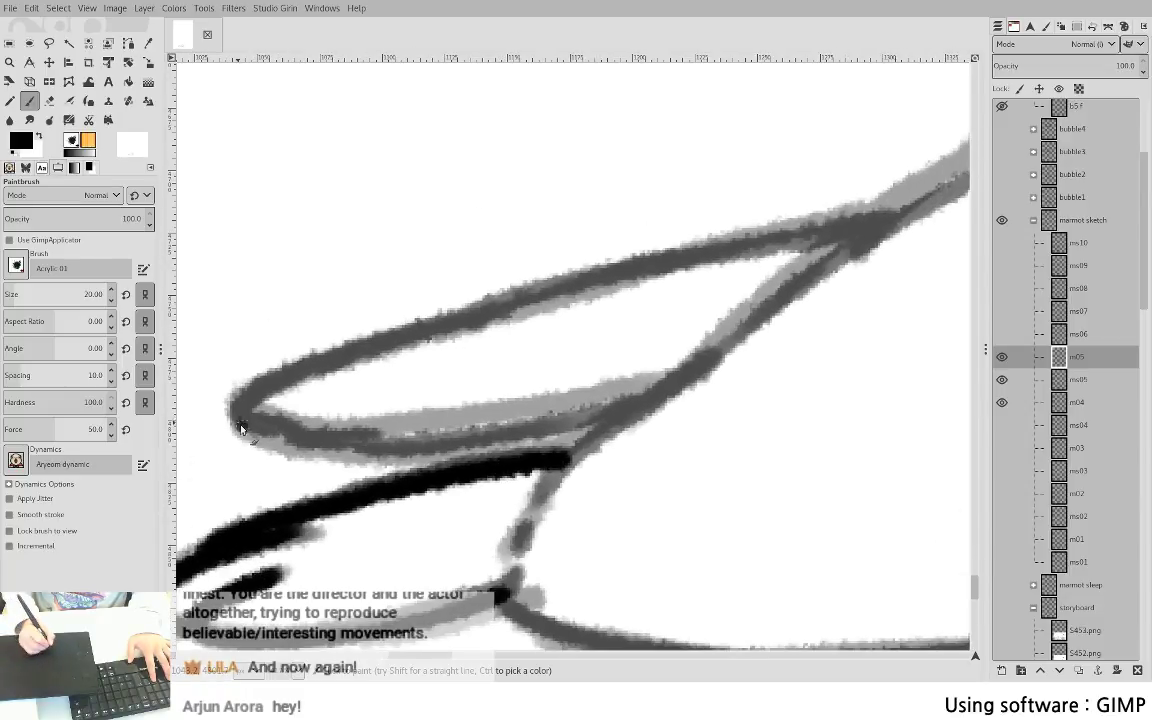
{"action": "mouse_move", "coordinate": [240, 428]}
{"action": "left_mouse_down"}
{"action": "mouse_move", "coordinate": [500, 400]}
{"action": "mouse_move", "coordinate": [630, 400]}
{"action": "left_mouse_up"}
{"action": "mouse_move", "coordinate": [234, 396]}
{"action": "left_mouse_down"}
{"action": "mouse_move", "coordinate": [614, 285]}
{"action": "mouse_move", "coordinate": [812, 212]}
{"action": "left_mouse_up"}
{"action": "scroll", "coordinate": [812, 300], "scroll_direction": "up", "scroll_amount": 2}
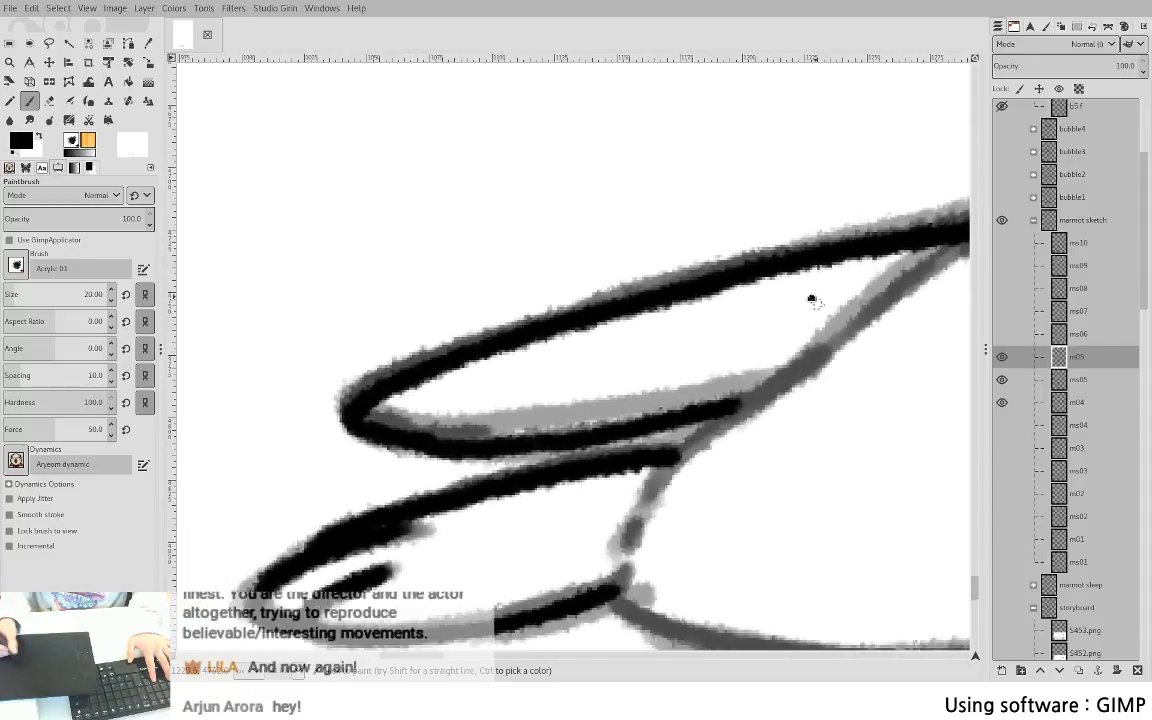
{"action": "left_click_drag", "start_coordinate": [812, 300], "coordinate": [822, 298]}
{"action": "key", "text": "shift+e"}
{"action": "mouse_move", "coordinate": [346, 418]}
{"action": "left_mouse_down"}
{"action": "mouse_move", "coordinate": [502, 420]}
{"action": "mouse_move", "coordinate": [360, 418]}
{"action": "mouse_move", "coordinate": [361, 406]}
{"action": "mouse_move", "coordinate": [417, 424]}
{"action": "left_mouse_up"}
{"action": "key", "text": "p"}
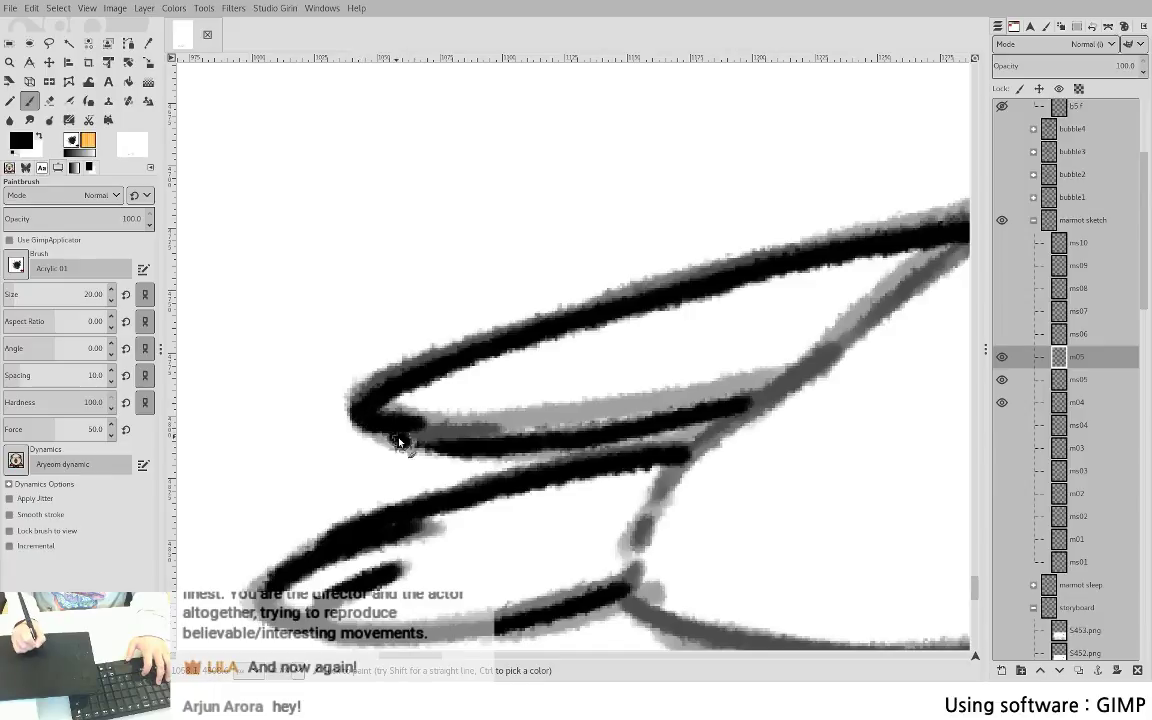
- Dot the near hind ankle on m05 and ink the belly line forward to the foreleg's rear contour
{"action": "scroll", "coordinate": [613, 403], "scroll_direction": "down", "scroll_amount": 3}
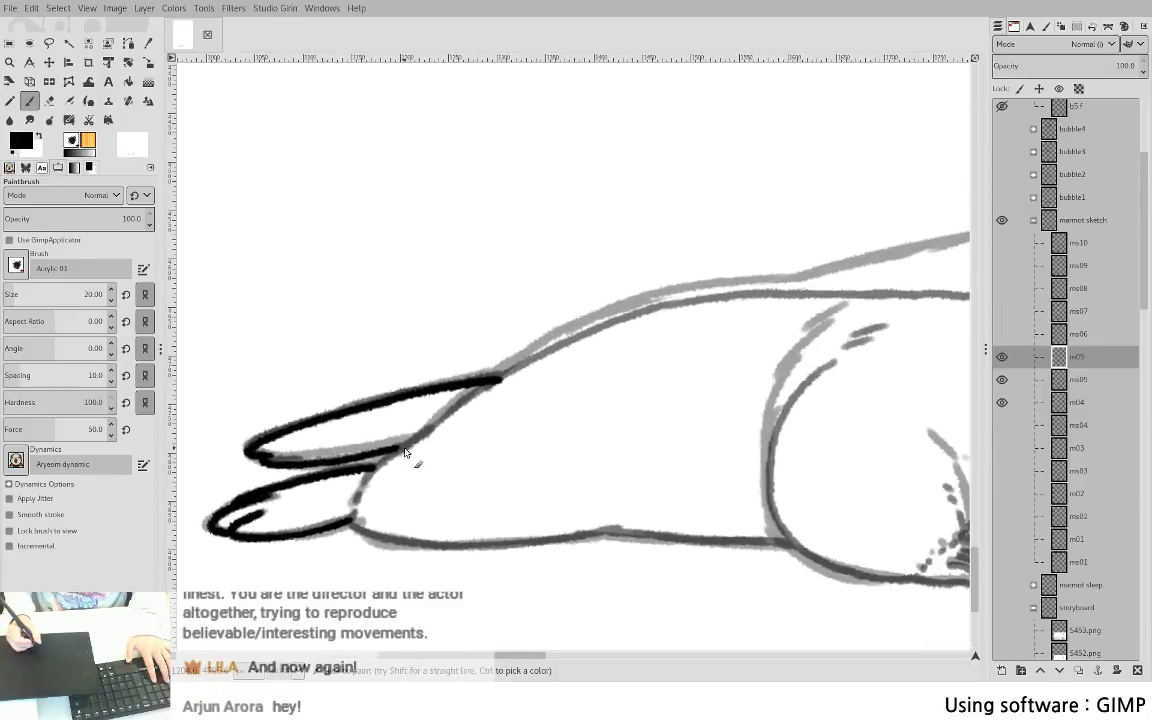
{"action": "key", "text": "shift+e"}
{"action": "key", "text": "p"}
{"action": "left_click_drag", "start_coordinate": [347, 465], "coordinate": [418, 437]}
{"action": "key", "text": "ctrl+z"}
{"action": "mouse_move", "coordinate": [350, 463]}
{"action": "left_mouse_down"}
{"action": "mouse_move", "coordinate": [400, 447]}
{"action": "mouse_move", "coordinate": [356, 512]}
{"action": "left_mouse_up"}
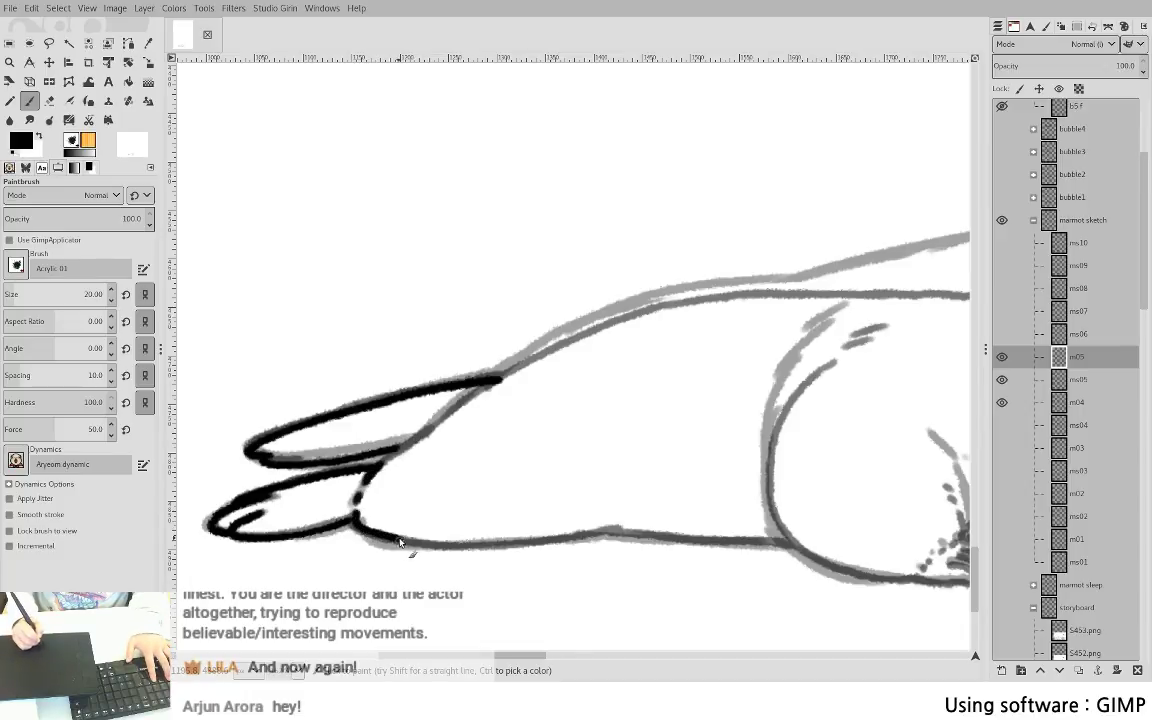
{"action": "left_click_drag", "start_coordinate": [404, 543], "coordinate": [790, 545]}
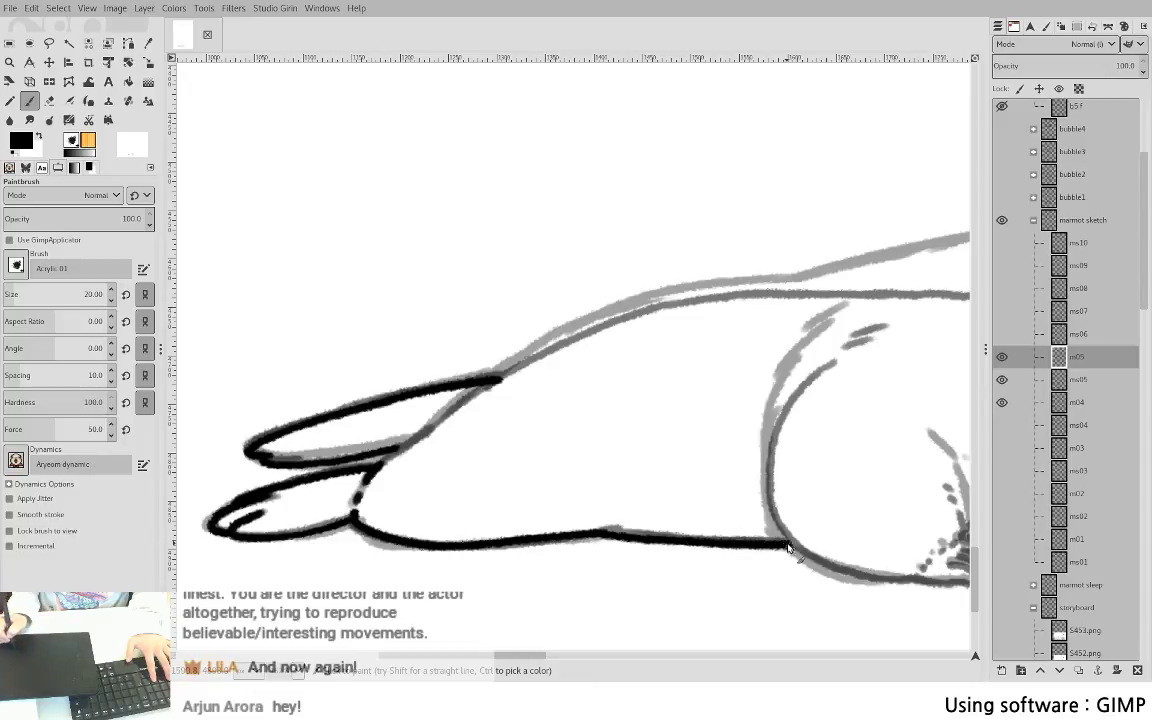
- Ink the rump line on m05 from the hind feet up to the lower back, trimming its front end with the eraser
{"action": "mouse_move", "coordinate": [597, 447]}
{"action": "left_mouse_down"}
{"action": "mouse_move", "coordinate": [432, 532]}
{"action": "mouse_move", "coordinate": [381, 545]}
{"action": "left_mouse_up"}
{"action": "left_click_drag", "start_coordinate": [256, 500], "coordinate": [288, 492]}
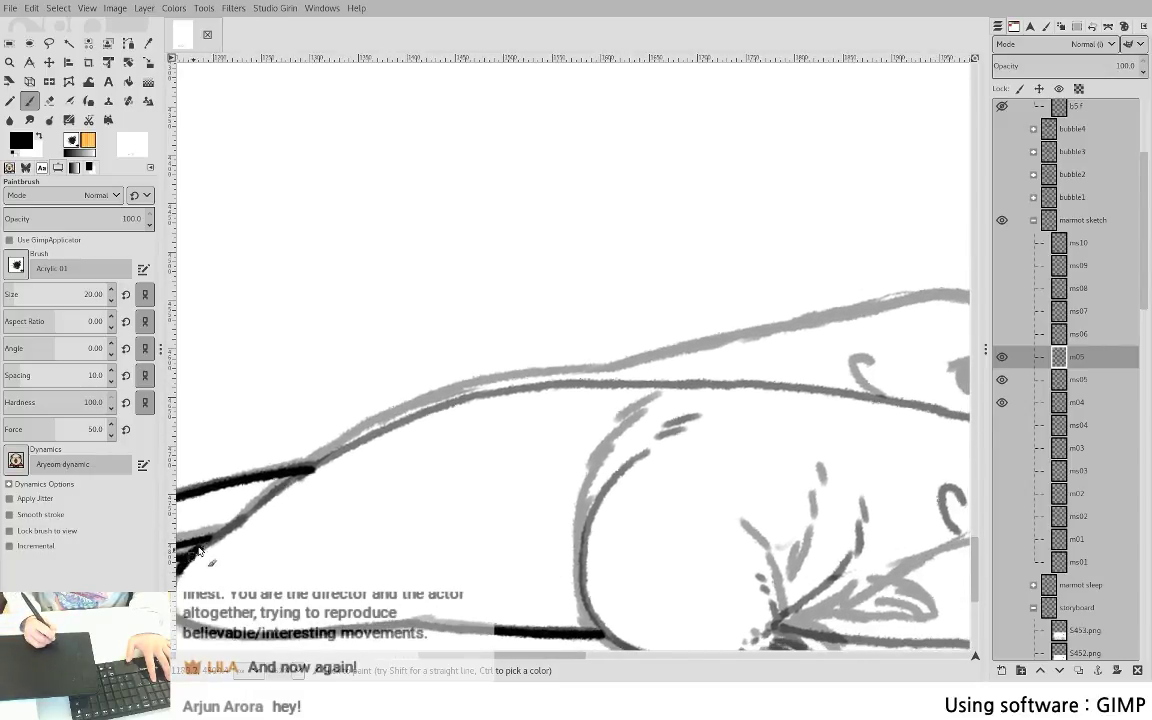
{"action": "left_click_drag", "start_coordinate": [199, 550], "coordinate": [361, 437]}
{"action": "key", "text": "ctrl+z"}
{"action": "mouse_move", "coordinate": [239, 520]}
{"action": "left_mouse_down"}
{"action": "mouse_move", "coordinate": [361, 435]}
{"action": "mouse_move", "coordinate": [425, 414]}
{"action": "mouse_move", "coordinate": [275, 487]}
{"action": "mouse_move", "coordinate": [437, 411]}
{"action": "mouse_move", "coordinate": [563, 386]}
{"action": "mouse_move", "coordinate": [631, 418]}
{"action": "left_mouse_up"}
{"action": "key", "text": "ctrl+z"}
{"action": "mouse_move", "coordinate": [540, 428]}
{"action": "left_mouse_down"}
{"action": "mouse_move", "coordinate": [286, 400]}
{"action": "mouse_move", "coordinate": [501, 276]}
{"action": "mouse_move", "coordinate": [484, 309]}
{"action": "left_mouse_up"}
{"action": "key", "text": "ctrl+z"}
{"action": "key", "text": "ctrl+z"}
{"action": "key", "text": "ctrl+y"}
{"action": "left_click_drag", "start_coordinate": [305, 413], "coordinate": [438, 330]}
{"action": "key", "text": "shift+e"}
{"action": "left_click_drag", "start_coordinate": [368, 354], "coordinate": [452, 316]}
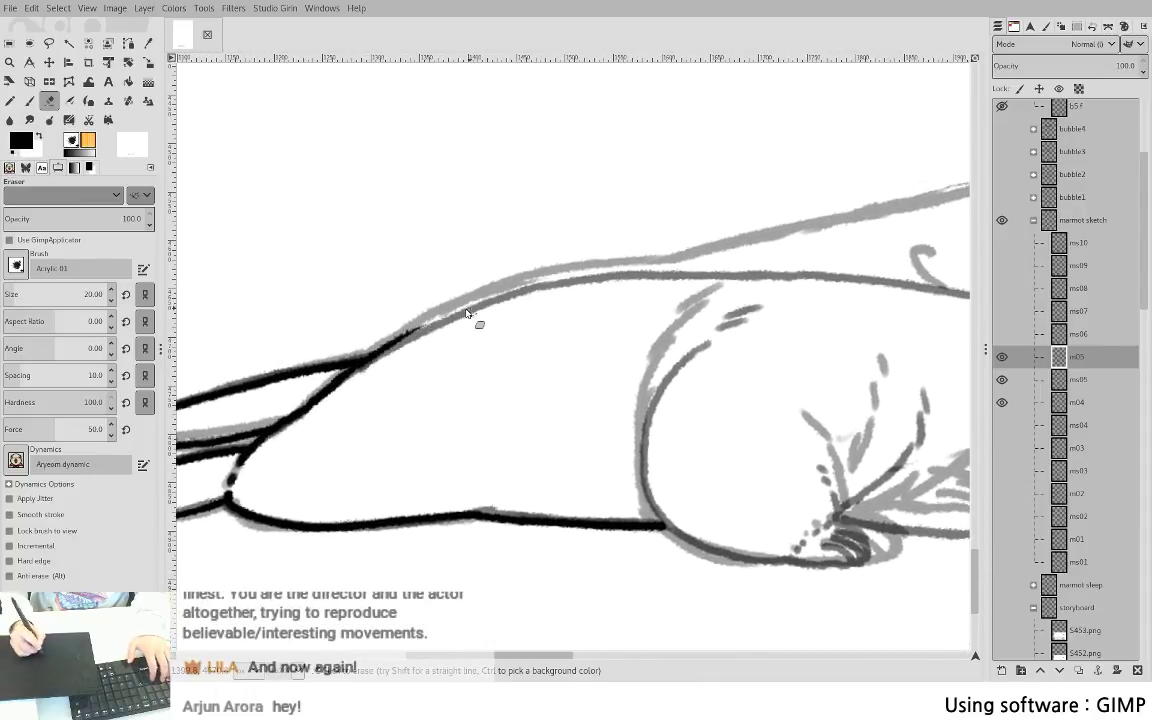
- Extend the inked back contour on m05 from the rump to the shoulder, erasing and redrawing its front end
{"action": "key", "text": "p"}
{"action": "mouse_move", "coordinate": [353, 369]}
{"action": "left_mouse_down"}
{"action": "mouse_move", "coordinate": [471, 303]}
{"action": "mouse_move", "coordinate": [690, 263]}
{"action": "left_mouse_up"}
{"action": "left_click_drag", "start_coordinate": [690, 263], "coordinate": [495, 363]}
{"action": "key", "text": "shift+e"}
{"action": "left_click_drag", "start_coordinate": [382, 392], "coordinate": [481, 375]}
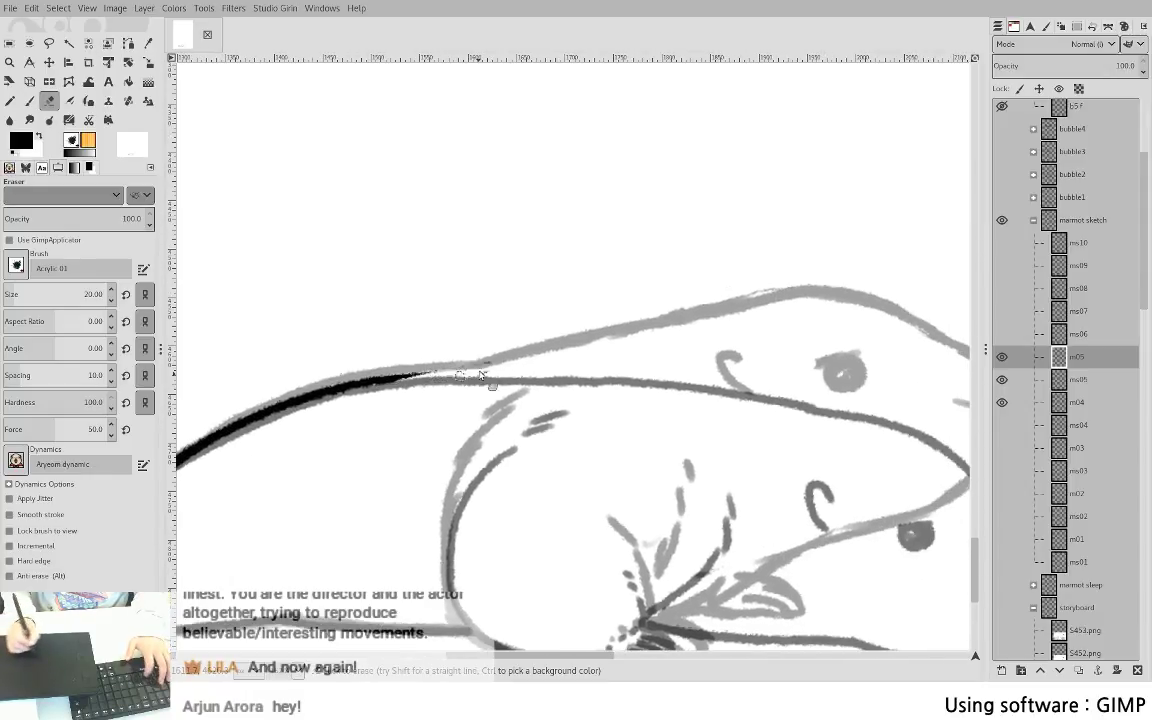
{"action": "key", "text": "p"}
{"action": "mouse_move", "coordinate": [373, 380]}
{"action": "left_mouse_down"}
{"action": "mouse_move", "coordinate": [513, 358]}
{"action": "mouse_move", "coordinate": [689, 314]}
{"action": "left_mouse_up"}
{"action": "key", "text": "ctrl+z"}
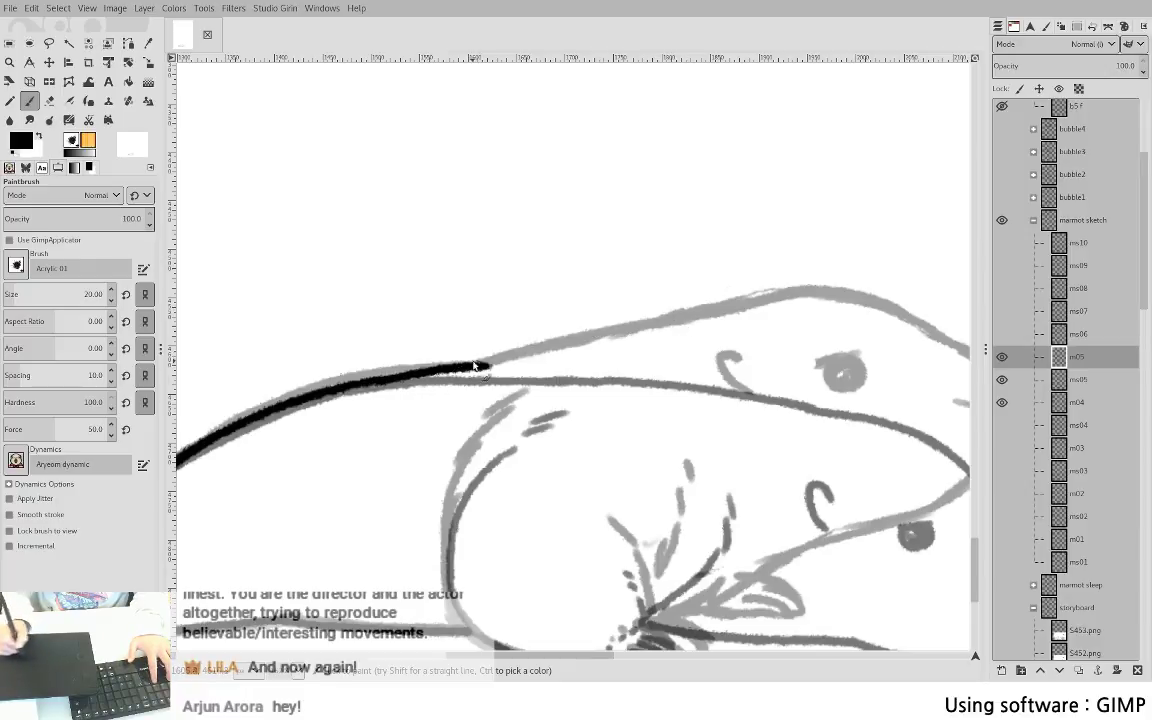
- Ink the neck and crown contour on m05 from the shoulder over the head, cleaning up the stroke's end near the forehead
{"action": "mouse_move", "coordinate": [476, 365]}
{"action": "left_mouse_down"}
{"action": "mouse_move", "coordinate": [789, 302]}
{"action": "mouse_move", "coordinate": [850, 314]}
{"action": "mouse_move", "coordinate": [887, 338]}
{"action": "left_mouse_up"}
{"action": "key", "text": "ctrl+z"}
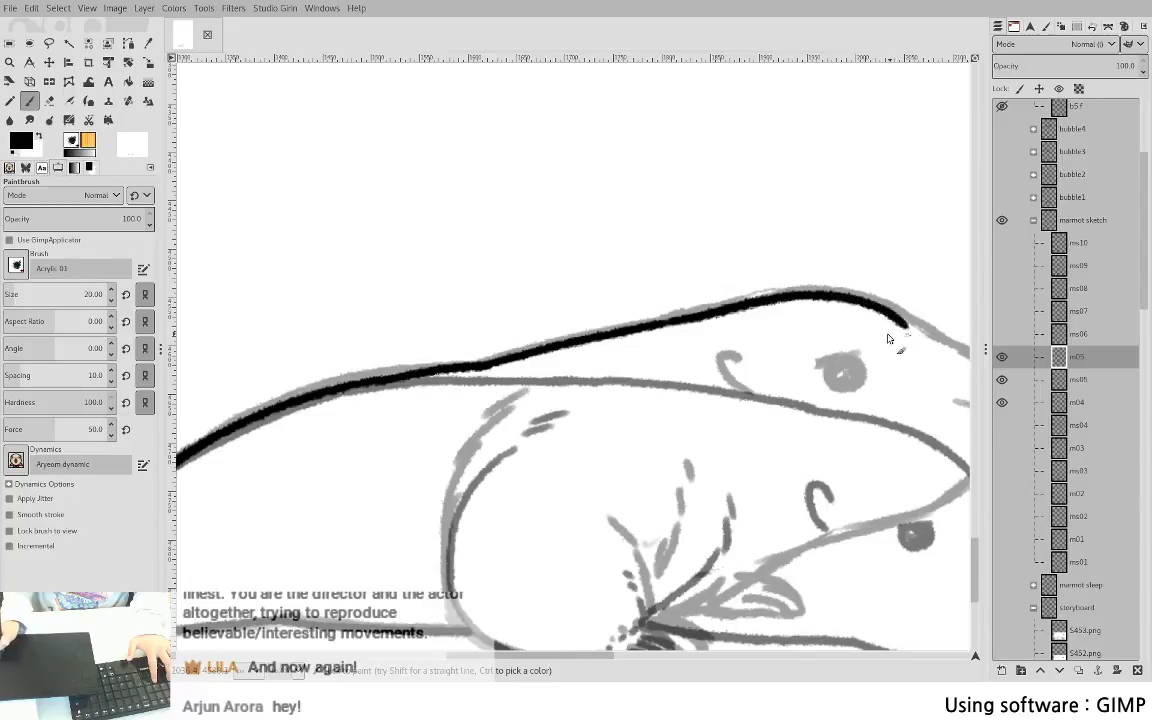
{"action": "key", "text": "space"}
{"action": "key", "text": "shift+e"}
{"action": "mouse_move", "coordinate": [601, 305]}
{"action": "left_mouse_down"}
{"action": "mouse_move", "coordinate": [543, 295]}
{"action": "mouse_move", "coordinate": [622, 302]}
{"action": "mouse_move", "coordinate": [548, 276]}
{"action": "mouse_move", "coordinate": [640, 319]}
{"action": "left_mouse_up"}
{"action": "key", "text": "p"}
{"action": "key", "text": "ctrl+z"}
- Ink the head's front contour on m05 from forehead around the muzzle, continuing along the jaw and throat to the foreleg
{"action": "left_click_drag", "start_coordinate": [564, 279], "coordinate": [678, 343]}
{"action": "key", "text": "ctrl+z"}
{"action": "mouse_move", "coordinate": [626, 310]}
{"action": "left_mouse_down"}
{"action": "mouse_move", "coordinate": [686, 348]}
{"action": "mouse_move", "coordinate": [696, 378]}
{"action": "mouse_move", "coordinate": [662, 434]}
{"action": "mouse_move", "coordinate": [595, 471]}
{"action": "left_mouse_up"}
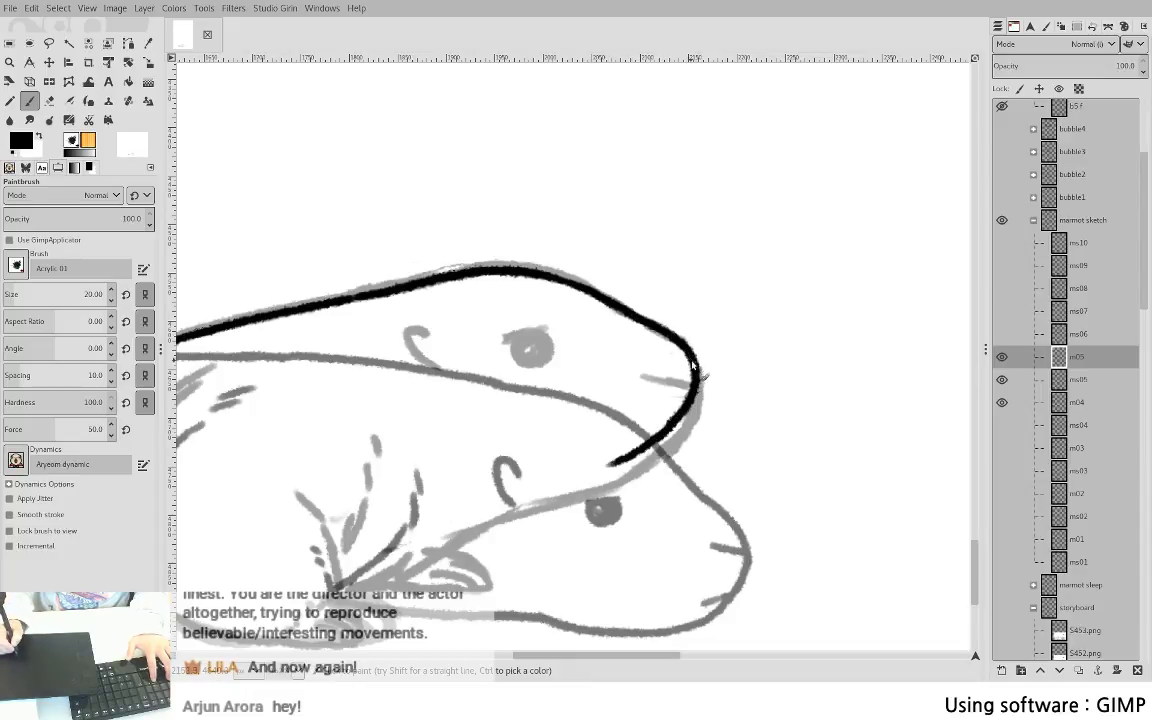
{"action": "key", "text": "ctrl+z"}
{"action": "mouse_move", "coordinate": [641, 321]}
{"action": "left_mouse_down"}
{"action": "mouse_move", "coordinate": [676, 338]}
{"action": "mouse_move", "coordinate": [697, 378]}
{"action": "mouse_move", "coordinate": [686, 418]}
{"action": "mouse_move", "coordinate": [606, 474]}
{"action": "mouse_move", "coordinate": [549, 491]}
{"action": "left_mouse_up"}
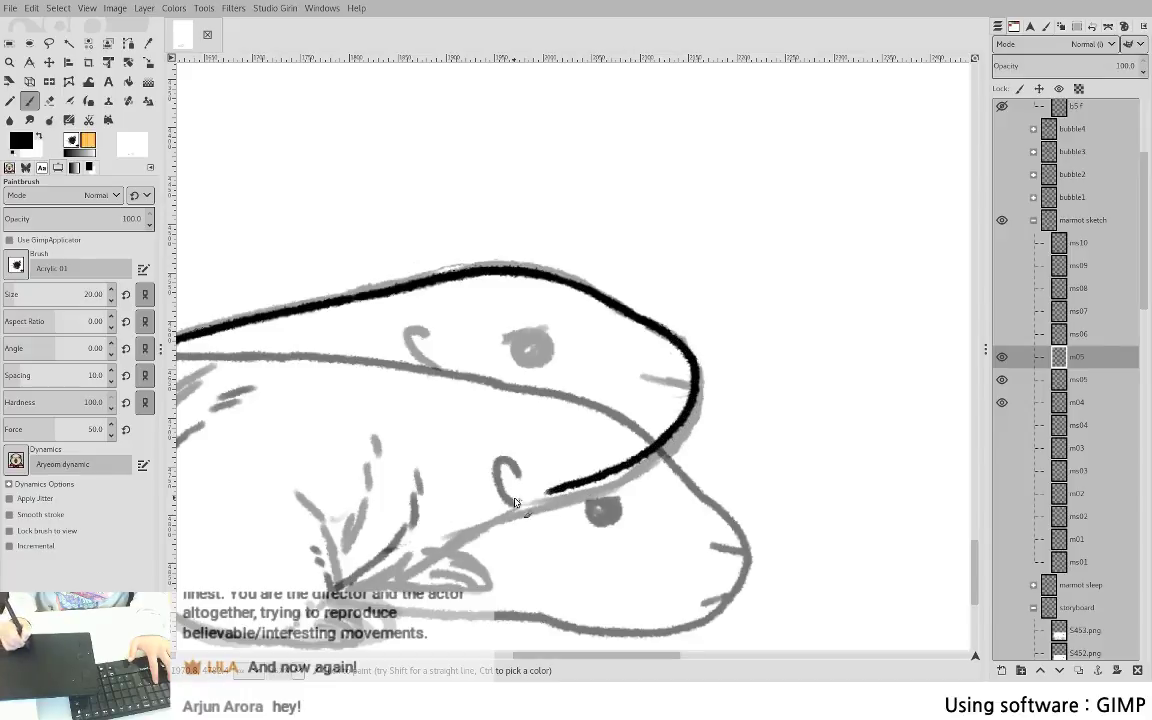
{"action": "key", "text": "space"}
{"action": "left_click_drag", "start_coordinate": [815, 326], "coordinate": [552, 444]}
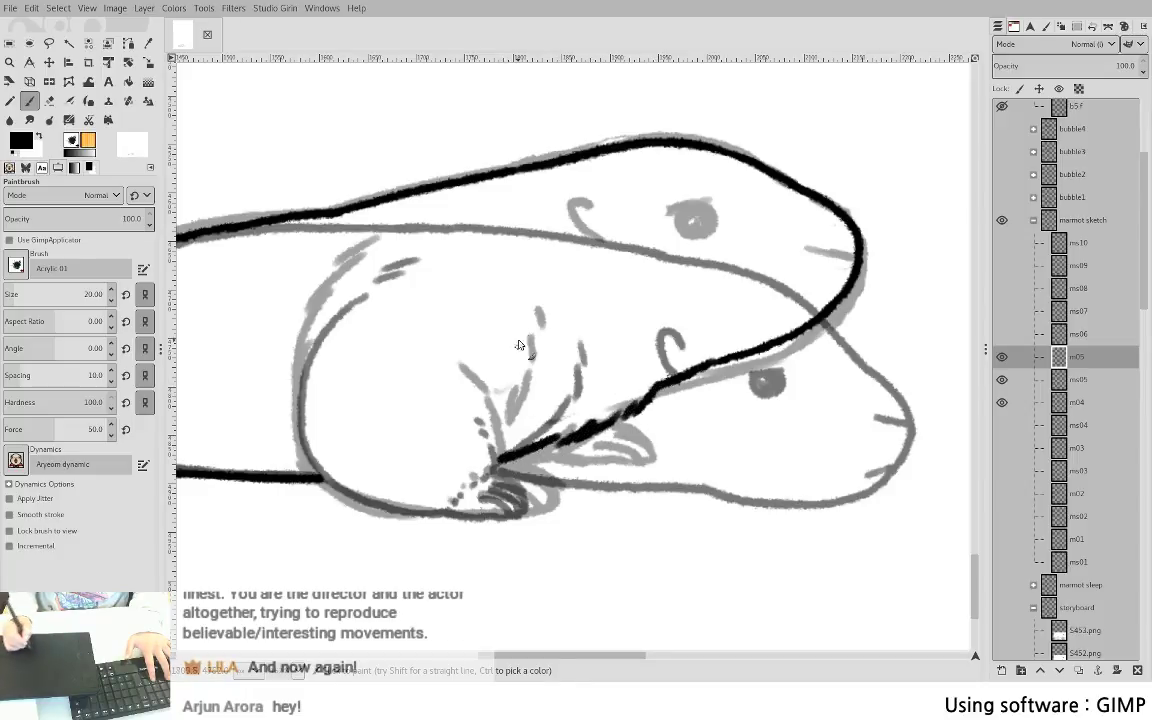
- Ink the broken shoulder strokes and the near foreleg's rear contour on m05 down to the paw's underside
{"action": "left_click_drag", "start_coordinate": [368, 243], "coordinate": [313, 308]}
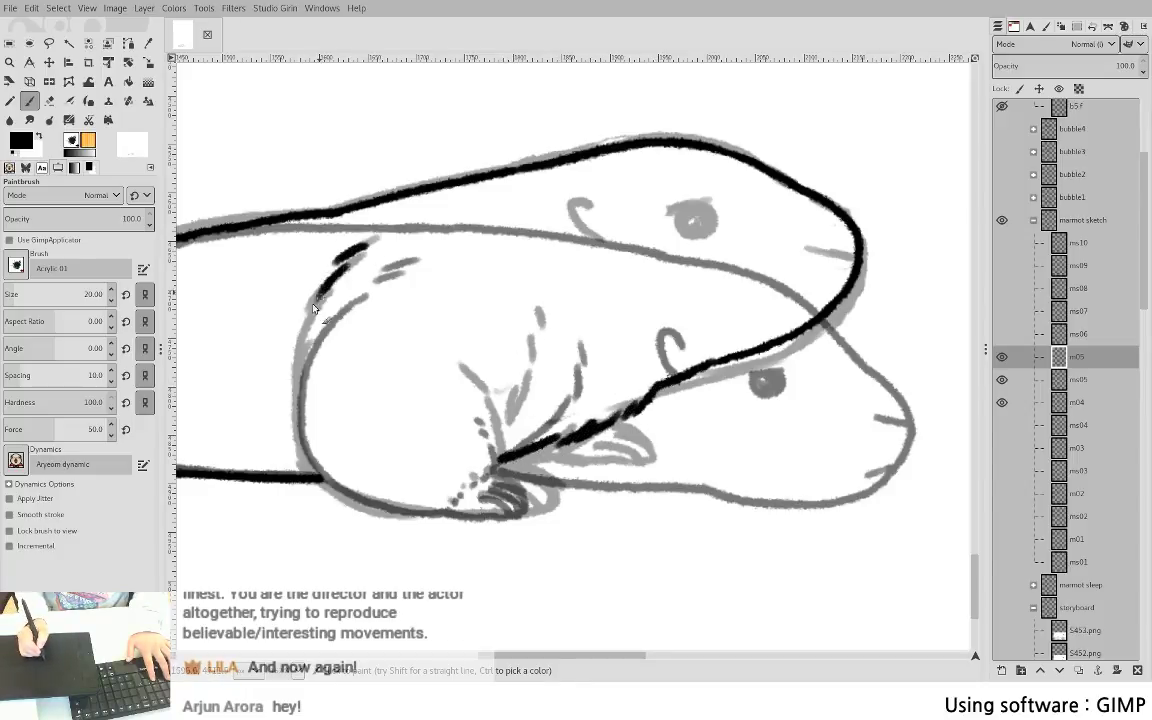
{"action": "left_click_drag", "start_coordinate": [297, 352], "coordinate": [302, 419]}
{"action": "key", "text": "ctrl+z"}
{"action": "mouse_move", "coordinate": [314, 314]}
{"action": "left_mouse_down"}
{"action": "mouse_move", "coordinate": [311, 449]}
{"action": "mouse_move", "coordinate": [330, 483]}
{"action": "mouse_move", "coordinate": [458, 514]}
{"action": "left_mouse_up"}
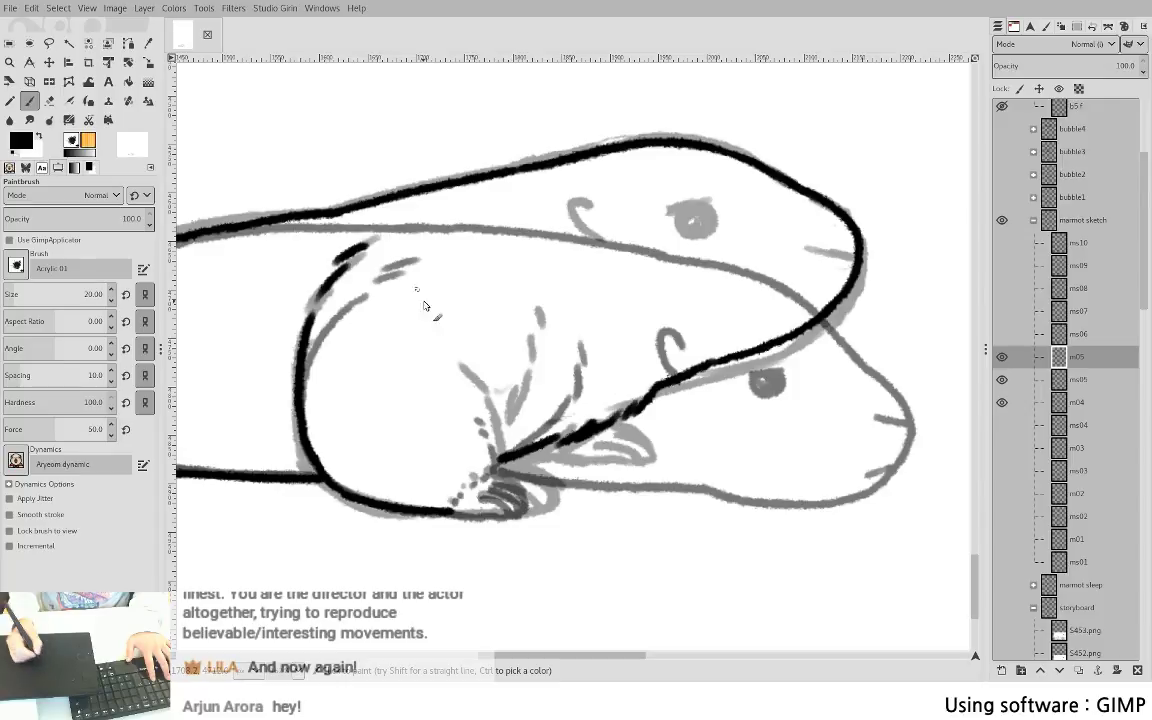
- Ink the chest crease and the foreleg's front line on m05, plus the near forepaw's toes and wrist dots
{"action": "left_click_drag", "start_coordinate": [531, 340], "coordinate": [497, 432]}
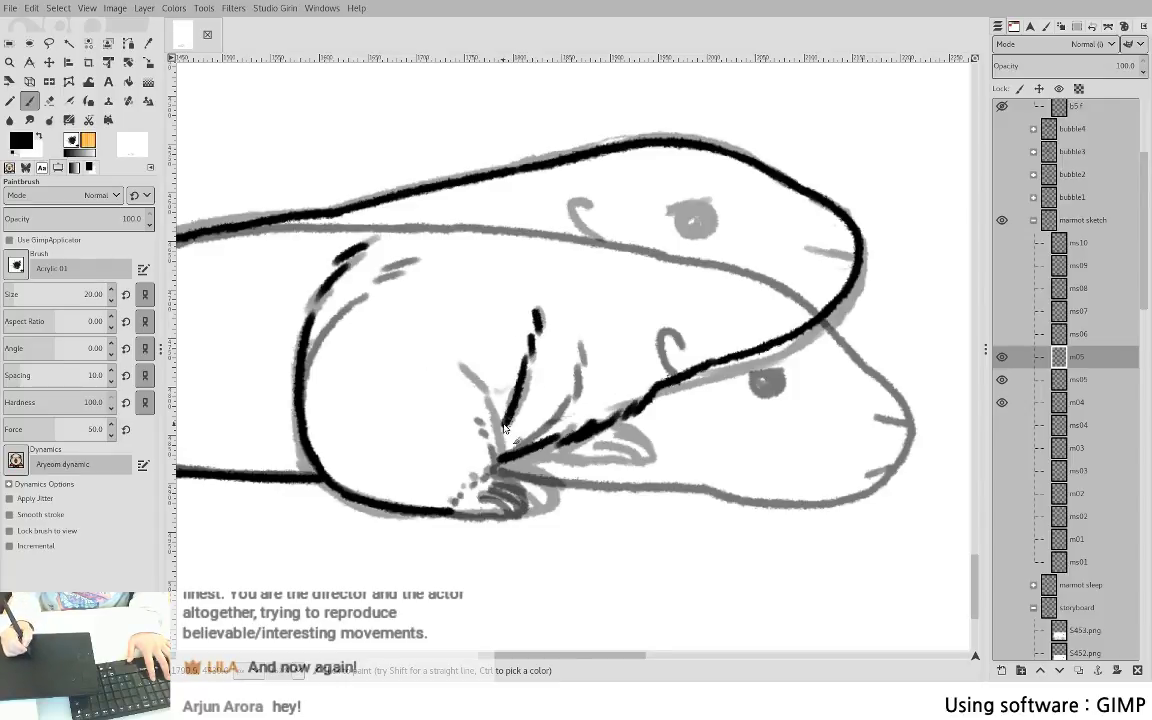
{"action": "left_click_drag", "start_coordinate": [462, 366], "coordinate": [497, 434]}
{"action": "key", "text": "ctrl+z"}
{"action": "key", "text": "ctrl+z"}
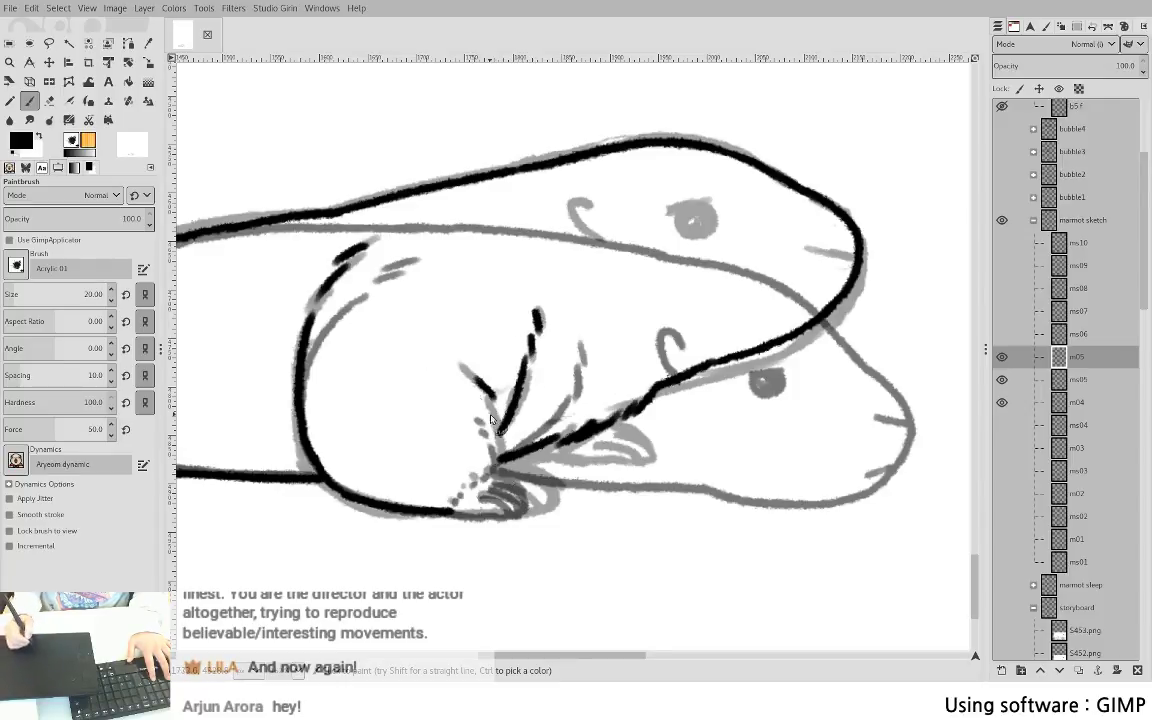
{"action": "mouse_move", "coordinate": [478, 386]}
{"action": "left_mouse_down"}
{"action": "mouse_move", "coordinate": [518, 515]}
{"action": "mouse_move", "coordinate": [481, 513]}
{"action": "mouse_move", "coordinate": [494, 519]}
{"action": "left_mouse_up"}
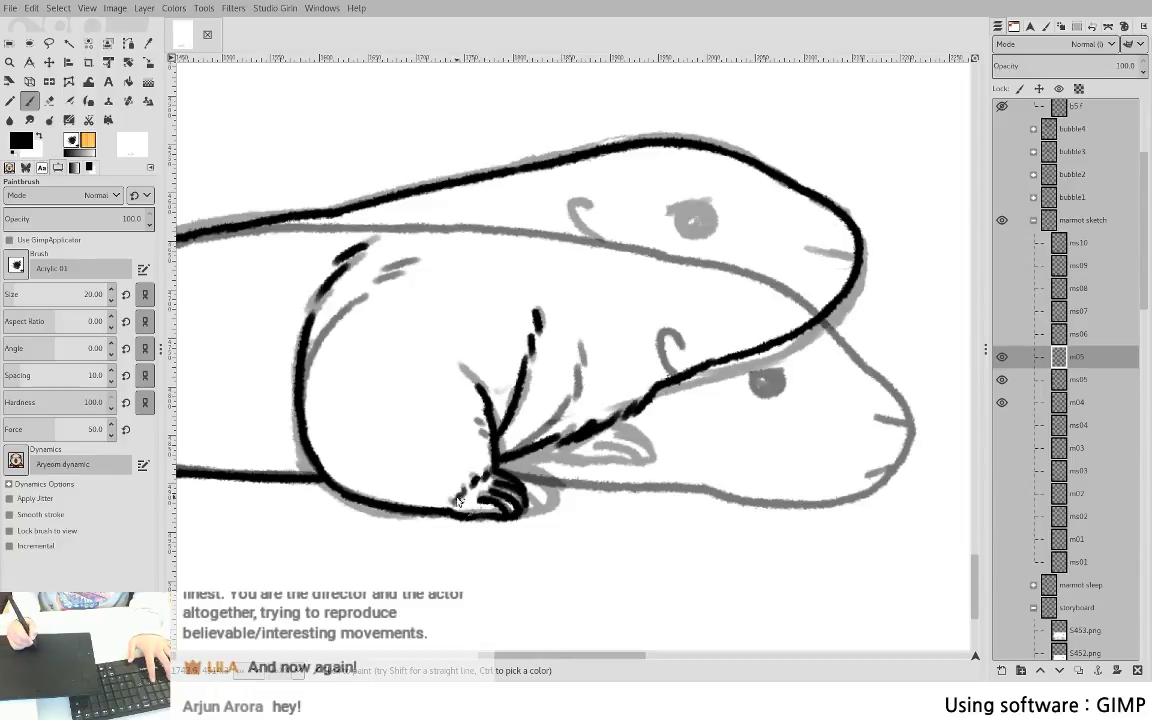
- Ink the far forepaw on m05 beneath the throat, with its underside, rounded tip and toe lines
{"action": "left_click_drag", "start_coordinate": [646, 369], "coordinate": [451, 379]}
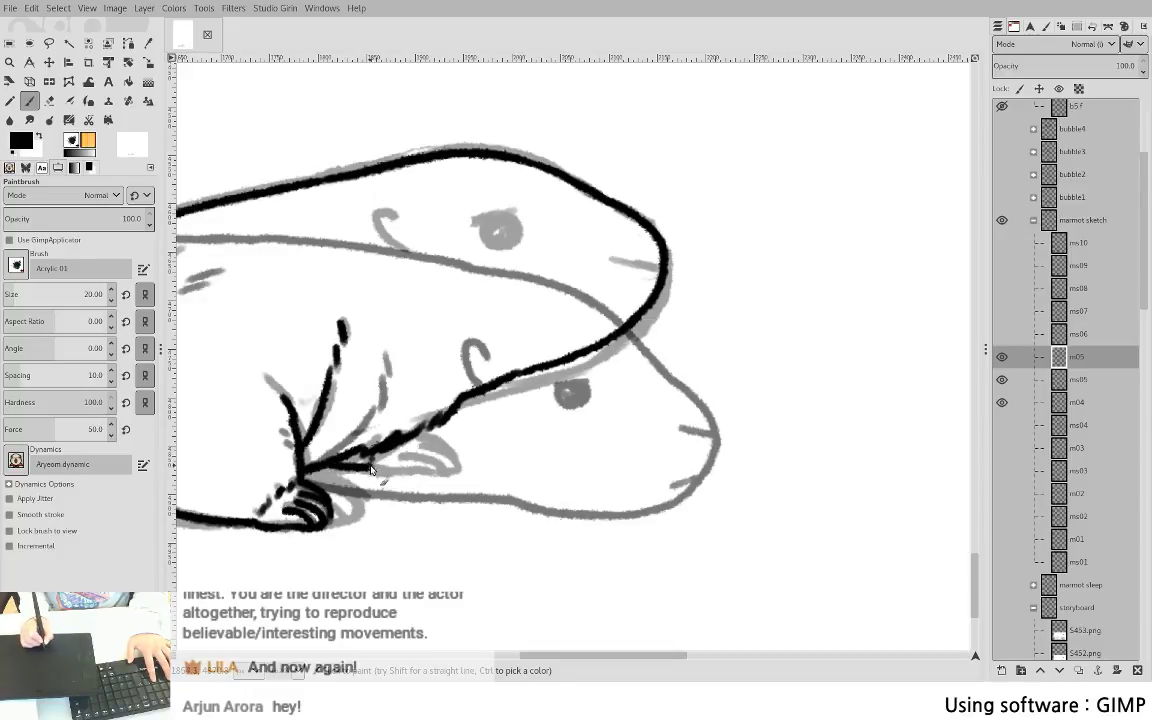
{"action": "mouse_move", "coordinate": [370, 466]}
{"action": "left_mouse_down"}
{"action": "mouse_move", "coordinate": [431, 472]}
{"action": "mouse_move", "coordinate": [403, 470]}
{"action": "left_mouse_up"}
{"action": "key", "text": "ctrl+z"}
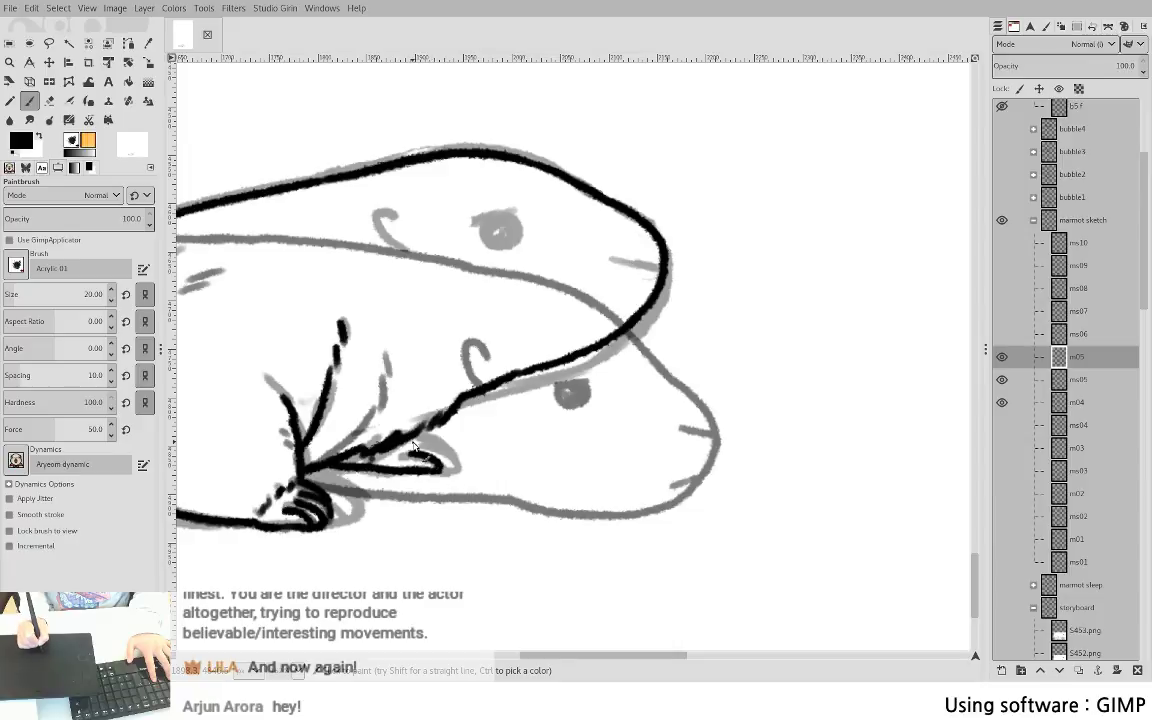
{"action": "key", "text": "ctrl+z"}
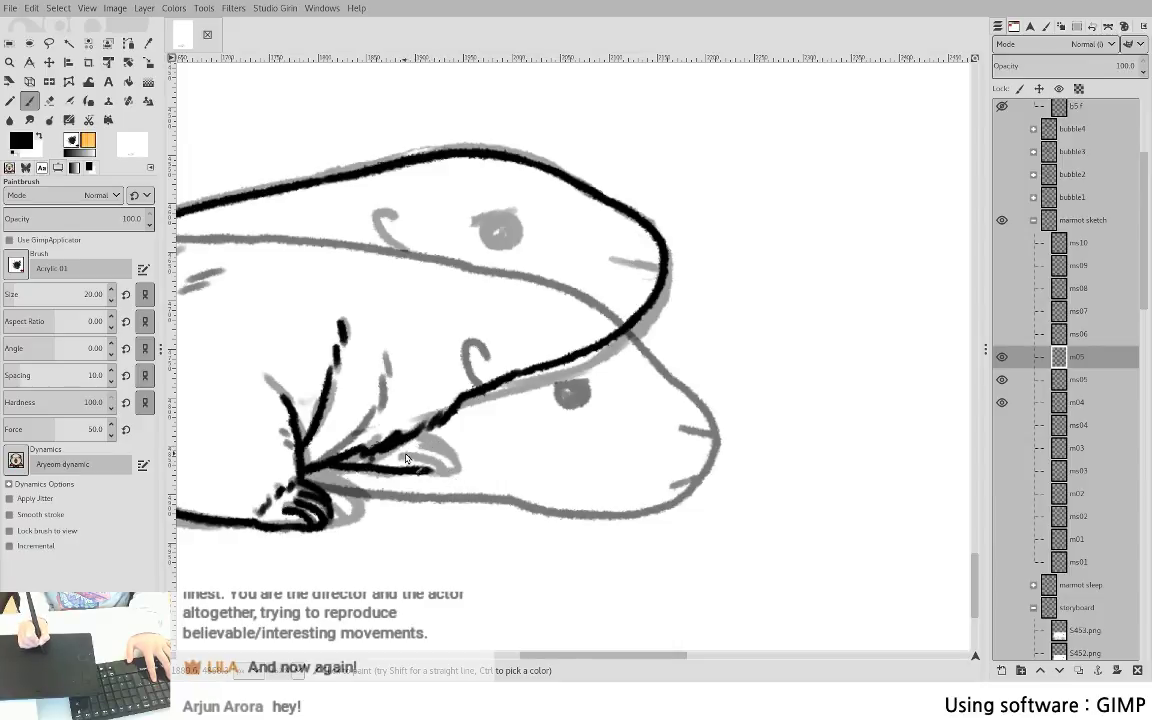
{"action": "mouse_move", "coordinate": [418, 447]}
{"action": "left_mouse_down"}
{"action": "mouse_move", "coordinate": [445, 468]}
{"action": "mouse_move", "coordinate": [441, 450]}
{"action": "left_mouse_up"}
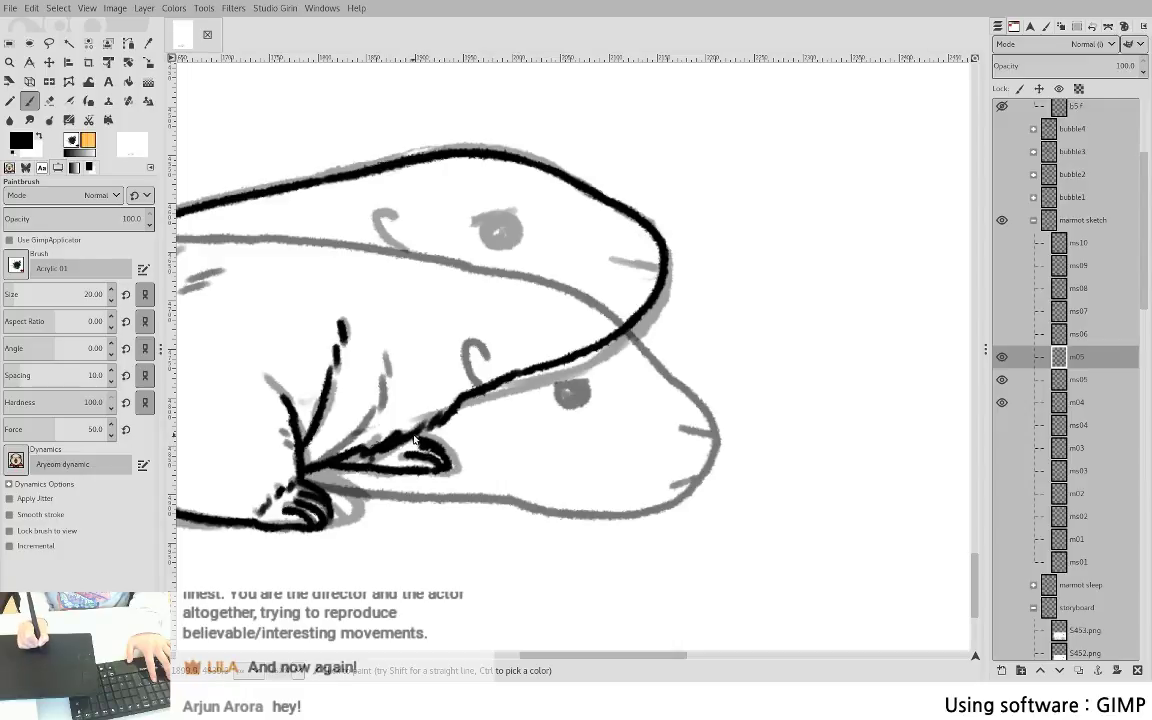
- Ink the ear, the dark eye, and the short nose and mouth lines on m05's head over the sketch
{"action": "key", "text": "shift+e"}
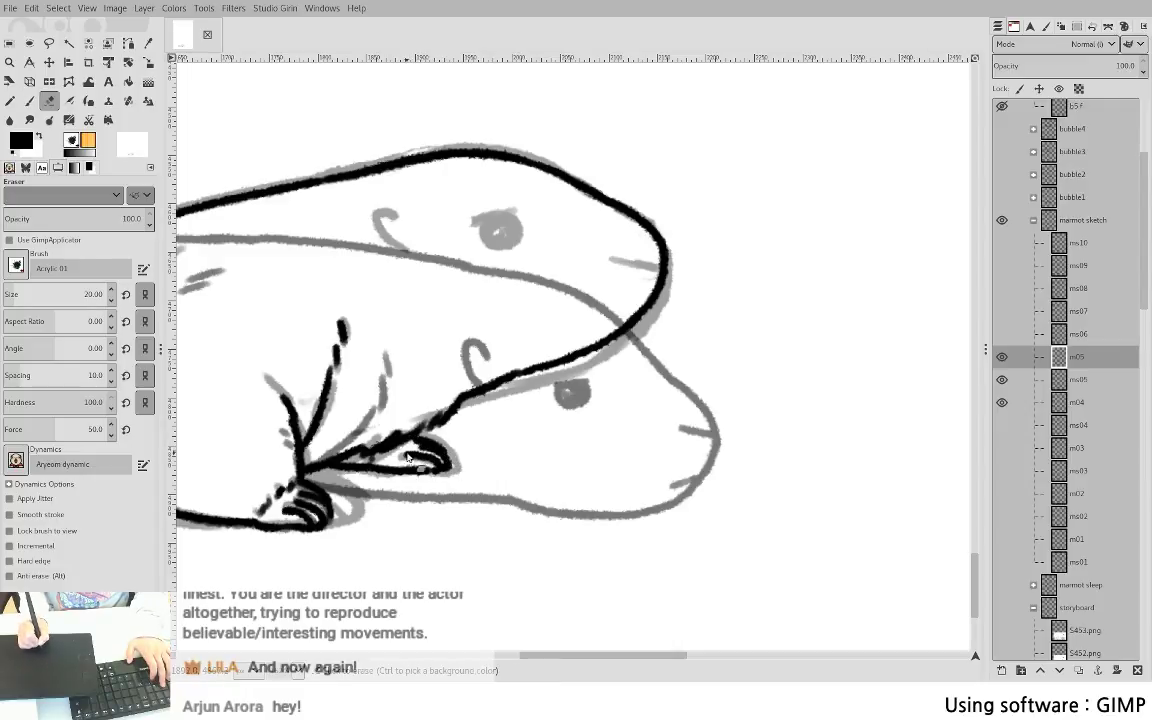
{"action": "mouse_move", "coordinate": [514, 402]}
{"action": "left_mouse_down"}
{"action": "mouse_move", "coordinate": [661, 401]}
{"action": "mouse_move", "coordinate": [688, 428]}
{"action": "left_mouse_up"}
{"action": "key", "text": "p"}
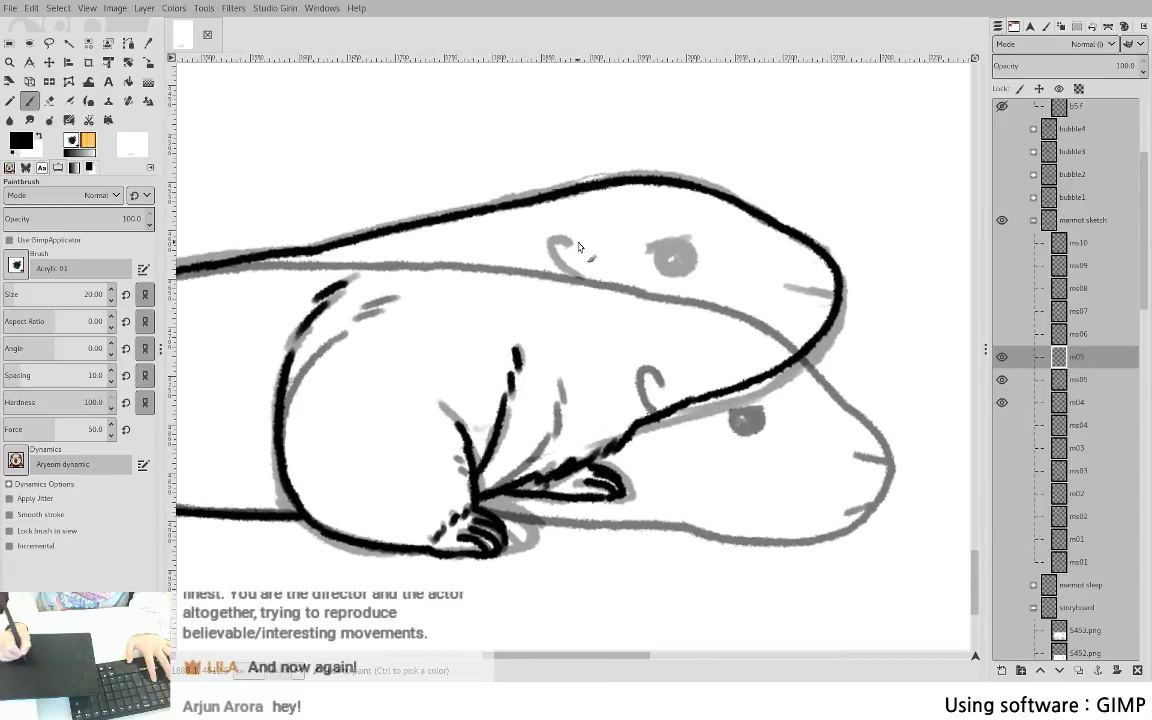
{"action": "mouse_move", "coordinate": [572, 244]}
{"action": "left_mouse_down"}
{"action": "mouse_move", "coordinate": [557, 241]}
{"action": "mouse_move", "coordinate": [577, 274]}
{"action": "left_mouse_up"}
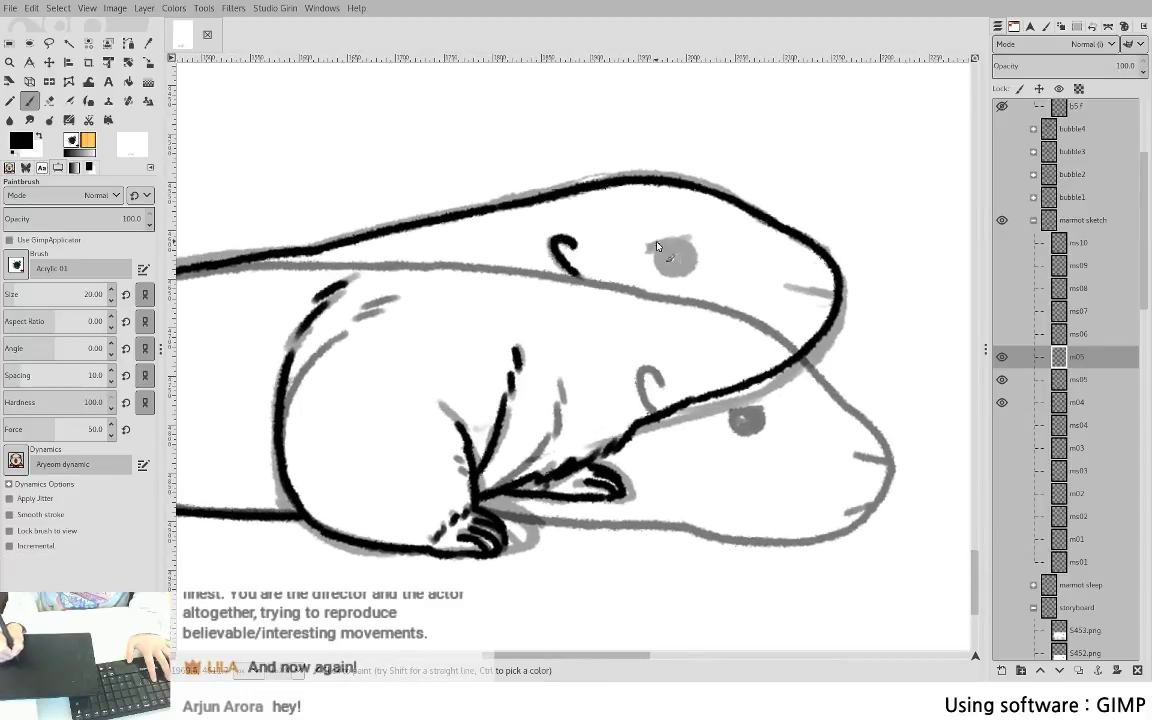
{"action": "mouse_move", "coordinate": [652, 247]}
{"action": "left_mouse_down"}
{"action": "mouse_move", "coordinate": [685, 237]}
{"action": "mouse_move", "coordinate": [677, 271]}
{"action": "mouse_move", "coordinate": [687, 241]}
{"action": "mouse_move", "coordinate": [673, 261]}
{"action": "left_mouse_up"}
{"action": "key", "text": "ctrl+z"}
{"action": "key", "text": "ctrl+z"}
{"action": "mouse_move", "coordinate": [795, 285]}
{"action": "left_mouse_down"}
{"action": "mouse_move", "coordinate": [835, 285]}
{"action": "mouse_move", "coordinate": [810, 336]}
{"action": "left_mouse_up"}
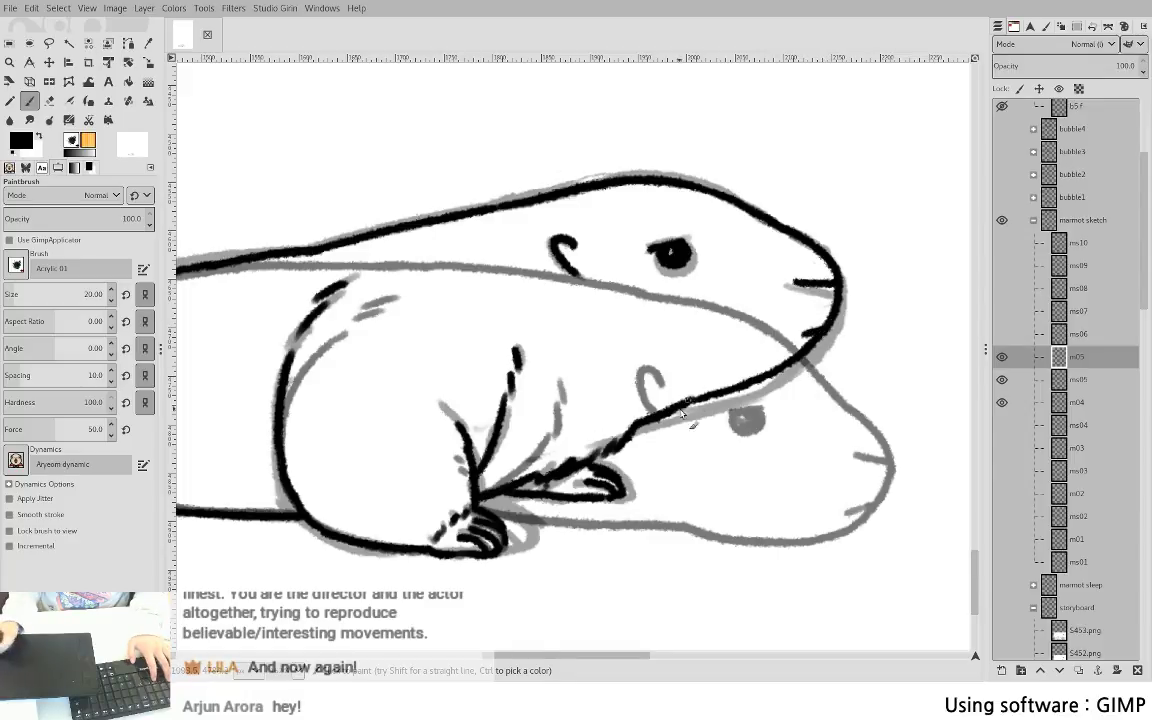
{"action": "scroll", "coordinate": [632, 417], "scroll_direction": "down", "scroll_amount": 2}
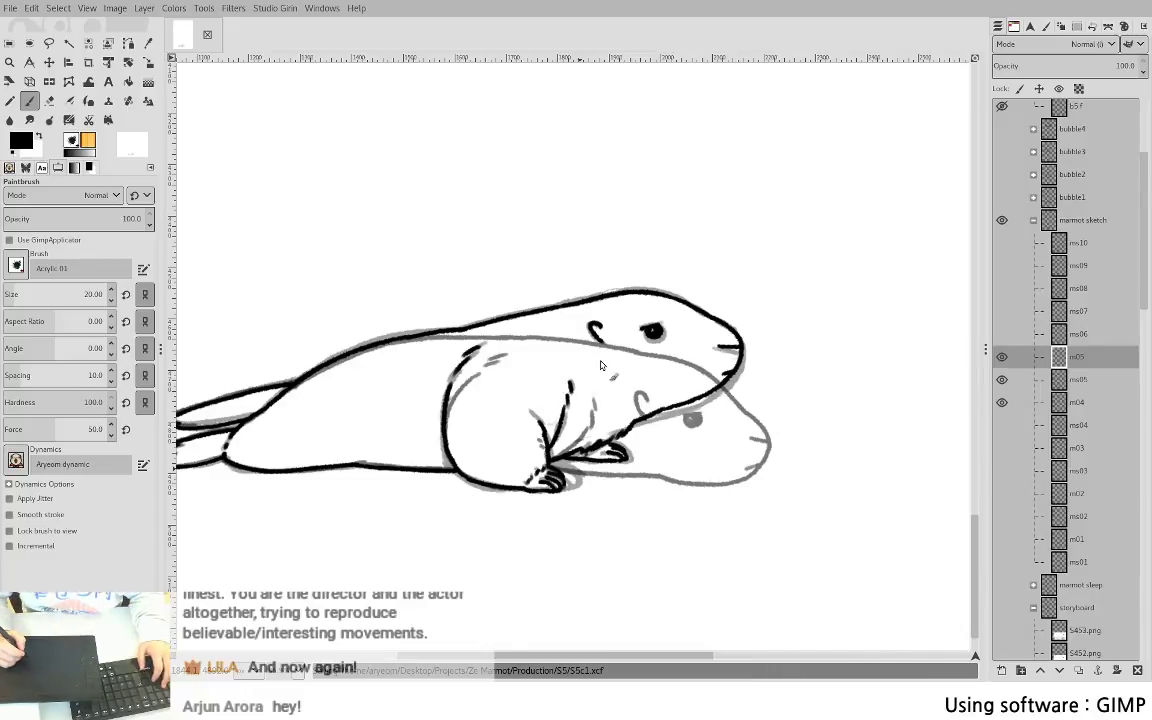
- Erase the ear on m05 and redraw it as a cleaner hook along the ms05 sketch
{"action": "key", "text": "shift+e"}
{"action": "scroll", "coordinate": [595, 337], "scroll_direction": "up", "scroll_amount": 3}
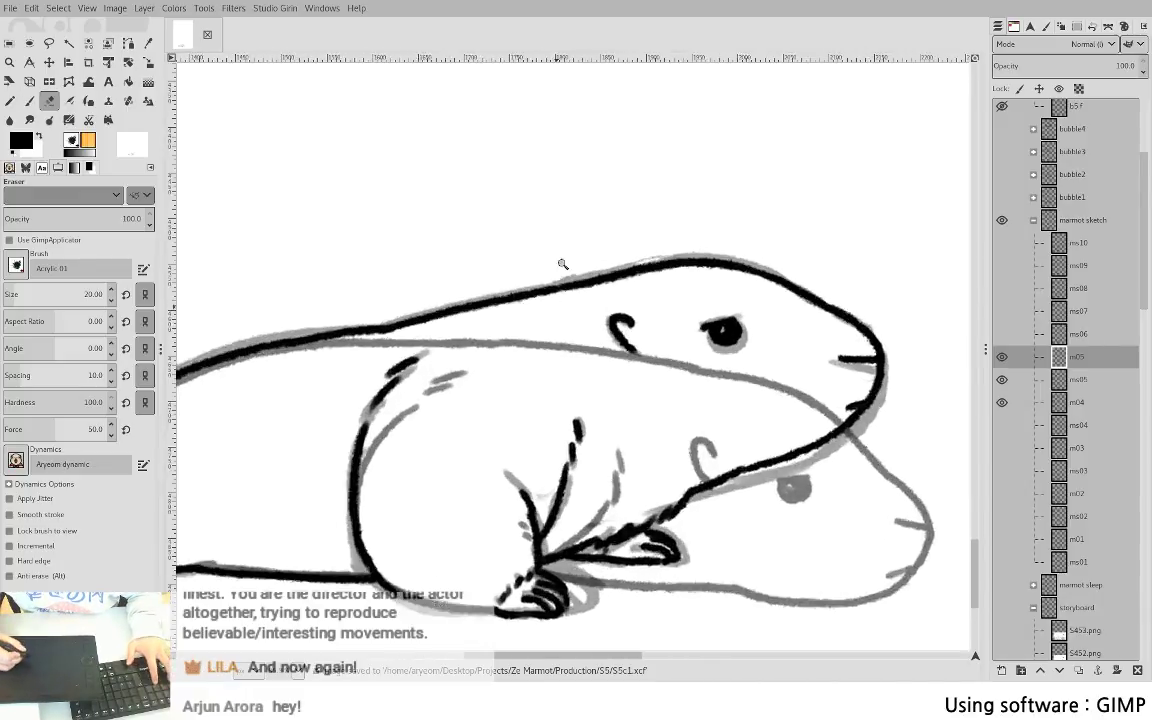
{"action": "mouse_move", "coordinate": [645, 360]}
{"action": "left_mouse_down"}
{"action": "mouse_move", "coordinate": [682, 401]}
{"action": "mouse_move", "coordinate": [648, 392]}
{"action": "left_mouse_up"}
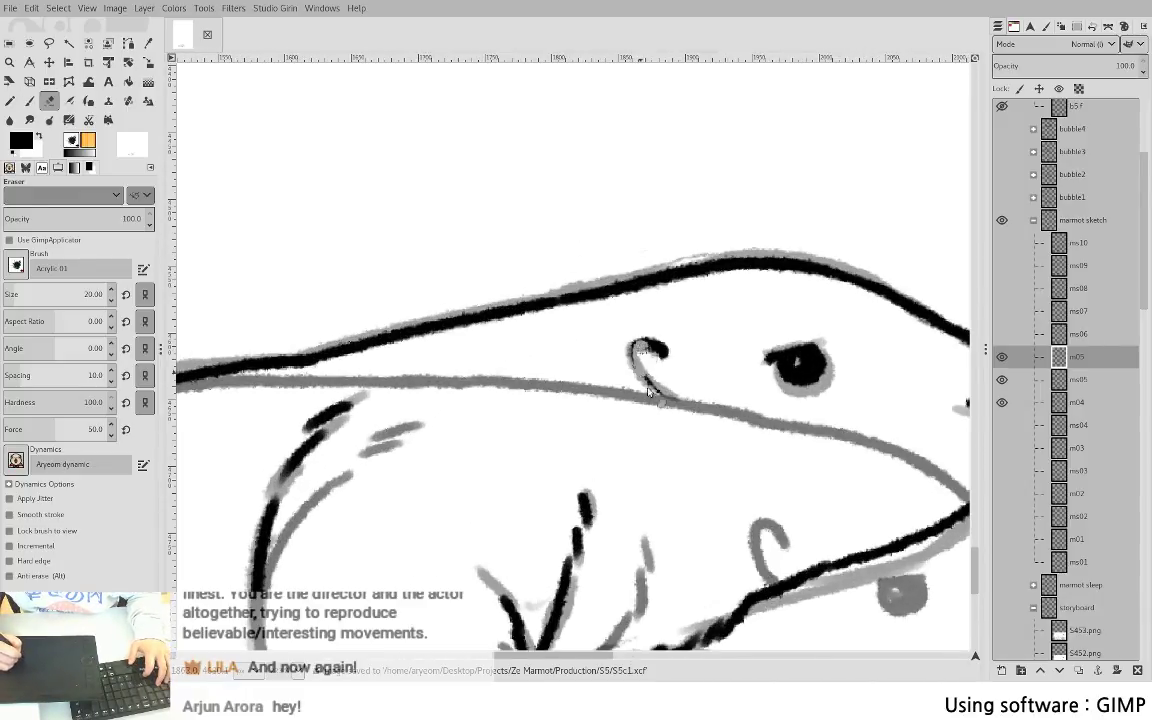
{"action": "key", "text": "p"}
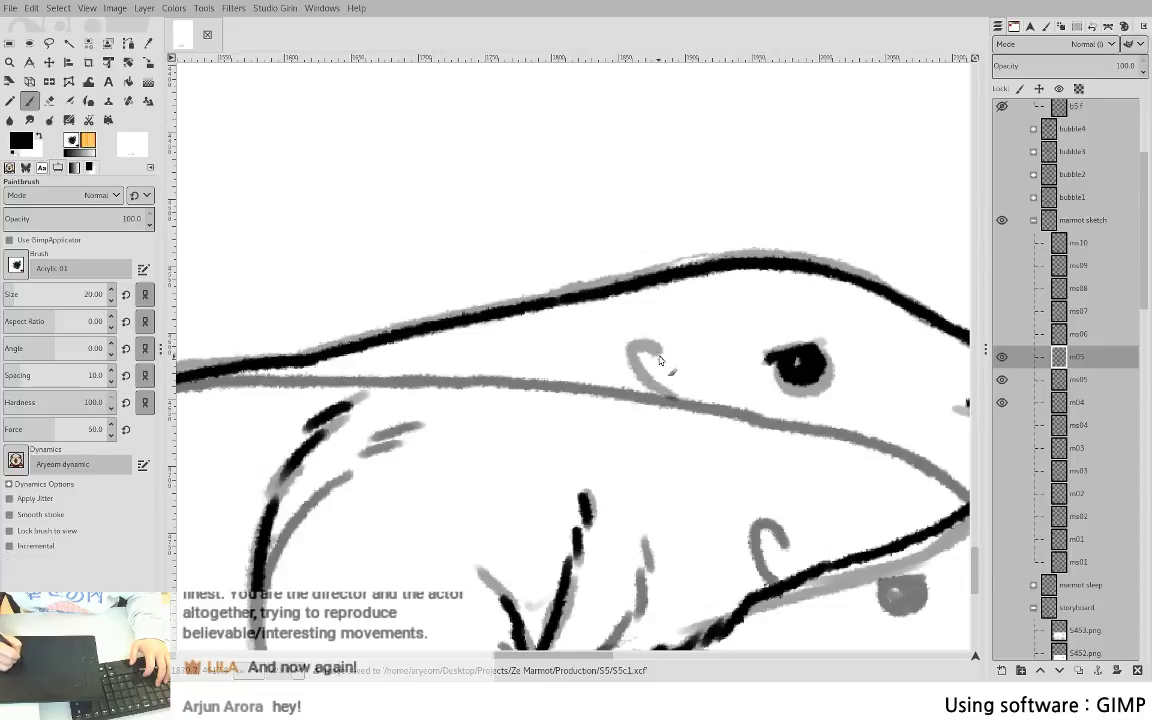
{"action": "left_click_drag", "start_coordinate": [630, 360], "coordinate": [660, 356]}
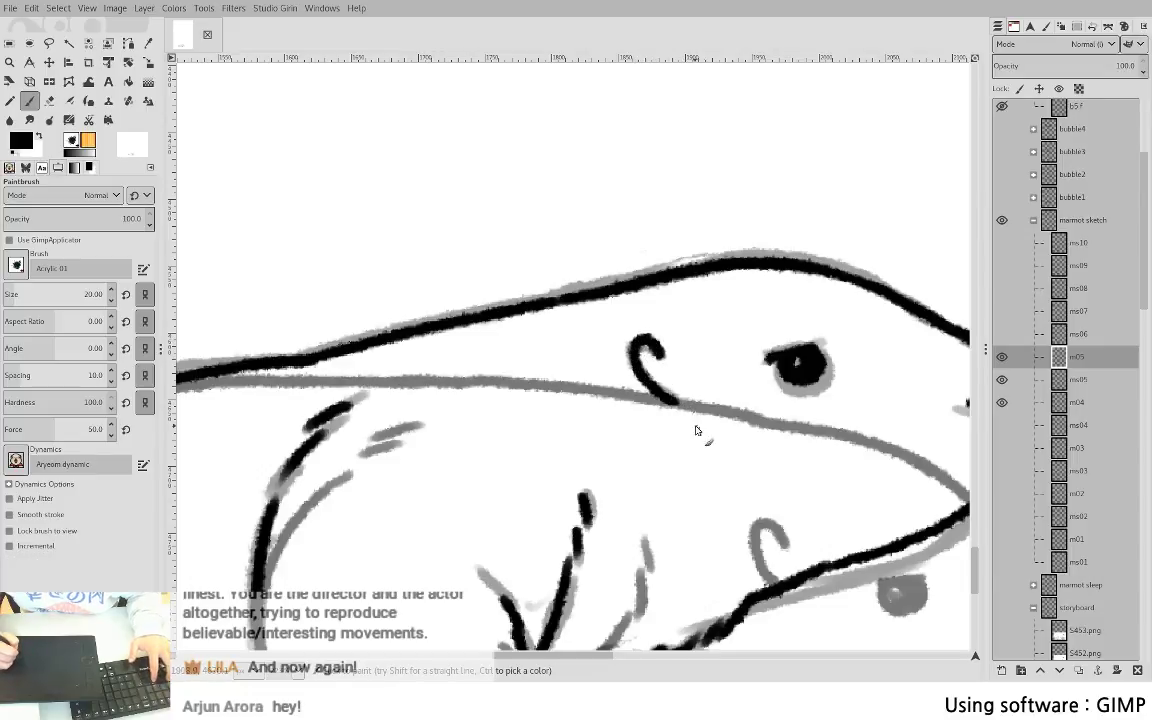
{"action": "left_click_drag", "start_coordinate": [714, 457], "coordinate": [724, 310]}
- Hide ms05 and m04, show m02 for comparison, and touch up the highlight in m05's eye
{"action": "scroll", "coordinate": [722, 321], "scroll_direction": "down", "scroll_amount": 5}
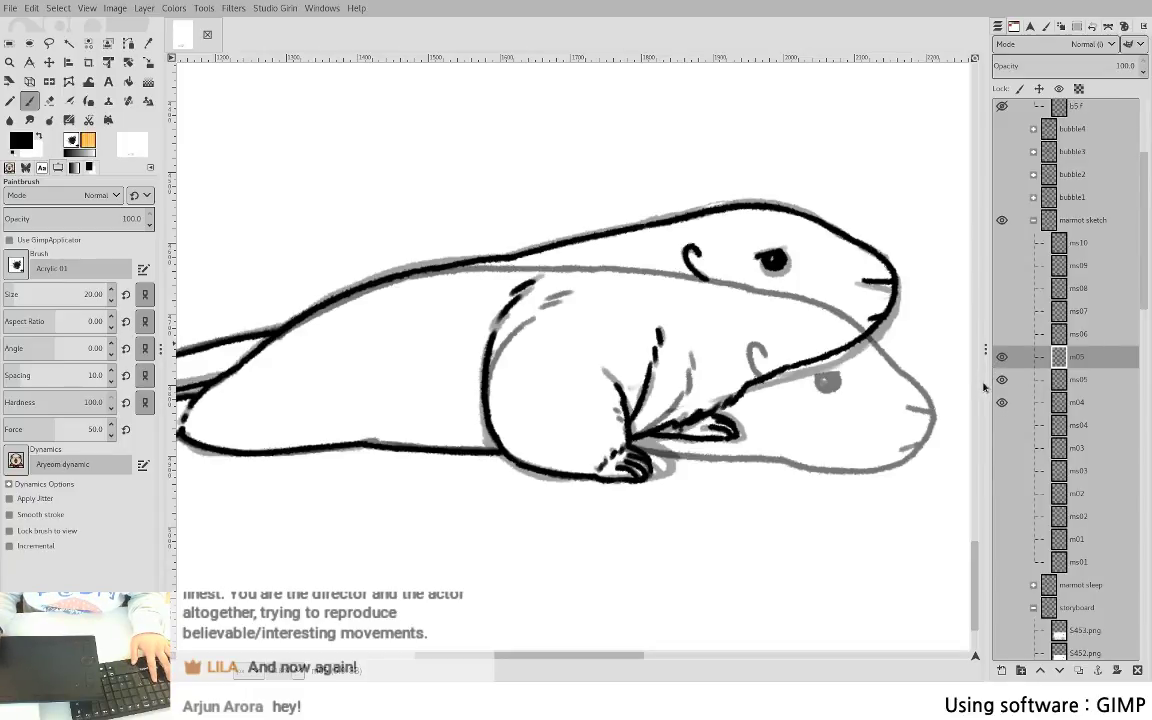
{"action": "key", "text": "ctrl+z"}
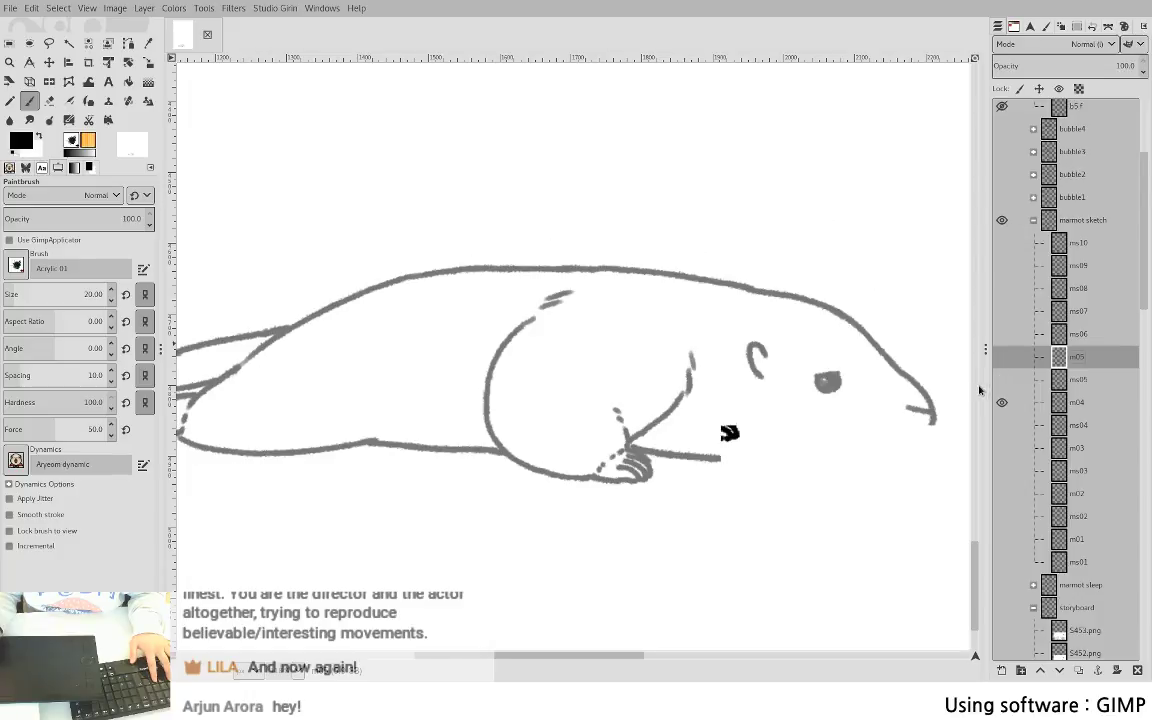
{"action": "key", "text": "ctrl+y"}
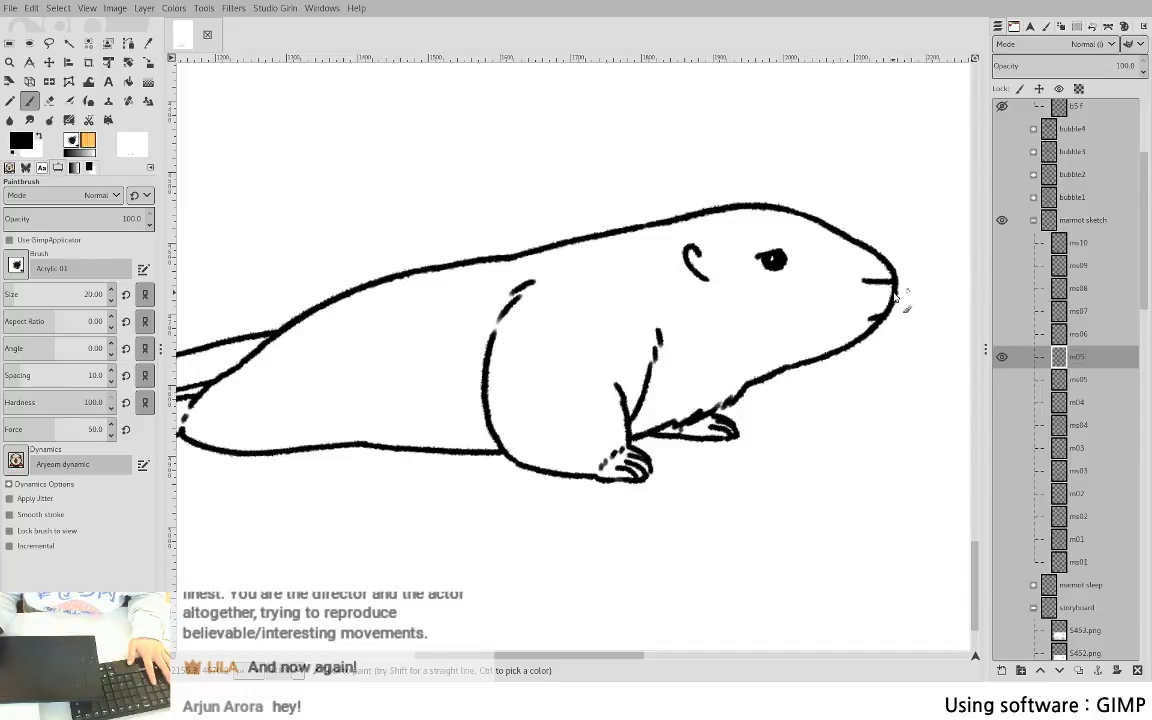
{"action": "scroll", "coordinate": [780, 389], "scroll_direction": "down", "scroll_amount": 2}
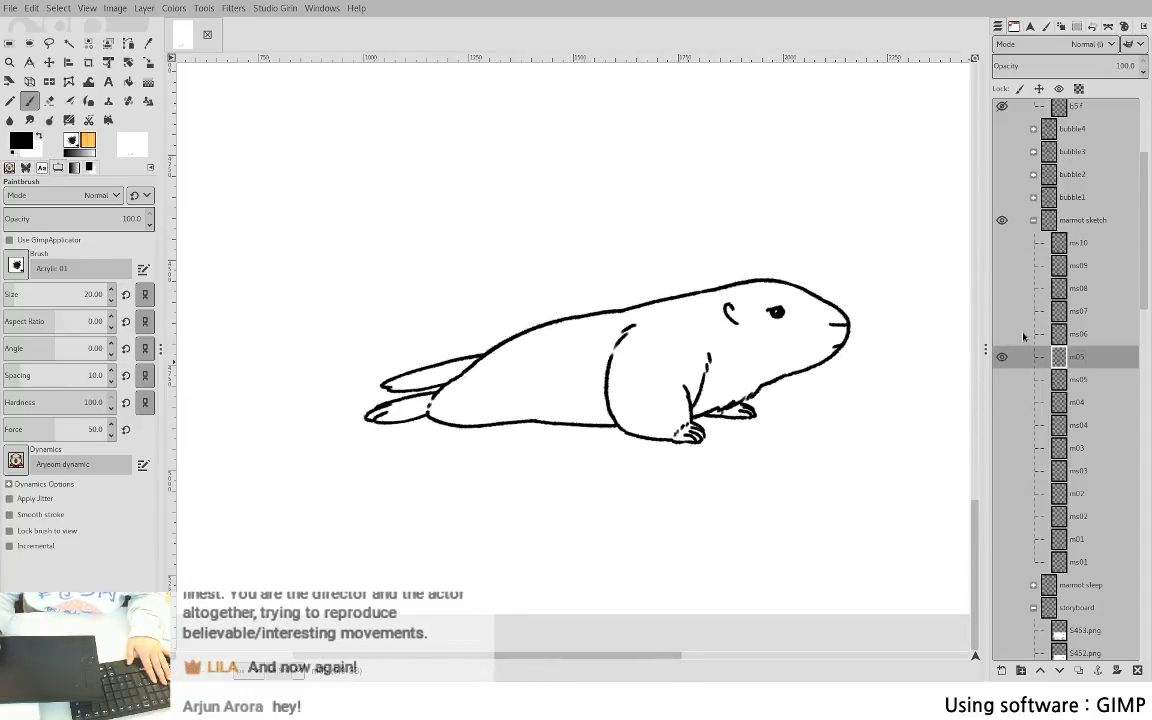
{"action": "scroll", "coordinate": [838, 316], "scroll_direction": "up", "scroll_amount": 2}
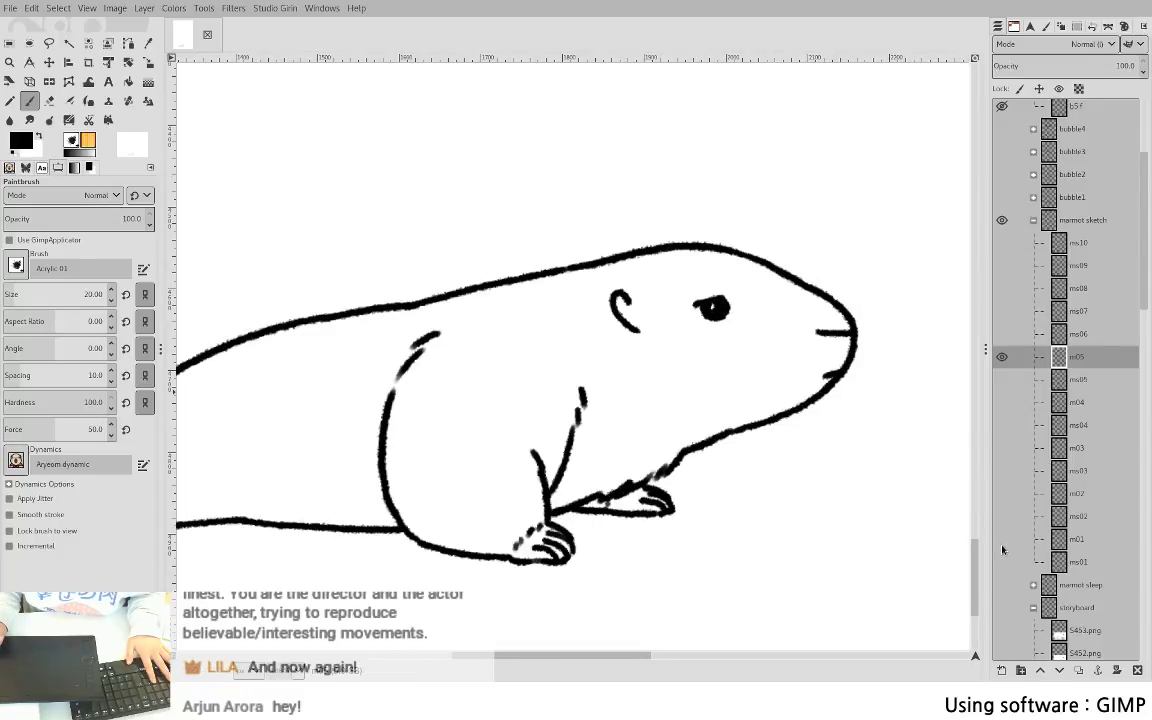
{"action": "left_click", "coordinate": [1002, 493]}
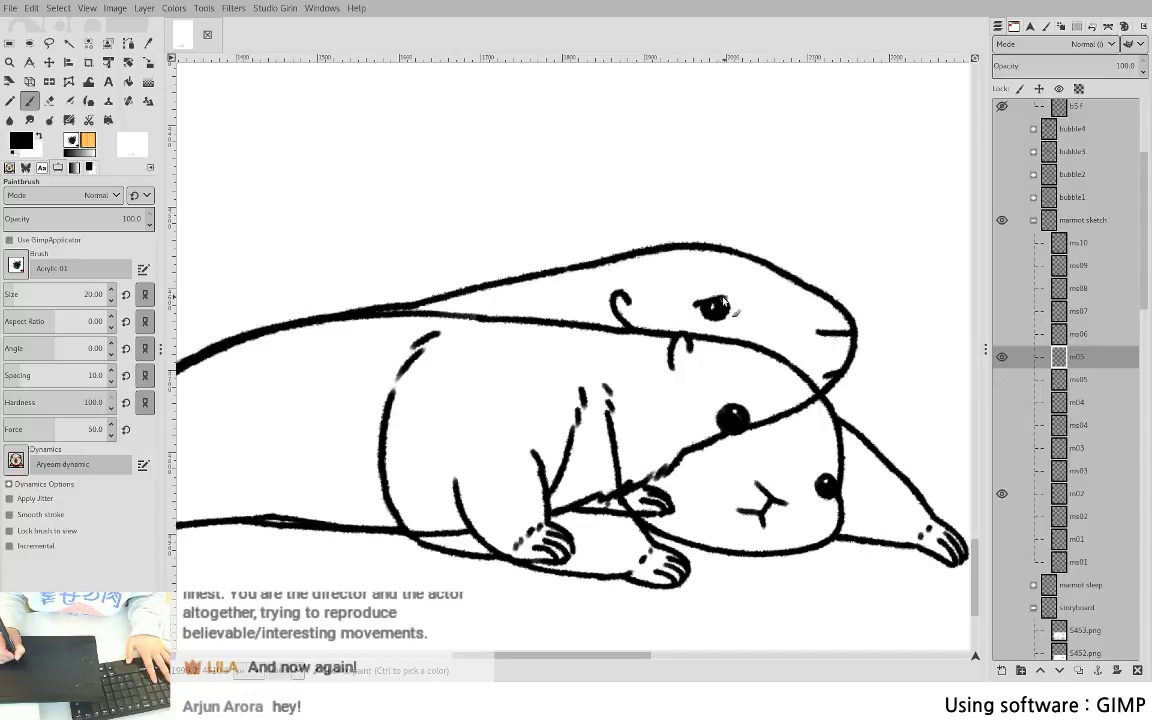
{"action": "left_click_drag", "start_coordinate": [720, 303], "coordinate": [724, 304]}
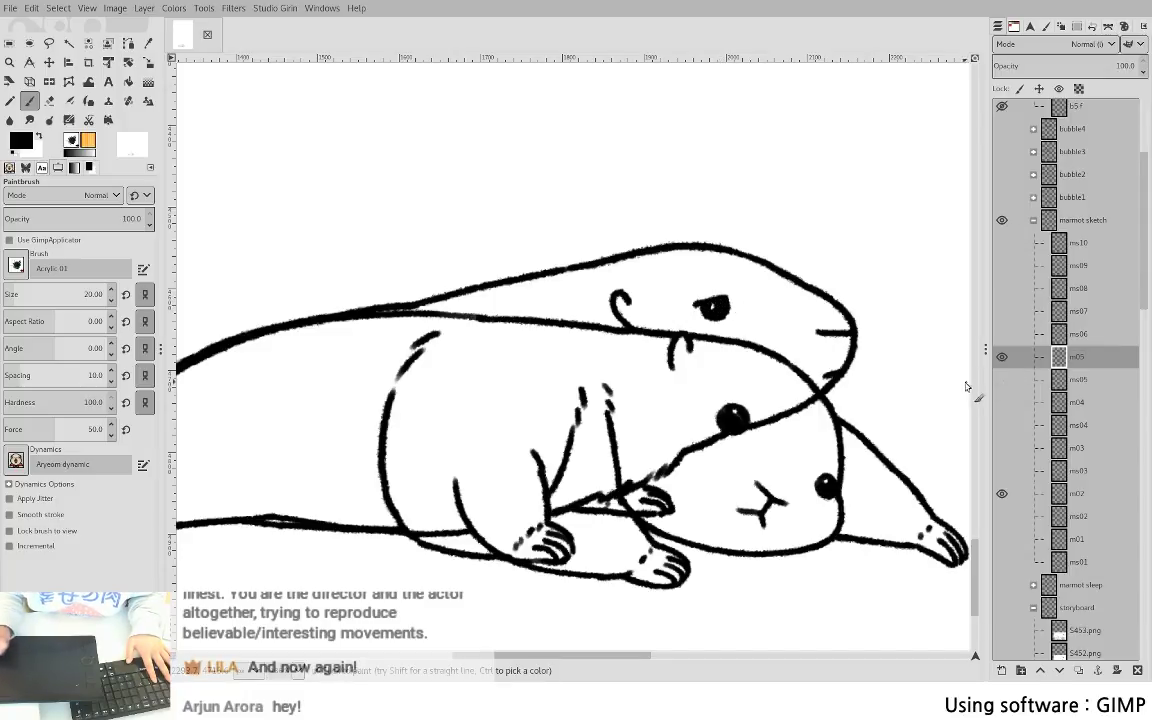
- Compare the inked frames m02, m03, m04 and m05 by switching their visibility to examine the movement
{"action": "left_click", "coordinate": [1001, 399]}
{"action": "left_click", "coordinate": [1001, 399]}
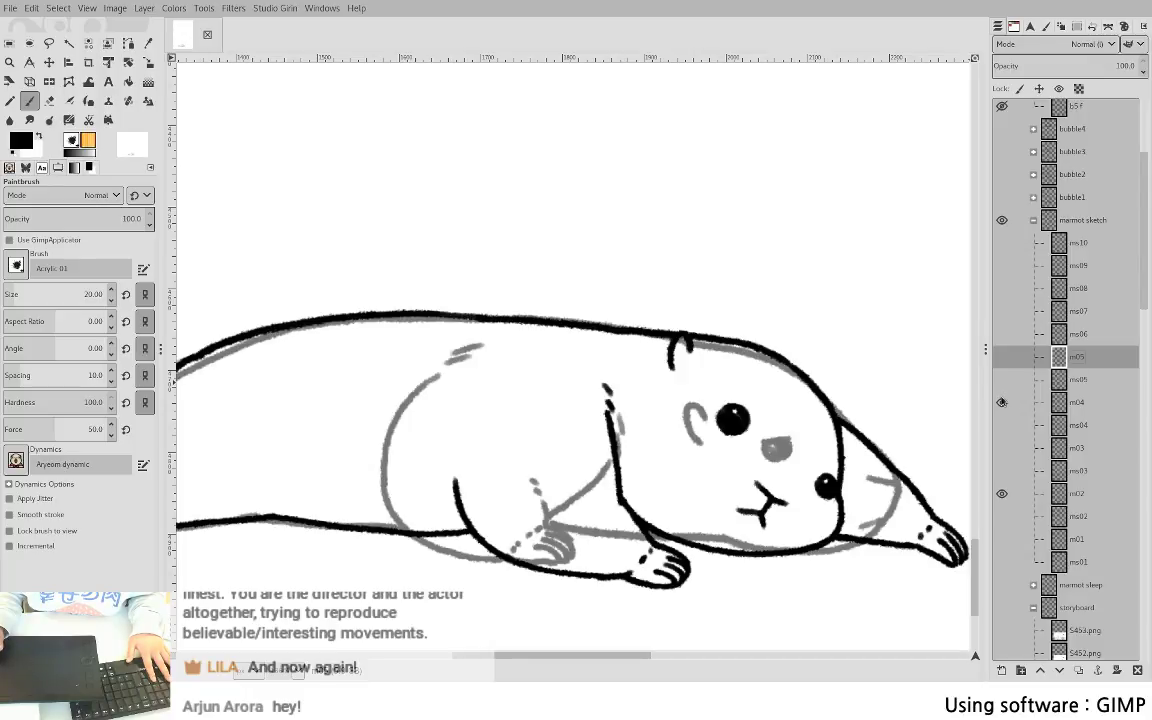
{"action": "left_click", "coordinate": [1059, 402]}
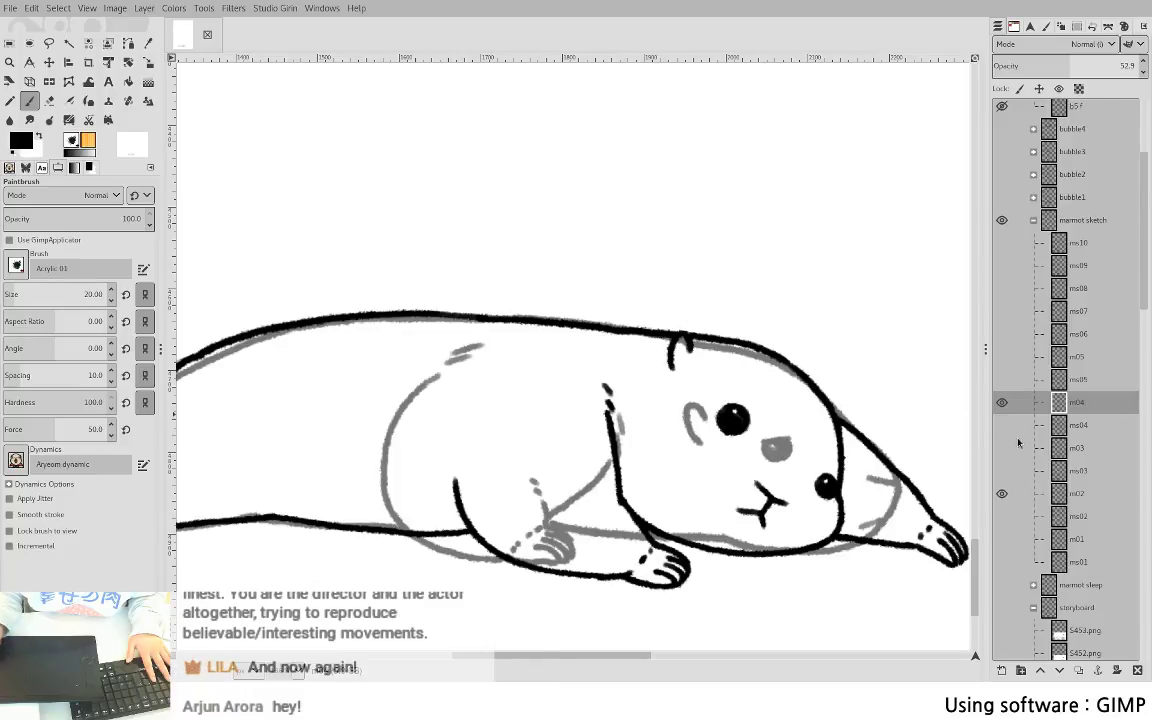
{"action": "left_click", "coordinate": [1001, 402]}
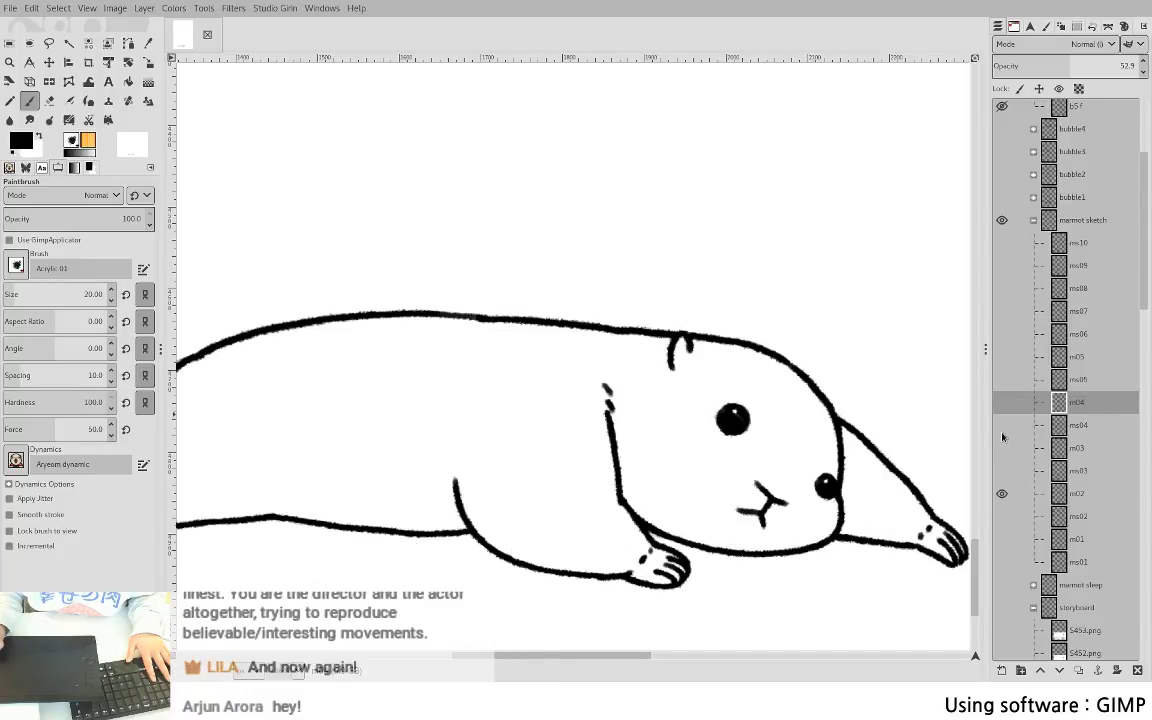
{"action": "left_click", "coordinate": [1001, 447]}
{"action": "left_click", "coordinate": [1001, 402]}
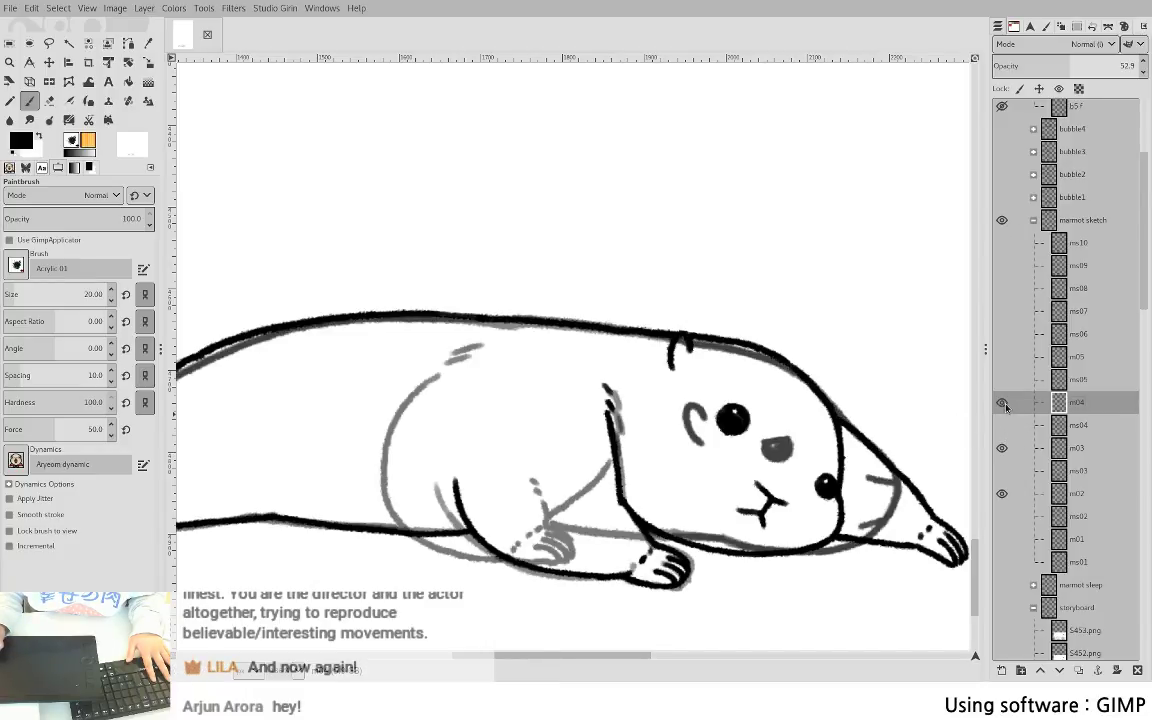
{"action": "left_click", "coordinate": [1001, 402]}
{"action": "left_click", "coordinate": [1001, 493]}
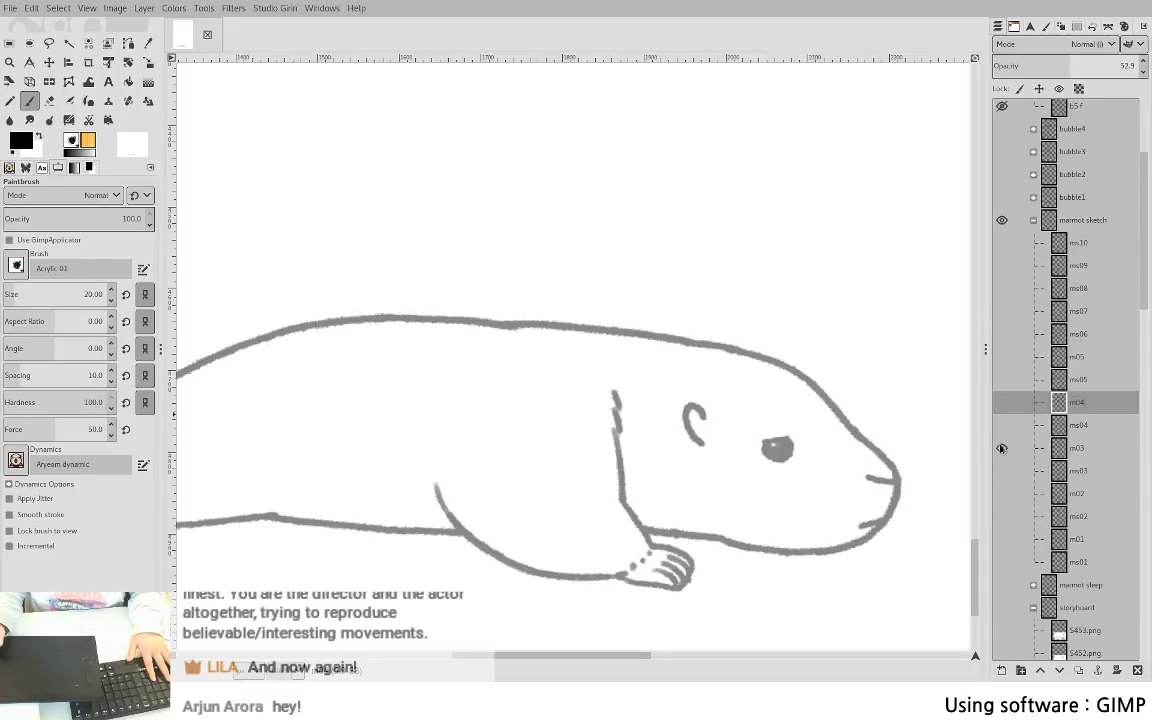
{"action": "left_click", "coordinate": [1001, 447]}
{"action": "left_click", "coordinate": [1001, 402]}
{"action": "left_click", "coordinate": [1001, 357]}
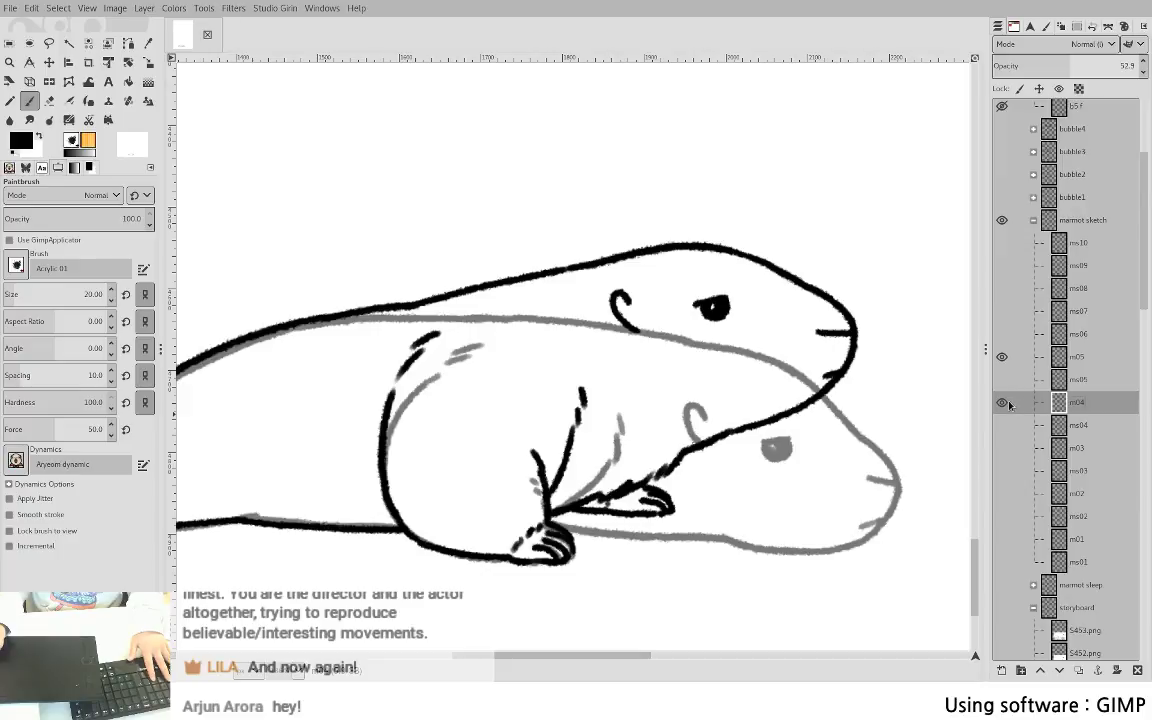
{"action": "left_click", "coordinate": [1002, 403]}
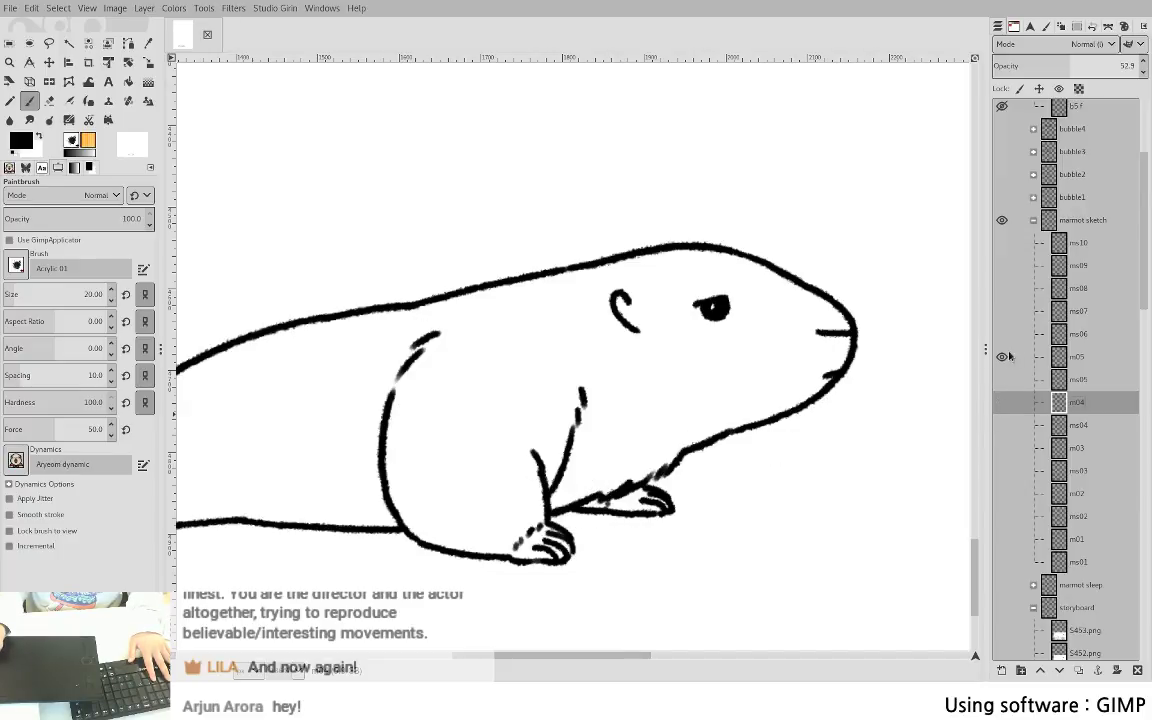
- Show sketch ms06 over m05 at 41.4 opacity and add a new layer named m06 above it
{"action": "left_click", "coordinate": [1009, 356]}
{"action": "left_click", "coordinate": [1001, 311]}
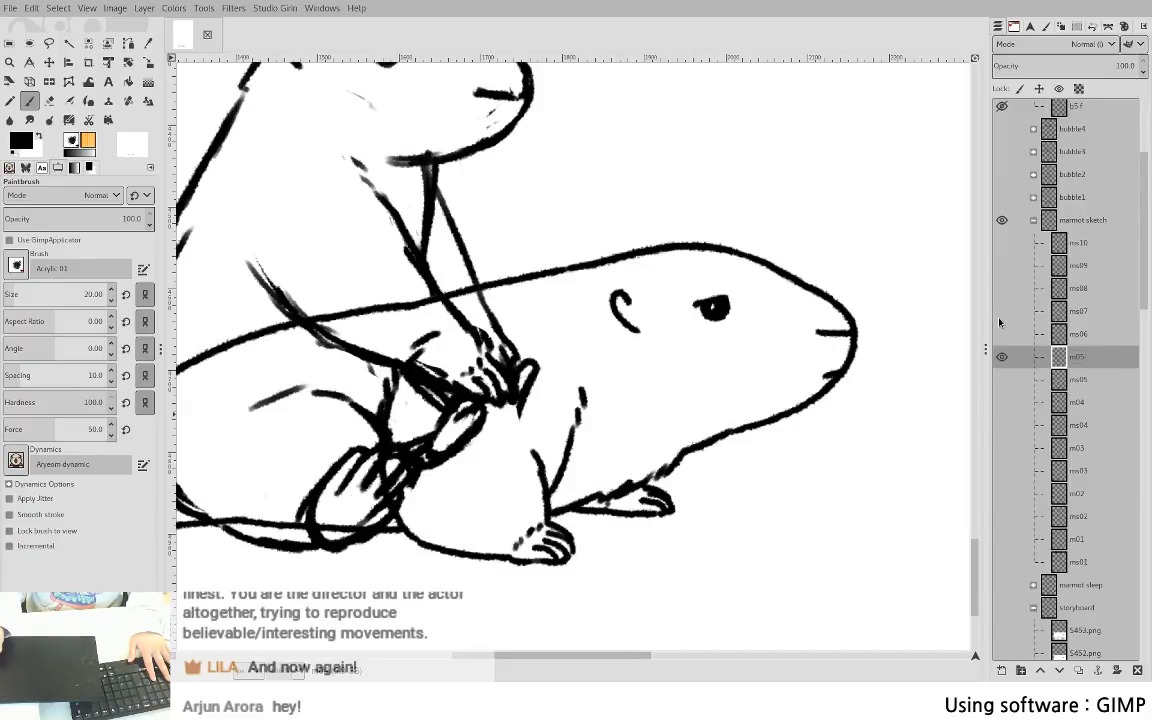
{"action": "left_click", "coordinate": [1002, 334]}
{"action": "left_click", "coordinate": [1074, 337]}
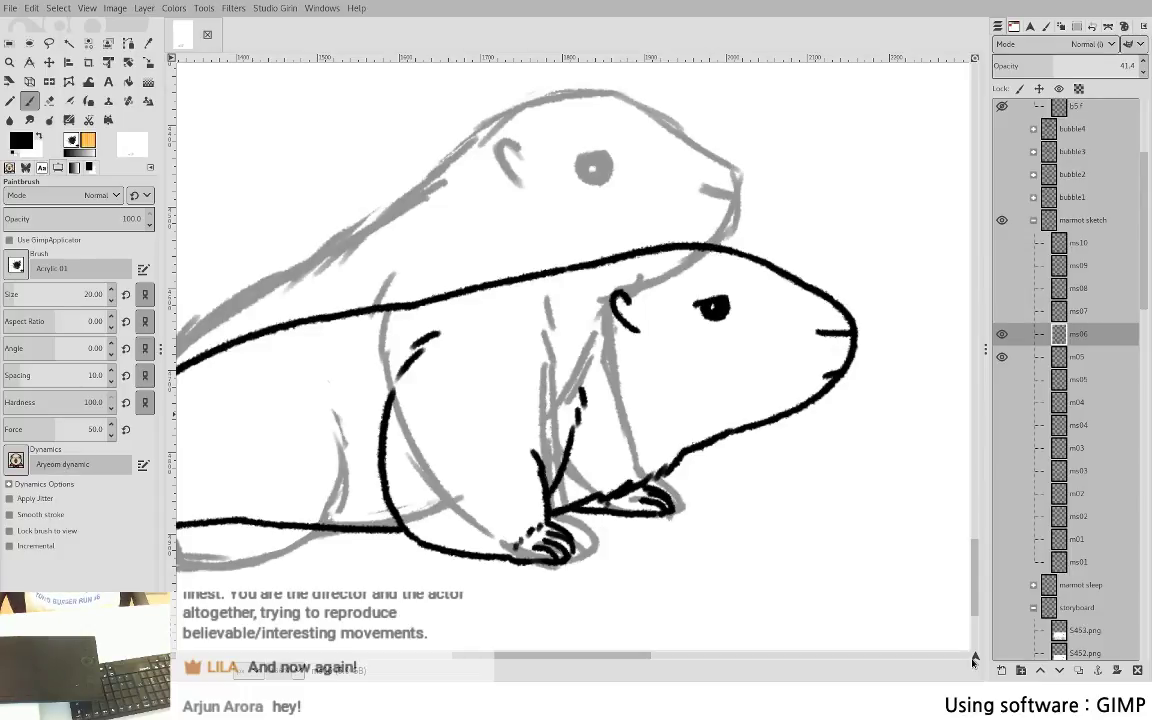
{"action": "key", "text": "Return"}
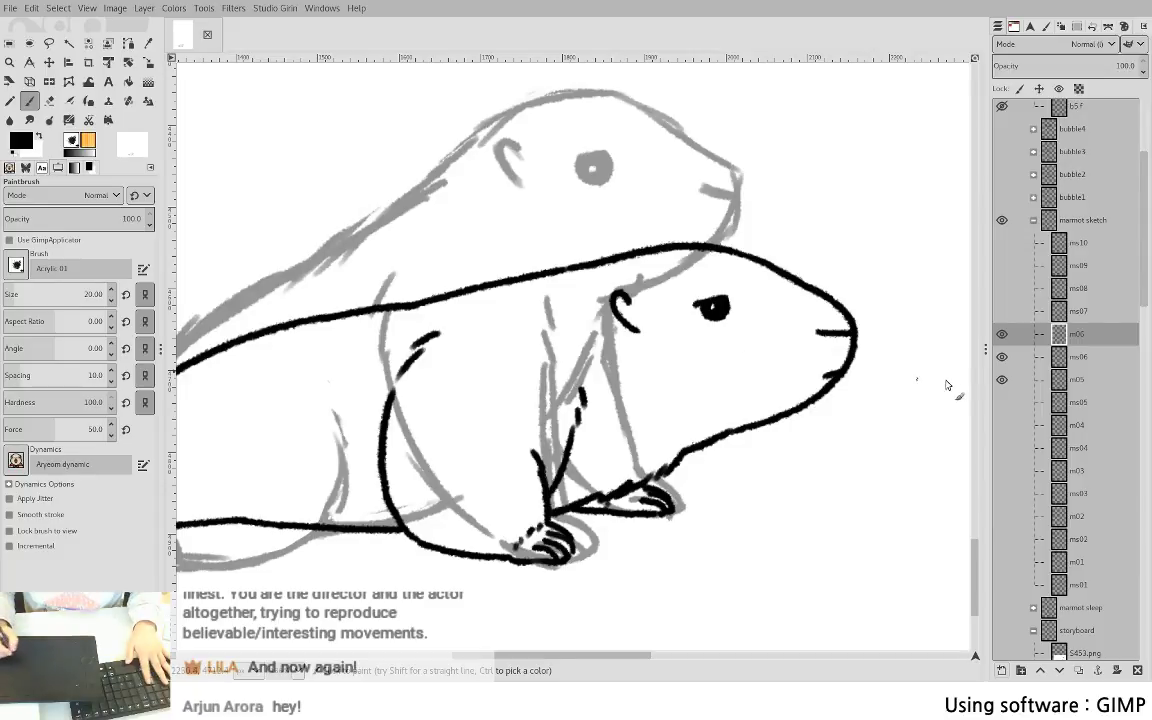
- Lower m05's opacity to 44.3 and ms06's to 23.8, and make m06 the active layer
{"action": "scroll", "coordinate": [602, 512], "scroll_direction": "down", "scroll_amount": 4}
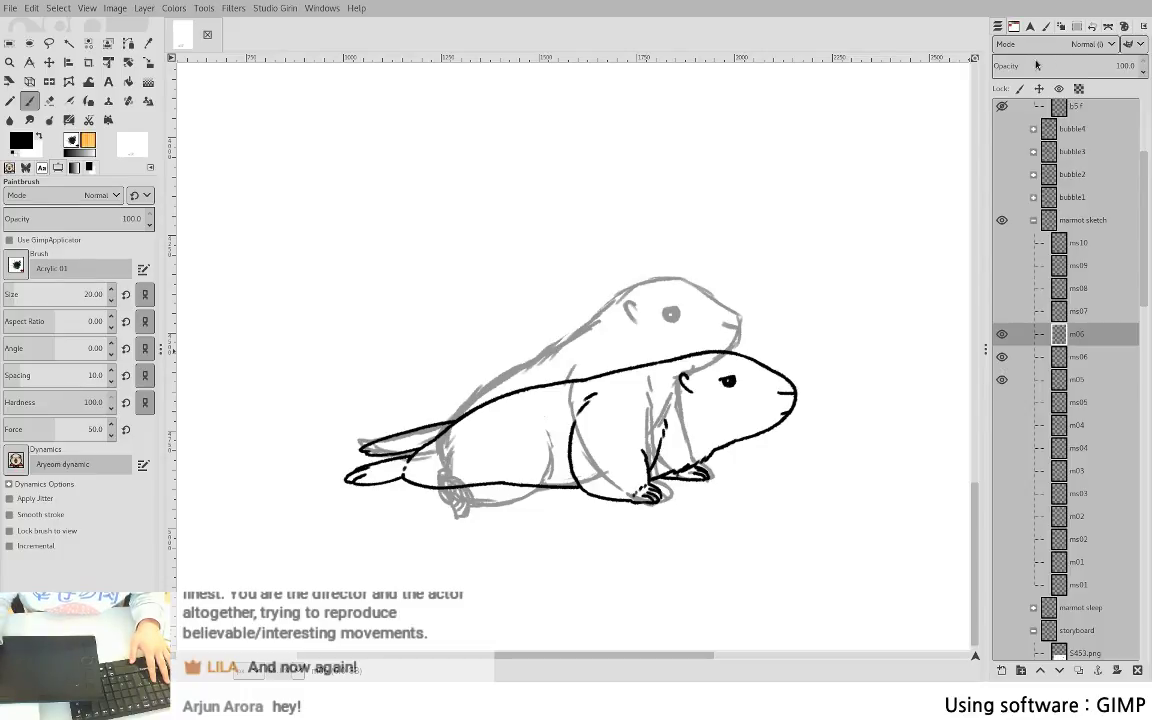
{"action": "left_click", "coordinate": [1078, 380]}
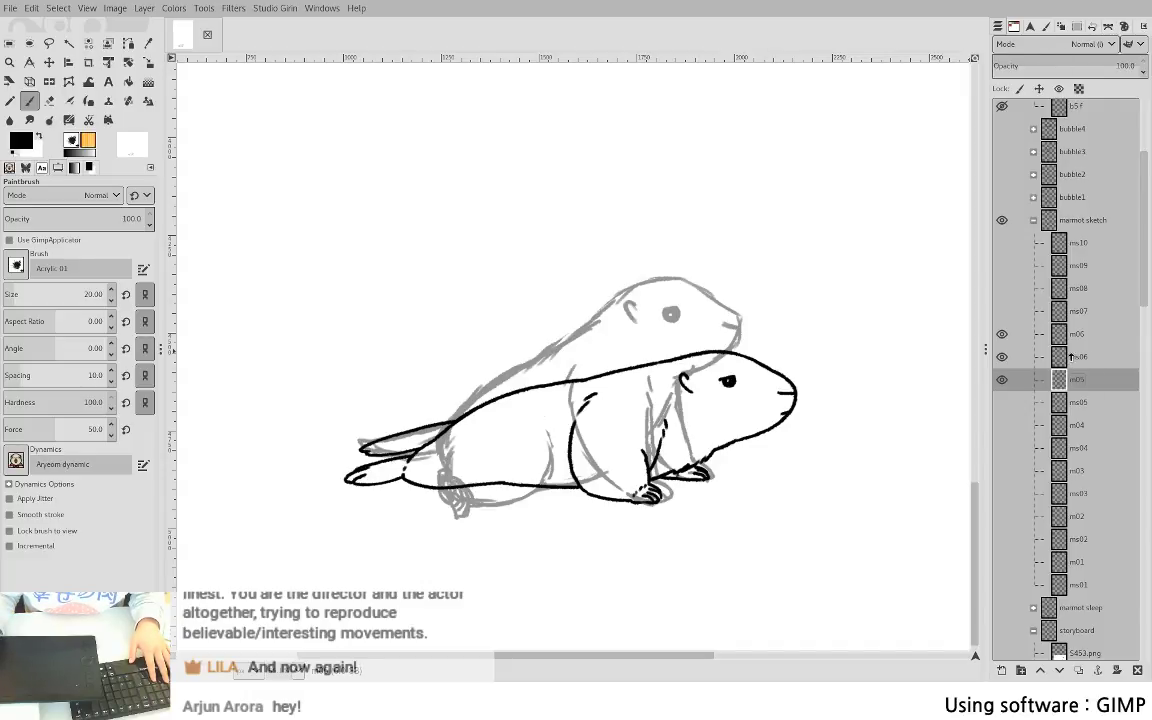
{"action": "left_click", "coordinate": [1028, 65]}
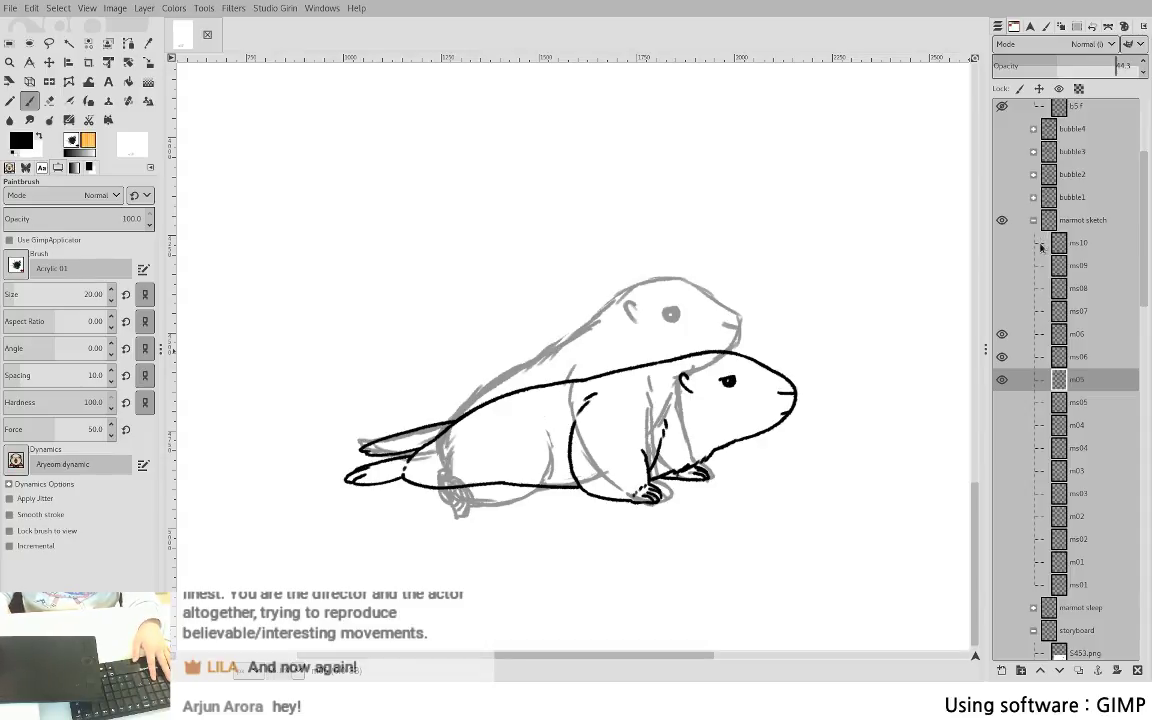
{"action": "key", "text": "Page_Up"}
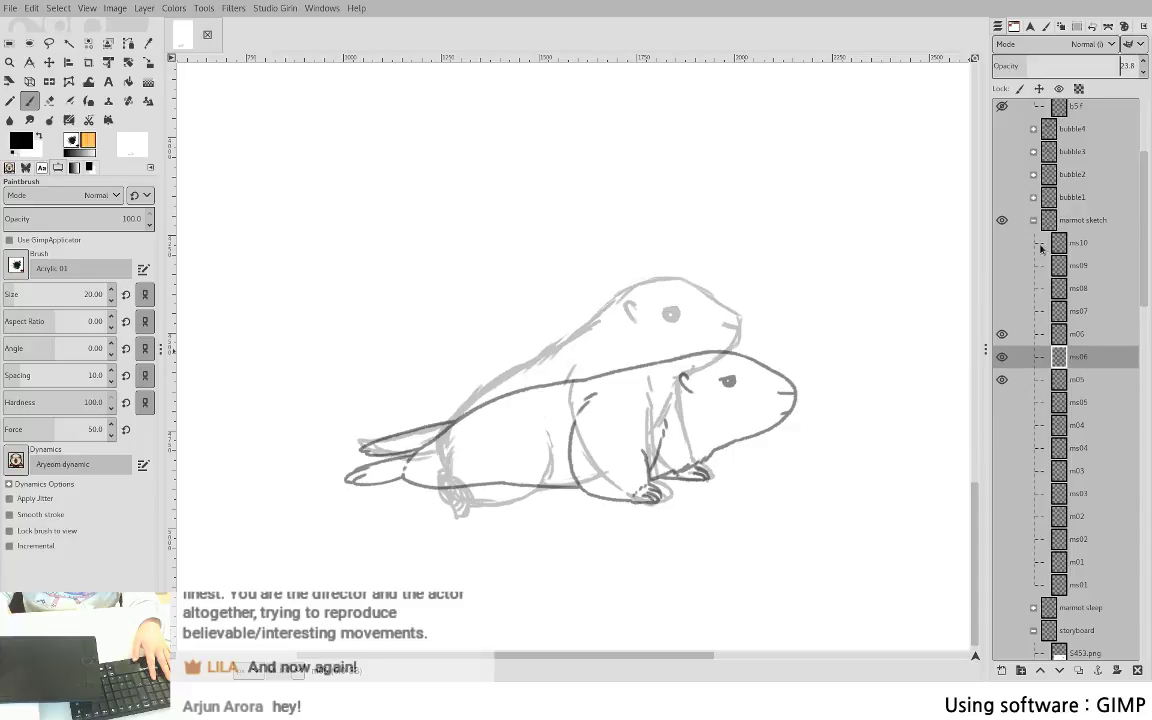
{"action": "key", "text": "Page_Up"}
- Ink the near forepaw's toes on m06, using the faded m05 paw as a guide
{"action": "scroll", "coordinate": [678, 398], "scroll_direction": "up", "scroll_amount": 4}
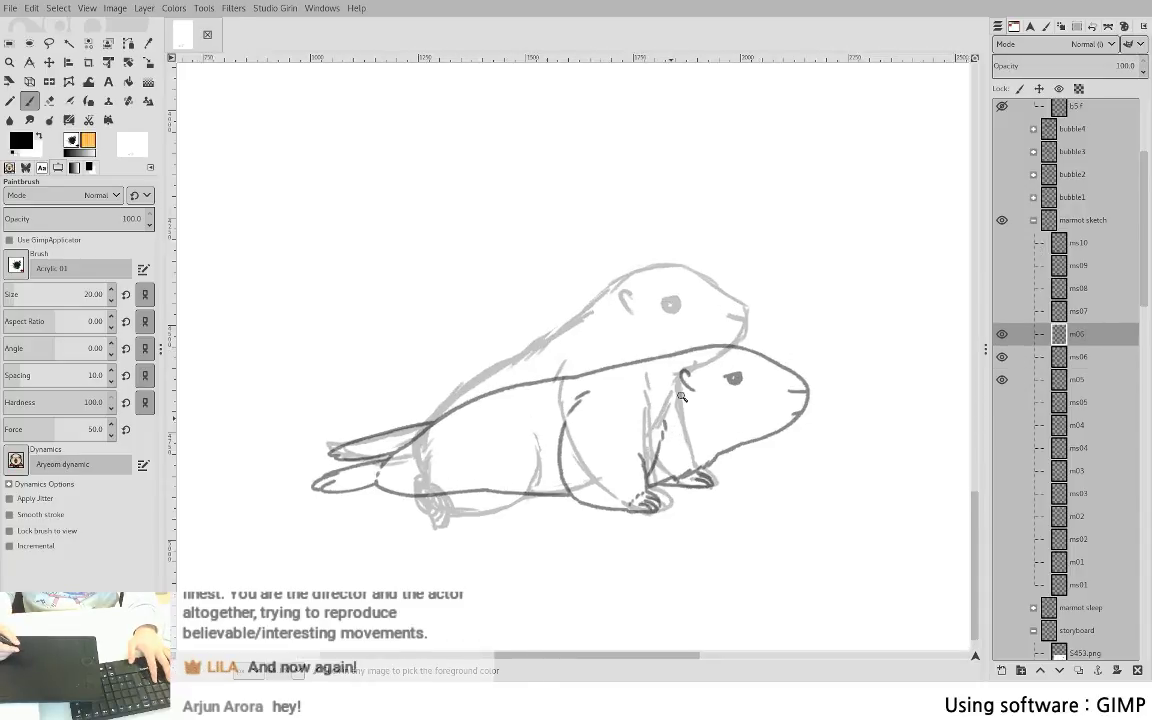
{"action": "left_click_drag", "start_coordinate": [668, 400], "coordinate": [673, 326]}
{"action": "scroll", "coordinate": [620, 420], "scroll_direction": "up", "scroll_amount": 2}
{"action": "scroll", "coordinate": [618, 392], "scroll_direction": "down", "scroll_amount": 3}
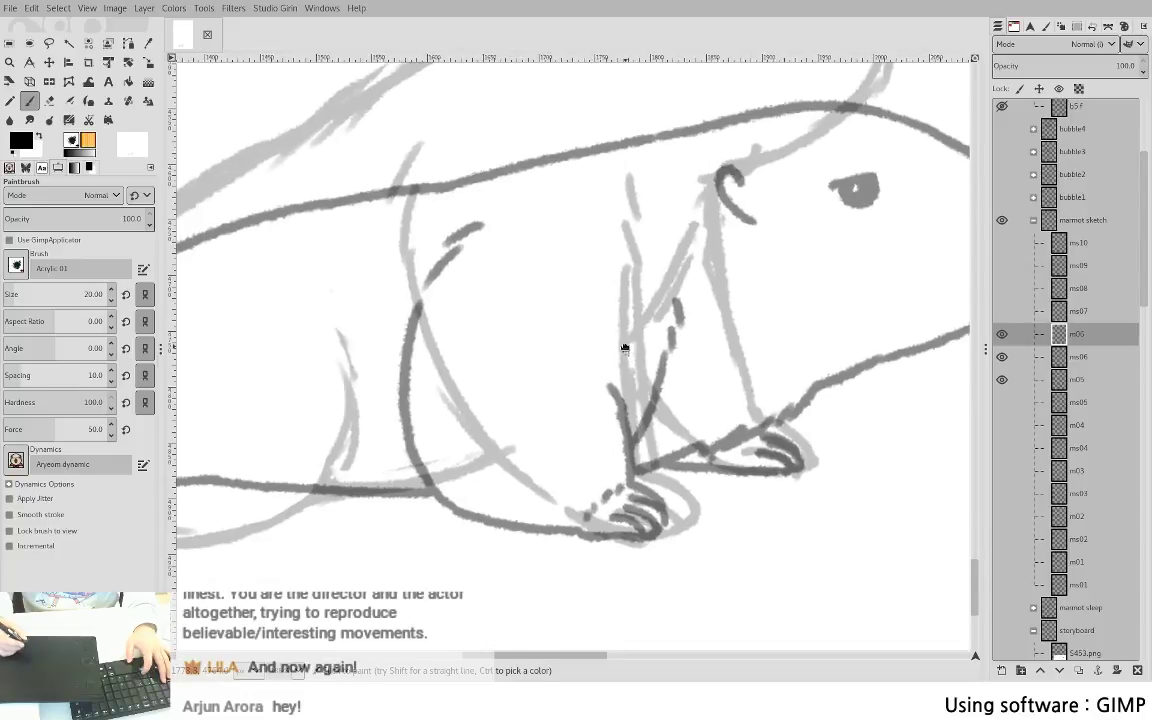
{"action": "left_click_drag", "start_coordinate": [627, 432], "coordinate": [660, 456]}
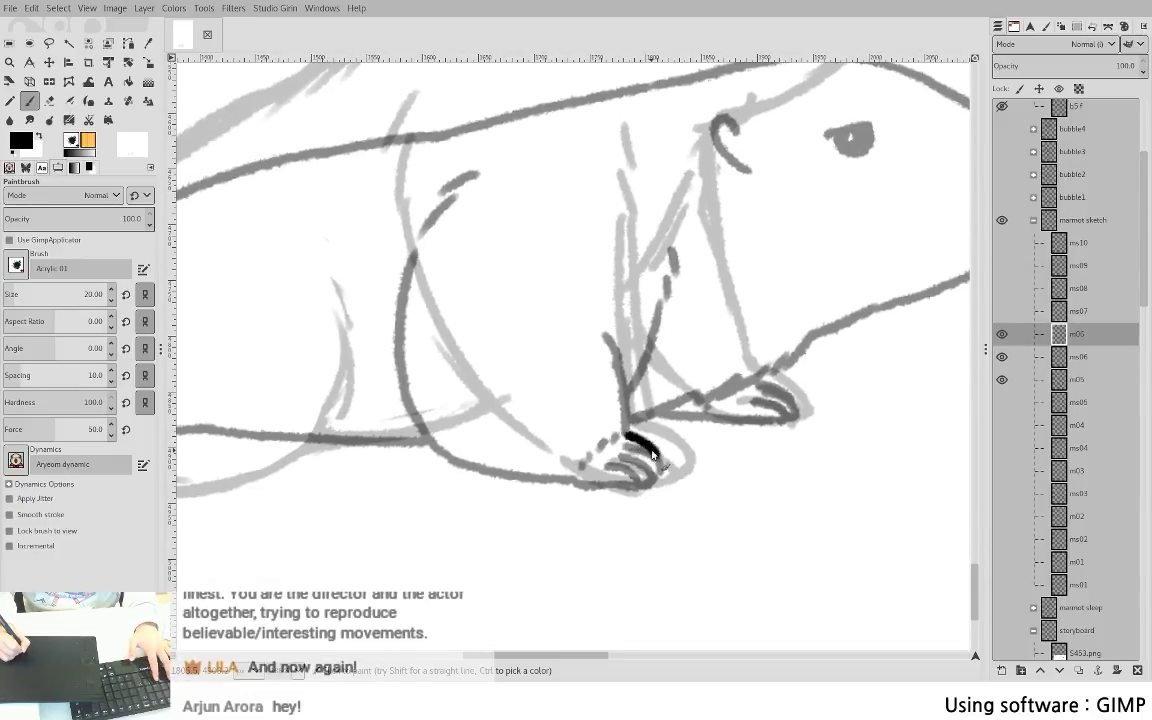
{"action": "mouse_move", "coordinate": [630, 451]}
{"action": "left_mouse_down"}
{"action": "mouse_move", "coordinate": [657, 479]}
{"action": "mouse_move", "coordinate": [625, 446]}
{"action": "mouse_move", "coordinate": [656, 466]}
{"action": "mouse_move", "coordinate": [620, 458]}
{"action": "mouse_move", "coordinate": [651, 476]}
{"action": "mouse_move", "coordinate": [621, 469]}
{"action": "mouse_move", "coordinate": [619, 457]}
{"action": "mouse_move", "coordinate": [645, 476]}
{"action": "mouse_move", "coordinate": [616, 469]}
{"action": "mouse_move", "coordinate": [626, 458]}
{"action": "mouse_move", "coordinate": [648, 482]}
{"action": "mouse_move", "coordinate": [611, 464]}
{"action": "mouse_move", "coordinate": [637, 478]}
{"action": "mouse_move", "coordinate": [581, 485]}
{"action": "mouse_move", "coordinate": [640, 483]}
{"action": "left_mouse_up"}
{"action": "key", "text": "ctrl+z"}
- Ink the broken shoulder strokes and the near foreleg's long rear contour on m06 down to the forepaw
{"action": "left_click_drag", "start_coordinate": [525, 282], "coordinate": [620, 345]}
{"action": "mouse_move", "coordinate": [558, 281]}
{"action": "left_mouse_down"}
{"action": "mouse_move", "coordinate": [521, 416]}
{"action": "mouse_move", "coordinate": [579, 242]}
{"action": "mouse_move", "coordinate": [573, 350]}
{"action": "mouse_move", "coordinate": [578, 340]}
{"action": "left_mouse_up"}
{"action": "mouse_move", "coordinate": [517, 227]}
{"action": "left_mouse_down"}
{"action": "mouse_move", "coordinate": [502, 280]}
{"action": "mouse_move", "coordinate": [533, 348]}
{"action": "mouse_move", "coordinate": [521, 335]}
{"action": "mouse_move", "coordinate": [537, 400]}
{"action": "mouse_move", "coordinate": [605, 525]}
{"action": "mouse_move", "coordinate": [684, 600]}
{"action": "left_mouse_up"}
{"action": "key", "text": "ctrl+z"}
{"action": "key", "text": "ctrl+z"}
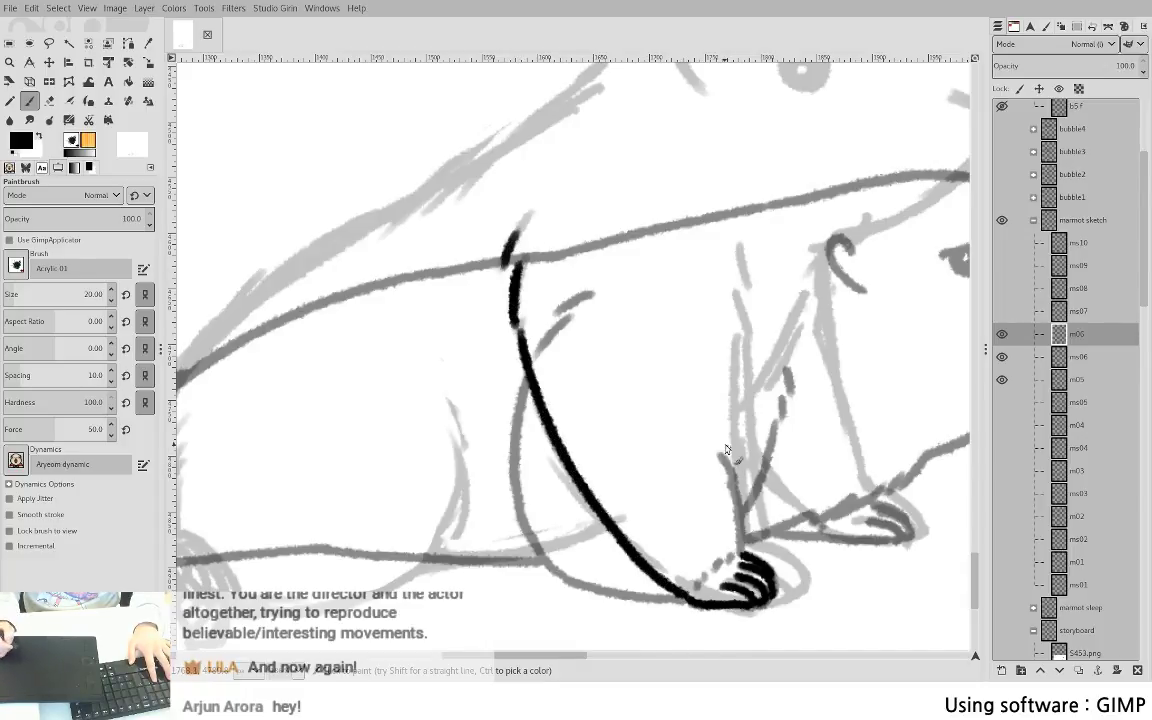
{"action": "left_click_drag", "start_coordinate": [712, 316], "coordinate": [571, 329]}
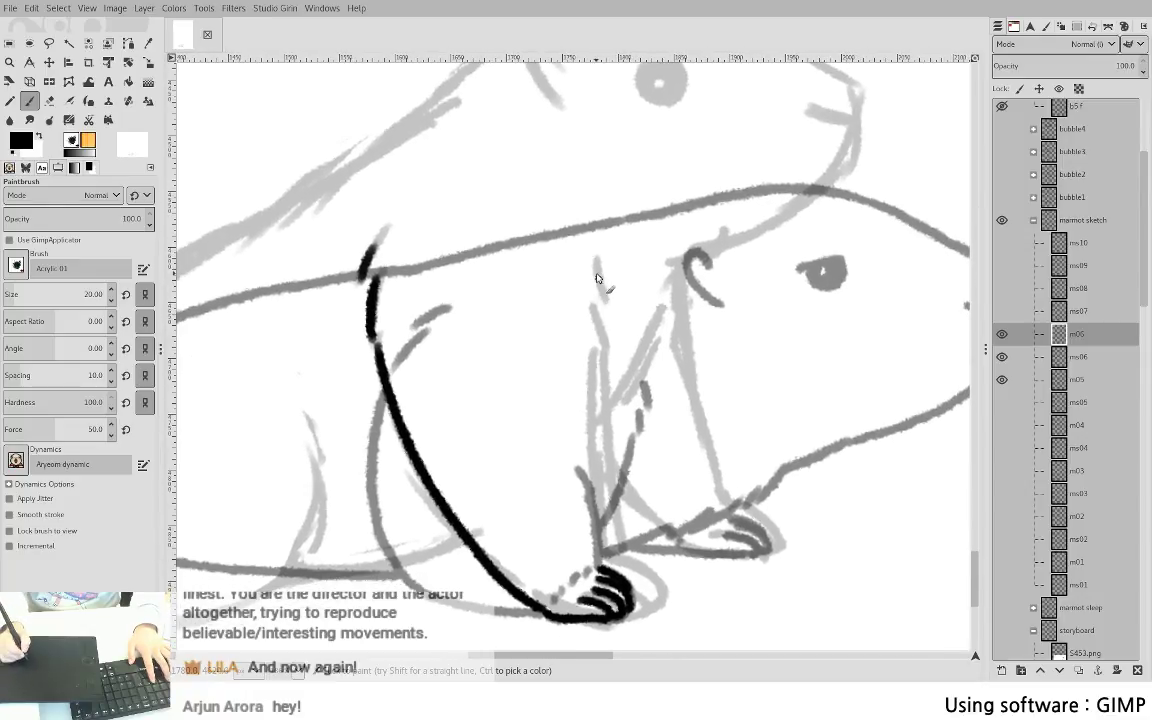
- Ink the broken chest strokes, the near foreleg's front contour and wrist dashes, and the curved inner chest line on m06
{"action": "left_click_drag", "start_coordinate": [599, 273], "coordinate": [601, 346]}
{"action": "mouse_move", "coordinate": [599, 356]}
{"action": "left_mouse_down"}
{"action": "mouse_move", "coordinate": [600, 574]}
{"action": "mouse_move", "coordinate": [597, 440]}
{"action": "mouse_move", "coordinate": [596, 582]}
{"action": "mouse_move", "coordinate": [570, 582]}
{"action": "left_mouse_up"}
{"action": "key", "text": "ctrl+z"}
{"action": "left_click_drag", "start_coordinate": [560, 591], "coordinate": [546, 606]}
{"action": "mouse_move", "coordinate": [658, 286]}
{"action": "left_mouse_down"}
{"action": "mouse_move", "coordinate": [658, 328]}
{"action": "mouse_move", "coordinate": [630, 352]}
{"action": "mouse_move", "coordinate": [596, 418]}
{"action": "left_mouse_up"}
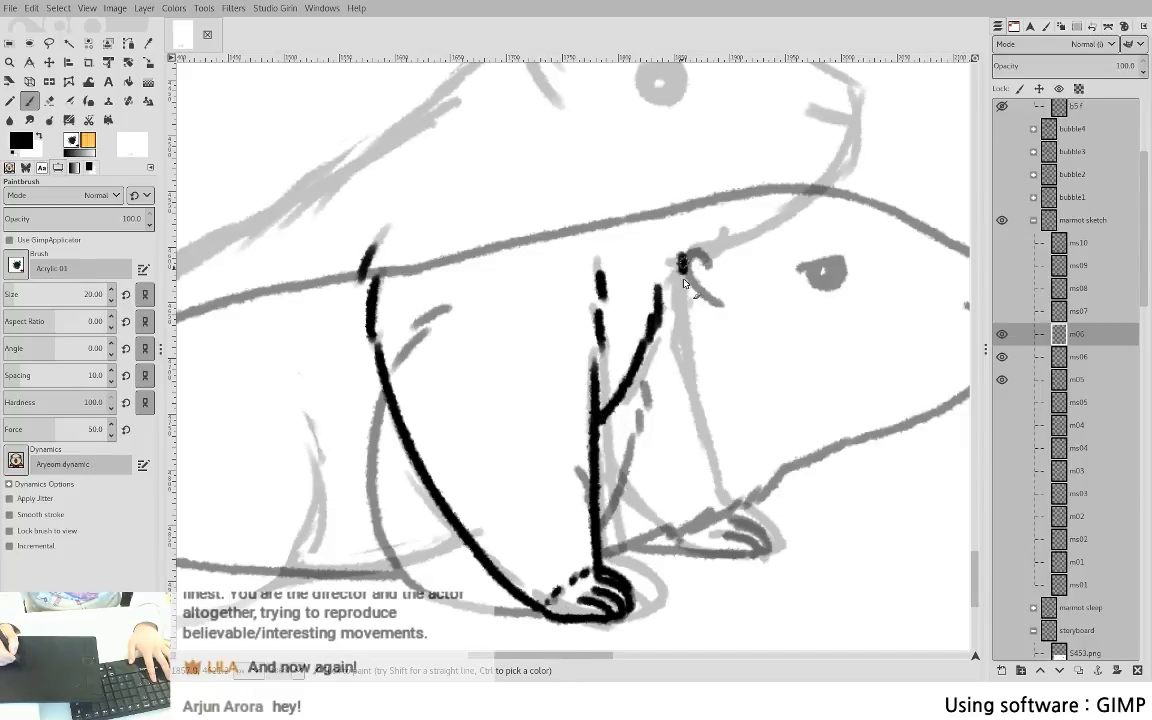
- Ink the far foreleg's front and rear contours on m06 and complete its forepaw with toes and sole
{"action": "left_click_drag", "start_coordinate": [681, 258], "coordinate": [722, 512]}
{"action": "mouse_move", "coordinate": [595, 442]}
{"action": "left_mouse_down"}
{"action": "mouse_move", "coordinate": [628, 500]}
{"action": "mouse_move", "coordinate": [681, 553]}
{"action": "left_mouse_up"}
{"action": "key", "text": "ctrl+z"}
{"action": "mouse_move", "coordinate": [596, 449]}
{"action": "left_mouse_down"}
{"action": "mouse_move", "coordinate": [681, 546]}
{"action": "mouse_move", "coordinate": [751, 530]}
{"action": "mouse_move", "coordinate": [759, 543]}
{"action": "mouse_move", "coordinate": [738, 526]}
{"action": "mouse_move", "coordinate": [767, 546]}
{"action": "left_mouse_up"}
{"action": "key", "text": "ctrl+z"}
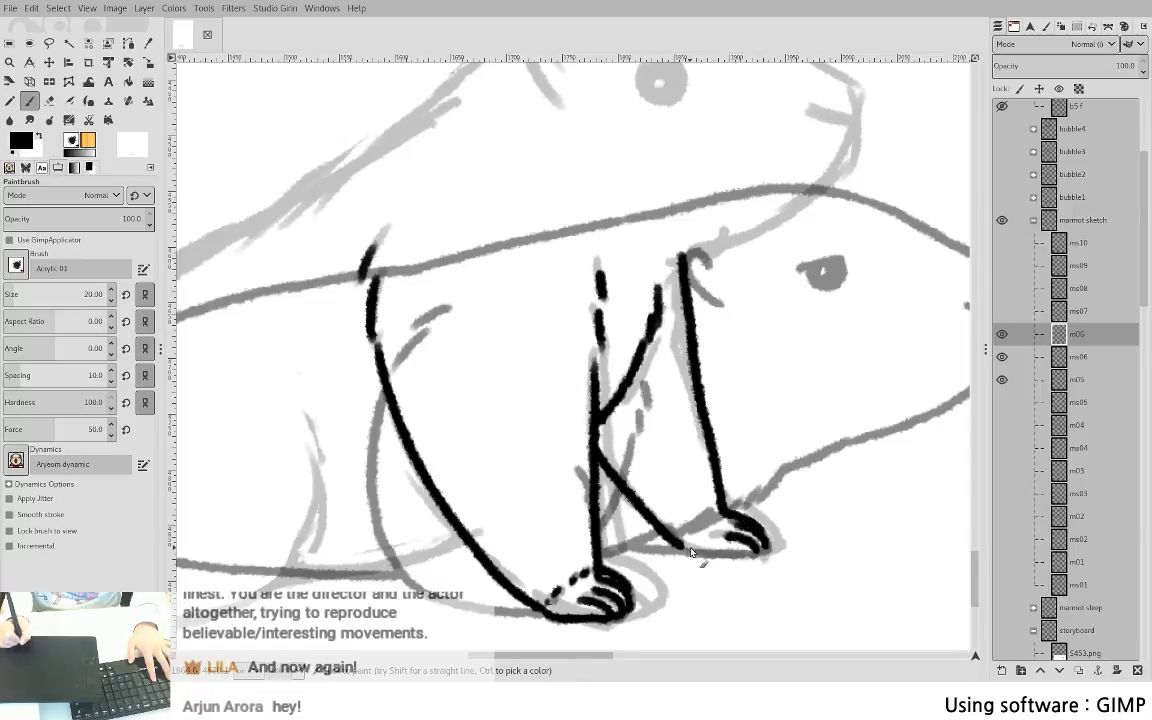
{"action": "left_click_drag", "start_coordinate": [690, 550], "coordinate": [763, 553]}
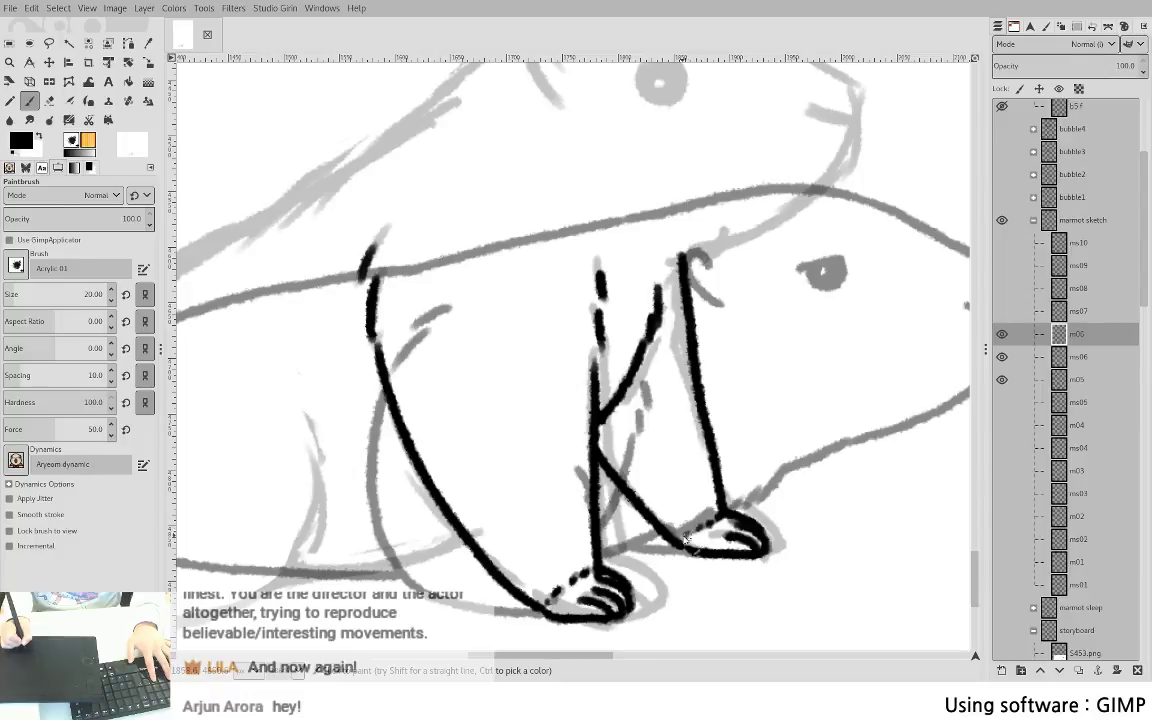
- Ink the belly line on m06 between the thigh and the near foreleg's rear contour
{"action": "left_click_drag", "start_coordinate": [654, 589], "coordinate": [669, 650]}
{"action": "left_click_drag", "start_coordinate": [433, 512], "coordinate": [706, 259]}
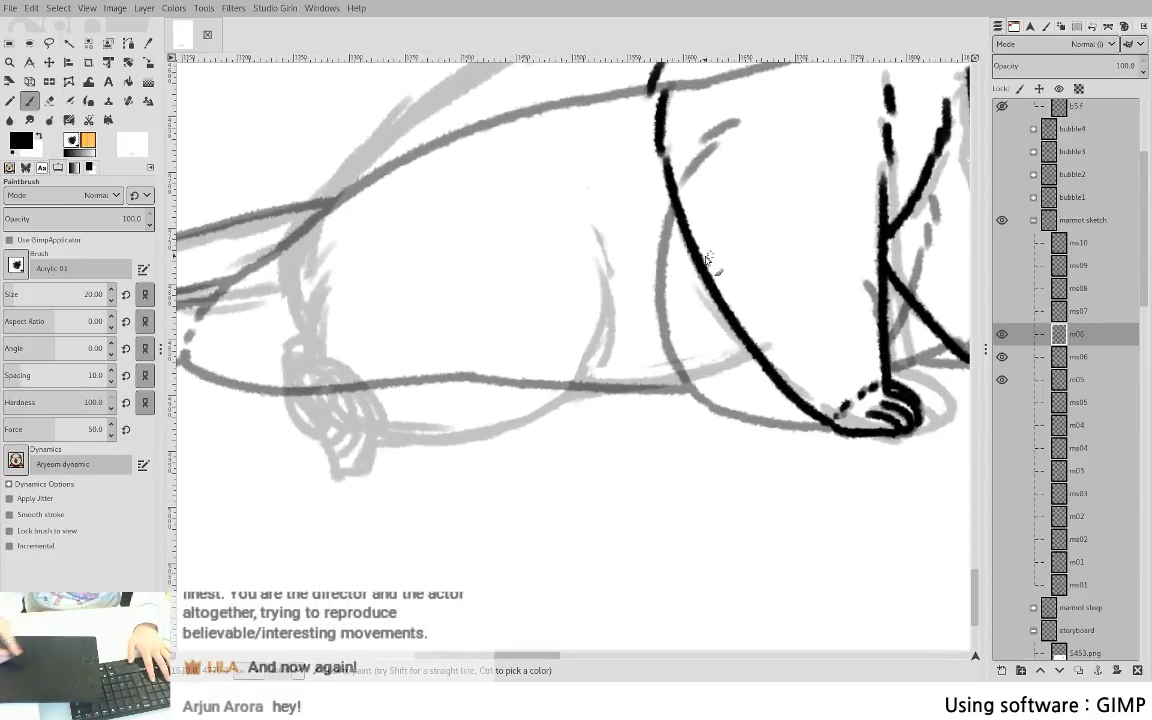
{"action": "left_click_drag", "start_coordinate": [575, 396], "coordinate": [760, 355]}
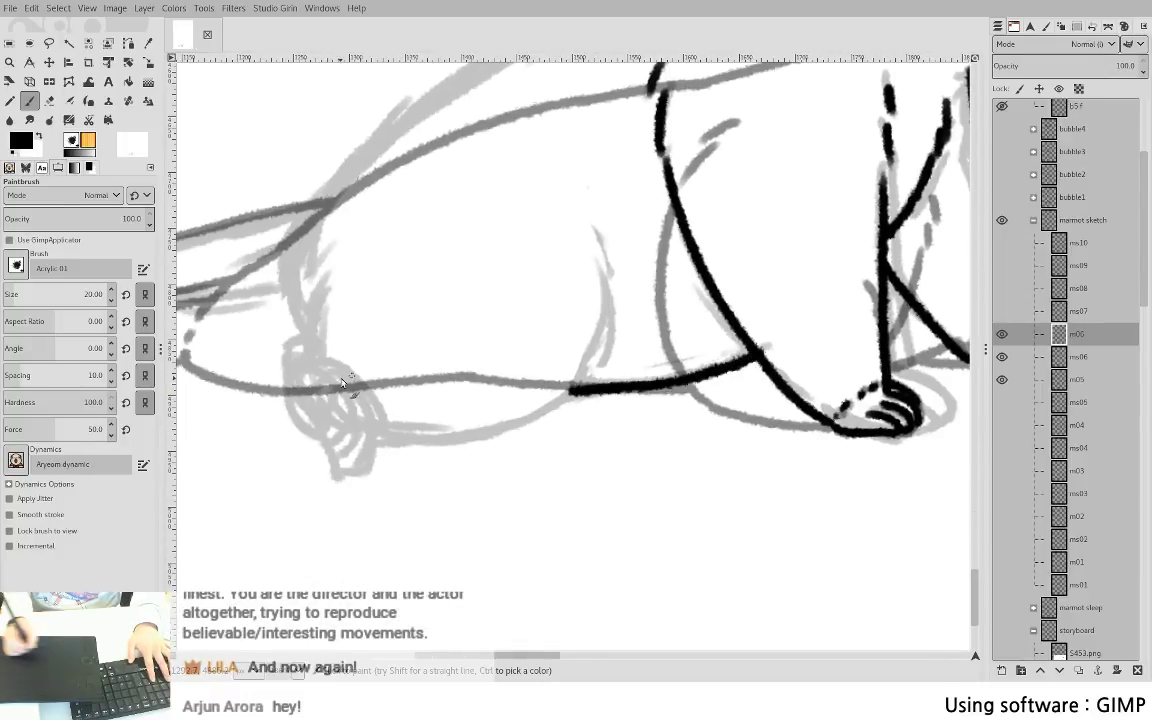
- Ink the tail on m06, drawing its lower edge, tip and upper edge over the sketch
{"action": "left_click_drag", "start_coordinate": [524, 299], "coordinate": [684, 434]}
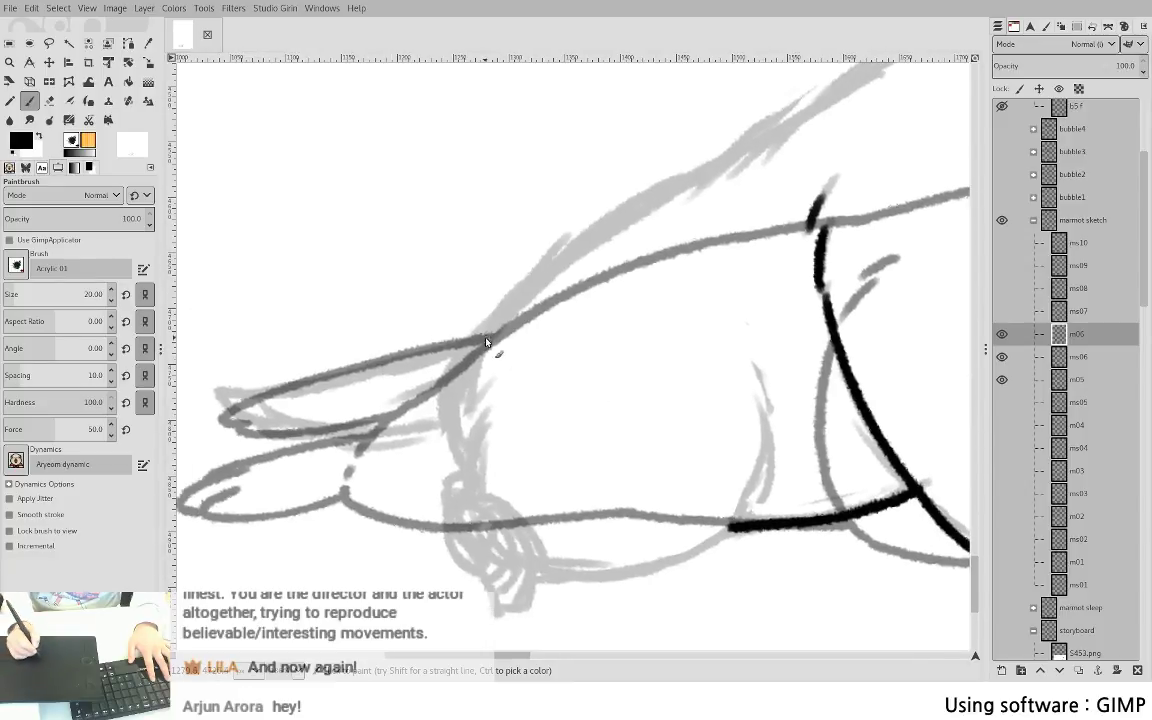
{"action": "left_click_drag", "start_coordinate": [255, 433], "coordinate": [443, 407]}
{"action": "left_click_drag", "start_coordinate": [233, 399], "coordinate": [436, 345]}
{"action": "key", "text": "ctrl+z"}
{"action": "mouse_move", "coordinate": [219, 416]}
{"action": "left_mouse_down"}
{"action": "mouse_move", "coordinate": [252, 404]}
{"action": "mouse_move", "coordinate": [236, 398]}
{"action": "mouse_move", "coordinate": [425, 356]}
{"action": "left_mouse_up"}
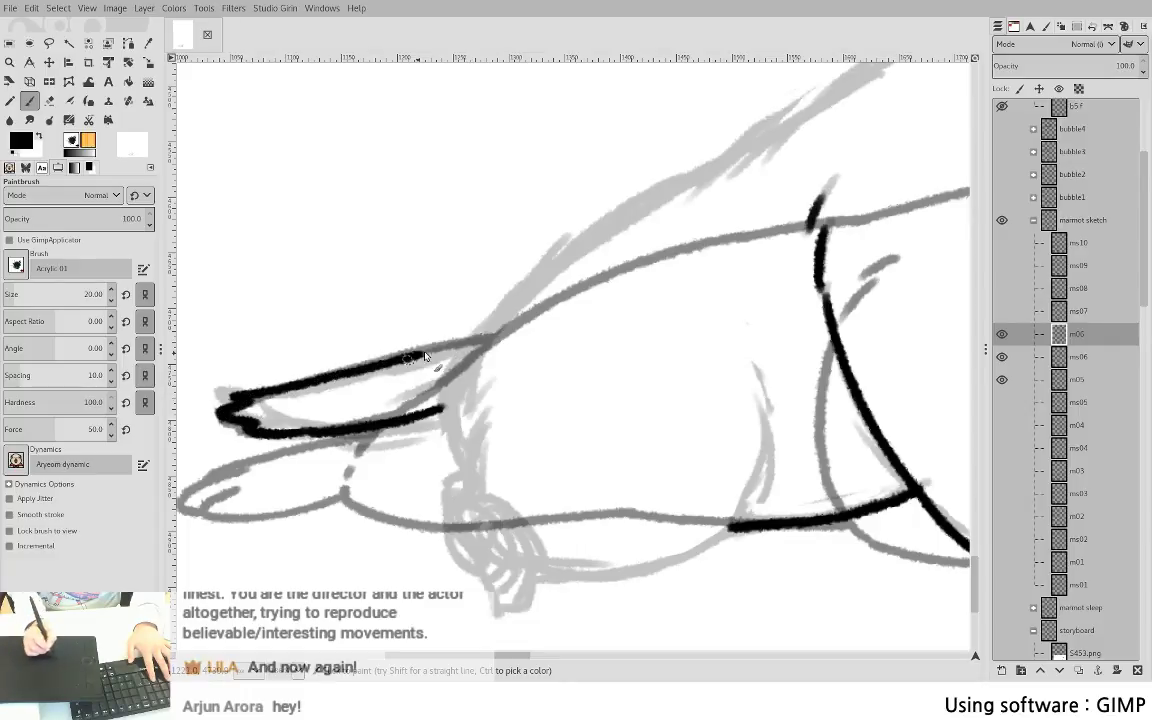
- Ink the back contour on m06 from the tail base over the shoulders and along the top of the head
{"action": "left_click_drag", "start_coordinate": [537, 310], "coordinate": [453, 493]}
{"action": "left_click_drag", "start_coordinate": [380, 505], "coordinate": [620, 332]}
{"action": "mouse_move", "coordinate": [676, 282]}
{"action": "left_mouse_down"}
{"action": "mouse_move", "coordinate": [540, 314]}
{"action": "mouse_move", "coordinate": [668, 222]}
{"action": "left_mouse_up"}
{"action": "key", "text": "ctrl+z"}
{"action": "mouse_move", "coordinate": [409, 428]}
{"action": "left_mouse_down"}
{"action": "mouse_move", "coordinate": [440, 378]}
{"action": "mouse_move", "coordinate": [625, 272]}
{"action": "mouse_move", "coordinate": [780, 162]}
{"action": "mouse_move", "coordinate": [553, 397]}
{"action": "left_mouse_up"}
{"action": "key", "text": "ctrl+z"}
{"action": "left_click_drag", "start_coordinate": [666, 299], "coordinate": [785, 275]}
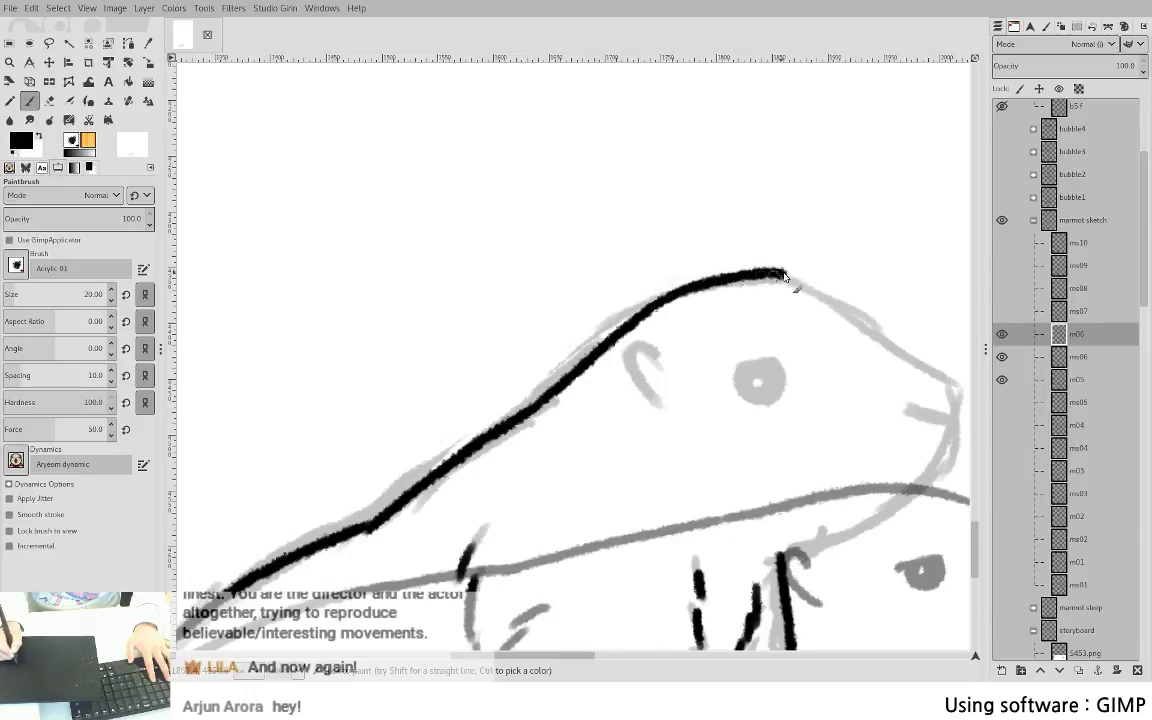
{"action": "key", "text": "ctrl+z"}
{"action": "mouse_move", "coordinate": [669, 298]}
{"action": "left_mouse_down"}
{"action": "mouse_move", "coordinate": [767, 280]}
{"action": "mouse_move", "coordinate": [836, 304]}
{"action": "mouse_move", "coordinate": [893, 343]}
{"action": "mouse_move", "coordinate": [553, 300]}
{"action": "left_mouse_up"}
{"action": "key", "text": "ctrl+z"}
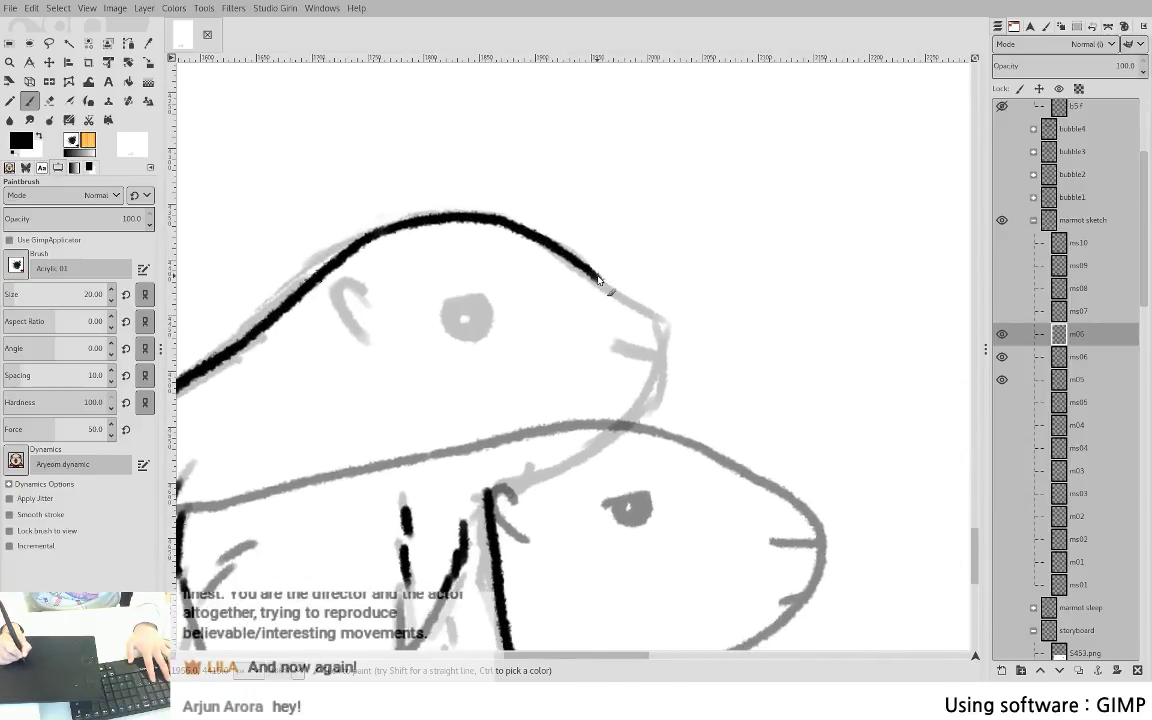
- Ink the snout and throat contour down to the far foreleg, plus the nose and mouth marks and the eye's ring
{"action": "mouse_move", "coordinate": [540, 243]}
{"action": "left_mouse_down"}
{"action": "mouse_move", "coordinate": [635, 305]}
{"action": "mouse_move", "coordinate": [651, 385]}
{"action": "left_mouse_up"}
{"action": "left_click_drag", "start_coordinate": [556, 389], "coordinate": [652, 238]}
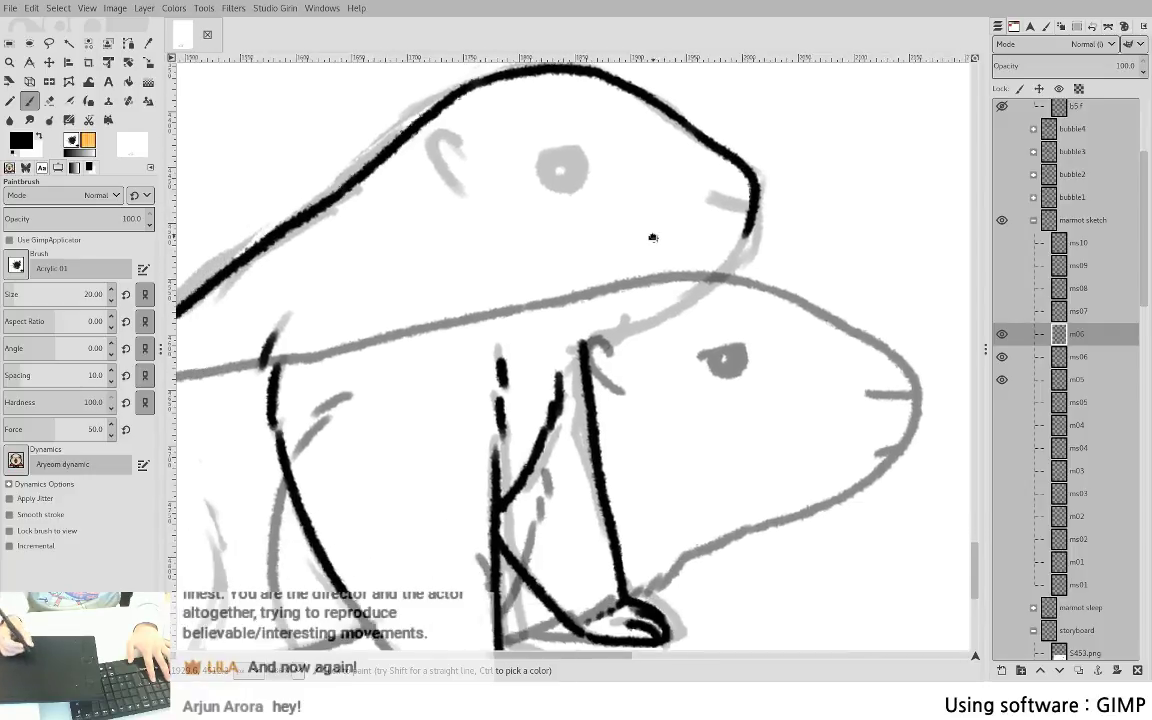
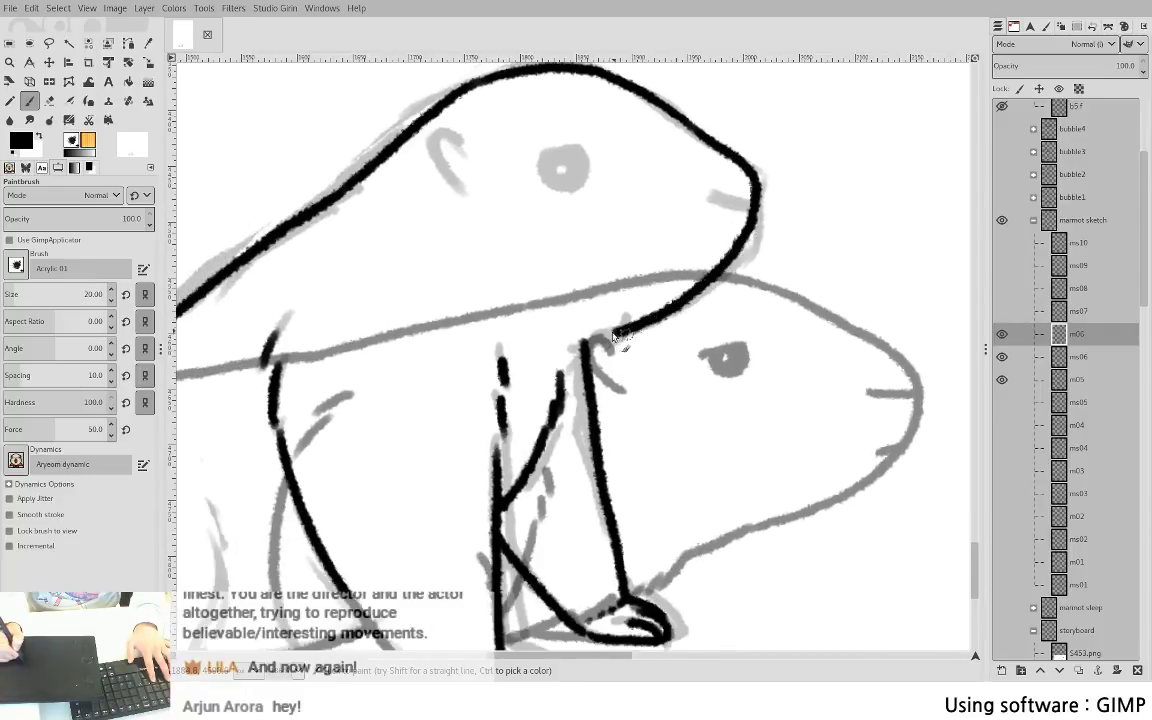
{"action": "key", "text": "ctrl+z"}
{"action": "mouse_move", "coordinate": [755, 207]}
{"action": "left_mouse_down"}
{"action": "mouse_move", "coordinate": [730, 258]}
{"action": "mouse_move", "coordinate": [683, 301]}
{"action": "mouse_move", "coordinate": [584, 344]}
{"action": "left_mouse_up"}
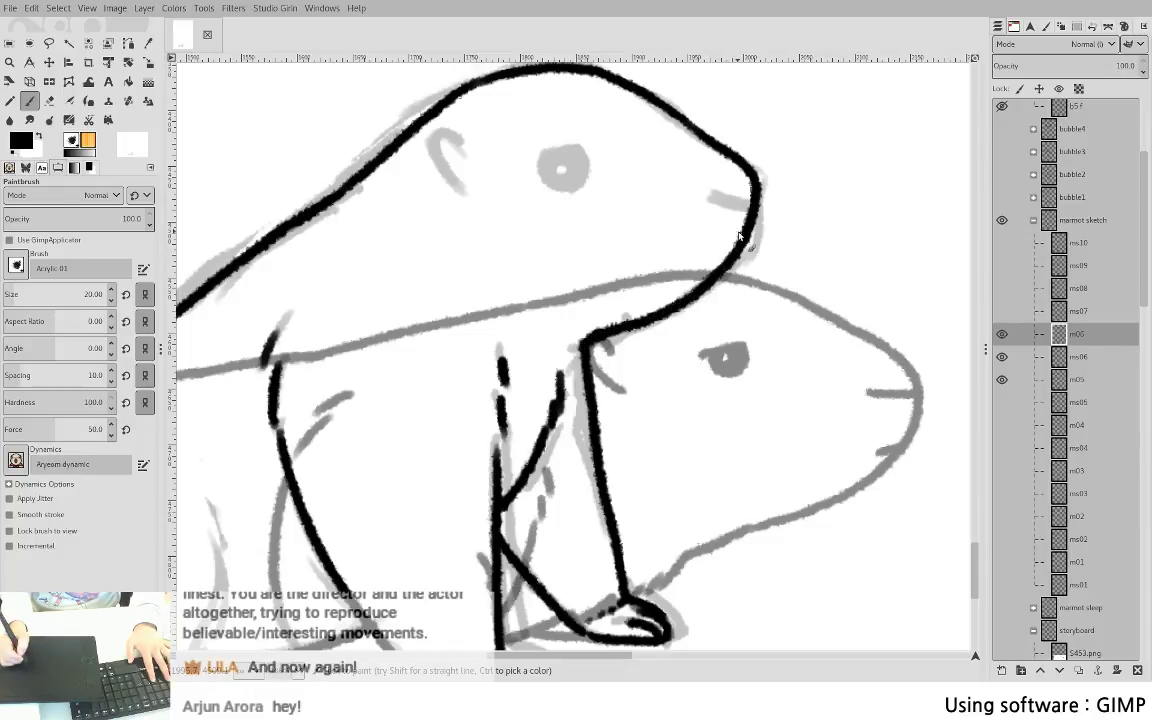
{"action": "left_click_drag", "start_coordinate": [710, 197], "coordinate": [752, 203]}
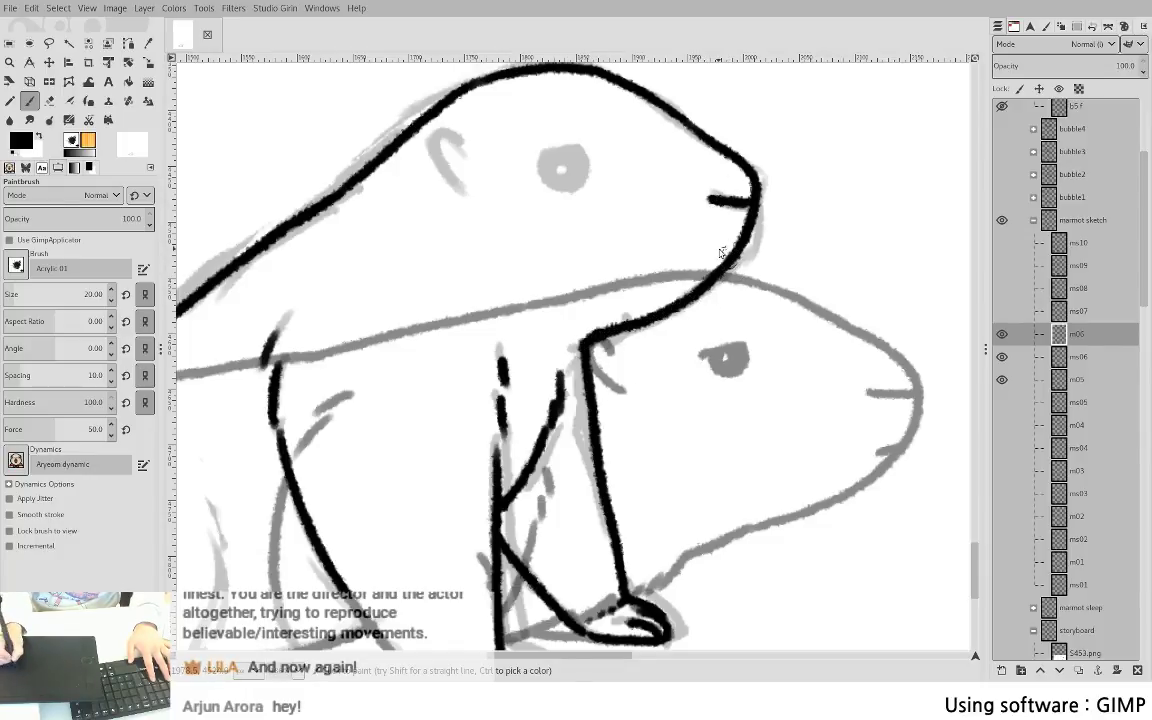
{"action": "mouse_move", "coordinate": [543, 156]}
{"action": "left_mouse_down"}
{"action": "mouse_move", "coordinate": [575, 150]}
{"action": "mouse_move", "coordinate": [559, 156]}
{"action": "mouse_move", "coordinate": [572, 185]}
{"action": "mouse_move", "coordinate": [581, 157]}
{"action": "mouse_move", "coordinate": [577, 176]}
{"action": "mouse_move", "coordinate": [574, 153]}
{"action": "mouse_move", "coordinate": [576, 172]}
{"action": "mouse_move", "coordinate": [570, 158]}
{"action": "mouse_move", "coordinate": [528, 157]}
{"action": "mouse_move", "coordinate": [507, 283]}
{"action": "left_mouse_up"}
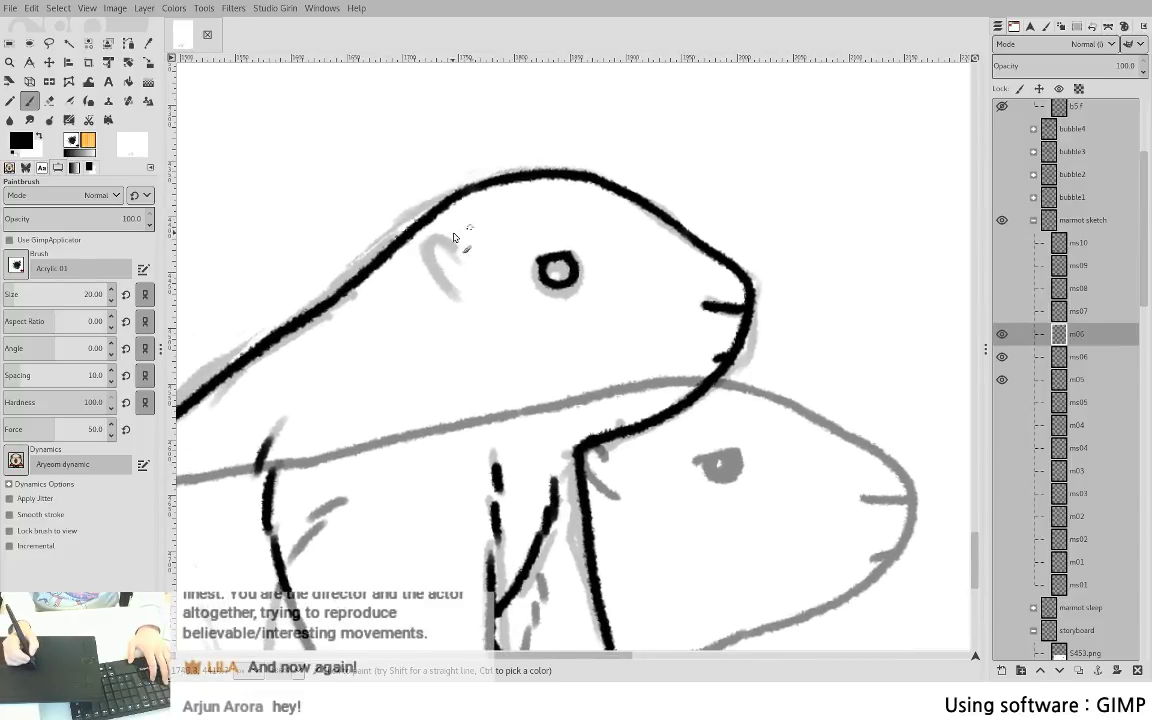
- Lasso the top-of-head contour from the nape to the forehead and delete it from m06
{"action": "key", "text": "f"}
{"action": "mouse_move", "coordinate": [436, 166]}
{"action": "left_mouse_down"}
{"action": "mouse_move", "coordinate": [632, 227]}
{"action": "mouse_move", "coordinate": [621, 114]}
{"action": "mouse_move", "coordinate": [540, 150]}
{"action": "left_mouse_up"}
{"action": "key", "text": "Return"}
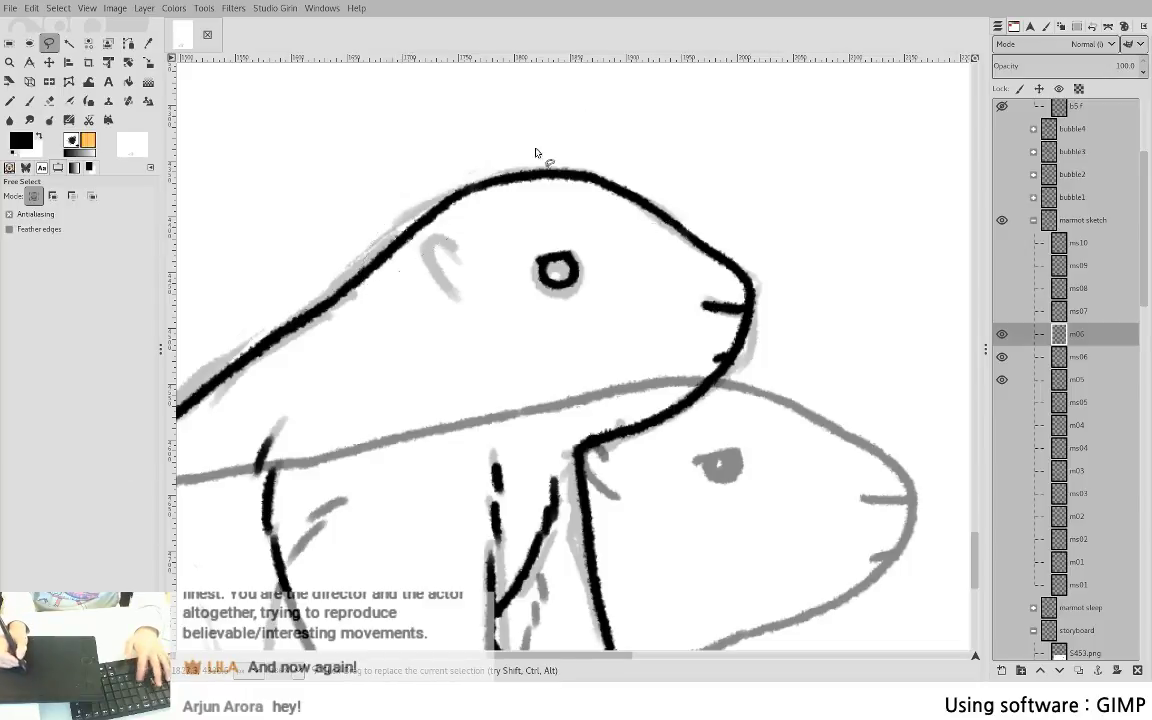
{"action": "key", "text": "Return"}
{"action": "key", "text": "Delete"}
{"action": "key", "text": "ctrl+shift+a"}
{"action": "key", "text": "p"}
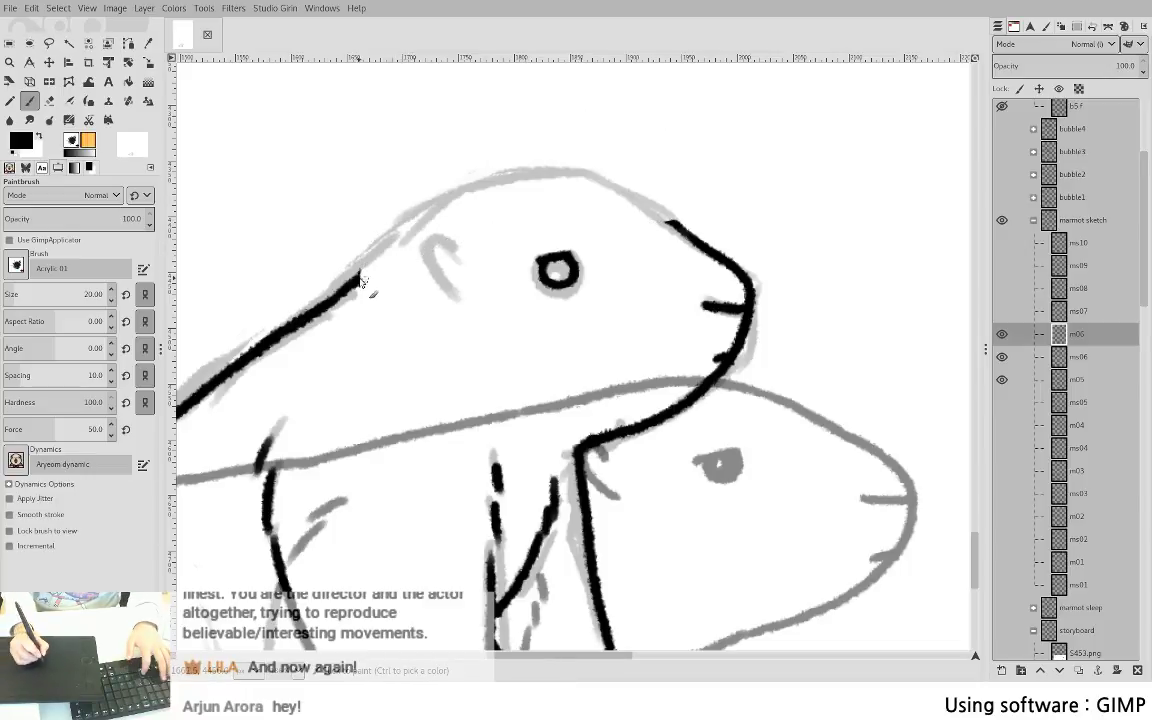
- Re-ink the top of the head slightly flatter than the sketch, joining the back contour to the snout line
{"action": "left_click_drag", "start_coordinate": [362, 282], "coordinate": [483, 188]}
{"action": "key", "text": "ctrl+z"}
{"action": "mouse_move", "coordinate": [360, 276]}
{"action": "left_mouse_down"}
{"action": "mouse_move", "coordinate": [420, 226]}
{"action": "mouse_move", "coordinate": [505, 190]}
{"action": "mouse_move", "coordinate": [615, 192]}
{"action": "mouse_move", "coordinate": [603, 195]}
{"action": "mouse_move", "coordinate": [670, 222]}
{"action": "left_mouse_up"}
{"action": "key", "text": "shift+e"}
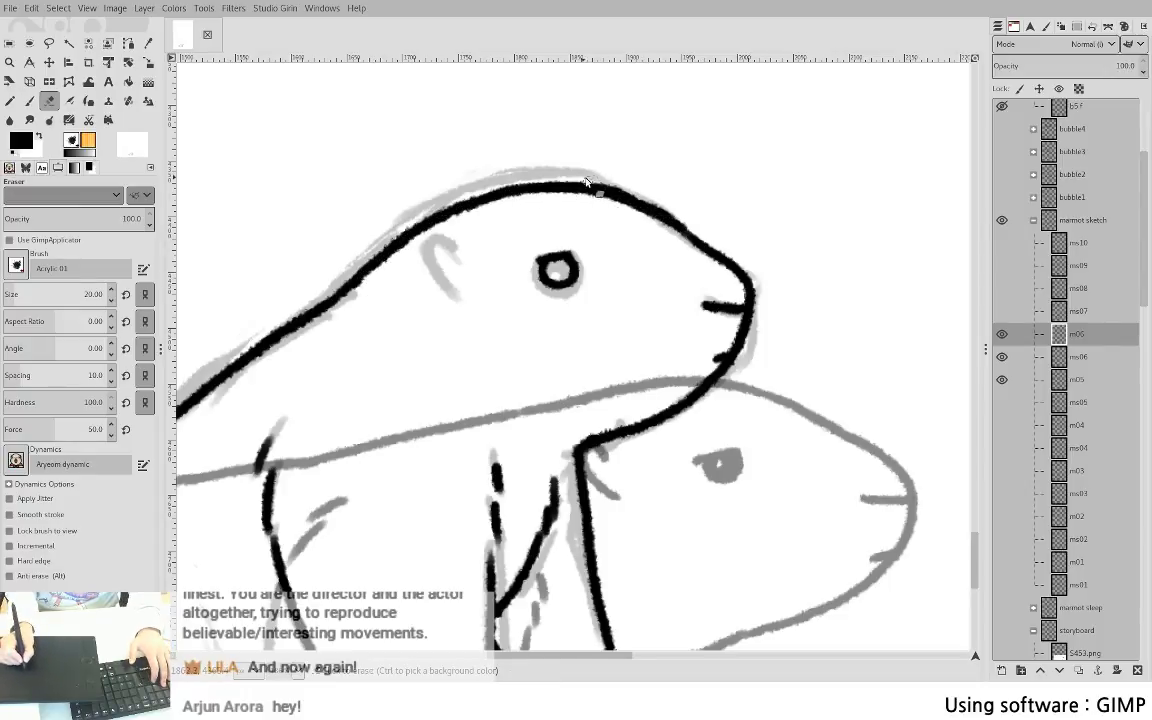
{"action": "key", "text": "p"}
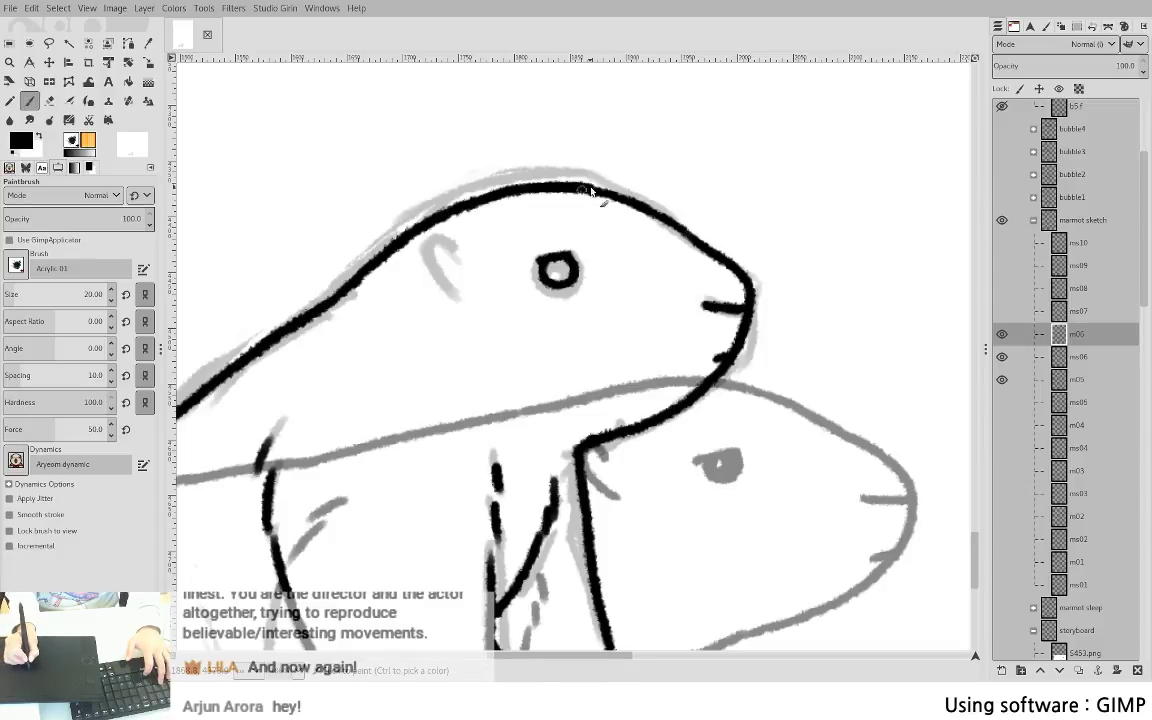
{"action": "left_click_drag", "start_coordinate": [590, 190], "coordinate": [622, 206]}
{"action": "key", "text": "ctrl+z"}
- Fill the eye black around its highlight, add the upper lid stroke, and ink the curved ear
{"action": "left_click_drag", "start_coordinate": [557, 266], "coordinate": [558, 271]}
{"action": "scroll", "coordinate": [637, 258], "scroll_direction": "down", "scroll_amount": 5}
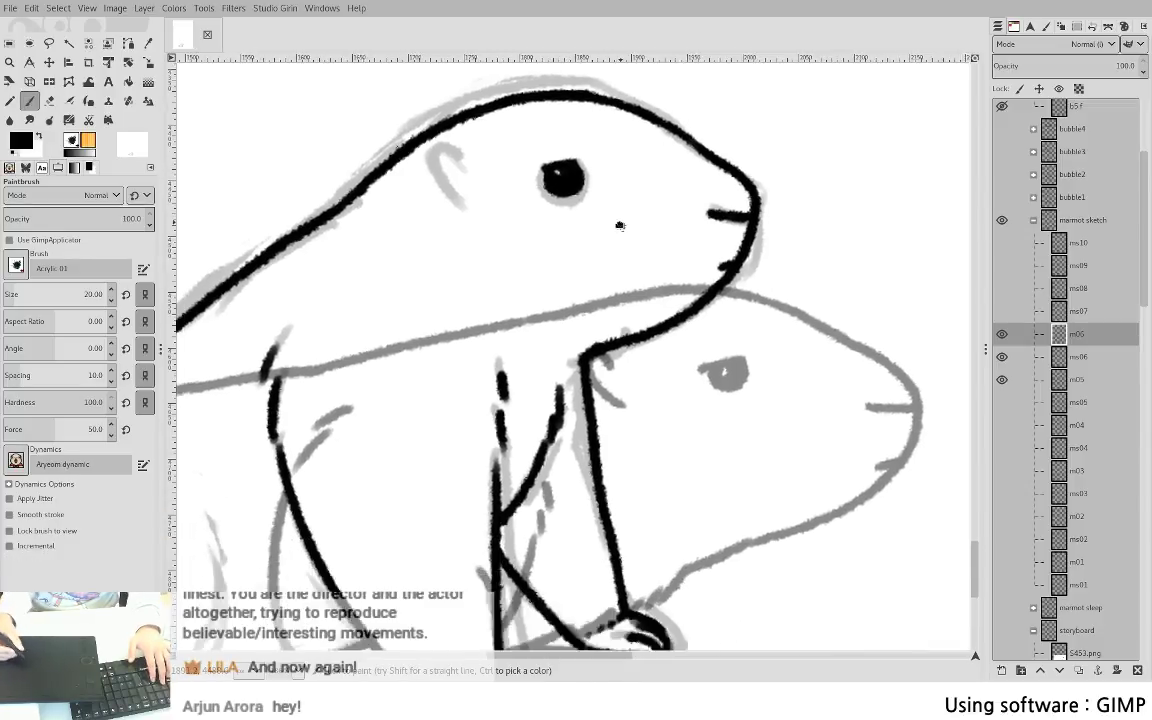
{"action": "key", "text": "shift+e"}
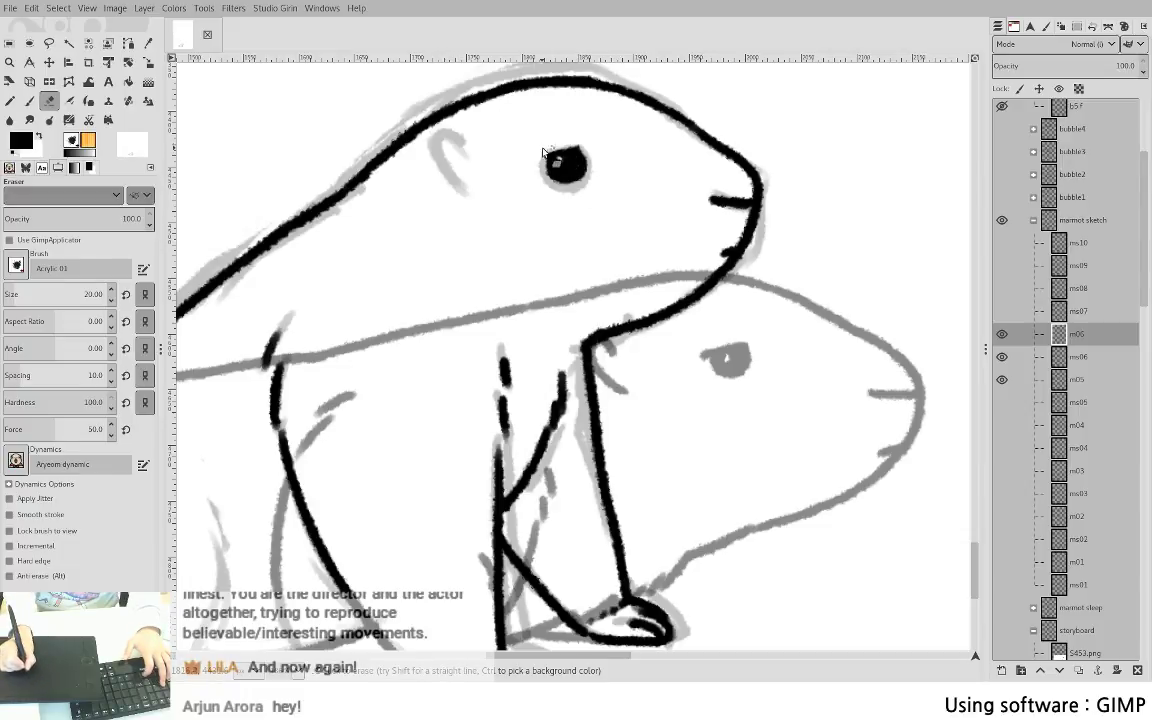
{"action": "key", "text": "p"}
{"action": "left_click_drag", "start_coordinate": [544, 160], "coordinate": [585, 153]}
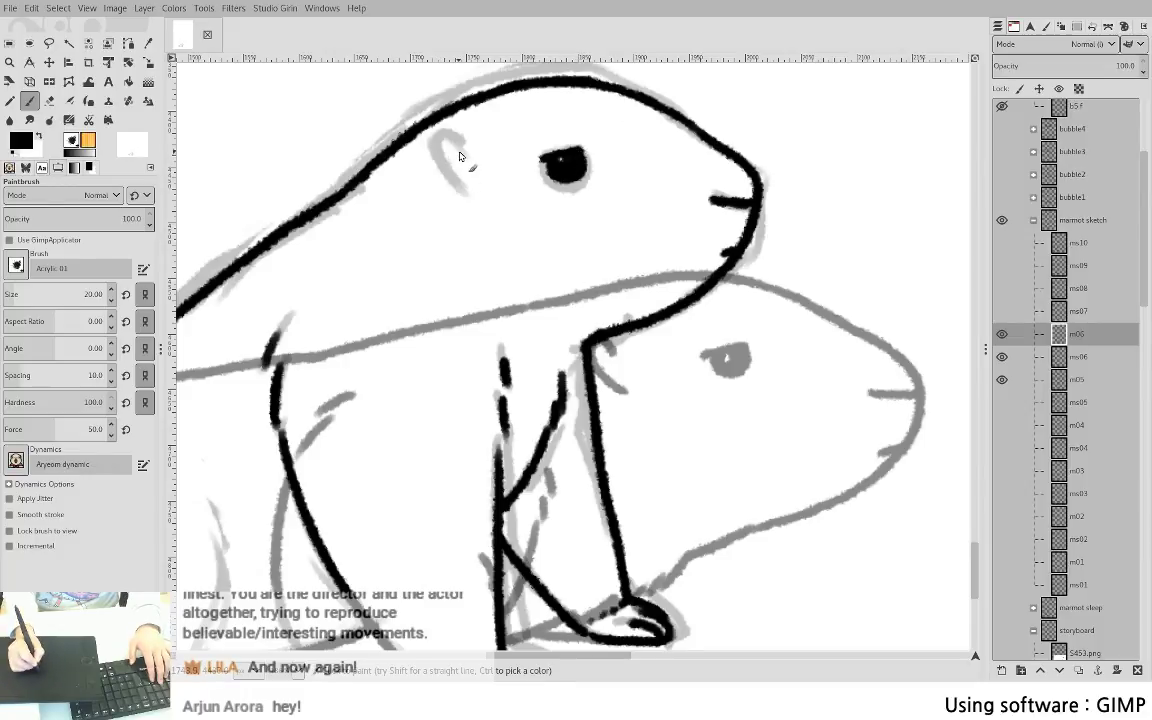
{"action": "mouse_move", "coordinate": [455, 140]}
{"action": "left_mouse_down"}
{"action": "mouse_move", "coordinate": [440, 158]}
{"action": "mouse_move", "coordinate": [468, 183]}
{"action": "left_mouse_up"}
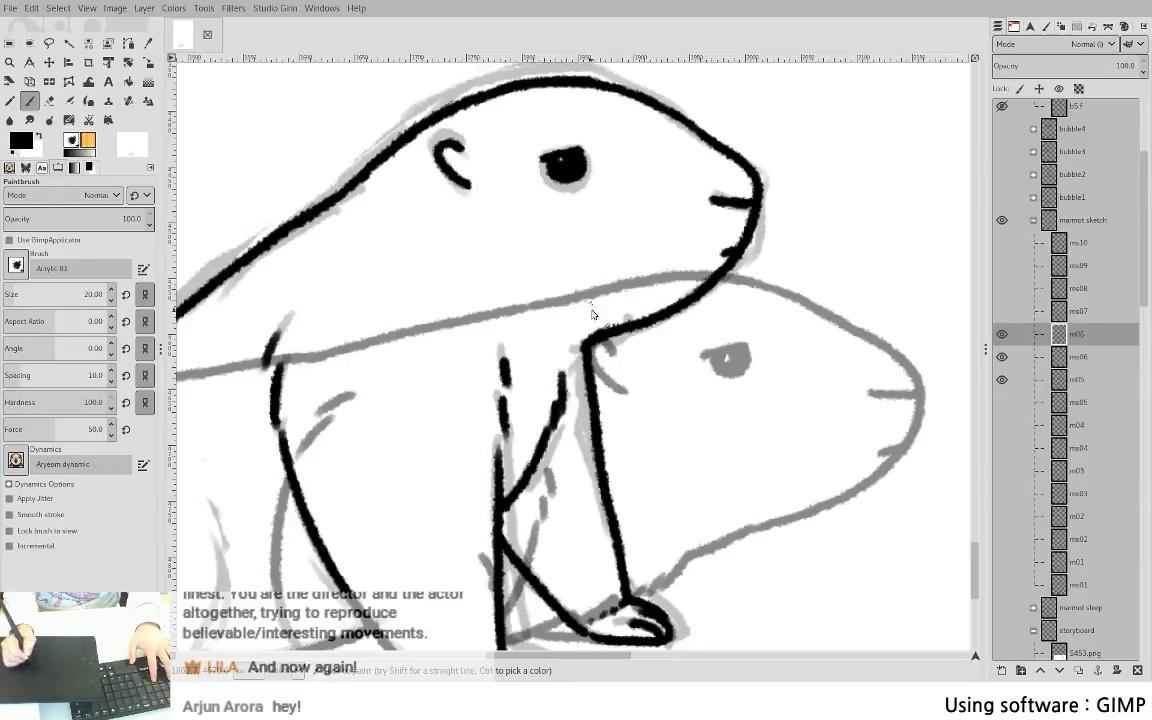
- Ink the rump curve below the tail base and the thigh's front and underside contour back to the hind foot
{"action": "mouse_move", "coordinate": [573, 288]}
{"action": "left_mouse_down"}
{"action": "mouse_move", "coordinate": [612, 249]}
{"action": "mouse_move", "coordinate": [687, 208]}
{"action": "mouse_move", "coordinate": [629, 281]}
{"action": "left_mouse_up"}
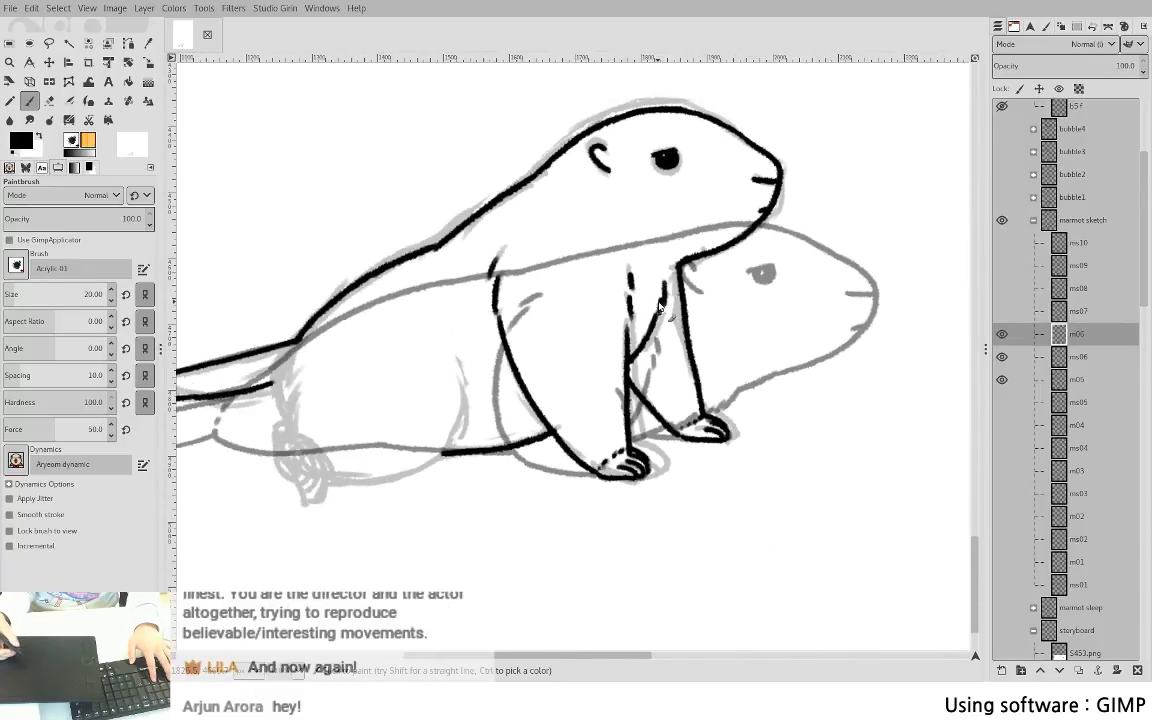
{"action": "left_click_drag", "start_coordinate": [380, 380], "coordinate": [579, 320]}
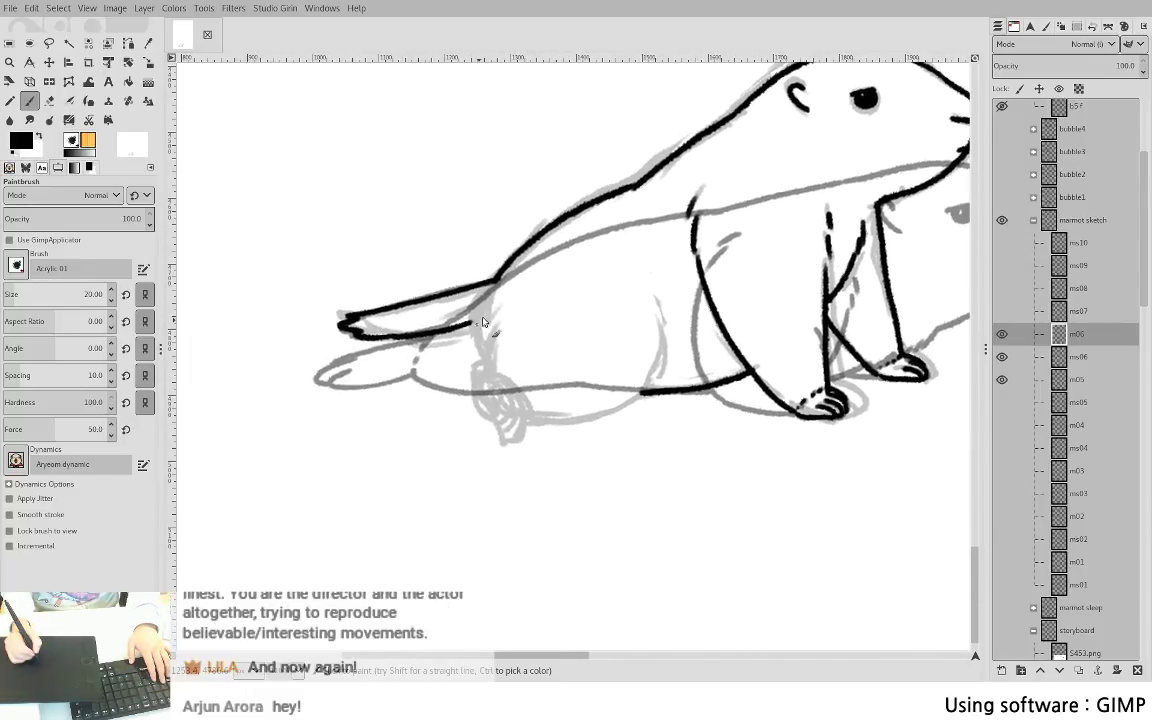
{"action": "left_click_drag", "start_coordinate": [488, 291], "coordinate": [495, 361]}
{"action": "key", "text": "ctrl+z"}
{"action": "left_click_drag", "start_coordinate": [493, 285], "coordinate": [488, 361]}
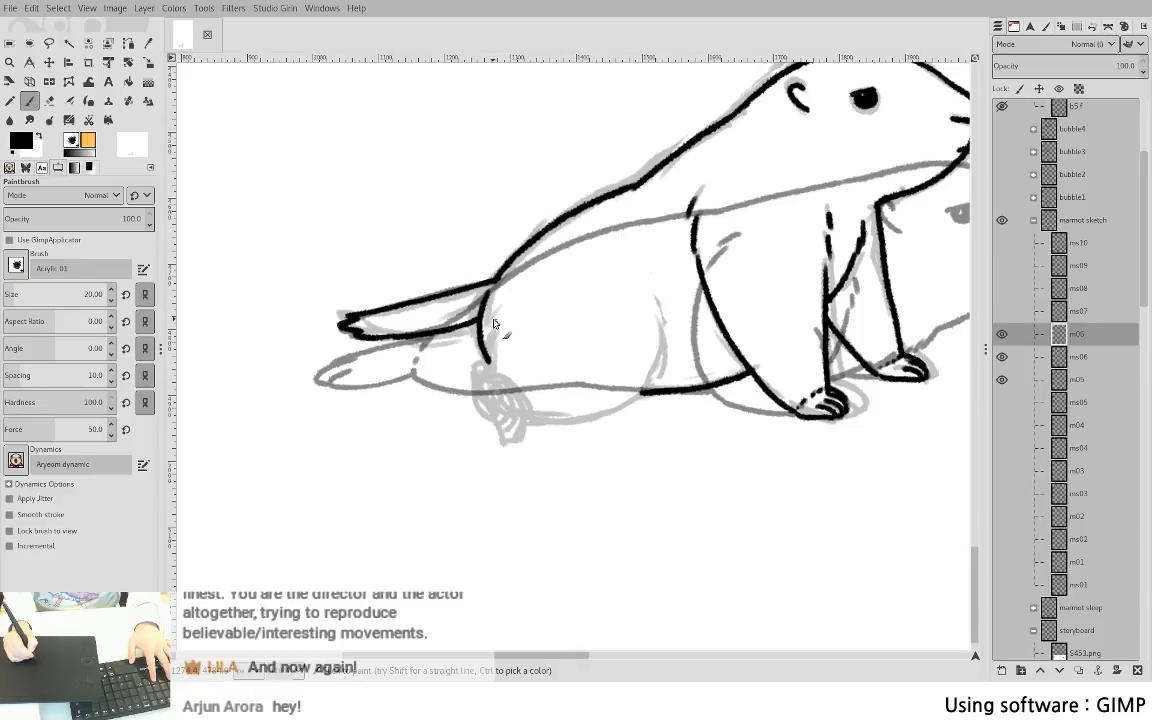
{"action": "left_click_drag", "start_coordinate": [490, 347], "coordinate": [493, 375]}
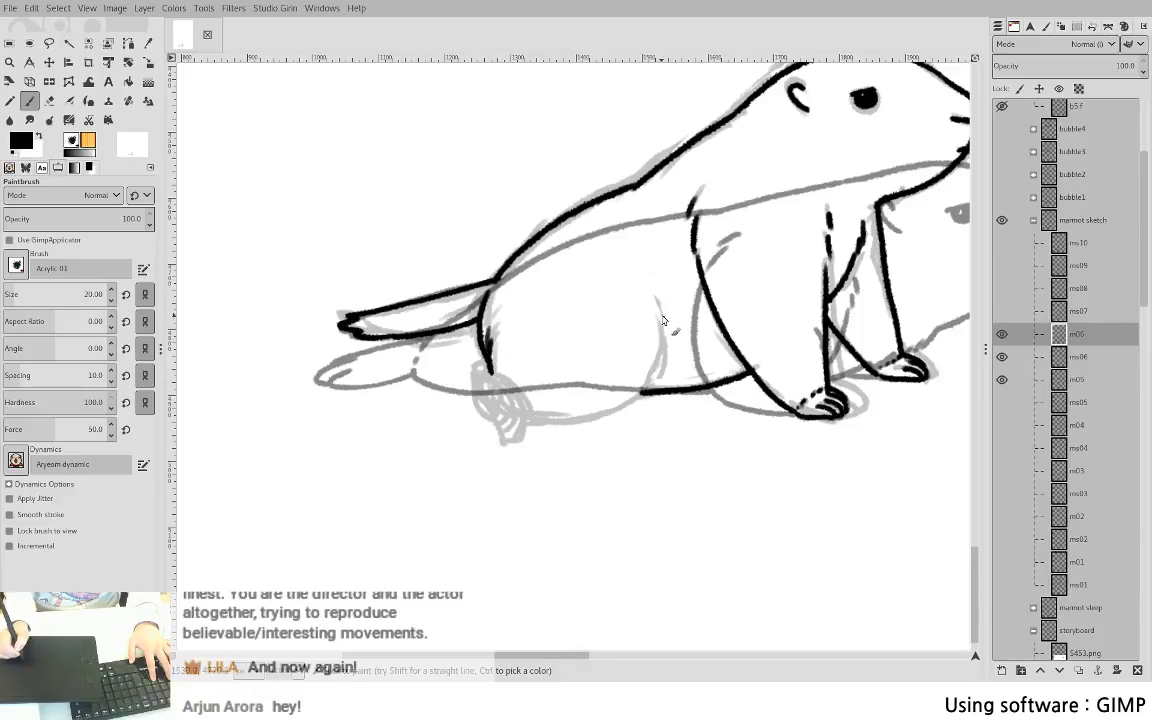
{"action": "mouse_move", "coordinate": [657, 296]}
{"action": "left_mouse_down"}
{"action": "mouse_move", "coordinate": [662, 358]}
{"action": "mouse_move", "coordinate": [625, 405]}
{"action": "mouse_move", "coordinate": [660, 354]}
{"action": "mouse_move", "coordinate": [647, 386]}
{"action": "mouse_move", "coordinate": [613, 413]}
{"action": "mouse_move", "coordinate": [527, 418]}
{"action": "mouse_move", "coordinate": [496, 370]}
{"action": "left_mouse_up"}
- Ink the hind foot's outline and its curved toes on m06 at the end of the rump contour
{"action": "key", "text": "plus"}
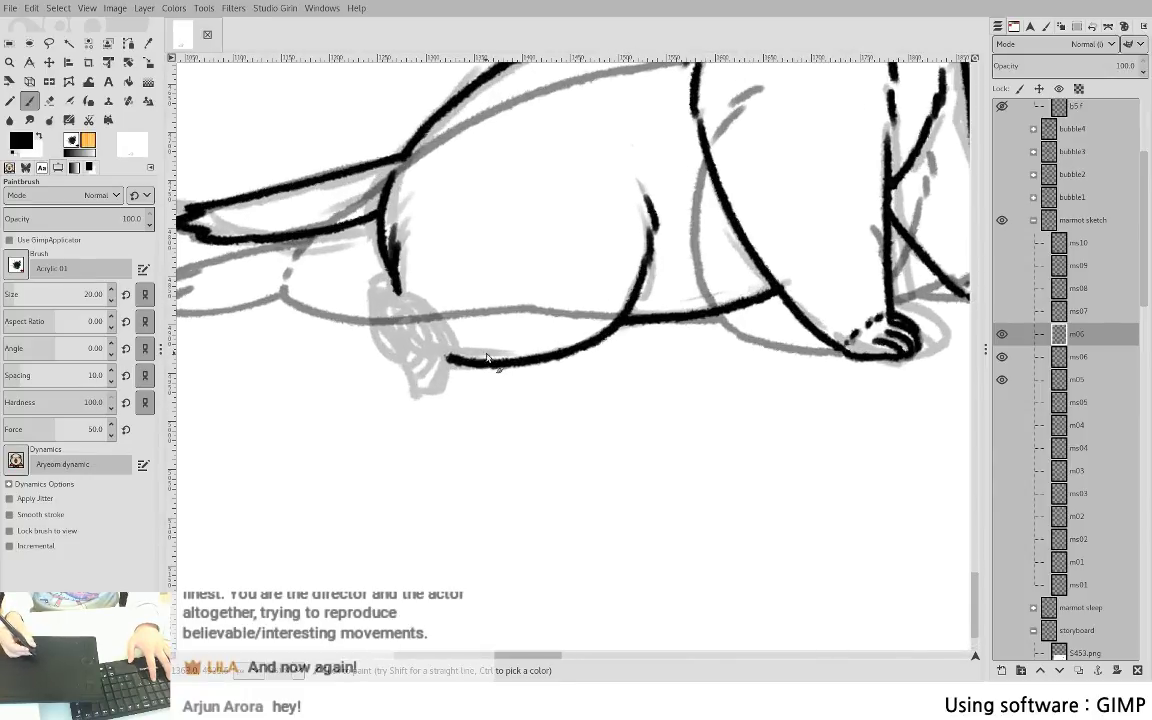
{"action": "scroll", "coordinate": [524, 290], "scroll_direction": "left", "scroll_amount": 3}
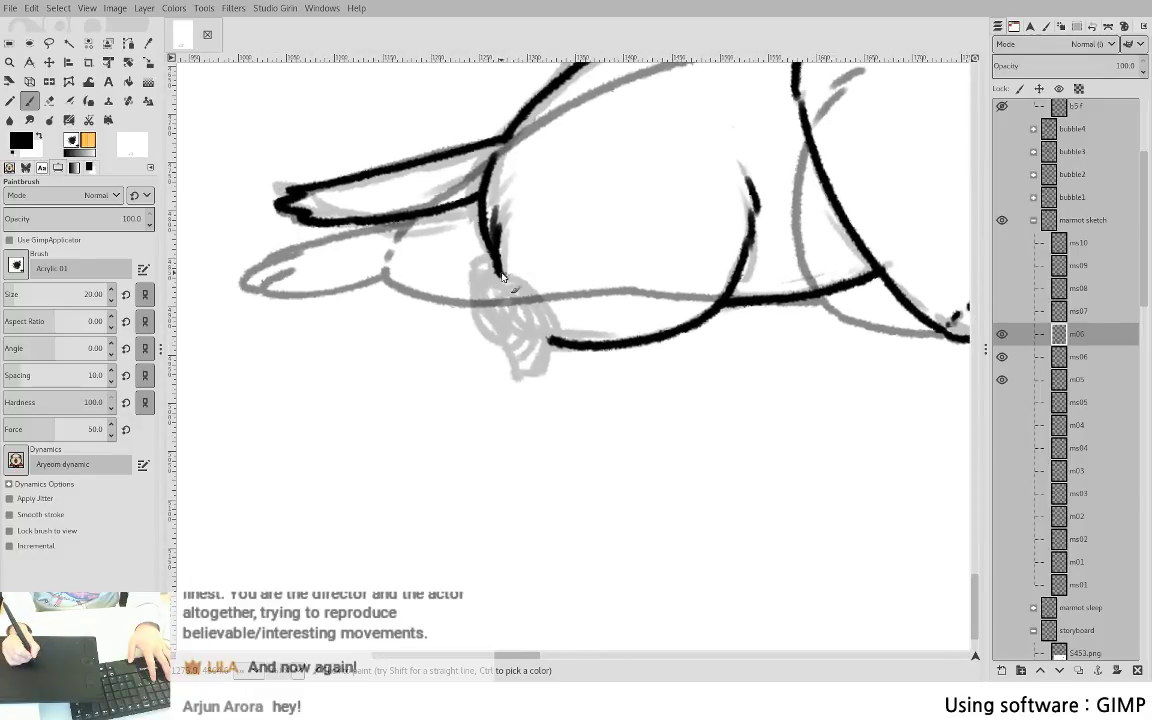
{"action": "mouse_move", "coordinate": [503, 278]}
{"action": "left_mouse_down"}
{"action": "mouse_move", "coordinate": [542, 315]}
{"action": "mouse_move", "coordinate": [544, 364]}
{"action": "mouse_move", "coordinate": [529, 382]}
{"action": "mouse_move", "coordinate": [535, 365]}
{"action": "mouse_move", "coordinate": [516, 376]}
{"action": "mouse_move", "coordinate": [512, 364]}
{"action": "mouse_move", "coordinate": [534, 375]}
{"action": "mouse_move", "coordinate": [532, 342]}
{"action": "mouse_move", "coordinate": [514, 371]}
{"action": "mouse_move", "coordinate": [520, 322]}
{"action": "mouse_move", "coordinate": [512, 378]}
{"action": "left_mouse_up"}
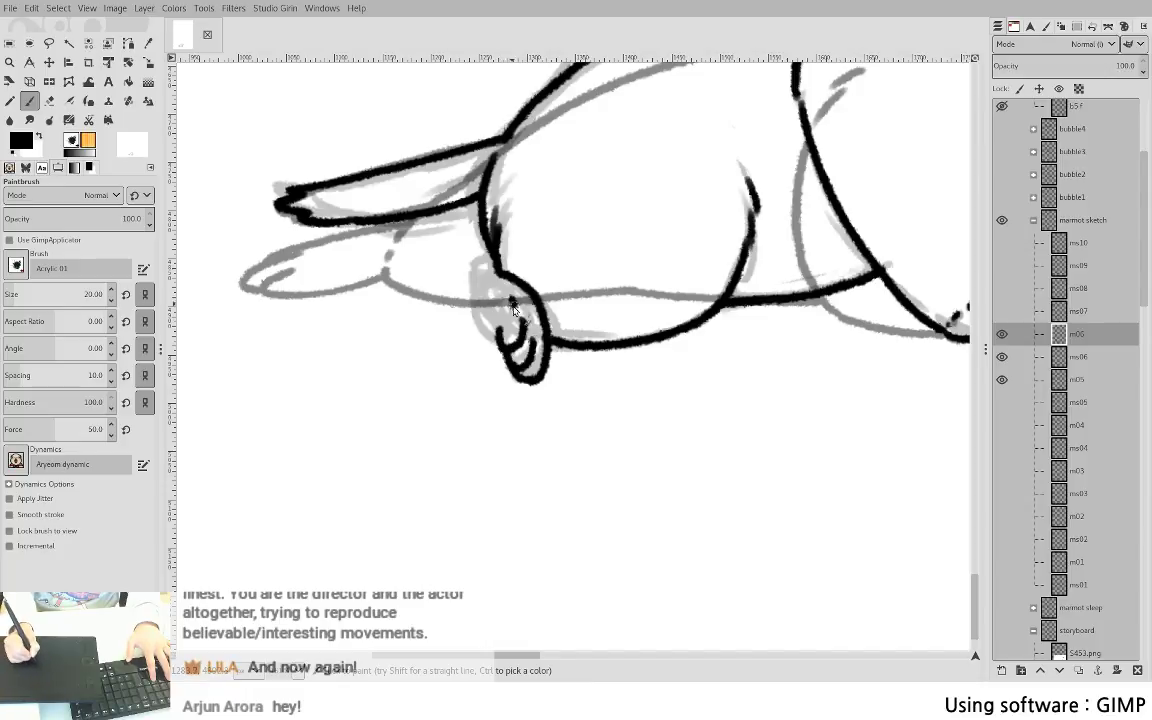
{"action": "left_click_drag", "start_coordinate": [513, 303], "coordinate": [500, 333]}
{"action": "key", "text": "ctrl+z"}
{"action": "mouse_move", "coordinate": [491, 276]}
{"action": "left_mouse_down"}
{"action": "mouse_move", "coordinate": [481, 298]}
{"action": "mouse_move", "coordinate": [493, 330]}
{"action": "left_mouse_up"}
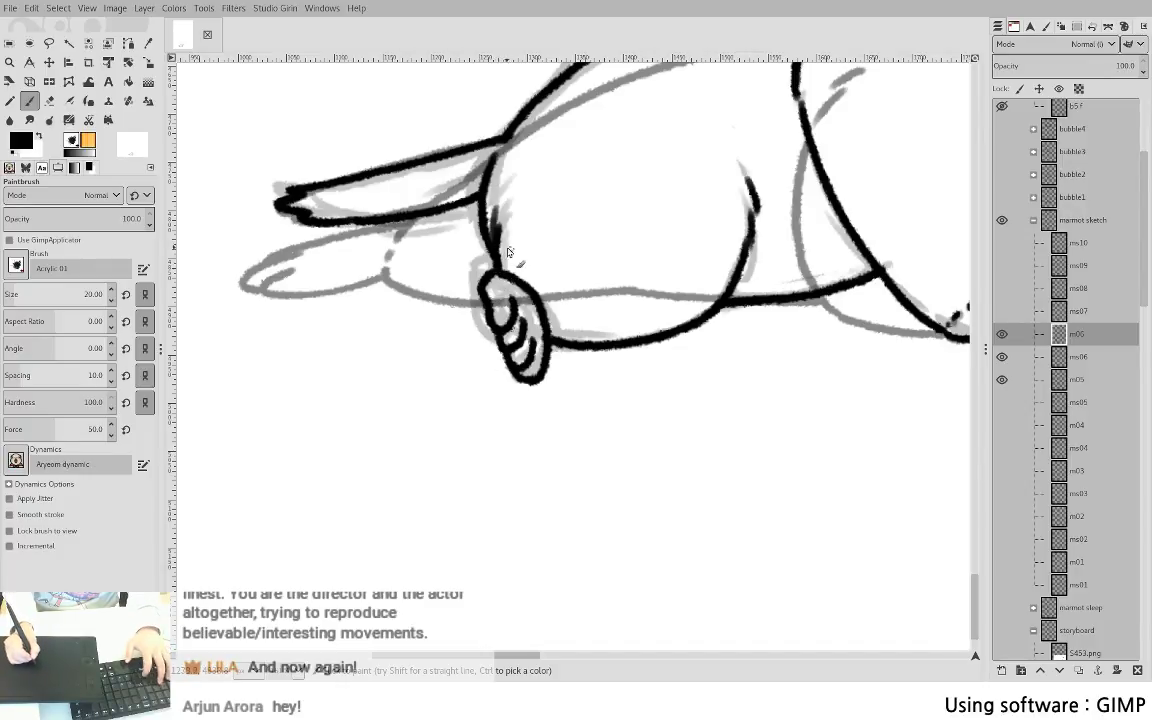
- Erase the excess ink on the rump line above the hind foot and retouch the ankle joint
{"action": "key", "text": "shift+e"}
{"action": "mouse_move", "coordinate": [501, 247]}
{"action": "left_mouse_down"}
{"action": "mouse_move", "coordinate": [503, 262]}
{"action": "mouse_move", "coordinate": [504, 230]}
{"action": "left_mouse_up"}
{"action": "key", "text": "p"}
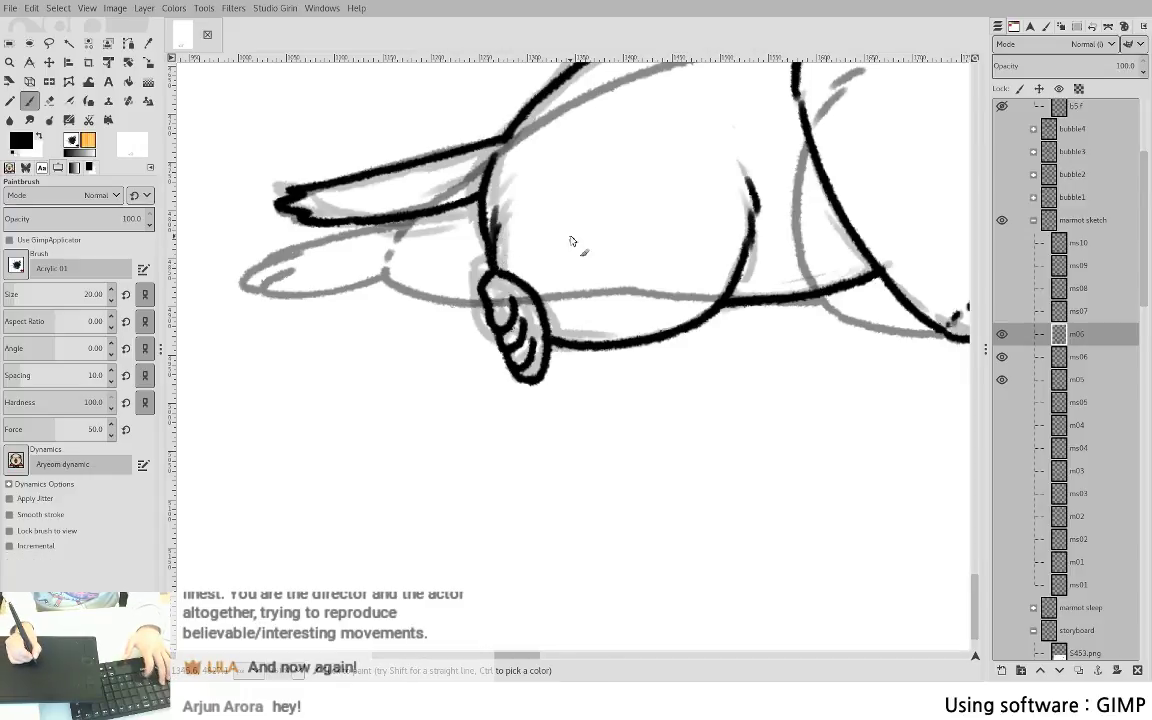
{"action": "left_click_drag", "start_coordinate": [497, 273], "coordinate": [502, 279]}
- Compare the inked m06 frame with m05 by showing each layer alone
{"action": "scroll", "coordinate": [605, 333], "scroll_direction": "down", "scroll_amount": 3}
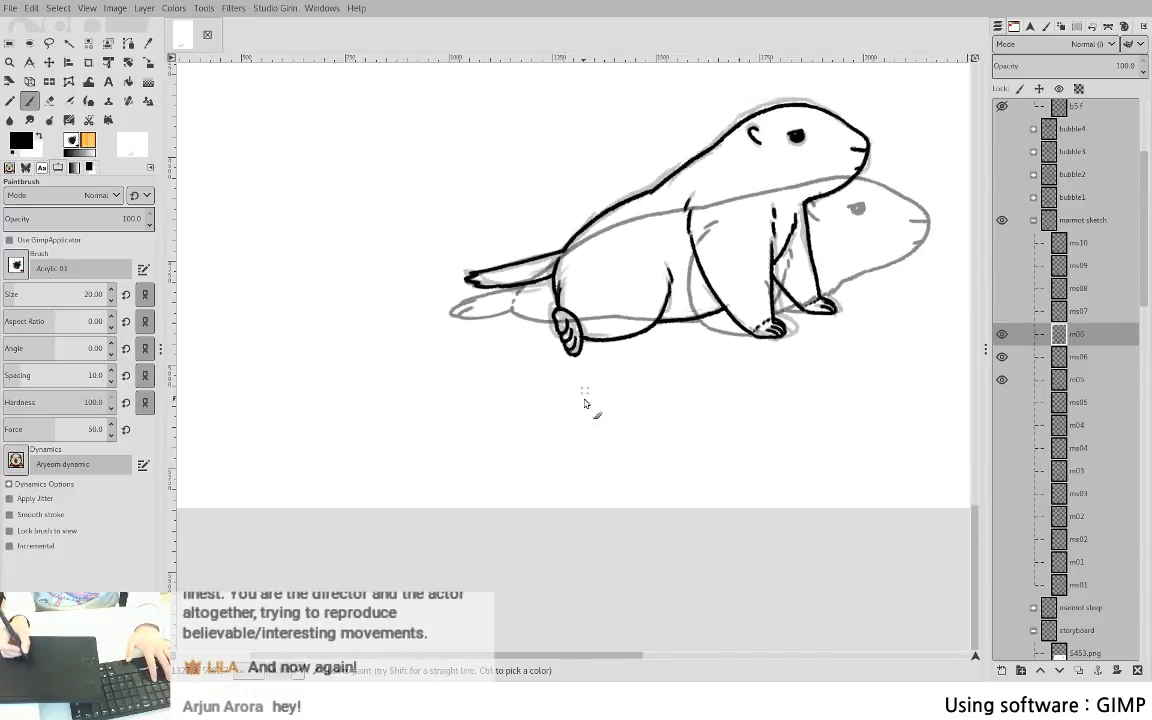
{"action": "left_click_drag", "start_coordinate": [583, 386], "coordinate": [527, 445]}
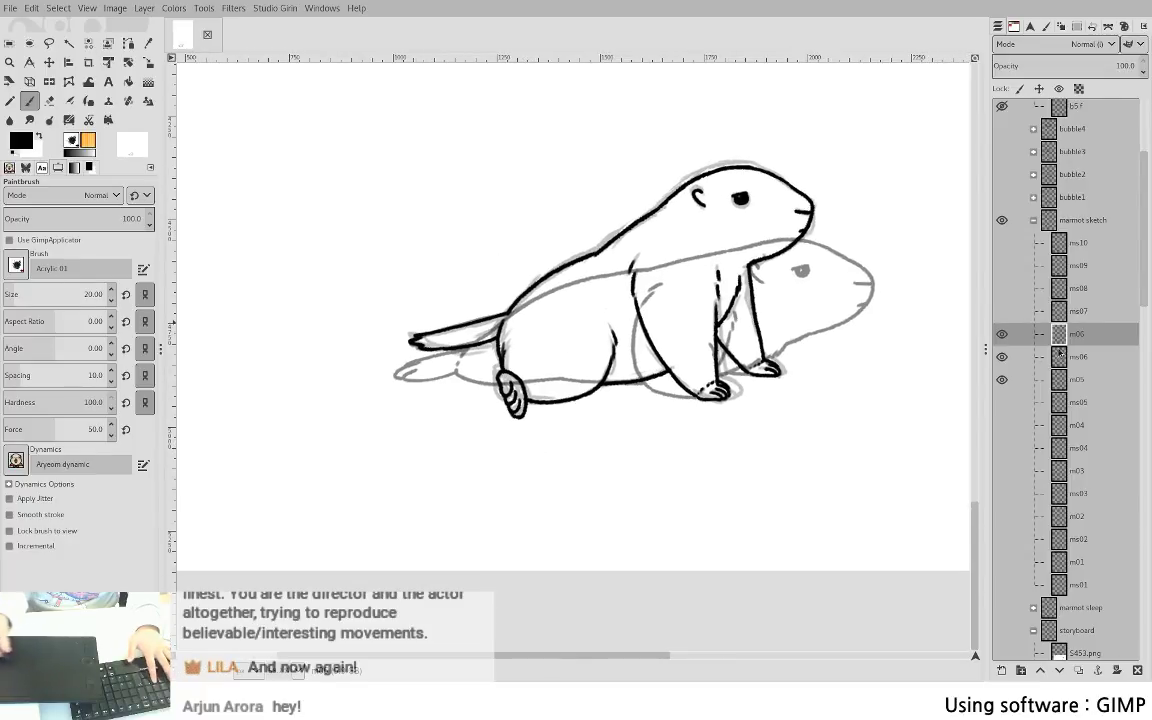
{"action": "left_click", "coordinate": [1000, 380], "text": "shift"}
{"action": "left_click", "coordinate": [1002, 336], "text": "shift"}
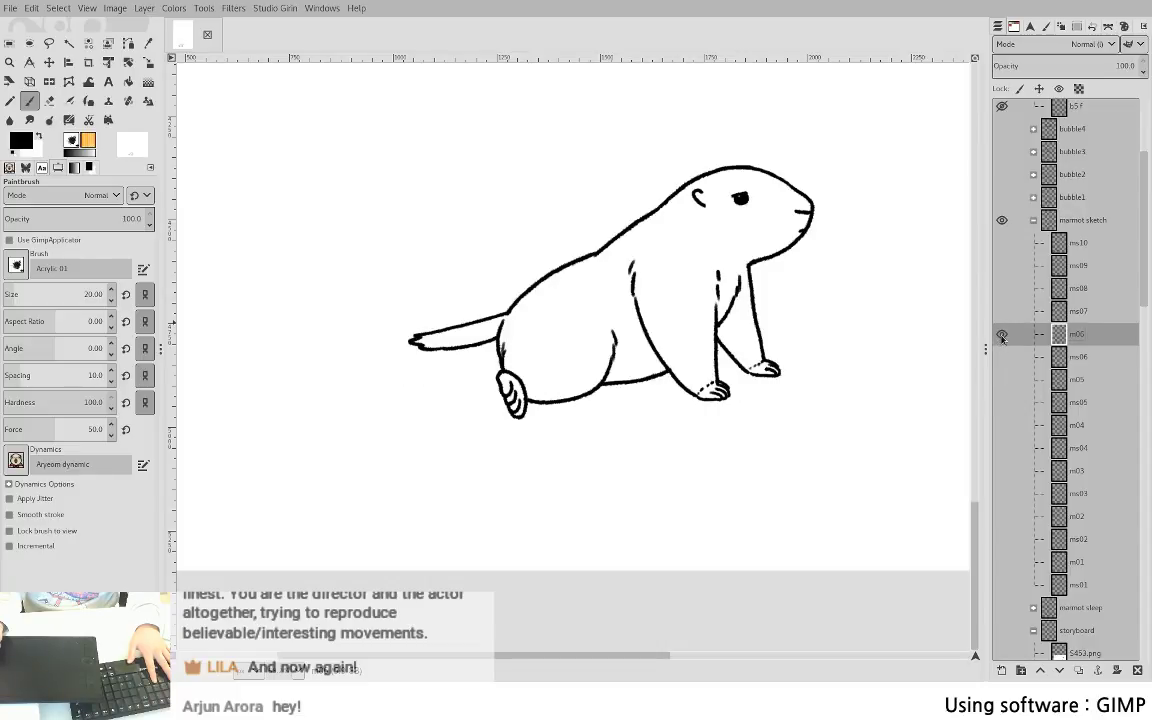
{"action": "left_click", "coordinate": [1001, 381], "text": "shift"}
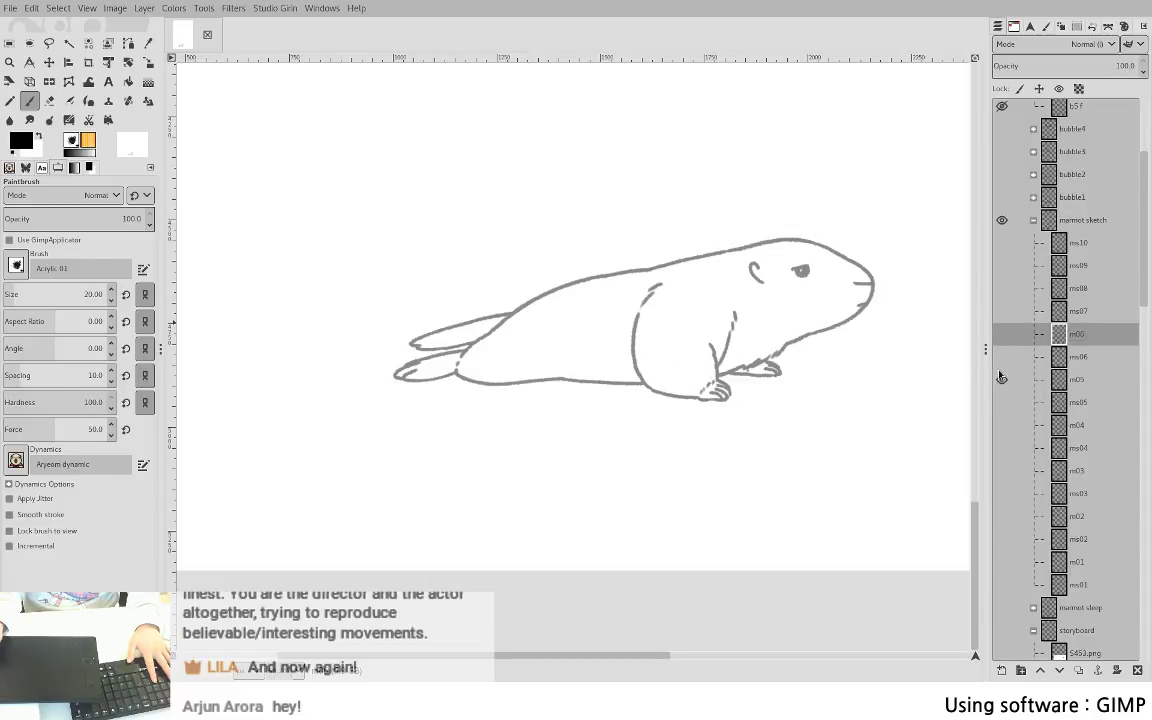
- Show the inked m06 frame alone, inspect its head and chest lines up close, and save the image
{"action": "left_click", "coordinate": [1002, 336], "text": "shift"}
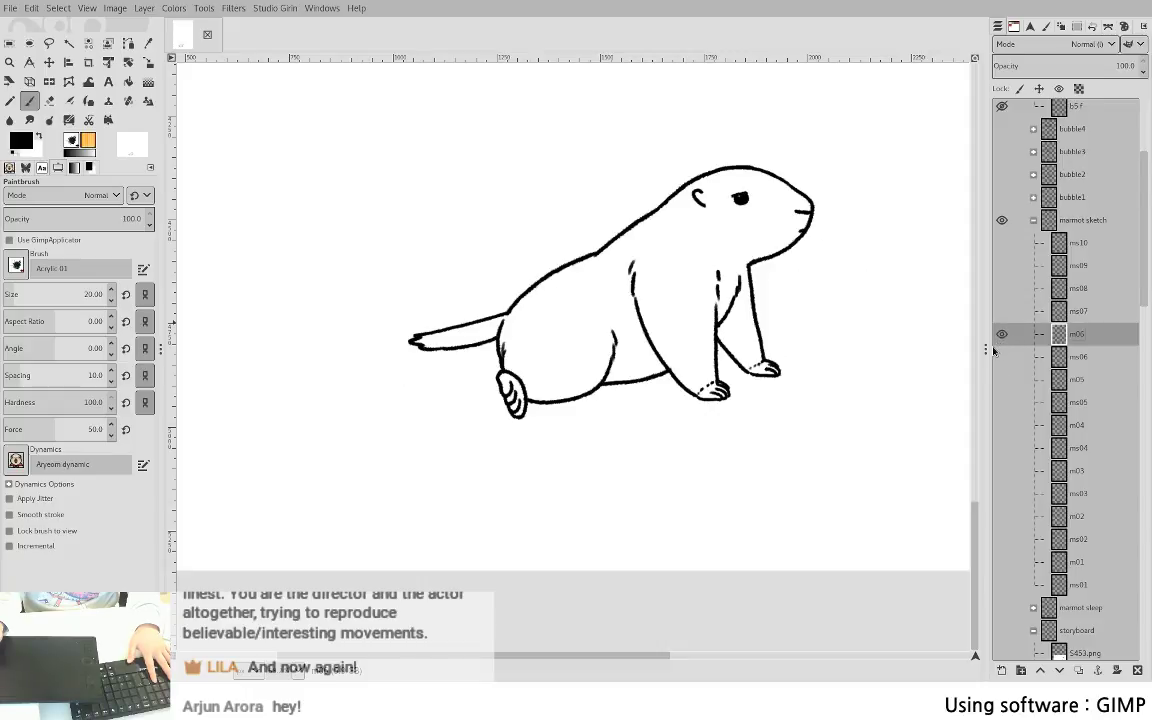
{"action": "scroll", "coordinate": [771, 298], "scroll_direction": "up", "scroll_amount": 5}
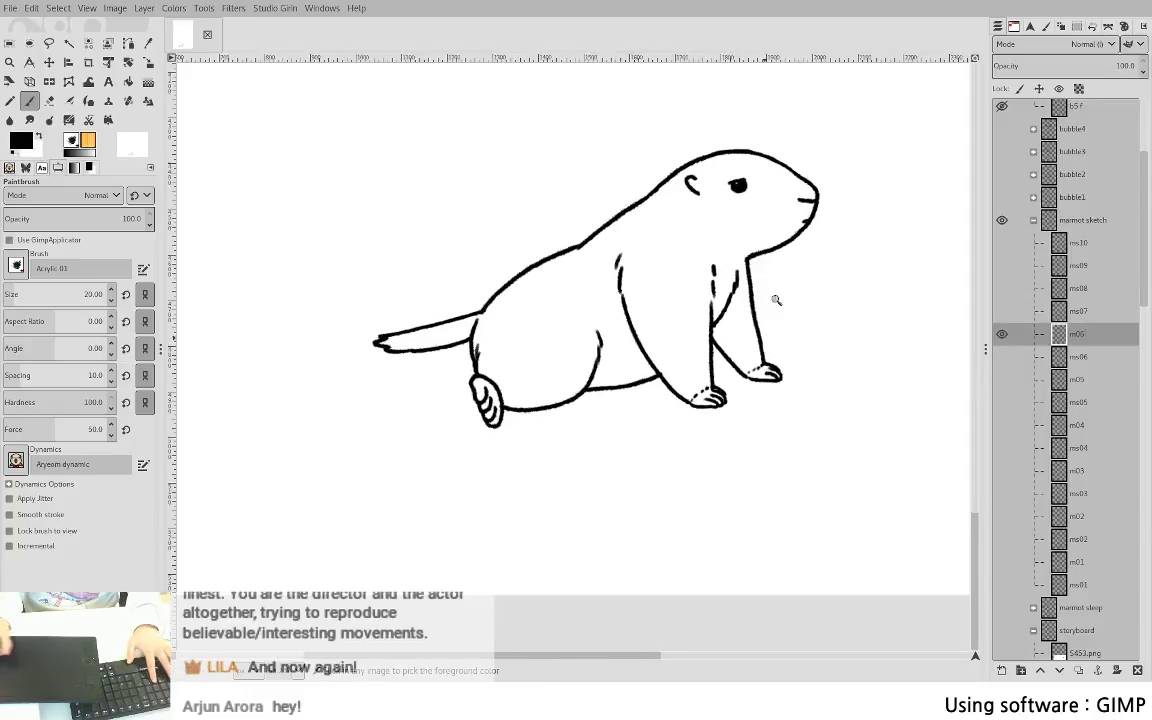
{"action": "left_click_drag", "start_coordinate": [588, 221], "coordinate": [607, 223]}
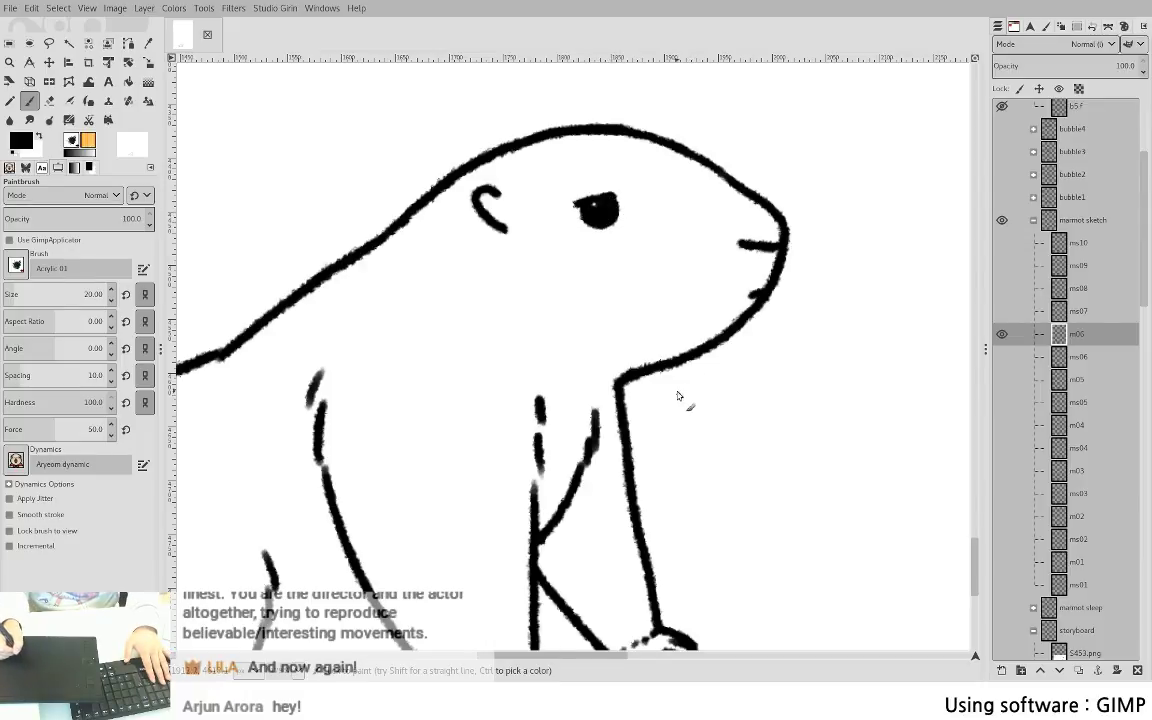
{"action": "scroll", "coordinate": [695, 397], "scroll_direction": "down", "scroll_amount": 5}
{"action": "left_click_drag", "start_coordinate": [762, 362], "coordinate": [721, 380]}
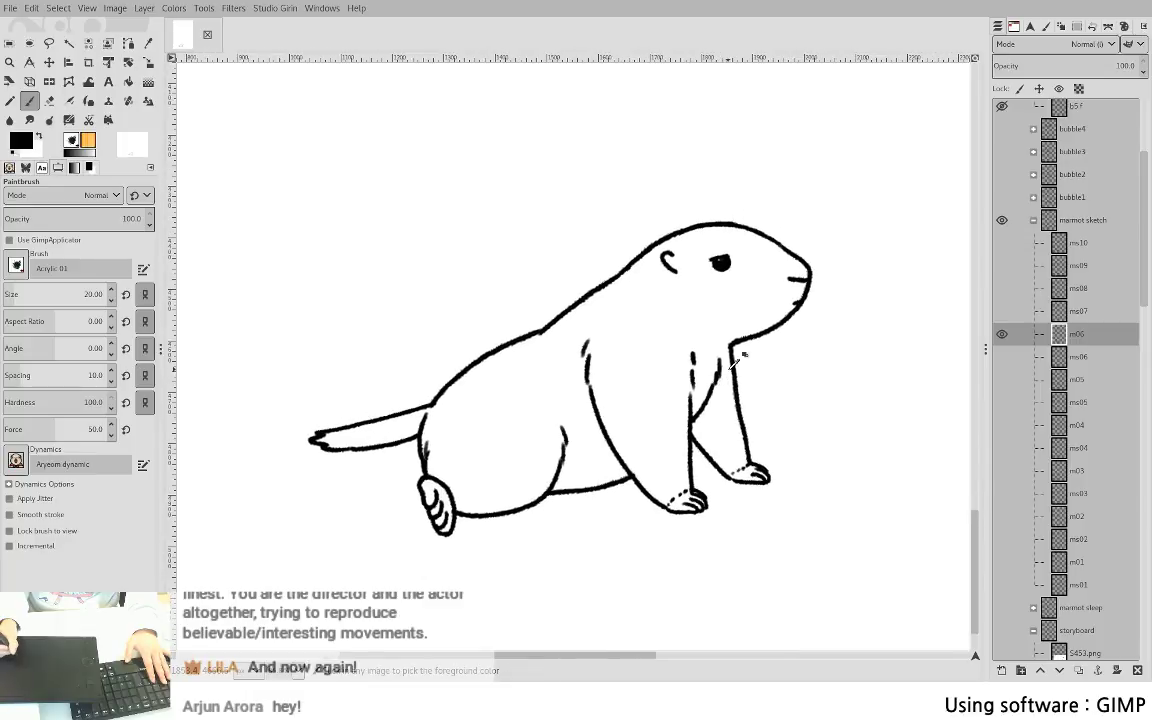
{"action": "key", "text": "ctrl+s"}
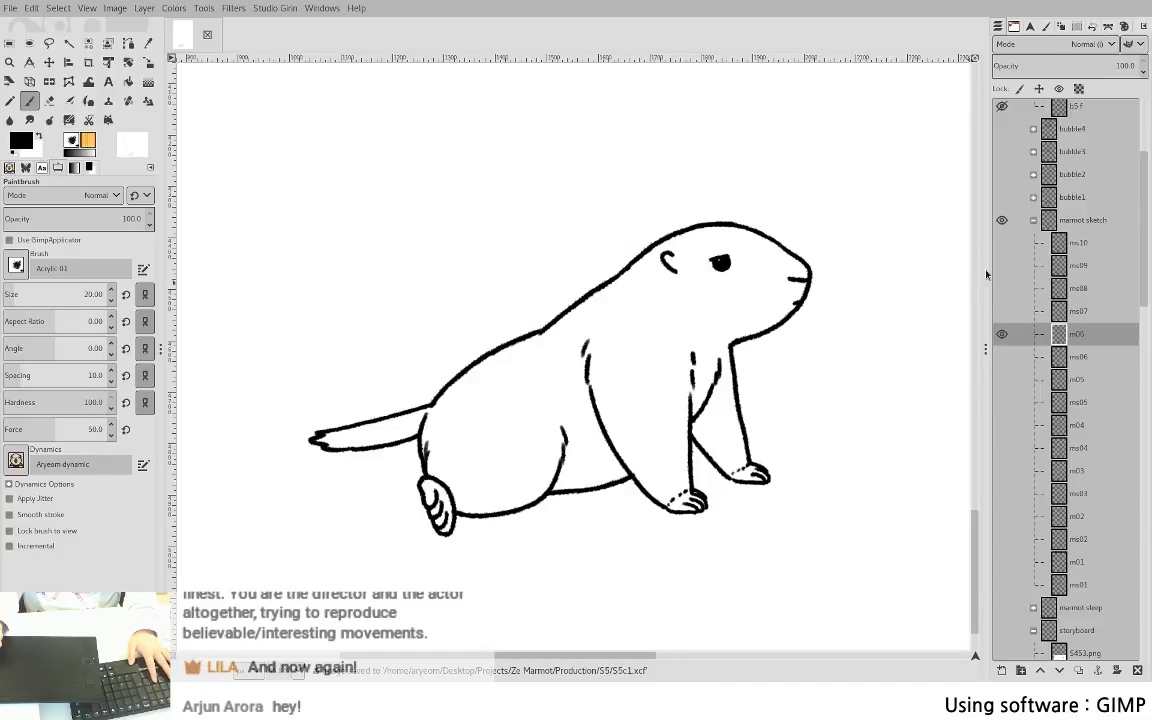
- Compare the m06 frame with m05 and m04 by showing each layer alone, ending on m06
{"action": "left_click", "coordinate": [998, 385], "text": "shift"}
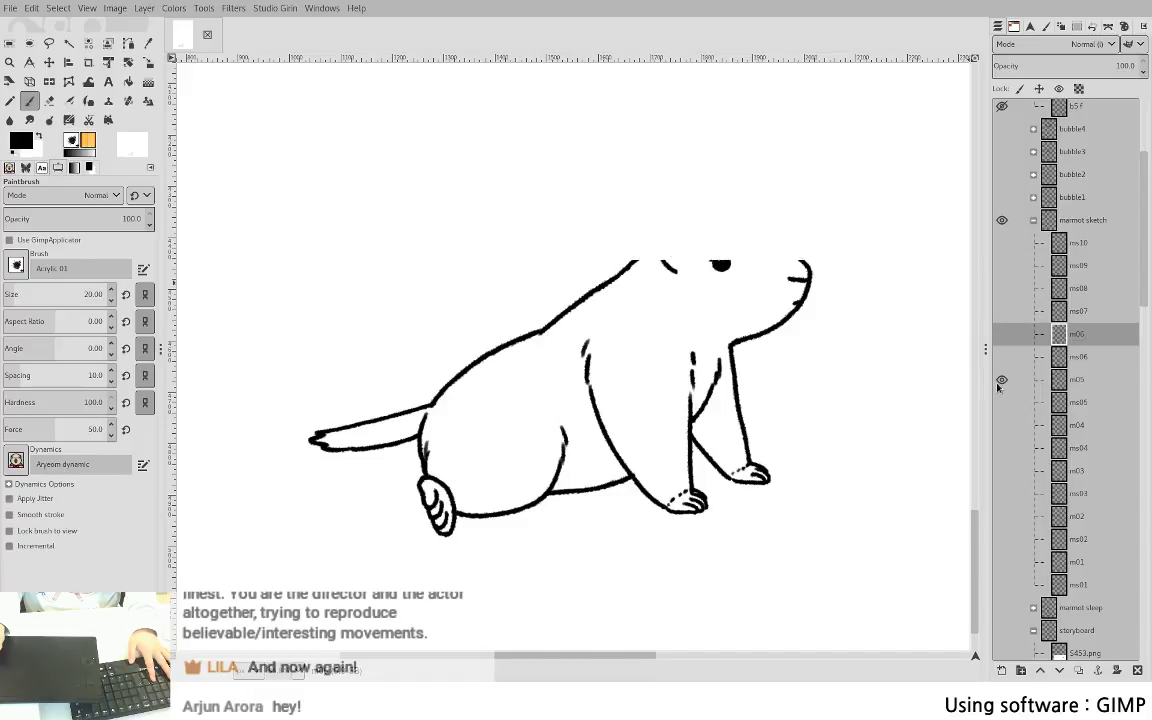
{"action": "left_click", "coordinate": [1003, 338], "text": "shift"}
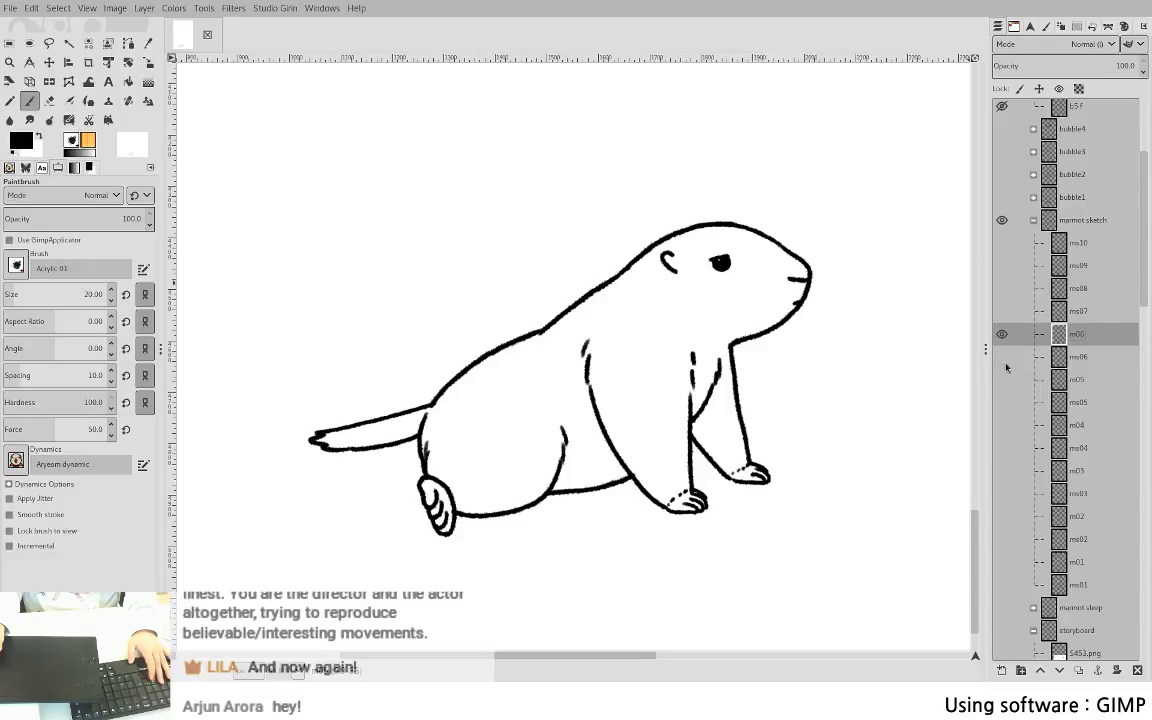
{"action": "left_click", "coordinate": [1002, 379], "text": "shift"}
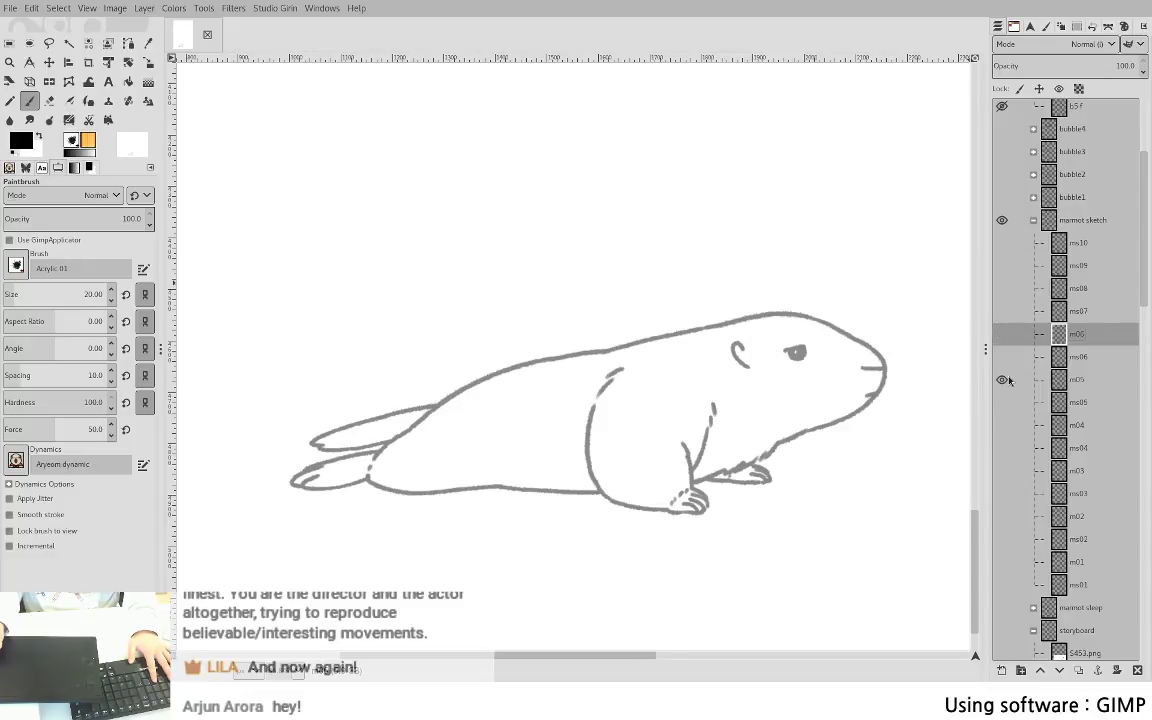
{"action": "left_click", "coordinate": [1002, 425], "text": "shift"}
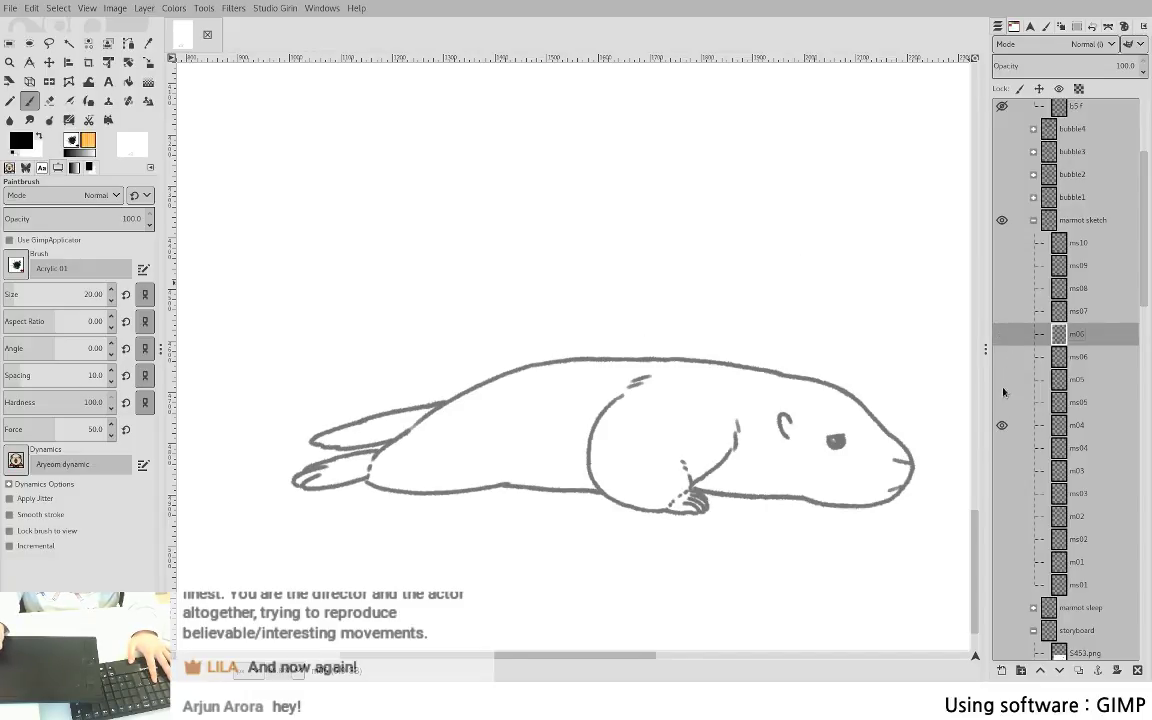
{"action": "left_click", "coordinate": [1002, 379], "text": "shift"}
{"action": "left_click", "coordinate": [1002, 334], "text": "shift"}
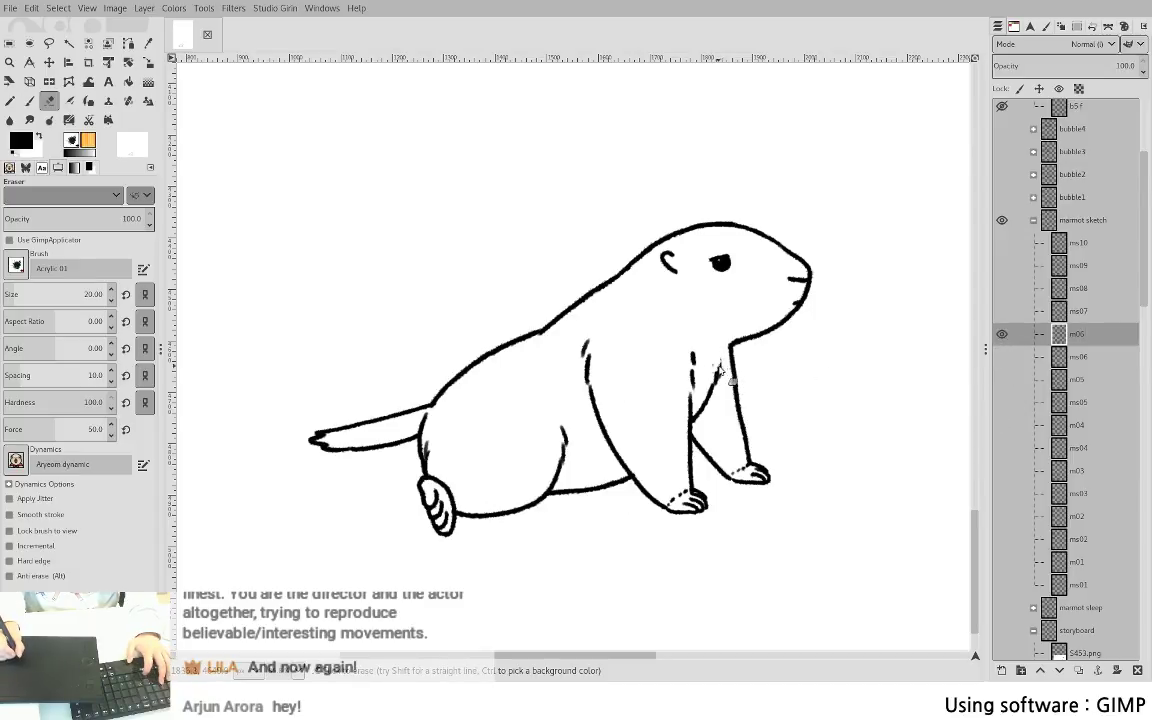
- Extend m06's chest line up to the chin and touch it up with the Eraser, ending with the Paintbrush active
{"action": "left_click_drag", "start_coordinate": [727, 348], "coordinate": [721, 365]}
{"action": "key", "text": "shift+e"}
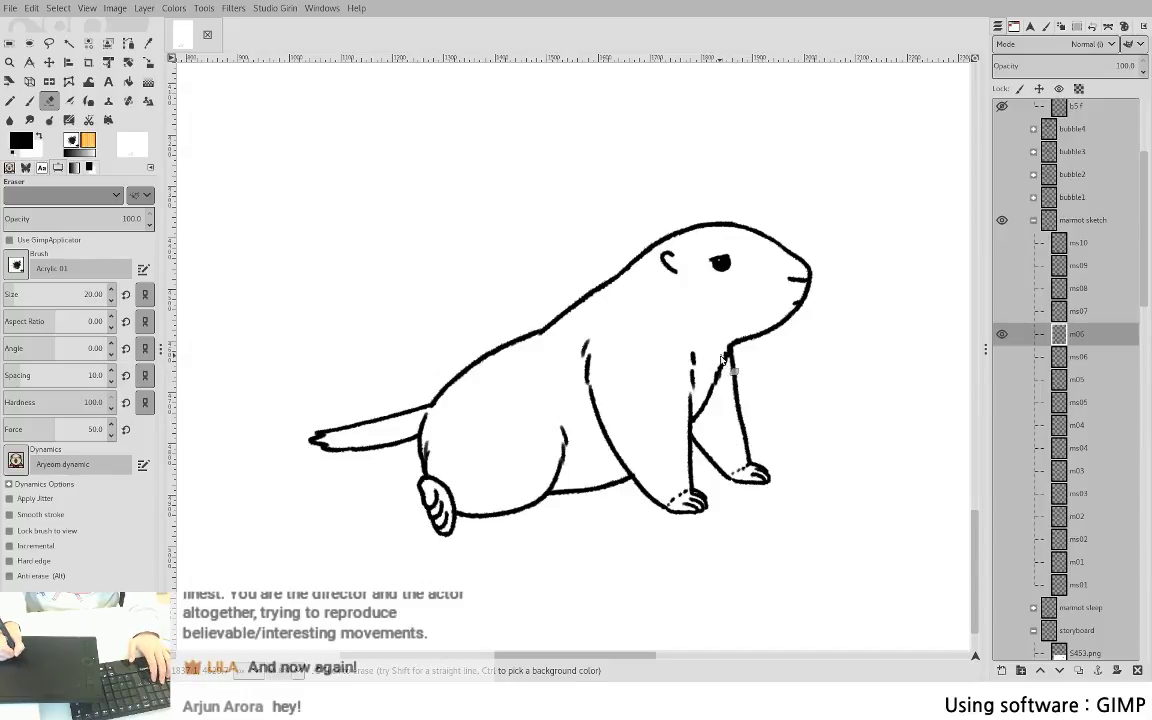
{"action": "key", "text": "p"}
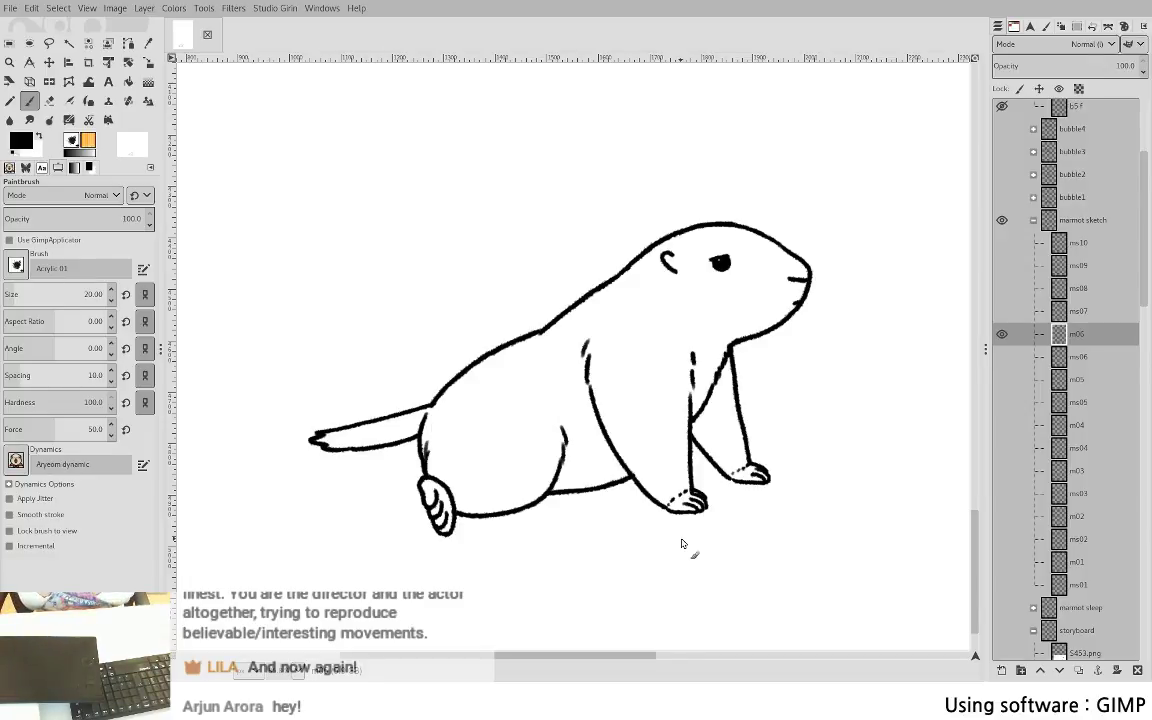
- Check m06 against m05 once more, then show only the ms07 sketch and lower its opacity to 38.1
{"action": "left_click", "coordinate": [1002, 379], "text": "shift"}
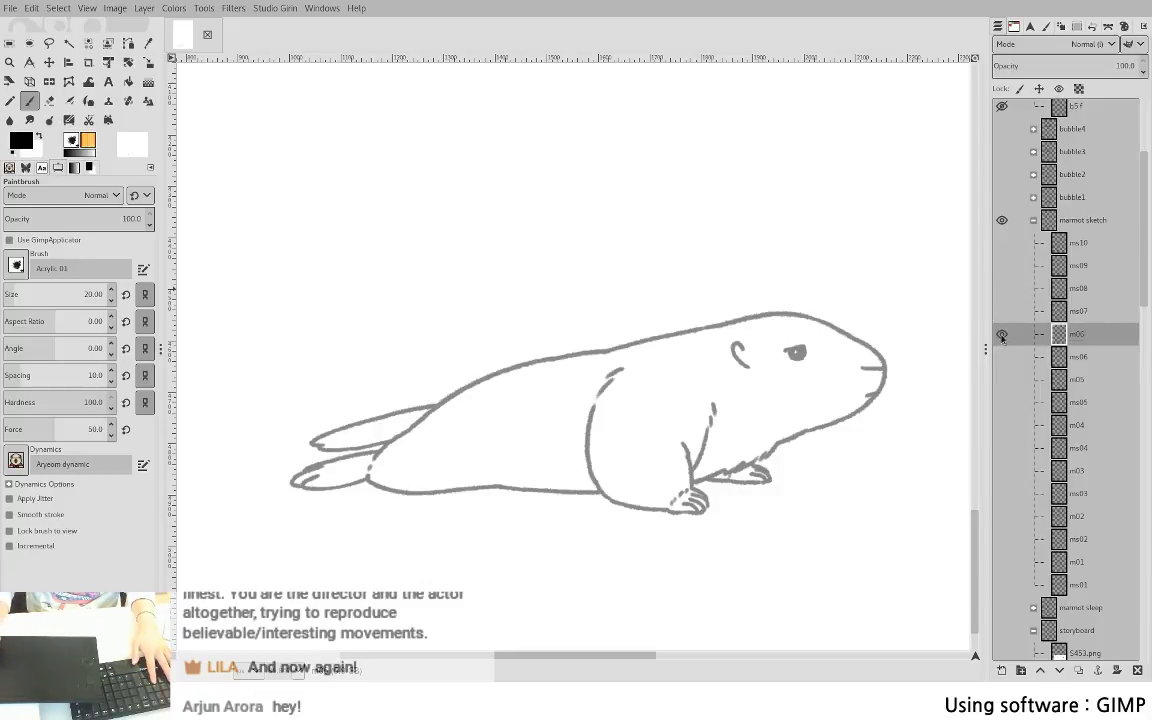
{"action": "left_click", "coordinate": [1003, 338], "text": "shift"}
{"action": "left_click", "coordinate": [1002, 311]}
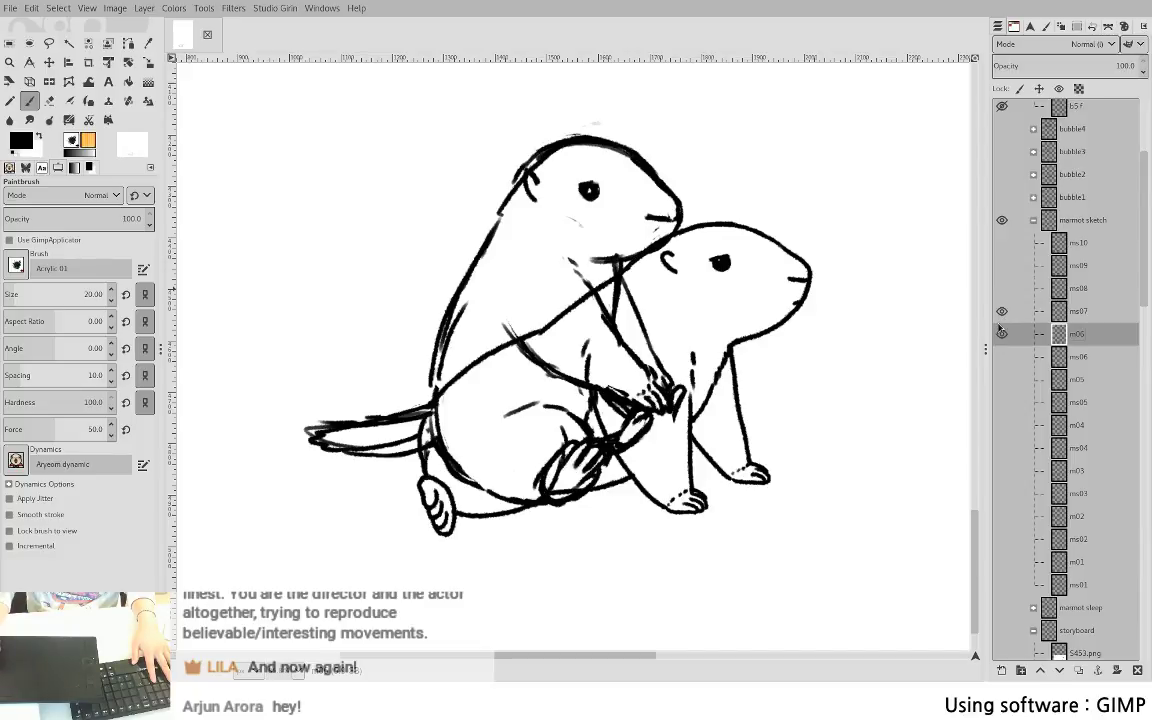
{"action": "left_click", "coordinate": [1003, 338]}
{"action": "left_click", "coordinate": [1020, 311]}
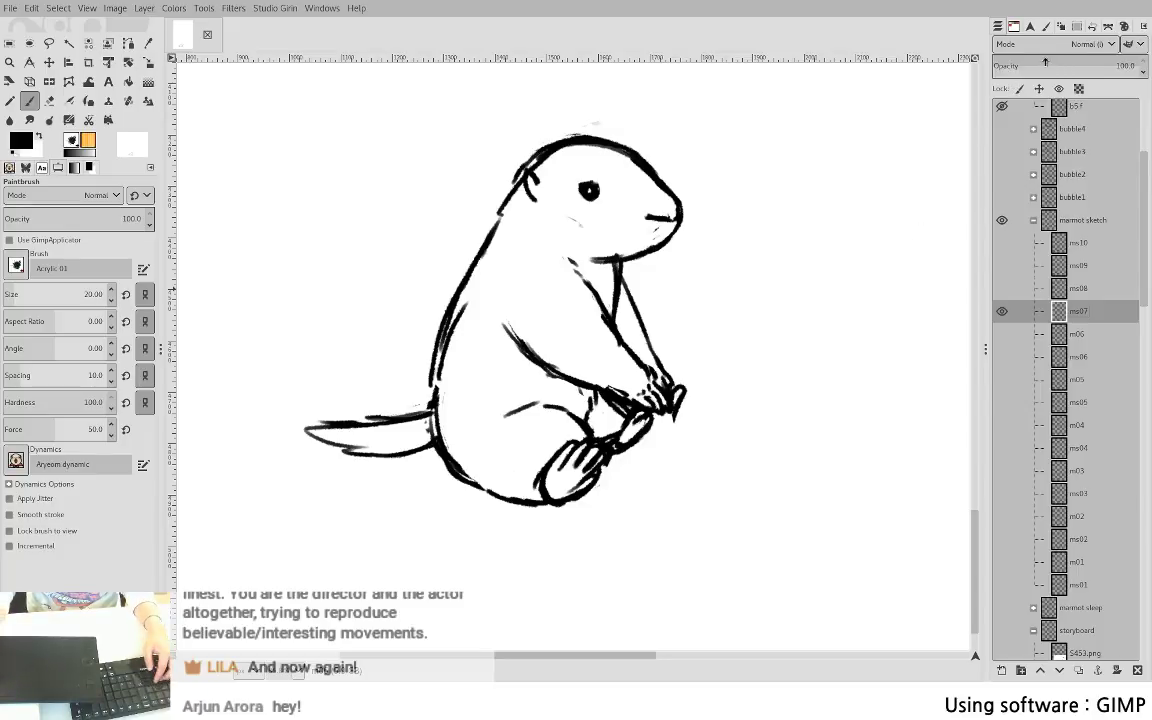
{"action": "left_click_drag", "start_coordinate": [1040, 65], "coordinate": [1035, 77]}
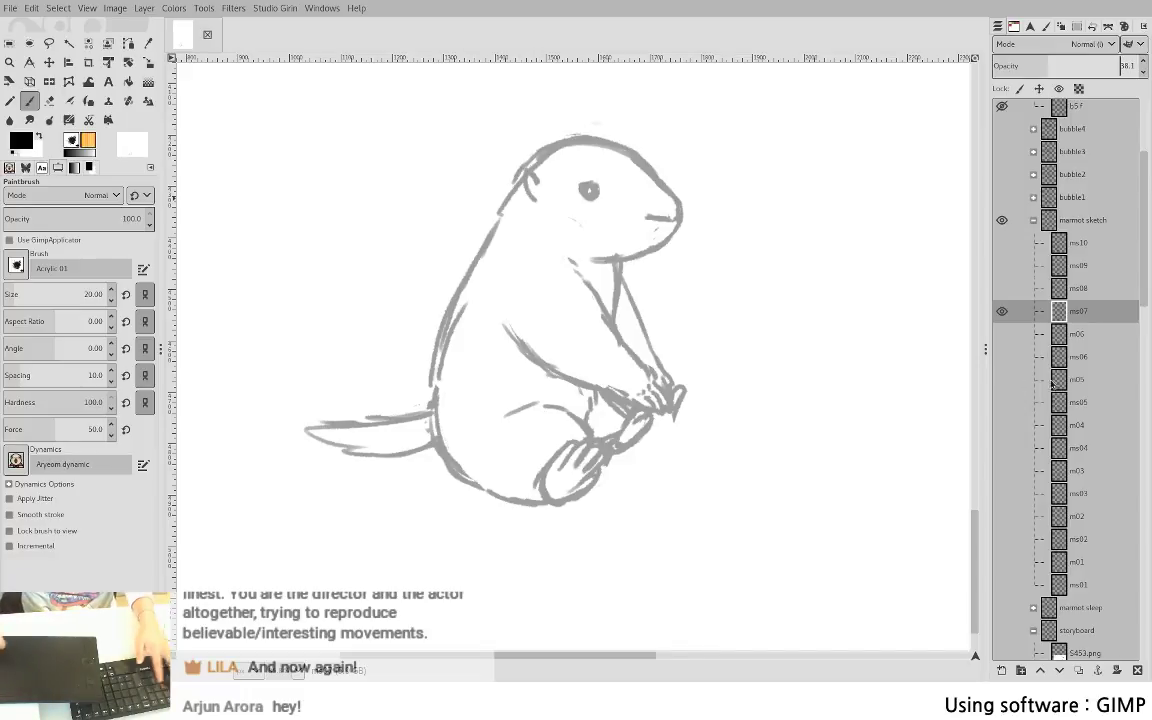
- Compare the inked m06 frame with its ms06 sketch by toggling both layers' visibility
{"action": "left_click", "coordinate": [1070, 355]}
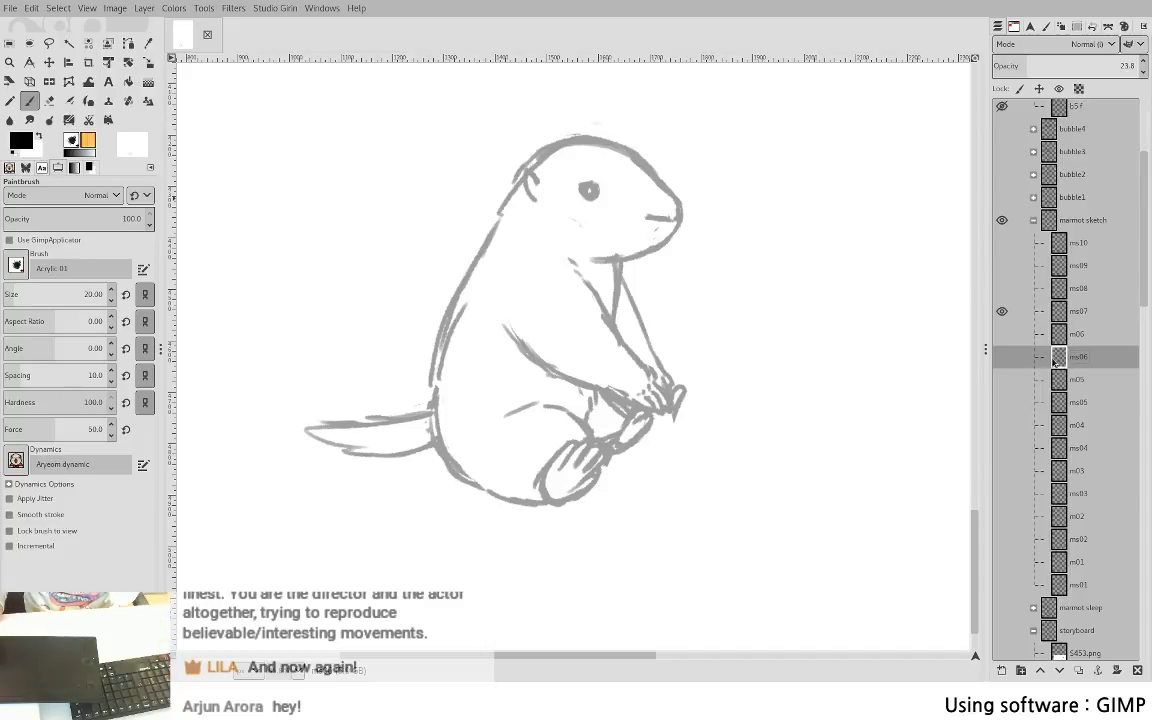
{"action": "left_click", "coordinate": [1002, 357]}
{"action": "left_click", "coordinate": [1003, 362]}
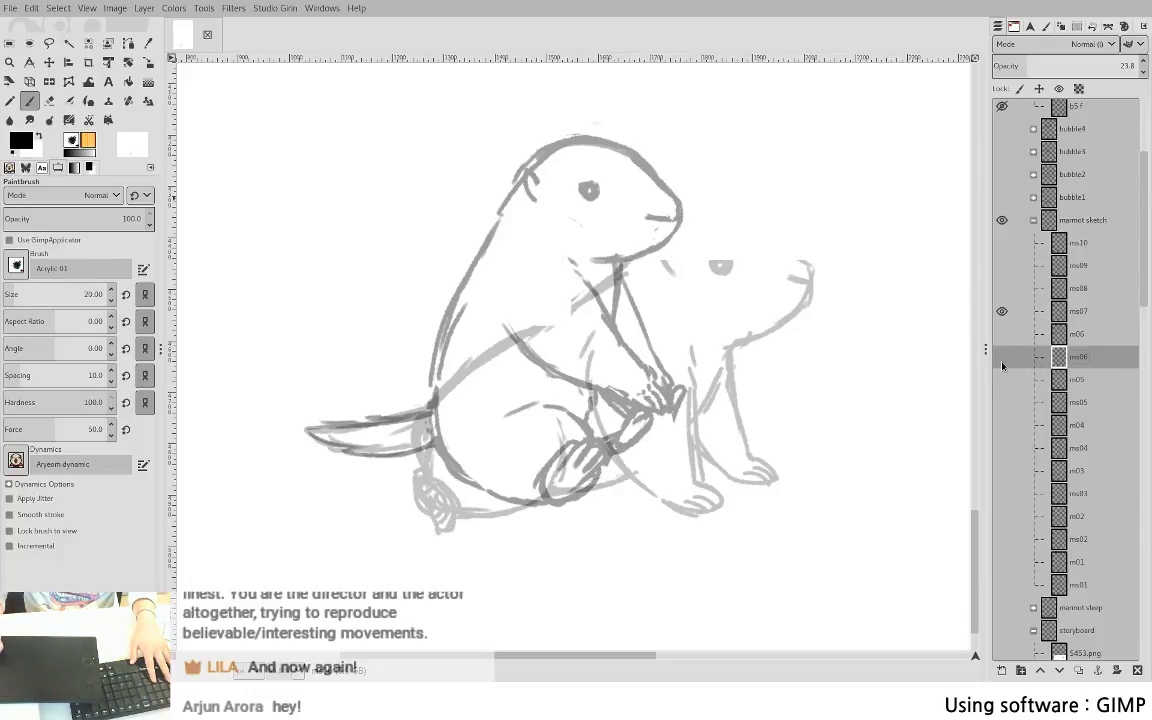
{"action": "left_click", "coordinate": [1002, 333], "text": "shift"}
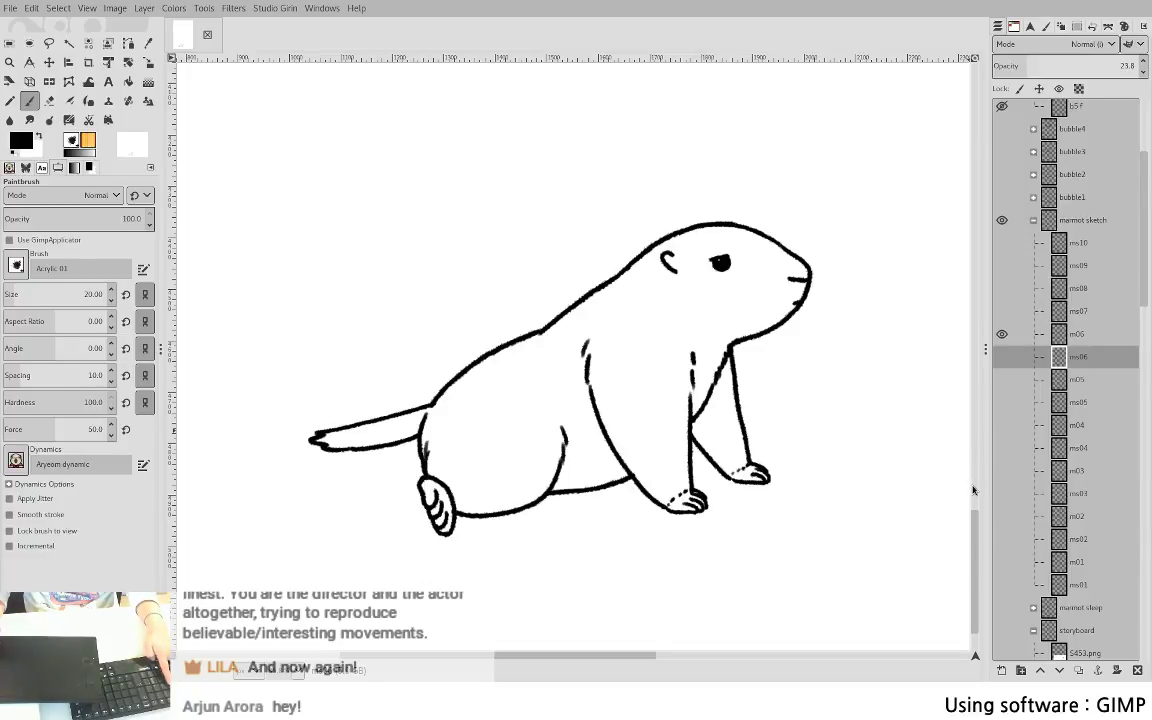
{"action": "left_click_drag", "start_coordinate": [730, 347], "coordinate": [694, 418]}
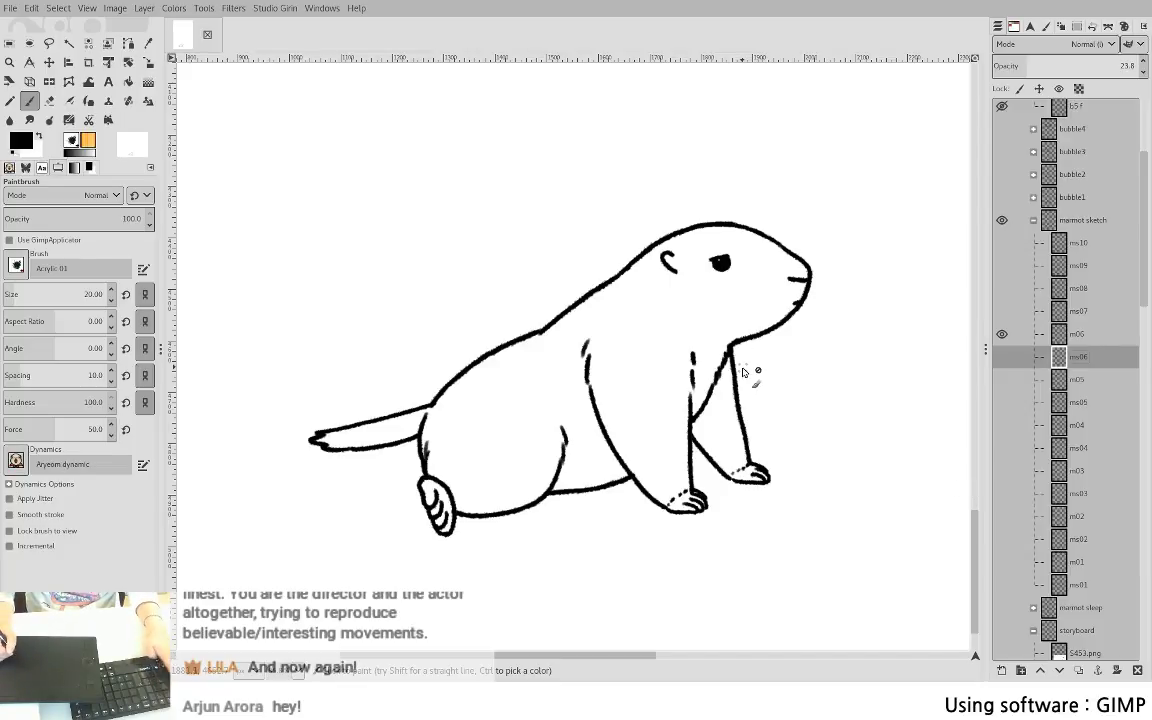
{"action": "left_click", "coordinate": [1002, 334]}
{"action": "left_click", "coordinate": [1002, 336]}
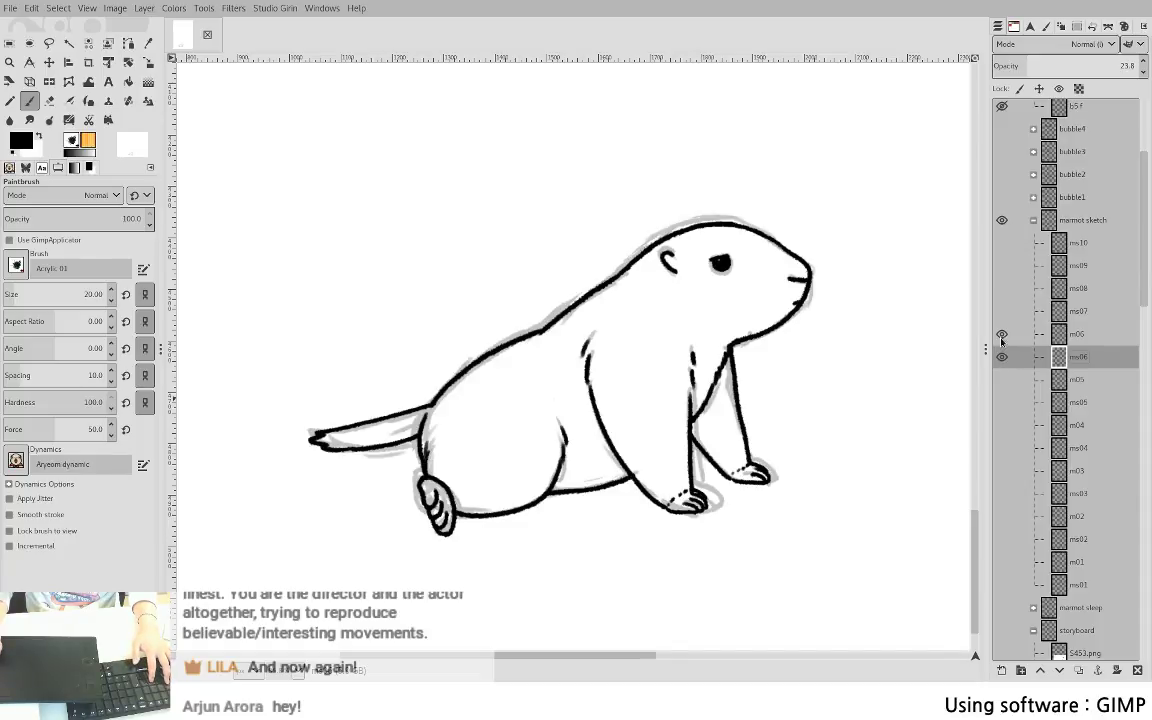
- Compare m06 with the m02 frame, hide m02 and the ms06 sketch, and select the m06 layer
{"action": "left_click", "coordinate": [1002, 561]}
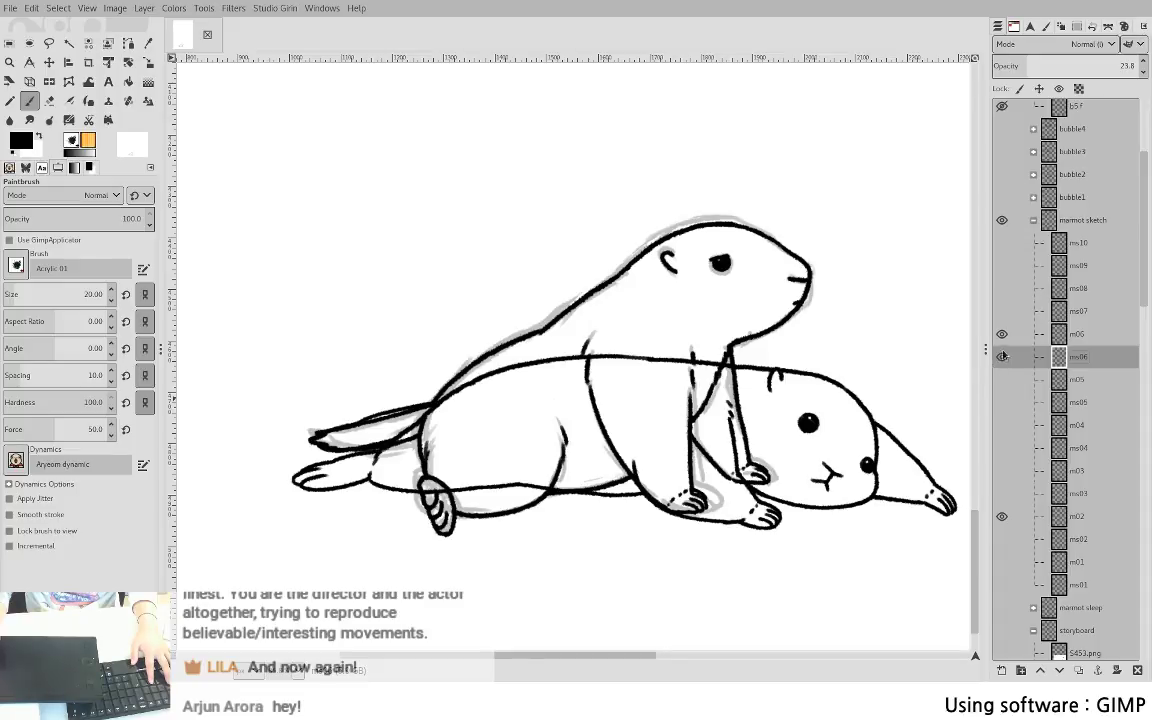
{"action": "left_click", "coordinate": [1002, 356]}
{"action": "left_click", "coordinate": [1002, 516]}
{"action": "left_click", "coordinate": [1070, 332]}
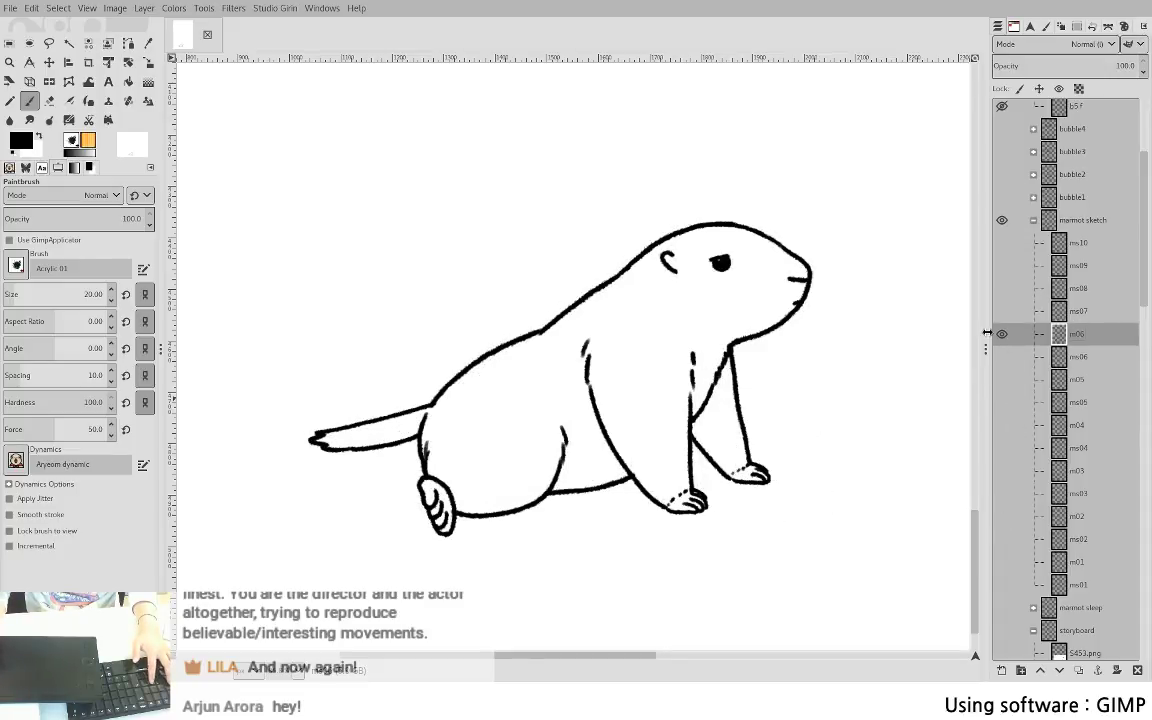
- Compare the m06 frame with the ms07 sketch by toggling the two layers, leaving both shown together
{"action": "left_click", "coordinate": [1002, 311]}
{"action": "left_click", "coordinate": [1000, 313]}
{"action": "left_click", "coordinate": [1003, 335]}
{"action": "left_click", "coordinate": [1002, 312]}
{"action": "left_click", "coordinate": [1006, 336]}
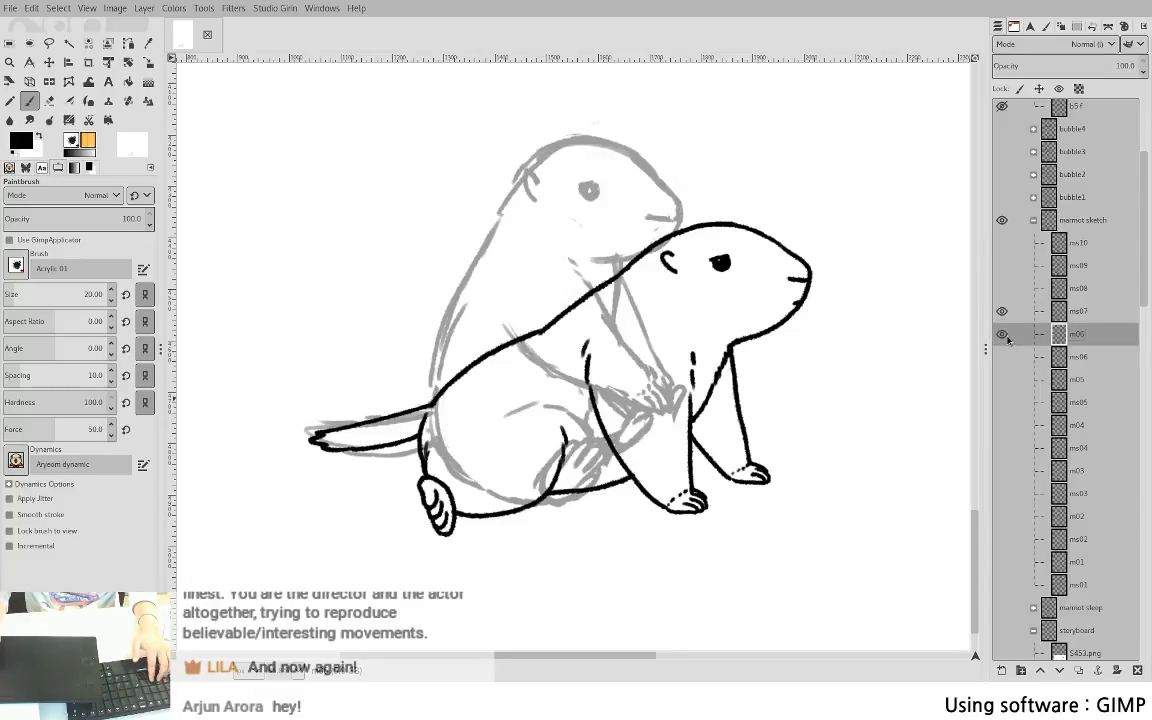
- Add a new layer named m07 above ms07 and leave only m07 and the ms07 sketch shown
{"action": "left_click", "coordinate": [1071, 312]}
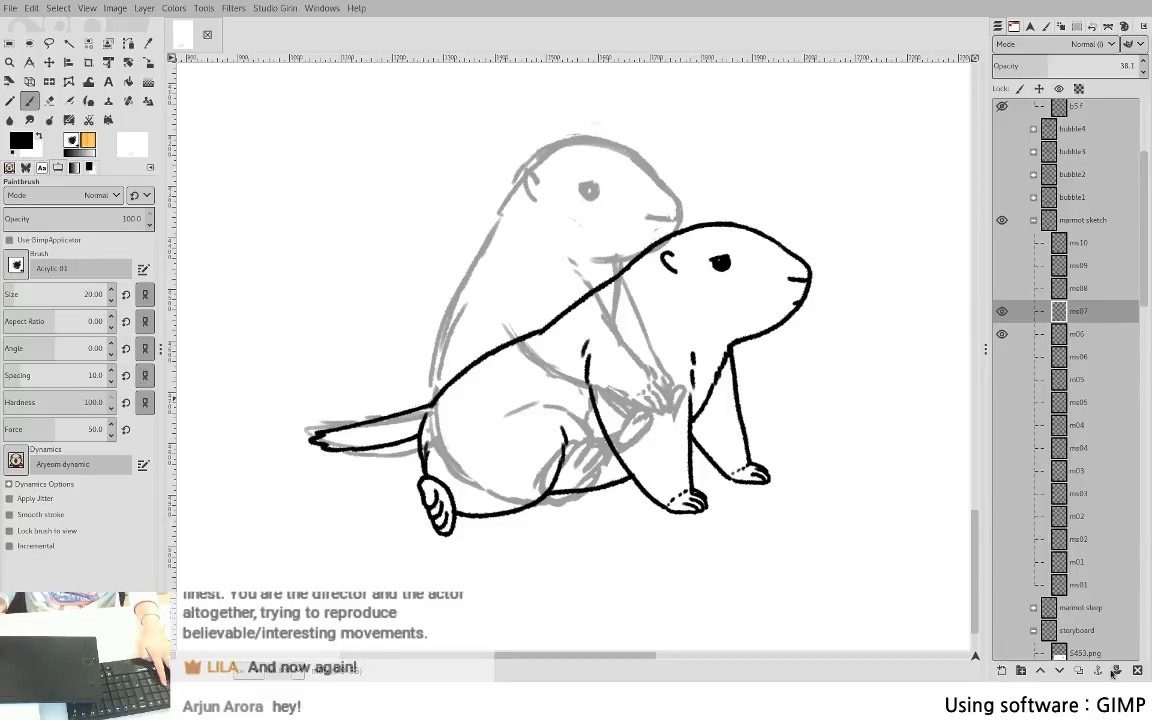
{"action": "key", "text": "Return"}
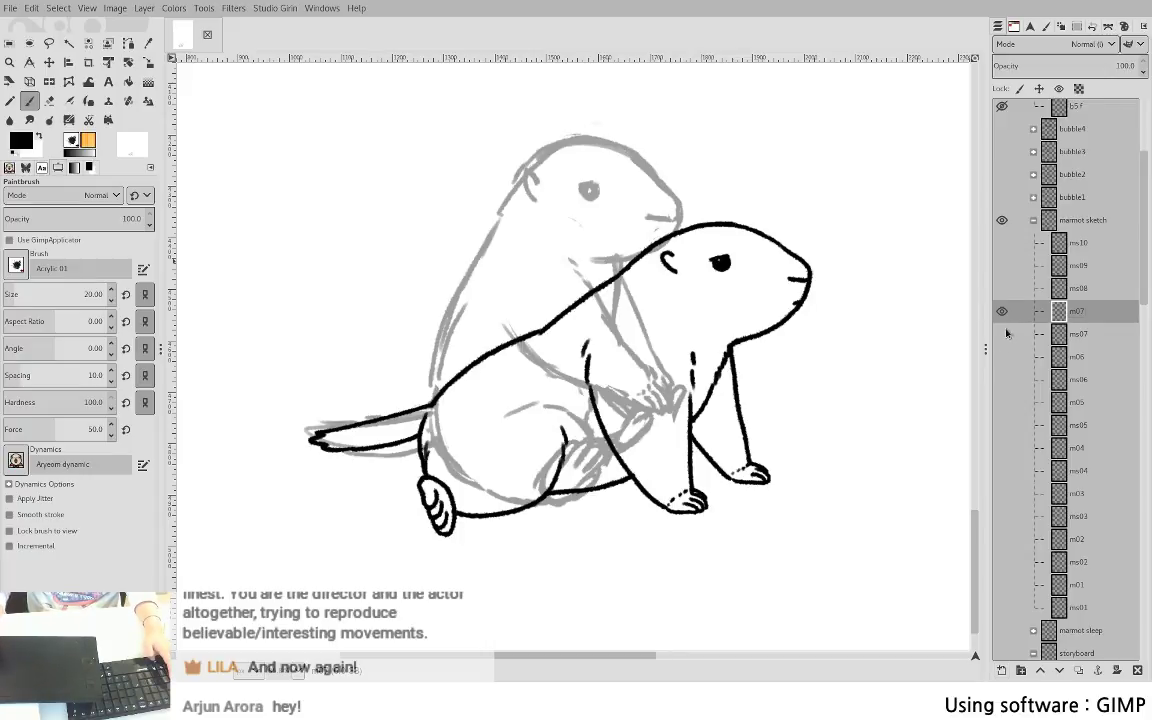
{"action": "left_click", "coordinate": [1013, 311], "text": "shift"}
{"action": "left_click", "coordinate": [1001, 334]}
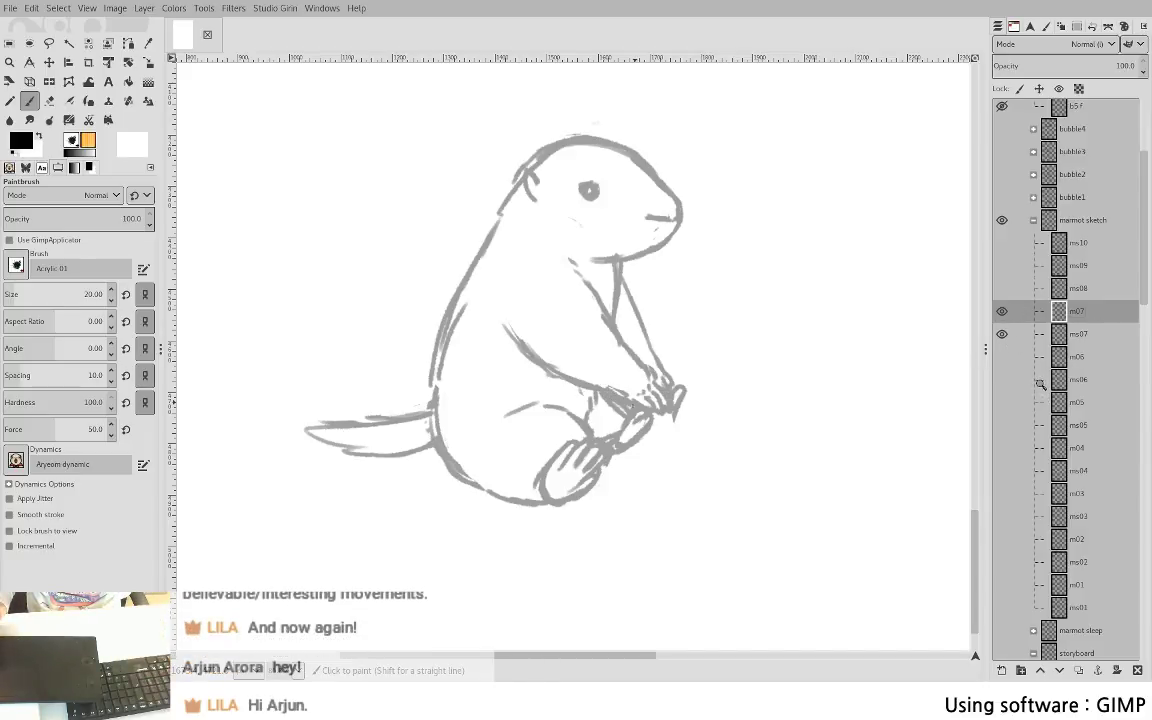
- Show the m06 frame beneath the ms07 sketch as a reference and lower its opacity to 41.8
{"action": "key", "text": "plus"}
{"action": "left_click", "coordinate": [1038, 366]}
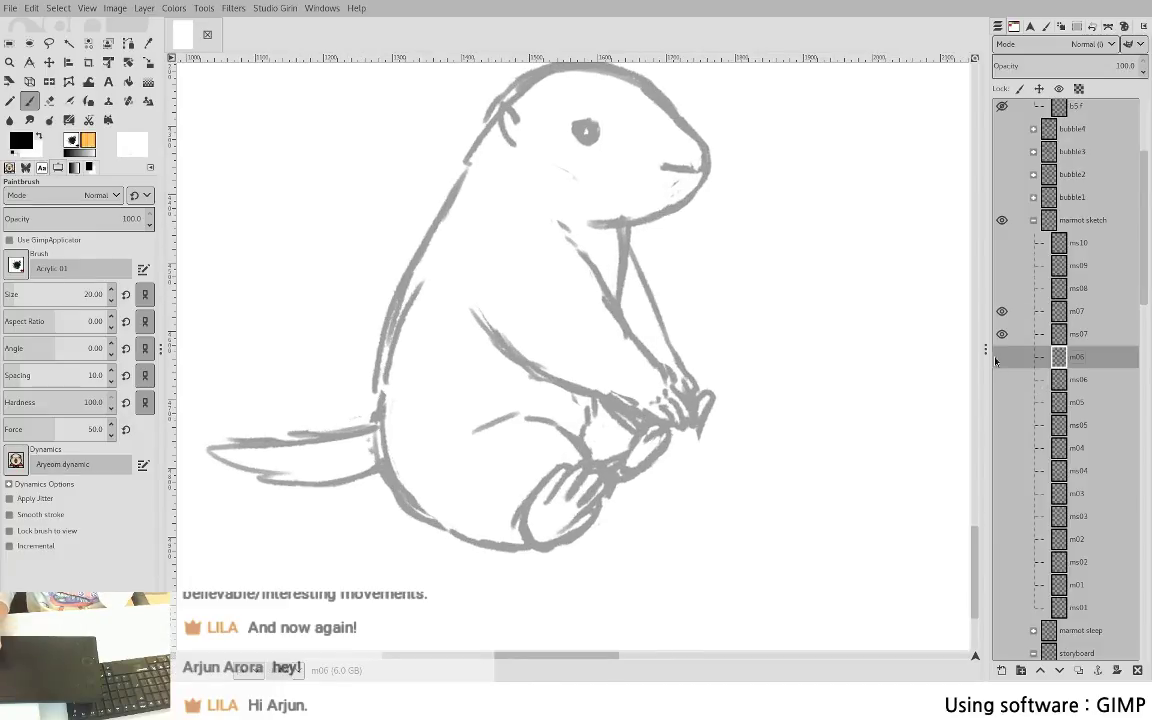
{"action": "left_click", "coordinate": [1001, 357]}
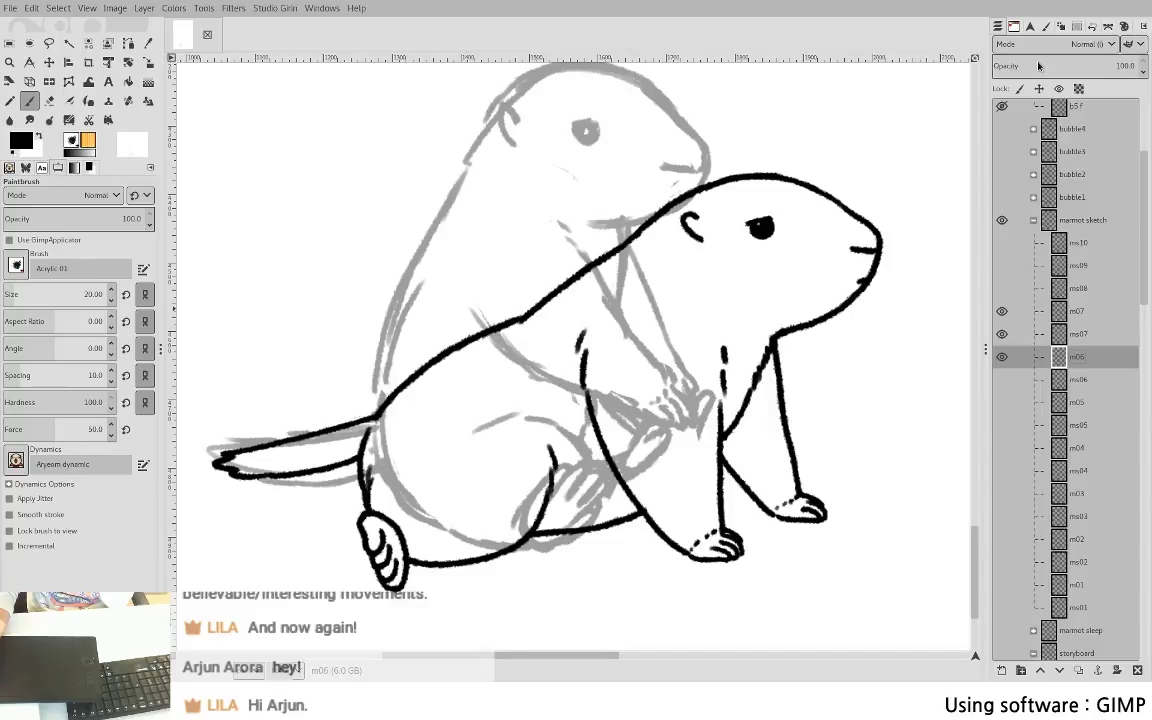
{"action": "left_click_drag", "start_coordinate": [1040, 66], "coordinate": [1056, 66]}
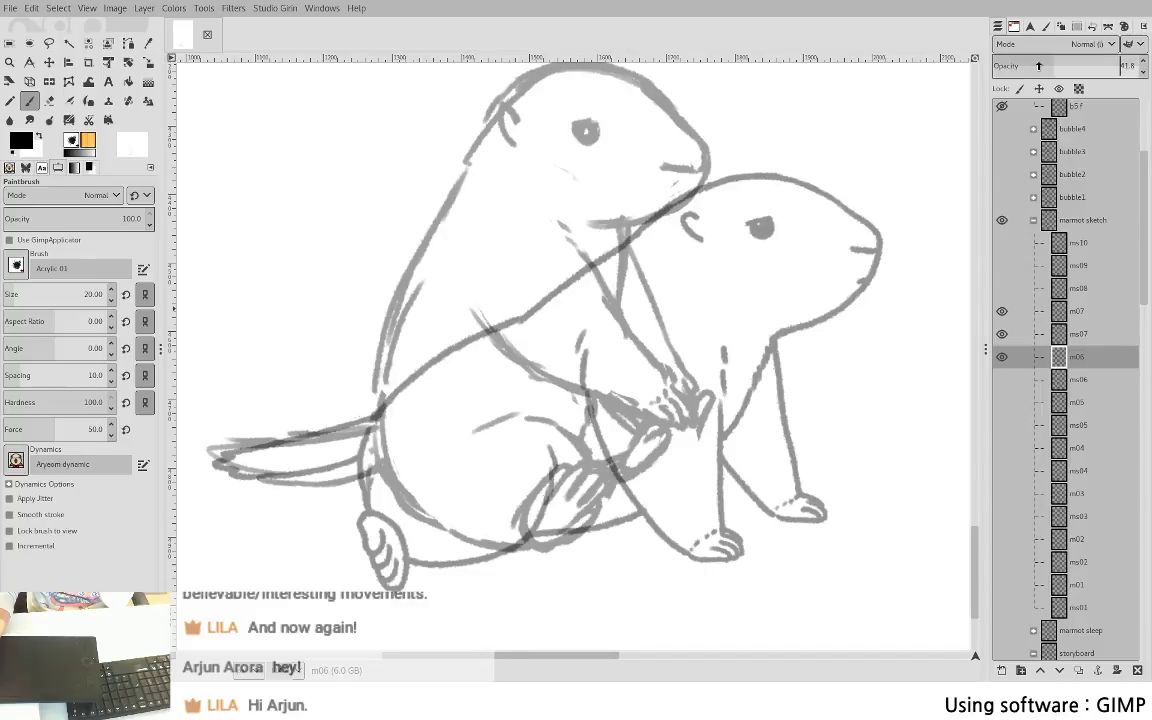
- Lower the ms07 sketch layer's opacity to 21.7
{"action": "left_click", "coordinate": [1086, 311]}
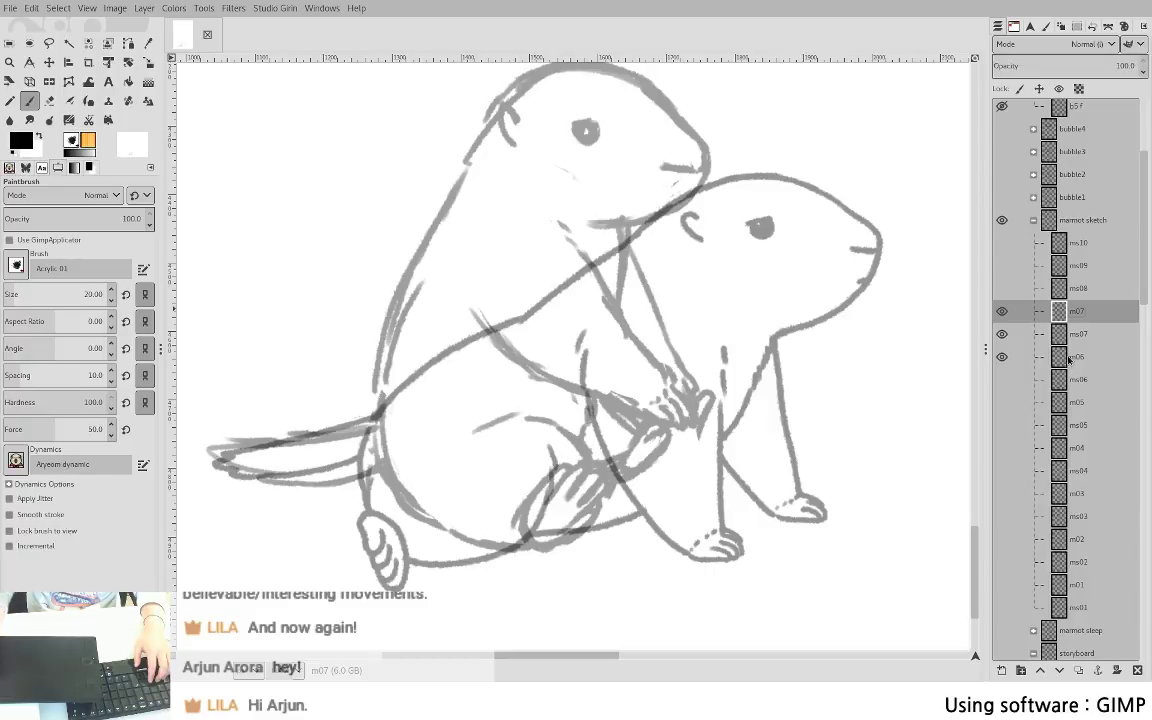
{"action": "key", "text": "Page_Down"}
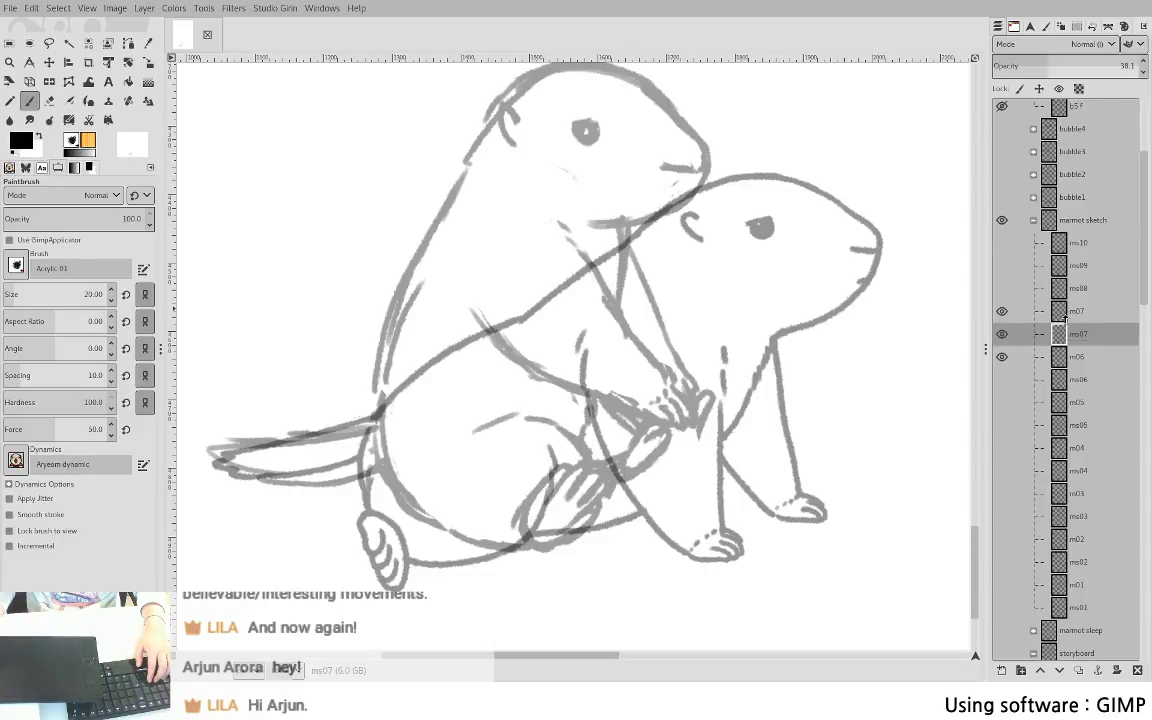
{"action": "left_click", "coordinate": [1024, 62]}
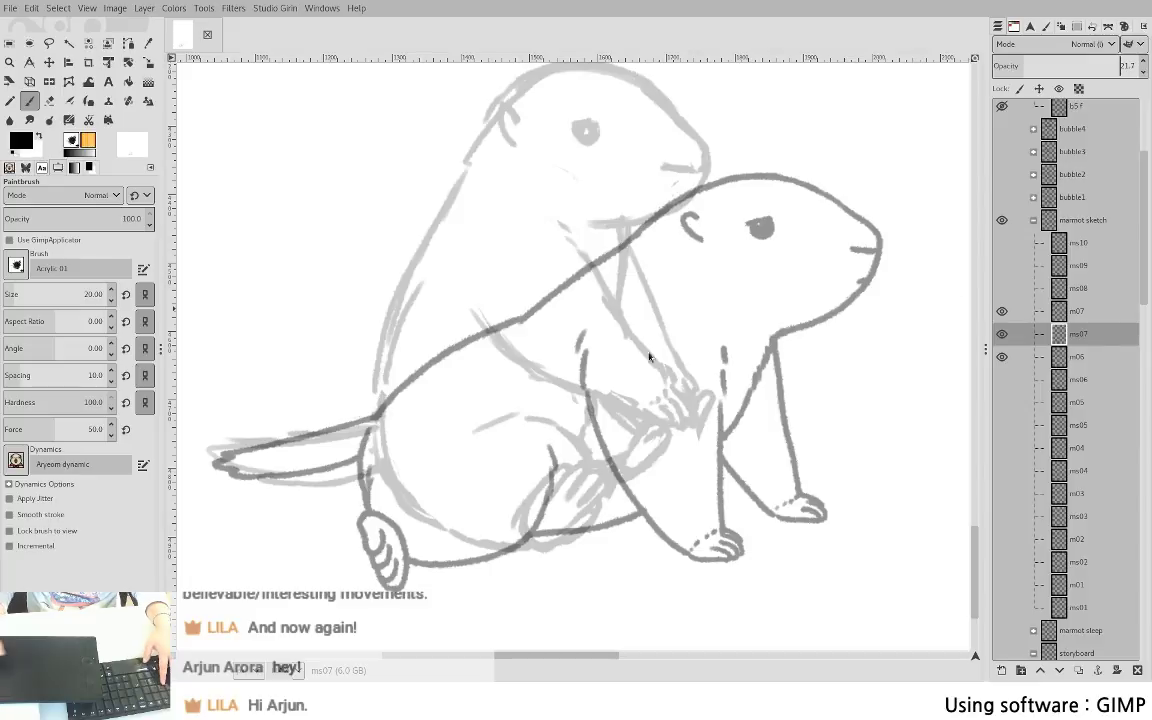
- On layer m07, ink the marmot's near hind foot over the sketch as an oval sole with its toes
{"action": "left_click", "coordinate": [1052, 311]}
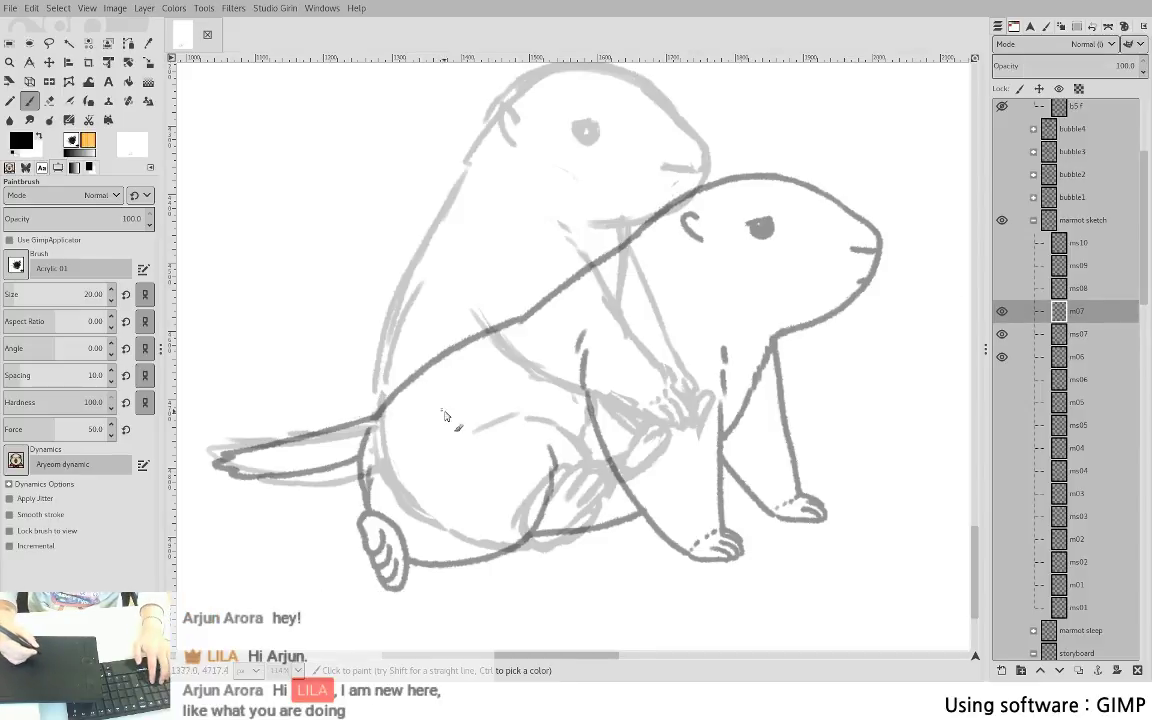
{"action": "mouse_move", "coordinate": [486, 377]}
{"action": "left_mouse_down"}
{"action": "mouse_move", "coordinate": [491, 508]}
{"action": "mouse_move", "coordinate": [481, 367]}
{"action": "mouse_move", "coordinate": [494, 312]}
{"action": "left_mouse_up"}
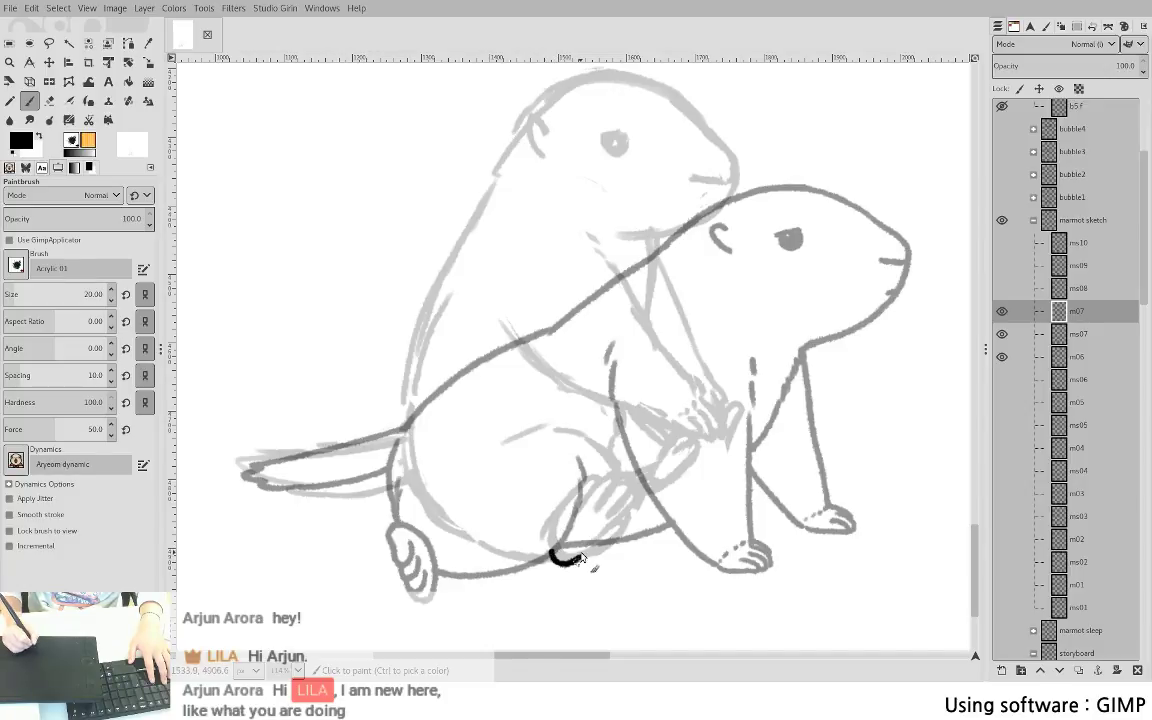
{"action": "mouse_move", "coordinate": [571, 564]}
{"action": "left_mouse_down"}
{"action": "mouse_move", "coordinate": [586, 554]}
{"action": "mouse_move", "coordinate": [563, 504]}
{"action": "mouse_move", "coordinate": [594, 479]}
{"action": "left_mouse_up"}
{"action": "key", "text": "ctrl+z"}
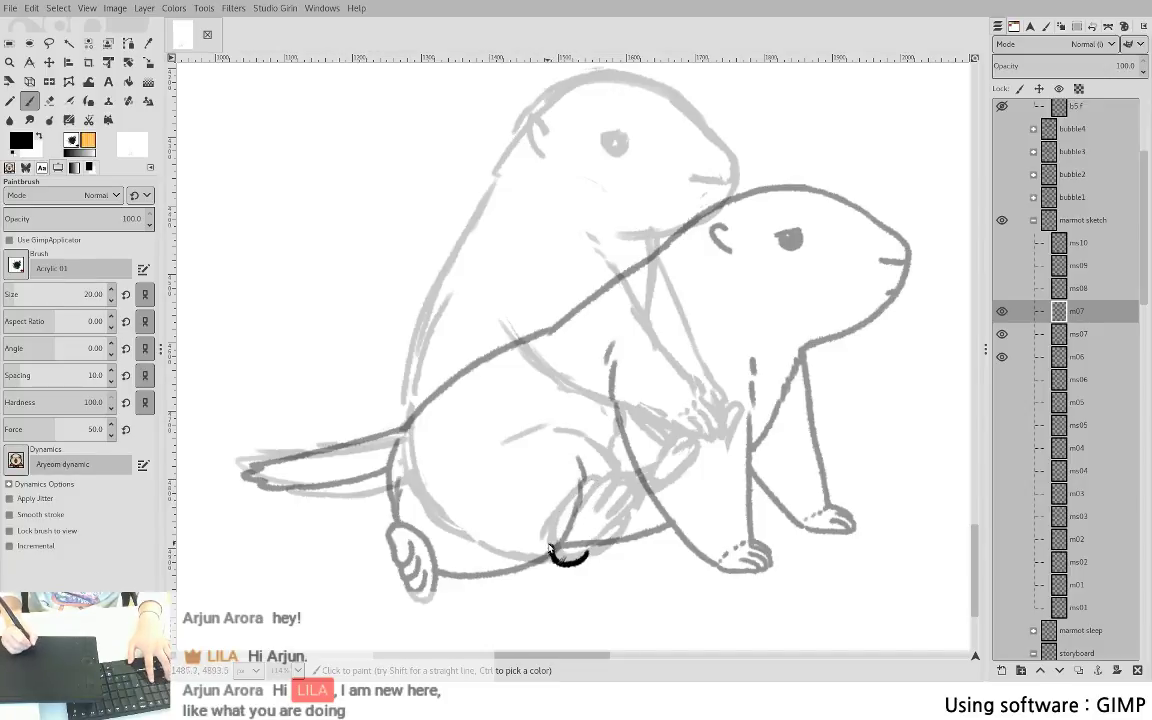
{"action": "key", "text": "ctrl+y"}
{"action": "key", "text": "ctrl+z"}
{"action": "left_click_drag", "start_coordinate": [551, 550], "coordinate": [577, 499]}
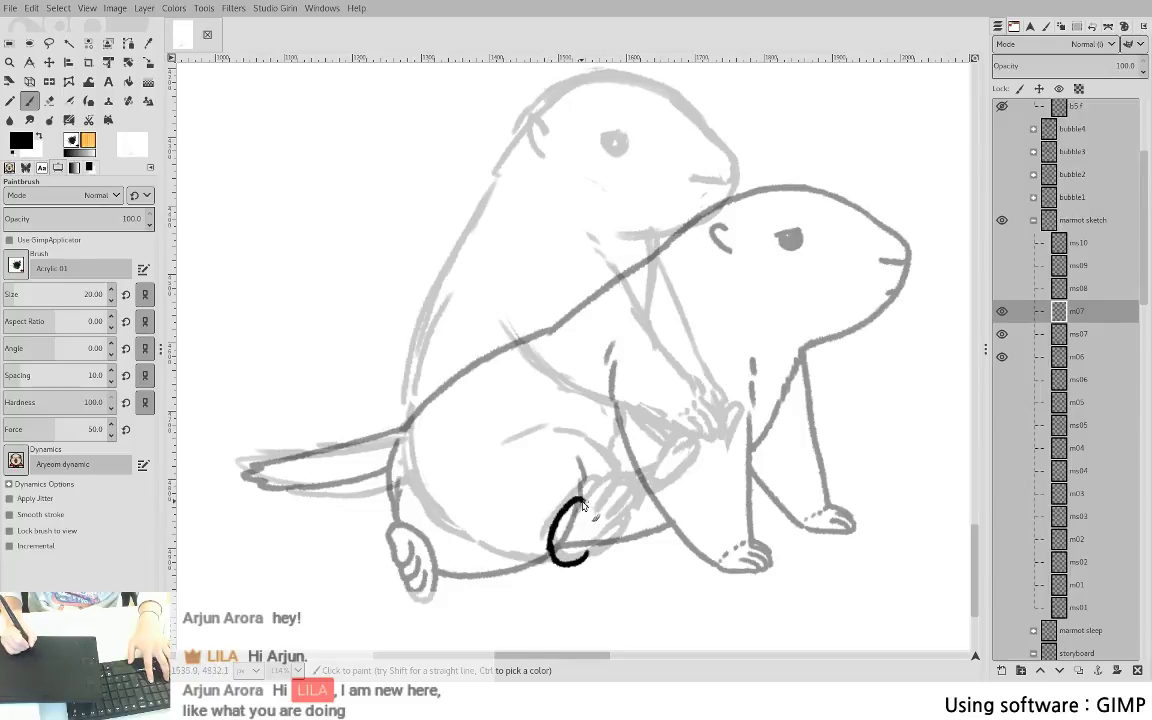
{"action": "key", "text": "ctrl+z"}
{"action": "mouse_move", "coordinate": [553, 548]}
{"action": "left_mouse_down"}
{"action": "mouse_move", "coordinate": [608, 477]}
{"action": "mouse_move", "coordinate": [595, 504]}
{"action": "mouse_move", "coordinate": [620, 482]}
{"action": "mouse_move", "coordinate": [617, 501]}
{"action": "mouse_move", "coordinate": [595, 523]}
{"action": "mouse_move", "coordinate": [622, 503]}
{"action": "mouse_move", "coordinate": [595, 545]}
{"action": "mouse_move", "coordinate": [618, 541]}
{"action": "mouse_move", "coordinate": [585, 560]}
{"action": "mouse_move", "coordinate": [621, 513]}
{"action": "left_mouse_up"}
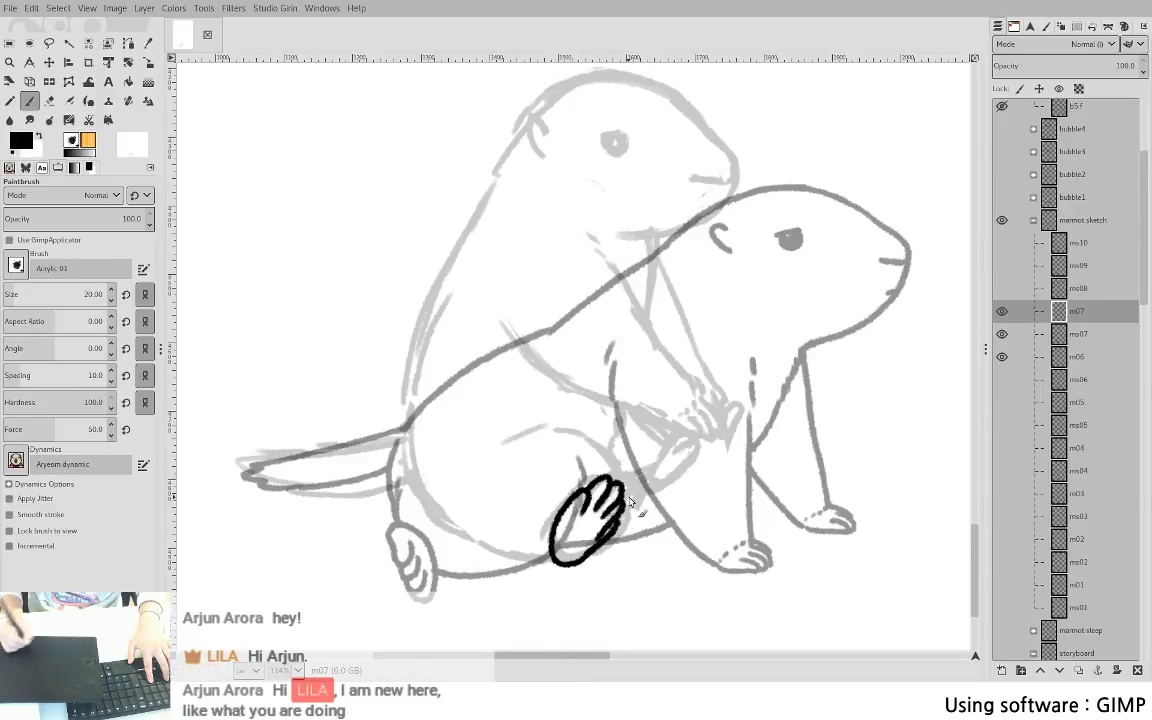
- Ink the curved rump and underside line from the base of the tail to the heel of the inked hind foot
{"action": "key", "text": "space"}
{"action": "mouse_move", "coordinate": [466, 371]}
{"action": "left_mouse_down"}
{"action": "mouse_move", "coordinate": [486, 442]}
{"action": "mouse_move", "coordinate": [532, 480]}
{"action": "mouse_move", "coordinate": [605, 492]}
{"action": "left_mouse_up"}
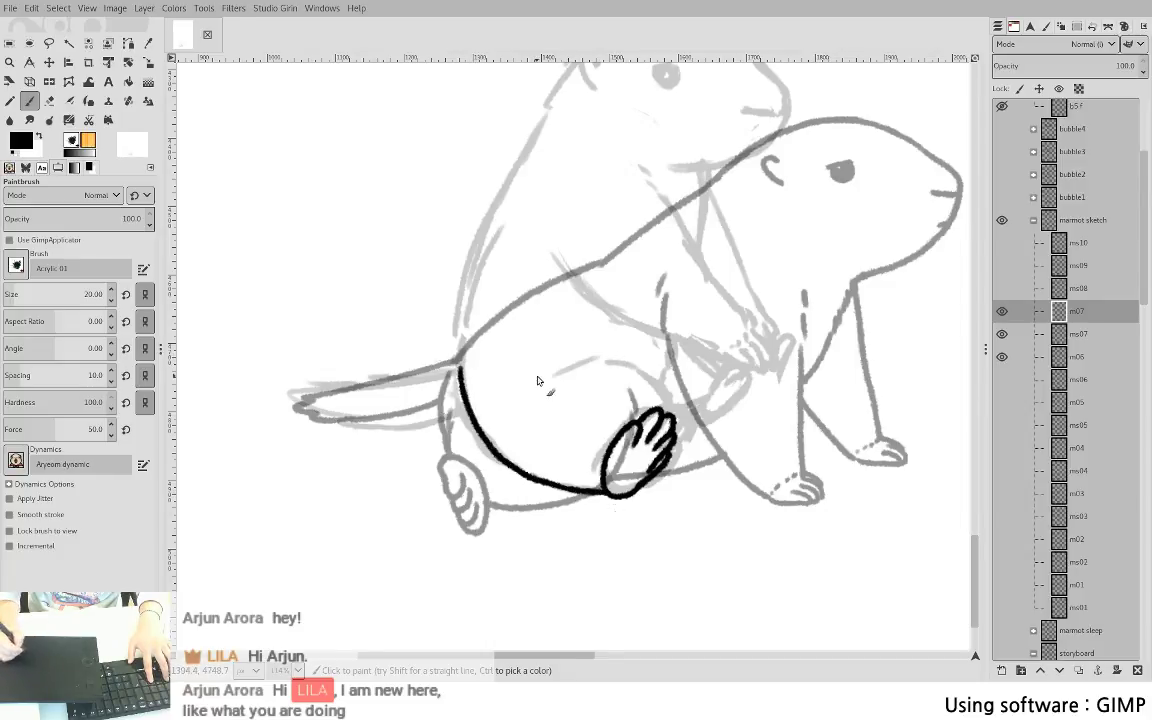
{"action": "scroll", "coordinate": [619, 362], "scroll_direction": "up", "scroll_amount": 2}
{"action": "scroll", "coordinate": [619, 362], "scroll_direction": "right", "scroll_amount": 2}
{"action": "key", "text": "ctrl+z"}
{"action": "mouse_move", "coordinate": [388, 428]}
{"action": "left_mouse_down"}
{"action": "mouse_move", "coordinate": [430, 510]}
{"action": "mouse_move", "coordinate": [536, 550]}
{"action": "left_mouse_up"}
{"action": "key", "text": "ctrl+z"}
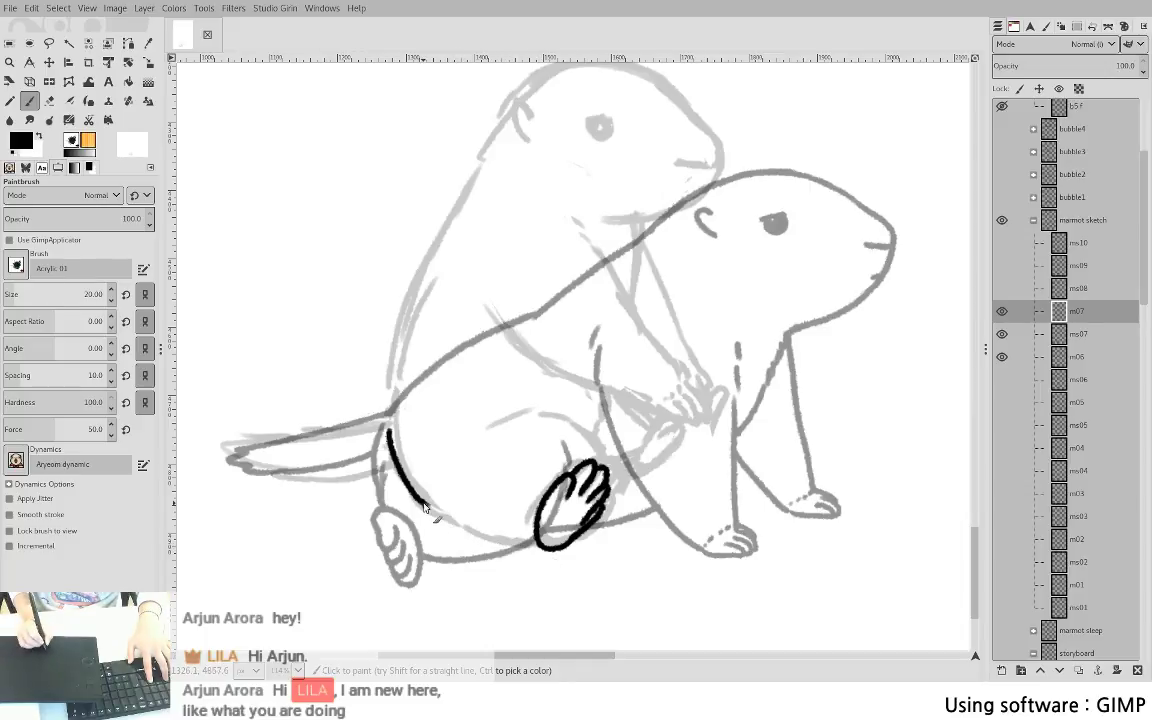
{"action": "left_click_drag", "start_coordinate": [425, 505], "coordinate": [535, 549]}
{"action": "key", "text": "ctrl+z"}
{"action": "key", "text": "ctrl+z"}
{"action": "mouse_move", "coordinate": [388, 430]}
{"action": "left_mouse_down"}
{"action": "mouse_move", "coordinate": [420, 500]}
{"action": "mouse_move", "coordinate": [540, 548]}
{"action": "left_mouse_up"}
- Ink the thigh curve above the hind foot, the short belly line meeting it, and a short line extending from the toes
{"action": "mouse_move", "coordinate": [564, 364]}
{"action": "left_mouse_down"}
{"action": "mouse_move", "coordinate": [638, 327]}
{"action": "mouse_move", "coordinate": [705, 335]}
{"action": "left_mouse_up"}
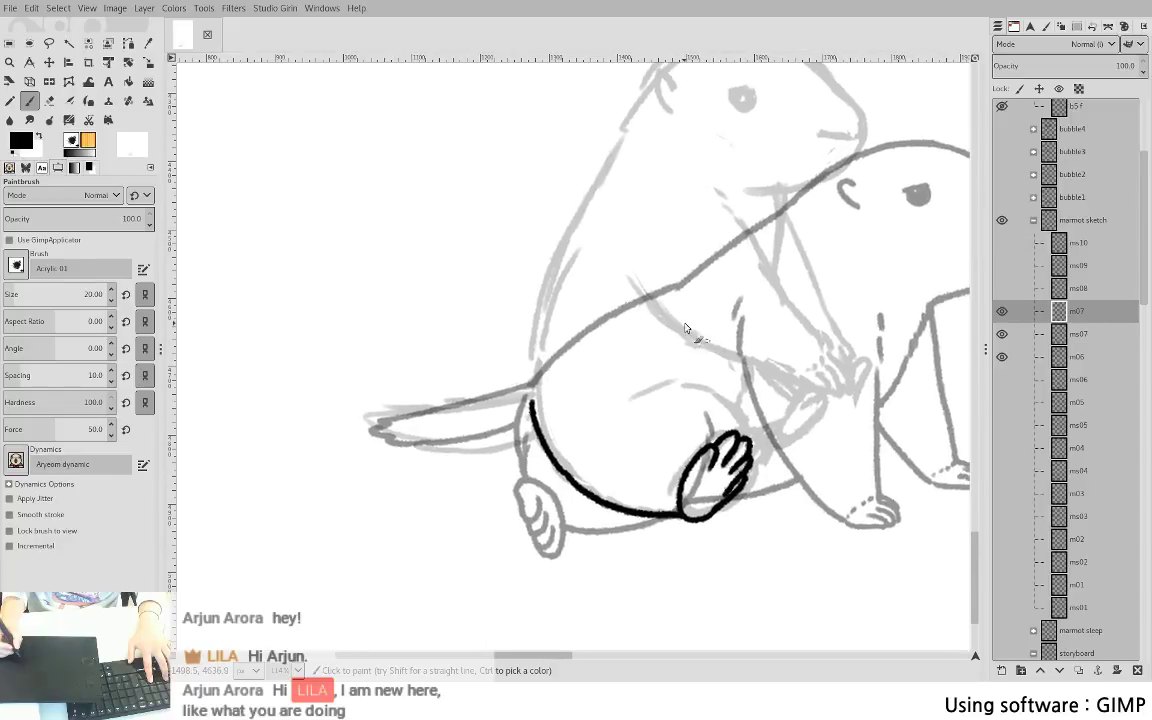
{"action": "mouse_move", "coordinate": [648, 388]}
{"action": "left_mouse_down"}
{"action": "mouse_move", "coordinate": [685, 384]}
{"action": "mouse_move", "coordinate": [742, 428]}
{"action": "left_mouse_up"}
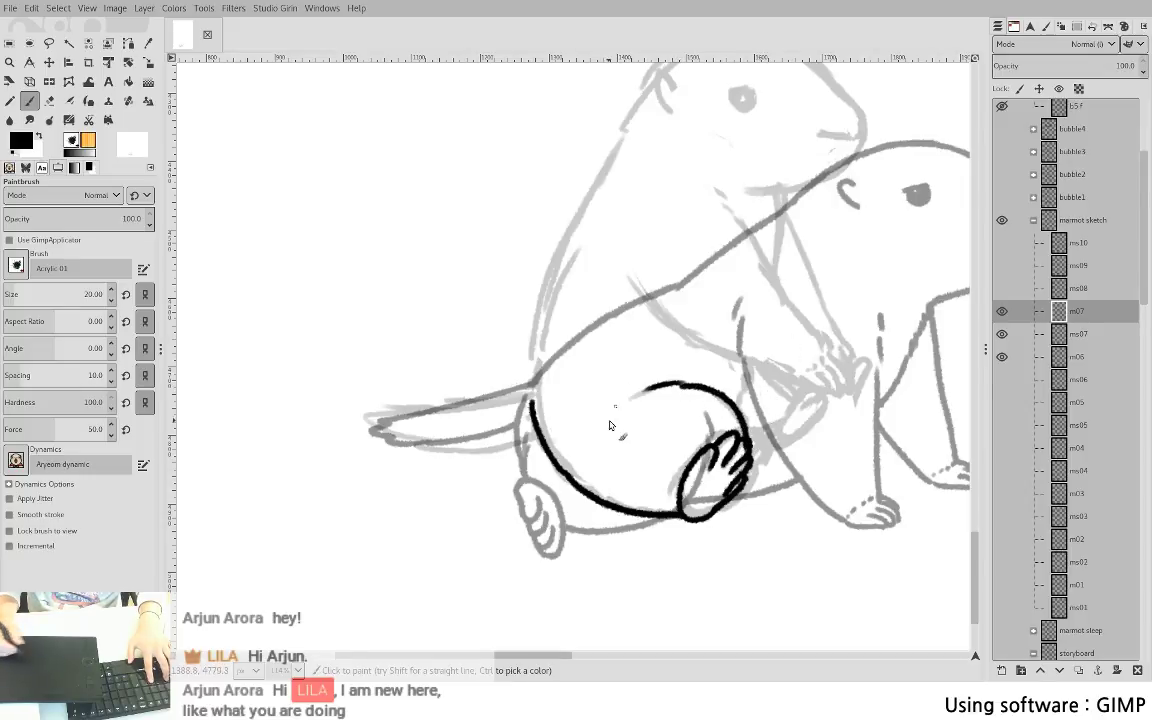
{"action": "key", "text": "ctrl+z"}
{"action": "left_click_drag", "start_coordinate": [645, 390], "coordinate": [694, 389]}
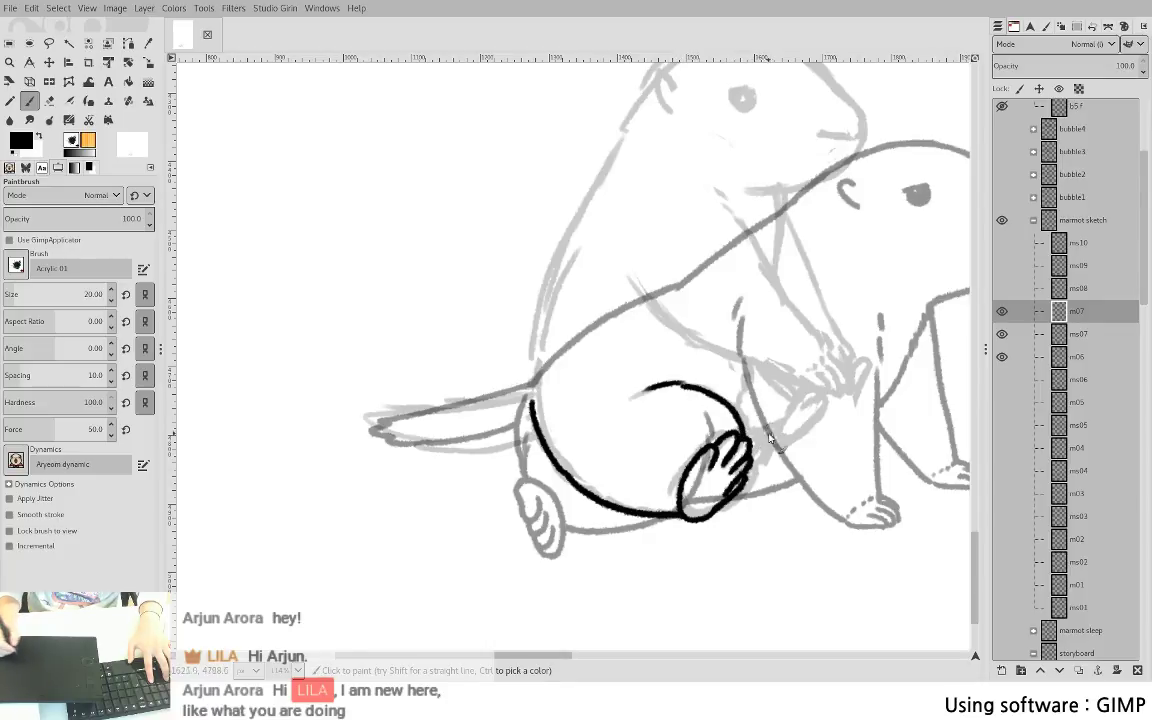
{"action": "left_click_drag", "start_coordinate": [752, 447], "coordinate": [776, 440]}
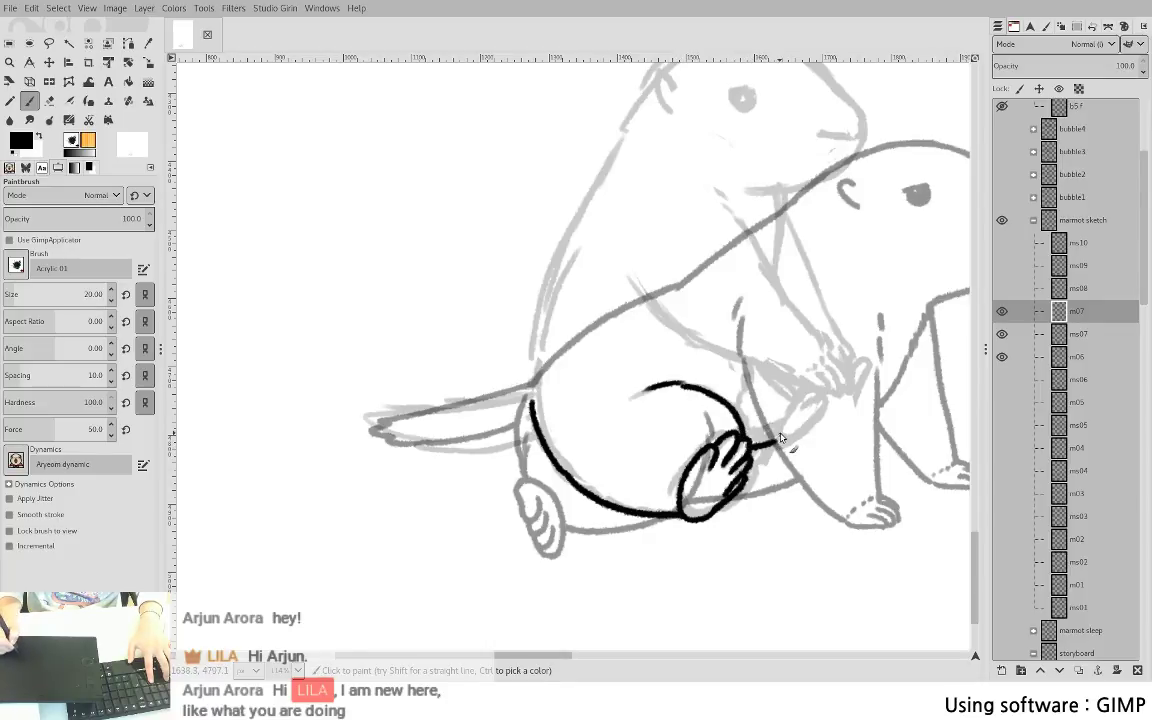
{"action": "left_click_drag", "start_coordinate": [745, 358], "coordinate": [737, 412]}
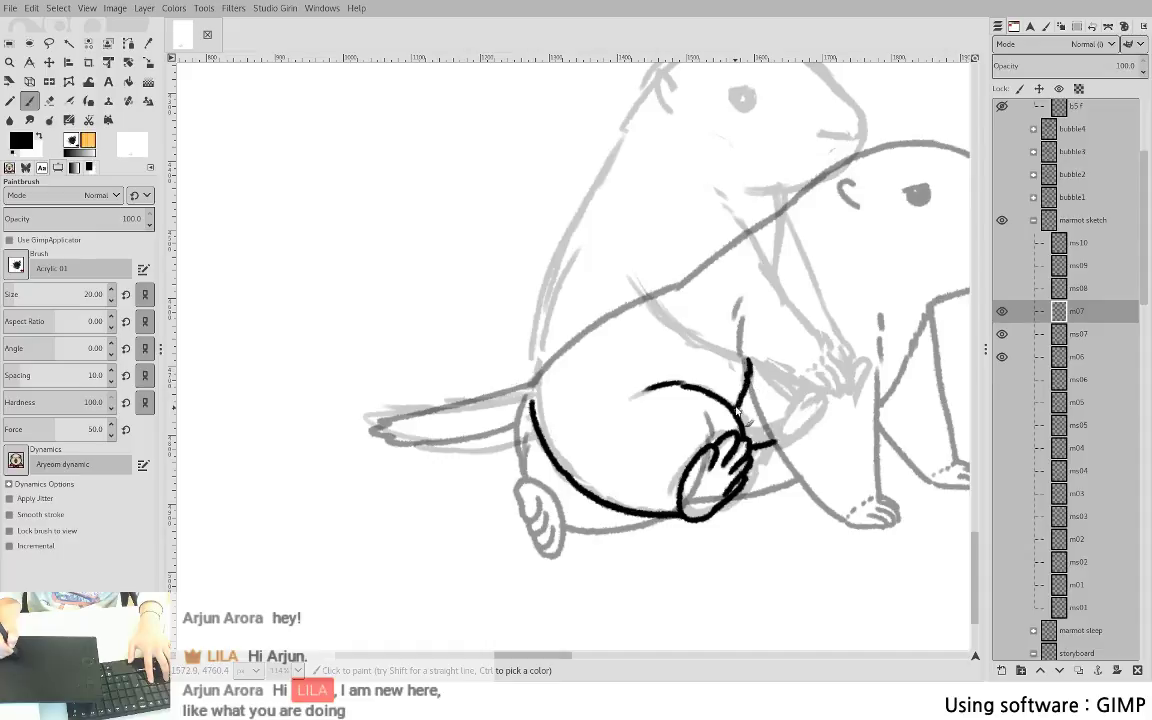
- Ink the tail's outline with its notched tip, following the tail of the m06 reference frame
{"action": "mouse_move", "coordinate": [375, 418]}
{"action": "left_mouse_down"}
{"action": "mouse_move", "coordinate": [526, 392]}
{"action": "mouse_move", "coordinate": [379, 420]}
{"action": "mouse_move", "coordinate": [379, 431]}
{"action": "mouse_move", "coordinate": [419, 447]}
{"action": "mouse_move", "coordinate": [520, 420]}
{"action": "left_mouse_up"}
{"action": "key", "text": "ctrl+z"}
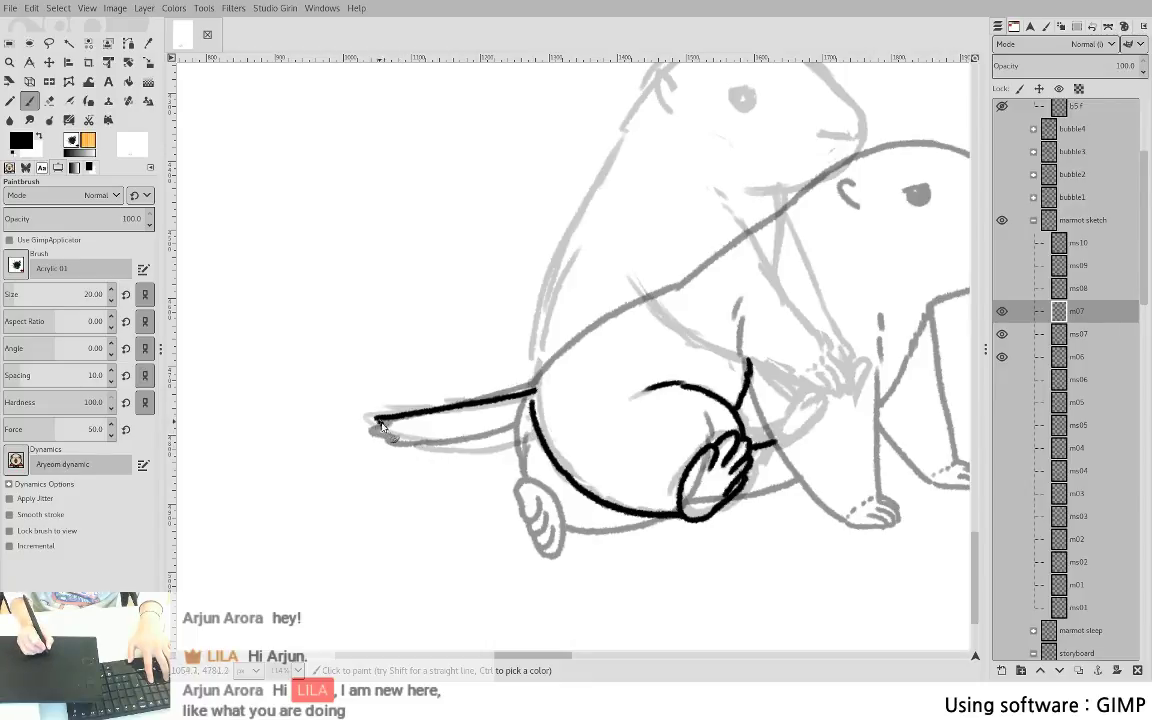
{"action": "mouse_move", "coordinate": [378, 420]}
{"action": "left_mouse_down"}
{"action": "mouse_move", "coordinate": [391, 438]}
{"action": "mouse_move", "coordinate": [425, 446]}
{"action": "mouse_move", "coordinate": [532, 419]}
{"action": "left_mouse_up"}
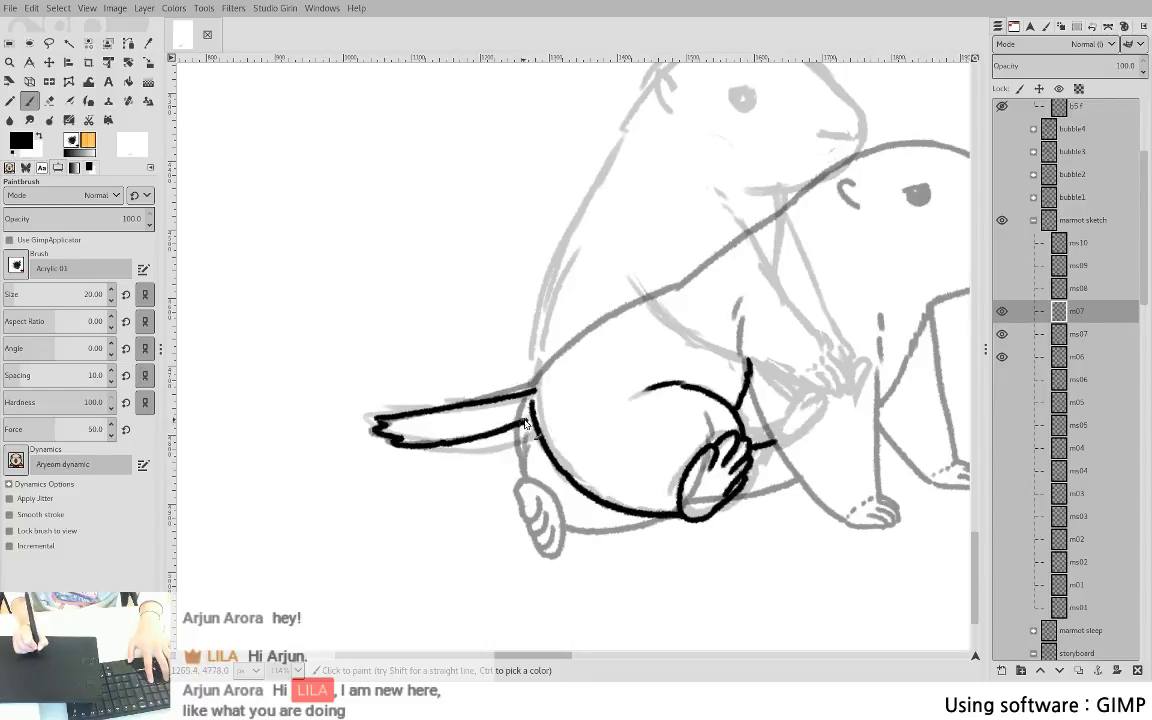
- Erase the part of the tail's upper edge nearest the body and redraw it slightly higher to meet the back
{"action": "left_click_drag", "start_coordinate": [652, 430], "coordinate": [625, 463]}
{"action": "scroll", "coordinate": [625, 463], "scroll_direction": "up", "scroll_amount": 2}
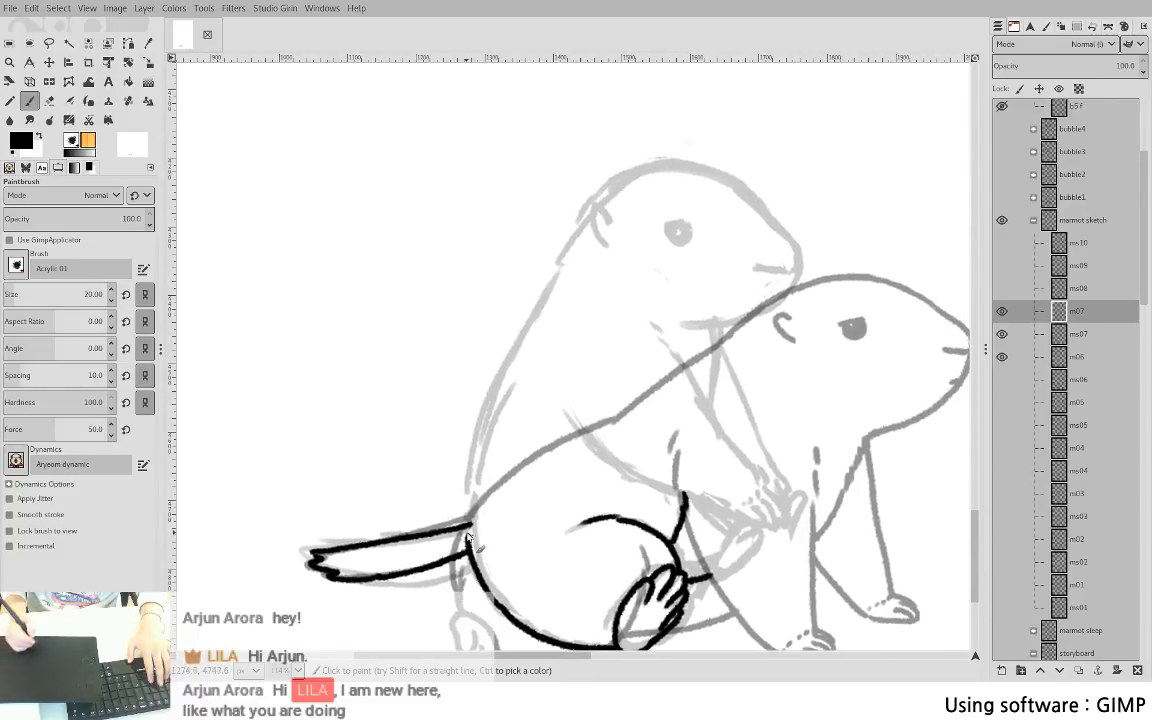
{"action": "key", "text": "shift+e"}
{"action": "left_click_drag", "start_coordinate": [418, 538], "coordinate": [478, 524]}
{"action": "key", "text": "p"}
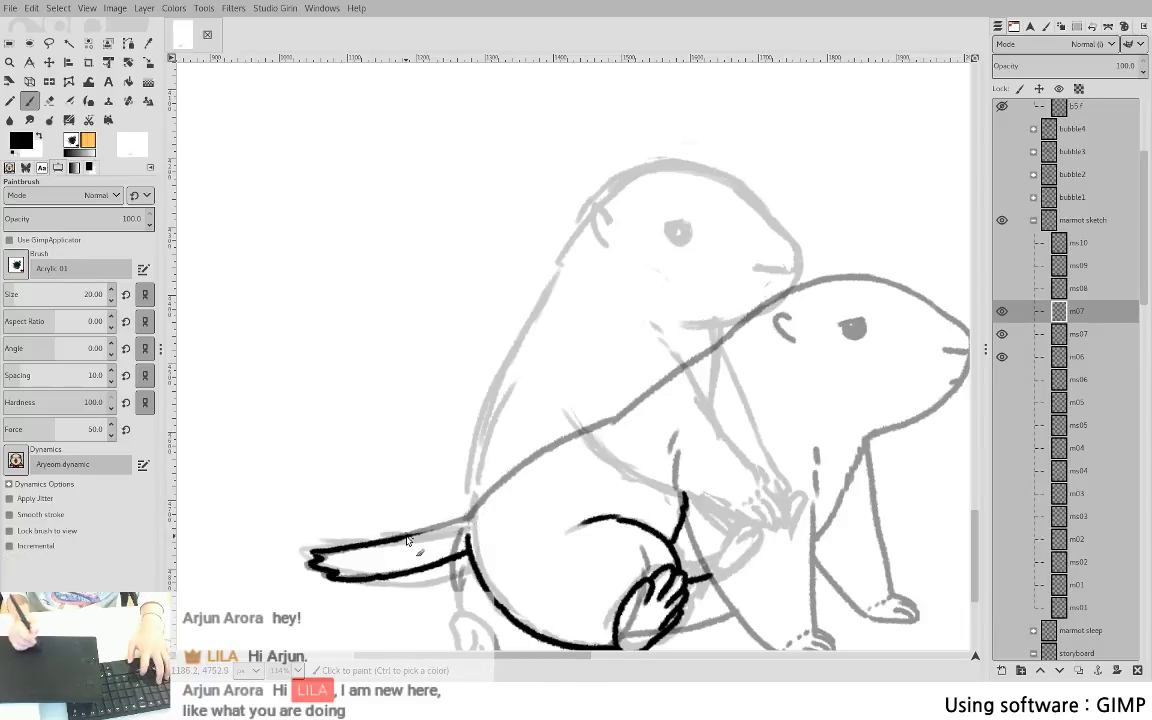
{"action": "left_click_drag", "start_coordinate": [400, 541], "coordinate": [468, 516]}
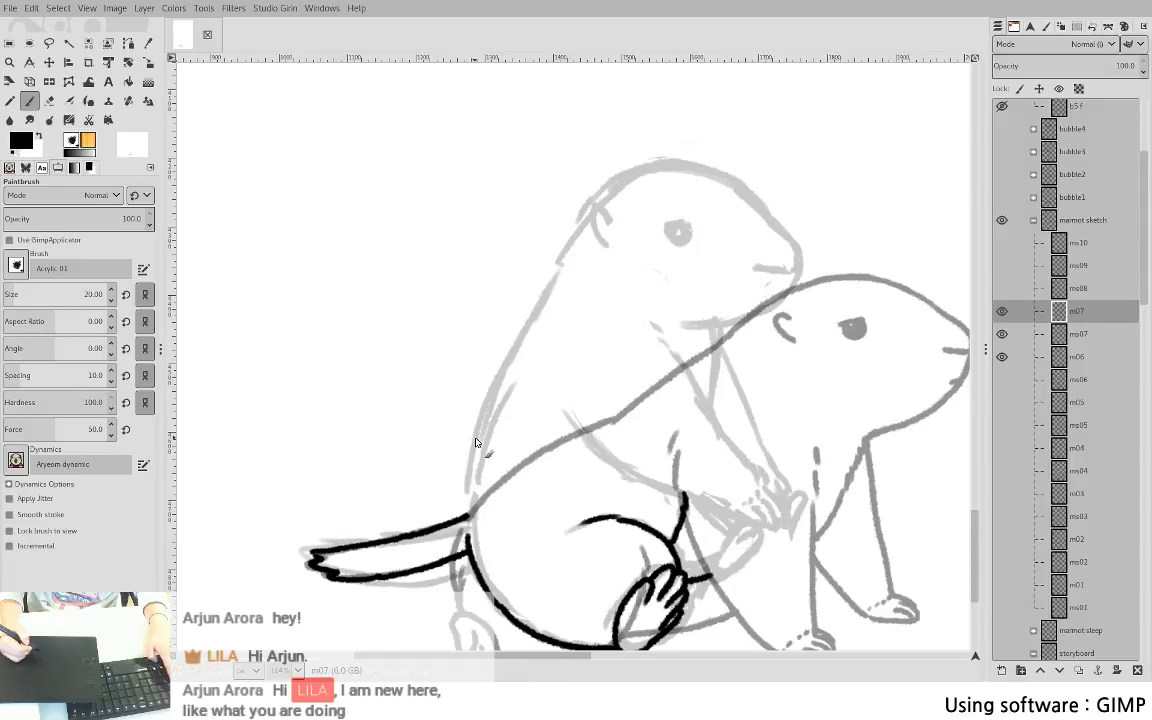
- Ink the long back line from the neck down to the base of the tail
{"action": "left_click_drag", "start_coordinate": [493, 443], "coordinate": [454, 450]}
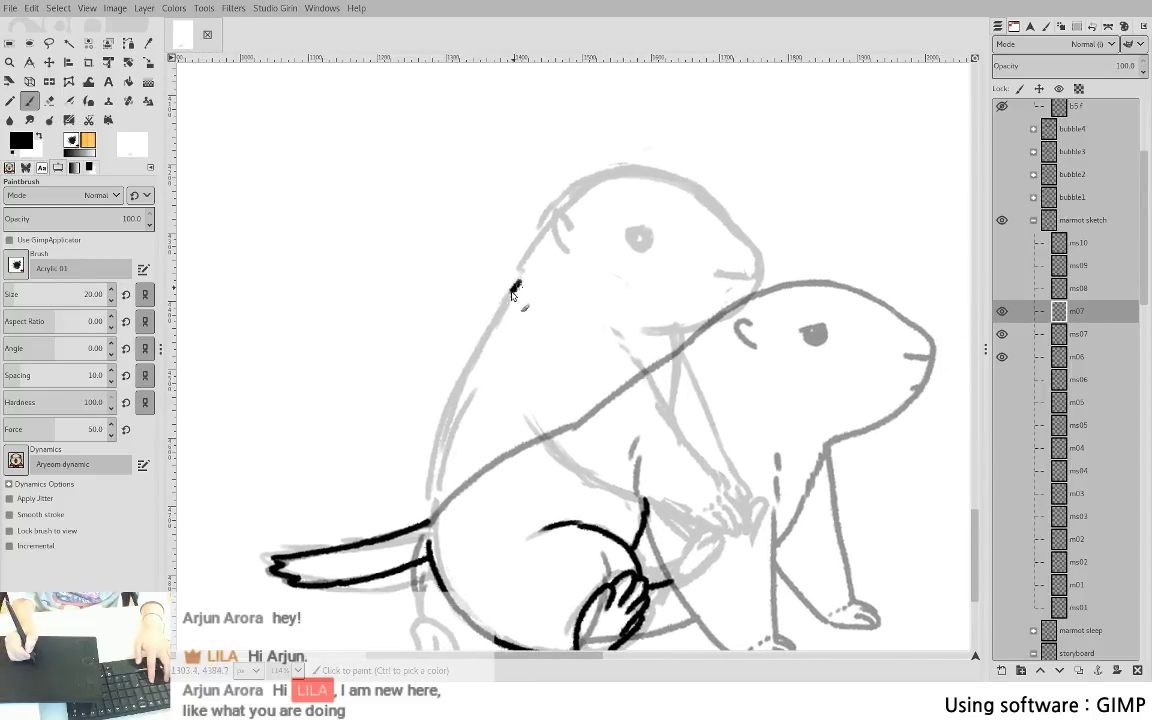
{"action": "left_click_drag", "start_coordinate": [512, 272], "coordinate": [472, 382]}
{"action": "key", "text": "ctrl+z"}
{"action": "mouse_move", "coordinate": [519, 281]}
{"action": "left_mouse_down"}
{"action": "mouse_move", "coordinate": [447, 430]}
{"action": "mouse_move", "coordinate": [455, 404]}
{"action": "mouse_move", "coordinate": [433, 515]}
{"action": "left_mouse_up"}
{"action": "left_click_drag", "start_coordinate": [411, 417], "coordinate": [265, 448]}
- Ink the head outline from the back of the neck over the crown and forehead and around the nose
{"action": "mouse_move", "coordinate": [399, 265]}
{"action": "left_mouse_down"}
{"action": "mouse_move", "coordinate": [391, 287]}
{"action": "mouse_move", "coordinate": [397, 218]}
{"action": "mouse_move", "coordinate": [529, 207]}
{"action": "mouse_move", "coordinate": [428, 183]}
{"action": "mouse_move", "coordinate": [447, 170]}
{"action": "left_mouse_up"}
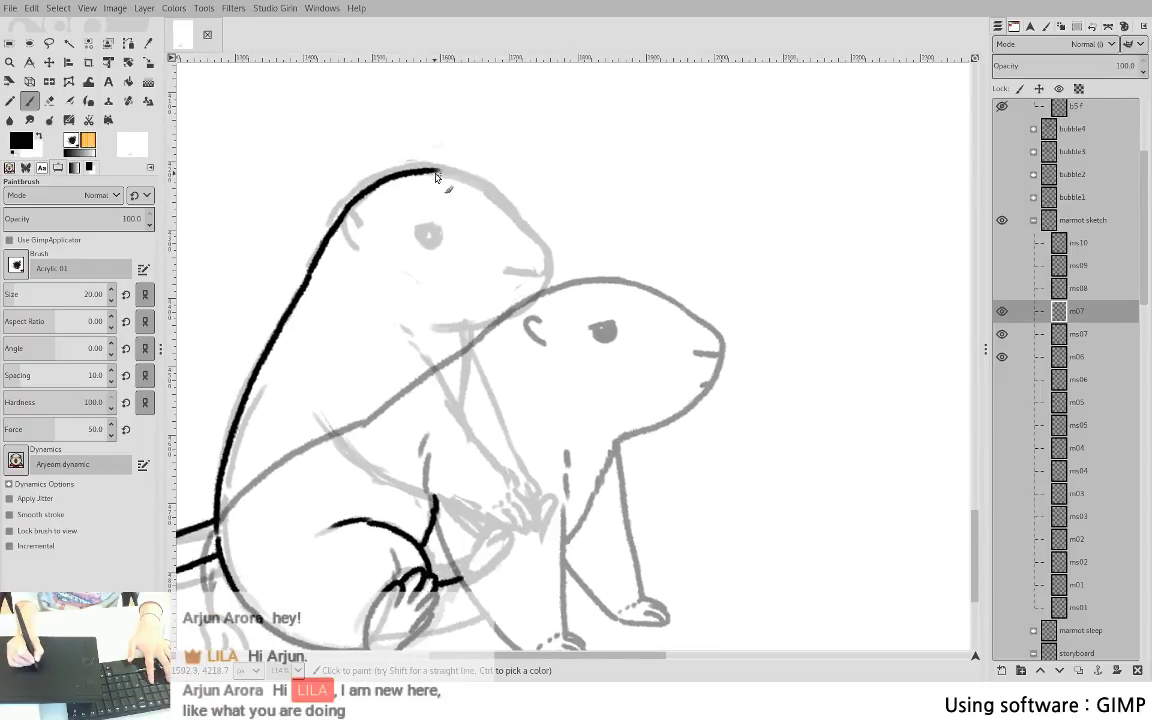
{"action": "mouse_move", "coordinate": [430, 172]}
{"action": "left_mouse_down"}
{"action": "mouse_move", "coordinate": [488, 191]}
{"action": "mouse_move", "coordinate": [551, 246]}
{"action": "mouse_move", "coordinate": [537, 219]}
{"action": "mouse_move", "coordinate": [498, 198]}
{"action": "mouse_move", "coordinate": [539, 238]}
{"action": "mouse_move", "coordinate": [534, 298]}
{"action": "left_mouse_up"}
{"action": "key", "text": "shift+e"}
{"action": "key", "text": "p"}
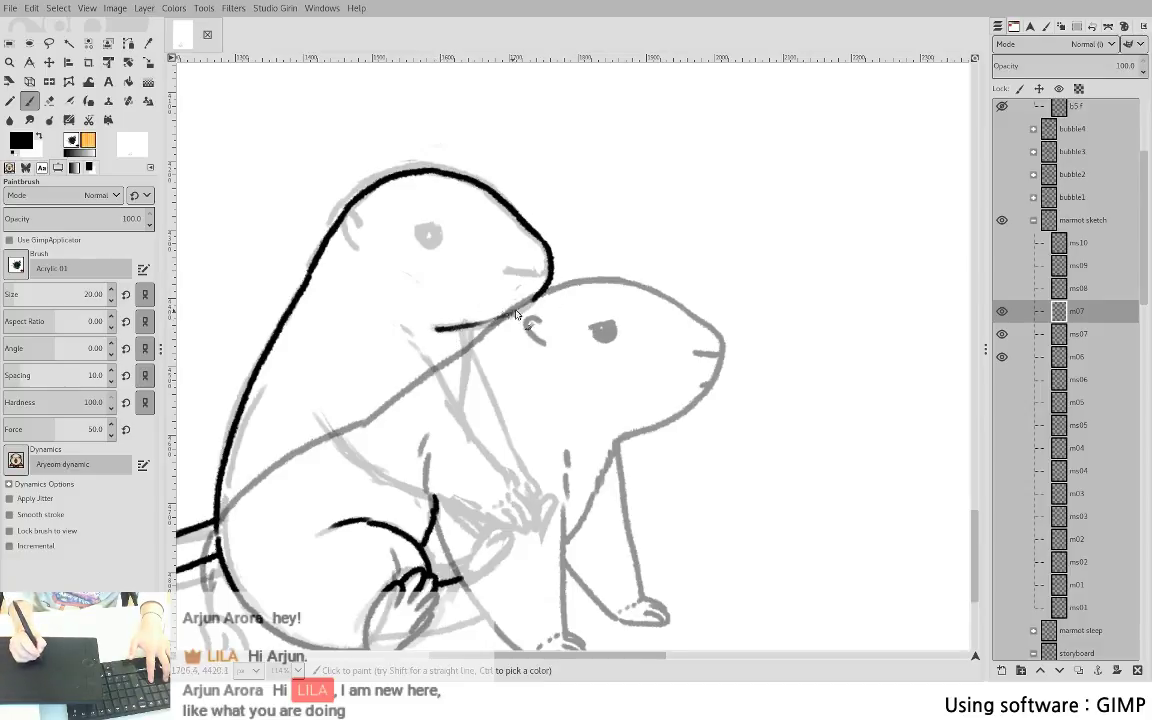
- Ink the jaw line under the chin, redrawing it until it joins the muzzle outline smoothly
{"action": "mouse_move", "coordinate": [440, 329]}
{"action": "left_mouse_down"}
{"action": "mouse_move", "coordinate": [521, 312]}
{"action": "mouse_move", "coordinate": [544, 290]}
{"action": "mouse_move", "coordinate": [492, 322]}
{"action": "mouse_move", "coordinate": [536, 298]}
{"action": "left_mouse_up"}
{"action": "key", "text": "ctrl+z"}
{"action": "key", "text": "ctrl+z"}
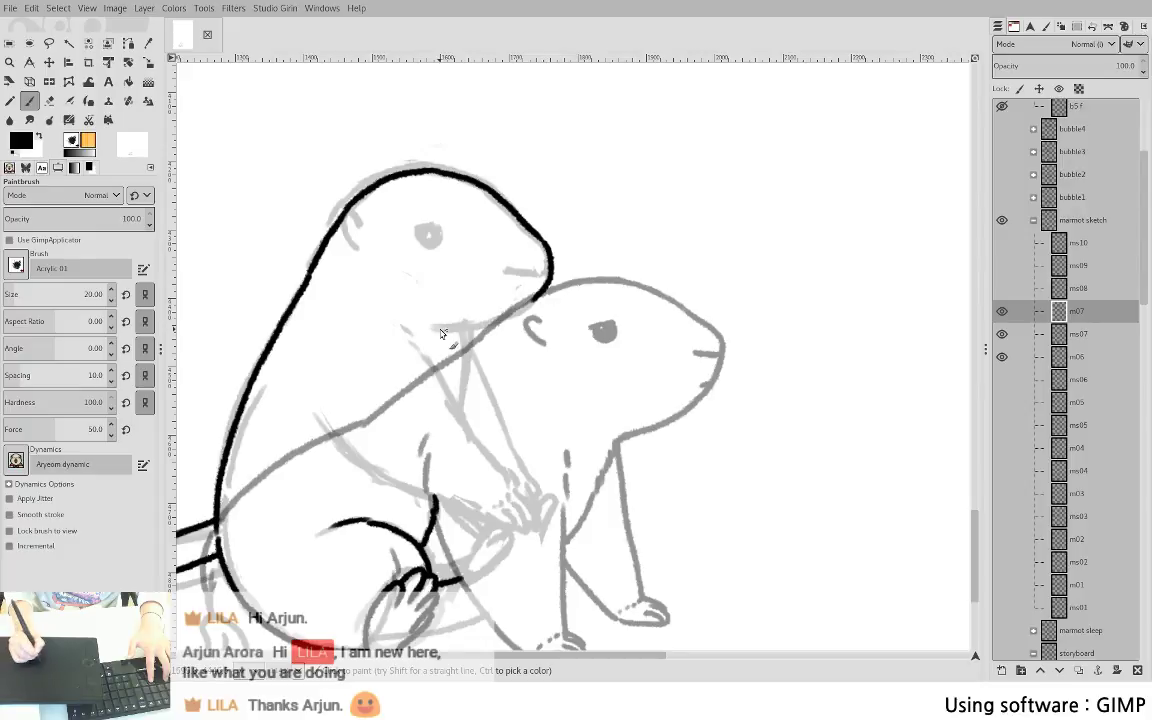
{"action": "left_click_drag", "start_coordinate": [439, 330], "coordinate": [520, 304]}
{"action": "key", "text": "ctrl+z"}
{"action": "mouse_move", "coordinate": [442, 329]}
{"action": "left_mouse_down"}
{"action": "mouse_move", "coordinate": [512, 317]}
{"action": "mouse_move", "coordinate": [551, 282]}
{"action": "left_mouse_up"}
{"action": "key", "text": "shift+e"}
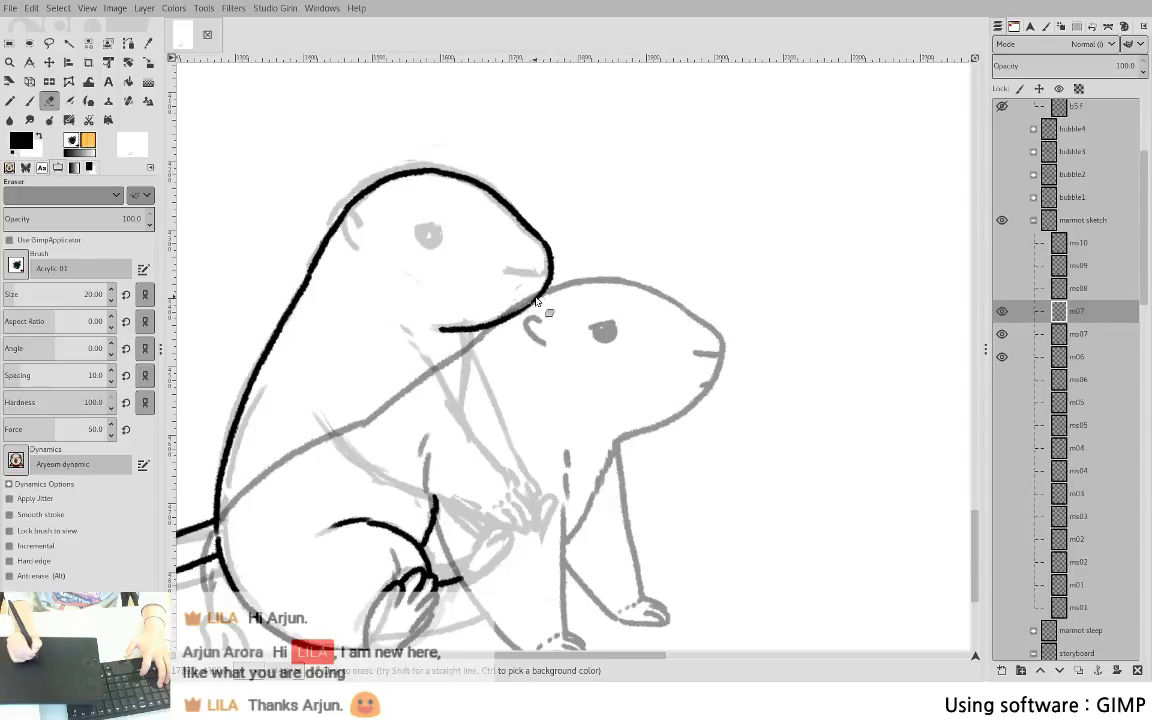
{"action": "key", "text": "p"}
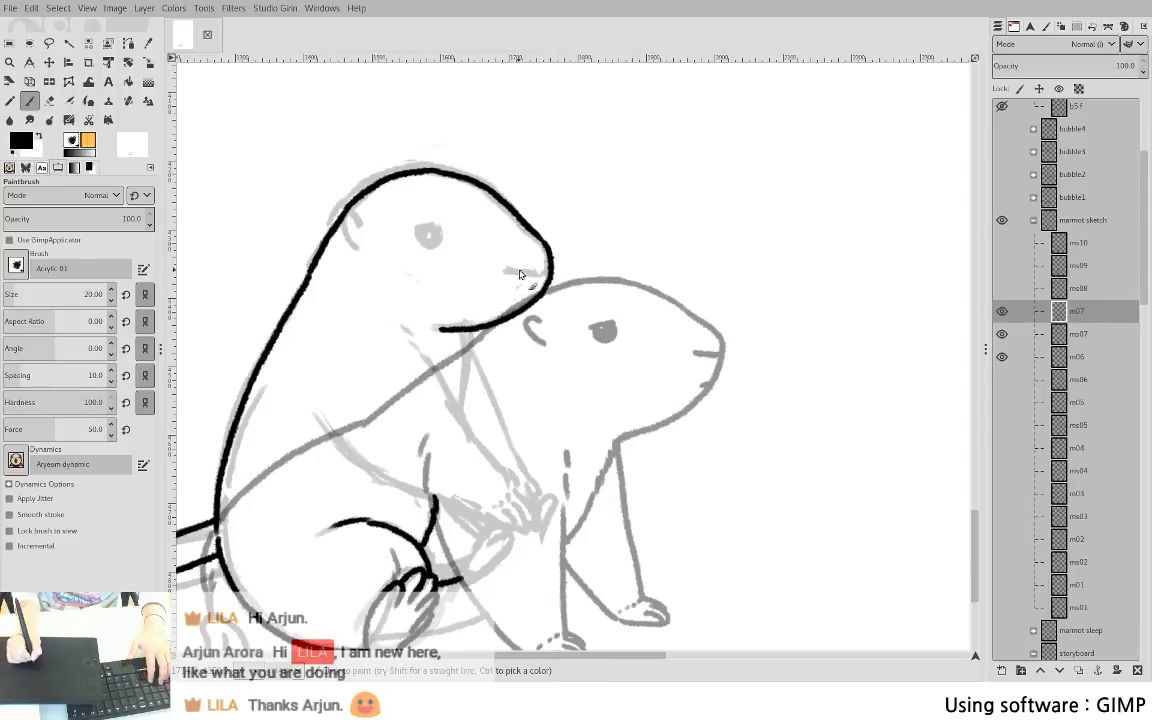
- Ink the marmot's facial details: the short mouth line, the filled eye with a flat upper edge, and the curved ear
{"action": "left_click_drag", "start_coordinate": [505, 268], "coordinate": [550, 272]}
{"action": "key", "text": "ctrl+z"}
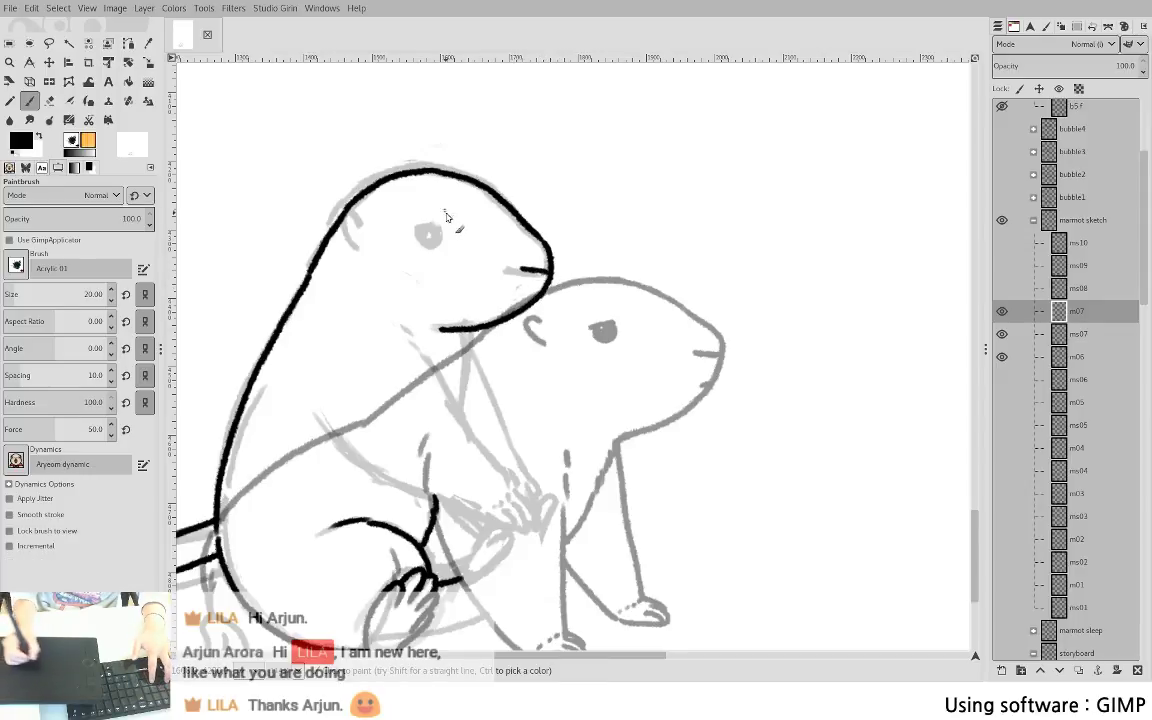
{"action": "key", "text": "ctrl+y"}
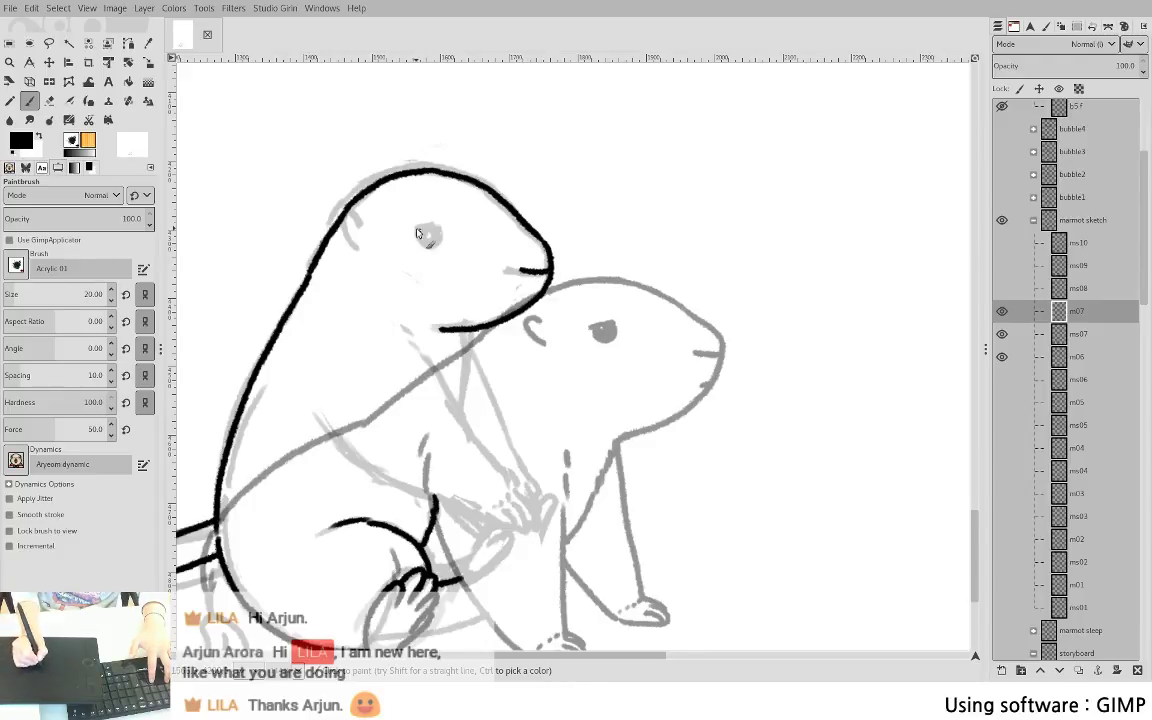
{"action": "mouse_move", "coordinate": [416, 230]}
{"action": "left_mouse_down"}
{"action": "mouse_move", "coordinate": [428, 246]}
{"action": "mouse_move", "coordinate": [438, 230]}
{"action": "mouse_move", "coordinate": [425, 237]}
{"action": "left_mouse_up"}
{"action": "key", "text": "shift+e"}
{"action": "key", "text": "p"}
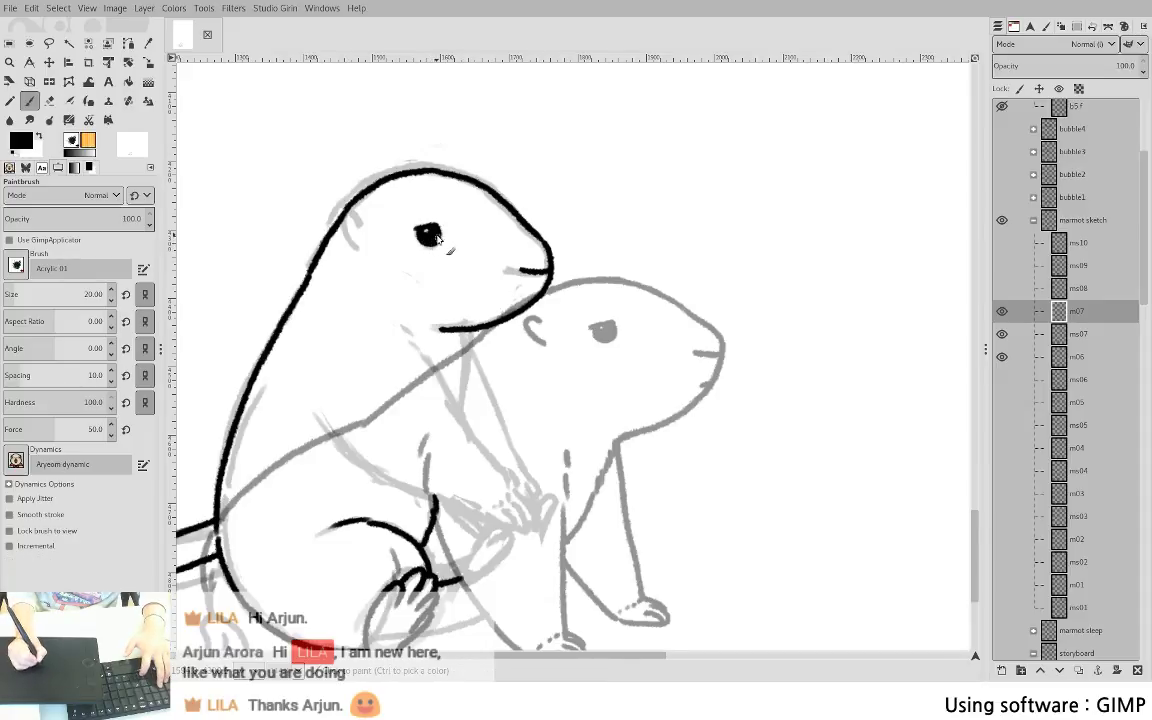
{"action": "left_click_drag", "start_coordinate": [359, 221], "coordinate": [346, 234]}
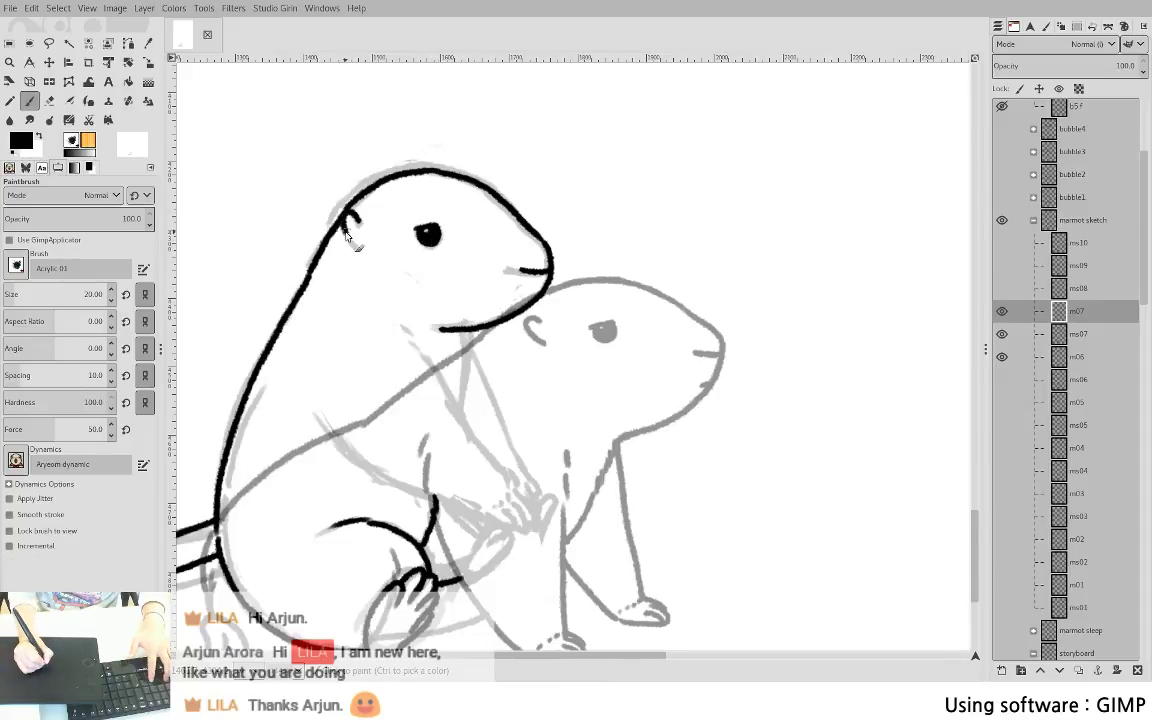
- Ink the chest line below the chin and the upper and lower edges of the near front arm
{"action": "left_click_drag", "start_coordinate": [467, 332], "coordinate": [459, 408]}
{"action": "mouse_move", "coordinate": [457, 292]}
{"action": "left_mouse_down"}
{"action": "mouse_move", "coordinate": [440, 208]}
{"action": "mouse_move", "coordinate": [417, 175]}
{"action": "left_mouse_up"}
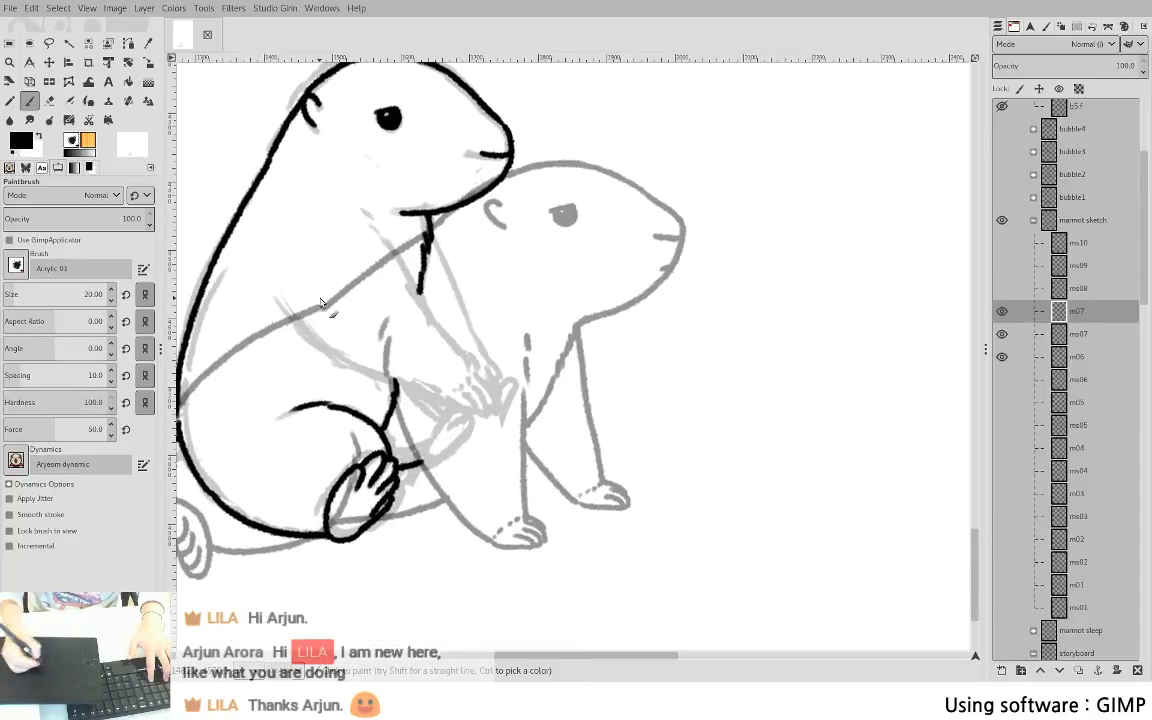
{"action": "left_click_drag", "start_coordinate": [418, 293], "coordinate": [440, 332]}
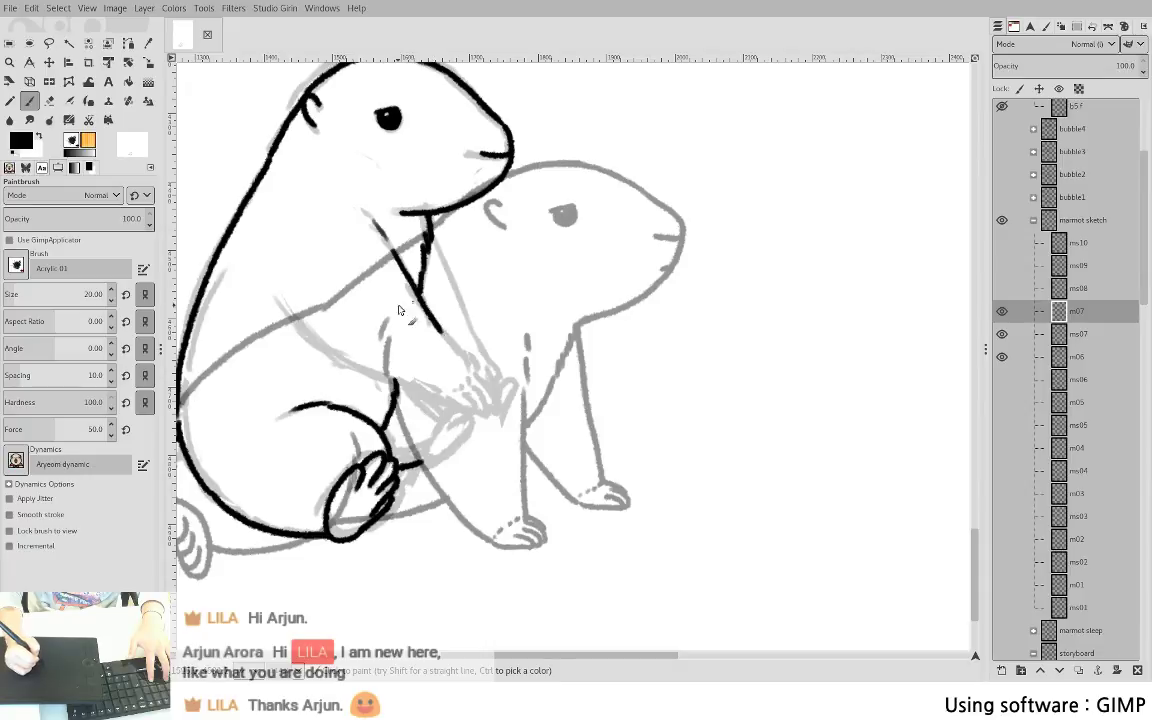
{"action": "key", "text": "ctrl+z"}
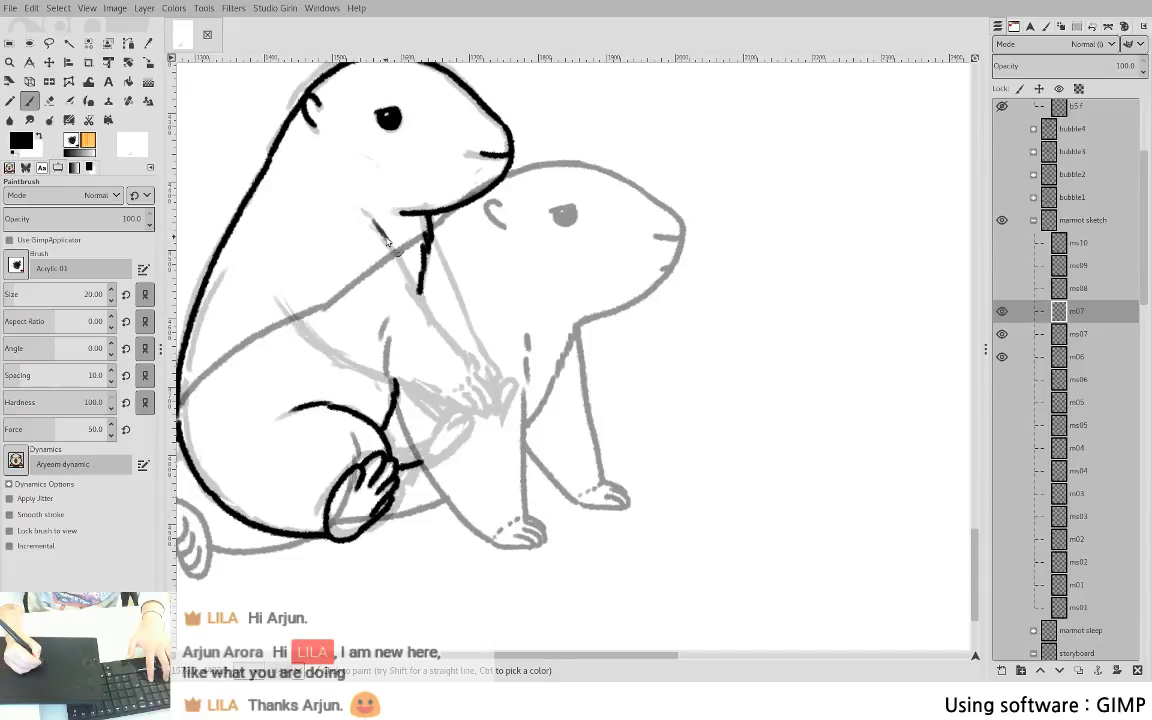
{"action": "mouse_move", "coordinate": [388, 243]}
{"action": "left_mouse_down"}
{"action": "mouse_move", "coordinate": [405, 300]}
{"action": "mouse_move", "coordinate": [464, 387]}
{"action": "left_mouse_up"}
{"action": "mouse_move", "coordinate": [277, 298]}
{"action": "left_mouse_down"}
{"action": "mouse_move", "coordinate": [310, 342]}
{"action": "mouse_move", "coordinate": [382, 380]}
{"action": "left_mouse_up"}
{"action": "key", "text": "ctrl+z"}
{"action": "mouse_move", "coordinate": [277, 298]}
{"action": "left_mouse_down"}
{"action": "mouse_move", "coordinate": [343, 376]}
{"action": "mouse_move", "coordinate": [432, 409]}
{"action": "mouse_move", "coordinate": [400, 383]}
{"action": "left_mouse_up"}
- Extend the chest line to the arm and ink the near front paw with its fingers and a dotted wrist line
{"action": "key", "text": "shift+e"}
{"action": "left_click_drag", "start_coordinate": [454, 420], "coordinate": [418, 404]}
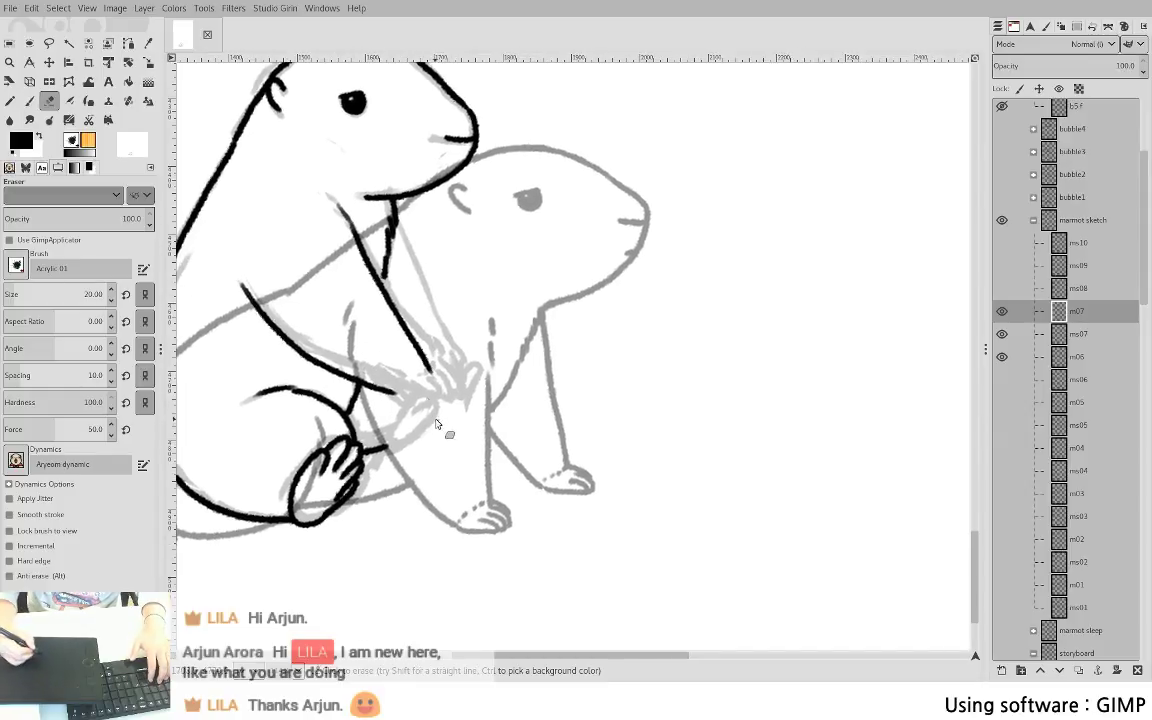
{"action": "key", "text": "p"}
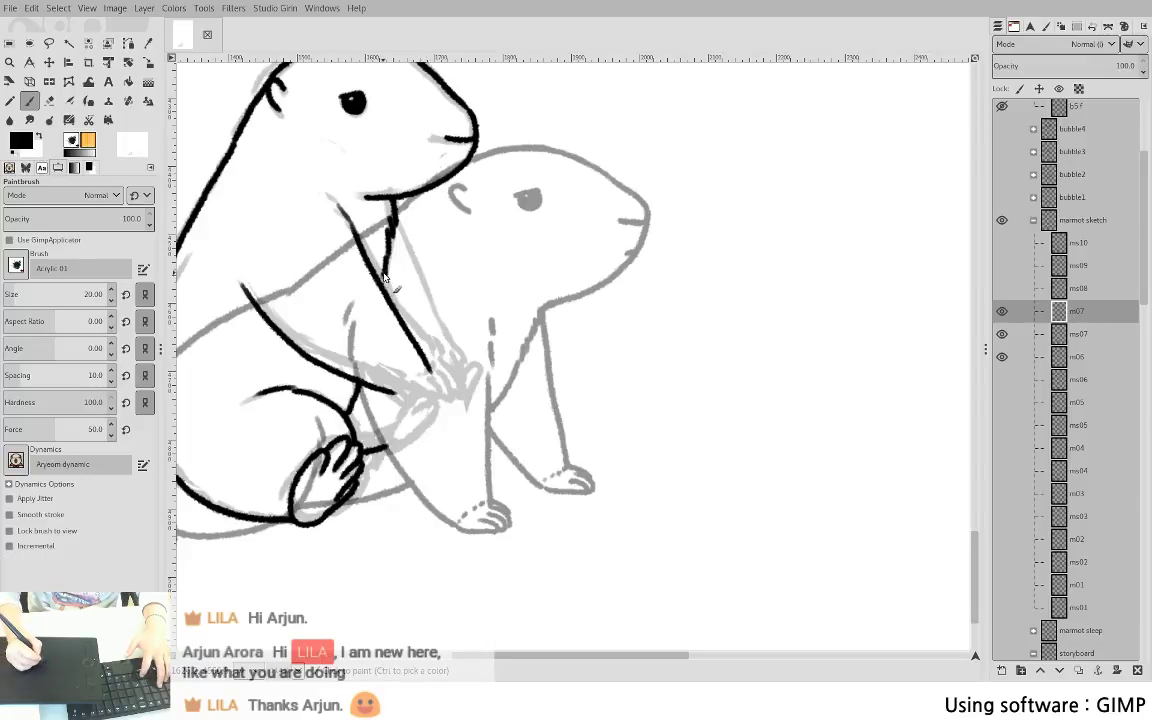
{"action": "mouse_move", "coordinate": [382, 332]}
{"action": "left_mouse_down"}
{"action": "mouse_move", "coordinate": [441, 414]}
{"action": "mouse_move", "coordinate": [449, 404]}
{"action": "mouse_move", "coordinate": [428, 404]}
{"action": "mouse_move", "coordinate": [434, 412]}
{"action": "left_mouse_up"}
{"action": "key", "text": "ctrl+z"}
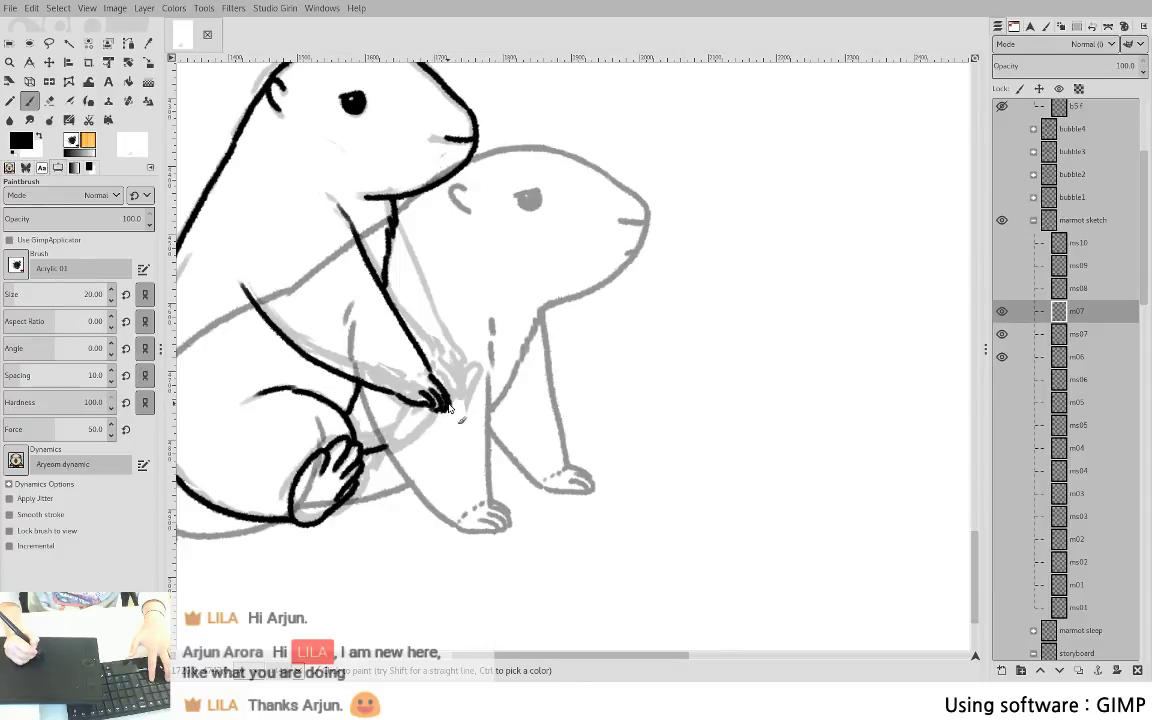
{"action": "left_click", "coordinate": [404, 389]}
{"action": "left_click", "coordinate": [412, 384]}
{"action": "left_click", "coordinate": [419, 379]}
{"action": "left_click", "coordinate": [426, 375]}
- Ink the far hind foot with its toes beneath the front paw
{"action": "left_click_drag", "start_coordinate": [476, 411], "coordinate": [689, 382]}
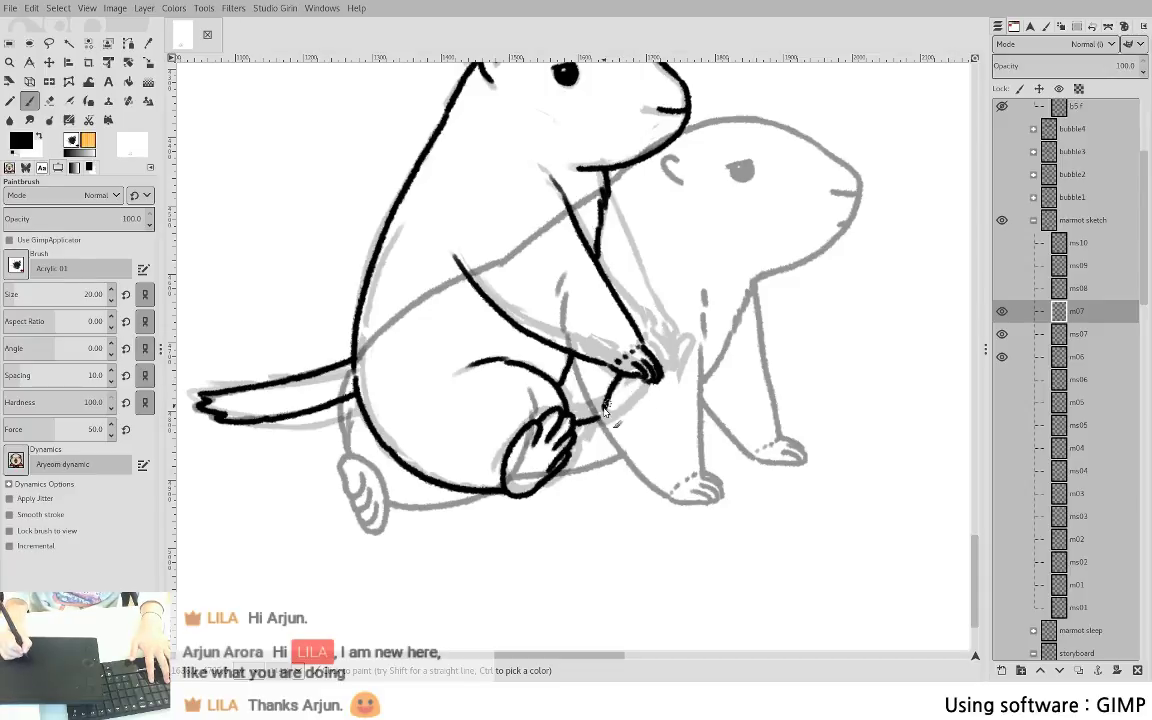
{"action": "left_click_drag", "start_coordinate": [616, 380], "coordinate": [605, 422]}
{"action": "mouse_move", "coordinate": [634, 377]}
{"action": "left_mouse_down"}
{"action": "mouse_move", "coordinate": [615, 418]}
{"action": "mouse_move", "coordinate": [645, 380]}
{"action": "left_mouse_up"}
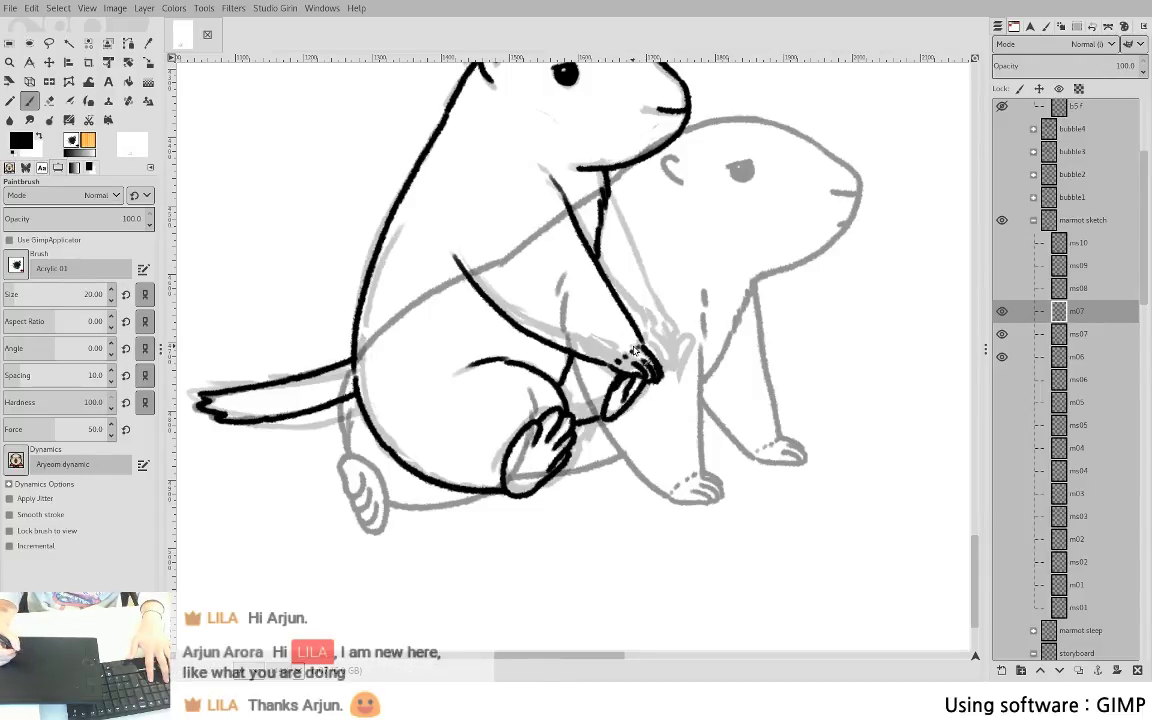
- Undo the far hind foot's strokes and re-ink the foot with its toes beneath the near front paw
{"action": "key", "text": "ctrl+z"}
{"action": "key", "text": "ctrl+z"}
{"action": "key", "text": "ctrl+z"}
{"action": "key", "text": "ctrl+z"}
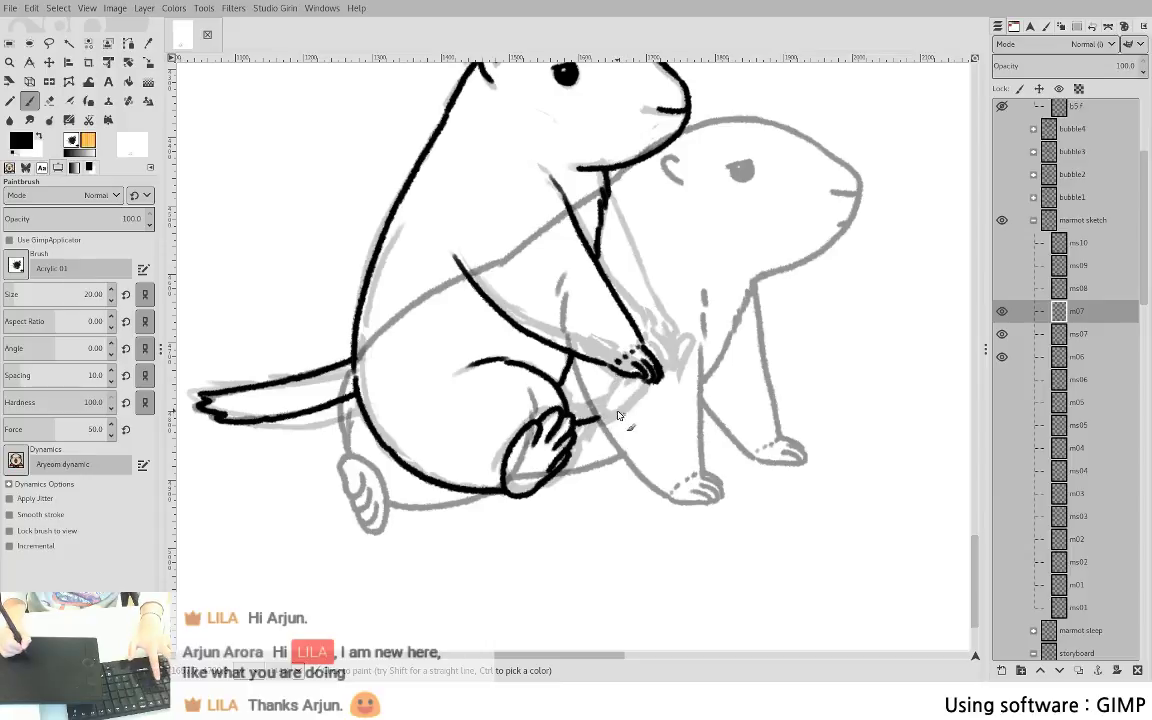
{"action": "mouse_move", "coordinate": [606, 416]}
{"action": "left_mouse_down"}
{"action": "mouse_move", "coordinate": [624, 379]}
{"action": "mouse_move", "coordinate": [598, 422]}
{"action": "left_mouse_up"}
{"action": "key", "text": "ctrl+z"}
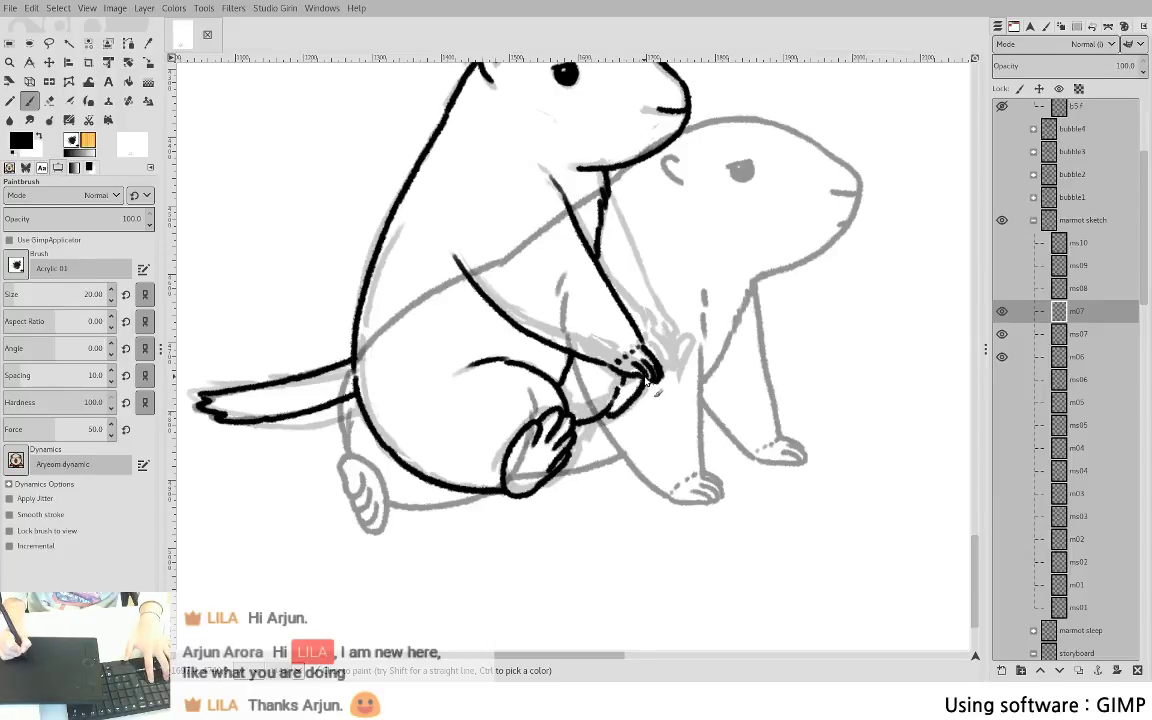
{"action": "mouse_move", "coordinate": [628, 410]}
{"action": "left_mouse_down"}
{"action": "mouse_move", "coordinate": [620, 402]}
{"action": "mouse_move", "coordinate": [651, 386]}
{"action": "left_mouse_up"}
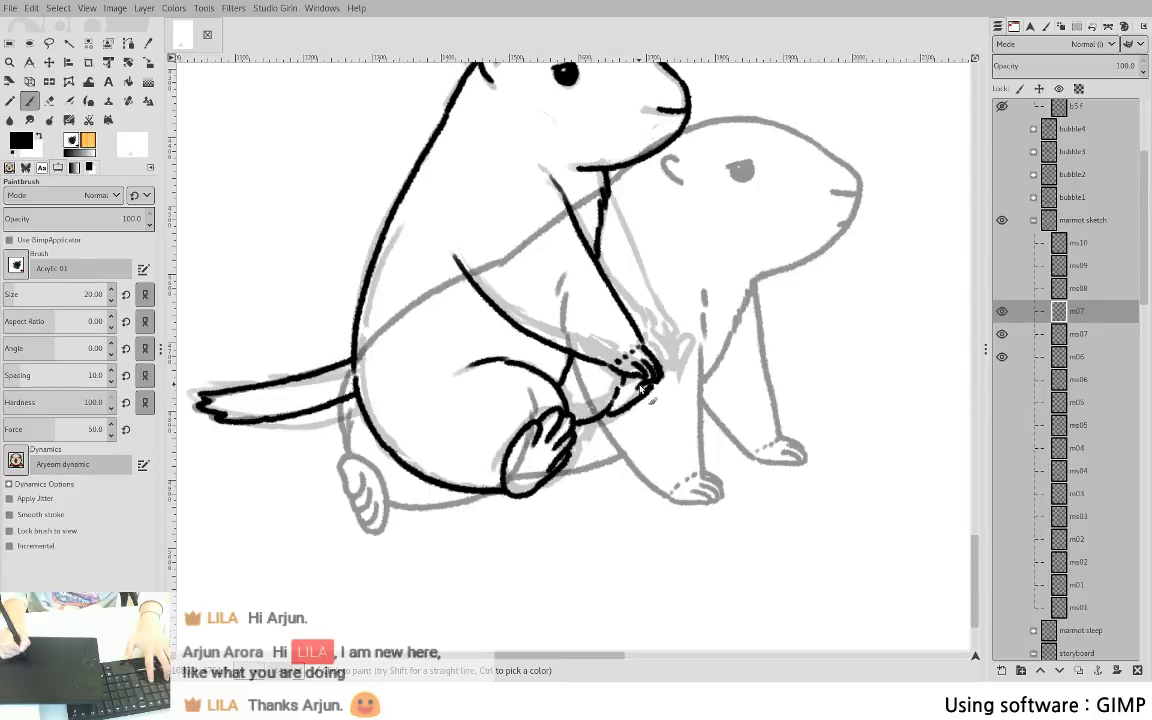
- Ink the far front arm from the chest down, ending in a paw with fingers and a dotted wrist behind the near paw
{"action": "scroll", "coordinate": [675, 347], "scroll_direction": "up", "scroll_amount": 3}
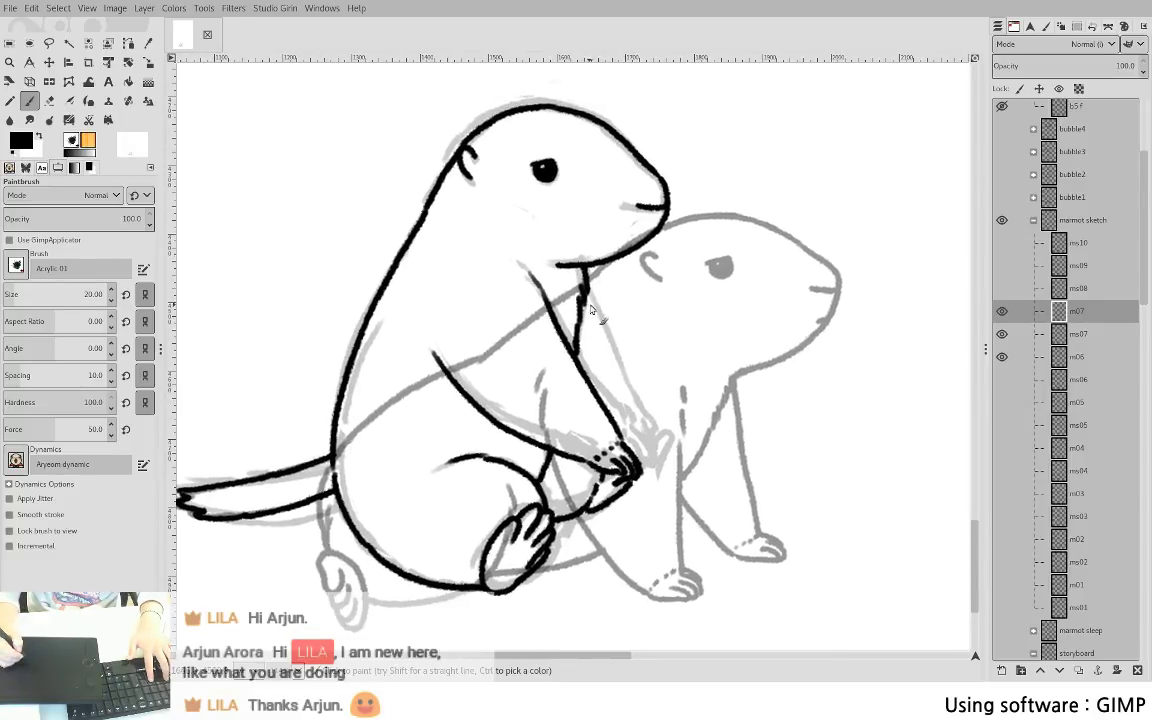
{"action": "key", "text": "ctrl+z"}
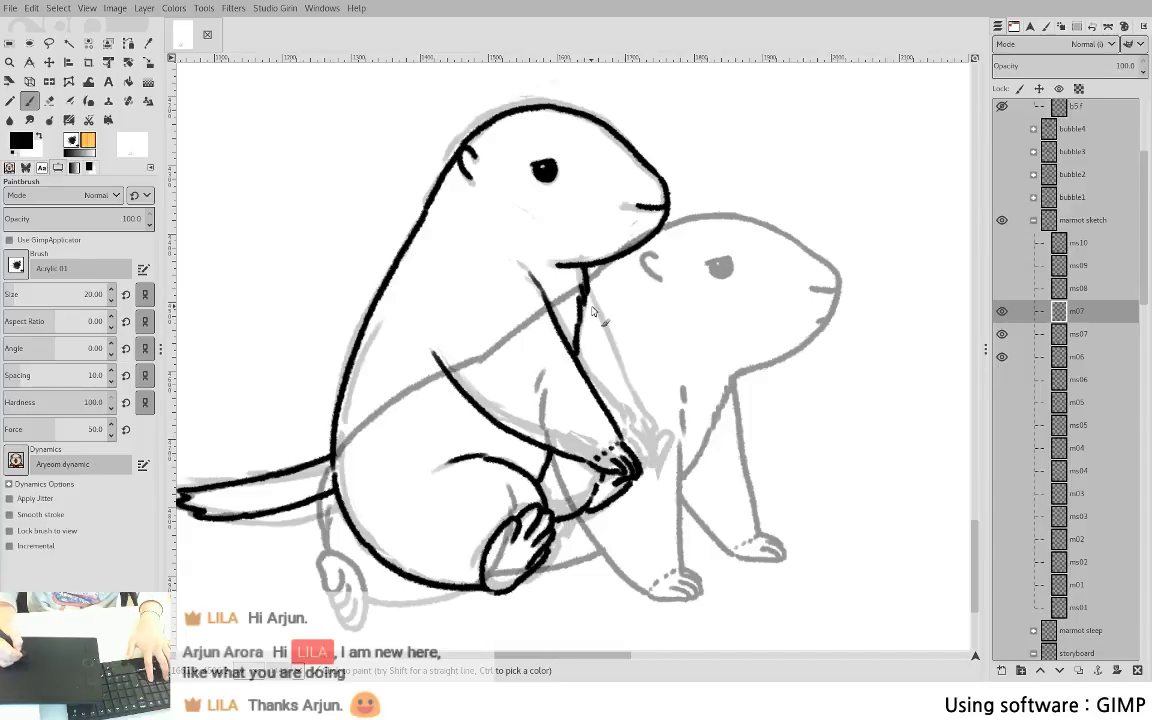
{"action": "left_click_drag", "start_coordinate": [586, 296], "coordinate": [629, 401]}
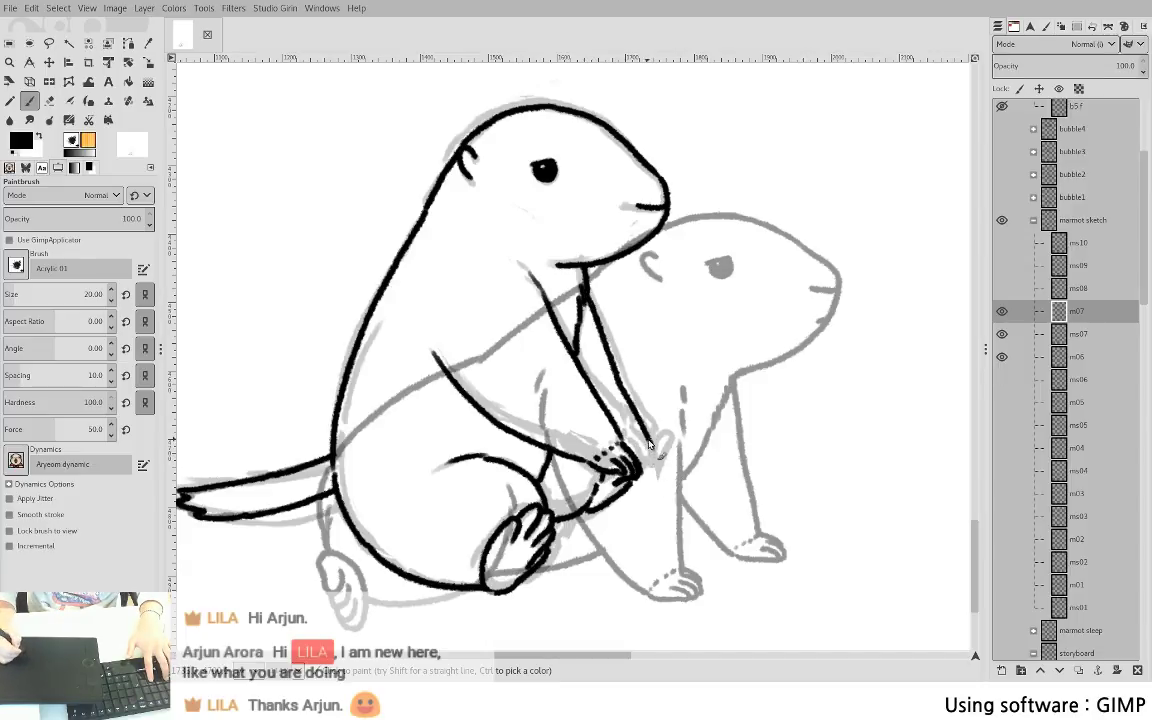
{"action": "left_click_drag", "start_coordinate": [649, 443], "coordinate": [638, 456]}
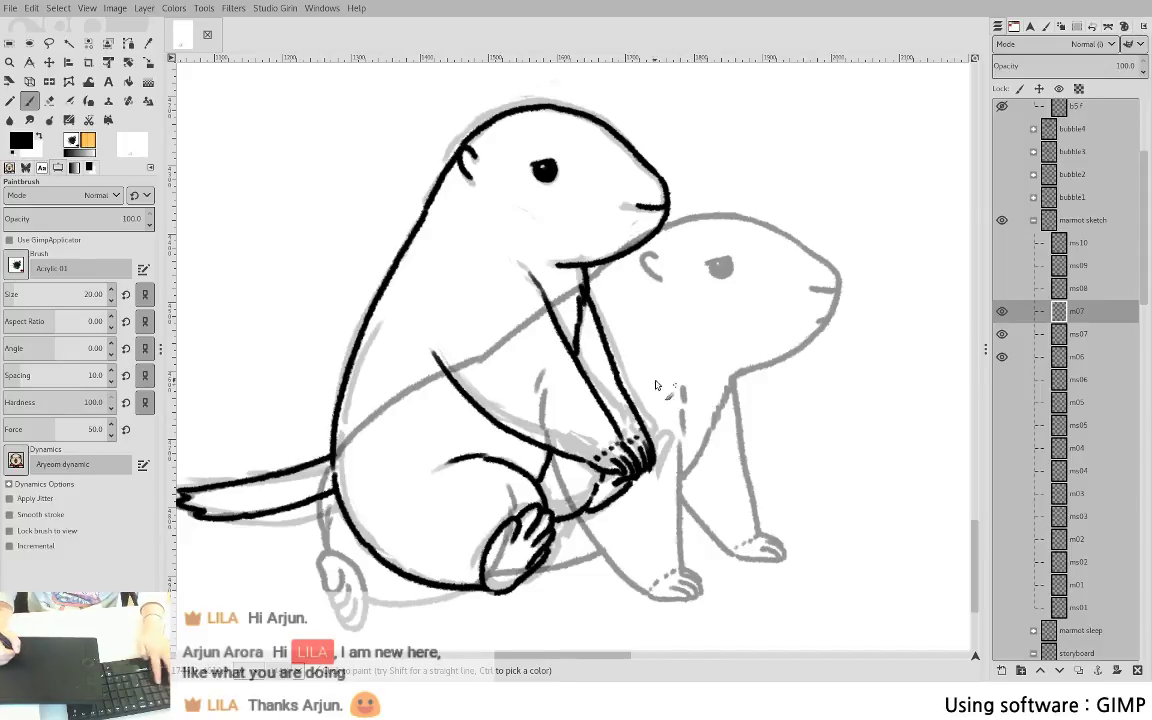
- Hide the ms07 and m06 layers, comparing frames m06 and m07 by alternating their visibility, and leave only m07 shown
{"action": "mouse_move", "coordinate": [665, 269]}
{"action": "left_mouse_down"}
{"action": "mouse_move", "coordinate": [707, 310]}
{"action": "mouse_move", "coordinate": [708, 385]}
{"action": "mouse_move", "coordinate": [732, 249]}
{"action": "mouse_move", "coordinate": [712, 272]}
{"action": "mouse_move", "coordinate": [712, 310]}
{"action": "left_mouse_up"}
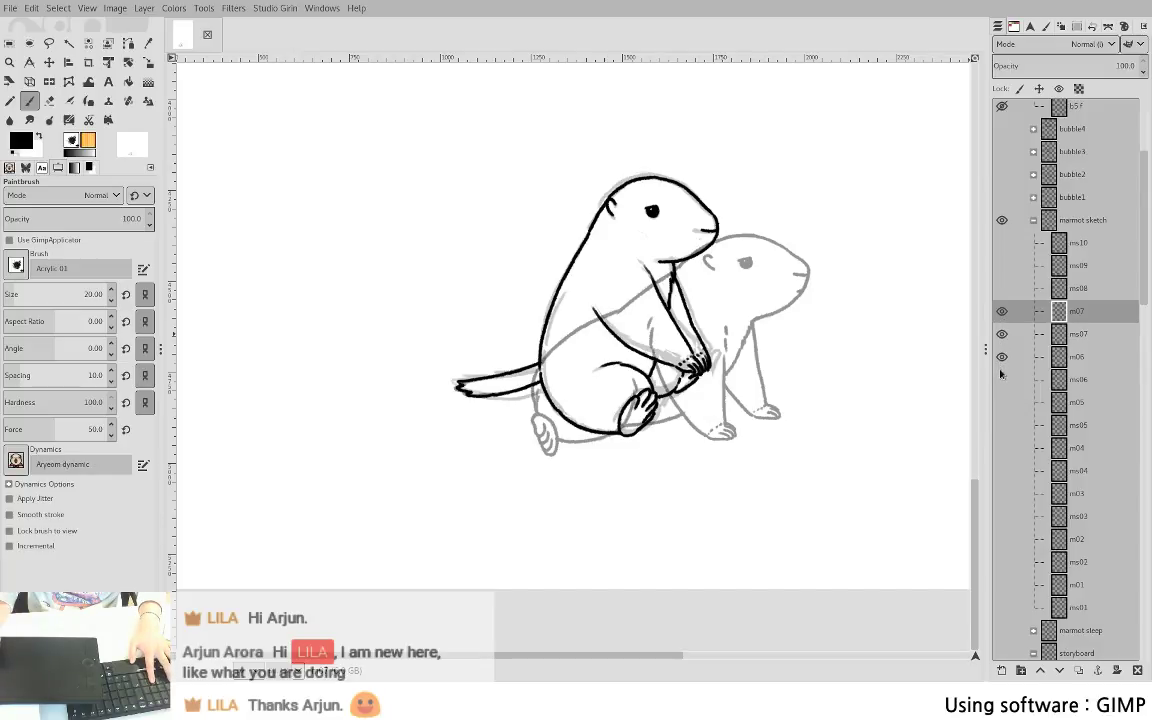
{"action": "left_click", "coordinate": [1002, 334]}
{"action": "left_click", "coordinate": [1002, 357]}
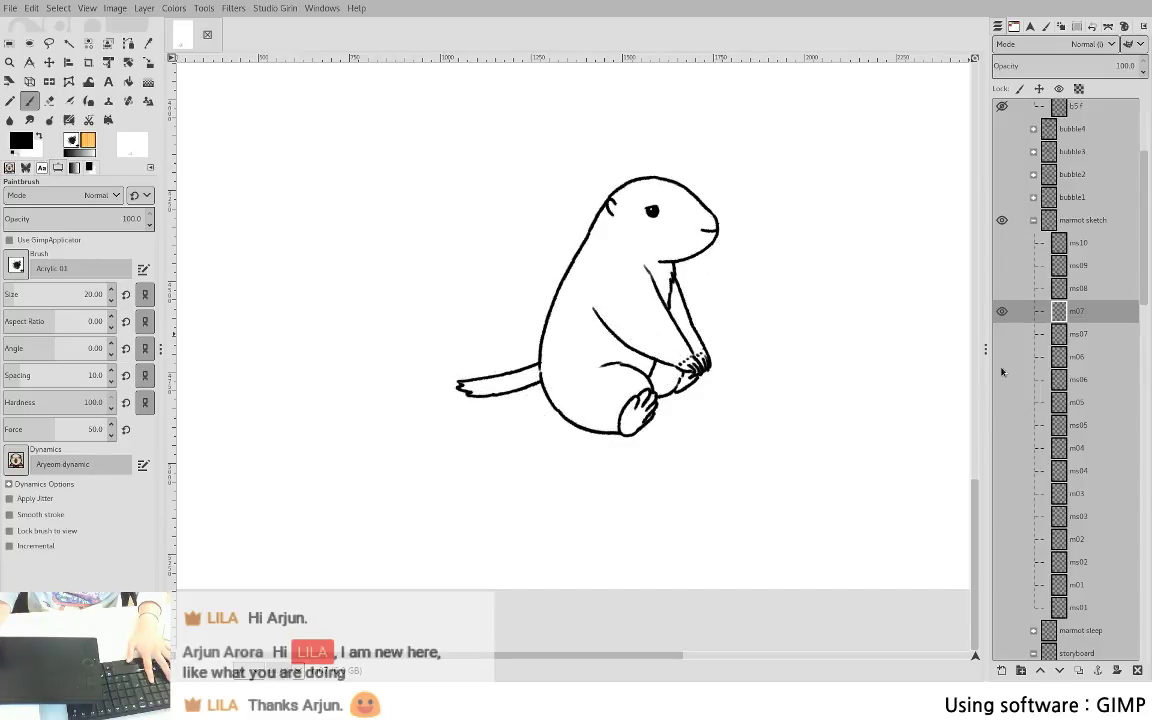
{"action": "left_click", "coordinate": [1003, 316], "text": "shift"}
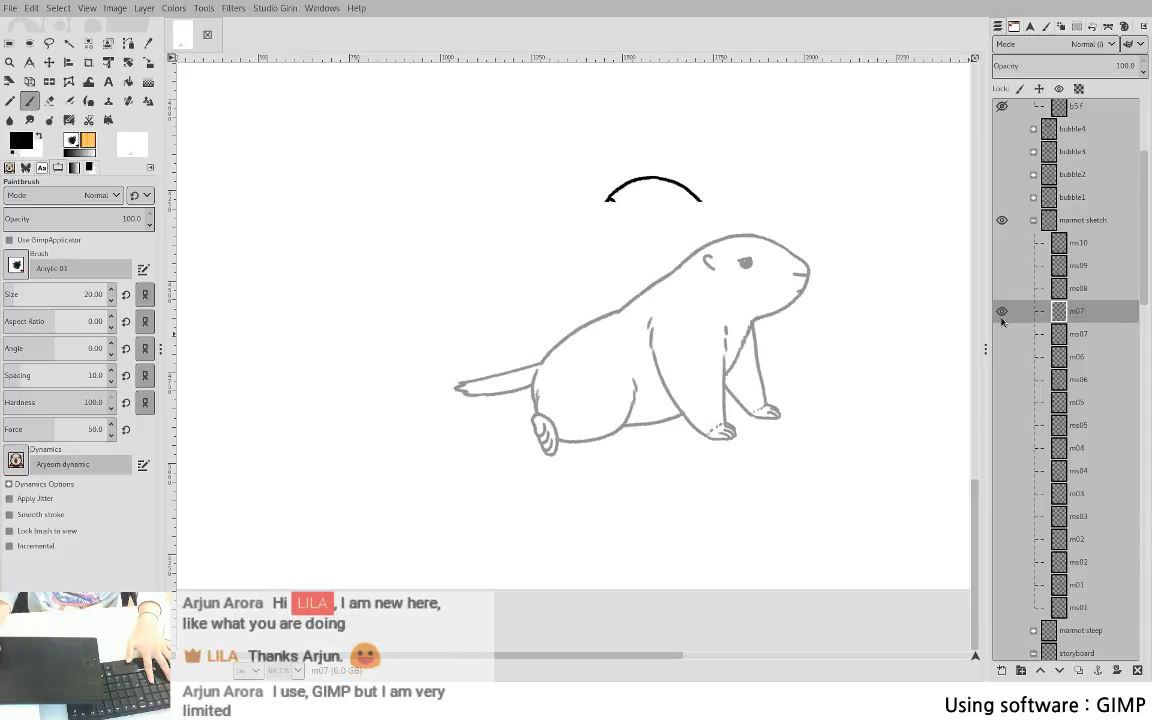
{"action": "left_click", "coordinate": [1002, 352], "text": "shift"}
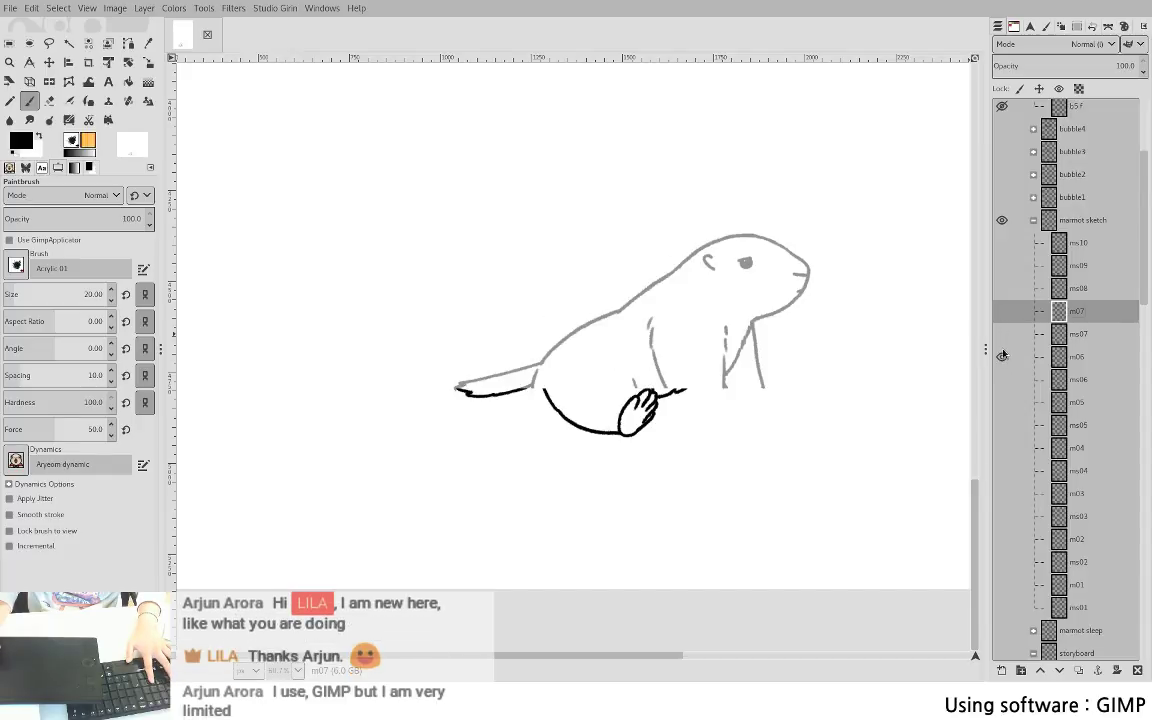
{"action": "left_click", "coordinate": [1002, 311]}
{"action": "left_click", "coordinate": [1002, 356]}
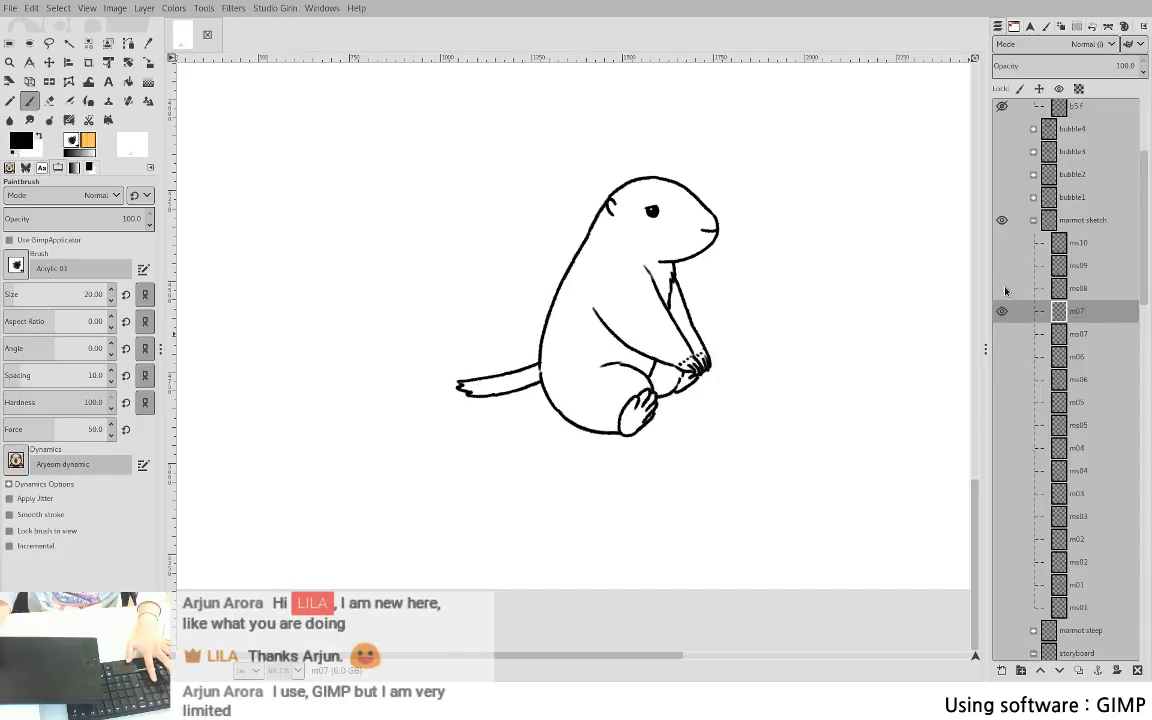
- Show the ms08 sketch together with m07, lowering the opacity of m07 to 44.3 and of ms08 to 20.5
{"action": "left_click", "coordinate": [1002, 288]}
{"action": "left_click", "coordinate": [1002, 311]}
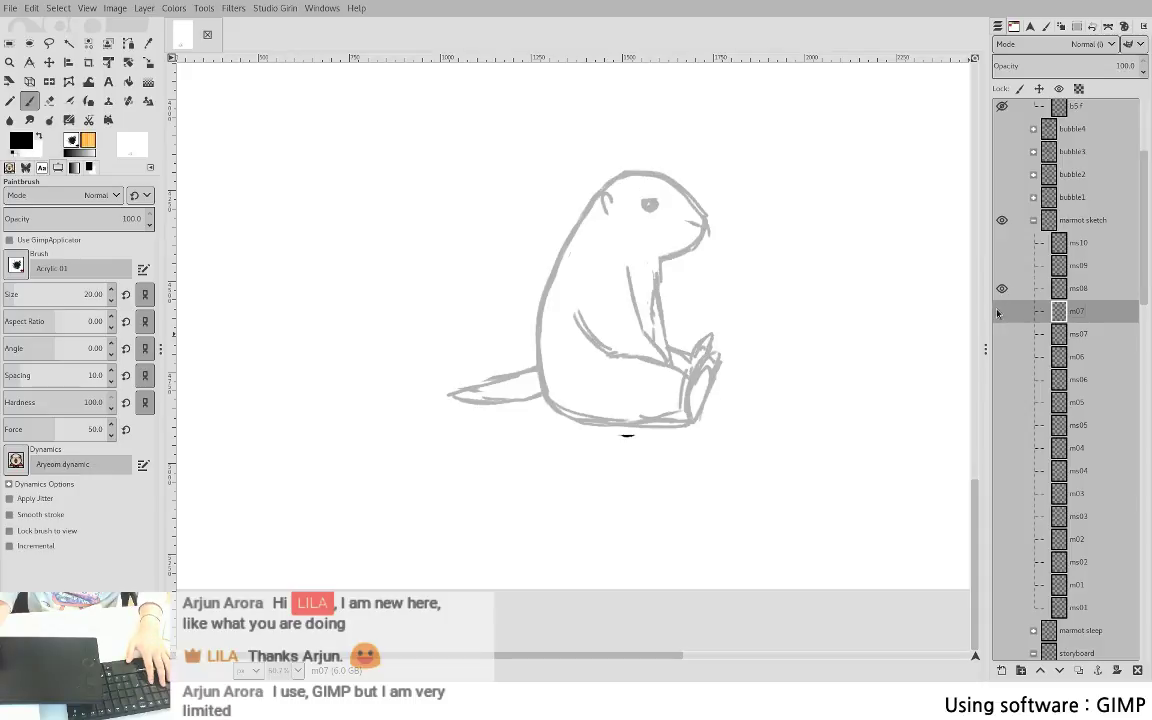
{"action": "left_click", "coordinate": [1056, 288]}
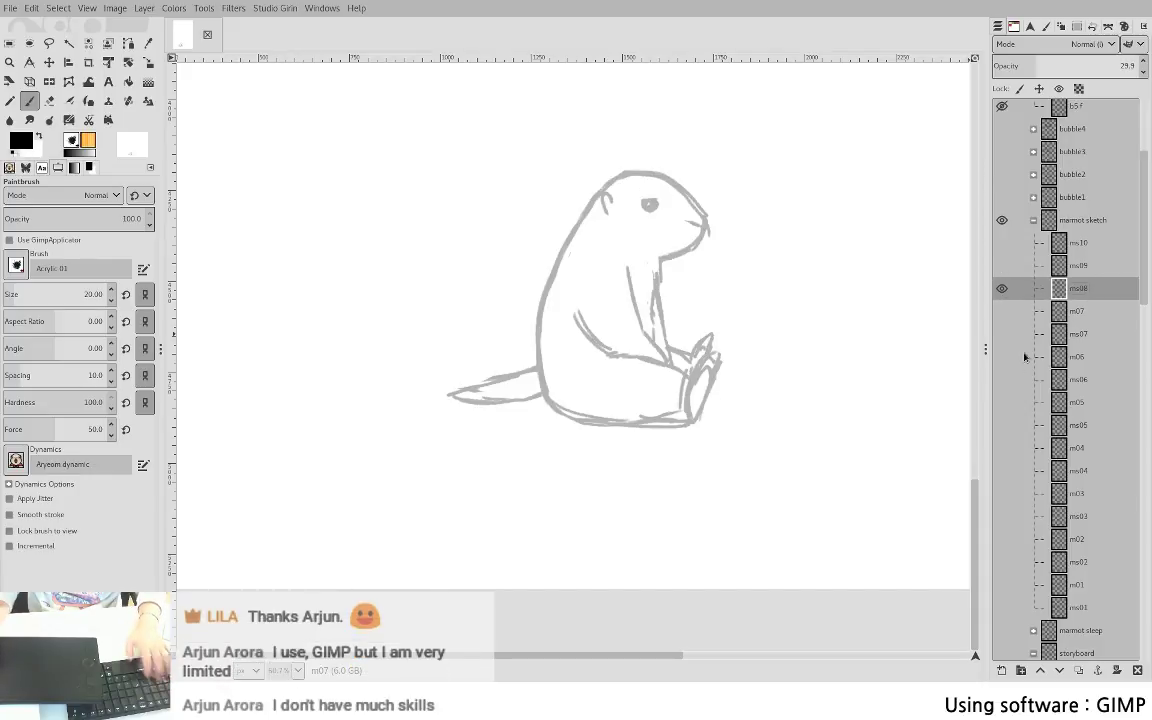
{"action": "left_click", "coordinate": [1045, 311]}
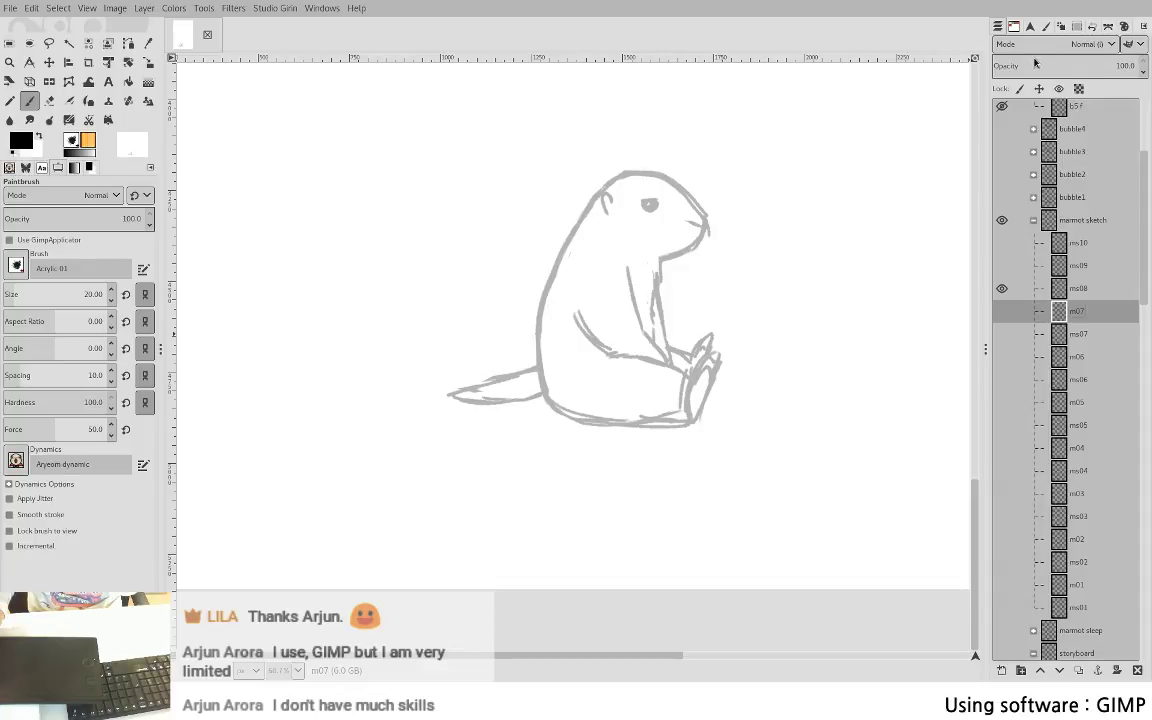
{"action": "left_click", "coordinate": [1056, 61]}
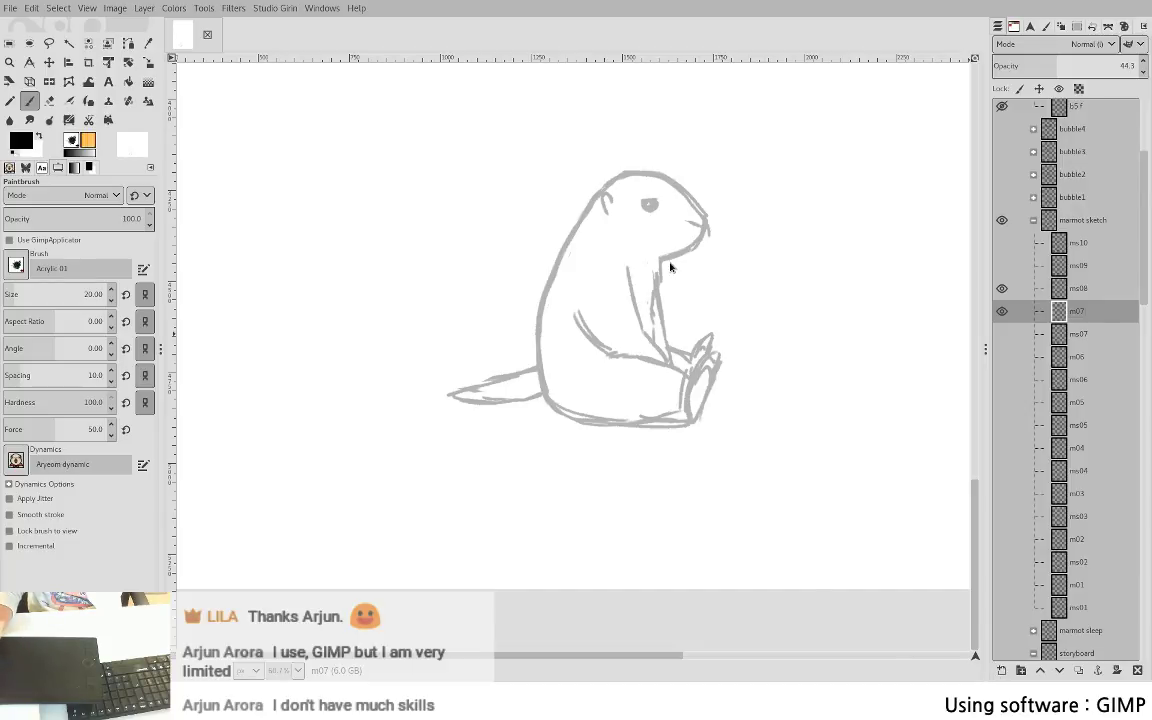
{"action": "key", "text": "Page_Up"}
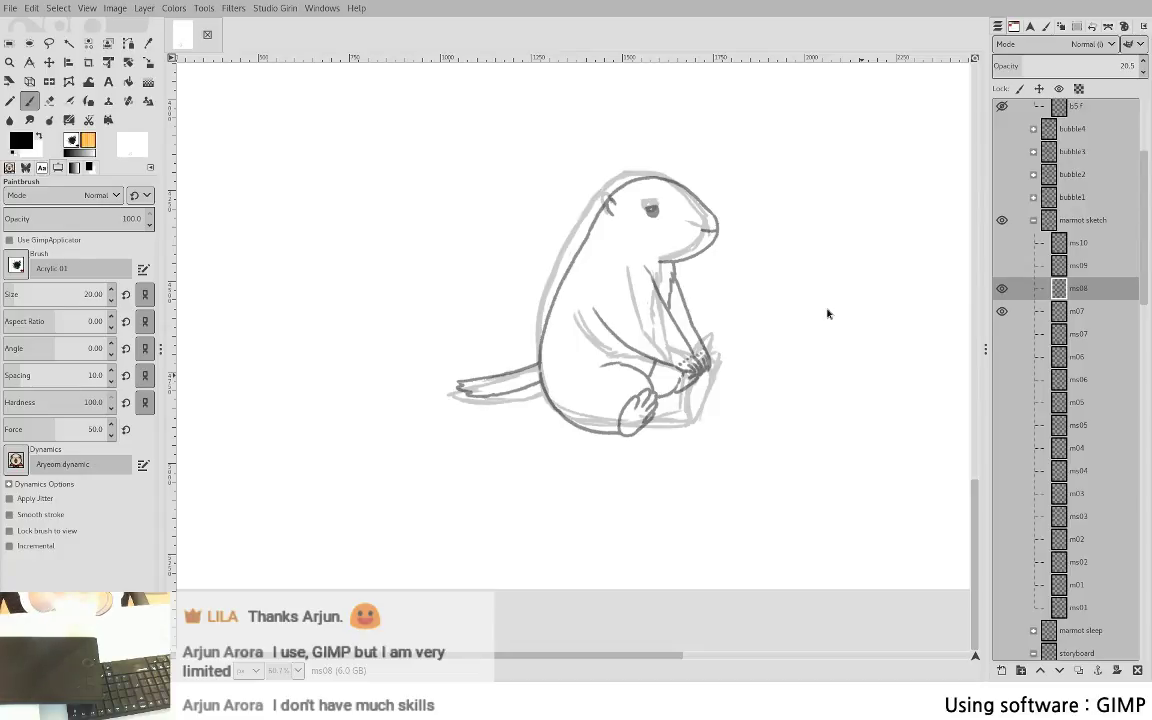
- Add a layer named m08 above ms08 and ink the marmot's back and underside from the head around to the foot
{"action": "key", "text": "shift+ctrl+n"}
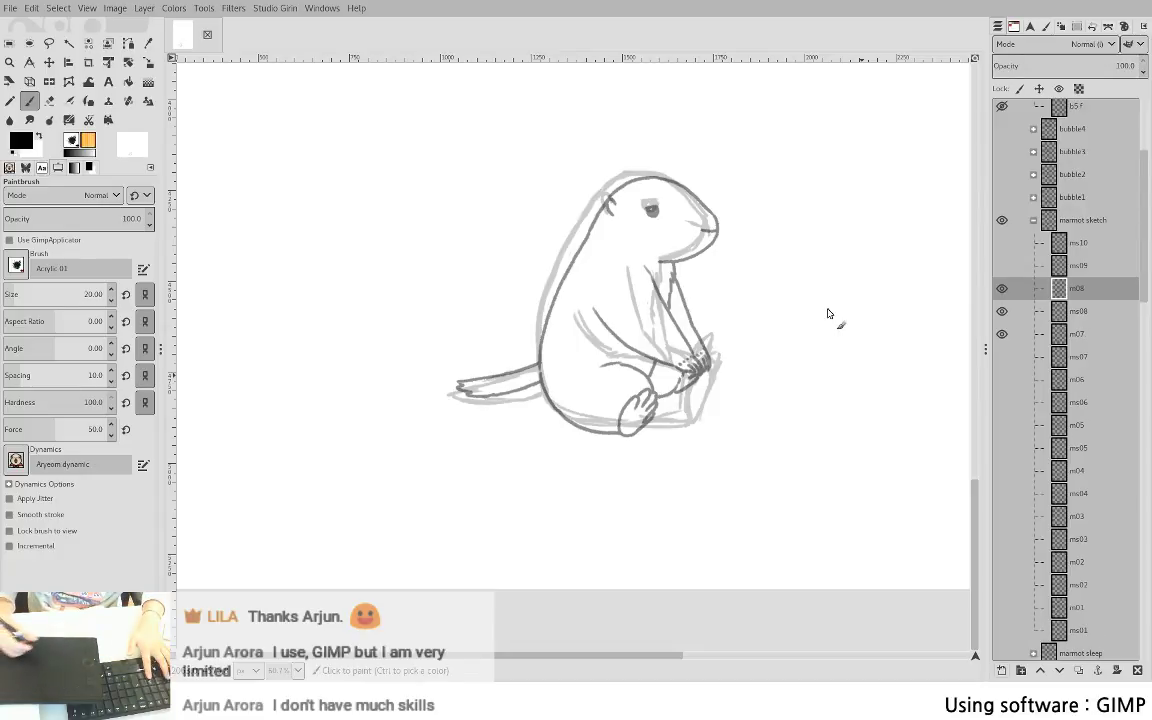
{"action": "left_click_drag", "start_coordinate": [568, 386], "coordinate": [505, 476]}
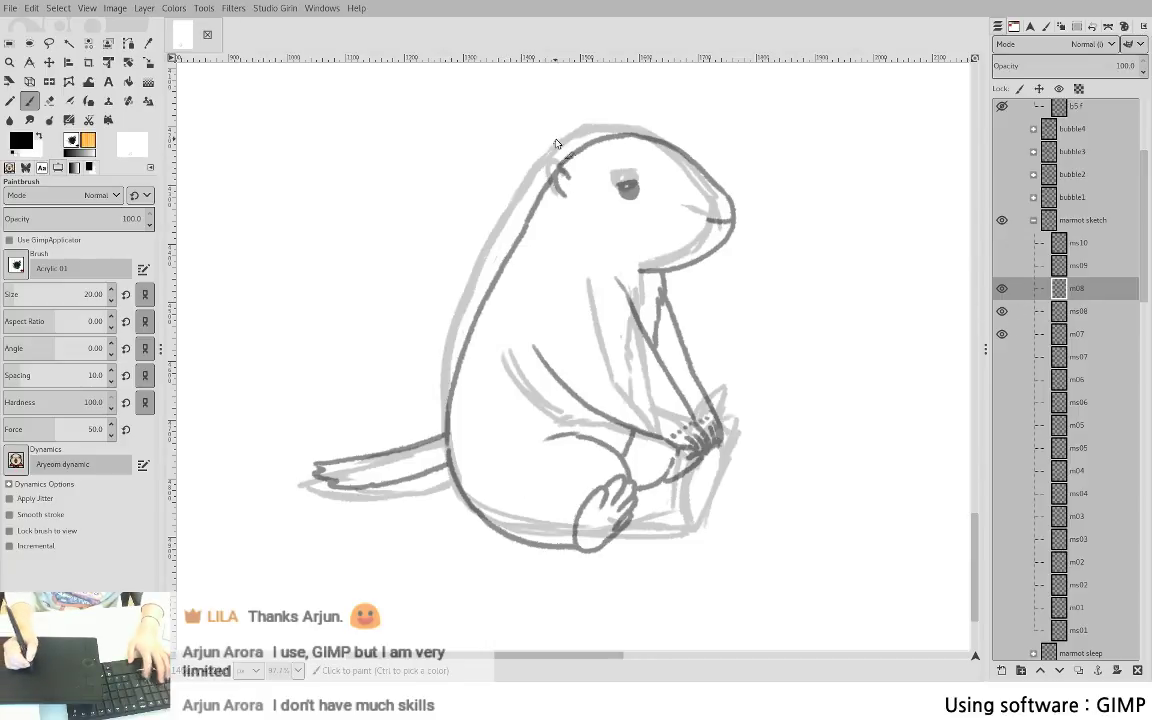
{"action": "mouse_move", "coordinate": [575, 130]}
{"action": "left_mouse_down"}
{"action": "mouse_move", "coordinate": [492, 241]}
{"action": "mouse_move", "coordinate": [452, 349]}
{"action": "mouse_move", "coordinate": [446, 398]}
{"action": "left_mouse_up"}
{"action": "key", "text": "ctrl+z"}
{"action": "mouse_move", "coordinate": [579, 133]}
{"action": "left_mouse_down"}
{"action": "mouse_move", "coordinate": [517, 192]}
{"action": "mouse_move", "coordinate": [465, 296]}
{"action": "mouse_move", "coordinate": [444, 385]}
{"action": "mouse_move", "coordinate": [448, 463]}
{"action": "mouse_move", "coordinate": [460, 495]}
{"action": "mouse_move", "coordinate": [458, 458]}
{"action": "mouse_move", "coordinate": [469, 503]}
{"action": "mouse_move", "coordinate": [499, 522]}
{"action": "mouse_move", "coordinate": [583, 534]}
{"action": "mouse_move", "coordinate": [682, 517]}
{"action": "left_mouse_up"}
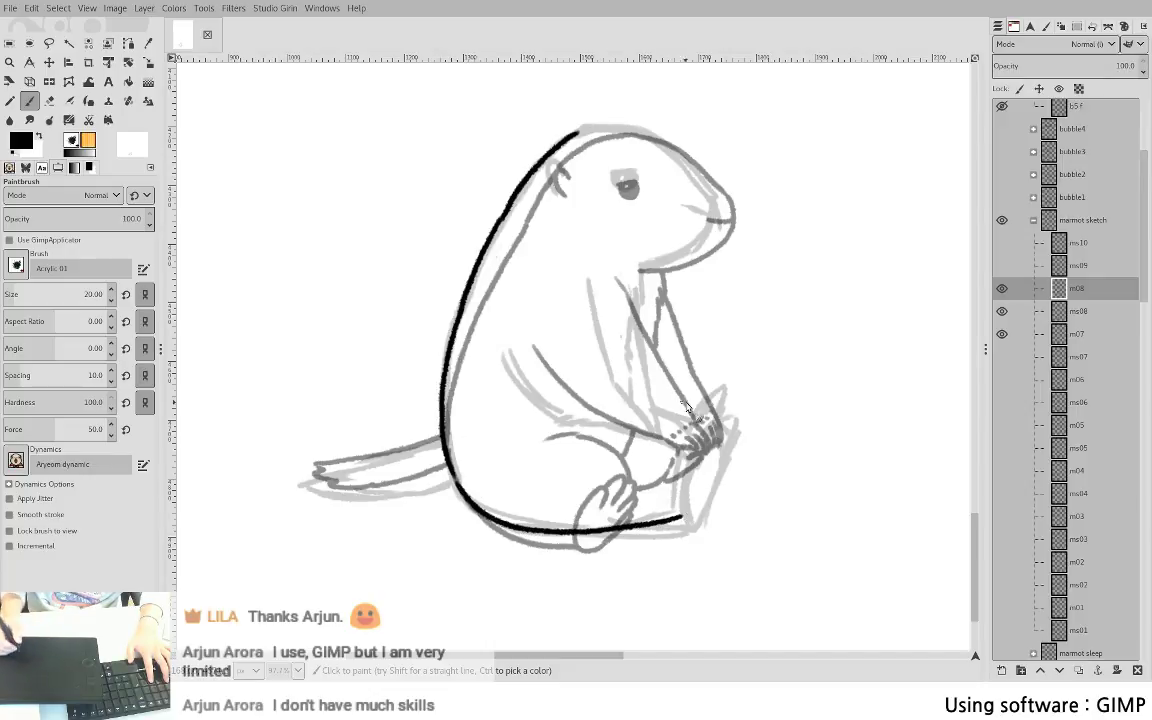
- Ink the near front arm's lower edge from the elbow to the paw and its upper edge from the chest to the wrist
{"action": "mouse_move", "coordinate": [506, 356]}
{"action": "left_mouse_down"}
{"action": "mouse_move", "coordinate": [555, 415]}
{"action": "mouse_move", "coordinate": [585, 423]}
{"action": "left_mouse_up"}
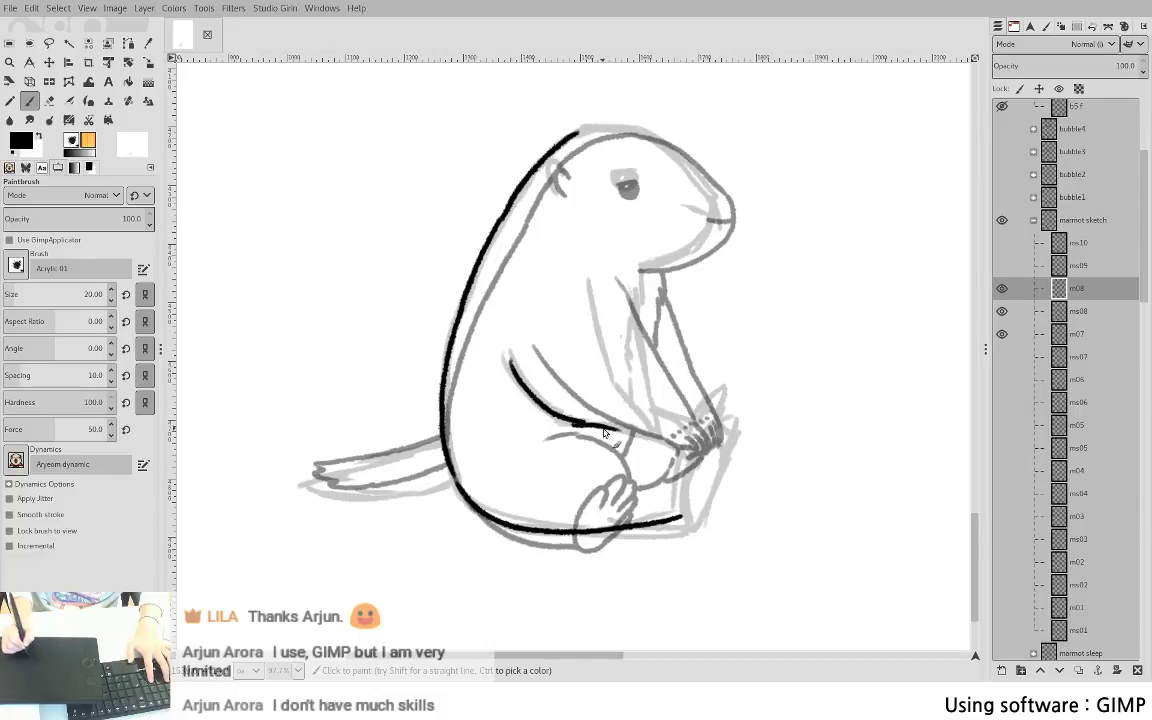
{"action": "left_click_drag", "start_coordinate": [581, 426], "coordinate": [682, 455]}
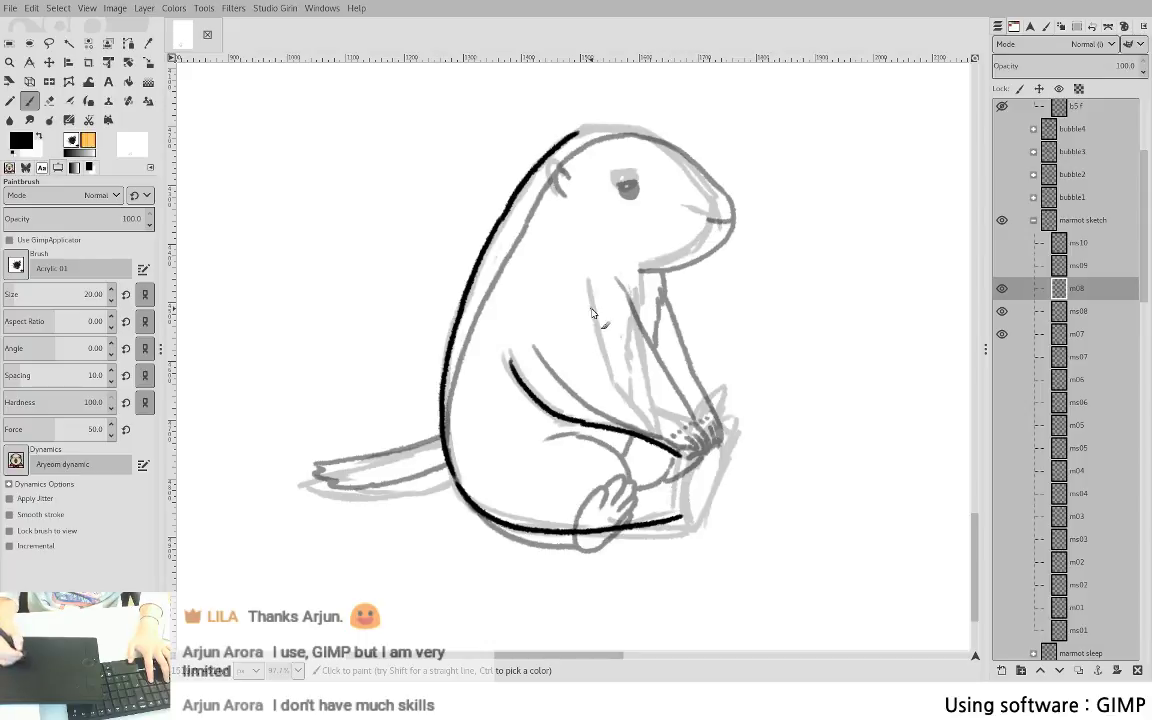
{"action": "mouse_move", "coordinate": [586, 280]}
{"action": "left_mouse_down"}
{"action": "mouse_move", "coordinate": [606, 395]}
{"action": "mouse_move", "coordinate": [630, 430]}
{"action": "left_mouse_up"}
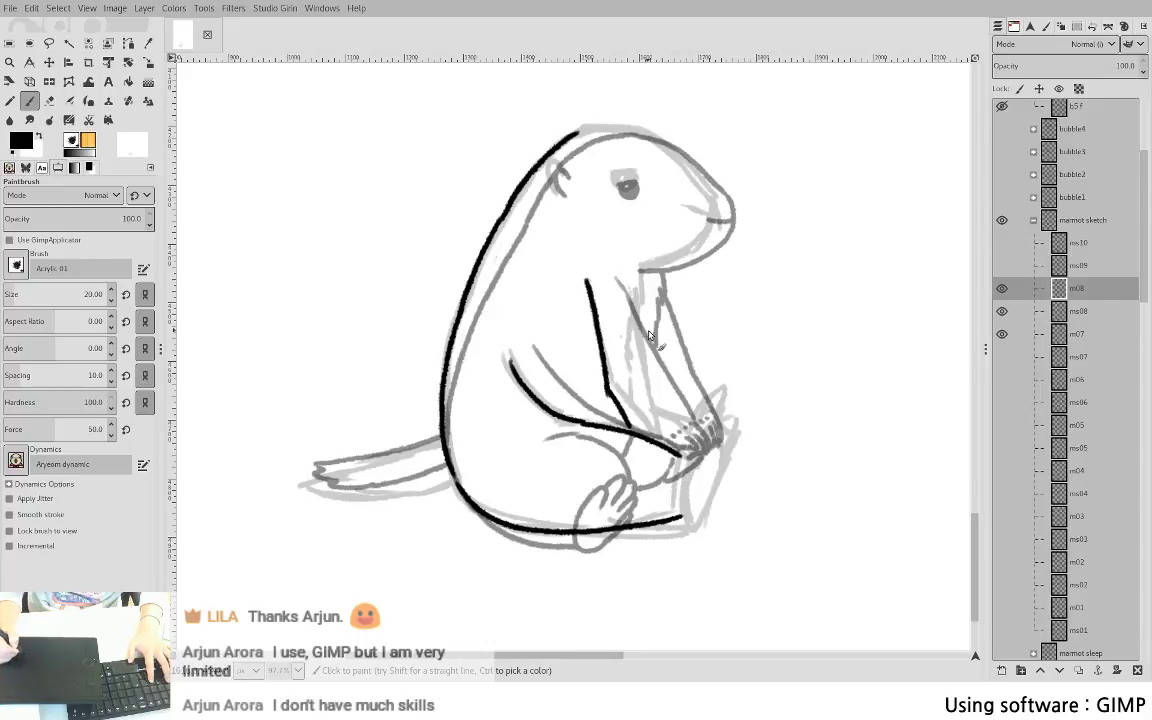
{"action": "key", "text": "ctrl+z"}
- Ink the chest line below the chin and the far front arm's outer edge with a dotted wrist line
{"action": "mouse_move", "coordinate": [643, 292]}
{"action": "left_mouse_down"}
{"action": "mouse_move", "coordinate": [624, 365]}
{"action": "mouse_move", "coordinate": [634, 428]}
{"action": "left_mouse_up"}
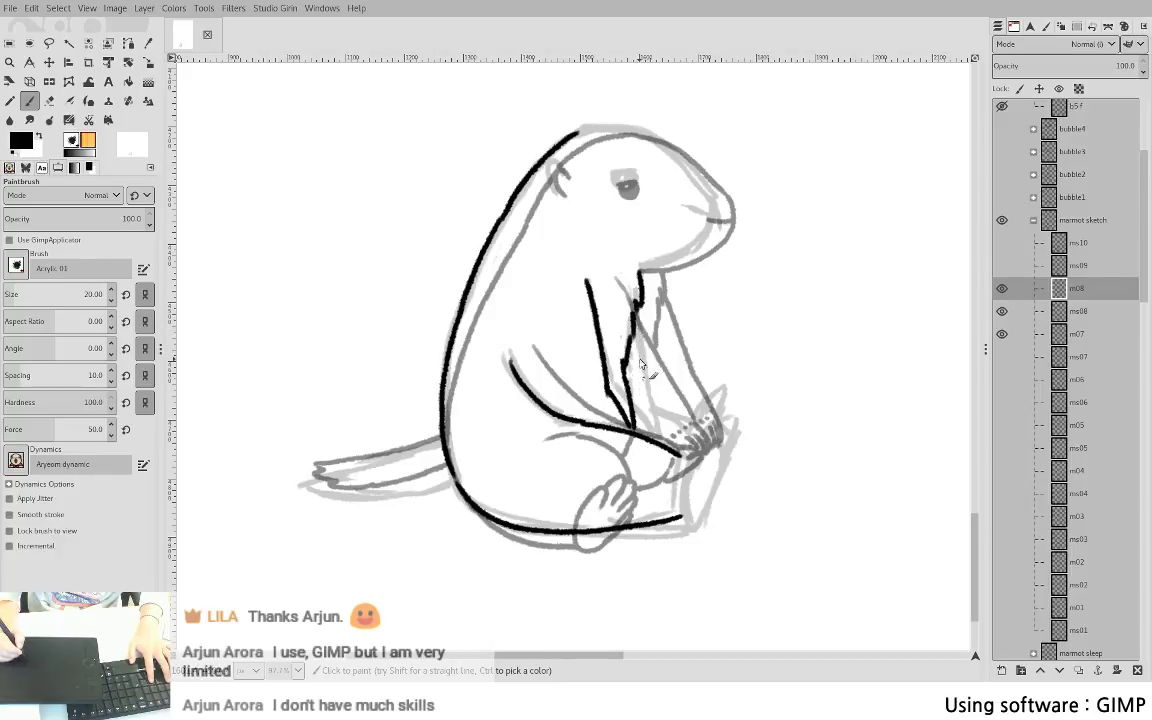
{"action": "left_click_drag", "start_coordinate": [643, 332], "coordinate": [655, 432]}
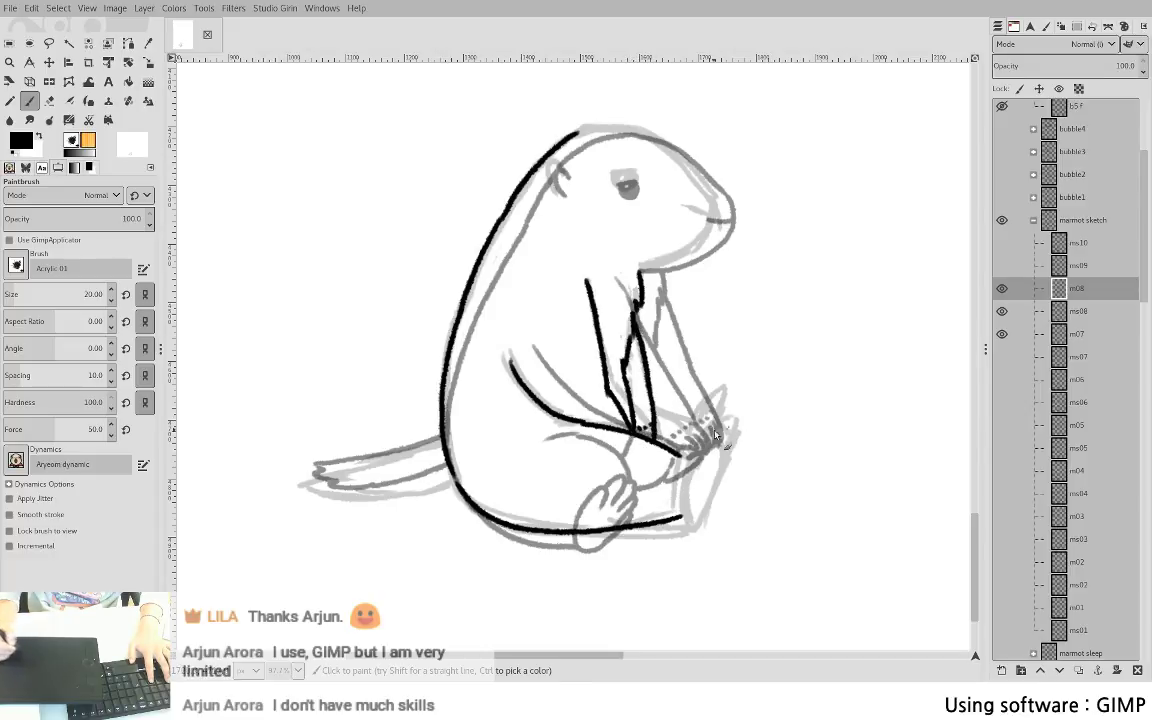
- Erase part of the near arm's lower line just beyond the wrist
{"action": "key", "text": "shift+e"}
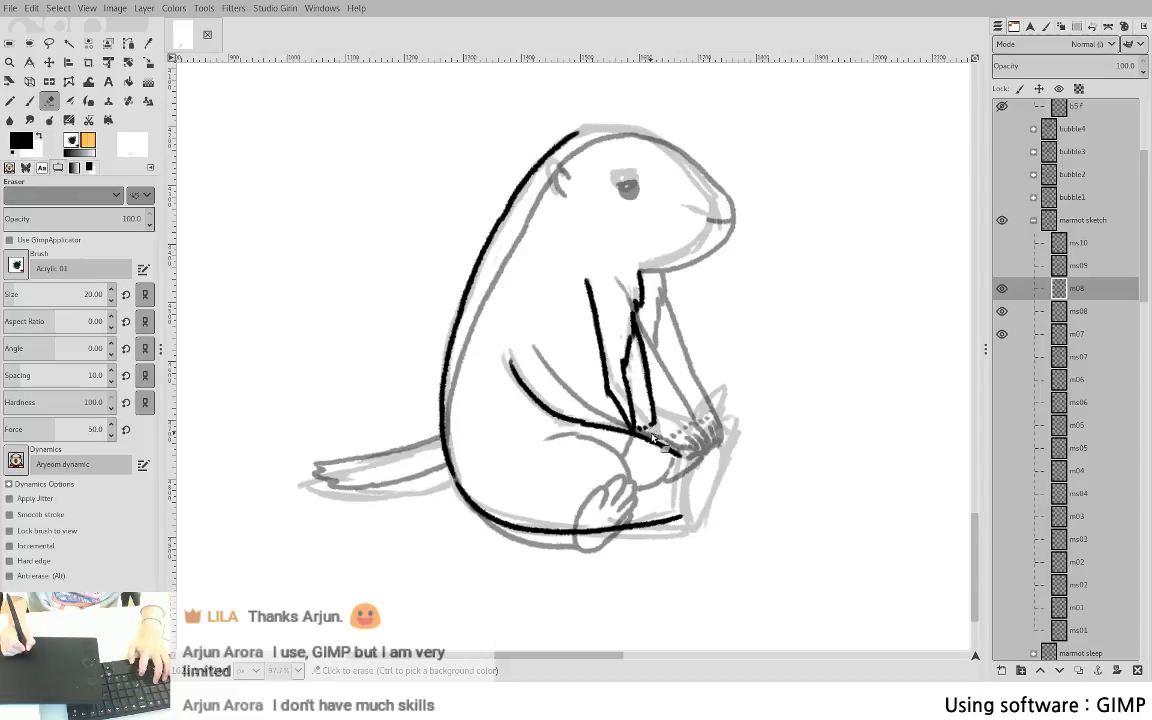
- Ink the foot at the end of the marmot's outstretched near leg in black with the Paintbrush on layer m08
{"action": "key", "text": "p"}
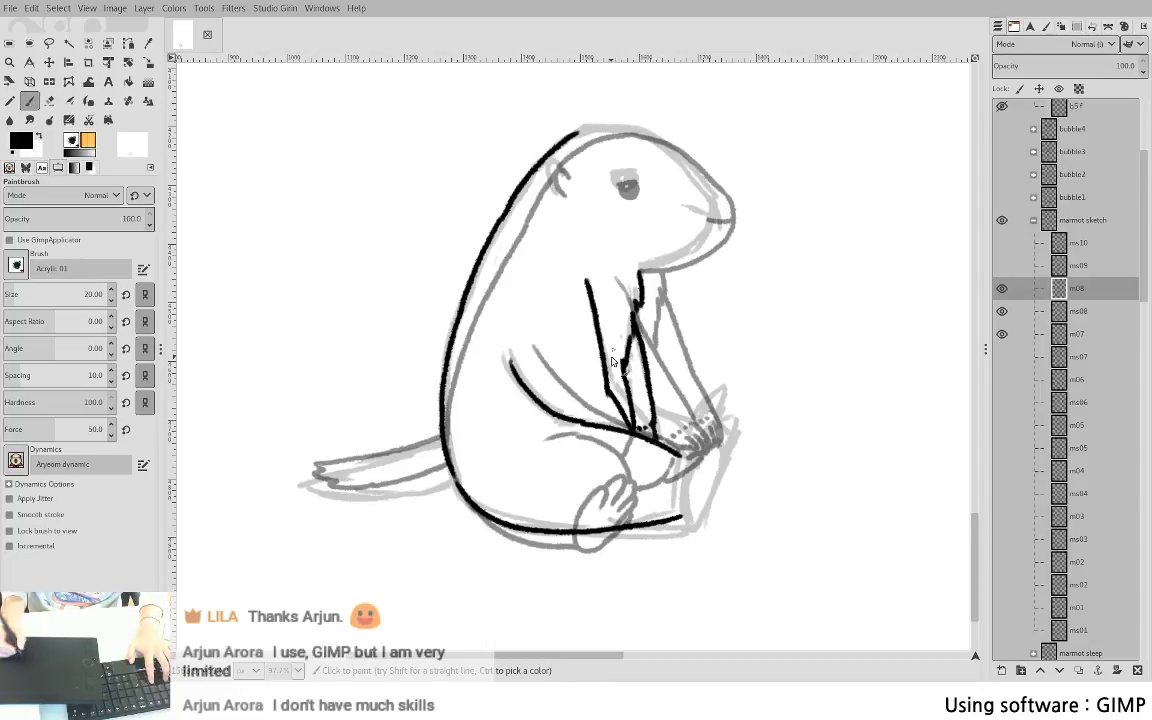
{"action": "mouse_move", "coordinate": [713, 486]}
{"action": "left_mouse_down"}
{"action": "mouse_move", "coordinate": [711, 510]}
{"action": "mouse_move", "coordinate": [620, 555]}
{"action": "left_mouse_up"}
{"action": "left_click_drag", "start_coordinate": [589, 585], "coordinate": [613, 508]}
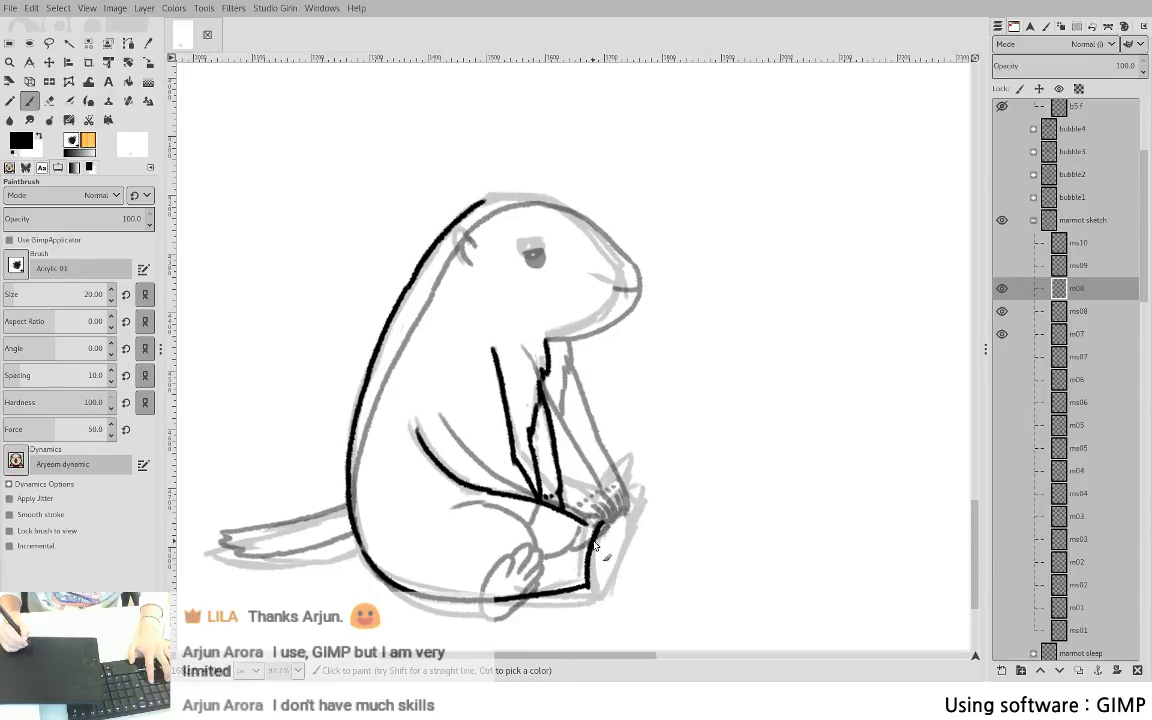
{"action": "mouse_move", "coordinate": [608, 526]}
{"action": "left_mouse_down"}
{"action": "mouse_move", "coordinate": [604, 549]}
{"action": "mouse_move", "coordinate": [620, 527]}
{"action": "mouse_move", "coordinate": [606, 597]}
{"action": "mouse_move", "coordinate": [592, 566]}
{"action": "left_mouse_up"}
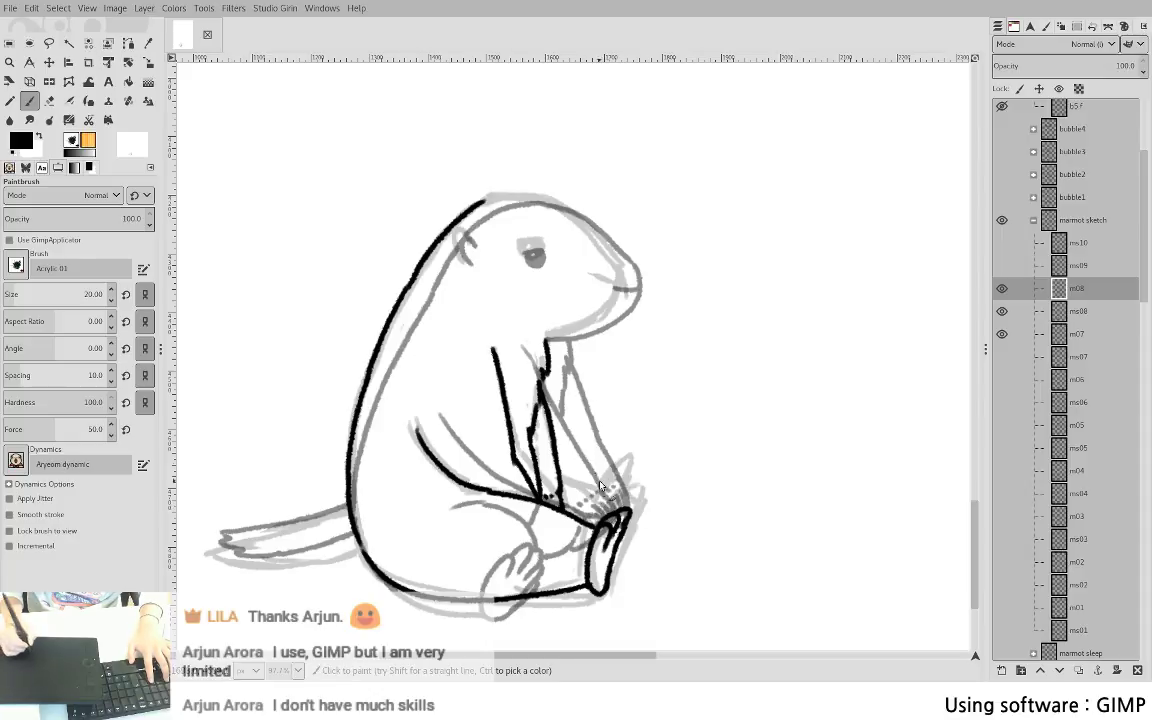
- Draw the far leg's short upper line beyond the paws, undoing the trial stroke for the far foot
{"action": "left_click_drag", "start_coordinate": [561, 486], "coordinate": [597, 492]}
{"action": "key", "text": "ctrl+z"}
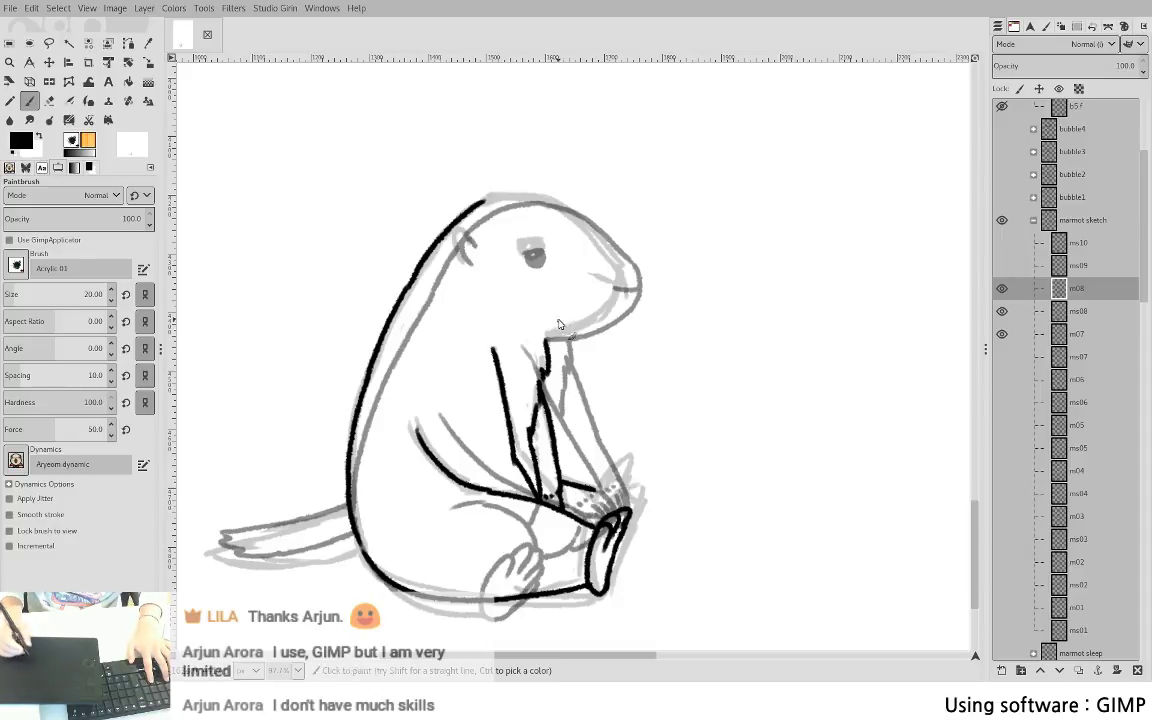
{"action": "left_click_drag", "start_coordinate": [596, 496], "coordinate": [619, 473]}
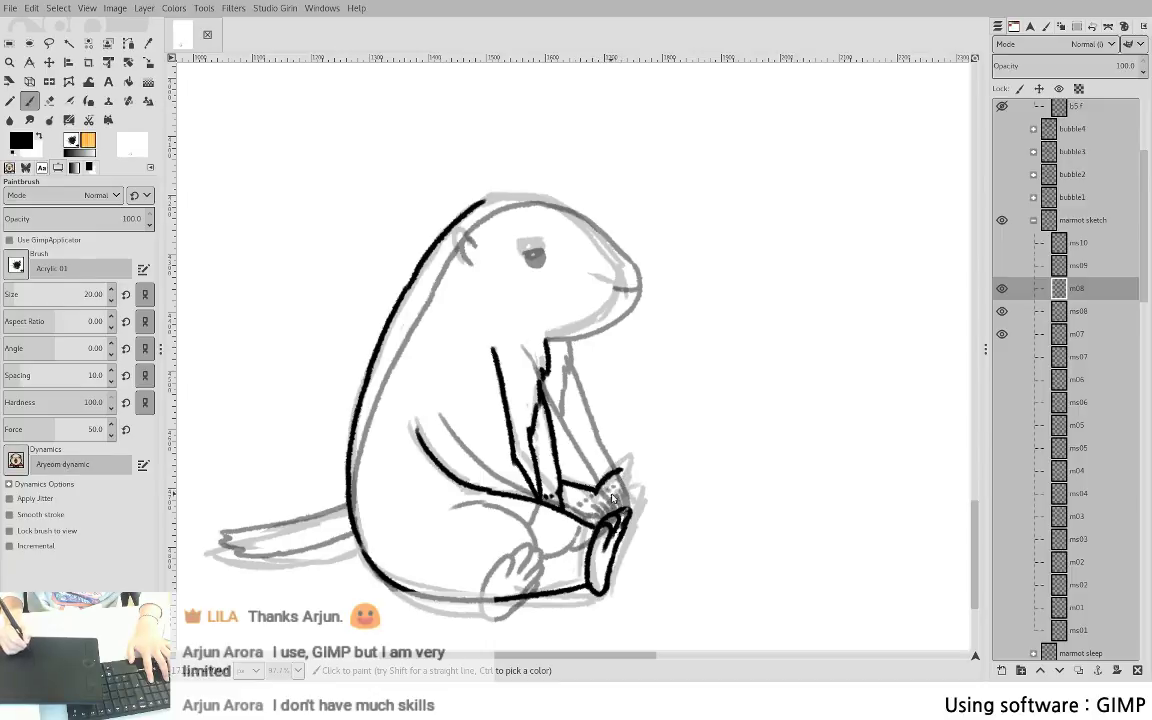
{"action": "key", "text": "ctrl+z"}
- Remove the near foot's toes and front edge with a Free Select area, keeping the foot's back edge
{"action": "key", "text": "f"}
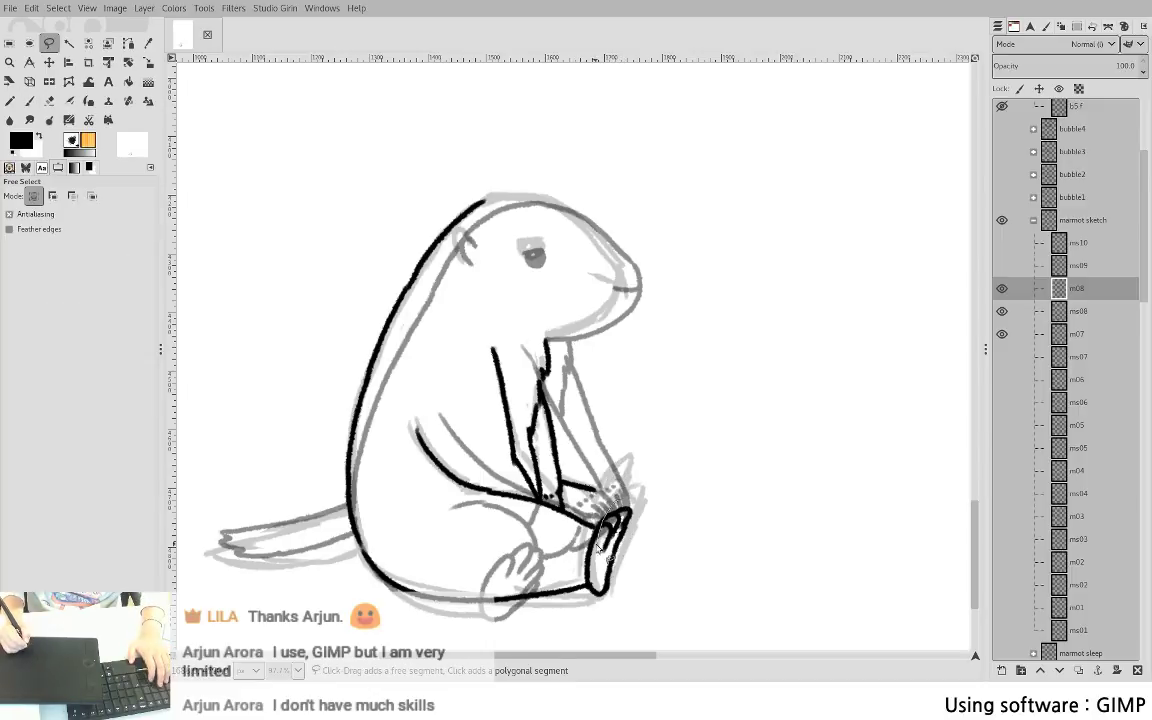
{"action": "mouse_move", "coordinate": [650, 505]}
{"action": "left_mouse_down"}
{"action": "mouse_move", "coordinate": [650, 558]}
{"action": "mouse_move", "coordinate": [649, 510]}
{"action": "left_mouse_up"}
{"action": "key", "text": "Return"}
{"action": "key", "text": "p"}
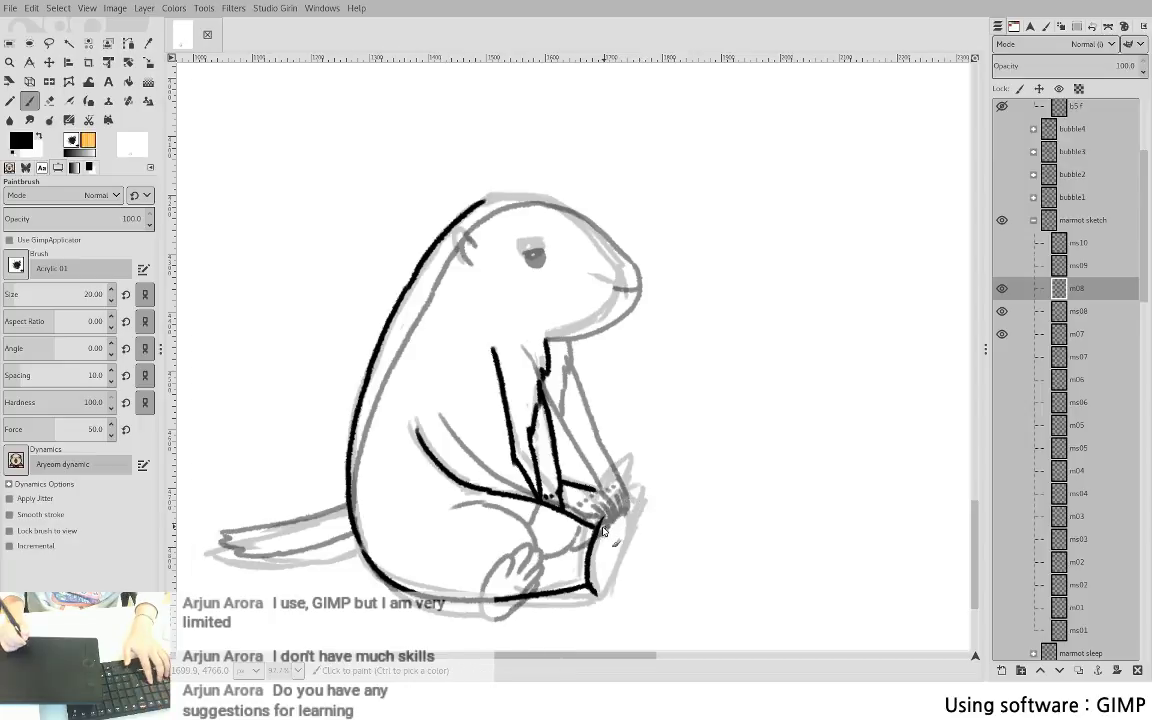
- Redraw the near foot's sole as a narrower shape and clean up its lower end with the Eraser
{"action": "key", "text": "ctrl+z"}
{"action": "mouse_move", "coordinate": [597, 525]}
{"action": "left_mouse_down"}
{"action": "mouse_move", "coordinate": [603, 558]}
{"action": "mouse_move", "coordinate": [615, 518]}
{"action": "mouse_move", "coordinate": [598, 594]}
{"action": "left_mouse_up"}
{"action": "key", "text": "ctrl+z"}
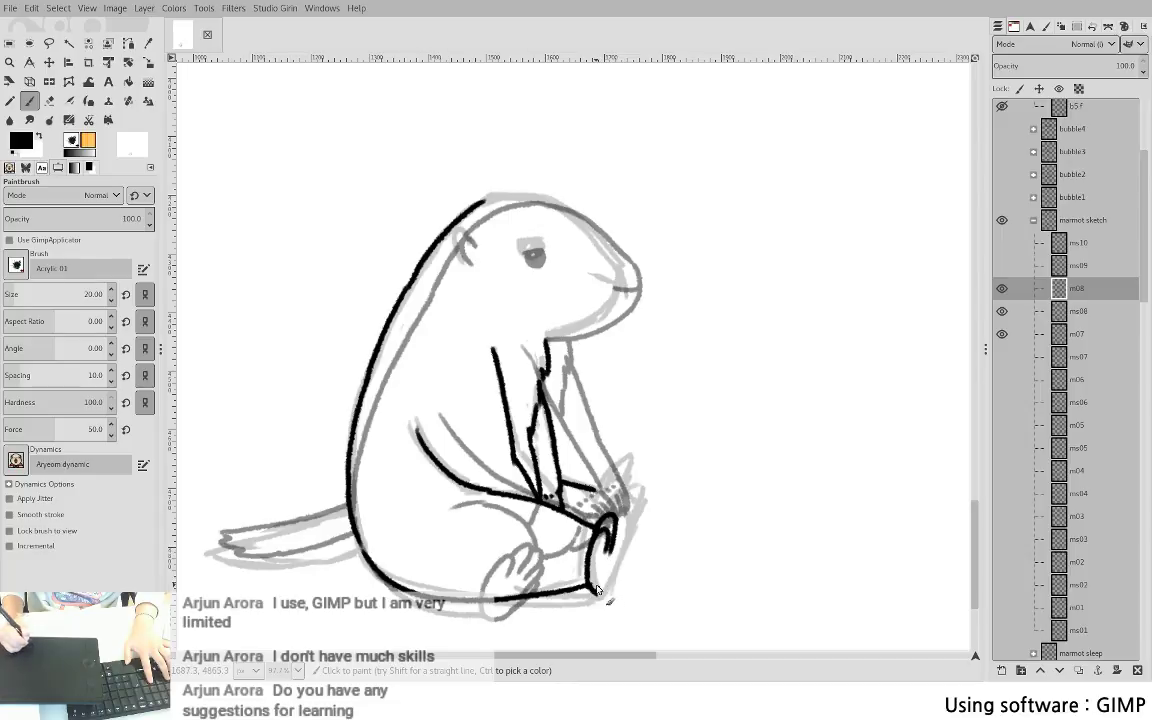
{"action": "key", "text": "shift+e"}
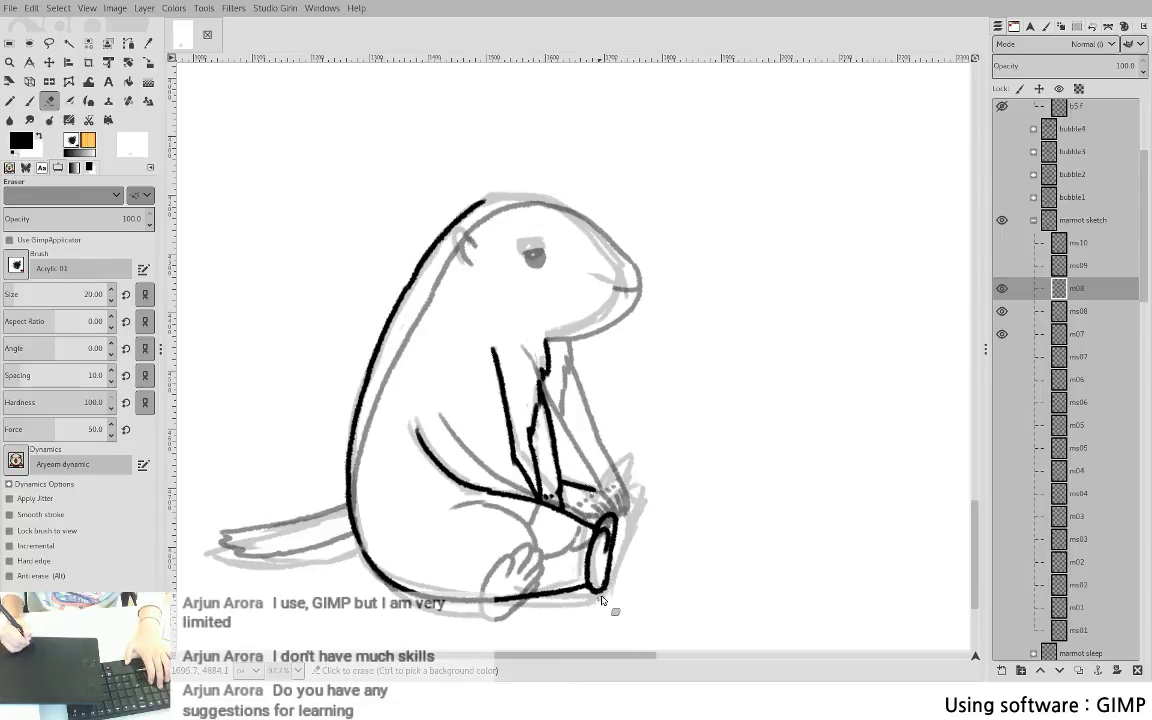
- Ink the near foot's toes and the far foot rising behind it at the end of the far leg
{"action": "key", "text": "p"}
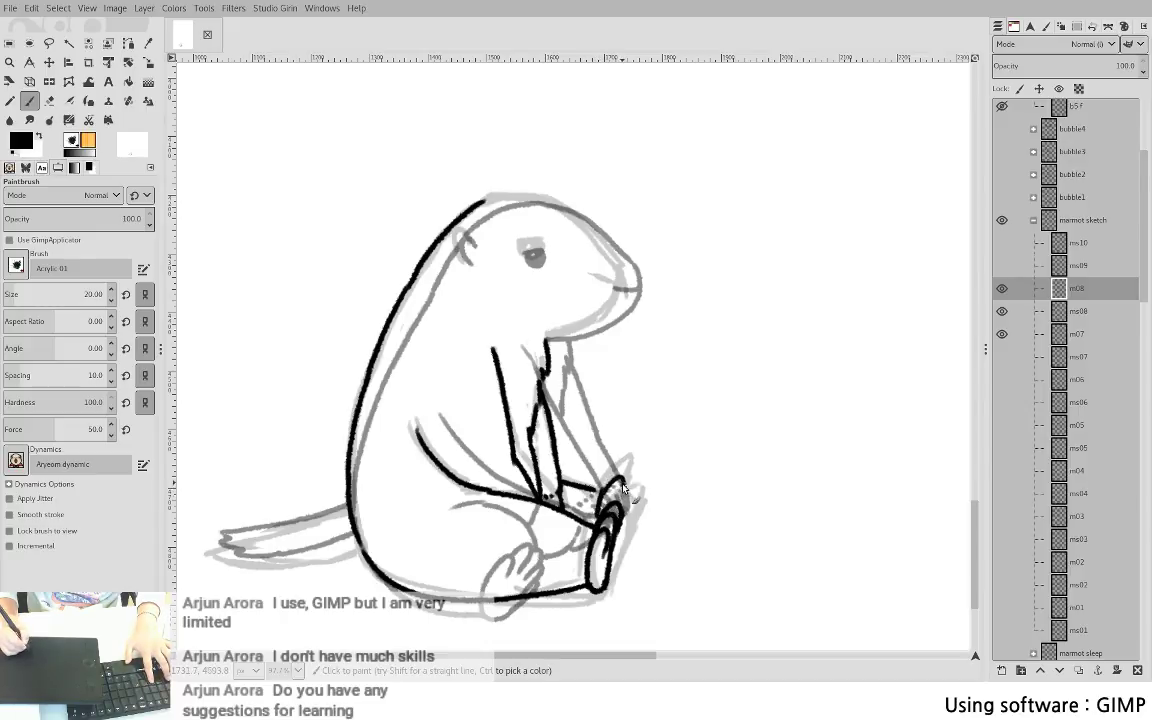
{"action": "mouse_move", "coordinate": [601, 492]}
{"action": "left_mouse_down"}
{"action": "mouse_move", "coordinate": [625, 473]}
{"action": "mouse_move", "coordinate": [615, 496]}
{"action": "mouse_move", "coordinate": [611, 476]}
{"action": "mouse_move", "coordinate": [617, 502]}
{"action": "mouse_move", "coordinate": [638, 481]}
{"action": "mouse_move", "coordinate": [750, 502]}
{"action": "left_mouse_up"}
{"action": "key", "text": "ctrl+z"}
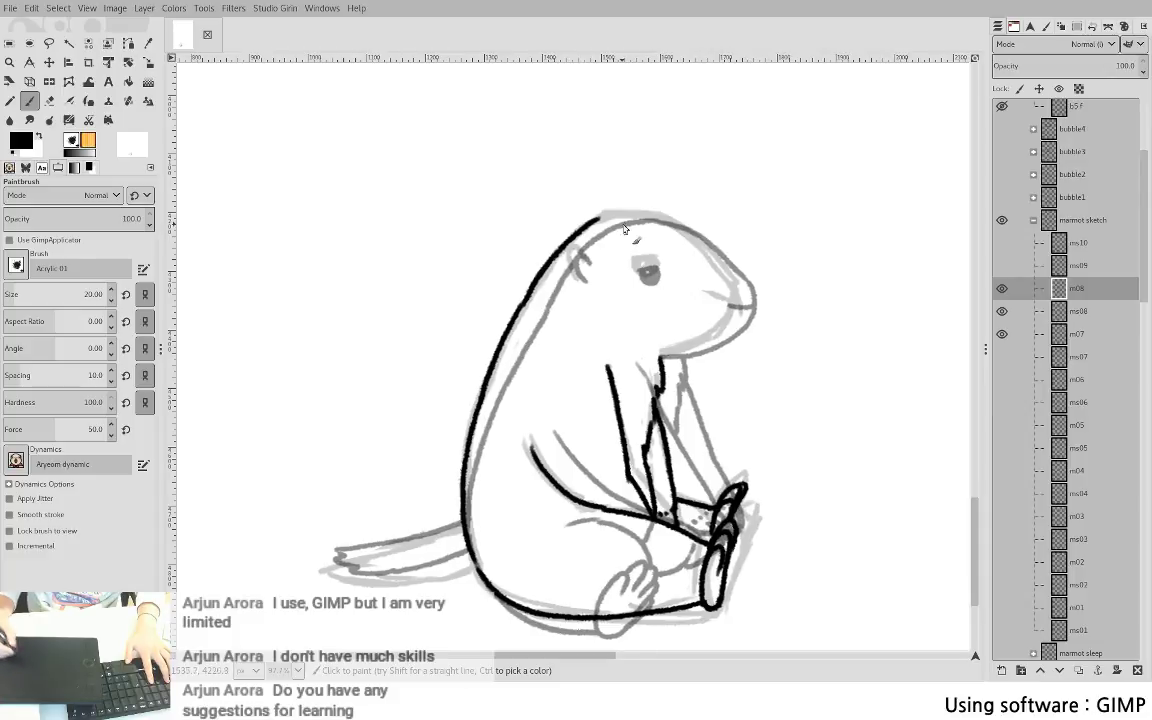
- Ink the head outline from the back of the head over the forehead to the muzzle, redoing the stroke until it fits
{"action": "mouse_move", "coordinate": [597, 219]}
{"action": "left_mouse_down"}
{"action": "mouse_move", "coordinate": [654, 215]}
{"action": "mouse_move", "coordinate": [744, 263]}
{"action": "left_mouse_up"}
{"action": "key", "text": "ctrl+z"}
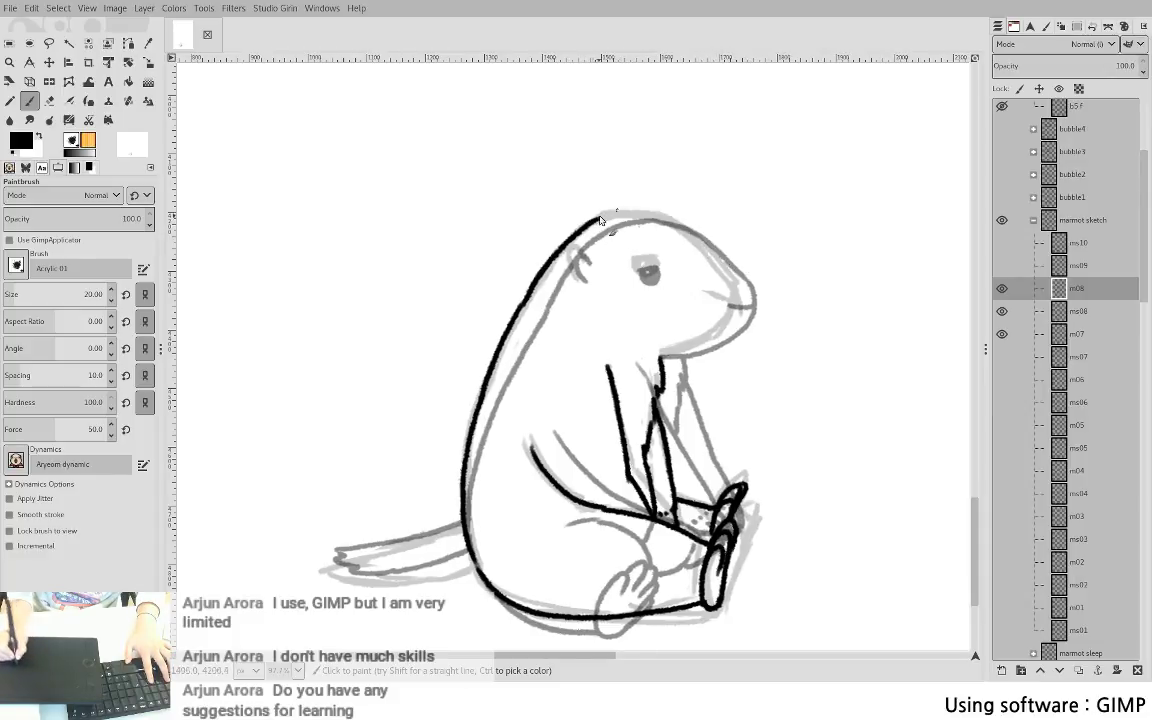
{"action": "mouse_move", "coordinate": [532, 199]}
{"action": "left_mouse_down"}
{"action": "mouse_move", "coordinate": [606, 206]}
{"action": "mouse_move", "coordinate": [676, 265]}
{"action": "left_mouse_up"}
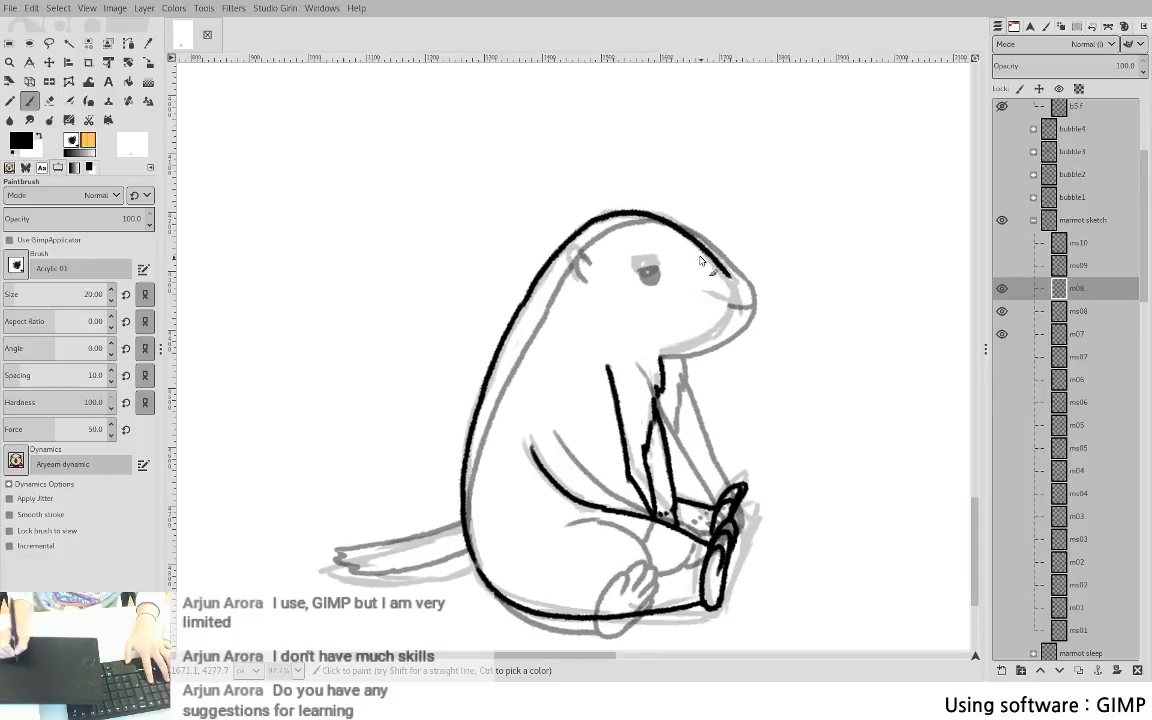
{"action": "key", "text": "ctrl+z"}
{"action": "mouse_move", "coordinate": [590, 224]}
{"action": "left_mouse_down"}
{"action": "mouse_move", "coordinate": [640, 212]}
{"action": "mouse_move", "coordinate": [678, 223]}
{"action": "mouse_move", "coordinate": [726, 268]}
{"action": "mouse_move", "coordinate": [728, 321]}
{"action": "left_mouse_up"}
- Erase the rough jaw stroke and redraw the jawline from the muzzle back to the throat
{"action": "key", "text": "shift+e"}
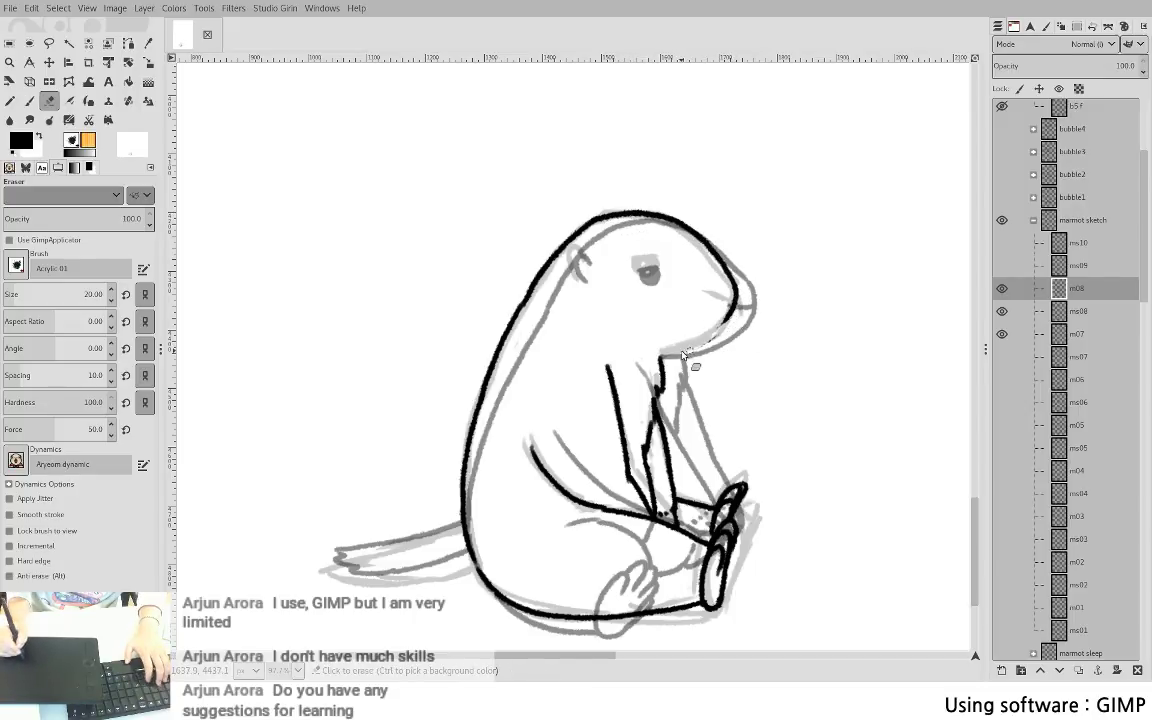
{"action": "key", "text": "p"}
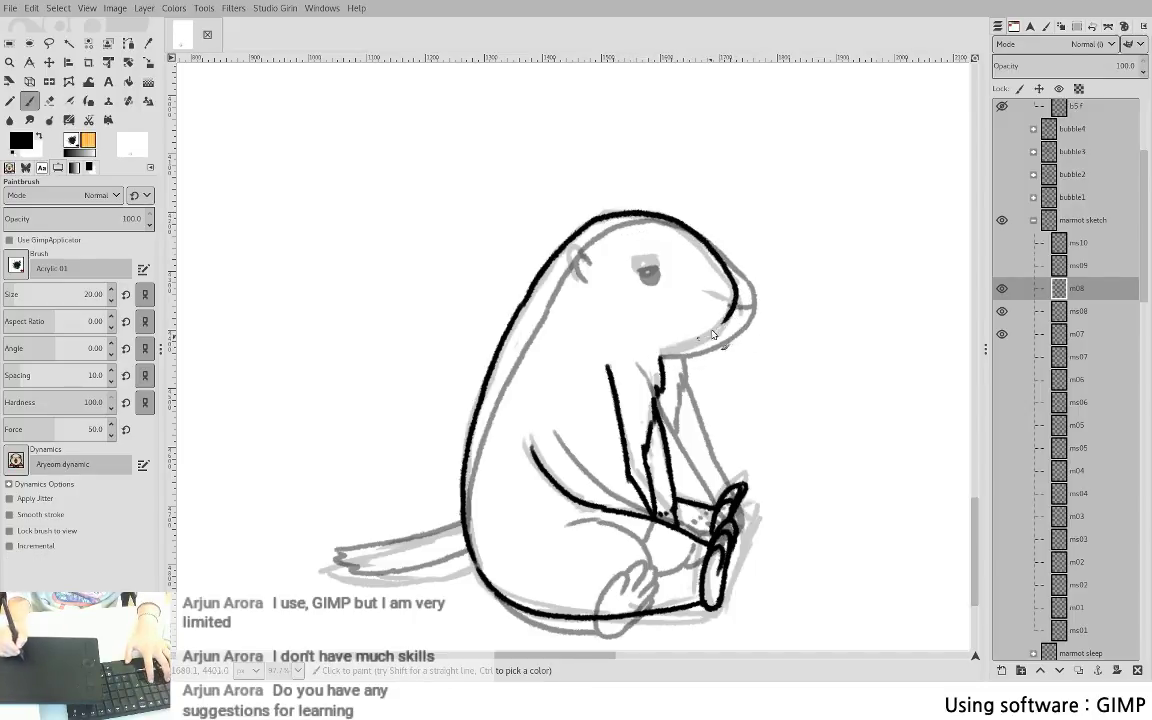
{"action": "left_click_drag", "start_coordinate": [727, 318], "coordinate": [656, 358]}
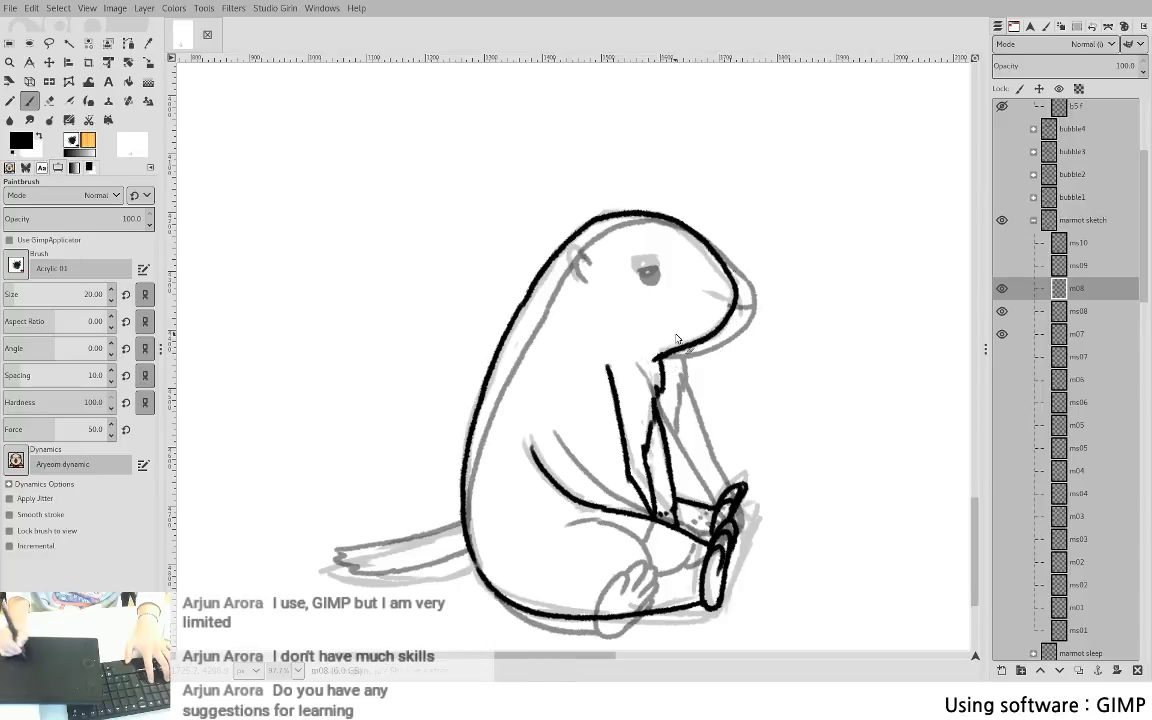
- Delete the outline over the top of the head and forehead with a Free Select area, then clear the selection
{"action": "left_click_drag", "start_coordinate": [781, 294], "coordinate": [738, 384]}
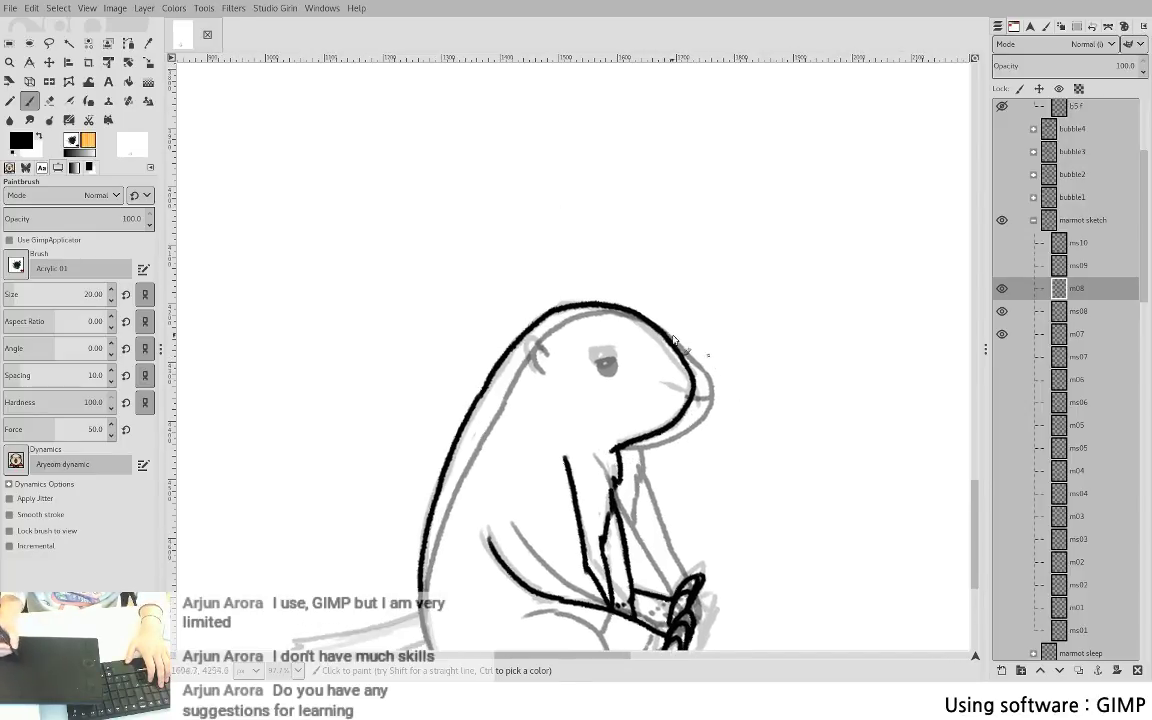
{"action": "left_click_drag", "start_coordinate": [631, 362], "coordinate": [624, 274]}
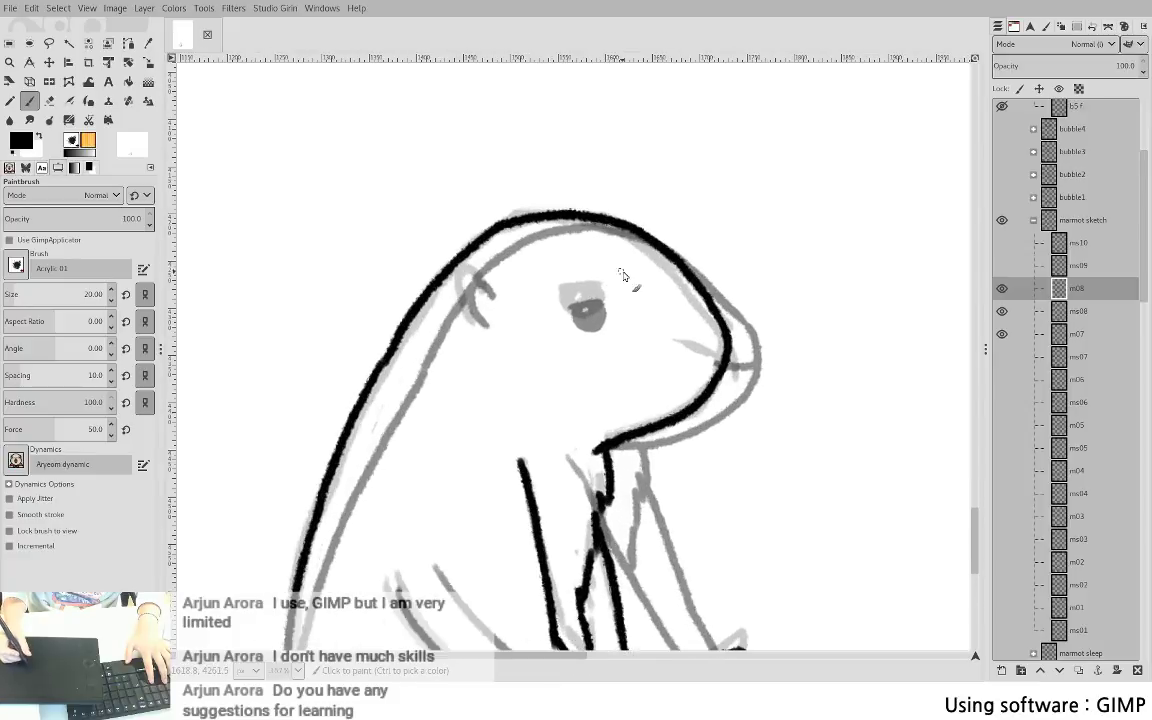
{"action": "key", "text": "f"}
{"action": "mouse_move", "coordinate": [604, 173]}
{"action": "left_mouse_down"}
{"action": "mouse_move", "coordinate": [704, 316]}
{"action": "mouse_move", "coordinate": [694, 190]}
{"action": "left_mouse_up"}
{"action": "key", "text": "Return"}
{"action": "key", "text": "Delete"}
{"action": "key", "text": "Delete"}
{"action": "key", "text": "ctrl+shift+a"}
{"action": "key", "text": "p"}
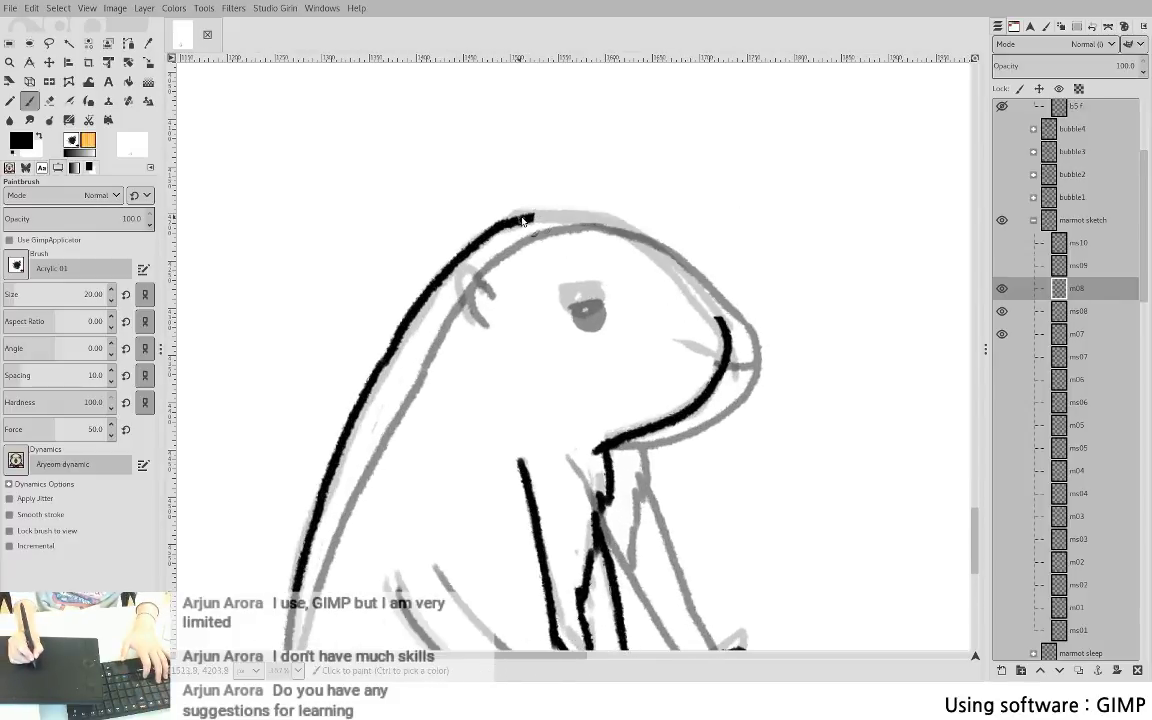
- Redraw the outline over the top of the head and down the forehead to join the muzzle line
{"action": "mouse_move", "coordinate": [536, 214]}
{"action": "left_mouse_down"}
{"action": "mouse_move", "coordinate": [577, 217]}
{"action": "mouse_move", "coordinate": [665, 258]}
{"action": "mouse_move", "coordinate": [603, 224]}
{"action": "mouse_move", "coordinate": [678, 270]}
{"action": "left_mouse_up"}
{"action": "key", "text": "ctrl+z"}
{"action": "key", "text": "ctrl+z"}
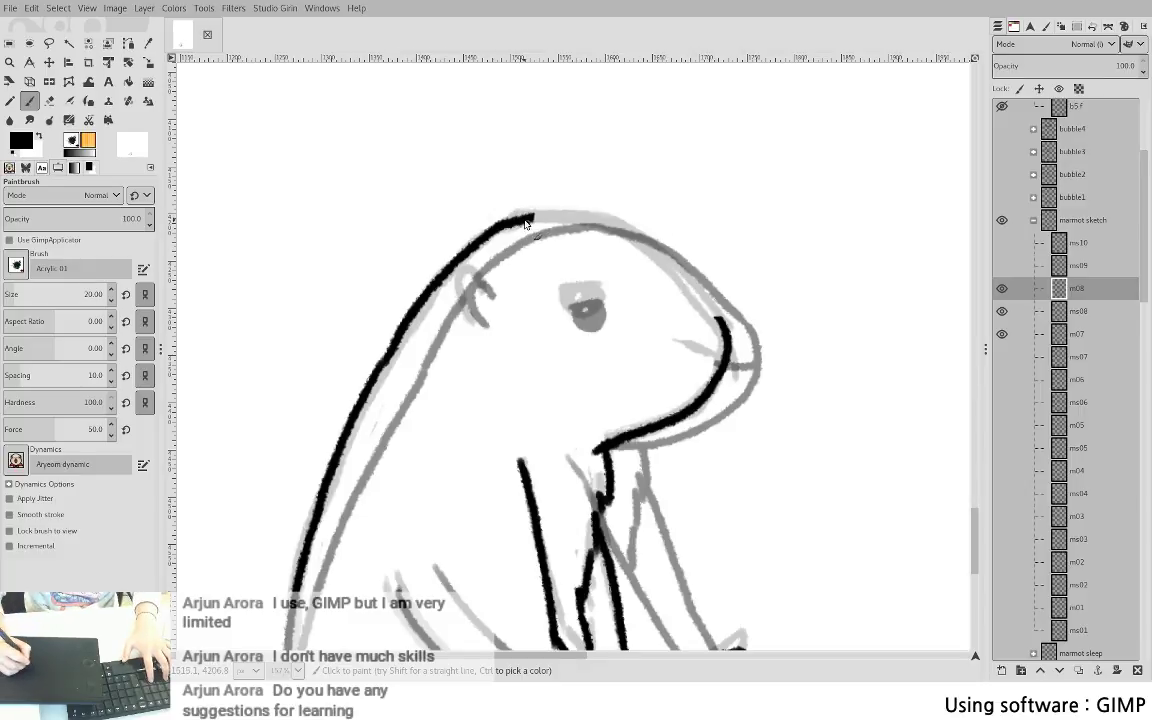
{"action": "mouse_move", "coordinate": [531, 226]}
{"action": "left_mouse_down"}
{"action": "mouse_move", "coordinate": [618, 231]}
{"action": "mouse_move", "coordinate": [685, 267]}
{"action": "mouse_move", "coordinate": [650, 251]}
{"action": "mouse_move", "coordinate": [690, 293]}
{"action": "left_mouse_up"}
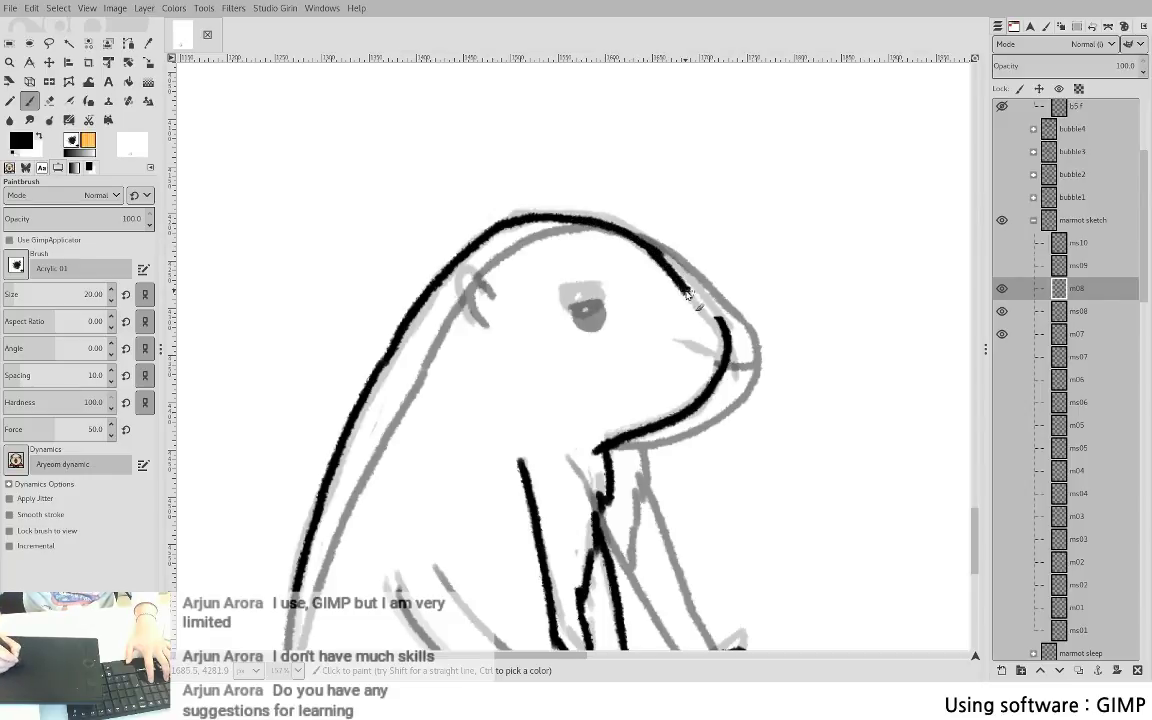
{"action": "key", "text": "ctrl+z"}
{"action": "left_click_drag", "start_coordinate": [648, 246], "coordinate": [699, 302]}
{"action": "key", "text": "ctrl+z"}
{"action": "left_click_drag", "start_coordinate": [649, 250], "coordinate": [724, 330]}
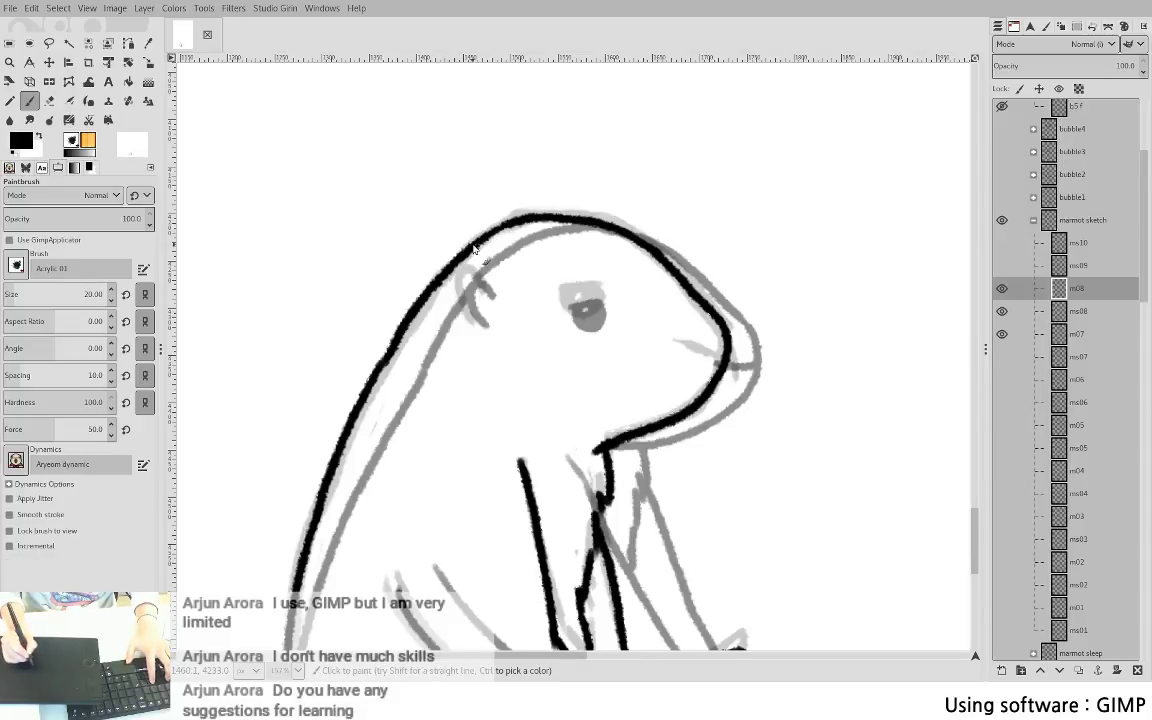
- Ink the marmot's small curved ear and block in the black eye over the sketch
{"action": "left_click_drag", "start_coordinate": [467, 278], "coordinate": [478, 324]}
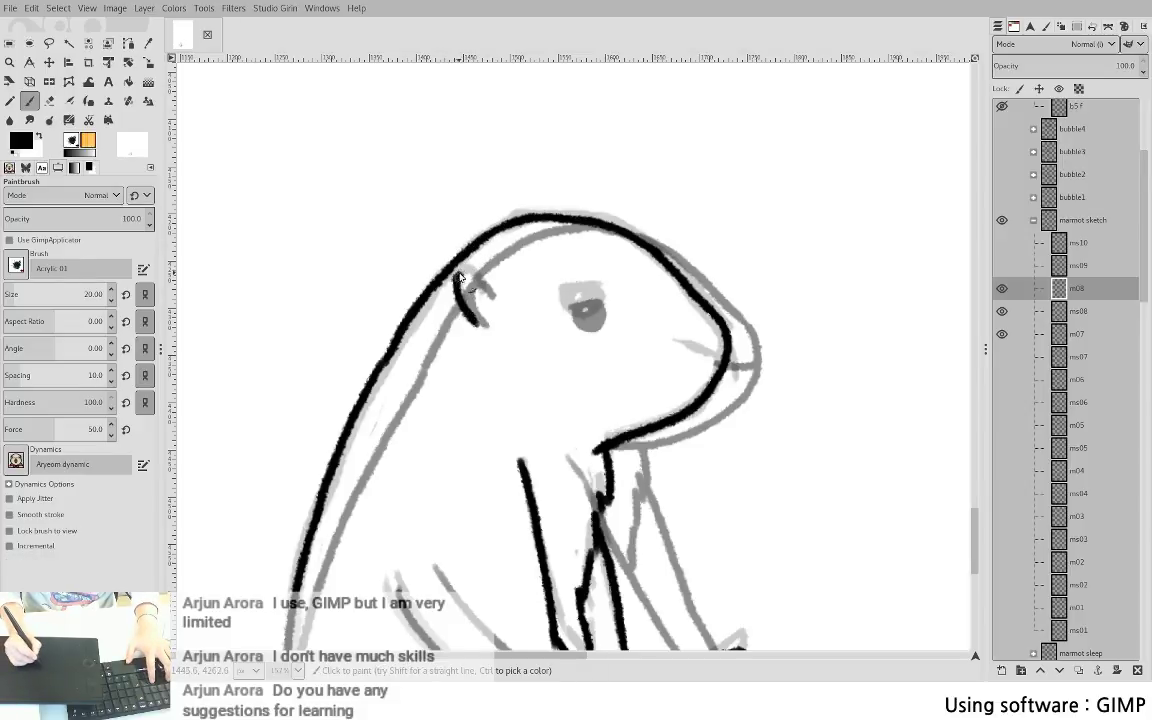
{"action": "left_click_drag", "start_coordinate": [460, 277], "coordinate": [489, 296]}
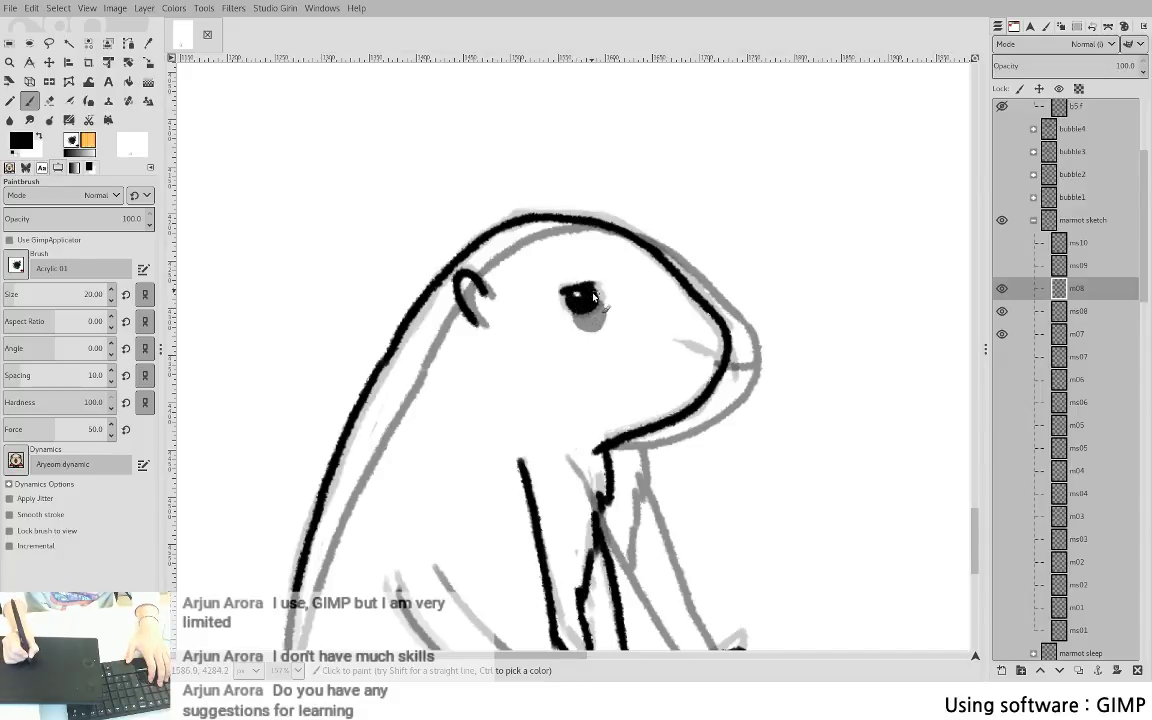
- Refine the black eye's edges with the Eraser and draw the short mouth line at the muzzle
{"action": "key", "text": "shift+e"}
{"action": "key", "text": "p"}
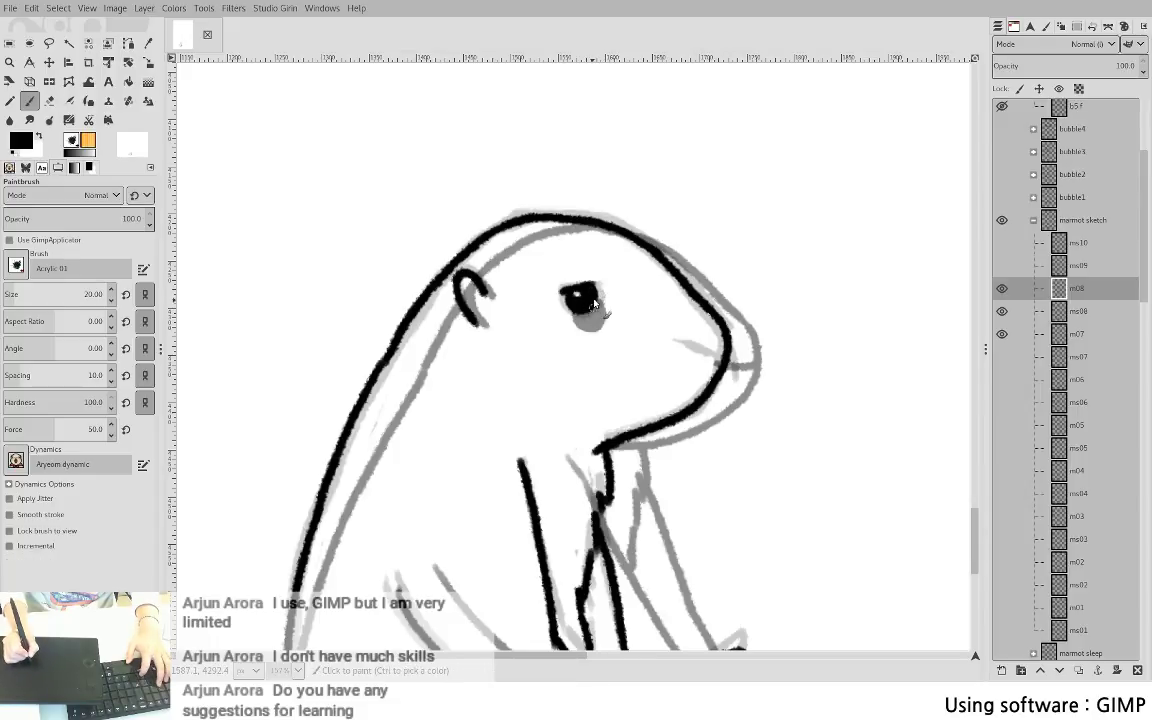
{"action": "key", "text": "shift+e"}
{"action": "mouse_move", "coordinate": [563, 291]}
{"action": "left_mouse_down"}
{"action": "mouse_move", "coordinate": [568, 309]}
{"action": "mouse_move", "coordinate": [574, 288]}
{"action": "left_mouse_up"}
{"action": "key", "text": "p"}
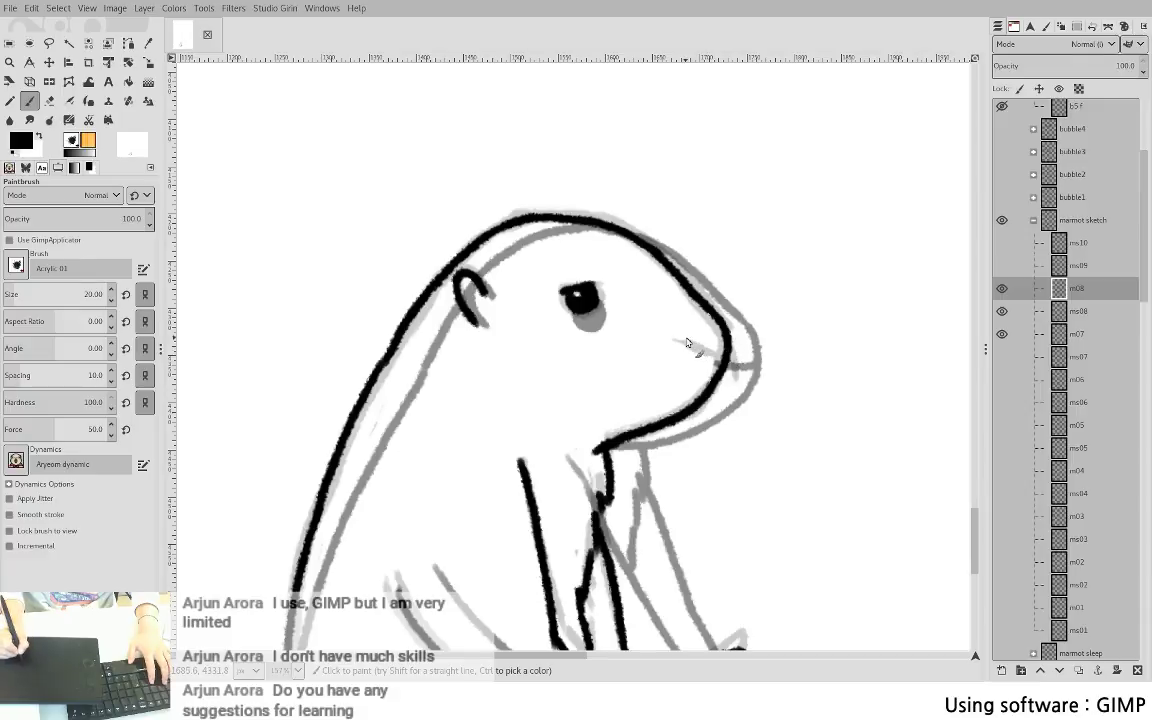
{"action": "left_click_drag", "start_coordinate": [682, 338], "coordinate": [728, 350]}
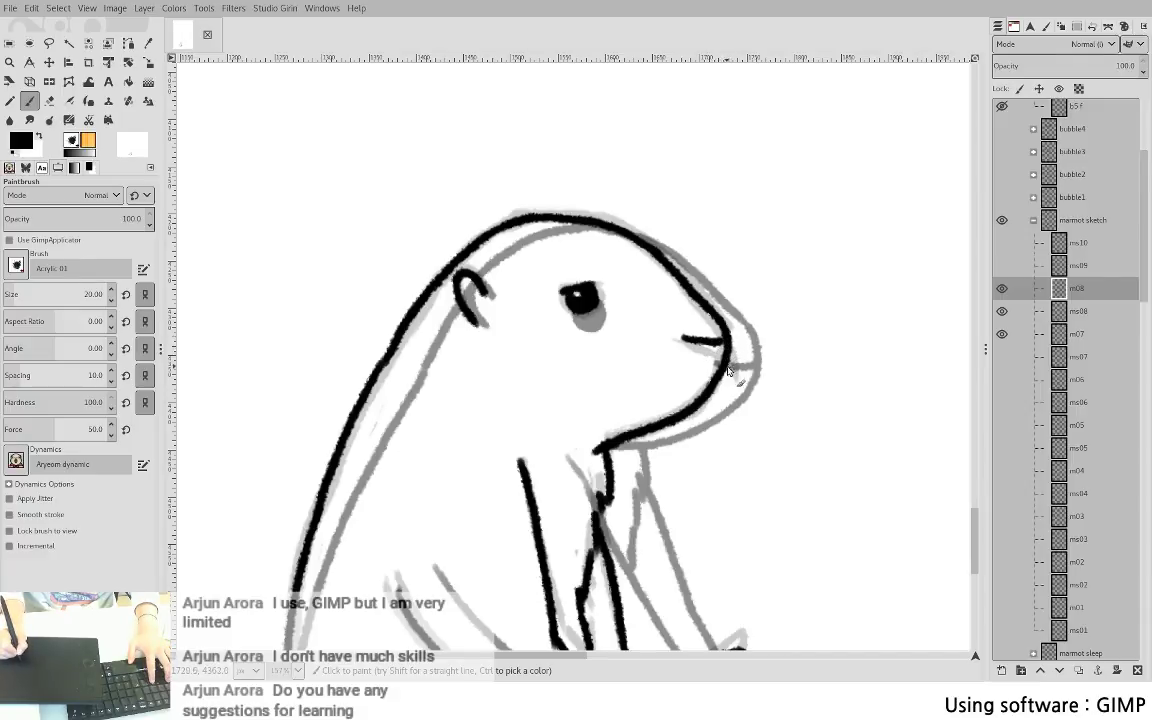
- Ink the marmot's tail with its notched tip from the lower back, undoing the strokes that miss the sketch
{"action": "scroll", "coordinate": [728, 370], "scroll_direction": "down", "scroll_amount": 5}
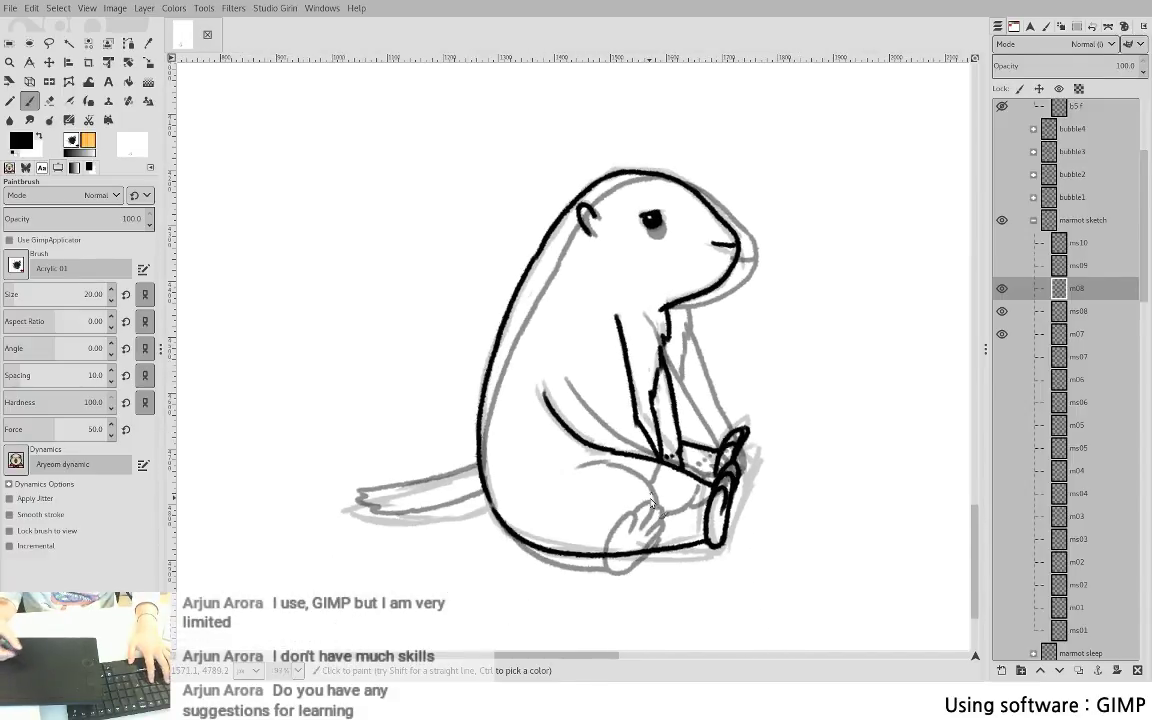
{"action": "left_click_drag", "start_coordinate": [651, 503], "coordinate": [665, 489]}
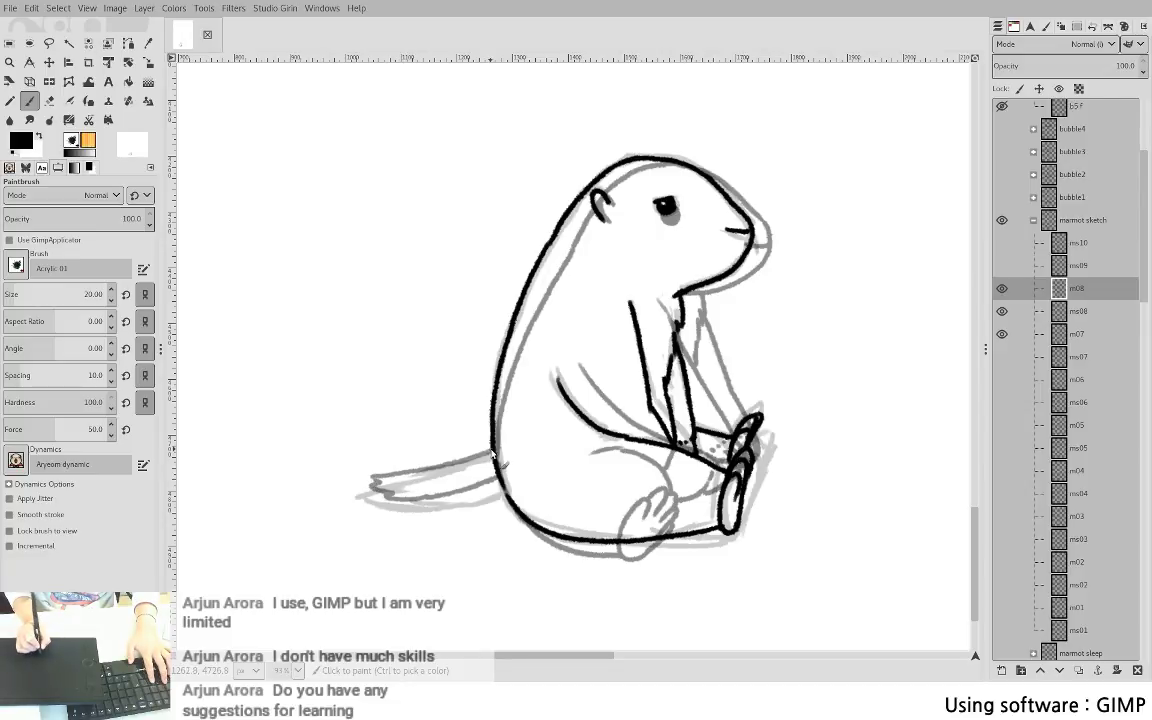
{"action": "mouse_move", "coordinate": [492, 453]}
{"action": "left_mouse_down"}
{"action": "mouse_move", "coordinate": [376, 475]}
{"action": "mouse_move", "coordinate": [494, 453]}
{"action": "left_mouse_up"}
{"action": "key", "text": "ctrl+z"}
{"action": "mouse_move", "coordinate": [371, 479]}
{"action": "left_mouse_down"}
{"action": "mouse_move", "coordinate": [427, 501]}
{"action": "mouse_move", "coordinate": [451, 478]}
{"action": "mouse_move", "coordinate": [370, 493]}
{"action": "mouse_move", "coordinate": [496, 450]}
{"action": "mouse_move", "coordinate": [377, 506]}
{"action": "left_mouse_up"}
{"action": "key", "text": "ctrl+z"}
{"action": "key", "text": "ctrl+z"}
{"action": "key", "text": "ctrl+z"}
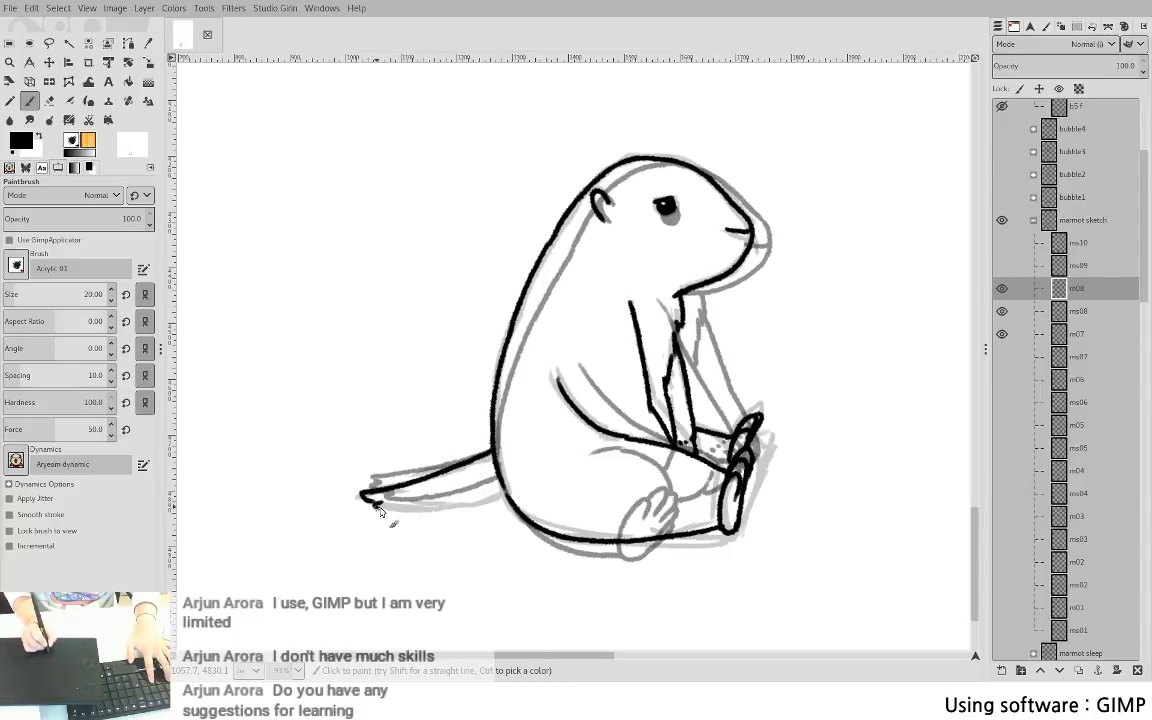
- Compare the inked m08 drawing with the previous m07 frame, showing each one on its own
{"action": "scroll", "coordinate": [760, 495], "scroll_direction": "down", "scroll_amount": 1}
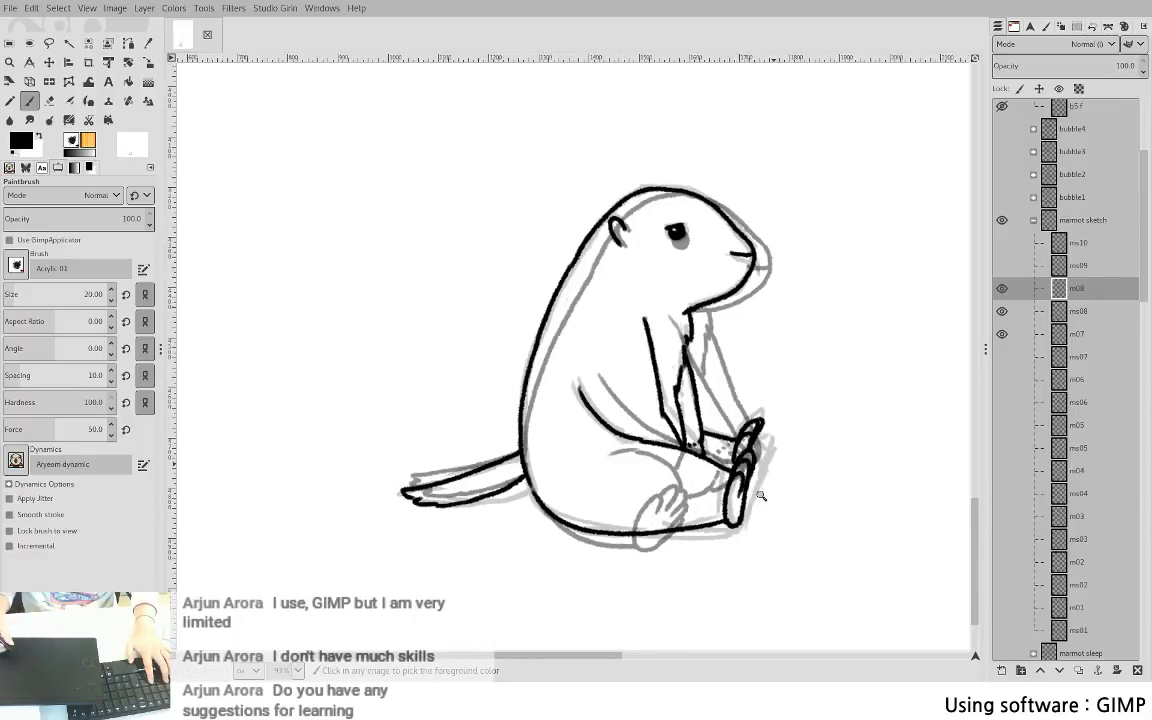
{"action": "scroll", "coordinate": [760, 495], "scroll_direction": "down", "scroll_amount": 1}
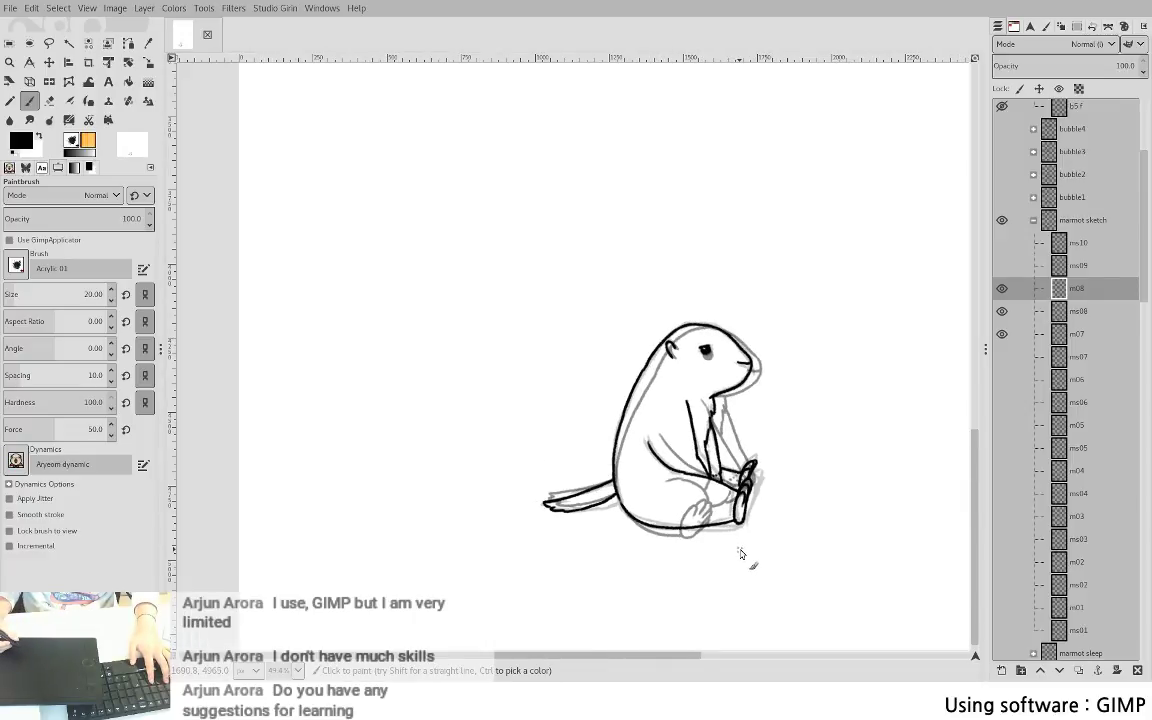
{"action": "scroll", "coordinate": [740, 556], "scroll_direction": "up", "scroll_amount": 2}
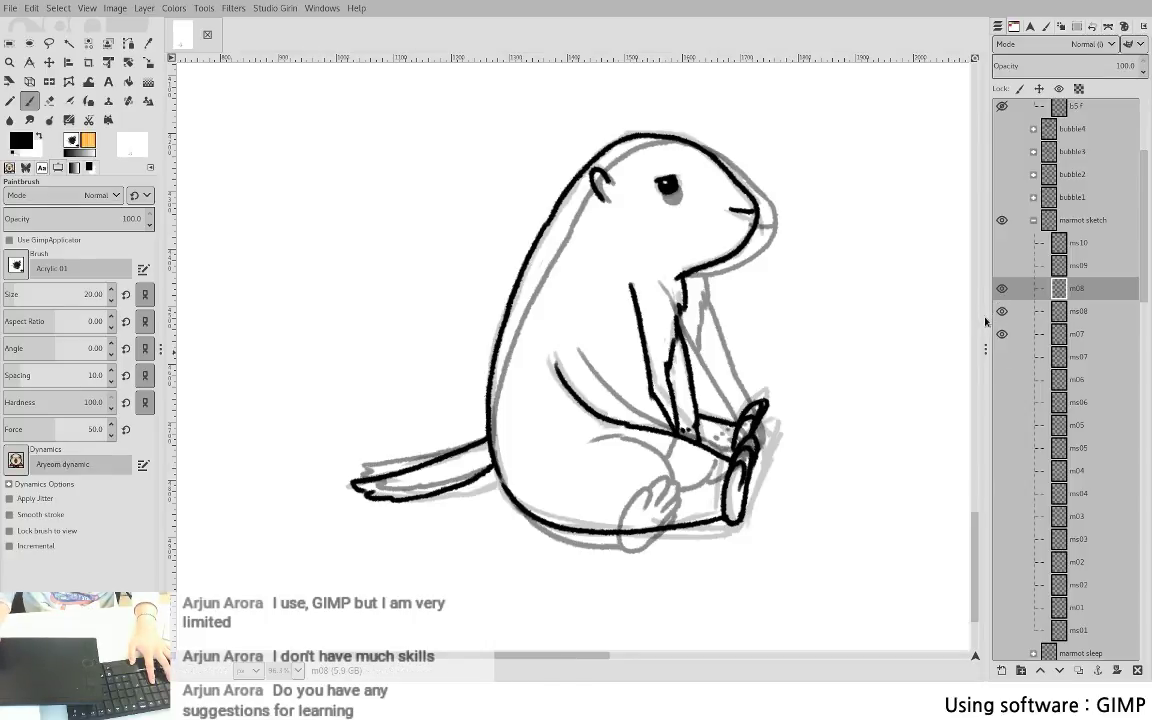
{"action": "key", "text": "Page_Down"}
{"action": "key", "text": "Page_Down"}
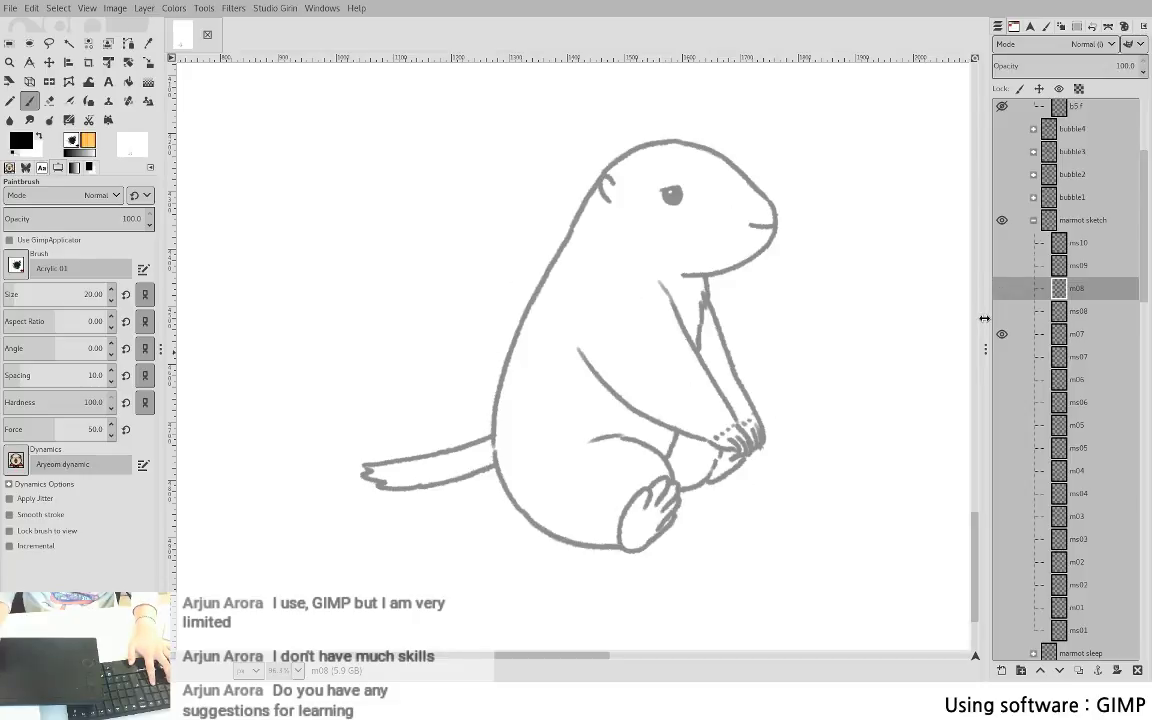
{"action": "key", "text": "Page_Up"}
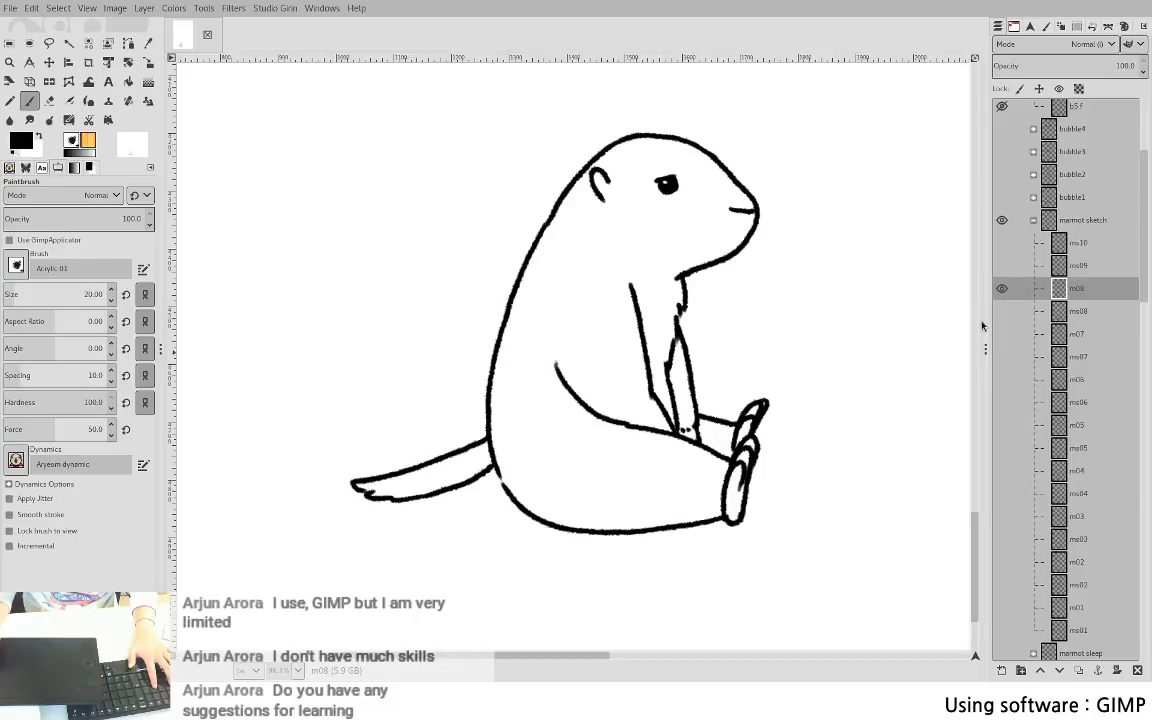
- Compare the m08 and m07 drawings with the rough sketches ms07 and ms08, viewing one frame at a time
{"action": "key", "text": "Page_Down"}
{"action": "key", "text": "Page_Up"}
{"action": "key", "text": "Page_Down"}
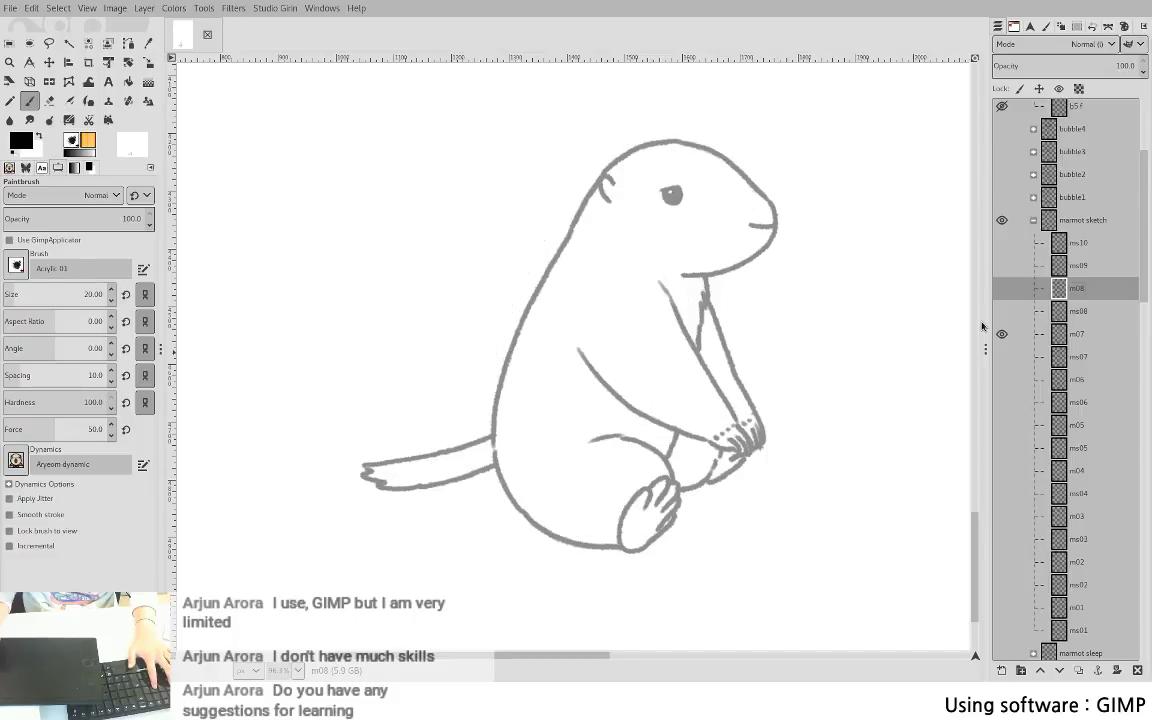
{"action": "key", "text": "Page_Down"}
{"action": "key", "text": "Page_Up"}
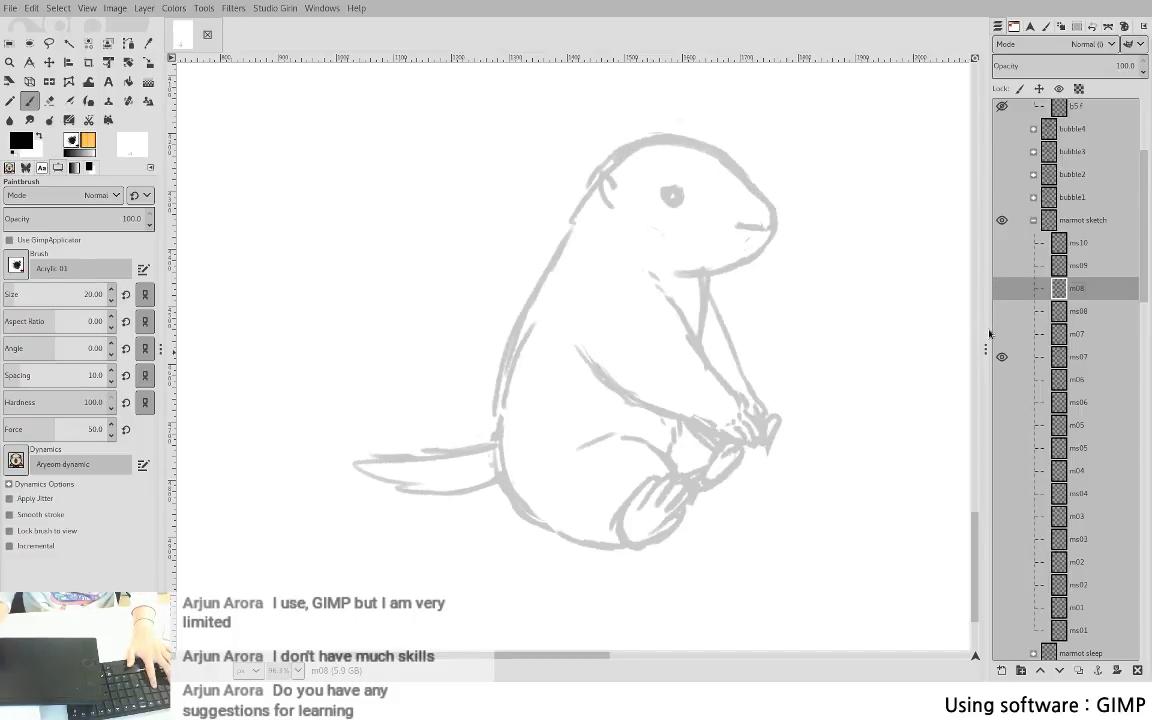
{"action": "key", "text": "Page_Down"}
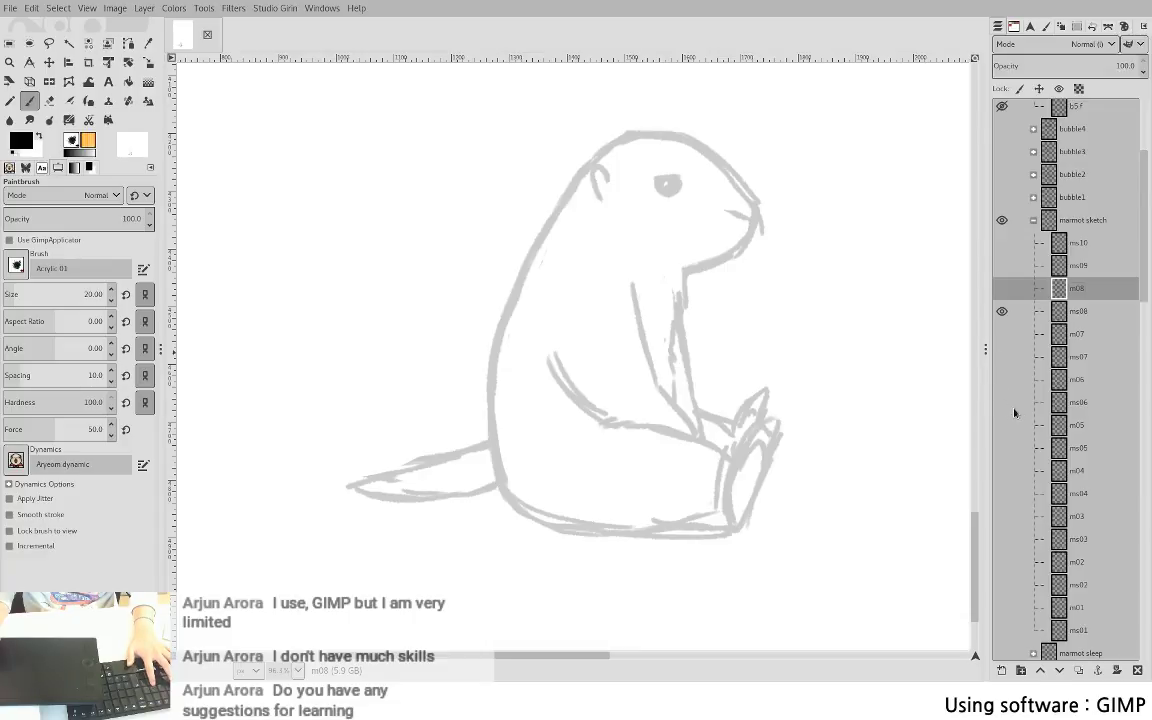
- Review the marmot's motion forward through m05, m06, m07, m08 and ms10, showing each frame on its own
{"action": "left_click", "coordinate": [1004, 424], "text": "shift"}
{"action": "left_click", "coordinate": [1009, 381]}
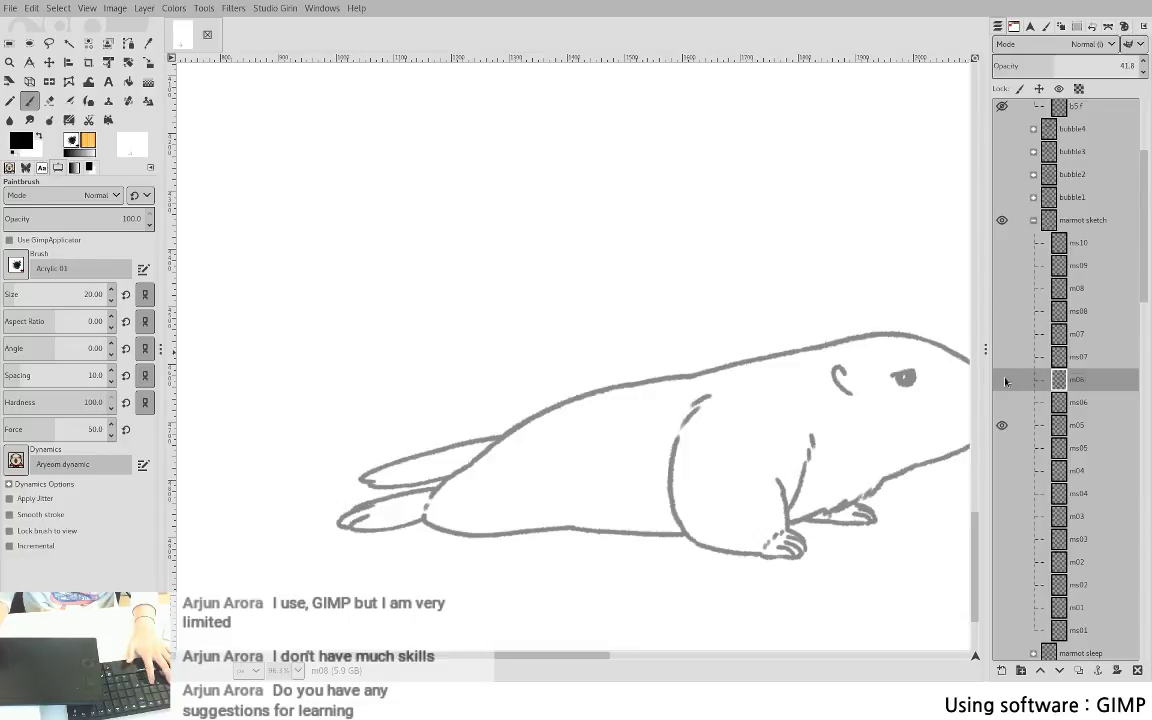
{"action": "left_click", "coordinate": [1003, 380], "text": "shift"}
{"action": "left_click", "coordinate": [1003, 334], "text": "shift"}
{"action": "left_click", "coordinate": [1004, 289], "text": "shift"}
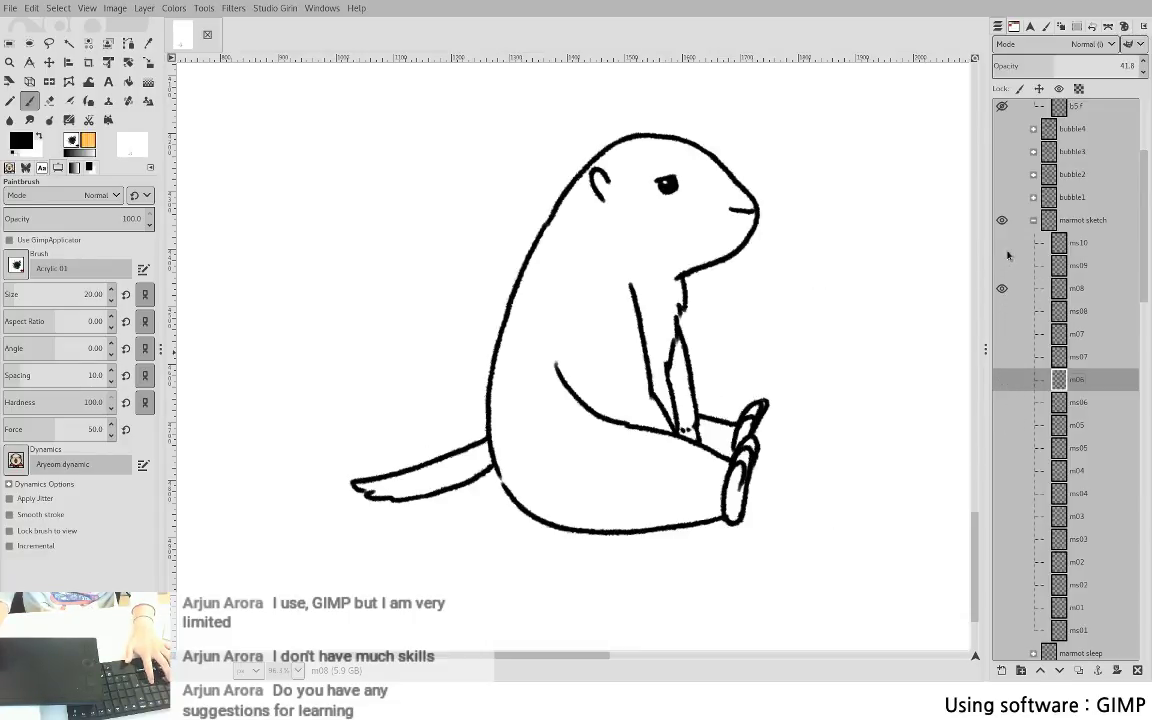
{"action": "left_click", "coordinate": [1002, 243], "text": "shift"}
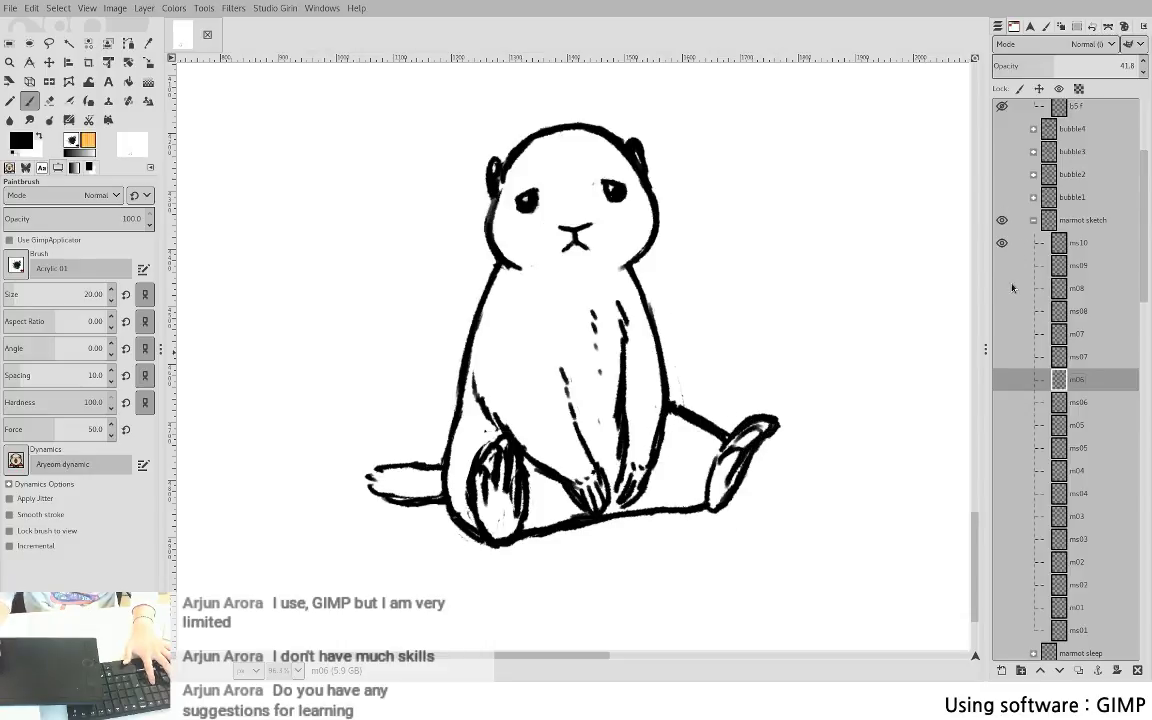
- Review the motion backward from m08 to m05, and check m08 against ms10 with each frame isolated
{"action": "left_click", "coordinate": [1009, 288], "text": "shift"}
{"action": "left_click", "coordinate": [1004, 334], "text": "shift"}
{"action": "left_click", "coordinate": [1003, 380], "text": "shift"}
{"action": "left_click", "coordinate": [1003, 425], "text": "shift"}
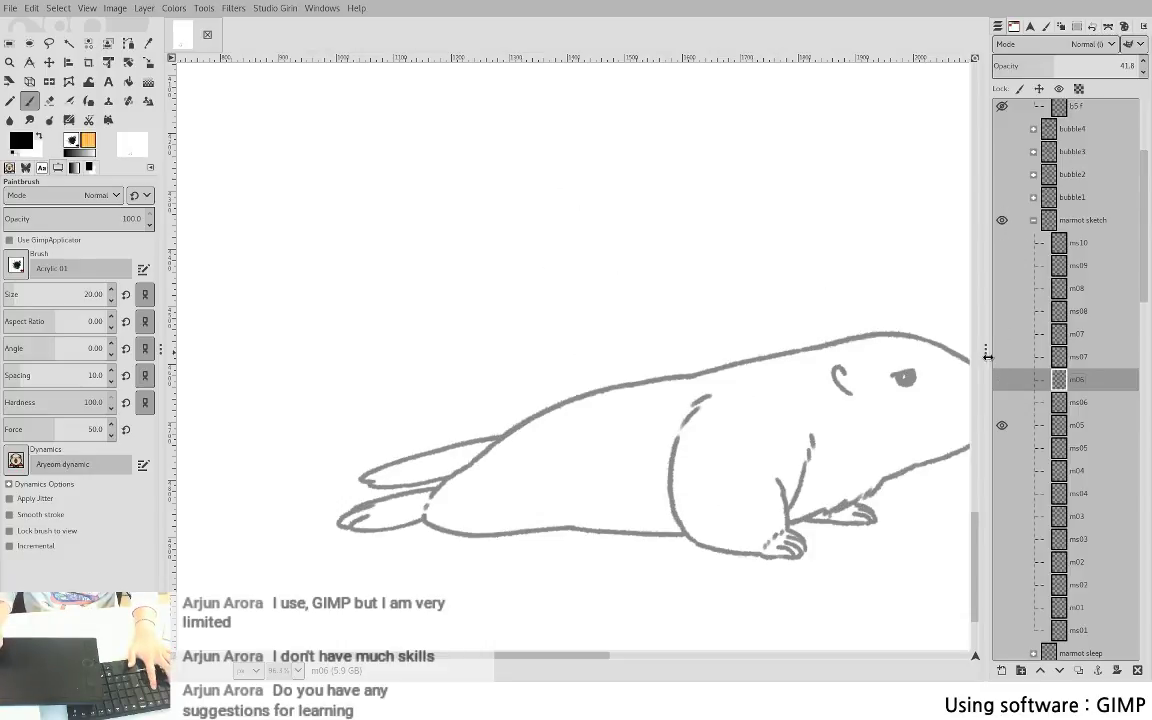
{"action": "key", "text": "ctrl+z"}
{"action": "key", "text": "ctrl+z"}
{"action": "key", "text": "ctrl+z"}
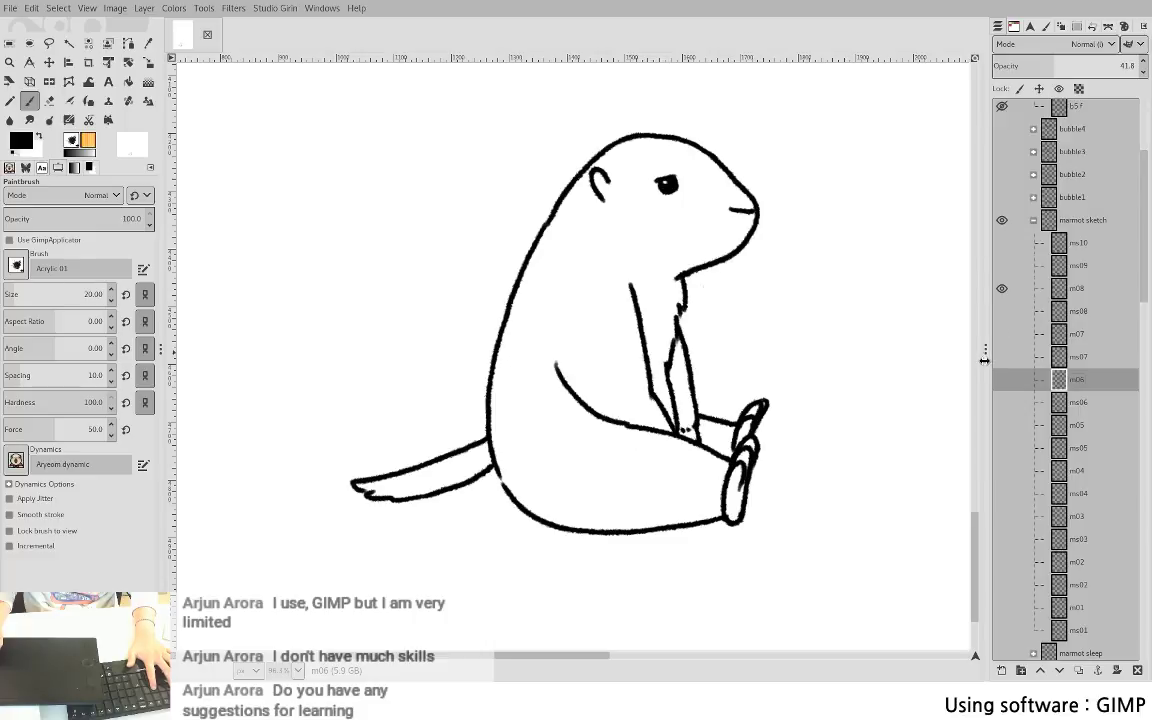
{"action": "left_click", "coordinate": [1002, 243], "text": "shift"}
{"action": "left_click", "coordinate": [1002, 288], "text": "shift"}
{"action": "key", "text": "ctrl+z"}
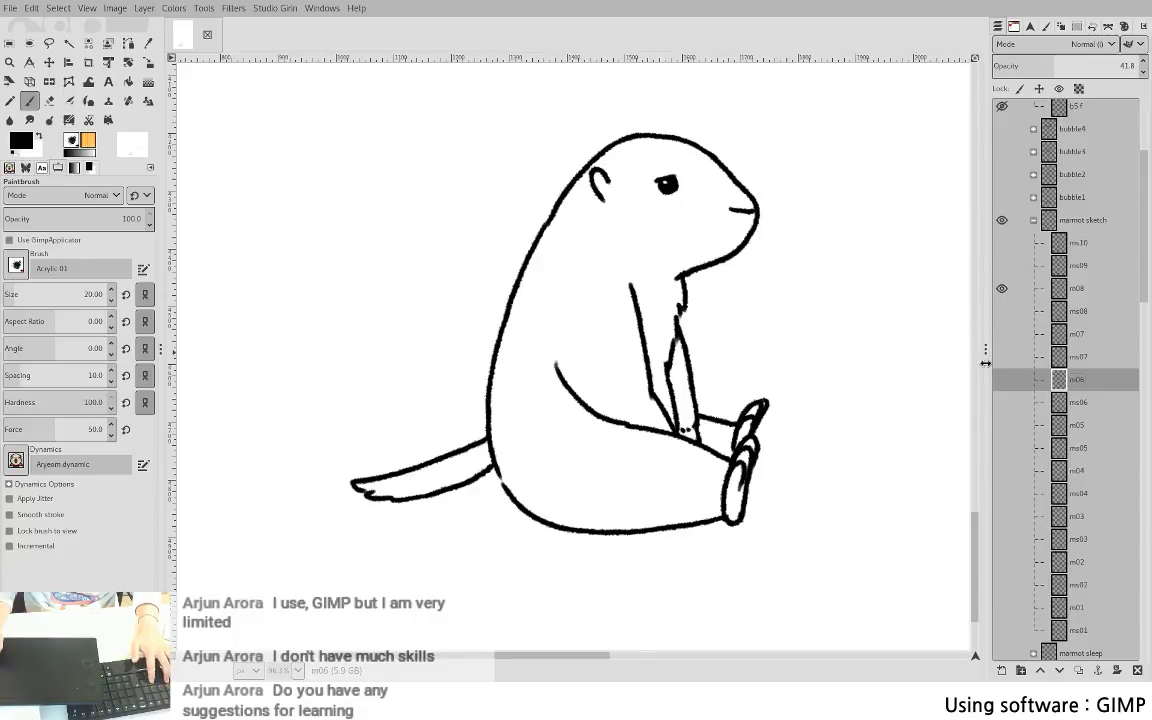
- Delete the tail from the m08 layer using a freehand selection around it, and clear the selection
{"action": "left_click", "coordinate": [1082, 288]}
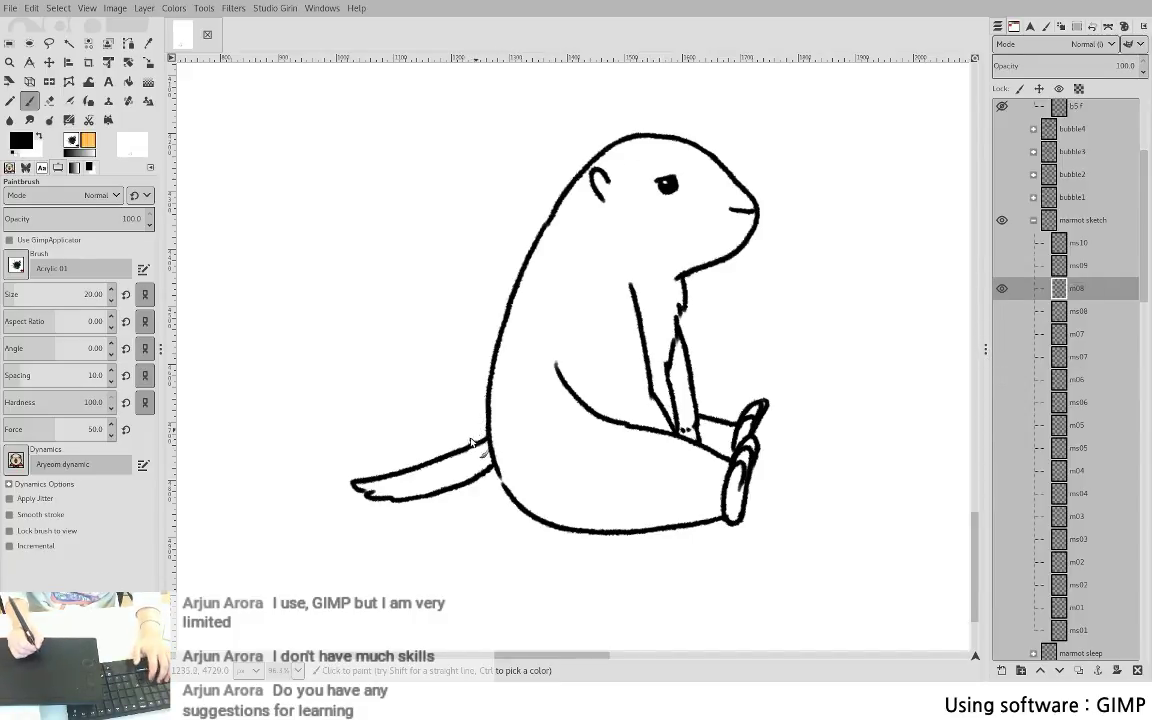
{"action": "key", "text": "f"}
{"action": "mouse_move", "coordinate": [492, 466]}
{"action": "left_mouse_down"}
{"action": "mouse_move", "coordinate": [334, 532]}
{"action": "mouse_move", "coordinate": [330, 403]}
{"action": "left_mouse_up"}
{"action": "key", "text": "Return"}
{"action": "key", "text": "Delete"}
{"action": "key", "text": "ctrl+shift+a"}
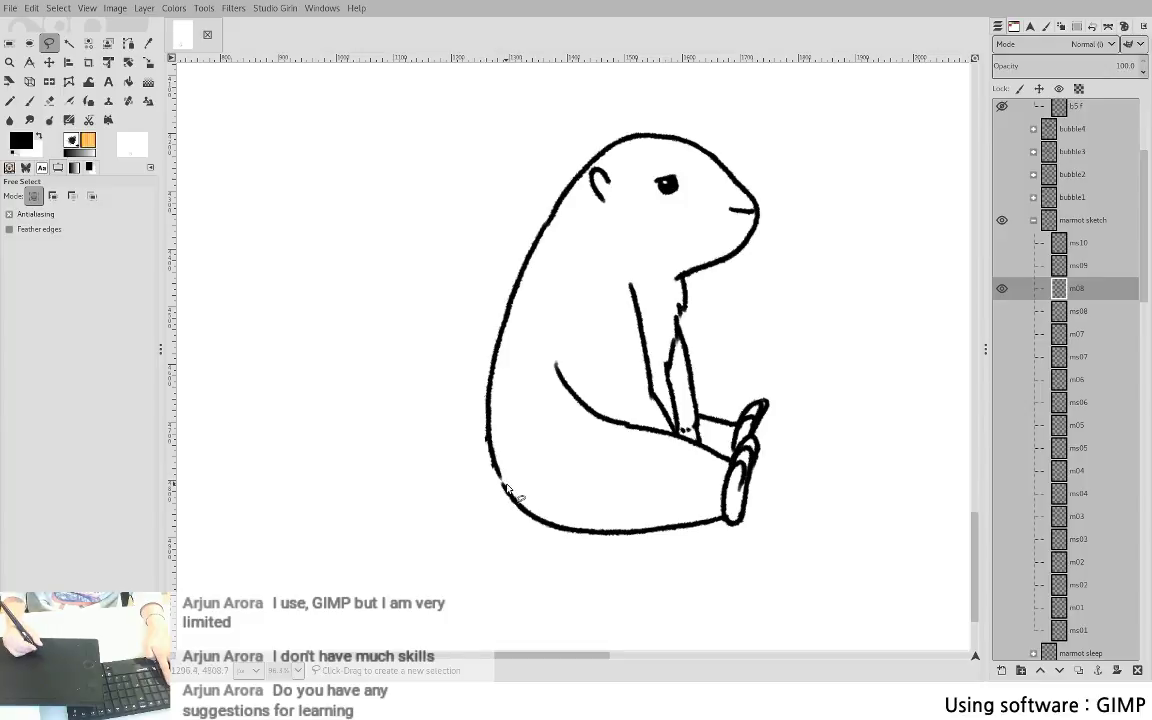
- Close the gap in m08's lower-back outline near the removed tail with the Paintbrush
{"action": "key", "text": "shift+e"}
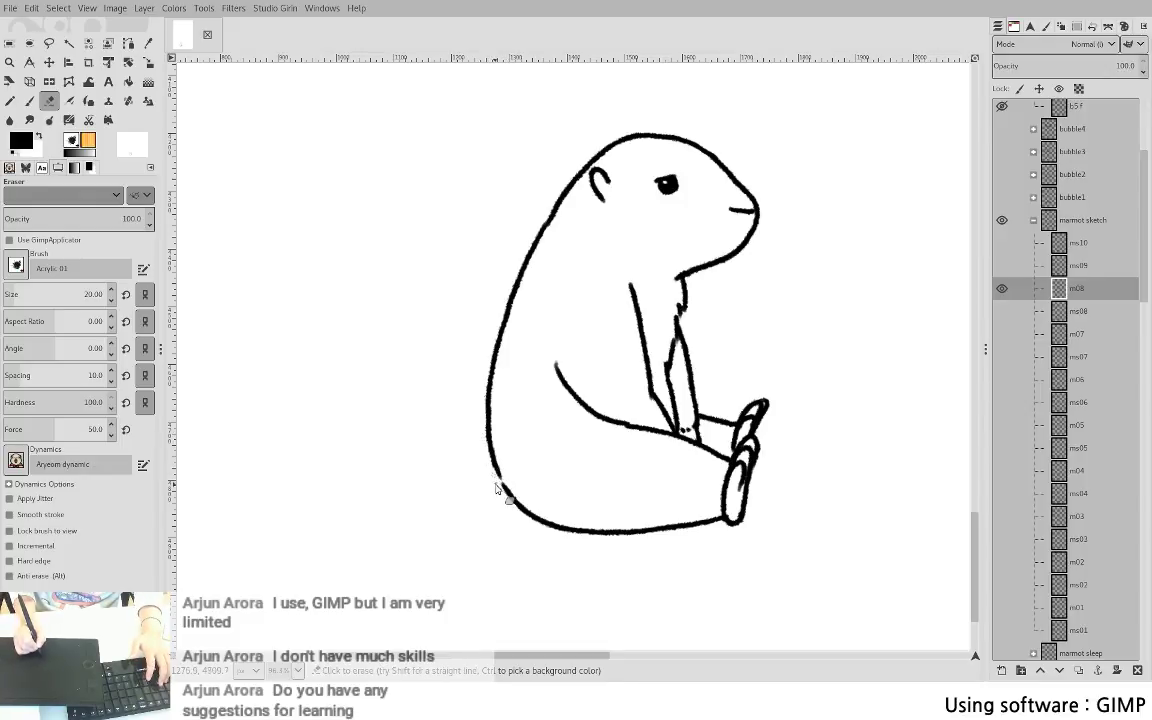
{"action": "key", "text": "p"}
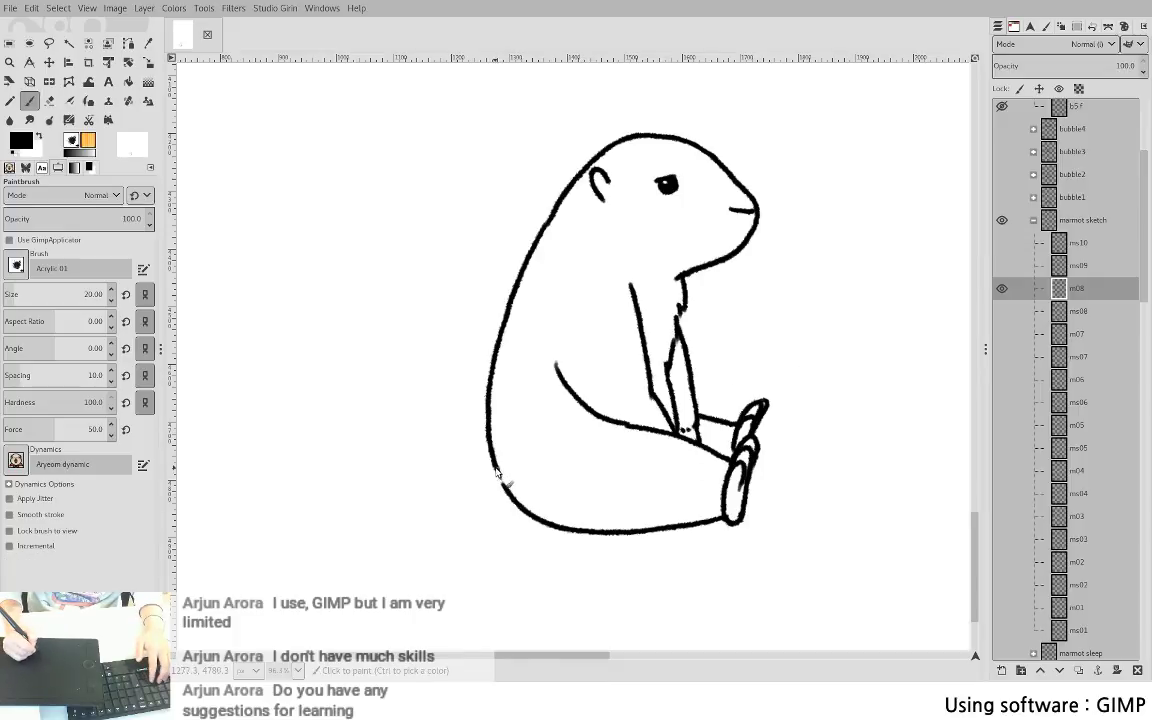
{"action": "left_click_drag", "start_coordinate": [496, 468], "coordinate": [503, 482]}
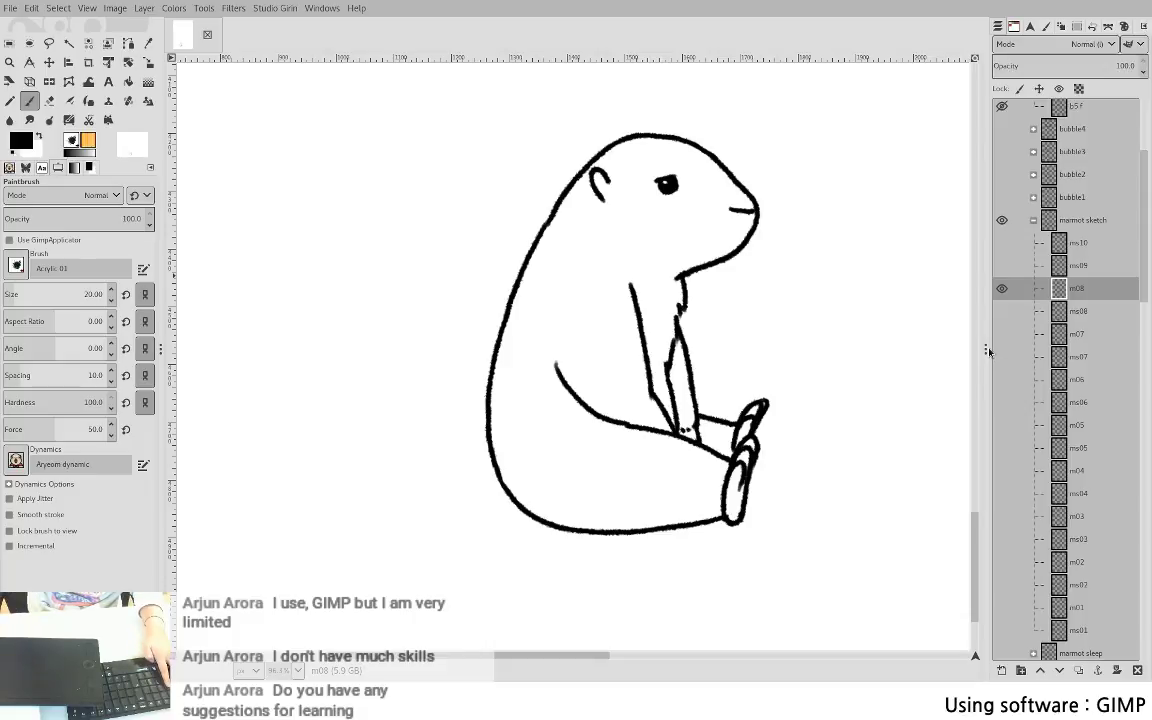
- Ink a new curved tail with a notched tip on m08, using m07 as a temporary visible reference and undoing poor strokes
{"action": "left_click", "coordinate": [1002, 334]}
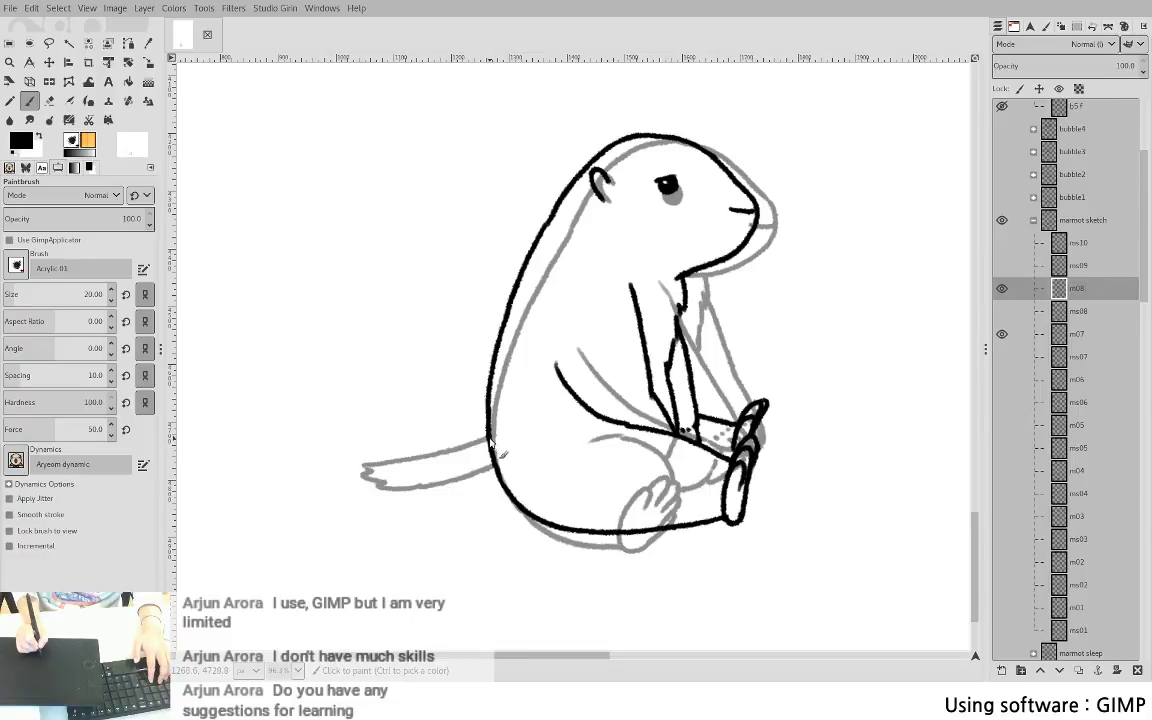
{"action": "mouse_move", "coordinate": [490, 437]}
{"action": "left_mouse_down"}
{"action": "mouse_move", "coordinate": [372, 482]}
{"action": "mouse_move", "coordinate": [387, 486]}
{"action": "mouse_move", "coordinate": [378, 493]}
{"action": "mouse_move", "coordinate": [434, 494]}
{"action": "mouse_move", "coordinate": [524, 465]}
{"action": "mouse_move", "coordinate": [425, 491]}
{"action": "mouse_move", "coordinate": [490, 470]}
{"action": "left_mouse_up"}
{"action": "key", "text": "ctrl+z"}
{"action": "key", "text": "ctrl+z"}
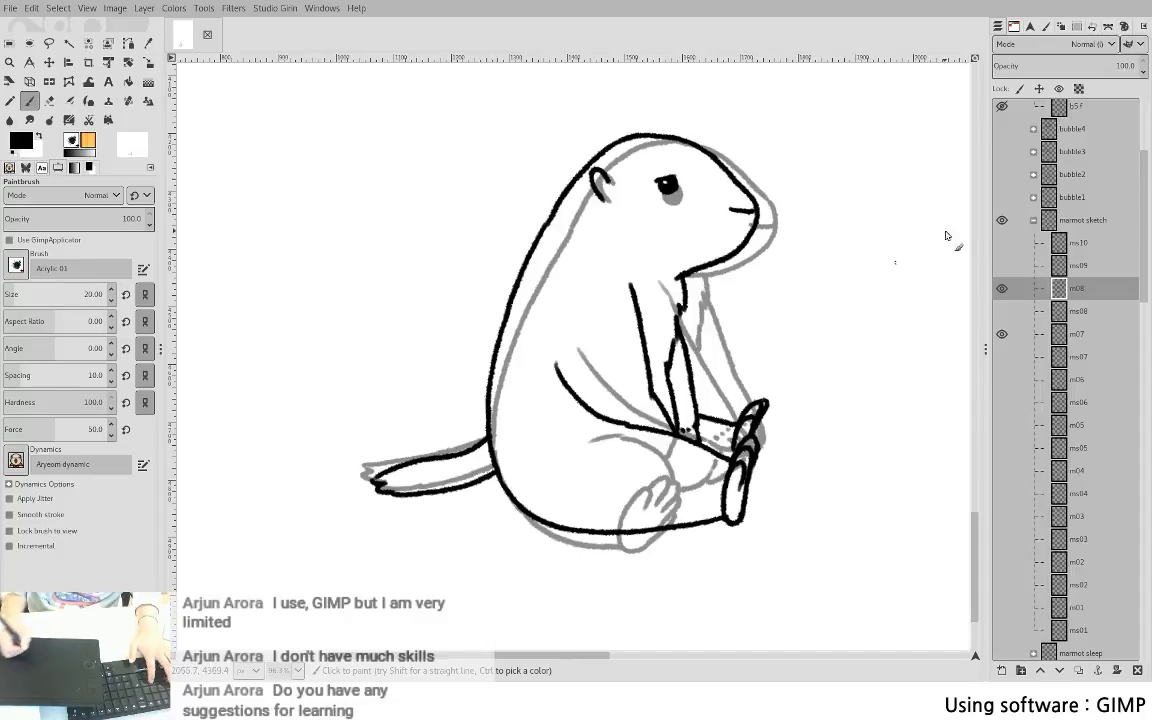
{"action": "left_click", "coordinate": [1002, 289]}
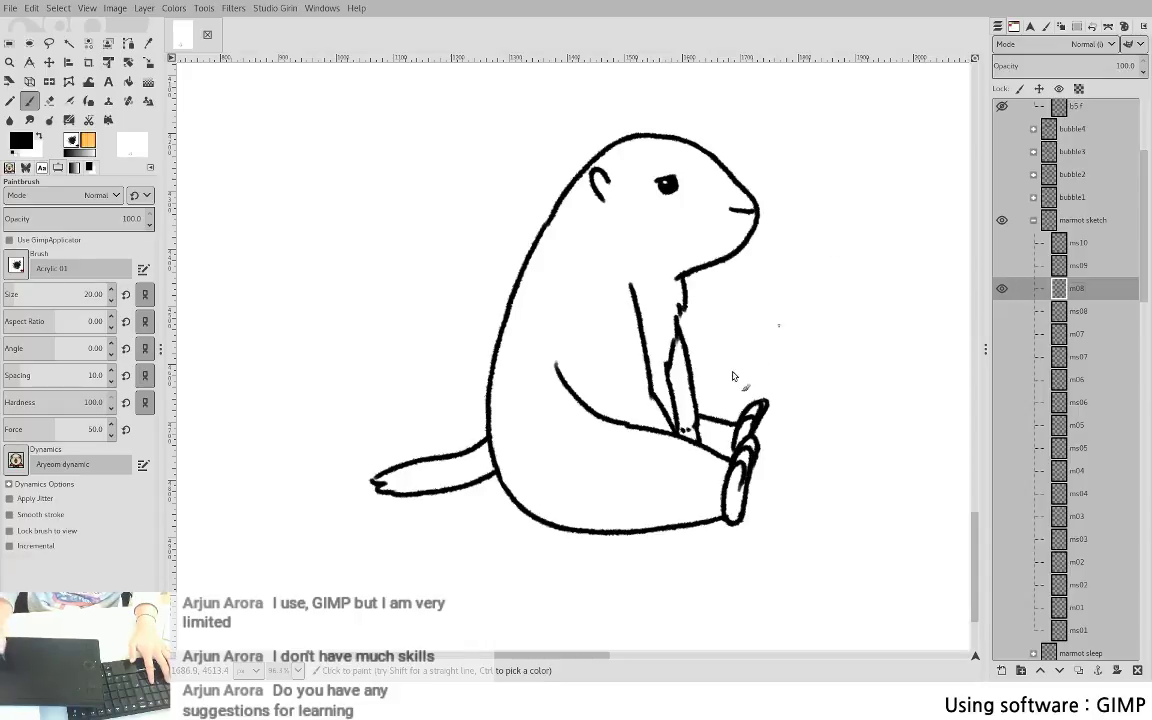
- Review the whole animation from m02 to m08 one frame at a time, and recheck m08 against m07
{"action": "left_click_drag", "start_coordinate": [702, 408], "coordinate": [700, 444]}
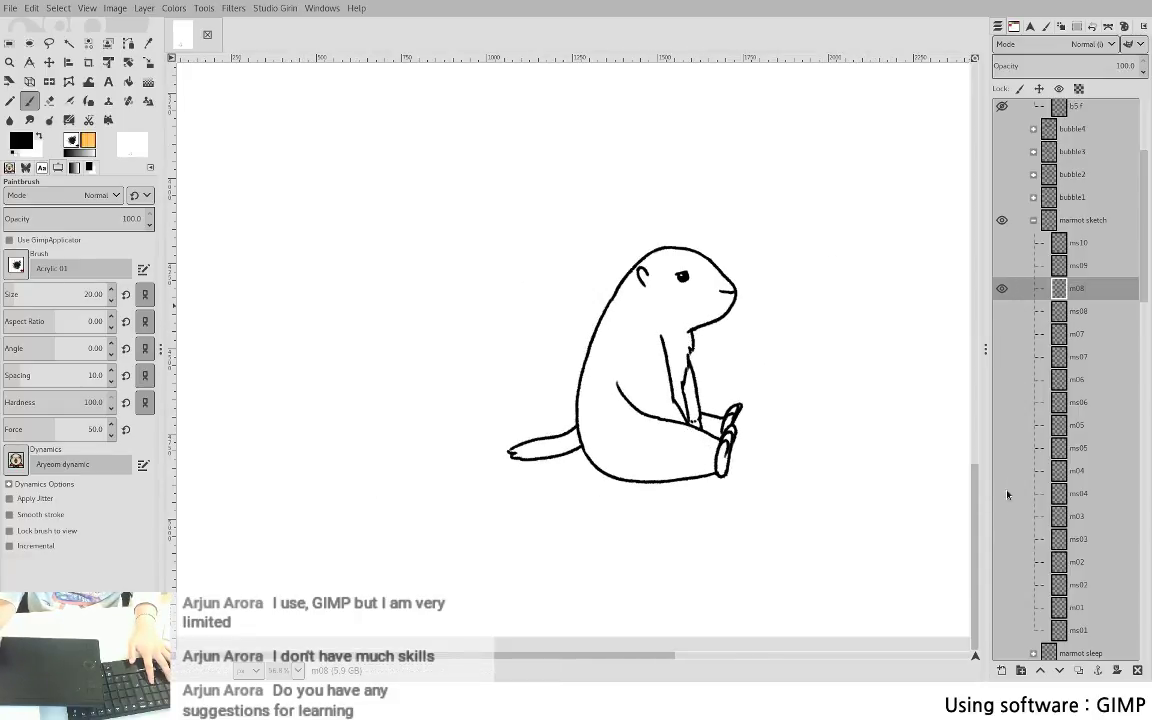
{"action": "left_click", "coordinate": [1004, 568], "text": "shift"}
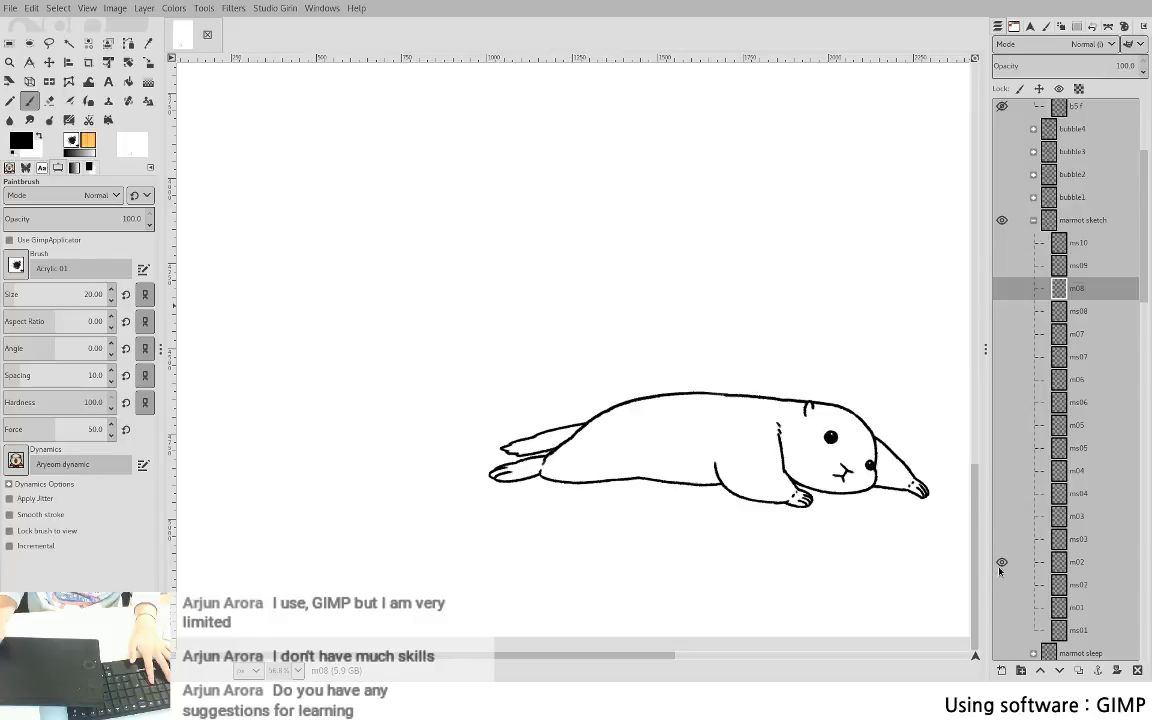
{"action": "left_click", "coordinate": [1002, 517], "text": "shift"}
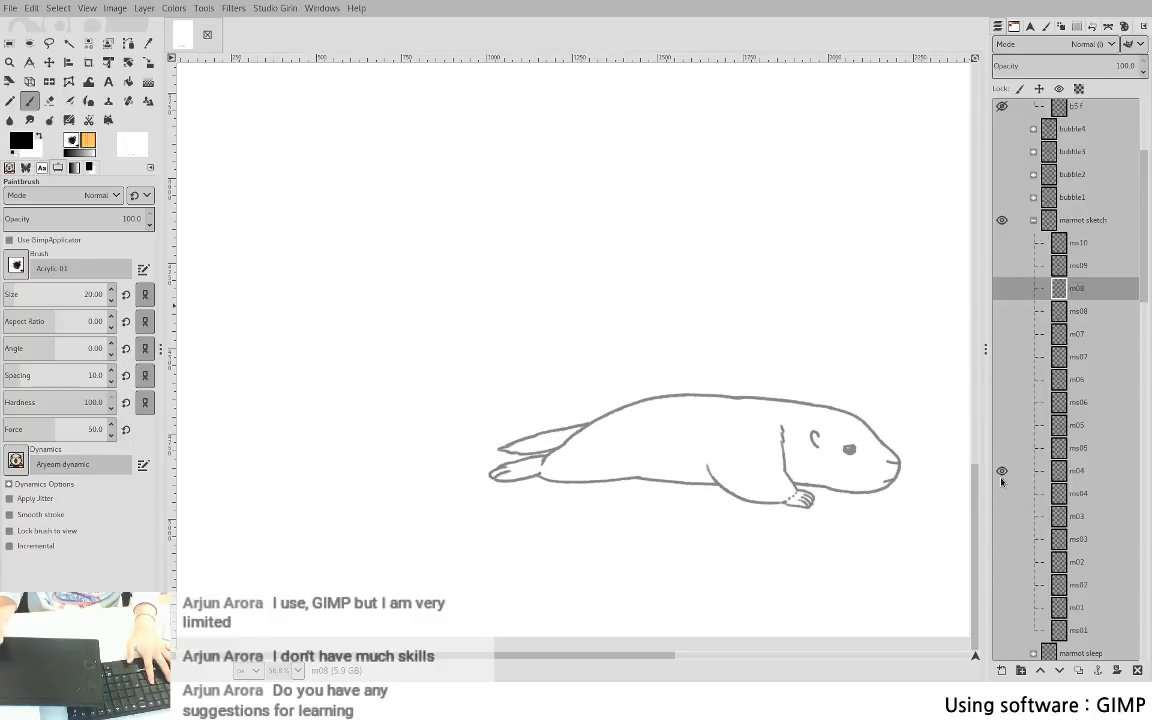
{"action": "left_click", "coordinate": [1001, 476], "text": "shift"}
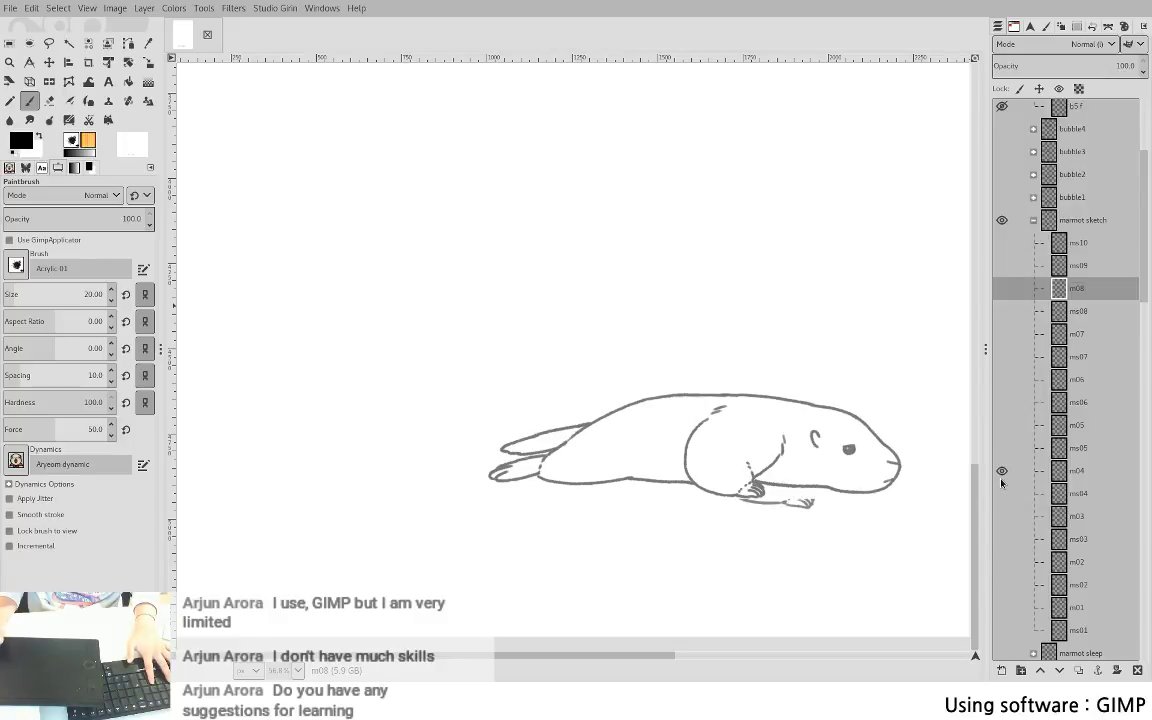
{"action": "left_click", "coordinate": [1002, 380], "text": "shift"}
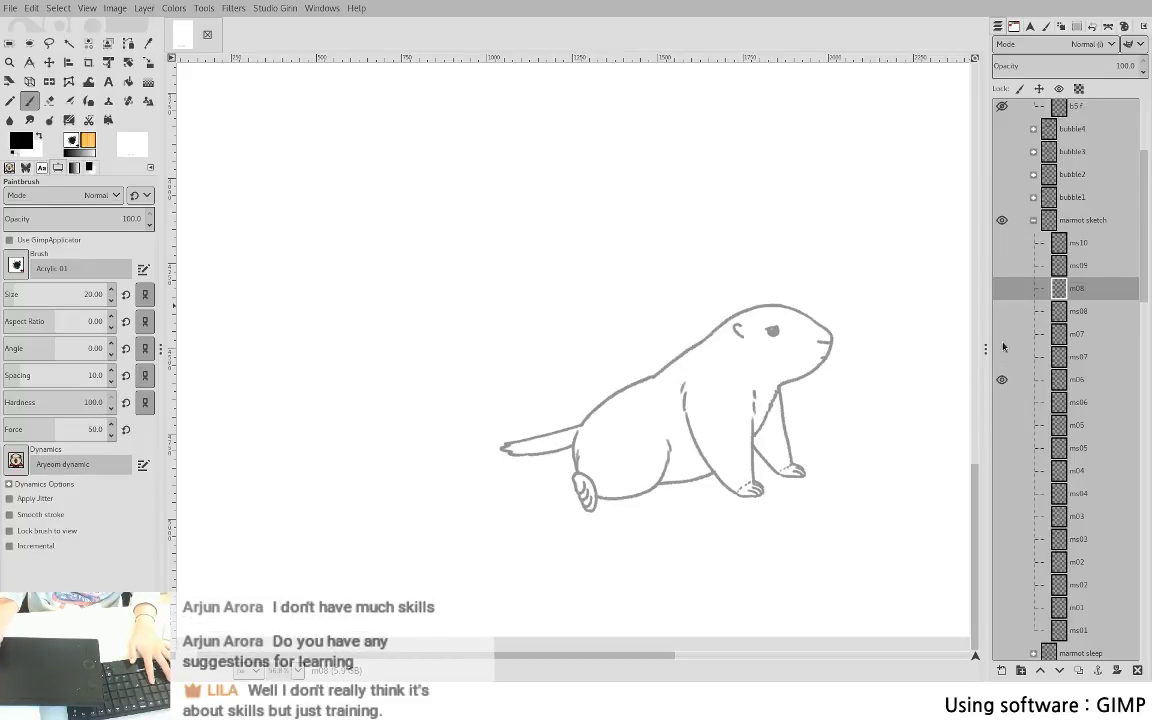
{"action": "left_click", "coordinate": [1002, 334], "text": "shift"}
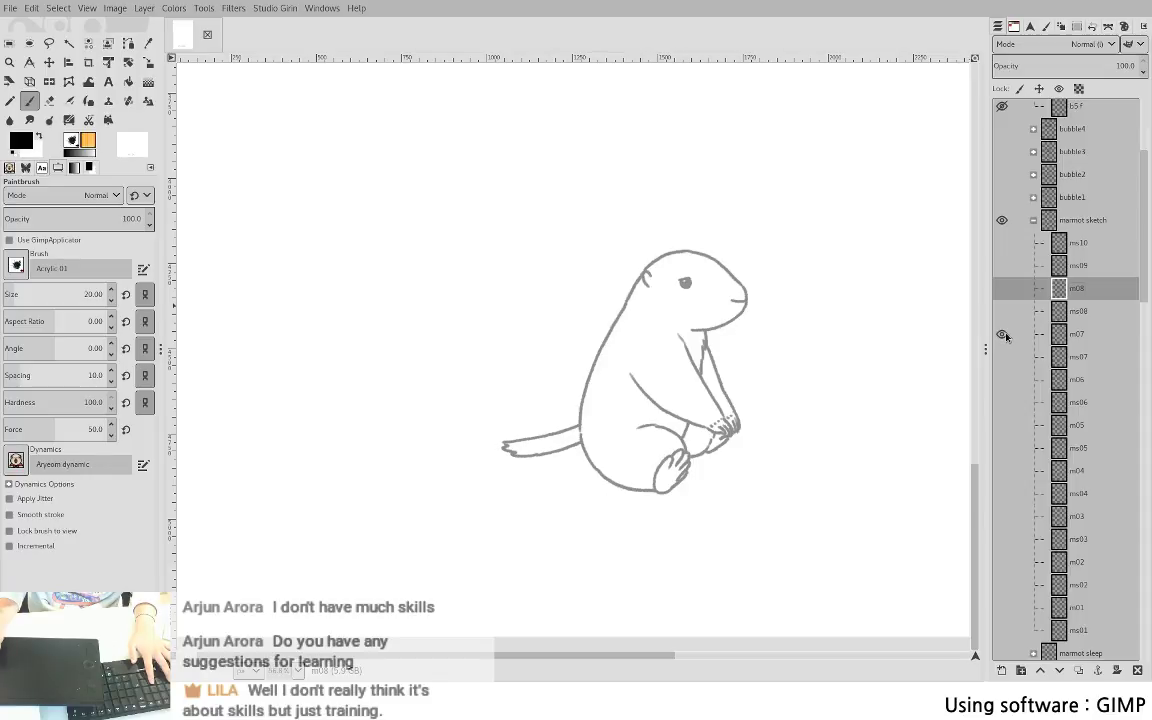
{"action": "left_click", "coordinate": [1002, 289], "text": "shift"}
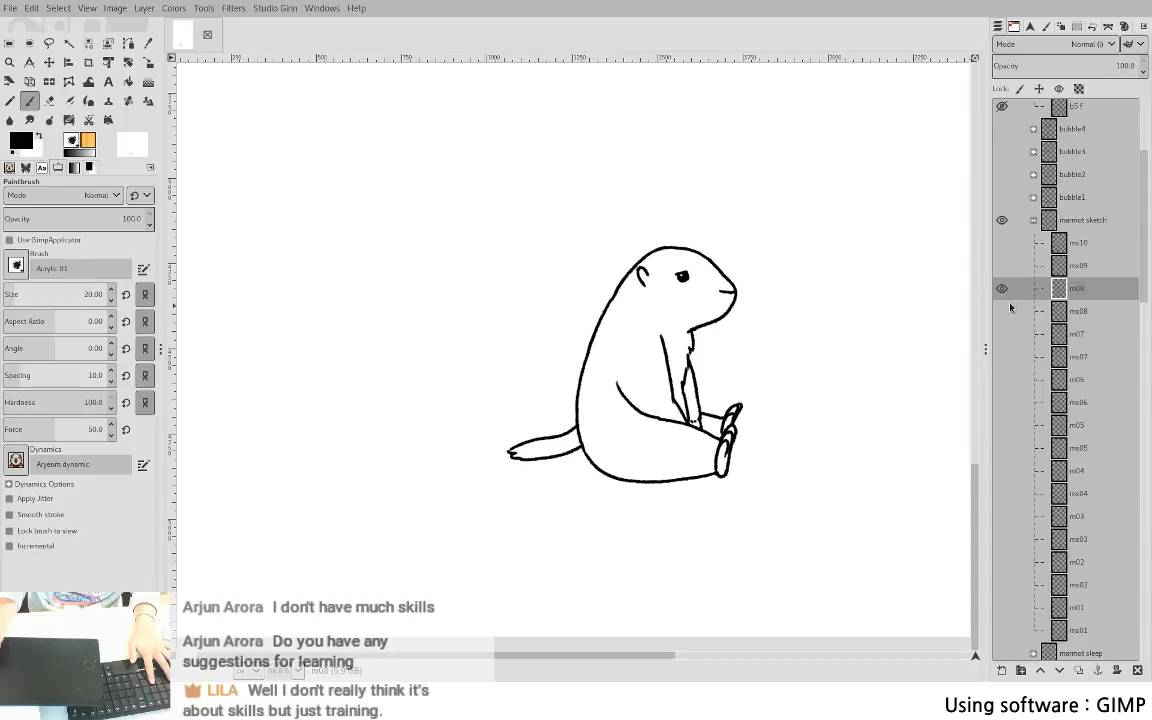
{"action": "left_click", "coordinate": [1002, 334], "text": "shift"}
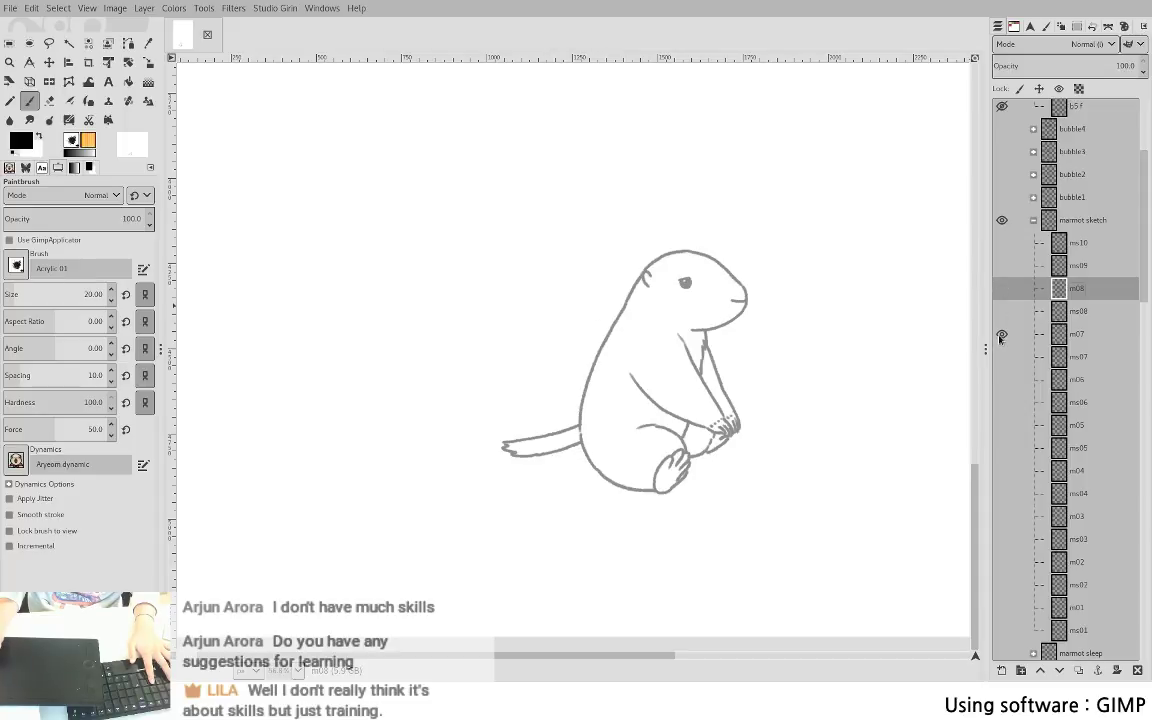
{"action": "left_click", "coordinate": [1003, 289], "text": "shift"}
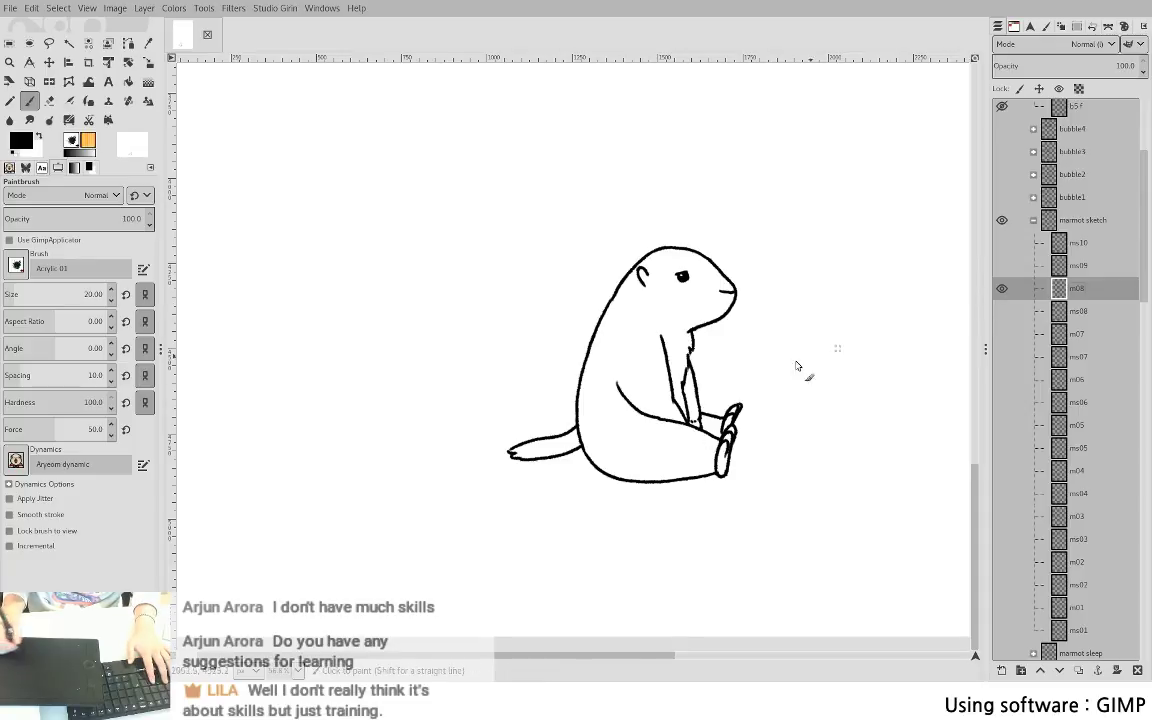
- Compare the sitting m08 drawing with the lying m04 frame, alternating between them at a closer view
{"action": "scroll", "coordinate": [733, 329], "scroll_direction": "up", "scroll_amount": 3}
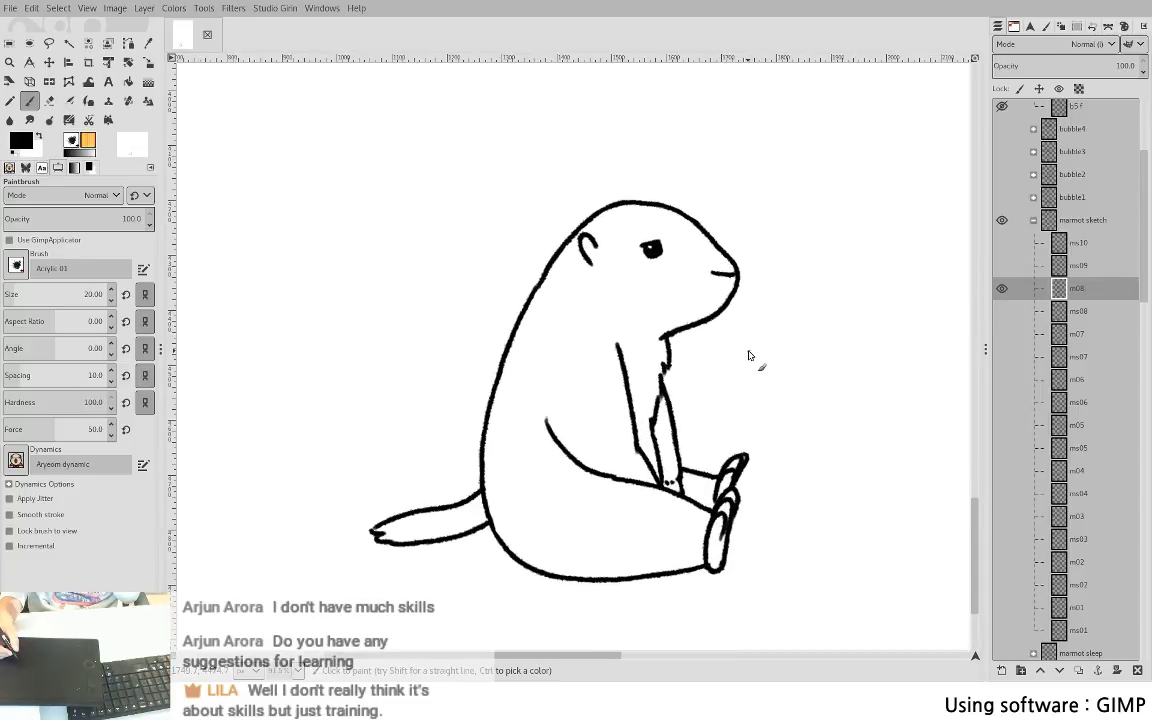
{"action": "mouse_move", "coordinate": [754, 377]}
{"action": "left_mouse_down"}
{"action": "mouse_move", "coordinate": [818, 306]}
{"action": "mouse_move", "coordinate": [785, 279]}
{"action": "left_mouse_up"}
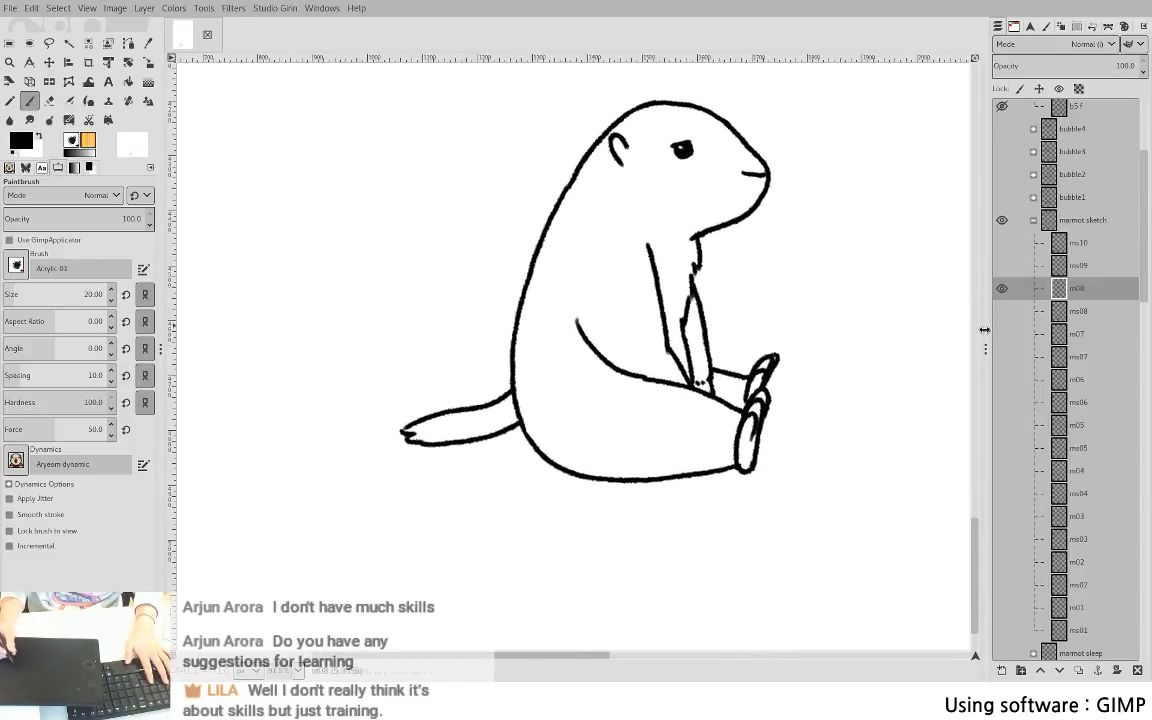
{"action": "left_click", "coordinate": [1002, 468], "text": "shift"}
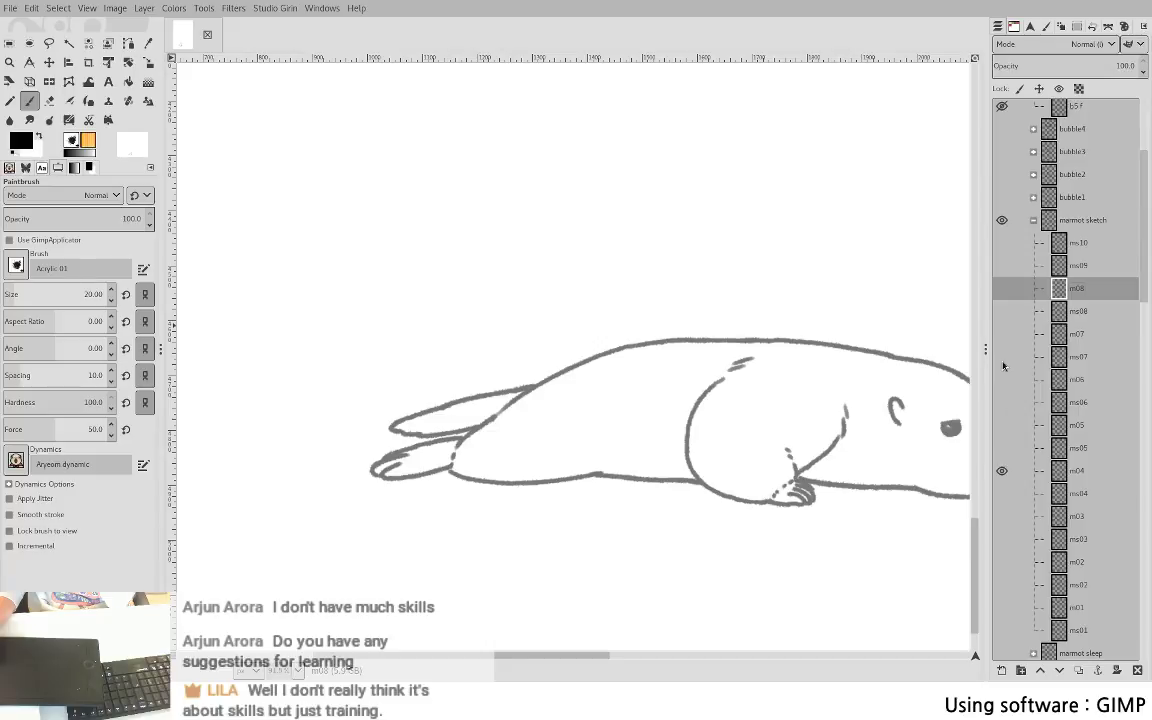
{"action": "left_click", "coordinate": [1002, 290], "text": "shift"}
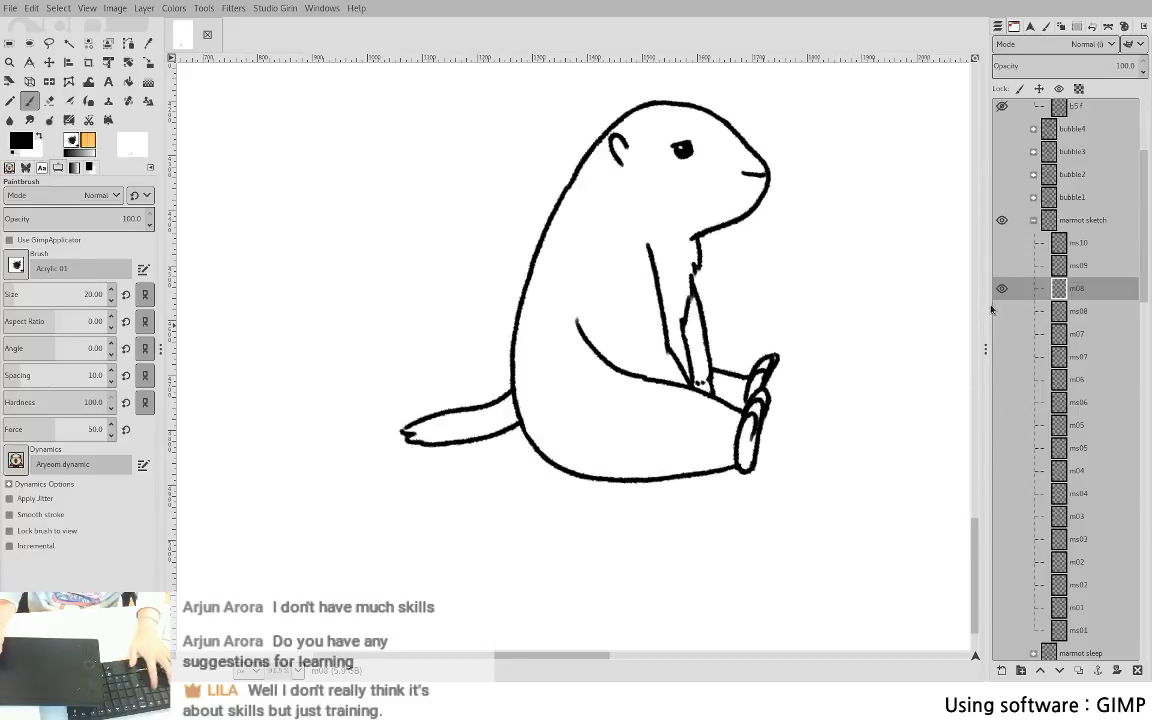
{"action": "key", "text": "ctrl+z"}
{"action": "left_click", "coordinate": [1002, 289], "text": "shift"}
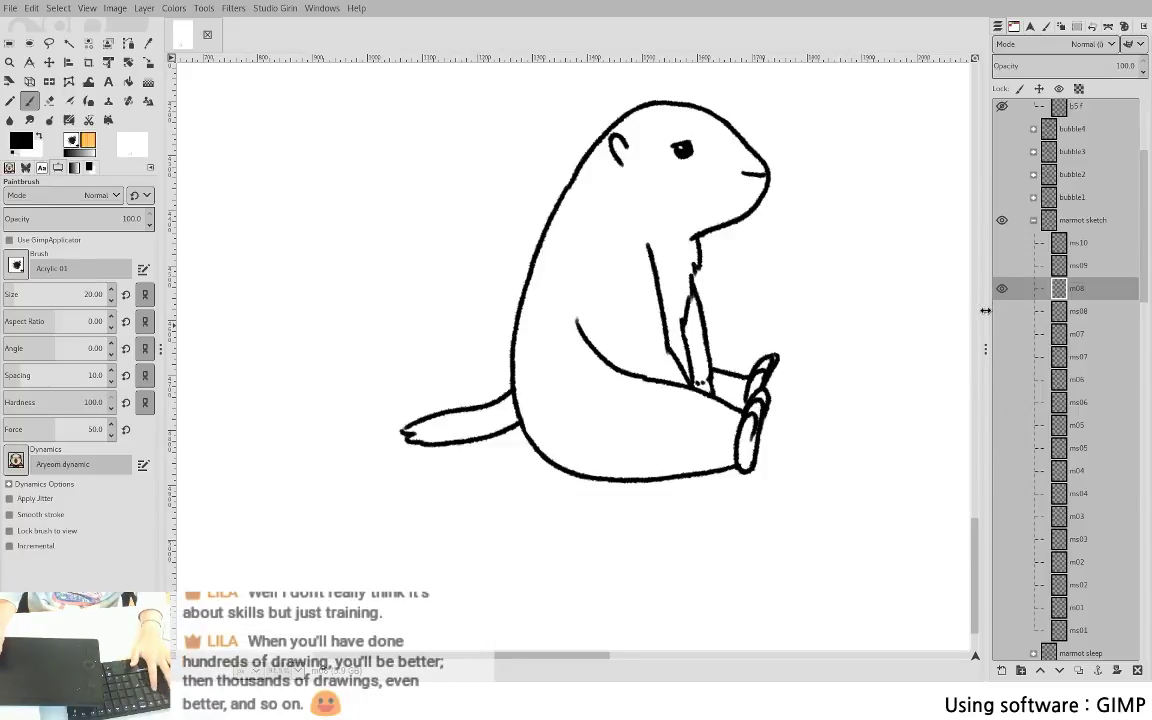
{"action": "key", "text": "ctrl+z"}
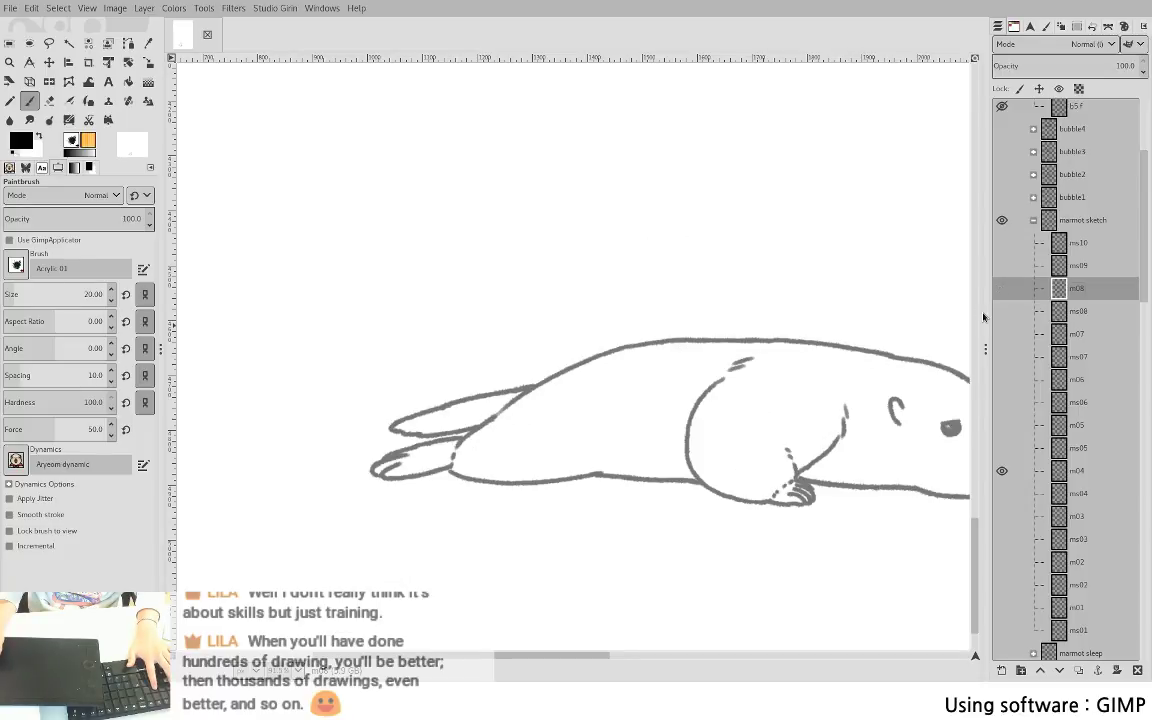
{"action": "key", "text": "ctrl+y"}
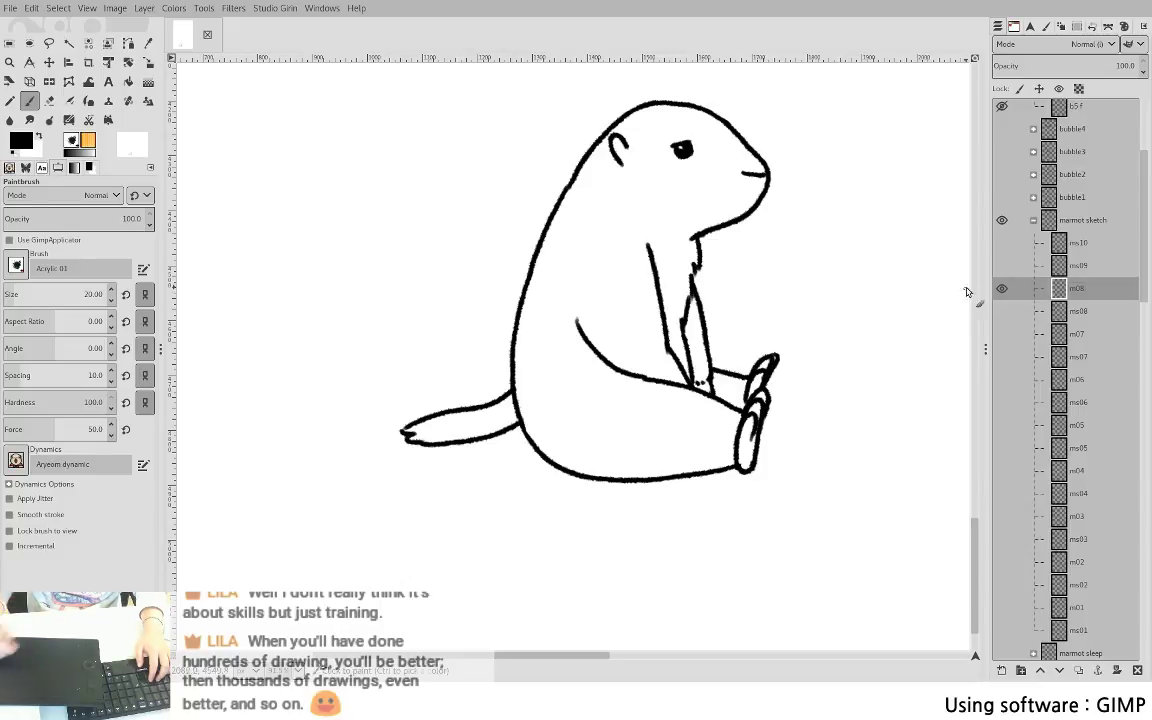
- Review the marmot frames m05, m06, m07 and m08 one at a time to compare the tail's motion
{"action": "left_click", "coordinate": [1002, 289]}
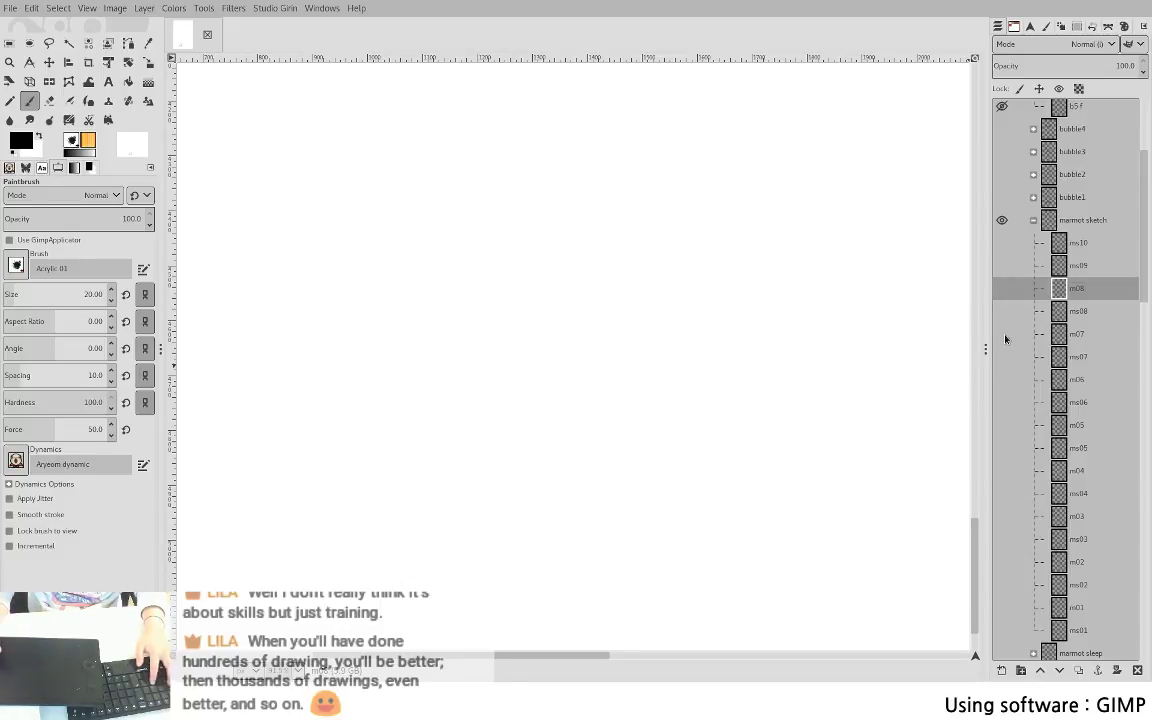
{"action": "left_click", "coordinate": [1003, 424], "text": "shift"}
{"action": "left_click", "coordinate": [1003, 425], "text": "shift"}
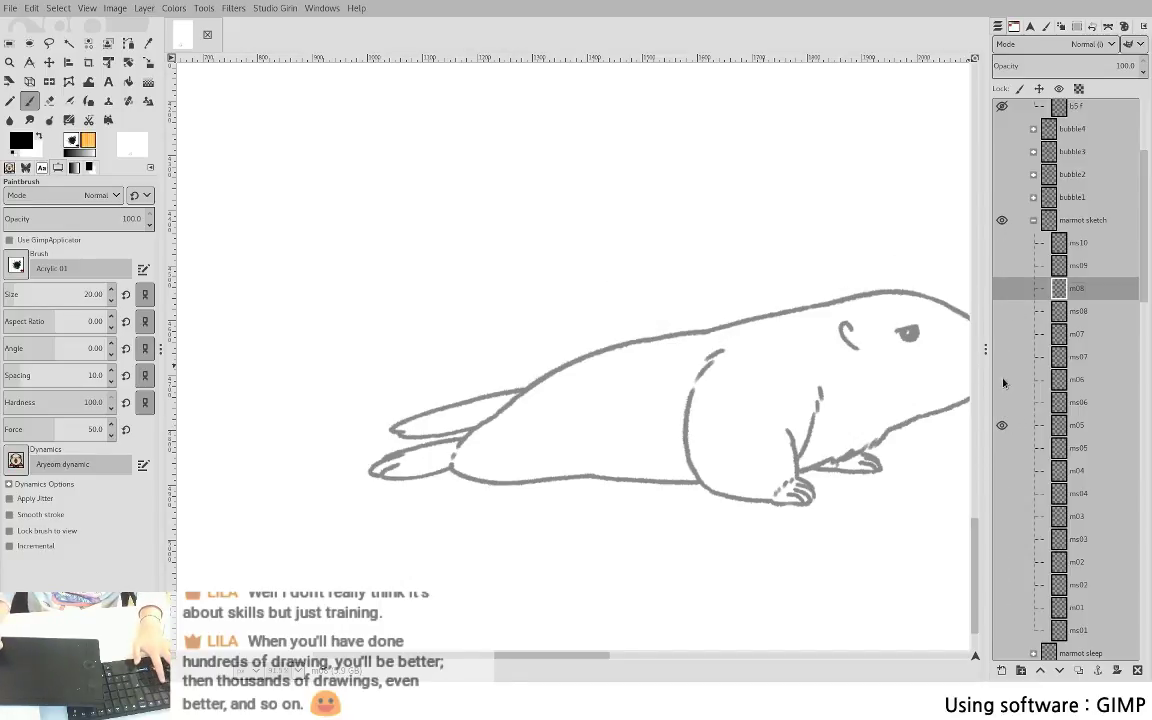
{"action": "left_click", "coordinate": [1003, 381], "text": "shift"}
{"action": "left_click", "coordinate": [1002, 334], "text": "shift"}
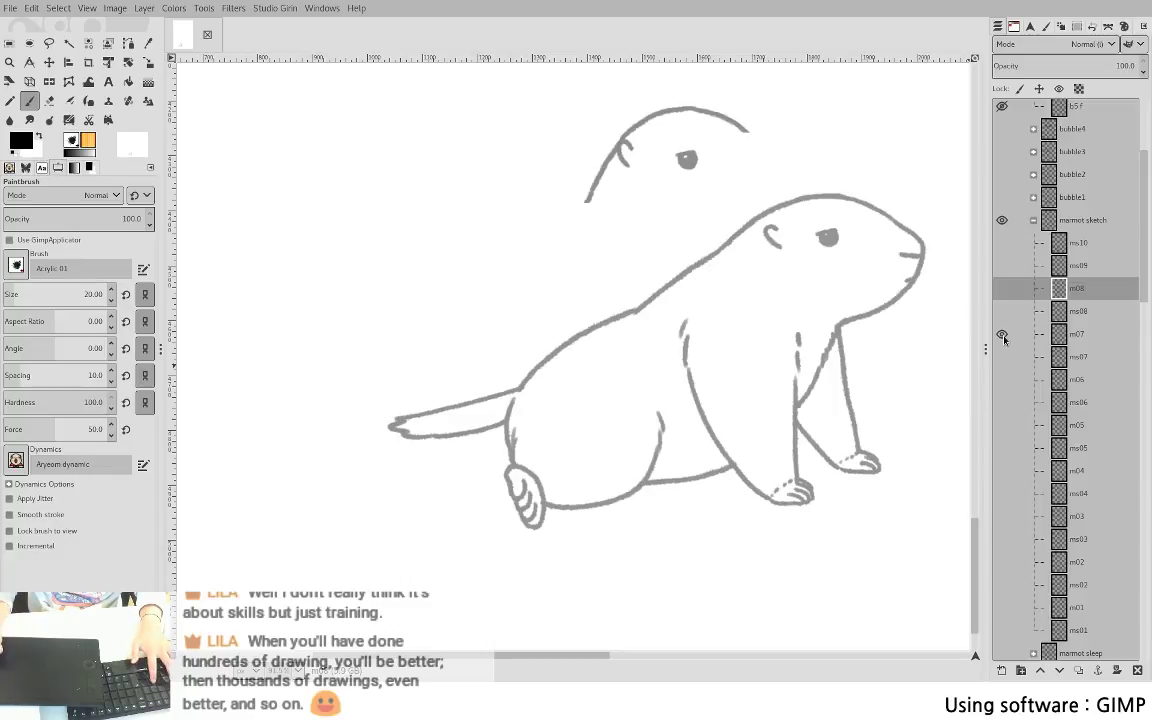
{"action": "left_click", "coordinate": [1004, 290], "text": "shift"}
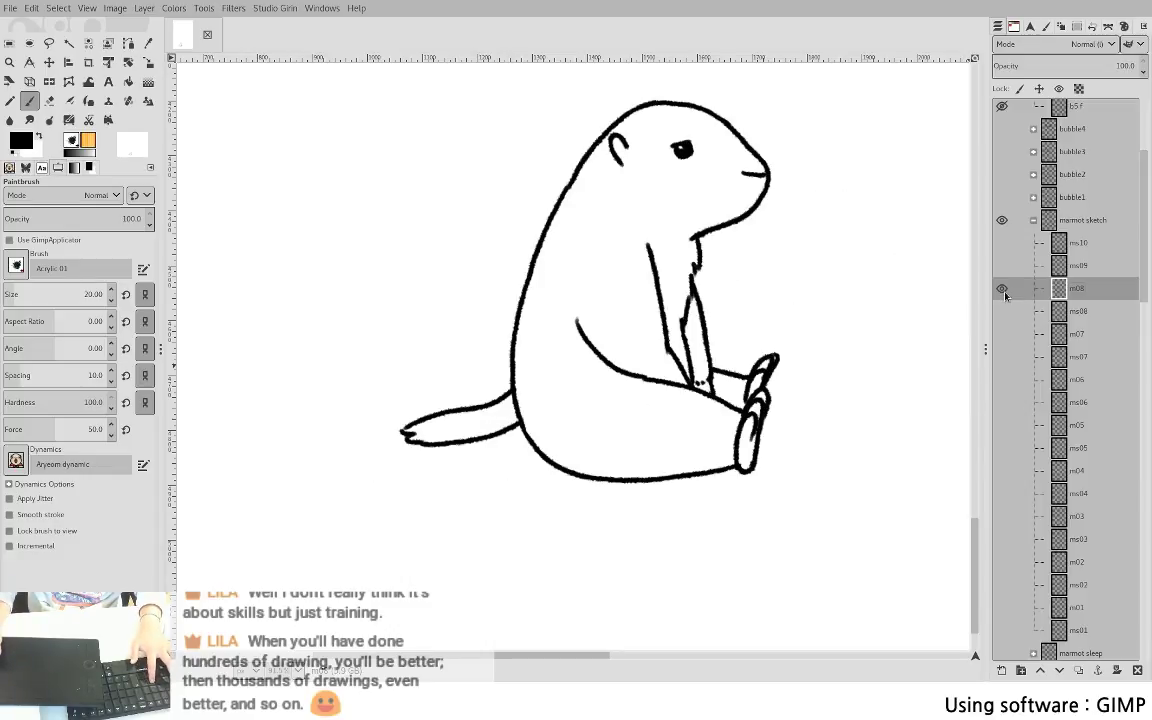
- Remove the tail from the sitting marmot on m08 with a freehand selection, keeping the back outline intact
{"action": "key", "text": "f"}
{"action": "mouse_move", "coordinate": [510, 385]}
{"action": "left_mouse_down"}
{"action": "mouse_move", "coordinate": [505, 445]}
{"action": "mouse_move", "coordinate": [368, 442]}
{"action": "mouse_move", "coordinate": [395, 390]}
{"action": "mouse_move", "coordinate": [362, 393]}
{"action": "left_mouse_up"}
{"action": "key", "text": "Return"}
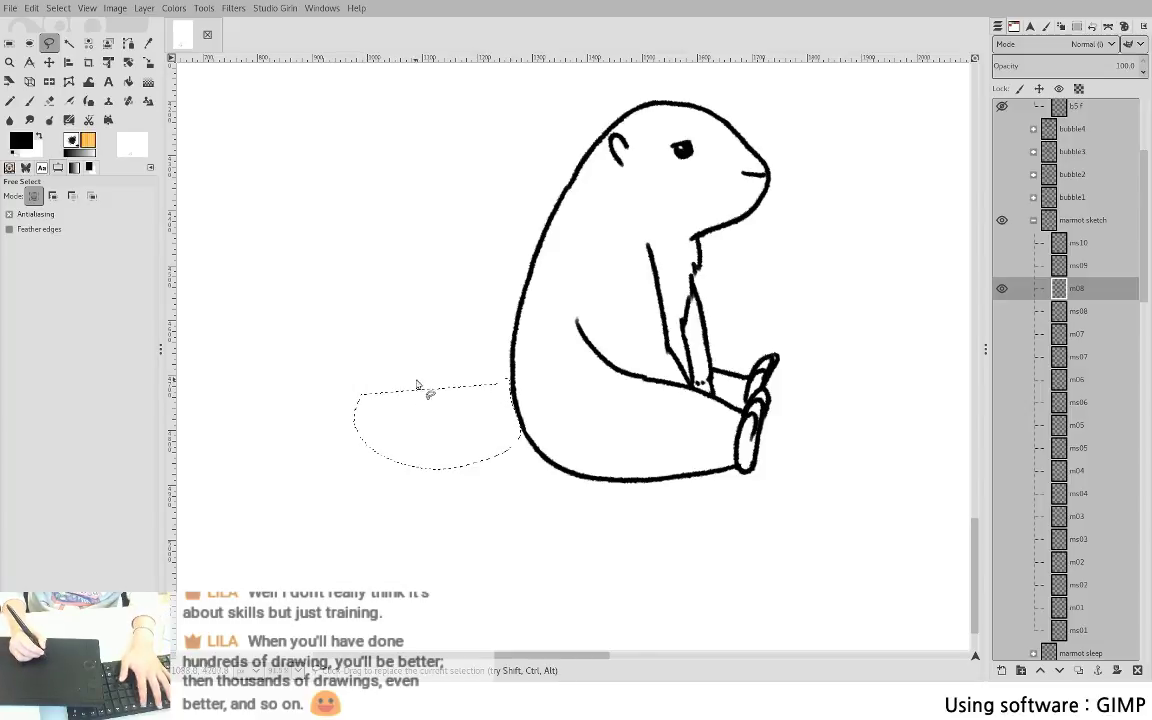
{"action": "key", "text": "Delete"}
{"action": "key", "text": "ctrl+shift+a"}
{"action": "key", "text": "p"}
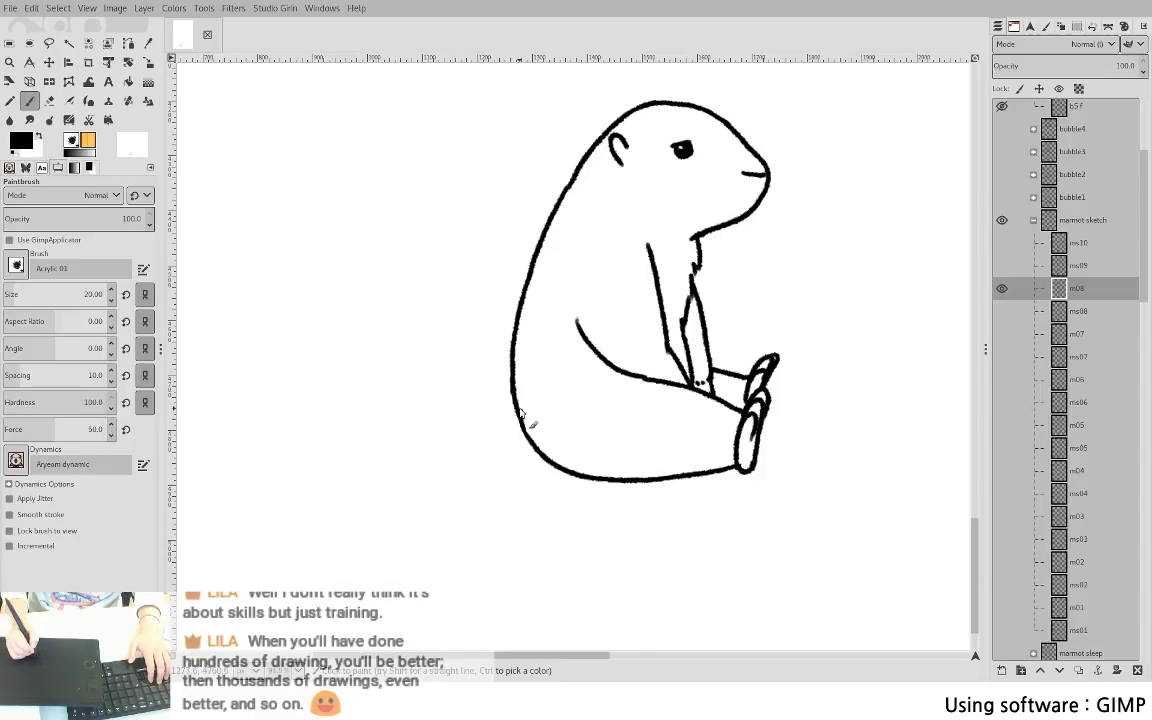
- Try inking an upward-curving tail on m08 from the lower back, undoing the strokes
{"action": "left_click_drag", "start_coordinate": [513, 396], "coordinate": [415, 421]}
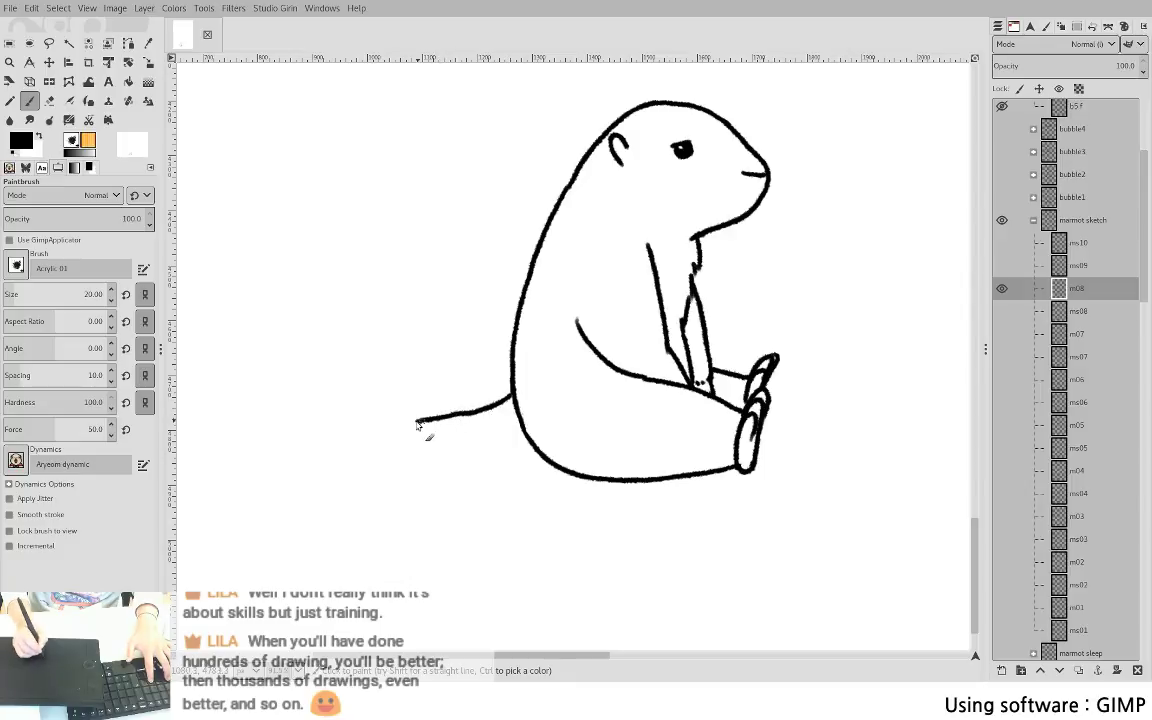
{"action": "key", "text": "ctrl+z"}
{"action": "mouse_move", "coordinate": [515, 402]}
{"action": "left_mouse_down"}
{"action": "mouse_move", "coordinate": [421, 422]}
{"action": "mouse_move", "coordinate": [416, 440]}
{"action": "mouse_move", "coordinate": [476, 449]}
{"action": "mouse_move", "coordinate": [522, 433]}
{"action": "left_mouse_up"}
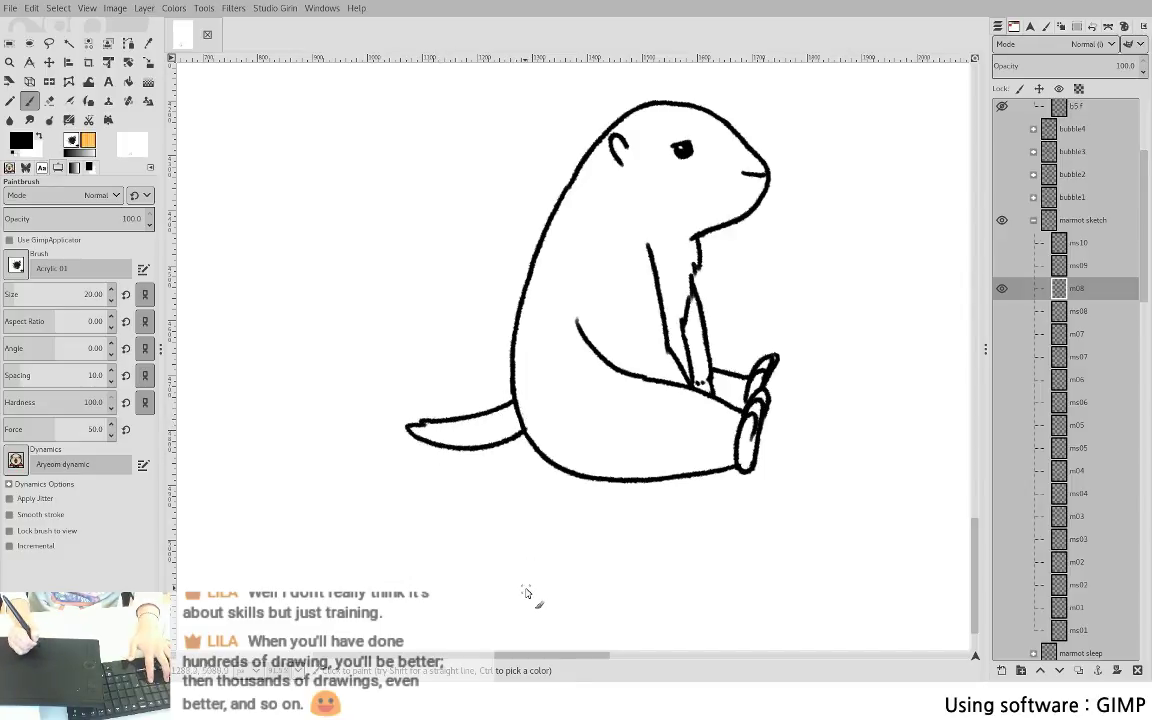
{"action": "key", "text": "ctrl+z"}
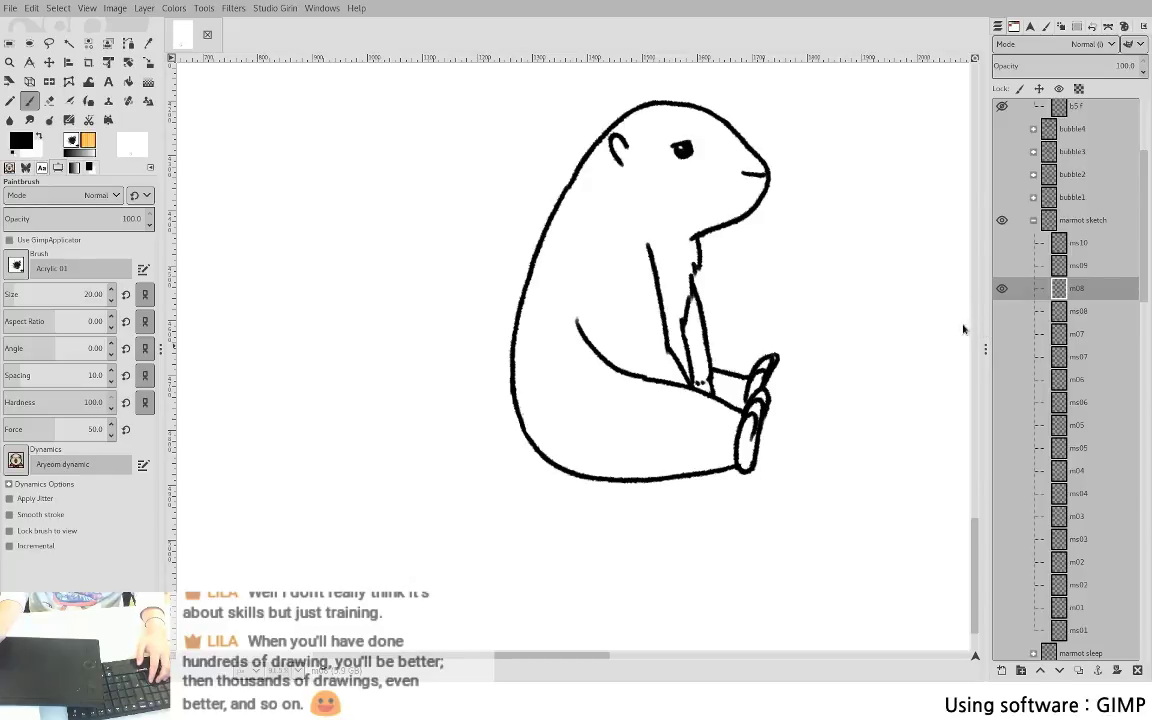
- Ink a slightly lower tail on m08 with the Paintbrush, using m07 as a temporary visible reference
{"action": "left_click", "coordinate": [1002, 334]}
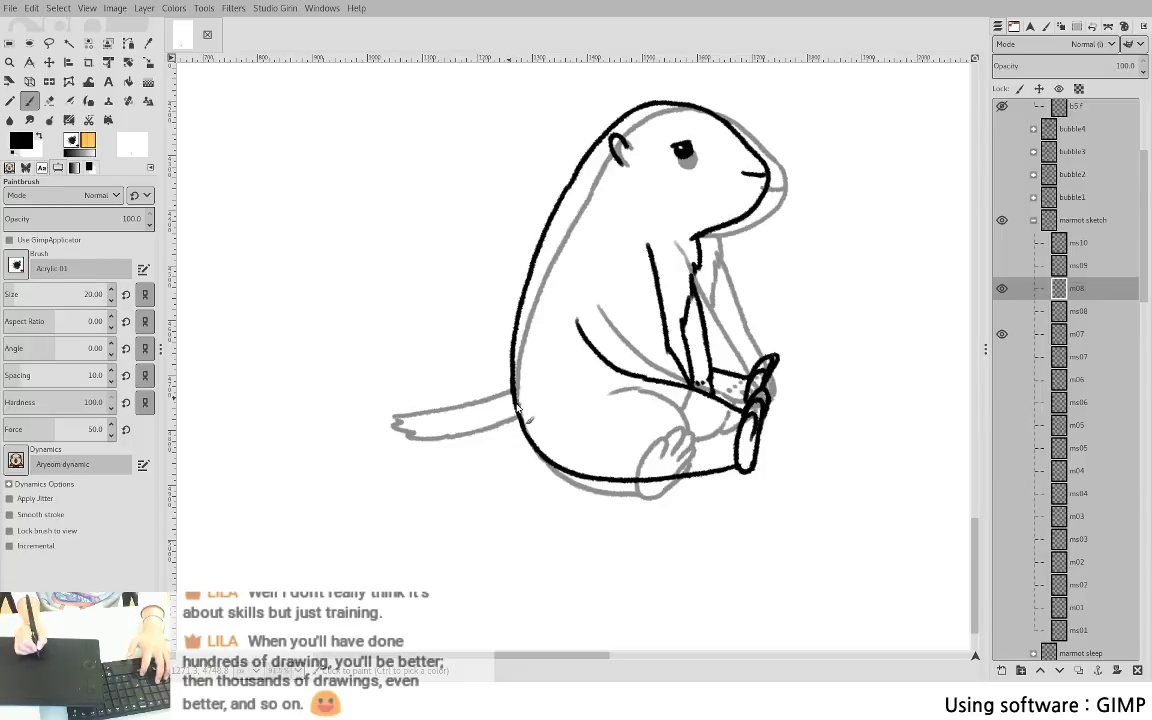
{"action": "mouse_move", "coordinate": [391, 437]}
{"action": "left_mouse_down"}
{"action": "mouse_move", "coordinate": [477, 455]}
{"action": "mouse_move", "coordinate": [525, 434]}
{"action": "left_mouse_up"}
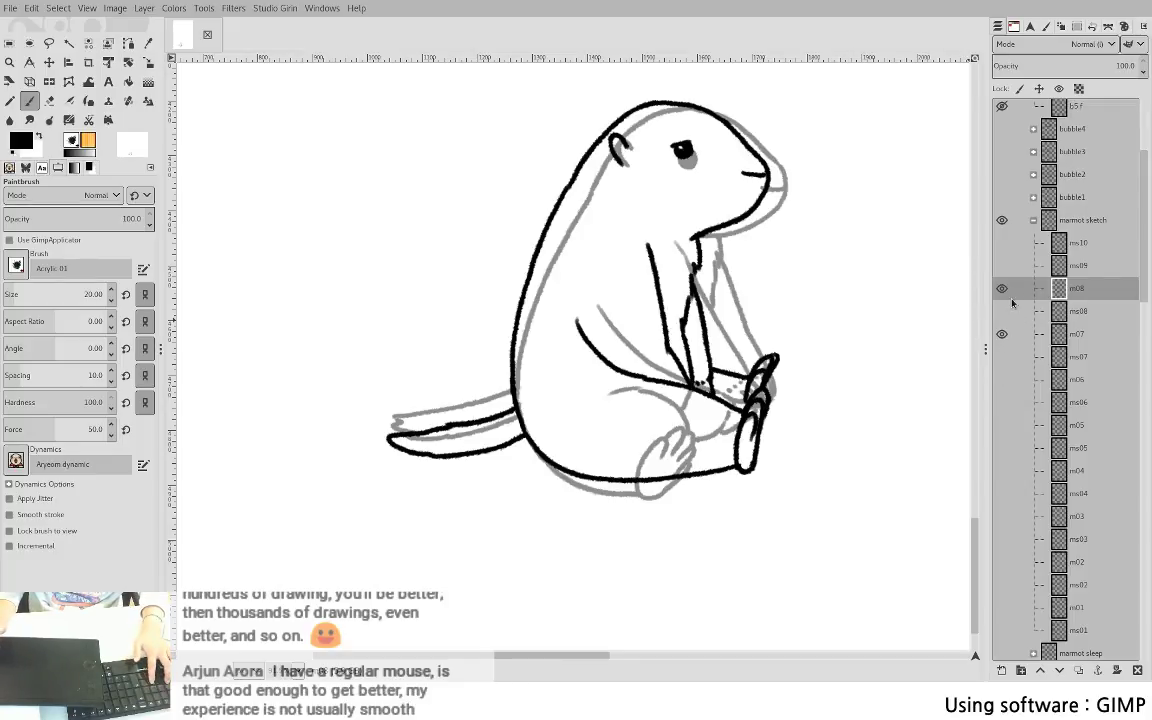
{"action": "left_click", "coordinate": [1001, 334]}
- Compare m08's new tail with the preceding frames m07 and m06, ending on m08
{"action": "key", "text": "Page_Down"}
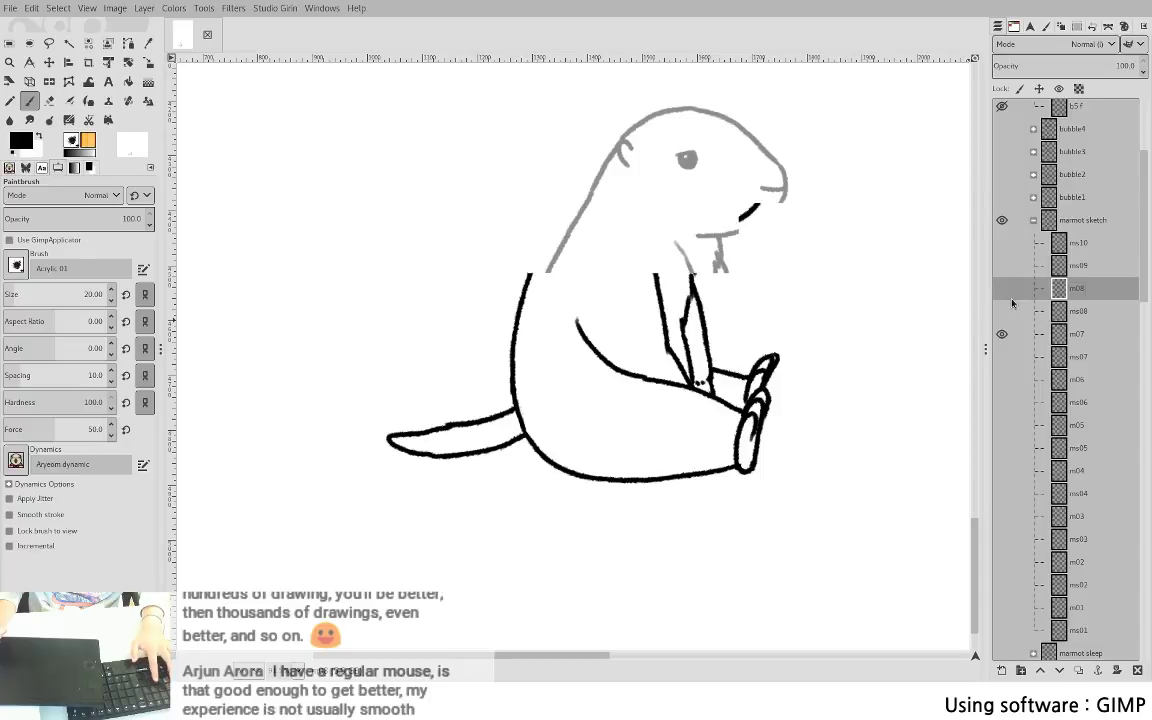
{"action": "key", "text": "Page_Up"}
{"action": "key", "text": "Page_Up"}
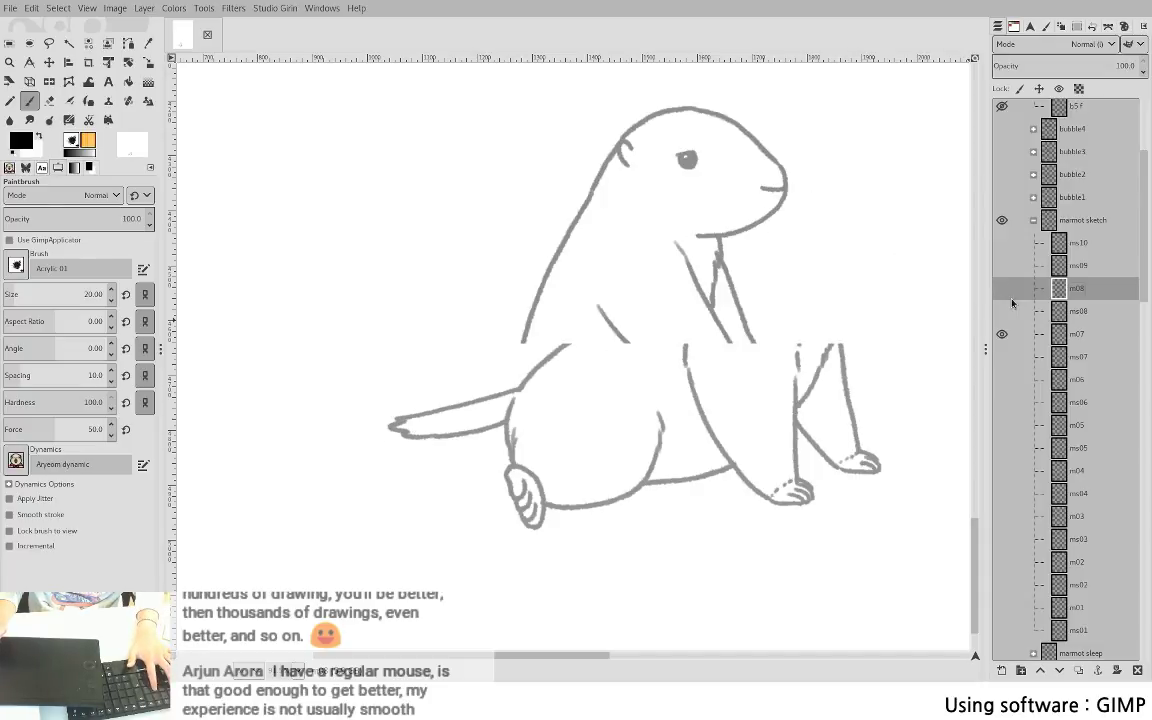
{"action": "key", "text": "Page_Down"}
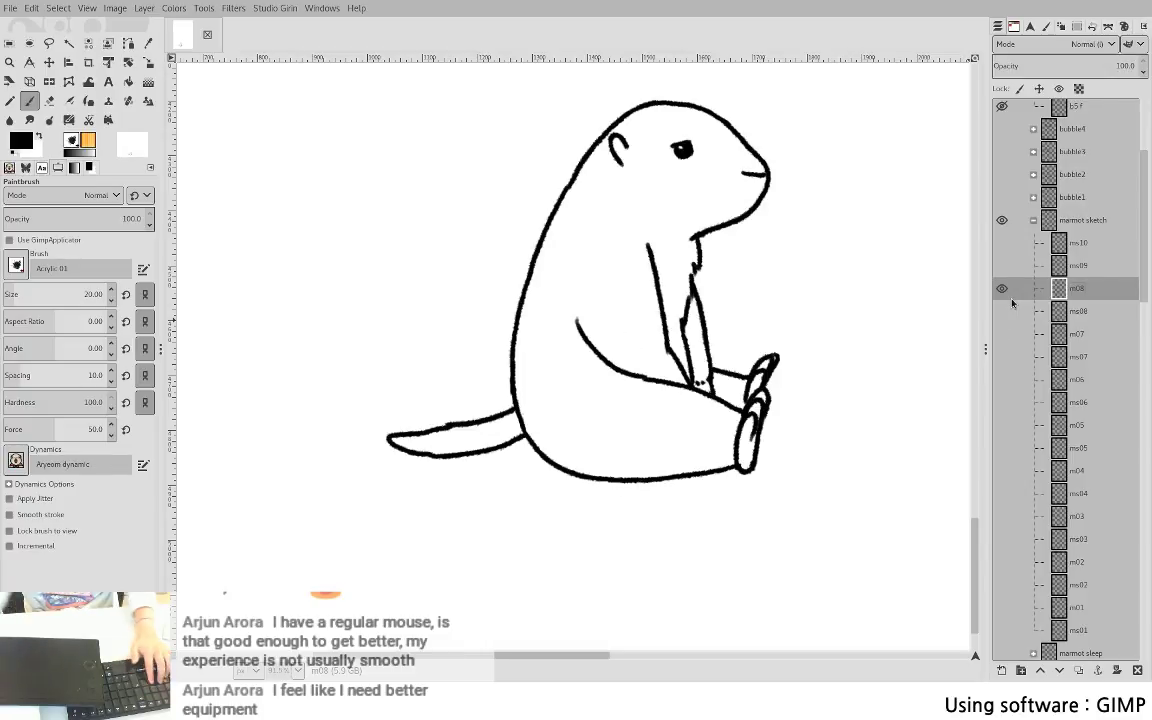
- Cut off the tip of m08's tail with a freehand selection and ink a shorter notched tip
{"action": "key", "text": "f"}
{"action": "mouse_move", "coordinate": [432, 478]}
{"action": "left_mouse_down"}
{"action": "mouse_move", "coordinate": [360, 452]}
{"action": "mouse_move", "coordinate": [352, 408]}
{"action": "mouse_move", "coordinate": [424, 413]}
{"action": "mouse_move", "coordinate": [408, 436]}
{"action": "mouse_move", "coordinate": [434, 457]}
{"action": "left_mouse_up"}
{"action": "key", "text": "Delete"}
{"action": "key", "text": "ctrl+shift+a"}
{"action": "key", "text": "p"}
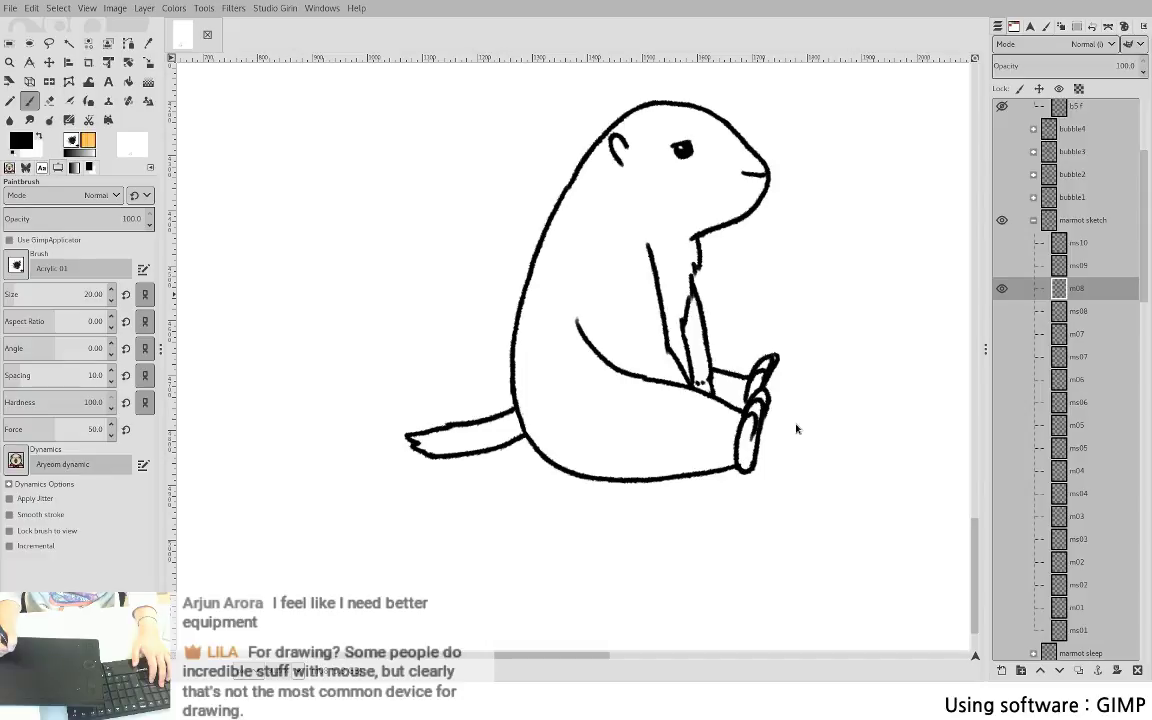
- Show m07 as reference, delete most of m08's tail with a freehand selection, and erase the leftover line ends near the body
{"action": "key", "text": "F2"}
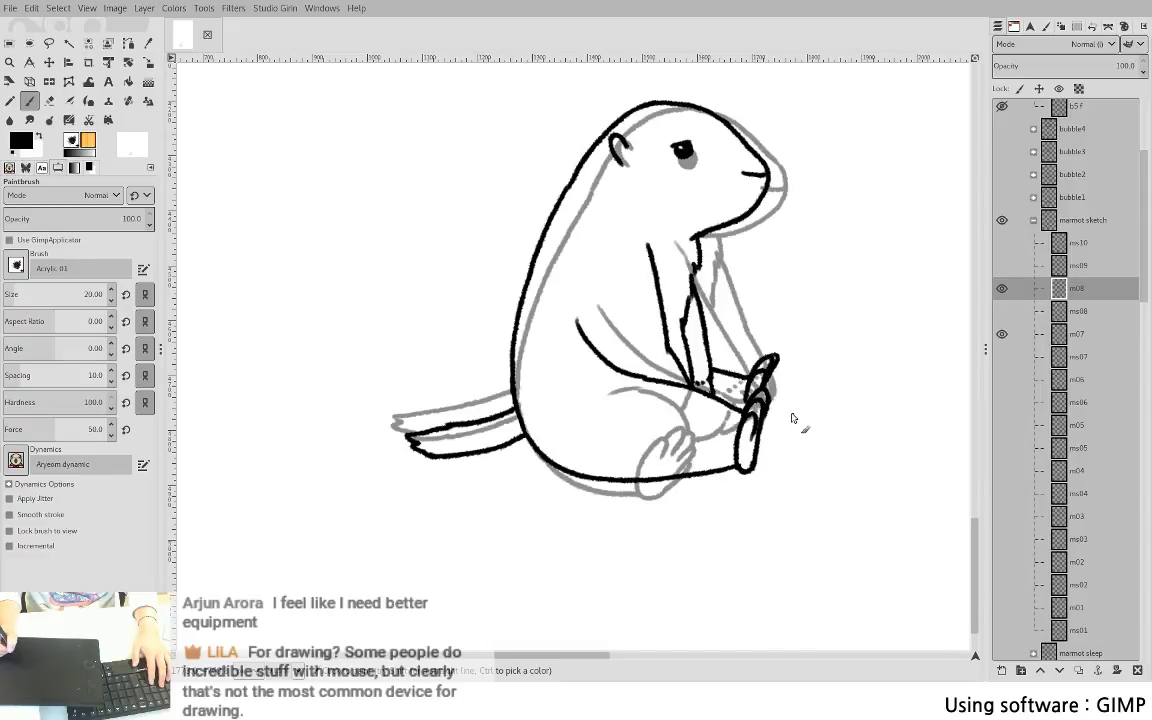
{"action": "key", "text": "f"}
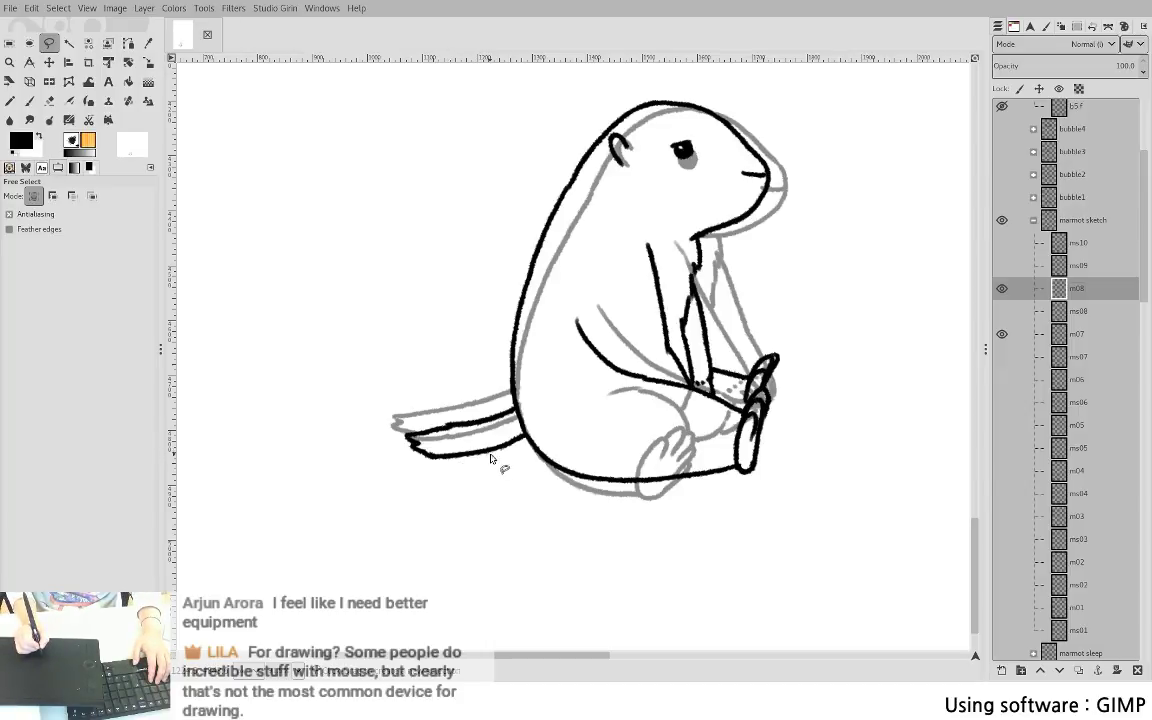
{"action": "mouse_move", "coordinate": [510, 466]}
{"action": "left_mouse_down"}
{"action": "mouse_move", "coordinate": [380, 429]}
{"action": "mouse_move", "coordinate": [487, 491]}
{"action": "left_mouse_up"}
{"action": "key", "text": "Return"}
{"action": "key", "text": "Delete"}
{"action": "key", "text": "ctrl+shift+a"}
{"action": "key", "text": "p"}
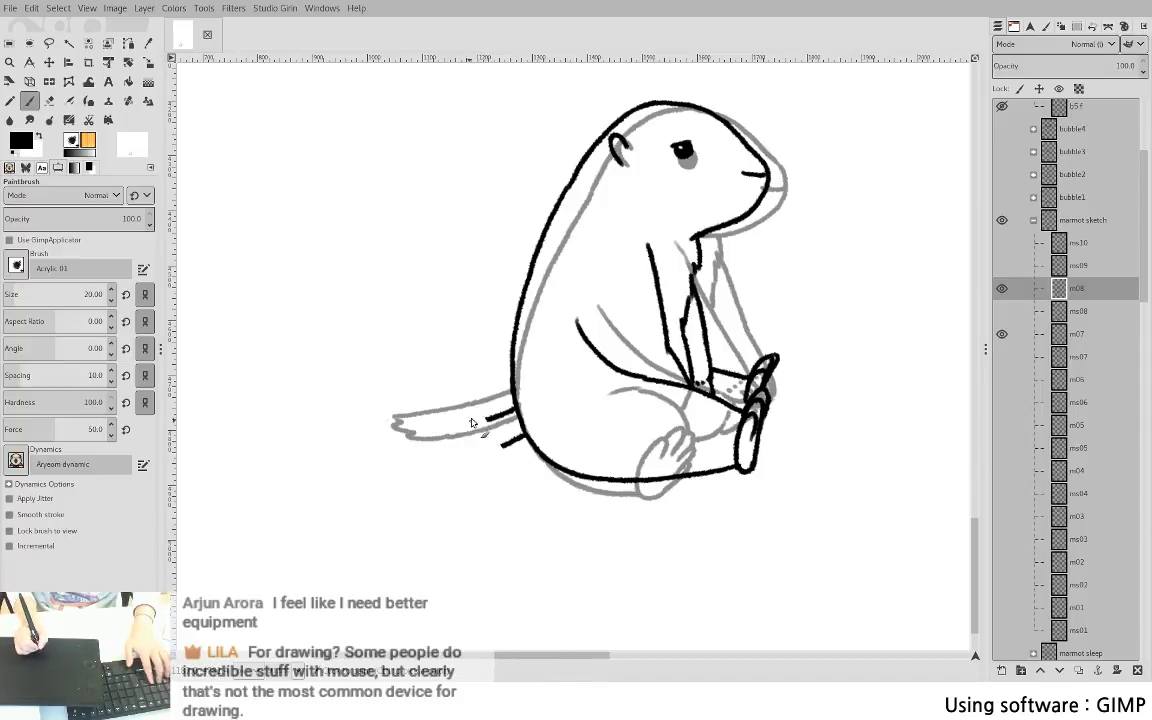
{"action": "key", "text": "shift+e"}
{"action": "mouse_move", "coordinate": [502, 447]}
{"action": "left_mouse_down"}
{"action": "mouse_move", "coordinate": [511, 439]}
{"action": "mouse_move", "coordinate": [484, 421]}
{"action": "left_mouse_up"}
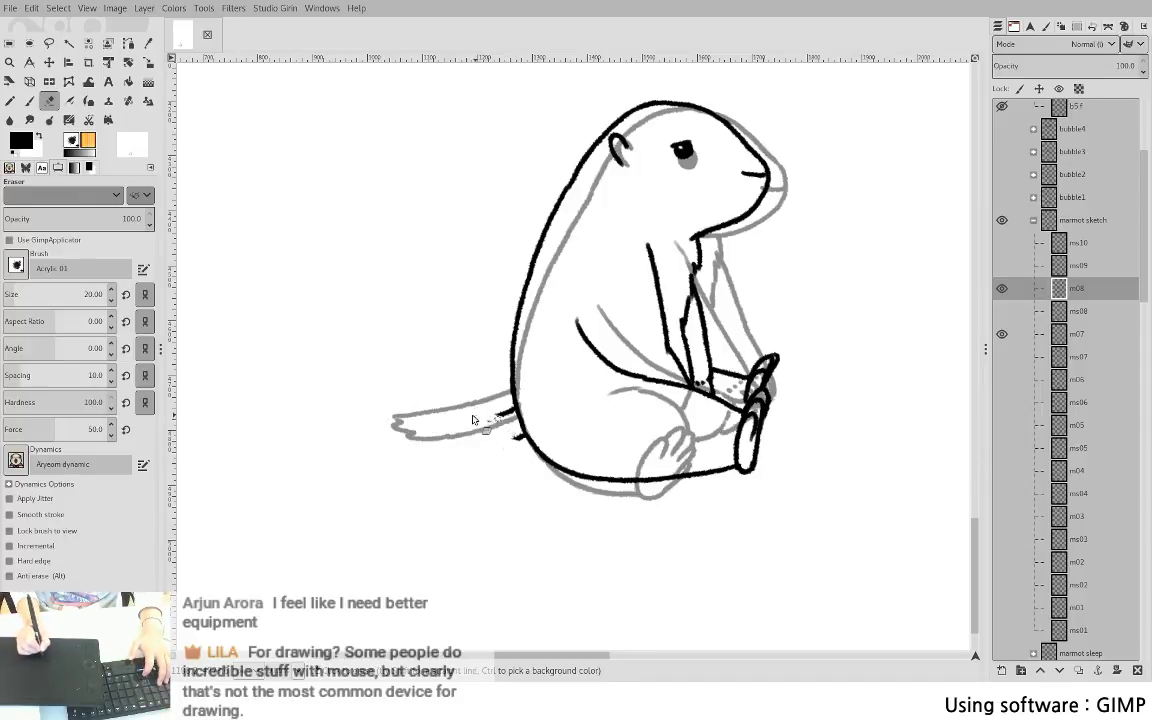
- Ink a straighter tail with a notched tip on m08 over the m07 reference, correcting strokes with the Eraser
{"action": "key", "text": "p"}
{"action": "mouse_move", "coordinate": [394, 416]}
{"action": "left_mouse_down"}
{"action": "mouse_move", "coordinate": [502, 410]}
{"action": "mouse_move", "coordinate": [420, 414]}
{"action": "mouse_move", "coordinate": [411, 425]}
{"action": "mouse_move", "coordinate": [445, 445]}
{"action": "mouse_move", "coordinate": [513, 445]}
{"action": "mouse_move", "coordinate": [514, 427]}
{"action": "mouse_move", "coordinate": [499, 419]}
{"action": "mouse_move", "coordinate": [508, 406]}
{"action": "mouse_move", "coordinate": [488, 414]}
{"action": "mouse_move", "coordinate": [517, 442]}
{"action": "left_mouse_up"}
{"action": "key", "text": "ctrl+z"}
{"action": "key", "text": "shift+e"}
{"action": "key", "text": "p"}
{"action": "key", "text": "shift+e"}
{"action": "key", "text": "p"}
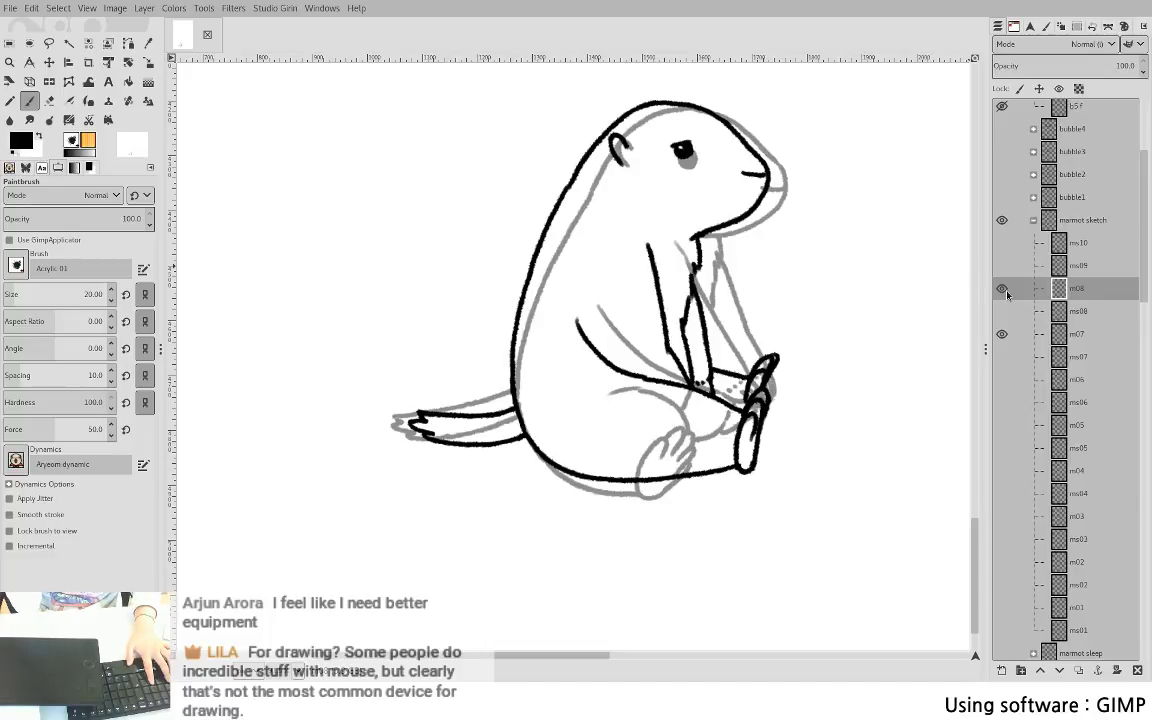
- Check the redrawn tail's motion by stepping between m08, m07 and m06
{"action": "key", "text": "F2"}
{"action": "key", "text": "F2"}
{"action": "key", "text": "F2"}
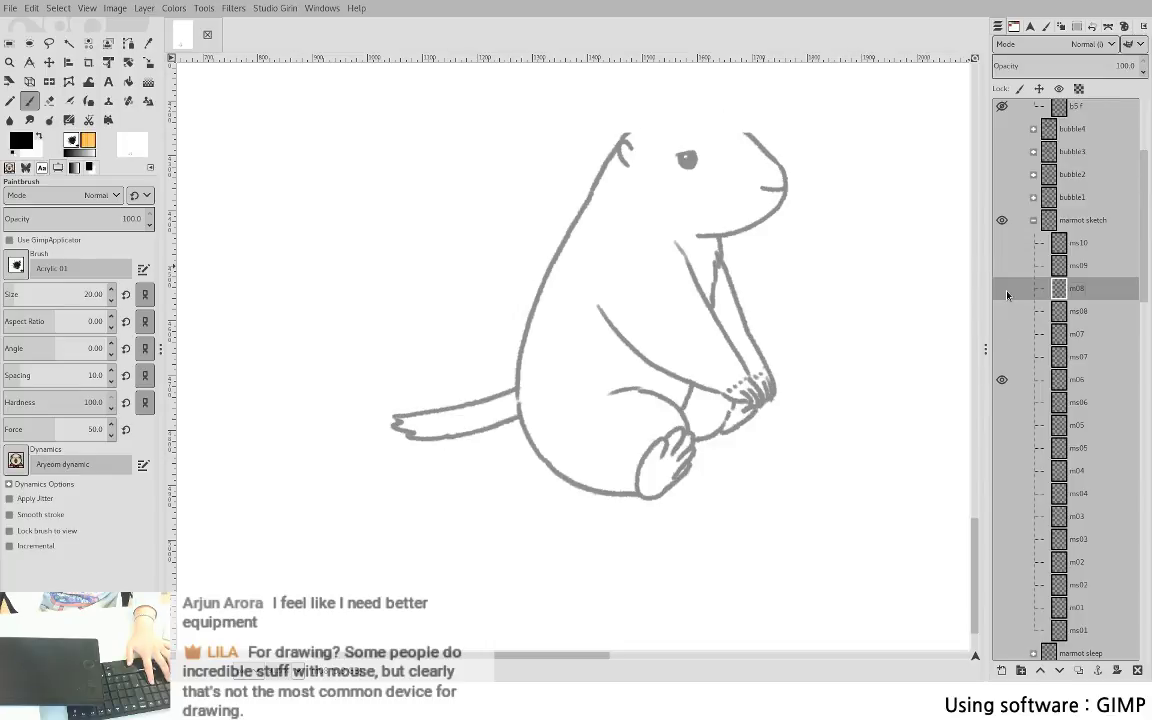
{"action": "key", "text": "F1"}
{"action": "key", "text": "F1"}
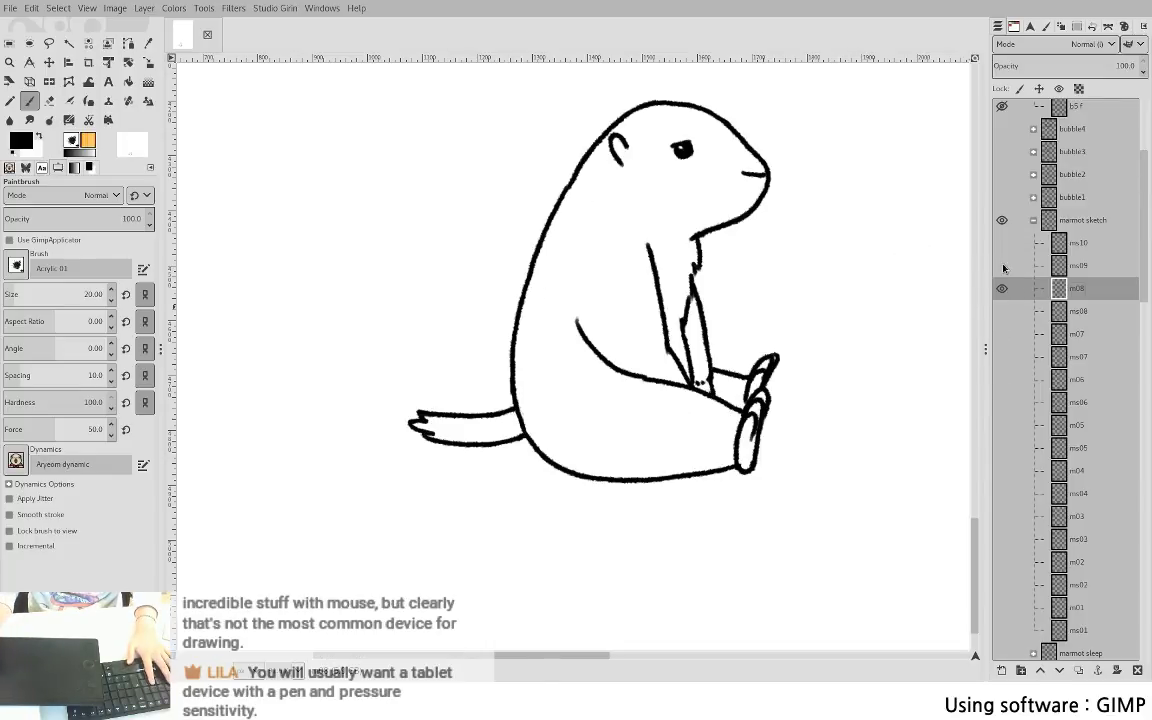
- Show the ms09 sketch instead of m08 and add a new empty layer named m09 above it
{"action": "left_click", "coordinate": [1002, 266]}
{"action": "left_click", "coordinate": [1001, 282]}
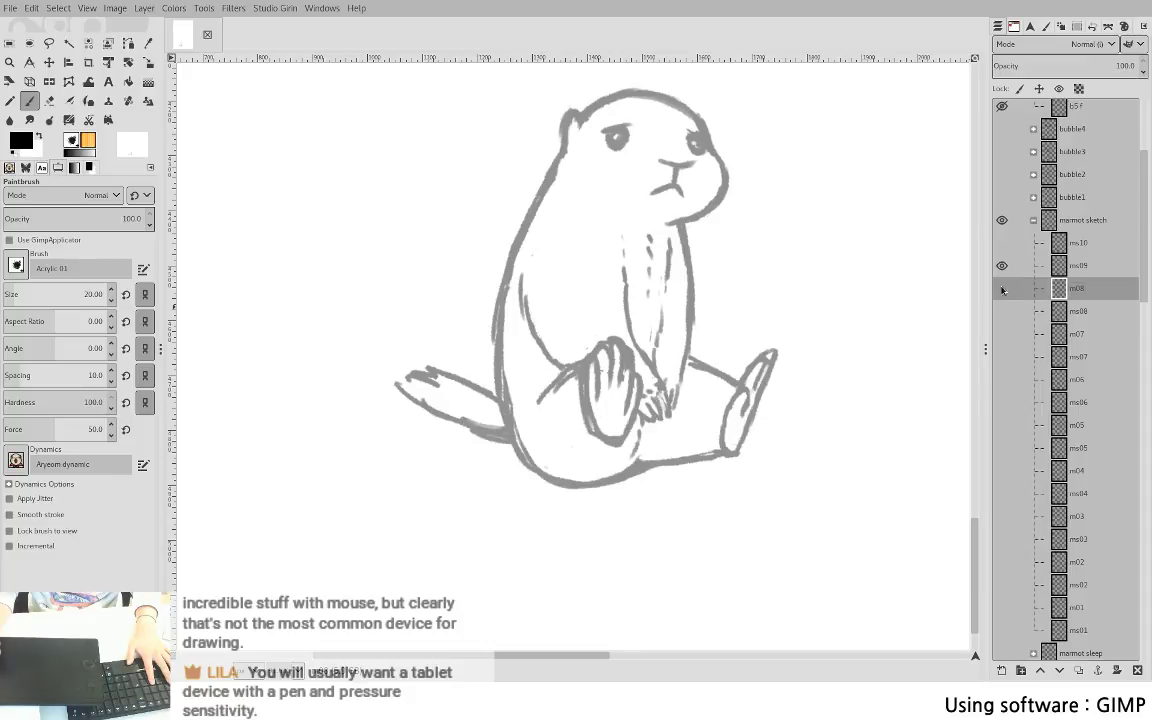
{"action": "left_click", "coordinate": [1078, 272]}
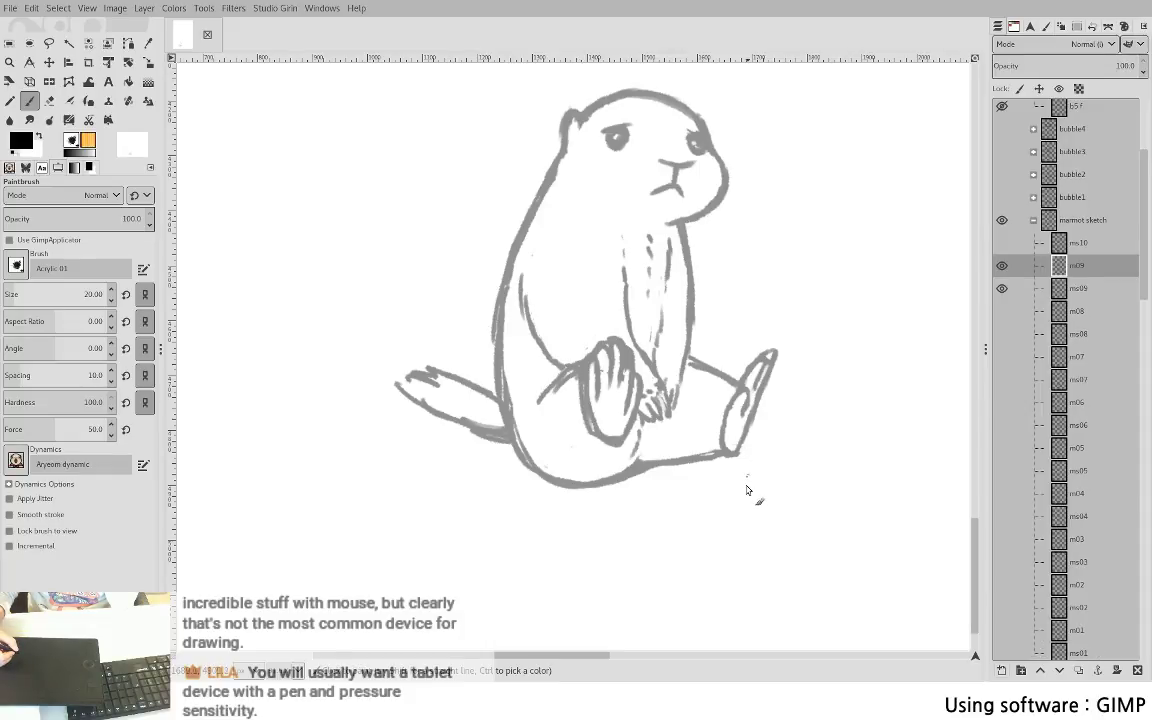
- Lower the m08 layer's opacity to 51.2 and make it visible beneath the ms09 sketch as a reference
{"action": "left_click", "coordinate": [1080, 311]}
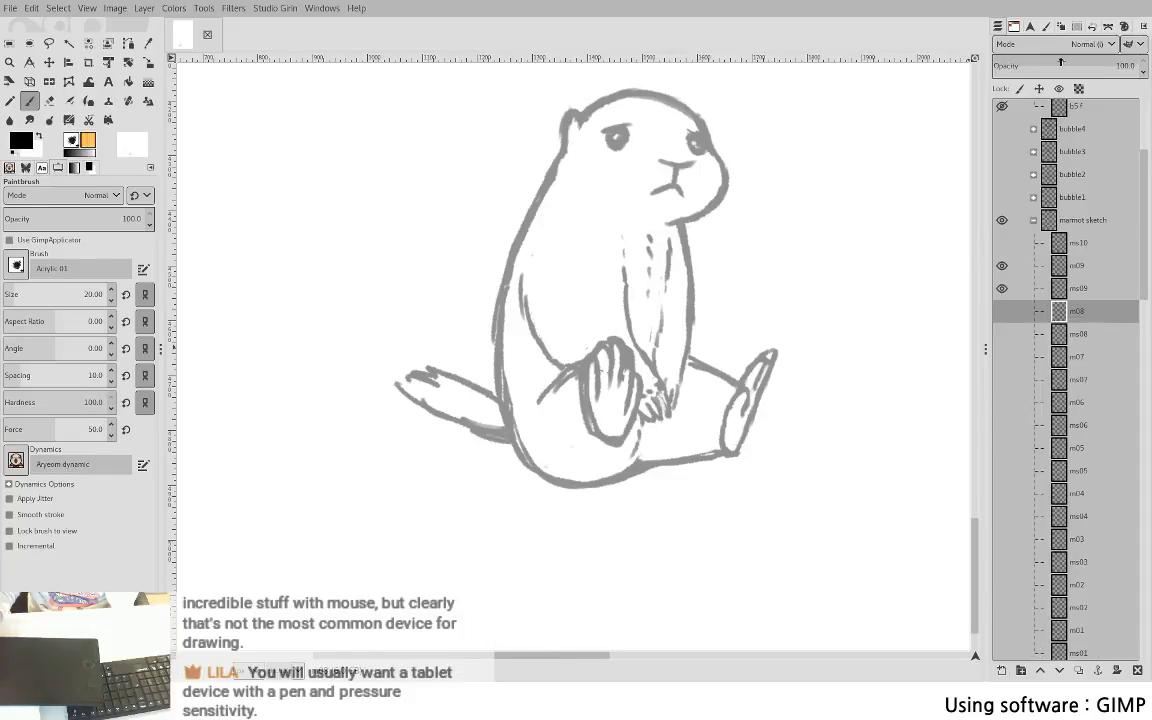
{"action": "left_click", "coordinate": [1067, 65]}
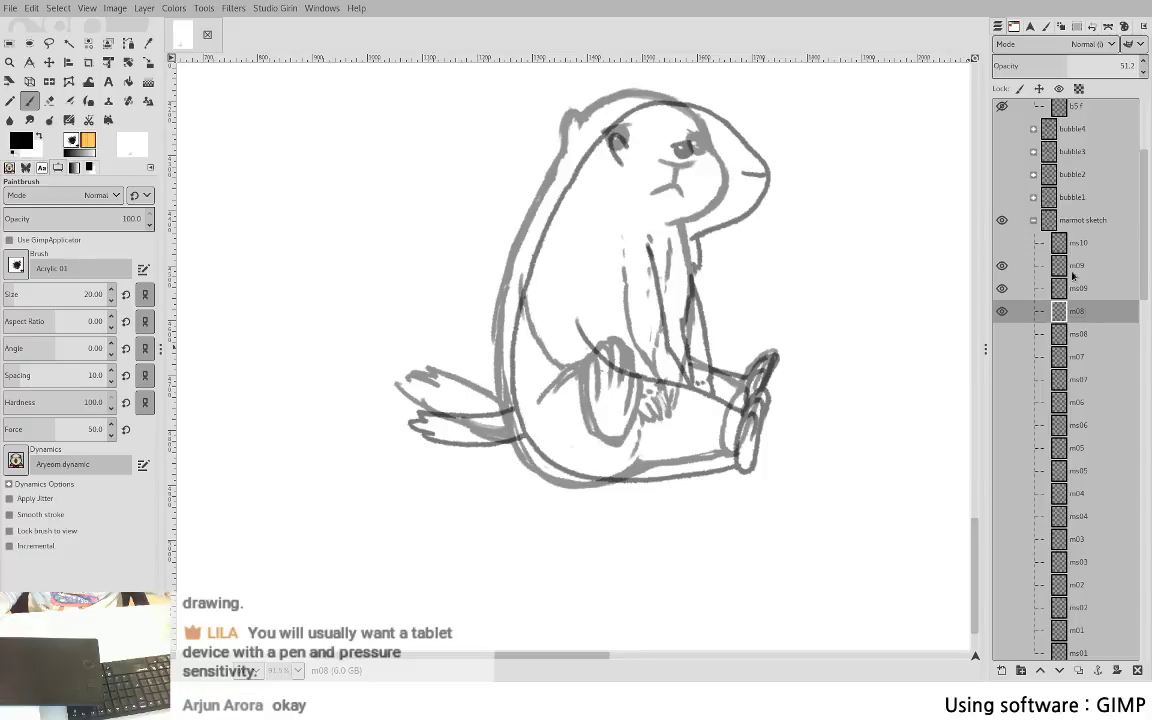
{"action": "left_click_drag", "start_coordinate": [734, 359], "coordinate": [739, 393]}
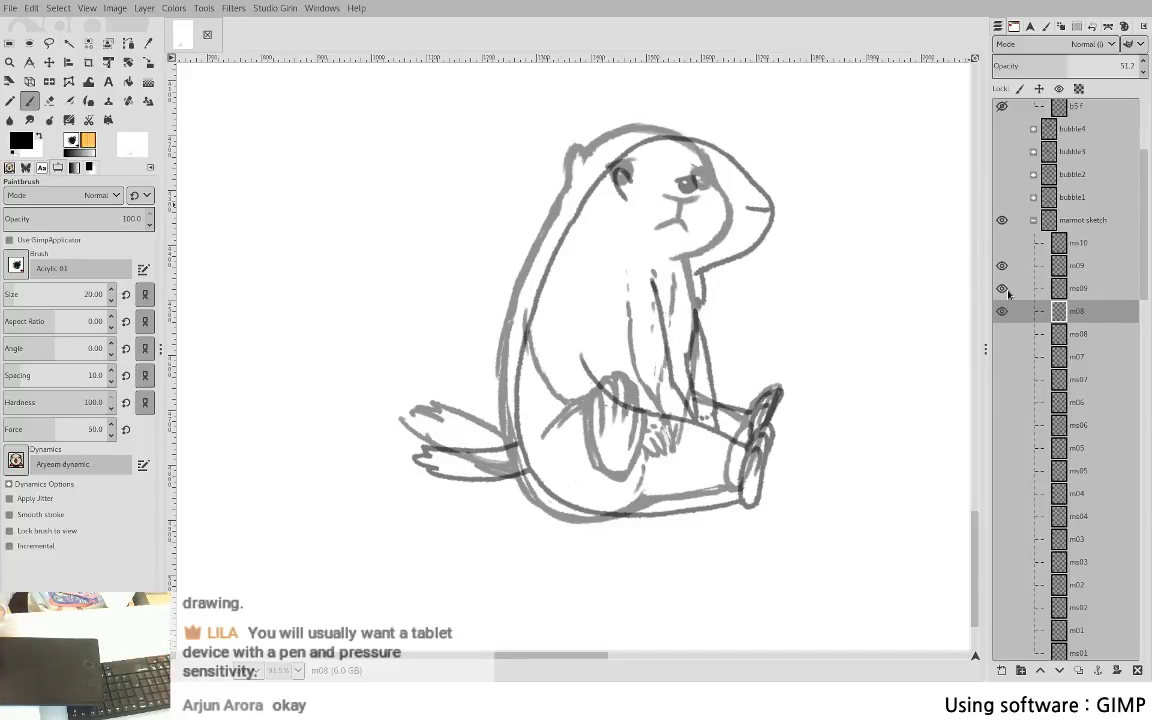
- View m08 on its own, show the ms09 sketch again, and lower the sketch's opacity to 18.0
{"action": "left_click", "coordinate": [1008, 293]}
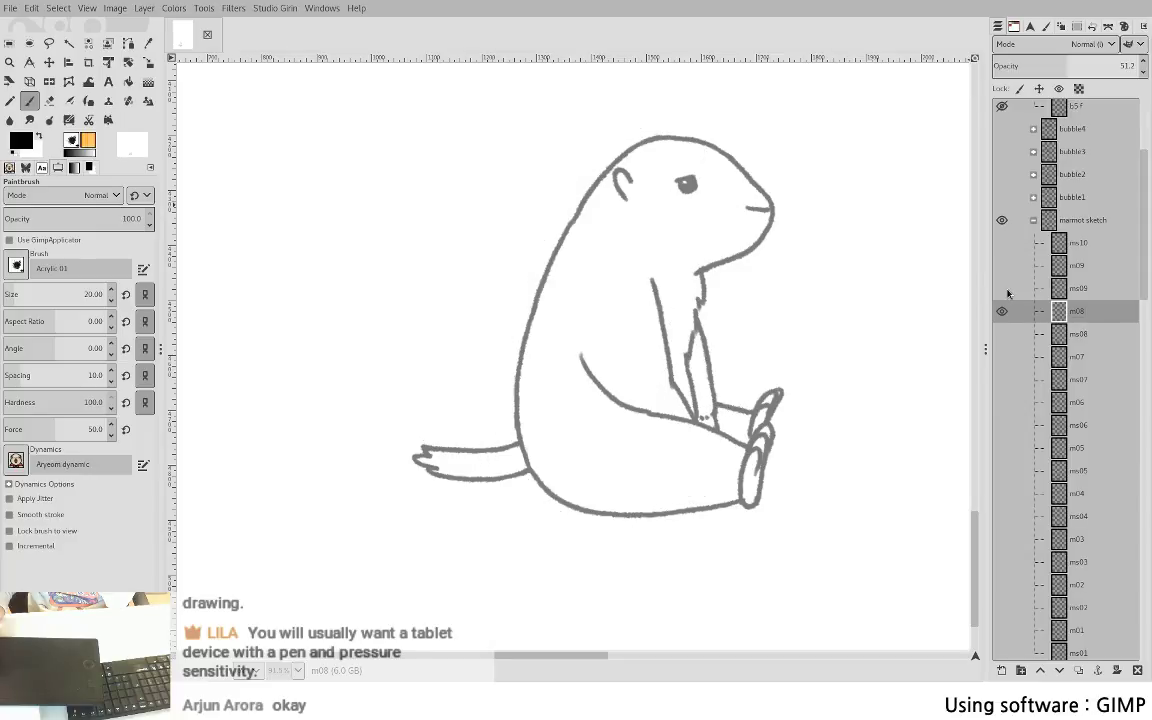
{"action": "left_click", "coordinate": [1002, 291]}
{"action": "left_click", "coordinate": [1082, 287]}
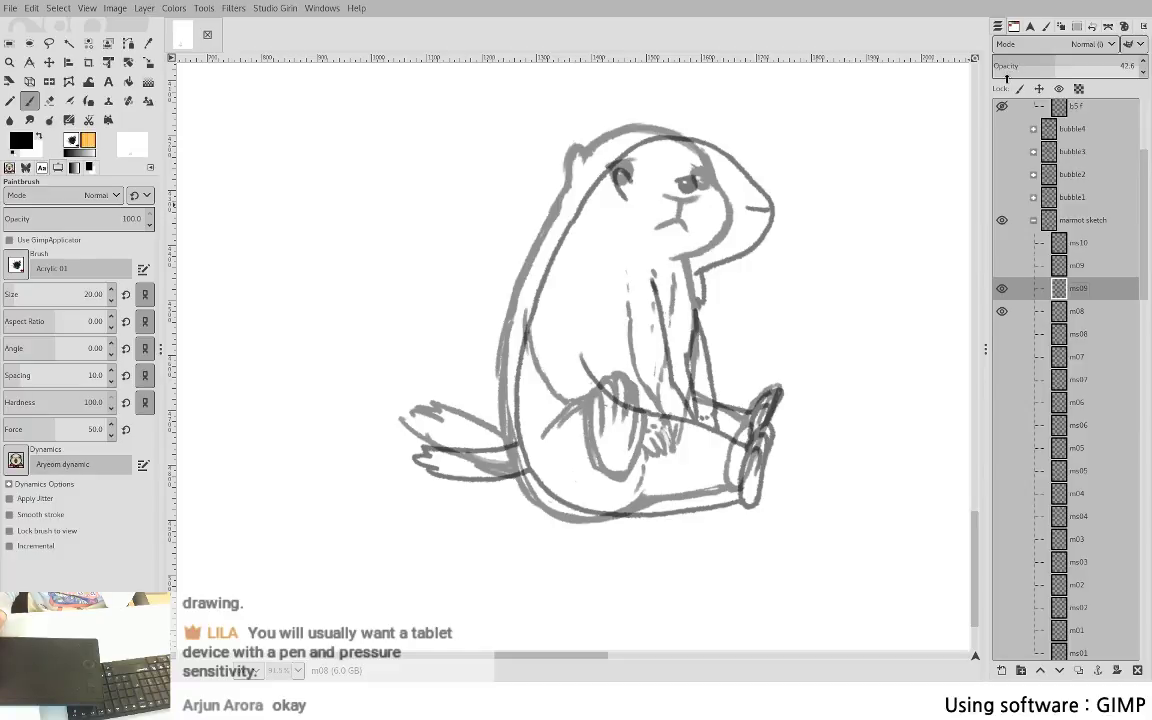
{"action": "left_click", "coordinate": [1018, 72]}
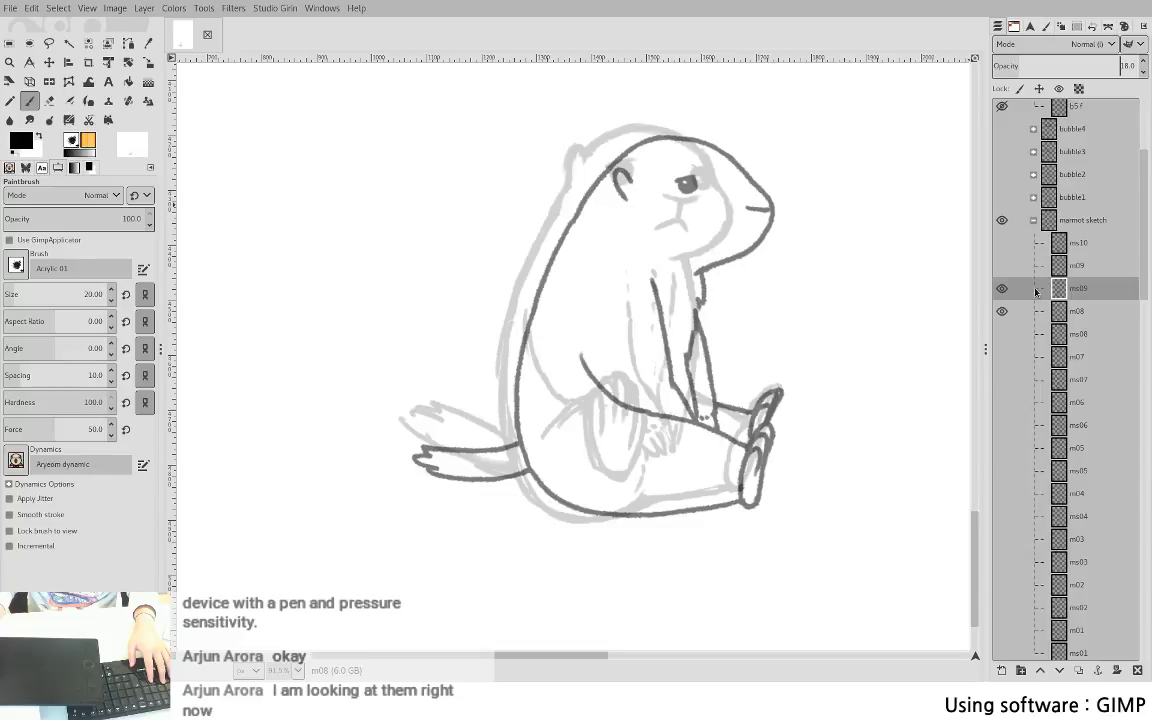
- Ink the toes and outline of the marmot's raised near foot on m09 over the ms09 sketch, undoing poor strokes
{"action": "key", "text": "Page_Up"}
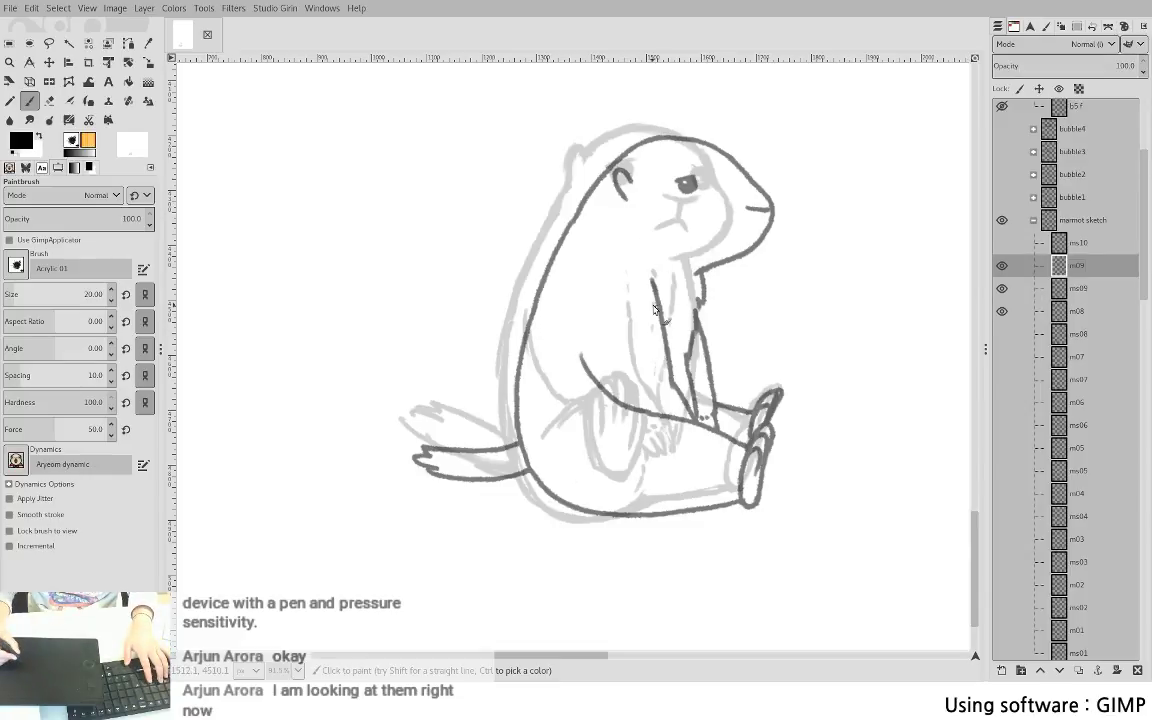
{"action": "mouse_move", "coordinate": [604, 338]}
{"action": "left_mouse_down"}
{"action": "mouse_move", "coordinate": [594, 347]}
{"action": "mouse_move", "coordinate": [582, 333]}
{"action": "left_mouse_up"}
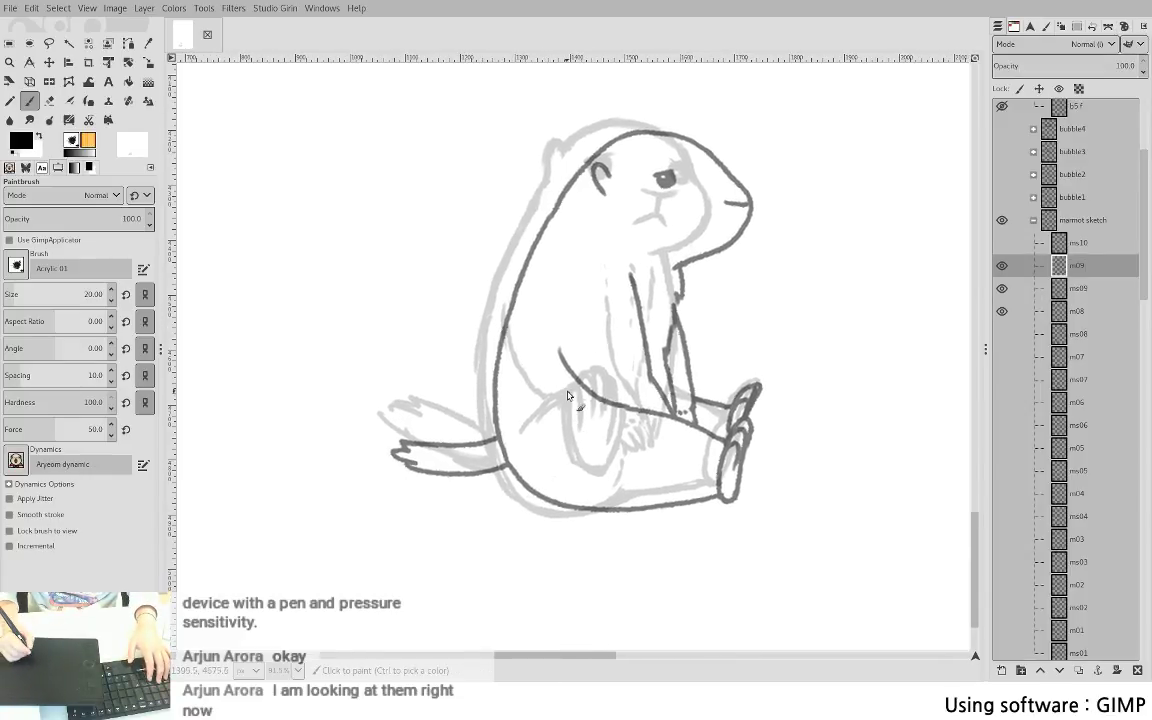
{"action": "left_click_drag", "start_coordinate": [568, 390], "coordinate": [590, 468]}
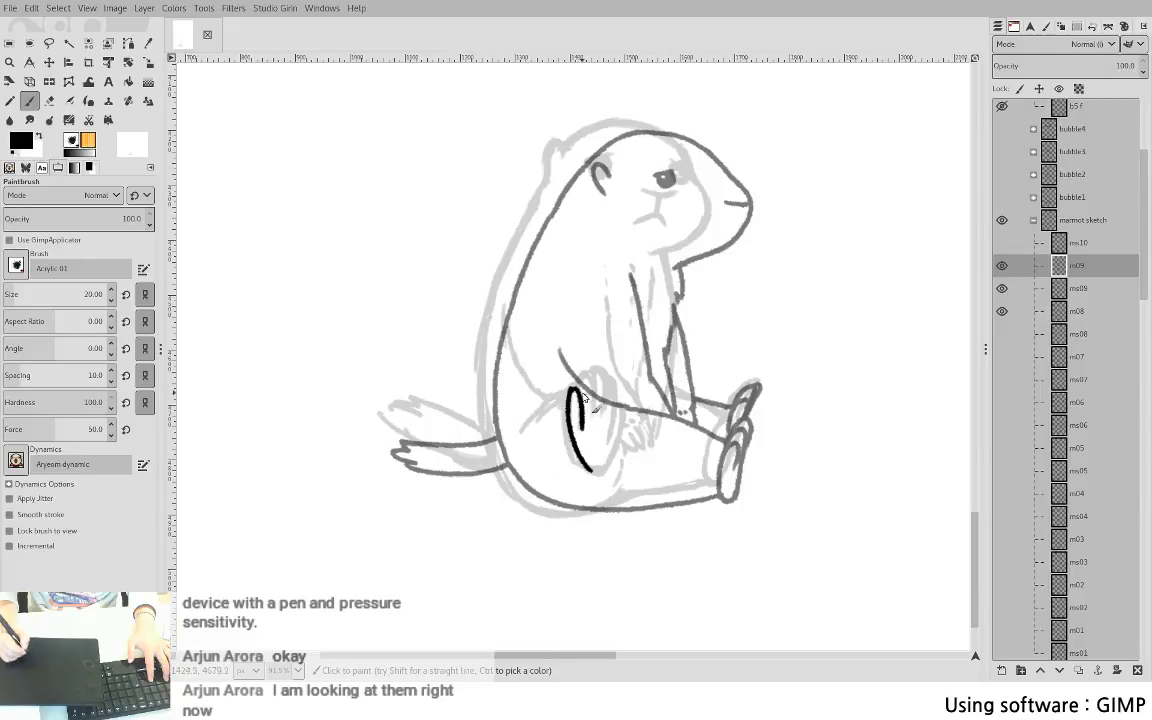
{"action": "mouse_move", "coordinate": [577, 388]}
{"action": "left_mouse_down"}
{"action": "mouse_move", "coordinate": [589, 416]}
{"action": "mouse_move", "coordinate": [593, 375]}
{"action": "mouse_move", "coordinate": [598, 424]}
{"action": "mouse_move", "coordinate": [607, 381]}
{"action": "mouse_move", "coordinate": [608, 434]}
{"action": "left_mouse_up"}
{"action": "key", "text": "ctrl+z"}
{"action": "mouse_move", "coordinate": [606, 381]}
{"action": "left_mouse_down"}
{"action": "mouse_move", "coordinate": [610, 441]}
{"action": "mouse_move", "coordinate": [622, 419]}
{"action": "mouse_move", "coordinate": [608, 463]}
{"action": "left_mouse_up"}
{"action": "key", "text": "ctrl+z"}
{"action": "key", "text": "ctrl+z"}
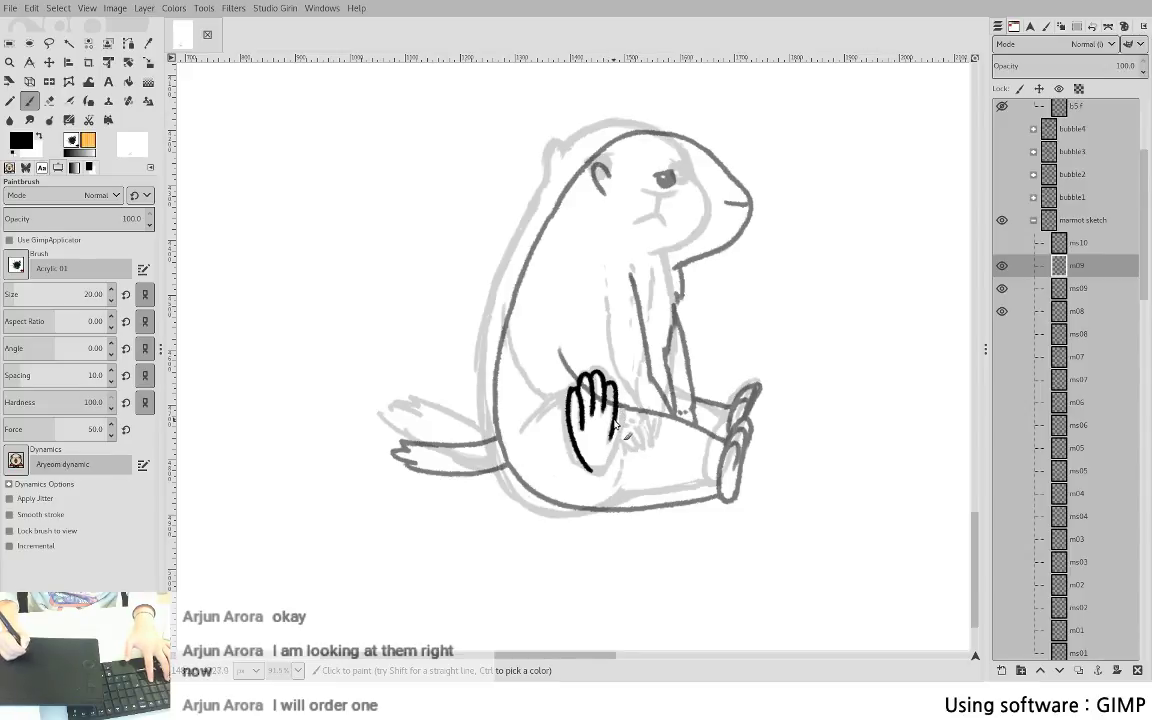
{"action": "mouse_move", "coordinate": [616, 417]}
{"action": "left_mouse_down"}
{"action": "mouse_move", "coordinate": [624, 430]}
{"action": "mouse_move", "coordinate": [602, 468]}
{"action": "left_mouse_up"}
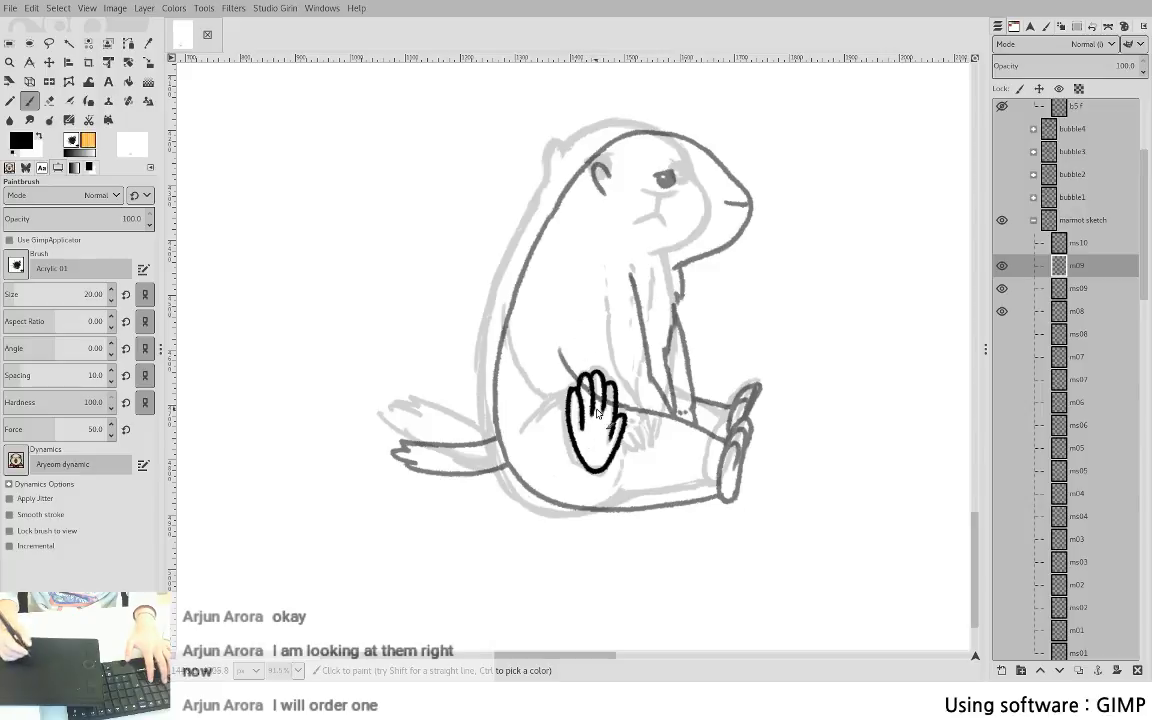
- Ink the near thigh's curve, the line beside the raised foot, and the back down around the rump on m09, redoing poor strokes
{"action": "mouse_move", "coordinate": [518, 432]}
{"action": "left_mouse_down"}
{"action": "mouse_move", "coordinate": [542, 403]}
{"action": "mouse_move", "coordinate": [570, 398]}
{"action": "left_mouse_up"}
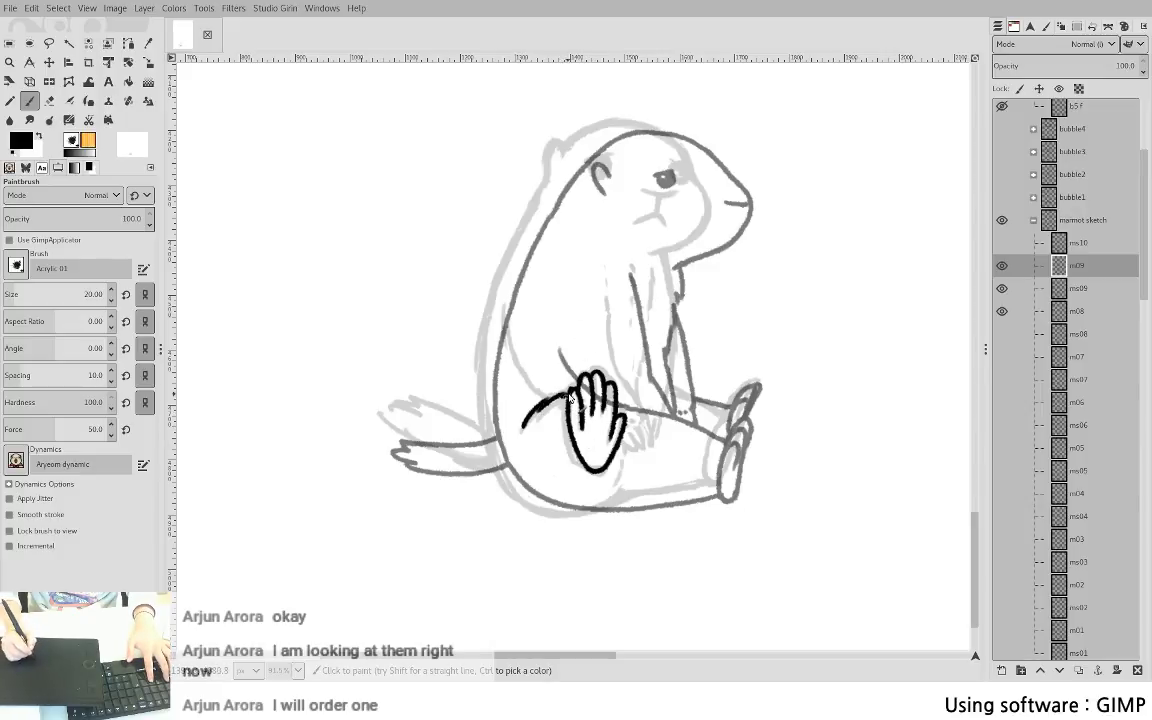
{"action": "left_click_drag", "start_coordinate": [611, 488], "coordinate": [626, 469]}
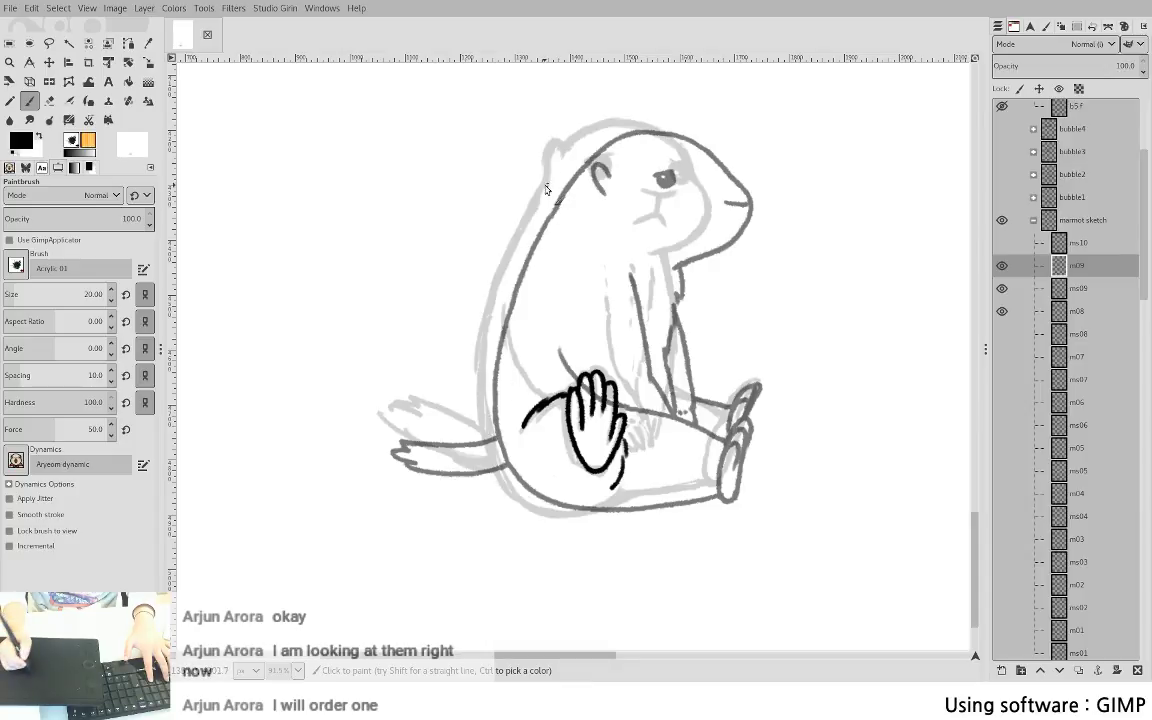
{"action": "mouse_move", "coordinate": [546, 182]}
{"action": "left_mouse_down"}
{"action": "mouse_move", "coordinate": [493, 327]}
{"action": "mouse_move", "coordinate": [492, 420]}
{"action": "mouse_move", "coordinate": [538, 200]}
{"action": "mouse_move", "coordinate": [503, 270]}
{"action": "mouse_move", "coordinate": [486, 345]}
{"action": "mouse_move", "coordinate": [489, 432]}
{"action": "mouse_move", "coordinate": [522, 492]}
{"action": "left_mouse_up"}
{"action": "key", "text": "ctrl+z"}
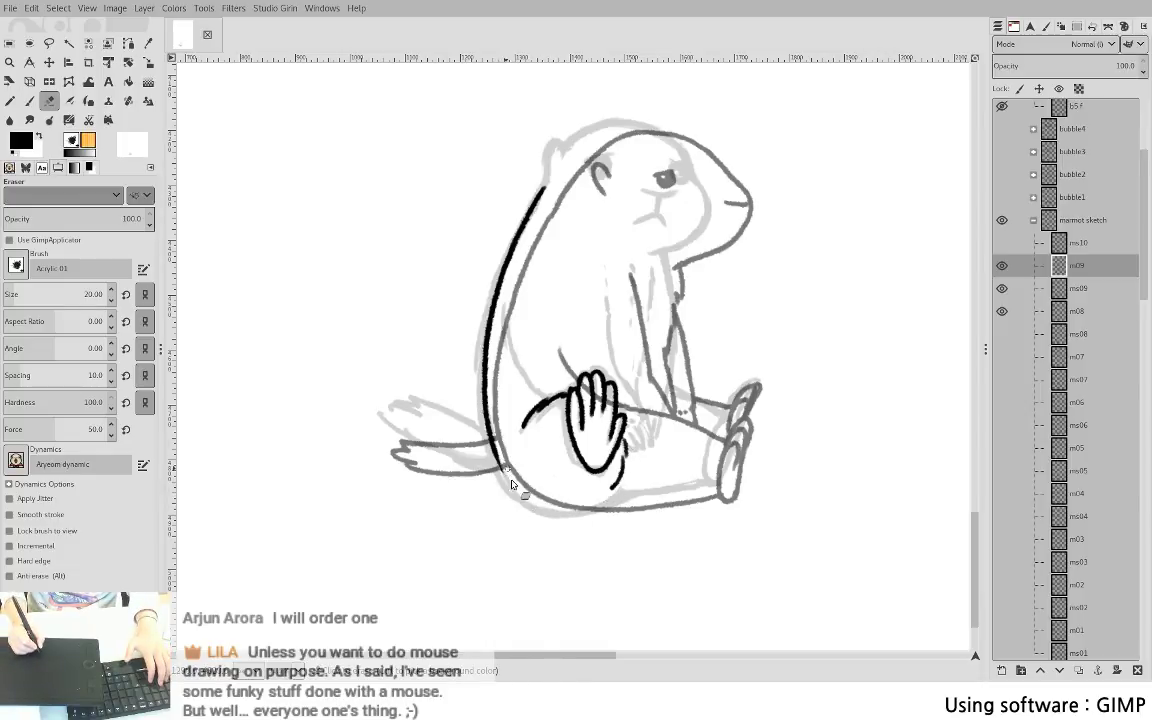
{"action": "mouse_move", "coordinate": [508, 482]}
{"action": "left_mouse_down"}
{"action": "mouse_move", "coordinate": [546, 516]}
{"action": "mouse_move", "coordinate": [620, 505]}
{"action": "left_mouse_up"}
{"action": "key", "text": "ctrl+z"}
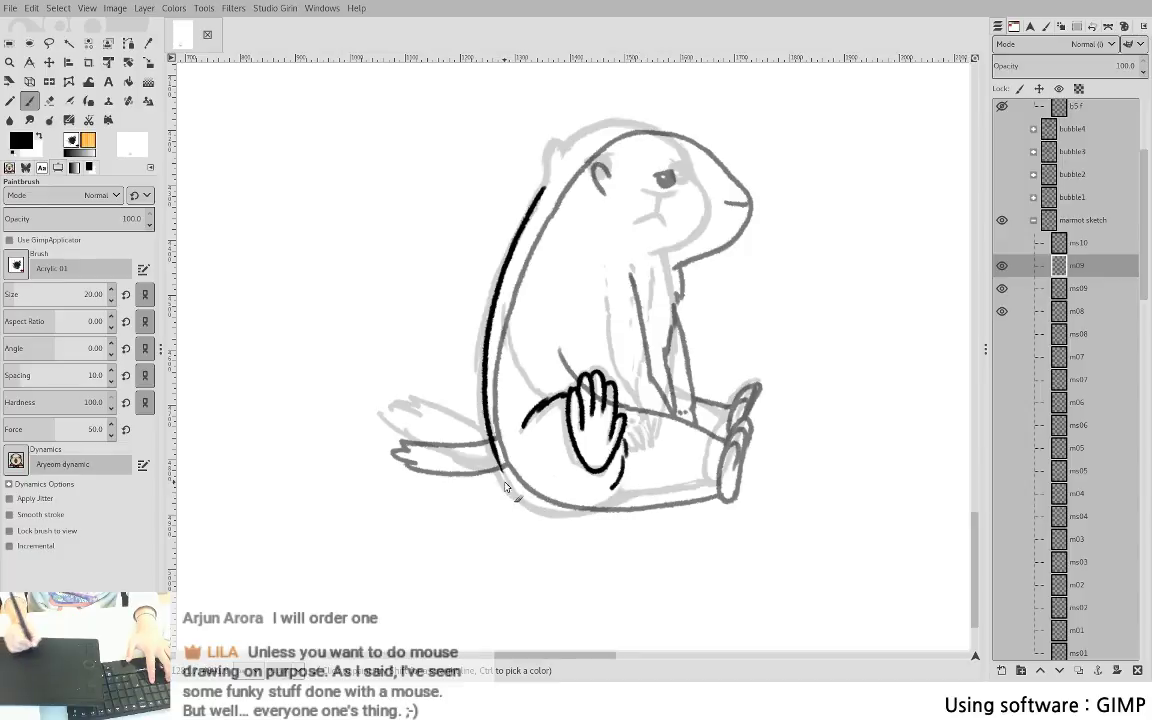
{"action": "mouse_move", "coordinate": [501, 470]}
{"action": "left_mouse_down"}
{"action": "mouse_move", "coordinate": [515, 497]}
{"action": "mouse_move", "coordinate": [592, 510]}
{"action": "mouse_move", "coordinate": [700, 484]}
{"action": "left_mouse_up"}
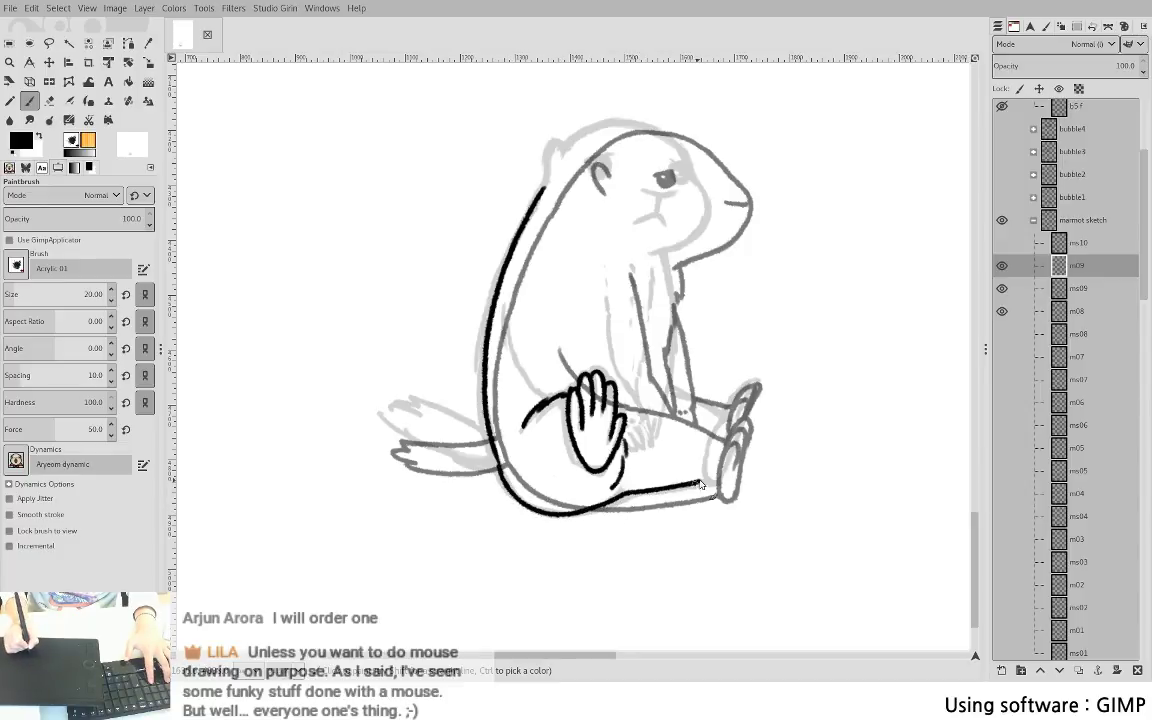
- Try to ink the underside of the outstretched far leg from the rump to the foot, undoing and repeating the stroke
{"action": "key", "text": "ctrl+z"}
{"action": "left_click_drag", "start_coordinate": [616, 501], "coordinate": [700, 482]}
{"action": "key", "text": "ctrl+z"}
{"action": "key", "text": "ctrl+z"}
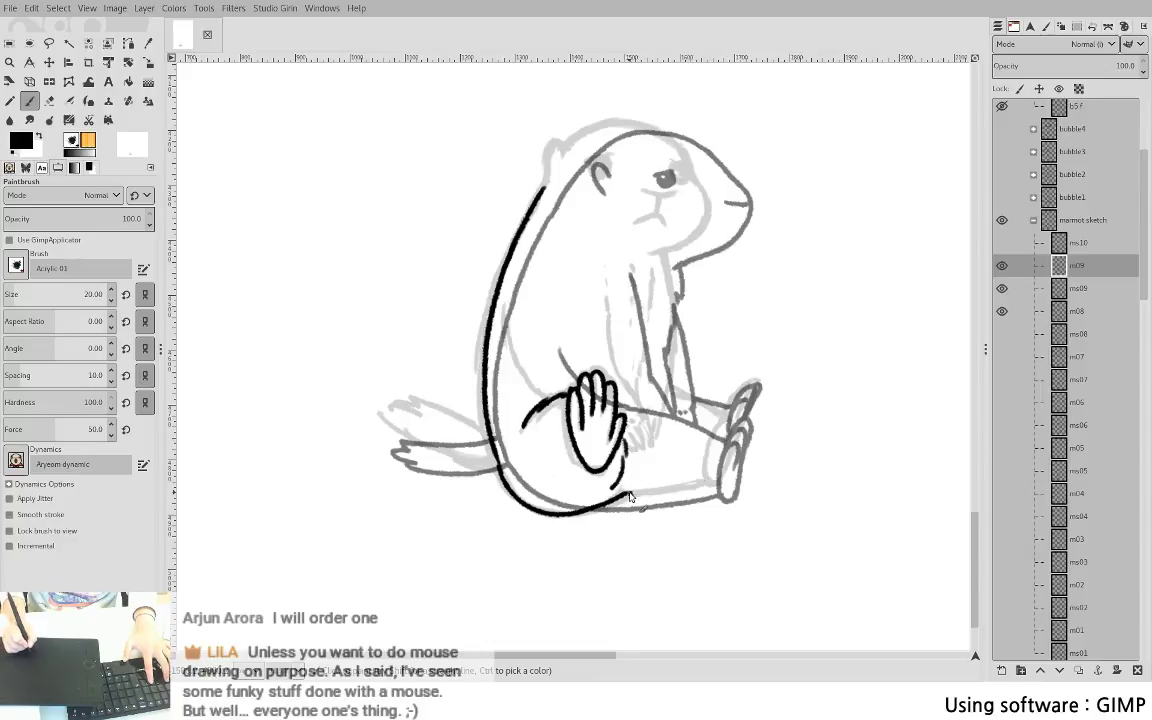
{"action": "left_click_drag", "start_coordinate": [630, 497], "coordinate": [720, 480]}
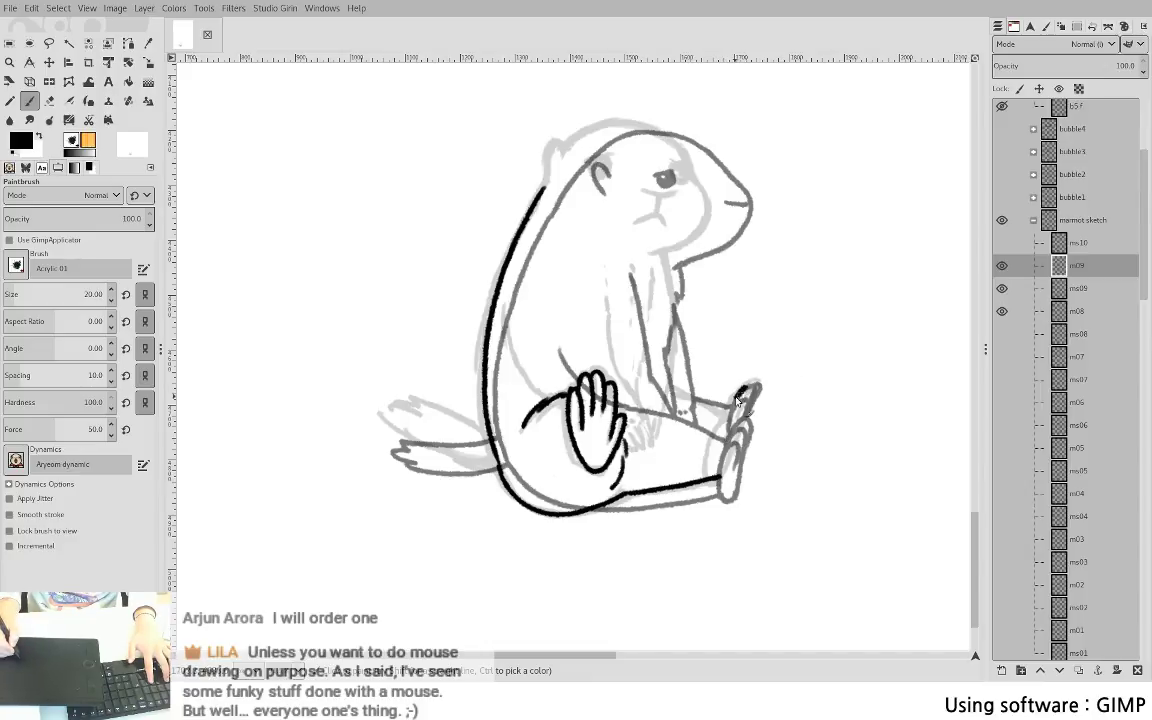
- Ink the inner outline of the far foot, and delete the leg's underside line using a free selection
{"action": "left_click_drag", "start_coordinate": [758, 384], "coordinate": [735, 428]}
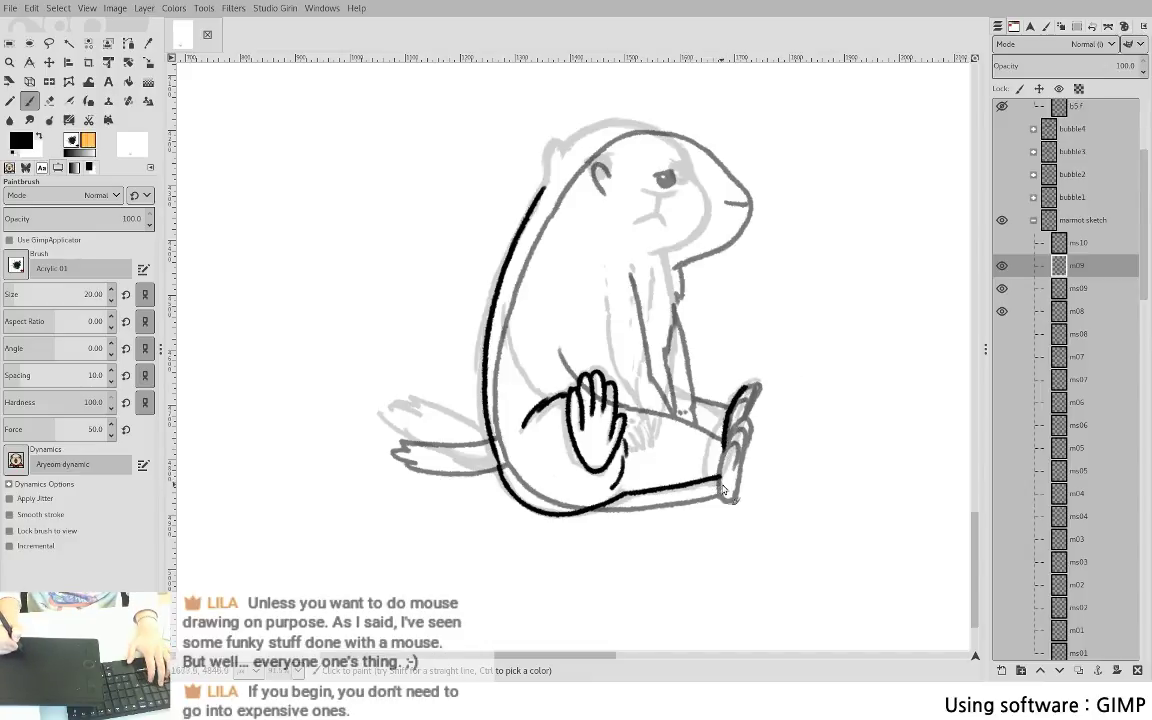
{"action": "key", "text": "f"}
{"action": "mouse_move", "coordinate": [680, 465]}
{"action": "left_mouse_down"}
{"action": "mouse_move", "coordinate": [642, 509]}
{"action": "mouse_move", "coordinate": [752, 472]}
{"action": "left_mouse_up"}
{"action": "key", "text": "Return"}
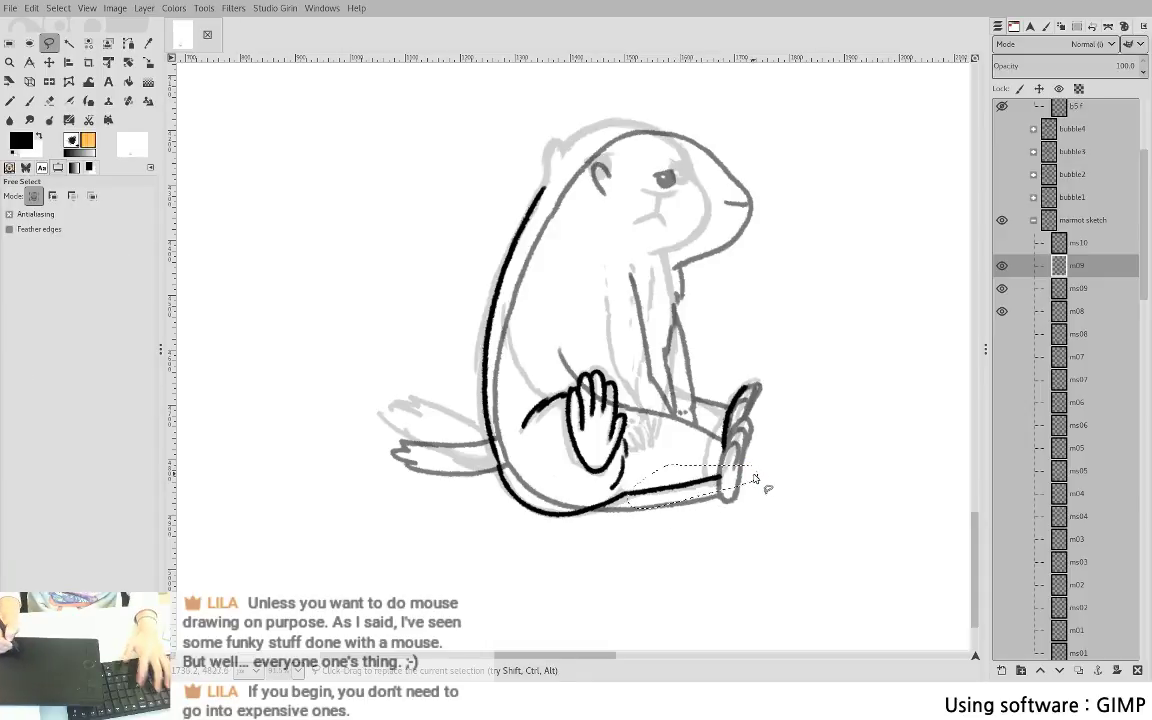
{"action": "key", "text": "Delete"}
{"action": "key", "text": "ctrl+shift+a"}
{"action": "key", "text": "p"}
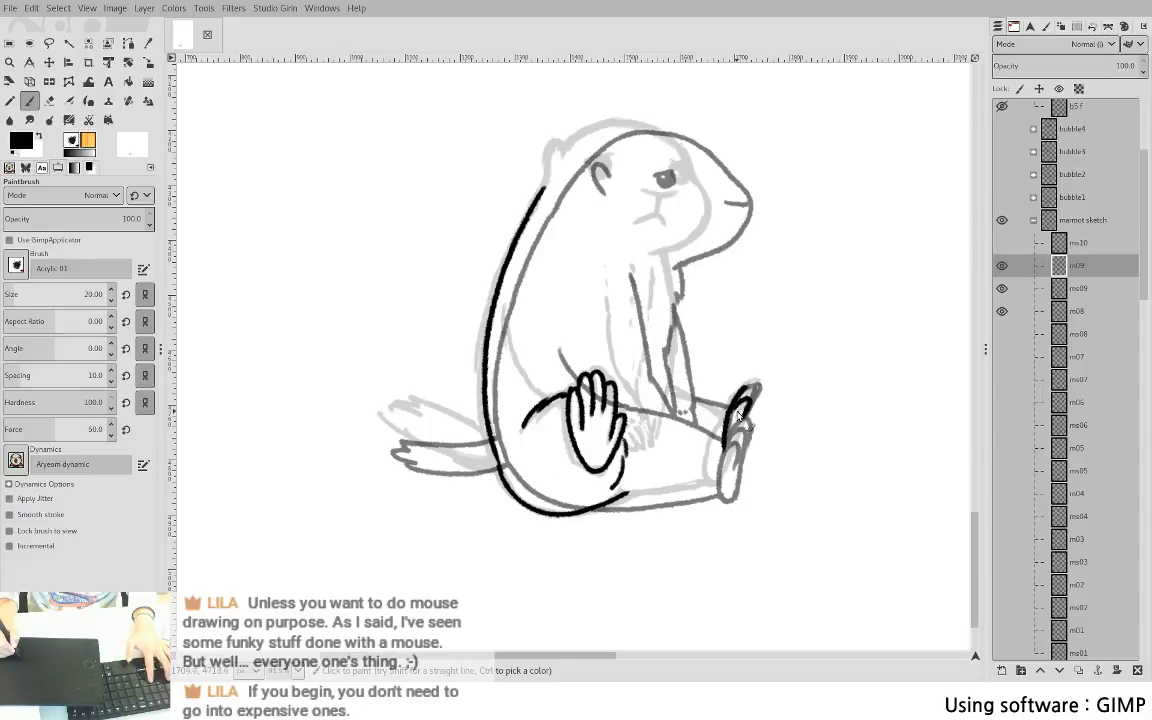
- Ink the far foot's toes and the outstretched leg's upper and lower edges on m09, undoing poor strokes
{"action": "mouse_move", "coordinate": [749, 400]}
{"action": "left_mouse_down"}
{"action": "mouse_move", "coordinate": [727, 450]}
{"action": "mouse_move", "coordinate": [730, 433]}
{"action": "mouse_move", "coordinate": [737, 424]}
{"action": "mouse_move", "coordinate": [735, 456]}
{"action": "mouse_move", "coordinate": [737, 436]}
{"action": "mouse_move", "coordinate": [726, 441]}
{"action": "mouse_move", "coordinate": [743, 426]}
{"action": "mouse_move", "coordinate": [724, 464]}
{"action": "left_mouse_up"}
{"action": "key", "text": "ctrl+z"}
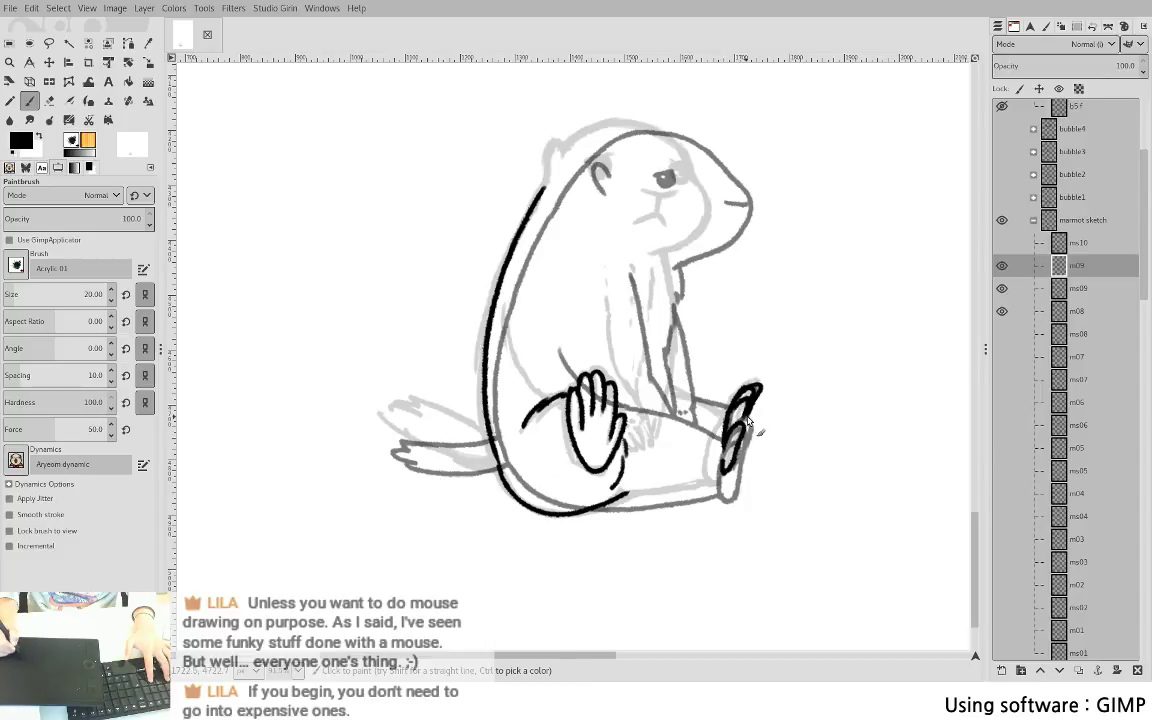
{"action": "left_click_drag", "start_coordinate": [612, 494], "coordinate": [735, 479]}
{"action": "key", "text": "ctrl+z"}
{"action": "mouse_move", "coordinate": [628, 494]}
{"action": "left_mouse_down"}
{"action": "mouse_move", "coordinate": [703, 481]}
{"action": "mouse_move", "coordinate": [730, 458]}
{"action": "left_mouse_up"}
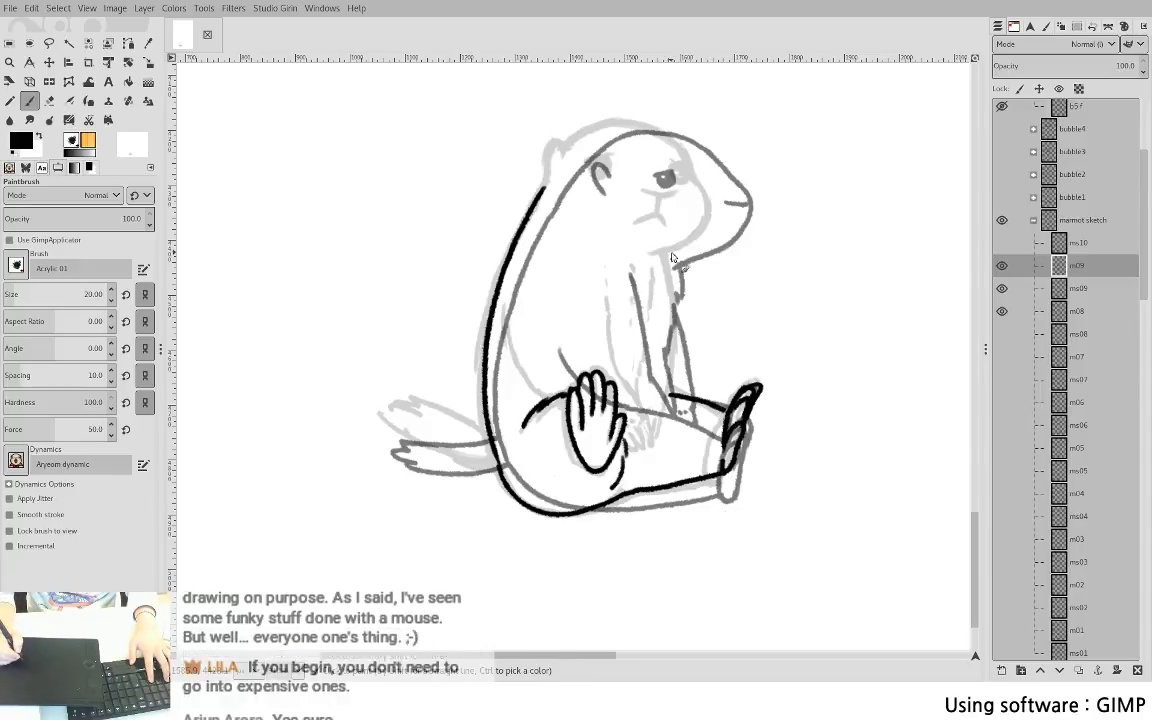
- Ink the ear and the head's outline from the crown around the muzzle to the chin, undoing poor strokes
{"action": "mouse_move", "coordinate": [552, 146]}
{"action": "left_mouse_down"}
{"action": "mouse_move", "coordinate": [547, 172]}
{"action": "mouse_move", "coordinate": [552, 150]}
{"action": "mouse_move", "coordinate": [600, 125]}
{"action": "mouse_move", "coordinate": [652, 132]}
{"action": "left_mouse_up"}
{"action": "key", "text": "ctrl+z"}
{"action": "mouse_move", "coordinate": [559, 157]}
{"action": "left_mouse_down"}
{"action": "mouse_move", "coordinate": [571, 143]}
{"action": "mouse_move", "coordinate": [648, 126]}
{"action": "mouse_move", "coordinate": [691, 163]}
{"action": "left_mouse_up"}
{"action": "key", "text": "ctrl+z"}
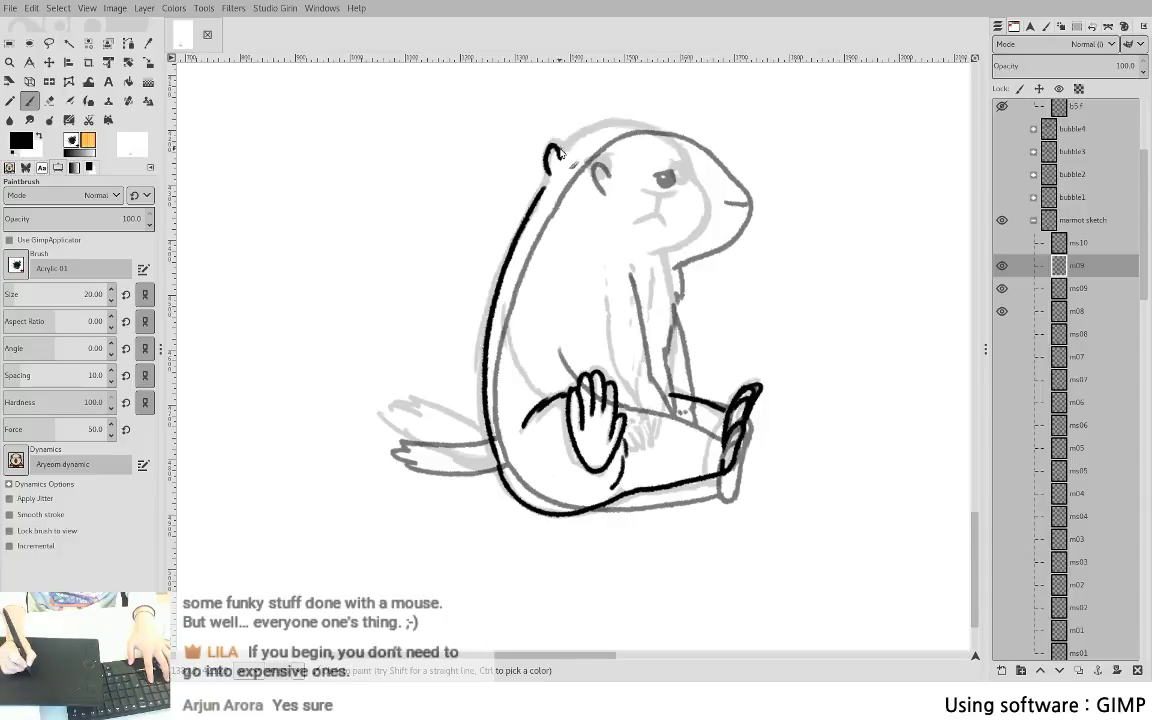
{"action": "mouse_move", "coordinate": [553, 146]}
{"action": "left_mouse_down"}
{"action": "mouse_move", "coordinate": [633, 122]}
{"action": "mouse_move", "coordinate": [673, 140]}
{"action": "mouse_move", "coordinate": [692, 170]}
{"action": "left_mouse_up"}
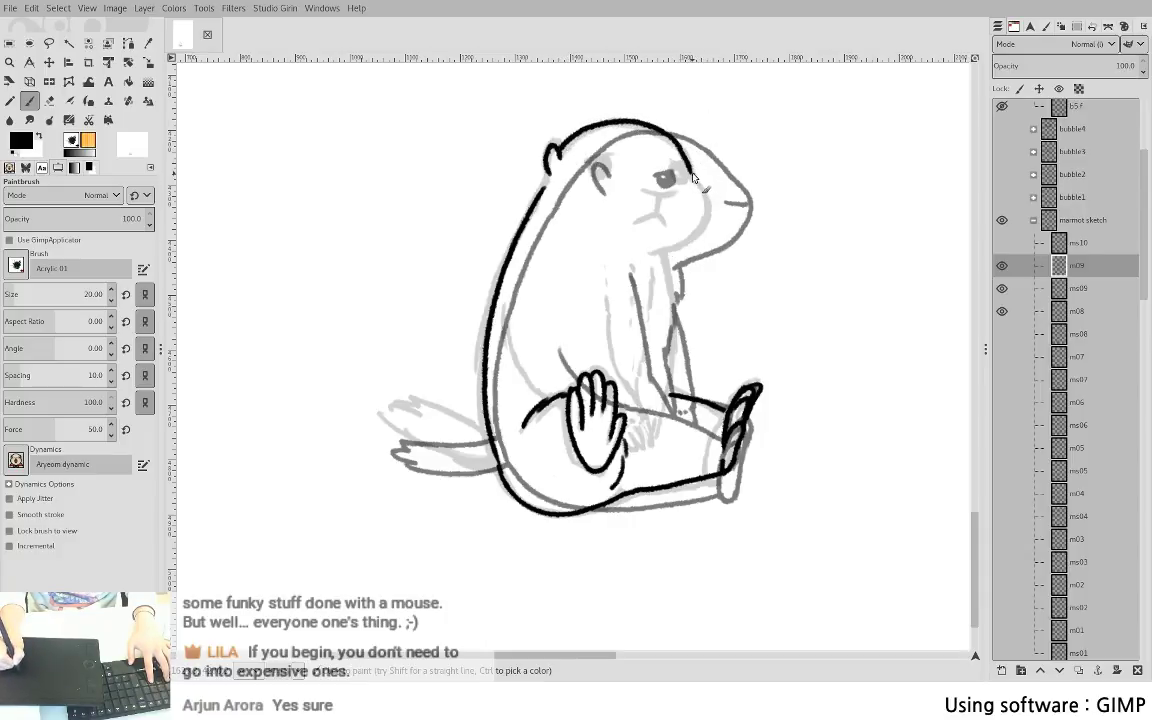
{"action": "mouse_move", "coordinate": [693, 177]}
{"action": "left_mouse_down"}
{"action": "mouse_move", "coordinate": [692, 240]}
{"action": "mouse_move", "coordinate": [641, 261]}
{"action": "left_mouse_up"}
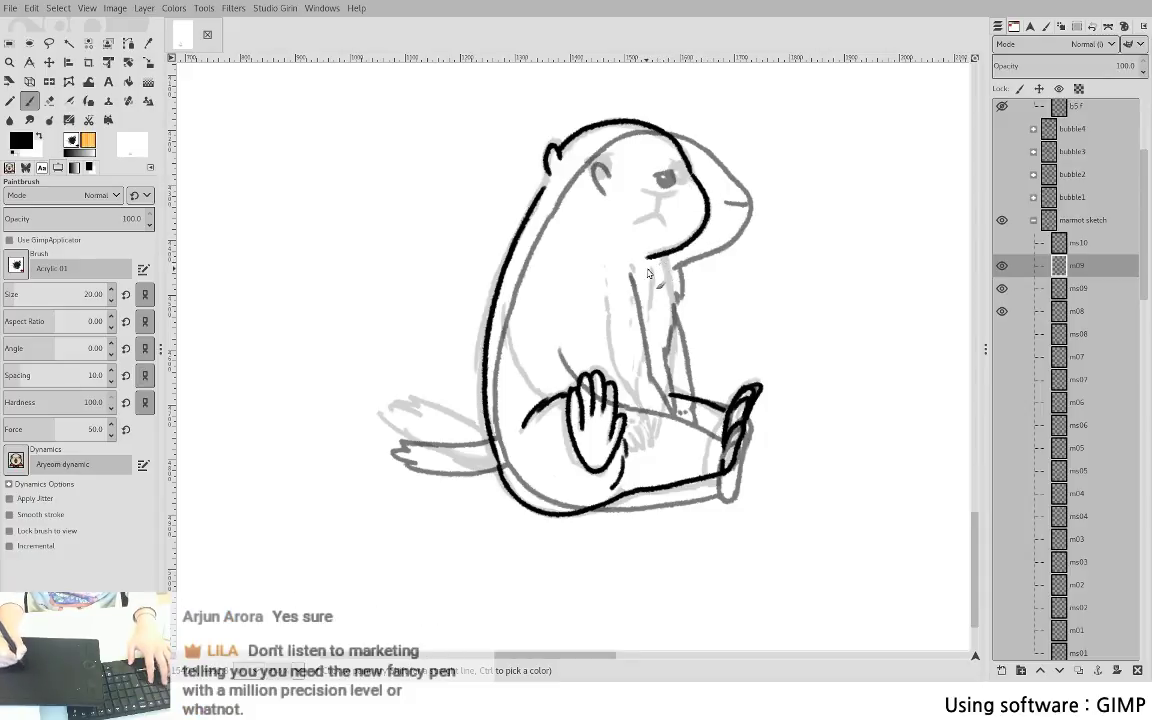
- Ink the chest, both arms, the clasped paws and the belly fold, plus the nose and mouth, following the ms09 sketch
{"action": "left_click_drag", "start_coordinate": [674, 262], "coordinate": [668, 395]}
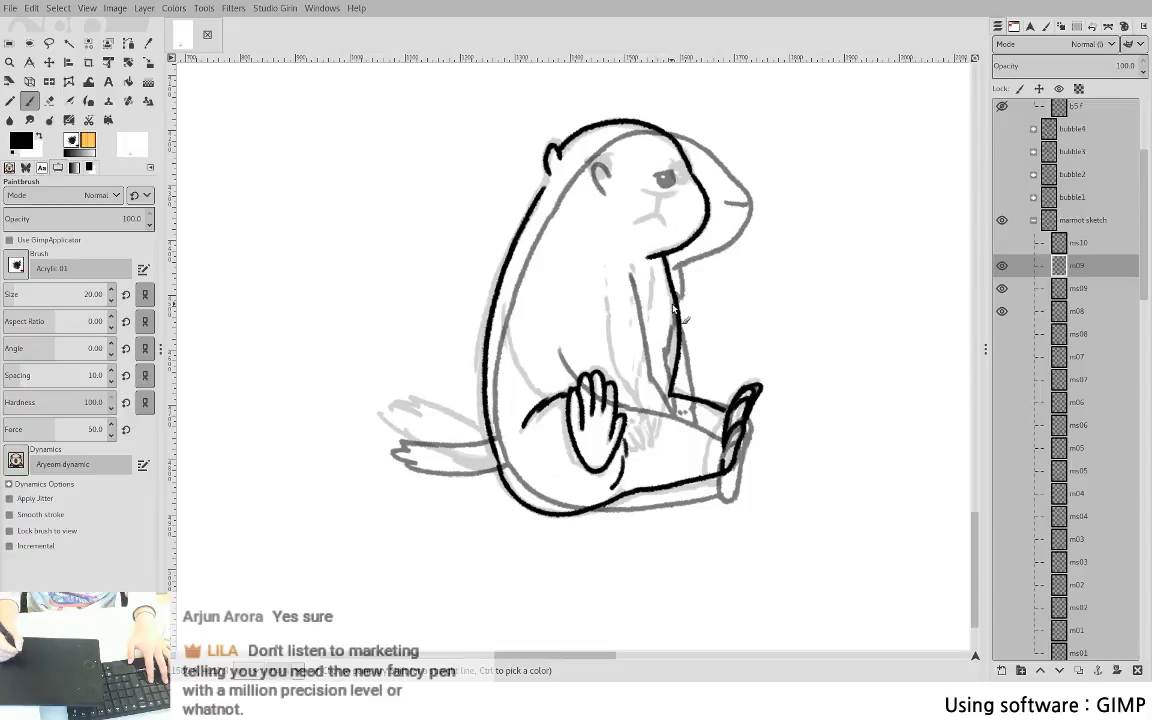
{"action": "mouse_move", "coordinate": [666, 256]}
{"action": "left_mouse_down"}
{"action": "mouse_move", "coordinate": [678, 331]}
{"action": "mouse_move", "coordinate": [662, 411]}
{"action": "left_mouse_up"}
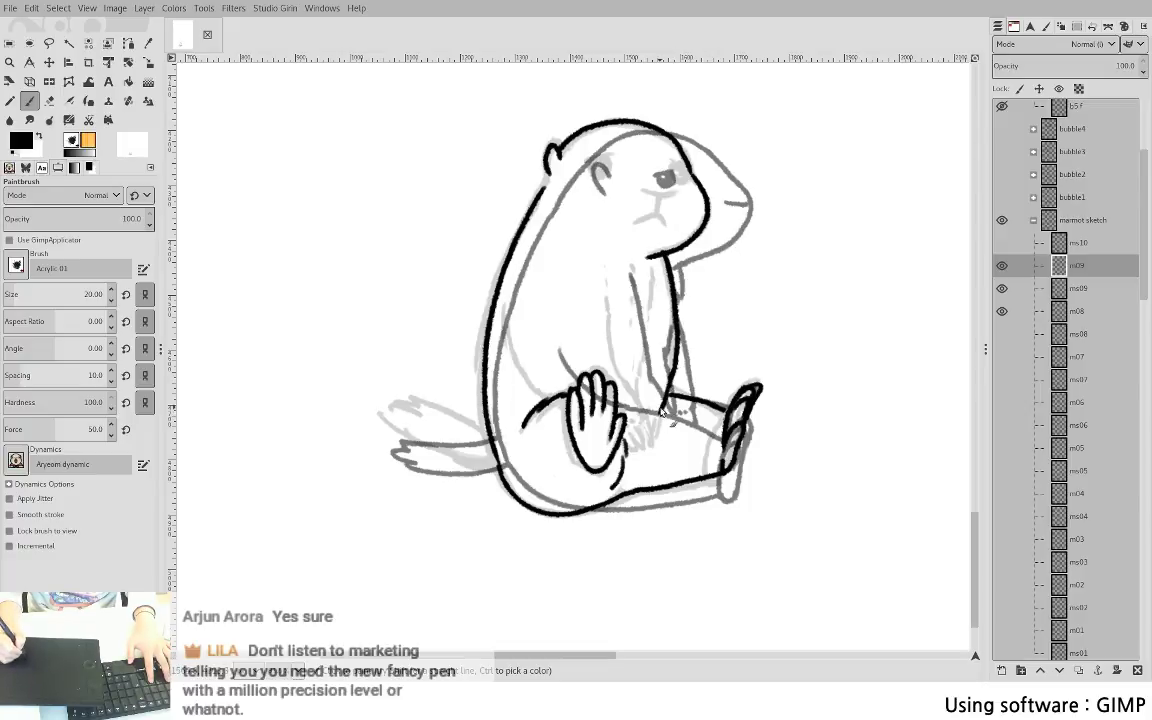
{"action": "left_click_drag", "start_coordinate": [650, 262], "coordinate": [637, 388]}
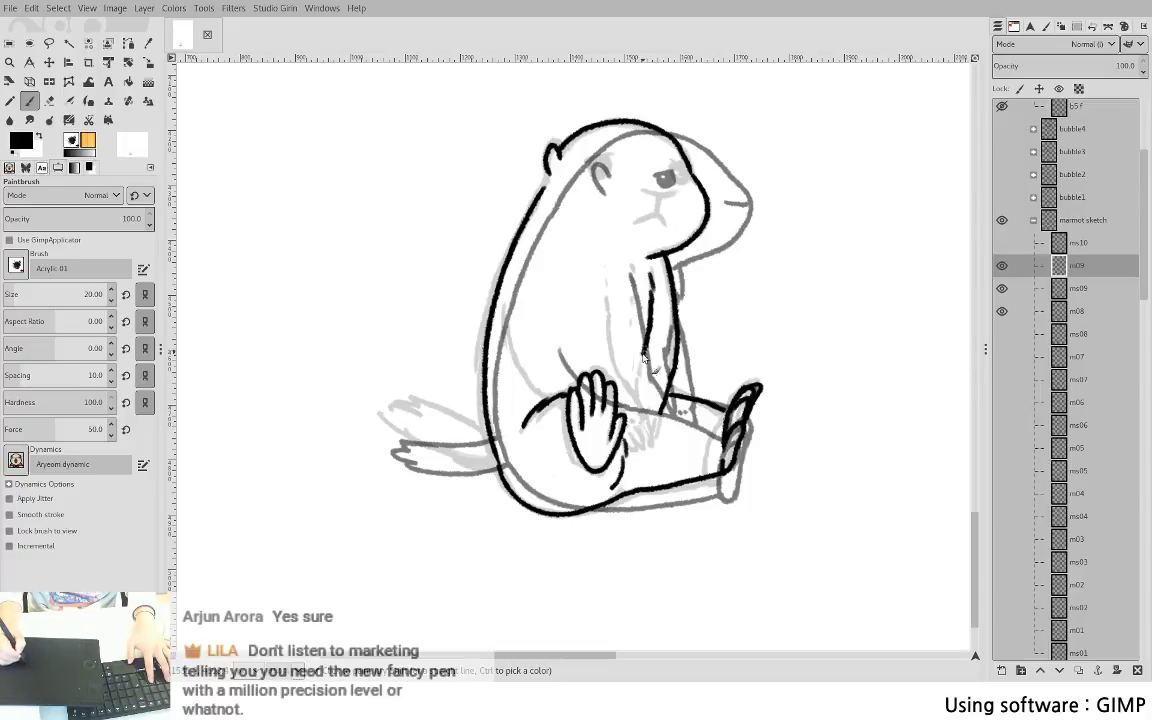
{"action": "left_click_drag", "start_coordinate": [505, 309], "coordinate": [546, 402]}
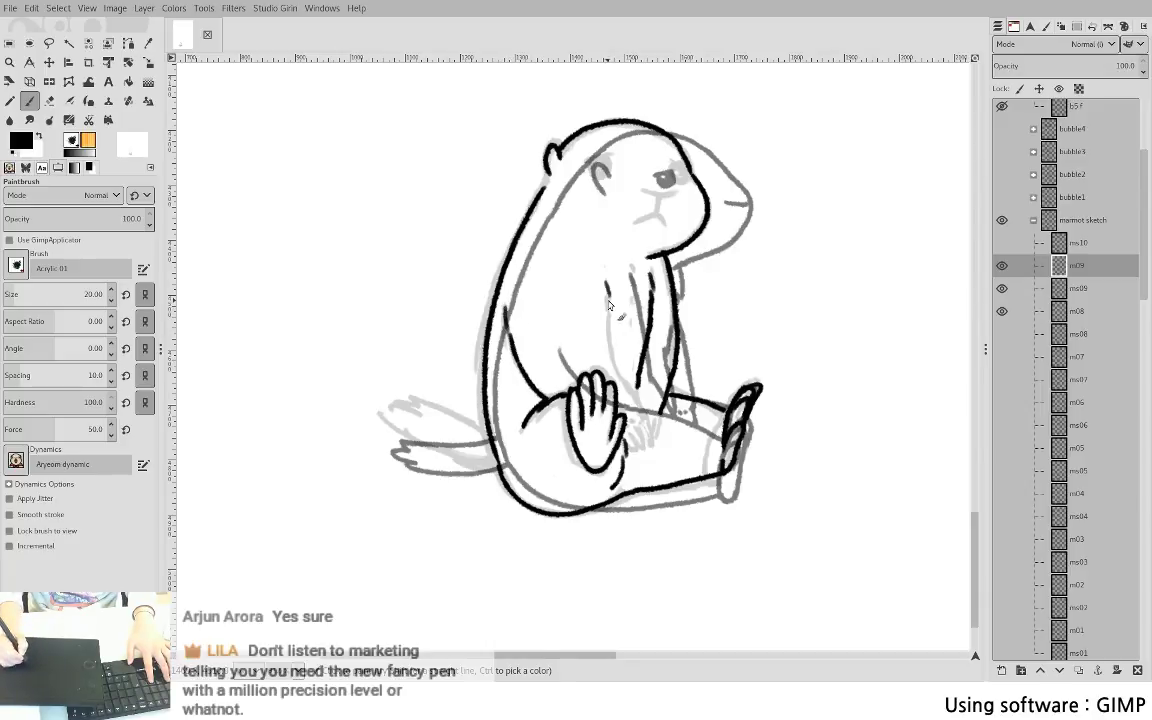
{"action": "mouse_move", "coordinate": [606, 284]}
{"action": "left_mouse_down"}
{"action": "mouse_move", "coordinate": [614, 362]}
{"action": "mouse_move", "coordinate": [648, 419]}
{"action": "mouse_move", "coordinate": [647, 446]}
{"action": "left_mouse_up"}
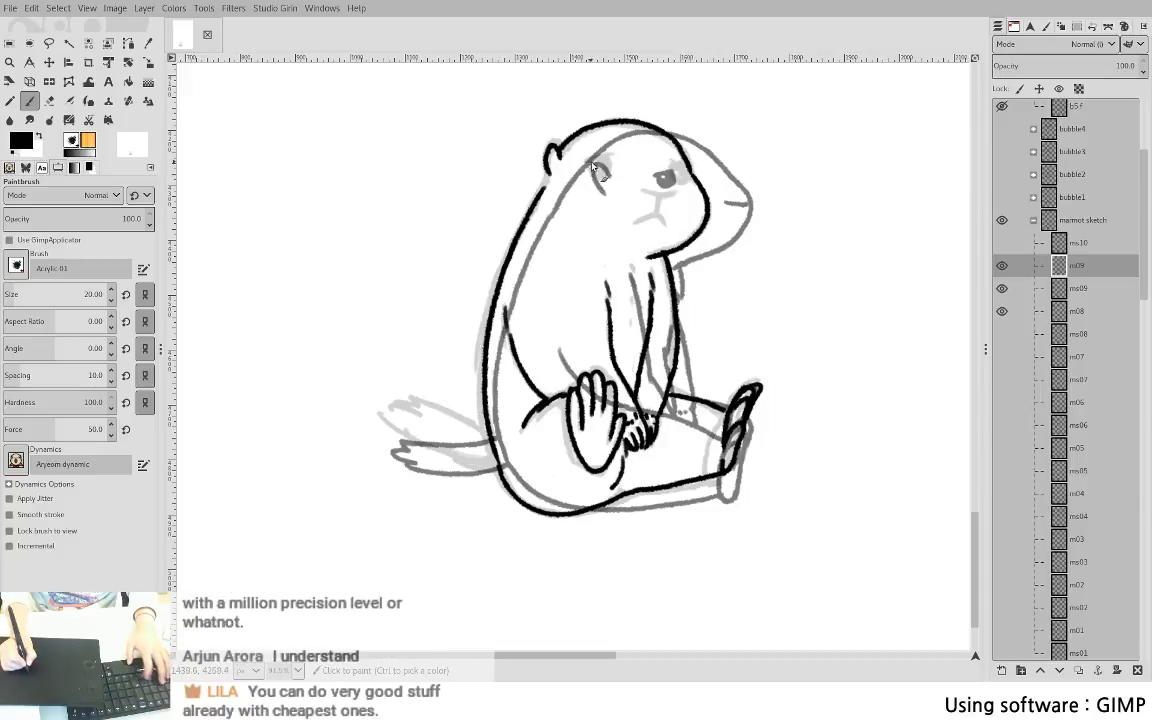
{"action": "mouse_move", "coordinate": [643, 190]}
{"action": "left_mouse_down"}
{"action": "mouse_move", "coordinate": [672, 193]}
{"action": "mouse_move", "coordinate": [654, 218]}
{"action": "left_mouse_up"}
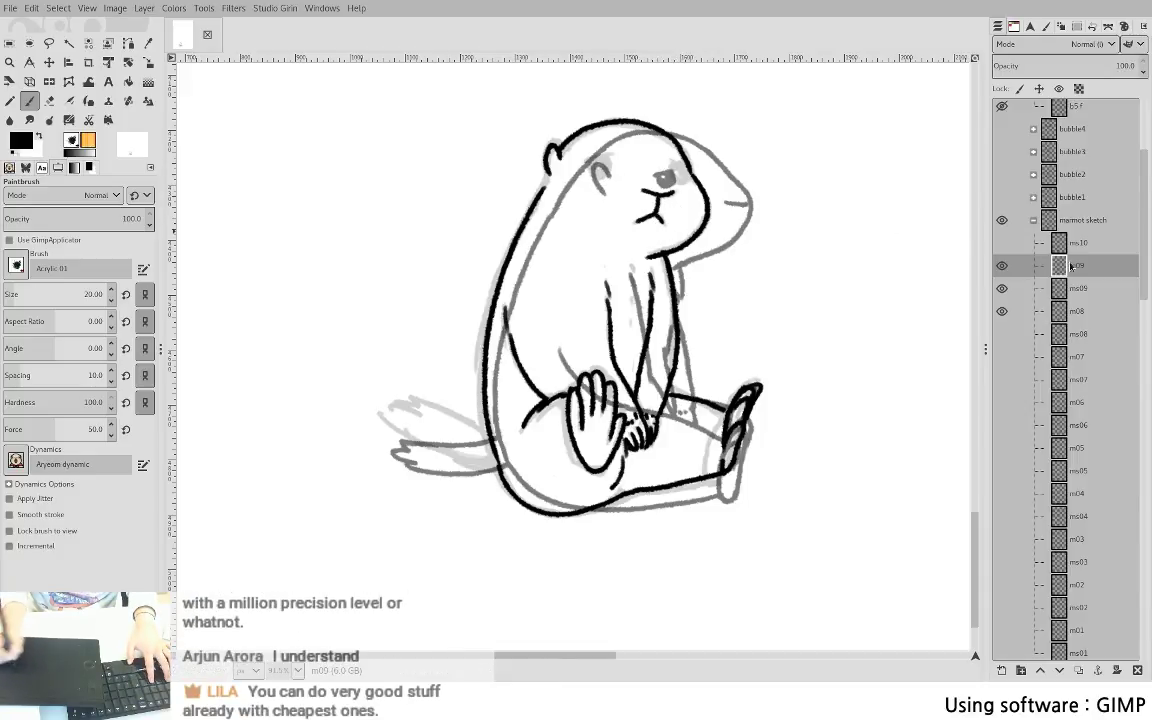
- Make the m07 and m06 frames visible beneath m09 for comparison and save the image
{"action": "left_click", "coordinate": [1090, 288]}
{"action": "left_click", "coordinate": [1089, 313]}
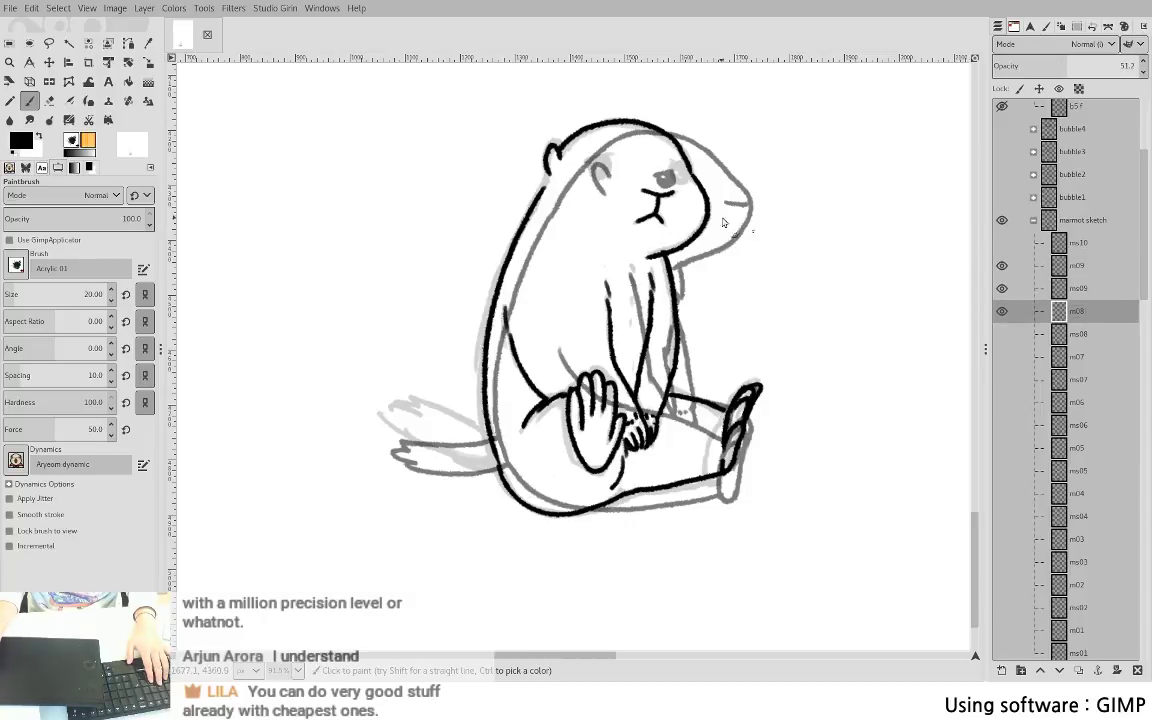
{"action": "left_click", "coordinate": [1076, 357]}
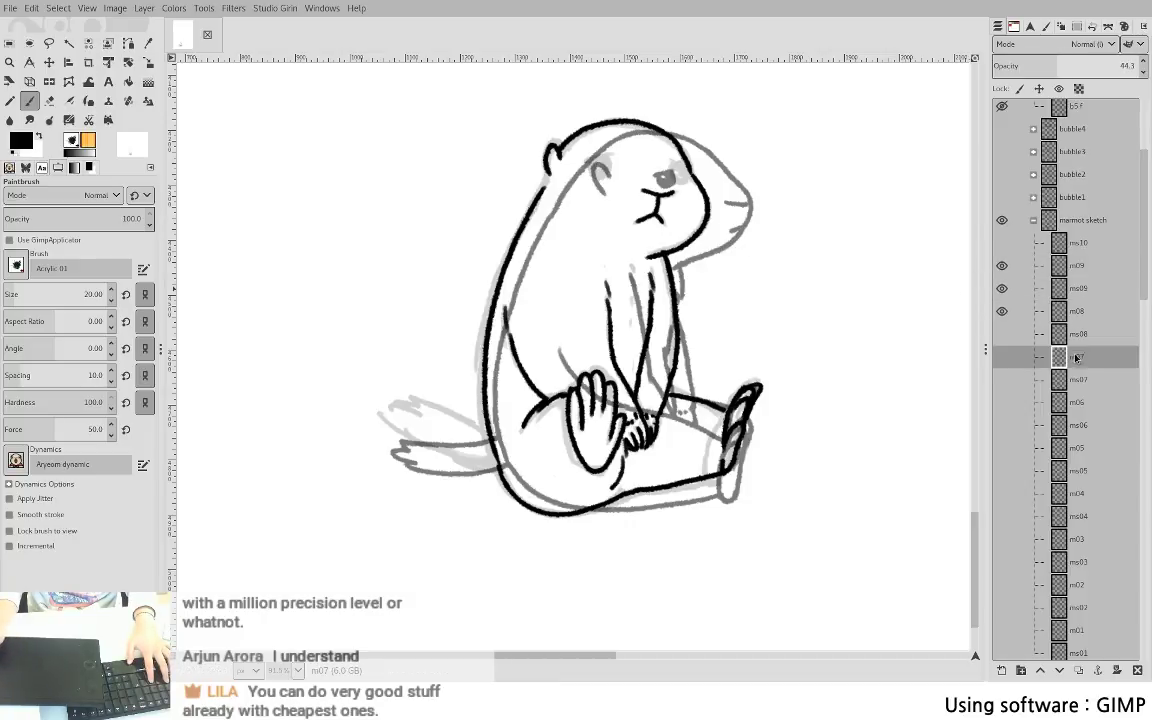
{"action": "left_click", "coordinate": [1002, 357]}
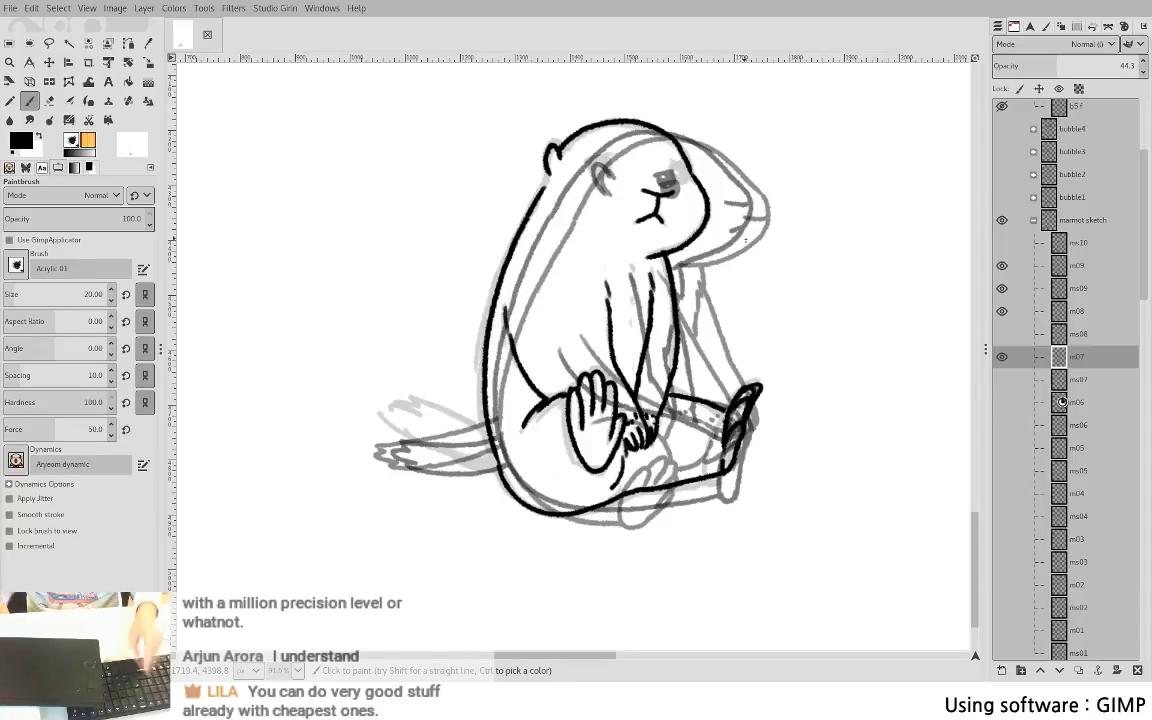
{"action": "key", "text": "ctrl+s"}
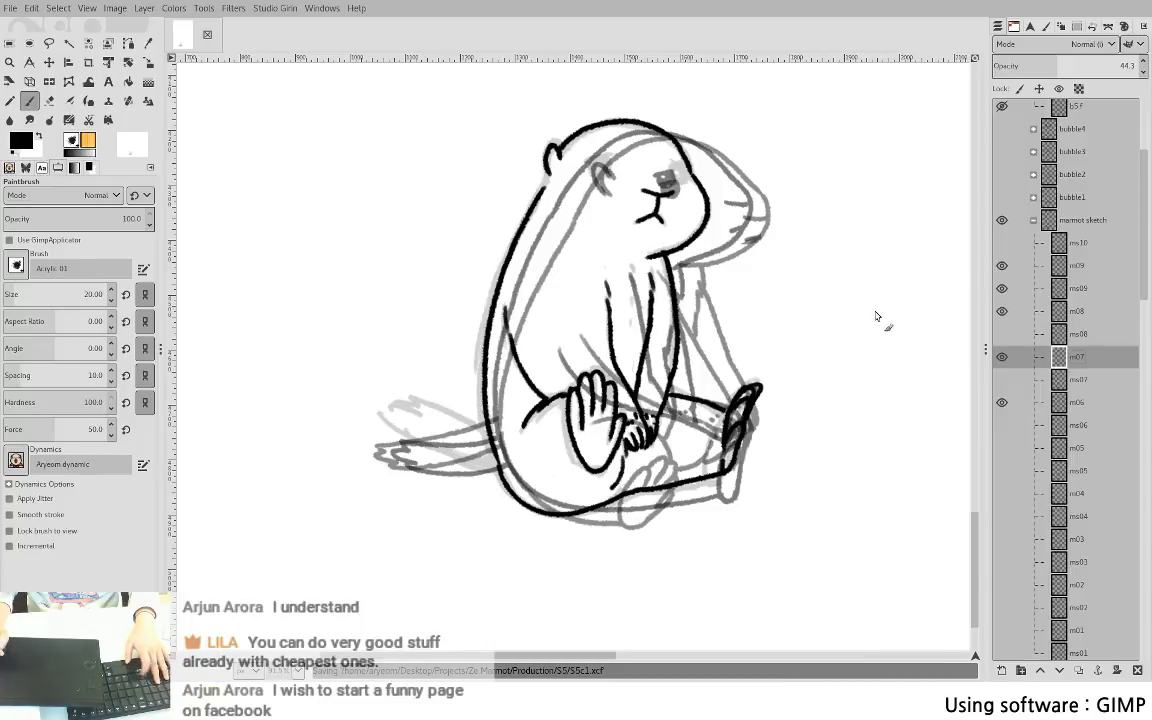
{"action": "key", "text": "ctrl+z"}
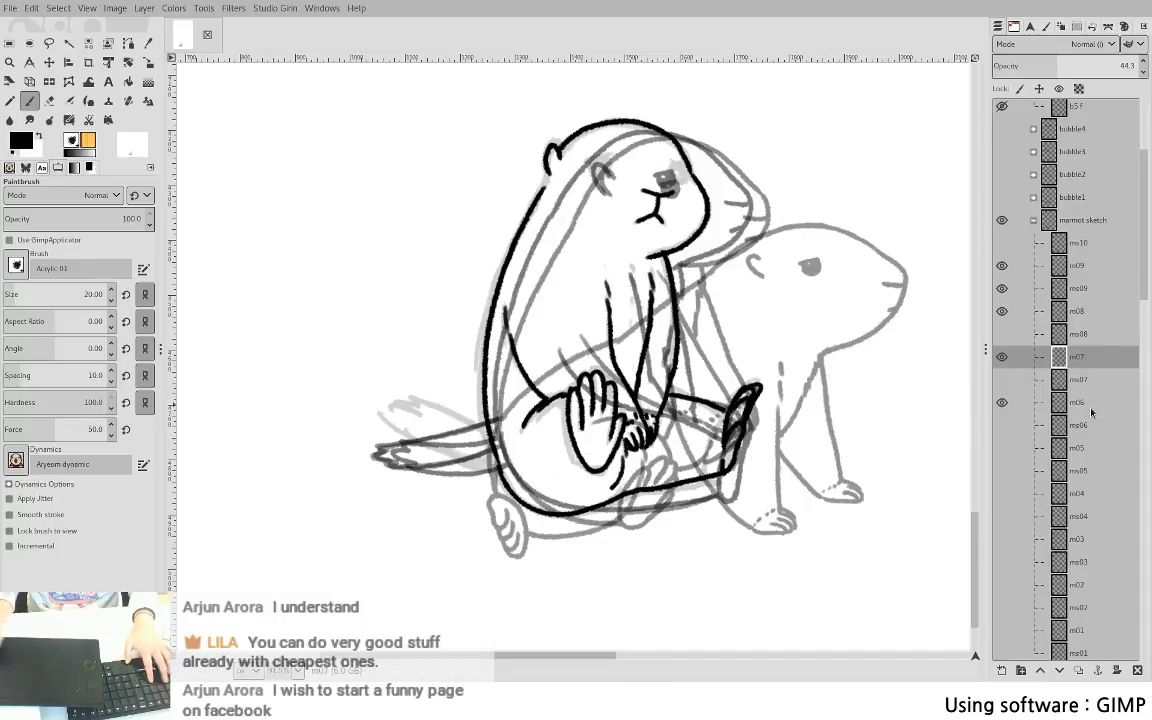
- View m06, m07, m08 and m09 alone in turn to compare the marmot's poses, ending on m09
{"action": "left_click", "coordinate": [1088, 408]}
{"action": "left_click", "coordinate": [1003, 402], "text": "shift"}
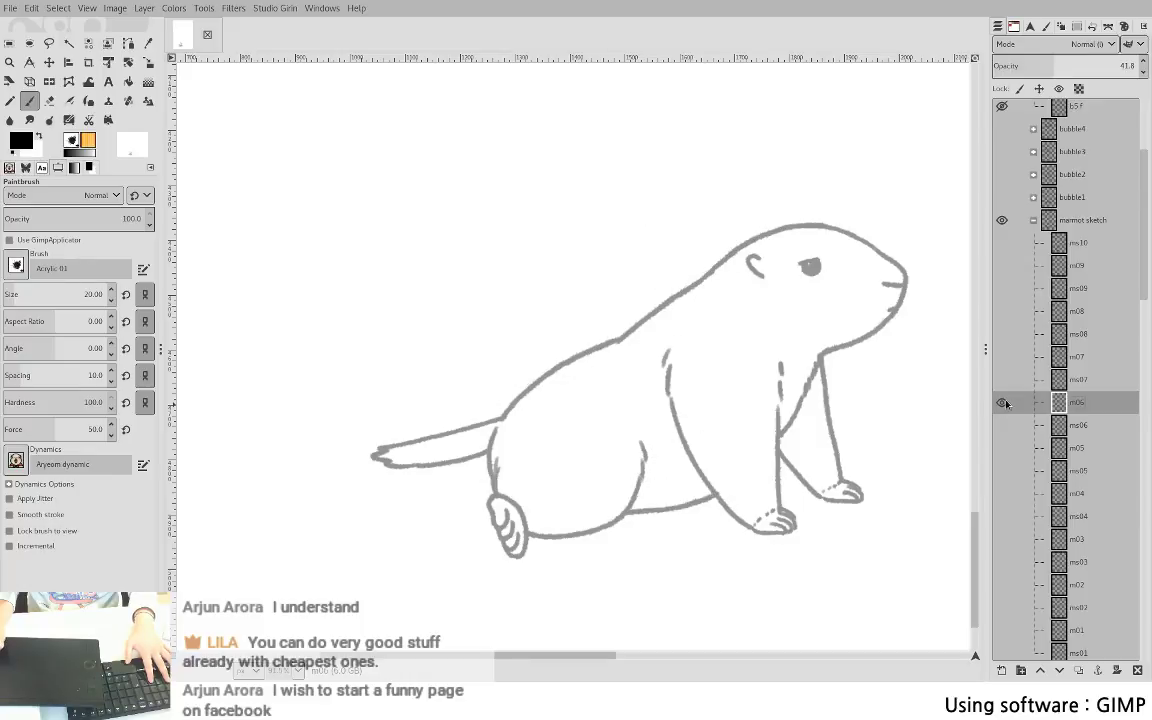
{"action": "left_click", "coordinate": [1002, 357], "text": "shift"}
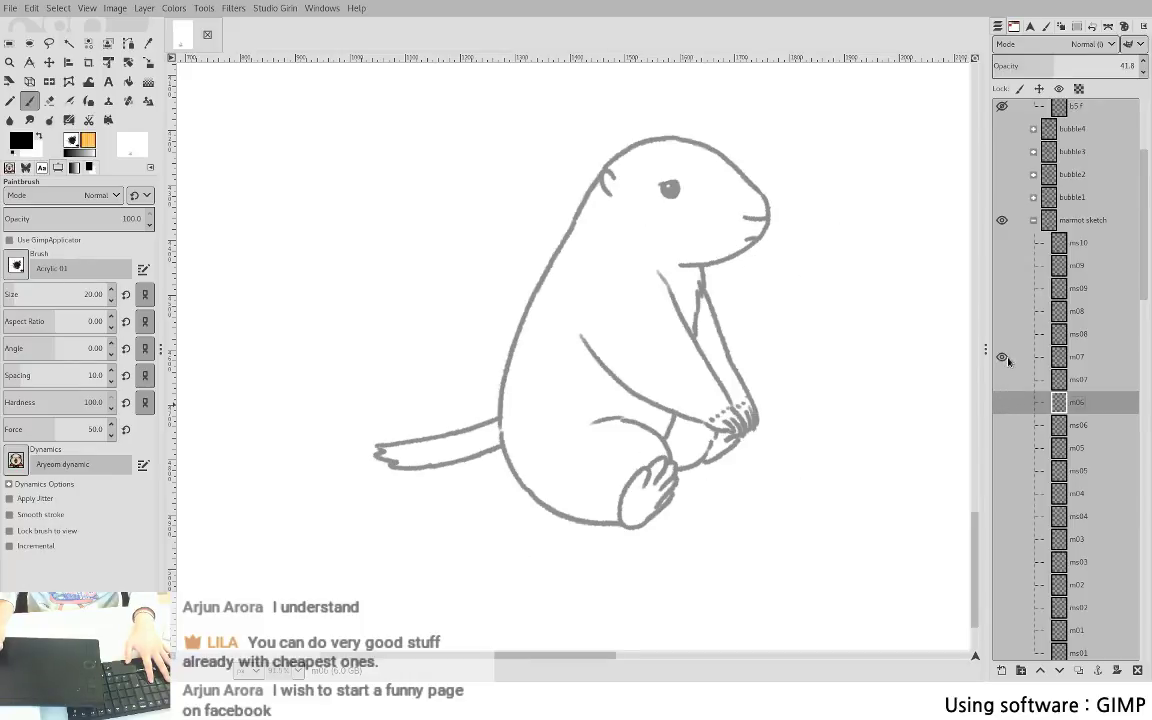
{"action": "left_click", "coordinate": [1003, 311], "text": "shift"}
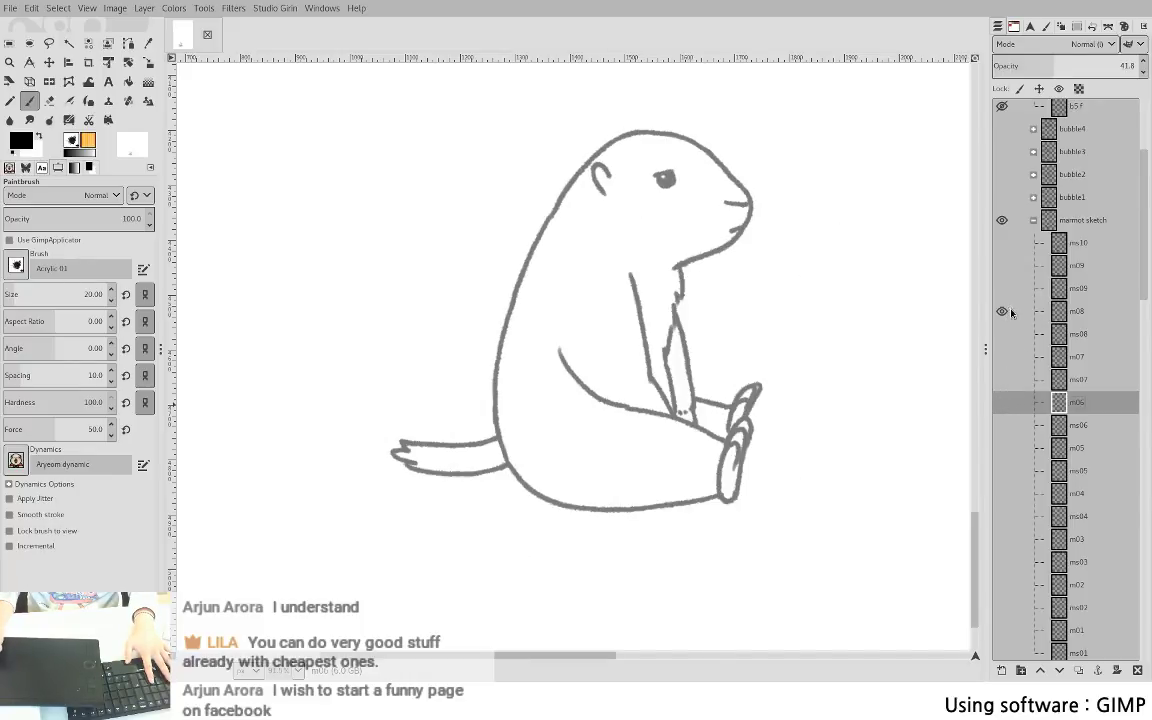
{"action": "left_click", "coordinate": [1003, 266], "text": "shift"}
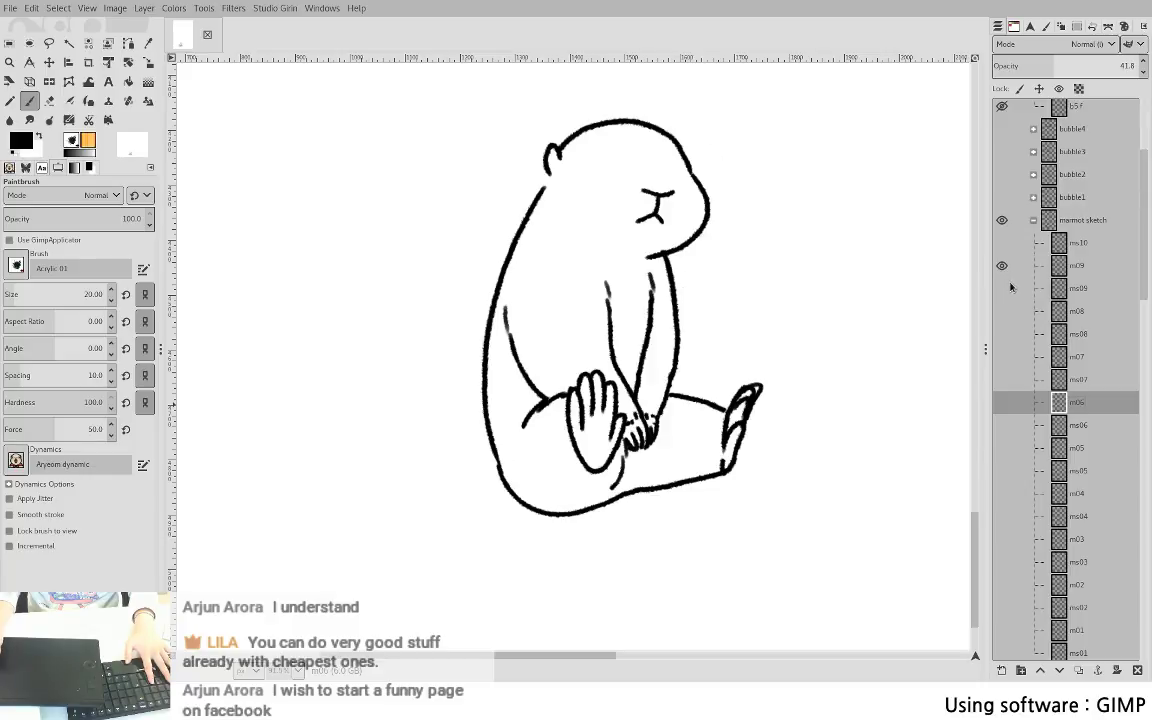
- Retouch the side-view foot on m09 by erasing rough edges and redrawing its toe and sole lines
{"action": "key", "text": "shift+e"}
{"action": "left_click", "coordinate": [1106, 267]}
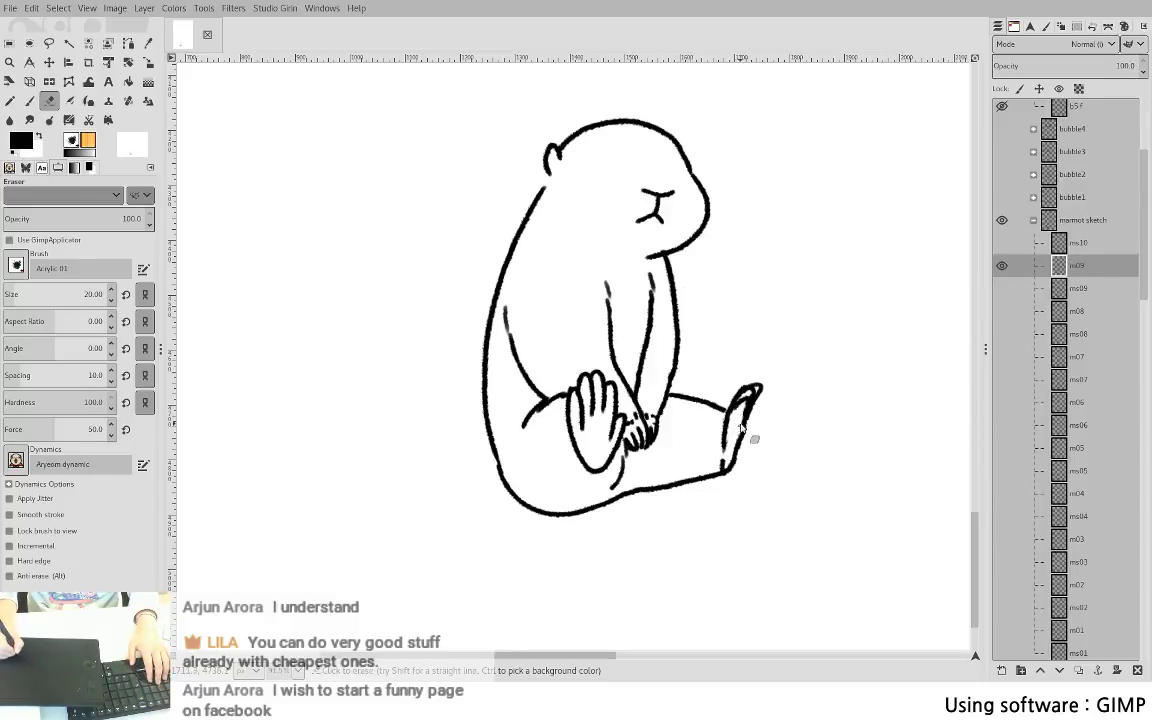
{"action": "mouse_move", "coordinate": [749, 426]}
{"action": "left_mouse_down"}
{"action": "mouse_move", "coordinate": [737, 452]}
{"action": "mouse_move", "coordinate": [738, 438]}
{"action": "left_mouse_up"}
{"action": "key", "text": "p"}
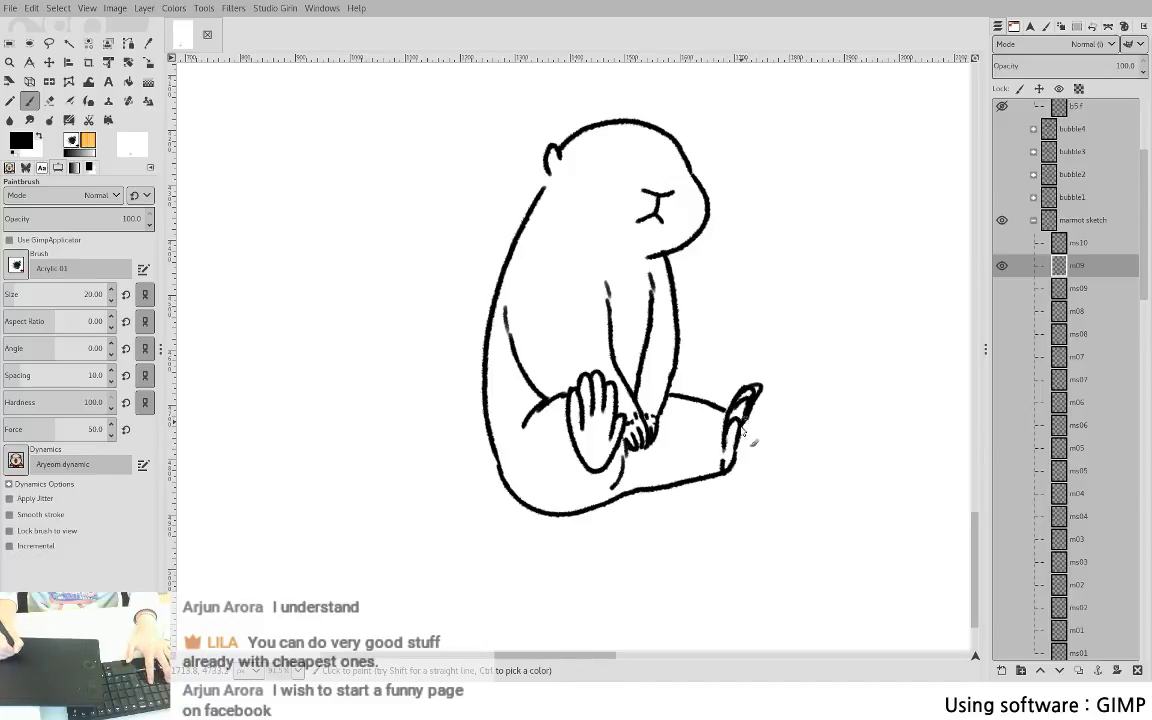
{"action": "key", "text": "shift+e"}
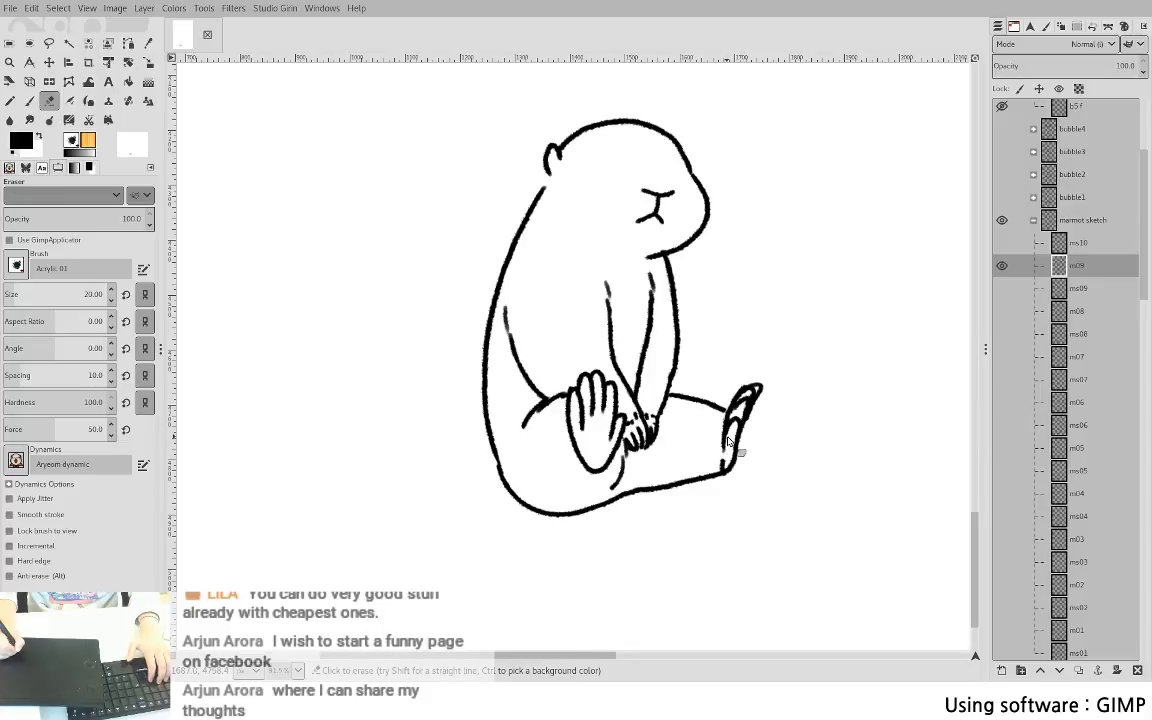
{"action": "key", "text": "p"}
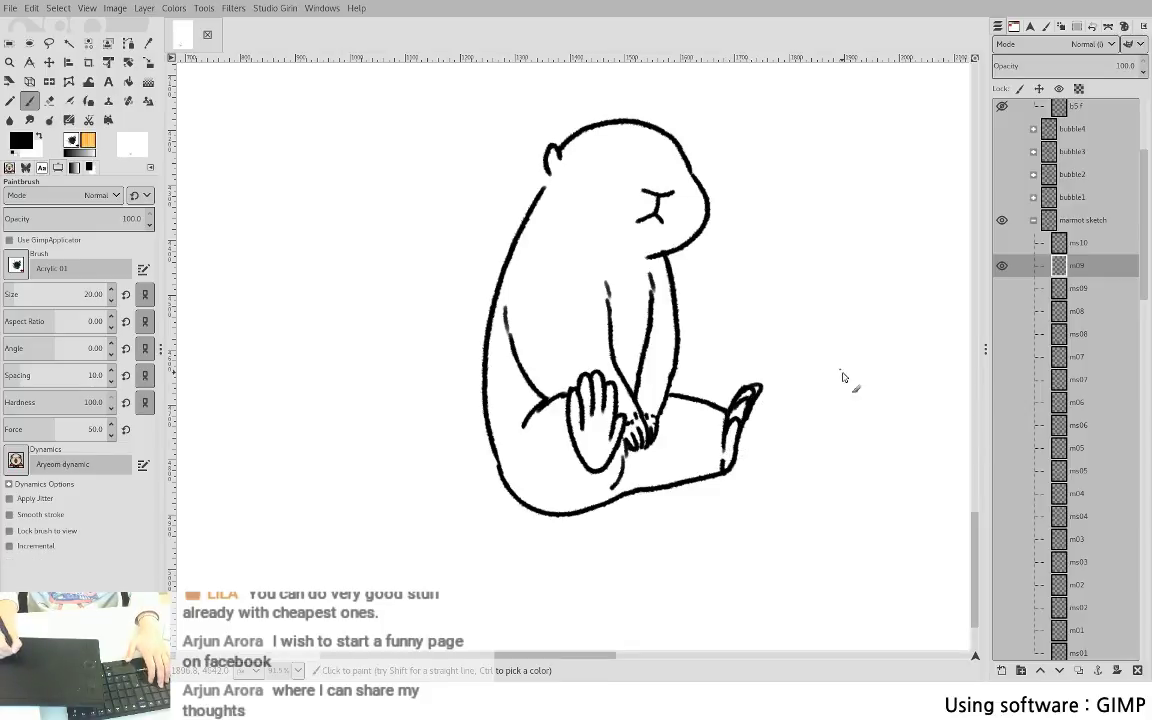
{"action": "key", "text": "shift+e"}
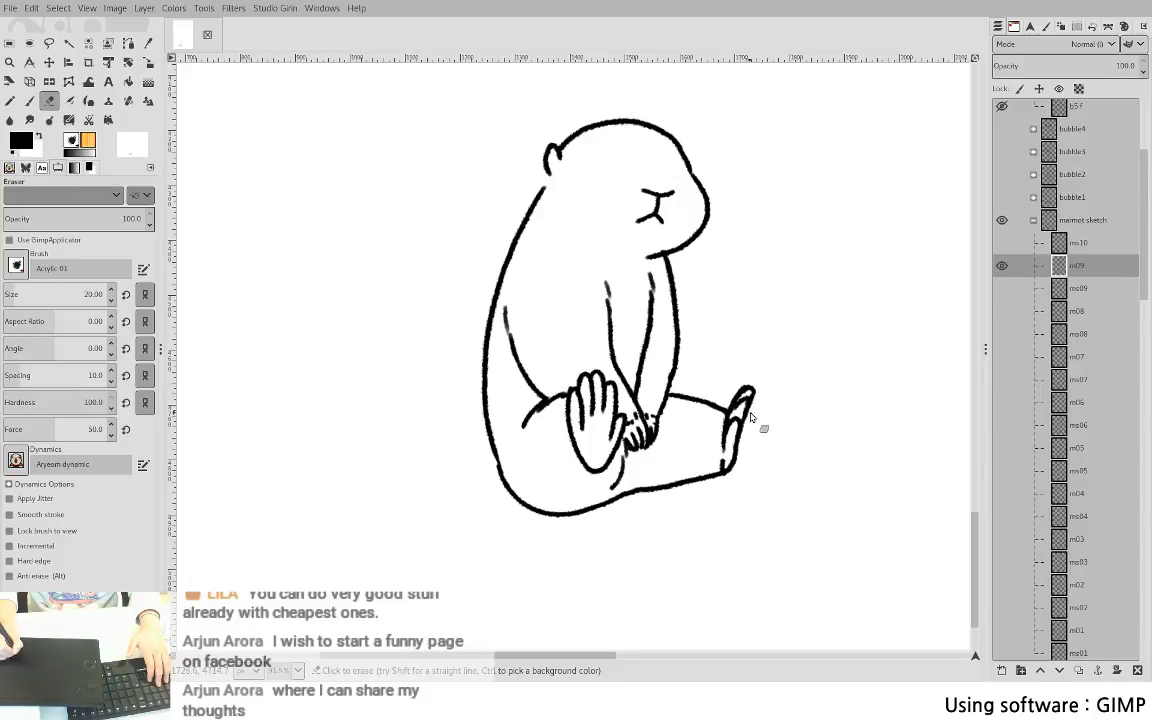
{"action": "key", "text": "p"}
{"action": "key", "text": "shift+e"}
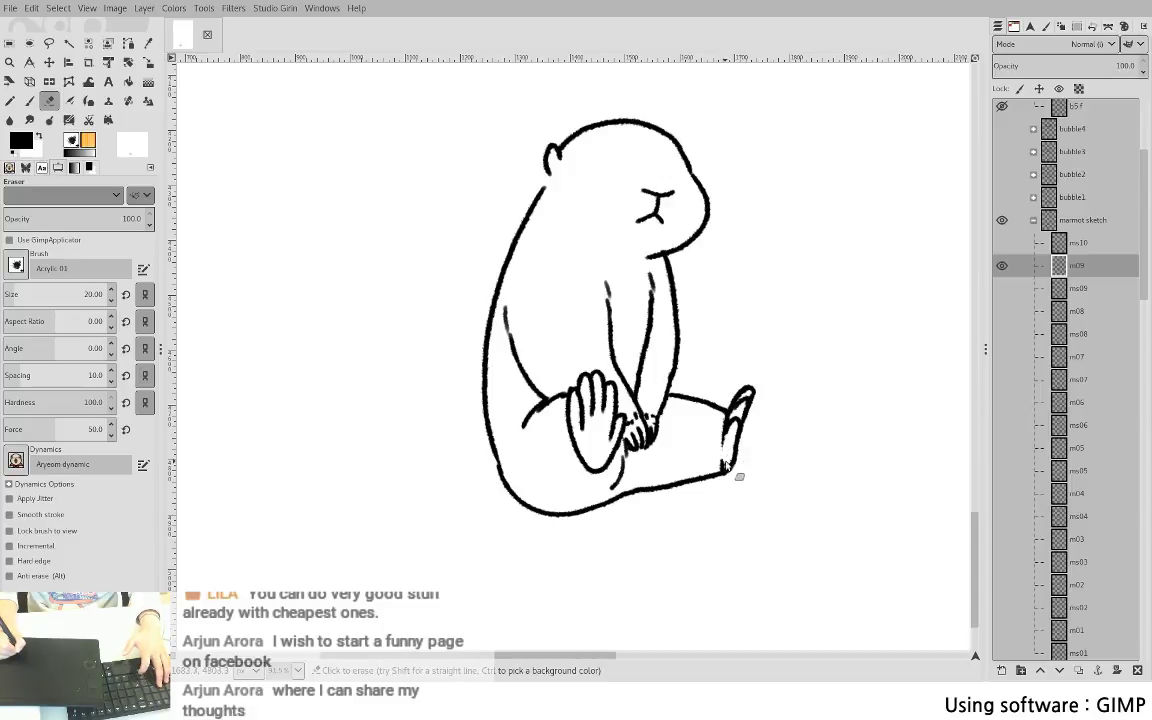
{"action": "key", "text": "p"}
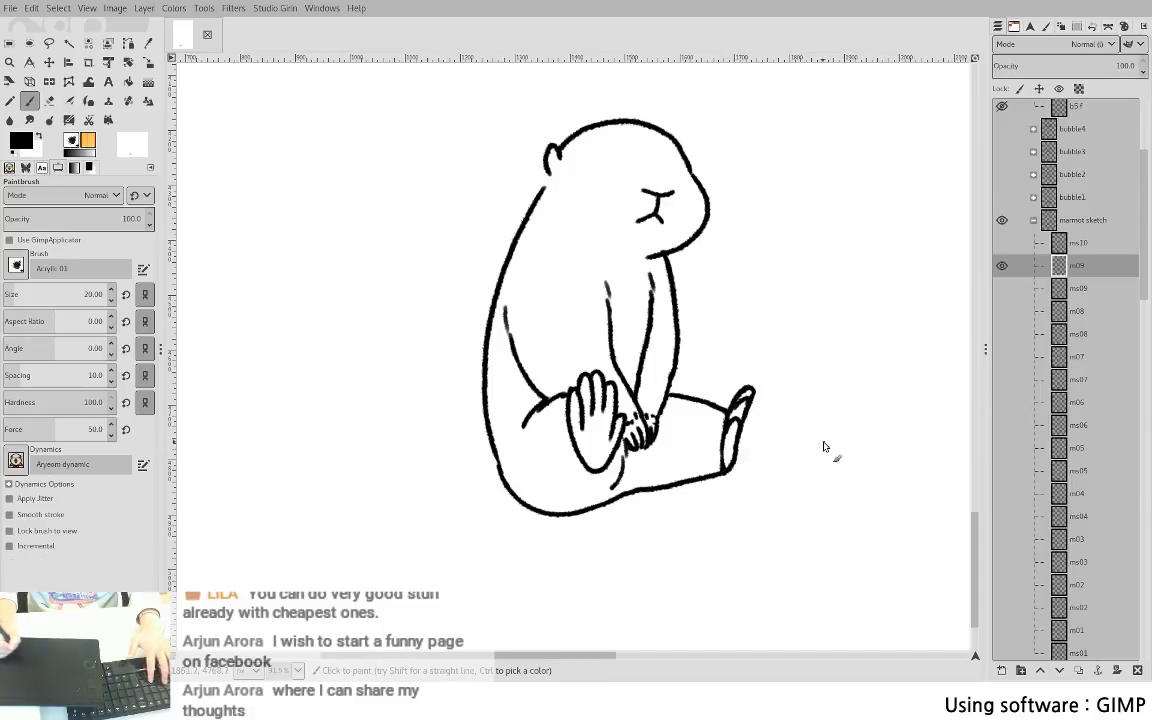
- View m08 and m09 alone in alternation to compare the marmot's feet and posture, ending on m09
{"action": "left_click", "coordinate": [997, 307]}
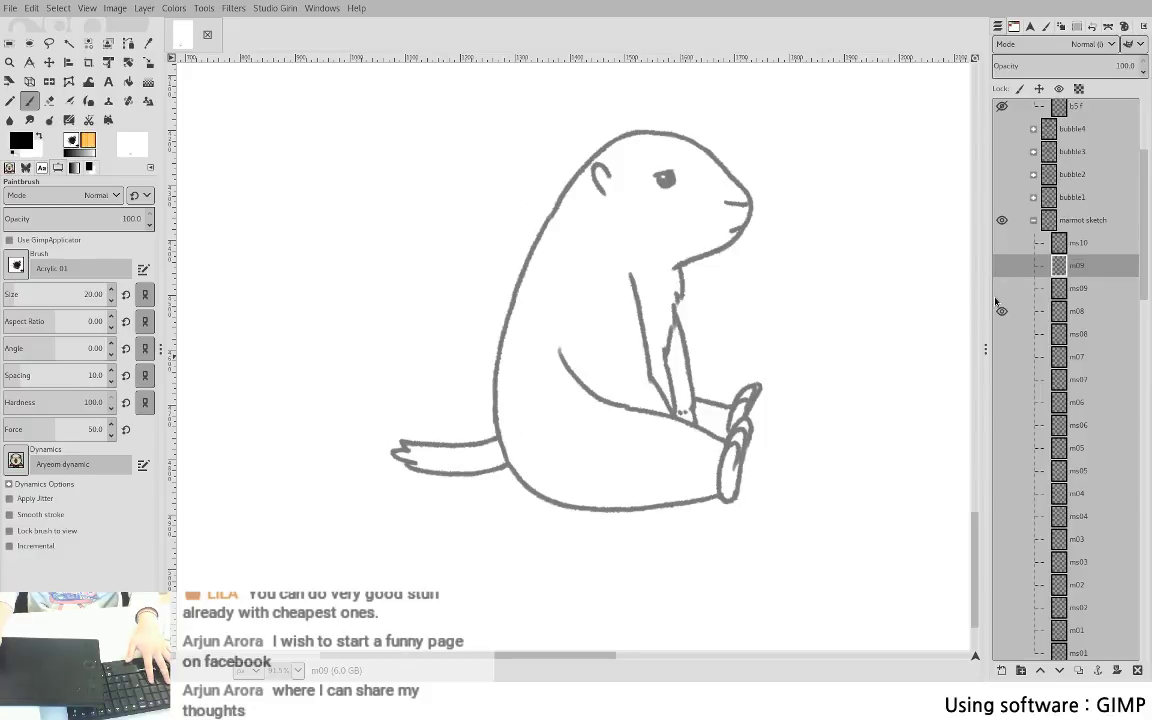
{"action": "left_click", "coordinate": [1002, 266], "text": "shift"}
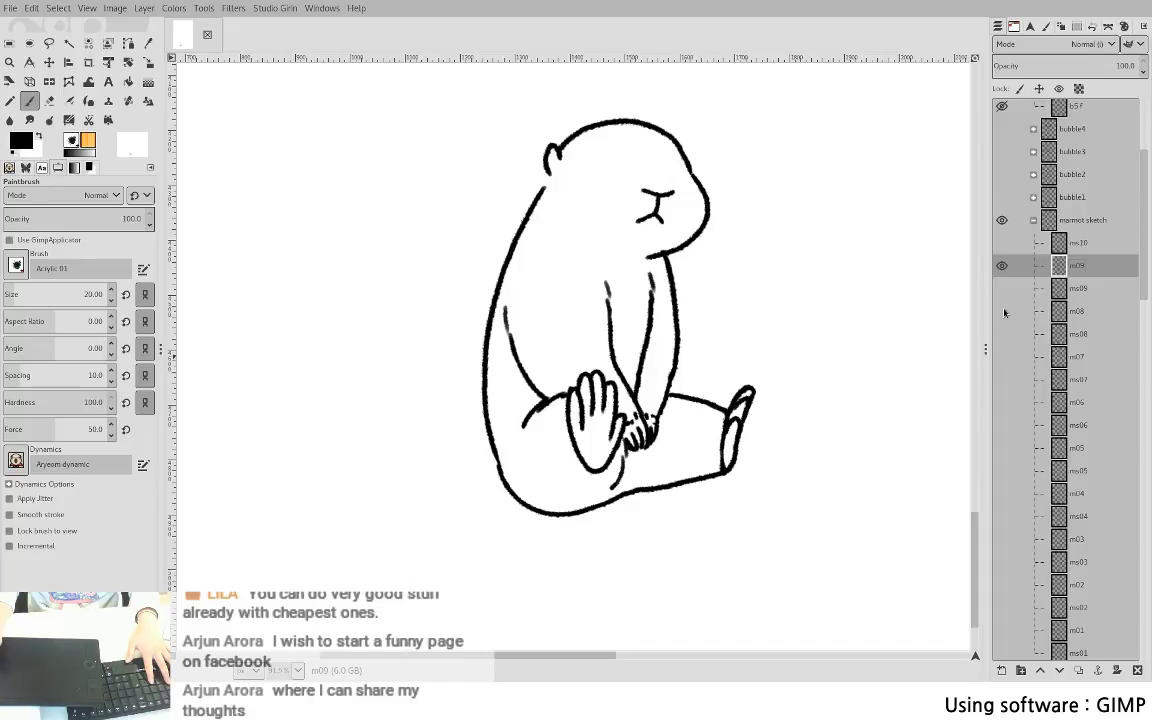
{"action": "left_click", "coordinate": [1003, 311], "text": "shift"}
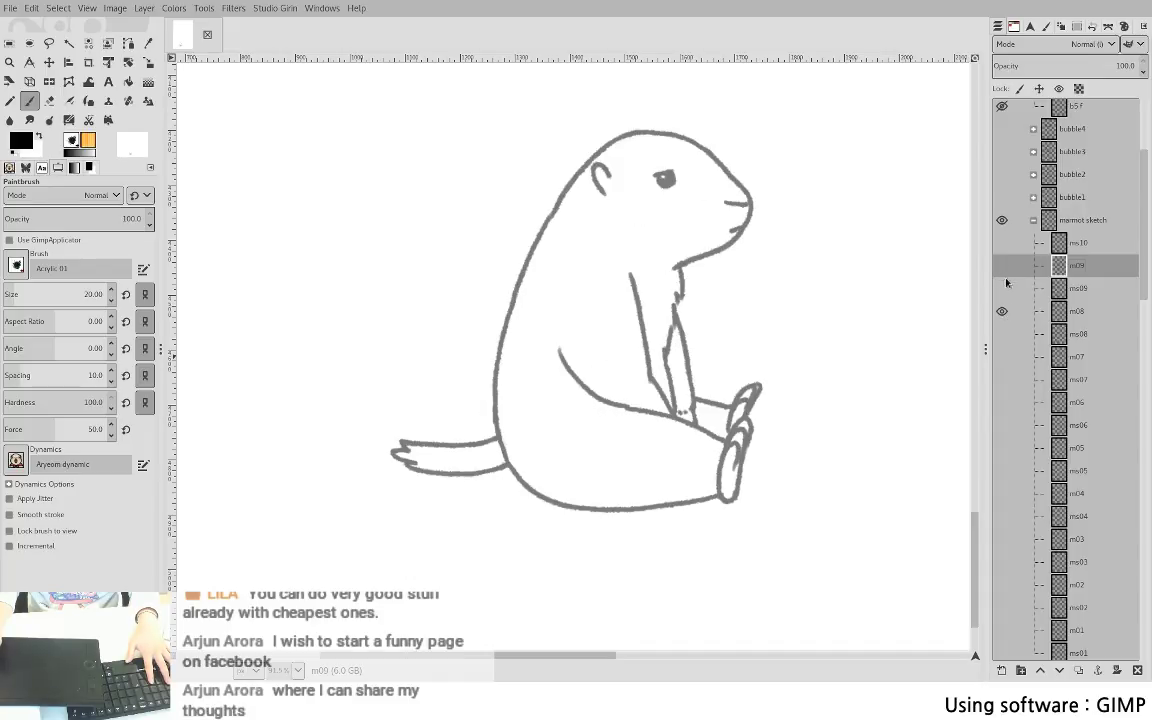
{"action": "left_click", "coordinate": [1003, 268]}
{"action": "left_click", "coordinate": [1003, 309], "text": "shift"}
{"action": "left_click", "coordinate": [1002, 266], "text": "shift"}
- Select the side-view foot on m09 with a freehand selection, delete it and clear the selection
{"action": "key", "text": "f"}
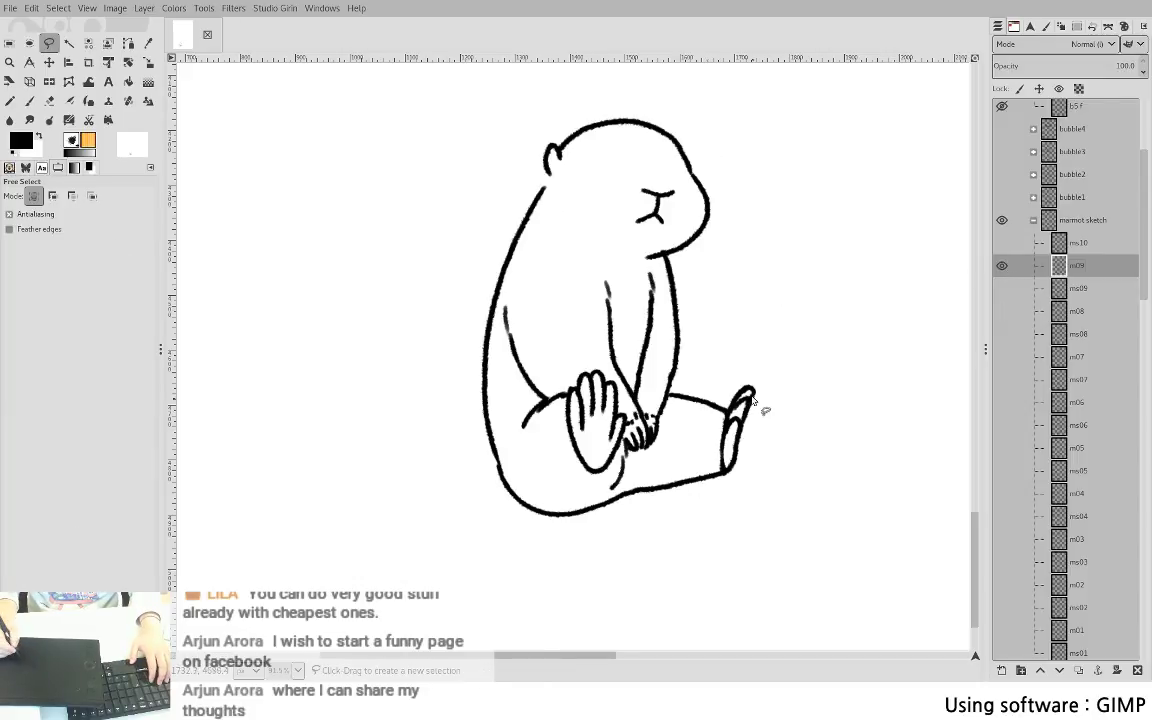
{"action": "left_click_drag", "start_coordinate": [752, 398], "coordinate": [784, 398]}
{"action": "key", "text": "Return"}
{"action": "key", "text": "Delete"}
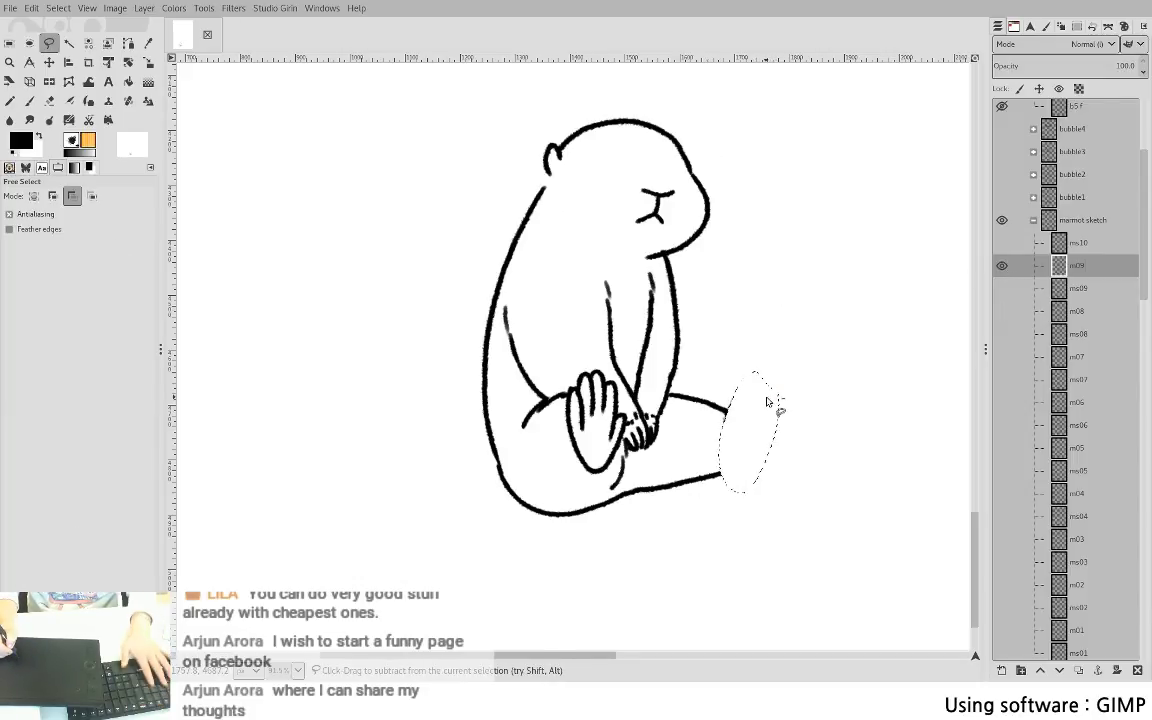
{"action": "key", "text": "ctrl+shift+a"}
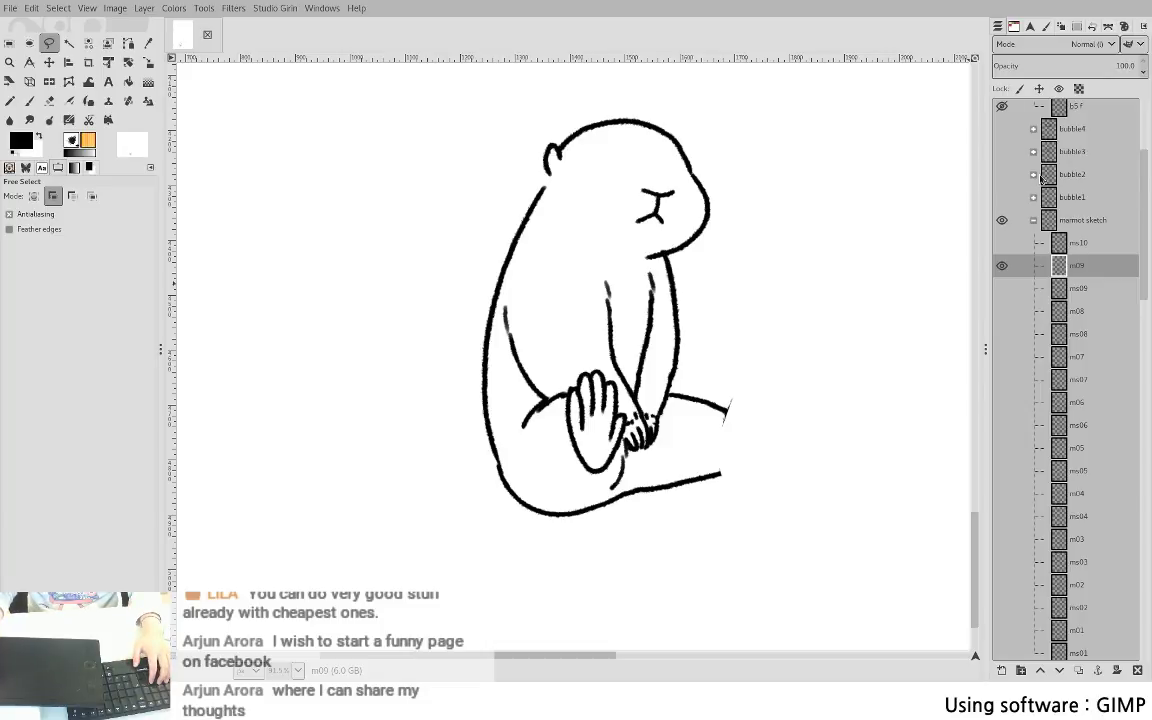
- Show the m08 frame together with m09 as a reference and make m09 the active layer
{"action": "key", "text": "shift+Page_Down"}
{"action": "key", "text": "shift+Page_Down"}
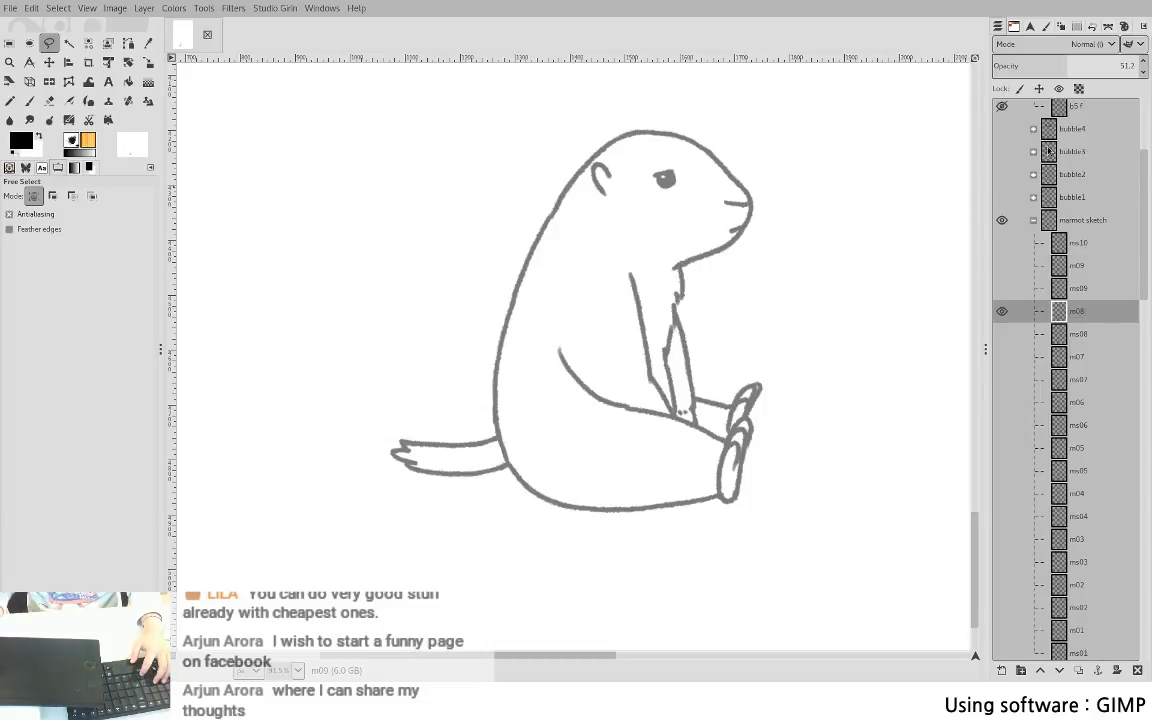
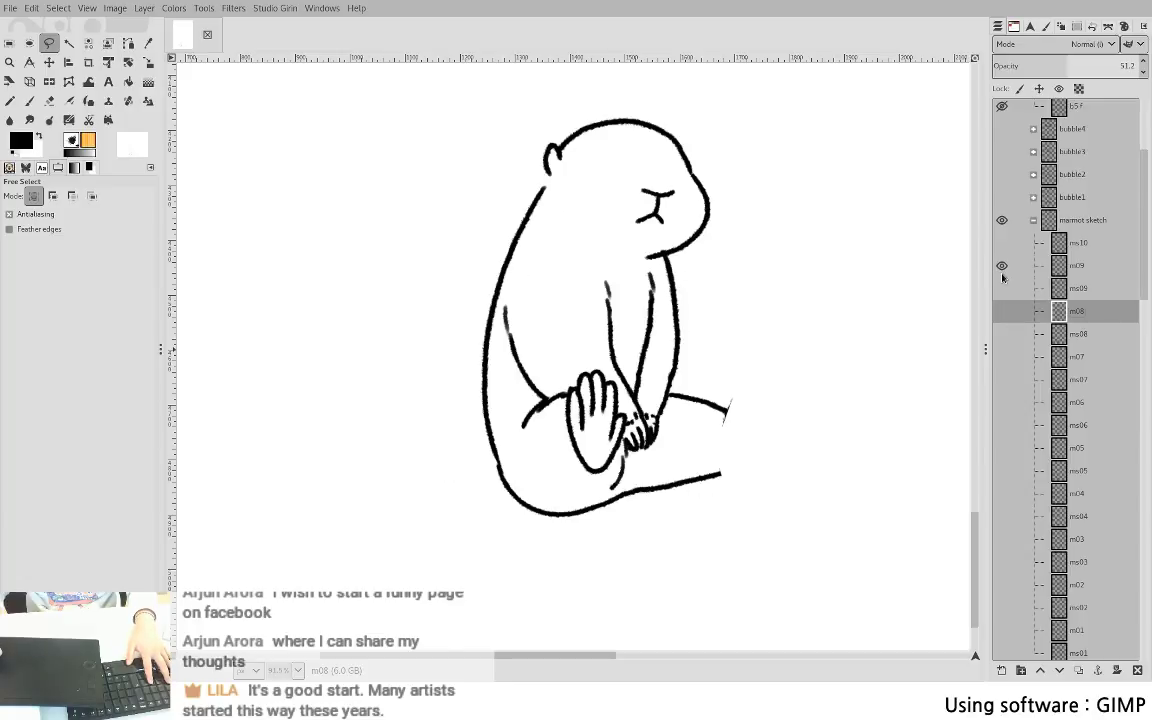
{"action": "left_click", "coordinate": [1004, 318]}
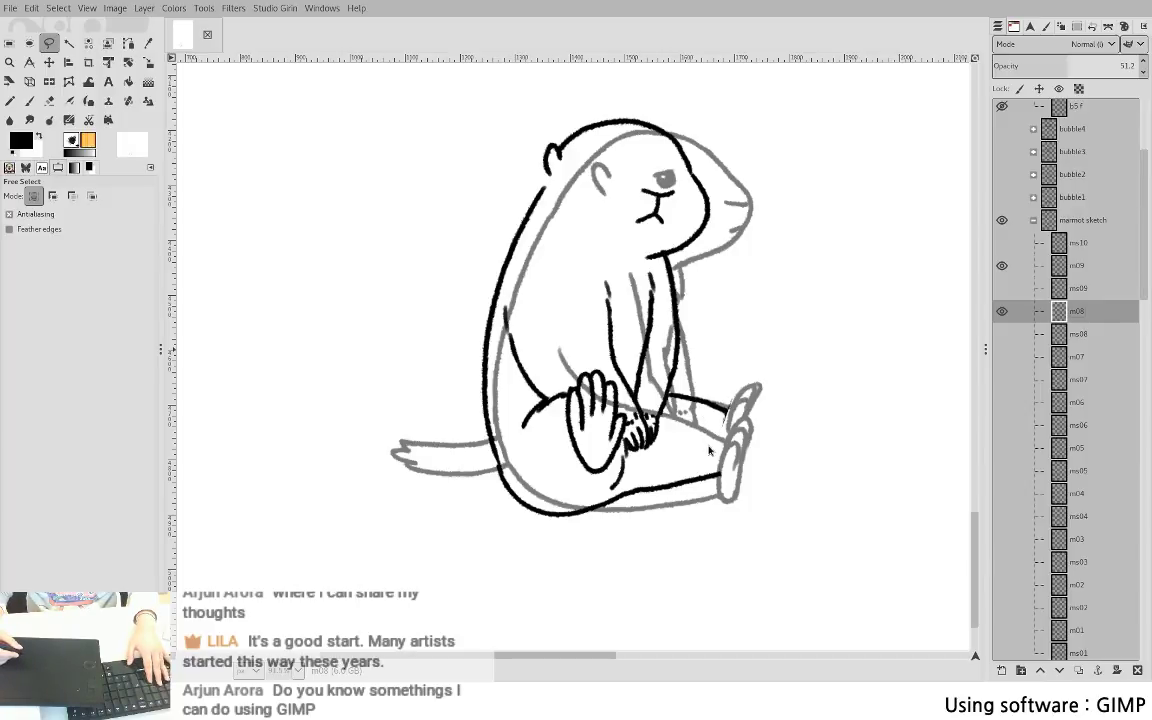
{"action": "key", "text": "Page_Up"}
{"action": "key", "text": "Page_Up"}
- Ink the inner edge and first upper toe of the missing foot over m08, undoing poor strokes
{"action": "scroll", "coordinate": [645, 397], "scroll_direction": "up", "scroll_amount": 2}
{"action": "key", "text": "p"}
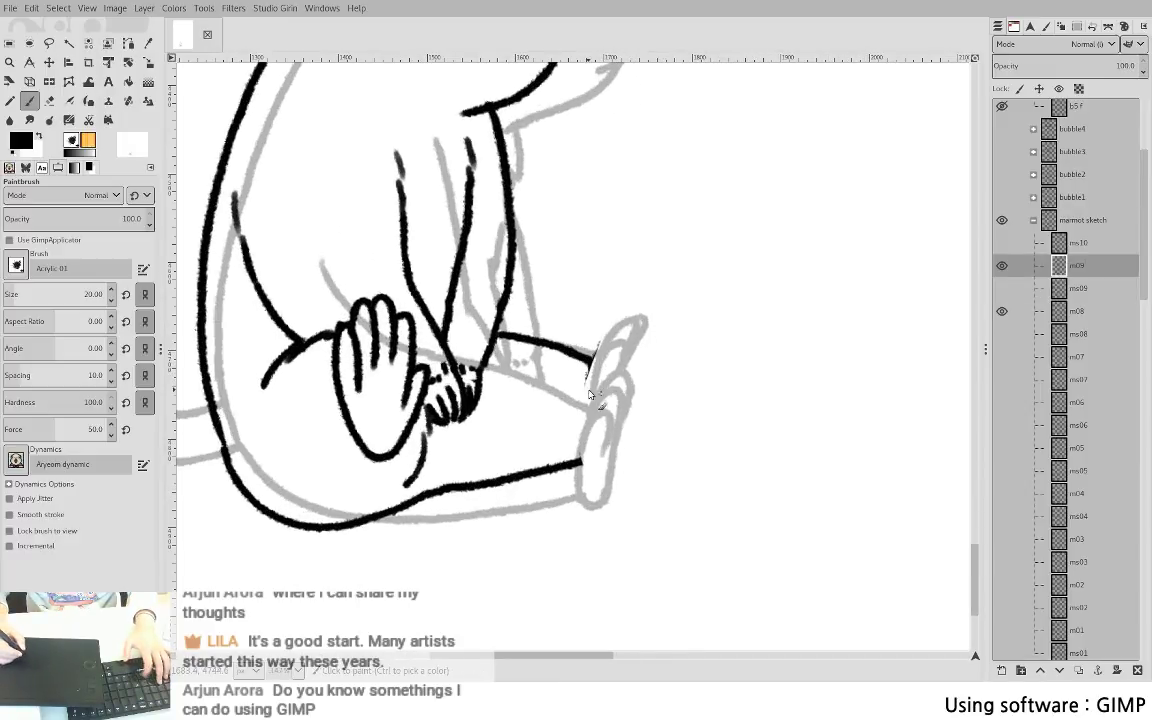
{"action": "left_click_drag", "start_coordinate": [591, 362], "coordinate": [582, 432]}
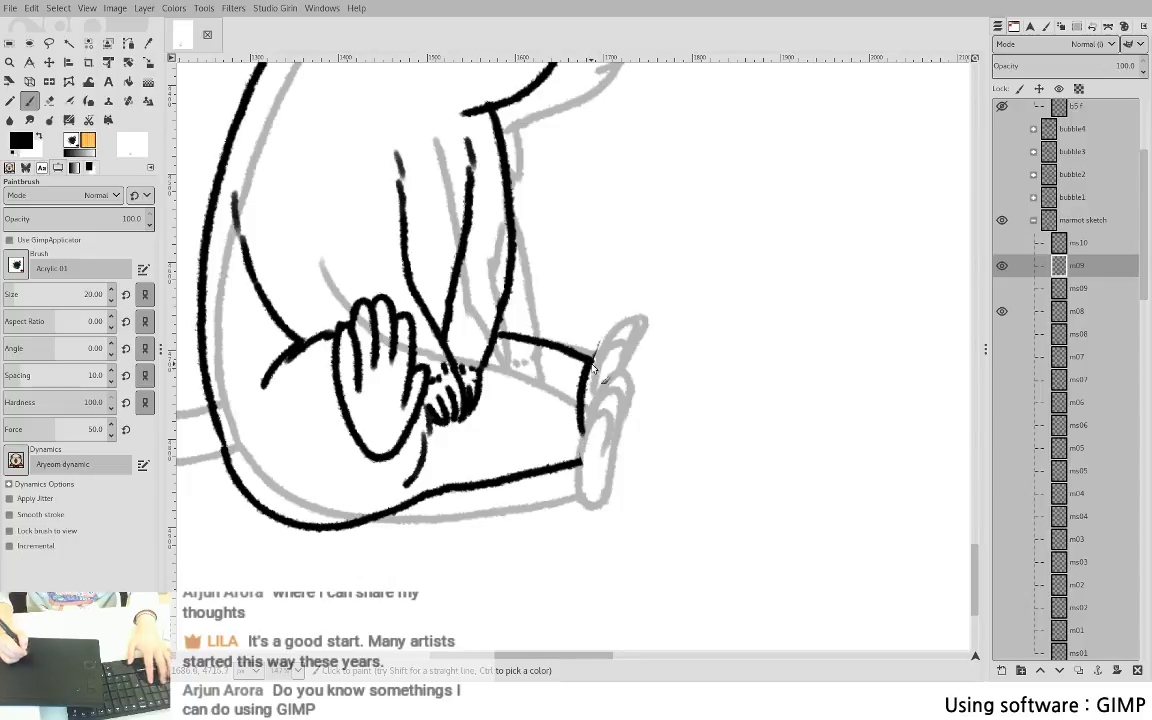
{"action": "mouse_move", "coordinate": [590, 361]}
{"action": "left_mouse_down"}
{"action": "mouse_move", "coordinate": [615, 360]}
{"action": "mouse_move", "coordinate": [600, 404]}
{"action": "left_mouse_up"}
{"action": "key", "text": "ctrl+z"}
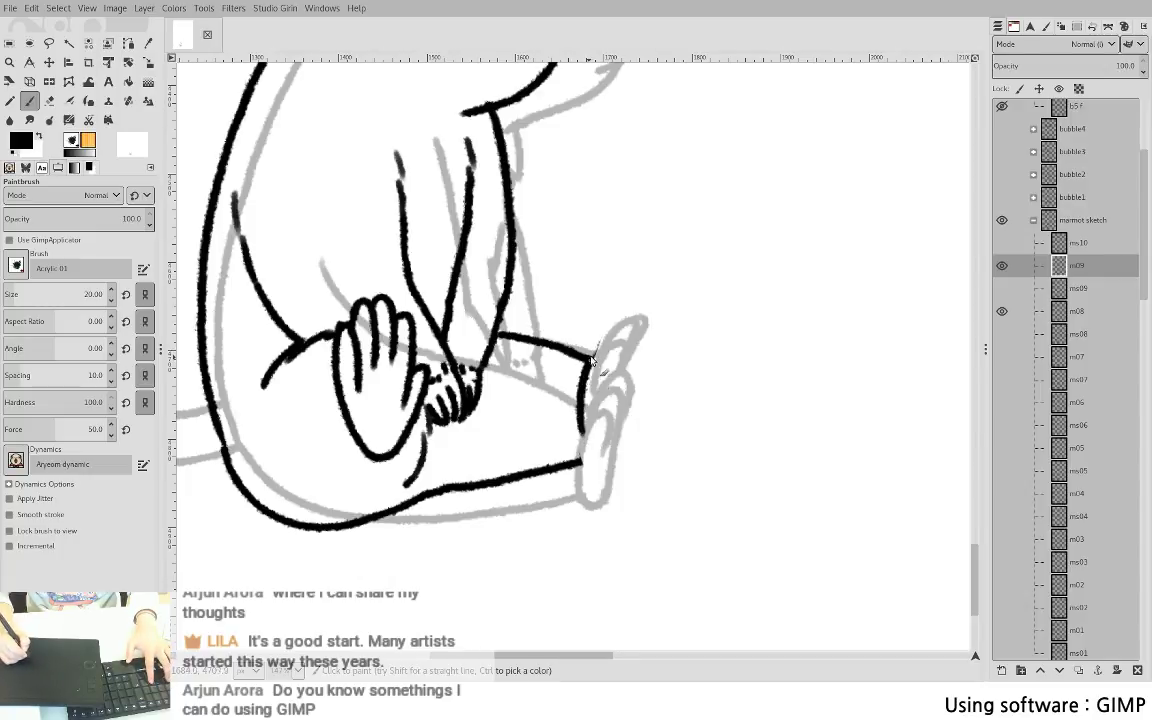
{"action": "mouse_move", "coordinate": [590, 360]}
{"action": "left_mouse_down"}
{"action": "mouse_move", "coordinate": [603, 386]}
{"action": "mouse_move", "coordinate": [614, 350]}
{"action": "mouse_move", "coordinate": [603, 387]}
{"action": "left_mouse_up"}
{"action": "key", "text": "ctrl+z"}
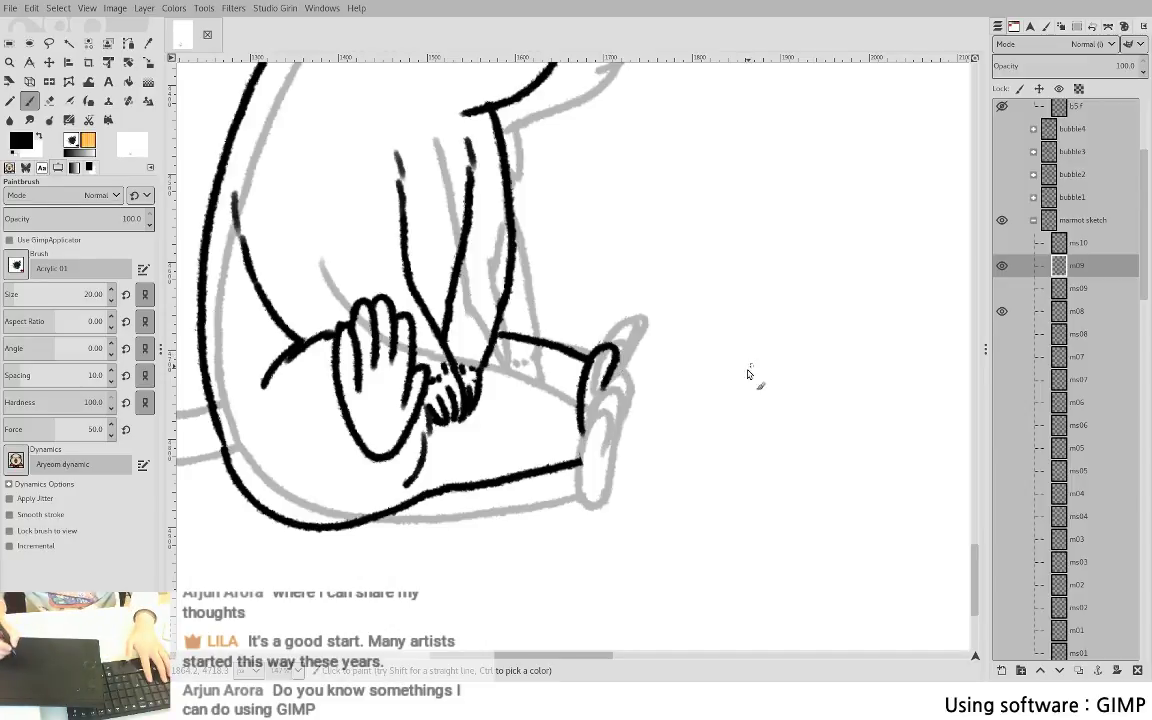
{"action": "key", "text": "ctrl+z"}
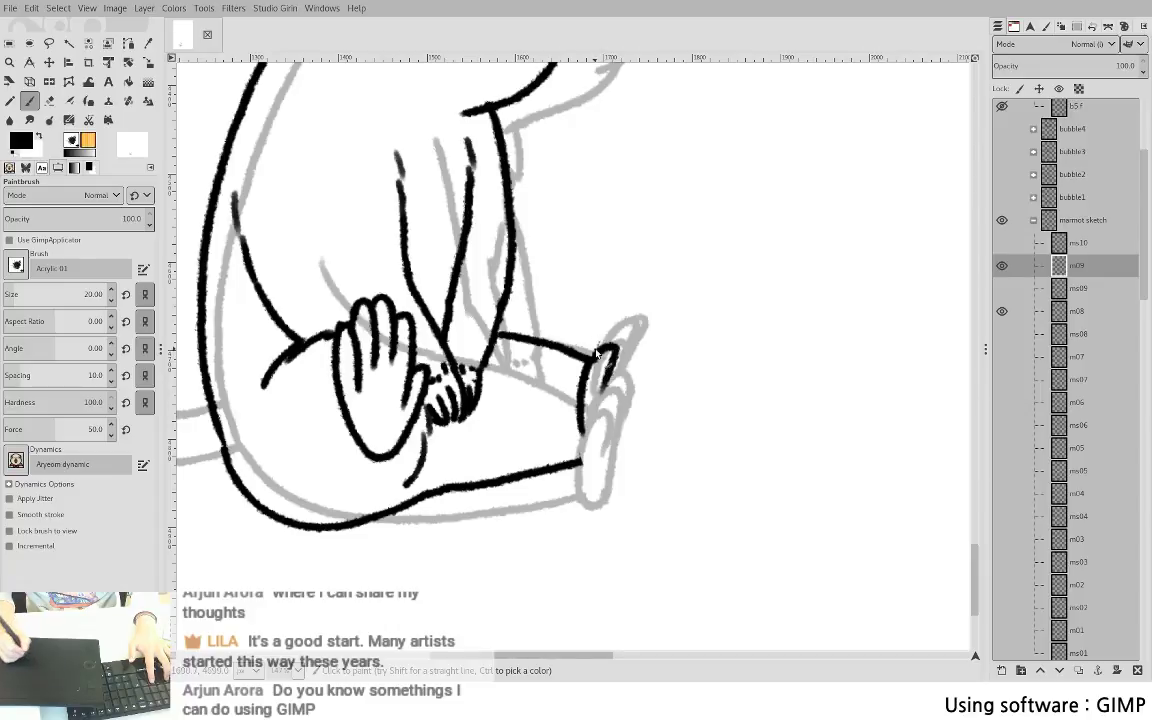
{"action": "mouse_move", "coordinate": [592, 362]}
{"action": "left_mouse_down"}
{"action": "mouse_move", "coordinate": [601, 391]}
{"action": "mouse_move", "coordinate": [599, 347]}
{"action": "mouse_move", "coordinate": [630, 324]}
{"action": "mouse_move", "coordinate": [634, 344]}
{"action": "mouse_move", "coordinate": [604, 395]}
{"action": "mouse_move", "coordinate": [621, 327]}
{"action": "mouse_move", "coordinate": [633, 335]}
{"action": "mouse_move", "coordinate": [606, 393]}
{"action": "mouse_move", "coordinate": [627, 325]}
{"action": "mouse_move", "coordinate": [640, 328]}
{"action": "mouse_move", "coordinate": [607, 413]}
{"action": "mouse_move", "coordinate": [624, 325]}
{"action": "mouse_move", "coordinate": [637, 322]}
{"action": "mouse_move", "coordinate": [631, 360]}
{"action": "mouse_move", "coordinate": [604, 390]}
{"action": "left_mouse_up"}
{"action": "key", "text": "ctrl+z"}
{"action": "key", "text": "ctrl+z"}
{"action": "key", "text": "ctrl+z"}
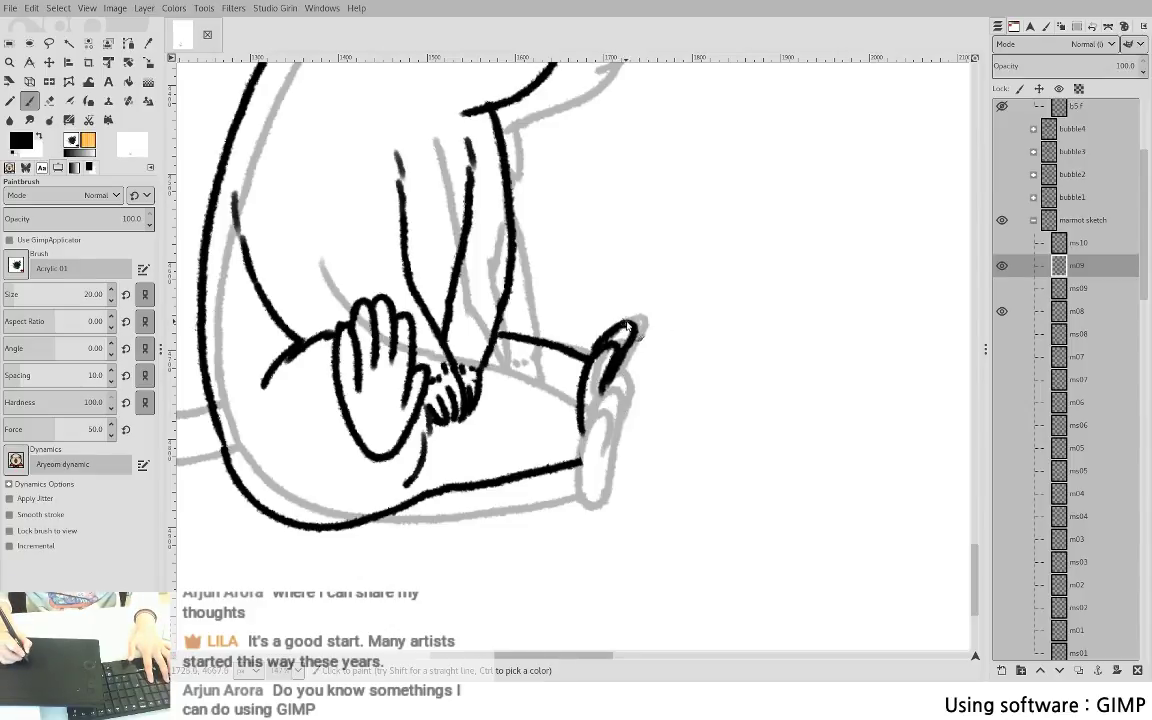
- Ink the foot's remaining toes, sole and heel down to the leg line, cleaning the edges with the eraser
{"action": "mouse_move", "coordinate": [624, 323]}
{"action": "left_mouse_down"}
{"action": "mouse_move", "coordinate": [611, 382]}
{"action": "mouse_move", "coordinate": [641, 326]}
{"action": "mouse_move", "coordinate": [614, 385]}
{"action": "mouse_move", "coordinate": [641, 336]}
{"action": "mouse_move", "coordinate": [600, 446]}
{"action": "mouse_move", "coordinate": [580, 442]}
{"action": "mouse_move", "coordinate": [580, 430]}
{"action": "mouse_move", "coordinate": [628, 356]}
{"action": "mouse_move", "coordinate": [609, 436]}
{"action": "mouse_move", "coordinate": [581, 430]}
{"action": "mouse_move", "coordinate": [585, 404]}
{"action": "mouse_move", "coordinate": [599, 392]}
{"action": "mouse_move", "coordinate": [596, 432]}
{"action": "left_mouse_up"}
{"action": "key", "text": "ctrl+z"}
{"action": "key", "text": "ctrl+z"}
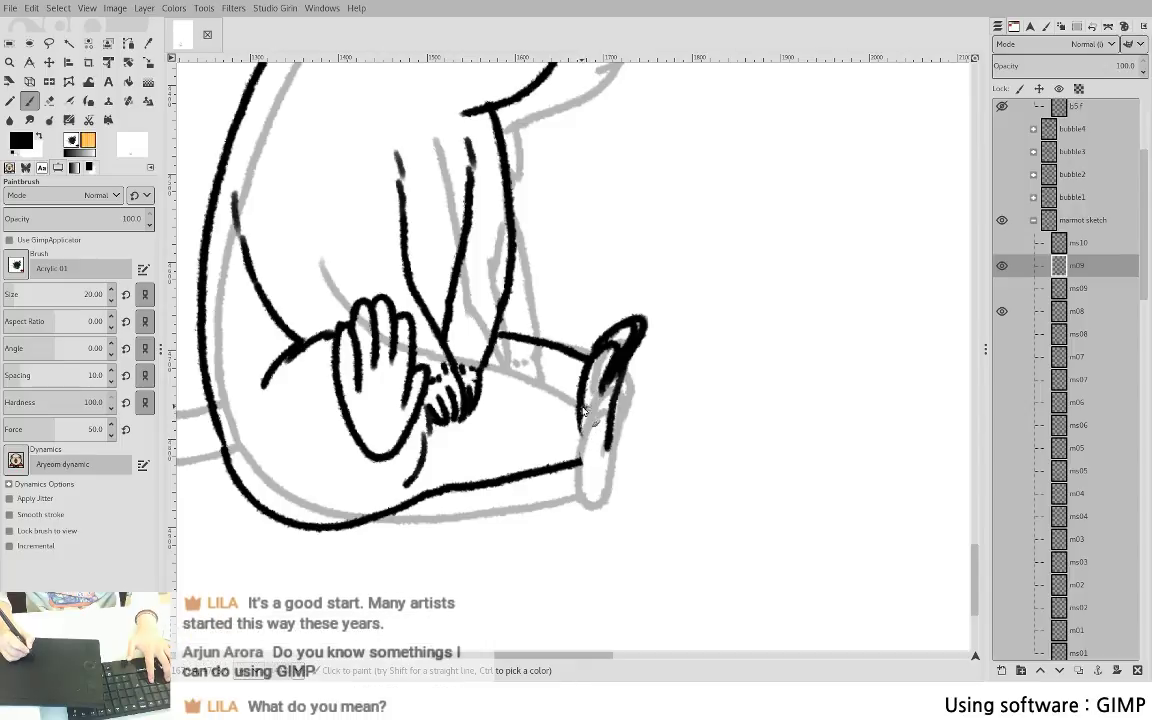
{"action": "mouse_move", "coordinate": [593, 440]}
{"action": "left_mouse_down"}
{"action": "mouse_move", "coordinate": [594, 453]}
{"action": "mouse_move", "coordinate": [613, 453]}
{"action": "mouse_move", "coordinate": [581, 463]}
{"action": "mouse_move", "coordinate": [609, 466]}
{"action": "left_mouse_up"}
{"action": "key", "text": "ctrl+z"}
{"action": "key", "text": "shift+e"}
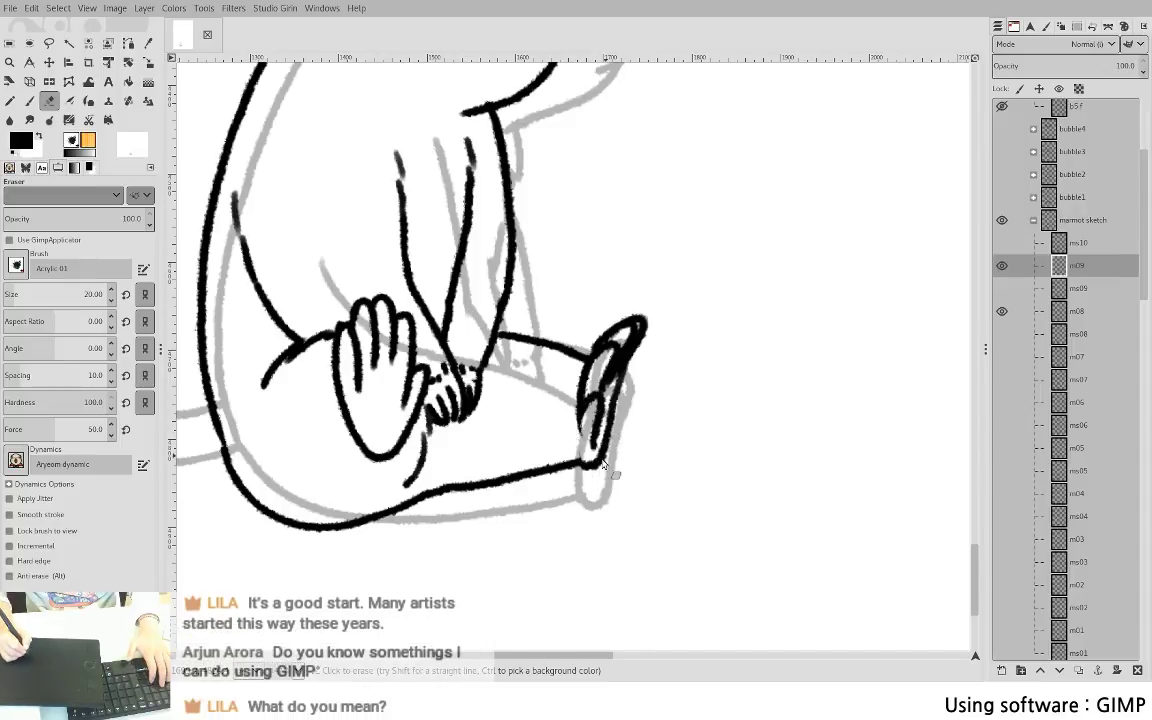
{"action": "key", "text": "p"}
{"action": "left_click_drag", "start_coordinate": [580, 424], "coordinate": [580, 463]}
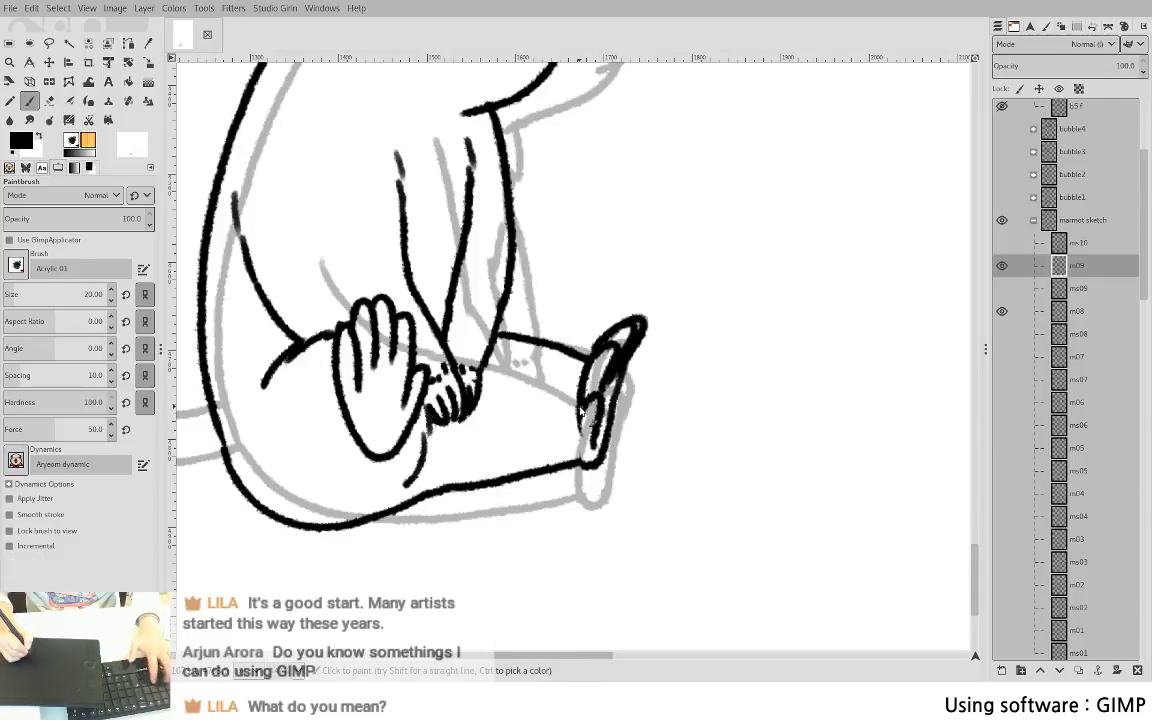
{"action": "key", "text": "shift+e"}
{"action": "key", "text": "p"}
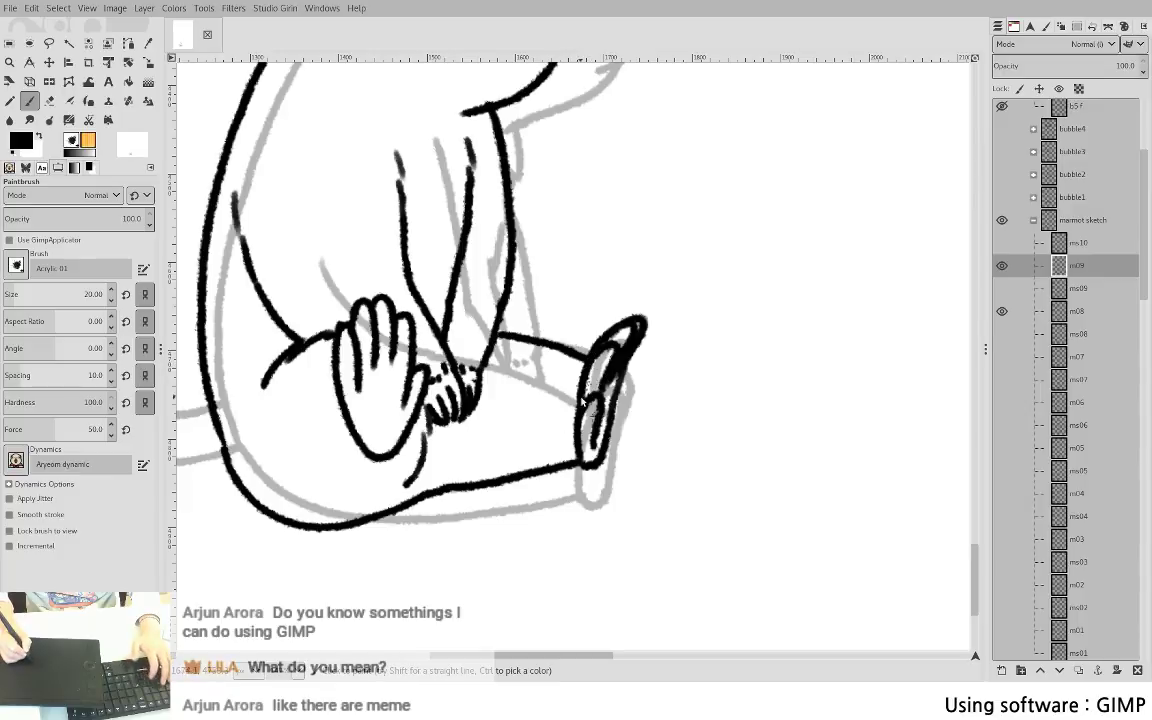
{"action": "left_click_drag", "start_coordinate": [531, 490], "coordinate": [496, 530]}
{"action": "key", "text": "shift+e"}
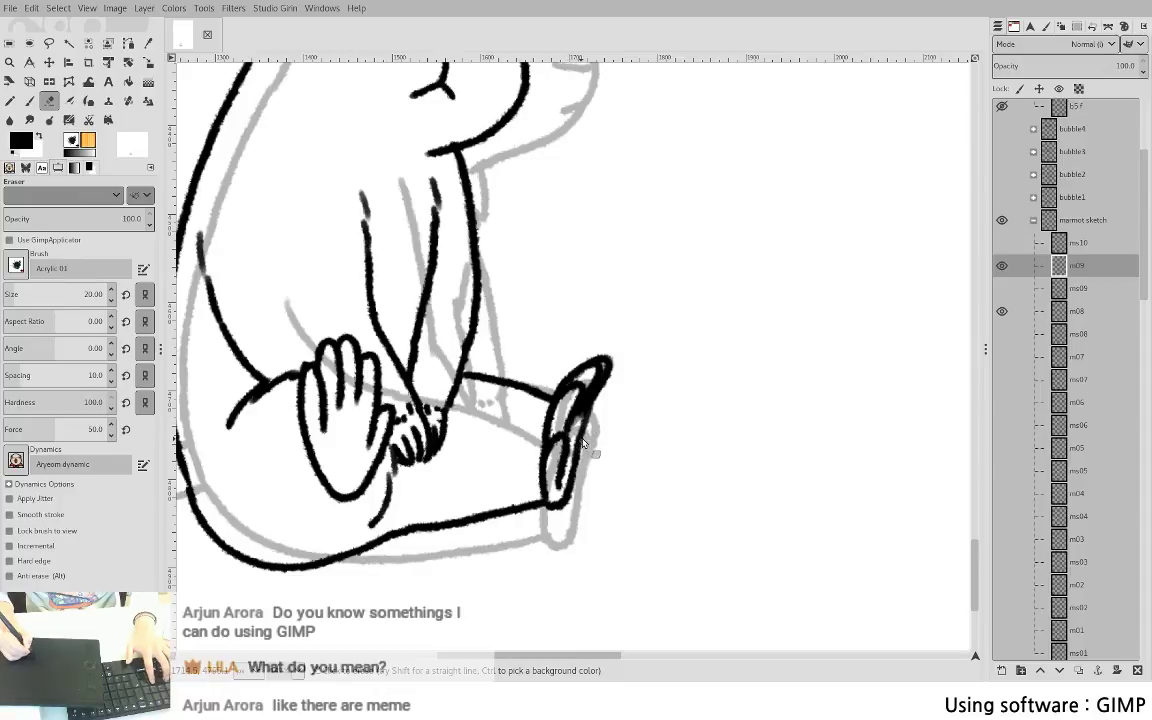
{"action": "left_click_drag", "start_coordinate": [619, 378], "coordinate": [751, 351]}
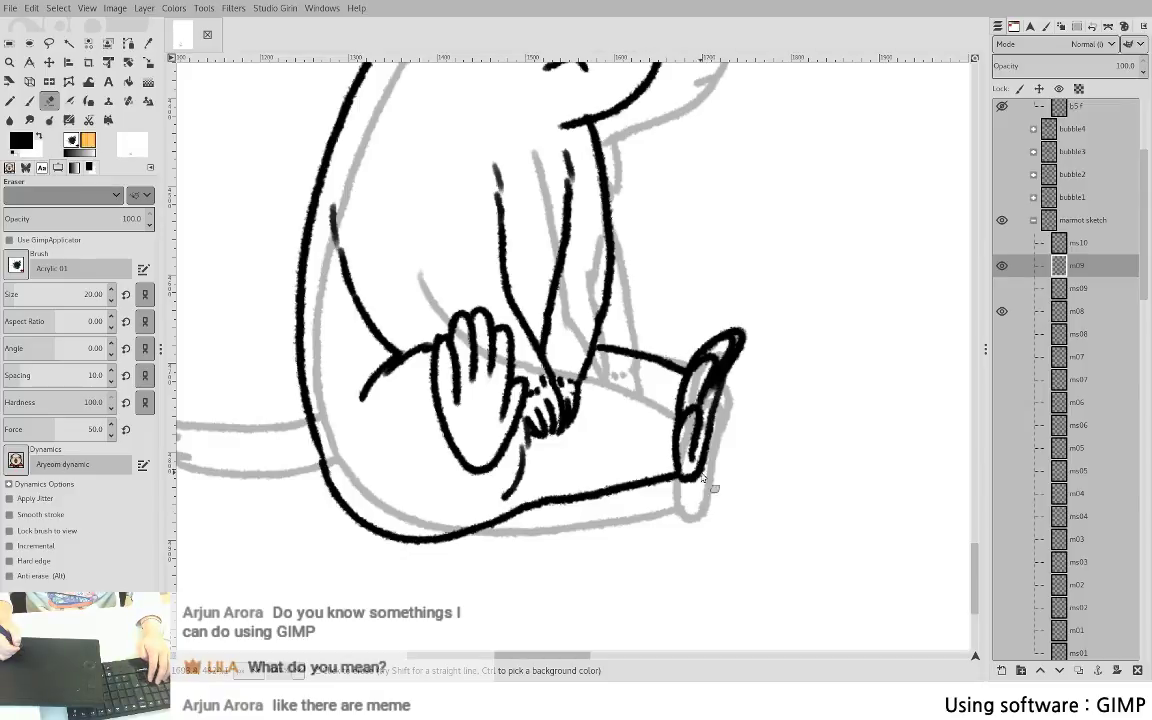
{"action": "key", "text": "f"}
{"action": "mouse_move", "coordinate": [557, 478]}
{"action": "left_mouse_down"}
{"action": "mouse_move", "coordinate": [714, 486]}
{"action": "mouse_move", "coordinate": [716, 444]}
{"action": "mouse_move", "coordinate": [700, 402]}
{"action": "left_mouse_up"}
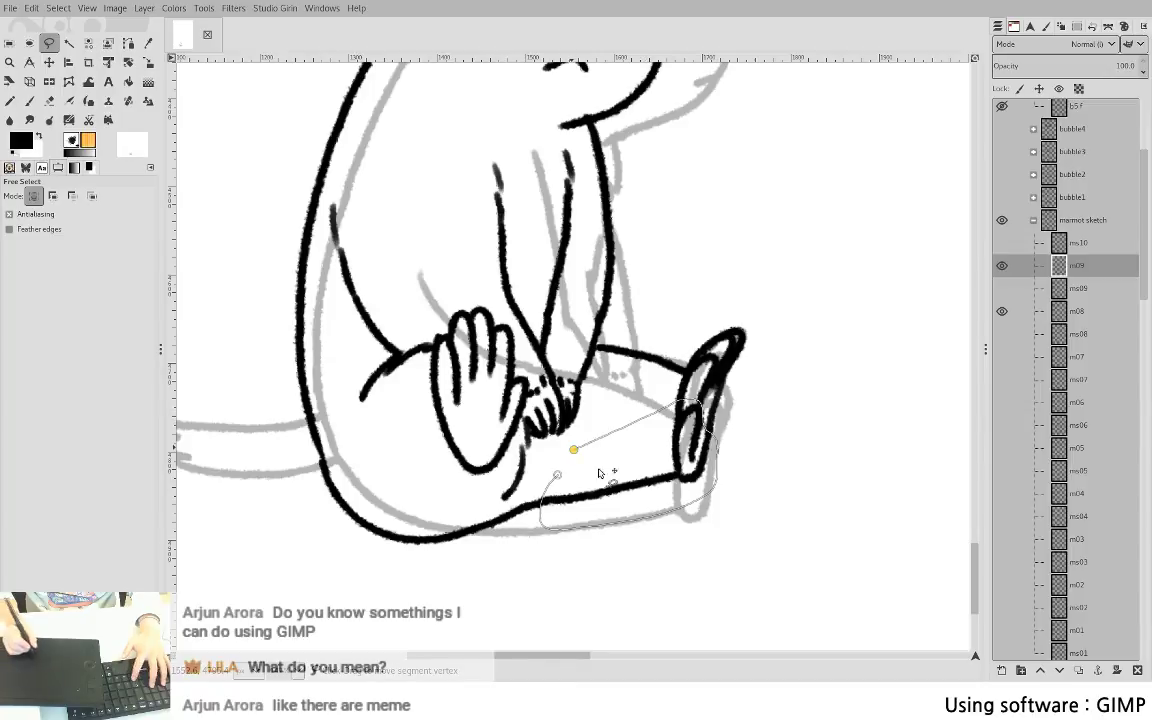
{"action": "left_click", "coordinate": [574, 455]}
{"action": "key", "text": "shift+r"}
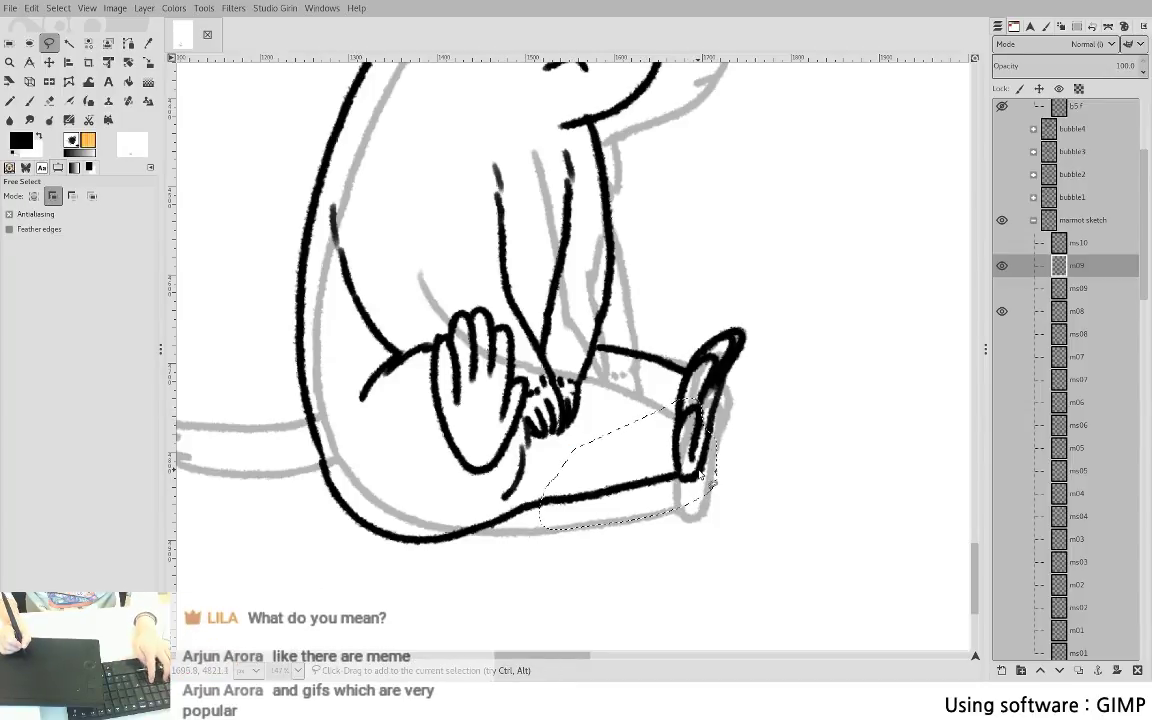
{"action": "left_click", "coordinate": [712, 480]}
{"action": "left_click_drag", "start_coordinate": [626, 463], "coordinate": [541, 499]}
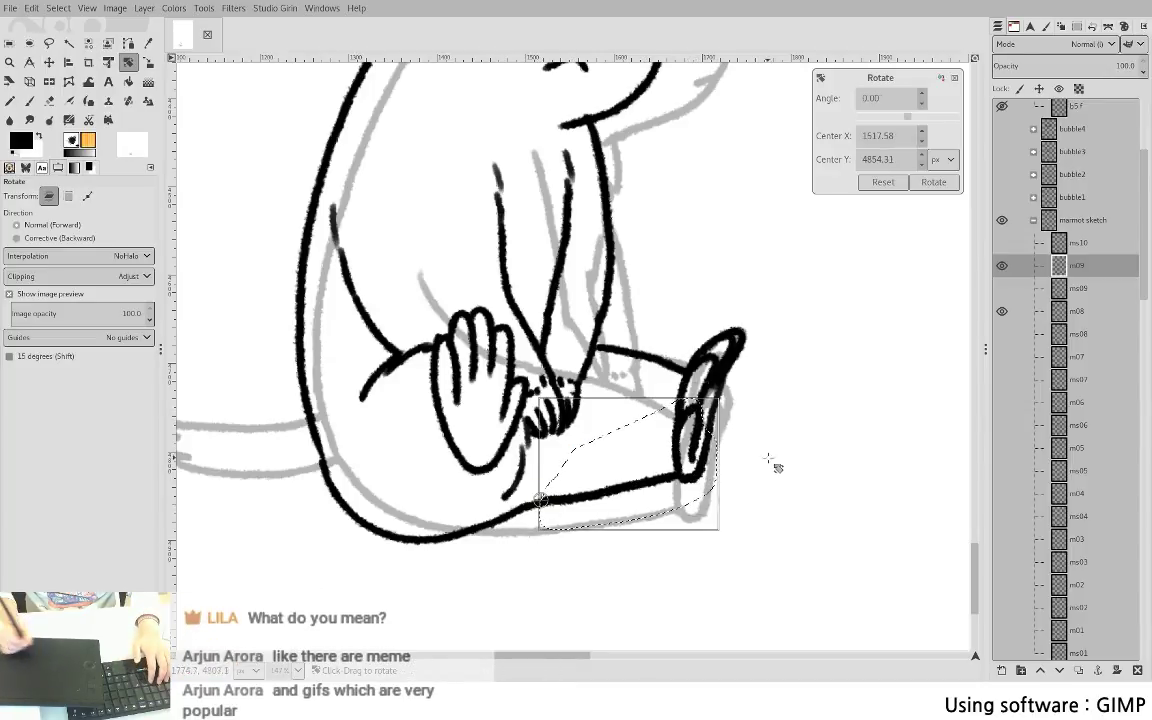
{"action": "left_click_drag", "start_coordinate": [771, 463], "coordinate": [778, 443]}
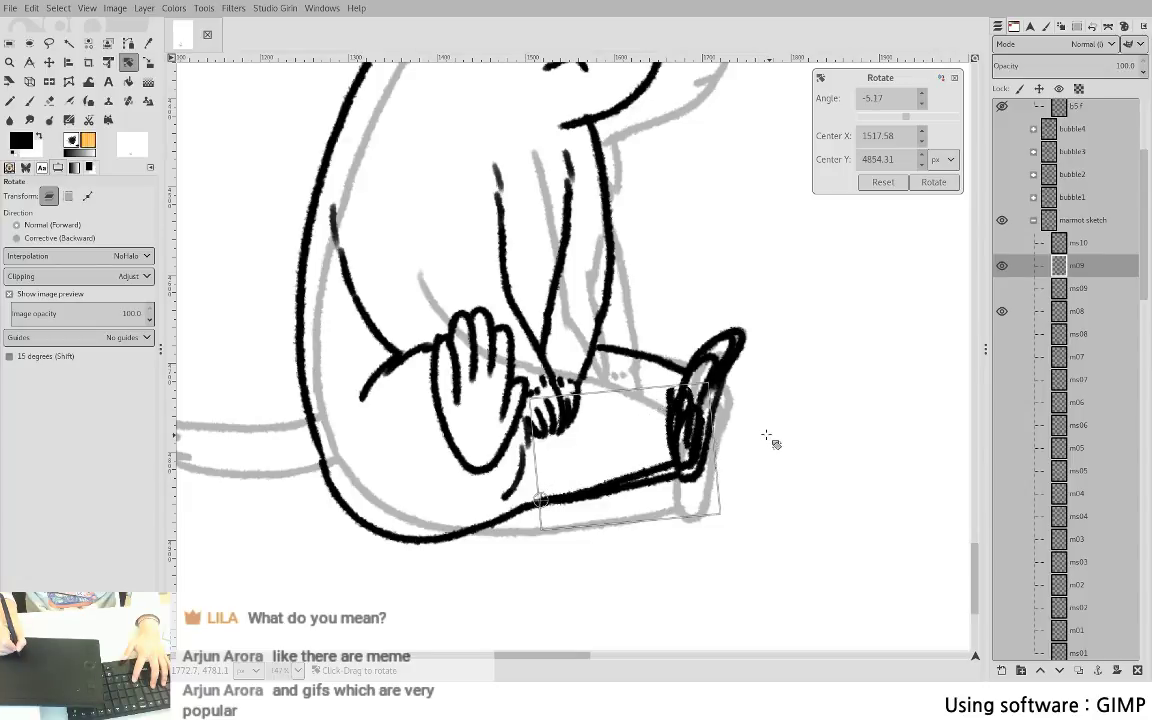
{"action": "key", "text": "Return"}
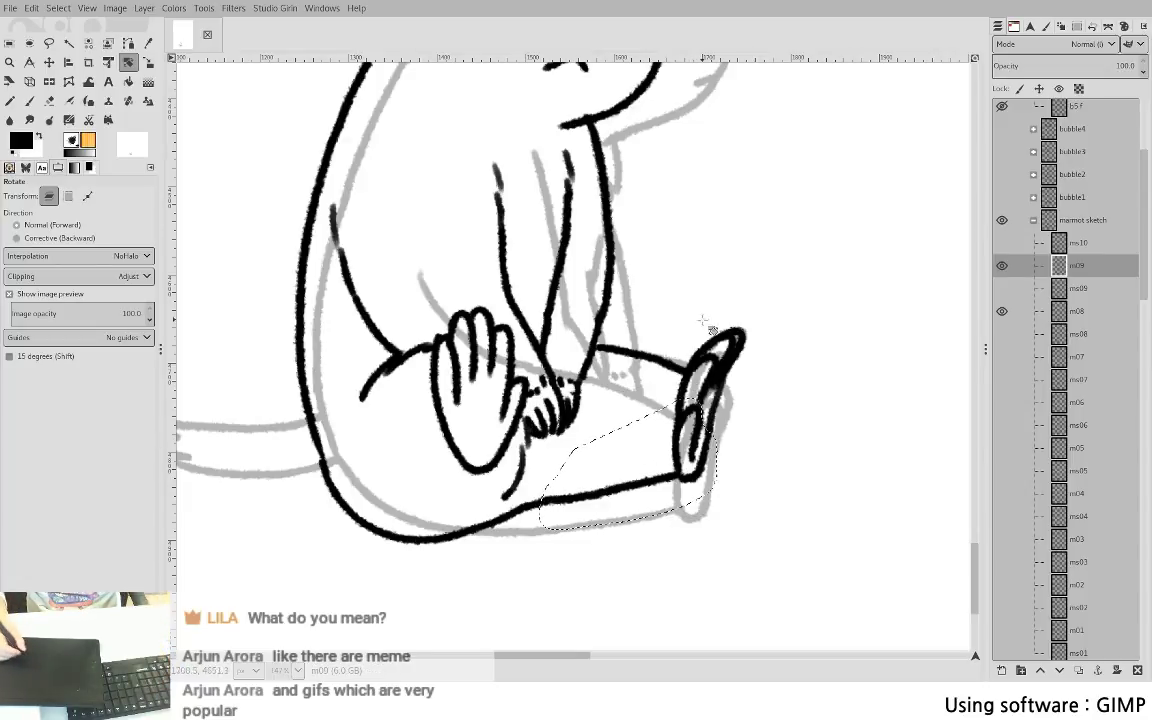
{"action": "key", "text": "ctrl+shift+a"}
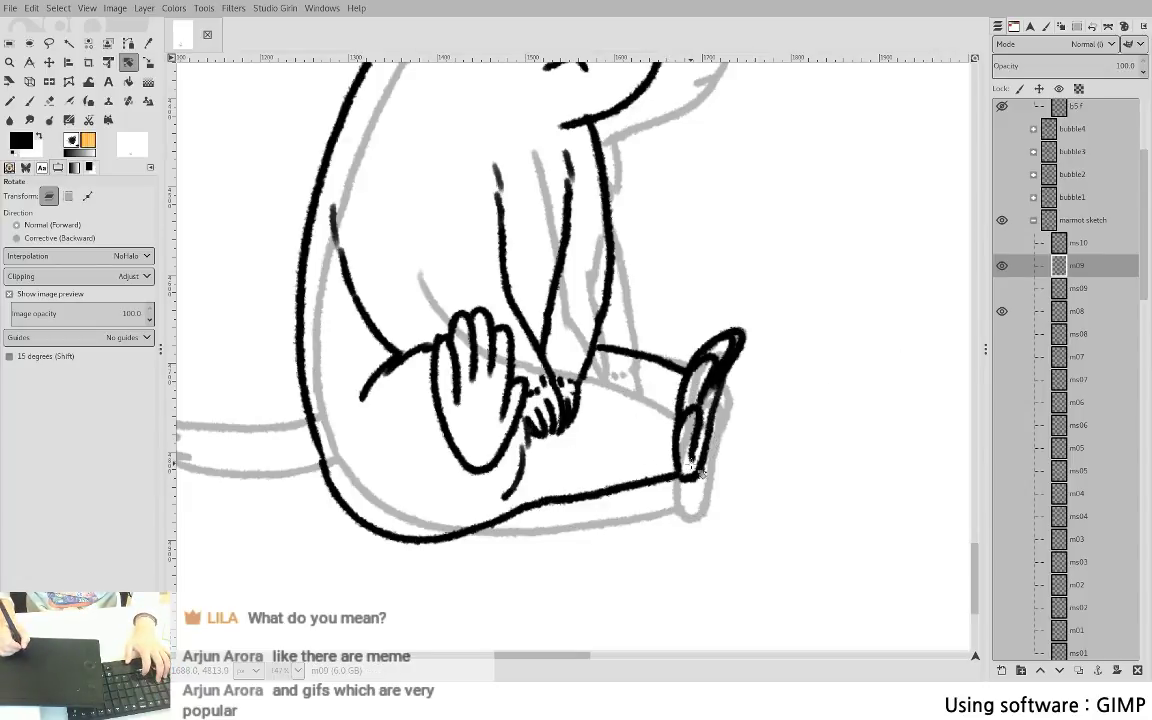
- Select the lower part of m09's side-view foot freehand, move it about 17 px up and slightly right, and anchor it
{"action": "key", "text": "f"}
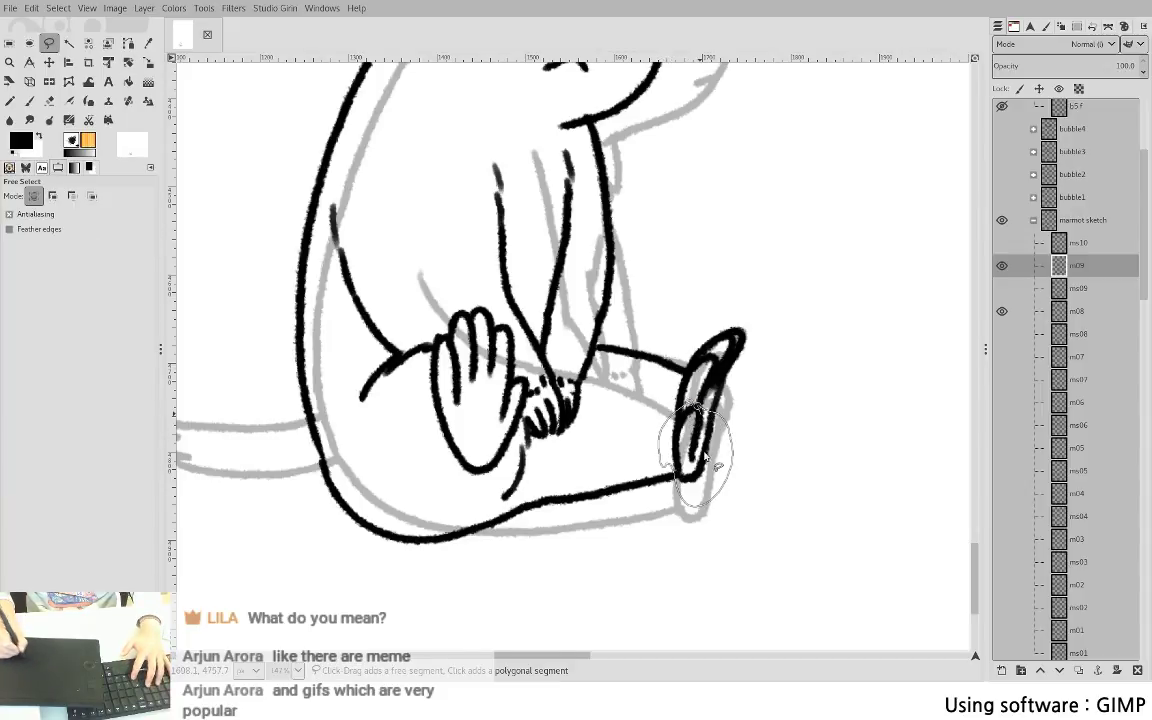
{"action": "left_click_drag", "start_coordinate": [710, 449], "coordinate": [711, 455]}
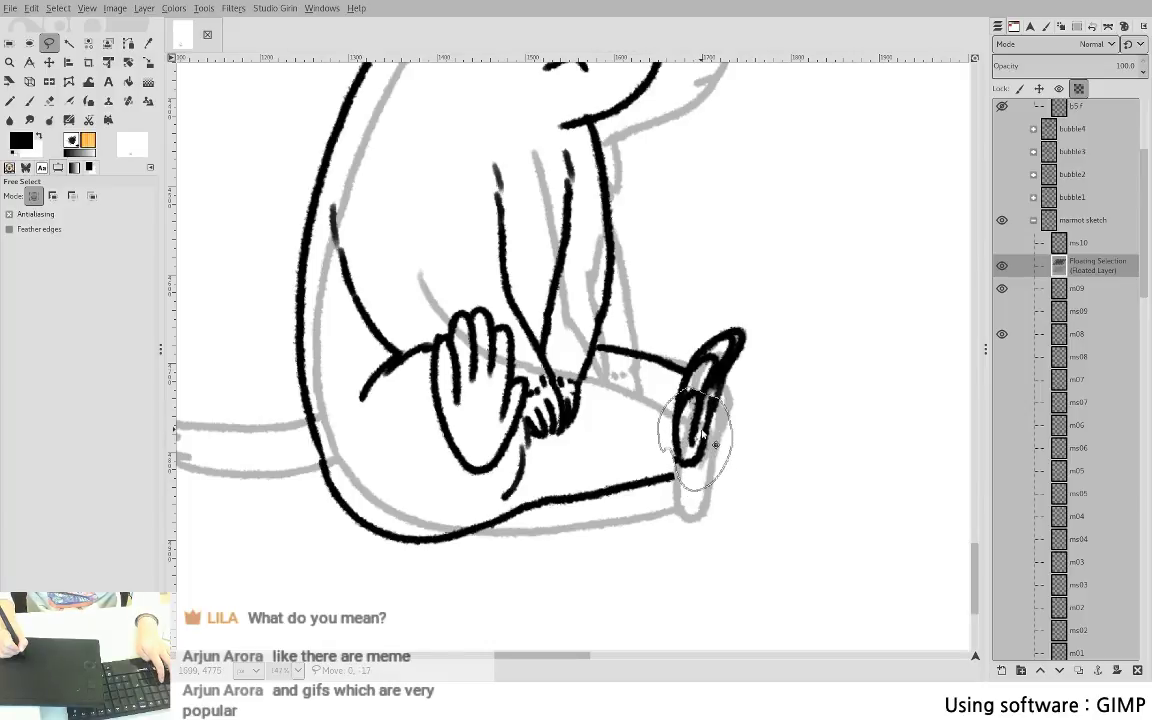
{"action": "left_click_drag", "start_coordinate": [702, 432], "coordinate": [716, 447]}
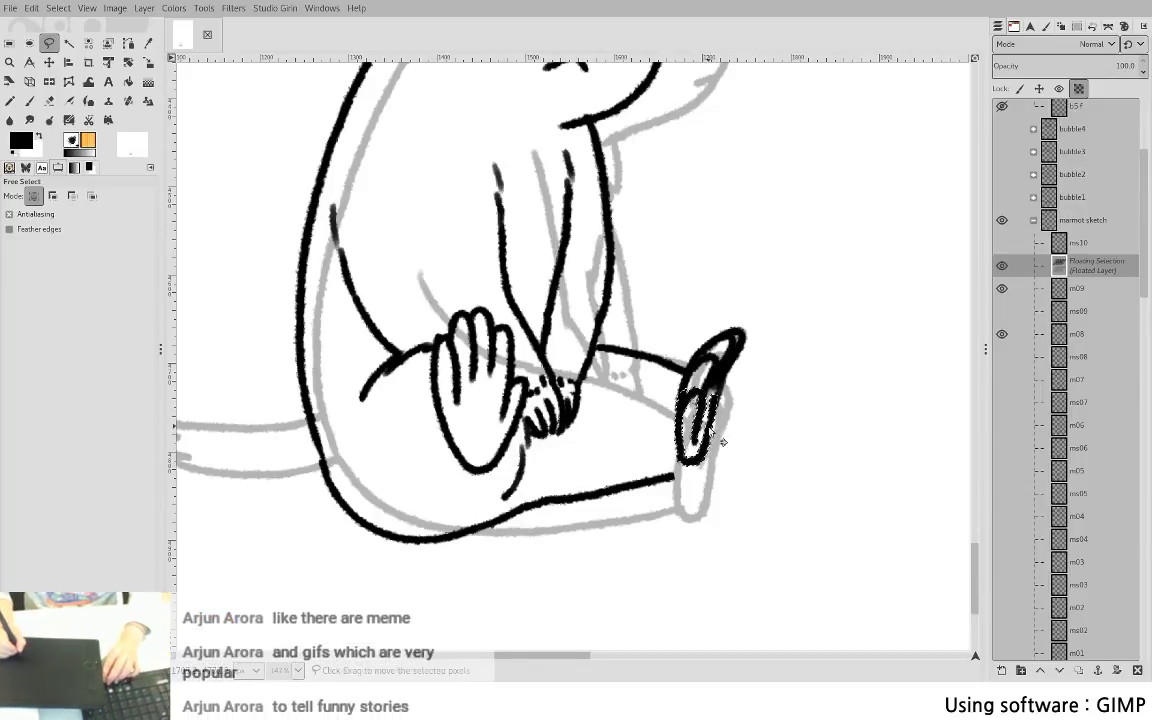
{"action": "left_click", "coordinate": [734, 465]}
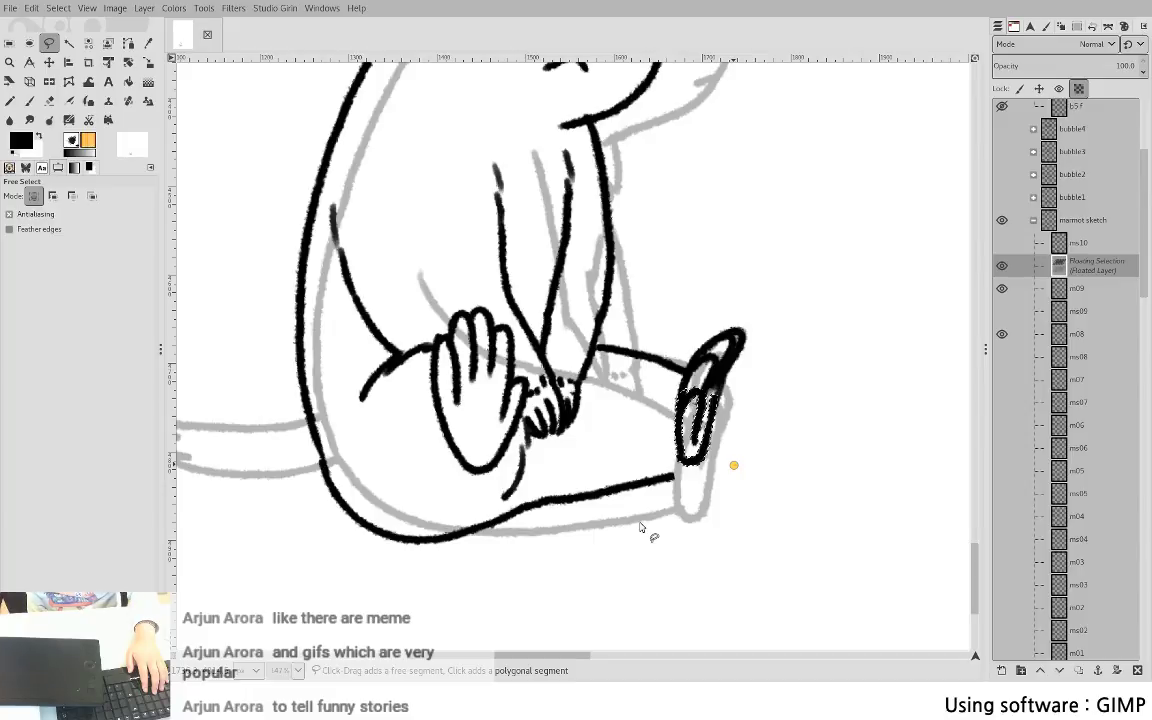
{"action": "left_click", "coordinate": [1097, 670]}
- Redraw the end of the lower leg line on m09 so it joins the raised heel
{"action": "key", "text": "p"}
{"action": "left_click_drag", "start_coordinate": [662, 480], "coordinate": [694, 463]}
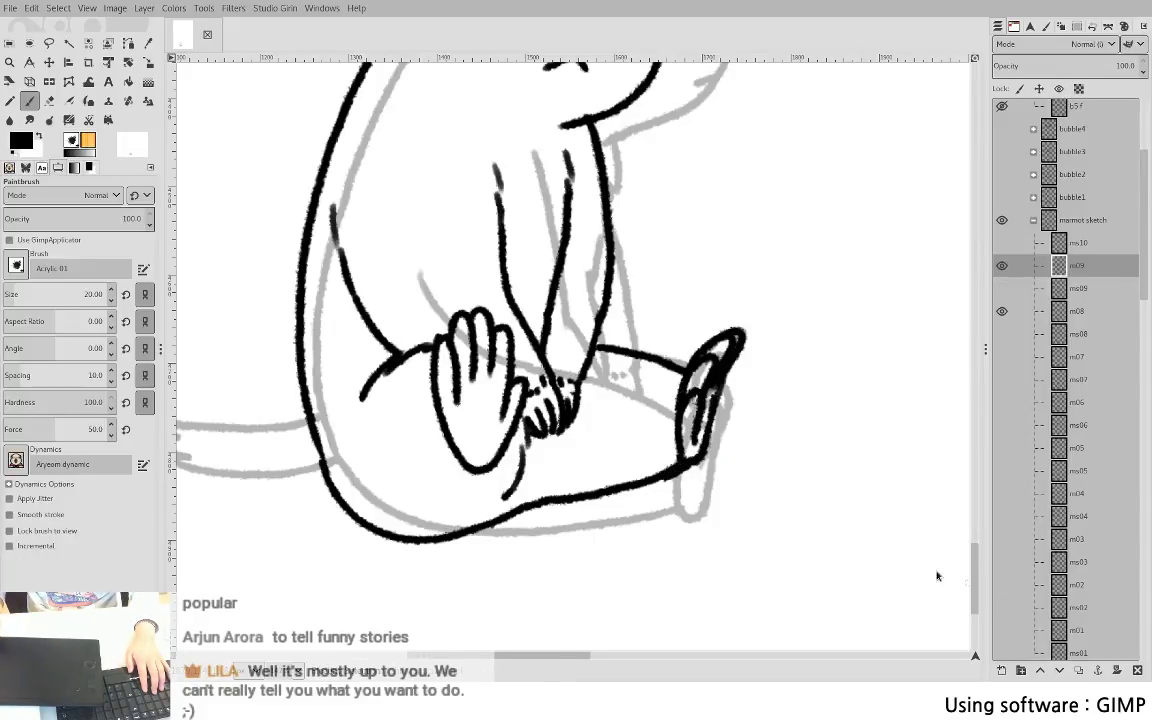
{"action": "key", "text": "shift+e"}
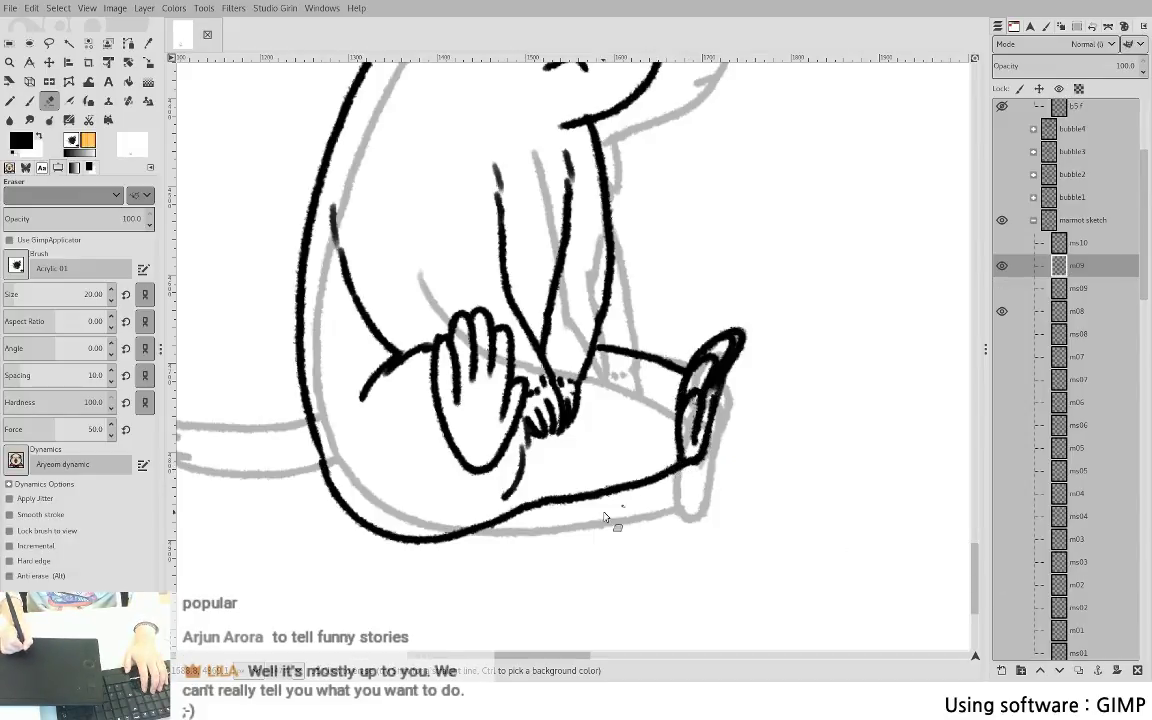
- Compare the m09 drawing on its own with the m08 overlay by repeatedly isolating m09
{"action": "scroll", "coordinate": [604, 517], "scroll_direction": "down", "scroll_amount": 3}
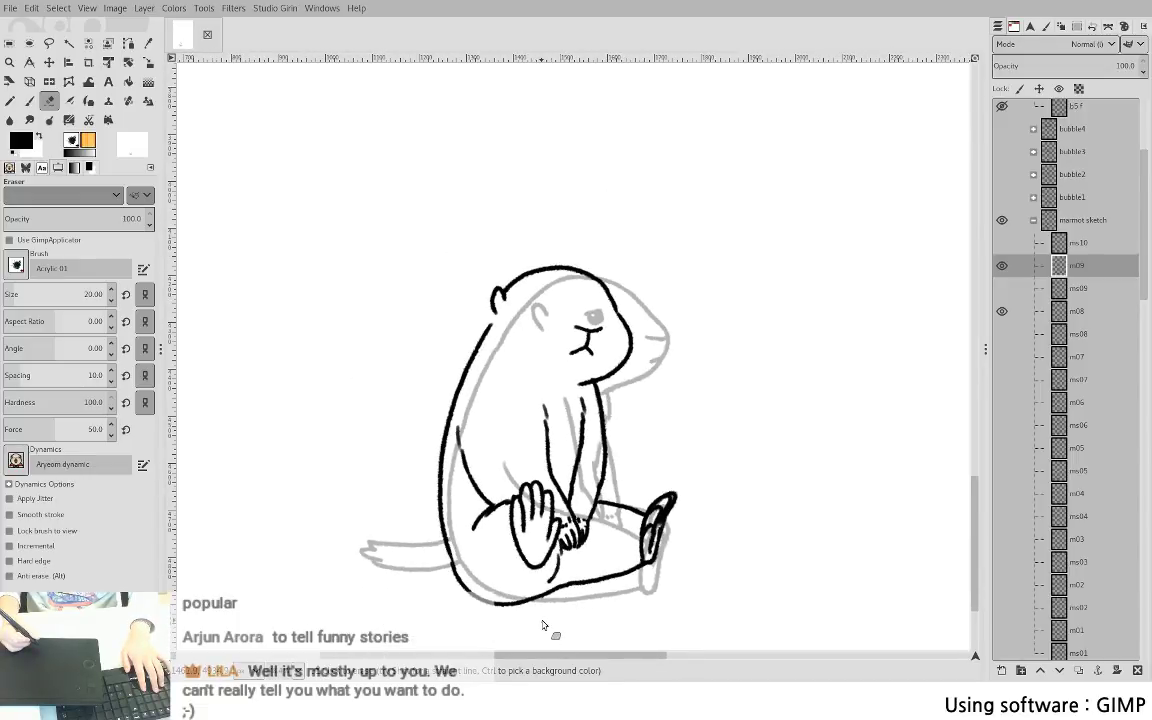
{"action": "left_click", "coordinate": [1003, 265], "text": "shift"}
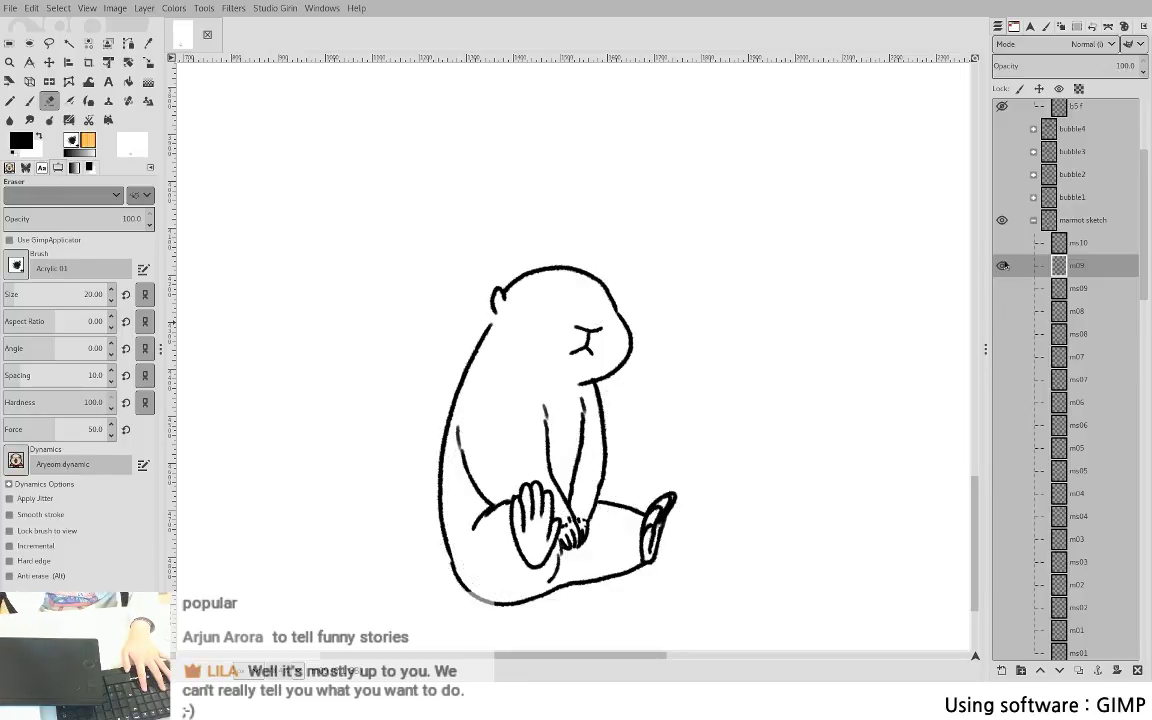
{"action": "key", "text": "ctrl+z"}
{"action": "key", "text": "ctrl+y"}
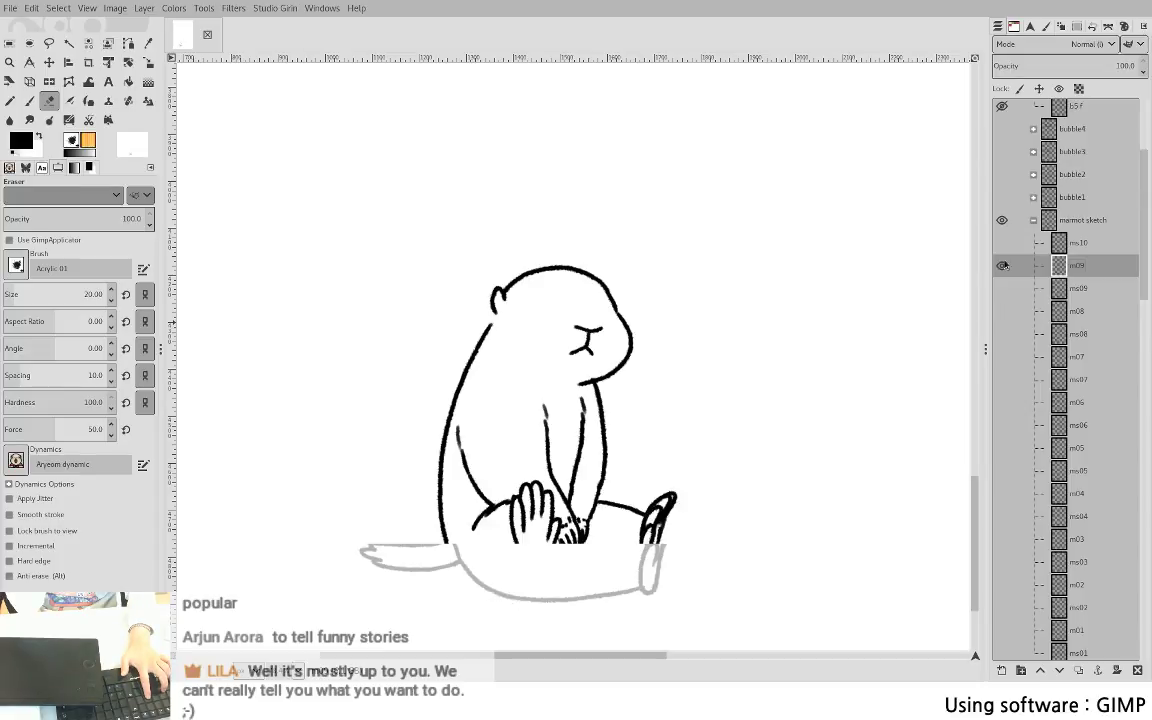
{"action": "left_click", "coordinate": [1003, 265], "text": "shift"}
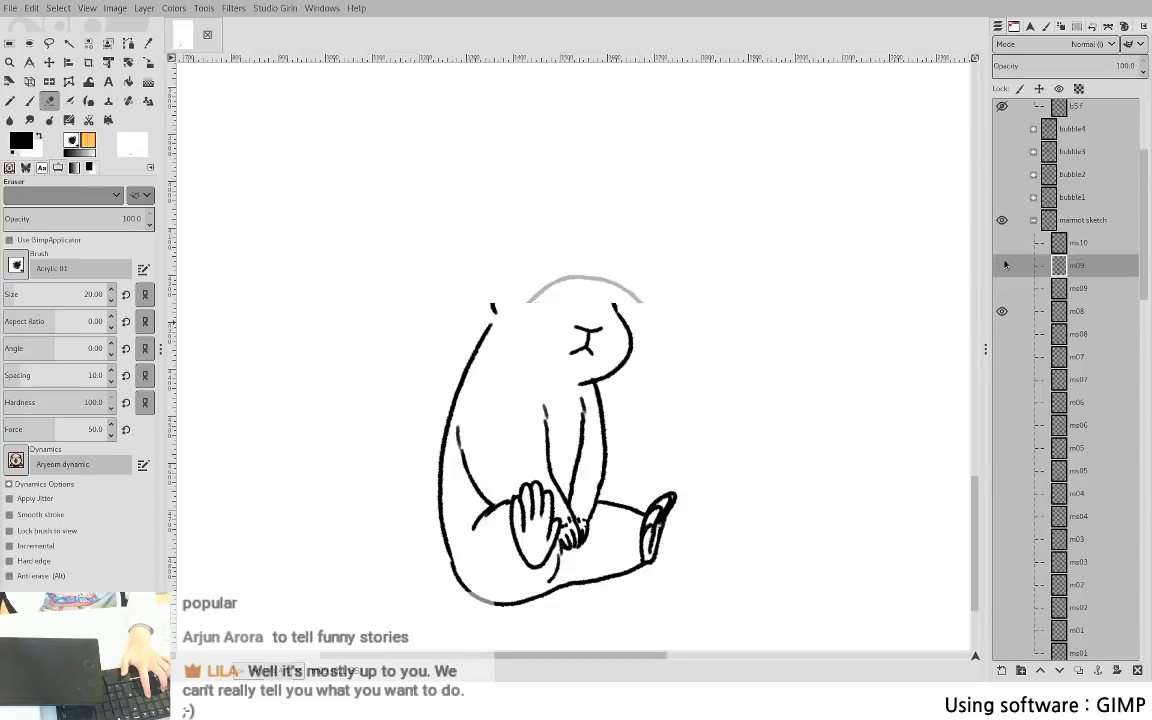
{"action": "left_click", "coordinate": [1003, 265], "text": "shift"}
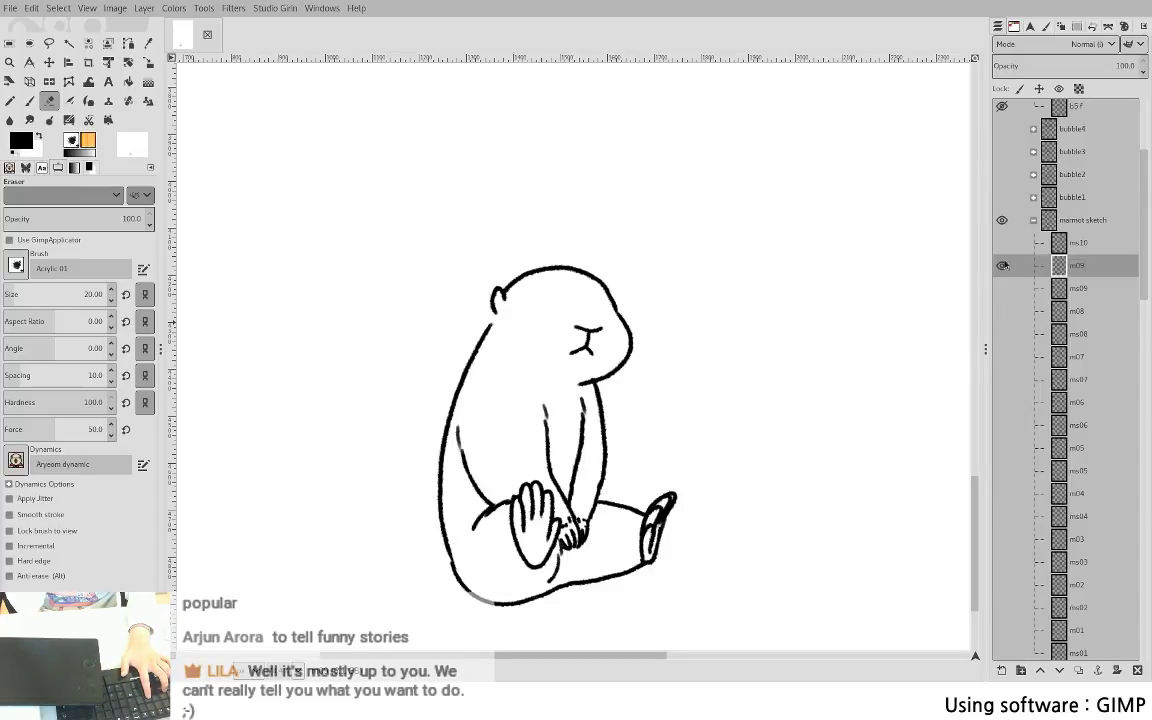
{"action": "left_click", "coordinate": [1003, 265], "text": "shift"}
{"action": "left_click", "coordinate": [1003, 265], "text": "shift"}
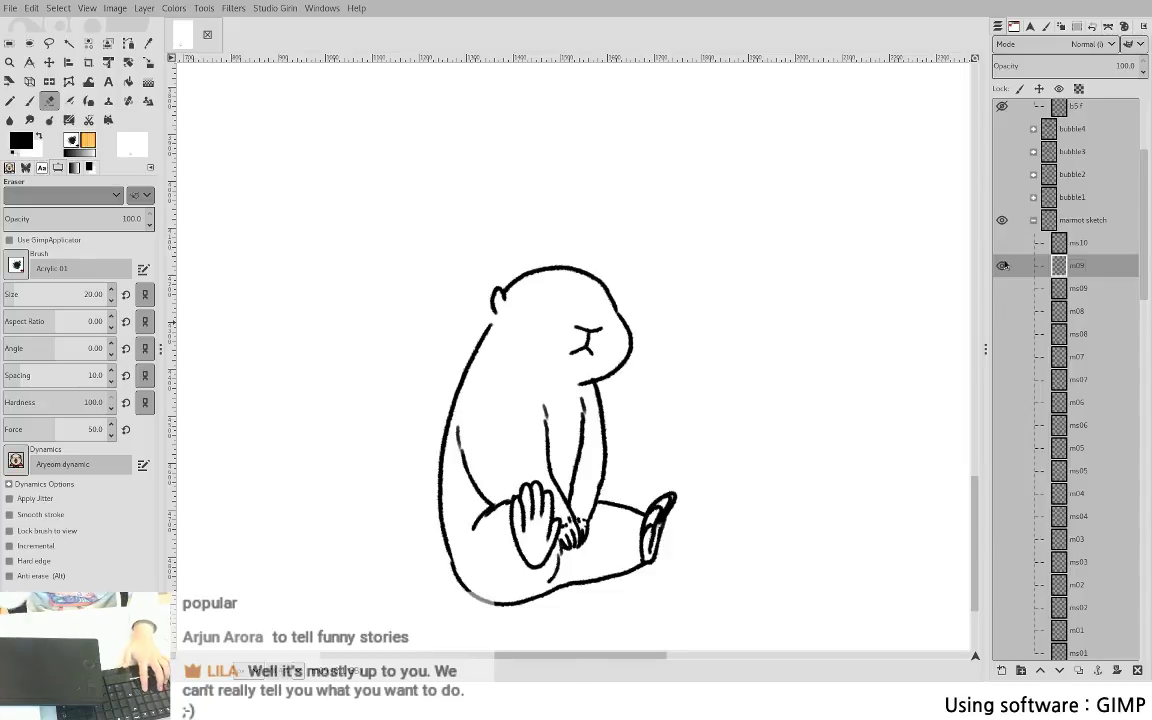
- Retouch the spot where the upper leg line meets the side-view foot on m09 with brush and eraser
{"action": "mouse_move", "coordinate": [631, 520]}
{"action": "left_mouse_down"}
{"action": "mouse_move", "coordinate": [645, 479]}
{"action": "mouse_move", "coordinate": [777, 329]}
{"action": "mouse_move", "coordinate": [830, 416]}
{"action": "mouse_move", "coordinate": [811, 408]}
{"action": "left_mouse_up"}
{"action": "key", "text": "p"}
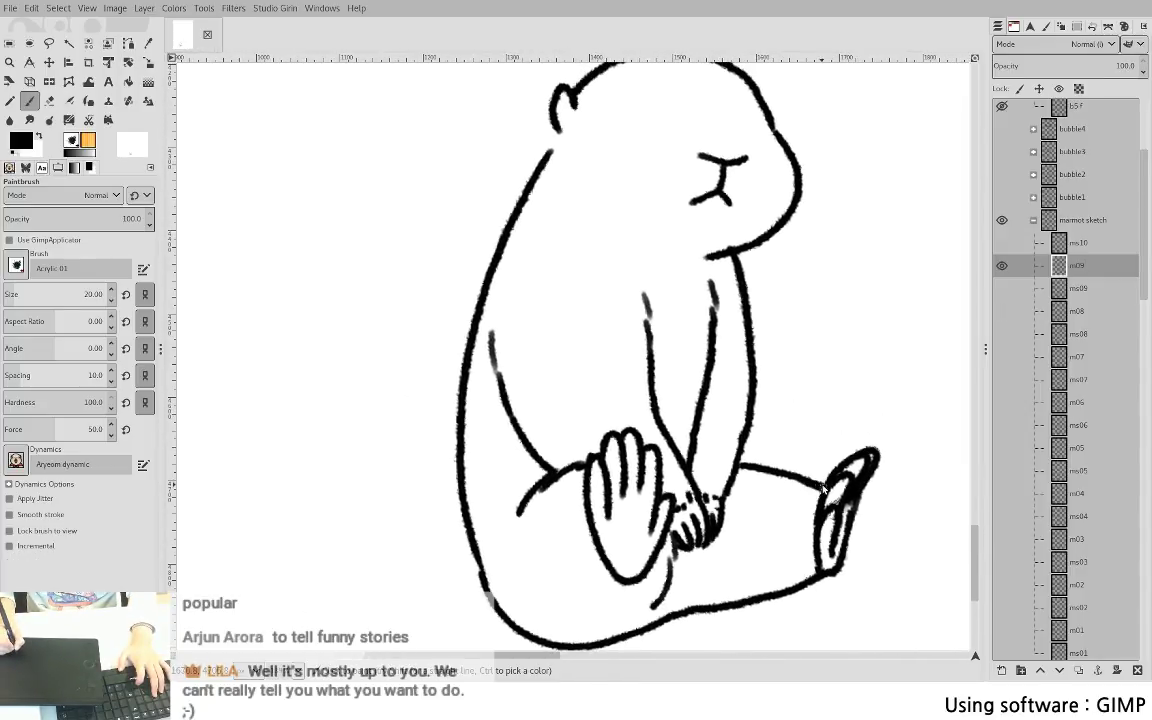
{"action": "key", "text": "shift+e"}
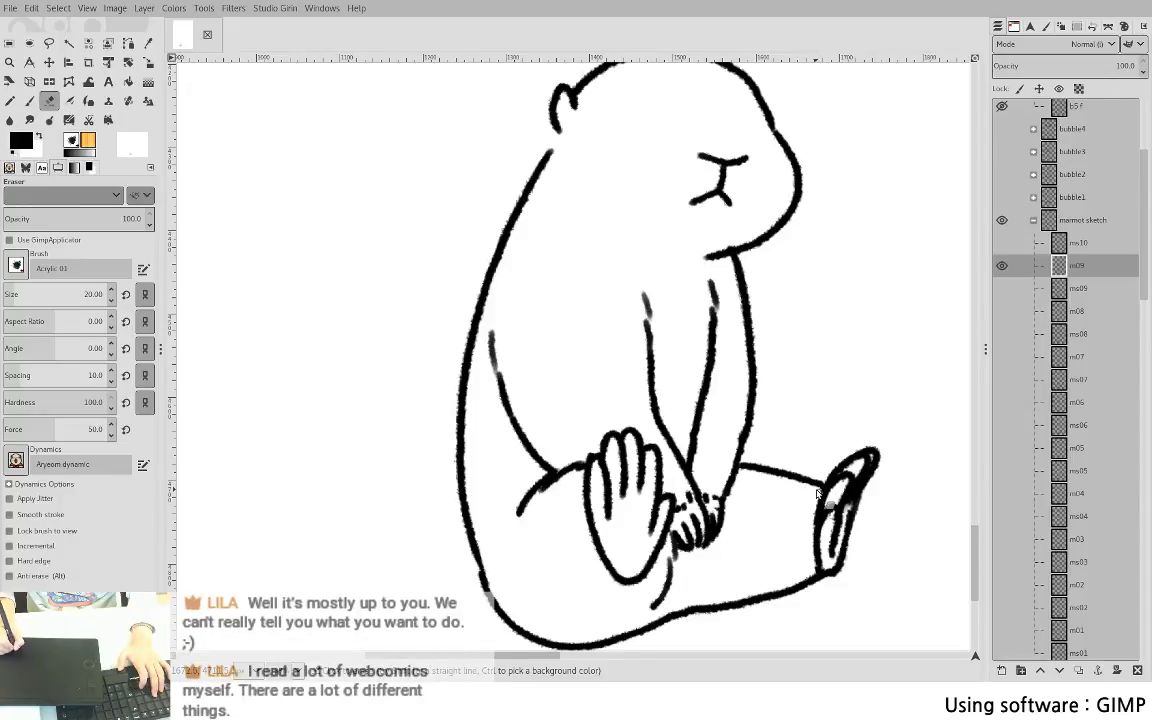
{"action": "key", "text": "p"}
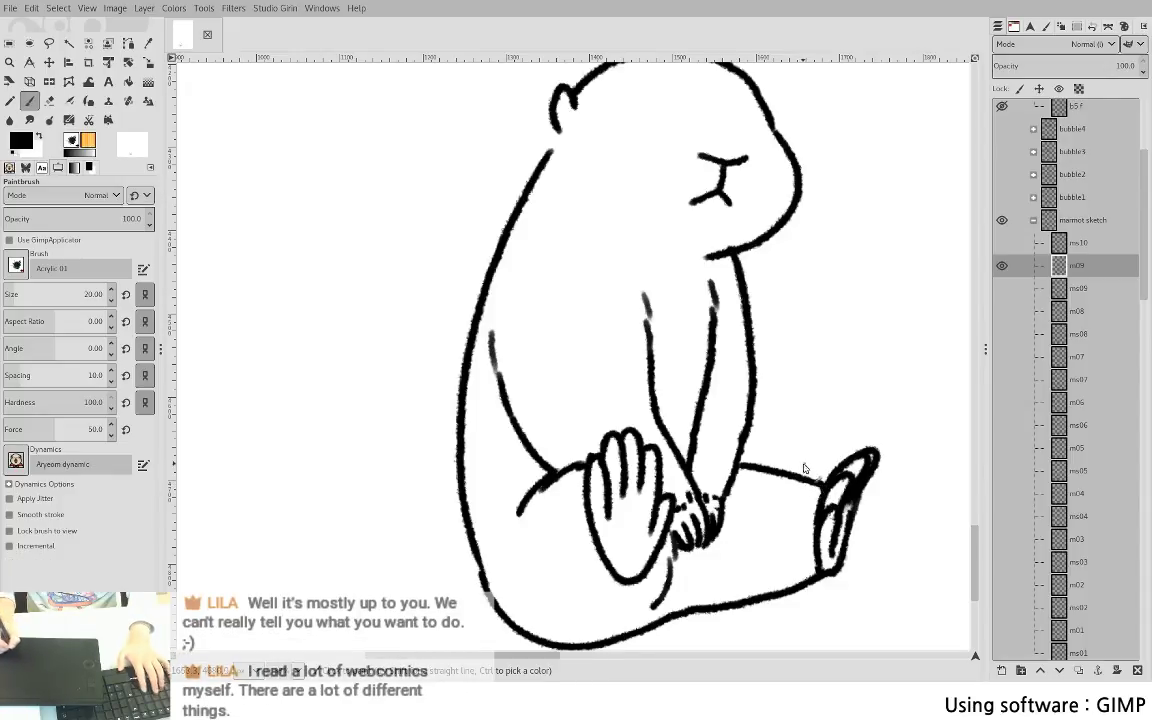
- Ink both solid eyes and the neck line below the ear on m09, with m08 and the ms09 sketch shown as references
{"action": "scroll", "coordinate": [785, 405], "scroll_direction": "up", "scroll_amount": 1}
{"action": "scroll", "coordinate": [785, 405], "scroll_direction": "up", "scroll_amount": 3}
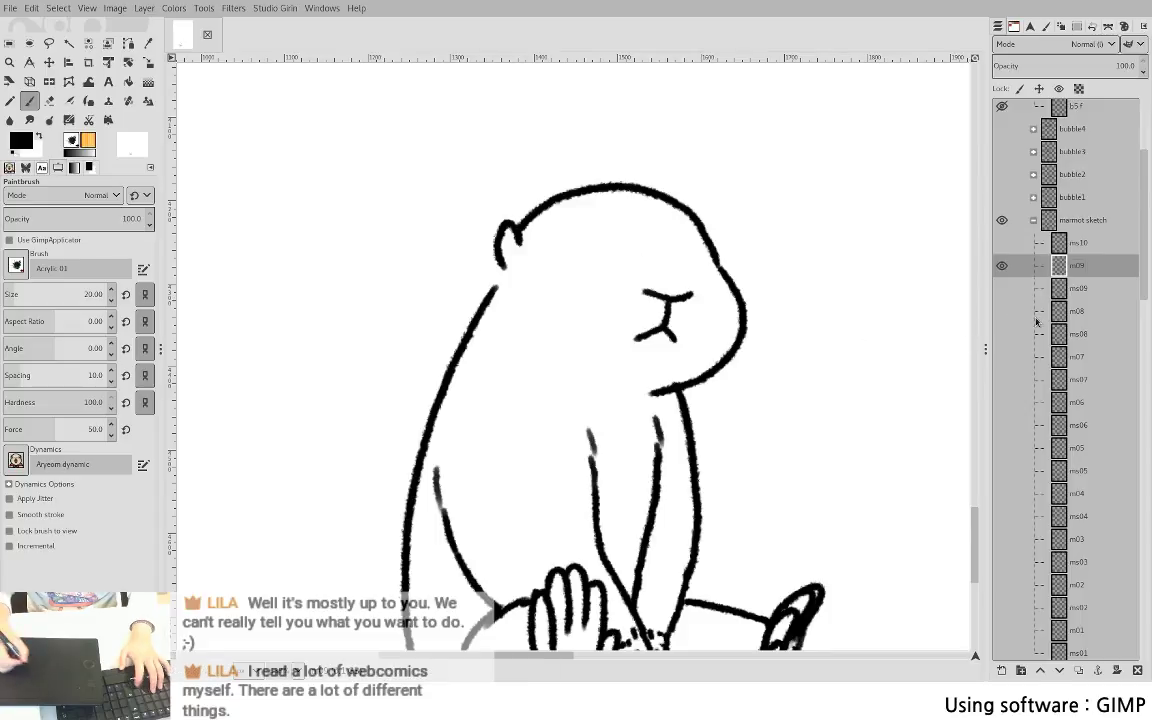
{"action": "left_click", "coordinate": [1001, 311]}
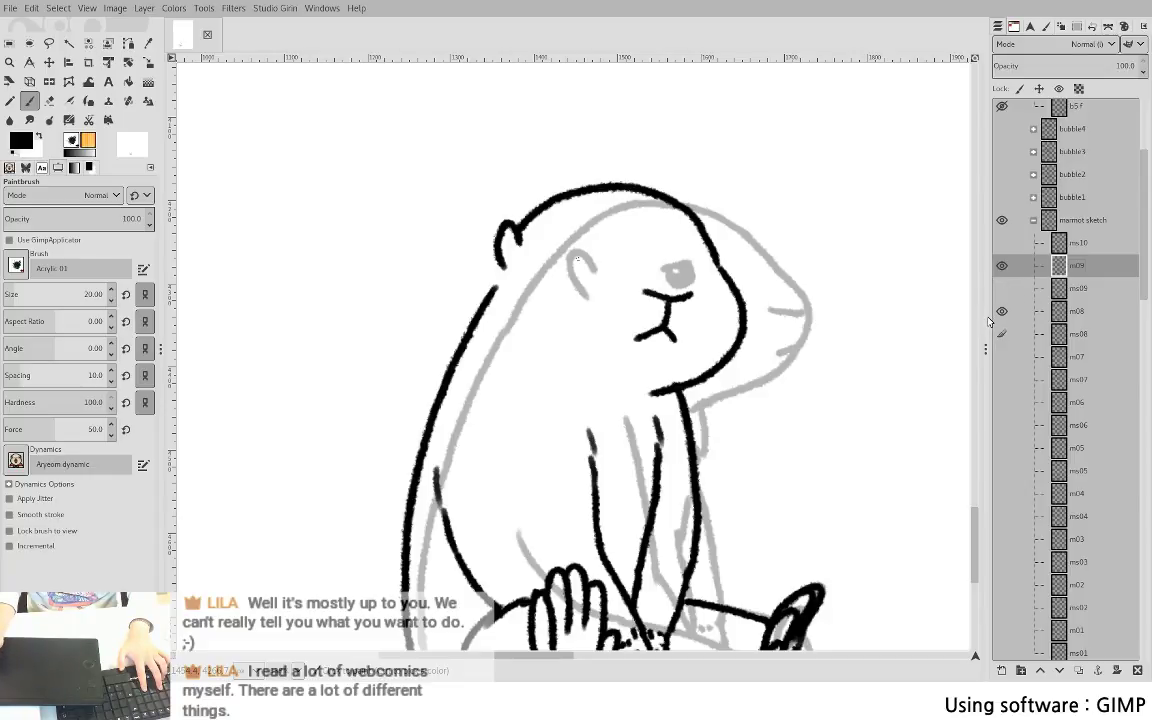
{"action": "left_click", "coordinate": [578, 260]}
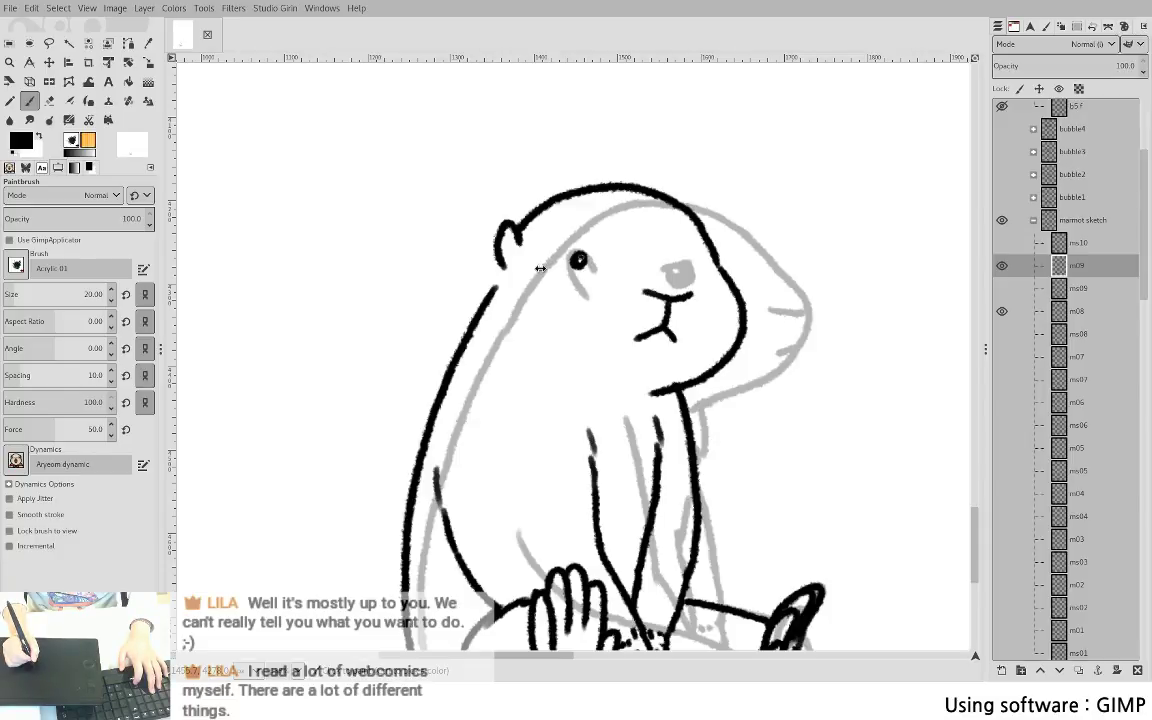
{"action": "left_click", "coordinate": [1002, 288]}
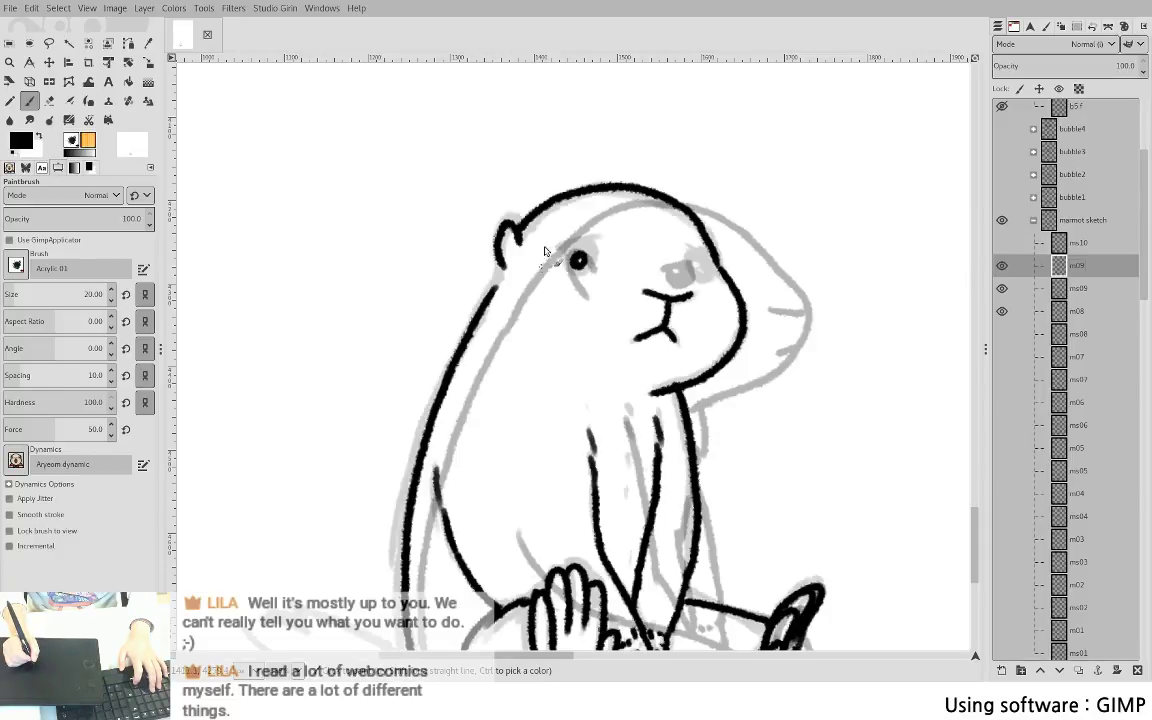
{"action": "mouse_move", "coordinate": [562, 248]}
{"action": "left_mouse_down"}
{"action": "mouse_move", "coordinate": [592, 244]}
{"action": "mouse_move", "coordinate": [577, 269]}
{"action": "mouse_move", "coordinate": [588, 271]}
{"action": "mouse_move", "coordinate": [576, 266]}
{"action": "left_mouse_up"}
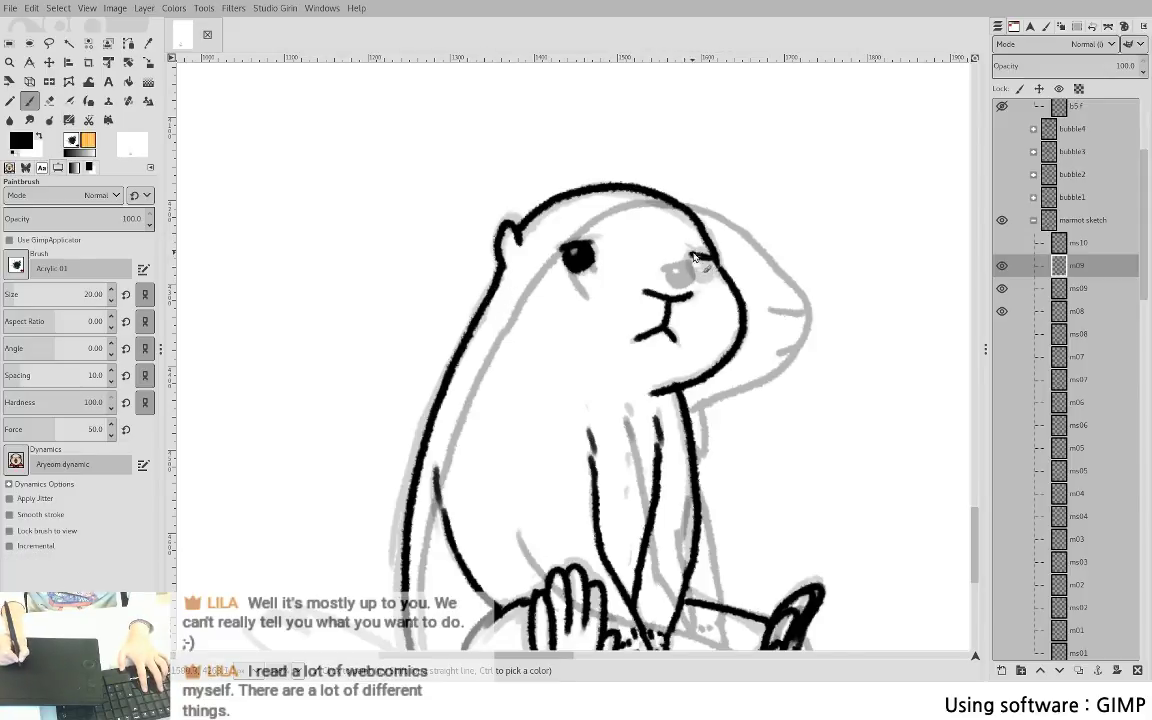
{"action": "left_click_drag", "start_coordinate": [694, 257], "coordinate": [700, 272]}
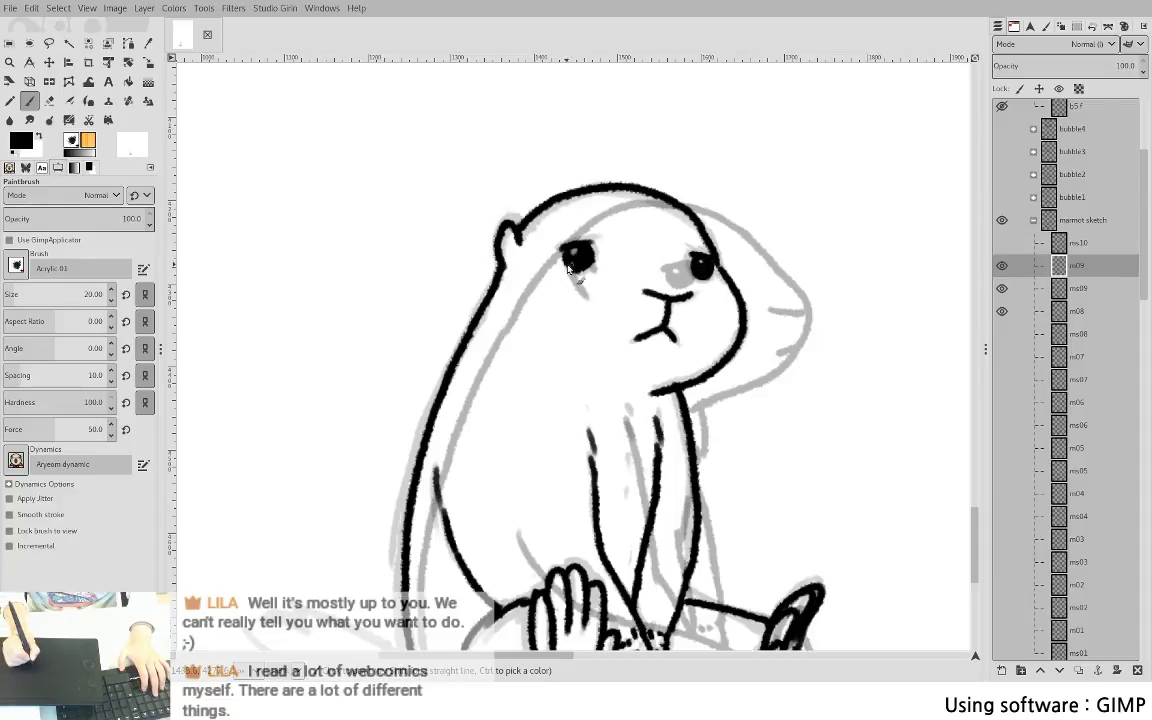
{"action": "key", "text": "shift+e"}
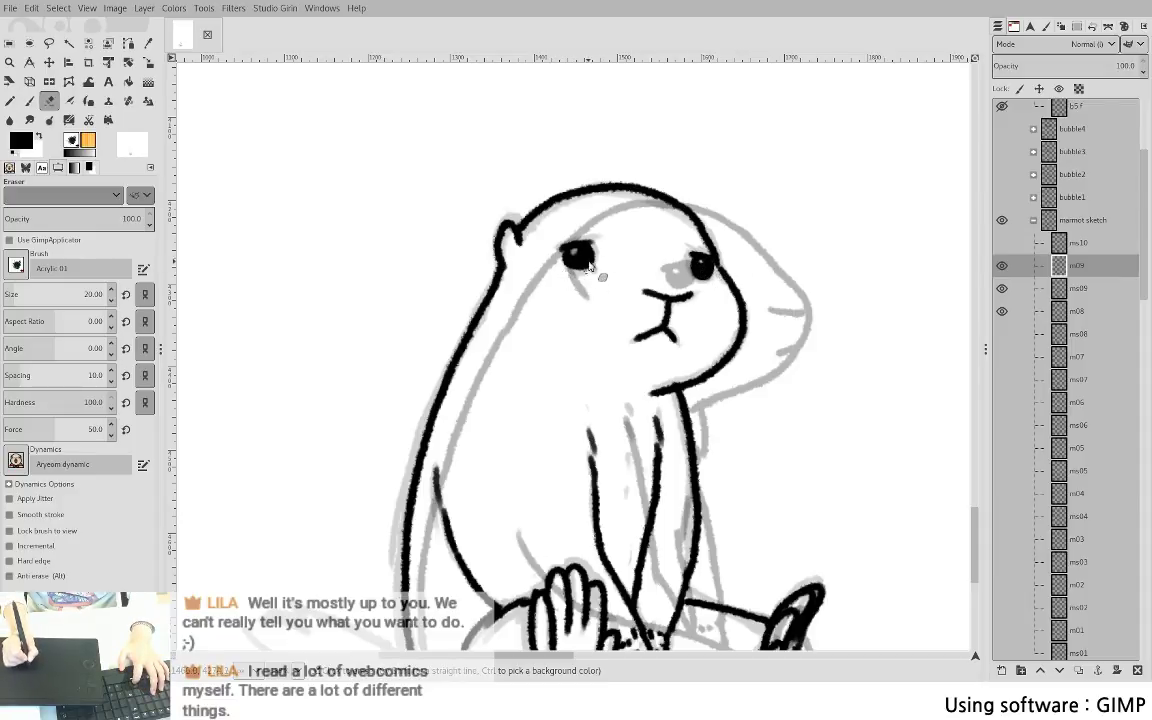
{"action": "key", "text": "p"}
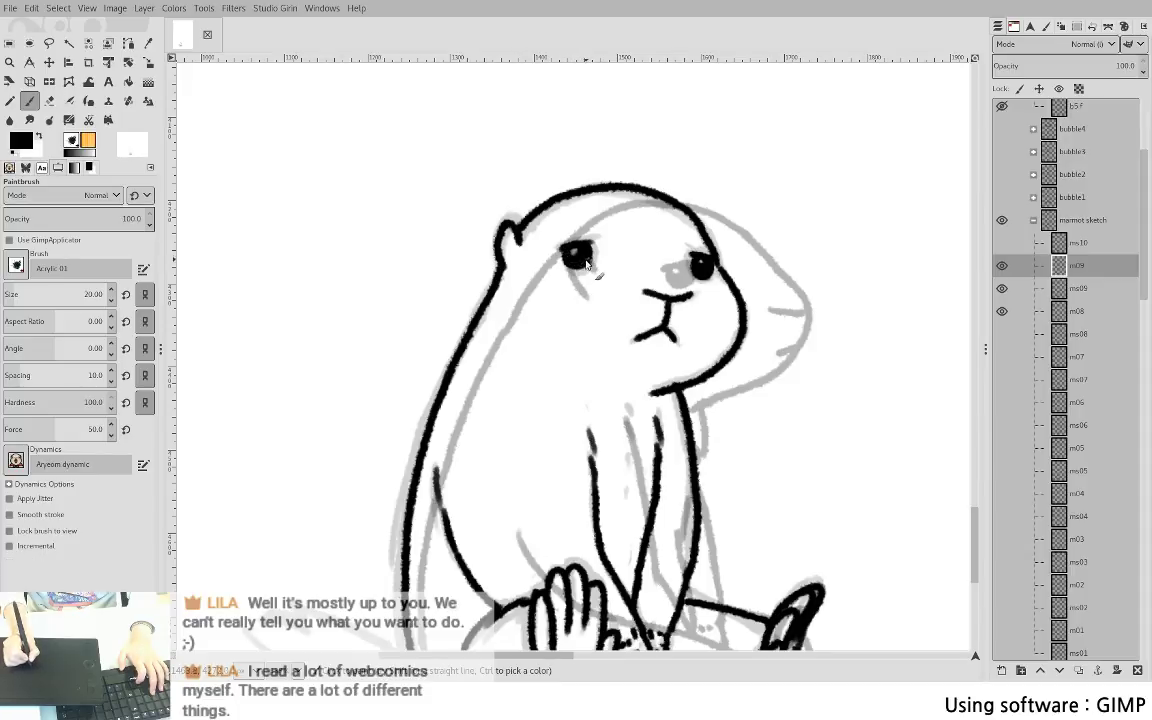
- Ink the marmot's tail with its jagged tip on m09 over the ms09 sketch, undoing a poor stroke
{"action": "left_click_drag", "start_coordinate": [707, 382], "coordinate": [807, 206]}
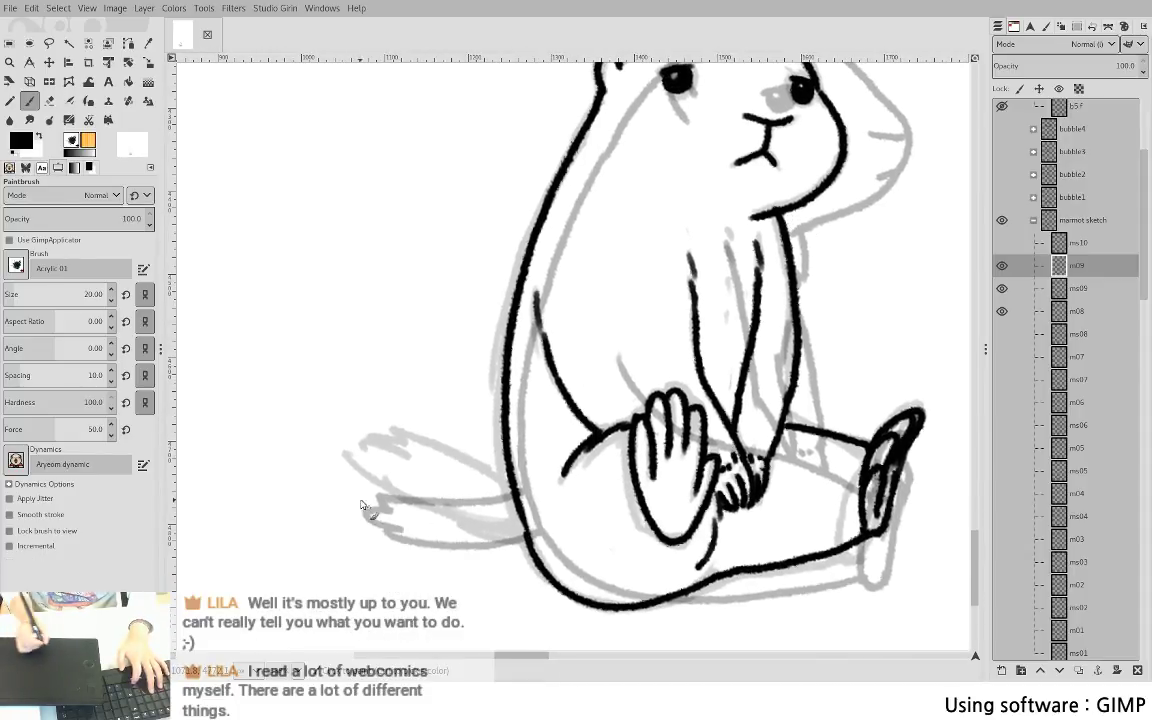
{"action": "mouse_move", "coordinate": [355, 470]}
{"action": "left_mouse_down"}
{"action": "mouse_move", "coordinate": [515, 531]}
{"action": "mouse_move", "coordinate": [475, 536]}
{"action": "mouse_move", "coordinate": [411, 515]}
{"action": "mouse_move", "coordinate": [373, 480]}
{"action": "mouse_move", "coordinate": [384, 457]}
{"action": "mouse_move", "coordinate": [430, 472]}
{"action": "left_mouse_up"}
{"action": "key", "text": "ctrl+z"}
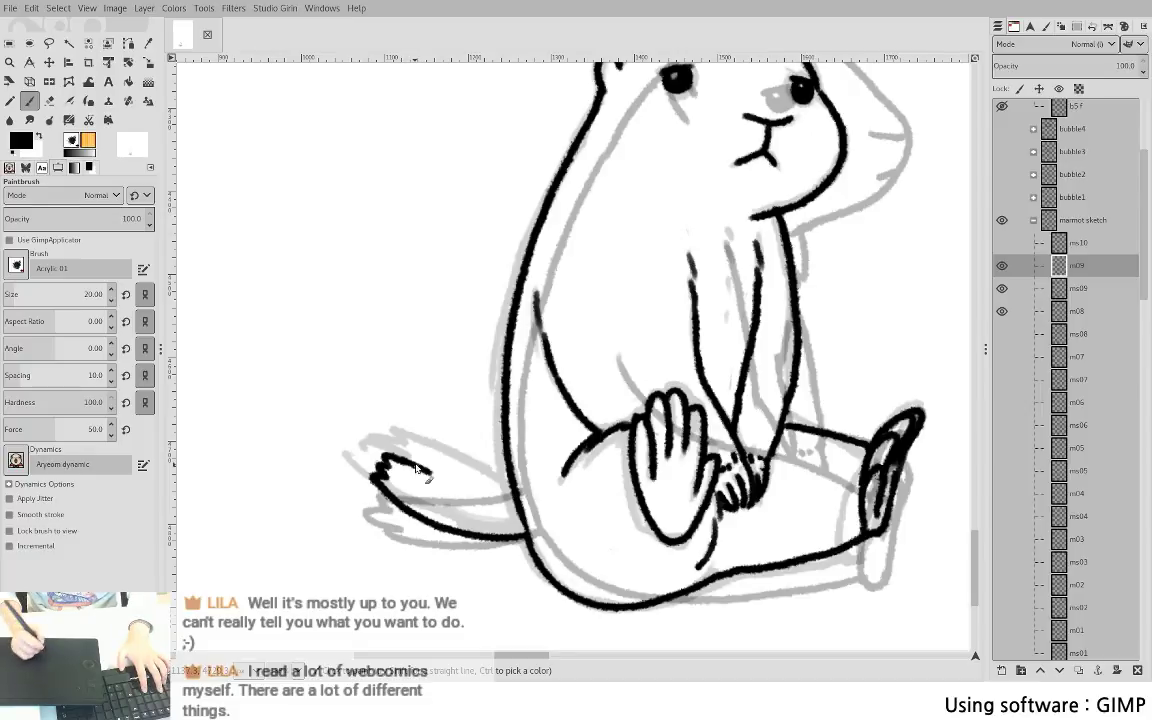
{"action": "scroll", "coordinate": [642, 497], "scroll_direction": "down", "scroll_amount": 2}
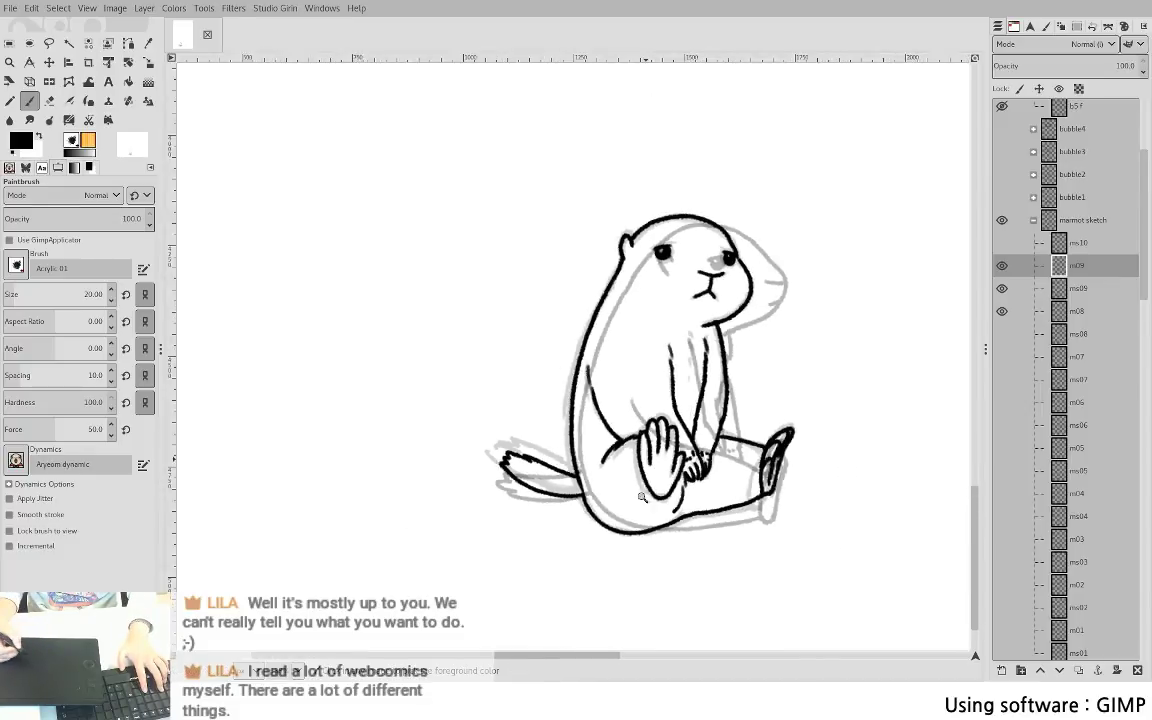
{"action": "scroll", "coordinate": [642, 497], "scroll_direction": "down", "scroll_amount": 1}
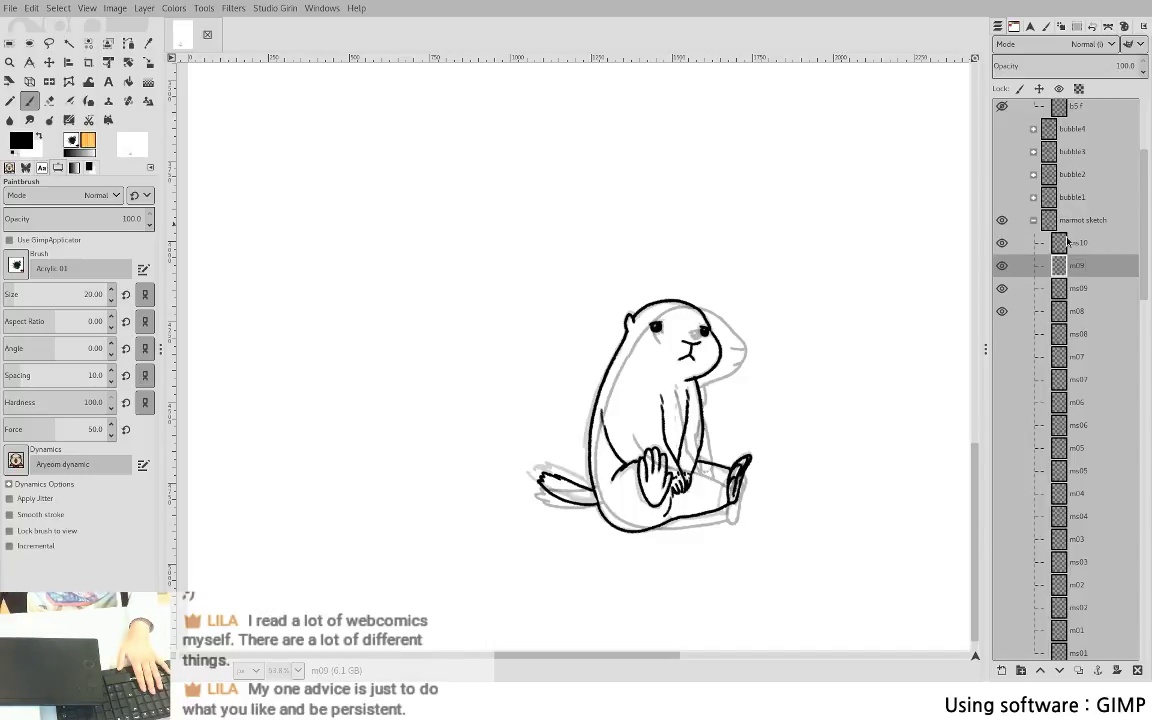
- Show the ms10 sketch, save the image, make ms10 active and hide all other frames except m09
{"action": "left_click", "coordinate": [1001, 242]}
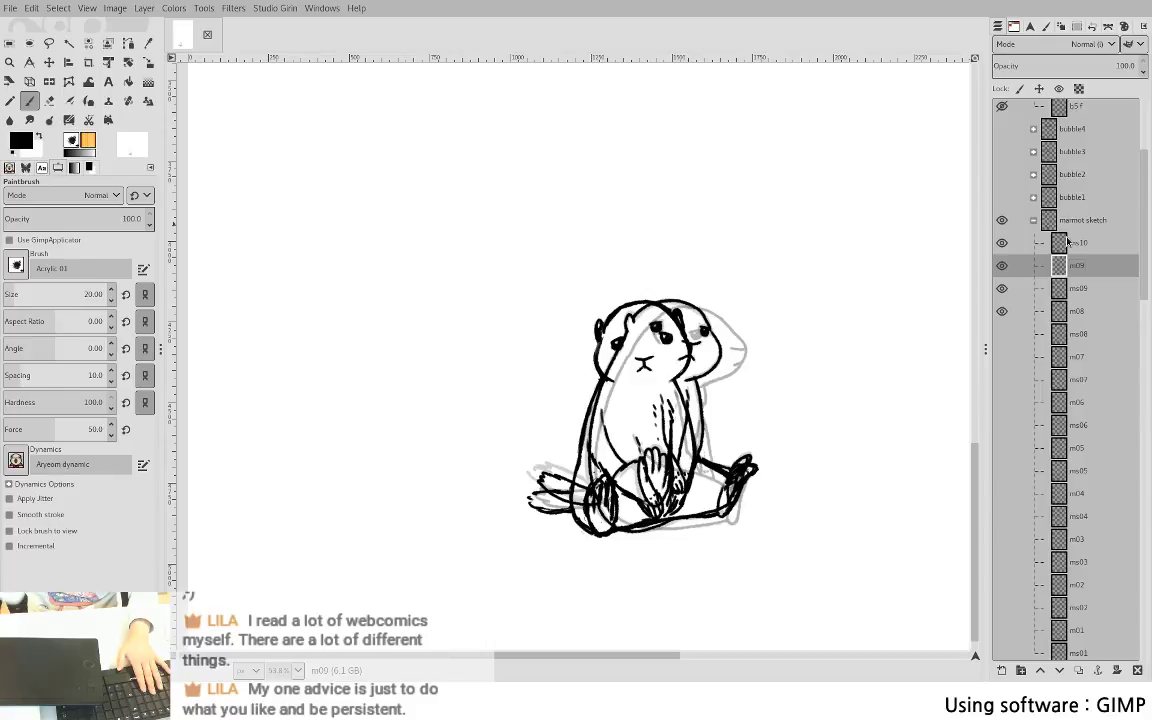
{"action": "key", "text": "ctrl+s"}
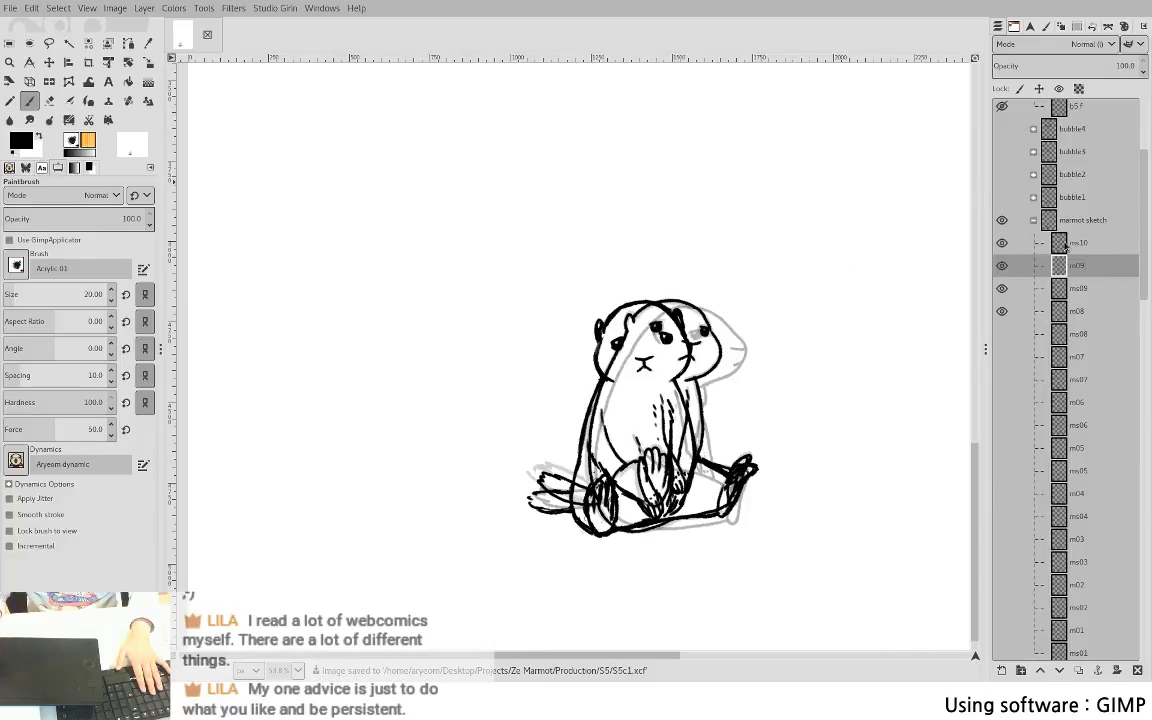
{"action": "left_click", "coordinate": [1079, 241]}
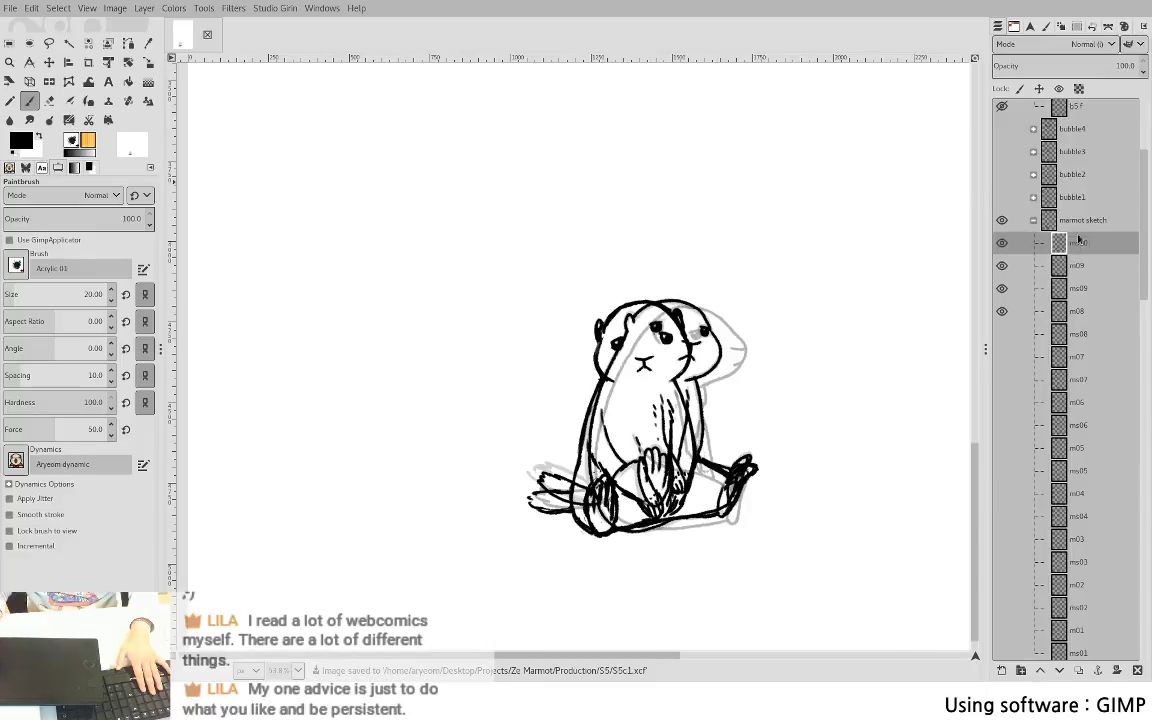
{"action": "left_click", "coordinate": [1002, 289]}
{"action": "left_click", "coordinate": [1002, 266]}
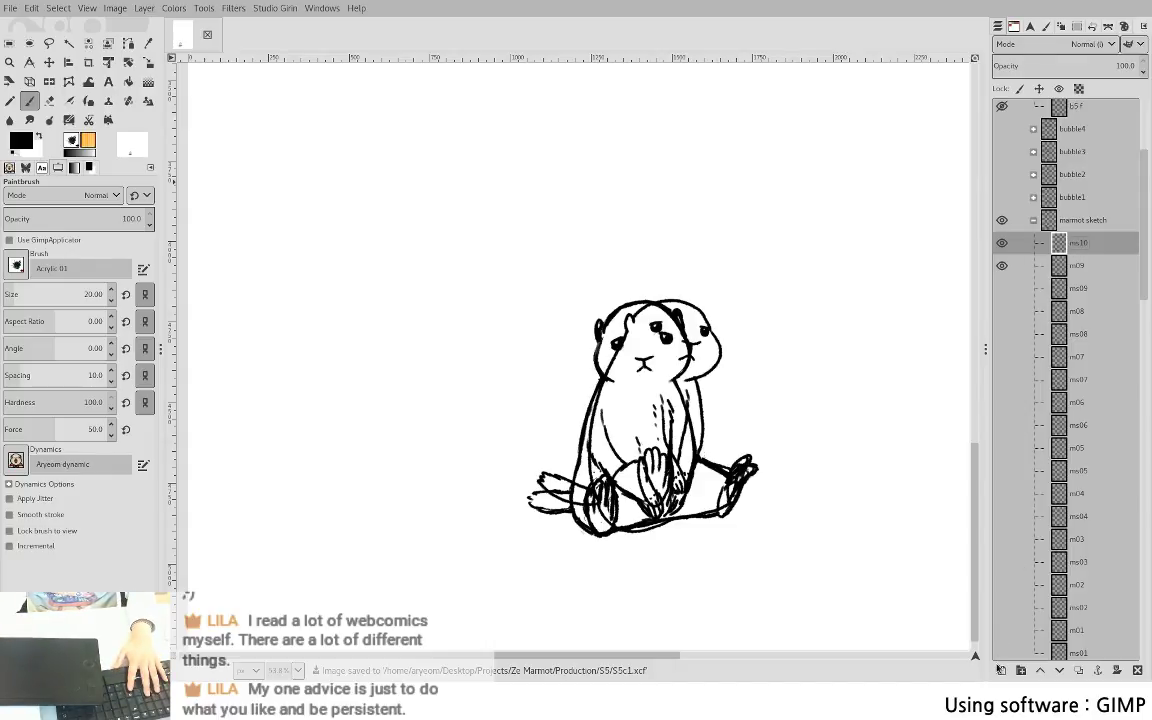
- Set m09's opacity to 38.1 and ms10's to 23.0, and add a new layer named m10 above them
{"action": "key", "text": "Page_Down"}
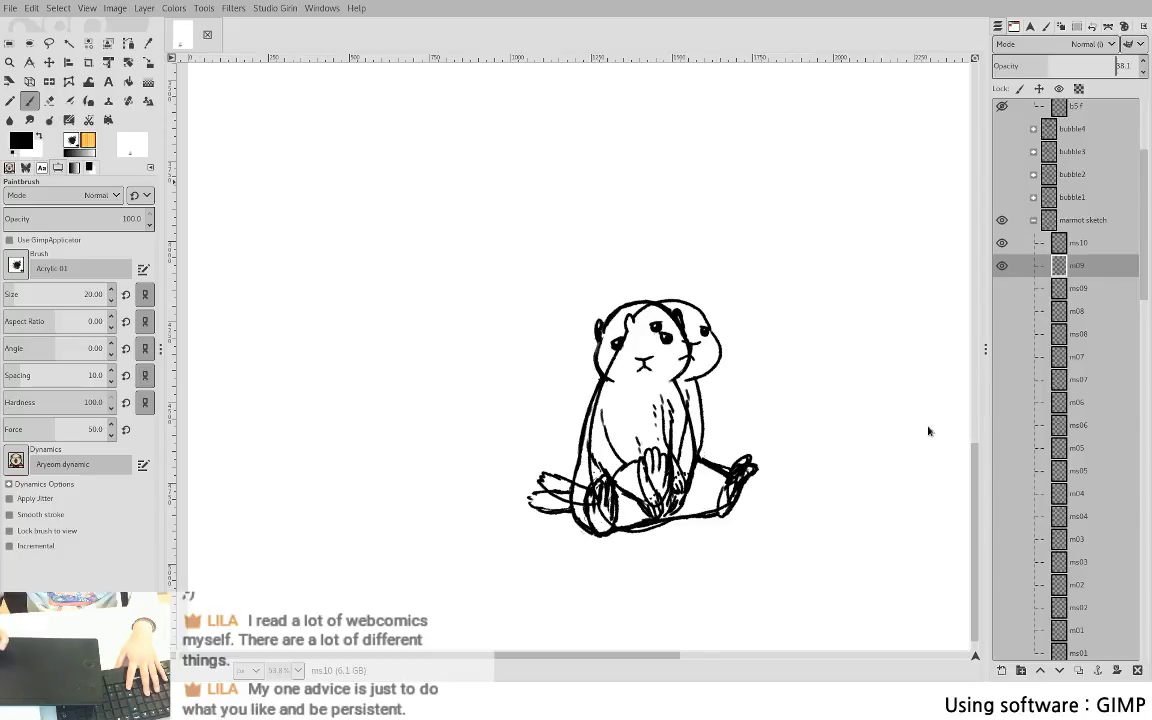
{"action": "key", "text": "Page_Up"}
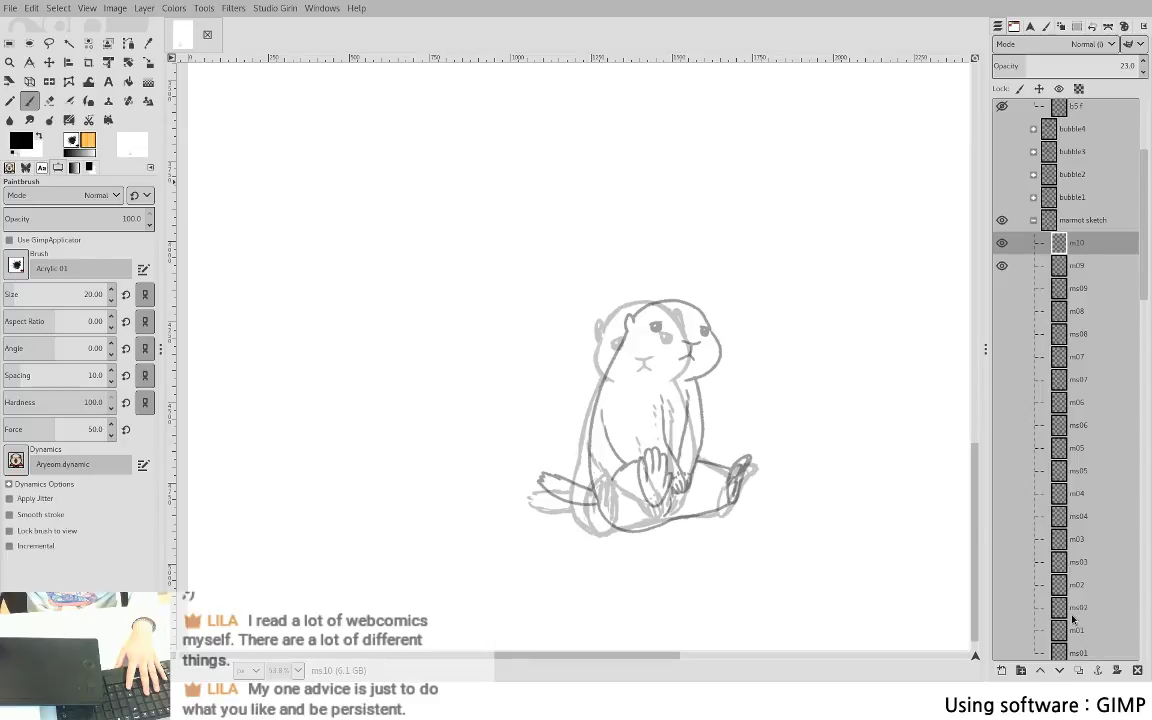
{"action": "key", "text": "shift+ctrl+n"}
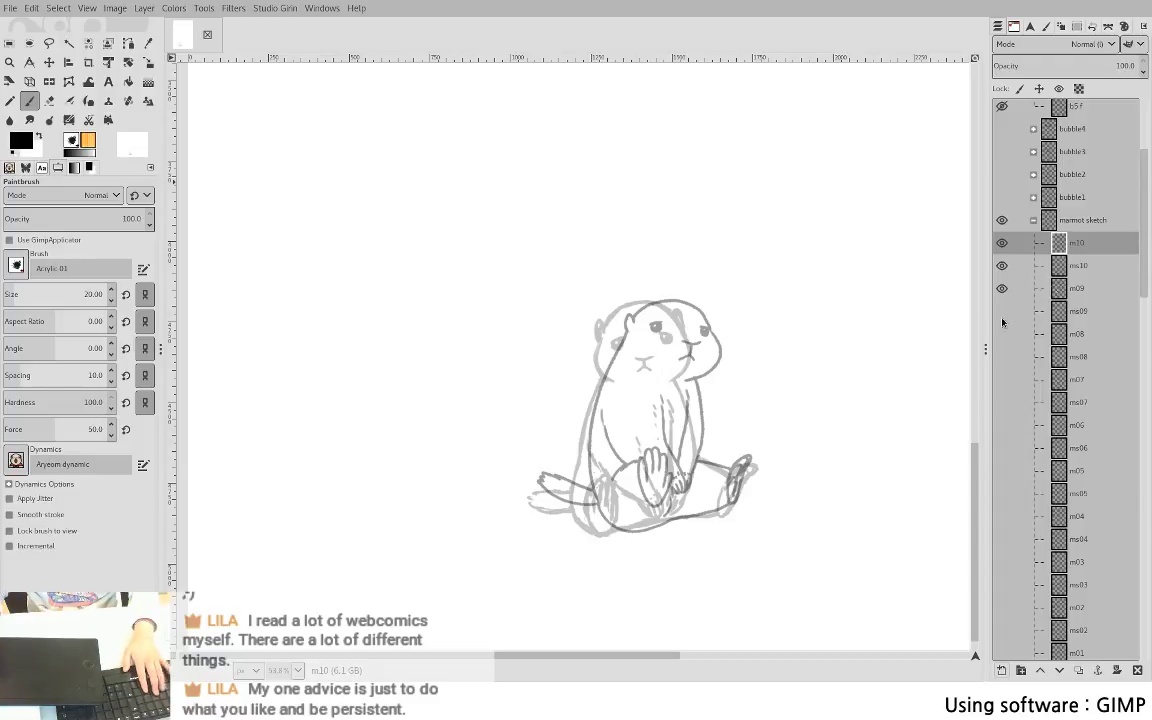
{"action": "scroll", "coordinate": [570, 420], "scroll_direction": "up", "scroll_amount": 2}
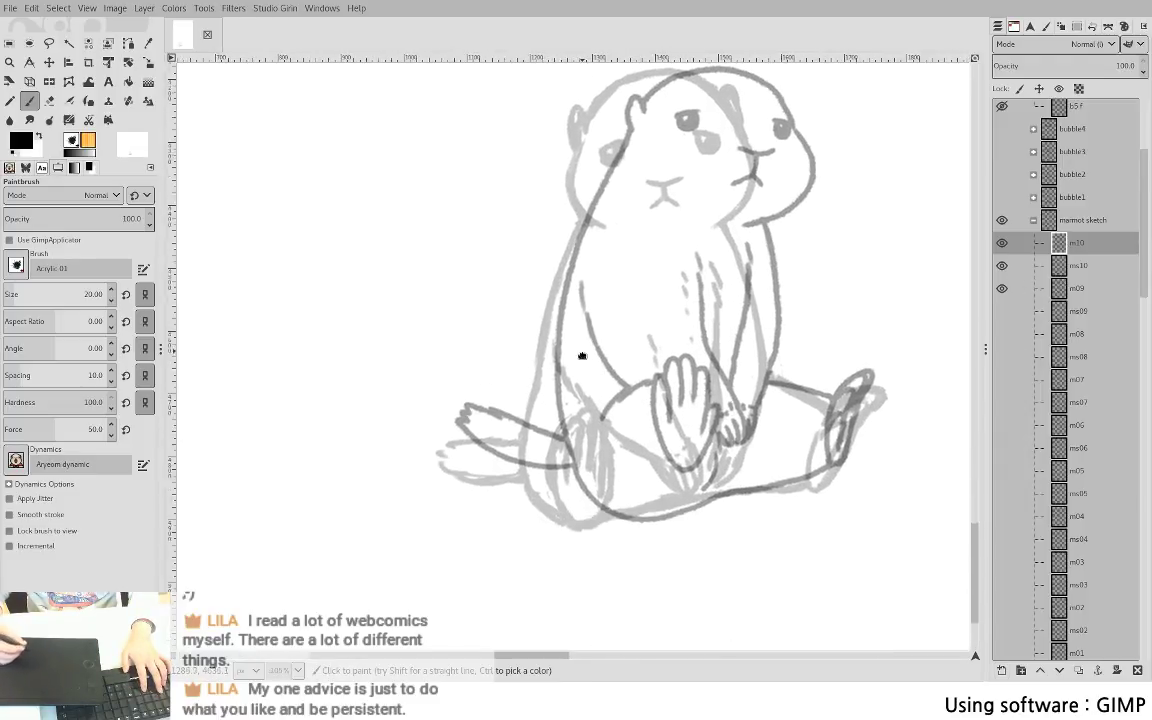
- Ink the marmot's near foot with its toes and oval sole on m10 over the ms10 sketch, undoing poor strokes
{"action": "scroll", "coordinate": [582, 356], "scroll_direction": "down", "scroll_amount": 1}
{"action": "mouse_move", "coordinate": [549, 429]}
{"action": "left_mouse_down"}
{"action": "mouse_move", "coordinate": [560, 409]}
{"action": "mouse_move", "coordinate": [565, 447]}
{"action": "mouse_move", "coordinate": [578, 390]}
{"action": "mouse_move", "coordinate": [564, 397]}
{"action": "mouse_move", "coordinate": [577, 390]}
{"action": "mouse_move", "coordinate": [574, 420]}
{"action": "mouse_move", "coordinate": [567, 395]}
{"action": "mouse_move", "coordinate": [574, 430]}
{"action": "mouse_move", "coordinate": [589, 381]}
{"action": "mouse_move", "coordinate": [587, 434]}
{"action": "mouse_move", "coordinate": [602, 408]}
{"action": "mouse_move", "coordinate": [596, 449]}
{"action": "left_mouse_up"}
{"action": "key", "text": "ctrl+z"}
{"action": "key", "text": "ctrl+z"}
{"action": "key", "text": "ctrl+z"}
{"action": "mouse_move", "coordinate": [577, 391]}
{"action": "left_mouse_down"}
{"action": "mouse_move", "coordinate": [584, 424]}
{"action": "mouse_move", "coordinate": [596, 393]}
{"action": "mouse_move", "coordinate": [599, 462]}
{"action": "left_mouse_up"}
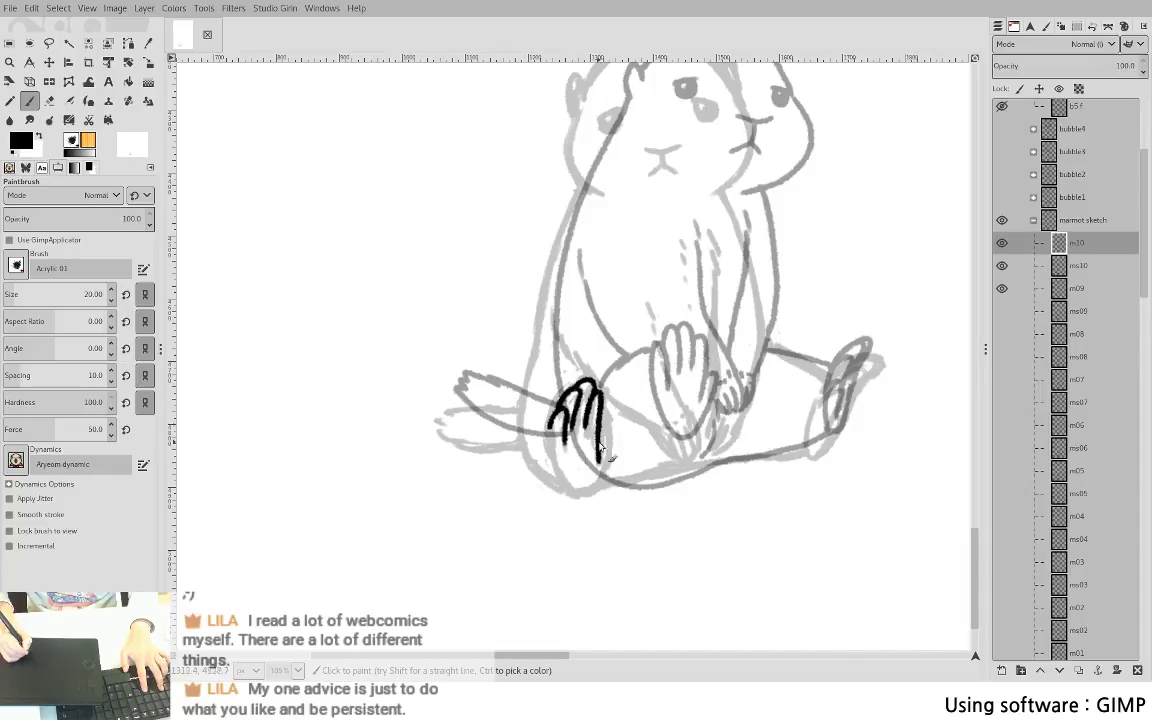
{"action": "mouse_move", "coordinate": [602, 415]}
{"action": "left_mouse_down"}
{"action": "mouse_move", "coordinate": [610, 440]}
{"action": "mouse_move", "coordinate": [595, 481]}
{"action": "left_mouse_up"}
{"action": "key", "text": "ctrl+z"}
{"action": "mouse_move", "coordinate": [602, 418]}
{"action": "left_mouse_down"}
{"action": "mouse_move", "coordinate": [608, 448]}
{"action": "mouse_move", "coordinate": [585, 495]}
{"action": "left_mouse_up"}
{"action": "mouse_move", "coordinate": [558, 392]}
{"action": "left_mouse_down"}
{"action": "mouse_move", "coordinate": [556, 478]}
{"action": "mouse_move", "coordinate": [593, 485]}
{"action": "left_mouse_up"}
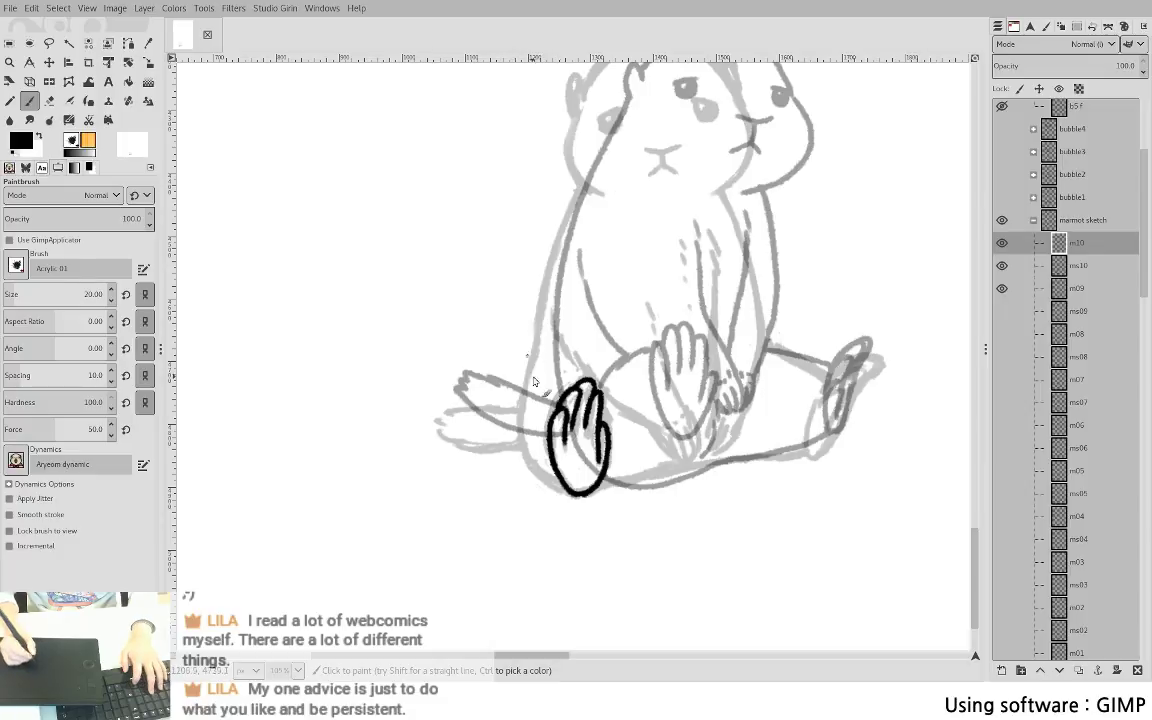
- Ink the haunch curve around the near foot and the tail with its jagged tip on m10, undoing poor strokes
{"action": "mouse_move", "coordinate": [536, 352]}
{"action": "left_mouse_down"}
{"action": "mouse_move", "coordinate": [525, 443]}
{"action": "mouse_move", "coordinate": [545, 482]}
{"action": "left_mouse_up"}
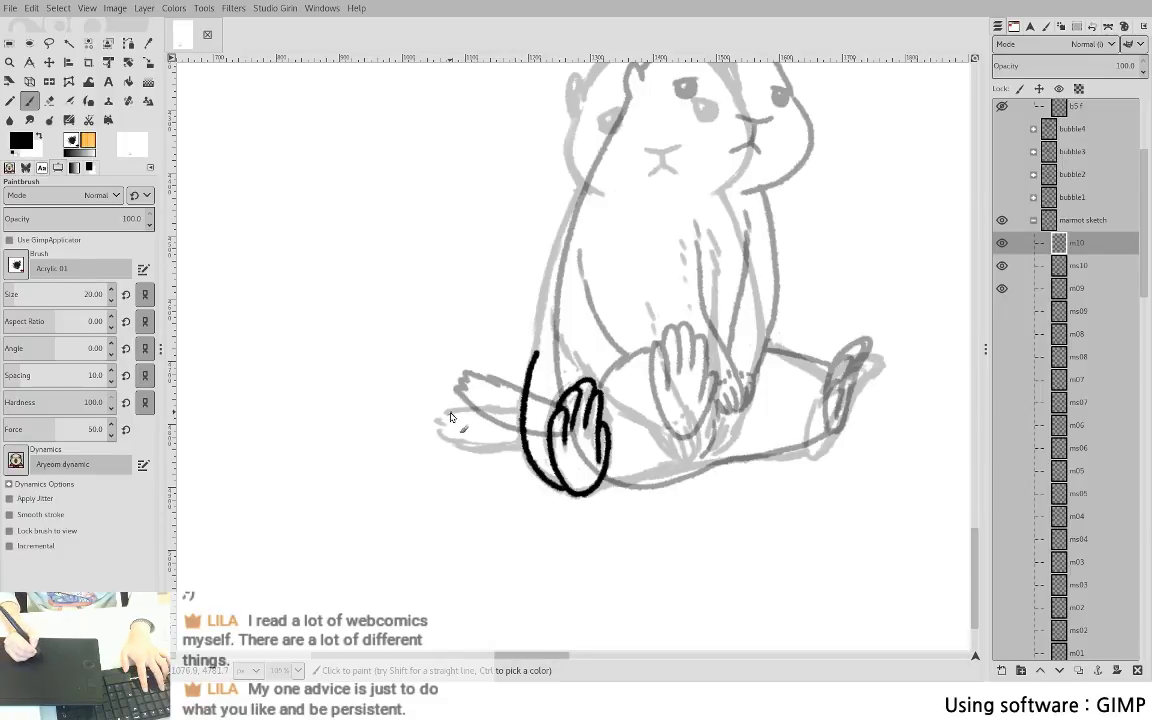
{"action": "mouse_move", "coordinate": [450, 416]}
{"action": "left_mouse_down"}
{"action": "mouse_move", "coordinate": [501, 411]}
{"action": "mouse_move", "coordinate": [453, 424]}
{"action": "mouse_move", "coordinate": [456, 437]}
{"action": "mouse_move", "coordinate": [517, 440]}
{"action": "left_mouse_up"}
{"action": "key", "text": "ctrl+z"}
{"action": "key", "text": "ctrl+z"}
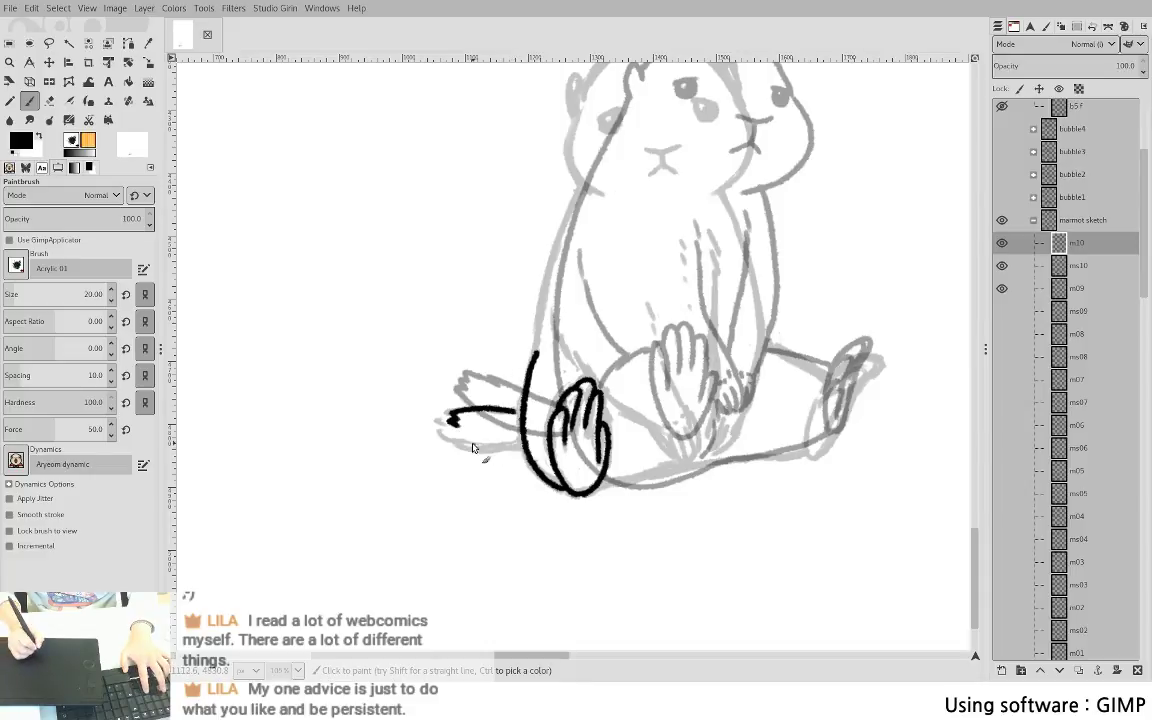
{"action": "mouse_move", "coordinate": [452, 414]}
{"action": "left_mouse_down"}
{"action": "mouse_move", "coordinate": [457, 437]}
{"action": "mouse_move", "coordinate": [513, 446]}
{"action": "mouse_move", "coordinate": [524, 443]}
{"action": "mouse_move", "coordinate": [524, 411]}
{"action": "left_mouse_up"}
- Ink the back line from neck to haunch and the underside line from the near foot to the far foot
{"action": "left_click_drag", "start_coordinate": [576, 262], "coordinate": [460, 342]}
{"action": "mouse_move", "coordinate": [470, 266]}
{"action": "left_mouse_down"}
{"action": "mouse_move", "coordinate": [435, 350]}
{"action": "mouse_move", "coordinate": [423, 422]}
{"action": "left_mouse_up"}
{"action": "key", "text": "ctrl+z"}
{"action": "left_click_drag", "start_coordinate": [448, 310], "coordinate": [410, 475]}
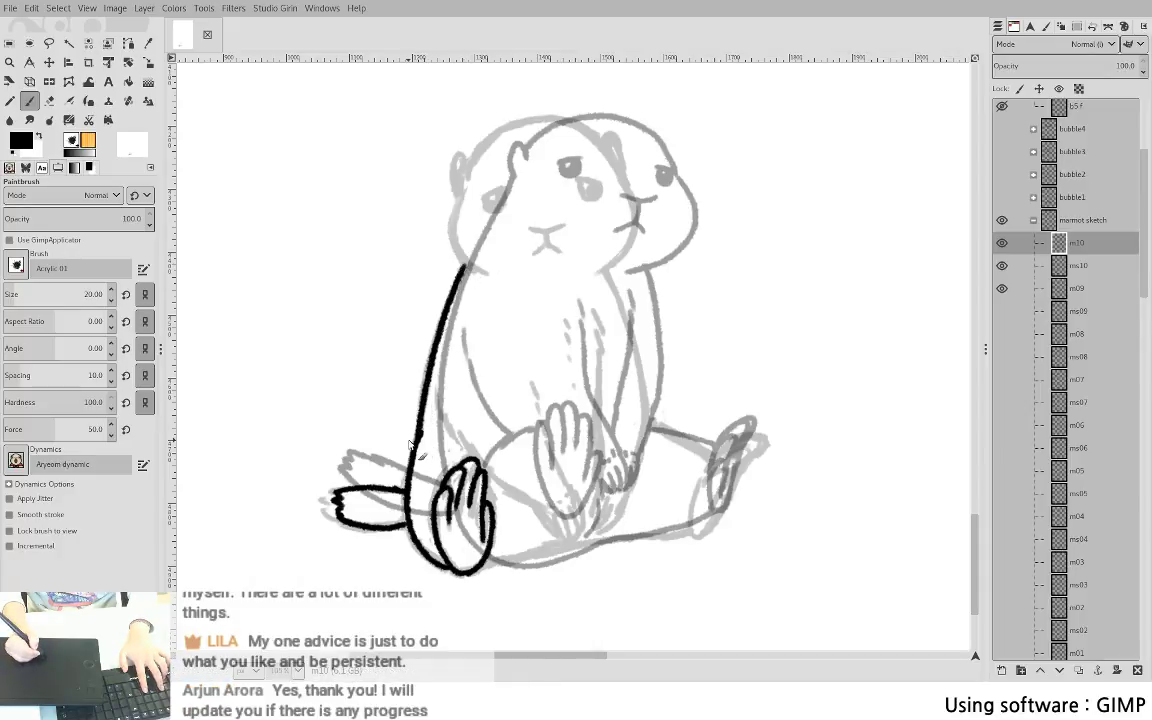
{"action": "left_click_drag", "start_coordinate": [468, 572], "coordinate": [683, 533]}
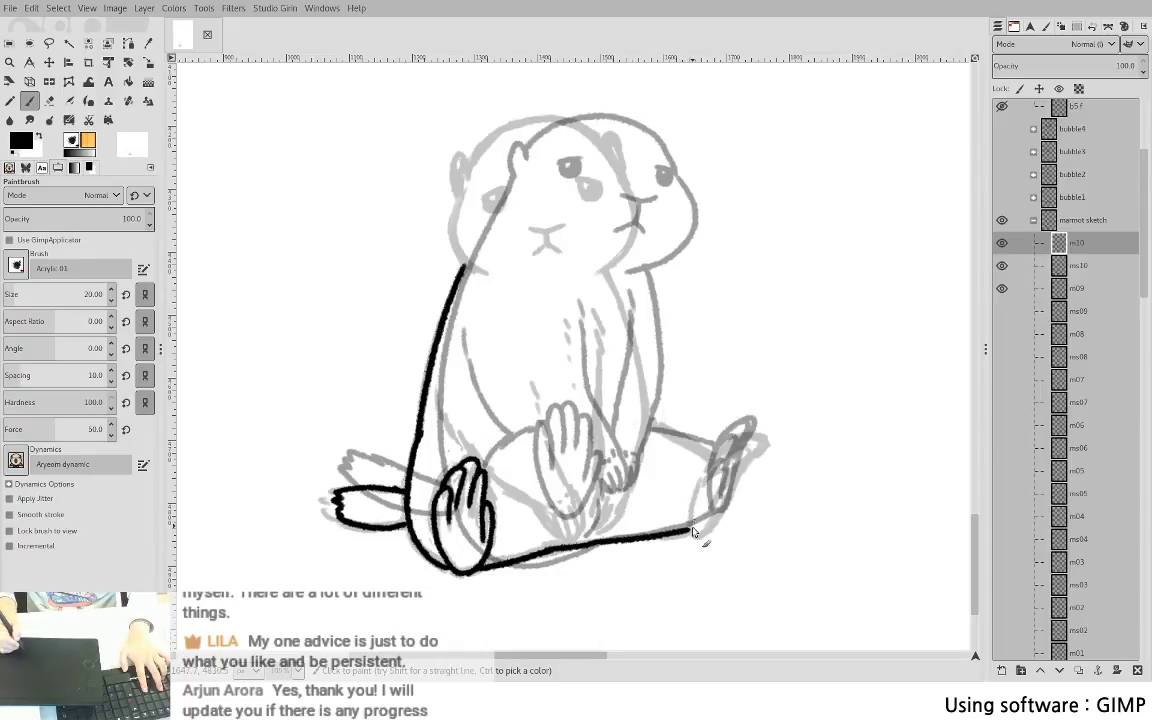
- Ink the far foot with its toes and the upper line of the far leg on m10, undoing poor strokes
{"action": "left_click_drag", "start_coordinate": [704, 483], "coordinate": [689, 535]}
{"action": "mouse_move", "coordinate": [701, 490]}
{"action": "left_mouse_down"}
{"action": "mouse_move", "coordinate": [730, 466]}
{"action": "mouse_move", "coordinate": [711, 497]}
{"action": "mouse_move", "coordinate": [720, 468]}
{"action": "mouse_move", "coordinate": [740, 464]}
{"action": "mouse_move", "coordinate": [742, 476]}
{"action": "mouse_move", "coordinate": [700, 540]}
{"action": "left_mouse_up"}
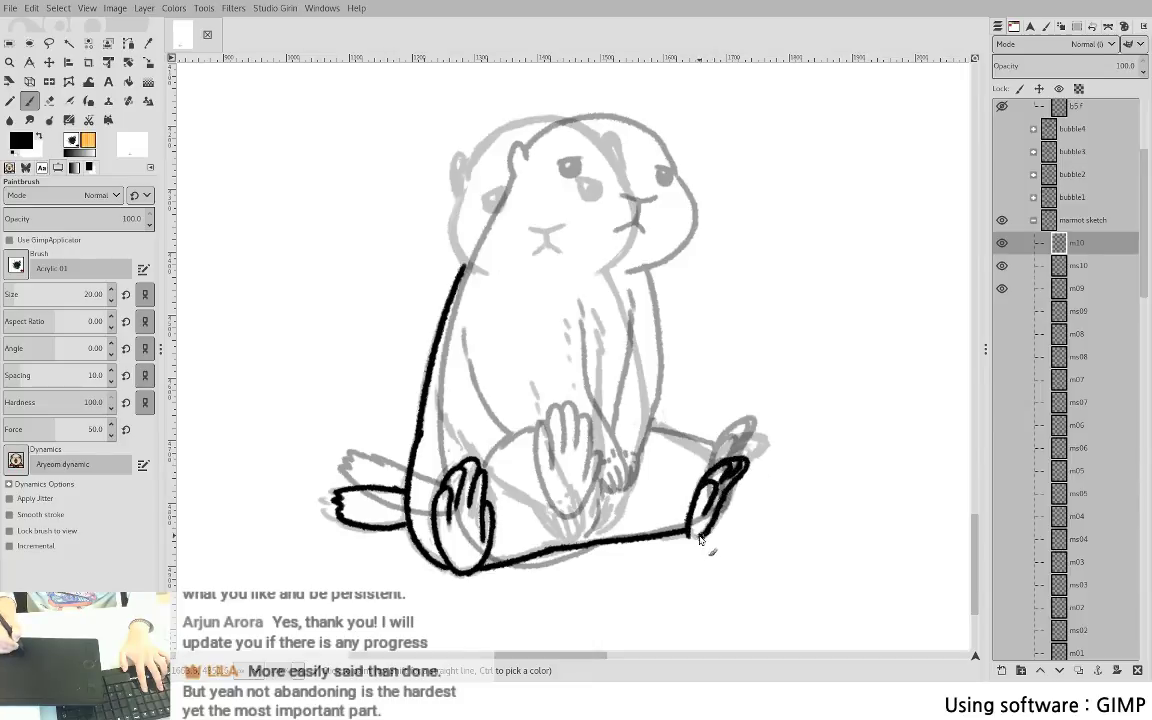
{"action": "mouse_move", "coordinate": [612, 432]}
{"action": "left_mouse_down"}
{"action": "mouse_move", "coordinate": [723, 464]}
{"action": "mouse_move", "coordinate": [678, 444]}
{"action": "mouse_move", "coordinate": [713, 465]}
{"action": "left_mouse_up"}
{"action": "key", "text": "ctrl+z"}
{"action": "key", "text": "ctrl+z"}
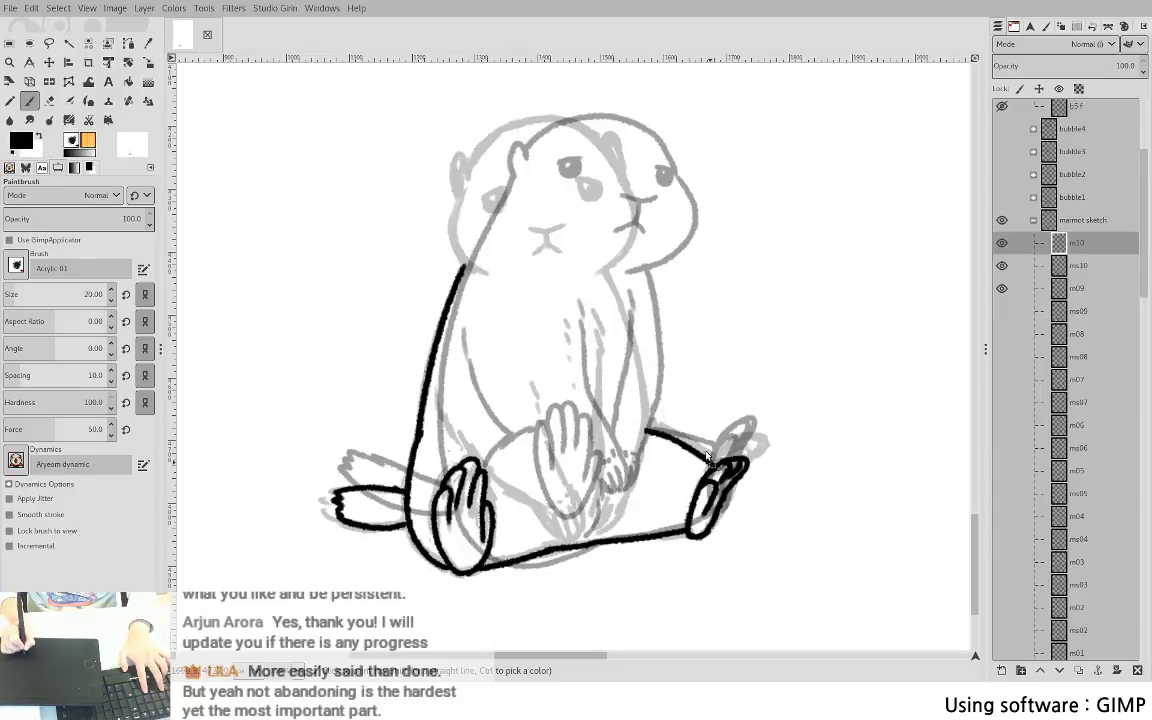
- Ink the near cheek, both ears and the top of the head on m10, redrawing poor strokes
{"action": "mouse_move", "coordinate": [461, 198]}
{"action": "left_mouse_down"}
{"action": "mouse_move", "coordinate": [454, 237]}
{"action": "mouse_move", "coordinate": [483, 275]}
{"action": "left_mouse_up"}
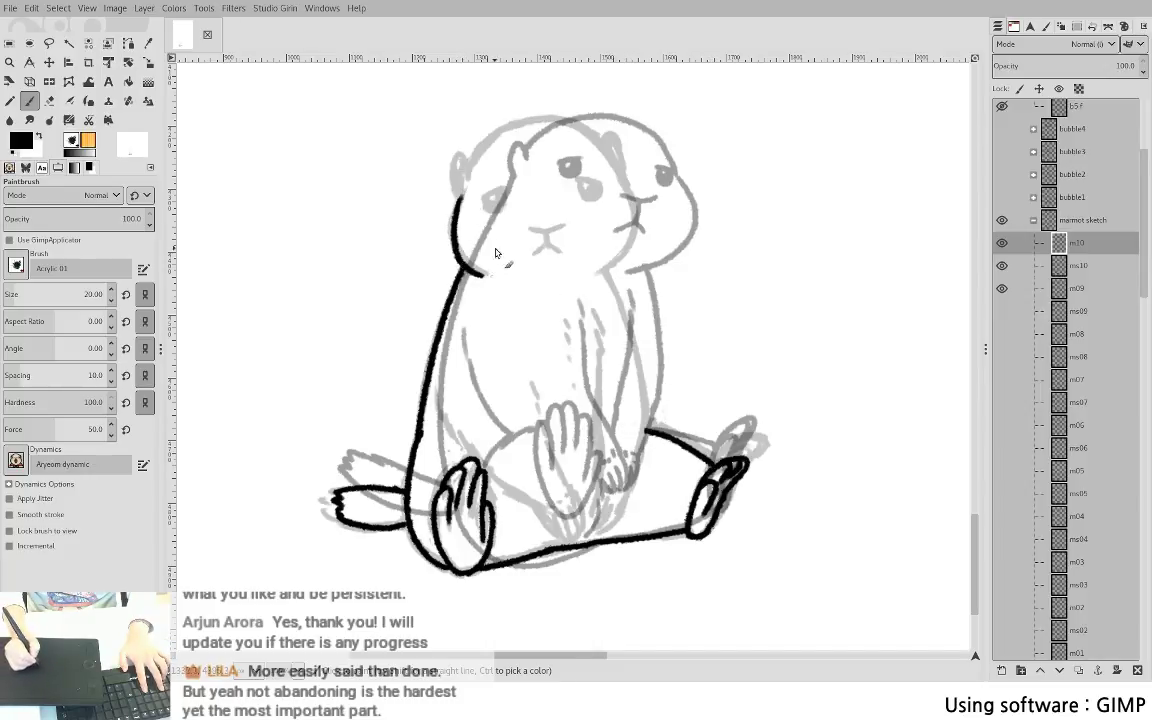
{"action": "key", "text": "ctrl+z"}
{"action": "mouse_move", "coordinate": [464, 192]}
{"action": "left_mouse_down"}
{"action": "mouse_move", "coordinate": [456, 230]}
{"action": "mouse_move", "coordinate": [475, 266]}
{"action": "left_mouse_up"}
{"action": "key", "text": "ctrl+z"}
{"action": "mouse_move", "coordinate": [466, 188]}
{"action": "left_mouse_down"}
{"action": "mouse_move", "coordinate": [455, 228]}
{"action": "mouse_move", "coordinate": [478, 270]}
{"action": "mouse_move", "coordinate": [450, 300]}
{"action": "mouse_move", "coordinate": [452, 270]}
{"action": "mouse_move", "coordinate": [465, 270]}
{"action": "mouse_move", "coordinate": [460, 280]}
{"action": "mouse_move", "coordinate": [508, 236]}
{"action": "mouse_move", "coordinate": [540, 229]}
{"action": "mouse_move", "coordinate": [589, 262]}
{"action": "left_mouse_up"}
{"action": "key", "text": "space"}
{"action": "key", "text": "ctrl+z"}
{"action": "key", "text": "ctrl+z"}
{"action": "key", "text": "ctrl+z"}
{"action": "key", "text": "ctrl+z"}
{"action": "key", "text": "ctrl+z"}
{"action": "mouse_move", "coordinate": [450, 267]}
{"action": "left_mouse_down"}
{"action": "mouse_move", "coordinate": [453, 301]}
{"action": "mouse_move", "coordinate": [475, 236]}
{"action": "mouse_move", "coordinate": [530, 222]}
{"action": "mouse_move", "coordinate": [613, 231]}
{"action": "left_mouse_up"}
{"action": "key", "text": "ctrl+z"}
{"action": "key", "text": "ctrl+z"}
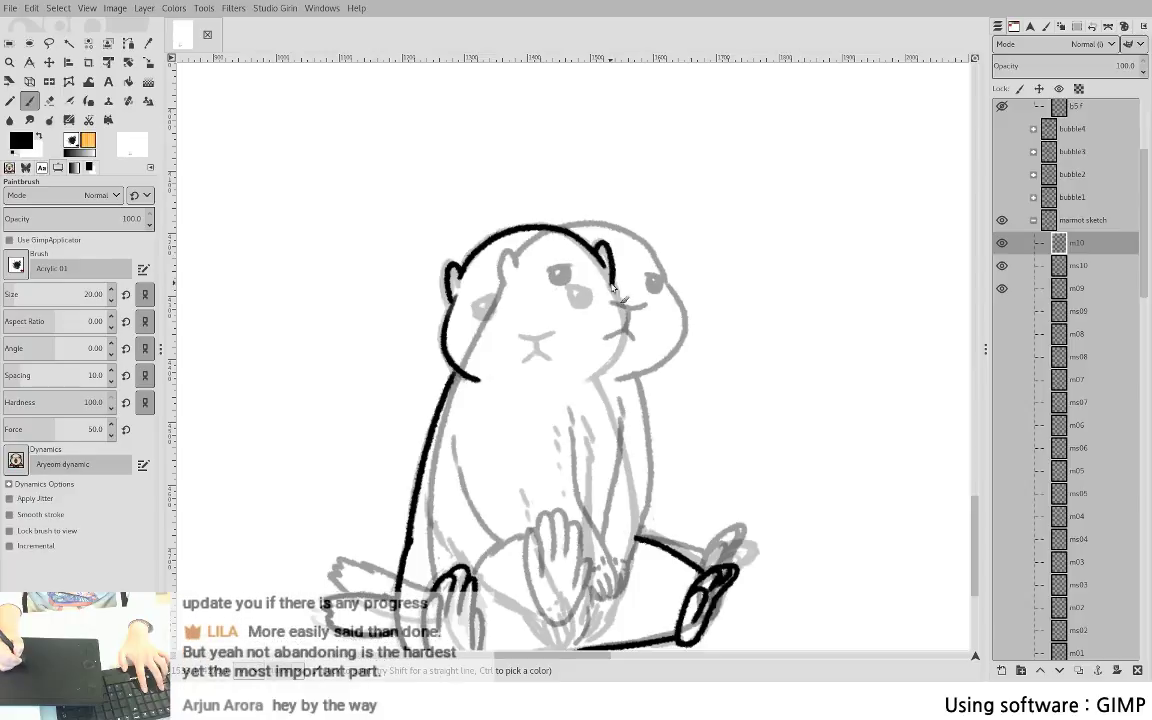
- Ink the far cheek from below the ear to the chin, undoing strokes until the curve follows the sketch
{"action": "mouse_move", "coordinate": [599, 258]}
{"action": "left_mouse_down"}
{"action": "mouse_move", "coordinate": [624, 333]}
{"action": "mouse_move", "coordinate": [613, 369]}
{"action": "mouse_move", "coordinate": [609, 272]}
{"action": "mouse_move", "coordinate": [604, 365]}
{"action": "left_mouse_up"}
{"action": "key", "text": "ctrl+z"}
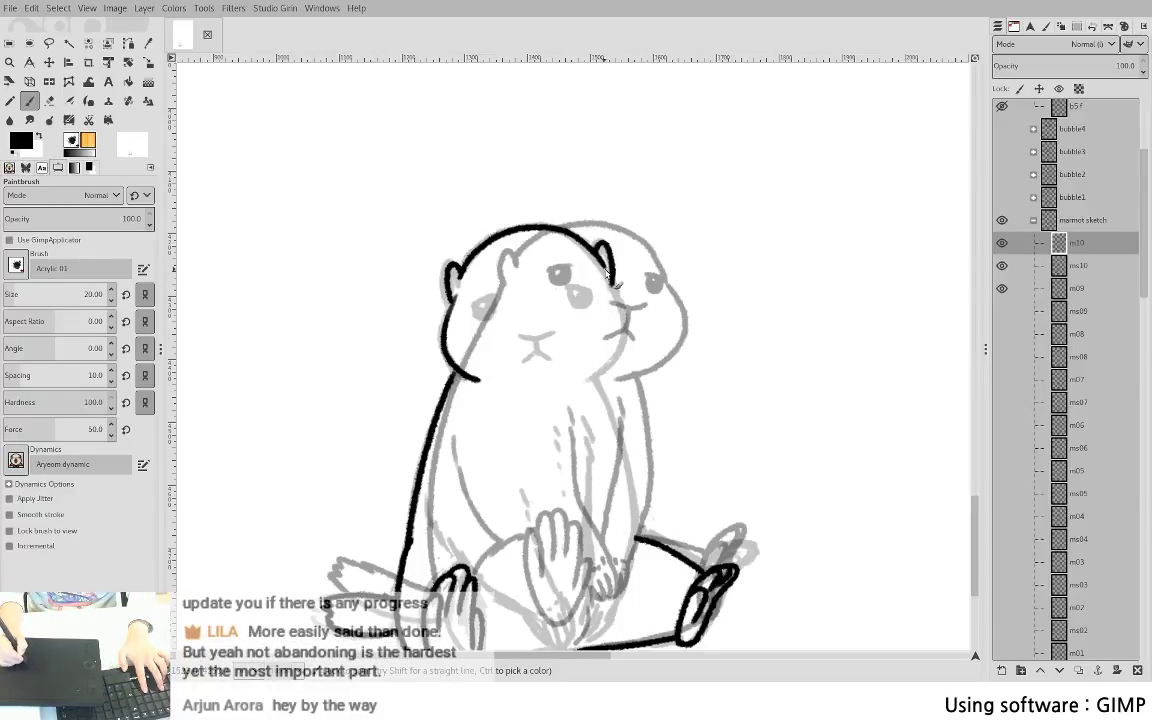
{"action": "mouse_move", "coordinate": [609, 273]}
{"action": "left_mouse_down"}
{"action": "mouse_move", "coordinate": [625, 326]}
{"action": "mouse_move", "coordinate": [619, 356]}
{"action": "left_mouse_up"}
{"action": "key", "text": "ctrl+z"}
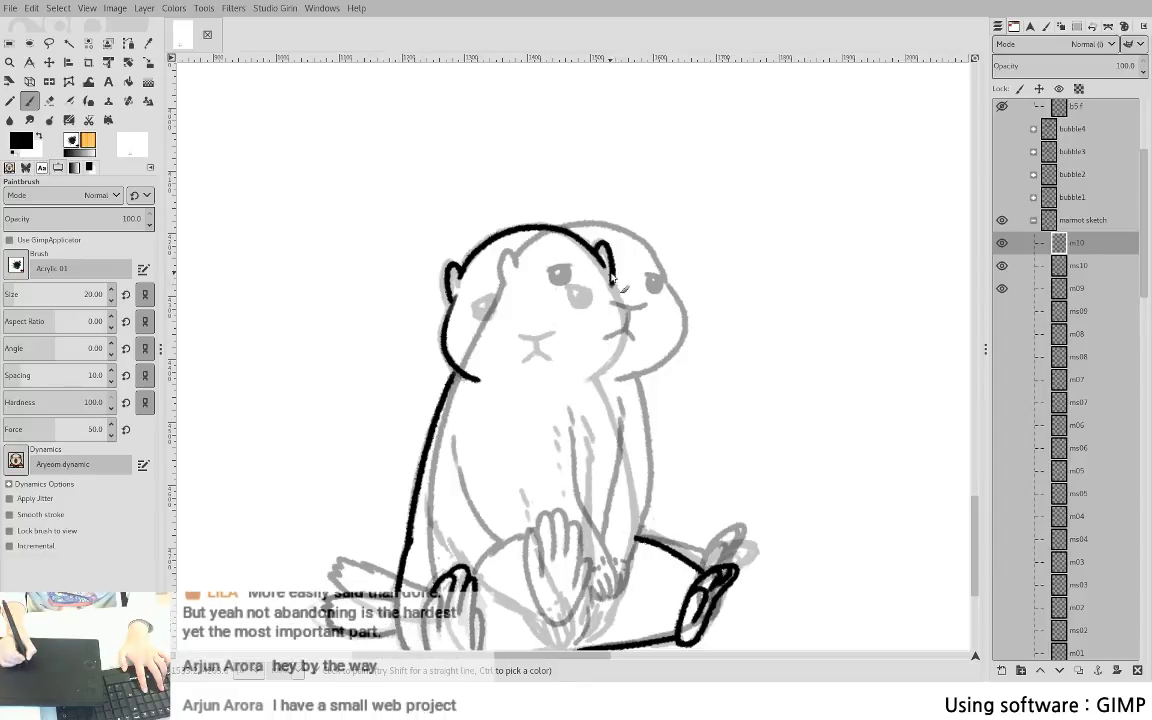
{"action": "mouse_move", "coordinate": [609, 270]}
{"action": "left_mouse_down"}
{"action": "mouse_move", "coordinate": [624, 338]}
{"action": "mouse_move", "coordinate": [597, 372]}
{"action": "left_mouse_up"}
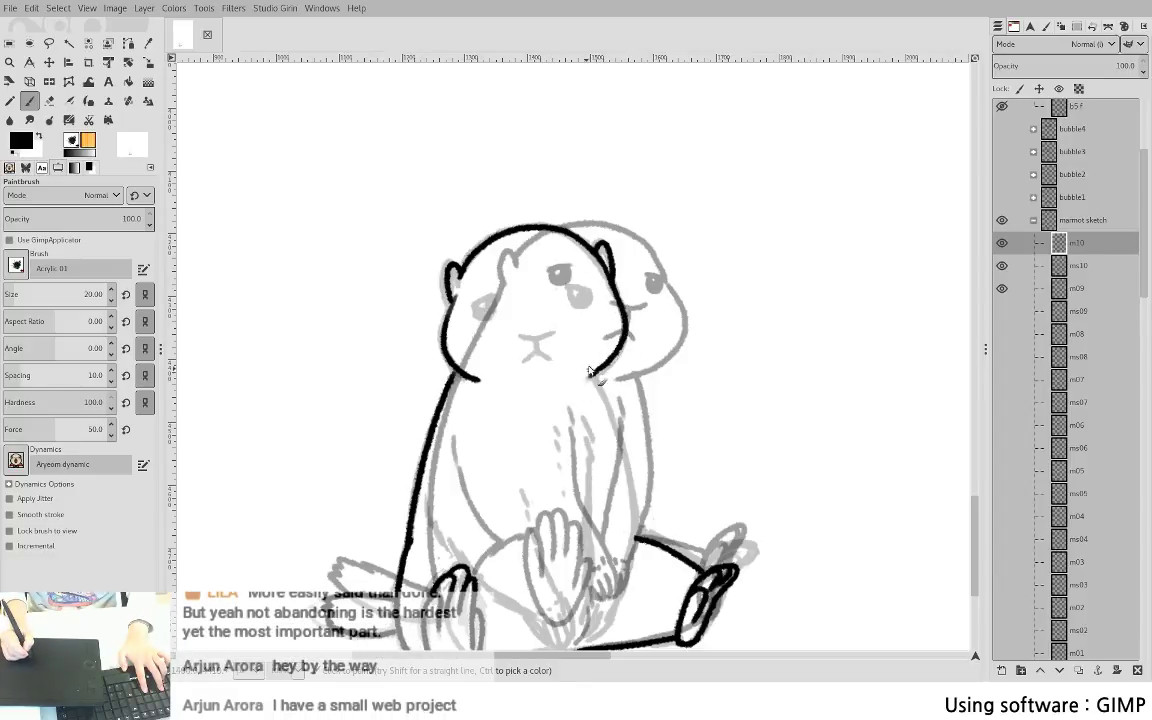
- Ink the nose, mouth and both solid eyes on m10, and hide the m09 frame
{"action": "left_click_drag", "start_coordinate": [516, 334], "coordinate": [547, 337]}
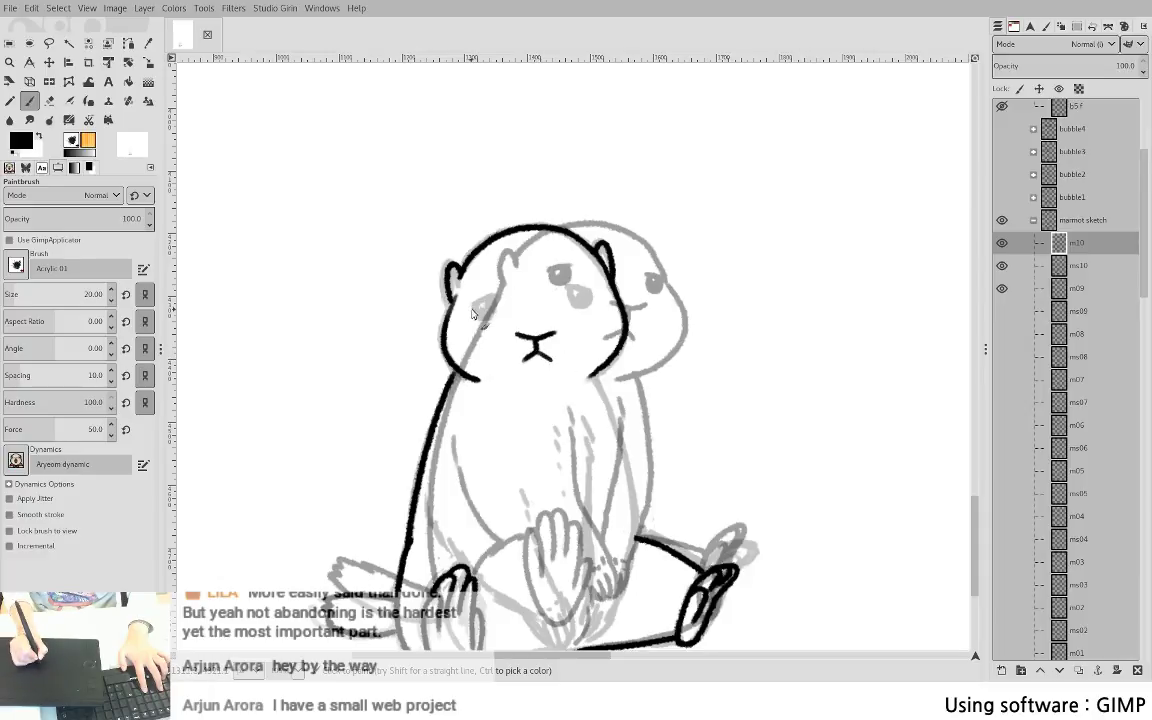
{"action": "mouse_move", "coordinate": [474, 304]}
{"action": "left_mouse_down"}
{"action": "mouse_move", "coordinate": [495, 295]}
{"action": "mouse_move", "coordinate": [486, 316]}
{"action": "left_mouse_up"}
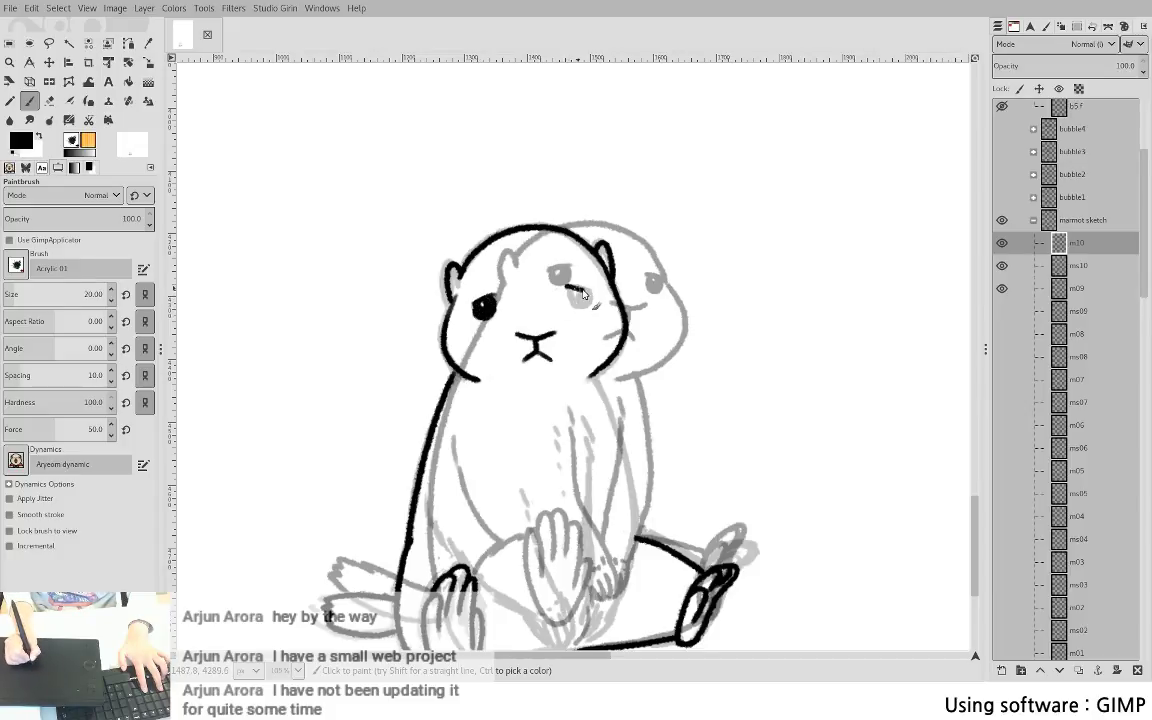
{"action": "key", "text": "ctrl+z"}
{"action": "mouse_move", "coordinate": [568, 287]}
{"action": "left_mouse_down"}
{"action": "mouse_move", "coordinate": [590, 290]}
{"action": "mouse_move", "coordinate": [585, 305]}
{"action": "left_mouse_up"}
{"action": "key", "text": "ctrl+z"}
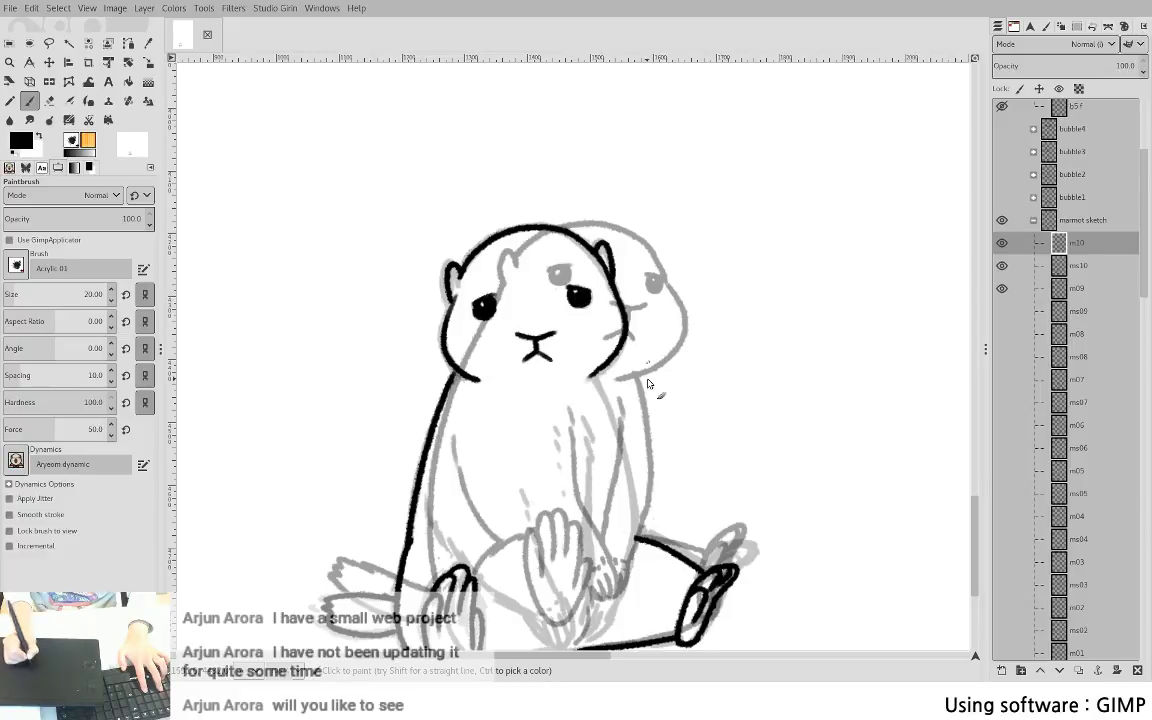
{"action": "left_click_drag", "start_coordinate": [563, 494], "coordinate": [459, 340]}
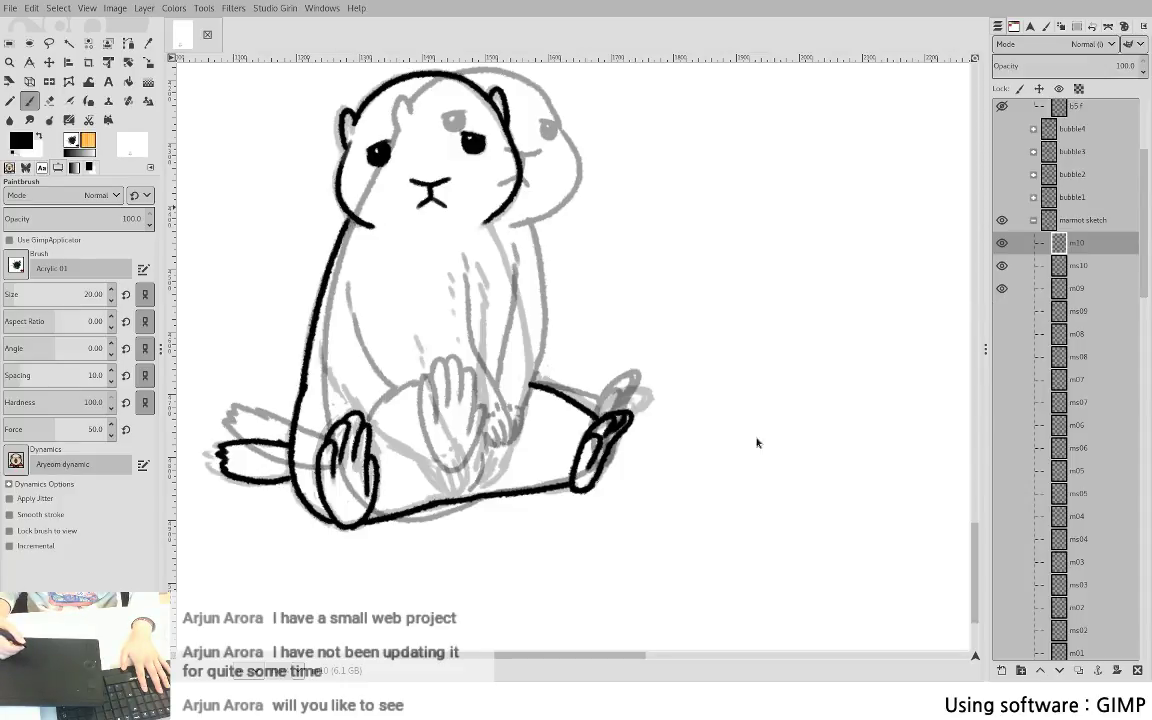
{"action": "left_click", "coordinate": [1001, 289]}
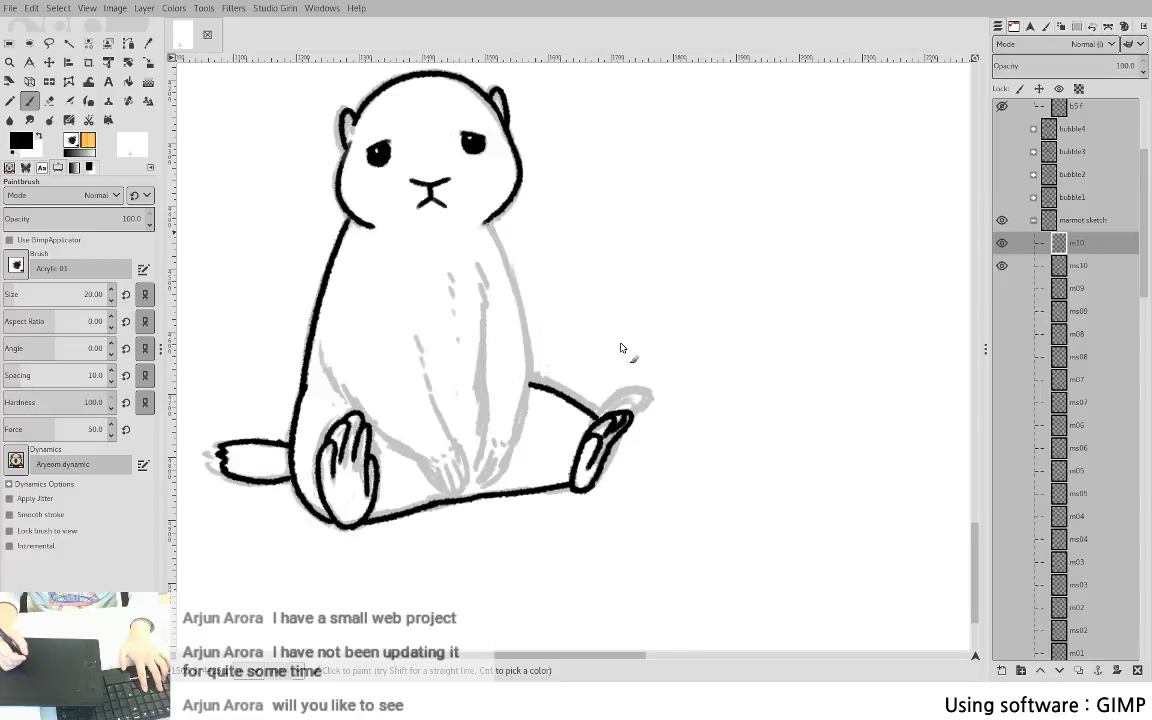
- Try inking the far side of the body and the far arm with its paw on m10
{"action": "left_click_drag", "start_coordinate": [489, 224], "coordinate": [530, 313]}
{"action": "left_click_drag", "start_coordinate": [443, 364], "coordinate": [502, 412]}
{"action": "key", "text": "ctrl+z"}
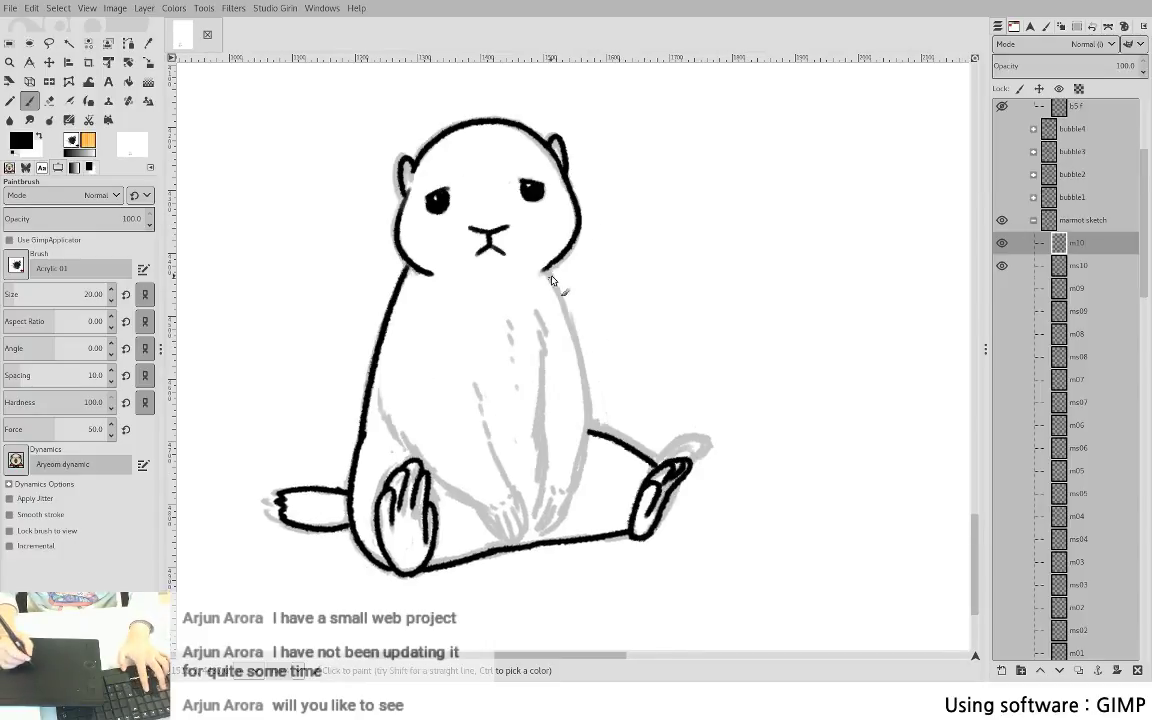
{"action": "left_click_drag", "start_coordinate": [548, 270], "coordinate": [590, 428]}
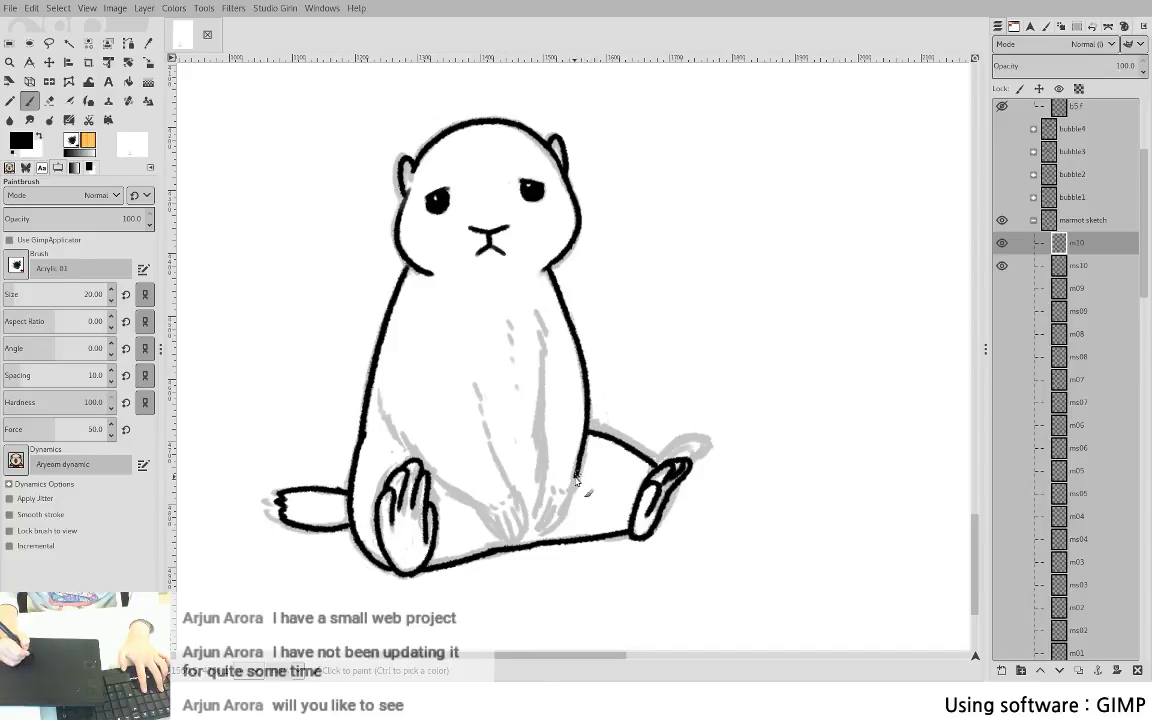
{"action": "mouse_move", "coordinate": [538, 312]}
{"action": "left_mouse_down"}
{"action": "mouse_move", "coordinate": [536, 427]}
{"action": "mouse_move", "coordinate": [543, 472]}
{"action": "mouse_move", "coordinate": [566, 494]}
{"action": "mouse_move", "coordinate": [542, 488]}
{"action": "mouse_move", "coordinate": [549, 529]}
{"action": "left_mouse_up"}
{"action": "key", "text": "ctrl+z"}
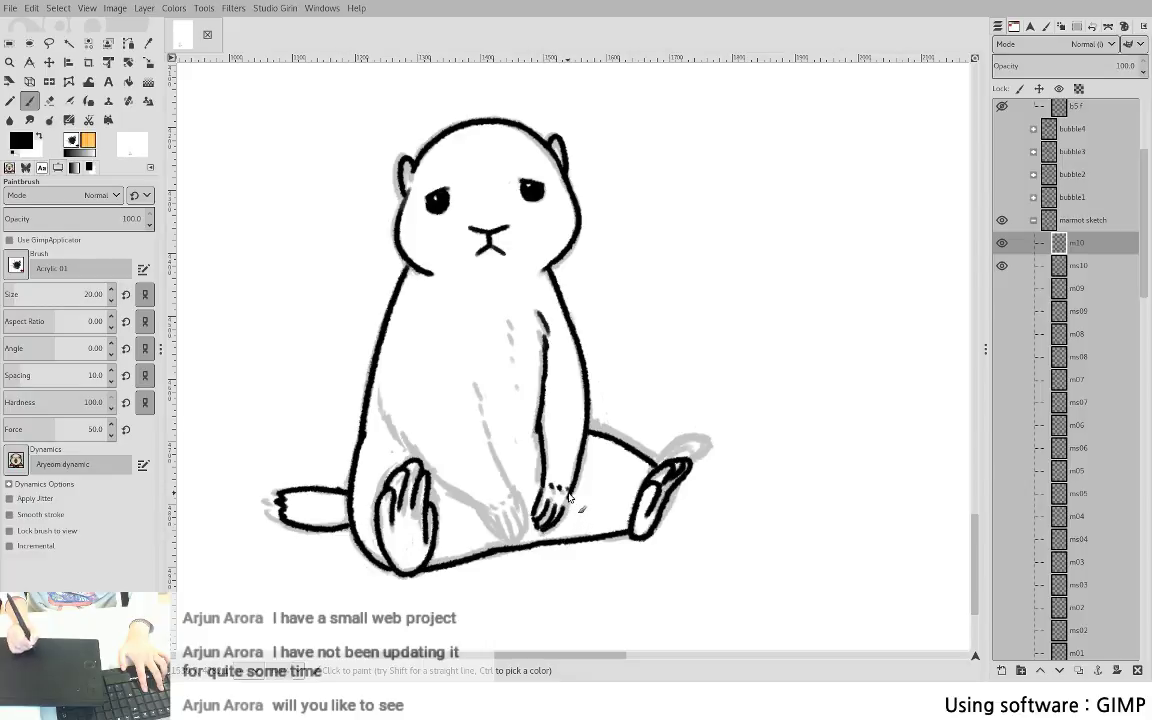
- Try inking the chest fur dashes, the near arm's outline and the belly line above the near foot
{"action": "left_click_drag", "start_coordinate": [510, 325], "coordinate": [514, 338]}
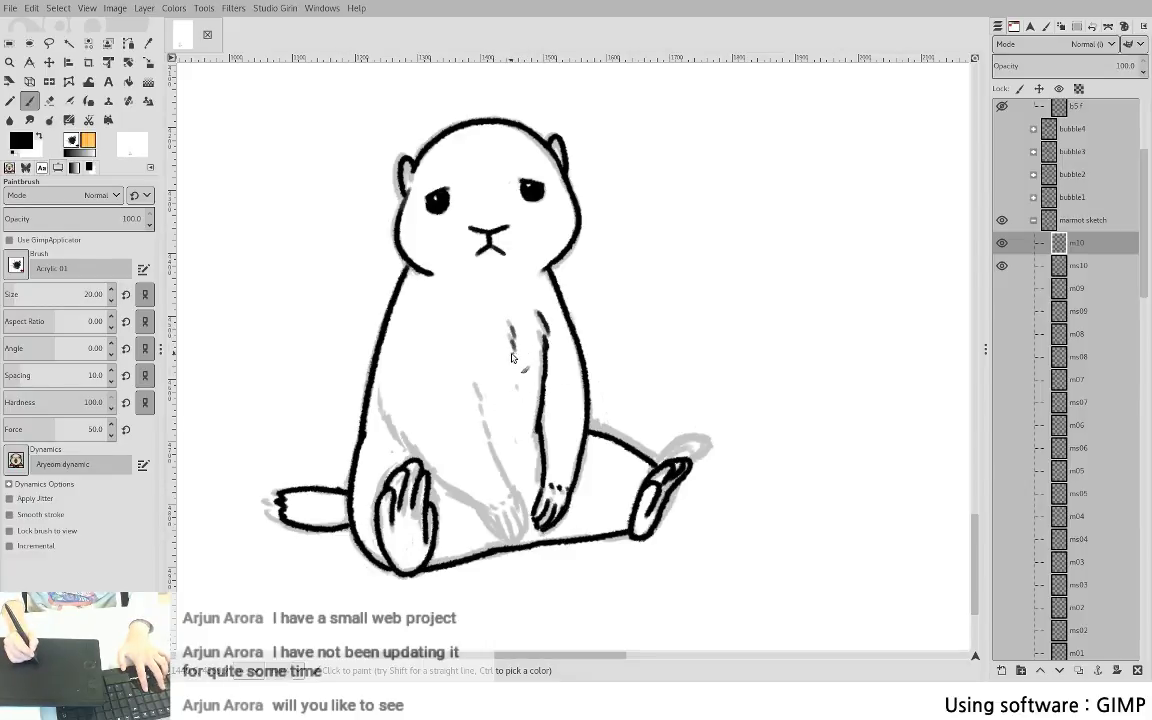
{"action": "left_click_drag", "start_coordinate": [478, 390], "coordinate": [508, 481]}
{"action": "left_click_drag", "start_coordinate": [383, 398], "coordinate": [394, 430]}
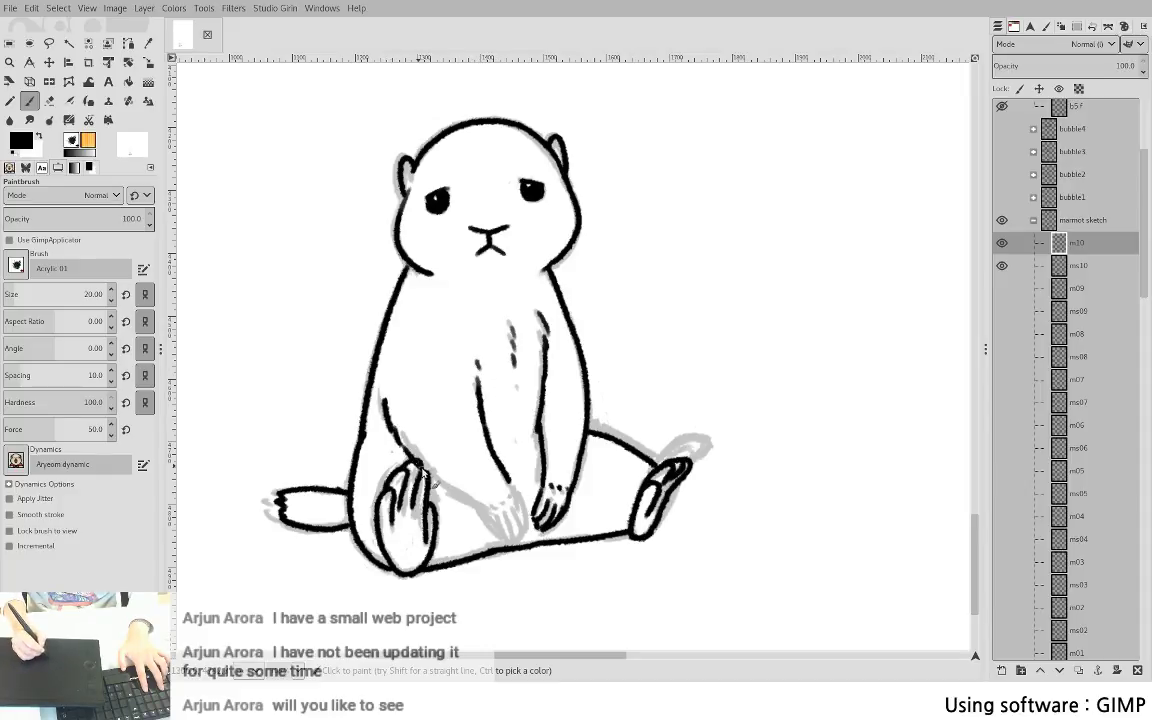
{"action": "left_click_drag", "start_coordinate": [429, 473], "coordinate": [478, 499]}
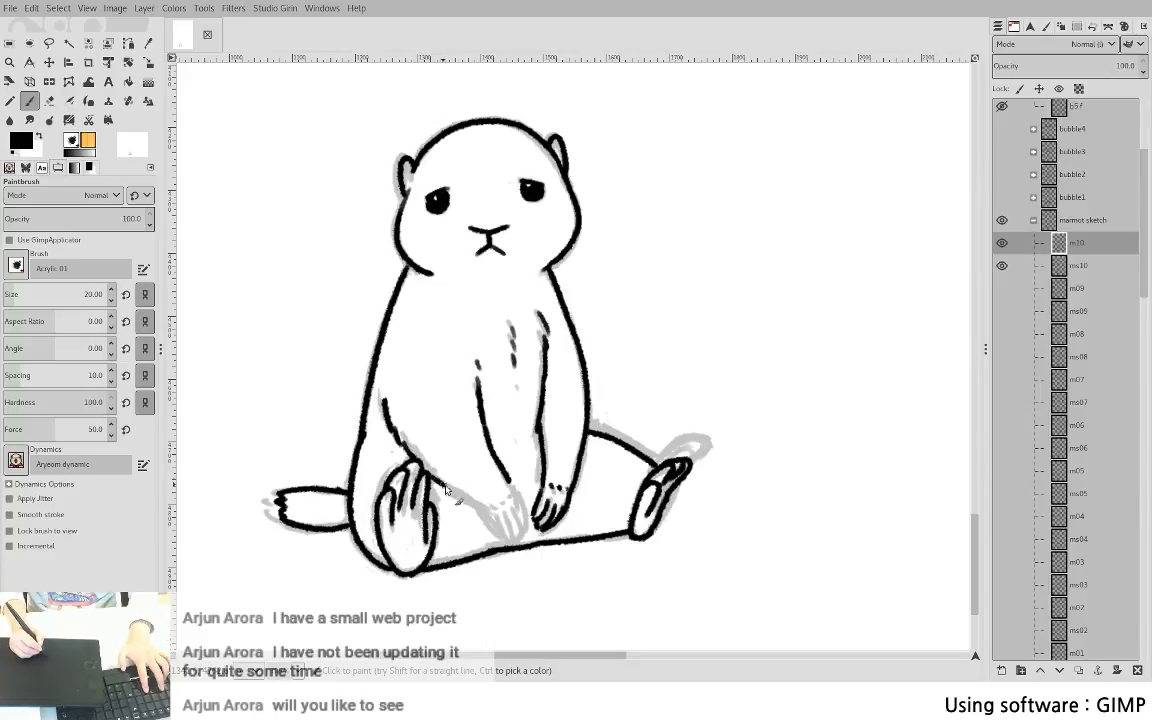
{"action": "left_click_drag", "start_coordinate": [446, 489], "coordinate": [478, 510]}
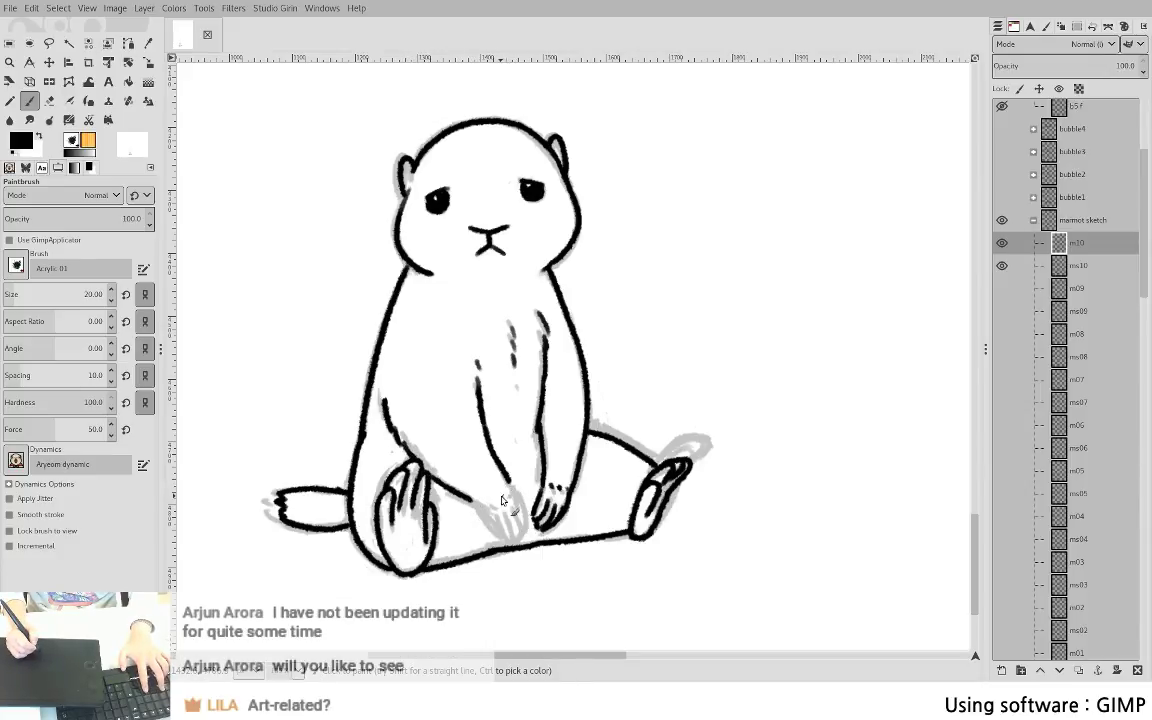
- Undo the strokes for the arms, paw, chest fur and far body side on m10
{"action": "key", "text": "ctrl+z"}
{"action": "key", "text": "ctrl+z"}
{"action": "key", "text": "ctrl+z"}
{"action": "key", "text": "ctrl+z"}
{"action": "key", "text": "ctrl+z"}
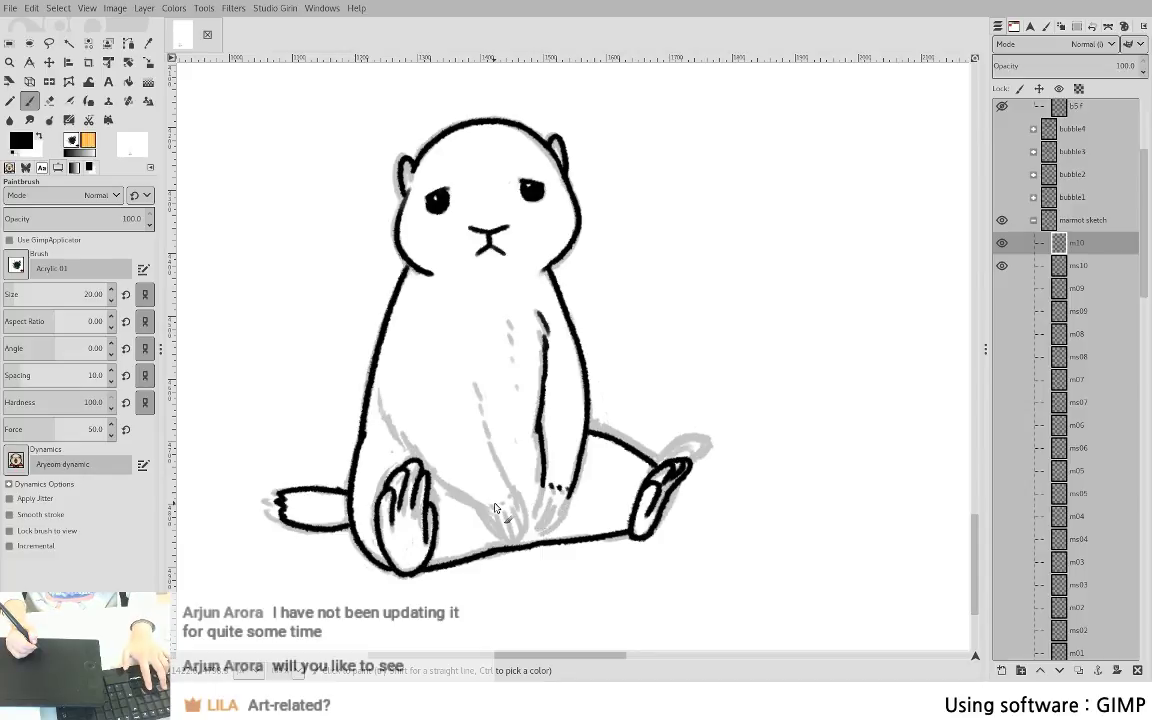
{"action": "key", "text": "ctrl+z"}
{"action": "key", "text": "ctrl+z"}
{"action": "key", "text": "ctrl+z"}
{"action": "key", "text": "ctrl+z"}
{"action": "key", "text": "ctrl+z"}
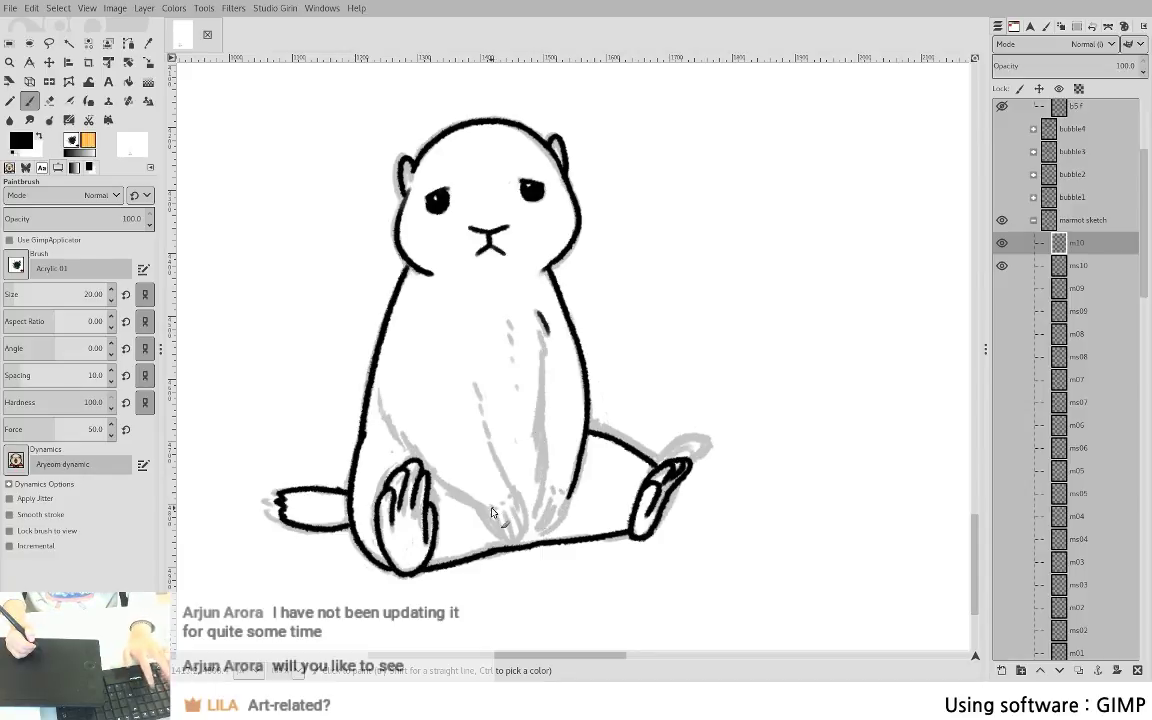
{"action": "key", "text": "ctrl+z"}
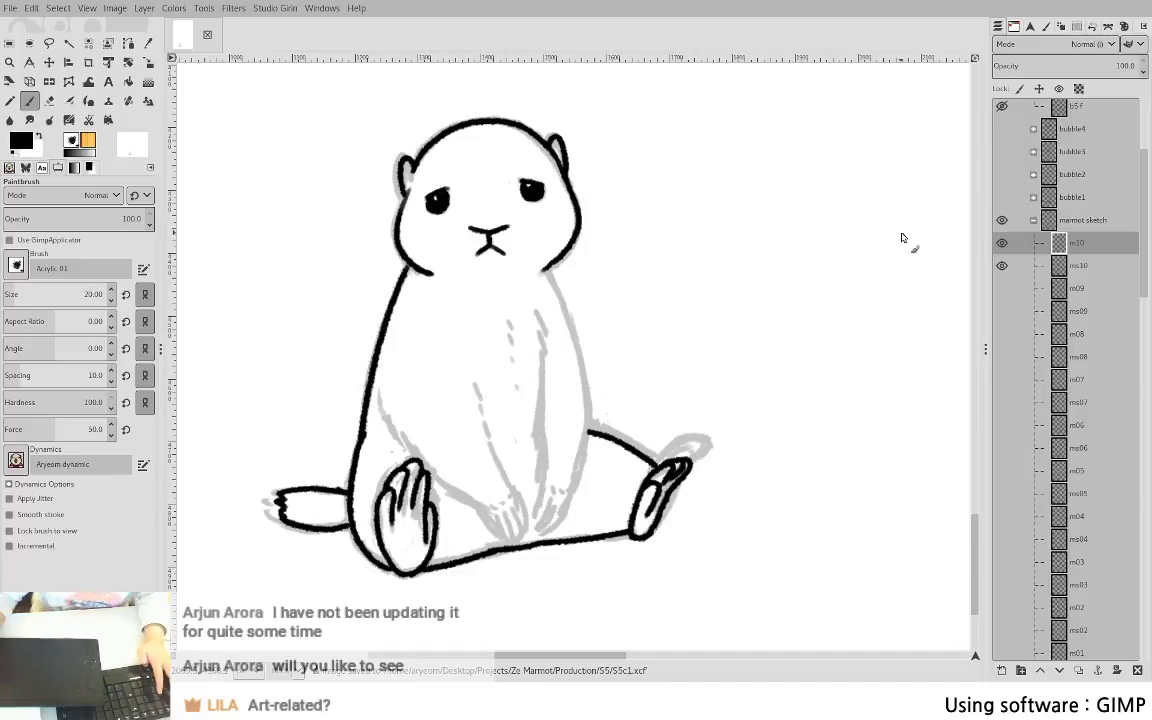
- Ink the far body side from the cheek past the leg to the far wrist in one smooth curve
{"action": "left_click_drag", "start_coordinate": [563, 430], "coordinate": [625, 329]}
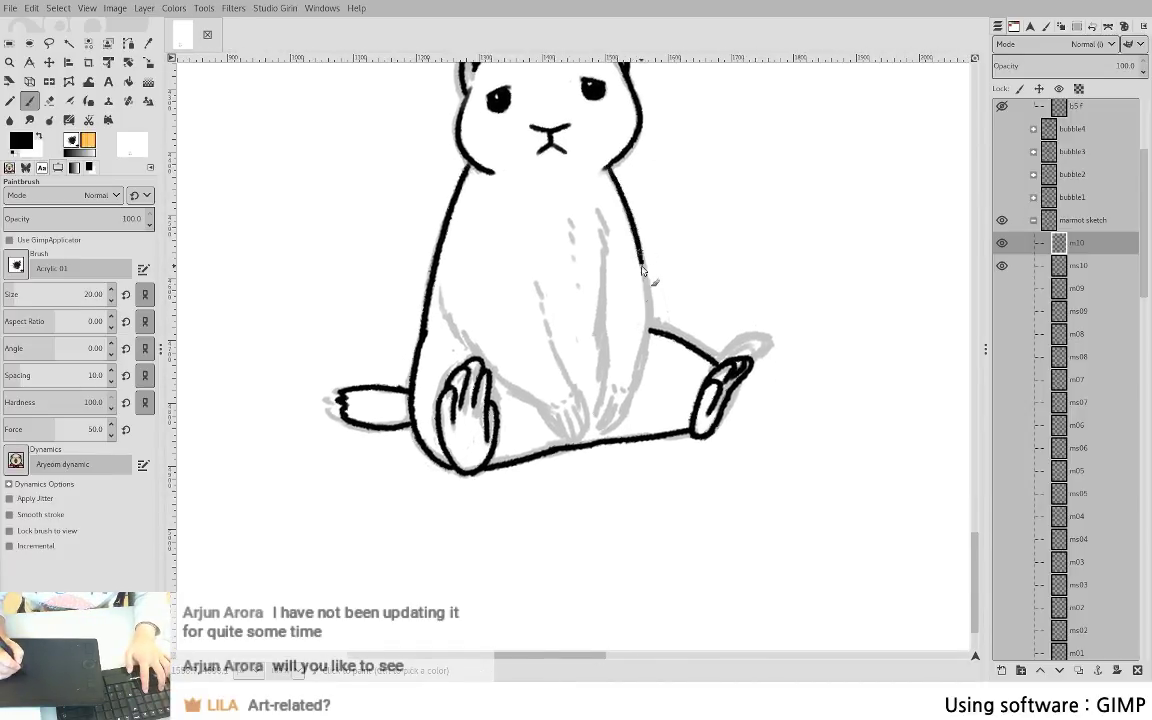
{"action": "mouse_move", "coordinate": [610, 170]}
{"action": "left_mouse_down"}
{"action": "mouse_move", "coordinate": [640, 257]}
{"action": "mouse_move", "coordinate": [645, 330]}
{"action": "left_mouse_up"}
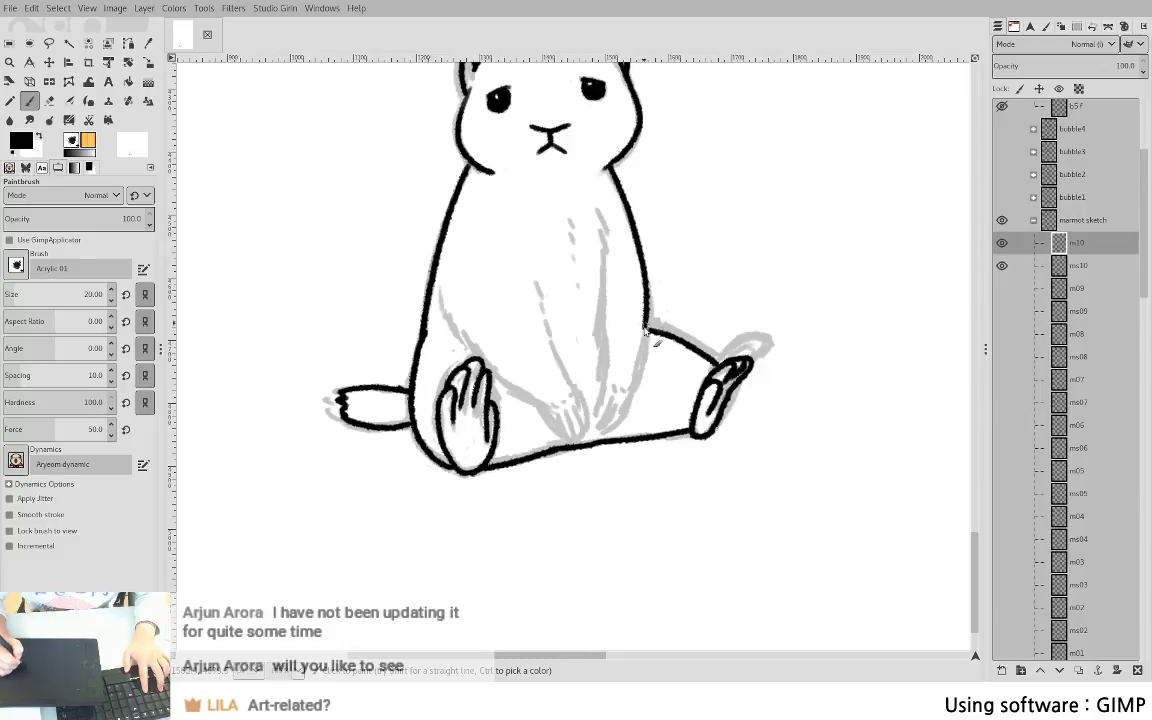
{"action": "key", "text": "ctrl+z"}
{"action": "mouse_move", "coordinate": [608, 169]}
{"action": "left_mouse_down"}
{"action": "mouse_move", "coordinate": [646, 288]}
{"action": "mouse_move", "coordinate": [640, 376]}
{"action": "left_mouse_up"}
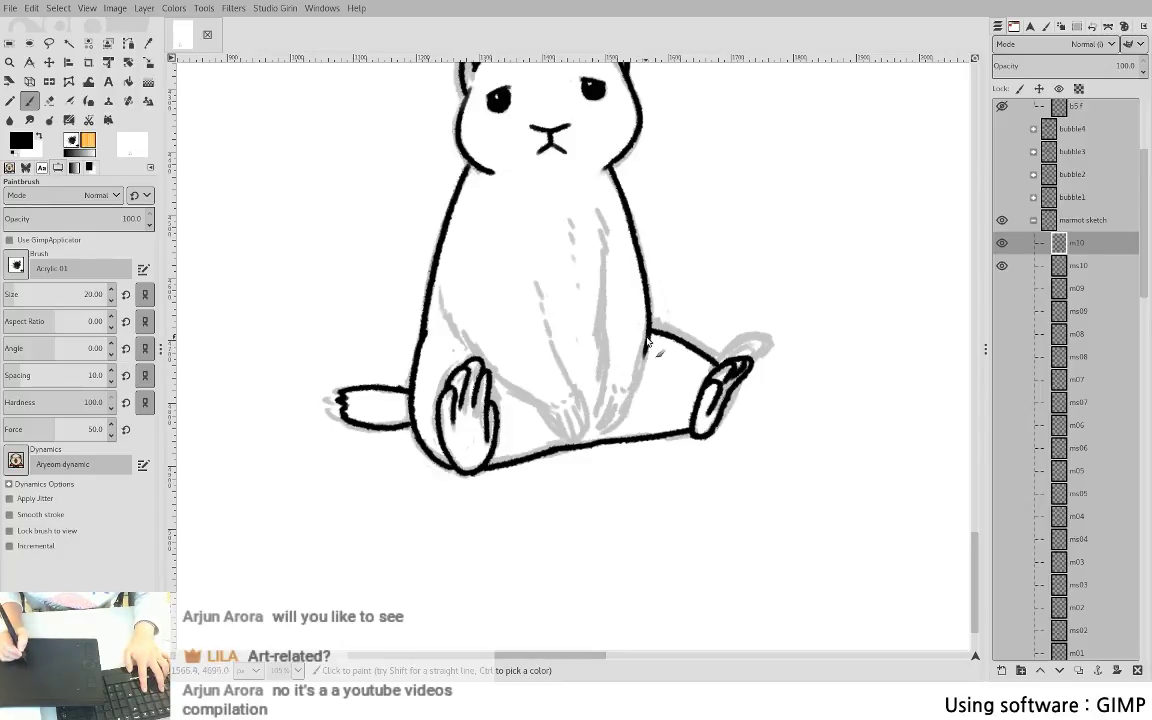
{"action": "left_click_drag", "start_coordinate": [648, 348], "coordinate": [624, 388]}
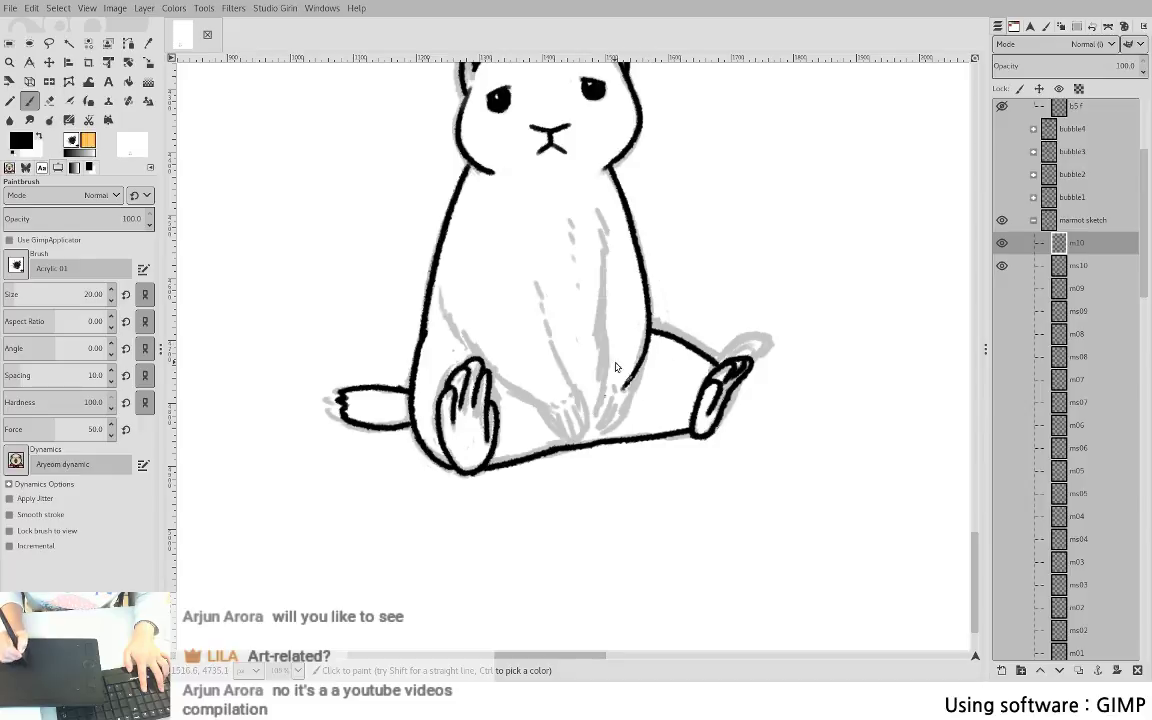
- Ink the far arm's inner line with broken fur strokes at the shoulder and small dots at the wrist
{"action": "left_click_drag", "start_coordinate": [599, 212], "coordinate": [604, 247]}
{"action": "mouse_move", "coordinate": [603, 255]}
{"action": "left_mouse_down"}
{"action": "mouse_move", "coordinate": [598, 383]}
{"action": "mouse_move", "coordinate": [612, 377]}
{"action": "mouse_move", "coordinate": [601, 319]}
{"action": "mouse_move", "coordinate": [595, 392]}
{"action": "left_mouse_up"}
{"action": "key", "text": "ctrl+z"}
{"action": "left_click_drag", "start_coordinate": [605, 374], "coordinate": [595, 392]}
{"action": "key", "text": "ctrl+z"}
{"action": "key", "text": "ctrl+z"}
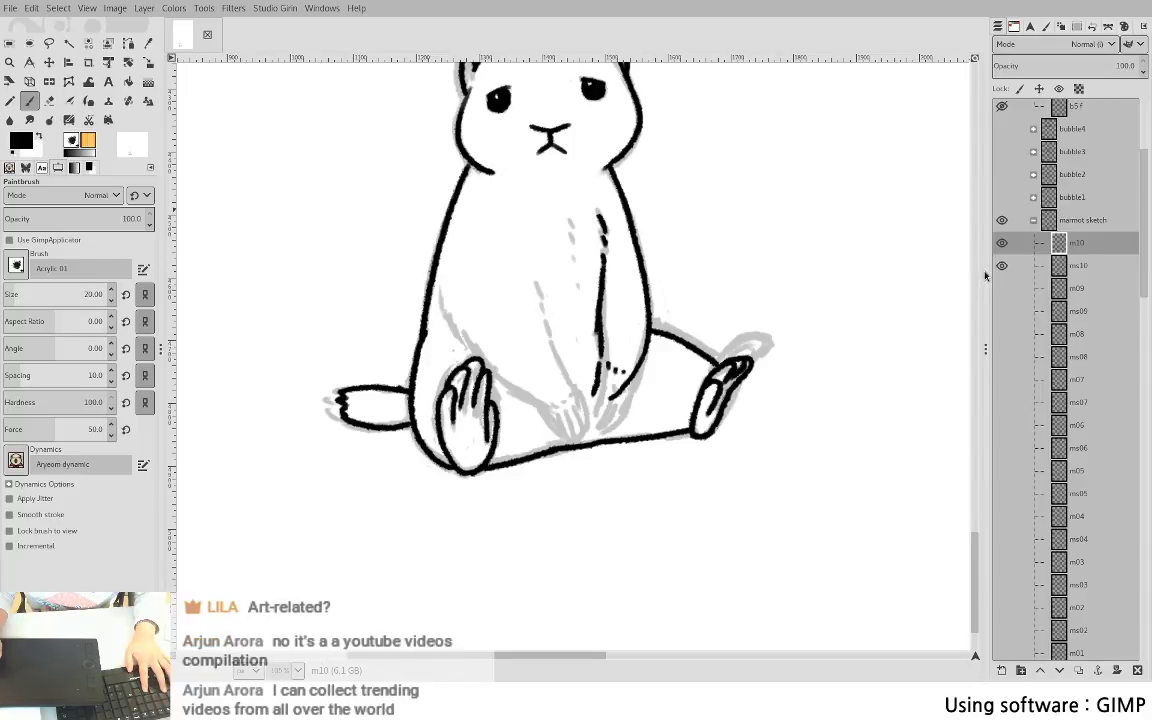
- Hide the ms10 sketch and compare the inked m09 and m10 frames, ending with only m10 shown
{"action": "key", "text": "Page_Down"}
{"action": "left_click", "coordinate": [1003, 246]}
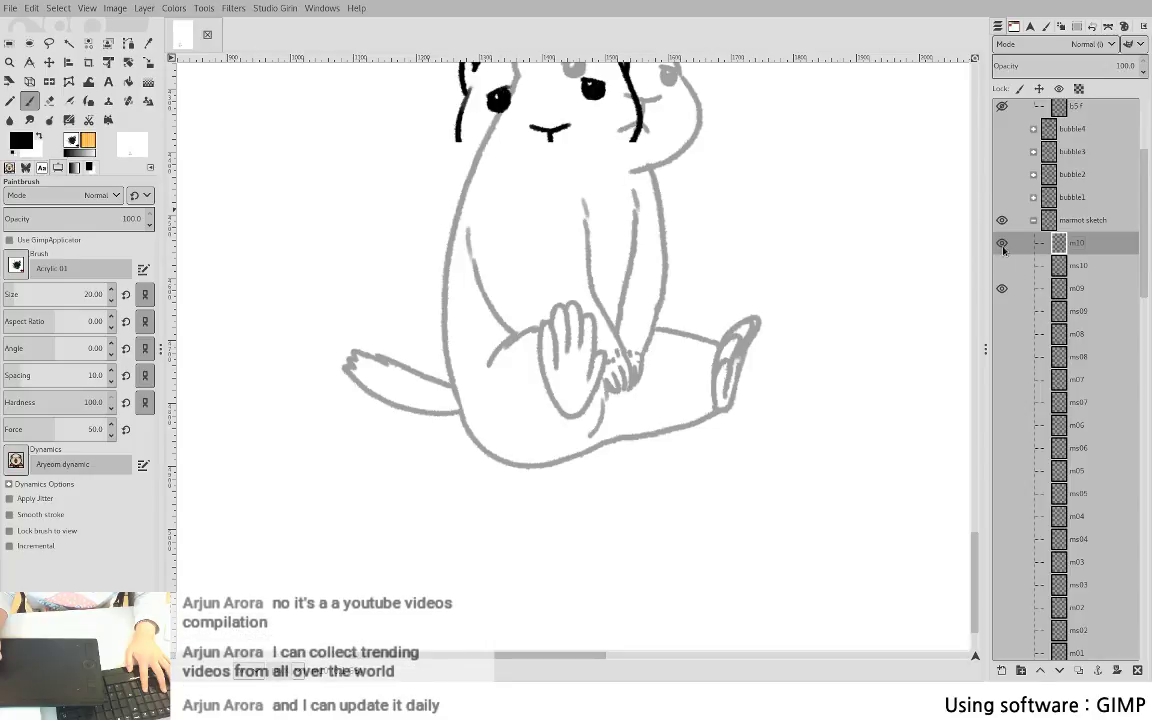
{"action": "left_click", "coordinate": [1003, 291], "text": "shift"}
{"action": "left_click", "coordinate": [1004, 243], "text": "shift"}
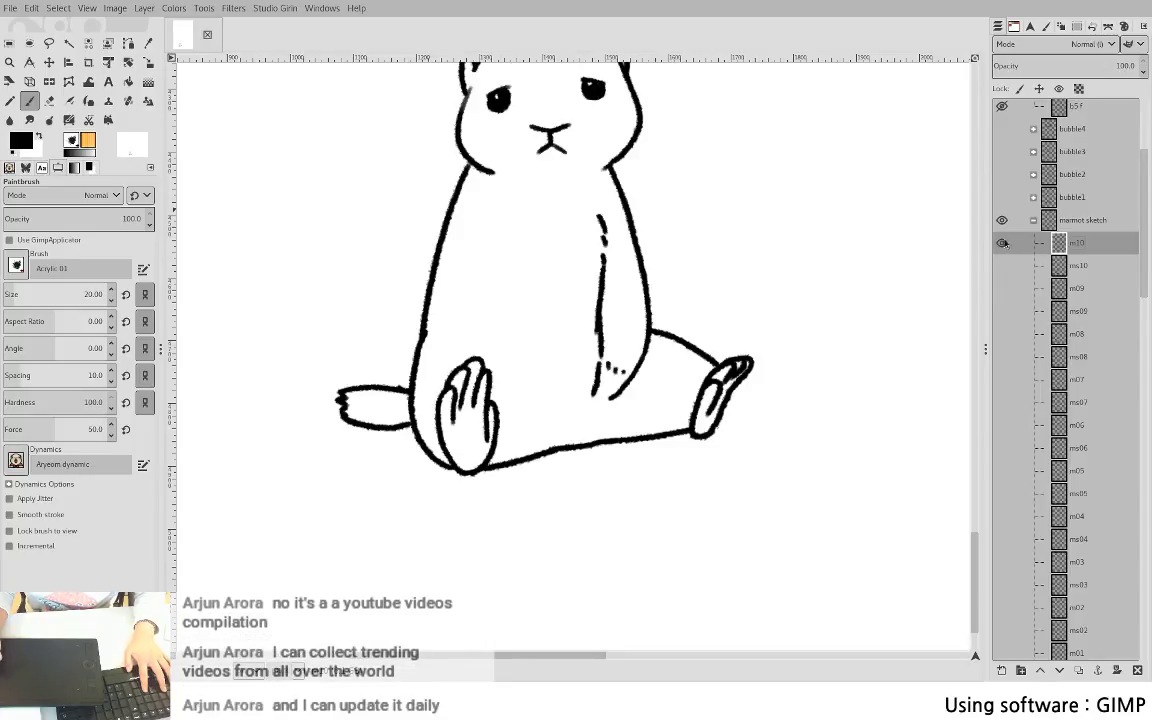
- Compare m10 with the inked m09 frame once more and undo the latest m10 stroke
{"action": "left_click", "coordinate": [1002, 288], "text": "shift"}
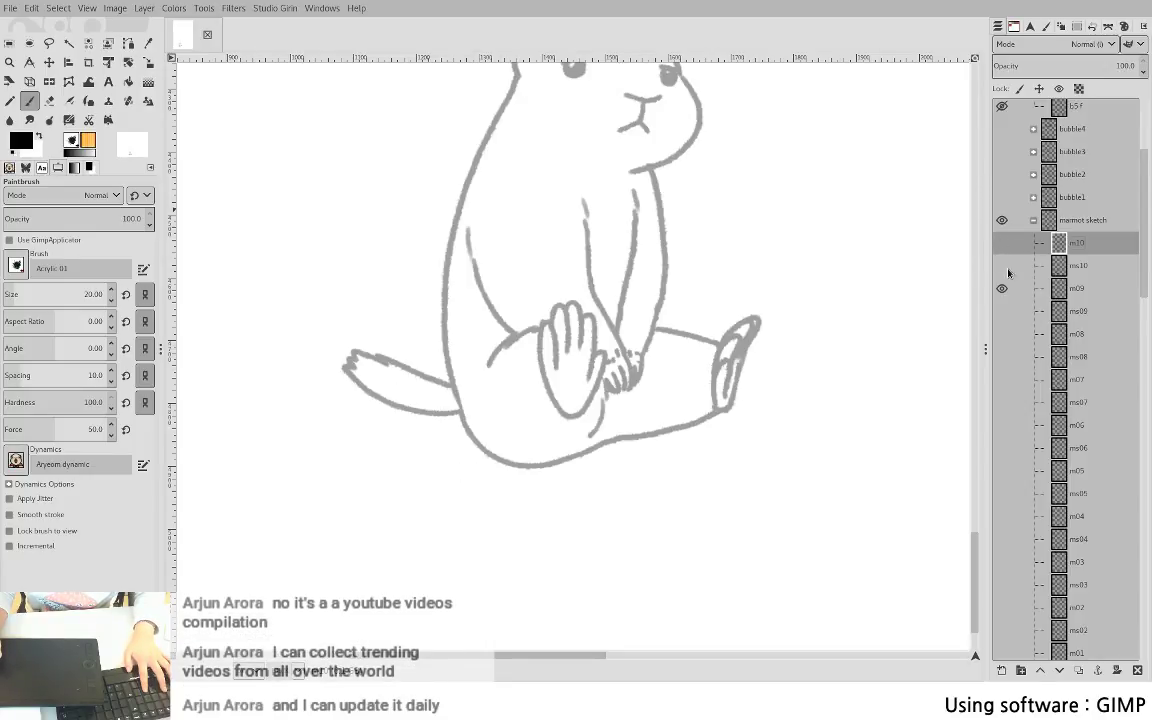
{"action": "left_click", "coordinate": [1003, 244], "text": "shift"}
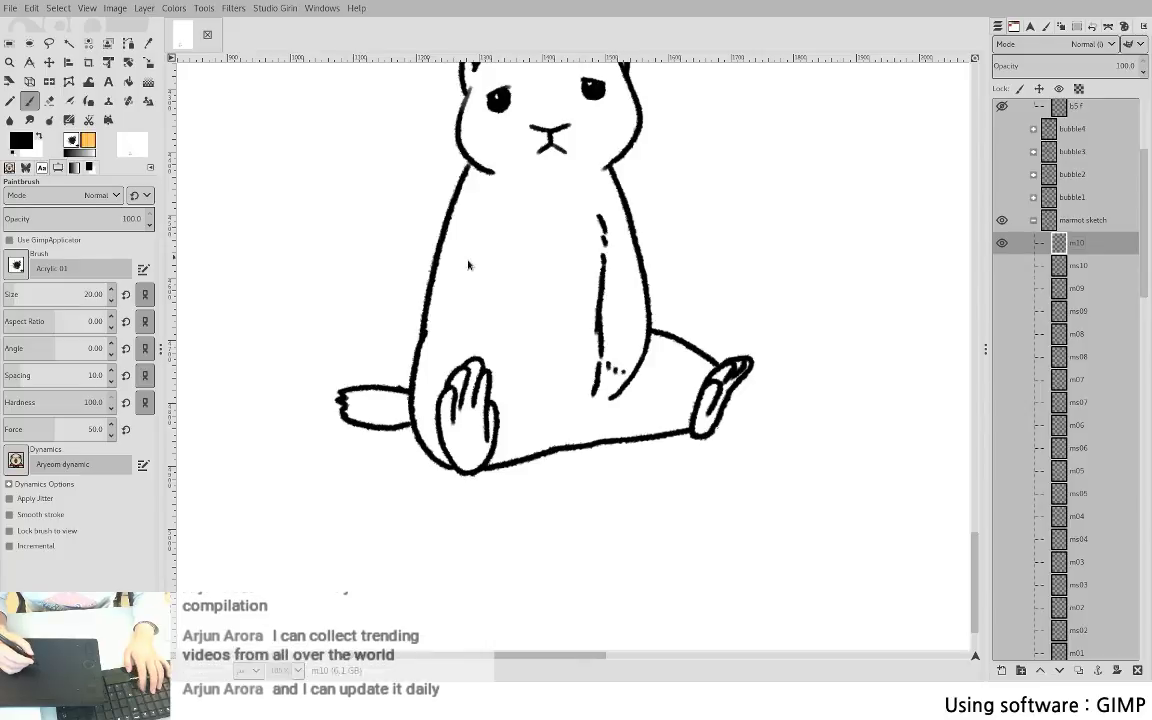
{"action": "key", "text": "ctrl+z"}
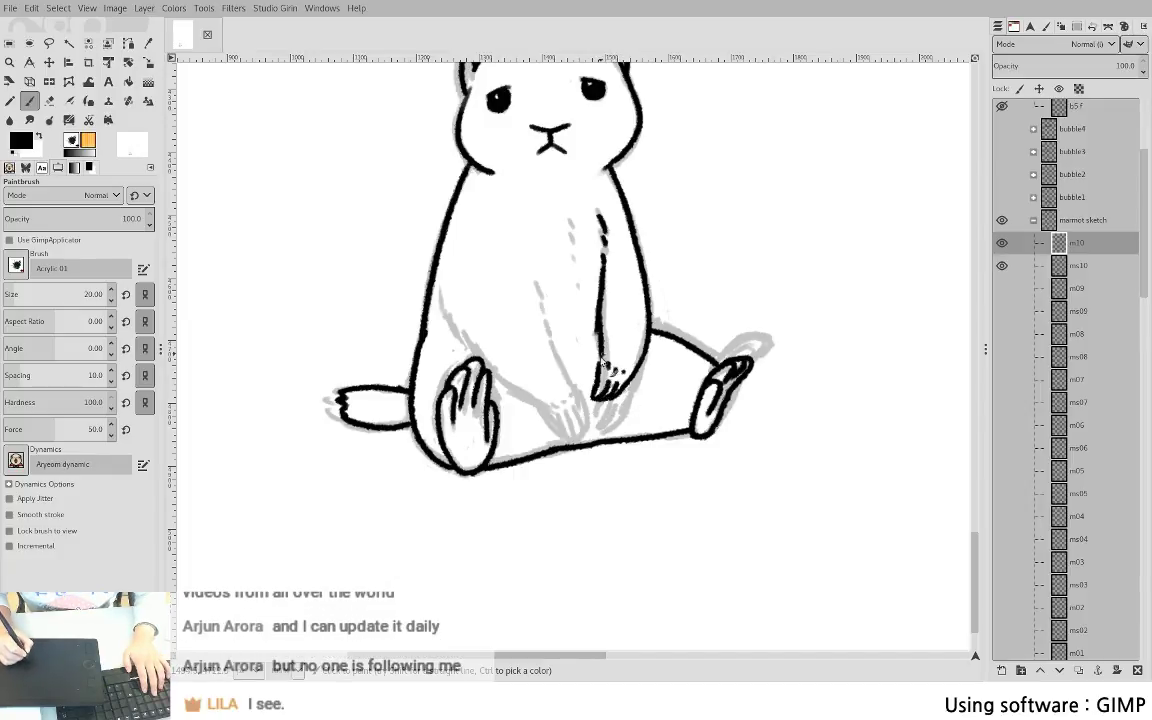
- Ink the near arm, its paw and the dashed fur line down the middle of the chest on m10, and save the file
{"action": "left_click_drag", "start_coordinate": [531, 236], "coordinate": [570, 374]}
{"action": "mouse_move", "coordinate": [440, 296]}
{"action": "left_mouse_down"}
{"action": "mouse_move", "coordinate": [491, 370]}
{"action": "mouse_move", "coordinate": [517, 367]}
{"action": "mouse_move", "coordinate": [538, 392]}
{"action": "left_mouse_up"}
{"action": "left_click", "coordinate": [547, 387]}
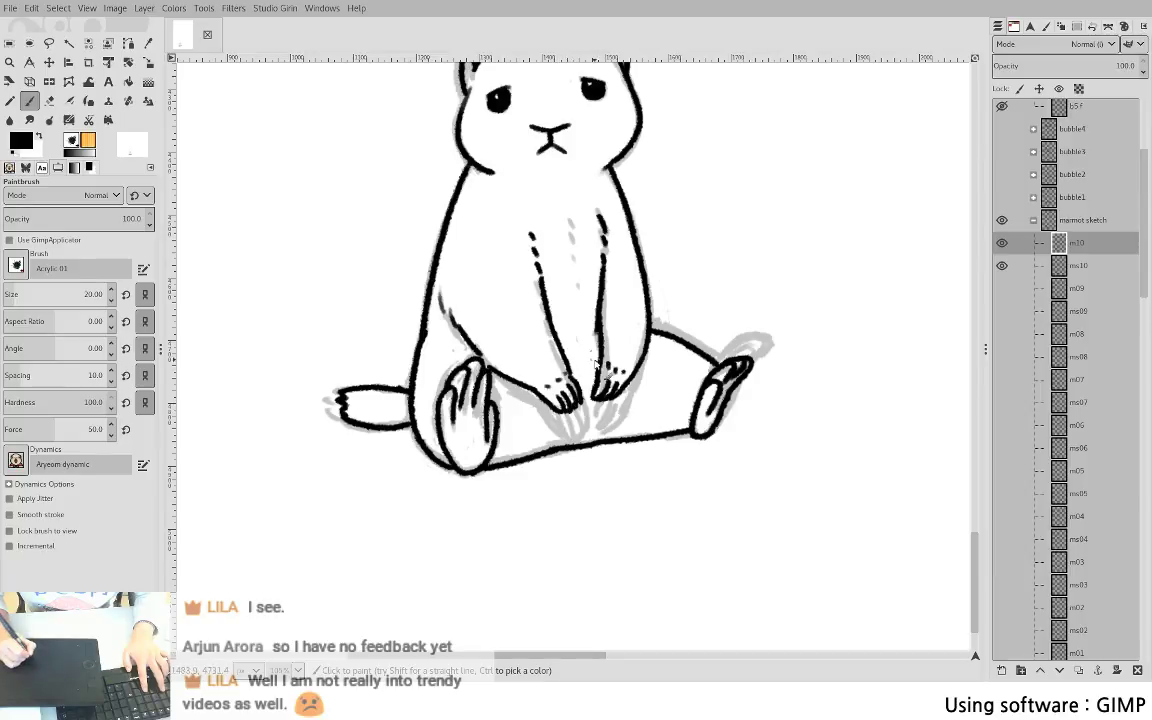
{"action": "key", "text": "ctrl+s"}
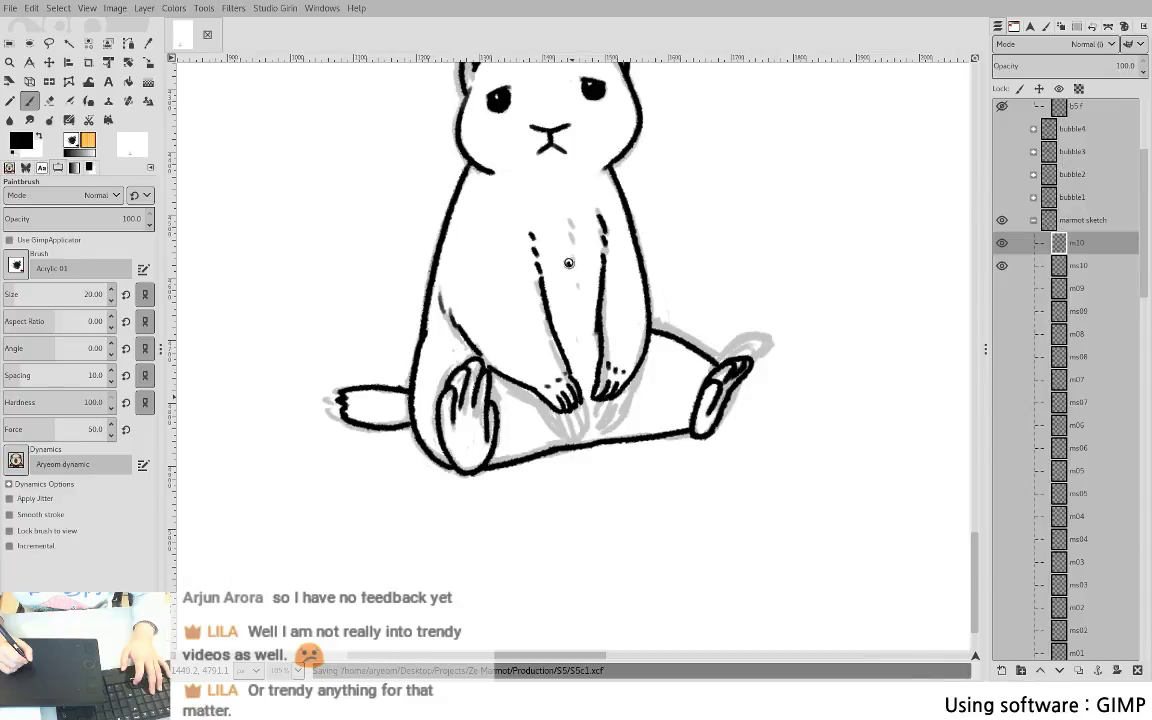
{"action": "left_click_drag", "start_coordinate": [570, 220], "coordinate": [573, 257]}
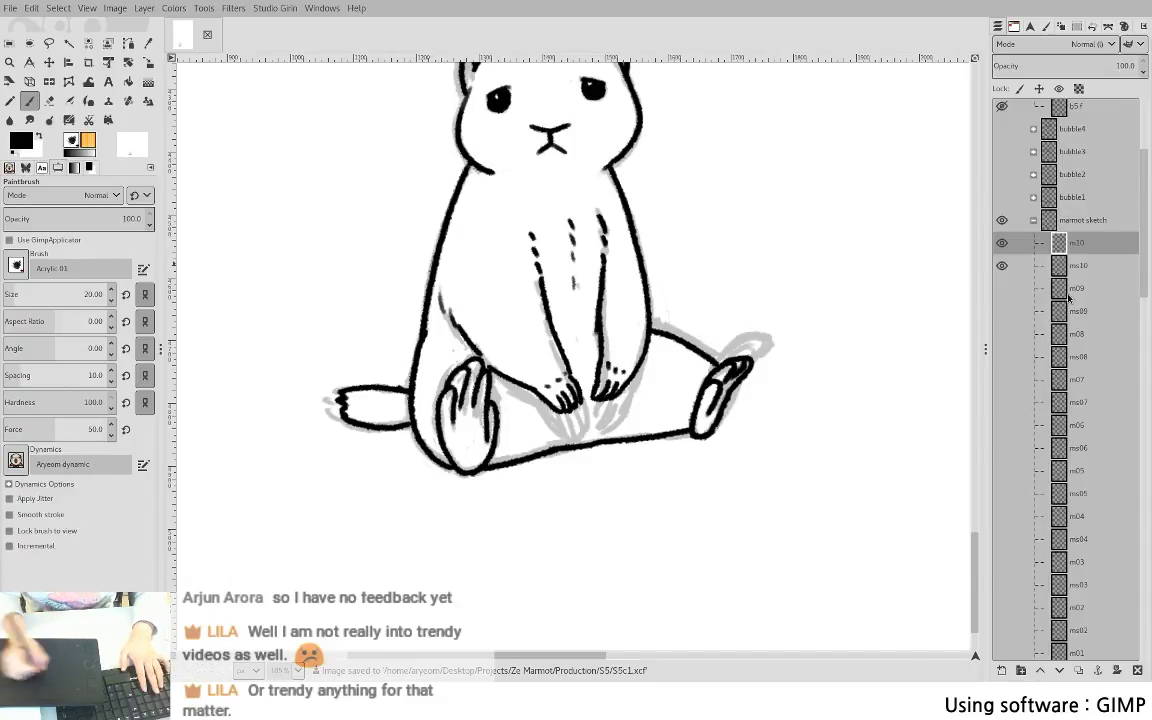
- Mirror the view, erase the lower far cheek outline on m10, and redraw it as a smooth curve down to the neck
{"action": "scroll", "coordinate": [843, 231], "scroll_direction": "up", "scroll_amount": 3}
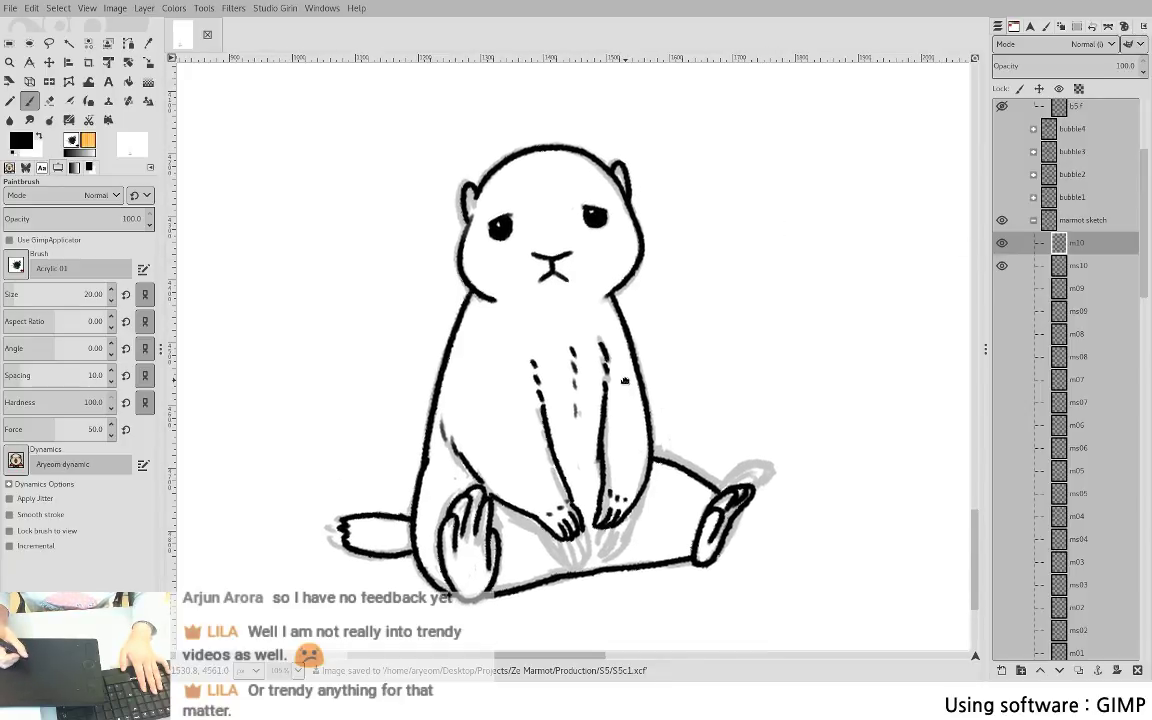
{"action": "key", "text": "f"}
{"action": "key", "text": "shift+e"}
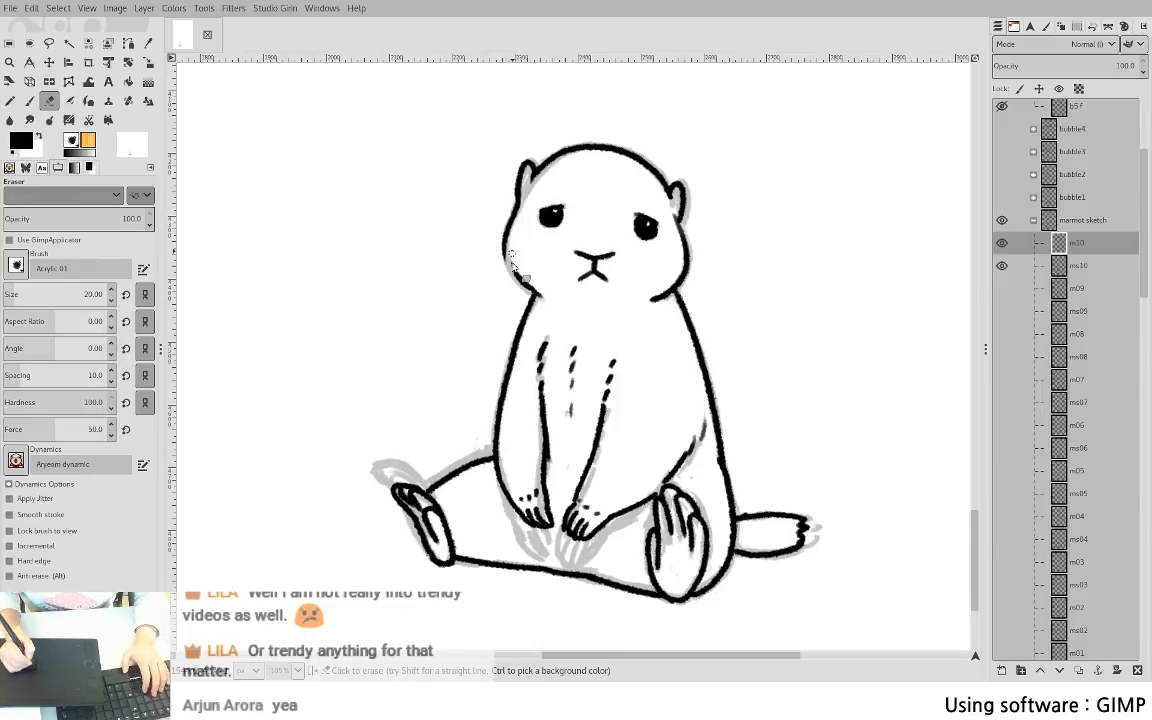
{"action": "key", "text": "p"}
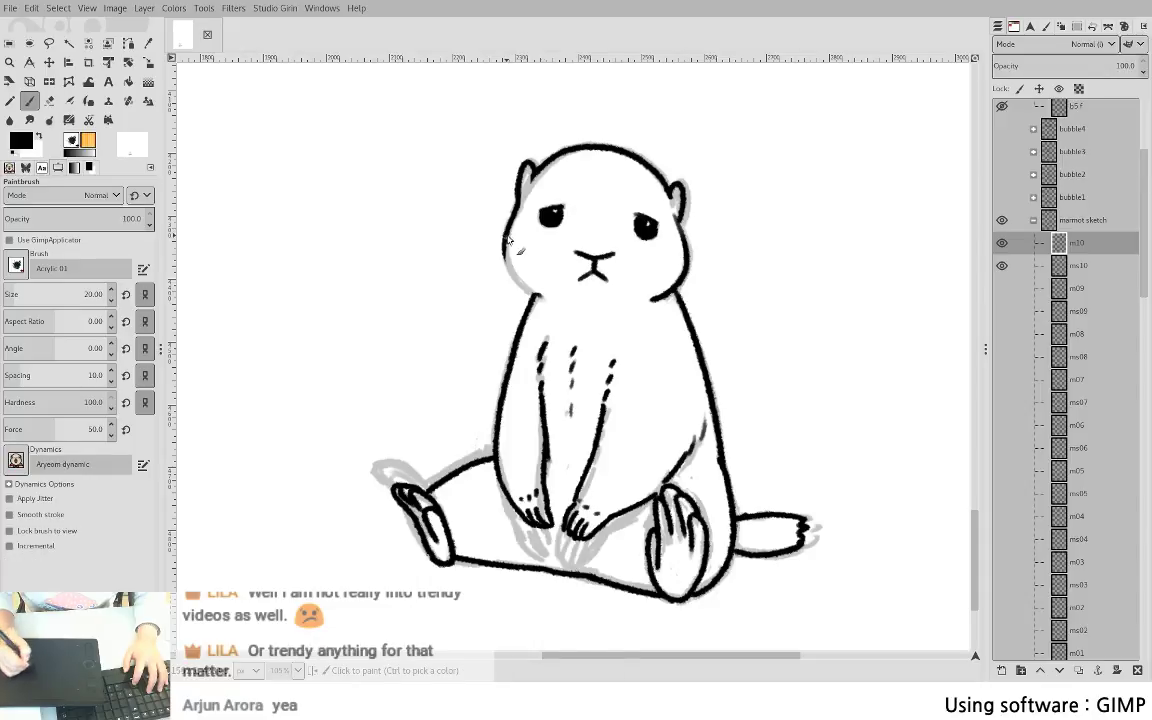
{"action": "left_click_drag", "start_coordinate": [505, 240], "coordinate": [533, 295]}
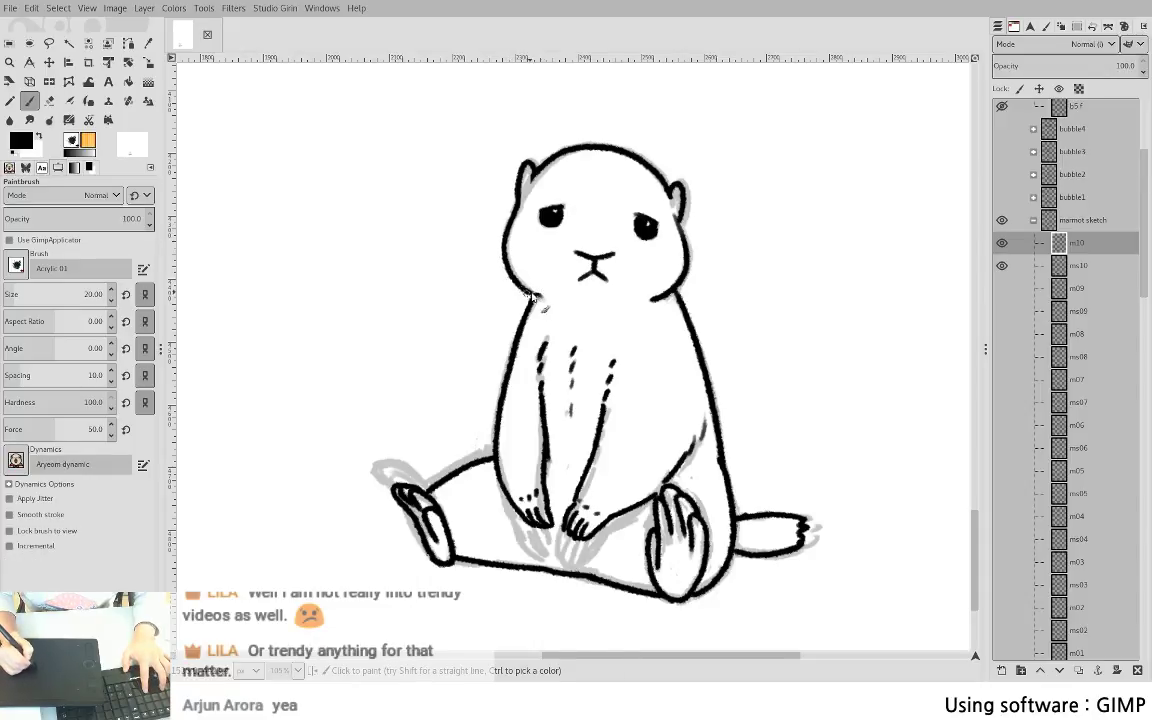
{"action": "key", "text": "ctrl+z"}
{"action": "mouse_move", "coordinate": [505, 243]}
{"action": "left_mouse_down"}
{"action": "mouse_move", "coordinate": [512, 273]}
{"action": "mouse_move", "coordinate": [541, 289]}
{"action": "mouse_move", "coordinate": [571, 366]}
{"action": "mouse_move", "coordinate": [534, 297]}
{"action": "left_mouse_up"}
{"action": "key", "text": "shift+e"}
{"action": "key", "text": "p"}
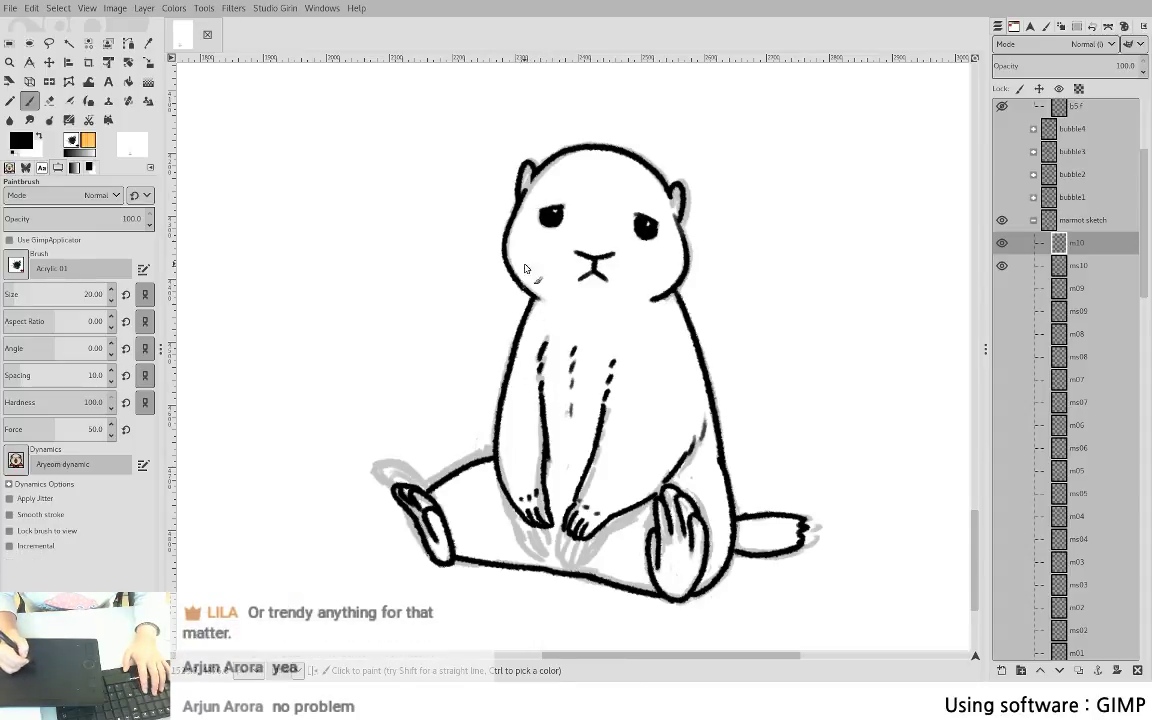
- Retouch the m10 head outline where it meets the far ear
{"action": "key", "text": "shift+e"}
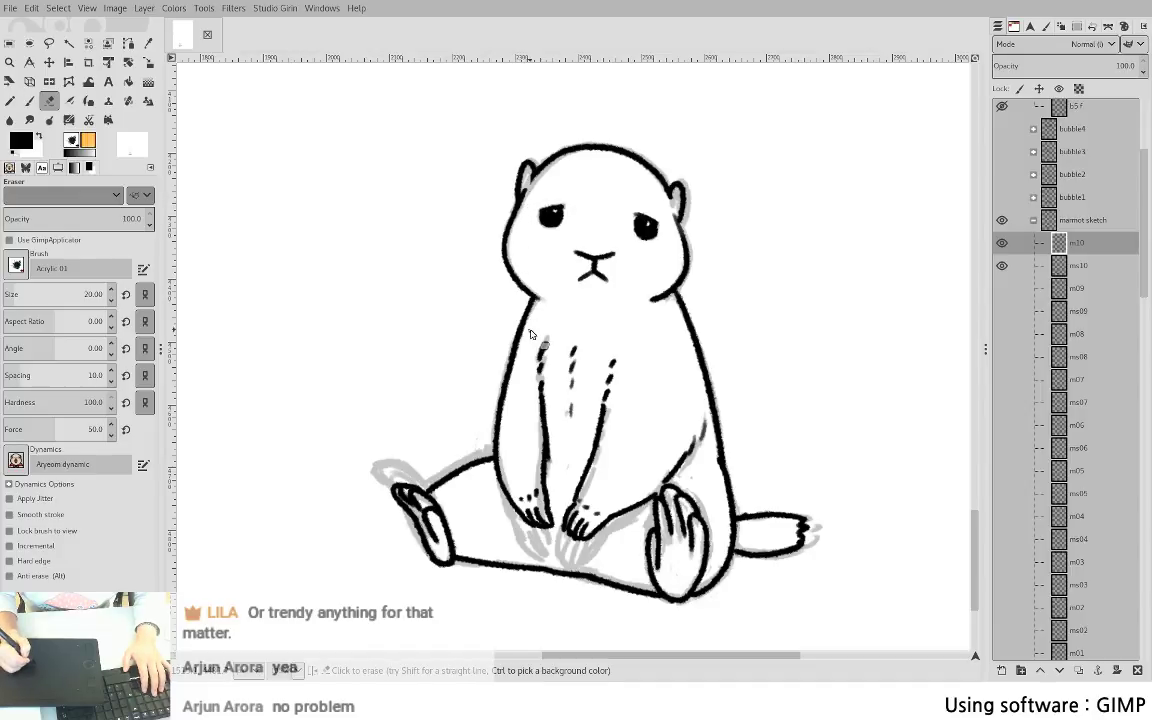
{"action": "key", "text": "p"}
{"action": "left_click_drag", "start_coordinate": [538, 173], "coordinate": [528, 186]}
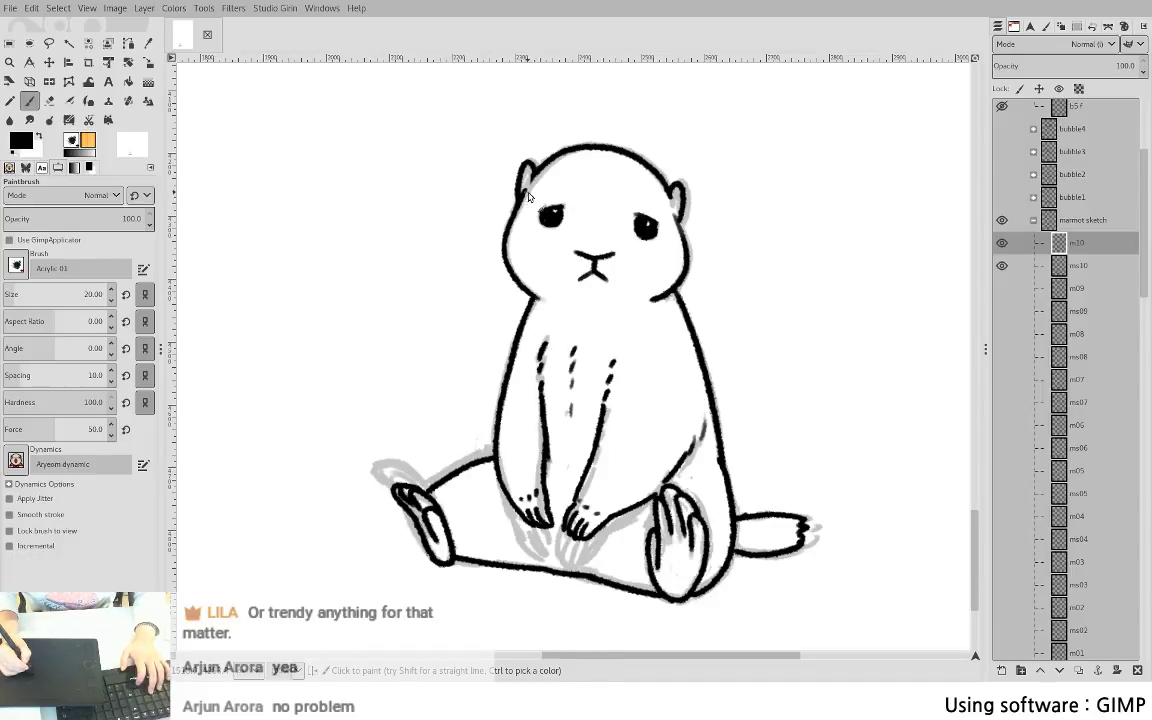
{"action": "key", "text": "shift+f"}
{"action": "key", "text": "shift+f"}
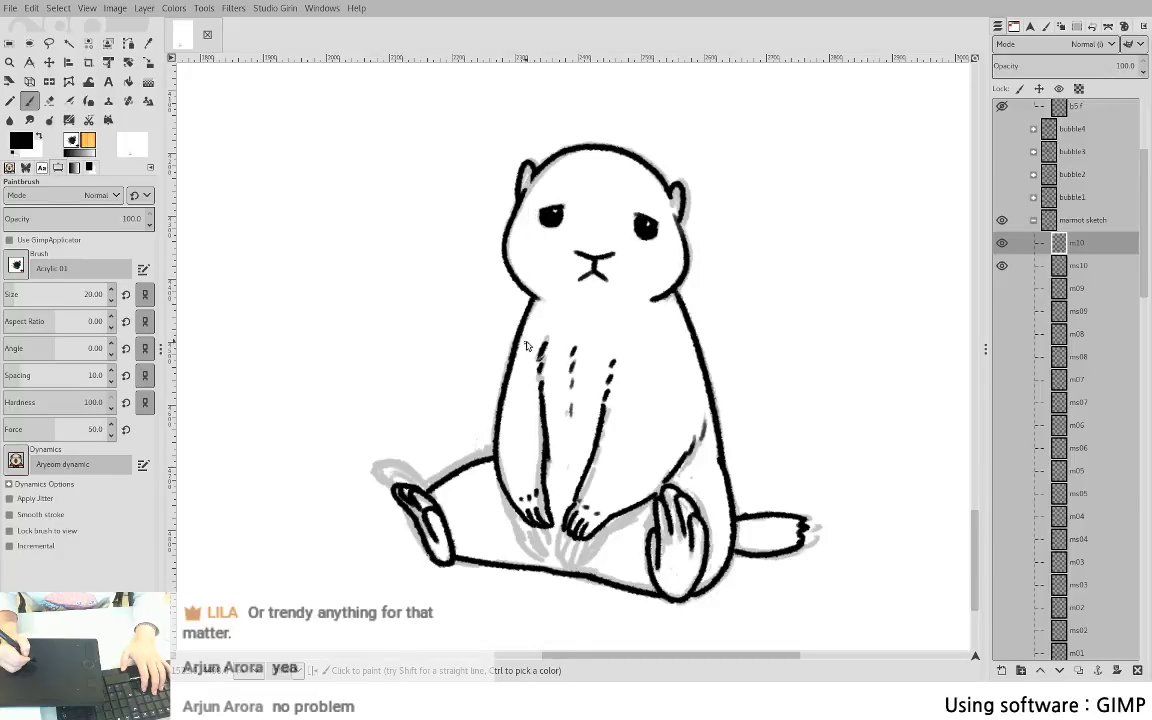
- Erase and repaint the near cheek outline on m10 from below the ear to the chin end
{"action": "key", "text": "shift+e"}
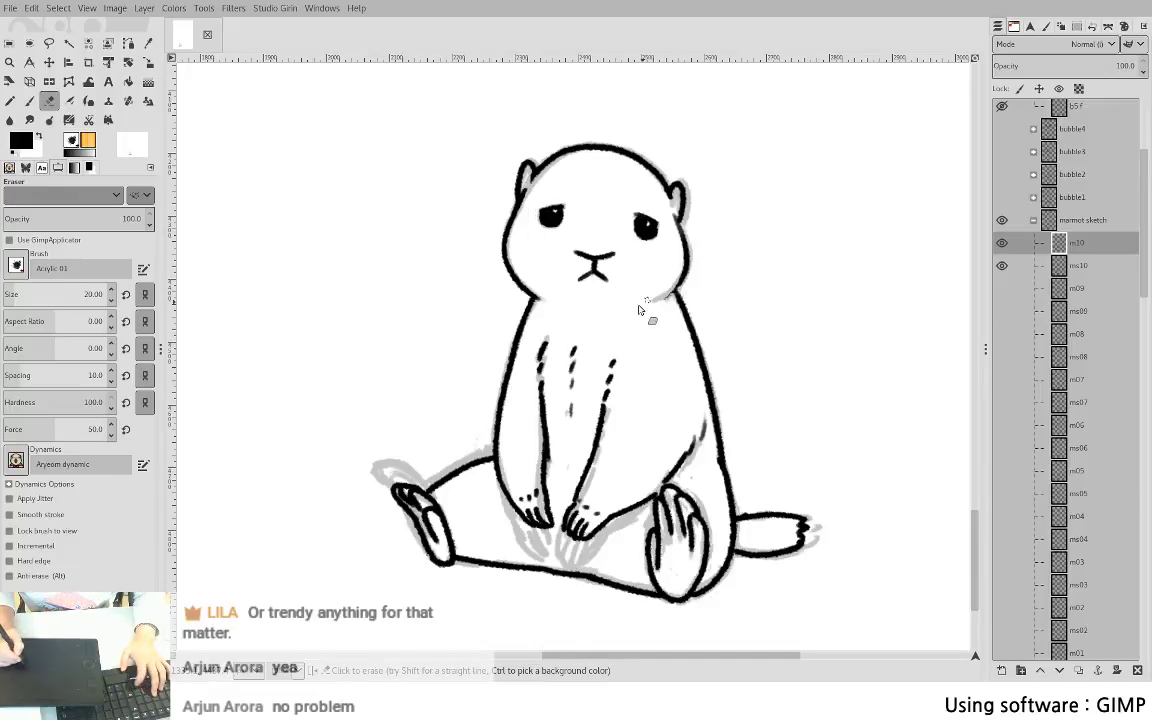
{"action": "key", "text": "p"}
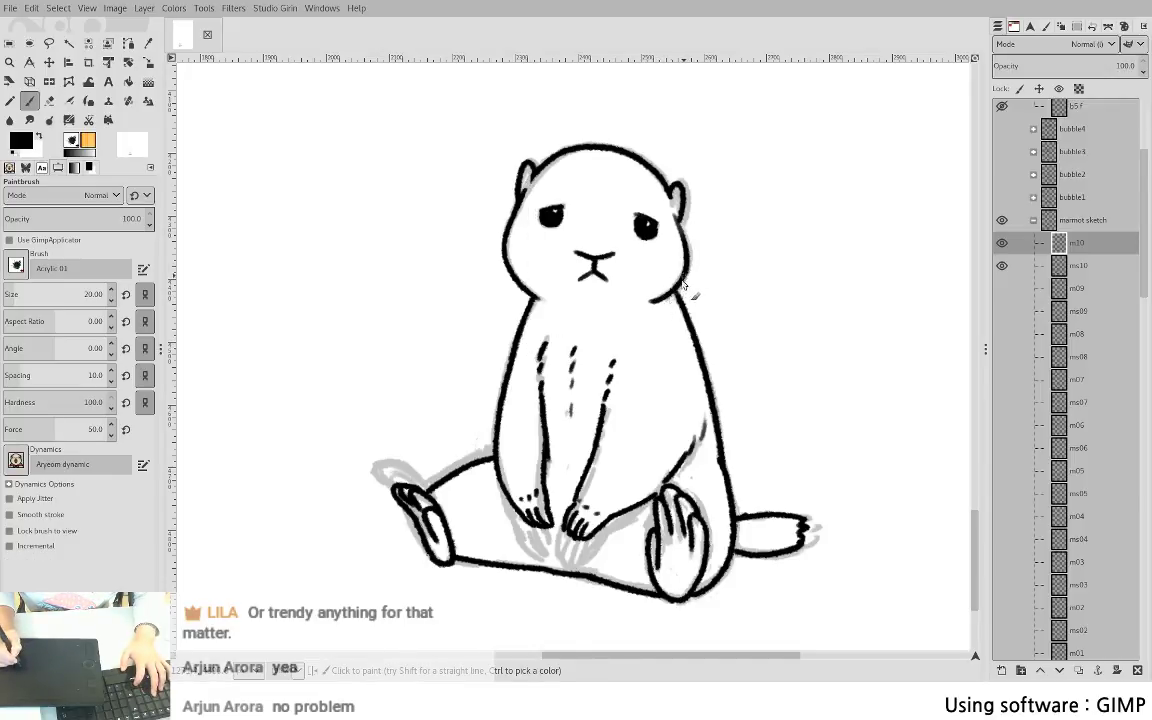
{"action": "key", "text": "shift+e"}
{"action": "left_click_drag", "start_coordinate": [685, 228], "coordinate": [686, 253]}
{"action": "key", "text": "p"}
{"action": "key", "text": "shift+e"}
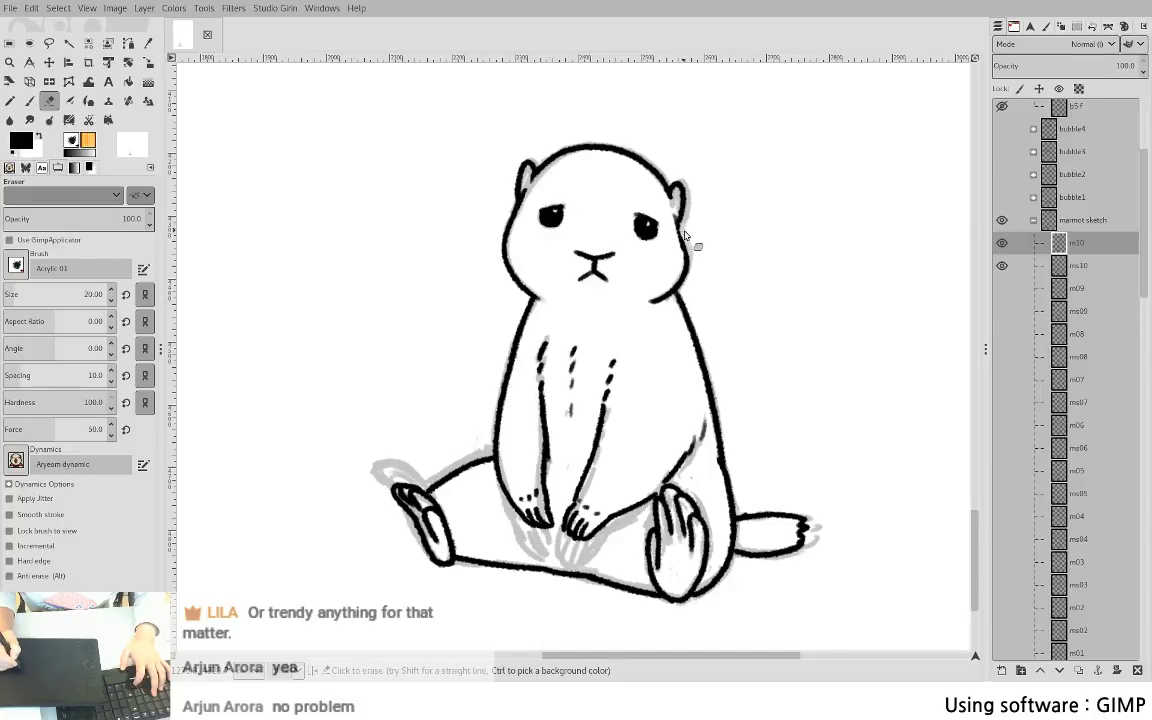
{"action": "key", "text": "p"}
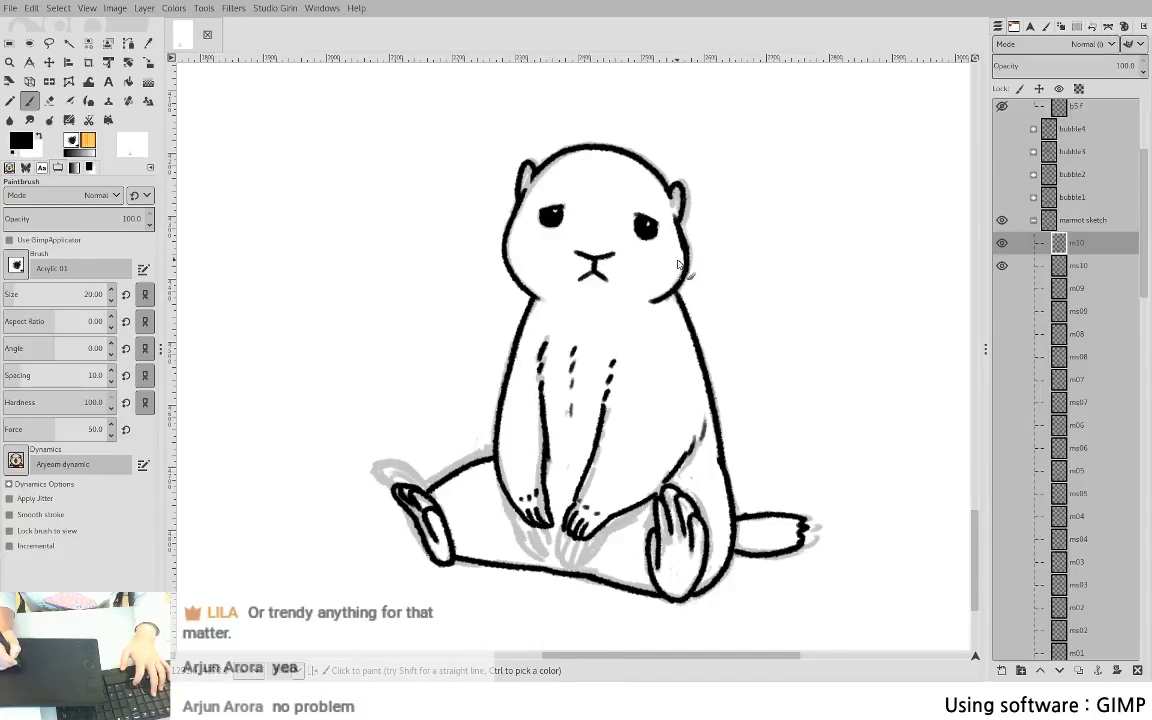
{"action": "key", "text": "shift+e"}
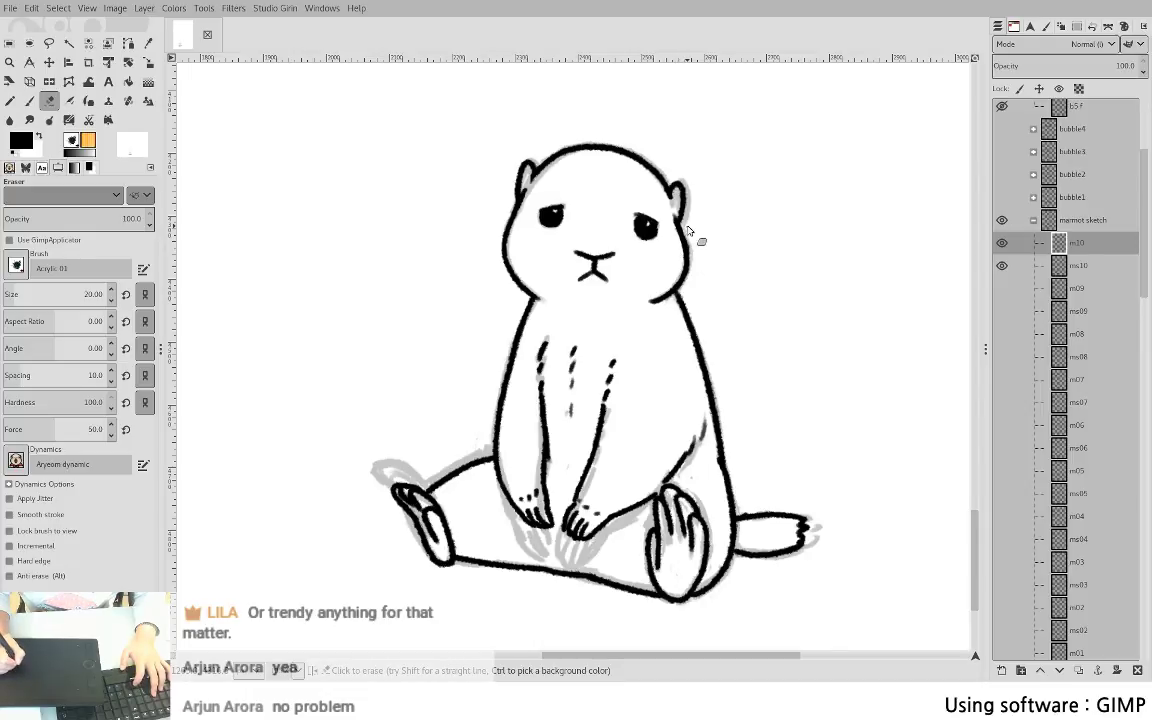
{"action": "key", "text": "p"}
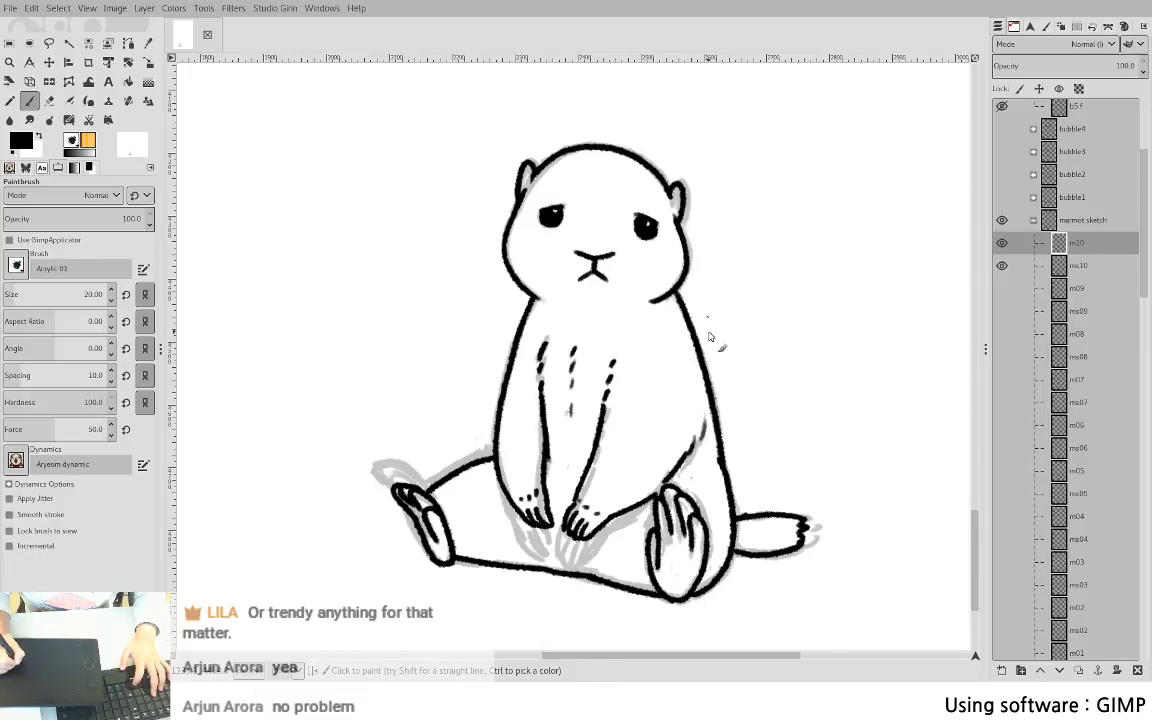
- Return the mirrored view to its normal orientation and save the file
{"action": "key", "text": "shift+1"}
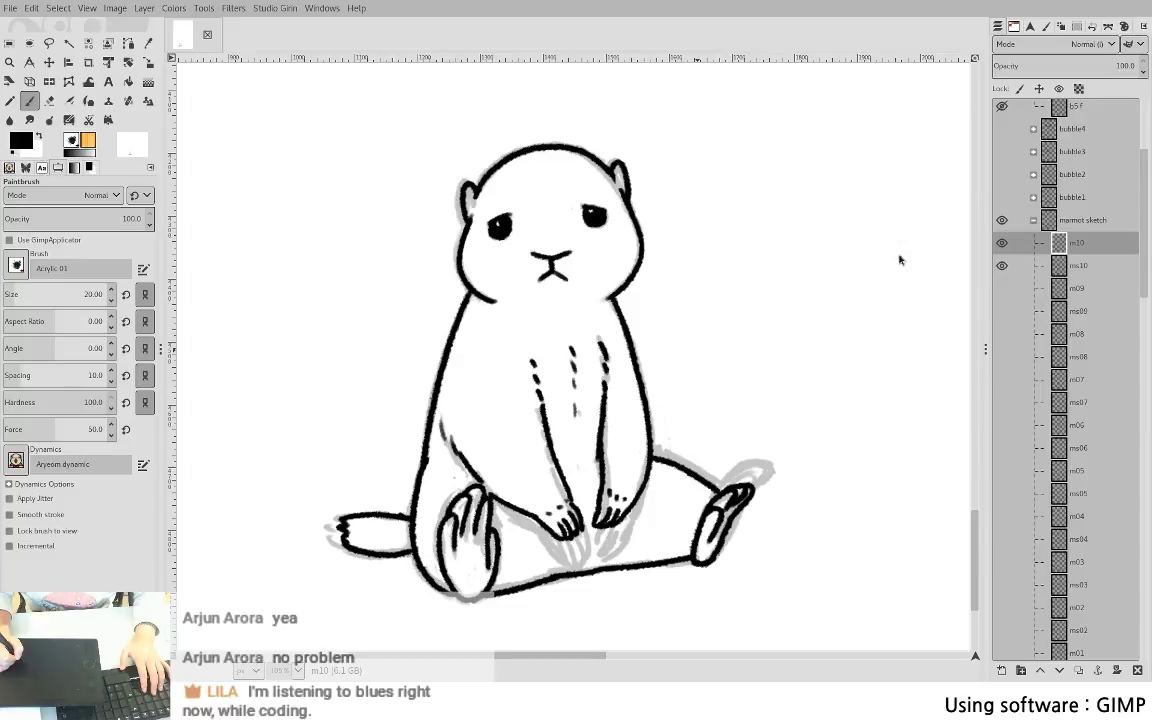
{"action": "key", "text": "ctrl+s"}
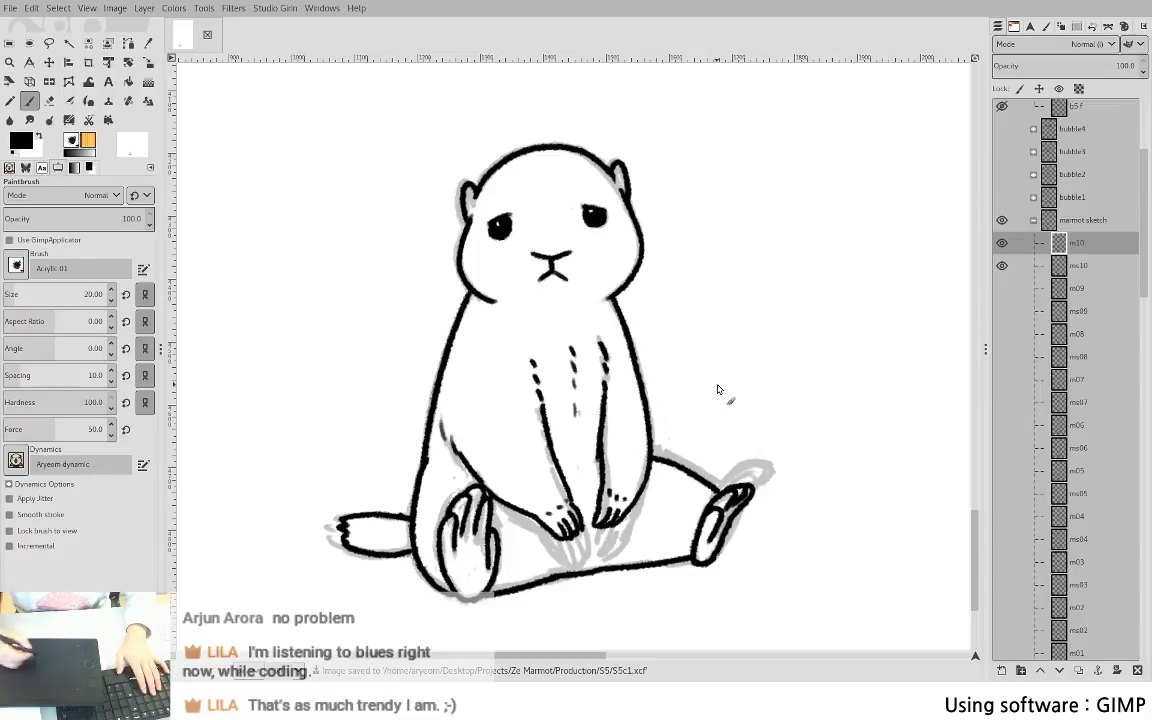
{"action": "mouse_move", "coordinate": [792, 432]}
{"action": "left_mouse_down"}
{"action": "mouse_move", "coordinate": [856, 334]}
{"action": "mouse_move", "coordinate": [834, 370]}
{"action": "left_mouse_up"}
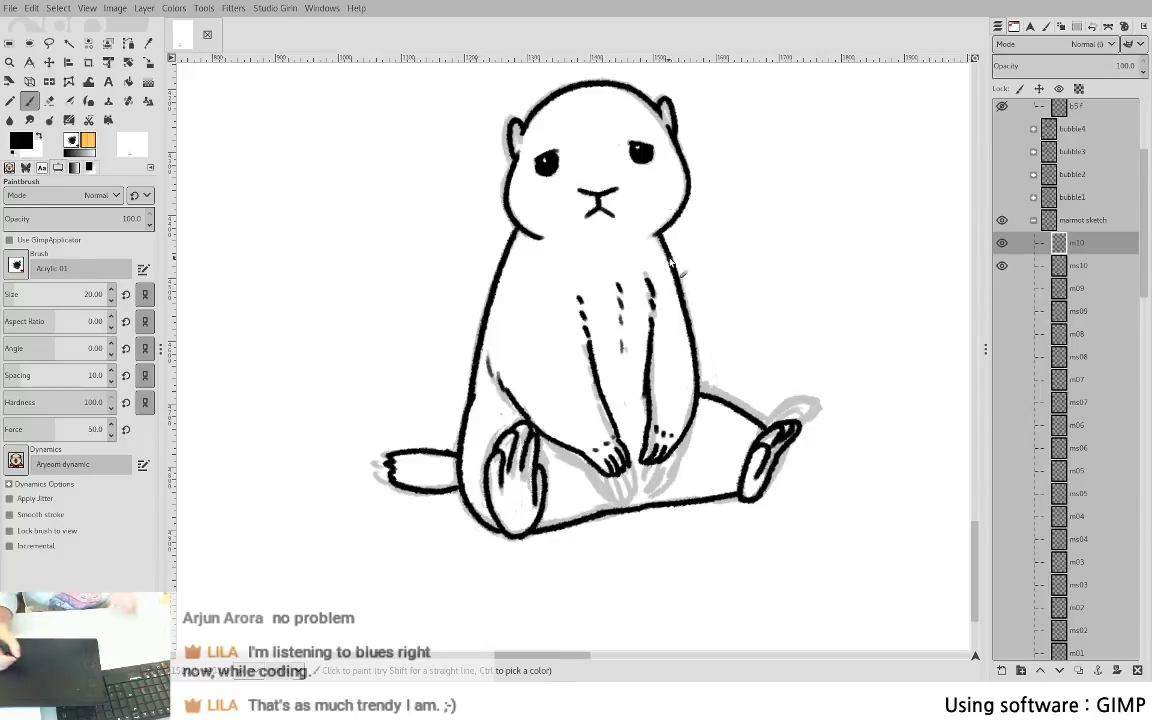
- Switch to the animation playback window and add a new level after level m in the X-Sheet
{"action": "key", "text": "alt+Tab"}
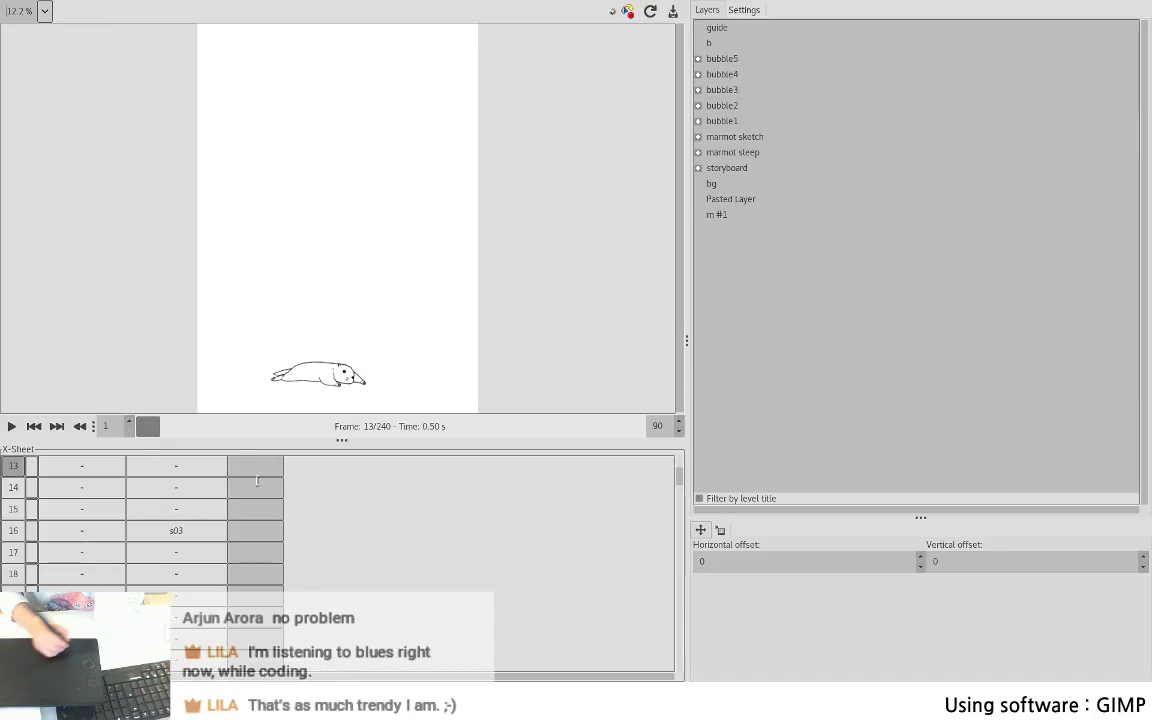
{"action": "left_click_drag", "start_coordinate": [681, 486], "coordinate": [679, 450]}
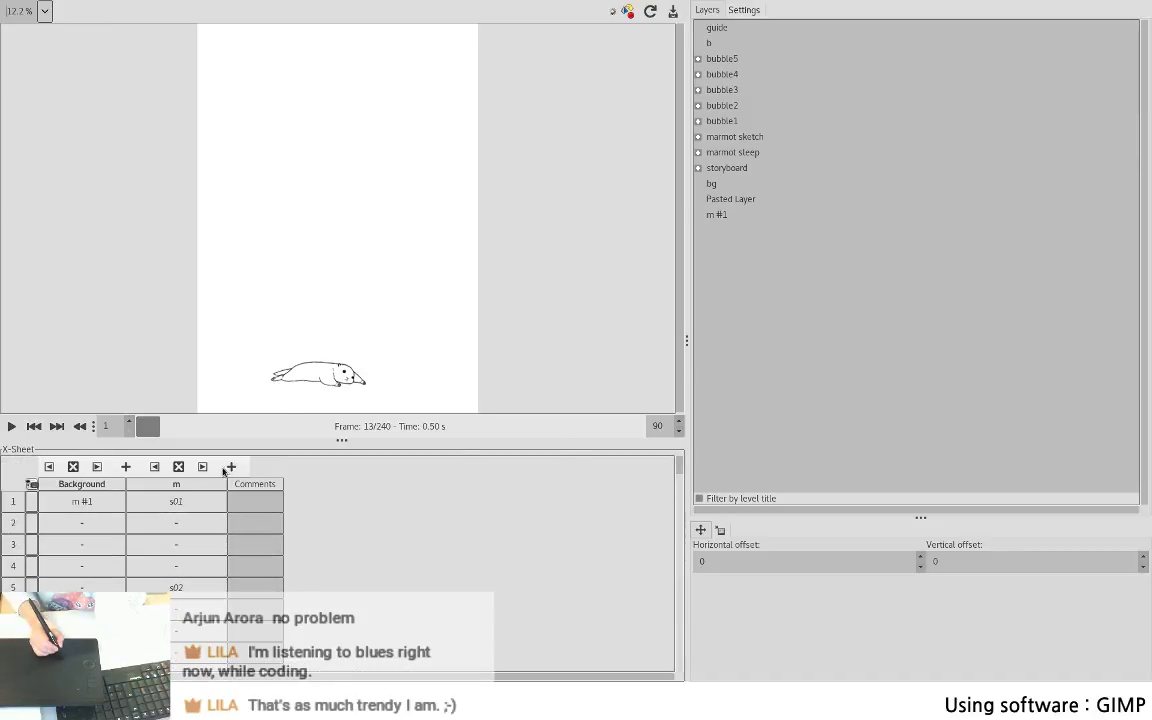
{"action": "left_click", "coordinate": [182, 525]}
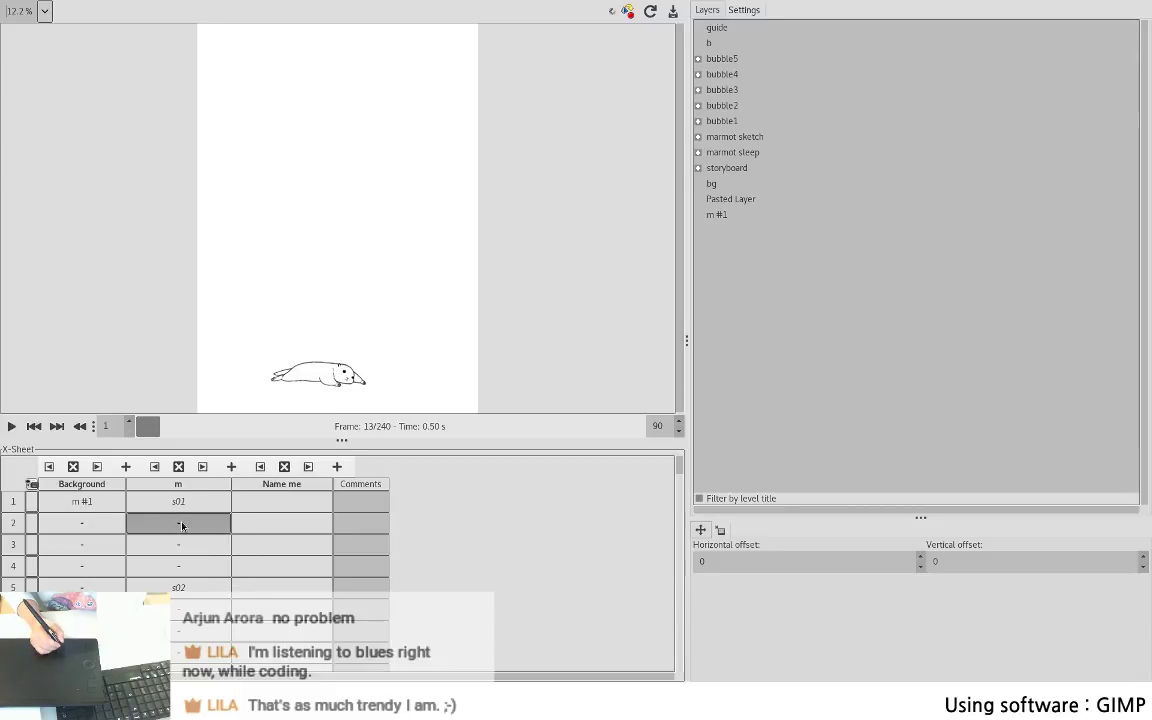
- Assign layer m01 from the marmot sketch group to frames 1 through 4 of the new level
{"action": "left_click", "coordinate": [297, 505]}
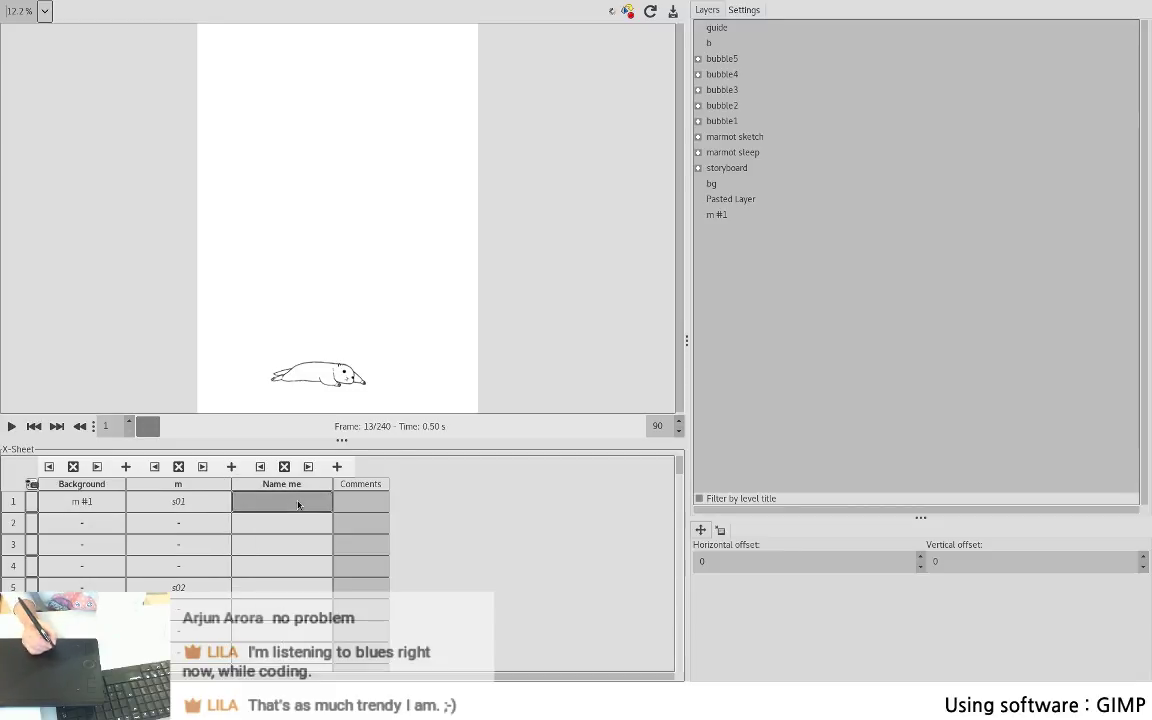
{"action": "left_click", "coordinate": [731, 121]}
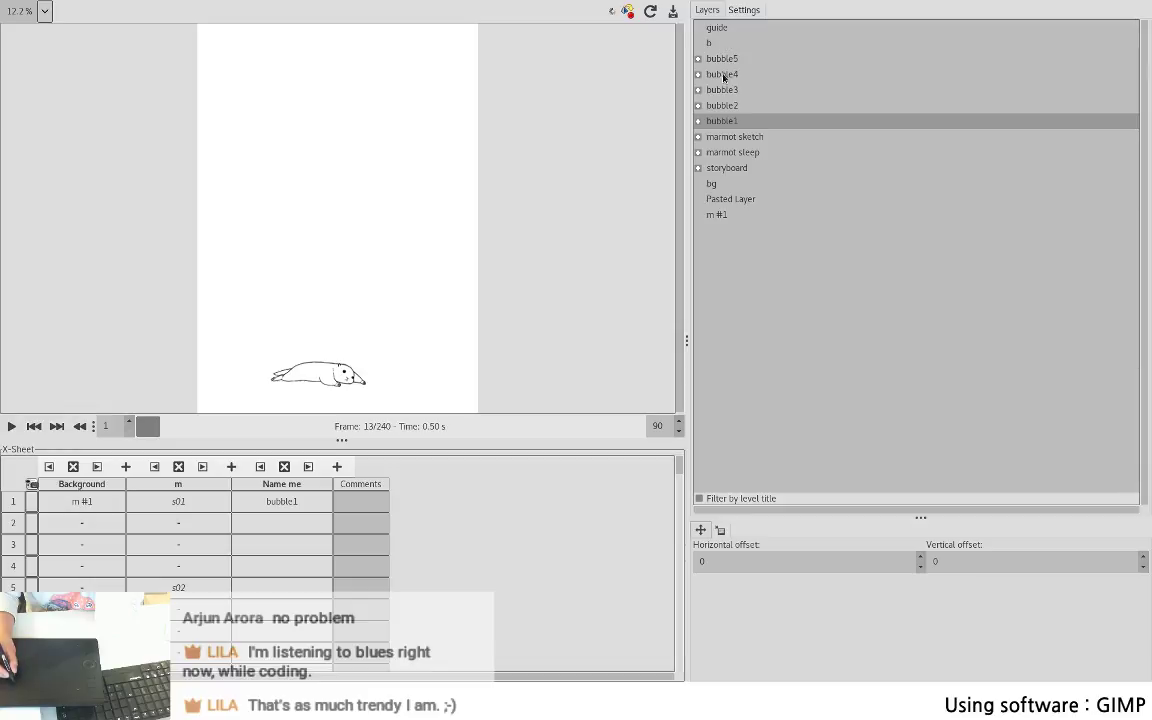
{"action": "left_click", "coordinate": [698, 136]}
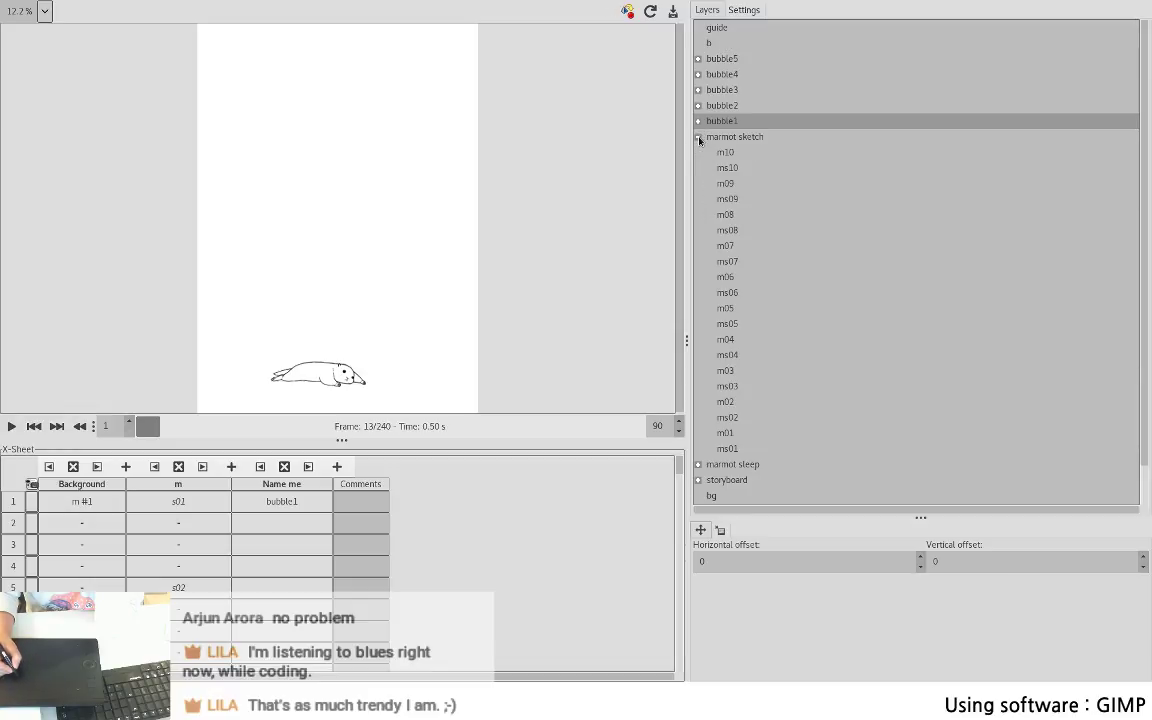
{"action": "left_click", "coordinate": [725, 434]}
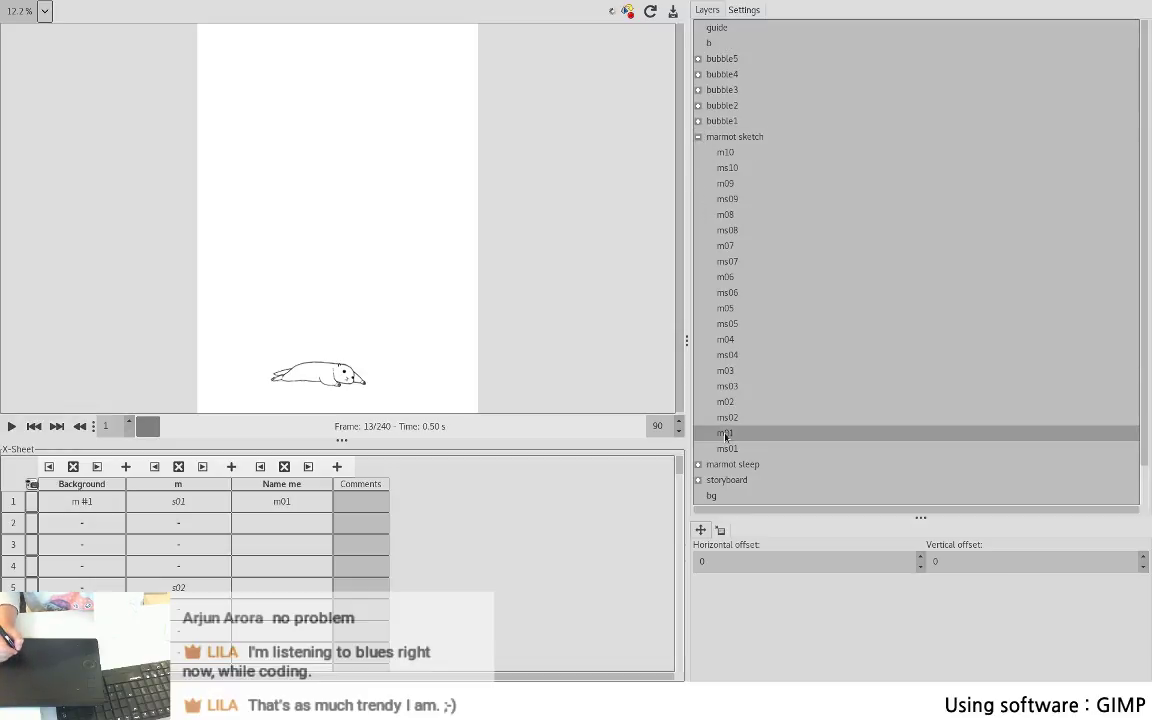
{"action": "left_click", "coordinate": [281, 501]}
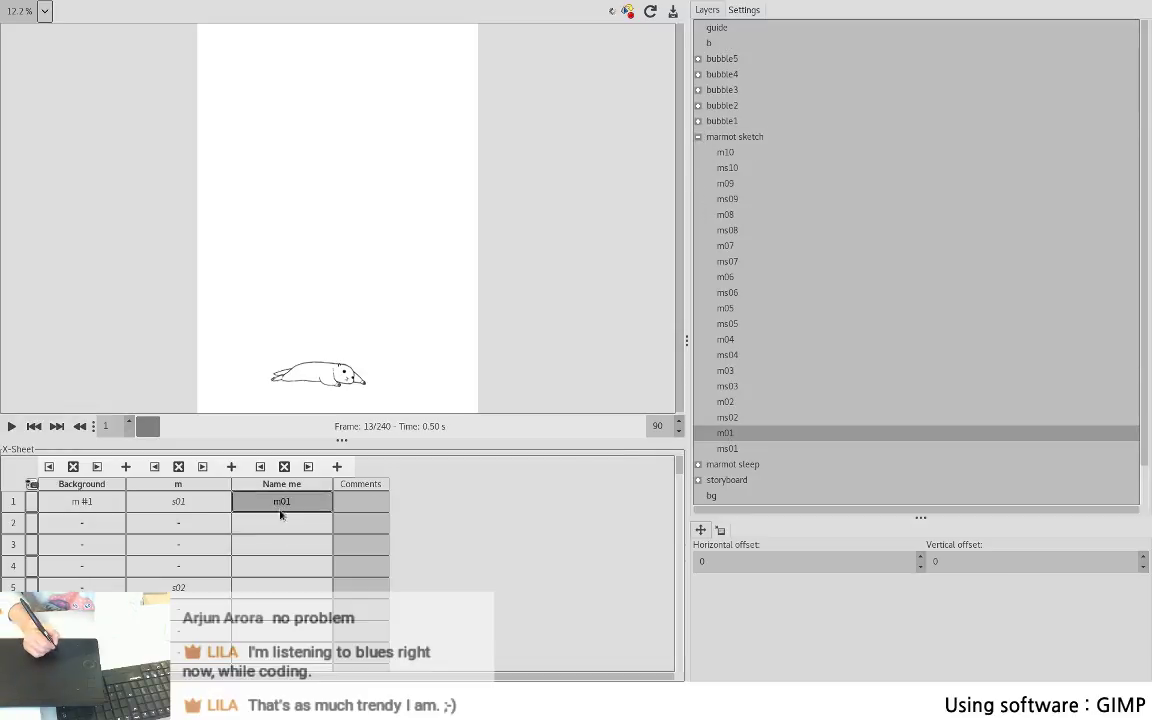
{"action": "left_click", "coordinate": [278, 572], "text": "shift"}
{"action": "left_click", "coordinate": [715, 436]}
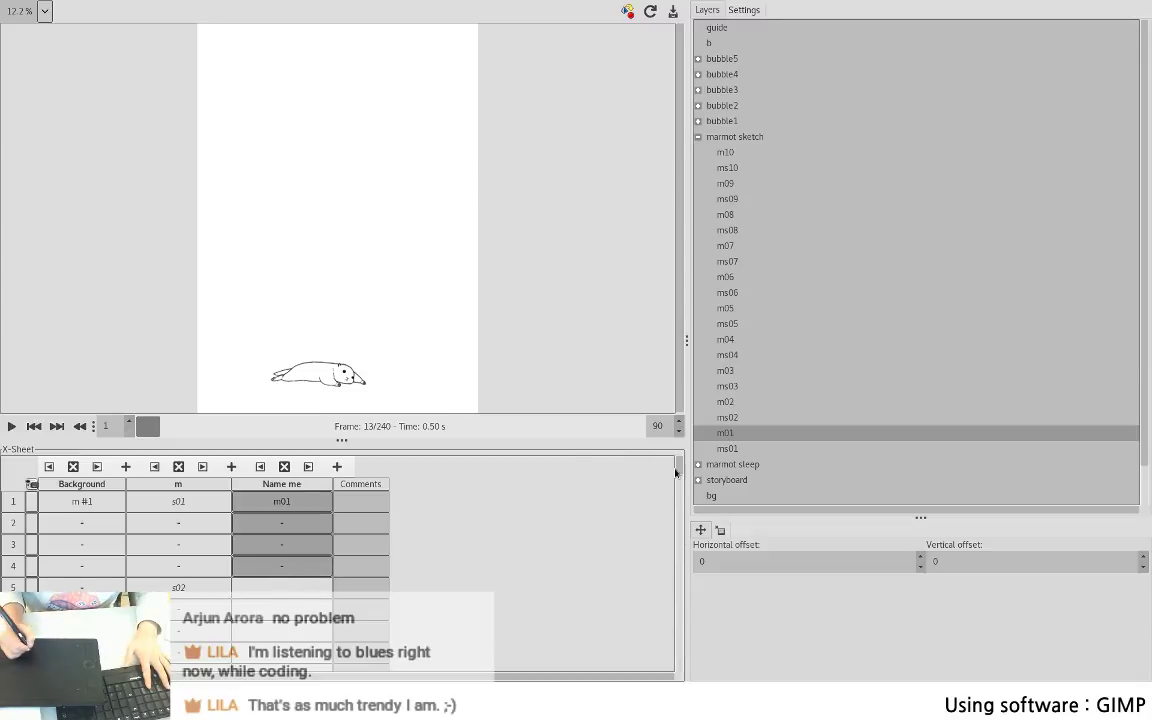
- Assign layer m02 to the new level from frame 5 onward, across the frames held by s02 in level m
{"action": "left_click_drag", "start_coordinate": [680, 469], "coordinate": [680, 473]}
{"action": "left_click", "coordinate": [322, 510]}
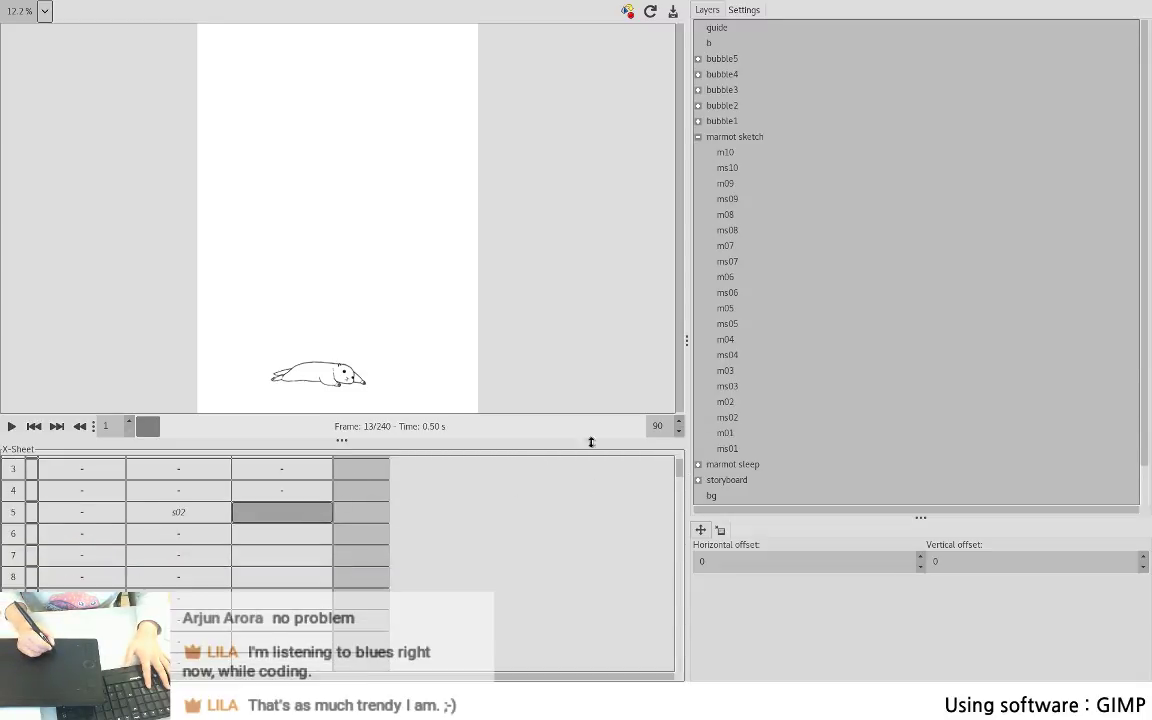
{"action": "key", "text": "shift+Down"}
{"action": "key", "text": "shift+Down"}
{"action": "key", "text": "shift+Down"}
{"action": "key", "text": "shift+Down"}
{"action": "key", "text": "shift+Down"}
{"action": "key", "text": "shift+Down"}
{"action": "key", "text": "shift+Down"}
{"action": "key", "text": "shift+Down"}
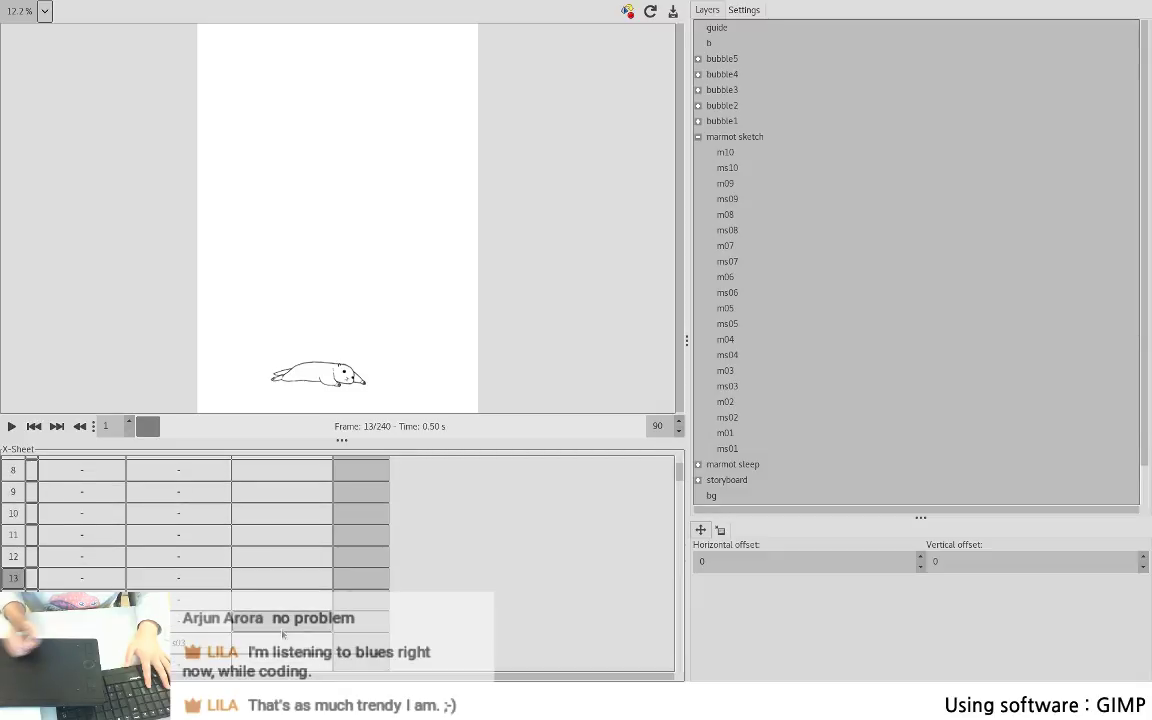
{"action": "left_click", "coordinate": [735, 405]}
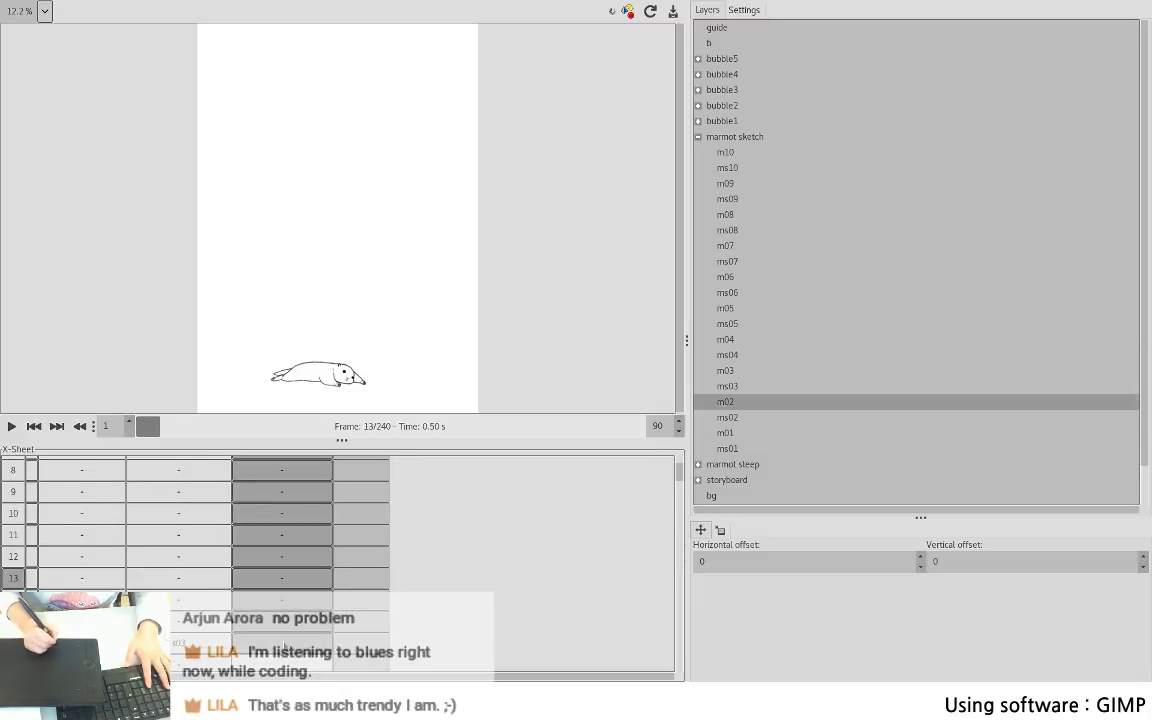
- Assign layer m03 to the new level for frames 16 through 25, alongside s03 in level m
{"action": "left_click", "coordinate": [305, 642]}
{"action": "left_click_drag", "start_coordinate": [680, 472], "coordinate": [680, 474]}
{"action": "scroll", "coordinate": [680, 477], "scroll_direction": "down", "scroll_amount": 10}
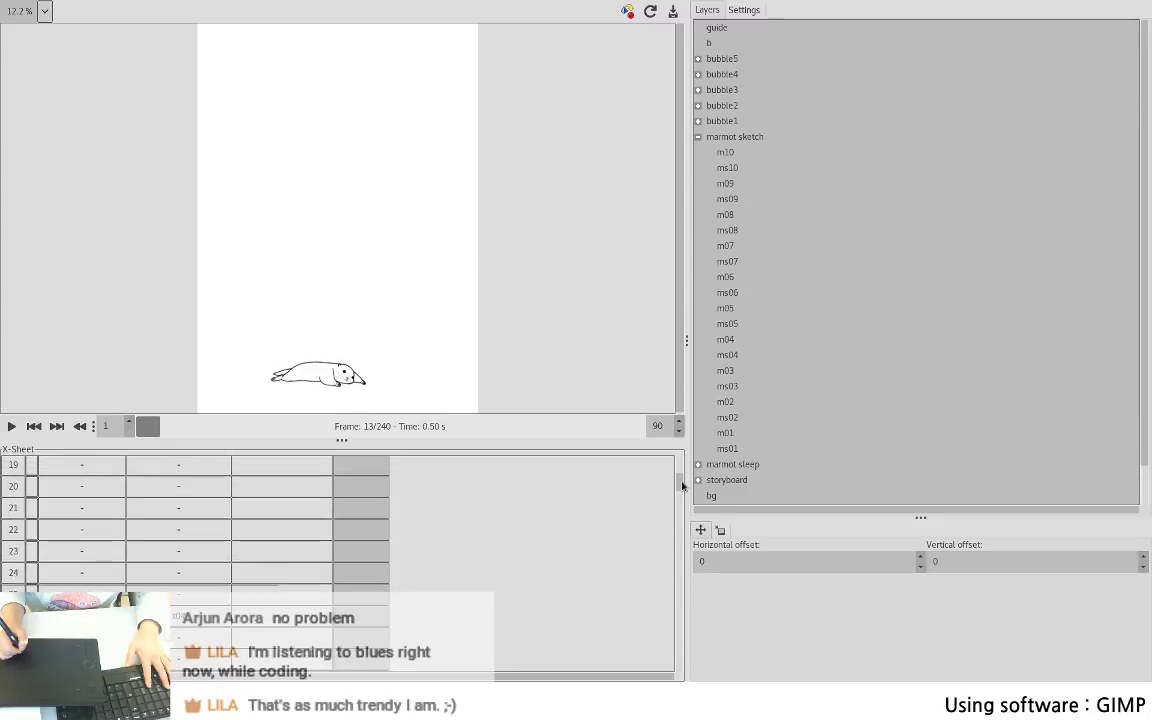
{"action": "left_click", "coordinate": [725, 373]}
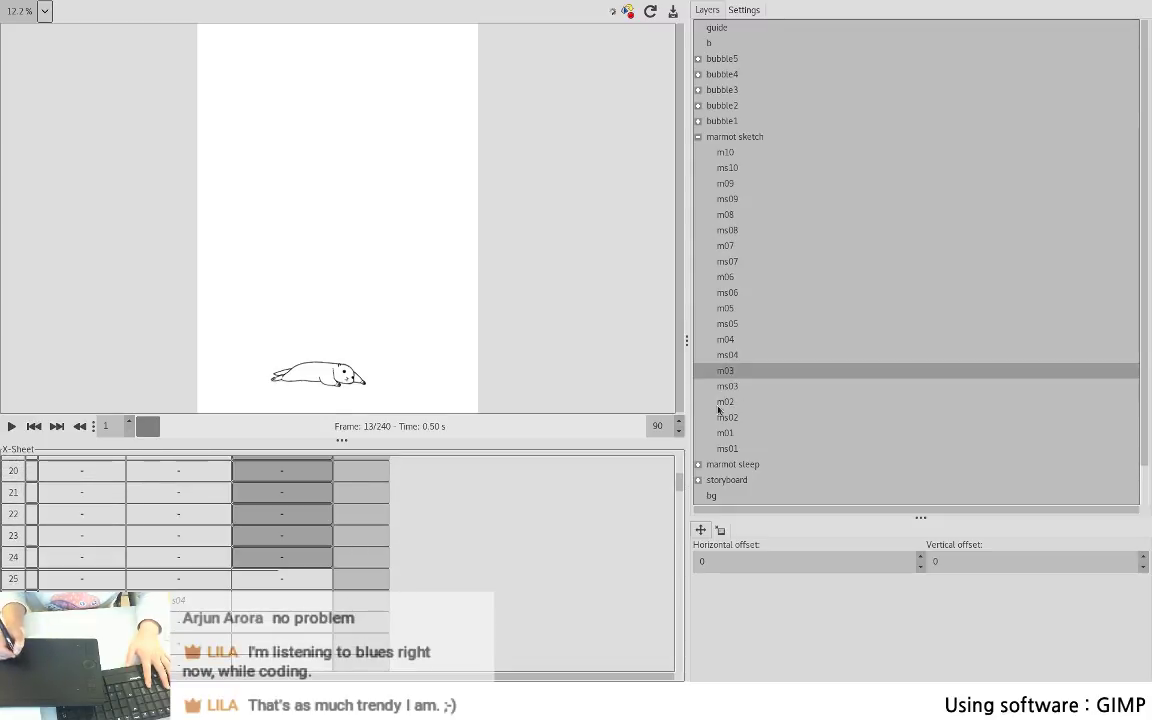
- Assign layer m04 to frames 26 through 33 of the new level
{"action": "left_click_drag", "start_coordinate": [679, 485], "coordinate": [679, 490]}
{"action": "left_click", "coordinate": [314, 500]}
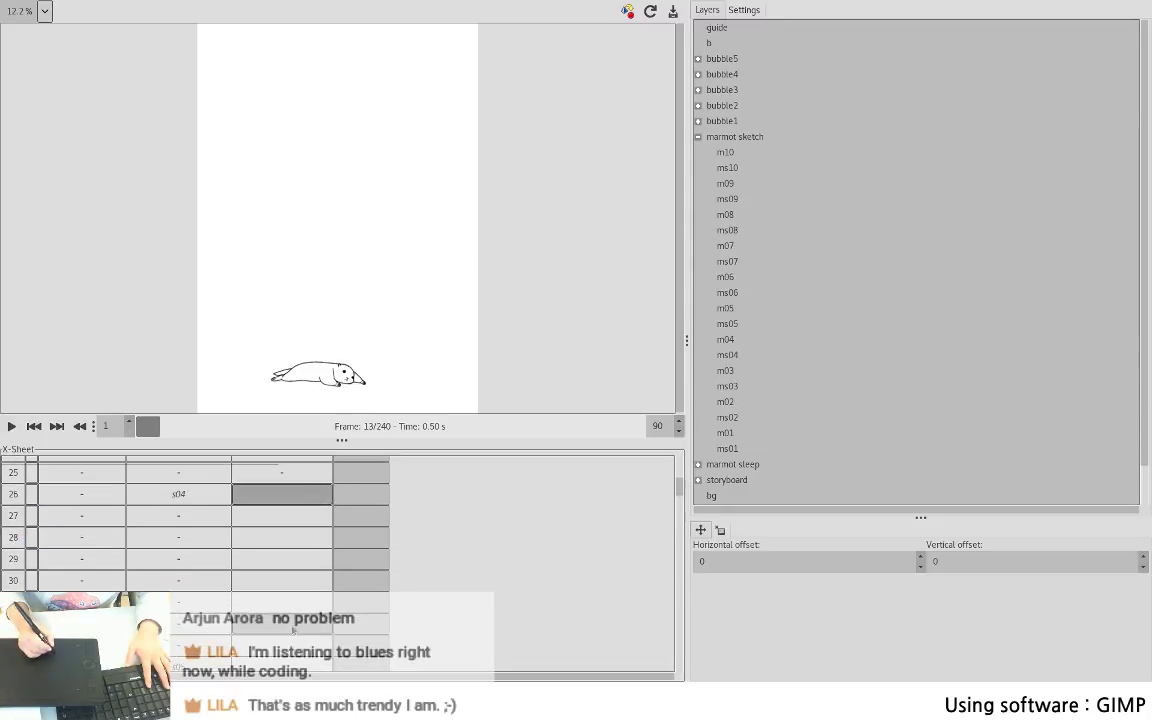
{"action": "left_click", "coordinate": [726, 340]}
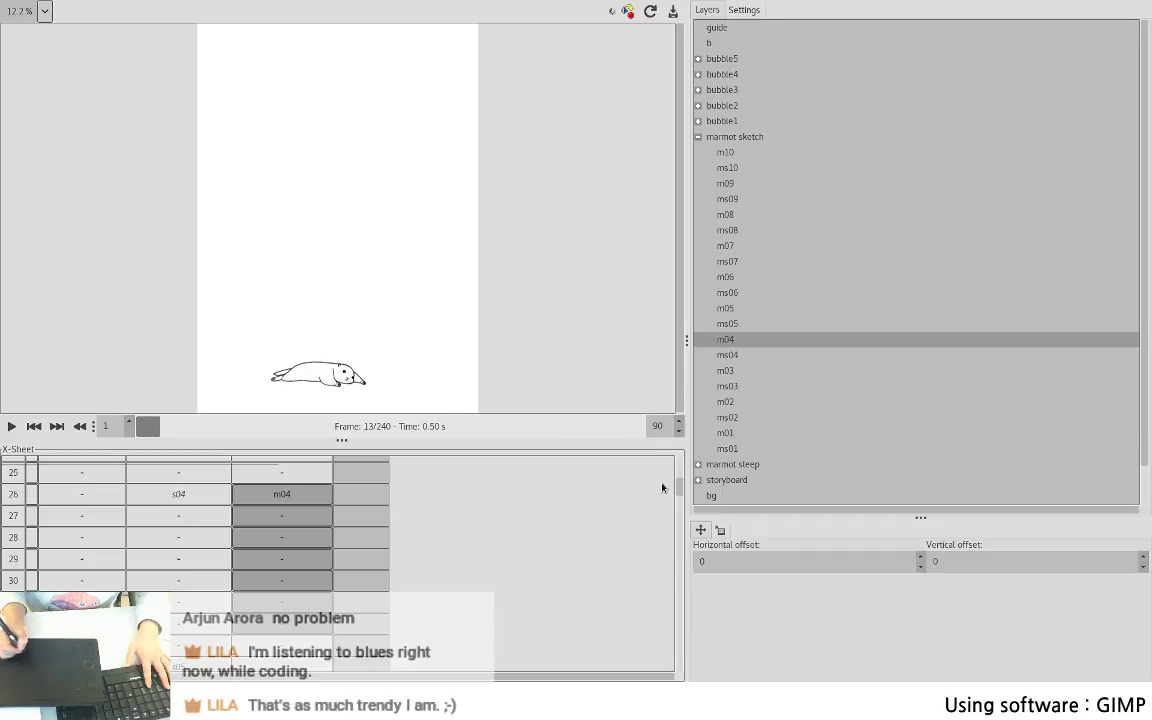
- Assign layer m05 to frames 34 through 37 of the new level
{"action": "left_click_drag", "start_coordinate": [681, 489], "coordinate": [679, 492]}
{"action": "left_click", "coordinate": [314, 580]}
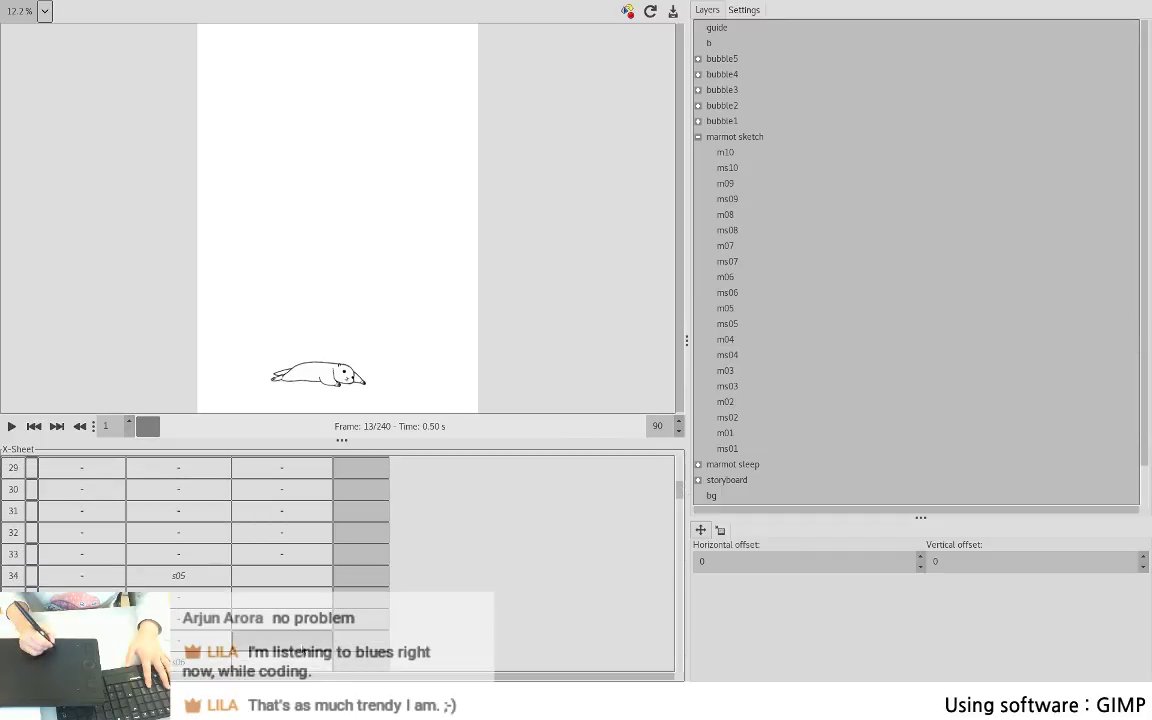
{"action": "left_click", "coordinate": [299, 642], "text": "shift"}
{"action": "left_click", "coordinate": [725, 308]}
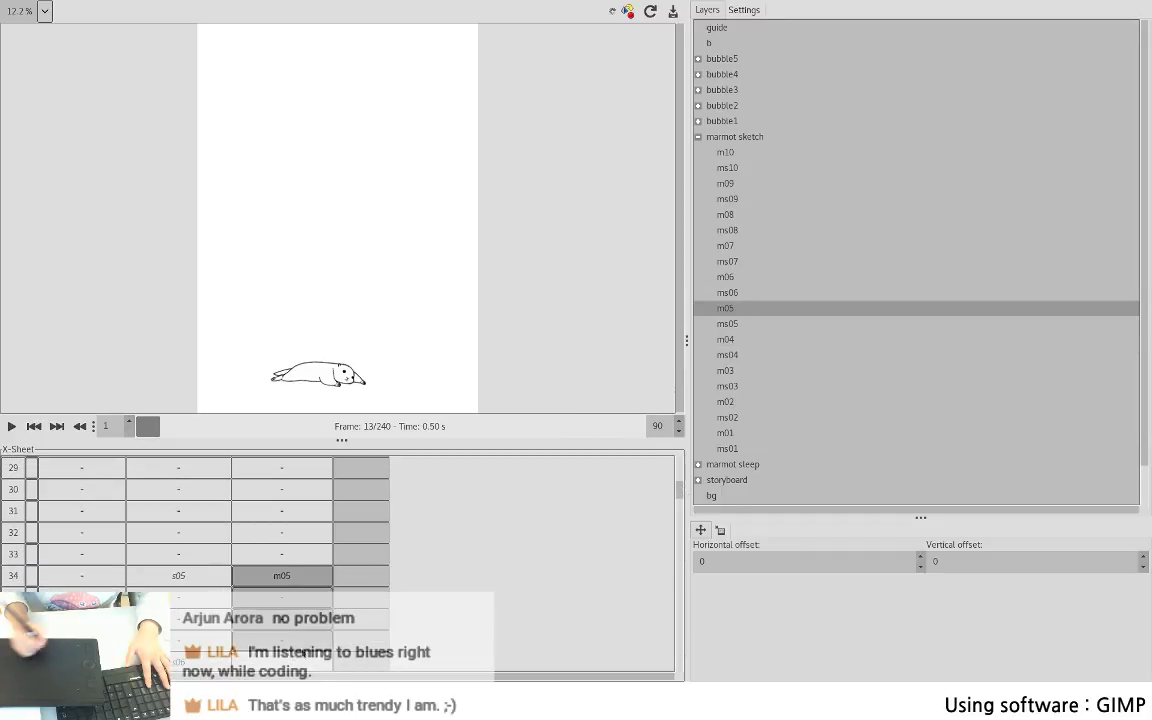
- In the new level, assign layer m06 to frames 38 through 41 and layer m07 to frames 42 through 45
{"action": "left_click", "coordinate": [568, 506]}
{"action": "scroll", "coordinate": [679, 492], "scroll_direction": "down", "scroll_amount": 1}
{"action": "left_click_drag", "start_coordinate": [680, 491], "coordinate": [679, 499]}
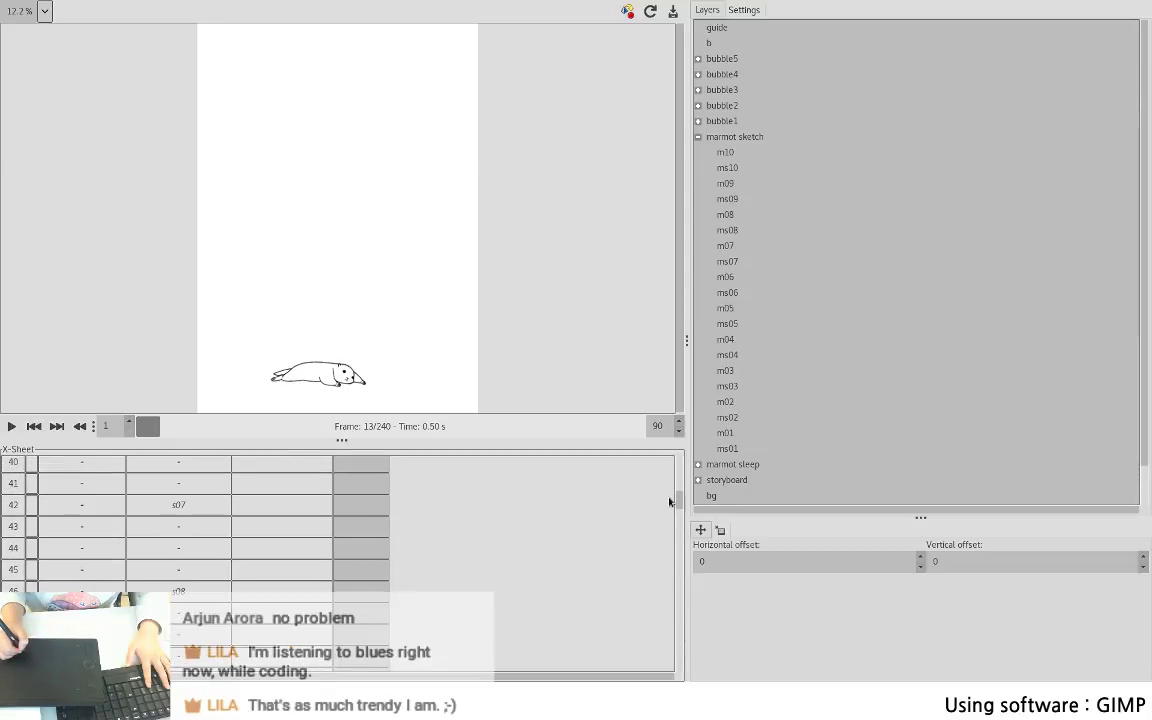
{"action": "left_click", "coordinate": [284, 486], "text": "shift"}
{"action": "left_click", "coordinate": [727, 284]}
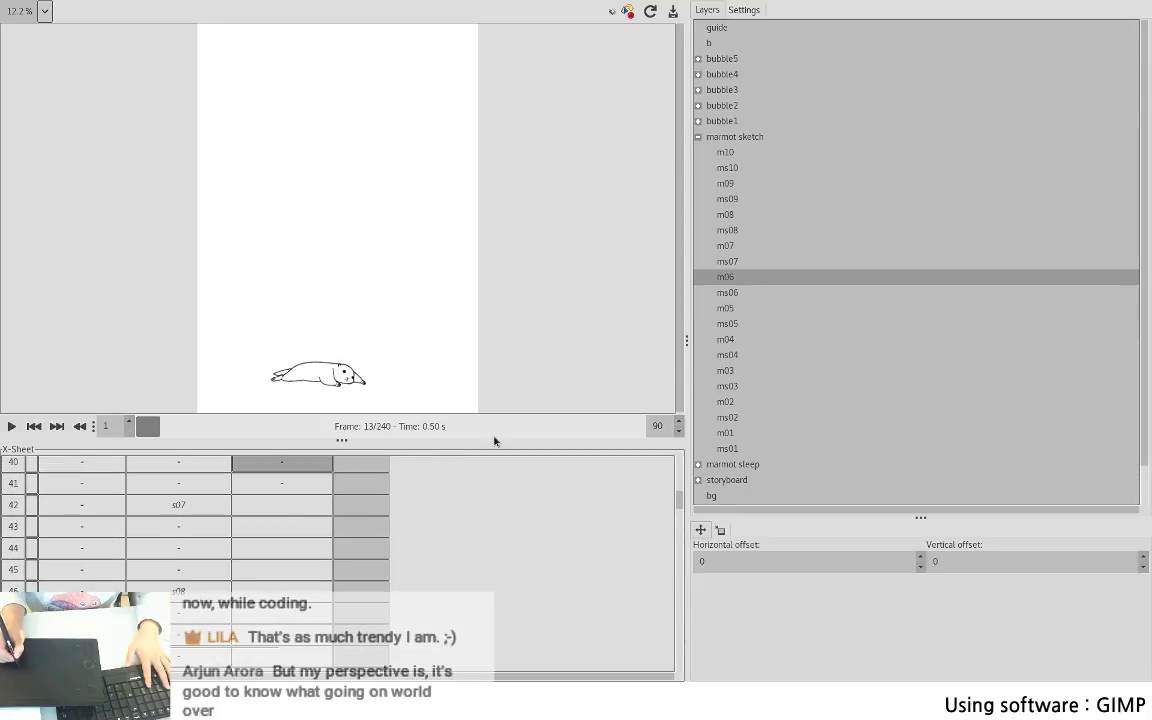
{"action": "left_click_drag", "start_coordinate": [288, 507], "coordinate": [282, 568]}
{"action": "left_click", "coordinate": [726, 246]}
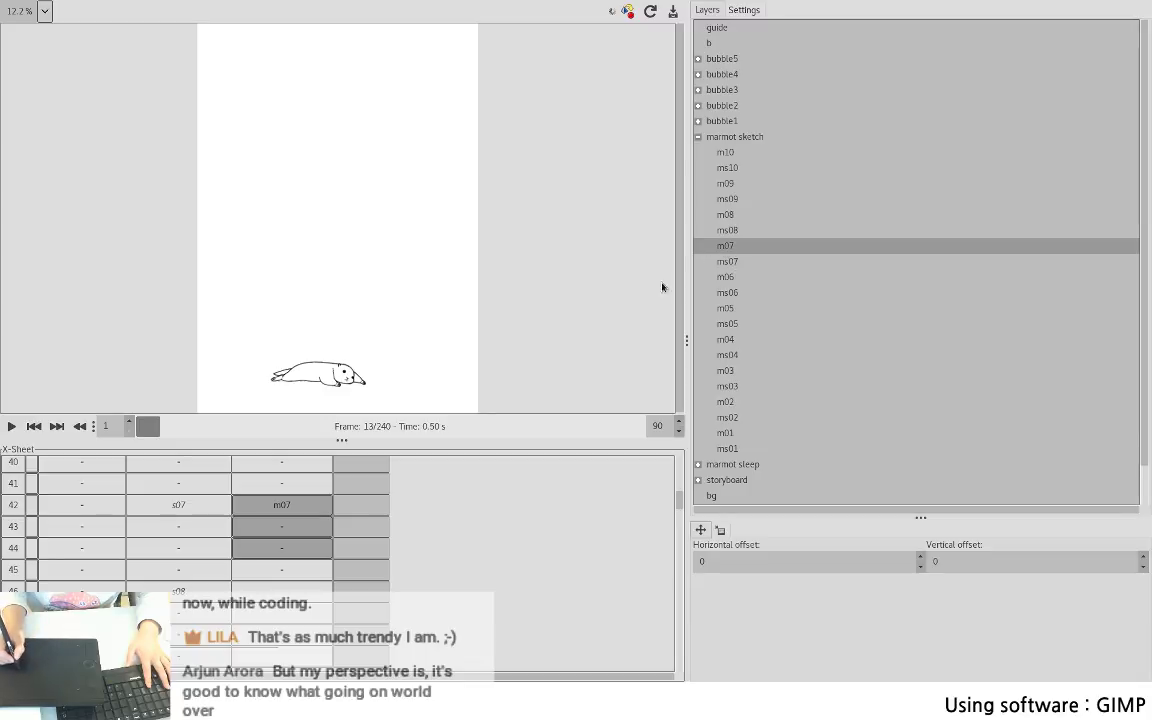
- Assign layer m08 to frames 46 through 68 of the new level
{"action": "left_click", "coordinate": [646, 483]}
{"action": "scroll", "coordinate": [679, 502], "scroll_direction": "down", "scroll_amount": 5}
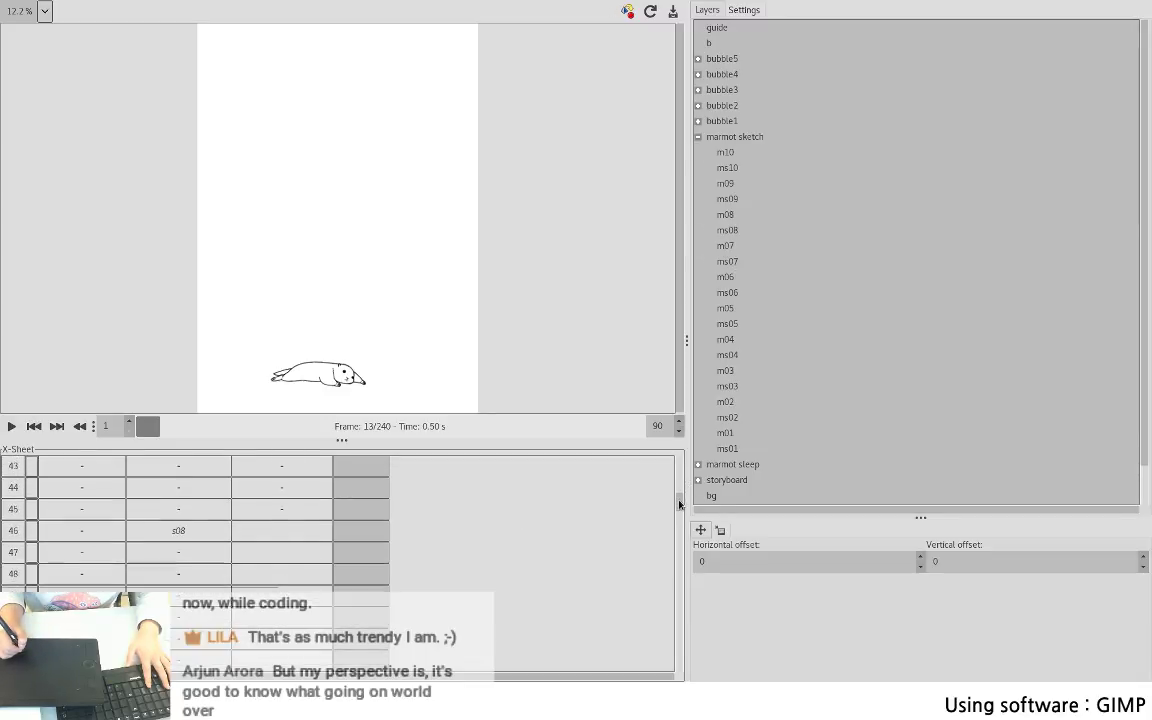
{"action": "scroll", "coordinate": [676, 507], "scroll_direction": "down", "scroll_amount": 18}
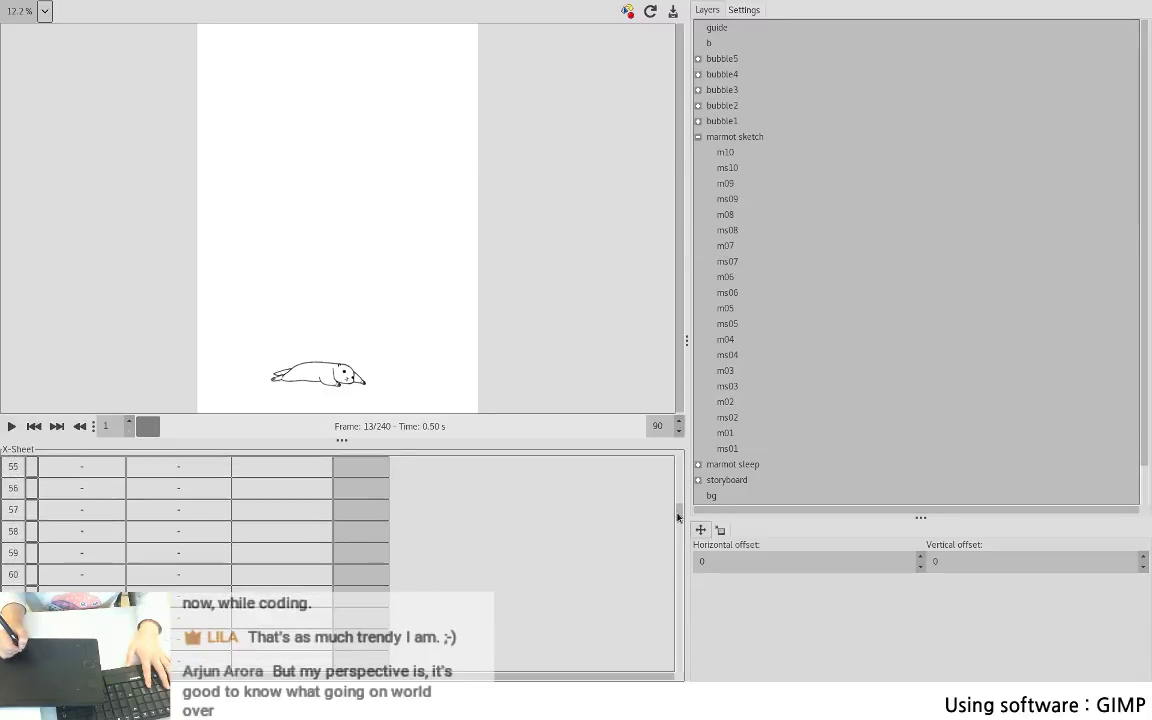
{"action": "left_click", "coordinate": [278, 568]}
{"action": "left_click", "coordinate": [727, 215]}
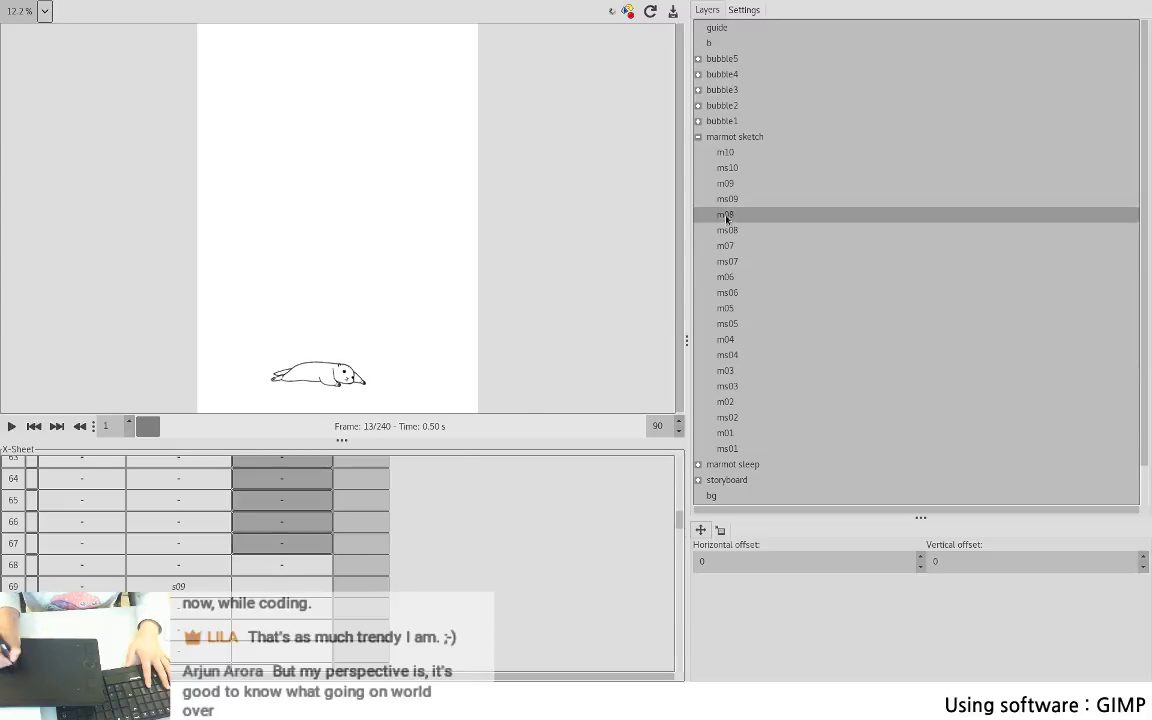
- In the new level, assign layer m09 to frames 69 through 76 and layer m10 to frames 77 through 91
{"action": "scroll", "coordinate": [676, 521], "scroll_direction": "down", "scroll_amount": 8}
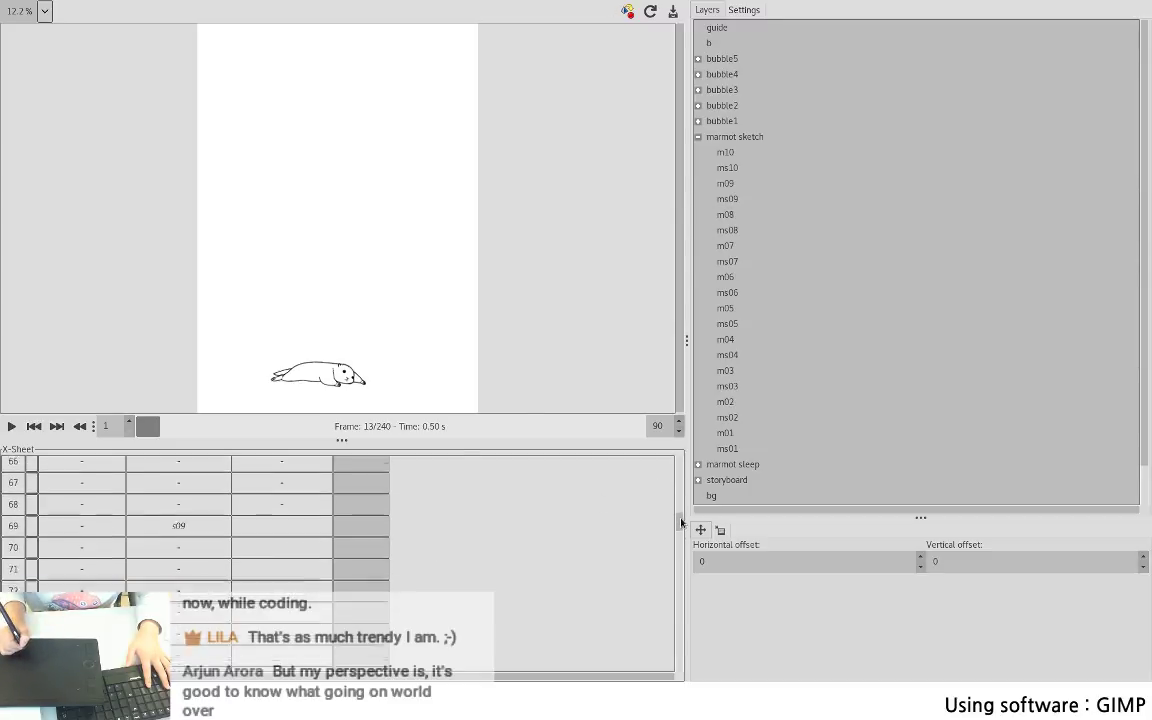
{"action": "left_click", "coordinate": [745, 188]}
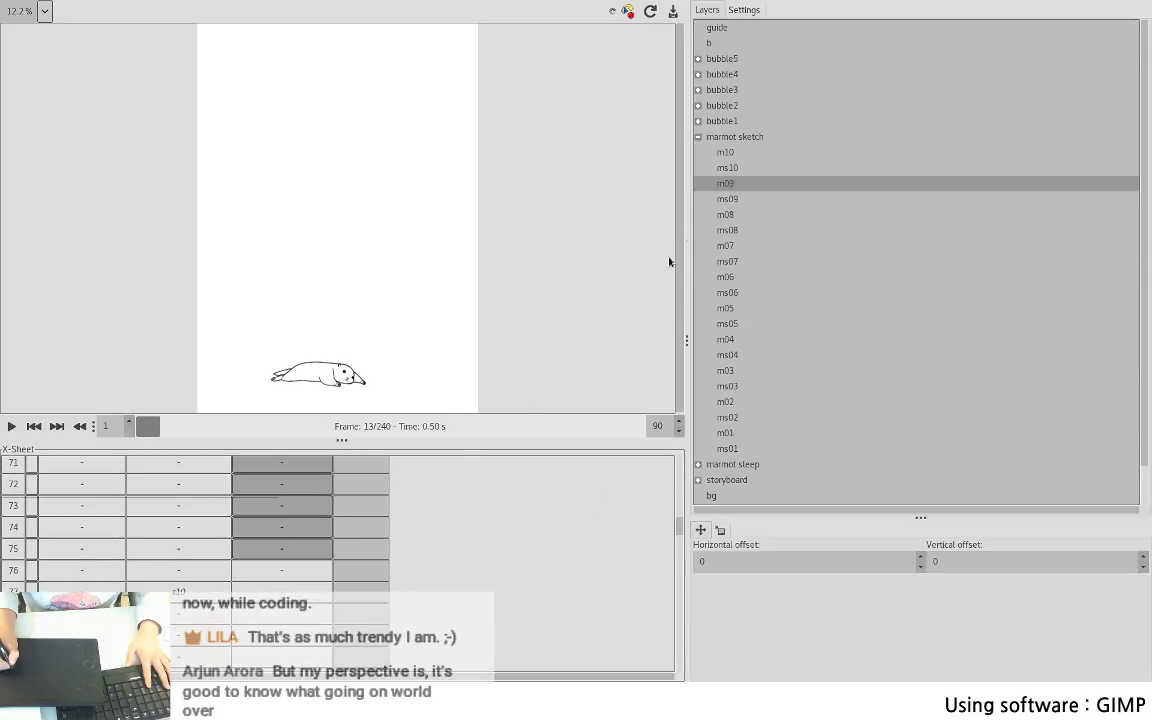
{"action": "scroll", "coordinate": [681, 535], "scroll_direction": "down", "scroll_amount": 4}
{"action": "left_click_drag", "start_coordinate": [681, 531], "coordinate": [681, 542]}
{"action": "left_click", "coordinate": [315, 538], "text": "shift"}
{"action": "left_click", "coordinate": [726, 152]}
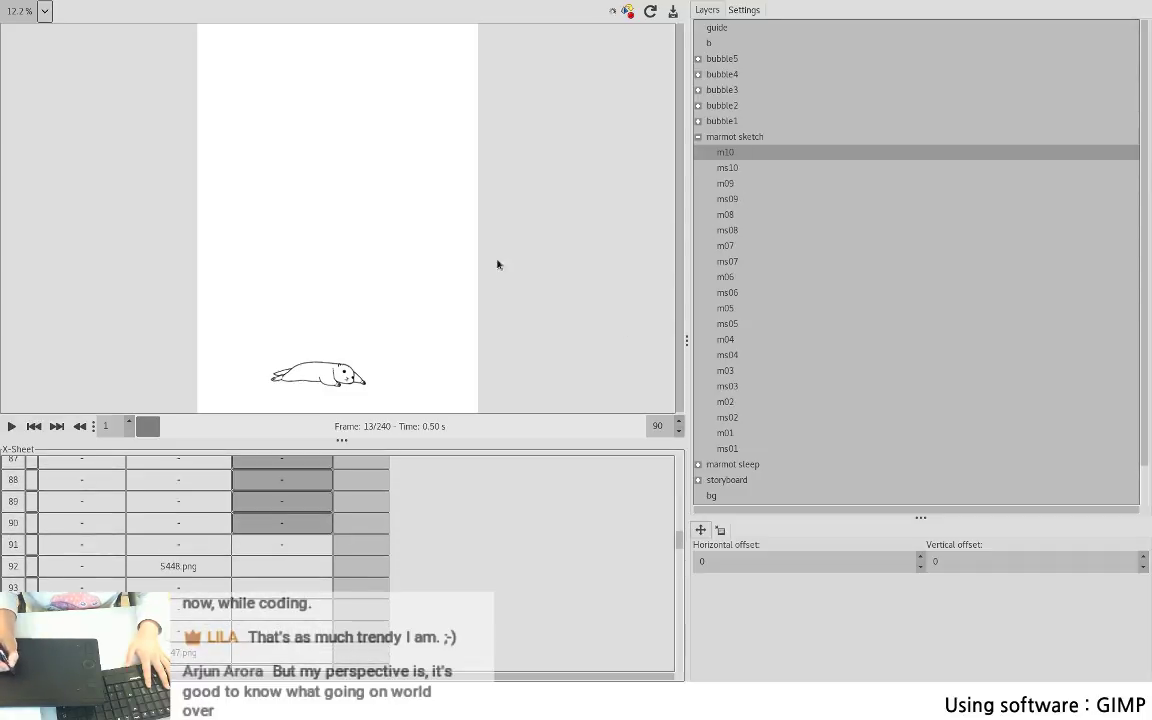
- Delete the sketch level m from the X-Sheet, keeping the background and the new inked level
{"action": "left_click_drag", "start_coordinate": [680, 538], "coordinate": [679, 458]}
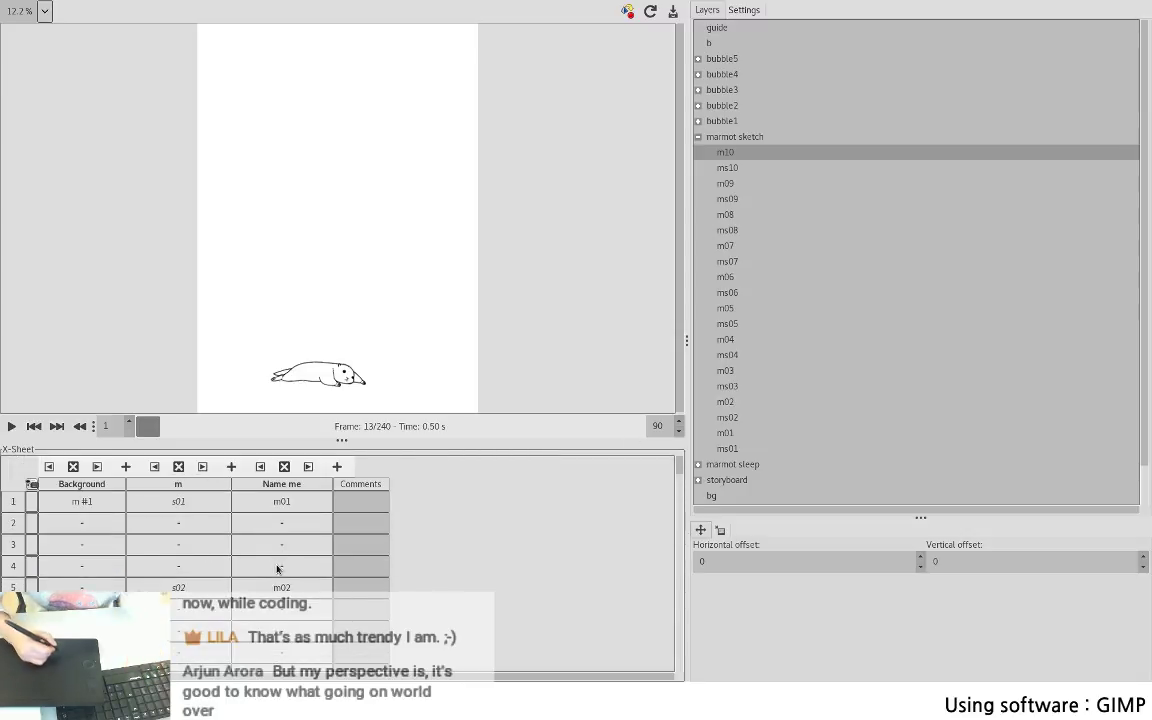
{"action": "scroll", "coordinate": [286, 545], "scroll_direction": "down", "scroll_amount": 4}
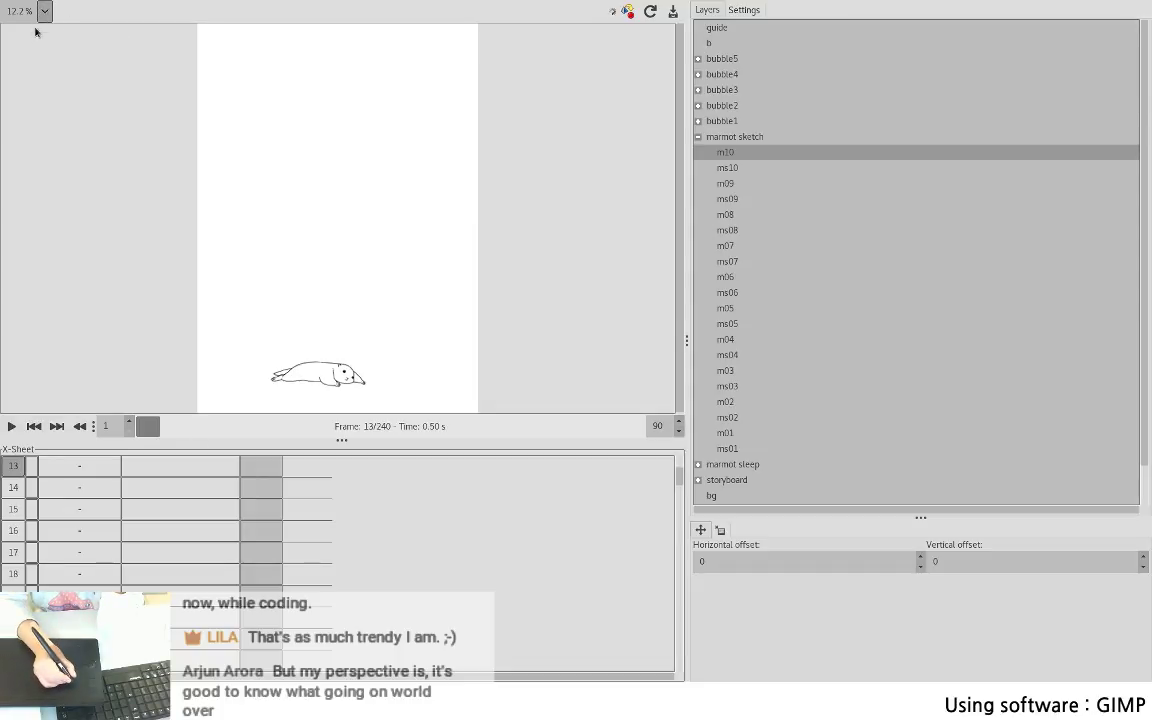
- Play the inked animation with the preview enlarged to 51% around the marmot, and stop the playback
{"action": "left_click", "coordinate": [35, 60]}
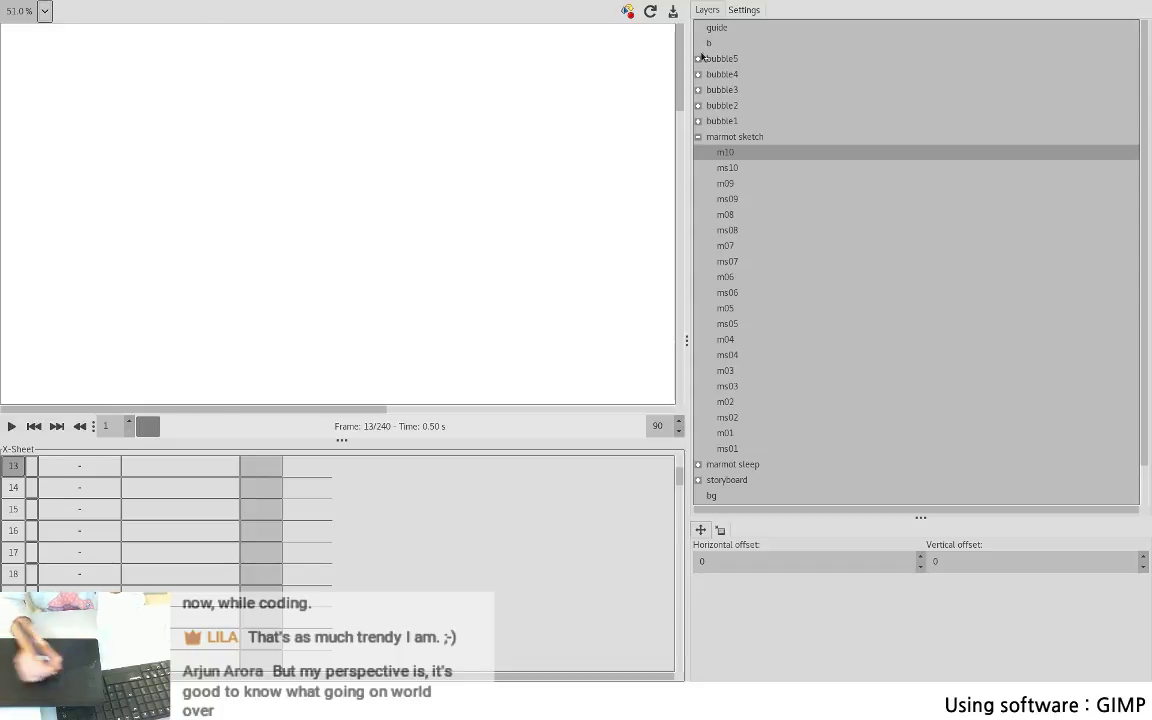
{"action": "left_click_drag", "start_coordinate": [679, 84], "coordinate": [690, 376]}
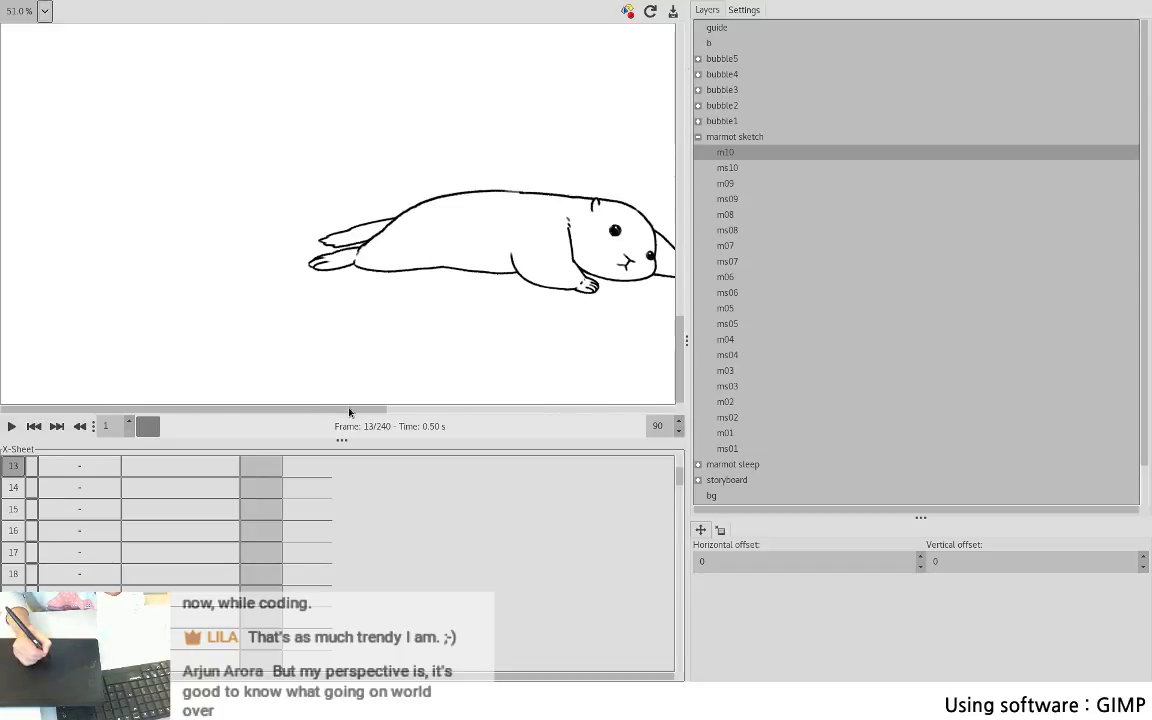
{"action": "left_click_drag", "start_coordinate": [350, 410], "coordinate": [451, 406]}
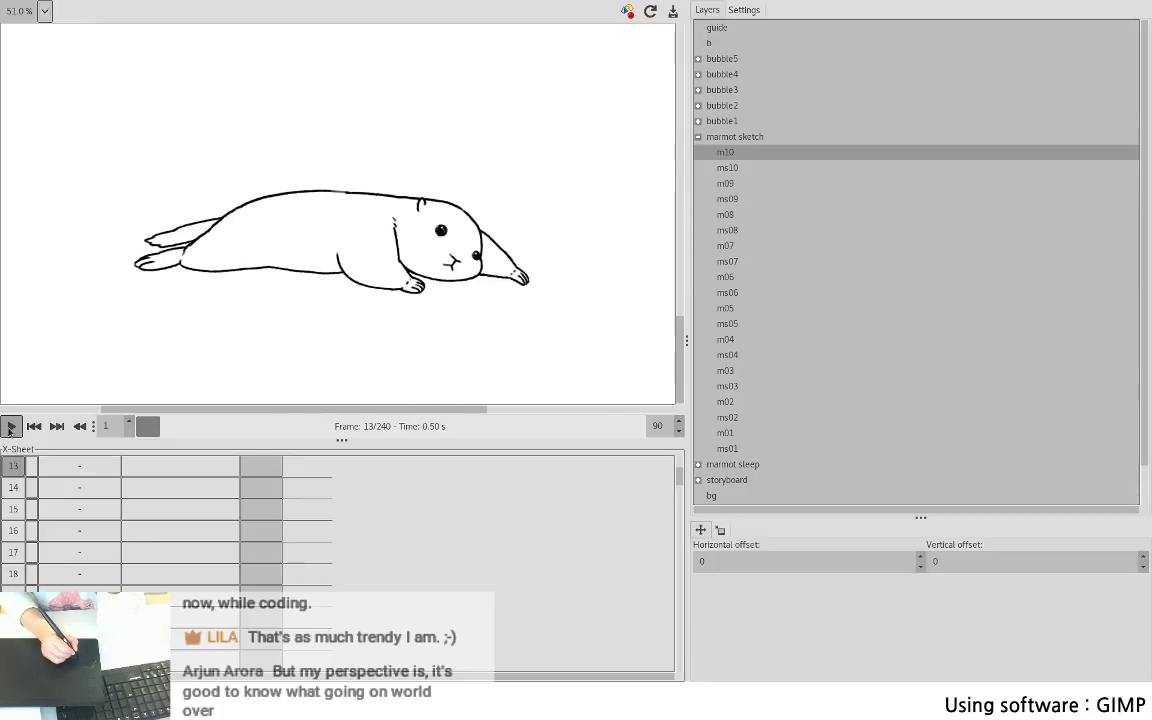
{"action": "left_click", "coordinate": [11, 427]}
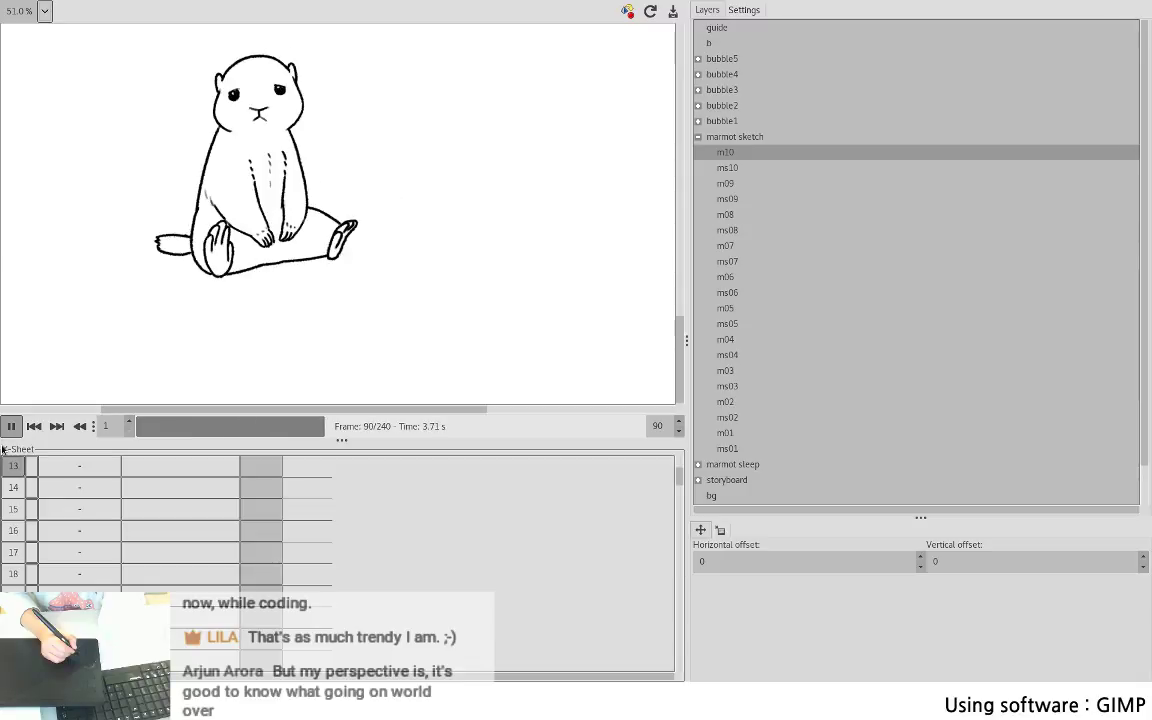
{"action": "left_click", "coordinate": [11, 428]}
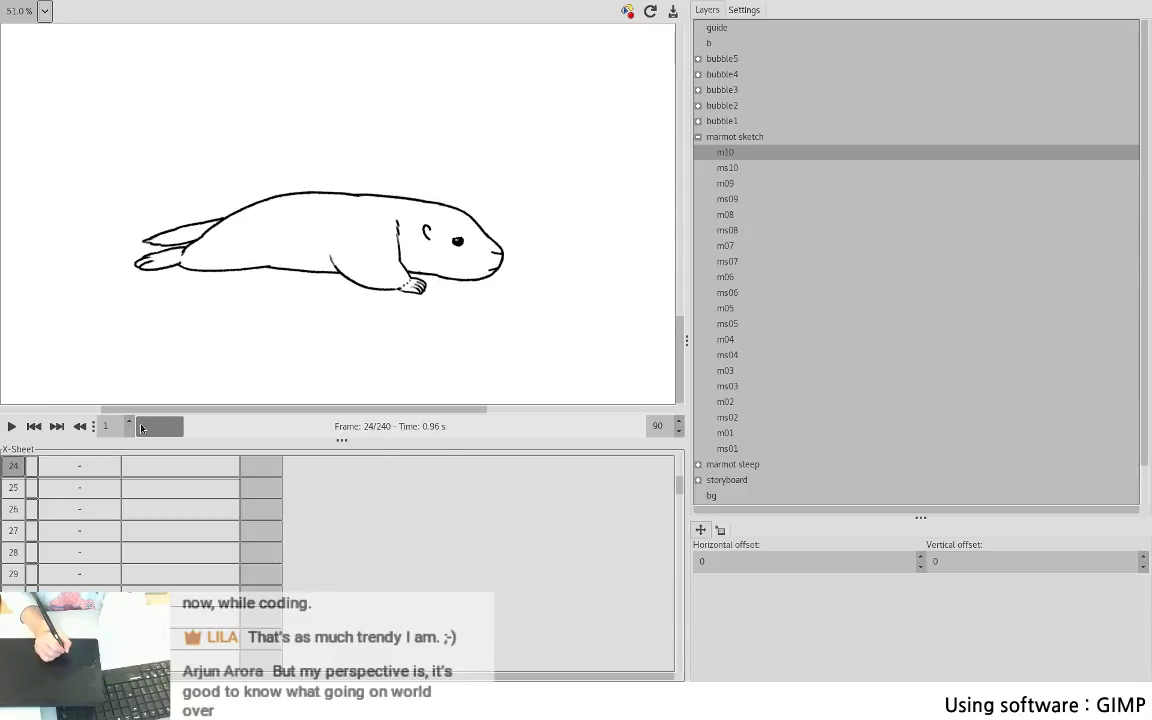
- Scrub back and forth between frames 1 and 90 to compare the lying and sitting marmot poses
{"action": "left_click_drag", "start_coordinate": [141, 428], "coordinate": [199, 423]}
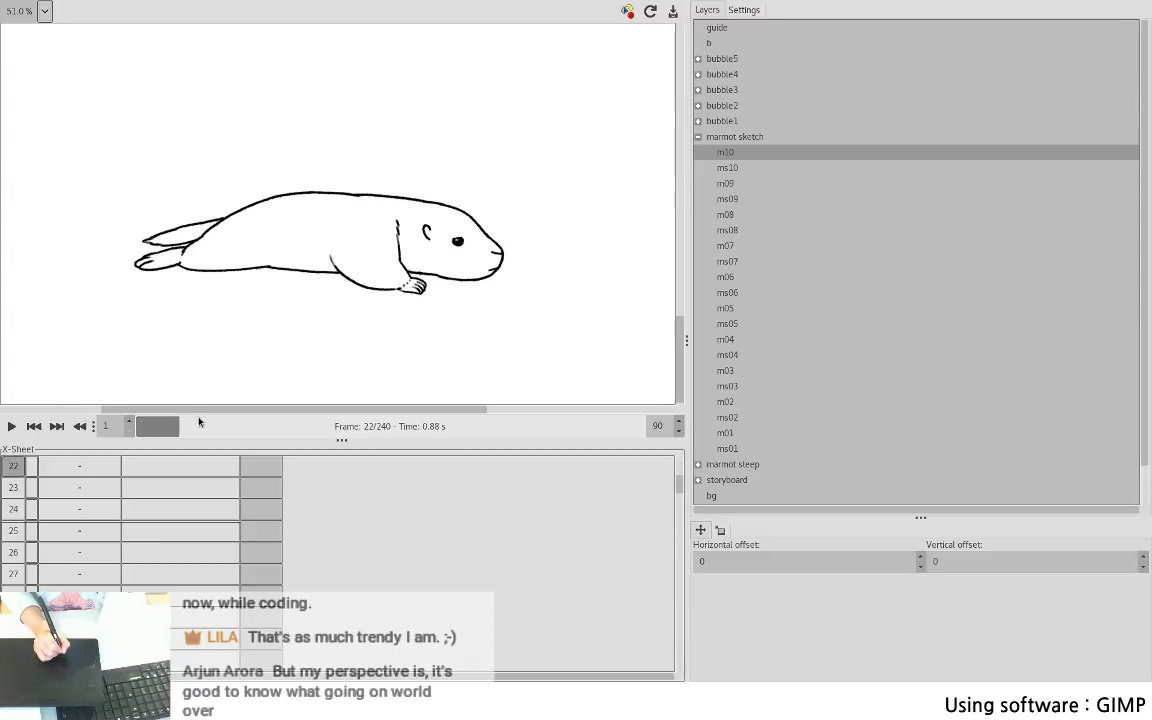
{"action": "left_click", "coordinate": [236, 426]}
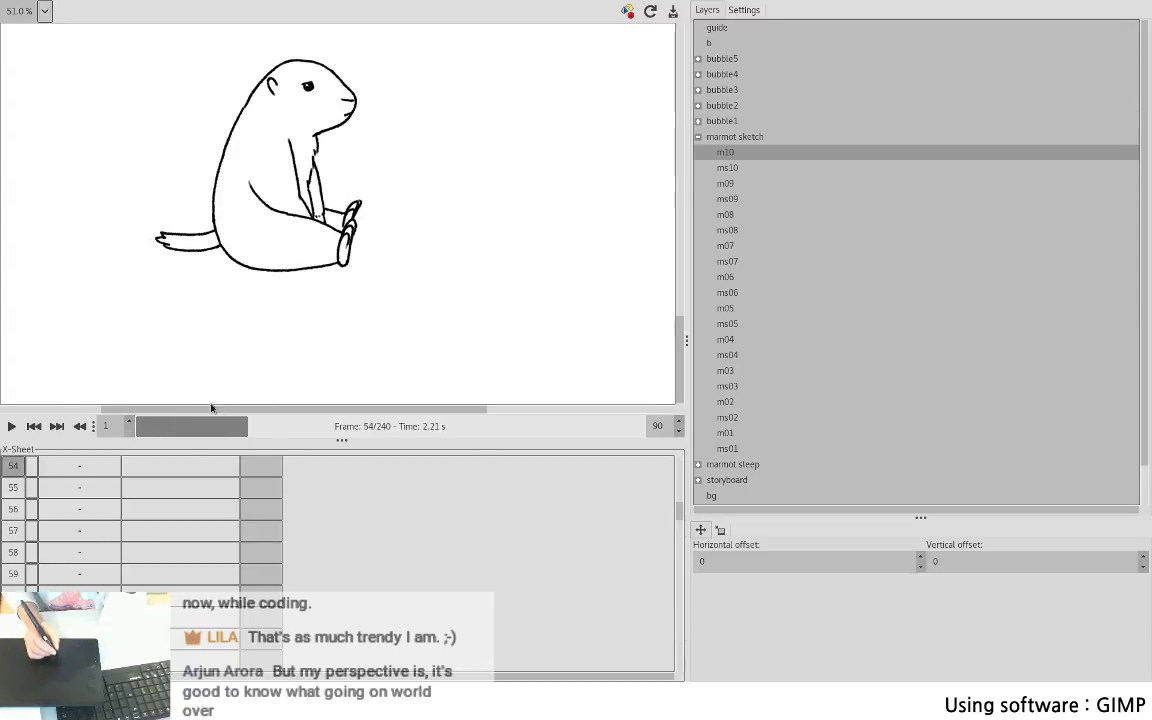
{"action": "left_click", "coordinate": [168, 426]}
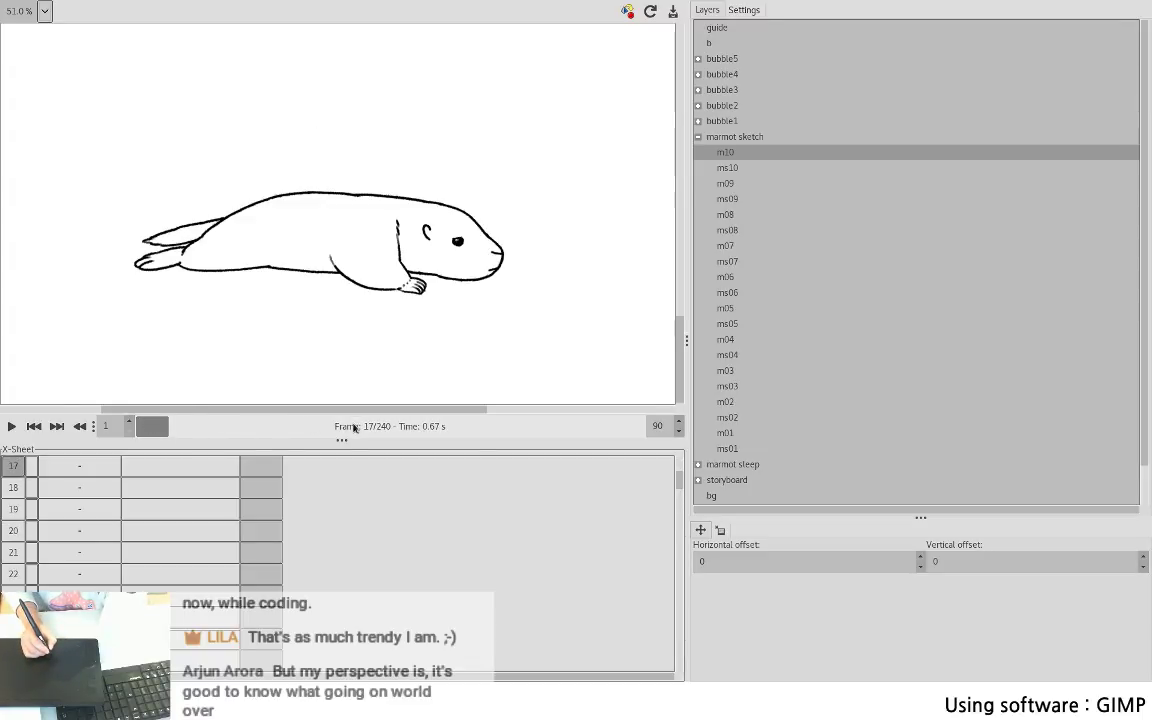
{"action": "left_click", "coordinate": [305, 427]}
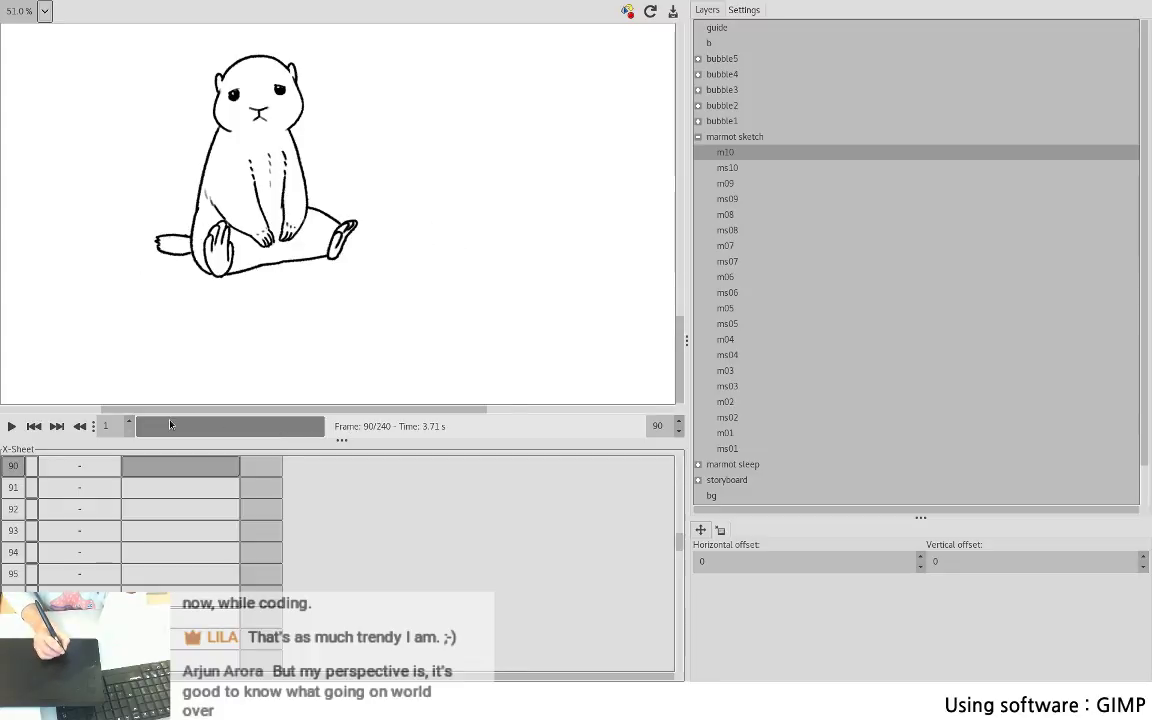
{"action": "left_click", "coordinate": [172, 426]}
{"action": "left_click", "coordinate": [321, 427]}
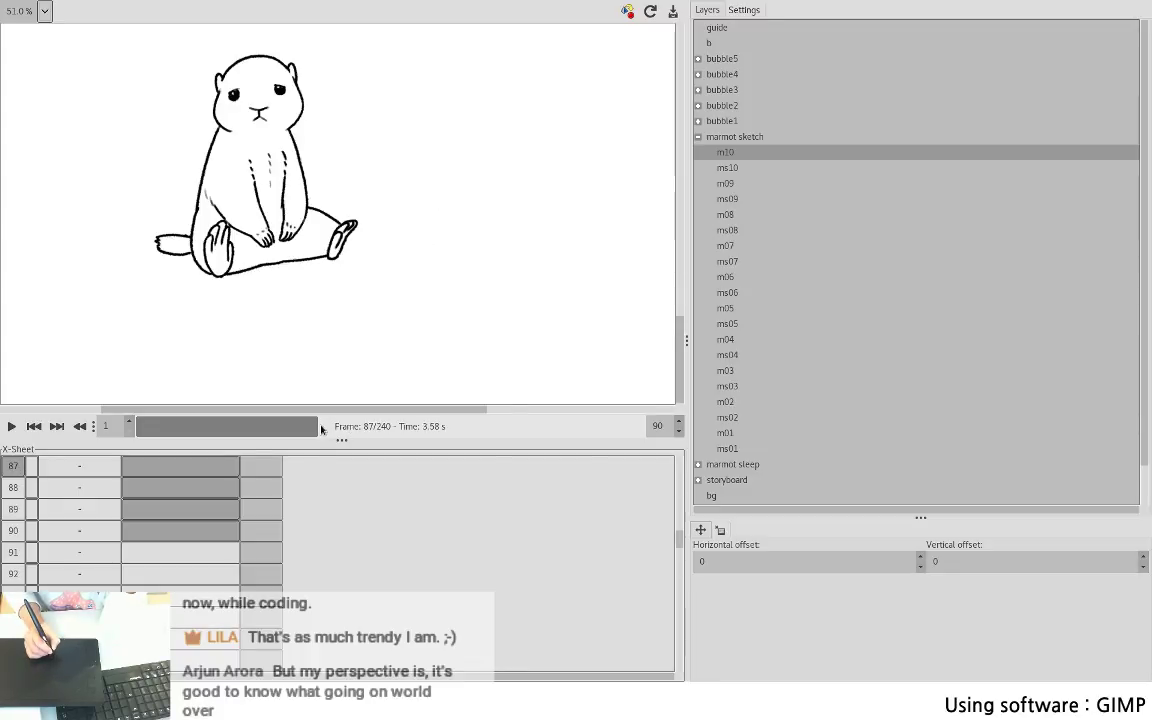
{"action": "left_click", "coordinate": [168, 426]}
{"action": "left_click", "coordinate": [233, 430]}
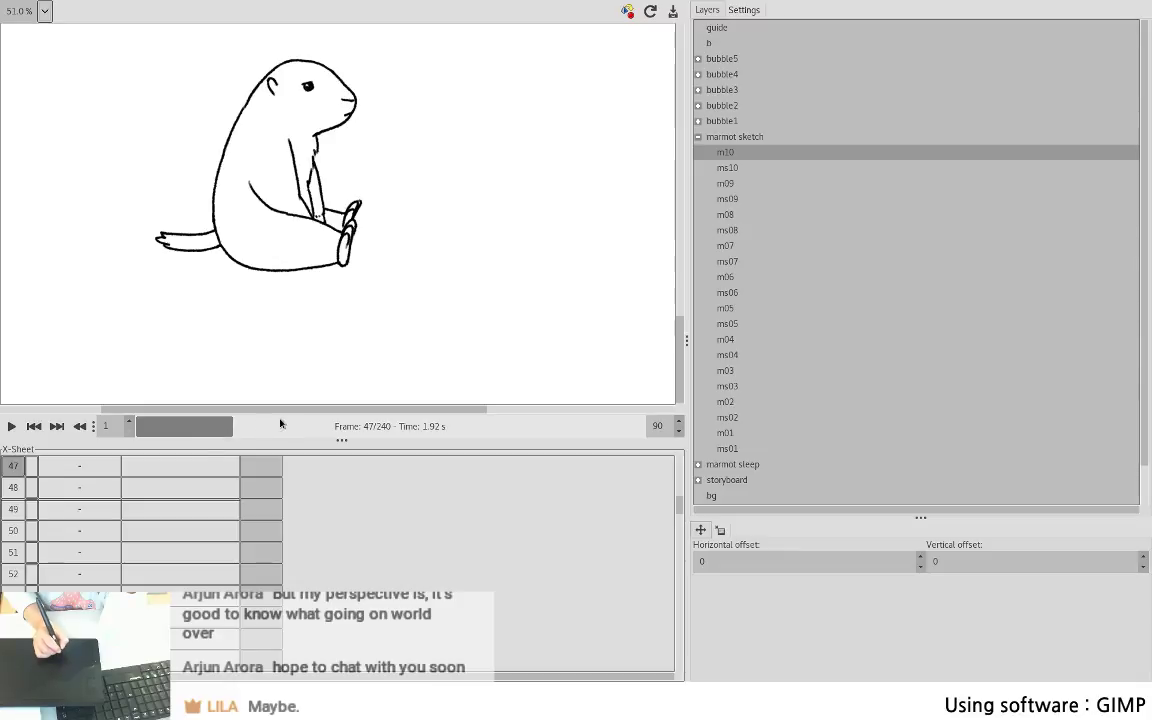
{"action": "left_click", "coordinate": [286, 422]}
{"action": "left_click", "coordinate": [198, 425]}
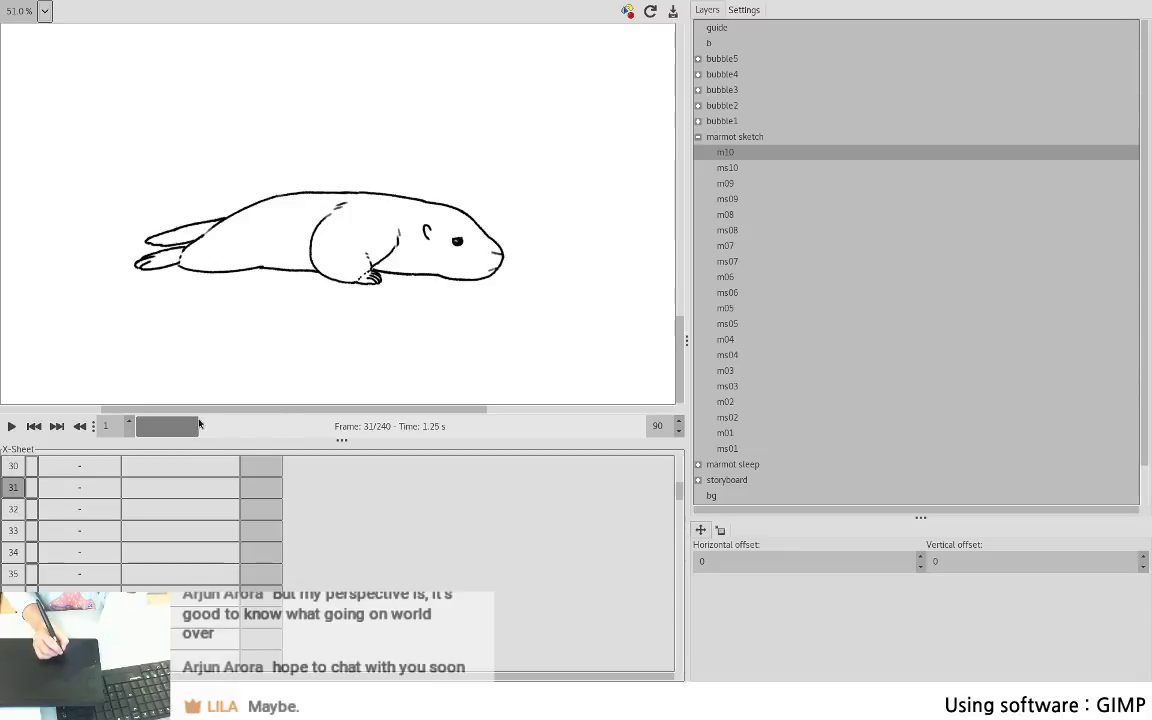
{"action": "left_click", "coordinate": [316, 426]}
{"action": "left_click", "coordinate": [141, 426]}
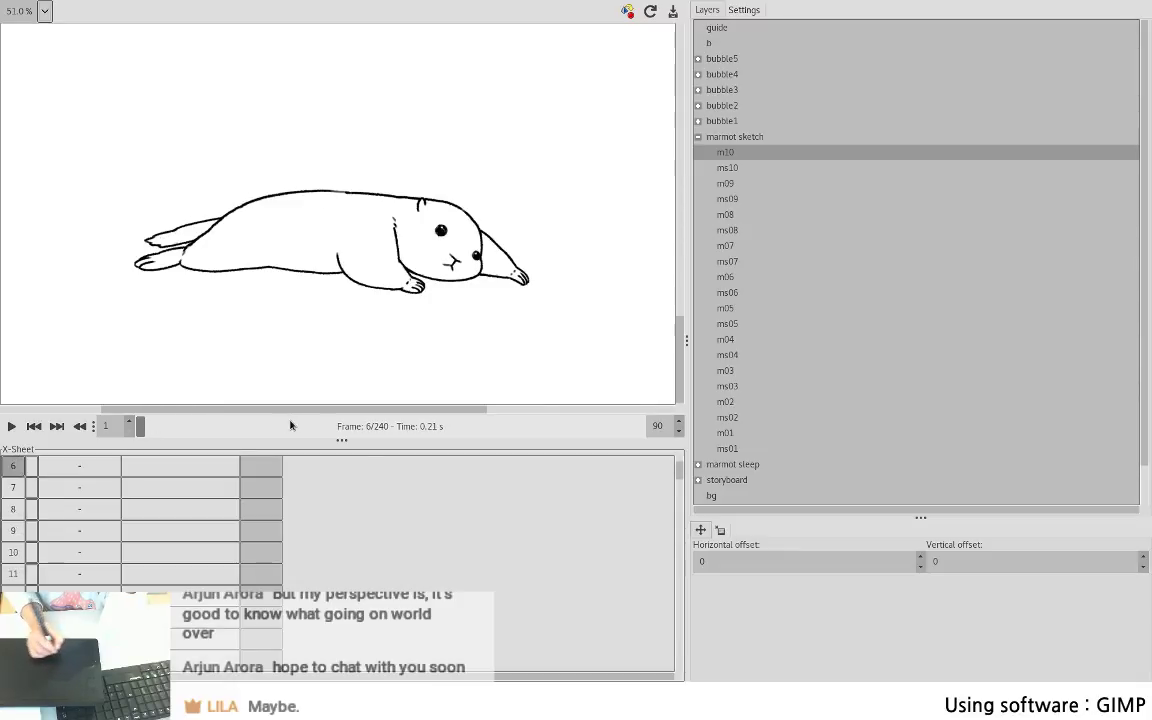
{"action": "left_click", "coordinate": [291, 426]}
{"action": "left_click", "coordinate": [202, 427]}
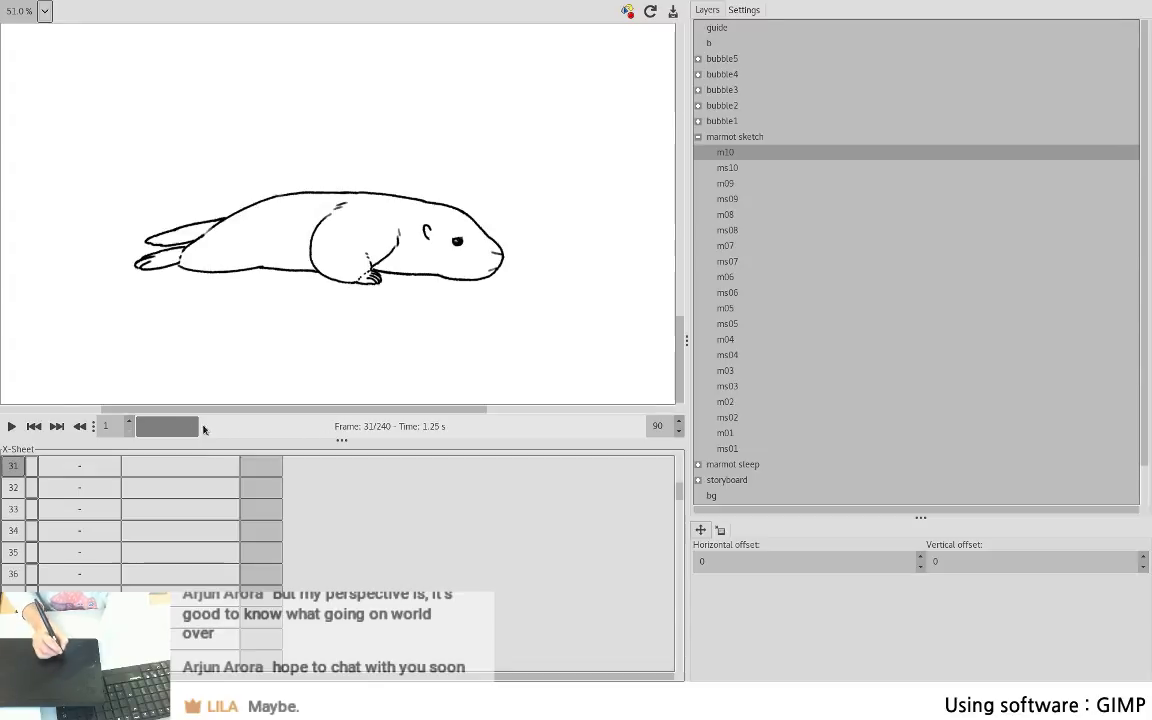
{"action": "left_click", "coordinate": [313, 426]}
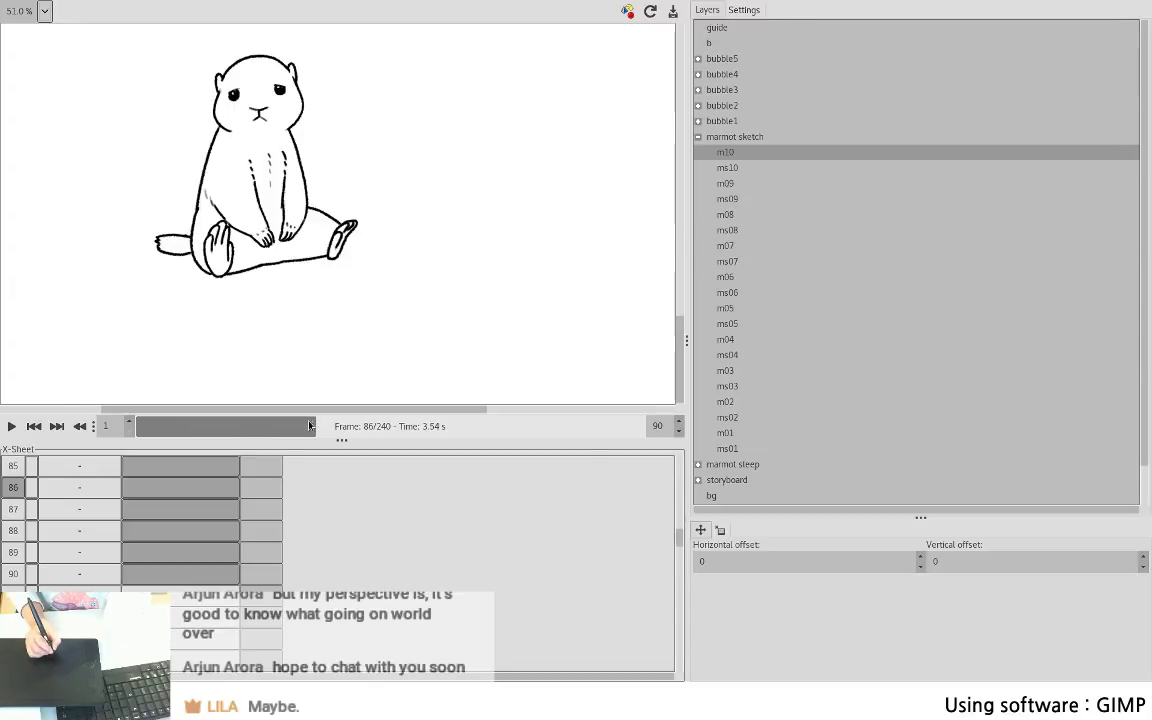
{"action": "left_click", "coordinate": [153, 428]}
{"action": "left_click", "coordinate": [179, 428]}
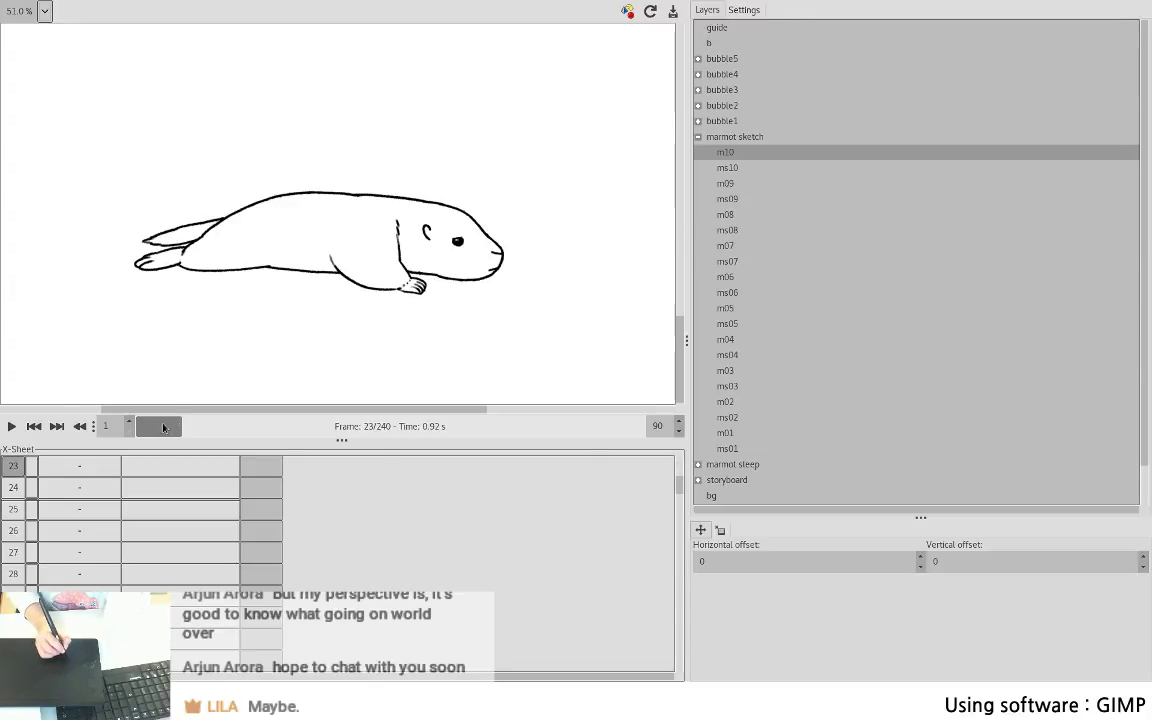
{"action": "left_click", "coordinate": [153, 427]}
{"action": "left_click", "coordinate": [140, 427]}
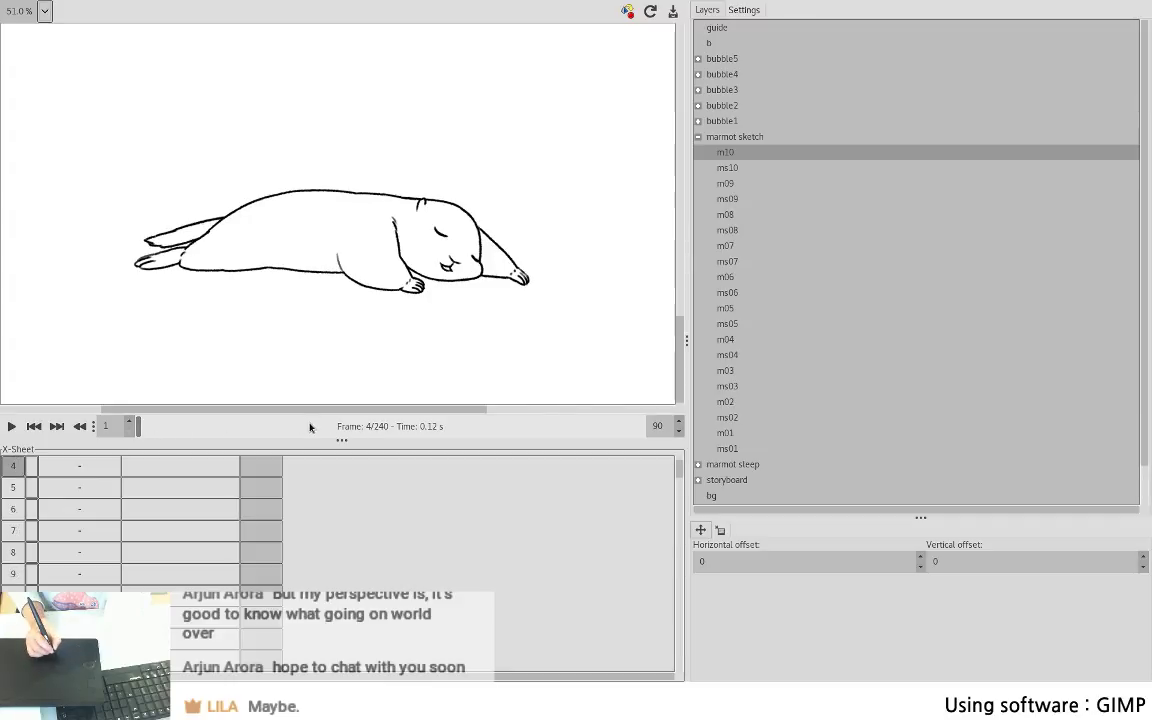
{"action": "left_click", "coordinate": [310, 427]}
{"action": "left_click", "coordinate": [148, 427]}
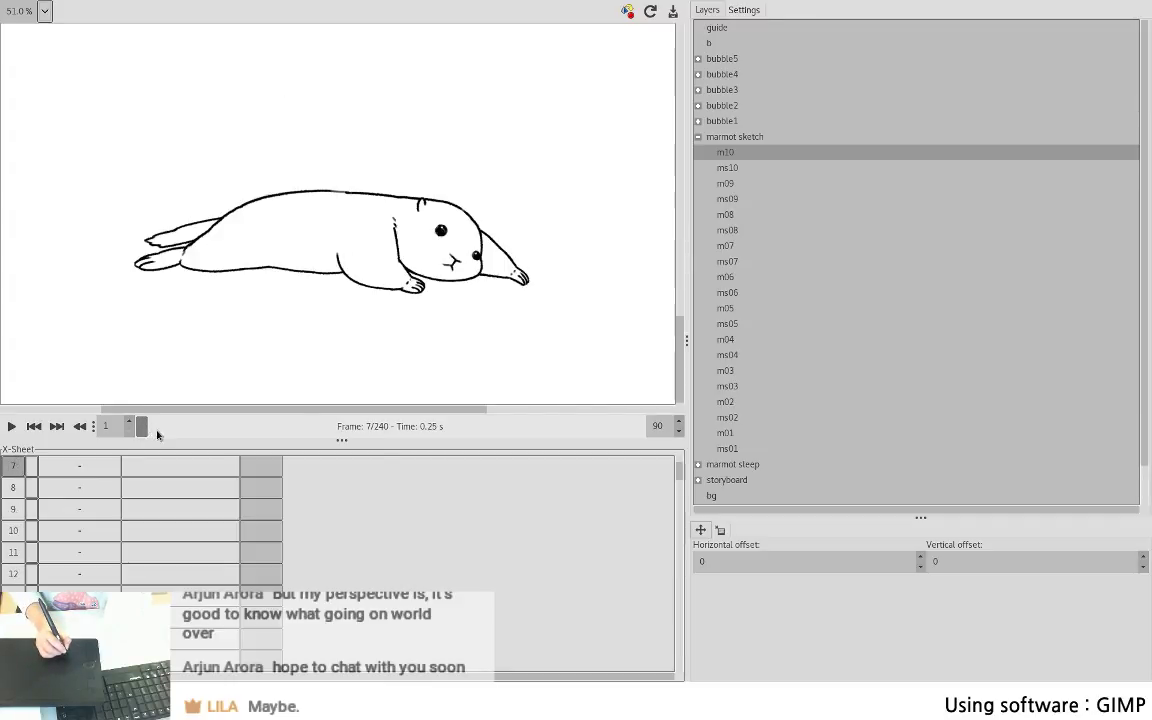
- View the sitting marmot poses at frames 72 and 83 of the inked animation
{"action": "left_click", "coordinate": [285, 427]}
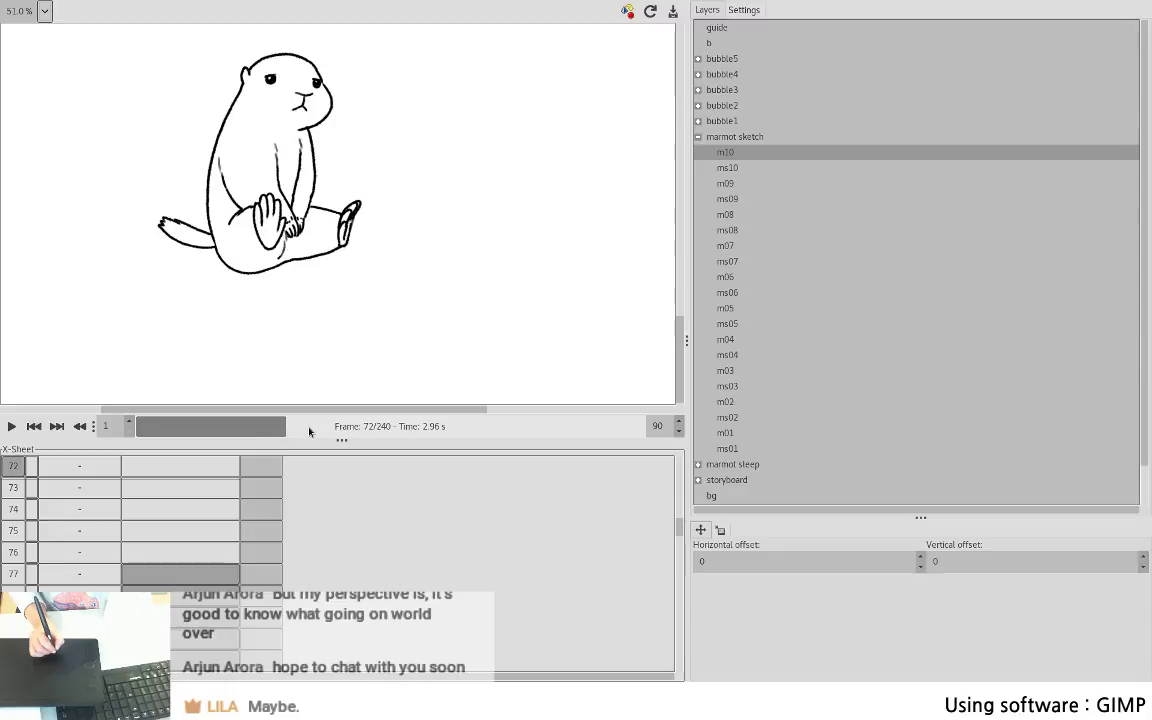
{"action": "left_click", "coordinate": [310, 427]}
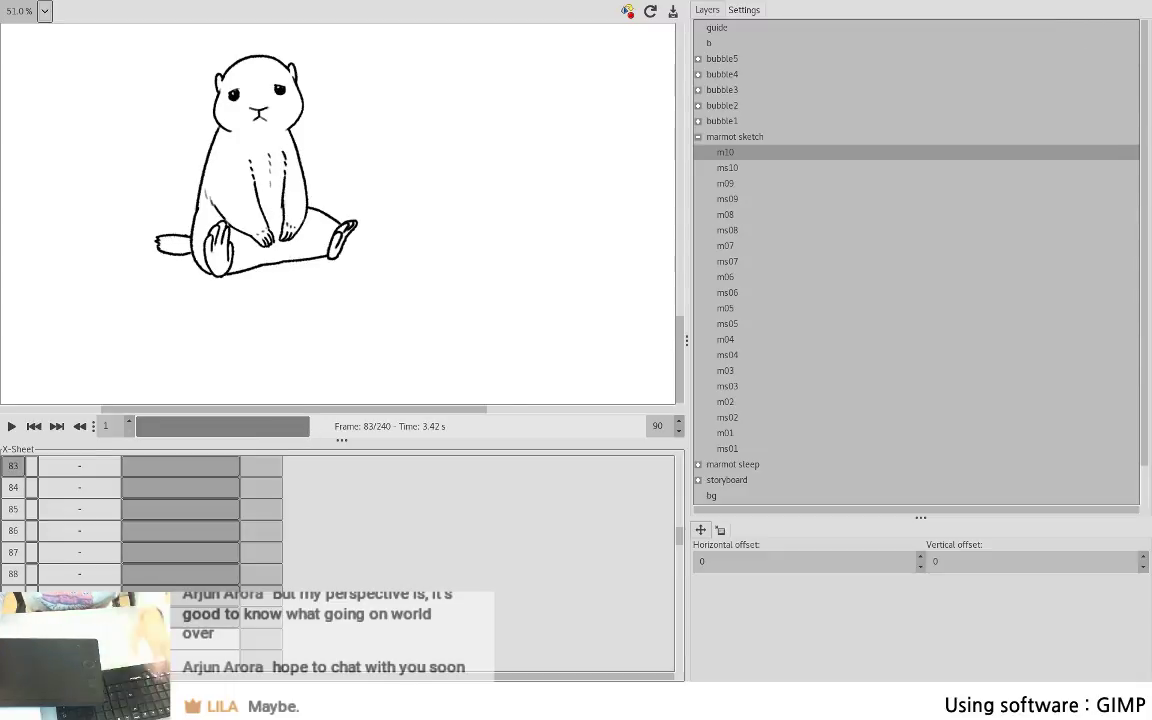
- Switch to the image window and delete the rough sketch layers ms10, ms09, ms08 and ms07 from the marmot sketch group
{"action": "key", "text": "alt+Tab"}
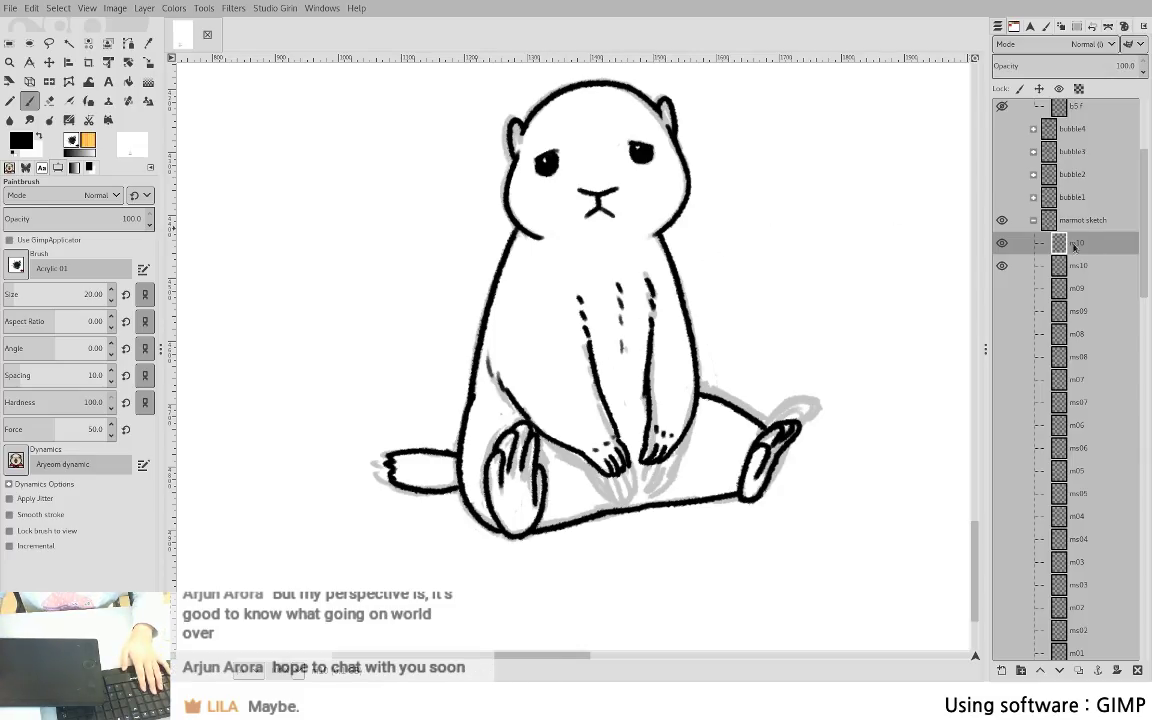
{"action": "scroll", "coordinate": [715, 400], "scroll_direction": "down", "scroll_amount": 3}
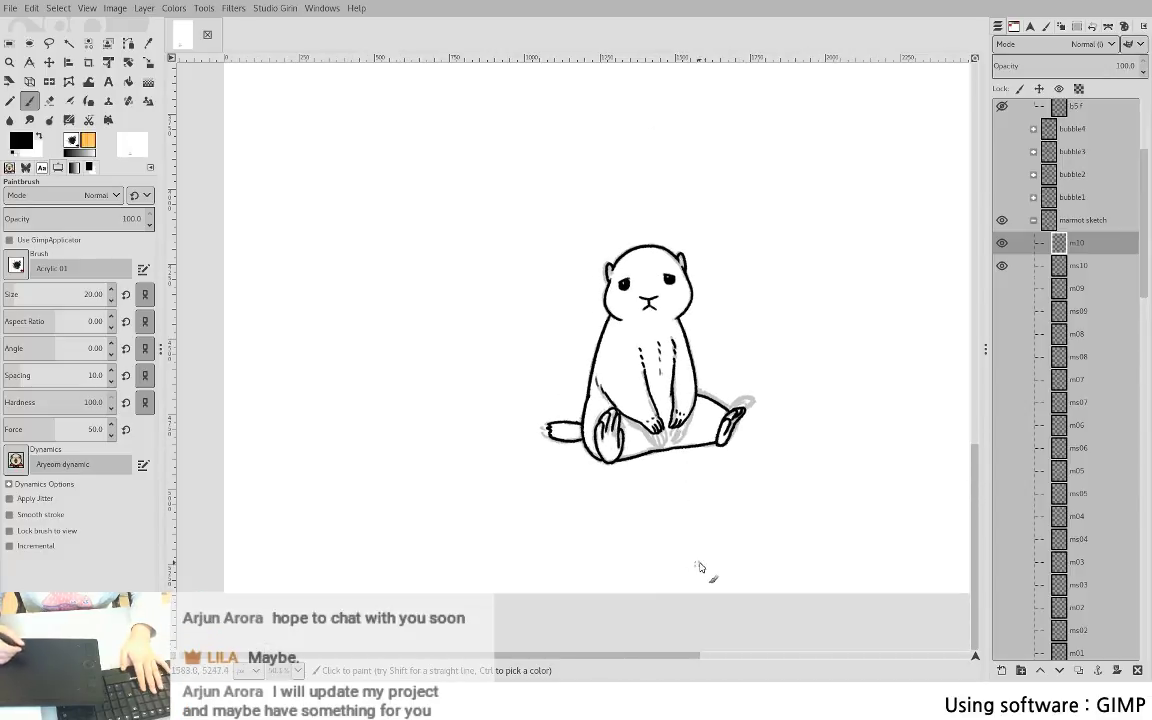
{"action": "left_click", "coordinate": [1082, 266]}
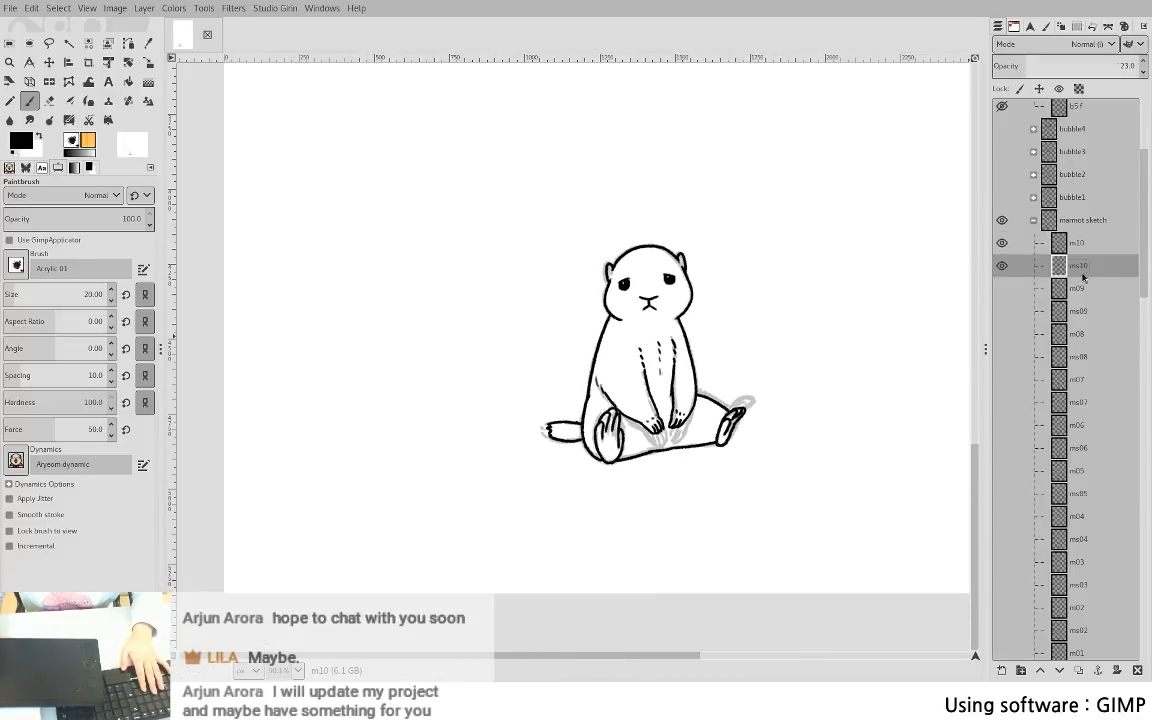
{"action": "left_click", "coordinate": [1137, 670]}
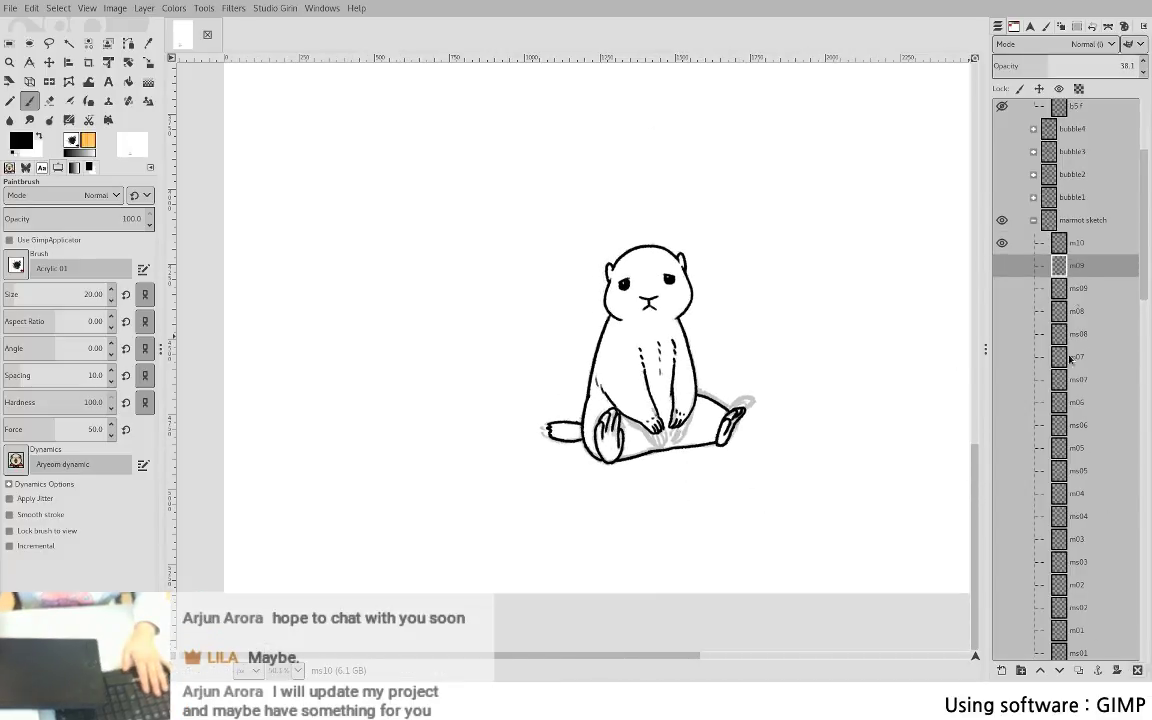
{"action": "left_click", "coordinate": [1137, 670]}
{"action": "left_click", "coordinate": [1137, 670]}
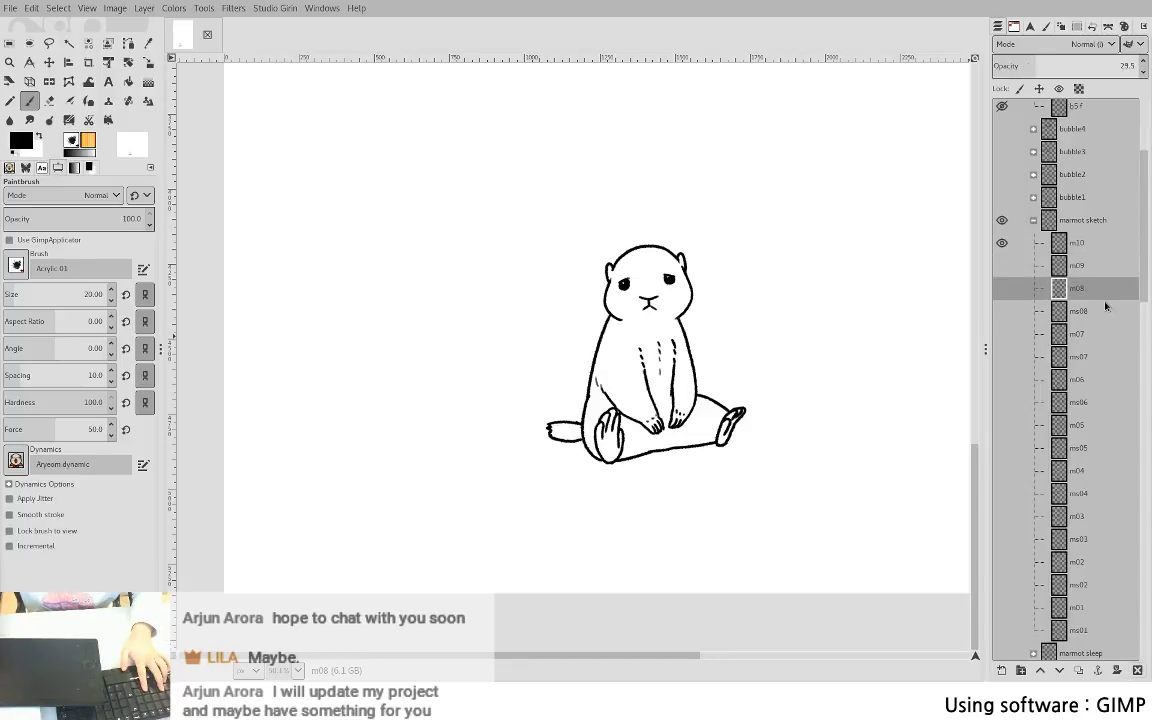
{"action": "left_click", "coordinate": [1096, 340]}
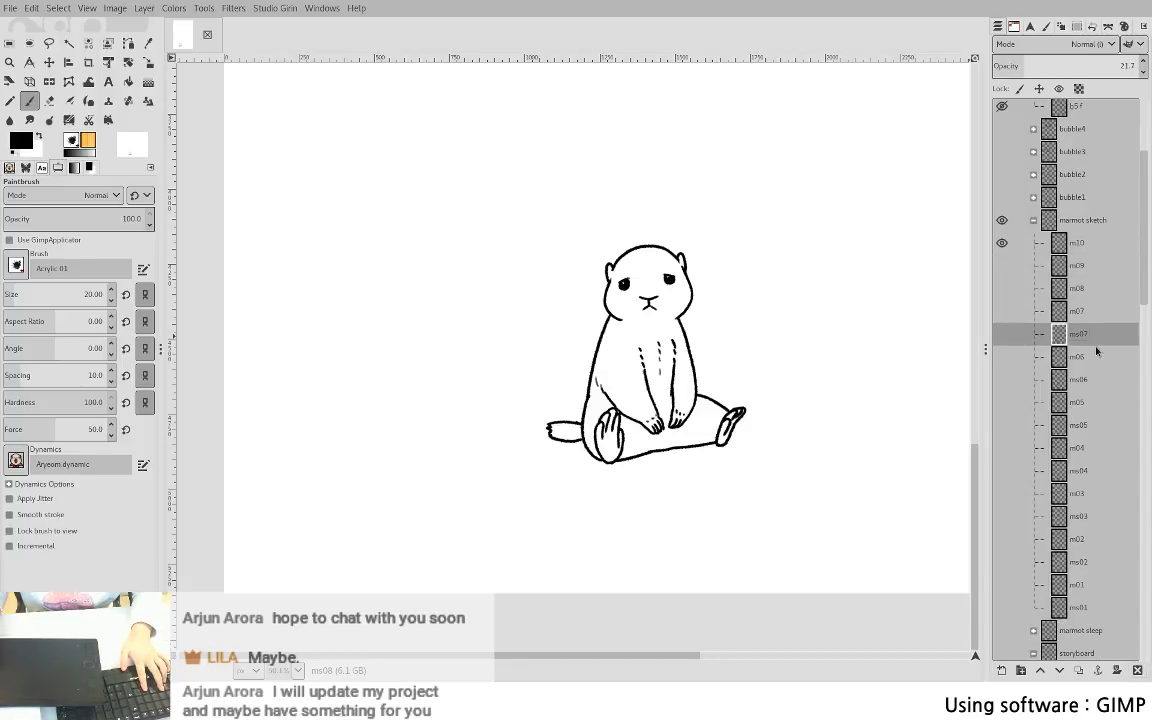
{"action": "left_click", "coordinate": [1137, 670]}
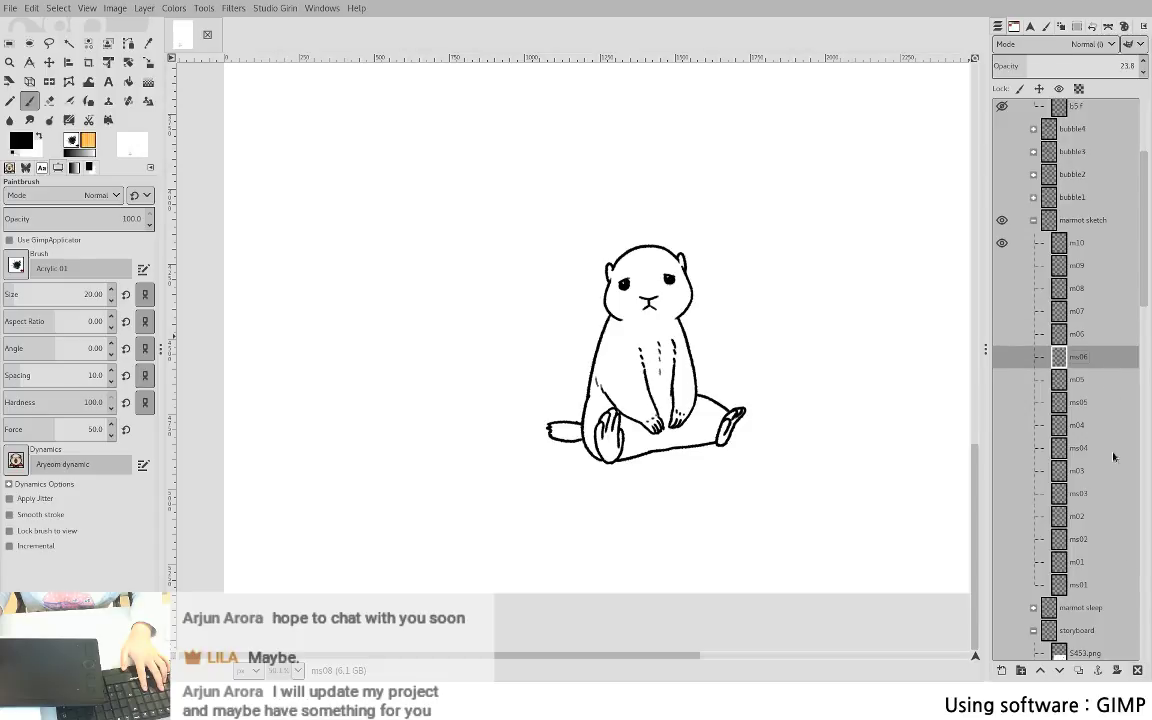
- Delete the remaining rough sketch layers ms06 through ms01, keeping the inked layers m01 to m10
{"action": "left_click", "coordinate": [1137, 670]}
{"action": "left_click", "coordinate": [1096, 379]}
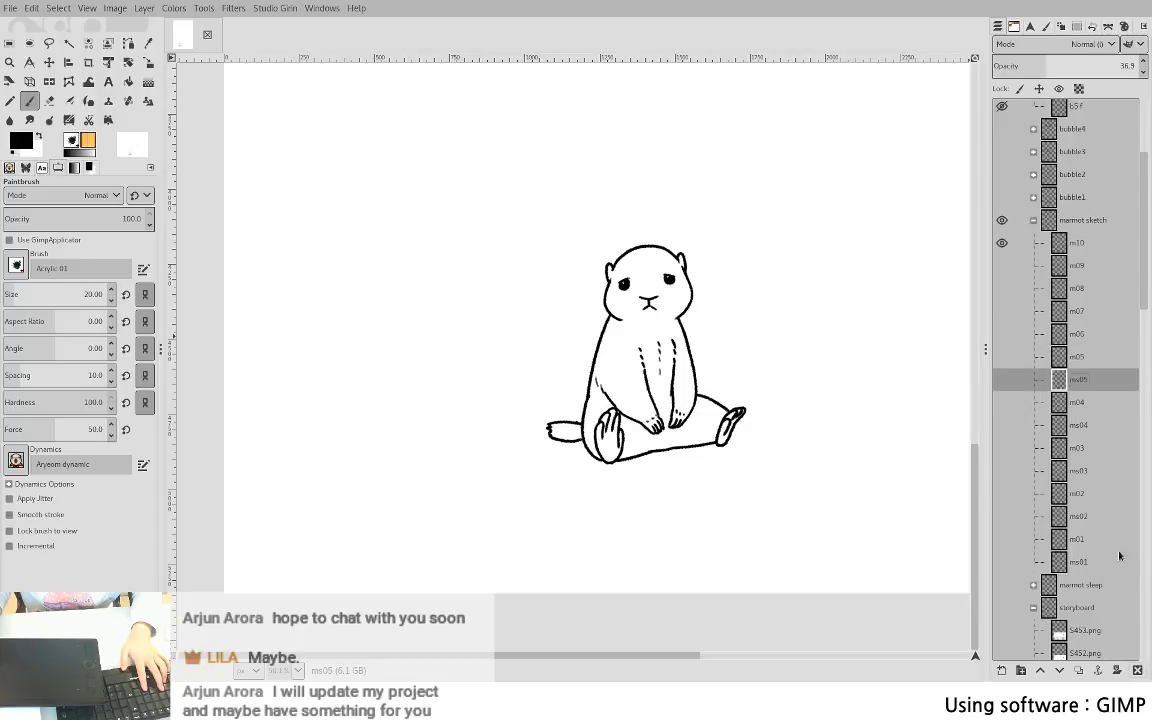
{"action": "left_click", "coordinate": [1137, 670]}
{"action": "left_click", "coordinate": [1096, 402]}
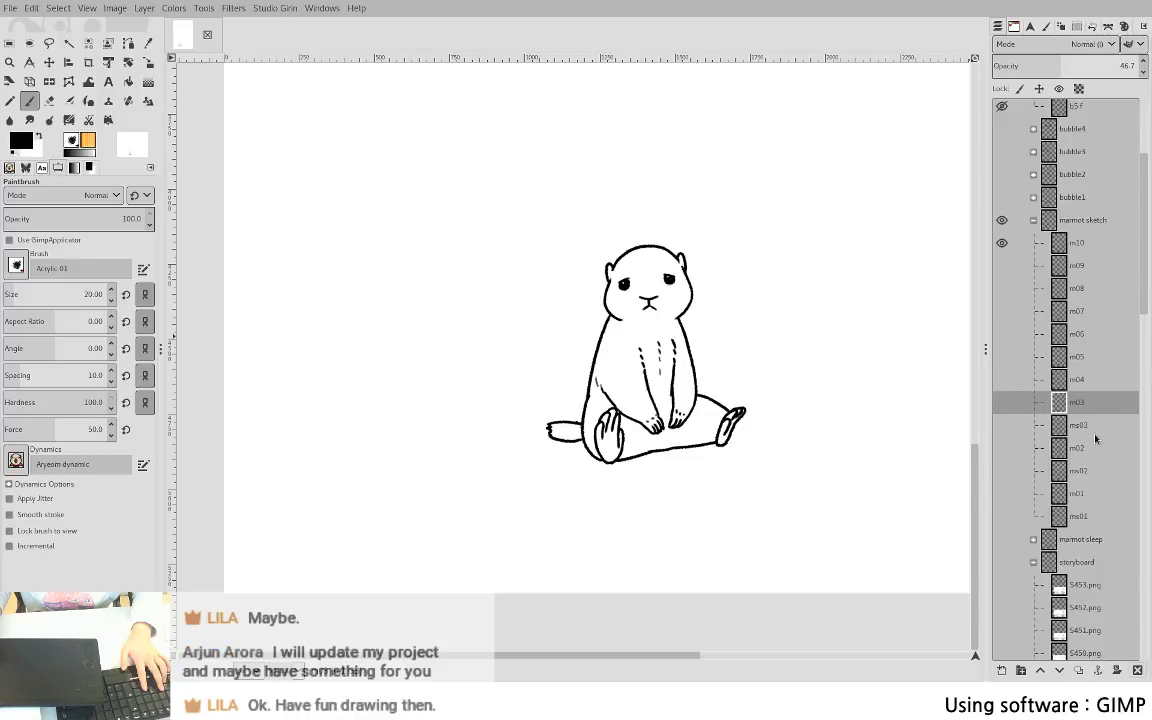
{"action": "left_click", "coordinate": [1137, 670]}
{"action": "left_click", "coordinate": [1137, 670]}
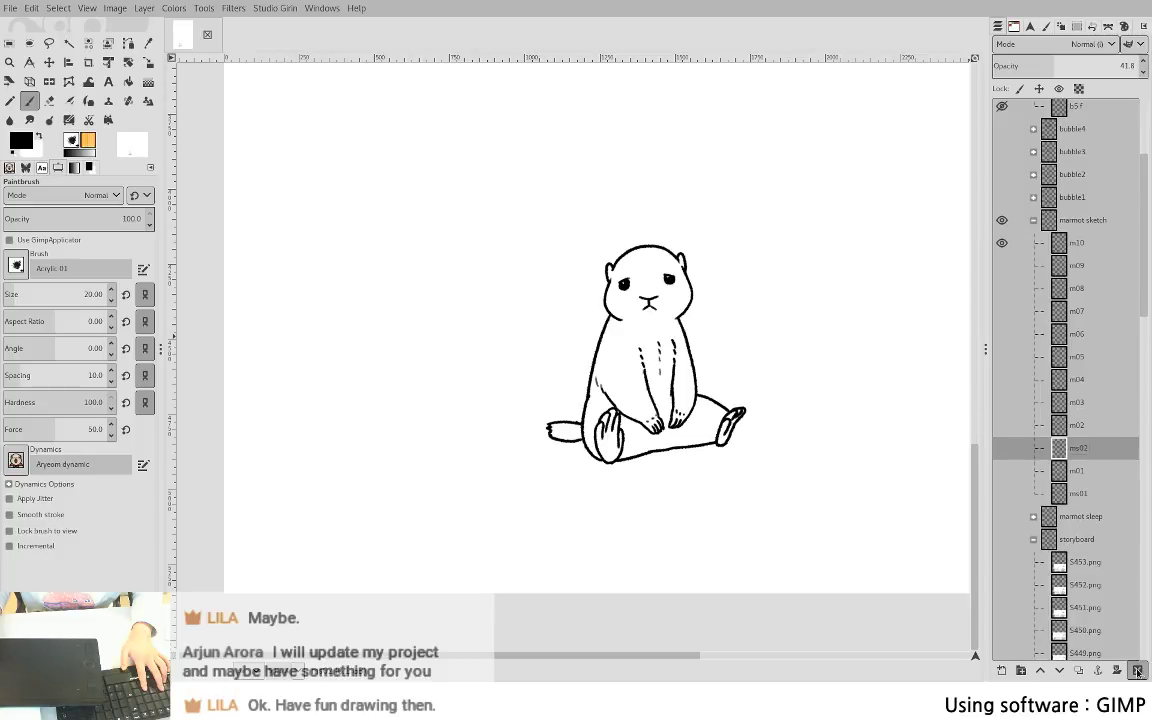
{"action": "left_click", "coordinate": [1137, 670]}
{"action": "left_click", "coordinate": [1096, 470]}
{"action": "left_click", "coordinate": [1137, 670]}
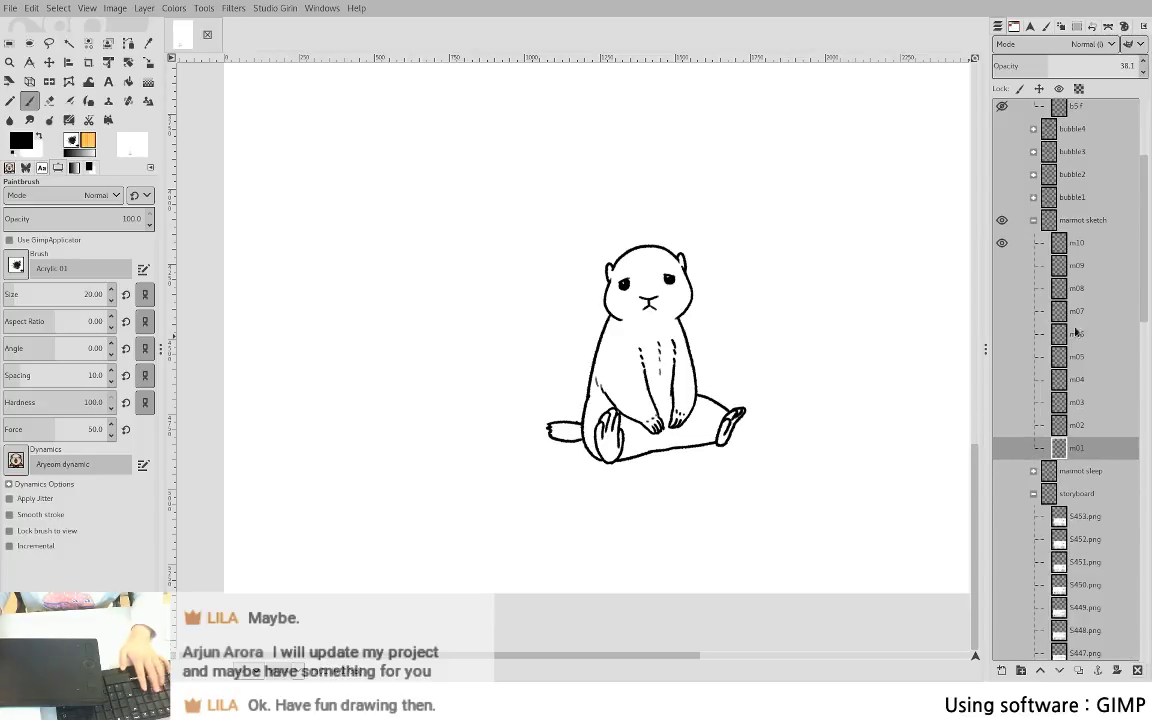
- Rename the marmot sketch layer group as marmot
{"action": "left_click", "coordinate": [1082, 221]}
{"action": "left_click", "coordinate": [1112, 222]}
{"action": "key", "text": "BackSpace"}
{"action": "key", "text": "BackSpace"}
{"action": "key", "text": "BackSpace"}
{"action": "key", "text": "BackSpace"}
{"action": "key", "text": "BackSpace"}
{"action": "key", "text": "BackSpace"}
{"action": "key", "text": "BackSpace"}
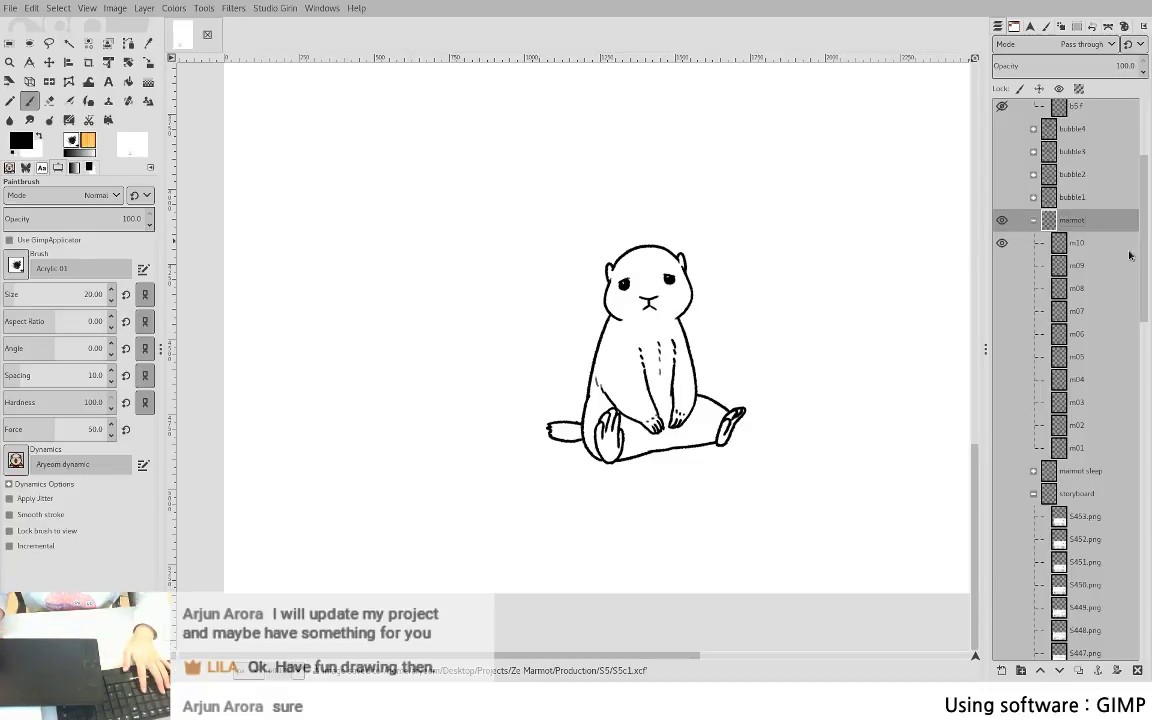
- Hide layer m10 and compare the lying poses on m01, m02 and m03 by switching their visibility
{"action": "left_click_drag", "start_coordinate": [1003, 243], "coordinate": [1002, 448]}
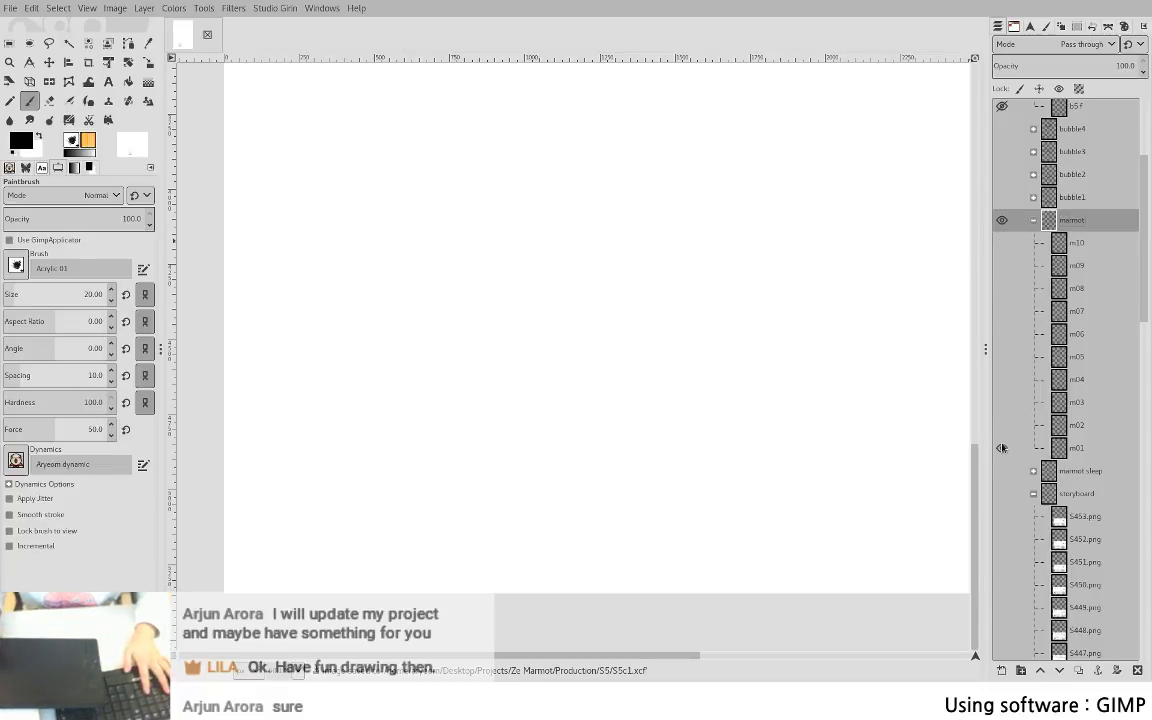
{"action": "left_click", "coordinate": [1002, 425]}
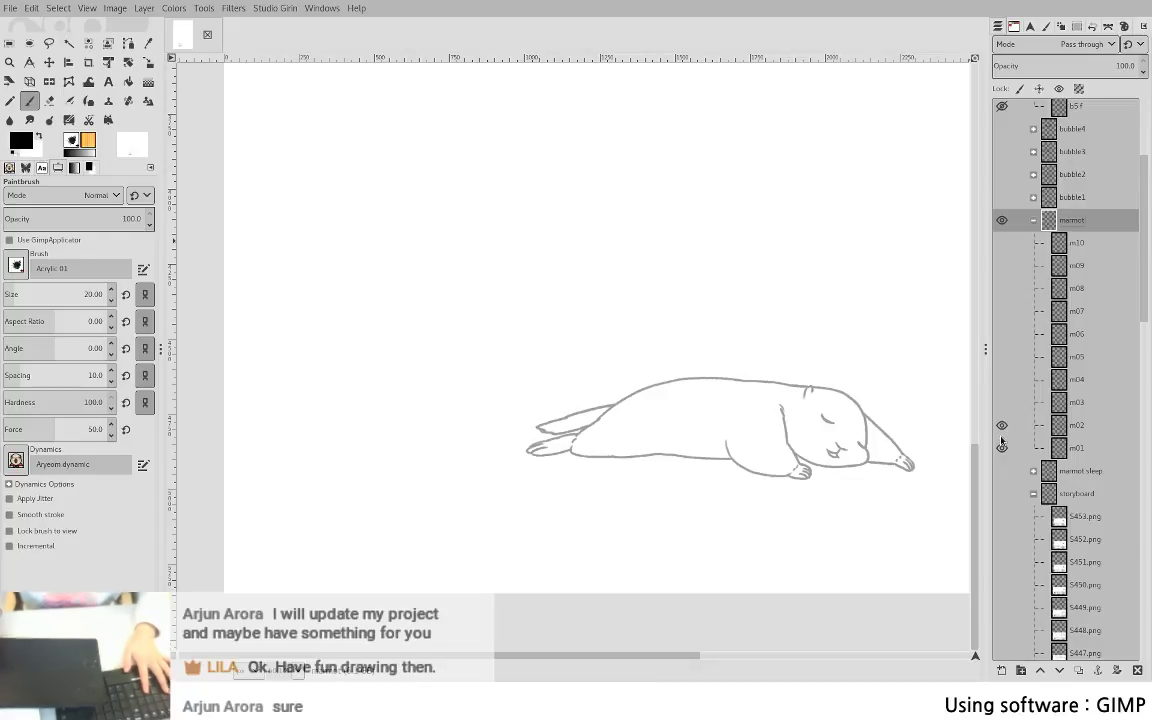
{"action": "left_click", "coordinate": [1002, 448]}
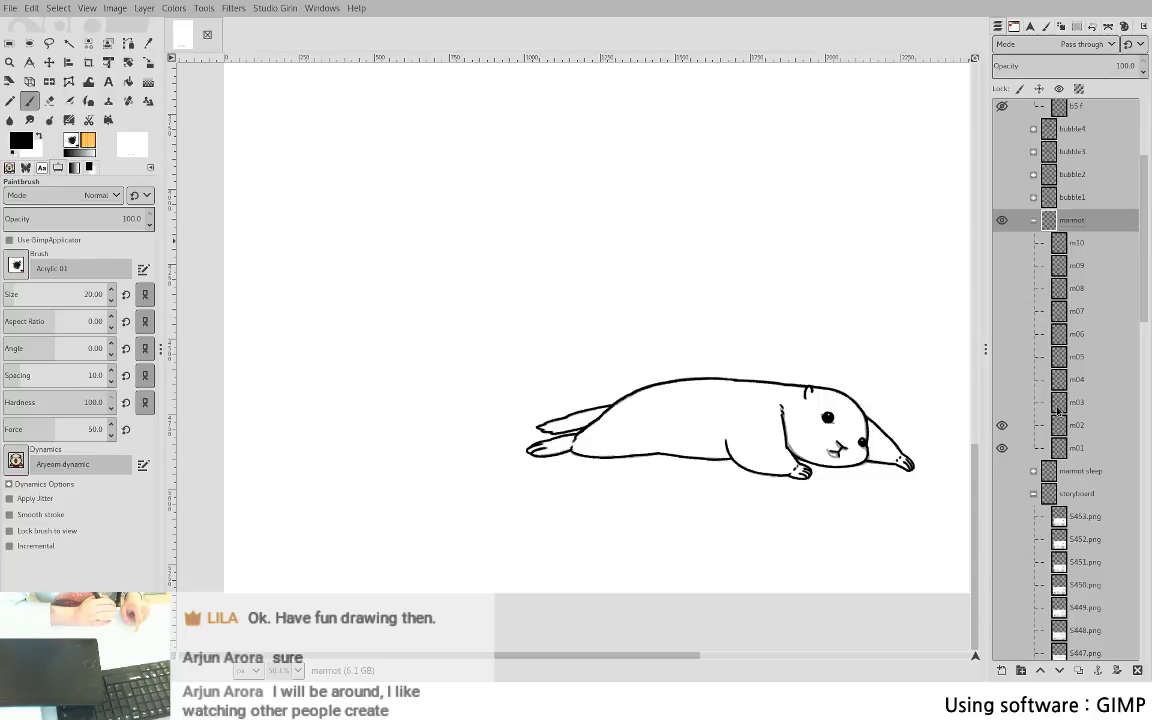
{"action": "left_click", "coordinate": [1002, 403]}
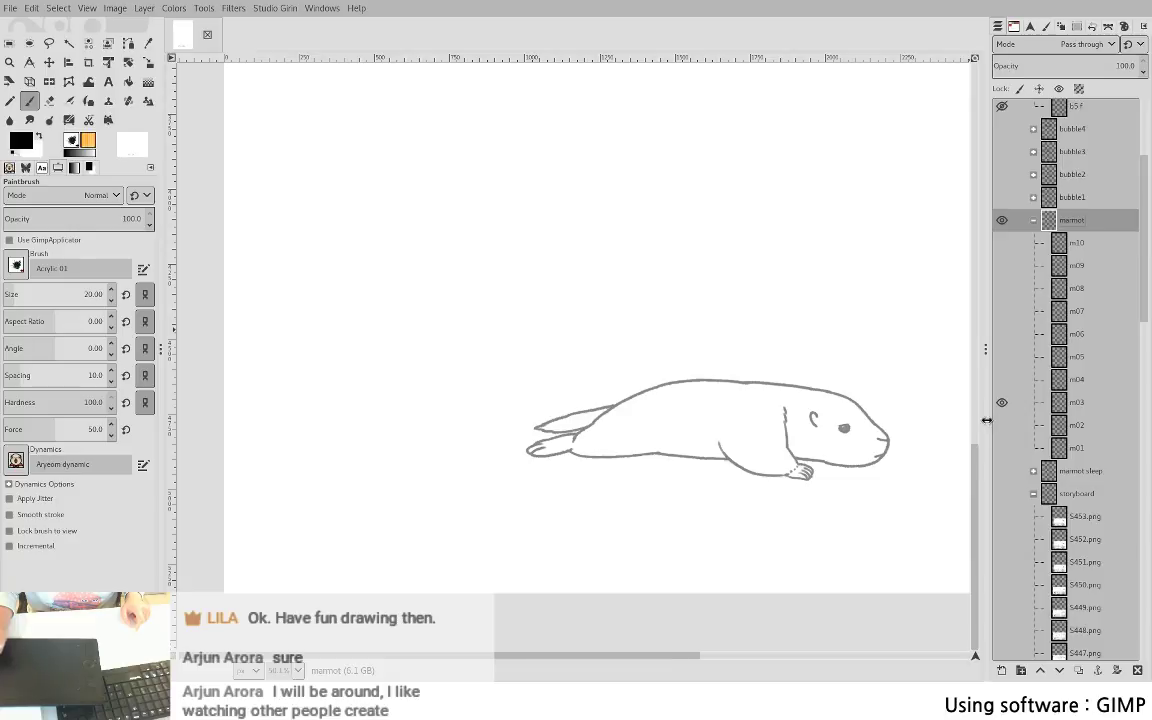
{"action": "left_click", "coordinate": [1005, 425]}
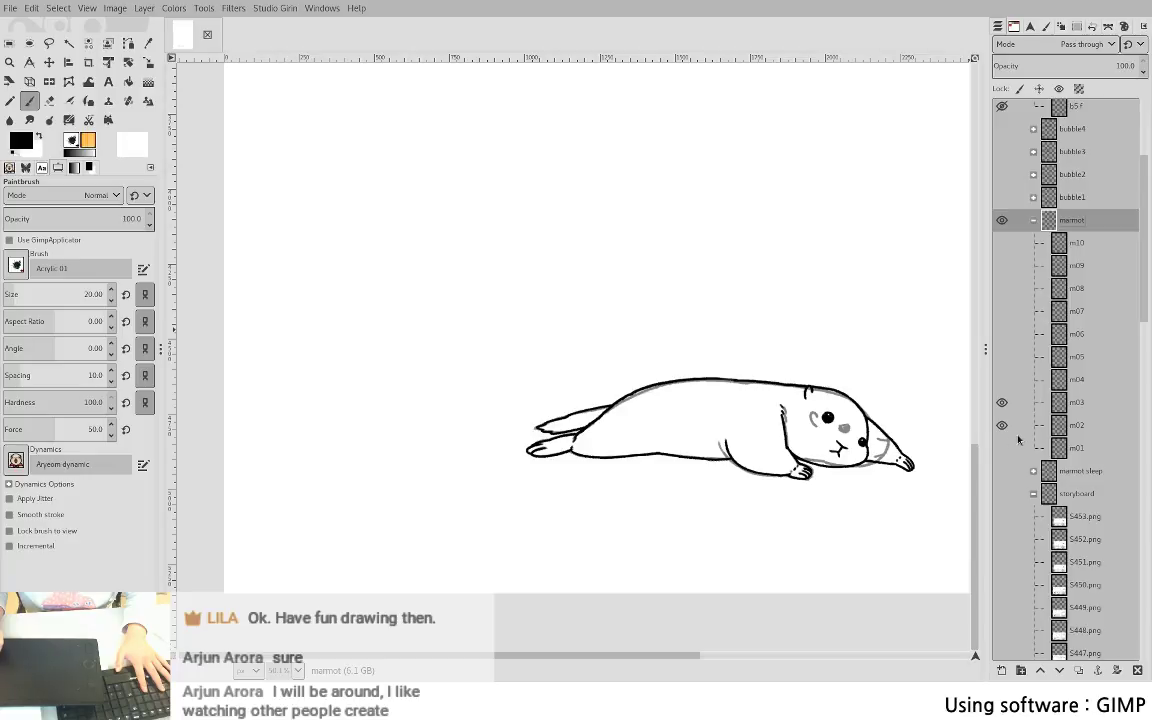
{"action": "left_click", "coordinate": [1088, 425]}
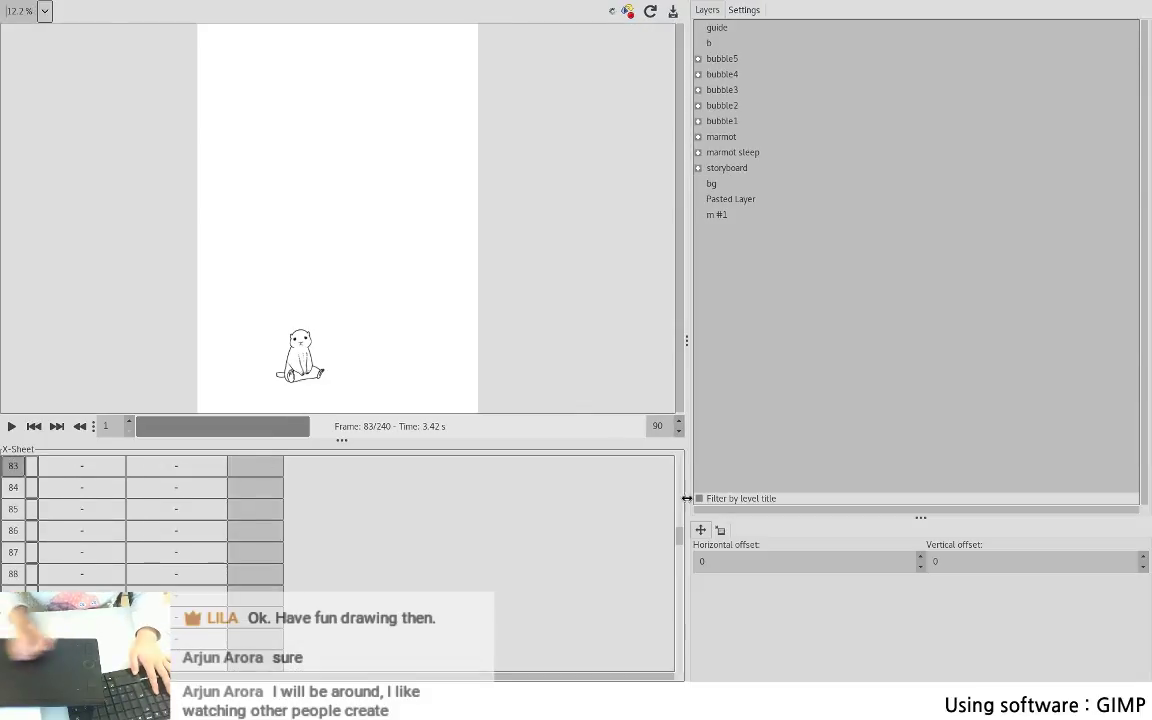
- In the animation window, set the last playback frame to 92, play the animation, and stop it
{"action": "left_click_drag", "start_coordinate": [679, 534], "coordinate": [674, 482]}
{"action": "scroll", "coordinate": [674, 484], "scroll_direction": "down", "scroll_amount": 2}
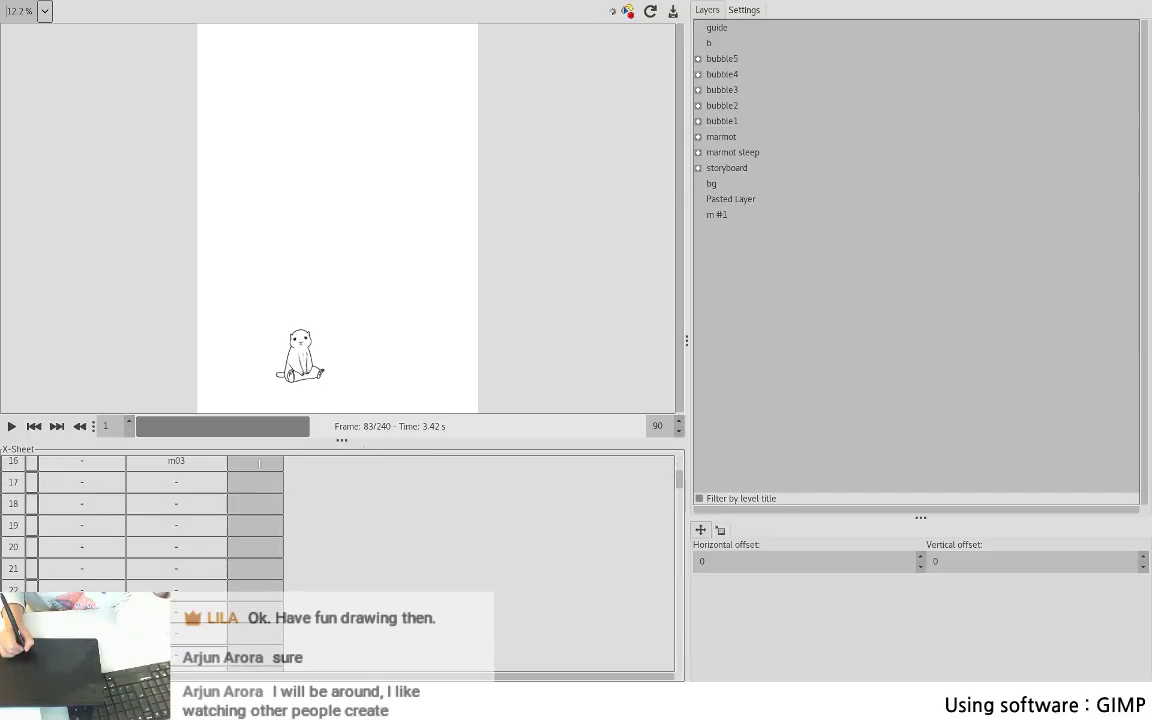
{"action": "left_click", "coordinate": [210, 491]}
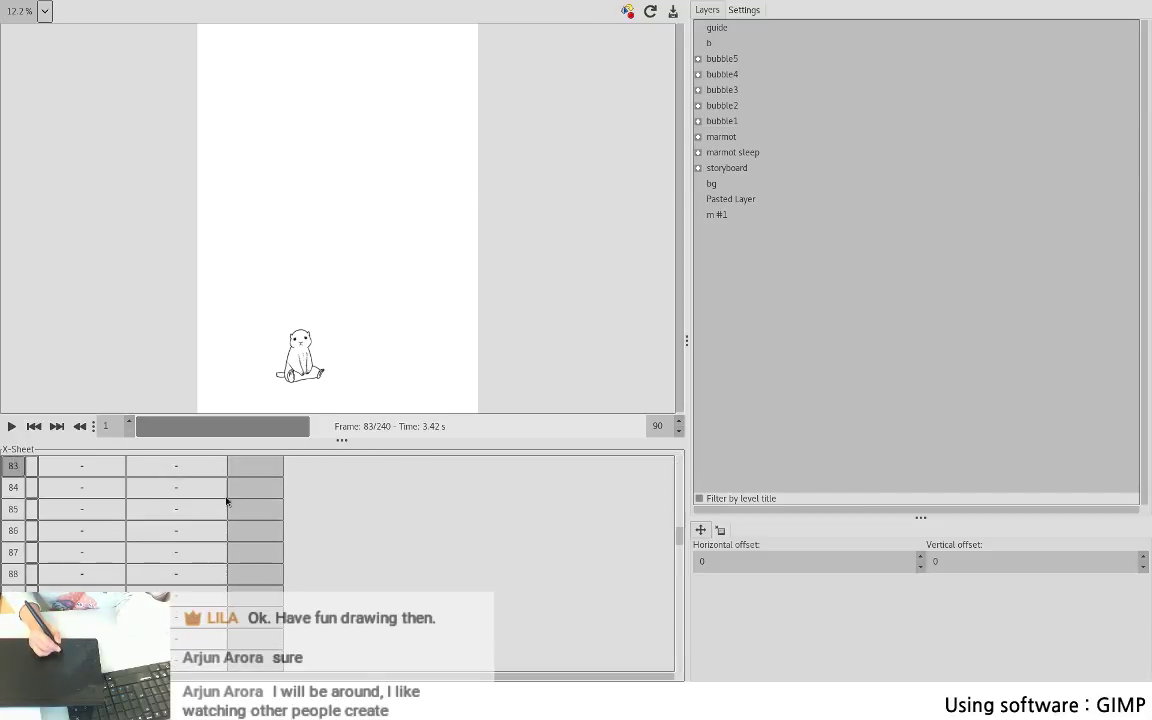
{"action": "left_click", "coordinate": [679, 423]}
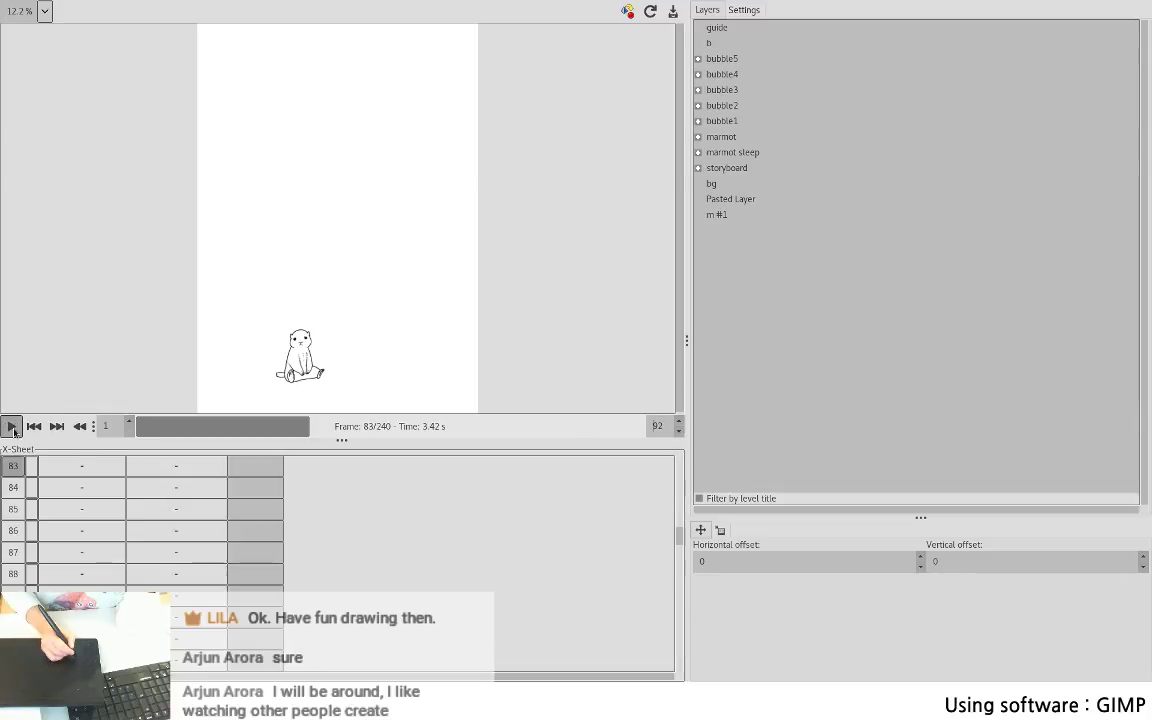
{"action": "left_click", "coordinate": [11, 426]}
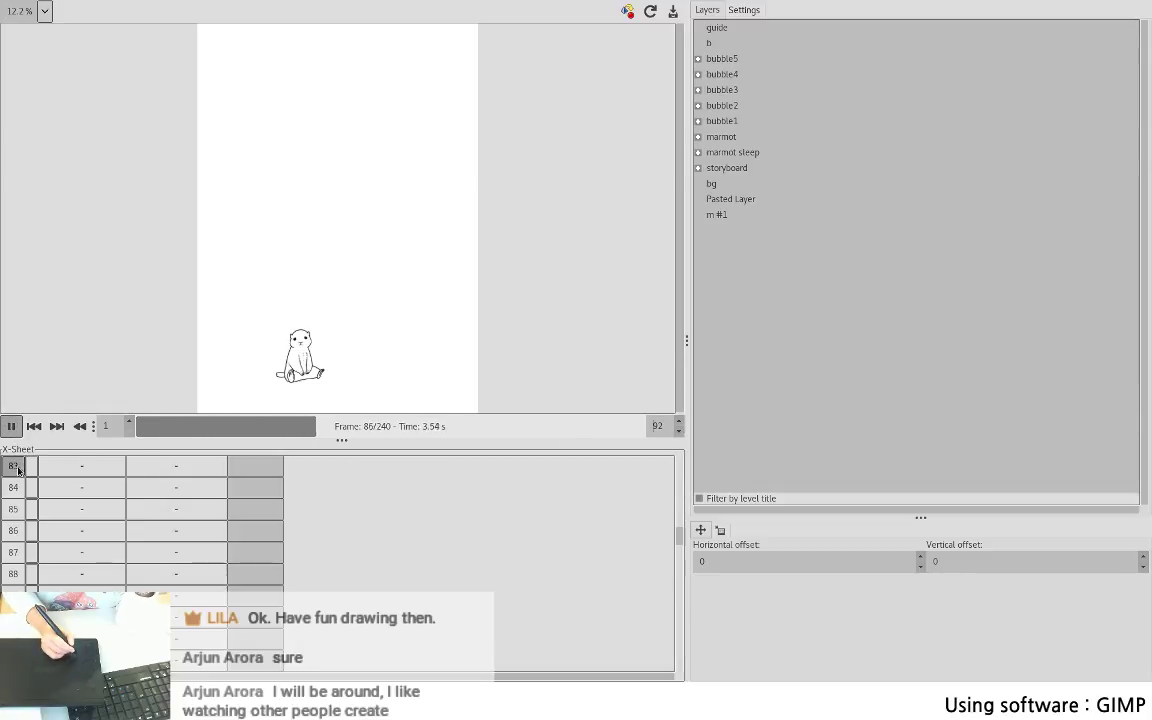
{"action": "left_click", "coordinate": [11, 427]}
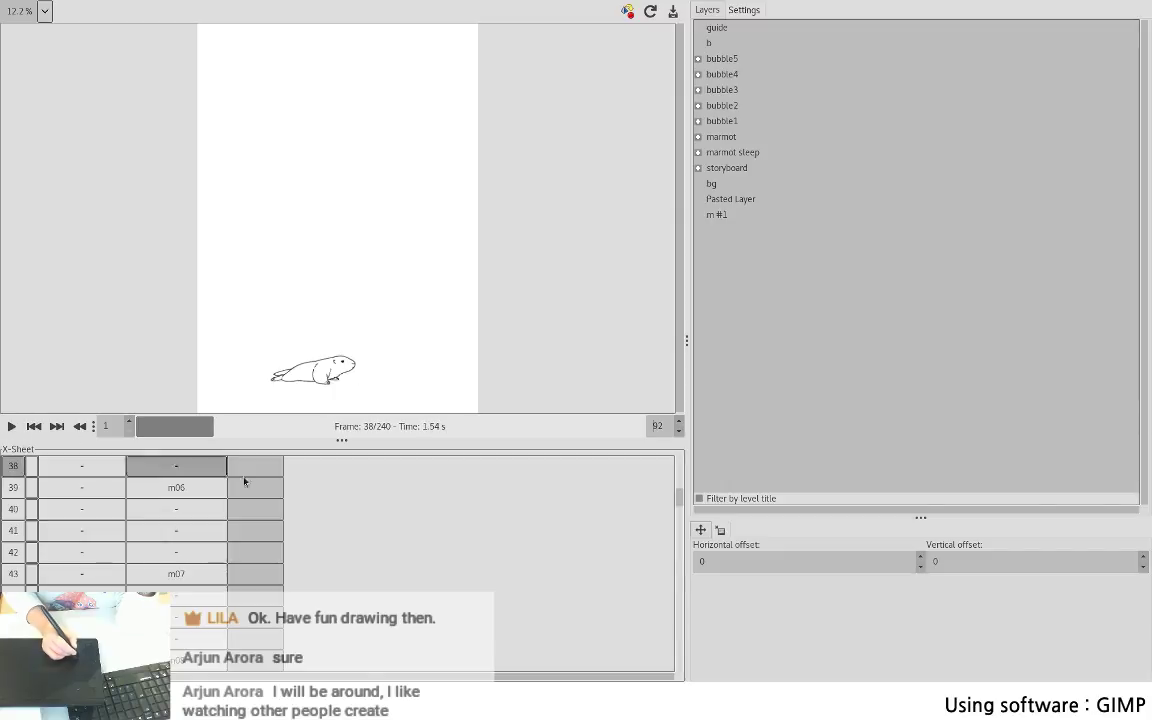
- Examine the timing of the inked level in the X-Sheet, especially the frames between m03 and m04
{"action": "left_click_drag", "start_coordinate": [682, 502], "coordinate": [681, 501]}
{"action": "scroll", "coordinate": [681, 501], "scroll_direction": "up", "scroll_amount": 10}
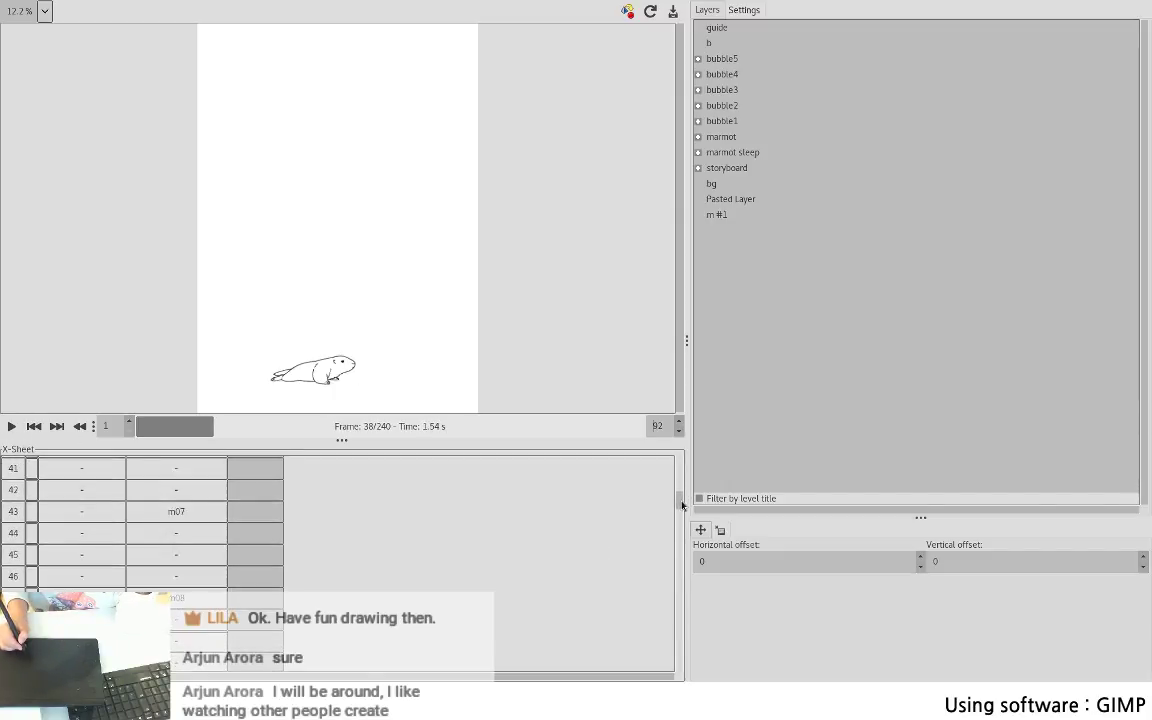
{"action": "scroll", "coordinate": [681, 472], "scroll_direction": "up", "scroll_amount": 1}
{"action": "scroll", "coordinate": [680, 480], "scroll_direction": "down", "scroll_amount": 6}
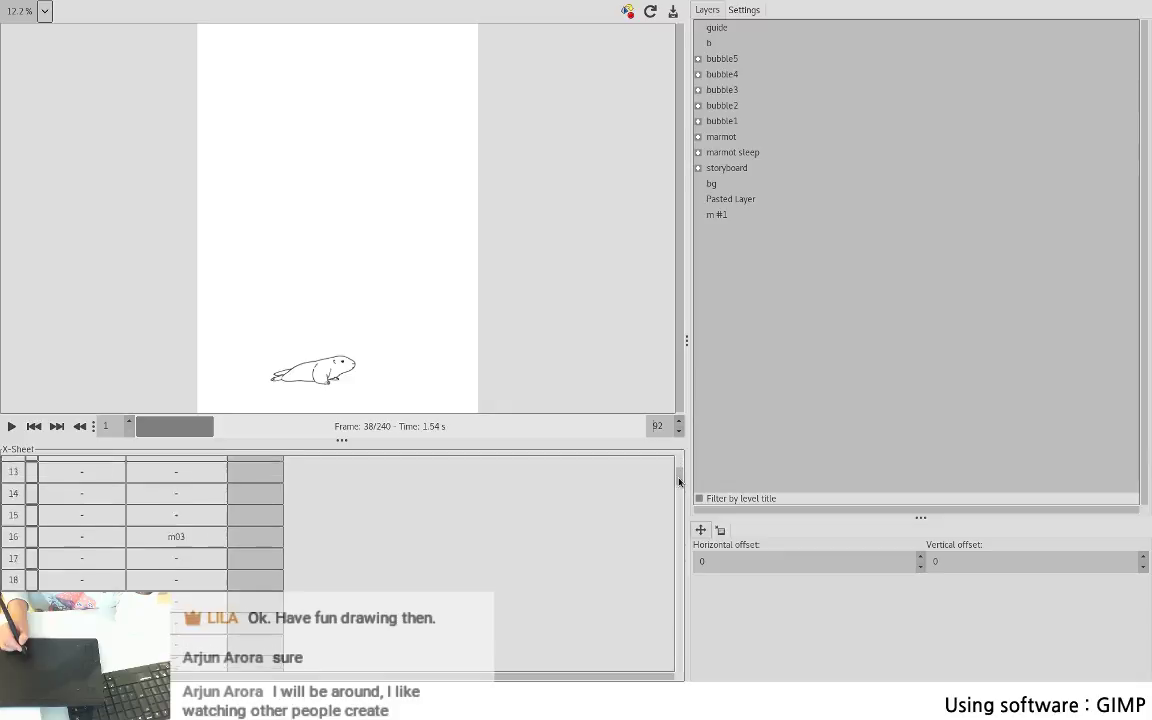
{"action": "scroll", "coordinate": [679, 486], "scroll_direction": "up", "scroll_amount": 2}
{"action": "left_click", "coordinate": [202, 484]}
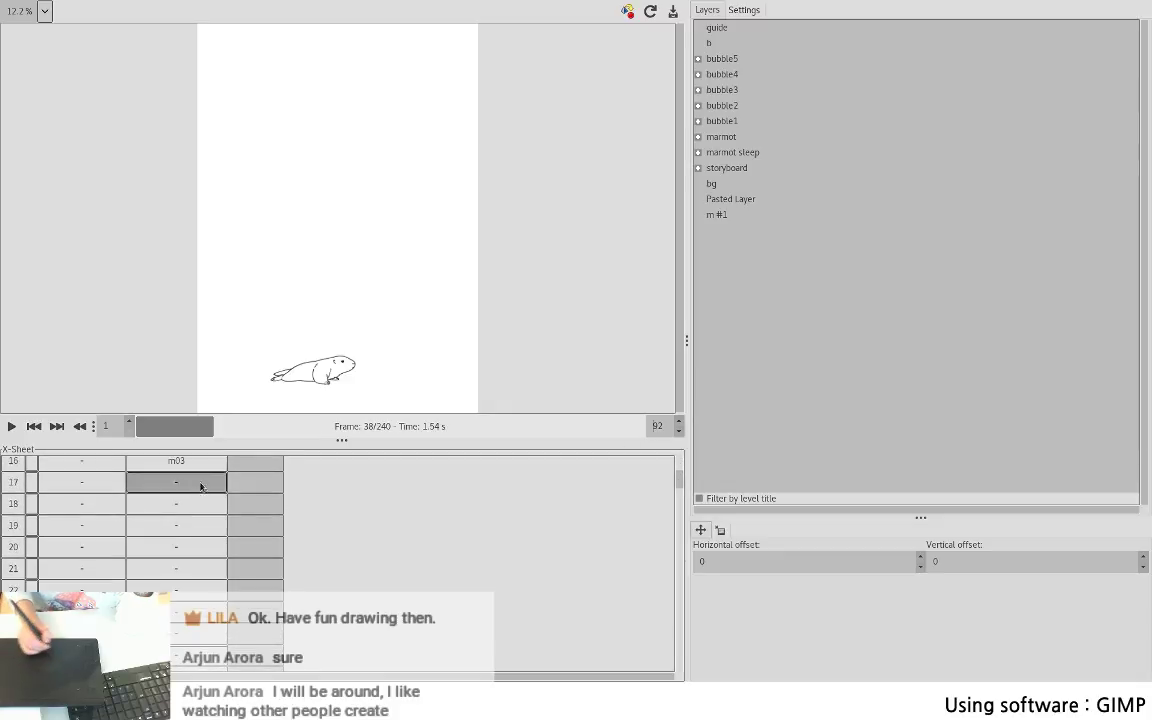
{"action": "left_click", "coordinate": [202, 486]}
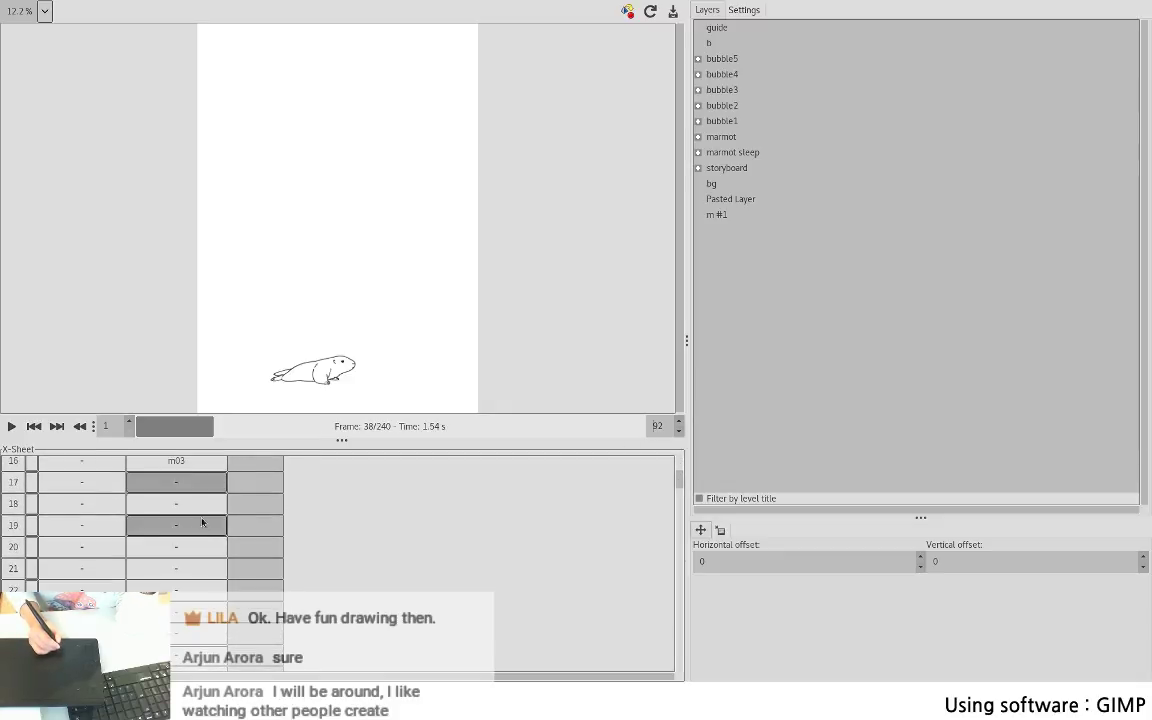
{"action": "left_click", "coordinate": [201, 509]}
{"action": "left_click", "coordinate": [201, 545]}
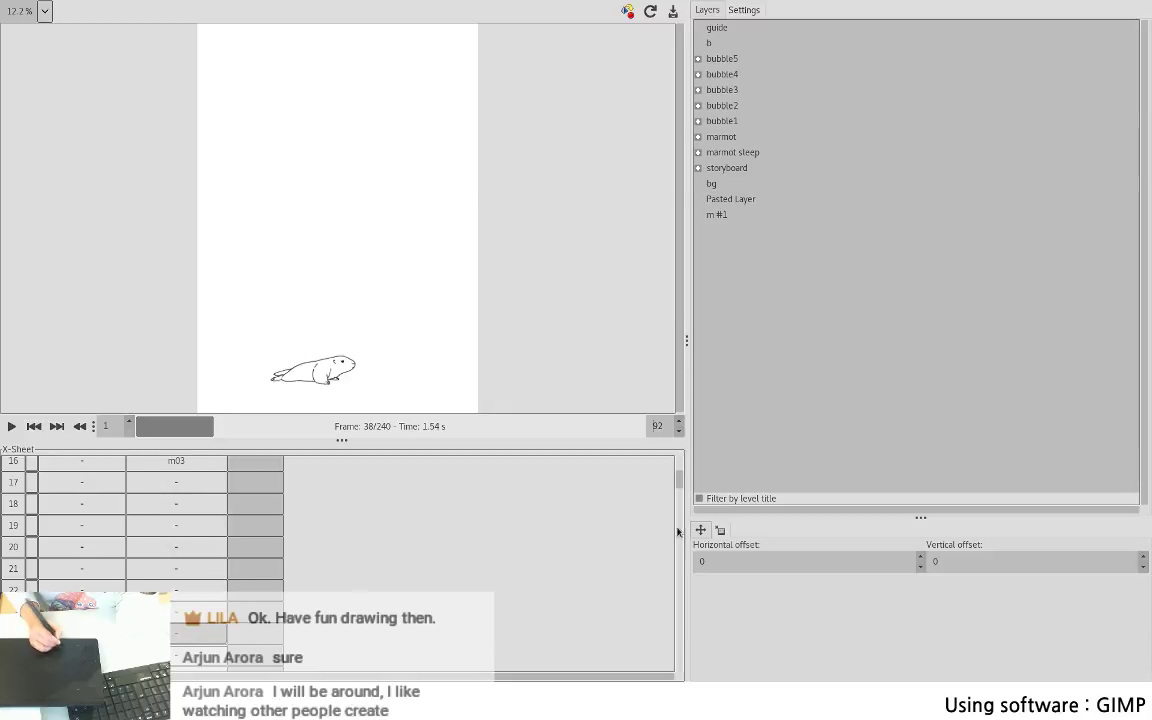
{"action": "scroll", "coordinate": [682, 485], "scroll_direction": "down", "scroll_amount": 1}
{"action": "scroll", "coordinate": [682, 489], "scroll_direction": "down", "scroll_amount": 1}
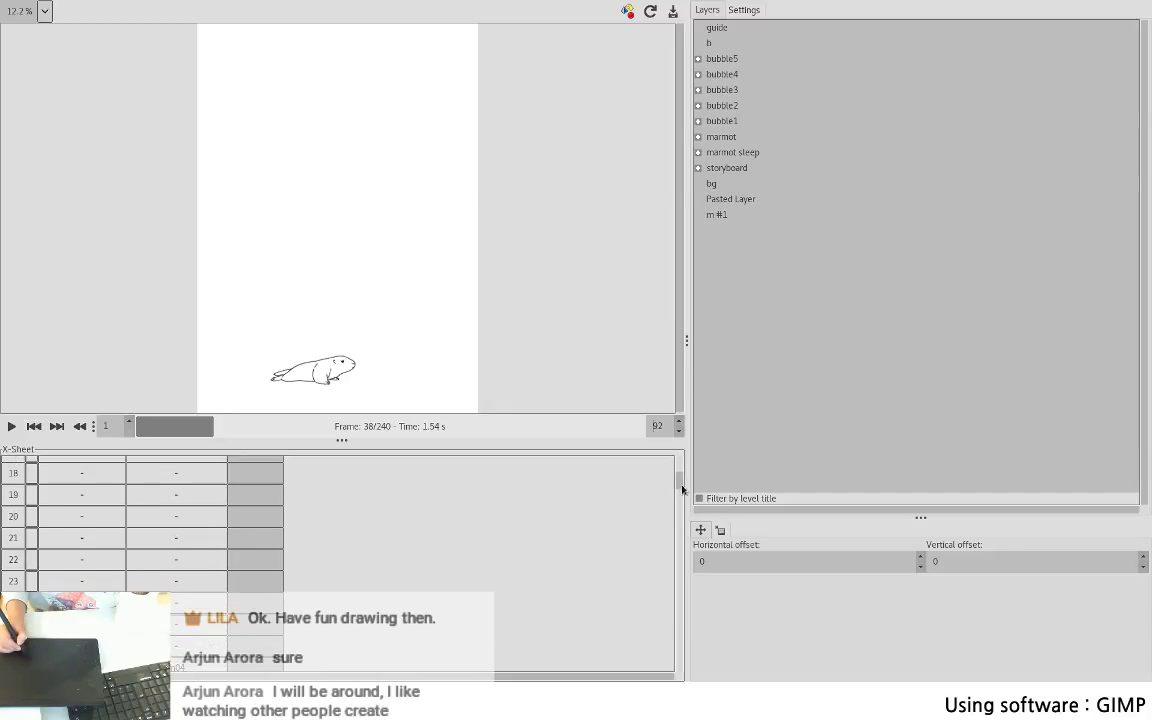
{"action": "scroll", "coordinate": [682, 489], "scroll_direction": "down", "scroll_amount": 1}
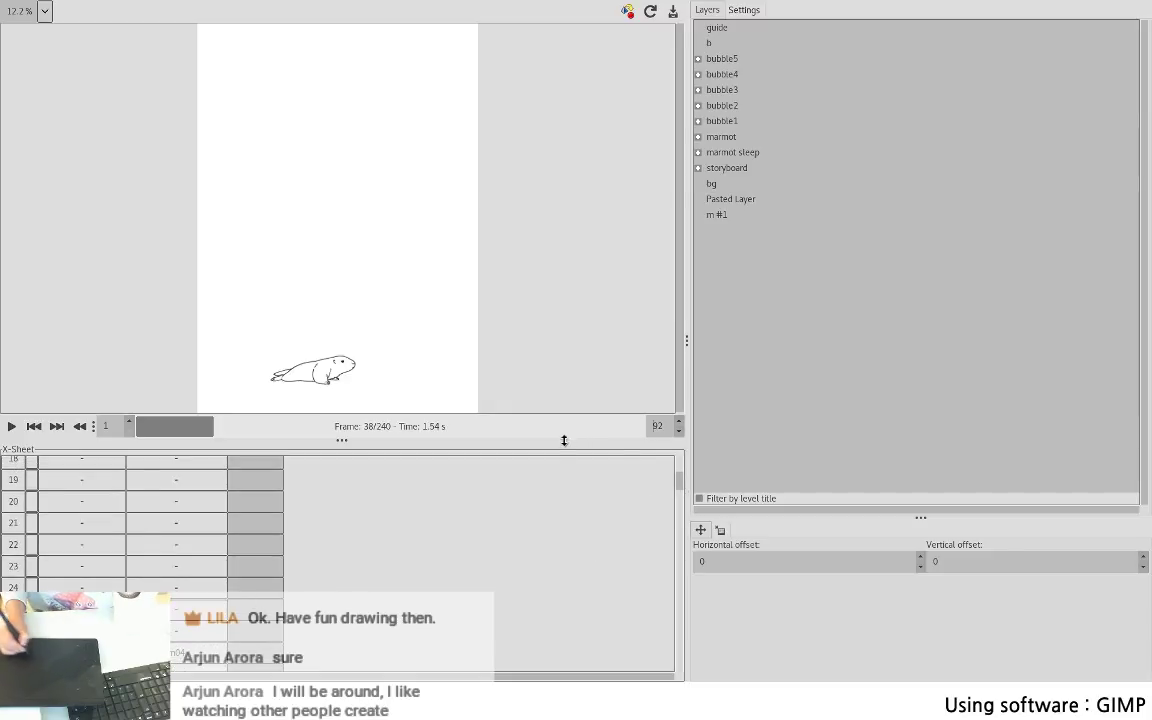
- Enlarge the X-Sheet area upward so that all frames from m03 to m04 can be seen together
{"action": "left_click_drag", "start_coordinate": [564, 440], "coordinate": [590, 250]}
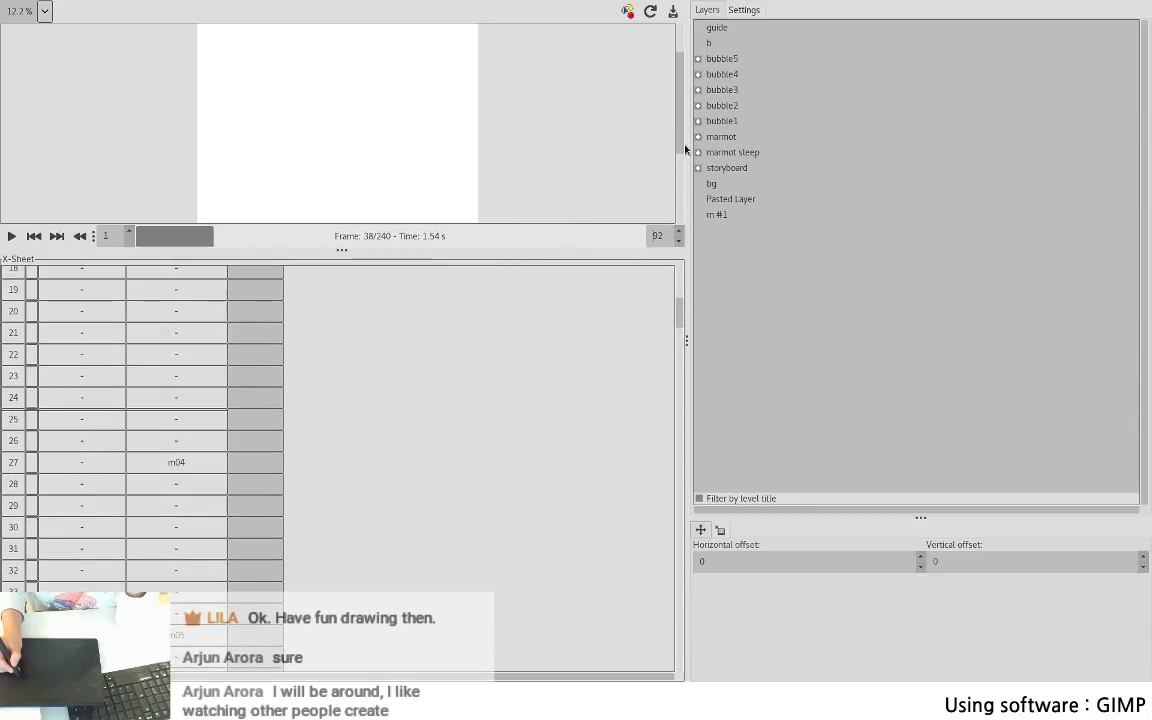
{"action": "left_click", "coordinate": [176, 397]}
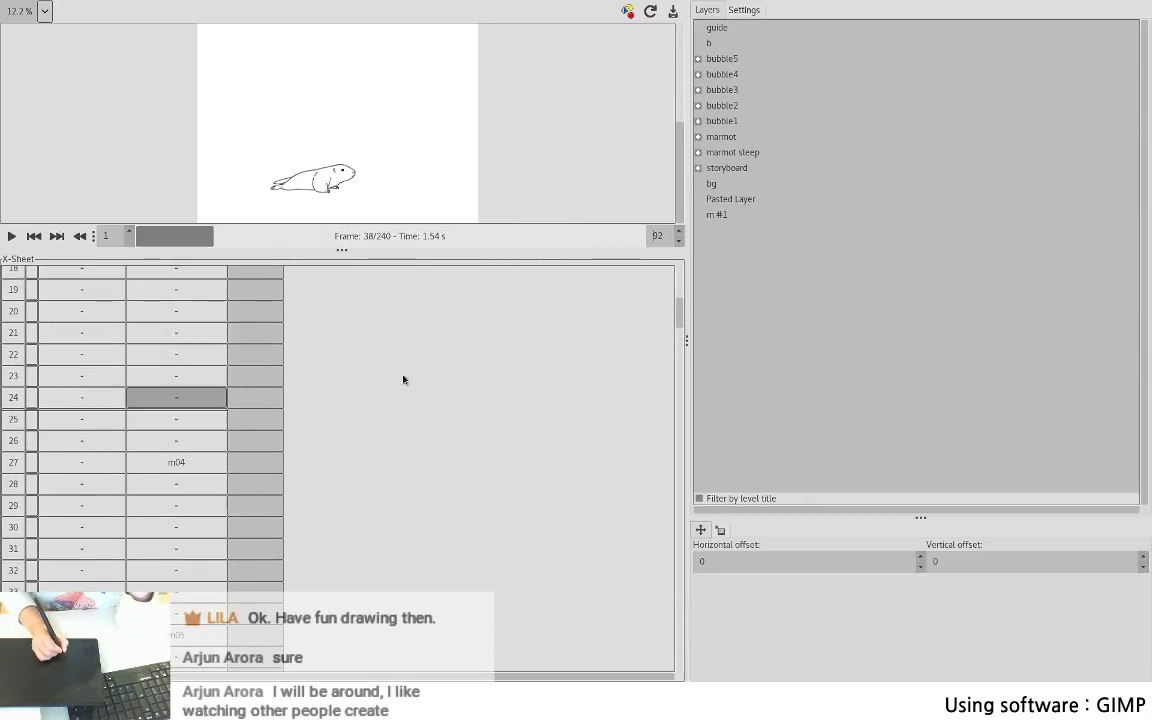
{"action": "scroll", "coordinate": [612, 300], "scroll_direction": "up", "scroll_amount": 3}
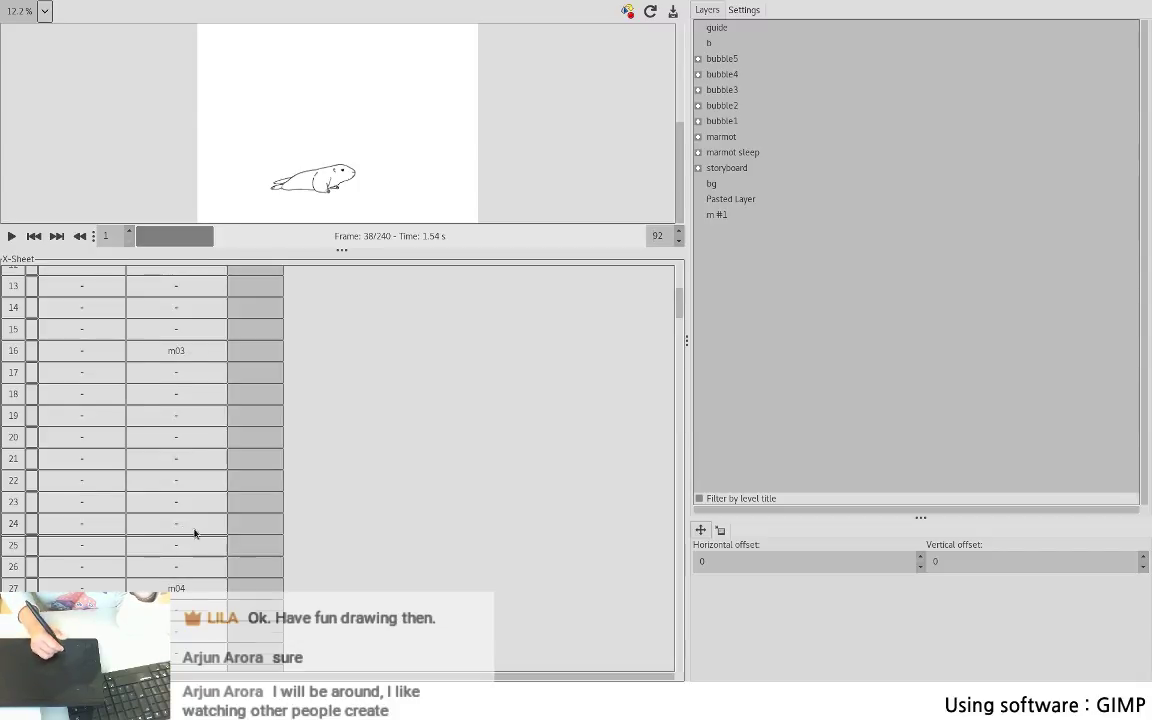
- Play the marmot animation to review the timing up to the seated pose, and stop it
{"action": "scroll", "coordinate": [193, 532], "scroll_direction": "down", "scroll_amount": 12}
{"action": "left_click_drag", "start_coordinate": [680, 341], "coordinate": [640, 236]}
{"action": "left_click", "coordinate": [17, 236]}
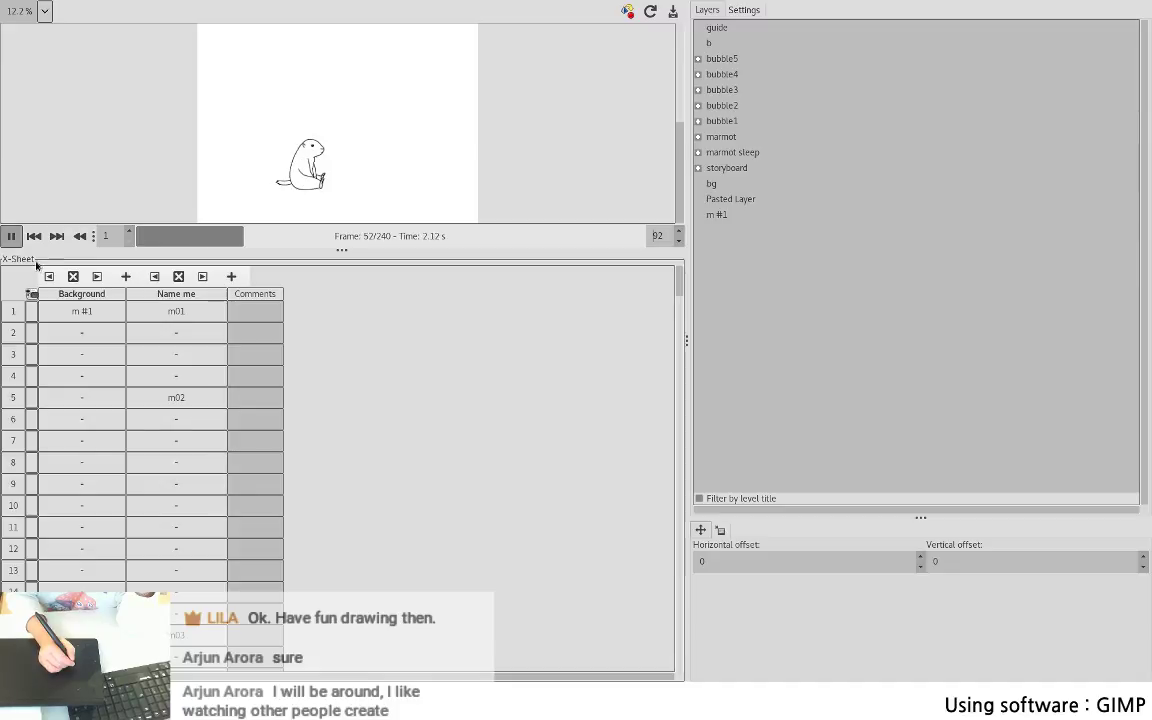
{"action": "left_click", "coordinate": [11, 236]}
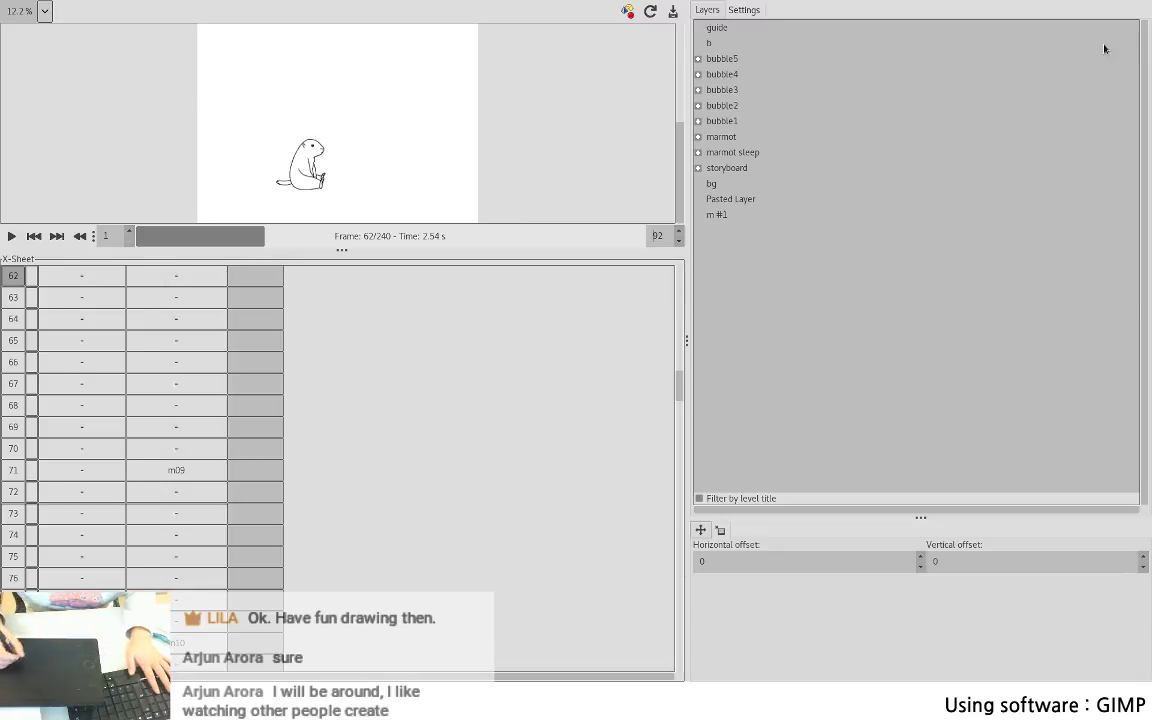
- Return to the image window and compare the lying poses on m01, m02 and m03 by switching visibility, finishing with layer m02 selected
{"action": "key", "text": "alt+Tab"}
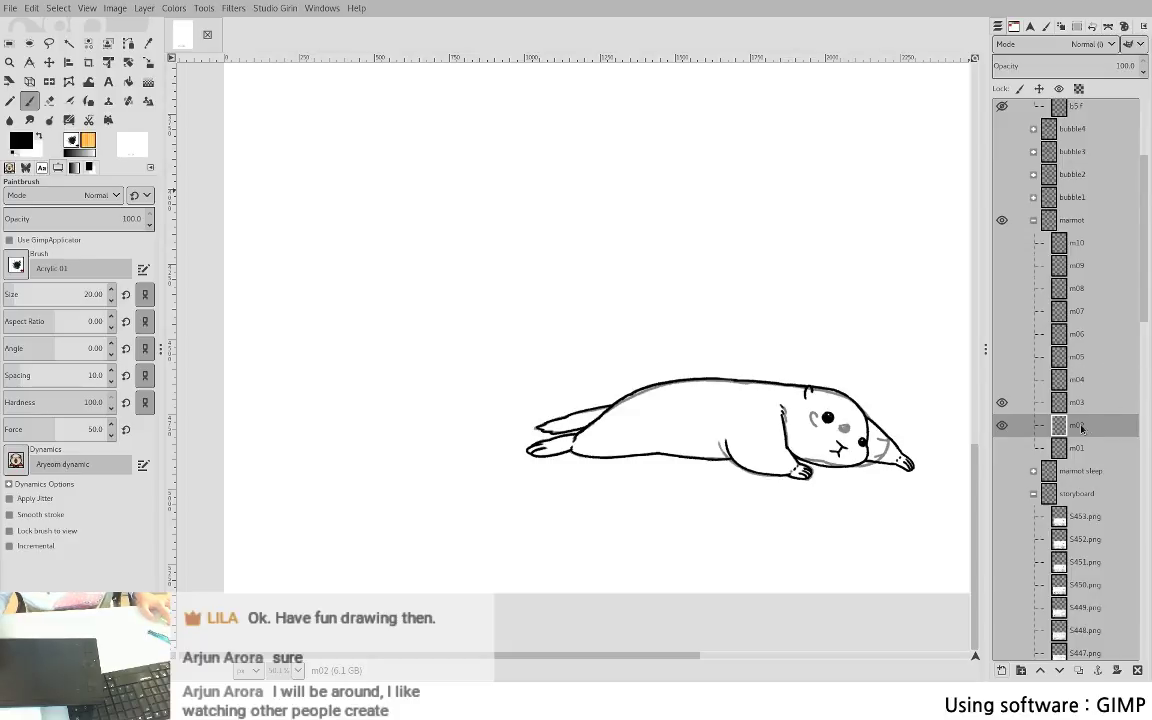
{"action": "key", "text": "Page_Up"}
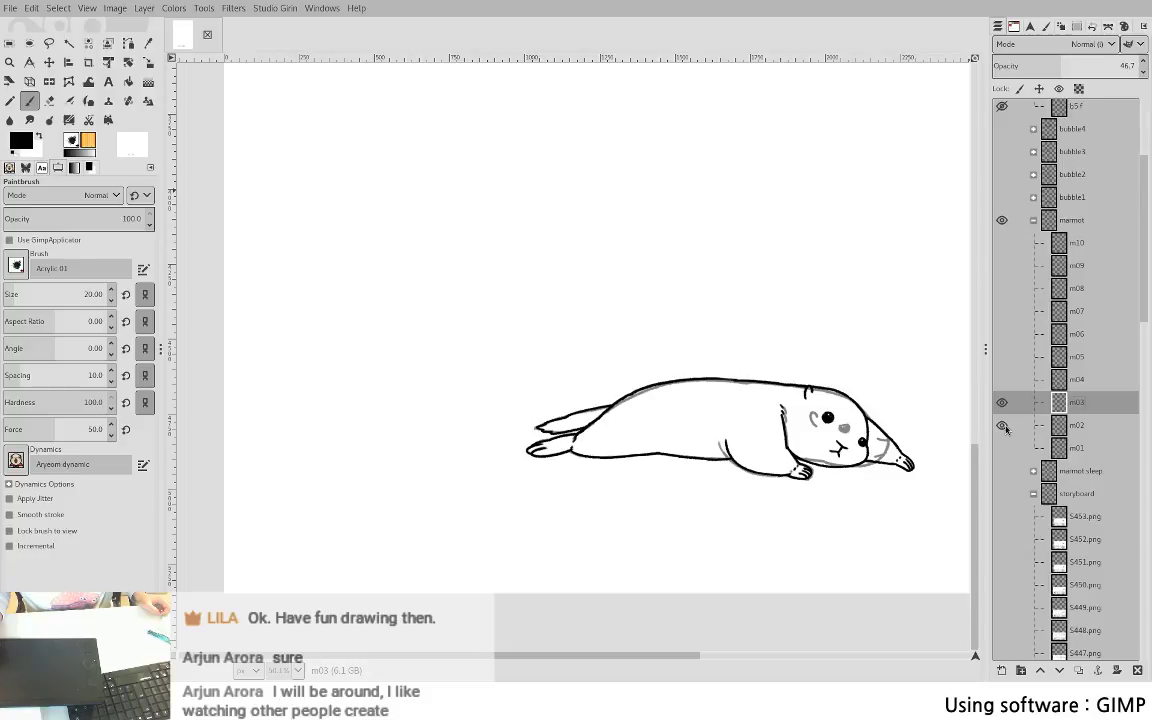
{"action": "left_click", "coordinate": [1002, 425]}
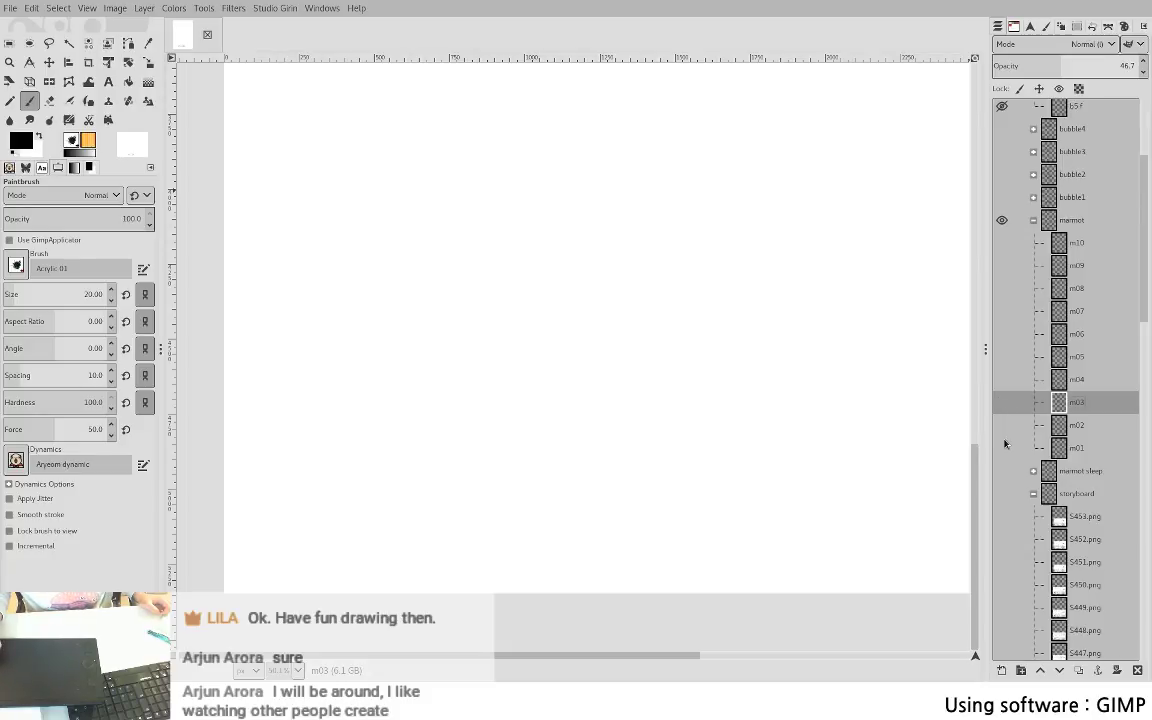
{"action": "left_click", "coordinate": [1002, 425]}
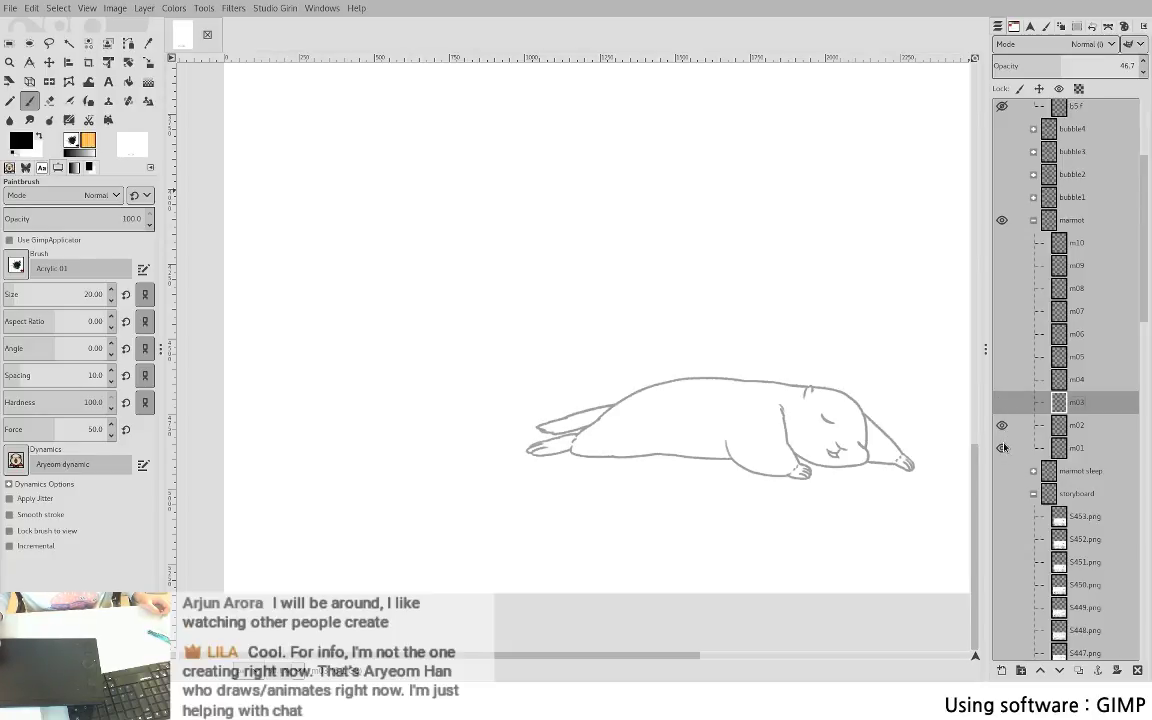
{"action": "left_click", "coordinate": [1002, 402]}
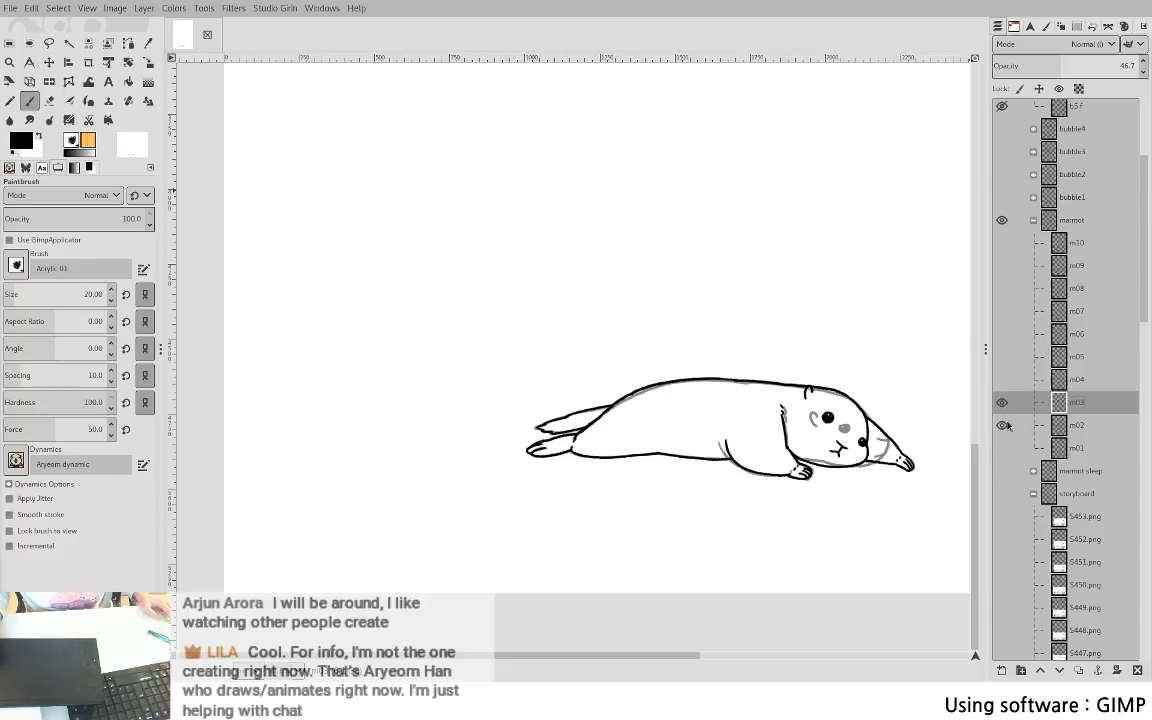
{"action": "left_click", "coordinate": [1069, 426]}
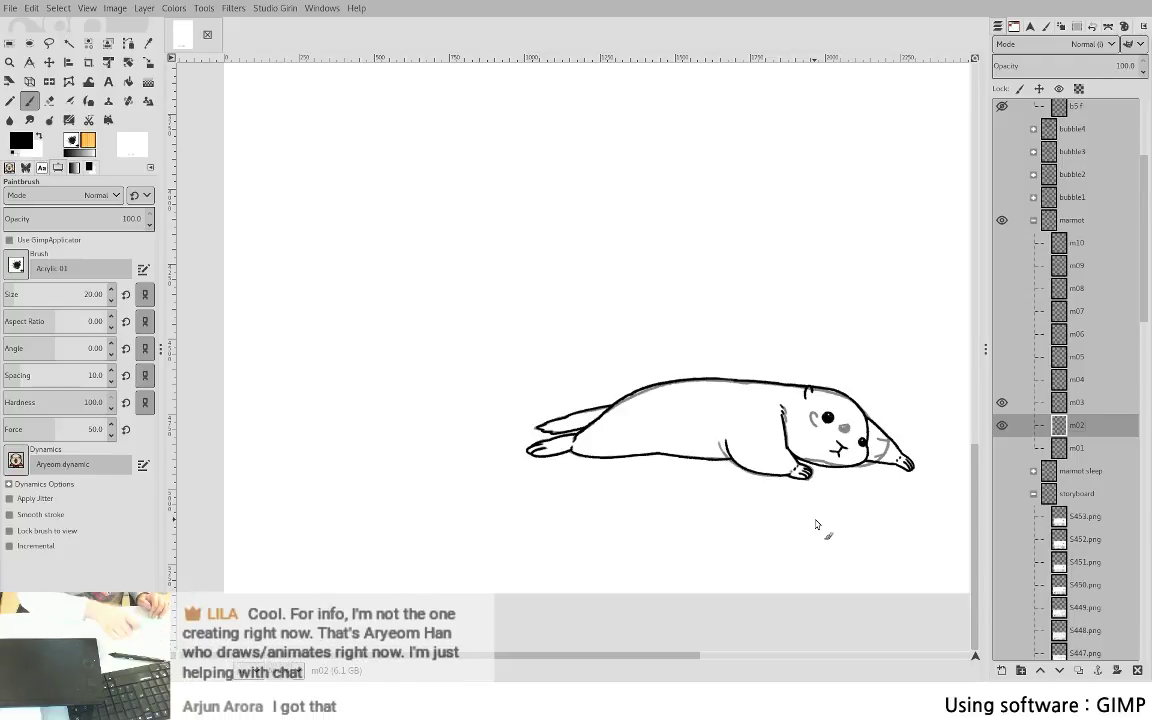
- Reopen the animation window and preview frame 5, where m02 starts, in the X-Sheet
{"action": "left_click", "coordinate": [287, 9]}
{"action": "left_click", "coordinate": [289, 30]}
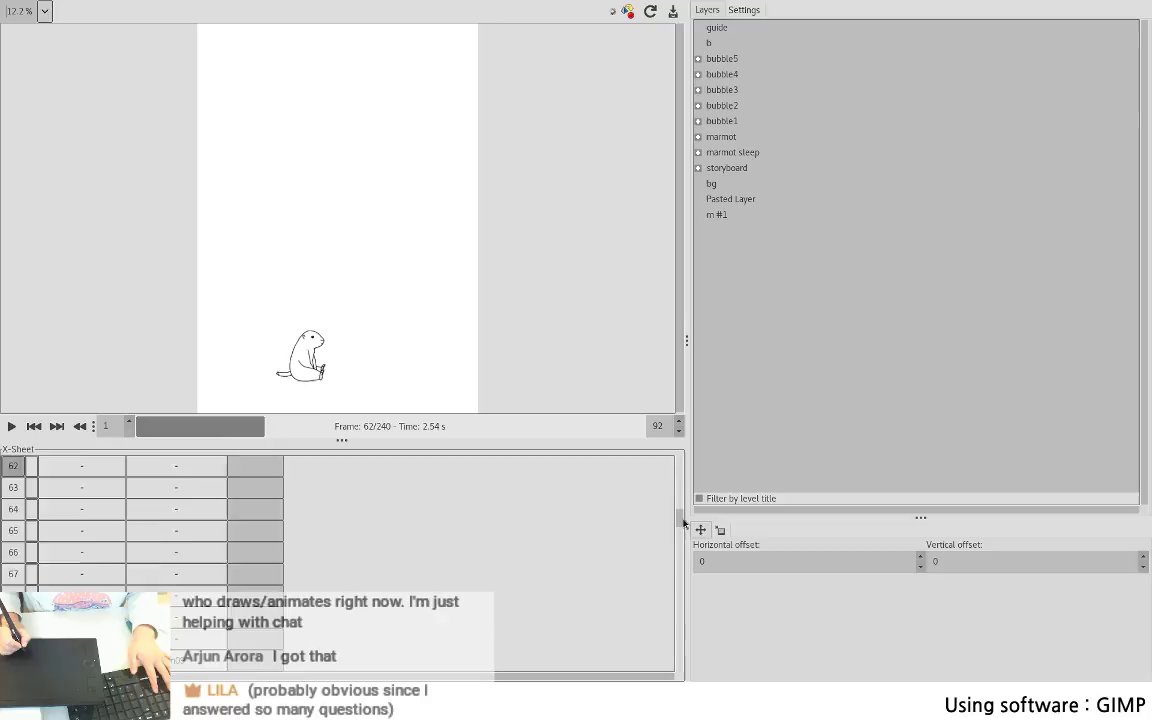
{"action": "left_click_drag", "start_coordinate": [681, 522], "coordinate": [680, 473]}
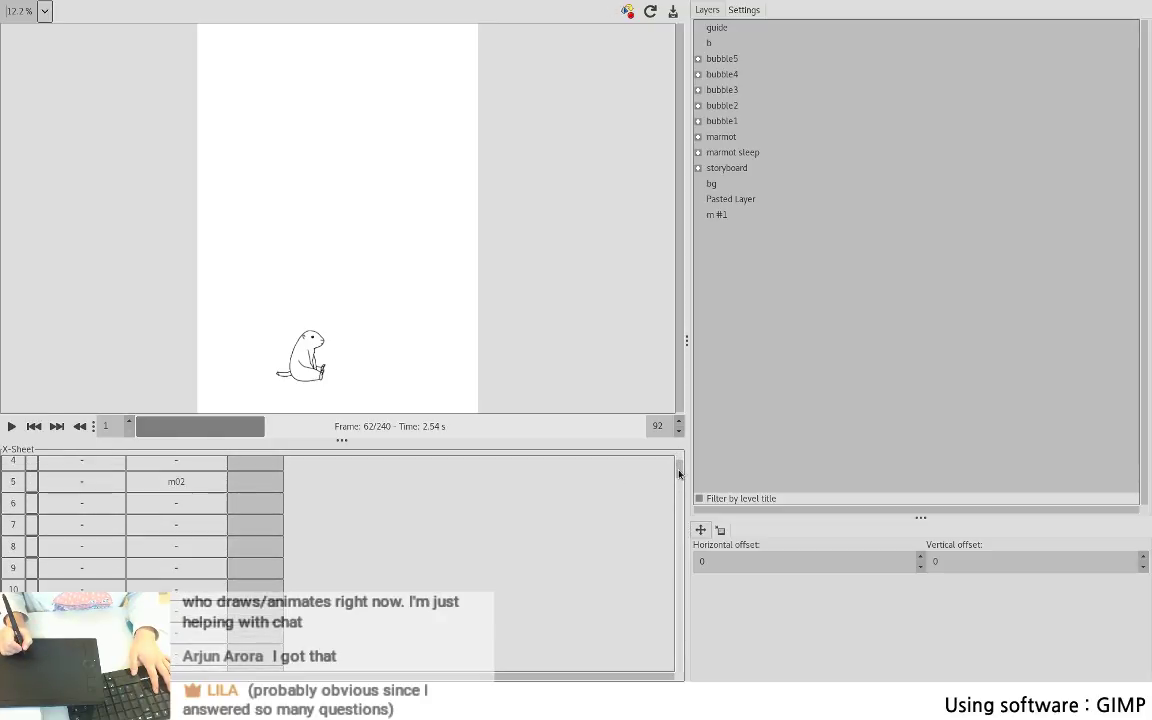
{"action": "left_click", "coordinate": [198, 483]}
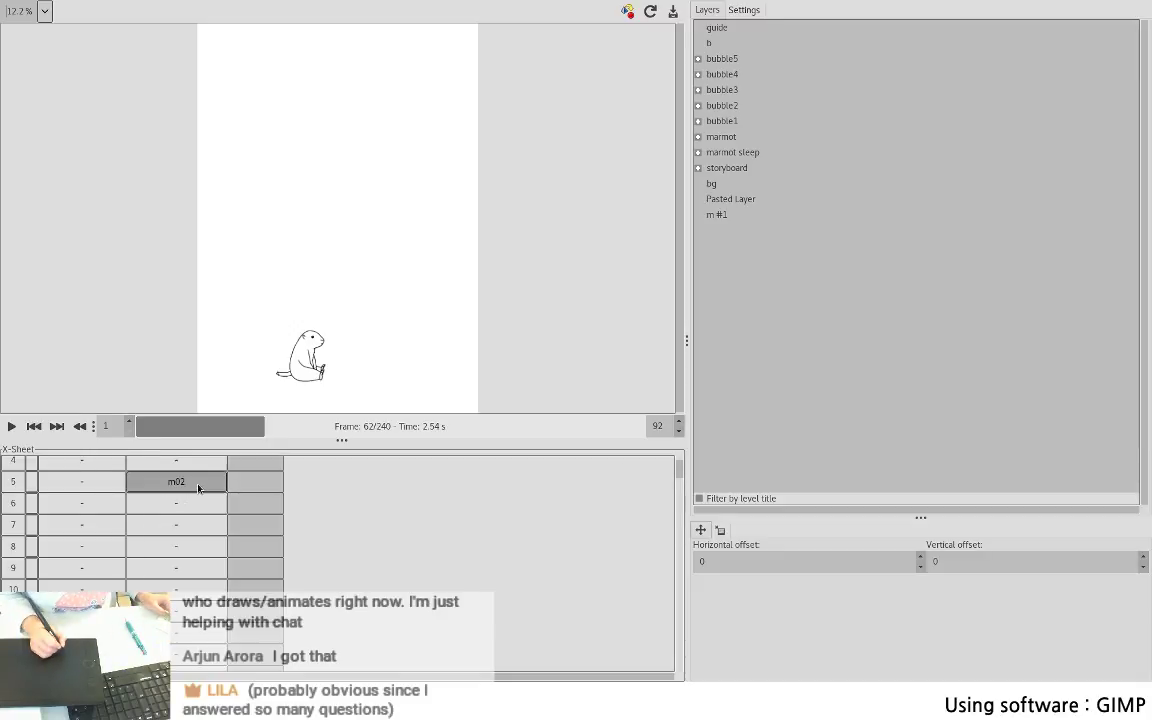
{"action": "left_click", "coordinate": [39, 509]}
{"action": "left_click", "coordinate": [13, 481]}
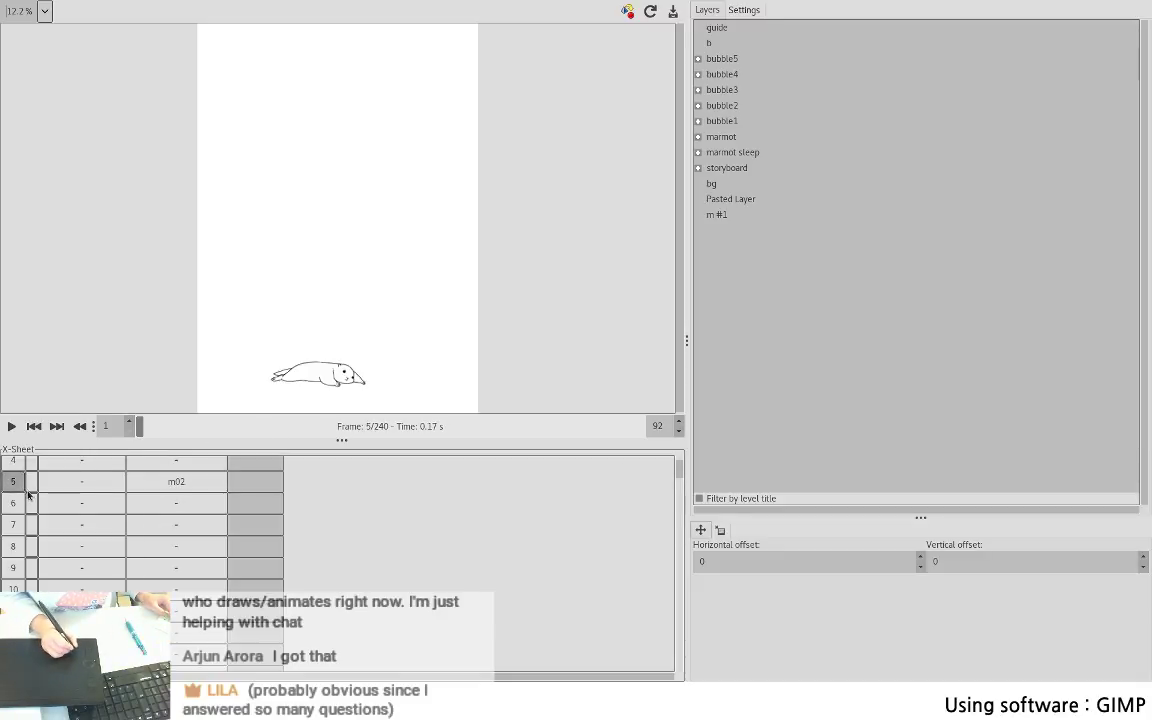
- Enlarge the X-Sheet and insert one empty frame just before m03, moving m03 to frame 17
{"action": "left_click", "coordinate": [133, 490]}
{"action": "left_click", "coordinate": [175, 503]}
{"action": "left_click_drag", "start_coordinate": [175, 525], "coordinate": [181, 545]}
{"action": "left_click", "coordinate": [176, 524]}
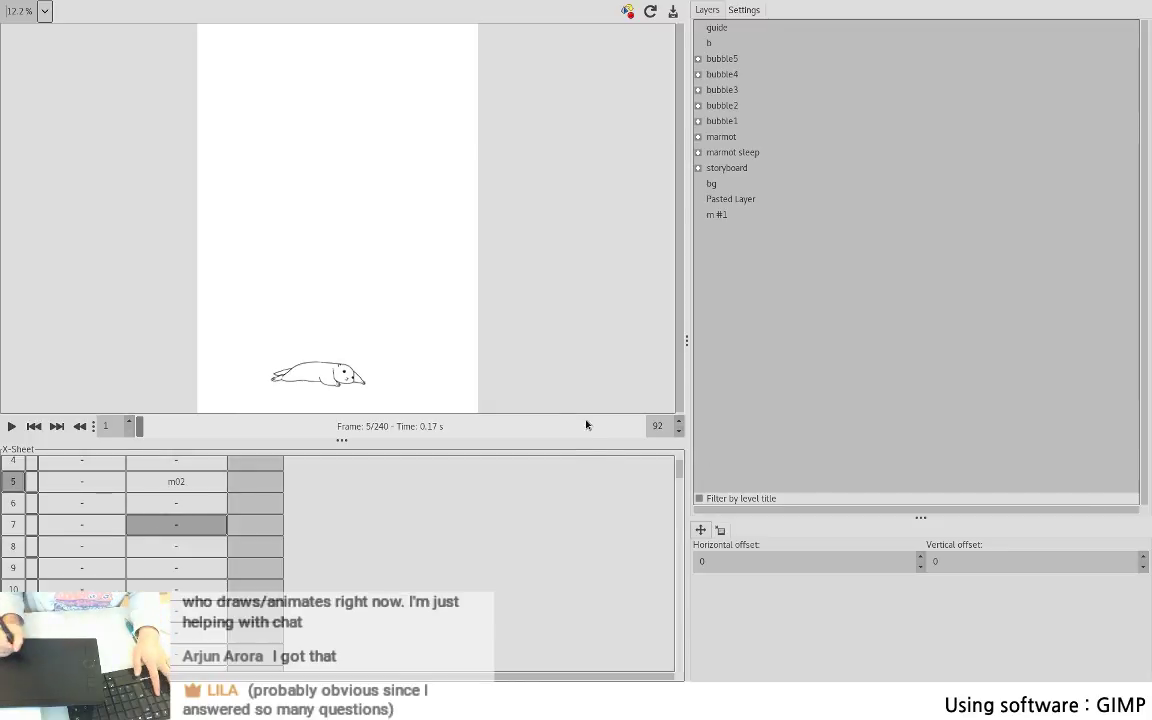
{"action": "left_click_drag", "start_coordinate": [583, 441], "coordinate": [552, 212]}
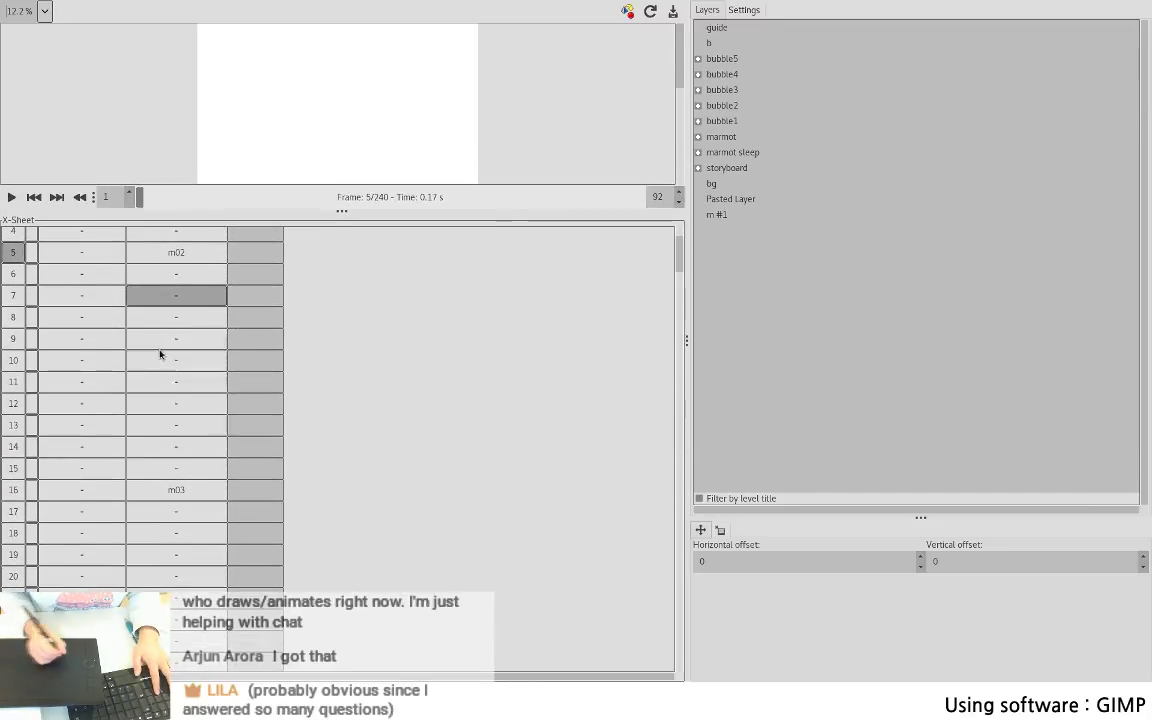
{"action": "left_click", "coordinate": [162, 345]}
{"action": "left_click", "coordinate": [172, 389]}
{"action": "left_click", "coordinate": [173, 389]}
{"action": "left_click", "coordinate": [175, 429]}
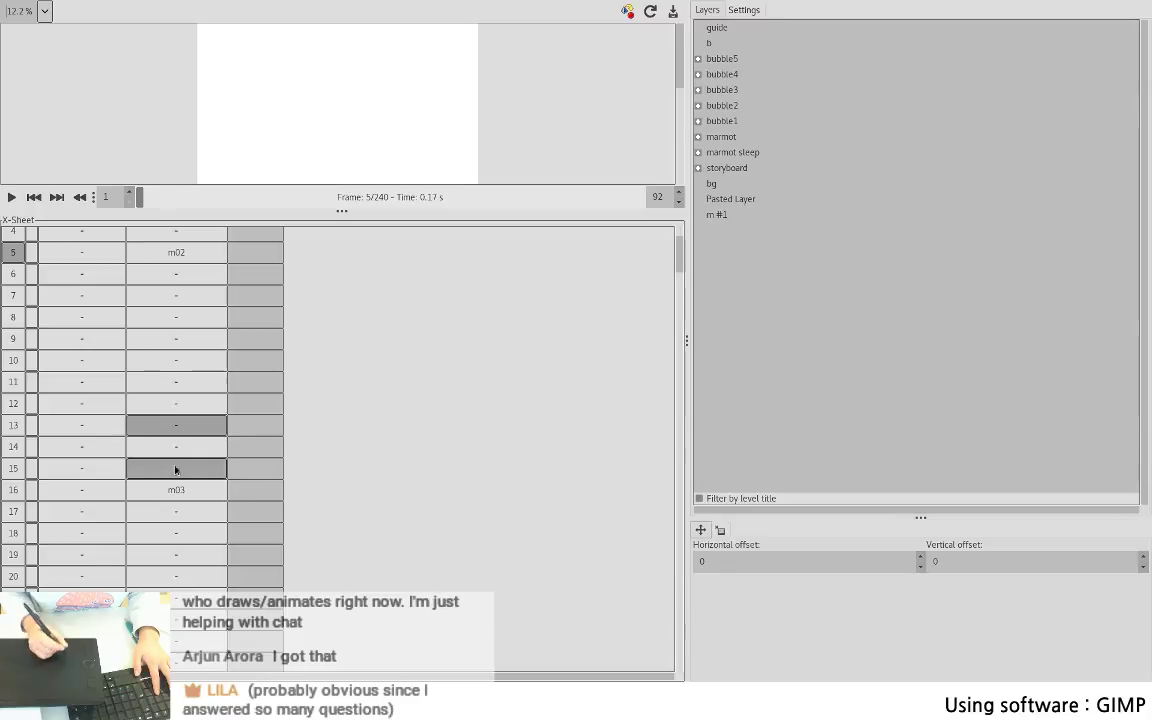
{"action": "left_click", "coordinate": [177, 471]}
{"action": "left_click", "coordinate": [194, 477]}
{"action": "key", "text": "Insert"}
{"action": "left_click", "coordinate": [496, 319]}
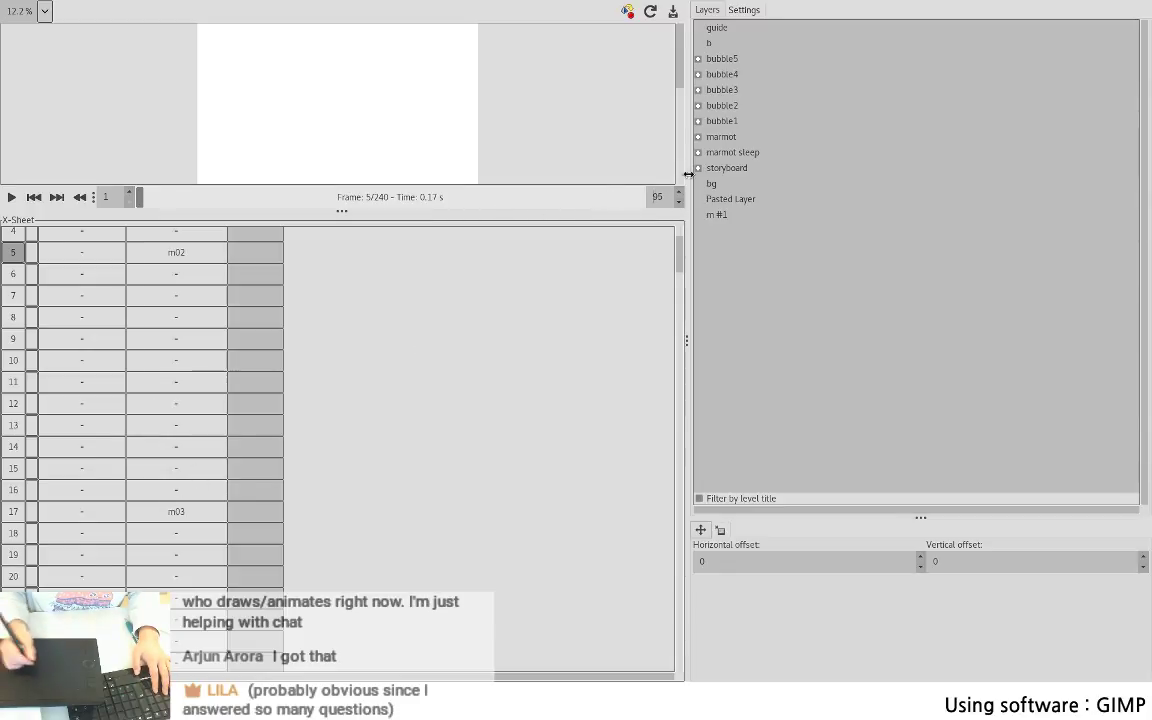
- Give the preview more room again and play the animation to check the longer m02 hold, stopping at the seated pose
{"action": "left_click_drag", "start_coordinate": [604, 210], "coordinate": [525, 350]}
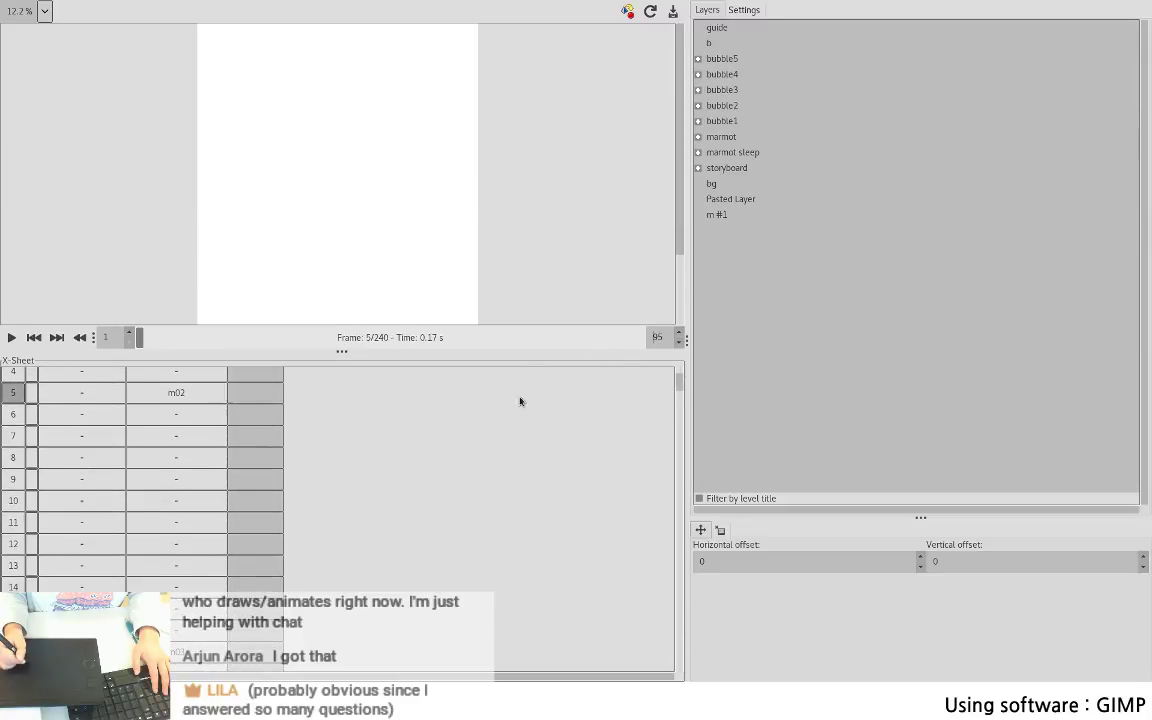
{"action": "left_click", "coordinate": [11, 337]}
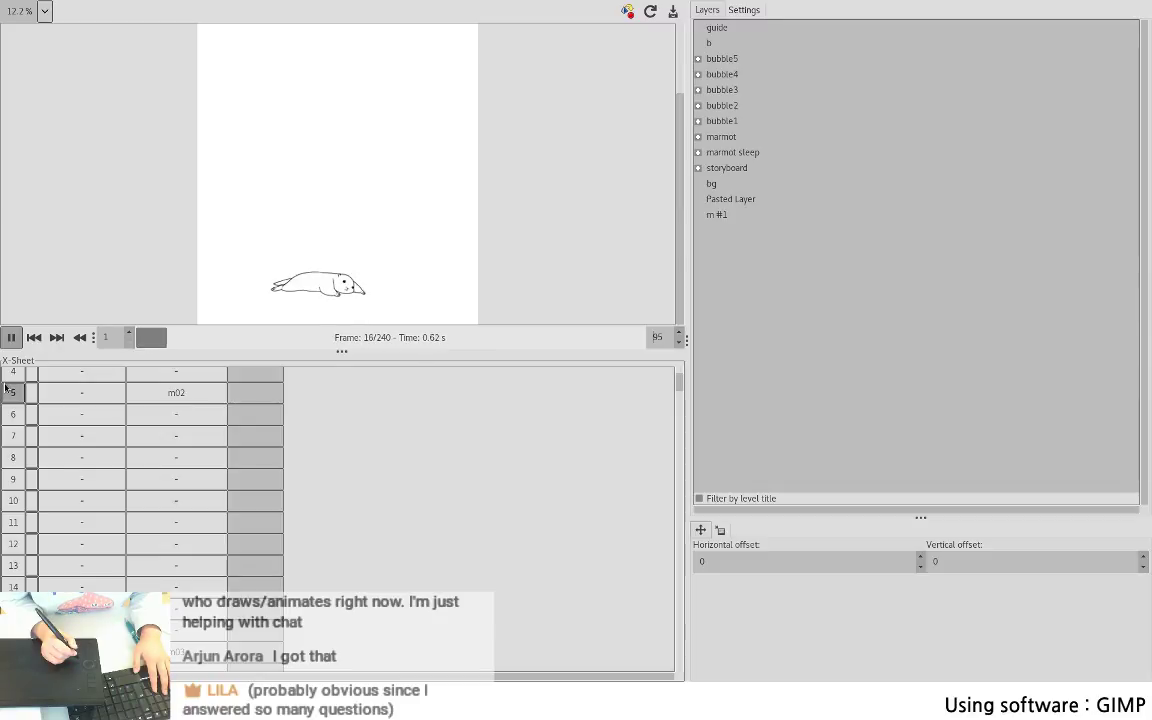
{"action": "left_click", "coordinate": [11, 337]}
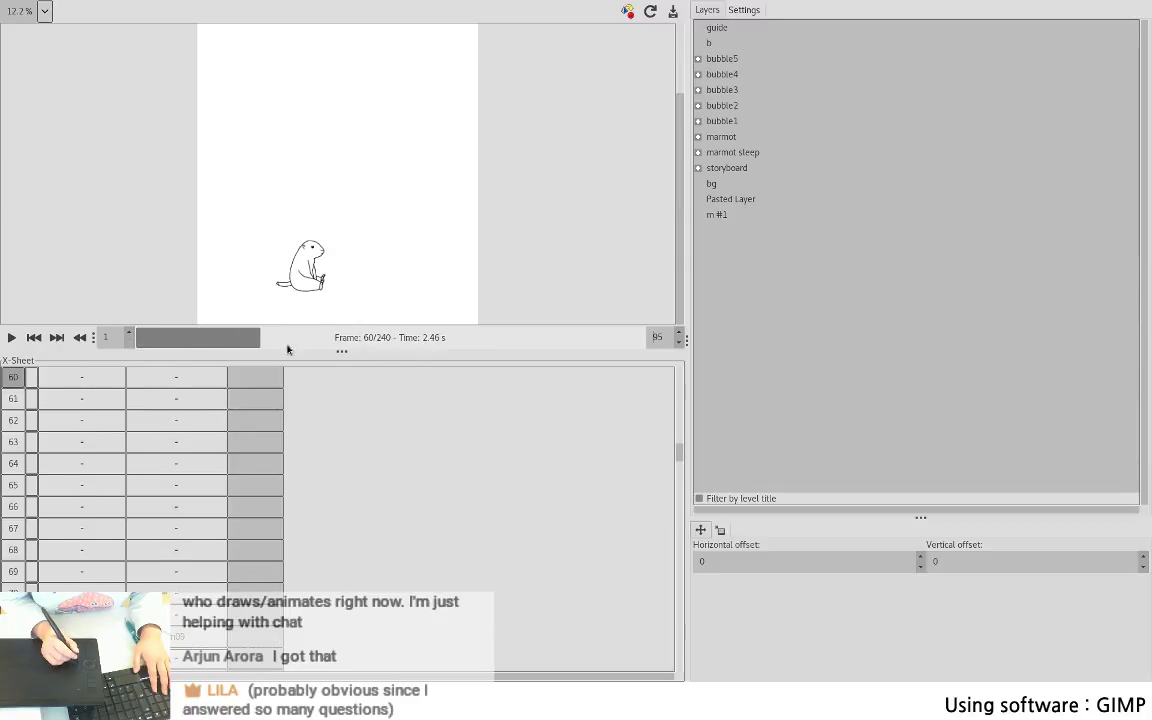
- Insert one empty frame at frame 6, directly after m02, and return to the beginning of the X-Sheet
{"action": "left_click_drag", "start_coordinate": [677, 449], "coordinate": [679, 380]}
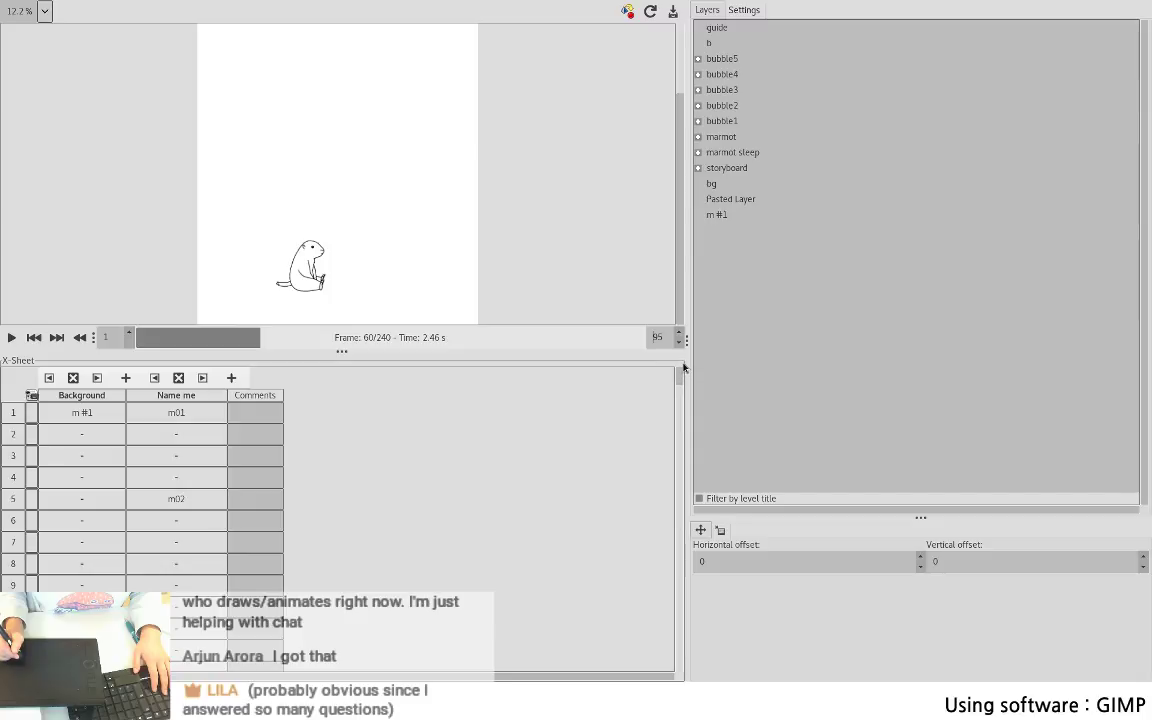
{"action": "left_click", "coordinate": [196, 525]}
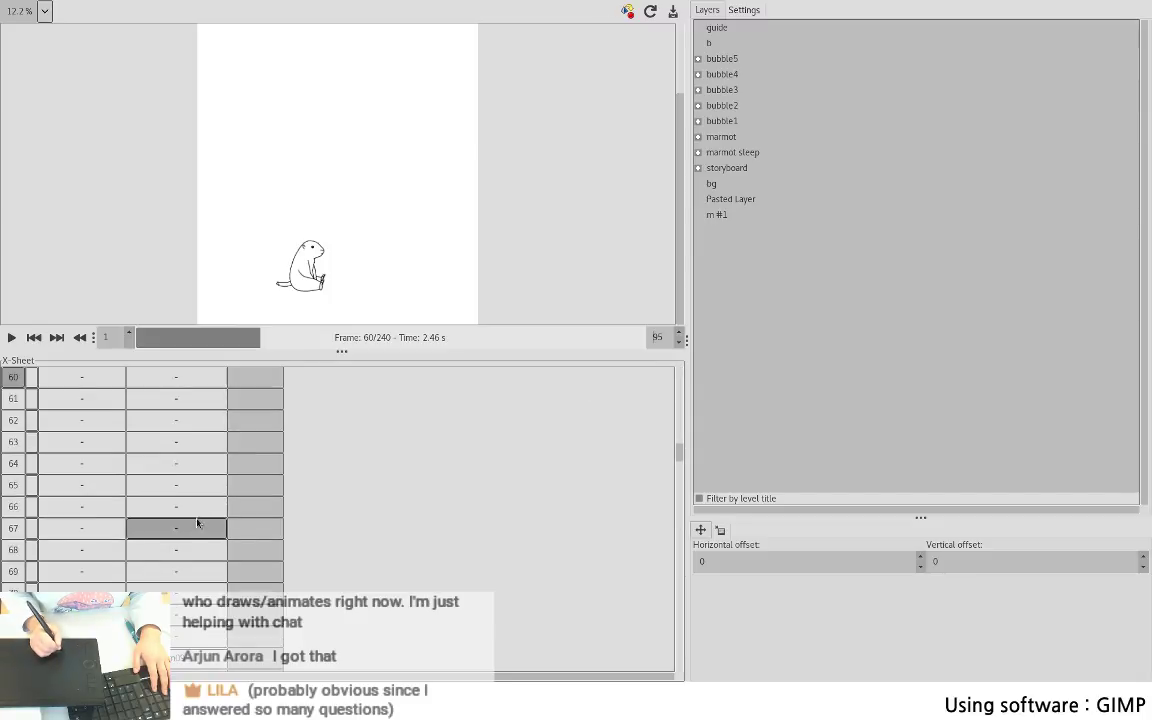
{"action": "left_click_drag", "start_coordinate": [678, 451], "coordinate": [677, 377]}
- Preview frame 5, rewind to the first frame and play the animation to check the hold on m02
{"action": "left_click", "coordinate": [28, 496]}
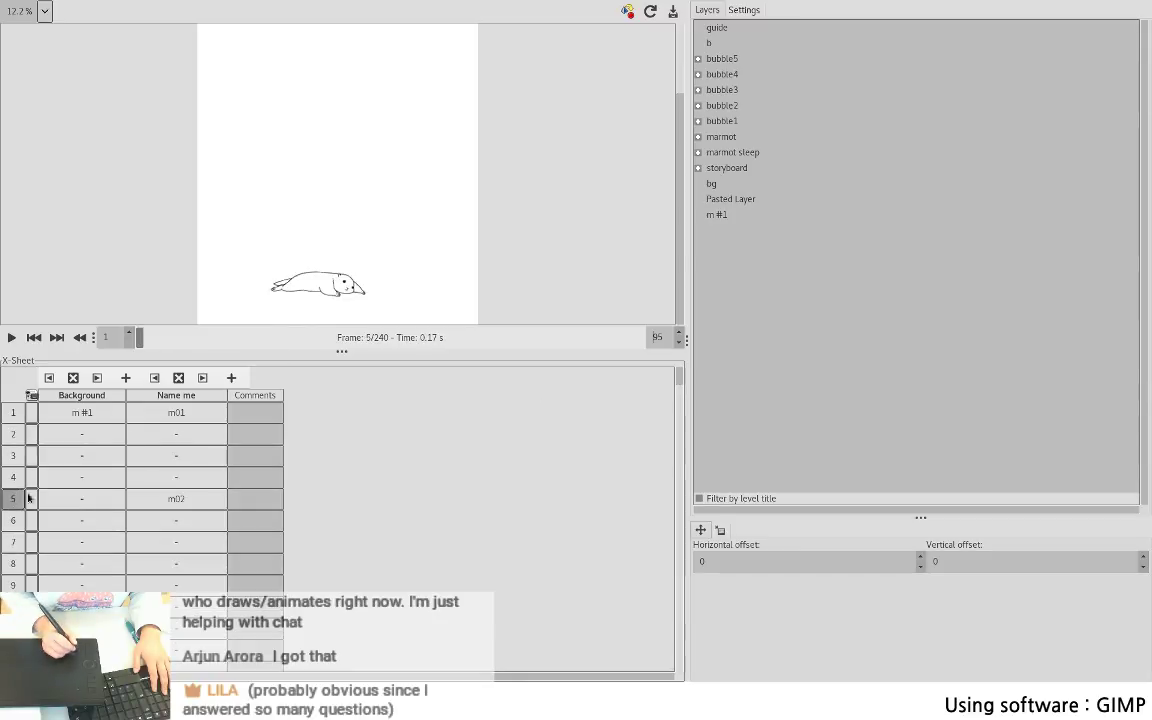
{"action": "left_click", "coordinate": [200, 505]}
{"action": "left_click_drag", "start_coordinate": [142, 341], "coordinate": [134, 338]}
{"action": "left_click", "coordinate": [4, 343]}
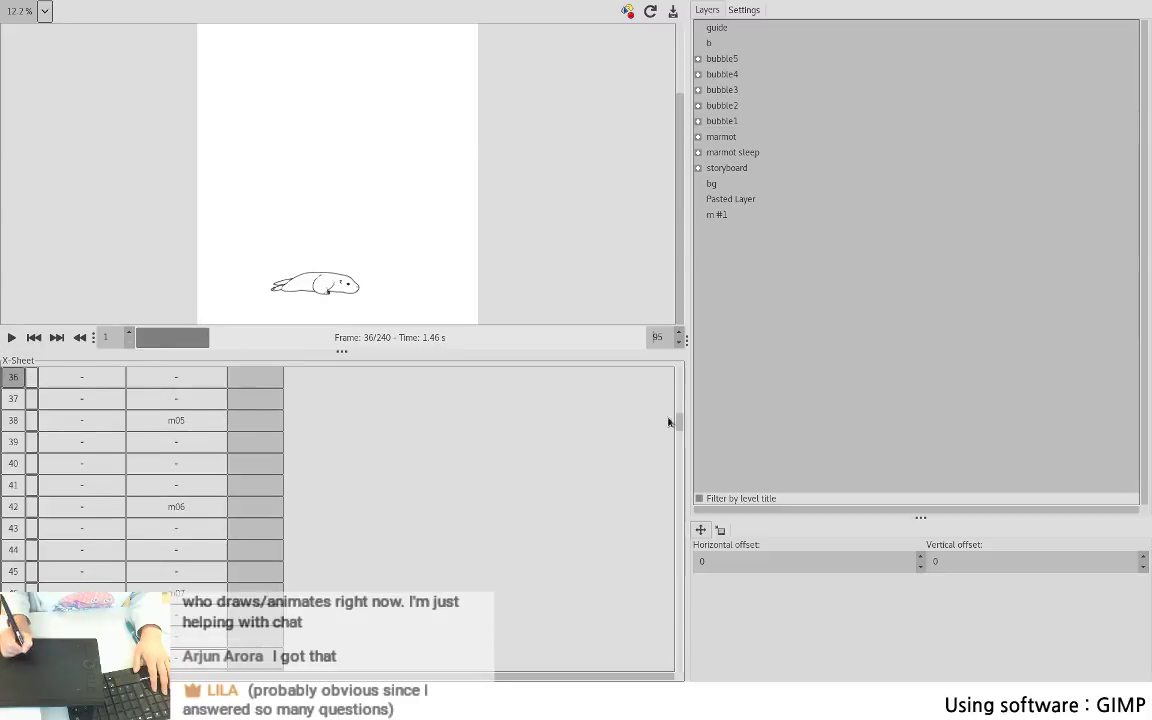
- Show frame 1 and insert several more empty frames at frame 6 to lengthen the hold on m02
{"action": "left_click_drag", "start_coordinate": [678, 422], "coordinate": [678, 366]}
{"action": "left_click", "coordinate": [12, 413]}
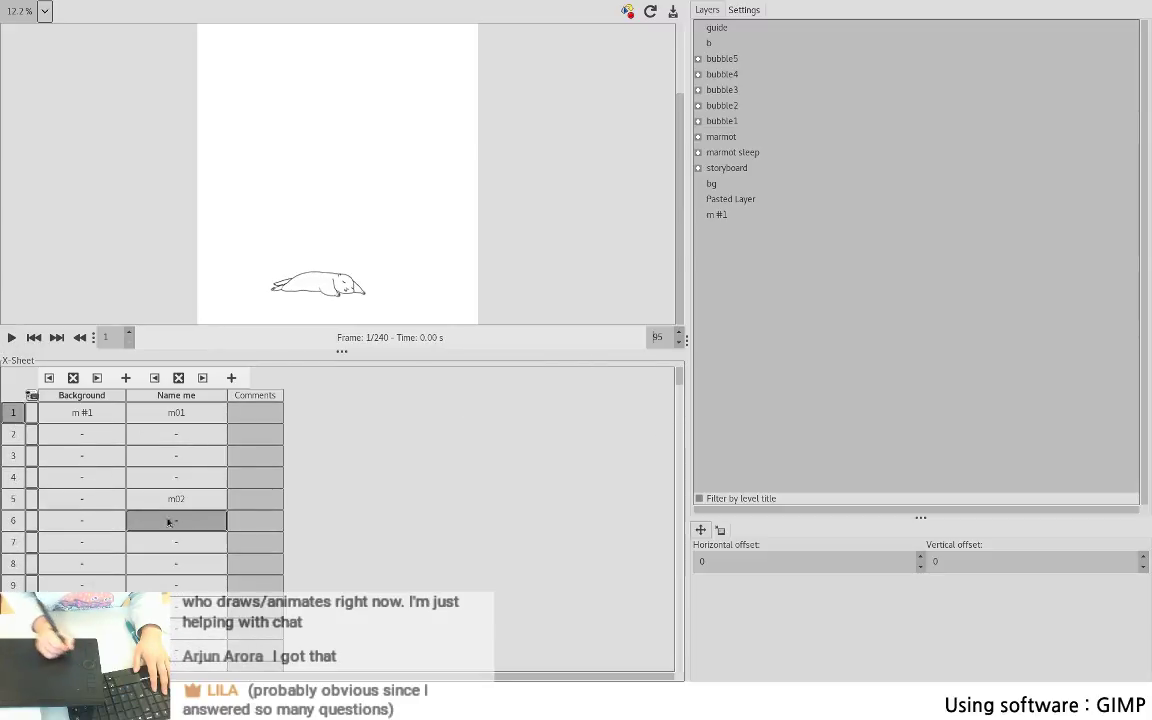
{"action": "left_click", "coordinate": [176, 521]}
{"action": "left_click", "coordinate": [191, 523]}
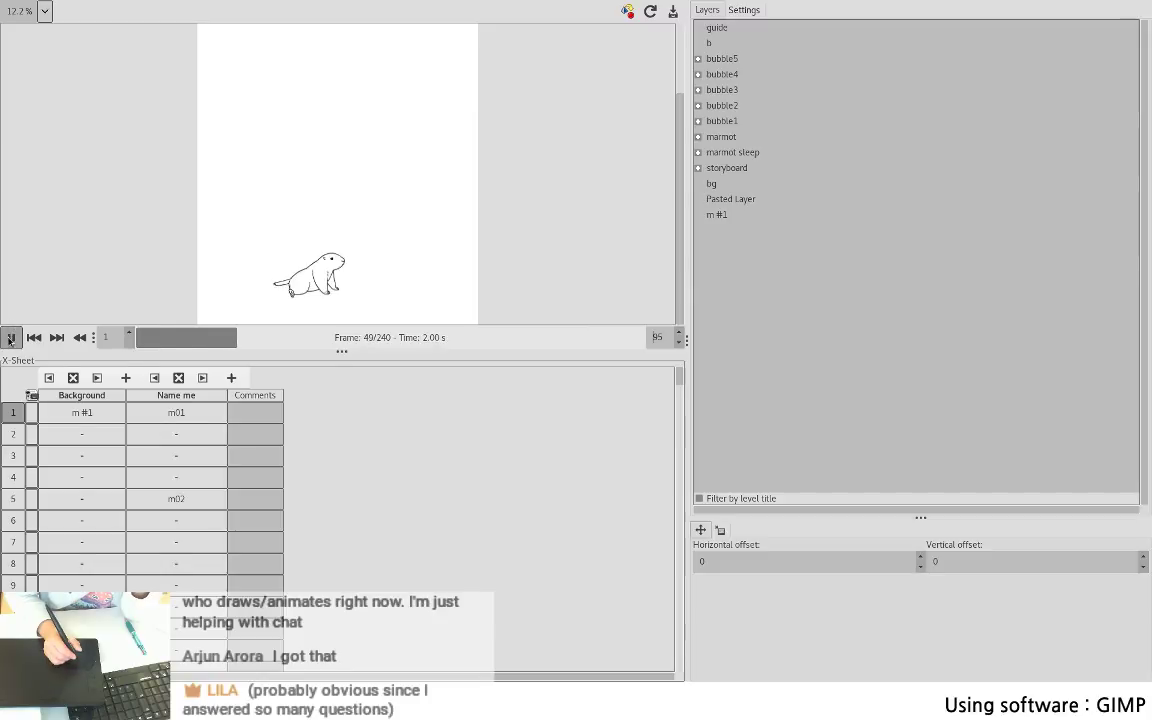
- Stop the playback, rewind to frame 1 and play the animation again to judge the m02 timing
{"action": "left_click", "coordinate": [11, 338]}
{"action": "left_click_drag", "start_coordinate": [147, 355], "coordinate": [137, 352]}
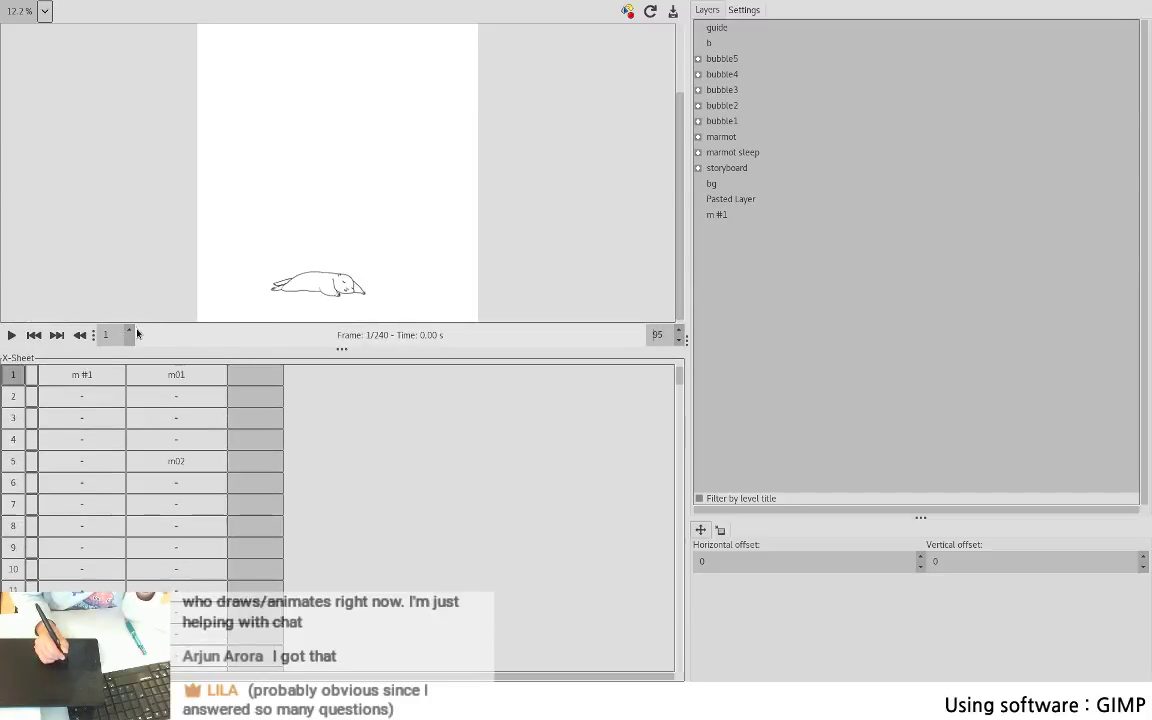
{"action": "left_click", "coordinate": [13, 337]}
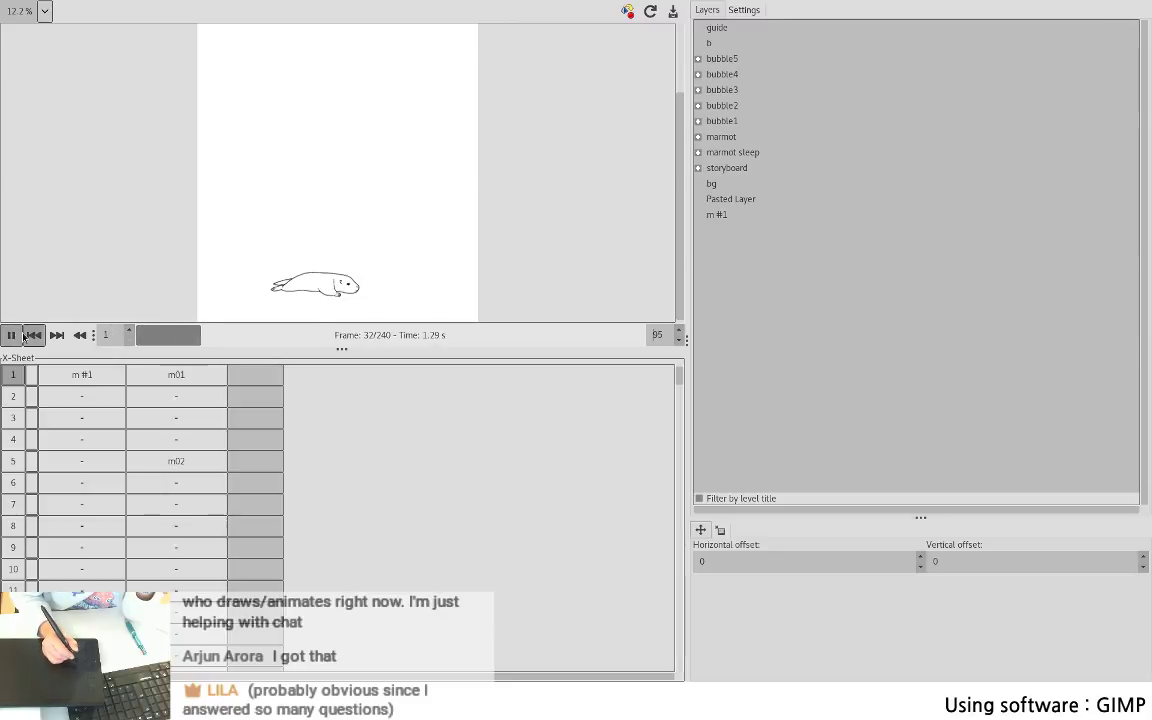
- Insert two more empty frames after m02, one at frame 6 and one at frame 7
{"action": "left_click_drag", "start_coordinate": [674, 437], "coordinate": [675, 380]}
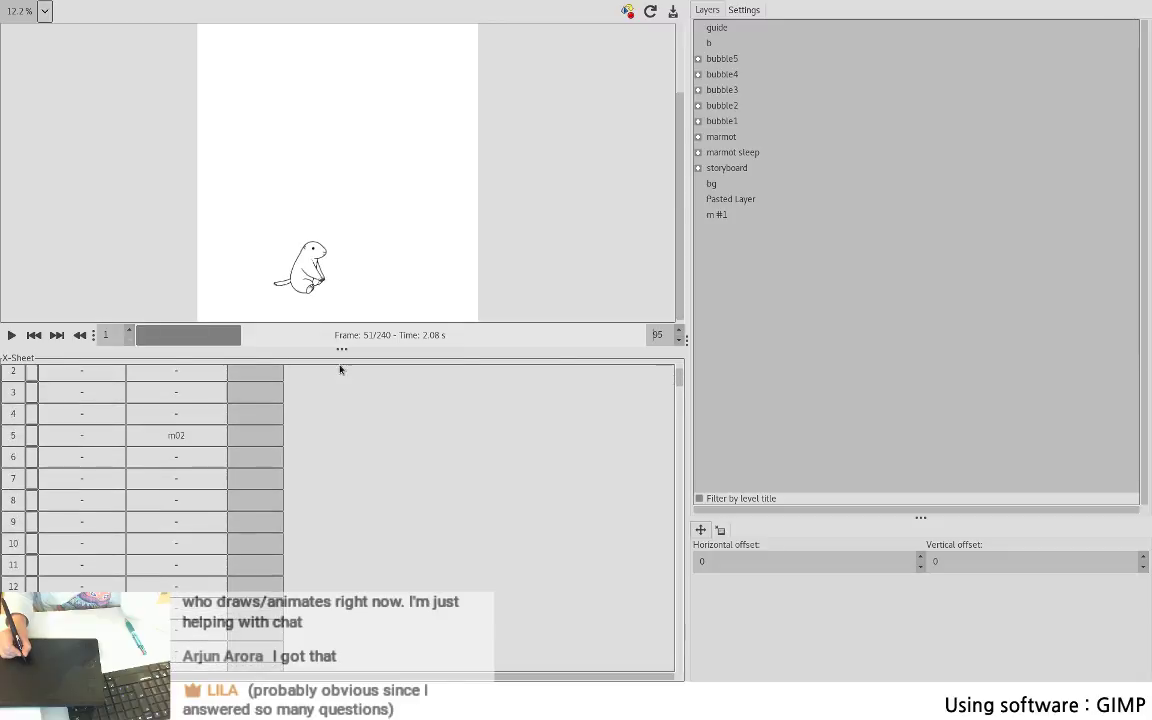
{"action": "left_click", "coordinate": [181, 462]}
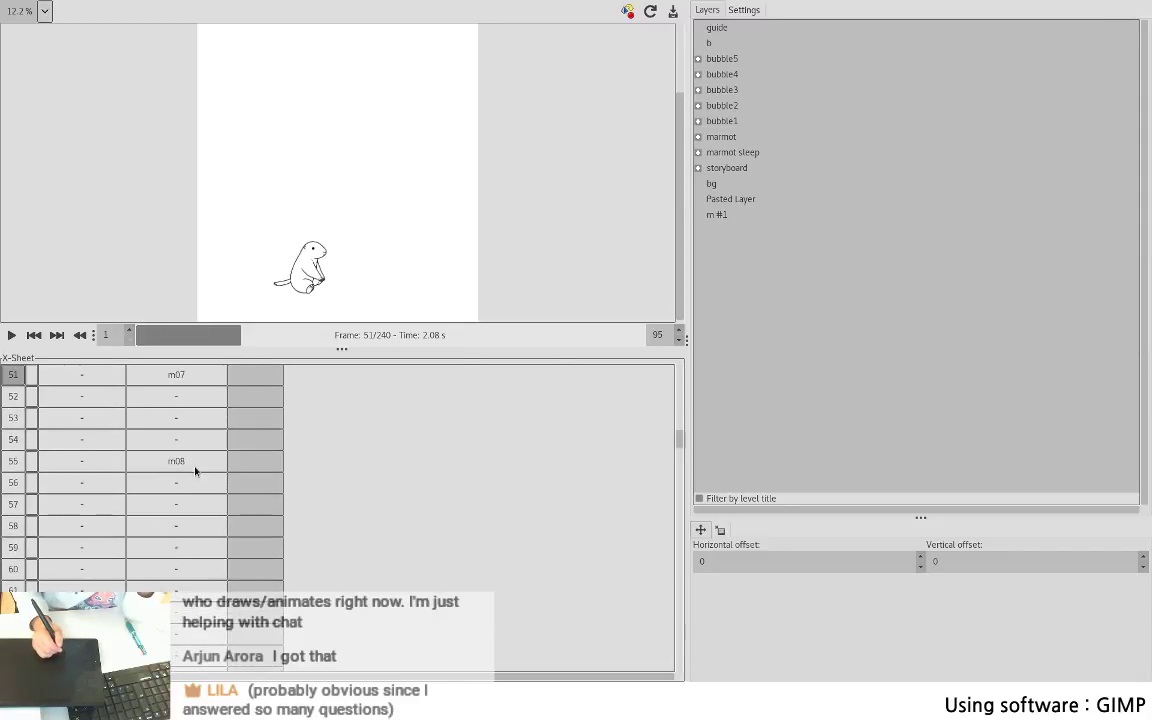
{"action": "left_click_drag", "start_coordinate": [679, 441], "coordinate": [679, 369]}
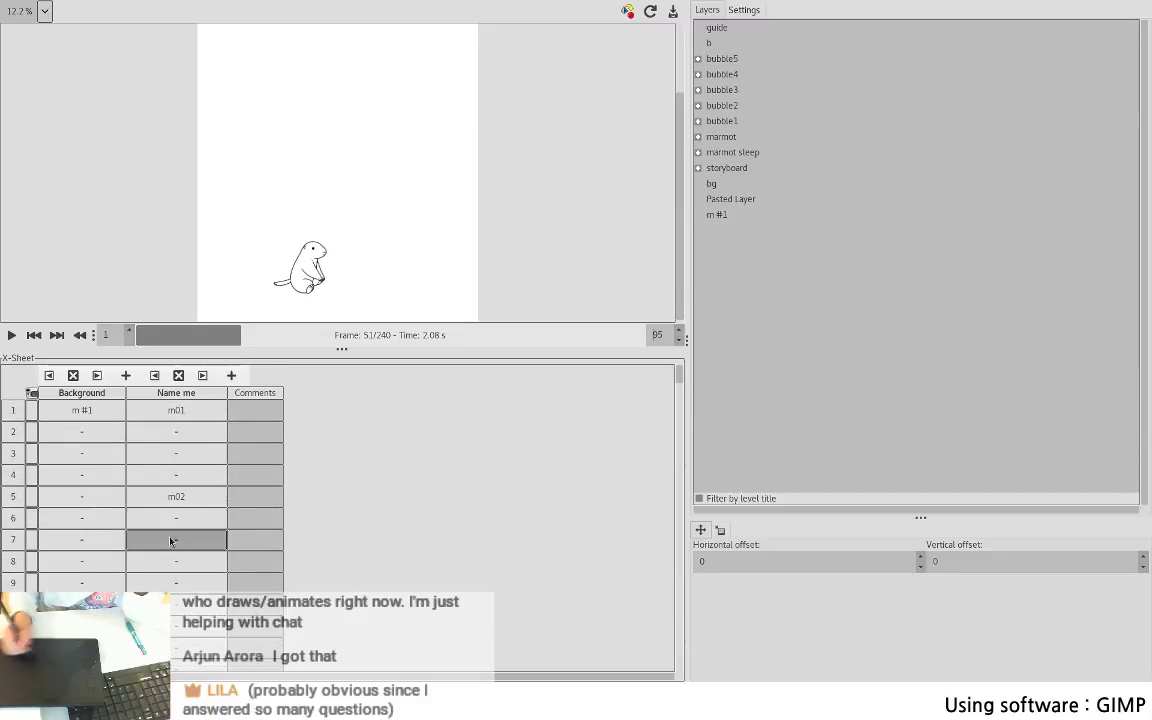
{"action": "scroll", "coordinate": [191, 522], "scroll_direction": "down", "scroll_amount": 10}
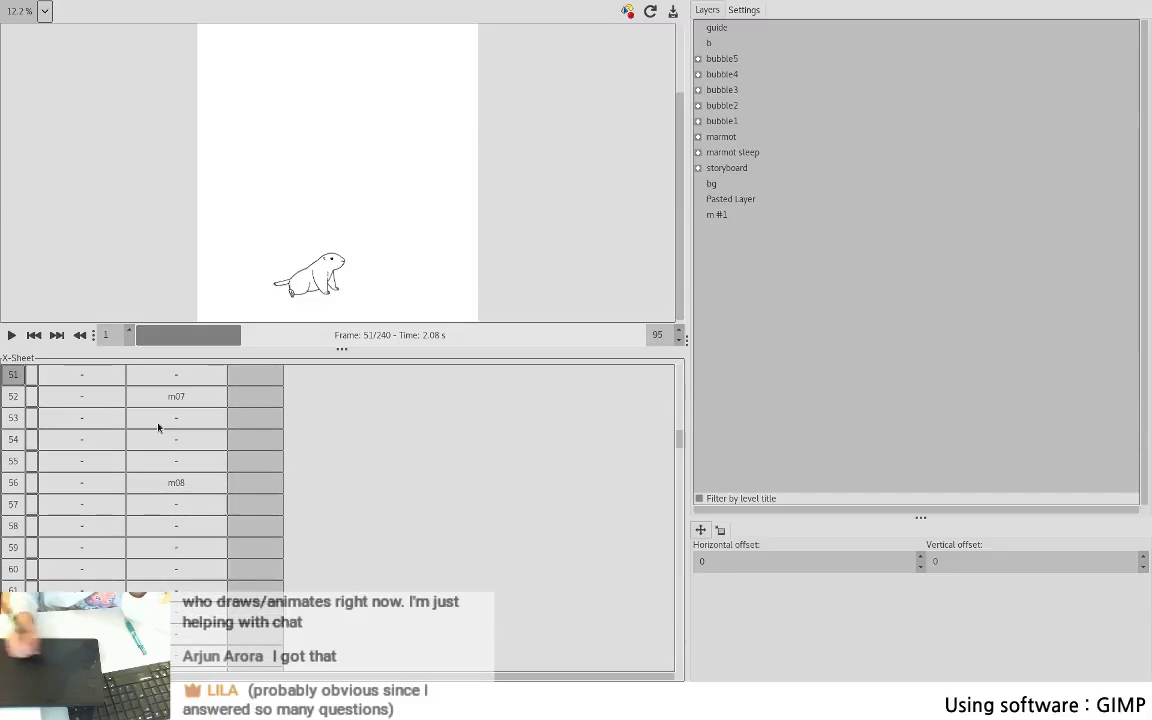
{"action": "scroll", "coordinate": [680, 415], "scroll_direction": "up", "scroll_amount": 10}
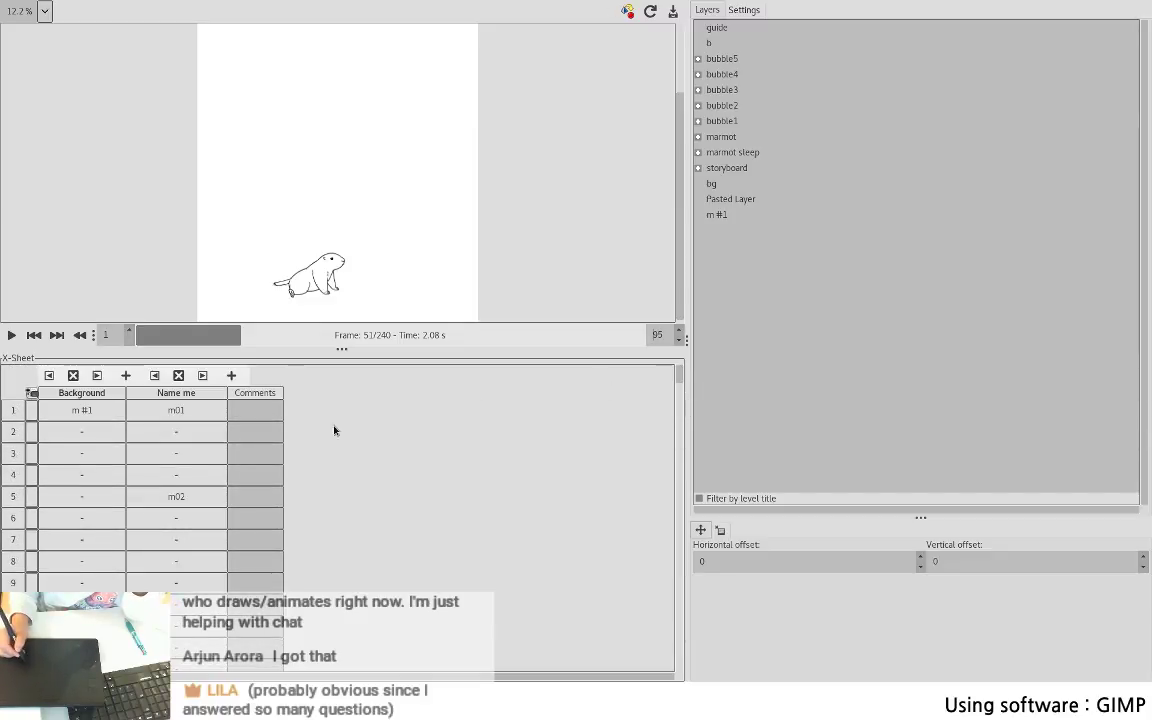
- Play the animation from frame 5 to review the m02 hold, stop playback and show frame 26 where m03 starts
{"action": "left_click", "coordinate": [136, 505]}
{"action": "left_click", "coordinate": [615, 398]}
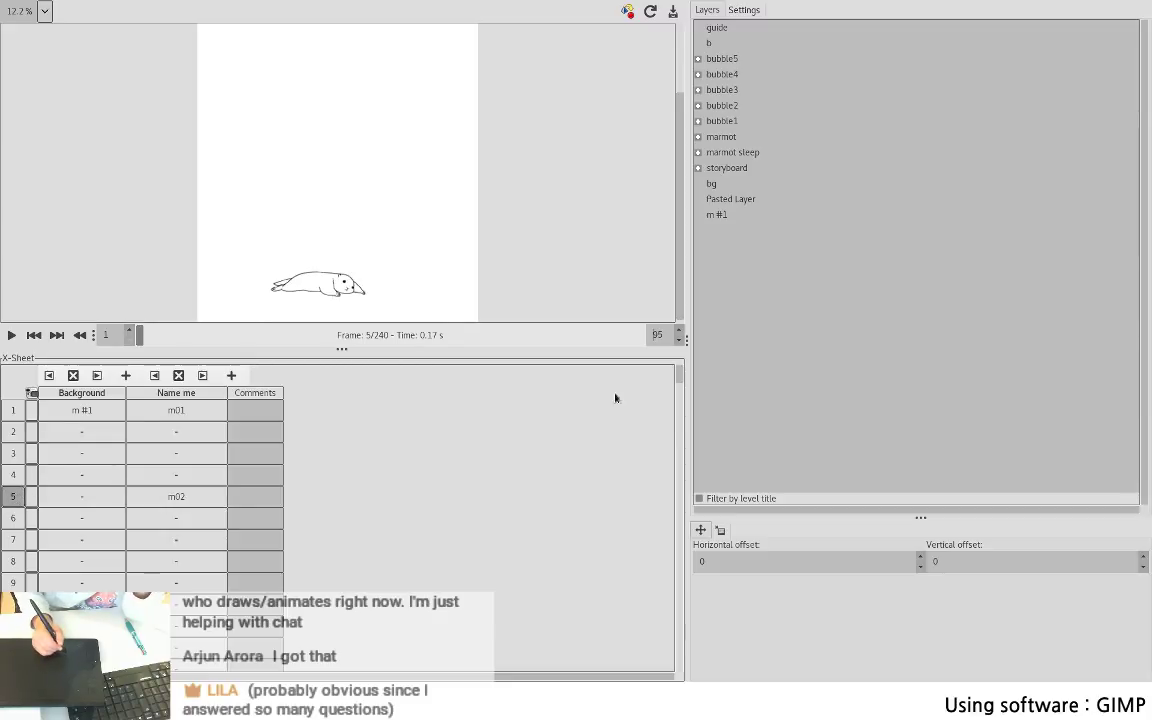
{"action": "scroll", "coordinate": [660, 380], "scroll_direction": "down", "scroll_amount": 1}
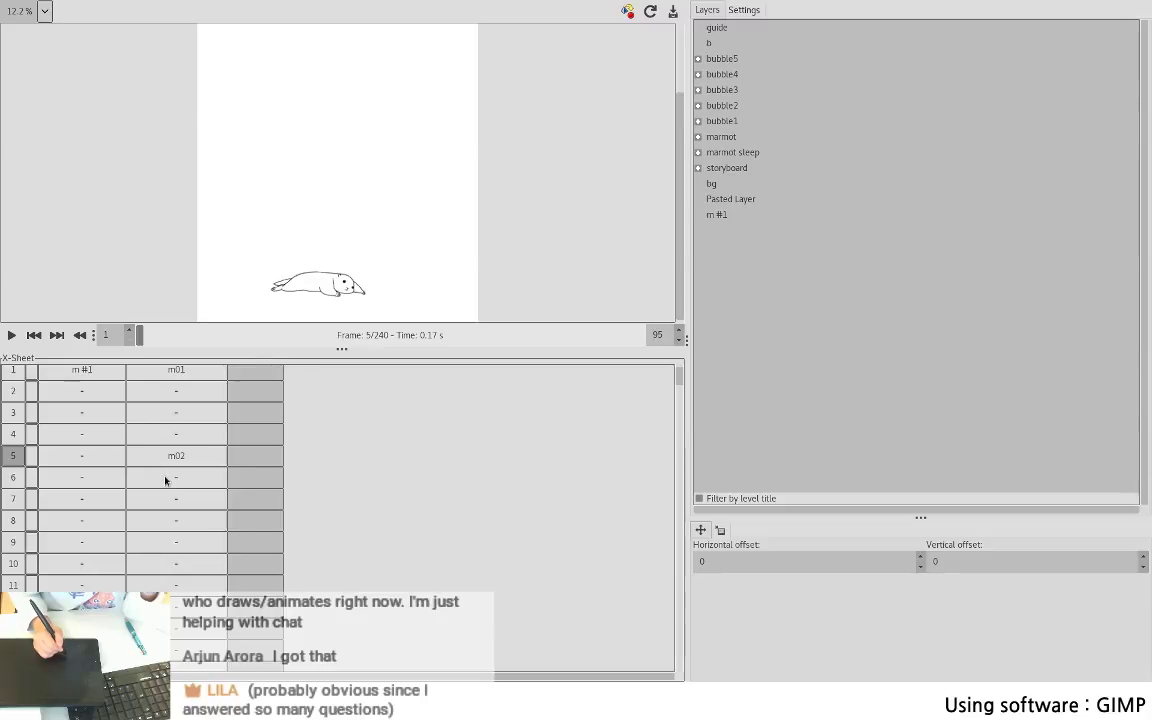
{"action": "left_click", "coordinate": [188, 464]}
{"action": "left_click", "coordinate": [9, 336]}
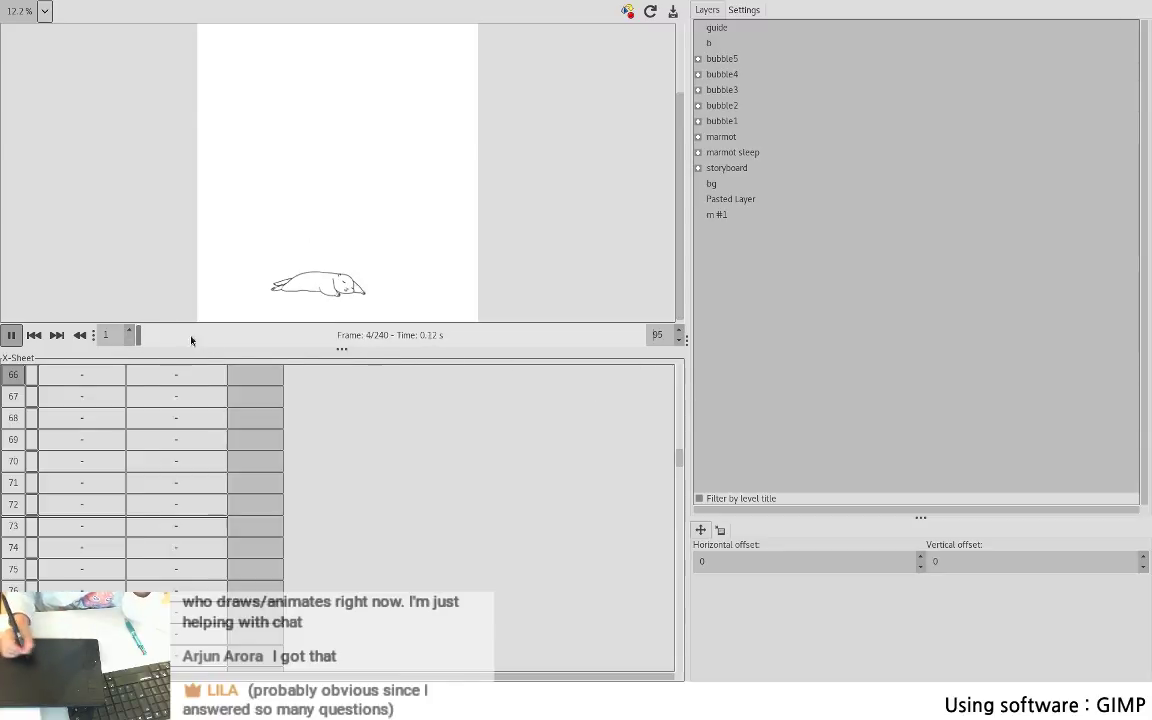
{"action": "left_click", "coordinate": [12, 337]}
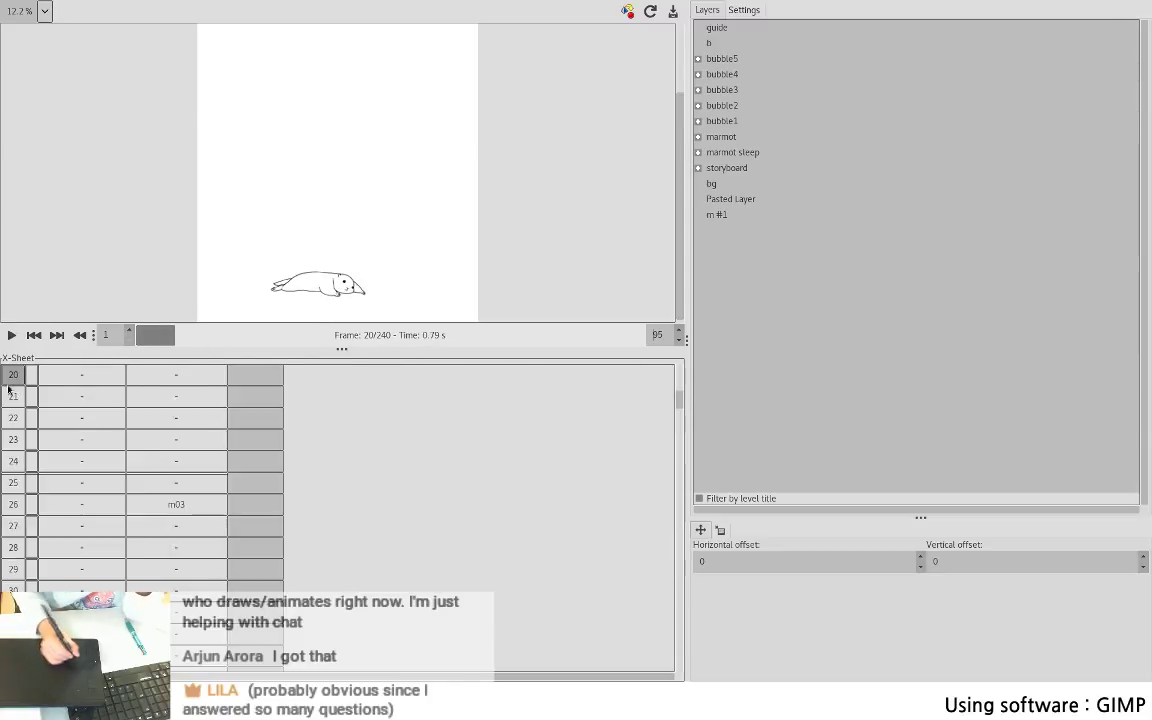
{"action": "left_click", "coordinate": [17, 505]}
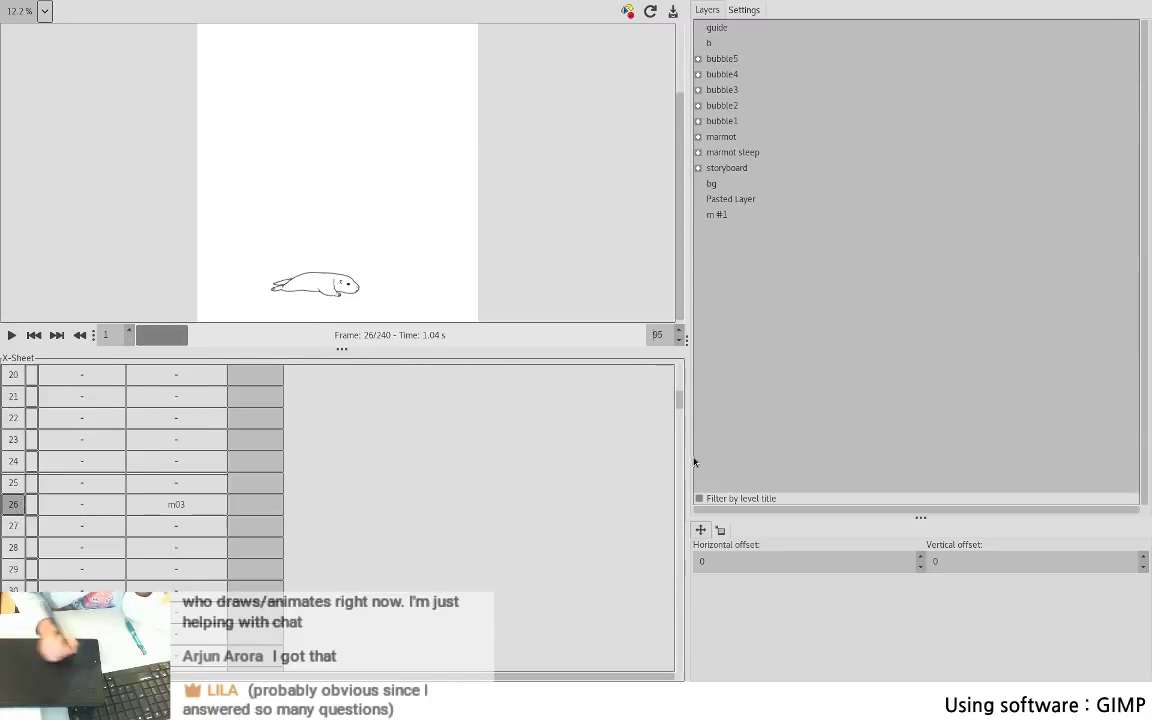
- Extend m02 by one frame in the X-sheet so that m03 starts at frame 27
{"action": "scroll", "coordinate": [678, 400], "scroll_direction": "up", "scroll_amount": 2}
{"action": "left_click_drag", "start_coordinate": [678, 400], "coordinate": [678, 372]}
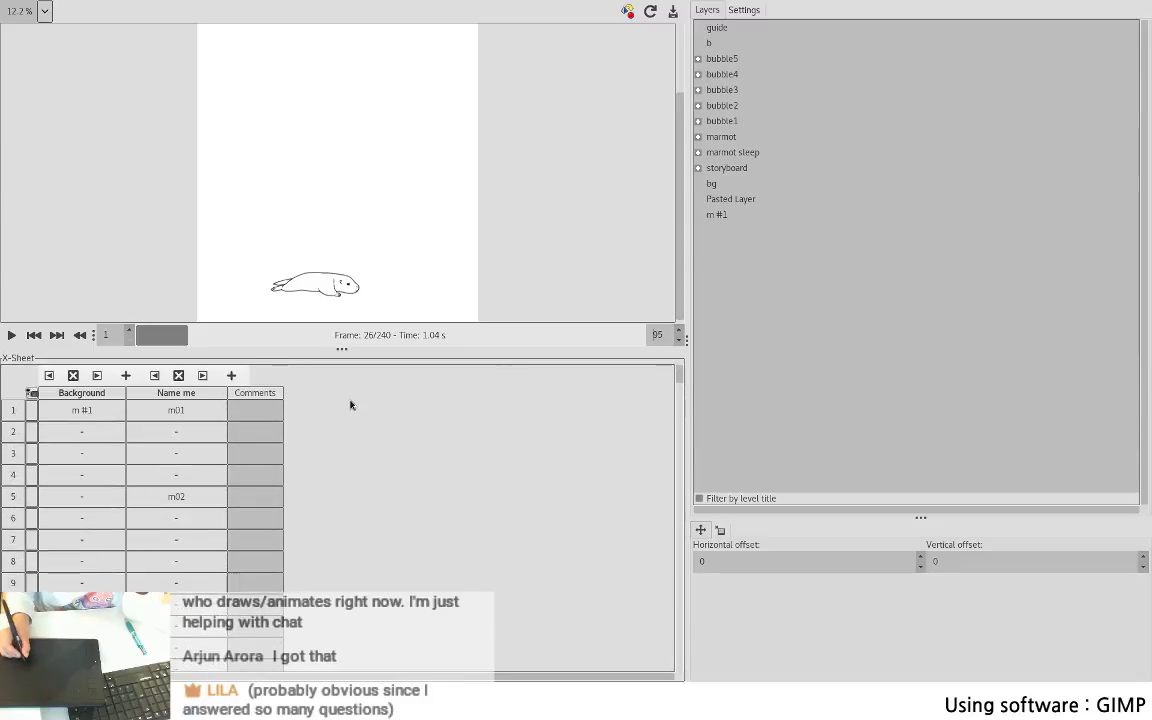
{"action": "left_click", "coordinate": [180, 524]}
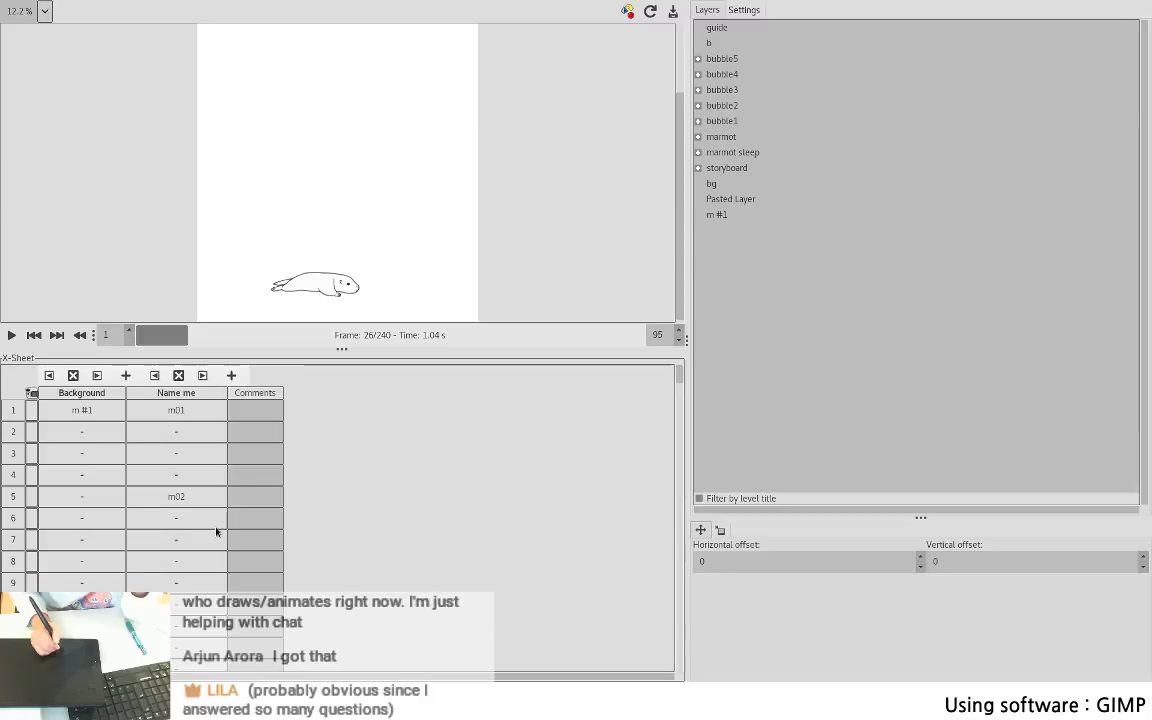
{"action": "scroll", "coordinate": [216, 530], "scroll_direction": "down", "scroll_amount": 8}
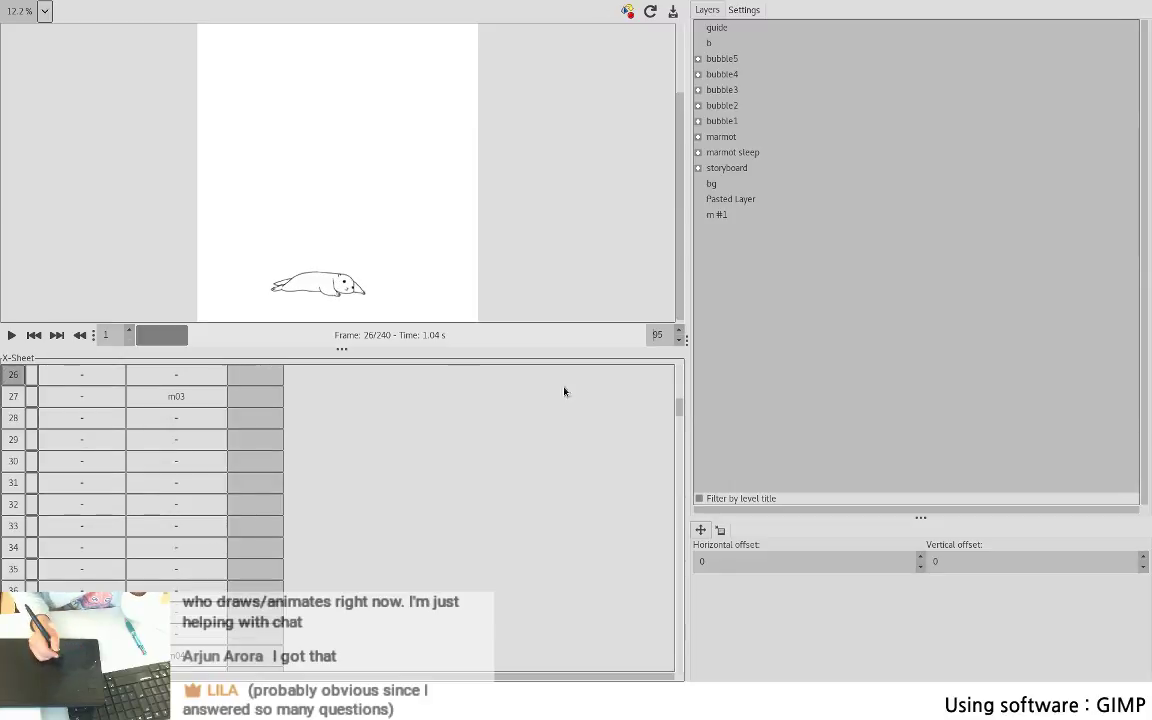
- Play the animation again from frame 5 to check the changed timing and stop playback
{"action": "left_click_drag", "start_coordinate": [681, 406], "coordinate": [682, 370]}
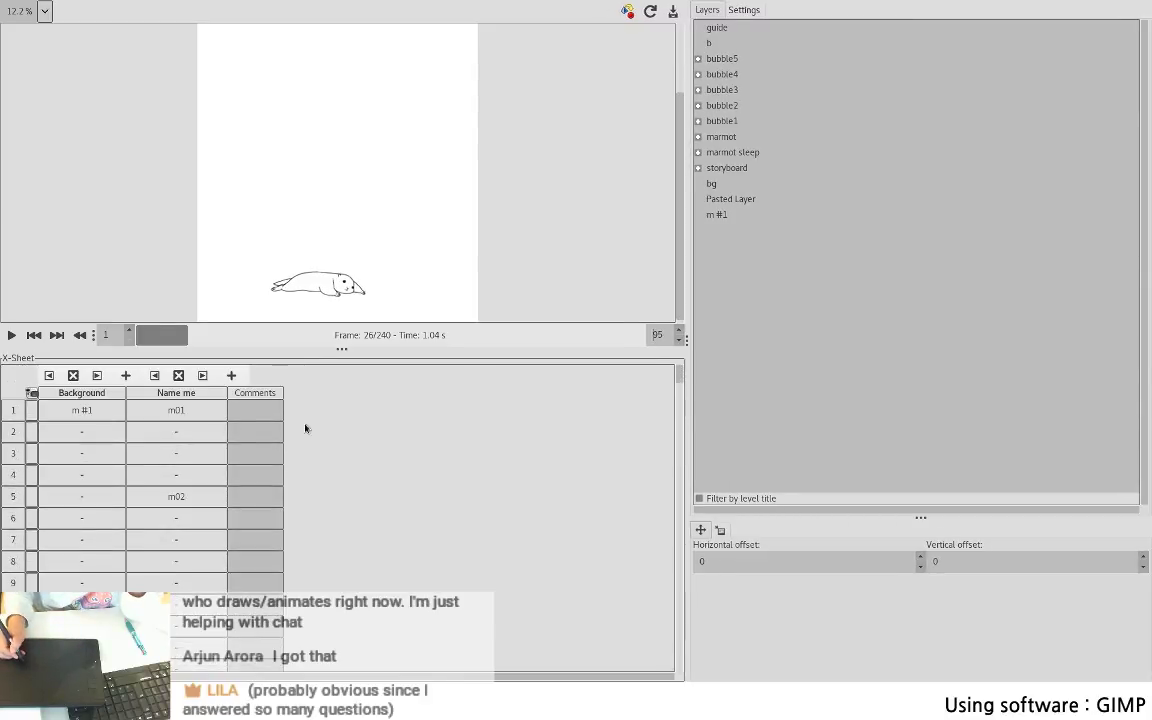
{"action": "left_click", "coordinate": [13, 496]}
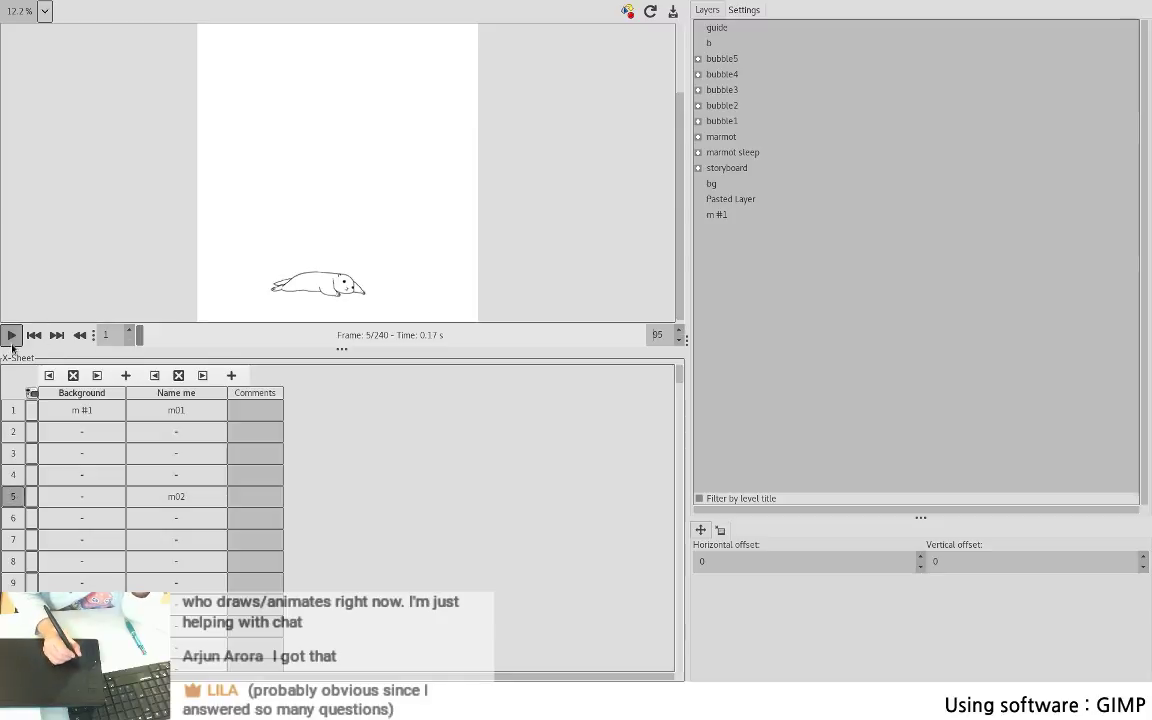
{"action": "left_click", "coordinate": [12, 336]}
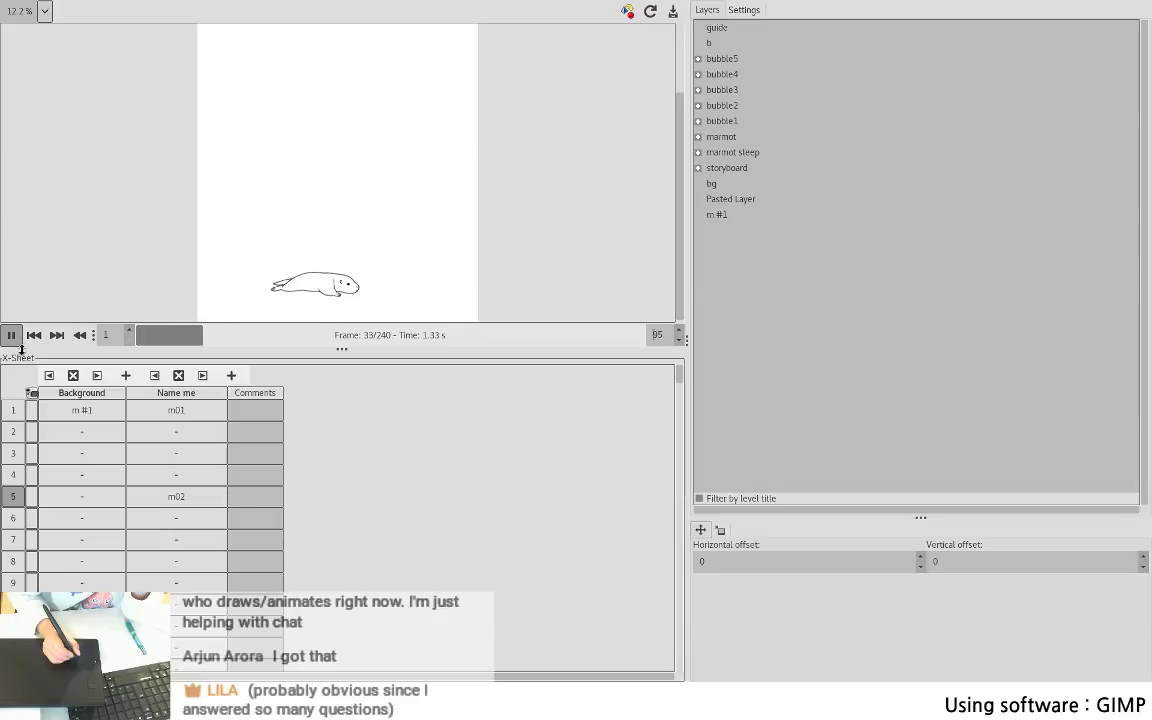
{"action": "left_click", "coordinate": [12, 335]}
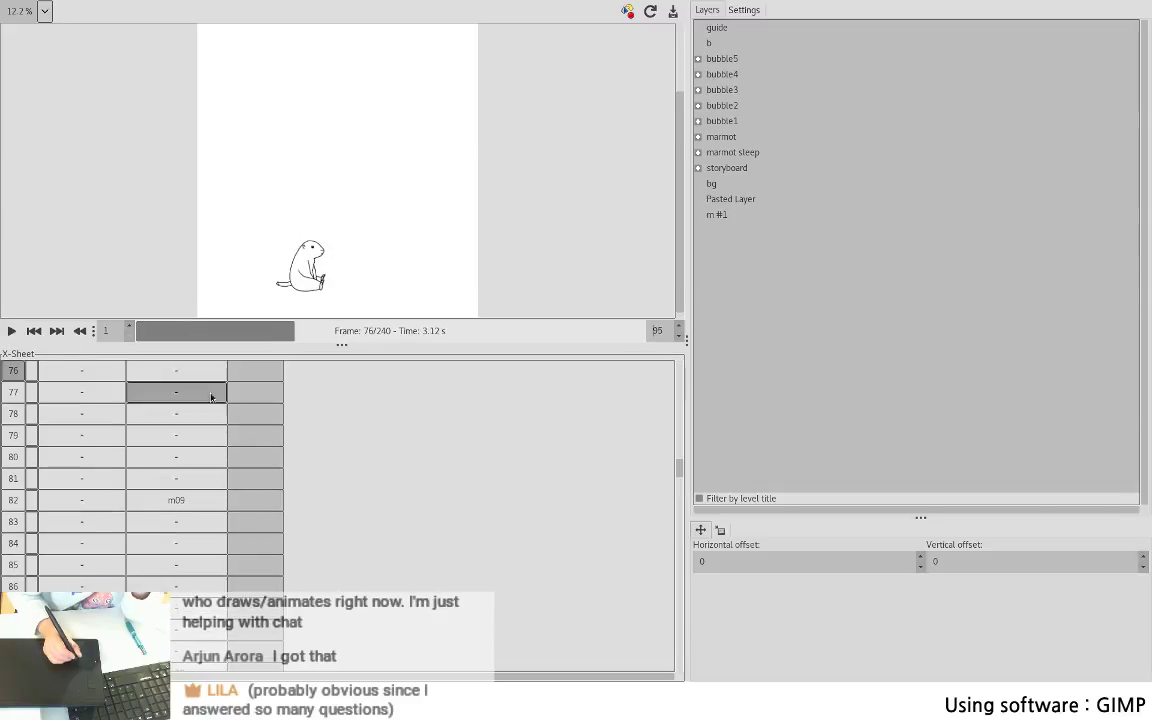
- Enlarge the X-sheet area by shrinking the preview so the frames from m02 to m03 fit in view
{"action": "scroll", "coordinate": [676, 392], "scroll_direction": "up", "scroll_amount": 10}
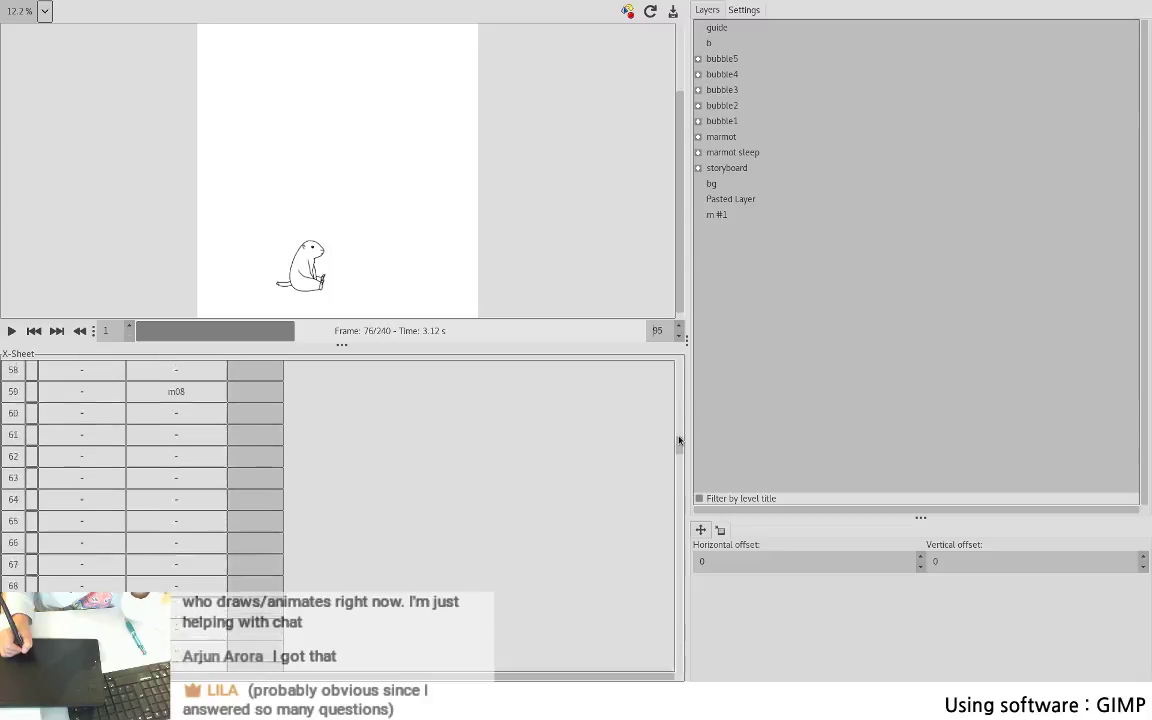
{"action": "left_click_drag", "start_coordinate": [677, 420], "coordinate": [676, 373]}
{"action": "left_click_drag", "start_coordinate": [341, 344], "coordinate": [341, 146]}
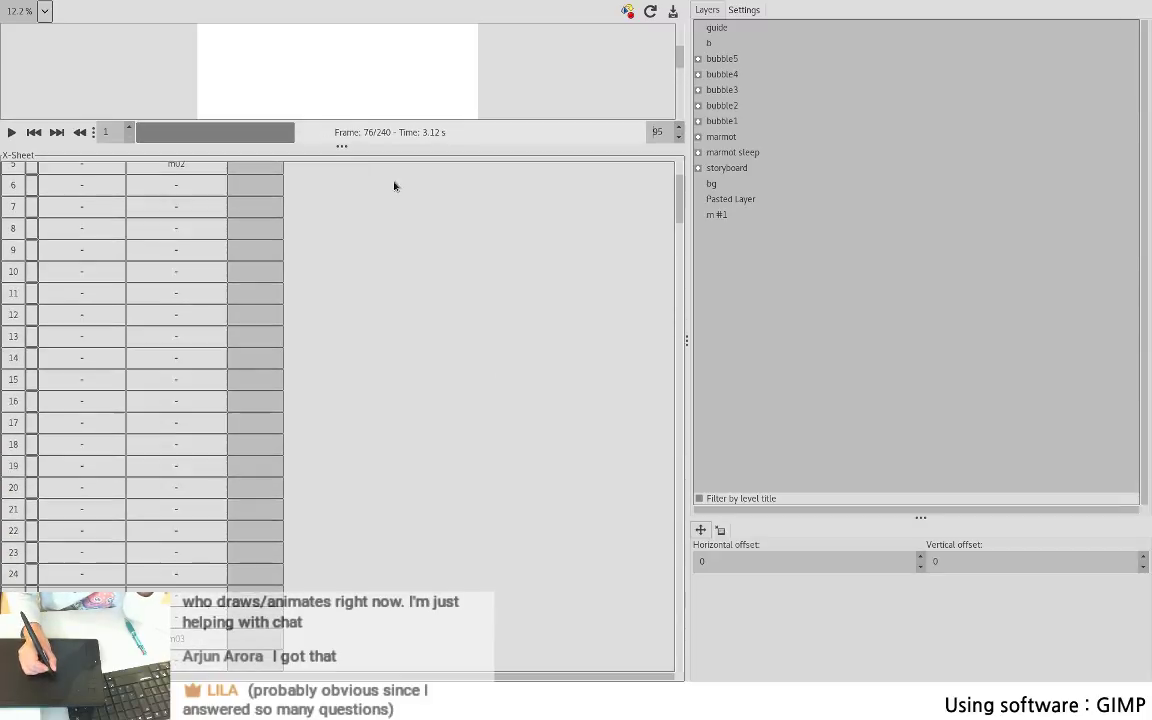
{"action": "mouse_move", "coordinate": [677, 212]}
{"action": "left_mouse_down"}
{"action": "mouse_move", "coordinate": [611, 175]}
{"action": "mouse_move", "coordinate": [681, 213]}
{"action": "mouse_move", "coordinate": [668, 211]}
{"action": "left_mouse_up"}
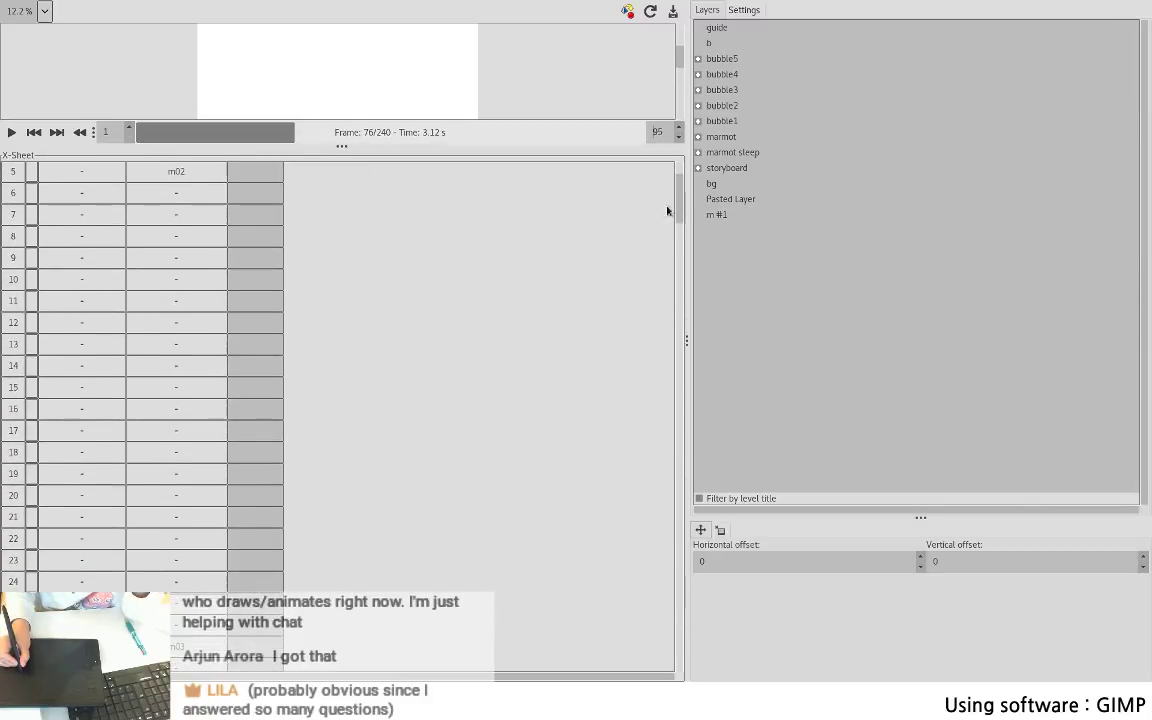
- Count through the m02 frames from frame 6 to frame 17 in the X-sheet to find where movement should start
{"action": "left_click", "coordinate": [180, 193]}
{"action": "left_click", "coordinate": [182, 214]}
{"action": "left_click", "coordinate": [185, 235]}
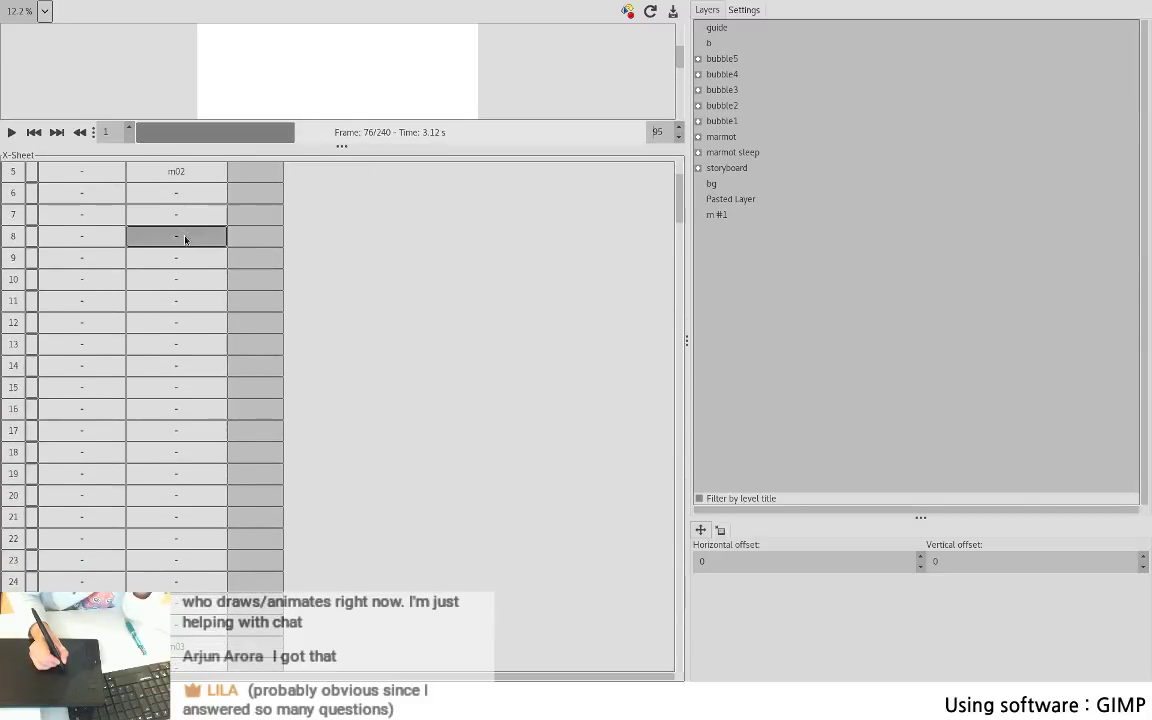
{"action": "left_click", "coordinate": [184, 222]}
{"action": "left_click", "coordinate": [182, 262]}
{"action": "left_click", "coordinate": [186, 304]}
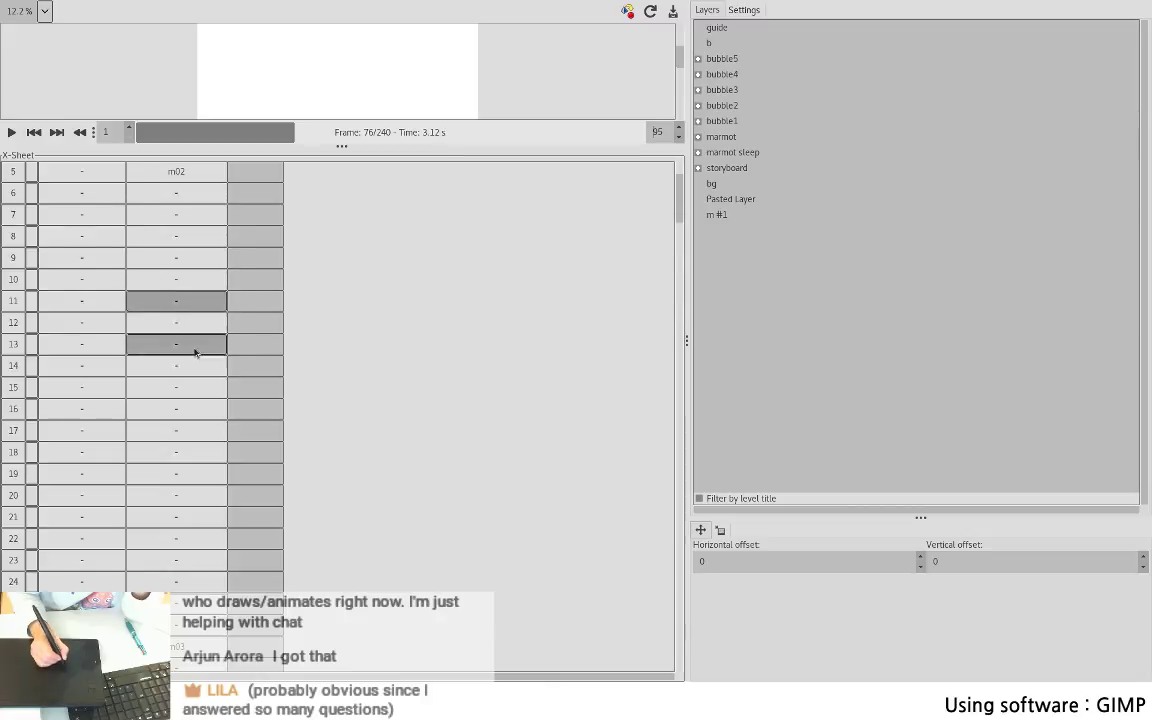
{"action": "left_click", "coordinate": [190, 351]}
{"action": "left_click", "coordinate": [191, 389]}
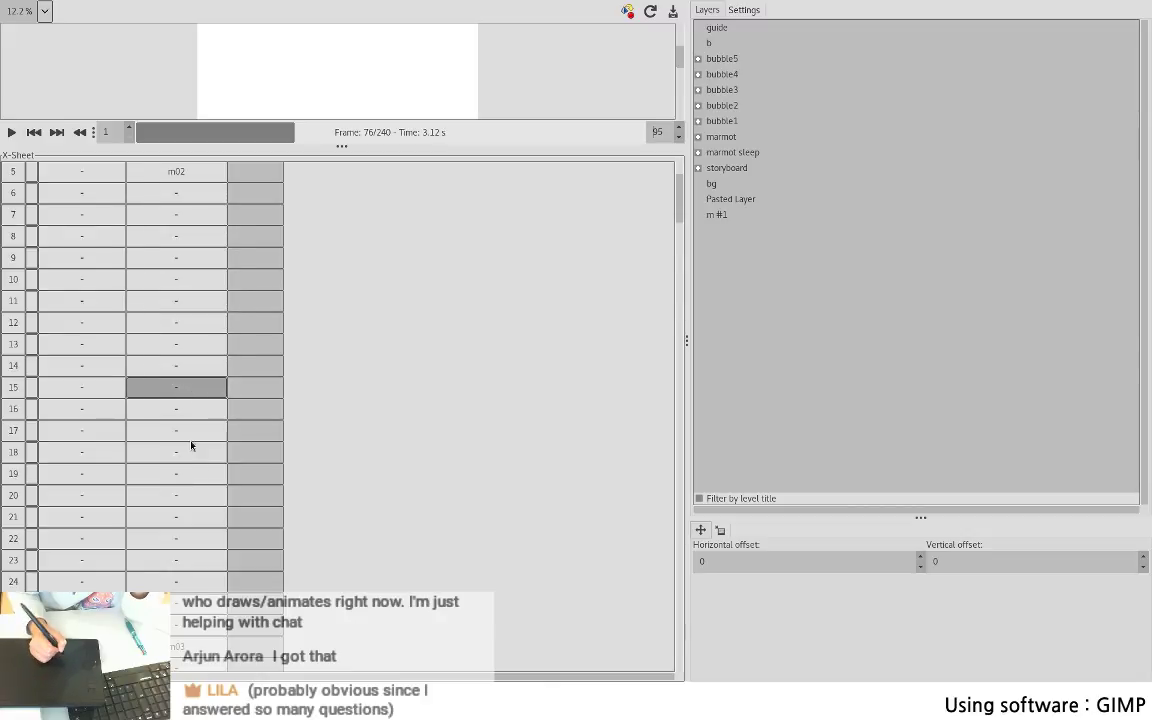
{"action": "left_click", "coordinate": [185, 430]}
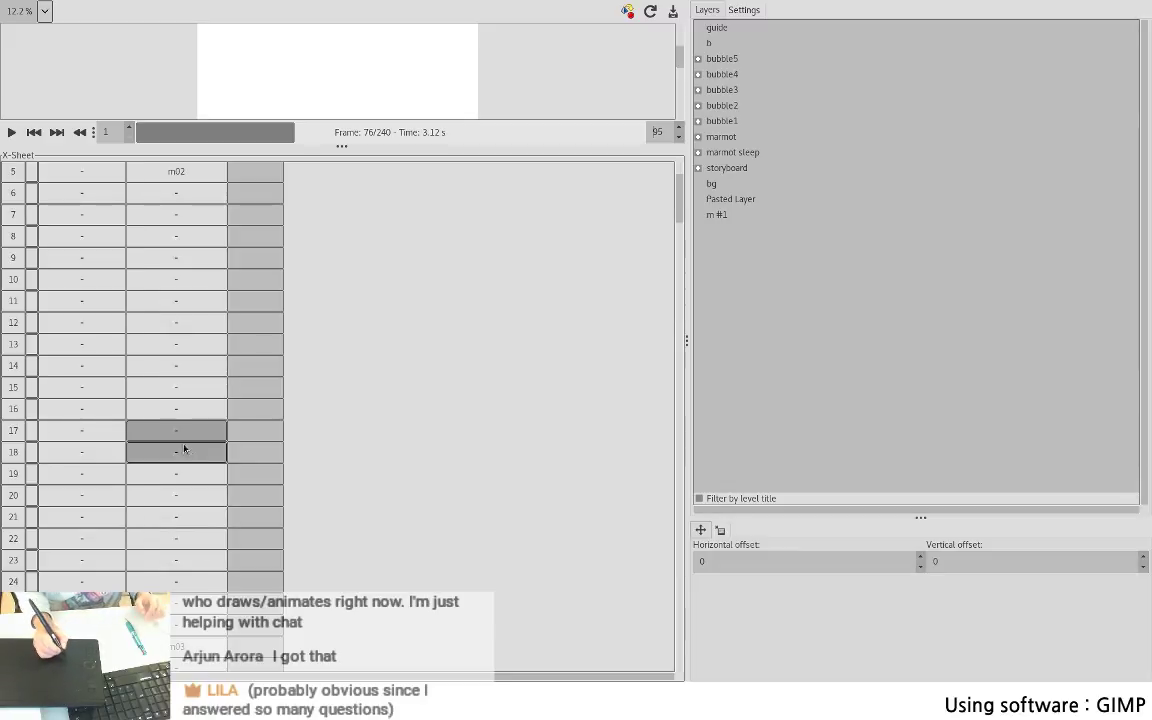
- Enter the comment "m02 여기까지 안움직이기" for frame 17 in the X-sheet
{"action": "left_click", "coordinate": [248, 430]}
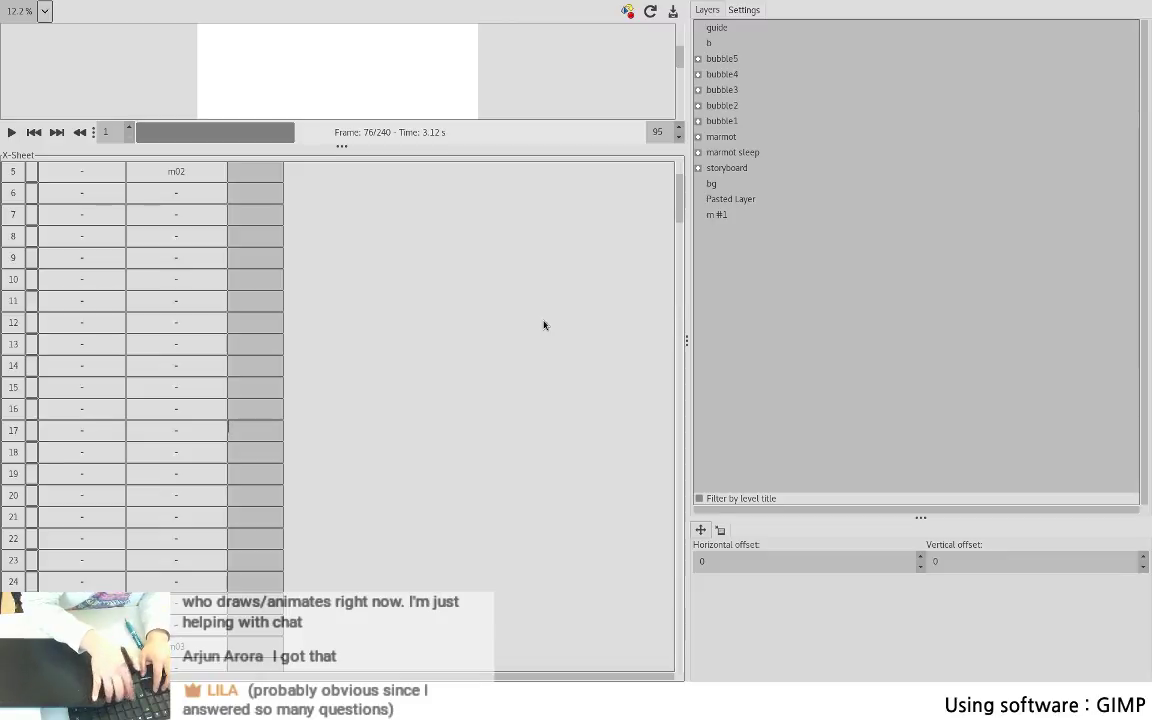
{"action": "type", "text": "그림"}
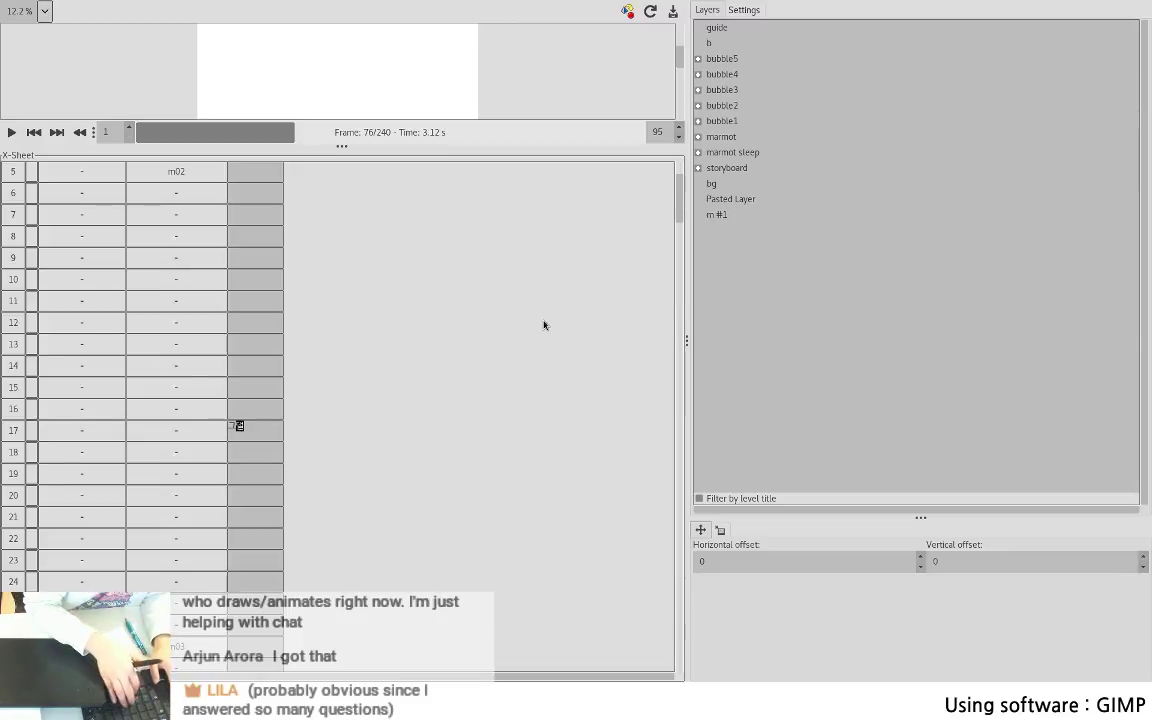
{"action": "type", "text": "대로"}
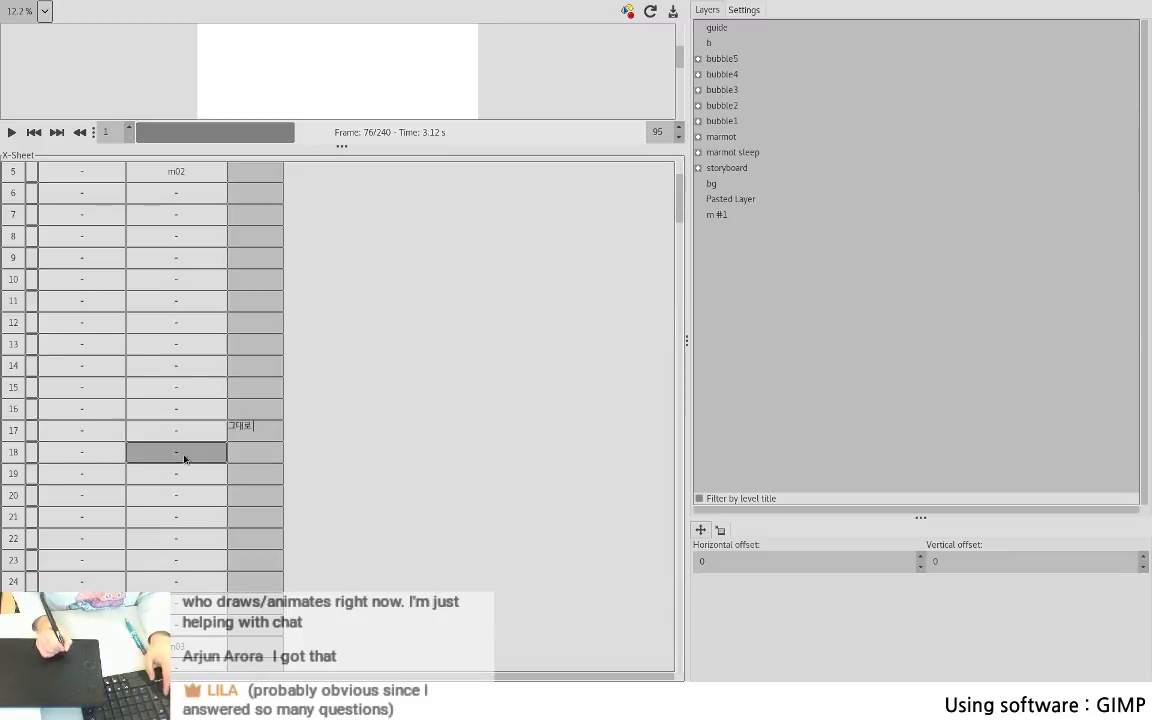
{"action": "scroll", "coordinate": [615, 185], "scroll_direction": "up", "scroll_amount": 3}
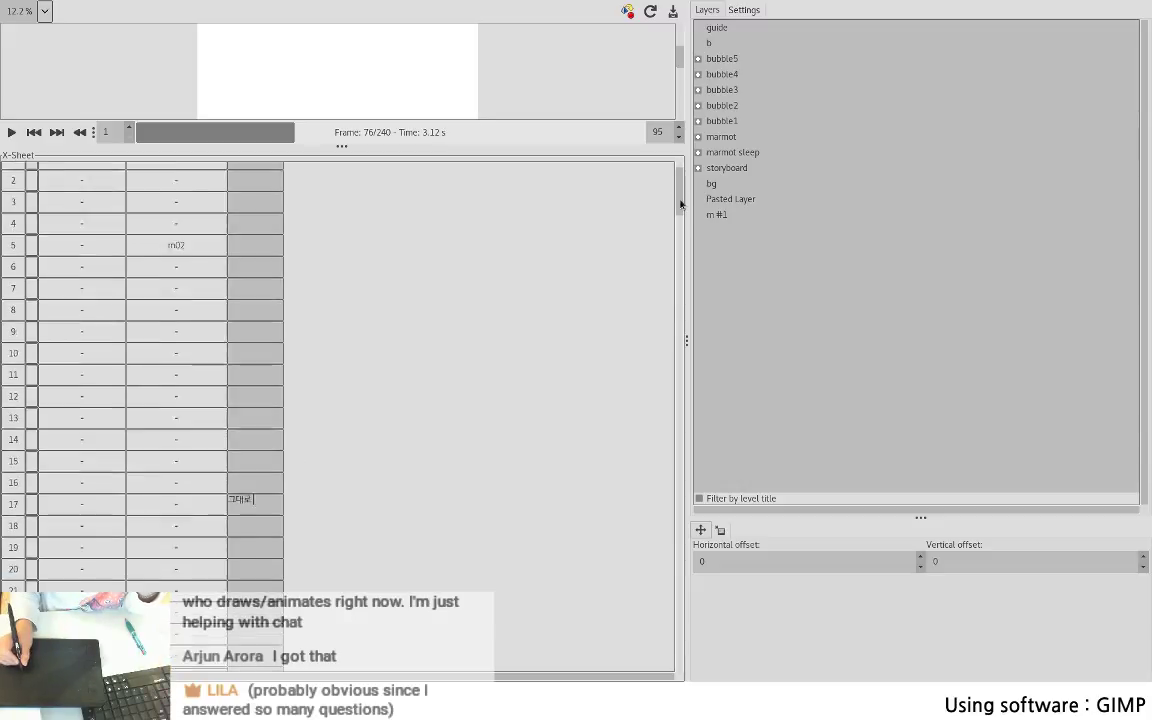
{"action": "left_click_drag", "start_coordinate": [682, 190], "coordinate": [680, 227]}
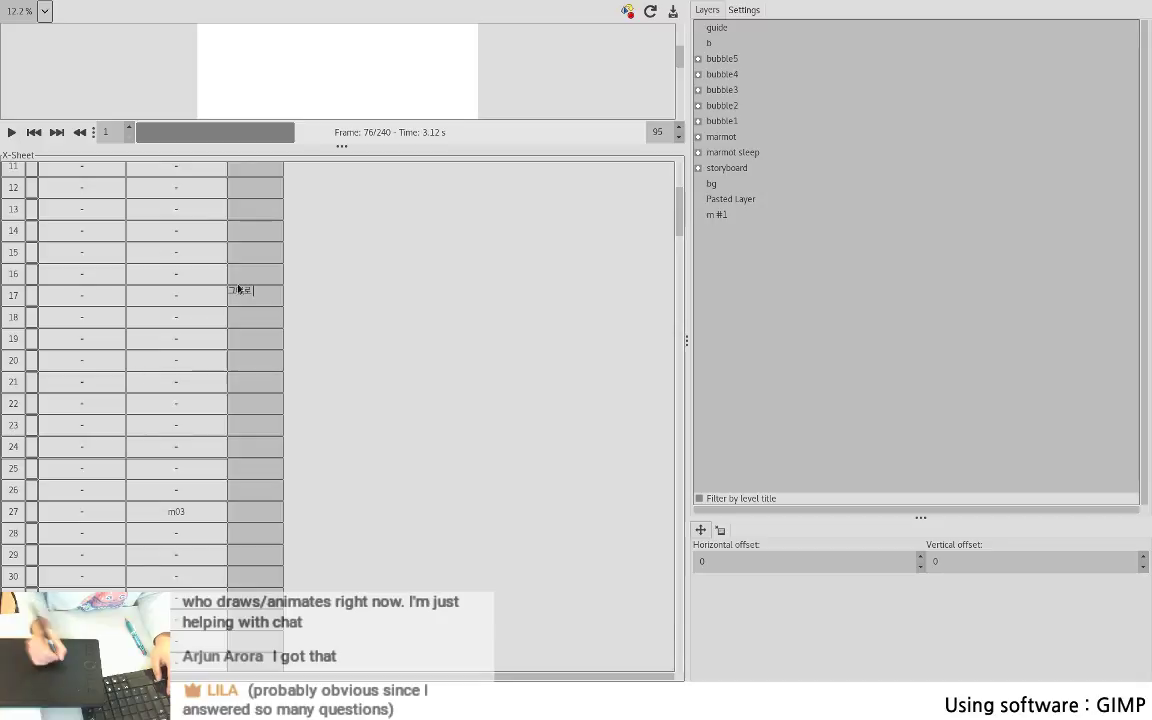
{"action": "left_click", "coordinate": [157, 381]}
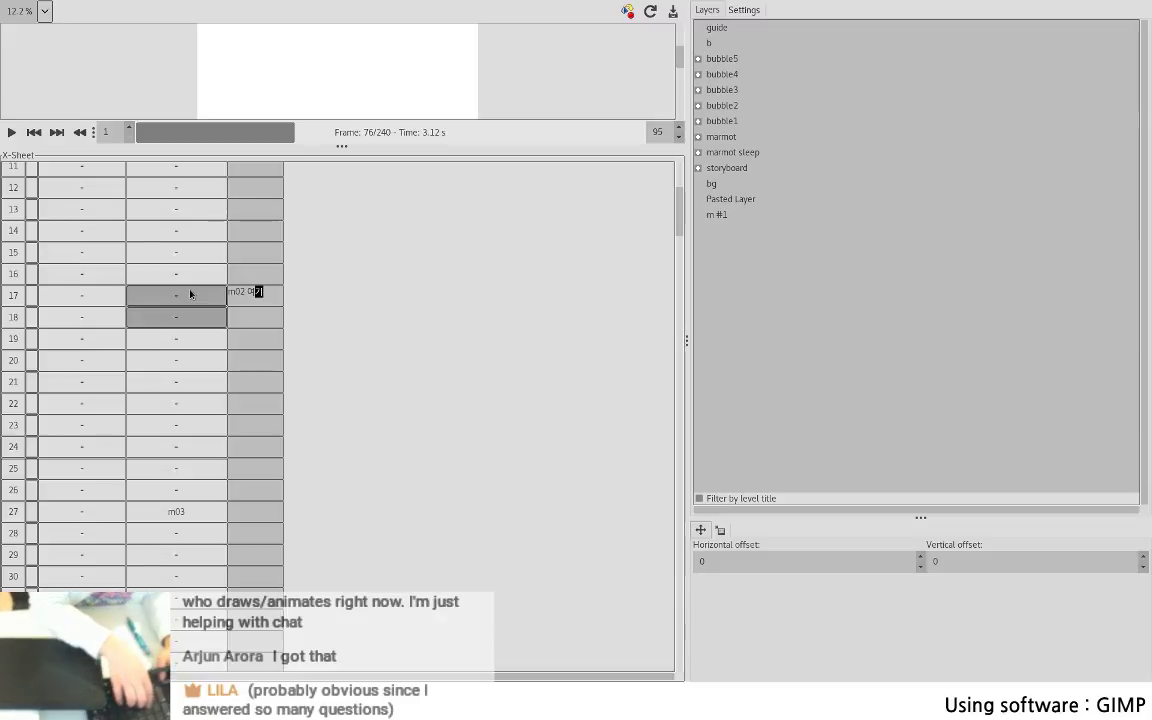
{"action": "type", "text": "만움직이기"}
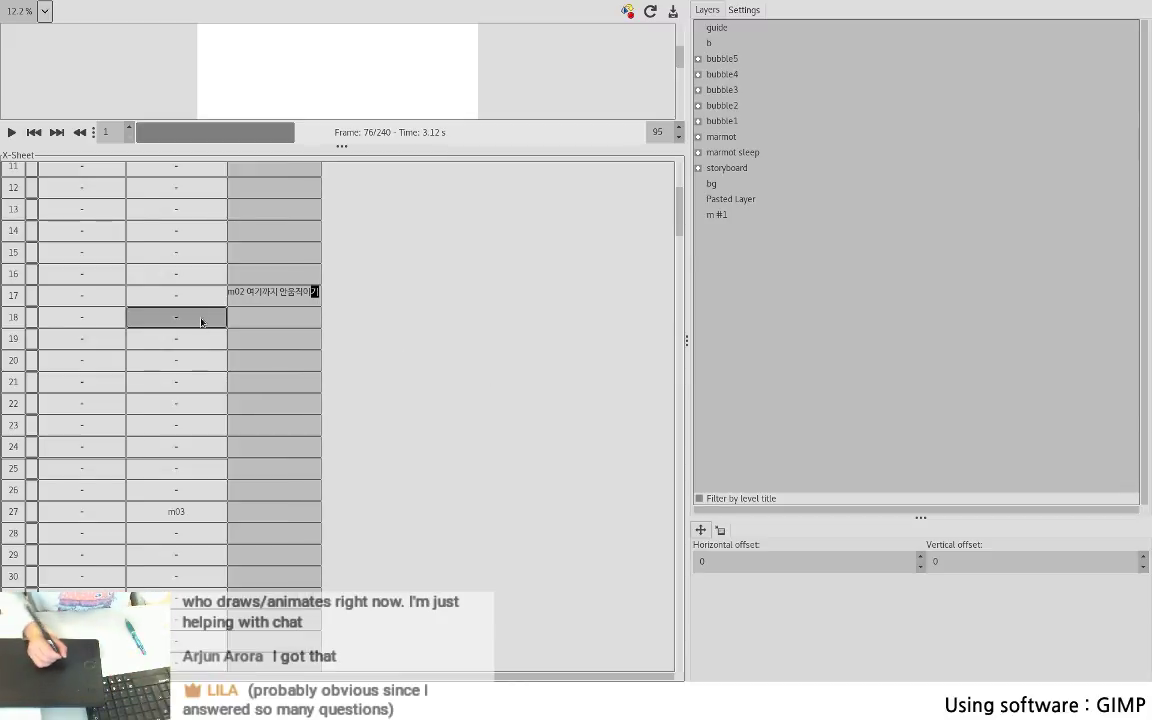
- Count the frames from 18 up to m03 at frame 27 and look over the remaining X-sheet timing
{"action": "left_click", "coordinate": [283, 321]}
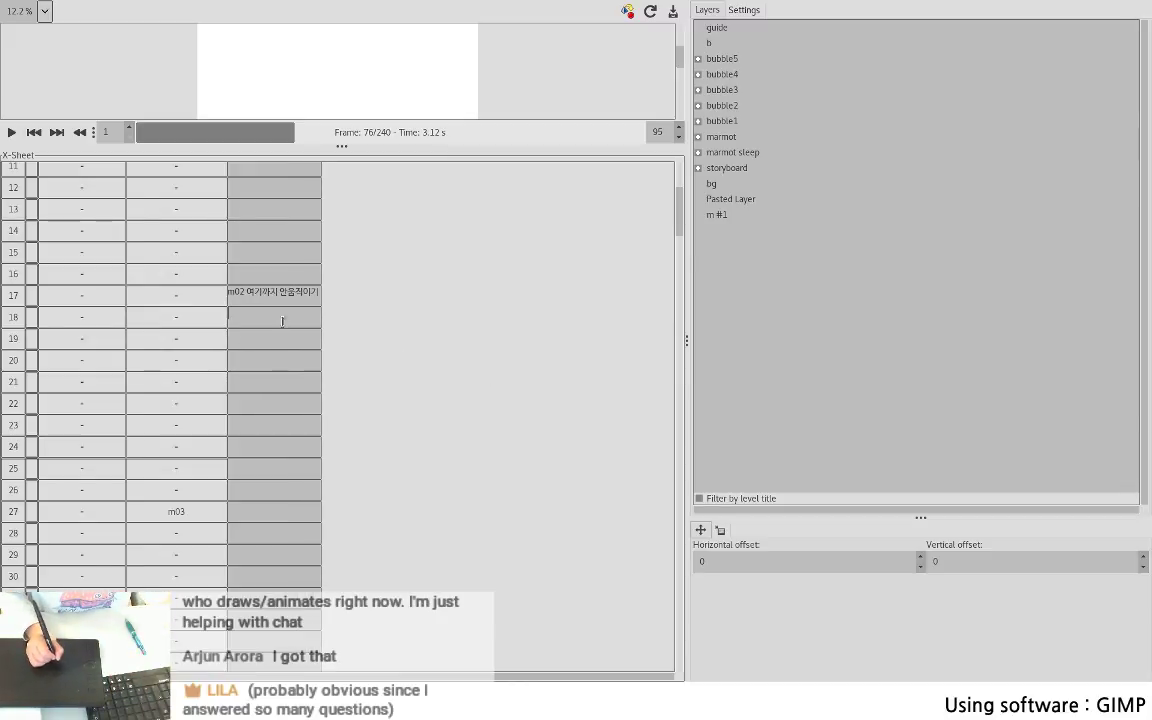
{"action": "left_click", "coordinate": [176, 338]}
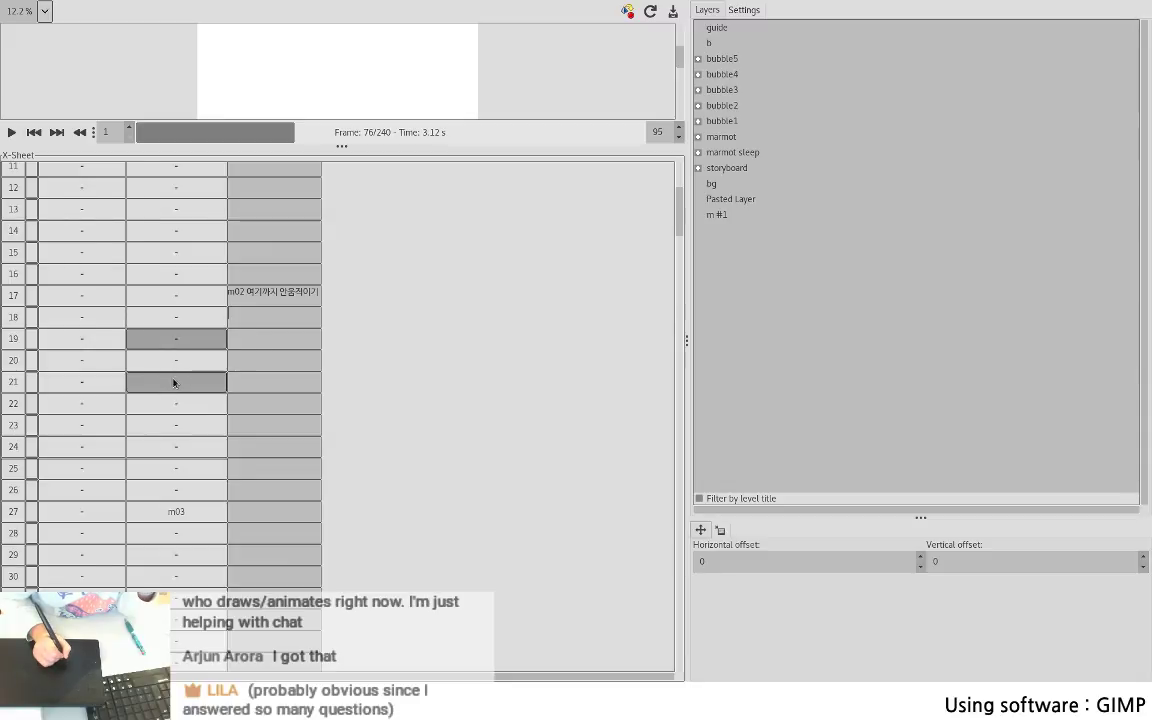
{"action": "left_click", "coordinate": [172, 317]}
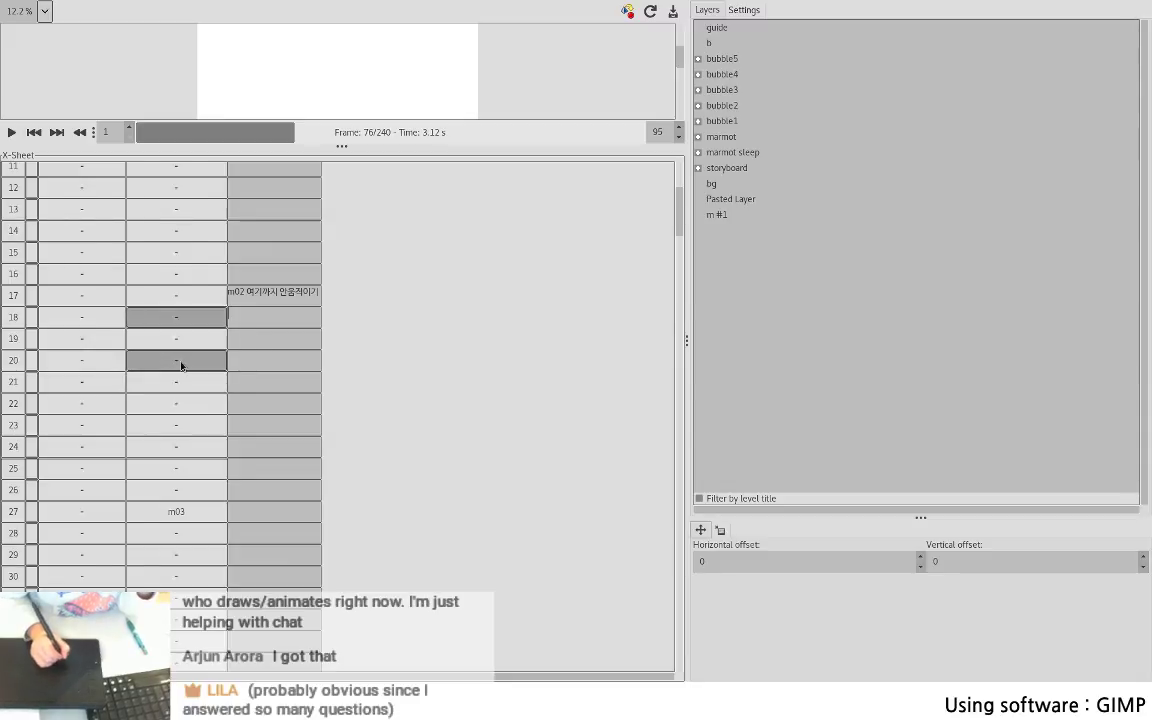
{"action": "left_click", "coordinate": [181, 364]}
{"action": "left_click", "coordinate": [180, 405]}
{"action": "left_click", "coordinate": [180, 447]}
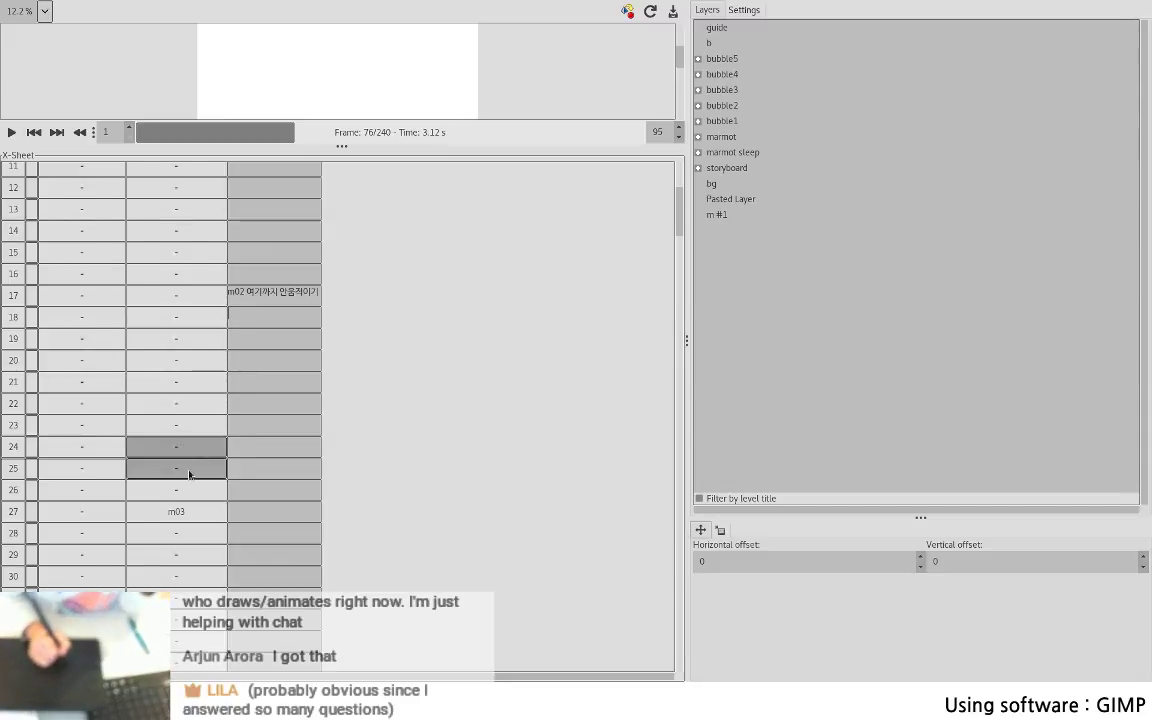
{"action": "left_click", "coordinate": [183, 491]}
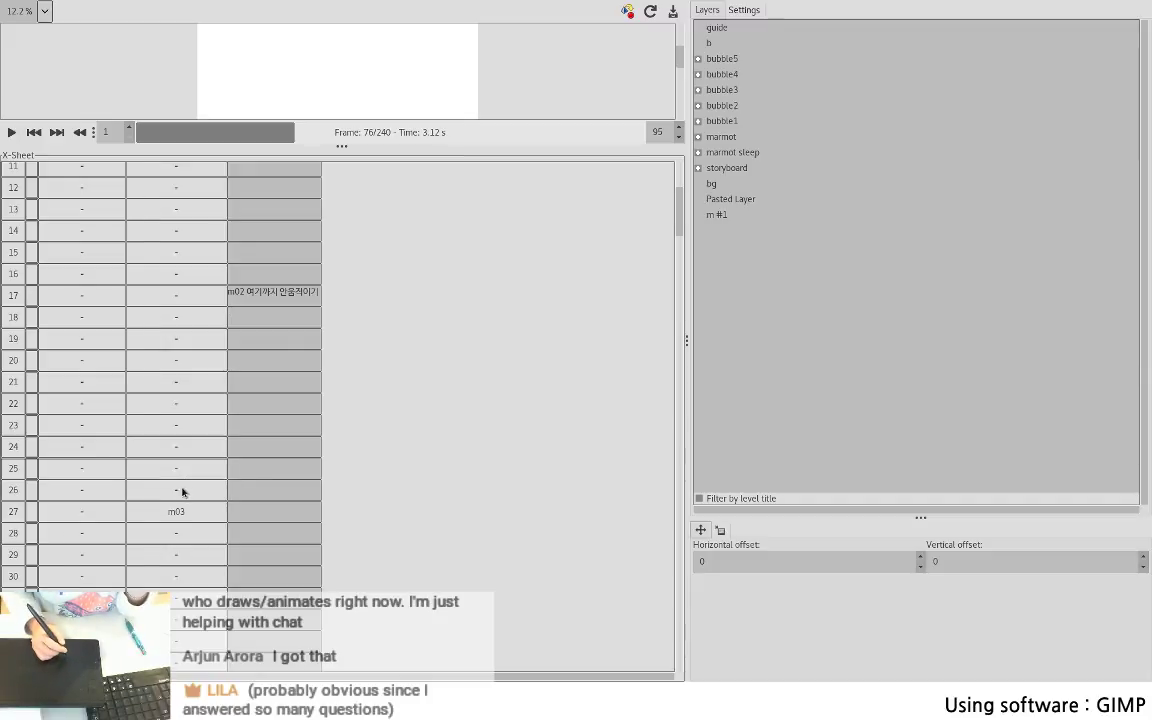
{"action": "scroll", "coordinate": [182, 491], "scroll_direction": "down", "scroll_amount": 10}
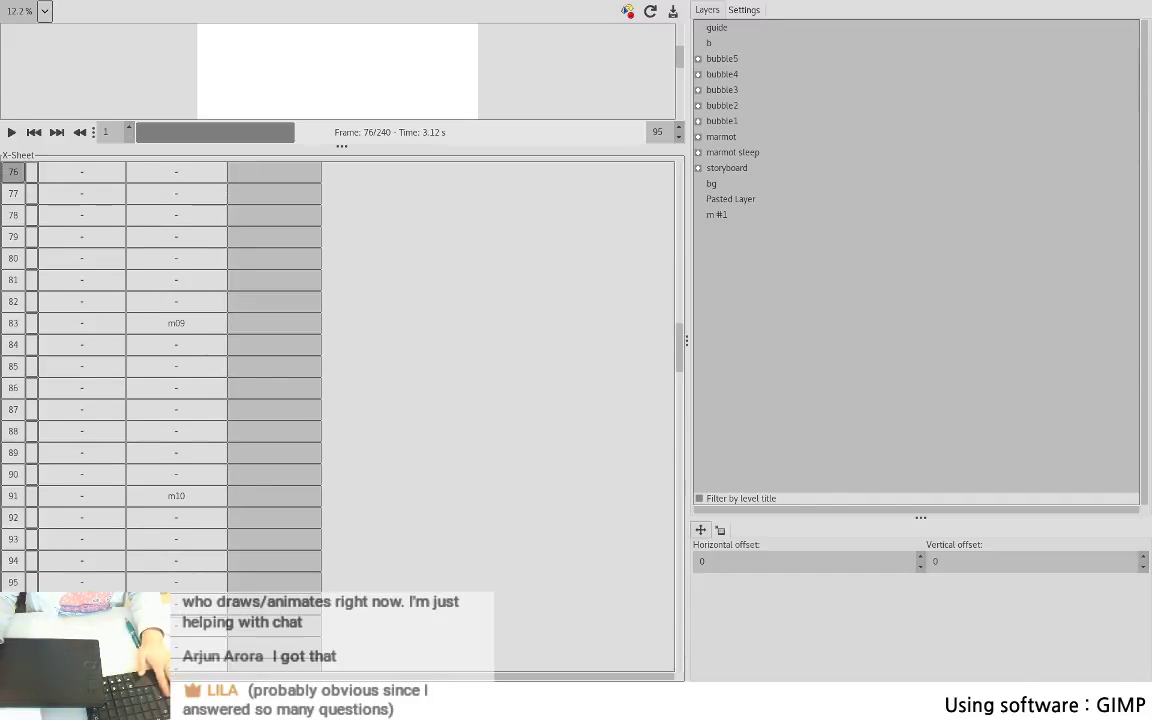
- Switch to the GIMP image window and bring the marmot drawing on layer m02 3 into view
{"action": "key", "text": "alt+Tab"}
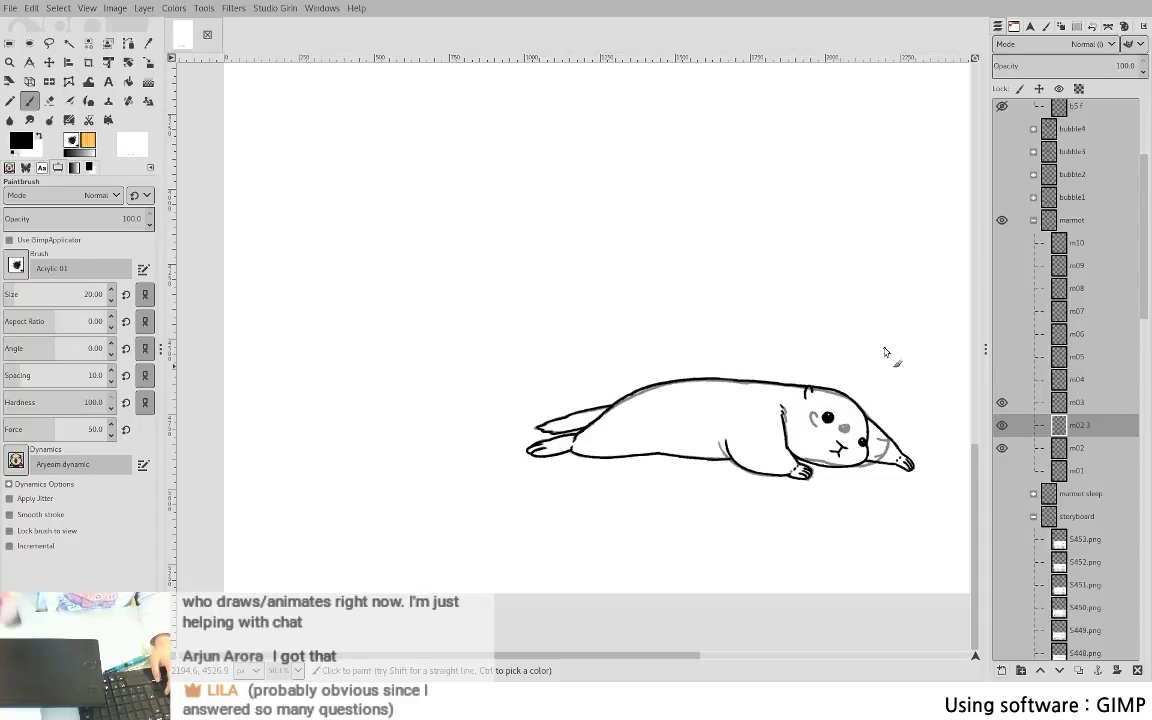
{"action": "key", "text": "shift+ctrl+d"}
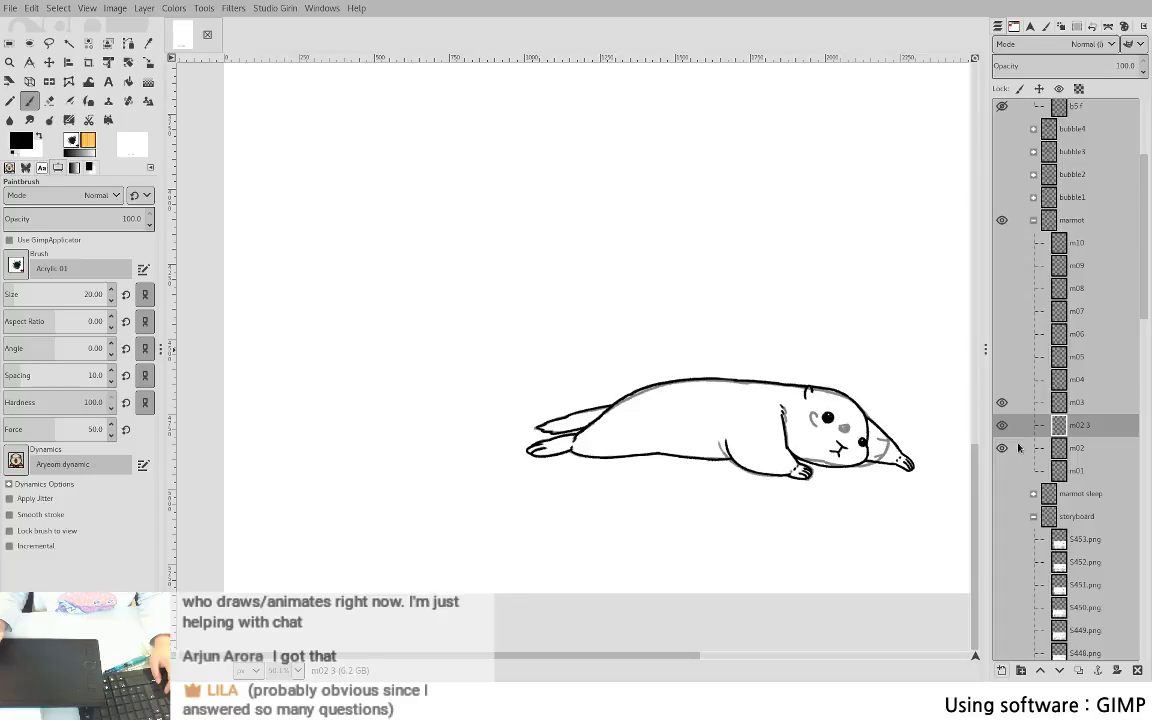
{"action": "left_click_drag", "start_coordinate": [795, 473], "coordinate": [567, 445]}
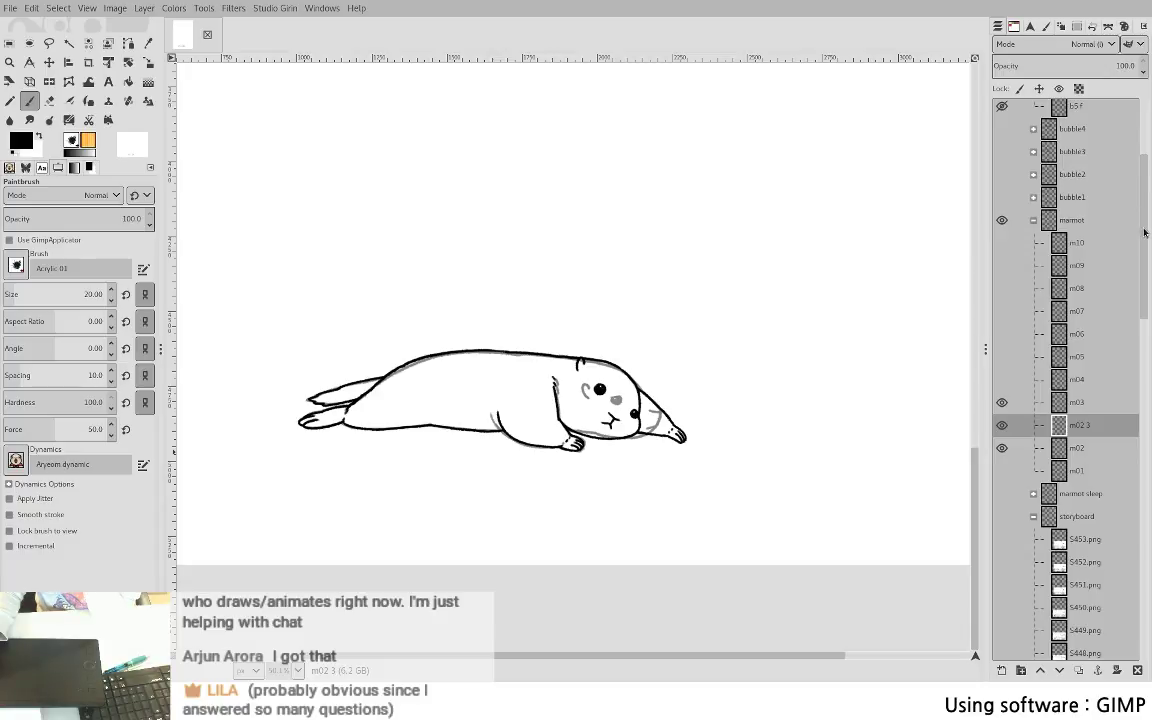
- Show the guide layer and write the heading "m 02-03" on it with the Ink tool above the existing notes
{"action": "left_click_drag", "start_coordinate": [1146, 238], "coordinate": [1123, 112]}
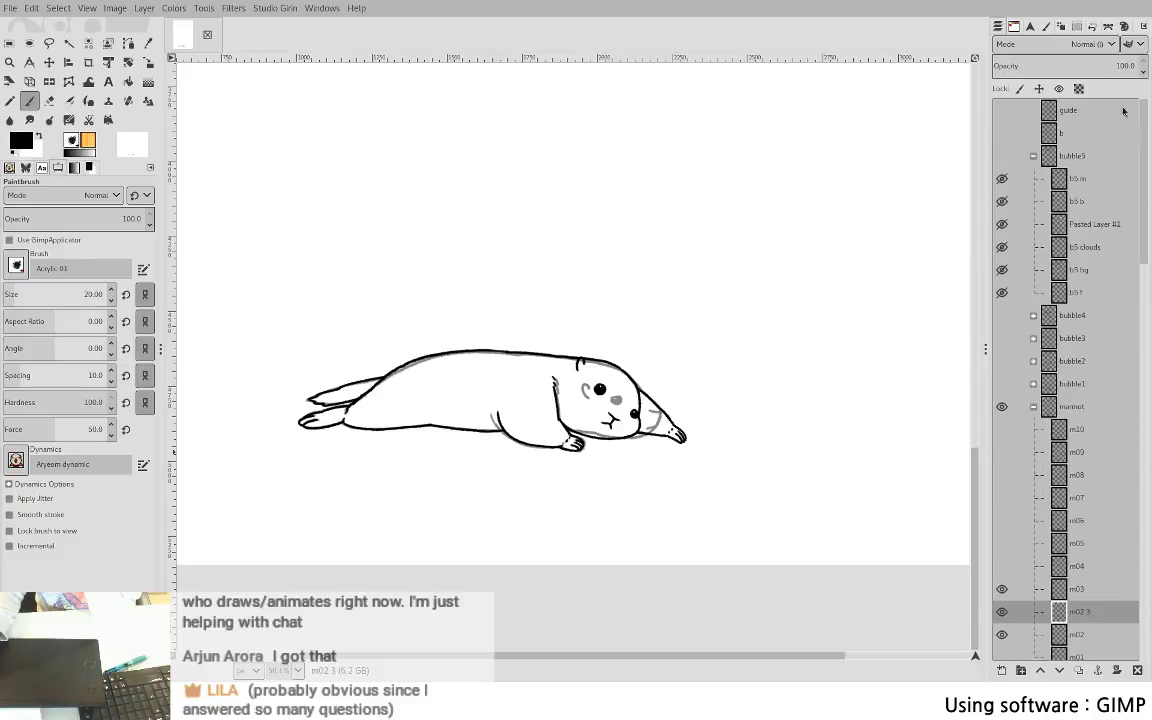
{"action": "left_click", "coordinate": [1002, 110]}
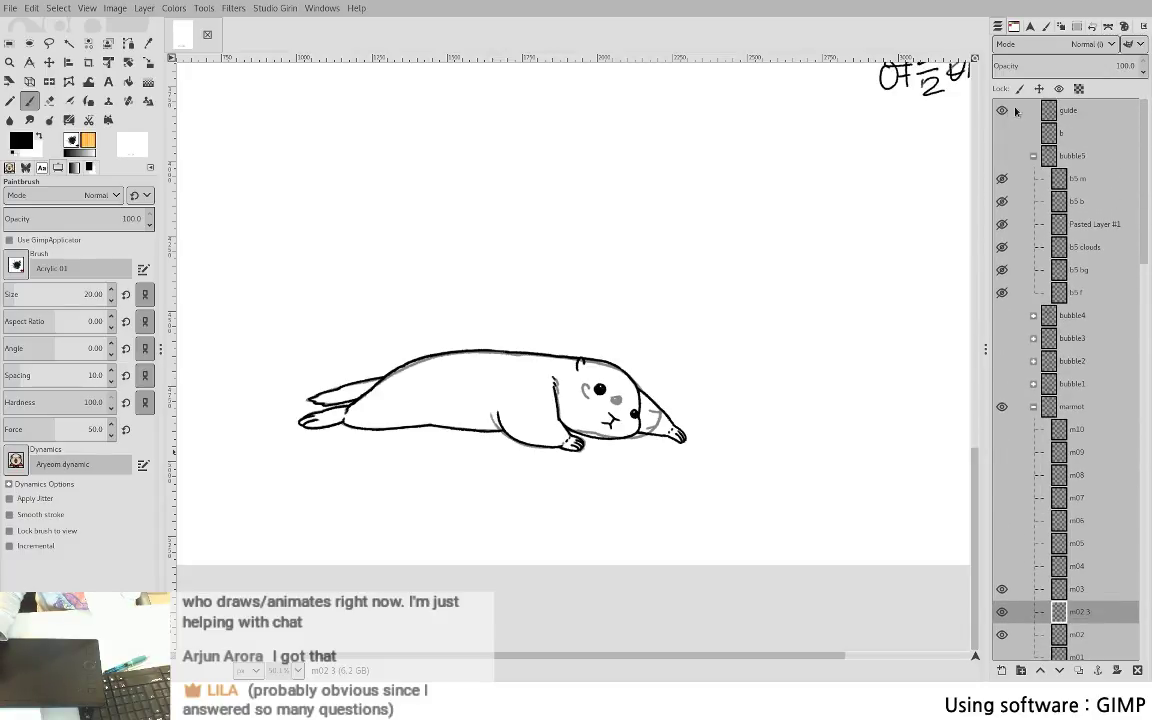
{"action": "left_click", "coordinate": [1088, 111]}
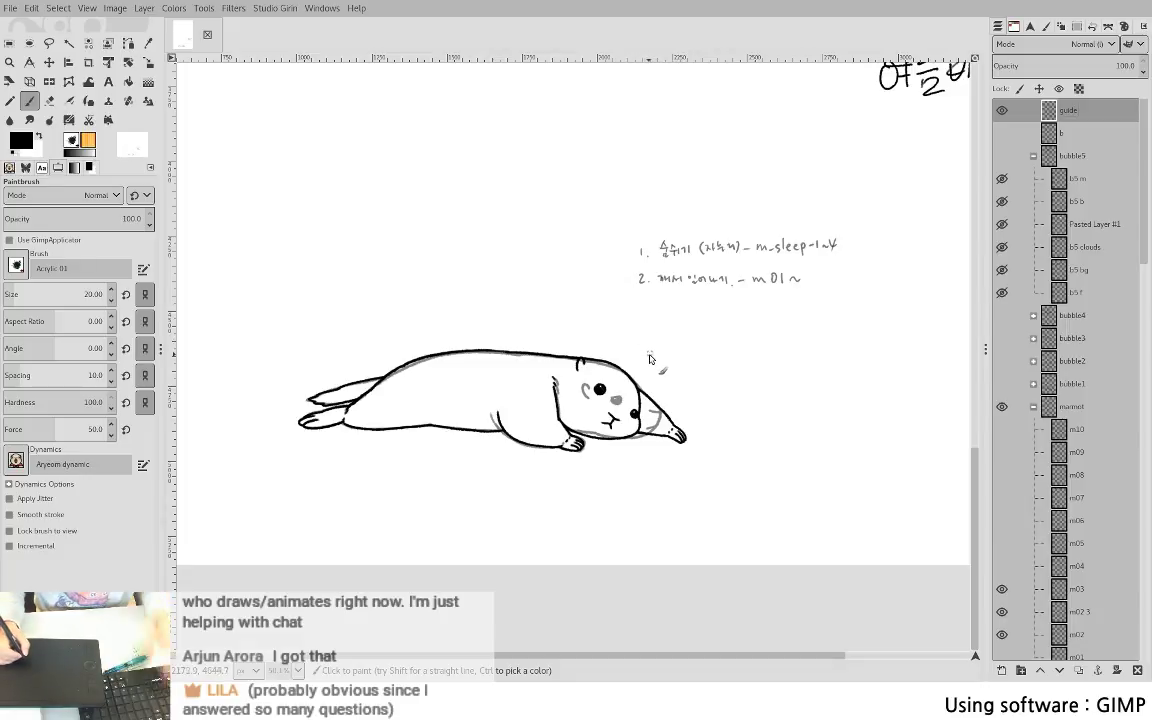
{"action": "key", "text": "k"}
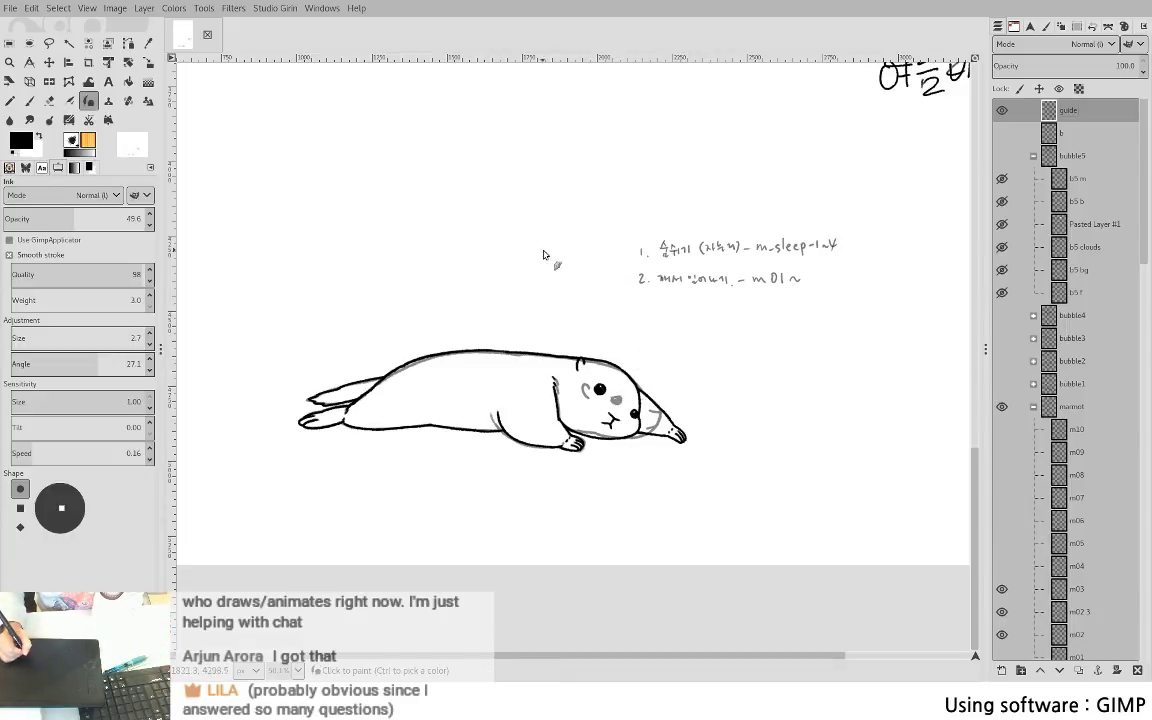
{"action": "mouse_move", "coordinate": [592, 122]}
{"action": "left_mouse_down"}
{"action": "mouse_move", "coordinate": [606, 130]}
{"action": "mouse_move", "coordinate": [573, 122]}
{"action": "mouse_move", "coordinate": [619, 127]}
{"action": "left_mouse_up"}
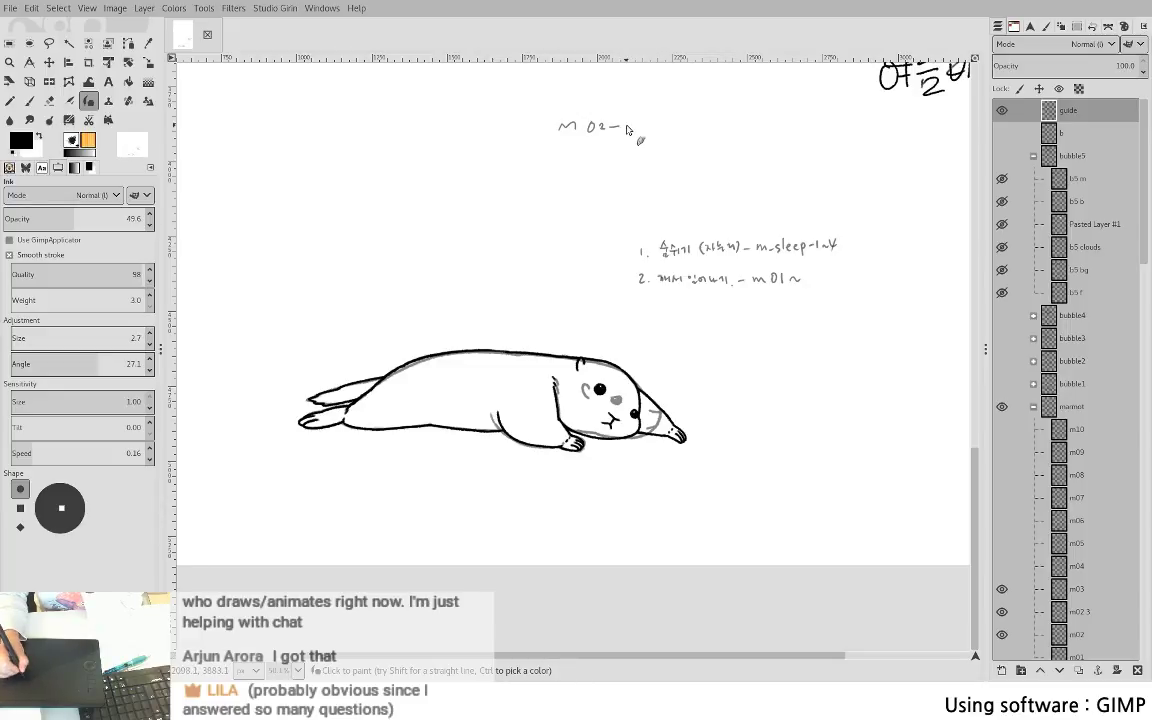
{"action": "left_click_drag", "start_coordinate": [627, 122], "coordinate": [626, 124]}
{"action": "left_click_drag", "start_coordinate": [632, 122], "coordinate": [632, 133]}
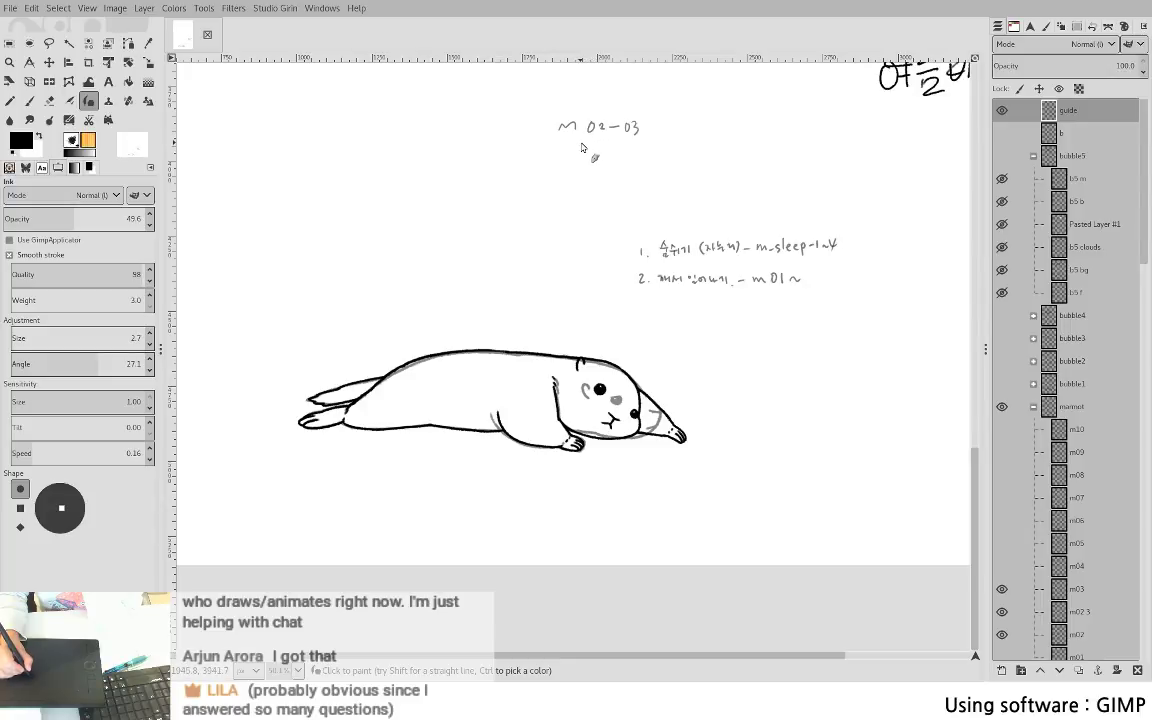
- Write the numbers 1 to 5 under the heading, circle 3, bracket the others and add "고개돌리고" and "팔 빼기"
{"action": "left_click_drag", "start_coordinate": [580, 145], "coordinate": [581, 153]}
{"action": "left_click_drag", "start_coordinate": [576, 158], "coordinate": [576, 213]}
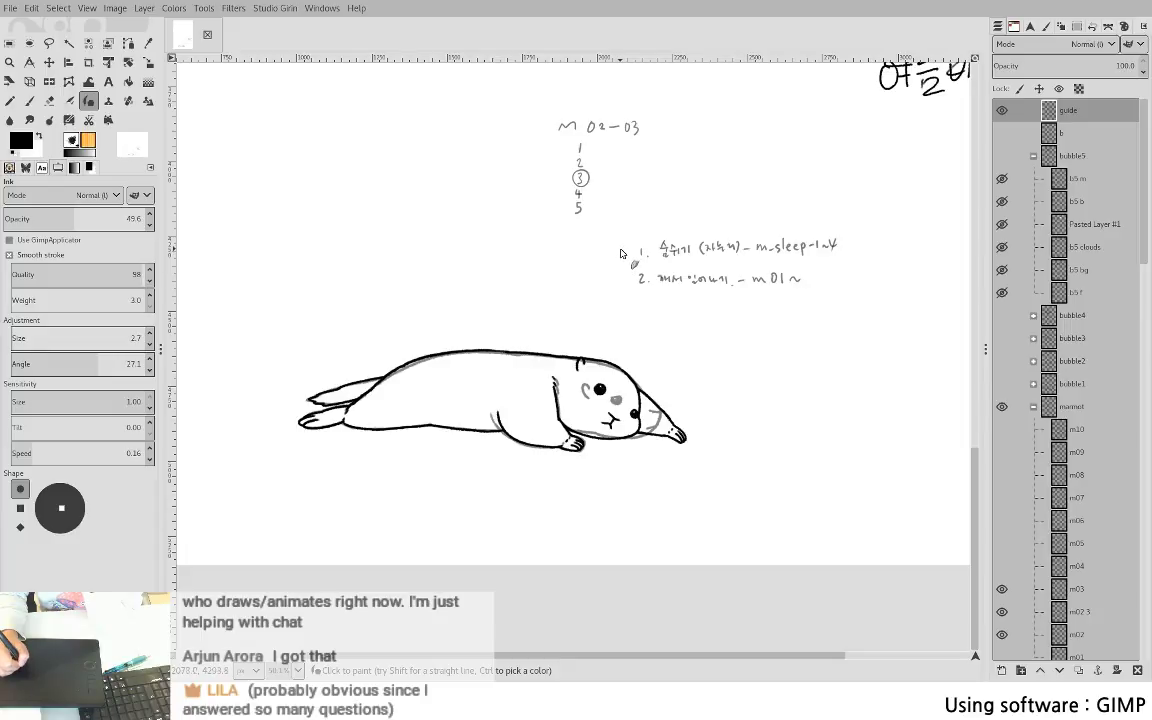
{"action": "mouse_move", "coordinate": [596, 175]}
{"action": "left_mouse_down"}
{"action": "mouse_move", "coordinate": [644, 182]}
{"action": "mouse_move", "coordinate": [594, 200]}
{"action": "mouse_move", "coordinate": [602, 209]}
{"action": "mouse_move", "coordinate": [631, 199]}
{"action": "mouse_move", "coordinate": [584, 200]}
{"action": "left_mouse_up"}
{"action": "left_click_drag", "start_coordinate": [581, 202], "coordinate": [580, 213]}
{"action": "left_click_drag", "start_coordinate": [586, 142], "coordinate": [587, 165]}
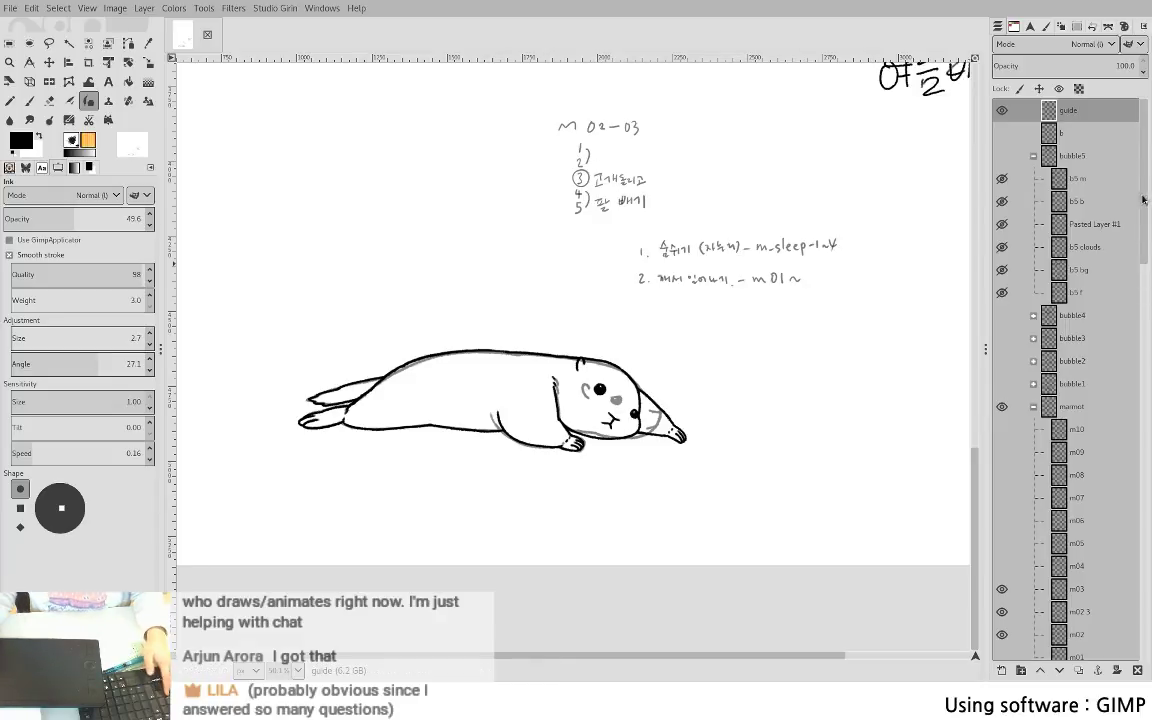
{"action": "scroll", "coordinate": [1149, 265], "scroll_direction": "down", "scroll_amount": 1}
{"action": "left_click_drag", "start_coordinate": [592, 160], "coordinate": [598, 166]}
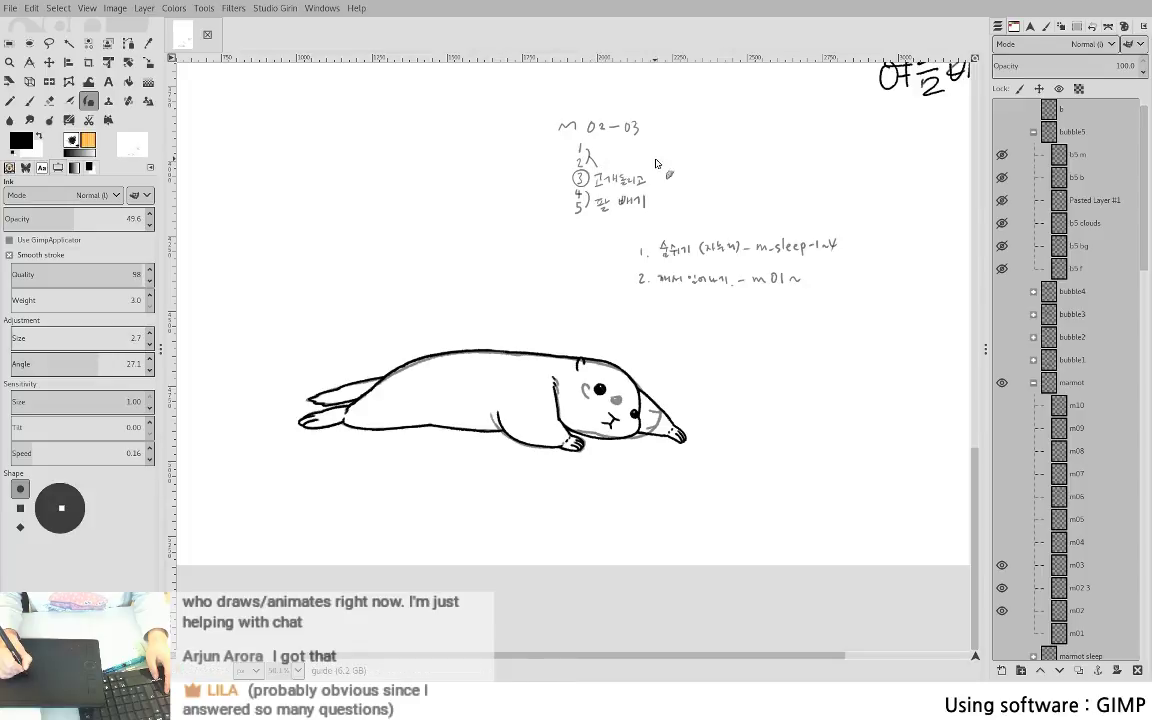
- Set the opacity of layer m02 to 39.8 and undo the stray ink stroke on the marmot's head
{"action": "left_click_drag", "start_coordinate": [1147, 255], "coordinate": [1146, 323]}
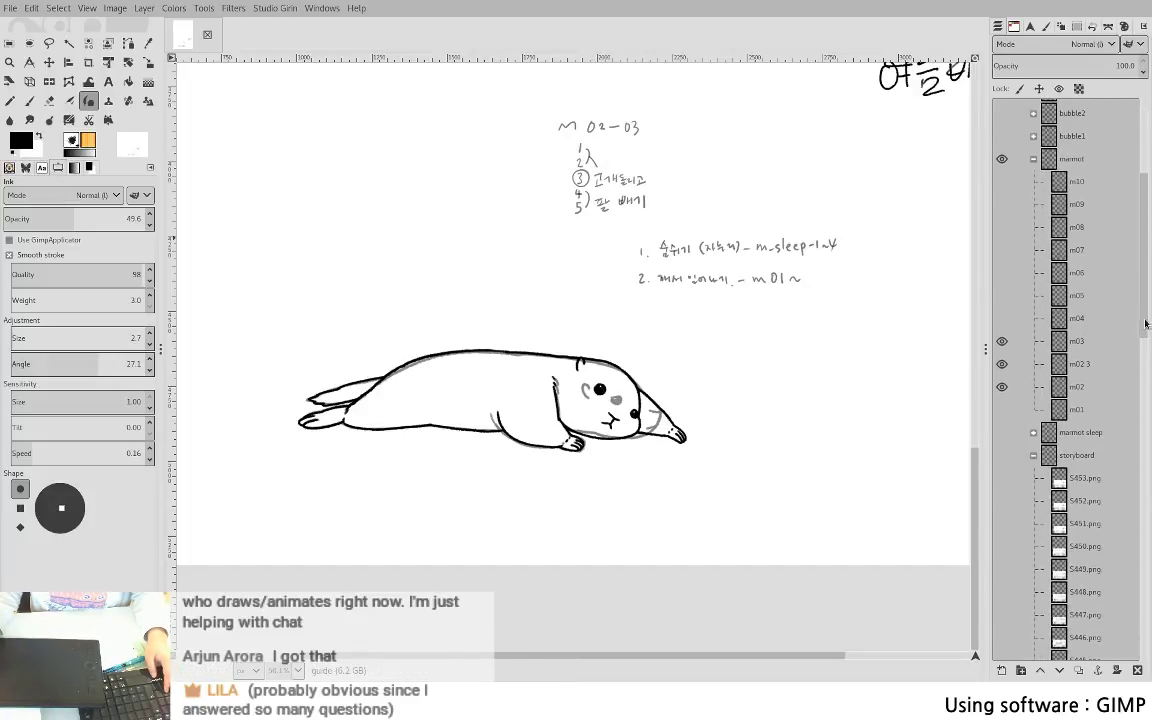
{"action": "left_click", "coordinate": [1060, 385]}
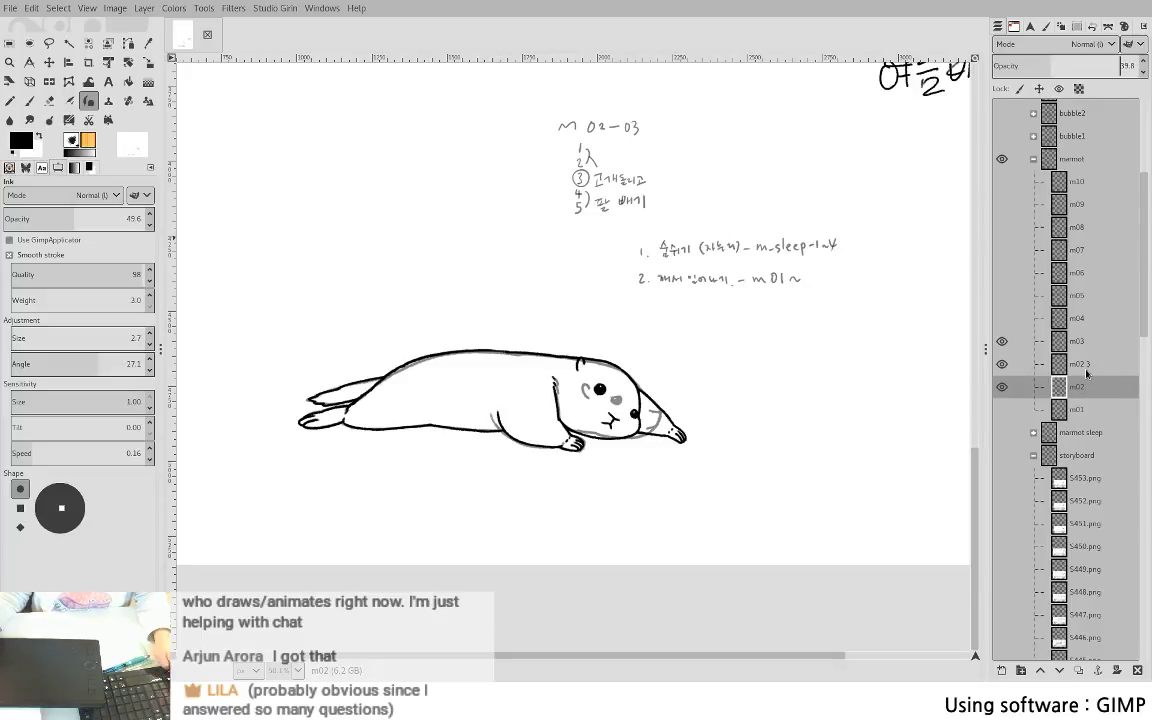
{"action": "key", "text": "Return"}
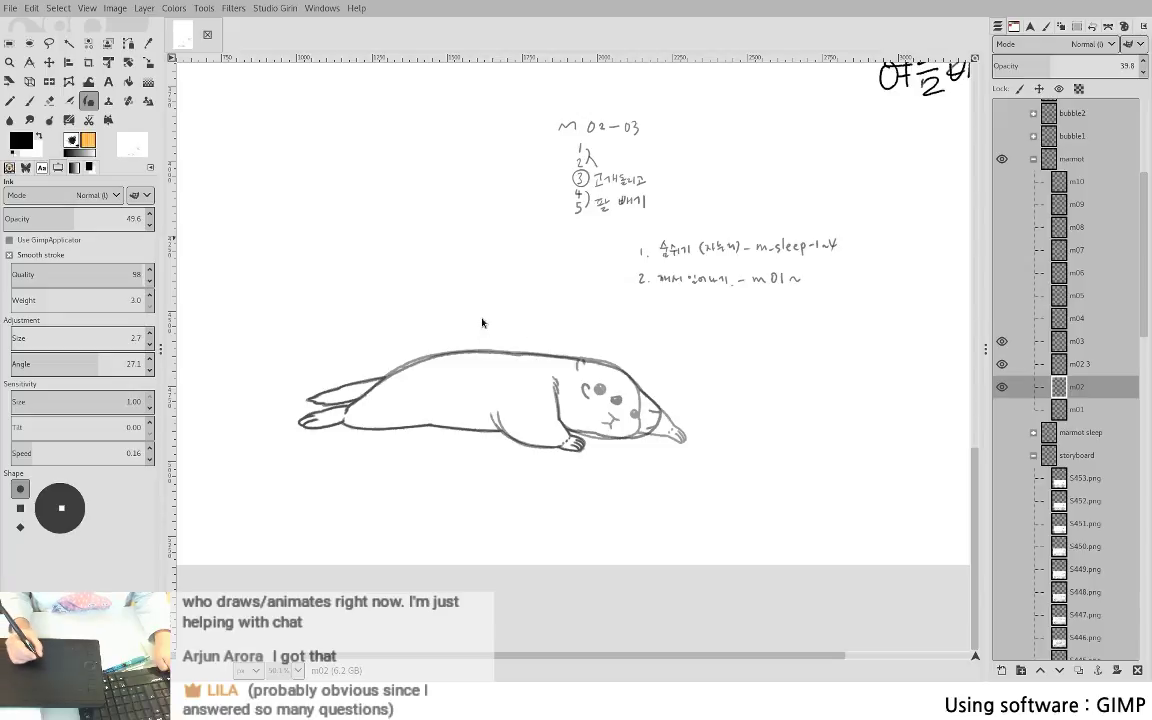
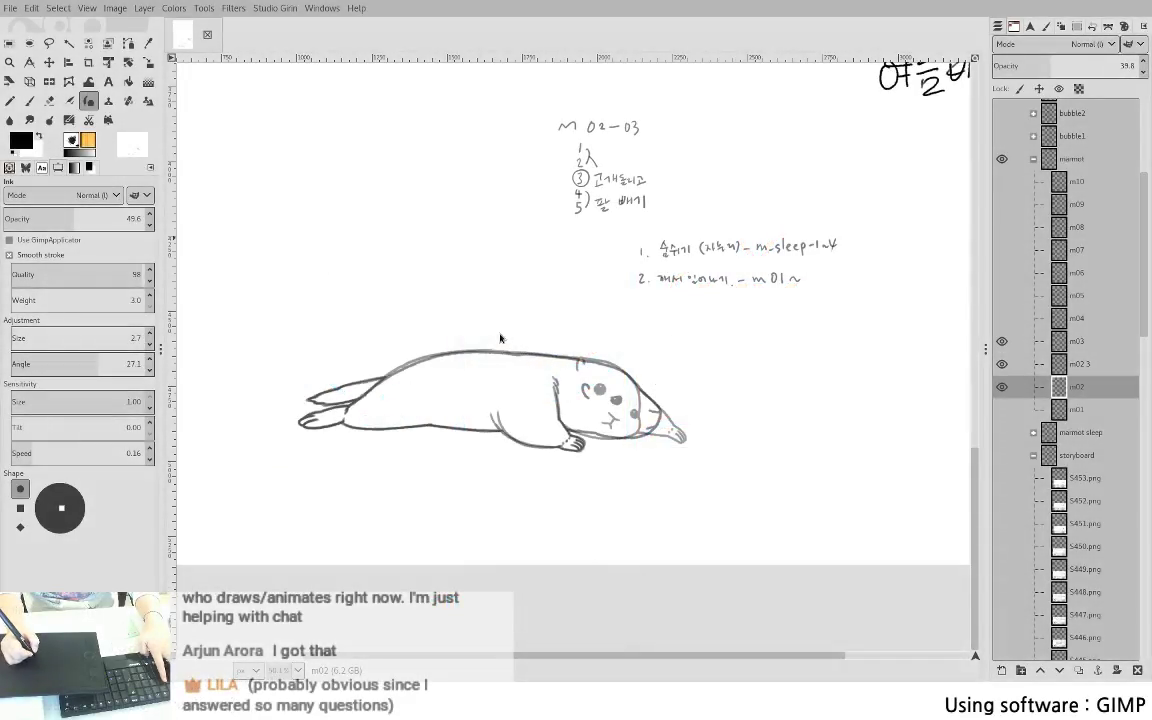
{"action": "left_click_drag", "start_coordinate": [598, 361], "coordinate": [604, 355]}
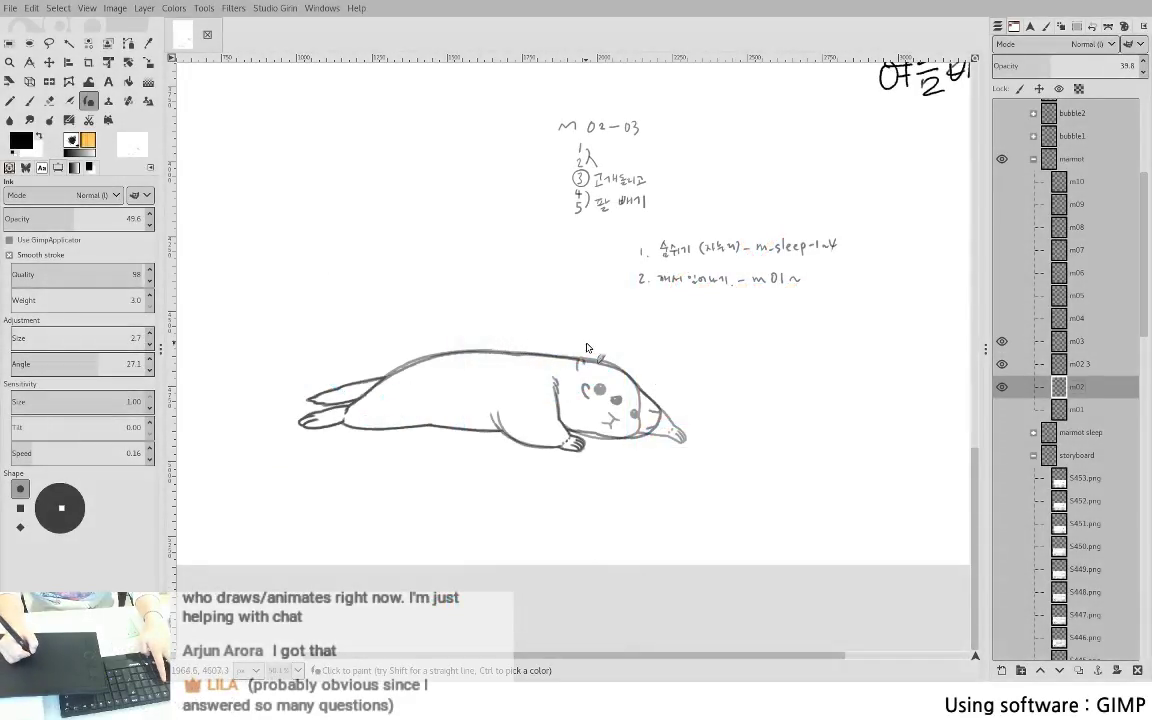
{"action": "key", "text": "ctrl+z"}
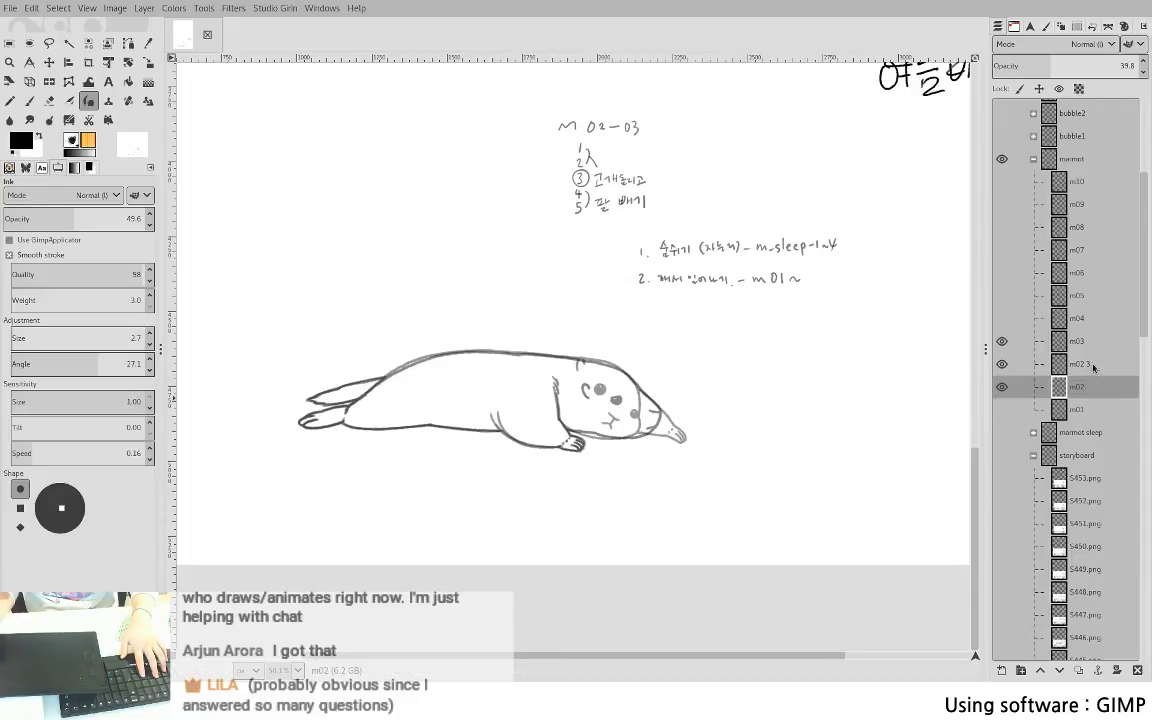
- Create a new layer named "m02 1" directly above layer m02
{"action": "left_click", "coordinate": [1091, 366]}
{"action": "left_click", "coordinate": [1091, 388]}
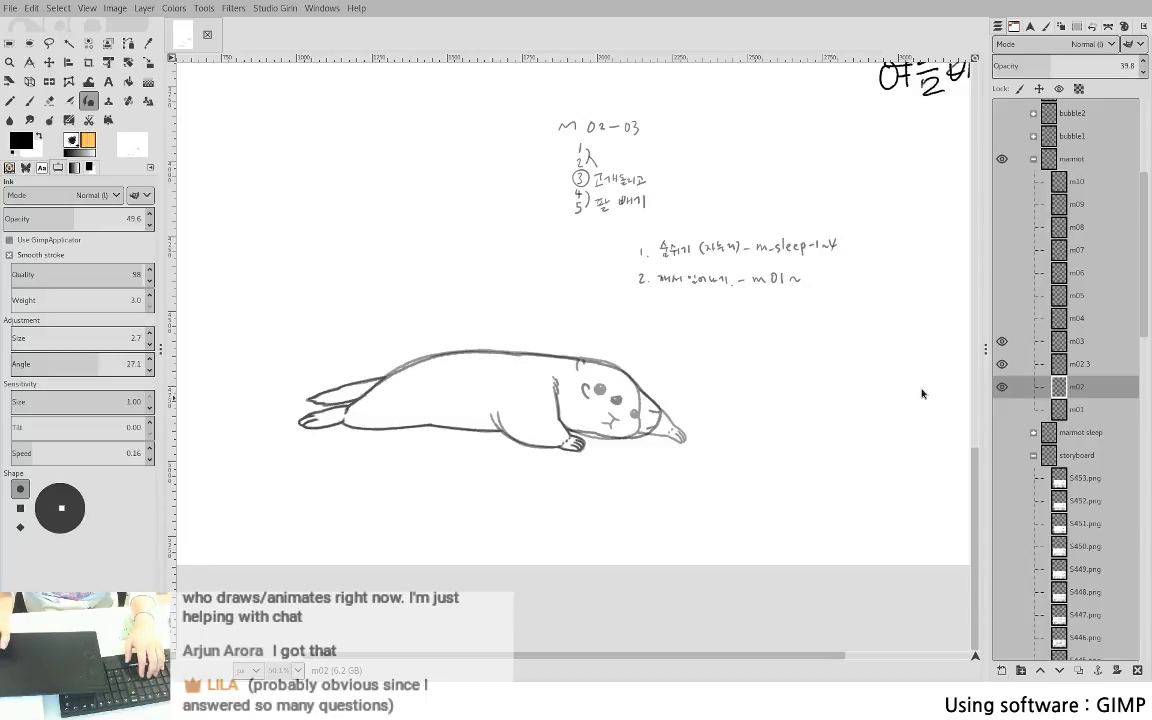
{"action": "key", "text": "shift+ctrl+n"}
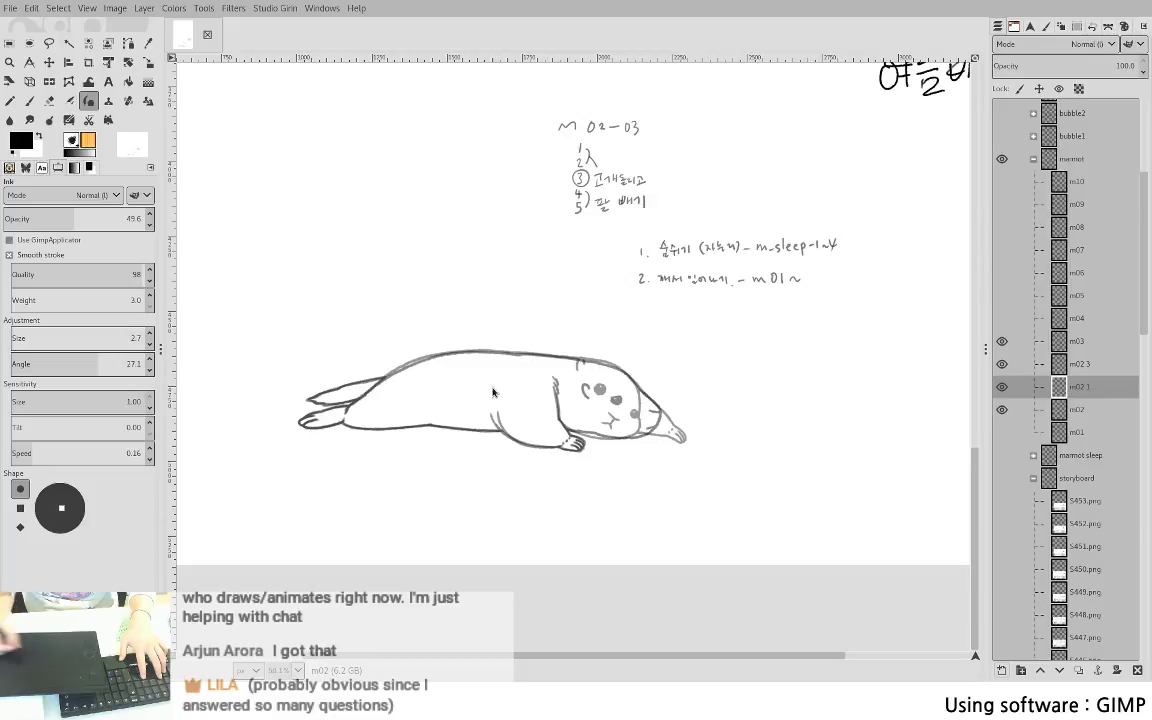
- Make m02 3 the drawing layer for the Paintbrush, with layers m02 and m02 1 hidden and m03 as the tracing reference
{"action": "key", "text": "Page_Up"}
{"action": "scroll", "coordinate": [663, 372], "scroll_direction": "up", "scroll_amount": 1}
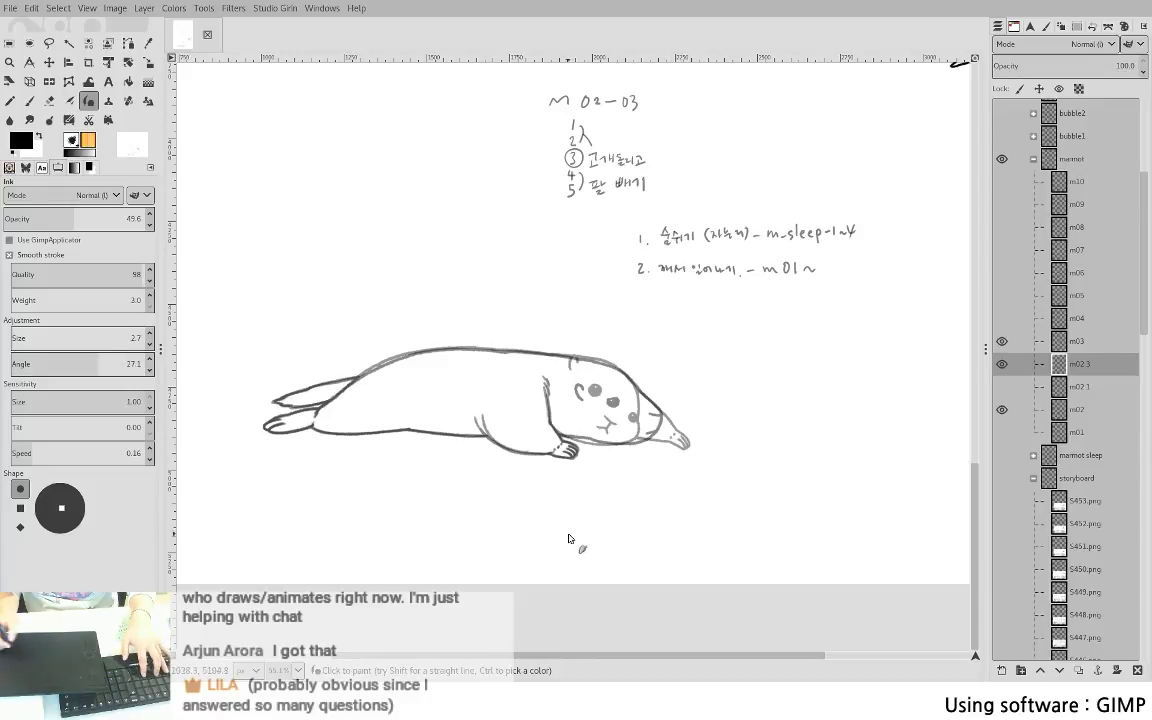
{"action": "mouse_move", "coordinate": [671, 490]}
{"action": "left_mouse_down"}
{"action": "mouse_move", "coordinate": [679, 450]}
{"action": "mouse_move", "coordinate": [715, 438]}
{"action": "left_mouse_up"}
{"action": "scroll", "coordinate": [714, 437], "scroll_direction": "up", "scroll_amount": 5}
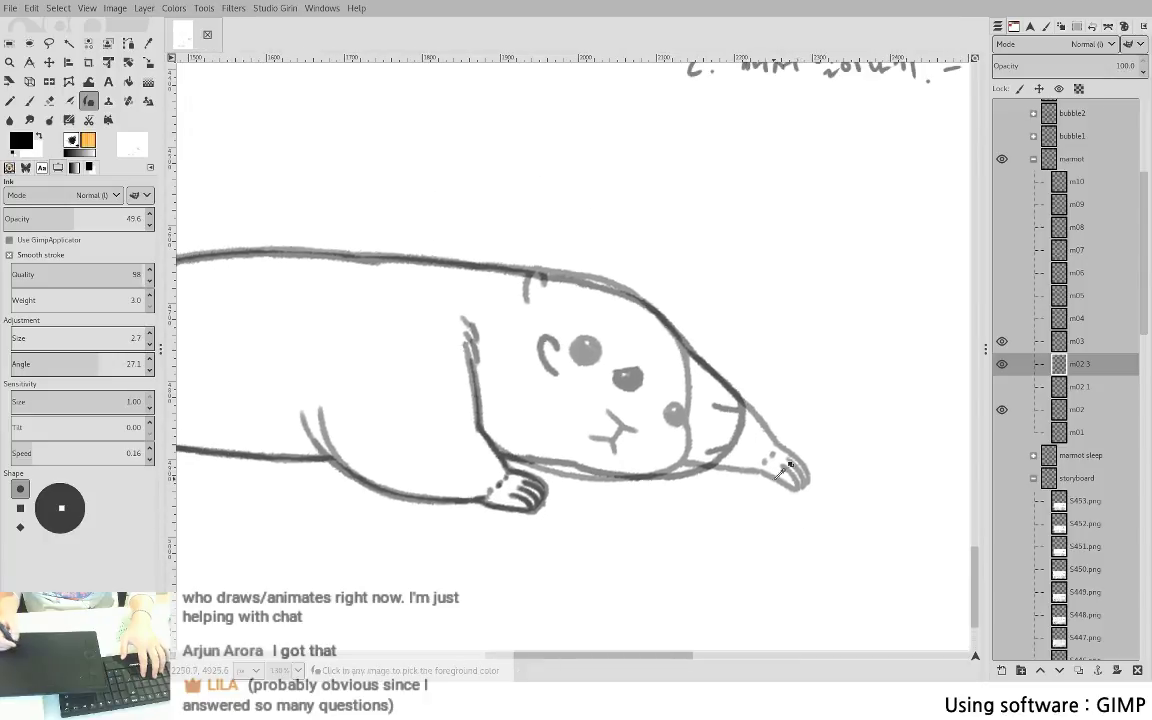
{"action": "key", "text": "p"}
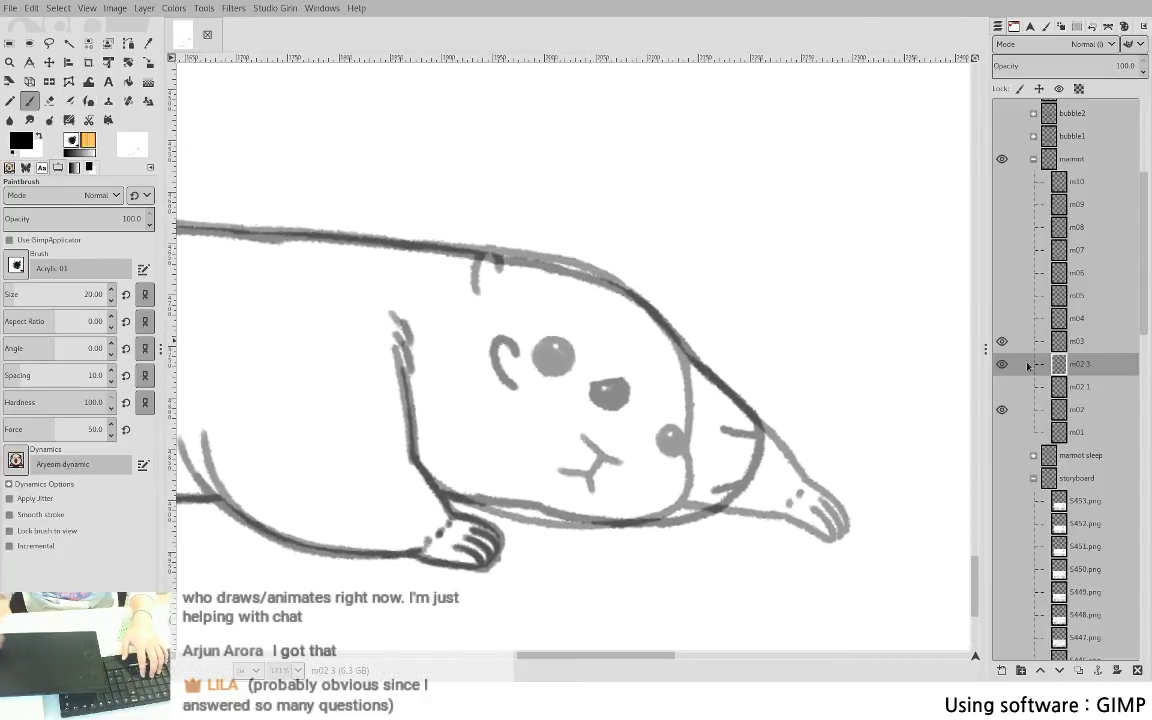
{"action": "left_click_drag", "start_coordinate": [560, 231], "coordinate": [716, 286]}
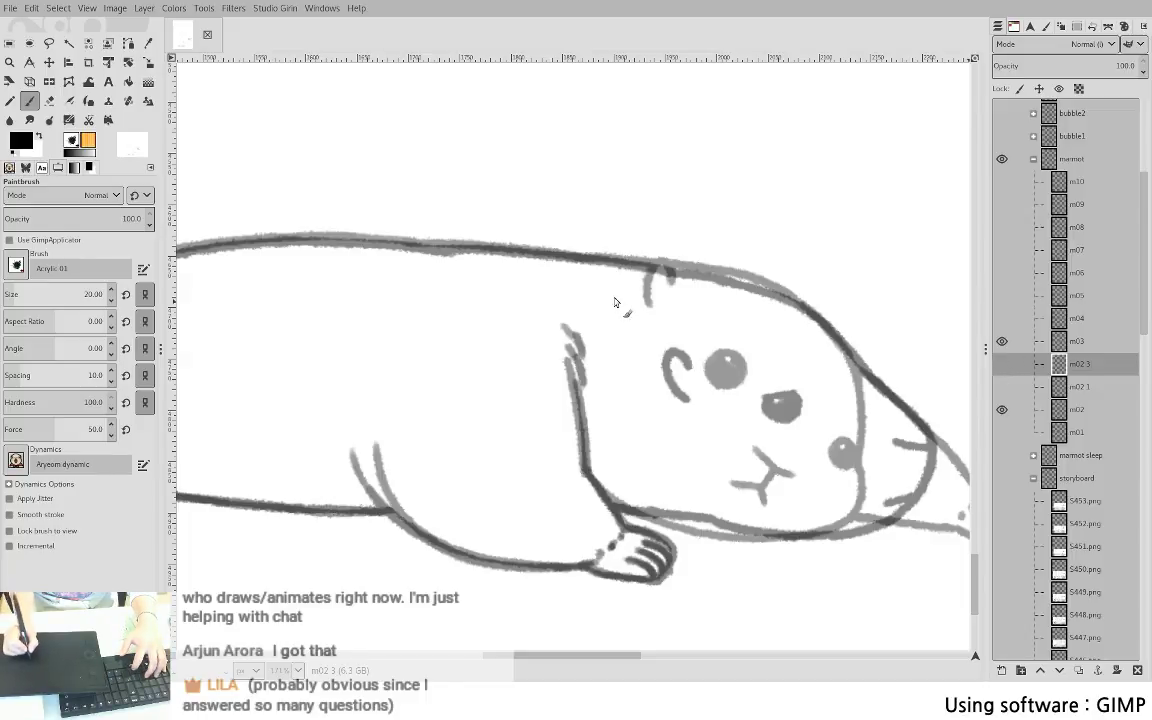
{"action": "key", "text": "Page_Up"}
- Trace the top of m03's head in black on layer m02 3, redoing the strokes that stray from the reference
{"action": "left_click_drag", "start_coordinate": [634, 264], "coordinate": [782, 298]}
{"action": "left_click_drag", "start_coordinate": [697, 437], "coordinate": [603, 453]}
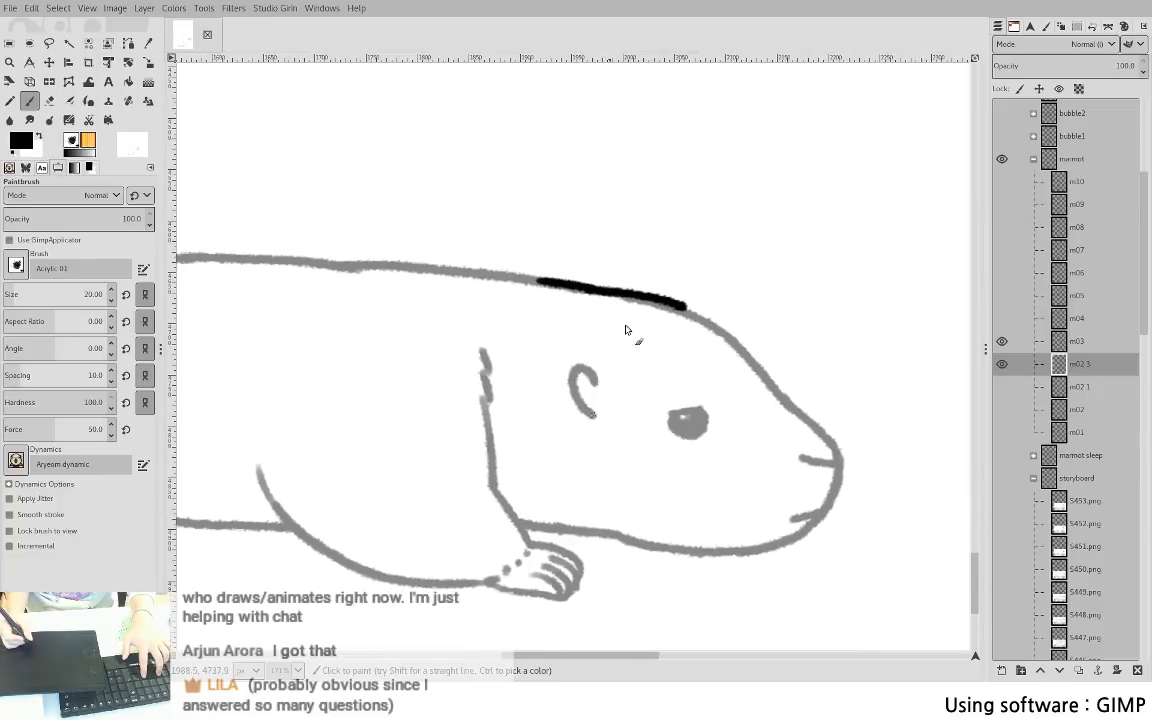
{"action": "key", "text": "ctrl+z"}
{"action": "scroll", "coordinate": [655, 316], "scroll_direction": "up", "scroll_amount": 3}
{"action": "mouse_move", "coordinate": [500, 262]}
{"action": "left_mouse_down"}
{"action": "mouse_move", "coordinate": [681, 314]}
{"action": "mouse_move", "coordinate": [790, 365]}
{"action": "left_mouse_up"}
{"action": "key", "text": "ctrl+z"}
{"action": "left_click_drag", "start_coordinate": [527, 270], "coordinate": [661, 295]}
{"action": "key", "text": "ctrl+z"}
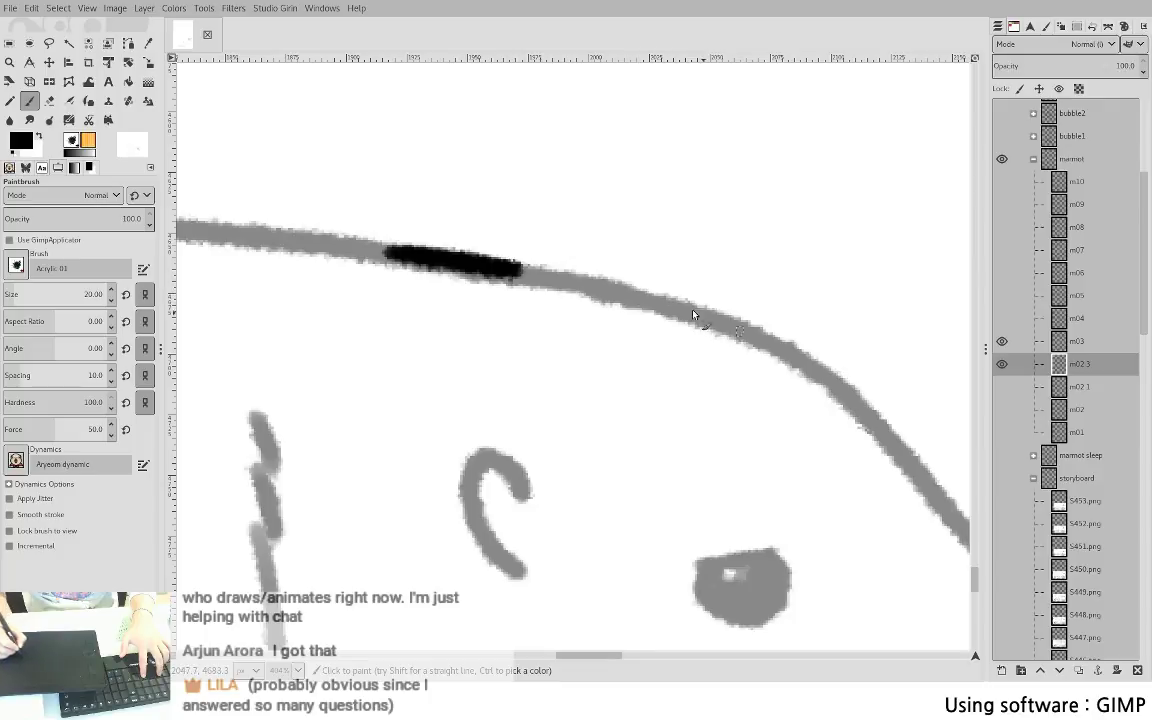
{"action": "mouse_move", "coordinate": [518, 278]}
{"action": "left_mouse_down"}
{"action": "mouse_move", "coordinate": [705, 319]}
{"action": "mouse_move", "coordinate": [805, 369]}
{"action": "mouse_move", "coordinate": [877, 421]}
{"action": "left_mouse_up"}
- Trace the marmot's forehead and the bridge of its snout down to the nose, redoing uneven strokes
{"action": "left_click_drag", "start_coordinate": [800, 526], "coordinate": [438, 270]}
{"action": "left_click_drag", "start_coordinate": [455, 140], "coordinate": [530, 229]}
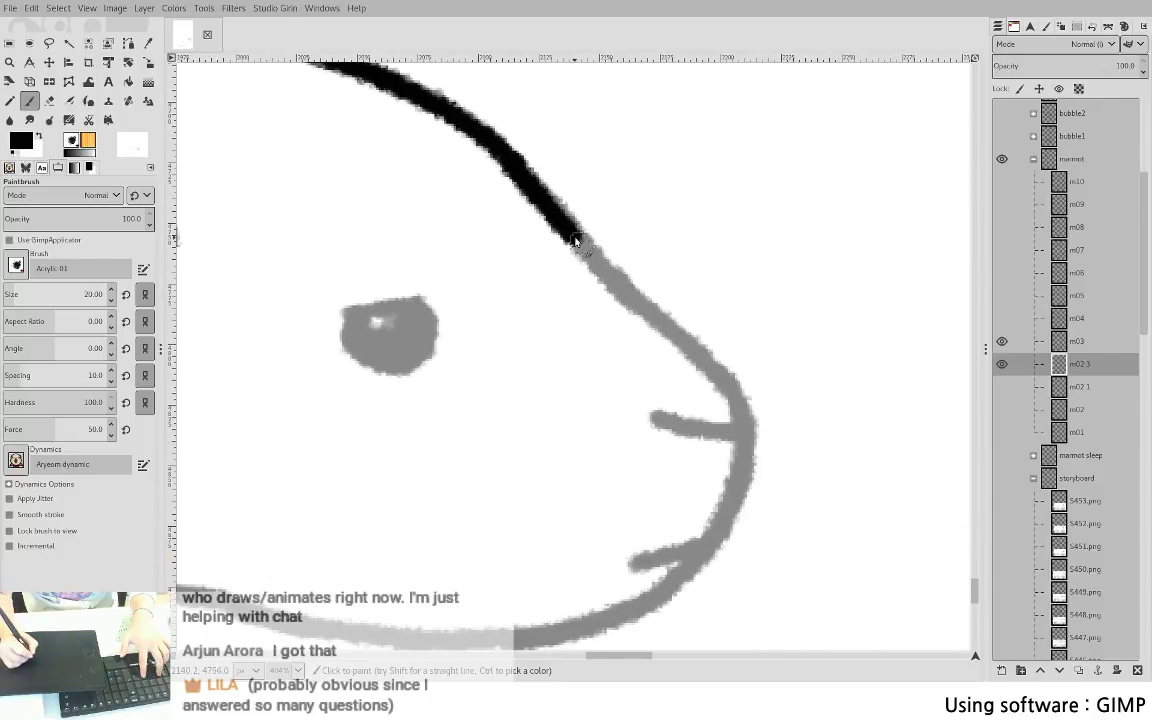
{"action": "key", "text": "ctrl+z"}
{"action": "left_click_drag", "start_coordinate": [455, 140], "coordinate": [553, 258]}
{"action": "key", "text": "ctrl+z"}
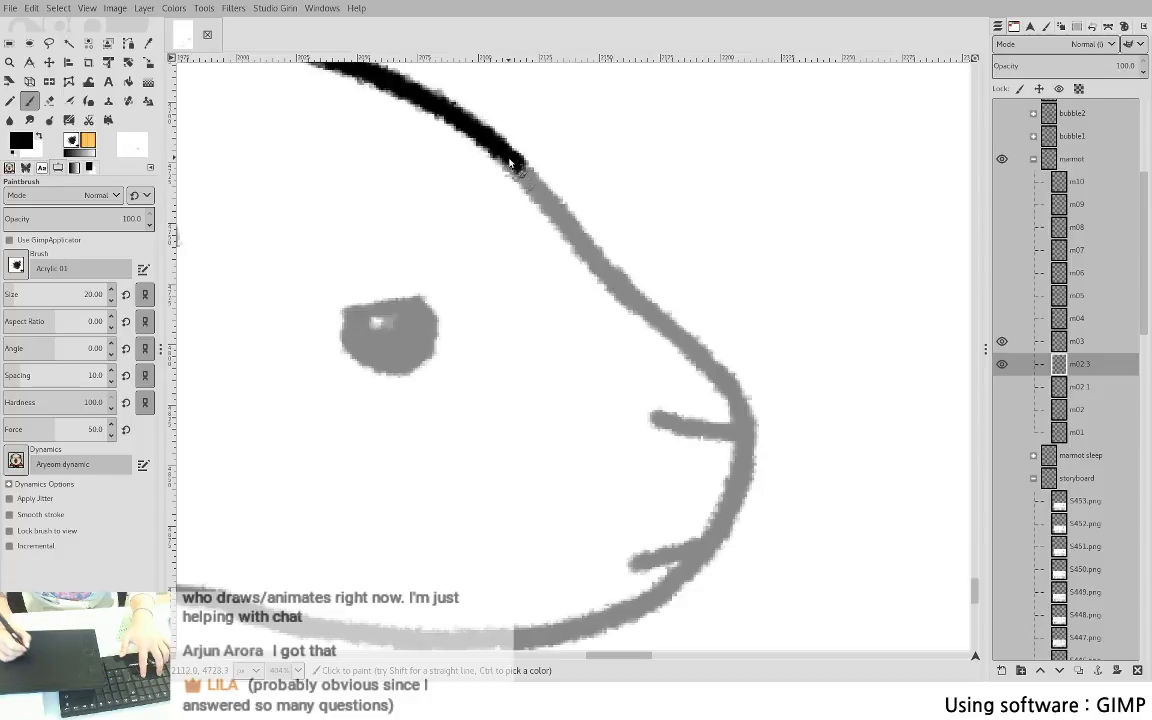
{"action": "mouse_move", "coordinate": [450, 140]}
{"action": "left_mouse_down"}
{"action": "mouse_move", "coordinate": [521, 174]}
{"action": "mouse_move", "coordinate": [696, 358]}
{"action": "left_mouse_up"}
{"action": "key", "text": "ctrl+z"}
{"action": "mouse_move", "coordinate": [621, 288]}
{"action": "left_mouse_down"}
{"action": "mouse_move", "coordinate": [709, 370]}
{"action": "mouse_move", "coordinate": [742, 423]}
{"action": "left_mouse_up"}
{"action": "key", "text": "ctrl+z"}
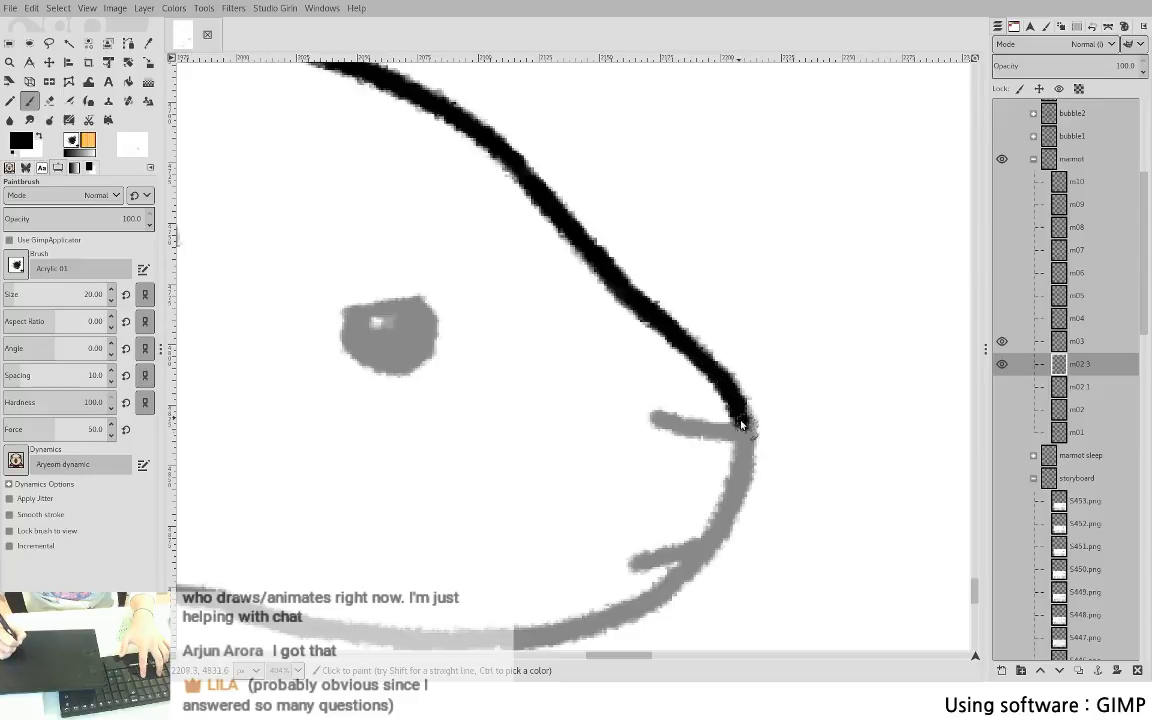
- Trace the nose line, the front curve of the muzzle and the short mouth line
{"action": "key", "text": "space"}
{"action": "scroll", "coordinate": [795, 296], "scroll_direction": "down", "scroll_amount": 2}
{"action": "scroll", "coordinate": [795, 296], "scroll_direction": "left", "scroll_amount": 1}
{"action": "mouse_move", "coordinate": [752, 248]}
{"action": "left_mouse_down"}
{"action": "mouse_move", "coordinate": [818, 265]}
{"action": "mouse_move", "coordinate": [828, 263]}
{"action": "mouse_move", "coordinate": [780, 258]}
{"action": "mouse_move", "coordinate": [828, 263]}
{"action": "mouse_move", "coordinate": [840, 250]}
{"action": "mouse_move", "coordinate": [833, 326]}
{"action": "mouse_move", "coordinate": [812, 408]}
{"action": "left_mouse_up"}
{"action": "key", "text": "ctrl+z"}
{"action": "scroll", "coordinate": [848, 268], "scroll_direction": "down", "scroll_amount": 3}
{"action": "scroll", "coordinate": [848, 268], "scroll_direction": "left", "scroll_amount": 2}
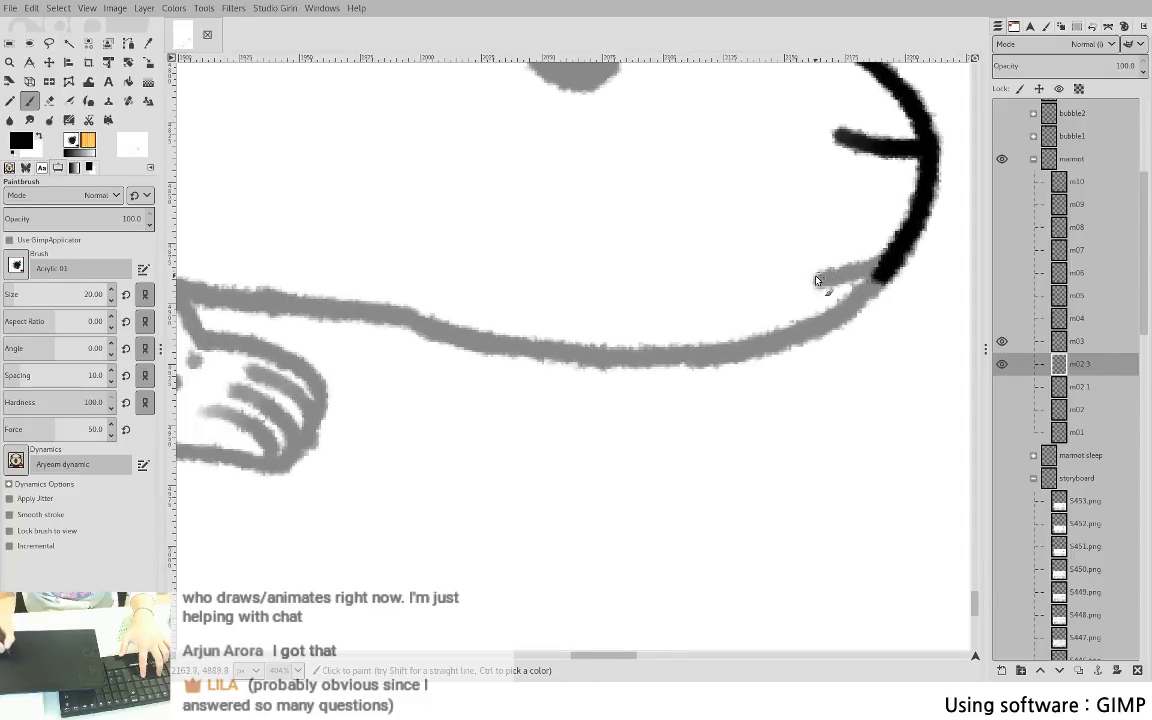
{"action": "left_click_drag", "start_coordinate": [816, 281], "coordinate": [880, 263]}
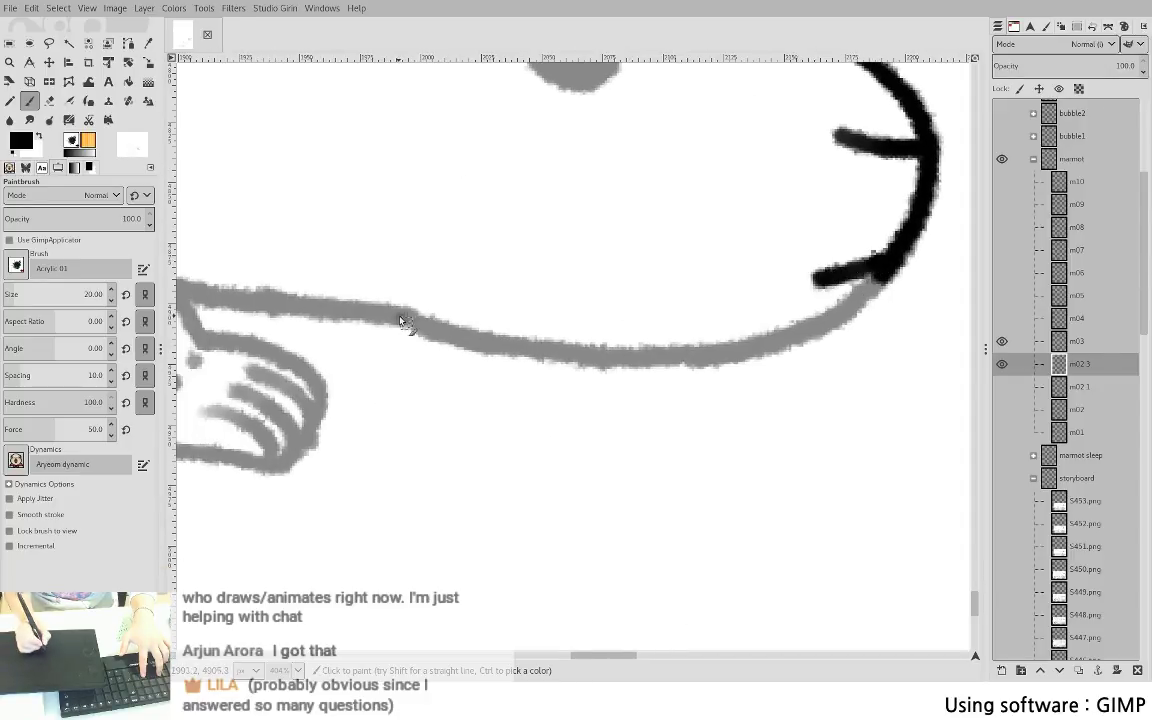
{"action": "left_click_drag", "start_coordinate": [400, 320], "coordinate": [491, 352]}
{"action": "key", "text": "ctrl+z"}
{"action": "left_click_drag", "start_coordinate": [393, 316], "coordinate": [478, 342]}
{"action": "key", "text": "ctrl+z"}
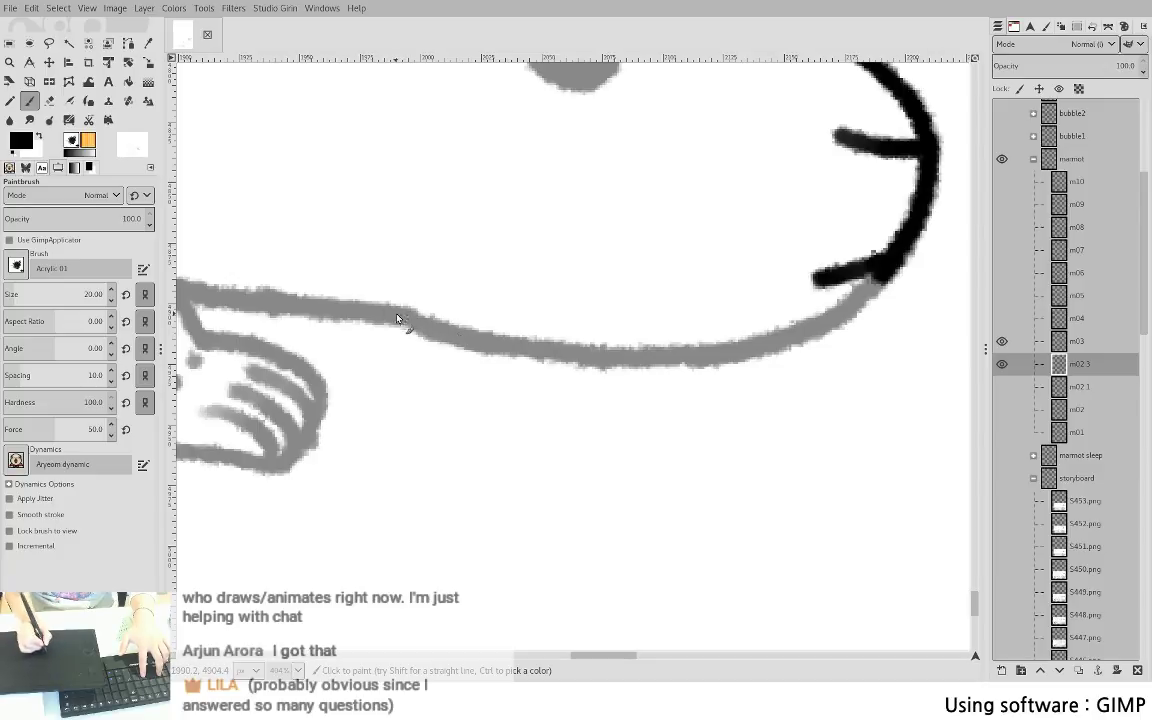
{"action": "left_click_drag", "start_coordinate": [397, 318], "coordinate": [501, 336]}
{"action": "key", "text": "ctrl+z"}
{"action": "left_click_drag", "start_coordinate": [400, 316], "coordinate": [463, 341]}
{"action": "key", "text": "ctrl+z"}
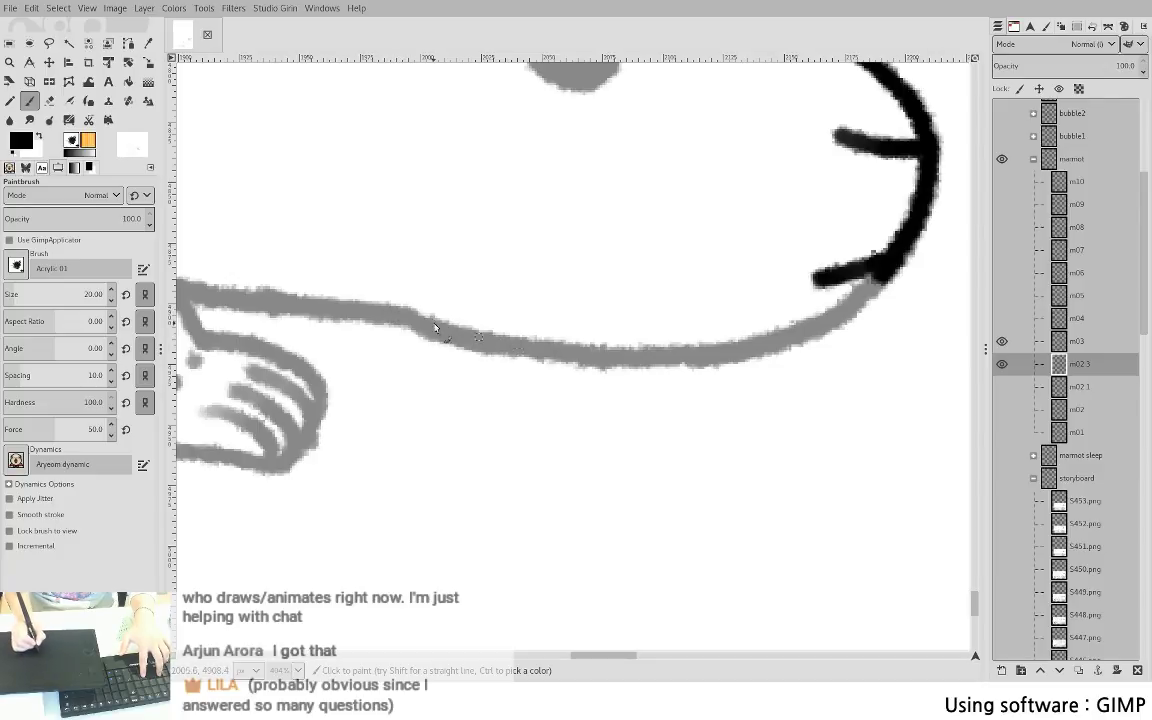
{"action": "left_click_drag", "start_coordinate": [399, 318], "coordinate": [566, 347]}
{"action": "key", "text": "ctrl+z"}
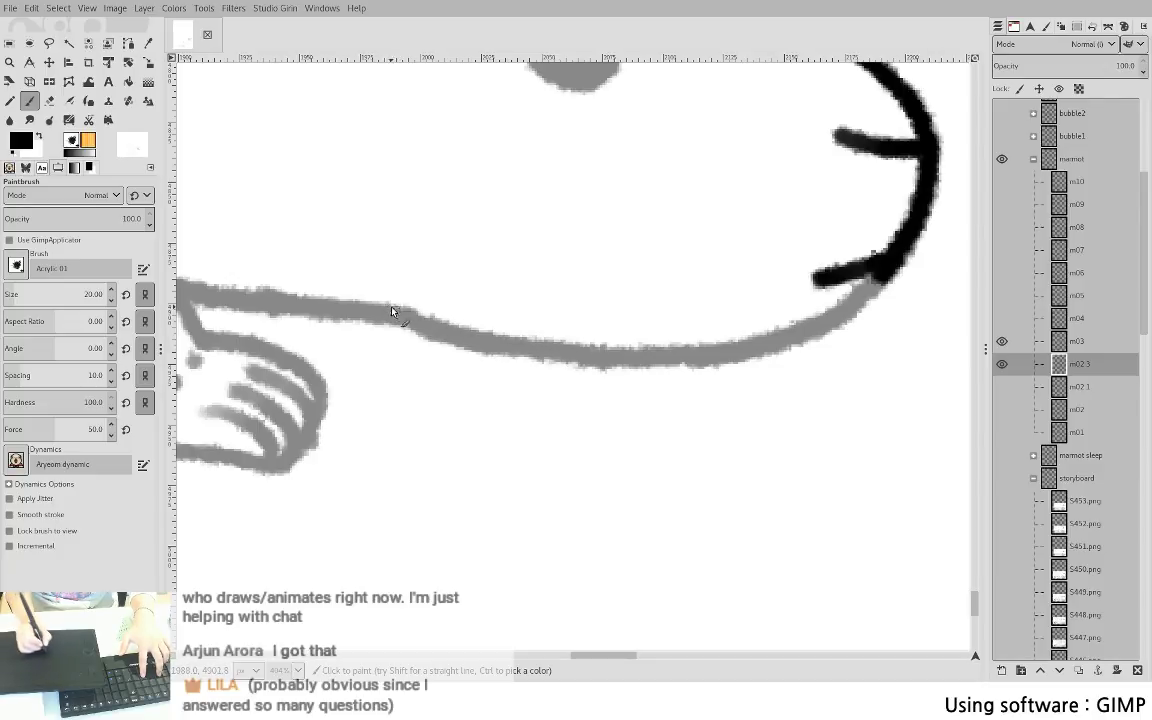
- Trace the marmot's lower jaw line from near the front paw toward the chin, thickening its thin end
{"action": "mouse_move", "coordinate": [392, 311]}
{"action": "left_mouse_down"}
{"action": "mouse_move", "coordinate": [540, 353]}
{"action": "mouse_move", "coordinate": [682, 352]}
{"action": "left_mouse_up"}
{"action": "key", "text": "shift+e"}
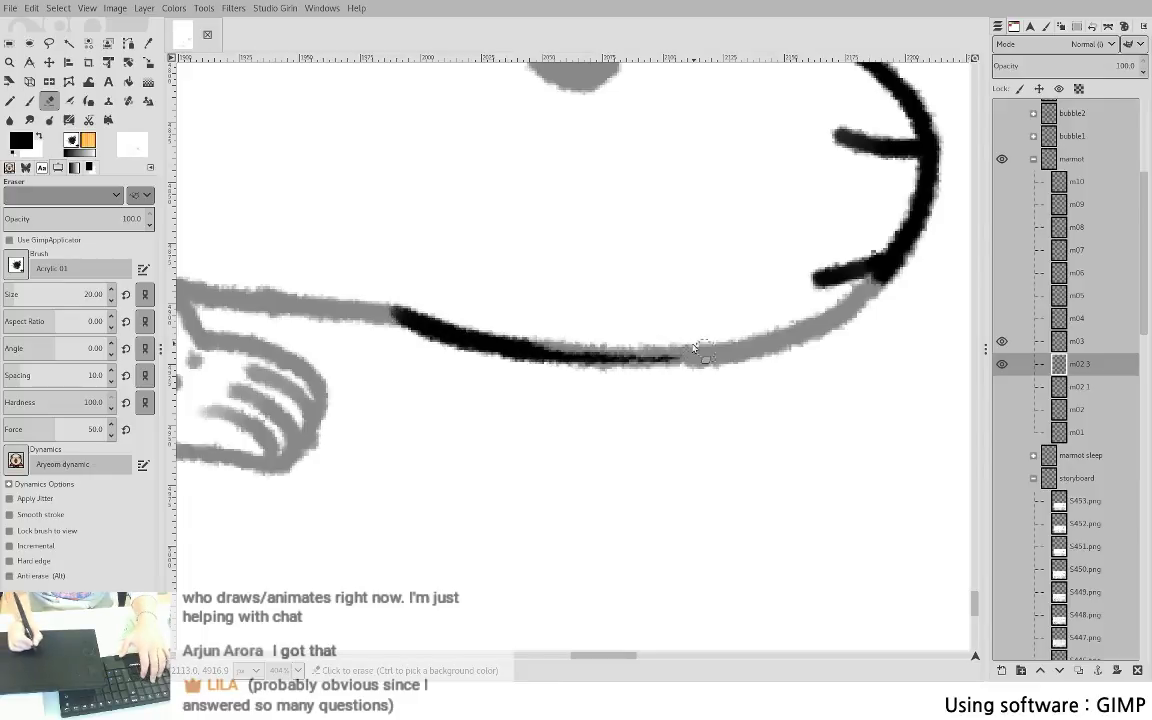
{"action": "key", "text": "p"}
{"action": "left_click_drag", "start_coordinate": [474, 341], "coordinate": [685, 356]}
{"action": "key", "text": "ctrl+z"}
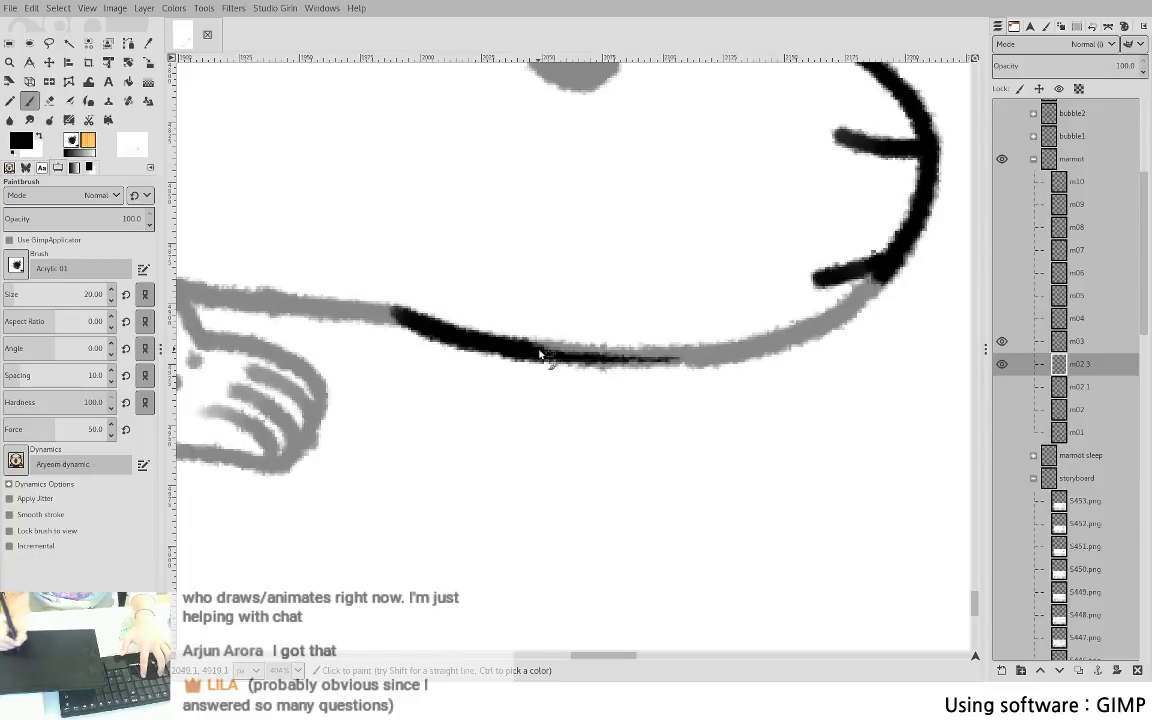
{"action": "left_click_drag", "start_coordinate": [540, 353], "coordinate": [763, 345]}
- Trace the chin curve from the muzzle into the black jaw line, redoing uneven strokes until it joins smoothly
{"action": "mouse_move", "coordinate": [887, 271]}
{"action": "left_mouse_down"}
{"action": "mouse_move", "coordinate": [832, 315]}
{"action": "mouse_move", "coordinate": [880, 270]}
{"action": "mouse_move", "coordinate": [810, 328]}
{"action": "mouse_move", "coordinate": [675, 355]}
{"action": "left_mouse_up"}
{"action": "key", "text": "ctrl+z"}
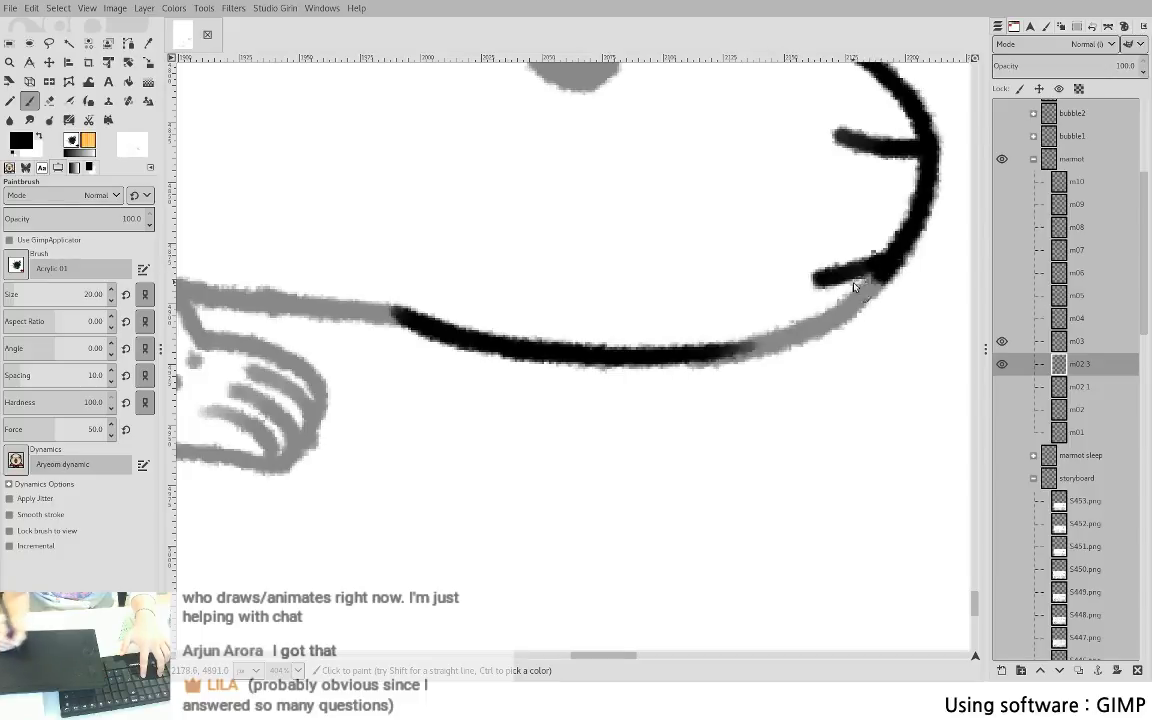
{"action": "left_click_drag", "start_coordinate": [883, 271], "coordinate": [836, 313]}
{"action": "key", "text": "ctrl+z"}
{"action": "left_click_drag", "start_coordinate": [878, 277], "coordinate": [766, 340]}
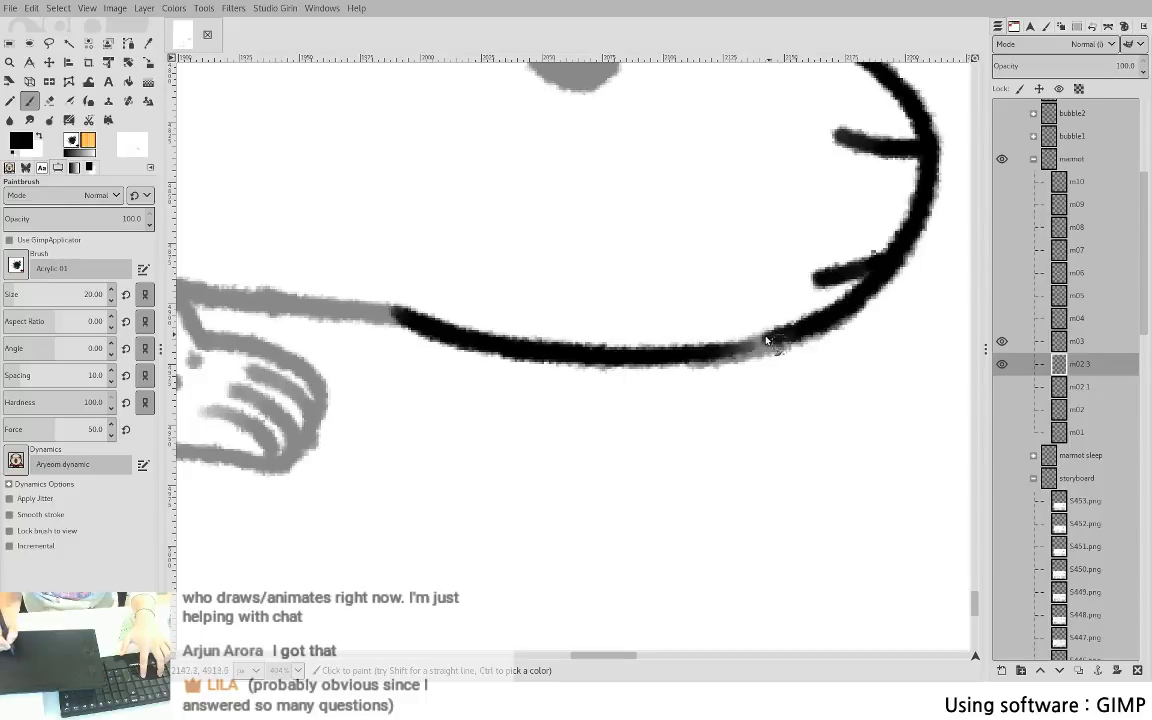
{"action": "key", "text": "ctrl+z"}
{"action": "mouse_move", "coordinate": [884, 276]}
{"action": "left_mouse_down"}
{"action": "mouse_move", "coordinate": [826, 318]}
{"action": "mouse_move", "coordinate": [707, 355]}
{"action": "left_mouse_up"}
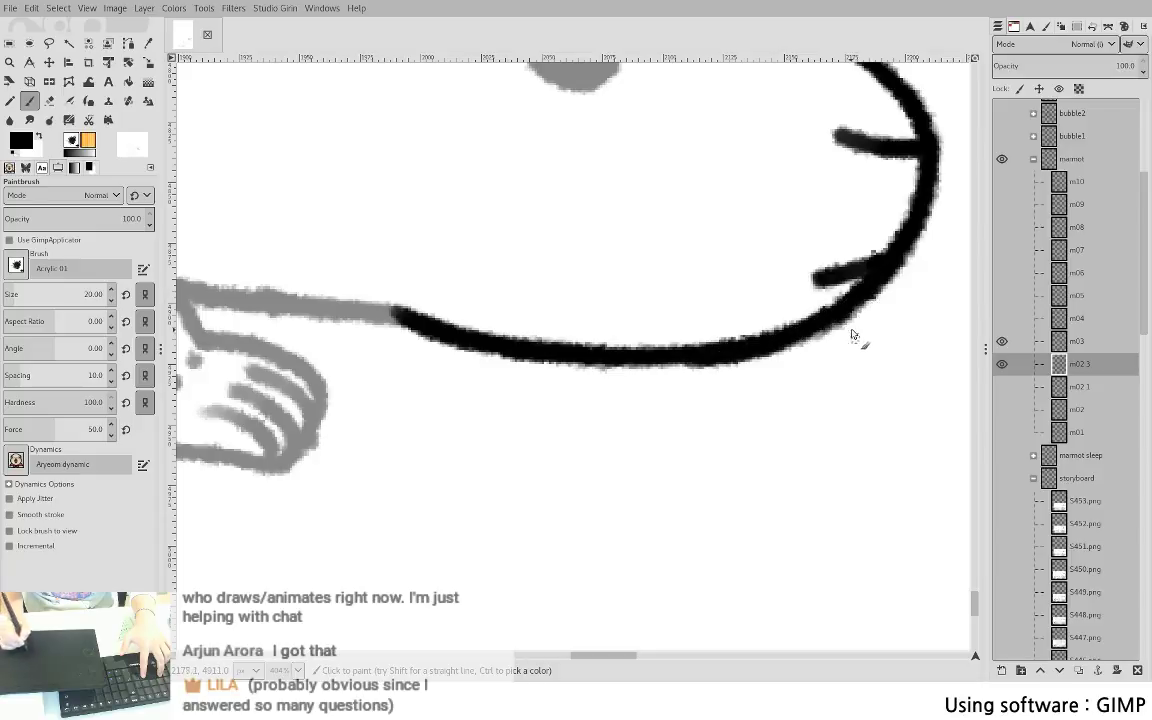
{"action": "key", "text": "shift+e"}
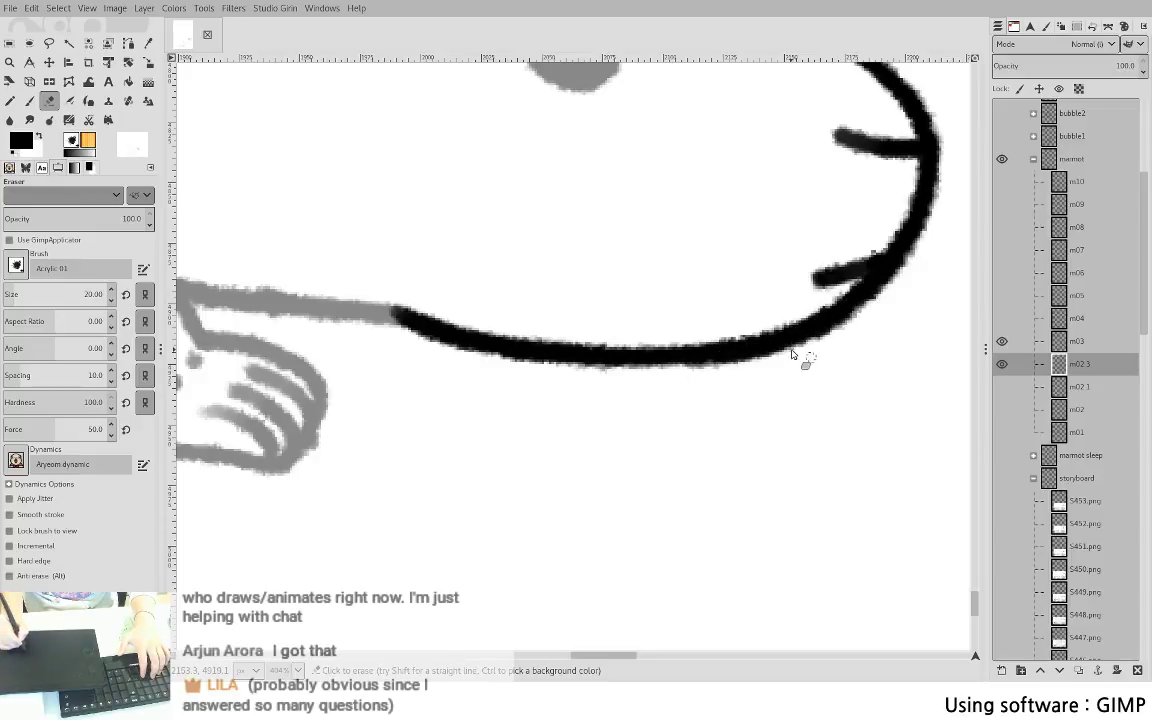
{"action": "key", "text": "p"}
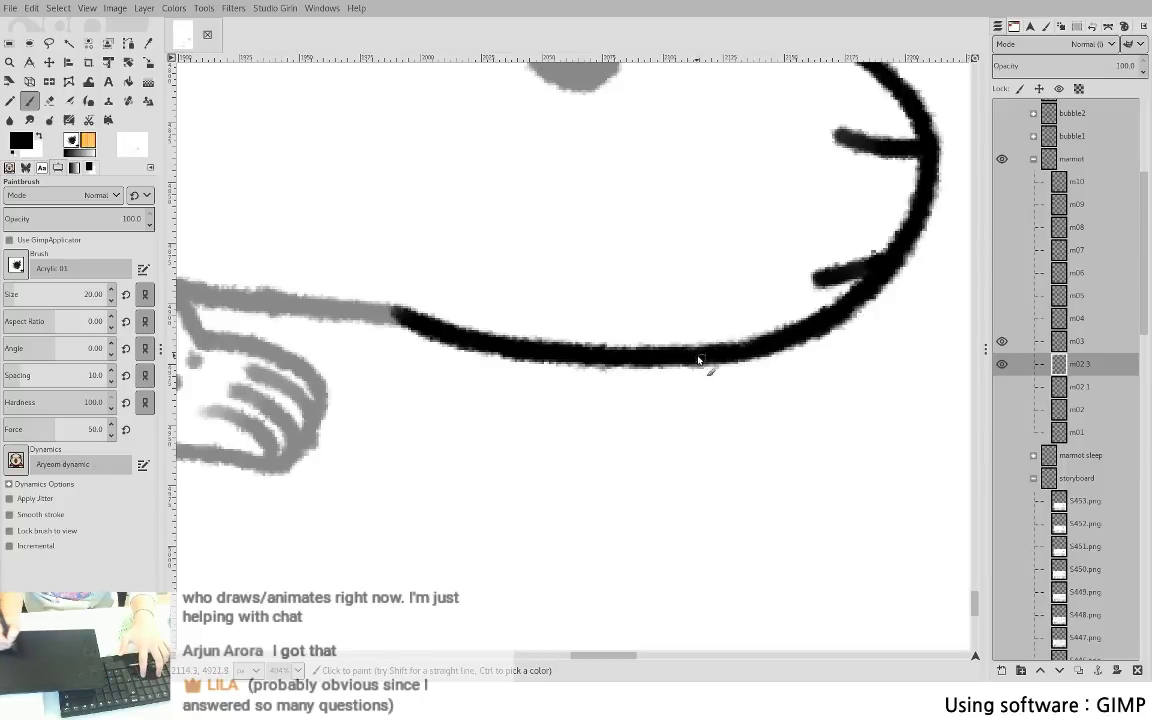
- Trace the rear part of the jaw line from the near foreleg to the existing black jaw stroke, redoing weak attempts
{"action": "mouse_move", "coordinate": [742, 320]}
{"action": "left_mouse_down"}
{"action": "mouse_move", "coordinate": [771, 429]}
{"action": "mouse_move", "coordinate": [1059, 430]}
{"action": "left_mouse_up"}
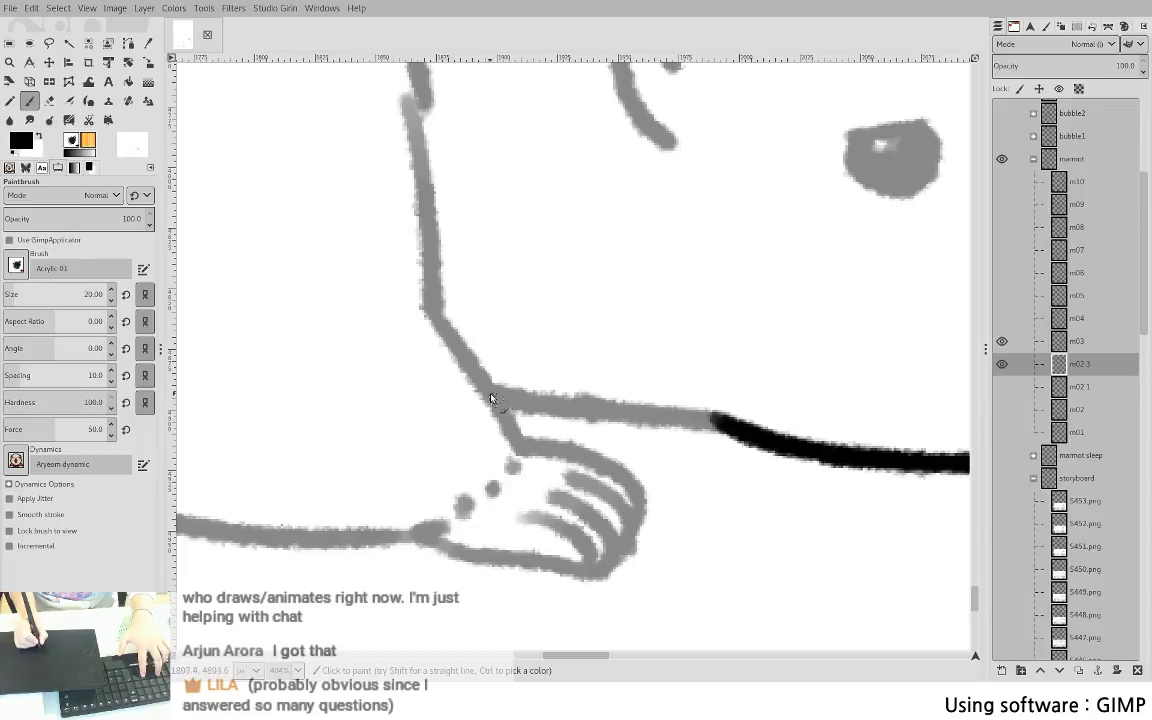
{"action": "left_click_drag", "start_coordinate": [491, 398], "coordinate": [688, 418]}
{"action": "key", "text": "ctrl+z"}
{"action": "left_click_drag", "start_coordinate": [494, 393], "coordinate": [700, 414]}
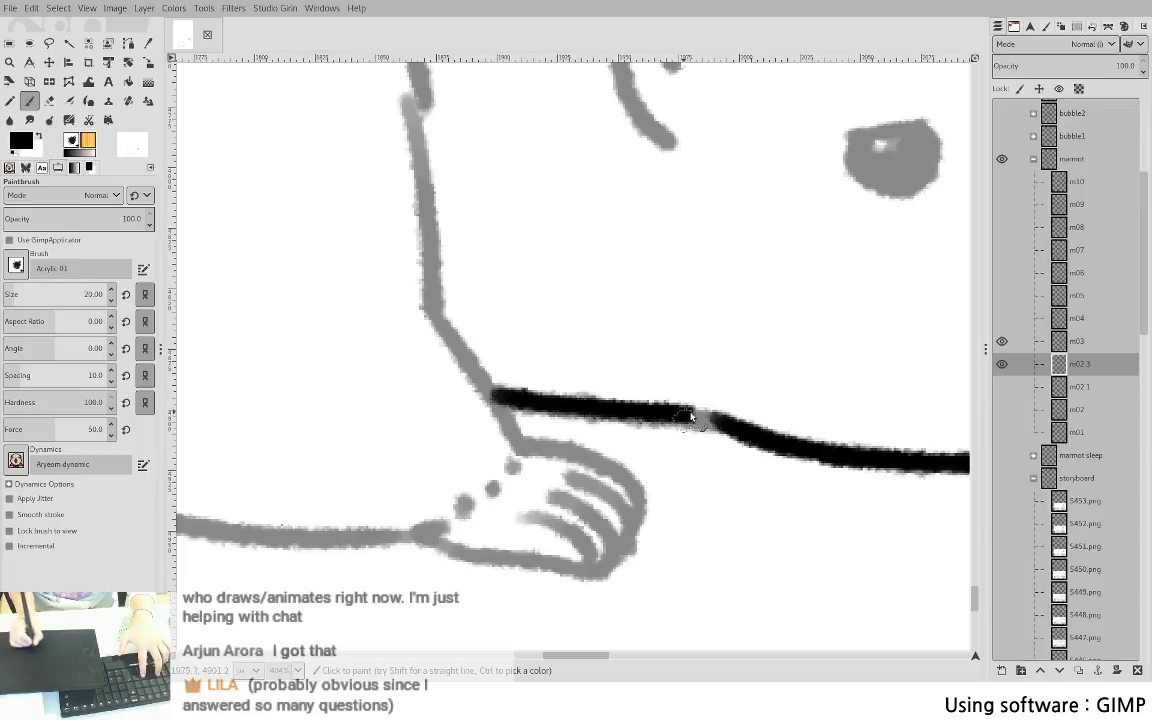
{"action": "key", "text": "ctrl+z"}
{"action": "left_click_drag", "start_coordinate": [493, 397], "coordinate": [710, 418]}
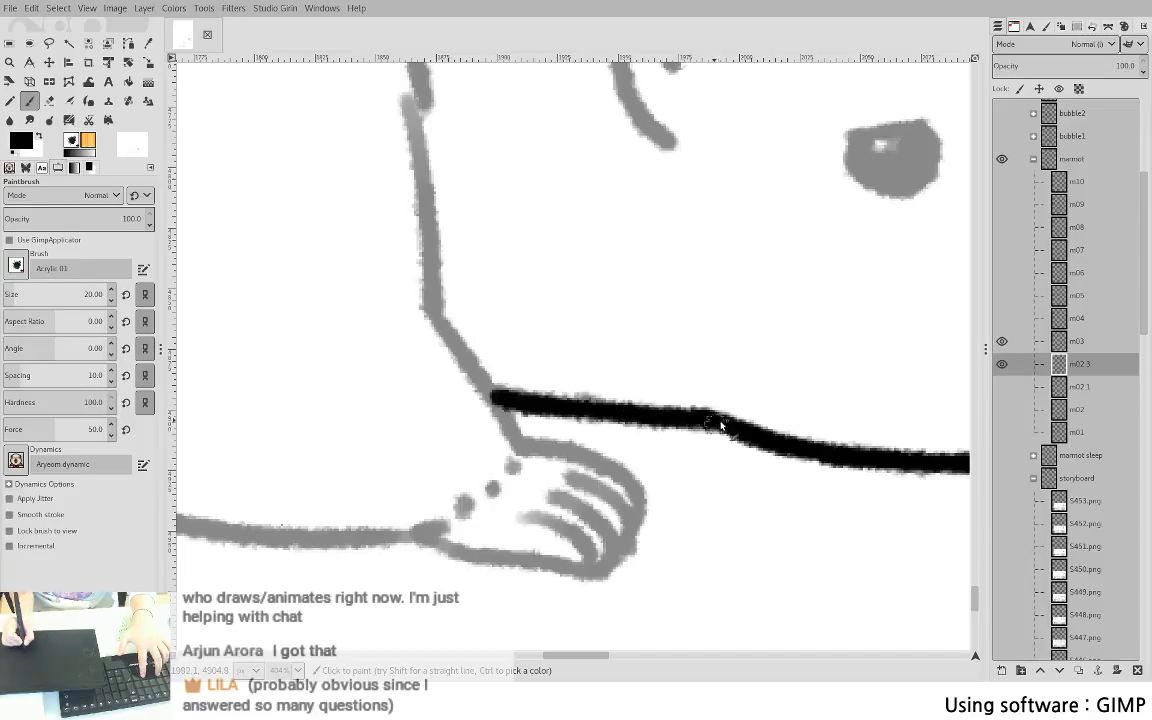
- Show layer m02 as a reference and trace the upper and lower edges of the outstretched far foreleg beyond the muzzle
{"action": "scroll", "coordinate": [665, 385], "scroll_direction": "down", "scroll_amount": 5}
{"action": "left_click_drag", "start_coordinate": [805, 391], "coordinate": [655, 397]}
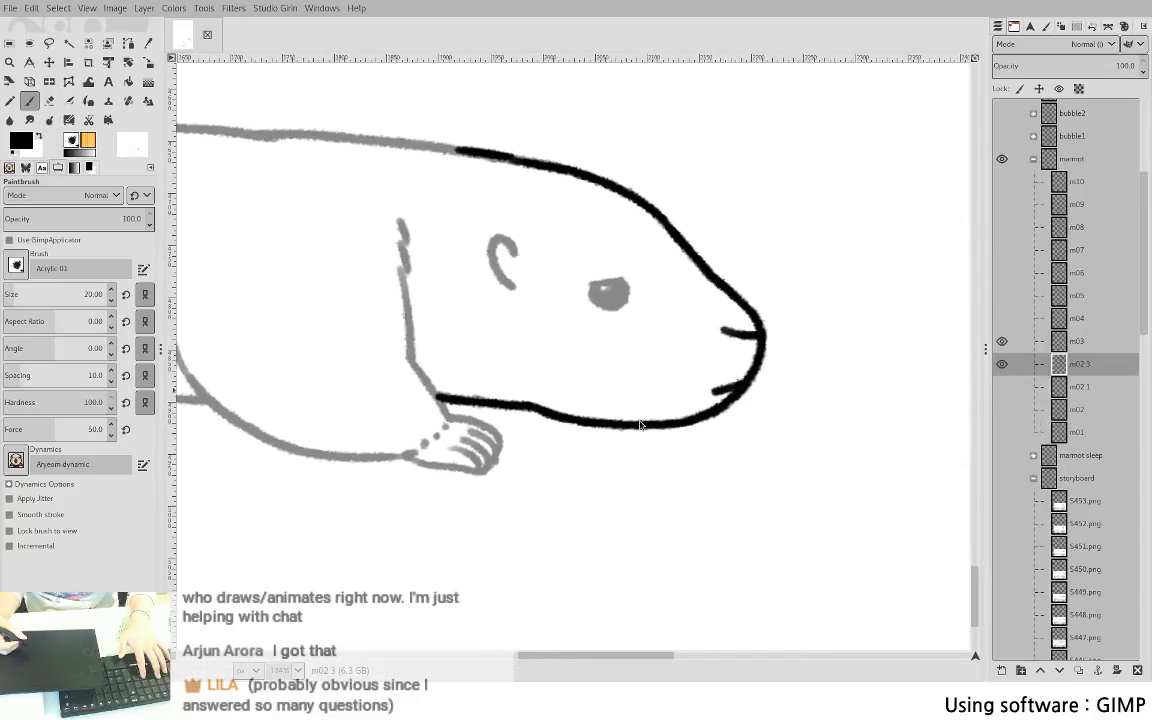
{"action": "key", "text": "v"}
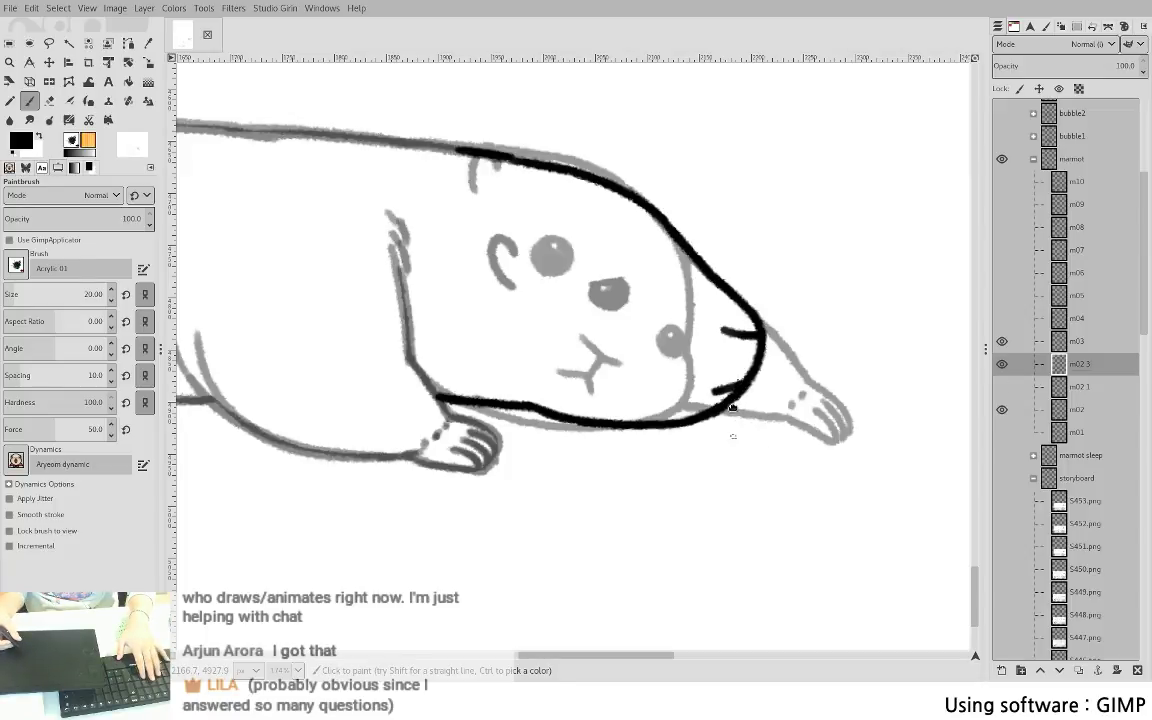
{"action": "left_click_drag", "start_coordinate": [731, 409], "coordinate": [757, 533]}
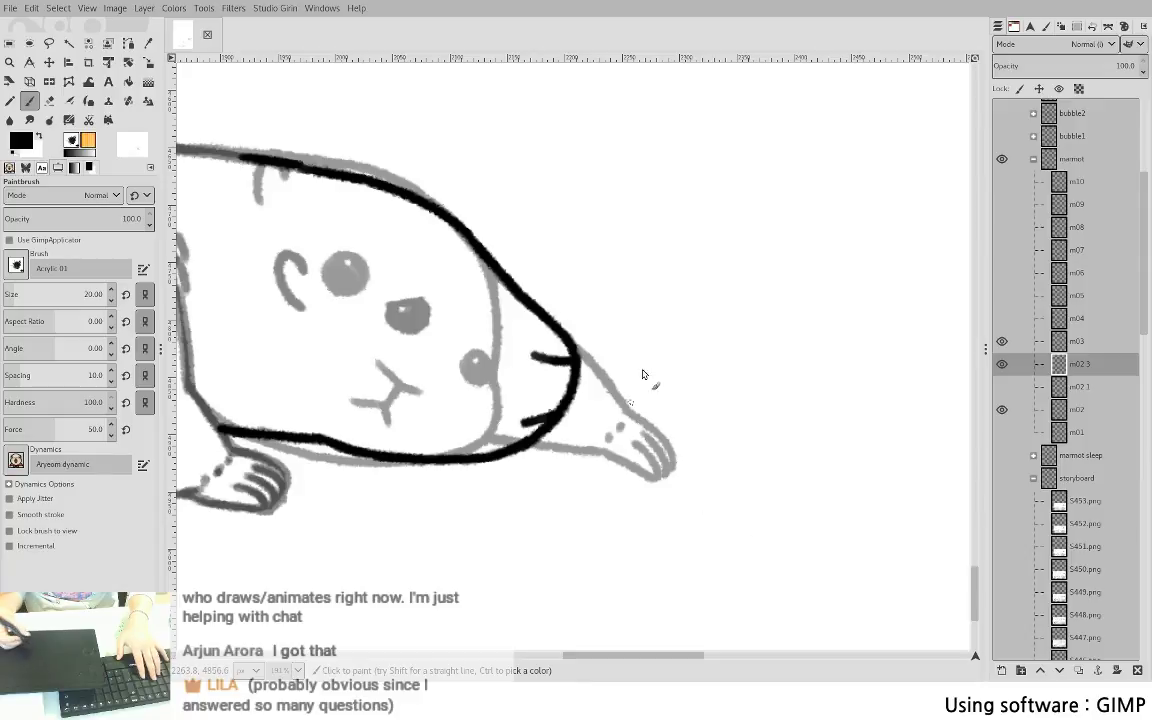
{"action": "left_click_drag", "start_coordinate": [579, 353], "coordinate": [626, 405]}
{"action": "key", "text": "ctrl+z"}
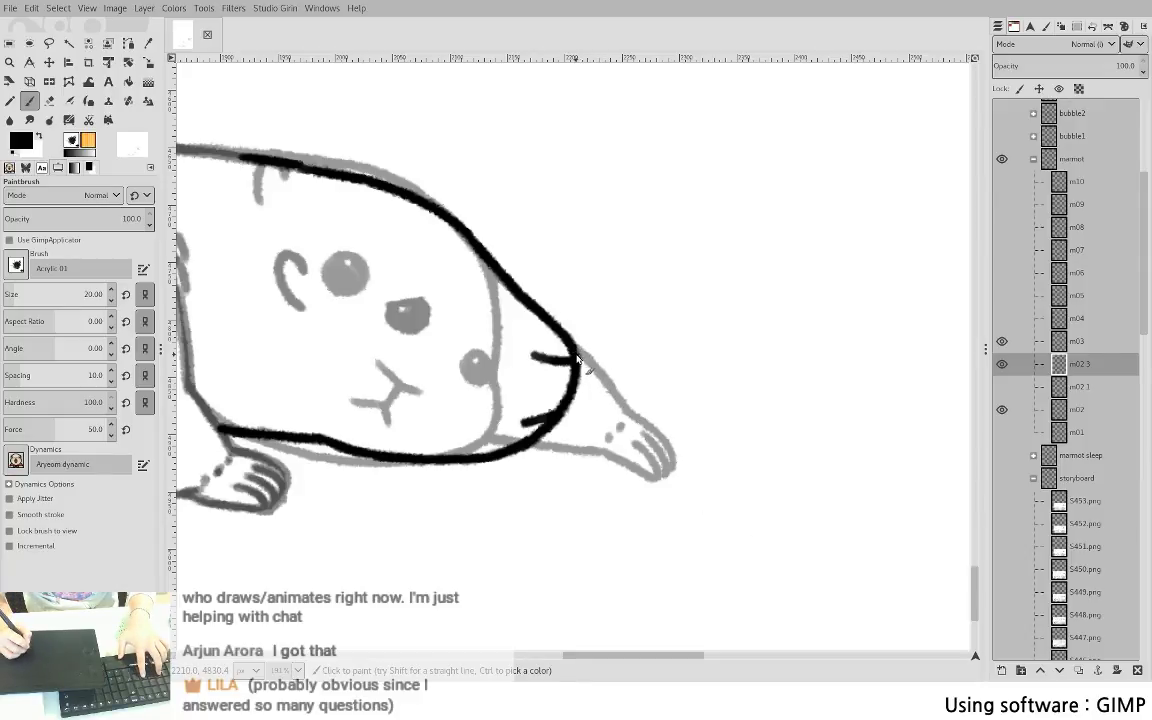
{"action": "left_click_drag", "start_coordinate": [579, 355], "coordinate": [631, 413]}
{"action": "mouse_move", "coordinate": [533, 445]}
{"action": "left_mouse_down"}
{"action": "mouse_move", "coordinate": [618, 446]}
{"action": "mouse_move", "coordinate": [615, 461]}
{"action": "mouse_move", "coordinate": [603, 453]}
{"action": "mouse_move", "coordinate": [650, 481]}
{"action": "mouse_move", "coordinate": [604, 453]}
{"action": "mouse_move", "coordinate": [652, 472]}
{"action": "mouse_move", "coordinate": [637, 447]}
{"action": "mouse_move", "coordinate": [655, 479]}
{"action": "mouse_move", "coordinate": [651, 462]}
{"action": "mouse_move", "coordinate": [653, 474]}
{"action": "mouse_move", "coordinate": [602, 453]}
{"action": "mouse_move", "coordinate": [651, 478]}
{"action": "left_mouse_up"}
{"action": "key", "text": "ctrl+z"}
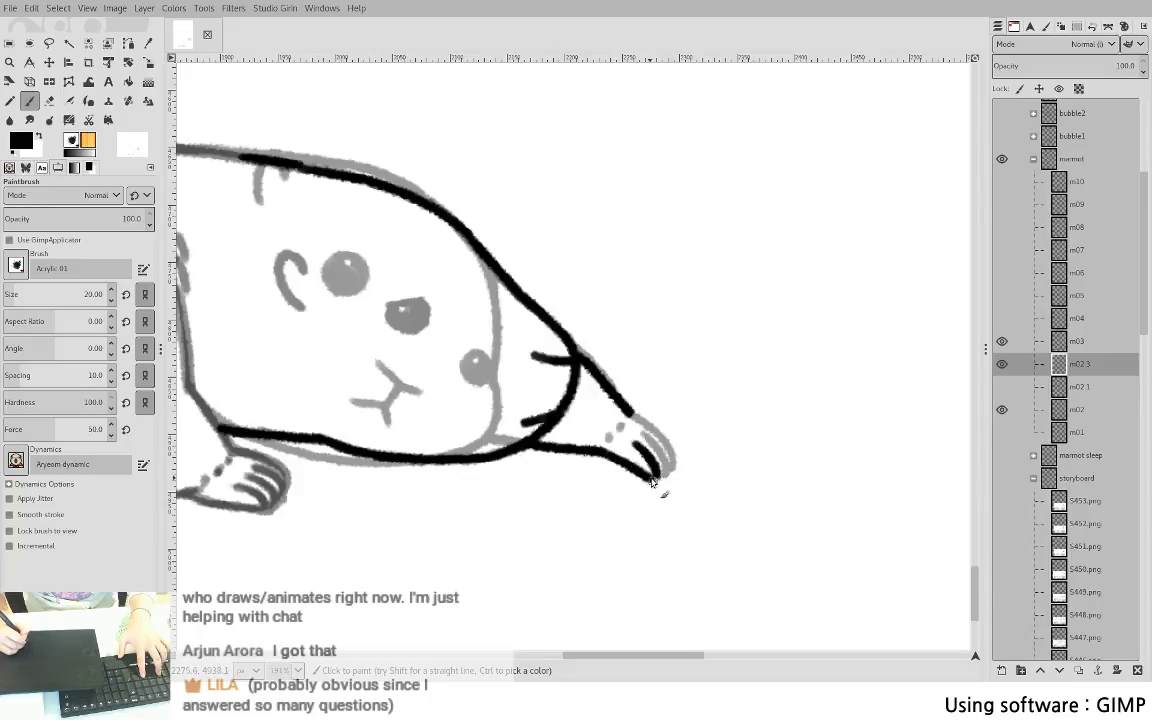
- Trace the toes, outer edge and wrist dots of the outstretched far paw
{"action": "left_click_drag", "start_coordinate": [645, 434], "coordinate": [670, 474]}
{"action": "key", "text": "ctrl+z"}
{"action": "key", "text": "ctrl+z"}
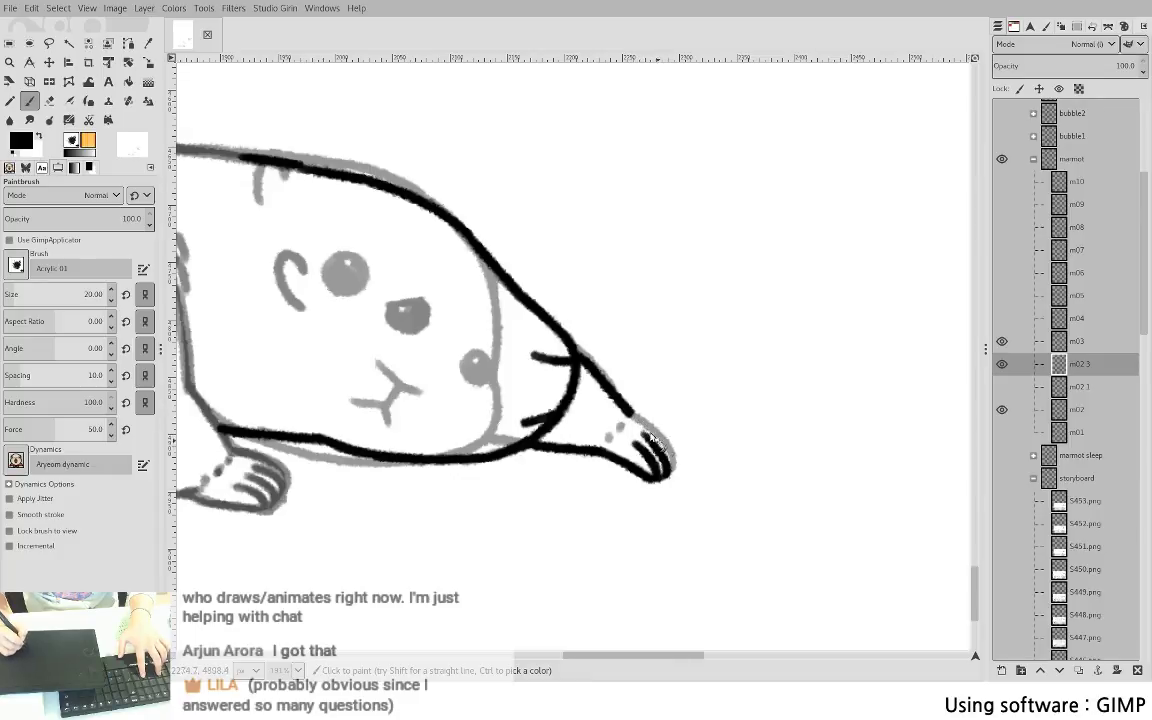
{"action": "left_click_drag", "start_coordinate": [635, 415], "coordinate": [668, 464]}
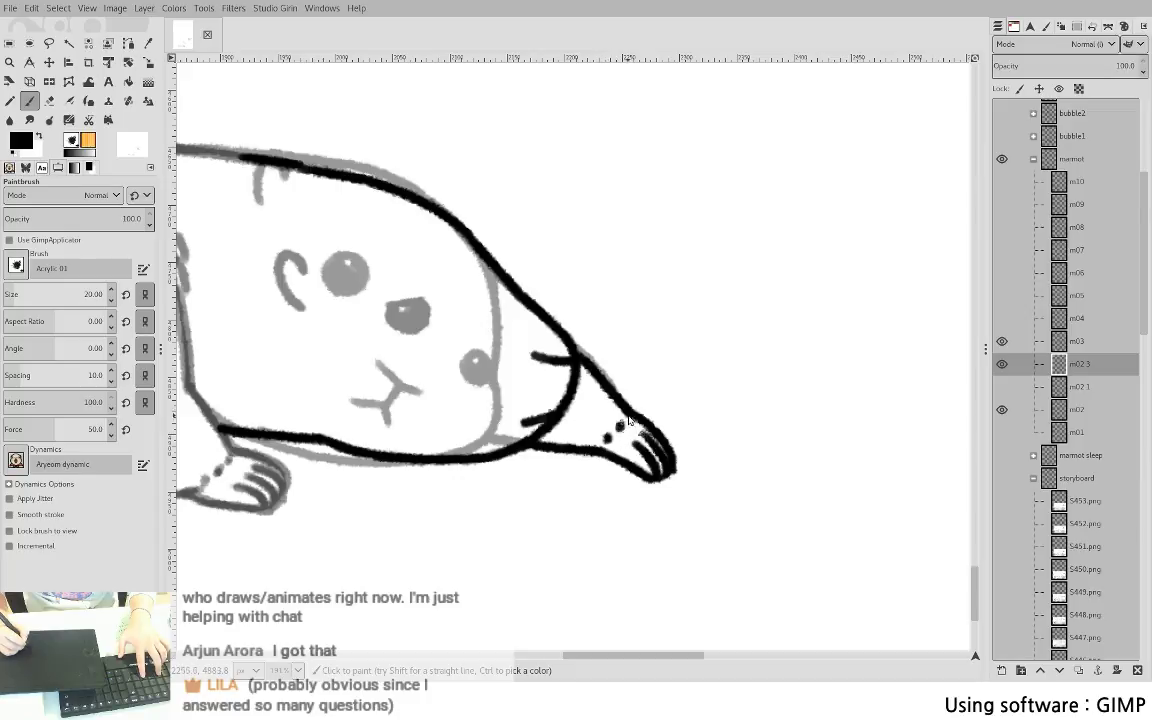
{"action": "key", "text": "shift+e"}
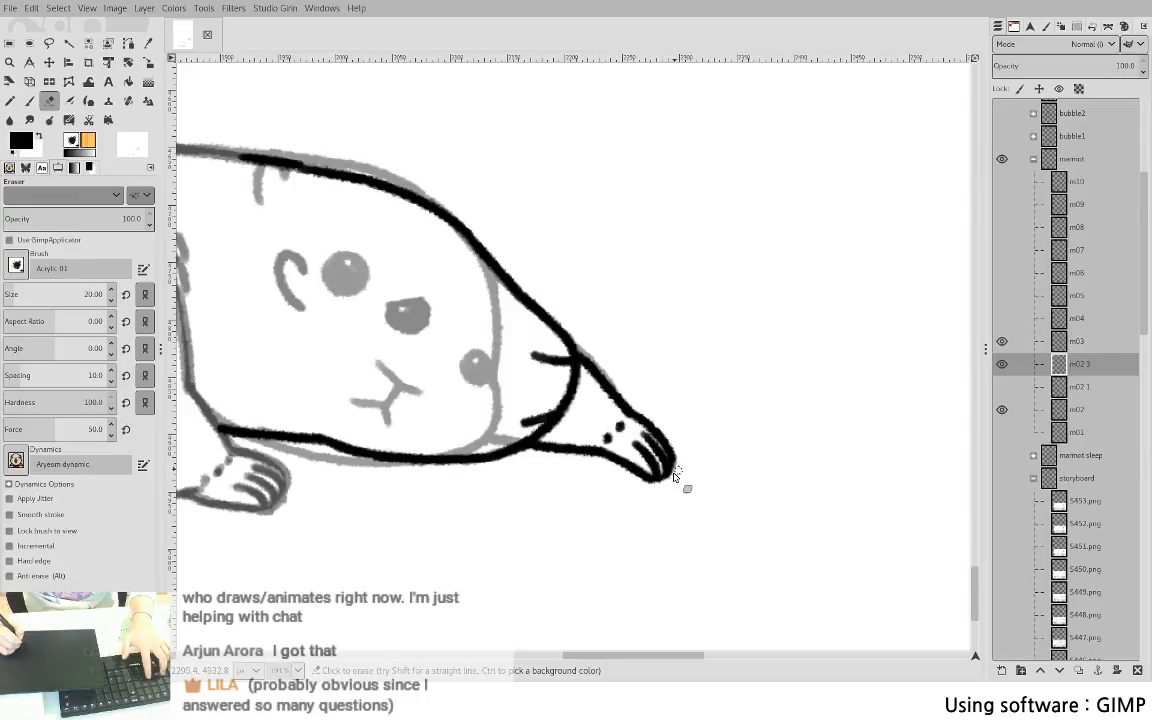
- Hide layer m02 and trace m03's ear, then fill in its eye in black, leaving the small highlight
{"action": "mouse_move", "coordinate": [539, 343]}
{"action": "left_mouse_down"}
{"action": "mouse_move", "coordinate": [548, 331]}
{"action": "mouse_move", "coordinate": [868, 297]}
{"action": "left_mouse_up"}
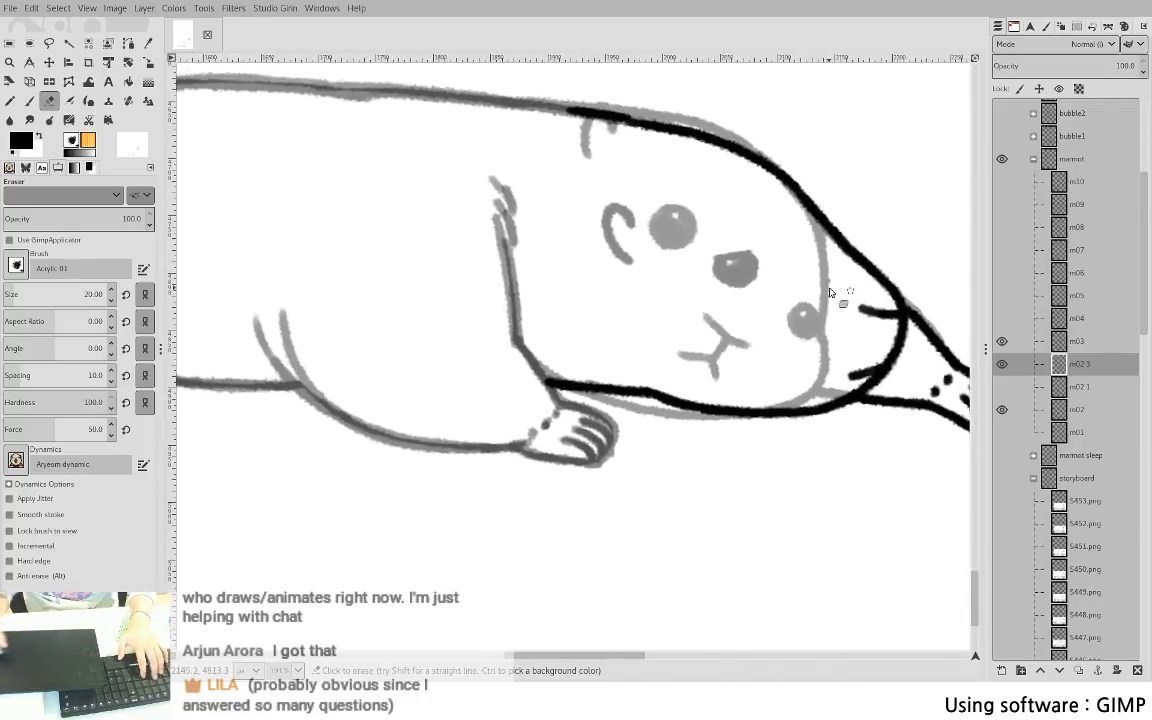
{"action": "left_click_drag", "start_coordinate": [584, 380], "coordinate": [597, 452]}
{"action": "key", "text": "p"}
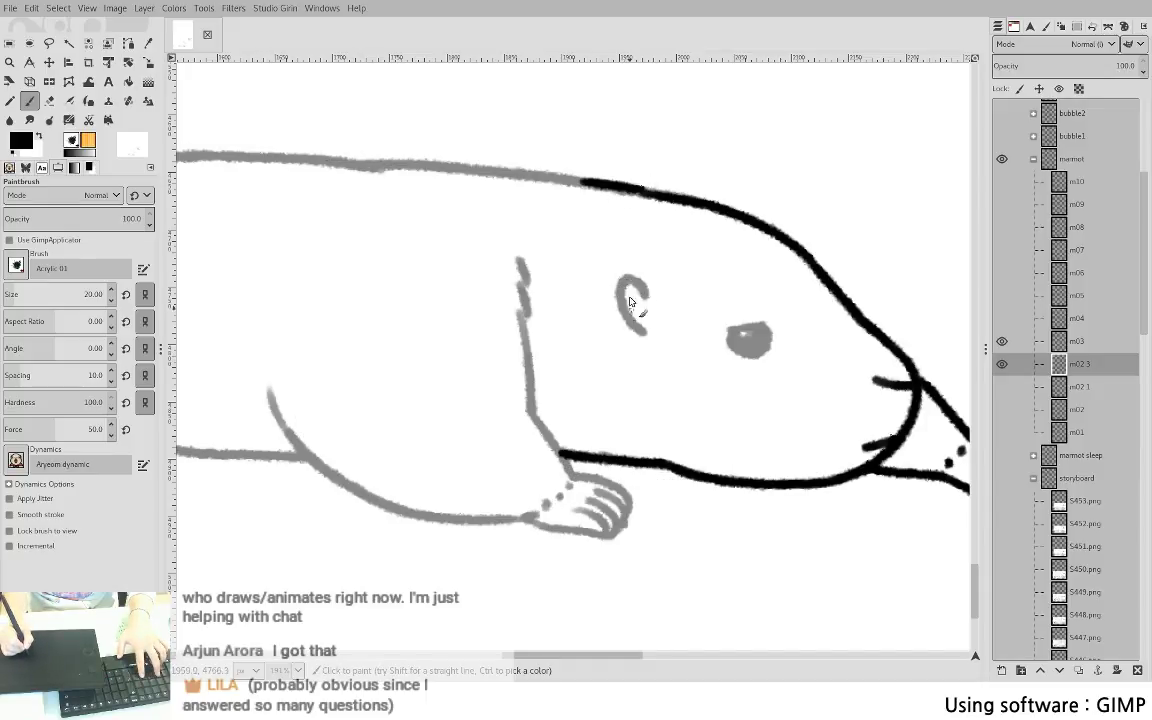
{"action": "left_click_drag", "start_coordinate": [627, 279], "coordinate": [642, 329]}
{"action": "key", "text": "ctrl+z"}
{"action": "mouse_move", "coordinate": [627, 279]}
{"action": "left_mouse_down"}
{"action": "mouse_move", "coordinate": [622, 300]}
{"action": "mouse_move", "coordinate": [641, 331]}
{"action": "left_mouse_up"}
{"action": "left_click_drag", "start_coordinate": [627, 278], "coordinate": [641, 290]}
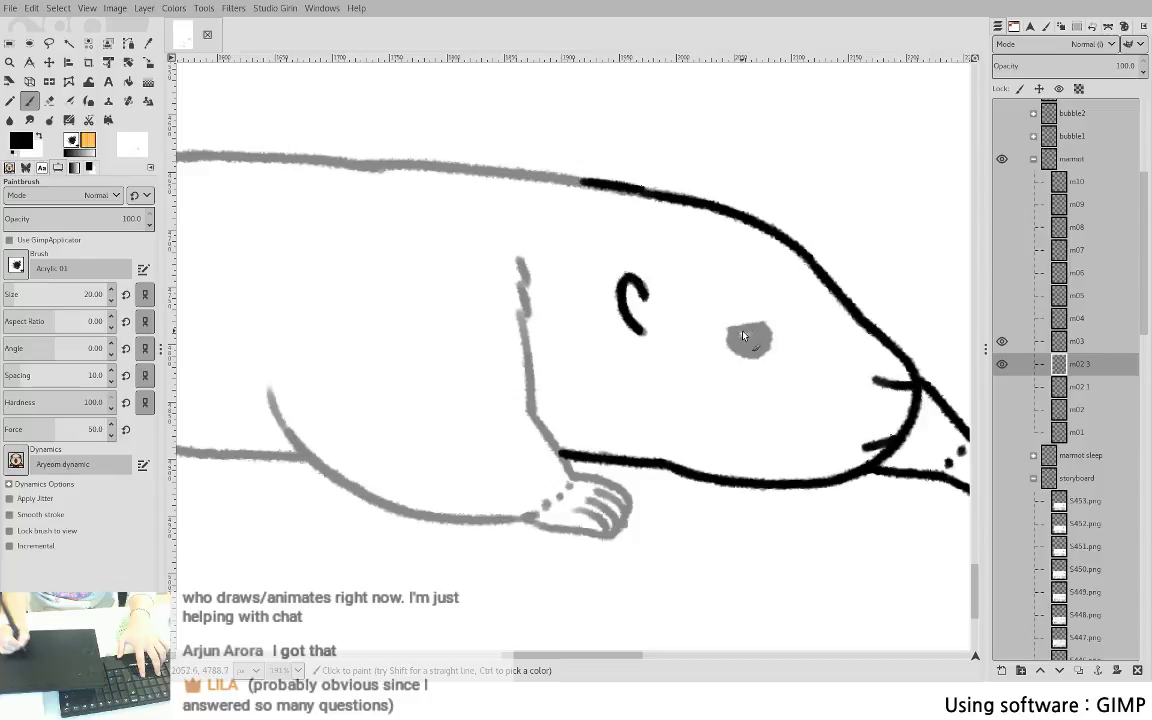
{"action": "mouse_move", "coordinate": [729, 328]}
{"action": "left_mouse_down"}
{"action": "mouse_move", "coordinate": [768, 322]}
{"action": "mouse_move", "coordinate": [745, 340]}
{"action": "mouse_move", "coordinate": [764, 337]}
{"action": "left_mouse_up"}
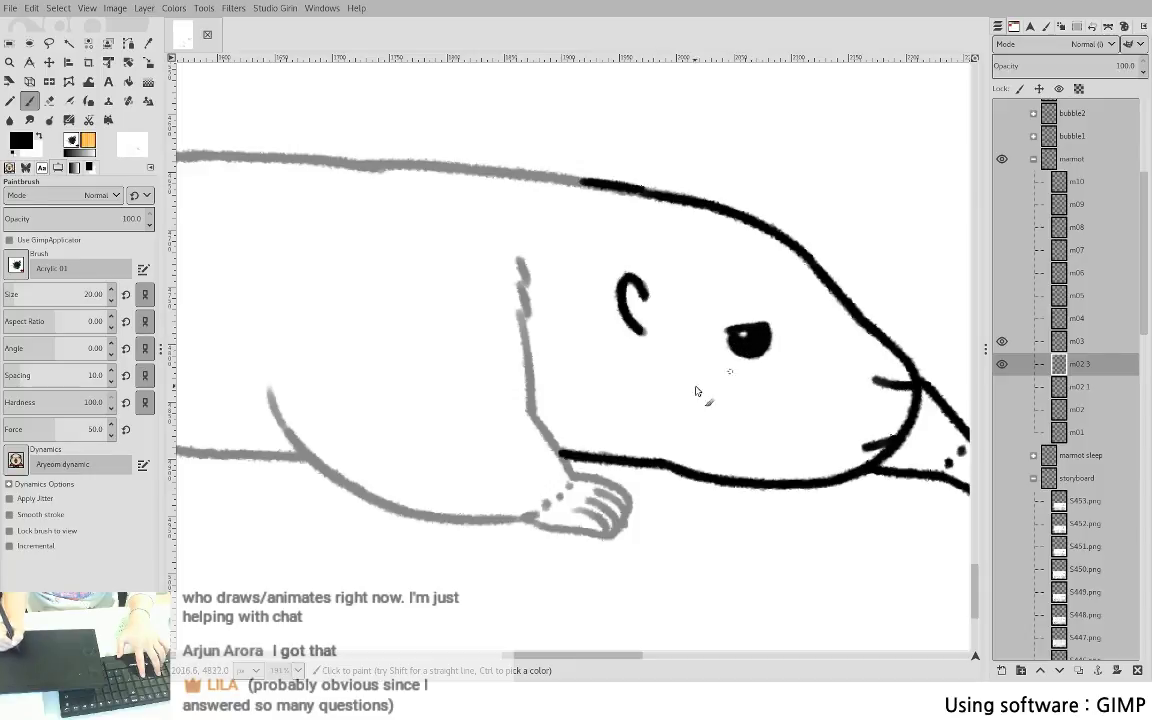
- Show layer m02 again and trace the front line of the near foreleg with its fur tufts down to the paw
{"action": "left_click_drag", "start_coordinate": [625, 397], "coordinate": [771, 384]}
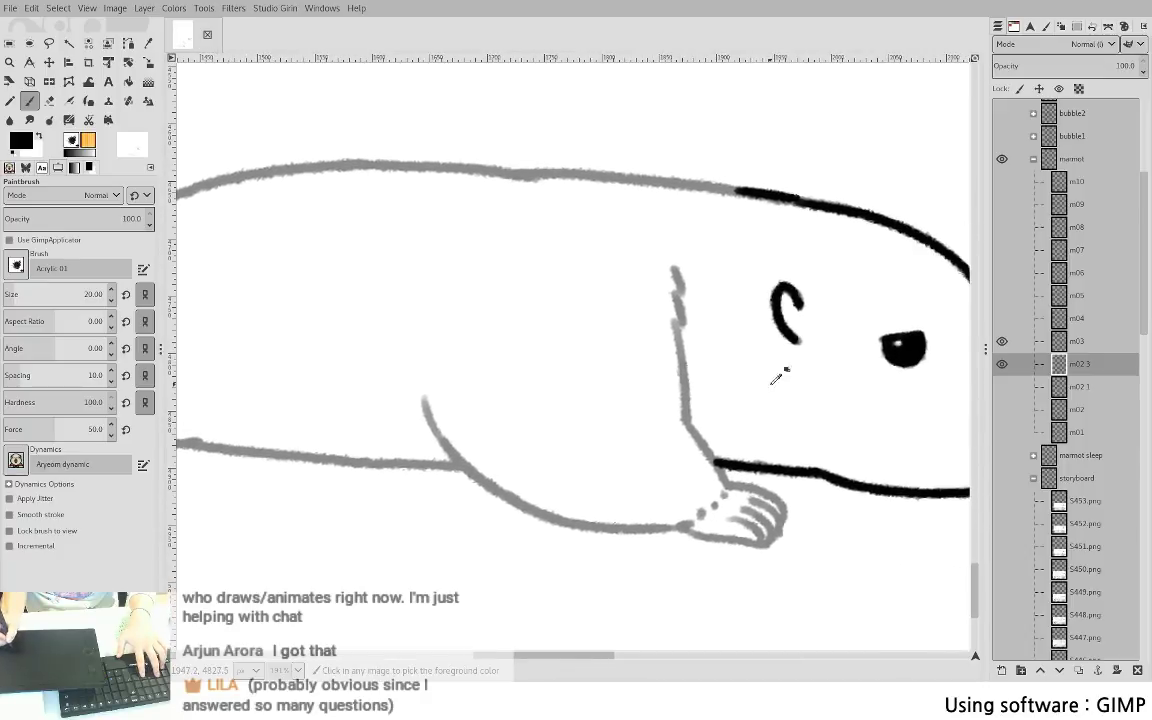
{"action": "scroll", "coordinate": [778, 377], "scroll_direction": "down", "scroll_amount": 2}
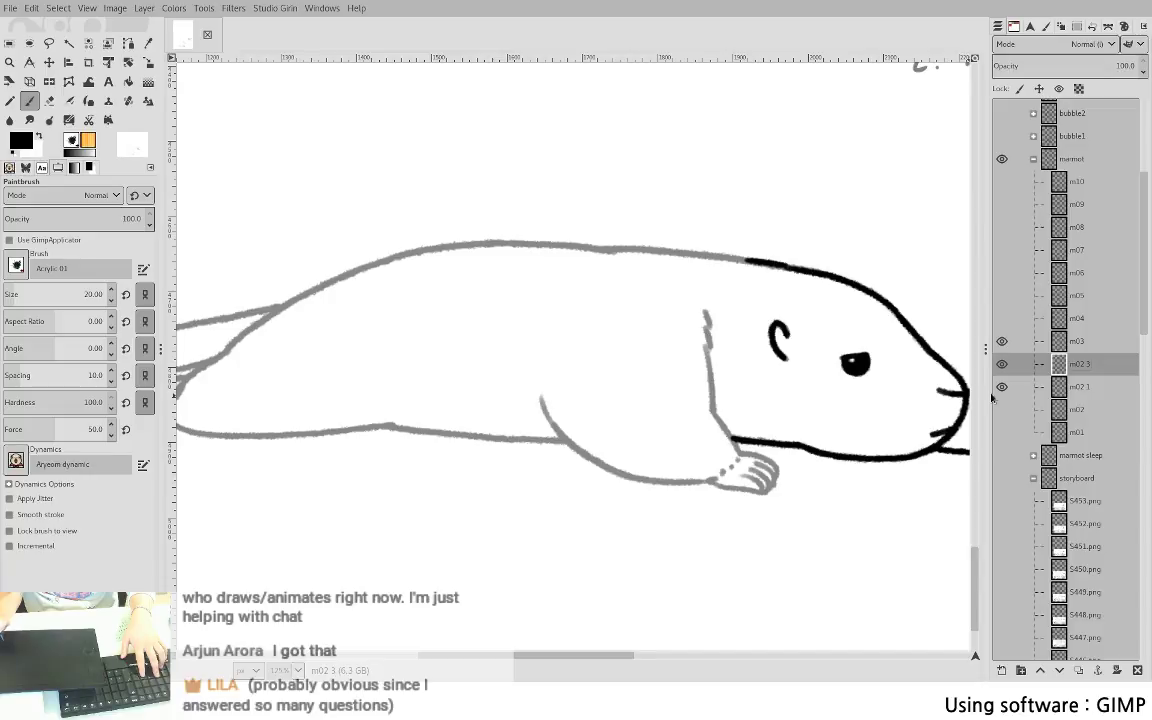
{"action": "left_click", "coordinate": [1002, 410]}
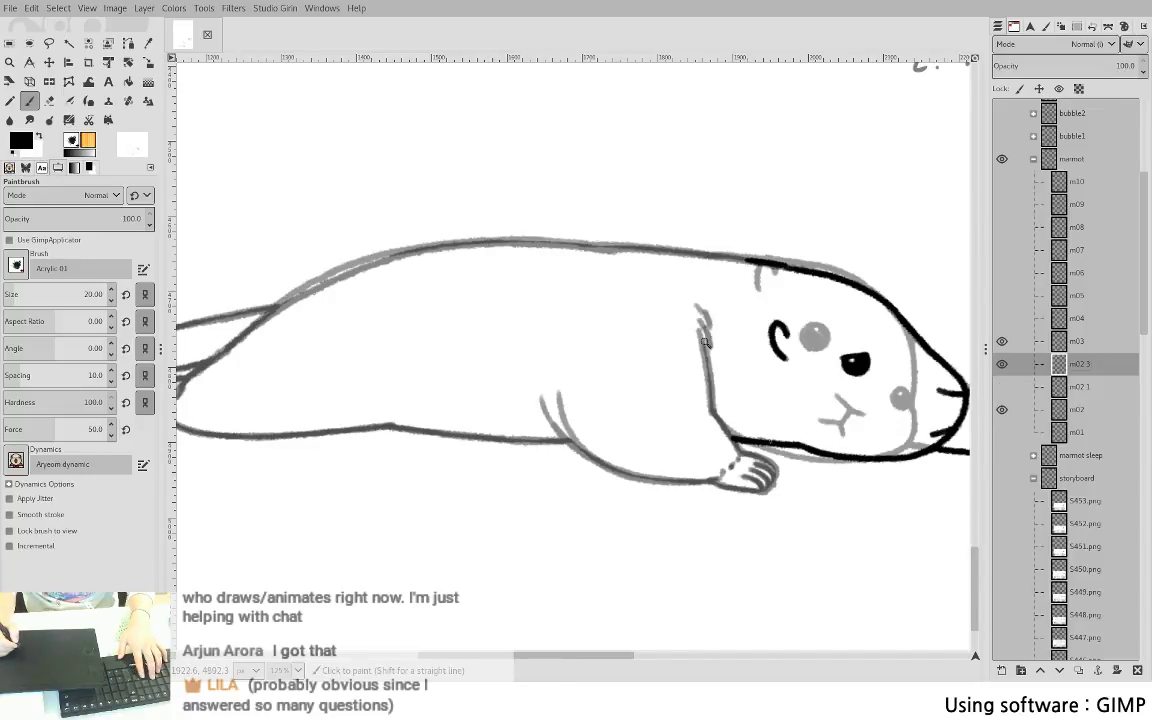
{"action": "scroll", "coordinate": [703, 339], "scroll_direction": "up", "scroll_amount": 2}
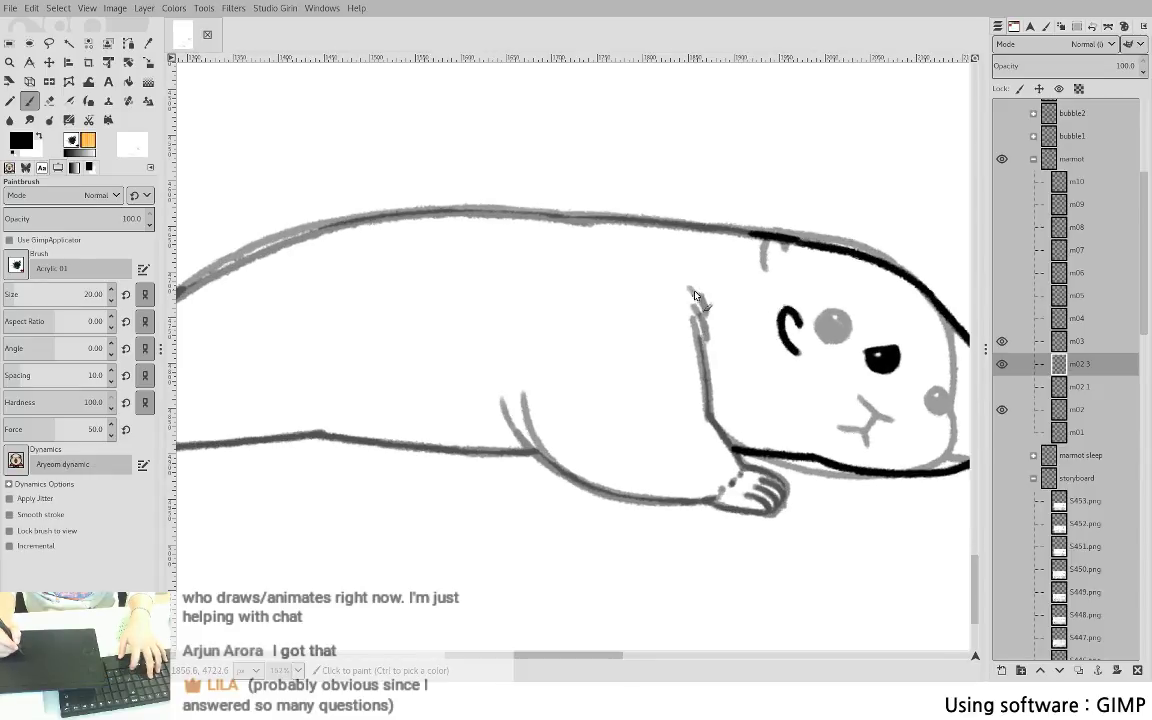
{"action": "mouse_move", "coordinate": [692, 289]}
{"action": "left_mouse_down"}
{"action": "mouse_move", "coordinate": [694, 307]}
{"action": "mouse_move", "coordinate": [721, 420]}
{"action": "mouse_move", "coordinate": [709, 415]}
{"action": "mouse_move", "coordinate": [740, 465]}
{"action": "left_mouse_up"}
{"action": "key", "text": "ctrl+z"}
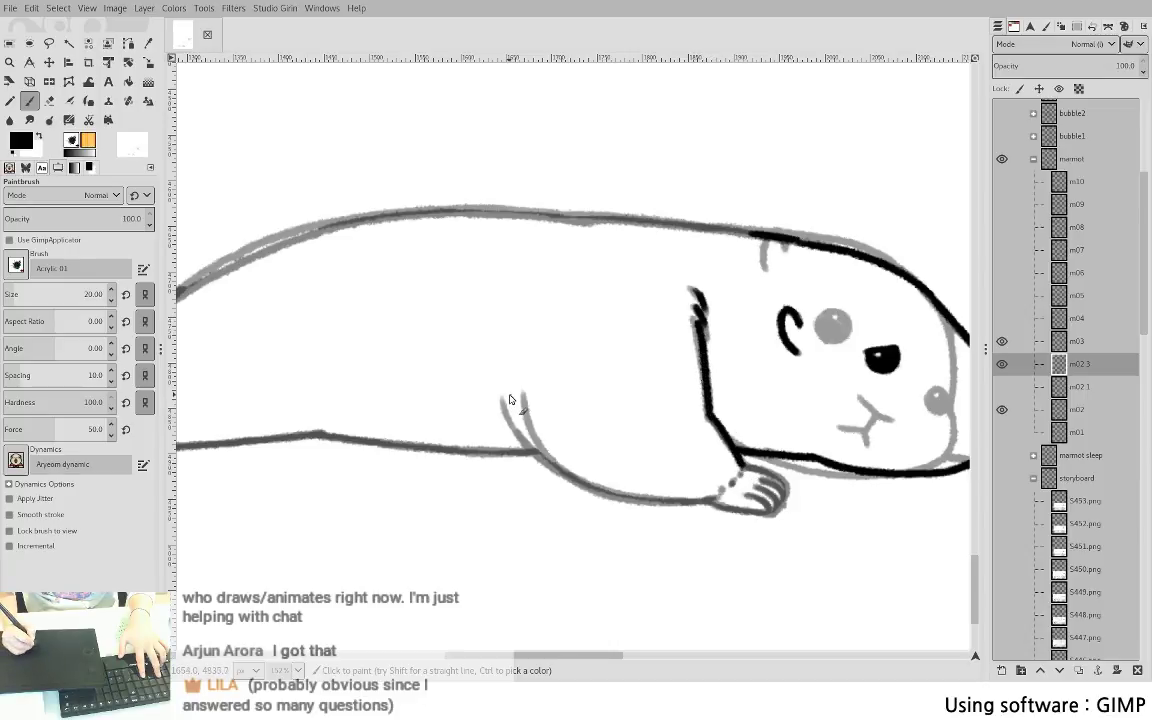
- Hide layer m03 and trace m02's rear foreleg curve along the underside to the near paw, adding the wrist dots
{"action": "left_click_drag", "start_coordinate": [622, 425], "coordinate": [496, 415]}
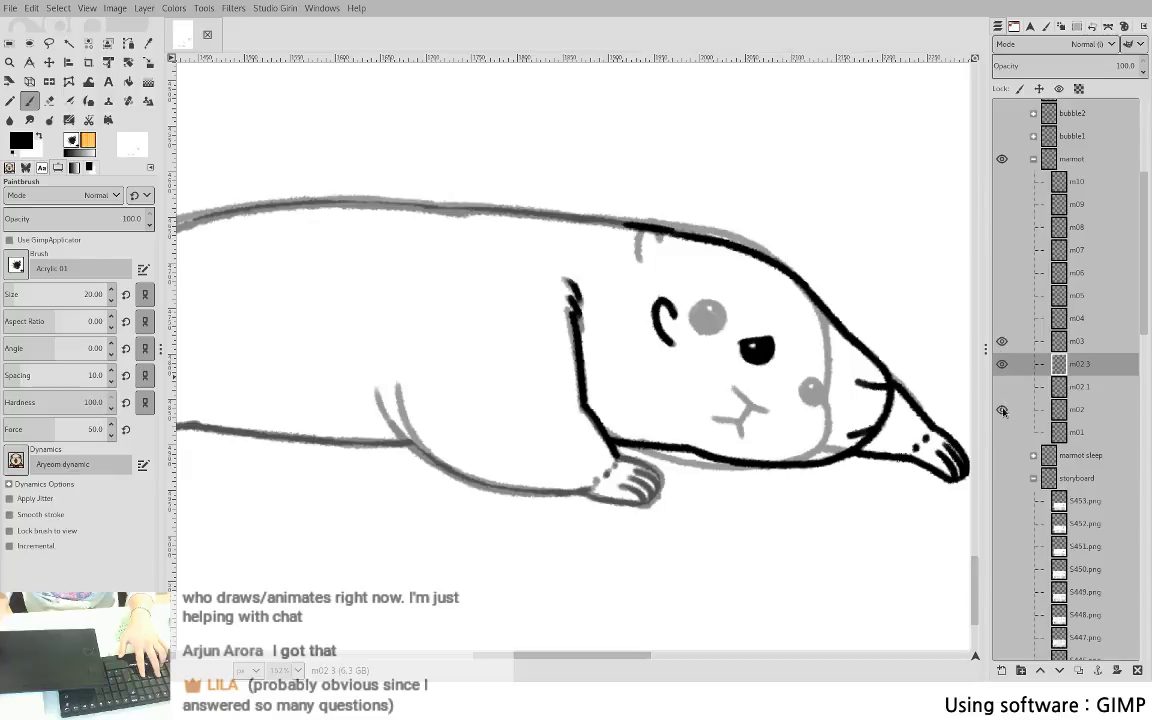
{"action": "left_click", "coordinate": [1002, 341]}
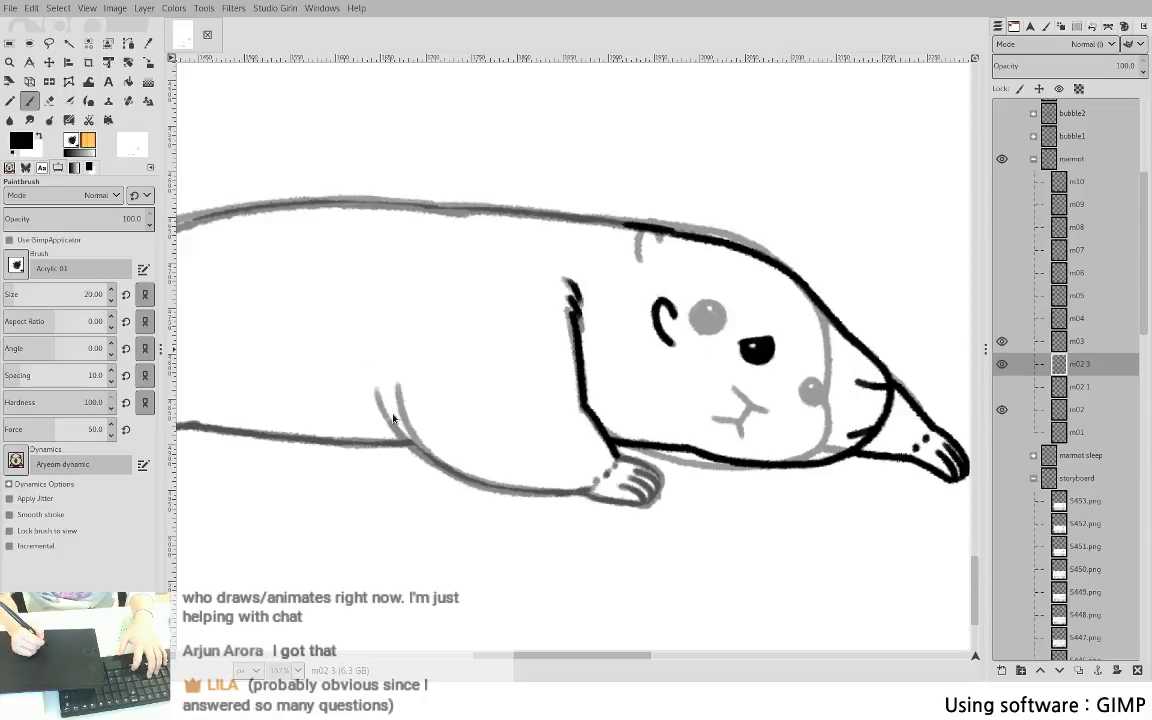
{"action": "key", "text": "ctrl+z"}
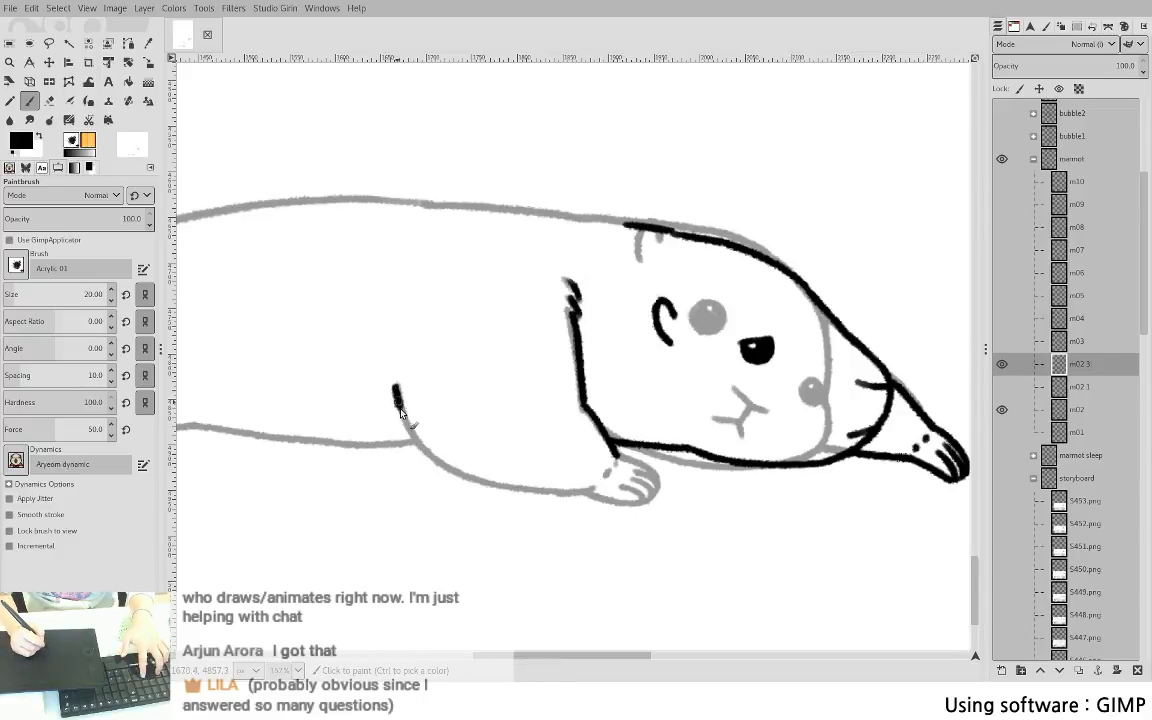
{"action": "left_click_drag", "start_coordinate": [396, 385], "coordinate": [445, 465]}
{"action": "key", "text": "ctrl+z"}
{"action": "mouse_move", "coordinate": [396, 385]}
{"action": "left_mouse_down"}
{"action": "mouse_move", "coordinate": [439, 463]}
{"action": "mouse_move", "coordinate": [499, 490]}
{"action": "mouse_move", "coordinate": [588, 492]}
{"action": "left_mouse_up"}
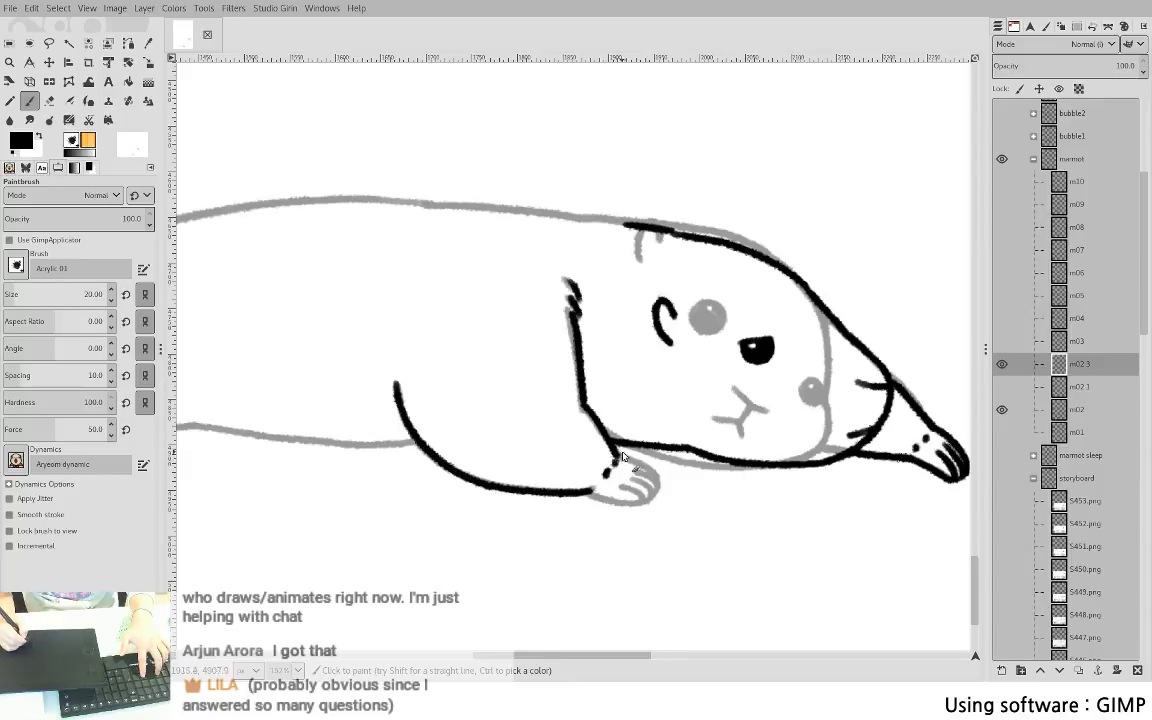
- Trace the near front paw from m02, including its upper edge, three toe lines and lower outline
{"action": "scroll", "coordinate": [665, 490], "scroll_direction": "up", "scroll_amount": 3}
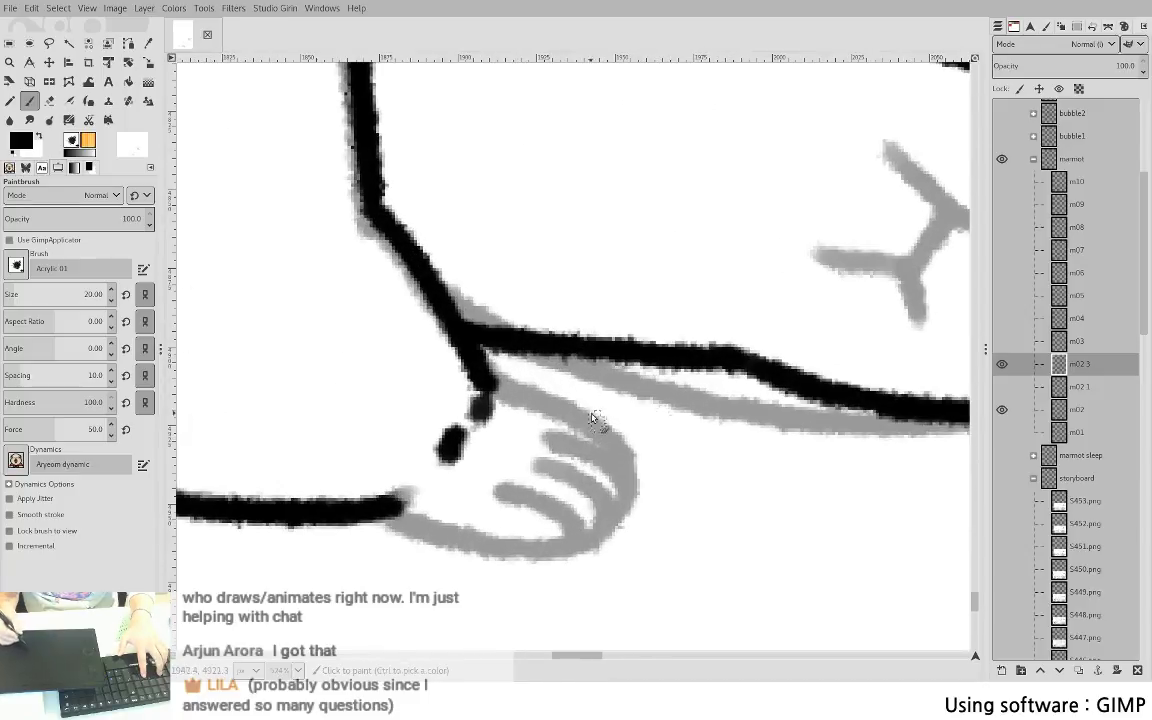
{"action": "mouse_move", "coordinate": [489, 382]}
{"action": "left_mouse_down"}
{"action": "mouse_move", "coordinate": [585, 430]}
{"action": "mouse_move", "coordinate": [606, 463]}
{"action": "mouse_move", "coordinate": [547, 408]}
{"action": "left_mouse_up"}
{"action": "key", "text": "ctrl+z"}
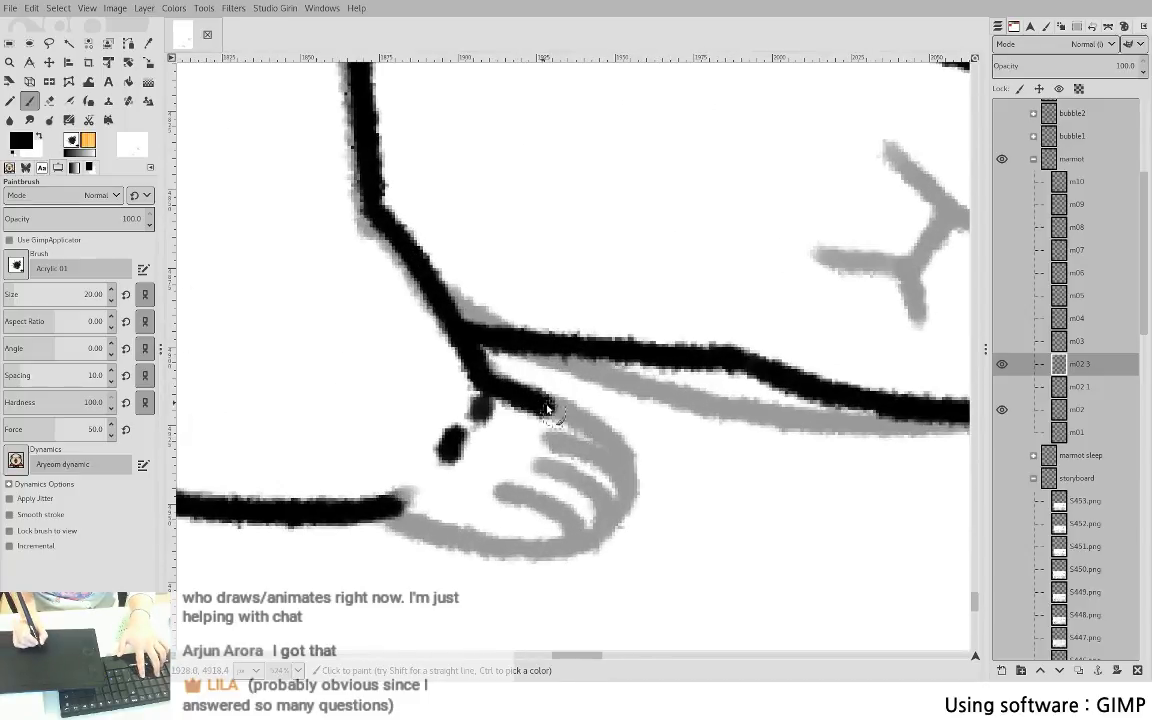
{"action": "key", "text": "ctrl+z"}
{"action": "mouse_move", "coordinate": [443, 340]}
{"action": "left_mouse_down"}
{"action": "mouse_move", "coordinate": [462, 365]}
{"action": "mouse_move", "coordinate": [628, 468]}
{"action": "left_mouse_up"}
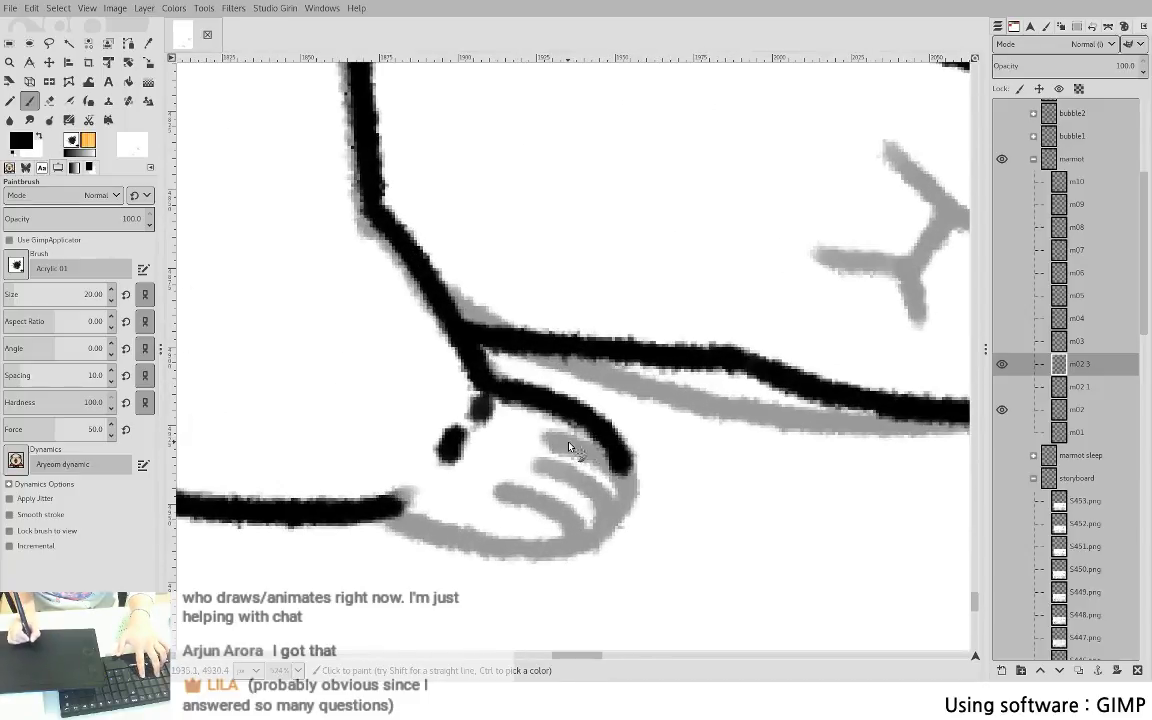
{"action": "mouse_move", "coordinate": [548, 432]}
{"action": "left_mouse_down"}
{"action": "mouse_move", "coordinate": [592, 458]}
{"action": "mouse_move", "coordinate": [618, 510]}
{"action": "left_mouse_up"}
{"action": "mouse_move", "coordinate": [540, 462]}
{"action": "left_mouse_down"}
{"action": "mouse_move", "coordinate": [589, 486]}
{"action": "mouse_move", "coordinate": [604, 524]}
{"action": "left_mouse_up"}
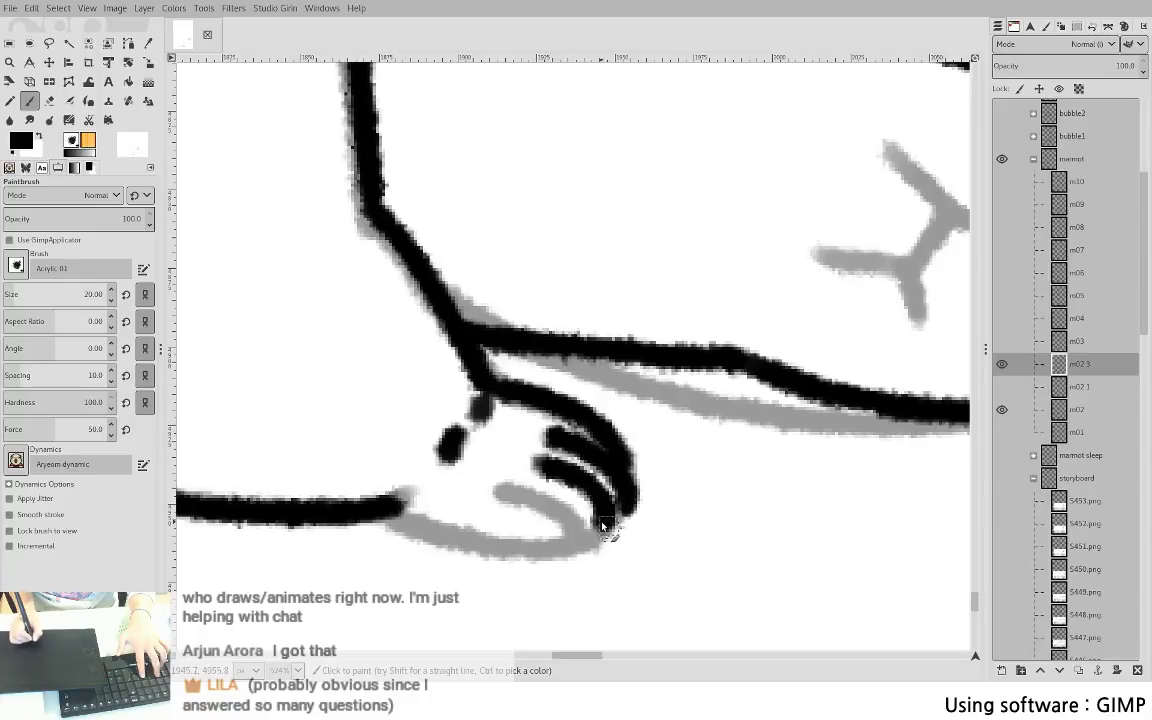
{"action": "mouse_move", "coordinate": [500, 488]}
{"action": "left_mouse_down"}
{"action": "mouse_move", "coordinate": [568, 524]}
{"action": "mouse_move", "coordinate": [553, 556]}
{"action": "left_mouse_up"}
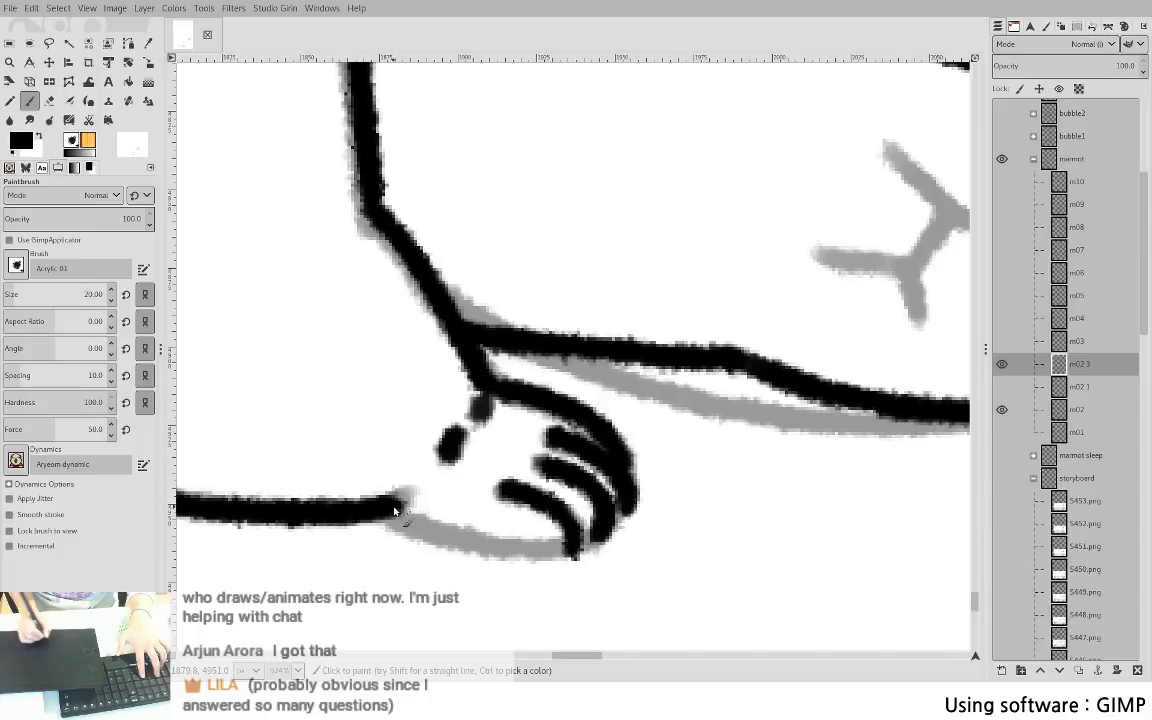
{"action": "mouse_move", "coordinate": [395, 508]}
{"action": "left_mouse_down"}
{"action": "mouse_move", "coordinate": [575, 550]}
{"action": "mouse_move", "coordinate": [648, 476]}
{"action": "left_mouse_up"}
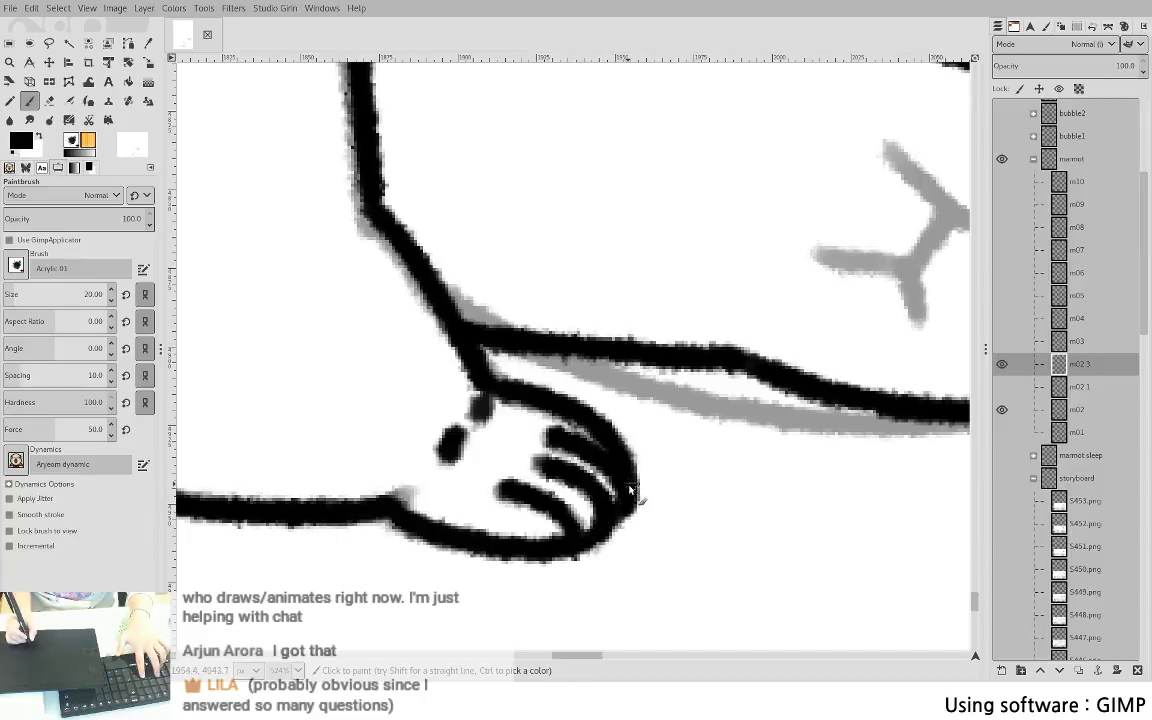
- Show layer m03 as a second reference and trace the marmot's rump and rear back contour on m02 3
{"action": "mouse_move", "coordinate": [407, 491]}
{"action": "left_mouse_down"}
{"action": "mouse_move", "coordinate": [394, 505]}
{"action": "mouse_move", "coordinate": [655, 503]}
{"action": "left_mouse_up"}
{"action": "left_click_drag", "start_coordinate": [655, 503], "coordinate": [652, 527]}
{"action": "scroll", "coordinate": [652, 527], "scroll_direction": "down", "scroll_amount": 2}
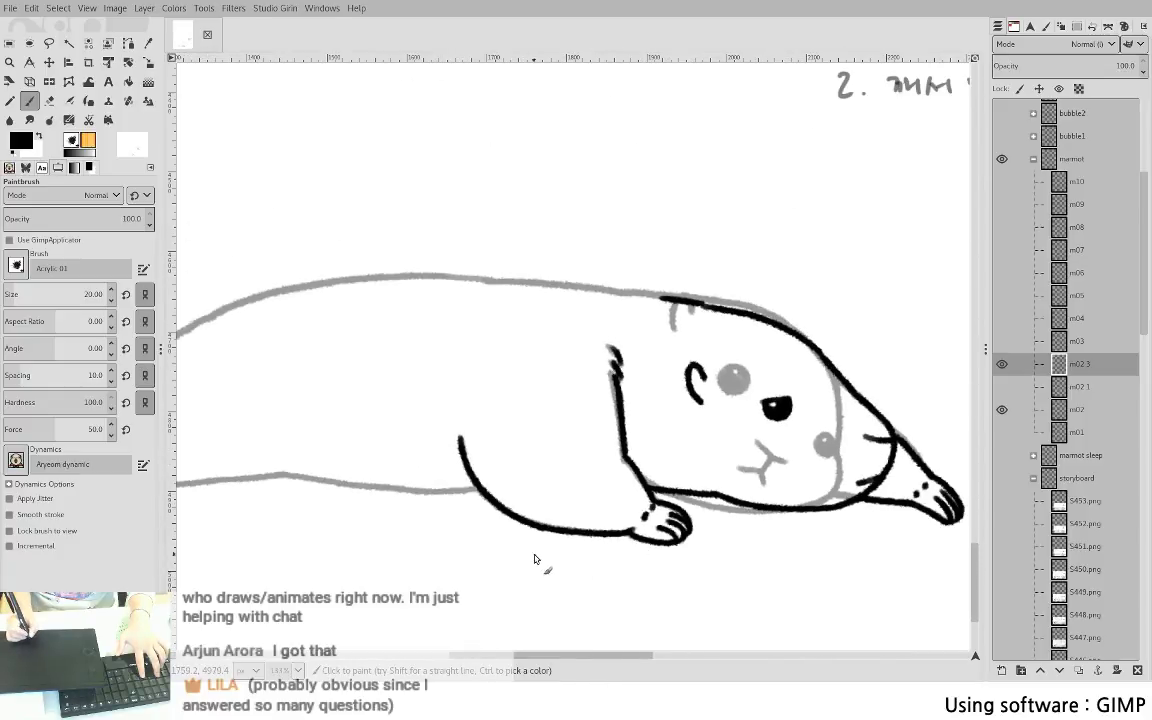
{"action": "mouse_move", "coordinate": [511, 540]}
{"action": "left_mouse_down"}
{"action": "mouse_move", "coordinate": [530, 535]}
{"action": "mouse_move", "coordinate": [484, 536]}
{"action": "mouse_move", "coordinate": [655, 479]}
{"action": "mouse_move", "coordinate": [843, 501]}
{"action": "mouse_move", "coordinate": [562, 458]}
{"action": "mouse_move", "coordinate": [758, 419]}
{"action": "left_mouse_up"}
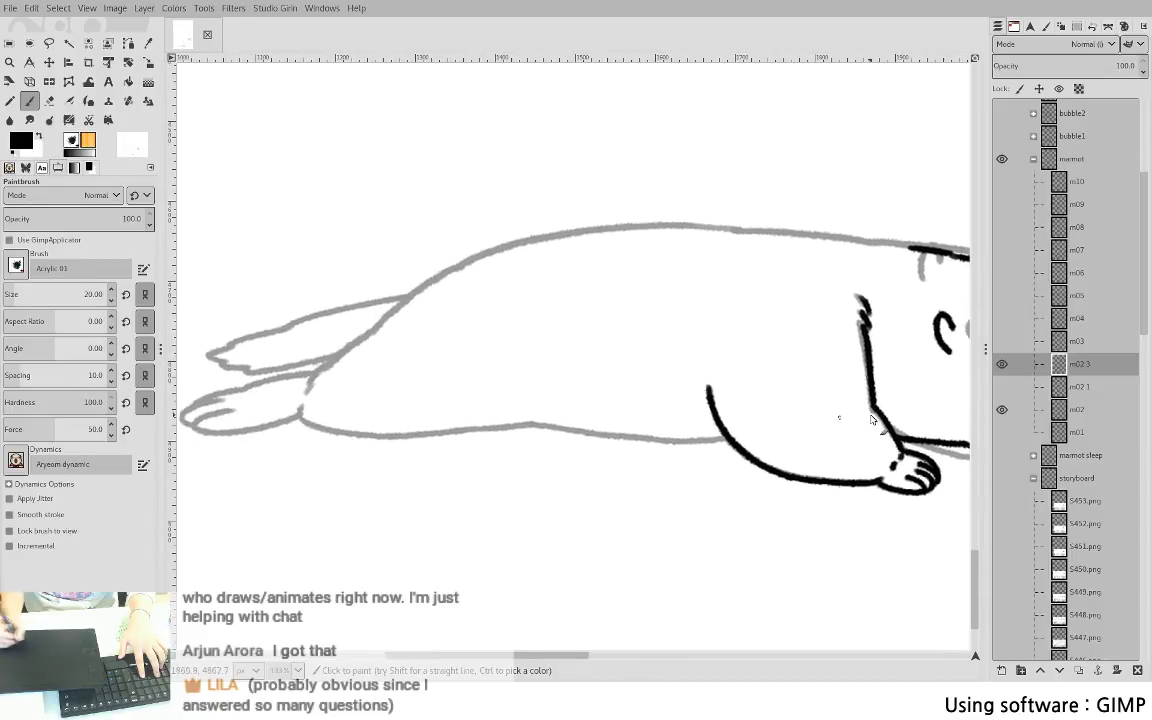
{"action": "left_click", "coordinate": [1001, 341]}
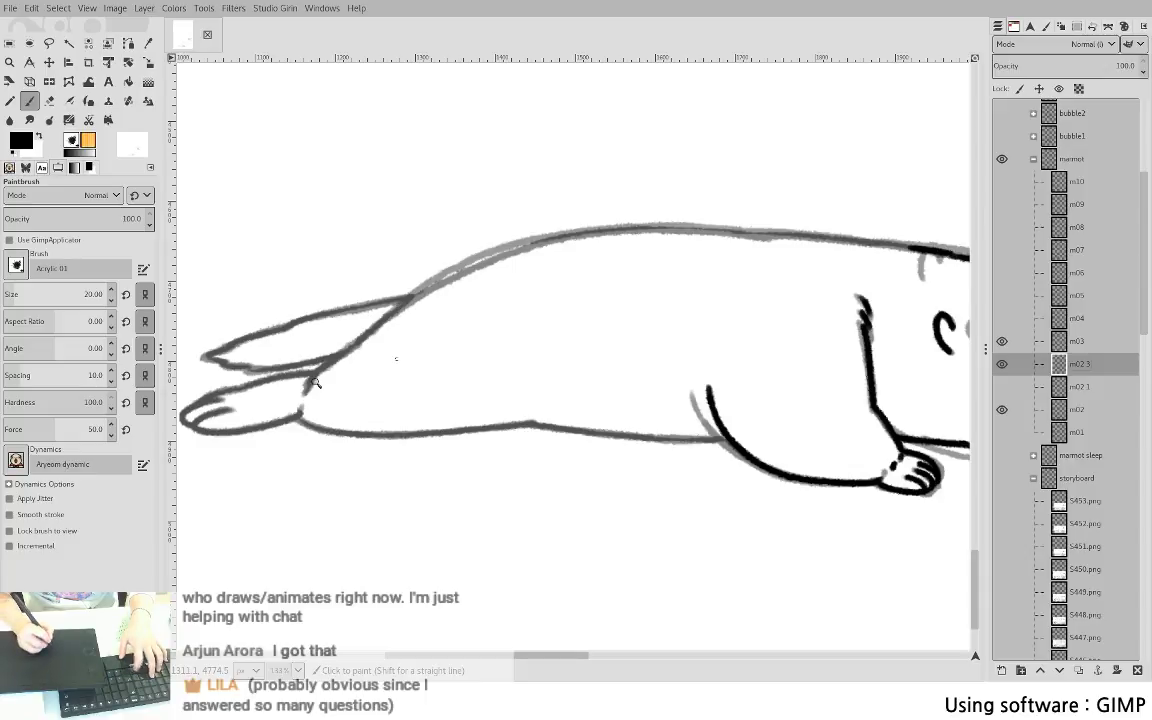
{"action": "scroll", "coordinate": [339, 371], "scroll_direction": "up", "scroll_amount": 1}
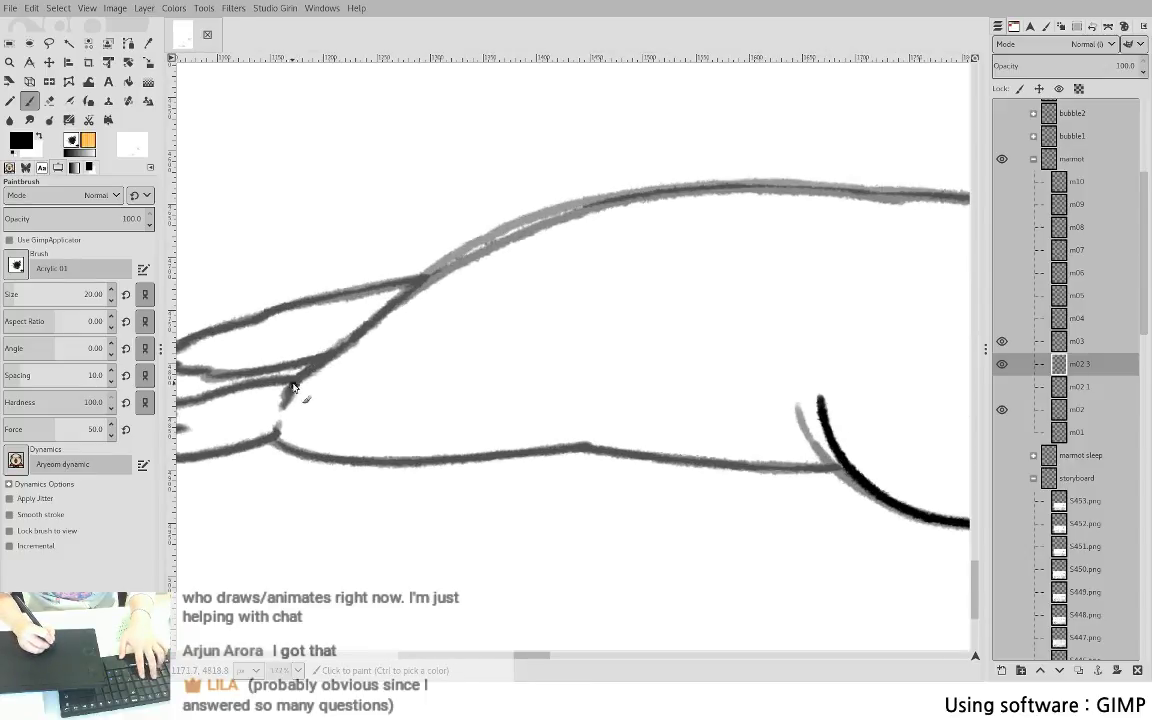
{"action": "left_click_drag", "start_coordinate": [289, 386], "coordinate": [340, 340]}
{"action": "key", "text": "ctrl+z"}
{"action": "mouse_move", "coordinate": [290, 386]}
{"action": "left_mouse_down"}
{"action": "mouse_move", "coordinate": [502, 228]}
{"action": "mouse_move", "coordinate": [484, 240]}
{"action": "mouse_move", "coordinate": [584, 203]}
{"action": "mouse_move", "coordinate": [725, 188]}
{"action": "left_mouse_up"}
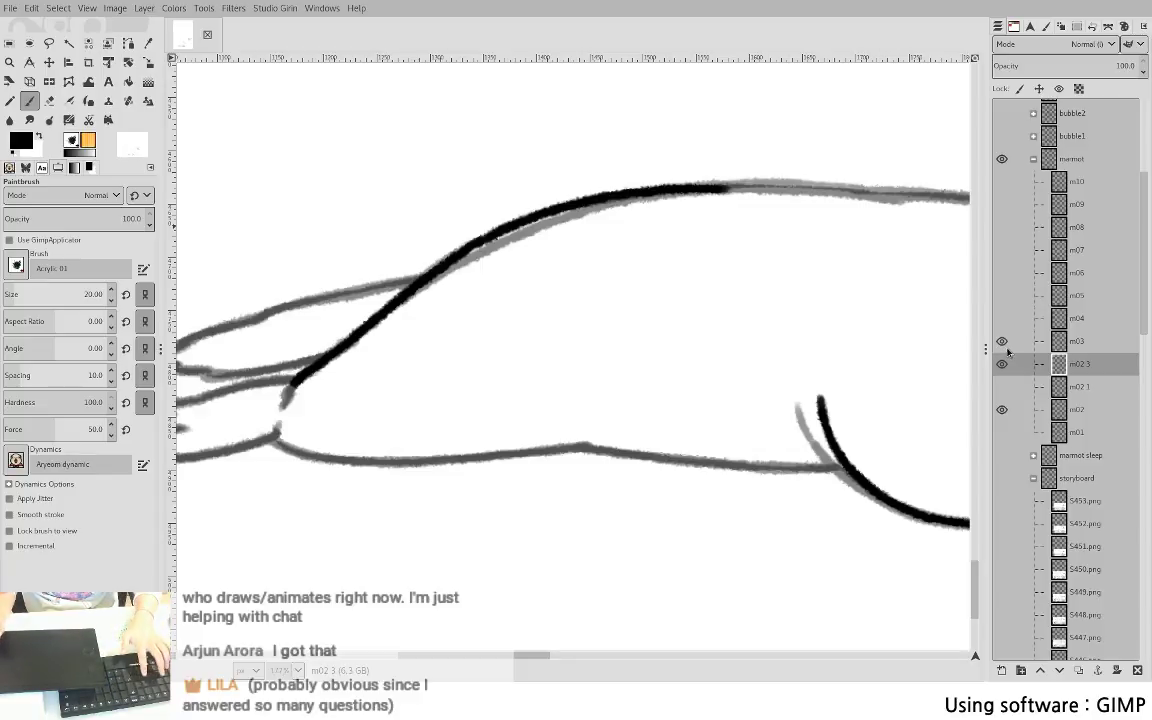
- Compare the back with and without layer m03, and extend the back contour forward to the existing head line
{"action": "left_click", "coordinate": [1002, 342]}
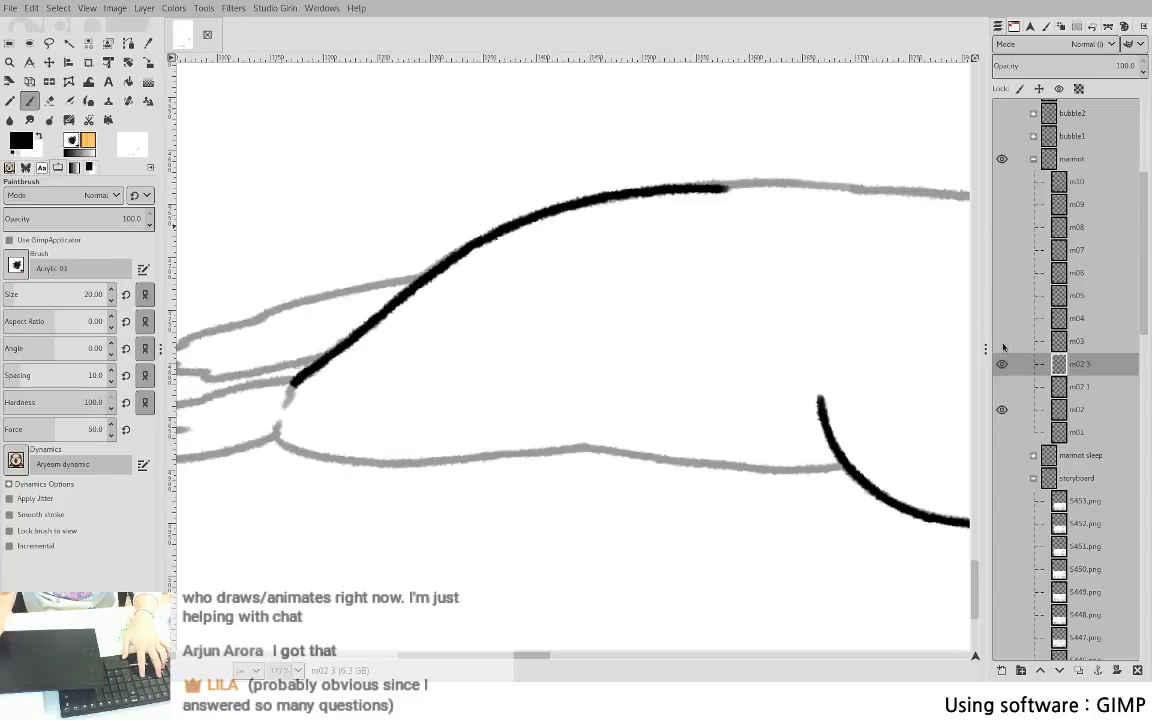
{"action": "left_click", "coordinate": [1002, 342]}
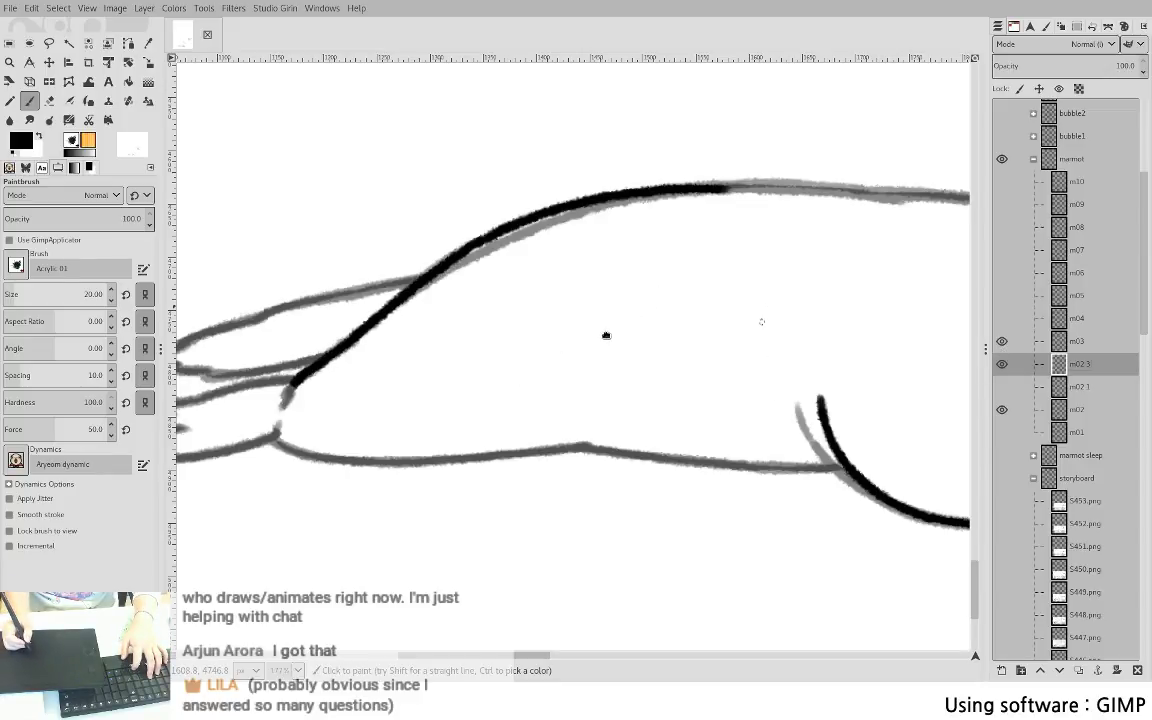
{"action": "left_click_drag", "start_coordinate": [780, 296], "coordinate": [585, 371]}
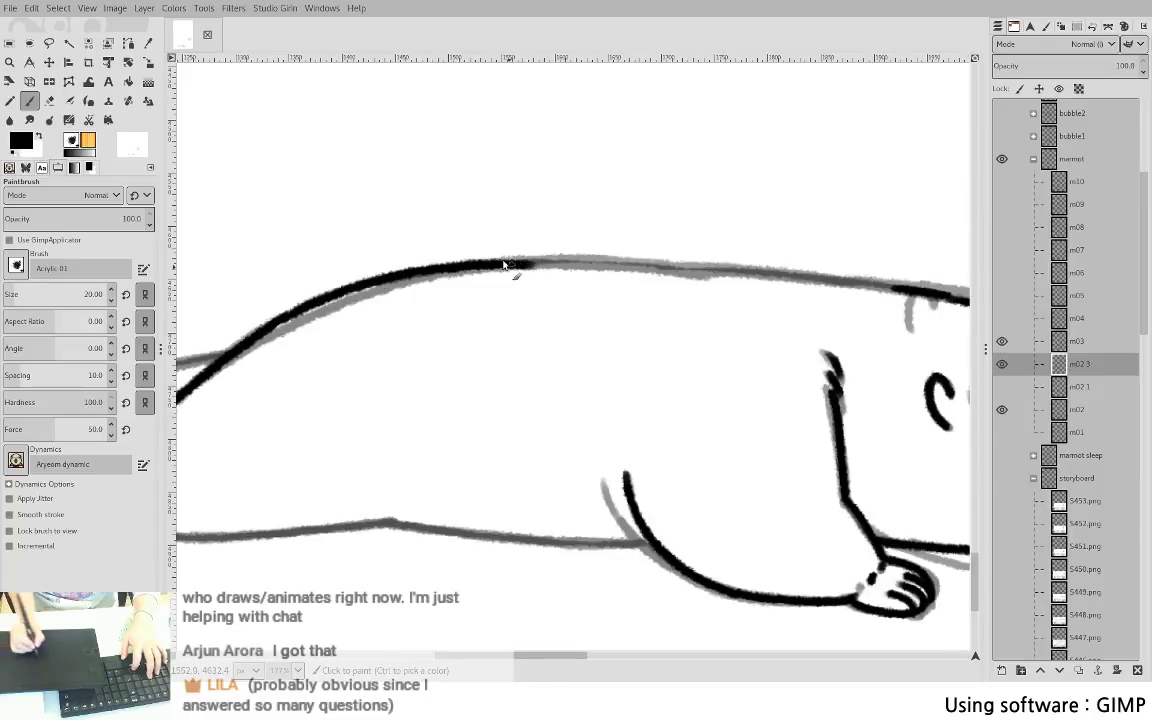
{"action": "key", "text": "shift+e"}
{"action": "key", "text": "p"}
{"action": "mouse_move", "coordinate": [532, 268]}
{"action": "left_mouse_down"}
{"action": "mouse_move", "coordinate": [505, 267]}
{"action": "mouse_move", "coordinate": [612, 263]}
{"action": "left_mouse_up"}
{"action": "key", "text": "ctrl+z"}
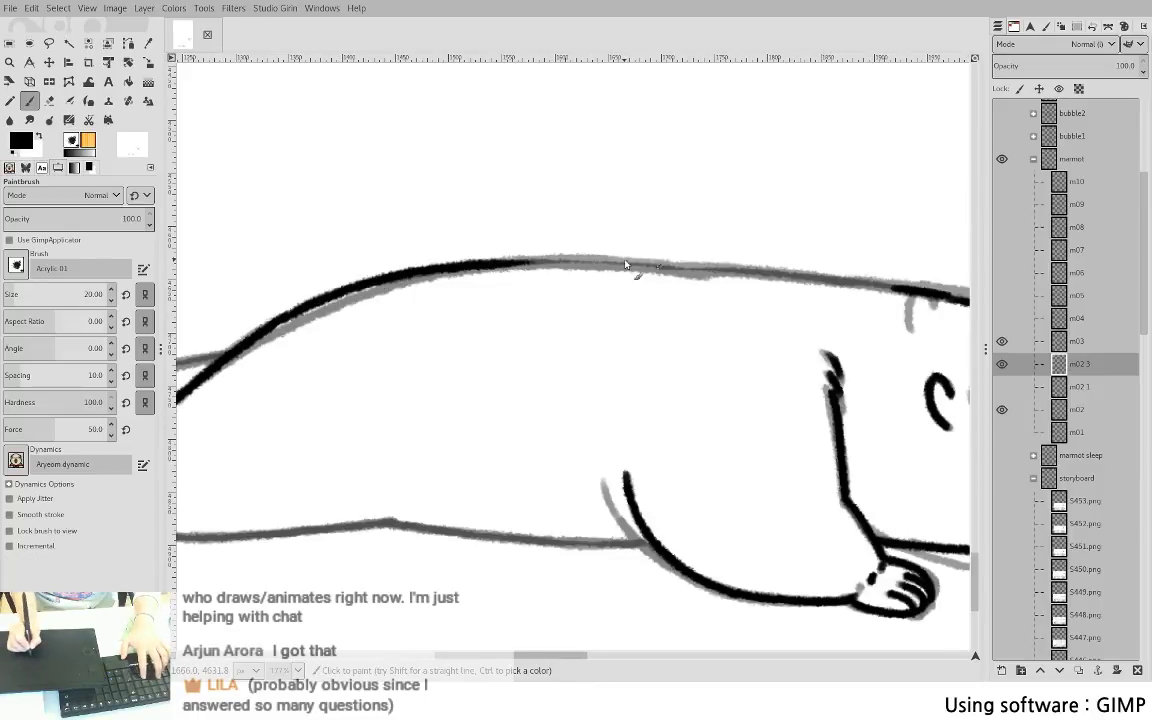
{"action": "mouse_move", "coordinate": [489, 266]}
{"action": "left_mouse_down"}
{"action": "mouse_move", "coordinate": [641, 263]}
{"action": "mouse_move", "coordinate": [904, 293]}
{"action": "left_mouse_up"}
- Trace the front half of the belly line from the mid-belly bump to the near foreleg curve
{"action": "left_click_drag", "start_coordinate": [673, 318], "coordinate": [800, 175]}
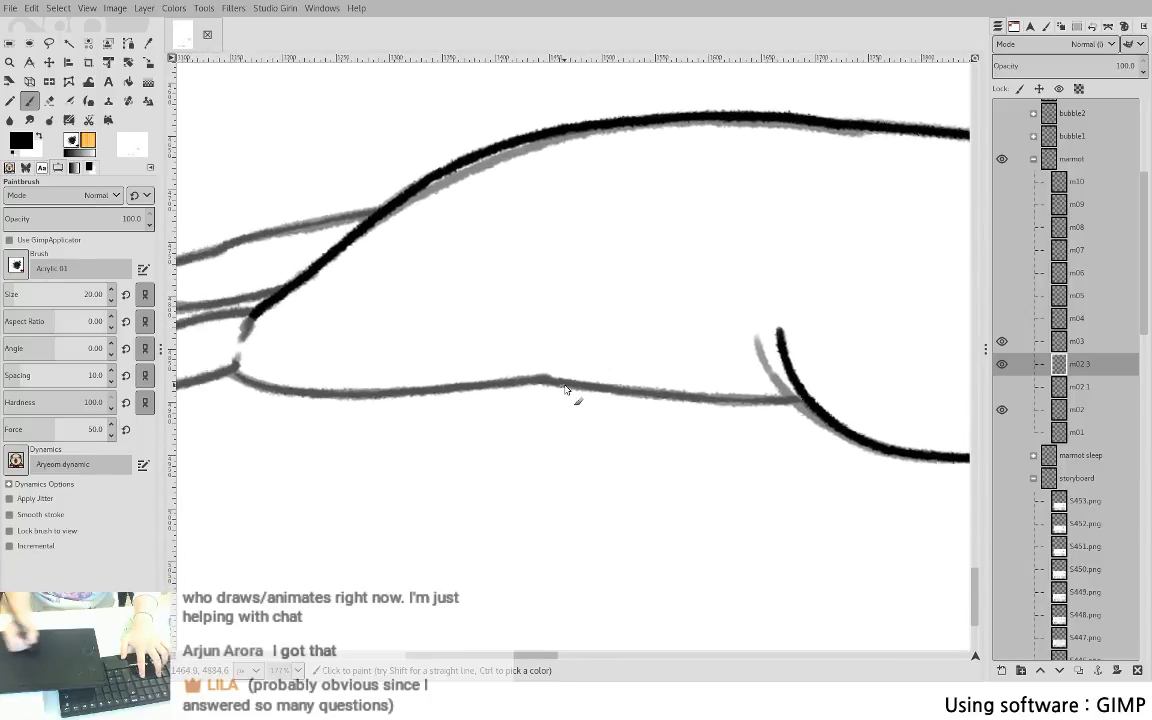
{"action": "left_click_drag", "start_coordinate": [537, 382], "coordinate": [798, 400]}
{"action": "key", "text": "ctrl+z"}
{"action": "left_click_drag", "start_coordinate": [541, 381], "coordinate": [622, 393]}
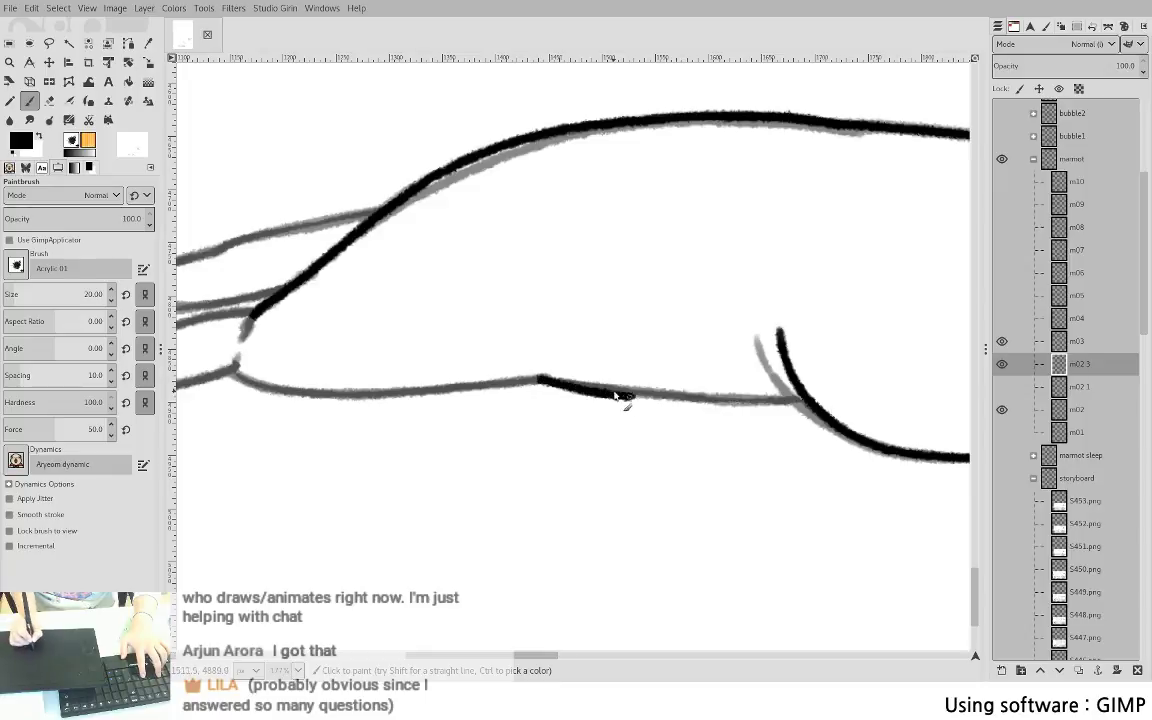
{"action": "key", "text": "ctrl+z"}
{"action": "left_click_drag", "start_coordinate": [542, 386], "coordinate": [656, 398]}
{"action": "key", "text": "ctrl+z"}
{"action": "left_click_drag", "start_coordinate": [540, 383], "coordinate": [746, 397]}
{"action": "key", "text": "ctrl+z"}
{"action": "left_click_drag", "start_coordinate": [542, 383], "coordinate": [727, 398]}
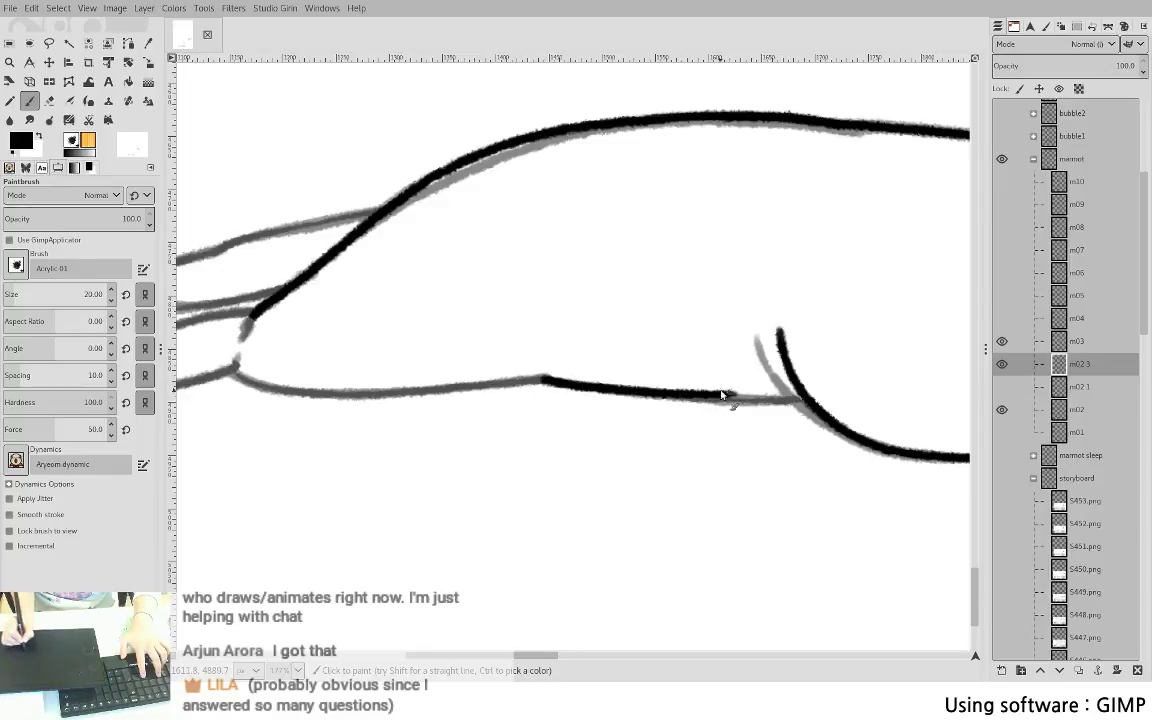
{"action": "key", "text": "ctrl+z"}
{"action": "left_click_drag", "start_coordinate": [542, 384], "coordinate": [798, 402]}
- Trace the rear half of the belly line from the hind paw's heel to the mid-belly bump
{"action": "key", "text": "shift+e"}
{"action": "left_click_drag", "start_coordinate": [488, 388], "coordinate": [711, 370]}
{"action": "key", "text": "p"}
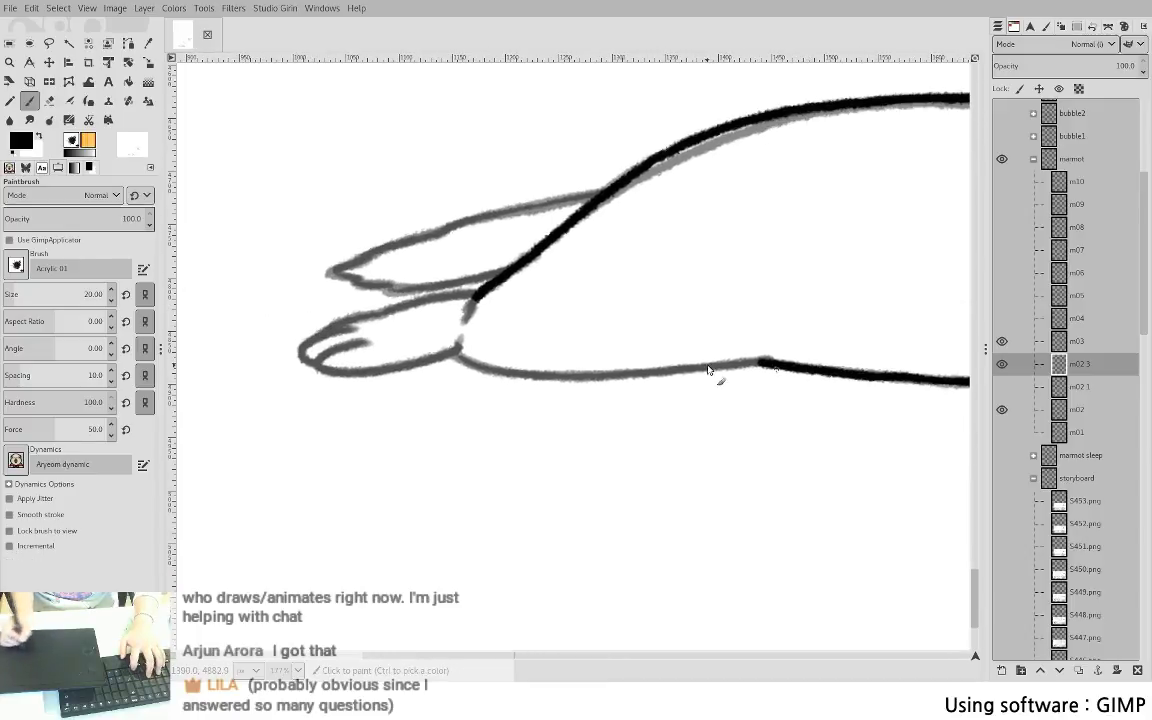
{"action": "left_click_drag", "start_coordinate": [456, 355], "coordinate": [543, 380]}
{"action": "key", "text": "ctrl+z"}
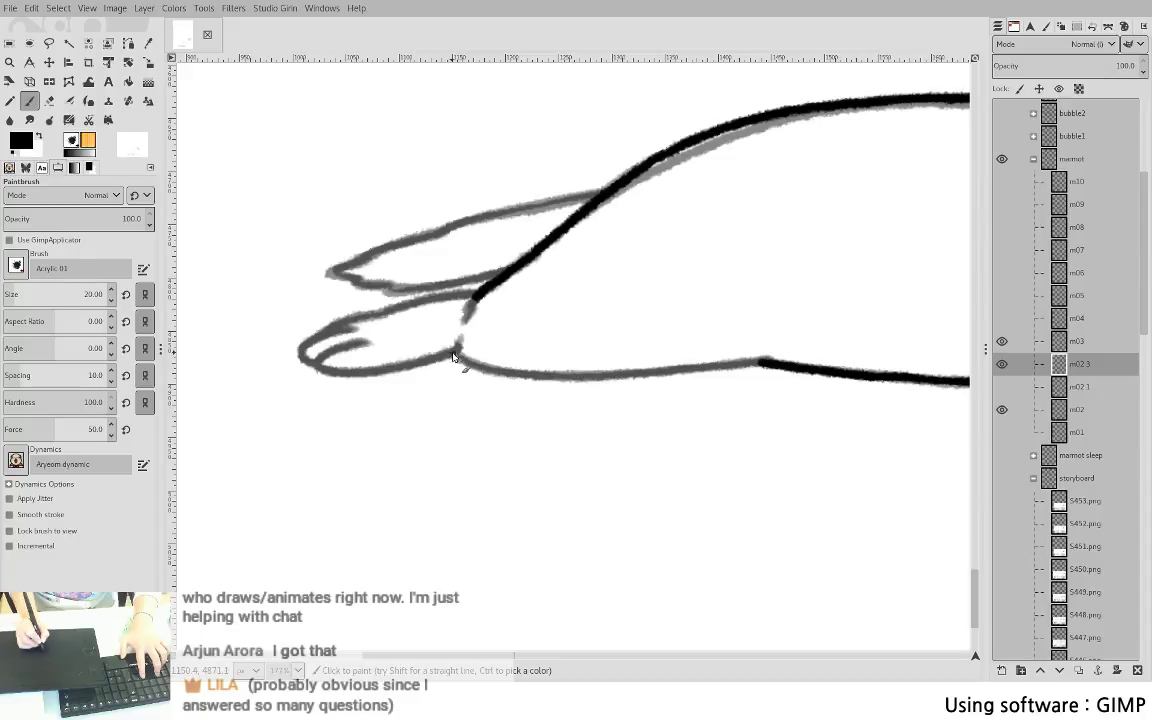
{"action": "left_click_drag", "start_coordinate": [453, 356], "coordinate": [560, 380]}
{"action": "key", "text": "ctrl+z"}
{"action": "mouse_move", "coordinate": [455, 352]}
{"action": "left_mouse_down"}
{"action": "mouse_move", "coordinate": [561, 377]}
{"action": "mouse_move", "coordinate": [728, 366]}
{"action": "left_mouse_up"}
{"action": "key", "text": "ctrl+z"}
{"action": "mouse_move", "coordinate": [460, 358]}
{"action": "left_mouse_down"}
{"action": "mouse_move", "coordinate": [480, 372]}
{"action": "mouse_move", "coordinate": [575, 382]}
{"action": "left_mouse_up"}
{"action": "key", "text": "ctrl+z"}
{"action": "mouse_move", "coordinate": [453, 356]}
{"action": "left_mouse_down"}
{"action": "mouse_move", "coordinate": [509, 383]}
{"action": "mouse_move", "coordinate": [571, 381]}
{"action": "left_mouse_up"}
{"action": "key", "text": "ctrl+z"}
{"action": "mouse_move", "coordinate": [455, 352]}
{"action": "left_mouse_down"}
{"action": "mouse_move", "coordinate": [537, 375]}
{"action": "mouse_move", "coordinate": [764, 362]}
{"action": "left_mouse_up"}
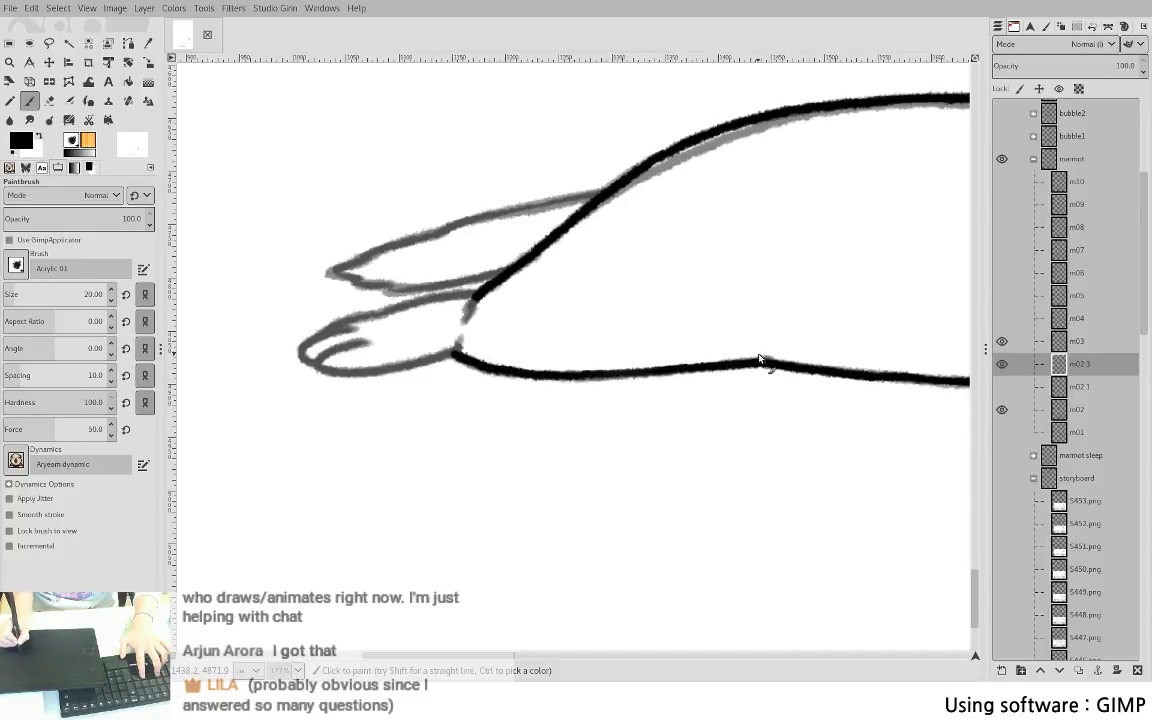
- Trace the hind paw's outline with its toe lines and the short ankle stroke below the rump
{"action": "left_click_drag", "start_coordinate": [577, 368], "coordinate": [765, 402]}
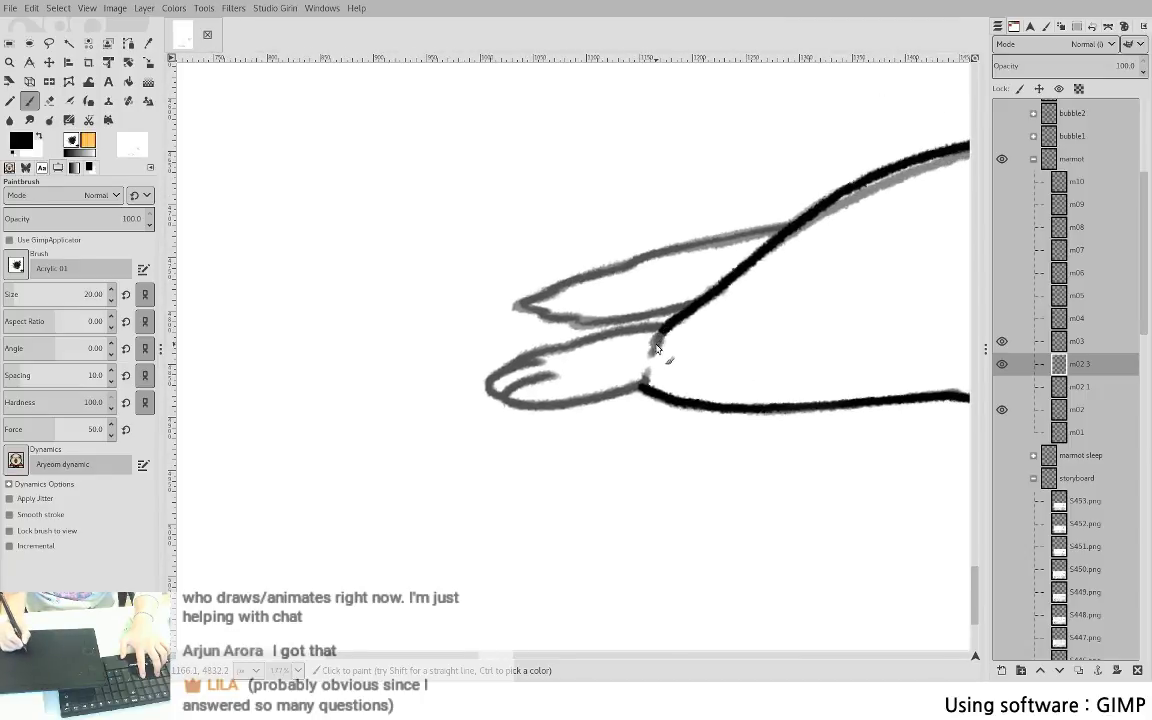
{"action": "left_click_drag", "start_coordinate": [665, 332], "coordinate": [648, 362]}
{"action": "key", "text": "ctrl+z"}
{"action": "mouse_move", "coordinate": [490, 390]}
{"action": "left_mouse_down"}
{"action": "mouse_move", "coordinate": [557, 371]}
{"action": "mouse_move", "coordinate": [502, 399]}
{"action": "mouse_move", "coordinate": [556, 378]}
{"action": "mouse_move", "coordinate": [507, 398]}
{"action": "mouse_move", "coordinate": [544, 407]}
{"action": "mouse_move", "coordinate": [640, 388]}
{"action": "left_mouse_up"}
{"action": "left_click_drag", "start_coordinate": [489, 386], "coordinate": [545, 361]}
{"action": "key", "text": "ctrl+z"}
{"action": "left_click_drag", "start_coordinate": [488, 386], "coordinate": [576, 349]}
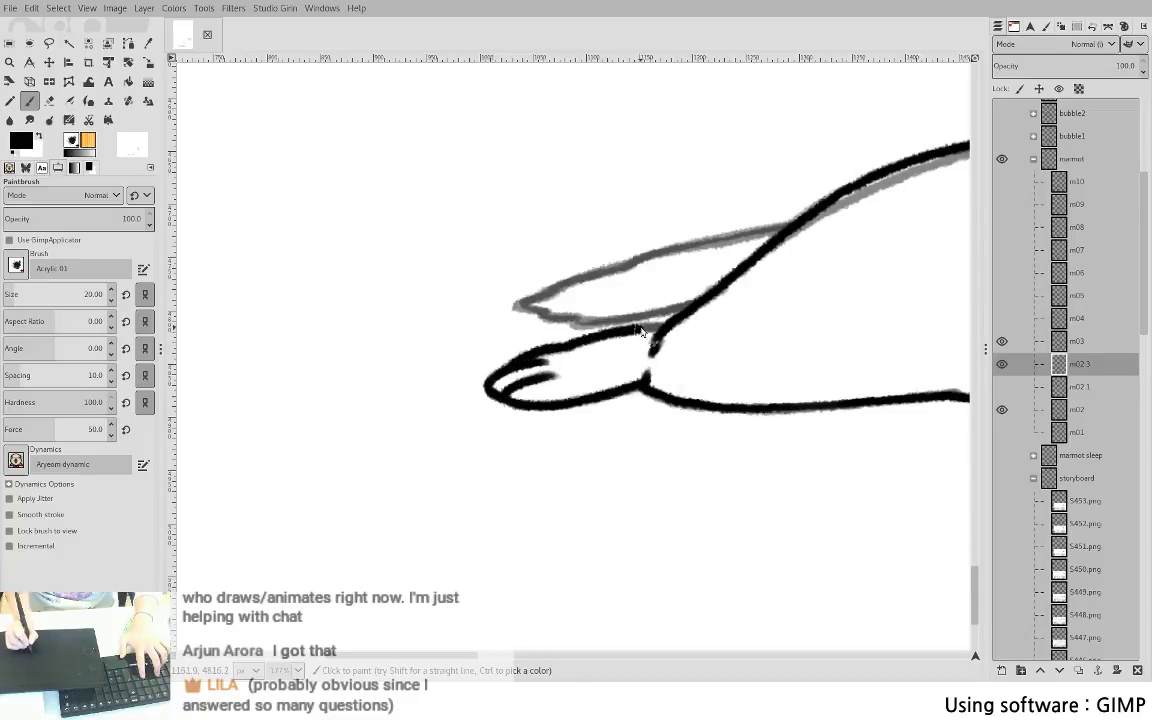
- Trace the tail's outline, joining its upper and lower edges to the rump
{"action": "mouse_move", "coordinate": [515, 304]}
{"action": "left_mouse_down"}
{"action": "mouse_move", "coordinate": [580, 325]}
{"action": "mouse_move", "coordinate": [680, 311]}
{"action": "mouse_move", "coordinate": [547, 295]}
{"action": "mouse_move", "coordinate": [523, 305]}
{"action": "mouse_move", "coordinate": [727, 241]}
{"action": "left_mouse_up"}
{"action": "key", "text": "ctrl+z"}
{"action": "left_click_drag", "start_coordinate": [627, 266], "coordinate": [787, 232]}
{"action": "key", "text": "ctrl+z"}
{"action": "left_click_drag", "start_coordinate": [640, 261], "coordinate": [744, 236]}
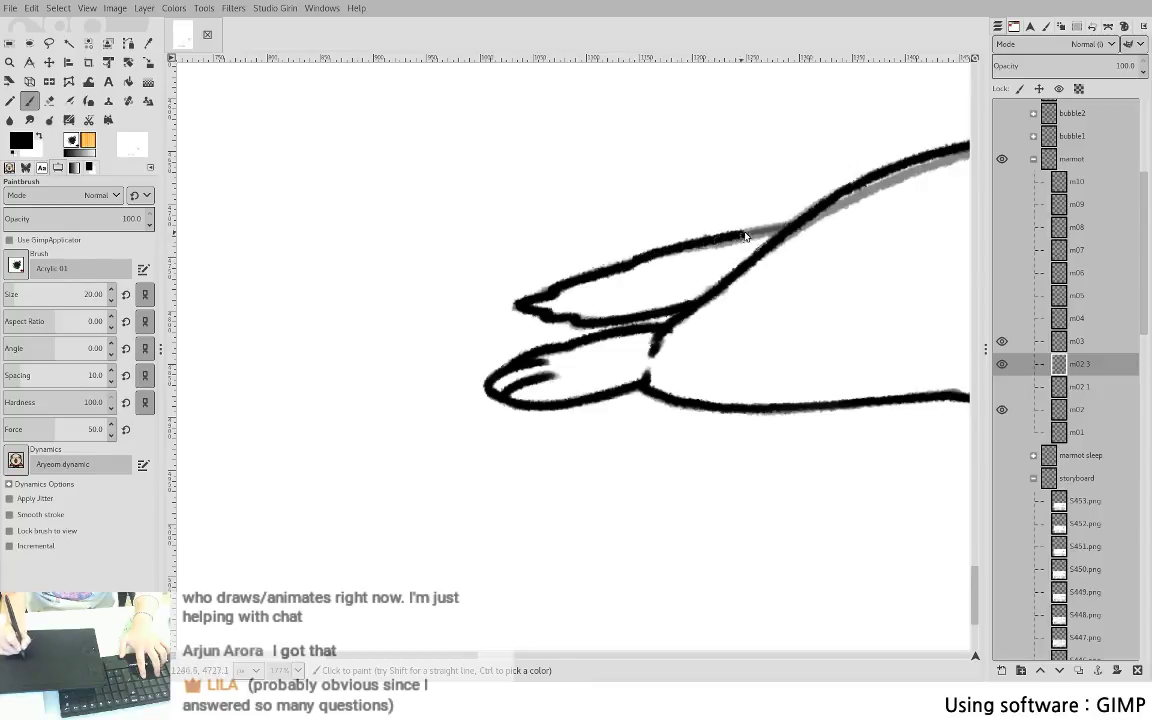
{"action": "left_click_drag", "start_coordinate": [798, 338], "coordinate": [792, 374]}
{"action": "left_click_drag", "start_coordinate": [756, 369], "coordinate": [644, 376]}
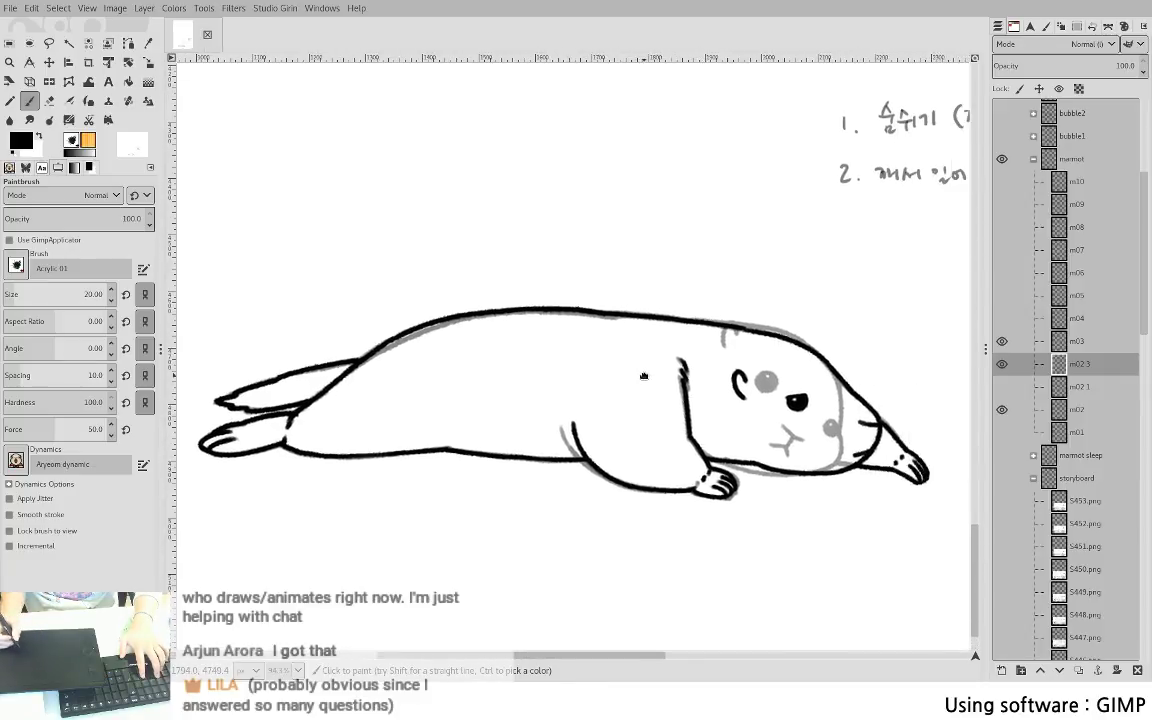
- Hide layer m03 and lower the opacity of layer m02 3 to 38.5
{"action": "left_click", "coordinate": [1004, 431]}
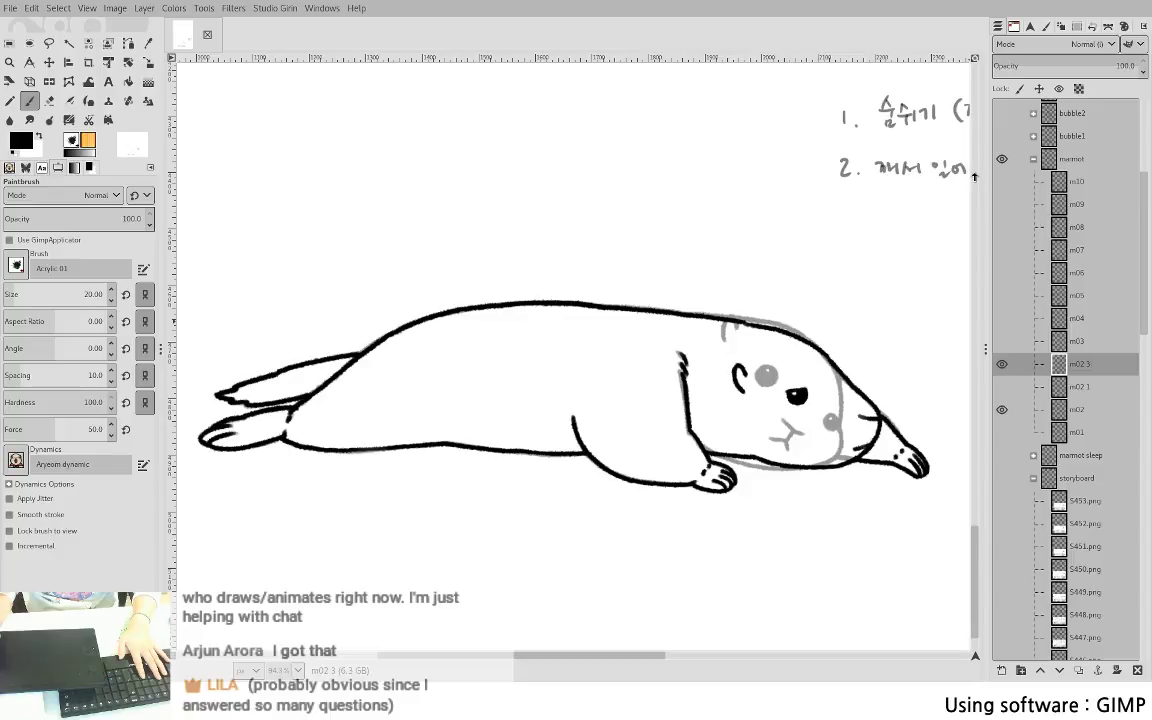
{"action": "left_click", "coordinate": [1048, 63]}
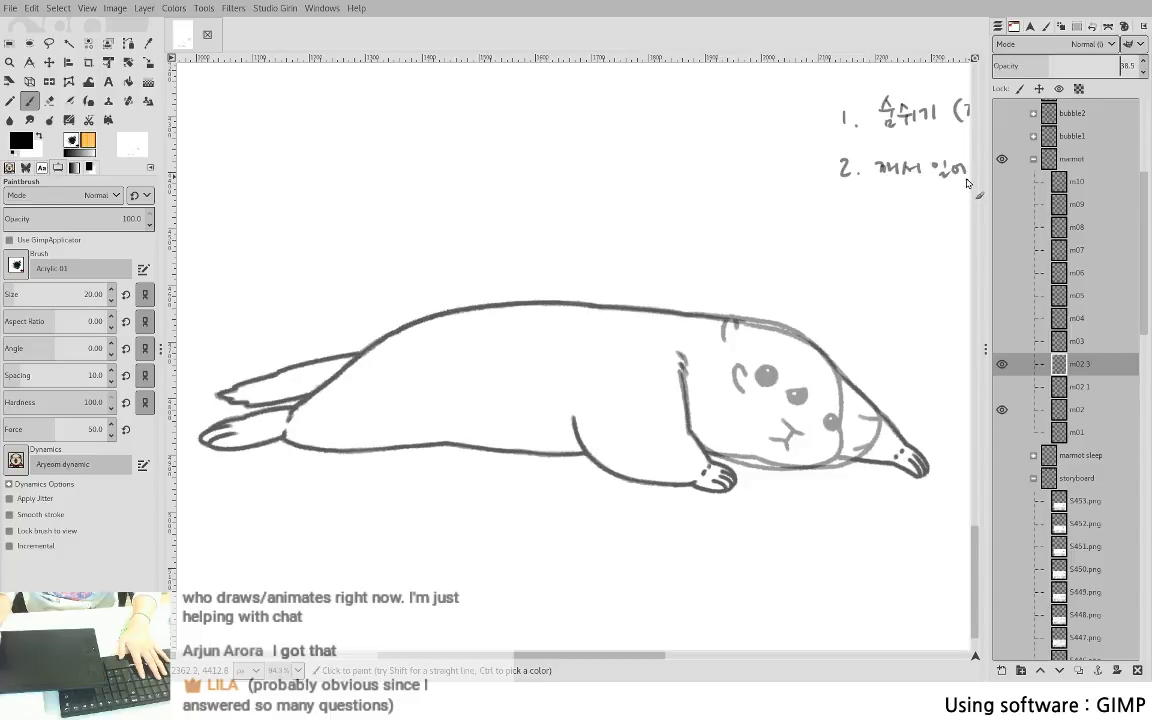
{"action": "left_click", "coordinate": [1070, 413]}
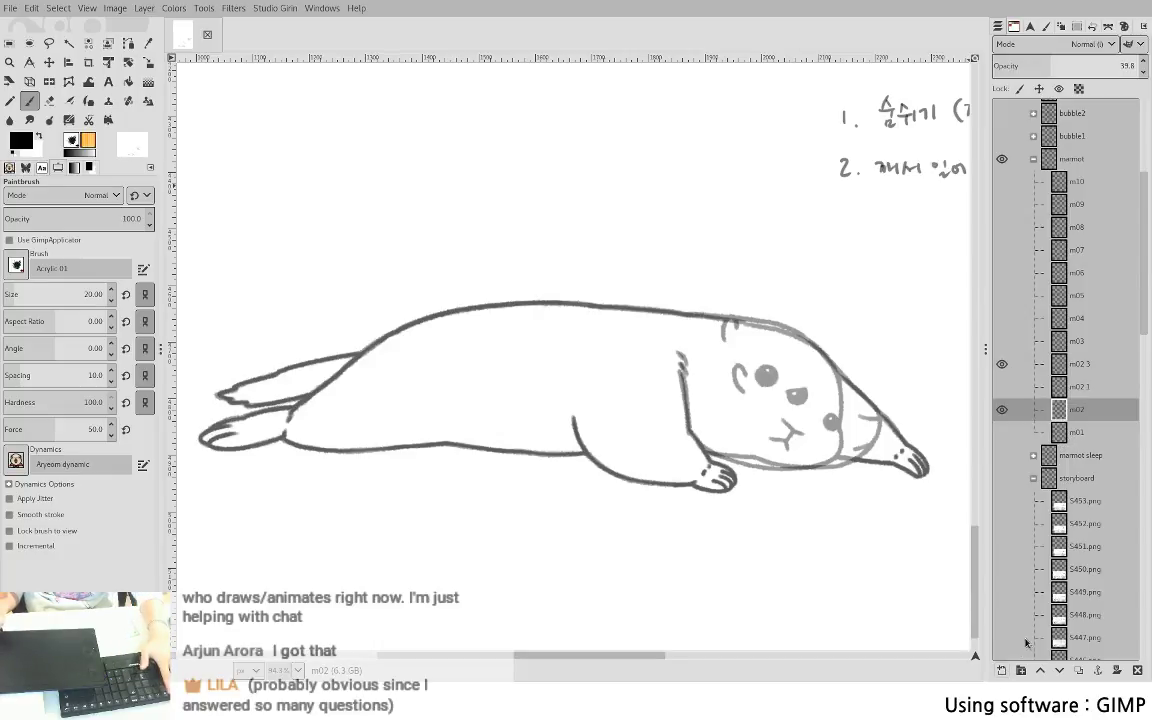
{"action": "left_click", "coordinate": [1086, 388]}
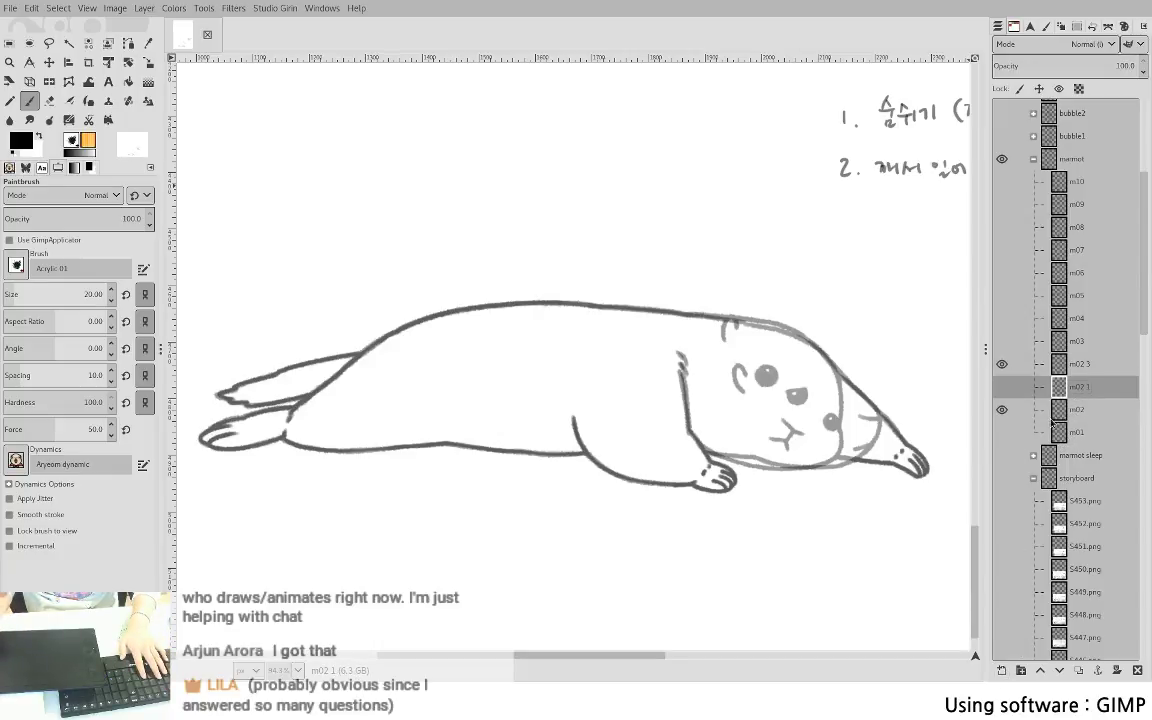
{"action": "scroll", "coordinate": [730, 470], "scroll_direction": "up", "scroll_amount": 5}
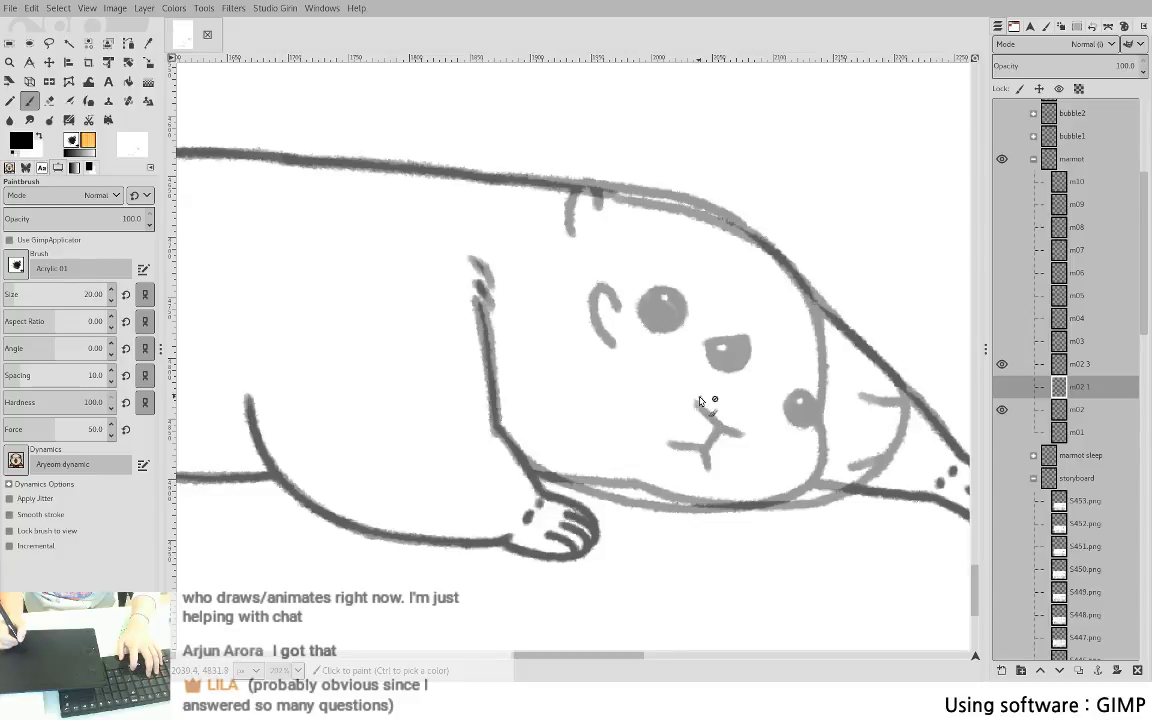
- Add a layer named red directly above m02, fill it with red and set its blend mode to Overlay
{"action": "left_click", "coordinate": [1071, 411]}
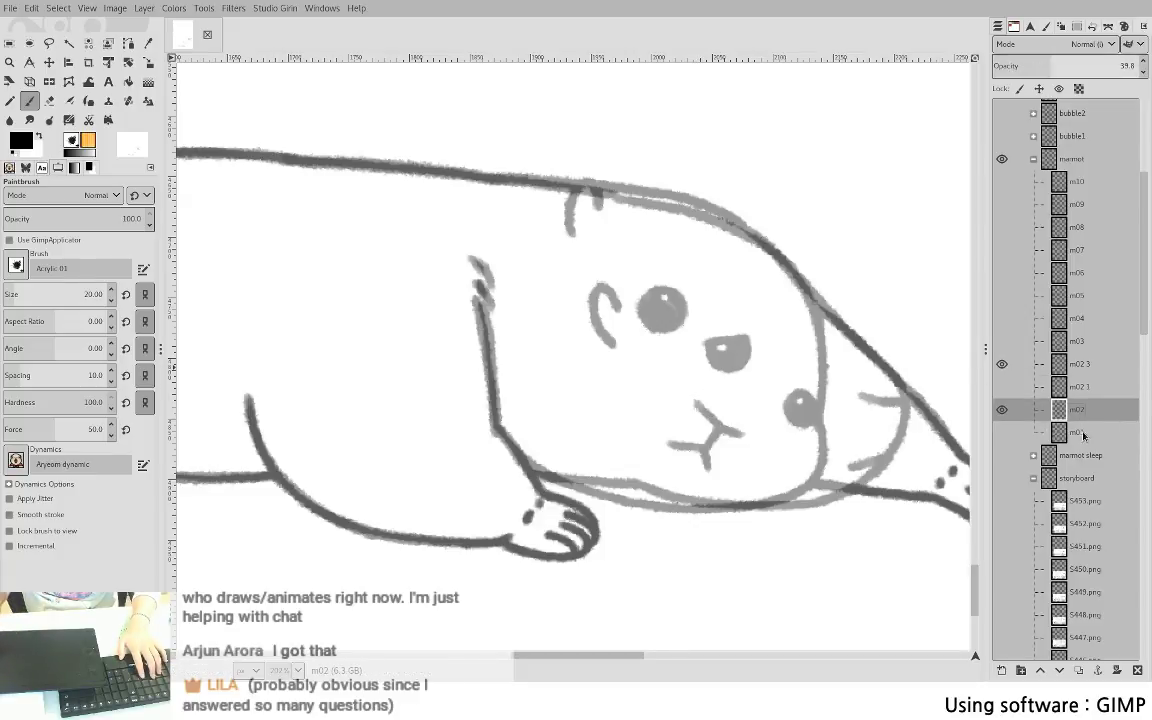
{"action": "left_click", "coordinate": [1006, 673], "text": "shift"}
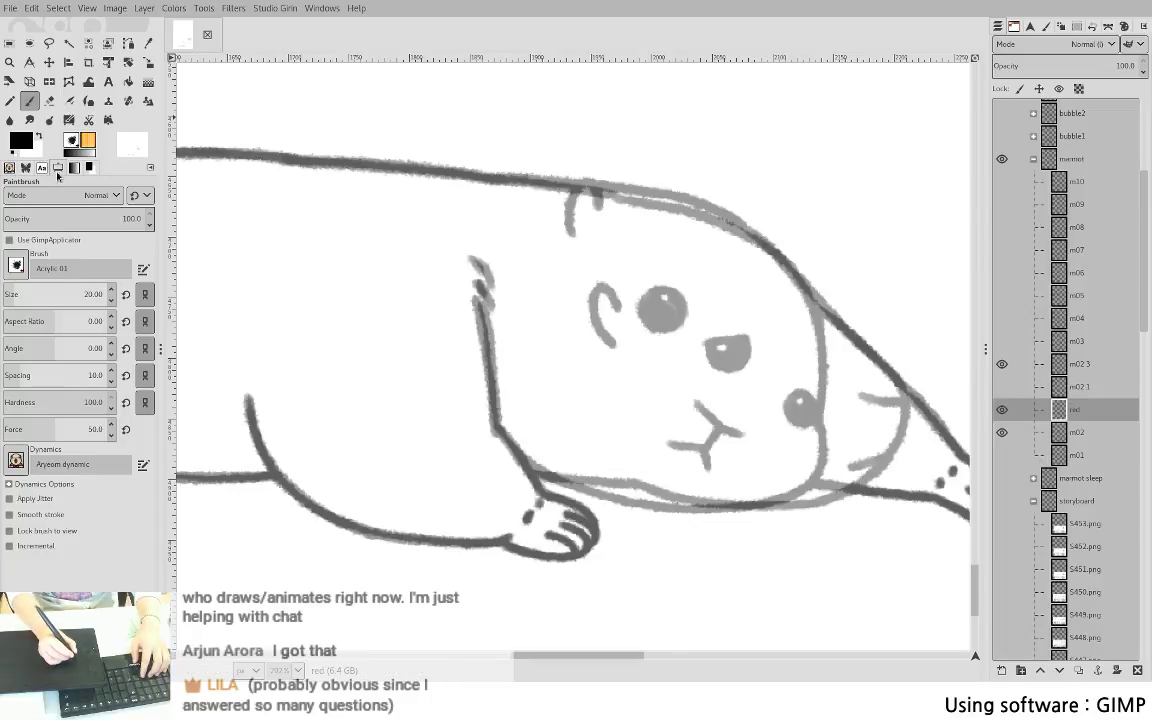
{"action": "key", "text": "x"}
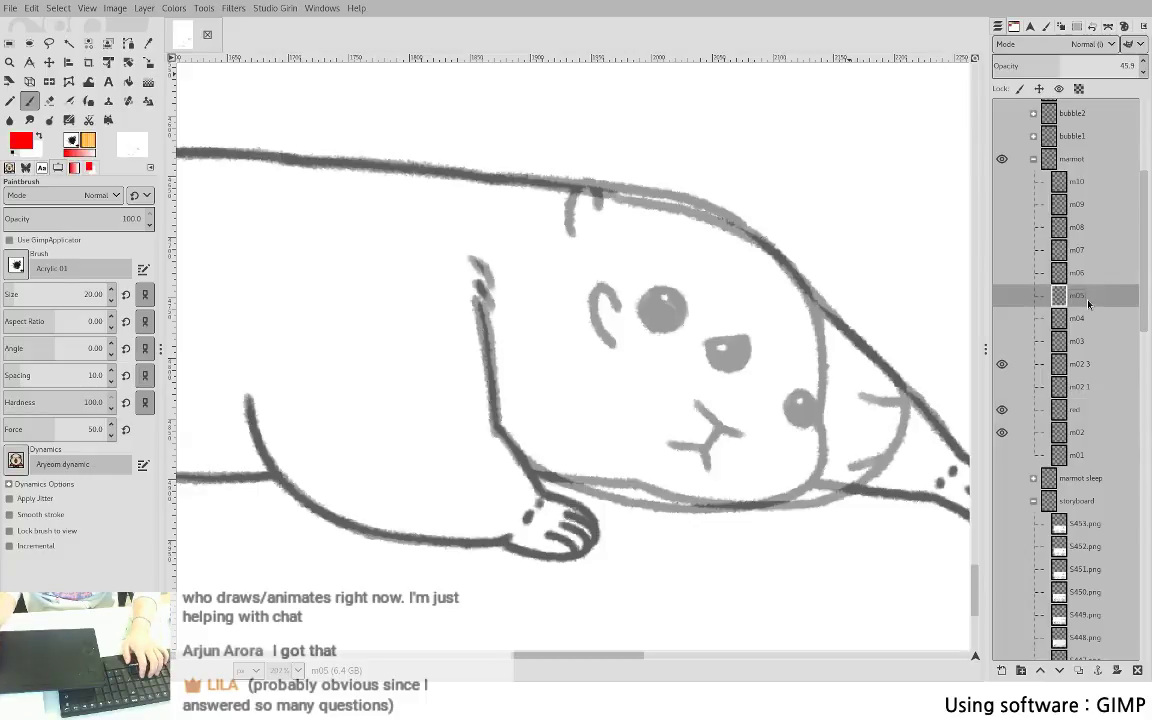
{"action": "key", "text": "ctrl+comma"}
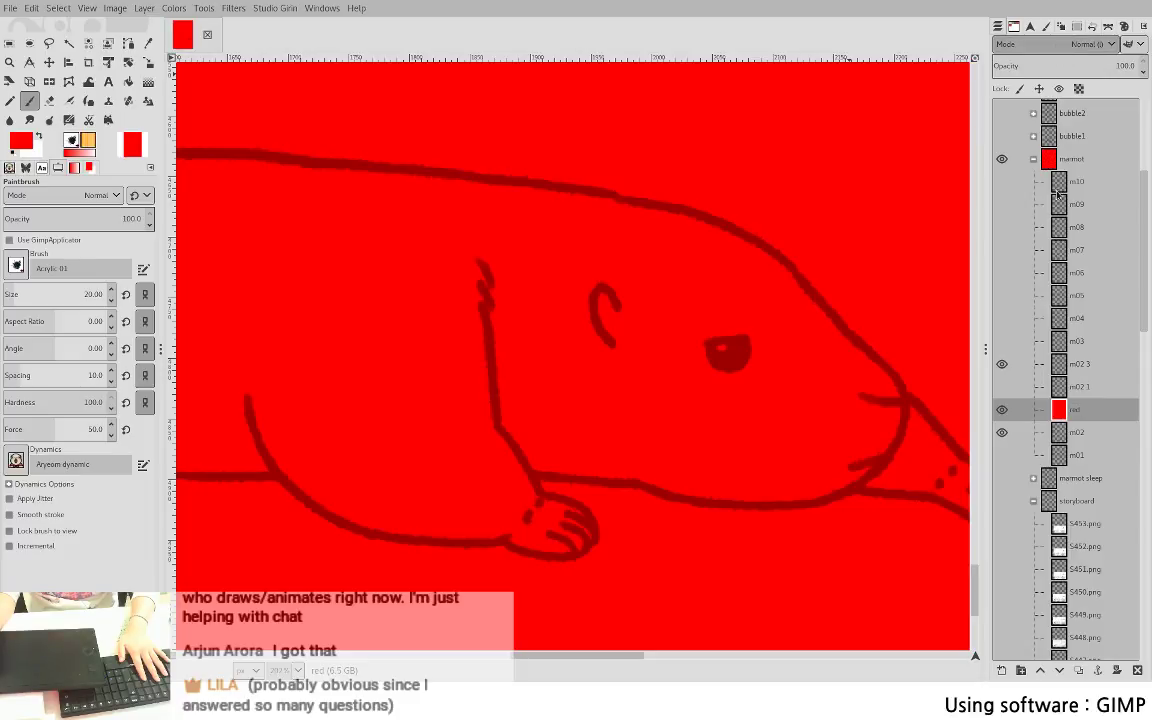
{"action": "left_click", "coordinate": [1057, 246]}
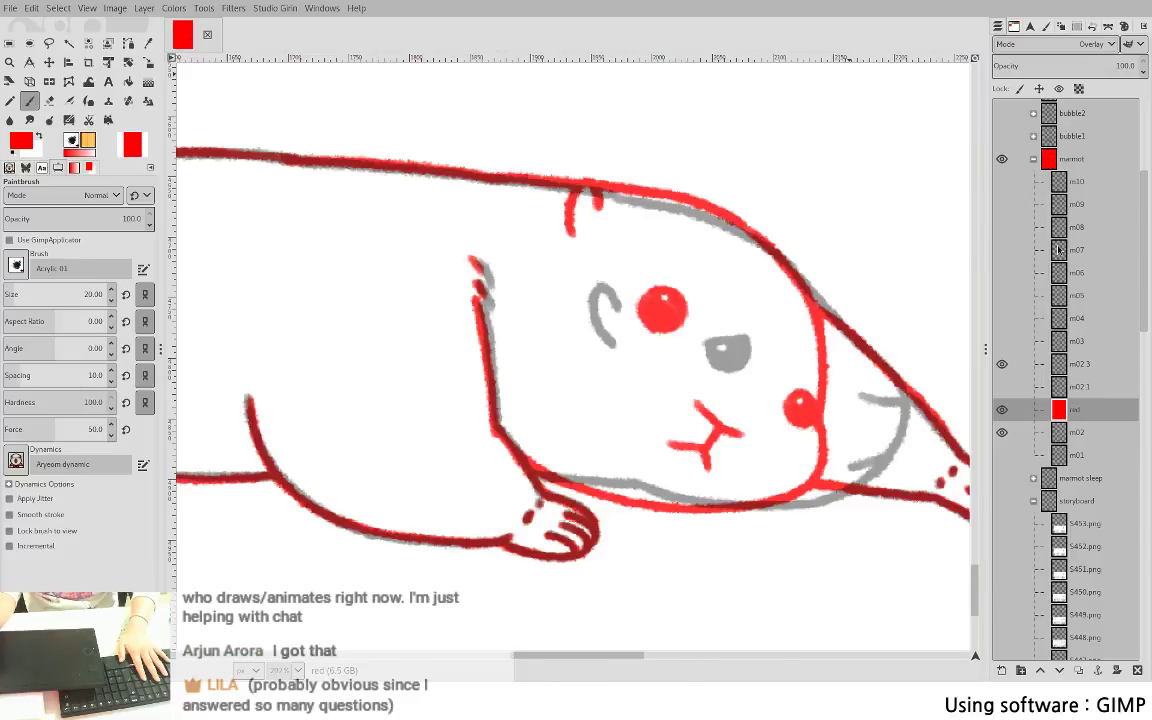
- Reduce the red layer's opacity to 29.1 and toggle m02's visibility to check its tint
{"action": "left_click", "coordinate": [1036, 66]}
{"action": "left_click_drag", "start_coordinate": [1035, 67], "coordinate": [1042, 66]}
{"action": "left_click", "coordinate": [1001, 432]}
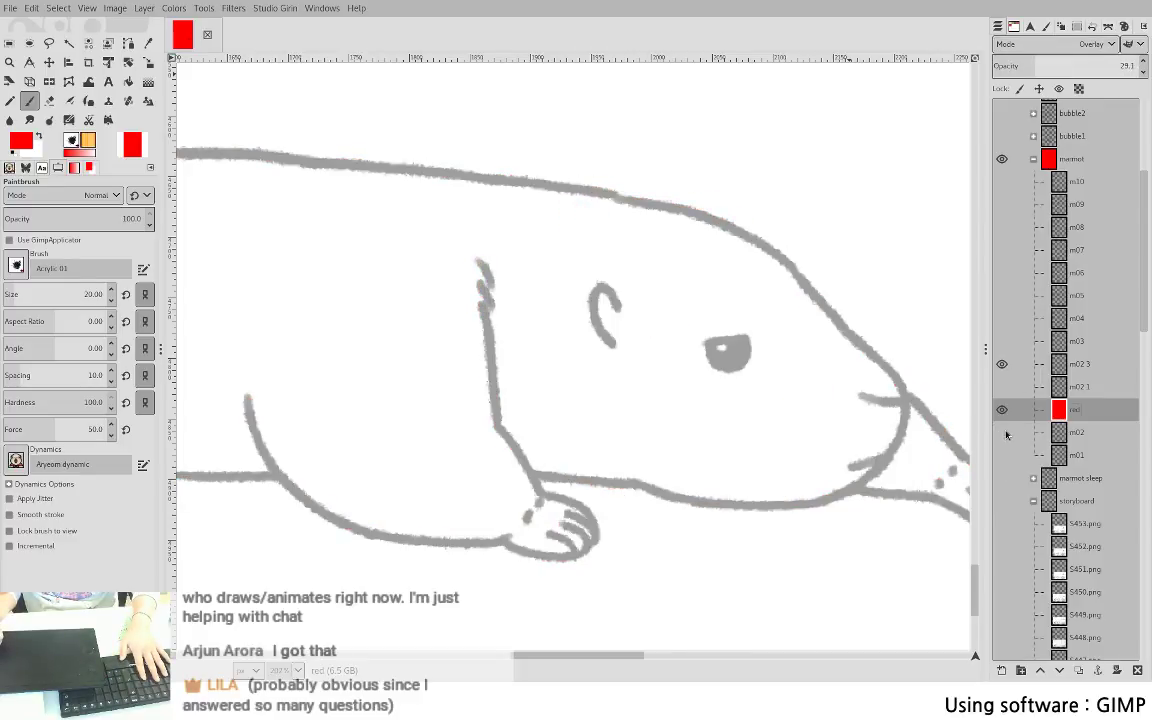
{"action": "left_click", "coordinate": [1003, 433]}
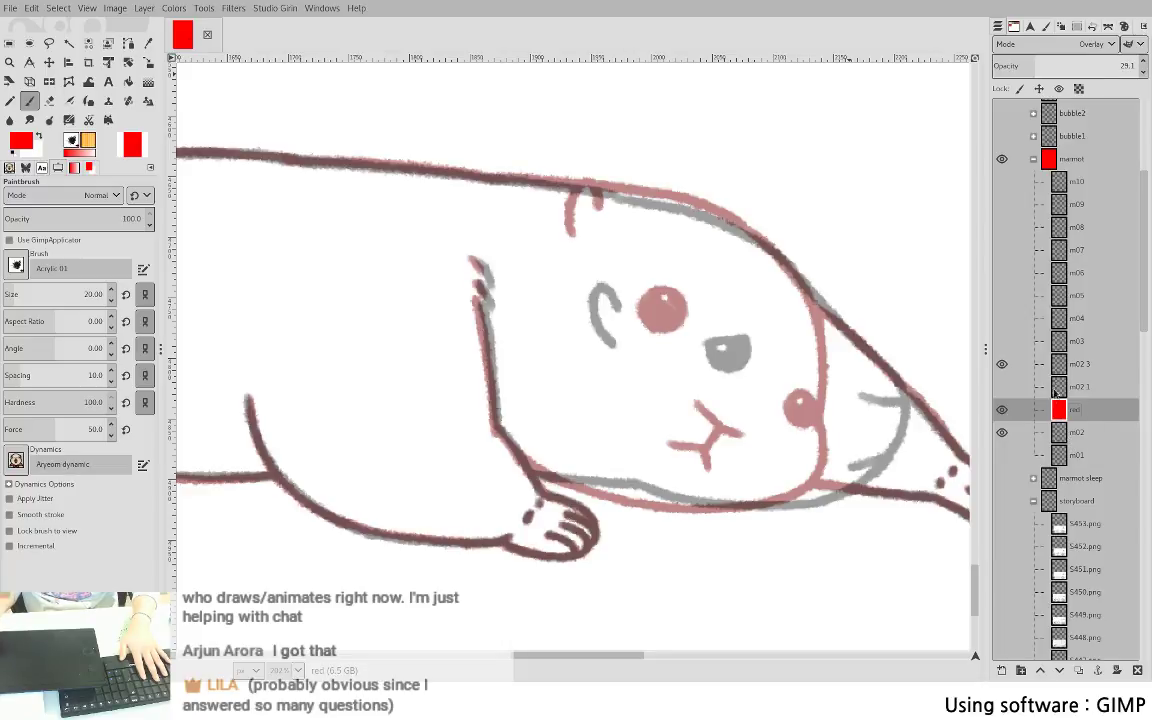
- Add a layer named blue directly above m02 3, reselect m02 3 and set the foreground colour to a bright blue
{"action": "left_click", "coordinate": [1074, 368]}
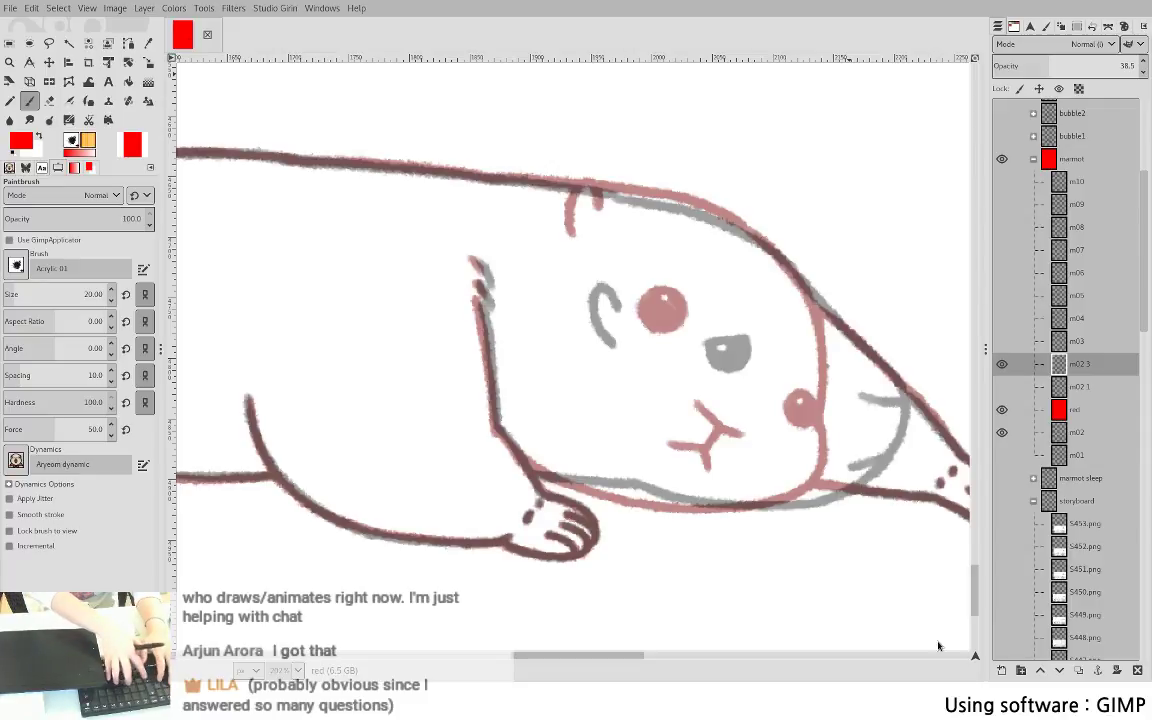
{"action": "key", "text": "Return"}
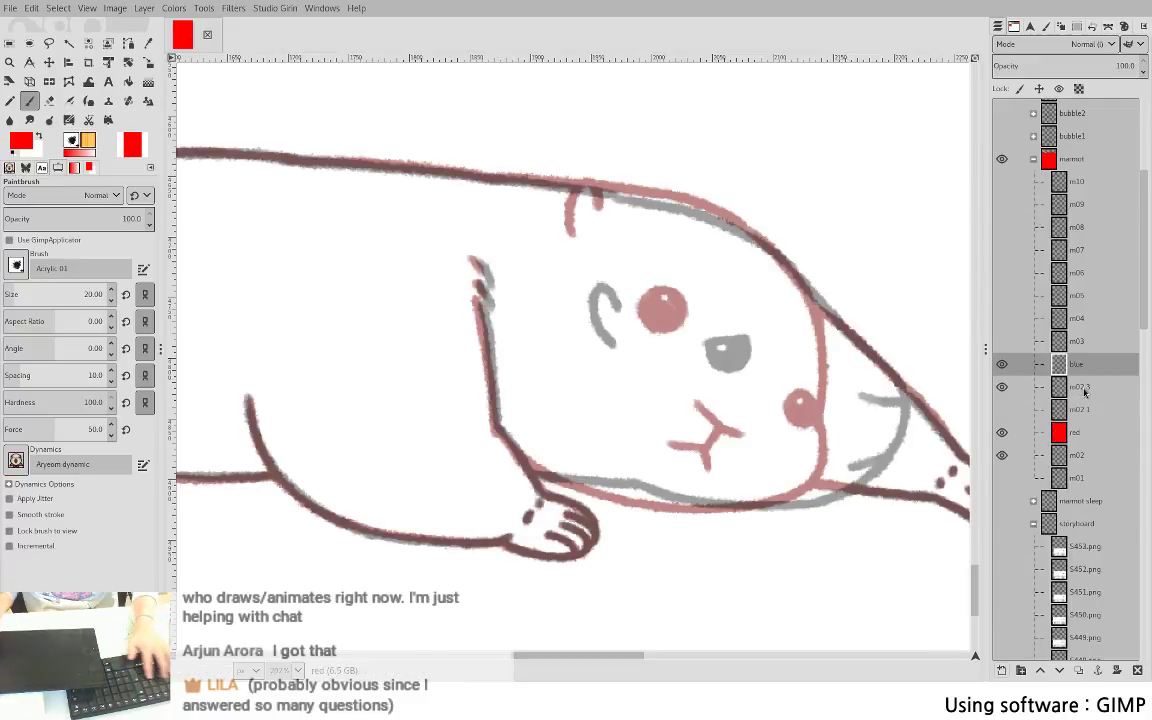
{"action": "left_click", "coordinate": [1079, 396]}
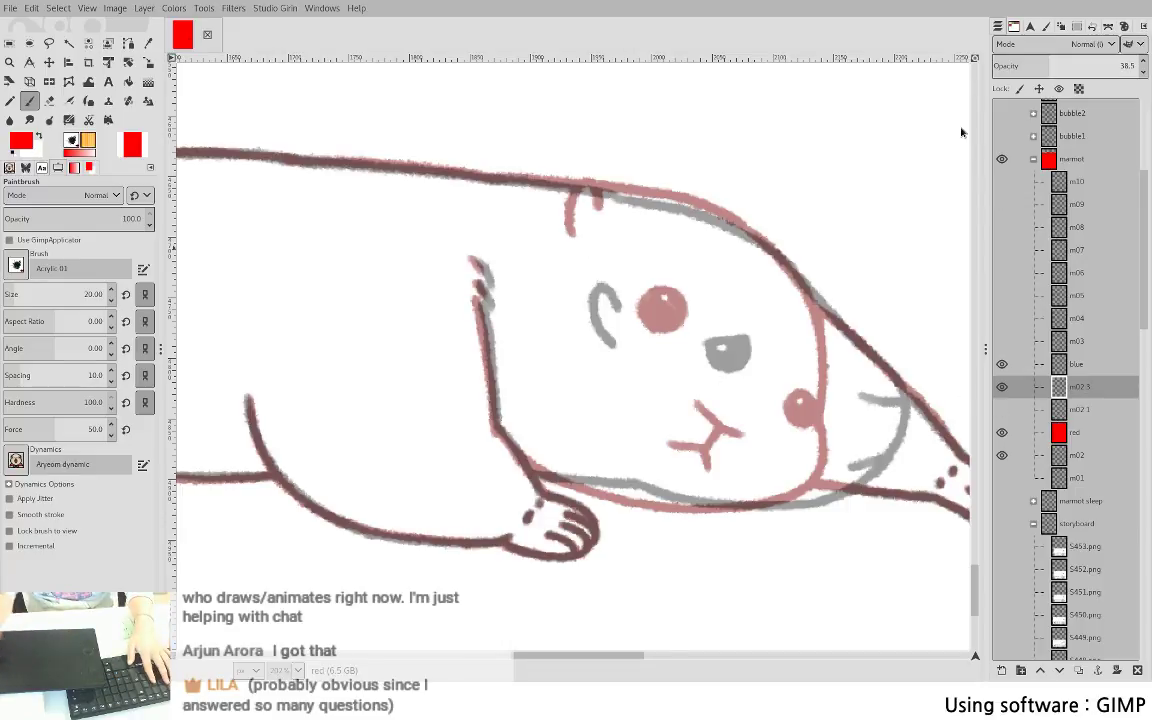
{"action": "key", "text": "x"}
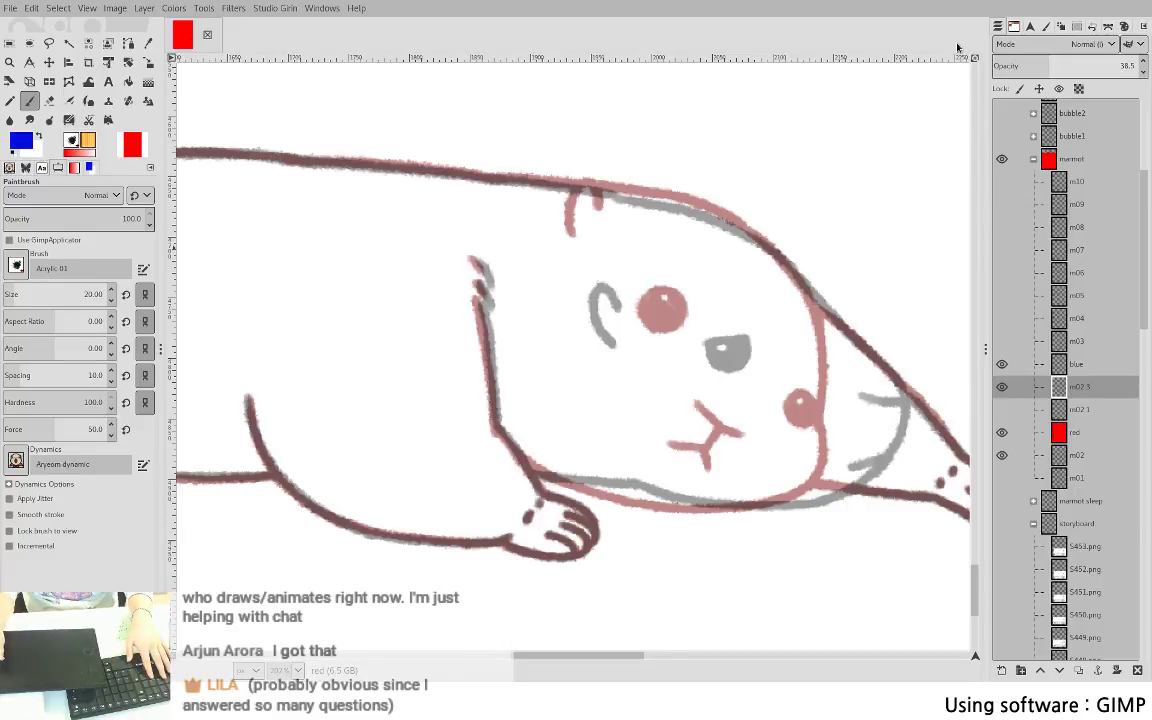
{"action": "key", "text": "w"}
{"action": "key", "text": "0"}
{"action": "key", "text": "0"}
{"action": "key", "text": "0"}
{"action": "key", "text": "0"}
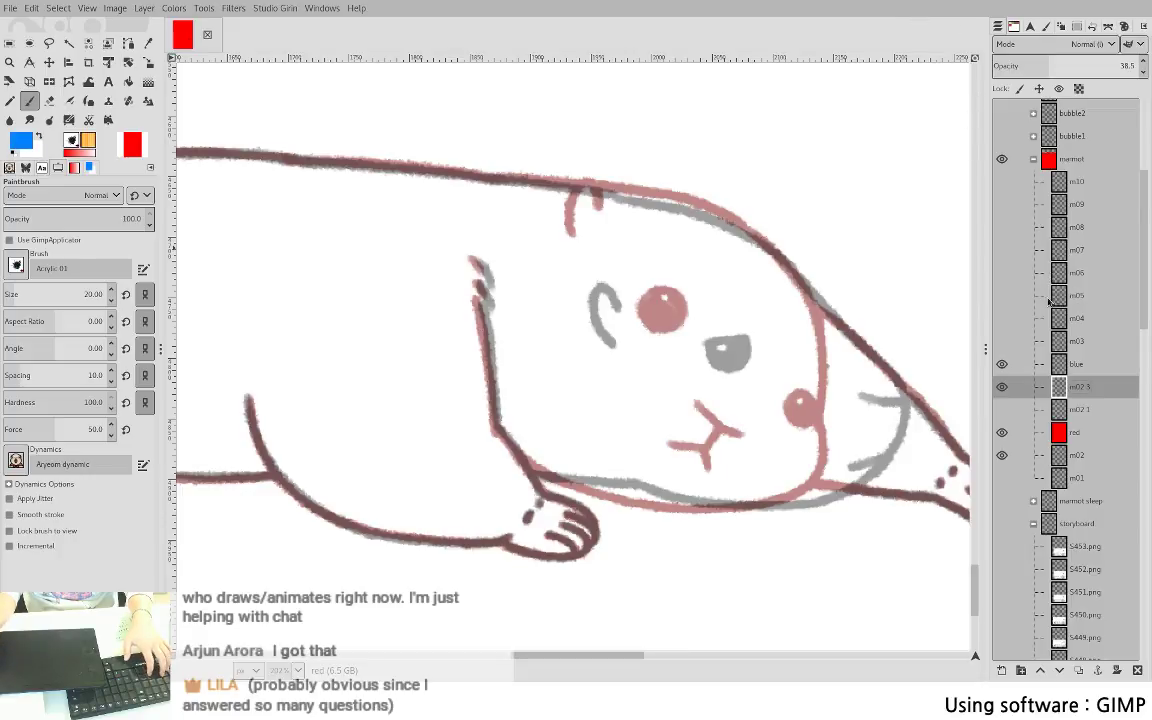
- Fill the selected linework of m02 3 with blue on the blue layer and hide m02 3
{"action": "key", "text": "ctrl+comma"}
{"action": "key", "text": "ctrl+z"}
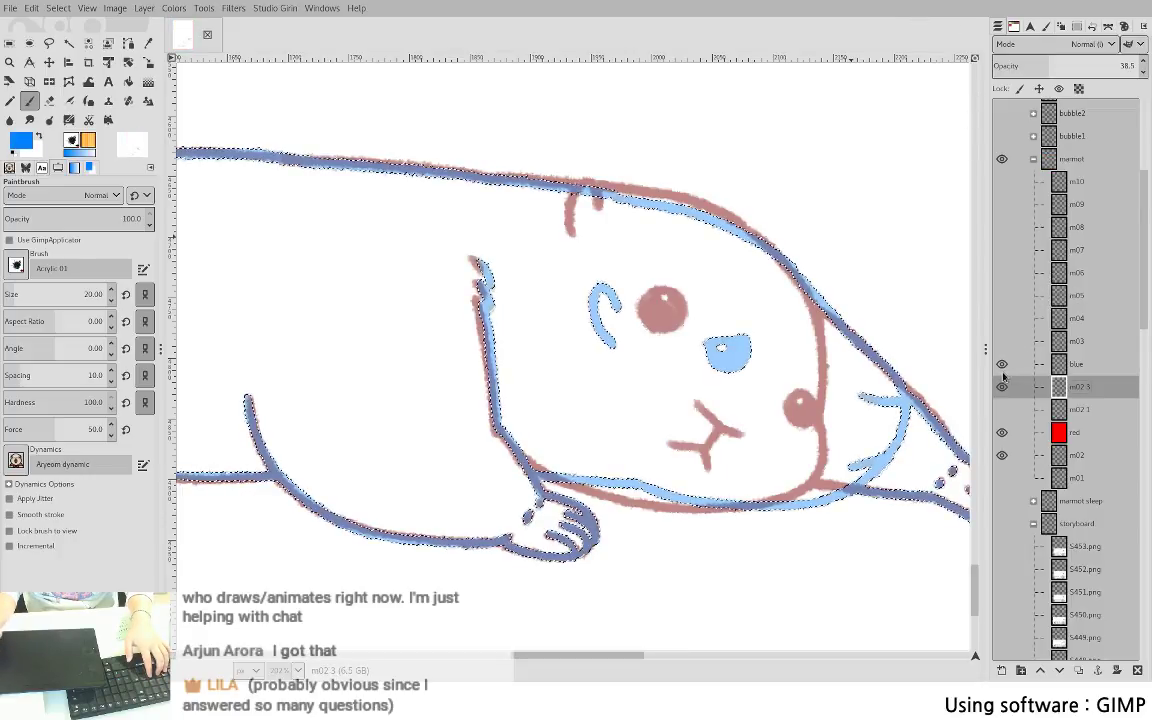
{"action": "key", "text": "ctrl+z"}
{"action": "left_click", "coordinate": [1071, 366]}
{"action": "key", "text": "ctrl+comma"}
{"action": "left_click", "coordinate": [1001, 386]}
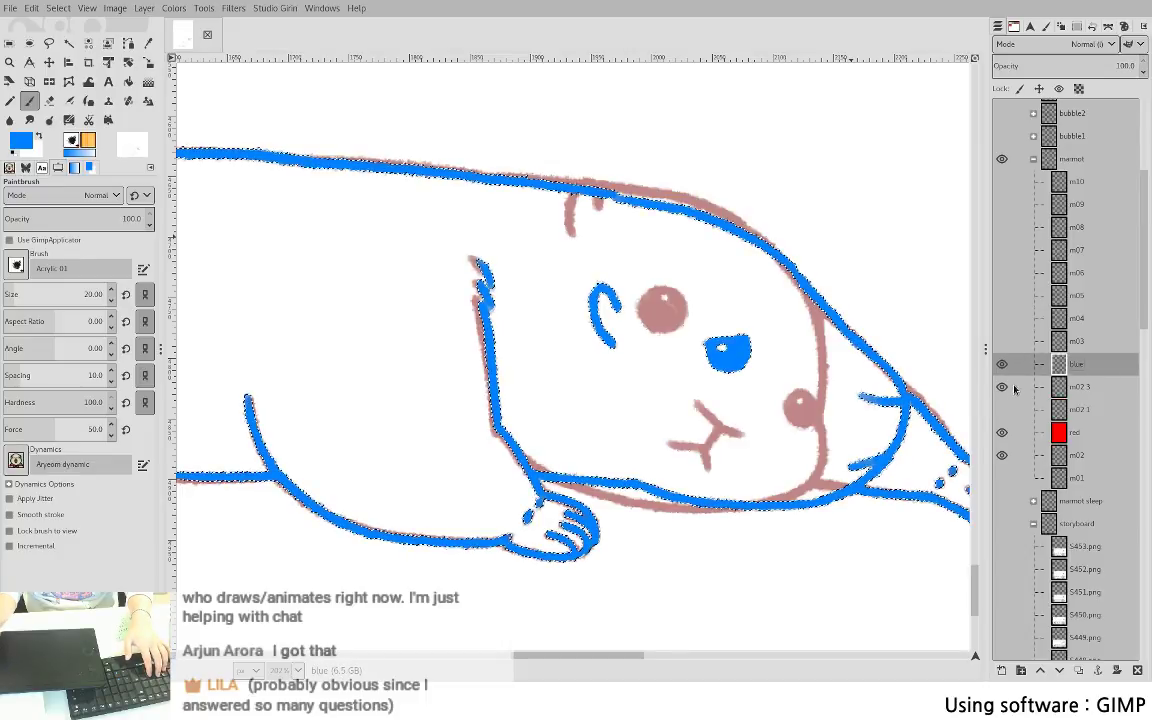
- Set the blue layer's opacity to 40.6 and the red layer's opacity to 42.2
{"action": "left_click", "coordinate": [1052, 66]}
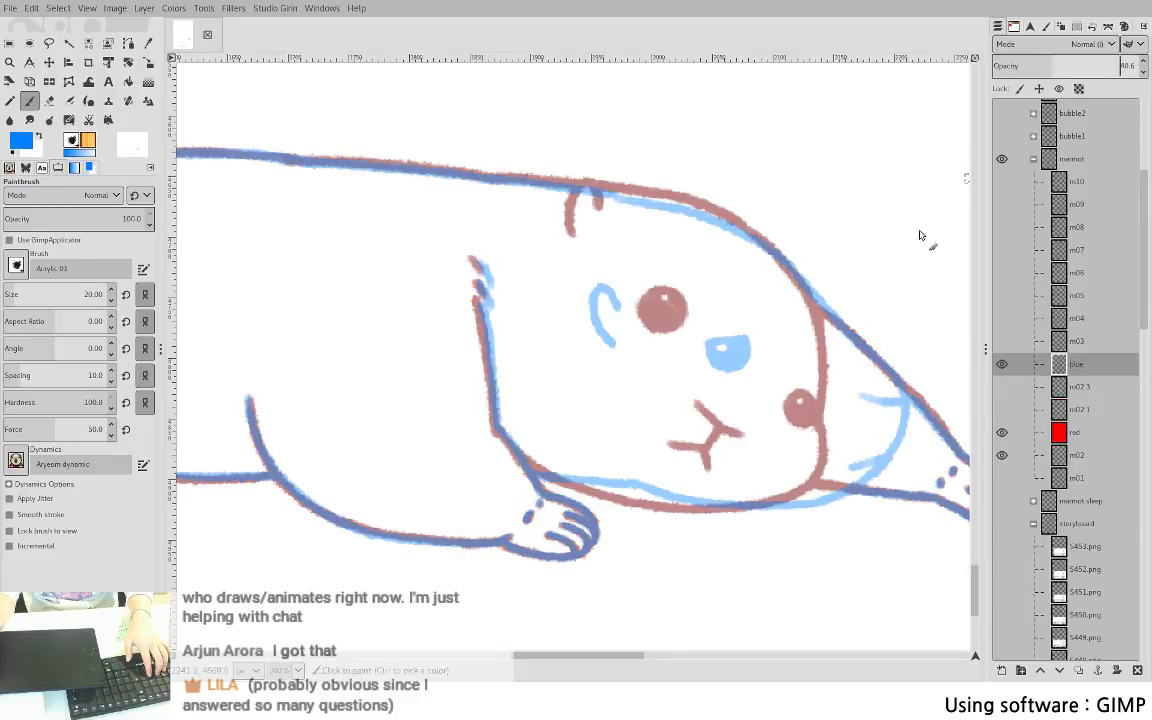
{"action": "left_click", "coordinate": [1074, 434]}
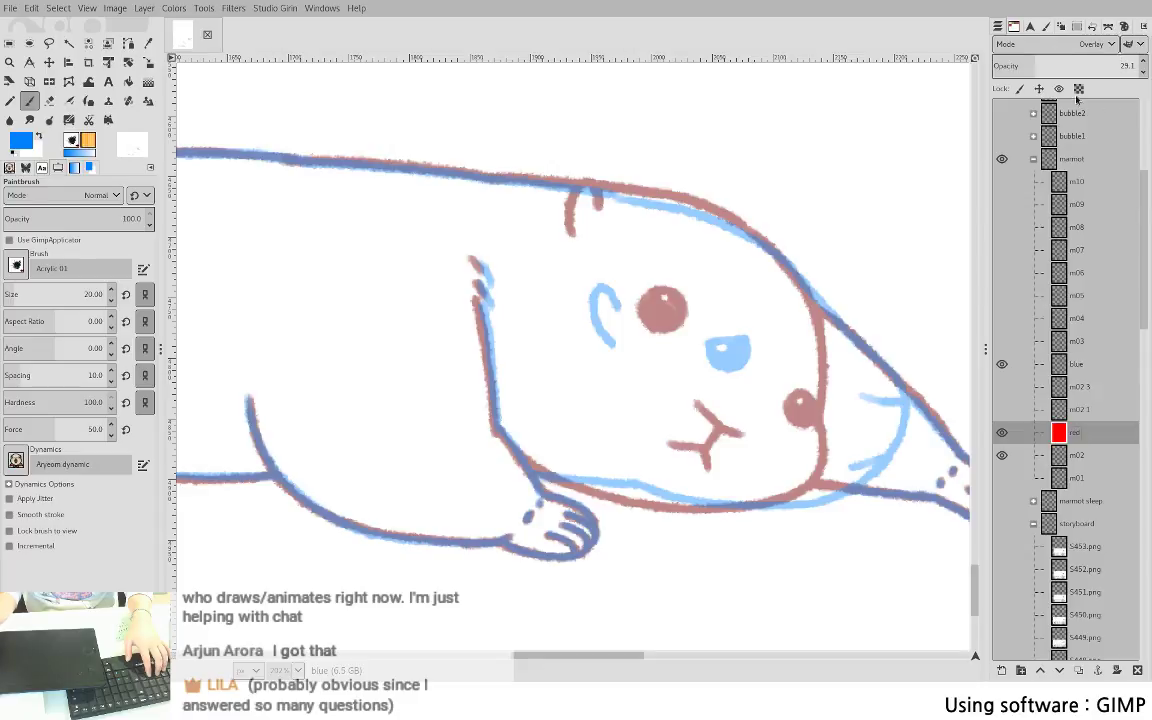
{"action": "left_click", "coordinate": [1051, 64]}
{"action": "mouse_move", "coordinate": [1039, 66]}
{"action": "left_mouse_down"}
{"action": "mouse_move", "coordinate": [1148, 68]}
{"action": "mouse_move", "coordinate": [1053, 70]}
{"action": "left_mouse_up"}
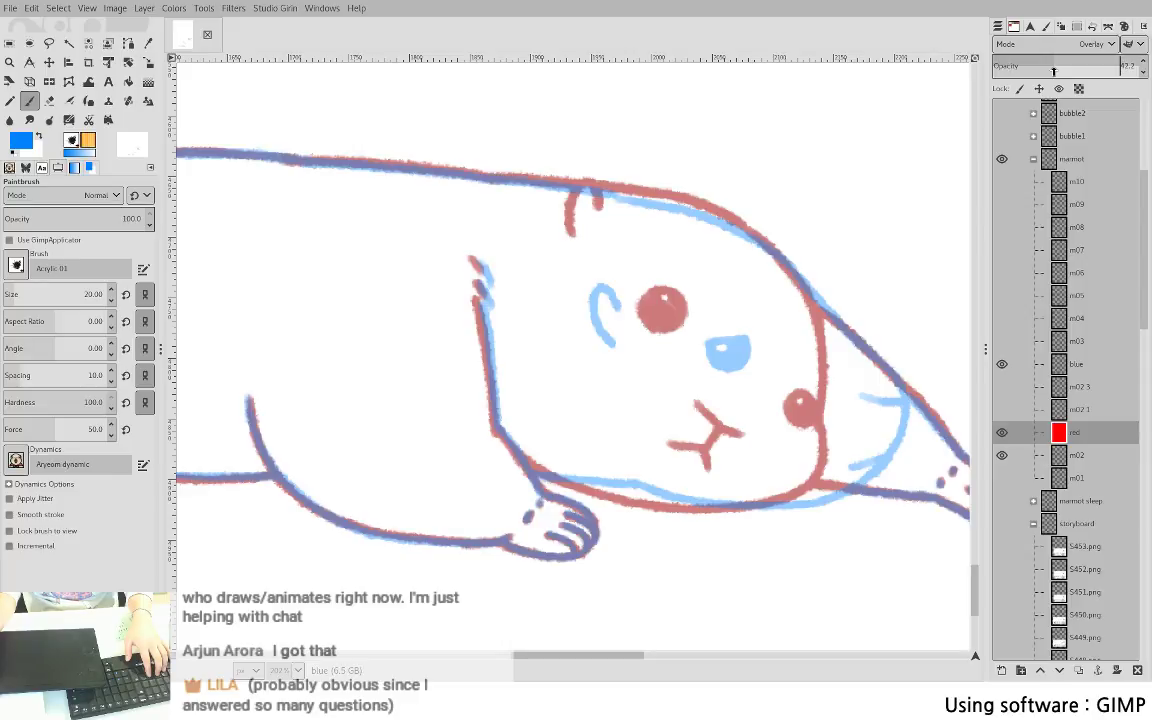
- On layer m02 1, reset the foreground colour to black and paint the uppermost short dash at the marmot's shoulder
{"action": "left_click", "coordinate": [1088, 388]}
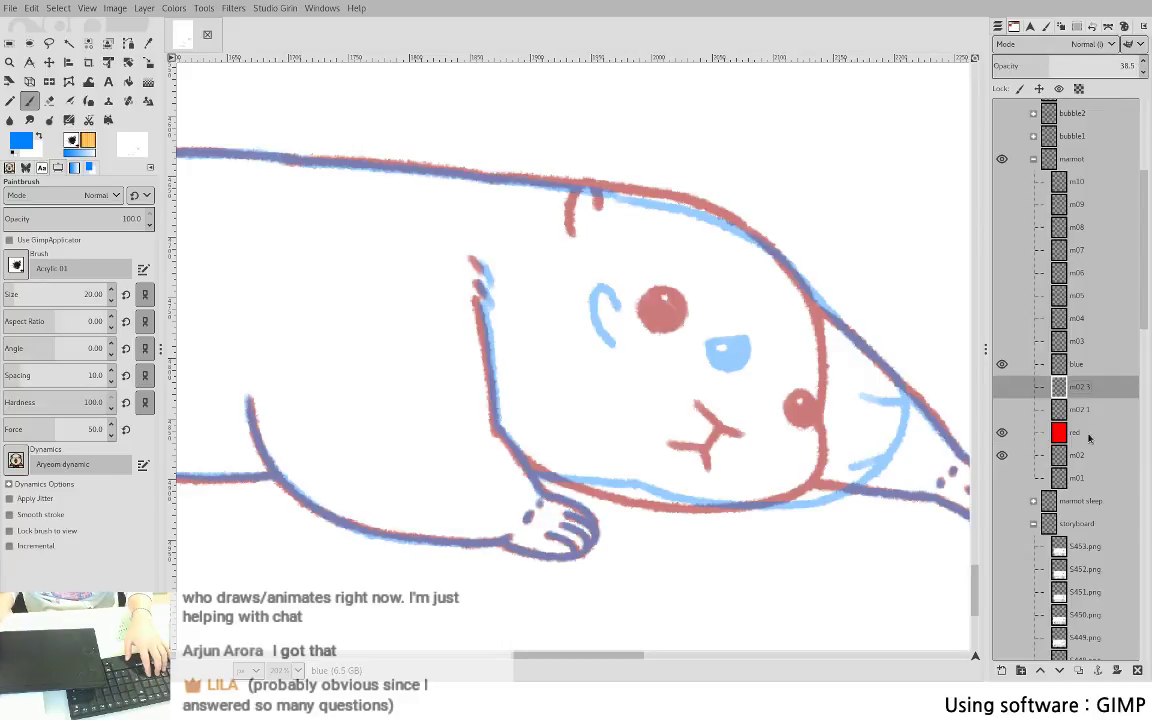
{"action": "left_click", "coordinate": [1079, 412]}
{"action": "left_click_drag", "start_coordinate": [809, 415], "coordinate": [697, 375]}
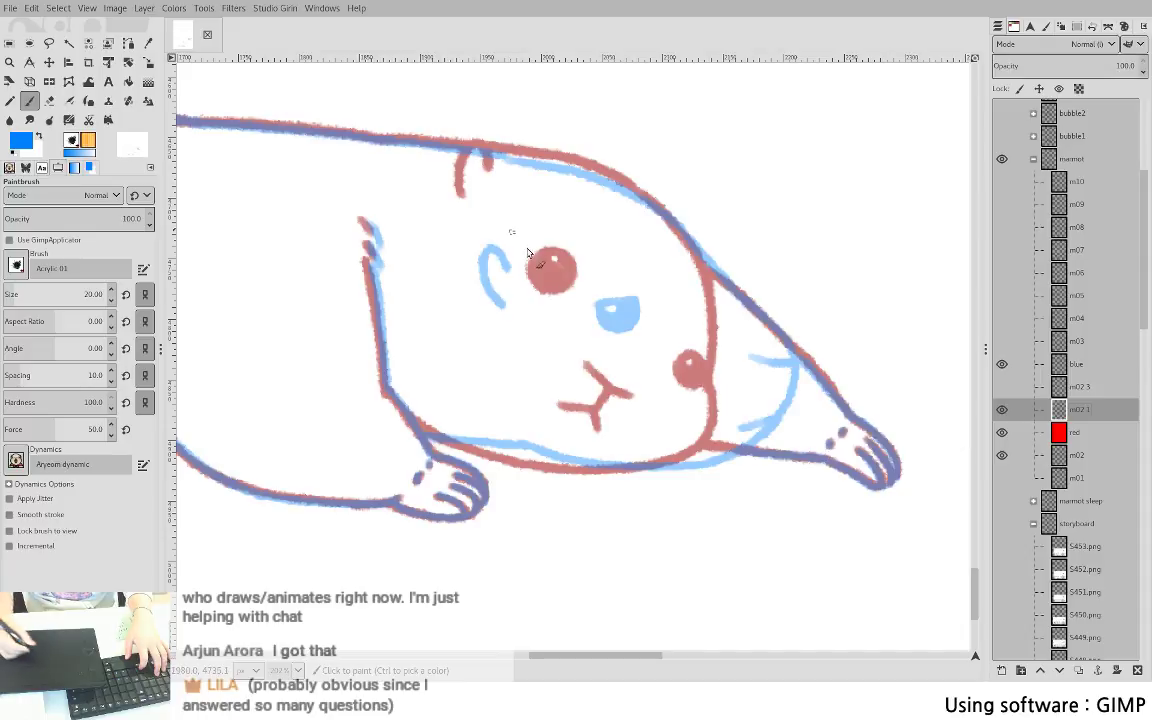
{"action": "mouse_move", "coordinate": [573, 282]}
{"action": "left_mouse_down"}
{"action": "mouse_move", "coordinate": [783, 322]}
{"action": "mouse_move", "coordinate": [805, 291]}
{"action": "left_mouse_up"}
{"action": "scroll", "coordinate": [572, 312], "scroll_direction": "up", "scroll_amount": 3}
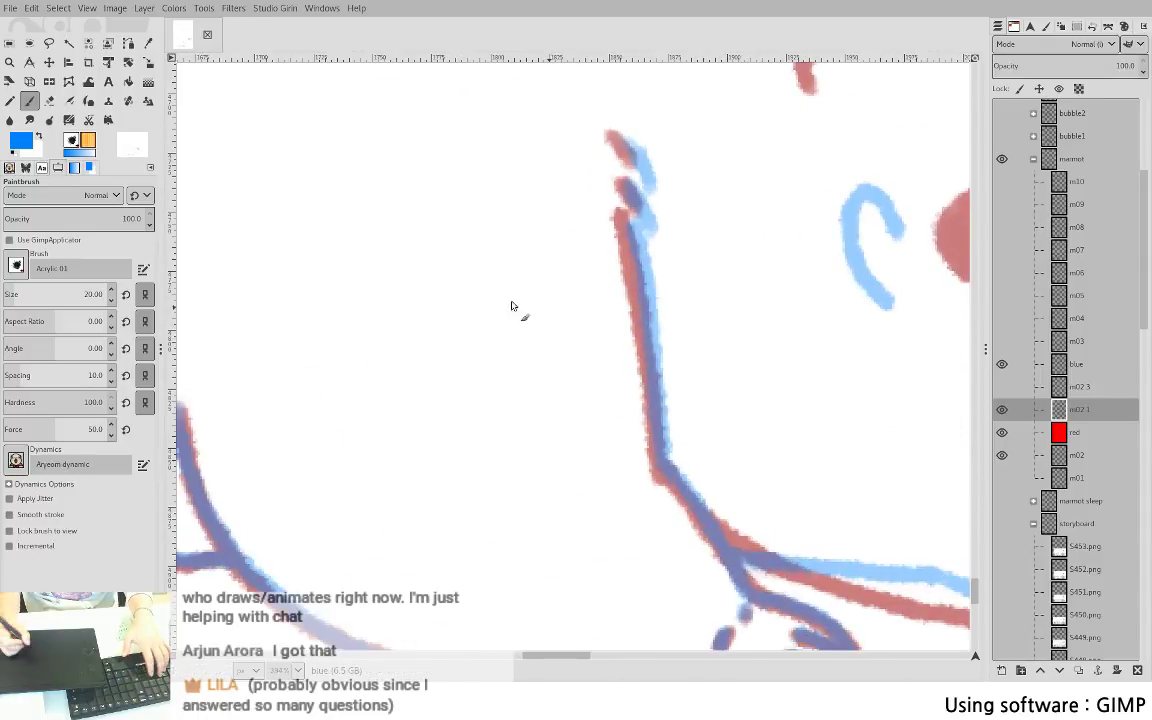
{"action": "mouse_move", "coordinate": [620, 141]}
{"action": "left_mouse_down"}
{"action": "mouse_move", "coordinate": [638, 159]}
{"action": "mouse_move", "coordinate": [626, 195]}
{"action": "left_mouse_up"}
{"action": "key", "text": "ctrl+z"}
{"action": "key", "text": "d"}
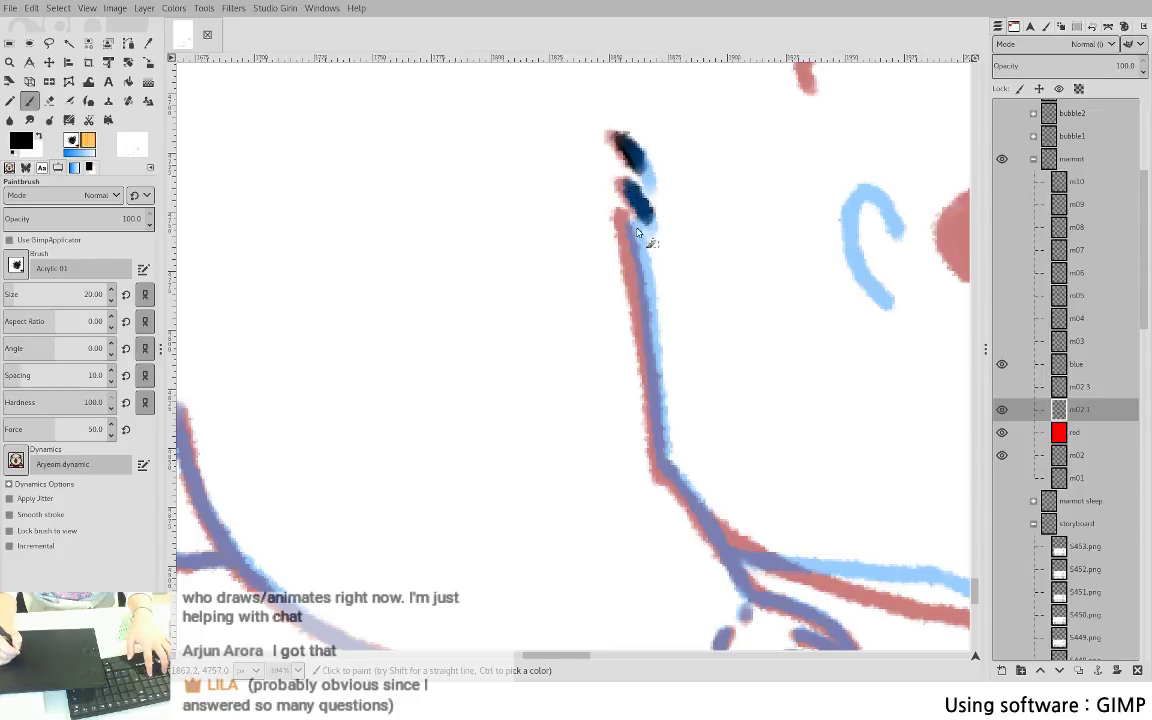
{"action": "key", "text": "ctrl+z"}
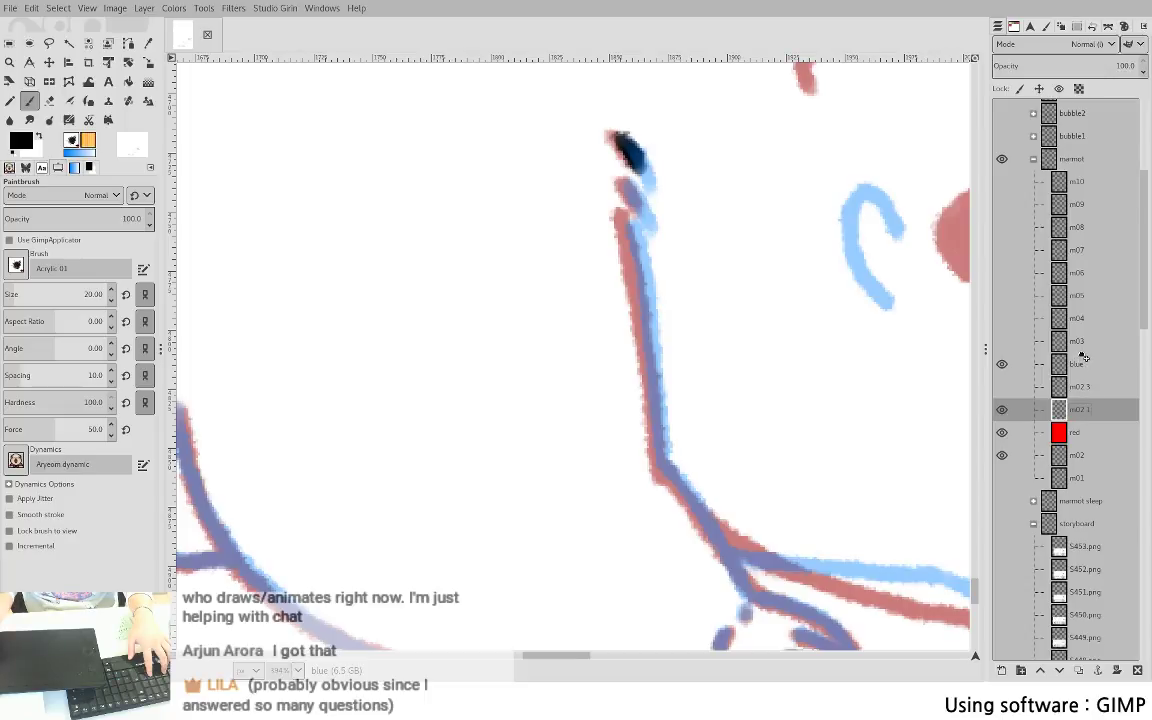
- Move the blue layer between m02 1 and red, and make m02 1 the active layer
{"action": "left_click_drag", "start_coordinate": [1083, 357], "coordinate": [1082, 411]}
{"action": "key", "text": "ctrl+z"}
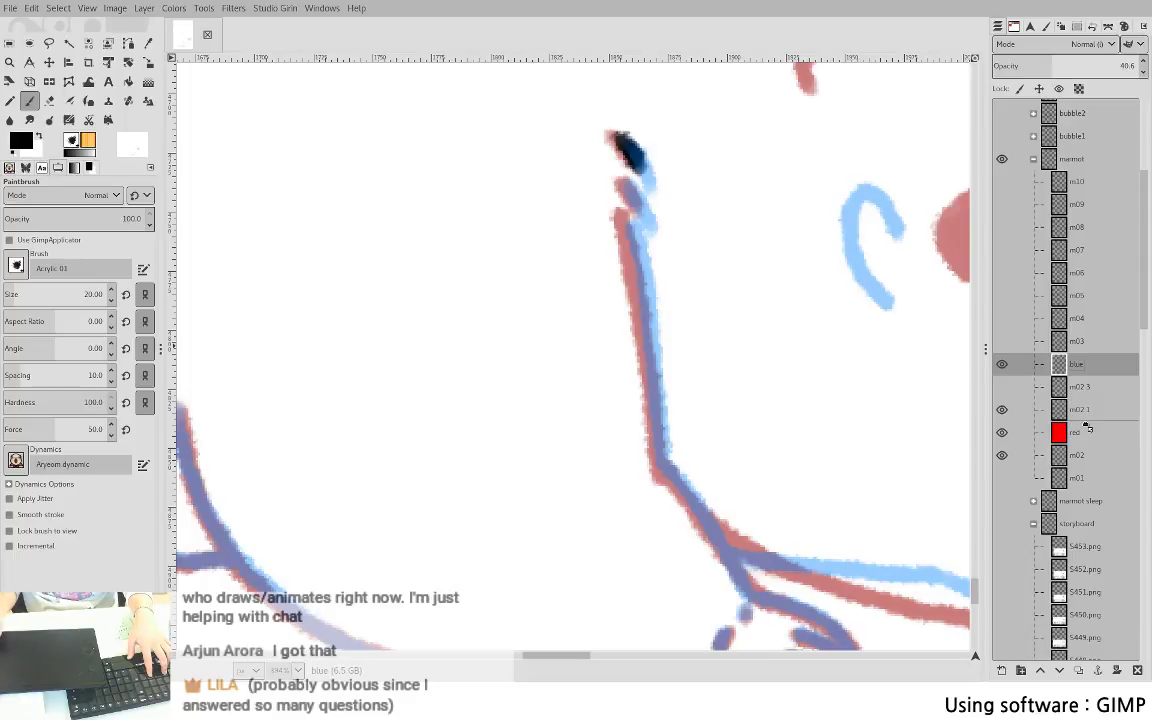
{"action": "left_click_drag", "start_coordinate": [1086, 426], "coordinate": [1086, 422]}
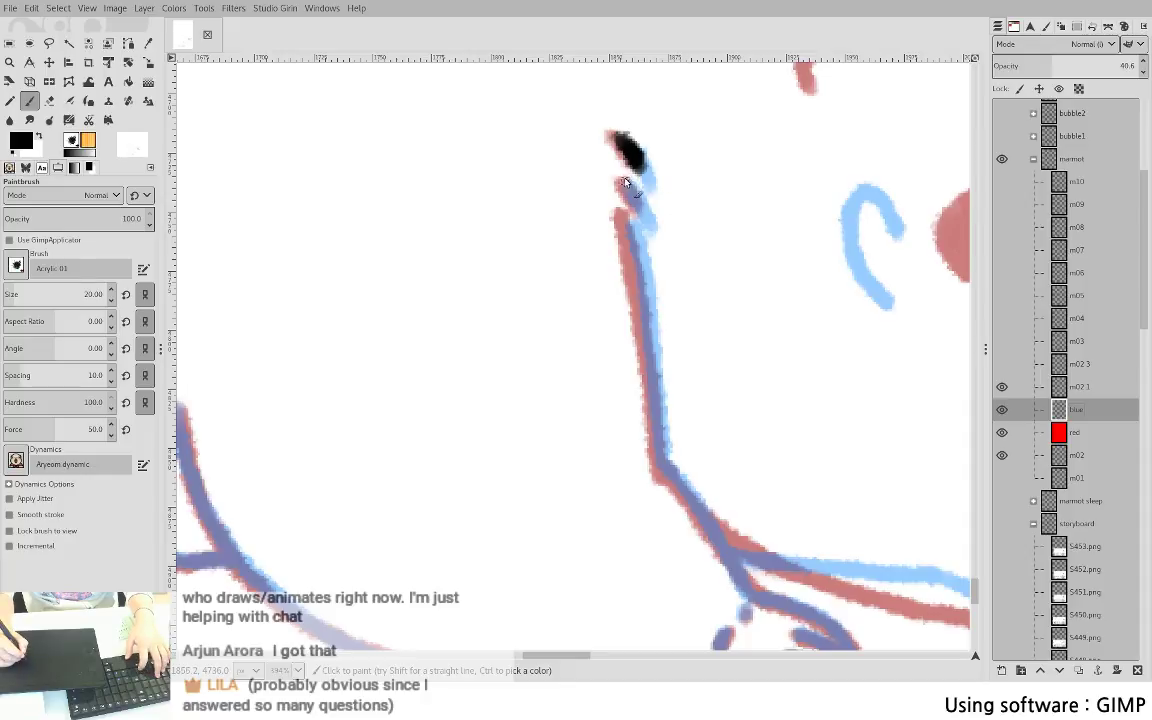
{"action": "key", "text": "Page_Up"}
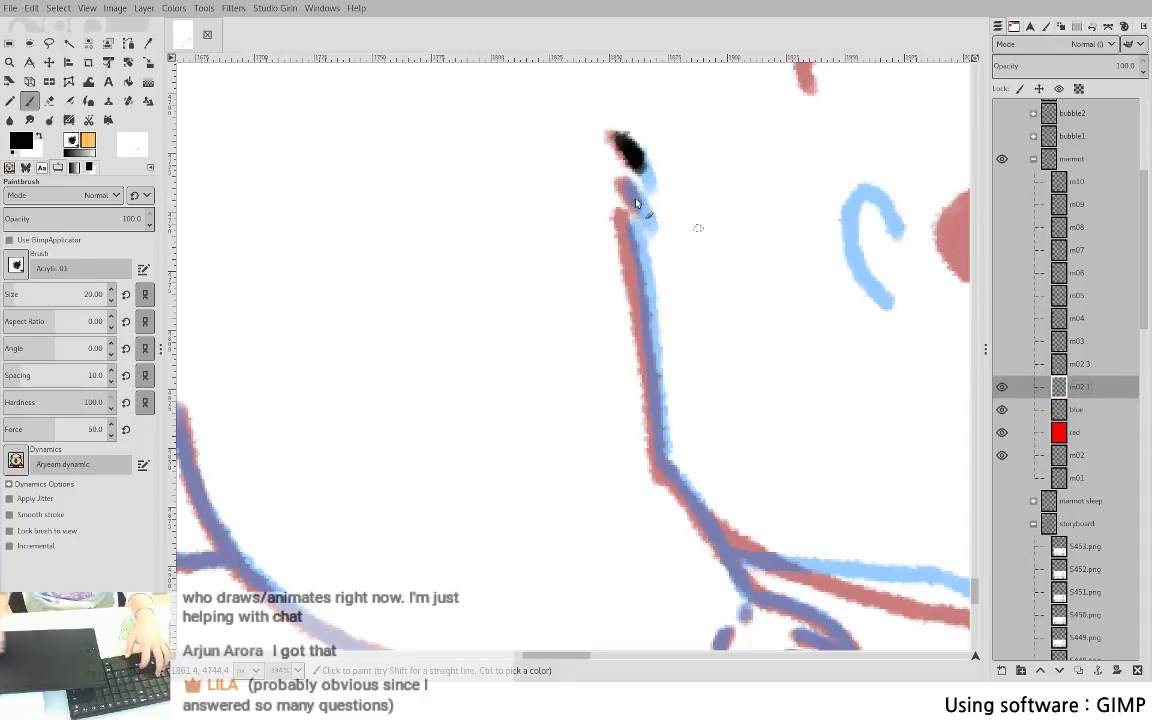
- Paint the second shoulder dash and trace the front leg's long line down to the elbow bend, midway between the tinted lines
{"action": "left_click_drag", "start_coordinate": [620, 182], "coordinate": [647, 217]}
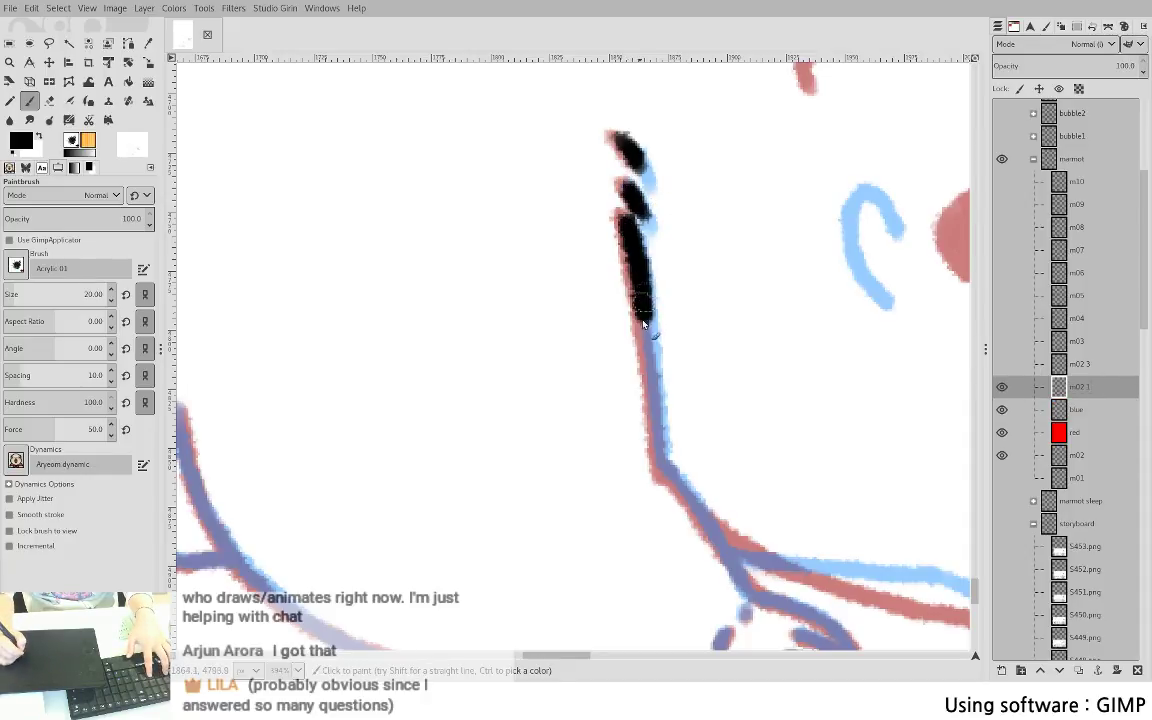
{"action": "left_click_drag", "start_coordinate": [643, 322], "coordinate": [657, 460]}
{"action": "left_click_drag", "start_coordinate": [560, 488], "coordinate": [350, 249]}
{"action": "key", "text": "ctrl+z"}
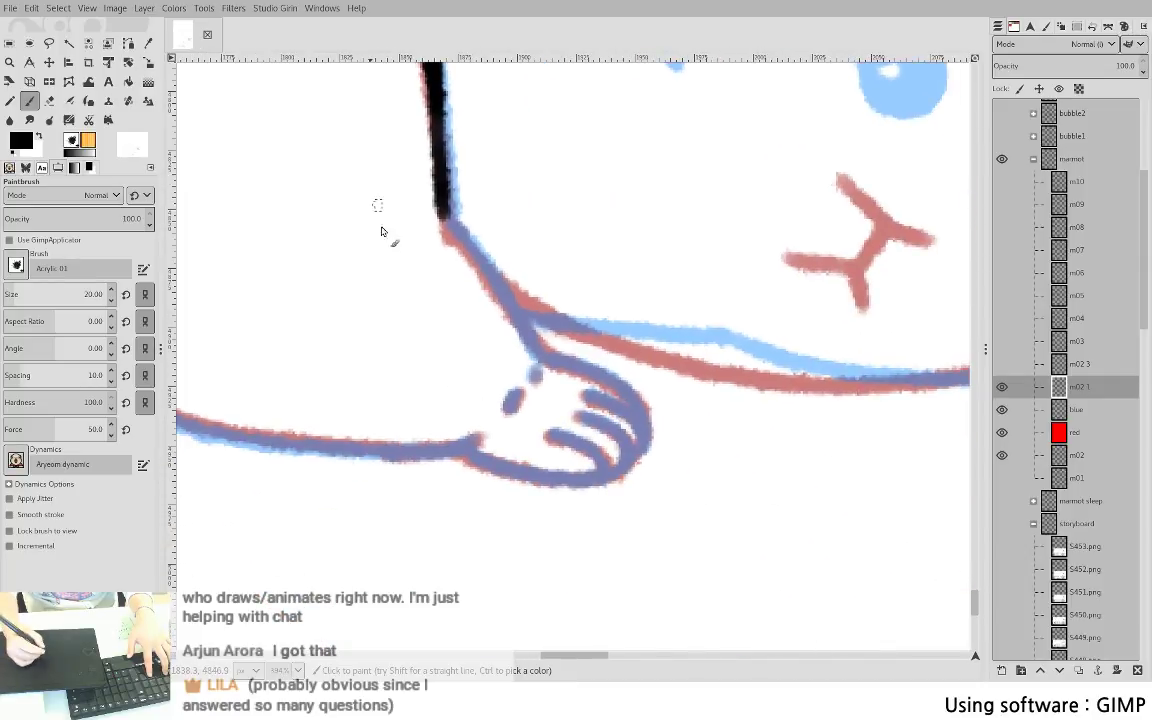
{"action": "scroll", "coordinate": [381, 232], "scroll_direction": "up", "scroll_amount": 3}
{"action": "key", "text": "ctrl+z"}
{"action": "left_click_drag", "start_coordinate": [426, 80], "coordinate": [462, 340]}
- Trace the front leg's line from the elbow bend down to the wrist
{"action": "left_click_drag", "start_coordinate": [515, 408], "coordinate": [549, 472]}
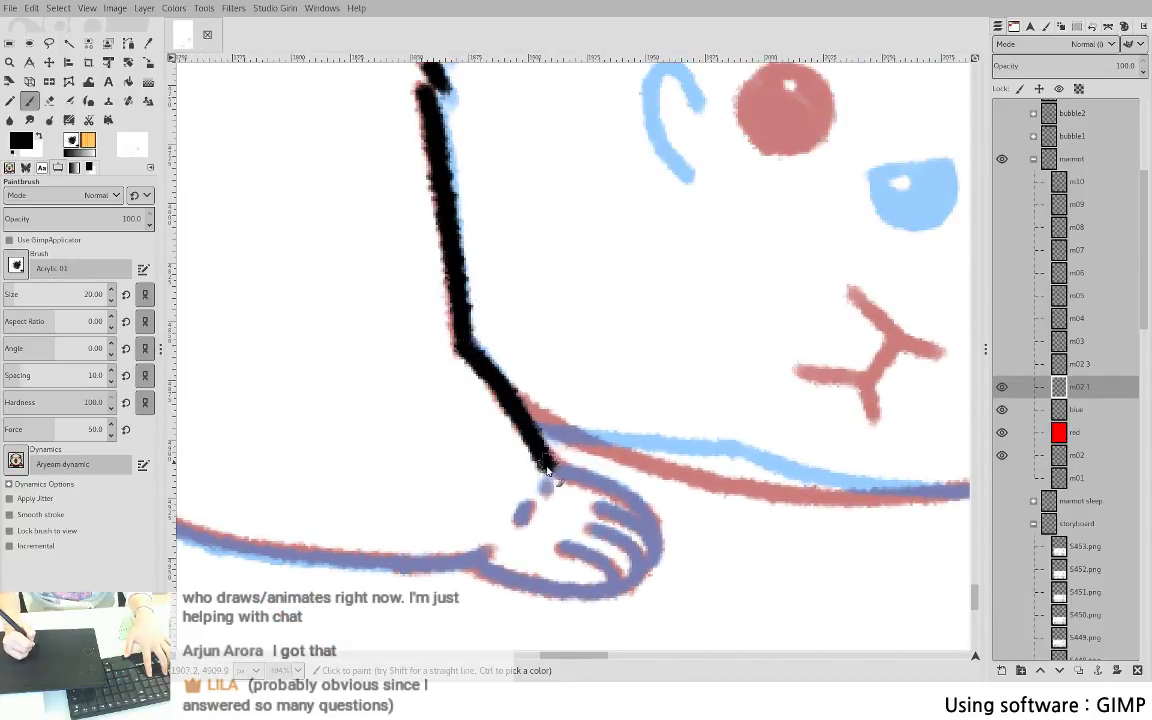
{"action": "key", "text": "ctrl+z"}
{"action": "left_click_drag", "start_coordinate": [464, 342], "coordinate": [560, 477]}
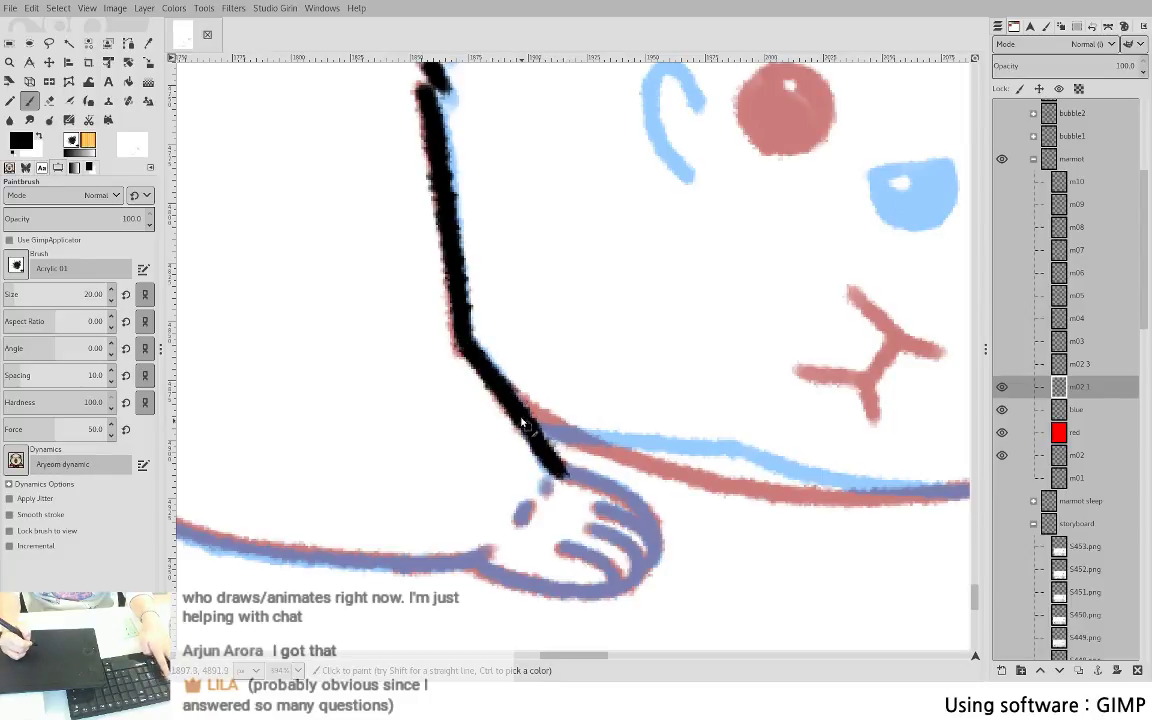
{"action": "left_click_drag", "start_coordinate": [538, 432], "coordinate": [651, 530]}
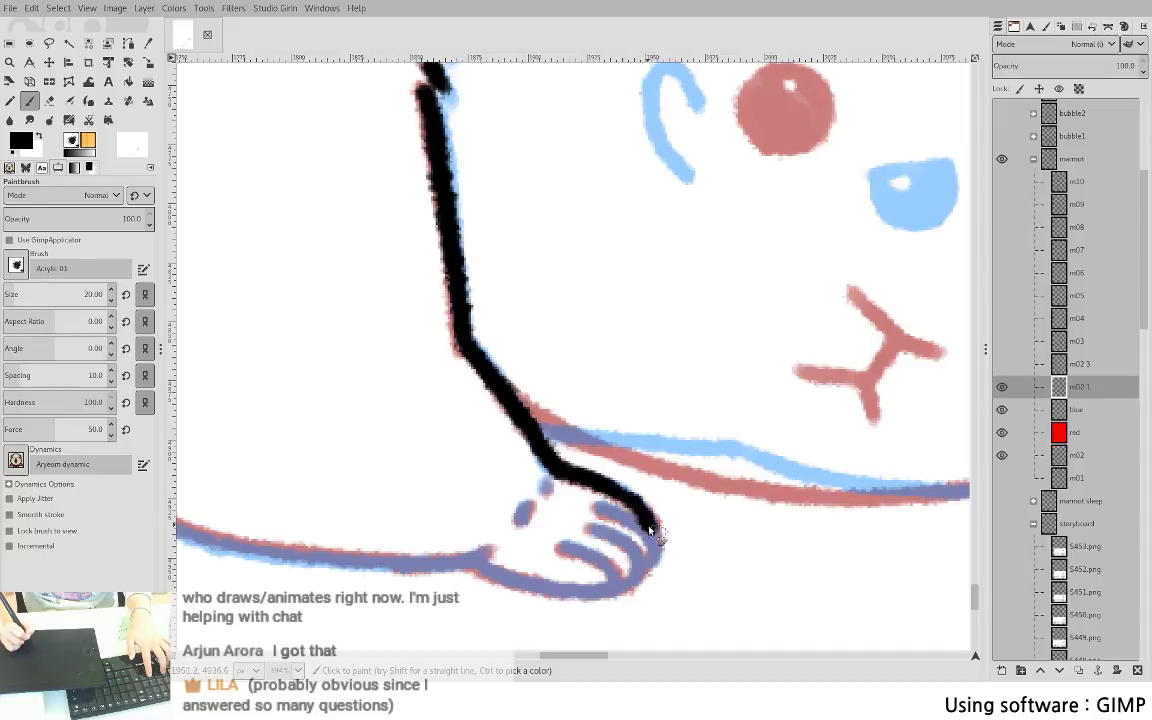
{"action": "key", "text": "ctrl+z"}
{"action": "key", "text": "ctrl+z"}
{"action": "mouse_move", "coordinate": [528, 427]}
{"action": "left_mouse_down"}
{"action": "mouse_move", "coordinate": [651, 533]}
{"action": "mouse_move", "coordinate": [634, 525]}
{"action": "mouse_move", "coordinate": [655, 562]}
{"action": "left_mouse_up"}
{"action": "key", "text": "ctrl+z"}
{"action": "key", "text": "ctrl+z"}
- Trace the paw's upper edge around the knuckles and add the first toe line
{"action": "left_click_drag", "start_coordinate": [563, 476], "coordinate": [625, 499]}
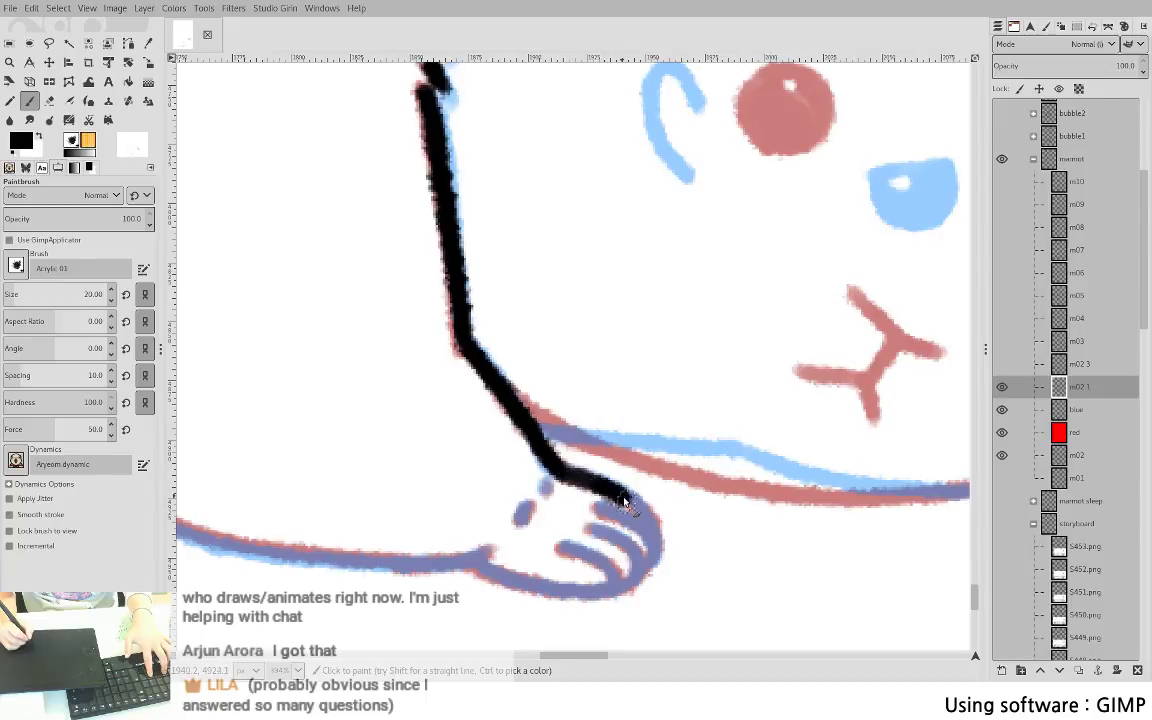
{"action": "key", "text": "ctrl+z"}
{"action": "left_click_drag", "start_coordinate": [563, 477], "coordinate": [627, 501]}
{"action": "key", "text": "ctrl+z"}
{"action": "mouse_move", "coordinate": [503, 421]}
{"action": "left_mouse_down"}
{"action": "mouse_move", "coordinate": [640, 505]}
{"action": "mouse_move", "coordinate": [655, 532]}
{"action": "mouse_move", "coordinate": [628, 538]}
{"action": "mouse_move", "coordinate": [641, 562]}
{"action": "left_mouse_up"}
{"action": "key", "text": "ctrl+z"}
{"action": "key", "text": "ctrl+z"}
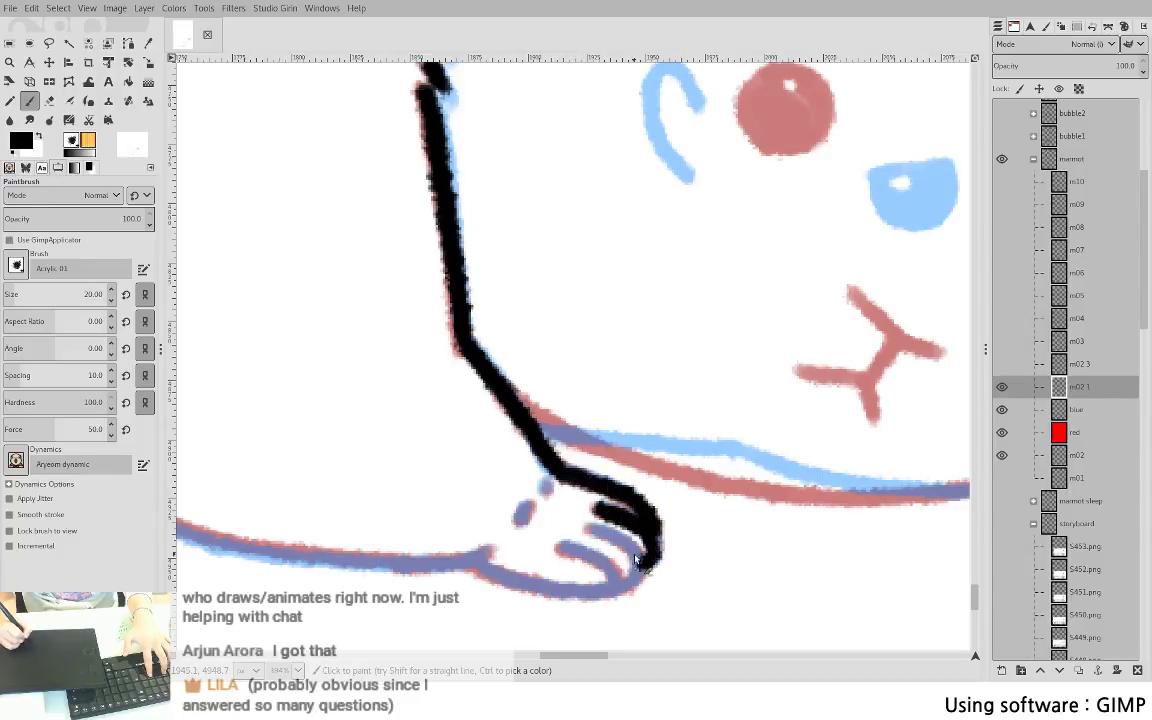
- Trace the two remaining toe lines and the paw's underside, and fill in the two spots near the wrist
{"action": "mouse_move", "coordinate": [588, 528]}
{"action": "left_mouse_down"}
{"action": "mouse_move", "coordinate": [627, 548]}
{"action": "mouse_move", "coordinate": [638, 574]}
{"action": "mouse_move", "coordinate": [620, 581]}
{"action": "left_mouse_up"}
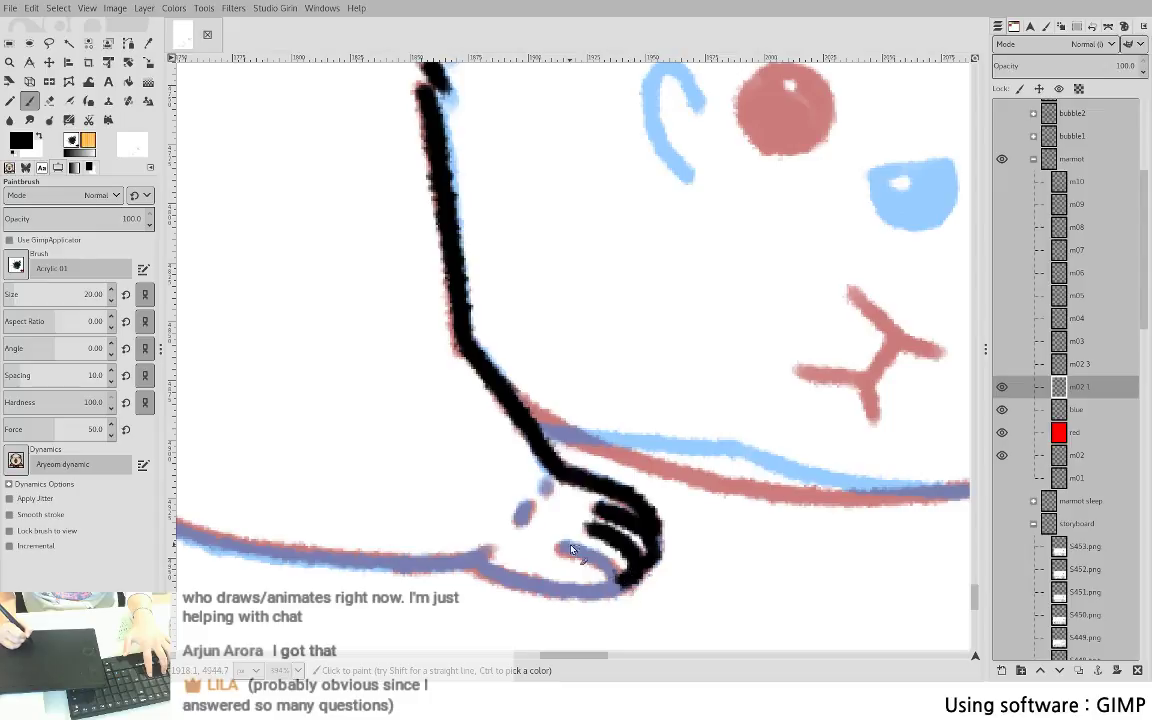
{"action": "left_click_drag", "start_coordinate": [563, 549], "coordinate": [612, 585]}
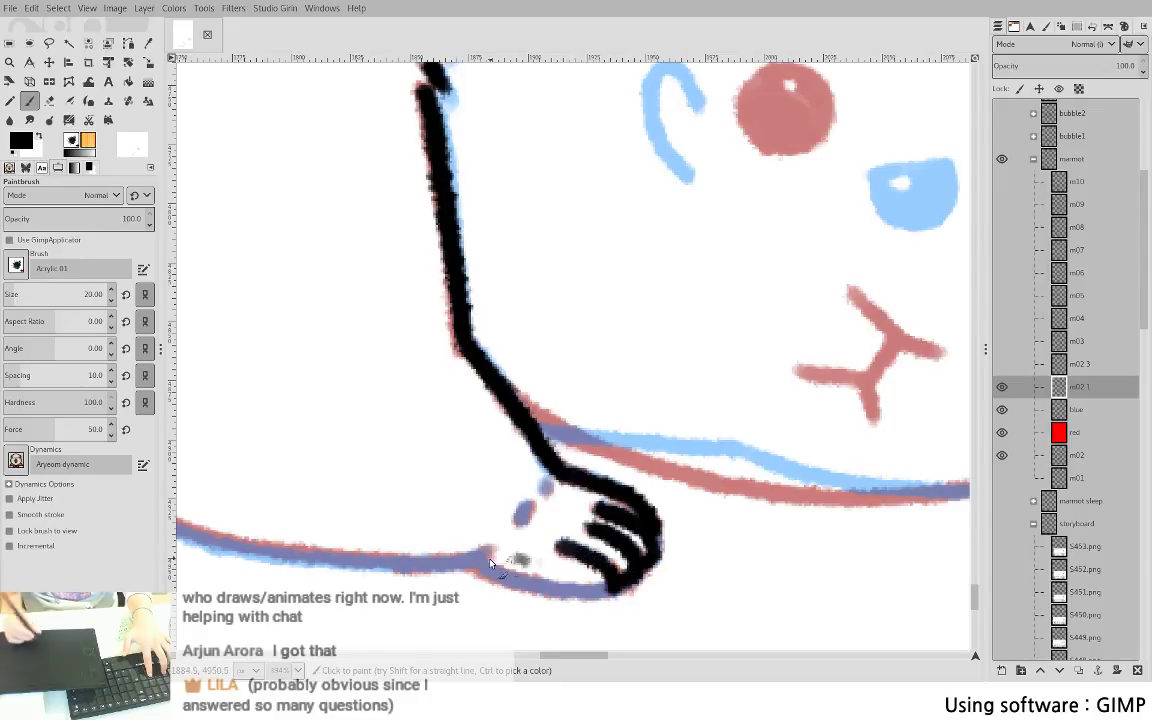
{"action": "mouse_move", "coordinate": [473, 567]}
{"action": "left_mouse_down"}
{"action": "mouse_move", "coordinate": [571, 593]}
{"action": "mouse_move", "coordinate": [608, 589]}
{"action": "left_mouse_up"}
{"action": "key", "text": "ctrl+z"}
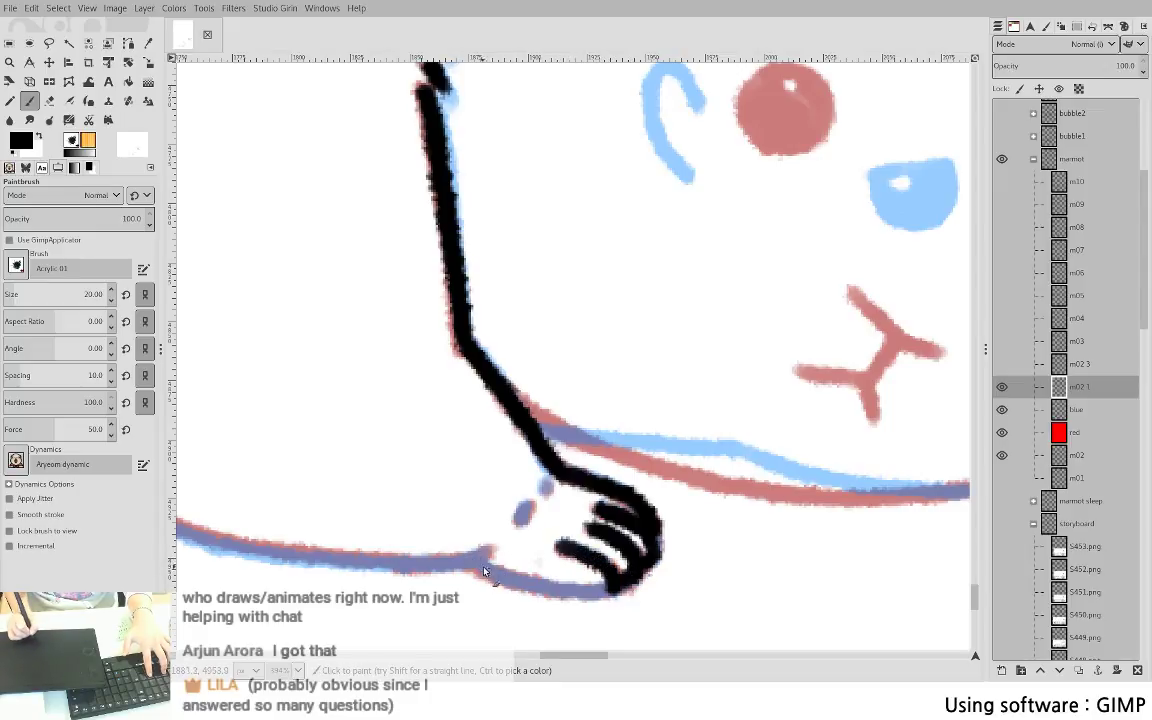
{"action": "mouse_move", "coordinate": [477, 570]}
{"action": "left_mouse_down"}
{"action": "mouse_move", "coordinate": [573, 598]}
{"action": "mouse_move", "coordinate": [606, 593]}
{"action": "mouse_move", "coordinate": [479, 566]}
{"action": "mouse_move", "coordinate": [606, 592]}
{"action": "left_mouse_up"}
{"action": "key", "text": "ctrl+z"}
{"action": "left_click_drag", "start_coordinate": [562, 523], "coordinate": [851, 468]}
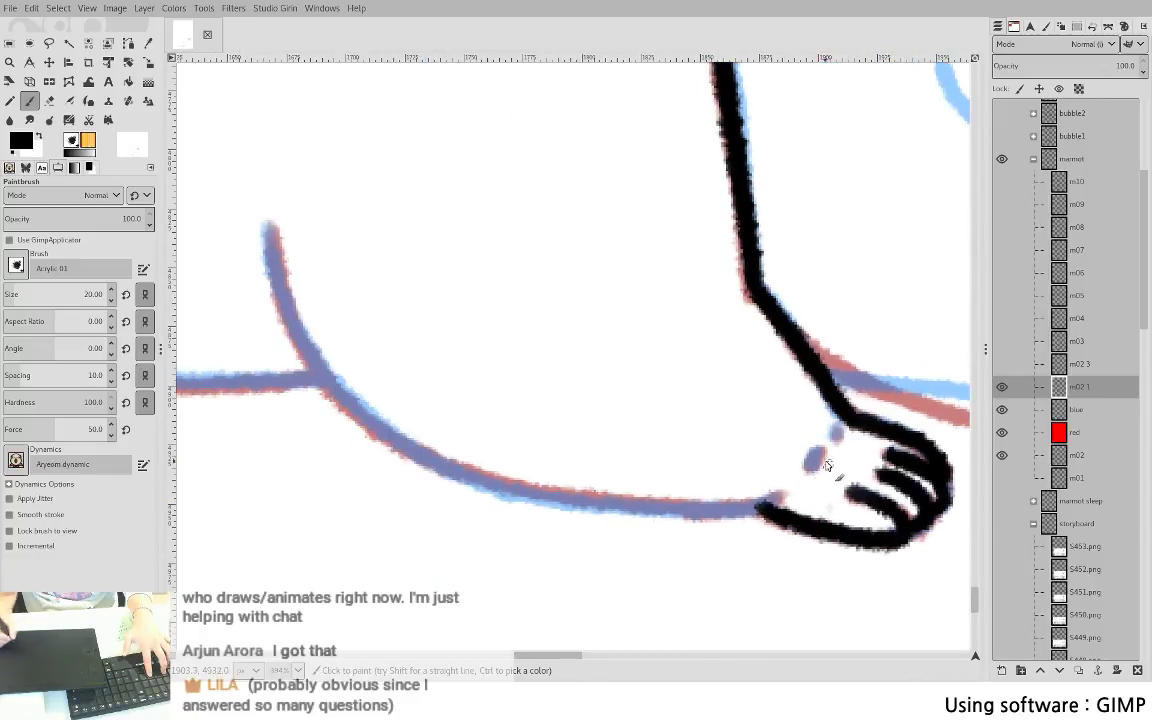
{"action": "left_click", "coordinate": [836, 430]}
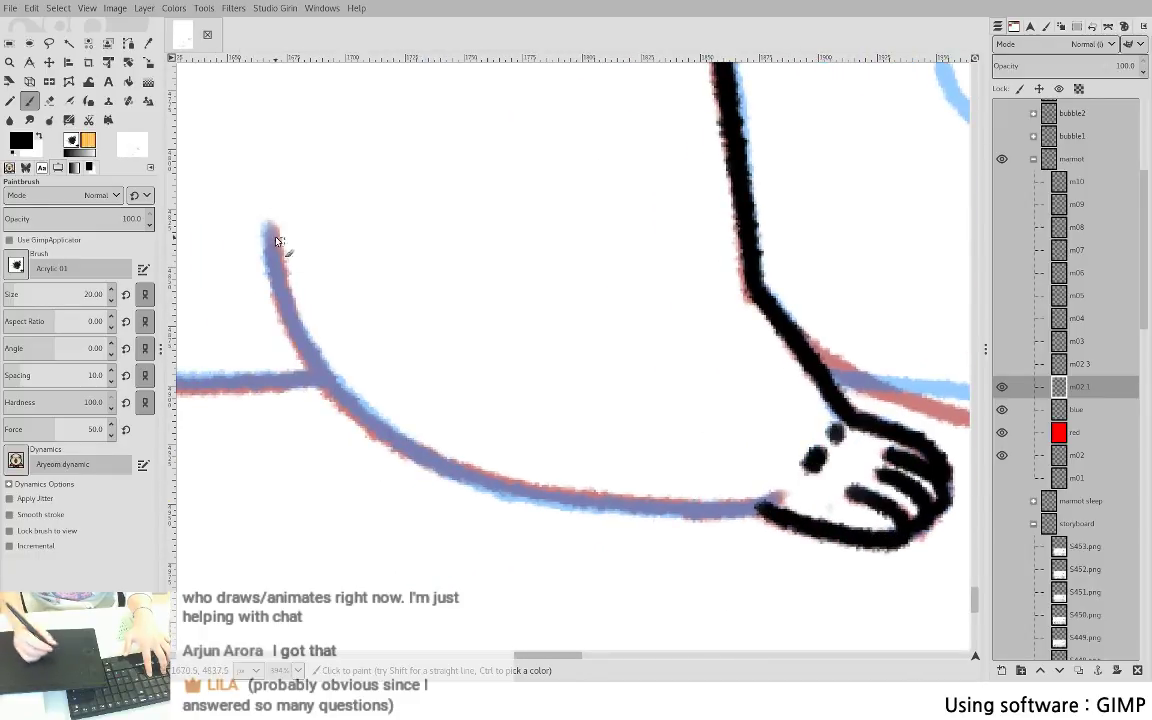
- Trace the front leg's curved lower edge from its upper tip down to the paw
{"action": "mouse_move", "coordinate": [268, 230]}
{"action": "left_mouse_down"}
{"action": "mouse_move", "coordinate": [302, 340]}
{"action": "mouse_move", "coordinate": [350, 408]}
{"action": "left_mouse_up"}
{"action": "key", "text": "ctrl+z"}
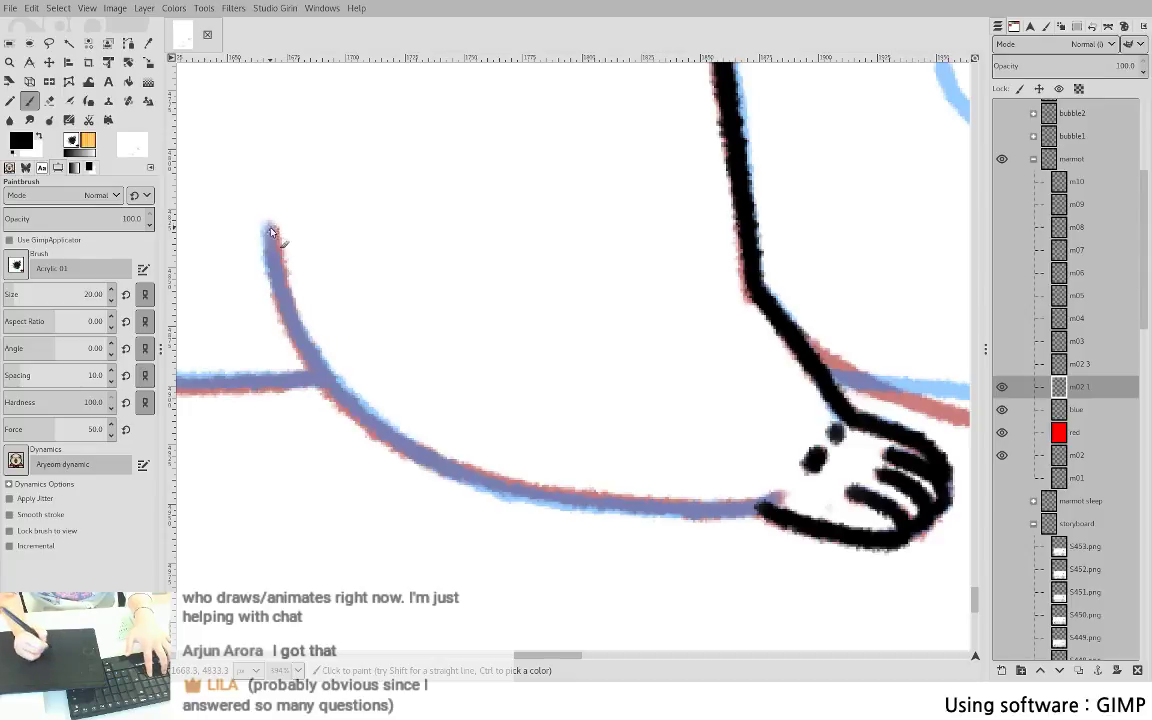
{"action": "mouse_move", "coordinate": [265, 222]}
{"action": "left_mouse_down"}
{"action": "mouse_move", "coordinate": [318, 373]}
{"action": "mouse_move", "coordinate": [411, 453]}
{"action": "mouse_move", "coordinate": [577, 503]}
{"action": "mouse_move", "coordinate": [771, 509]}
{"action": "left_mouse_up"}
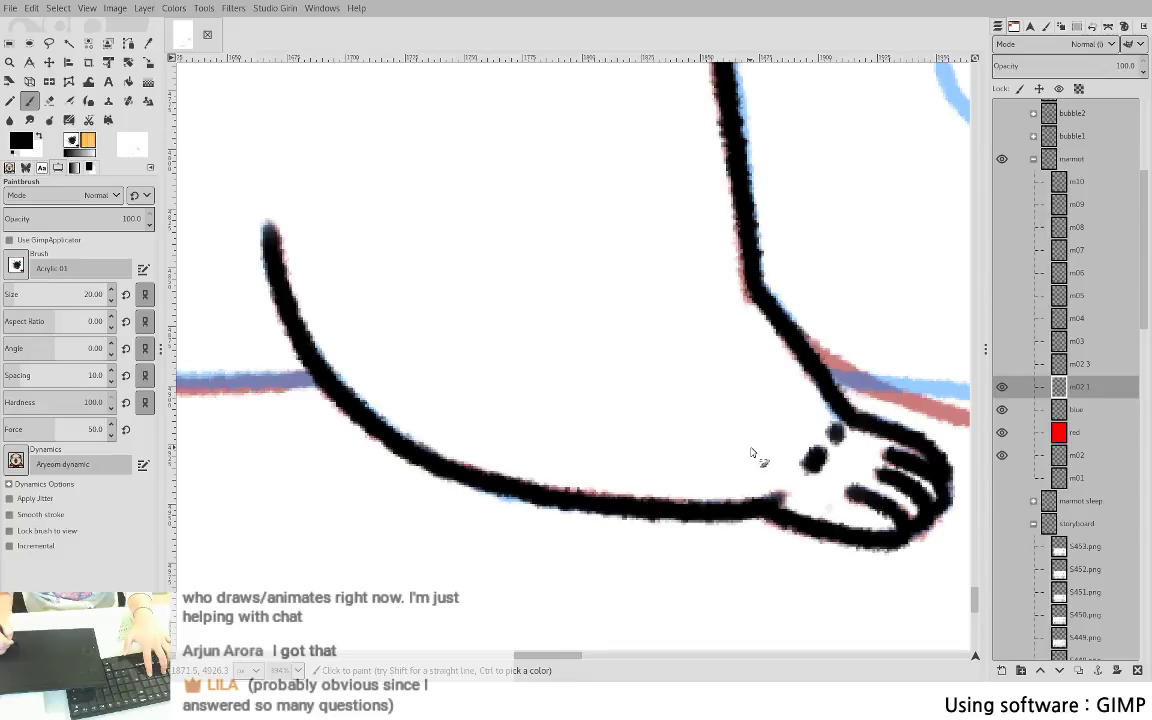
- Trace the end of the belly line that meets the front leg's curved lower edge
{"action": "left_click_drag", "start_coordinate": [550, 326], "coordinate": [854, 321]}
{"action": "left_click_drag", "start_coordinate": [494, 298], "coordinate": [768, 341]}
{"action": "scroll", "coordinate": [766, 338], "scroll_direction": "down", "scroll_amount": 4}
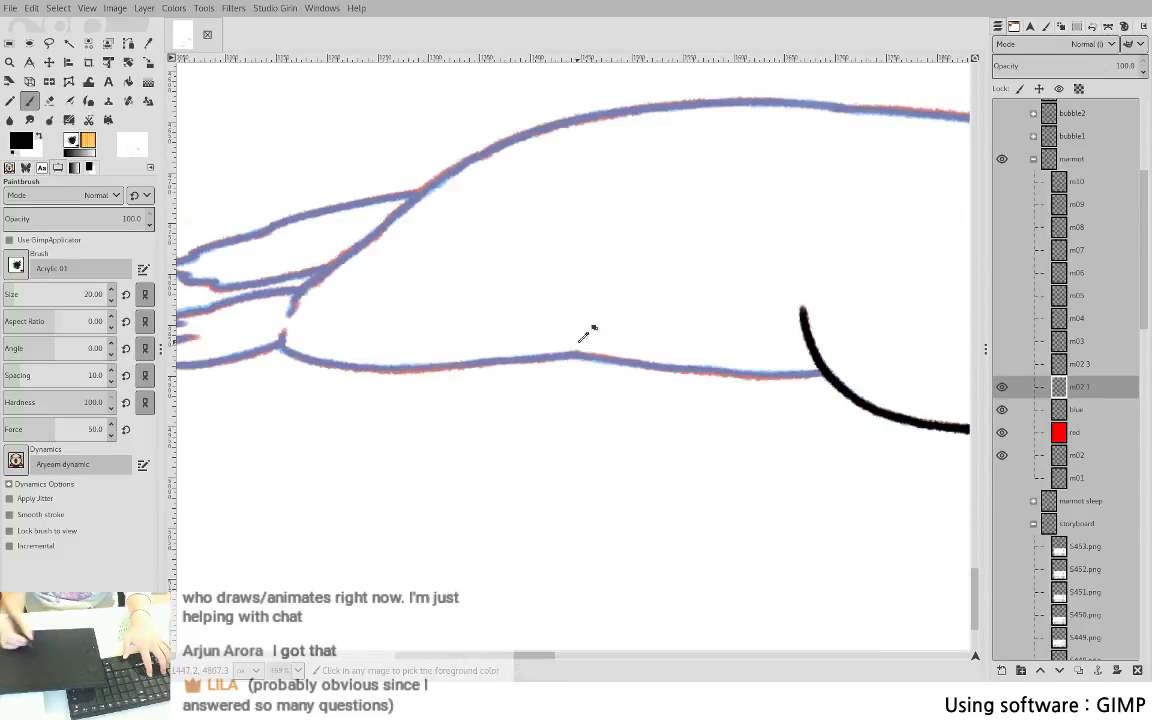
{"action": "scroll", "coordinate": [588, 325], "scroll_direction": "up", "scroll_amount": 4}
{"action": "left_click_drag", "start_coordinate": [683, 384], "coordinate": [492, 188]}
{"action": "left_click_drag", "start_coordinate": [358, 274], "coordinate": [525, 294]}
{"action": "key", "text": "ctrl+z"}
{"action": "left_click_drag", "start_coordinate": [340, 270], "coordinate": [599, 308]}
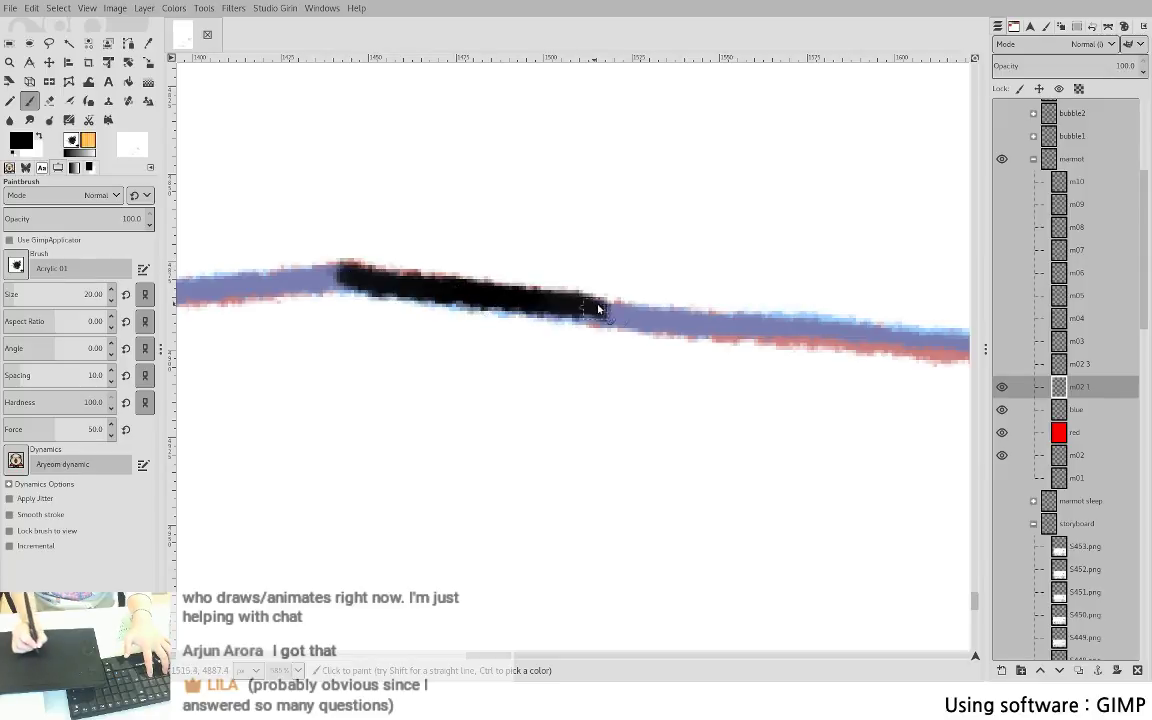
{"action": "scroll", "coordinate": [599, 308], "scroll_direction": "right", "scroll_amount": 5}
{"action": "key", "text": "ctrl+z"}
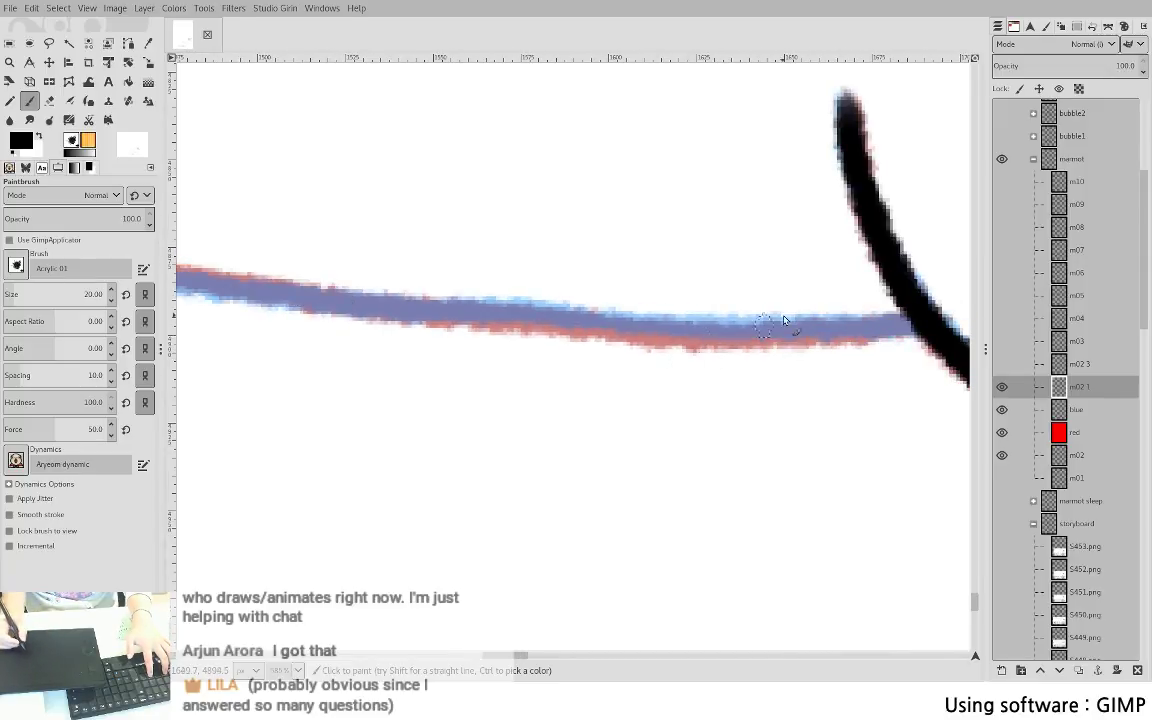
{"action": "mouse_move", "coordinate": [531, 319]}
{"action": "left_mouse_down"}
{"action": "mouse_move", "coordinate": [742, 340]}
{"action": "mouse_move", "coordinate": [897, 327]}
{"action": "left_mouse_up"}
{"action": "key", "text": "ctrl+z"}
{"action": "mouse_move", "coordinate": [528, 321]}
{"action": "left_mouse_down"}
{"action": "mouse_move", "coordinate": [767, 337]}
{"action": "mouse_move", "coordinate": [933, 322]}
{"action": "mouse_move", "coordinate": [797, 429]}
{"action": "left_mouse_up"}
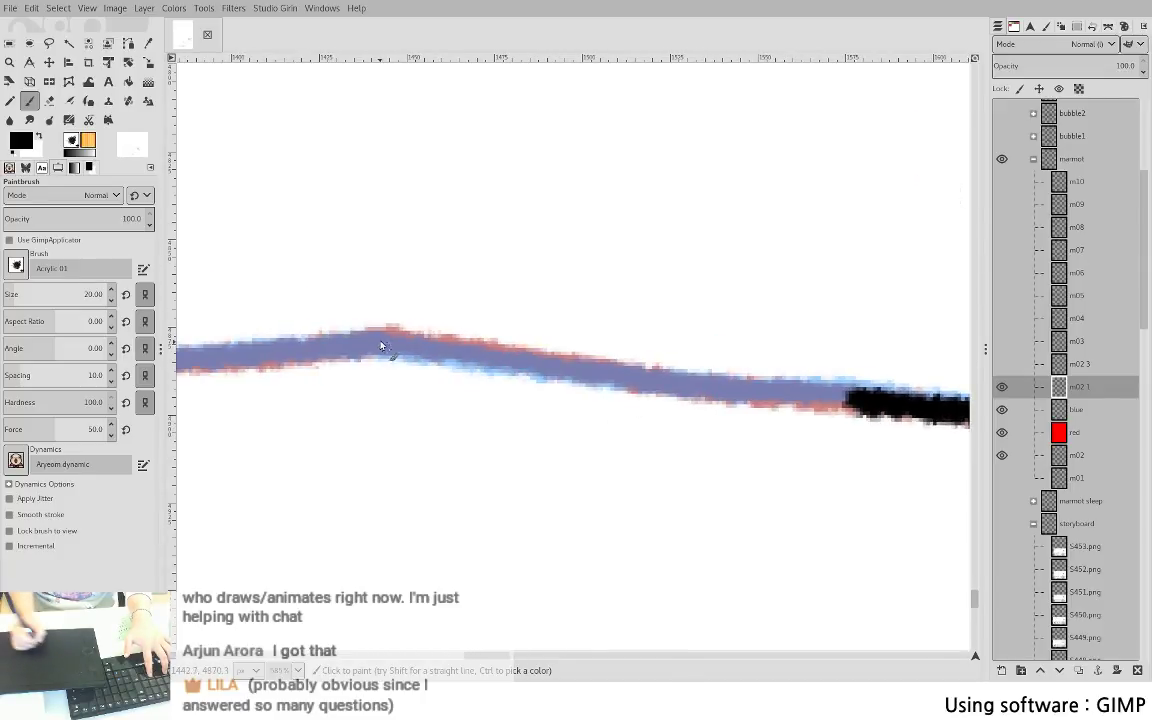
- Trace the belly line from its bend to the black stroke leading to the front leg
{"action": "mouse_move", "coordinate": [378, 330]}
{"action": "left_mouse_down"}
{"action": "mouse_move", "coordinate": [632, 380]}
{"action": "mouse_move", "coordinate": [746, 386]}
{"action": "left_mouse_up"}
{"action": "key", "text": "ctrl+z"}
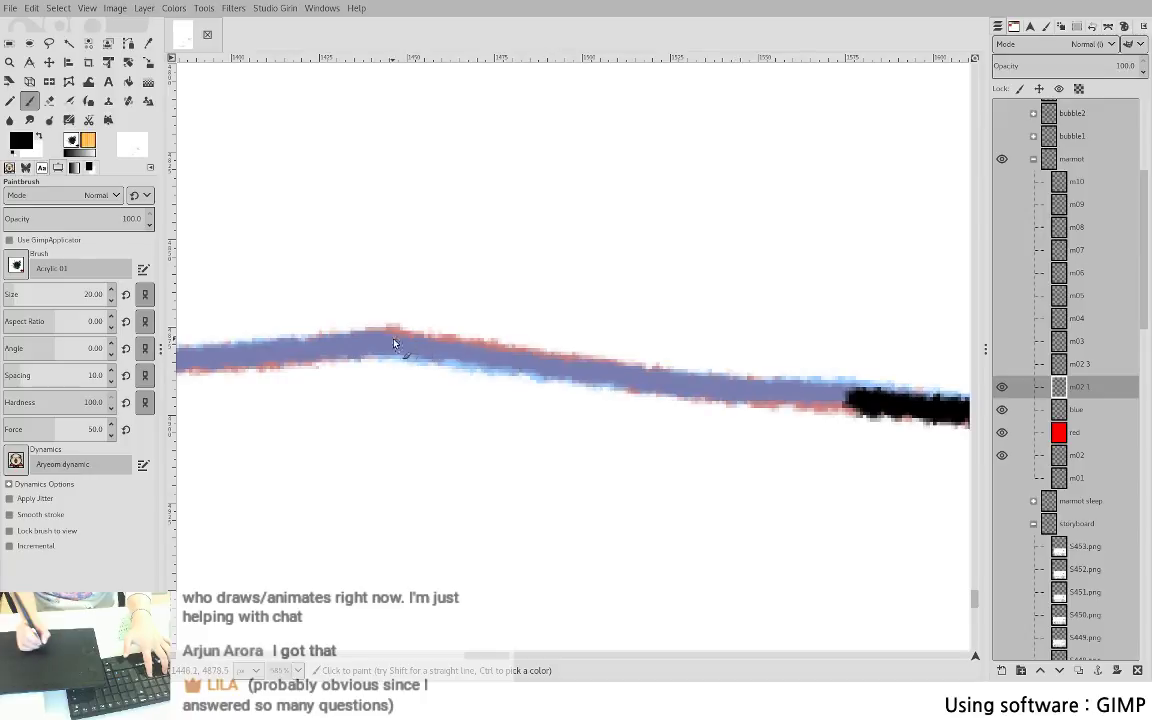
{"action": "mouse_move", "coordinate": [385, 334]}
{"action": "left_mouse_down"}
{"action": "mouse_move", "coordinate": [727, 397]}
{"action": "mouse_move", "coordinate": [797, 393]}
{"action": "left_mouse_up"}
{"action": "key", "text": "ctrl+z"}
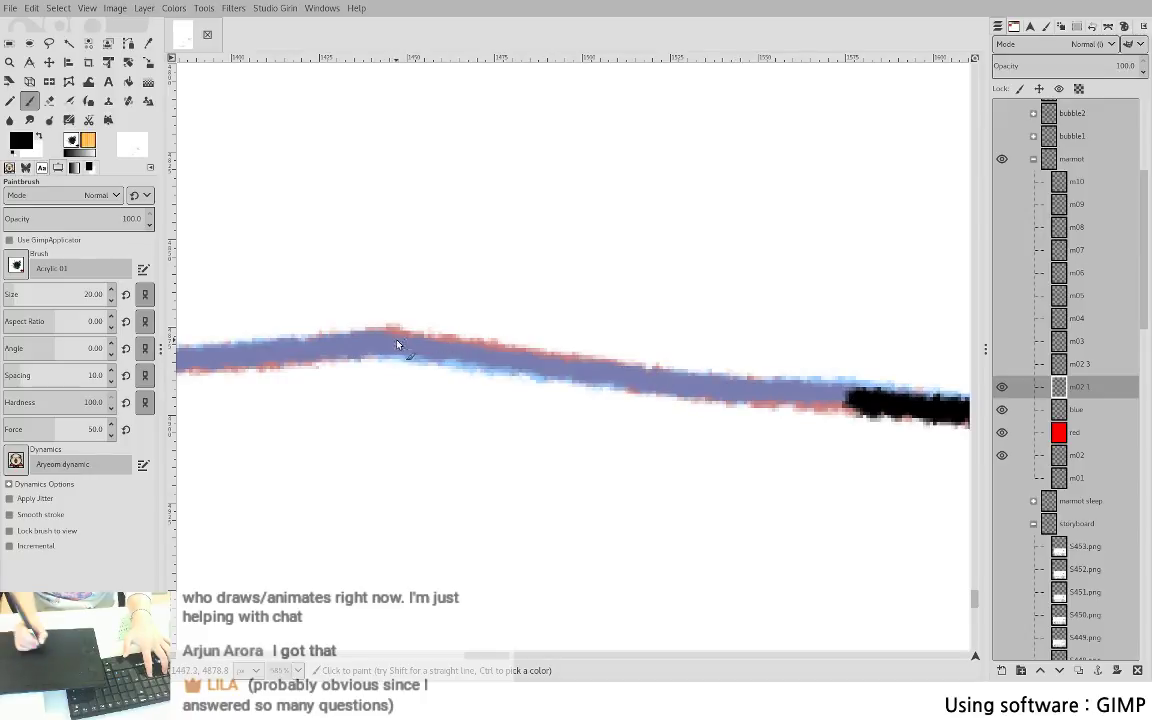
{"action": "mouse_move", "coordinate": [385, 334]}
{"action": "left_mouse_down"}
{"action": "mouse_move", "coordinate": [642, 383]}
{"action": "mouse_move", "coordinate": [818, 399]}
{"action": "left_mouse_up"}
{"action": "key", "text": "ctrl+z"}
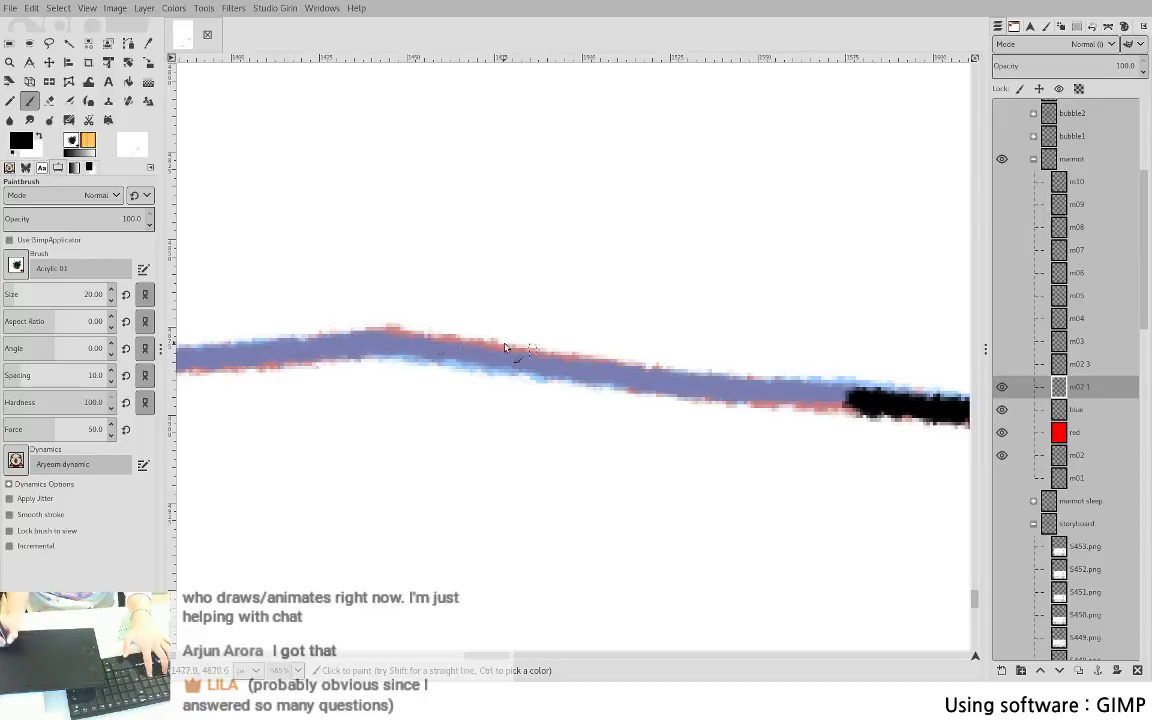
{"action": "left_click_drag", "start_coordinate": [385, 340], "coordinate": [648, 378]}
{"action": "key", "text": "ctrl+z"}
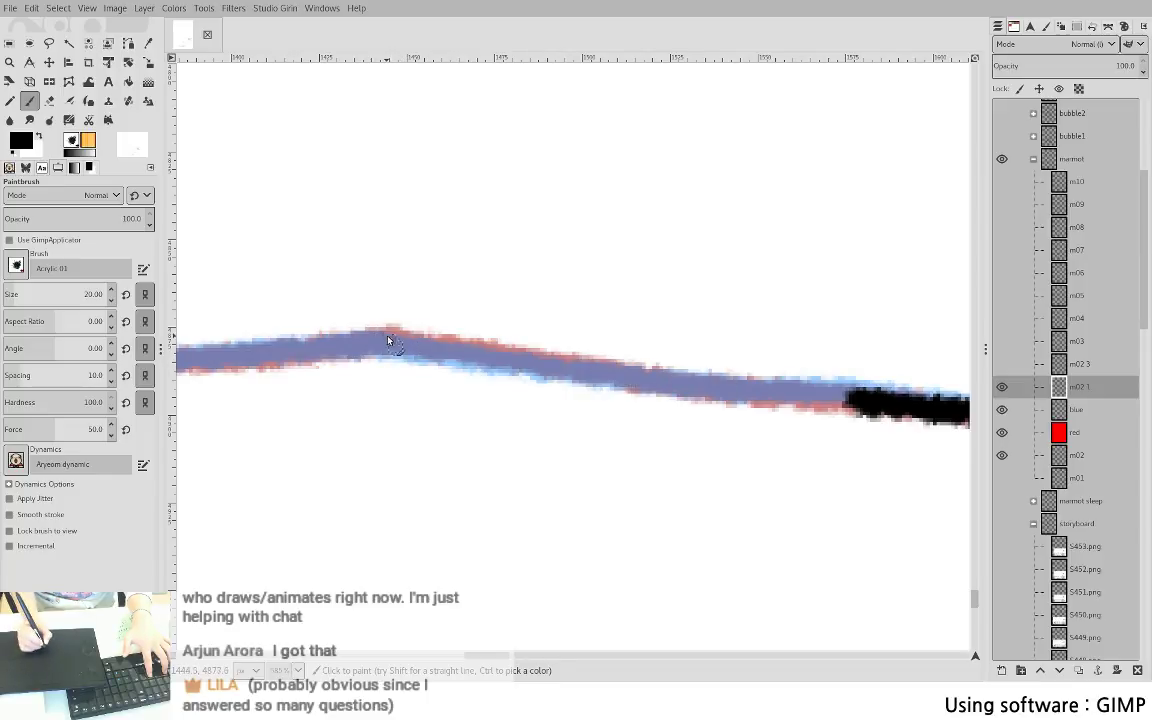
{"action": "left_click_drag", "start_coordinate": [389, 340], "coordinate": [579, 378]}
{"action": "key", "text": "ctrl+z"}
{"action": "left_click_drag", "start_coordinate": [391, 336], "coordinate": [855, 403]}
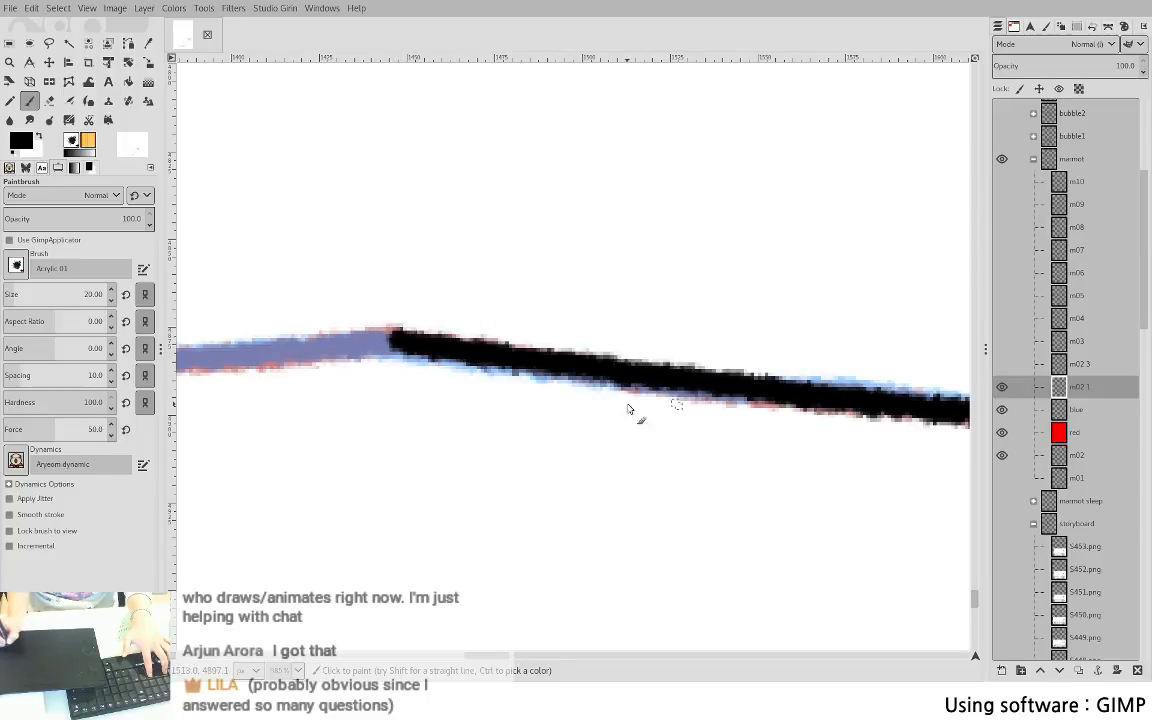
- Trace the rear belly line from the hind foot's heel to the belly's bend
{"action": "left_click_drag", "start_coordinate": [516, 402], "coordinate": [917, 425]}
{"action": "mouse_move", "coordinate": [500, 424]}
{"action": "left_mouse_down"}
{"action": "mouse_move", "coordinate": [730, 386]}
{"action": "mouse_move", "coordinate": [702, 410]}
{"action": "left_mouse_up"}
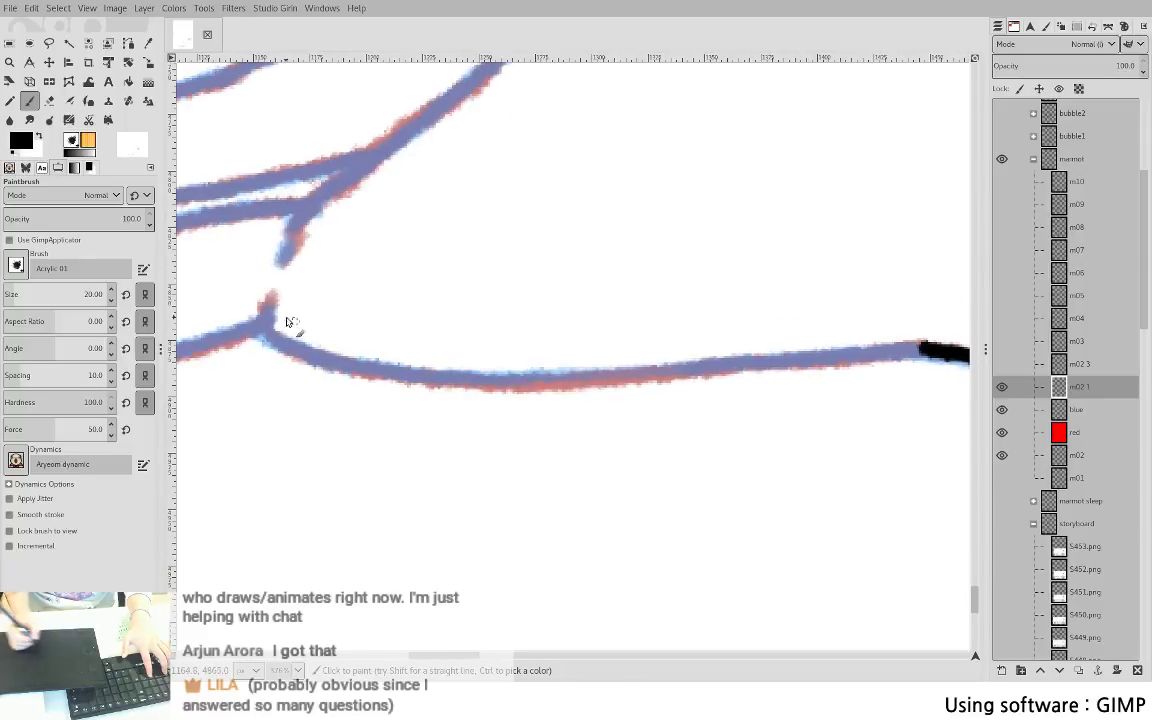
{"action": "mouse_move", "coordinate": [258, 333]}
{"action": "left_mouse_down"}
{"action": "mouse_move", "coordinate": [376, 373]}
{"action": "mouse_move", "coordinate": [285, 348]}
{"action": "mouse_move", "coordinate": [419, 377]}
{"action": "mouse_move", "coordinate": [545, 379]}
{"action": "left_mouse_up"}
{"action": "key", "text": "ctrl+z"}
{"action": "key", "text": "ctrl+z"}
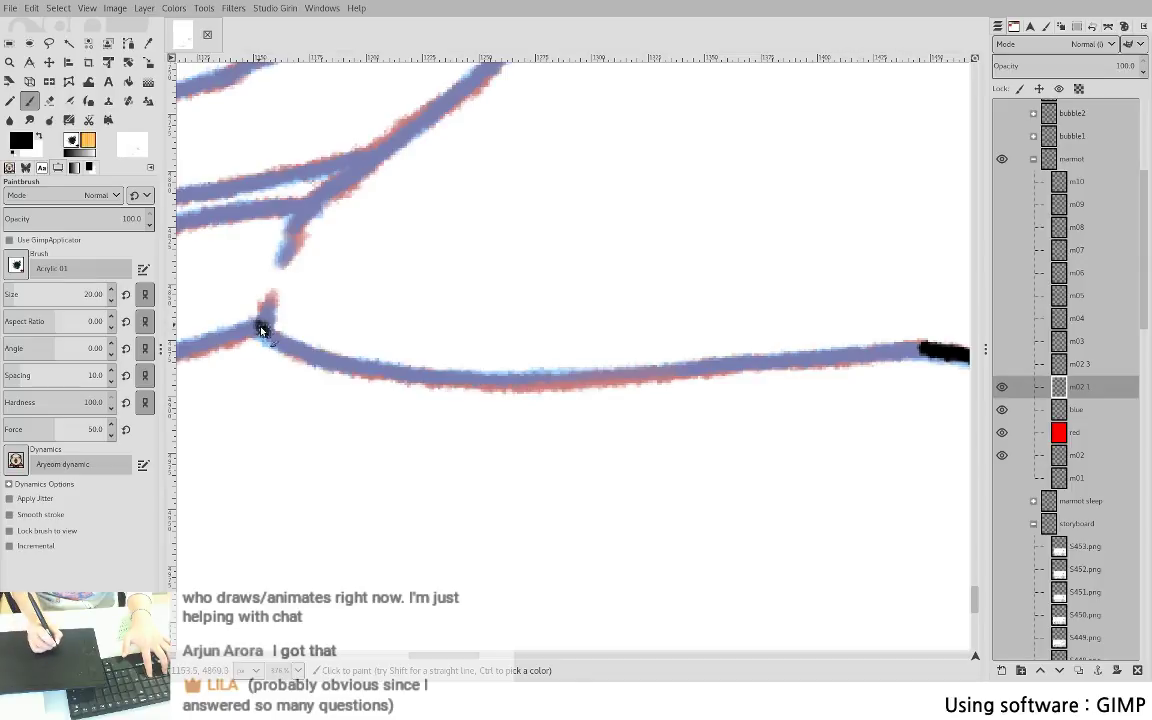
{"action": "left_click_drag", "start_coordinate": [260, 330], "coordinate": [460, 358]}
{"action": "key", "text": "ctrl+z"}
{"action": "mouse_move", "coordinate": [280, 345]}
{"action": "left_mouse_down"}
{"action": "mouse_move", "coordinate": [383, 382]}
{"action": "mouse_move", "coordinate": [263, 331]}
{"action": "mouse_move", "coordinate": [303, 354]}
{"action": "mouse_move", "coordinate": [425, 372]}
{"action": "left_mouse_up"}
{"action": "key", "text": "ctrl+z"}
{"action": "key", "text": "ctrl+z"}
{"action": "mouse_move", "coordinate": [258, 327]}
{"action": "left_mouse_down"}
{"action": "mouse_move", "coordinate": [345, 372]}
{"action": "mouse_move", "coordinate": [425, 380]}
{"action": "mouse_move", "coordinate": [745, 372]}
{"action": "mouse_move", "coordinate": [924, 350]}
{"action": "left_mouse_up"}
{"action": "key", "text": "ctrl+z"}
- Trace the hind foot's underside from the toes to the heel
{"action": "key", "text": "space"}
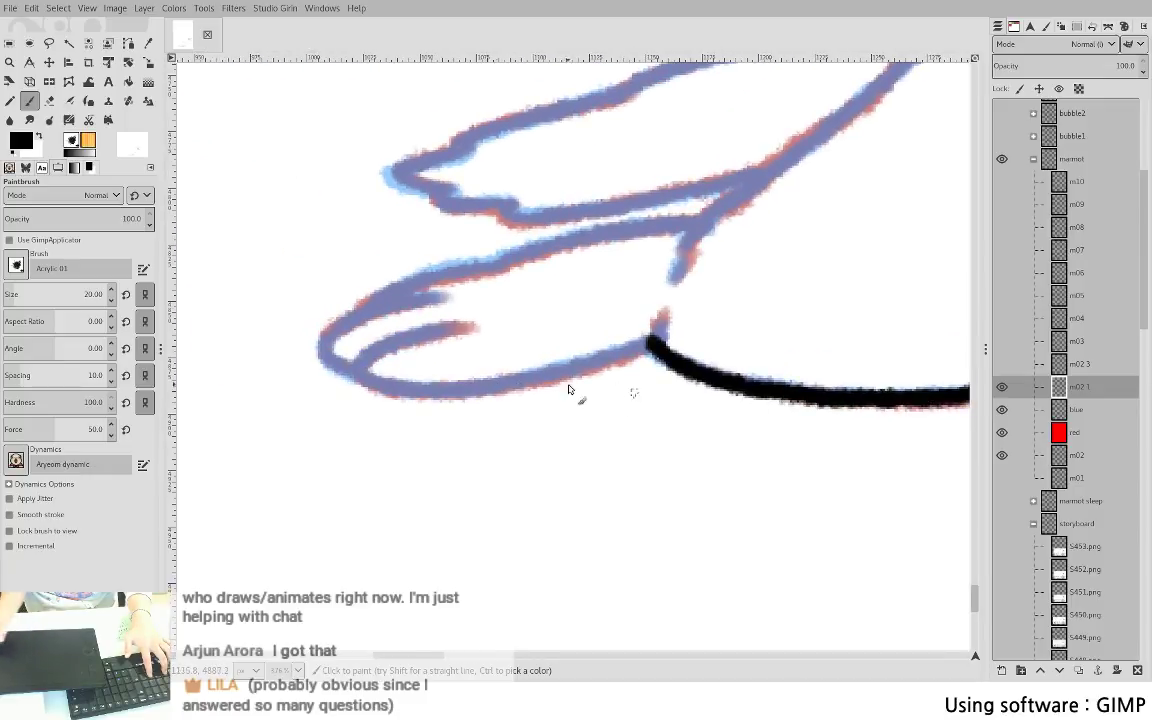
{"action": "key", "text": "space"}
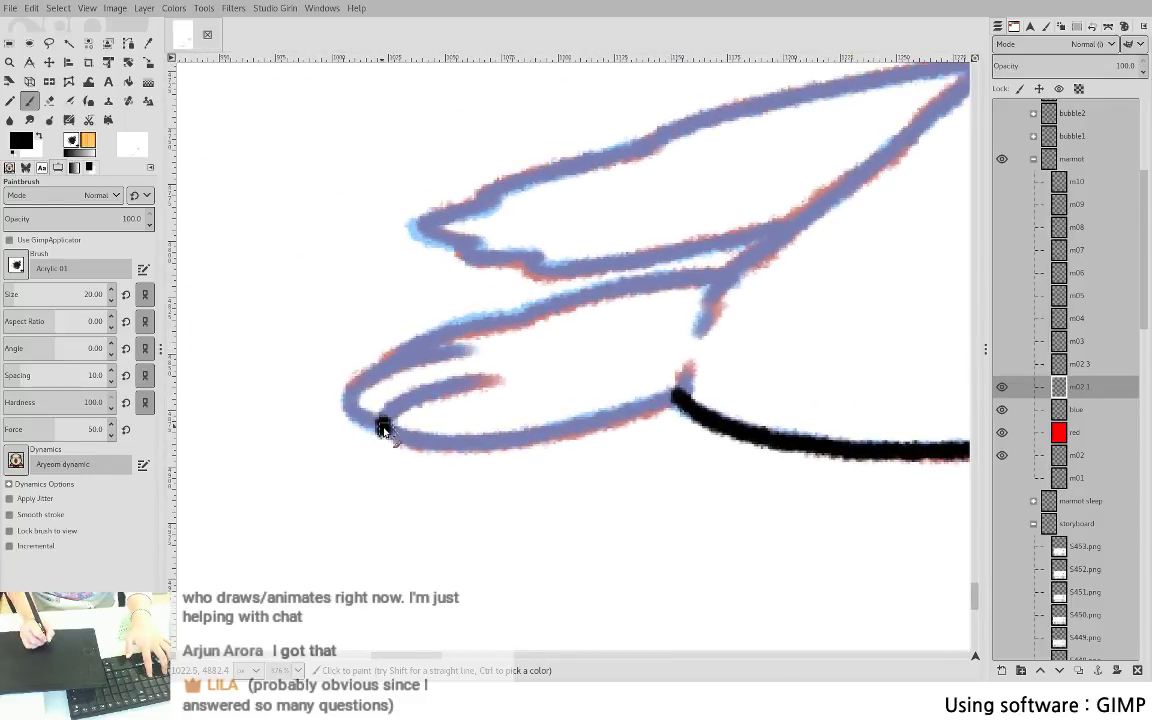
{"action": "left_click_drag", "start_coordinate": [390, 430], "coordinate": [462, 441]}
{"action": "key", "text": "ctrl+z"}
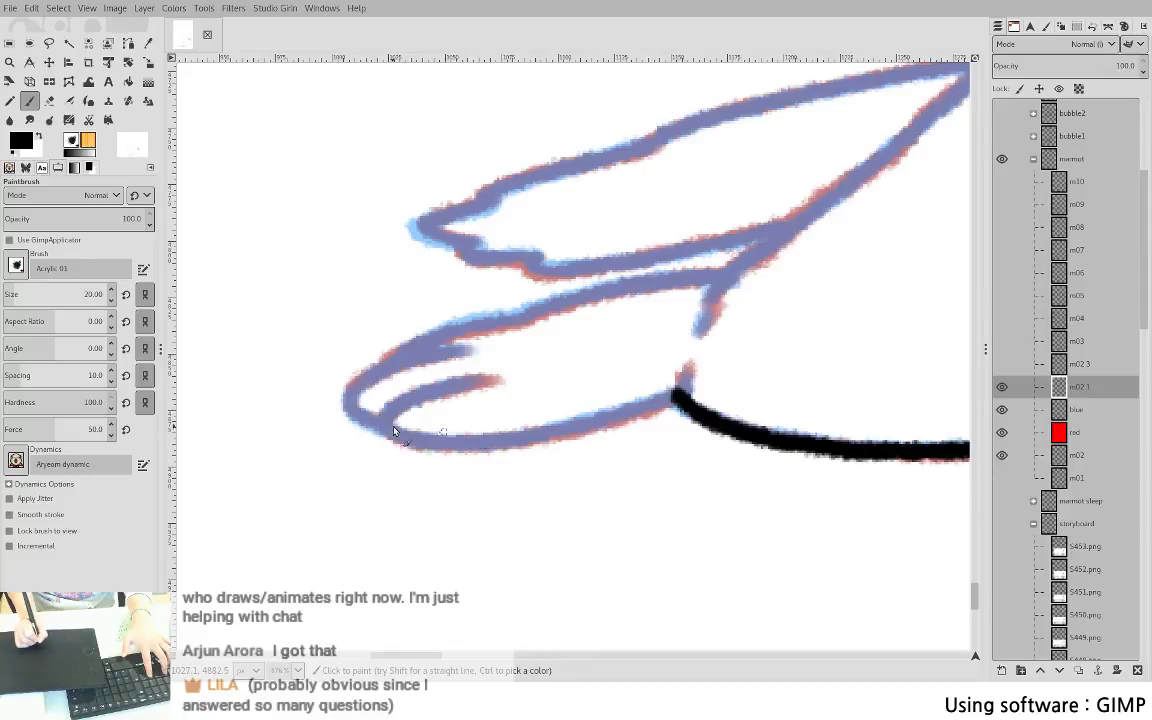
{"action": "mouse_move", "coordinate": [383, 425]}
{"action": "left_mouse_down"}
{"action": "mouse_move", "coordinate": [458, 440]}
{"action": "mouse_move", "coordinate": [663, 400]}
{"action": "mouse_move", "coordinate": [685, 380]}
{"action": "left_mouse_up"}
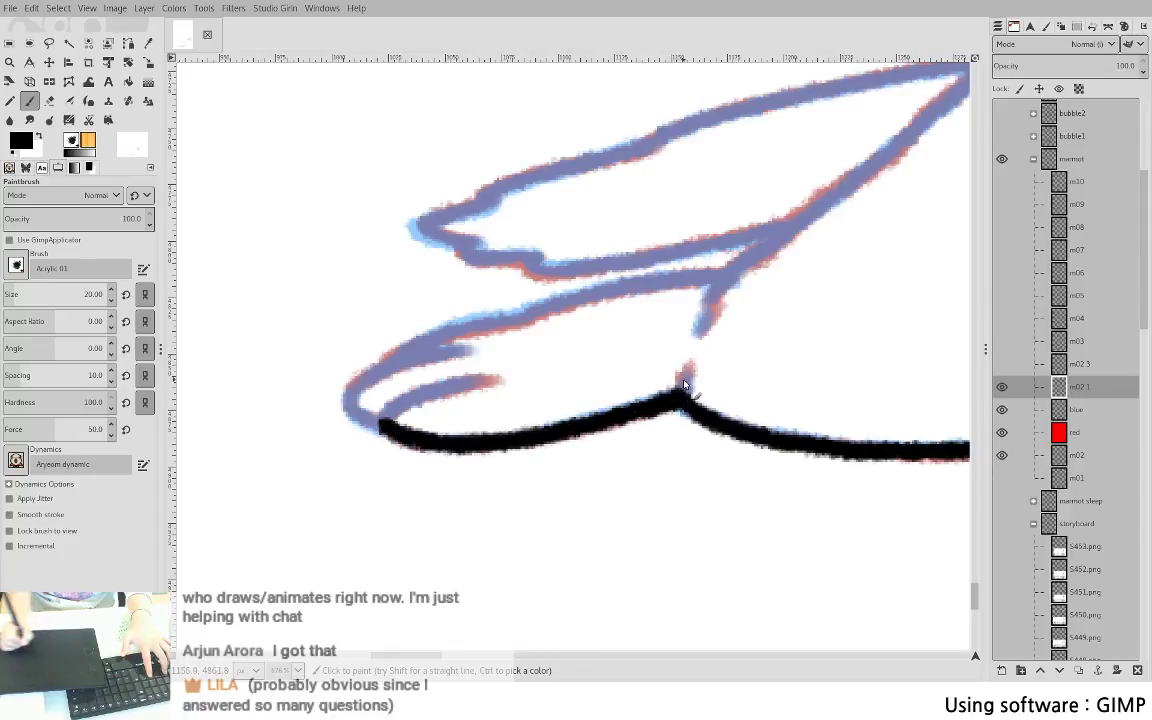
- Trace the short upward heel mark and the hind foot's lower toe line
{"action": "mouse_move", "coordinate": [390, 430]}
{"action": "left_mouse_down"}
{"action": "mouse_move", "coordinate": [358, 380]}
{"action": "mouse_move", "coordinate": [452, 347]}
{"action": "left_mouse_up"}
{"action": "key", "text": "ctrl+z"}
{"action": "left_click_drag", "start_coordinate": [385, 420], "coordinate": [452, 390]}
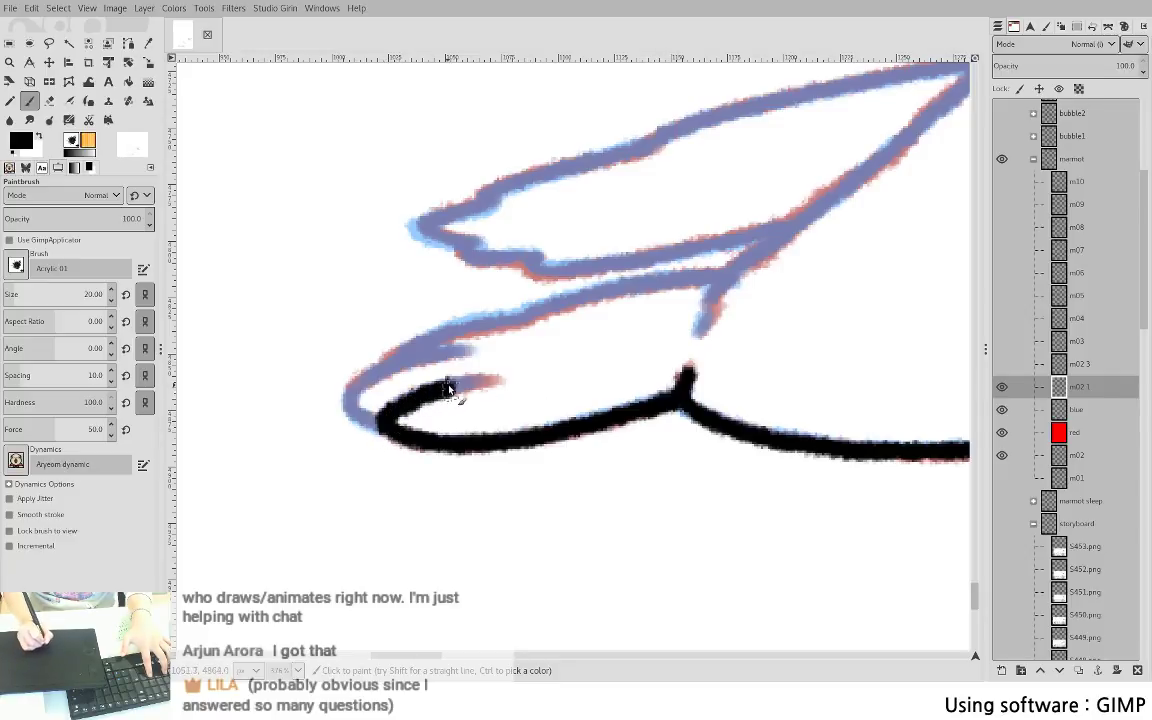
{"action": "key", "text": "ctrl+z"}
{"action": "mouse_move", "coordinate": [386, 432]}
{"action": "left_mouse_down"}
{"action": "mouse_move", "coordinate": [415, 402]}
{"action": "mouse_move", "coordinate": [510, 381]}
{"action": "left_mouse_up"}
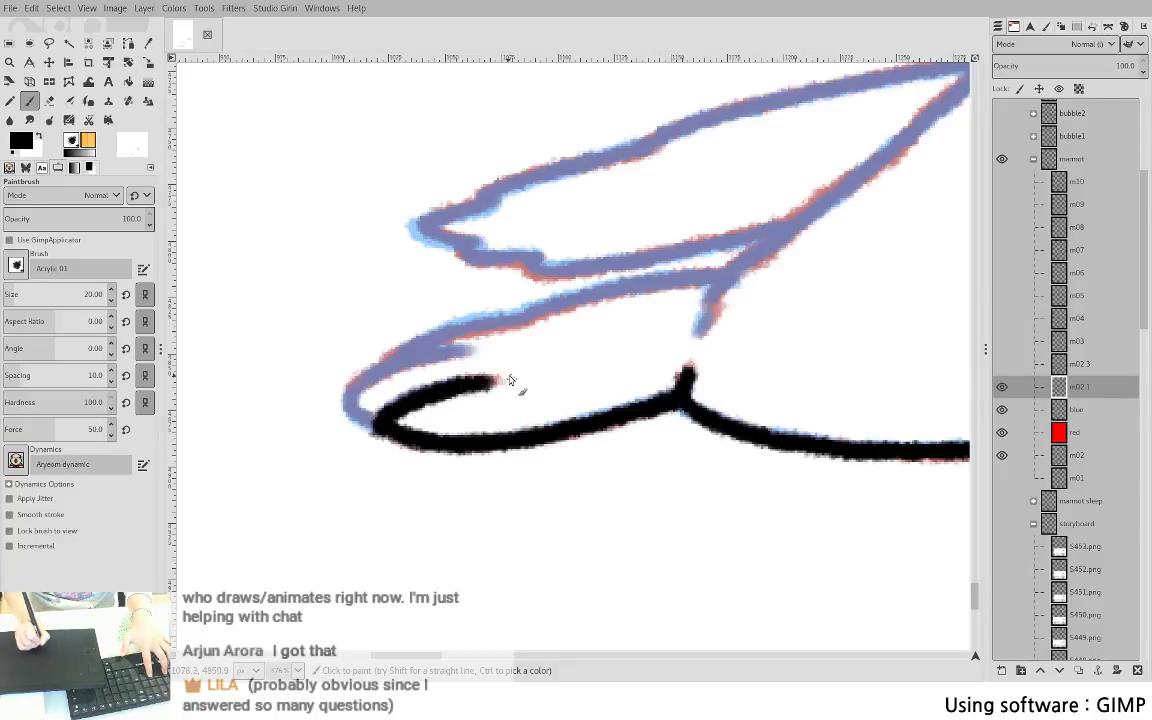
- Trace the rounded tip of the hind foot and its upper toe line
{"action": "mouse_move", "coordinate": [352, 387]}
{"action": "left_mouse_down"}
{"action": "mouse_move", "coordinate": [363, 419]}
{"action": "mouse_move", "coordinate": [370, 399]}
{"action": "mouse_move", "coordinate": [349, 397]}
{"action": "mouse_move", "coordinate": [373, 424]}
{"action": "mouse_move", "coordinate": [354, 387]}
{"action": "mouse_move", "coordinate": [411, 359]}
{"action": "mouse_move", "coordinate": [466, 349]}
{"action": "left_mouse_up"}
{"action": "key", "text": "ctrl+z"}
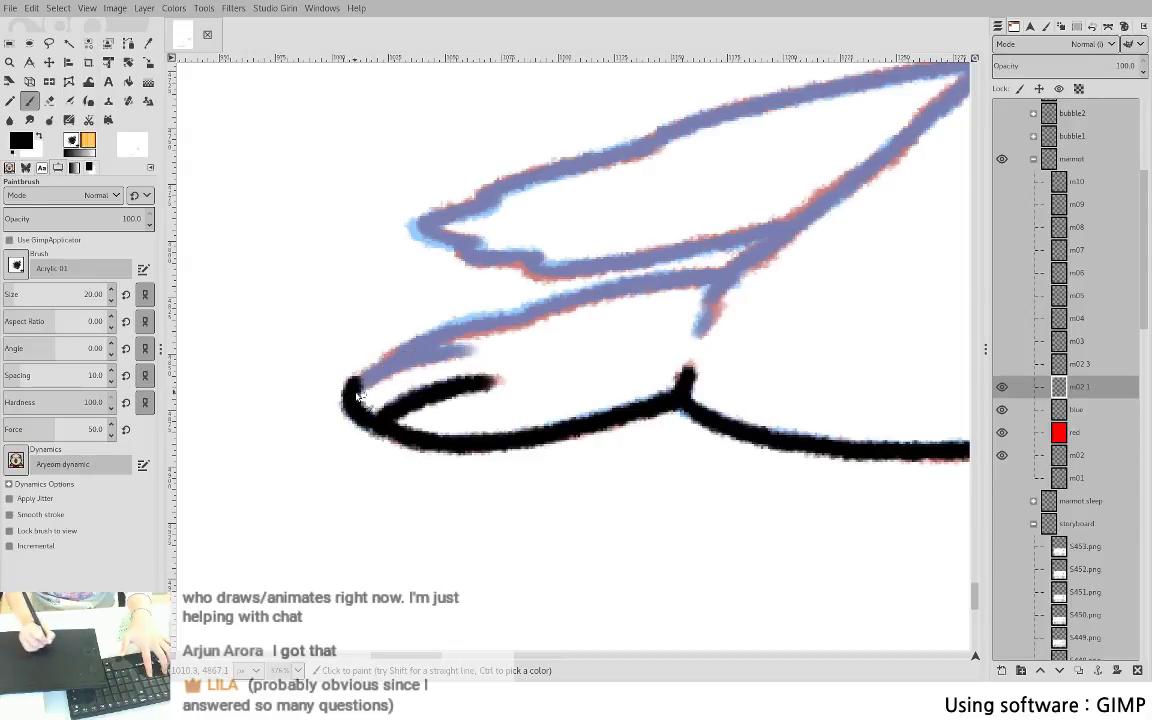
{"action": "left_click_drag", "start_coordinate": [353, 390], "coordinate": [475, 349]}
{"action": "key", "text": "ctrl+z"}
{"action": "left_click_drag", "start_coordinate": [352, 391], "coordinate": [470, 352]}
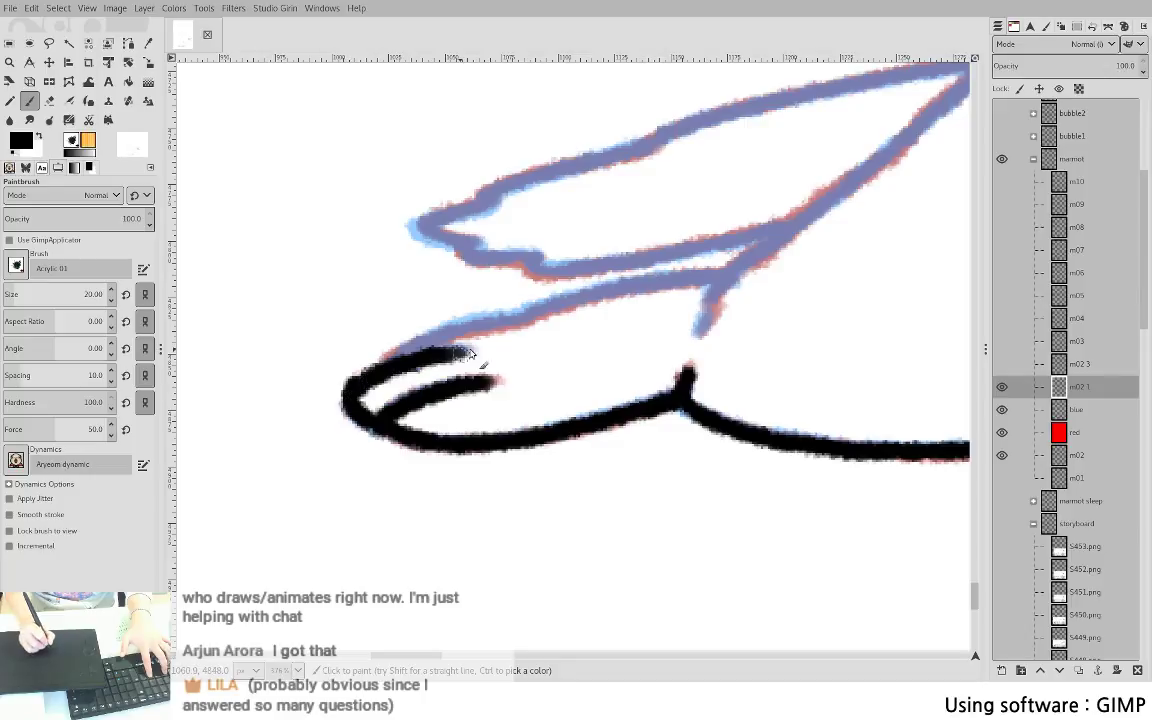
- Trace the hind foot's upper edge and the short ankle line beside it
{"action": "mouse_move", "coordinate": [376, 370]}
{"action": "left_mouse_down"}
{"action": "mouse_move", "coordinate": [463, 324]}
{"action": "mouse_move", "coordinate": [684, 280]}
{"action": "mouse_move", "coordinate": [435, 390]}
{"action": "mouse_move", "coordinate": [434, 420]}
{"action": "left_mouse_up"}
{"action": "key", "text": "ctrl+z"}
{"action": "key", "text": "ctrl+z"}
{"action": "mouse_move", "coordinate": [487, 373]}
{"action": "left_mouse_down"}
{"action": "mouse_move", "coordinate": [419, 458]}
{"action": "mouse_move", "coordinate": [439, 430]}
{"action": "mouse_move", "coordinate": [426, 448]}
{"action": "mouse_move", "coordinate": [467, 460]}
{"action": "mouse_move", "coordinate": [336, 548]}
{"action": "left_mouse_up"}
{"action": "key", "text": "ctrl+z"}
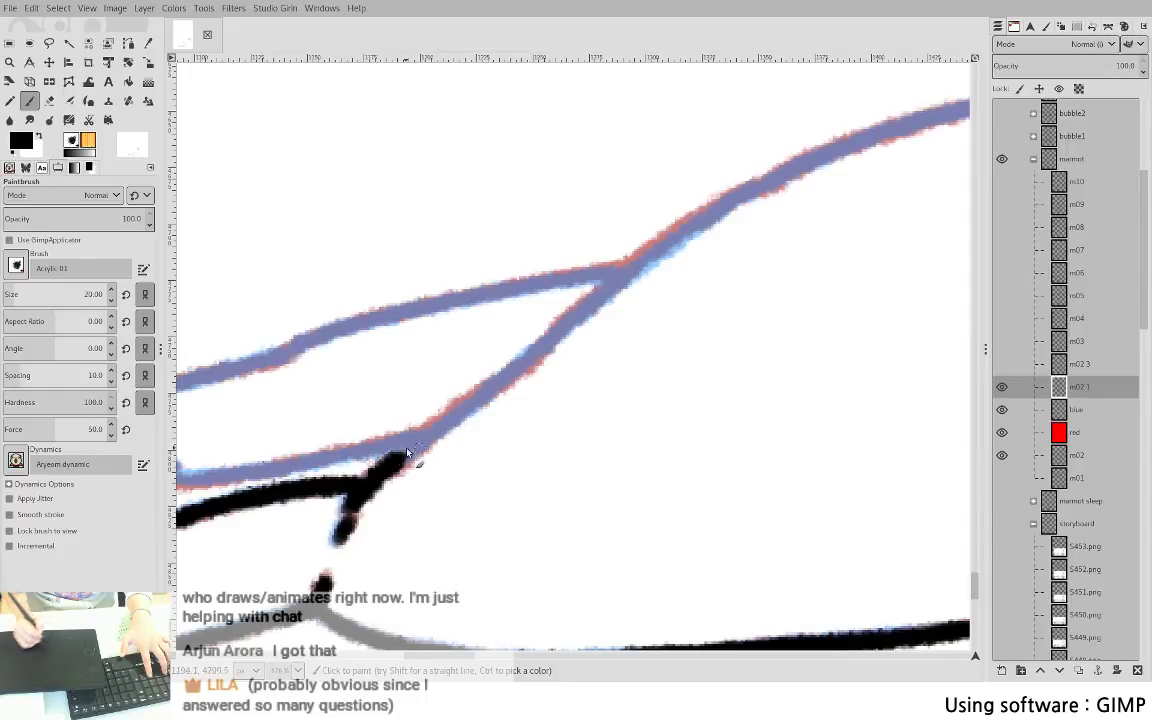
- Trace the rump line from the ankle past the tail's lower joint
{"action": "left_click_drag", "start_coordinate": [410, 452], "coordinate": [540, 340]}
{"action": "key", "text": "ctrl+z"}
{"action": "left_click_drag", "start_coordinate": [398, 462], "coordinate": [618, 283]}
{"action": "left_click_drag", "start_coordinate": [610, 288], "coordinate": [500, 405]}
{"action": "key", "text": "ctrl+z"}
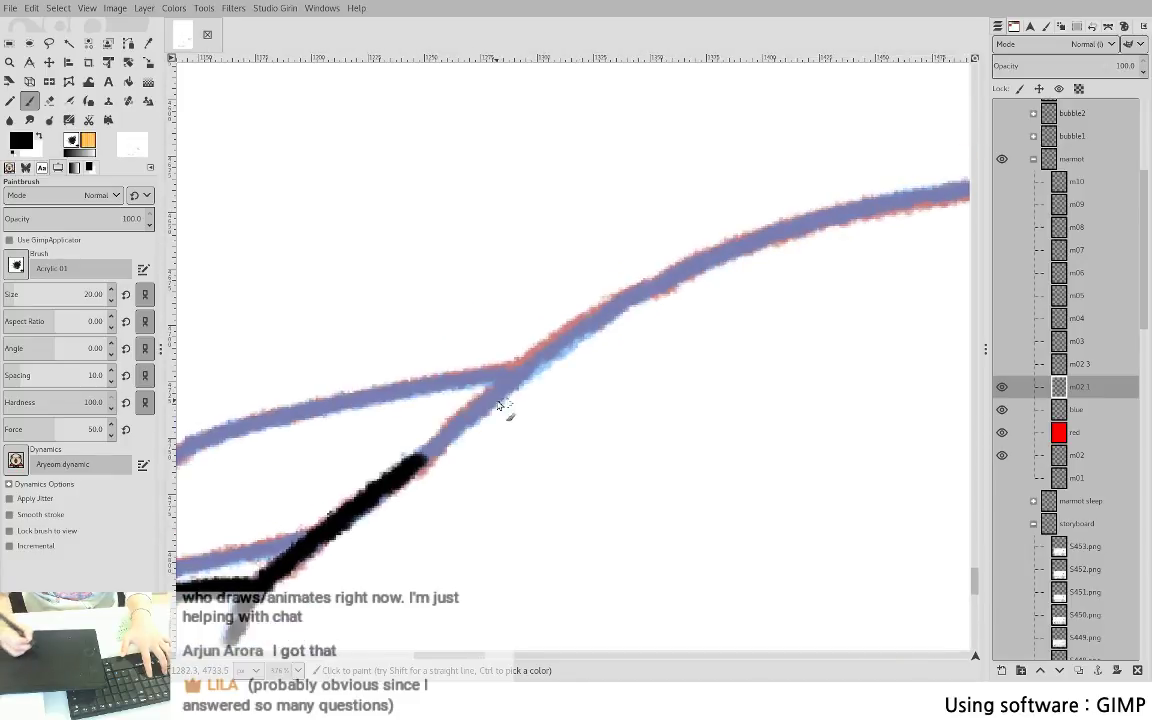
- Extend the rump line past the tail's upper joint to the start of the back
{"action": "mouse_move", "coordinate": [419, 463]}
{"action": "left_mouse_down"}
{"action": "mouse_move", "coordinate": [515, 310]}
{"action": "mouse_move", "coordinate": [575, 262]}
{"action": "left_mouse_up"}
{"action": "key", "text": "ctrl+z"}
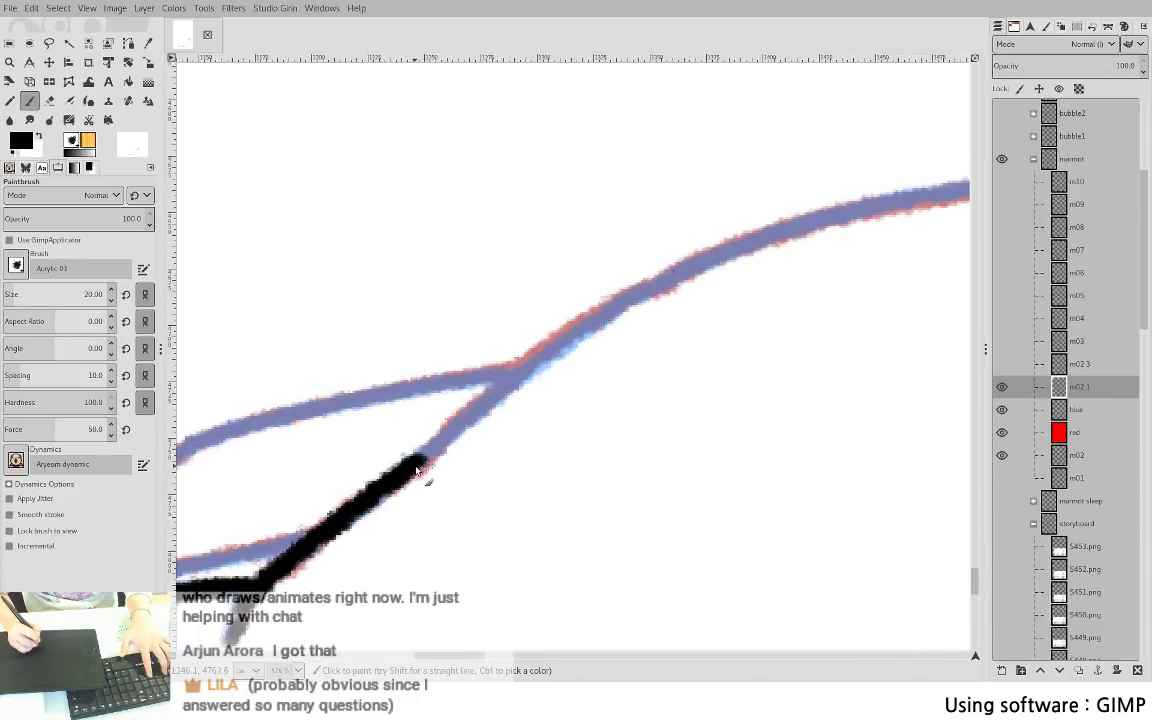
{"action": "left_click_drag", "start_coordinate": [418, 470], "coordinate": [655, 283]}
{"action": "key", "text": "ctrl+z"}
{"action": "left_click_drag", "start_coordinate": [422, 462], "coordinate": [686, 267]}
- Trace the long upper curve of the marmot's back toward the head
{"action": "mouse_move", "coordinate": [689, 260]}
{"action": "left_mouse_down"}
{"action": "mouse_move", "coordinate": [610, 272]}
{"action": "mouse_move", "coordinate": [348, 266]}
{"action": "mouse_move", "coordinate": [320, 290]}
{"action": "mouse_move", "coordinate": [664, 193]}
{"action": "left_mouse_up"}
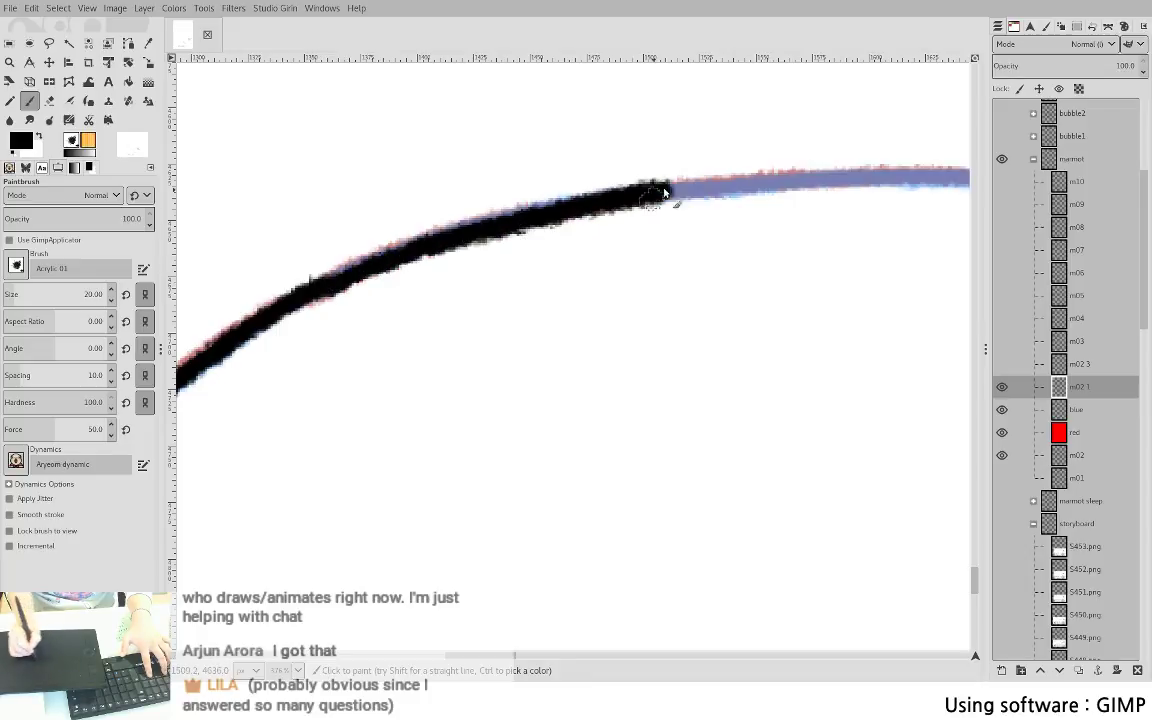
{"action": "key", "text": "ctrl+z"}
{"action": "mouse_move", "coordinate": [300, 260]}
{"action": "left_mouse_down"}
{"action": "mouse_move", "coordinate": [525, 200]}
{"action": "mouse_move", "coordinate": [887, 177]}
{"action": "left_mouse_up"}
{"action": "mouse_move", "coordinate": [797, 182]}
{"action": "left_mouse_down"}
{"action": "mouse_move", "coordinate": [918, 172]}
{"action": "mouse_move", "coordinate": [353, 188]}
{"action": "mouse_move", "coordinate": [523, 184]}
{"action": "mouse_move", "coordinate": [892, 215]}
{"action": "left_mouse_up"}
{"action": "left_click_drag", "start_coordinate": [743, 198], "coordinate": [327, 202]}
{"action": "mouse_move", "coordinate": [460, 216]}
{"action": "left_mouse_down"}
{"action": "mouse_move", "coordinate": [655, 247]}
{"action": "mouse_move", "coordinate": [569, 228]}
{"action": "mouse_move", "coordinate": [821, 256]}
{"action": "mouse_move", "coordinate": [543, 247]}
{"action": "mouse_move", "coordinate": [716, 277]}
{"action": "left_mouse_up"}
{"action": "key", "text": "ctrl+z"}
{"action": "key", "text": "ctrl+z"}
- Draw the top of the head between the red and blue outlines and erase part of the stroke's end
{"action": "mouse_move", "coordinate": [494, 240]}
{"action": "left_mouse_down"}
{"action": "mouse_move", "coordinate": [748, 293]}
{"action": "mouse_move", "coordinate": [820, 329]}
{"action": "left_mouse_up"}
{"action": "mouse_move", "coordinate": [818, 429]}
{"action": "left_mouse_down"}
{"action": "mouse_move", "coordinate": [593, 267]}
{"action": "mouse_move", "coordinate": [588, 181]}
{"action": "mouse_move", "coordinate": [618, 170]}
{"action": "mouse_move", "coordinate": [599, 153]}
{"action": "mouse_move", "coordinate": [645, 200]}
{"action": "left_mouse_up"}
{"action": "left_click_drag", "start_coordinate": [590, 160], "coordinate": [664, 222]}
{"action": "key", "text": "ctrl+z"}
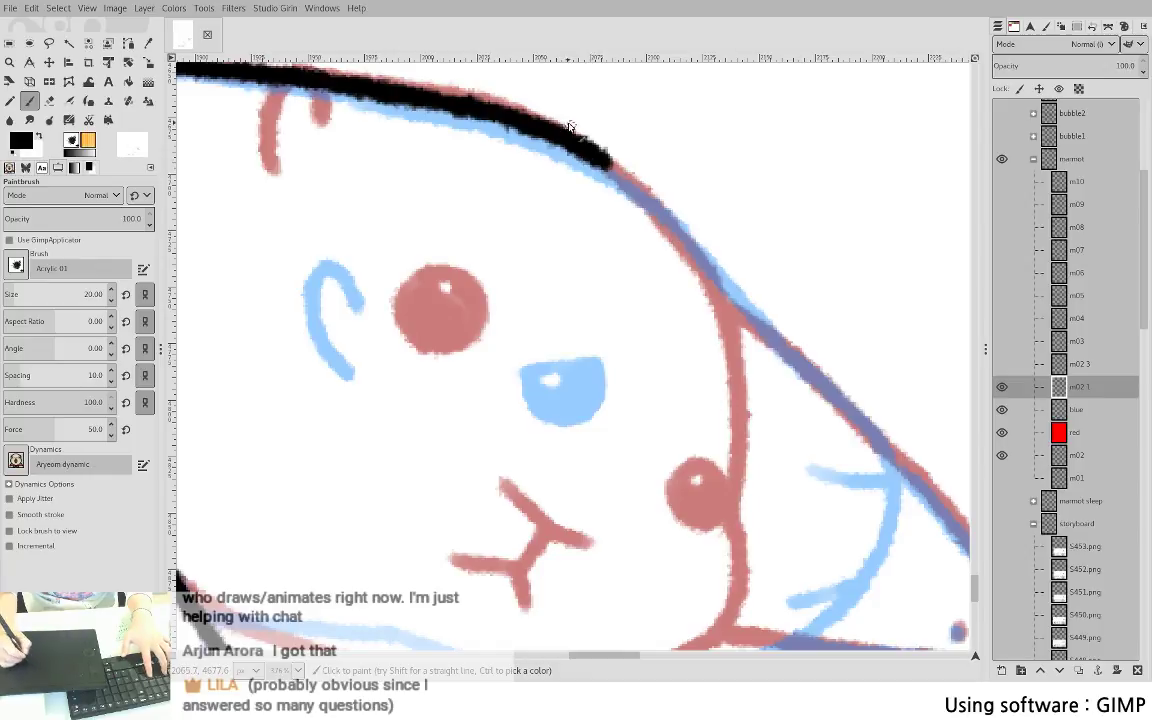
{"action": "key", "text": "shift+e"}
{"action": "left_click_drag", "start_coordinate": [540, 112], "coordinate": [609, 158]}
- Draw the forehead and muzzle outline down to the chin, midway between the red and blue faces
{"action": "key", "text": "p"}
{"action": "mouse_move", "coordinate": [460, 104]}
{"action": "left_mouse_down"}
{"action": "mouse_move", "coordinate": [535, 123]}
{"action": "mouse_move", "coordinate": [630, 185]}
{"action": "mouse_move", "coordinate": [723, 287]}
{"action": "mouse_move", "coordinate": [750, 185]}
{"action": "mouse_move", "coordinate": [680, 300]}
{"action": "left_mouse_up"}
{"action": "key", "text": "ctrl+z"}
{"action": "mouse_move", "coordinate": [575, 143]}
{"action": "left_mouse_down"}
{"action": "mouse_move", "coordinate": [621, 165]}
{"action": "mouse_move", "coordinate": [694, 237]}
{"action": "mouse_move", "coordinate": [829, 458]}
{"action": "mouse_move", "coordinate": [841, 465]}
{"action": "mouse_move", "coordinate": [903, 355]}
{"action": "mouse_move", "coordinate": [888, 341]}
{"action": "mouse_move", "coordinate": [906, 382]}
{"action": "mouse_move", "coordinate": [911, 456]}
{"action": "mouse_move", "coordinate": [870, 530]}
{"action": "left_mouse_up"}
{"action": "key", "text": "ctrl+z"}
{"action": "mouse_move", "coordinate": [889, 344]}
{"action": "left_mouse_down"}
{"action": "mouse_move", "coordinate": [902, 402]}
{"action": "mouse_move", "coordinate": [869, 488]}
{"action": "mouse_move", "coordinate": [760, 546]}
{"action": "left_mouse_up"}
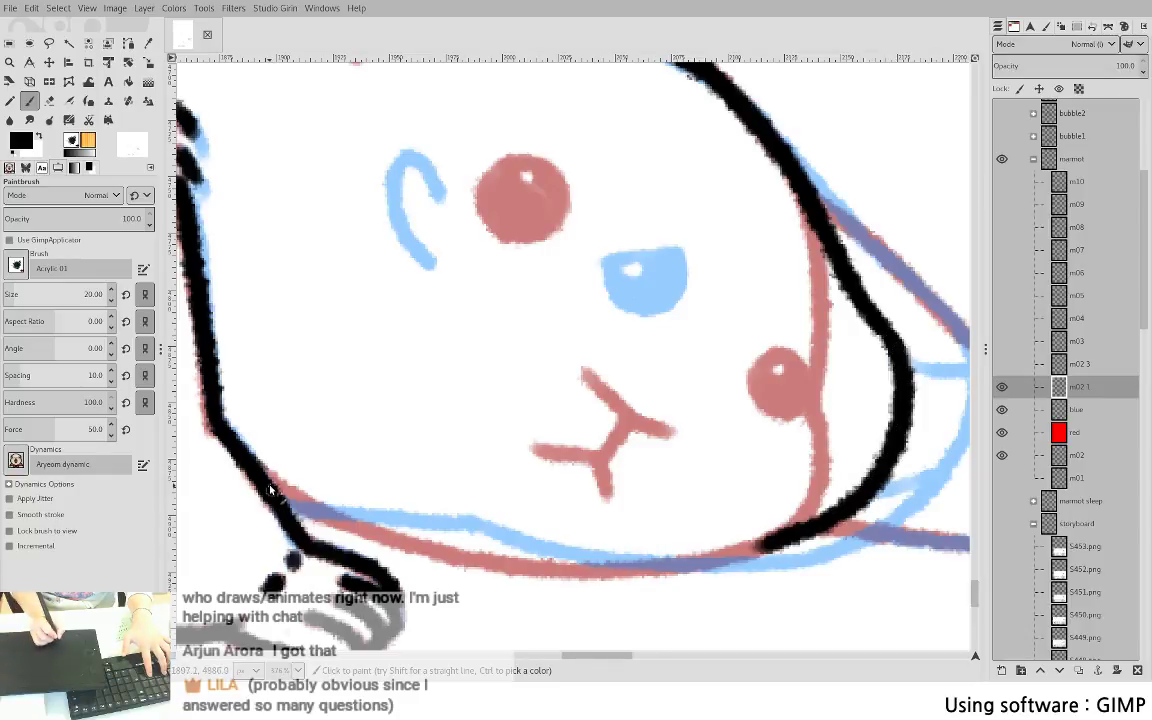
- Draw the jaw line from the front leg to the chin and touch up its join with the muzzle
{"action": "mouse_move", "coordinate": [270, 490]}
{"action": "left_mouse_down"}
{"action": "mouse_move", "coordinate": [457, 545]}
{"action": "mouse_move", "coordinate": [706, 558]}
{"action": "left_mouse_up"}
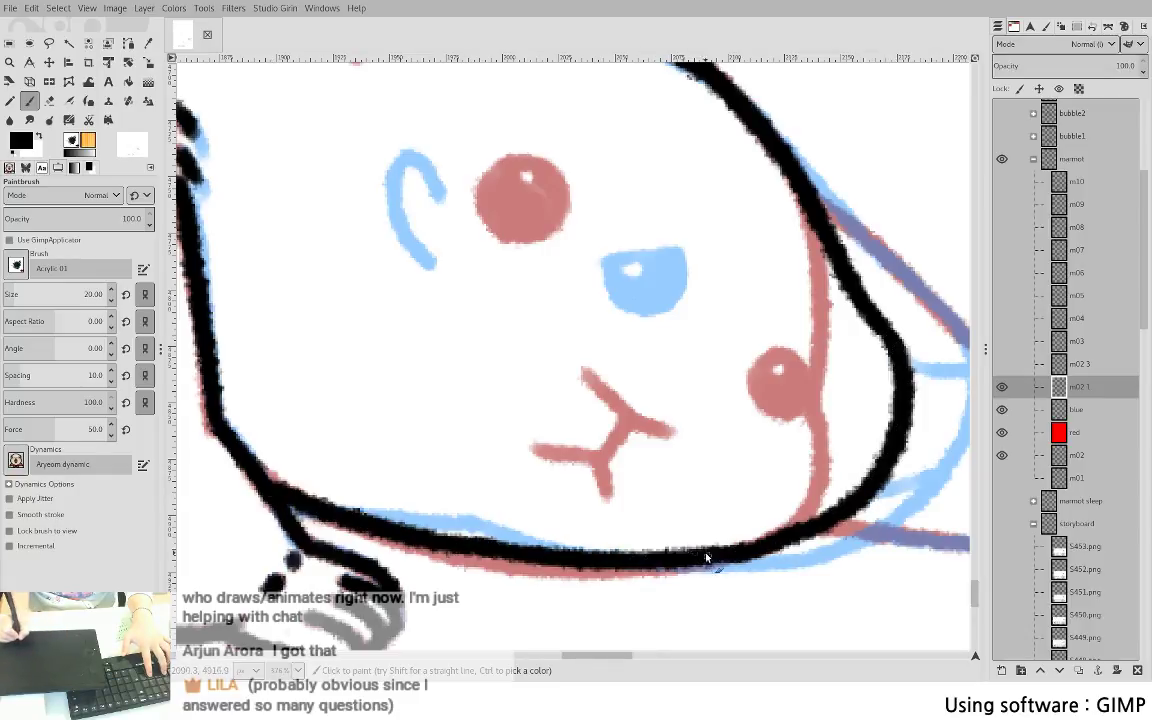
{"action": "mouse_move", "coordinate": [649, 487]}
{"action": "left_mouse_down"}
{"action": "mouse_move", "coordinate": [517, 573]}
{"action": "mouse_move", "coordinate": [725, 473]}
{"action": "mouse_move", "coordinate": [627, 540]}
{"action": "left_mouse_up"}
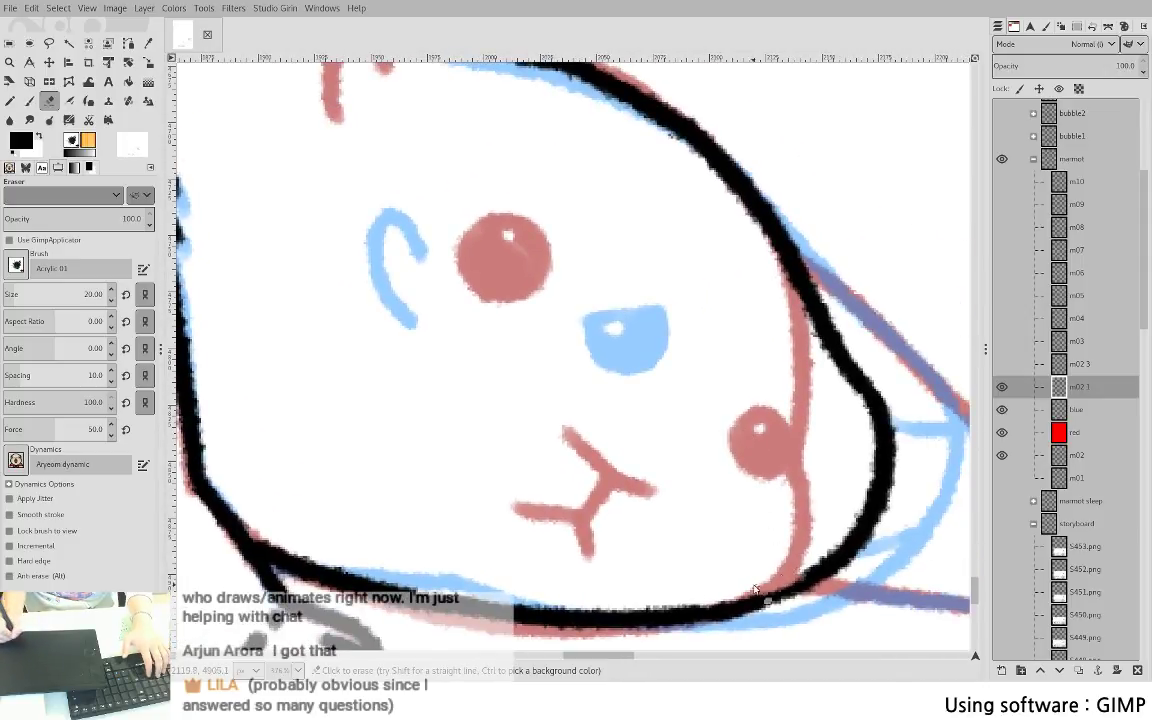
{"action": "key", "text": "ctrl+z"}
{"action": "left_click_drag", "start_coordinate": [716, 613], "coordinate": [850, 562]}
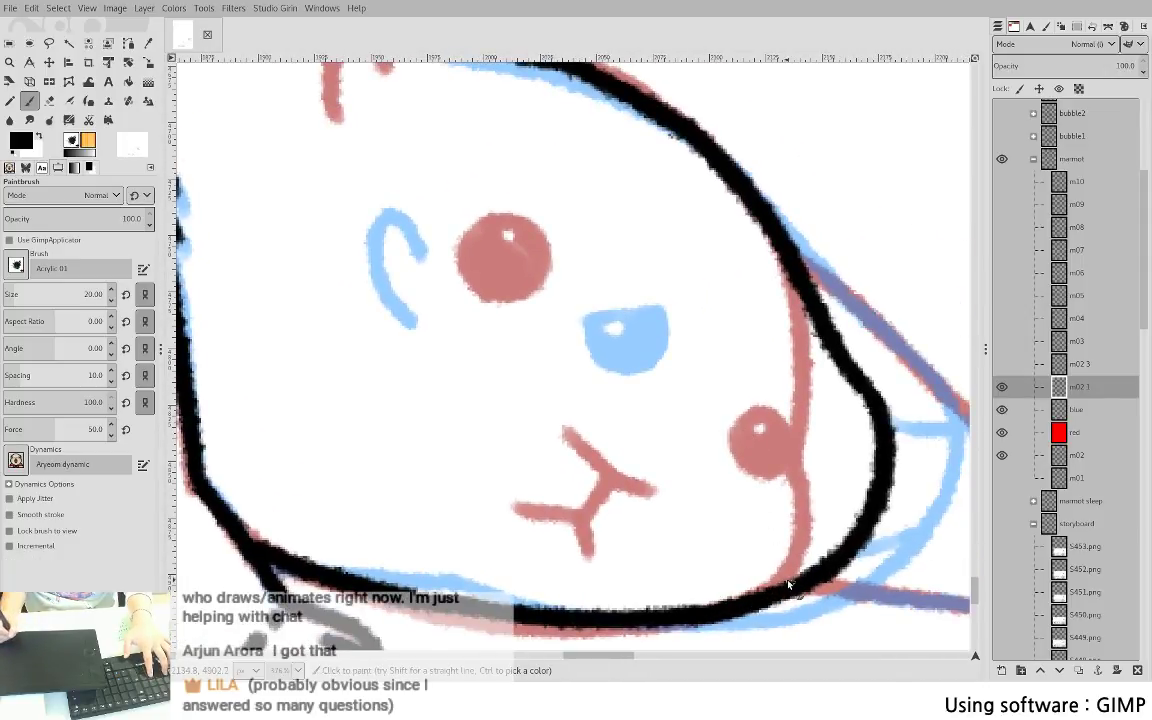
- Draw the hook-shaped ear midway between the red and blue ears
{"action": "mouse_move", "coordinate": [511, 379]}
{"action": "left_mouse_down"}
{"action": "mouse_move", "coordinate": [563, 450]}
{"action": "mouse_move", "coordinate": [579, 446]}
{"action": "left_mouse_up"}
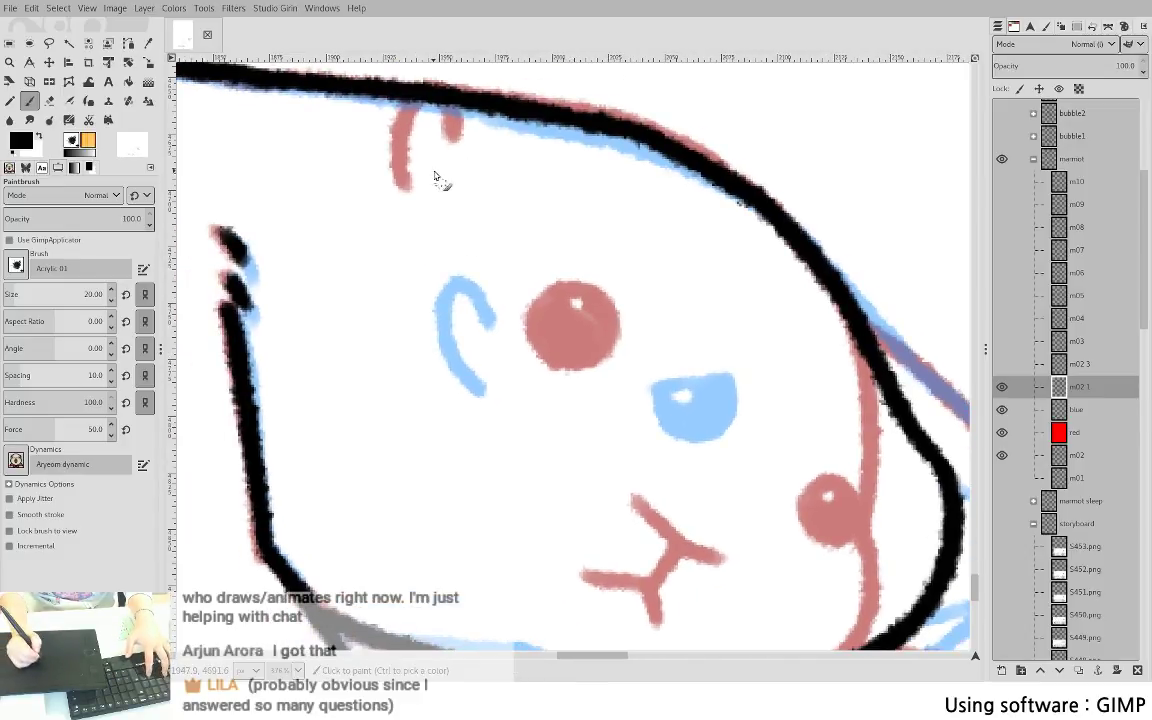
{"action": "mouse_move", "coordinate": [433, 159]}
{"action": "left_mouse_down"}
{"action": "mouse_move", "coordinate": [423, 233]}
{"action": "mouse_move", "coordinate": [434, 160]}
{"action": "mouse_move", "coordinate": [434, 259]}
{"action": "mouse_move", "coordinate": [426, 246]}
{"action": "mouse_move", "coordinate": [457, 166]}
{"action": "mouse_move", "coordinate": [458, 228]}
{"action": "mouse_move", "coordinate": [434, 168]}
{"action": "mouse_move", "coordinate": [470, 208]}
{"action": "left_mouse_up"}
{"action": "key", "text": "ctrl+z"}
{"action": "key", "text": "ctrl+z"}
{"action": "key", "text": "ctrl+z"}
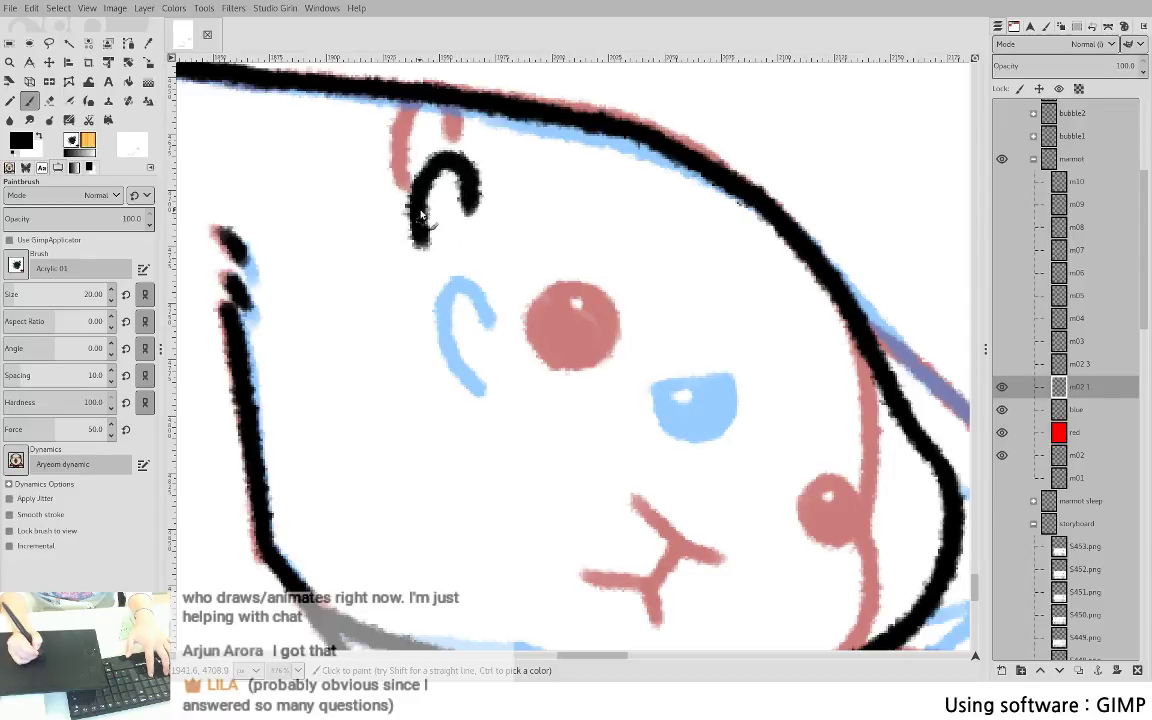
{"action": "key", "text": "ctrl+z"}
{"action": "mouse_move", "coordinate": [432, 168]}
{"action": "left_mouse_down"}
{"action": "mouse_move", "coordinate": [457, 228]}
{"action": "mouse_move", "coordinate": [466, 175]}
{"action": "mouse_move", "coordinate": [455, 225]}
{"action": "mouse_move", "coordinate": [416, 228]}
{"action": "mouse_move", "coordinate": [433, 271]}
{"action": "left_mouse_up"}
{"action": "key", "text": "ctrl+z"}
{"action": "key", "text": "ctrl+z"}
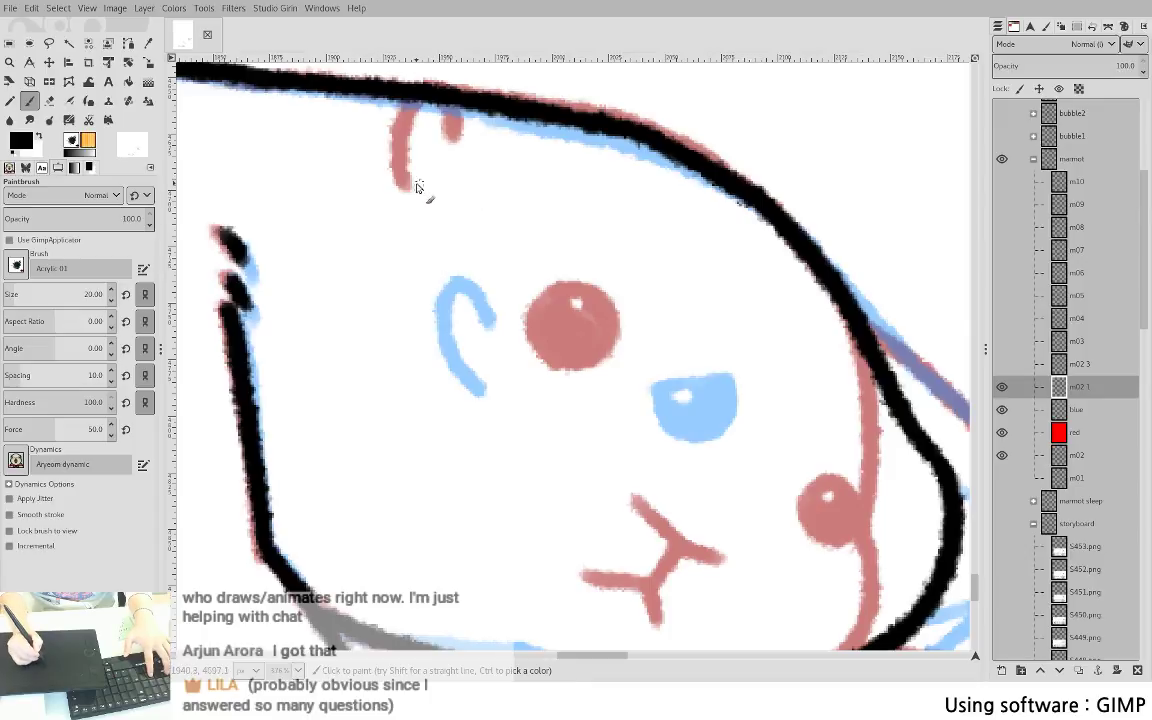
{"action": "left_click_drag", "start_coordinate": [422, 182], "coordinate": [418, 262]}
{"action": "key", "text": "ctrl+z"}
{"action": "mouse_move", "coordinate": [422, 182]}
{"action": "left_mouse_down"}
{"action": "mouse_move", "coordinate": [413, 233]}
{"action": "mouse_move", "coordinate": [456, 170]}
{"action": "mouse_move", "coordinate": [469, 220]}
{"action": "mouse_move", "coordinate": [448, 168]}
{"action": "mouse_move", "coordinate": [466, 195]}
{"action": "mouse_move", "coordinate": [453, 220]}
{"action": "mouse_move", "coordinate": [410, 202]}
{"action": "mouse_move", "coordinate": [431, 160]}
{"action": "mouse_move", "coordinate": [443, 163]}
{"action": "mouse_move", "coordinate": [413, 206]}
{"action": "mouse_move", "coordinate": [426, 173]}
{"action": "mouse_move", "coordinate": [451, 163]}
{"action": "mouse_move", "coordinate": [455, 222]}
{"action": "left_mouse_up"}
{"action": "key", "text": "ctrl+z"}
{"action": "key", "text": "ctrl+z"}
{"action": "key", "text": "ctrl+z"}
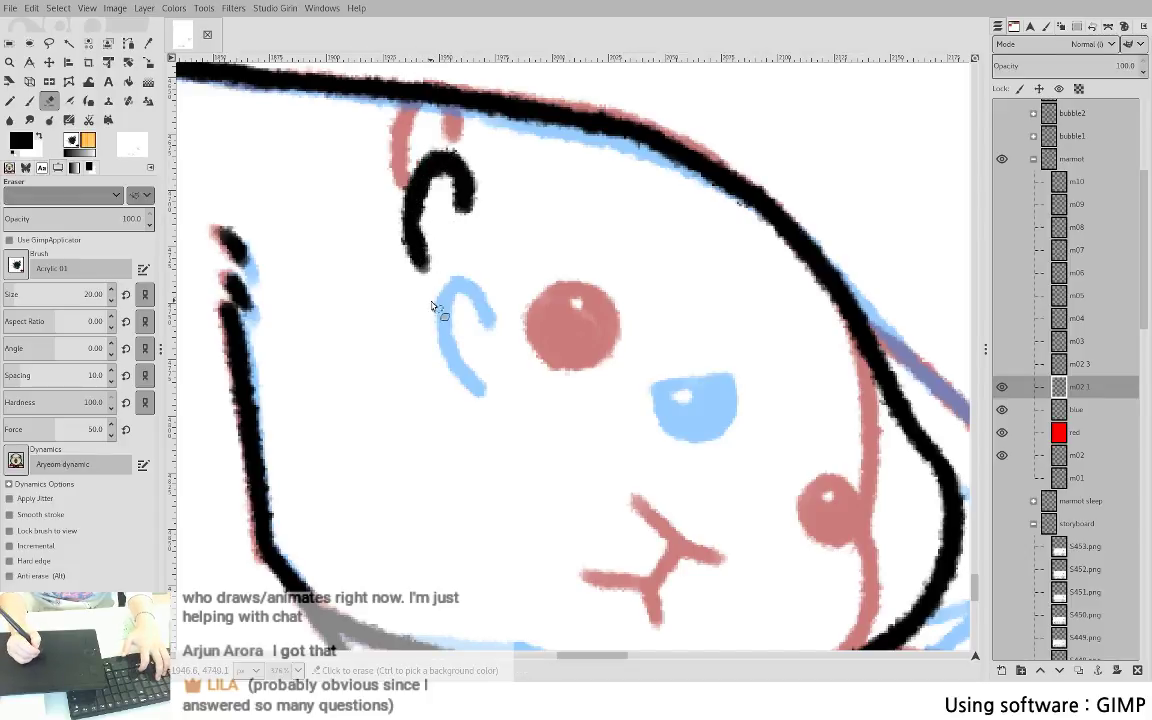
{"action": "left_click_drag", "start_coordinate": [413, 210], "coordinate": [423, 260]}
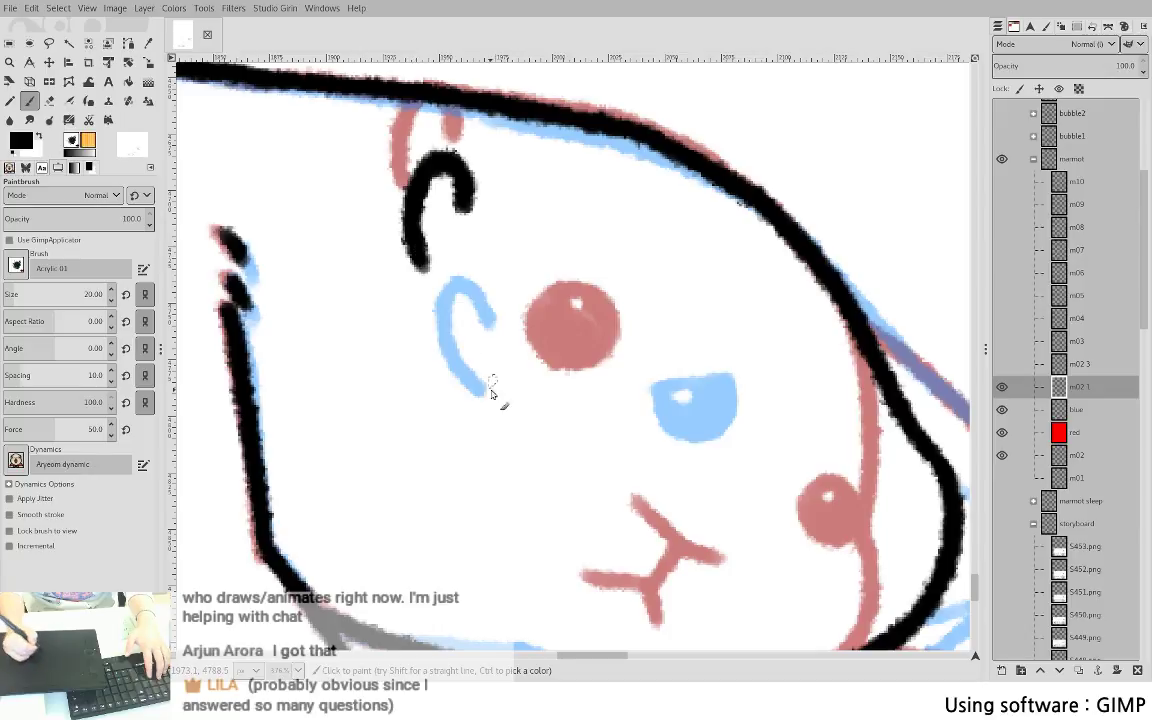
- Draw the eye's round outline midway between the red and blue eyes
{"action": "mouse_move", "coordinate": [490, 382]}
{"action": "left_mouse_down"}
{"action": "mouse_move", "coordinate": [458, 418]}
{"action": "mouse_move", "coordinate": [477, 484]}
{"action": "left_mouse_up"}
{"action": "left_click_drag", "start_coordinate": [405, 358], "coordinate": [418, 386]}
{"action": "mouse_move", "coordinate": [518, 454]}
{"action": "left_mouse_down"}
{"action": "mouse_move", "coordinate": [453, 182]}
{"action": "mouse_move", "coordinate": [550, 267]}
{"action": "left_mouse_up"}
{"action": "key", "text": "ctrl+z"}
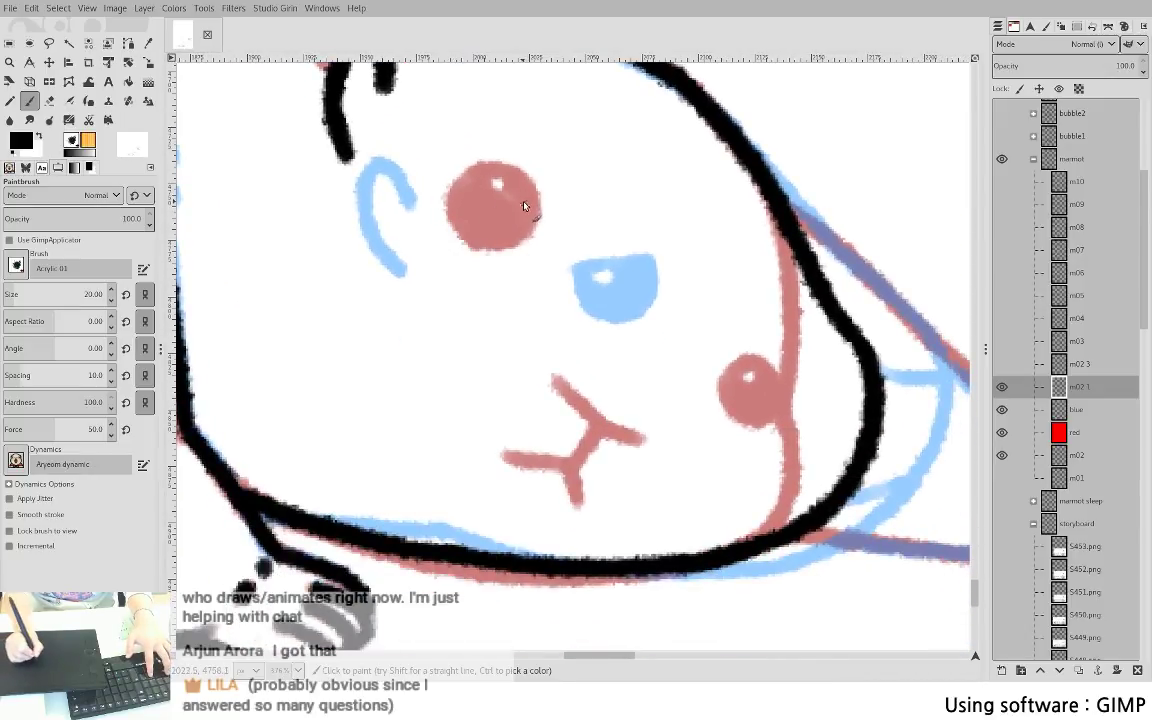
{"action": "mouse_move", "coordinate": [520, 201]}
{"action": "left_mouse_down"}
{"action": "mouse_move", "coordinate": [500, 226]}
{"action": "mouse_move", "coordinate": [549, 271]}
{"action": "left_mouse_up"}
{"action": "mouse_move", "coordinate": [520, 203]}
{"action": "left_mouse_down"}
{"action": "mouse_move", "coordinate": [569, 232]}
{"action": "mouse_move", "coordinate": [526, 265]}
{"action": "mouse_move", "coordinate": [546, 202]}
{"action": "mouse_move", "coordinate": [557, 258]}
{"action": "mouse_move", "coordinate": [528, 271]}
{"action": "left_mouse_up"}
{"action": "key", "text": "ctrl+z"}
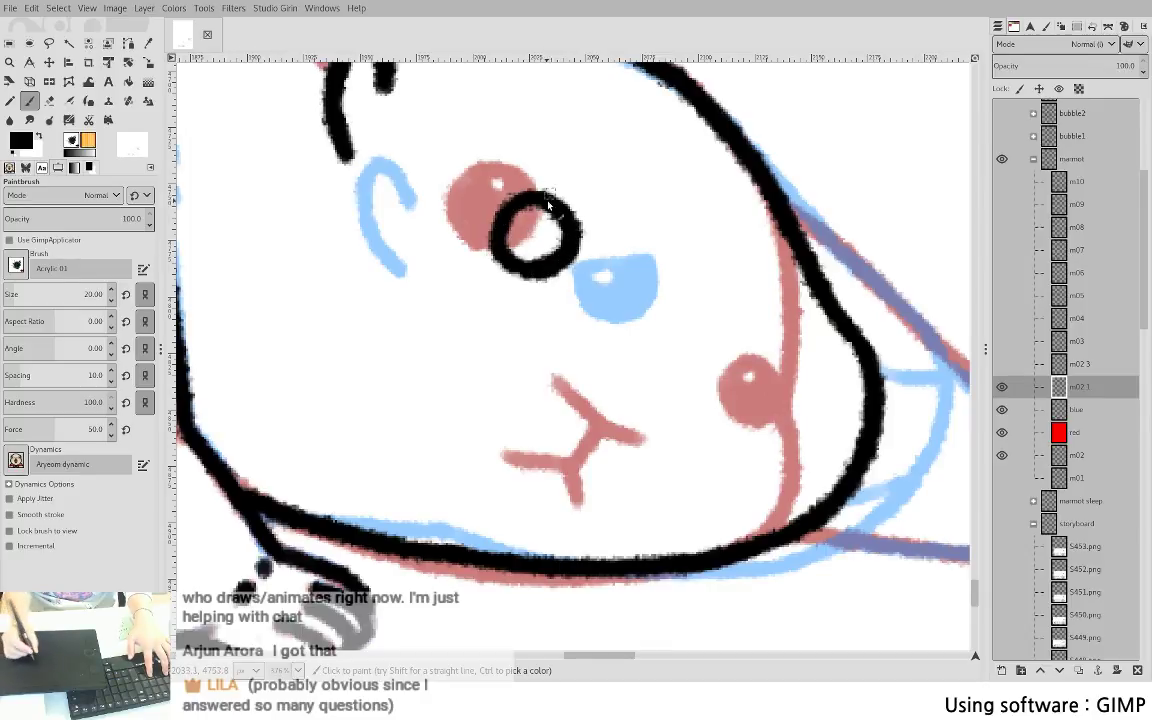
- Replace the round eye outline with a short slanted closed-eye line running between the red and blue eyes
{"action": "key", "text": "ctrl+z"}
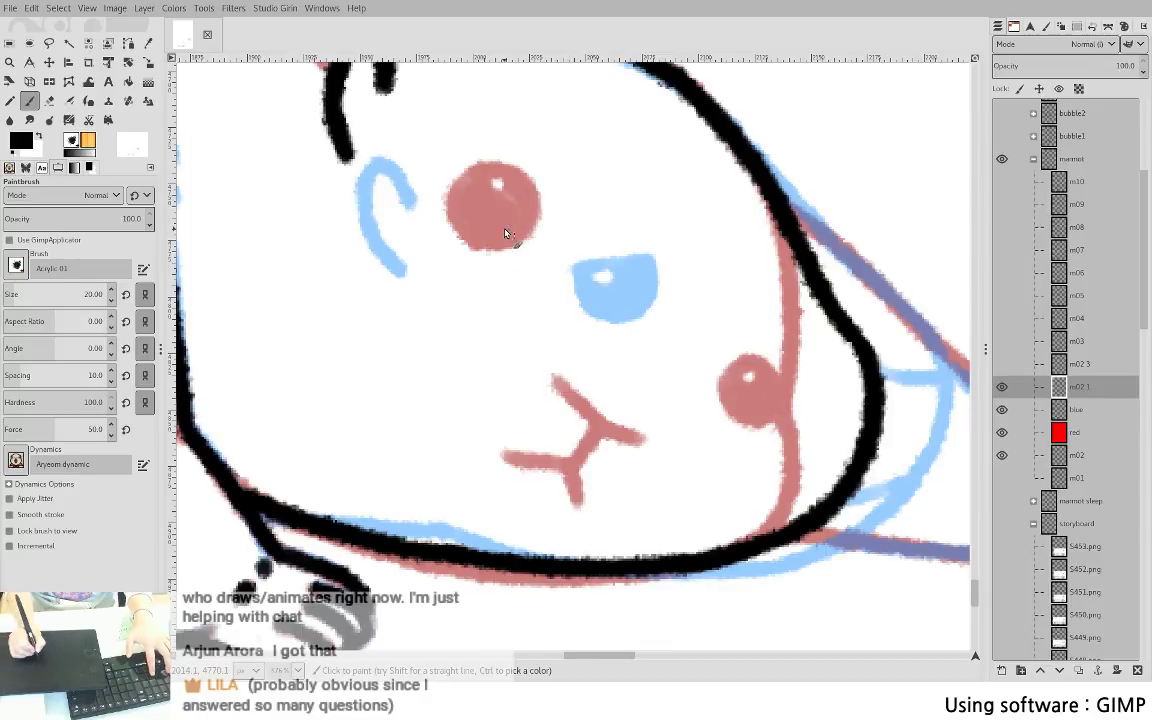
{"action": "left_click_drag", "start_coordinate": [483, 220], "coordinate": [592, 250]}
{"action": "key", "text": "ctrl+z"}
{"action": "left_click_drag", "start_coordinate": [501, 226], "coordinate": [588, 250]}
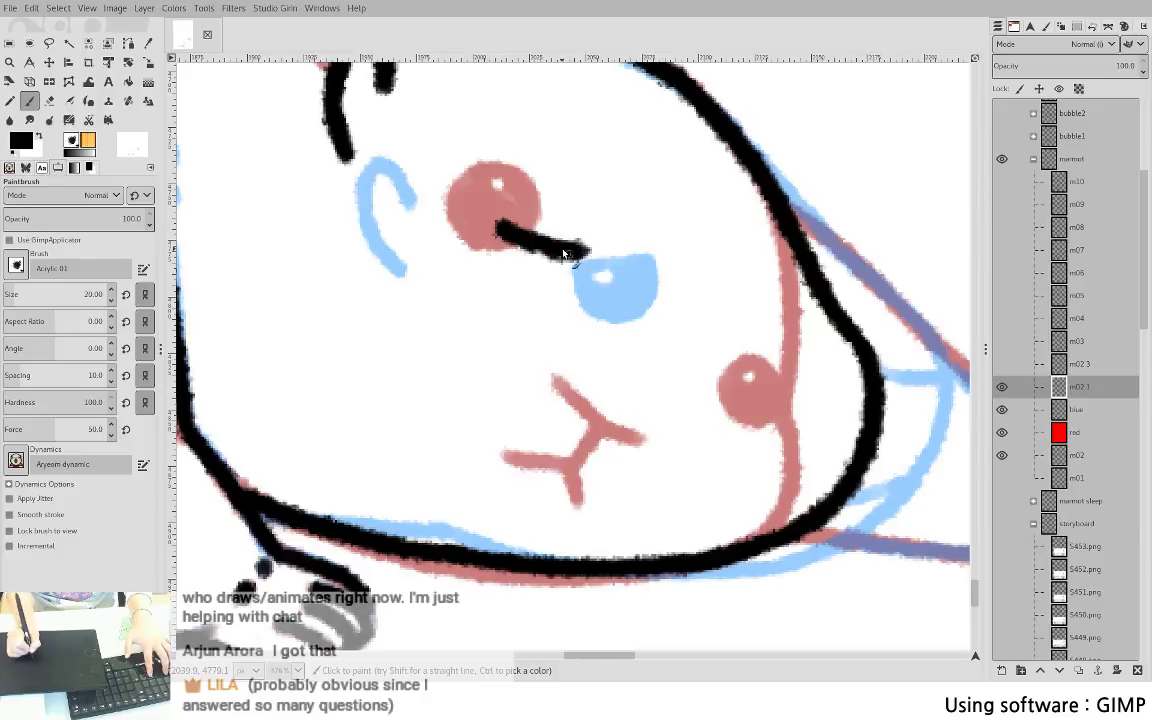
{"action": "key", "text": "ctrl+z"}
{"action": "left_click_drag", "start_coordinate": [525, 378], "coordinate": [602, 482]}
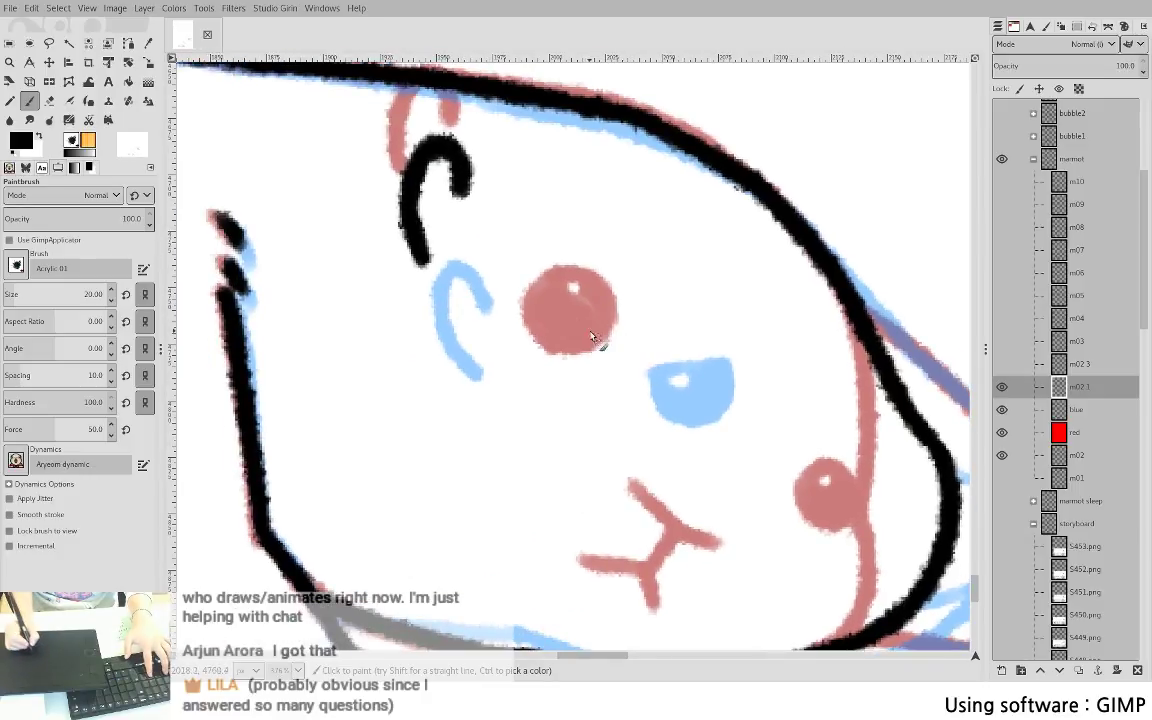
{"action": "left_click_drag", "start_coordinate": [587, 332], "coordinate": [672, 357]}
{"action": "key", "text": "ctrl+z"}
{"action": "left_click_drag", "start_coordinate": [584, 332], "coordinate": [669, 360]}
- Draw the curved nose line near the front of the muzzle, reaching across the lower edge of the red far eye
{"action": "mouse_move", "coordinate": [846, 500]}
{"action": "left_mouse_down"}
{"action": "mouse_move", "coordinate": [846, 430]}
{"action": "mouse_move", "coordinate": [783, 319]}
{"action": "left_mouse_up"}
{"action": "mouse_move", "coordinate": [684, 305]}
{"action": "left_mouse_down"}
{"action": "mouse_move", "coordinate": [795, 323]}
{"action": "mouse_move", "coordinate": [739, 358]}
{"action": "left_mouse_up"}
{"action": "key", "text": "ctrl+z"}
{"action": "key", "text": "ctrl+z"}
{"action": "key", "text": "ctrl+z"}
{"action": "left_click_drag", "start_coordinate": [692, 302], "coordinate": [748, 329]}
{"action": "key", "text": "ctrl+z"}
{"action": "key", "text": "ctrl+z"}
{"action": "mouse_move", "coordinate": [659, 302]}
{"action": "left_mouse_down"}
{"action": "mouse_move", "coordinate": [732, 333]}
{"action": "mouse_move", "coordinate": [684, 308]}
{"action": "mouse_move", "coordinate": [747, 334]}
{"action": "mouse_move", "coordinate": [788, 327]}
{"action": "mouse_move", "coordinate": [724, 371]}
{"action": "left_mouse_up"}
{"action": "key", "text": "ctrl+z"}
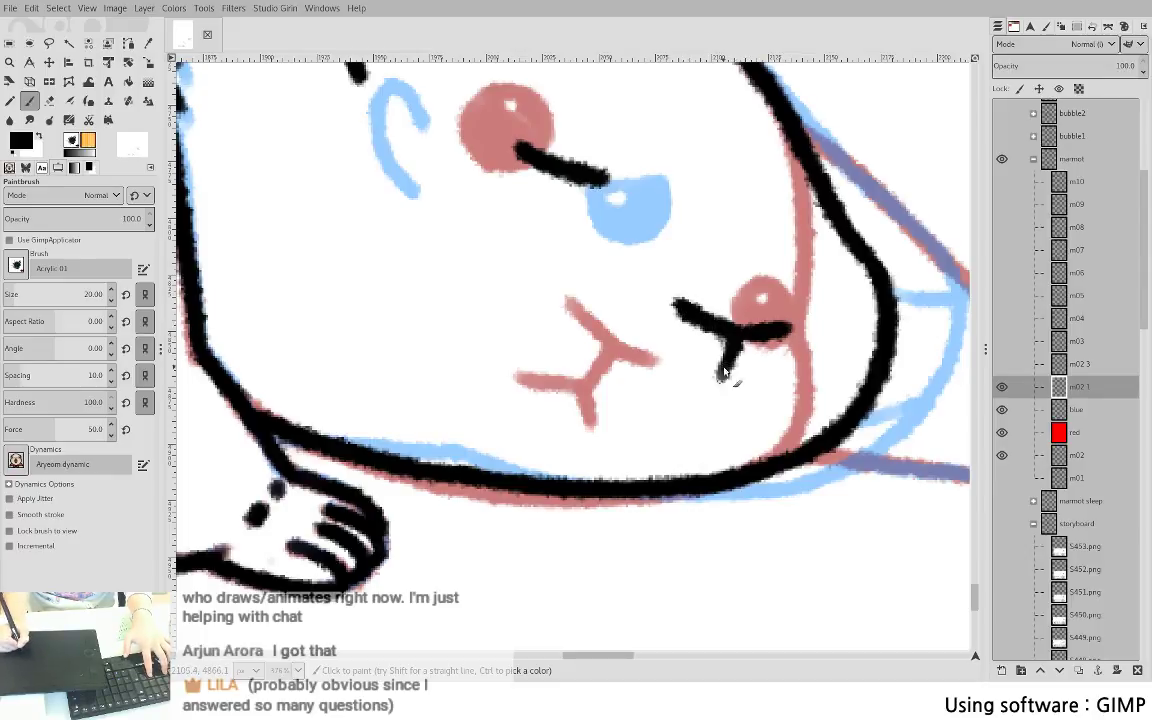
{"action": "key", "text": "ctrl+z"}
- Draw the short stem below the nose line and the mouth line with its lower lip
{"action": "key", "text": "shift+e"}
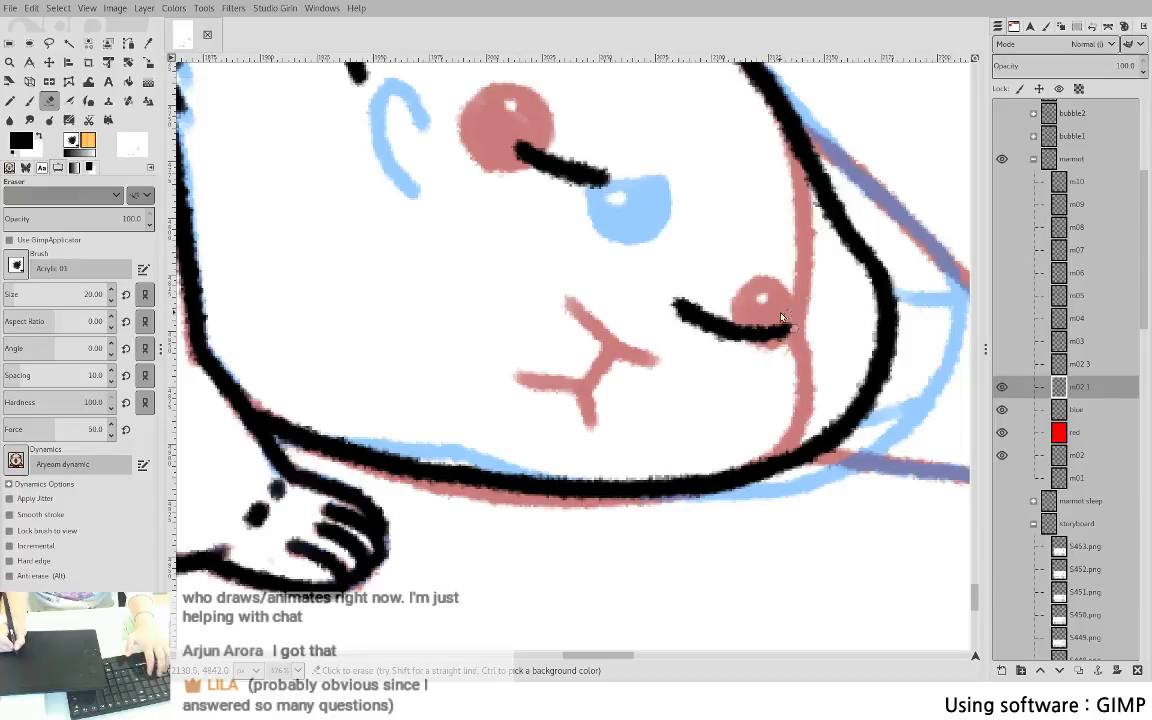
{"action": "key", "text": "p"}
{"action": "mouse_move", "coordinate": [738, 333]}
{"action": "left_mouse_down"}
{"action": "mouse_move", "coordinate": [722, 388]}
{"action": "mouse_move", "coordinate": [668, 397]}
{"action": "mouse_move", "coordinate": [748, 402]}
{"action": "left_mouse_up"}
{"action": "key", "text": "ctrl+z"}
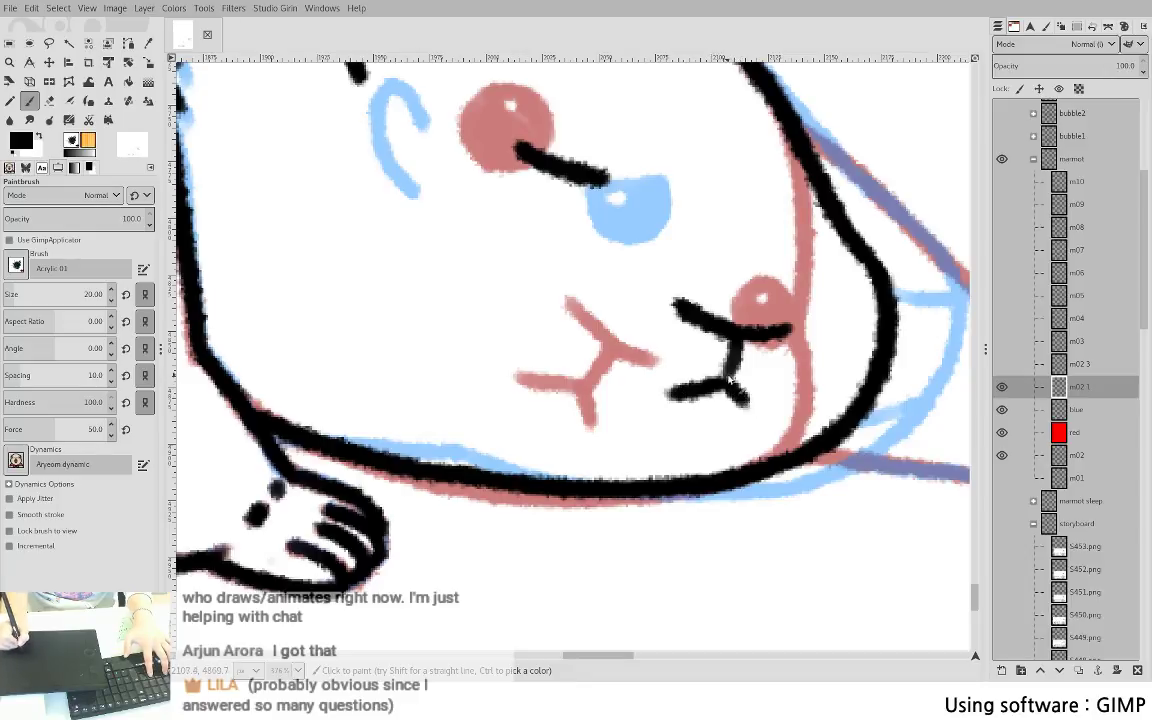
{"action": "mouse_move", "coordinate": [678, 394]}
{"action": "left_mouse_down"}
{"action": "mouse_move", "coordinate": [656, 402]}
{"action": "mouse_move", "coordinate": [742, 411]}
{"action": "mouse_move", "coordinate": [696, 410]}
{"action": "mouse_move", "coordinate": [670, 476]}
{"action": "mouse_move", "coordinate": [684, 338]}
{"action": "left_mouse_up"}
- Erase and redraw the lower lip to form a small open mouth, leaving its inside unfilled
{"action": "key", "text": "shift+e"}
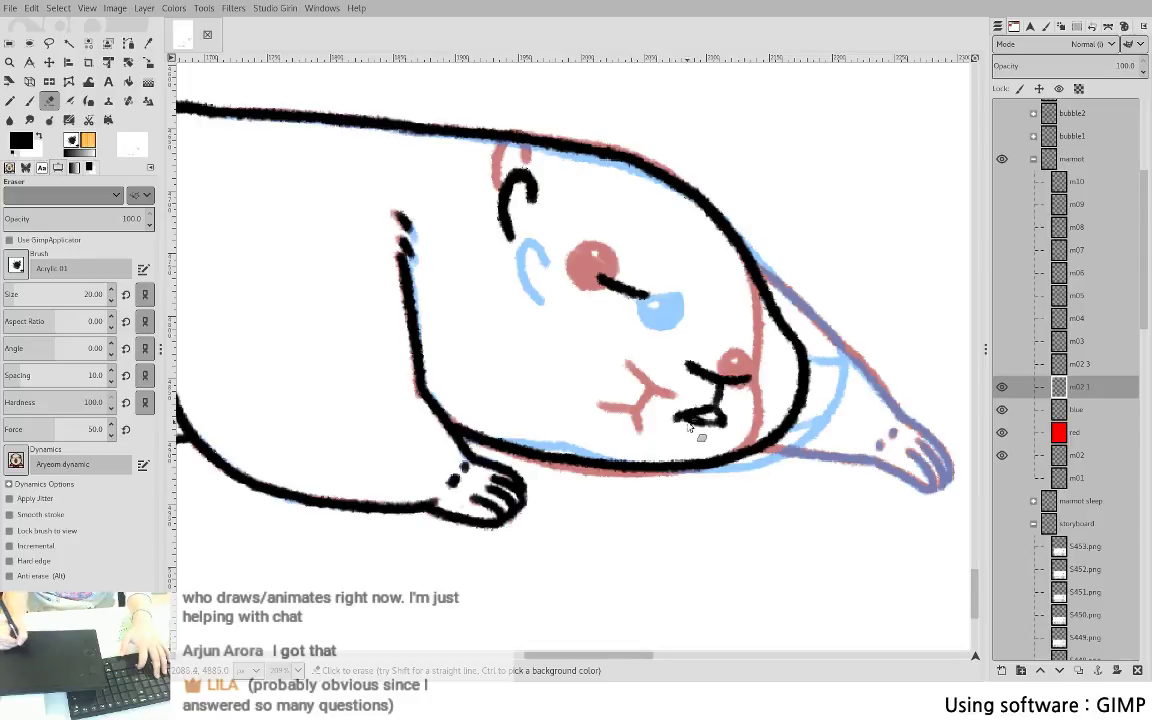
{"action": "key", "text": "p"}
{"action": "key", "text": "shift+e"}
{"action": "left_click_drag", "start_coordinate": [703, 424], "coordinate": [683, 430]}
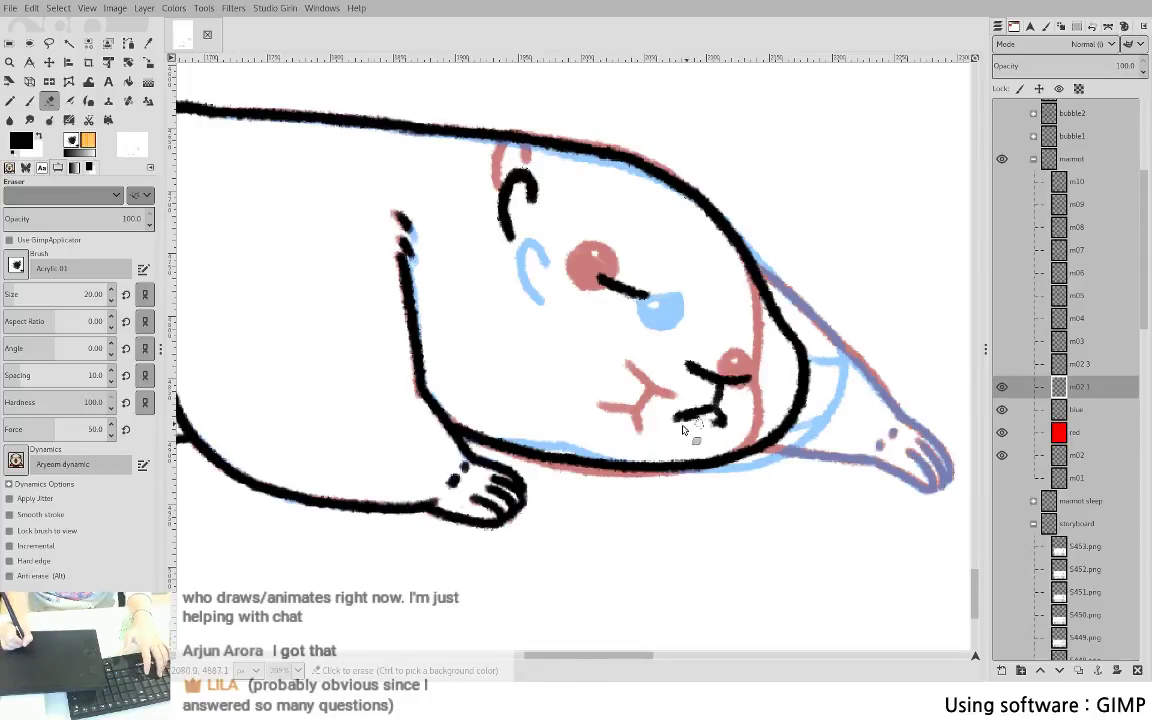
{"action": "key", "text": "ctrl+z"}
{"action": "key", "text": "p"}
{"action": "key", "text": "shift+e"}
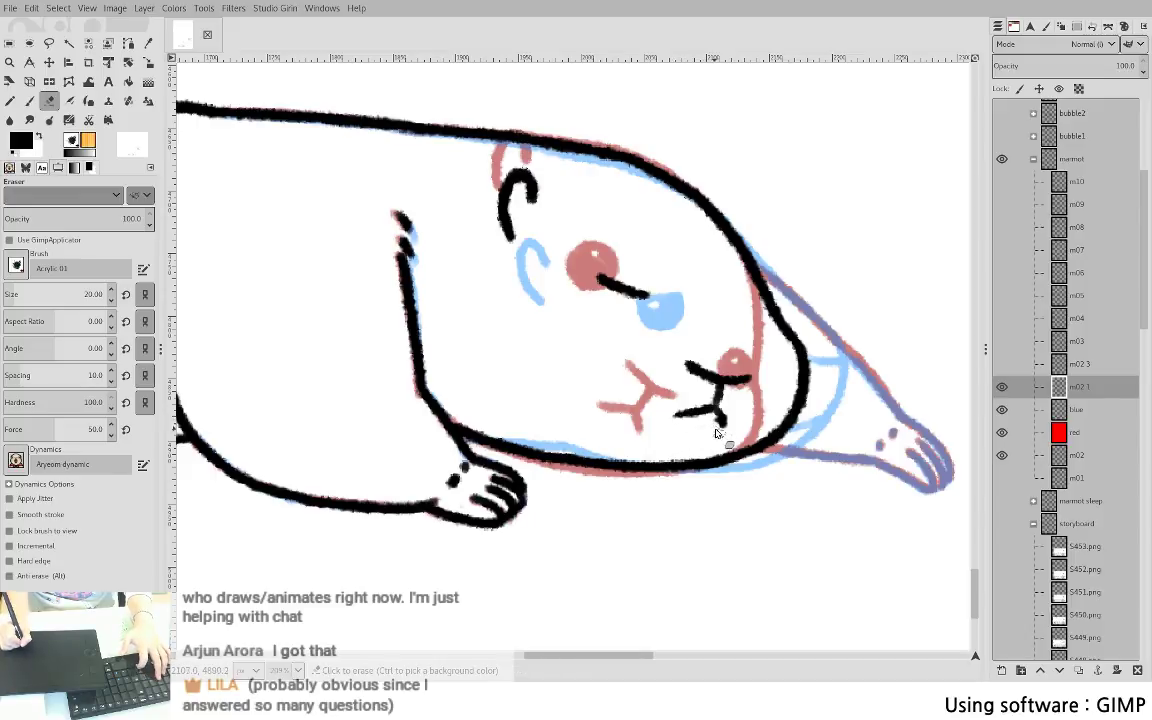
{"action": "key", "text": "p"}
{"action": "left_click_drag", "start_coordinate": [698, 417], "coordinate": [719, 419]}
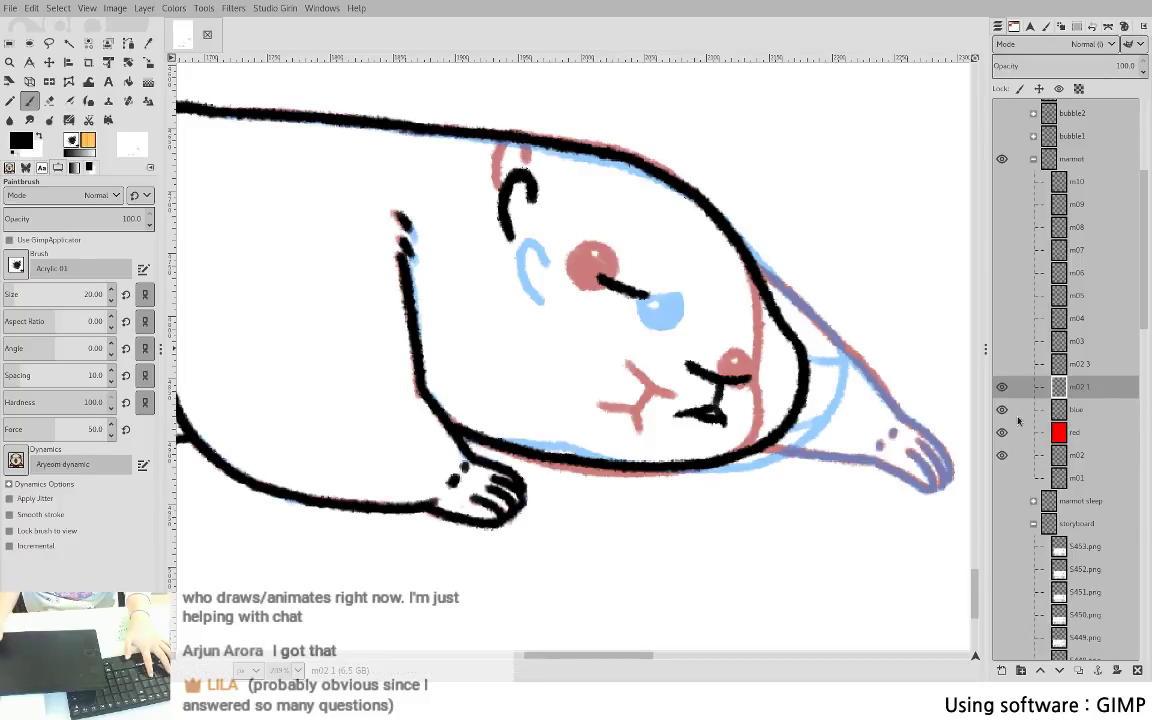
{"action": "left_click_drag", "start_coordinate": [677, 384], "coordinate": [748, 393]}
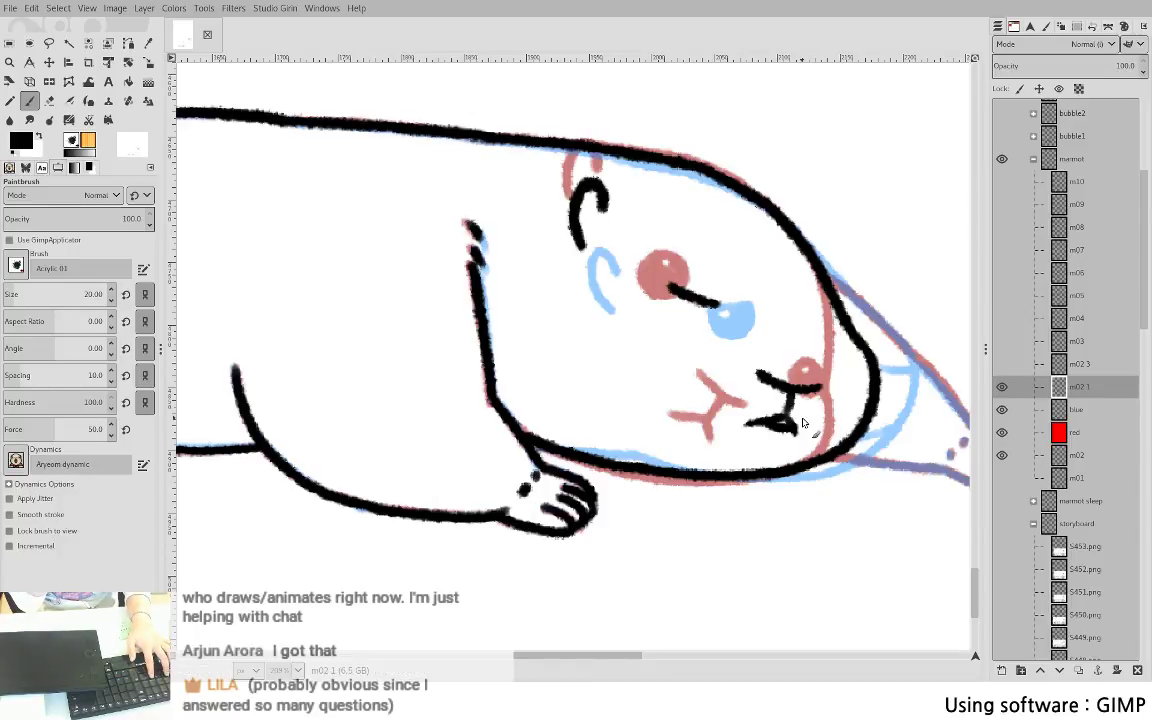
{"action": "key", "text": "ctrl+z"}
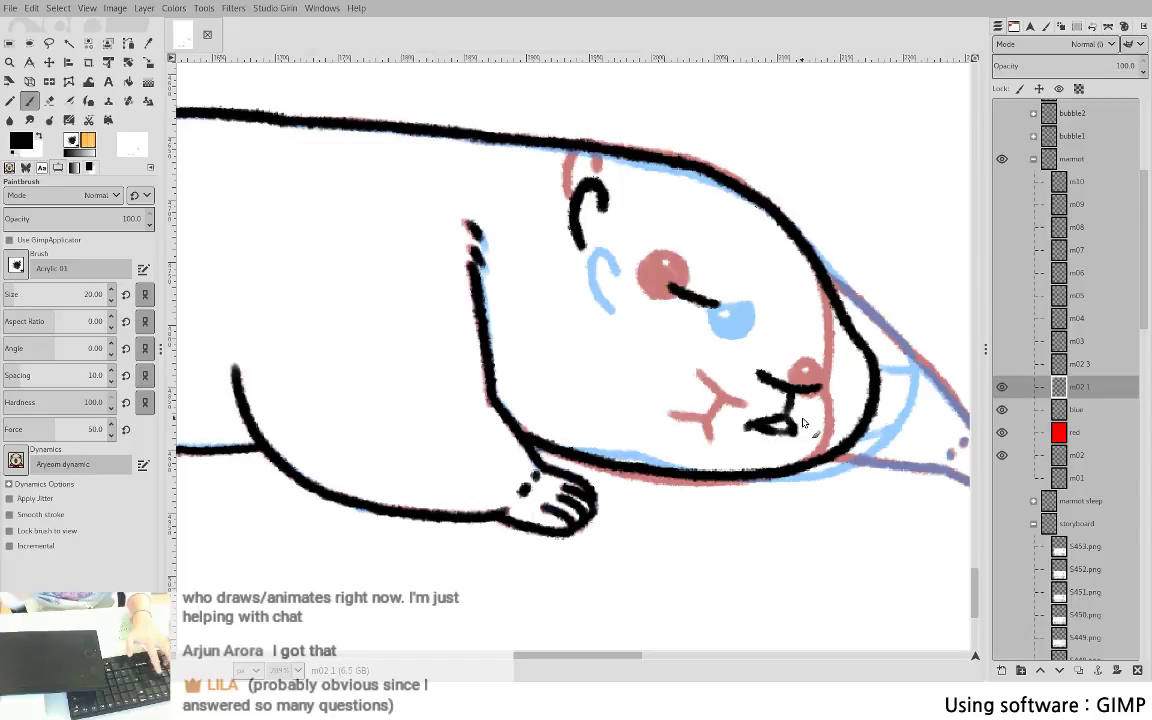
- Lasso the forehead, muzzle and jaw outline on layer m02 1, delete it and clear the selection
{"action": "mouse_move", "coordinate": [678, 242]}
{"action": "left_mouse_down"}
{"action": "mouse_move", "coordinate": [652, 405]}
{"action": "mouse_move", "coordinate": [720, 451]}
{"action": "left_mouse_up"}
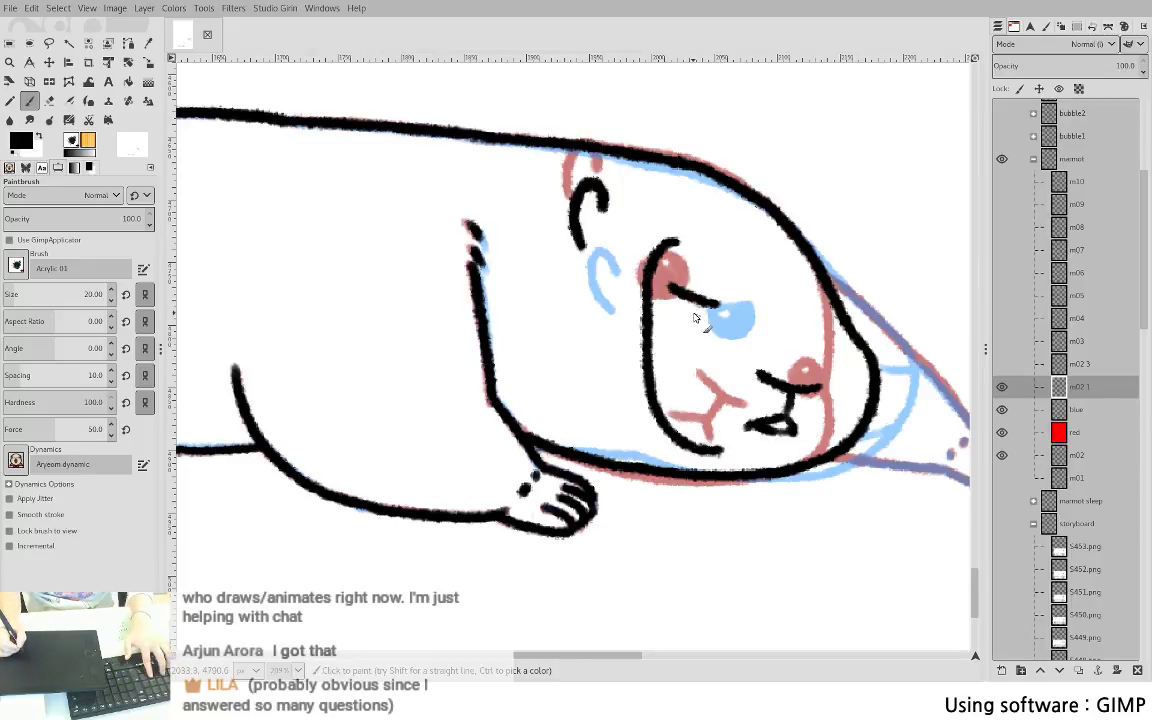
{"action": "key", "text": "ctrl+z"}
{"action": "key", "text": "f"}
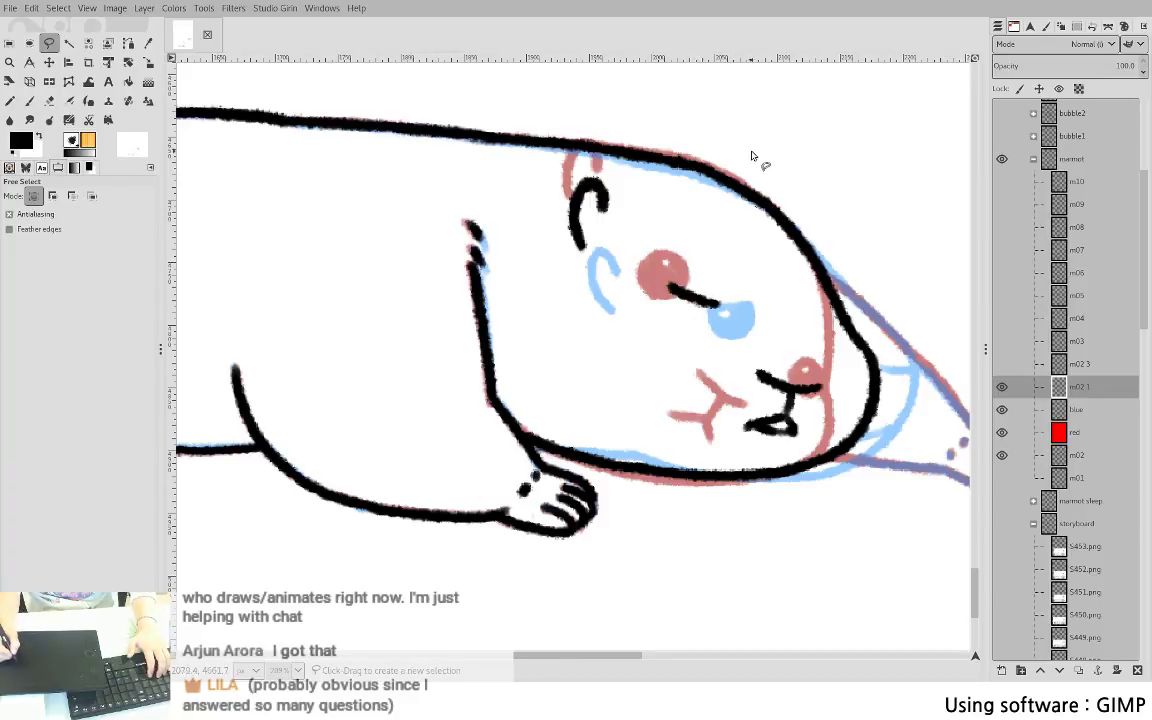
{"action": "mouse_move", "coordinate": [758, 143]}
{"action": "left_mouse_down"}
{"action": "mouse_move", "coordinate": [660, 182]}
{"action": "mouse_move", "coordinate": [829, 341]}
{"action": "left_mouse_up"}
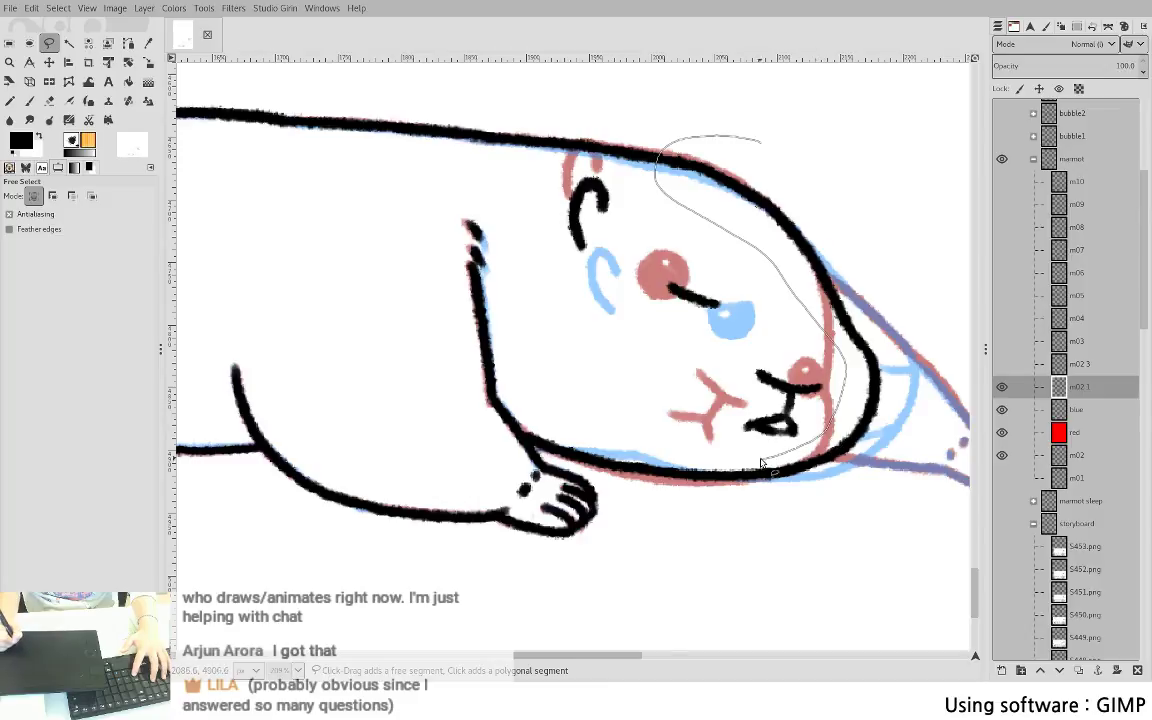
{"action": "mouse_move", "coordinate": [762, 463]}
{"action": "left_mouse_down"}
{"action": "mouse_move", "coordinate": [613, 442]}
{"action": "mouse_move", "coordinate": [753, 522]}
{"action": "mouse_move", "coordinate": [882, 244]}
{"action": "mouse_move", "coordinate": [856, 219]}
{"action": "left_mouse_up"}
{"action": "key", "text": "Return"}
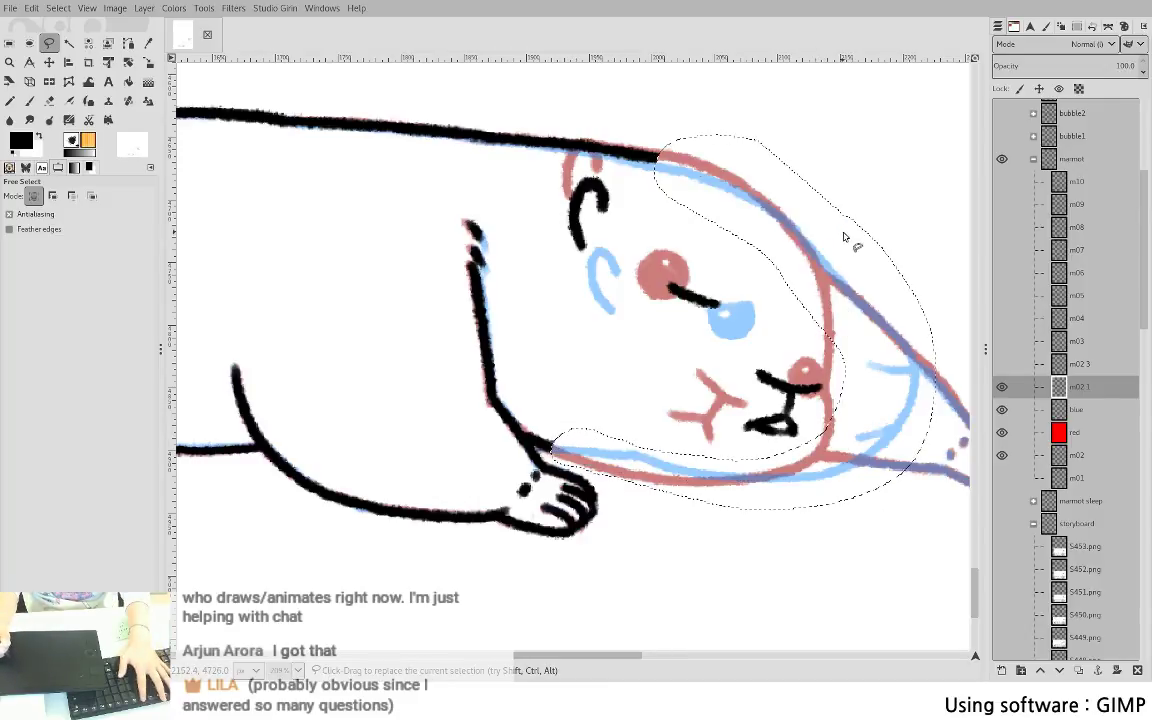
{"action": "key", "text": "ctrl+shift+a"}
- Redraw the forehead outline from above the ear to the front of the muzzle, close to the red face
{"action": "key", "text": "p"}
{"action": "mouse_move", "coordinate": [582, 142]}
{"action": "left_mouse_down"}
{"action": "mouse_move", "coordinate": [706, 174]}
{"action": "mouse_move", "coordinate": [785, 219]}
{"action": "mouse_move", "coordinate": [821, 269]}
{"action": "mouse_move", "coordinate": [841, 325]}
{"action": "mouse_move", "coordinate": [851, 429]}
{"action": "mouse_move", "coordinate": [816, 468]}
{"action": "left_mouse_up"}
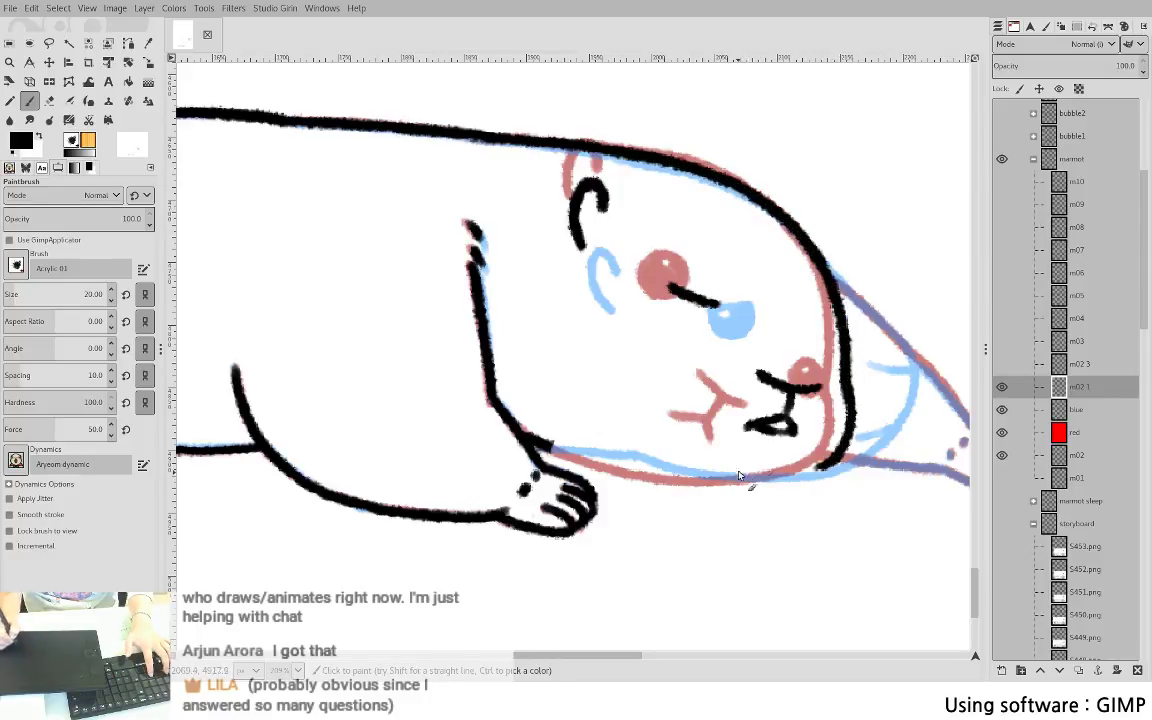
{"action": "key", "text": "ctrl+z"}
{"action": "left_click_drag", "start_coordinate": [840, 380], "coordinate": [850, 432]}
{"action": "key", "text": "ctrl+z"}
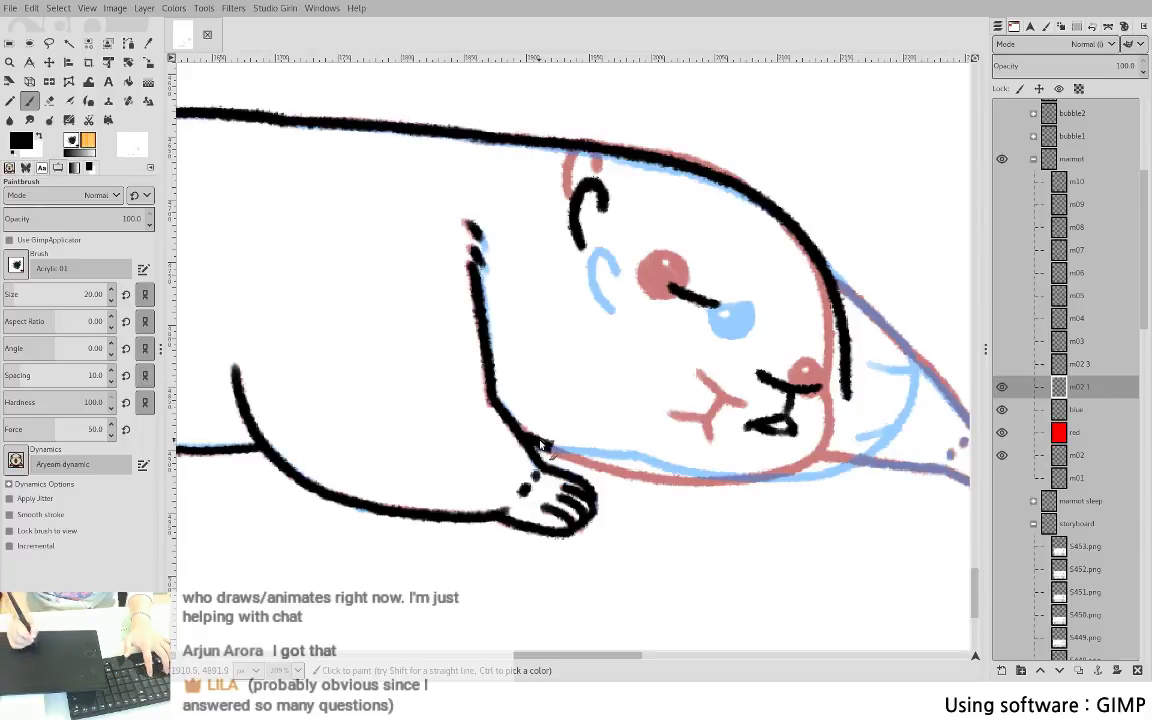
- Redraw the jaw line from the front leg to the chin and connect it to the front of the muzzle
{"action": "left_click_drag", "start_coordinate": [617, 465], "coordinate": [654, 467]}
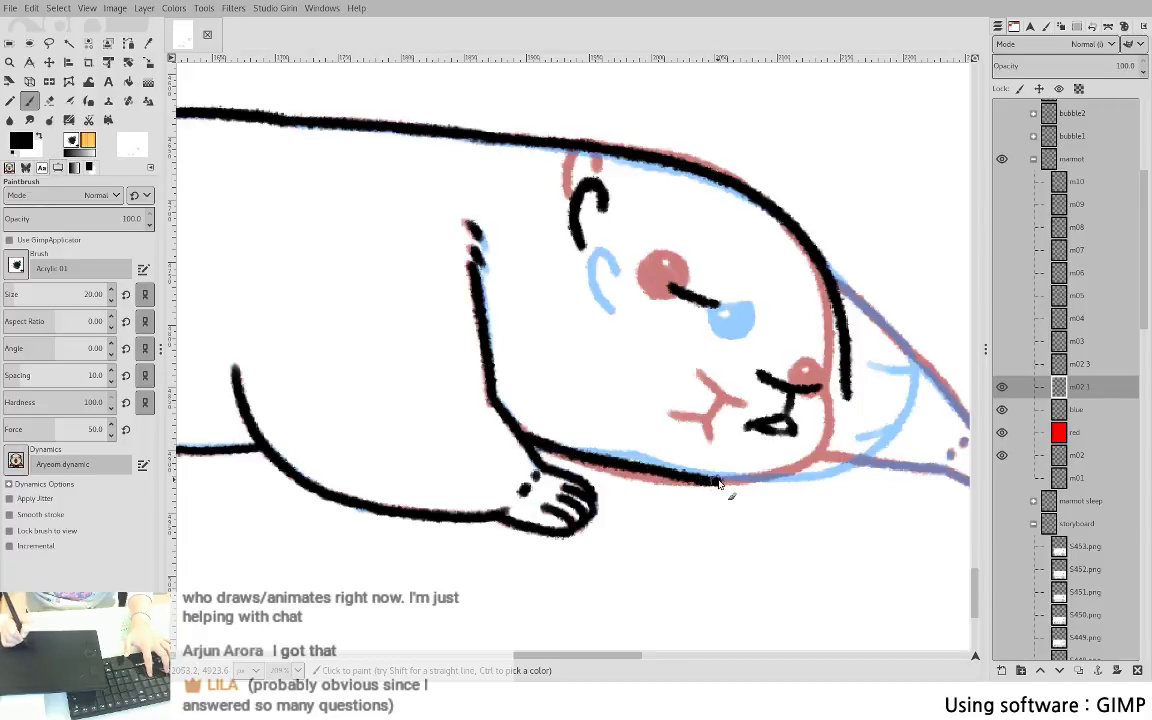
{"action": "key", "text": "ctrl+z"}
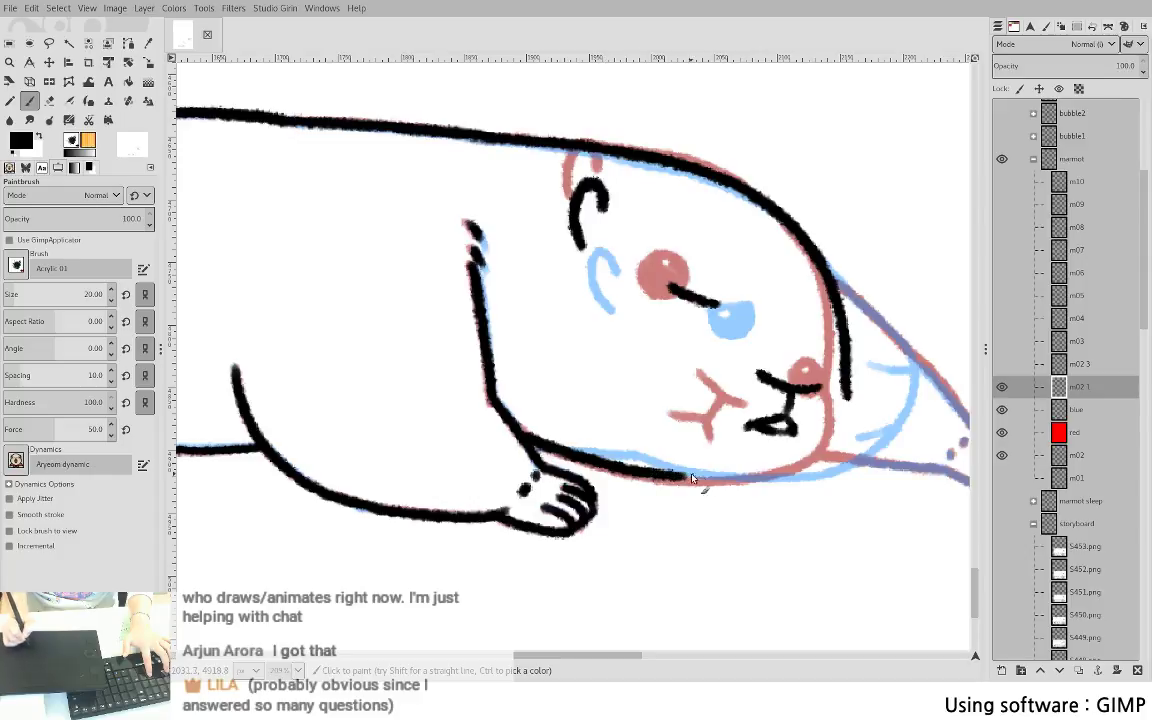
{"action": "key", "text": "ctrl+z"}
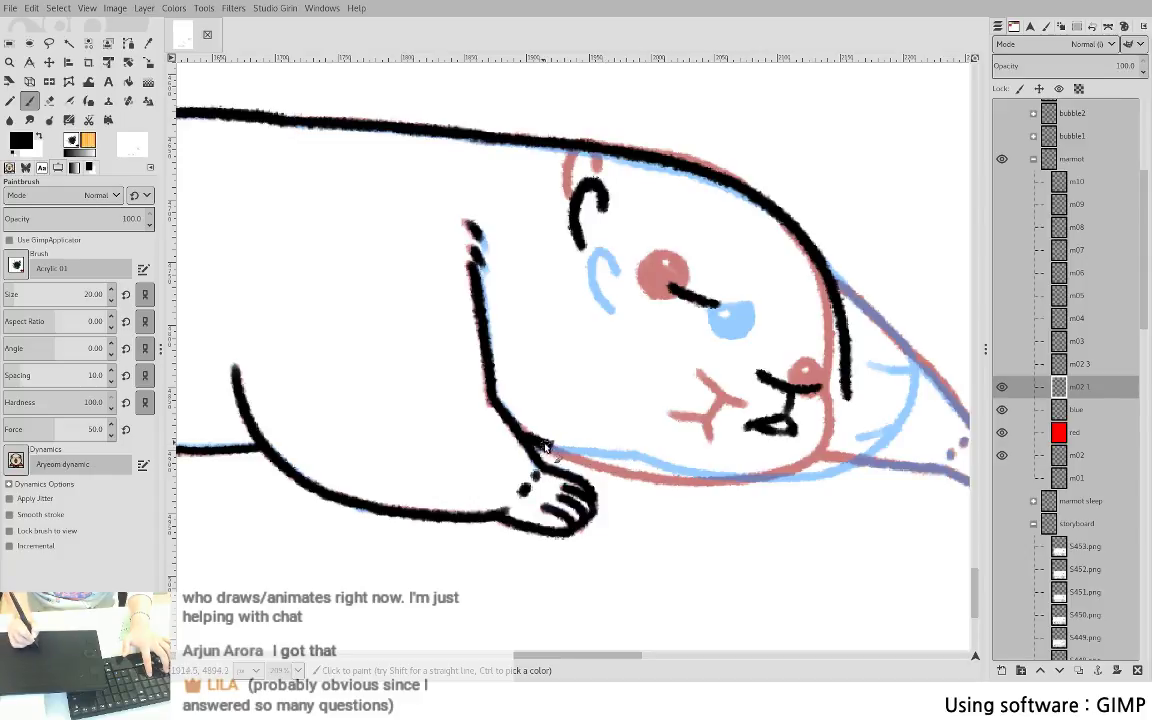
{"action": "left_click_drag", "start_coordinate": [545, 447], "coordinate": [630, 469]}
{"action": "key", "text": "ctrl+z"}
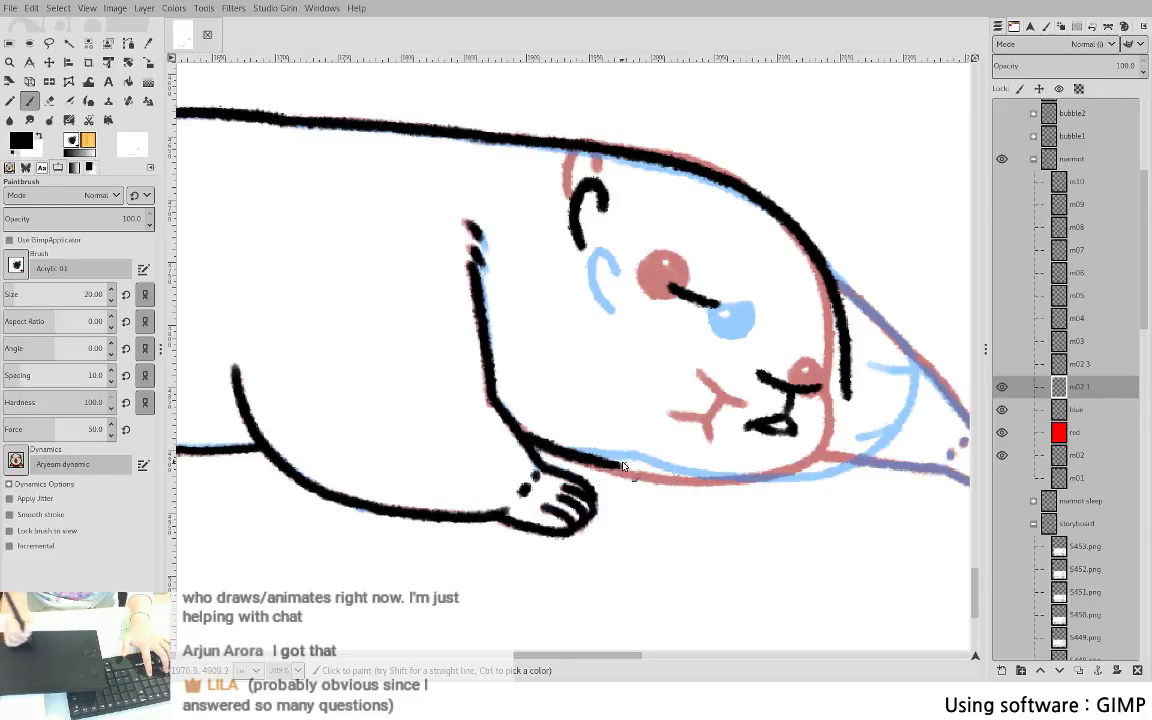
{"action": "left_click_drag", "start_coordinate": [778, 478], "coordinate": [822, 461]}
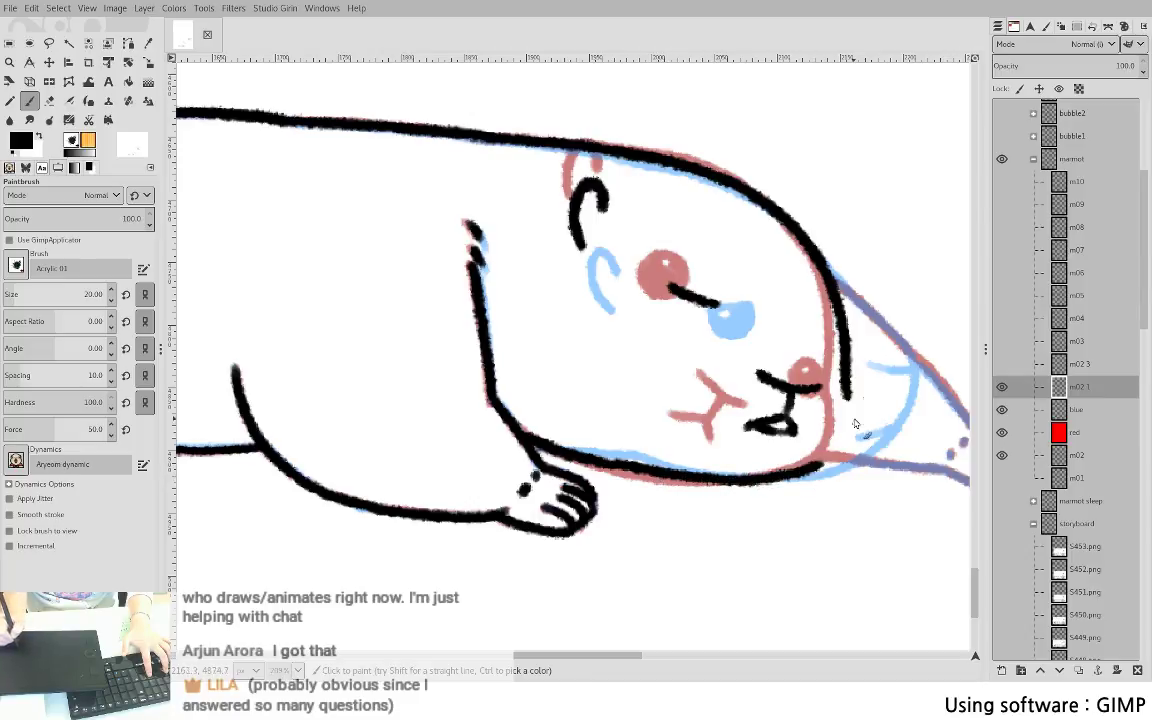
{"action": "left_click_drag", "start_coordinate": [848, 392], "coordinate": [826, 462]}
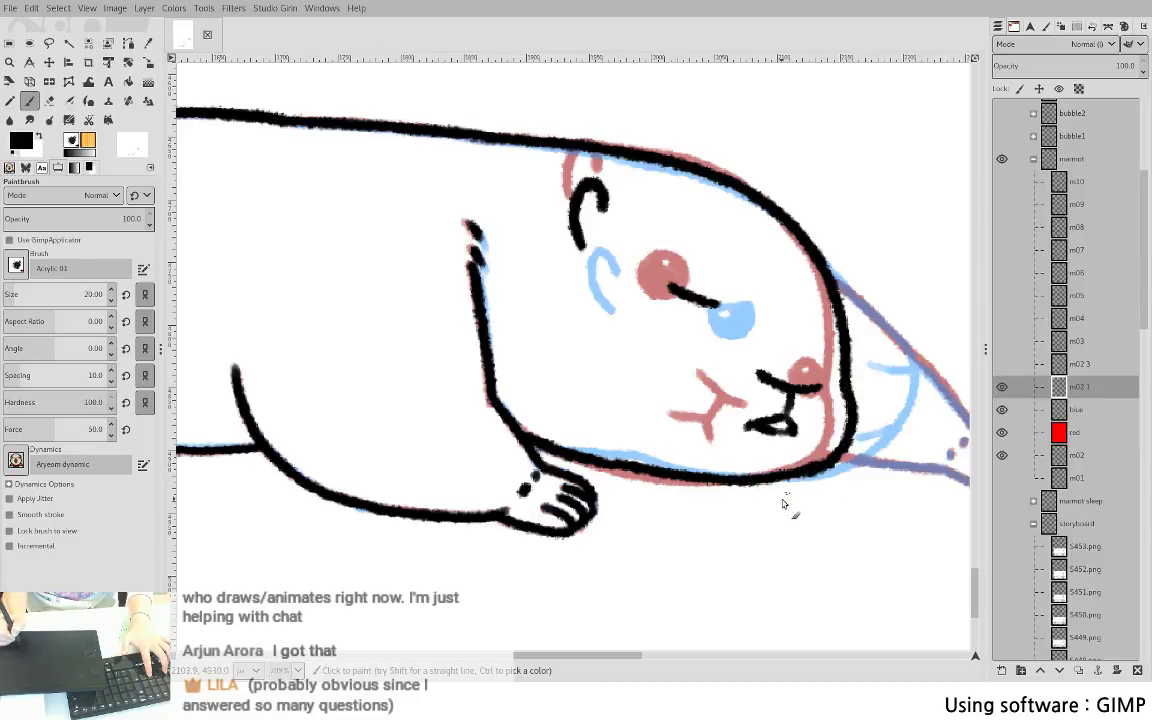
- Lasso the front section of the muzzle down to the chin, delete it and clear the selection
{"action": "key", "text": "shift+e"}
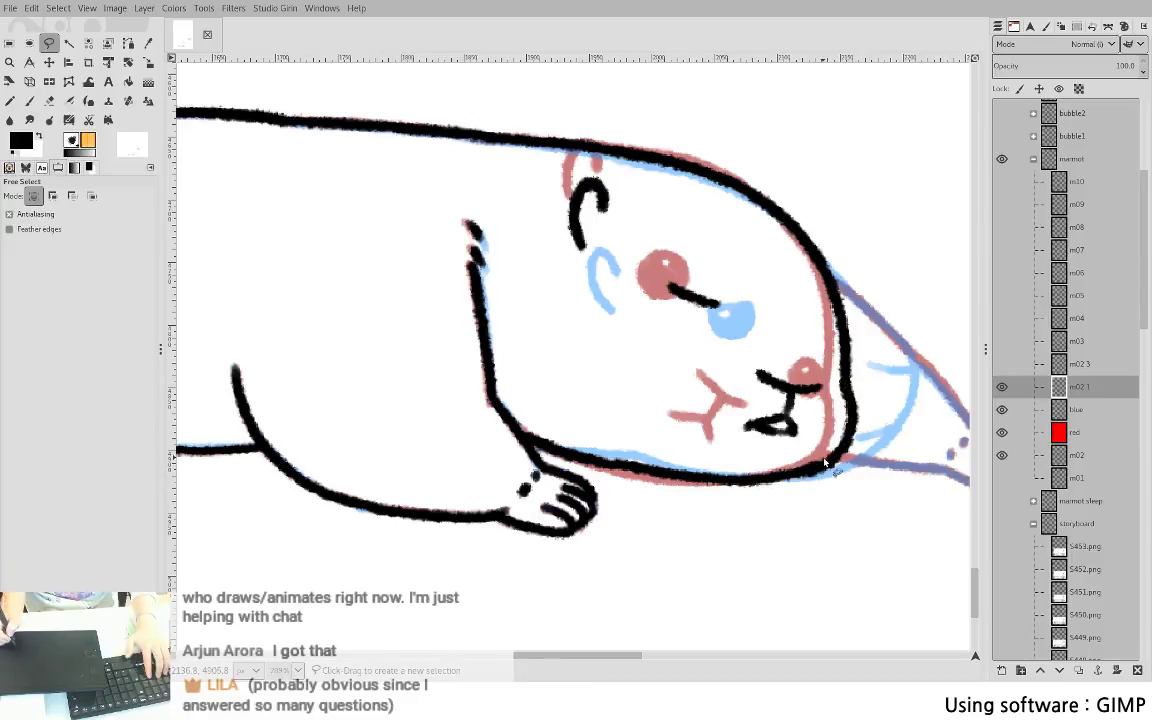
{"action": "key", "text": "p"}
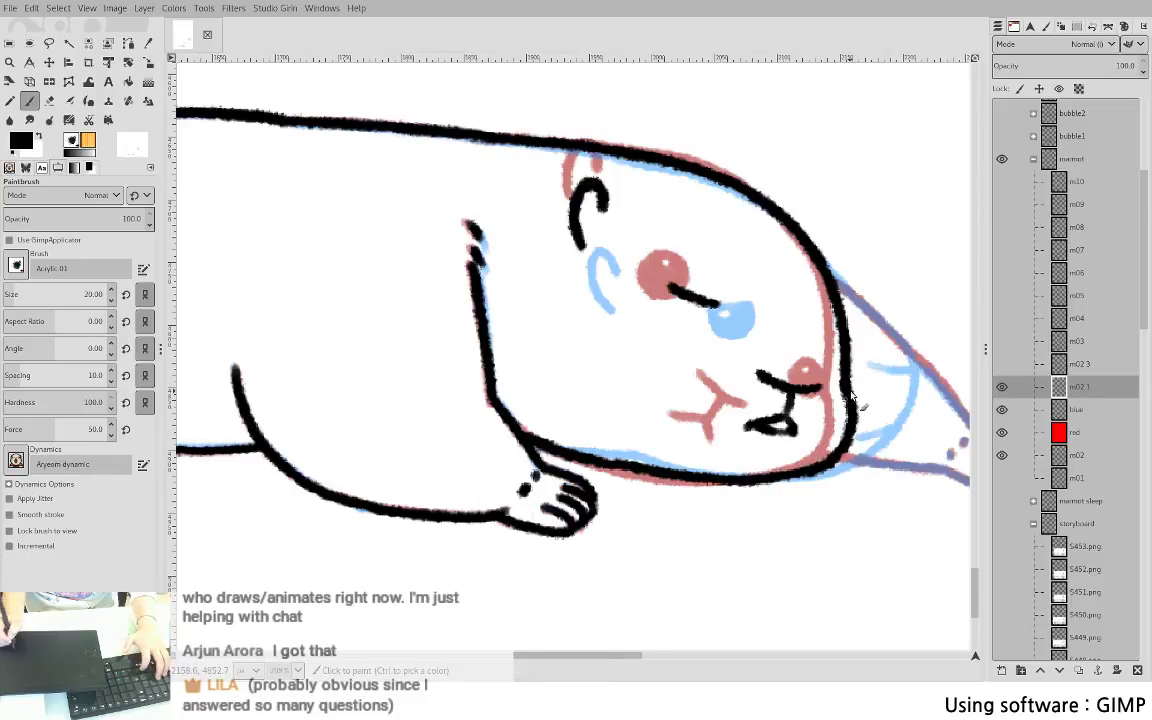
{"action": "key", "text": "f"}
{"action": "mouse_move", "coordinate": [834, 318]}
{"action": "left_mouse_down"}
{"action": "mouse_move", "coordinate": [882, 448]}
{"action": "mouse_move", "coordinate": [798, 490]}
{"action": "mouse_move", "coordinate": [828, 405]}
{"action": "left_mouse_up"}
{"action": "key", "text": "Return"}
{"action": "key", "text": "Delete"}
{"action": "key", "text": "ctrl+shift+a"}
{"action": "key", "text": "p"}
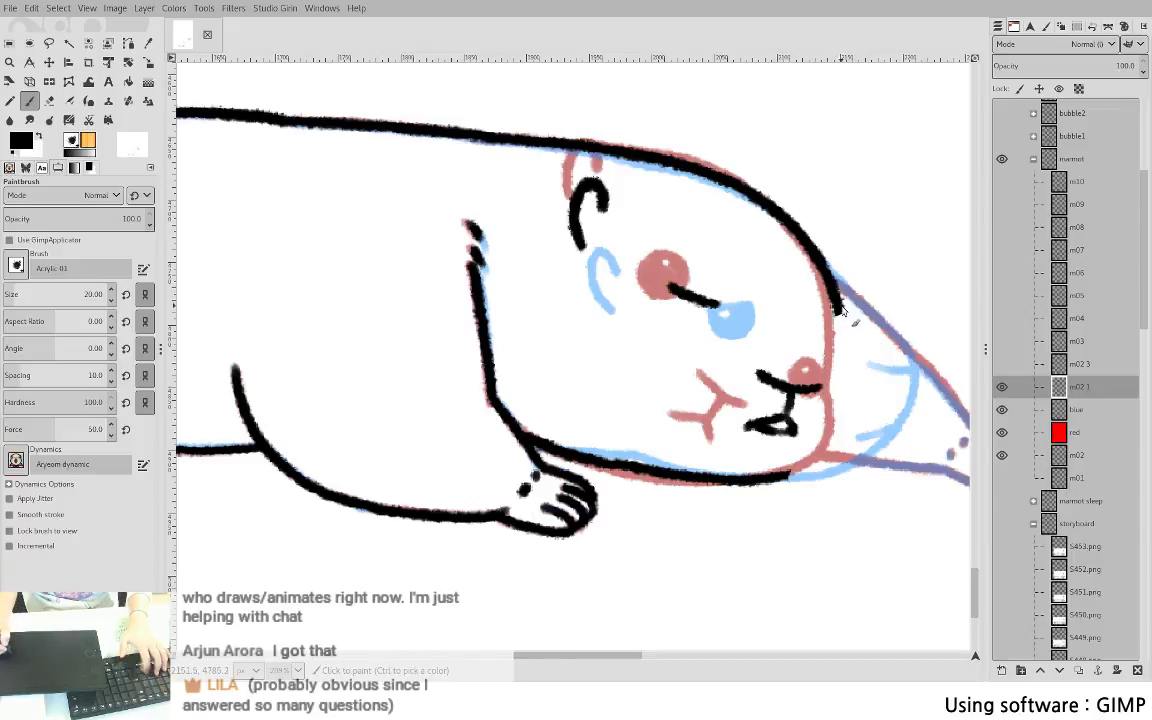
- Redraw the muzzle front as a smoother, rounder curve from the forehead outline to the chin
{"action": "left_click_drag", "start_coordinate": [838, 303], "coordinate": [845, 379]}
{"action": "key", "text": "ctrl+z"}
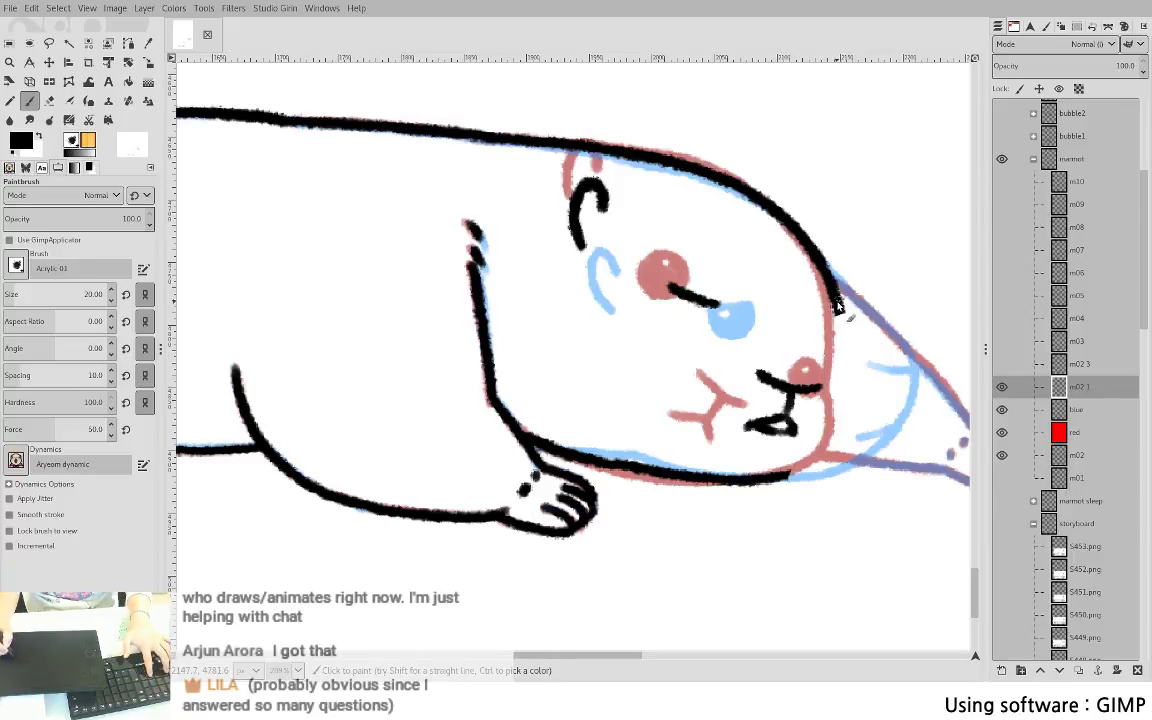
{"action": "mouse_move", "coordinate": [838, 307]}
{"action": "left_mouse_down"}
{"action": "mouse_move", "coordinate": [853, 425]}
{"action": "mouse_move", "coordinate": [828, 462]}
{"action": "mouse_move", "coordinate": [783, 480]}
{"action": "mouse_move", "coordinate": [826, 464]}
{"action": "mouse_move", "coordinate": [848, 438]}
{"action": "left_mouse_up"}
{"action": "key", "text": "ctrl+z"}
{"action": "mouse_move", "coordinate": [845, 360]}
{"action": "left_mouse_down"}
{"action": "mouse_move", "coordinate": [852, 388]}
{"action": "mouse_move", "coordinate": [834, 457]}
{"action": "left_mouse_up"}
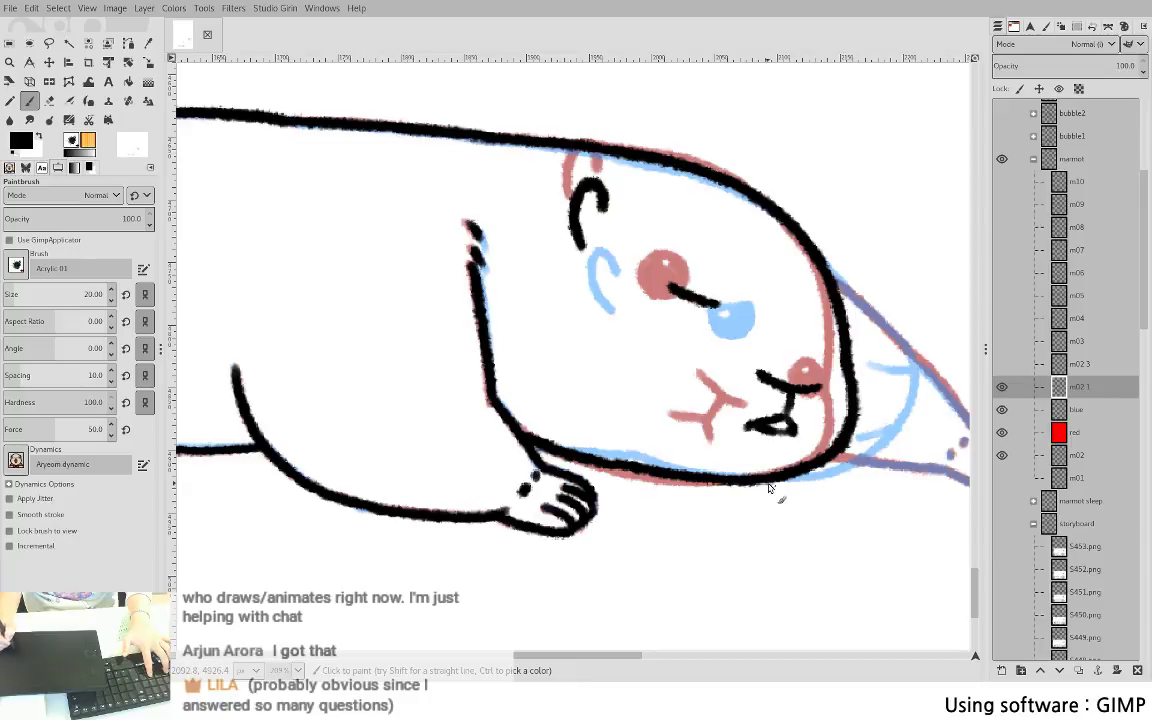
{"action": "key", "text": "shift+e"}
- Trace the upper edge of the outstretched far arm from the head to the paw
{"action": "scroll", "coordinate": [729, 357], "scroll_direction": "down", "scroll_amount": 2, "text": "ctrl"}
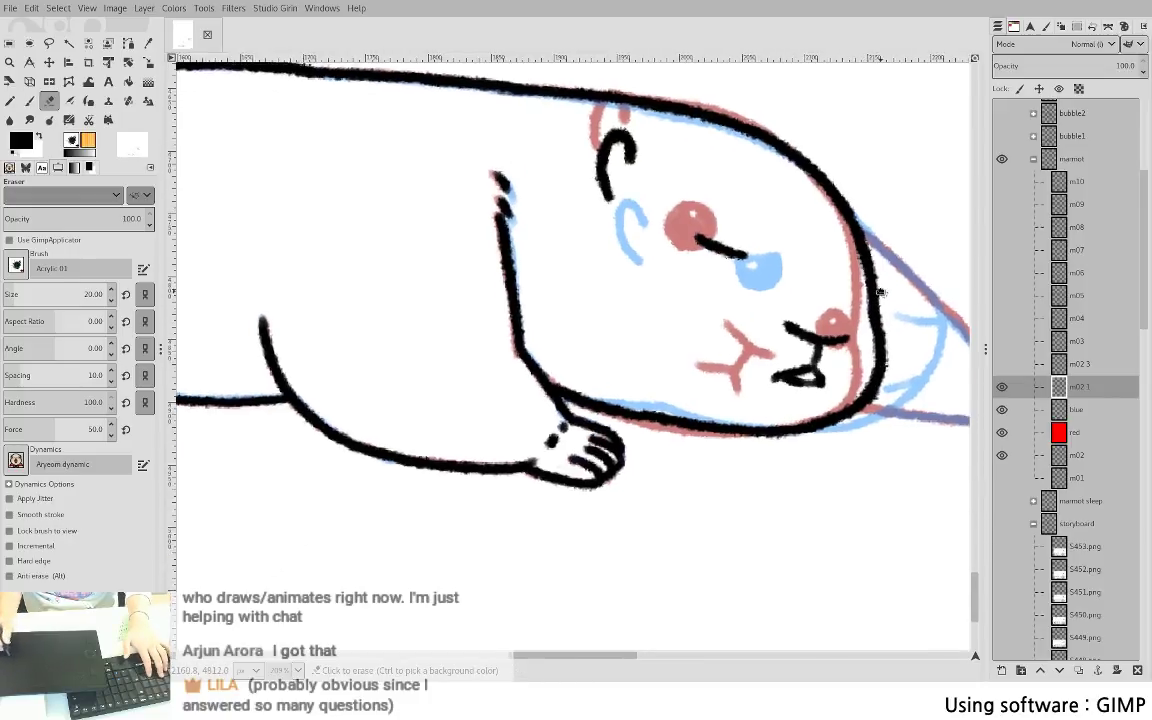
{"action": "scroll", "coordinate": [729, 357], "scroll_direction": "down", "scroll_amount": 1, "text": "ctrl"}
{"action": "scroll", "coordinate": [740, 350], "scroll_direction": "up", "scroll_amount": 4, "text": "ctrl"}
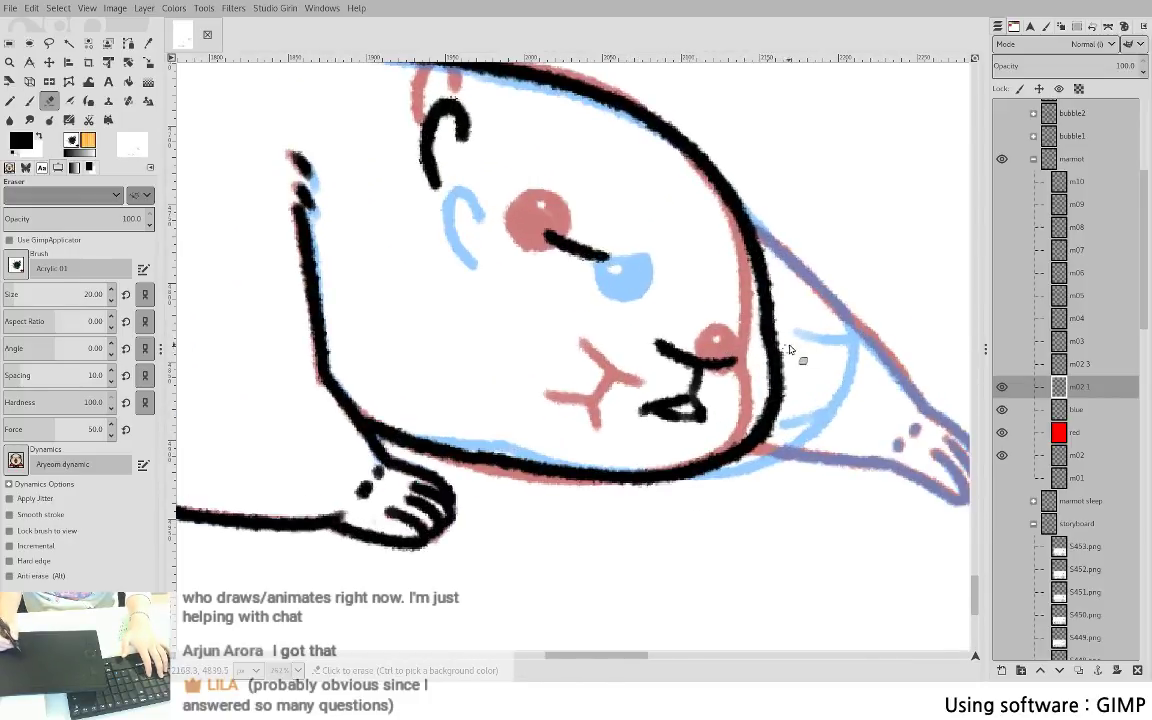
{"action": "scroll", "coordinate": [951, 318], "scroll_direction": "down", "scroll_amount": 1, "text": "ctrl"}
{"action": "scroll", "coordinate": [828, 334], "scroll_direction": "up", "scroll_amount": 2, "text": "ctrl"}
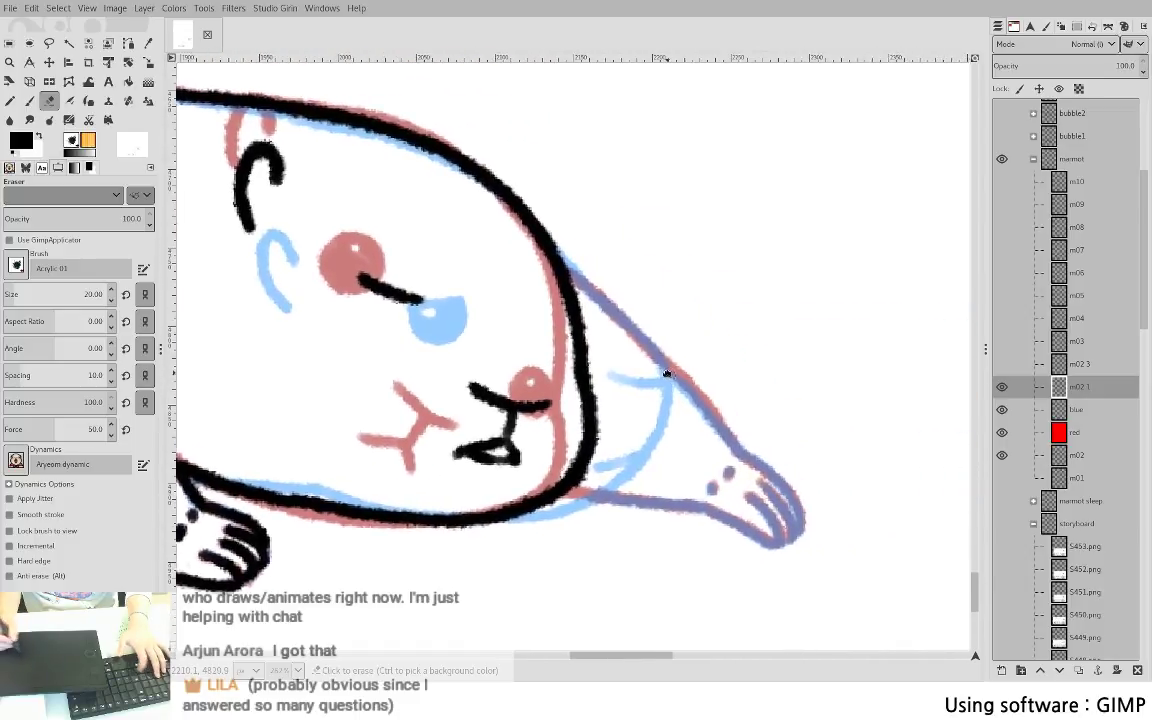
{"action": "key", "text": "p"}
{"action": "left_click_drag", "start_coordinate": [506, 258], "coordinate": [707, 442]}
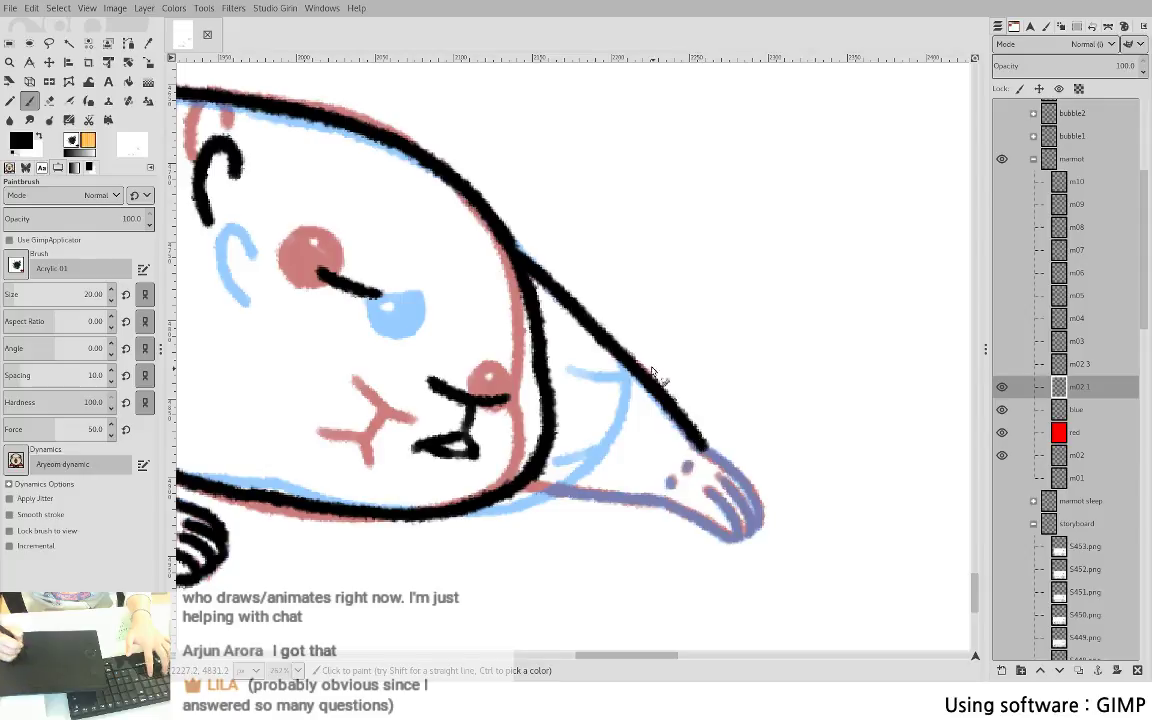
{"action": "key", "text": "shift+e"}
{"action": "key", "text": "p"}
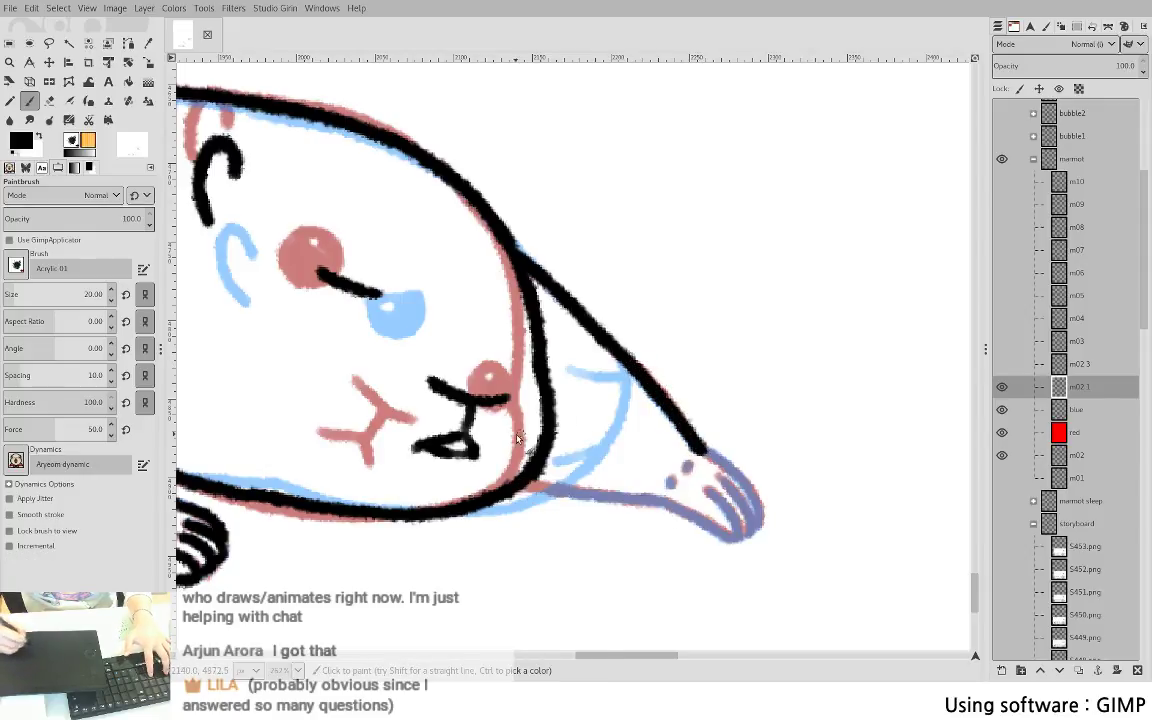
- Trace the lower edge of the far arm from the chin to the underside of the paw
{"action": "mouse_move", "coordinate": [521, 495]}
{"action": "left_mouse_down"}
{"action": "mouse_move", "coordinate": [673, 501]}
{"action": "mouse_move", "coordinate": [659, 499]}
{"action": "mouse_move", "coordinate": [718, 537]}
{"action": "left_mouse_up"}
{"action": "key", "text": "ctrl+z"}
{"action": "left_click_drag", "start_coordinate": [662, 498], "coordinate": [738, 541]}
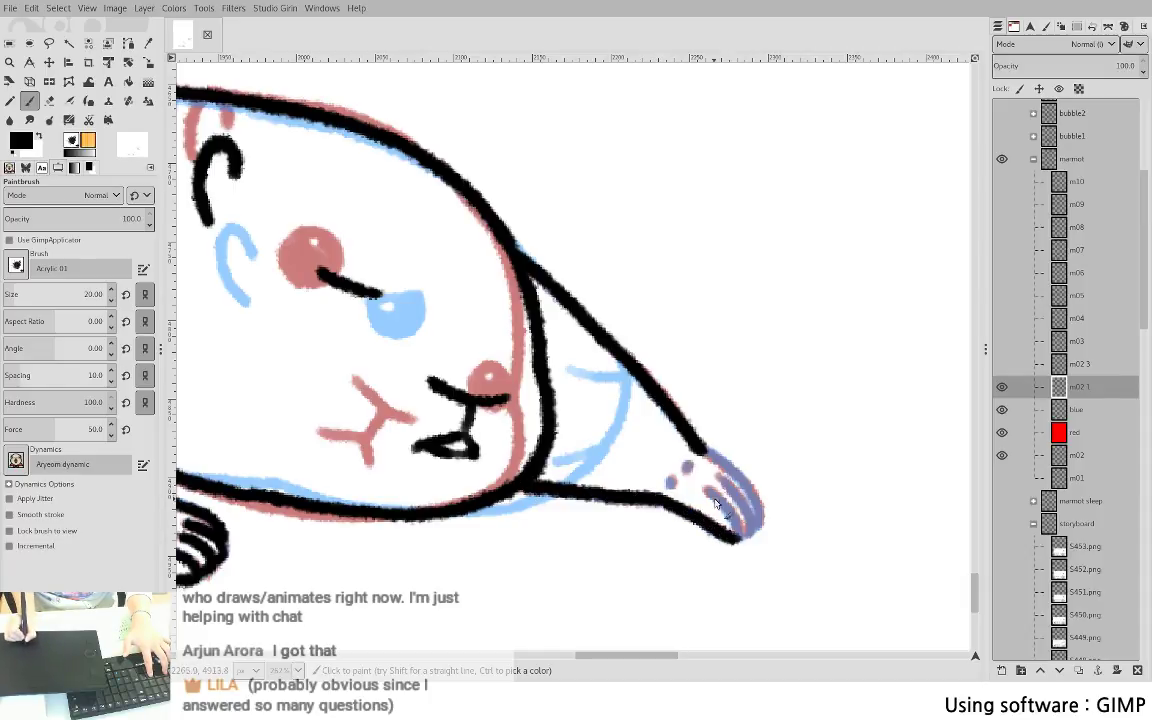
- Trace the far paw's outline, toe lines and two dots, and add a short closed far-eye stroke at the muzzle's edge
{"action": "mouse_move", "coordinate": [708, 492]}
{"action": "left_mouse_down"}
{"action": "mouse_move", "coordinate": [736, 538]}
{"action": "mouse_move", "coordinate": [732, 490]}
{"action": "mouse_move", "coordinate": [748, 526]}
{"action": "left_mouse_up"}
{"action": "mouse_move", "coordinate": [699, 451]}
{"action": "left_mouse_down"}
{"action": "mouse_move", "coordinate": [754, 495]}
{"action": "mouse_move", "coordinate": [752, 532]}
{"action": "left_mouse_up"}
{"action": "left_click", "coordinate": [687, 467]}
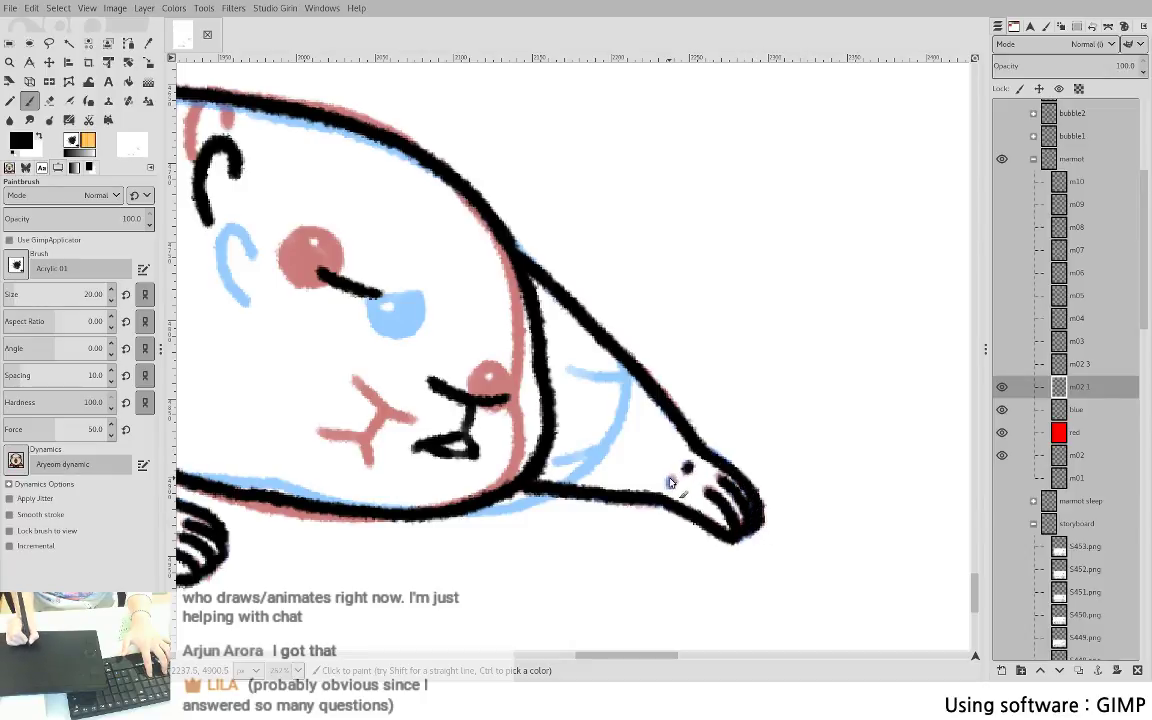
{"action": "left_click", "coordinate": [671, 482]}
{"action": "mouse_move", "coordinate": [517, 493]}
{"action": "left_mouse_down"}
{"action": "mouse_move", "coordinate": [451, 514]}
{"action": "mouse_move", "coordinate": [797, 520]}
{"action": "mouse_move", "coordinate": [790, 535]}
{"action": "left_mouse_up"}
{"action": "left_click_drag", "start_coordinate": [795, 399], "coordinate": [821, 409]}
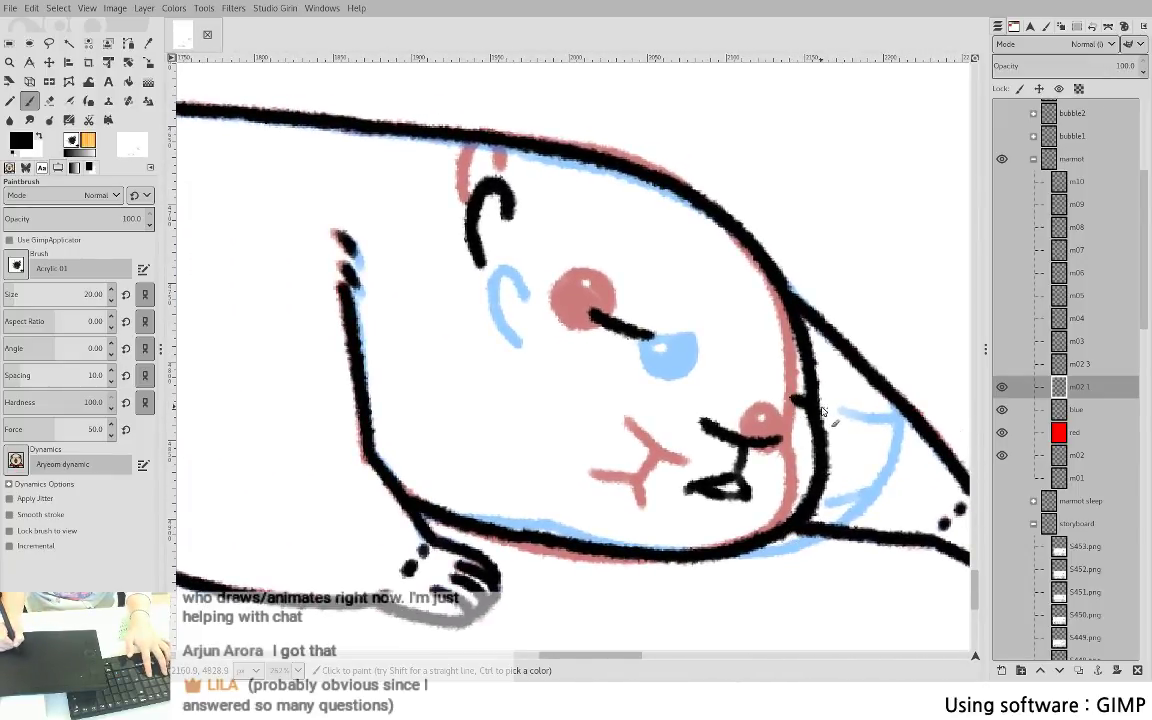
- Trace the upper and lower edges of the marmot's tail in black, from the jagged tip to the body outline
{"action": "scroll", "coordinate": [728, 375], "scroll_direction": "down", "scroll_amount": 3}
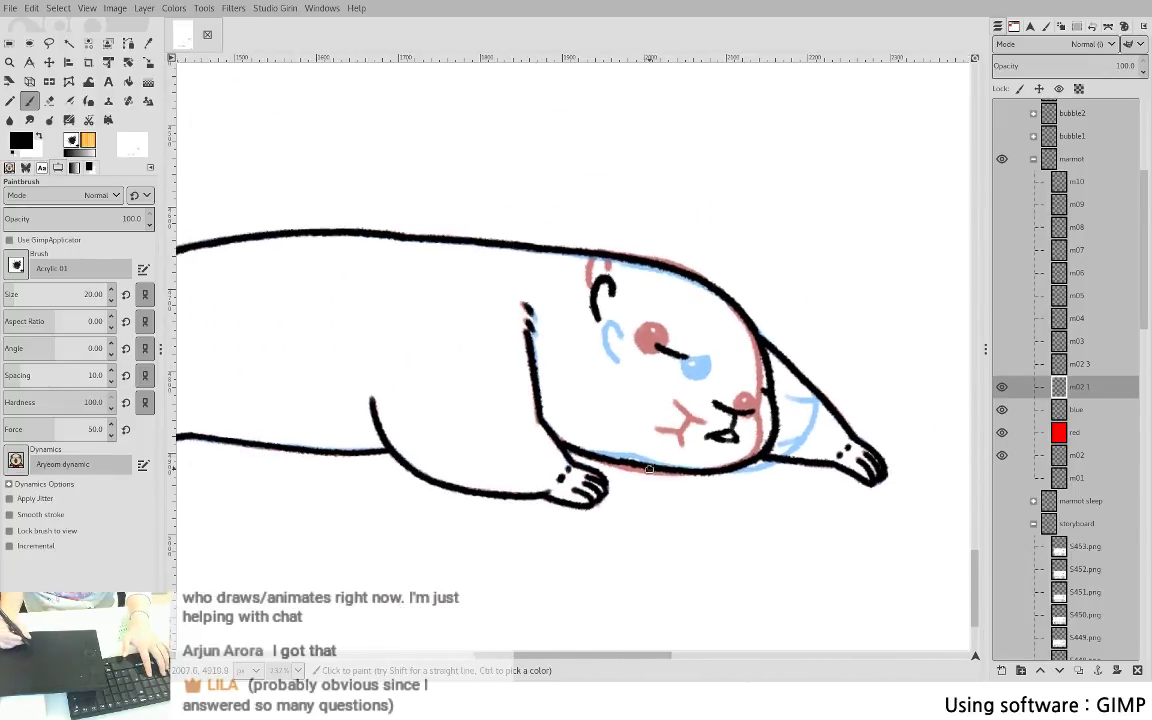
{"action": "left_click_drag", "start_coordinate": [650, 469], "coordinate": [966, 383]}
{"action": "scroll", "coordinate": [501, 316], "scroll_direction": "down", "scroll_amount": 1}
{"action": "left_click_drag", "start_coordinate": [501, 316], "coordinate": [741, 255]}
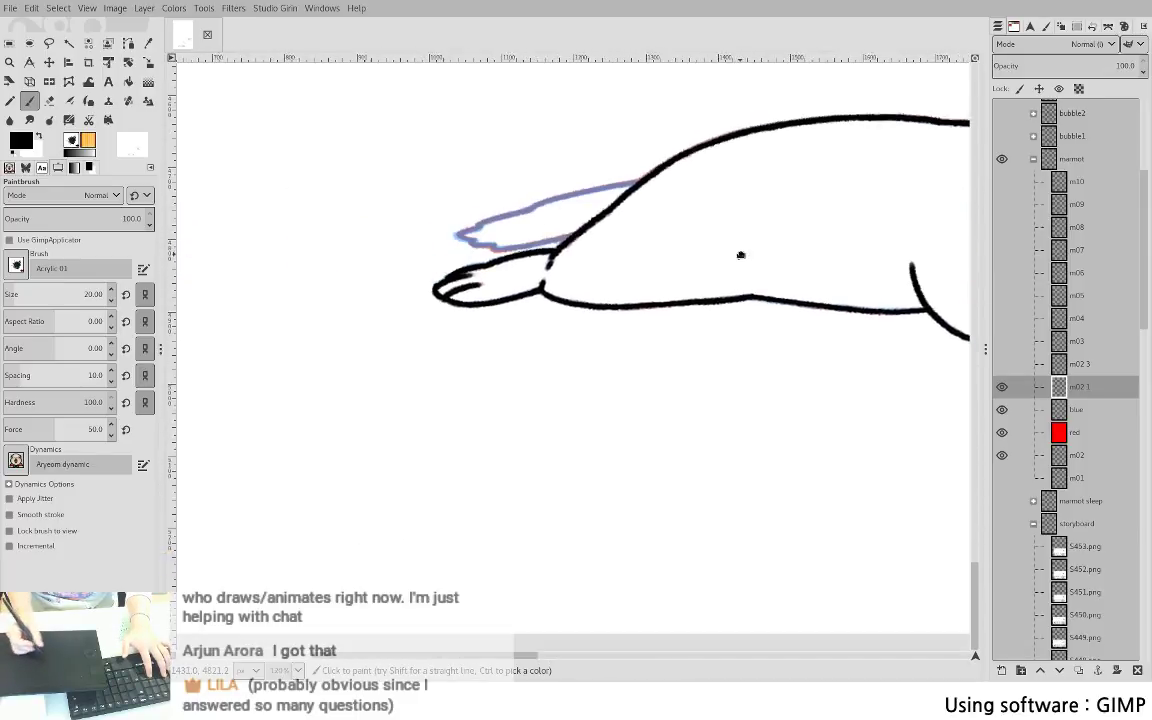
{"action": "left_click_drag", "start_coordinate": [538, 230], "coordinate": [574, 104]}
{"action": "left_click_drag", "start_coordinate": [574, 104], "coordinate": [572, 264]}
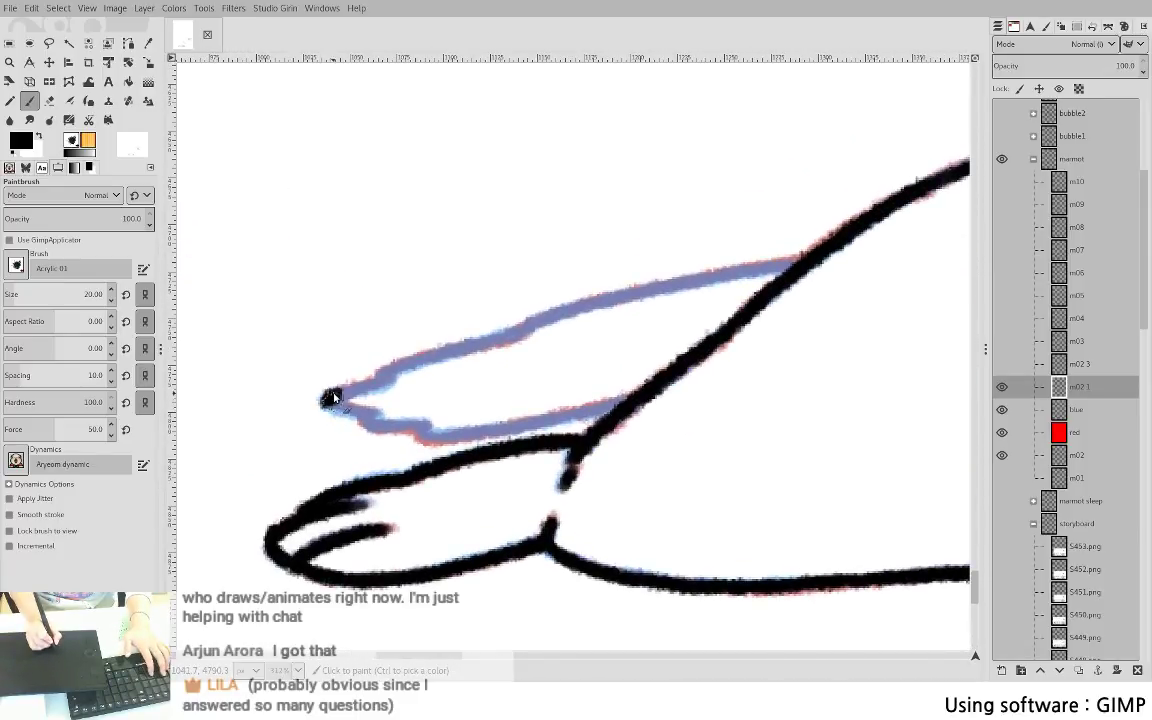
{"action": "left_click_drag", "start_coordinate": [330, 398], "coordinate": [400, 377]}
{"action": "key", "text": "ctrl+z"}
{"action": "mouse_move", "coordinate": [325, 399]}
{"action": "left_mouse_down"}
{"action": "mouse_move", "coordinate": [519, 328]}
{"action": "mouse_move", "coordinate": [800, 263]}
{"action": "left_mouse_up"}
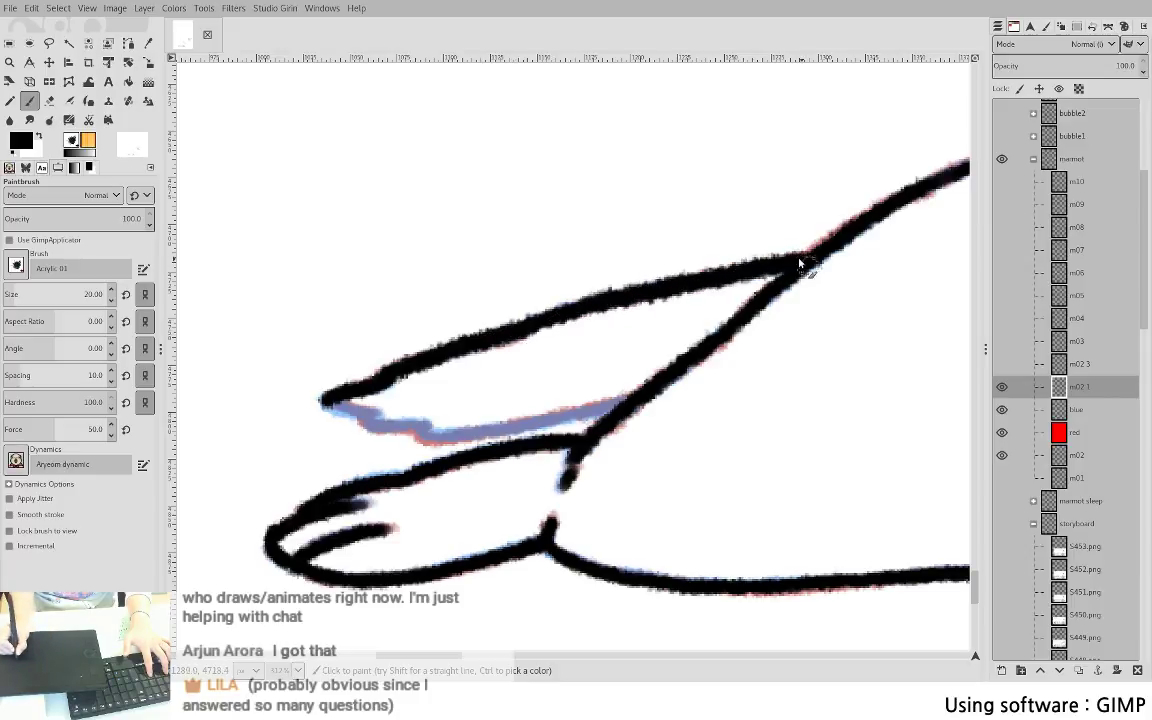
{"action": "mouse_move", "coordinate": [325, 401]}
{"action": "left_mouse_down"}
{"action": "mouse_move", "coordinate": [394, 434]}
{"action": "mouse_move", "coordinate": [440, 437]}
{"action": "mouse_move", "coordinate": [615, 405]}
{"action": "left_mouse_up"}
- Compare the m02 1 drawing with the m02, m02 3 and m03 frames by isolating and overlaying their layers
{"action": "scroll", "coordinate": [673, 364], "scroll_direction": "down", "scroll_amount": 1, "text": "ctrl"}
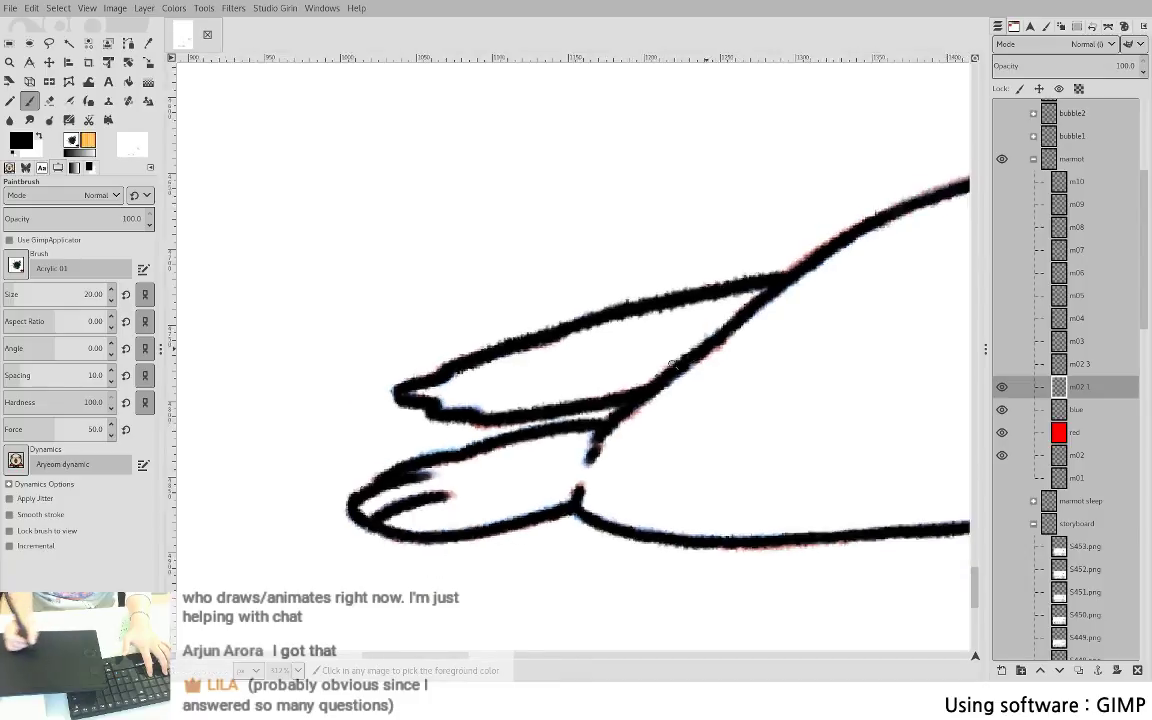
{"action": "scroll", "coordinate": [673, 364], "scroll_direction": "down", "scroll_amount": 3, "text": "ctrl"}
{"action": "left_click_drag", "start_coordinate": [874, 347], "coordinate": [314, 310]}
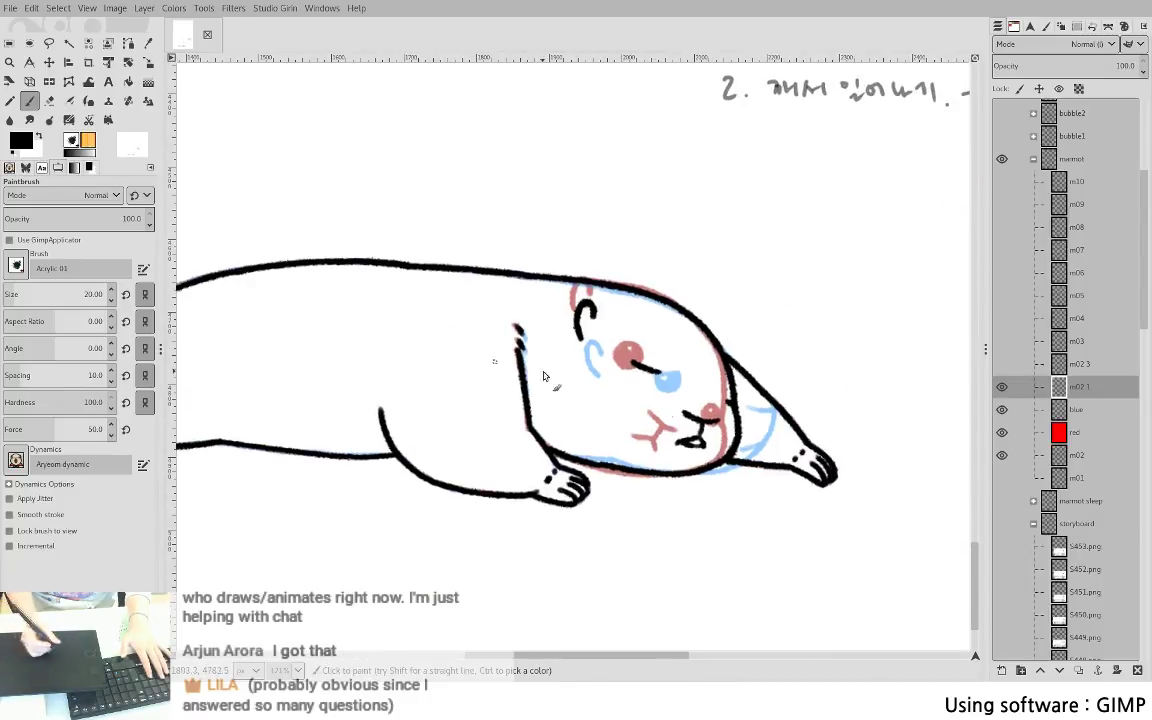
{"action": "left_click", "coordinate": [1001, 389]}
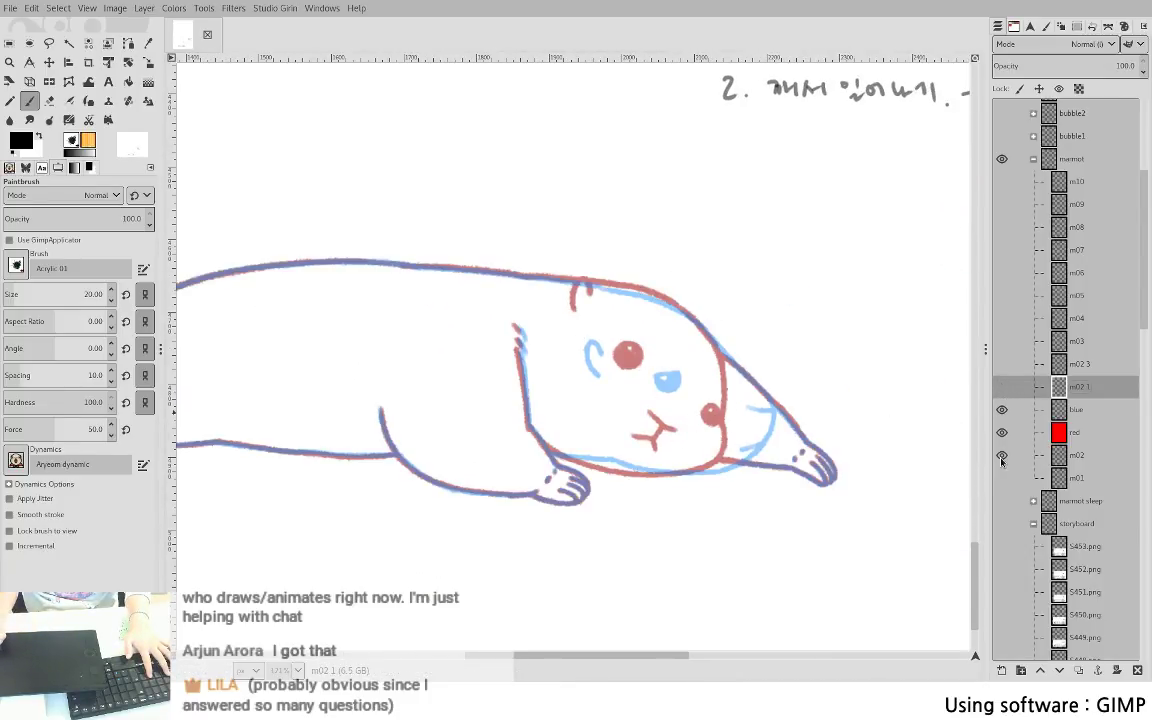
{"action": "left_click", "coordinate": [1002, 387]}
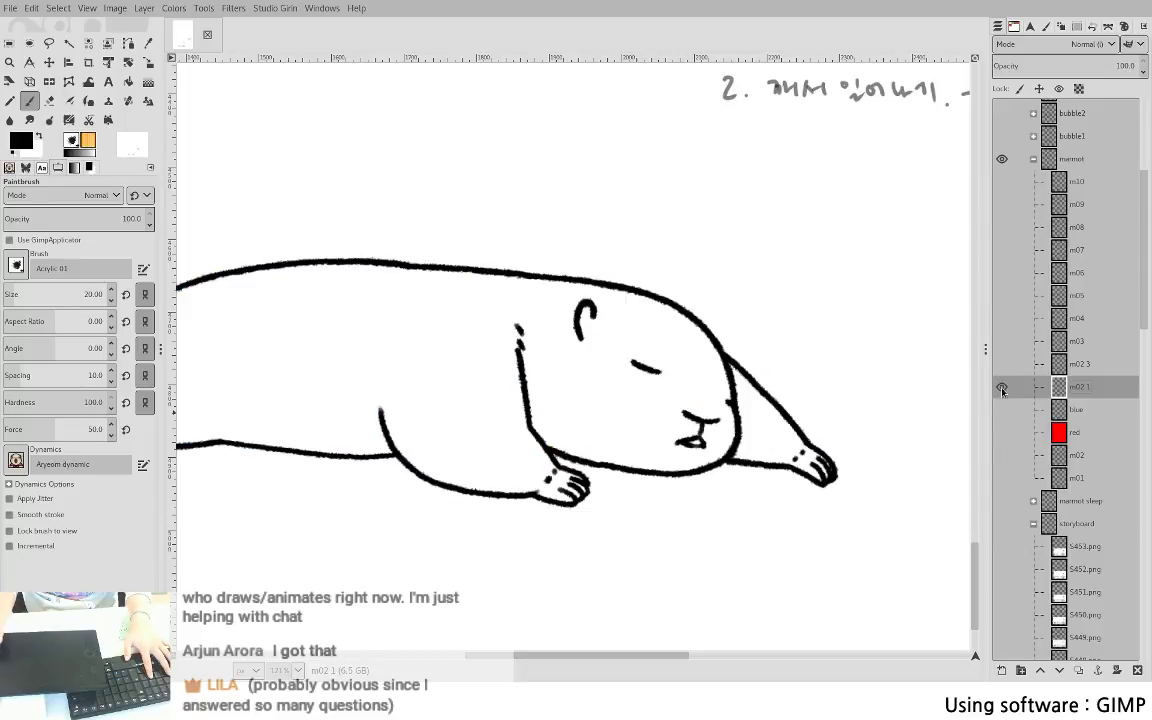
{"action": "left_click", "coordinate": [1002, 365], "text": "shift"}
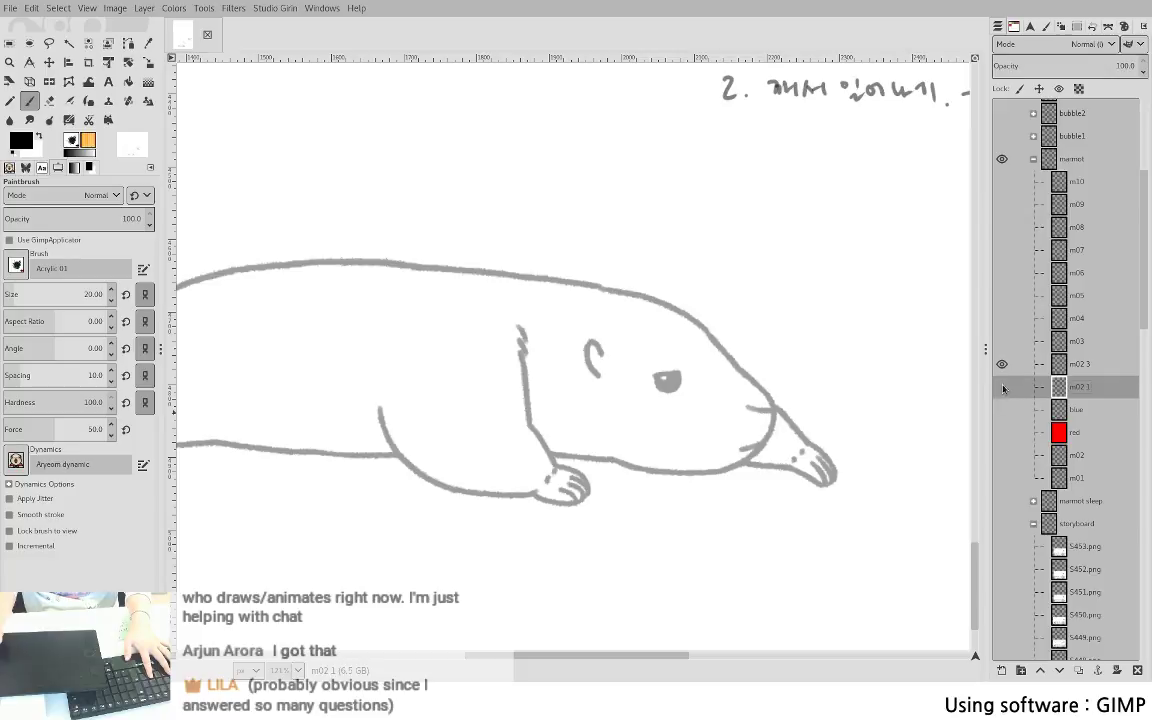
{"action": "left_click", "coordinate": [1000, 346], "text": "shift"}
{"action": "left_click", "coordinate": [1003, 367], "text": "shift"}
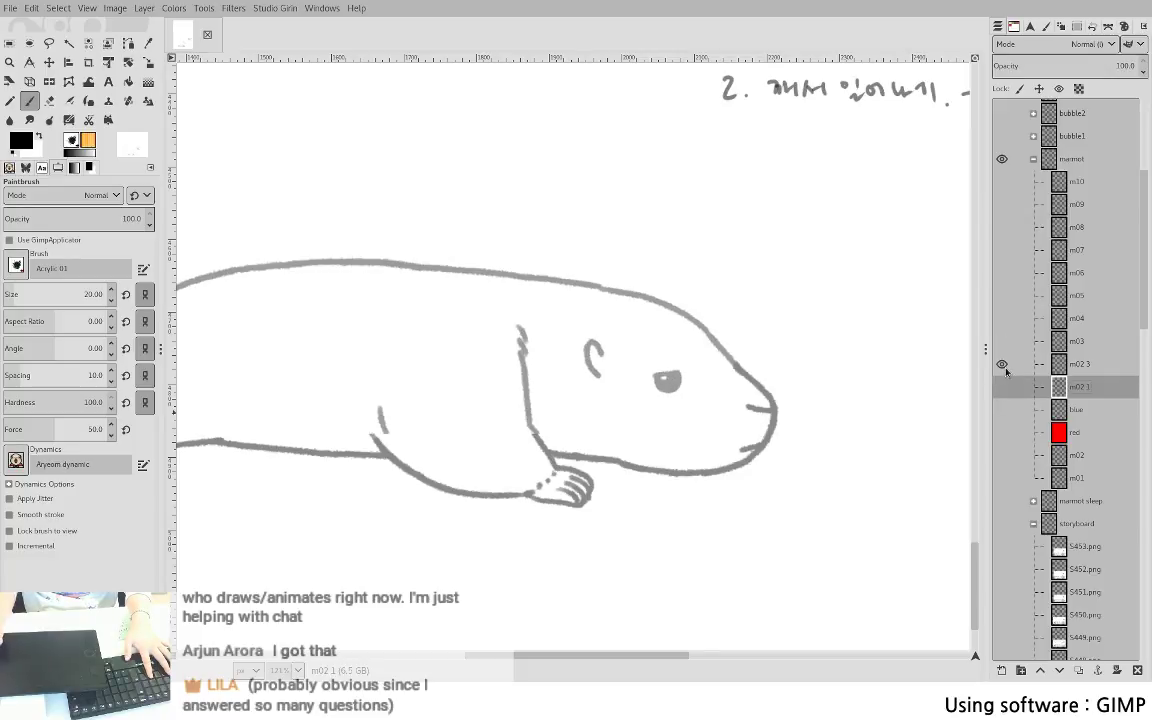
{"action": "left_click", "coordinate": [1004, 347], "text": "shift"}
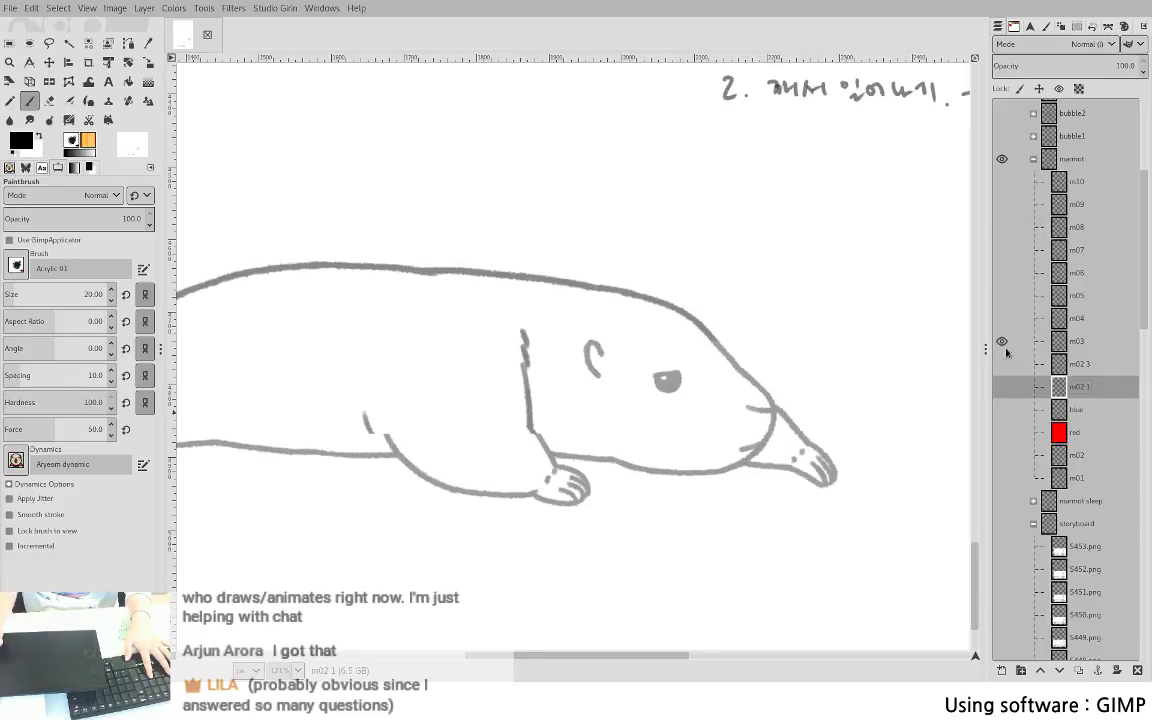
{"action": "left_click", "coordinate": [1002, 455], "text": "shift"}
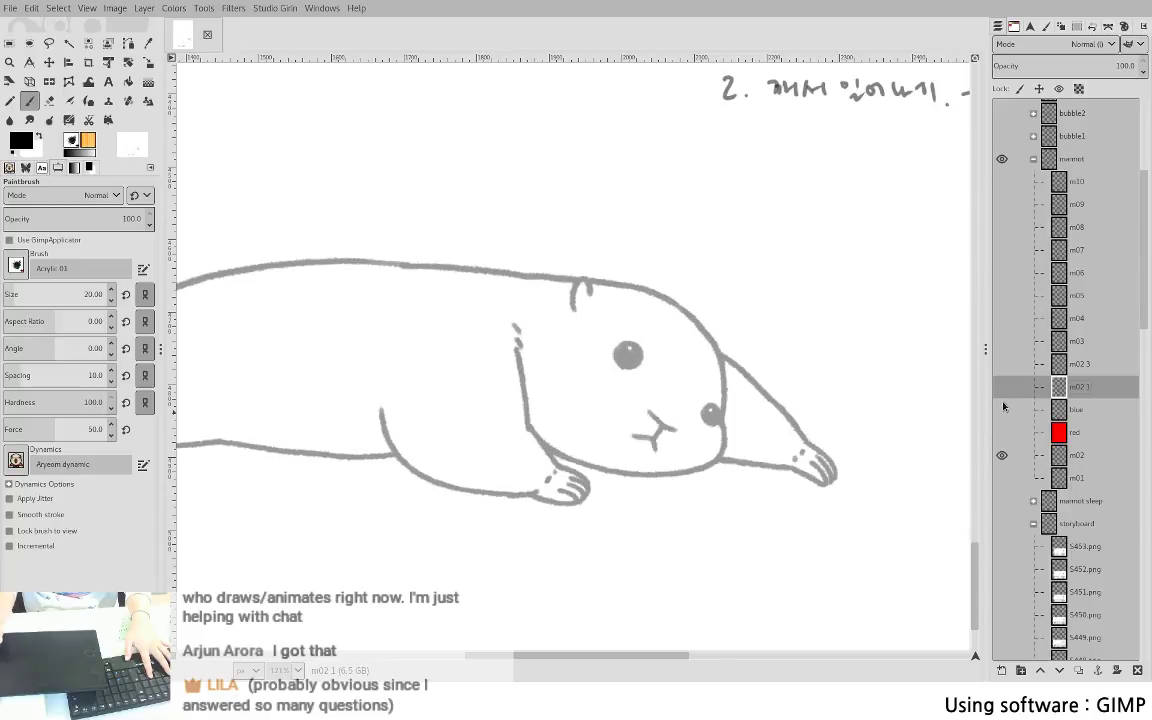
{"action": "left_click", "coordinate": [1002, 388], "text": "shift"}
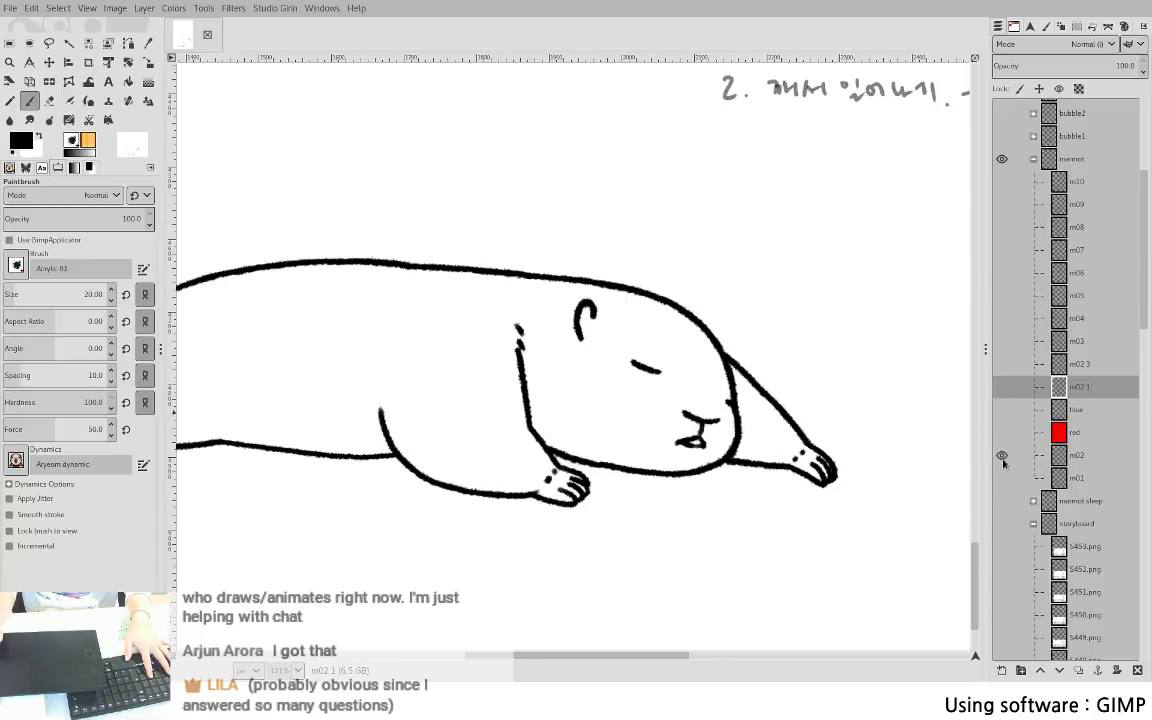
{"action": "left_click", "coordinate": [1002, 455], "text": "shift"}
{"action": "left_click", "coordinate": [1002, 388], "text": "shift"}
{"action": "left_click", "coordinate": [1003, 365], "text": "shift"}
{"action": "left_click", "coordinate": [1004, 385], "text": "shift"}
{"action": "left_click", "coordinate": [1004, 369], "text": "shift"}
{"action": "left_click", "coordinate": [1003, 385]}
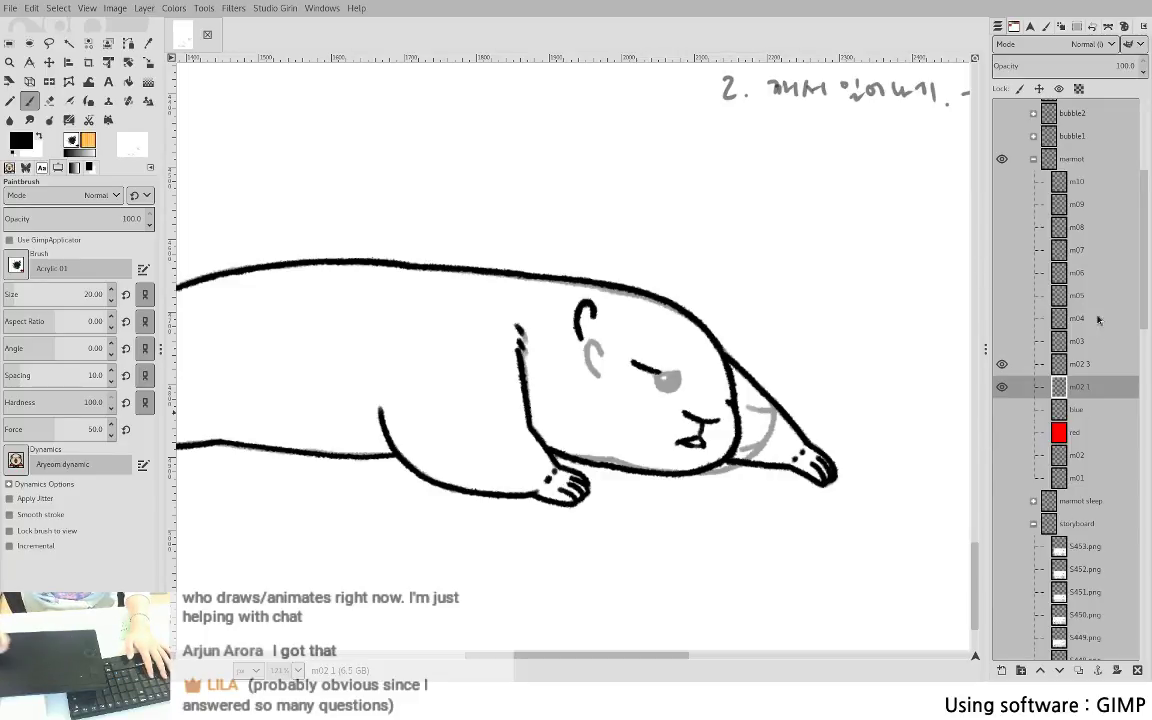
- Add a new layer above m02 1 and rename it m02 2
{"action": "key", "text": "ctrl+shift+n"}
{"action": "double_click", "coordinate": [1079, 408]}
{"action": "double_click", "coordinate": [1086, 389]}
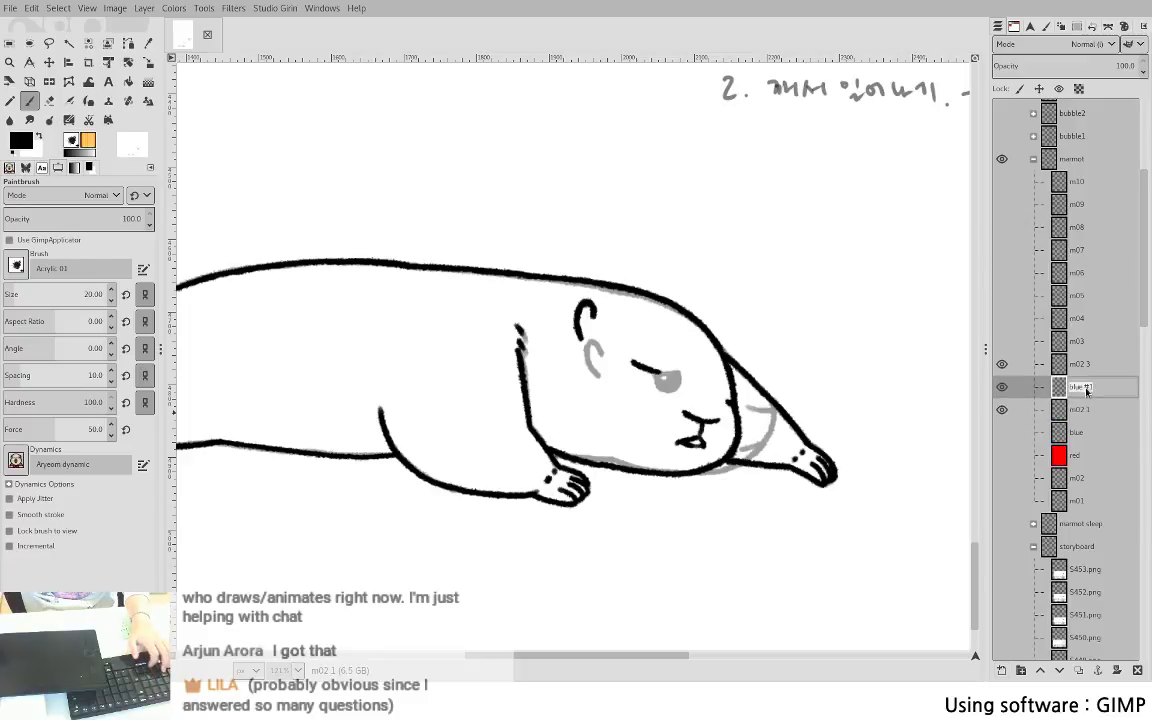
{"action": "type", "text": "m02 2"}
- Move the red and blue overlay layers between m02 1 and m02 2, with blue above red, and show the blue layer
{"action": "left_click", "coordinate": [1082, 440]}
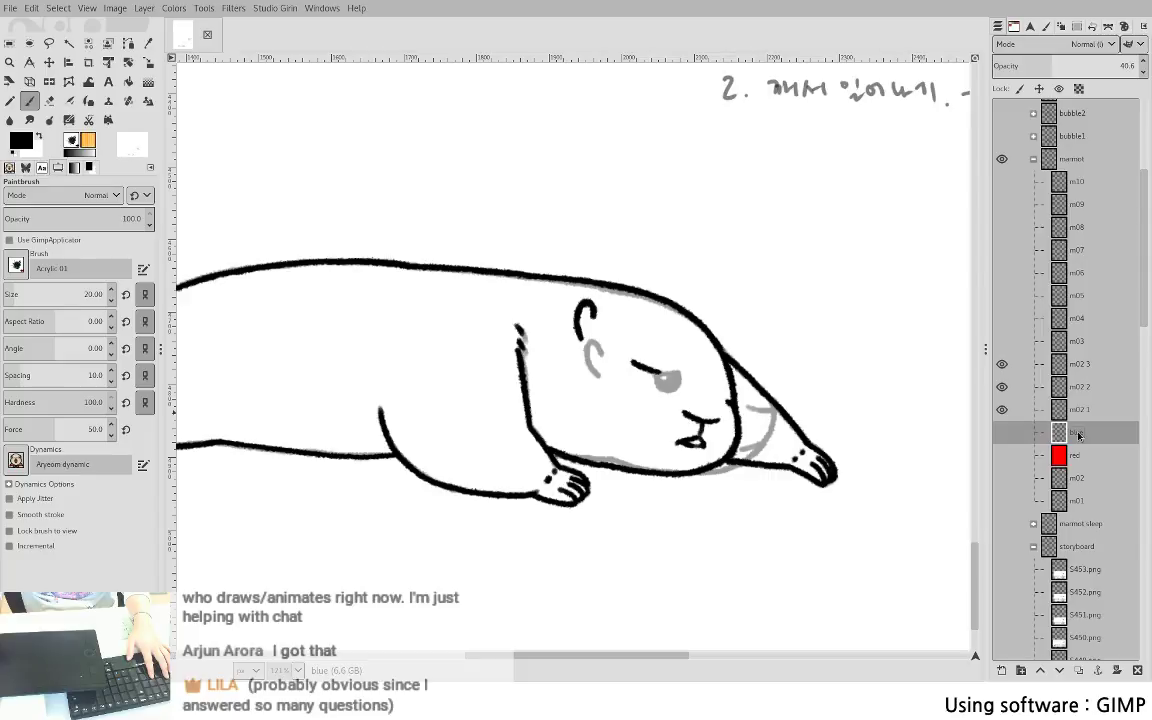
{"action": "left_click", "coordinate": [1076, 458]}
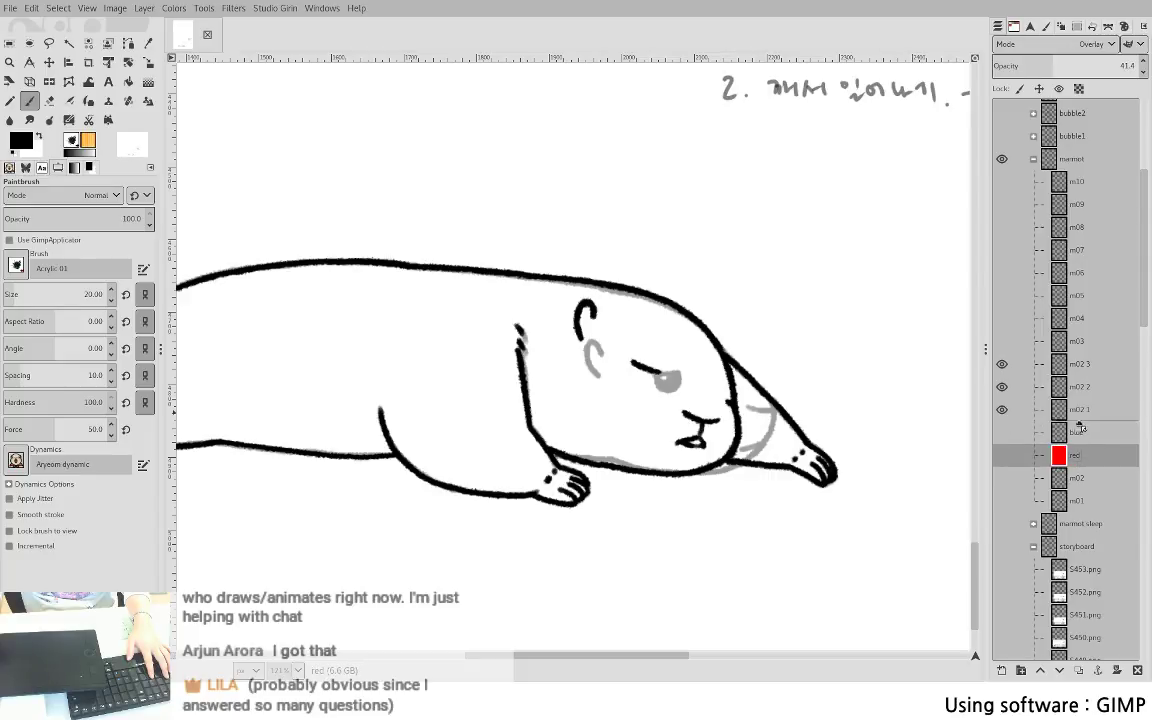
{"action": "left_click_drag", "start_coordinate": [1080, 428], "coordinate": [1065, 421]}
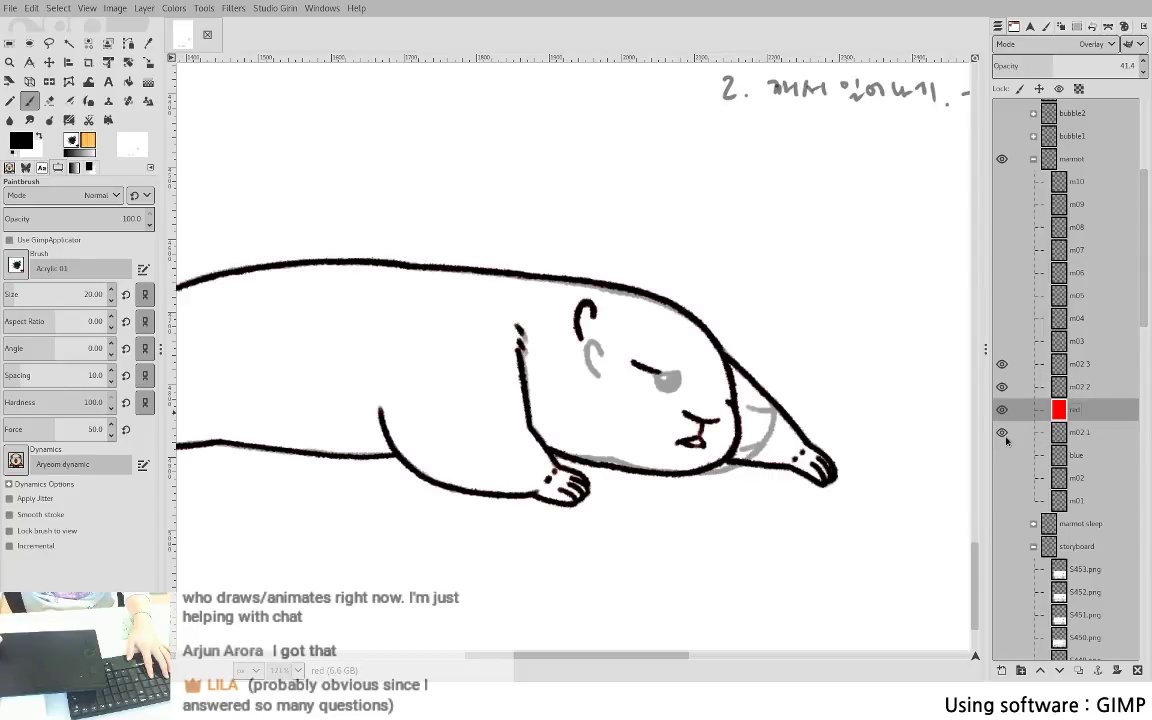
{"action": "left_click", "coordinate": [1077, 440]}
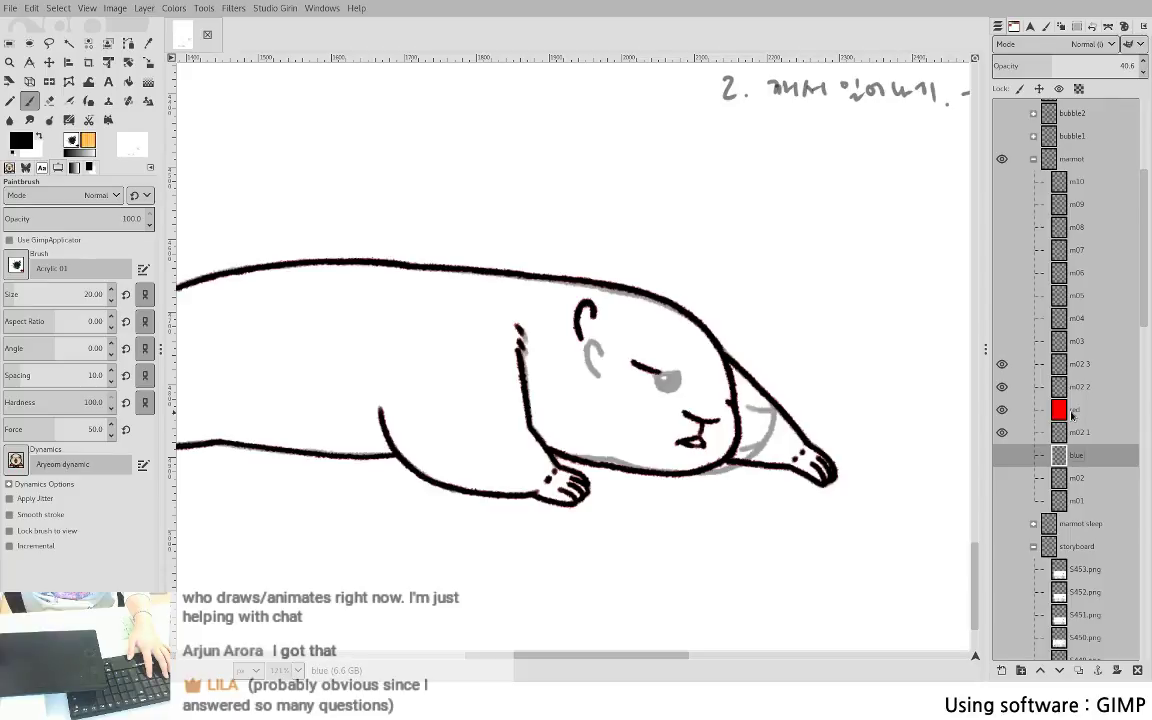
{"action": "left_click_drag", "start_coordinate": [1077, 460], "coordinate": [1080, 403]}
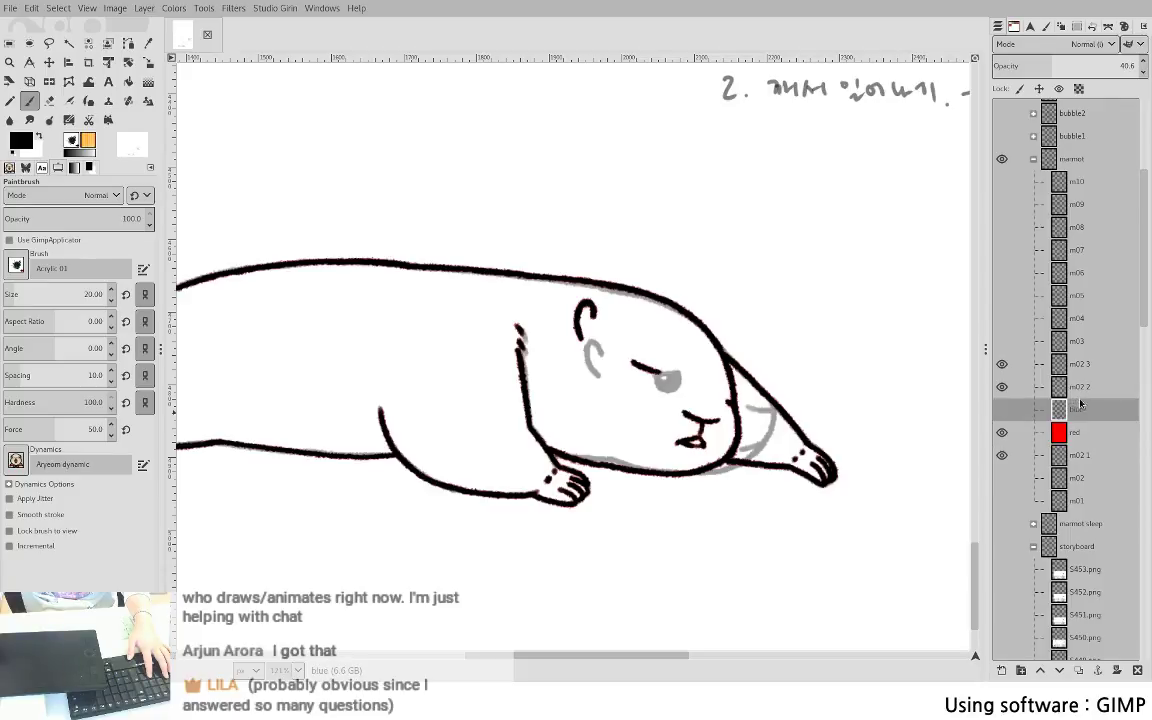
{"action": "left_click", "coordinate": [1001, 410]}
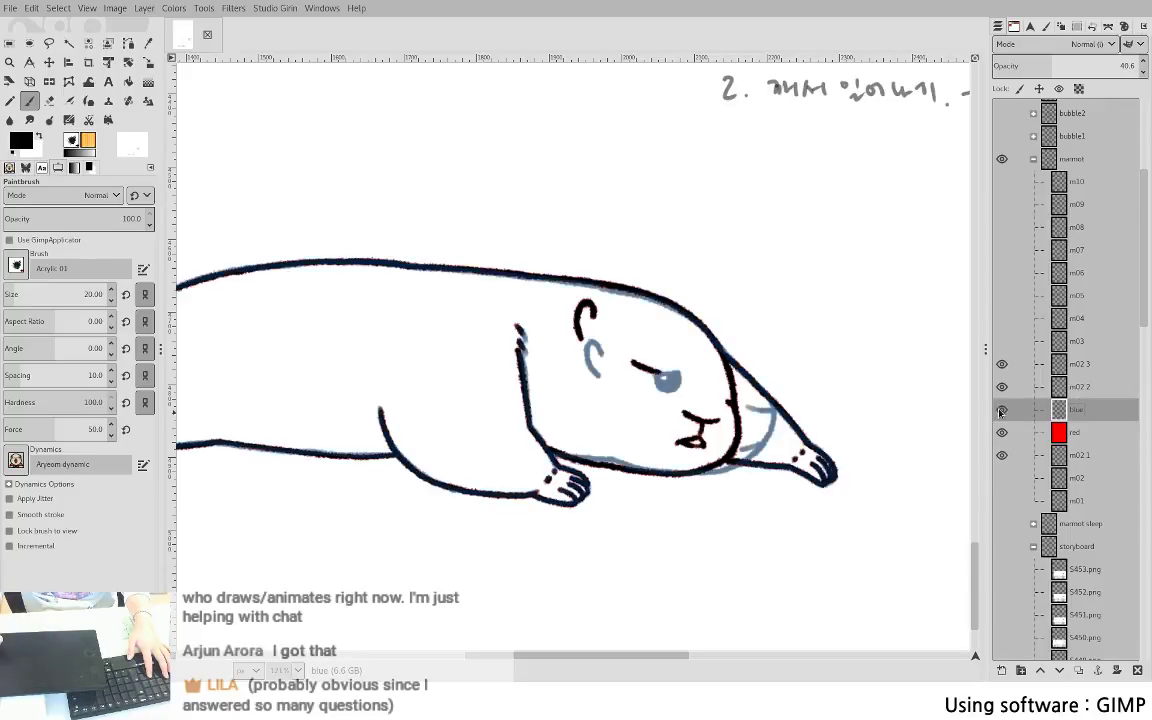
- Hide the m02 3 layer while keeping m02 2, blue, red and m02 1 visible
{"action": "left_click", "coordinate": [1081, 436]}
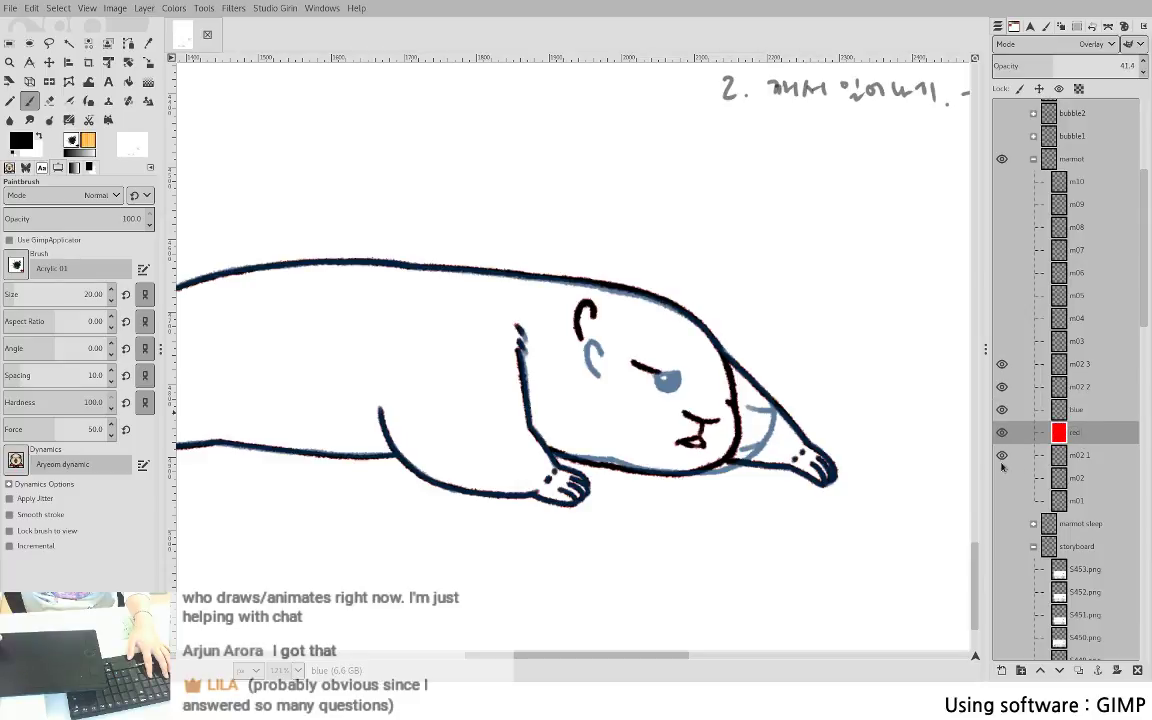
{"action": "left_click", "coordinate": [1083, 455]}
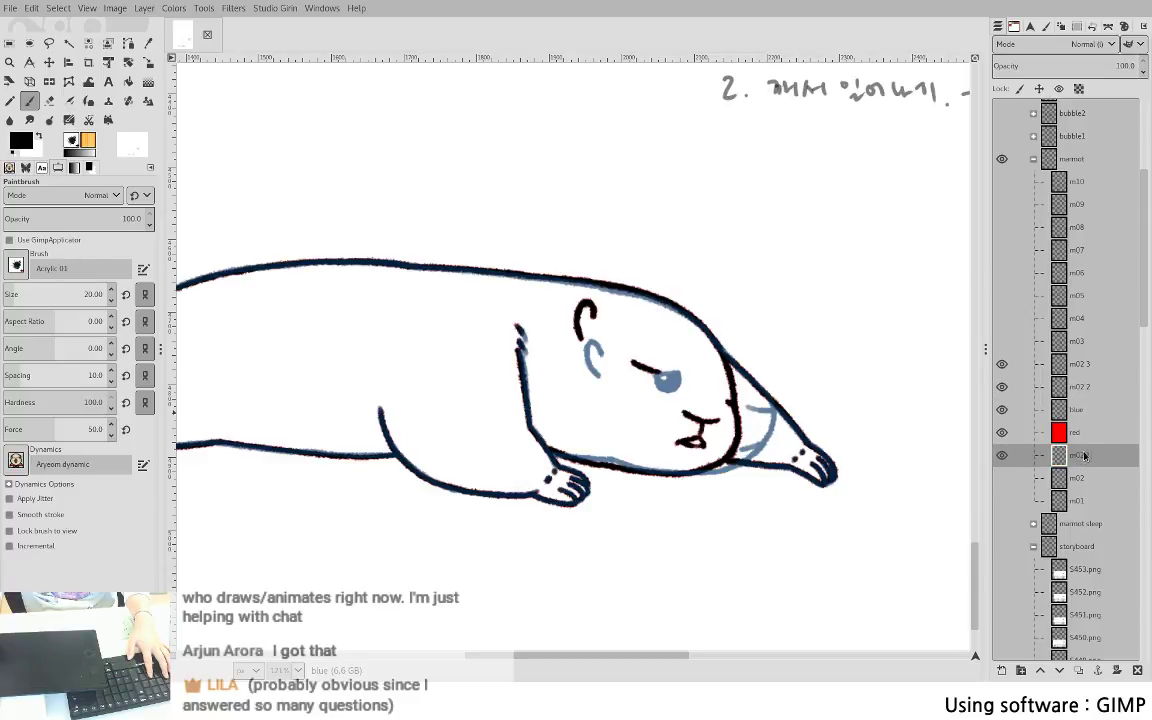
{"action": "left_click", "coordinate": [1085, 435]}
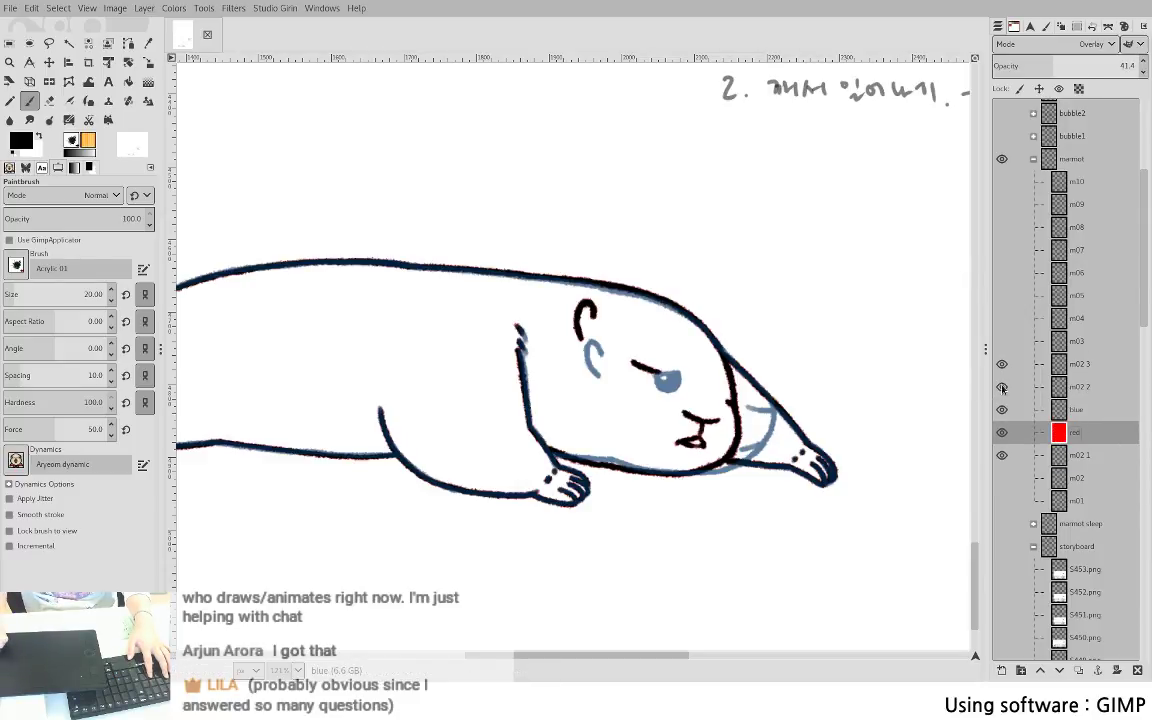
{"action": "left_click", "coordinate": [1005, 386]}
{"action": "left_click", "coordinate": [1006, 369]}
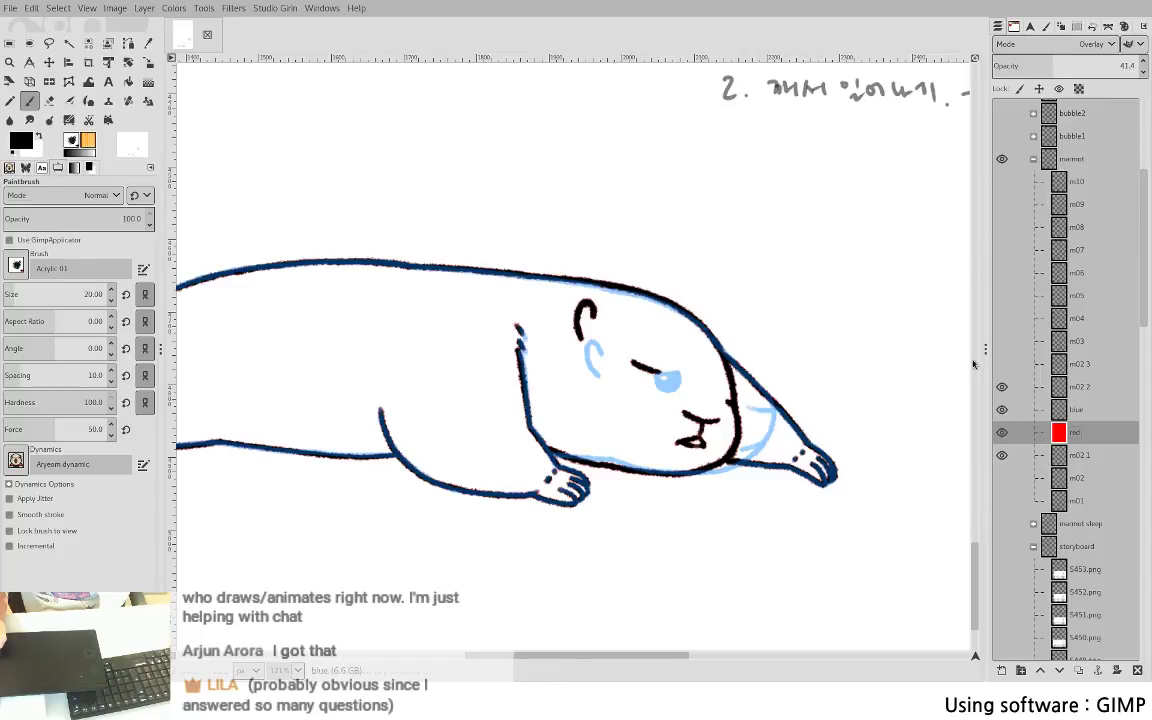
{"action": "left_click_drag", "start_coordinate": [735, 436], "coordinate": [850, 465]}
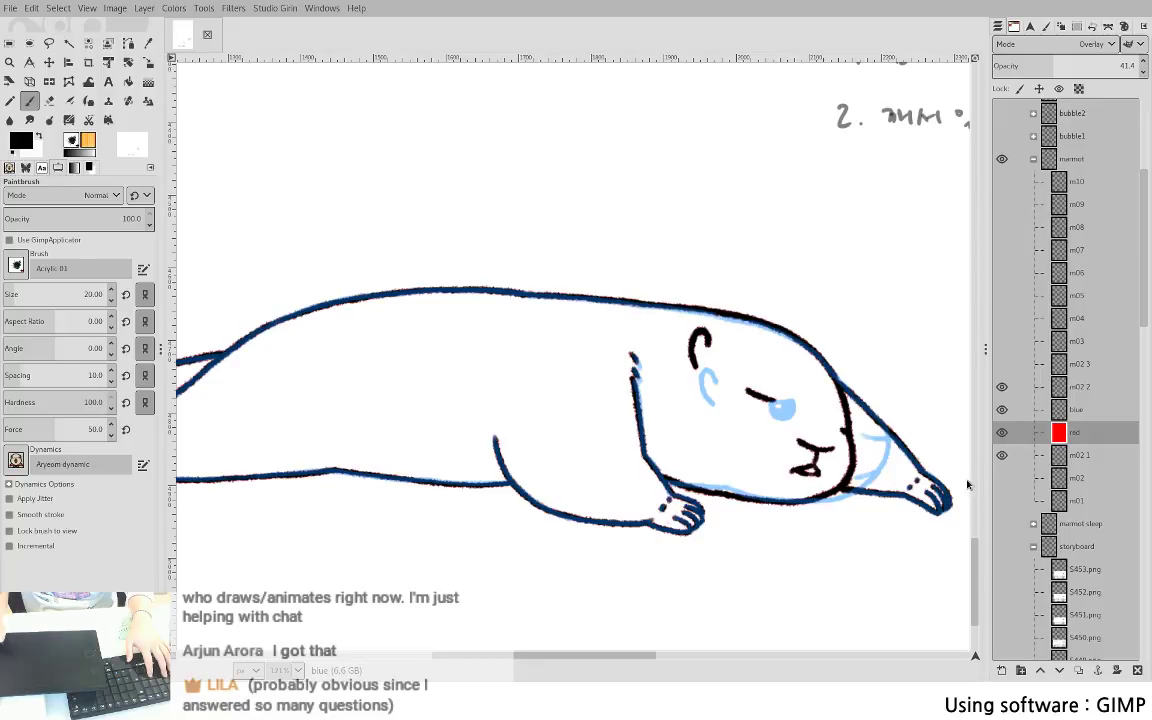
- Lower the m02 1 layer's opacity to 39.8 and keep the red overlay shown so its lines serve as a red reference
{"action": "left_click", "coordinate": [1001, 432]}
{"action": "left_click", "coordinate": [1092, 396]}
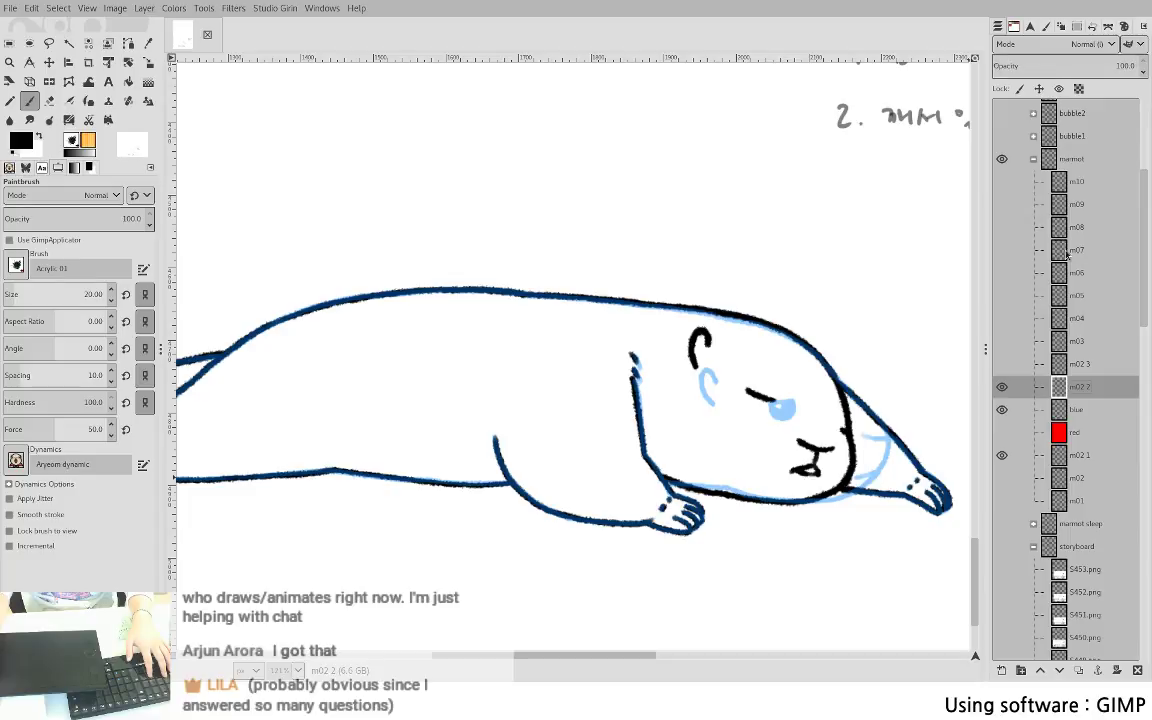
{"action": "left_click", "coordinate": [1002, 387]}
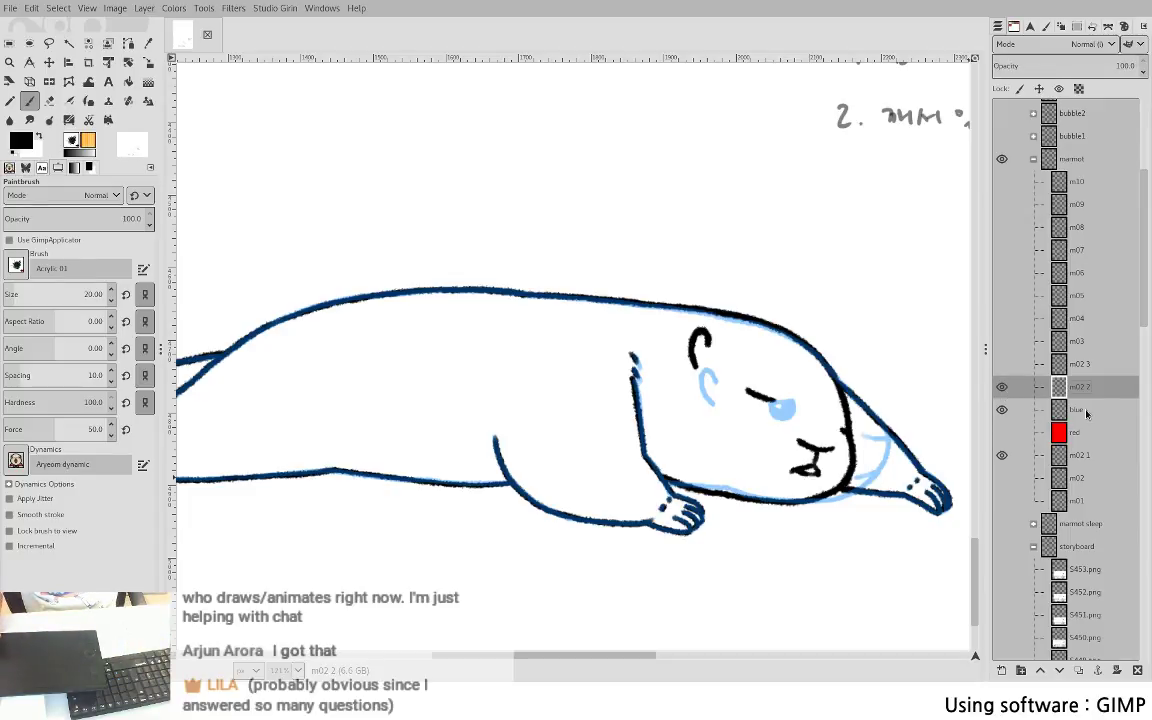
{"action": "key", "text": "Page_Down"}
{"action": "key", "text": "Page_Down"}
{"action": "key", "text": "Page_Down"}
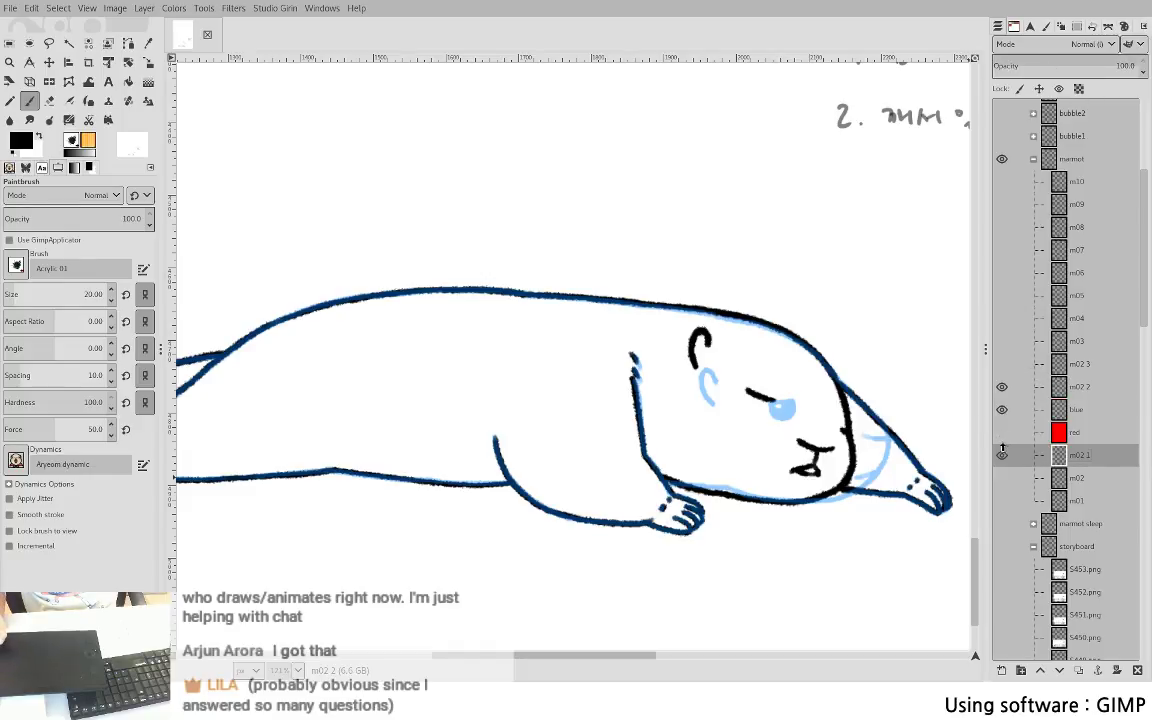
{"action": "left_click", "coordinate": [1003, 436]}
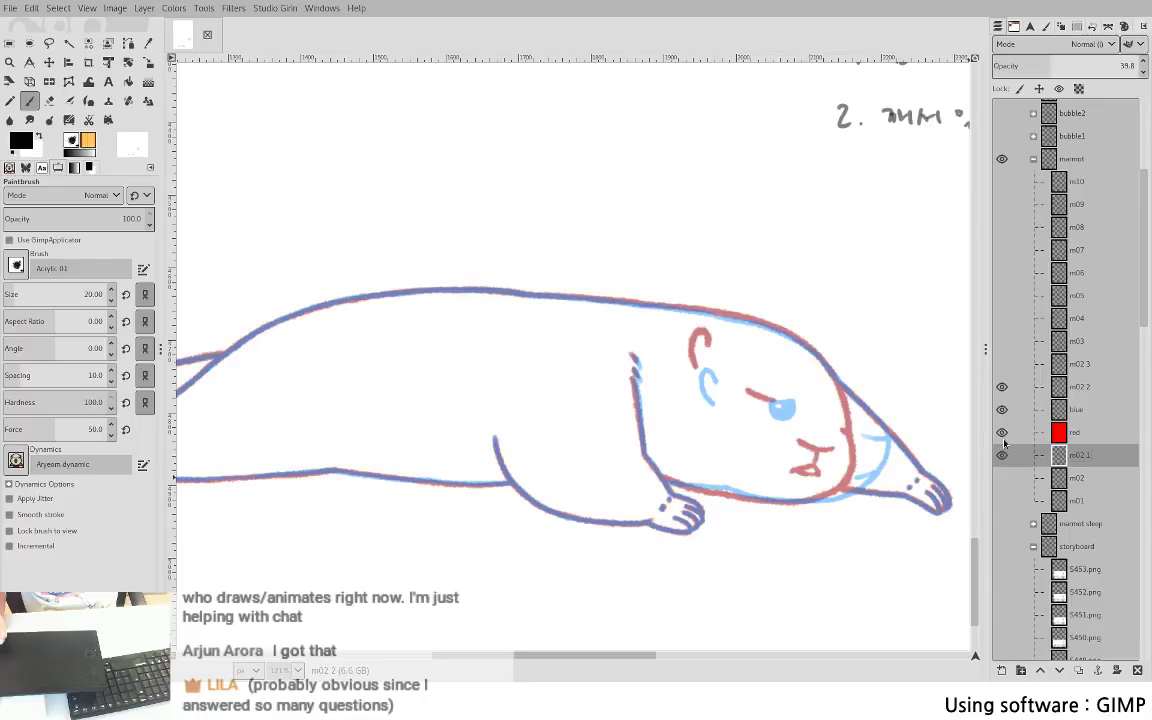
- Make the m02 2 layer active for painting around the marmot's head
{"action": "key", "text": "Page_Up"}
{"action": "key", "text": "Page_Up"}
{"action": "key", "text": "Page_Up"}
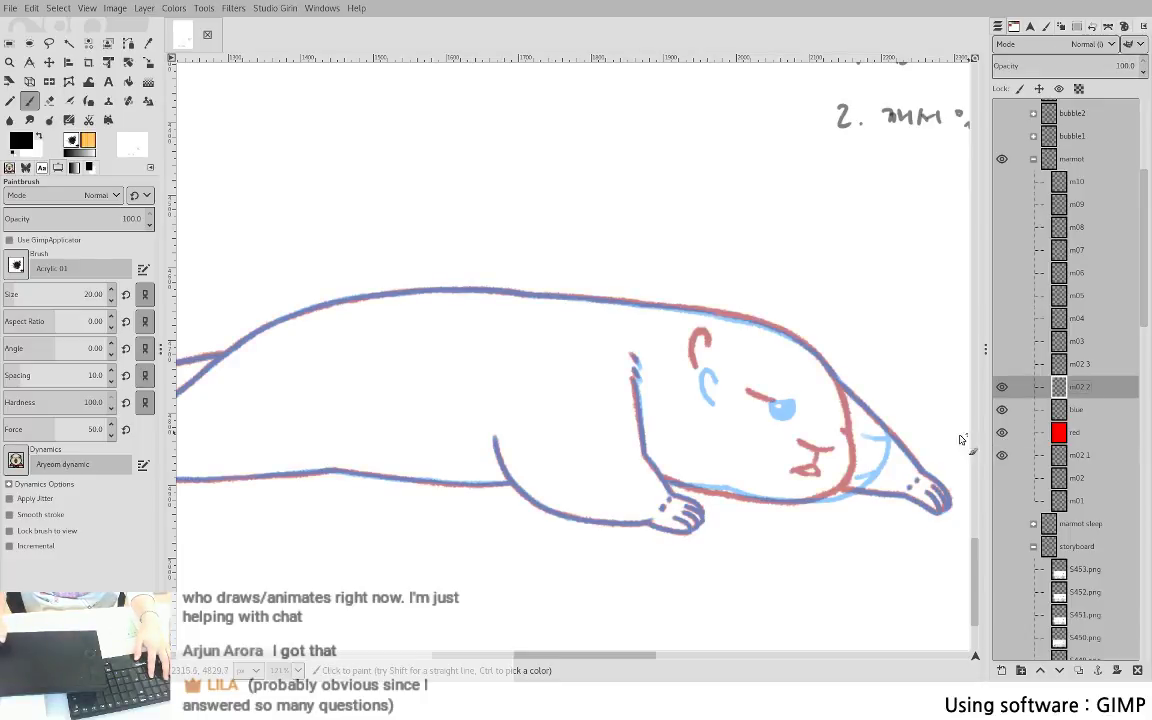
{"action": "scroll", "coordinate": [836, 502], "scroll_direction": "up", "scroll_amount": 5}
- Paint the marmot's nose and mouth in black, midway between the red and blue references
{"action": "mouse_move", "coordinate": [710, 378]}
{"action": "left_mouse_down"}
{"action": "mouse_move", "coordinate": [765, 395]}
{"action": "mouse_move", "coordinate": [707, 384]}
{"action": "mouse_move", "coordinate": [772, 394]}
{"action": "mouse_move", "coordinate": [810, 380]}
{"action": "mouse_move", "coordinate": [764, 444]}
{"action": "mouse_move", "coordinate": [689, 465]}
{"action": "left_mouse_up"}
{"action": "key", "text": "ctrl+z"}
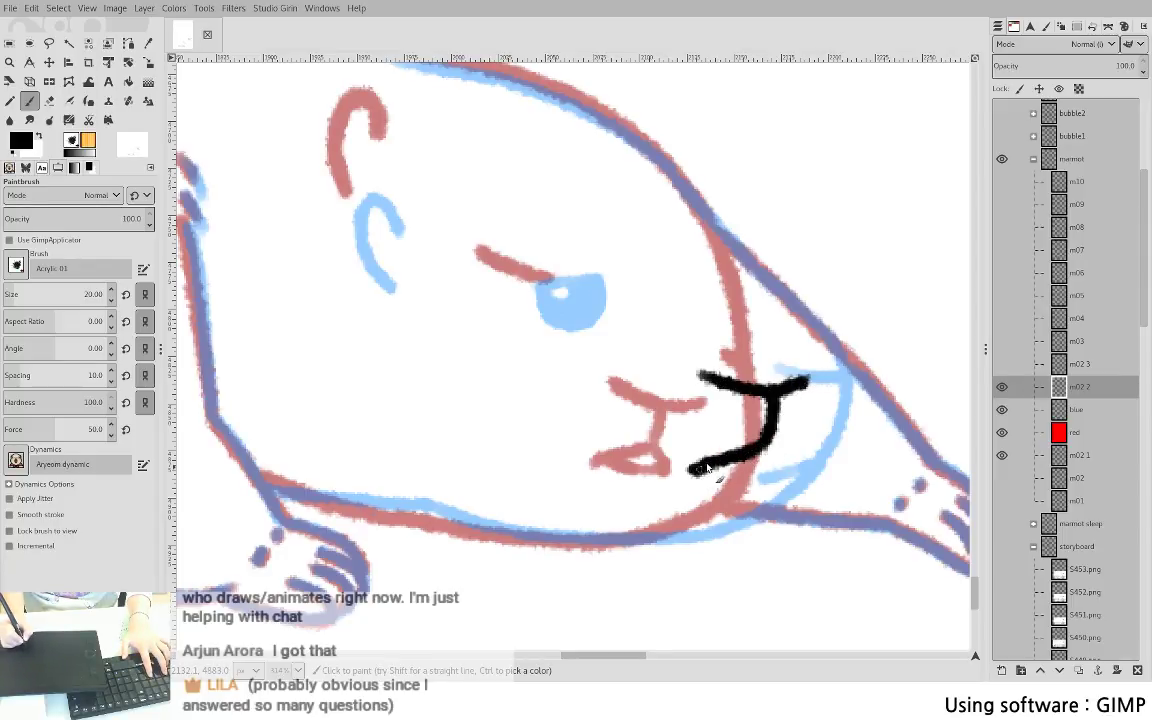
{"action": "key", "text": "ctrl+z"}
{"action": "key", "text": "shift+e"}
{"action": "left_click_drag", "start_coordinate": [781, 411], "coordinate": [767, 453]}
{"action": "key", "text": "p"}
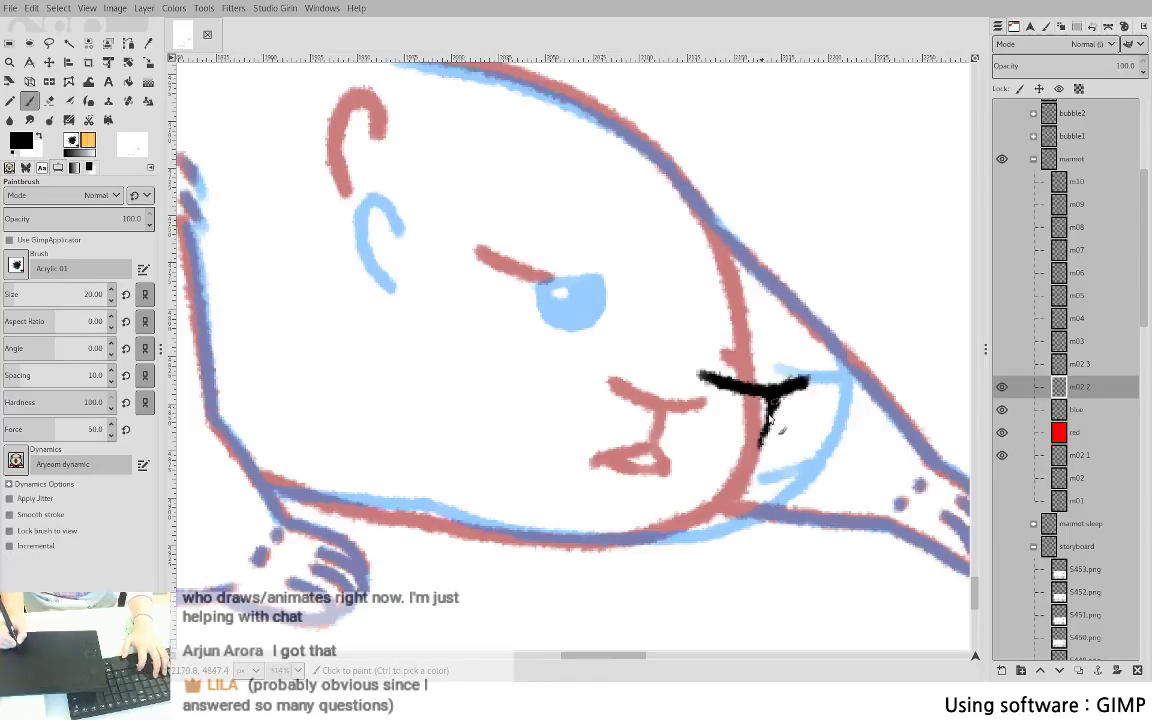
{"action": "mouse_move", "coordinate": [776, 405]}
{"action": "left_mouse_down"}
{"action": "mouse_move", "coordinate": [753, 440]}
{"action": "mouse_move", "coordinate": [715, 461]}
{"action": "mouse_move", "coordinate": [778, 457]}
{"action": "mouse_move", "coordinate": [715, 461]}
{"action": "mouse_move", "coordinate": [770, 473]}
{"action": "mouse_move", "coordinate": [745, 480]}
{"action": "mouse_move", "coordinate": [784, 463]}
{"action": "mouse_move", "coordinate": [766, 447]}
{"action": "mouse_move", "coordinate": [811, 541]}
{"action": "left_mouse_up"}
- Paint the half-open eye as a filled black shape between the red eyelid line and the blue eye
{"action": "mouse_move", "coordinate": [587, 328]}
{"action": "left_mouse_down"}
{"action": "mouse_move", "coordinate": [651, 341]}
{"action": "mouse_move", "coordinate": [616, 333]}
{"action": "mouse_move", "coordinate": [653, 353]}
{"action": "mouse_move", "coordinate": [623, 379]}
{"action": "mouse_move", "coordinate": [590, 355]}
{"action": "mouse_move", "coordinate": [644, 365]}
{"action": "mouse_move", "coordinate": [638, 378]}
{"action": "mouse_move", "coordinate": [651, 363]}
{"action": "mouse_move", "coordinate": [615, 365]}
{"action": "left_mouse_up"}
{"action": "key", "text": "ctrl+z"}
{"action": "key", "text": "ctrl+z"}
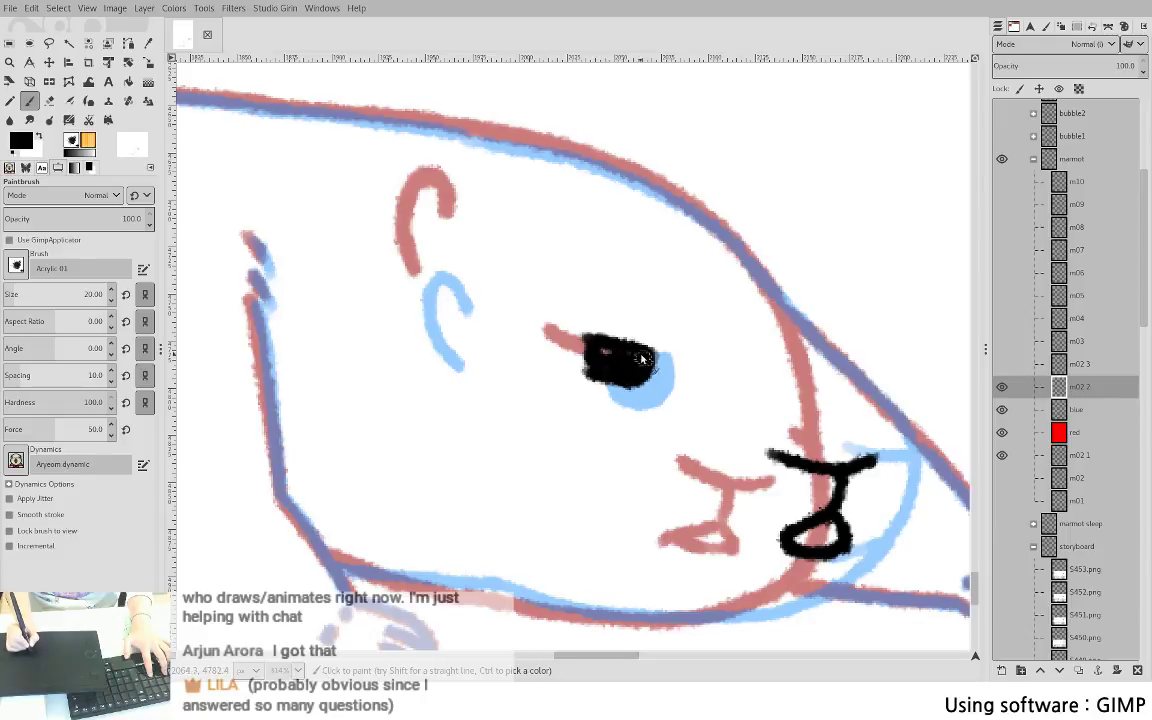
{"action": "key", "text": "shift+e"}
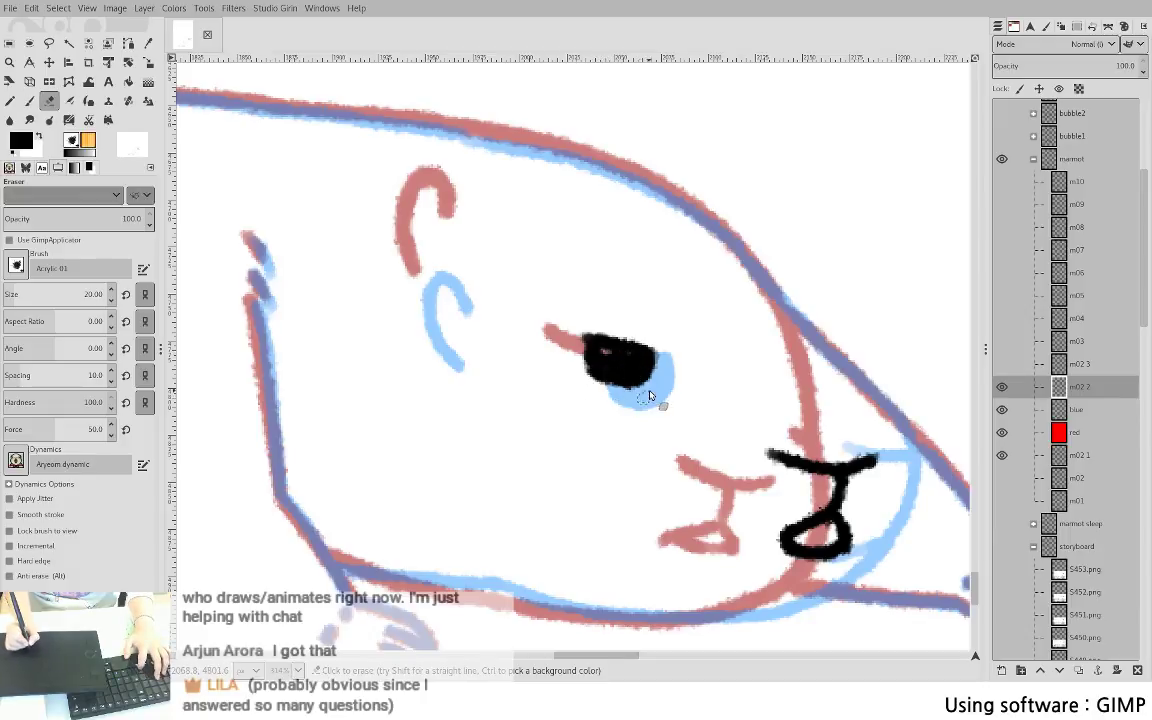
{"action": "key", "text": "p"}
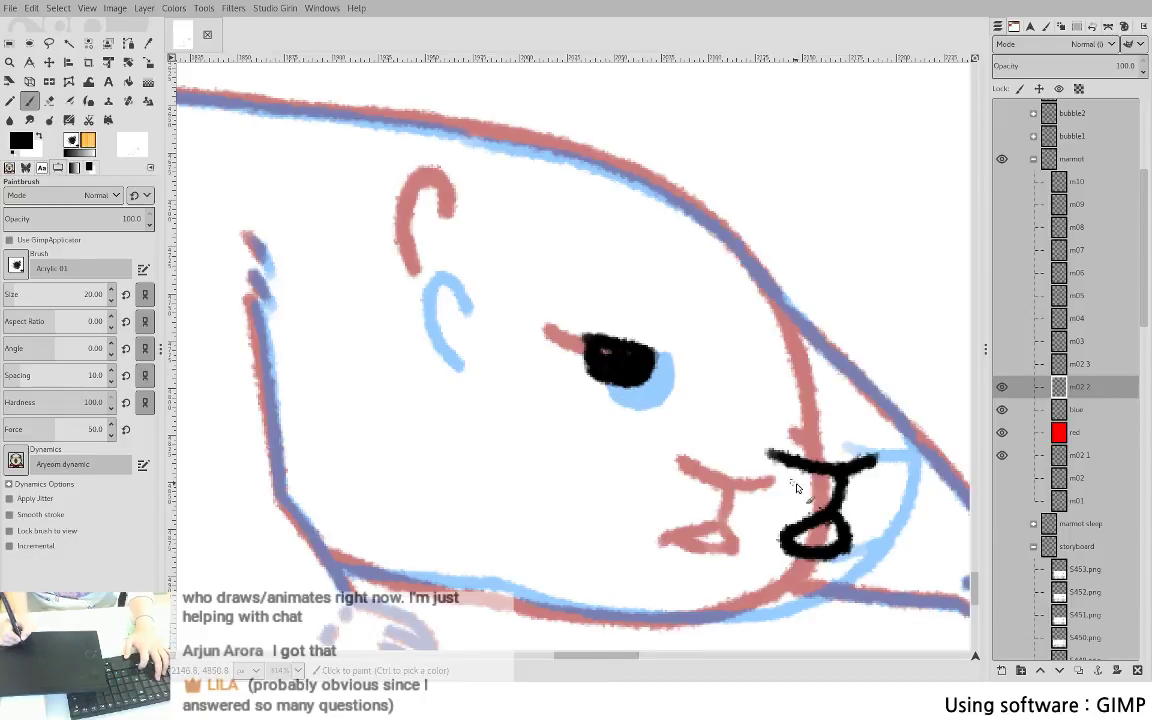
- Paint the front outline of the snout in black from the forehead down past the nose to the mouth
{"action": "left_click_drag", "start_coordinate": [796, 486], "coordinate": [746, 428]}
{"action": "left_click_drag", "start_coordinate": [708, 224], "coordinate": [822, 374]}
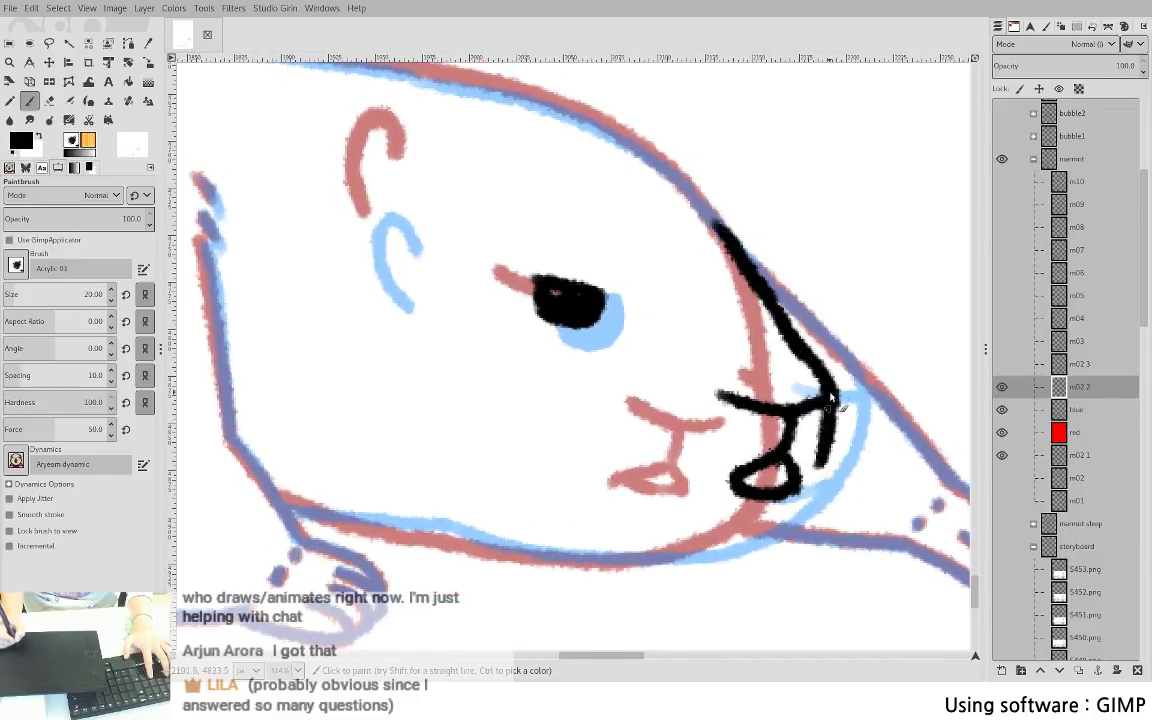
{"action": "key", "text": "ctrl+z"}
{"action": "mouse_move", "coordinate": [793, 342]}
{"action": "left_mouse_down"}
{"action": "mouse_move", "coordinate": [821, 381]}
{"action": "mouse_move", "coordinate": [824, 432]}
{"action": "left_mouse_up"}
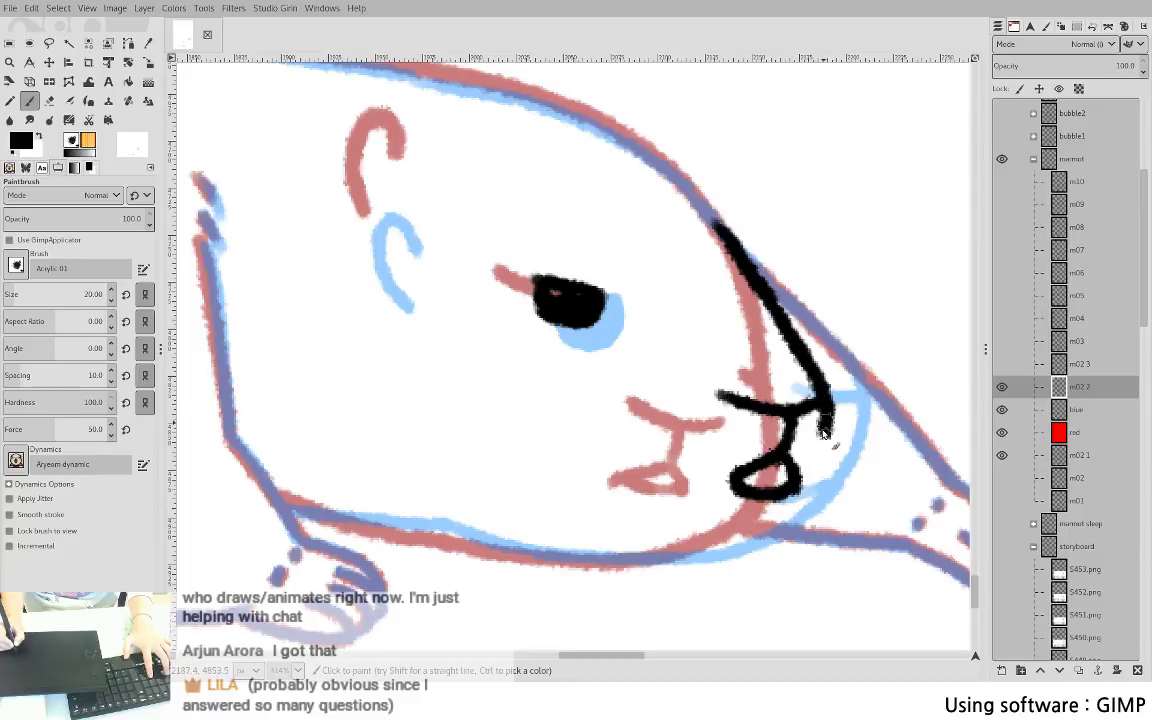
{"action": "mouse_move", "coordinate": [817, 374]}
{"action": "left_mouse_down"}
{"action": "mouse_move", "coordinate": [830, 440]}
{"action": "mouse_move", "coordinate": [819, 484]}
{"action": "left_mouse_up"}
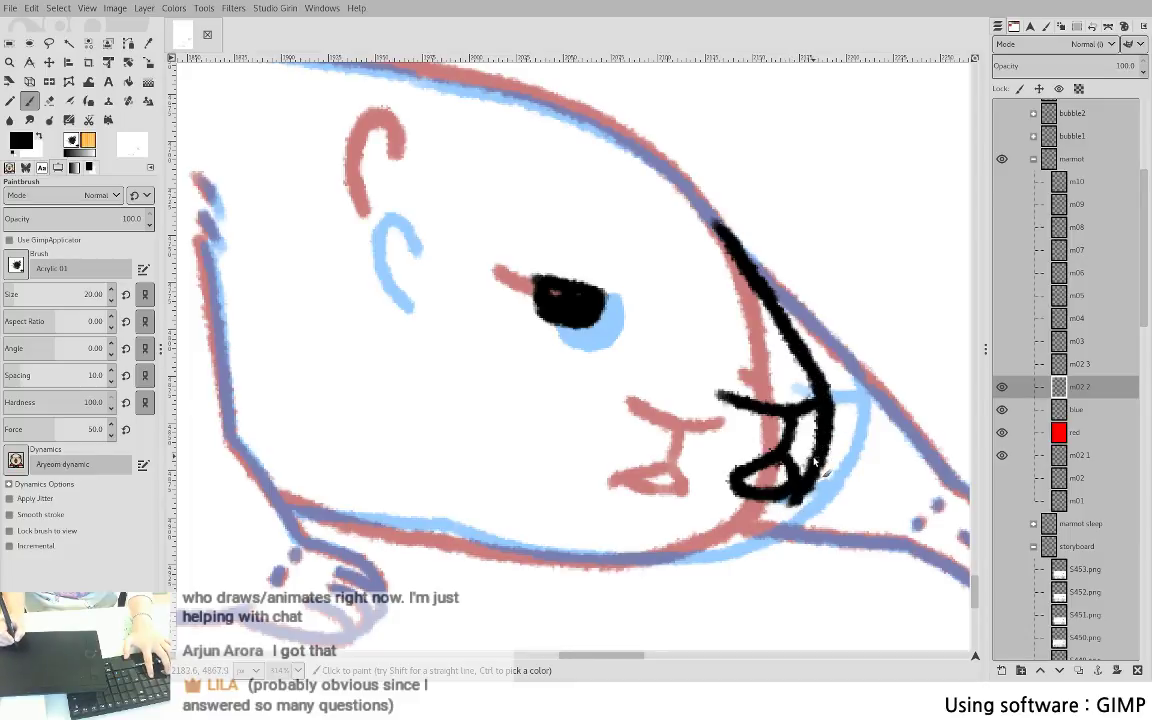
- Select and delete the black nose, mouth and snout outline from m02 2, keeping the eye
{"action": "key", "text": "f"}
{"action": "mouse_move", "coordinate": [790, 335]}
{"action": "left_mouse_down"}
{"action": "mouse_move", "coordinate": [812, 545]}
{"action": "mouse_move", "coordinate": [885, 365]}
{"action": "mouse_move", "coordinate": [795, 332]}
{"action": "mouse_move", "coordinate": [825, 435]}
{"action": "mouse_move", "coordinate": [775, 500]}
{"action": "left_mouse_up"}
{"action": "key", "text": "Return"}
{"action": "key", "text": "Delete"}
{"action": "key", "text": "ctrl+shift+a"}
{"action": "key", "text": "p"}
{"action": "key", "text": "ctrl+z"}
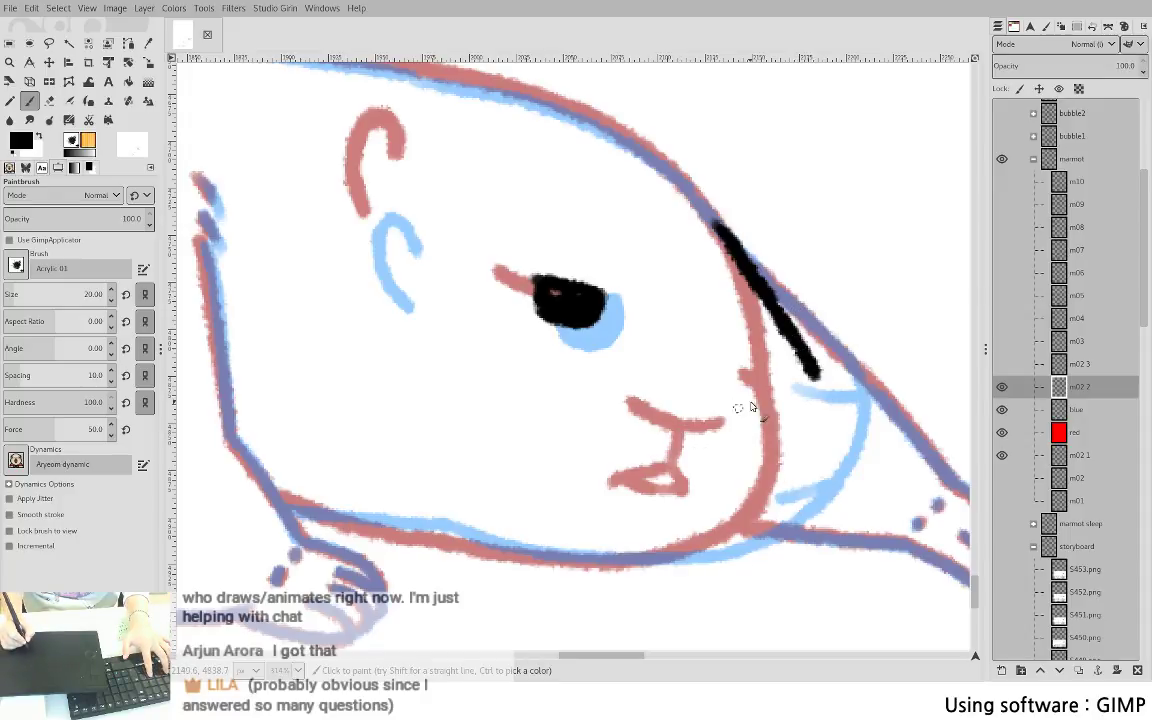
{"action": "key", "text": "f"}
{"action": "mouse_move", "coordinate": [694, 175]}
{"action": "left_mouse_down"}
{"action": "mouse_move", "coordinate": [689, 290]}
{"action": "mouse_move", "coordinate": [784, 257]}
{"action": "mouse_move", "coordinate": [697, 178]}
{"action": "left_mouse_up"}
{"action": "key", "text": "Return"}
{"action": "key", "text": "Delete"}
{"action": "key", "text": "ctrl+shift+a"}
{"action": "key", "text": "p"}
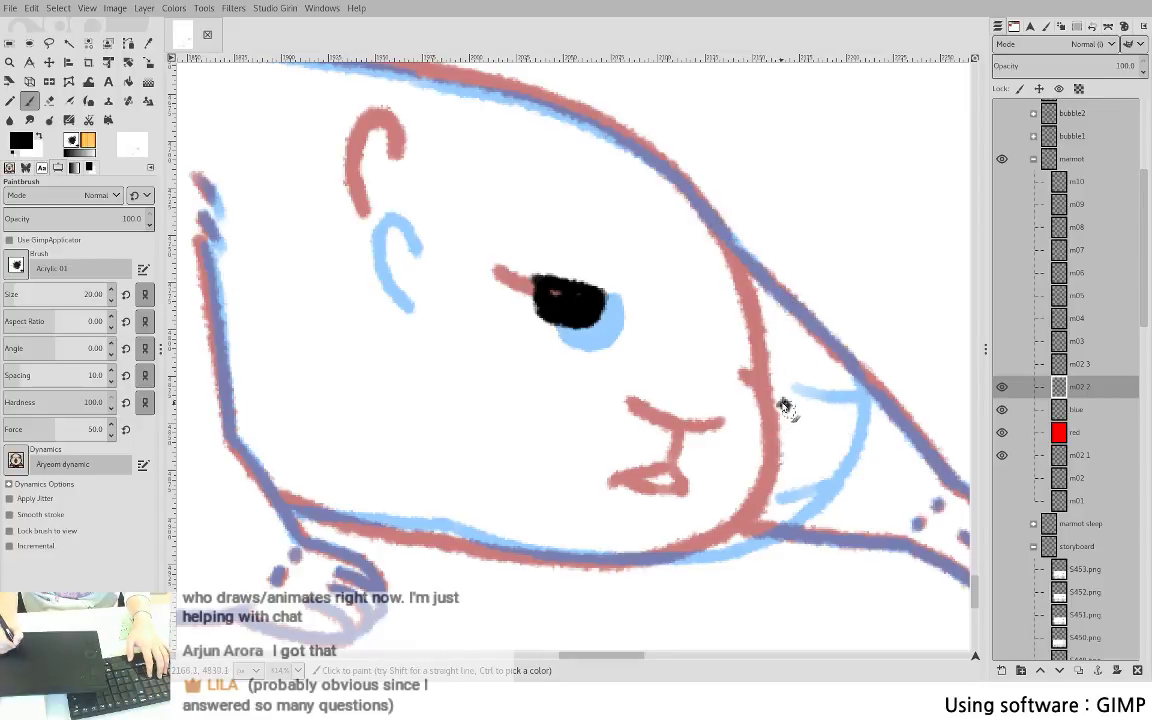
{"action": "mouse_move", "coordinate": [700, 195]}
{"action": "left_mouse_down"}
{"action": "mouse_move", "coordinate": [748, 255]}
{"action": "mouse_move", "coordinate": [784, 334]}
{"action": "left_mouse_up"}
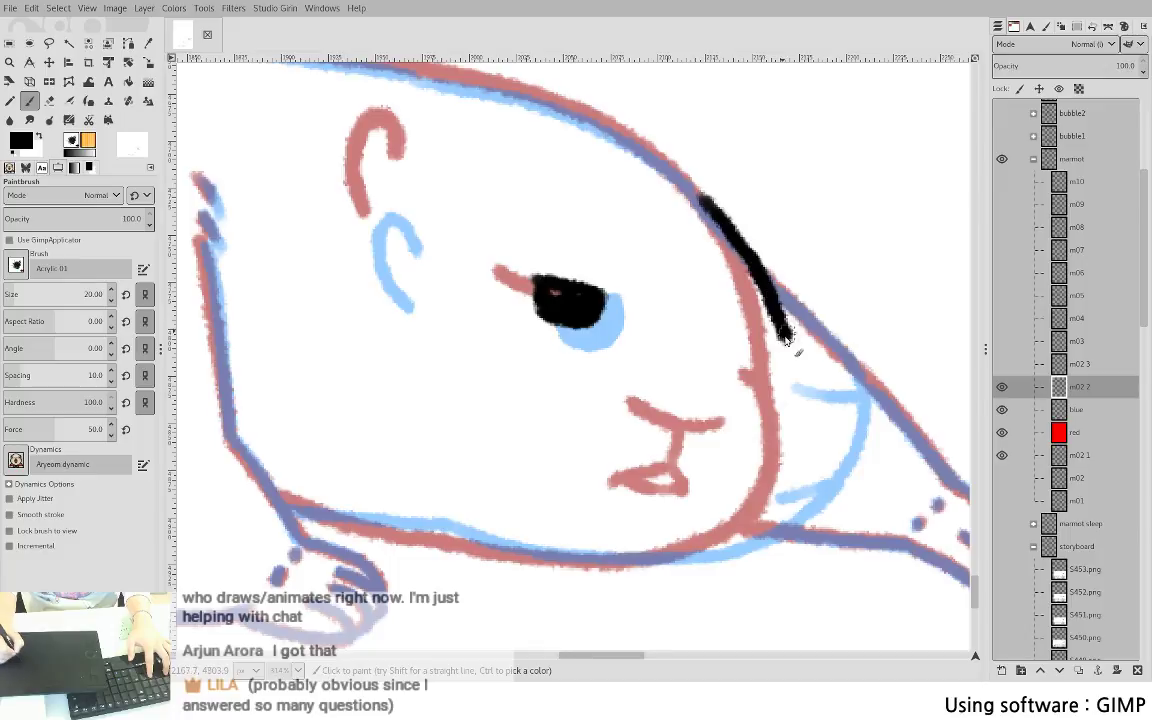
{"action": "key", "text": "ctrl+z"}
{"action": "mouse_move", "coordinate": [694, 190]}
{"action": "left_mouse_down"}
{"action": "mouse_move", "coordinate": [787, 340]}
{"action": "mouse_move", "coordinate": [810, 434]}
{"action": "left_mouse_up"}
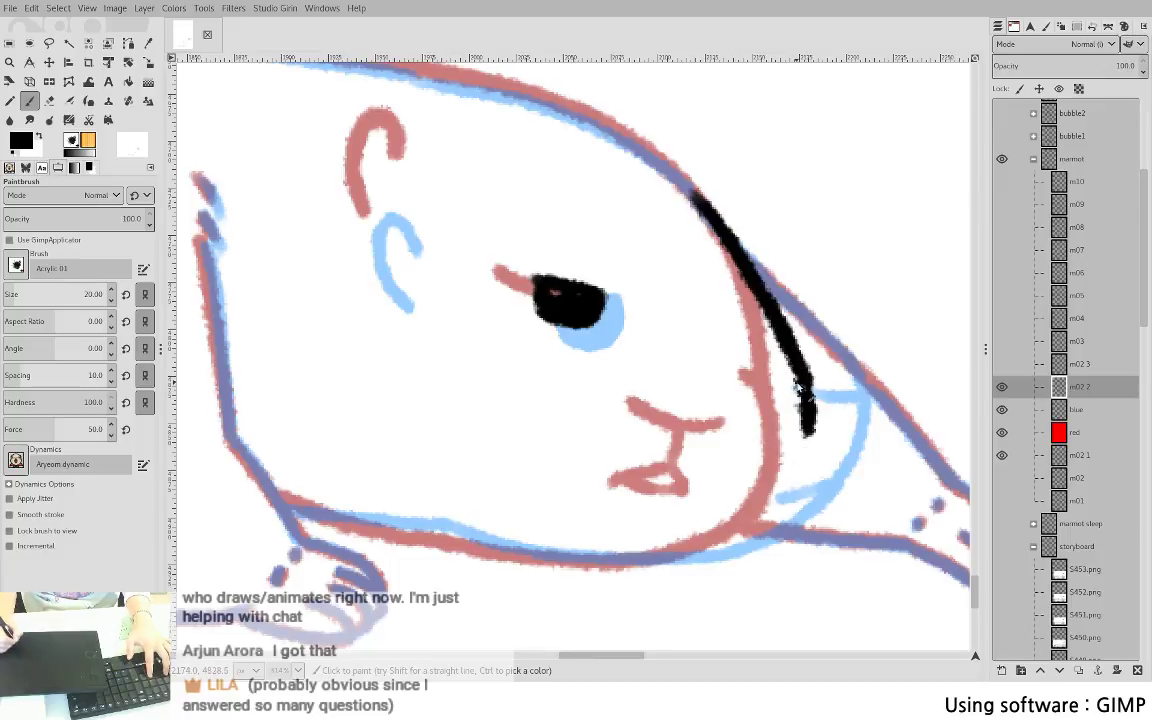
{"action": "left_click_drag", "start_coordinate": [743, 400], "coordinate": [785, 398]}
{"action": "key", "text": "ctrl+z"}
{"action": "key", "text": "ctrl+z"}
{"action": "key", "text": "ctrl+z"}
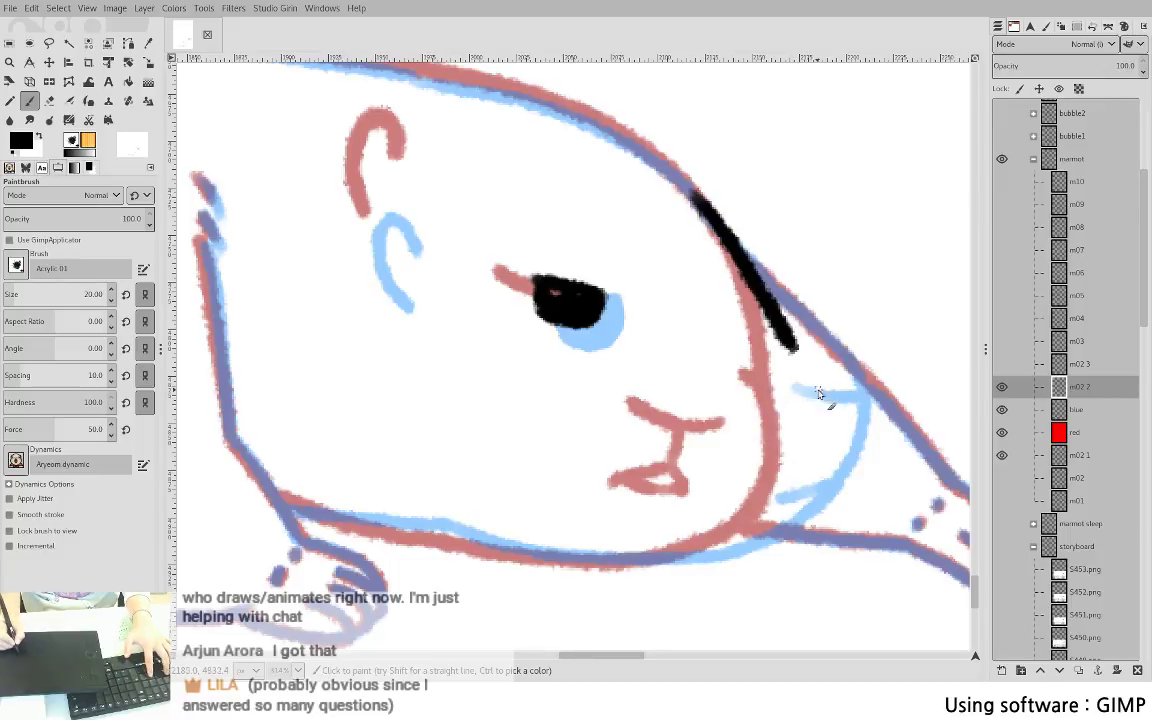
{"action": "key", "text": "ctrl+z"}
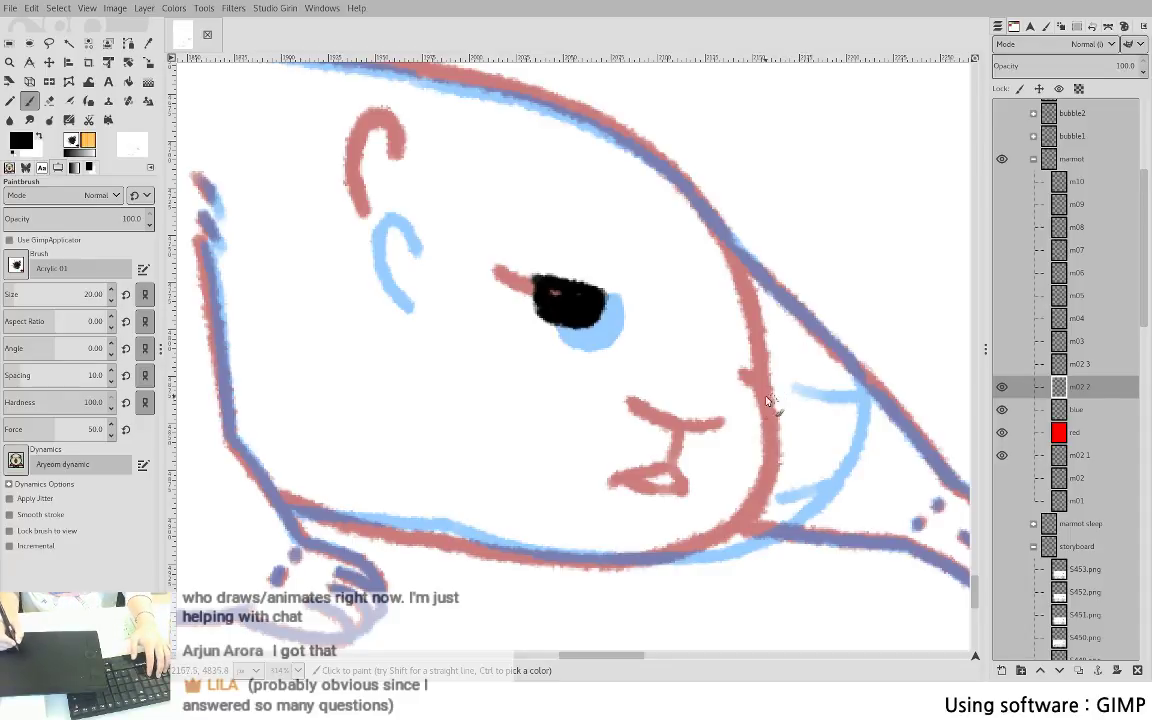
- Paint the face outline from the forehead around the snout to the chin, between the red and blue contours
{"action": "mouse_move", "coordinate": [776, 399]}
{"action": "left_mouse_down"}
{"action": "mouse_move", "coordinate": [810, 404]}
{"action": "mouse_move", "coordinate": [836, 447]}
{"action": "left_mouse_up"}
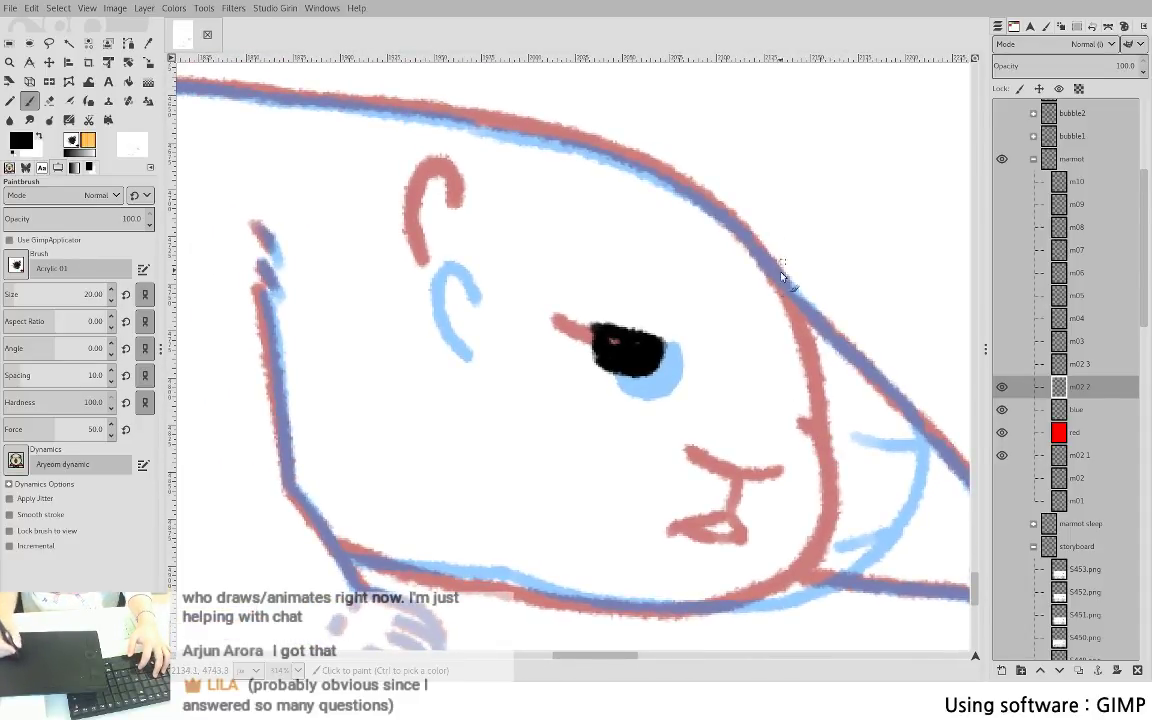
{"action": "mouse_move", "coordinate": [777, 283]}
{"action": "left_mouse_down"}
{"action": "mouse_move", "coordinate": [870, 448]}
{"action": "mouse_move", "coordinate": [860, 426]}
{"action": "mouse_move", "coordinate": [872, 476]}
{"action": "mouse_move", "coordinate": [840, 515]}
{"action": "left_mouse_up"}
{"action": "key", "text": "ctrl+z"}
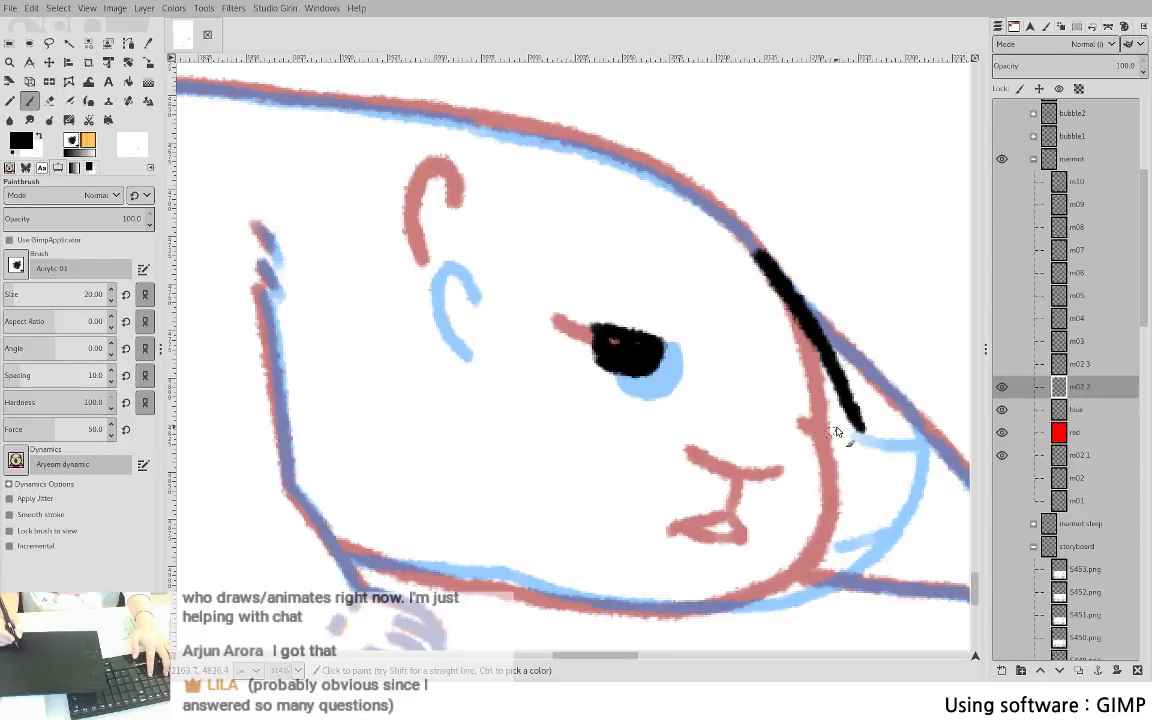
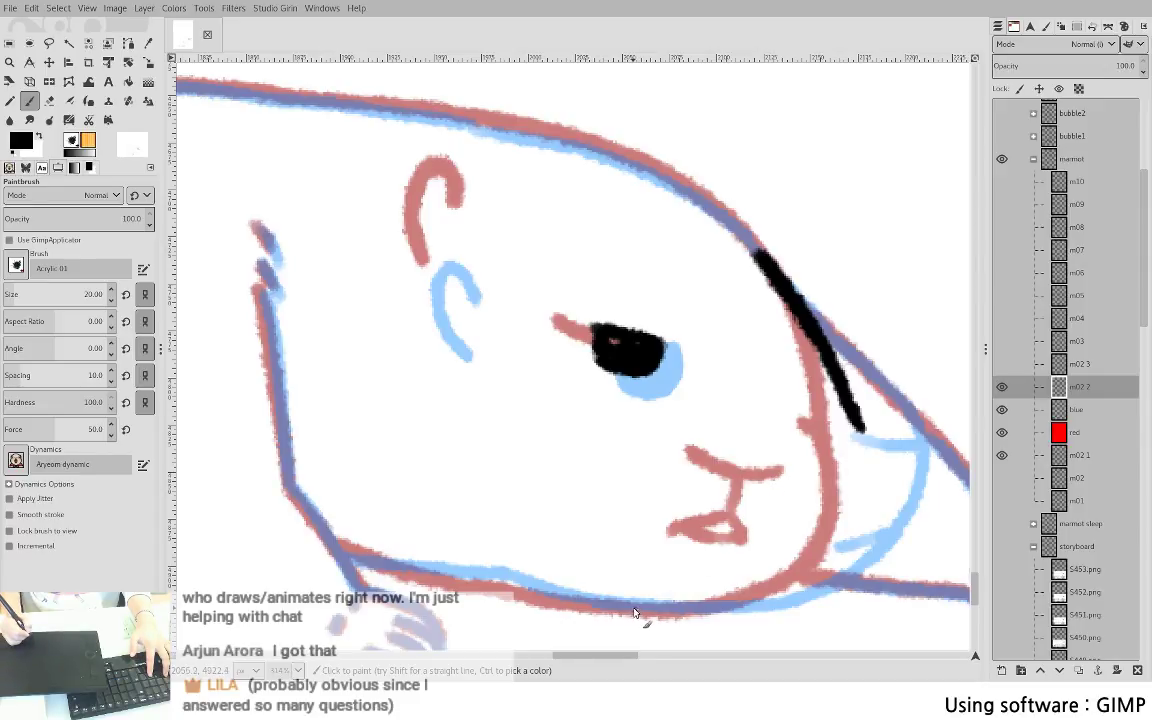
{"action": "mouse_move", "coordinate": [860, 432]}
{"action": "left_mouse_down"}
{"action": "mouse_move", "coordinate": [874, 476]}
{"action": "mouse_move", "coordinate": [805, 585]}
{"action": "mouse_move", "coordinate": [668, 612]}
{"action": "left_mouse_up"}
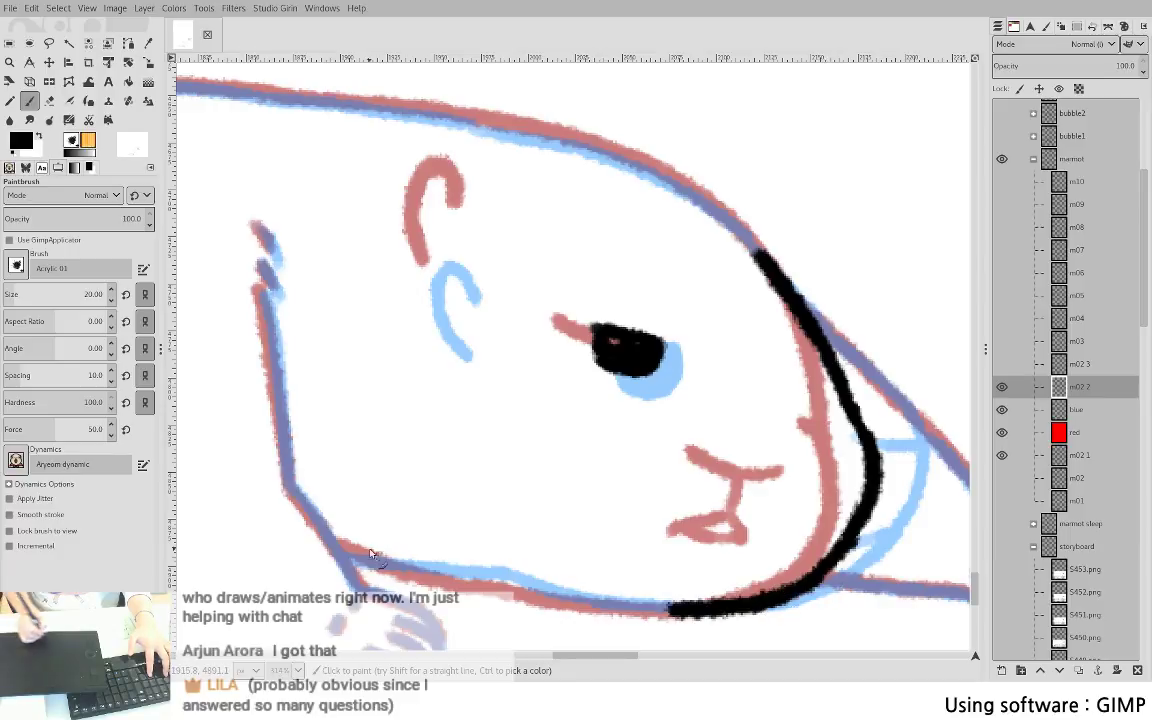
- Paint the jaw line from the base of the near foreleg to the chin, joining it to the snout outline
{"action": "mouse_move", "coordinate": [335, 545]}
{"action": "left_mouse_down"}
{"action": "mouse_move", "coordinate": [411, 579]}
{"action": "mouse_move", "coordinate": [503, 588]}
{"action": "left_mouse_up"}
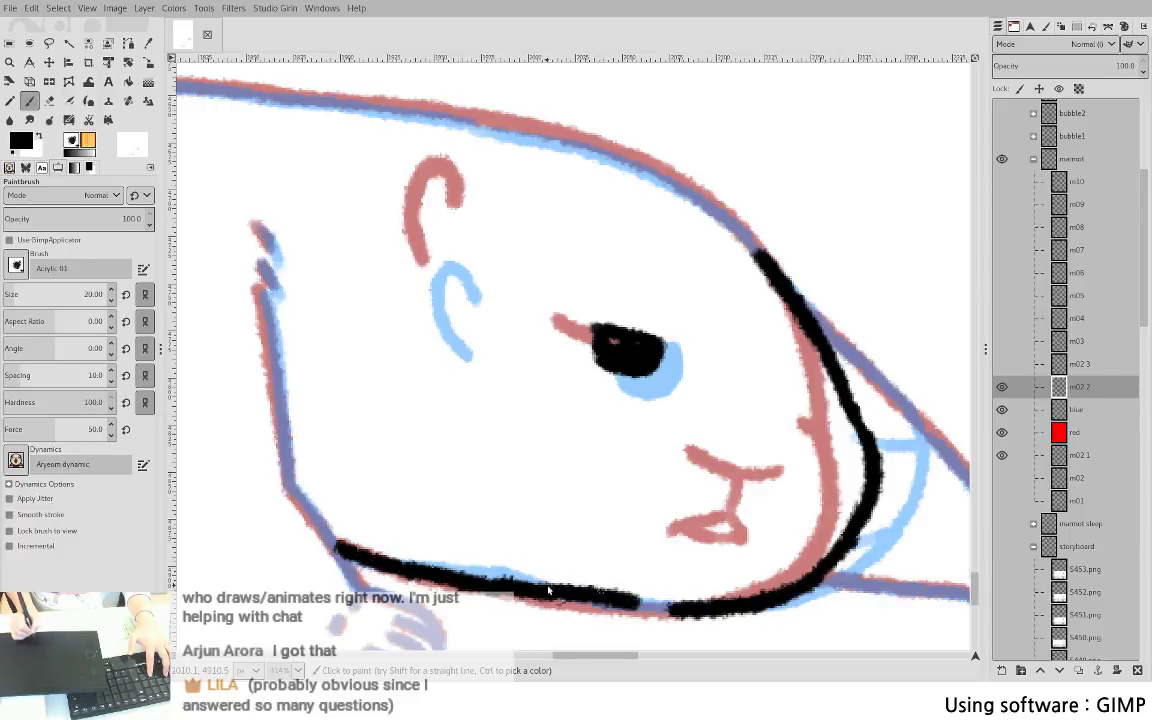
{"action": "key", "text": "ctrl+z"}
{"action": "left_click_drag", "start_coordinate": [334, 546], "coordinate": [463, 583]}
{"action": "key", "text": "ctrl+z"}
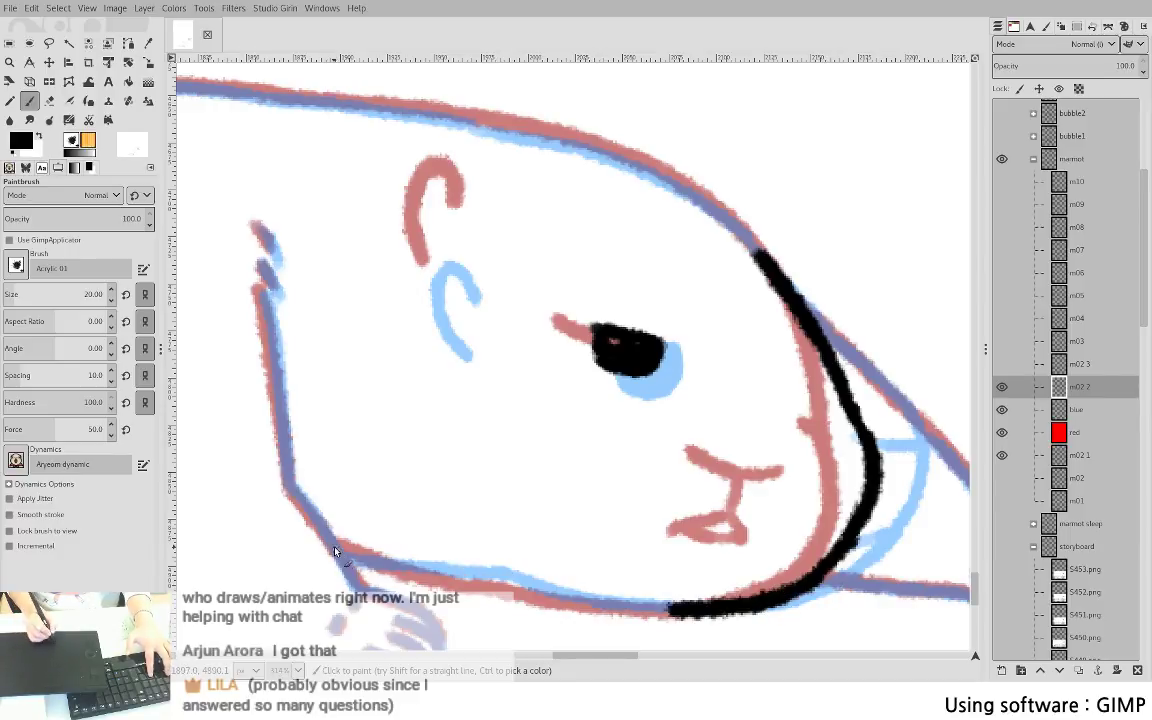
{"action": "left_click_drag", "start_coordinate": [335, 547], "coordinate": [617, 607]}
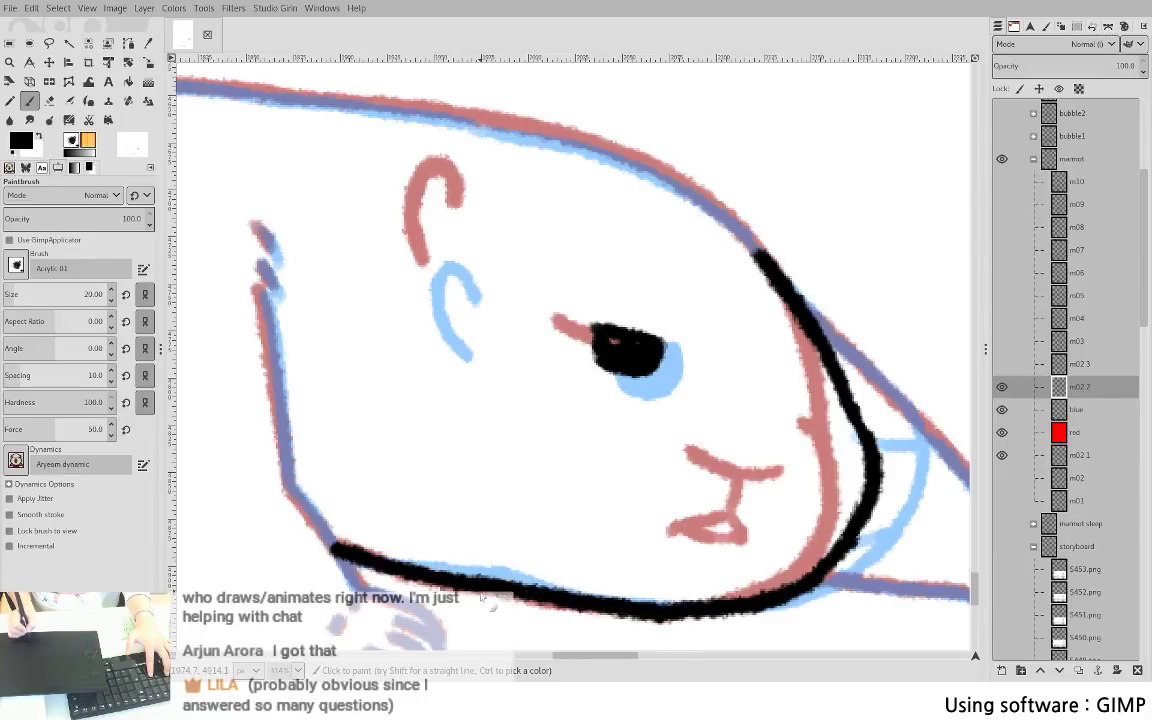
{"action": "key", "text": "ctrl+z"}
{"action": "mouse_move", "coordinate": [335, 545]}
{"action": "left_mouse_down"}
{"action": "mouse_move", "coordinate": [545, 597]}
{"action": "mouse_move", "coordinate": [706, 609]}
{"action": "left_mouse_up"}
{"action": "key", "text": "ctrl+z"}
{"action": "mouse_move", "coordinate": [510, 587]}
{"action": "left_mouse_down"}
{"action": "mouse_move", "coordinate": [646, 609]}
{"action": "mouse_move", "coordinate": [724, 605]}
{"action": "left_mouse_up"}
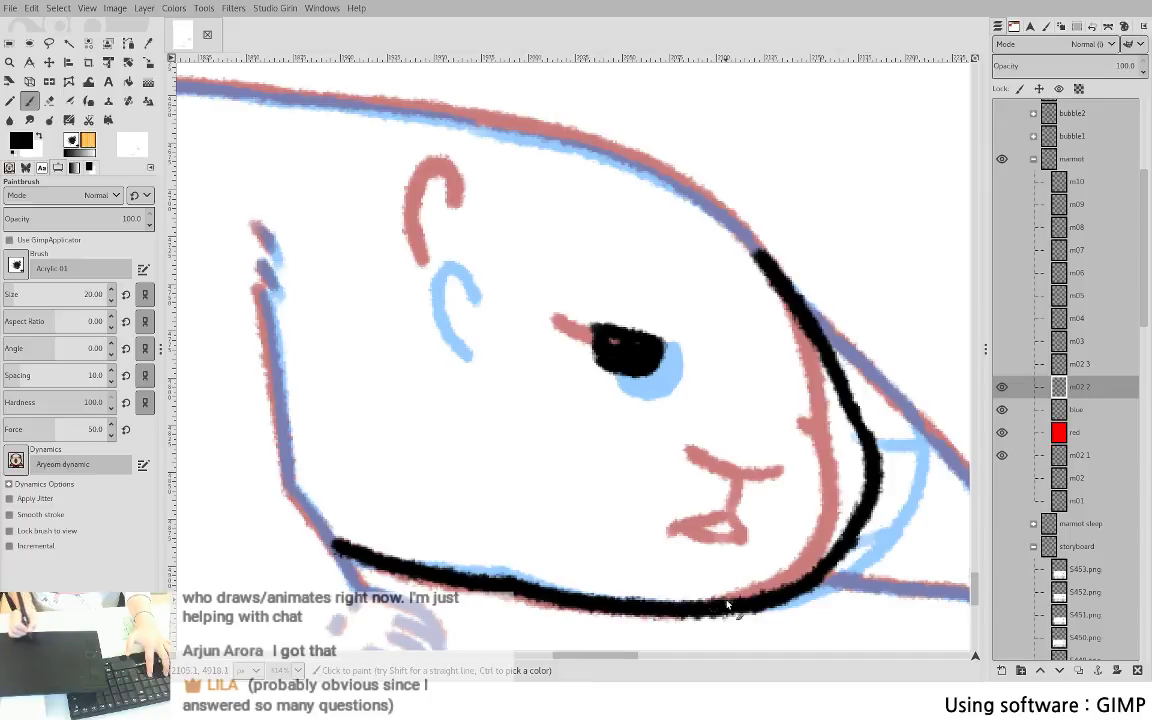
- Paint the nose and mouth inside the new snout outline, between the red and blue positions
{"action": "left_click_drag", "start_coordinate": [609, 551], "coordinate": [538, 567]}
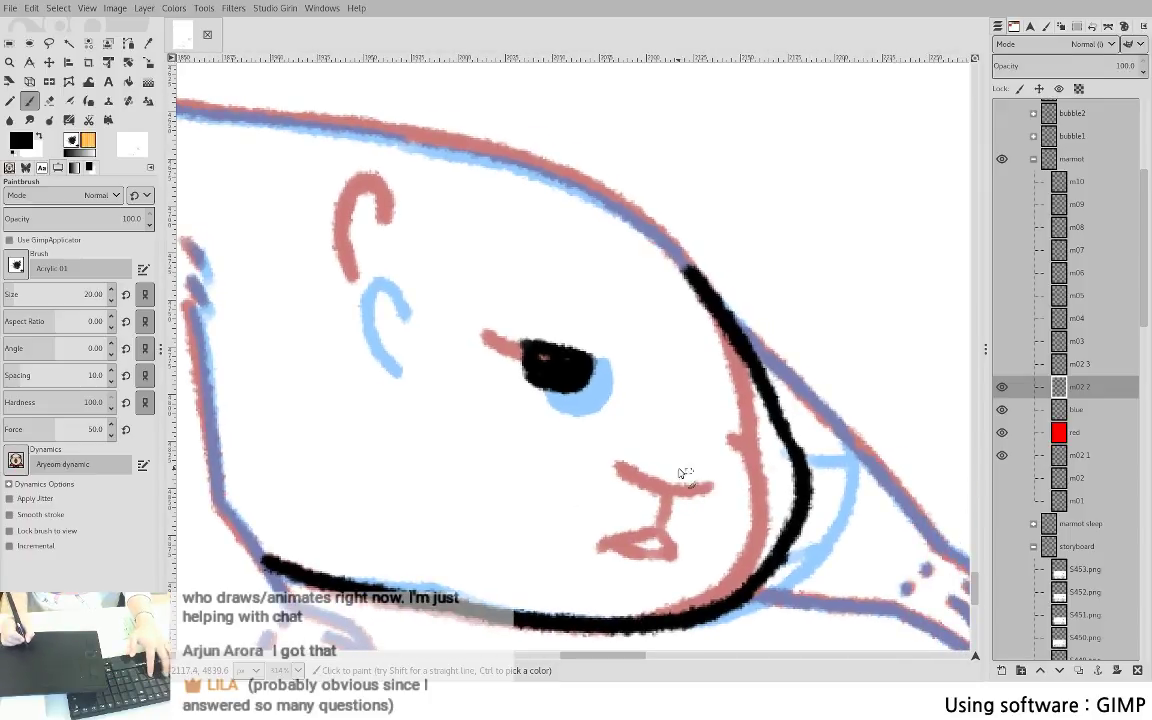
{"action": "mouse_move", "coordinate": [697, 467]}
{"action": "left_mouse_down"}
{"action": "mouse_move", "coordinate": [791, 472]}
{"action": "mouse_move", "coordinate": [746, 503]}
{"action": "mouse_move", "coordinate": [738, 481]}
{"action": "mouse_move", "coordinate": [793, 474]}
{"action": "mouse_move", "coordinate": [745, 495]}
{"action": "mouse_move", "coordinate": [758, 537]}
{"action": "mouse_move", "coordinate": [724, 549]}
{"action": "left_mouse_up"}
{"action": "key", "text": "ctrl+z"}
{"action": "key", "text": "ctrl+z"}
{"action": "key", "text": "shift+e"}
{"action": "key", "text": "p"}
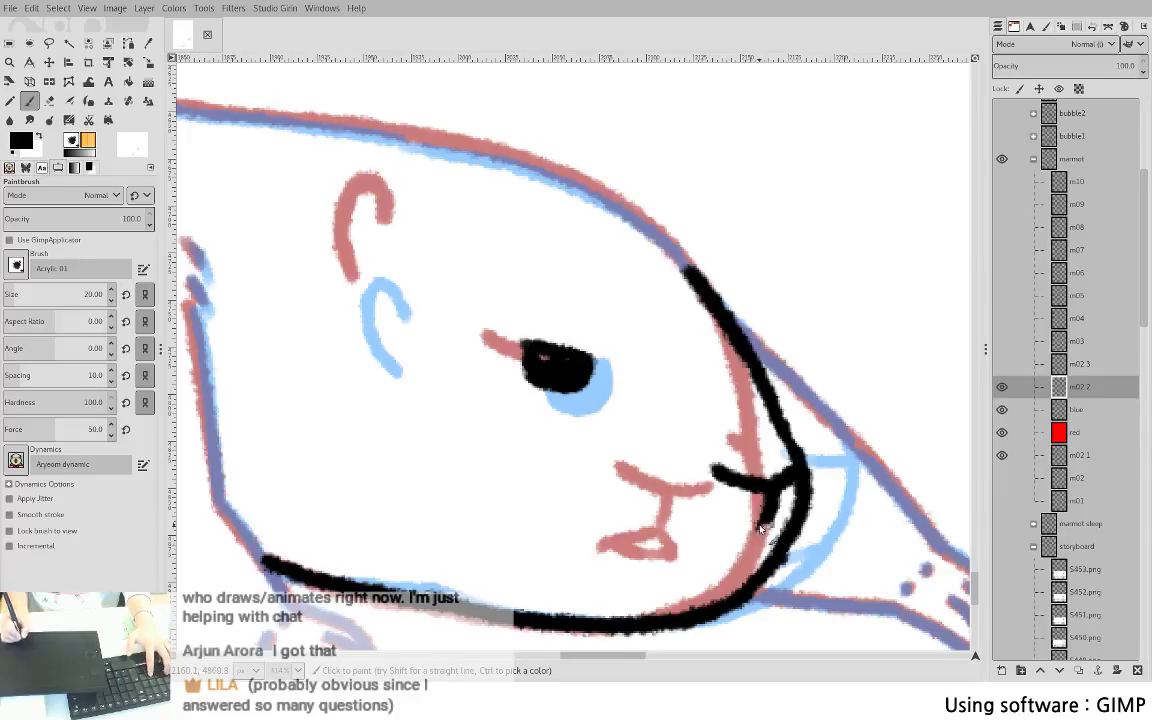
{"action": "left_click_drag", "start_coordinate": [703, 558], "coordinate": [768, 550]}
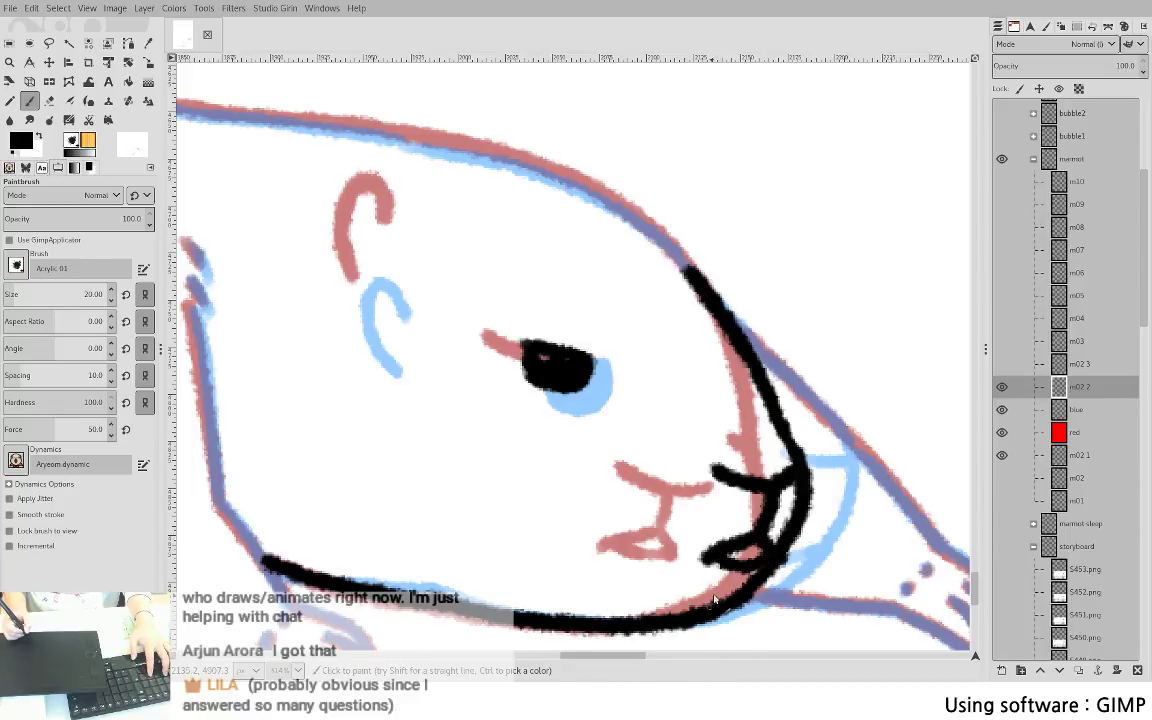
- Paint the curved ear in black midway between the red and blue ears, trimming its line with the Eraser
{"action": "left_click_drag", "start_coordinate": [727, 549], "coordinate": [817, 537]}
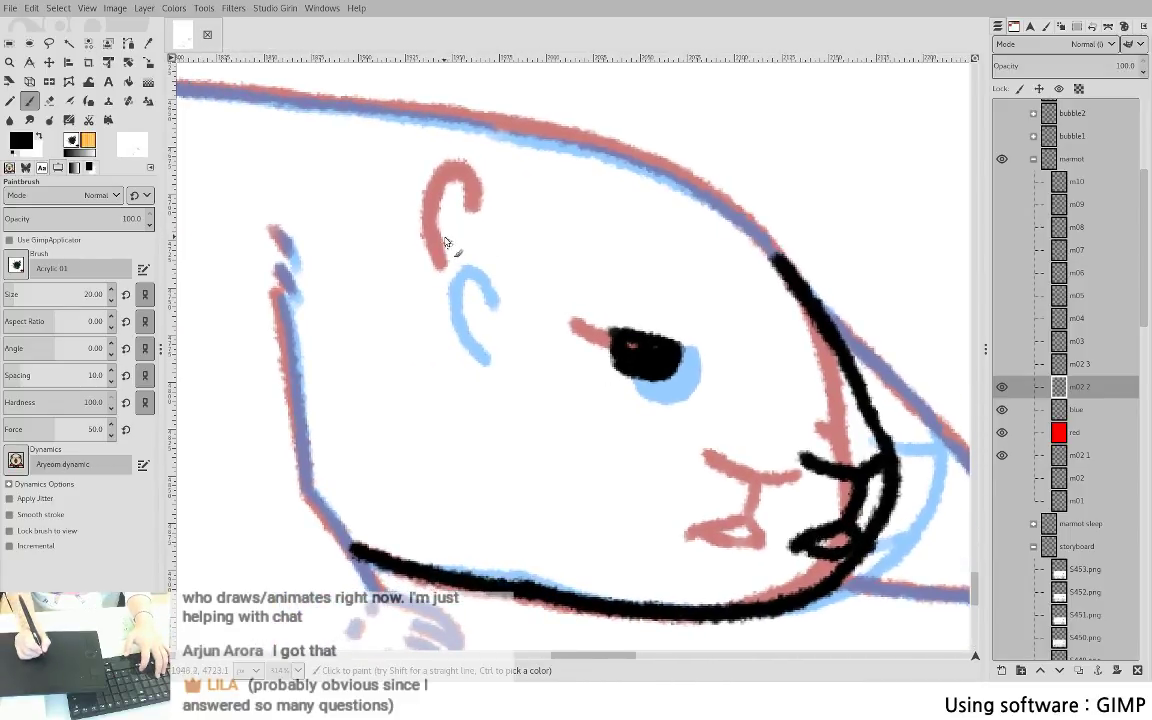
{"action": "mouse_move", "coordinate": [455, 295]}
{"action": "left_mouse_down"}
{"action": "mouse_move", "coordinate": [441, 231]}
{"action": "mouse_move", "coordinate": [471, 228]}
{"action": "mouse_move", "coordinate": [478, 260]}
{"action": "mouse_move", "coordinate": [448, 278]}
{"action": "mouse_move", "coordinate": [463, 306]}
{"action": "left_mouse_up"}
{"action": "key", "text": "shift+e"}
{"action": "mouse_move", "coordinate": [455, 257]}
{"action": "left_mouse_down"}
{"action": "mouse_move", "coordinate": [470, 296]}
{"action": "mouse_move", "coordinate": [458, 307]}
{"action": "left_mouse_up"}
{"action": "key", "text": "p"}
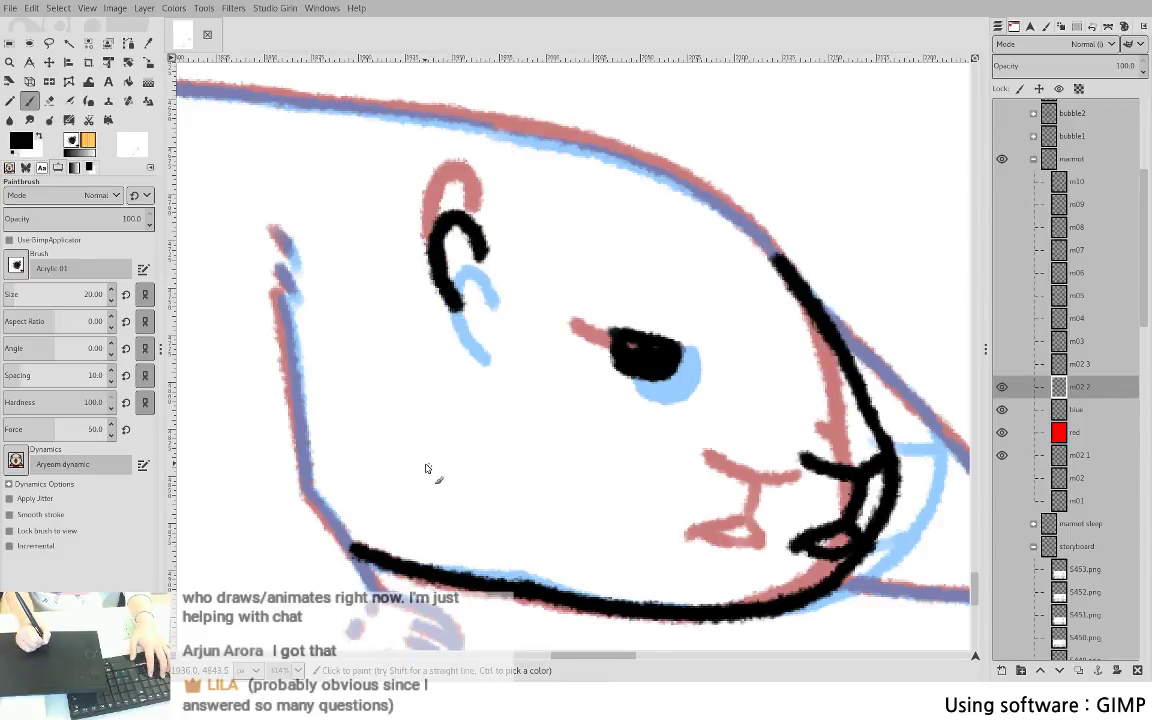
- Trace the short fur marks at the shoulder and the near foreleg's front line down to the paw
{"action": "mouse_move", "coordinate": [309, 252]}
{"action": "left_mouse_down"}
{"action": "mouse_move", "coordinate": [485, 211]}
{"action": "mouse_move", "coordinate": [504, 186]}
{"action": "mouse_move", "coordinate": [485, 200]}
{"action": "mouse_move", "coordinate": [495, 366]}
{"action": "left_mouse_up"}
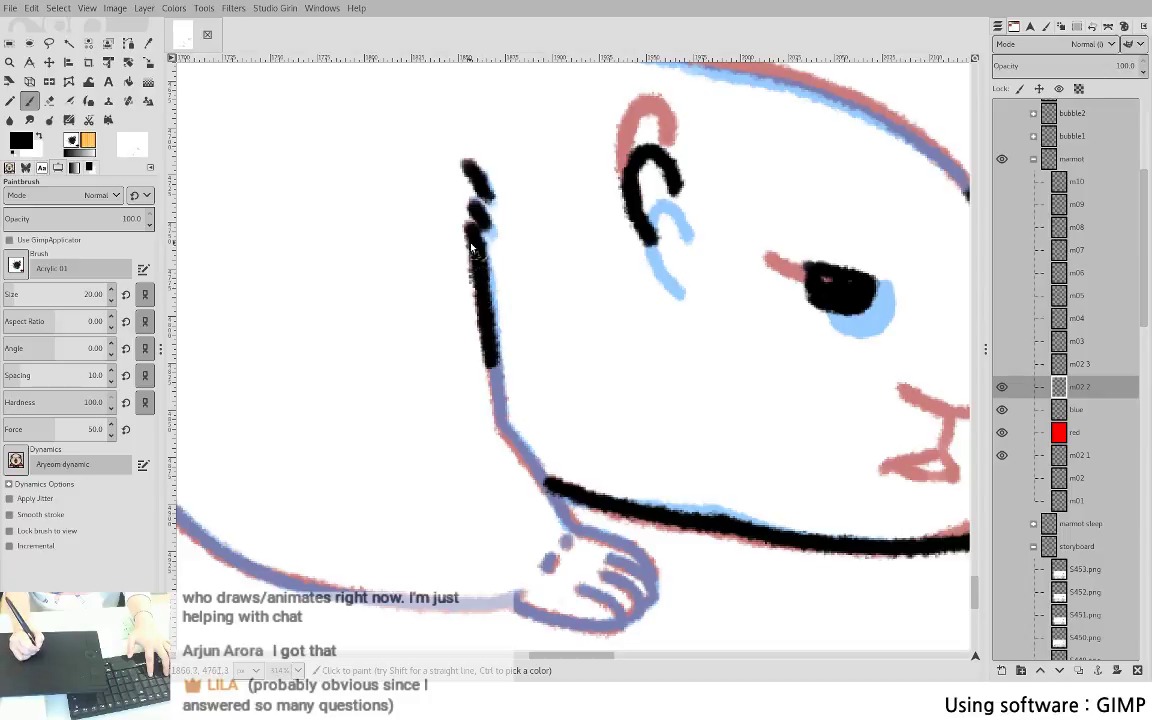
{"action": "key", "text": "ctrl+z"}
{"action": "mouse_move", "coordinate": [471, 235]}
{"action": "left_mouse_down"}
{"action": "mouse_move", "coordinate": [503, 422]}
{"action": "mouse_move", "coordinate": [564, 508]}
{"action": "mouse_move", "coordinate": [521, 452]}
{"action": "mouse_move", "coordinate": [577, 535]}
{"action": "mouse_move", "coordinate": [566, 538]}
{"action": "mouse_move", "coordinate": [885, 439]}
{"action": "left_mouse_up"}
{"action": "key", "text": "ctrl+z"}
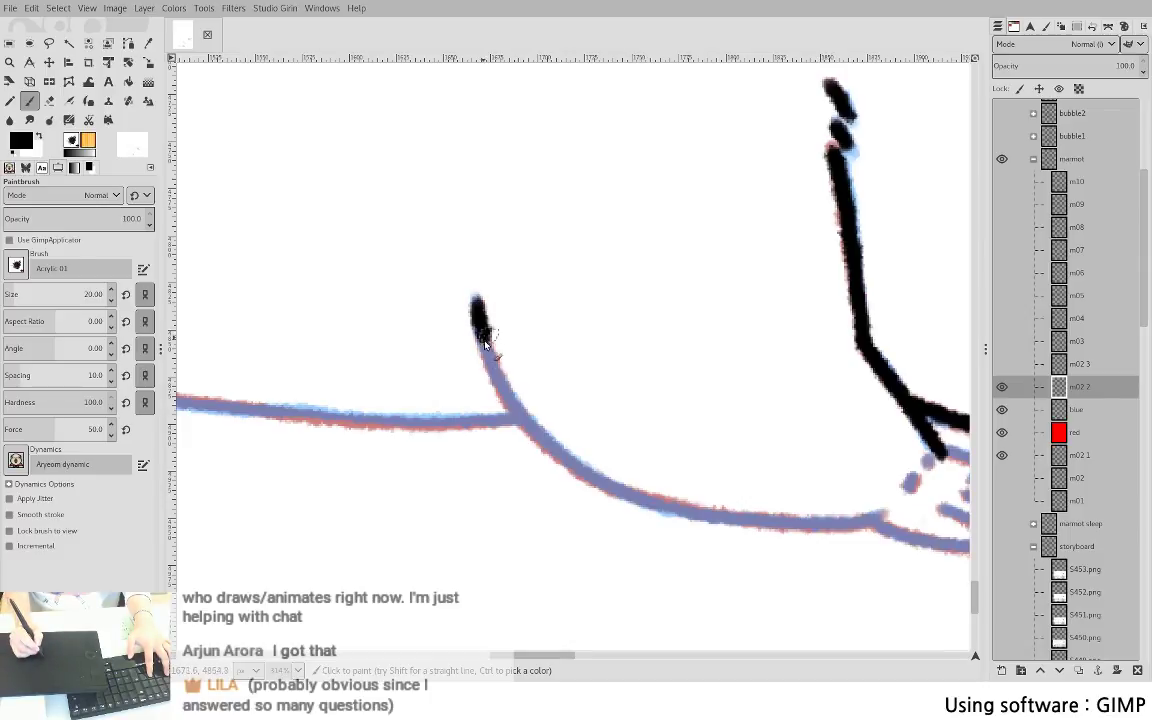
- Trace the near foreleg's curved lower edge in black from the elbow to the paw
{"action": "mouse_move", "coordinate": [485, 344]}
{"action": "left_mouse_down"}
{"action": "mouse_move", "coordinate": [519, 415]}
{"action": "mouse_move", "coordinate": [572, 462]}
{"action": "left_mouse_up"}
{"action": "key", "text": "ctrl+z"}
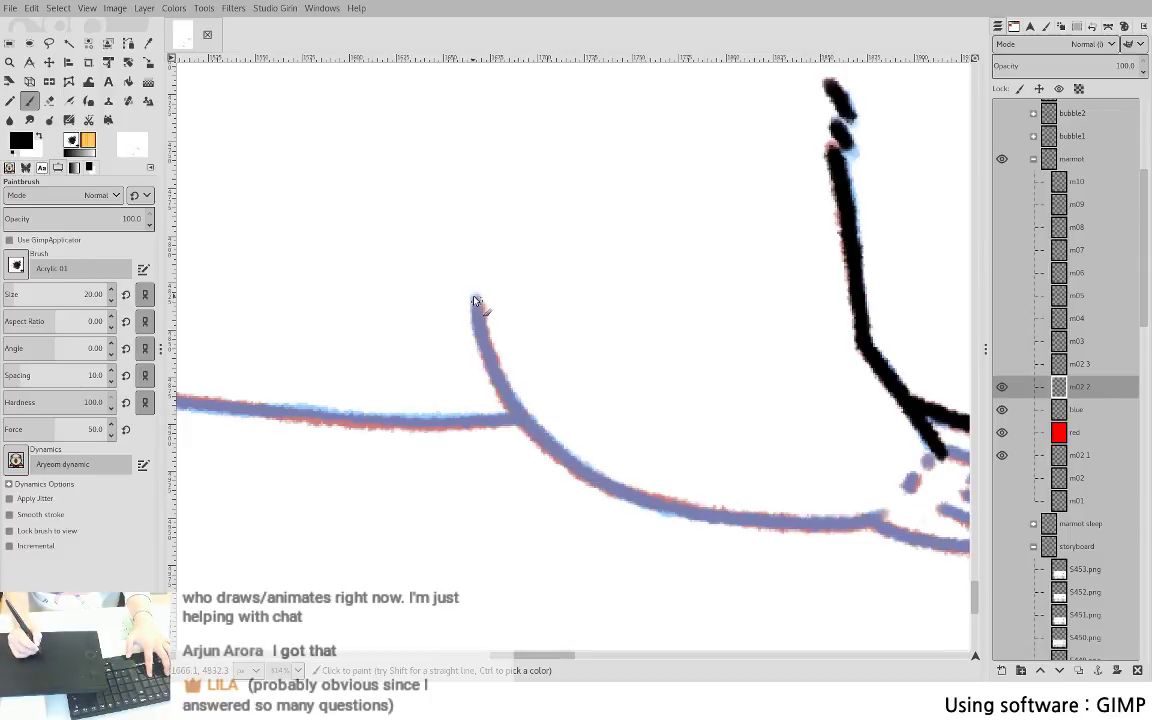
{"action": "left_click_drag", "start_coordinate": [476, 301], "coordinate": [496, 380]}
{"action": "key", "text": "ctrl+z"}
{"action": "left_click_drag", "start_coordinate": [478, 300], "coordinate": [502, 384]}
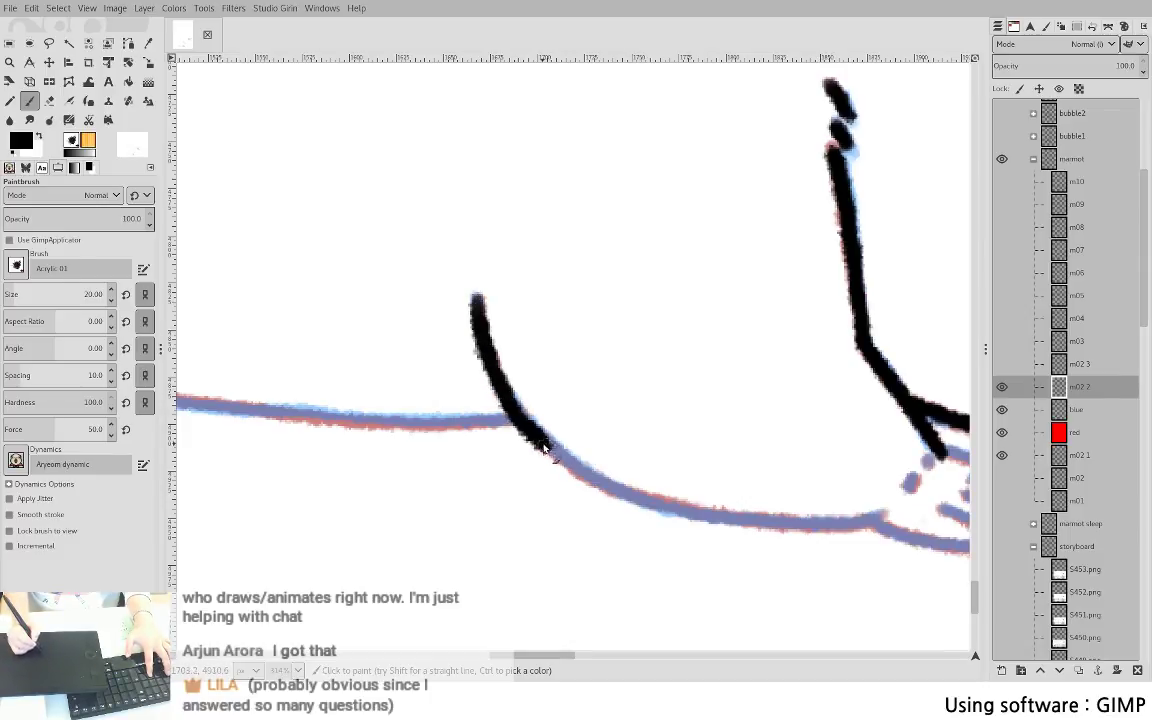
{"action": "left_click_drag", "start_coordinate": [545, 450], "coordinate": [590, 480]}
{"action": "mouse_move", "coordinate": [657, 500]}
{"action": "left_mouse_down"}
{"action": "mouse_move", "coordinate": [737, 521]}
{"action": "mouse_move", "coordinate": [850, 520]}
{"action": "left_mouse_up"}
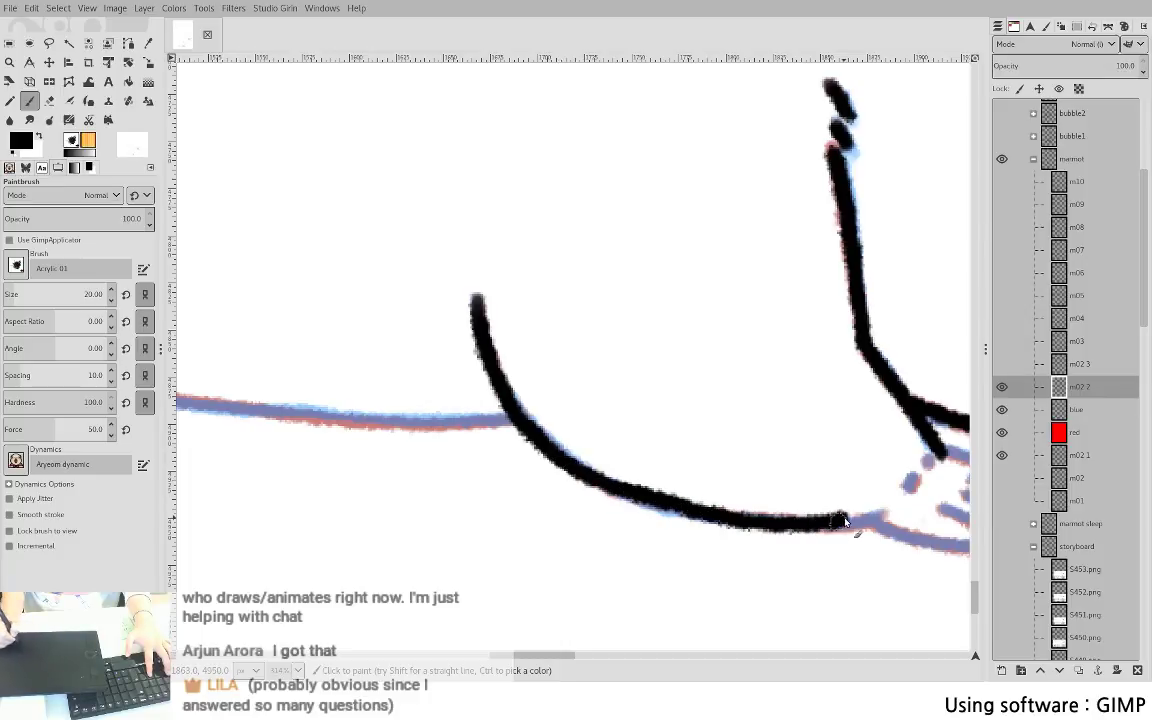
{"action": "key", "text": "ctrl+z"}
{"action": "mouse_move", "coordinate": [476, 301]}
{"action": "left_mouse_down"}
{"action": "mouse_move", "coordinate": [515, 408]}
{"action": "mouse_move", "coordinate": [578, 475]}
{"action": "mouse_move", "coordinate": [680, 512]}
{"action": "mouse_move", "coordinate": [777, 526]}
{"action": "mouse_move", "coordinate": [880, 519]}
{"action": "left_mouse_up"}
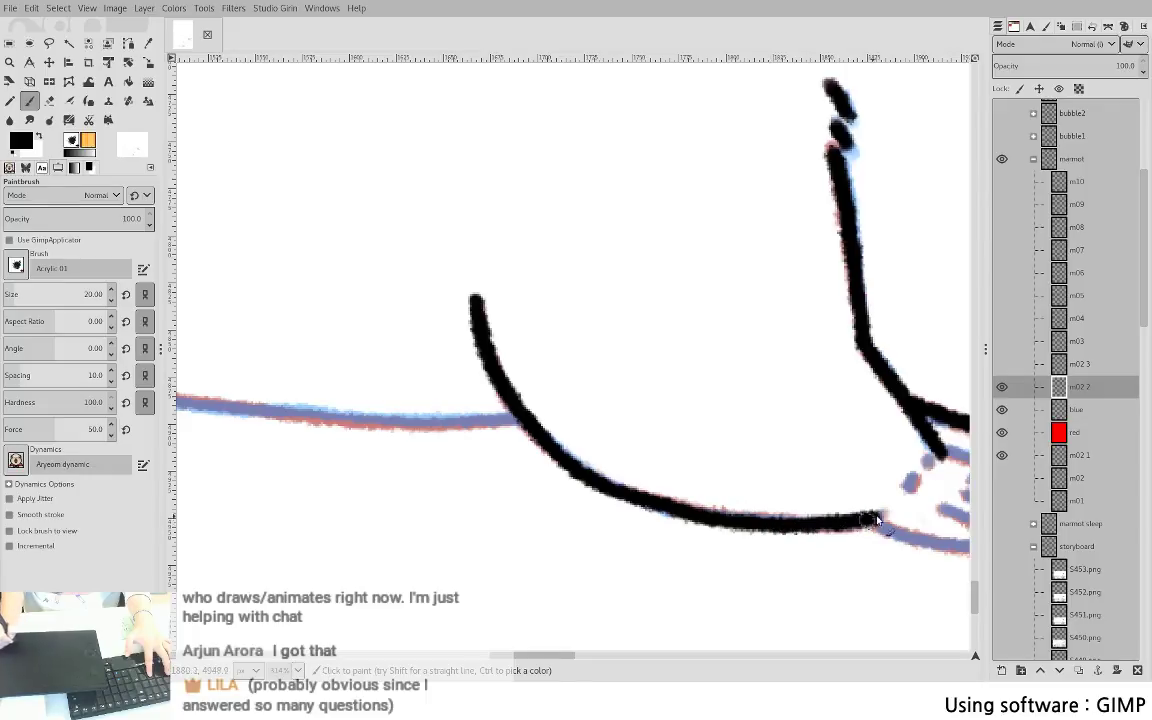
- Trace the near front paw in black on layer m02 2, including its outline, finger lines and small wrist marks
{"action": "mouse_move", "coordinate": [746, 393]}
{"action": "left_mouse_down"}
{"action": "mouse_move", "coordinate": [548, 346]}
{"action": "mouse_move", "coordinate": [391, 288]}
{"action": "left_mouse_up"}
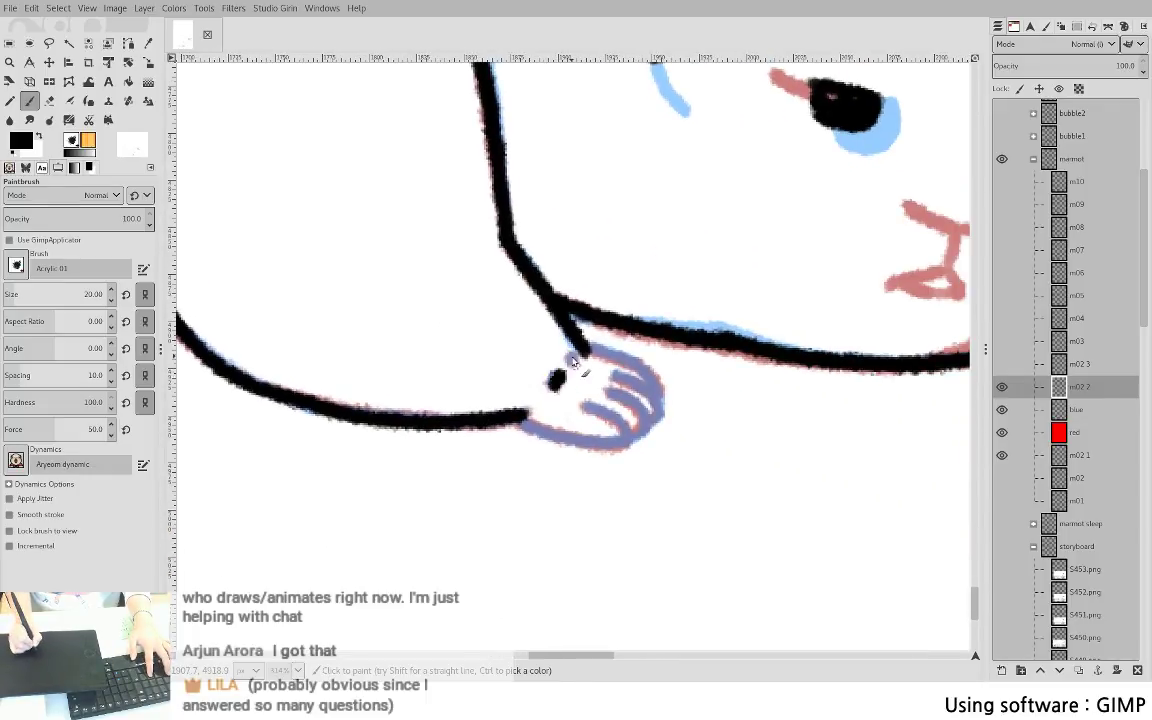
{"action": "mouse_move", "coordinate": [599, 354]}
{"action": "left_mouse_down"}
{"action": "mouse_move", "coordinate": [636, 367]}
{"action": "mouse_move", "coordinate": [654, 389]}
{"action": "mouse_move", "coordinate": [623, 382]}
{"action": "mouse_move", "coordinate": [658, 421]}
{"action": "left_mouse_up"}
{"action": "key", "text": "ctrl+z"}
{"action": "mouse_move", "coordinate": [613, 373]}
{"action": "left_mouse_down"}
{"action": "mouse_move", "coordinate": [654, 403]}
{"action": "mouse_move", "coordinate": [652, 423]}
{"action": "mouse_move", "coordinate": [628, 401]}
{"action": "mouse_move", "coordinate": [645, 423]}
{"action": "mouse_move", "coordinate": [633, 438]}
{"action": "mouse_move", "coordinate": [597, 411]}
{"action": "mouse_move", "coordinate": [628, 433]}
{"action": "left_mouse_up"}
{"action": "left_click_drag", "start_coordinate": [517, 416], "coordinate": [632, 440]}
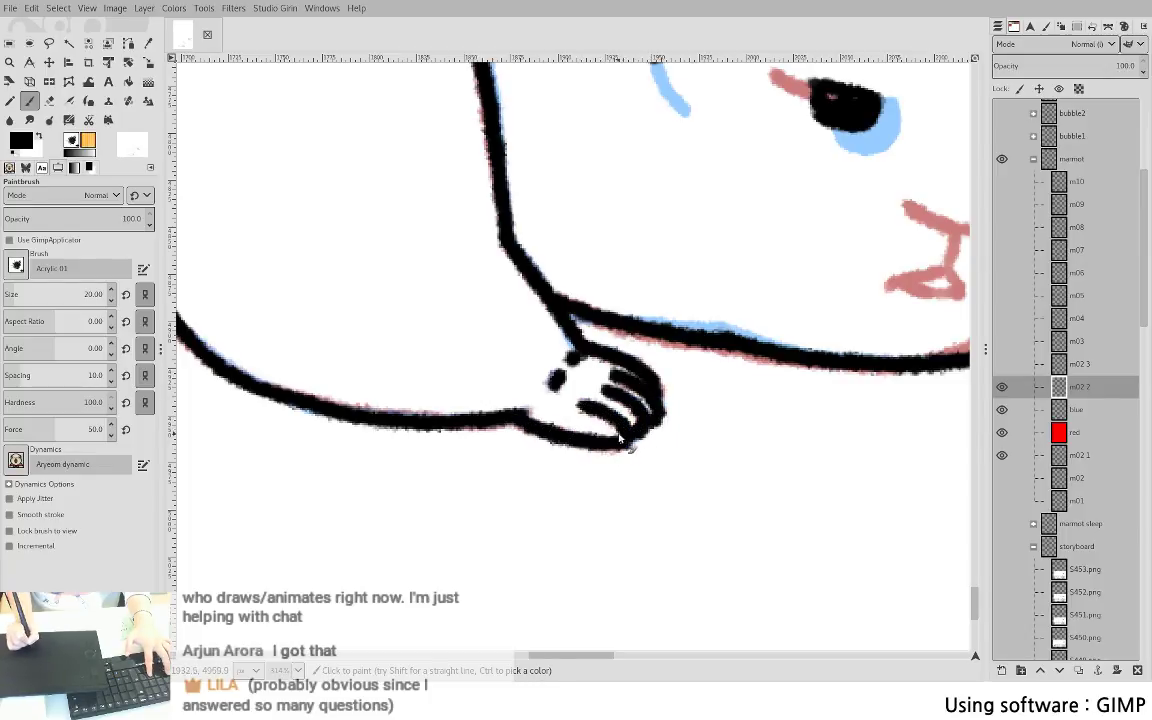
- Trace the front half of the belly line in black from the mid-belly peak to the near foreleg
{"action": "left_click_drag", "start_coordinate": [610, 390], "coordinate": [932, 437]}
{"action": "left_click_drag", "start_coordinate": [570, 400], "coordinate": [885, 371]}
{"action": "left_click_drag", "start_coordinate": [467, 303], "coordinate": [703, 337]}
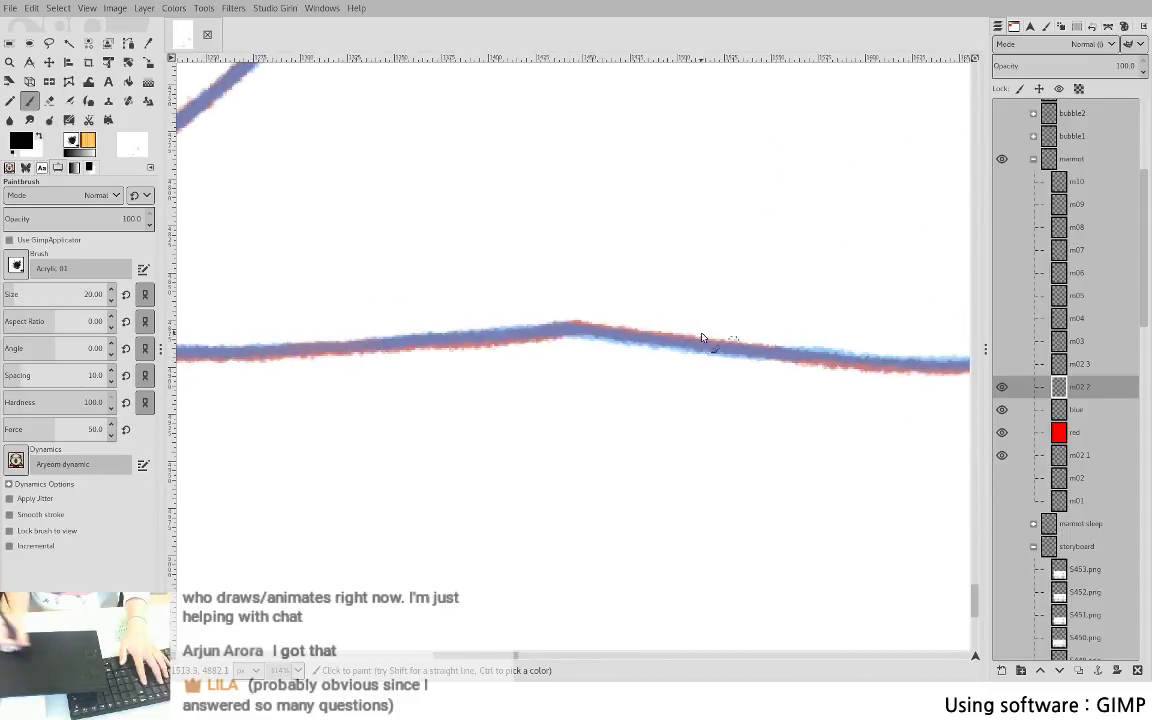
{"action": "left_click_drag", "start_coordinate": [567, 327], "coordinate": [786, 366]}
{"action": "key", "text": "ctrl+z"}
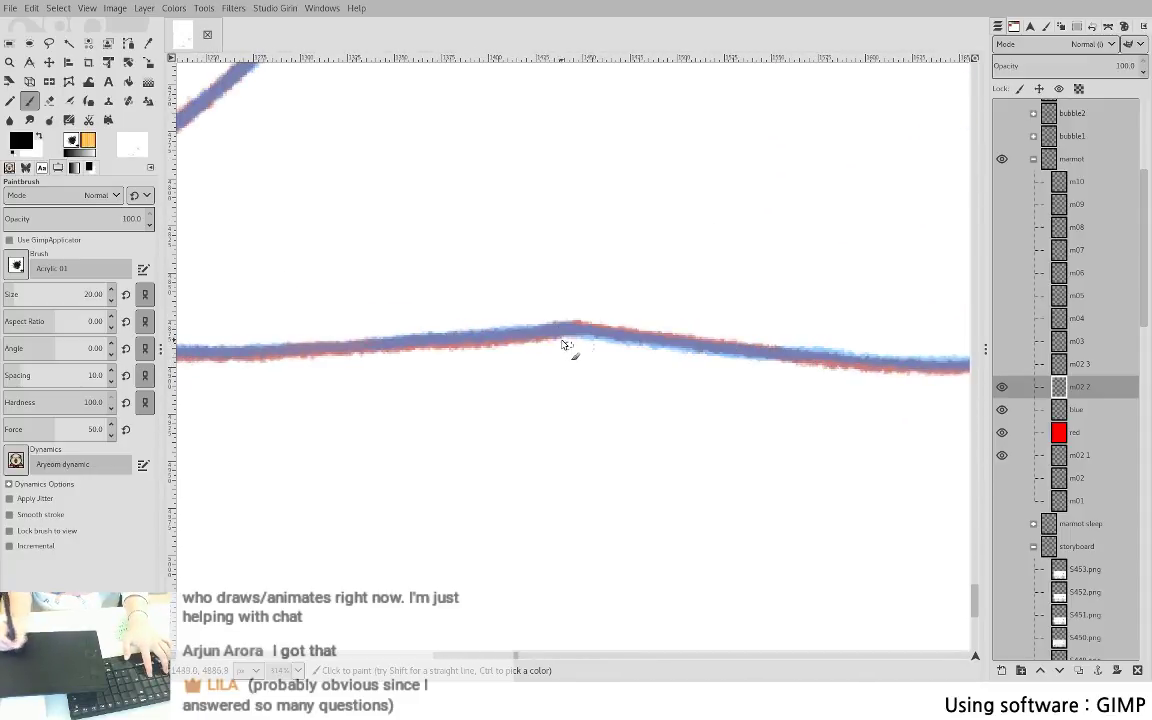
{"action": "left_click_drag", "start_coordinate": [562, 330], "coordinate": [905, 362]}
{"action": "left_click_drag", "start_coordinate": [795, 355], "coordinate": [604, 347]}
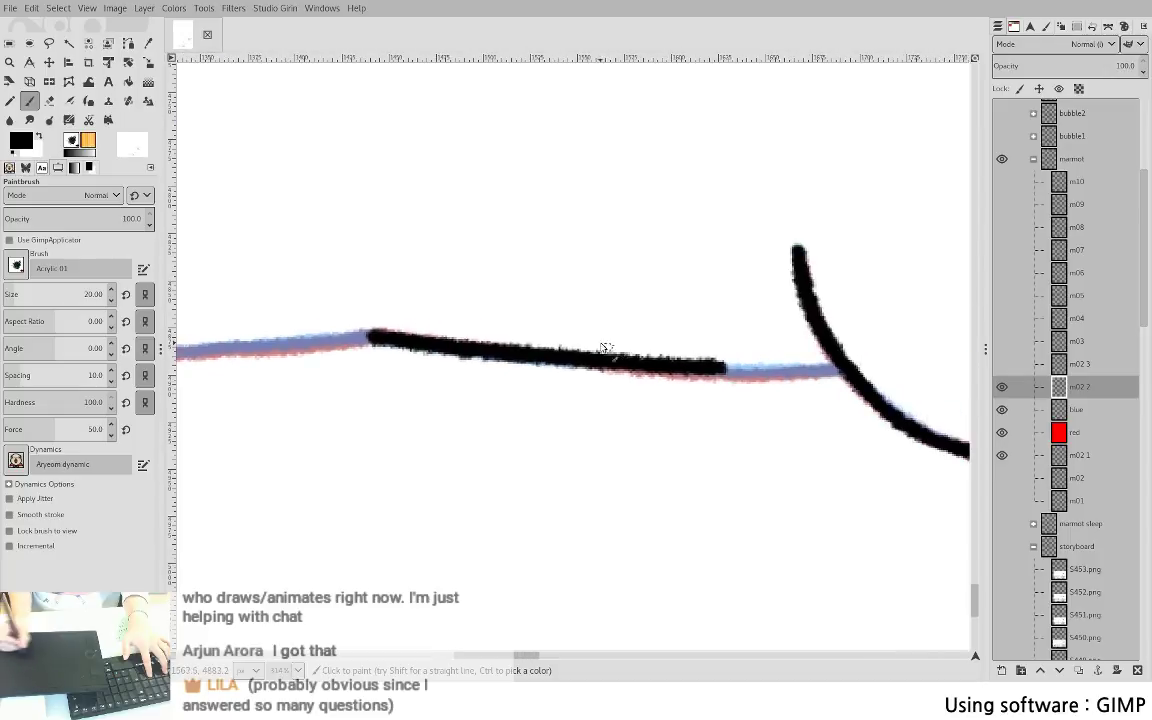
{"action": "key", "text": "ctrl+z"}
{"action": "mouse_move", "coordinate": [380, 334]}
{"action": "left_mouse_down"}
{"action": "mouse_move", "coordinate": [764, 374]}
{"action": "mouse_move", "coordinate": [838, 369]}
{"action": "mouse_move", "coordinate": [588, 326]}
{"action": "mouse_move", "coordinate": [929, 325]}
{"action": "left_mouse_up"}
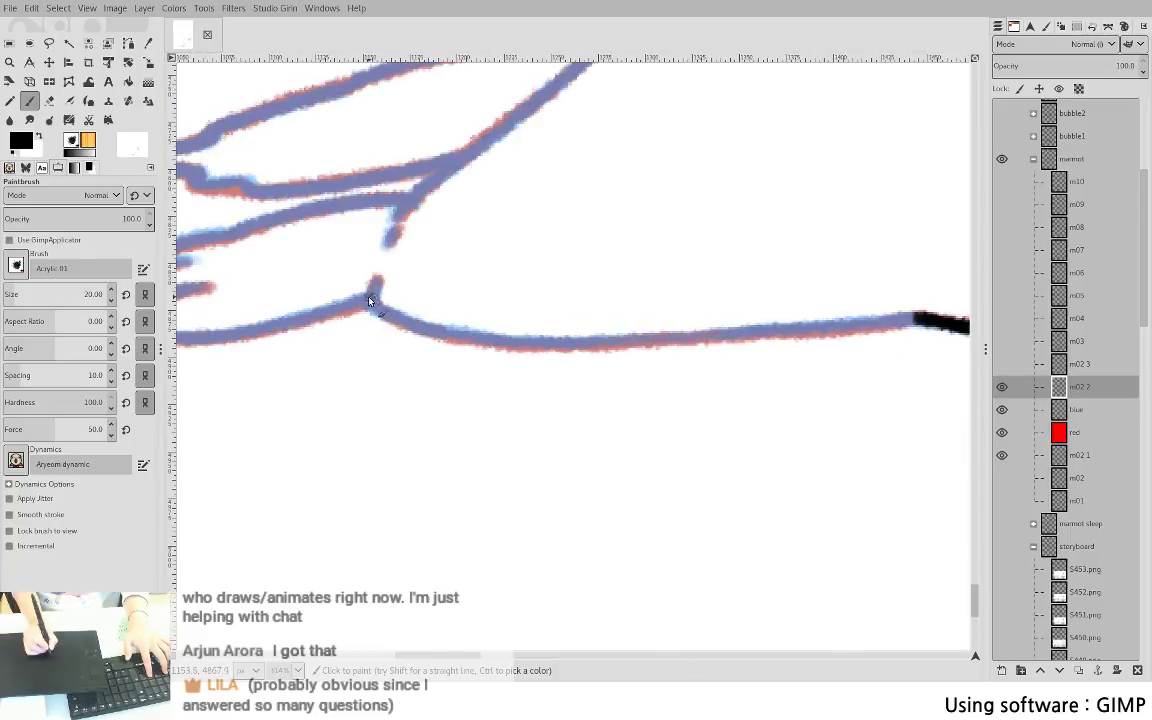
- Trace the rear half of the belly line in black from the near hind foot's heel to the mid-belly peak
{"action": "mouse_move", "coordinate": [369, 300]}
{"action": "left_mouse_down"}
{"action": "mouse_move", "coordinate": [458, 326]}
{"action": "mouse_move", "coordinate": [512, 326]}
{"action": "left_mouse_up"}
{"action": "key", "text": "ctrl+z"}
{"action": "left_click_drag", "start_coordinate": [403, 322], "coordinate": [514, 346]}
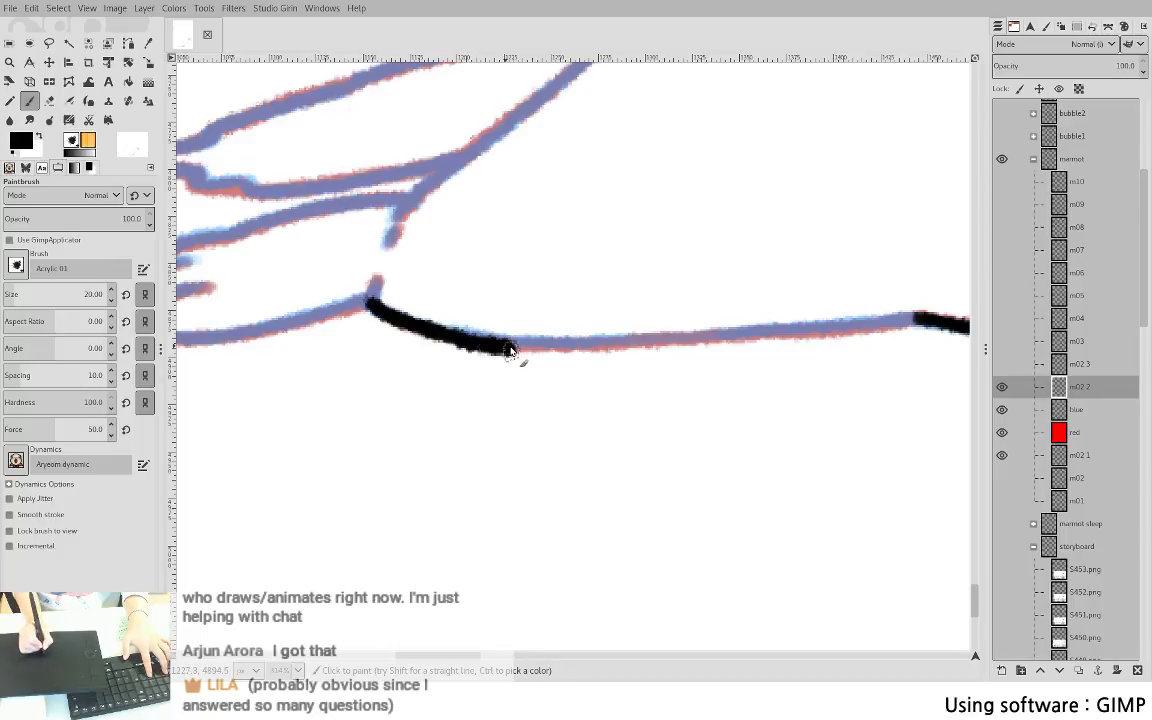
{"action": "key", "text": "ctrl+z"}
{"action": "left_click_drag", "start_coordinate": [447, 333], "coordinate": [680, 336]}
{"action": "key", "text": "ctrl+z"}
{"action": "left_click_drag", "start_coordinate": [390, 315], "coordinate": [560, 343]}
{"action": "key", "text": "ctrl+z"}
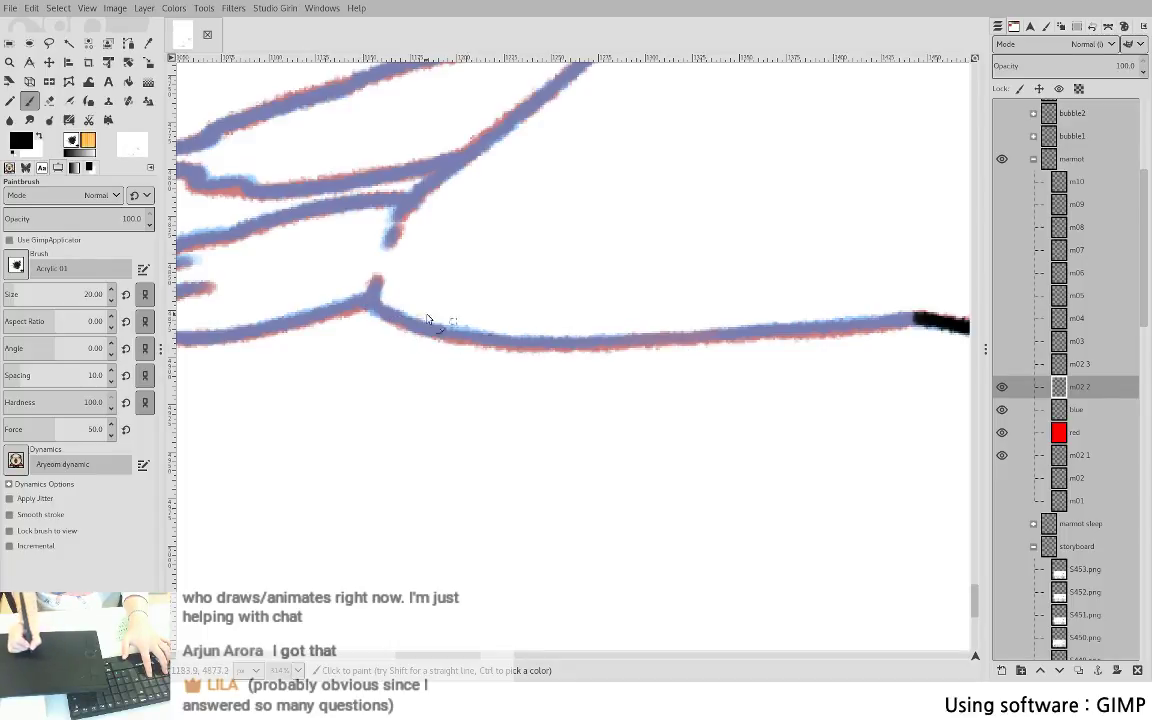
{"action": "mouse_move", "coordinate": [378, 312]}
{"action": "left_mouse_down"}
{"action": "mouse_move", "coordinate": [507, 342]}
{"action": "mouse_move", "coordinate": [617, 345]}
{"action": "mouse_move", "coordinate": [932, 320]}
{"action": "left_mouse_up"}
{"action": "key", "text": "space"}
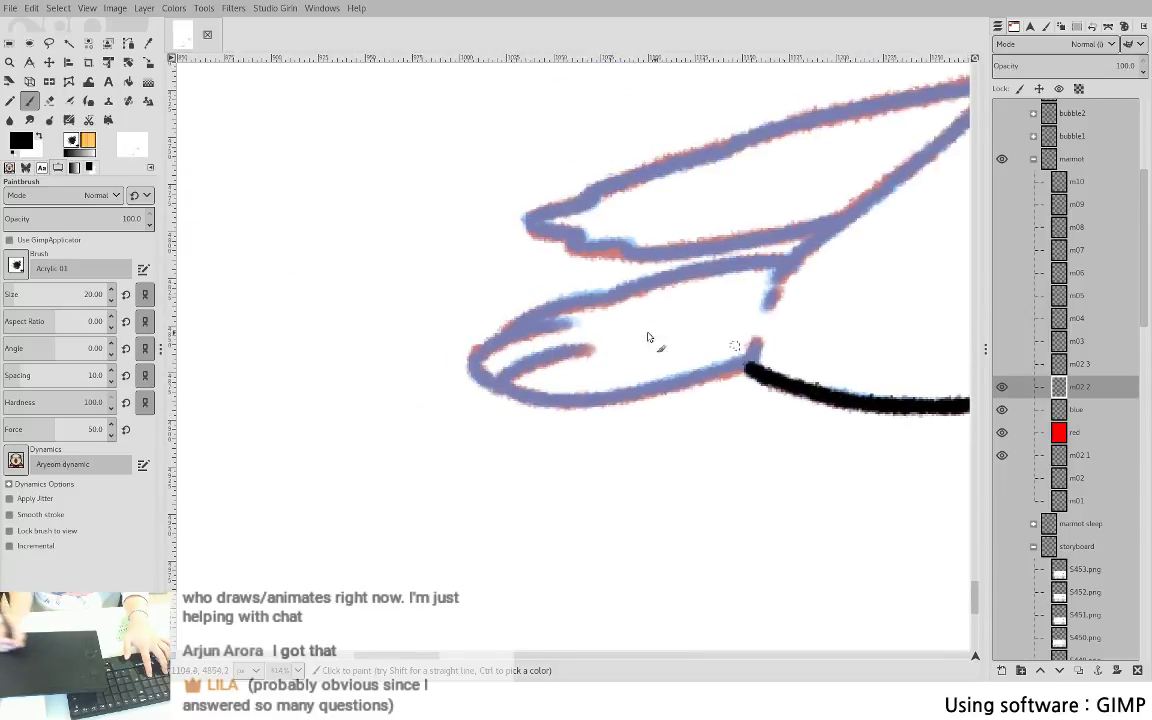
- Trace the near hind foot in black, including its outline, toe lines and short ankle marks
{"action": "mouse_move", "coordinate": [473, 358]}
{"action": "left_mouse_down"}
{"action": "mouse_move", "coordinate": [483, 382]}
{"action": "mouse_move", "coordinate": [482, 368]}
{"action": "mouse_move", "coordinate": [560, 319]}
{"action": "mouse_move", "coordinate": [794, 259]}
{"action": "left_mouse_up"}
{"action": "left_click_drag", "start_coordinate": [502, 381], "coordinate": [593, 349]}
{"action": "key", "text": "ctrl+z"}
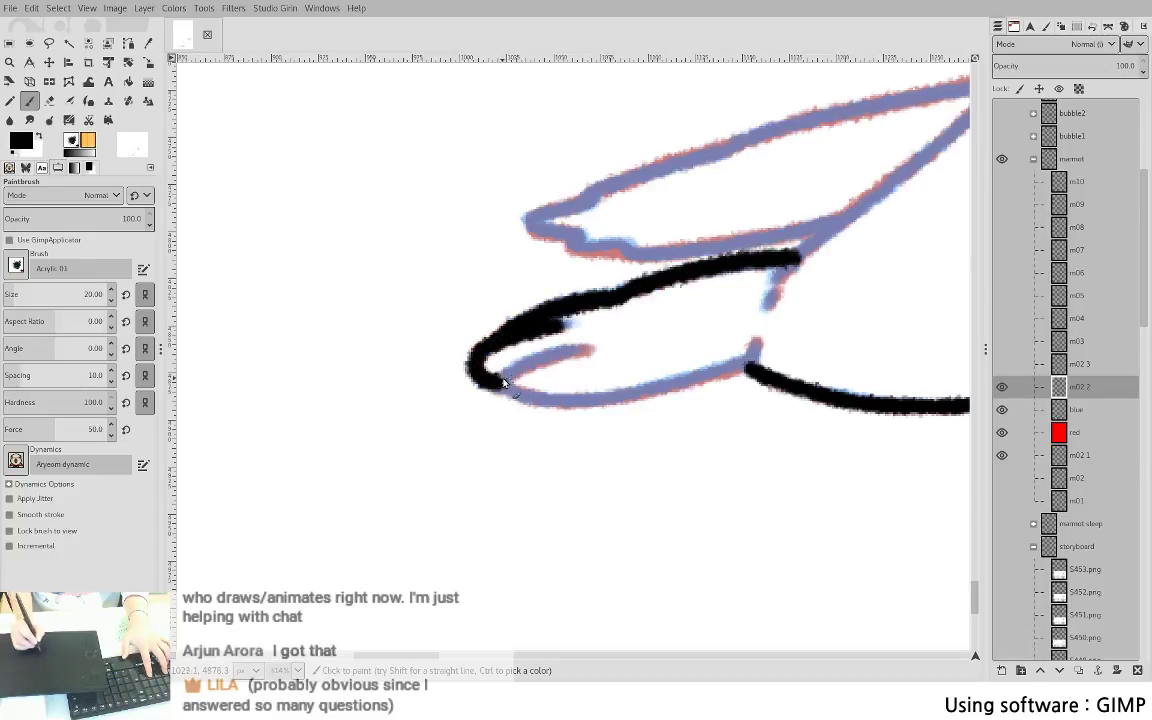
{"action": "left_click_drag", "start_coordinate": [502, 381], "coordinate": [591, 349]}
{"action": "mouse_move", "coordinate": [505, 385]}
{"action": "left_mouse_down"}
{"action": "mouse_move", "coordinate": [617, 396]}
{"action": "mouse_move", "coordinate": [752, 365]}
{"action": "left_mouse_up"}
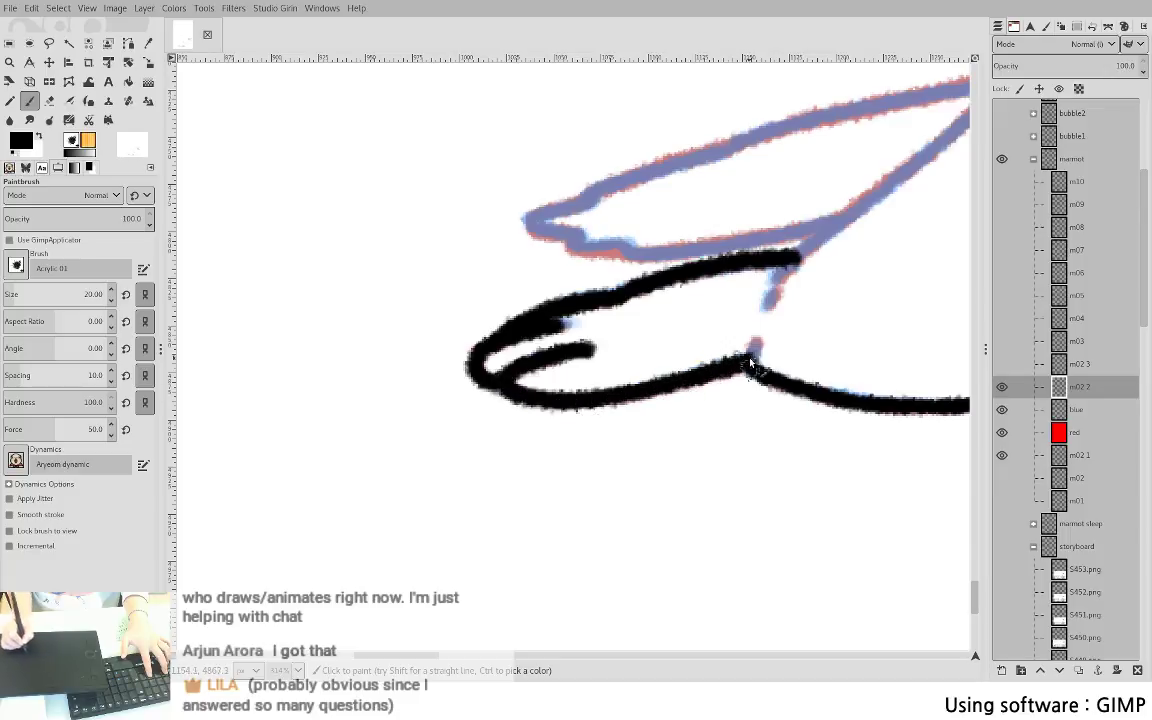
{"action": "mouse_move", "coordinate": [796, 260]}
{"action": "left_mouse_down"}
{"action": "mouse_move", "coordinate": [778, 296]}
{"action": "mouse_move", "coordinate": [775, 285]}
{"action": "left_mouse_up"}
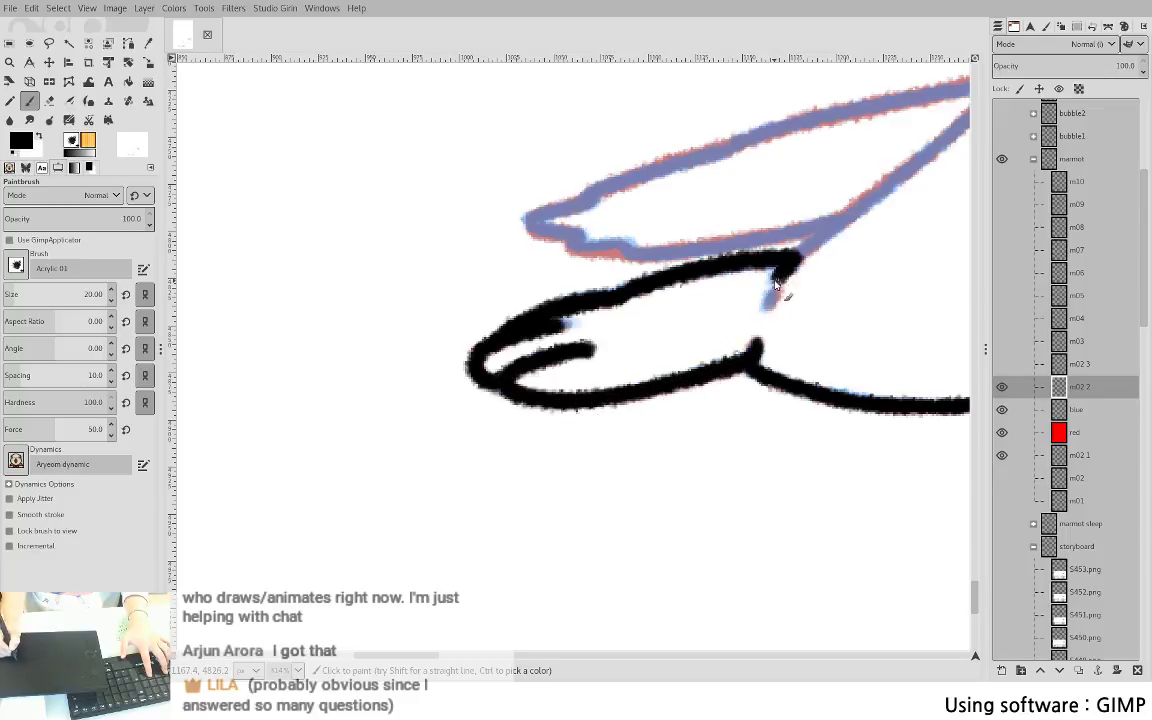
{"action": "mouse_move", "coordinate": [812, 228]}
{"action": "left_mouse_down"}
{"action": "mouse_move", "coordinate": [583, 405]}
{"action": "mouse_move", "coordinate": [635, 387]}
{"action": "mouse_move", "coordinate": [763, 285]}
{"action": "left_mouse_up"}
{"action": "key", "text": "ctrl+z"}
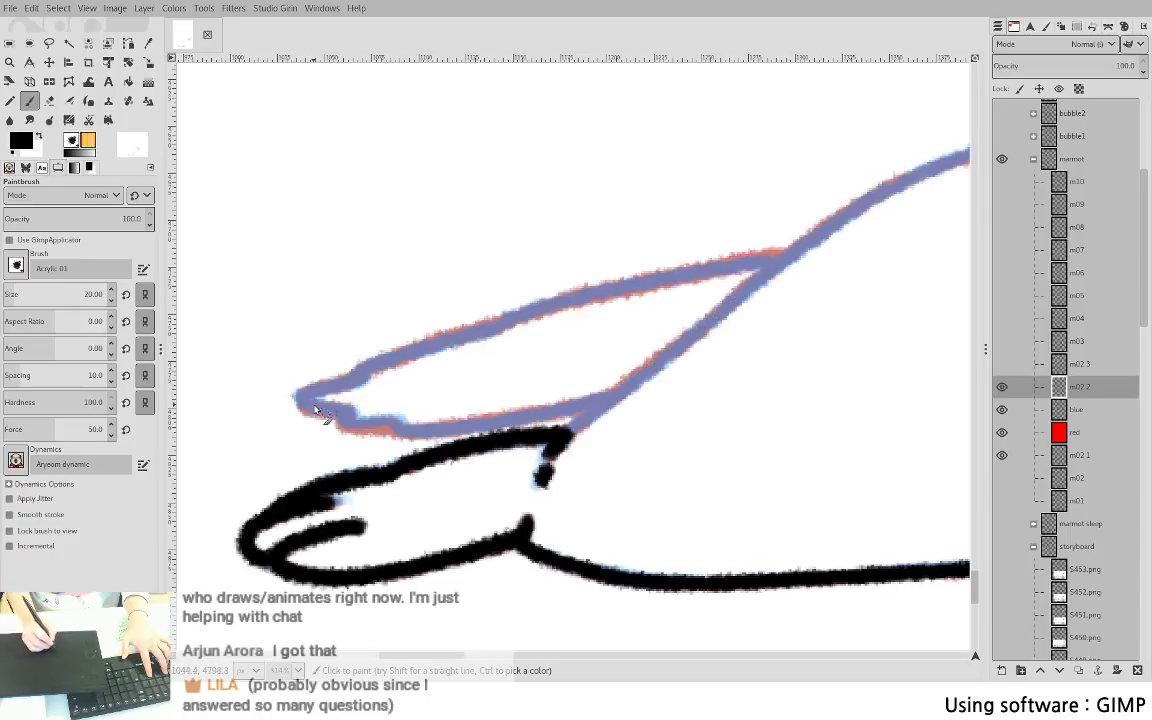
- Trace the far hind foot's jagged lower edge and its upper edge in black up to the rump
{"action": "mouse_move", "coordinate": [296, 400]}
{"action": "left_mouse_down"}
{"action": "mouse_move", "coordinate": [414, 428]}
{"action": "mouse_move", "coordinate": [558, 415]}
{"action": "left_mouse_up"}
{"action": "key", "text": "ctrl+z"}
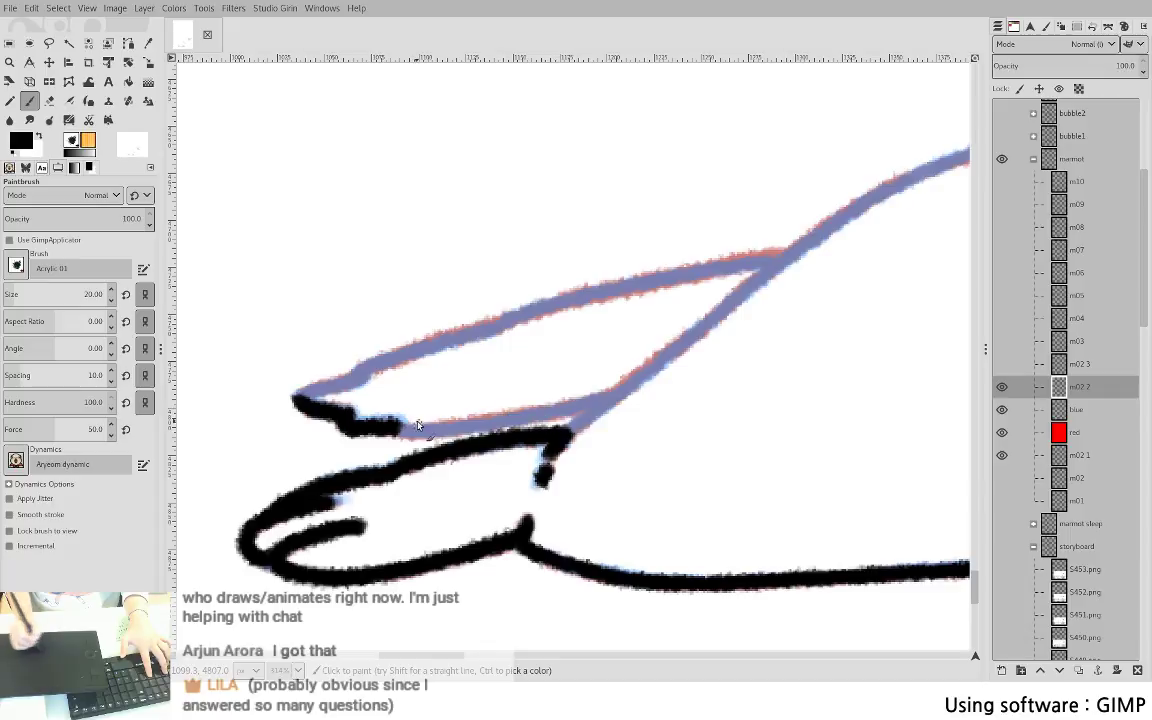
{"action": "left_click_drag", "start_coordinate": [404, 430], "coordinate": [580, 405]}
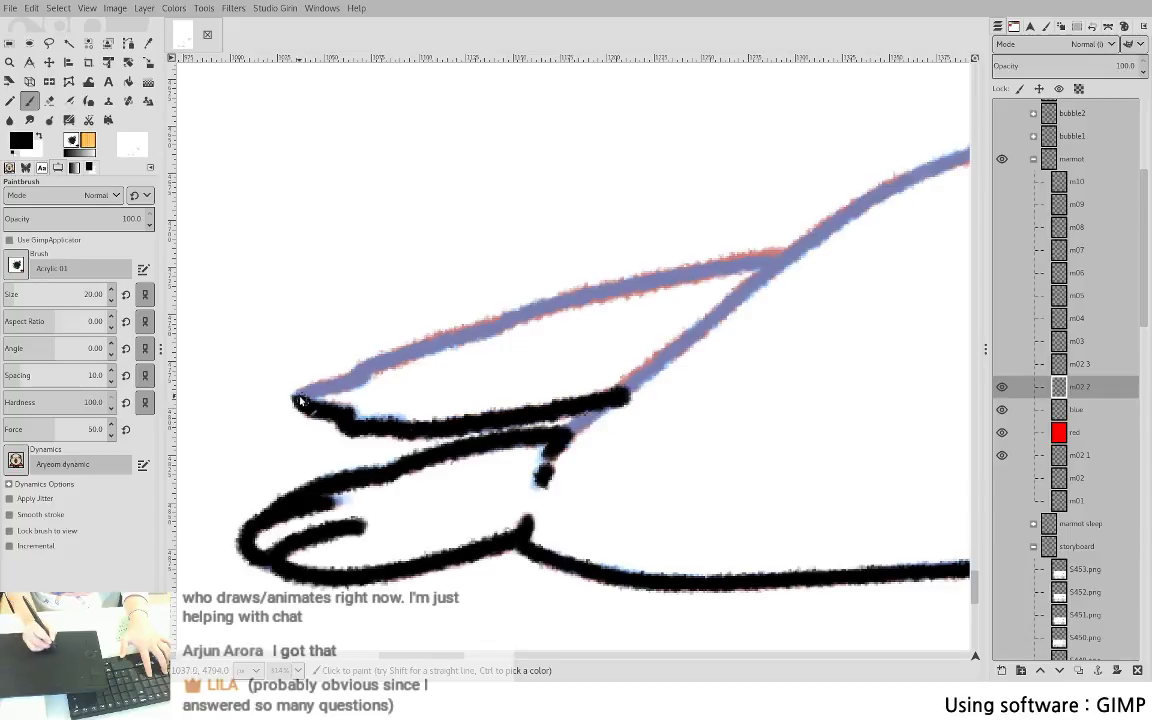
{"action": "mouse_move", "coordinate": [298, 400]}
{"action": "left_mouse_down"}
{"action": "mouse_move", "coordinate": [628, 290]}
{"action": "mouse_move", "coordinate": [780, 257]}
{"action": "mouse_move", "coordinate": [408, 399]}
{"action": "left_mouse_up"}
{"action": "key", "text": "space"}
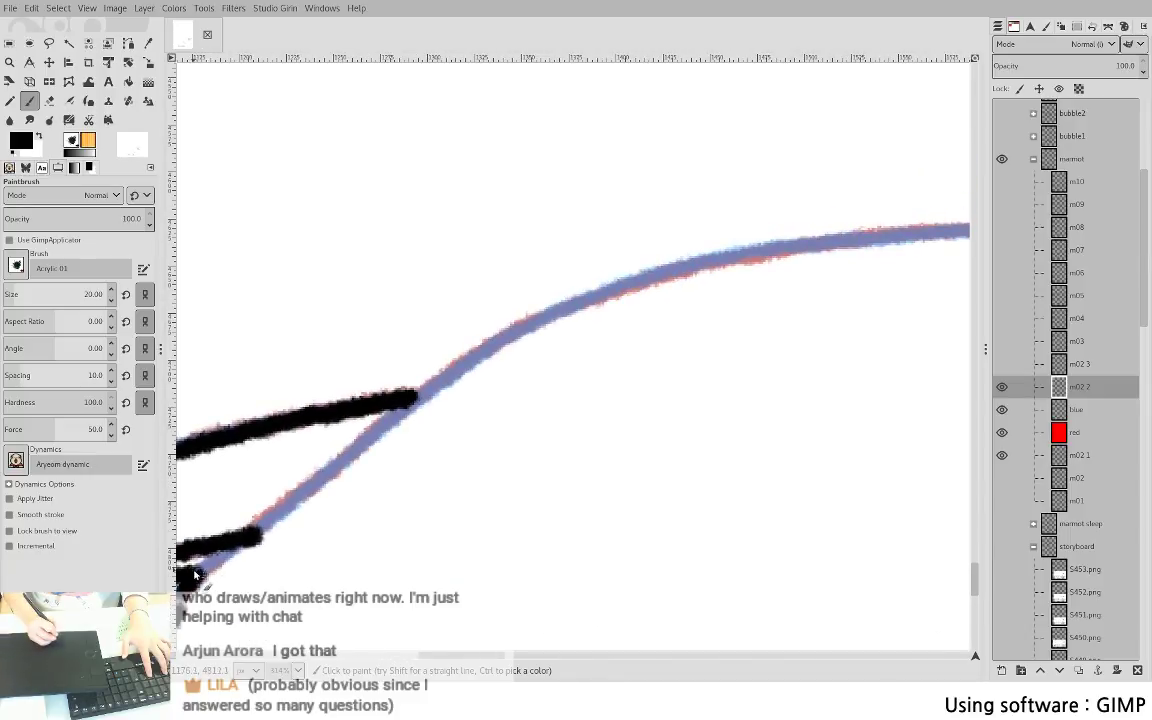
- Trace the rump and back line in black from the hind feet to above the shoulder
{"action": "mouse_move", "coordinate": [268, 522]}
{"action": "left_mouse_down"}
{"action": "mouse_move", "coordinate": [200, 530]}
{"action": "mouse_move", "coordinate": [252, 535]}
{"action": "mouse_move", "coordinate": [472, 354]}
{"action": "mouse_move", "coordinate": [588, 294]}
{"action": "mouse_move", "coordinate": [697, 260]}
{"action": "mouse_move", "coordinate": [879, 237]}
{"action": "left_mouse_up"}
{"action": "scroll", "coordinate": [879, 237], "scroll_direction": "right", "scroll_amount": 5}
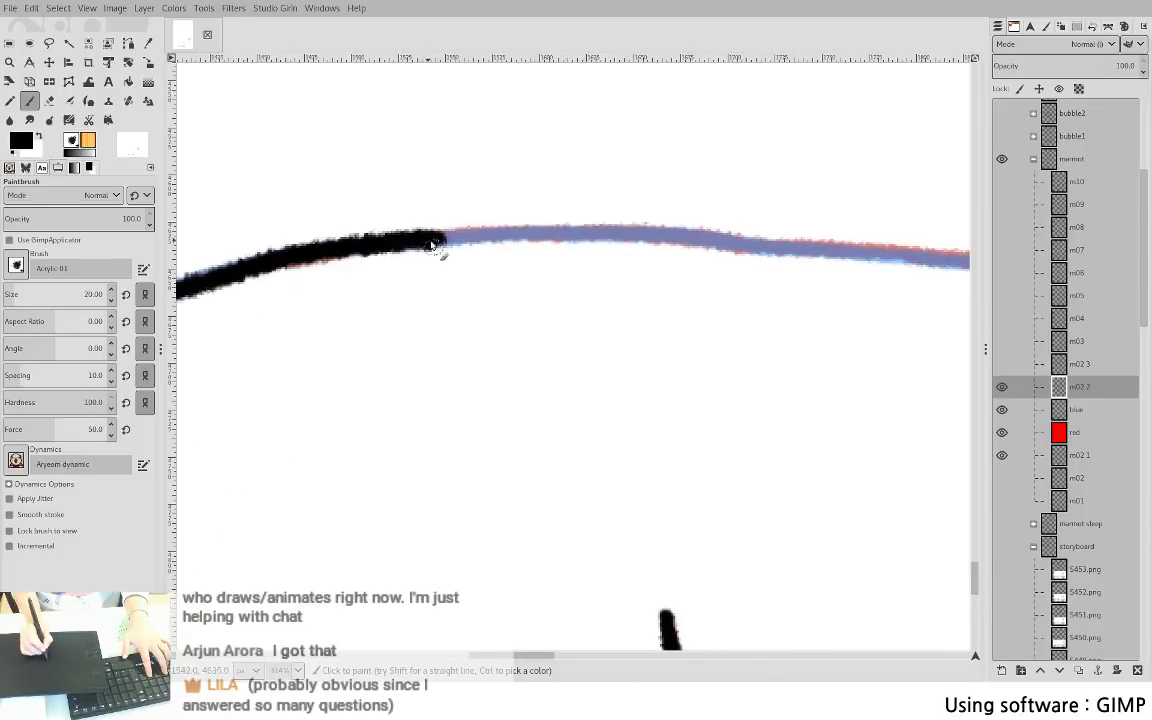
{"action": "left_click_drag", "start_coordinate": [433, 244], "coordinate": [599, 247]}
{"action": "key", "text": "ctrl+z"}
{"action": "mouse_move", "coordinate": [437, 247]}
{"action": "left_mouse_down"}
{"action": "mouse_move", "coordinate": [737, 243]}
{"action": "mouse_move", "coordinate": [933, 258]}
{"action": "left_mouse_up"}
{"action": "scroll", "coordinate": [933, 258], "scroll_direction": "right", "scroll_amount": 5}
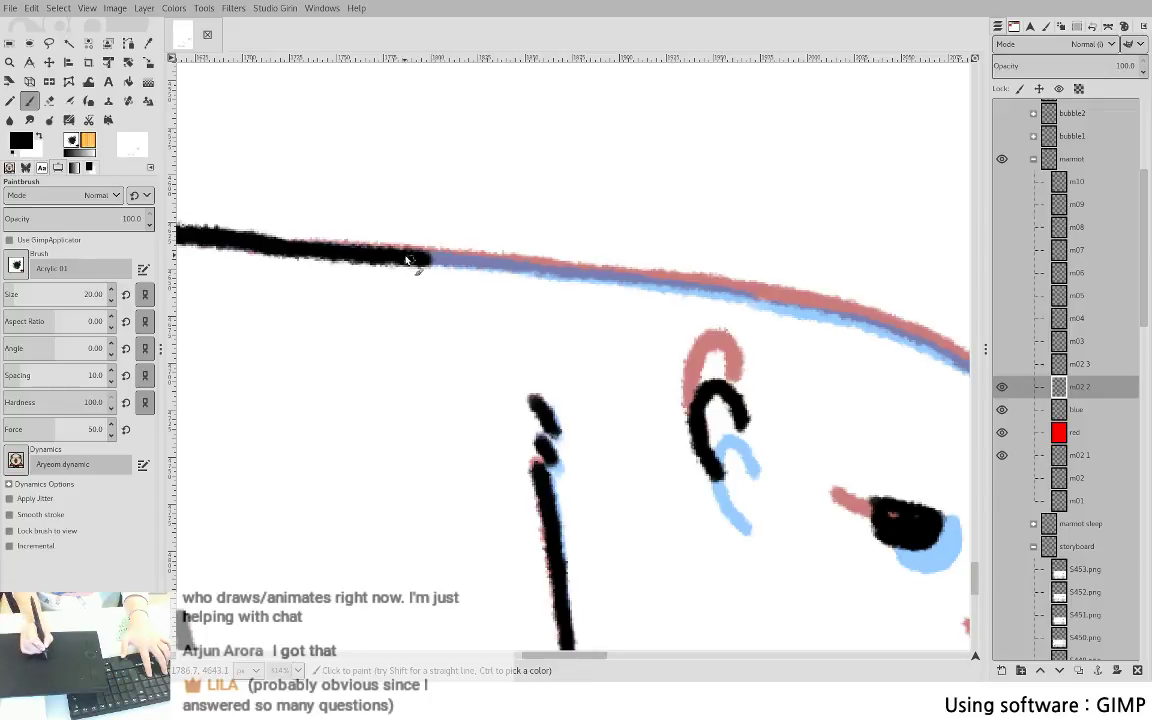
- Paint the top of the head in black between the red and blue lines, joining the back line to the forehead
{"action": "mouse_move", "coordinate": [408, 260]}
{"action": "left_mouse_down"}
{"action": "mouse_move", "coordinate": [521, 254]}
{"action": "mouse_move", "coordinate": [657, 270]}
{"action": "mouse_move", "coordinate": [855, 315]}
{"action": "left_mouse_up"}
{"action": "scroll", "coordinate": [515, 273], "scroll_direction": "right", "scroll_amount": 3}
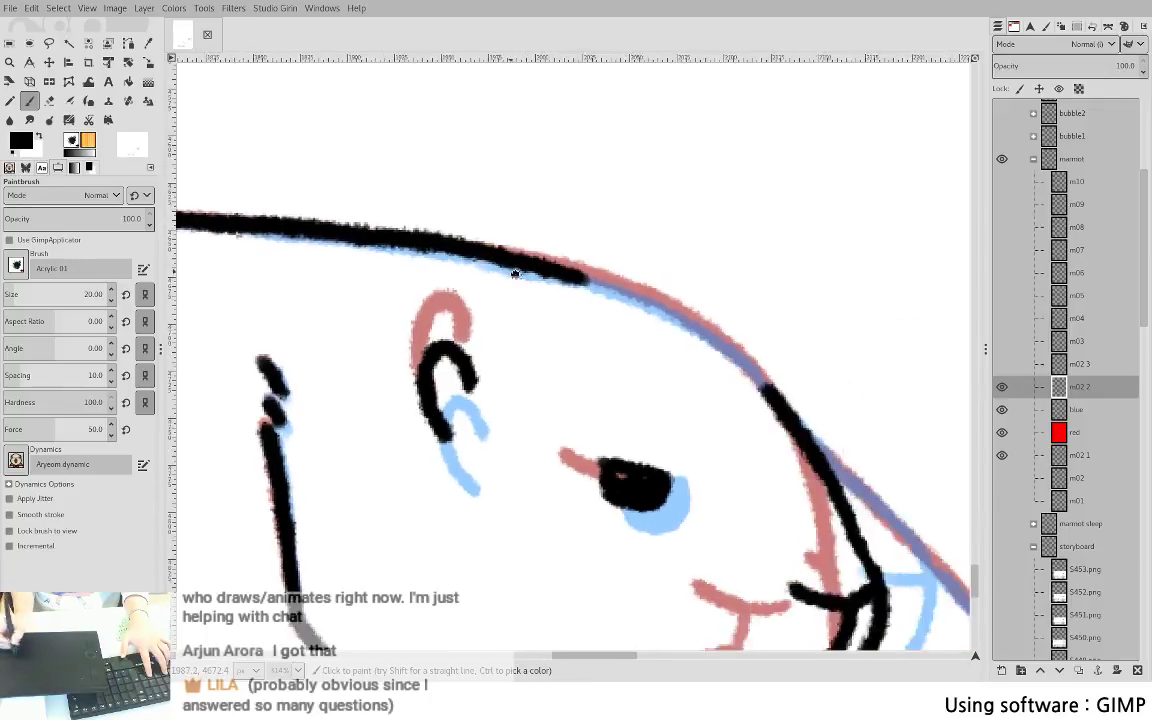
{"action": "left_click_drag", "start_coordinate": [515, 273], "coordinate": [475, 248]}
{"action": "mouse_move", "coordinate": [545, 260]}
{"action": "left_mouse_down"}
{"action": "mouse_move", "coordinate": [690, 320]}
{"action": "mouse_move", "coordinate": [760, 390]}
{"action": "left_mouse_up"}
{"action": "key", "text": "ctrl+z"}
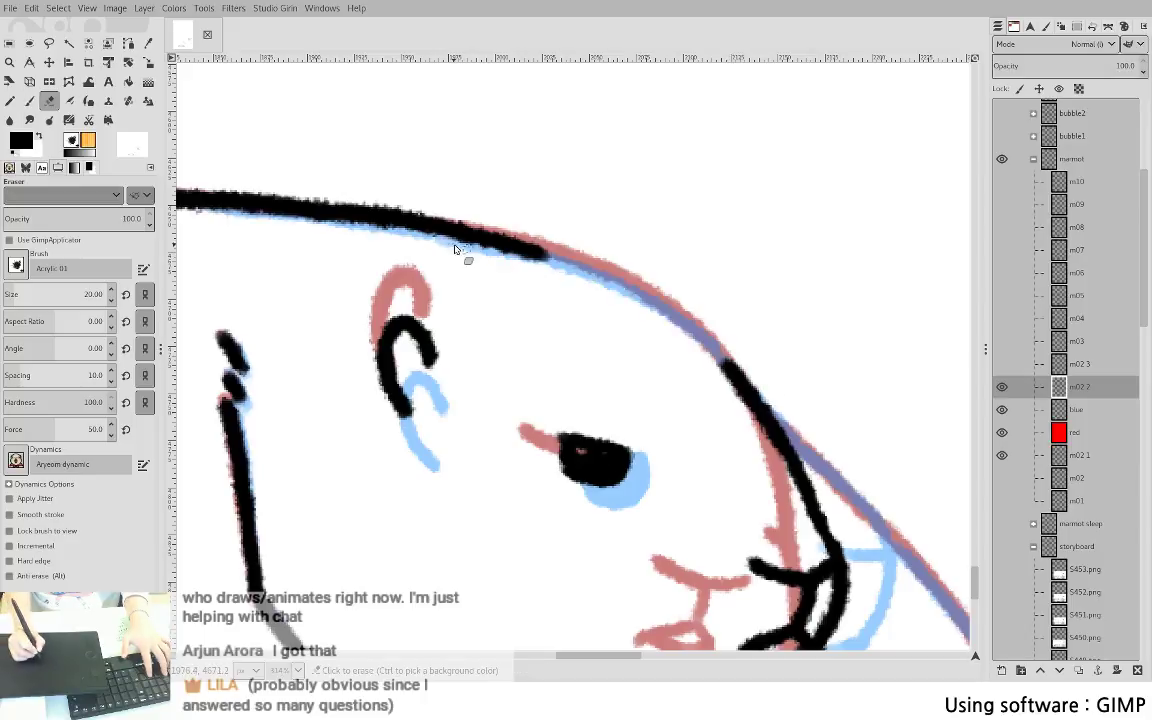
{"action": "key", "text": "shift+e"}
{"action": "mouse_move", "coordinate": [490, 233]}
{"action": "left_mouse_down"}
{"action": "mouse_move", "coordinate": [308, 206]}
{"action": "mouse_move", "coordinate": [440, 226]}
{"action": "left_mouse_up"}
{"action": "key", "text": "p"}
{"action": "key", "text": "ctrl+z"}
{"action": "left_click_drag", "start_coordinate": [288, 205], "coordinate": [570, 261]}
{"action": "key", "text": "ctrl+z"}
{"action": "mouse_move", "coordinate": [454, 232]}
{"action": "left_mouse_down"}
{"action": "mouse_move", "coordinate": [613, 274]}
{"action": "mouse_move", "coordinate": [698, 330]}
{"action": "mouse_move", "coordinate": [736, 374]}
{"action": "left_mouse_up"}
{"action": "key", "text": "space"}
{"action": "left_click_drag", "start_coordinate": [545, 368], "coordinate": [460, 303]}
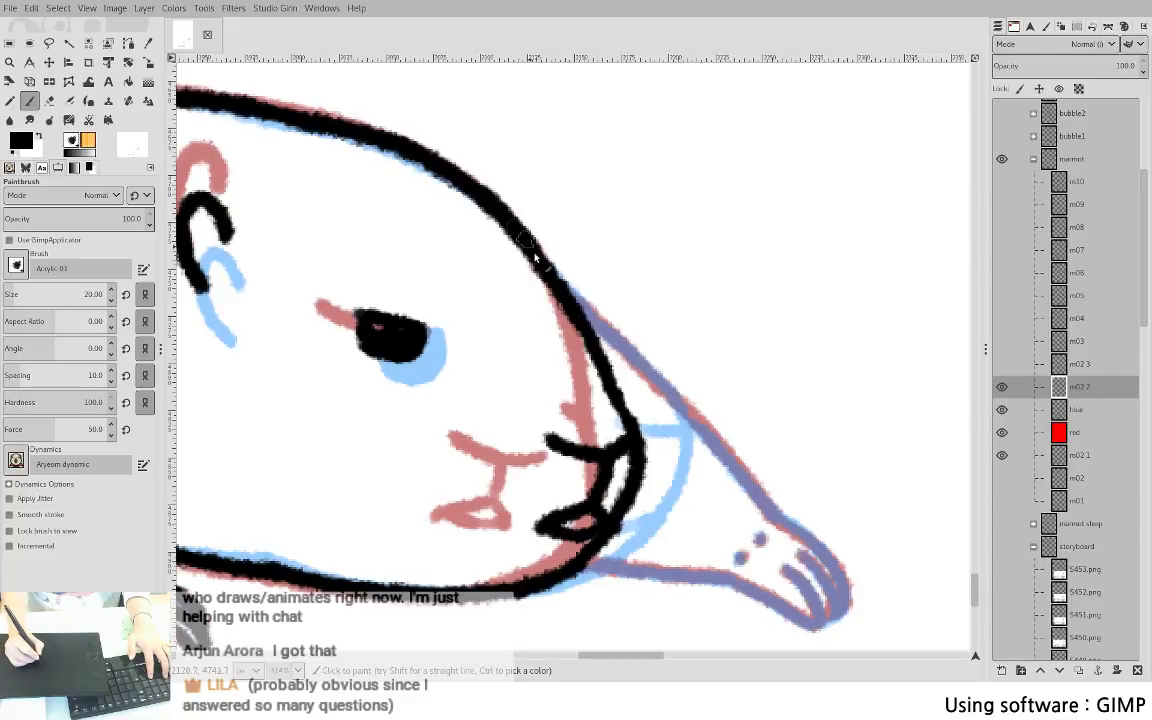
- Trace the far foreleg's lower edge and its paw in black, including the finger lines and wrist dots
{"action": "left_click_drag", "start_coordinate": [535, 257], "coordinate": [797, 301]}
{"action": "left_click_drag", "start_coordinate": [504, 347], "coordinate": [484, 460]}
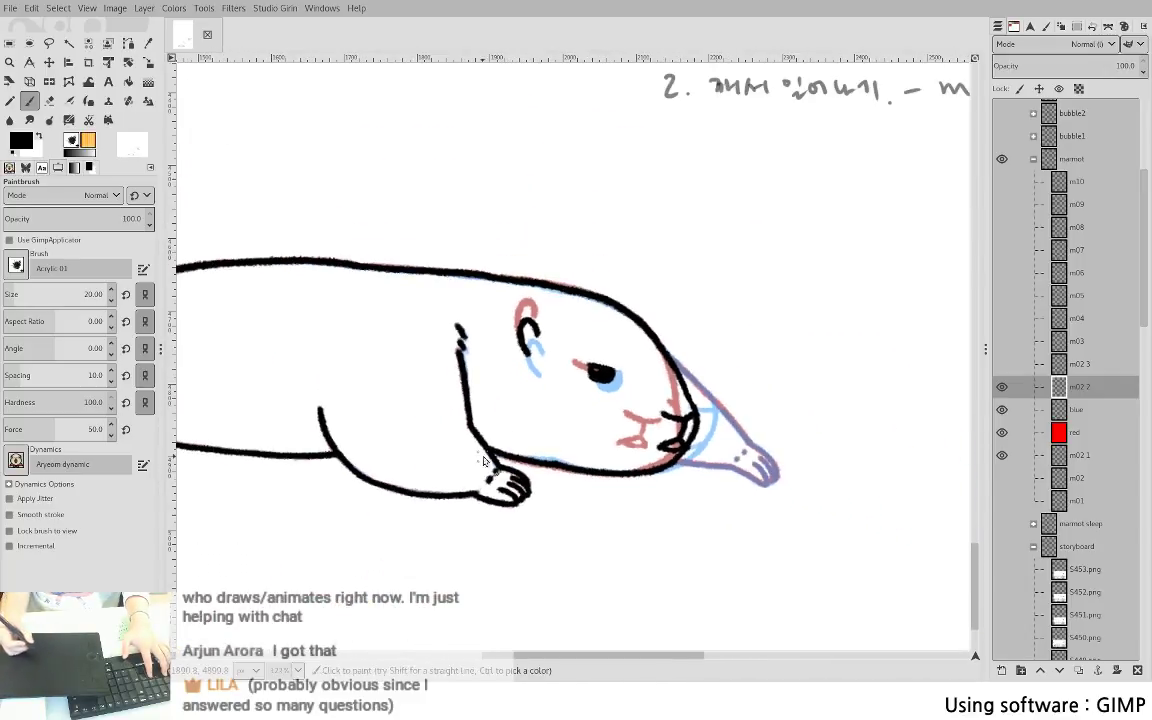
{"action": "scroll", "coordinate": [669, 291], "scroll_direction": "up", "scroll_amount": 5}
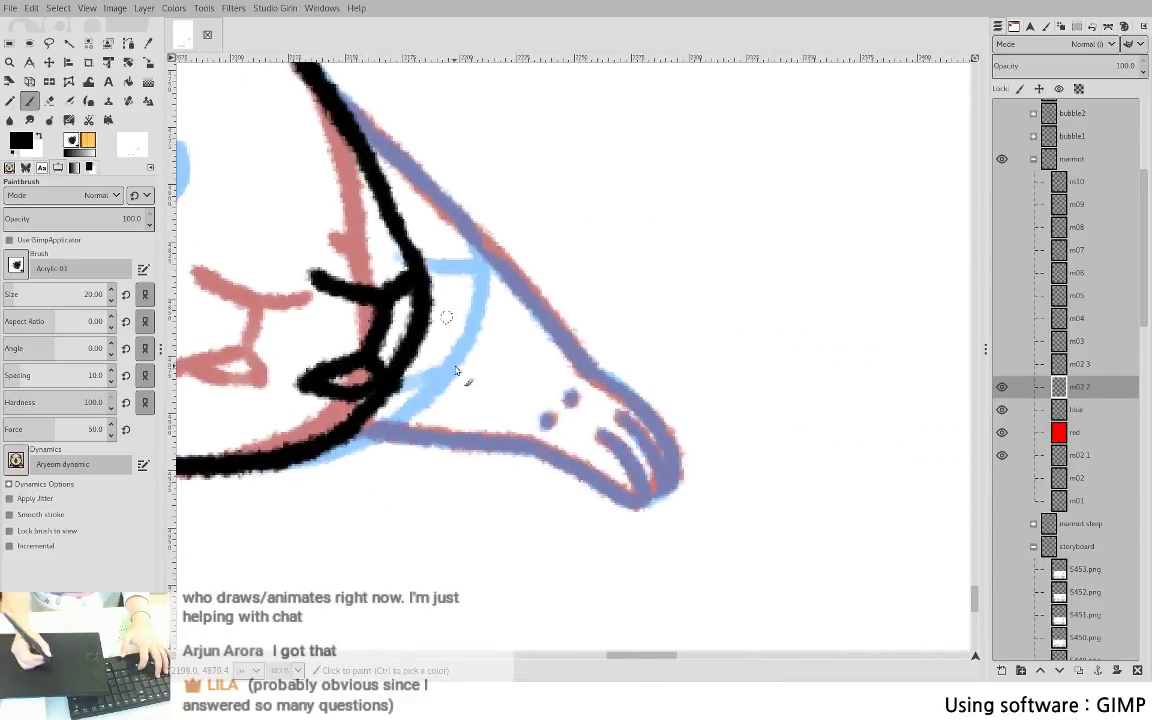
{"action": "left_click_drag", "start_coordinate": [358, 430], "coordinate": [530, 437]}
{"action": "key", "text": "ctrl+z"}
{"action": "key", "text": "ctrl+z"}
{"action": "mouse_move", "coordinate": [362, 432]}
{"action": "left_mouse_down"}
{"action": "mouse_move", "coordinate": [525, 435]}
{"action": "mouse_move", "coordinate": [624, 502]}
{"action": "left_mouse_up"}
{"action": "left_click_drag", "start_coordinate": [604, 437], "coordinate": [633, 497]}
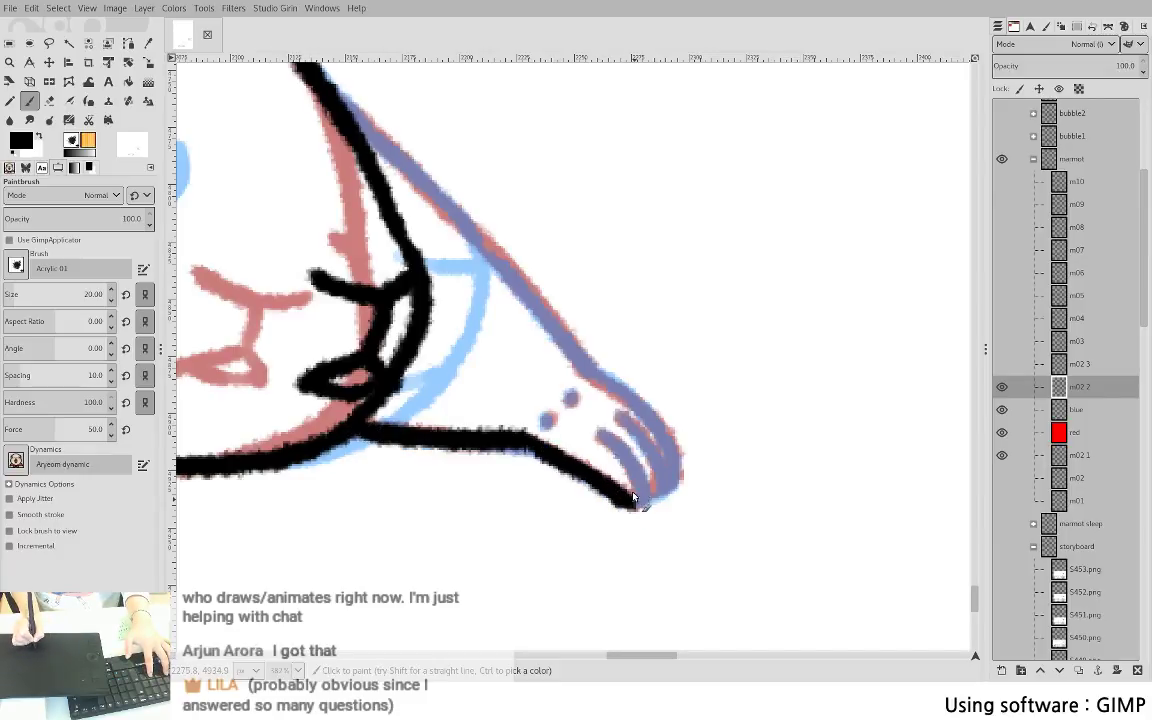
{"action": "left_click_drag", "start_coordinate": [600, 436], "coordinate": [630, 500]}
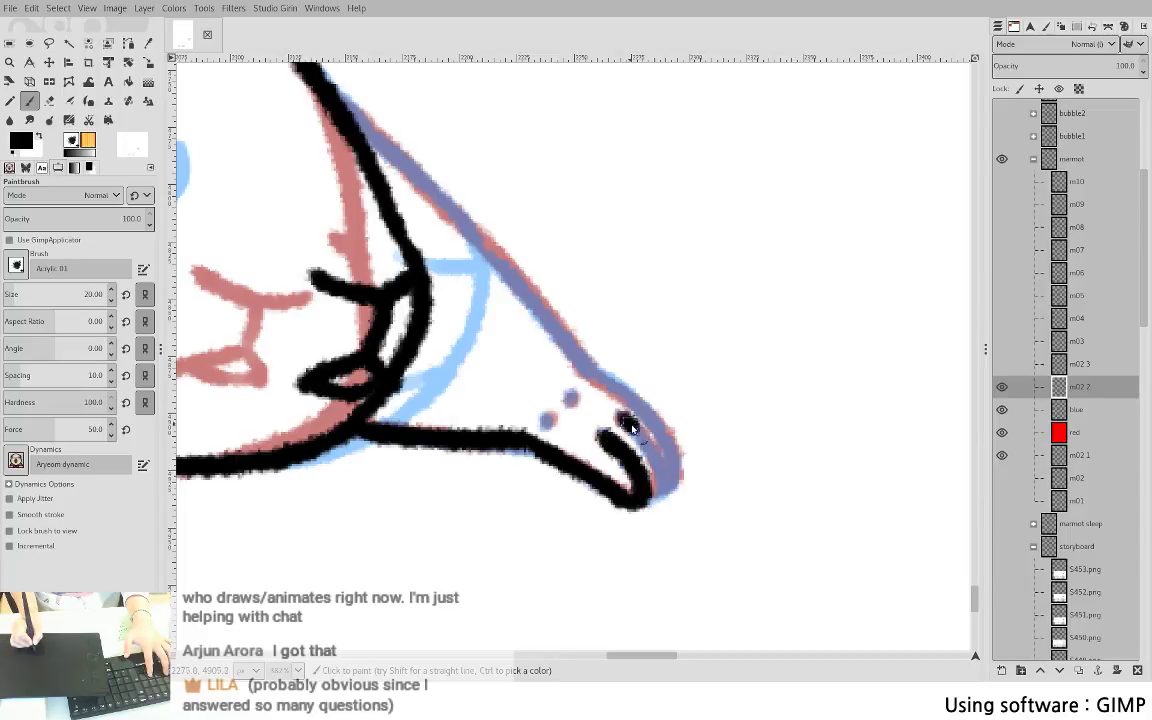
{"action": "left_click_drag", "start_coordinate": [621, 418], "coordinate": [664, 490]}
{"action": "mouse_move", "coordinate": [585, 373]}
{"action": "left_mouse_down"}
{"action": "mouse_move", "coordinate": [635, 410]}
{"action": "mouse_move", "coordinate": [677, 491]}
{"action": "left_mouse_up"}
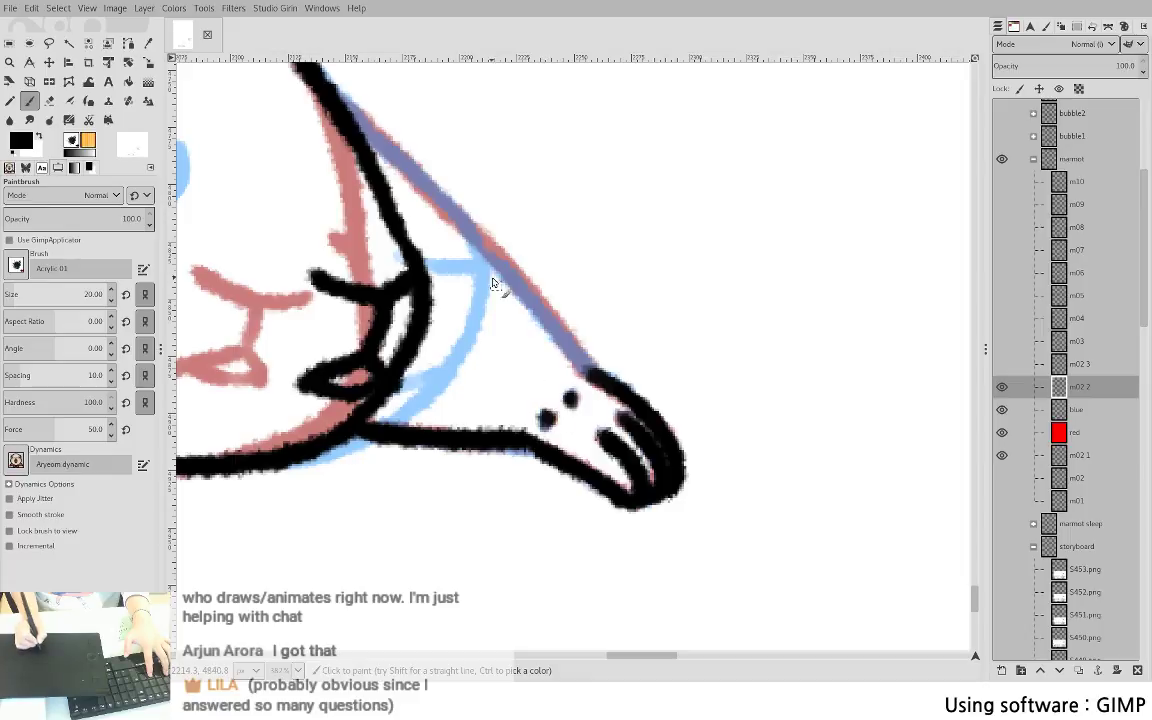
- Trace the far foreleg's straight upper edge in black from the forehead down to the paw
{"action": "left_click_drag", "start_coordinate": [308, 83], "coordinate": [443, 193]}
{"action": "key", "text": "ctrl+z"}
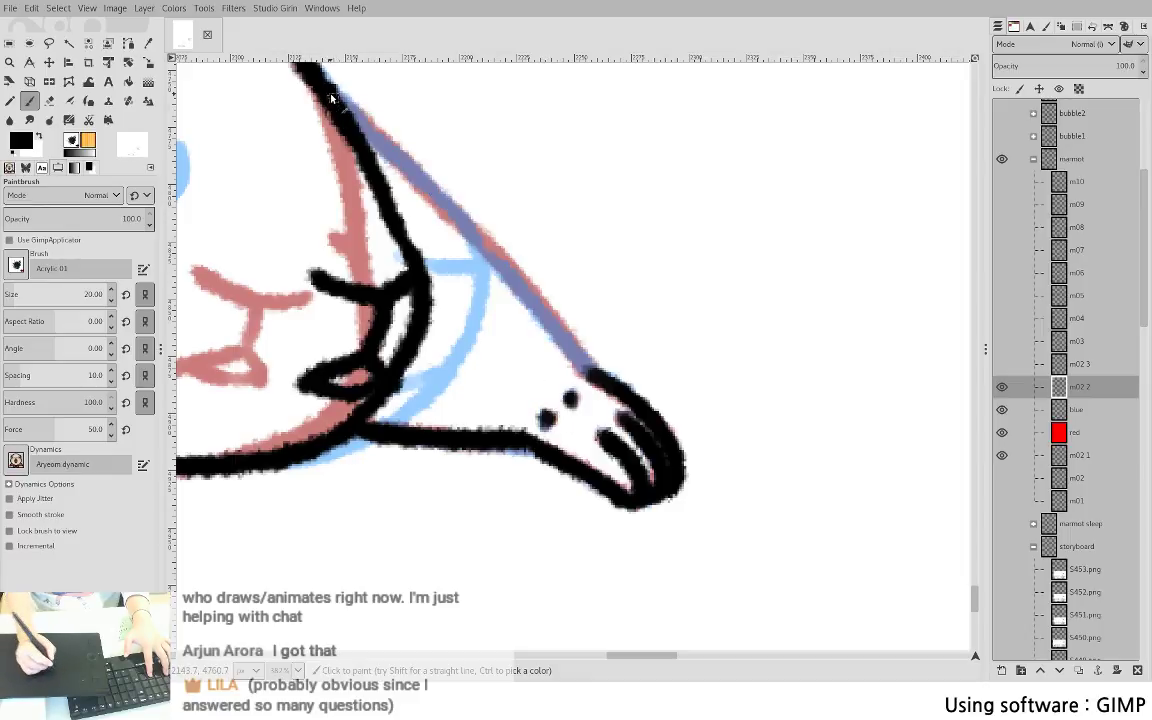
{"action": "mouse_move", "coordinate": [312, 88]}
{"action": "left_mouse_down"}
{"action": "mouse_move", "coordinate": [395, 158]}
{"action": "mouse_move", "coordinate": [546, 345]}
{"action": "left_mouse_up"}
{"action": "key", "text": "shift+e"}
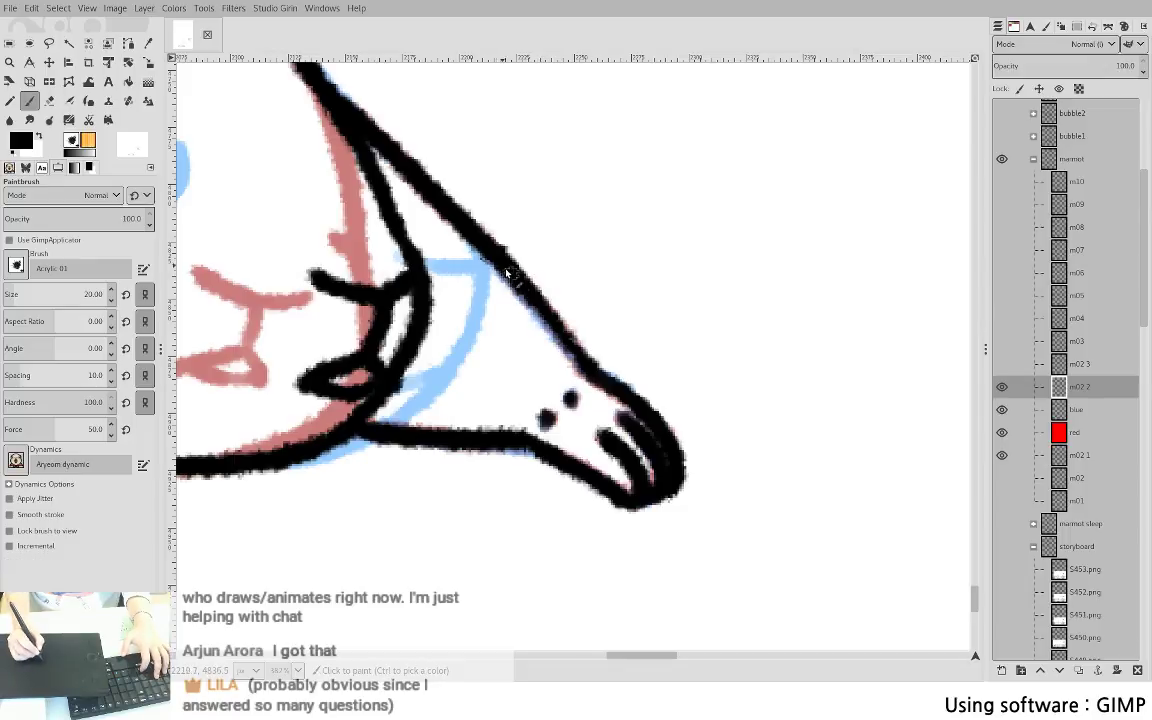
{"action": "left_click_drag", "start_coordinate": [453, 247], "coordinate": [543, 344]}
- Show layers m02 1, m02 2 and m02 3 one at a time to compare the in-between with its neighbouring frames
{"action": "scroll", "coordinate": [600, 240], "scroll_direction": "down", "scroll_amount": 10, "text": "ctrl"}
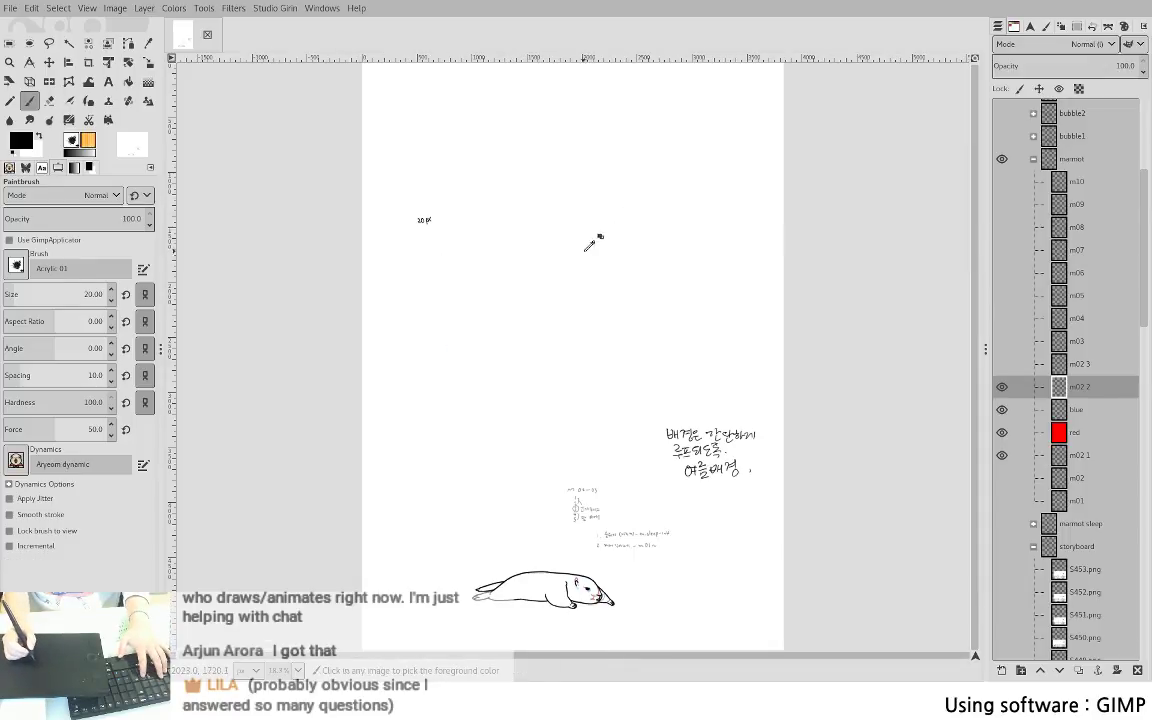
{"action": "scroll", "coordinate": [598, 545], "scroll_direction": "down", "scroll_amount": 3}
{"action": "scroll", "coordinate": [617, 442], "scroll_direction": "up", "scroll_amount": 5, "text": "ctrl"}
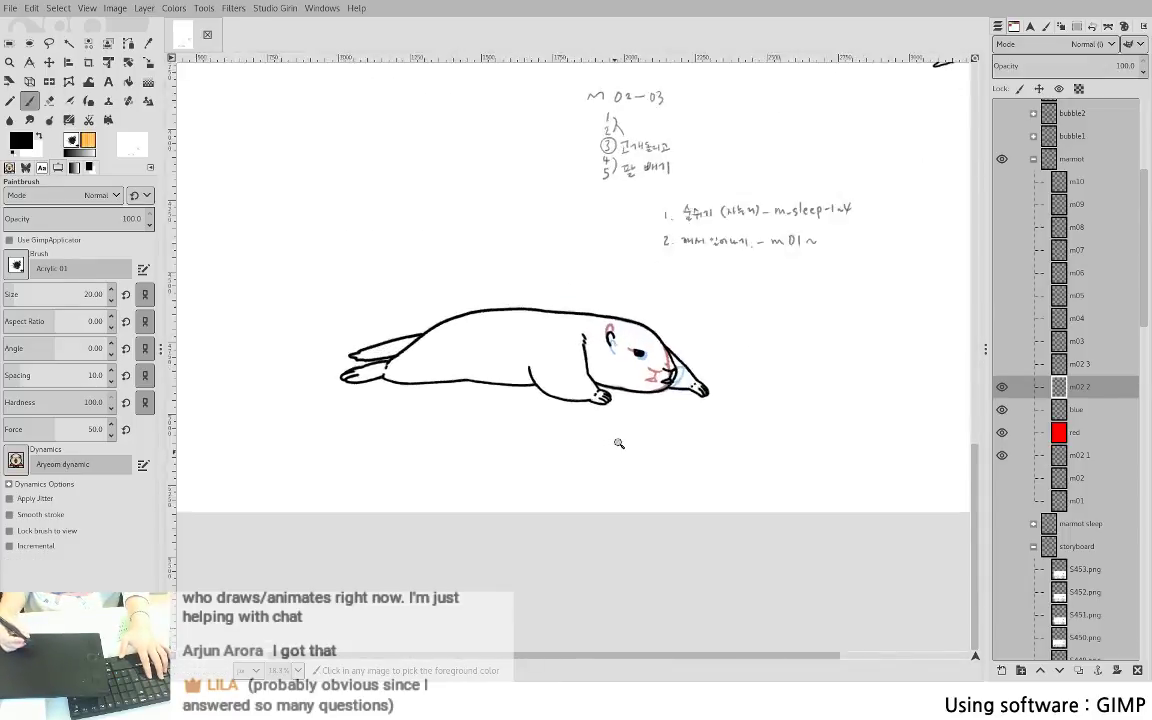
{"action": "left_click", "coordinate": [1002, 456], "text": "shift"}
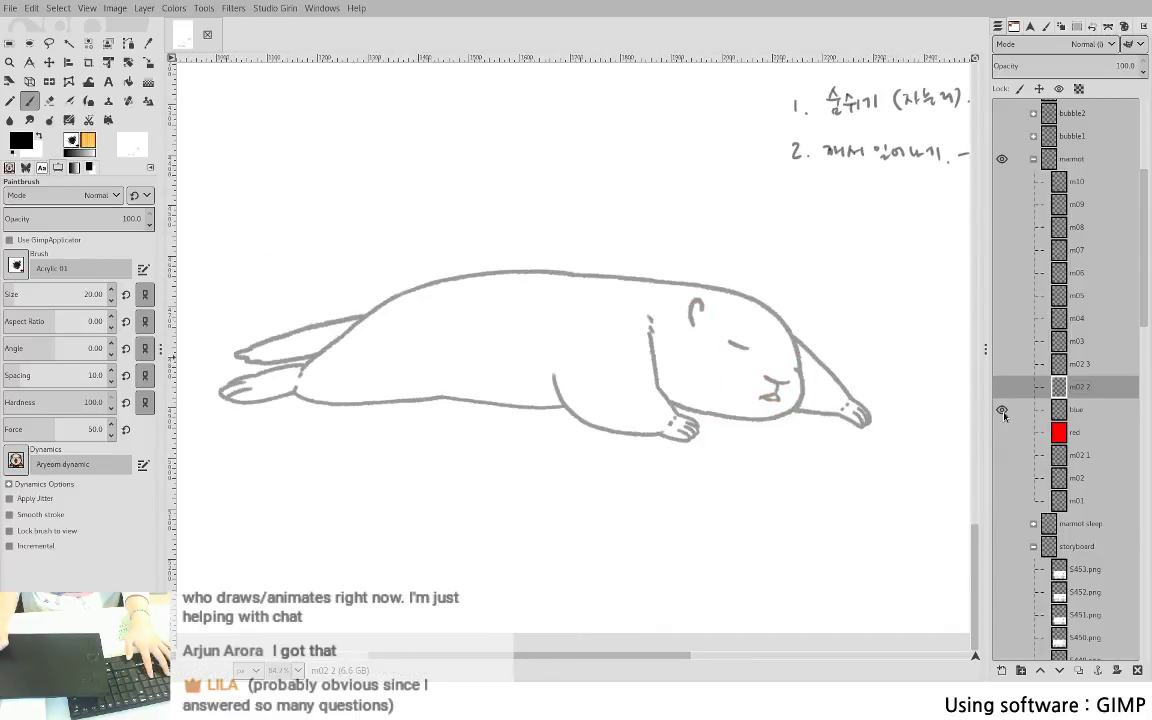
{"action": "left_click", "coordinate": [1002, 410], "text": "shift"}
{"action": "left_click", "coordinate": [1002, 456], "text": "shift"}
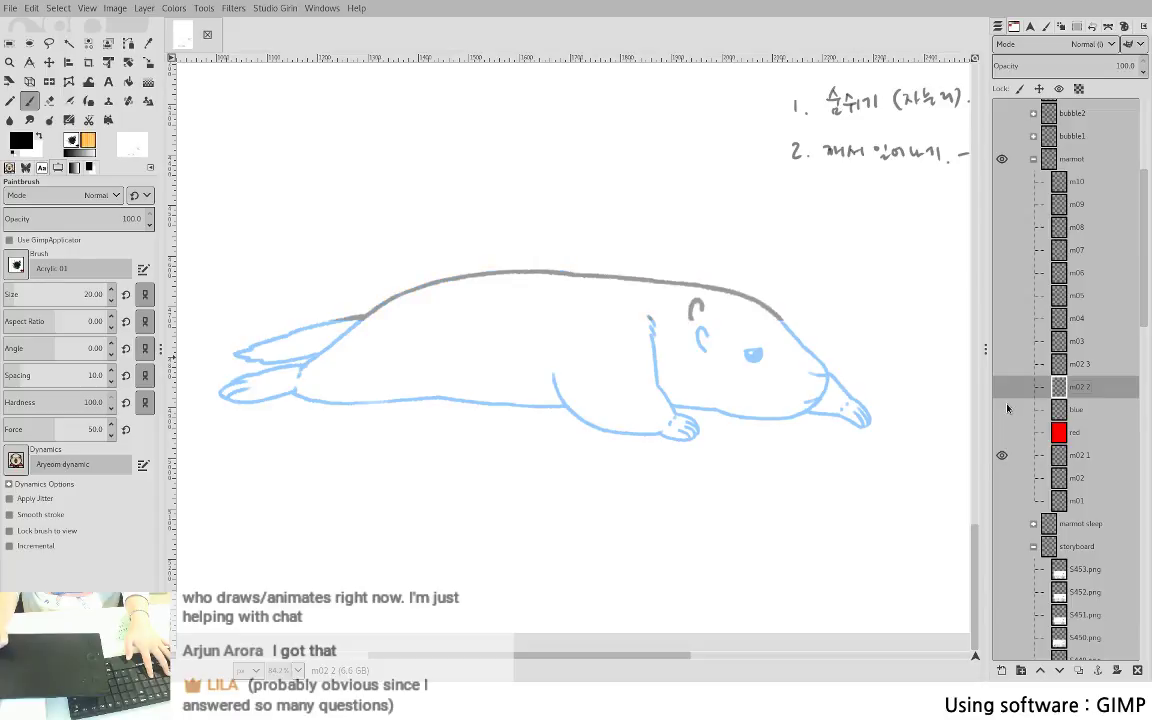
{"action": "left_click", "coordinate": [1002, 386], "text": "shift"}
{"action": "left_click", "coordinate": [1002, 364], "text": "shift"}
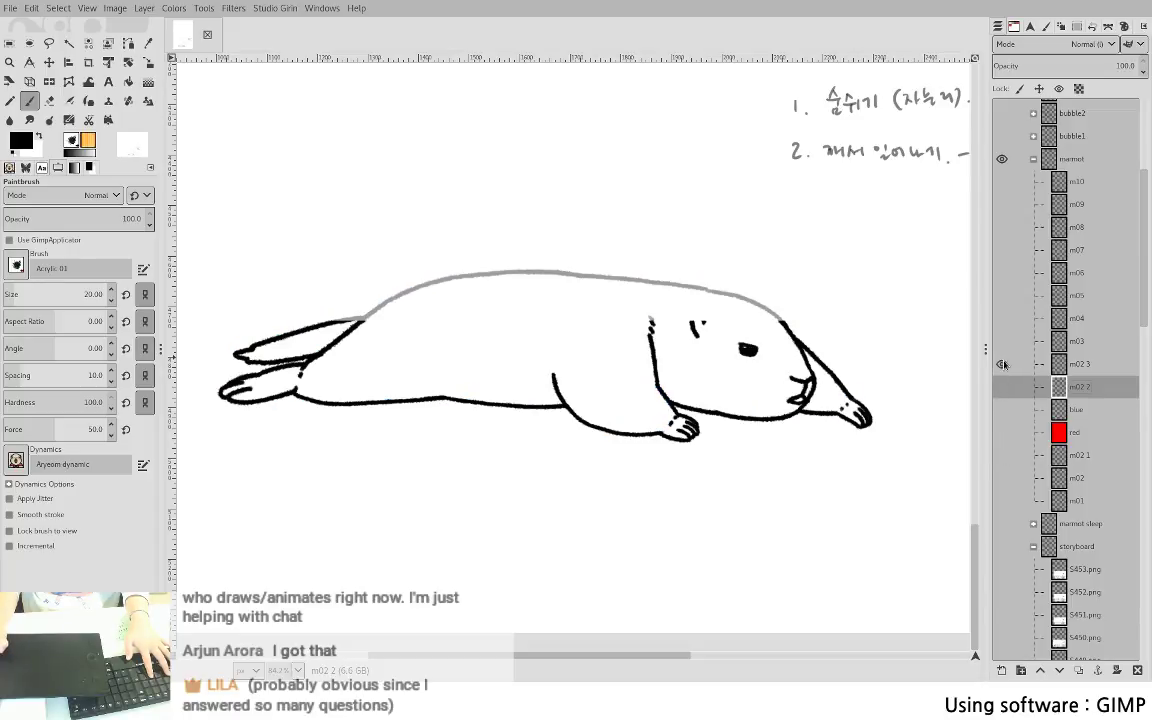
{"action": "left_click", "coordinate": [1002, 387], "text": "shift"}
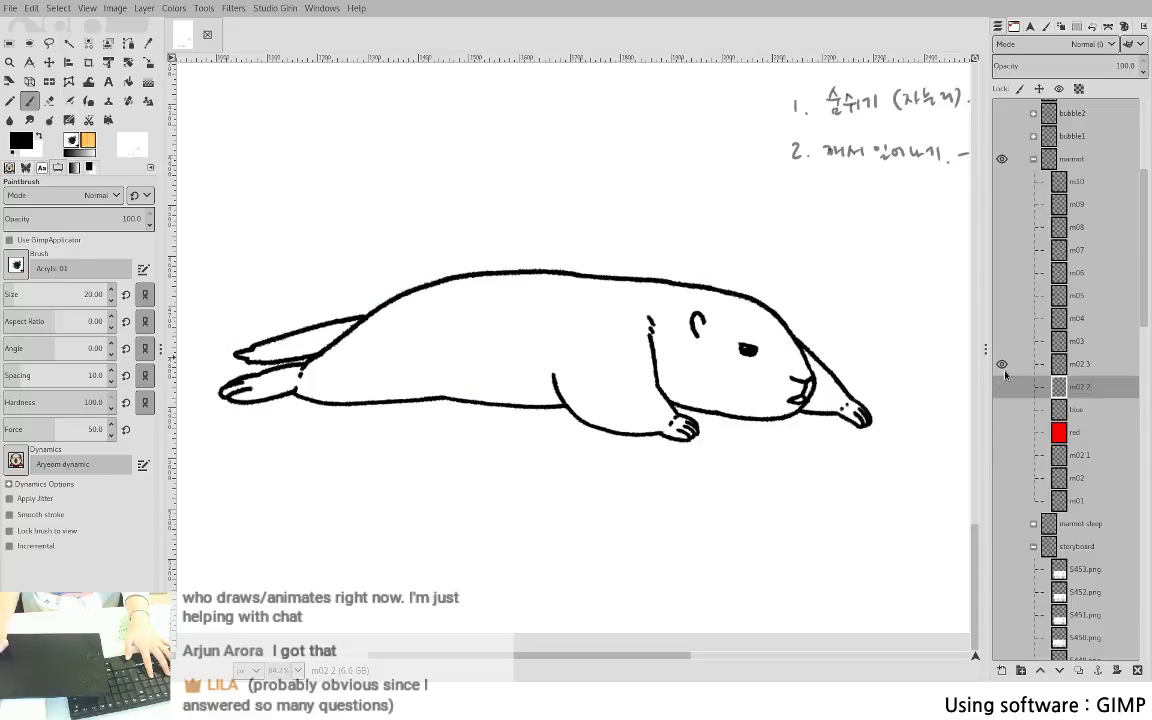
{"action": "left_click", "coordinate": [1002, 387], "text": "shift"}
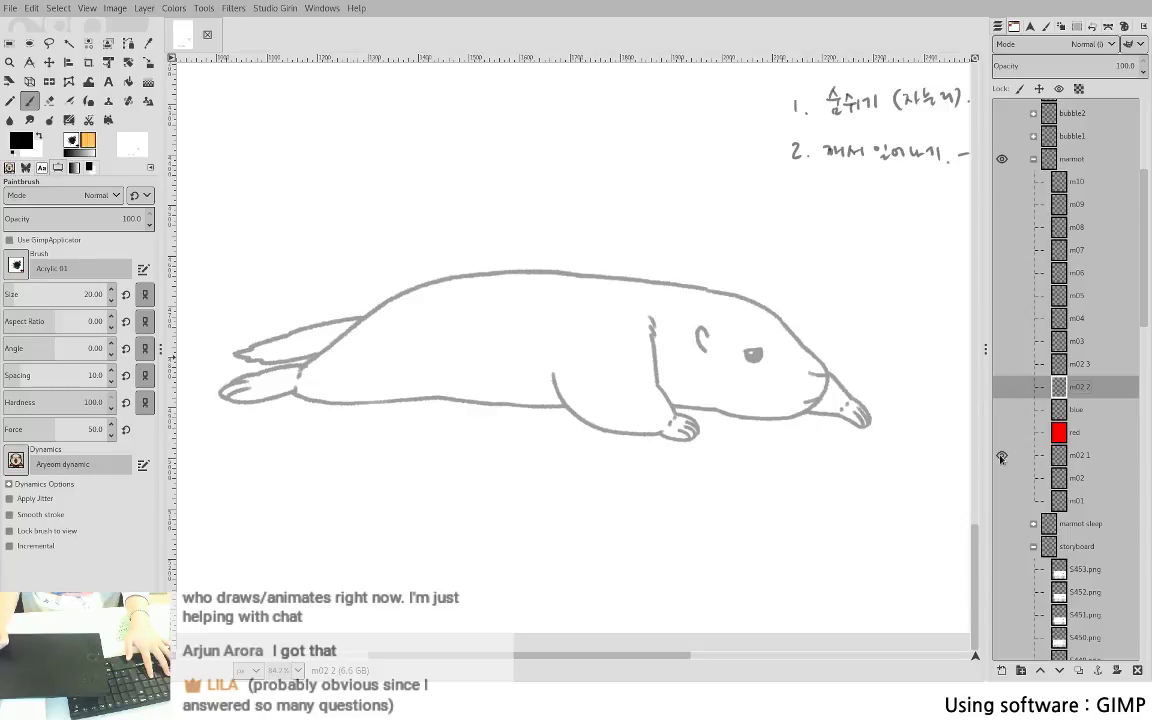
- Compare m02 2 with m02 3, isolate m02 2, and fill out the lower edge of the eye in black
{"action": "left_click", "coordinate": [1002, 387], "text": "shift"}
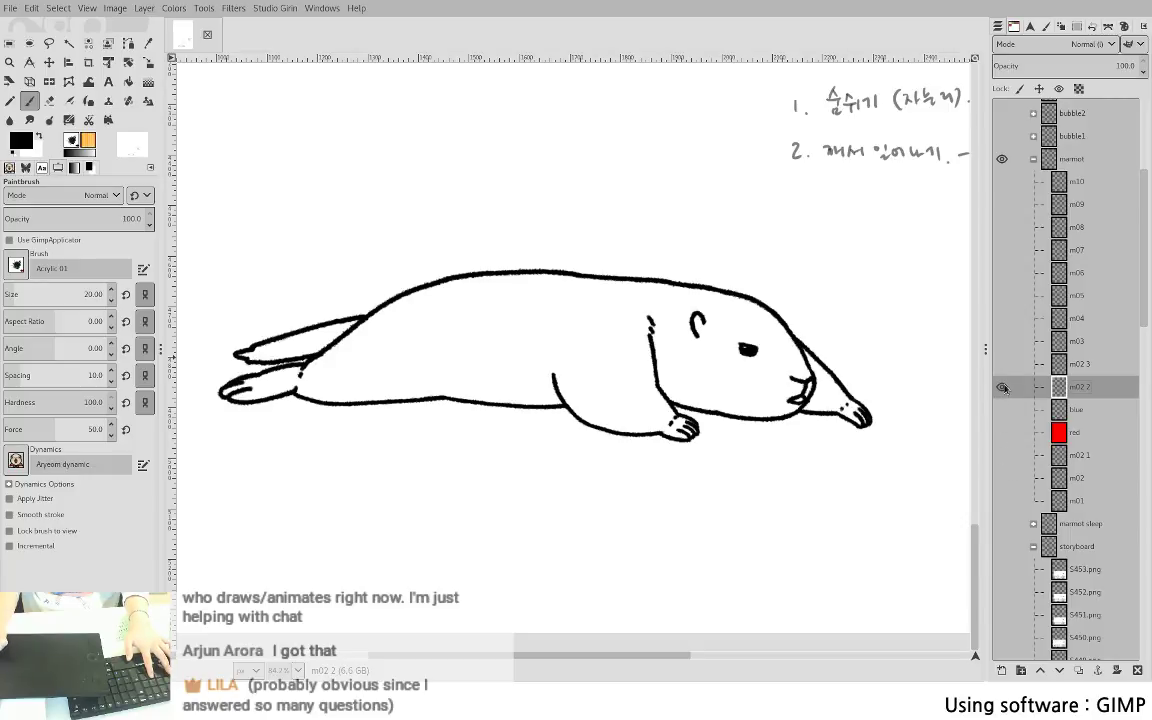
{"action": "left_click", "coordinate": [1002, 365], "text": "shift"}
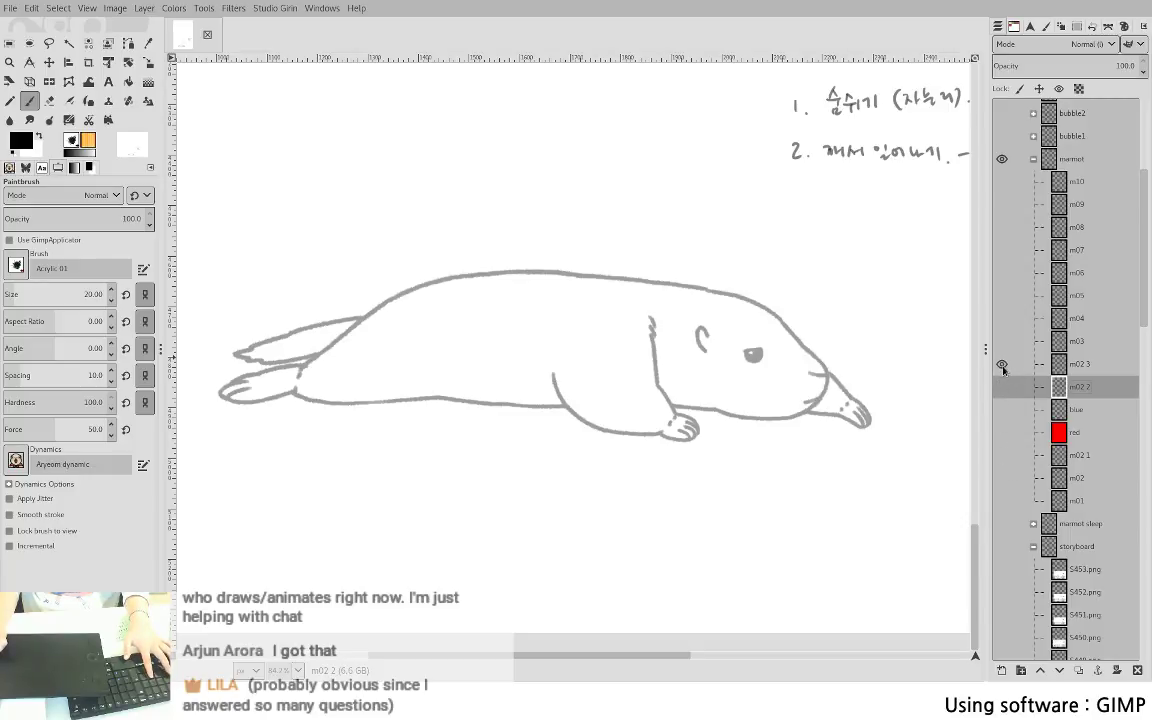
{"action": "left_click", "coordinate": [1002, 387], "text": "shift"}
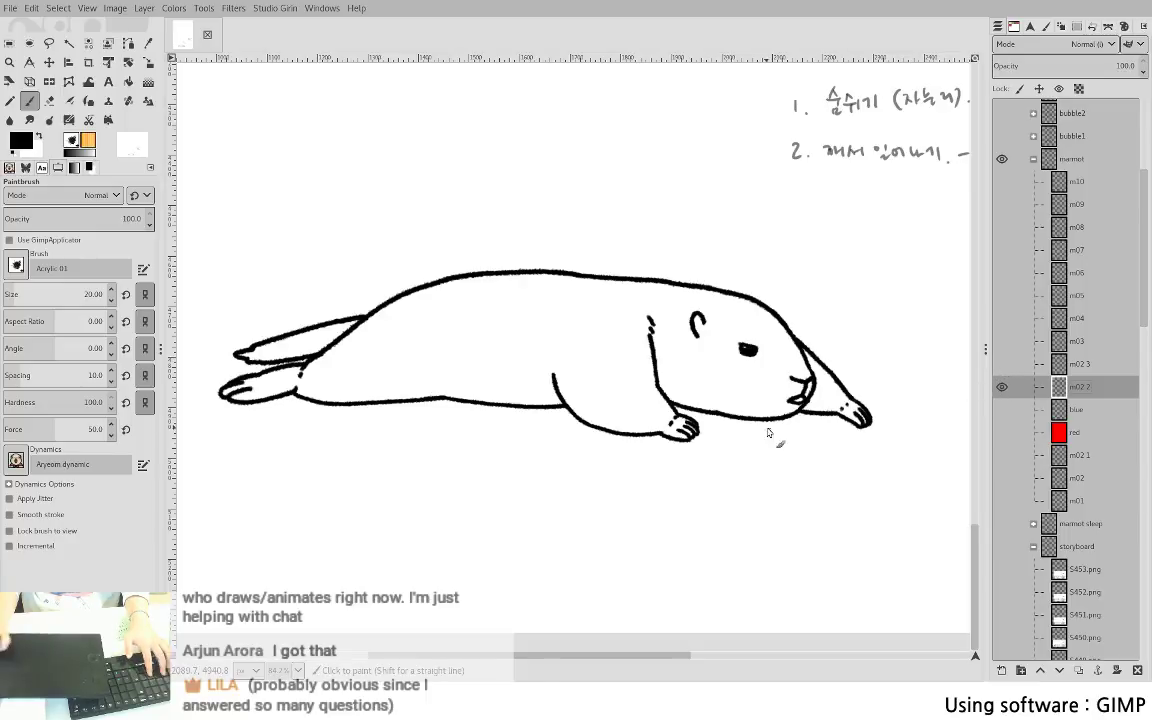
{"action": "scroll", "coordinate": [769, 432], "scroll_direction": "up", "scroll_amount": 3}
{"action": "key", "text": "shift+e"}
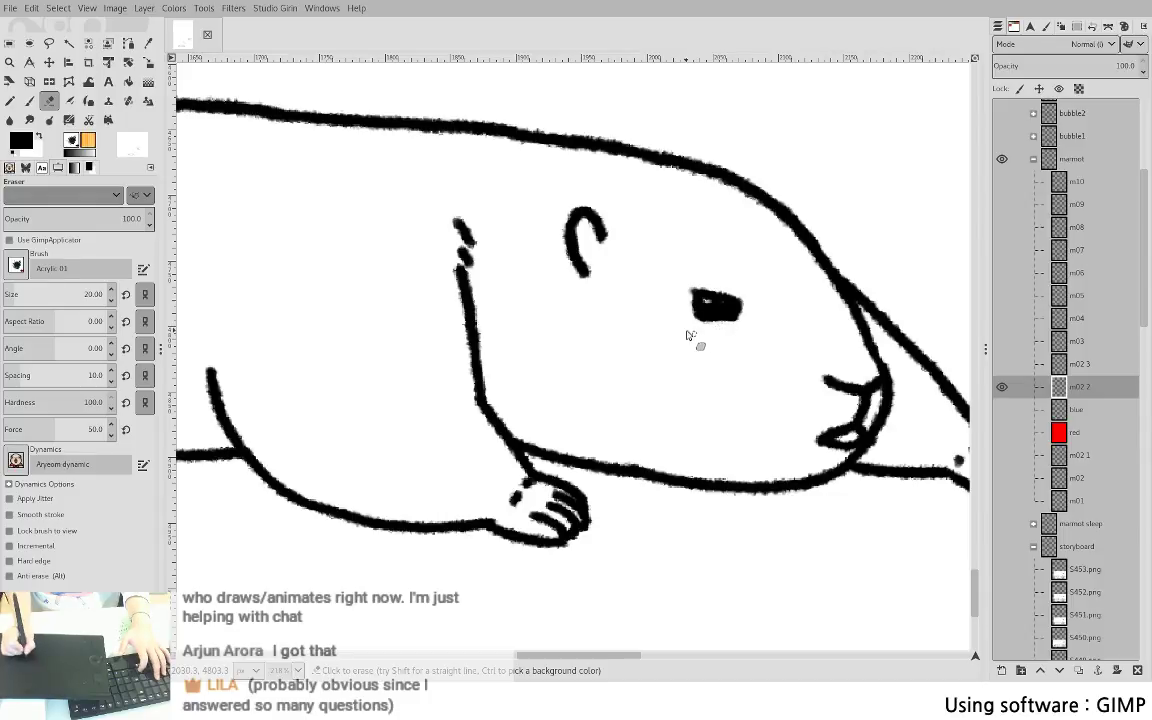
{"action": "key", "text": "p"}
{"action": "left_click_drag", "start_coordinate": [695, 318], "coordinate": [738, 316]}
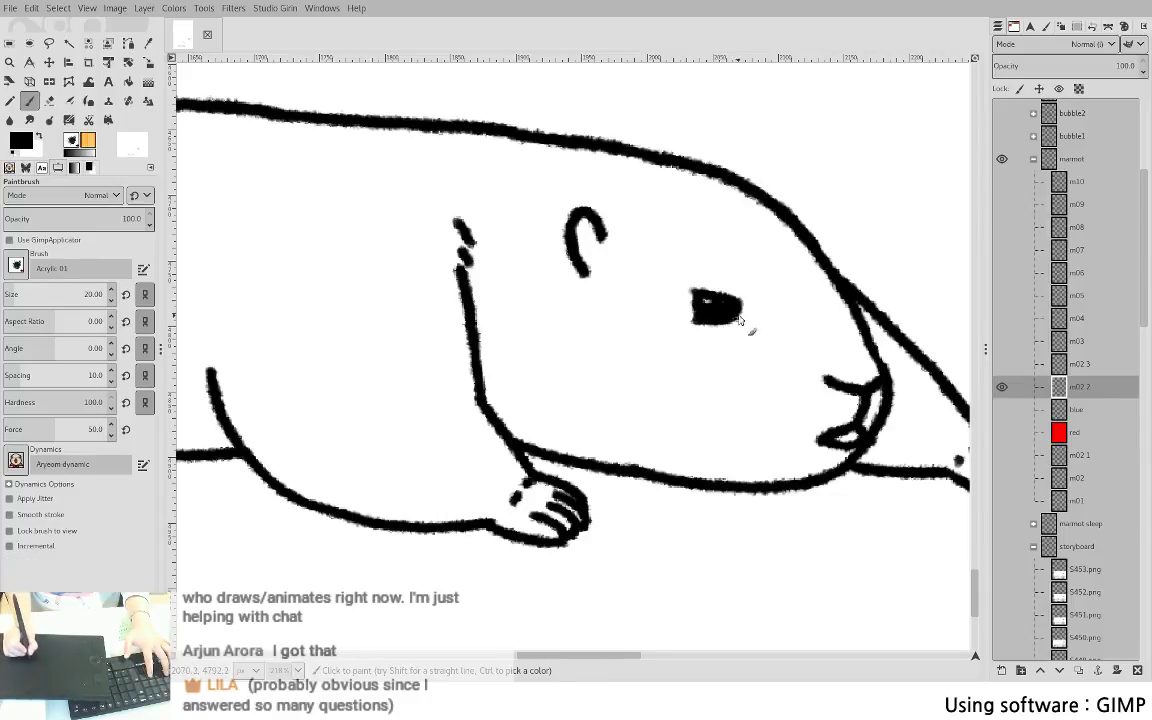
{"action": "key", "text": "shift+e"}
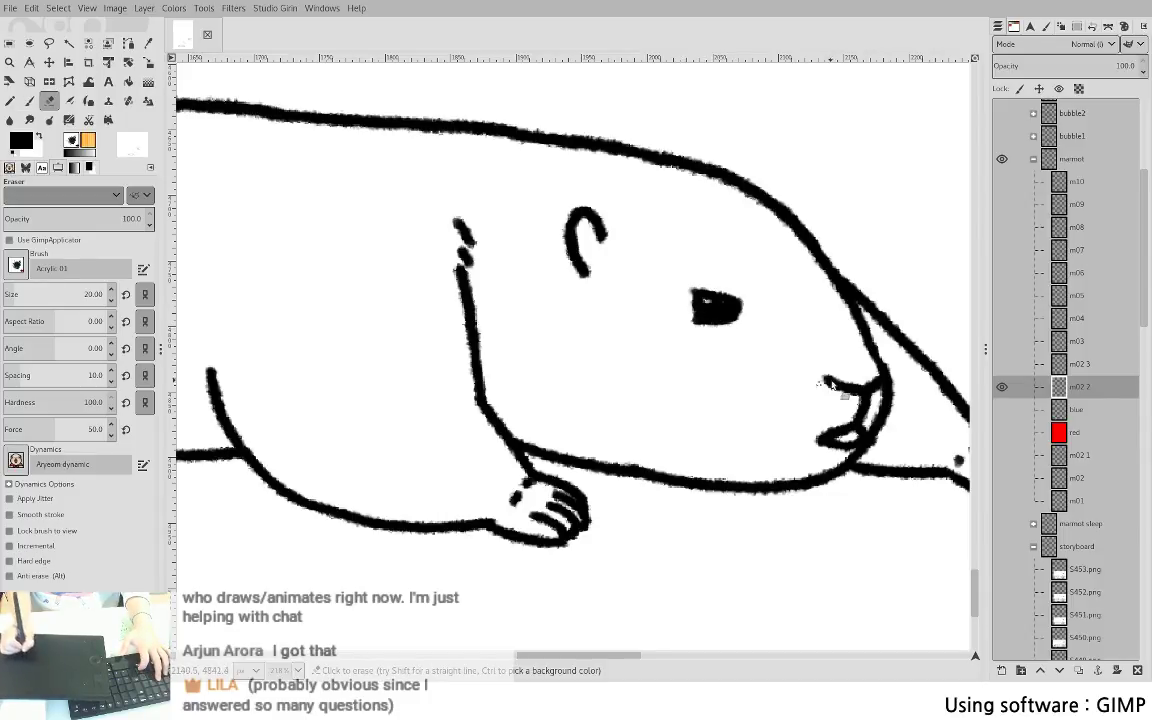
- Show m02, m02 1, m02 2, m02 3 and the blue layer one at a time to examine the head's motion
{"action": "left_click", "coordinate": [1002, 478], "text": "shift"}
{"action": "left_click", "coordinate": [1003, 457], "text": "shift"}
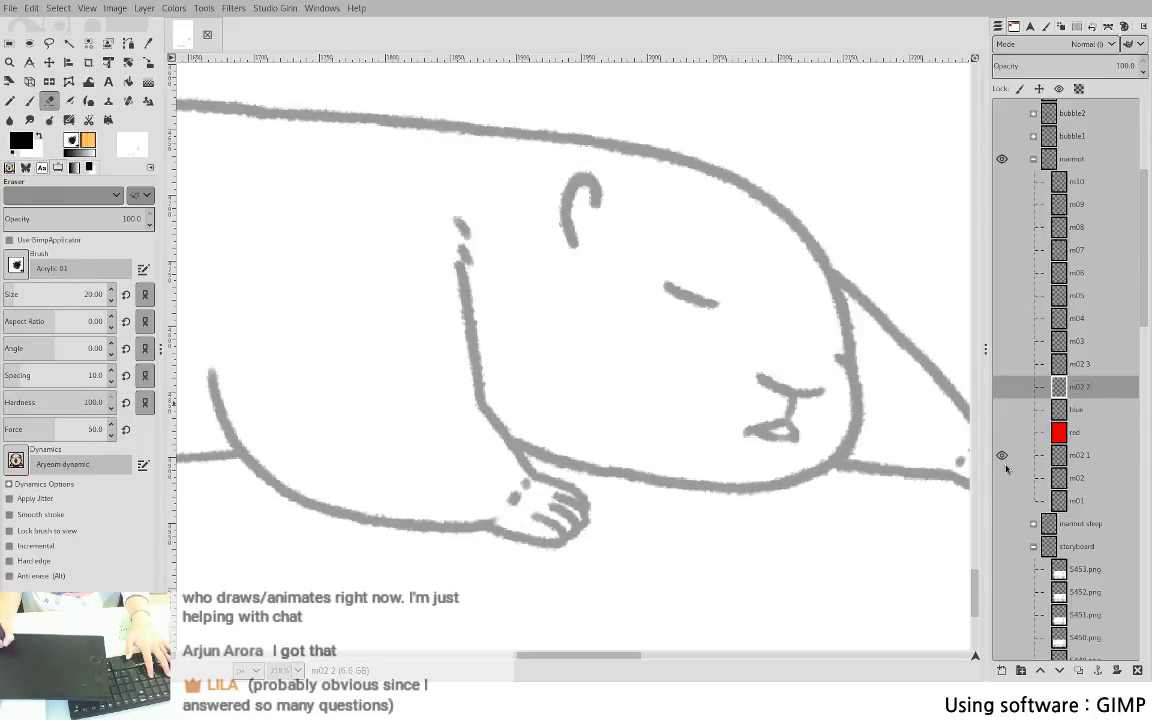
{"action": "left_click", "coordinate": [1002, 409], "text": "shift"}
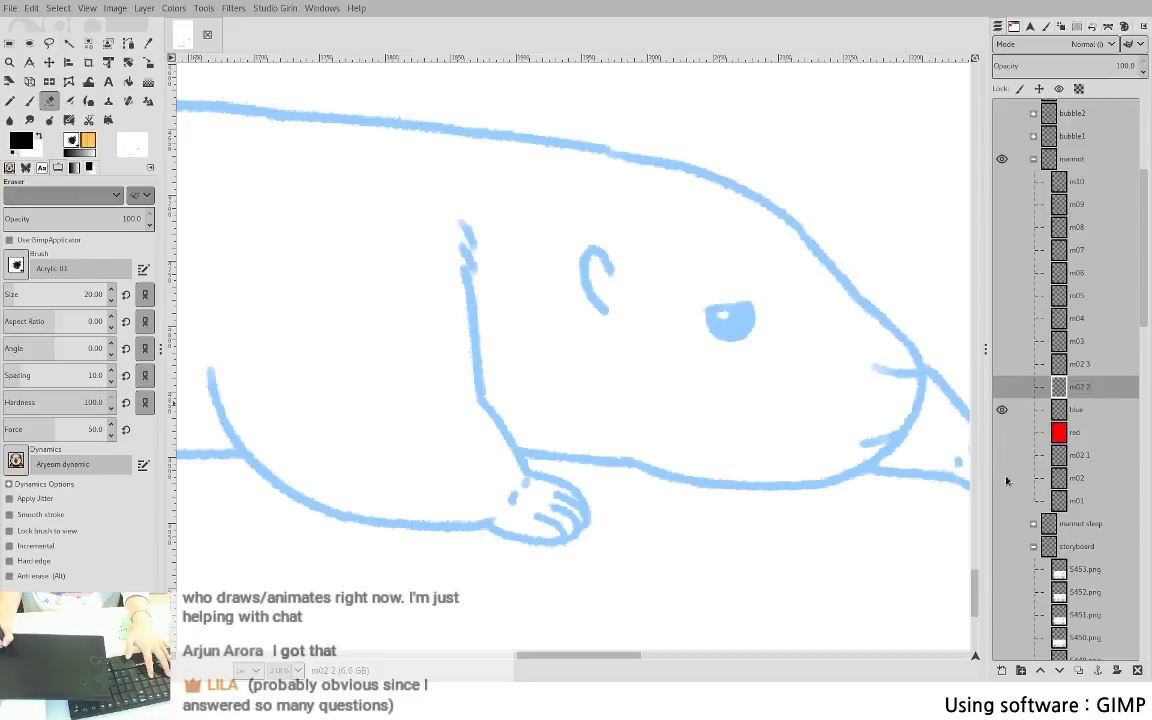
{"action": "left_click", "coordinate": [1004, 479], "text": "shift"}
{"action": "left_click", "coordinate": [1003, 456], "text": "shift"}
{"action": "left_click", "coordinate": [1002, 387], "text": "shift"}
{"action": "left_click", "coordinate": [1001, 365], "text": "shift"}
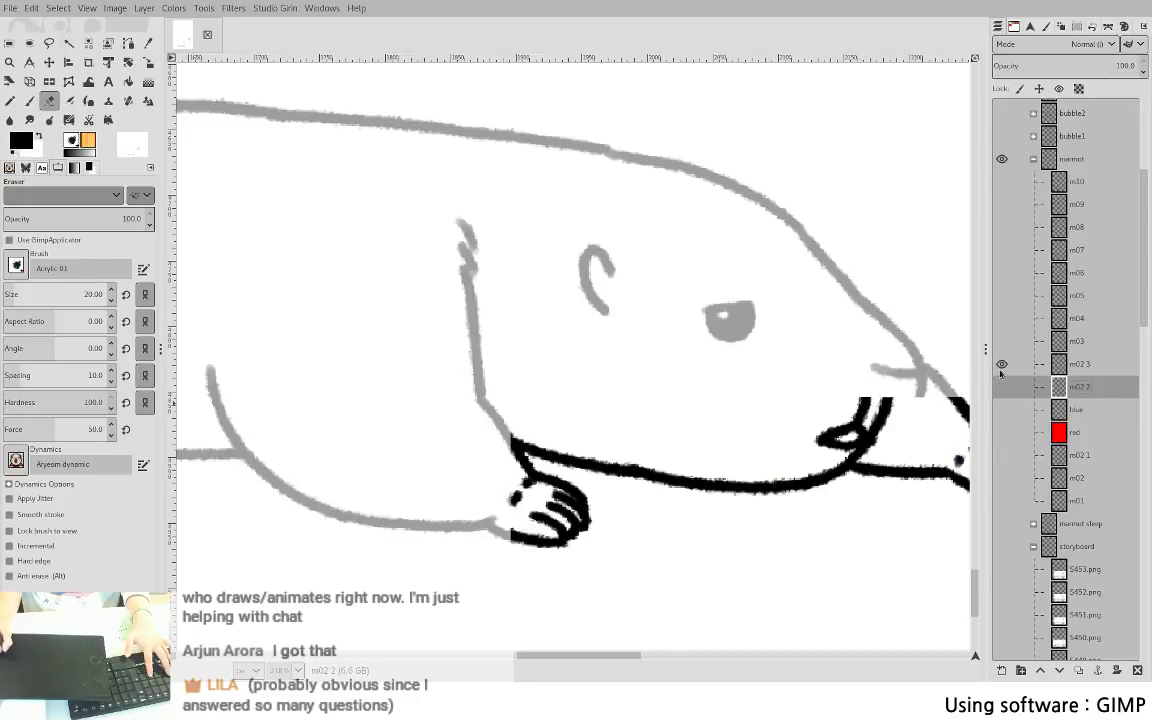
{"action": "left_click", "coordinate": [1003, 479], "text": "shift"}
{"action": "left_click", "coordinate": [1003, 500], "text": "shift"}
{"action": "left_click", "coordinate": [1003, 456], "text": "shift"}
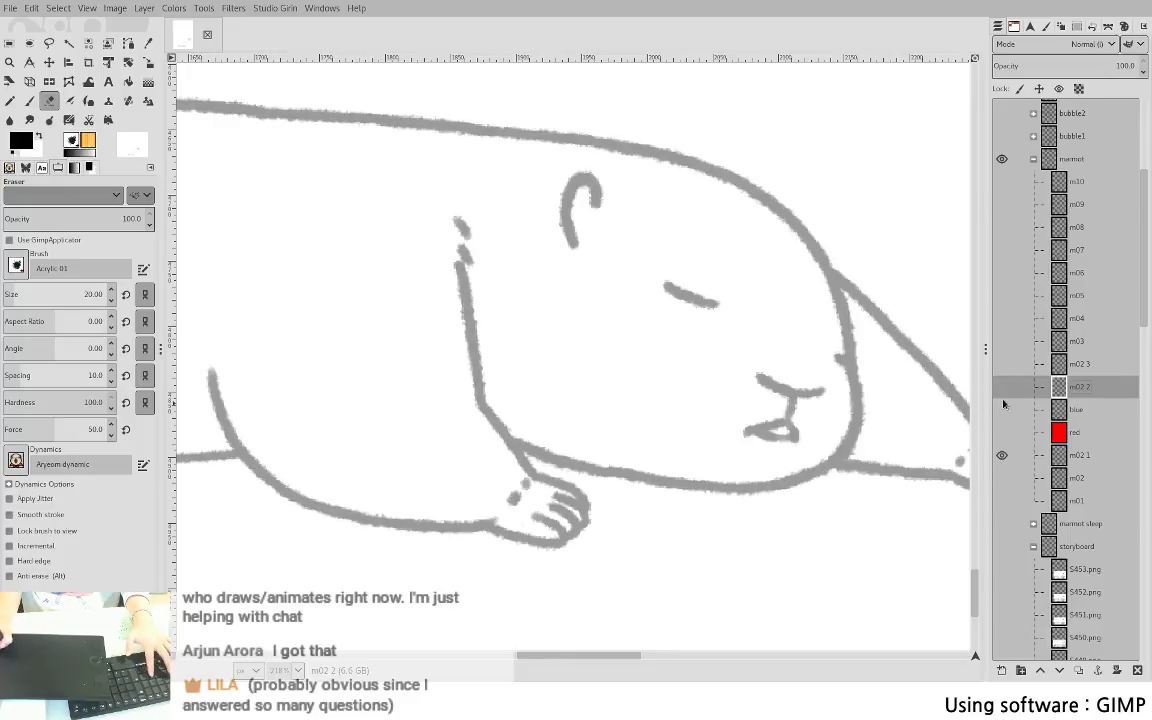
{"action": "left_click", "coordinate": [1003, 387], "text": "shift"}
{"action": "left_click", "coordinate": [1003, 364], "text": "shift"}
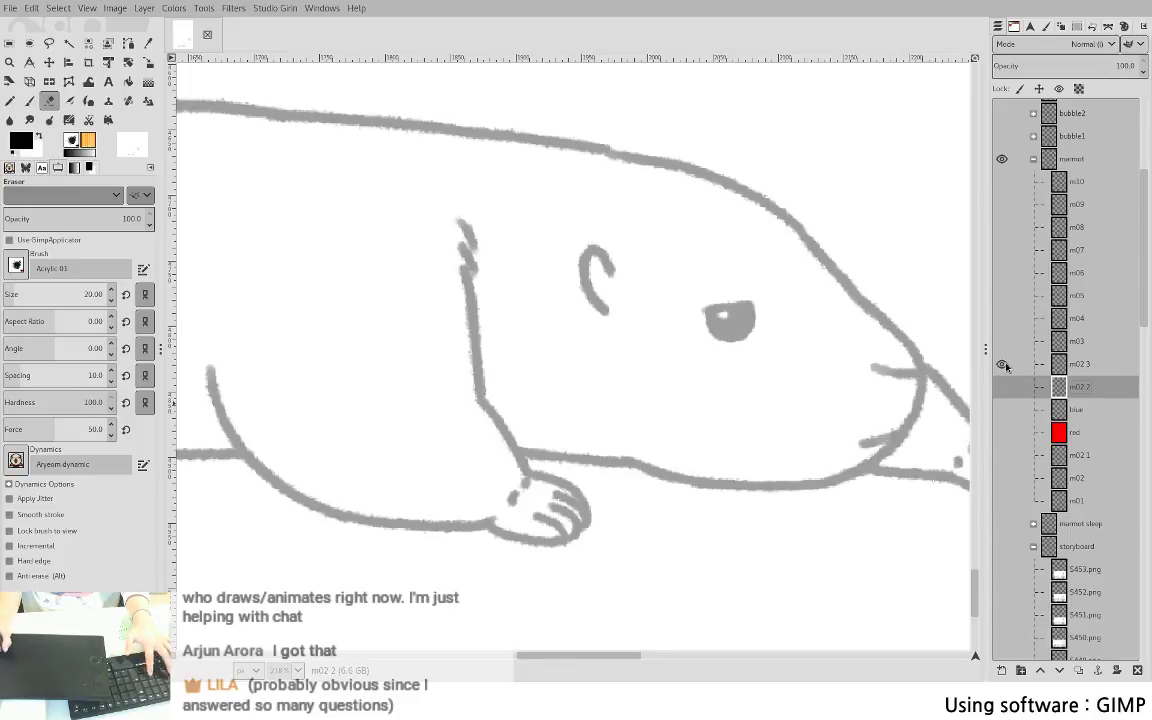
{"action": "left_click", "coordinate": [1010, 388], "text": "shift"}
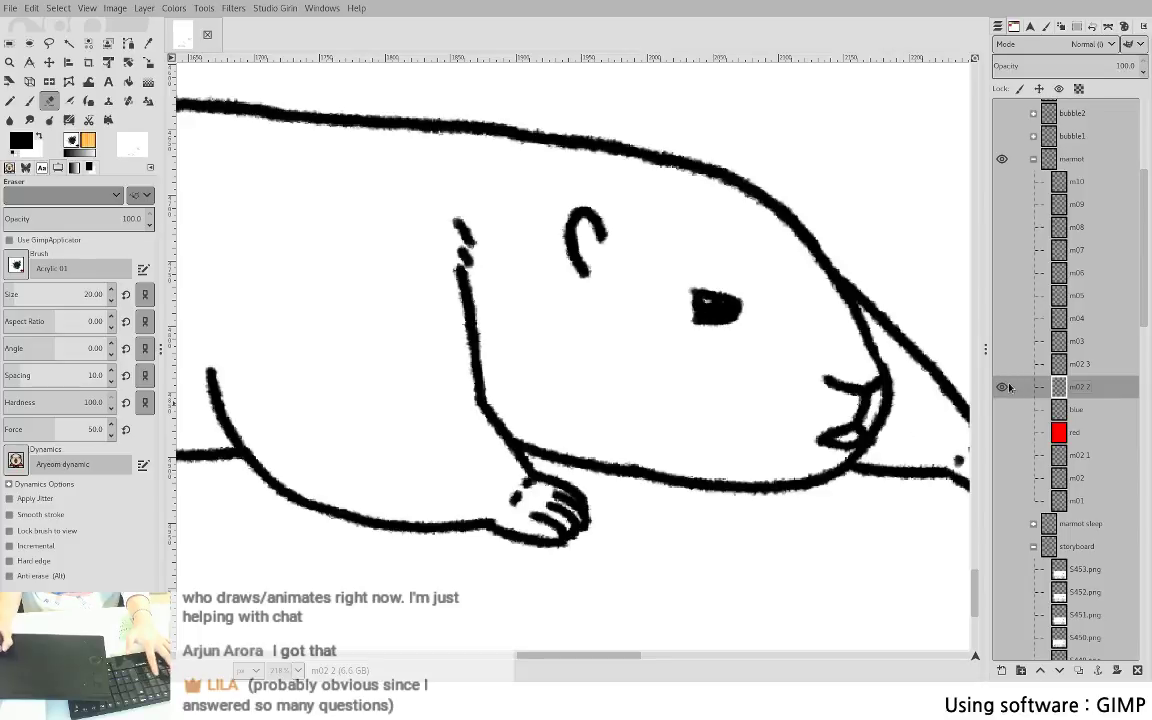
{"action": "left_click", "coordinate": [1003, 478], "text": "shift"}
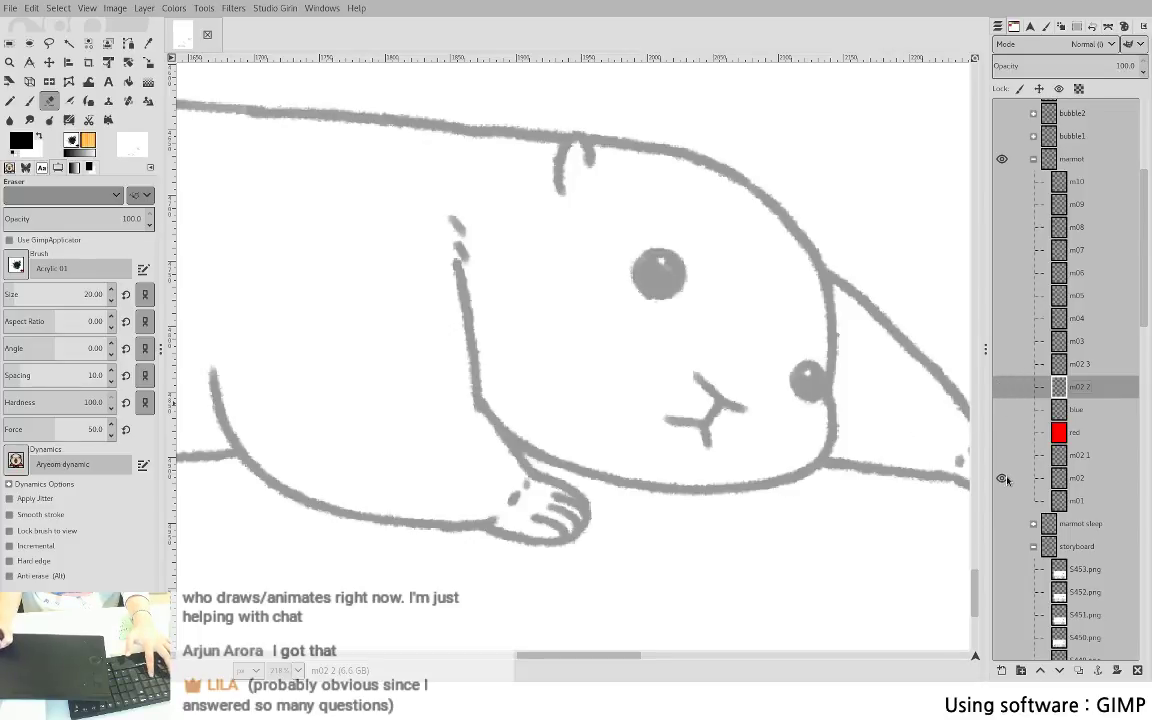
{"action": "left_click", "coordinate": [1003, 455], "text": "shift"}
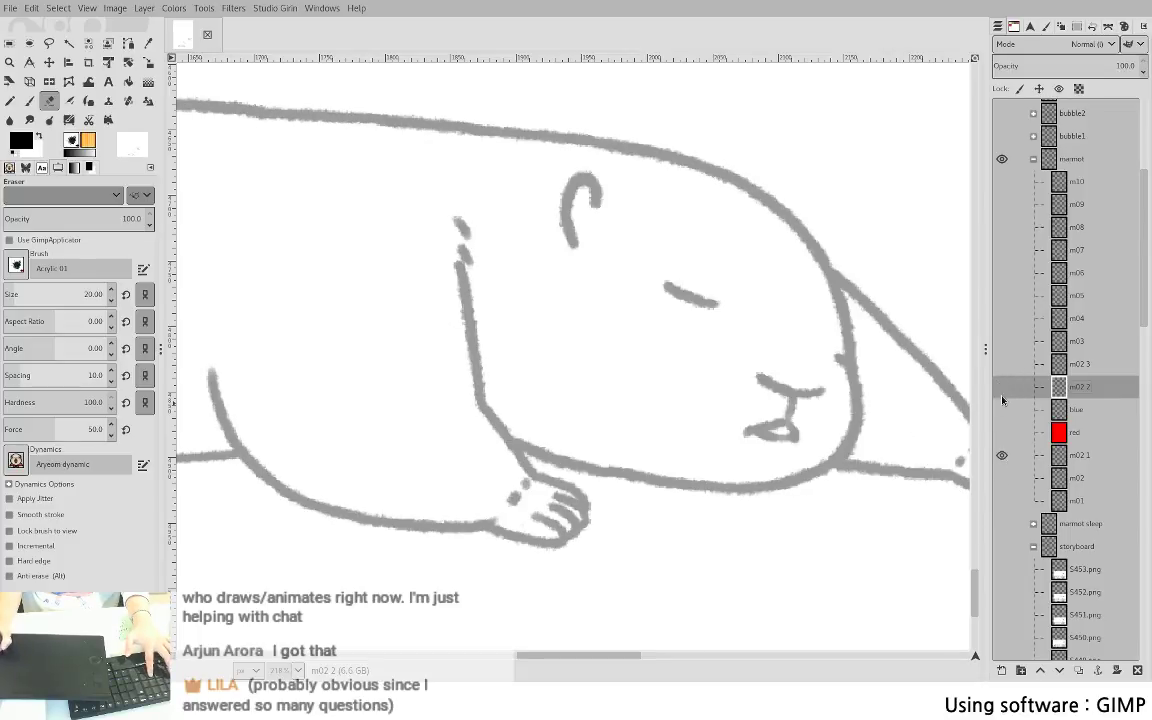
{"action": "left_click", "coordinate": [1003, 389], "text": "shift"}
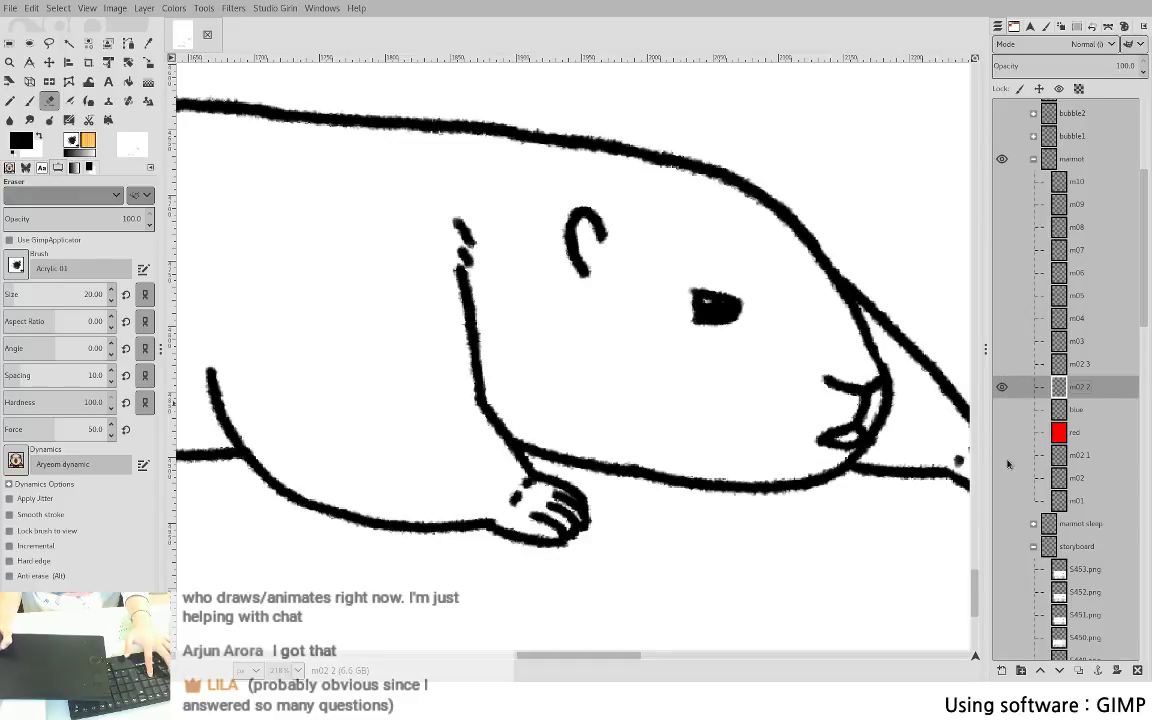
- Show m02 1 and m02 3 with m02 2, erase the upper muzzle line, and redraw it from forehead to nose
{"action": "left_click", "coordinate": [1002, 455]}
{"action": "left_click", "coordinate": [1002, 364]}
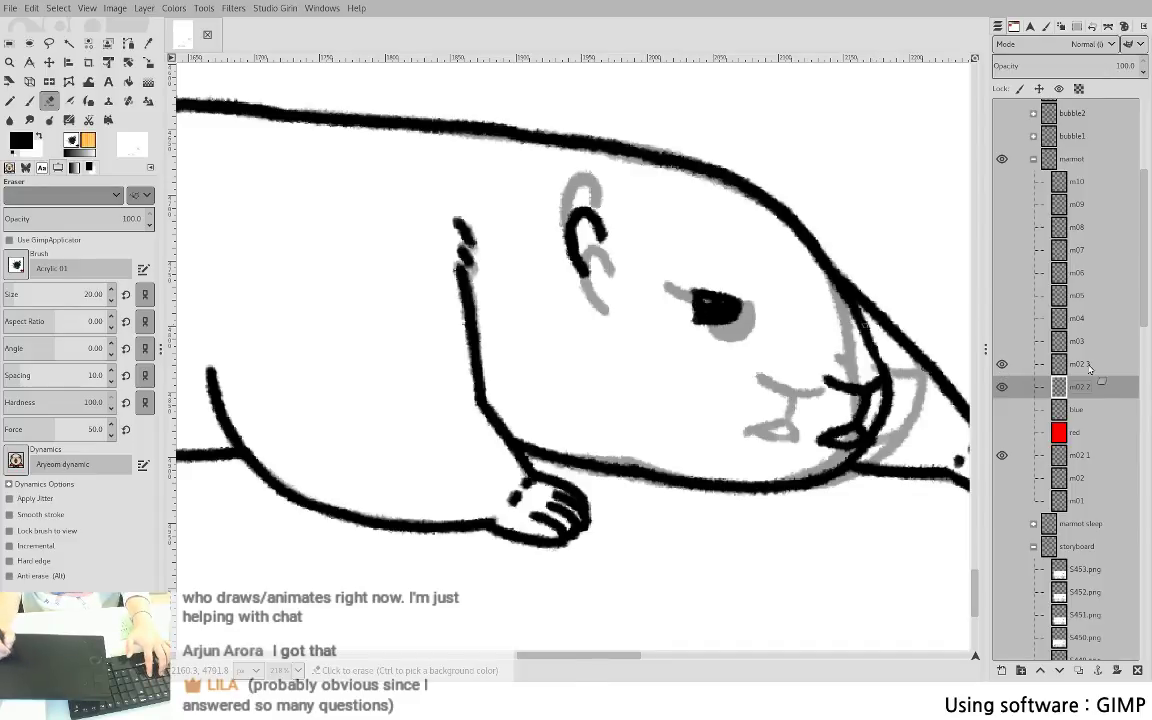
{"action": "left_click_drag", "start_coordinate": [848, 306], "coordinate": [868, 327]}
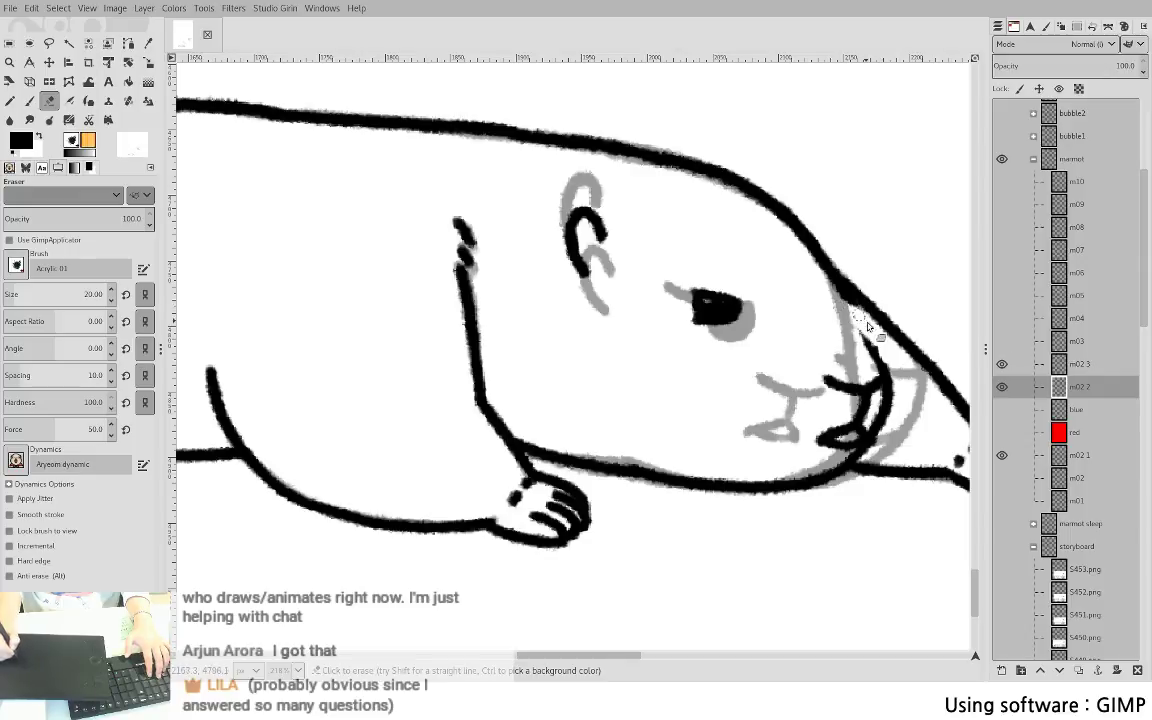
{"action": "key", "text": "p"}
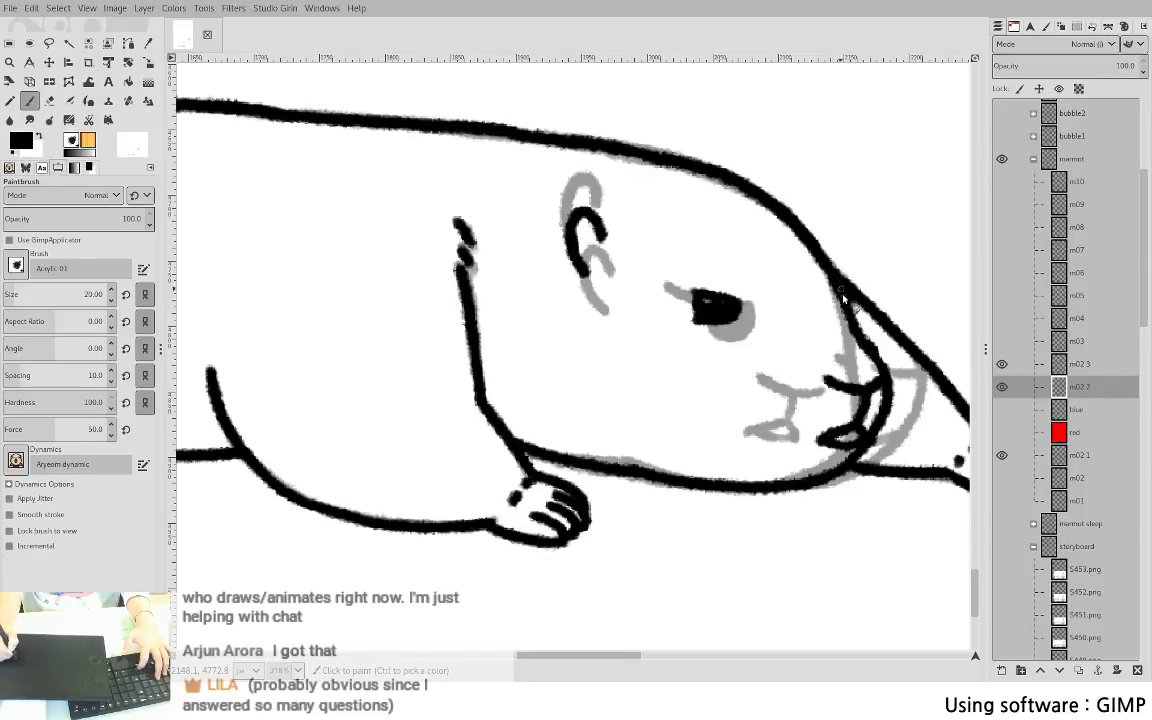
{"action": "key", "text": "shift+e"}
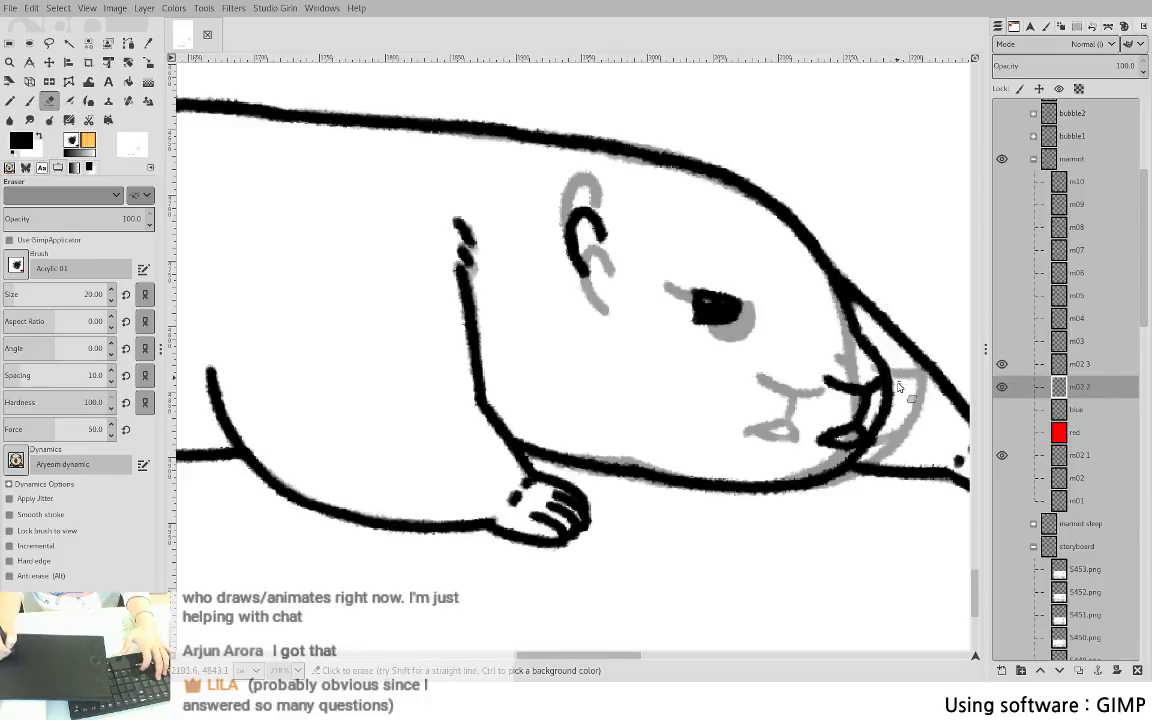
{"action": "key", "text": "p"}
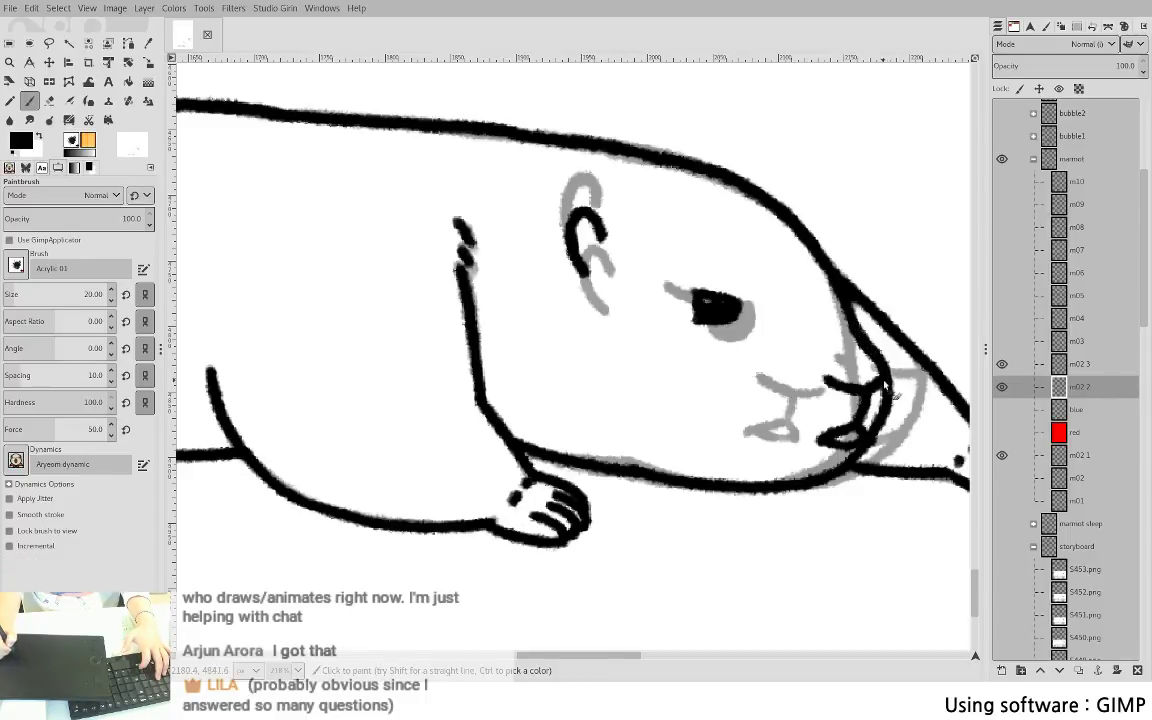
- Isolate m02 2, straighten the black line from forehead to nose, and reconnect the far foreleg's upper edge to the head
{"action": "left_click", "coordinate": [1002, 384], "text": "shift"}
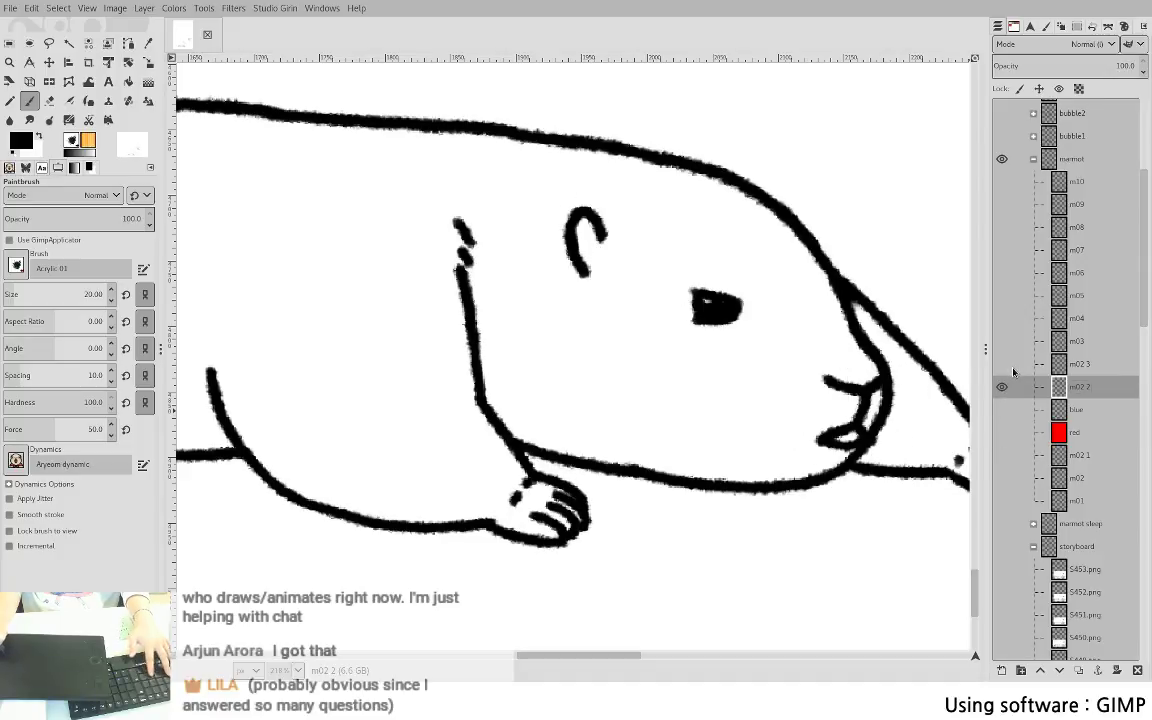
{"action": "left_click", "coordinate": [1002, 385]}
{"action": "left_click", "coordinate": [1002, 385]}
{"action": "left_click", "coordinate": [1001, 372], "text": "shift"}
{"action": "left_click", "coordinate": [1001, 390], "text": "shift"}
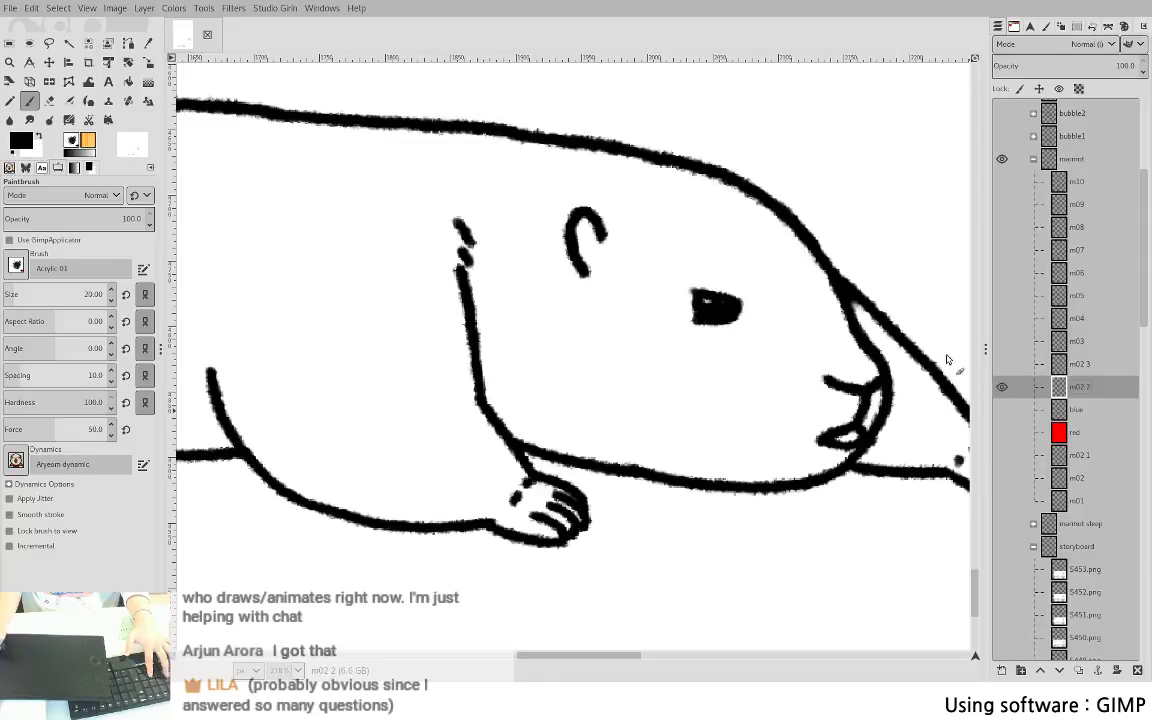
{"action": "key", "text": "shift+e"}
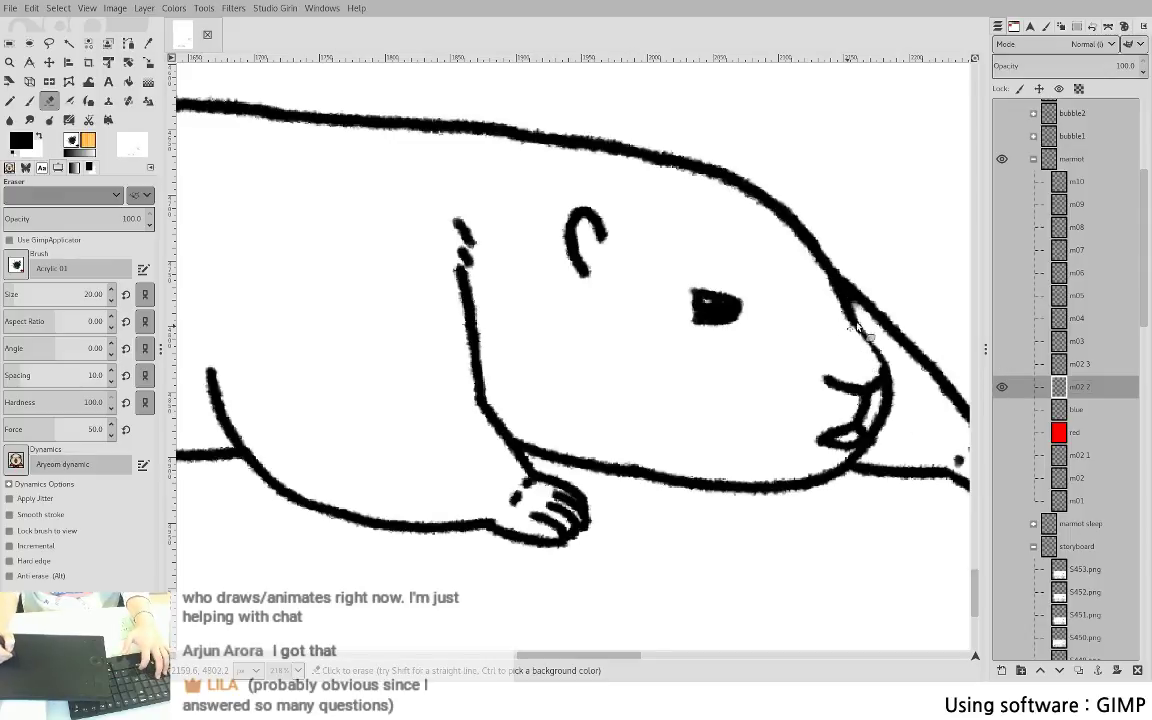
{"action": "key", "text": "p"}
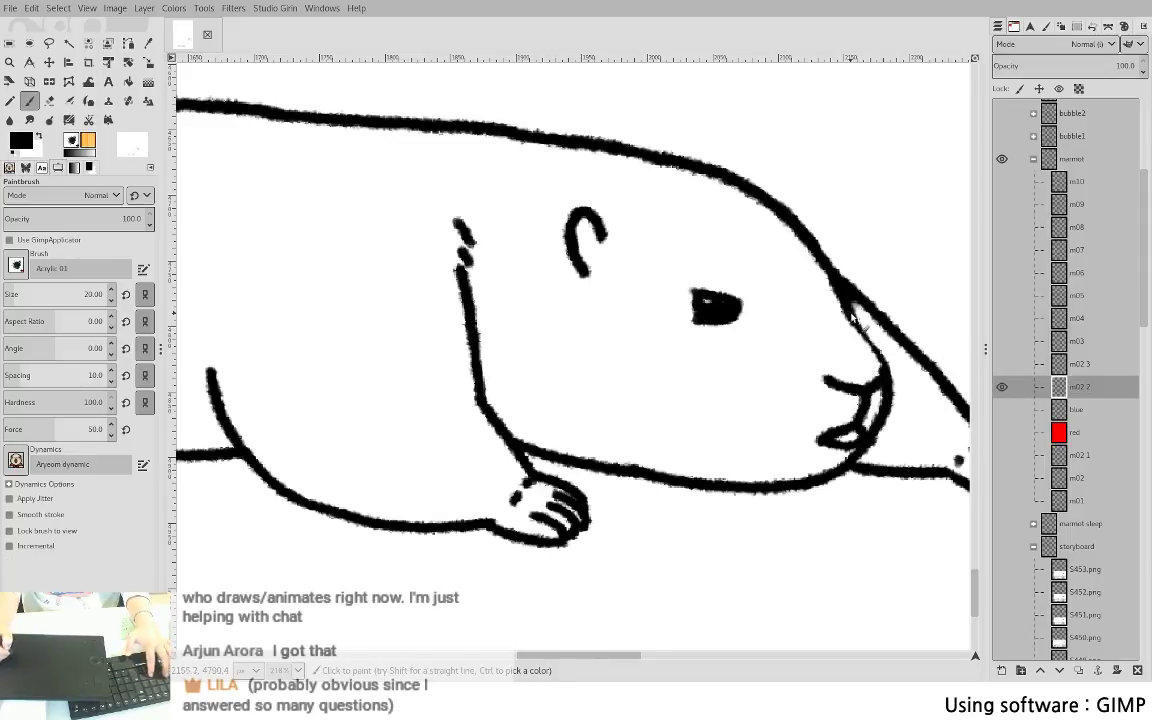
{"action": "key", "text": "shift+e"}
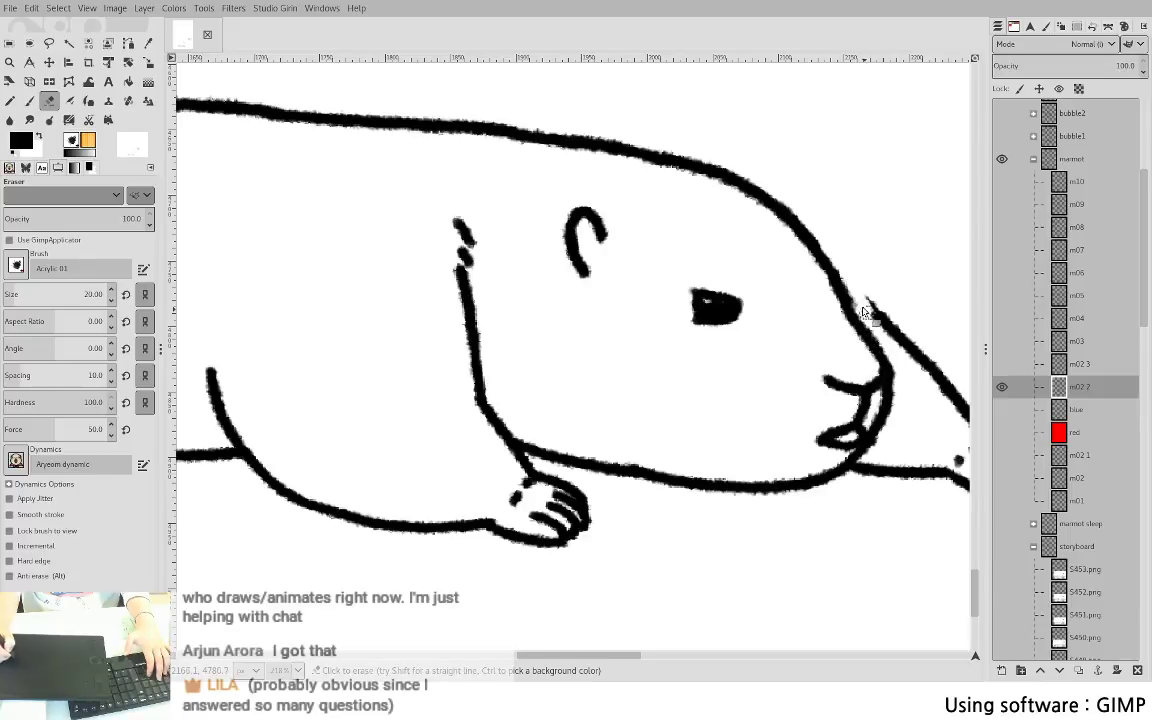
{"action": "key", "text": "p"}
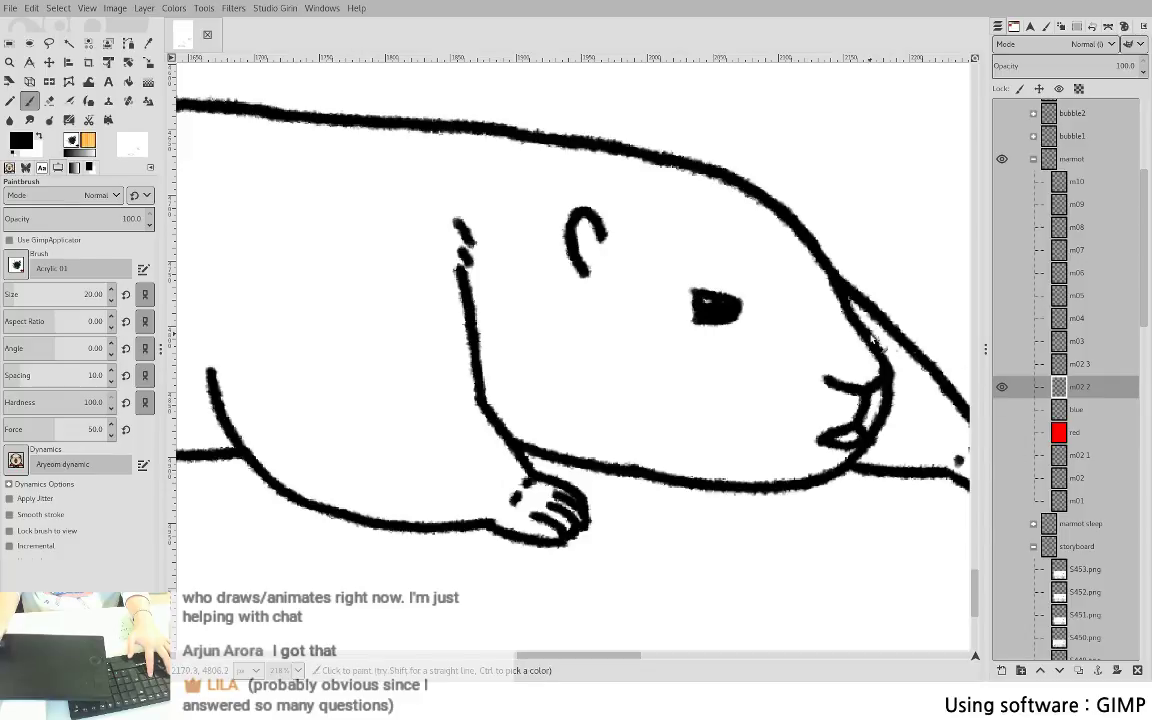
{"action": "key", "text": "shift+e"}
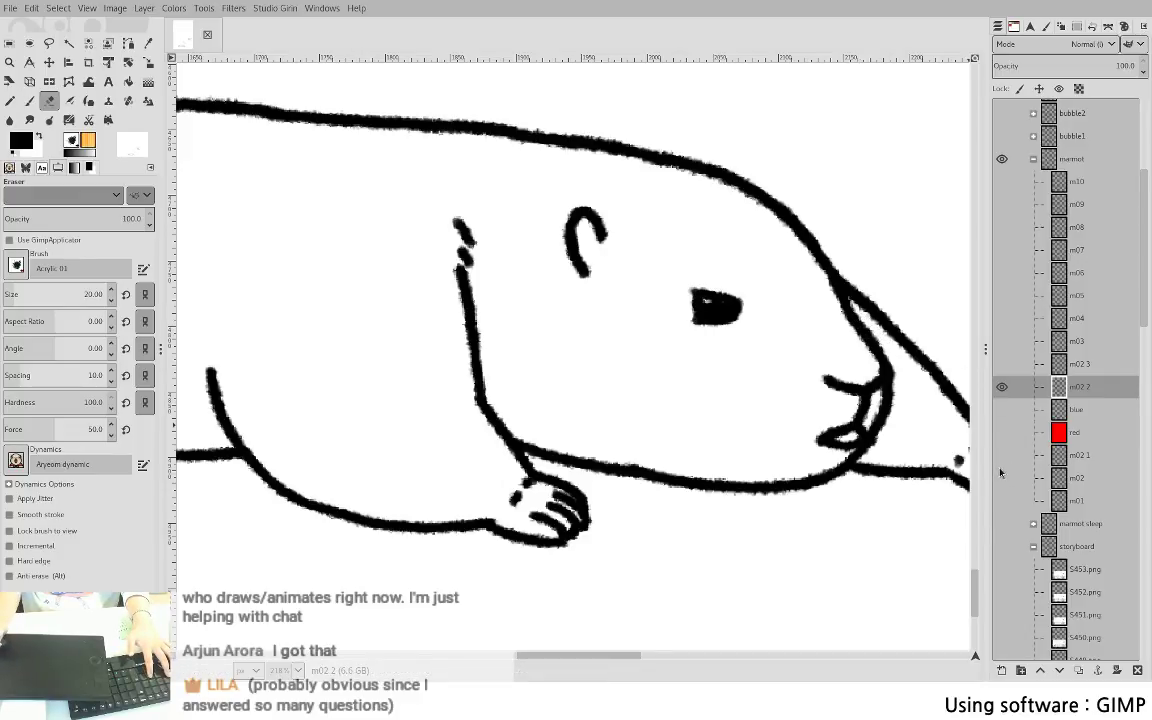
- Show the marmot frames from m02 through m03 one at a time to check how the corrected m02 2 plays between them
{"action": "left_click", "coordinate": [1003, 458], "text": "shift"}
{"action": "left_click", "coordinate": [1004, 481], "text": "shift"}
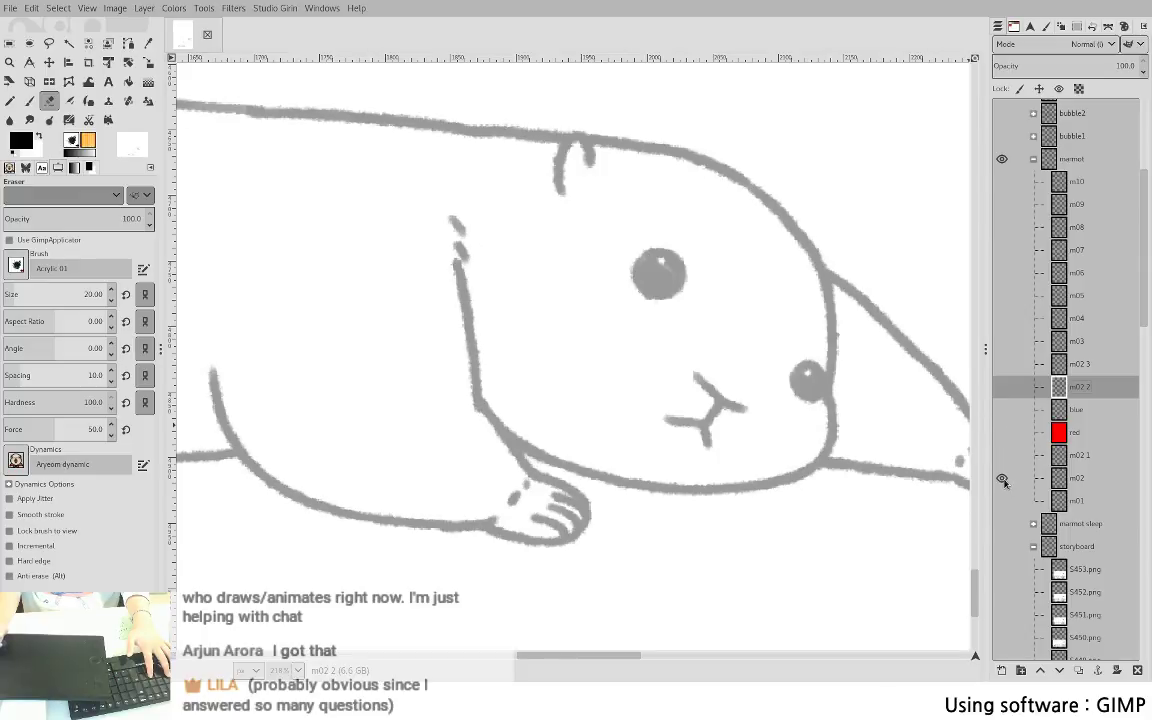
{"action": "left_click", "coordinate": [1005, 470]}
{"action": "left_click", "coordinate": [1006, 461]}
{"action": "left_click", "coordinate": [1003, 410], "text": "shift"}
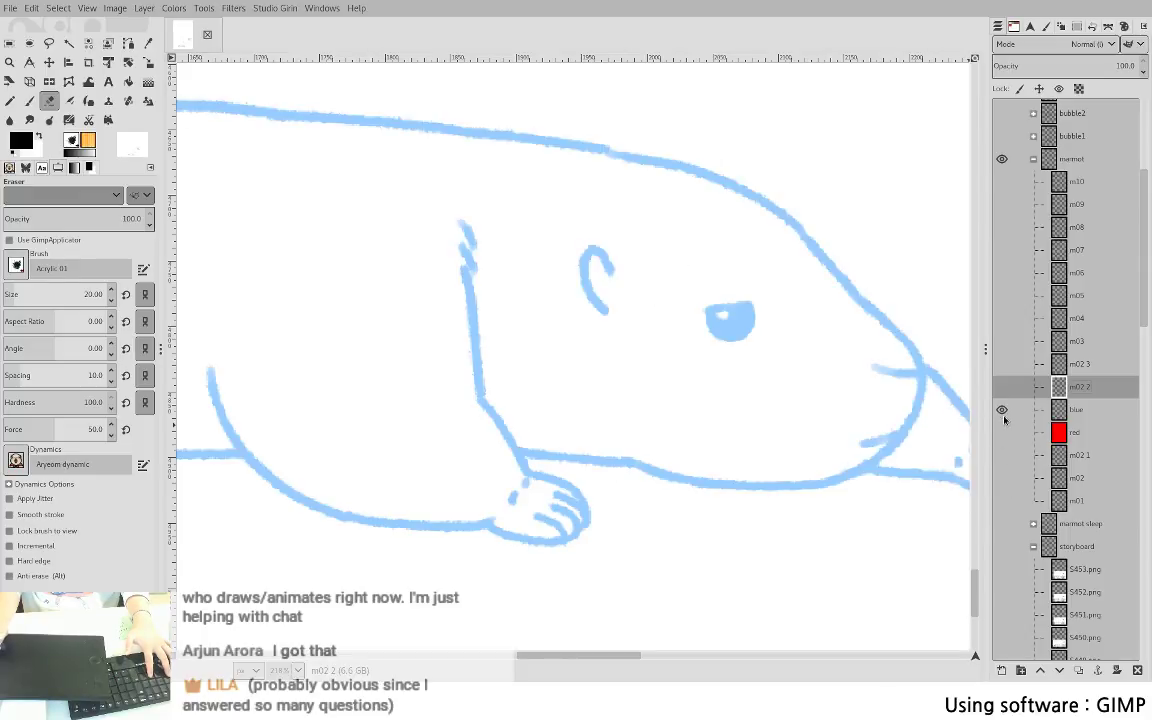
{"action": "left_click", "coordinate": [1004, 480], "text": "shift"}
{"action": "left_click", "coordinate": [1002, 457], "text": "shift"}
{"action": "left_click", "coordinate": [1003, 388], "text": "shift"}
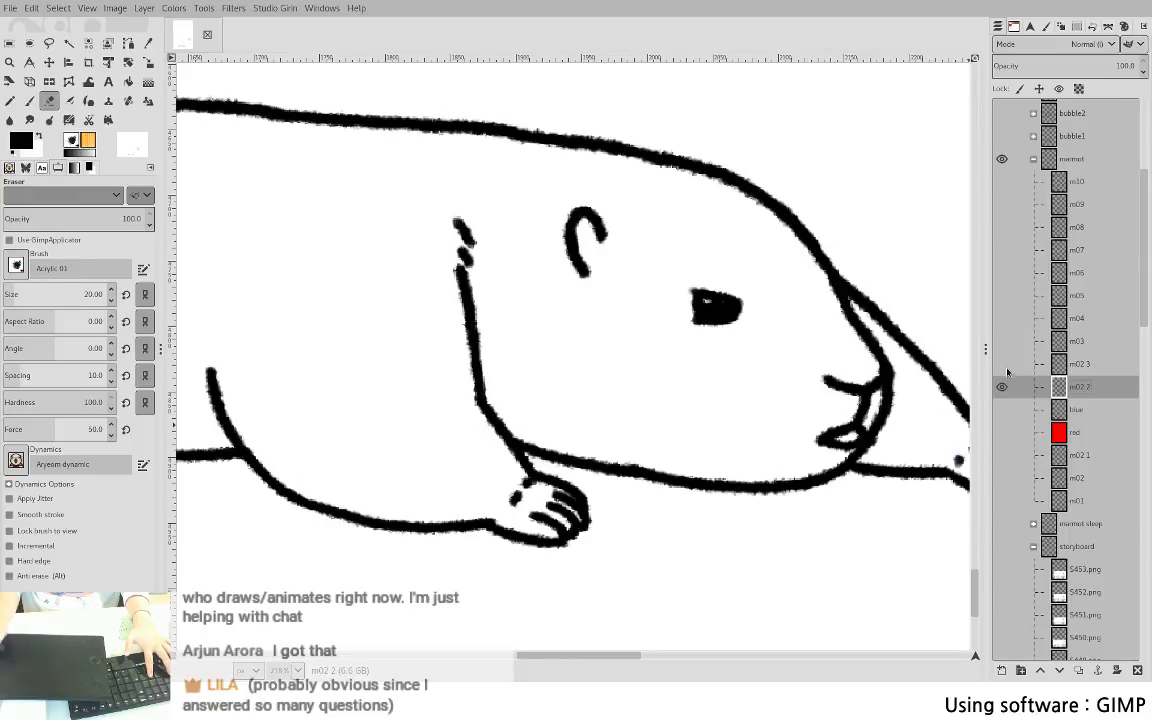
{"action": "left_click", "coordinate": [1006, 366], "text": "shift"}
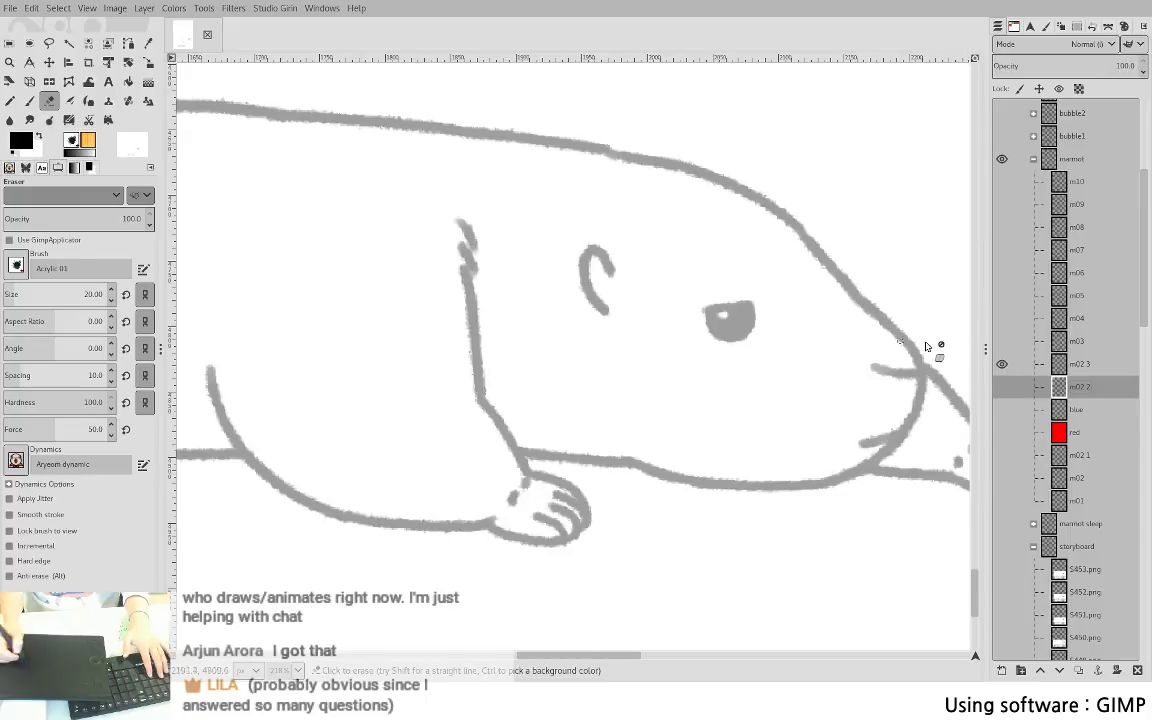
{"action": "left_click", "coordinate": [1004, 342], "text": "shift"}
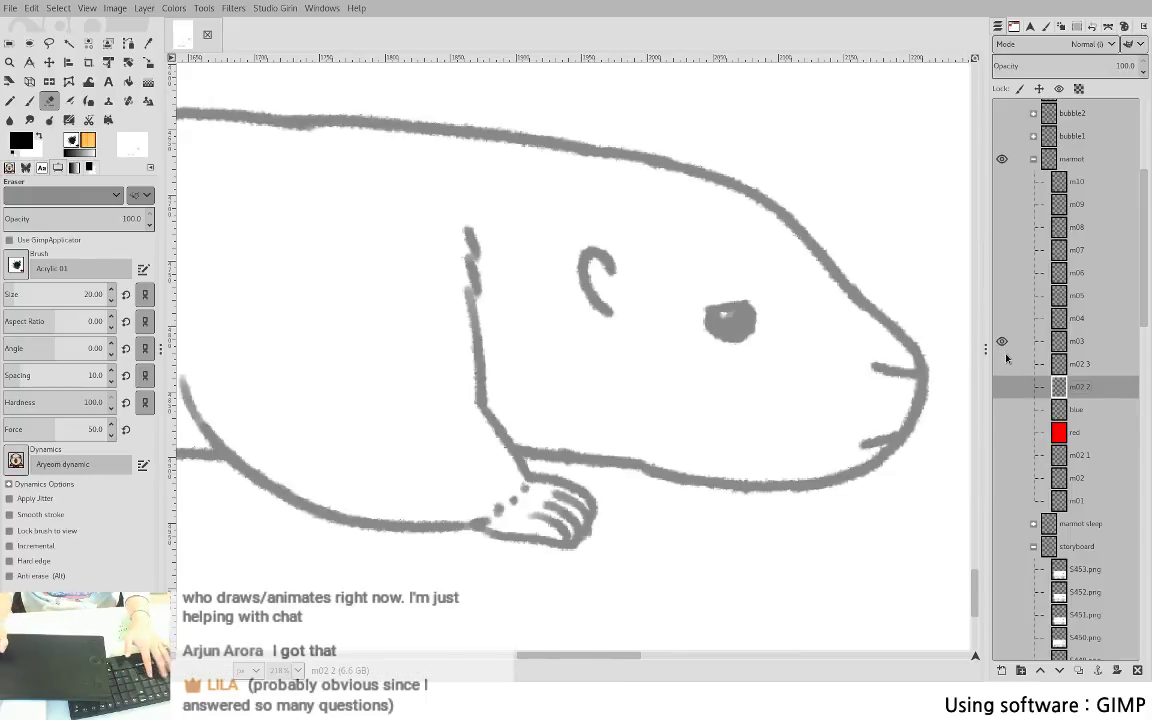
- Move the blue and red layers directly above m02 3, and show m02 3 and both tint layers together with m03
{"action": "left_click", "coordinate": [1062, 365]}
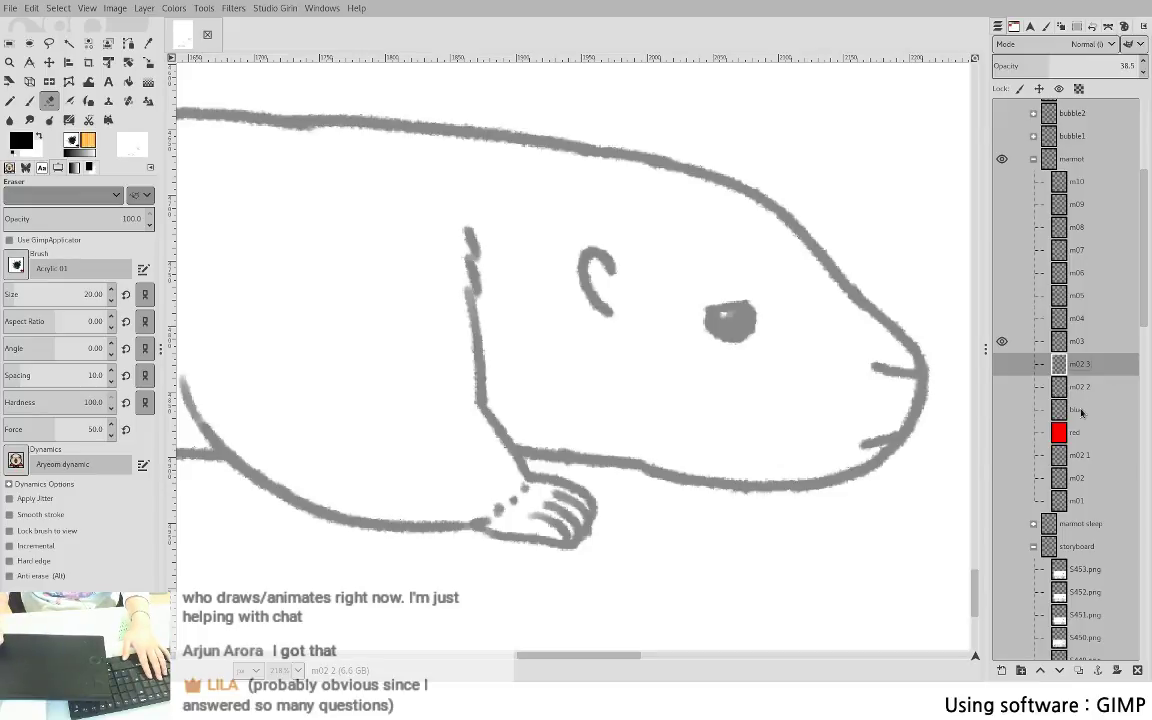
{"action": "left_click", "coordinate": [1081, 412]}
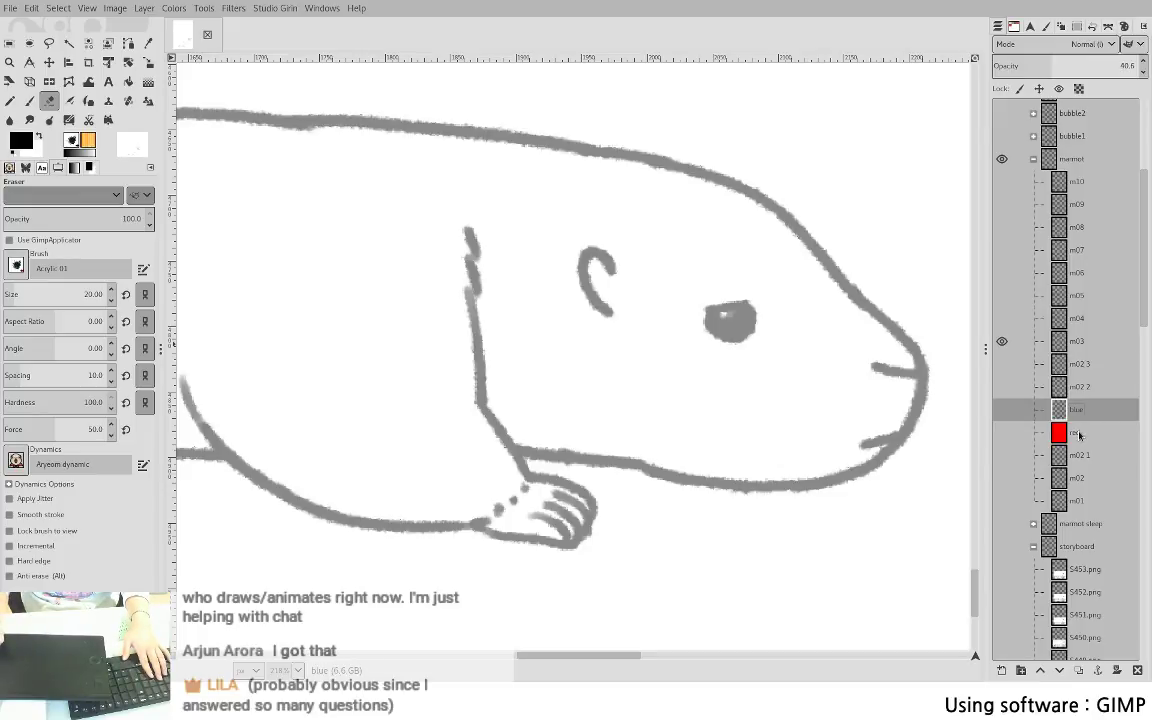
{"action": "left_click_drag", "start_coordinate": [1080, 433], "coordinate": [1088, 362]}
{"action": "left_click_drag", "start_coordinate": [1078, 432], "coordinate": [1087, 381]}
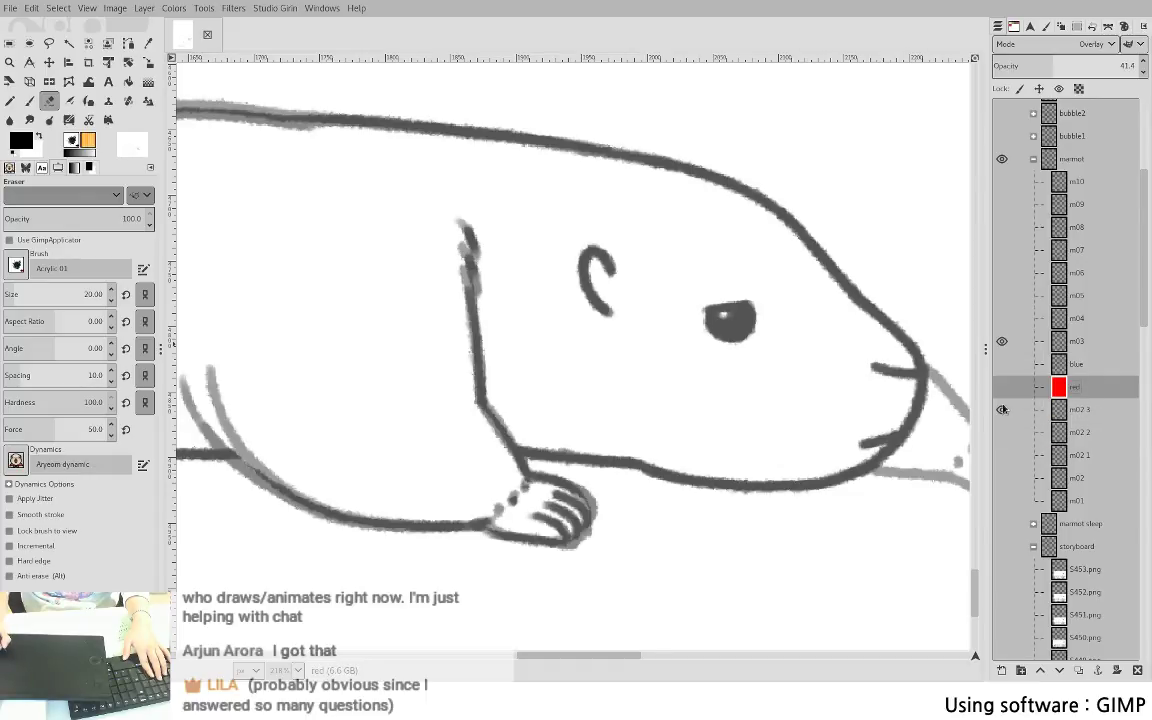
{"action": "left_click", "coordinate": [1002, 387]}
{"action": "left_click", "coordinate": [1001, 366]}
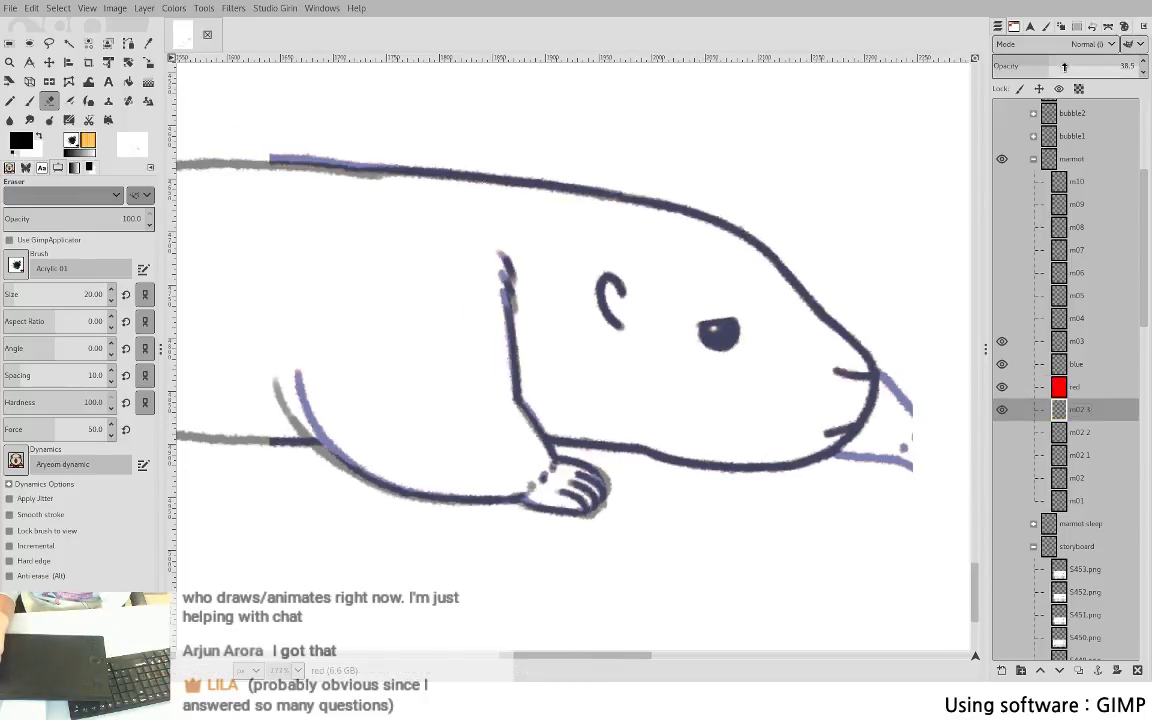
- Set the m02 3 layer's opacity to about 49.6 and select the m03 layer
{"action": "left_click", "coordinate": [1064, 65]}
{"action": "left_click_drag", "start_coordinate": [1064, 65], "coordinate": [1065, 66]}
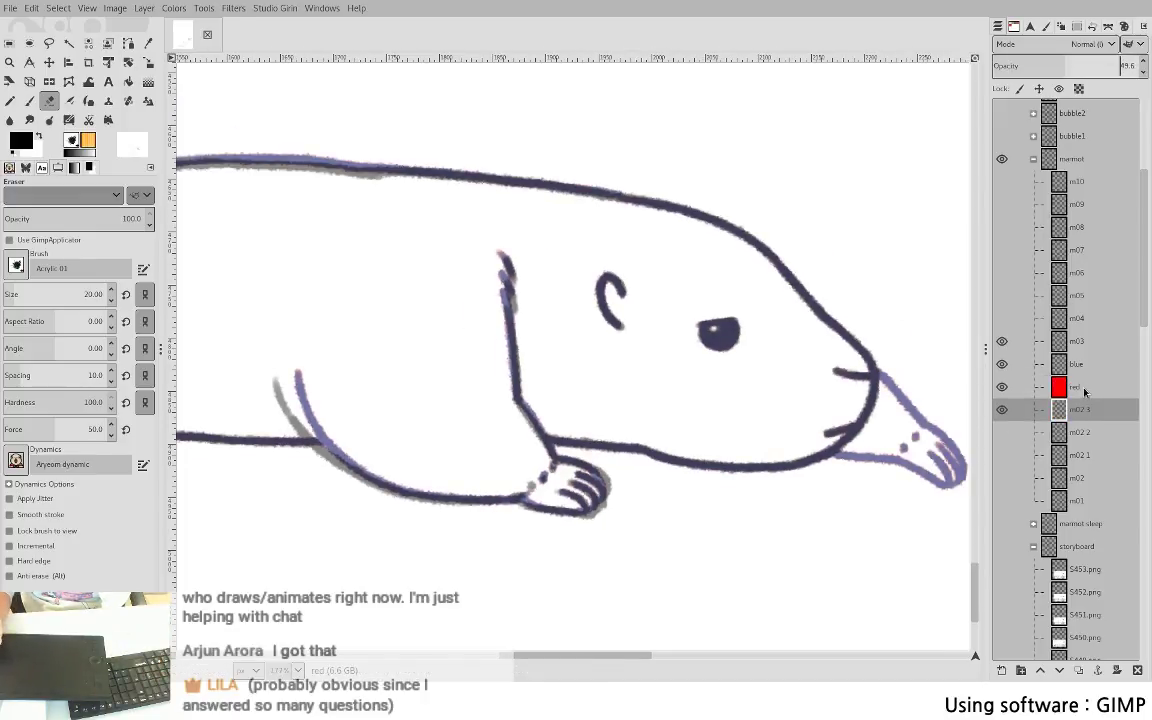
{"action": "left_click", "coordinate": [1085, 341]}
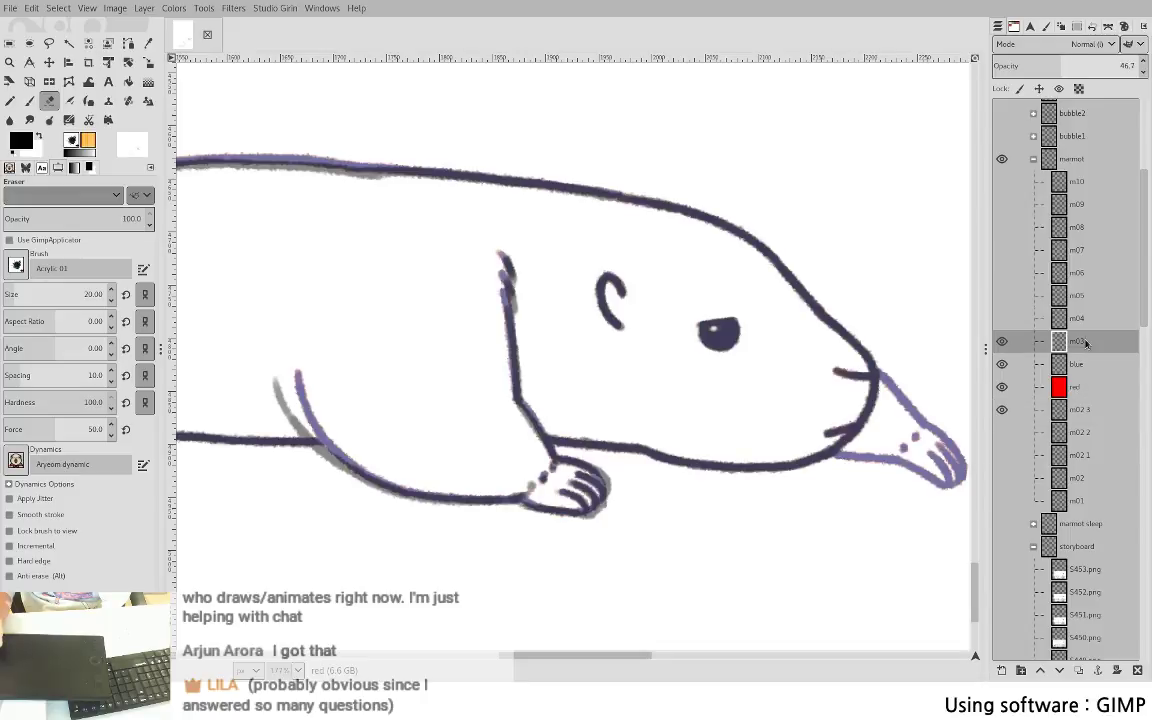
- Hide the blue overlay layer and set the m02 3 layer's opacity to 33.6
{"action": "left_click", "coordinate": [1069, 410]}
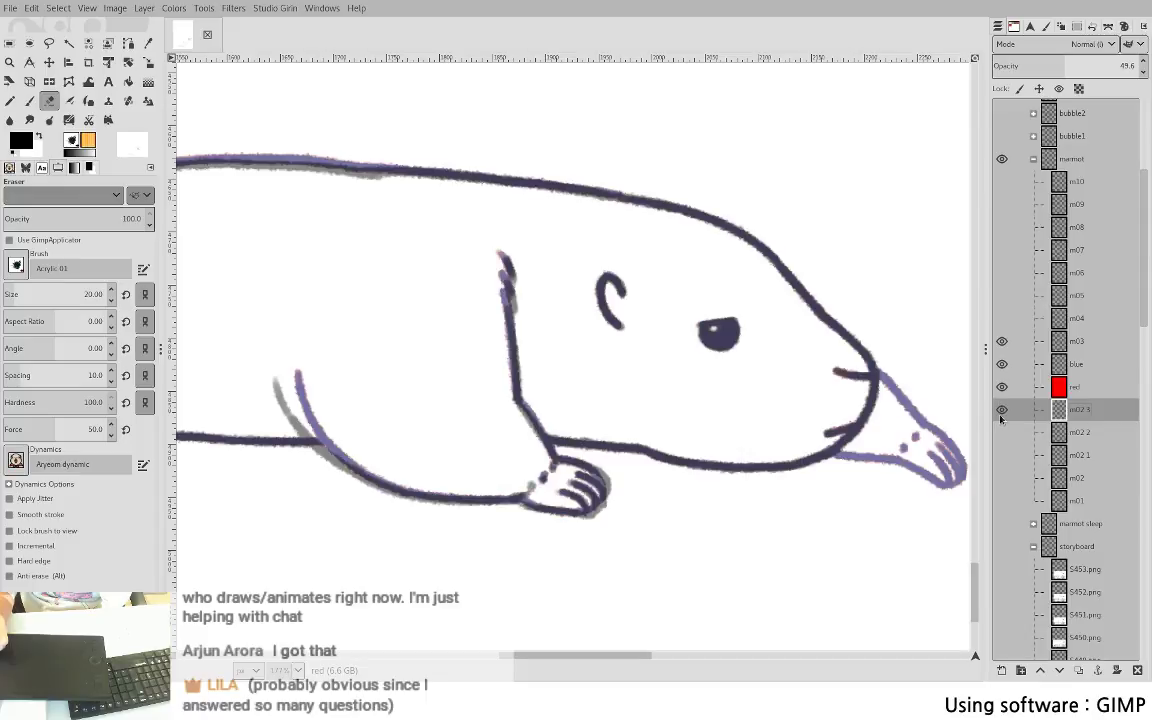
{"action": "left_click", "coordinate": [1001, 387]}
{"action": "left_click", "coordinate": [1001, 387]}
{"action": "left_click", "coordinate": [1001, 364]}
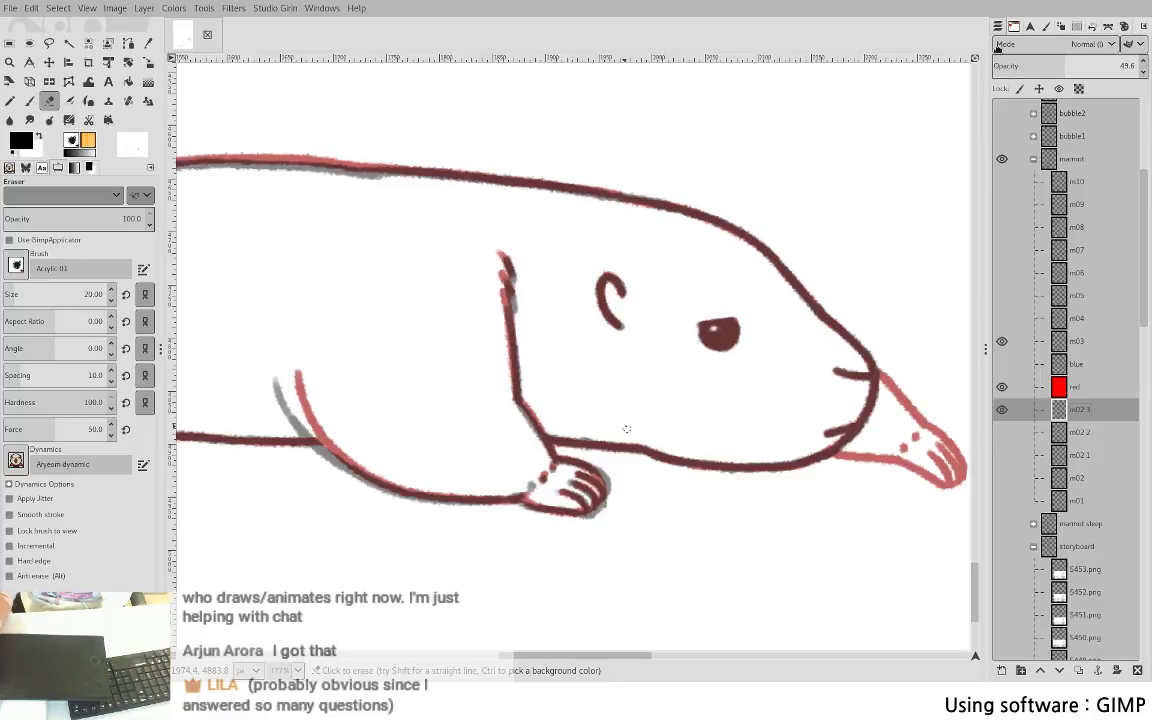
{"action": "left_click_drag", "start_coordinate": [627, 429], "coordinate": [750, 462]}
{"action": "left_click", "coordinate": [1023, 63]}
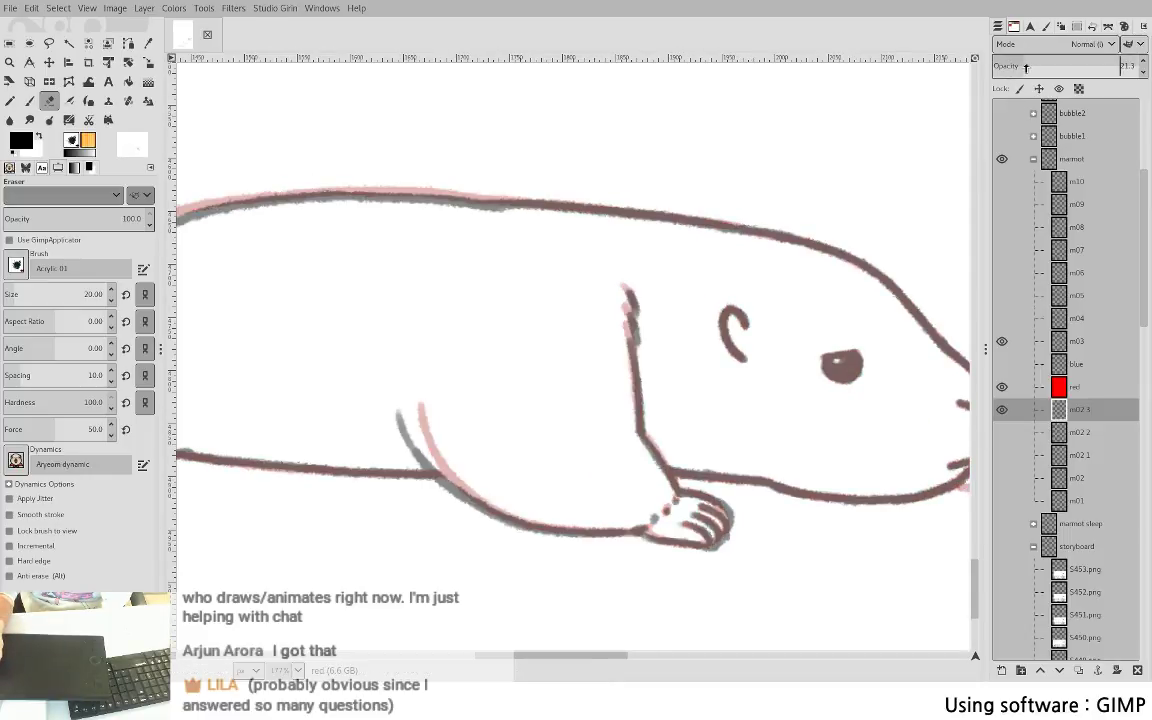
{"action": "left_click_drag", "start_coordinate": [1027, 68], "coordinate": [1040, 68]}
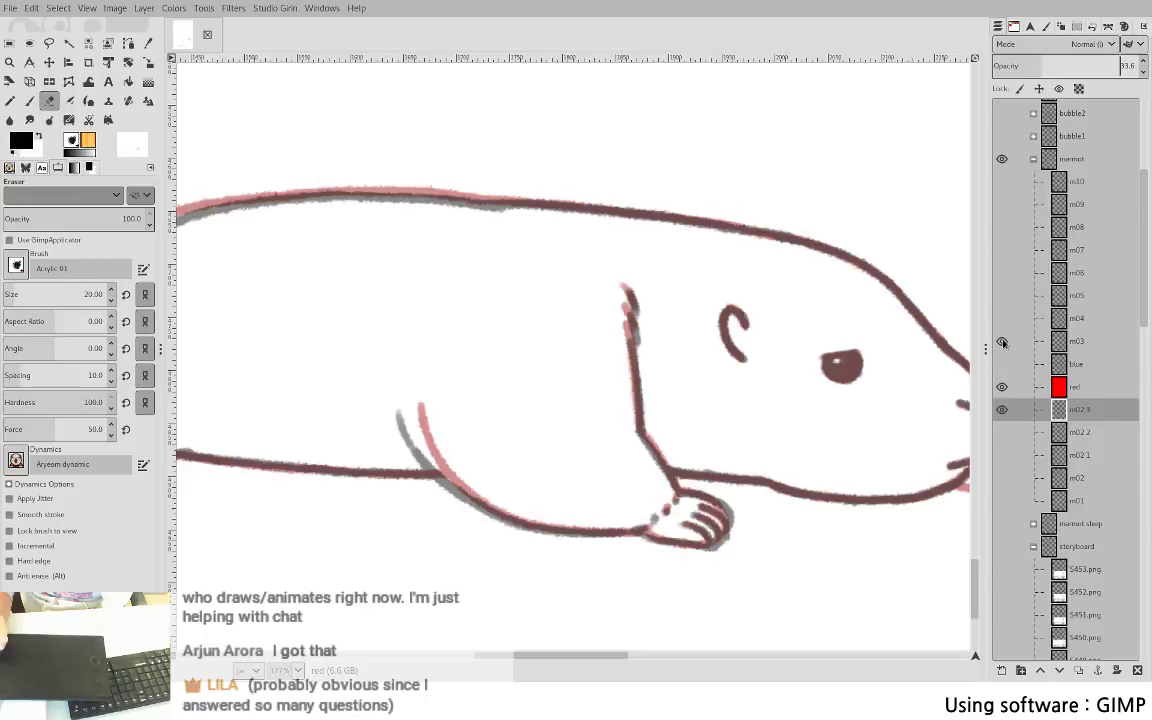
- Hide the m03 layer and compare the m02 3 drawing with the red, blue and m03 layers toggled
{"action": "left_click", "coordinate": [1003, 345]}
{"action": "left_click", "coordinate": [1003, 386]}
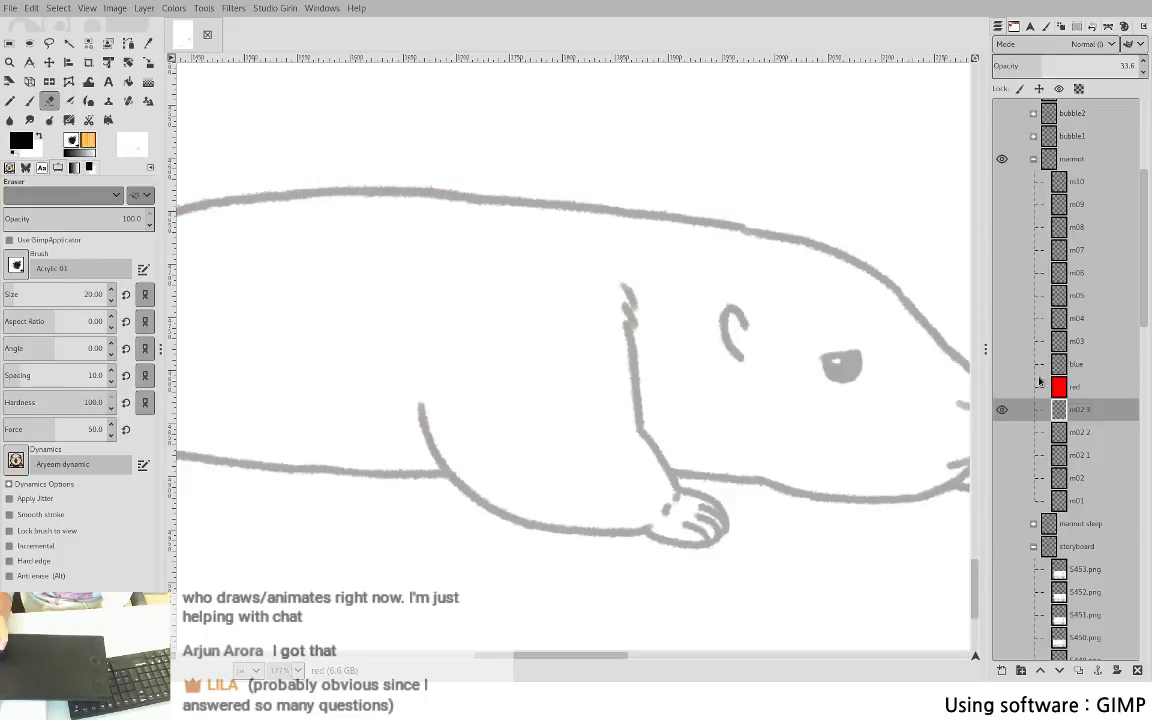
{"action": "left_click", "coordinate": [1002, 386]}
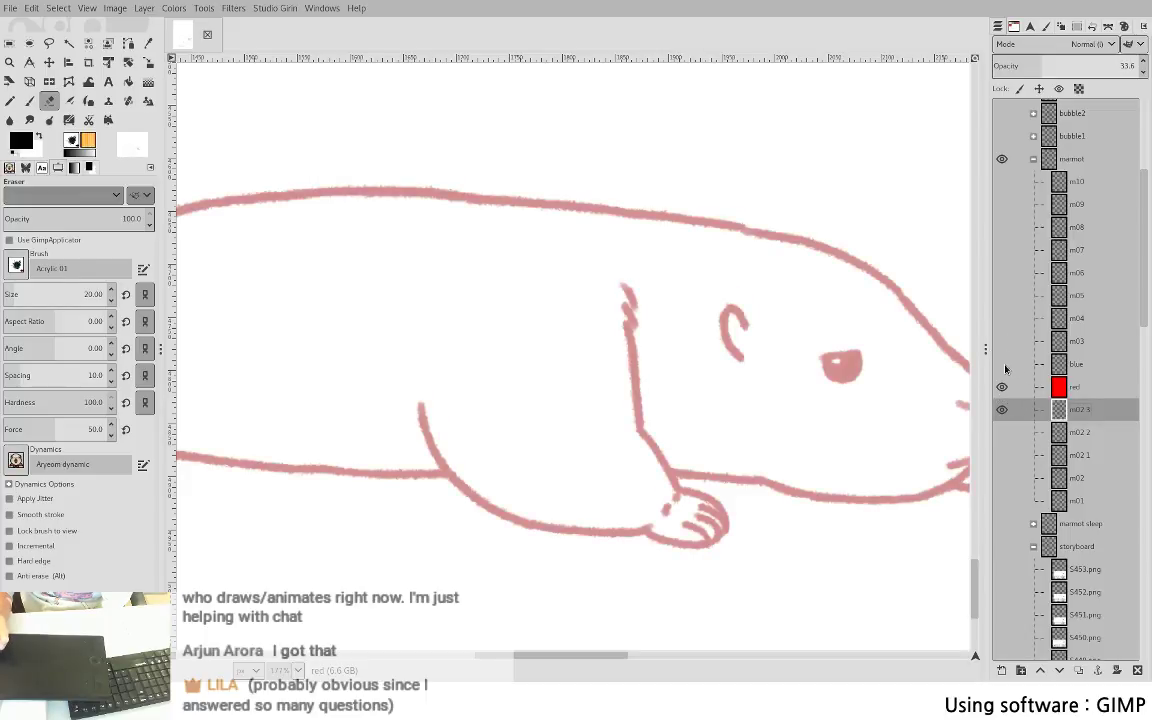
{"action": "left_click", "coordinate": [1003, 365]}
{"action": "left_click", "coordinate": [1003, 366]}
{"action": "left_click", "coordinate": [1003, 341]}
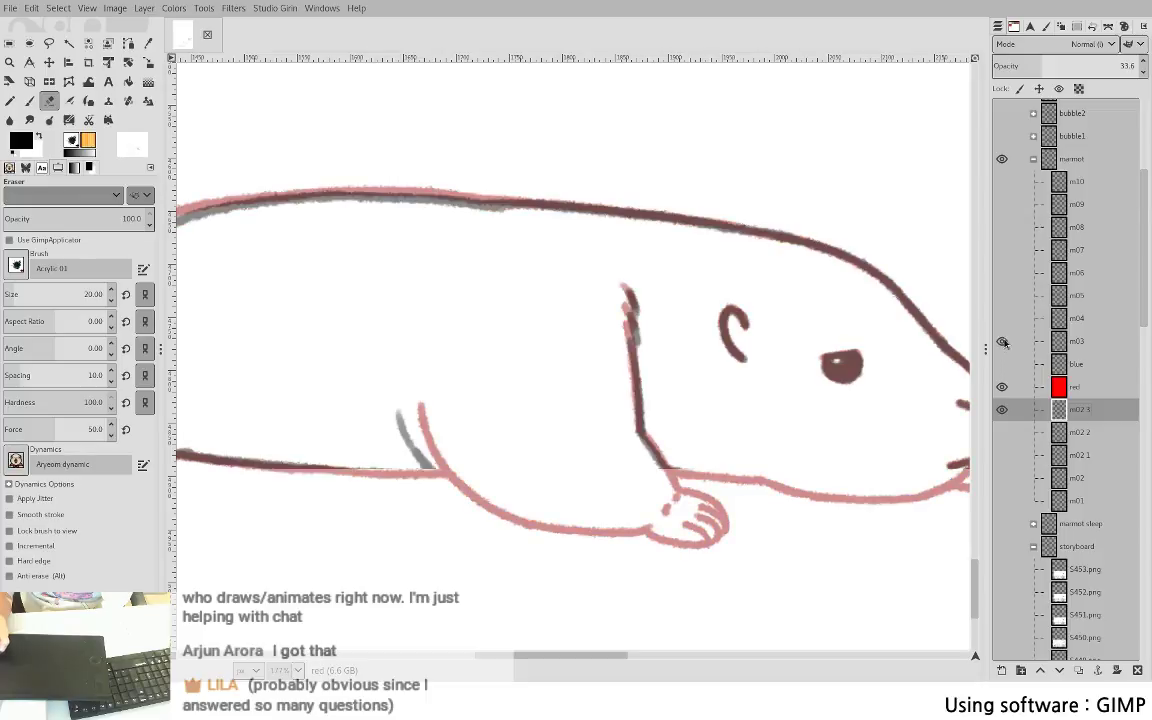
{"action": "left_click", "coordinate": [1004, 341]}
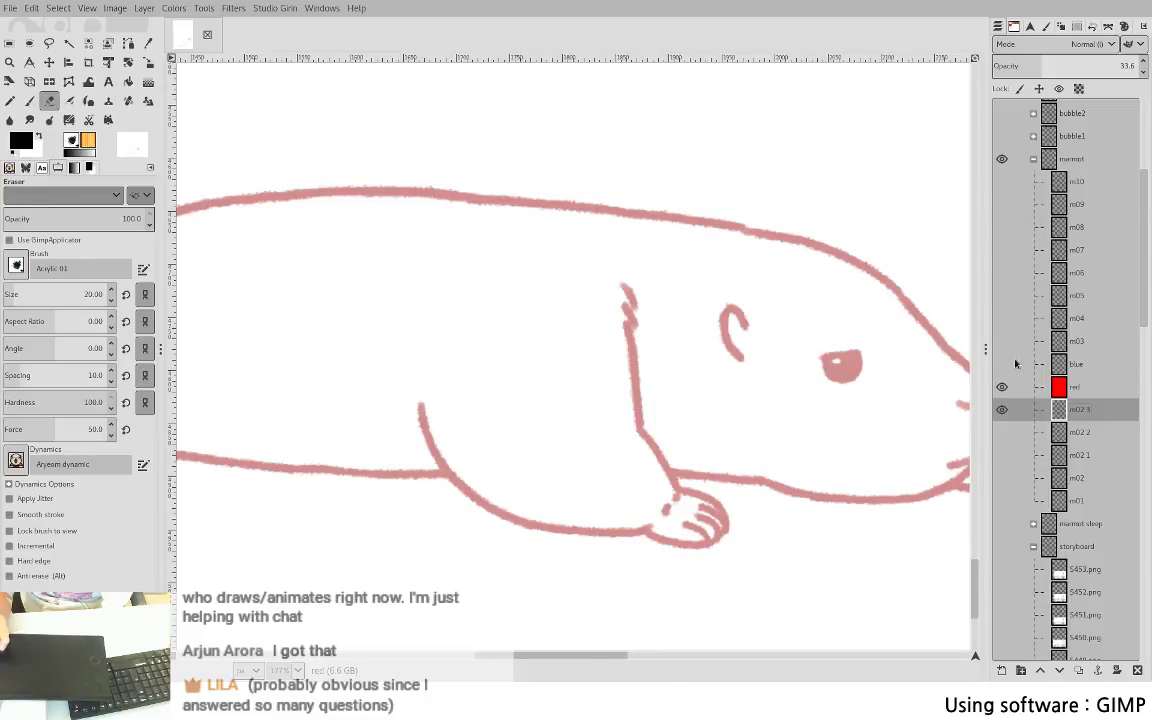
- Show the blue layer again and add a new layer m02 4 directly above it
{"action": "left_click", "coordinate": [1002, 364]}
{"action": "left_click", "coordinate": [1090, 364]}
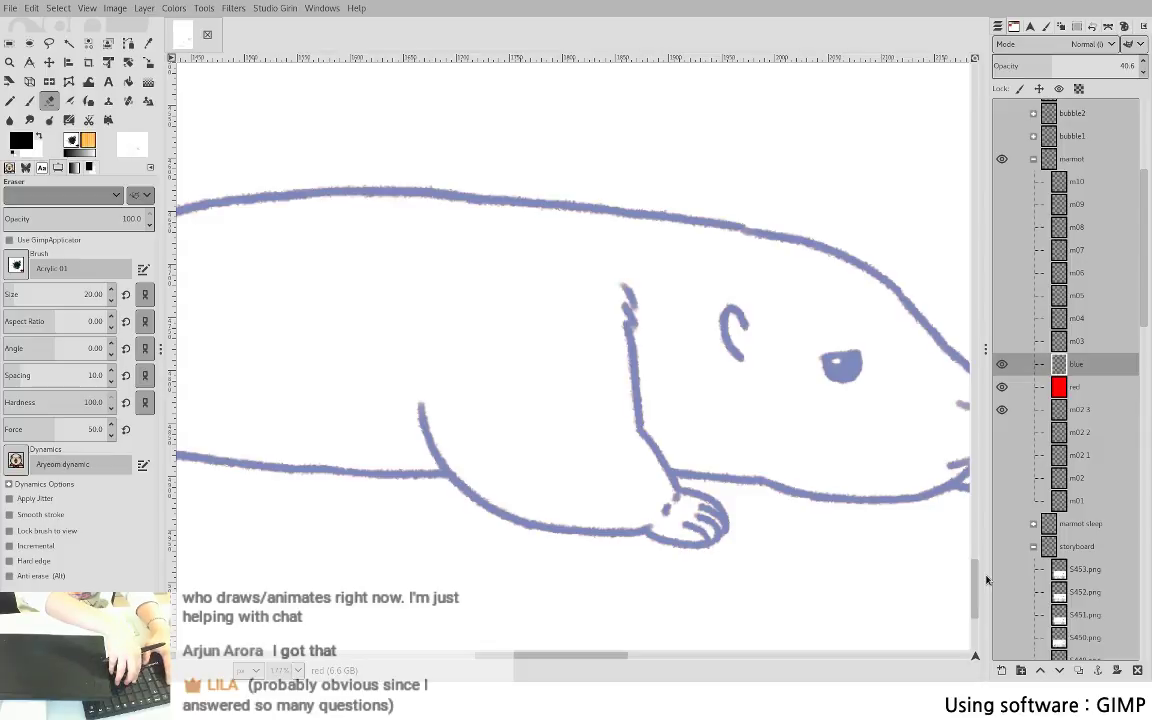
{"action": "key", "text": "ctrl+shift+n"}
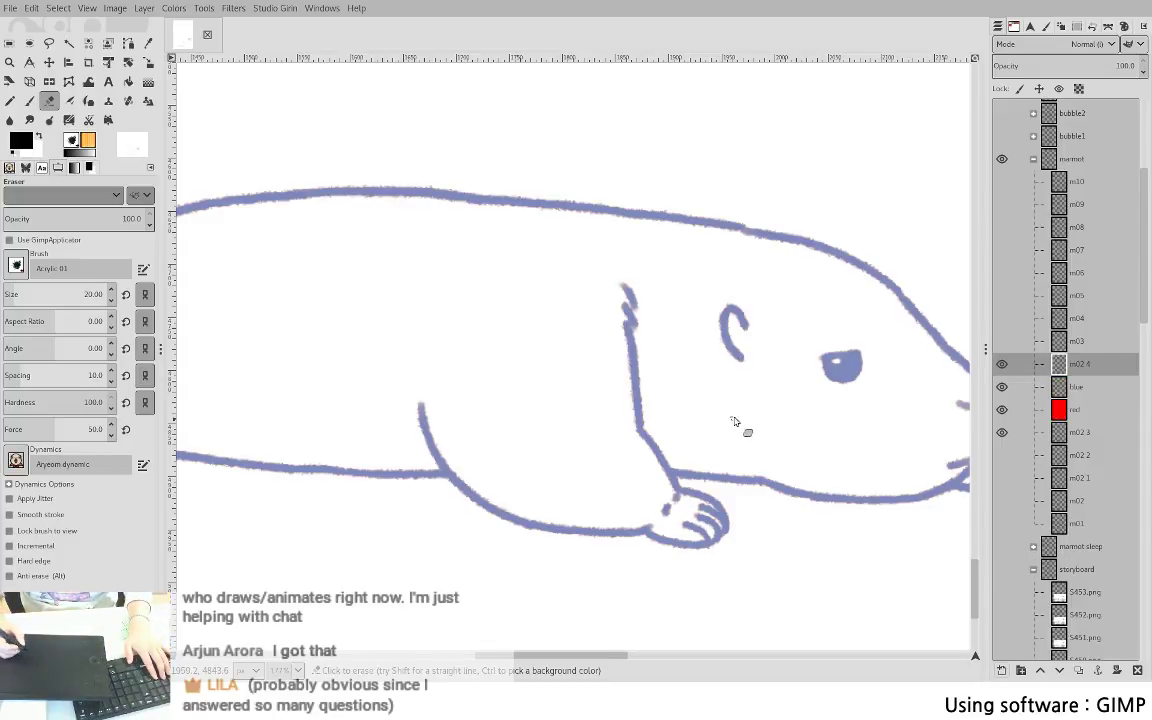
- Trace the upper and lower outline of the marmot's tail in black with the Paintbrush on layer m02 4
{"action": "mouse_move", "coordinate": [755, 392]}
{"action": "left_mouse_down"}
{"action": "mouse_move", "coordinate": [751, 370]}
{"action": "mouse_move", "coordinate": [586, 383]}
{"action": "left_mouse_up"}
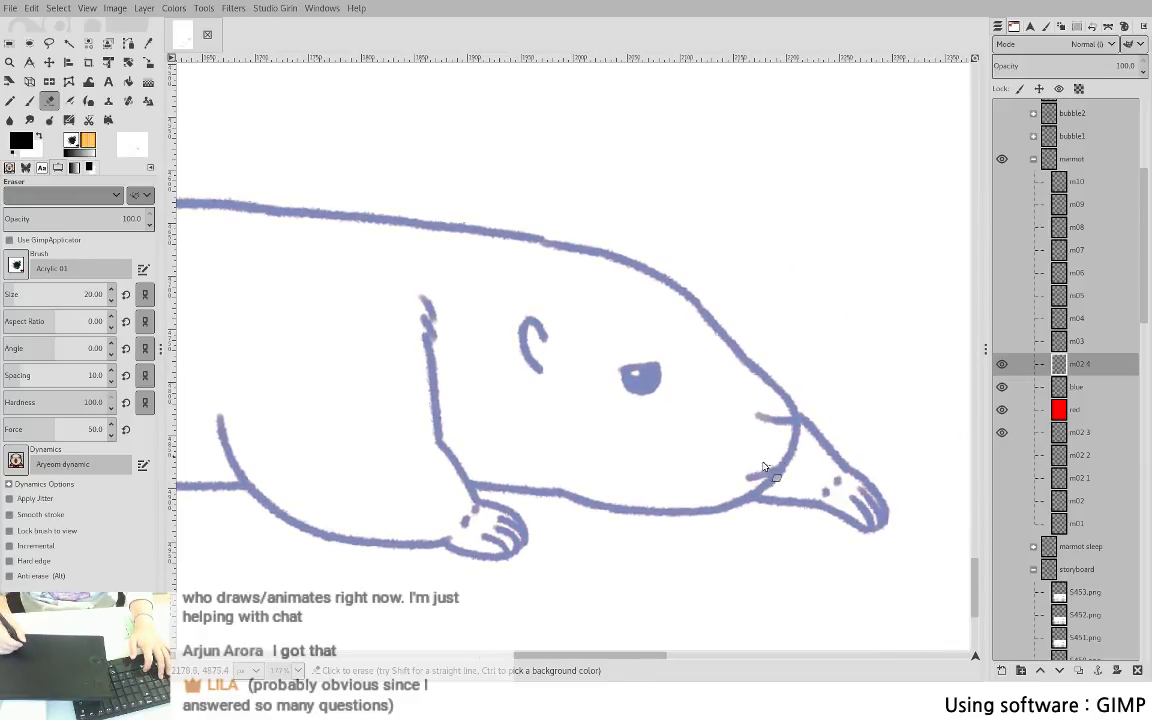
{"action": "left_click_drag", "start_coordinate": [760, 455], "coordinate": [1036, 378]}
{"action": "left_click_drag", "start_coordinate": [540, 355], "coordinate": [852, 388]}
{"action": "scroll", "coordinate": [609, 331], "scroll_direction": "down", "scroll_amount": 3}
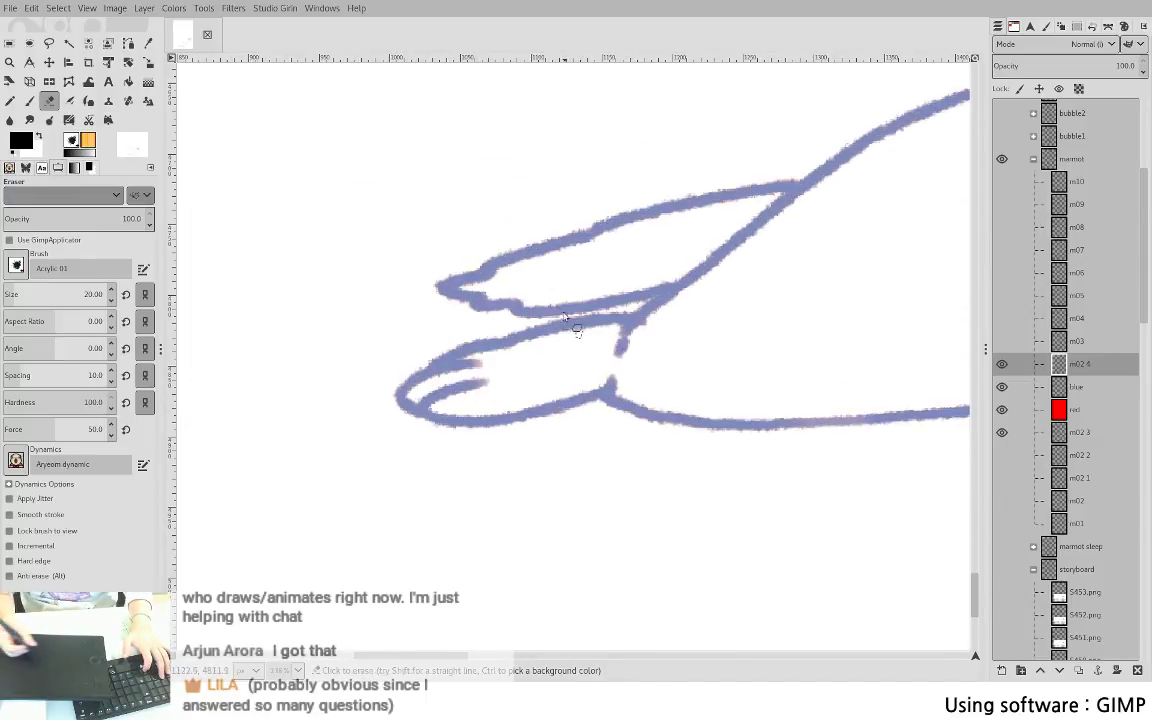
{"action": "key", "text": "p"}
{"action": "mouse_move", "coordinate": [441, 291]}
{"action": "left_mouse_down"}
{"action": "mouse_move", "coordinate": [547, 311]}
{"action": "mouse_move", "coordinate": [680, 288]}
{"action": "left_mouse_up"}
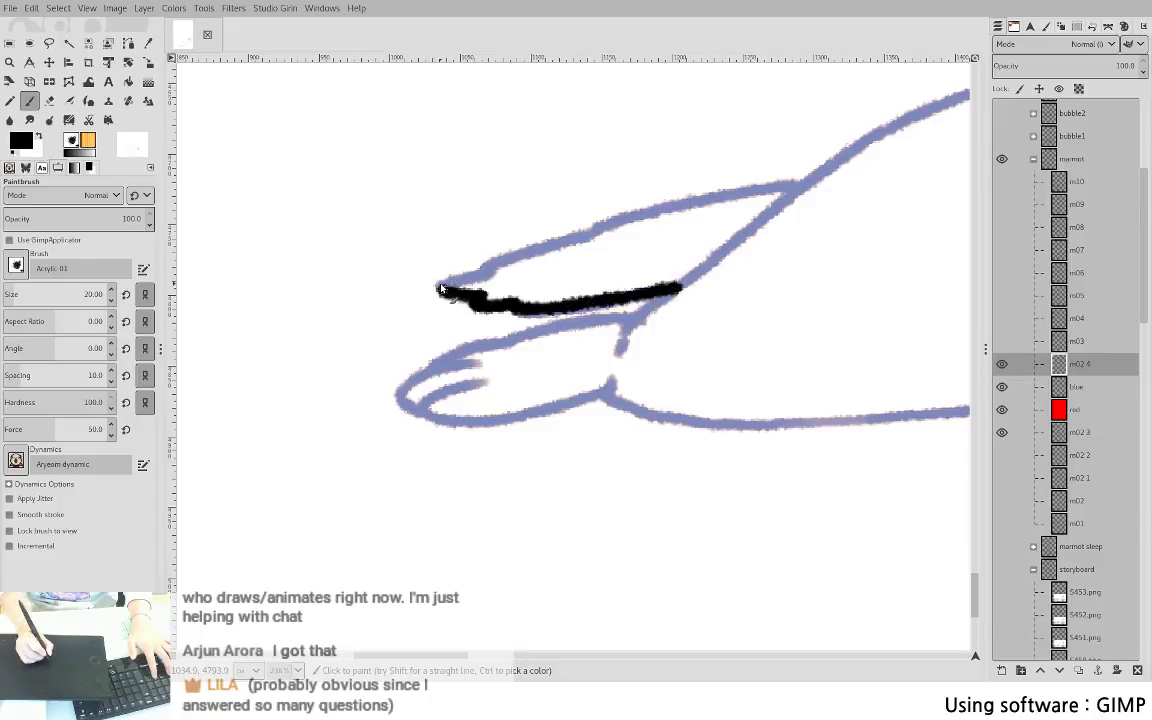
{"action": "mouse_move", "coordinate": [441, 288]}
{"action": "left_mouse_down"}
{"action": "mouse_move", "coordinate": [593, 229]}
{"action": "mouse_move", "coordinate": [771, 185]}
{"action": "left_mouse_up"}
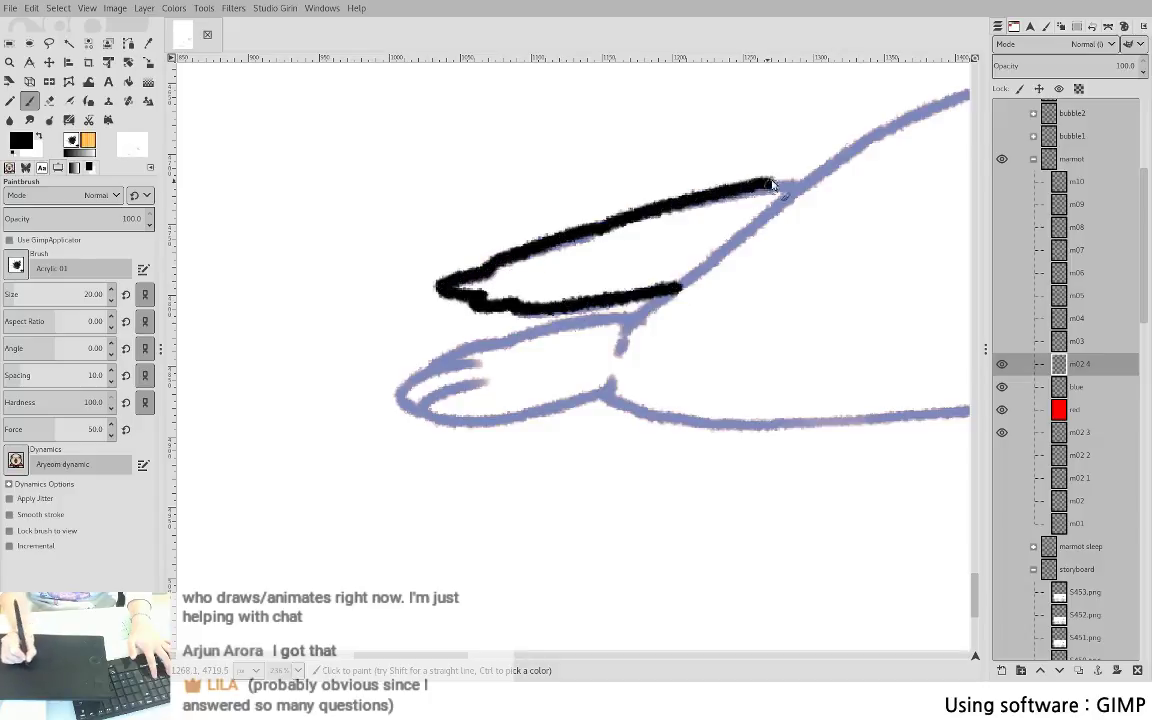
{"action": "key", "text": "ctrl+z"}
{"action": "left_click_drag", "start_coordinate": [592, 228], "coordinate": [797, 187]}
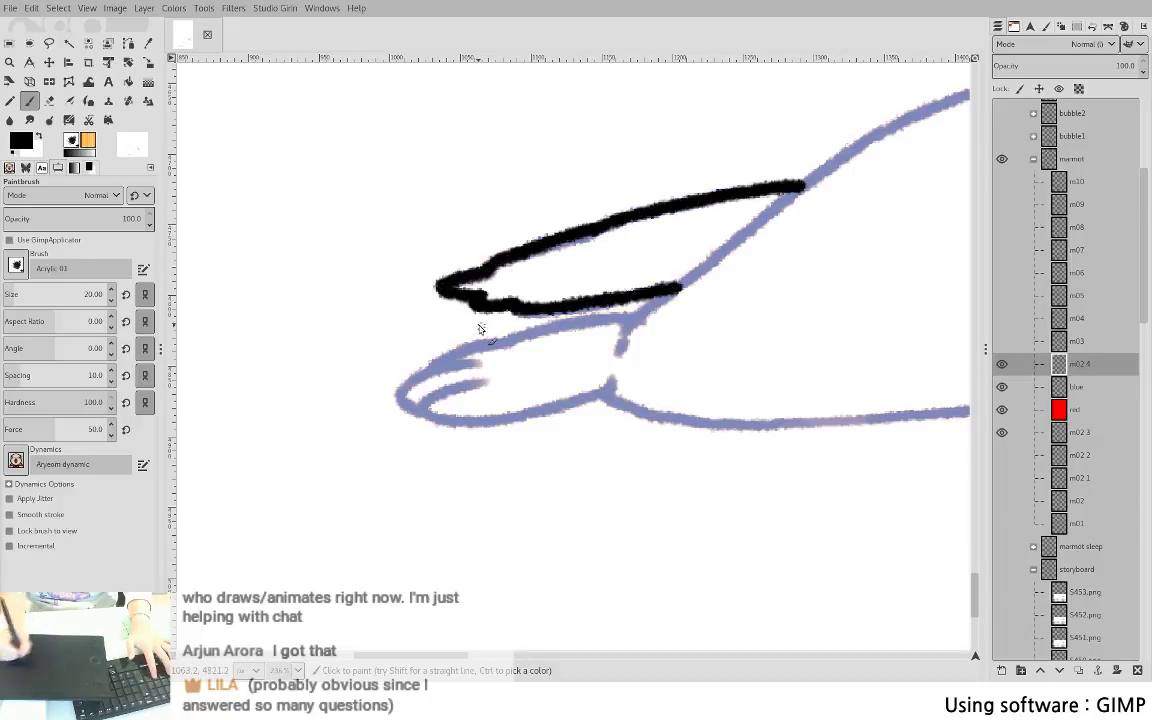
- Trace the hind foot's outline and toes in black below the tail
{"action": "mouse_move", "coordinate": [405, 399]}
{"action": "left_mouse_down"}
{"action": "mouse_move", "coordinate": [439, 368]}
{"action": "mouse_move", "coordinate": [488, 362]}
{"action": "left_mouse_up"}
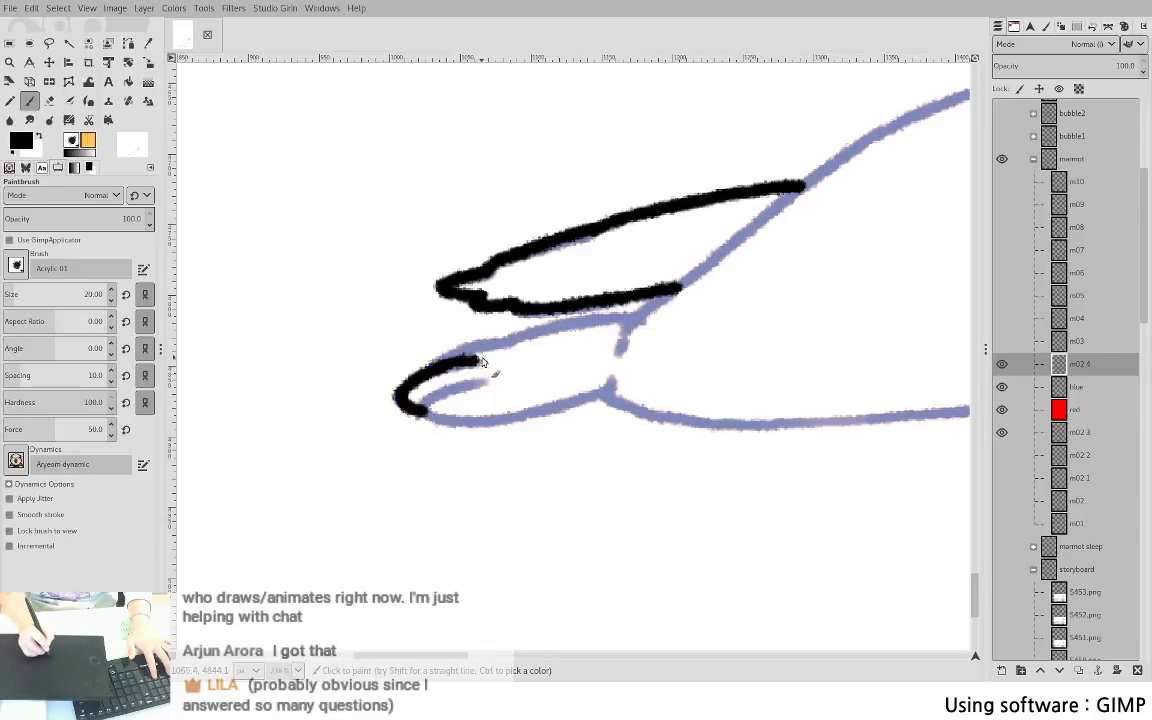
{"action": "key", "text": "ctrl+z"}
{"action": "mouse_move", "coordinate": [398, 402]}
{"action": "left_mouse_down"}
{"action": "mouse_move", "coordinate": [488, 360]}
{"action": "mouse_move", "coordinate": [486, 343]}
{"action": "mouse_move", "coordinate": [539, 321]}
{"action": "mouse_move", "coordinate": [497, 345]}
{"action": "mouse_move", "coordinate": [645, 318]}
{"action": "left_mouse_up"}
{"action": "mouse_move", "coordinate": [421, 413]}
{"action": "left_mouse_down"}
{"action": "mouse_move", "coordinate": [481, 384]}
{"action": "mouse_move", "coordinate": [431, 420]}
{"action": "mouse_move", "coordinate": [596, 396]}
{"action": "left_mouse_up"}
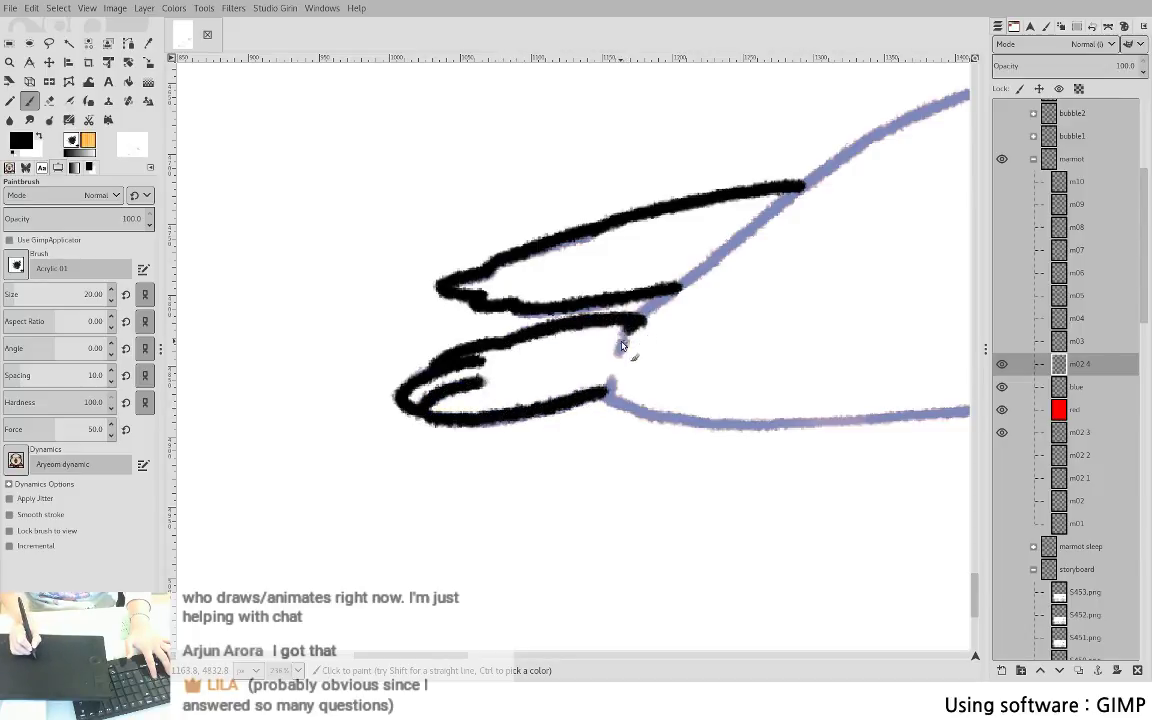
- Paint the rump outline from the hind foot past the tail up to the start of the back
{"action": "left_click_drag", "start_coordinate": [663, 332], "coordinate": [343, 507]}
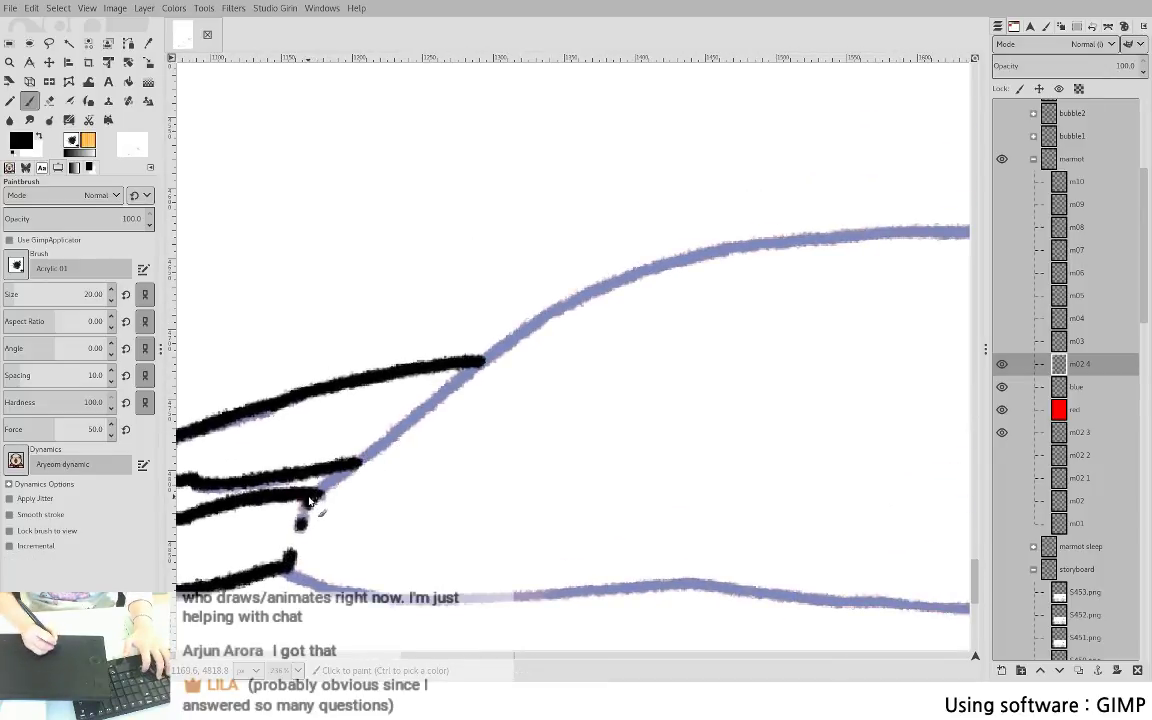
{"action": "left_click_drag", "start_coordinate": [312, 499], "coordinate": [416, 421]}
{"action": "key", "text": "ctrl+z"}
{"action": "key", "text": "ctrl+z"}
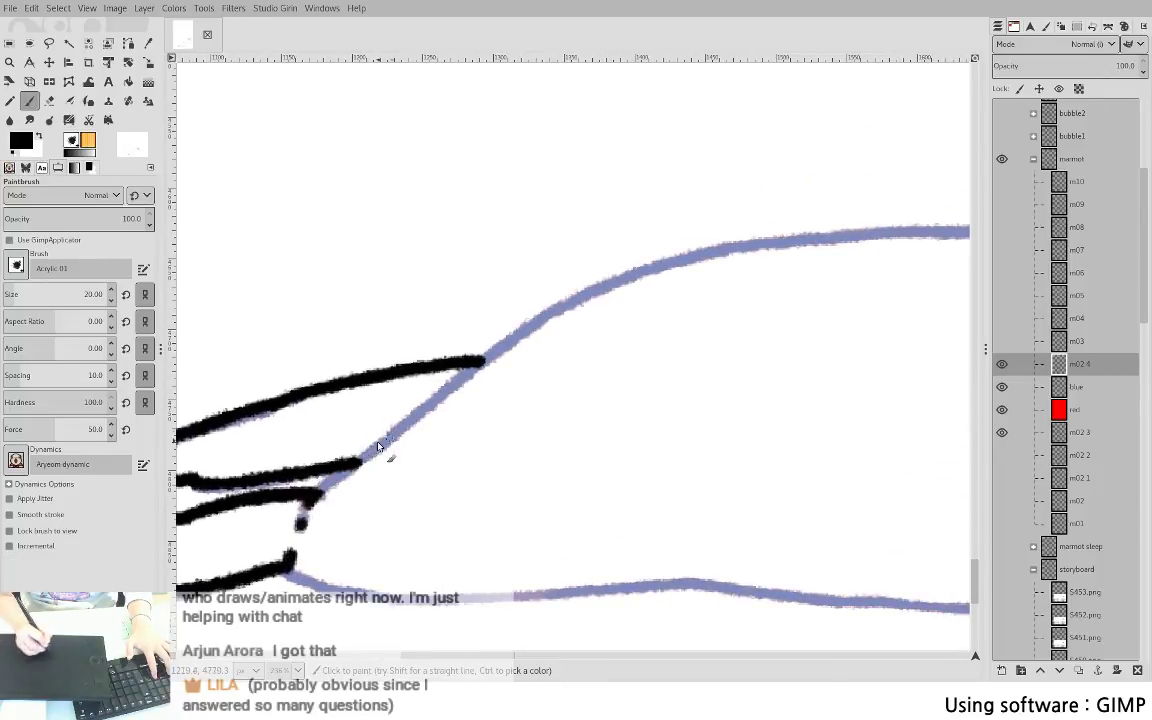
{"action": "mouse_move", "coordinate": [315, 497]}
{"action": "left_mouse_down"}
{"action": "mouse_move", "coordinate": [367, 386]}
{"action": "mouse_move", "coordinate": [525, 284]}
{"action": "mouse_move", "coordinate": [640, 270]}
{"action": "left_mouse_up"}
{"action": "key", "text": "ctrl+z"}
{"action": "mouse_move", "coordinate": [365, 392]}
{"action": "left_mouse_down"}
{"action": "mouse_move", "coordinate": [569, 267]}
{"action": "mouse_move", "coordinate": [838, 238]}
{"action": "left_mouse_up"}
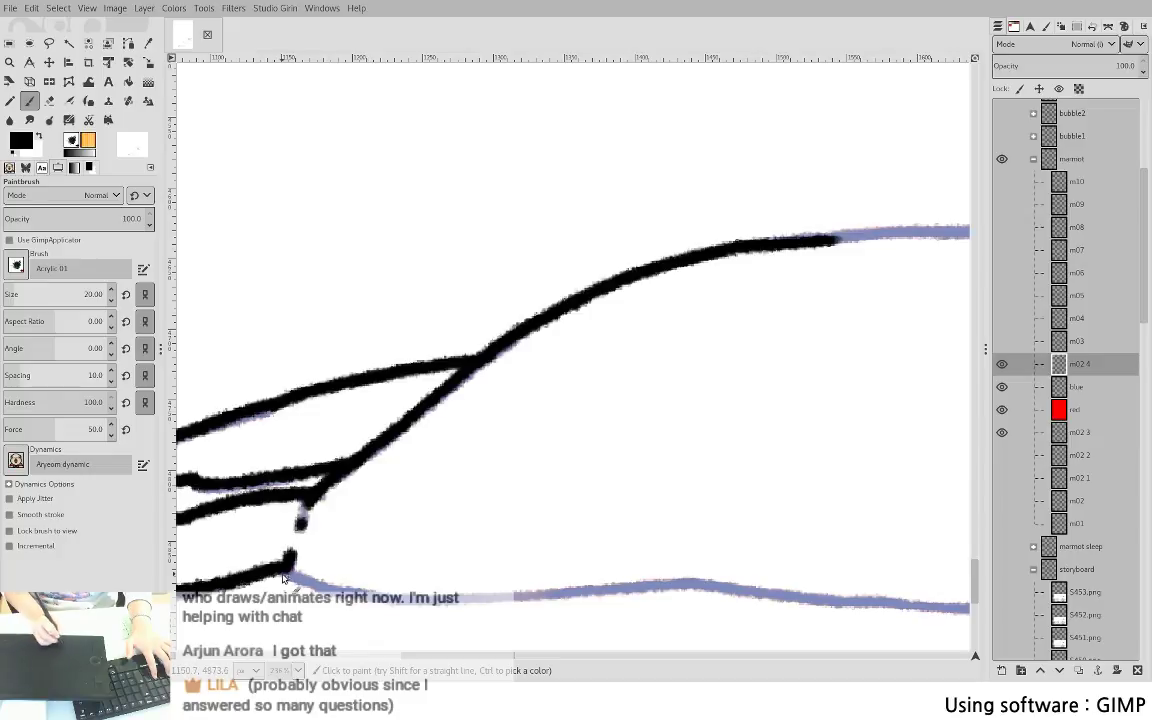
- Trace the belly line in black from the hind foot forward to the middle of the body
{"action": "mouse_move", "coordinate": [284, 573]}
{"action": "left_mouse_down"}
{"action": "mouse_move", "coordinate": [396, 598]}
{"action": "mouse_move", "coordinate": [600, 589]}
{"action": "left_mouse_up"}
{"action": "key", "text": "ctrl+z"}
{"action": "key", "text": "ctrl+z"}
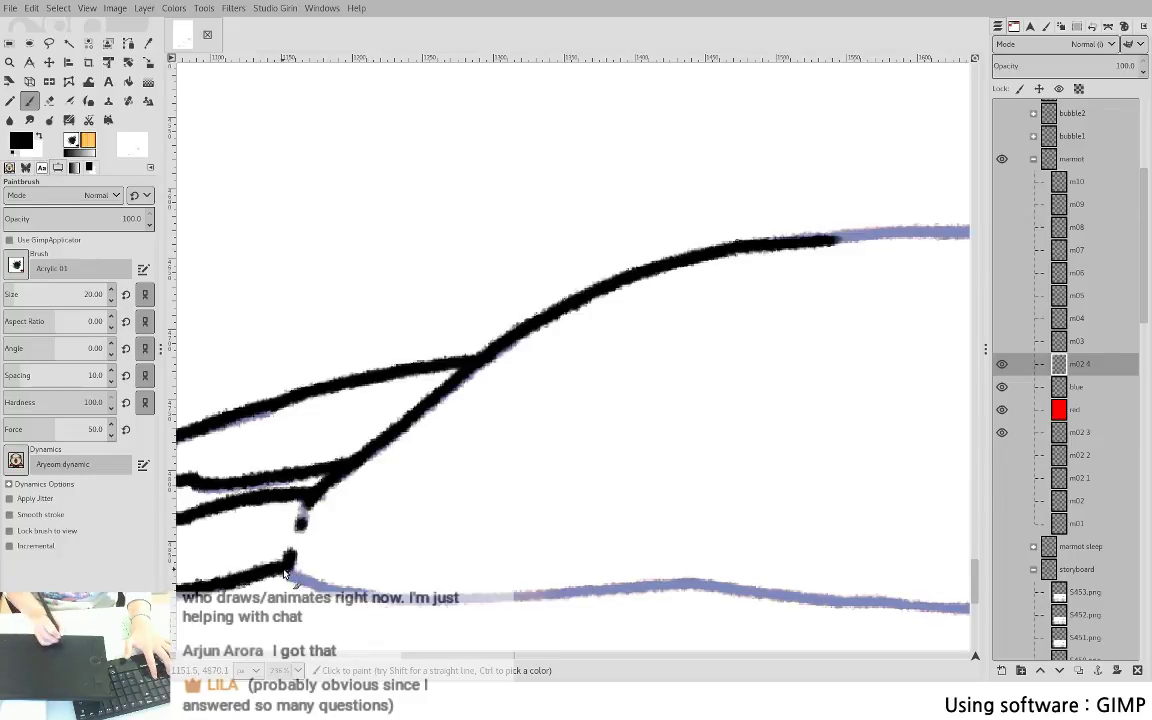
{"action": "left_click_drag", "start_coordinate": [285, 573], "coordinate": [375, 603]}
{"action": "key", "text": "ctrl+z"}
{"action": "mouse_move", "coordinate": [285, 572]}
{"action": "left_mouse_down"}
{"action": "mouse_move", "coordinate": [382, 602]}
{"action": "mouse_move", "coordinate": [545, 607]}
{"action": "left_mouse_up"}
{"action": "key", "text": "ctrl+z"}
{"action": "mouse_move", "coordinate": [288, 572]}
{"action": "left_mouse_down"}
{"action": "mouse_move", "coordinate": [378, 612]}
{"action": "mouse_move", "coordinate": [439, 615]}
{"action": "mouse_move", "coordinate": [697, 582]}
{"action": "left_mouse_up"}
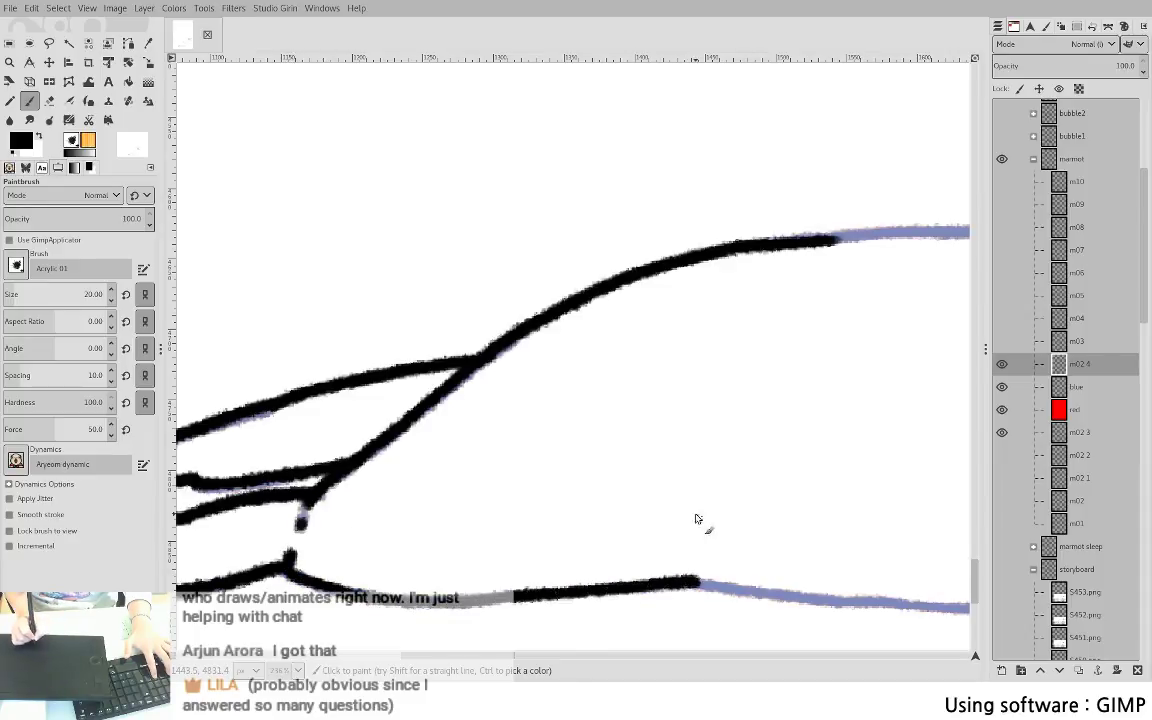
- Thin the front end of the black back line with the Eraser for a smooth join
{"action": "left_click_drag", "start_coordinate": [695, 515], "coordinate": [285, 335]}
{"action": "left_click_drag", "start_coordinate": [414, 248], "coordinate": [420, 346]}
{"action": "mouse_move", "coordinate": [403, 157]}
{"action": "left_mouse_down"}
{"action": "mouse_move", "coordinate": [616, 137]}
{"action": "mouse_move", "coordinate": [467, 157]}
{"action": "mouse_move", "coordinate": [577, 148]}
{"action": "left_mouse_up"}
{"action": "key", "text": "ctrl+z"}
{"action": "key", "text": "ctrl+z"}
{"action": "key", "text": "shift+e"}
{"action": "left_click_drag", "start_coordinate": [370, 171], "coordinate": [450, 162]}
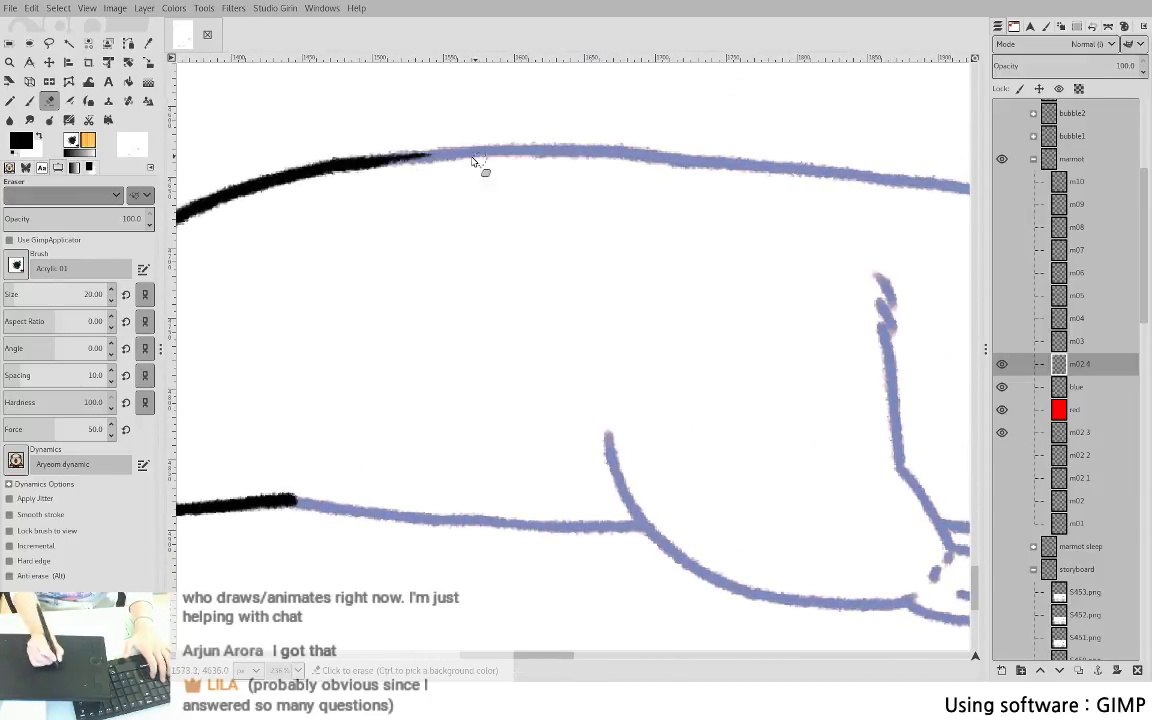
- Extend the black back outline along the blue guide over the middle of the back with the Paintbrush
{"action": "key", "text": "p"}
{"action": "mouse_move", "coordinate": [360, 163]}
{"action": "left_mouse_down"}
{"action": "mouse_move", "coordinate": [431, 157]}
{"action": "mouse_move", "coordinate": [352, 162]}
{"action": "mouse_move", "coordinate": [445, 154]}
{"action": "left_mouse_up"}
{"action": "key", "text": "ctrl+z"}
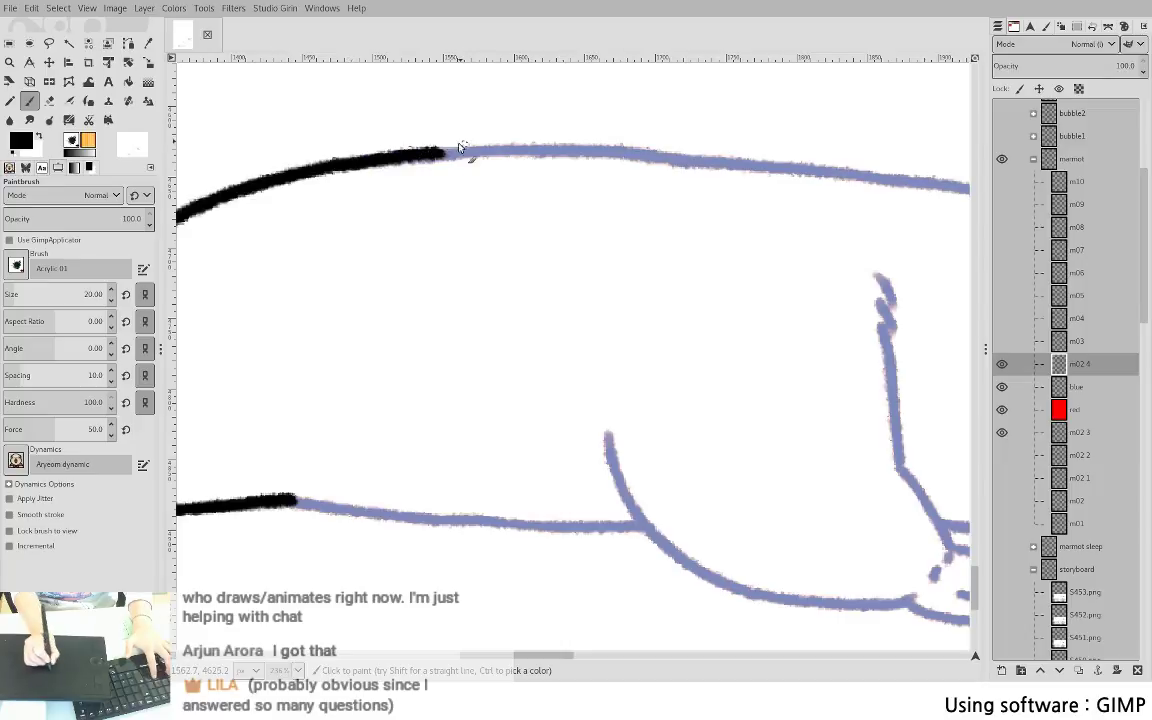
{"action": "key", "text": "ctrl+z"}
{"action": "key", "text": "ctrl+z"}
{"action": "left_click_drag", "start_coordinate": [352, 162], "coordinate": [630, 148]}
{"action": "key", "text": "ctrl+z"}
{"action": "left_click_drag", "start_coordinate": [390, 152], "coordinate": [700, 162]}
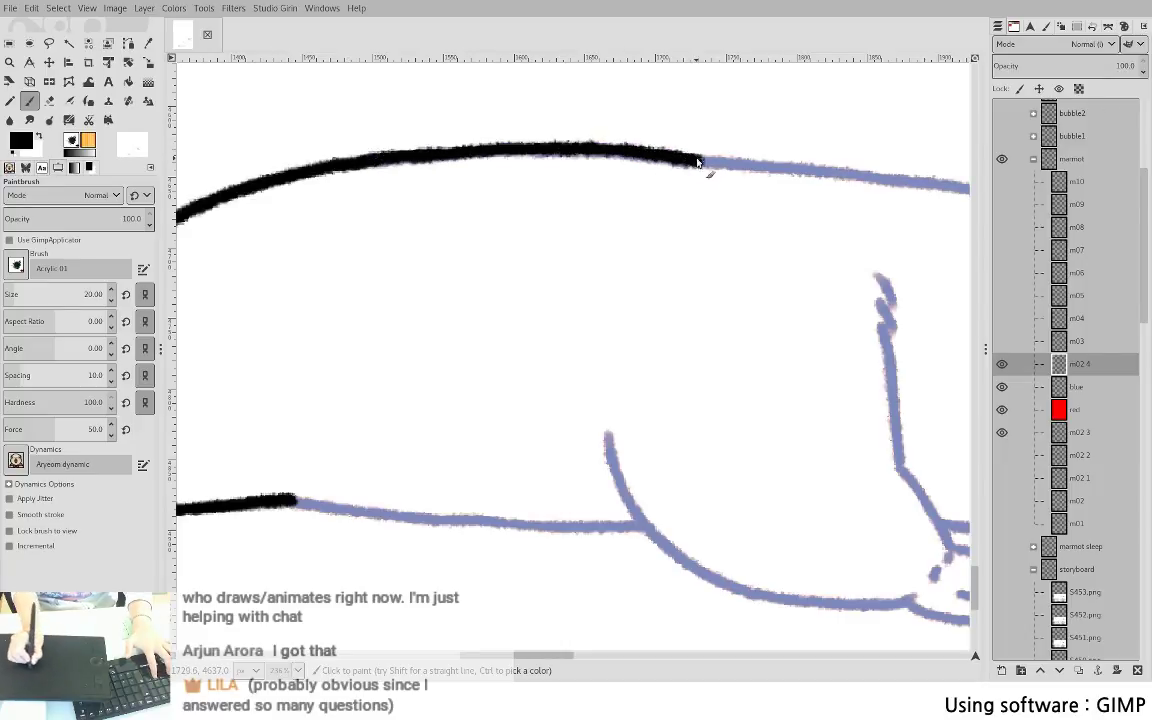
{"action": "key", "text": "space"}
{"action": "left_click_drag", "start_coordinate": [421, 201], "coordinate": [478, 206]}
{"action": "key", "text": "ctrl+z"}
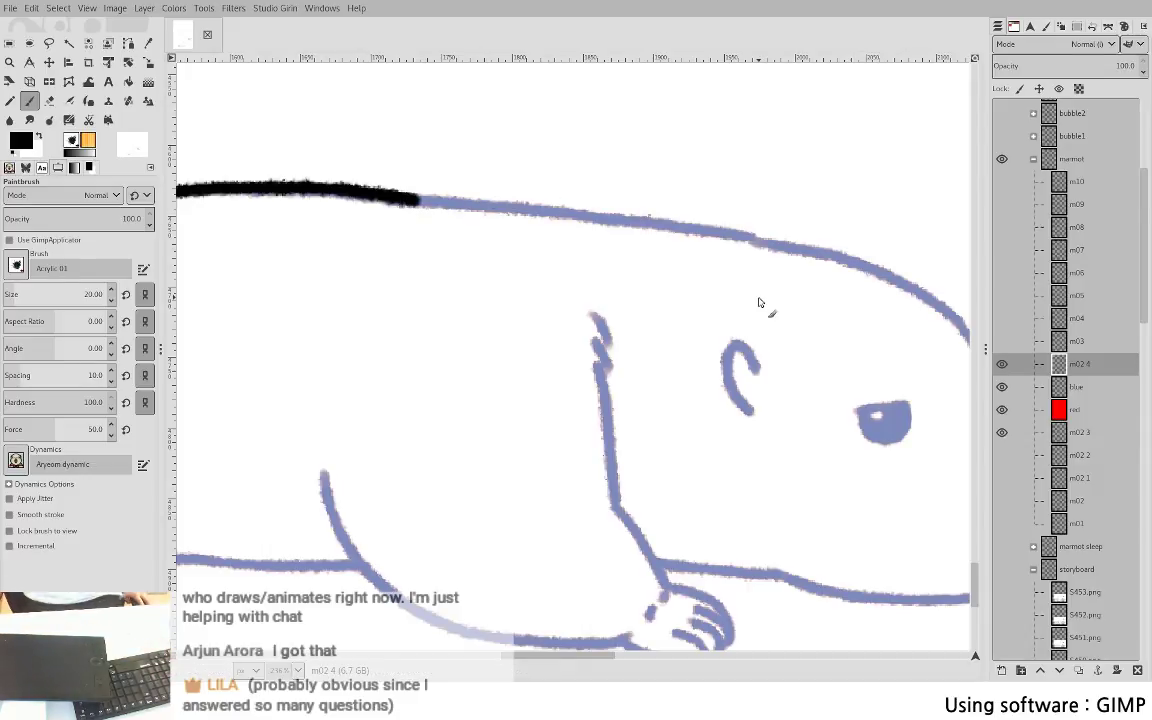
{"action": "left_click_drag", "start_coordinate": [442, 278], "coordinate": [537, 254]}
{"action": "mouse_move", "coordinate": [423, 182]}
{"action": "left_mouse_down"}
{"action": "mouse_move", "coordinate": [627, 186]}
{"action": "mouse_move", "coordinate": [519, 205]}
{"action": "mouse_move", "coordinate": [652, 210]}
{"action": "mouse_move", "coordinate": [500, 201]}
{"action": "mouse_move", "coordinate": [618, 212]}
{"action": "left_mouse_up"}
{"action": "key", "text": "ctrl+z"}
{"action": "key", "text": "ctrl+z"}
{"action": "key", "text": "ctrl+z"}
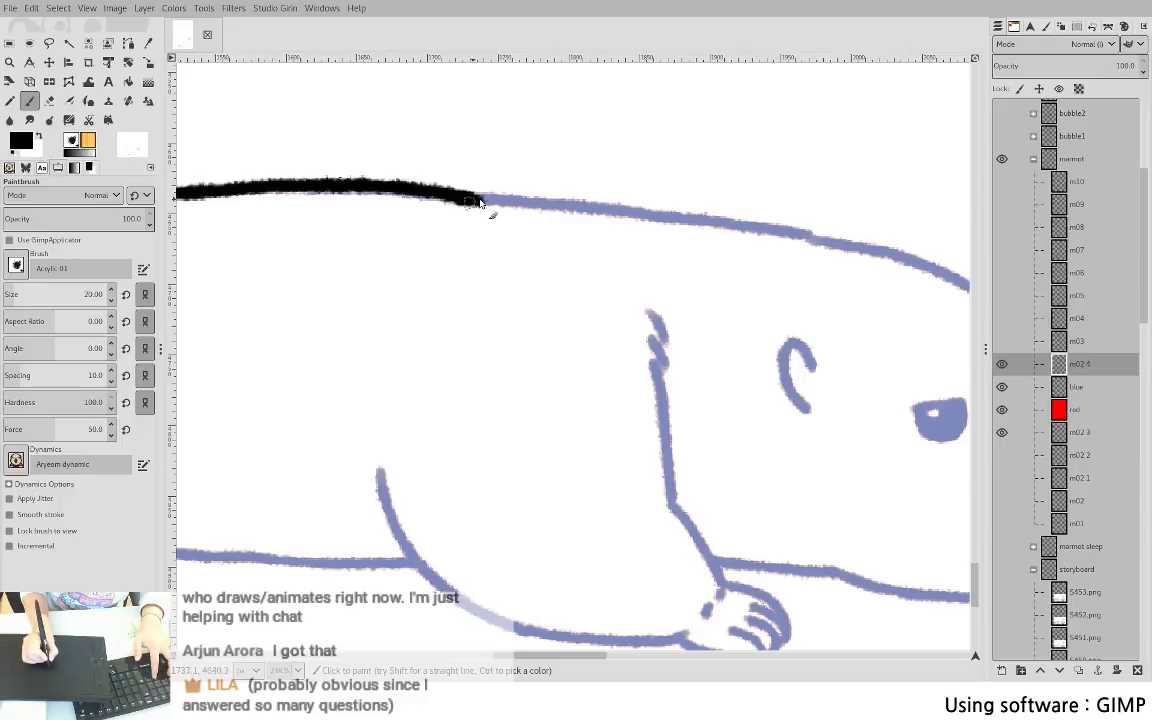
{"action": "left_click_drag", "start_coordinate": [480, 202], "coordinate": [822, 237]}
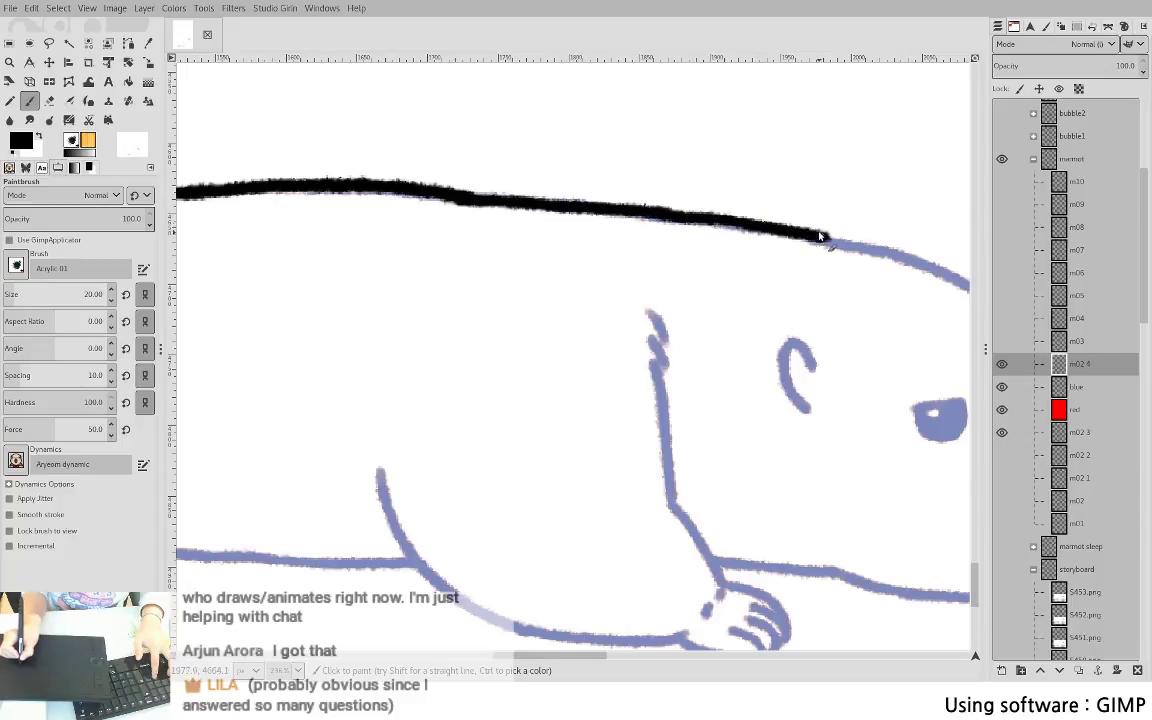
{"action": "key", "text": "space"}
{"action": "key", "text": "ctrl+z"}
{"action": "key", "text": "ctrl+z"}
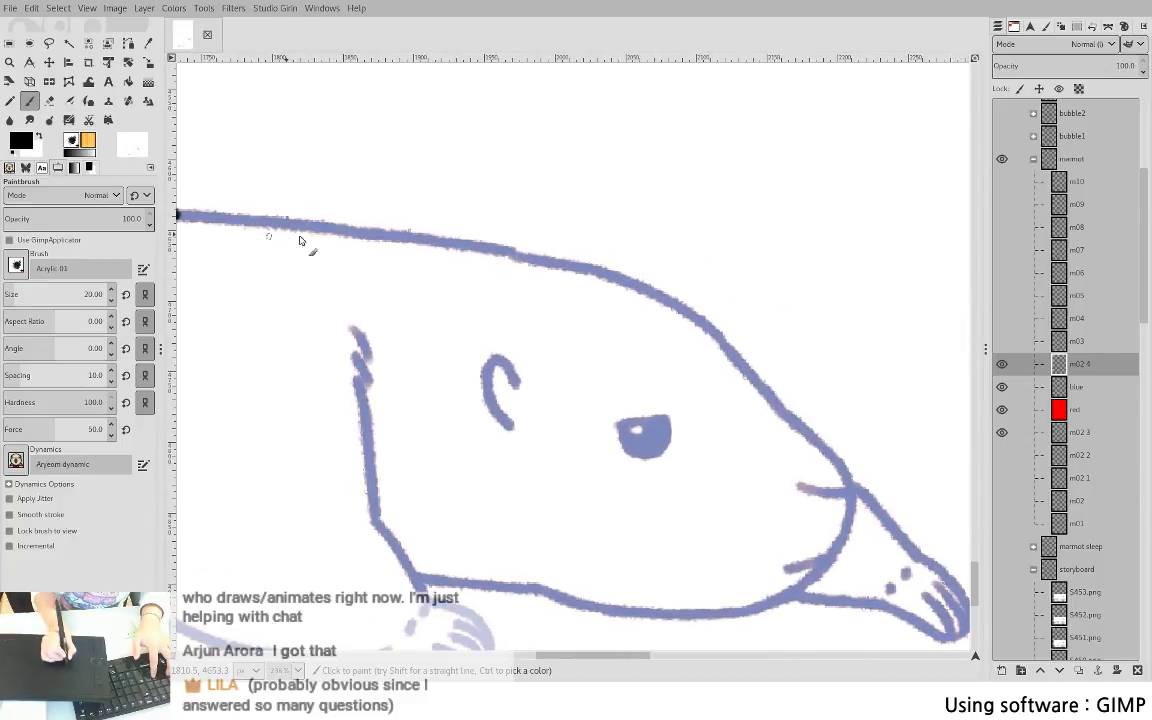
- Continue the black back outline over the shoulder toward the head, redoing uneven strokes
{"action": "scroll", "coordinate": [280, 240], "scroll_direction": "left", "scroll_amount": 3}
{"action": "scroll", "coordinate": [270, 240], "scroll_direction": "up", "scroll_amount": 1}
{"action": "left_click_drag", "start_coordinate": [281, 235], "coordinate": [400, 237]}
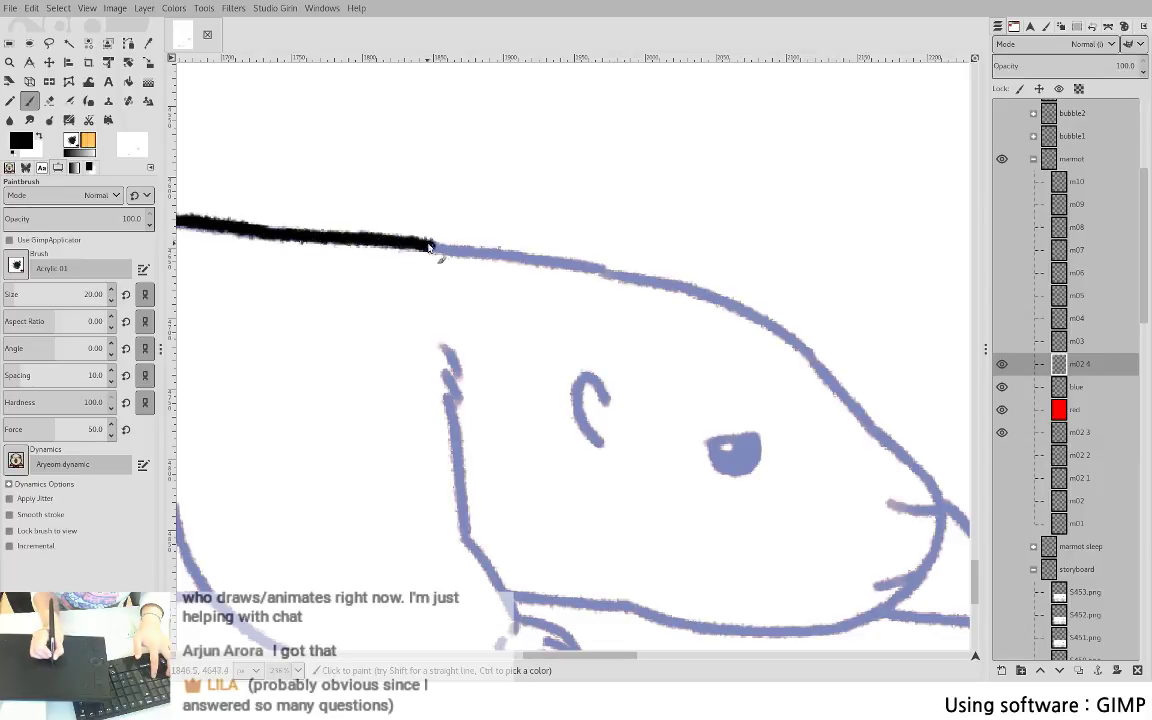
{"action": "key", "text": "ctrl+z"}
{"action": "mouse_move", "coordinate": [235, 229]}
{"action": "left_mouse_down"}
{"action": "mouse_move", "coordinate": [432, 251]}
{"action": "mouse_move", "coordinate": [466, 240]}
{"action": "mouse_move", "coordinate": [283, 243]}
{"action": "mouse_move", "coordinate": [466, 248]}
{"action": "left_mouse_up"}
{"action": "key", "text": "ctrl+z"}
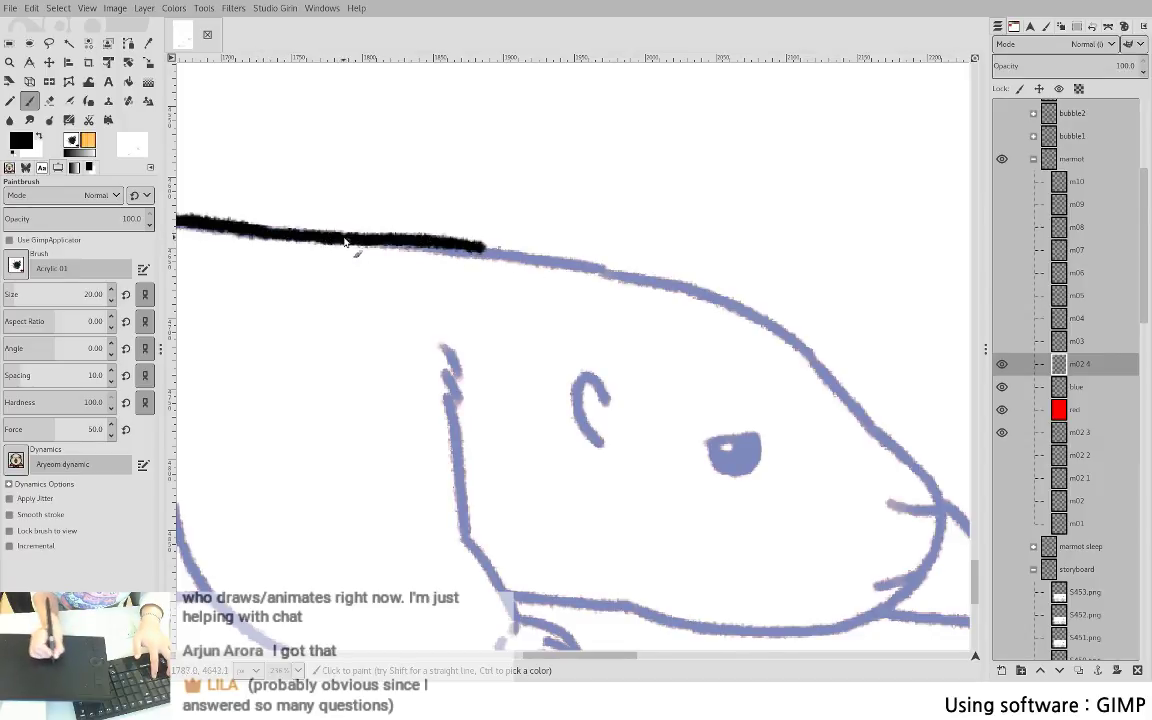
{"action": "key", "text": "ctrl+z"}
{"action": "left_click_drag", "start_coordinate": [511, 300], "coordinate": [746, 281]}
- Remove the uneven stroke above the ear and taper the black outline's end there with the Eraser
{"action": "mouse_move", "coordinate": [487, 221]}
{"action": "left_mouse_down"}
{"action": "mouse_move", "coordinate": [841, 252]}
{"action": "mouse_move", "coordinate": [497, 213]}
{"action": "mouse_move", "coordinate": [553, 228]}
{"action": "left_mouse_up"}
{"action": "key", "text": "shift+e"}
{"action": "key", "text": "p"}
{"action": "key", "text": "shift+e"}
{"action": "key", "text": "p"}
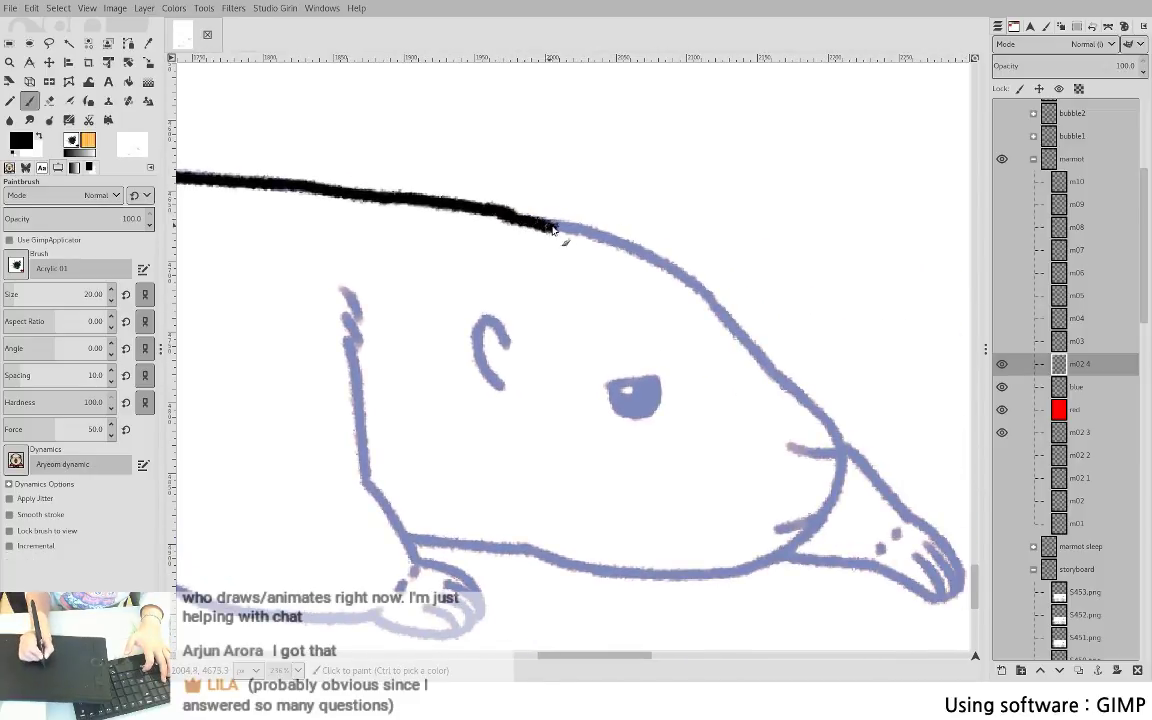
{"action": "key", "text": "ctrl+z"}
{"action": "key", "text": "shift+e"}
{"action": "mouse_move", "coordinate": [487, 203]}
{"action": "left_mouse_down"}
{"action": "mouse_move", "coordinate": [529, 212]}
{"action": "mouse_move", "coordinate": [487, 213]}
{"action": "mouse_move", "coordinate": [539, 226]}
{"action": "mouse_move", "coordinate": [477, 210]}
{"action": "mouse_move", "coordinate": [618, 244]}
{"action": "left_mouse_up"}
{"action": "key", "text": "p"}
{"action": "key", "text": "ctrl+z"}
{"action": "key", "text": "ctrl+z"}
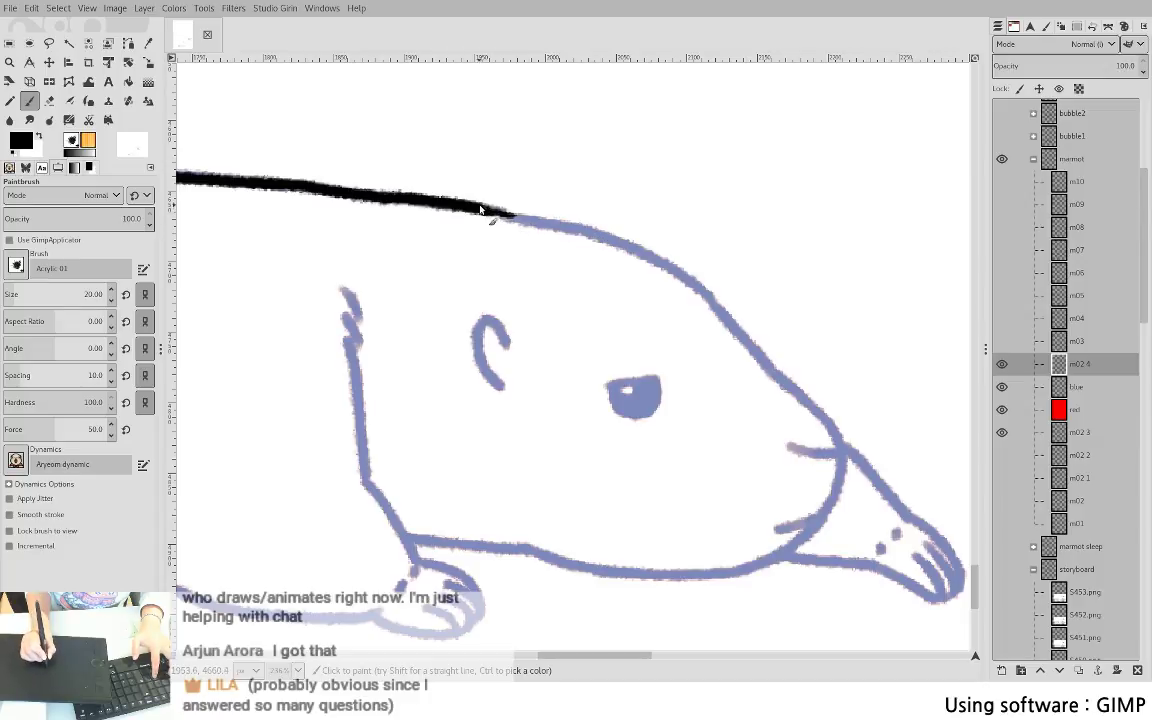
- Paint the outline from above the ear onto the top of the head, following the blue guide
{"action": "left_click_drag", "start_coordinate": [480, 208], "coordinate": [640, 248]}
{"action": "key", "text": "shift+e"}
{"action": "key", "text": "p"}
{"action": "key", "text": "ctrl+z"}
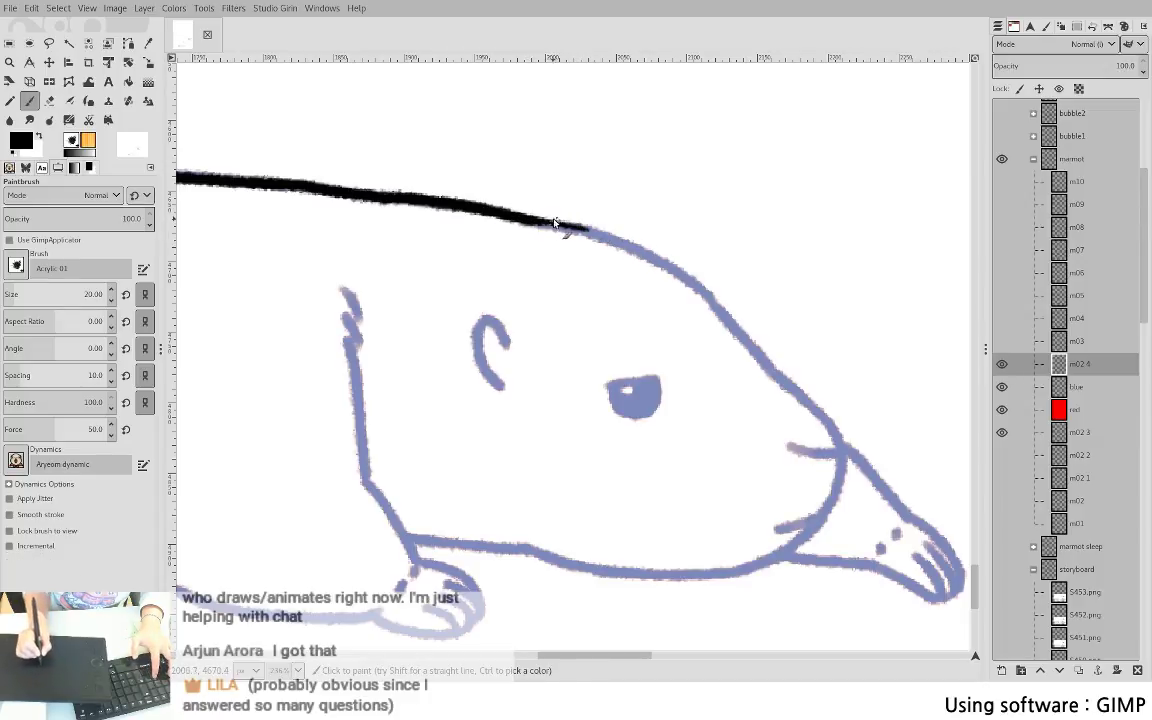
{"action": "left_click_drag", "start_coordinate": [482, 206], "coordinate": [592, 235]}
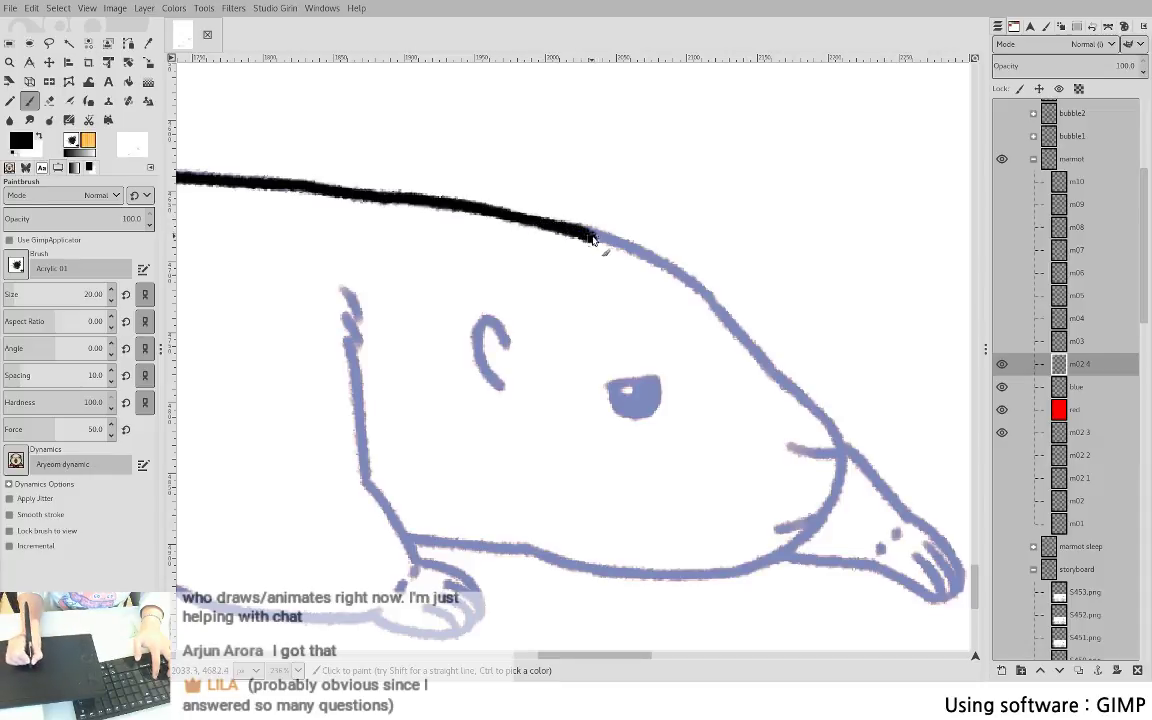
- Extend the black outline over the crown down to the forehead, following the blue guide and redoing uneven strokes
{"action": "key", "text": "ctrl+z"}
{"action": "mouse_move", "coordinate": [480, 205]}
{"action": "left_mouse_down"}
{"action": "mouse_move", "coordinate": [580, 230]}
{"action": "mouse_move", "coordinate": [695, 287]}
{"action": "left_mouse_up"}
{"action": "key", "text": "ctrl+z"}
{"action": "left_click_drag", "start_coordinate": [676, 449], "coordinate": [524, 372]}
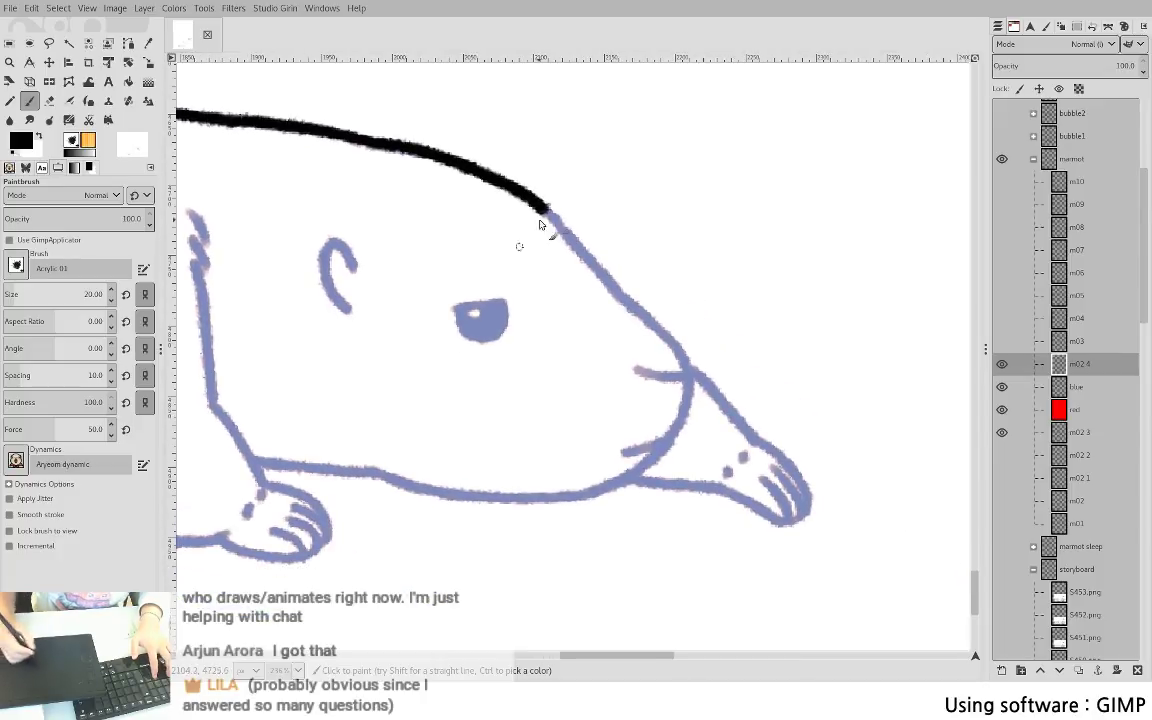
{"action": "key", "text": "ctrl+z"}
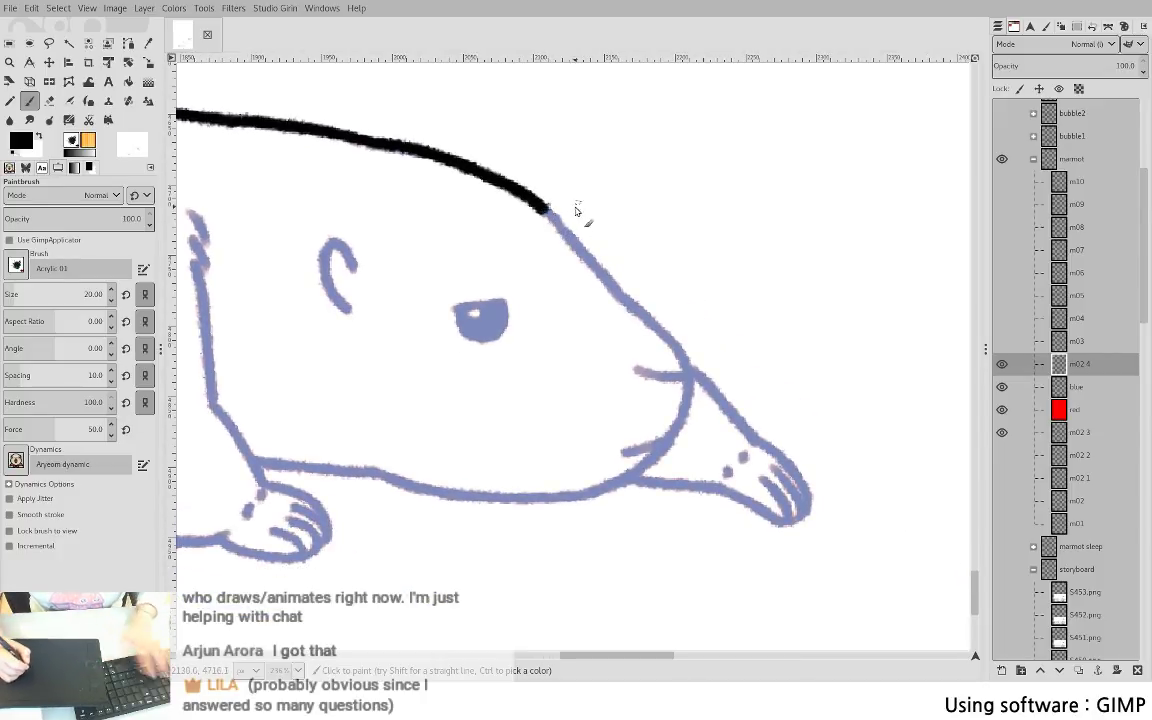
- Paint the sloping forehead and snout outline along the guide to just above the nose, redoing uneven strokes
{"action": "left_click_drag", "start_coordinate": [548, 213], "coordinate": [580, 256]}
{"action": "key", "text": "ctrl+z"}
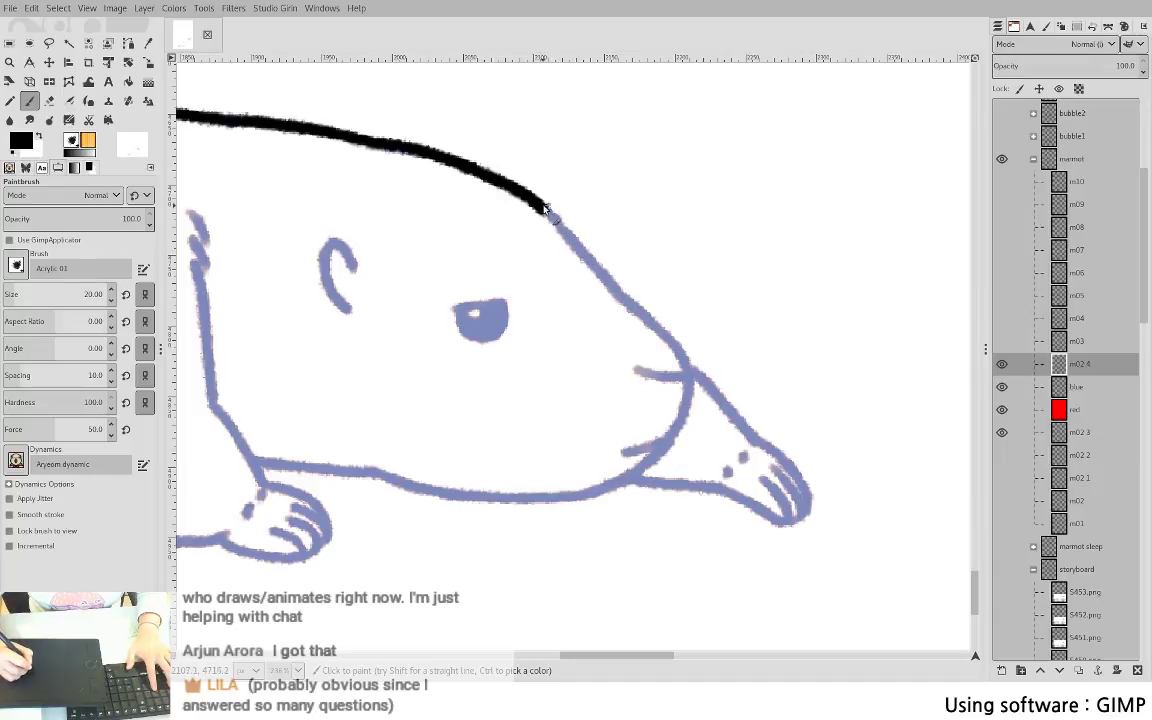
{"action": "key", "text": "ctrl+z"}
{"action": "left_click_drag", "start_coordinate": [549, 213], "coordinate": [583, 253]}
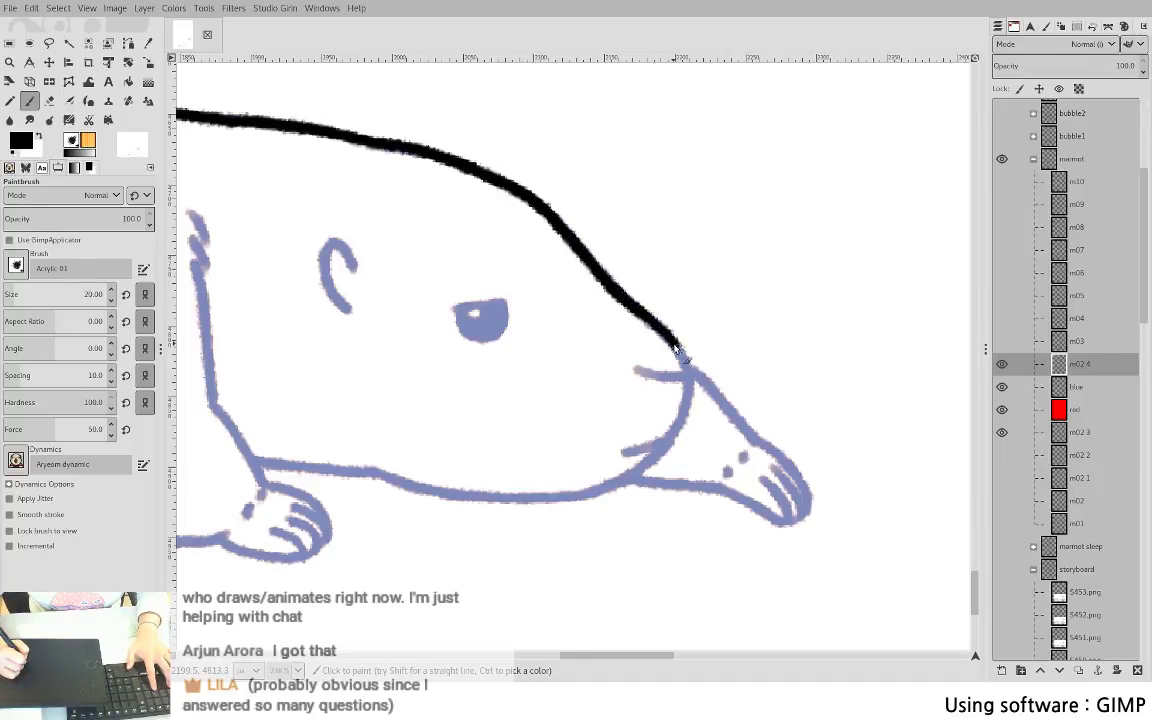
- Paint the rounded outline from the nose tip around the muzzle to the chin with the Paintbrush
{"action": "mouse_move", "coordinate": [684, 366]}
{"action": "left_mouse_down"}
{"action": "mouse_move", "coordinate": [680, 438]}
{"action": "mouse_move", "coordinate": [687, 389]}
{"action": "mouse_move", "coordinate": [652, 466]}
{"action": "left_mouse_up"}
{"action": "key", "text": "ctrl+z"}
{"action": "key", "text": "shift+e"}
{"action": "key", "text": "p"}
{"action": "left_click_drag", "start_coordinate": [685, 405], "coordinate": [644, 463]}
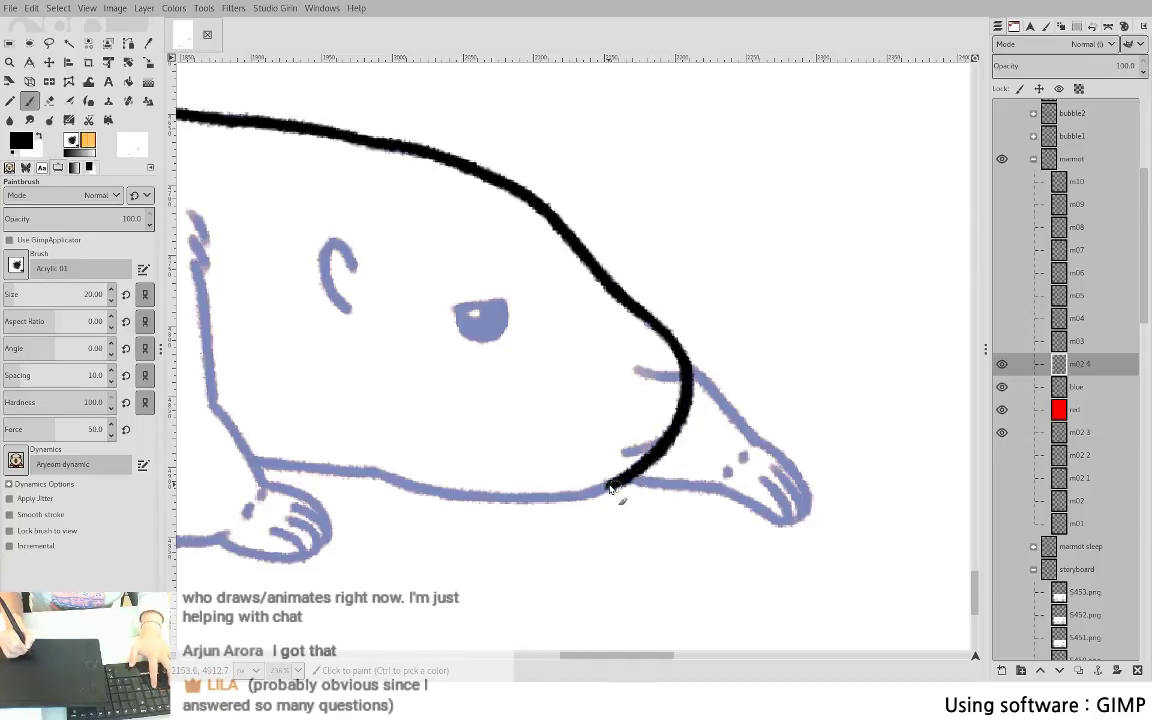
- Trace the underside of the jaw and the short nose and mouth lines in black over the guide
{"action": "mouse_move", "coordinate": [370, 468]}
{"action": "left_mouse_down"}
{"action": "mouse_move", "coordinate": [510, 500]}
{"action": "mouse_move", "coordinate": [585, 492]}
{"action": "mouse_move", "coordinate": [645, 468]}
{"action": "left_mouse_up"}
{"action": "key", "text": "ctrl+z"}
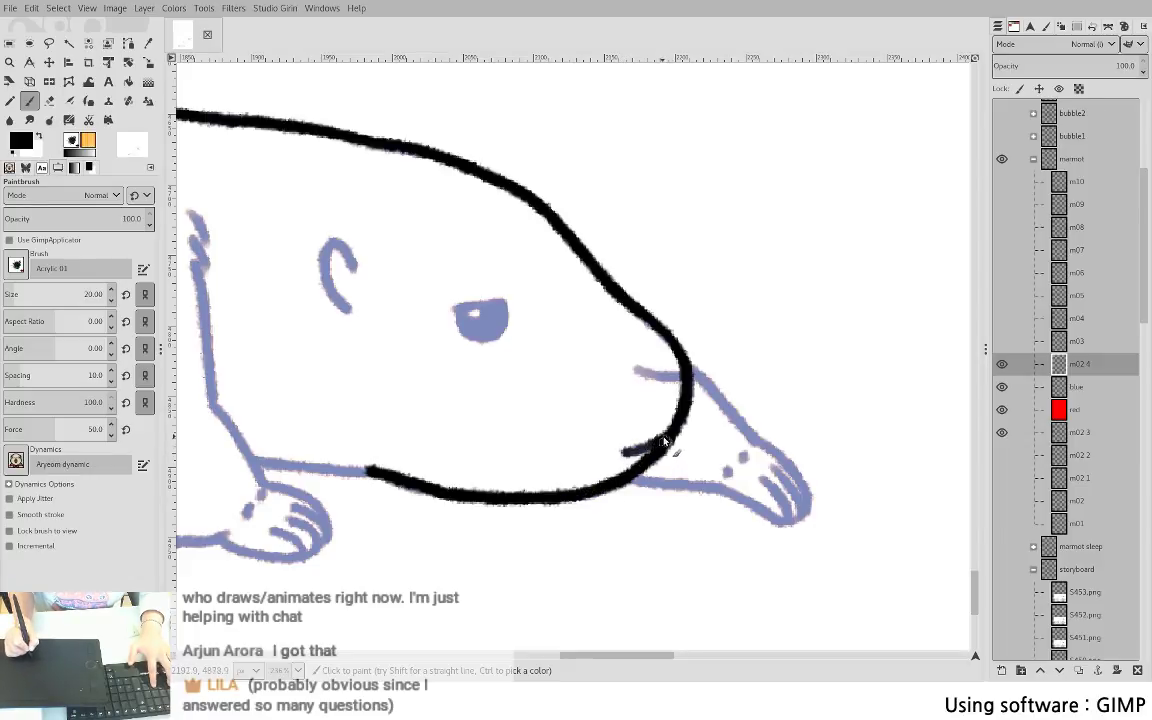
{"action": "left_click_drag", "start_coordinate": [637, 371], "coordinate": [688, 377]}
{"action": "key", "text": "ctrl+z"}
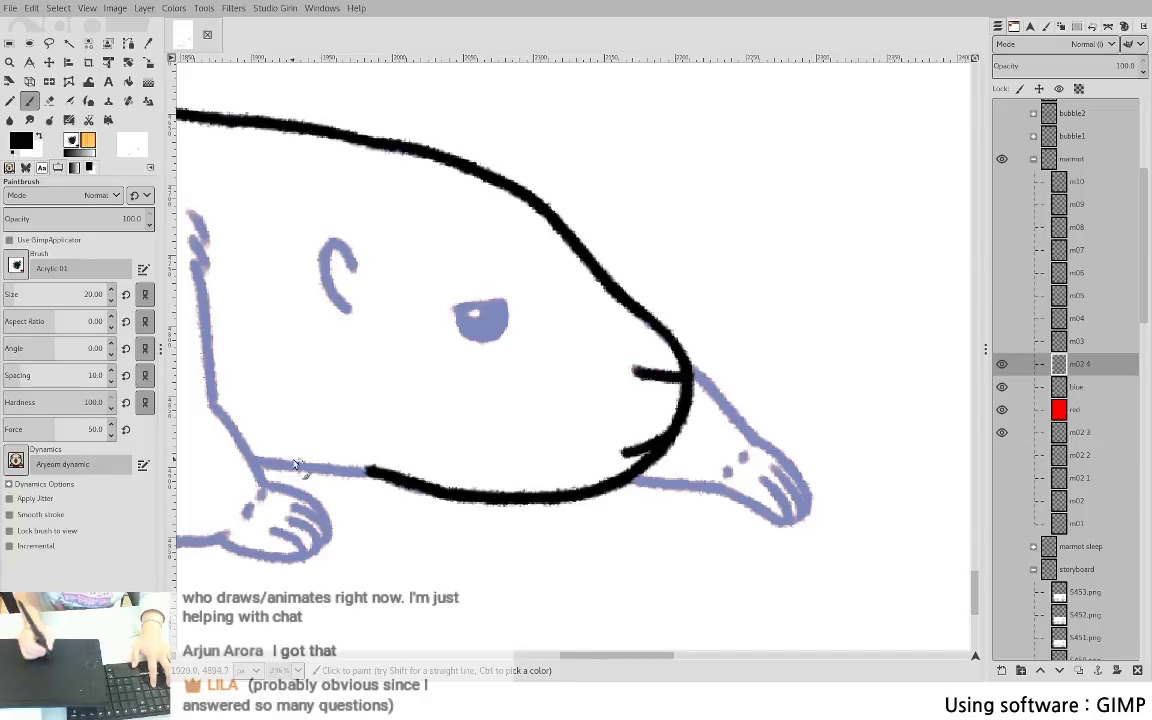
- Trace the throat line from the foreleg to the jaw, repainting the first stroke
{"action": "left_click_drag", "start_coordinate": [249, 461], "coordinate": [370, 471]}
{"action": "key", "text": "ctrl+z"}
{"action": "left_click_drag", "start_coordinate": [249, 460], "coordinate": [368, 472]}
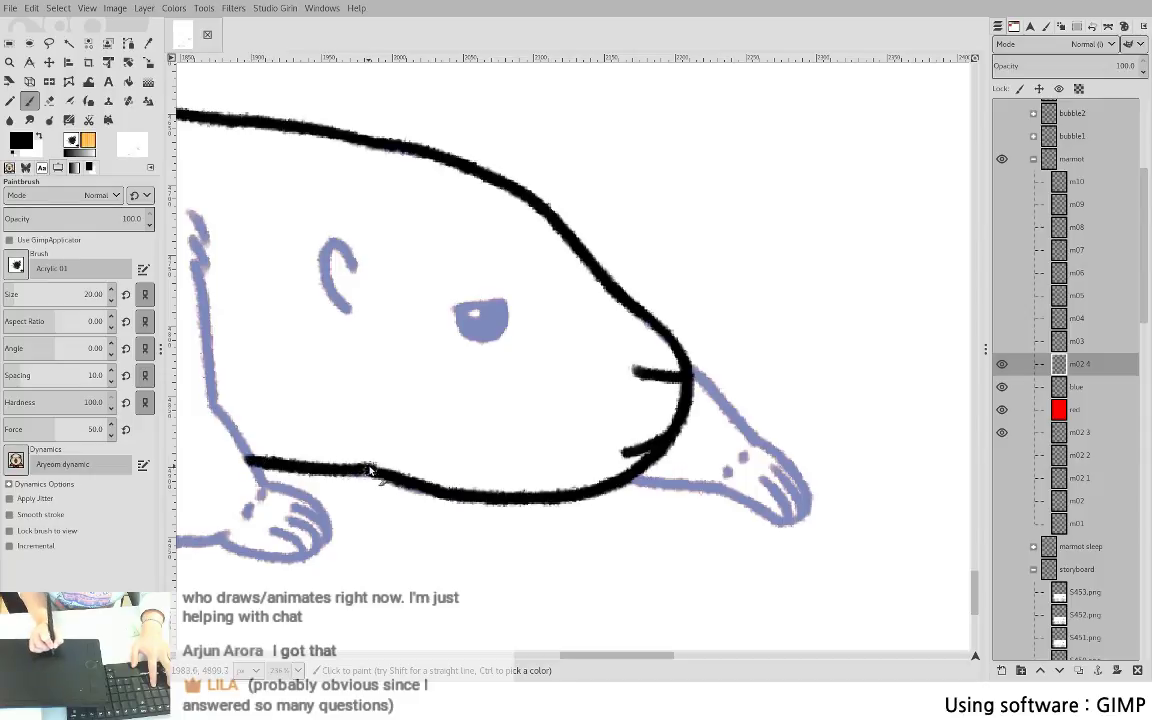
- Paint the fur tufts behind the ear and continue the foreleg's front edge down to the near paw
{"action": "scroll", "coordinate": [500, 380], "scroll_direction": "left", "scroll_amount": 5}
{"action": "left_click_drag", "start_coordinate": [440, 200], "coordinate": [455, 233]}
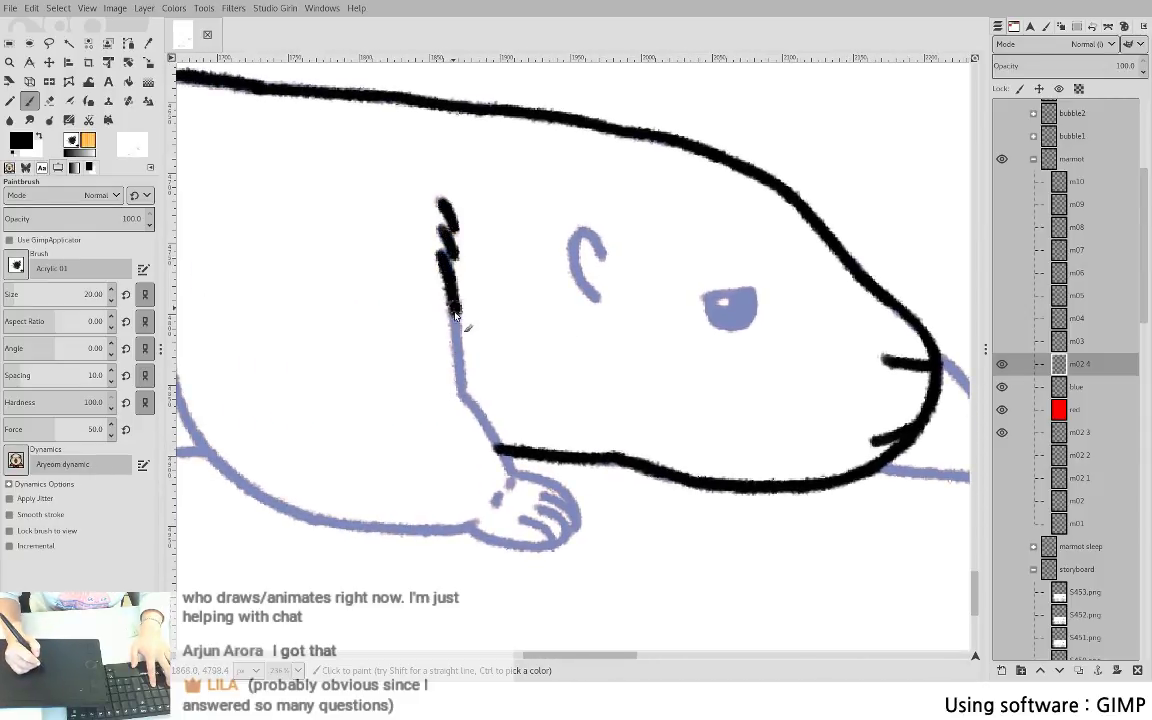
{"action": "mouse_move", "coordinate": [455, 316]}
{"action": "left_mouse_down"}
{"action": "mouse_move", "coordinate": [465, 383]}
{"action": "mouse_move", "coordinate": [510, 470]}
{"action": "left_mouse_up"}
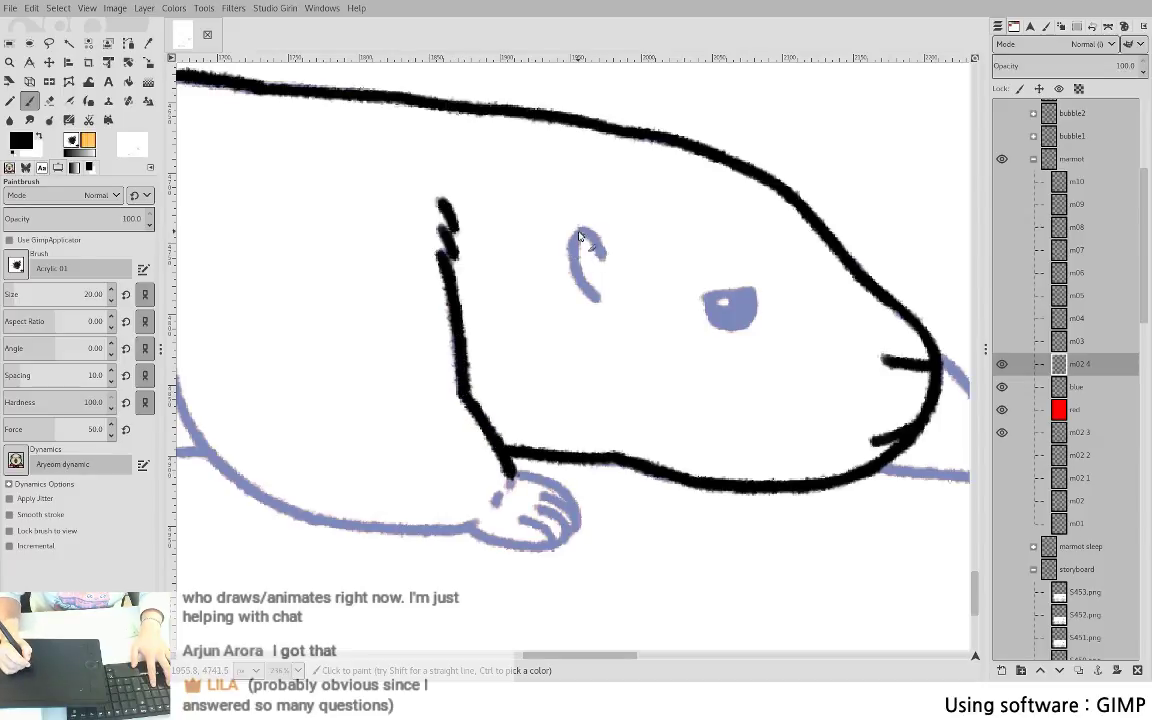
- Trace the curved ear and fill in the eye in black, leaving its small highlight empty
{"action": "mouse_move", "coordinate": [581, 231]}
{"action": "left_mouse_down"}
{"action": "mouse_move", "coordinate": [571, 258]}
{"action": "mouse_move", "coordinate": [590, 292]}
{"action": "left_mouse_up"}
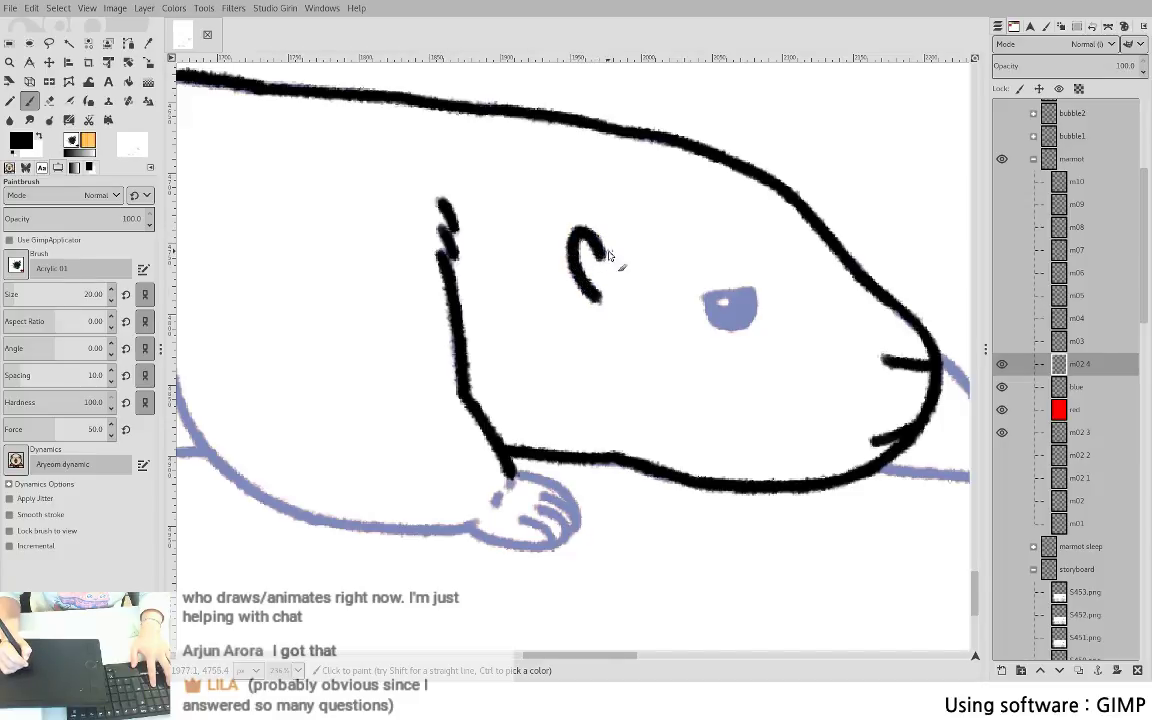
{"action": "key", "text": "ctrl+z"}
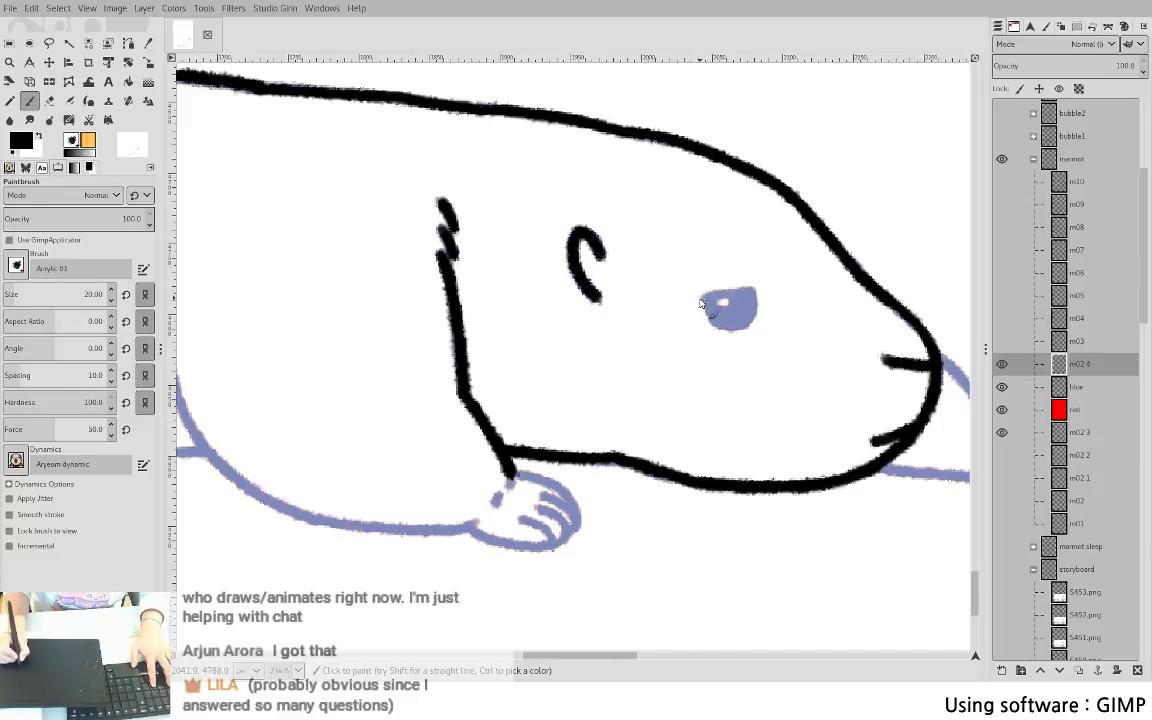
{"action": "mouse_move", "coordinate": [703, 297]}
{"action": "left_mouse_down"}
{"action": "mouse_move", "coordinate": [745, 293]}
{"action": "mouse_move", "coordinate": [710, 304]}
{"action": "left_mouse_up"}
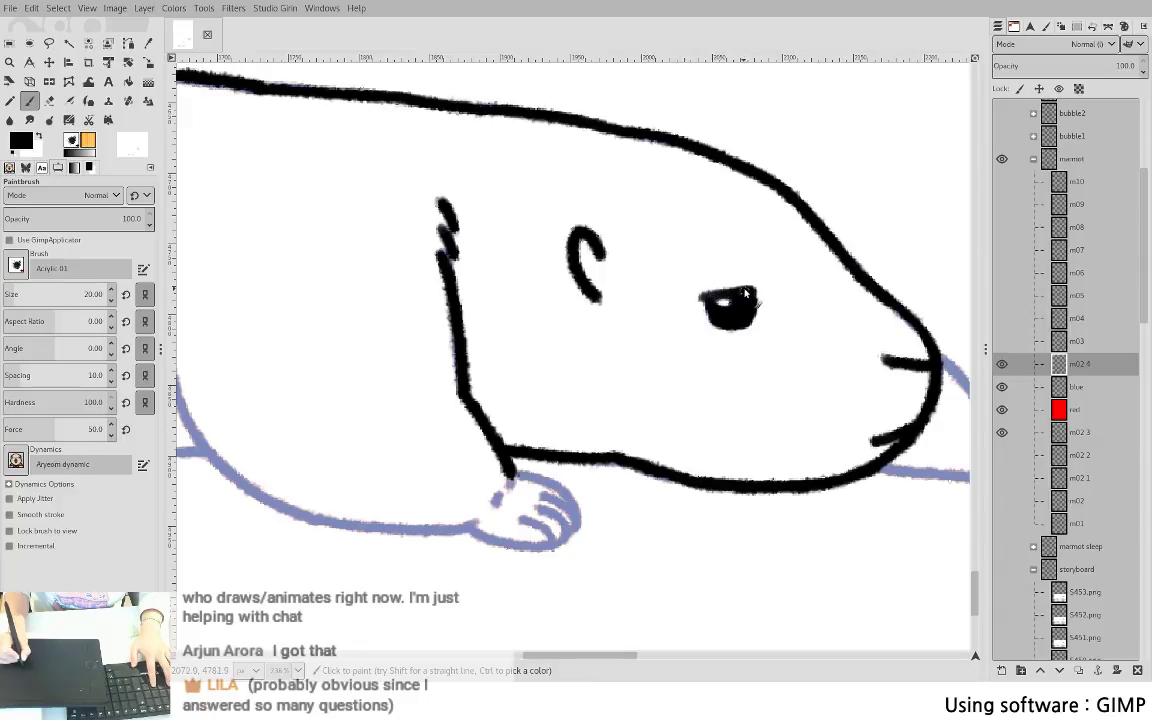
- Paint the foreleg's curved back edge and underside from the elbow to the near paw
{"action": "left_click_drag", "start_coordinate": [730, 391], "coordinate": [860, 366]}
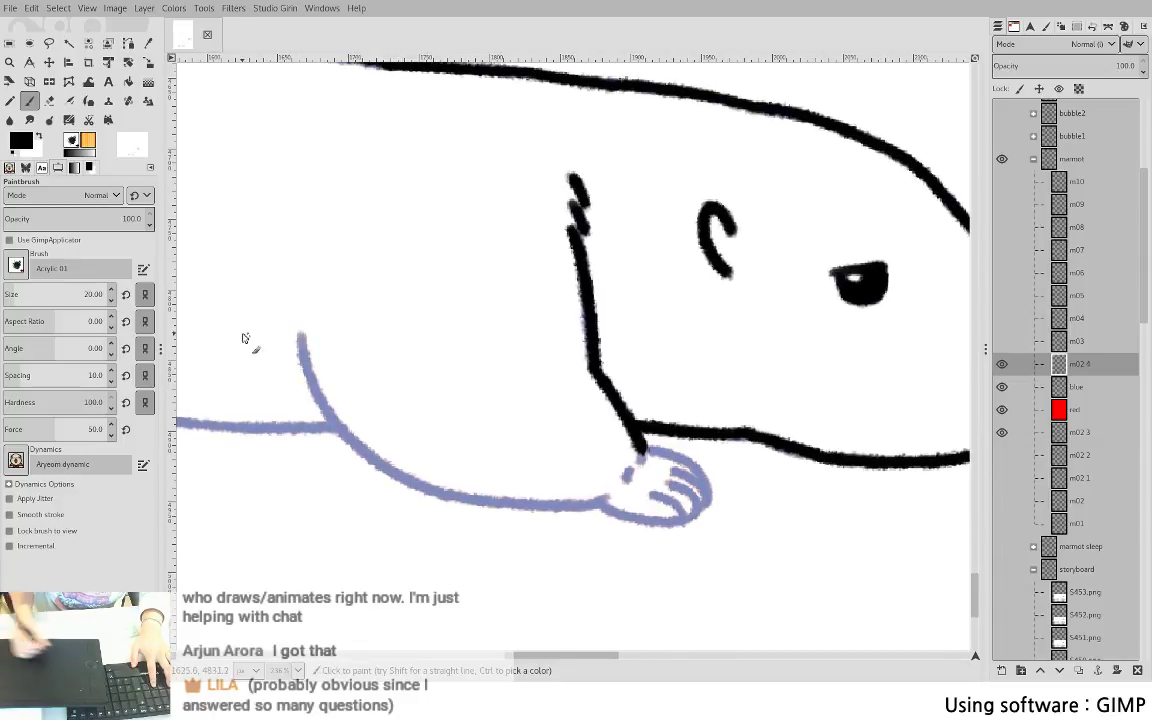
{"action": "mouse_move", "coordinate": [300, 333]}
{"action": "left_mouse_down"}
{"action": "mouse_move", "coordinate": [322, 405]}
{"action": "mouse_move", "coordinate": [367, 455]}
{"action": "left_mouse_up"}
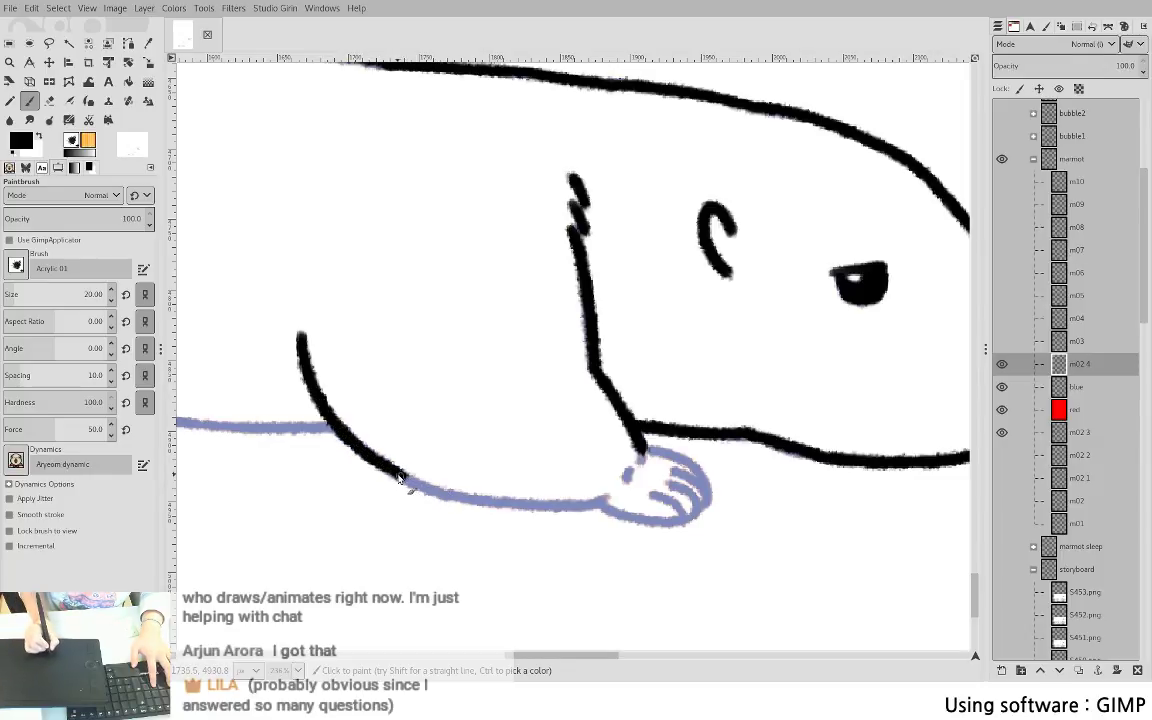
{"action": "left_click_drag", "start_coordinate": [398, 477], "coordinate": [510, 499]}
{"action": "key", "text": "ctrl+z"}
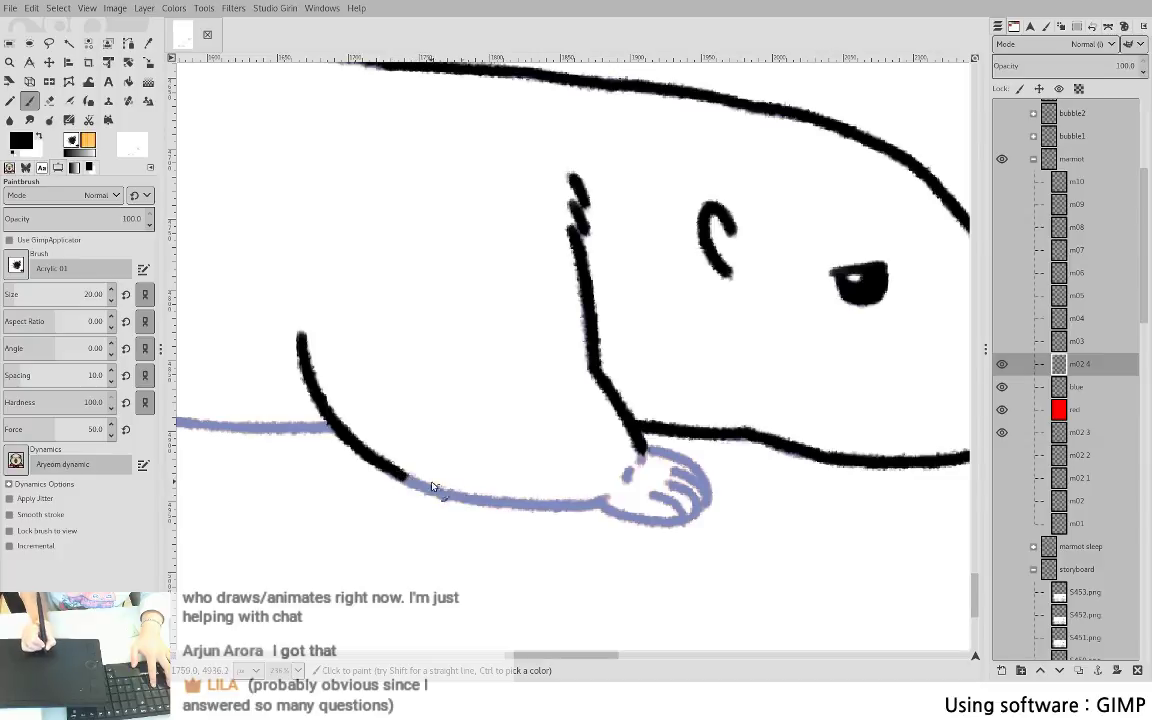
{"action": "left_click_drag", "start_coordinate": [418, 485], "coordinate": [618, 500]}
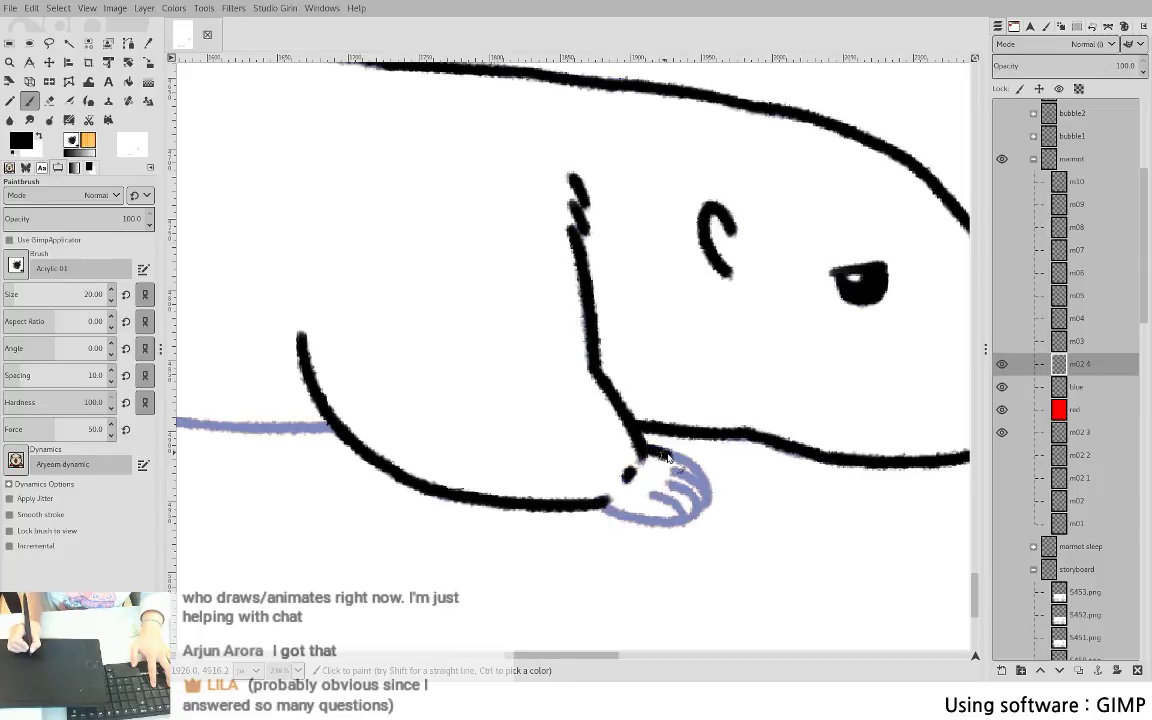
- Trace the near front paw's rounded outline and toe lines in black, repainting the uneven upper edge
{"action": "left_click_drag", "start_coordinate": [667, 456], "coordinate": [702, 480]}
{"action": "key", "text": "ctrl+z"}
{"action": "key", "text": "ctrl+z"}
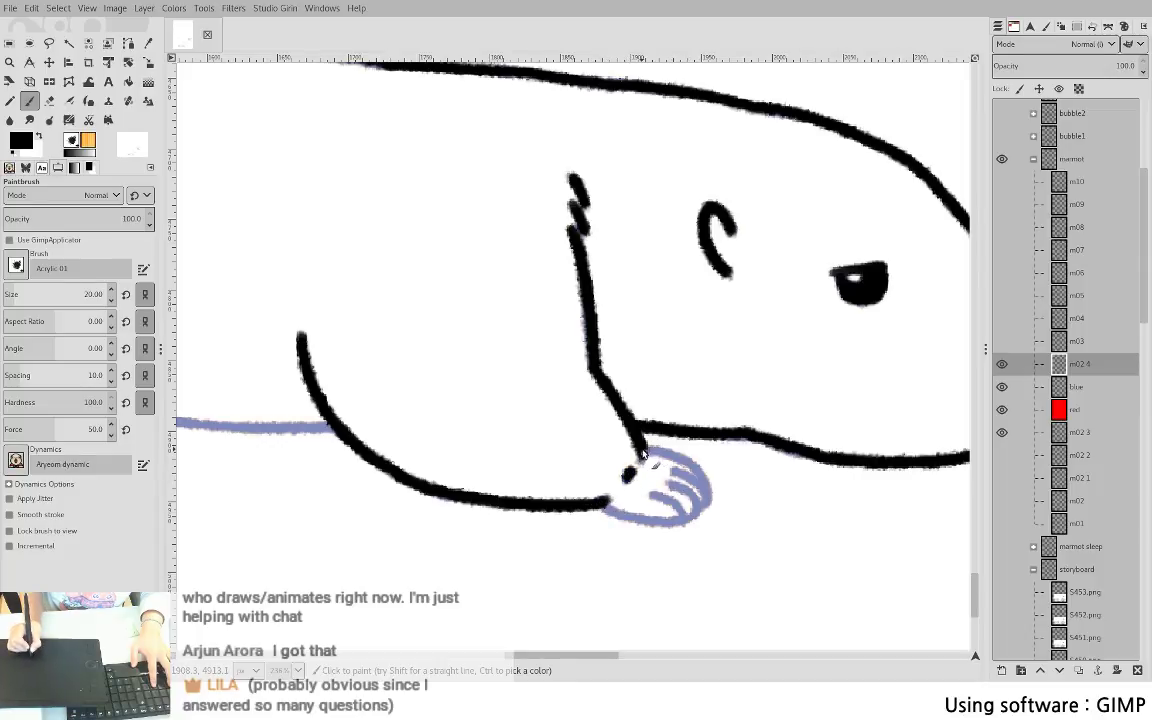
{"action": "left_click_drag", "start_coordinate": [645, 451], "coordinate": [690, 464]}
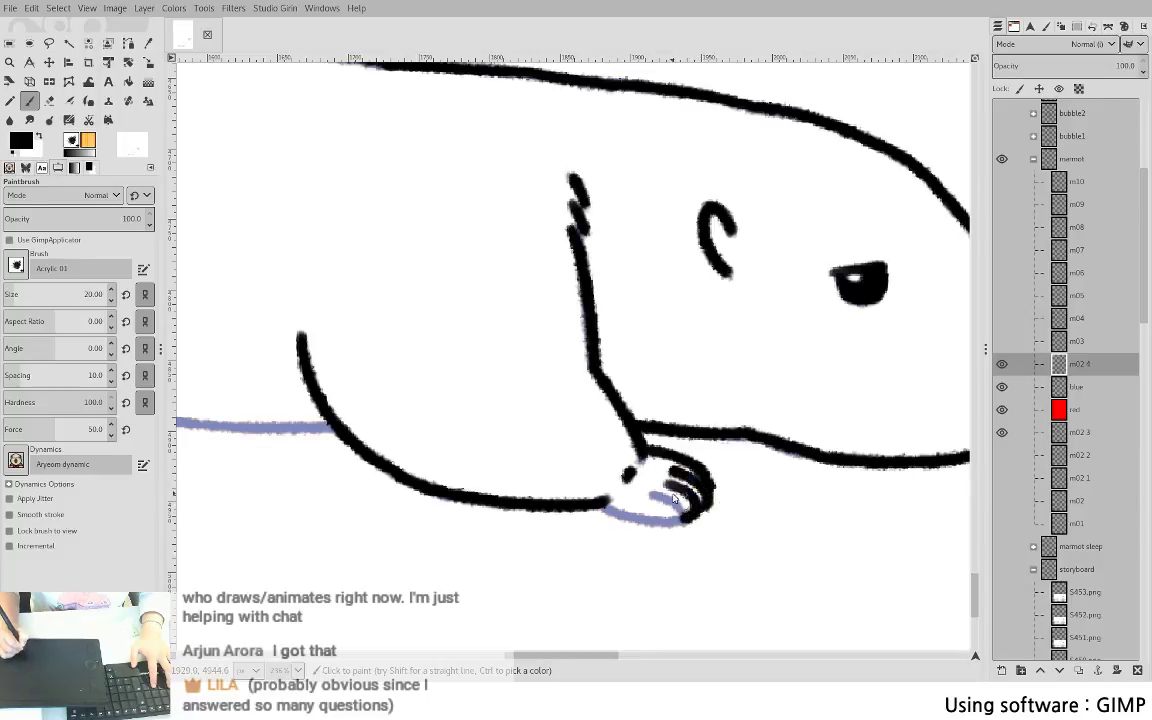
{"action": "left_click_drag", "start_coordinate": [602, 506], "coordinate": [684, 520]}
- Paint the missing belly line up to the foreleg's curved back edge, redoing uneven strokes
{"action": "left_click_drag", "start_coordinate": [259, 471], "coordinate": [702, 437]}
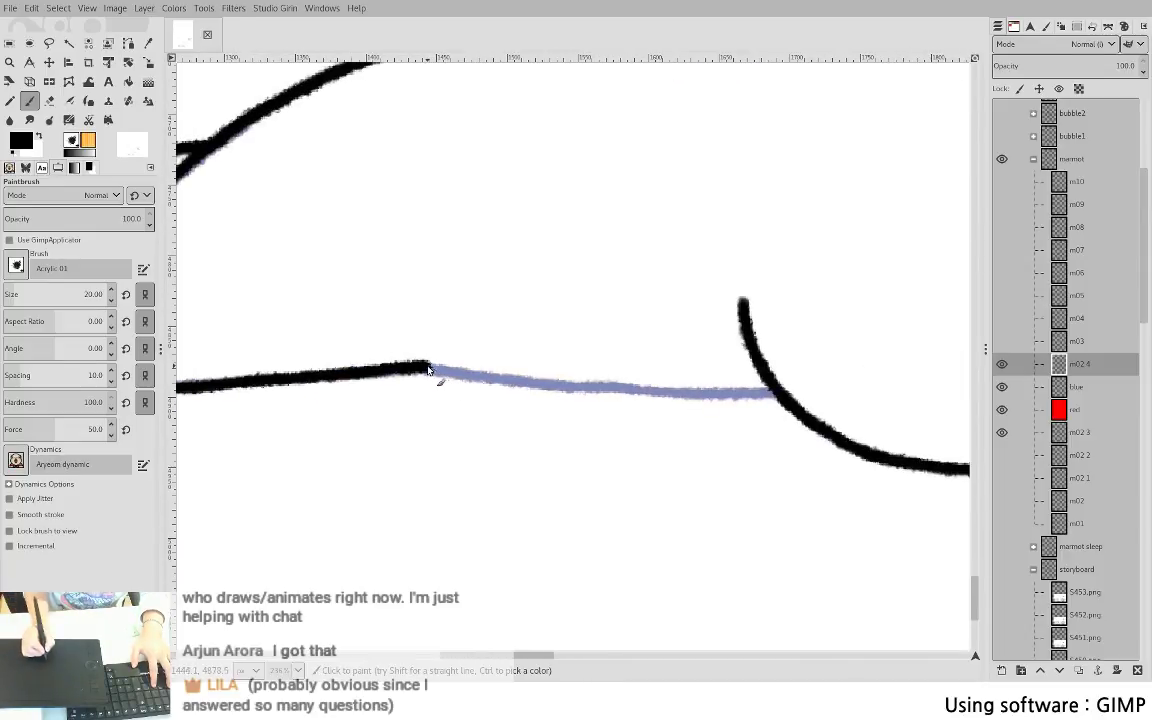
{"action": "mouse_move", "coordinate": [432, 372]}
{"action": "left_mouse_down"}
{"action": "mouse_move", "coordinate": [609, 396]}
{"action": "mouse_move", "coordinate": [776, 396]}
{"action": "left_mouse_up"}
{"action": "key", "text": "ctrl+z"}
{"action": "left_click_drag", "start_coordinate": [432, 372], "coordinate": [638, 393]}
{"action": "key", "text": "ctrl+z"}
{"action": "left_click_drag", "start_coordinate": [621, 390], "coordinate": [783, 397]}
{"action": "mouse_move", "coordinate": [716, 424]}
{"action": "left_mouse_down"}
{"action": "mouse_move", "coordinate": [938, 432]}
{"action": "mouse_move", "coordinate": [221, 350]}
{"action": "left_mouse_up"}
{"action": "left_click_drag", "start_coordinate": [905, 378], "coordinate": [467, 432]}
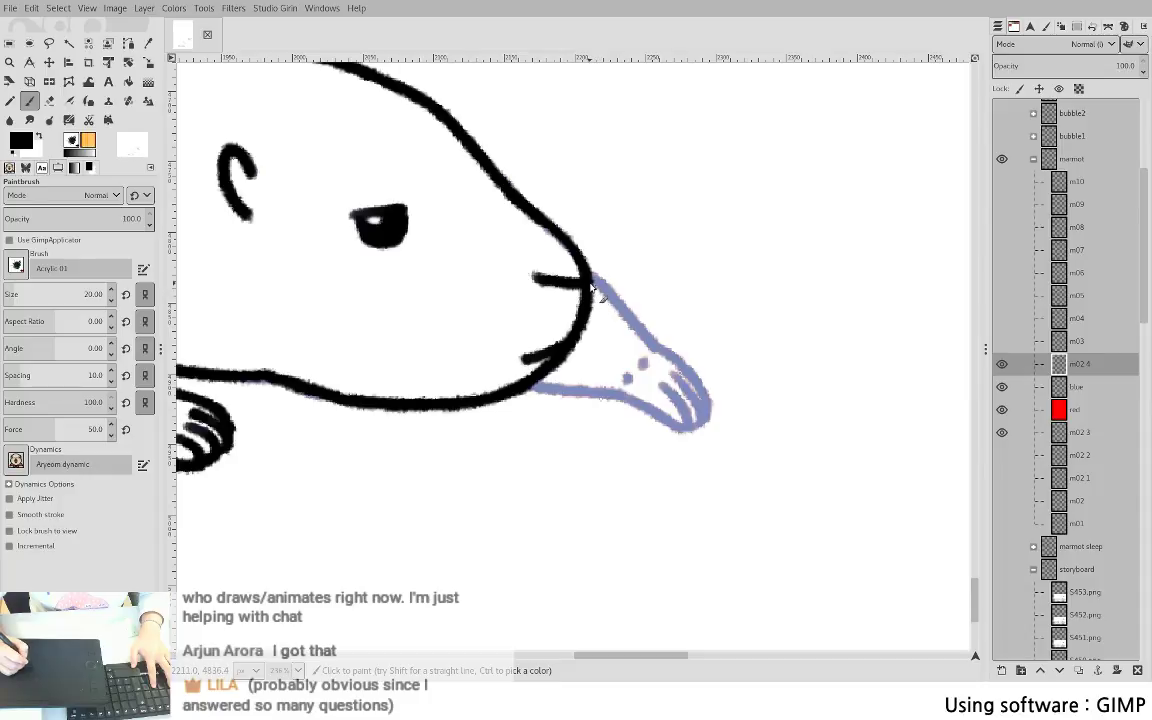
{"action": "left_click_drag", "start_coordinate": [591, 285], "coordinate": [635, 331]}
{"action": "left_click_drag", "start_coordinate": [532, 386], "coordinate": [600, 391]}
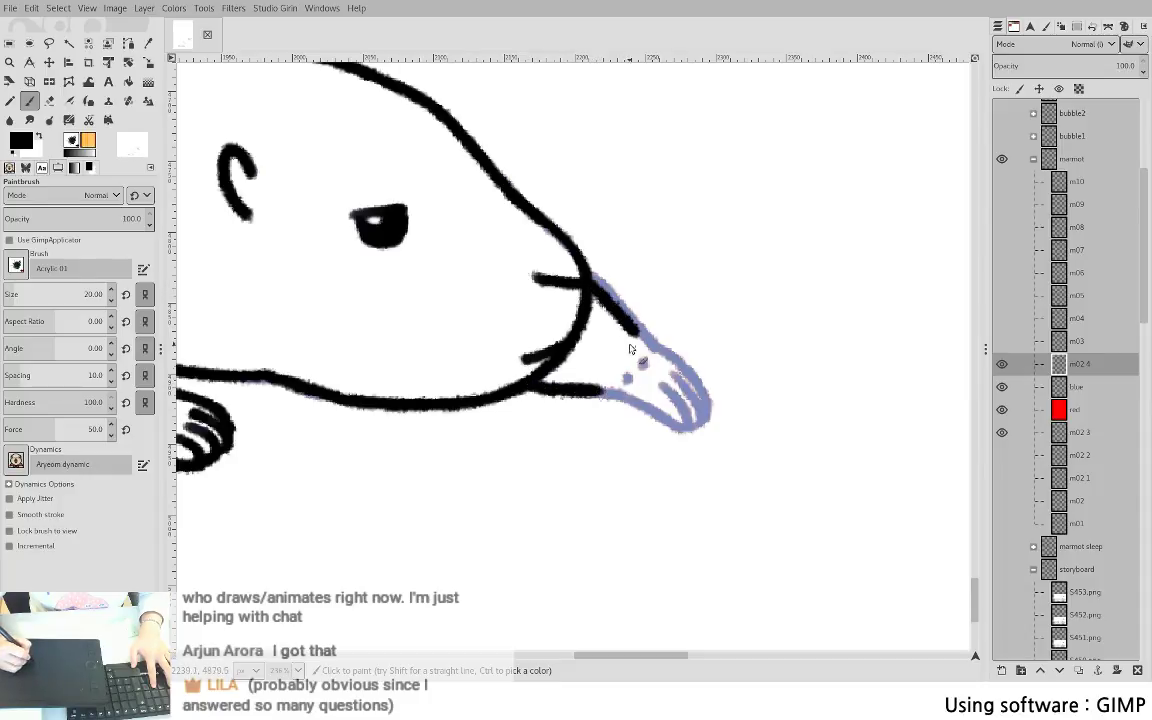
{"action": "key", "text": "ctrl+z"}
{"action": "key", "text": "ctrl+z"}
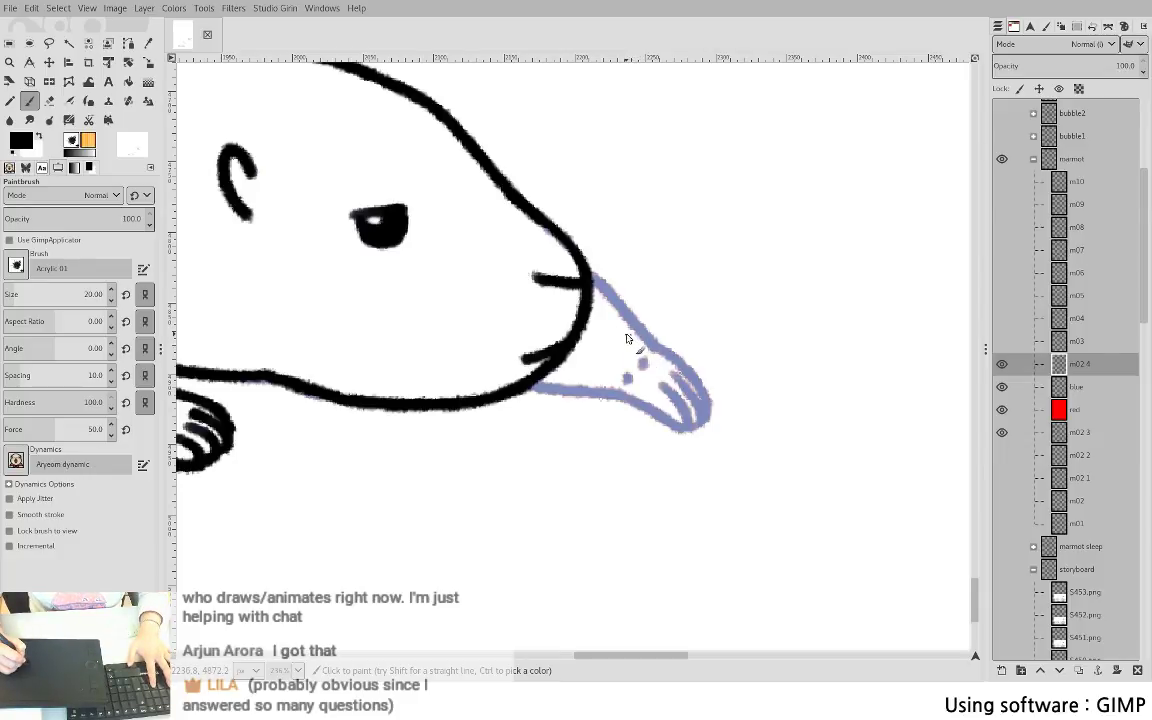
- Paint the far paw's upper and lower edges and first toe lines slightly closer to the head than the guide
{"action": "mouse_move", "coordinate": [627, 338]}
{"action": "left_mouse_down"}
{"action": "mouse_move", "coordinate": [662, 356]}
{"action": "mouse_move", "coordinate": [685, 405]}
{"action": "left_mouse_up"}
{"action": "left_click_drag", "start_coordinate": [652, 358], "coordinate": [684, 402]}
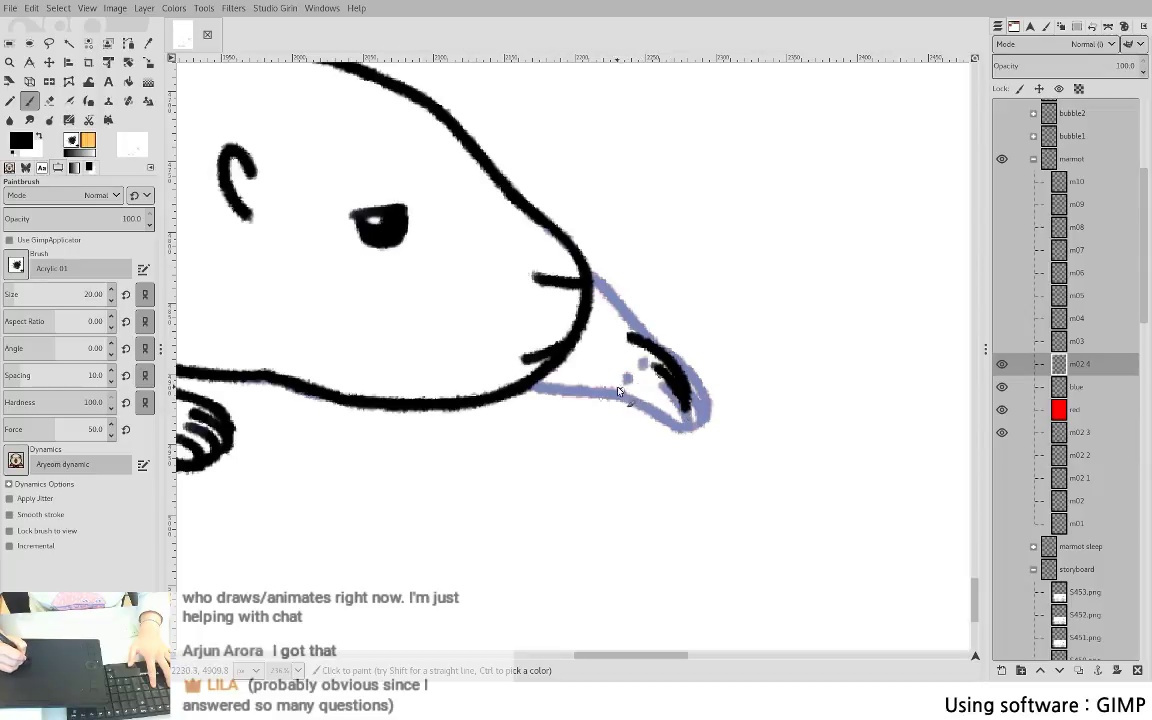
{"action": "left_click_drag", "start_coordinate": [605, 393], "coordinate": [672, 428]}
{"action": "key", "text": "ctrl+z"}
{"action": "mouse_move", "coordinate": [594, 393]}
{"action": "left_mouse_down"}
{"action": "mouse_move", "coordinate": [659, 427]}
{"action": "mouse_move", "coordinate": [659, 405]}
{"action": "mouse_move", "coordinate": [674, 431]}
{"action": "left_mouse_up"}
{"action": "key", "text": "ctrl+z"}
{"action": "left_click_drag", "start_coordinate": [641, 383], "coordinate": [667, 430]}
- Trim the far paw's inner toe stroke with the Eraser and paint the remaining toe lines with the Paintbrush
{"action": "key", "text": "shift+e"}
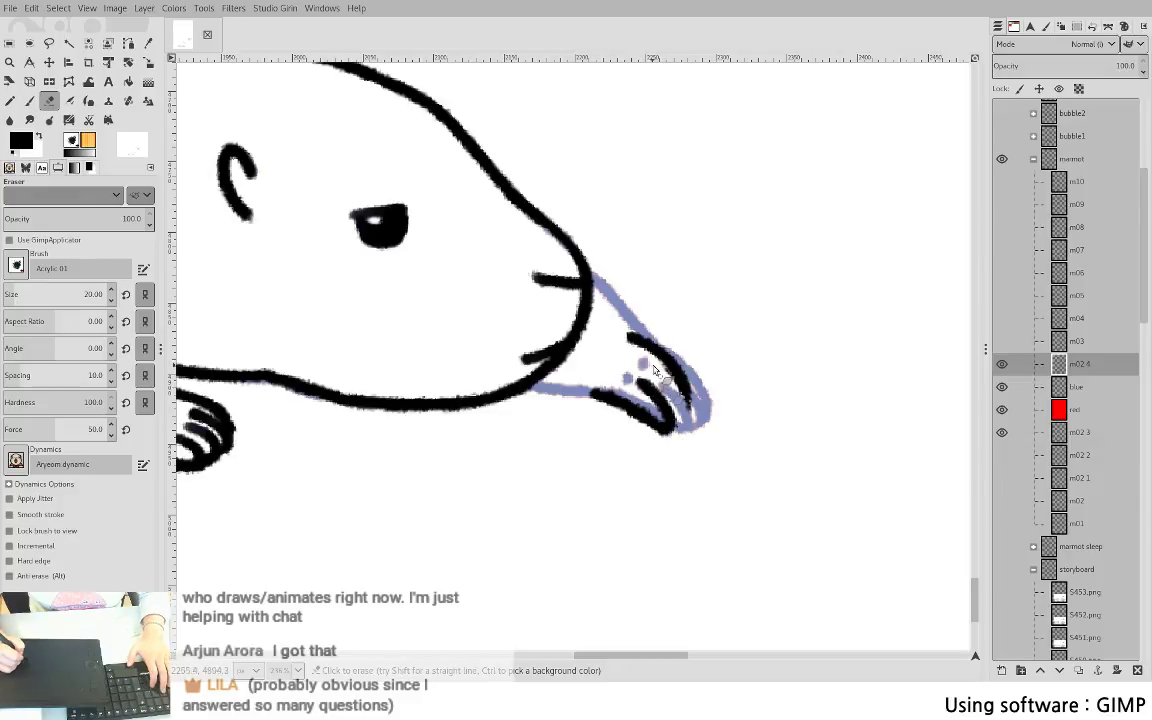
{"action": "mouse_move", "coordinate": [637, 382]}
{"action": "left_mouse_down"}
{"action": "mouse_move", "coordinate": [656, 387]}
{"action": "mouse_move", "coordinate": [680, 424]}
{"action": "left_mouse_up"}
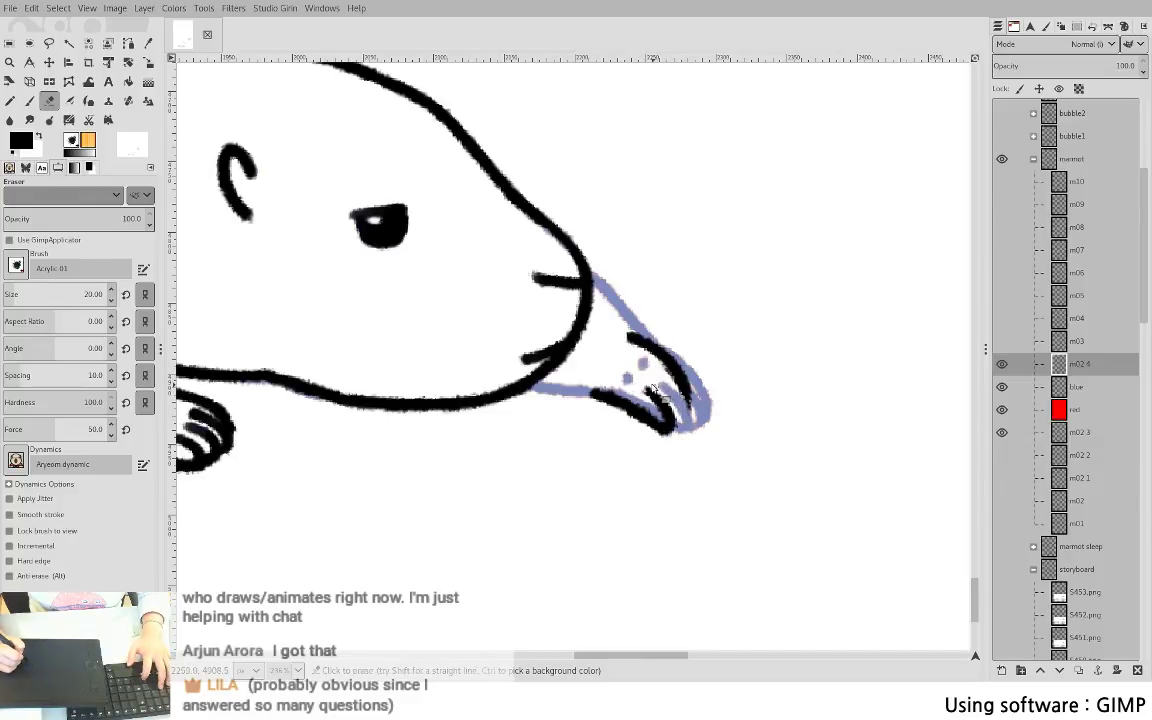
{"action": "key", "text": "p"}
{"action": "mouse_move", "coordinate": [654, 376]}
{"action": "left_mouse_down"}
{"action": "mouse_move", "coordinate": [672, 430]}
{"action": "mouse_move", "coordinate": [673, 378]}
{"action": "left_mouse_up"}
{"action": "key", "text": "ctrl+z"}
{"action": "key", "text": "shift+e"}
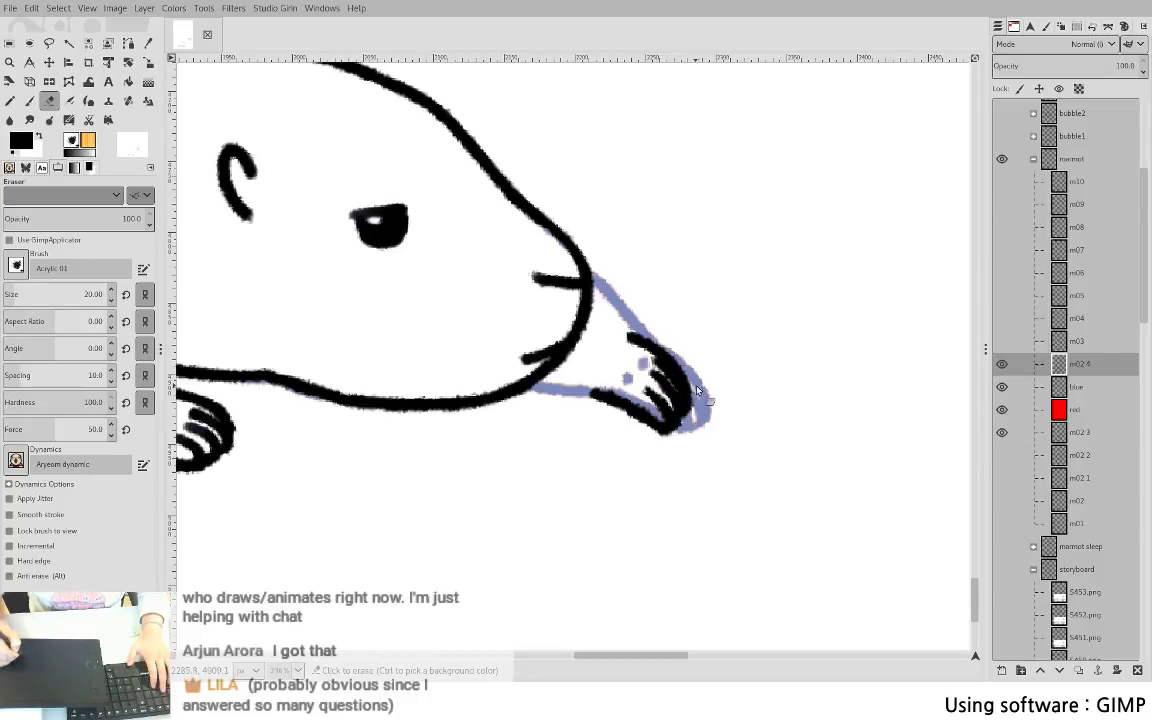
{"action": "key", "text": "p"}
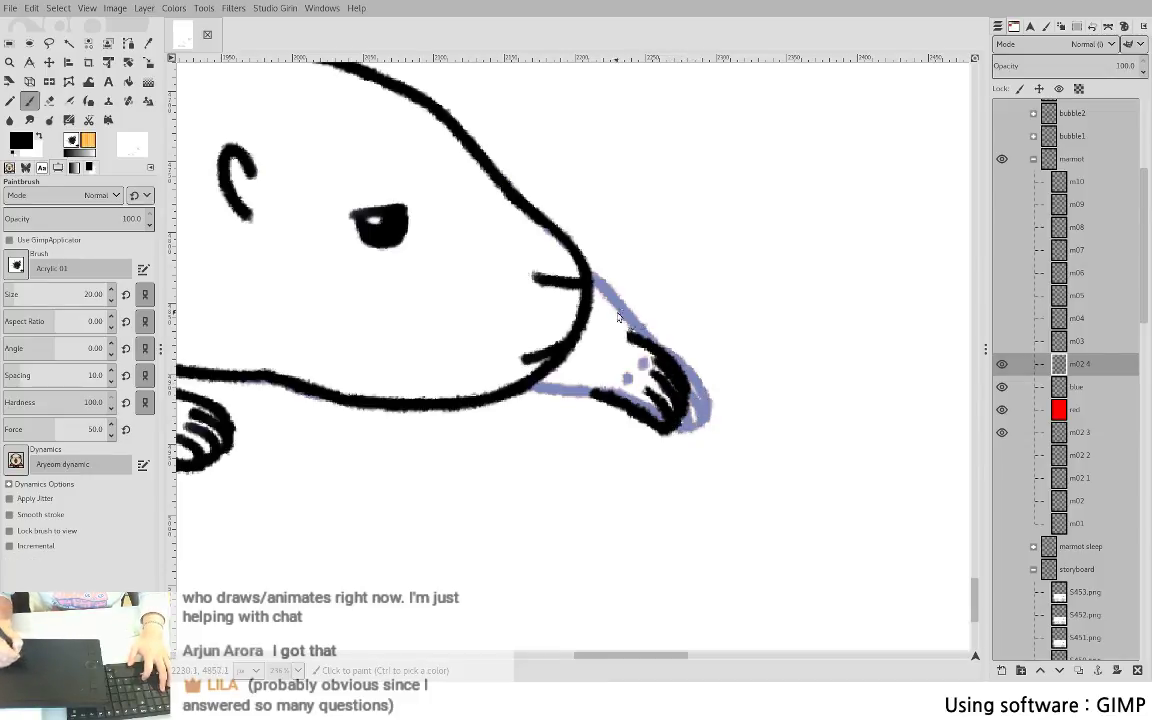
- Add small spots on the far paw and paint the arm's two edges joining it to the muzzle
{"action": "left_click", "coordinate": [616, 342]}
{"action": "left_click", "coordinate": [612, 357]}
{"action": "left_click", "coordinate": [603, 373]}
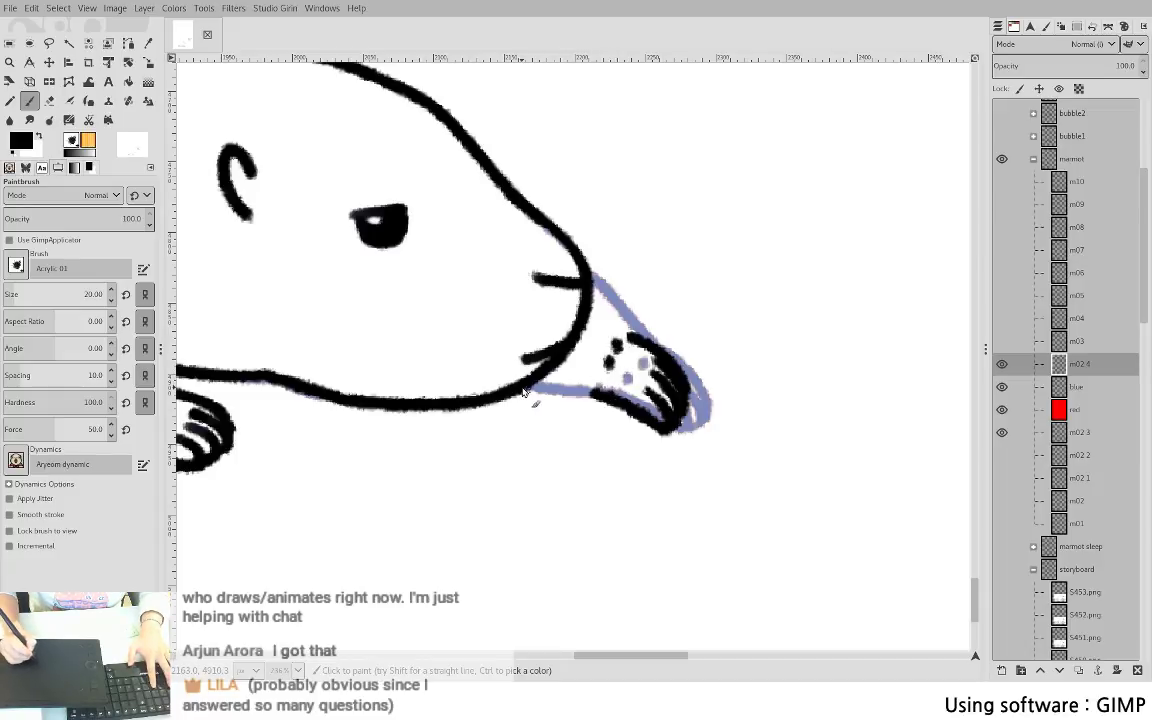
{"action": "left_click_drag", "start_coordinate": [525, 389], "coordinate": [606, 398]}
{"action": "left_click_drag", "start_coordinate": [590, 303], "coordinate": [645, 346]}
- Hide the blue, red and m02 3 layers so only the m02 4 drawing is shown
{"action": "left_click_drag", "start_coordinate": [525, 266], "coordinate": [659, 224]}
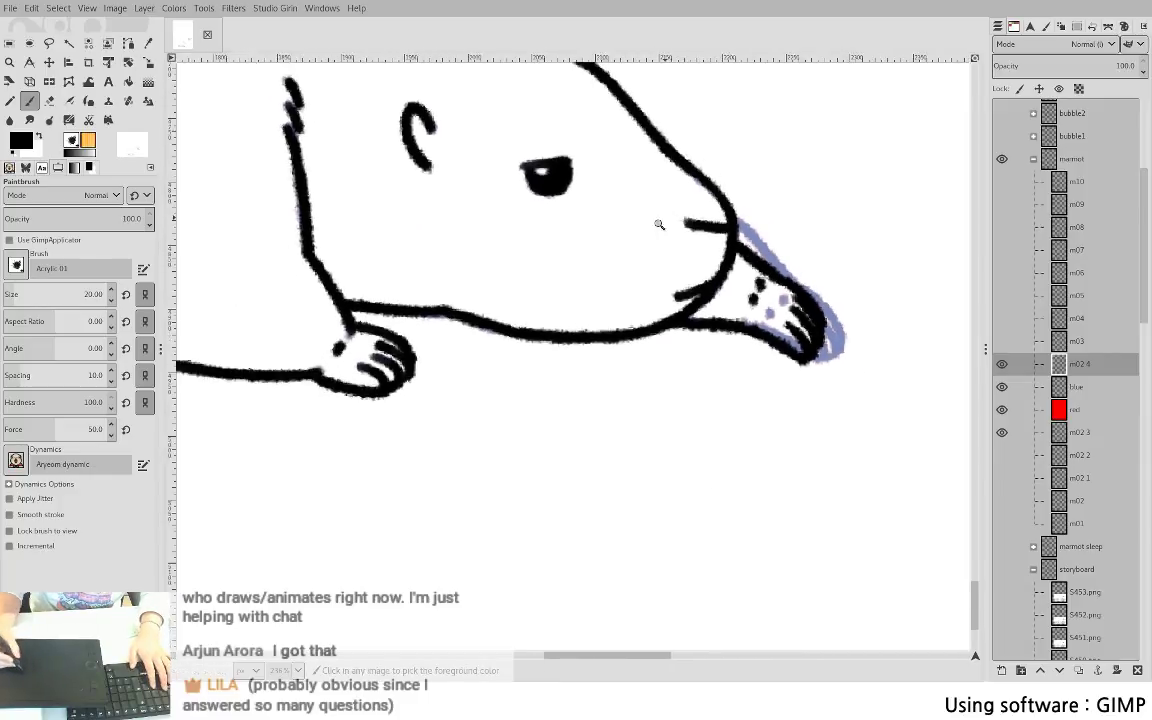
{"action": "scroll", "coordinate": [659, 224], "scroll_direction": "down", "scroll_amount": 3}
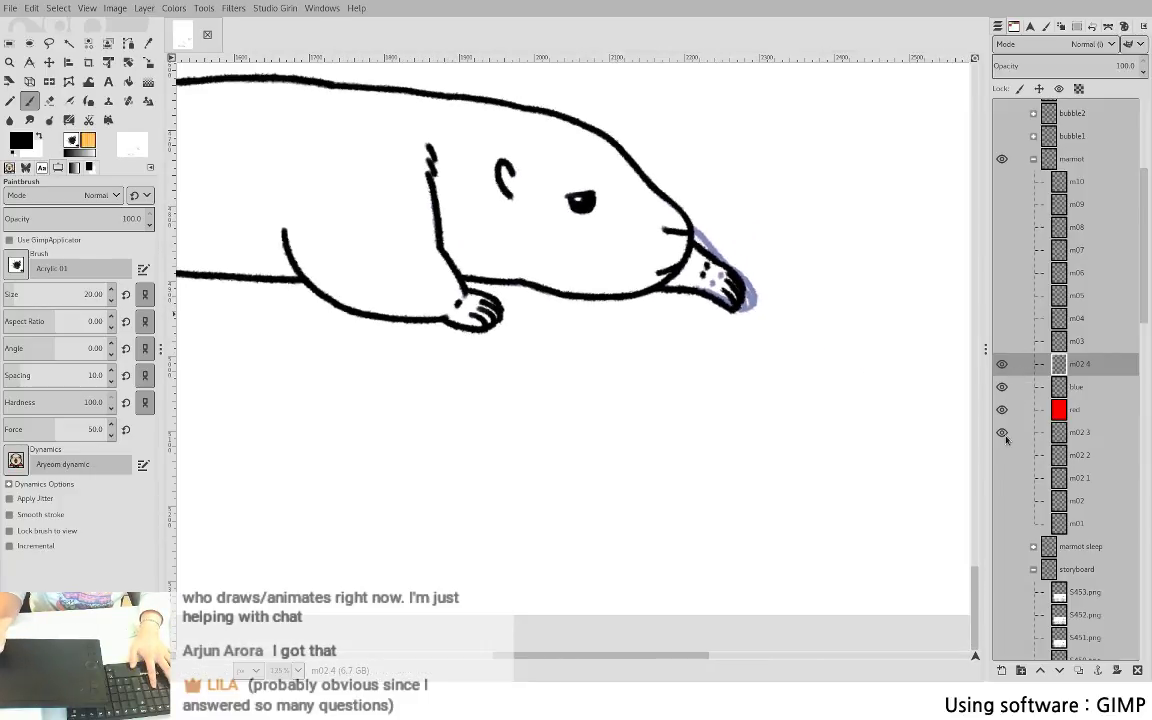
{"action": "key", "text": "ctrl+z"}
{"action": "left_click", "coordinate": [1001, 364]}
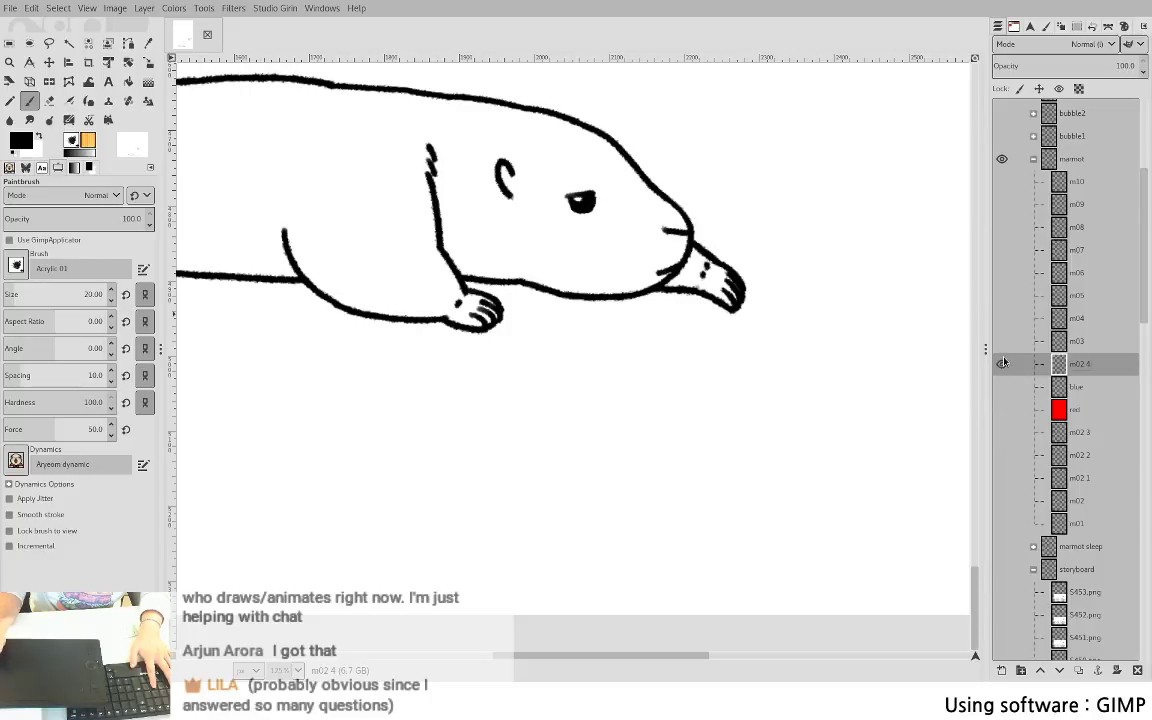
- Alternate the visibility of layers m02 3 and m02 4 to compare the marmot's pose between frames
{"action": "left_click", "coordinate": [1001, 364]}
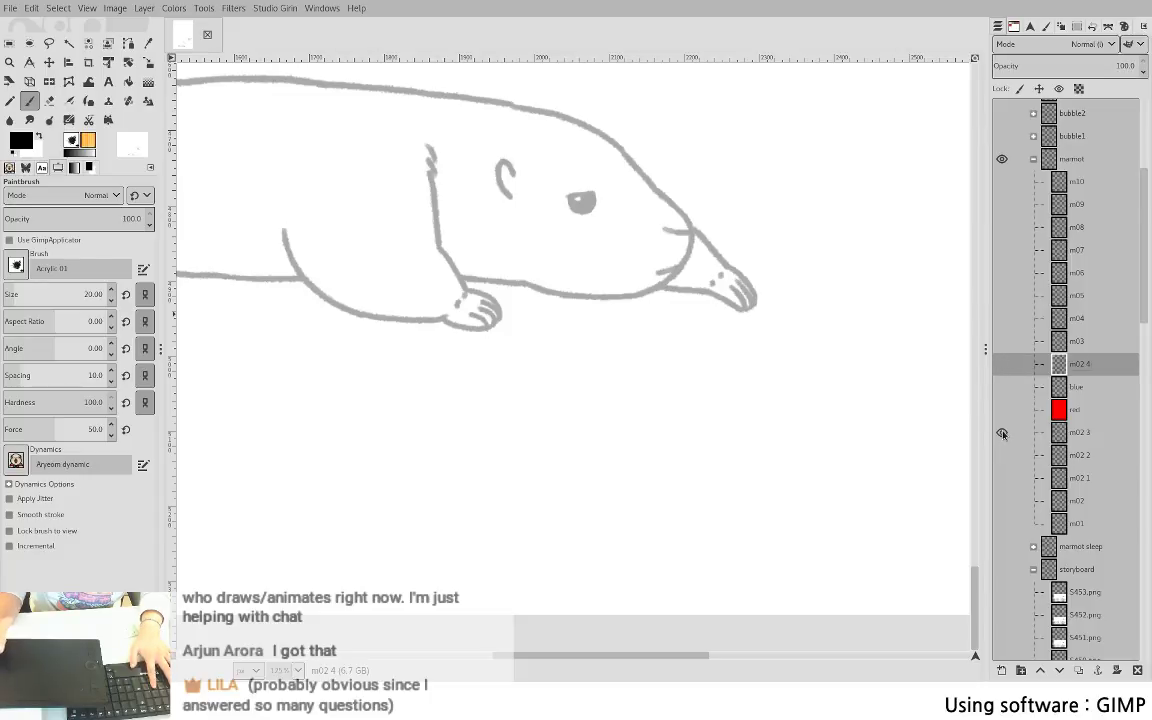
{"action": "left_click", "coordinate": [1001, 364]}
{"action": "left_click", "coordinate": [1002, 345]}
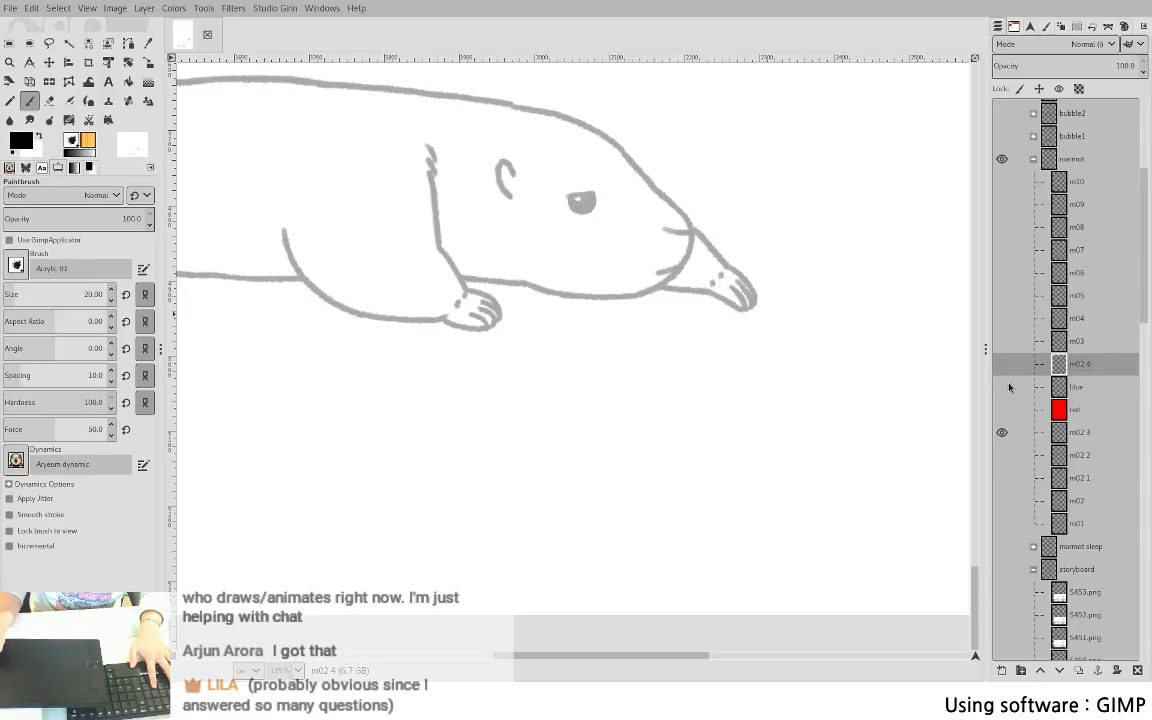
{"action": "left_click", "coordinate": [1002, 364]}
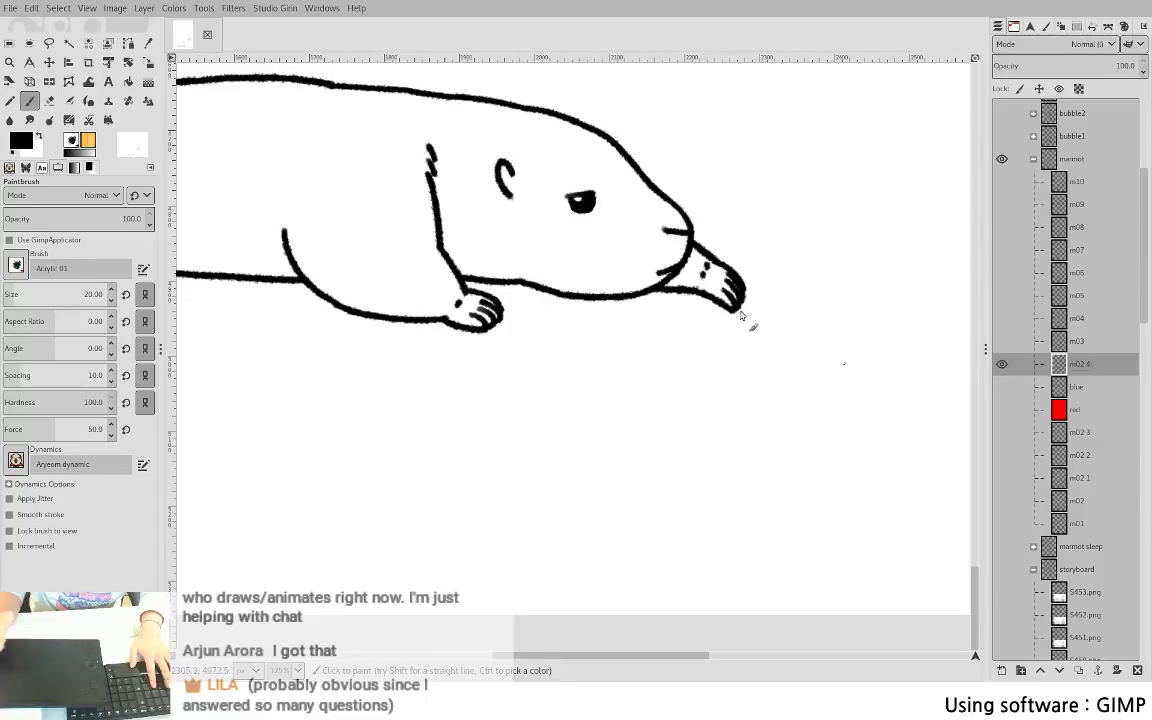
- Touch up the far paw's outer edge and redo the arm's lower edge where it meets the muzzle on layer m02 4
{"action": "key", "text": "shift+e"}
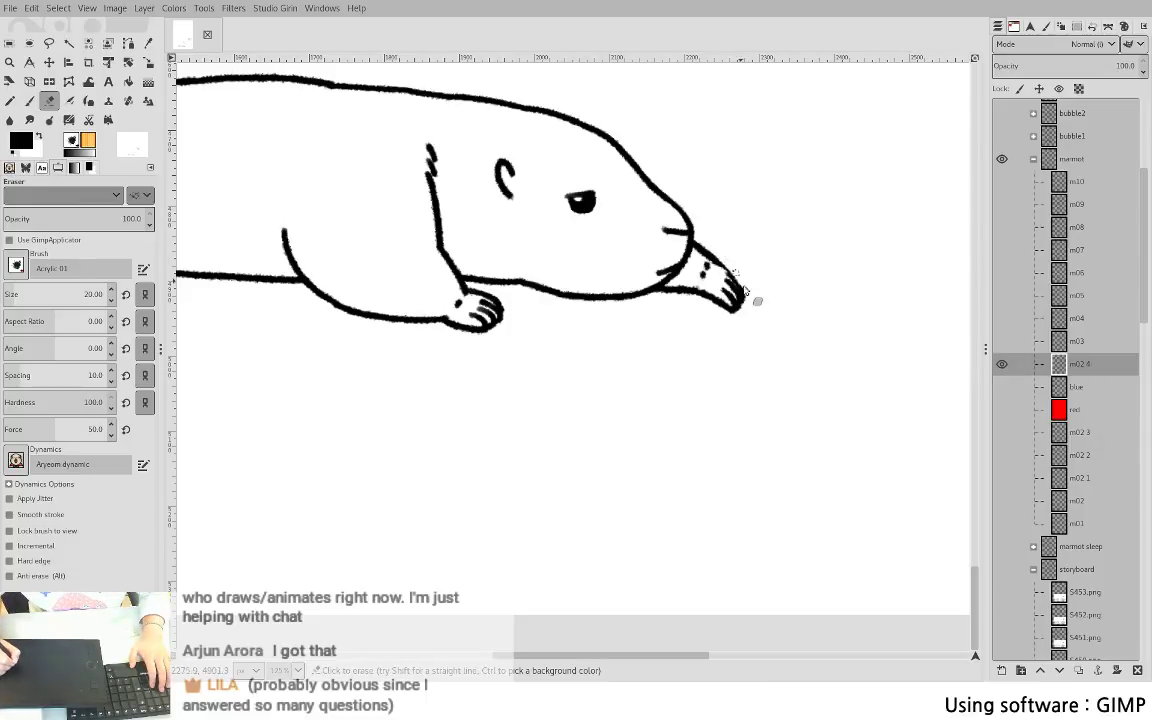
{"action": "key", "text": "p"}
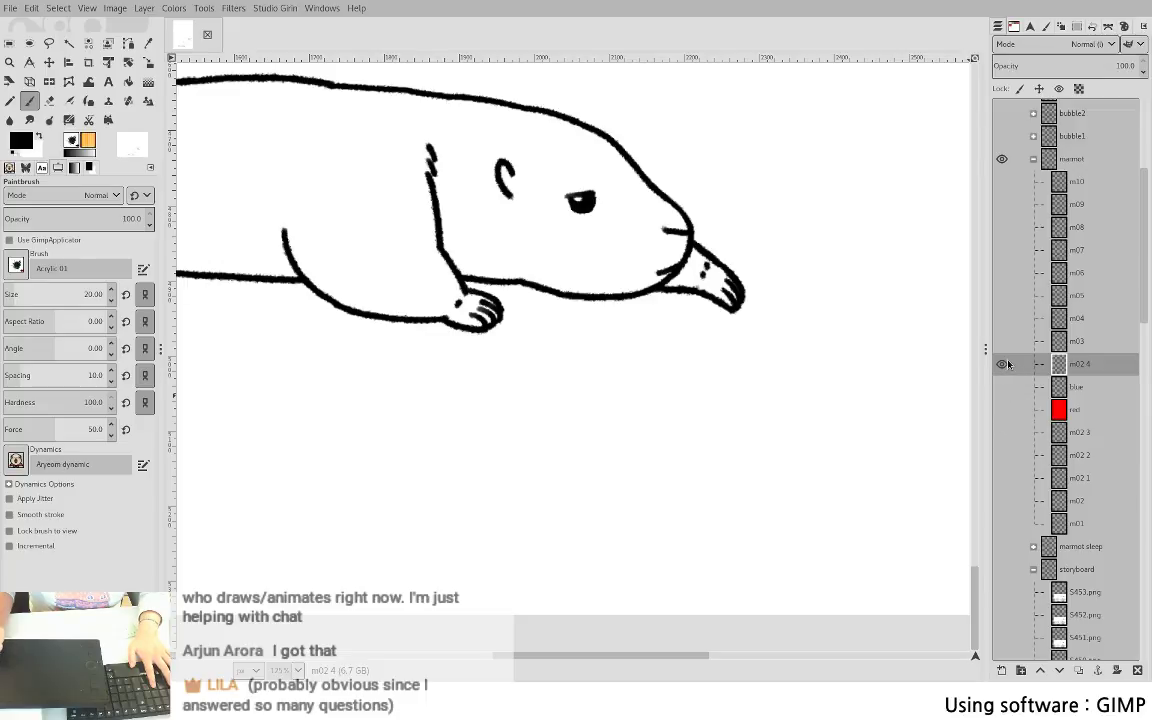
{"action": "left_click", "coordinate": [1003, 365]}
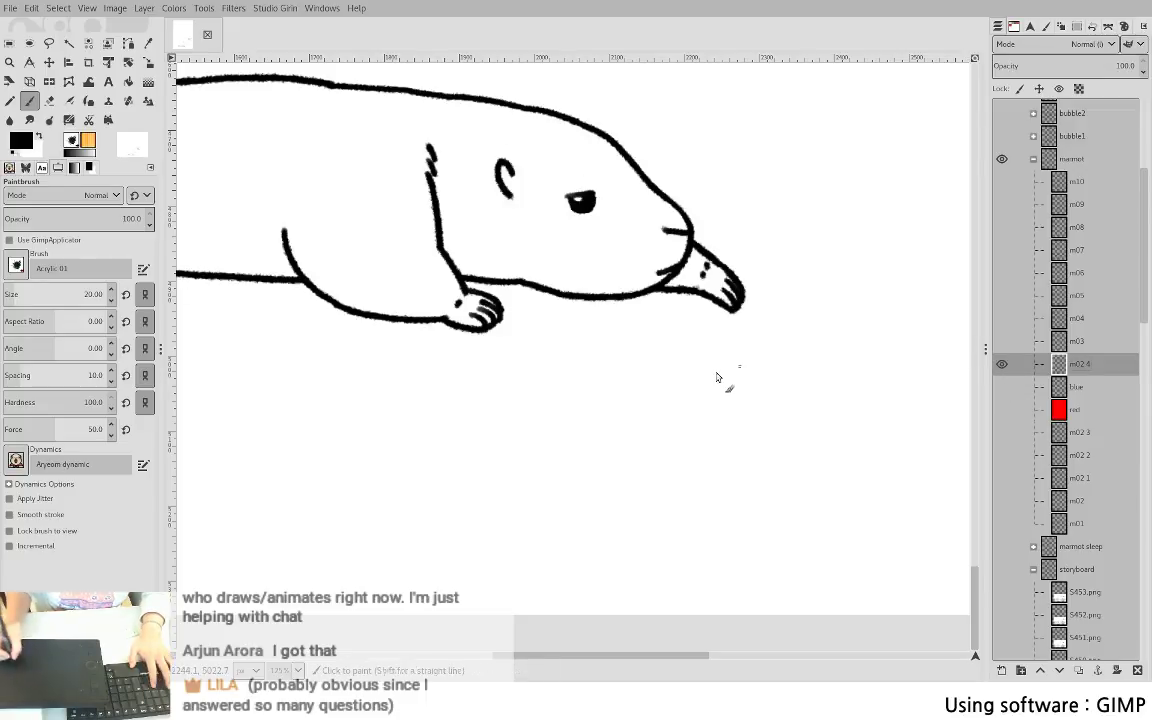
{"action": "key", "text": "2"}
{"action": "key", "text": "shift+e"}
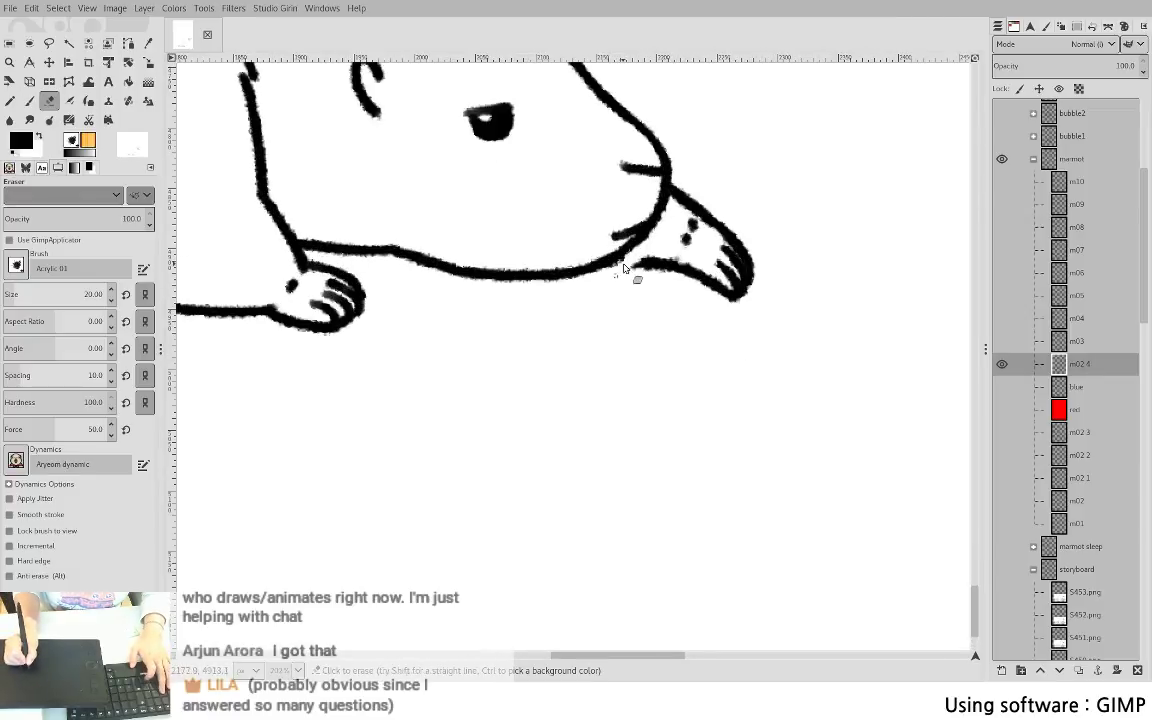
{"action": "key", "text": "p"}
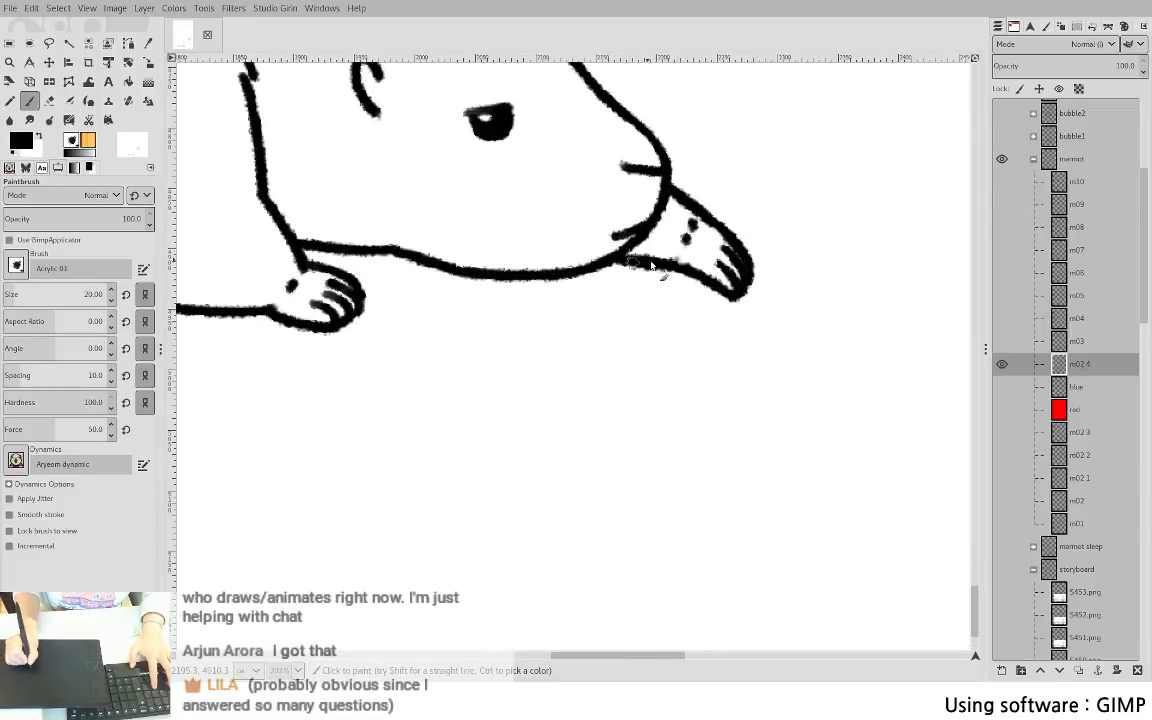
{"action": "key", "text": "shift+e"}
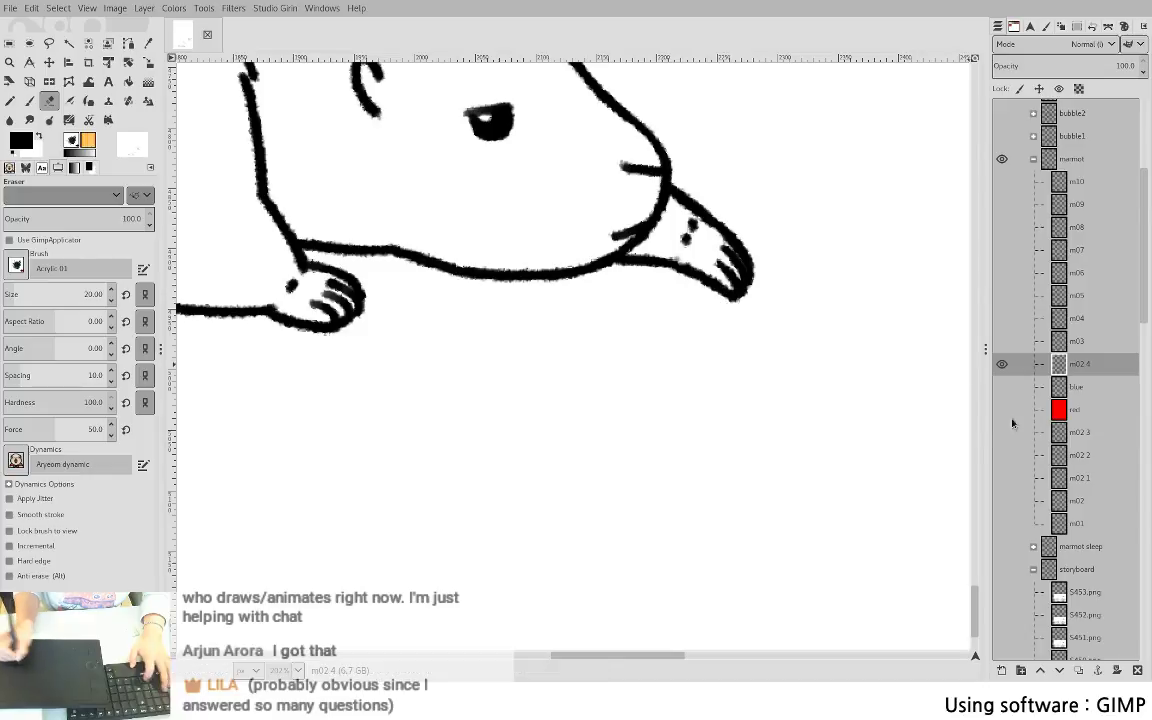
- Alternate the visibility of layers m02 3 and m02 4 to compare the far arm's position between frames
{"action": "left_click", "coordinate": [1003, 365]}
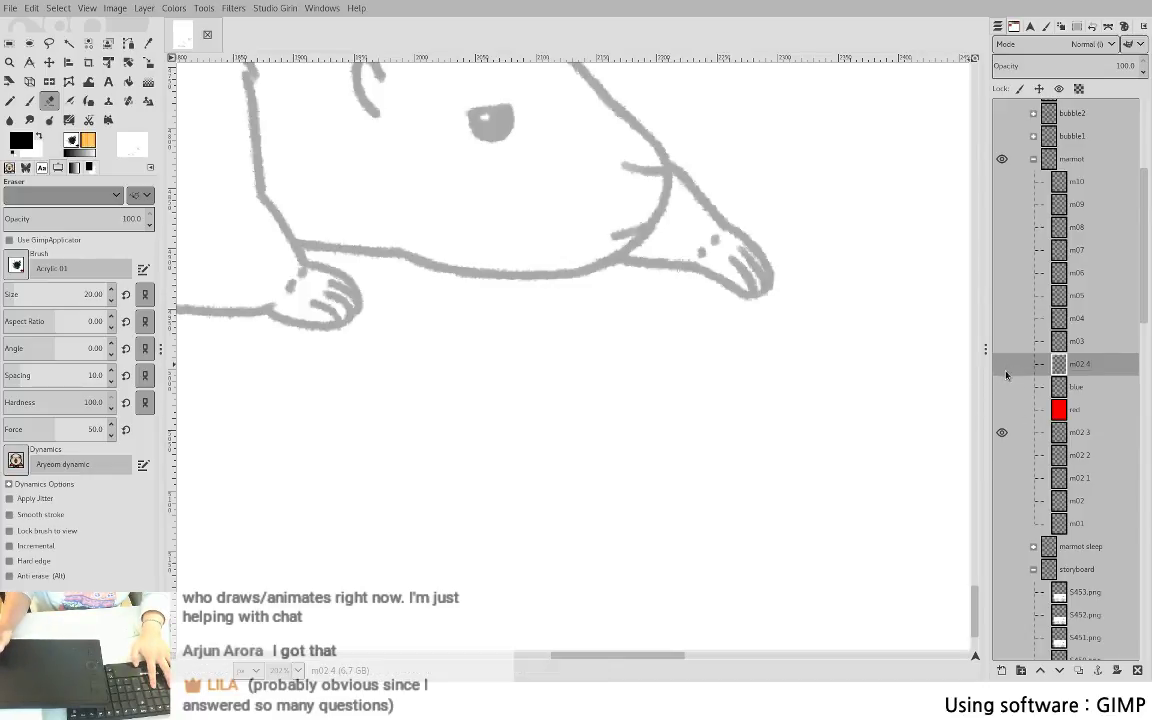
{"action": "left_click", "coordinate": [1002, 368]}
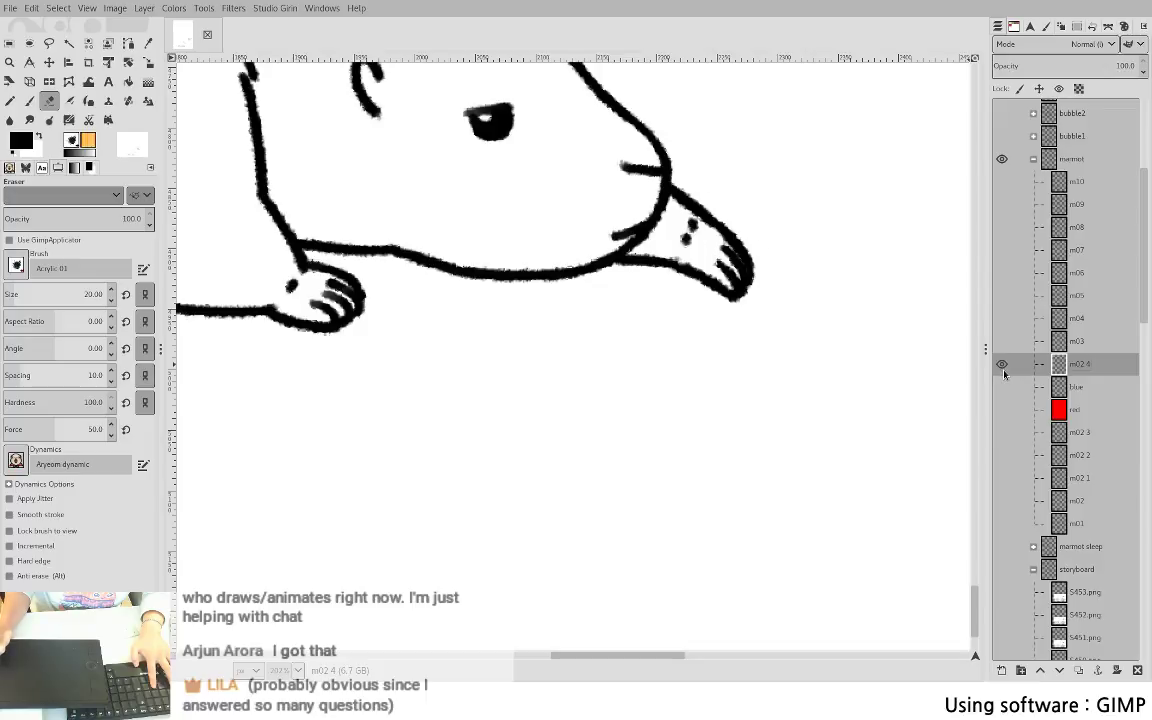
{"action": "left_click", "coordinate": [1003, 438], "text": "shift"}
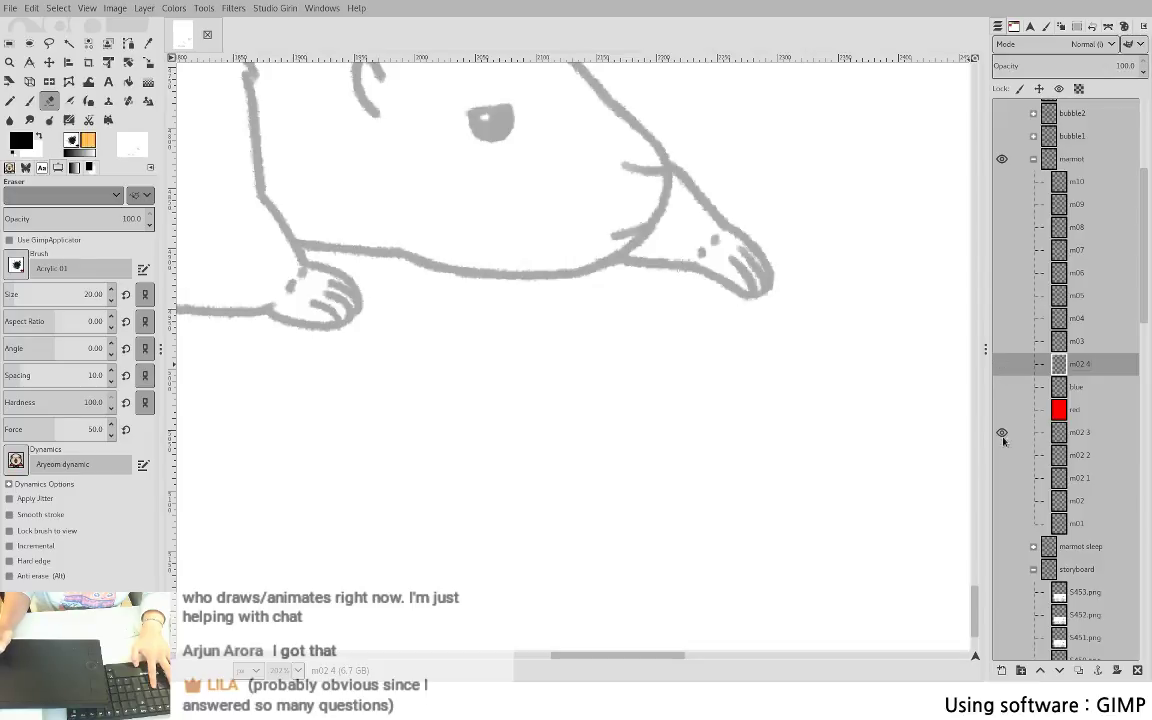
{"action": "left_click", "coordinate": [1002, 428], "text": "shift"}
{"action": "left_click", "coordinate": [1001, 426], "text": "shift"}
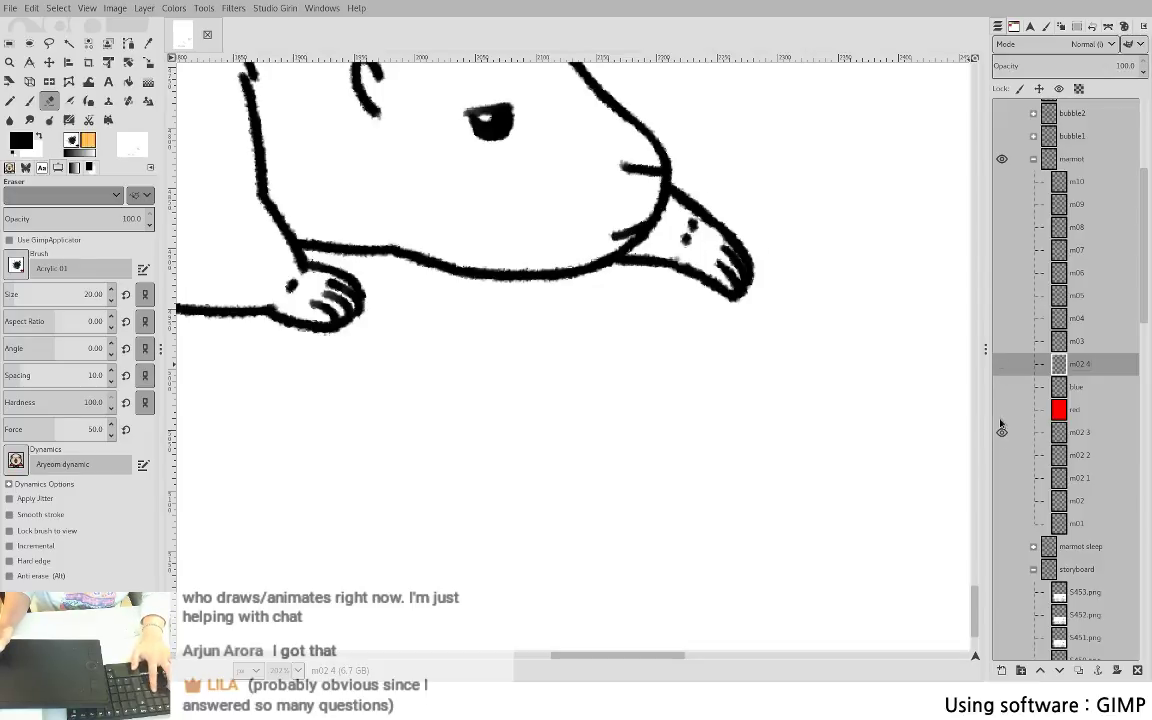
{"action": "left_click", "coordinate": [1000, 425], "text": "shift"}
{"action": "left_click", "coordinate": [998, 421], "text": "shift"}
{"action": "left_click", "coordinate": [997, 418], "text": "shift"}
{"action": "left_click", "coordinate": [997, 418], "text": "shift"}
{"action": "left_click", "coordinate": [997, 418], "text": "shift"}
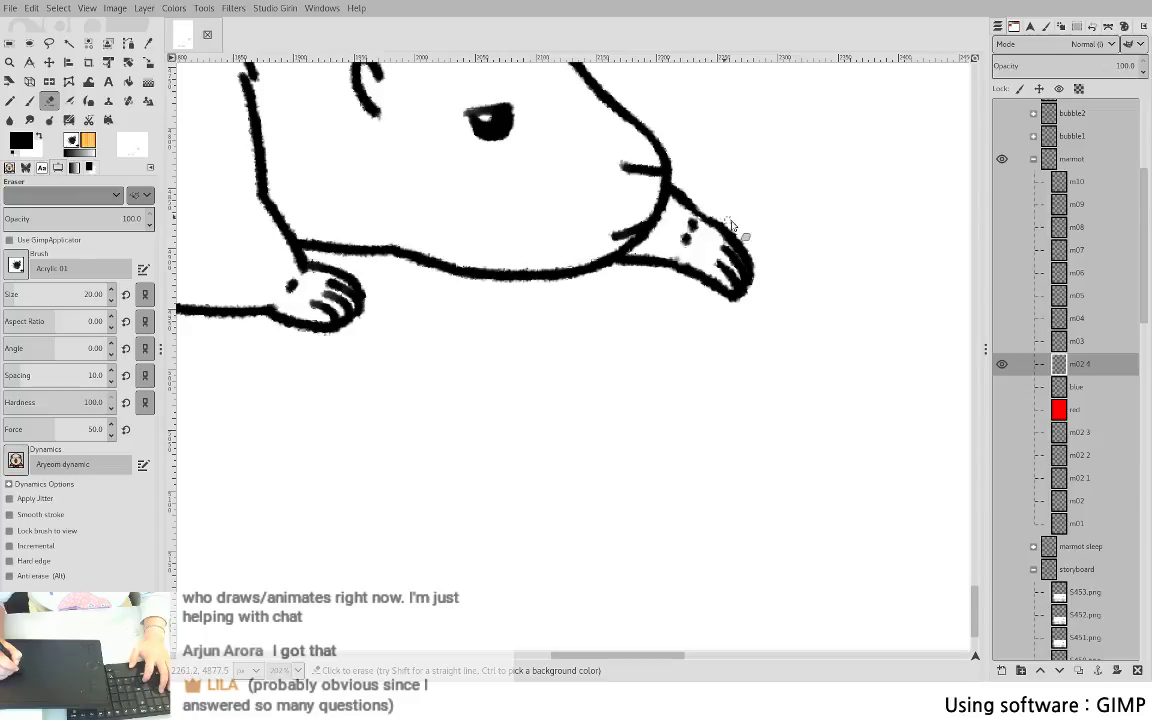
- Reshape the far arm's upper edge near the muzzle, then erase and repaint the paw's upper outline down to the toes
{"action": "key", "text": "p"}
{"action": "key", "text": "shift+e"}
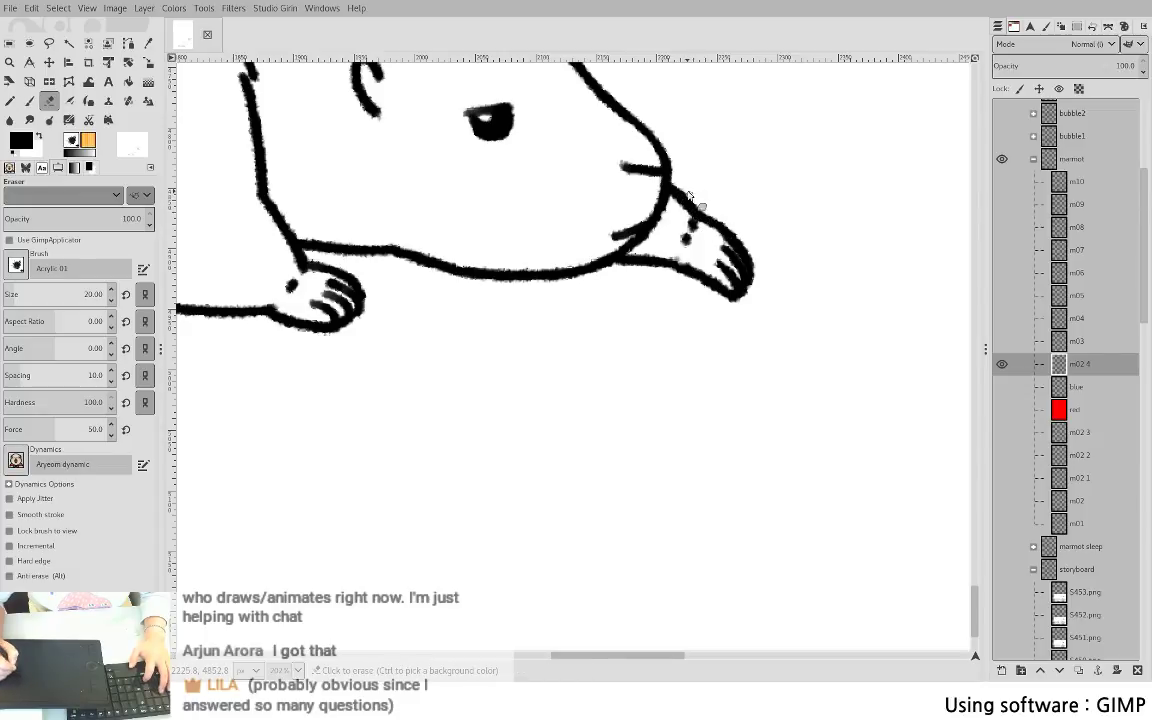
{"action": "left_click", "coordinate": [1002, 364]}
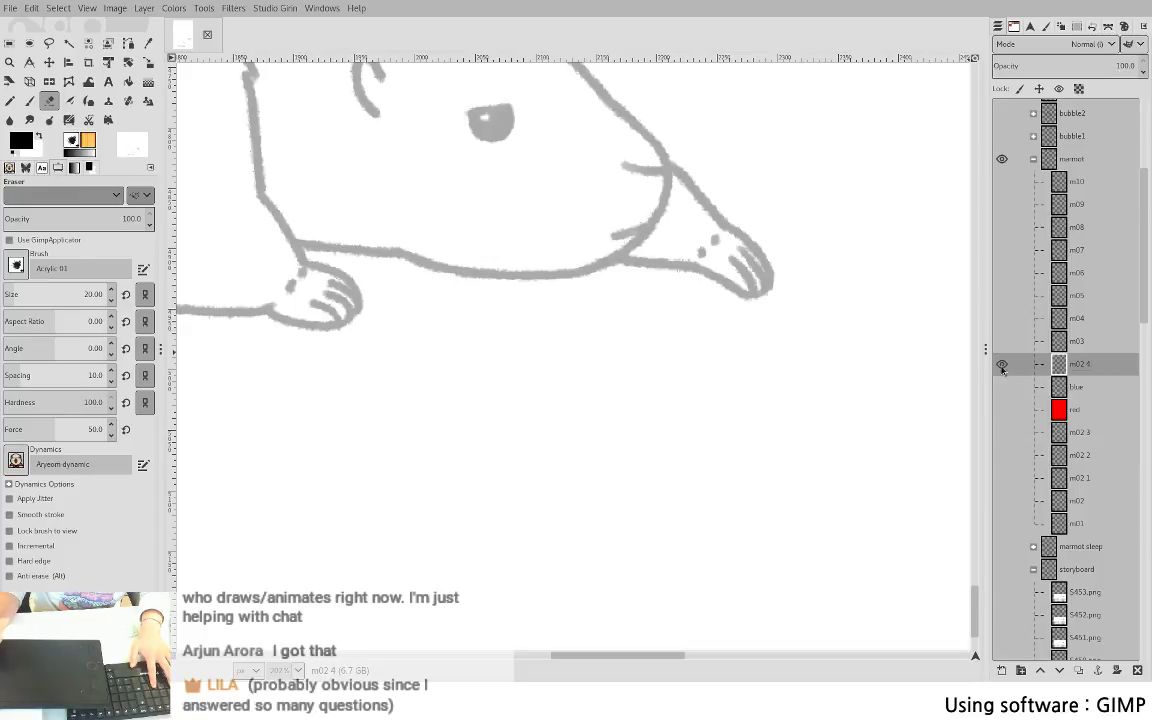
{"action": "left_click", "coordinate": [1002, 364]}
{"action": "mouse_move", "coordinate": [708, 210]}
{"action": "left_mouse_down"}
{"action": "mouse_move", "coordinate": [758, 263]}
{"action": "mouse_move", "coordinate": [731, 231]}
{"action": "mouse_move", "coordinate": [743, 259]}
{"action": "mouse_move", "coordinate": [710, 238]}
{"action": "mouse_move", "coordinate": [762, 294]}
{"action": "mouse_move", "coordinate": [738, 244]}
{"action": "mouse_move", "coordinate": [702, 226]}
{"action": "mouse_move", "coordinate": [745, 288]}
{"action": "mouse_move", "coordinate": [707, 226]}
{"action": "mouse_move", "coordinate": [746, 287]}
{"action": "left_mouse_up"}
{"action": "key", "text": "p"}
{"action": "key", "text": "ctrl+z"}
{"action": "key", "text": "ctrl+z"}
{"action": "key", "text": "ctrl+z"}
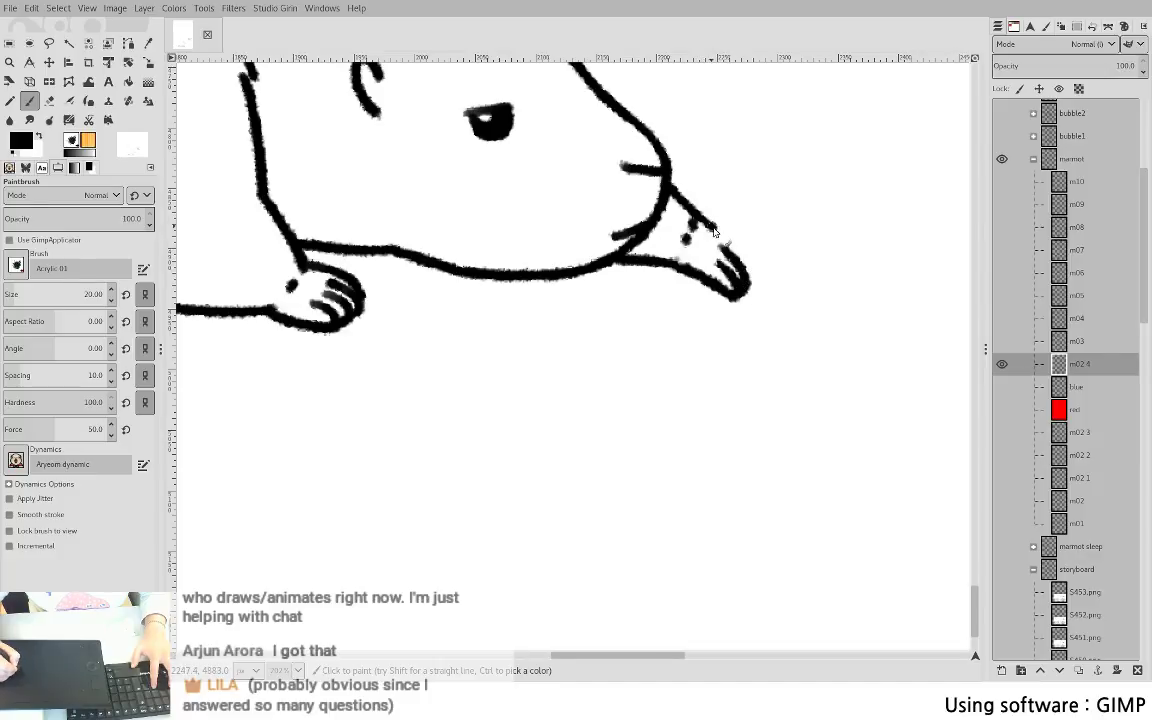
{"action": "left_click_drag", "start_coordinate": [713, 228], "coordinate": [746, 270]}
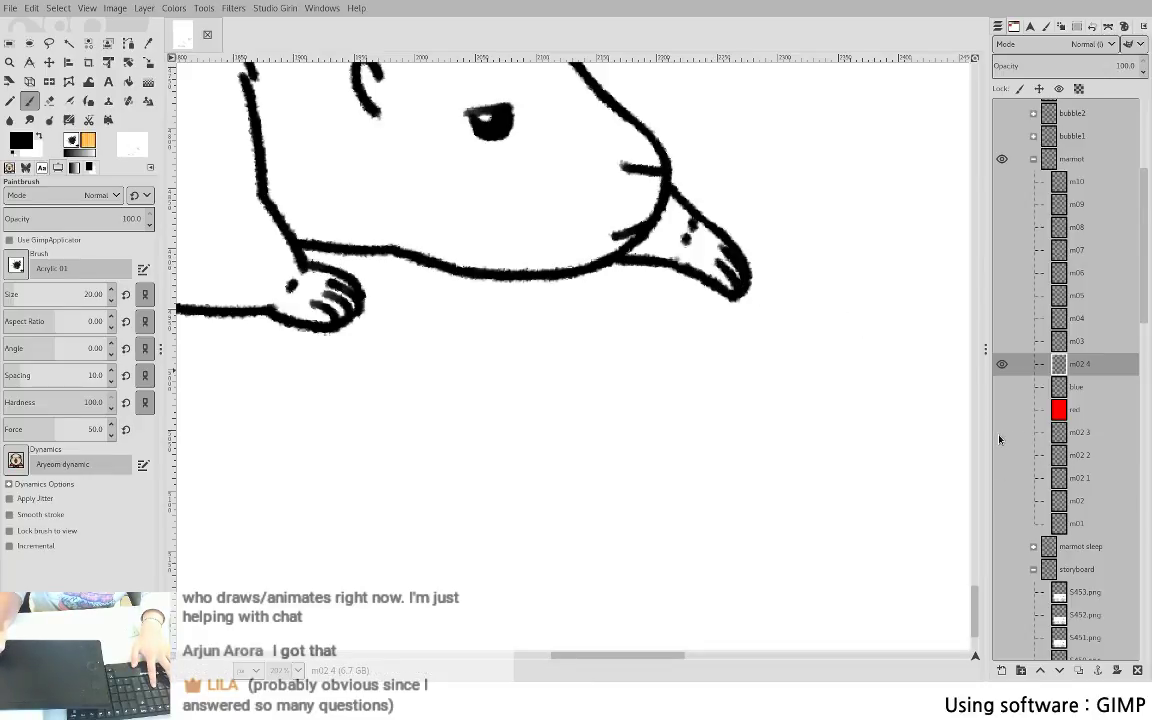
- Check the reworked far paw on m02 4 against m02 3 by switching between the two layers
{"action": "left_click", "coordinate": [1003, 366]}
{"action": "left_click", "coordinate": [1003, 366]}
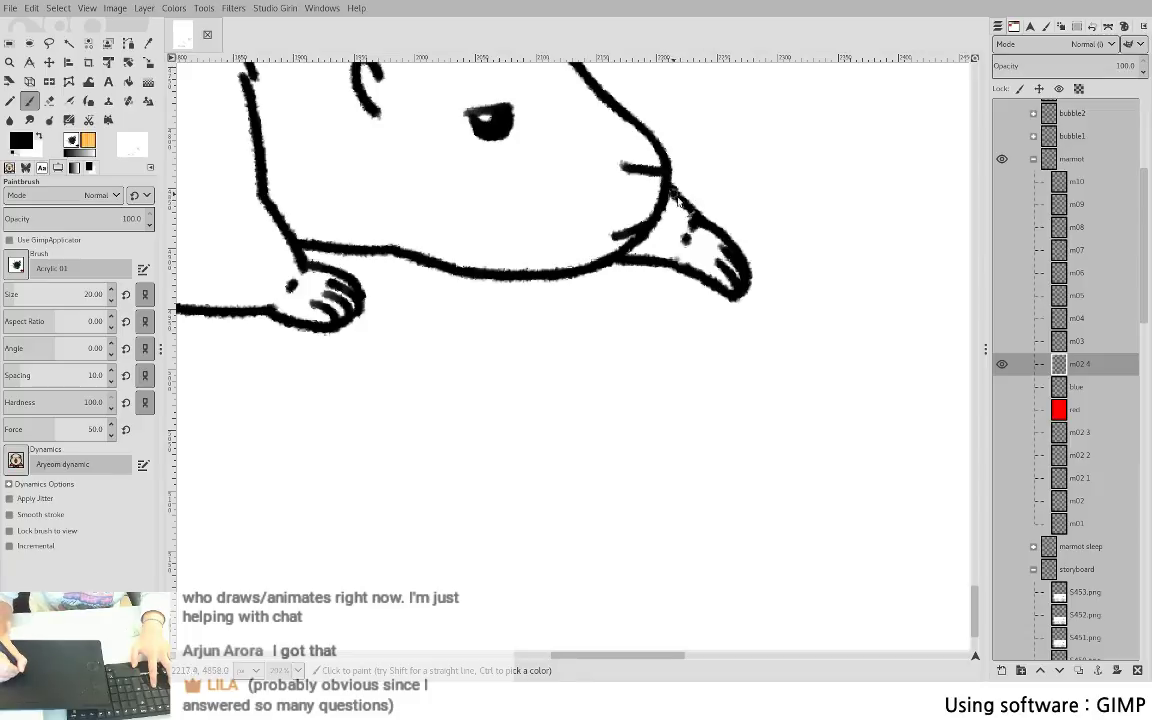
{"action": "left_click", "coordinate": [1002, 366]}
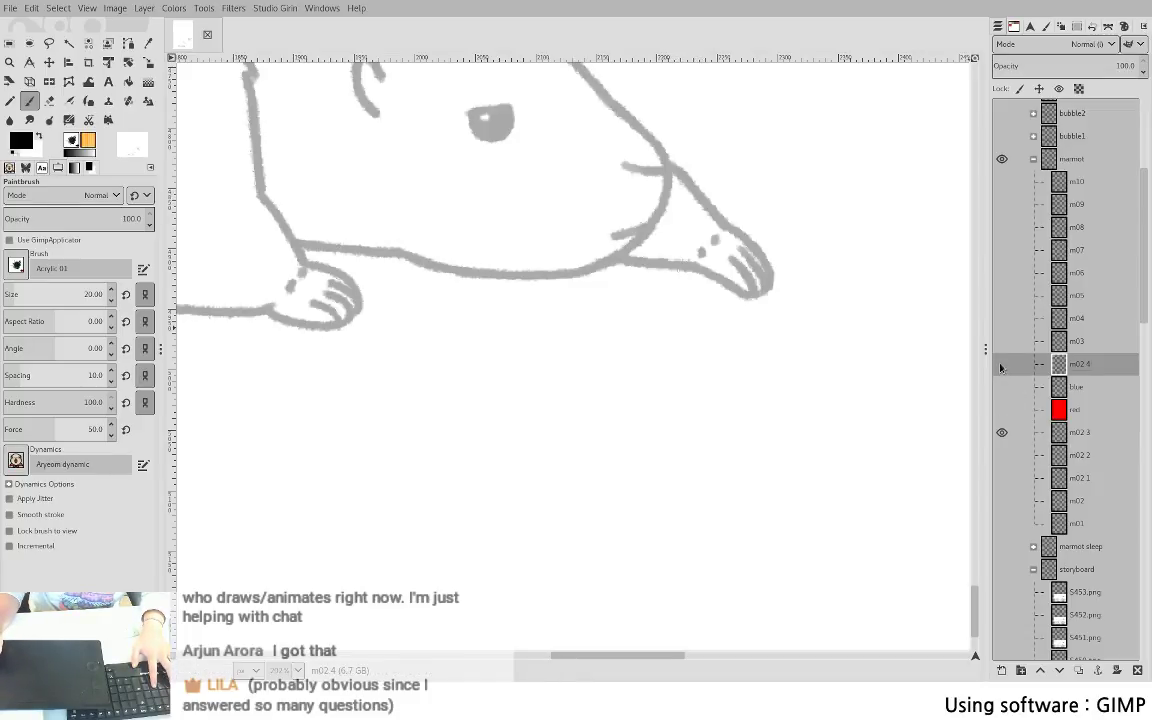
{"action": "left_click", "coordinate": [1002, 366]}
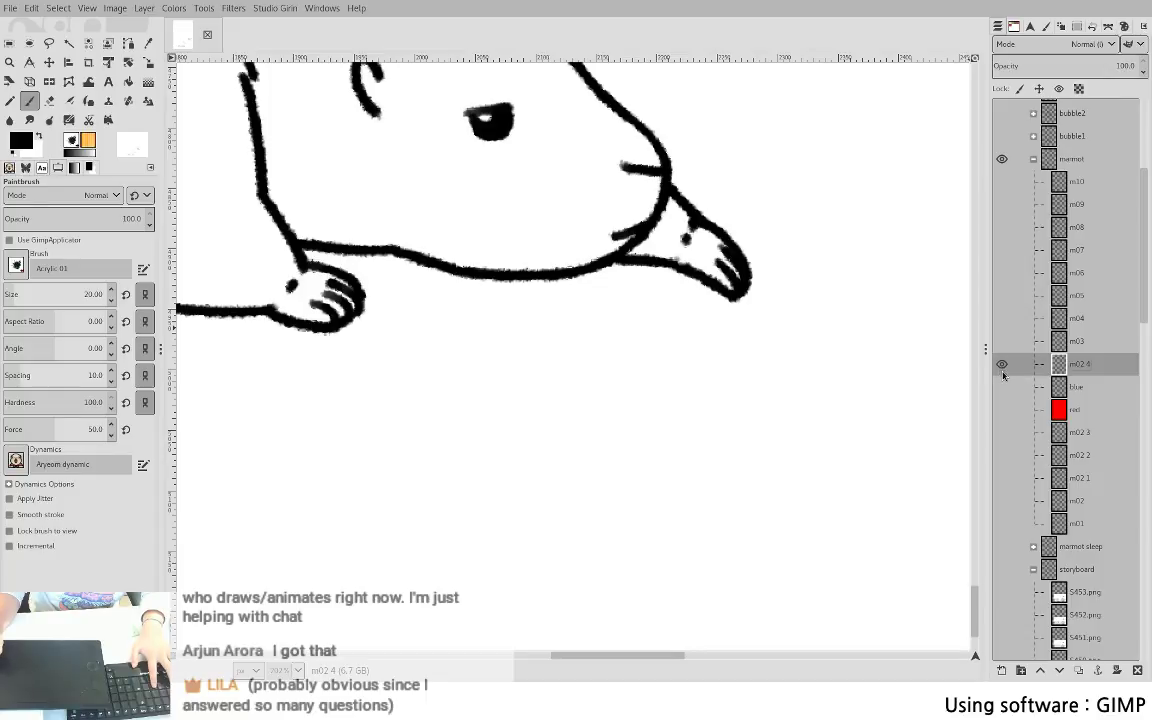
{"action": "left_click", "coordinate": [1002, 434]}
{"action": "left_click", "coordinate": [1002, 366]}
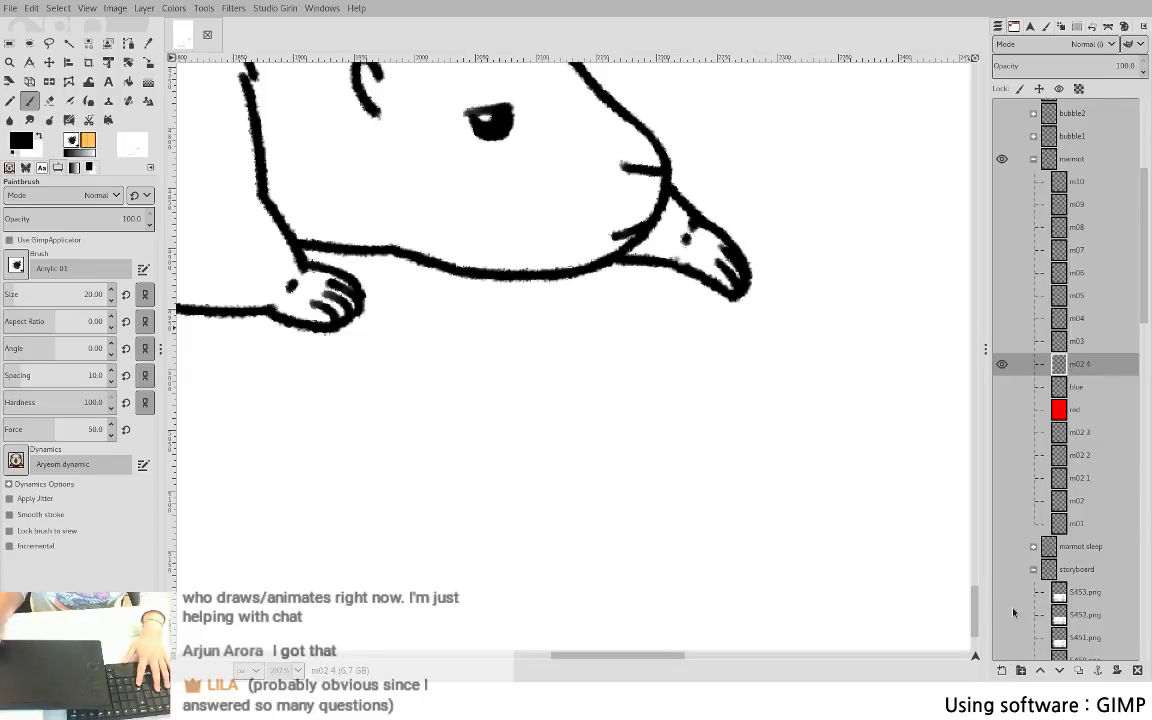
- Add an empty layer m02 5 above m02 4 and show the blue and red layers with m02 3 hidden
{"action": "key", "text": "ctrl+shift+d"}
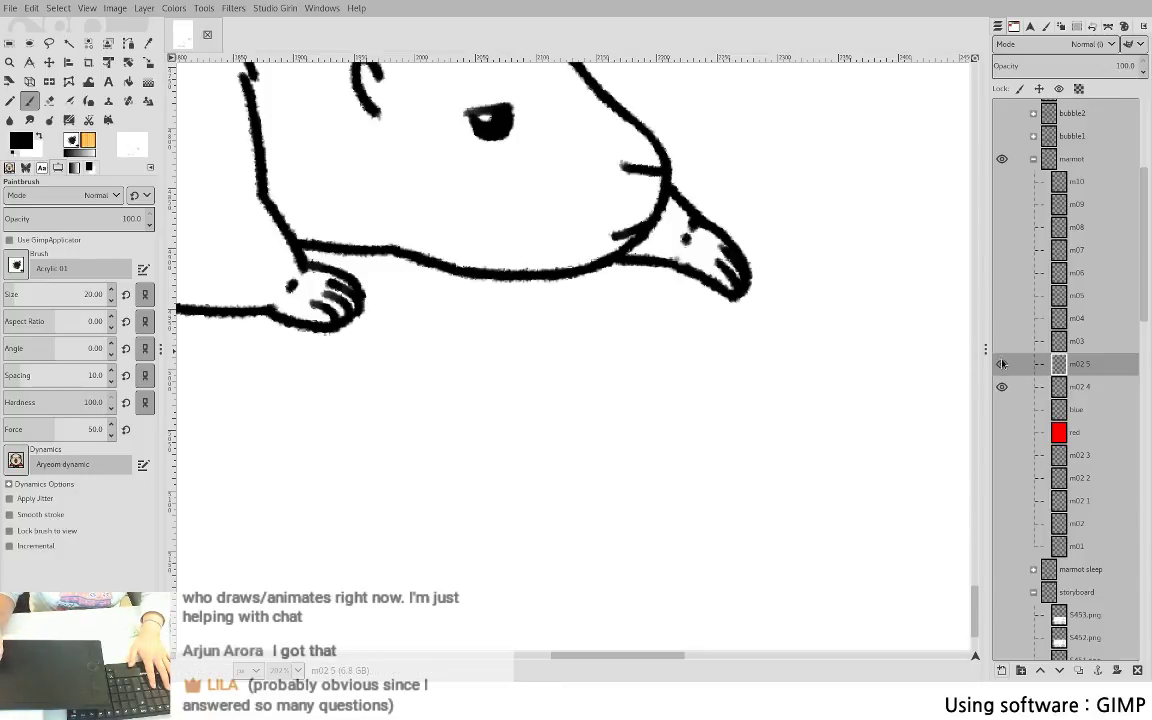
{"action": "left_click", "coordinate": [1002, 410]}
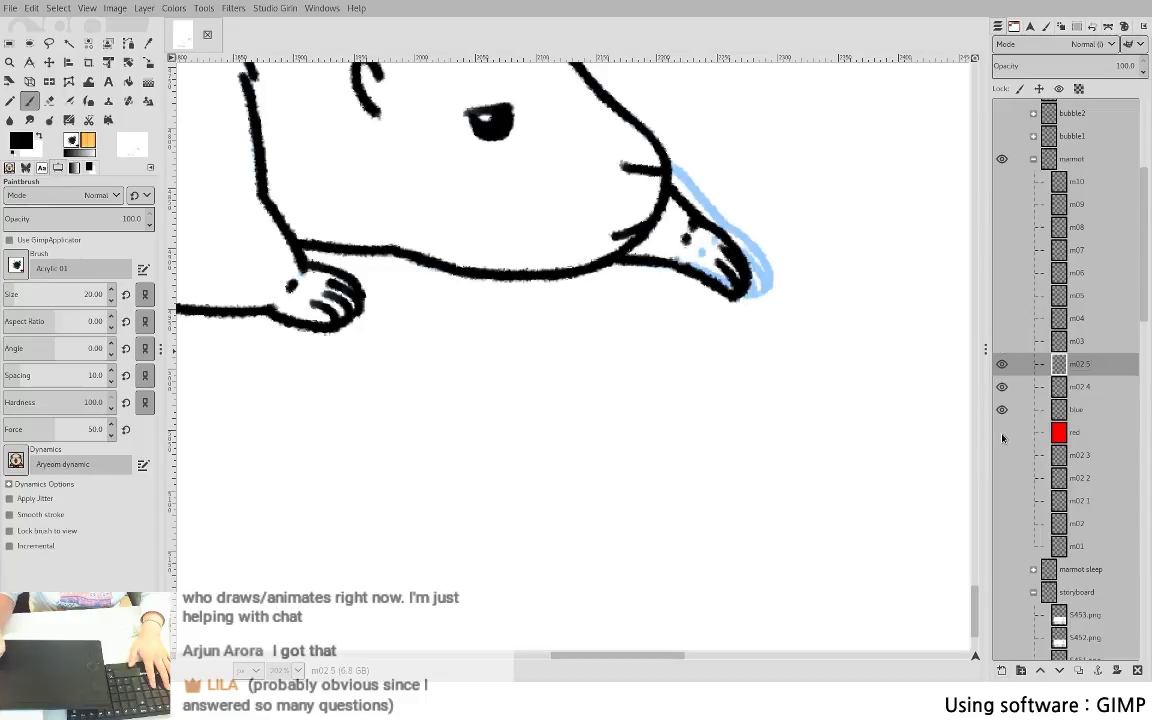
{"action": "left_click", "coordinate": [1003, 455]}
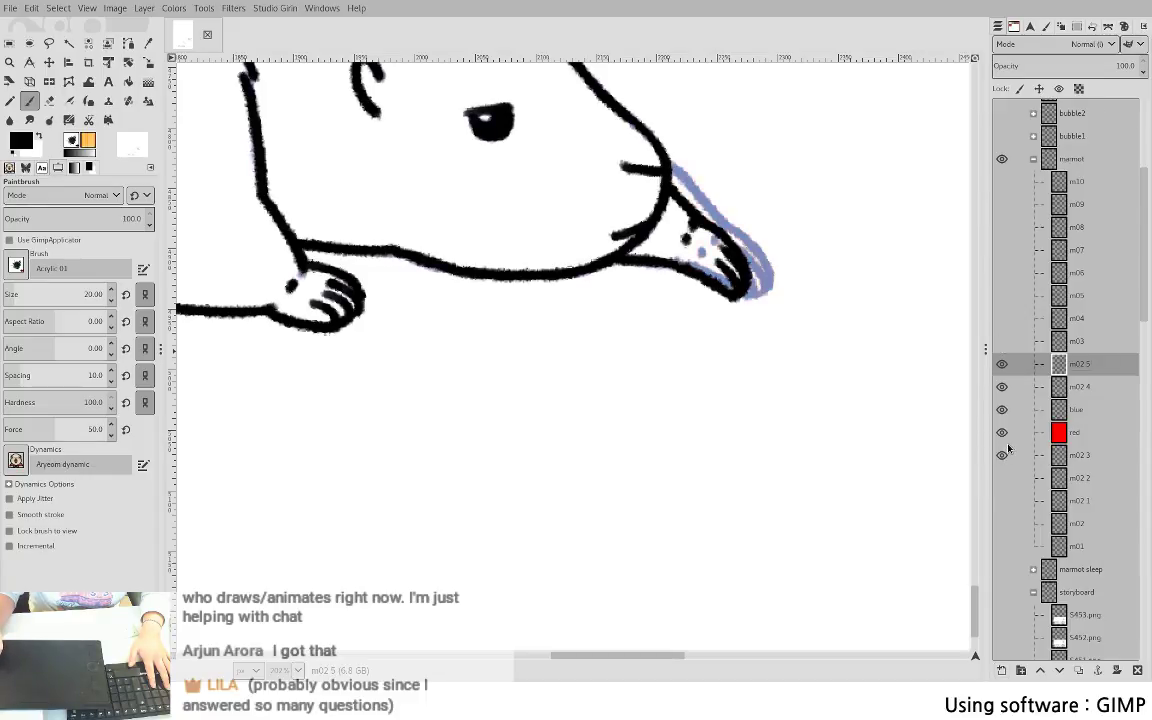
{"action": "left_click", "coordinate": [1003, 456]}
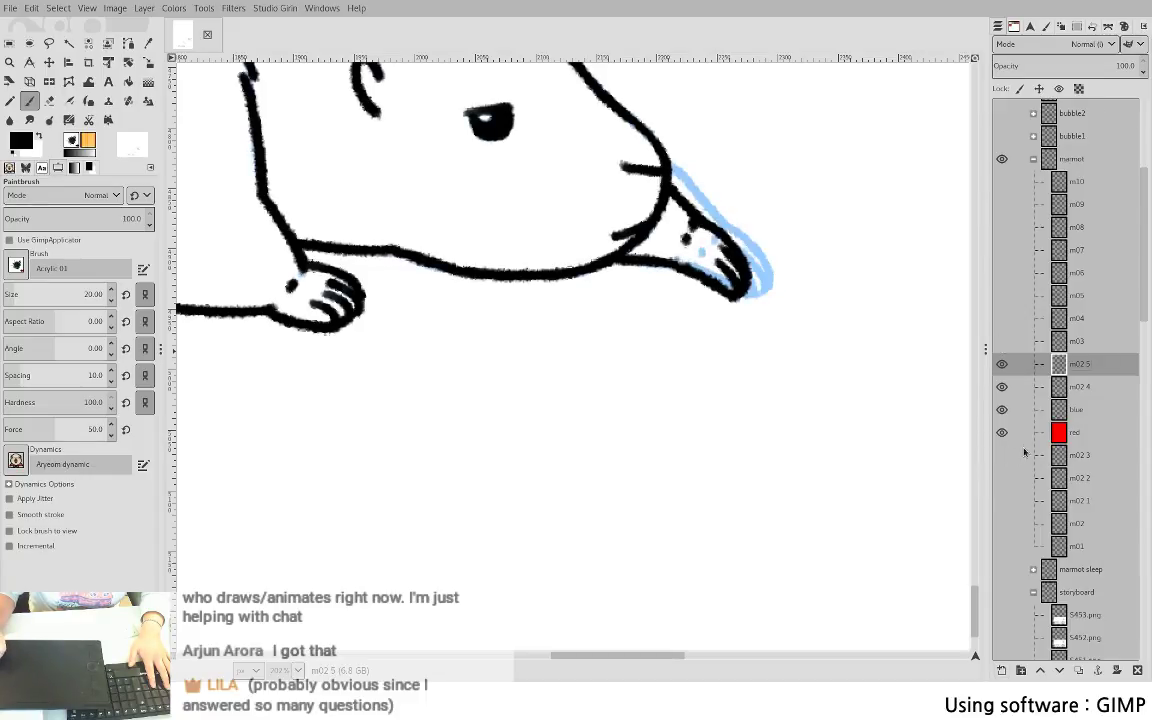
- Move layer m02 4 below the red layer, lower its opacity to 34, and make m02 5 the active layer
{"action": "left_click", "coordinate": [1082, 387]}
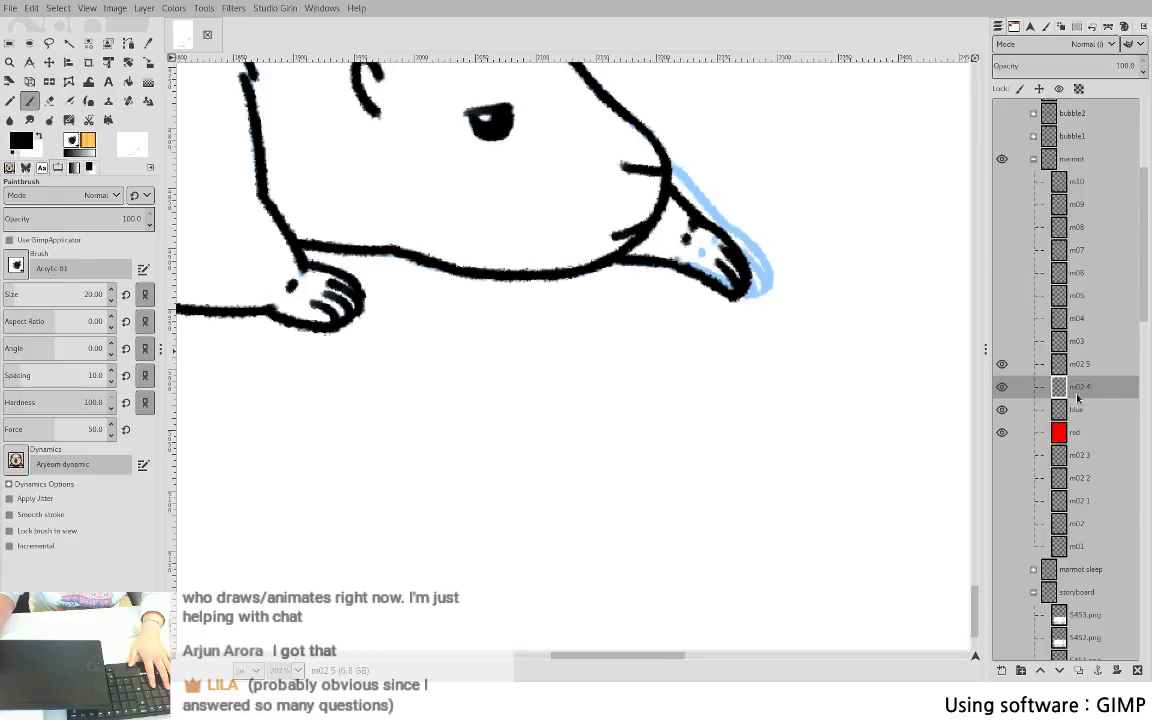
{"action": "left_click_drag", "start_coordinate": [1079, 487], "coordinate": [1081, 446]}
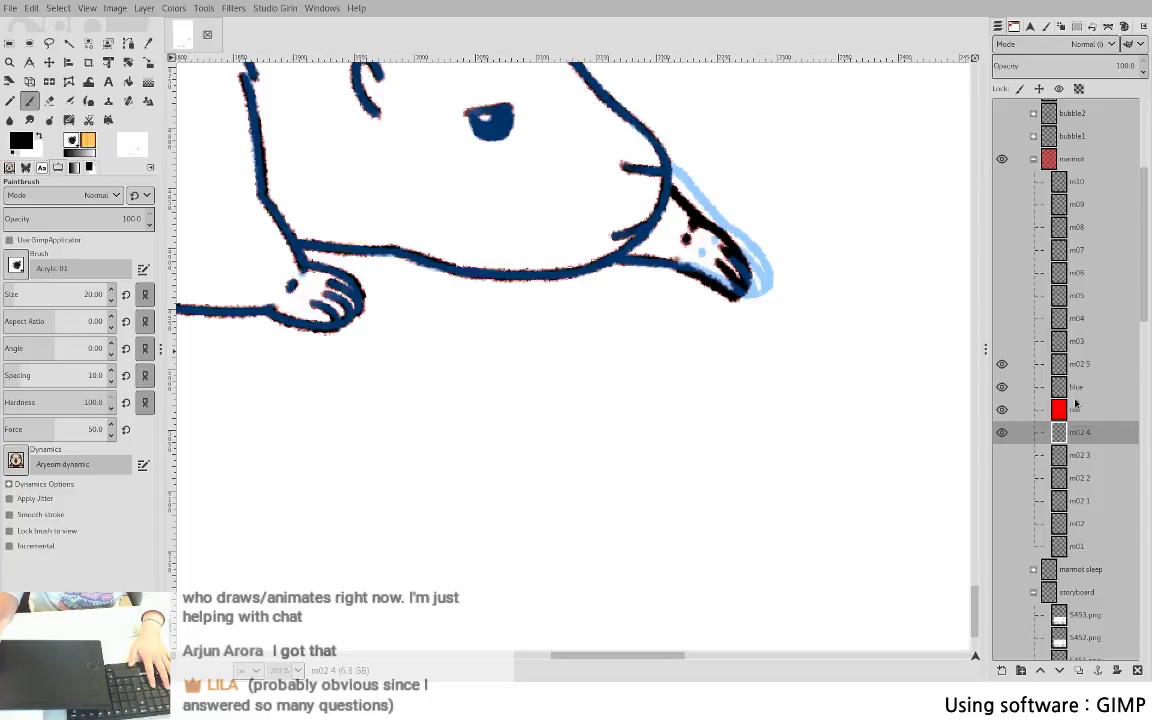
{"action": "left_click", "coordinate": [1047, 62]}
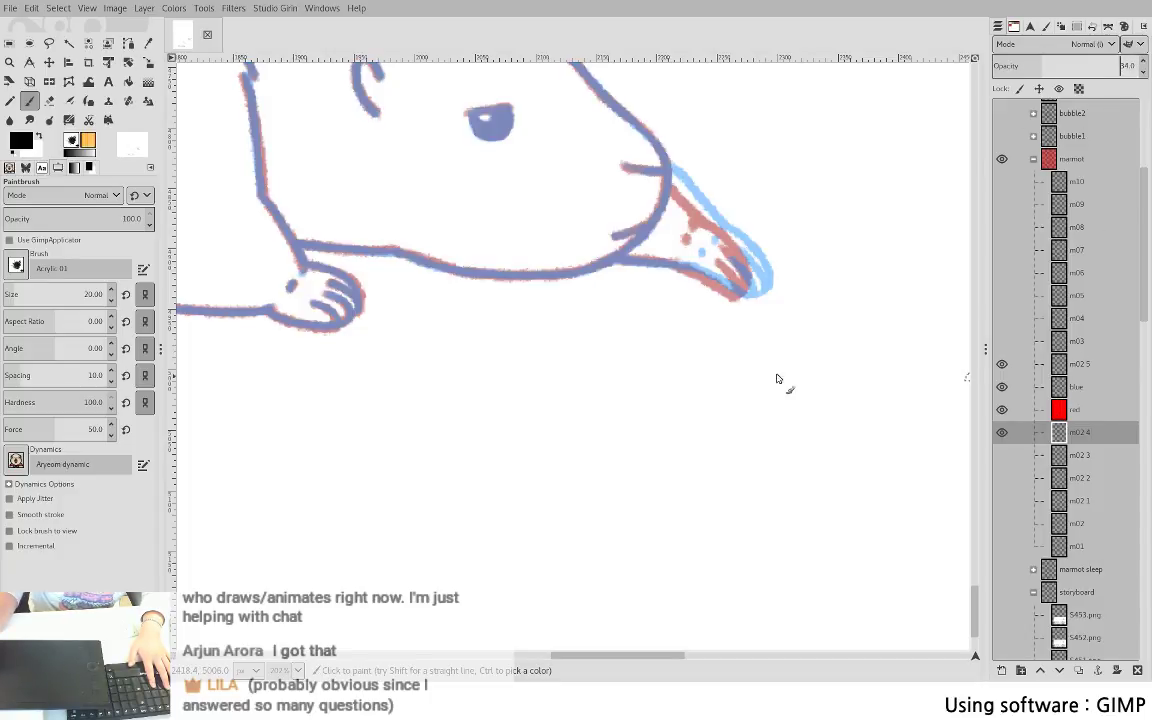
{"action": "mouse_move", "coordinate": [676, 370]}
{"action": "left_mouse_down"}
{"action": "mouse_move", "coordinate": [832, 536]}
{"action": "mouse_move", "coordinate": [830, 549]}
{"action": "left_mouse_up"}
{"action": "left_click", "coordinate": [1084, 366]}
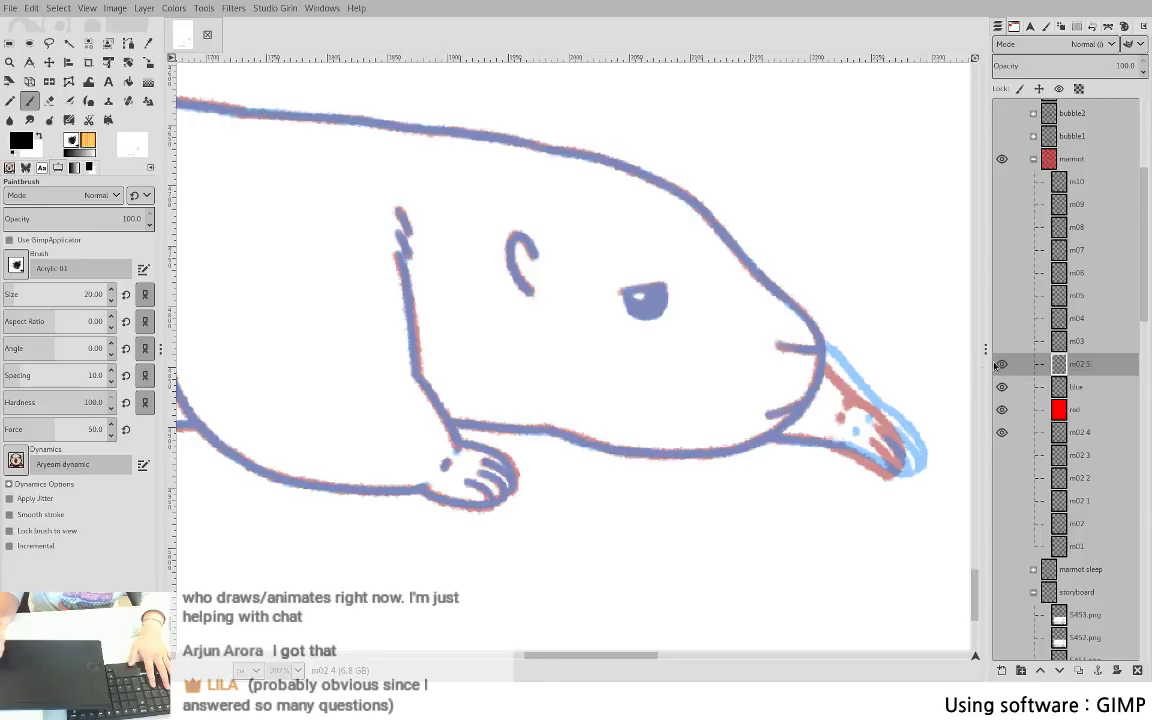
- Temporarily show m03 with the blue layer hidden to compare the next pose with m02 4
{"action": "mouse_move", "coordinate": [689, 496]}
{"action": "left_mouse_down"}
{"action": "mouse_move", "coordinate": [830, 447]}
{"action": "mouse_move", "coordinate": [831, 458]}
{"action": "mouse_move", "coordinate": [663, 483]}
{"action": "mouse_move", "coordinate": [586, 478]}
{"action": "left_mouse_up"}
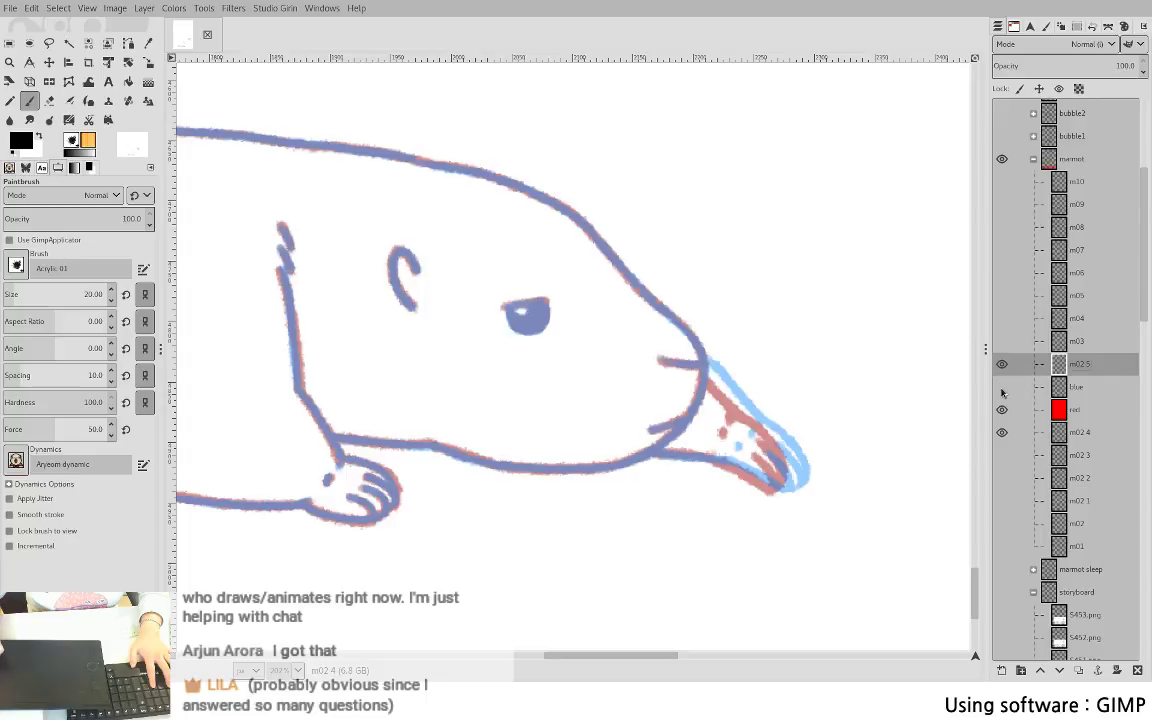
{"action": "left_click", "coordinate": [1002, 388]}
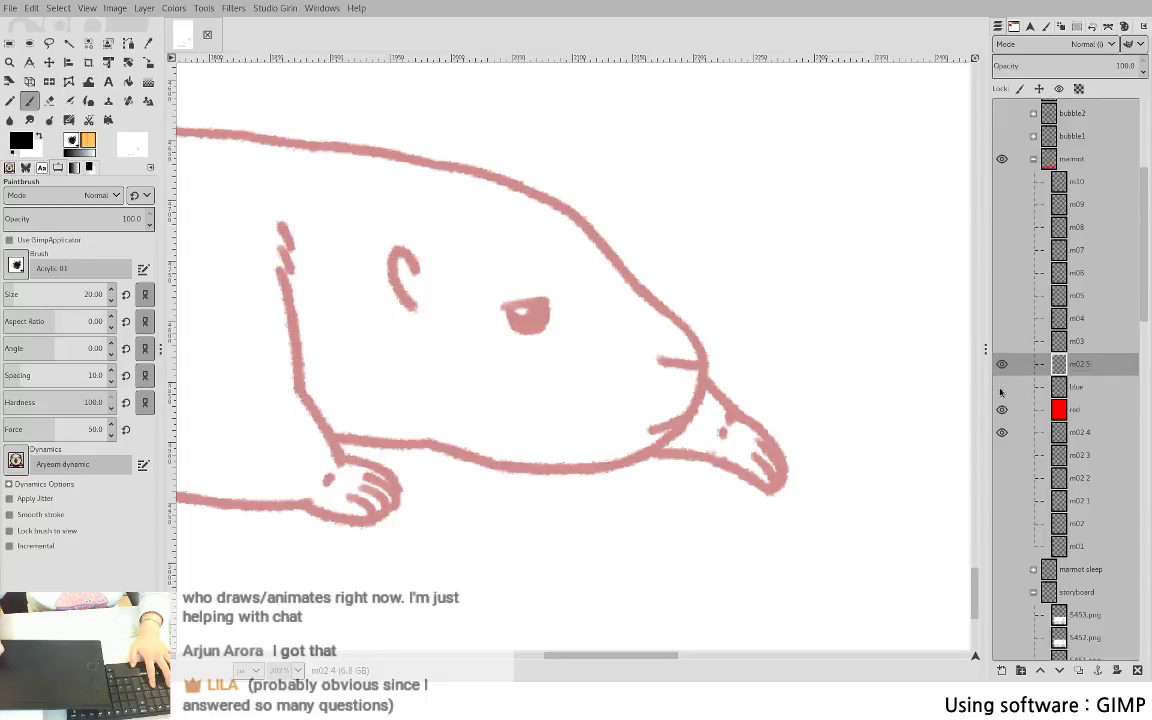
{"action": "left_click", "coordinate": [1002, 342]}
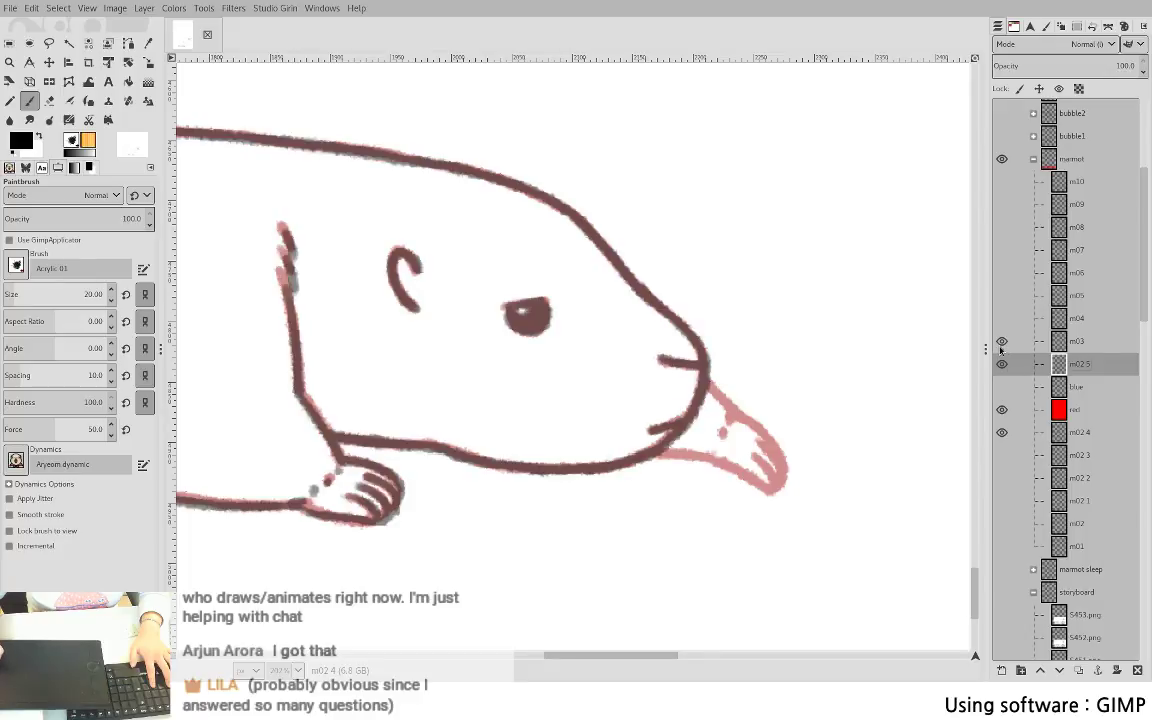
{"action": "left_click", "coordinate": [1002, 343]}
{"action": "left_click", "coordinate": [1002, 387]}
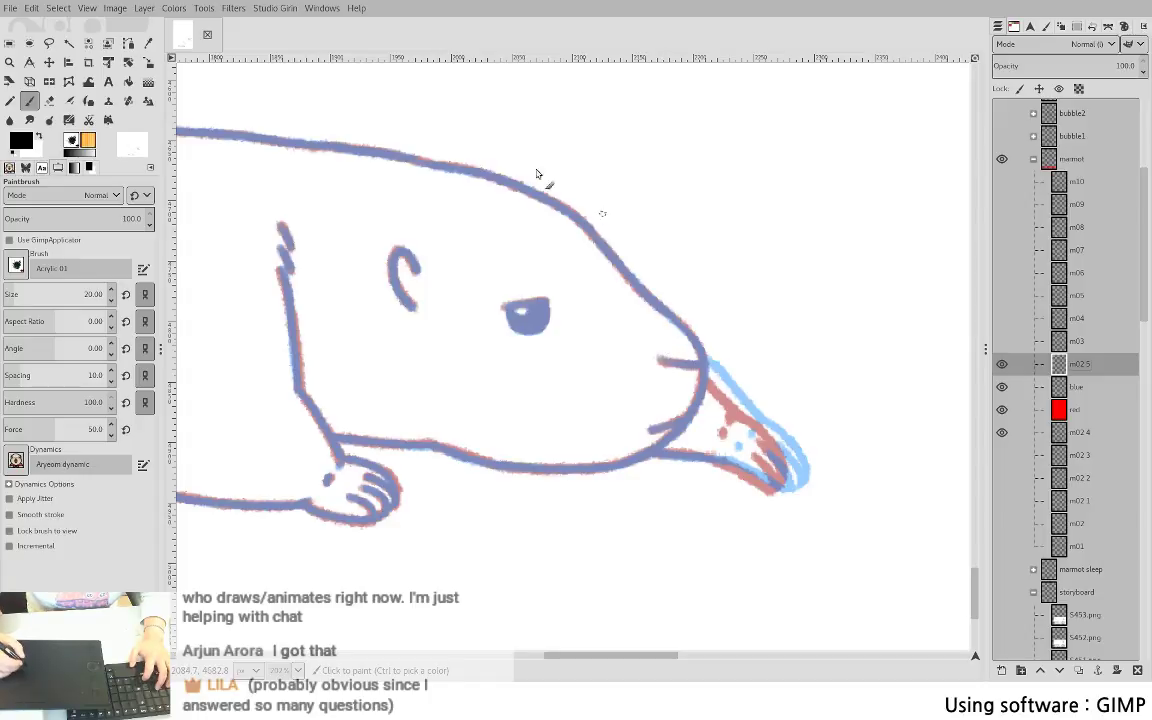
{"action": "mouse_move", "coordinate": [536, 193]}
{"action": "left_mouse_down"}
{"action": "mouse_move", "coordinate": [573, 214]}
{"action": "mouse_move", "coordinate": [629, 281]}
{"action": "mouse_move", "coordinate": [546, 201]}
{"action": "mouse_move", "coordinate": [607, 248]}
{"action": "left_mouse_up"}
{"action": "key", "text": "ctrl+z"}
{"action": "key", "text": "ctrl+z"}
{"action": "key", "text": "ctrl+z"}
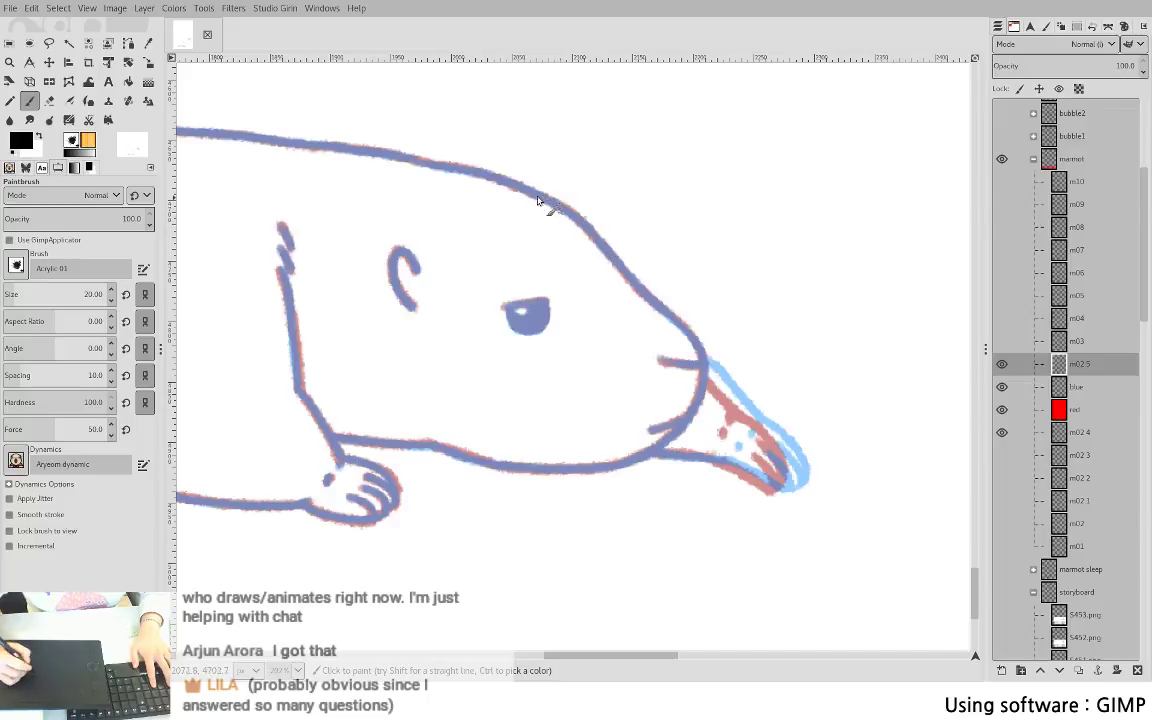
- Trace the marmot's head outline in black on m02 5 from the forehead around the nose to the chin
{"action": "mouse_move", "coordinate": [533, 192]}
{"action": "left_mouse_down"}
{"action": "mouse_move", "coordinate": [604, 249]}
{"action": "mouse_move", "coordinate": [703, 366]}
{"action": "left_mouse_up"}
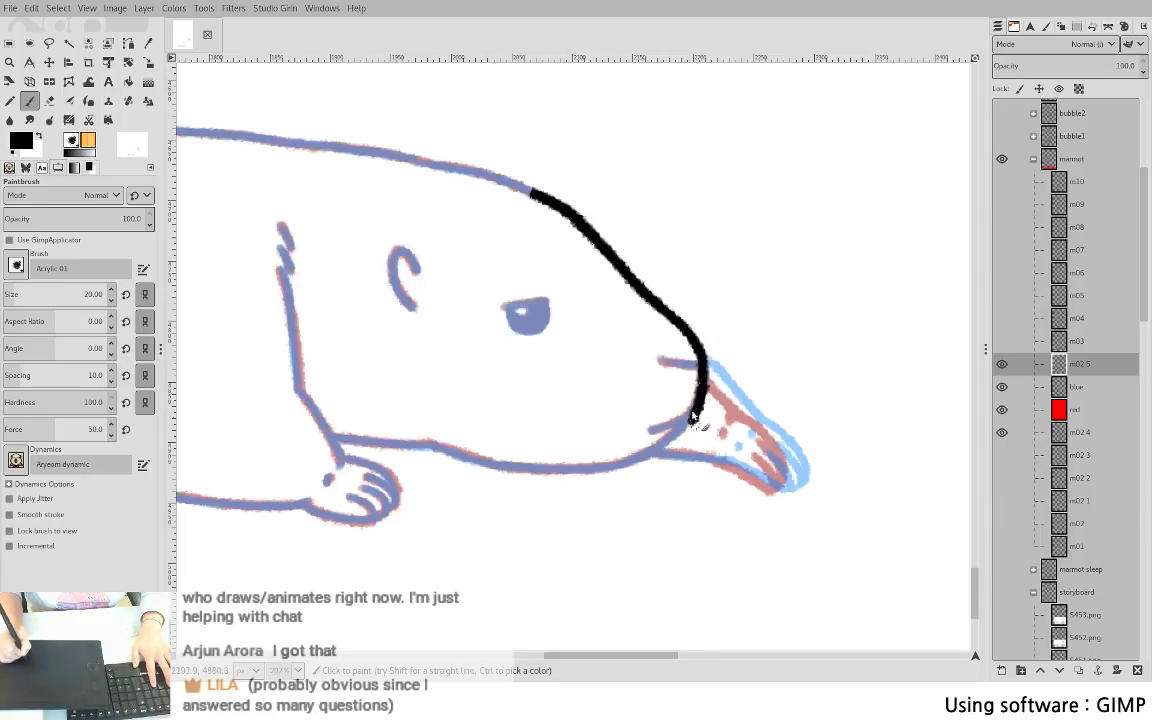
{"action": "key", "text": "ctrl+z"}
{"action": "key", "text": "ctrl+z"}
{"action": "left_click_drag", "start_coordinate": [700, 395], "coordinate": [682, 429]}
{"action": "key", "text": "ctrl+z"}
{"action": "mouse_move", "coordinate": [703, 357]}
{"action": "left_mouse_down"}
{"action": "mouse_move", "coordinate": [687, 423]}
{"action": "mouse_move", "coordinate": [625, 463]}
{"action": "left_mouse_up"}
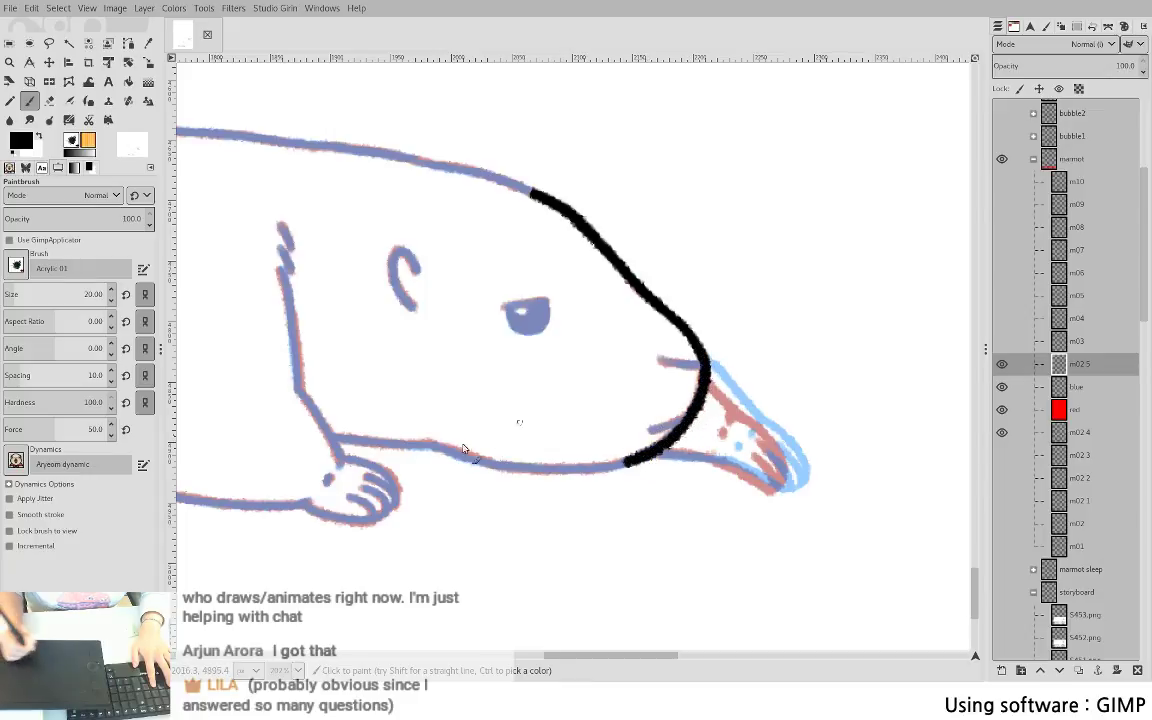
- Extend the black outline on m02 5 along the underside of the marmot's jaw, retrying the stroke and cleaning its join with the chin
{"action": "mouse_move", "coordinate": [426, 449]}
{"action": "left_mouse_down"}
{"action": "mouse_move", "coordinate": [546, 469]}
{"action": "mouse_move", "coordinate": [617, 462]}
{"action": "left_mouse_up"}
{"action": "key", "text": "ctrl+z"}
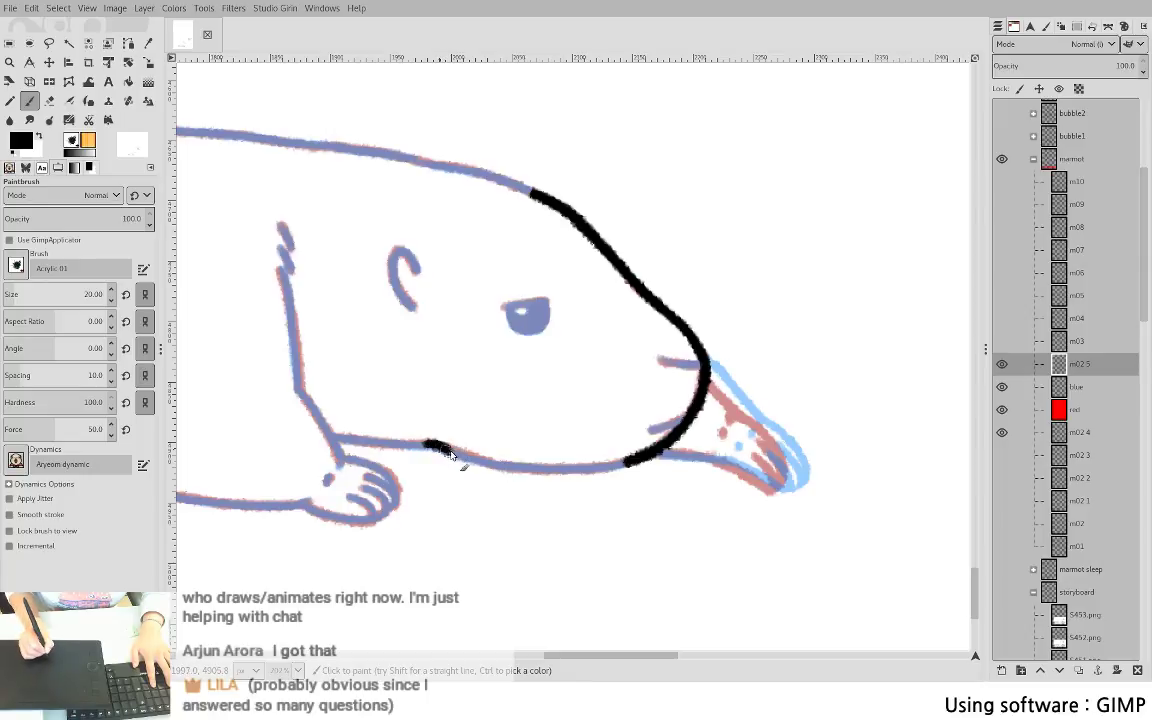
{"action": "left_click_drag", "start_coordinate": [428, 447], "coordinate": [505, 469]}
{"action": "key", "text": "ctrl+z"}
{"action": "left_click_drag", "start_coordinate": [432, 444], "coordinate": [506, 469]}
{"action": "key", "text": "ctrl+z"}
{"action": "mouse_move", "coordinate": [436, 446]}
{"action": "left_mouse_down"}
{"action": "mouse_move", "coordinate": [518, 463]}
{"action": "mouse_move", "coordinate": [476, 463]}
{"action": "mouse_move", "coordinate": [588, 470]}
{"action": "left_mouse_up"}
{"action": "key", "text": "ctrl+z"}
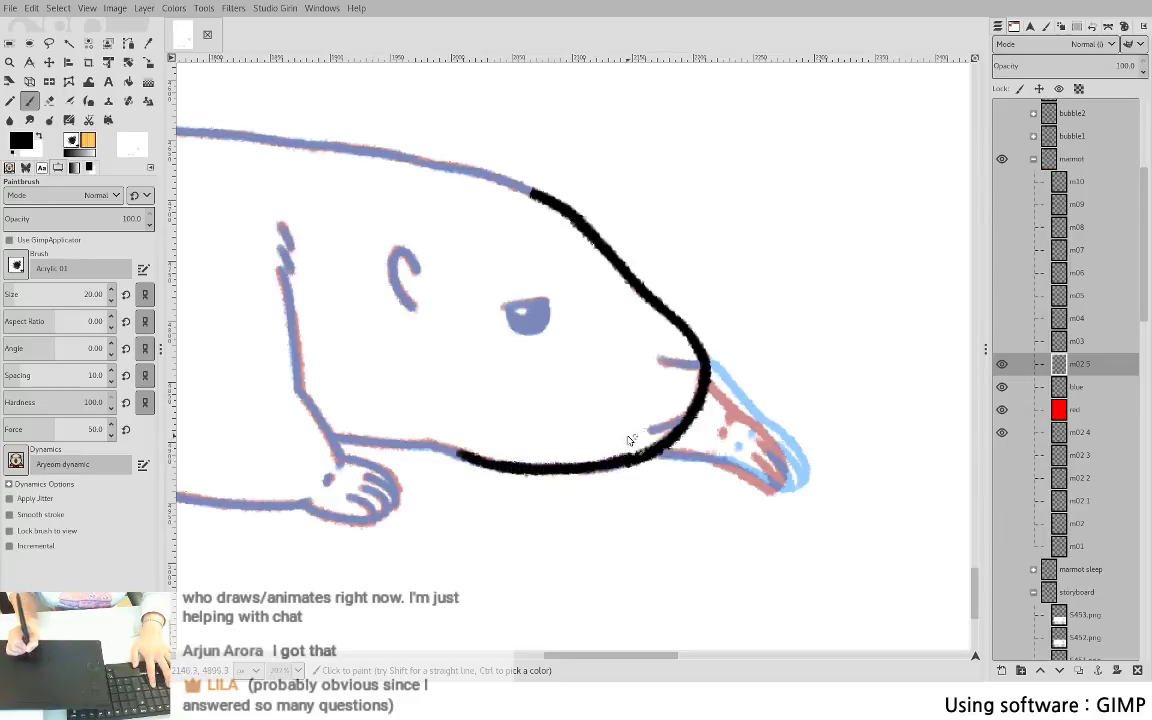
{"action": "key", "text": "shift+e"}
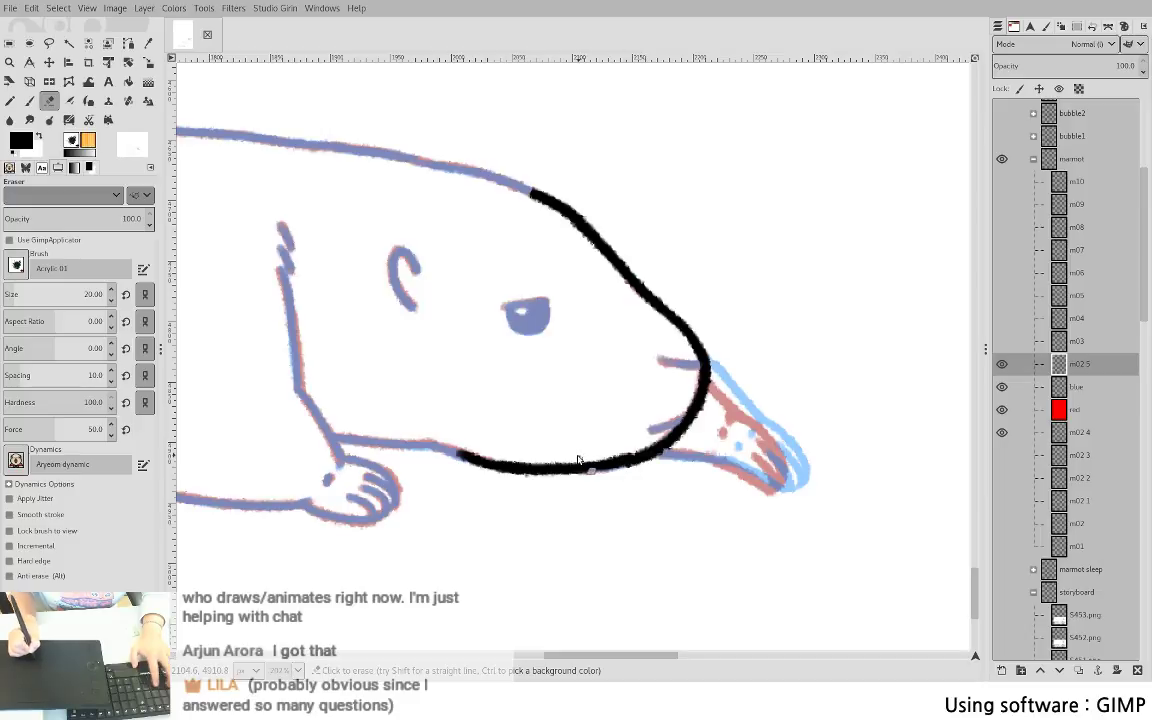
{"action": "key", "text": "p"}
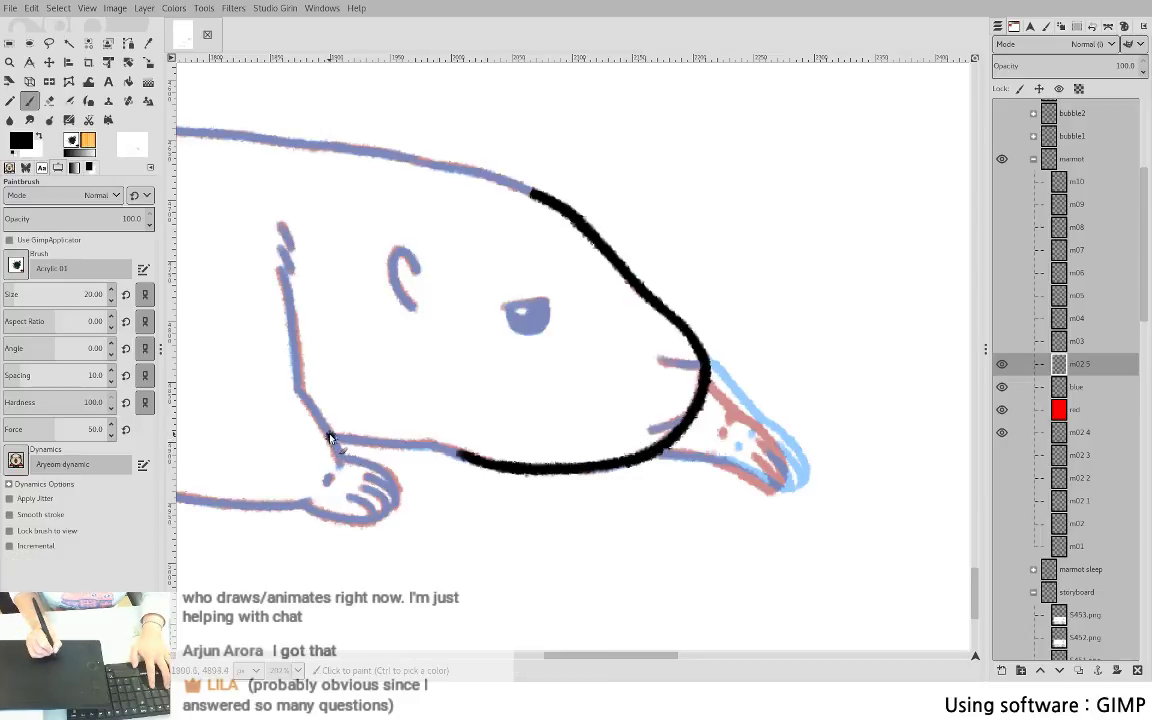
- Trace the throat line in black from the jaw back to the top of the near foreleg and clean up the join
{"action": "left_click_drag", "start_coordinate": [327, 436], "coordinate": [460, 455]}
{"action": "key", "text": "ctrl+z"}
{"action": "left_click", "coordinate": [432, 446]}
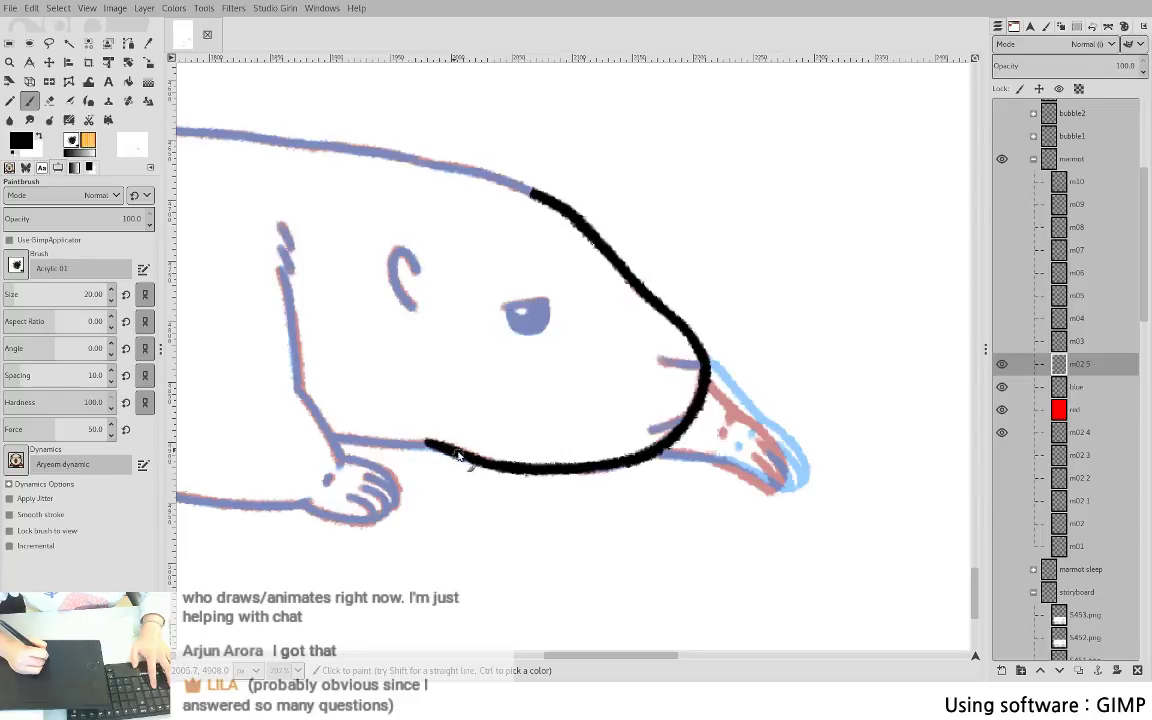
{"action": "left_click_drag", "start_coordinate": [330, 437], "coordinate": [425, 444]}
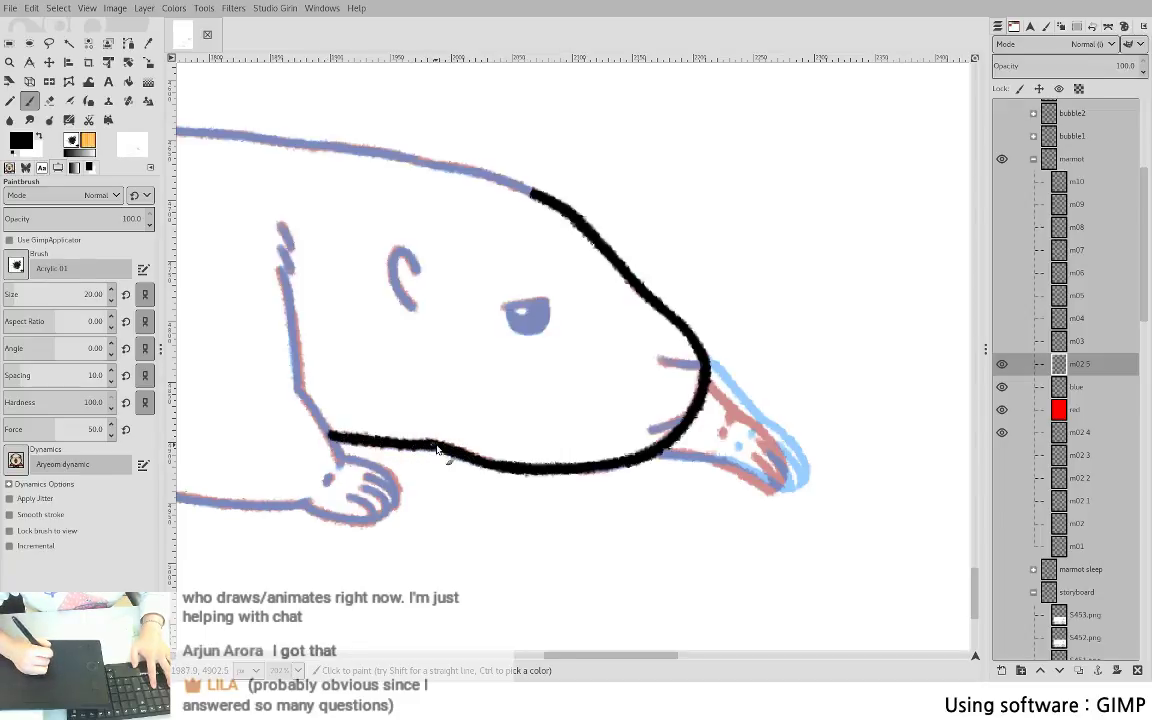
{"action": "key", "text": "shift+e"}
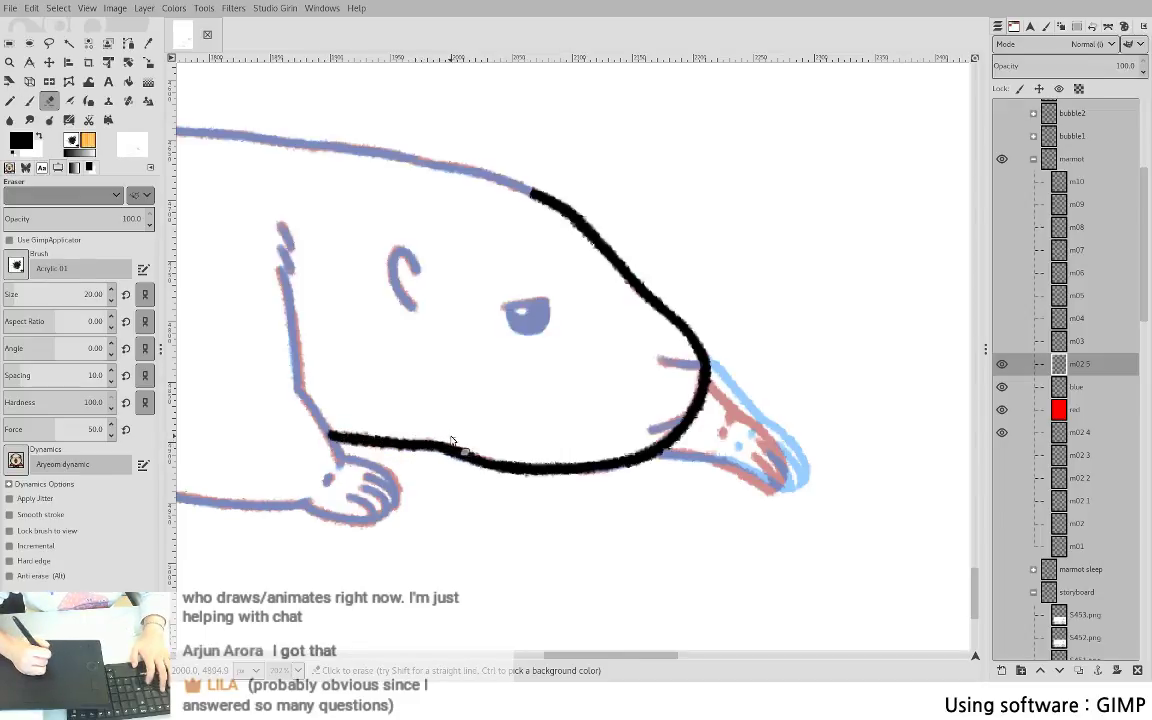
- Trace the short fur strokes behind the cheek and the neck line running down to the near paw
{"action": "key", "text": "p"}
{"action": "mouse_move", "coordinate": [280, 227]}
{"action": "left_mouse_down"}
{"action": "mouse_move", "coordinate": [293, 252]}
{"action": "mouse_move", "coordinate": [298, 372]}
{"action": "mouse_move", "coordinate": [337, 447]}
{"action": "left_mouse_up"}
{"action": "key", "text": "ctrl+z"}
{"action": "key", "text": "ctrl+z"}
{"action": "left_click_drag", "start_coordinate": [298, 378], "coordinate": [340, 459]}
- Trace the marmot's curved ear in black on m02 5 with a long back stroke and a short front stroke
{"action": "mouse_move", "coordinate": [400, 249]}
{"action": "left_mouse_down"}
{"action": "mouse_move", "coordinate": [411, 303]}
{"action": "mouse_move", "coordinate": [392, 280]}
{"action": "mouse_move", "coordinate": [410, 305]}
{"action": "mouse_move", "coordinate": [395, 262]}
{"action": "mouse_move", "coordinate": [413, 306]}
{"action": "left_mouse_up"}
{"action": "key", "text": "ctrl+z"}
{"action": "key", "text": "ctrl+z"}
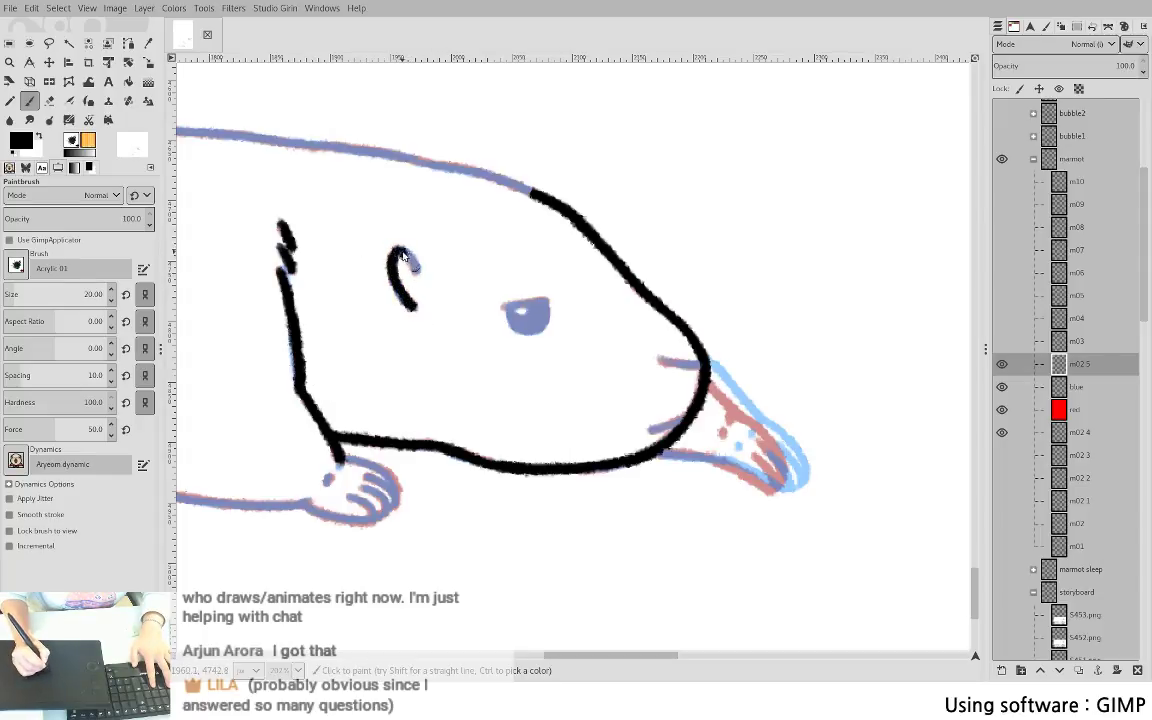
{"action": "left_click_drag", "start_coordinate": [399, 251], "coordinate": [416, 271]}
{"action": "key", "text": "ctrl+z"}
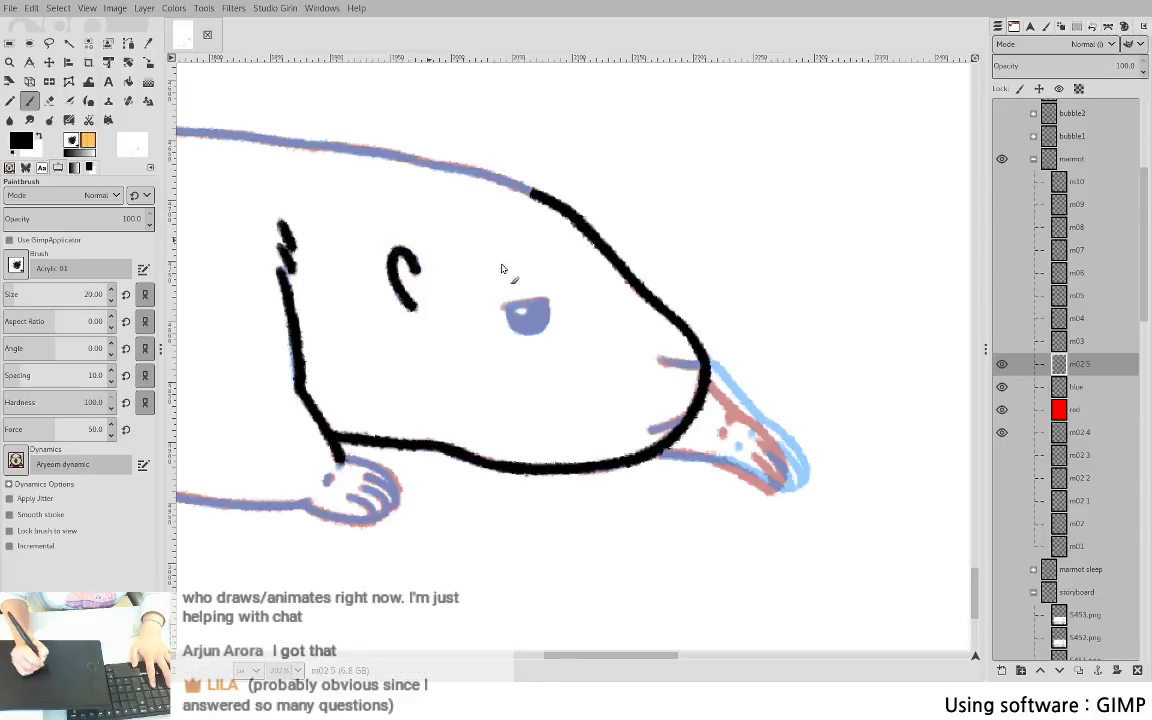
- Paint the half-closed eye with its small highlight, and trace the nose line and mouth line on the muzzle
{"action": "mouse_move", "coordinate": [516, 306]}
{"action": "left_mouse_down"}
{"action": "mouse_move", "coordinate": [547, 299]}
{"action": "mouse_move", "coordinate": [522, 318]}
{"action": "mouse_move", "coordinate": [540, 327]}
{"action": "left_mouse_up"}
{"action": "key", "text": "ctrl+z"}
{"action": "key", "text": "ctrl+z"}
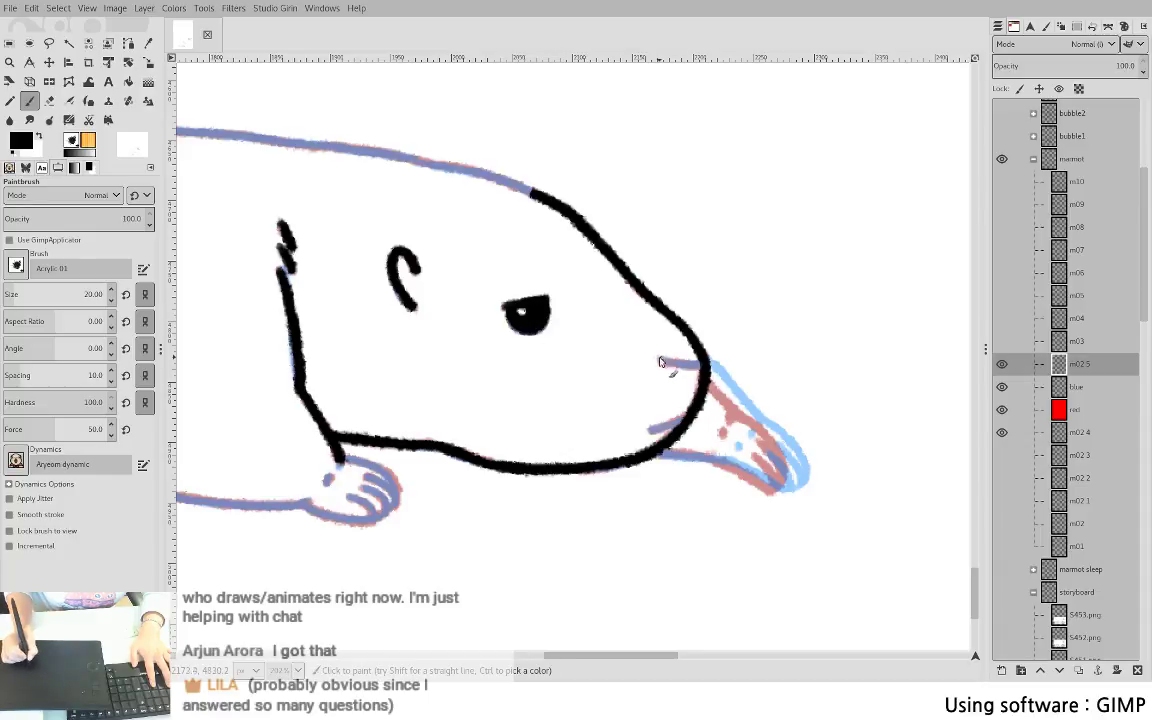
{"action": "left_click_drag", "start_coordinate": [660, 359], "coordinate": [701, 368]}
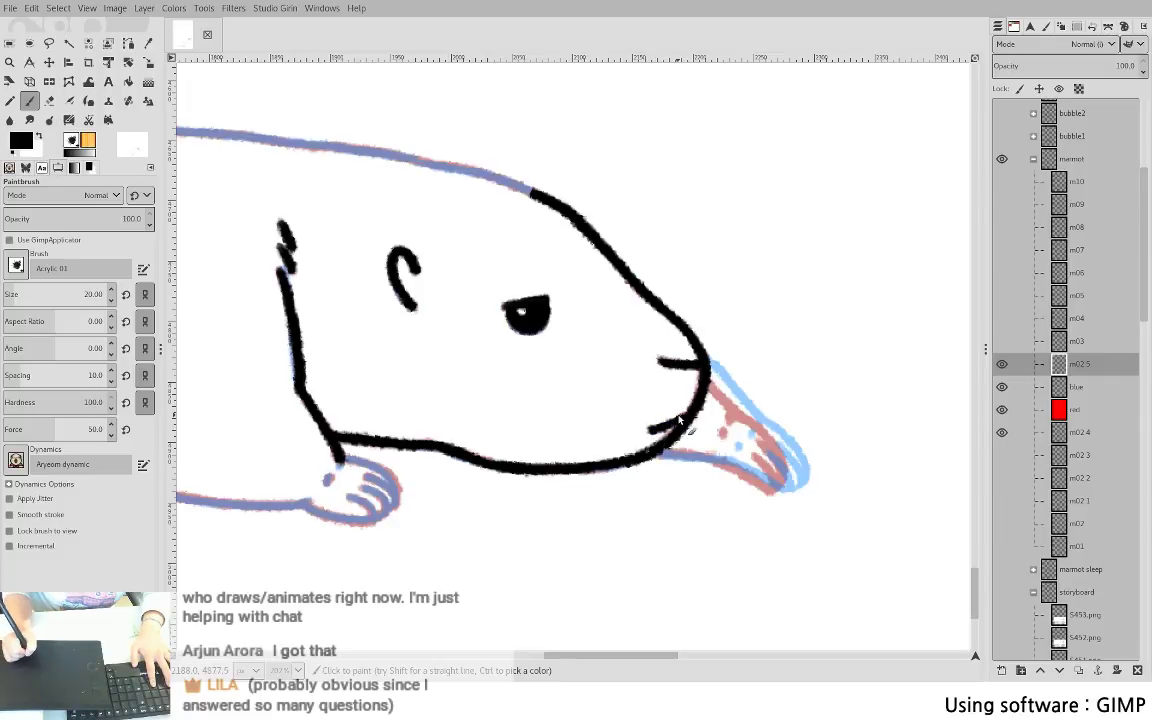
- Show layer m02 3, check the pose briefly against m02 2, and make m02 3 the active layer
{"action": "left_click", "coordinate": [1060, 432]}
{"action": "left_click", "coordinate": [1002, 455]}
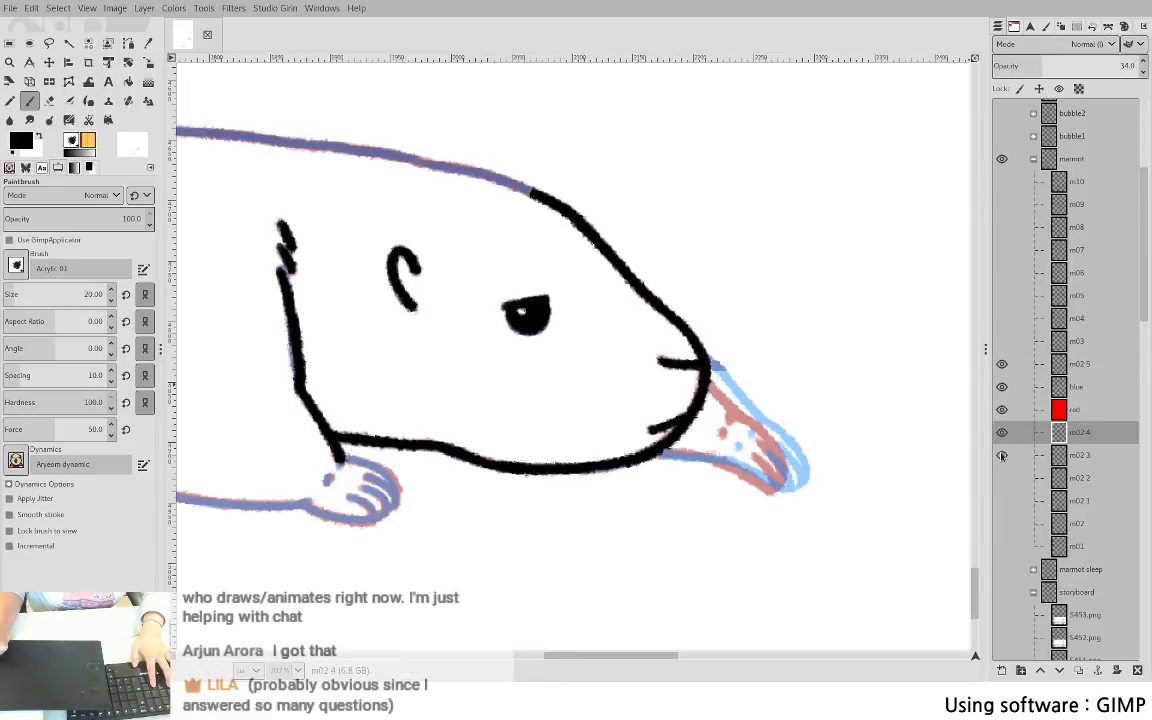
{"action": "left_click", "coordinate": [1002, 478]}
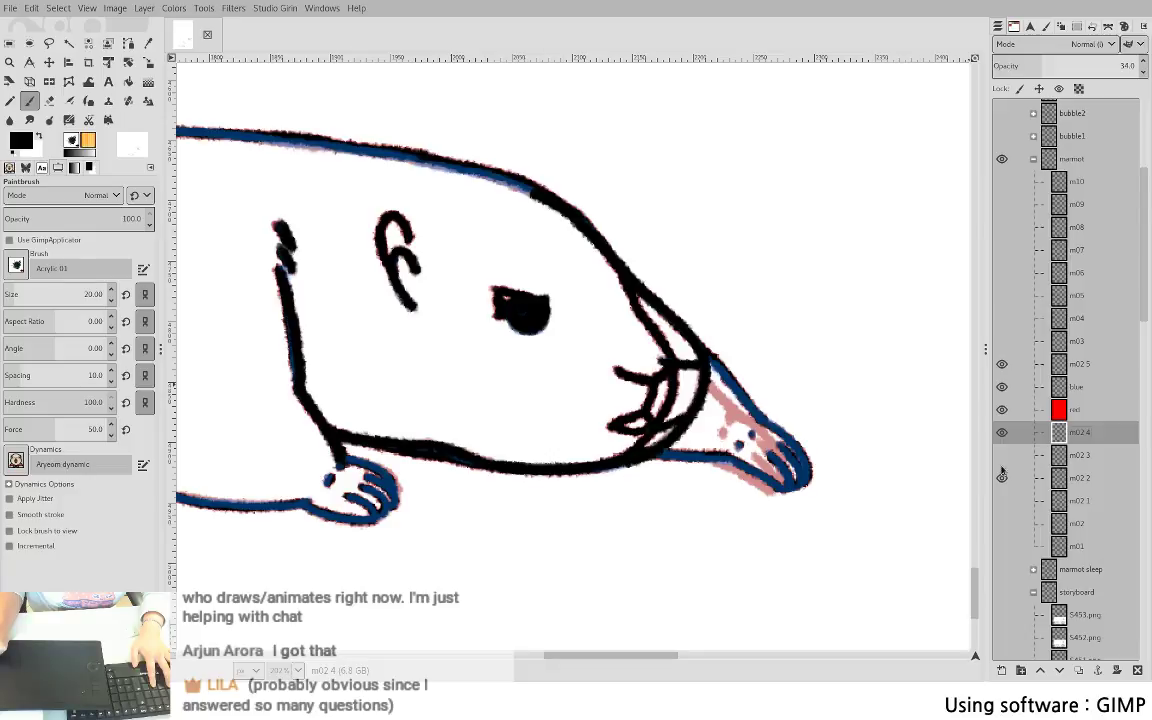
{"action": "left_click", "coordinate": [1002, 478]}
{"action": "left_click", "coordinate": [1077, 458]}
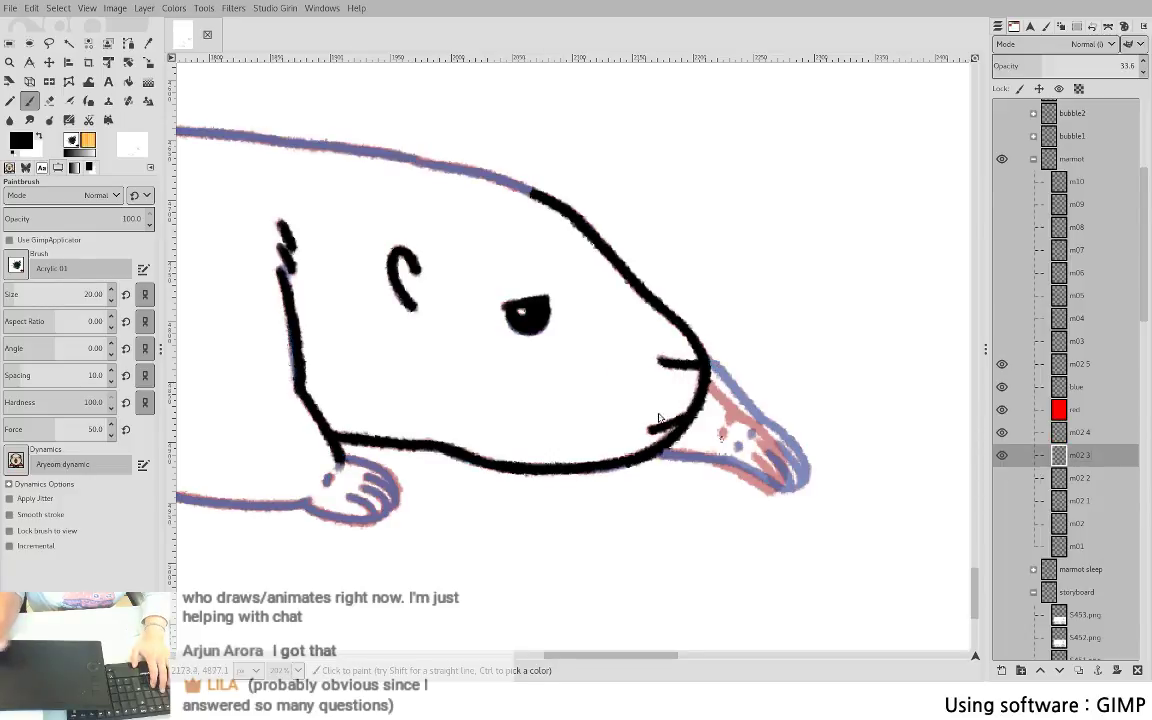
- Hide m02 5, blue and m02 4, and redraw the mouth on m02 3 as a small open shape, using m02 2 for reference
{"action": "key", "text": "shift+e"}
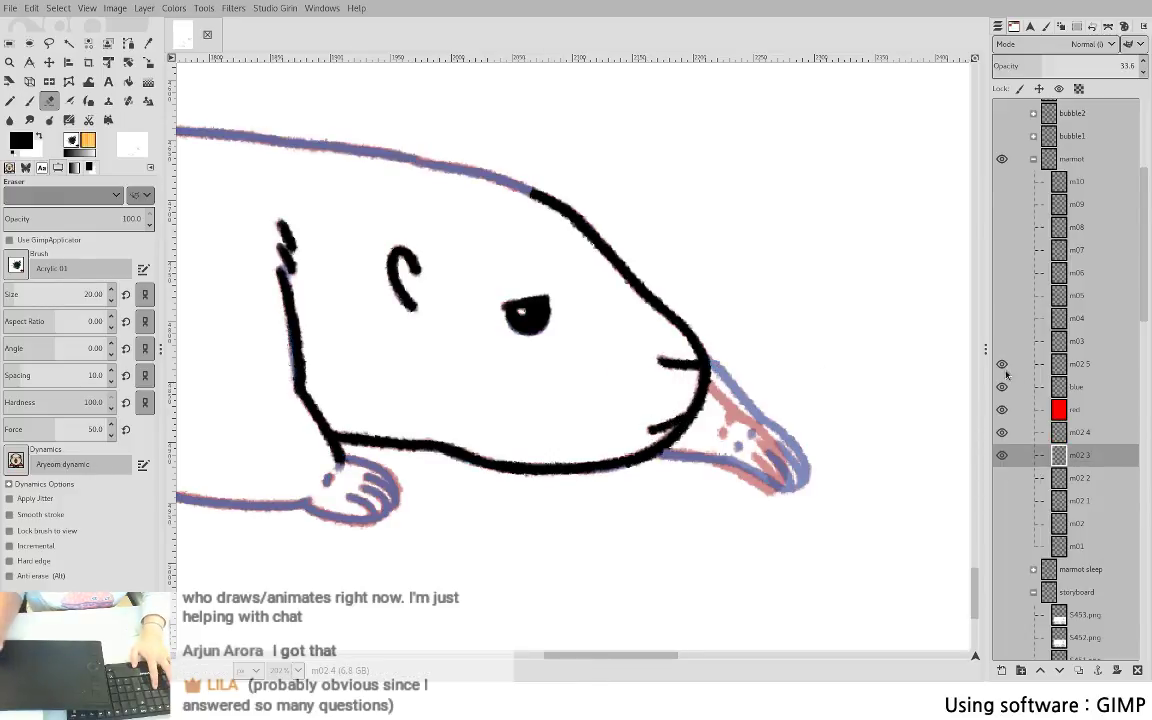
{"action": "left_click", "coordinate": [1002, 364]}
{"action": "left_click", "coordinate": [1002, 387]}
{"action": "left_click", "coordinate": [1002, 432]}
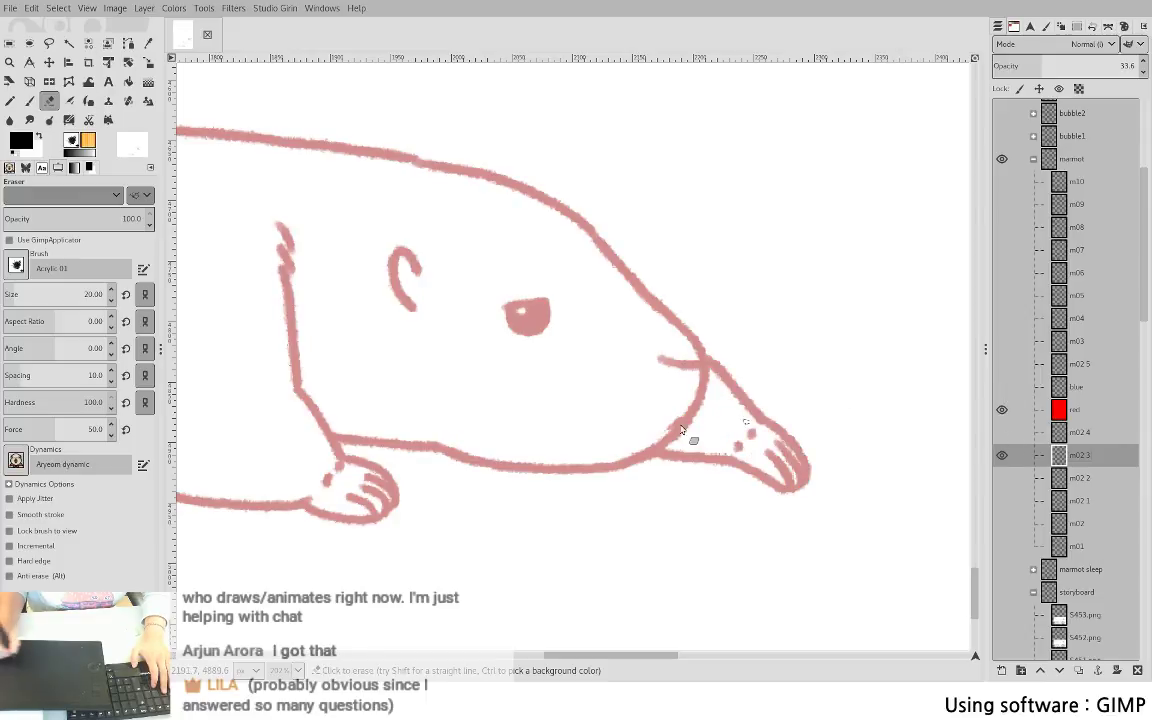
{"action": "key", "text": "p"}
{"action": "left_click_drag", "start_coordinate": [662, 418], "coordinate": [692, 407]}
{"action": "key", "text": "ctrl+z"}
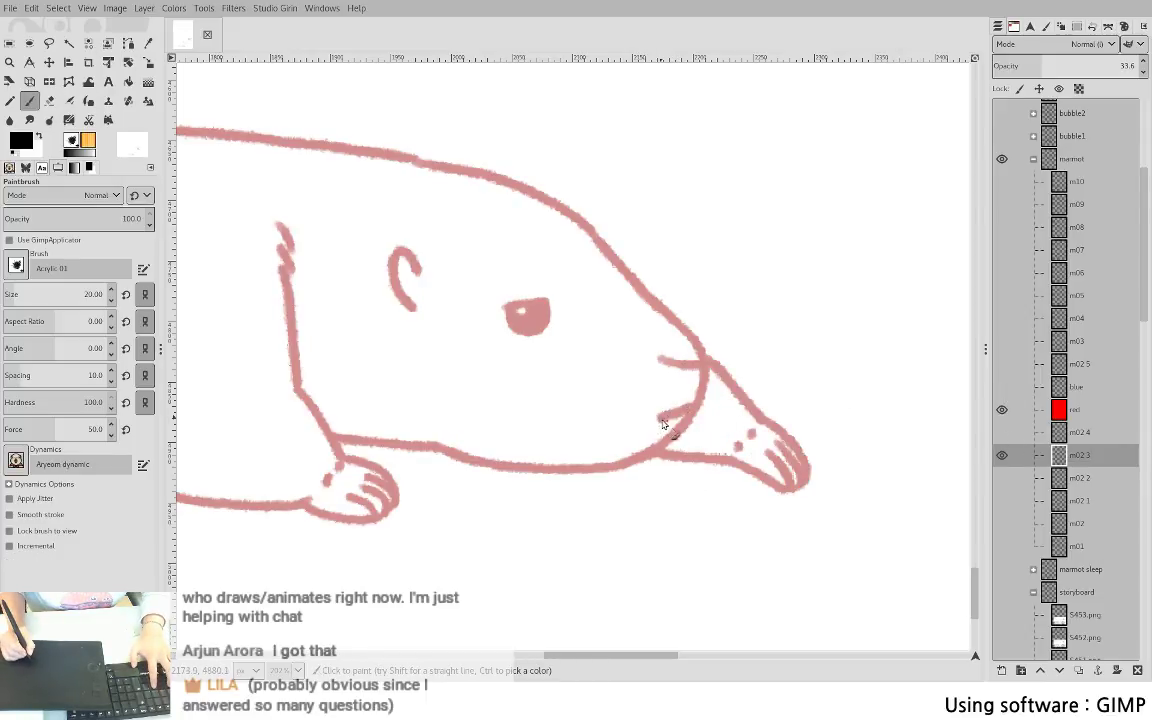
{"action": "left_click", "coordinate": [1002, 478]}
{"action": "left_click_drag", "start_coordinate": [1002, 465], "coordinate": [1005, 480]}
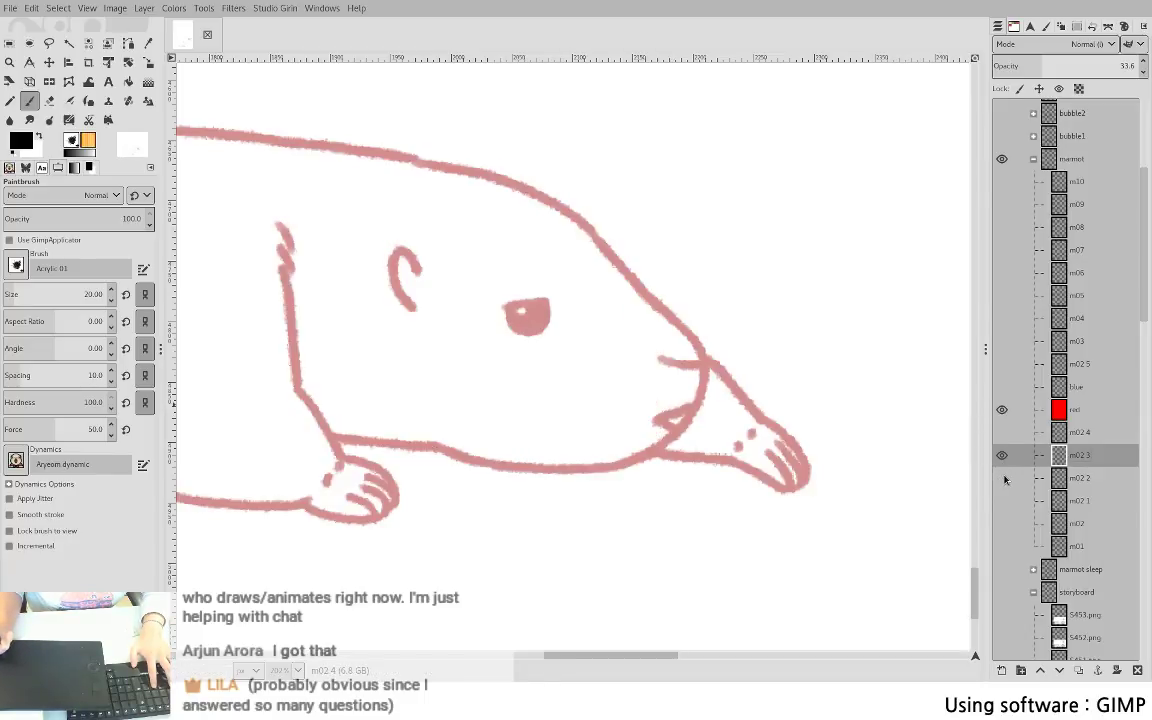
- Show and activate m02 4 in place of m02 3, and replace its single mouth line with a small open mouth
{"action": "left_click", "coordinate": [1001, 433]}
{"action": "left_click", "coordinate": [1003, 455]}
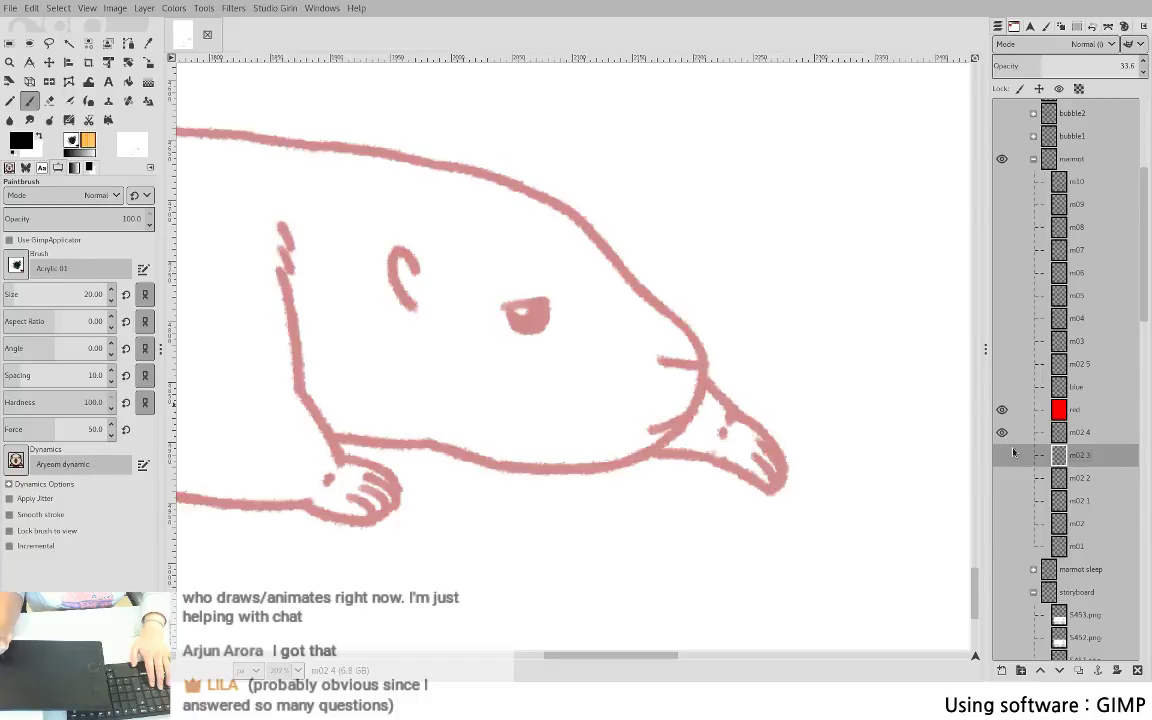
{"action": "left_click", "coordinate": [1074, 433]}
{"action": "key", "text": "shift+e"}
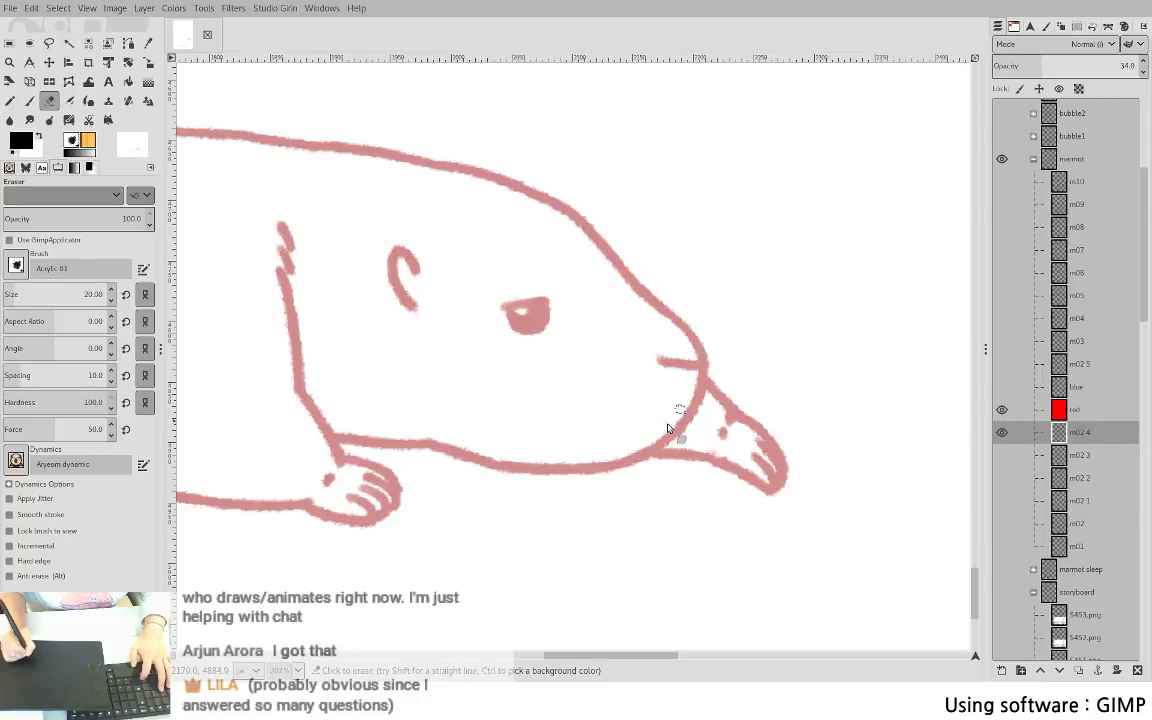
{"action": "key", "text": "p"}
{"action": "mouse_move", "coordinate": [684, 419]}
{"action": "left_mouse_down"}
{"action": "mouse_move", "coordinate": [676, 487]}
{"action": "mouse_move", "coordinate": [669, 435]}
{"action": "left_mouse_up"}
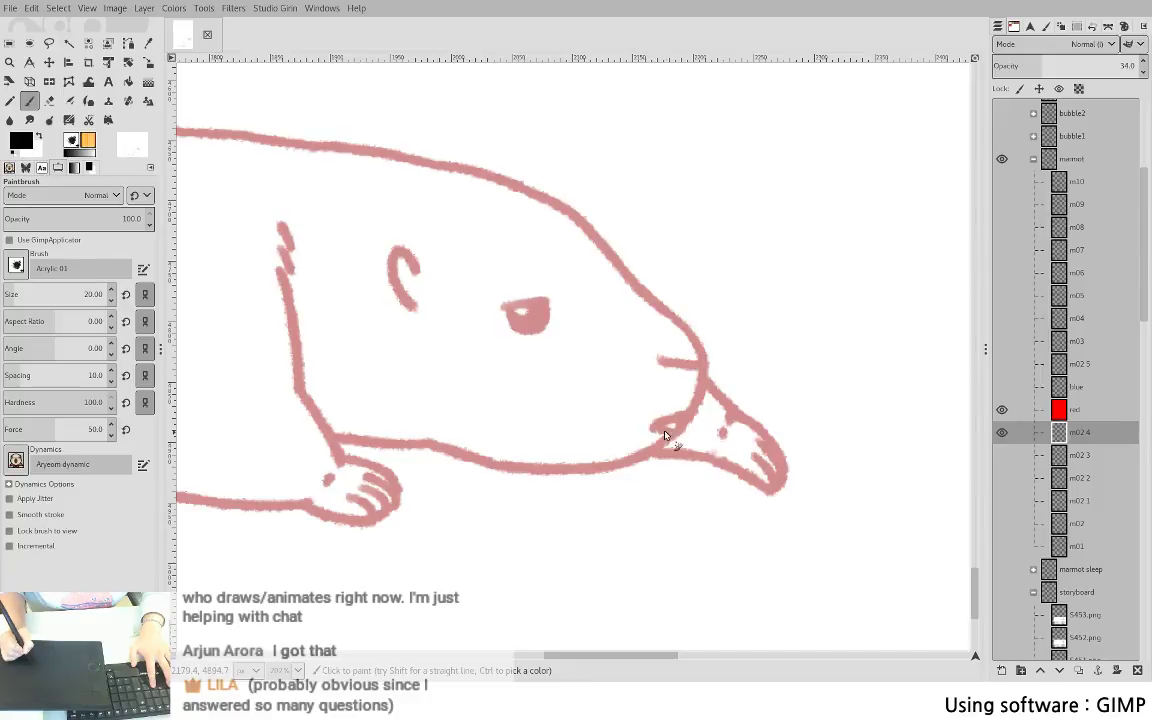
- View m02 2, m02 3 and m02 4 one at a time to compare how the mouth changes between frames
{"action": "left_click", "coordinate": [1004, 478], "text": "shift"}
{"action": "left_click", "coordinate": [1004, 455], "text": "shift"}
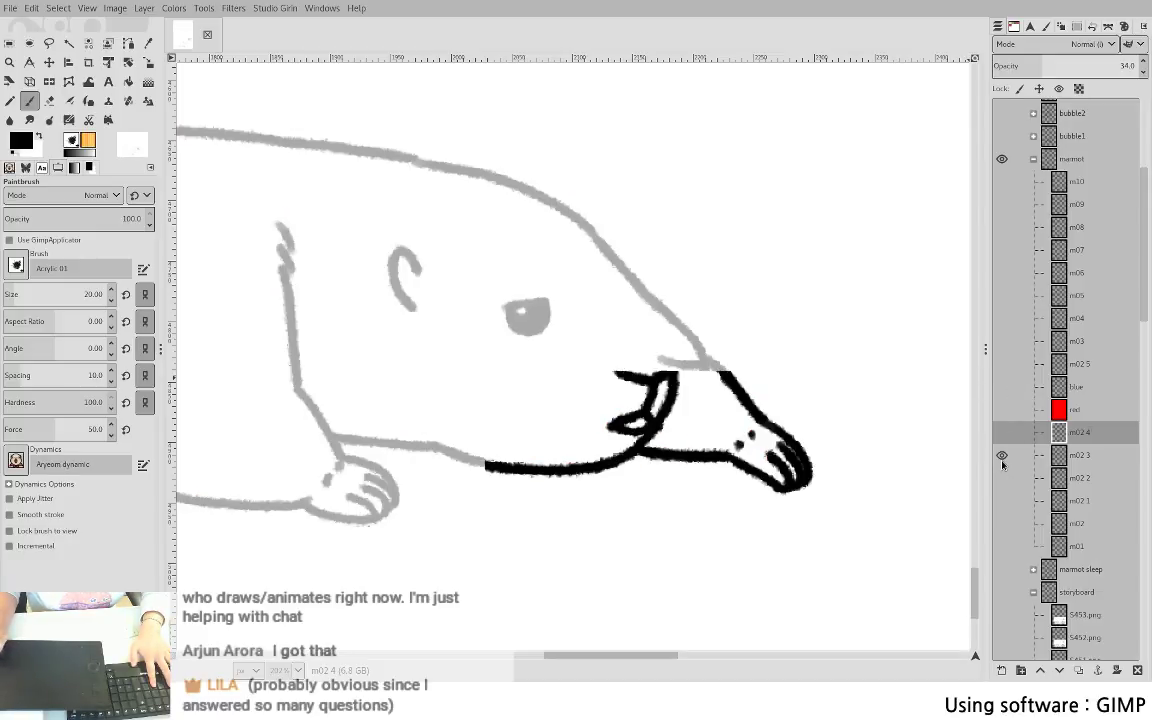
{"action": "left_click", "coordinate": [1005, 440]}
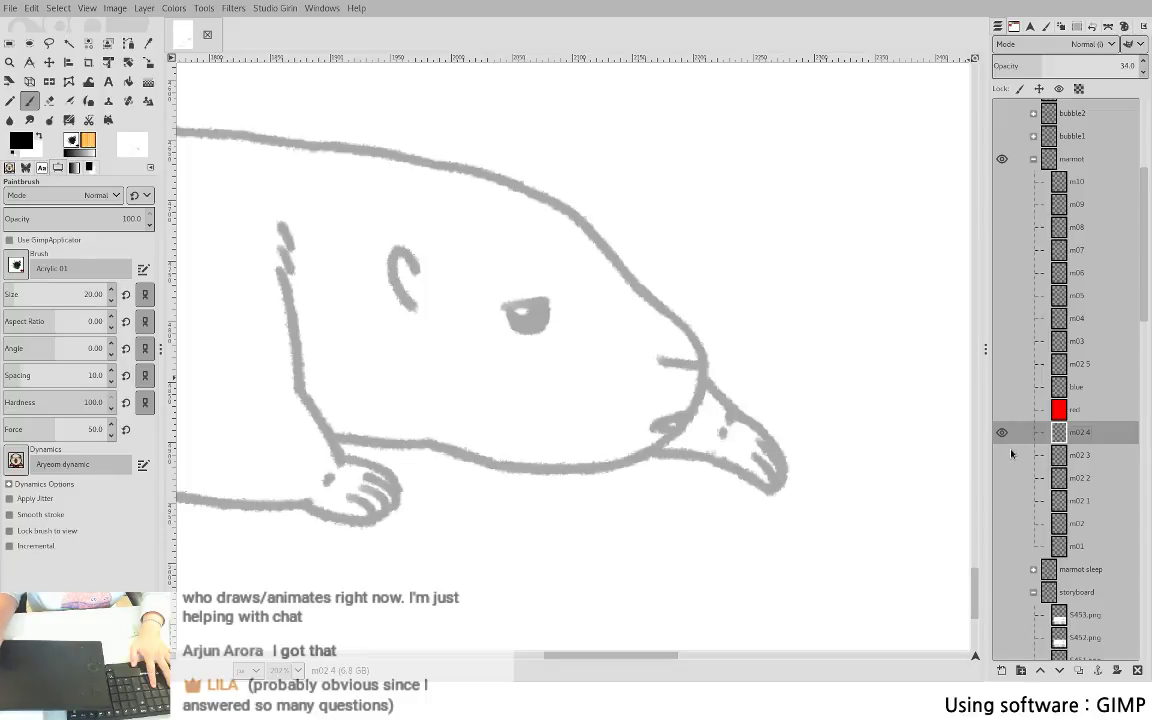
{"action": "left_click", "coordinate": [1005, 458], "text": "shift"}
{"action": "left_click", "coordinate": [1004, 478], "text": "shift"}
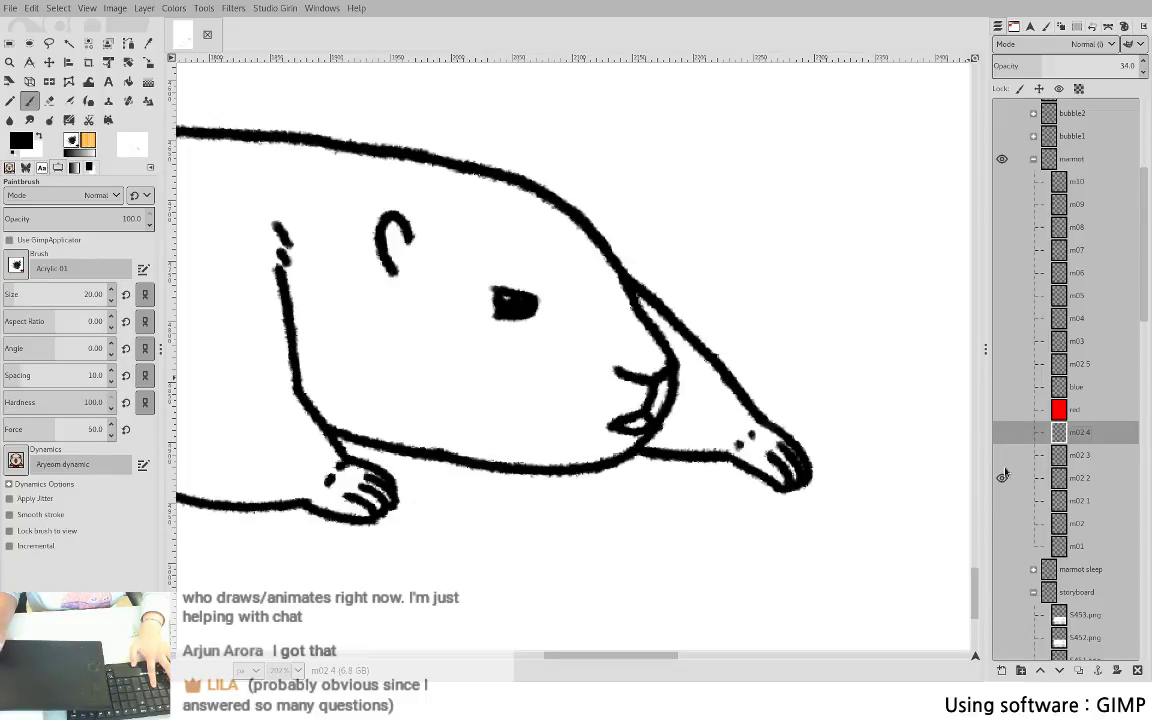
{"action": "left_click", "coordinate": [1004, 464], "text": "shift"}
{"action": "left_click", "coordinate": [1004, 434], "text": "shift"}
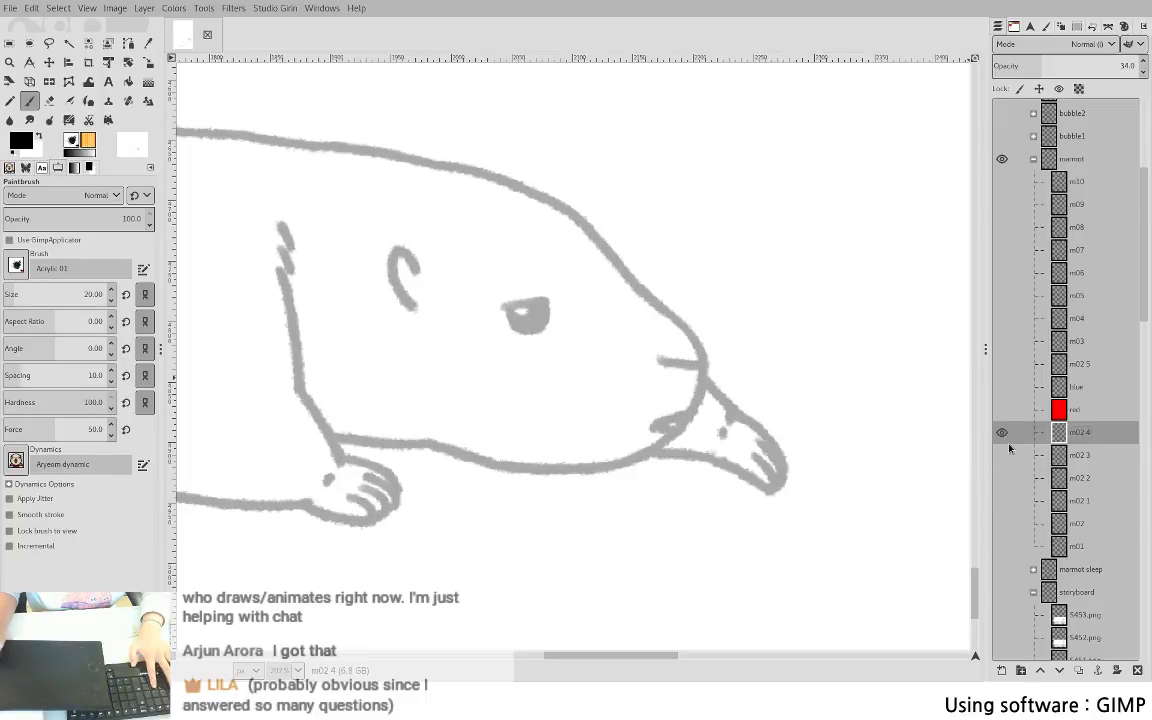
- Erase the mouth on m02 4 and redraw it slightly higher to match m02 3, then save the image
{"action": "key", "text": "shift+e"}
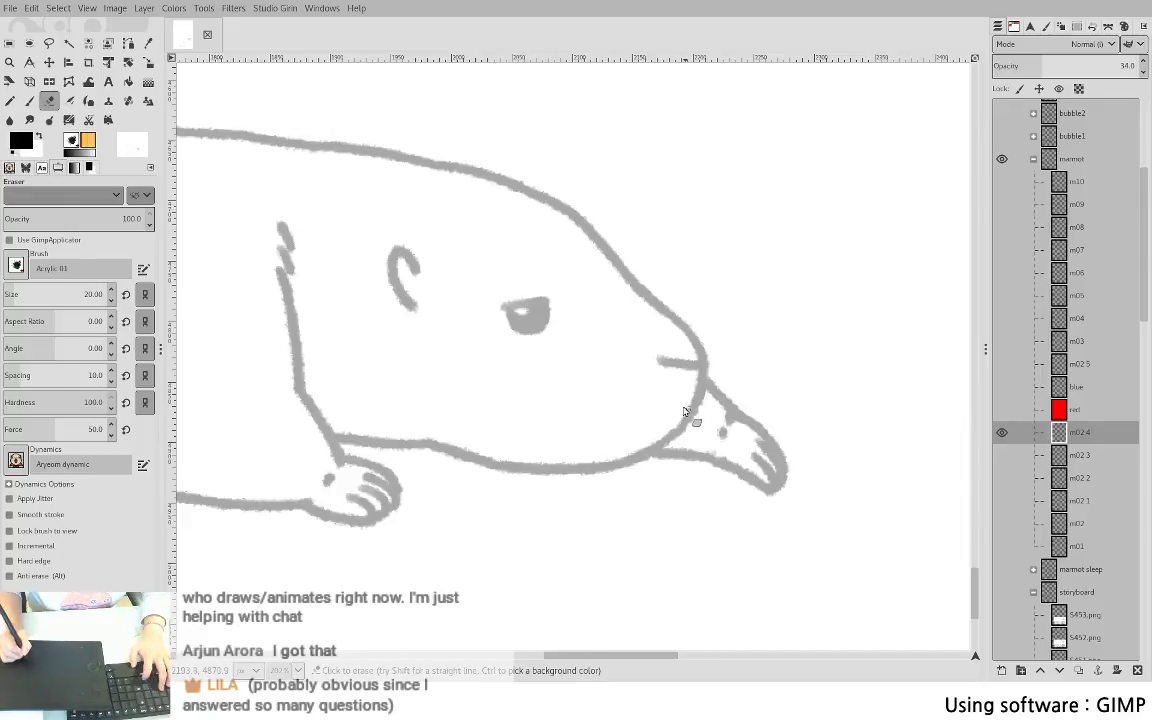
{"action": "key", "text": "p"}
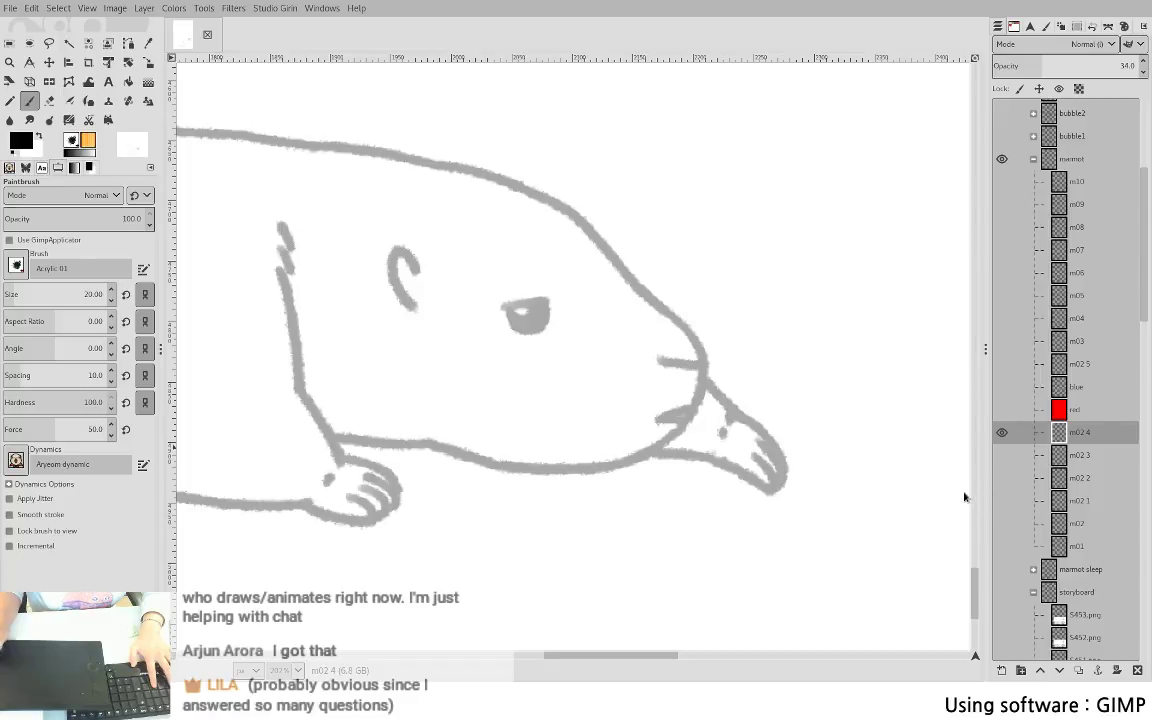
{"action": "left_click", "coordinate": [1003, 454], "text": "shift"}
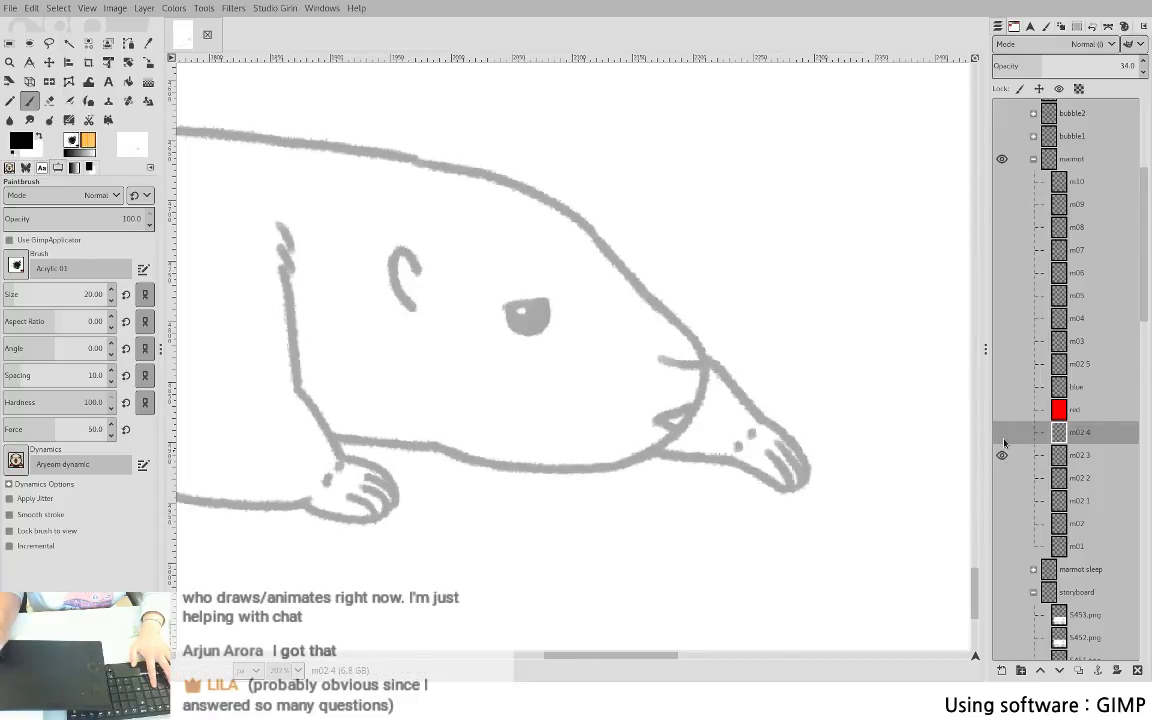
{"action": "left_click", "coordinate": [1004, 438], "text": "shift"}
{"action": "key", "text": "ctrl+s"}
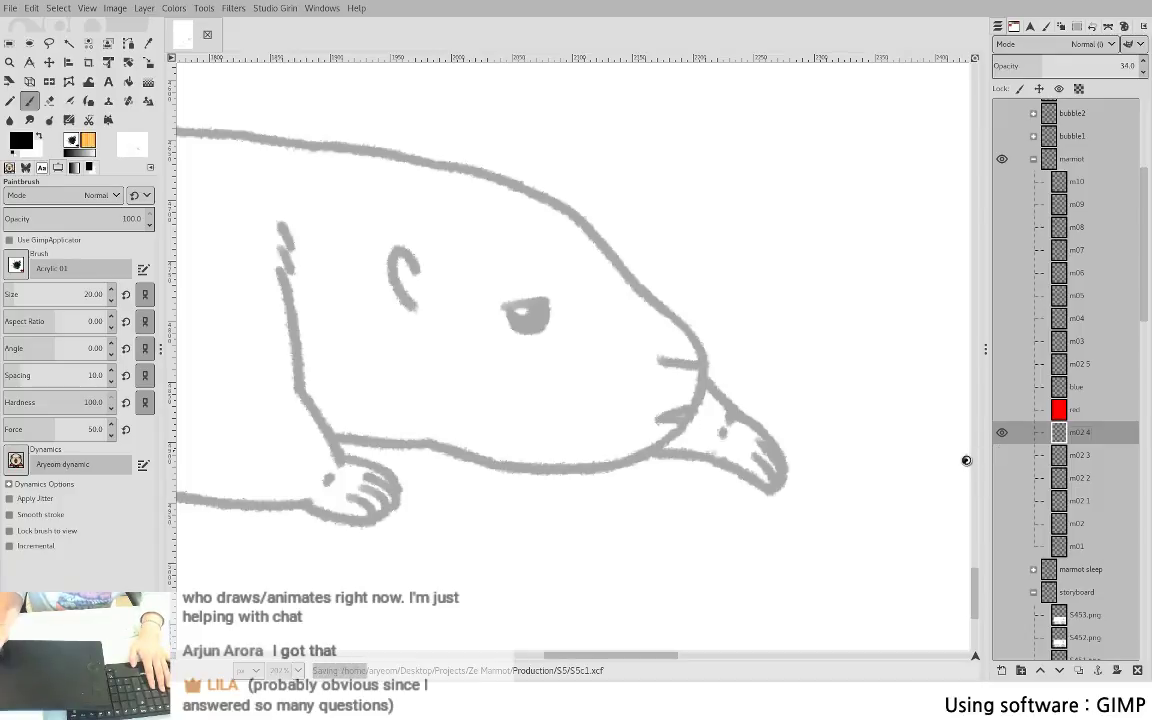
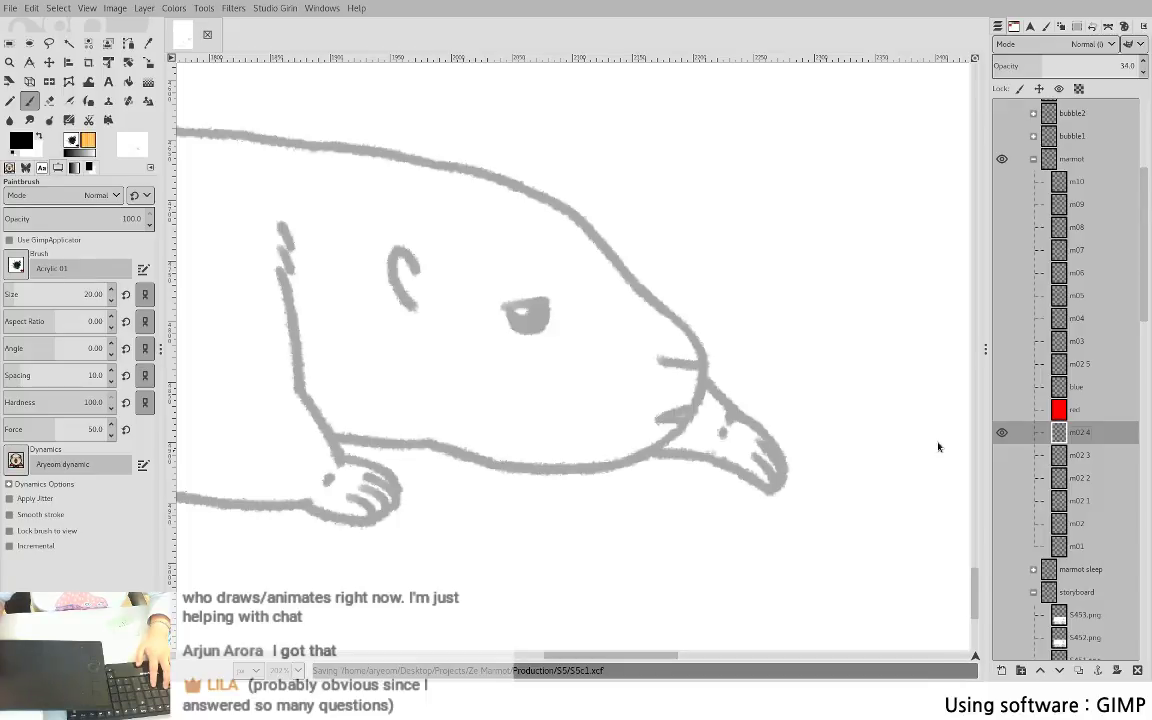
- Show the red tint over m02 4 and turn m02 5 back on above it, leaving the blue layer hidden
{"action": "left_click", "coordinate": [1001, 411]}
{"action": "left_click", "coordinate": [1002, 433]}
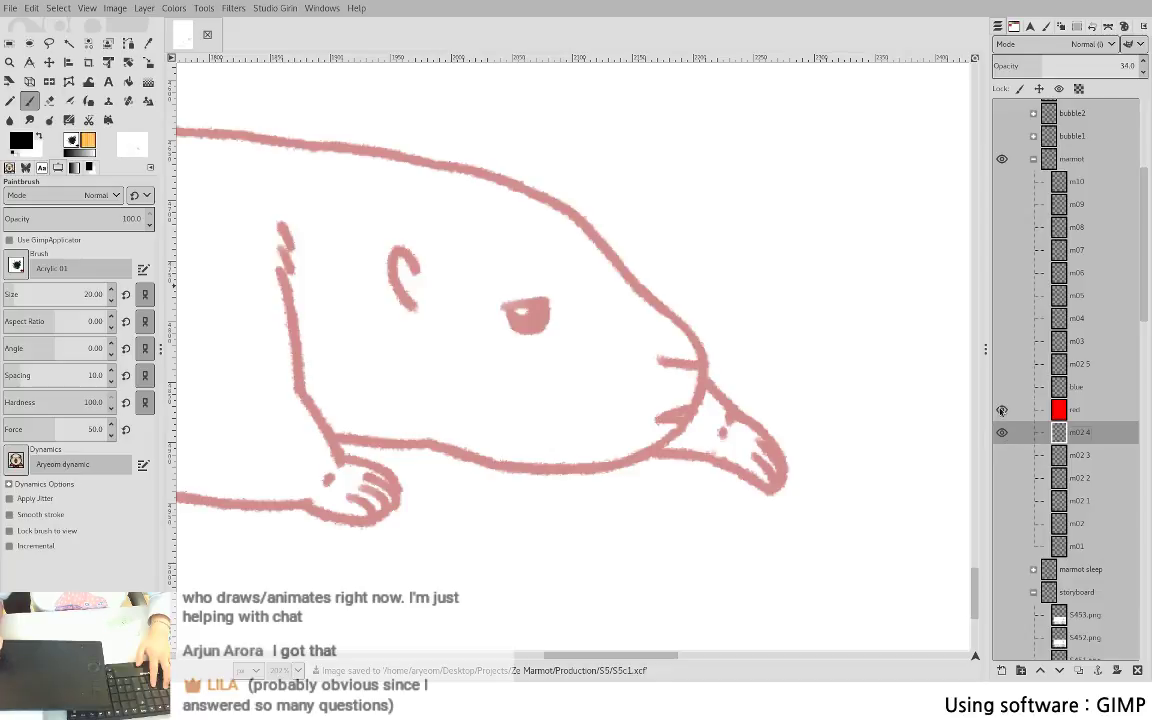
{"action": "left_click", "coordinate": [1002, 387]}
{"action": "left_click", "coordinate": [1002, 387]}
{"action": "left_click", "coordinate": [1002, 364]}
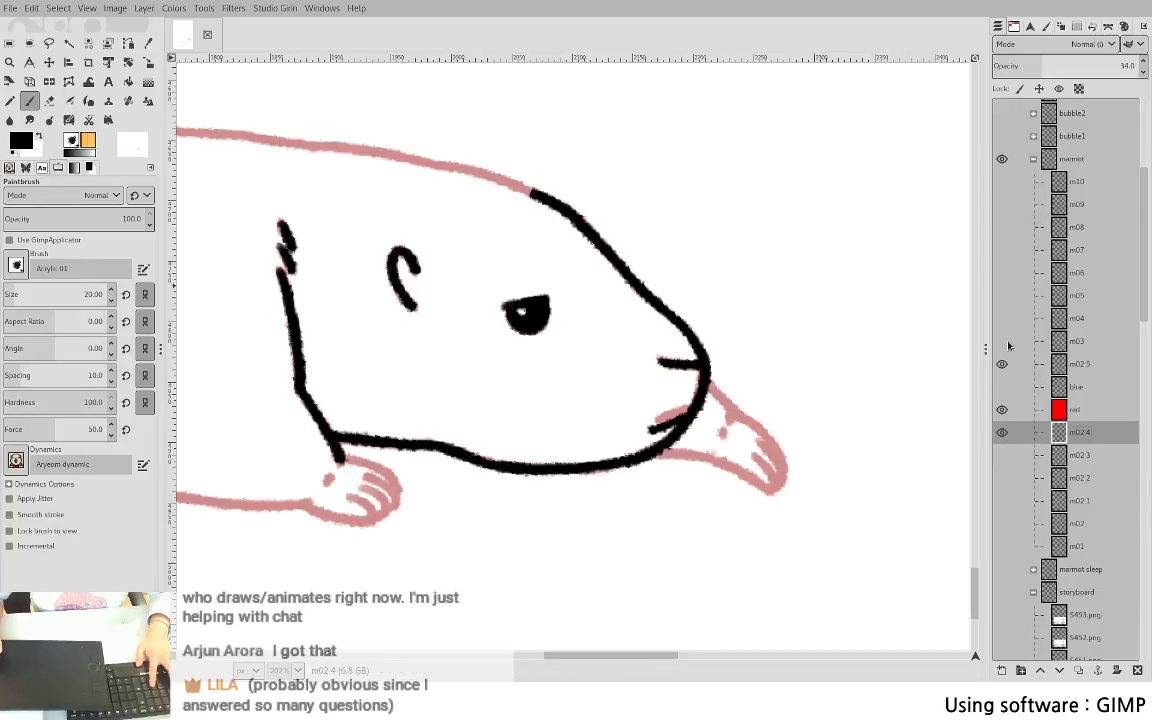
- View m02 5, m02 3, m02 4 and m03 one at a time to compare how the mouth changes between frames
{"action": "left_click", "coordinate": [1002, 342]}
{"action": "left_click", "coordinate": [1002, 342]}
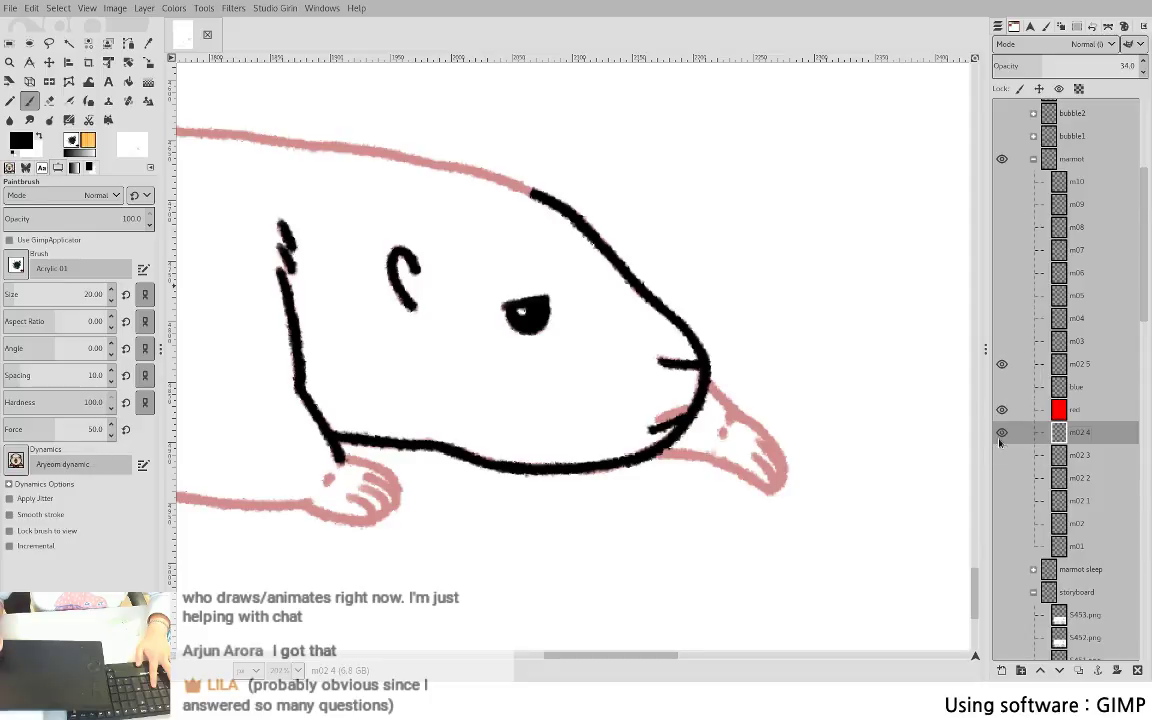
{"action": "left_click", "coordinate": [1003, 371], "text": "shift"}
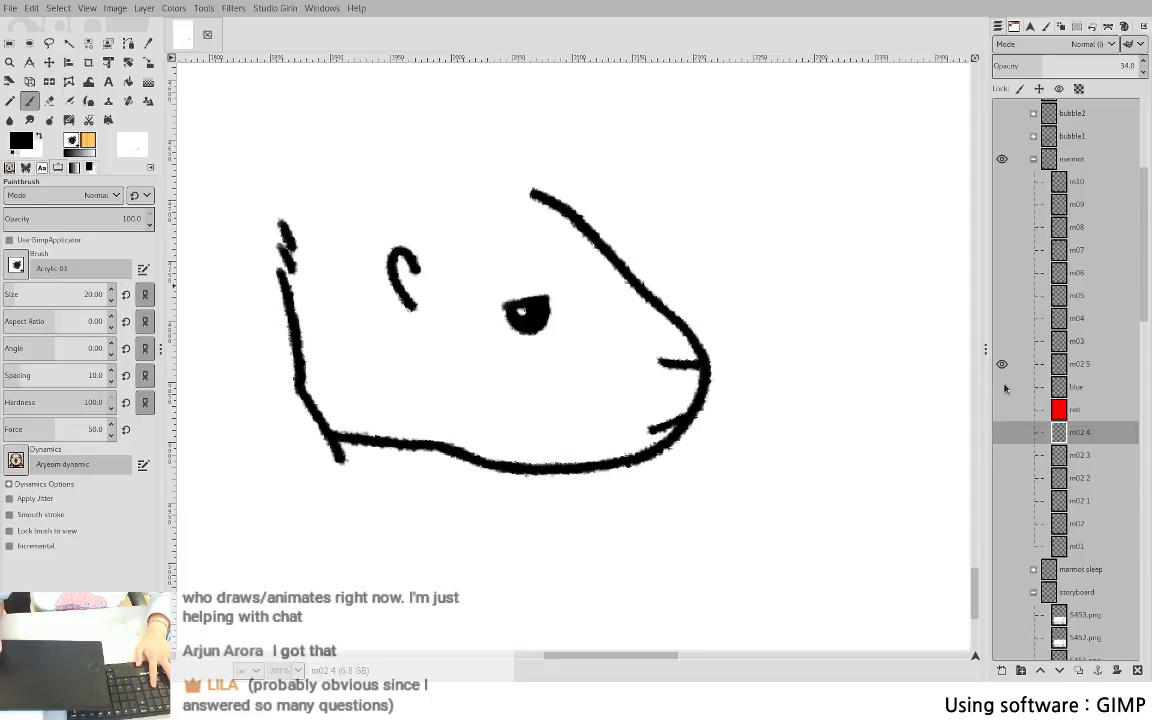
{"action": "left_click", "coordinate": [1002, 455]}
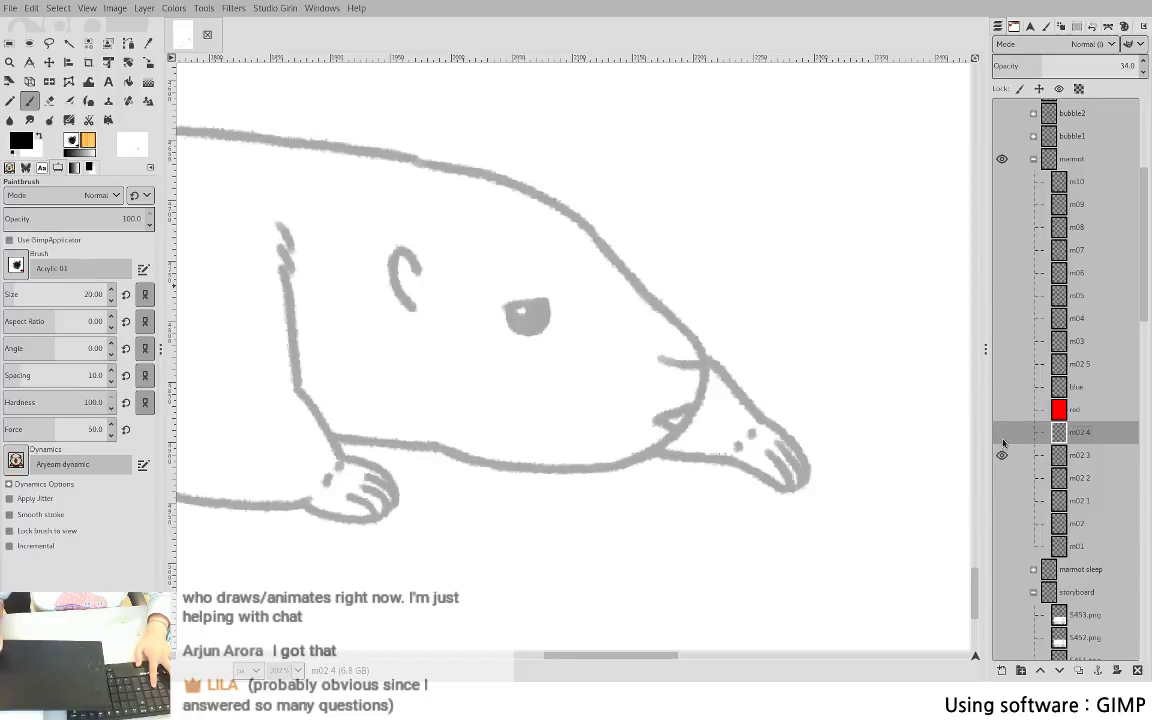
{"action": "left_click", "coordinate": [1002, 433]}
{"action": "left_click", "coordinate": [1002, 432]}
{"action": "left_click", "coordinate": [1002, 364]}
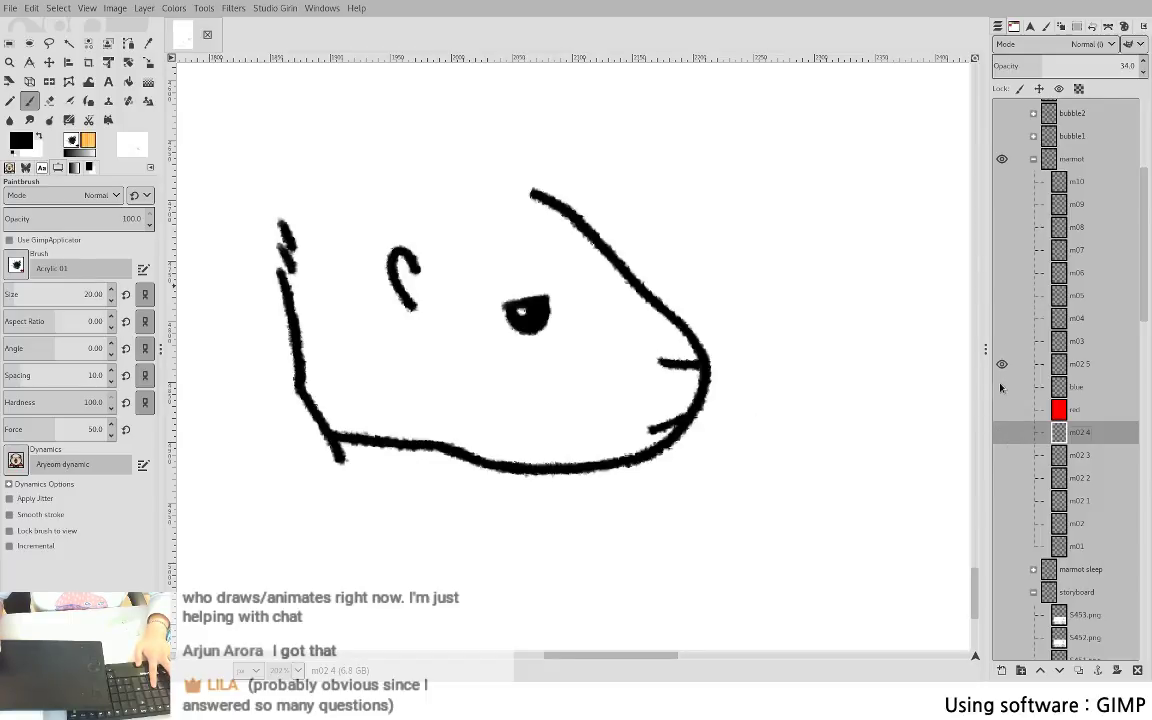
{"action": "left_click", "coordinate": [1002, 364]}
{"action": "left_click", "coordinate": [1002, 341]}
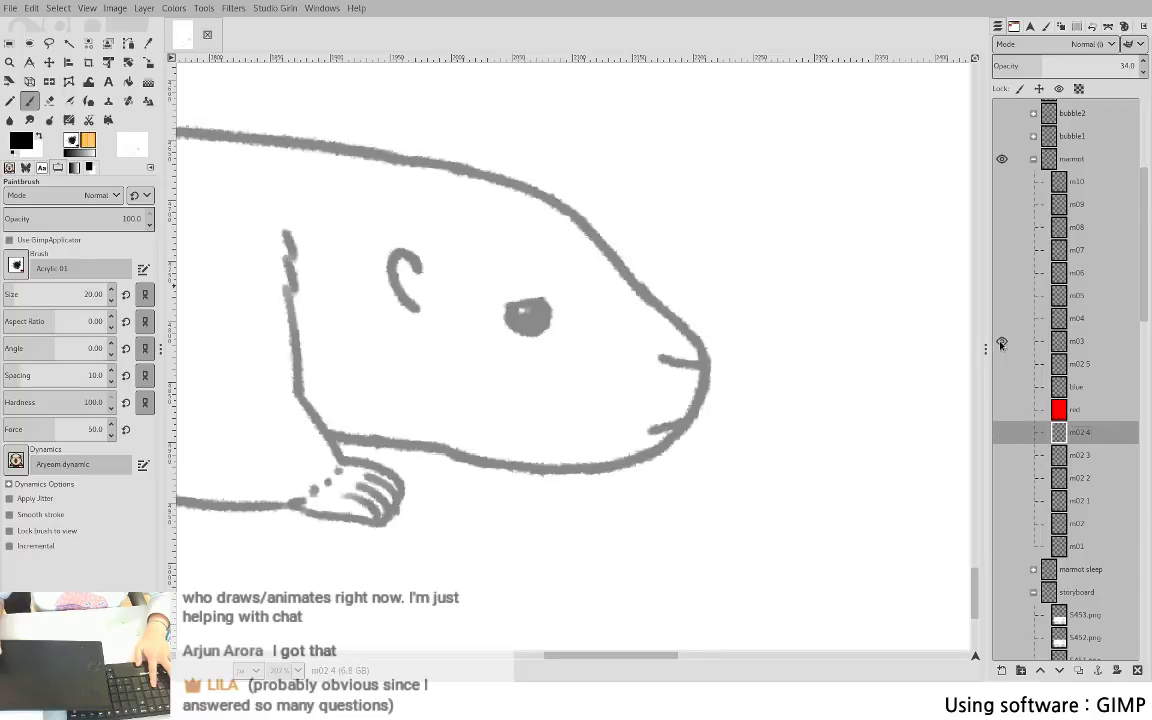
- Try erasing the mouth on m02 5 and redrawing it slightly higher, with the blue layer and m02 4 shown as references
{"action": "left_click", "coordinate": [1002, 364]}
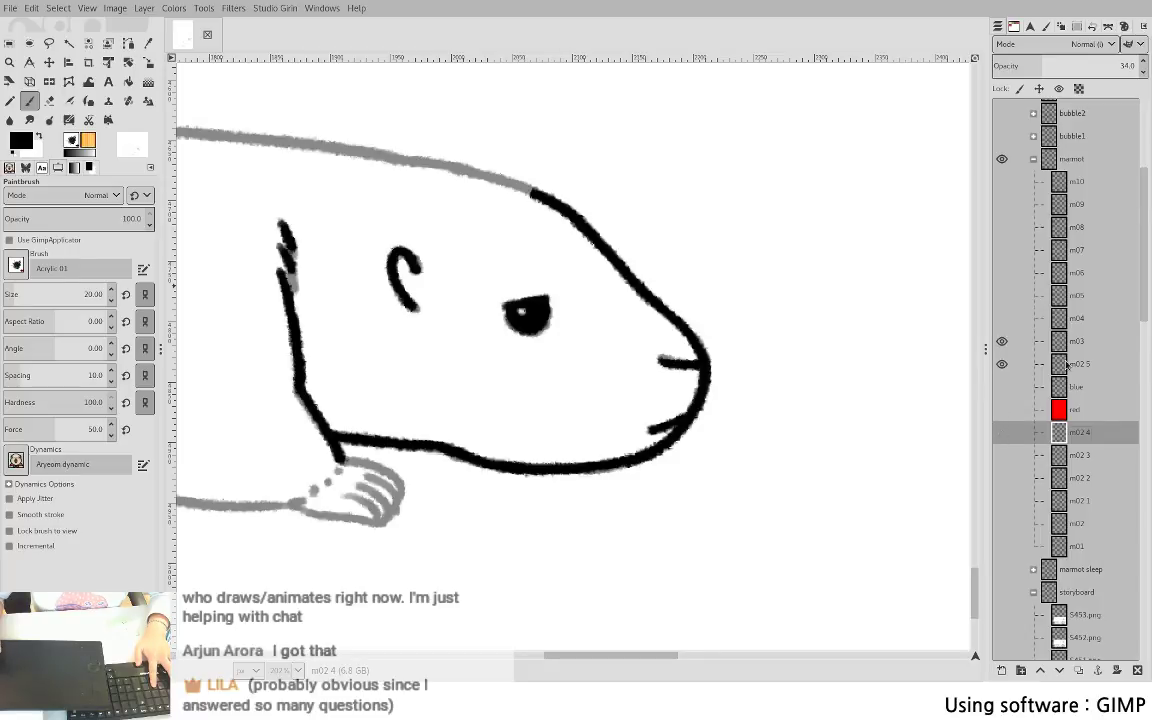
{"action": "left_click", "coordinate": [1078, 364]}
{"action": "key", "text": "shift+e"}
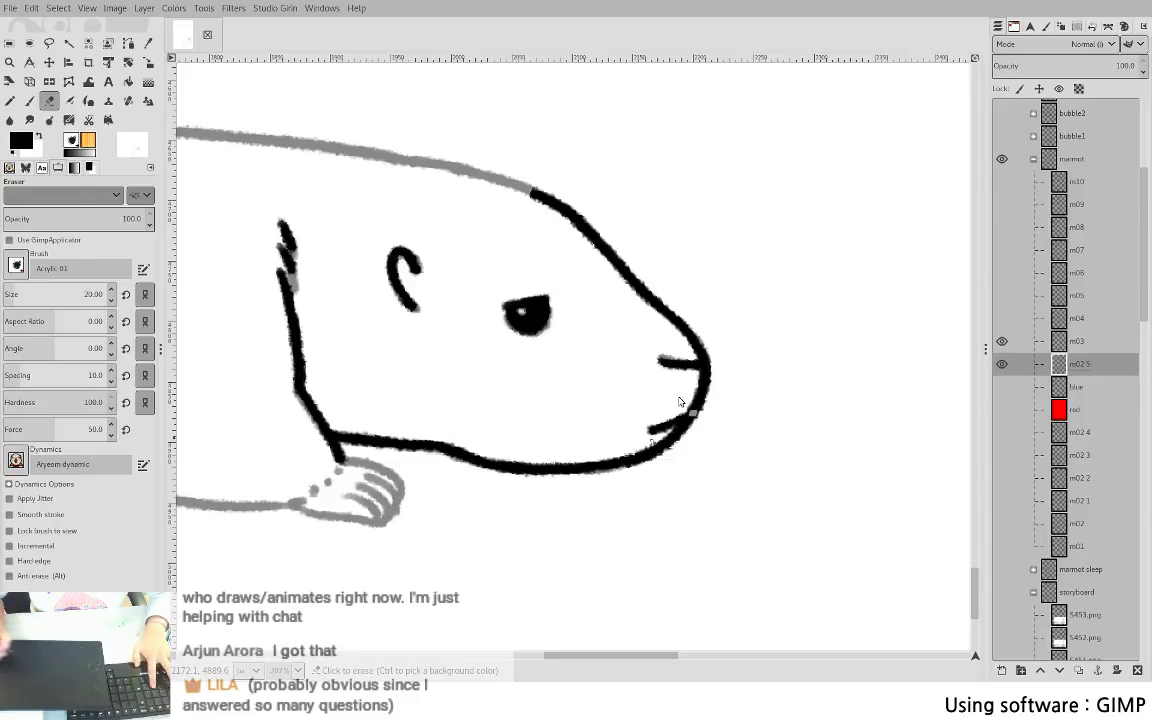
{"action": "left_click", "coordinate": [1002, 341]}
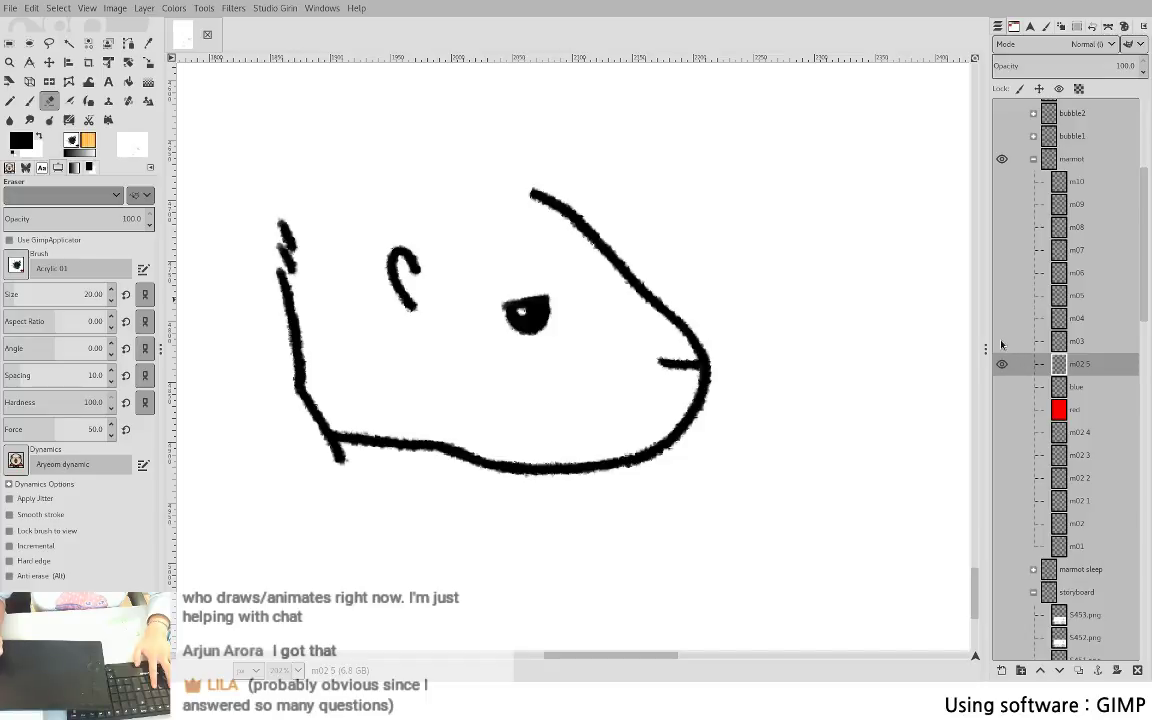
{"action": "left_click", "coordinate": [1002, 388]}
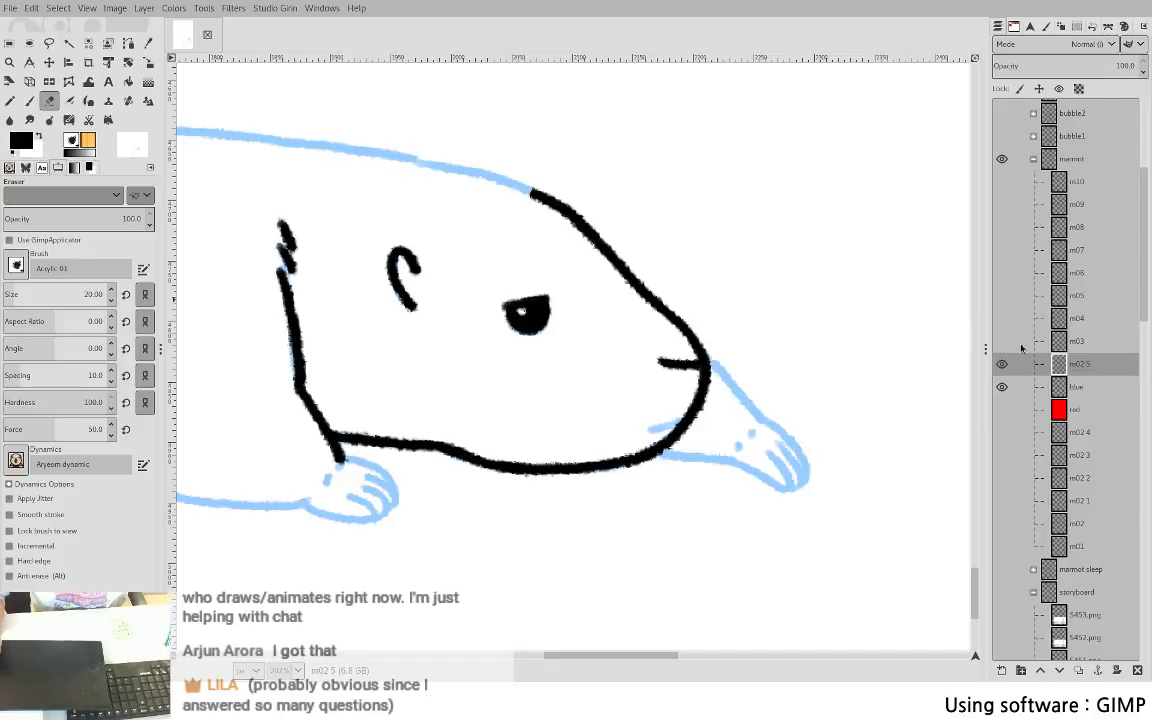
{"action": "left_click", "coordinate": [1002, 432]}
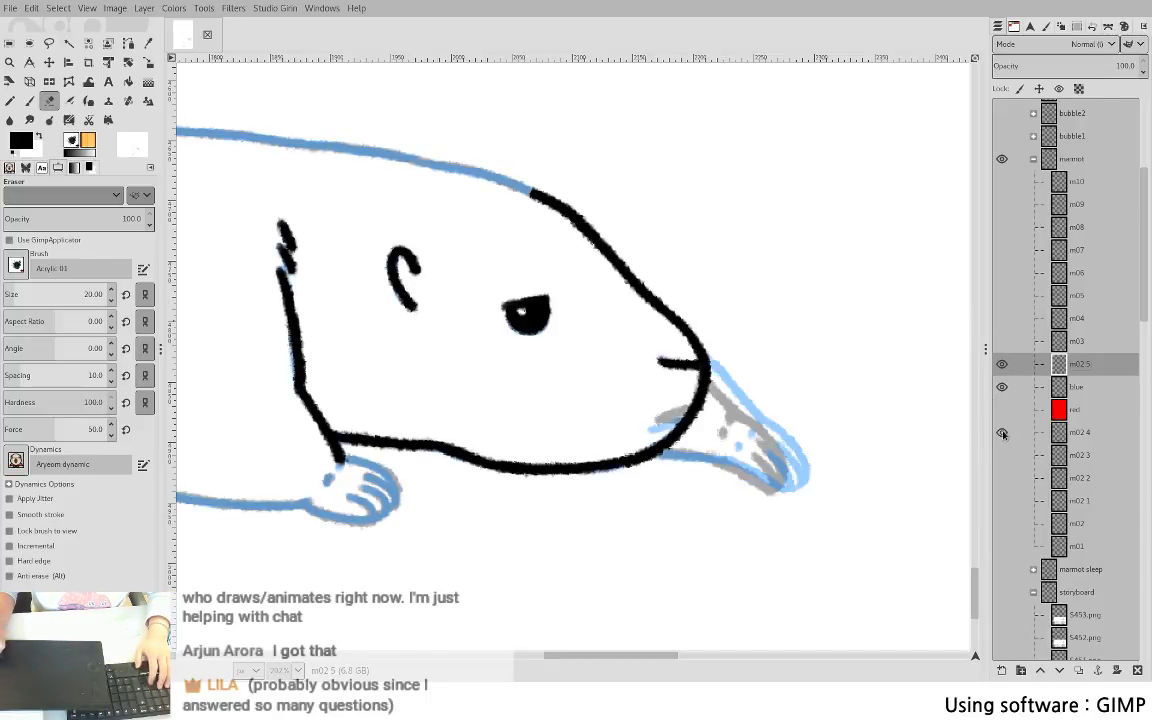
{"action": "key", "text": "p"}
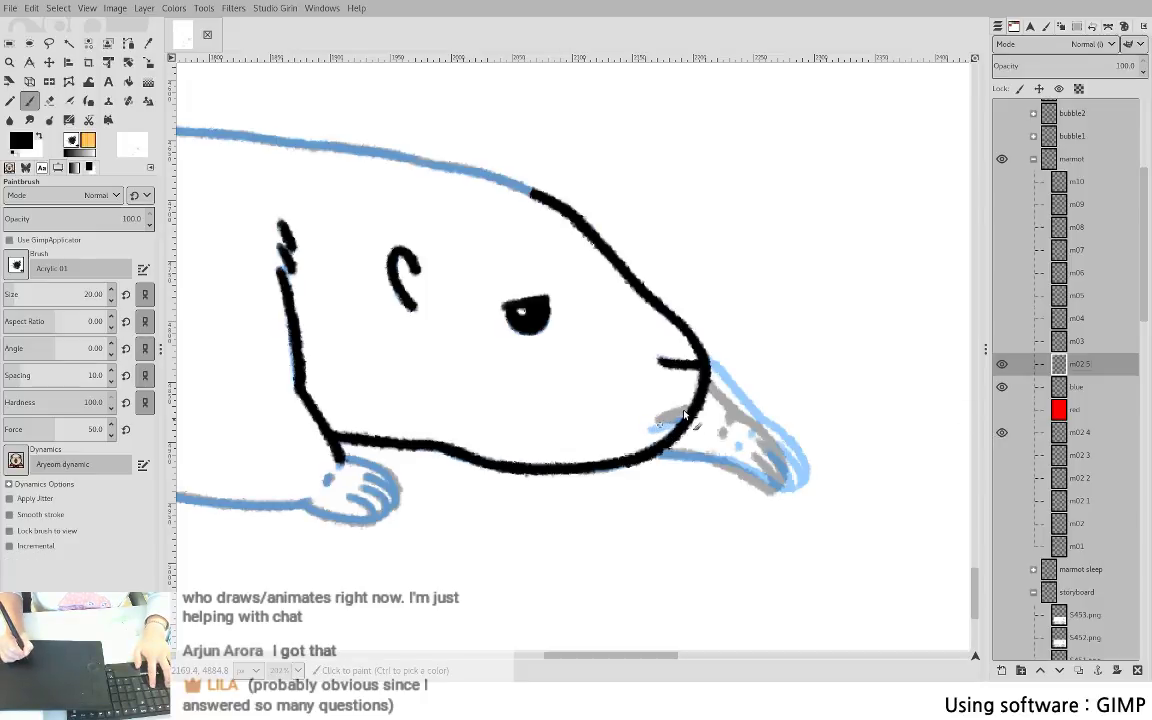
{"action": "left_click_drag", "start_coordinate": [652, 427], "coordinate": [686, 412]}
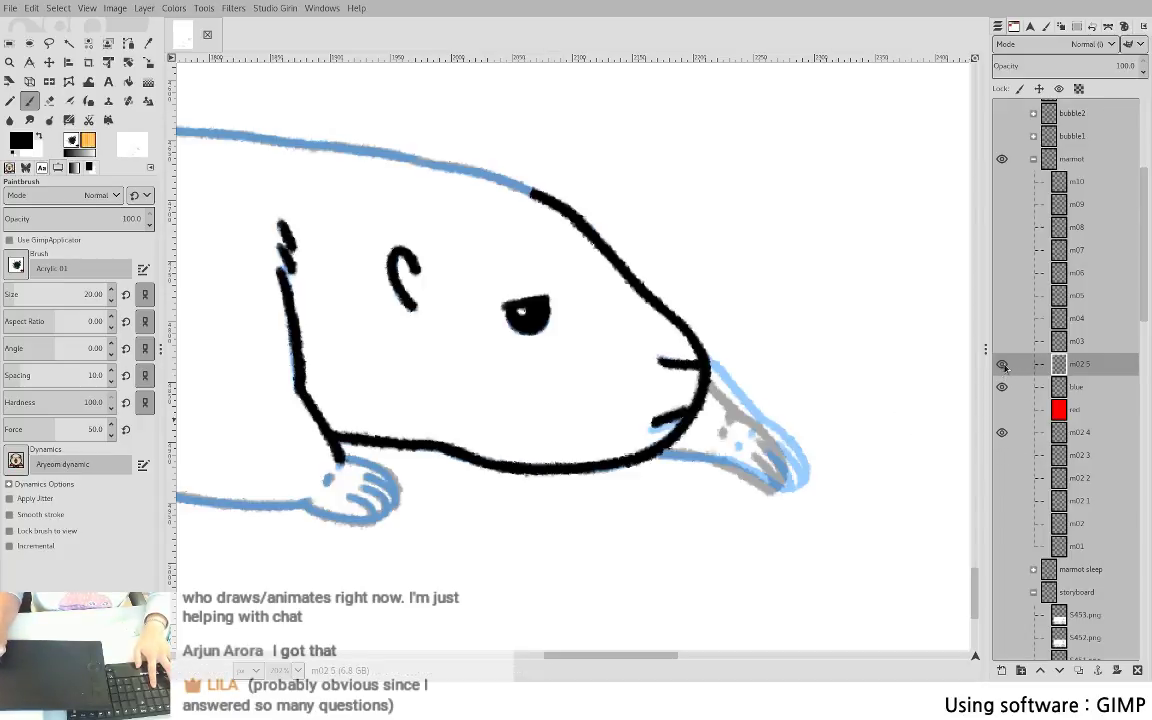
- Show the frames from m02 3 to m03 in turn to check the redrawn mouth on m02 5
{"action": "key", "text": "Page_Down"}
{"action": "key", "text": "Page_Down"}
{"action": "key", "text": "Page_Down"}
{"action": "key", "text": "Page_Down"}
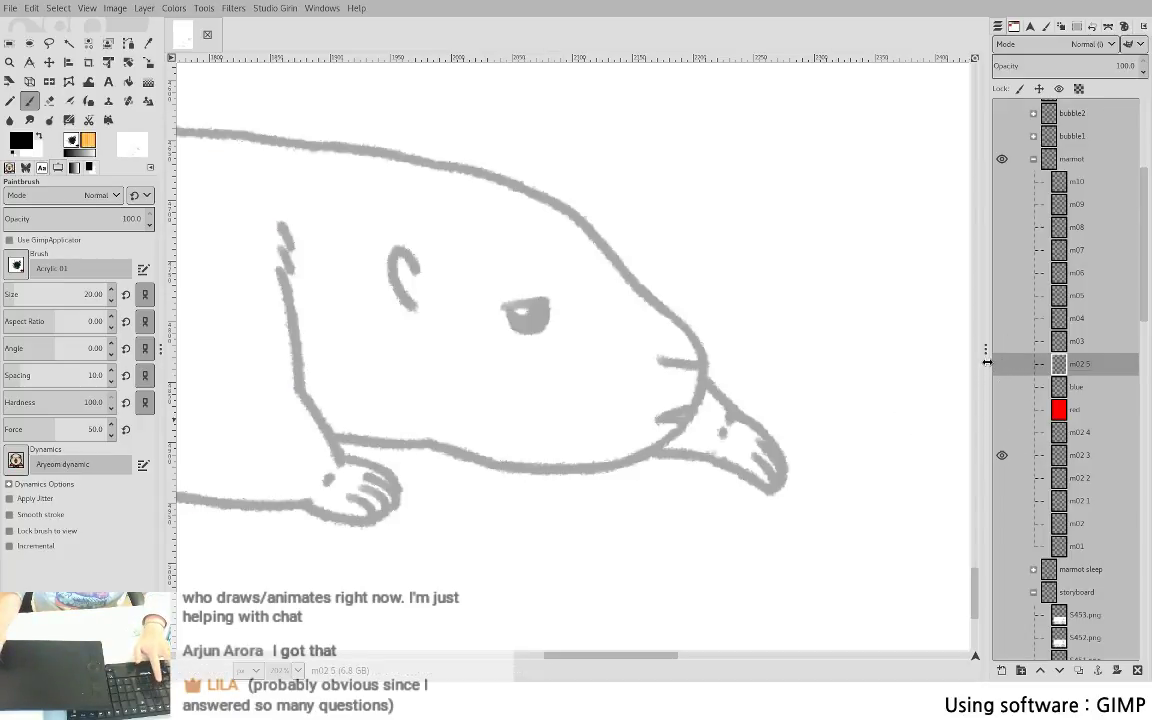
{"action": "key", "text": "Page_Up"}
{"action": "key", "text": "Page_Up"}
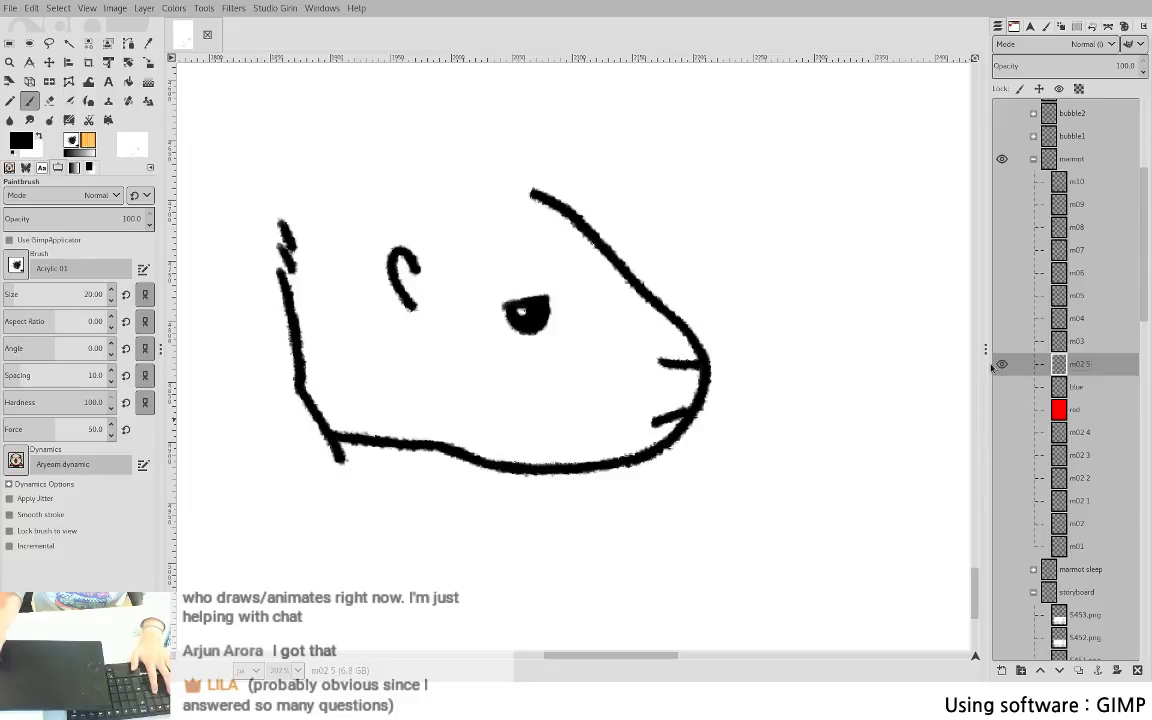
{"action": "key", "text": "Page_Up"}
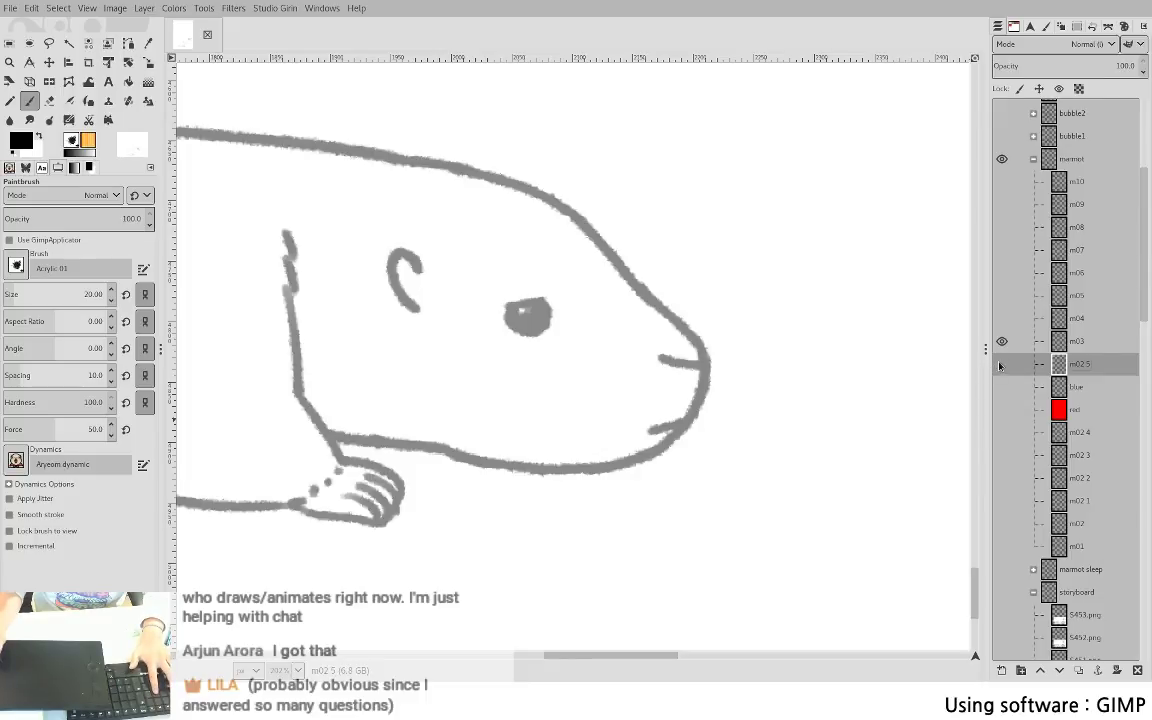
- Undo the mouth redraw on m02 5 and the layer visibility changes, back to the view of m02 5 over red-tinted m02 4
{"action": "key", "text": "ctrl+z"}
{"action": "key", "text": "ctrl+z"}
{"action": "key", "text": "ctrl+z"}
{"action": "key", "text": "ctrl+z"}
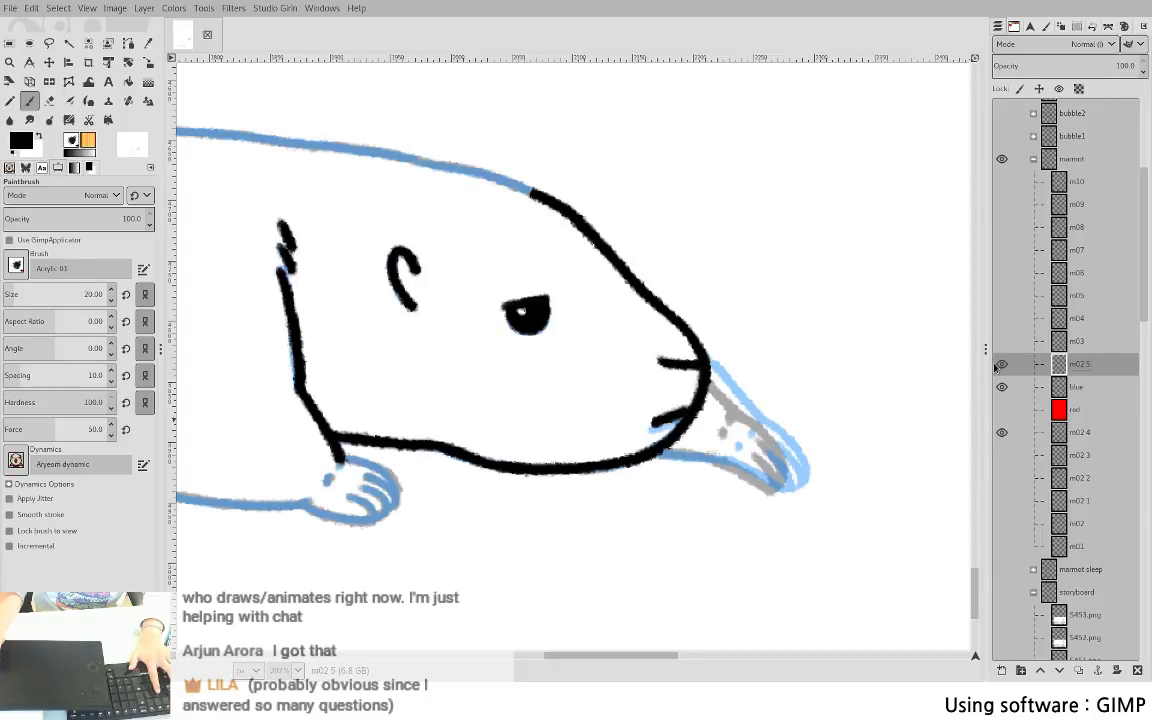
{"action": "key", "text": "ctrl+z"}
{"action": "key", "text": "ctrl+z"}
{"action": "key", "text": "ctrl+z"}
{"action": "key", "text": "ctrl+z"}
{"action": "key", "text": "ctrl+z"}
{"action": "key", "text": "ctrl+z"}
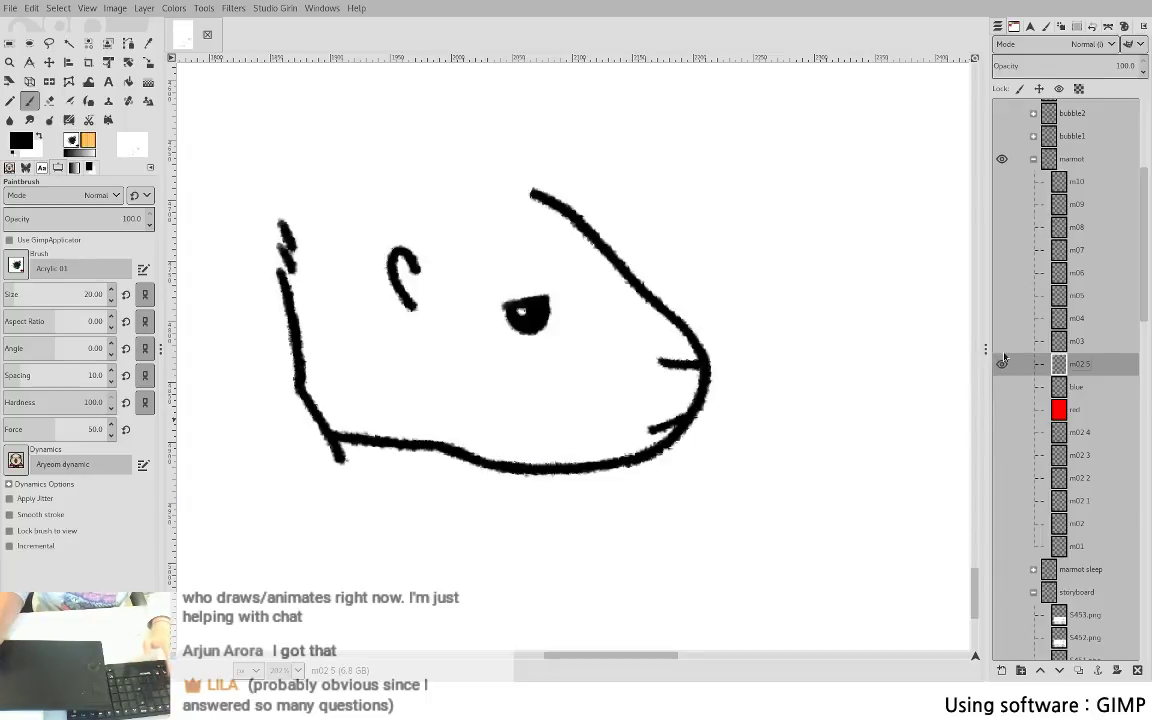
{"action": "key", "text": "ctrl+z"}
{"action": "key", "text": "ctrl+z"}
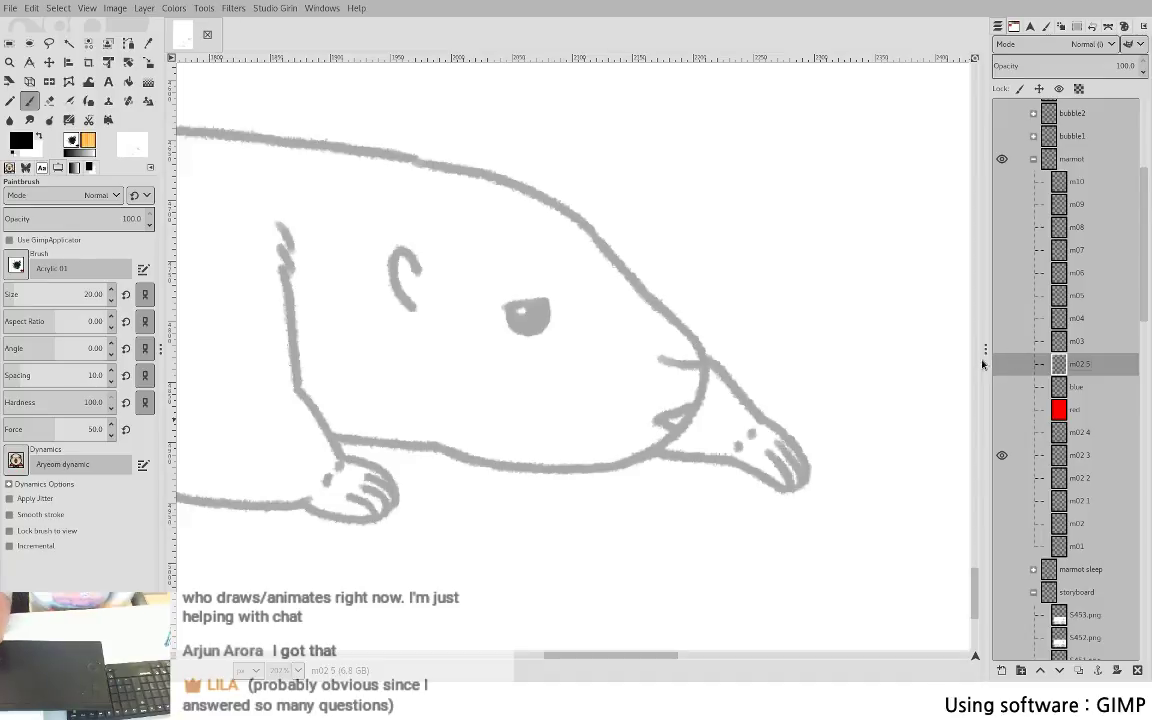
{"action": "key", "text": "ctrl+z"}
{"action": "key", "text": "ctrl+z"}
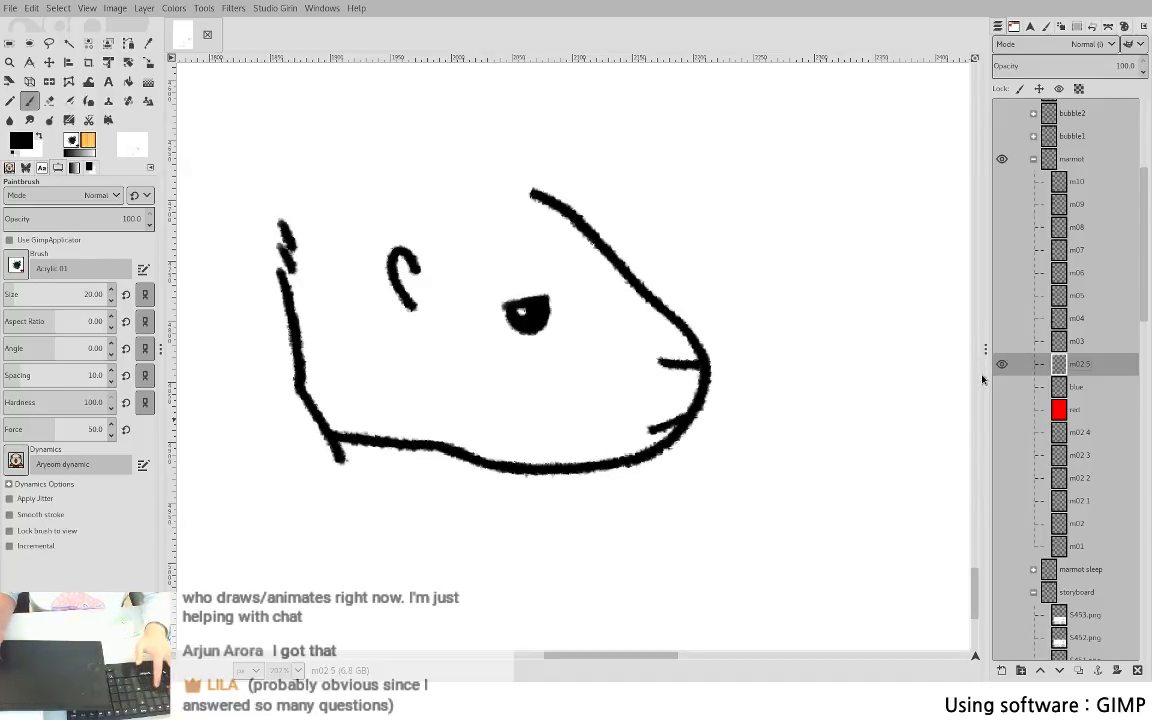
{"action": "key", "text": "ctrl+z"}
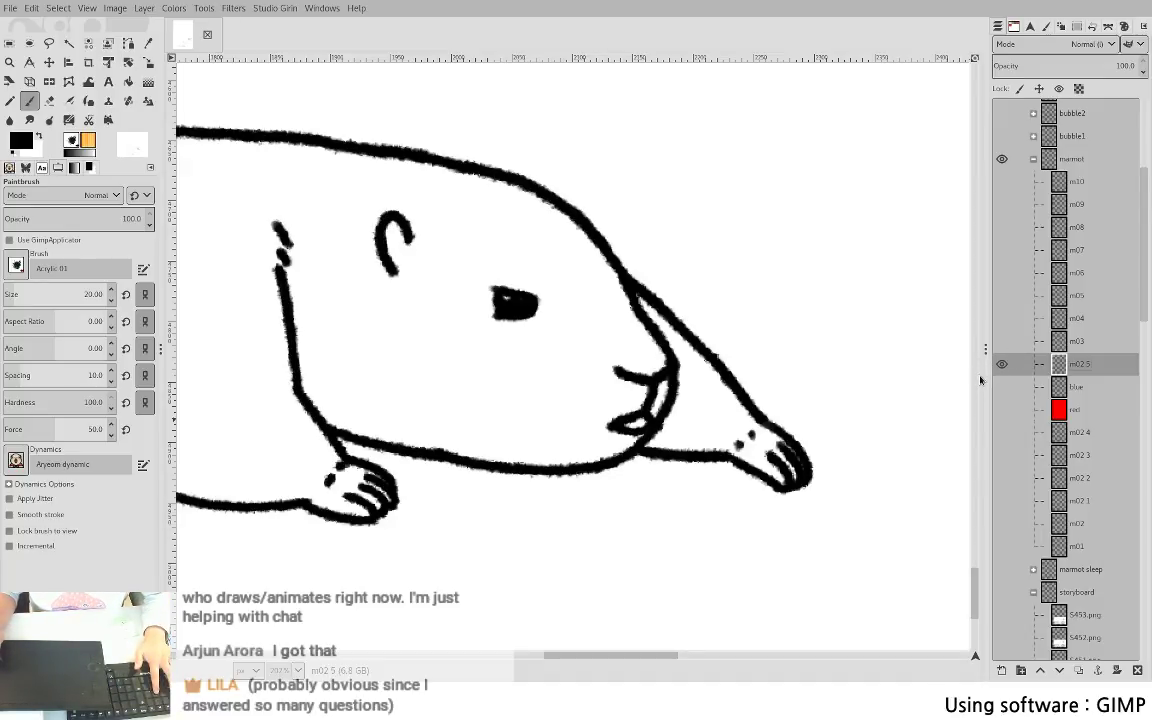
{"action": "key", "text": "ctrl+z"}
{"action": "key", "text": "ctrl+z"}
{"action": "key", "text": "v"}
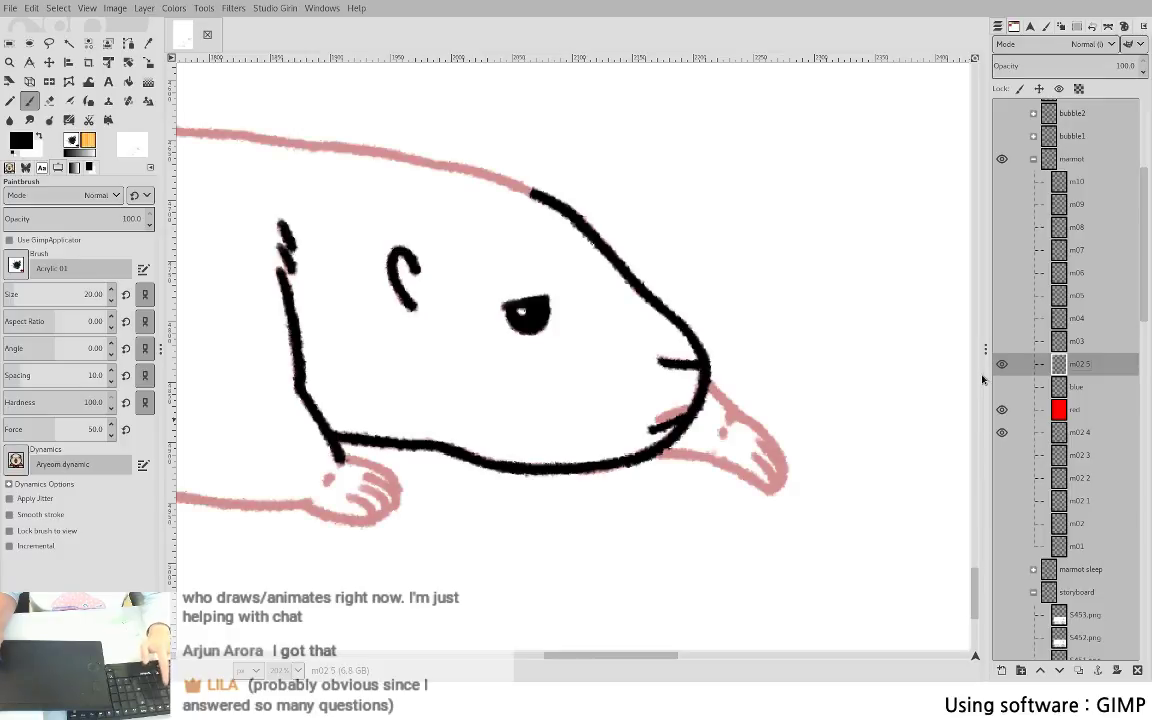
- Undo the mouth redraws on m02 4 along with the layer visibility changes made around them
{"action": "key", "text": "v"}
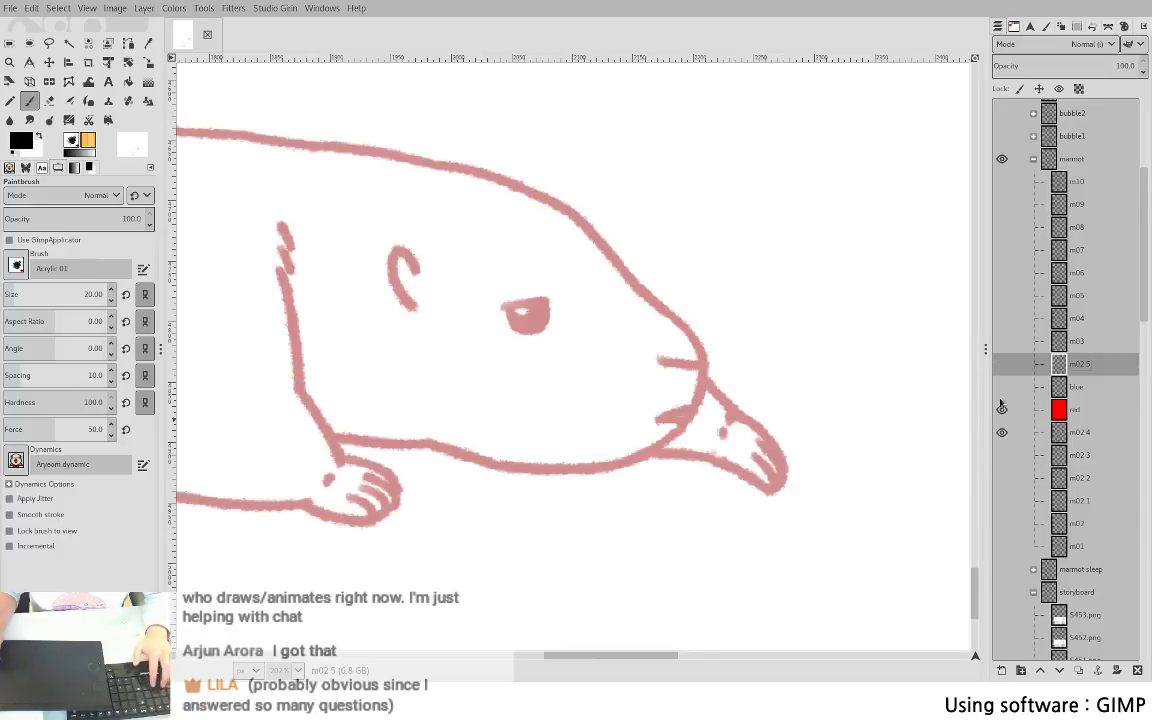
{"action": "left_click", "coordinate": [1003, 455], "text": "shift"}
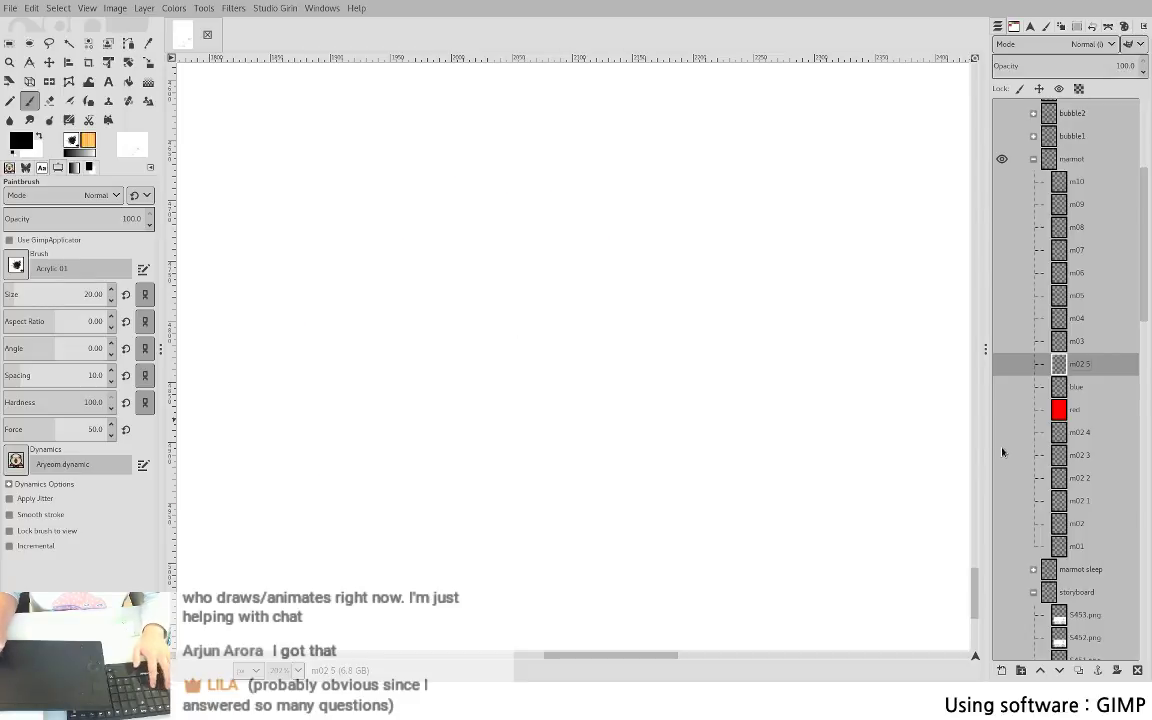
{"action": "left_click", "coordinate": [1002, 454]}
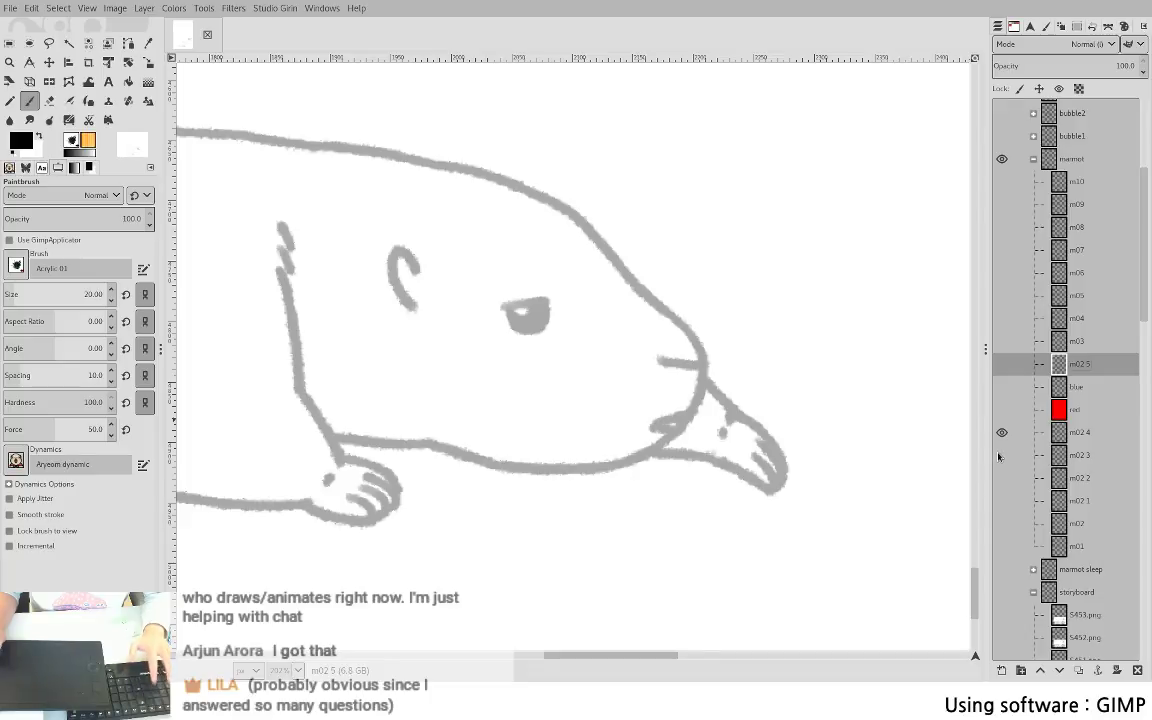
{"action": "left_click", "coordinate": [1001, 455], "text": "shift"}
{"action": "key", "text": "Page_Down"}
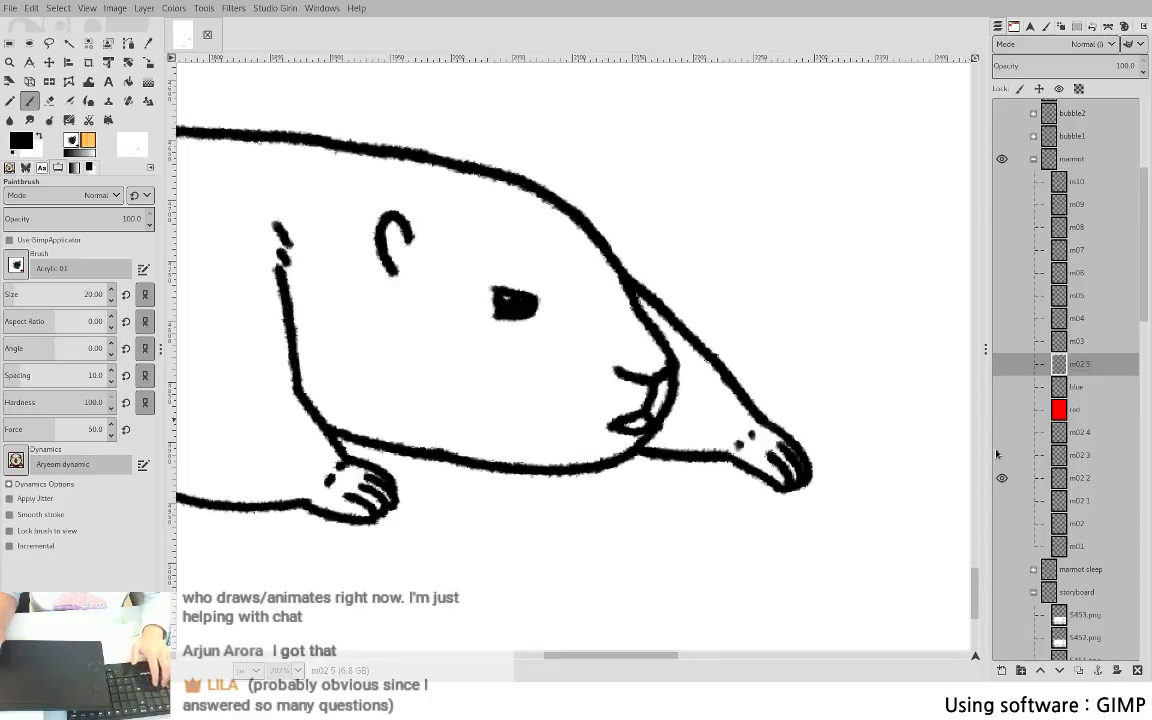
{"action": "left_click", "coordinate": [995, 455], "text": "shift"}
{"action": "key", "text": "Page_Up"}
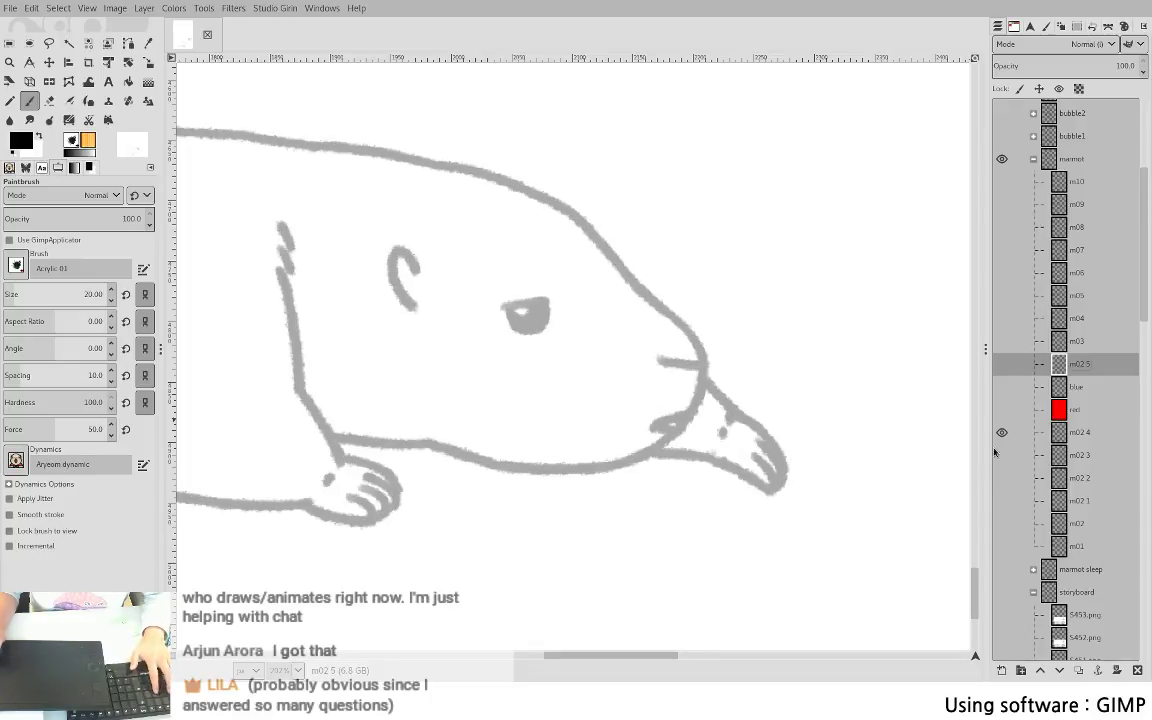
{"action": "key", "text": "Page_Down"}
{"action": "key", "text": "Page_Down"}
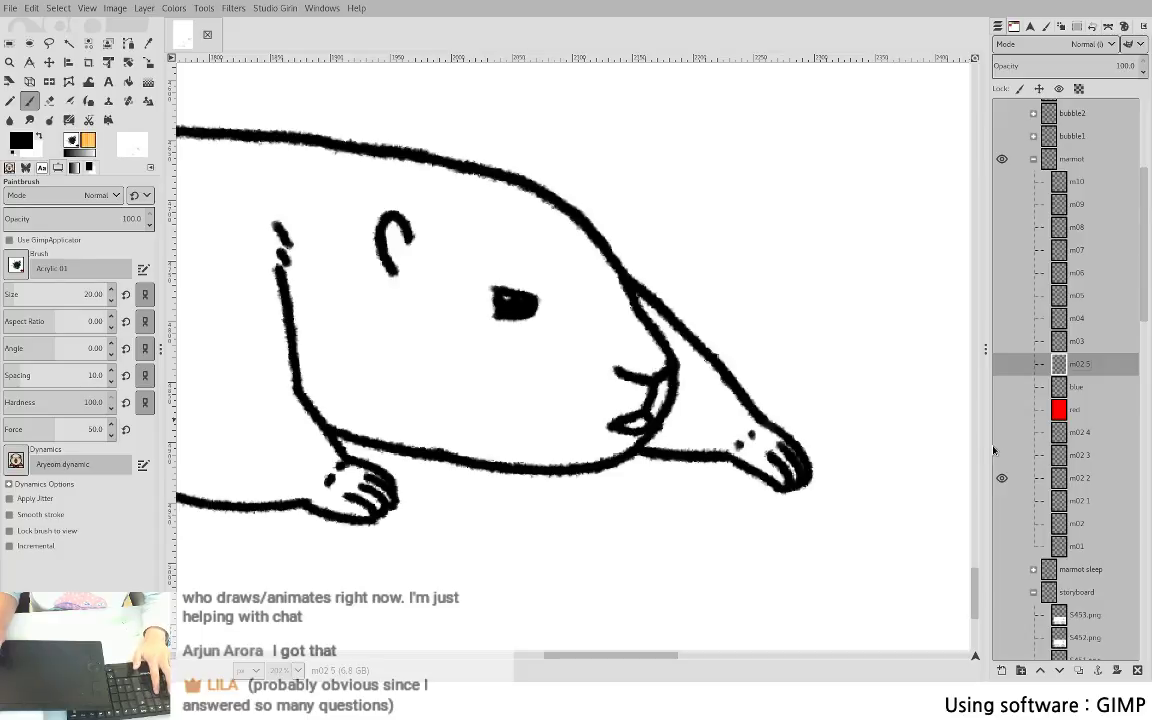
{"action": "key", "text": "Page_Up"}
{"action": "key", "text": "Page_Up"}
{"action": "key", "text": "Page_Down"}
{"action": "key", "text": "Page_Down"}
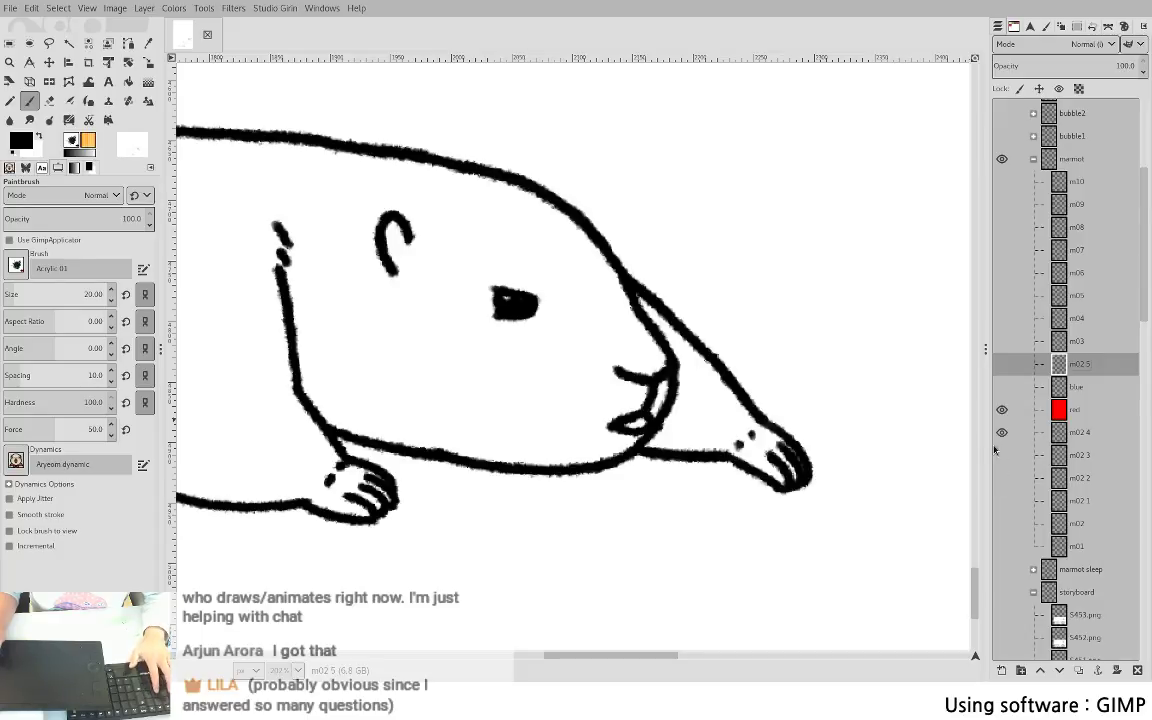
{"action": "key", "text": "Page_Up"}
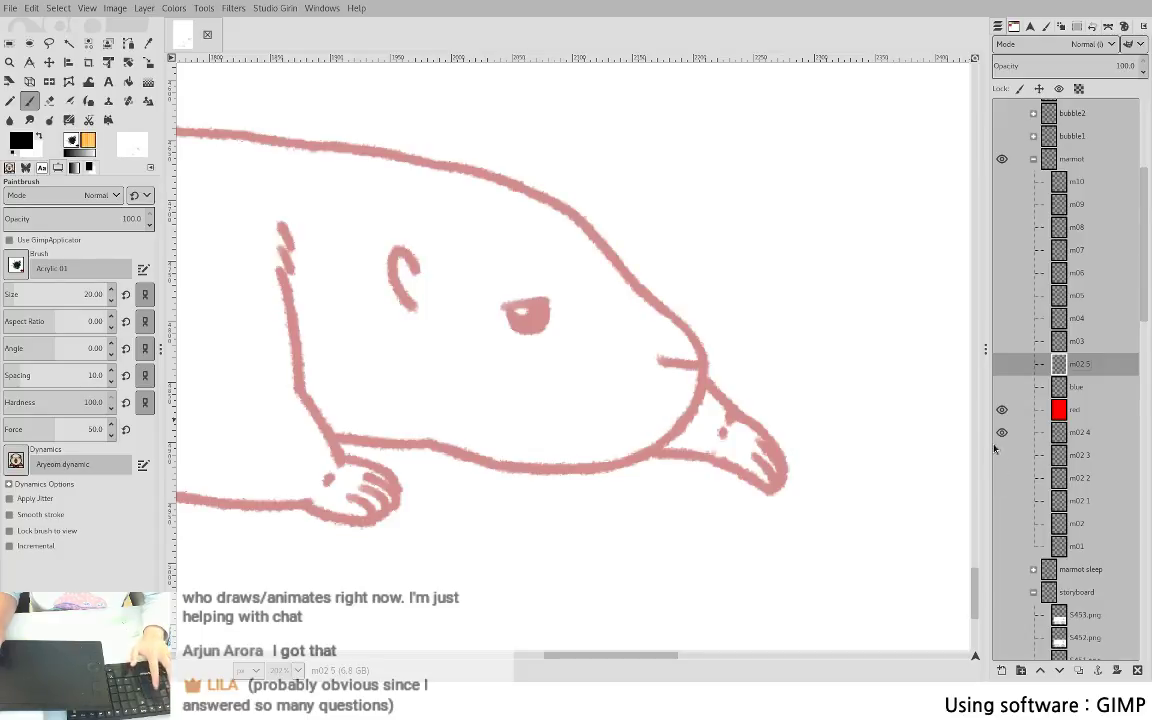
- Undo the mouth redraw on m02 3, back to m02 5 shown with the blue, red and m02 4 layers beneath it
{"action": "left_click", "coordinate": [998, 453]}
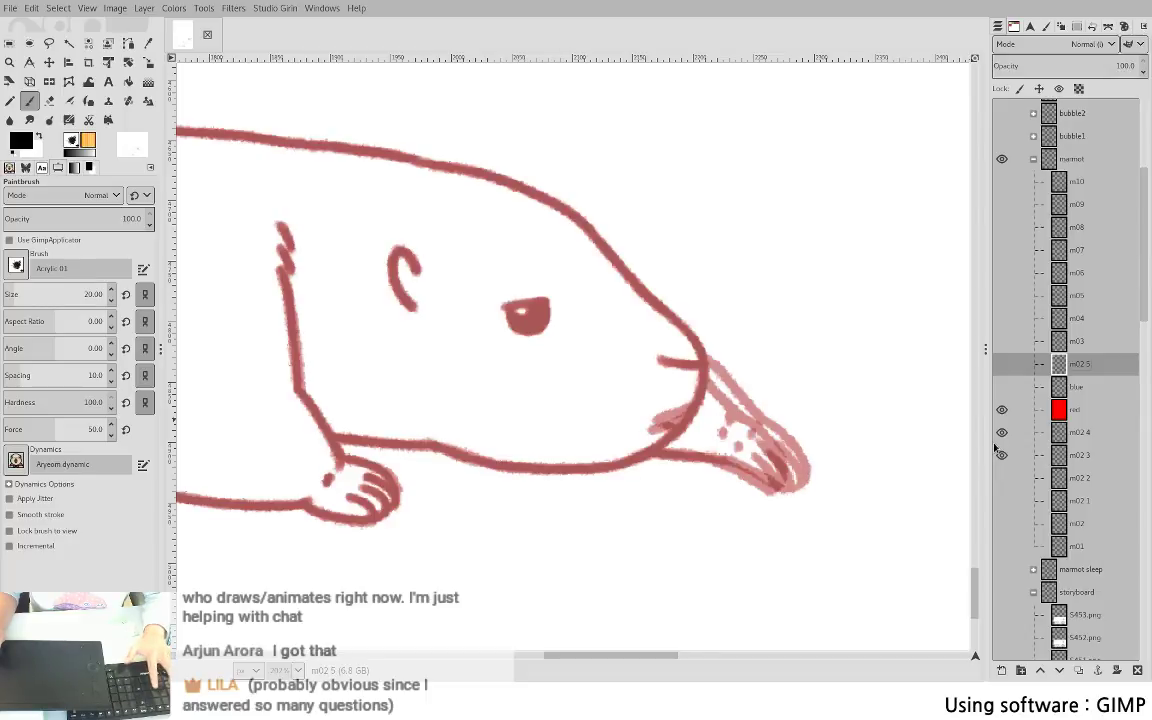
{"action": "left_click", "coordinate": [1001, 433]}
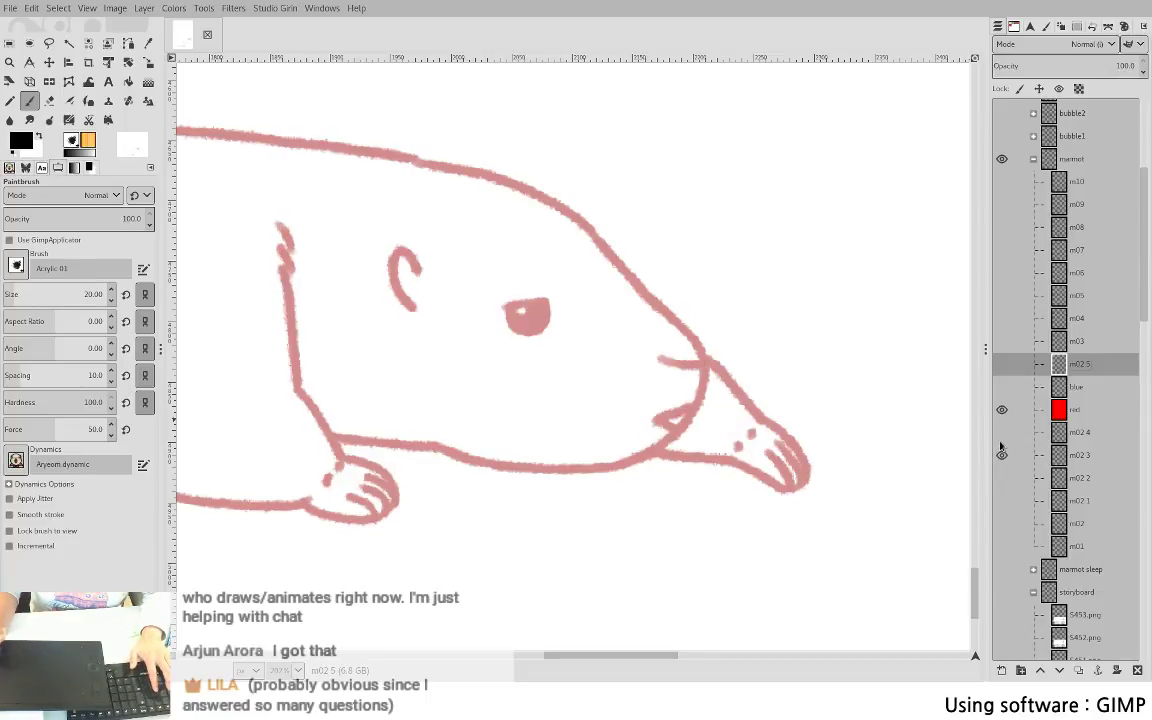
{"action": "key", "text": "Page_Down"}
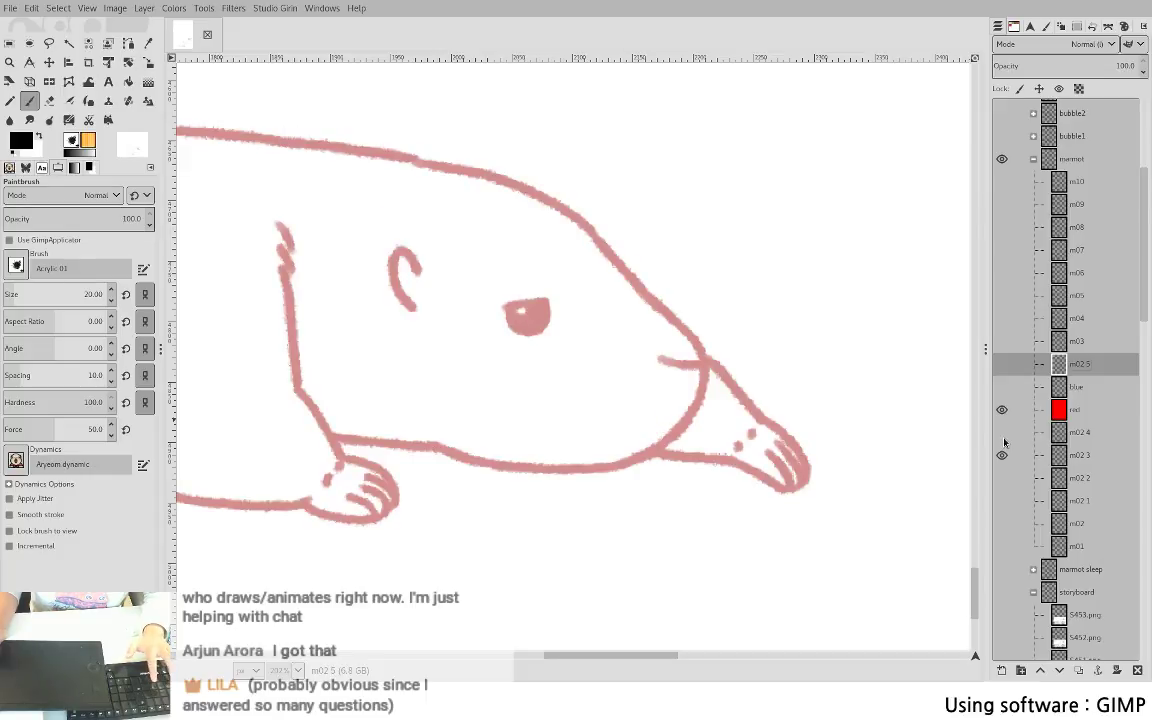
{"action": "key", "text": "ctrl+z"}
{"action": "key", "text": "ctrl+z"}
{"action": "key", "text": "ctrl+z"}
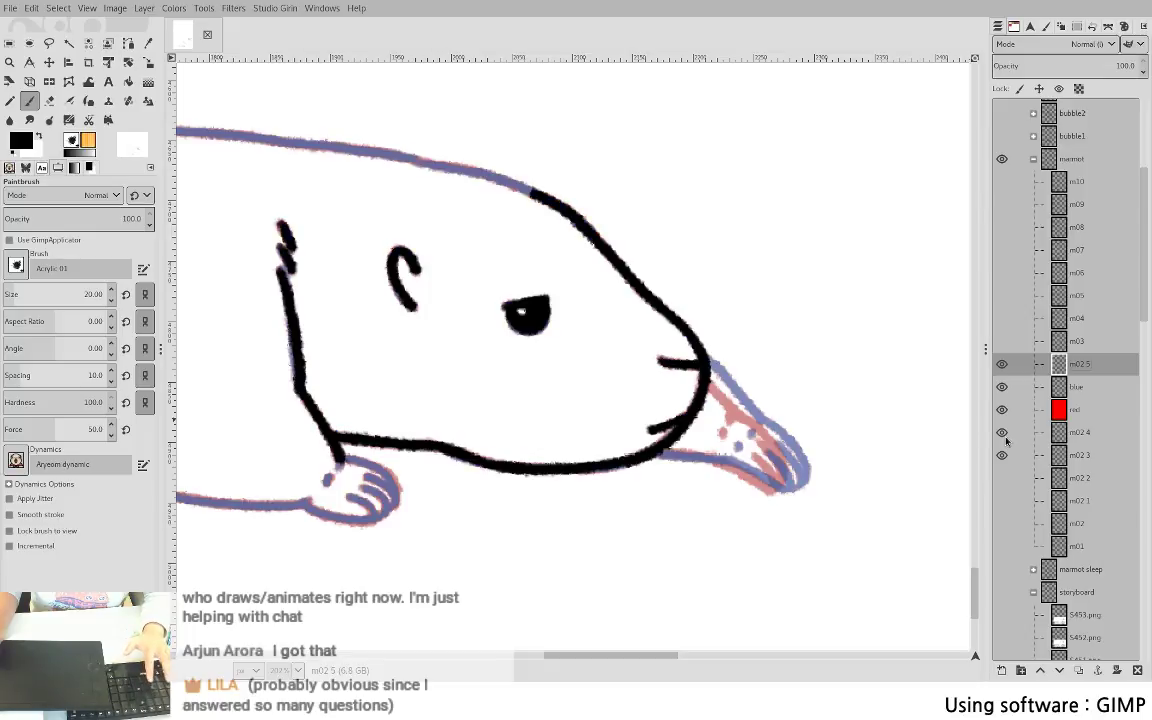
{"action": "key", "text": "ctrl+z"}
{"action": "key", "text": "ctrl+z"}
{"action": "key", "text": "ctrl+z"}
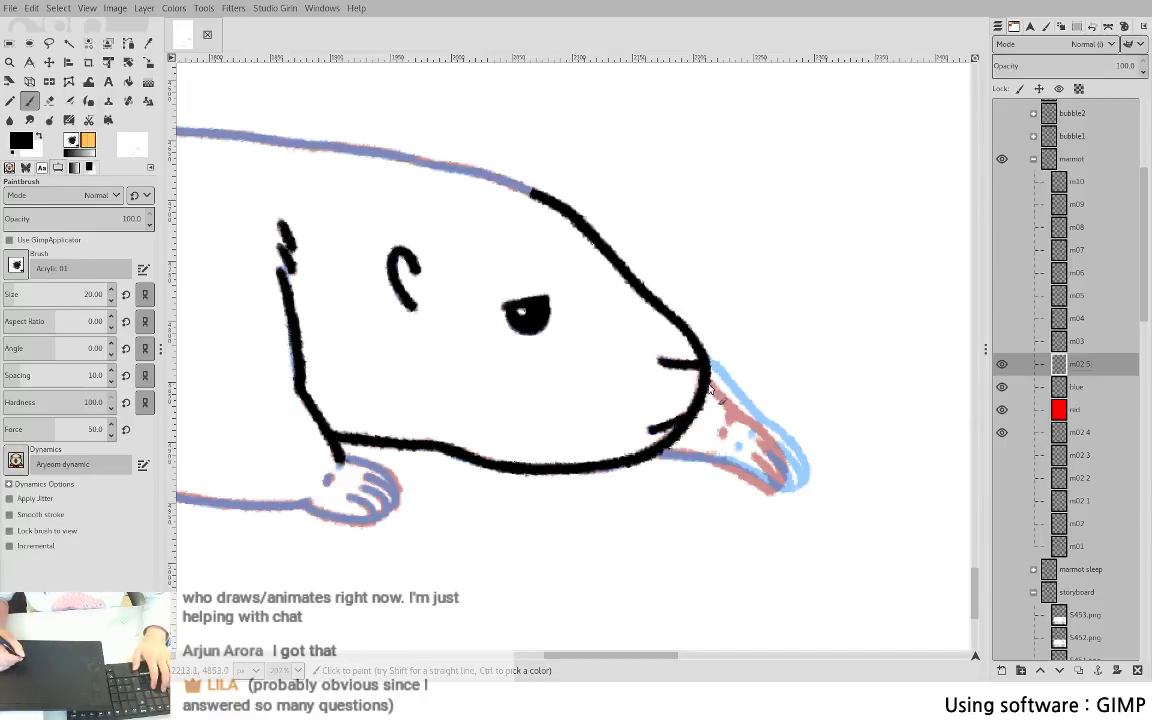
- Try to trim the inner tip of the marmot's mouth line with the Eraser
{"action": "key", "text": "shift+e"}
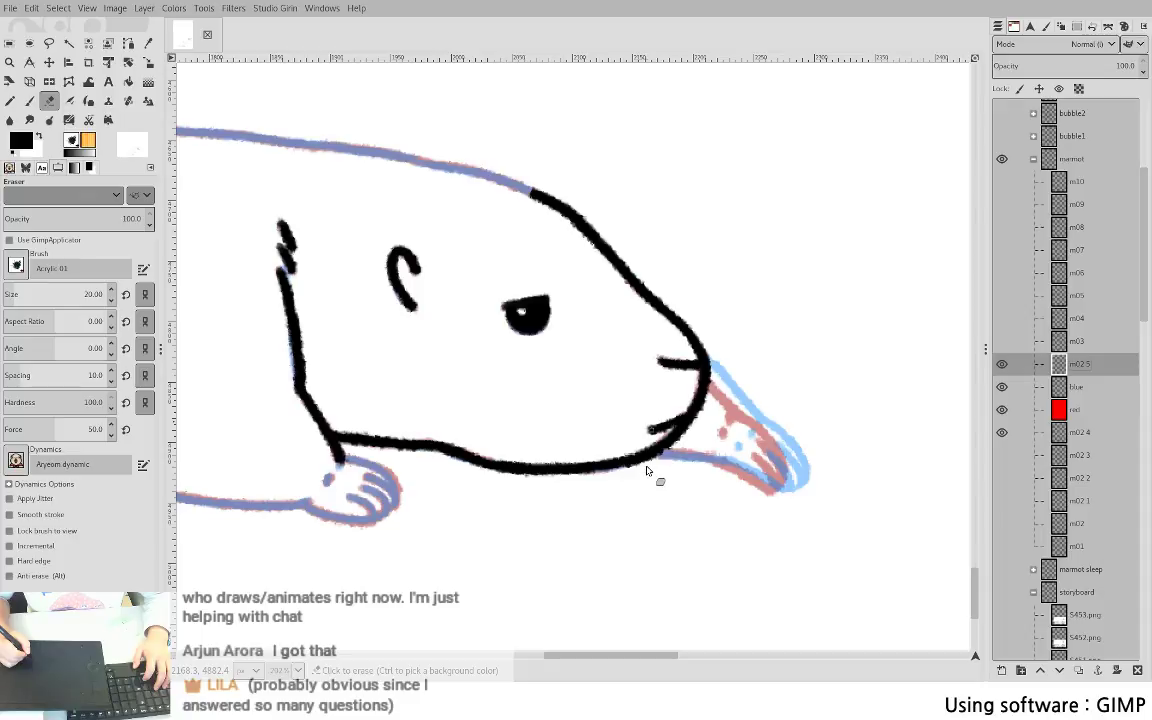
{"action": "left_click_drag", "start_coordinate": [655, 422], "coordinate": [651, 434]}
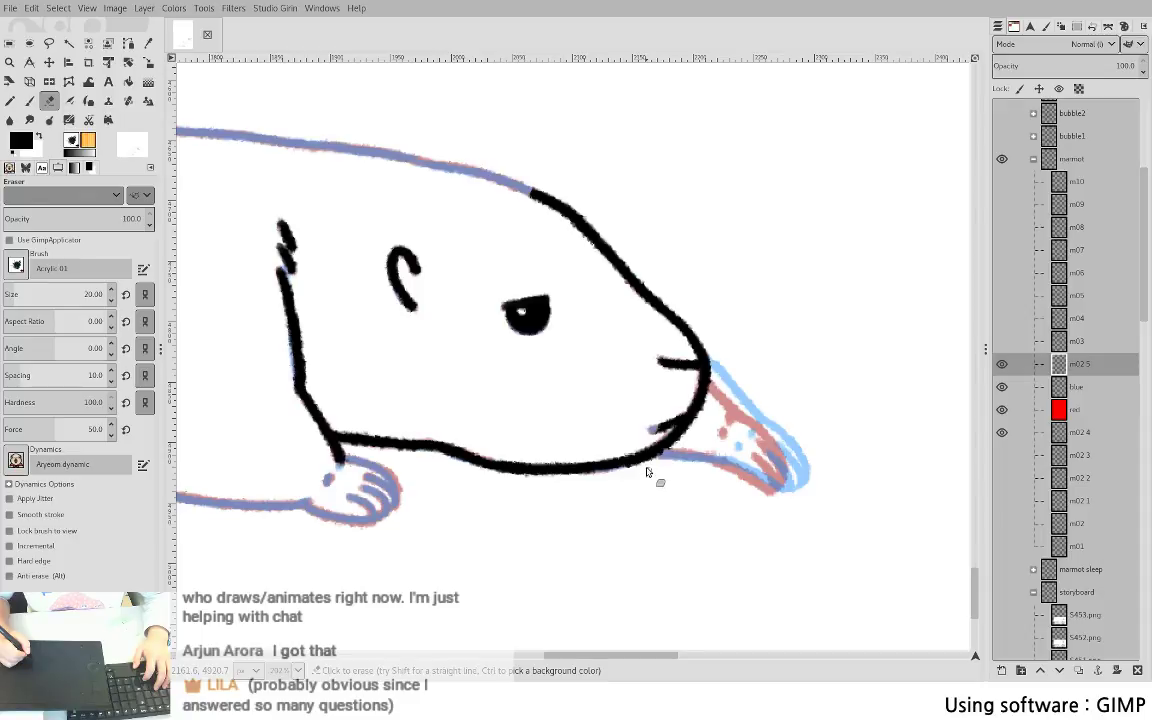
{"action": "key", "text": "p"}
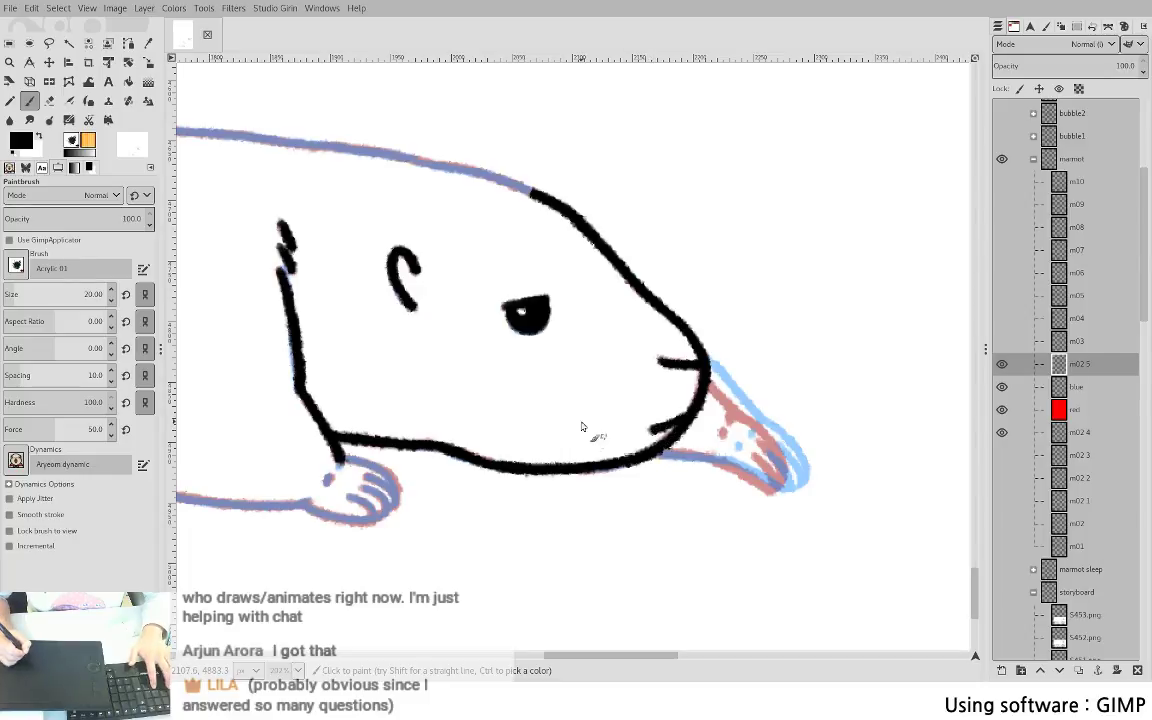
- Trace the marmot's upper back line in black from above the shoulder to the head outline, redoing strokes that miss the reference
{"action": "mouse_move", "coordinate": [577, 420]}
{"action": "left_mouse_down"}
{"action": "mouse_move", "coordinate": [779, 411]}
{"action": "mouse_move", "coordinate": [807, 441]}
{"action": "left_mouse_up"}
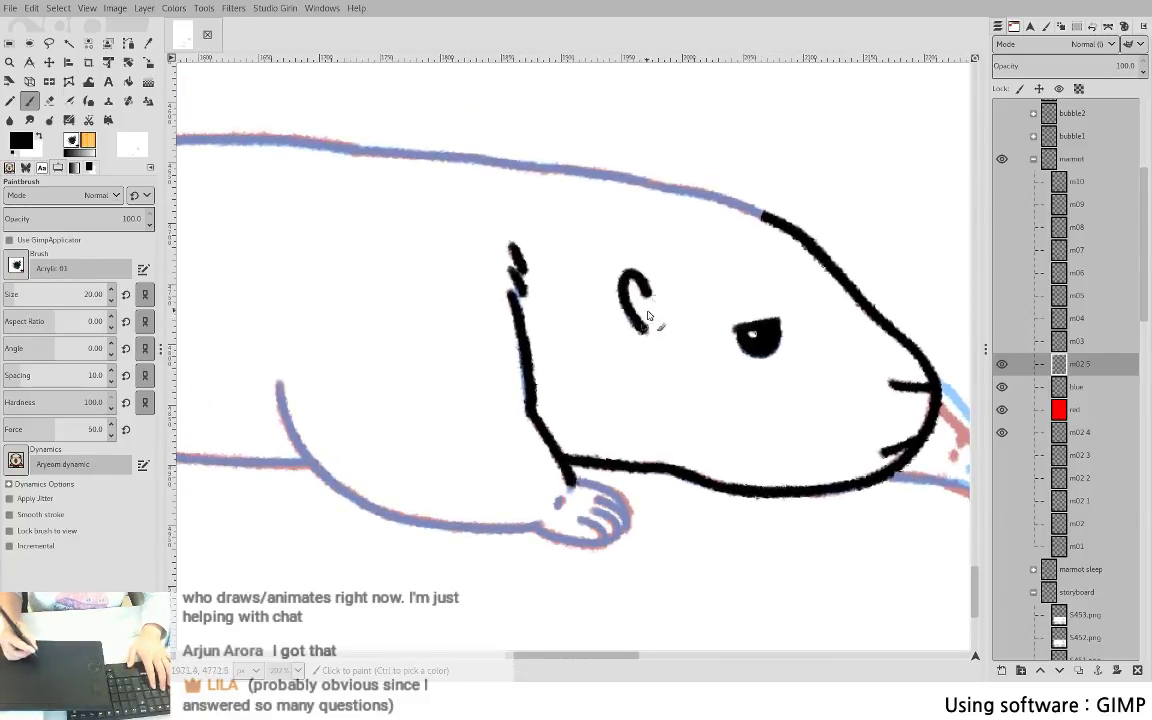
{"action": "left_click_drag", "start_coordinate": [405, 153], "coordinate": [655, 184]}
{"action": "key", "text": "ctrl+z"}
{"action": "left_click_drag", "start_coordinate": [533, 166], "coordinate": [599, 176]}
{"action": "key", "text": "ctrl+z"}
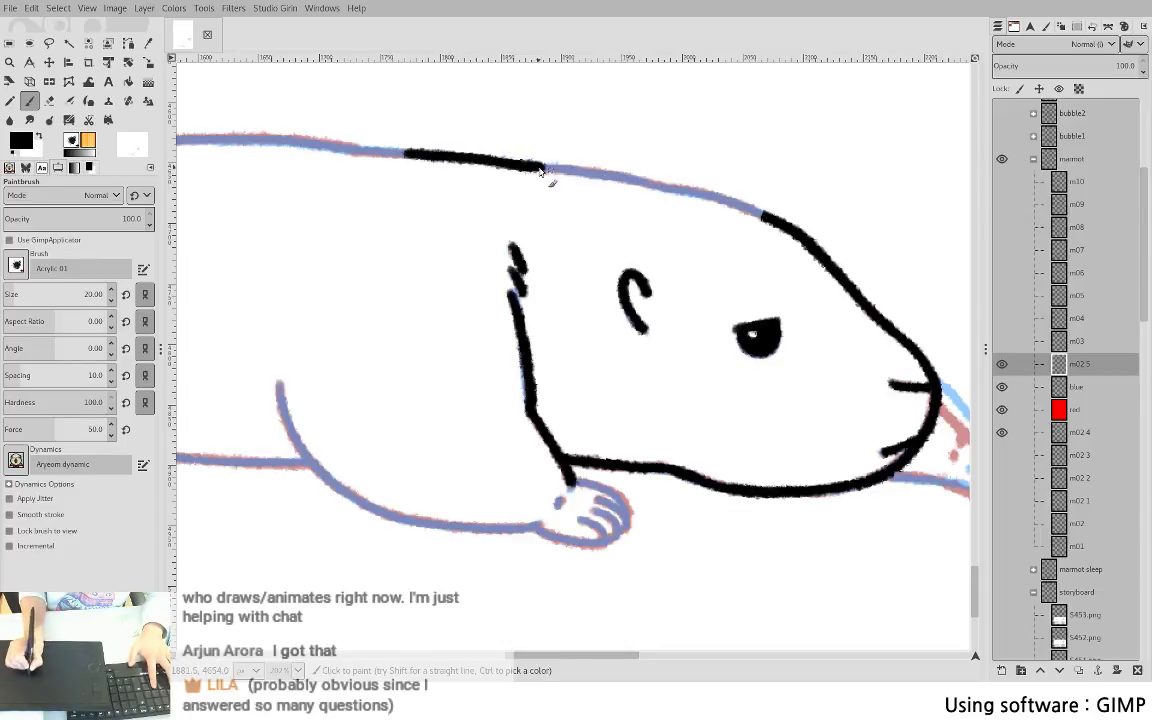
{"action": "mouse_move", "coordinate": [474, 157]}
{"action": "left_mouse_down"}
{"action": "mouse_move", "coordinate": [661, 185]}
{"action": "mouse_move", "coordinate": [775, 222]}
{"action": "left_mouse_up"}
{"action": "key", "text": "ctrl+z"}
{"action": "key", "text": "ctrl+z"}
{"action": "mouse_move", "coordinate": [658, 187]}
{"action": "left_mouse_down"}
{"action": "mouse_move", "coordinate": [735, 200]}
{"action": "mouse_move", "coordinate": [773, 221]}
{"action": "left_mouse_up"}
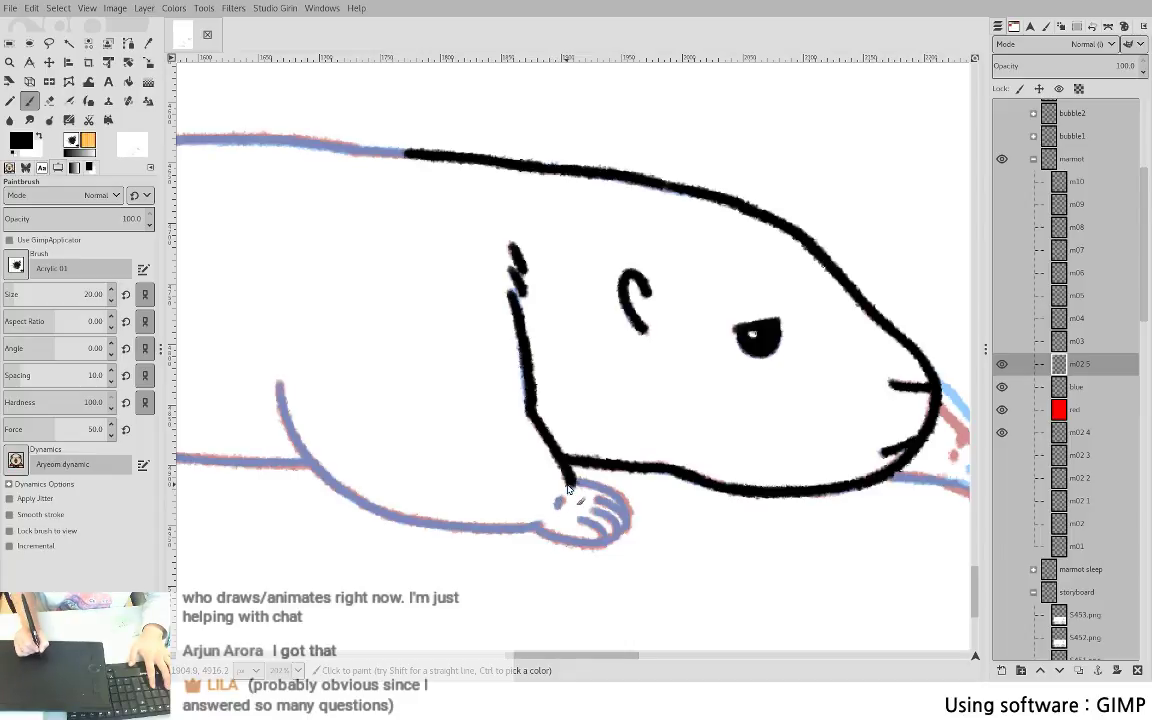
- Trace the near front paw with its curved fingers and underside over the reference
{"action": "mouse_move", "coordinate": [572, 482]}
{"action": "left_mouse_down"}
{"action": "mouse_move", "coordinate": [620, 494]}
{"action": "mouse_move", "coordinate": [626, 518]}
{"action": "mouse_move", "coordinate": [594, 501]}
{"action": "mouse_move", "coordinate": [626, 518]}
{"action": "left_mouse_up"}
{"action": "key", "text": "ctrl+z"}
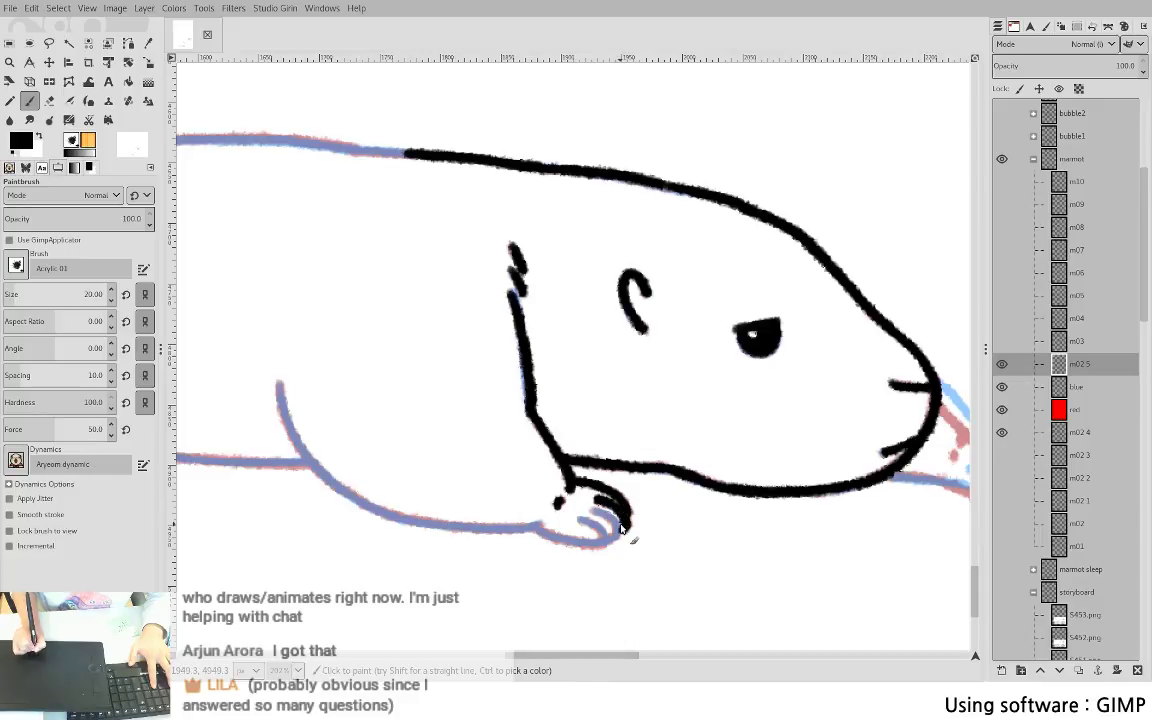
{"action": "key", "text": "ctrl+z"}
{"action": "key", "text": "ctrl+z"}
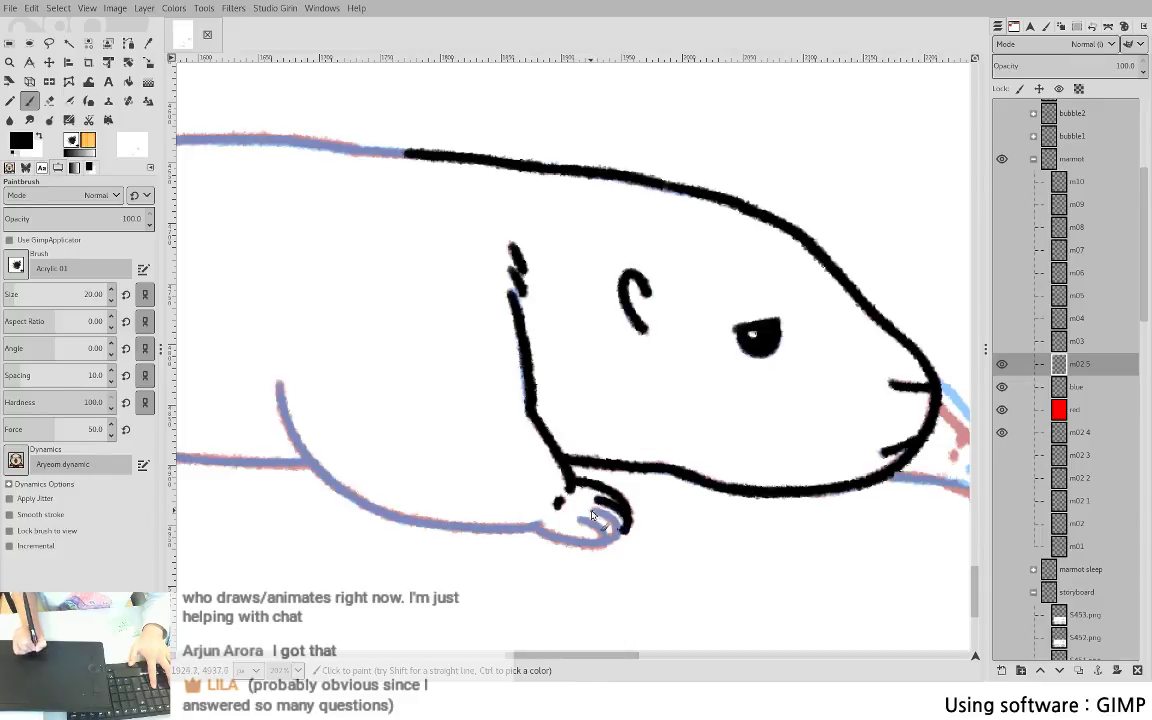
{"action": "mouse_move", "coordinate": [592, 515]}
{"action": "left_mouse_down"}
{"action": "mouse_move", "coordinate": [622, 533]}
{"action": "mouse_move", "coordinate": [602, 545]}
{"action": "left_mouse_up"}
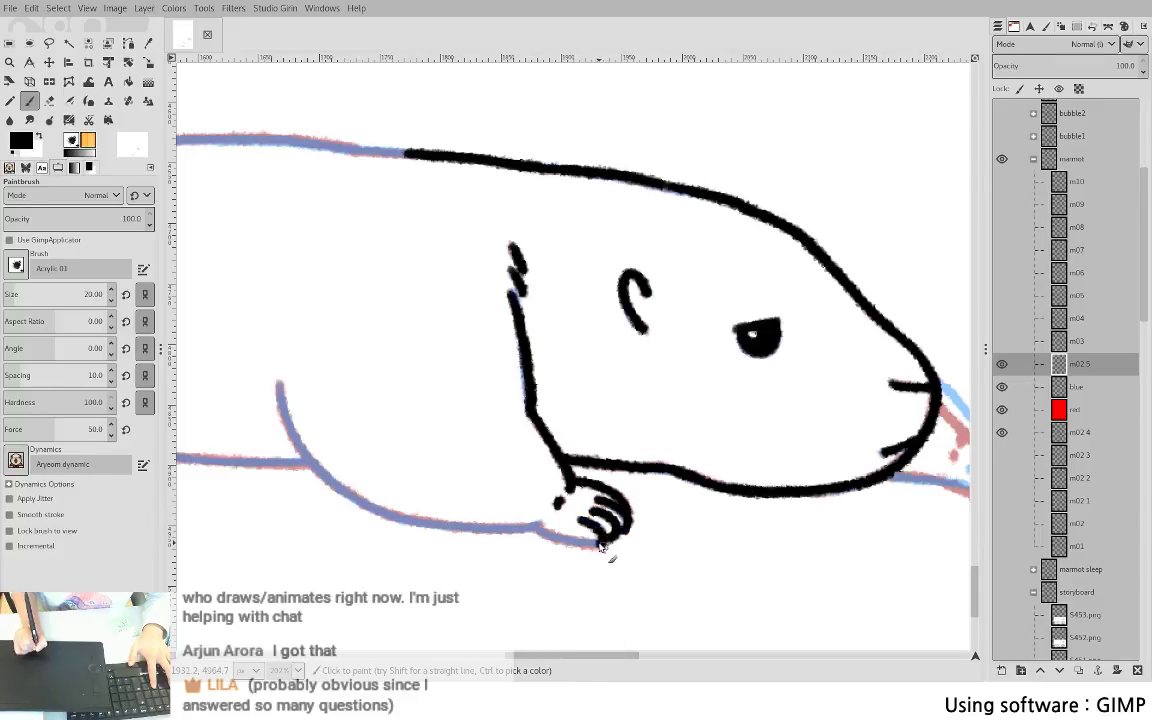
{"action": "left_click_drag", "start_coordinate": [533, 524], "coordinate": [596, 545]}
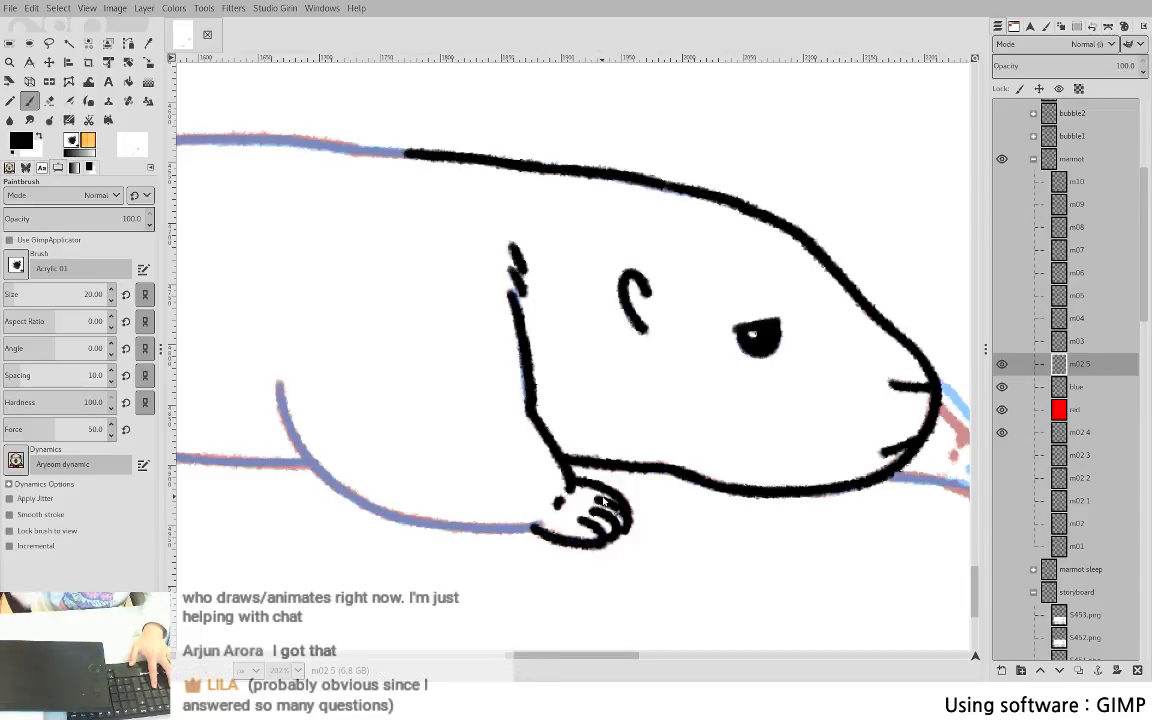
- Trace the near front arm as one curve from the elbow down to the paw, undoing the imprecise attempts
{"action": "left_click_drag", "start_coordinate": [280, 386], "coordinate": [311, 461]}
{"action": "key", "text": "ctrl+z"}
{"action": "key", "text": "ctrl+z"}
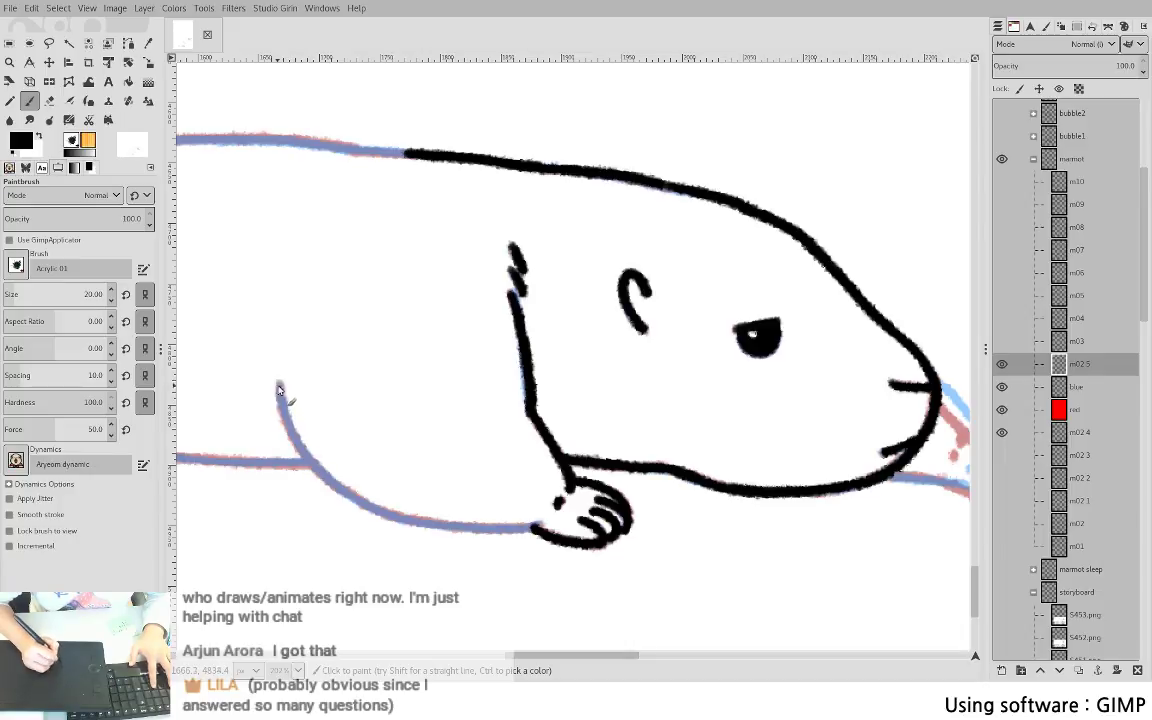
{"action": "mouse_move", "coordinate": [281, 407]}
{"action": "left_mouse_down"}
{"action": "mouse_move", "coordinate": [303, 454]}
{"action": "mouse_move", "coordinate": [346, 490]}
{"action": "left_mouse_up"}
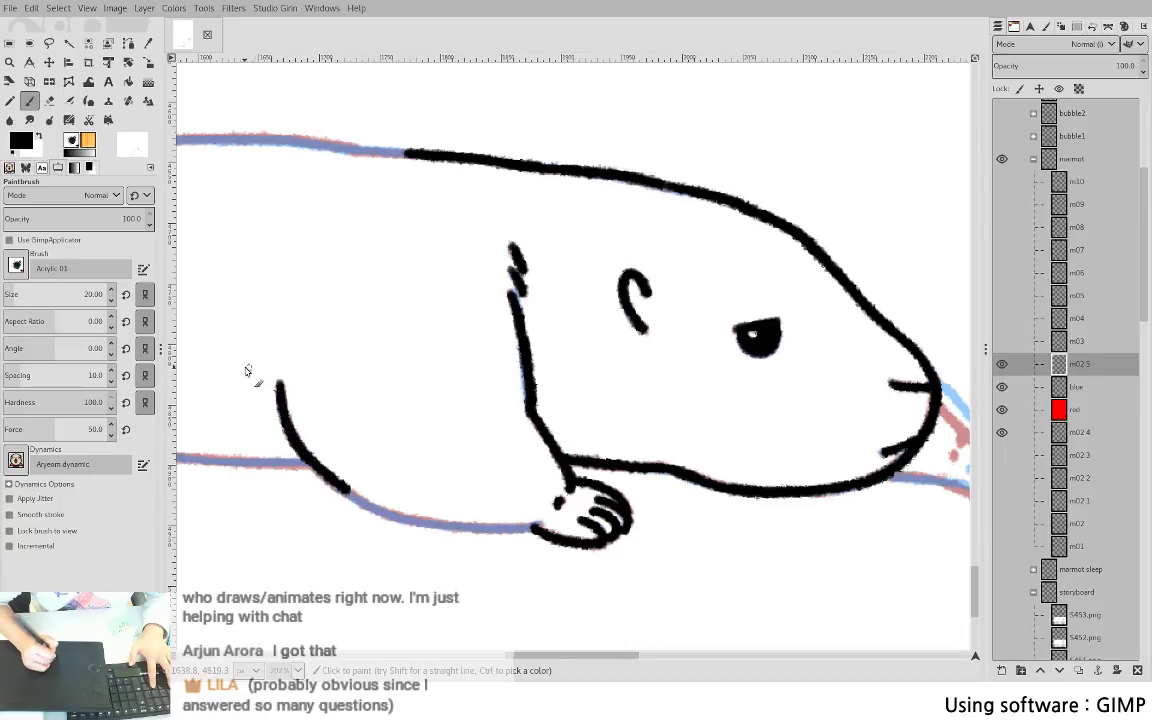
{"action": "key", "text": "ctrl+z"}
{"action": "mouse_move", "coordinate": [281, 385]}
{"action": "left_mouse_down"}
{"action": "mouse_move", "coordinate": [300, 448]}
{"action": "mouse_move", "coordinate": [388, 520]}
{"action": "left_mouse_up"}
{"action": "key", "text": "ctrl+z"}
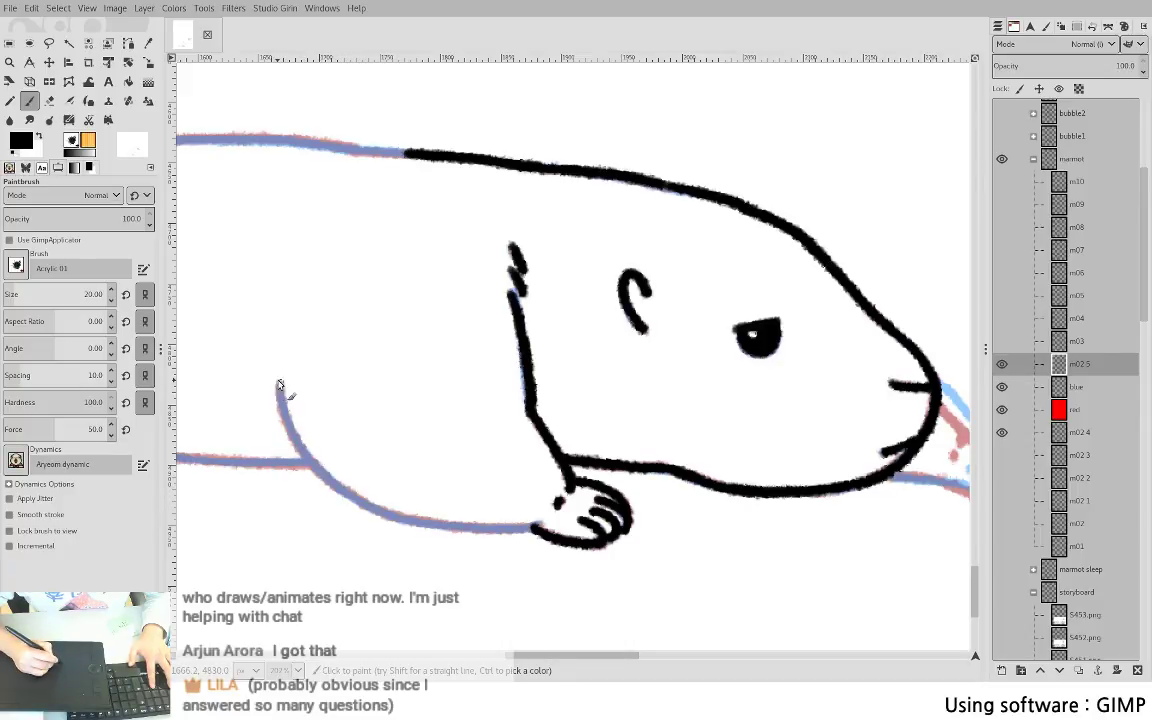
{"action": "mouse_move", "coordinate": [280, 386]}
{"action": "left_mouse_down"}
{"action": "mouse_move", "coordinate": [301, 450]}
{"action": "mouse_move", "coordinate": [362, 505]}
{"action": "mouse_move", "coordinate": [458, 536]}
{"action": "mouse_move", "coordinate": [391, 519]}
{"action": "mouse_move", "coordinate": [545, 523]}
{"action": "left_mouse_up"}
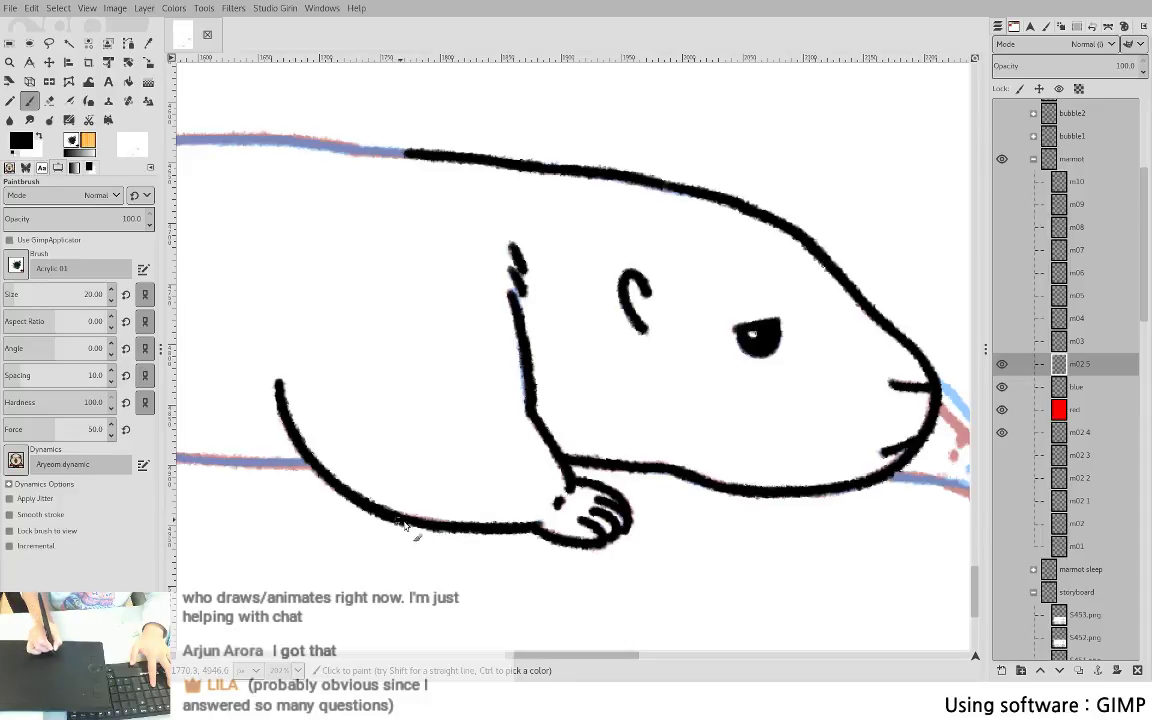
- Trace the belly line from the front arm back past its kink to the hind foot
{"action": "left_click_drag", "start_coordinate": [363, 475], "coordinate": [727, 433]}
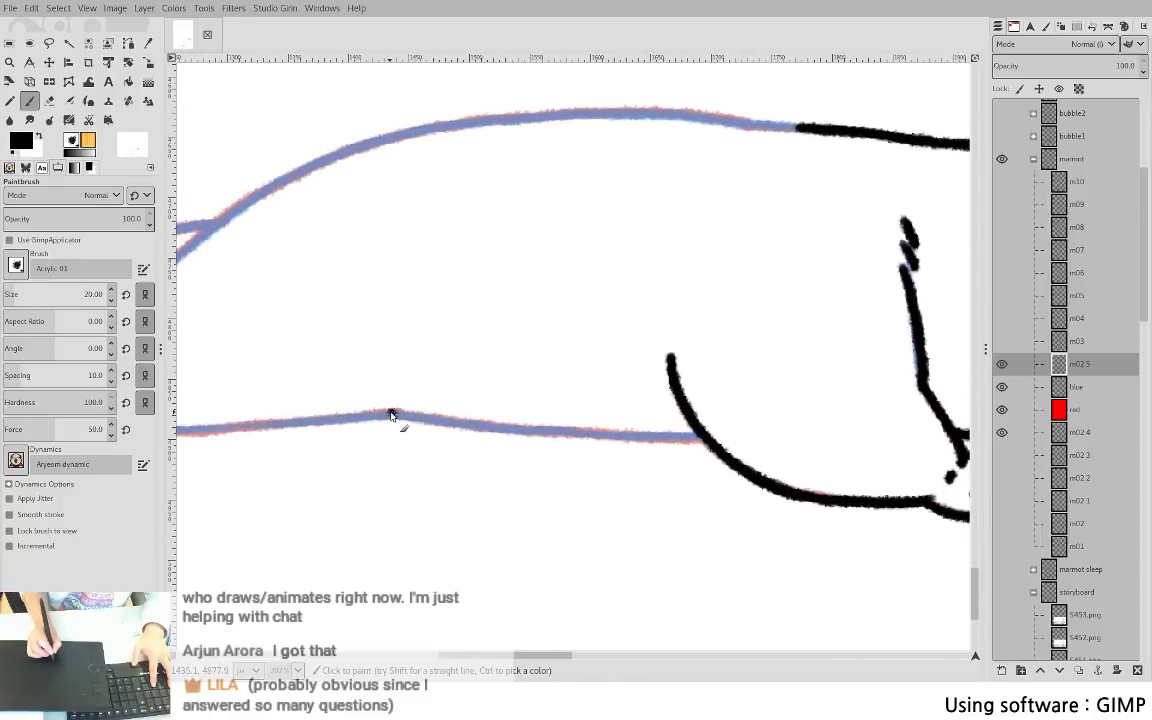
{"action": "left_click_drag", "start_coordinate": [391, 412], "coordinate": [508, 432]}
{"action": "key", "text": "ctrl+z"}
{"action": "left_click_drag", "start_coordinate": [392, 412], "coordinate": [597, 441]}
{"action": "key", "text": "ctrl+z"}
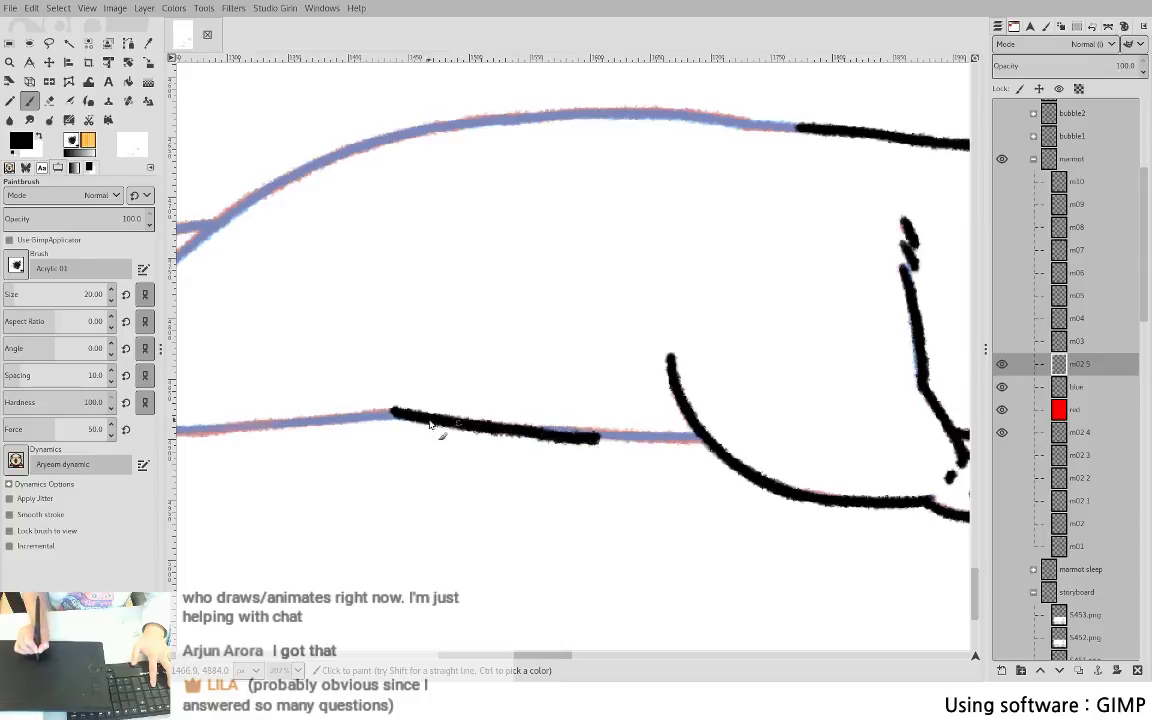
{"action": "key", "text": "ctrl+z"}
{"action": "left_click_drag", "start_coordinate": [393, 411], "coordinate": [476, 428]}
{"action": "key", "text": "ctrl+z"}
{"action": "mouse_move", "coordinate": [393, 413]}
{"action": "left_mouse_down"}
{"action": "mouse_move", "coordinate": [549, 433]}
{"action": "mouse_move", "coordinate": [703, 440]}
{"action": "left_mouse_up"}
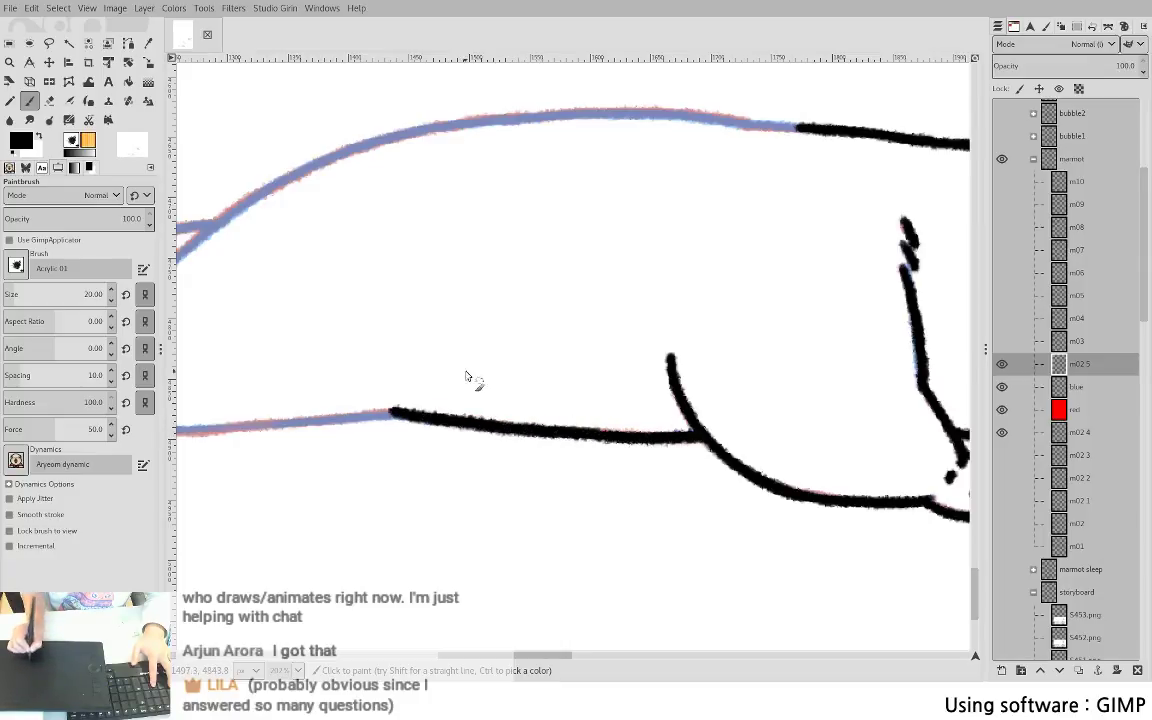
{"action": "scroll", "coordinate": [466, 376], "scroll_direction": "left", "scroll_amount": 5}
{"action": "mouse_move", "coordinate": [340, 398]}
{"action": "left_mouse_down"}
{"action": "mouse_move", "coordinate": [449, 420]}
{"action": "mouse_move", "coordinate": [682, 405]}
{"action": "left_mouse_up"}
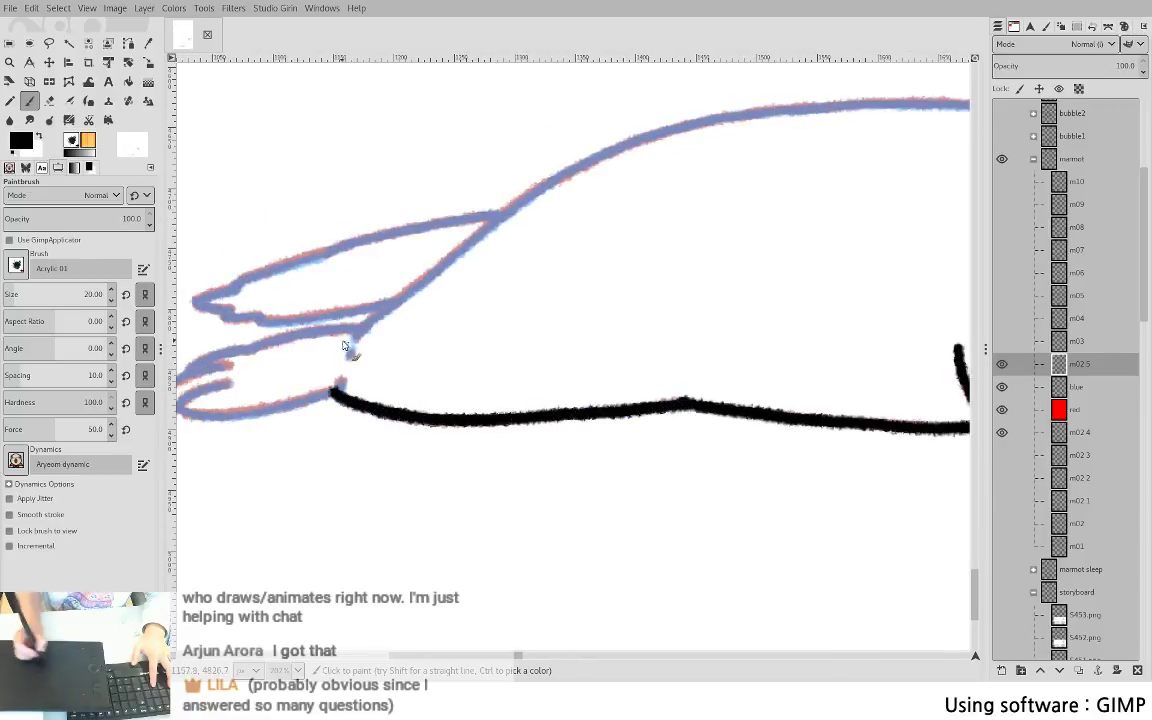
- Trace the rump from the top of the hind foot up into the curve of the back
{"action": "scroll", "coordinate": [398, 314], "scroll_direction": "left", "scroll_amount": 2}
{"action": "left_click_drag", "start_coordinate": [474, 352], "coordinate": [697, 176]}
{"action": "key", "text": "ctrl+z"}
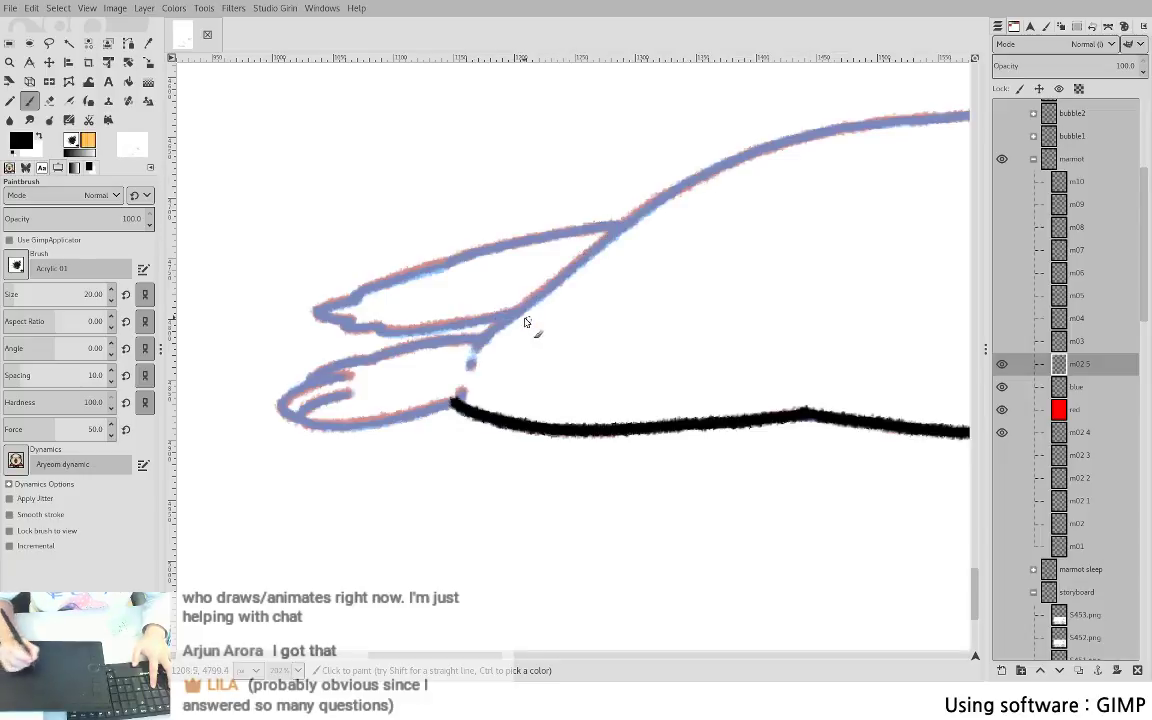
{"action": "mouse_move", "coordinate": [472, 350]}
{"action": "left_mouse_down"}
{"action": "mouse_move", "coordinate": [679, 186]}
{"action": "mouse_move", "coordinate": [319, 279]}
{"action": "mouse_move", "coordinate": [512, 205]}
{"action": "left_mouse_up"}
{"action": "key", "text": "ctrl+z"}
{"action": "mouse_move", "coordinate": [323, 270]}
{"action": "left_mouse_down"}
{"action": "mouse_move", "coordinate": [454, 228]}
{"action": "mouse_move", "coordinate": [630, 208]}
{"action": "left_mouse_up"}
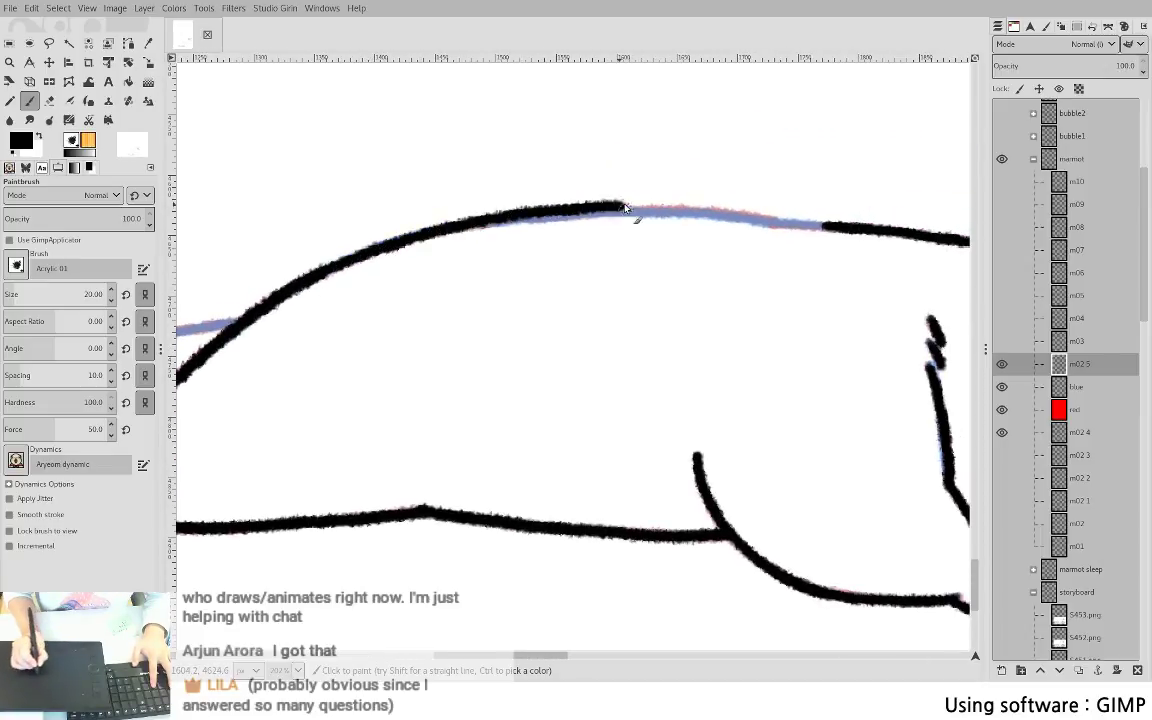
- Undo the stray continuation strokes on the back and erase the loose end of the rump curve
{"action": "key", "text": "ctrl+z"}
{"action": "mouse_move", "coordinate": [305, 270]}
{"action": "left_mouse_down"}
{"action": "mouse_move", "coordinate": [438, 241]}
{"action": "mouse_move", "coordinate": [465, 220]}
{"action": "mouse_move", "coordinate": [447, 229]}
{"action": "mouse_move", "coordinate": [557, 214]}
{"action": "left_mouse_up"}
{"action": "key", "text": "ctrl+z"}
{"action": "key", "text": "ctrl+z"}
{"action": "key", "text": "shift+e"}
{"action": "left_click_drag", "start_coordinate": [424, 228], "coordinate": [497, 218]}
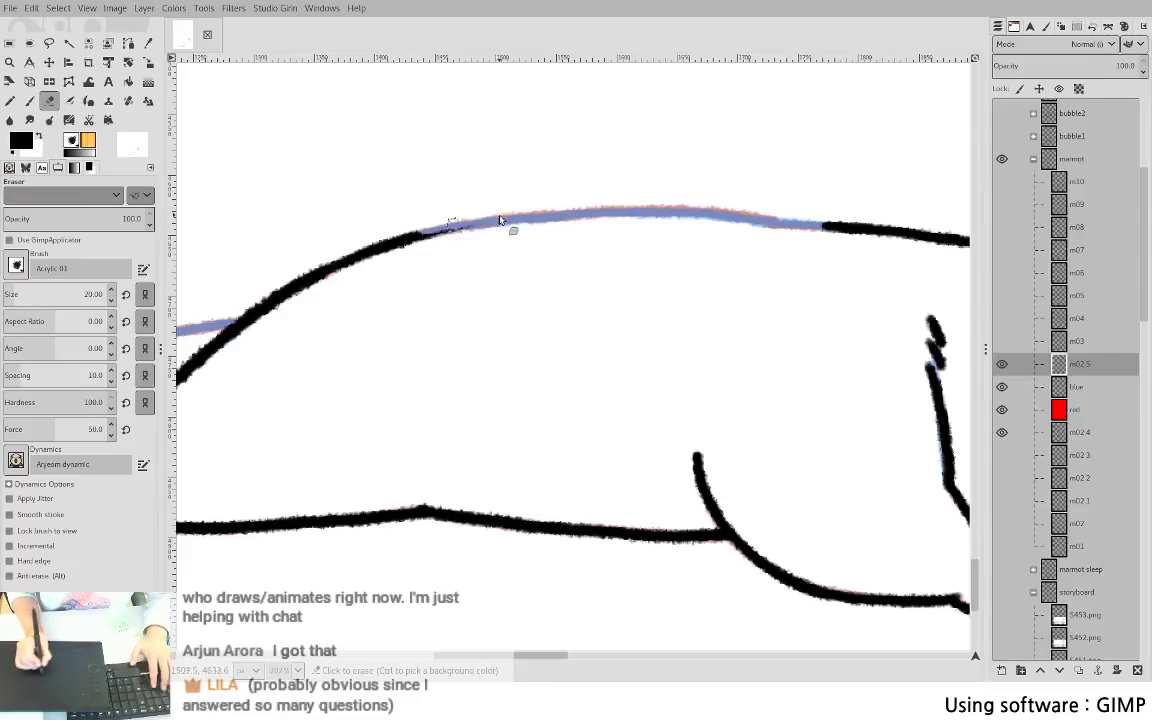
- Extend the rump curve along the reference over the top of the back, redoing the inaccurate strokes
{"action": "key", "text": "p"}
{"action": "mouse_move", "coordinate": [406, 240]}
{"action": "left_mouse_down"}
{"action": "mouse_move", "coordinate": [544, 213]}
{"action": "mouse_move", "coordinate": [686, 221]}
{"action": "left_mouse_up"}
{"action": "key", "text": "ctrl+z"}
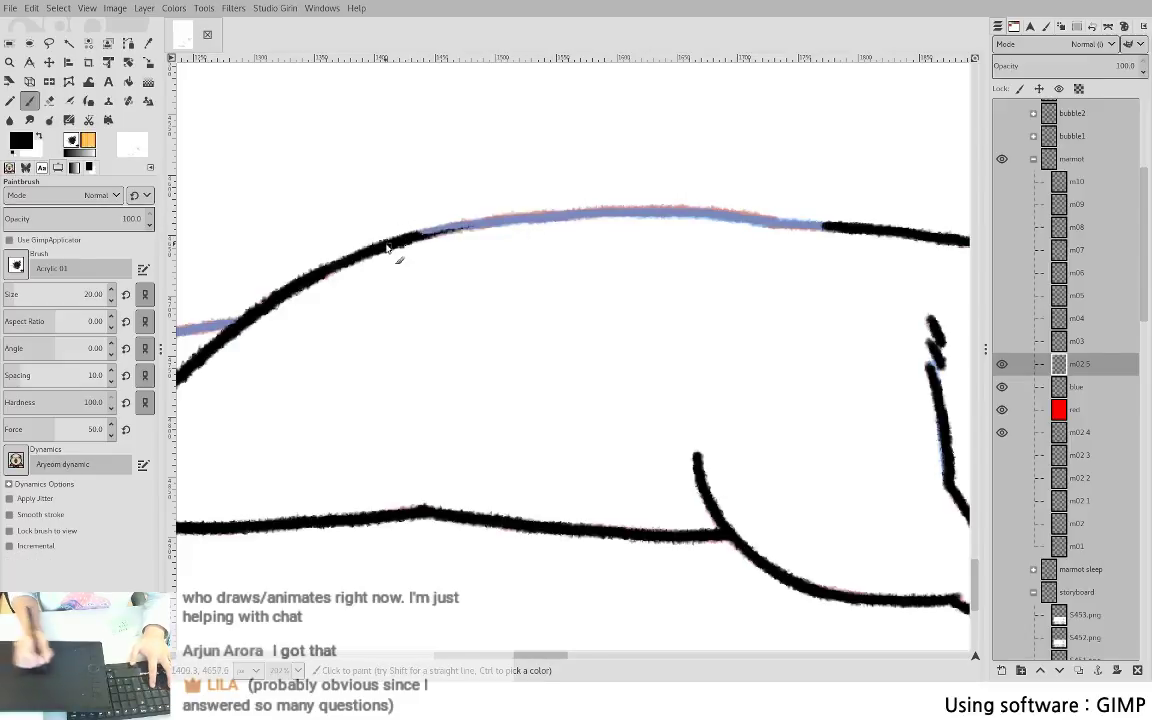
{"action": "mouse_move", "coordinate": [393, 249]}
{"action": "left_mouse_down"}
{"action": "mouse_move", "coordinate": [581, 211]}
{"action": "mouse_move", "coordinate": [784, 226]}
{"action": "left_mouse_up"}
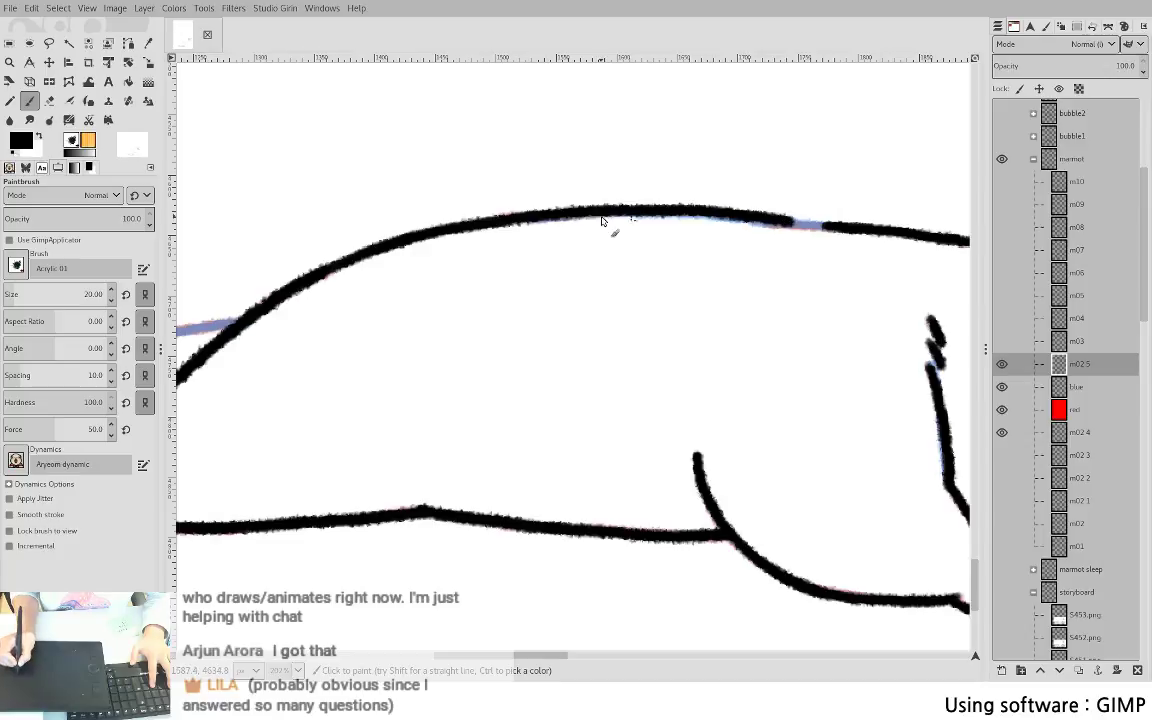
{"action": "key", "text": "ctrl+z"}
{"action": "left_click_drag", "start_coordinate": [430, 233], "coordinate": [722, 214]}
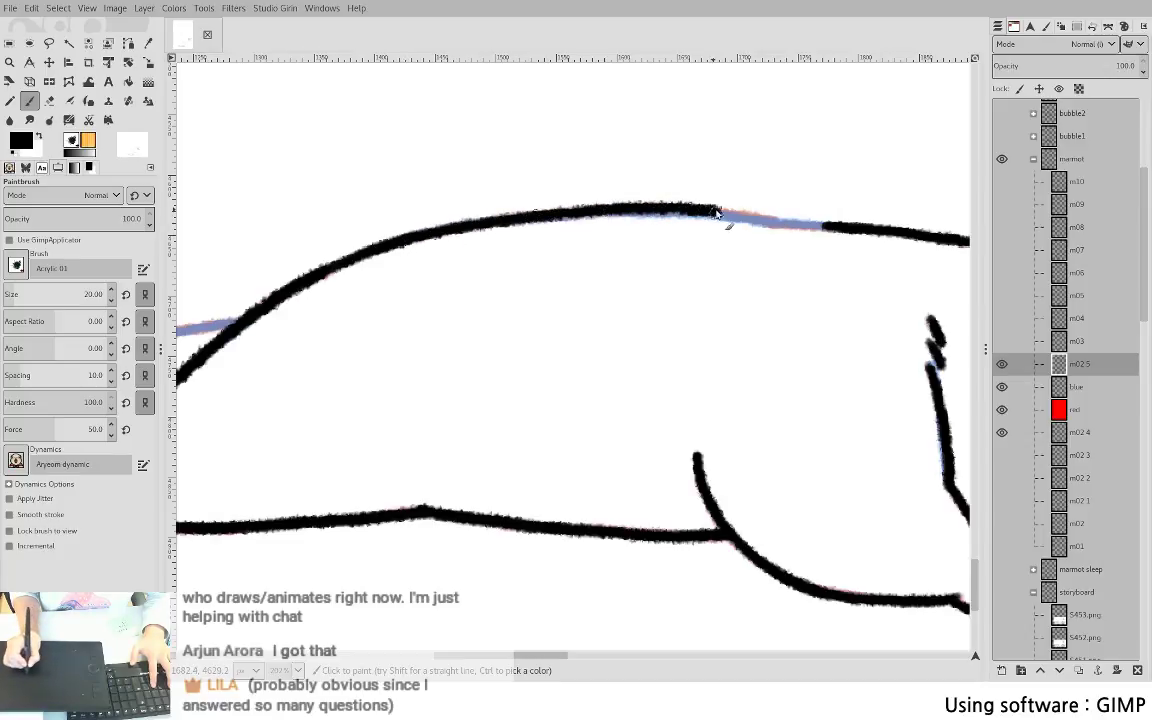
- Outline the misaligned section at the top of the back with Free Select, delete it and clear the selection
{"action": "key", "text": "shift+e"}
{"action": "key", "text": "f"}
{"action": "mouse_move", "coordinate": [589, 180]}
{"action": "left_mouse_down"}
{"action": "mouse_move", "coordinate": [595, 286]}
{"action": "mouse_move", "coordinate": [738, 176]}
{"action": "mouse_move", "coordinate": [722, 224]}
{"action": "left_mouse_up"}
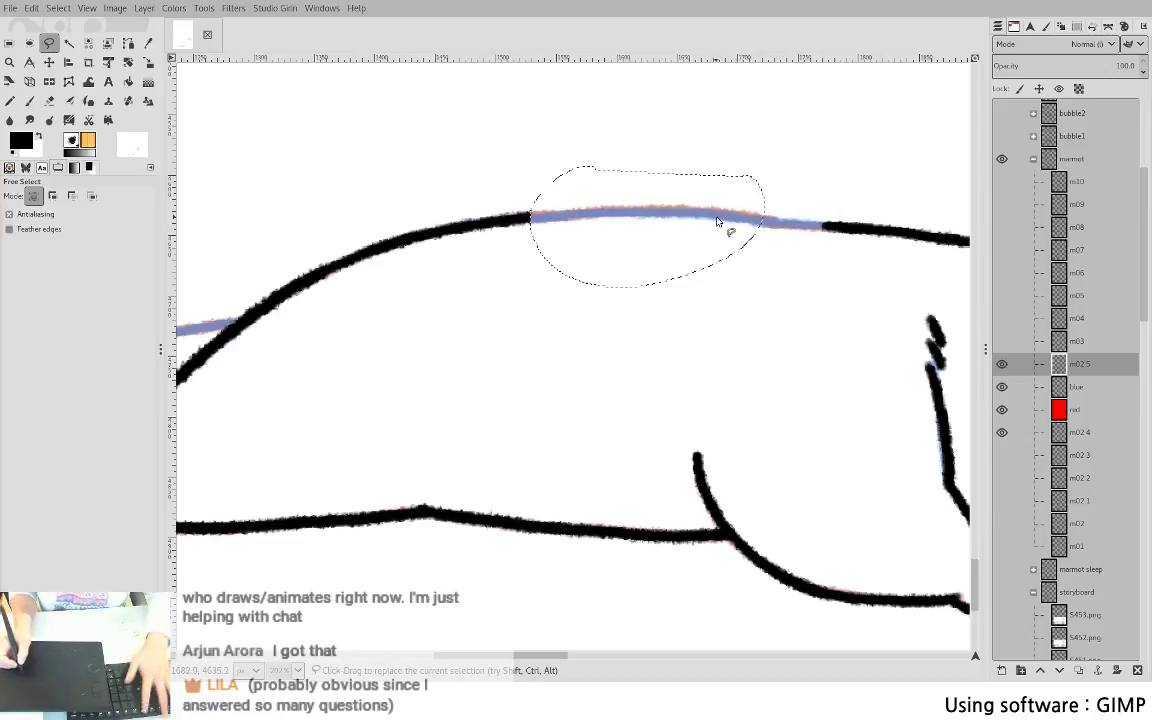
{"action": "key", "text": "Delete"}
{"action": "key", "text": "ctrl+shift+a"}
- Repaint the gap in the back line so the rump curve joins the line leading to the head
{"action": "key", "text": "p"}
{"action": "left_click_drag", "start_coordinate": [532, 219], "coordinate": [733, 214]}
{"action": "key", "text": "ctrl+z"}
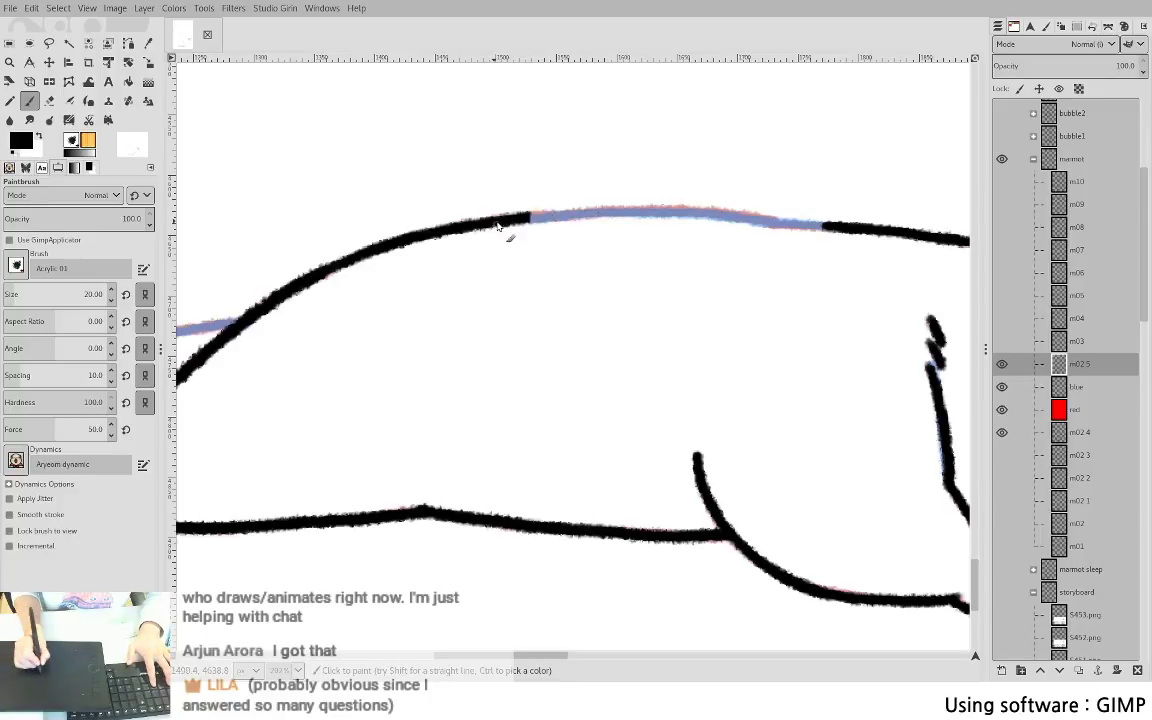
{"action": "mouse_move", "coordinate": [504, 231]}
{"action": "left_mouse_down"}
{"action": "mouse_move", "coordinate": [735, 218]}
{"action": "mouse_move", "coordinate": [855, 229]}
{"action": "left_mouse_up"}
{"action": "key", "text": "ctrl+z"}
{"action": "left_click_drag", "start_coordinate": [405, 266], "coordinate": [846, 213]}
- Trace the tail's lower and upper edges and the hind foot with its toes beneath it
{"action": "mouse_move", "coordinate": [374, 359]}
{"action": "left_mouse_down"}
{"action": "mouse_move", "coordinate": [438, 377]}
{"action": "mouse_move", "coordinate": [593, 352]}
{"action": "left_mouse_up"}
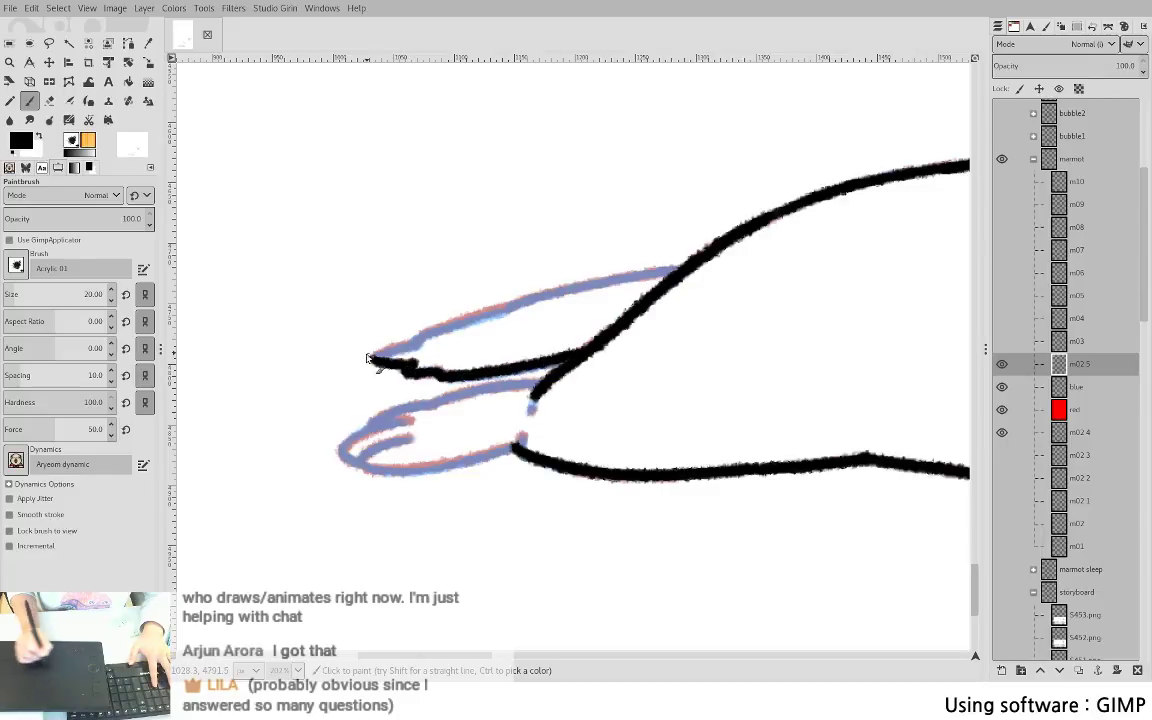
{"action": "mouse_move", "coordinate": [368, 358]}
{"action": "left_mouse_down"}
{"action": "mouse_move", "coordinate": [542, 289]}
{"action": "mouse_move", "coordinate": [515, 306]}
{"action": "mouse_move", "coordinate": [680, 267]}
{"action": "left_mouse_up"}
{"action": "mouse_move", "coordinate": [341, 453]}
{"action": "left_mouse_down"}
{"action": "mouse_move", "coordinate": [421, 418]}
{"action": "mouse_move", "coordinate": [372, 423]}
{"action": "mouse_move", "coordinate": [475, 379]}
{"action": "mouse_move", "coordinate": [440, 402]}
{"action": "mouse_move", "coordinate": [536, 380]}
{"action": "left_mouse_up"}
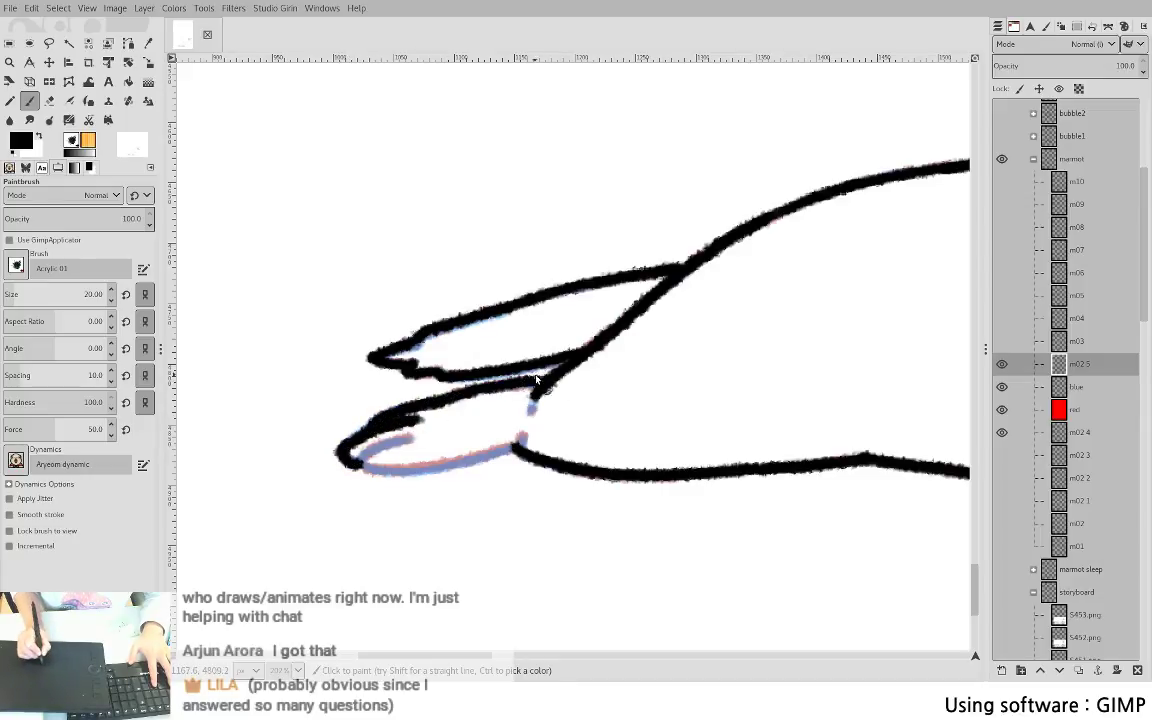
{"action": "left_click_drag", "start_coordinate": [363, 467], "coordinate": [416, 440]}
{"action": "left_click_drag", "start_coordinate": [362, 470], "coordinate": [516, 444]}
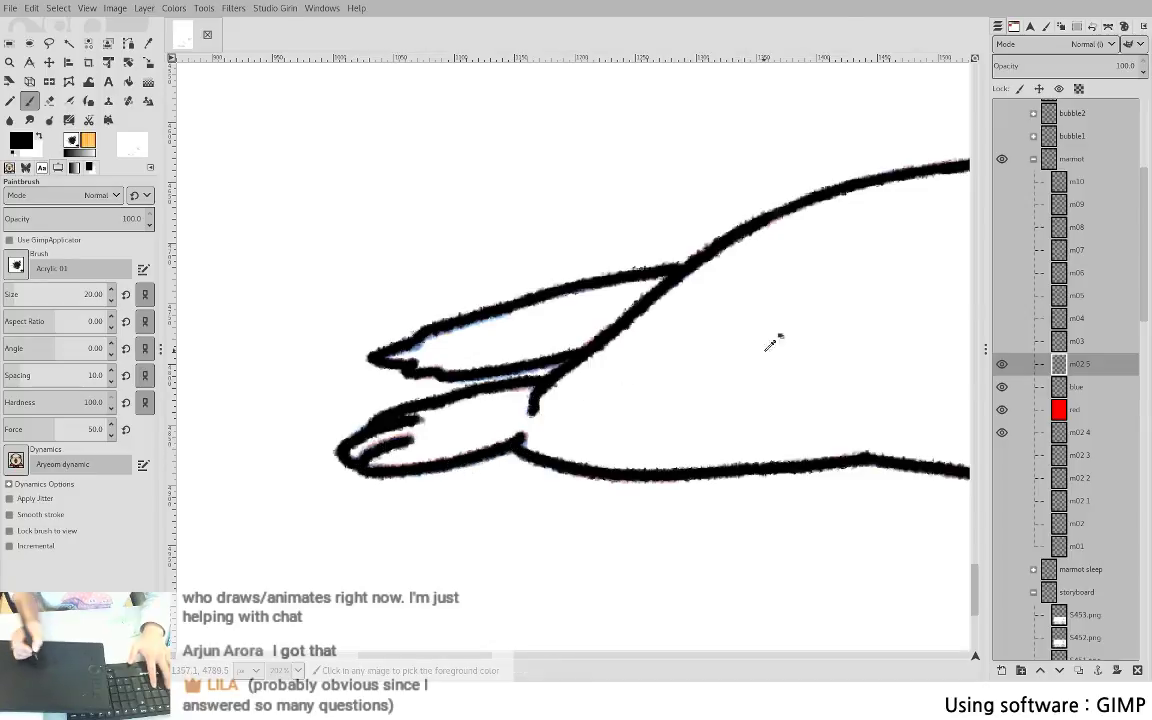
- Draw a small folded far front paw with fingers just below the marmot's mouth, inside the coloured arm references
{"action": "left_click_drag", "start_coordinate": [730, 390], "coordinate": [537, 550]}
{"action": "left_click_drag", "start_coordinate": [899, 388], "coordinate": [321, 409]}
{"action": "scroll", "coordinate": [801, 418], "scroll_direction": "up", "scroll_amount": 4}
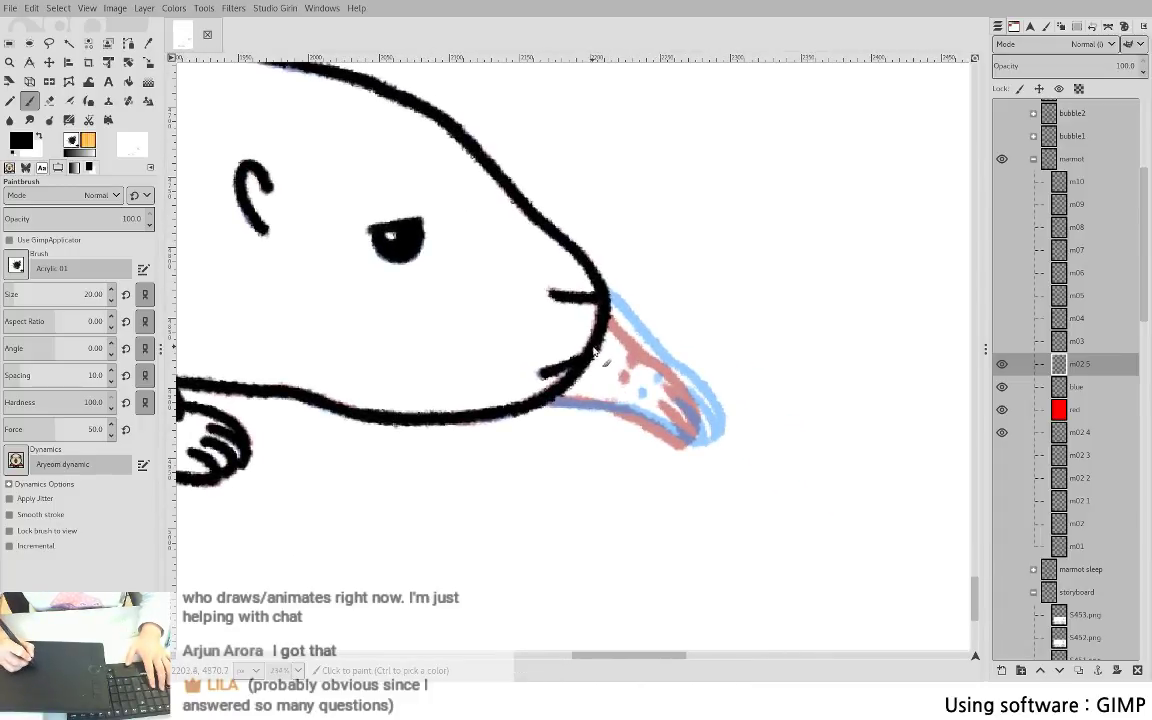
{"action": "left_click_drag", "start_coordinate": [597, 356], "coordinate": [639, 391]}
{"action": "key", "text": "ctrl+z"}
{"action": "mouse_move", "coordinate": [594, 355]}
{"action": "left_mouse_down"}
{"action": "mouse_move", "coordinate": [623, 382]}
{"action": "mouse_move", "coordinate": [600, 391]}
{"action": "mouse_move", "coordinate": [597, 353]}
{"action": "mouse_move", "coordinate": [624, 399]}
{"action": "mouse_move", "coordinate": [604, 370]}
{"action": "mouse_move", "coordinate": [608, 409]}
{"action": "mouse_move", "coordinate": [590, 382]}
{"action": "mouse_move", "coordinate": [607, 413]}
{"action": "left_mouse_up"}
{"action": "key", "text": "ctrl+z"}
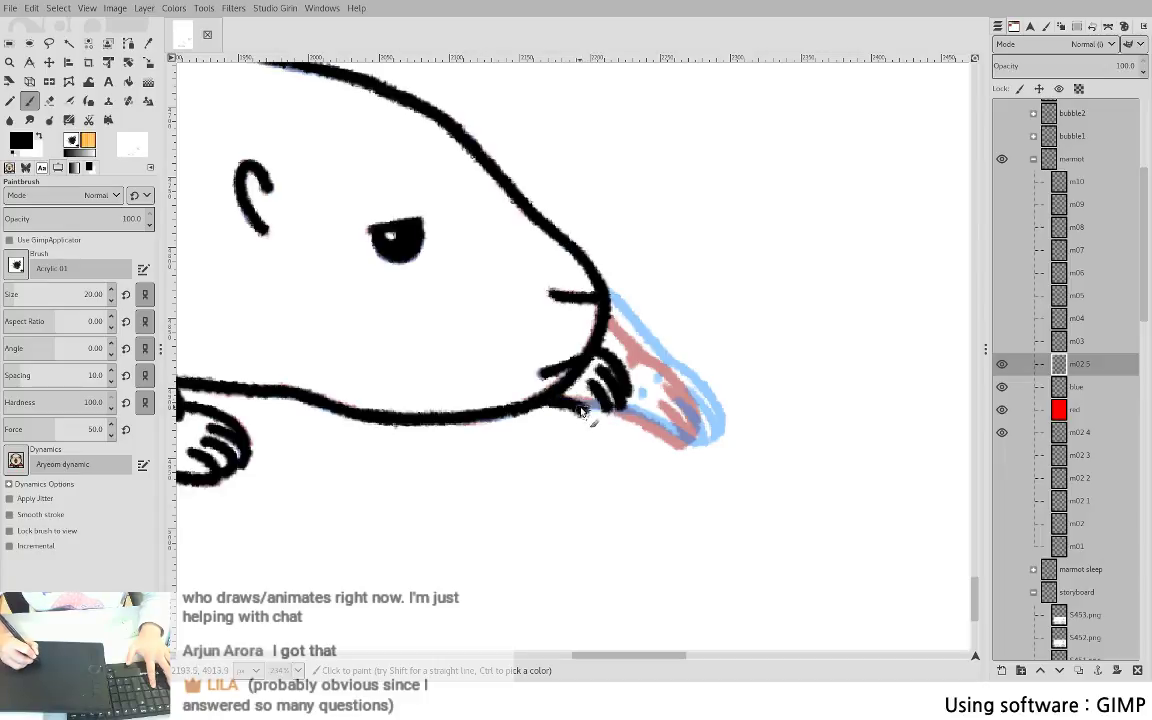
{"action": "mouse_move", "coordinate": [554, 399]}
{"action": "left_mouse_down"}
{"action": "mouse_move", "coordinate": [592, 420]}
{"action": "mouse_move", "coordinate": [609, 420]}
{"action": "mouse_move", "coordinate": [603, 408]}
{"action": "mouse_move", "coordinate": [613, 423]}
{"action": "left_mouse_up"}
- Erase and redraw the upper fingers of the paw below the mouth more compactly, and save the image
{"action": "key", "text": "shift+e"}
{"action": "key", "text": "p"}
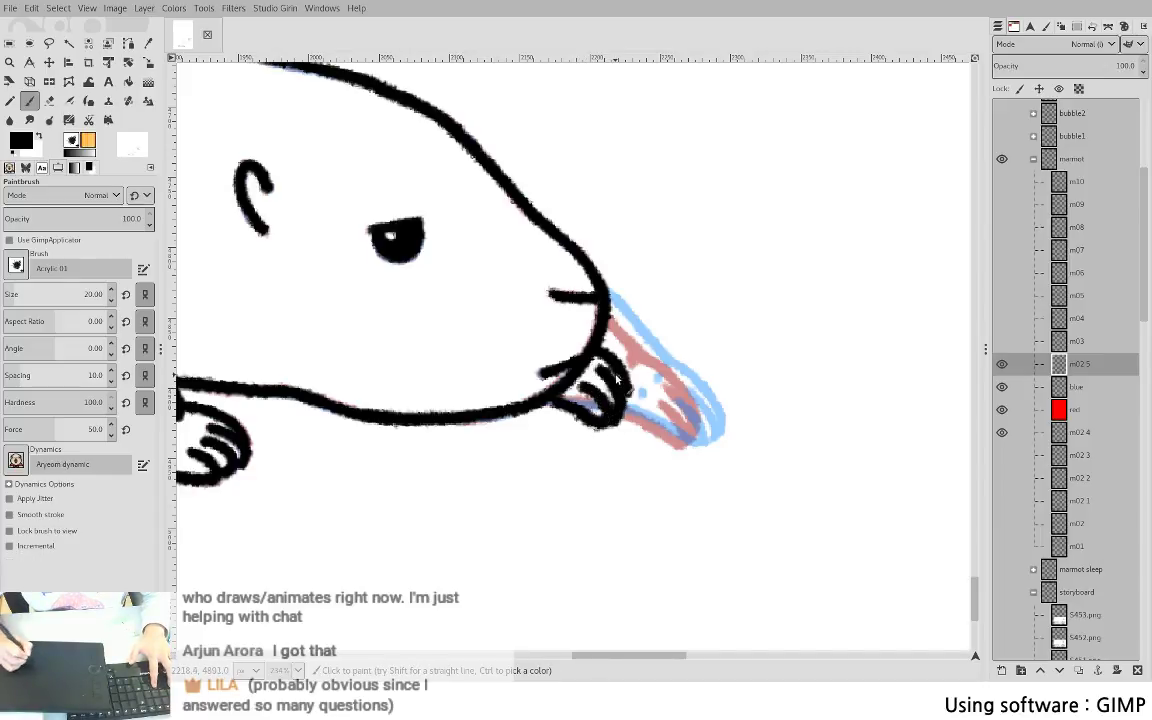
{"action": "key", "text": "shift+e"}
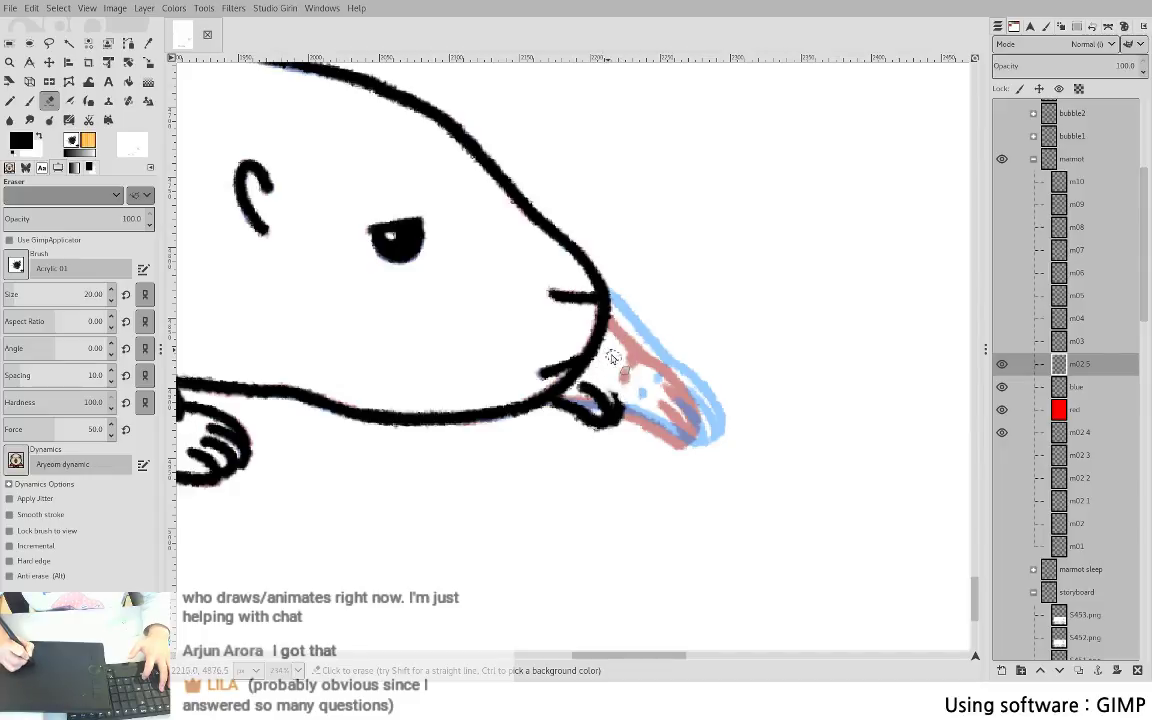
{"action": "key", "text": "p"}
{"action": "left_click_drag", "start_coordinate": [600, 372], "coordinate": [618, 400]}
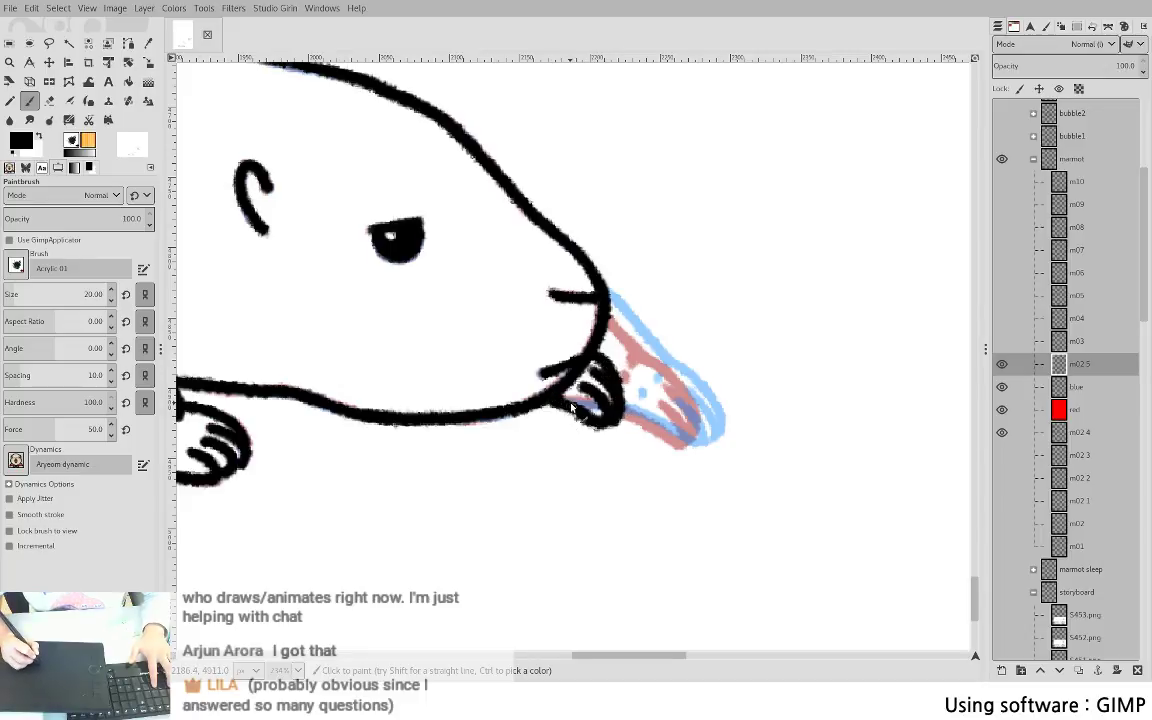
{"action": "key", "text": "ctrl+s"}
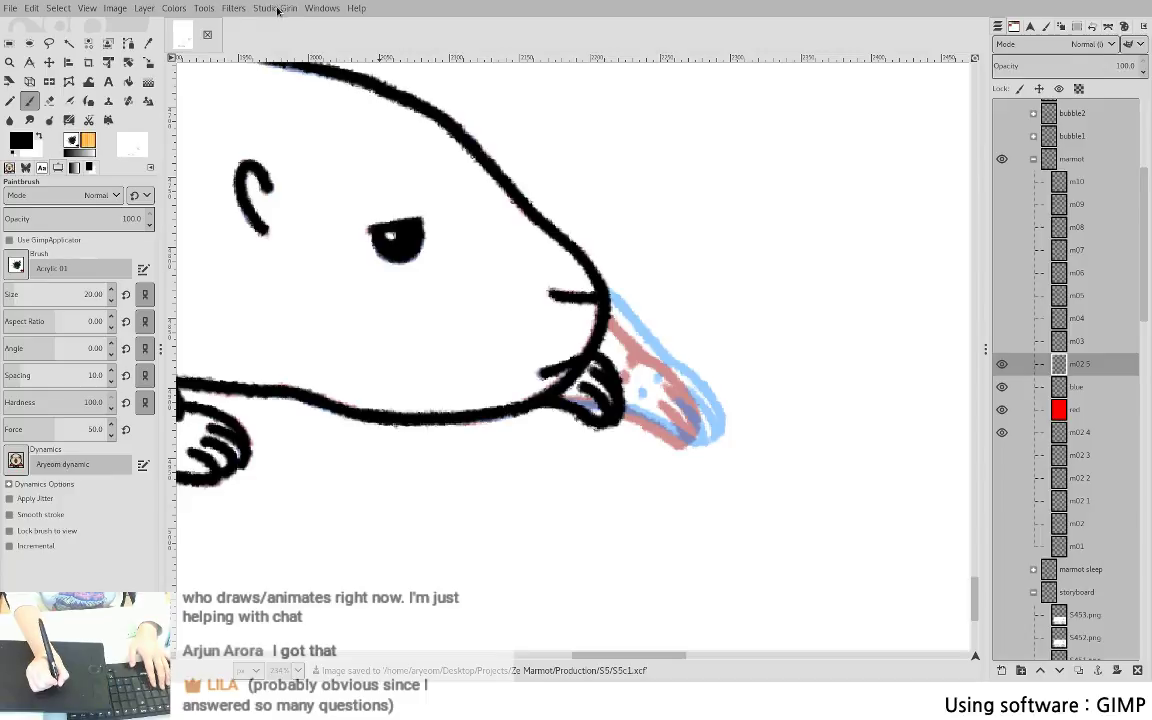
- Save the image and assign layer m02 1 from the marmot group to frame 18 of the animation X-Sheet's second column
{"action": "key", "text": "ctrl+s"}
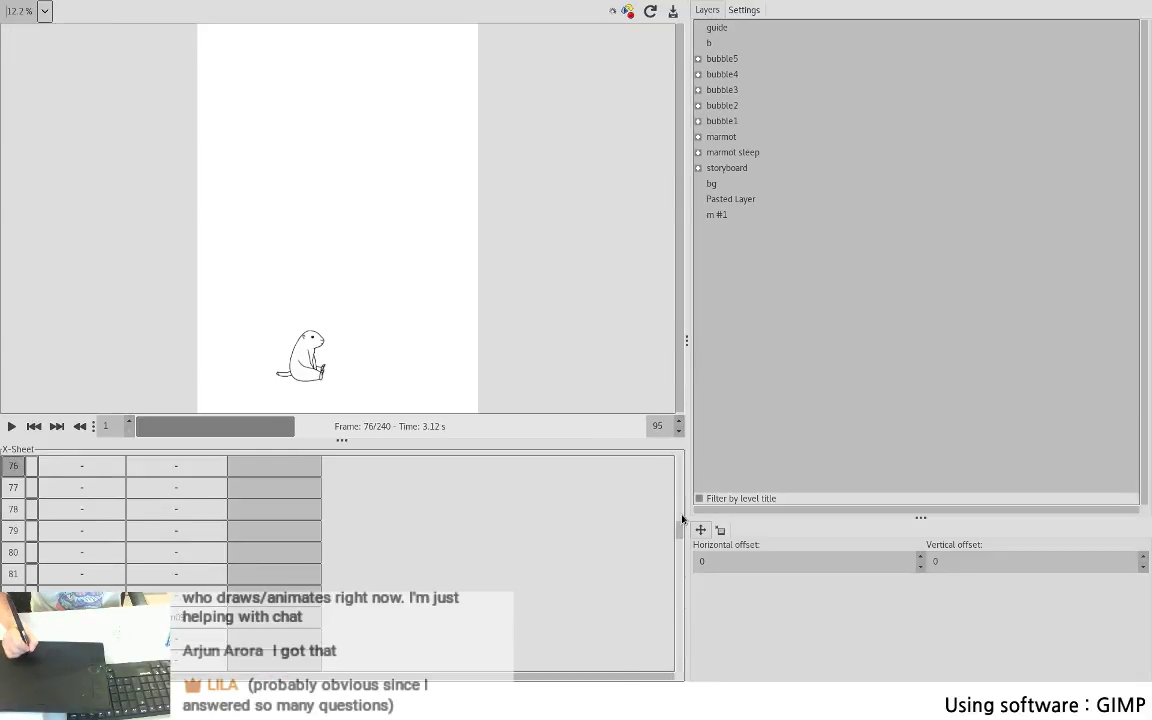
{"action": "left_click_drag", "start_coordinate": [681, 525], "coordinate": [681, 478]}
{"action": "left_click", "coordinate": [176, 497]}
{"action": "left_click", "coordinate": [176, 518]}
{"action": "left_click", "coordinate": [176, 537], "text": "shift"}
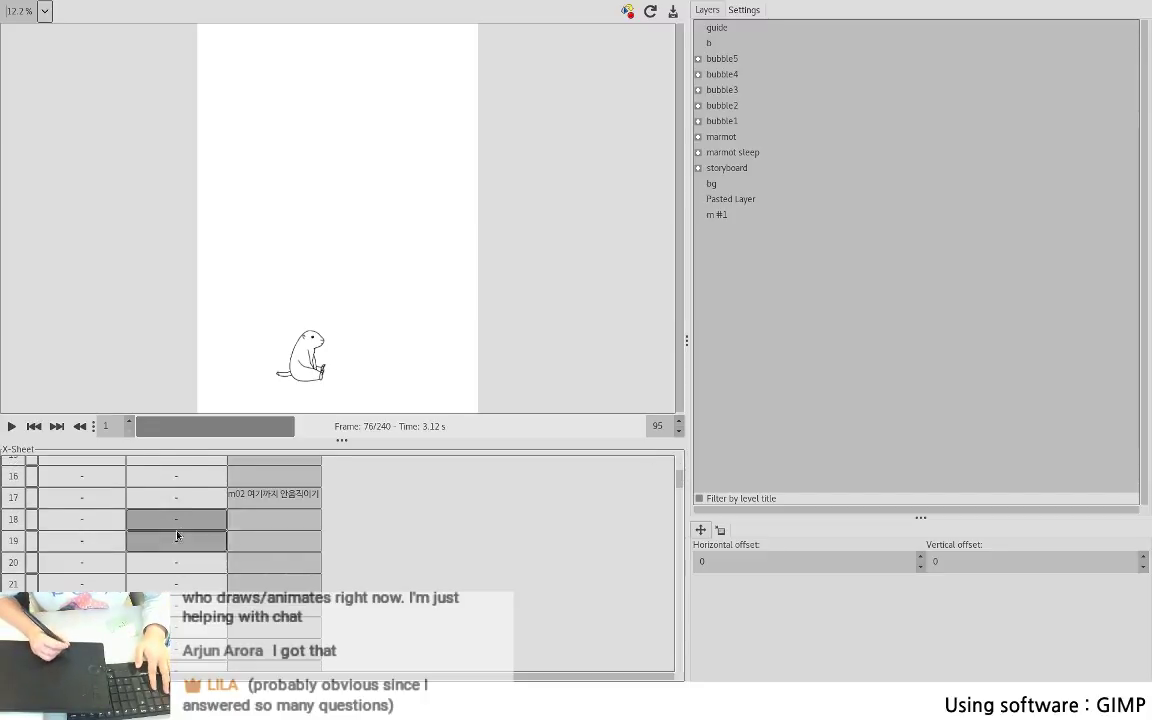
{"action": "left_click", "coordinate": [180, 527]}
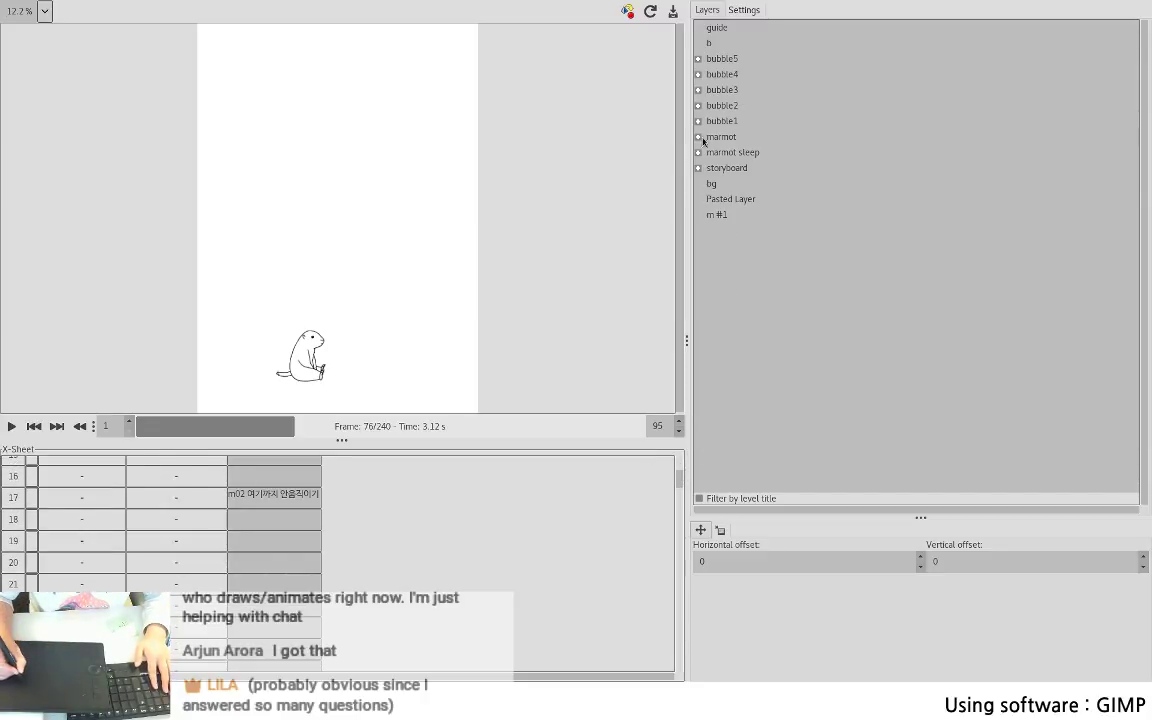
{"action": "left_click", "coordinate": [698, 136]}
{"action": "left_click", "coordinate": [731, 374]}
{"action": "left_click", "coordinate": [221, 528]}
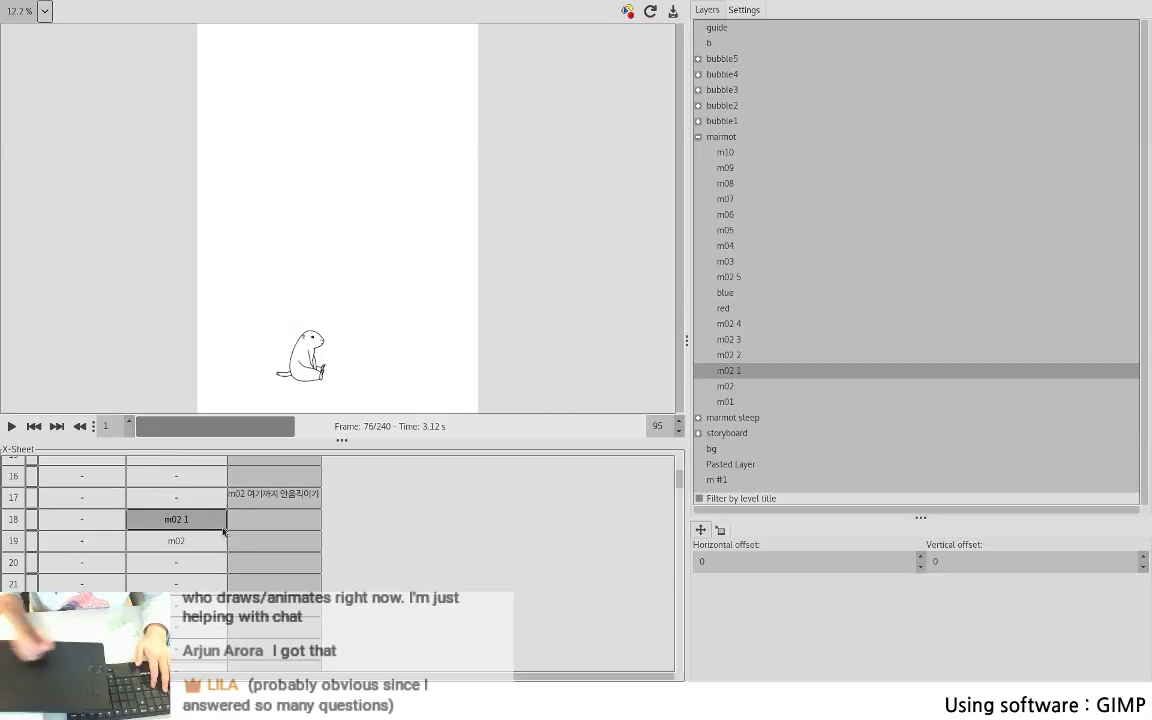
{"action": "left_click", "coordinate": [198, 541], "text": "shift"}
{"action": "left_click", "coordinate": [738, 374]}
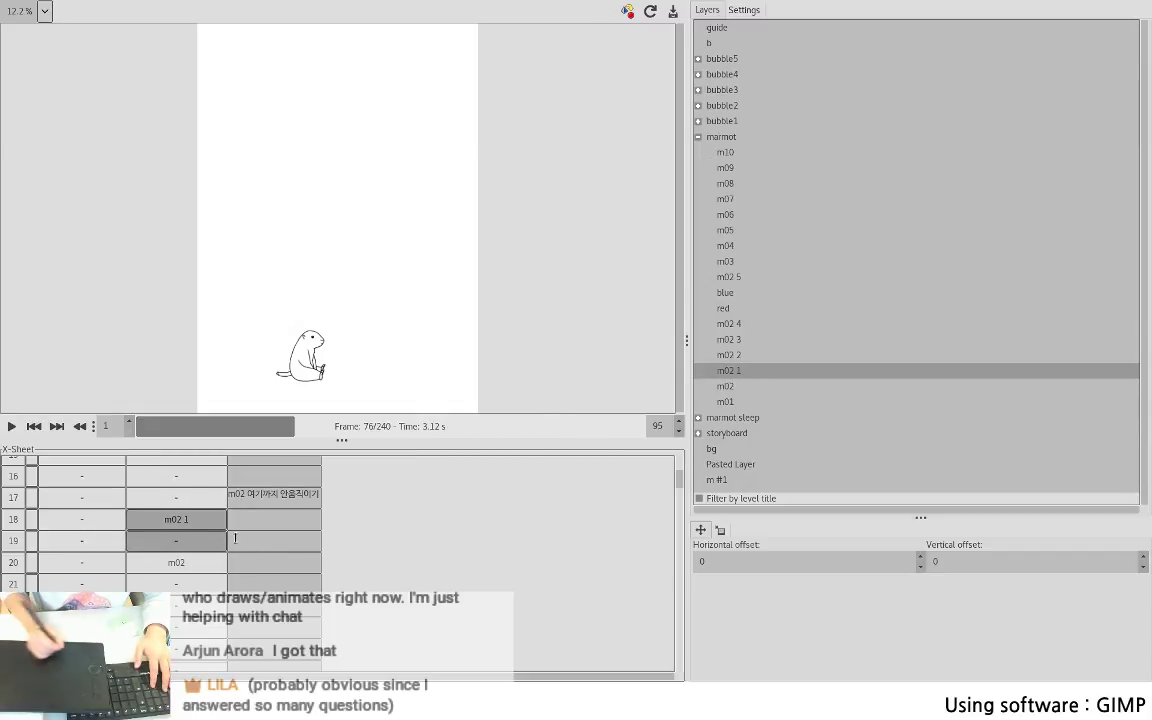
- Assign layer m02 2 to frame 20 and layer m02 3 to frame 22 in the same X-Sheet column
{"action": "left_click", "coordinate": [176, 584]}
{"action": "left_click", "coordinate": [729, 354]}
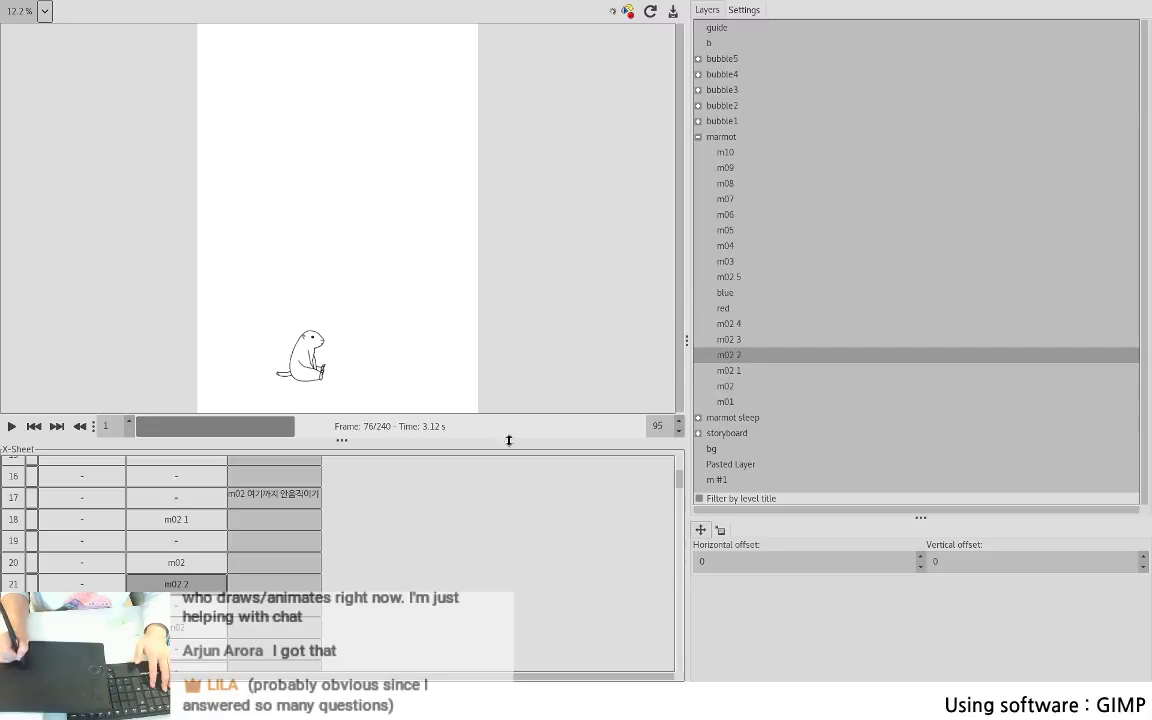
{"action": "left_click_drag", "start_coordinate": [680, 484], "coordinate": [681, 478]}
{"action": "left_click", "coordinate": [196, 579]}
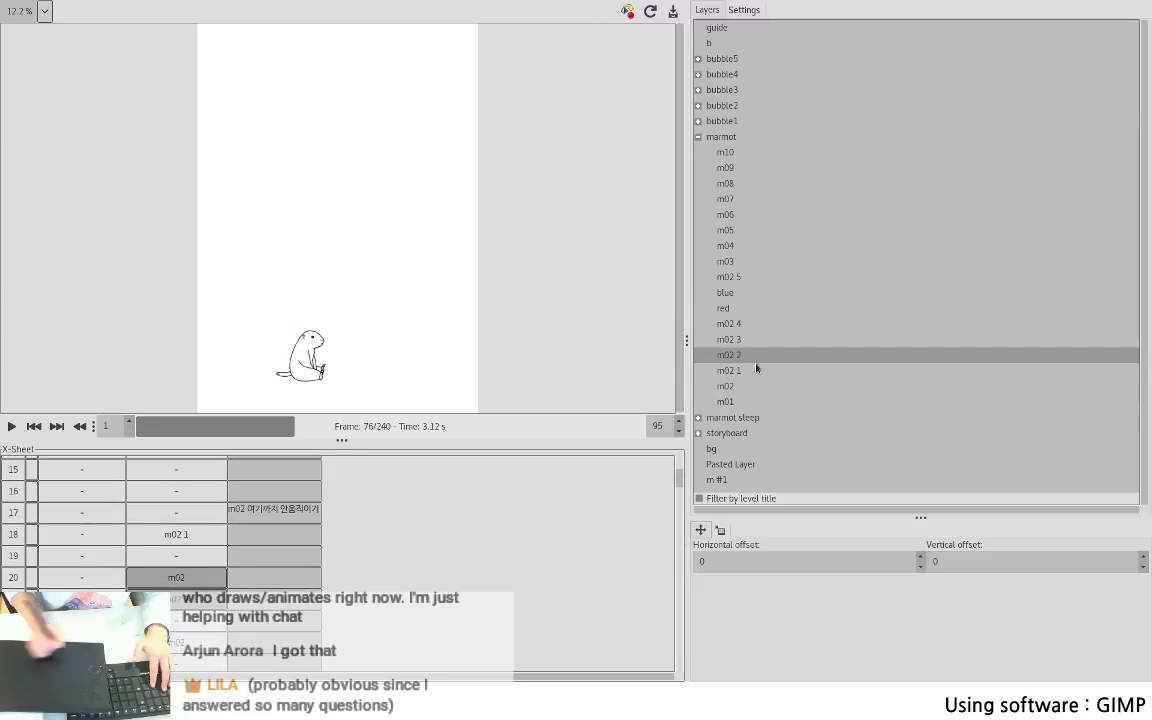
{"action": "left_click", "coordinate": [185, 621]}
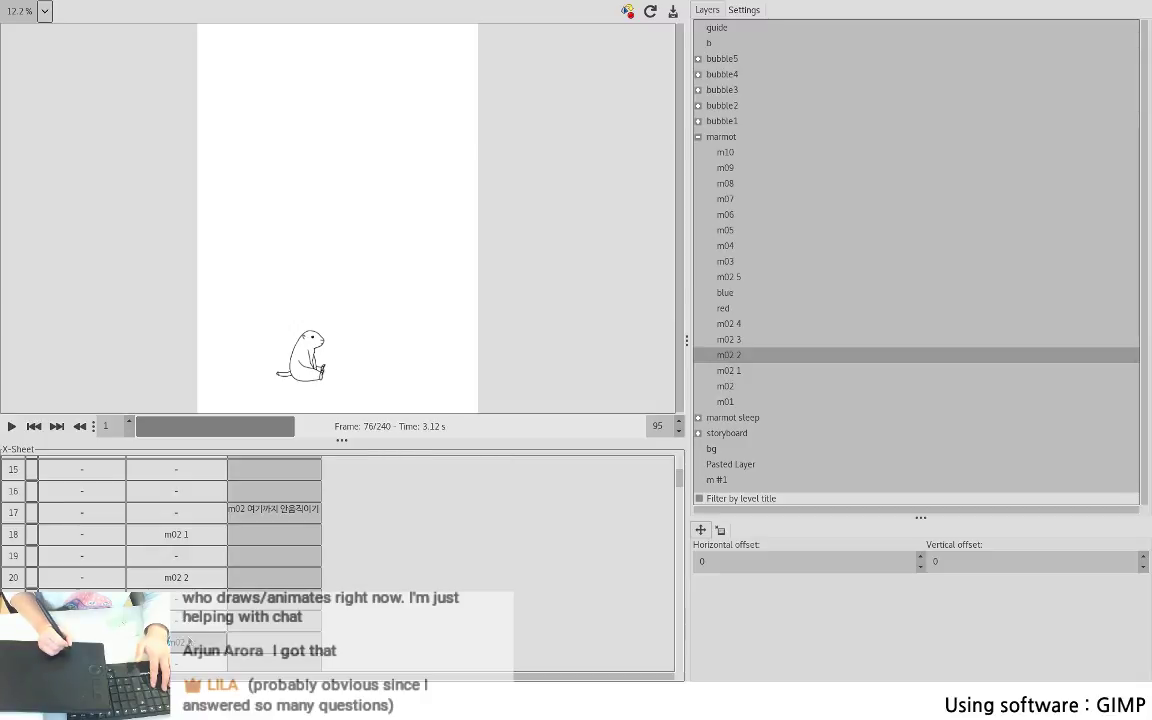
{"action": "left_click", "coordinate": [189, 640], "text": "shift"}
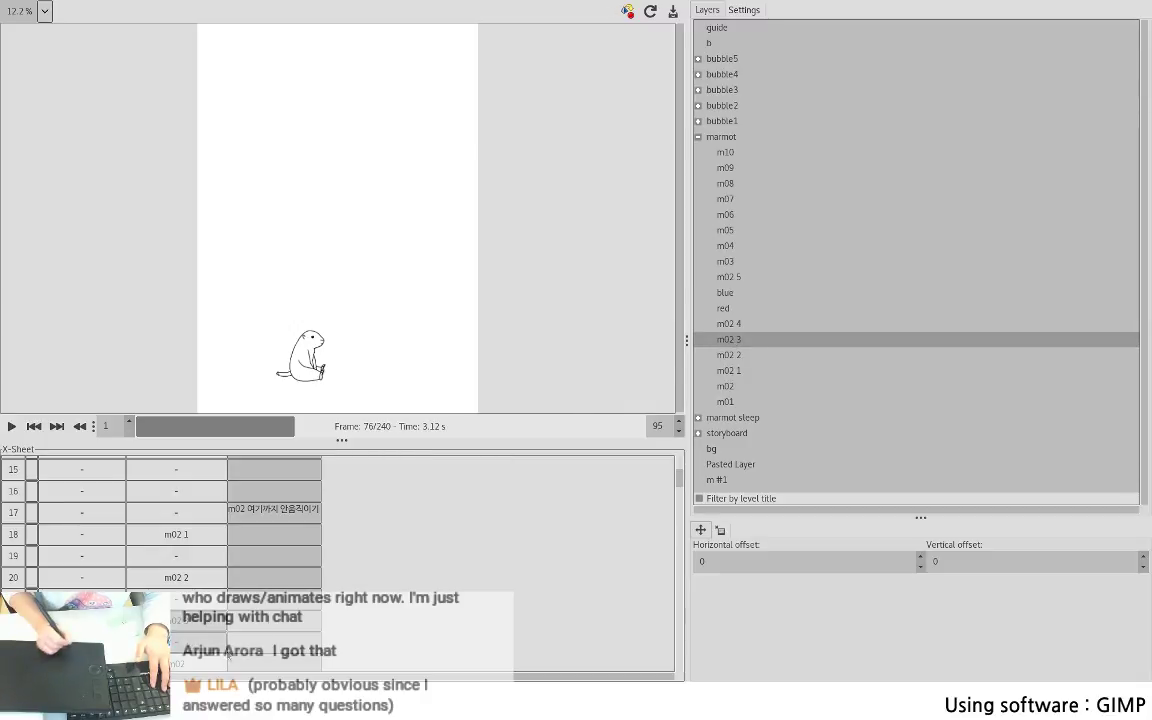
- Assign layer m02 4 to frame 24 and layer m02 5 to frame 26 in the X-Sheet
{"action": "left_click_drag", "start_coordinate": [681, 482], "coordinate": [681, 488]}
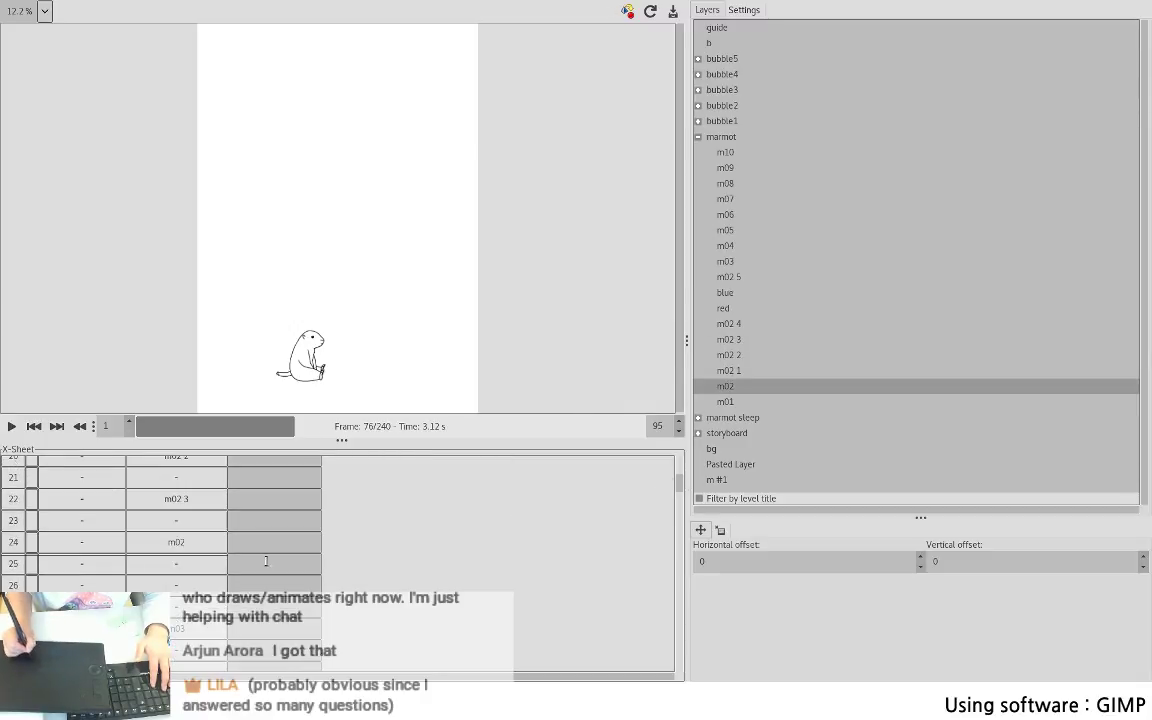
{"action": "left_click", "coordinate": [200, 563]}
{"action": "left_click", "coordinate": [200, 544], "text": "shift"}
{"action": "left_click", "coordinate": [741, 325]}
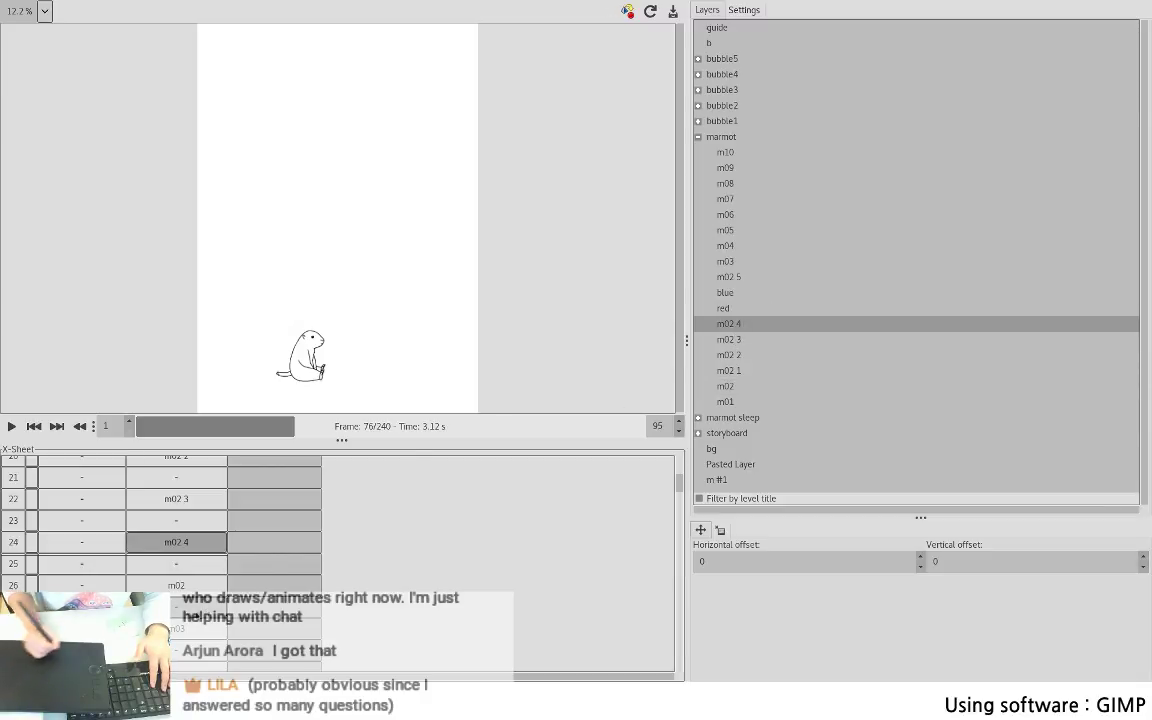
{"action": "left_click", "coordinate": [185, 585]}
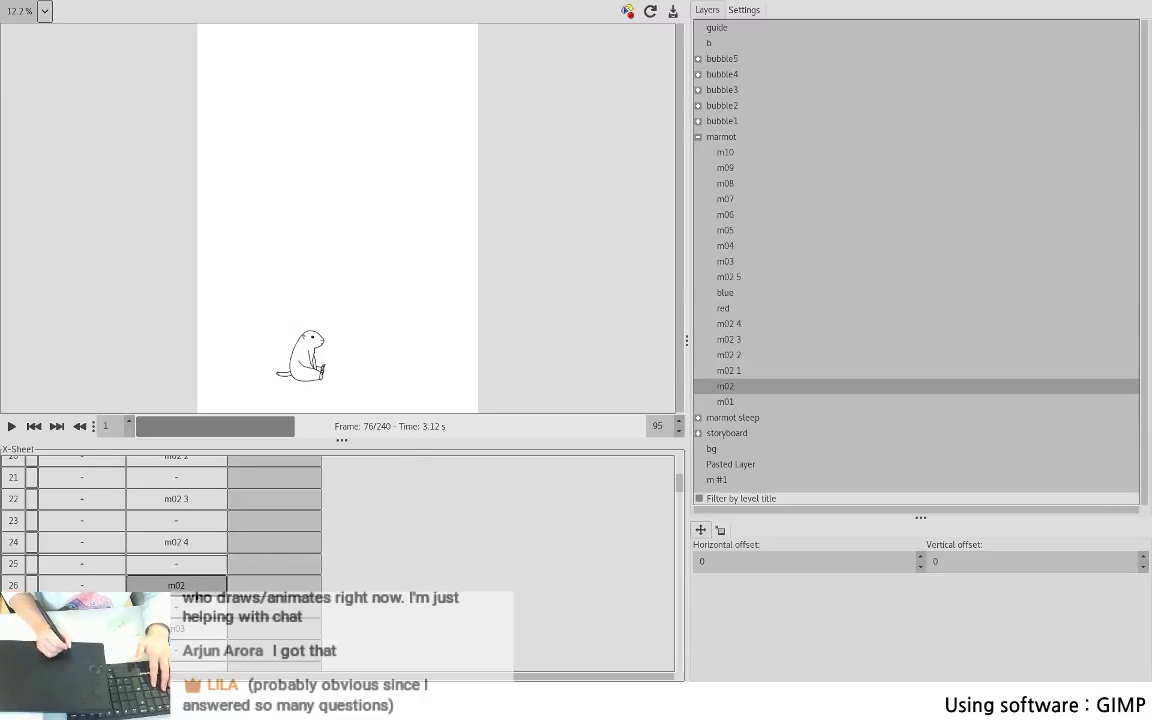
{"action": "left_click", "coordinate": [729, 277]}
- Play the animation to check the marmot's new in-betweens, stop it, and return to the drawing window
{"action": "left_click", "coordinate": [11, 426]}
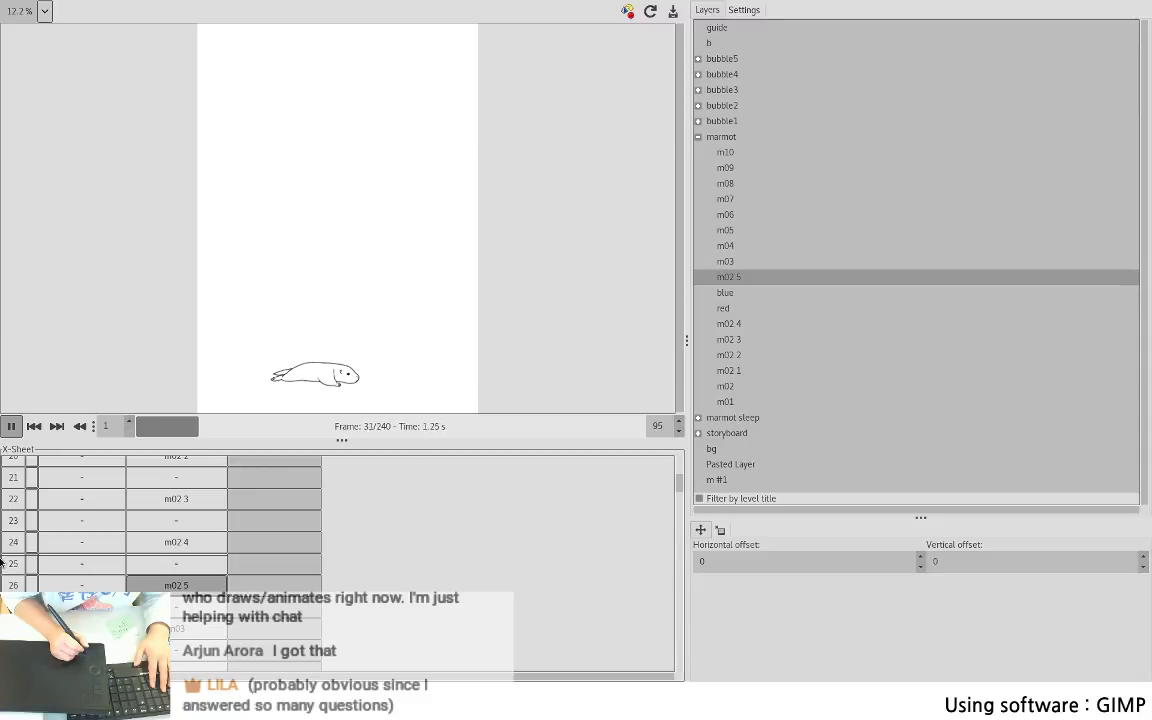
{"action": "left_click", "coordinate": [10, 428]}
{"action": "key", "text": "alt+Tab"}
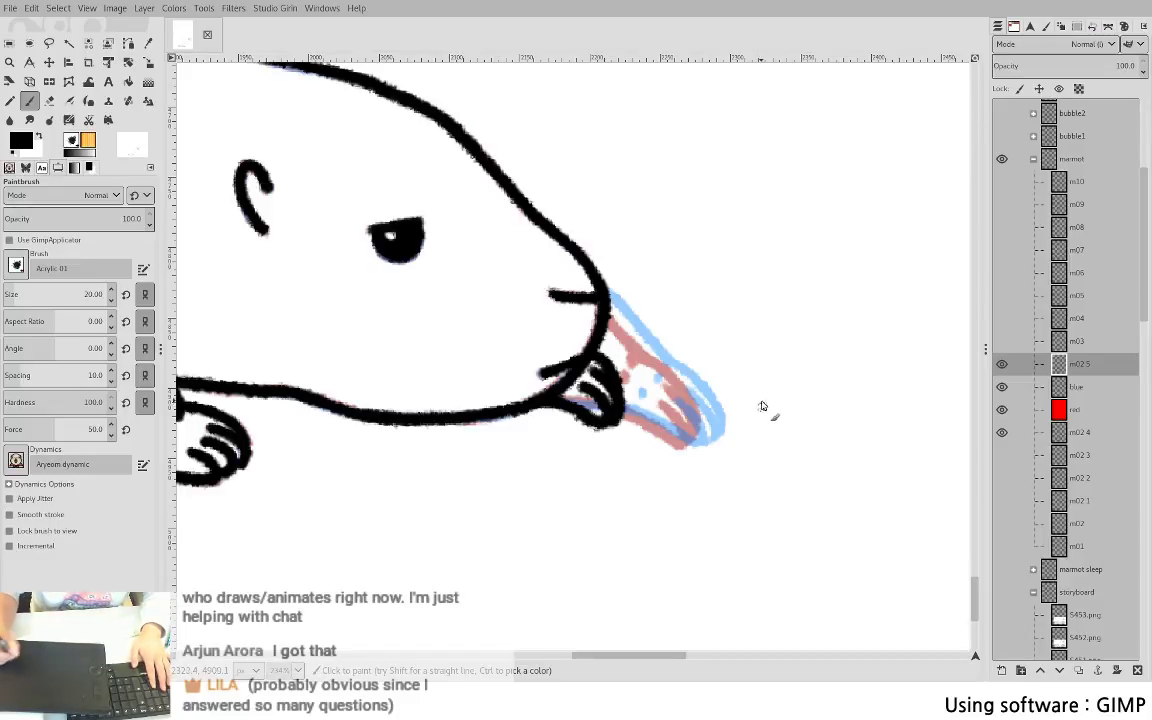
- Save the image and clear the contents of the blue reference layer
{"action": "key", "text": "ctrl+s"}
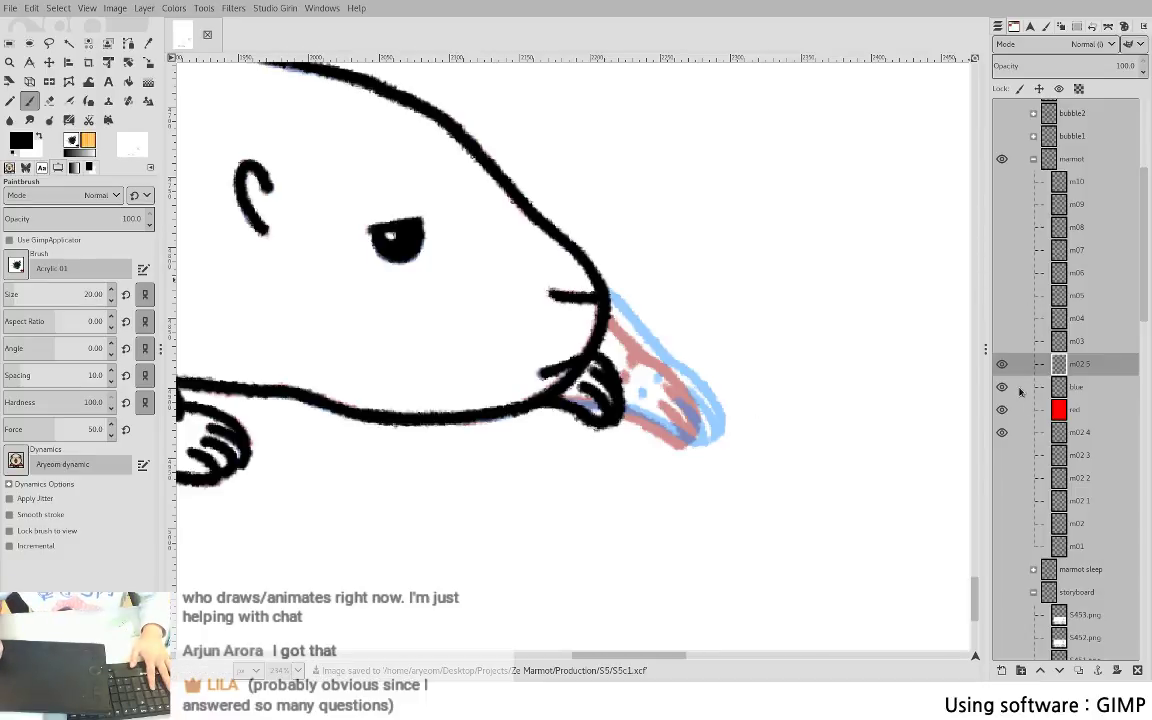
{"action": "left_click", "coordinate": [1081, 389]}
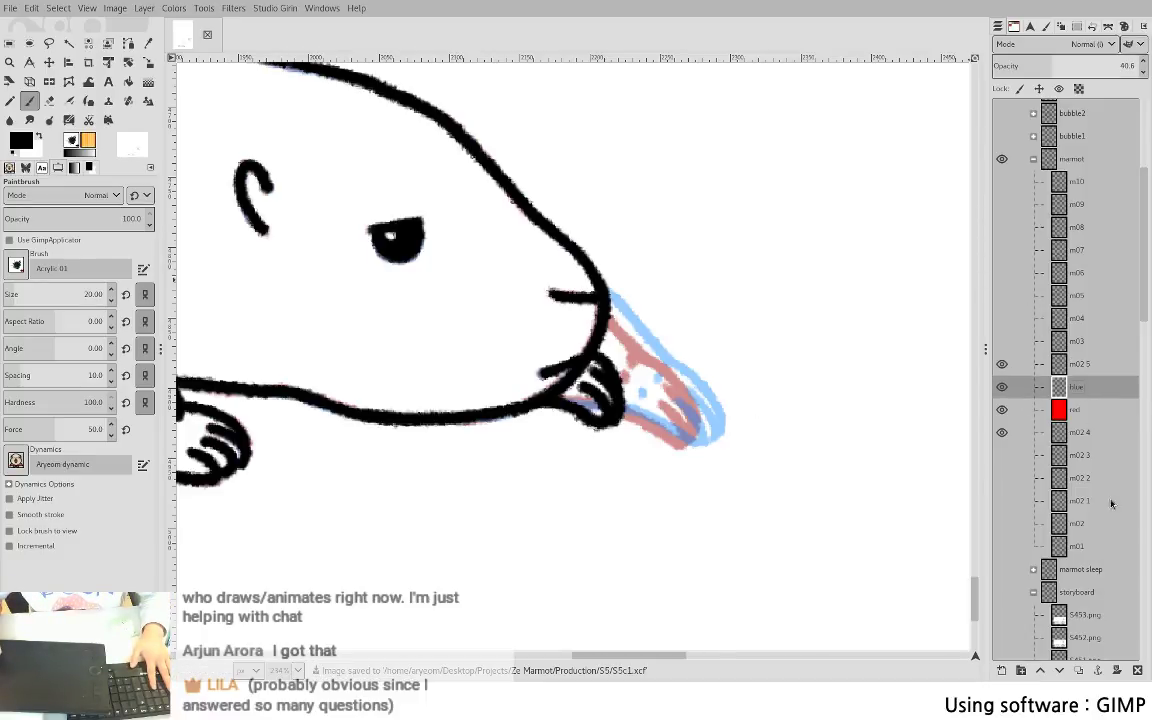
{"action": "key", "text": "Delete"}
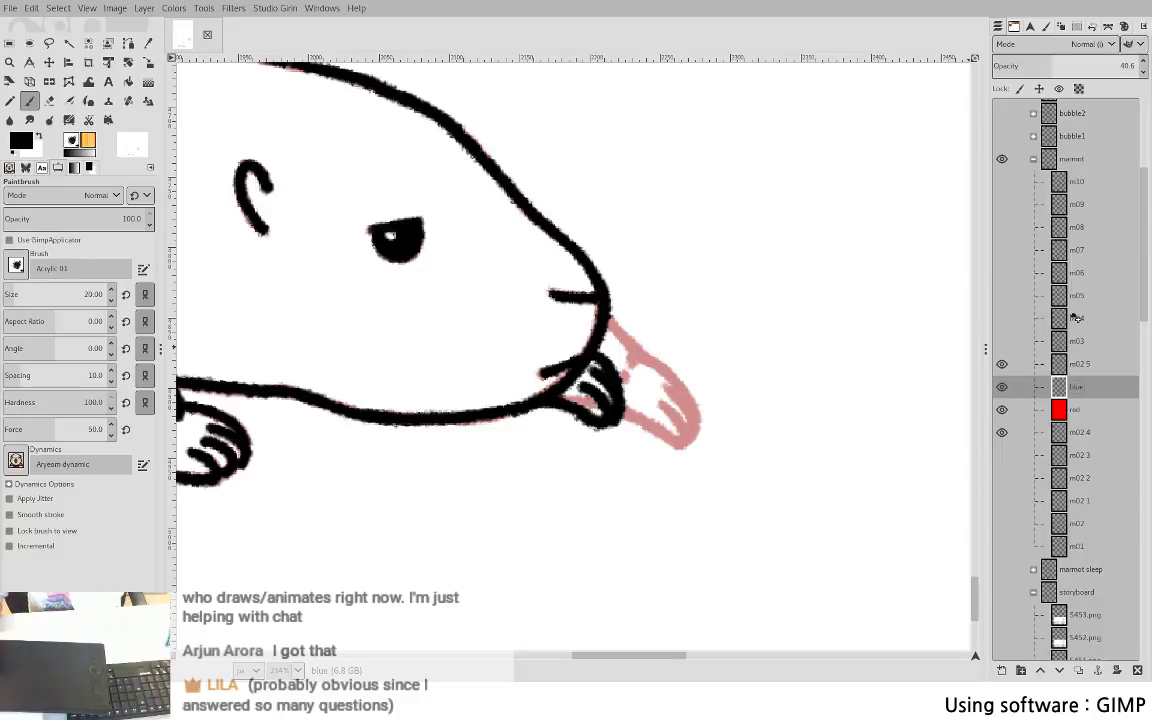
- Move the blue and red reference layers to just above m03, with blue above red
{"action": "left_click_drag", "start_coordinate": [1082, 333], "coordinate": [1083, 330]}
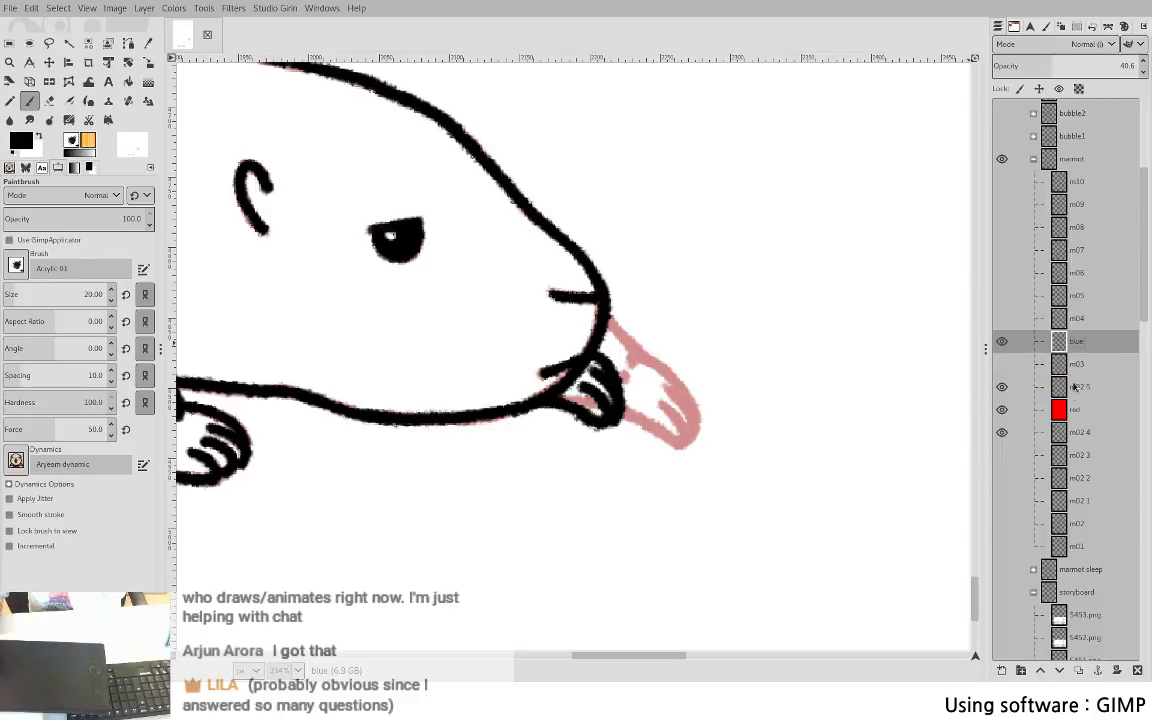
{"action": "left_click", "coordinate": [1081, 413]}
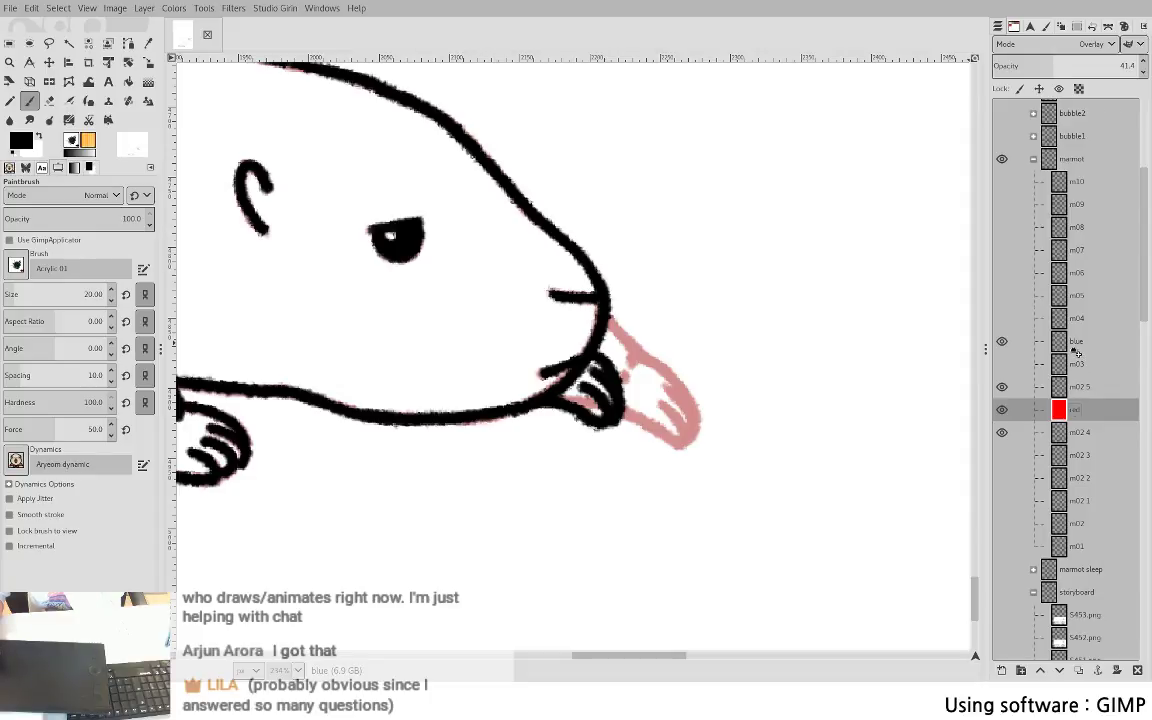
{"action": "left_click_drag", "start_coordinate": [1076, 352], "coordinate": [1079, 348]}
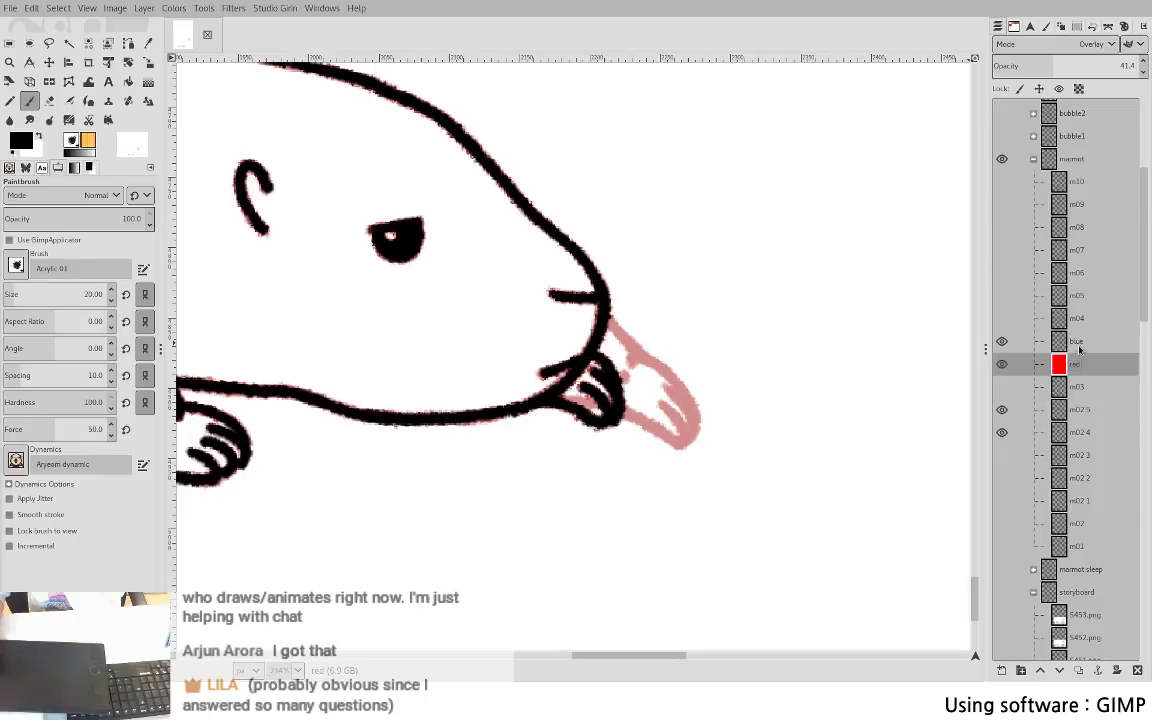
- Hide layers m02 5 and m02 4 and show m03 beneath the red overlay
{"action": "left_click", "coordinate": [1002, 409]}
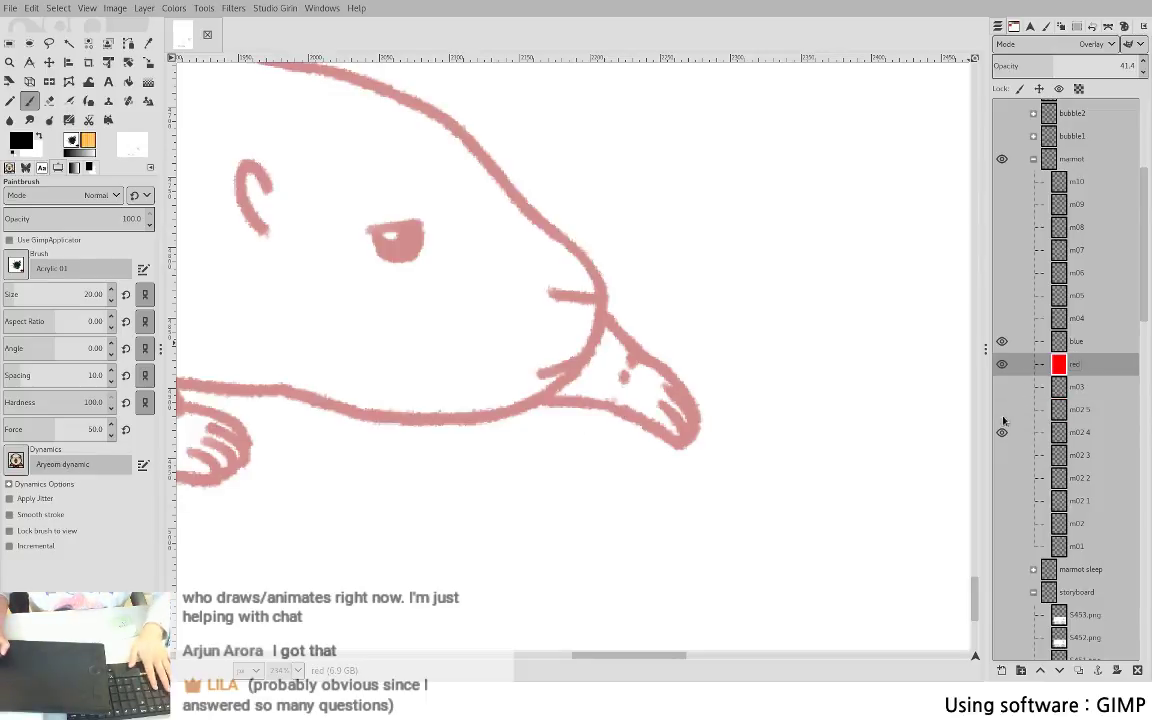
{"action": "left_click", "coordinate": [1002, 432]}
{"action": "left_click", "coordinate": [1002, 386]}
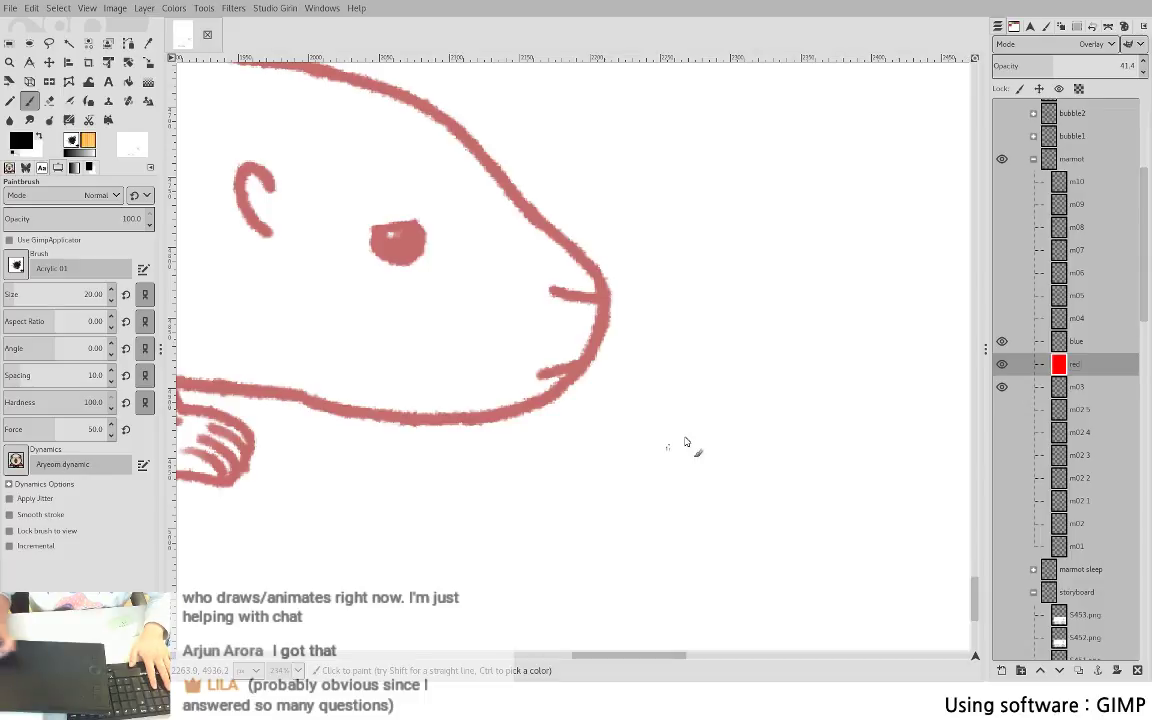
{"action": "scroll", "coordinate": [645, 488], "scroll_direction": "down", "scroll_amount": 2}
{"action": "left_click_drag", "start_coordinate": [642, 487], "coordinate": [929, 468]}
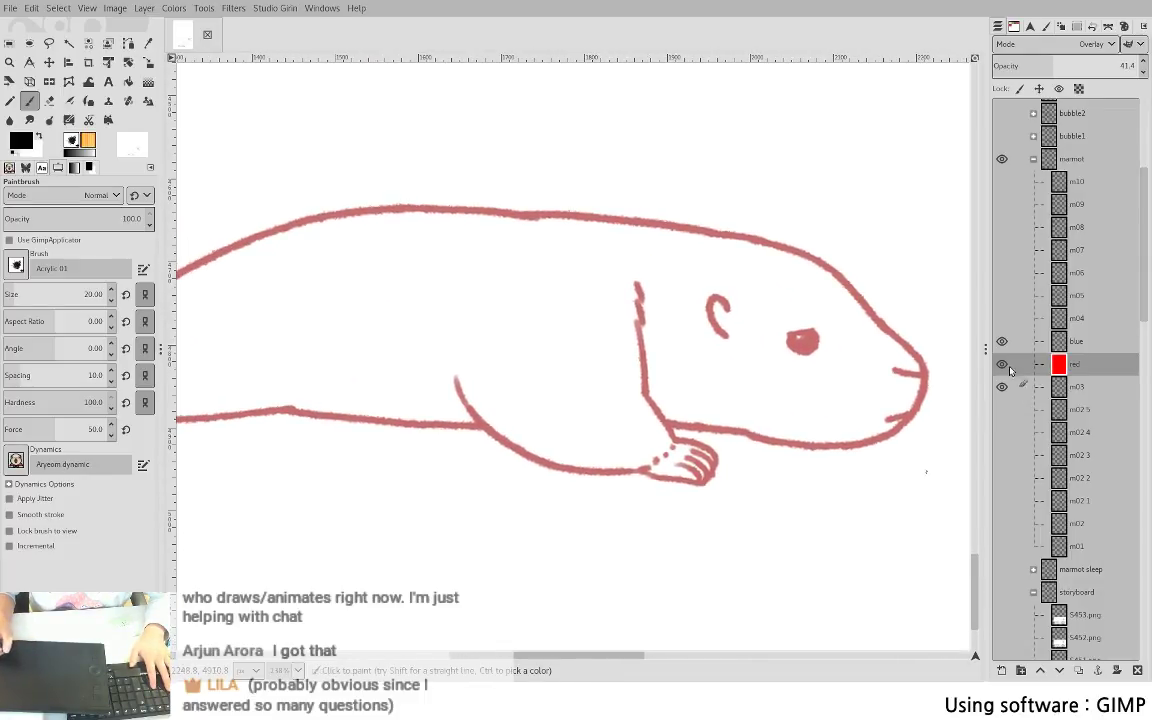
- Show layer m04 over the red-tinted m03 and hide the blue layer
{"action": "left_click", "coordinate": [1086, 345]}
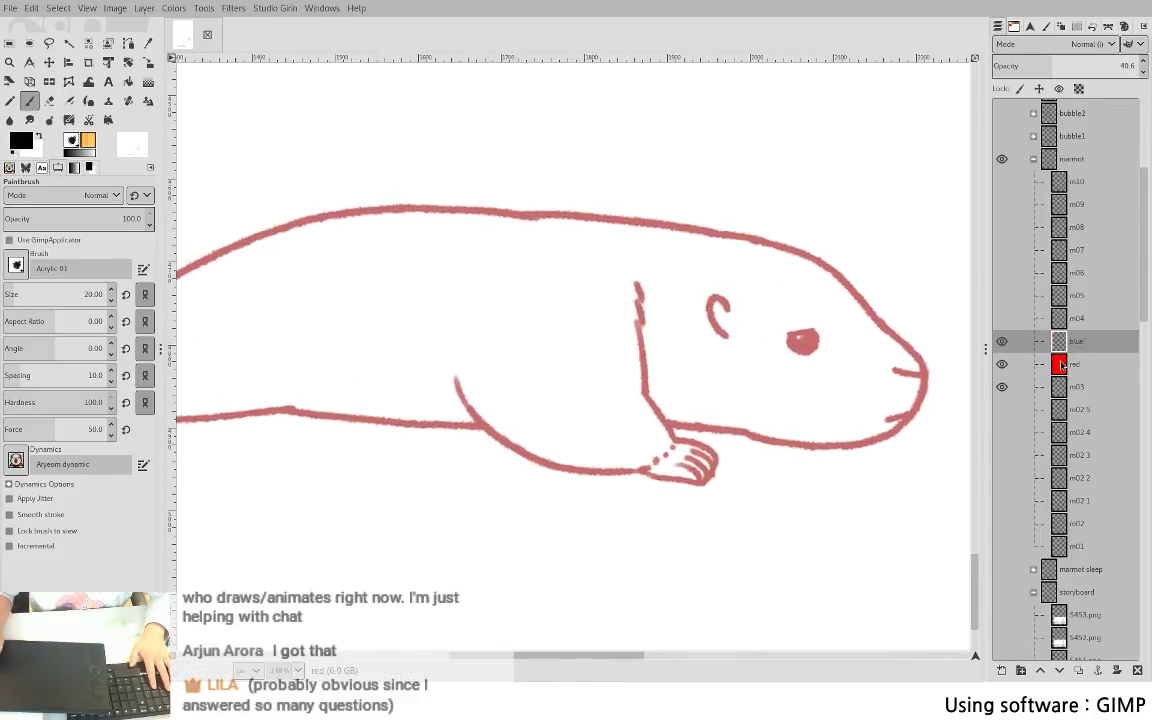
{"action": "left_click", "coordinate": [1036, 325]}
{"action": "left_click", "coordinate": [1002, 320]}
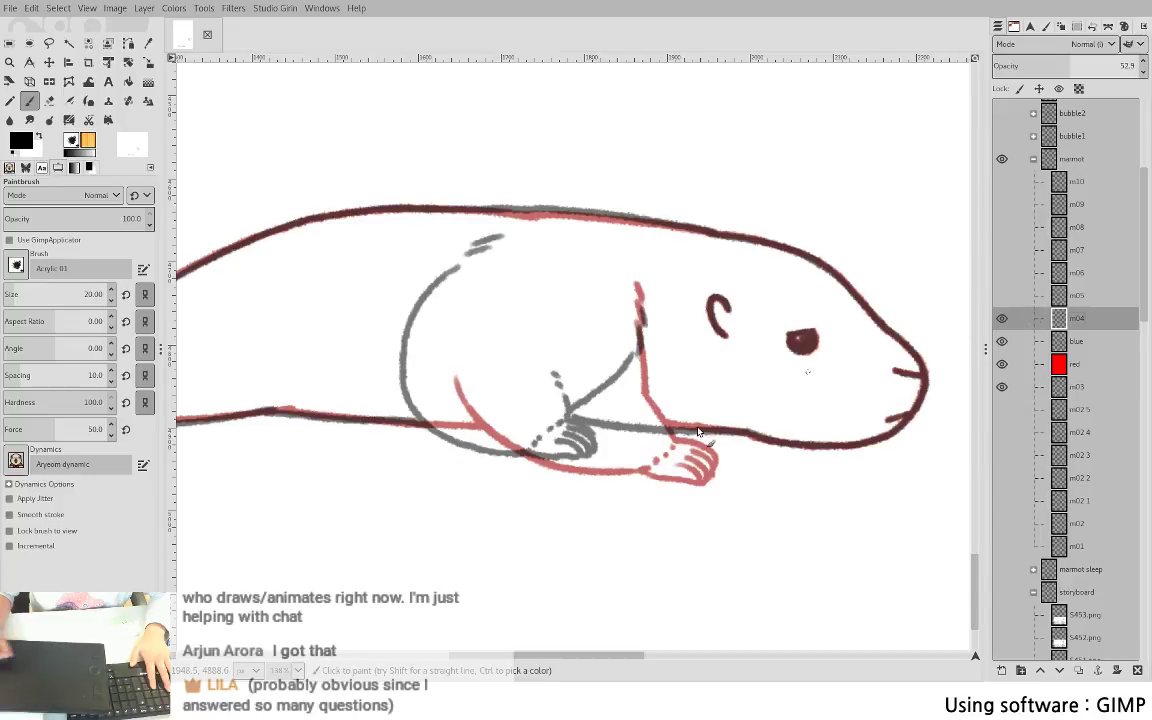
{"action": "key", "text": "minus"}
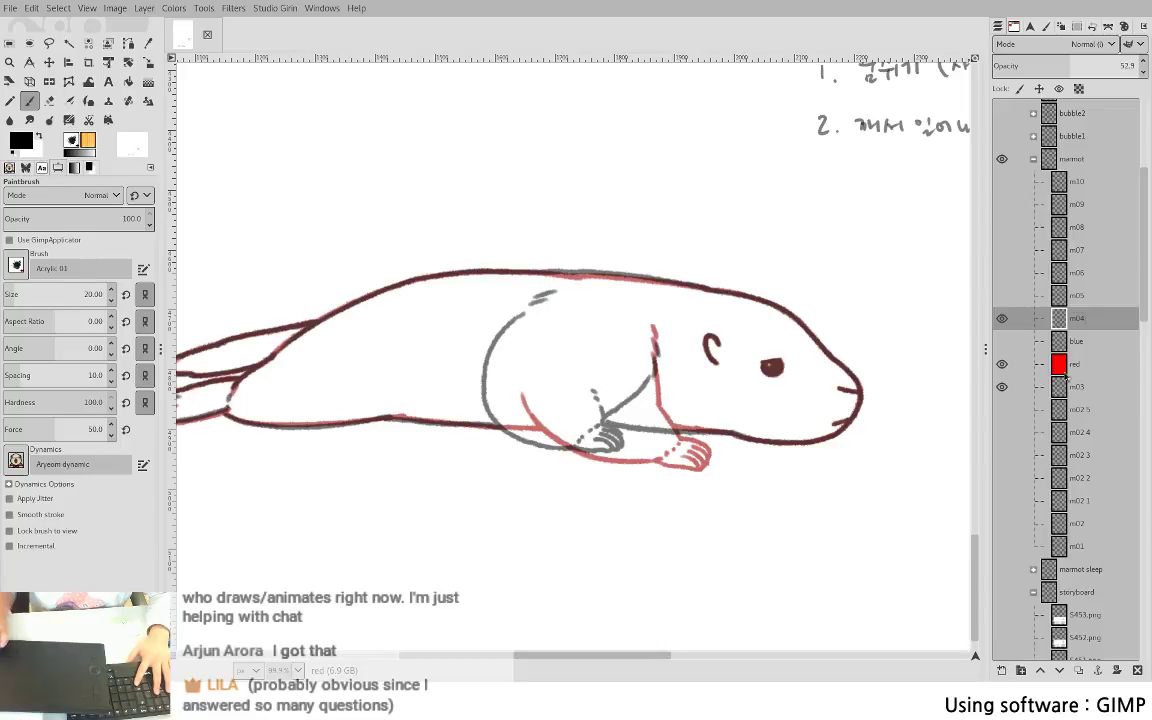
- Create a new layer above m03 and name it m03 3
{"action": "left_click", "coordinate": [1076, 387]}
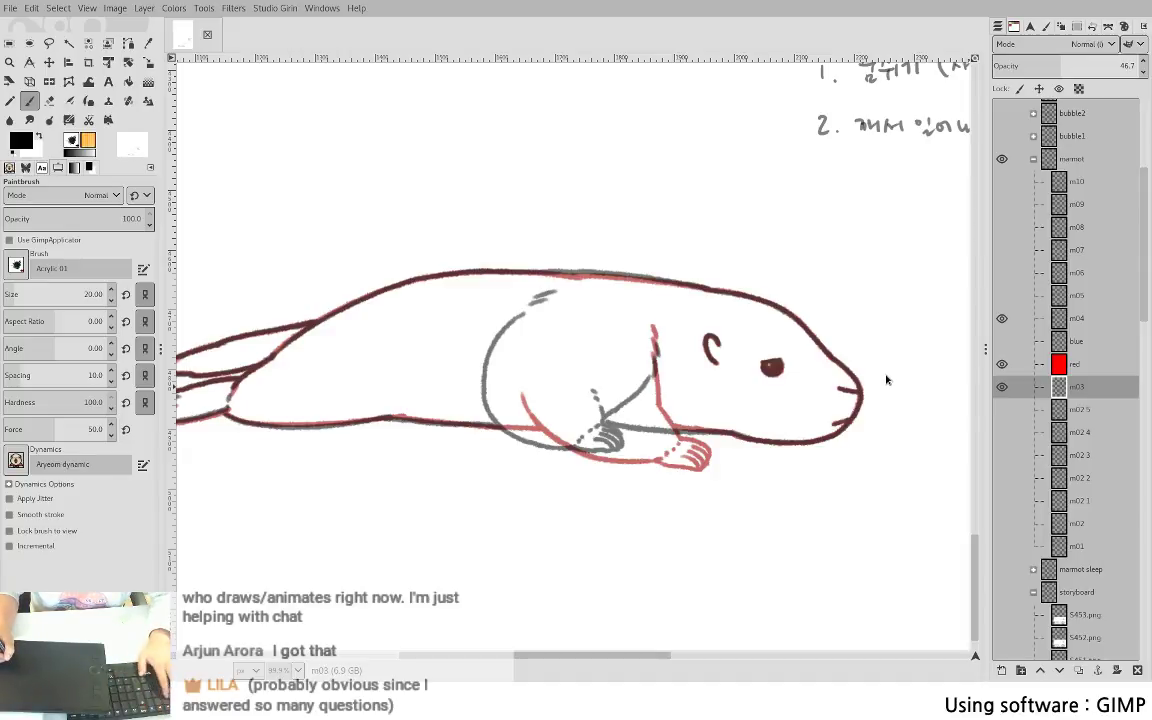
{"action": "key", "text": "ctrl+shift+n"}
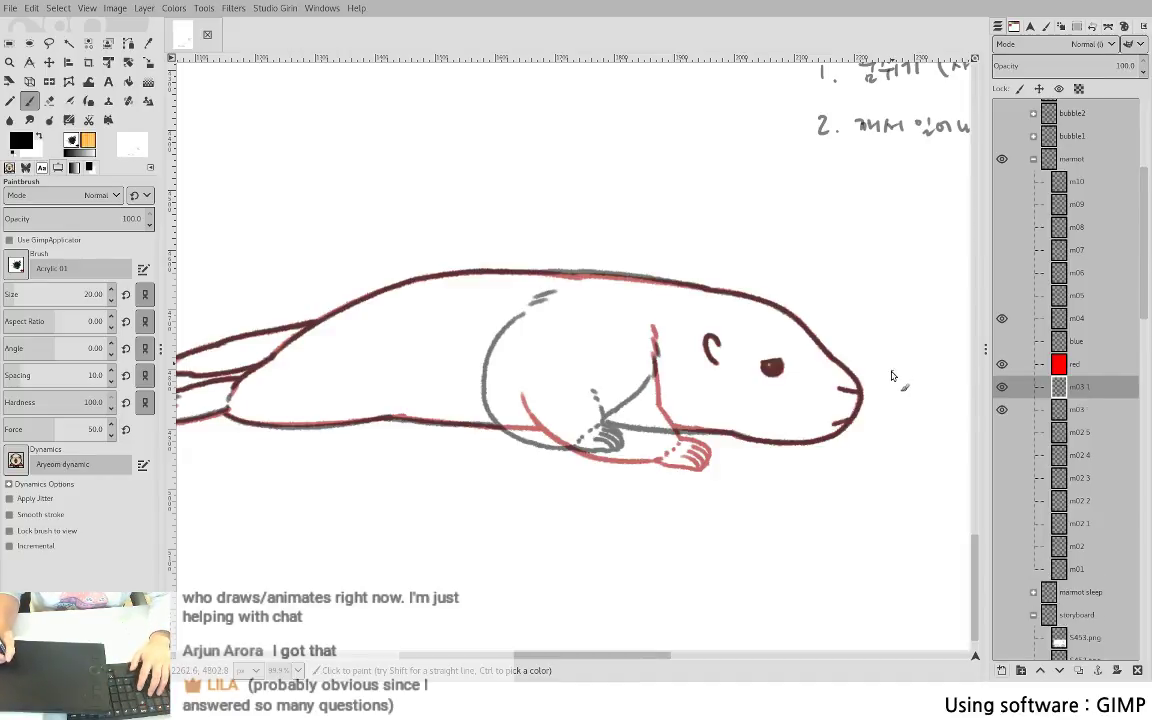
{"action": "double_click", "coordinate": [1101, 390]}
{"action": "type", "text": "m03 1"}
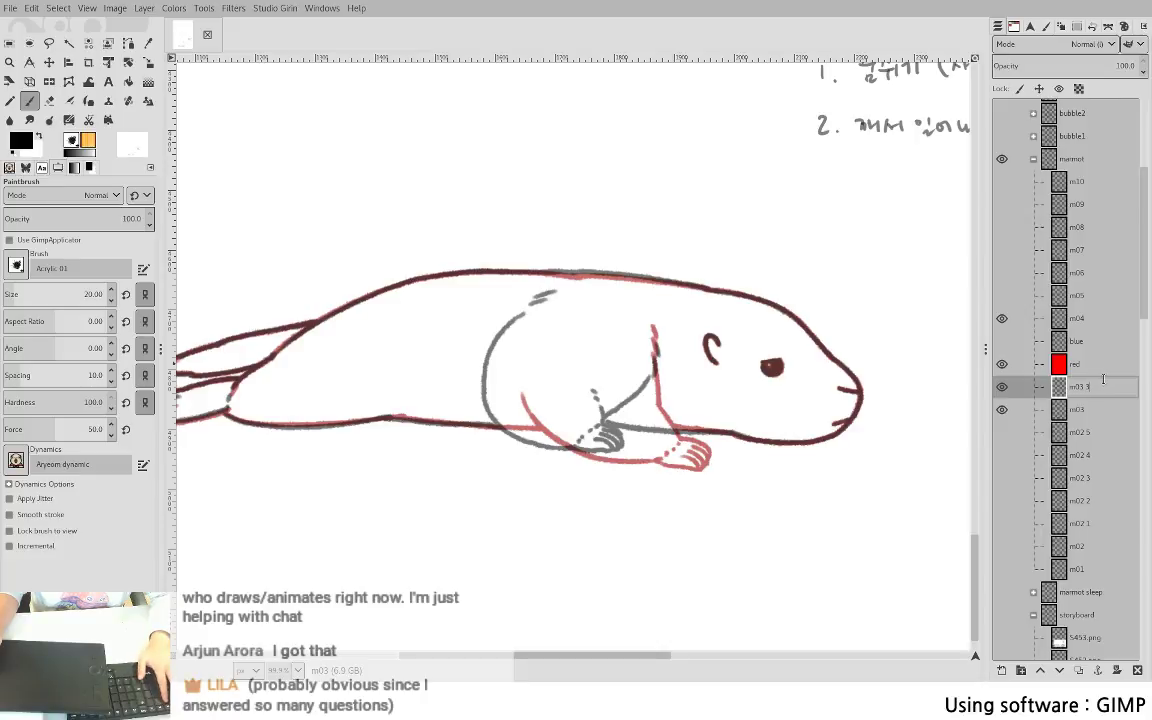
{"action": "key", "text": "Return"}
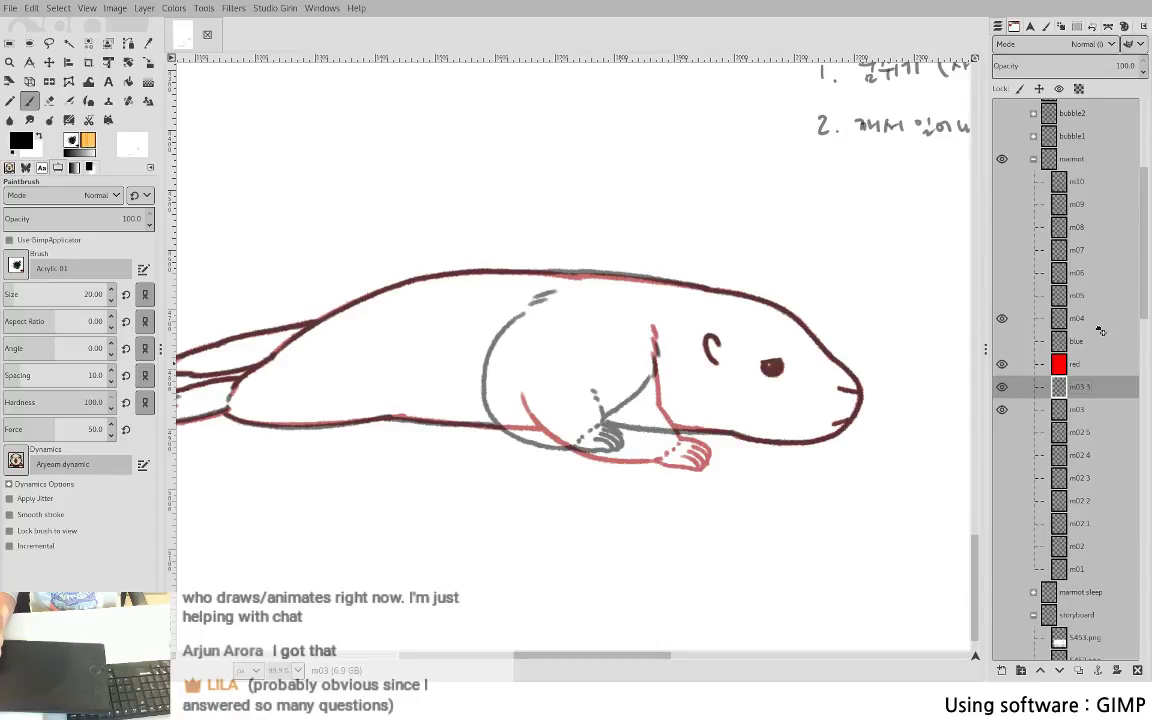
- Move layer m03 3 directly below m04 and reduce m04's opacity to 21.3
{"action": "left_click_drag", "start_coordinate": [1100, 331], "coordinate": [1096, 327]}
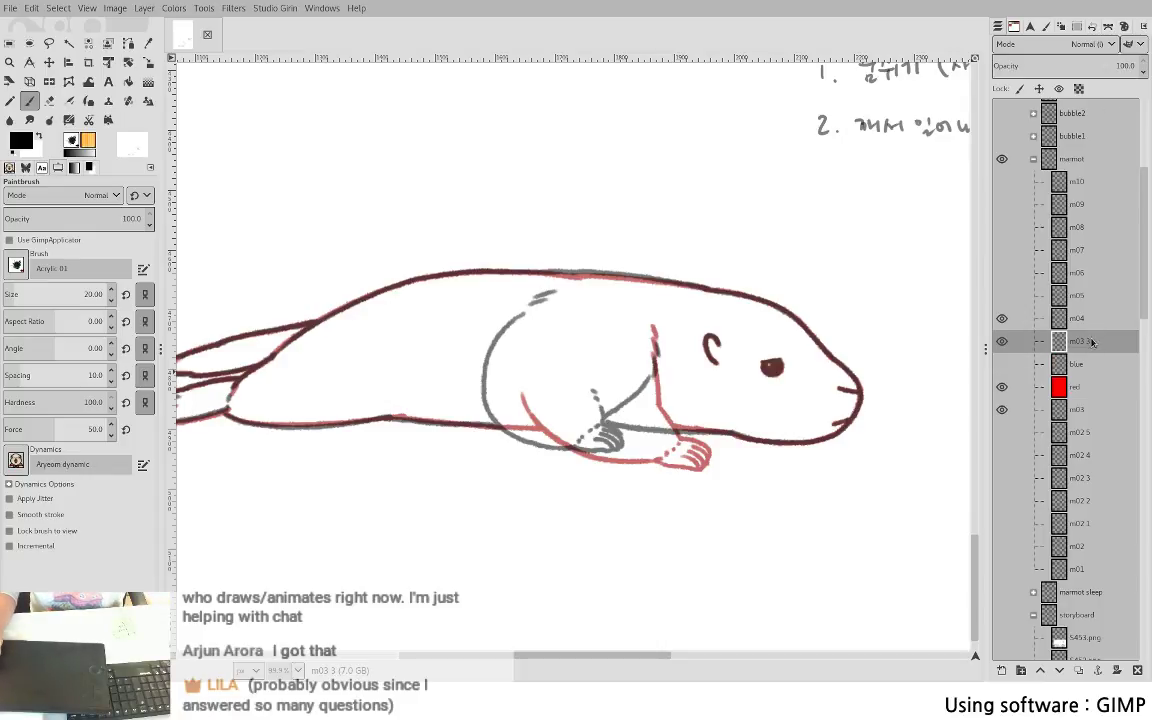
{"action": "left_click", "coordinate": [1075, 318]}
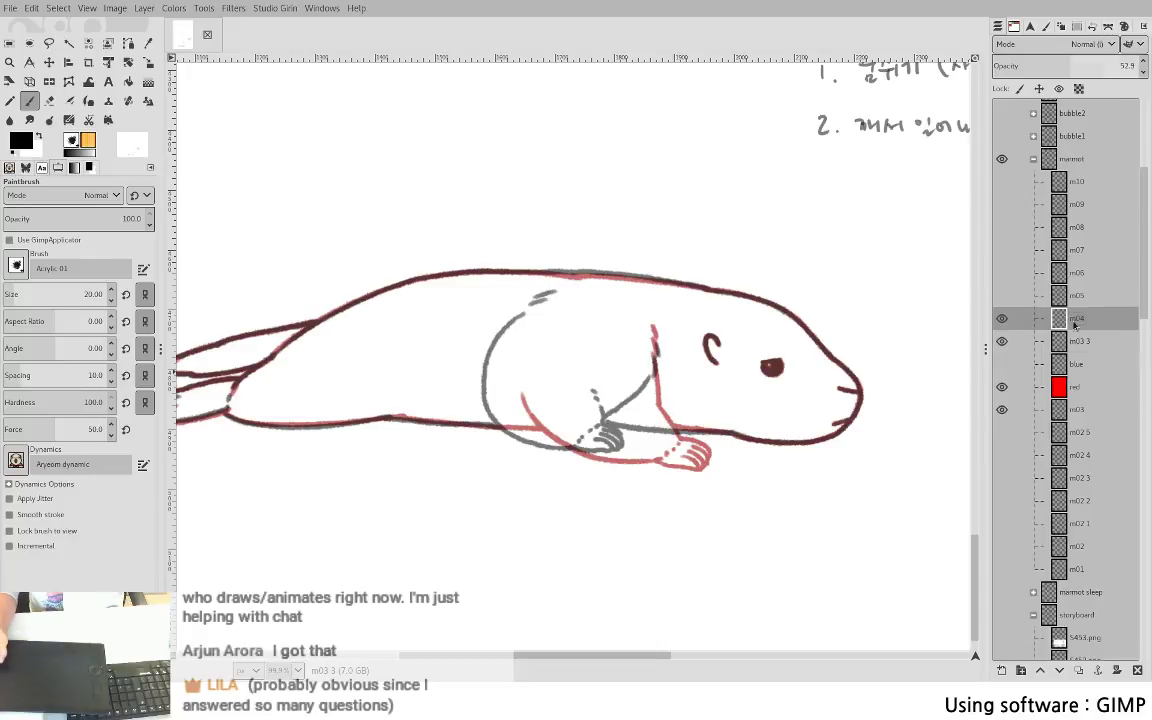
{"action": "left_click", "coordinate": [1024, 68]}
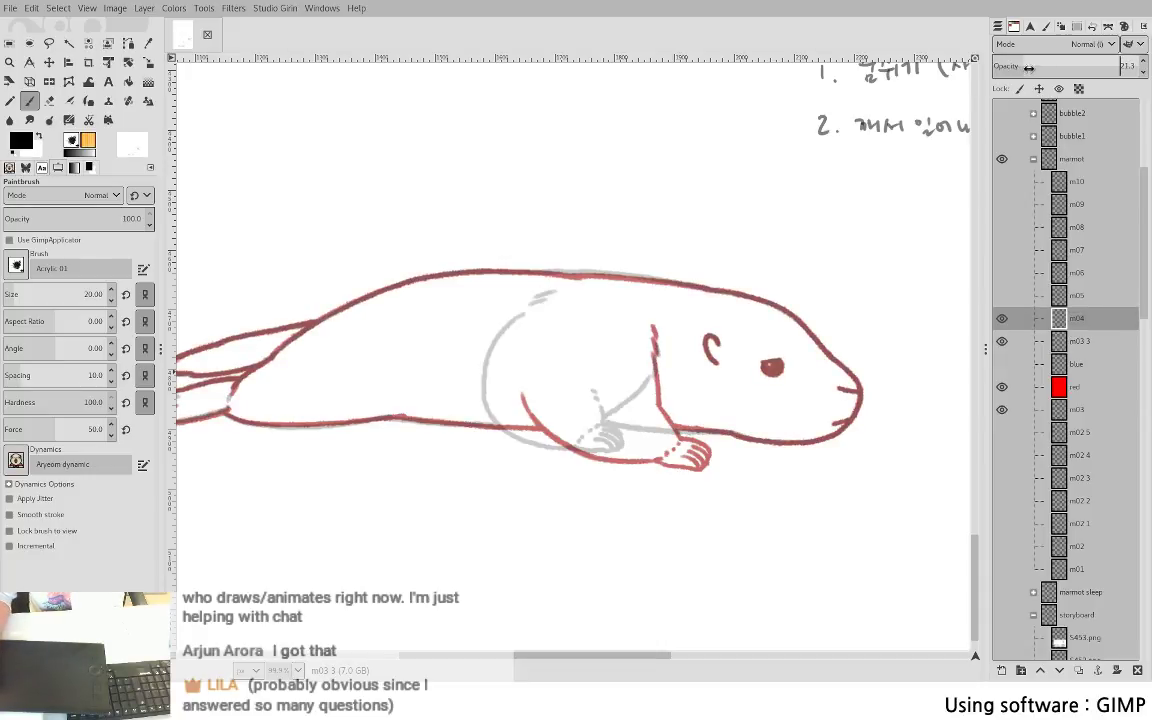
- Trace the marmot's curved ear in black on layer m03 3
{"action": "left_click", "coordinate": [1078, 341]}
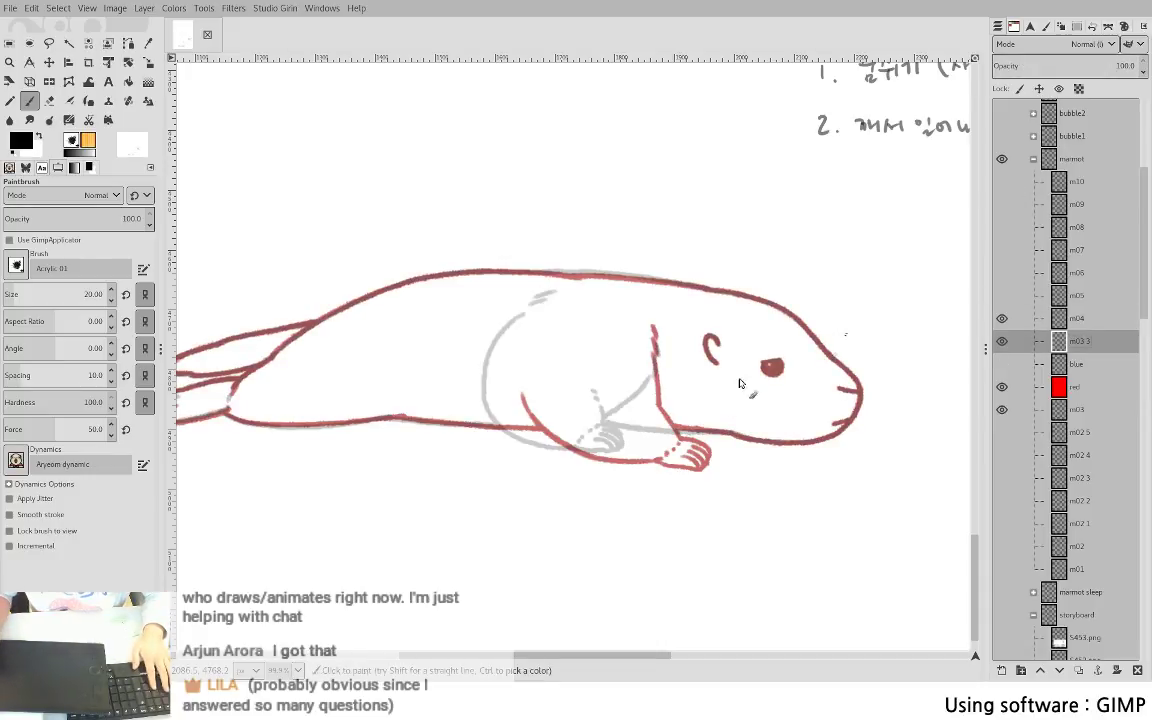
{"action": "scroll", "coordinate": [727, 365], "scroll_direction": "up", "scroll_amount": 5}
{"action": "mouse_move", "coordinate": [676, 289]}
{"action": "left_mouse_down"}
{"action": "mouse_move", "coordinate": [669, 306]}
{"action": "mouse_move", "coordinate": [706, 363]}
{"action": "left_mouse_up"}
{"action": "key", "text": "ctrl+z"}
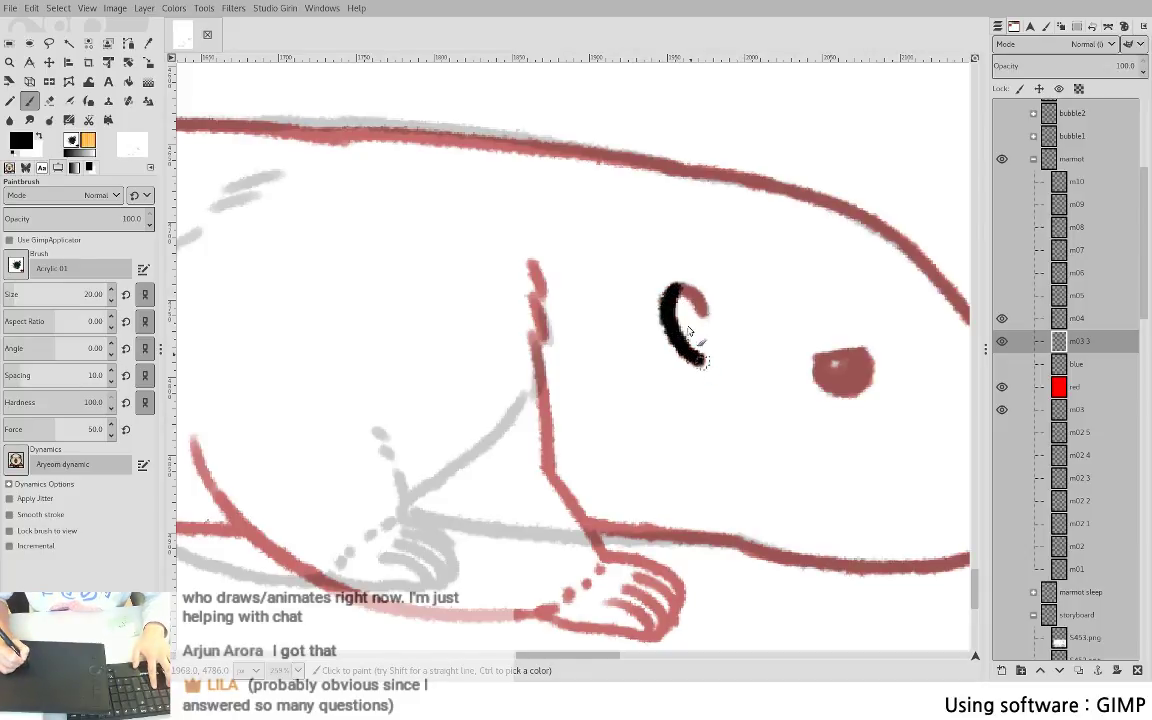
{"action": "left_click_drag", "start_coordinate": [680, 290], "coordinate": [707, 316]}
{"action": "left_click_drag", "start_coordinate": [751, 371], "coordinate": [705, 377]}
- Fill in the marmot's eye, leaving its small highlight, and trace the short nose and mouth lines
{"action": "scroll", "coordinate": [704, 377], "scroll_direction": "right", "scroll_amount": 7}
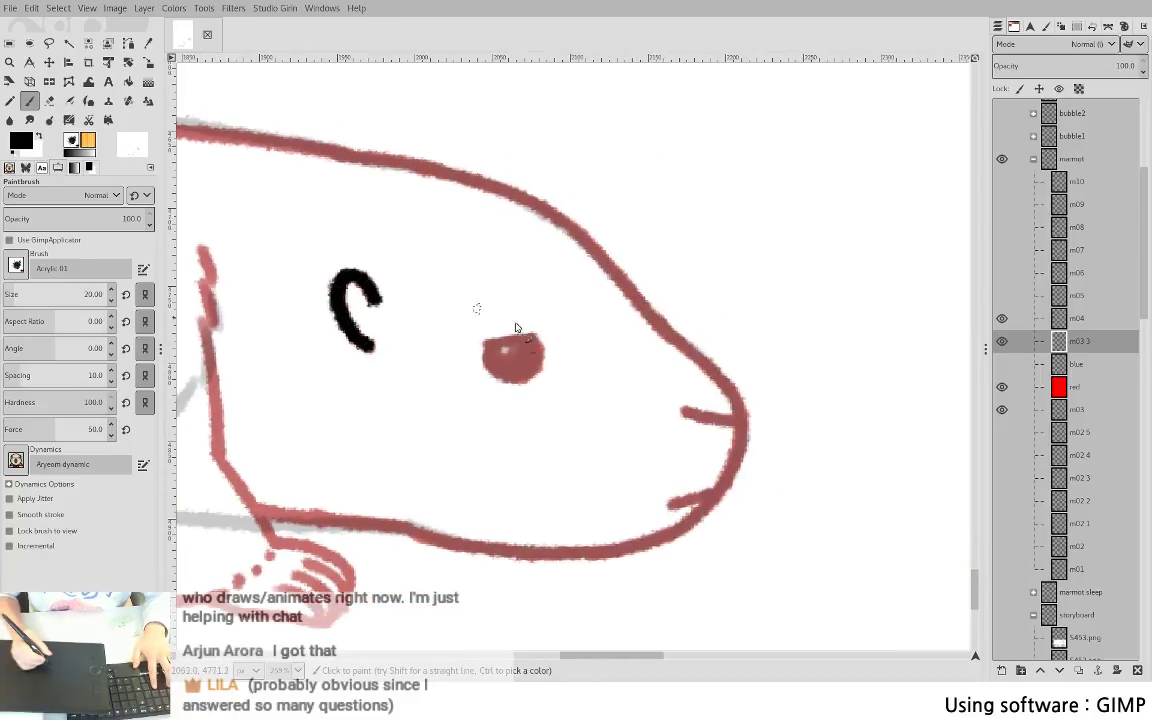
{"action": "mouse_move", "coordinate": [488, 345]}
{"action": "left_mouse_down"}
{"action": "mouse_move", "coordinate": [540, 337]}
{"action": "mouse_move", "coordinate": [506, 362]}
{"action": "mouse_move", "coordinate": [540, 370]}
{"action": "mouse_move", "coordinate": [532, 340]}
{"action": "mouse_move", "coordinate": [520, 350]}
{"action": "left_mouse_up"}
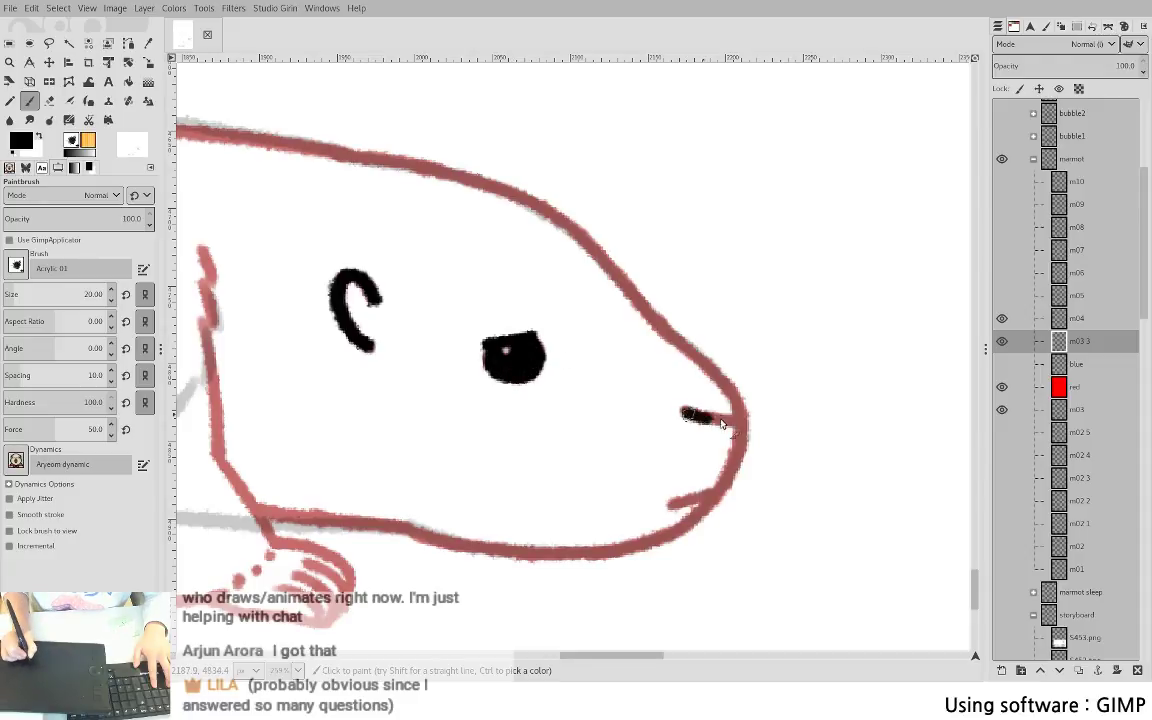
{"action": "left_click_drag", "start_coordinate": [683, 411], "coordinate": [729, 421]}
{"action": "key", "text": "ctrl+z"}
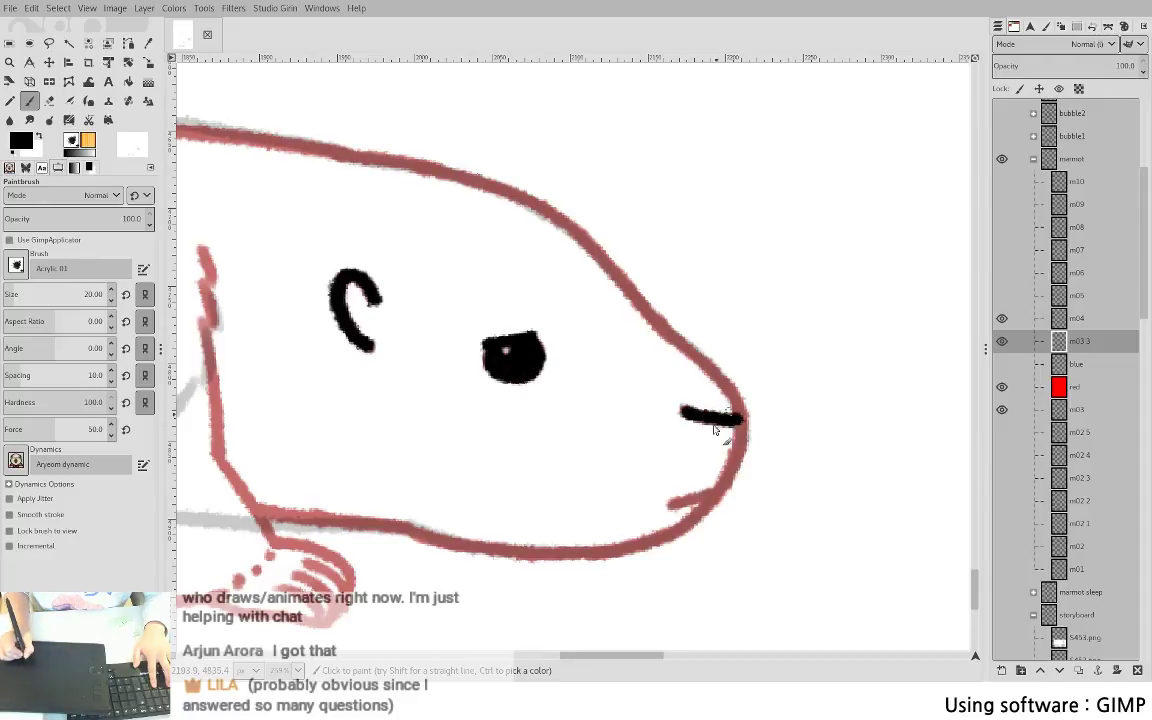
{"action": "left_click_drag", "start_coordinate": [654, 464], "coordinate": [772, 311]}
{"action": "left_click_drag", "start_coordinate": [790, 353], "coordinate": [837, 338]}
{"action": "key", "text": "ctrl+z"}
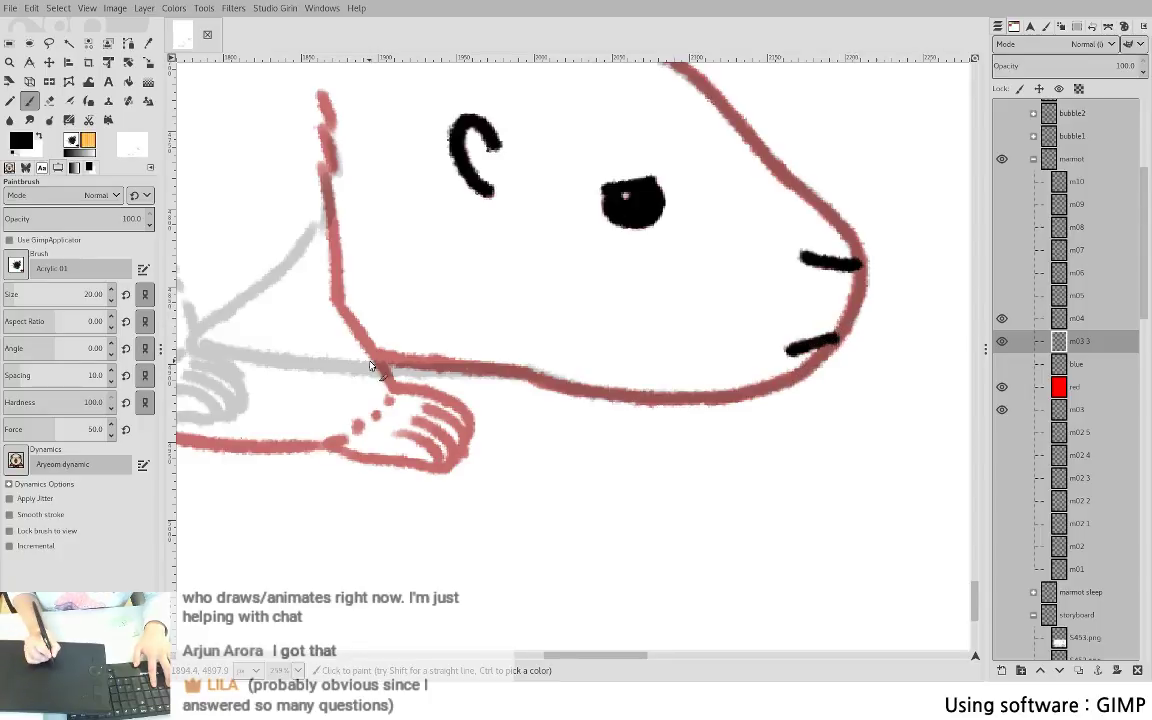
- Trace the throat and jaw underside from the front leg to just below the chin
{"action": "left_click_drag", "start_coordinate": [378, 364], "coordinate": [527, 363]}
{"action": "key", "text": "ctrl+z"}
{"action": "left_click_drag", "start_coordinate": [381, 362], "coordinate": [489, 370]}
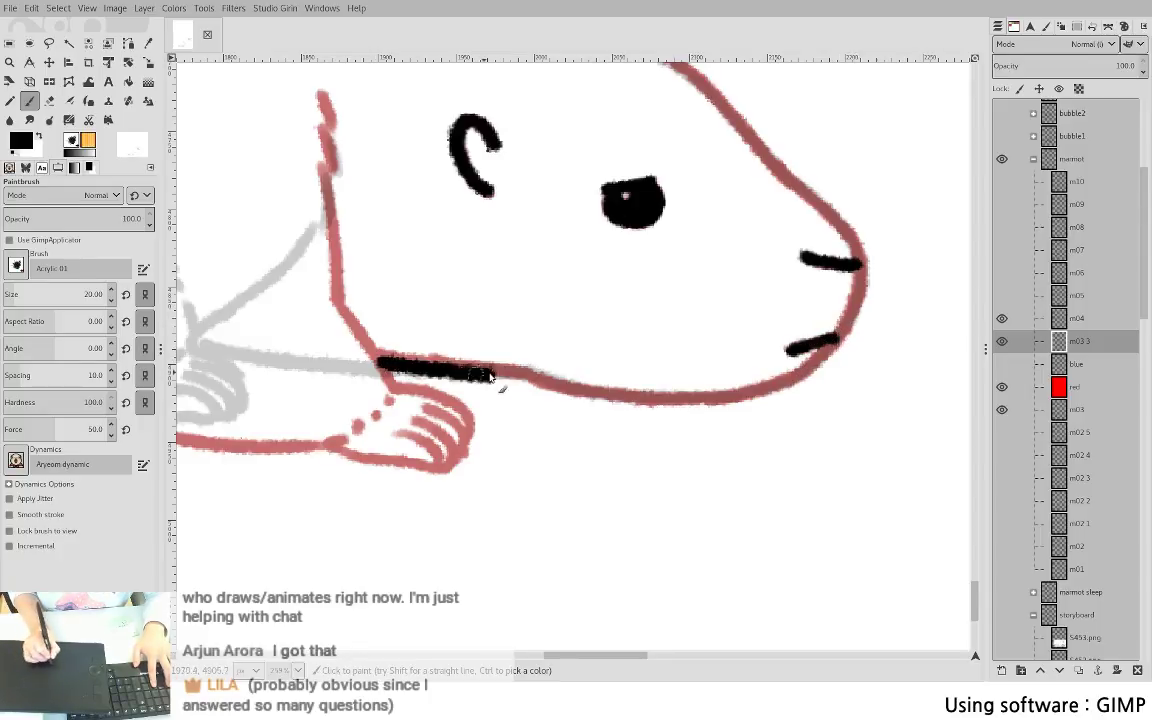
{"action": "key", "text": "ctrl+z"}
{"action": "mouse_move", "coordinate": [378, 364]}
{"action": "left_mouse_down"}
{"action": "mouse_move", "coordinate": [650, 398]}
{"action": "mouse_move", "coordinate": [773, 384]}
{"action": "left_mouse_up"}
{"action": "left_click_drag", "start_coordinate": [692, 327], "coordinate": [610, 398]}
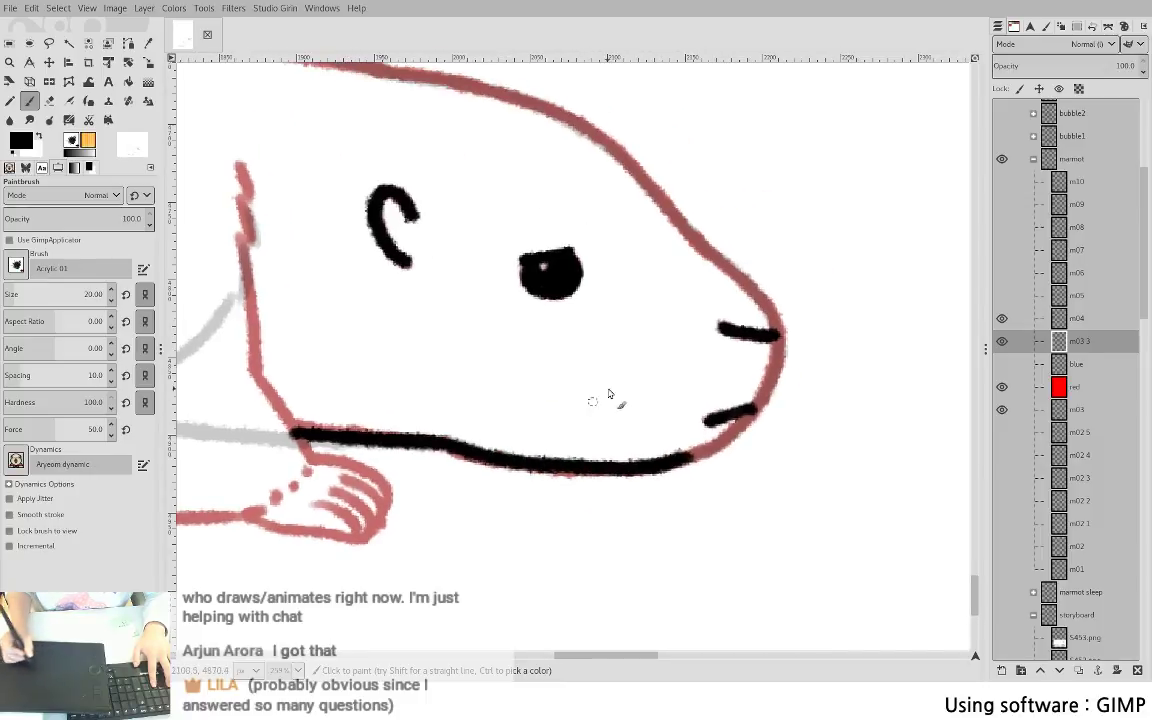
{"action": "mouse_move", "coordinate": [773, 320]}
{"action": "left_mouse_down"}
{"action": "mouse_move", "coordinate": [777, 358]}
{"action": "mouse_move", "coordinate": [741, 420]}
{"action": "left_mouse_up"}
{"action": "key", "text": "ctrl+z"}
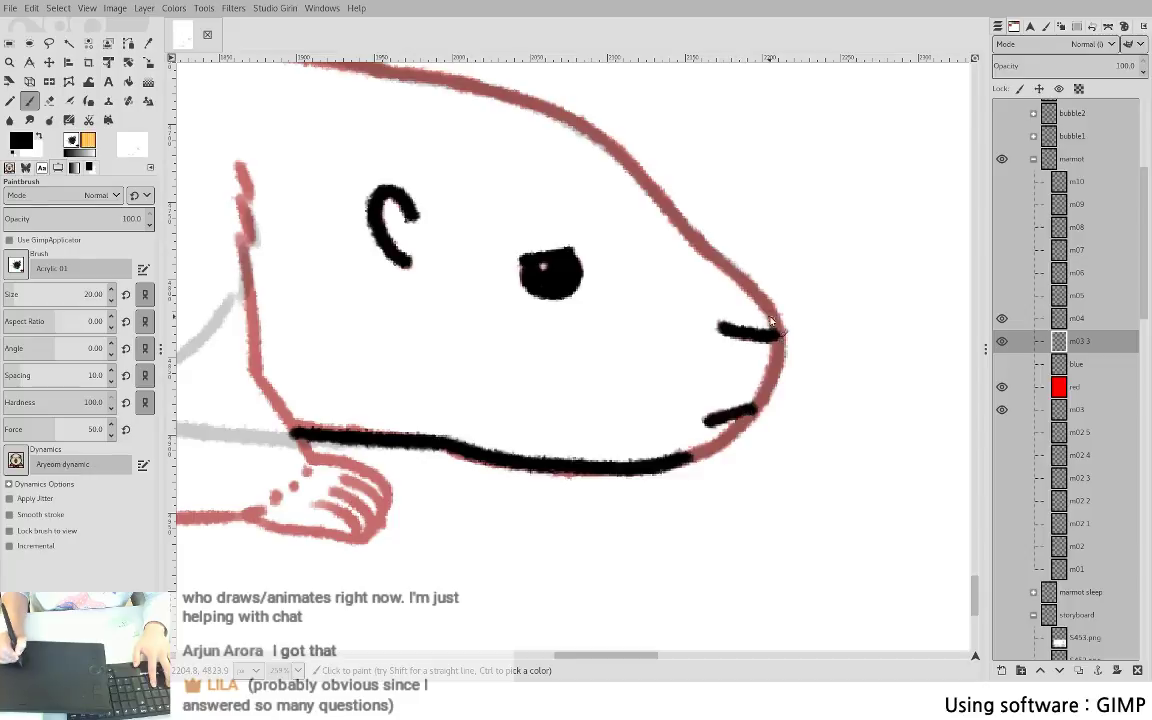
{"action": "mouse_move", "coordinate": [774, 320]}
{"action": "left_mouse_down"}
{"action": "mouse_move", "coordinate": [781, 376]}
{"action": "mouse_move", "coordinate": [761, 394]}
{"action": "left_mouse_up"}
{"action": "key", "text": "ctrl+z"}
{"action": "mouse_move", "coordinate": [777, 324]}
{"action": "left_mouse_down"}
{"action": "mouse_move", "coordinate": [777, 358]}
{"action": "mouse_move", "coordinate": [753, 416]}
{"action": "mouse_move", "coordinate": [674, 477]}
{"action": "left_mouse_up"}
{"action": "key", "text": "ctrl+z"}
{"action": "scroll", "coordinate": [714, 361], "scroll_direction": "up", "scroll_amount": 2}
{"action": "scroll", "coordinate": [714, 361], "scroll_direction": "right", "scroll_amount": 2}
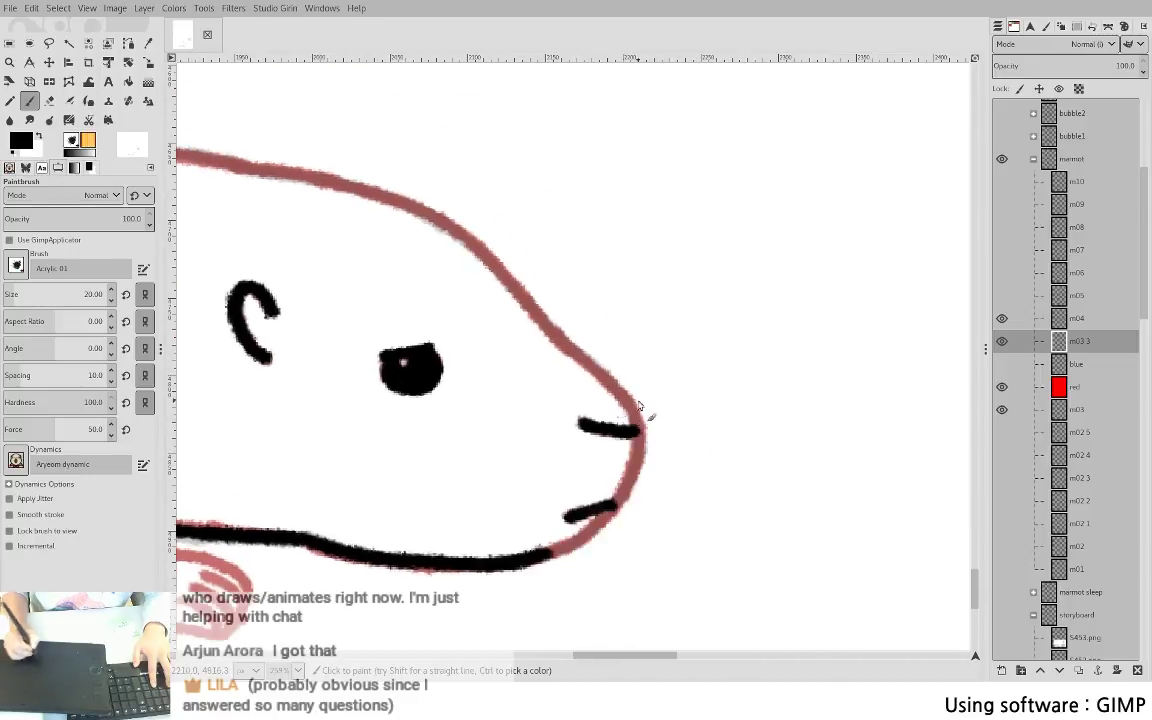
{"action": "left_click_drag", "start_coordinate": [628, 403], "coordinate": [638, 463]}
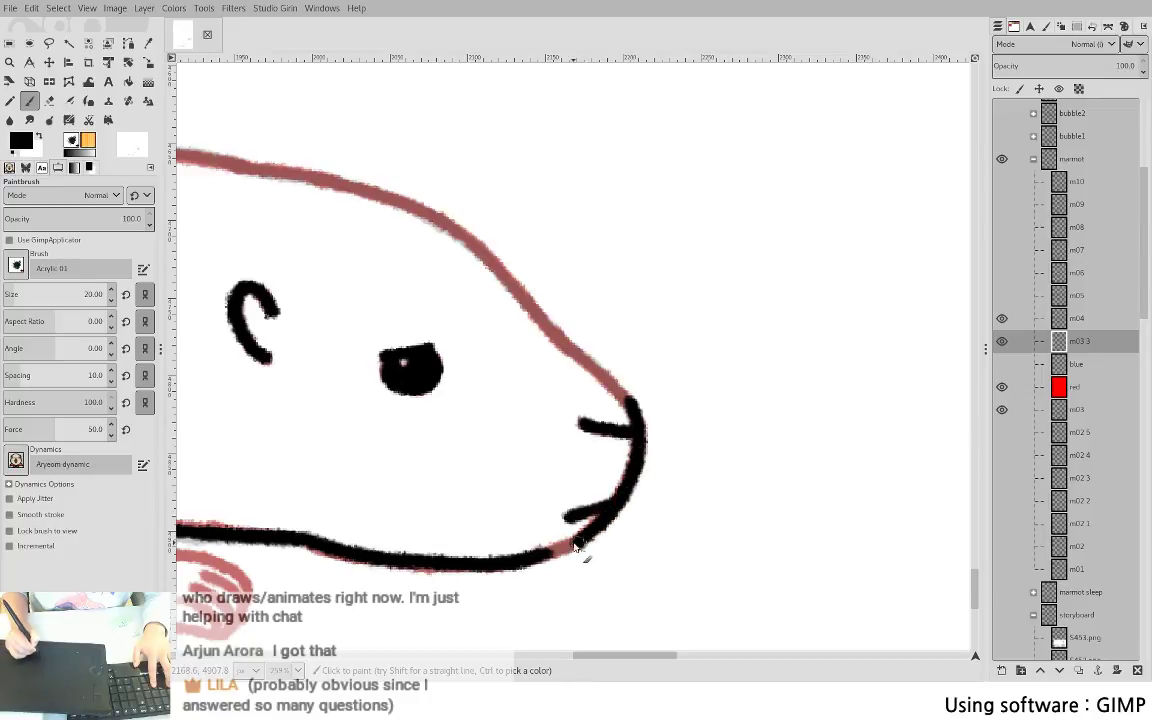
{"action": "mouse_move", "coordinate": [613, 515]}
{"action": "left_mouse_down"}
{"action": "mouse_move", "coordinate": [635, 392]}
{"action": "mouse_move", "coordinate": [645, 473]}
{"action": "mouse_move", "coordinate": [612, 522]}
{"action": "mouse_move", "coordinate": [574, 549]}
{"action": "mouse_move", "coordinate": [531, 541]}
{"action": "left_mouse_up"}
{"action": "key", "text": "ctrl+z"}
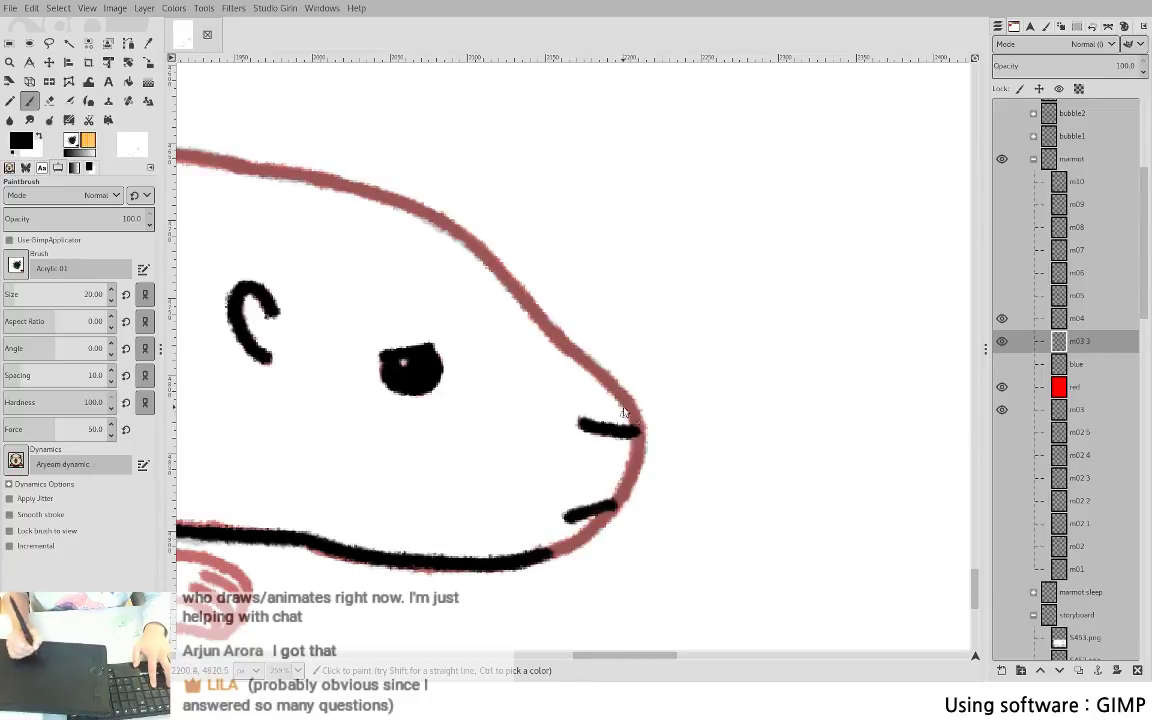
{"action": "mouse_move", "coordinate": [628, 399]}
{"action": "left_mouse_down"}
{"action": "mouse_move", "coordinate": [640, 431]}
{"action": "mouse_move", "coordinate": [632, 490]}
{"action": "mouse_move", "coordinate": [607, 532]}
{"action": "mouse_move", "coordinate": [519, 567]}
{"action": "left_mouse_up"}
{"action": "key", "text": "ctrl+z"}
{"action": "key", "text": "ctrl+z"}
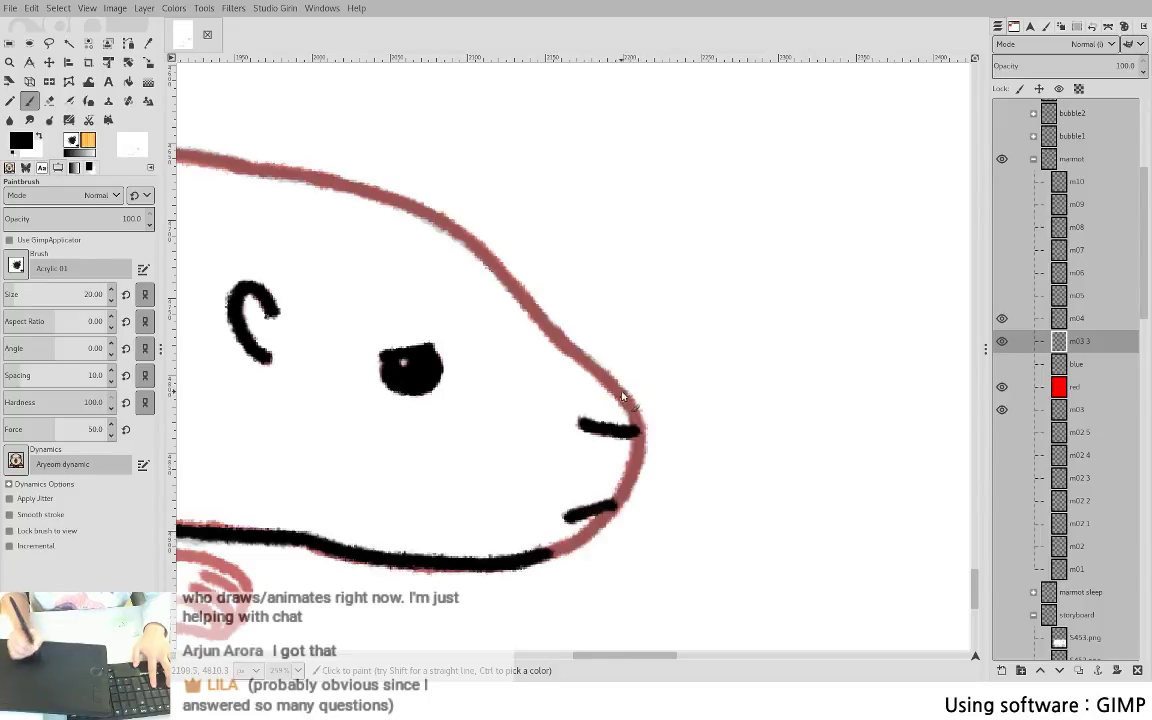
{"action": "mouse_move", "coordinate": [626, 399]}
{"action": "left_mouse_down"}
{"action": "mouse_move", "coordinate": [639, 457]}
{"action": "mouse_move", "coordinate": [635, 434]}
{"action": "mouse_move", "coordinate": [623, 489]}
{"action": "mouse_move", "coordinate": [591, 531]}
{"action": "mouse_move", "coordinate": [514, 578]}
{"action": "left_mouse_up"}
{"action": "key", "text": "ctrl+z"}
{"action": "key", "text": "ctrl+z"}
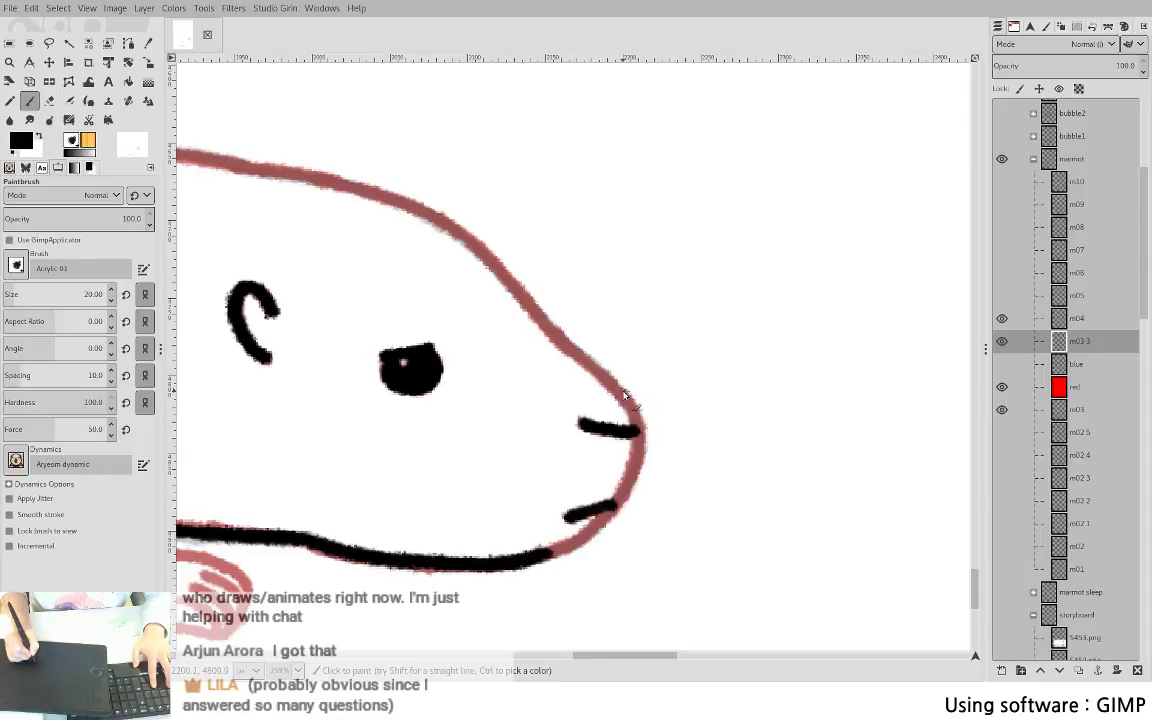
{"action": "left_click_drag", "start_coordinate": [625, 395], "coordinate": [643, 458]}
{"action": "key", "text": "ctrl+z"}
- Trace the rounded muzzle from nose to chin, joining the jaw line, and the forehead slope down to the nose
{"action": "mouse_move", "coordinate": [625, 395]}
{"action": "left_mouse_down"}
{"action": "mouse_move", "coordinate": [640, 447]}
{"action": "mouse_move", "coordinate": [633, 504]}
{"action": "mouse_move", "coordinate": [540, 576]}
{"action": "mouse_move", "coordinate": [518, 573]}
{"action": "left_mouse_up"}
{"action": "key", "text": "shift+e"}
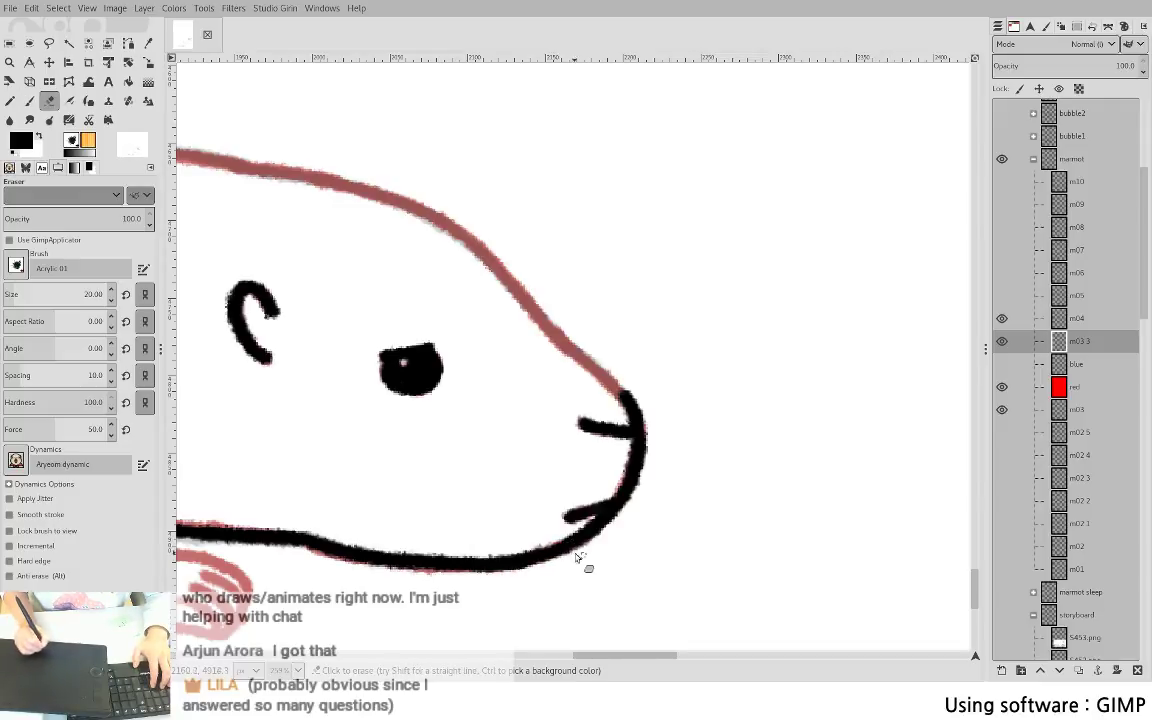
{"action": "key", "text": "p"}
{"action": "left_click_drag", "start_coordinate": [509, 449], "coordinate": [550, 509]}
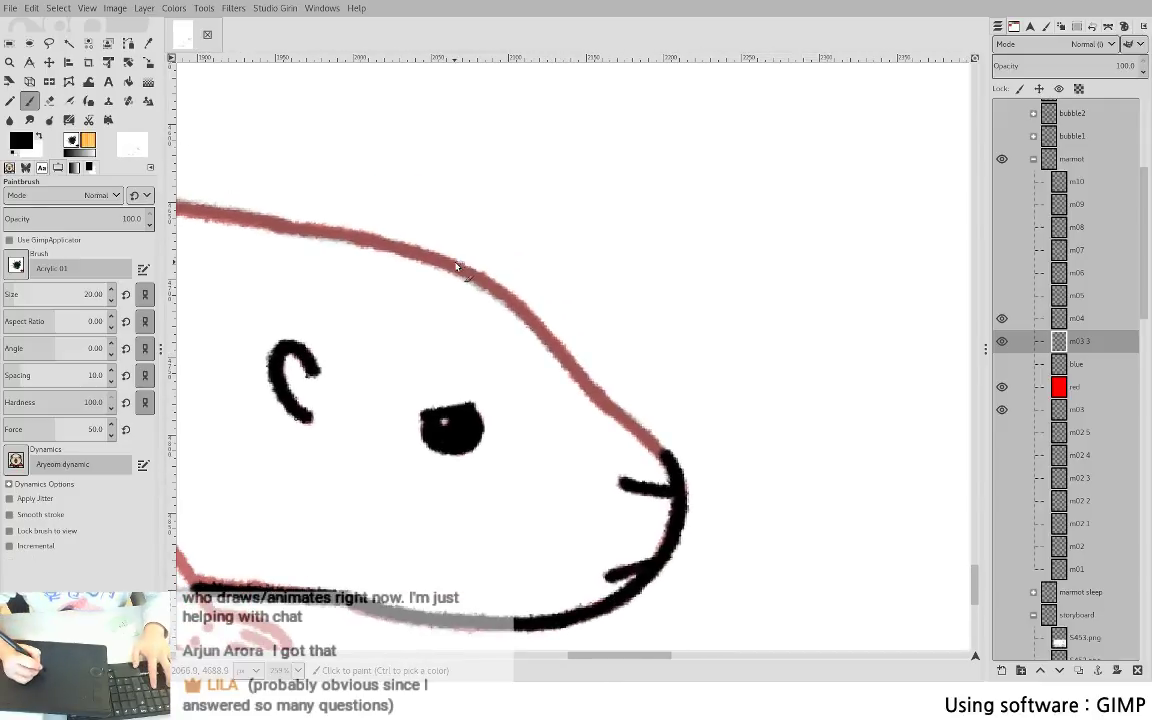
{"action": "mouse_move", "coordinate": [456, 266]}
{"action": "left_mouse_down"}
{"action": "mouse_move", "coordinate": [560, 355]}
{"action": "mouse_move", "coordinate": [597, 405]}
{"action": "left_mouse_up"}
{"action": "left_click_drag", "start_coordinate": [540, 355], "coordinate": [660, 455]}
- Trace the back line above the front leg between the red and grey guides and thin its forward end with the eraser
{"action": "left_click_drag", "start_coordinate": [482, 364], "coordinate": [868, 375]}
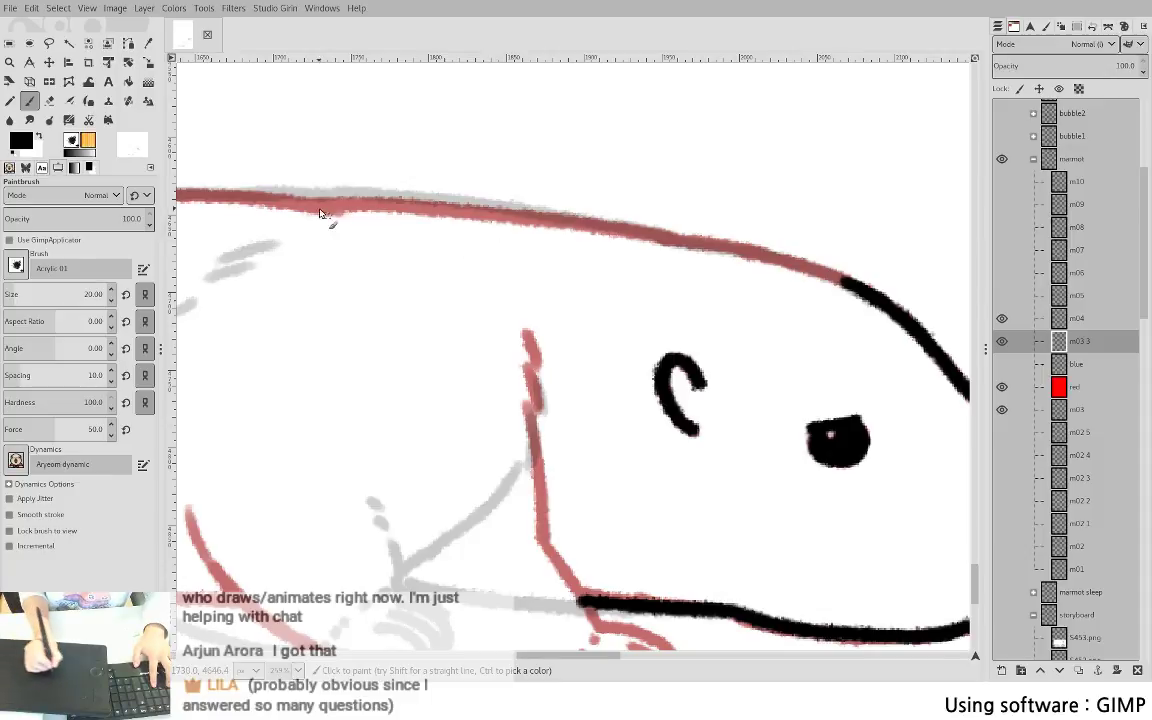
{"action": "mouse_move", "coordinate": [316, 199]}
{"action": "left_mouse_down"}
{"action": "mouse_move", "coordinate": [478, 206]}
{"action": "mouse_move", "coordinate": [652, 237]}
{"action": "left_mouse_up"}
{"action": "key", "text": "shift+e"}
{"action": "left_click_drag", "start_coordinate": [540, 230], "coordinate": [634, 241]}
{"action": "key", "text": "p"}
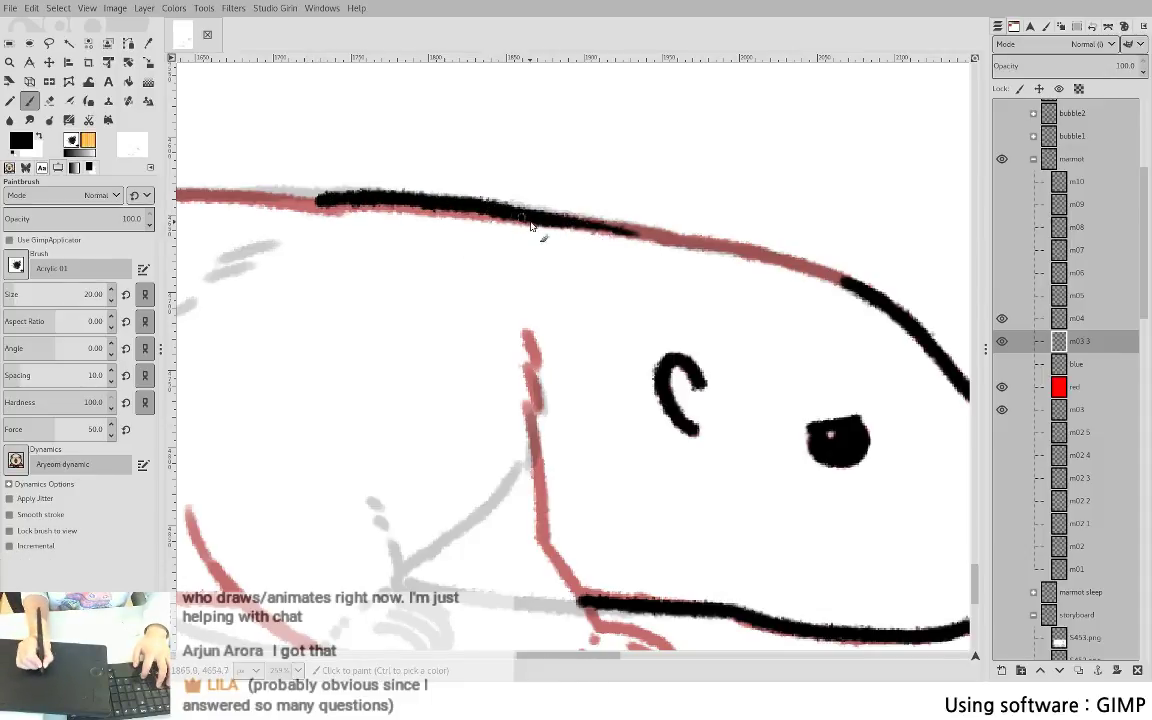
{"action": "key", "text": "shift+e"}
{"action": "left_click_drag", "start_coordinate": [537, 227], "coordinate": [584, 234]}
{"action": "key", "text": "p"}
- Clean the back line's lower edge and extend the line smoothly to join the forehead
{"action": "left_click_drag", "start_coordinate": [512, 212], "coordinate": [619, 230]}
{"action": "key", "text": "ctrl+z"}
{"action": "left_click_drag", "start_coordinate": [478, 200], "coordinate": [660, 241]}
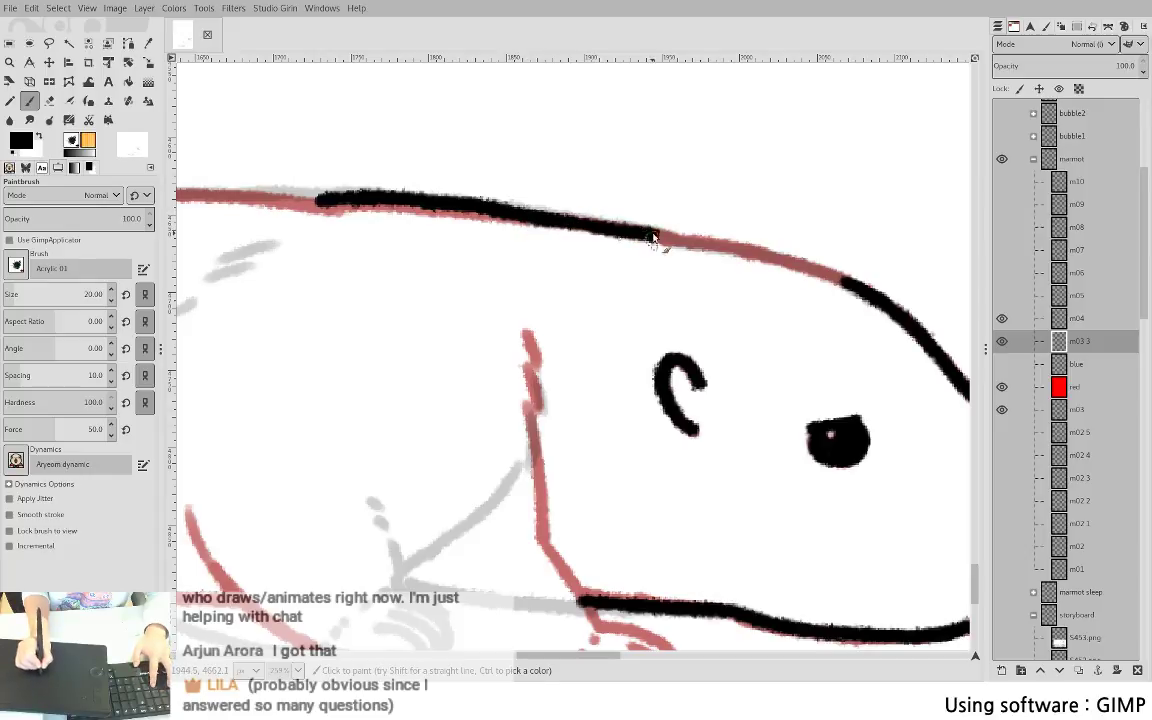
{"action": "key", "text": "ctrl+z"}
{"action": "key", "text": "shift+e"}
{"action": "left_click_drag", "start_coordinate": [484, 214], "coordinate": [594, 244]}
{"action": "key", "text": "p"}
{"action": "left_click_drag", "start_coordinate": [494, 207], "coordinate": [840, 275]}
{"action": "key", "text": "ctrl+z"}
{"action": "left_click_drag", "start_coordinate": [602, 220], "coordinate": [849, 284]}
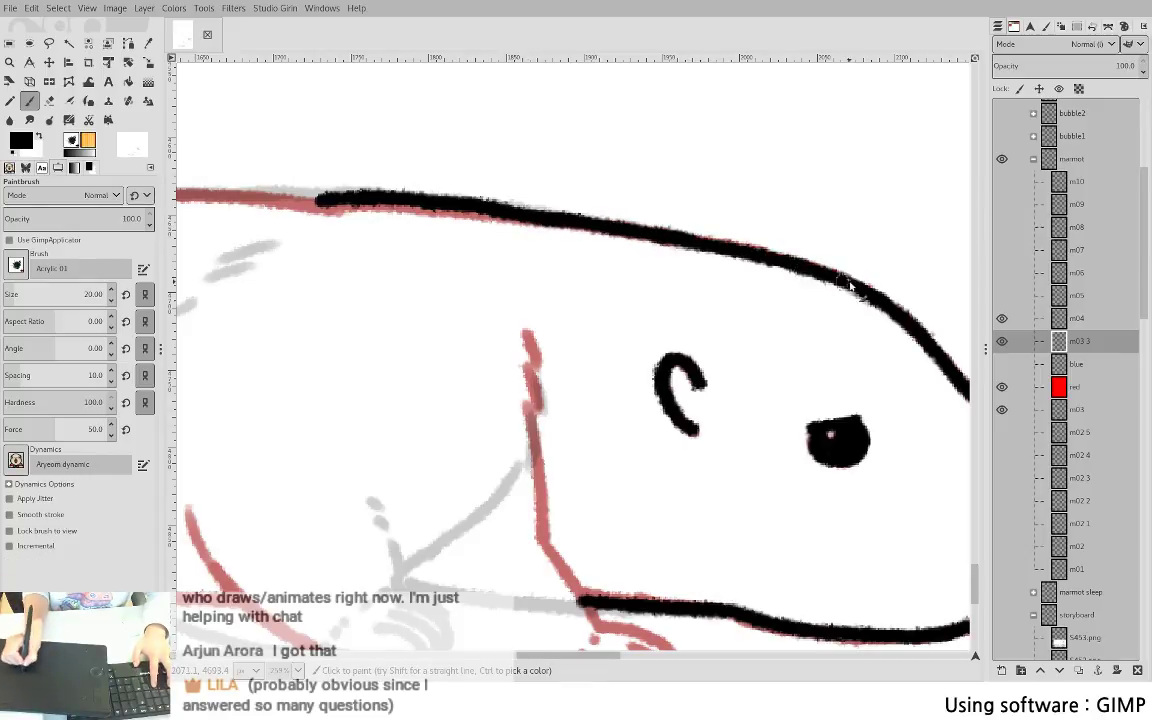
- Trace the middle of the marmot's back and join it to the line over the shoulder
{"action": "left_click_drag", "start_coordinate": [390, 300], "coordinate": [721, 292]}
{"action": "mouse_move", "coordinate": [250, 252]}
{"action": "left_mouse_down"}
{"action": "mouse_move", "coordinate": [377, 220]}
{"action": "mouse_move", "coordinate": [508, 210]}
{"action": "mouse_move", "coordinate": [267, 249]}
{"action": "mouse_move", "coordinate": [388, 215]}
{"action": "mouse_move", "coordinate": [518, 204]}
{"action": "mouse_move", "coordinate": [705, 215]}
{"action": "left_mouse_up"}
{"action": "key", "text": "ctrl+z"}
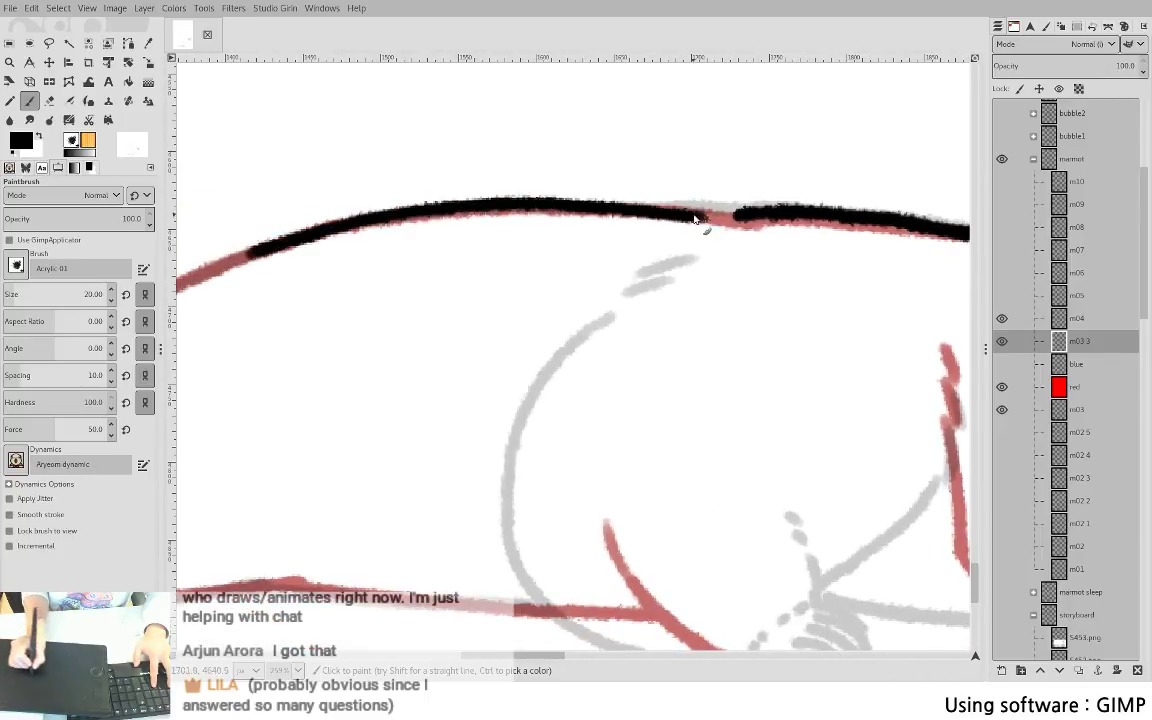
{"action": "key", "text": "ctrl+z"}
{"action": "mouse_move", "coordinate": [370, 218]}
{"action": "left_mouse_down"}
{"action": "mouse_move", "coordinate": [428, 213]}
{"action": "mouse_move", "coordinate": [735, 218]}
{"action": "left_mouse_up"}
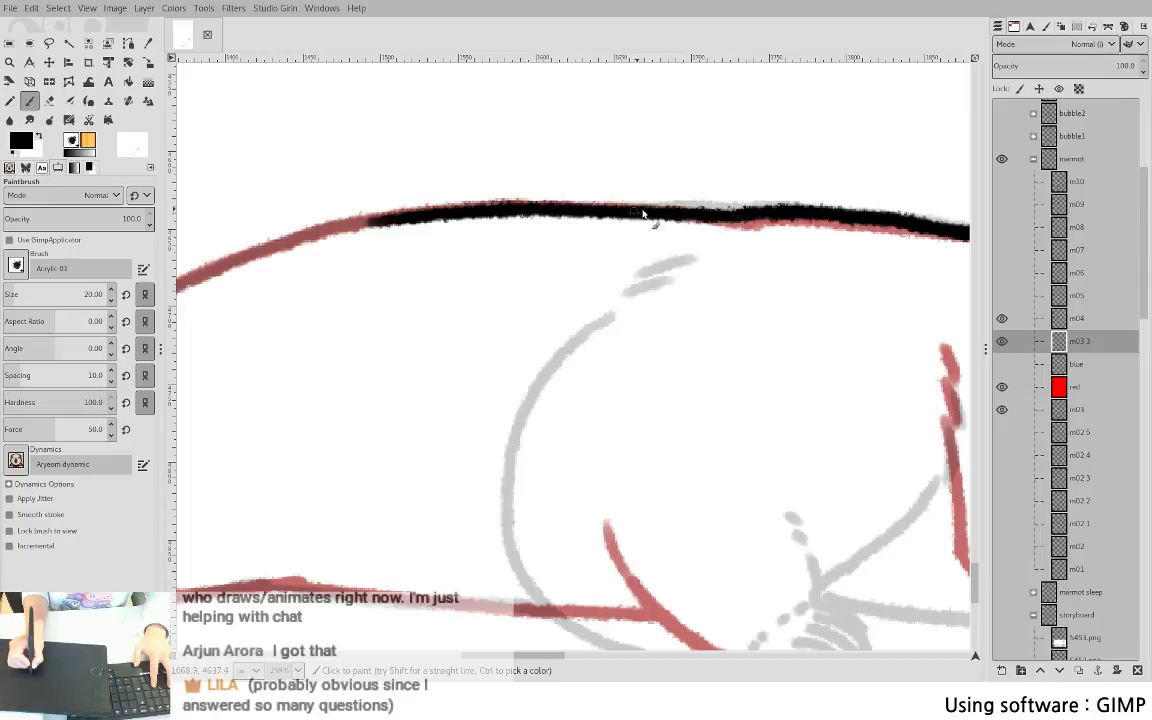
{"action": "left_click_drag", "start_coordinate": [643, 214], "coordinate": [740, 218]}
- Trace the rump from the base of the tail up to the finished back line
{"action": "left_click_drag", "start_coordinate": [398, 267], "coordinate": [738, 202]}
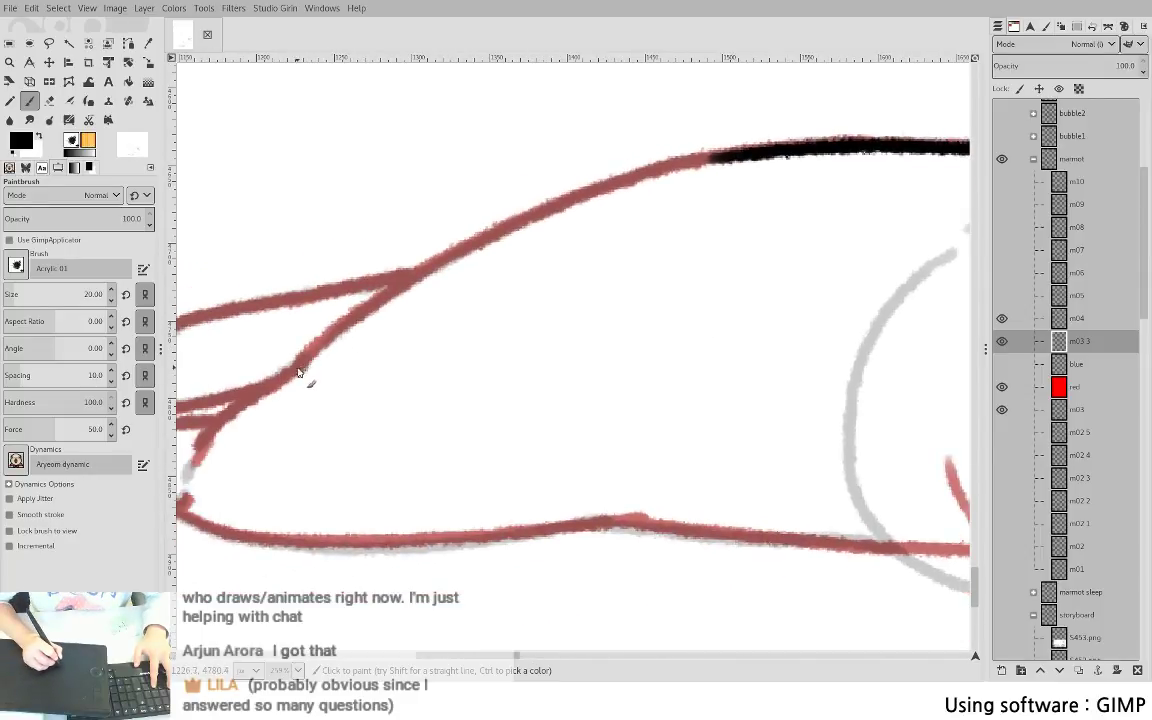
{"action": "left_click_drag", "start_coordinate": [298, 372], "coordinate": [452, 198]}
{"action": "key", "text": "ctrl+z"}
{"action": "left_click_drag", "start_coordinate": [292, 377], "coordinate": [390, 264]}
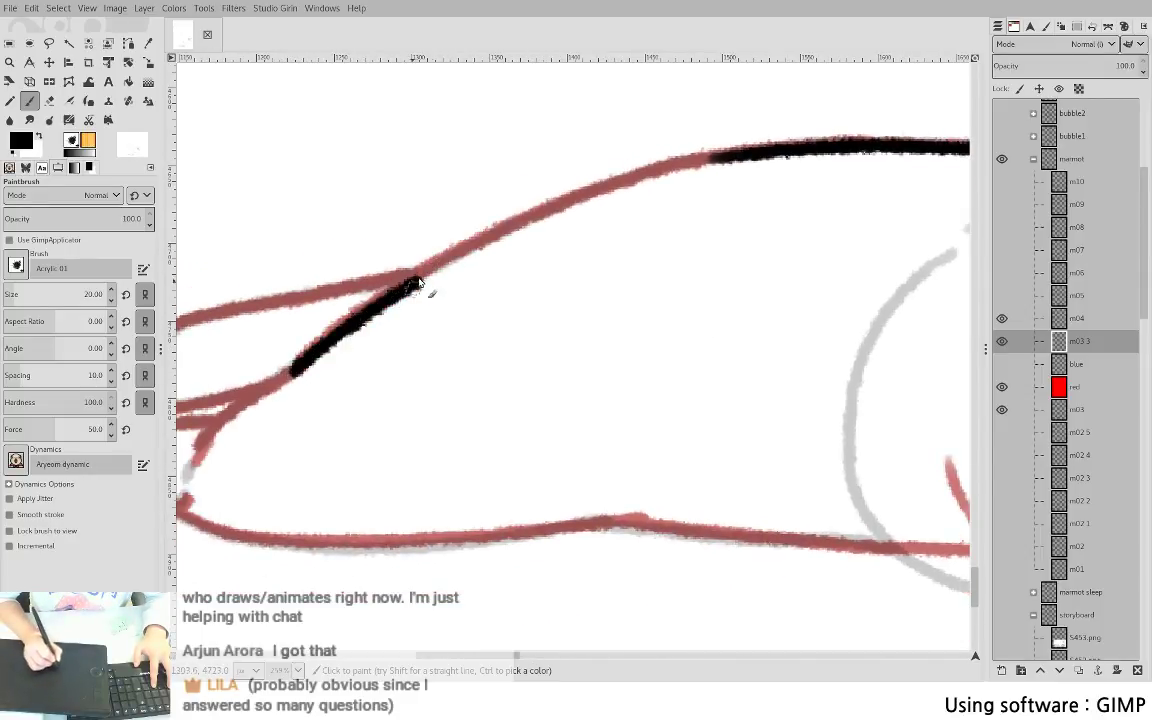
{"action": "key", "text": "ctrl+z"}
{"action": "mouse_move", "coordinate": [290, 372]}
{"action": "left_mouse_down"}
{"action": "mouse_move", "coordinate": [327, 301]}
{"action": "mouse_move", "coordinate": [440, 263]}
{"action": "mouse_move", "coordinate": [497, 203]}
{"action": "mouse_move", "coordinate": [630, 150]}
{"action": "mouse_move", "coordinate": [705, 148]}
{"action": "left_mouse_up"}
- Trace the upper and lower edges of the pointed tail back to the rump
{"action": "left_click_drag", "start_coordinate": [379, 305], "coordinate": [728, 219]}
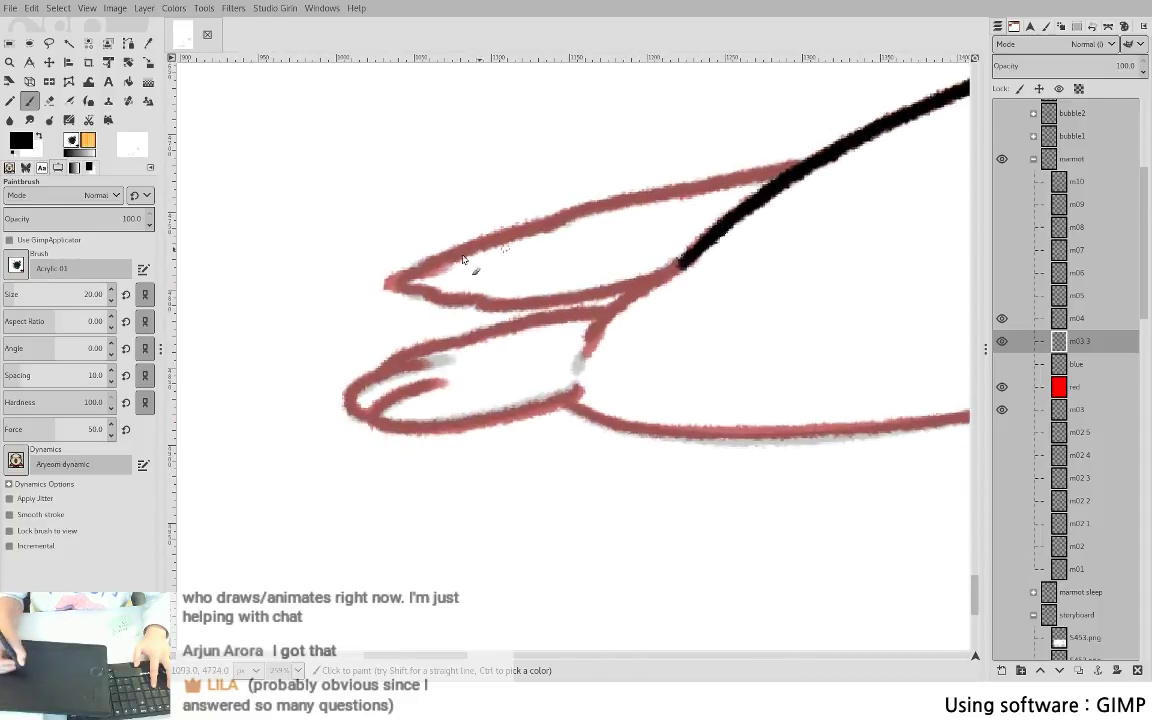
{"action": "left_click_drag", "start_coordinate": [394, 287], "coordinate": [566, 215]}
{"action": "key", "text": "ctrl+z"}
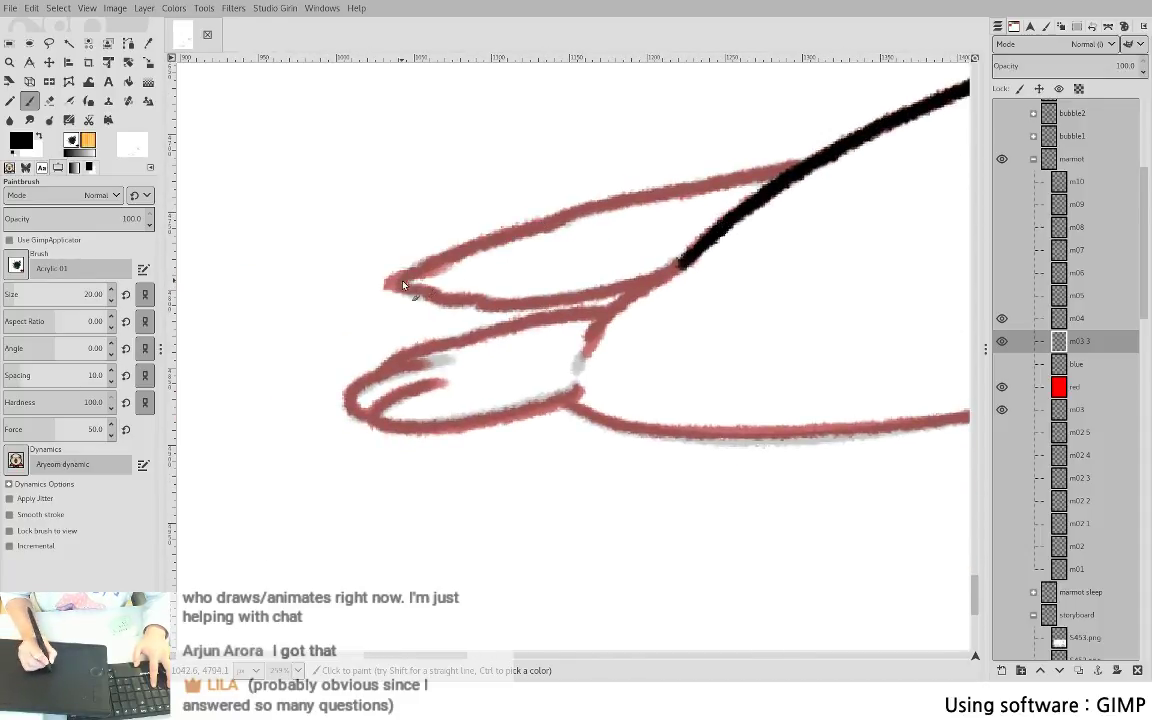
{"action": "mouse_move", "coordinate": [391, 285]}
{"action": "left_mouse_down"}
{"action": "mouse_move", "coordinate": [567, 217]}
{"action": "mouse_move", "coordinate": [558, 221]}
{"action": "mouse_move", "coordinate": [794, 172]}
{"action": "mouse_move", "coordinate": [423, 291]}
{"action": "mouse_move", "coordinate": [505, 303]}
{"action": "mouse_move", "coordinate": [686, 263]}
{"action": "left_mouse_up"}
- Trace the hind foot's outline and toe lines below the tail, with the short broken line at its ankle
{"action": "mouse_move", "coordinate": [350, 402]}
{"action": "left_mouse_down"}
{"action": "mouse_move", "coordinate": [451, 361]}
{"action": "mouse_move", "coordinate": [388, 370]}
{"action": "mouse_move", "coordinate": [473, 339]}
{"action": "left_mouse_up"}
{"action": "key", "text": "ctrl+z"}
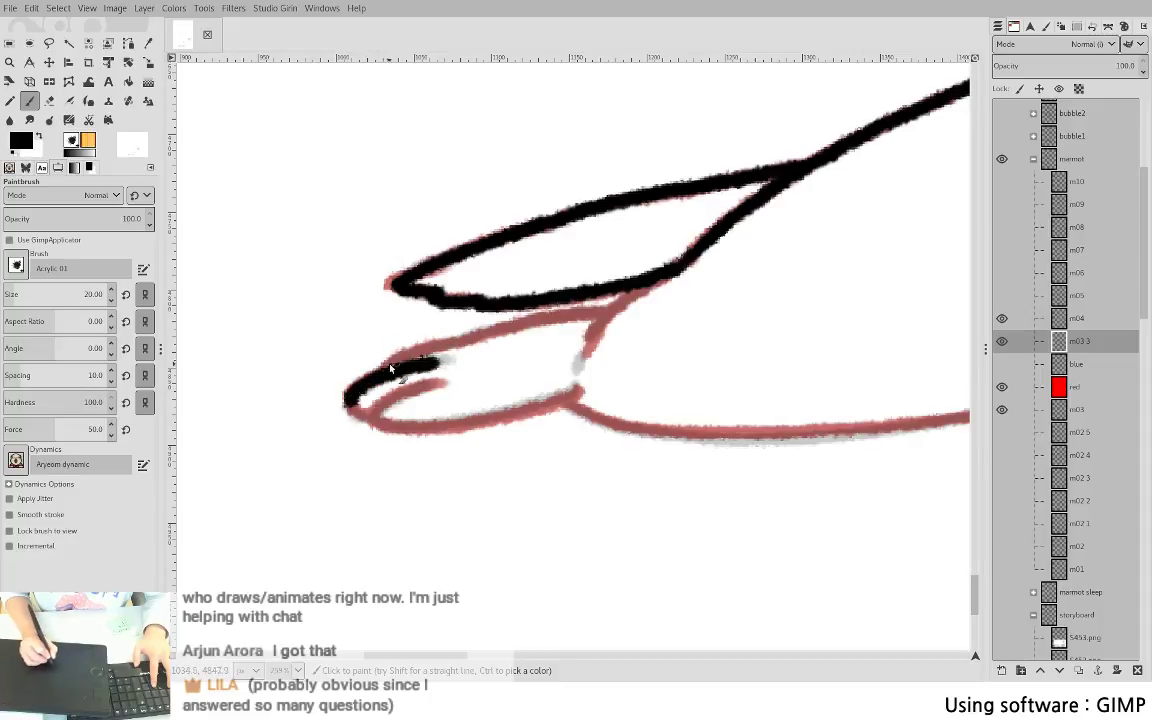
{"action": "mouse_move", "coordinate": [392, 360]}
{"action": "left_mouse_down"}
{"action": "mouse_move", "coordinate": [549, 313]}
{"action": "mouse_move", "coordinate": [601, 314]}
{"action": "left_mouse_up"}
{"action": "key", "text": "ctrl+z"}
{"action": "mouse_move", "coordinate": [387, 366]}
{"action": "left_mouse_down"}
{"action": "mouse_move", "coordinate": [484, 332]}
{"action": "mouse_move", "coordinate": [381, 374]}
{"action": "mouse_move", "coordinate": [432, 351]}
{"action": "left_mouse_up"}
{"action": "key", "text": "ctrl+z"}
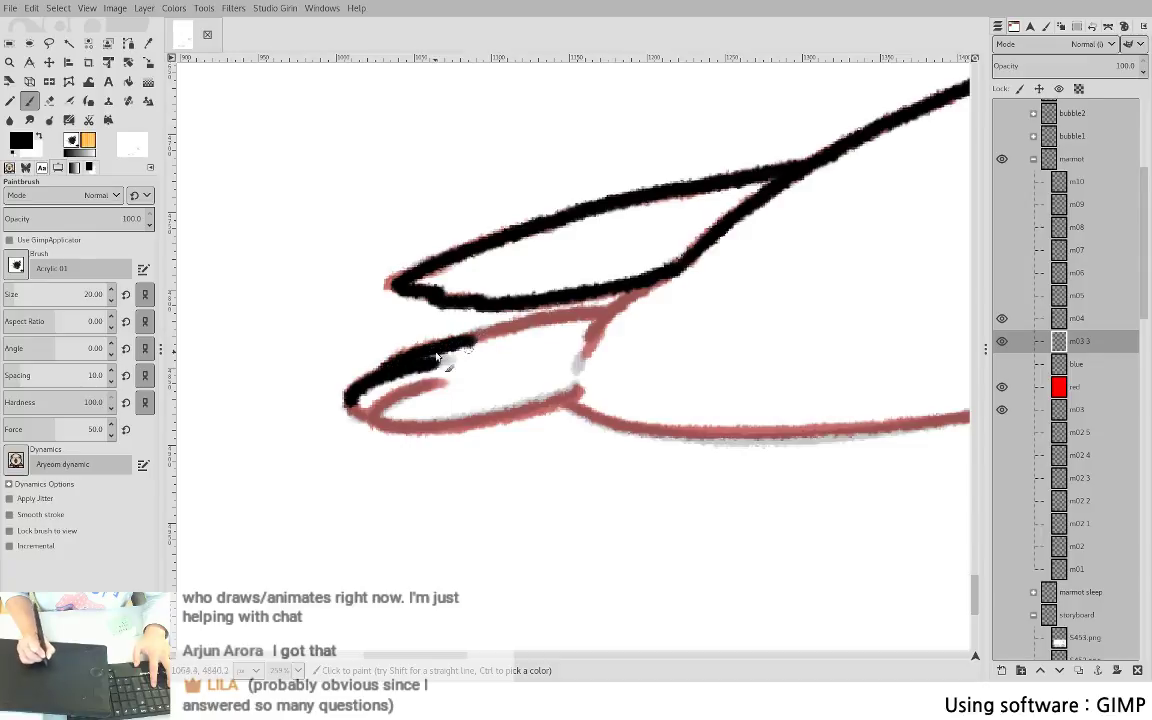
{"action": "key", "text": "ctrl+z"}
{"action": "mouse_move", "coordinate": [345, 402]}
{"action": "left_mouse_down"}
{"action": "mouse_move", "coordinate": [487, 333]}
{"action": "mouse_move", "coordinate": [612, 310]}
{"action": "left_mouse_up"}
{"action": "mouse_move", "coordinate": [348, 403]}
{"action": "left_mouse_down"}
{"action": "mouse_move", "coordinate": [370, 414]}
{"action": "mouse_move", "coordinate": [438, 381]}
{"action": "mouse_move", "coordinate": [391, 403]}
{"action": "mouse_move", "coordinate": [438, 383]}
{"action": "mouse_move", "coordinate": [399, 426]}
{"action": "mouse_move", "coordinate": [577, 392]}
{"action": "left_mouse_up"}
{"action": "key", "text": "ctrl+z"}
{"action": "left_click_drag", "start_coordinate": [610, 314], "coordinate": [594, 343]}
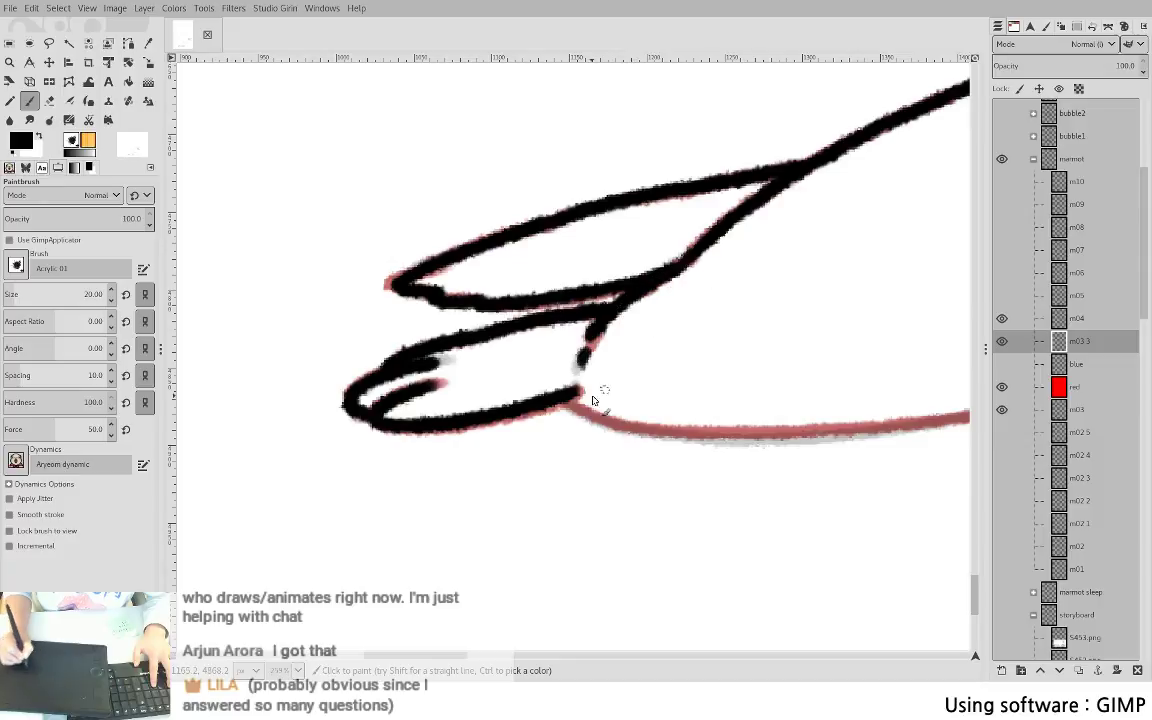
- Trace the rear belly line from the hind foot's heel to the slight bend mid-belly
{"action": "mouse_move", "coordinate": [572, 400]}
{"action": "left_mouse_down"}
{"action": "mouse_move", "coordinate": [600, 421]}
{"action": "mouse_move", "coordinate": [667, 434]}
{"action": "mouse_move", "coordinate": [884, 440]}
{"action": "left_mouse_up"}
{"action": "scroll", "coordinate": [560, 319], "scroll_direction": "right", "scroll_amount": 5}
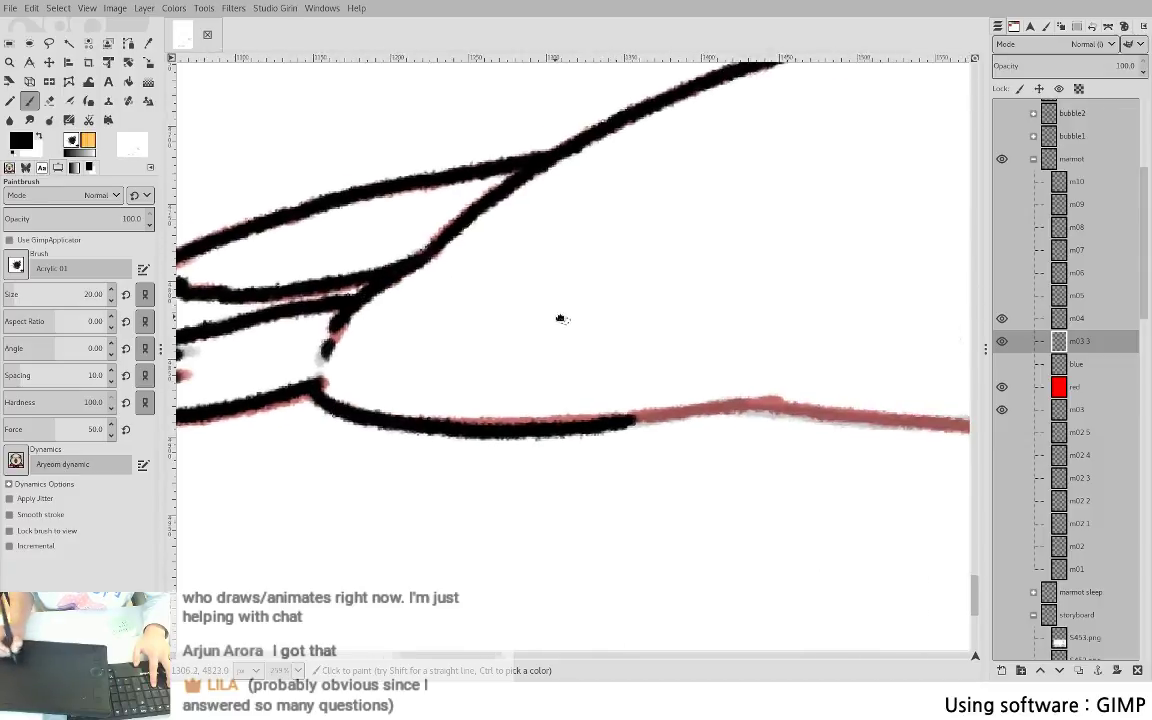
{"action": "key", "text": "ctrl+z"}
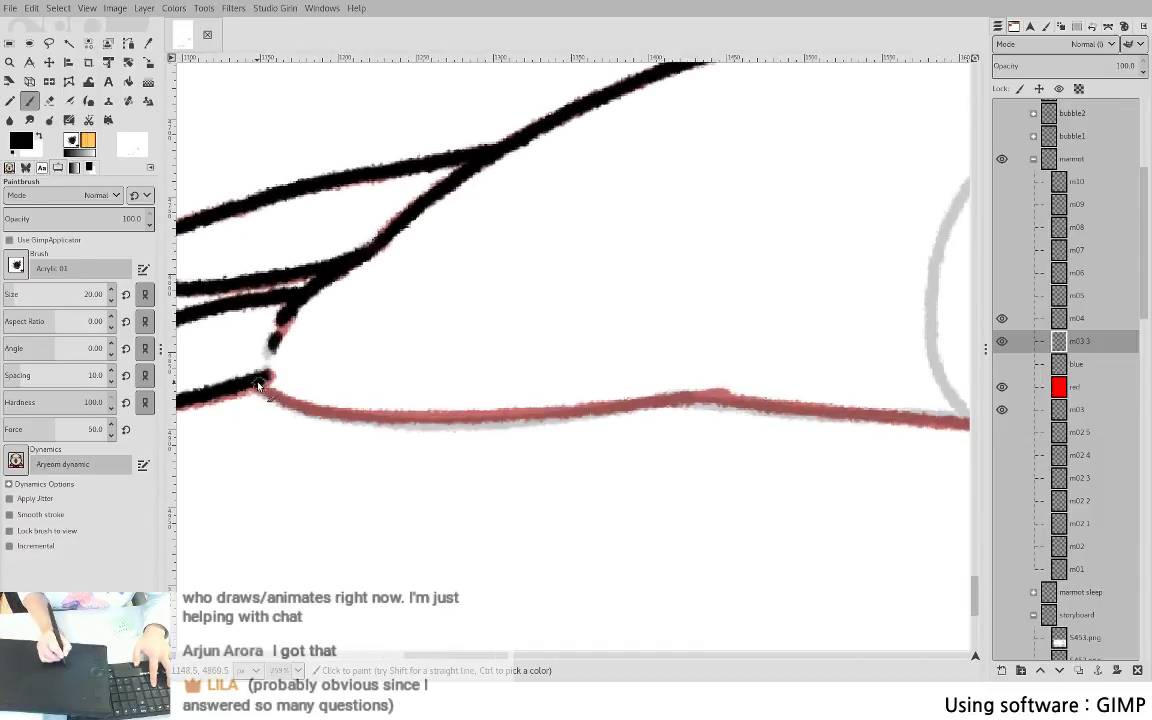
{"action": "mouse_move", "coordinate": [258, 383]}
{"action": "left_mouse_down"}
{"action": "mouse_move", "coordinate": [408, 420]}
{"action": "mouse_move", "coordinate": [290, 400]}
{"action": "mouse_move", "coordinate": [405, 419]}
{"action": "mouse_move", "coordinate": [706, 404]}
{"action": "mouse_move", "coordinate": [696, 402]}
{"action": "mouse_move", "coordinate": [800, 415]}
{"action": "left_mouse_up"}
{"action": "key", "text": "ctrl+z"}
{"action": "scroll", "coordinate": [683, 322], "scroll_direction": "right", "scroll_amount": 2}
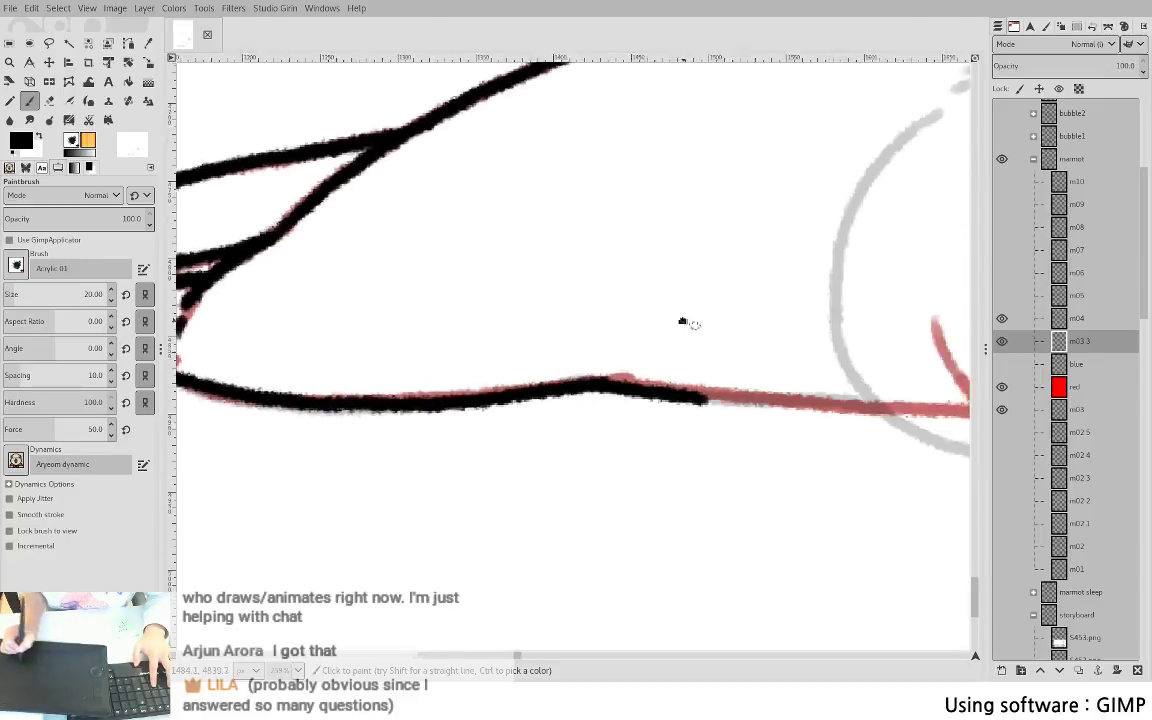
{"action": "left_click_drag", "start_coordinate": [683, 322], "coordinate": [446, 275]}
{"action": "key", "text": "ctrl+z"}
{"action": "left_click_drag", "start_coordinate": [360, 340], "coordinate": [694, 358]}
{"action": "key", "text": "ctrl+z"}
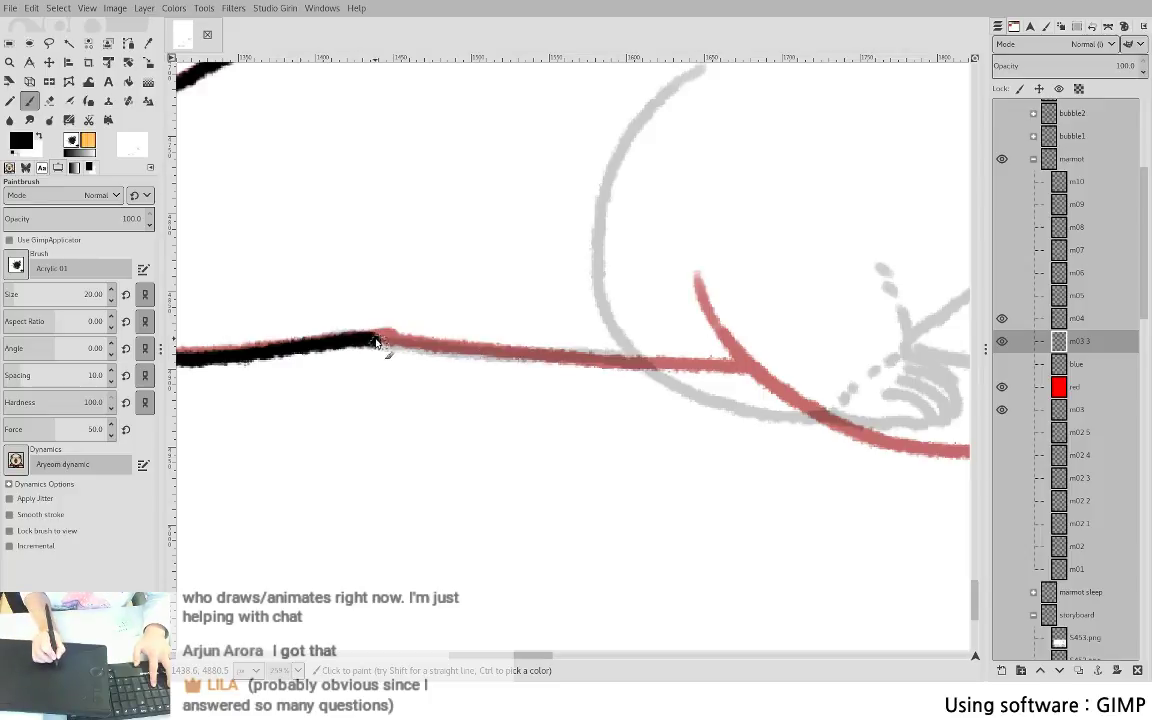
- Extend the belly line from the mid-belly bend toward the front leg's curve
{"action": "left_click_drag", "start_coordinate": [376, 342], "coordinate": [650, 358]}
{"action": "key", "text": "ctrl+z"}
{"action": "left_click_drag", "start_coordinate": [335, 347], "coordinate": [648, 360]}
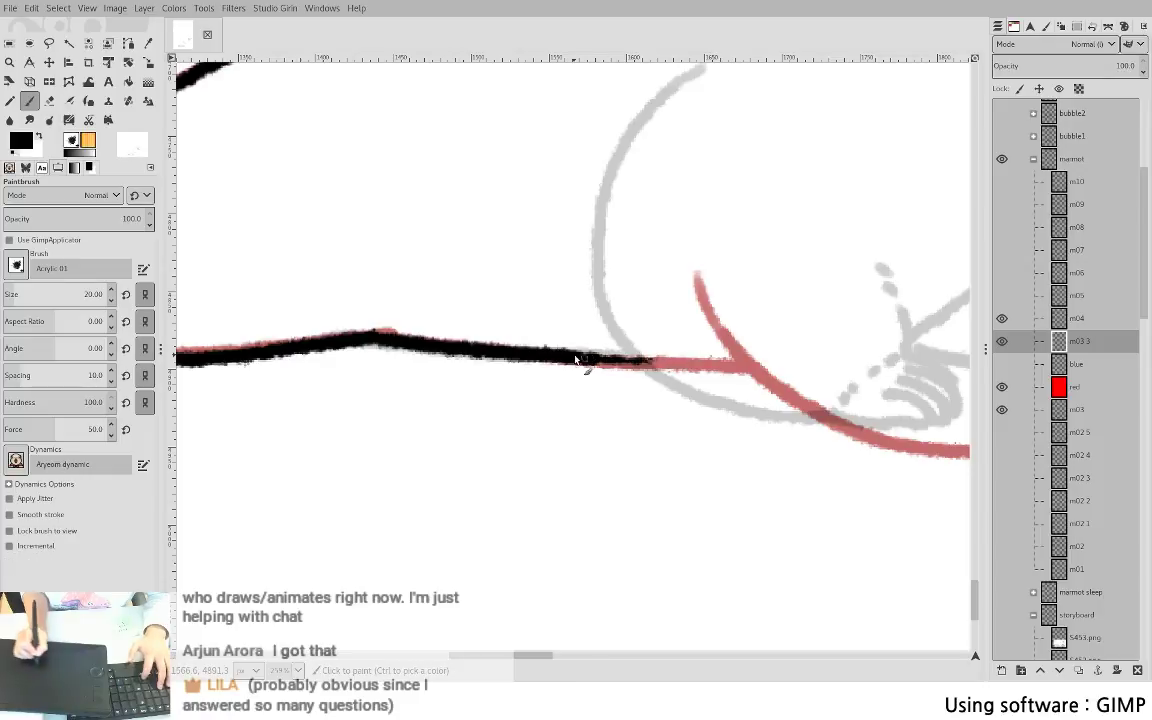
{"action": "mouse_move", "coordinate": [575, 358]}
{"action": "left_mouse_down"}
{"action": "mouse_move", "coordinate": [679, 358]}
{"action": "mouse_move", "coordinate": [405, 462]}
{"action": "left_mouse_up"}
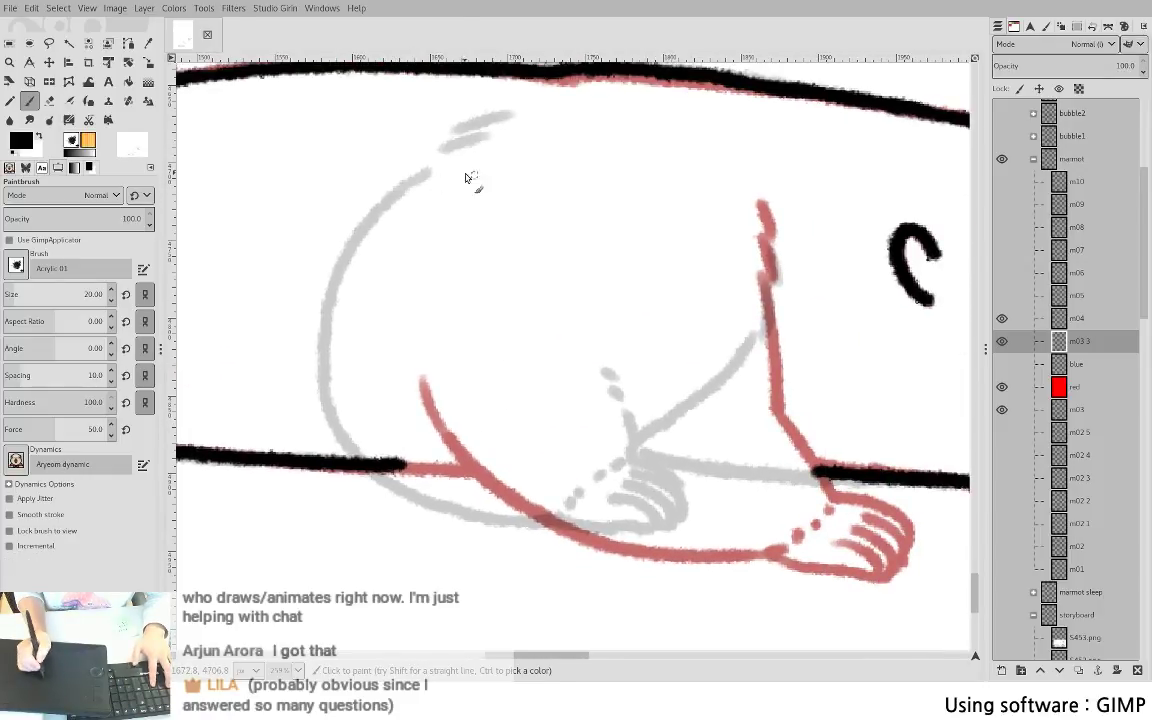
- Draw the foreleg's rounded rear contour from the shoulder down past the belly line, between the grey and red reference legs
{"action": "left_click_drag", "start_coordinate": [408, 221], "coordinate": [389, 257]}
{"action": "key", "text": "ctrl+z"}
{"action": "mouse_move", "coordinate": [452, 186]}
{"action": "left_mouse_down"}
{"action": "mouse_move", "coordinate": [390, 255]}
{"action": "mouse_move", "coordinate": [381, 367]}
{"action": "mouse_move", "coordinate": [409, 443]}
{"action": "mouse_move", "coordinate": [462, 488]}
{"action": "left_mouse_up"}
{"action": "key", "text": "ctrl+z"}
{"action": "mouse_move", "coordinate": [386, 318]}
{"action": "left_mouse_down"}
{"action": "mouse_move", "coordinate": [383, 420]}
{"action": "mouse_move", "coordinate": [518, 524]}
{"action": "mouse_move", "coordinate": [690, 528]}
{"action": "left_mouse_up"}
{"action": "left_click_drag", "start_coordinate": [733, 428], "coordinate": [508, 302]}
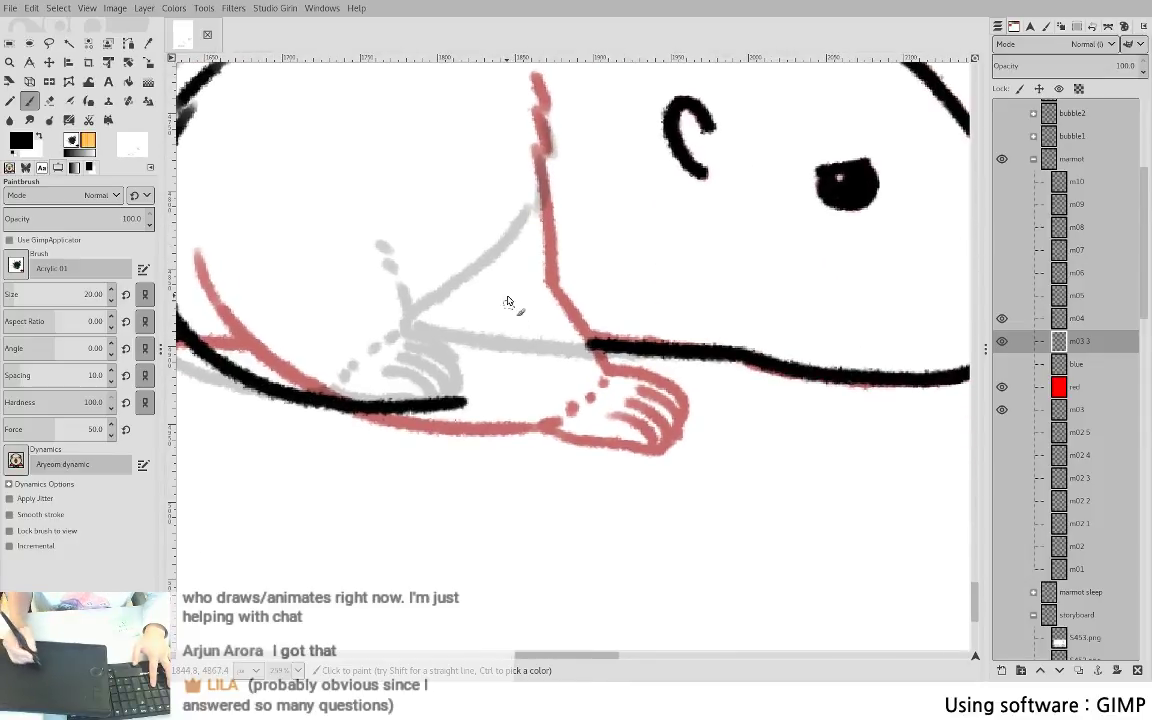
{"action": "key", "text": "ctrl+z"}
- Draw the front paw's dotted wrist line, upper edge and toe lines between the grey and red reference paws
{"action": "left_click_drag", "start_coordinate": [511, 350], "coordinate": [474, 404]}
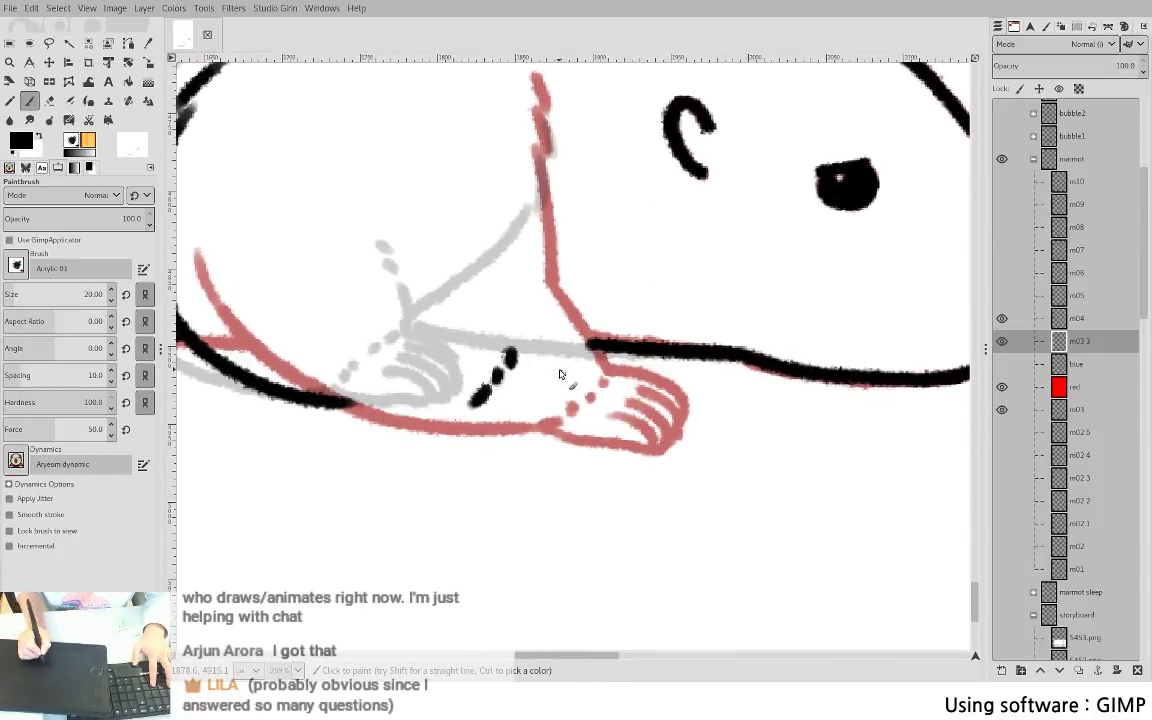
{"action": "mouse_move", "coordinate": [510, 355]}
{"action": "left_mouse_down"}
{"action": "mouse_move", "coordinate": [585, 392]}
{"action": "mouse_move", "coordinate": [586, 406]}
{"action": "left_mouse_up"}
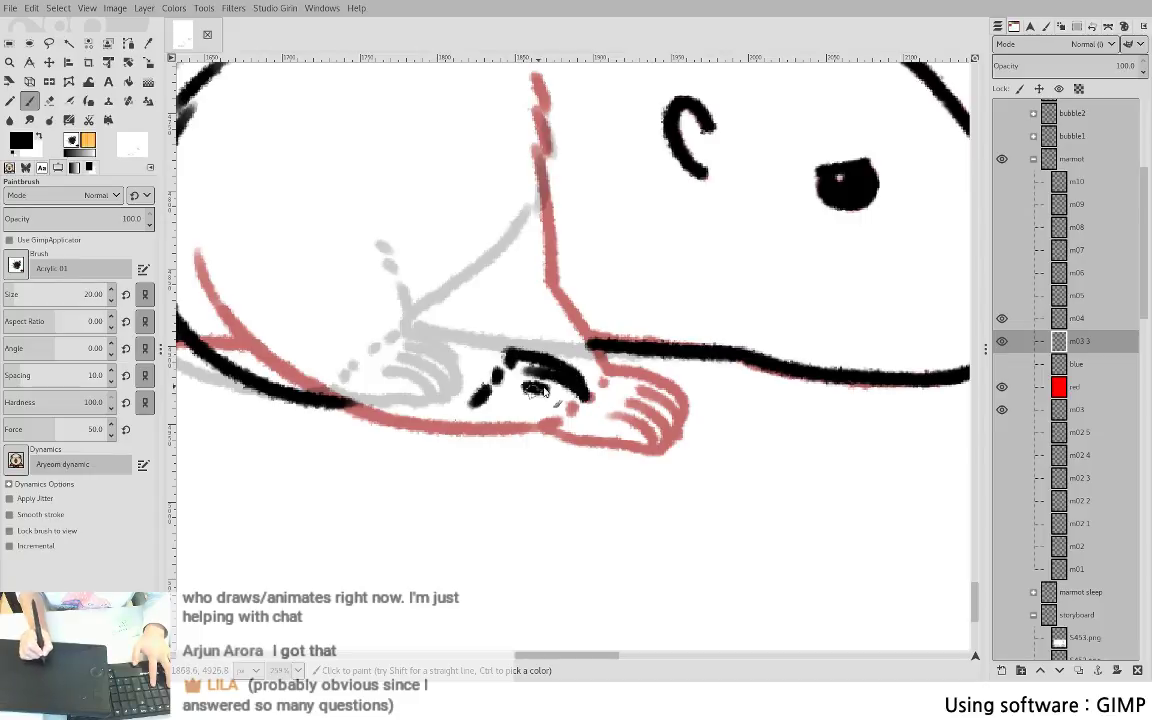
{"action": "mouse_move", "coordinate": [522, 378]}
{"action": "left_mouse_down"}
{"action": "mouse_move", "coordinate": [579, 413]}
{"action": "mouse_move", "coordinate": [560, 431]}
{"action": "left_mouse_up"}
{"action": "key", "text": "ctrl+z"}
{"action": "key", "text": "ctrl+z"}
{"action": "left_click_drag", "start_coordinate": [475, 411], "coordinate": [560, 436]}
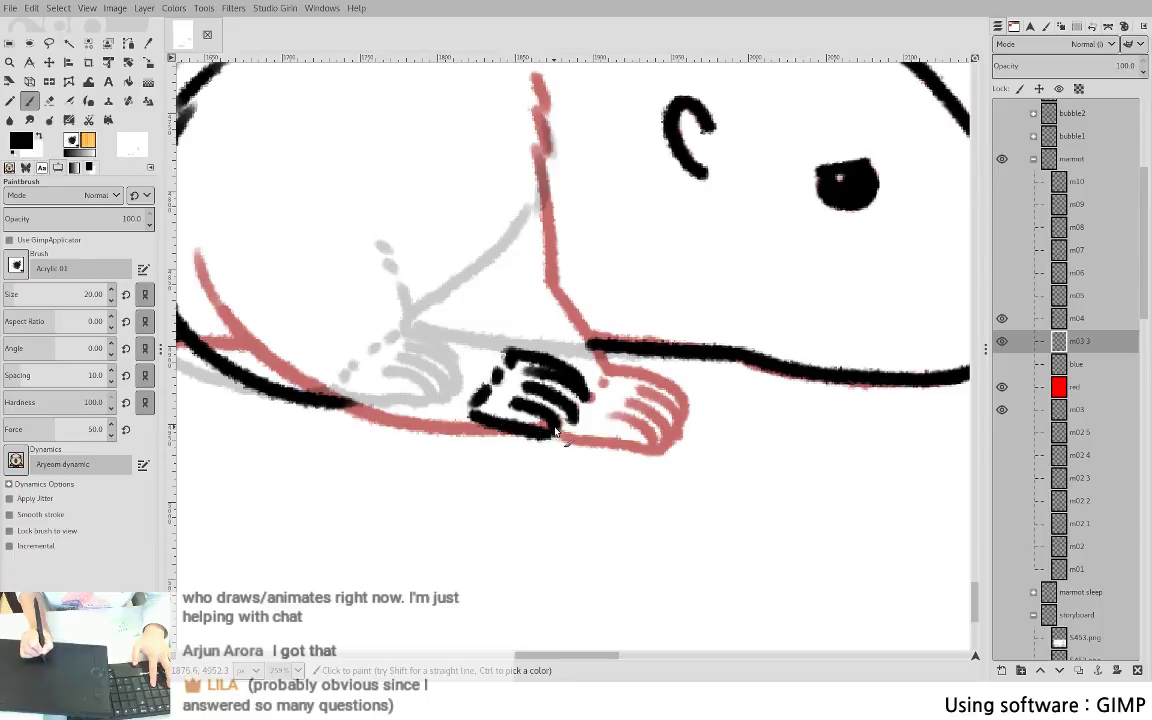
- Redraw the front paw's lower edge and toe tips to close its outline
{"action": "key", "text": "ctrl+z"}
{"action": "key", "text": "ctrl+z"}
{"action": "mouse_move", "coordinate": [472, 415]}
{"action": "left_mouse_down"}
{"action": "mouse_move", "coordinate": [547, 434]}
{"action": "mouse_move", "coordinate": [550, 418]}
{"action": "mouse_move", "coordinate": [557, 431]}
{"action": "mouse_move", "coordinate": [535, 428]}
{"action": "mouse_move", "coordinate": [577, 425]}
{"action": "left_mouse_up"}
{"action": "key", "text": "ctrl+z"}
{"action": "key", "text": "ctrl+z"}
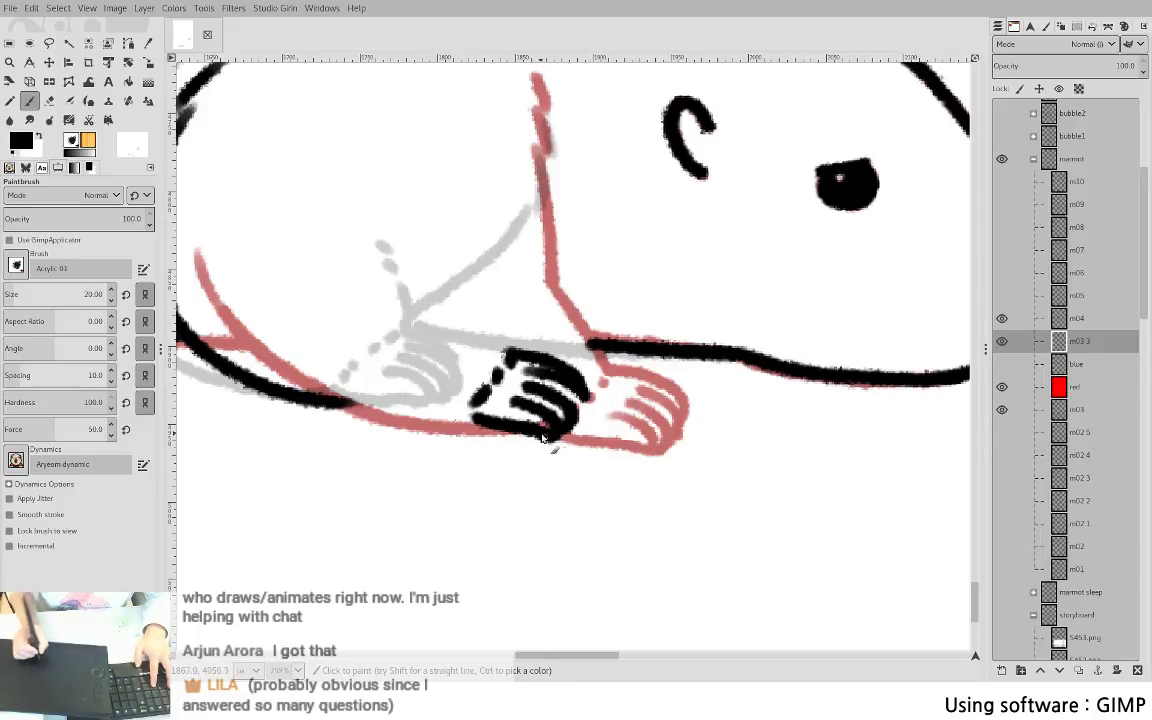
{"action": "key", "text": "ctrl+z"}
{"action": "key", "text": "ctrl+z"}
{"action": "mouse_move", "coordinate": [473, 418]}
{"action": "left_mouse_down"}
{"action": "mouse_move", "coordinate": [557, 431]}
{"action": "mouse_move", "coordinate": [549, 414]}
{"action": "mouse_move", "coordinate": [575, 430]}
{"action": "left_mouse_up"}
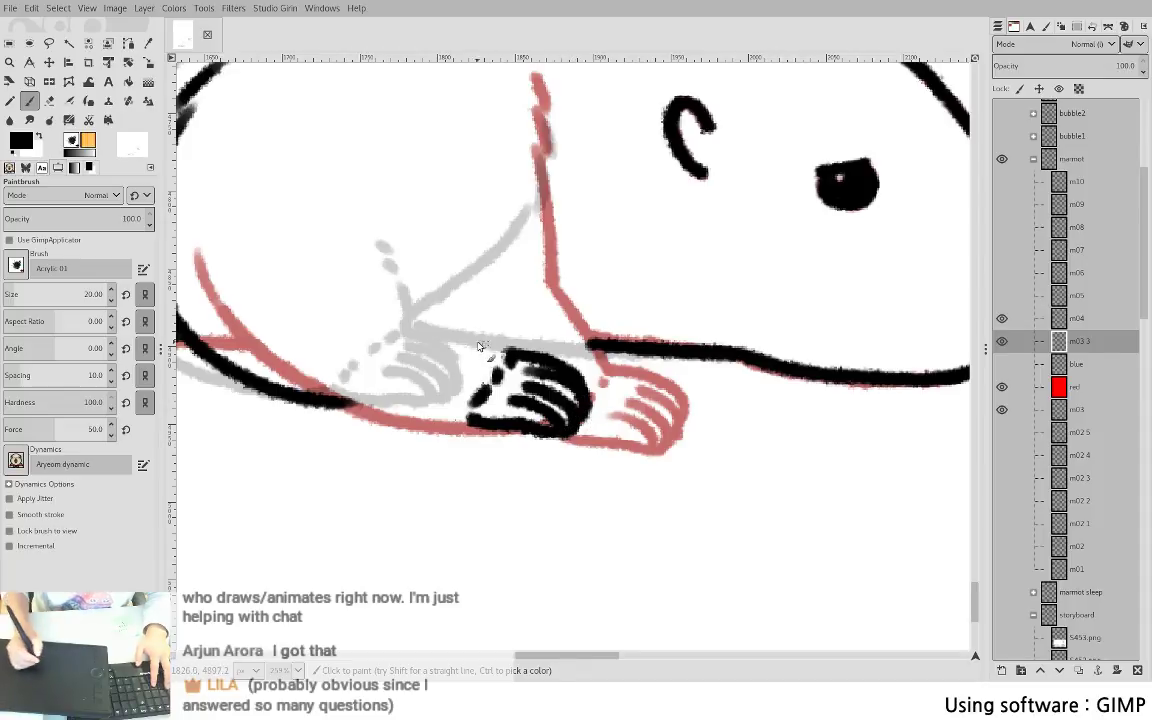
- Draw the foreleg's front edge from the shoulder to the bend above the paw, clean up the bend and connect it to the wrist
{"action": "left_click_drag", "start_coordinate": [511, 328], "coordinate": [576, 393]}
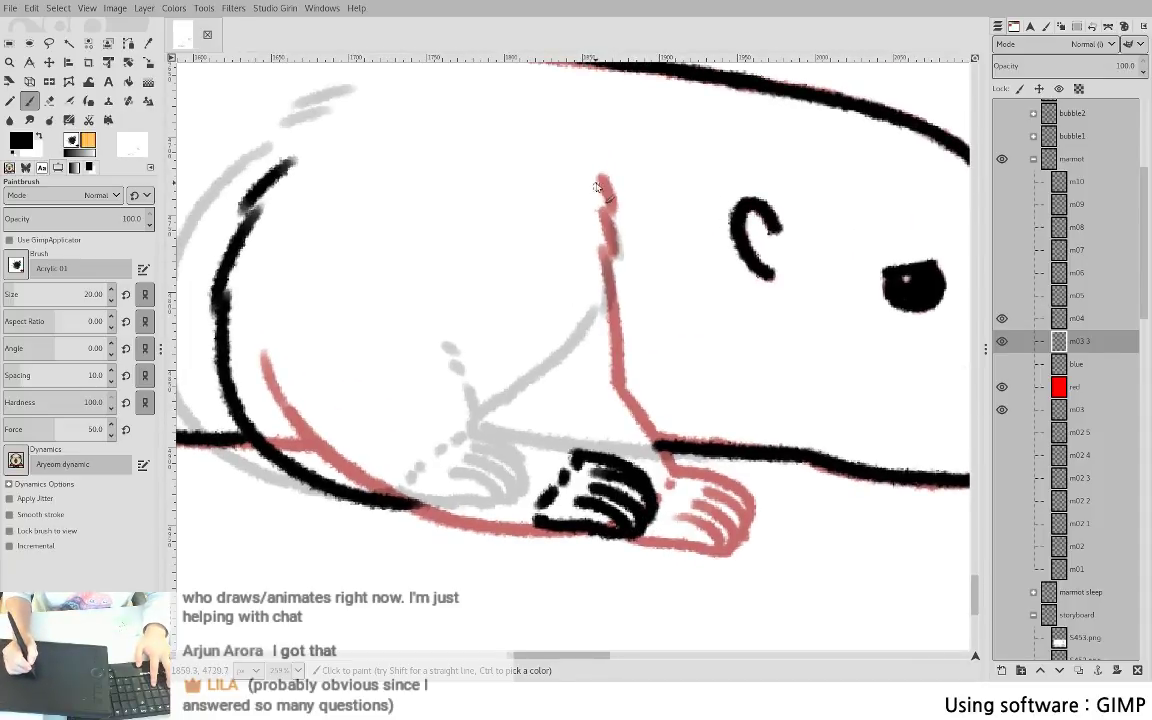
{"action": "mouse_move", "coordinate": [600, 183]}
{"action": "left_mouse_down"}
{"action": "mouse_move", "coordinate": [598, 315]}
{"action": "mouse_move", "coordinate": [535, 418]}
{"action": "left_mouse_up"}
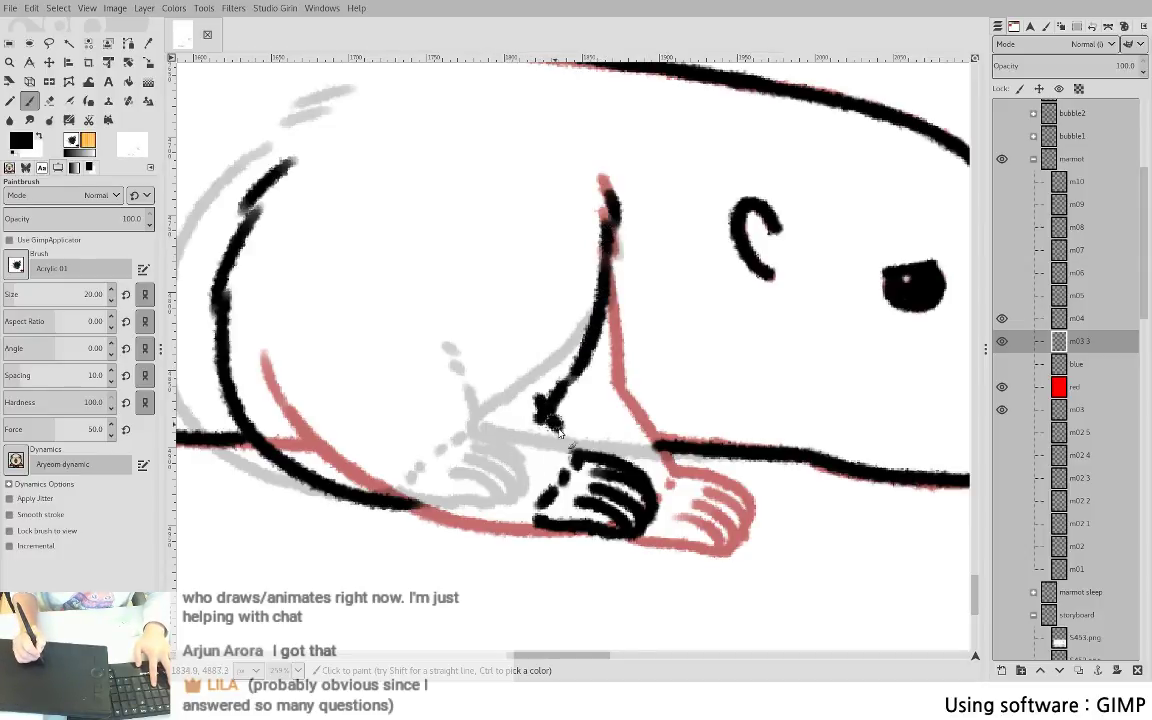
{"action": "key", "text": "shift+e"}
{"action": "left_click_drag", "start_coordinate": [532, 418], "coordinate": [543, 430]}
{"action": "left_click_drag", "start_coordinate": [606, 326], "coordinate": [562, 406]}
{"action": "key", "text": "p"}
{"action": "left_click_drag", "start_coordinate": [588, 338], "coordinate": [567, 378]}
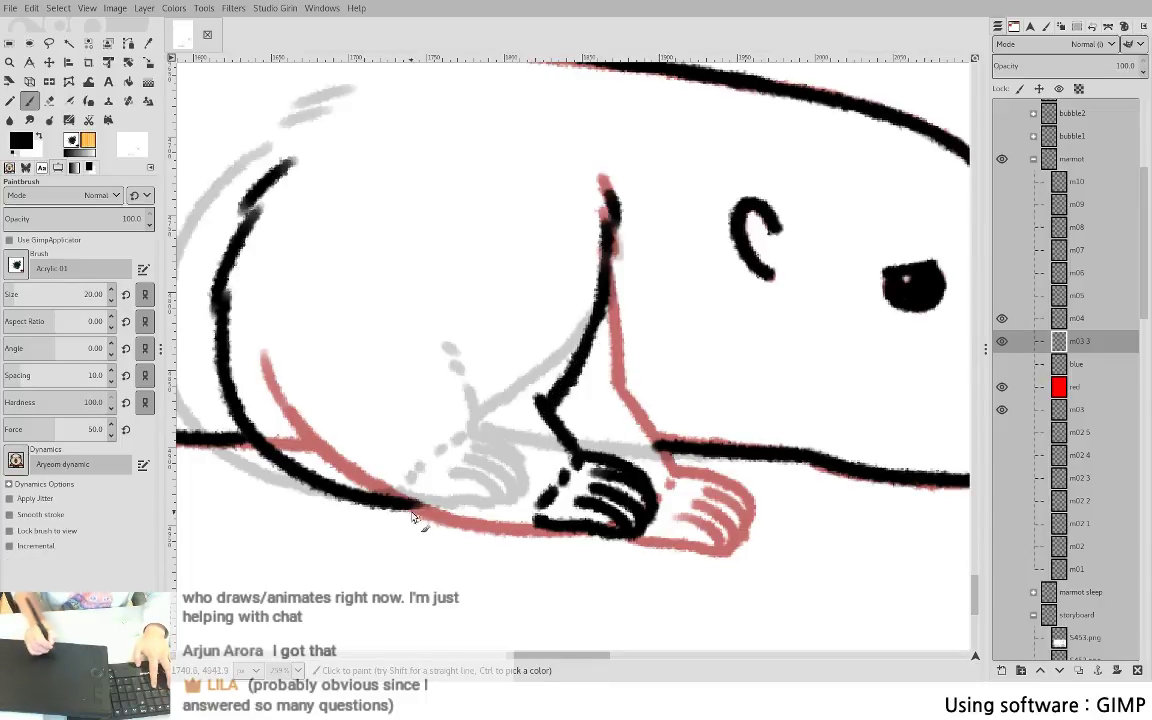
- Join the foreleg's underside to the heel of the paw and extend the chest line back to the wrist
{"action": "left_click_drag", "start_coordinate": [413, 515], "coordinate": [531, 521]}
{"action": "left_click_drag", "start_coordinate": [626, 490], "coordinate": [764, 508]}
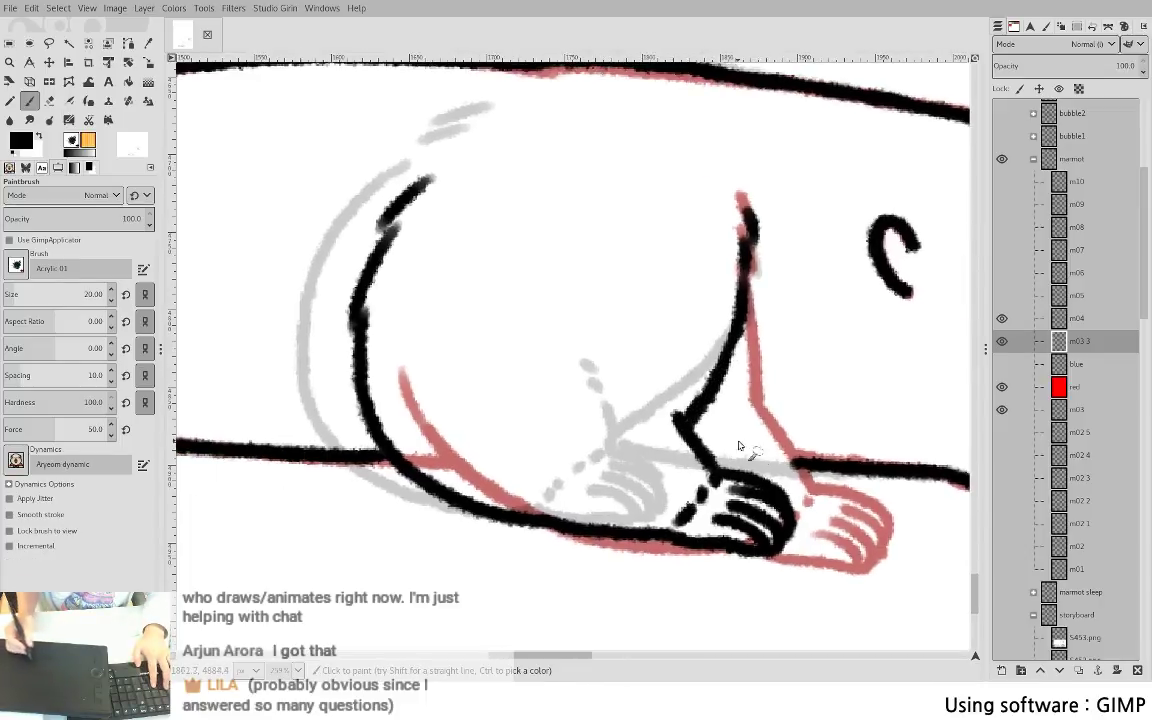
{"action": "scroll", "coordinate": [545, 250], "scroll_direction": "down", "scroll_amount": 3}
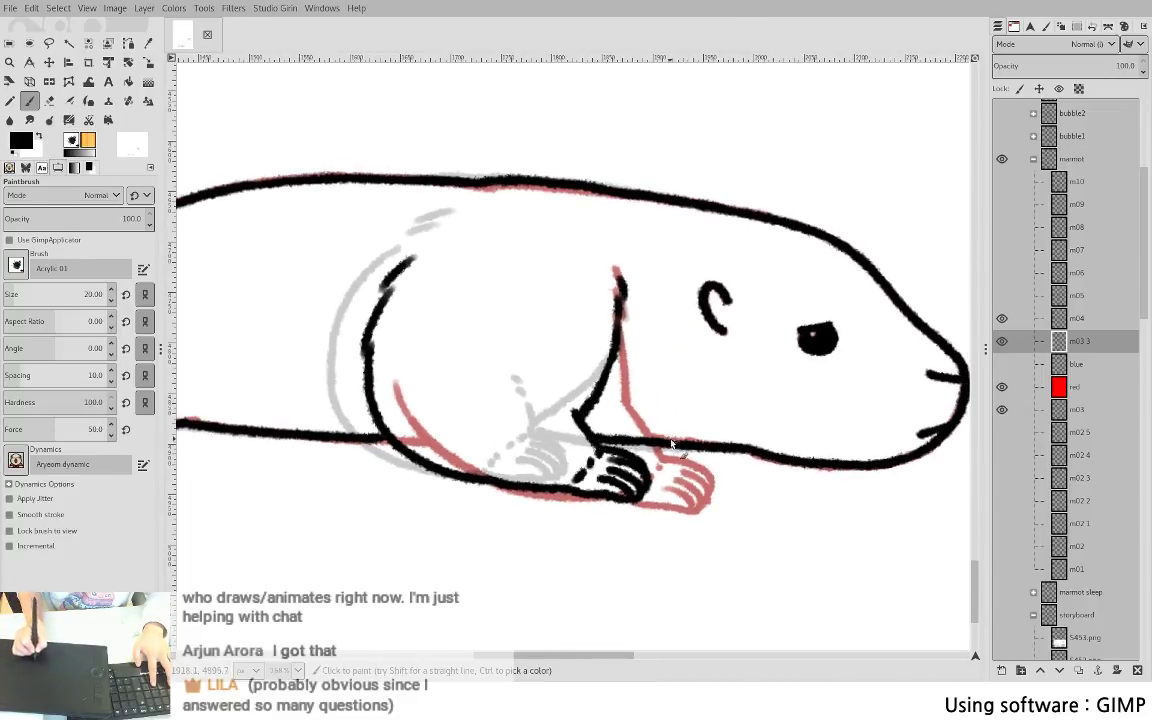
{"action": "scroll", "coordinate": [607, 383], "scroll_direction": "down", "scroll_amount": 1}
{"action": "scroll", "coordinate": [607, 383], "scroll_direction": "down", "scroll_amount": 4}
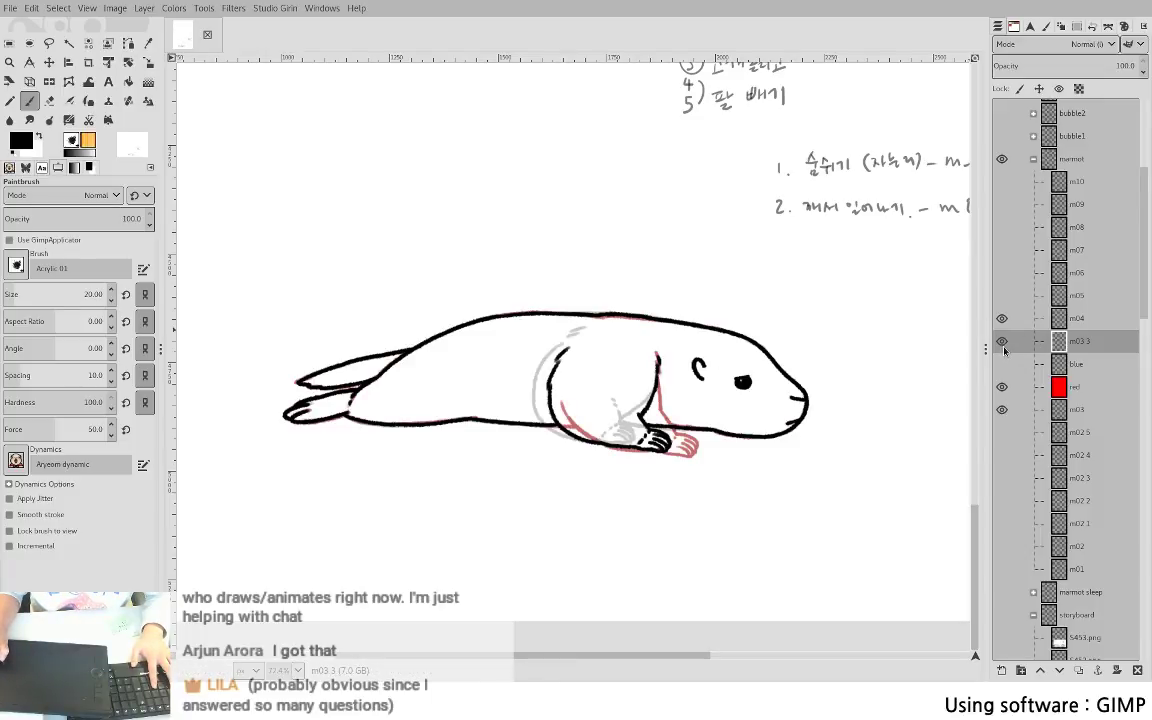
- Check the m03 3 drawing on its own, leave only m04 visible and save the file
{"action": "left_click", "coordinate": [1003, 348]}
{"action": "left_click", "coordinate": [1002, 342]}
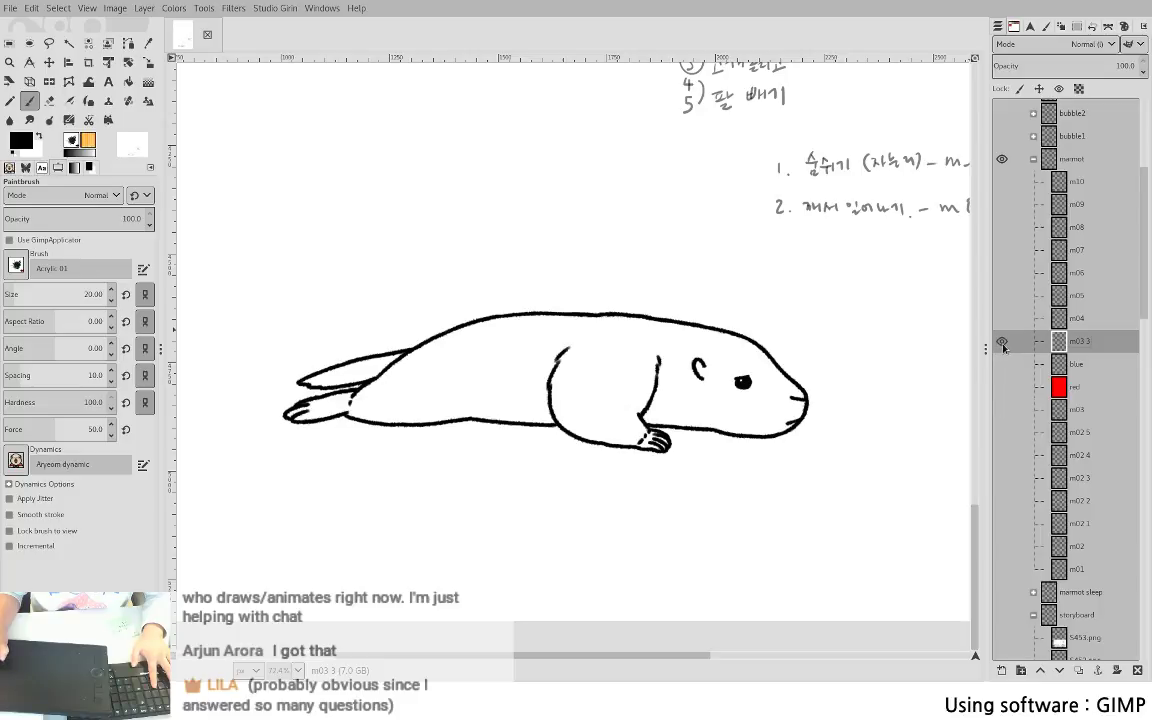
{"action": "left_click", "coordinate": [1006, 336]}
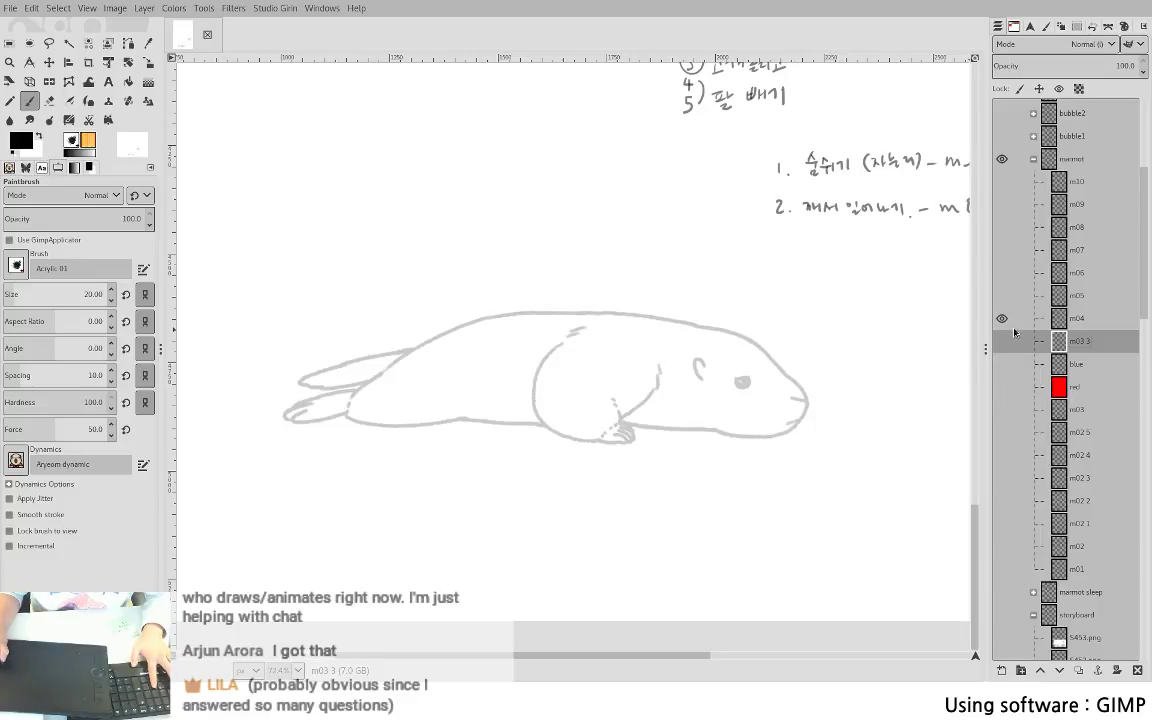
{"action": "key", "text": "ctrl+s"}
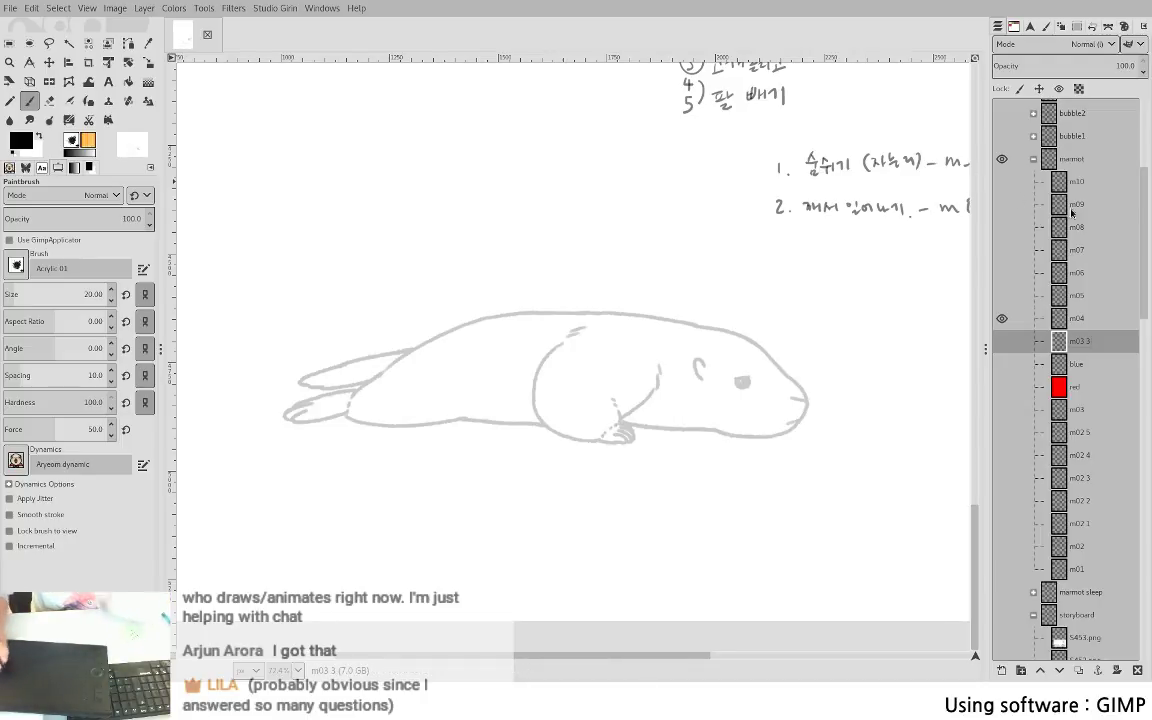
- Show layer m05 together with m04 and add a new layer named m04 2 directly above m04
{"action": "left_click", "coordinate": [1001, 295]}
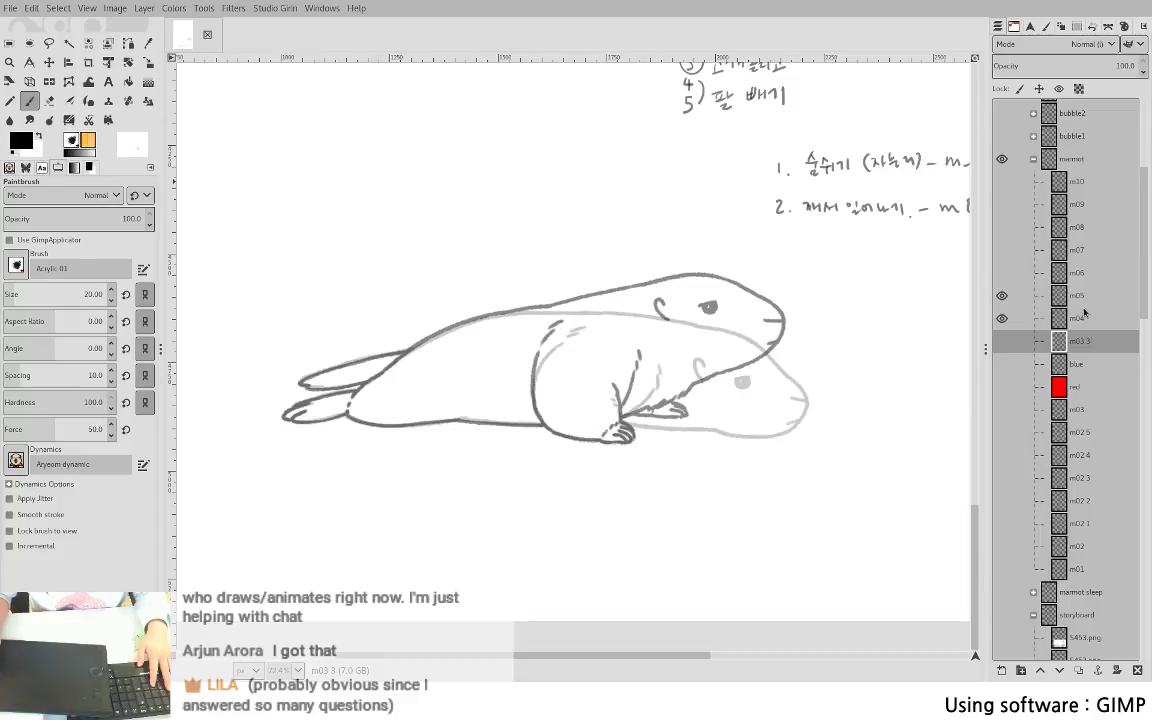
{"action": "left_click", "coordinate": [1082, 320]}
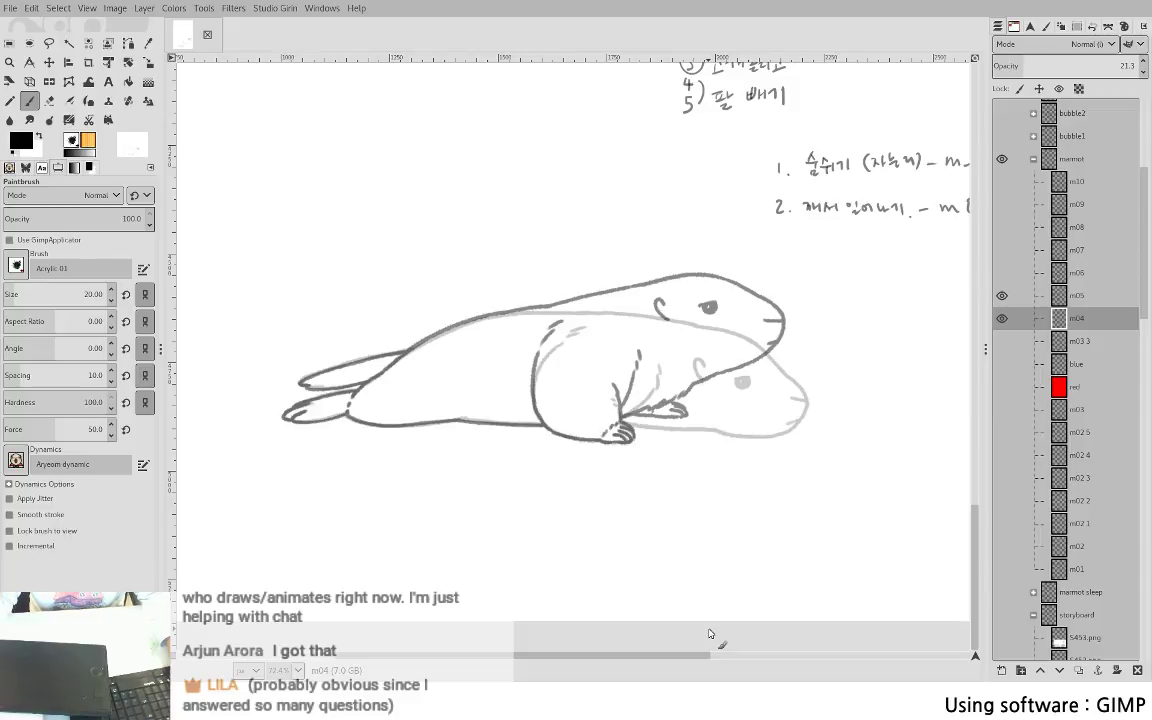
{"action": "key", "text": "shift+ctrl+n"}
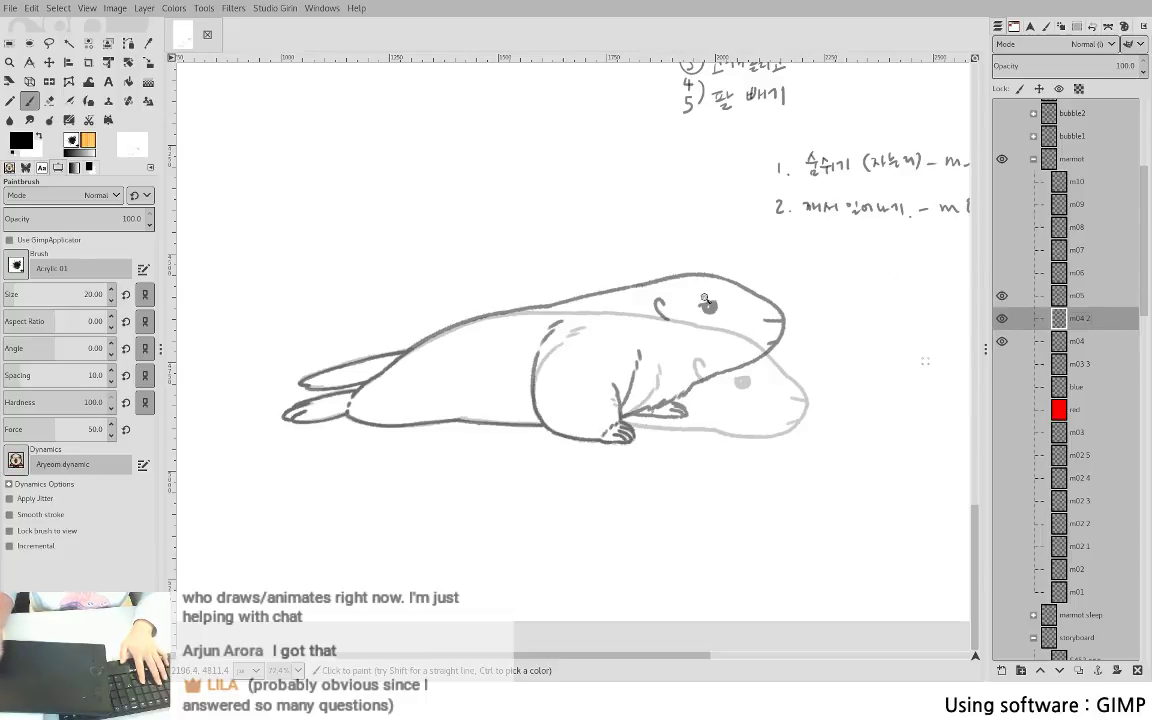
- Draw the top line of the head from the forehead to the nose on m04 2, between the m04 and m05 heads
{"action": "scroll", "coordinate": [632, 310], "scroll_direction": "up", "scroll_amount": 1}
{"action": "scroll", "coordinate": [557, 366], "scroll_direction": "up", "scroll_amount": 4}
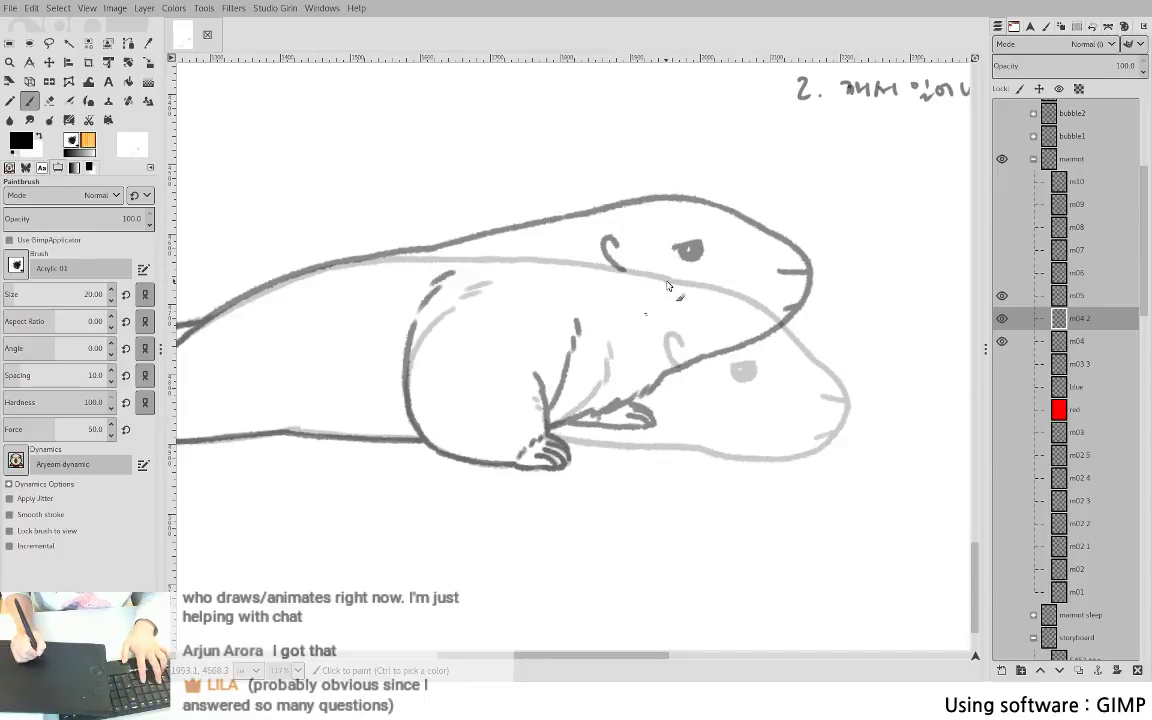
{"action": "mouse_move", "coordinate": [655, 243]}
{"action": "left_mouse_down"}
{"action": "mouse_move", "coordinate": [726, 245]}
{"action": "mouse_move", "coordinate": [807, 307]}
{"action": "left_mouse_up"}
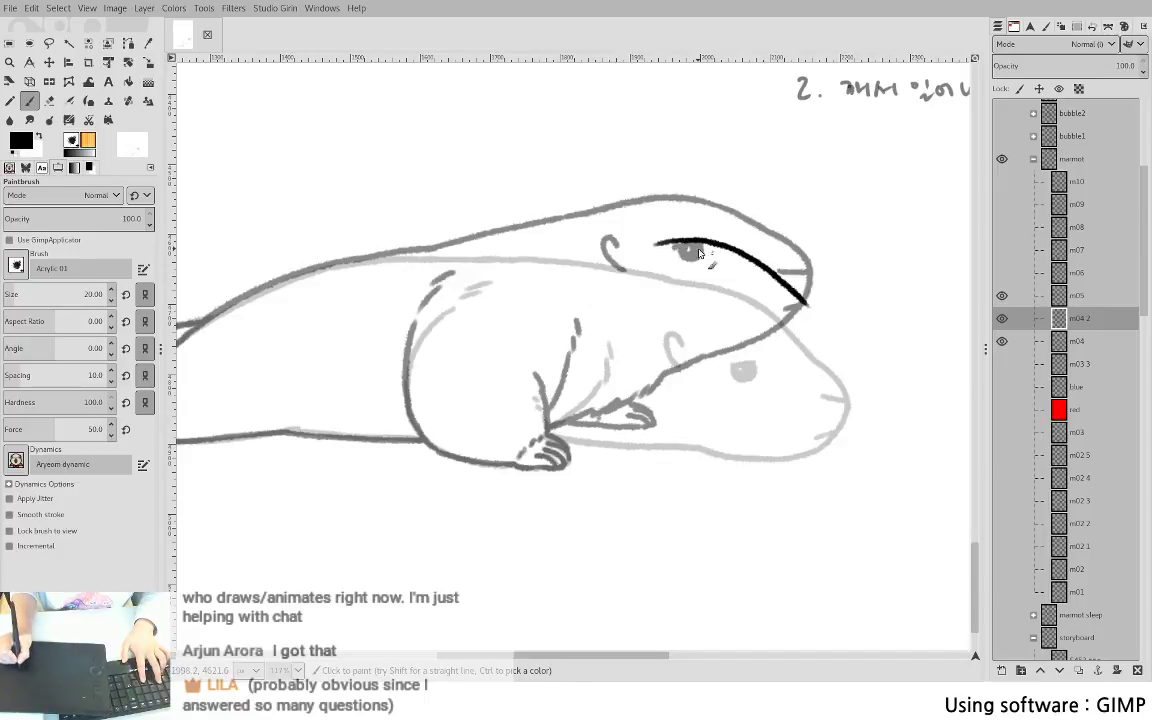
{"action": "key", "text": "ctrl+z"}
{"action": "left_click_drag", "start_coordinate": [657, 240], "coordinate": [726, 283]}
{"action": "key", "text": "ctrl+z"}
{"action": "mouse_move", "coordinate": [661, 247]}
{"action": "left_mouse_down"}
{"action": "mouse_move", "coordinate": [784, 283]}
{"action": "mouse_move", "coordinate": [836, 356]}
{"action": "mouse_move", "coordinate": [755, 400]}
{"action": "left_mouse_up"}
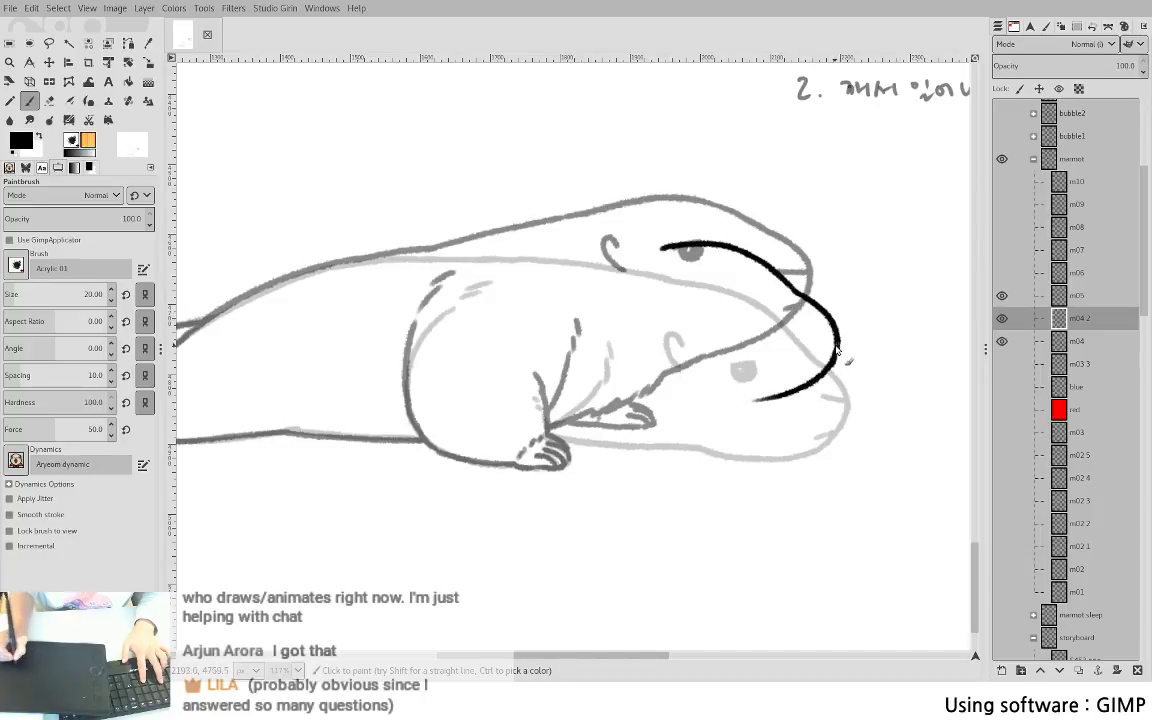
- Try to draw the muzzle's rounded tip and the chin line, thinning the strokes with the Eraser
{"action": "key", "text": "ctrl+z"}
{"action": "mouse_move", "coordinate": [790, 290]}
{"action": "left_mouse_down"}
{"action": "mouse_move", "coordinate": [837, 333]}
{"action": "mouse_move", "coordinate": [817, 370]}
{"action": "mouse_move", "coordinate": [703, 405]}
{"action": "left_mouse_up"}
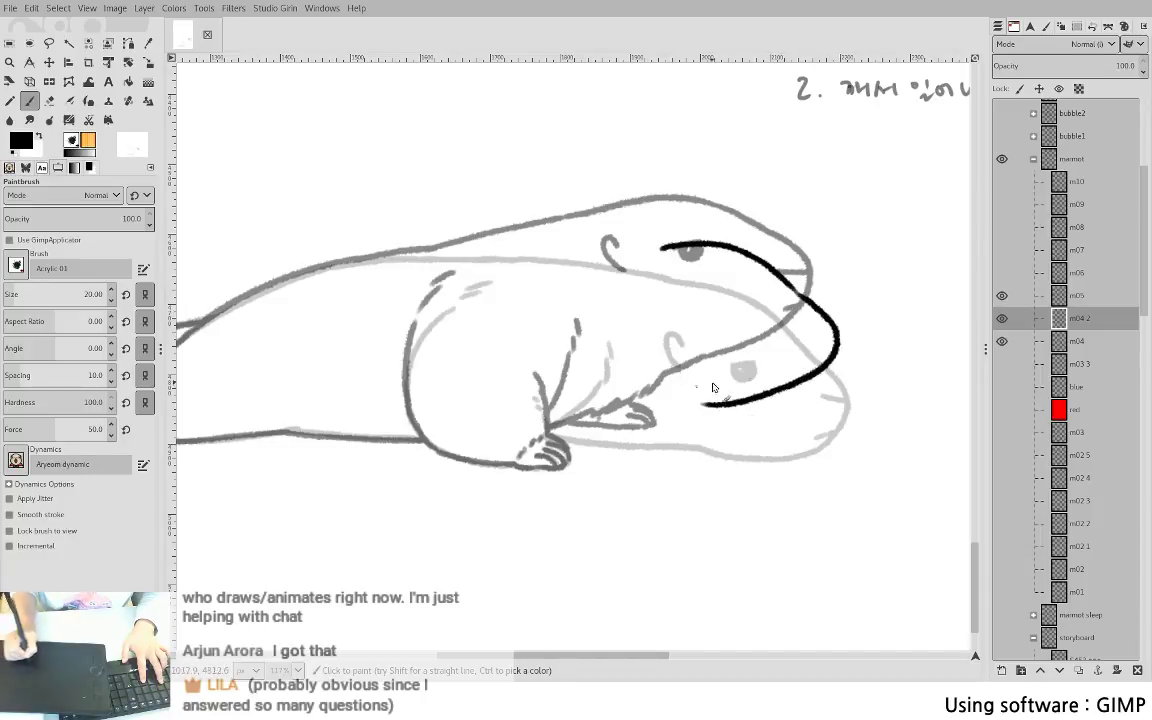
{"action": "key", "text": "ctrl+z"}
{"action": "mouse_move", "coordinate": [795, 295]}
{"action": "left_mouse_down"}
{"action": "mouse_move", "coordinate": [836, 338]}
{"action": "mouse_move", "coordinate": [826, 372]}
{"action": "mouse_move", "coordinate": [768, 406]}
{"action": "mouse_move", "coordinate": [672, 412]}
{"action": "mouse_move", "coordinate": [810, 390]}
{"action": "left_mouse_up"}
{"action": "key", "text": "ctrl+z"}
{"action": "key", "text": "shift+e"}
{"action": "left_click_drag", "start_coordinate": [707, 419], "coordinate": [814, 393]}
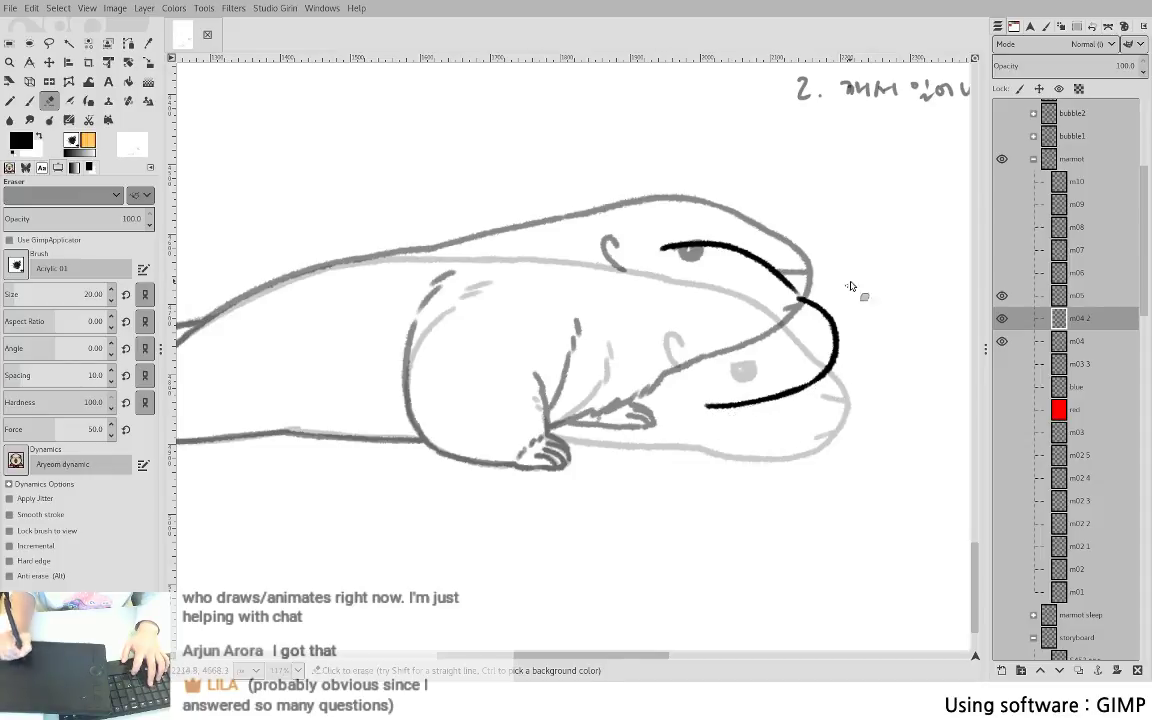
{"action": "left_click_drag", "start_coordinate": [843, 336], "coordinate": [793, 406]}
{"action": "key", "text": "p"}
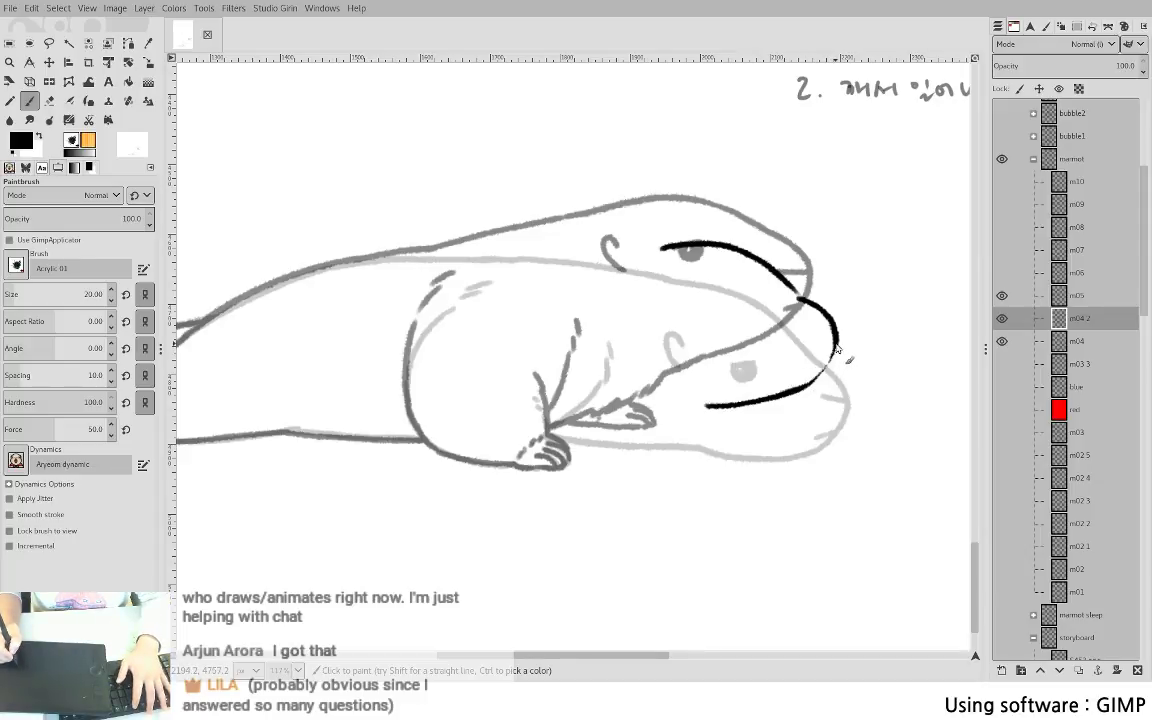
- Delete the muzzle and chin strokes below the nose bridge using a free selection, and clear the selection
{"action": "key", "text": "f"}
{"action": "mouse_move", "coordinate": [840, 289]}
{"action": "left_mouse_down"}
{"action": "mouse_move", "coordinate": [783, 302]}
{"action": "mouse_move", "coordinate": [666, 447]}
{"action": "mouse_move", "coordinate": [875, 311]}
{"action": "left_mouse_up"}
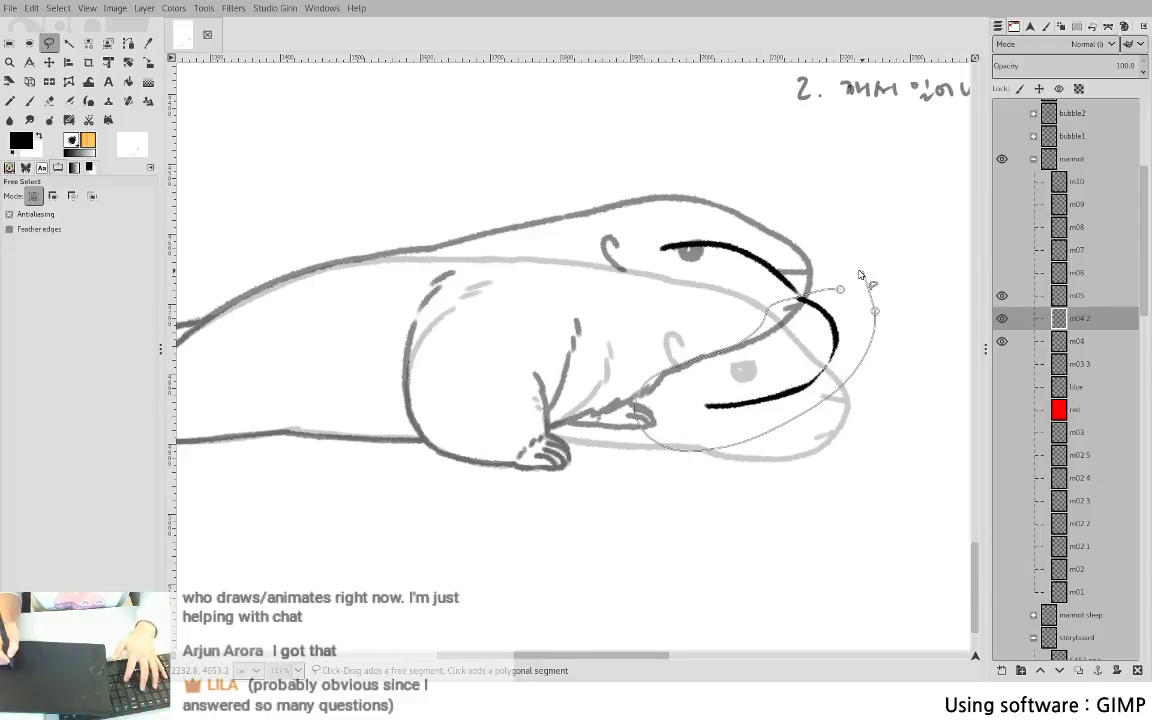
{"action": "left_click", "coordinate": [841, 289]}
{"action": "key", "text": "Delete"}
{"action": "key", "text": "ctrl+shift+a"}
{"action": "key", "text": "p"}
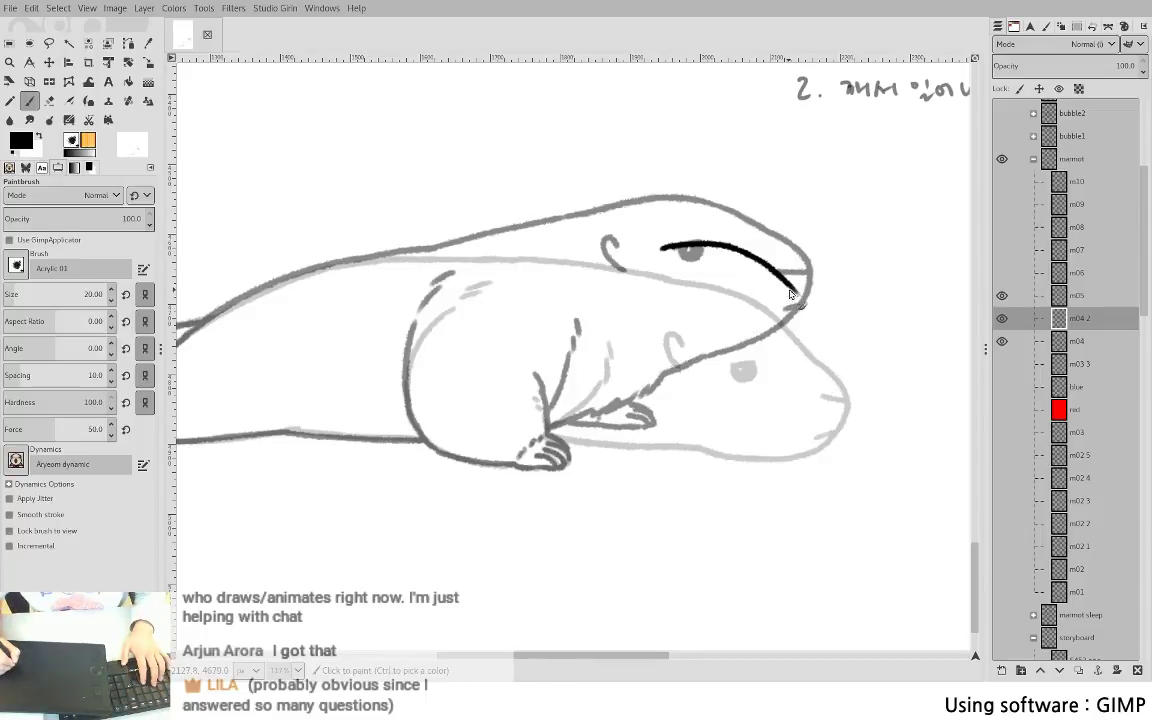
- Redraw the muzzle from the end of the nose bridge around its tip, and add the chin line back toward the throat
{"action": "mouse_move", "coordinate": [790, 292]}
{"action": "left_mouse_down"}
{"action": "mouse_move", "coordinate": [839, 332]}
{"action": "mouse_move", "coordinate": [843, 364]}
{"action": "mouse_move", "coordinate": [808, 310]}
{"action": "mouse_move", "coordinate": [823, 318]}
{"action": "left_mouse_up"}
{"action": "key", "text": "ctrl+z"}
{"action": "key", "text": "ctrl+z"}
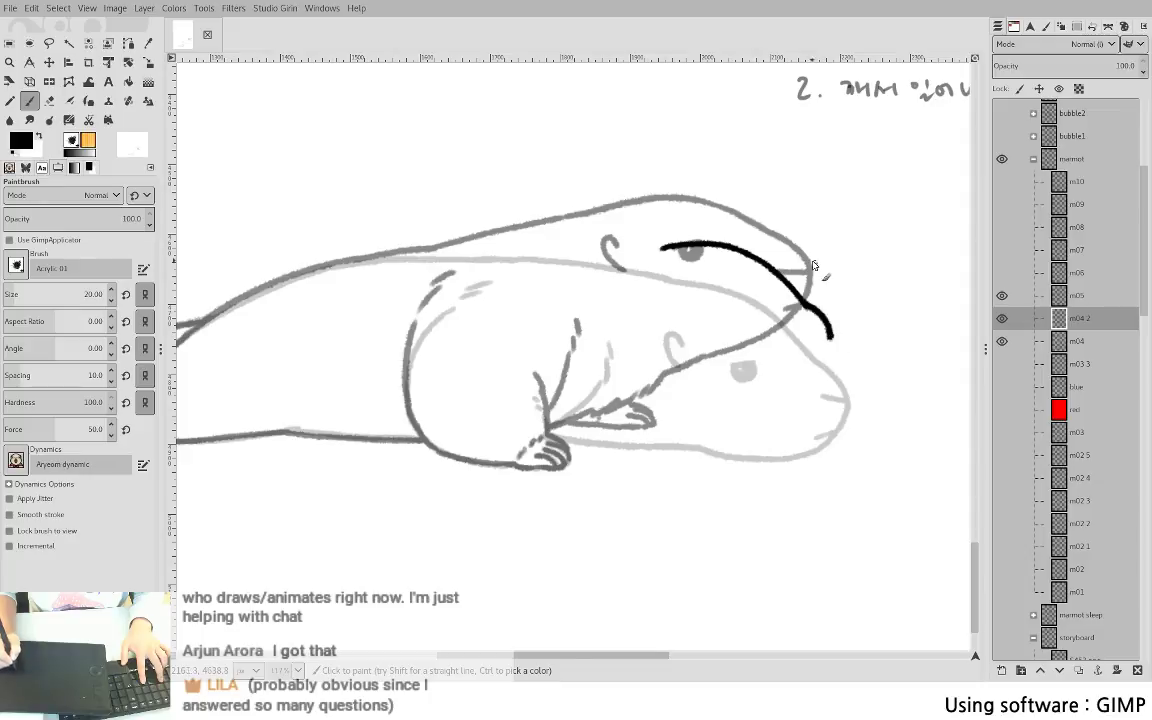
{"action": "key", "text": "ctrl+z"}
{"action": "left_click_drag", "start_coordinate": [806, 305], "coordinate": [834, 334]}
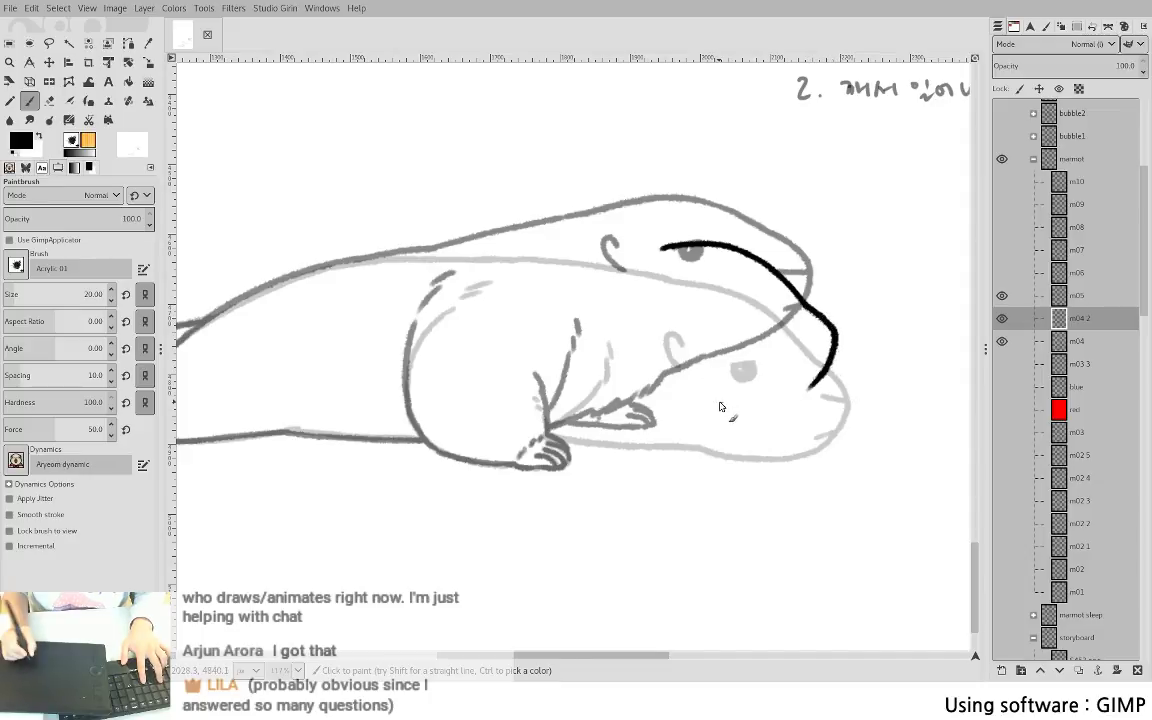
{"action": "mouse_move", "coordinate": [690, 392]}
{"action": "left_mouse_down"}
{"action": "mouse_move", "coordinate": [767, 400]}
{"action": "mouse_move", "coordinate": [743, 397]}
{"action": "mouse_move", "coordinate": [815, 378]}
{"action": "left_mouse_up"}
{"action": "key", "text": "ctrl+z"}
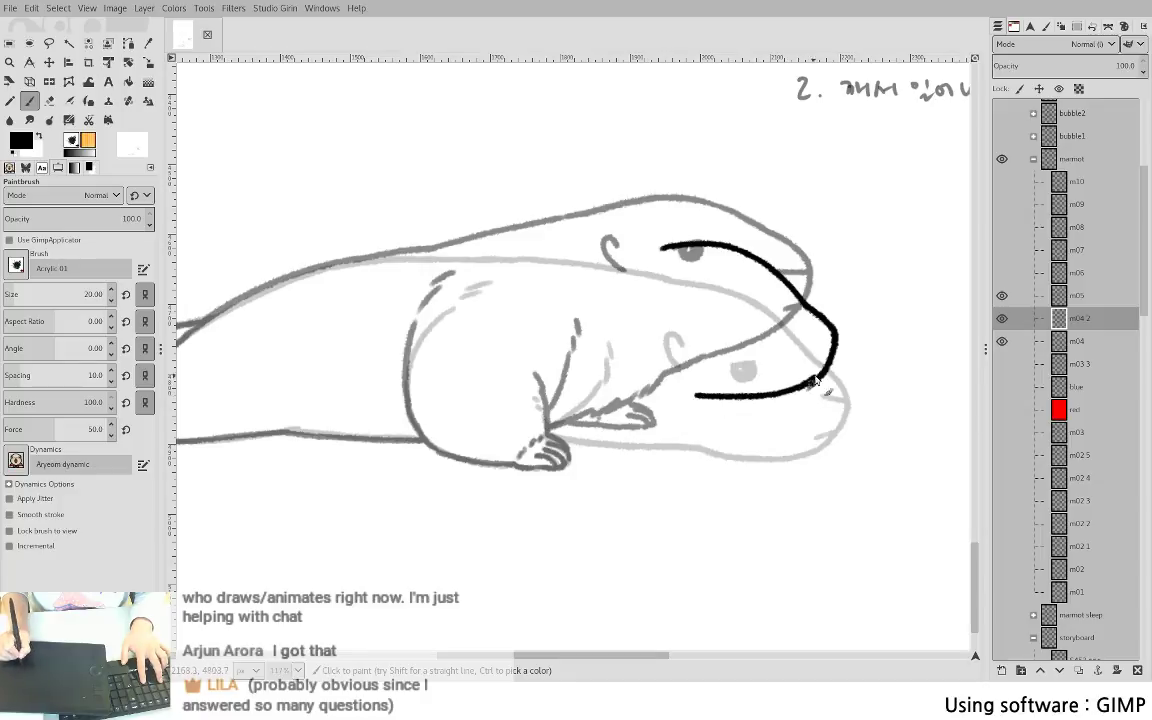
- Touch up the muzzle outline and draw the short nose and mouth lines inside its tip
{"action": "key", "text": "shift+e"}
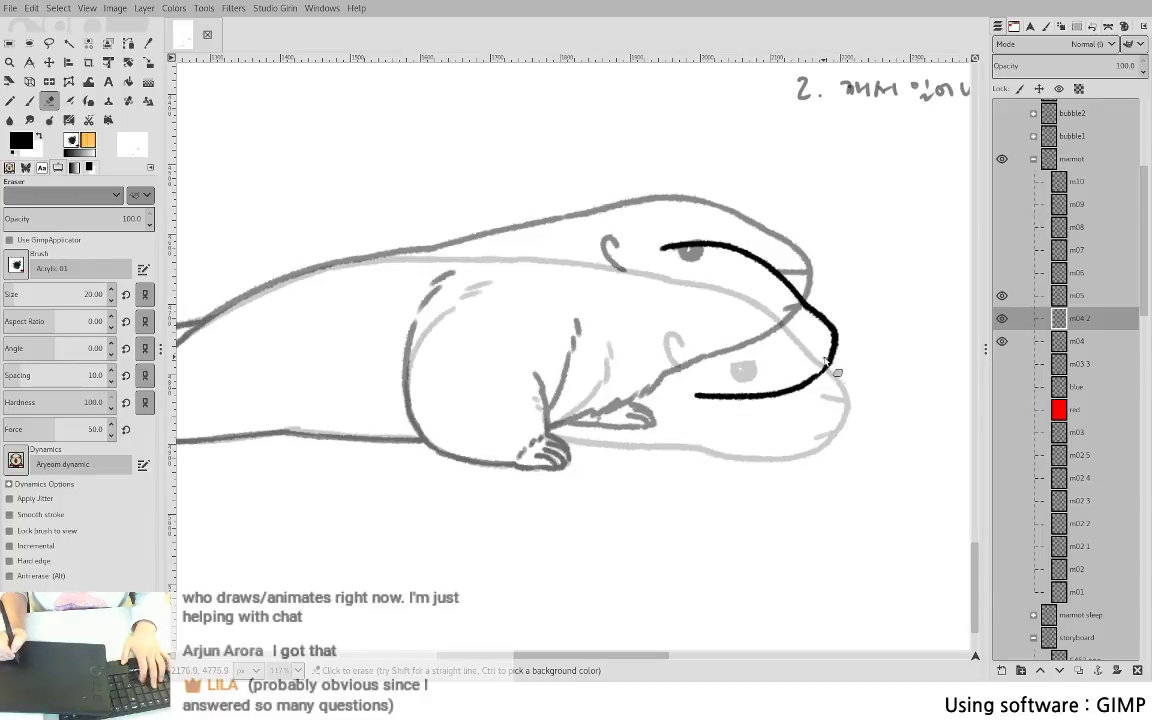
{"action": "key", "text": "p"}
{"action": "key", "text": "shift+e"}
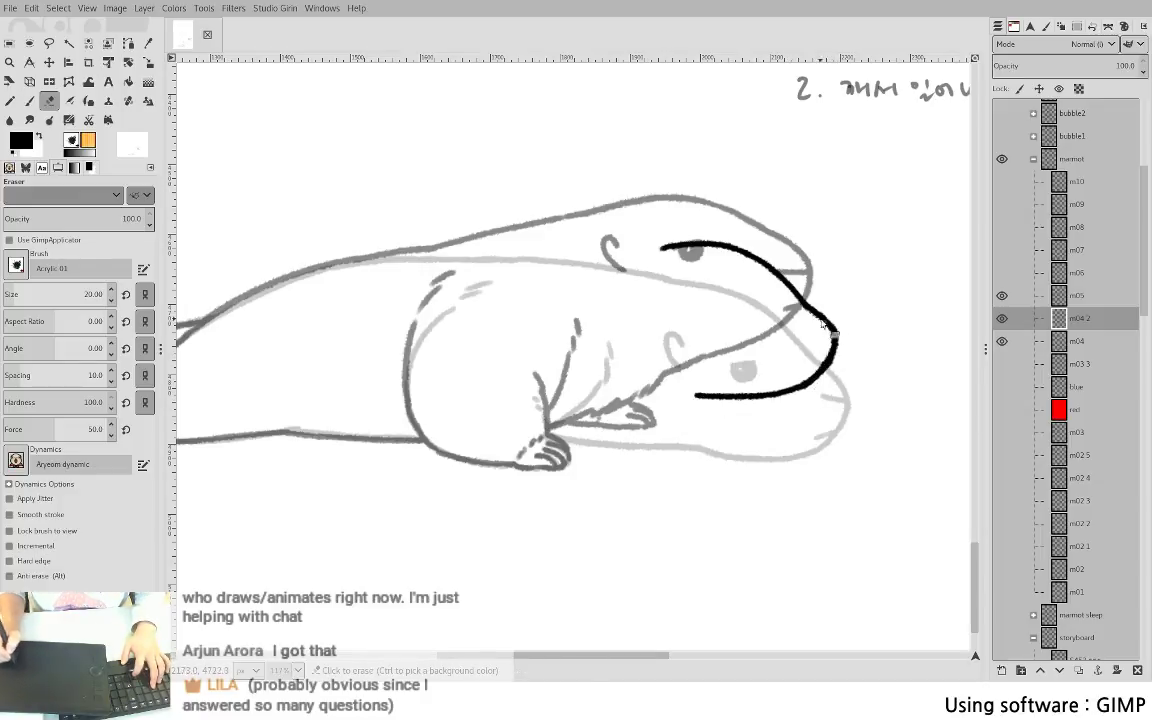
{"action": "key", "text": "p"}
{"action": "left_click_drag", "start_coordinate": [799, 335], "coordinate": [831, 340]}
{"action": "key", "text": "ctrl+z"}
{"action": "key", "text": "ctrl+z"}
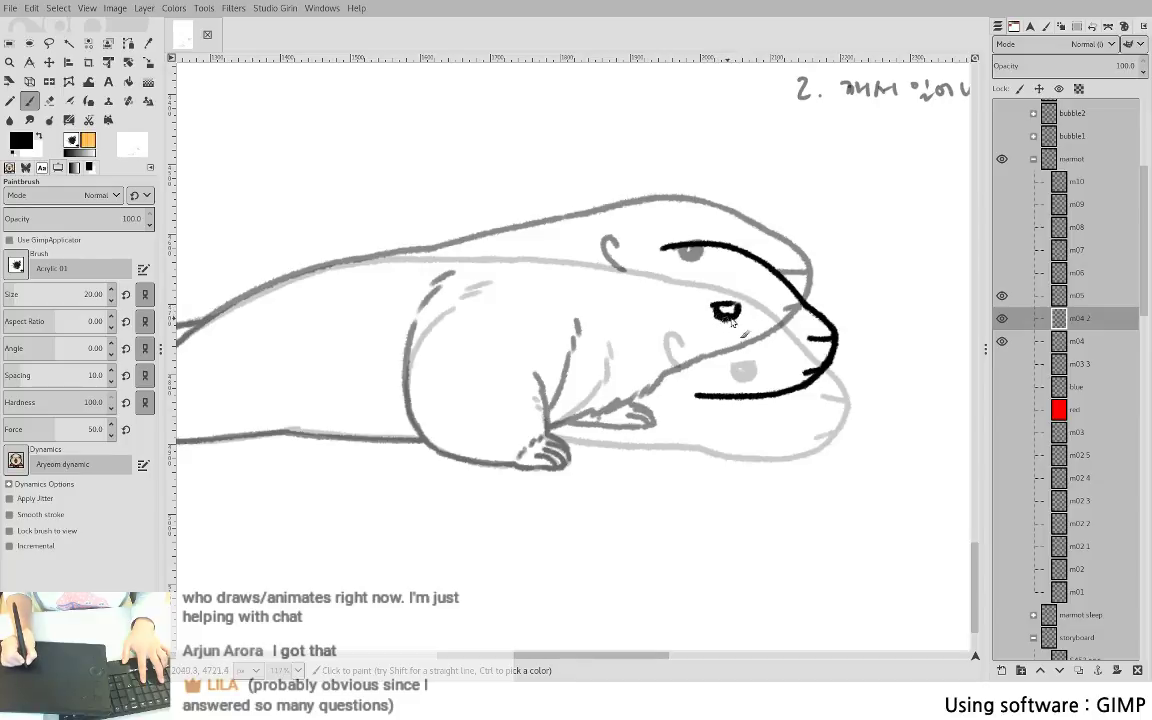
- Refine the eye's outline midway between the two reference eyes and fill it in black
{"action": "key", "text": "shift+e"}
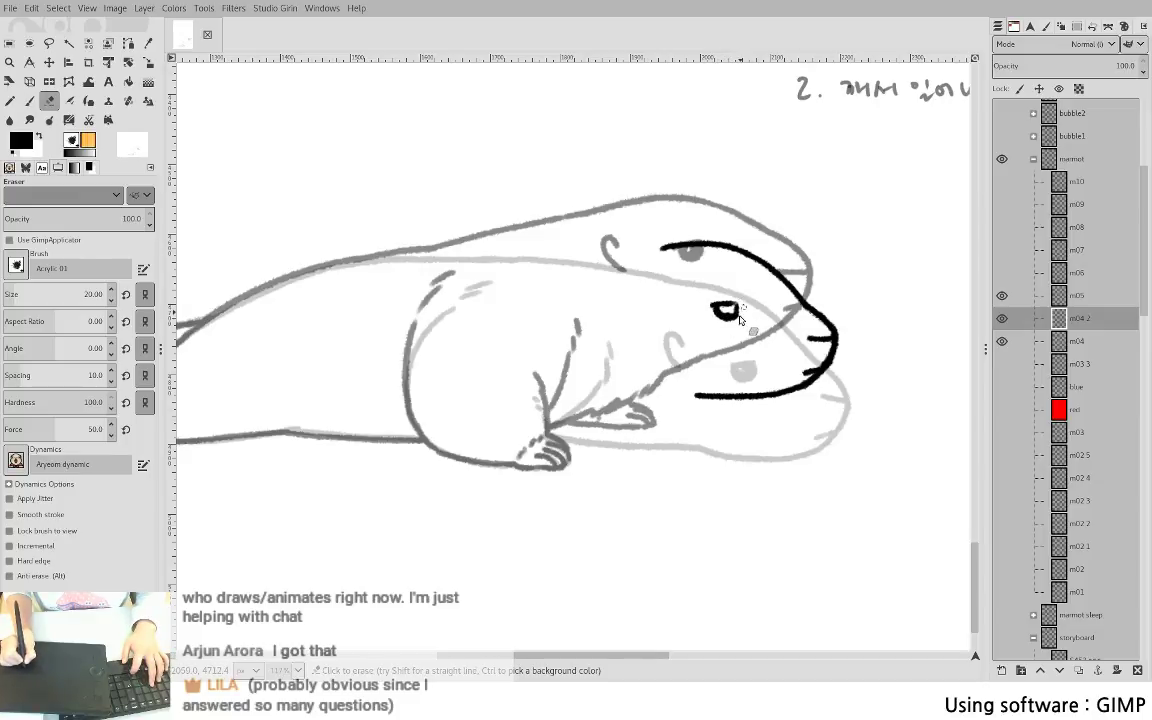
{"action": "key", "text": "p"}
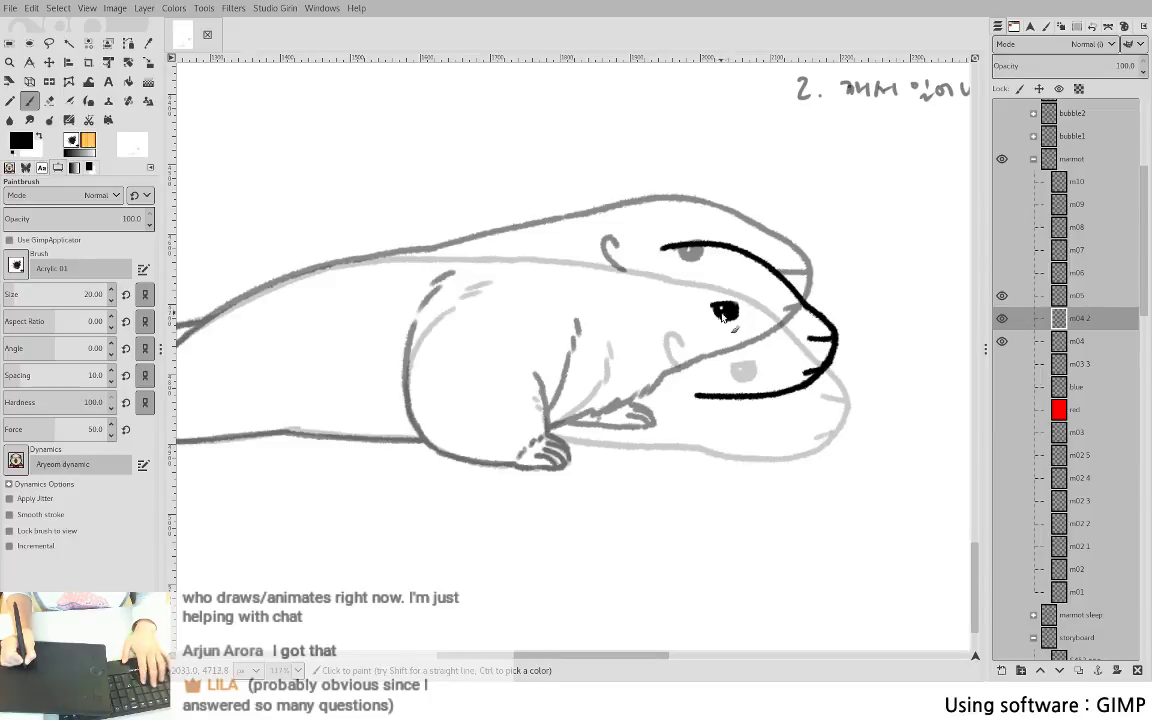
{"action": "key", "text": "shift+e"}
{"action": "key", "text": "p"}
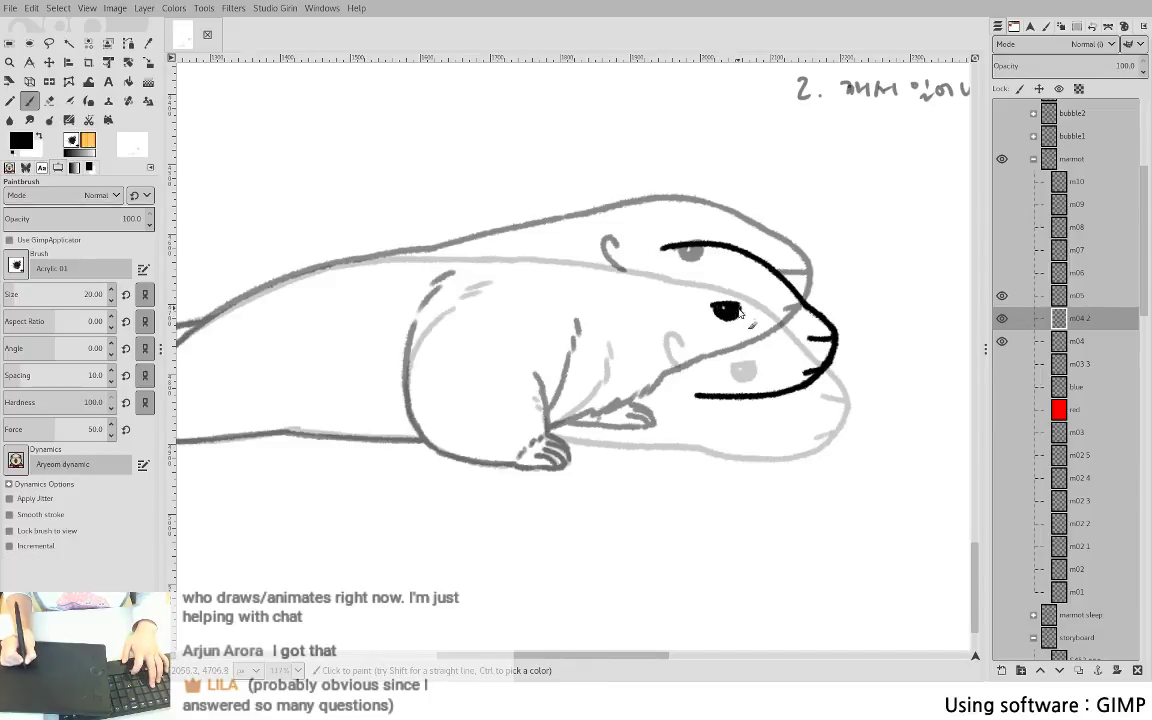
- Draw the neck and head-top line from the shoulder to the forehead, midway between the two reference outlines
{"action": "key", "text": "shift+e"}
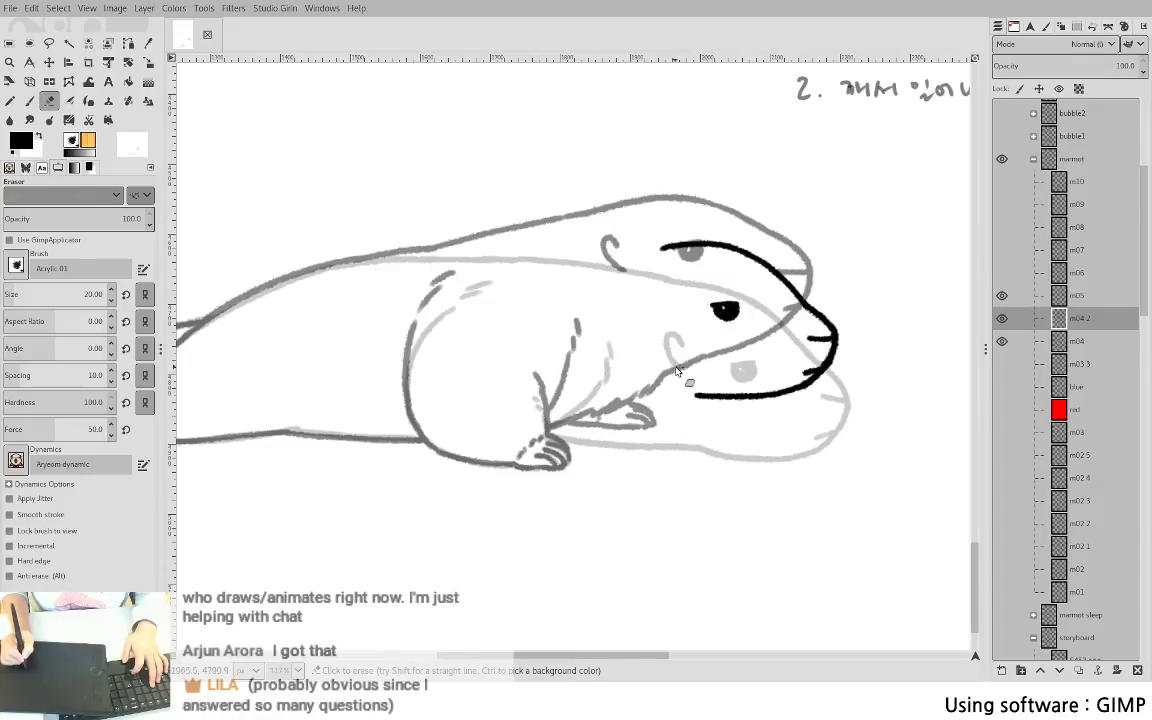
{"action": "key", "text": "p"}
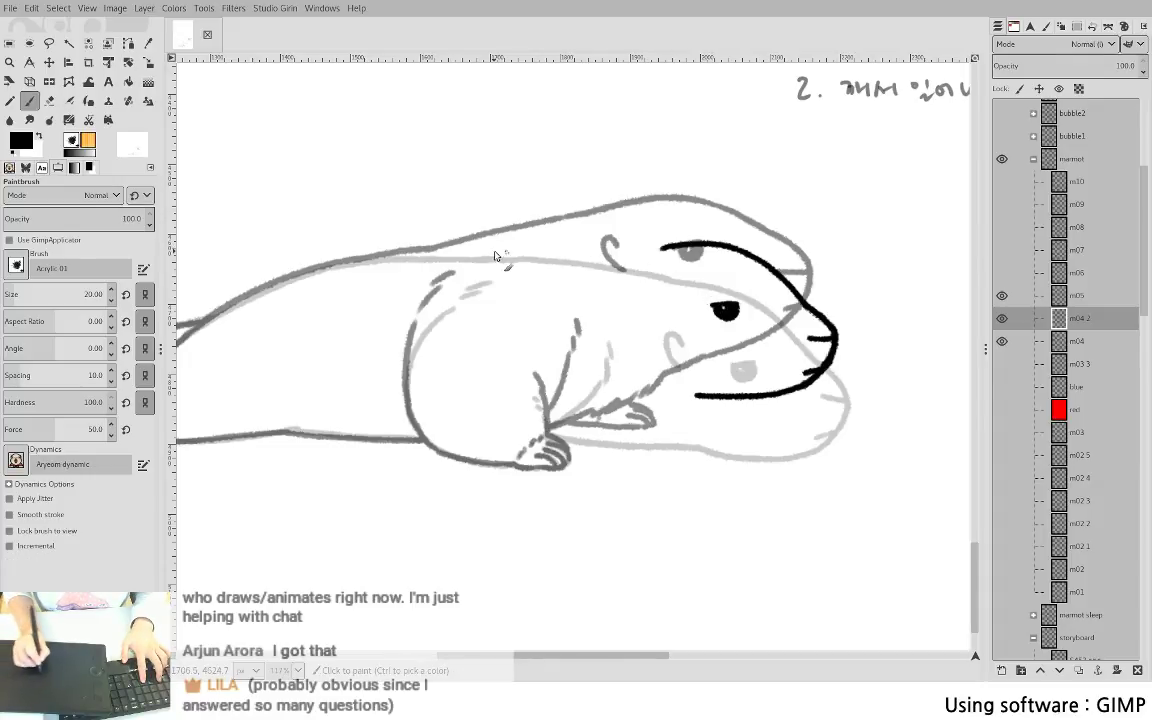
{"action": "left_click_drag", "start_coordinate": [463, 250], "coordinate": [660, 247]}
{"action": "key", "text": "ctrl+z"}
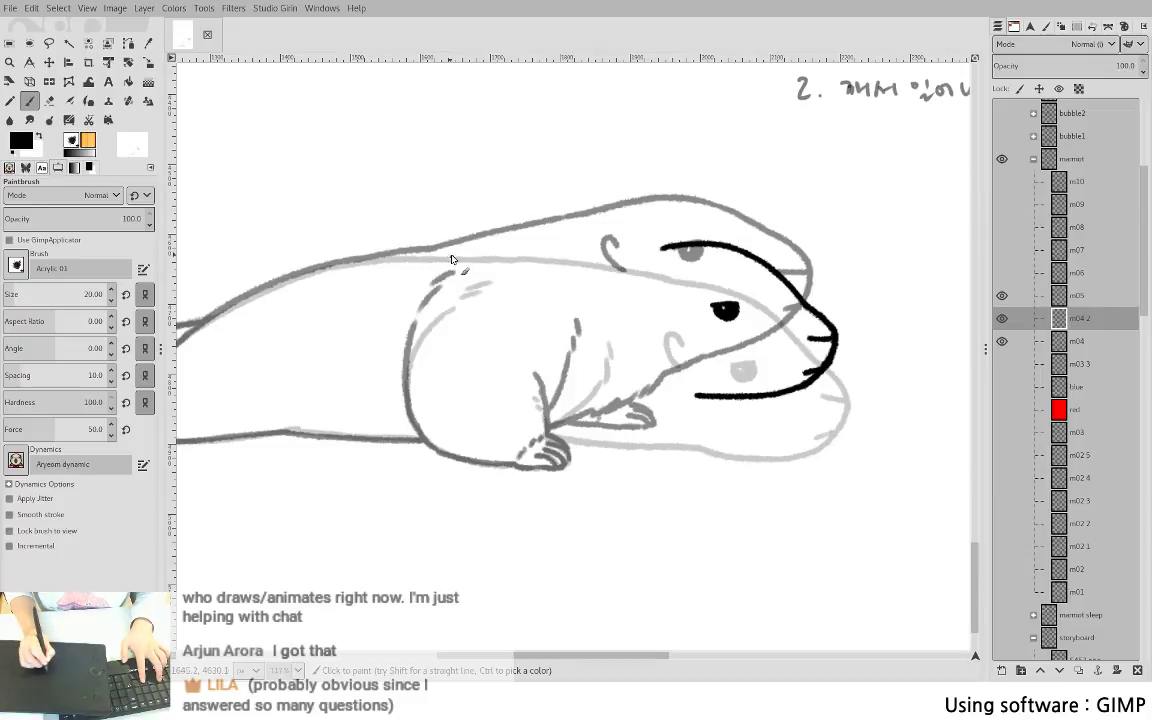
{"action": "mouse_move", "coordinate": [451, 259]}
{"action": "left_mouse_down"}
{"action": "mouse_move", "coordinate": [560, 245]}
{"action": "mouse_move", "coordinate": [660, 251]}
{"action": "left_mouse_up"}
{"action": "mouse_move", "coordinate": [639, 333]}
{"action": "left_mouse_down"}
{"action": "mouse_move", "coordinate": [724, 365]}
{"action": "mouse_move", "coordinate": [778, 371]}
{"action": "left_mouse_up"}
{"action": "key", "text": "ctrl+z"}
{"action": "left_click_drag", "start_coordinate": [579, 292], "coordinate": [790, 287]}
{"action": "key", "text": "ctrl+z"}
{"action": "key", "text": "ctrl+z"}
{"action": "mouse_move", "coordinate": [572, 291]}
{"action": "left_mouse_down"}
{"action": "mouse_move", "coordinate": [866, 284]}
{"action": "mouse_move", "coordinate": [710, 310]}
{"action": "left_mouse_up"}
{"action": "key", "text": "shift+e"}
{"action": "key", "text": "p"}
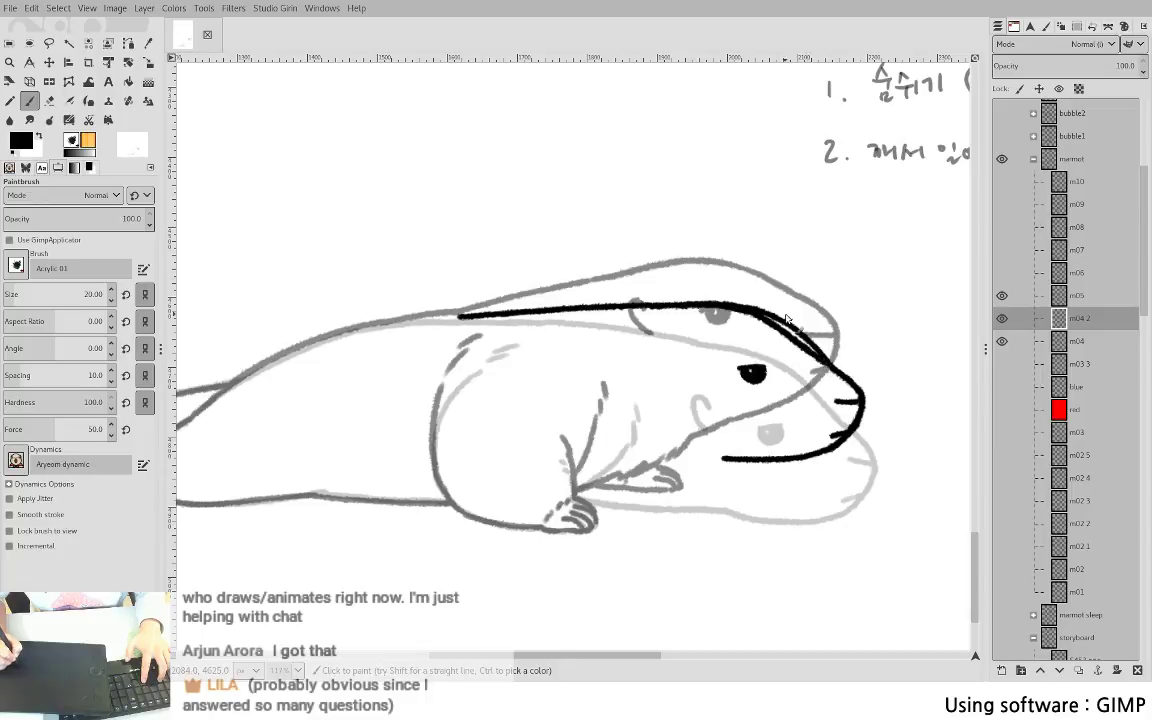
- Erase the doubled forehead stroke and redraw a smooth curve from the head top to the nose bridge
{"action": "key", "text": "shift+e"}
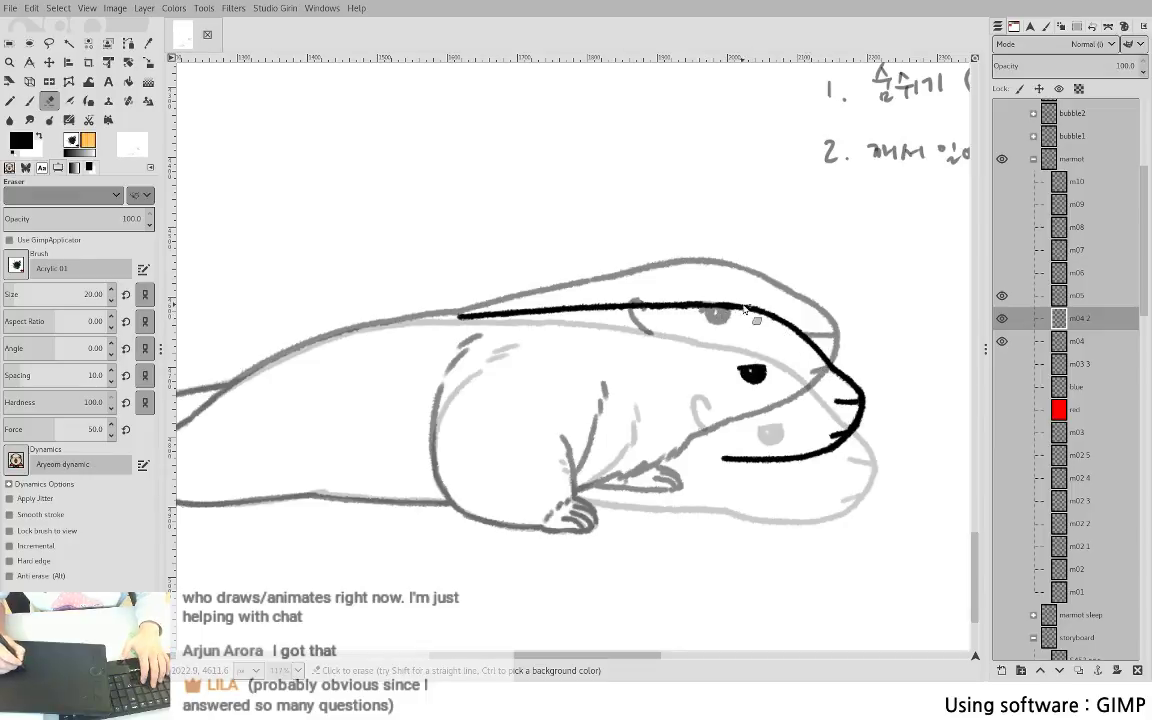
{"action": "key", "text": "p"}
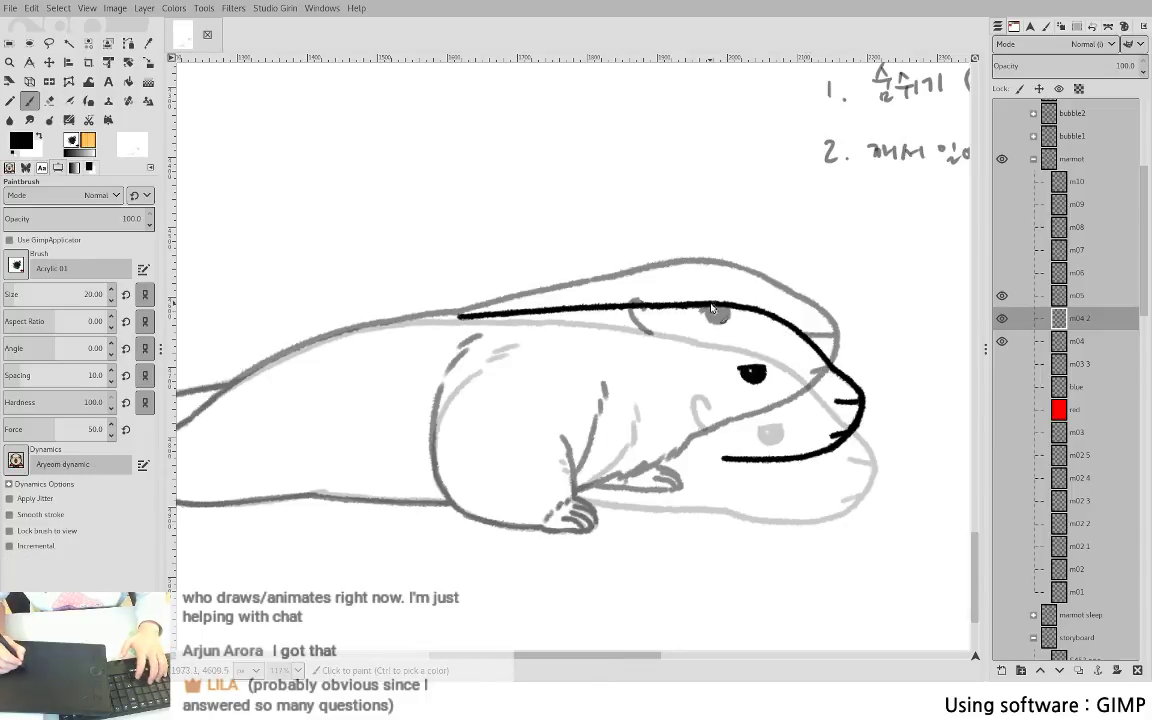
{"action": "key", "text": "shift+e"}
{"action": "left_click_drag", "start_coordinate": [757, 314], "coordinate": [818, 352]}
{"action": "key", "text": "p"}
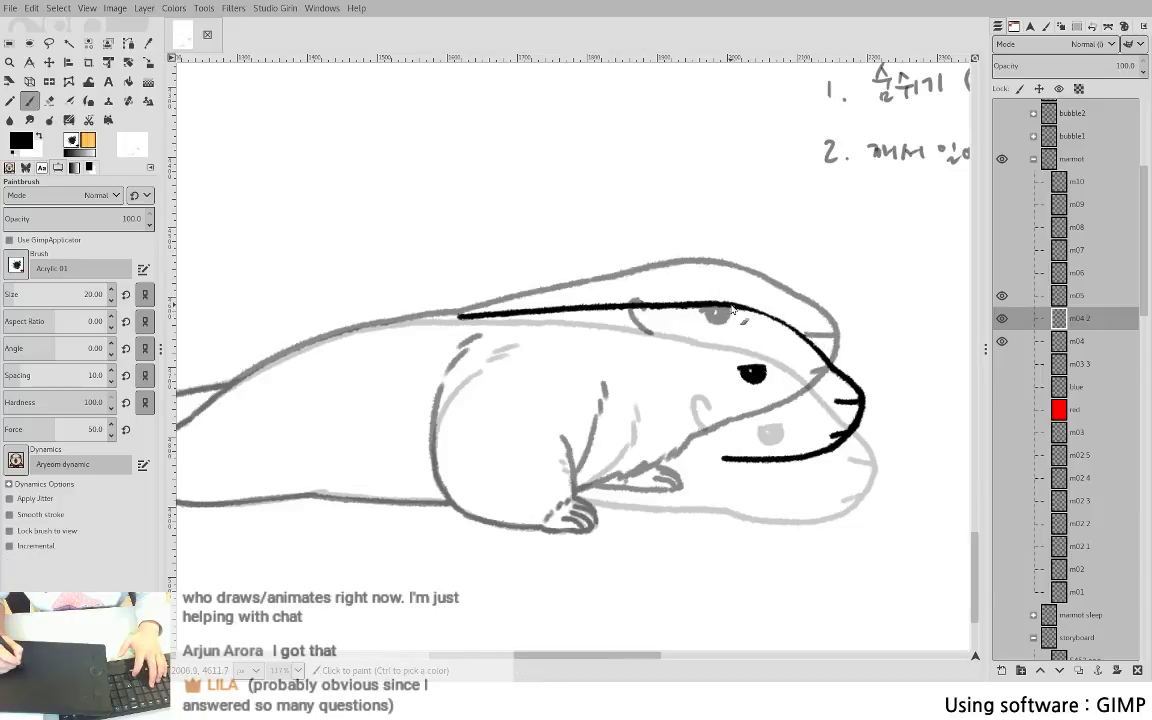
{"action": "mouse_move", "coordinate": [738, 307]}
{"action": "left_mouse_down"}
{"action": "mouse_move", "coordinate": [791, 329]}
{"action": "mouse_move", "coordinate": [834, 367]}
{"action": "left_mouse_up"}
{"action": "key", "text": "ctrl+z"}
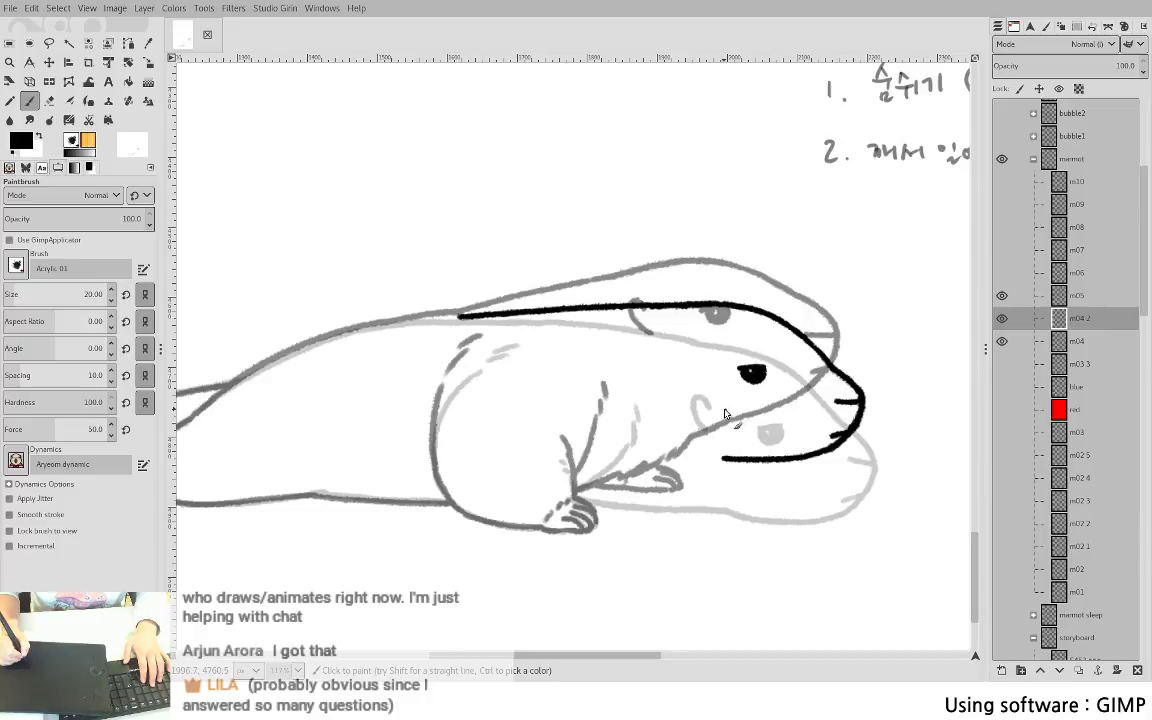
- Move the black eye slightly up and back using a free selection, and anchor it to the layer
{"action": "key", "text": "f"}
{"action": "mouse_move", "coordinate": [751, 343]}
{"action": "left_mouse_down"}
{"action": "mouse_move", "coordinate": [766, 412]}
{"action": "mouse_move", "coordinate": [755, 373]}
{"action": "left_mouse_up"}
{"action": "key", "text": "Return"}
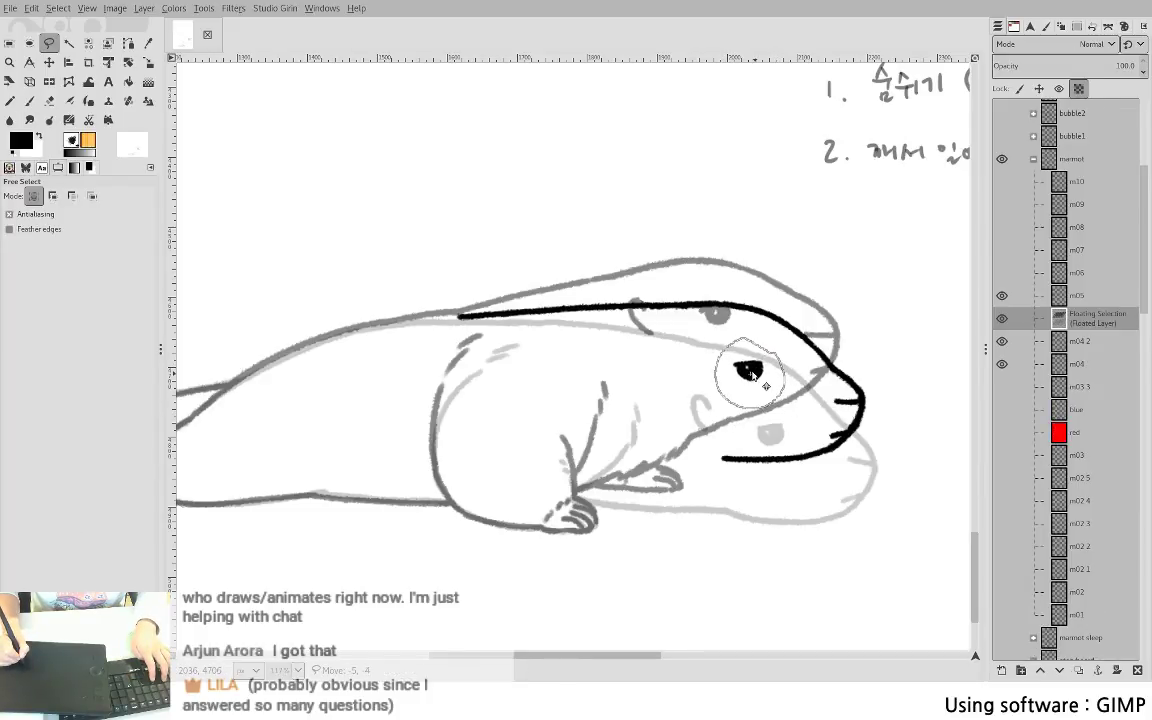
{"action": "left_click", "coordinate": [783, 389]}
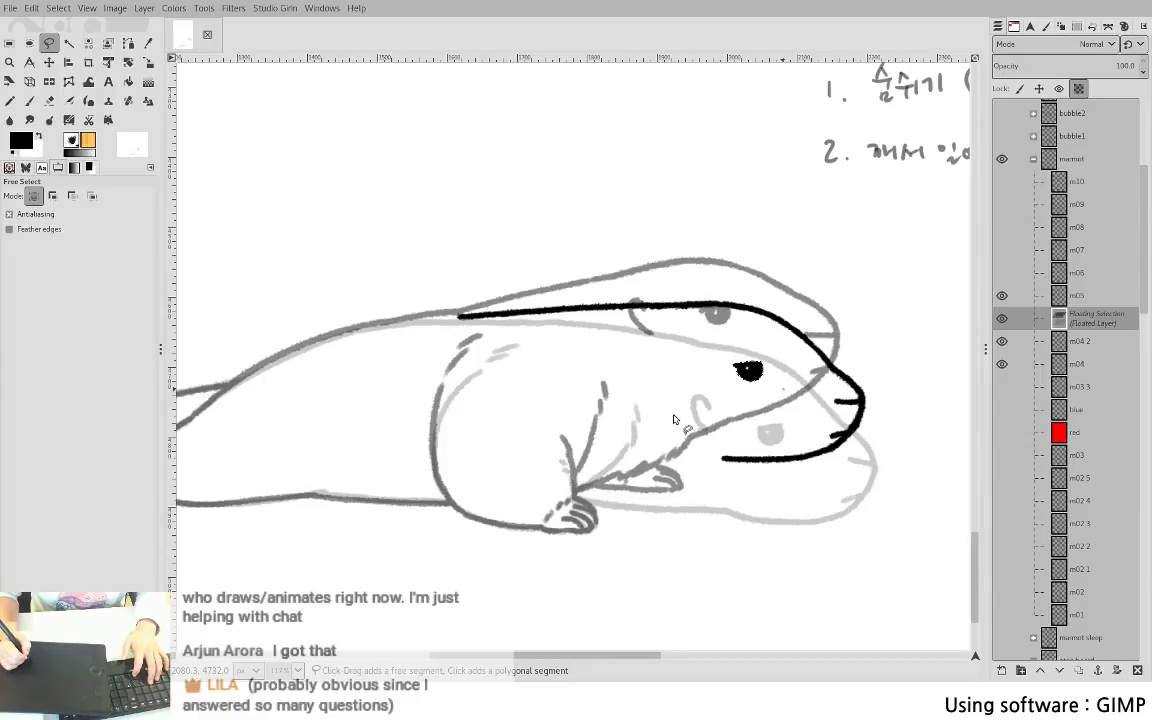
{"action": "key", "text": "ctrl+h"}
{"action": "key", "text": "p"}
- Draw the small hooked ear behind the eye, midway between the two reference ears
{"action": "key", "text": "ctrl+z"}
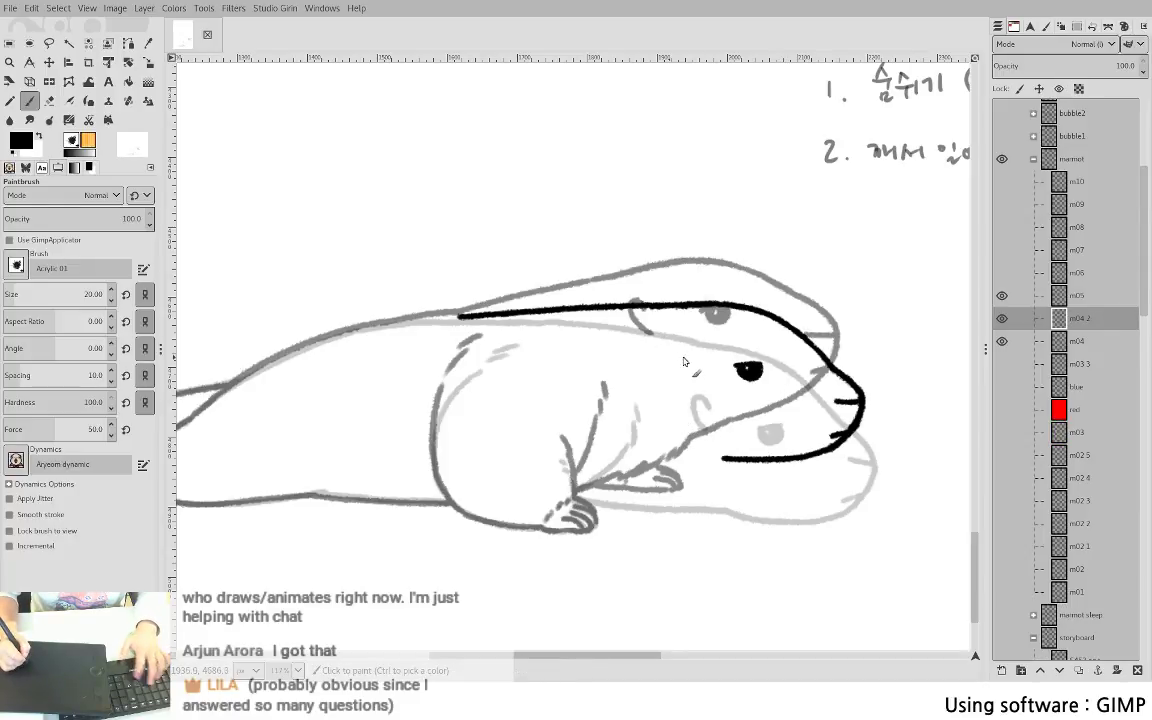
{"action": "mouse_move", "coordinate": [684, 358]}
{"action": "left_mouse_down"}
{"action": "mouse_move", "coordinate": [672, 362]}
{"action": "mouse_move", "coordinate": [686, 388]}
{"action": "mouse_move", "coordinate": [677, 379]}
{"action": "mouse_move", "coordinate": [691, 357]}
{"action": "mouse_move", "coordinate": [681, 368]}
{"action": "left_mouse_up"}
{"action": "key", "text": "ctrl+z"}
{"action": "key", "text": "ctrl+z"}
{"action": "key", "text": "ctrl+z"}
{"action": "key", "text": "shift+e"}
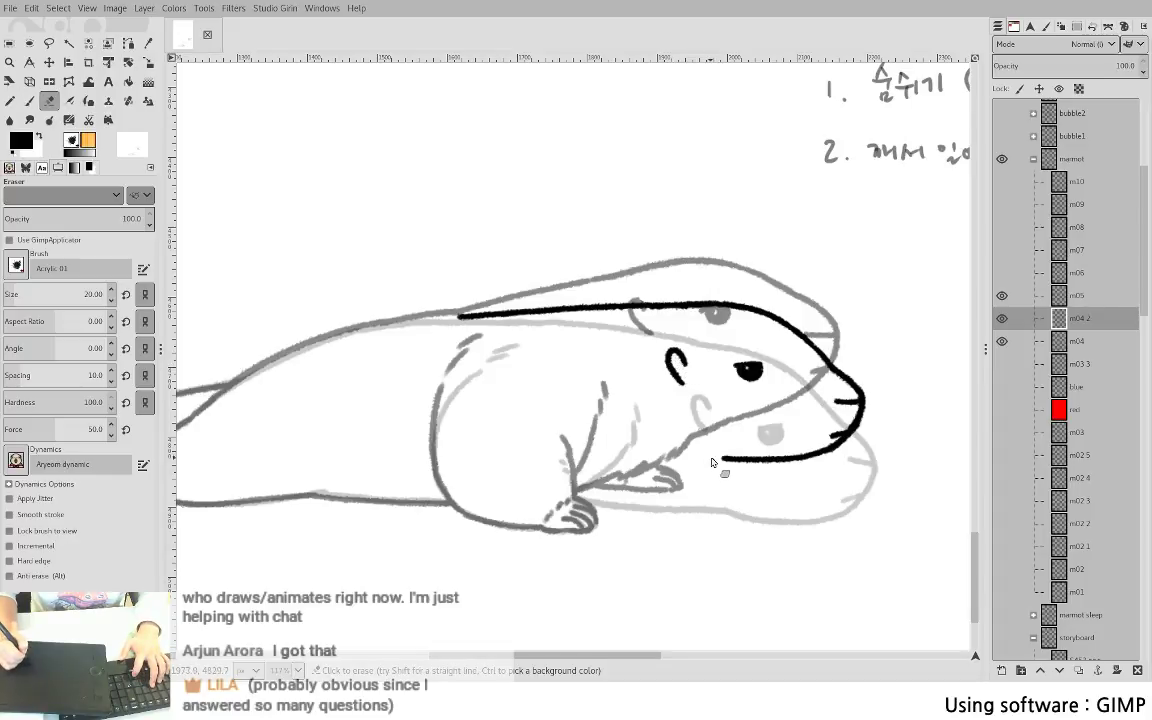
{"action": "key", "text": "p"}
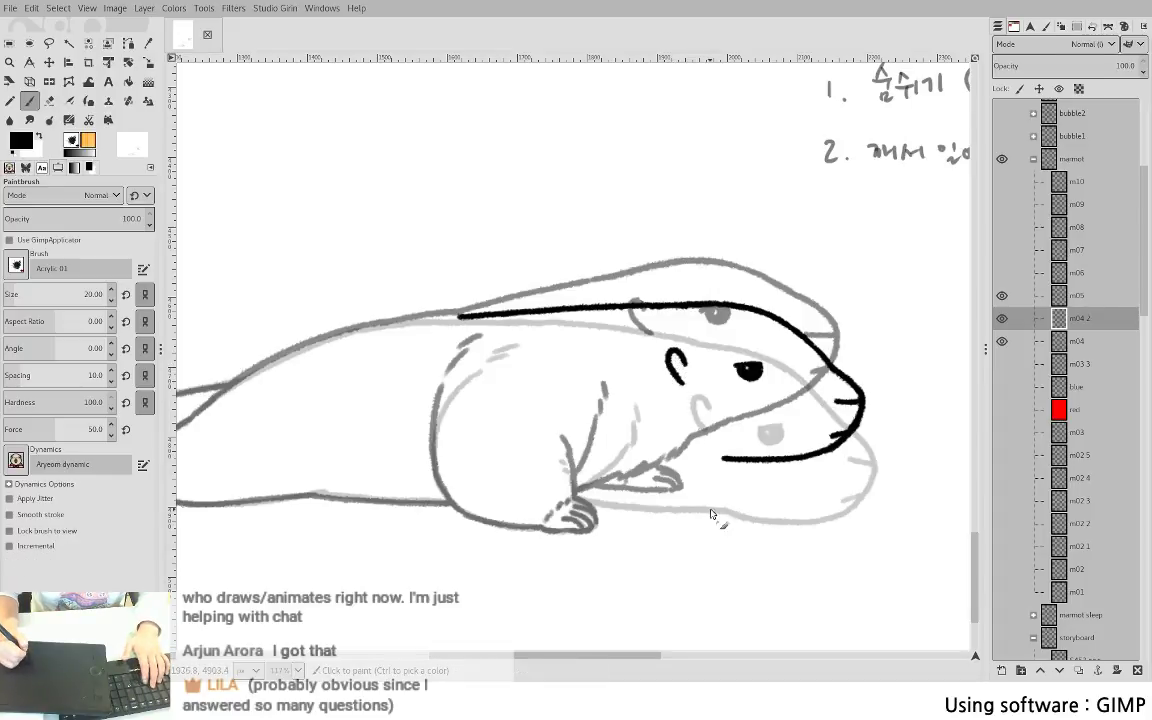
- Rotate the new ear slightly using a free selection and anchor it to the layer
{"action": "key", "text": "f"}
{"action": "mouse_move", "coordinate": [678, 338]}
{"action": "left_mouse_down"}
{"action": "mouse_move", "coordinate": [702, 350]}
{"action": "mouse_move", "coordinate": [685, 339]}
{"action": "mouse_move", "coordinate": [677, 355]}
{"action": "mouse_move", "coordinate": [685, 401]}
{"action": "left_mouse_up"}
{"action": "key", "text": "shift+r"}
{"action": "left_click", "coordinate": [679, 398]}
{"action": "key", "text": "Return"}
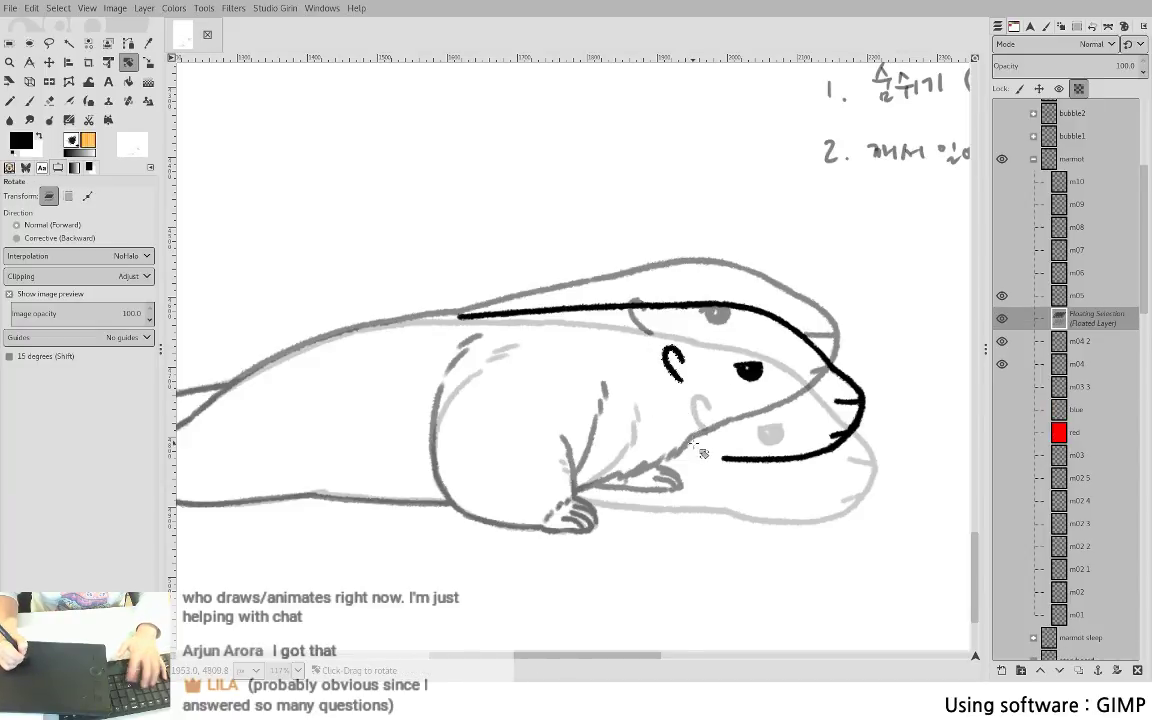
{"action": "key", "text": "p"}
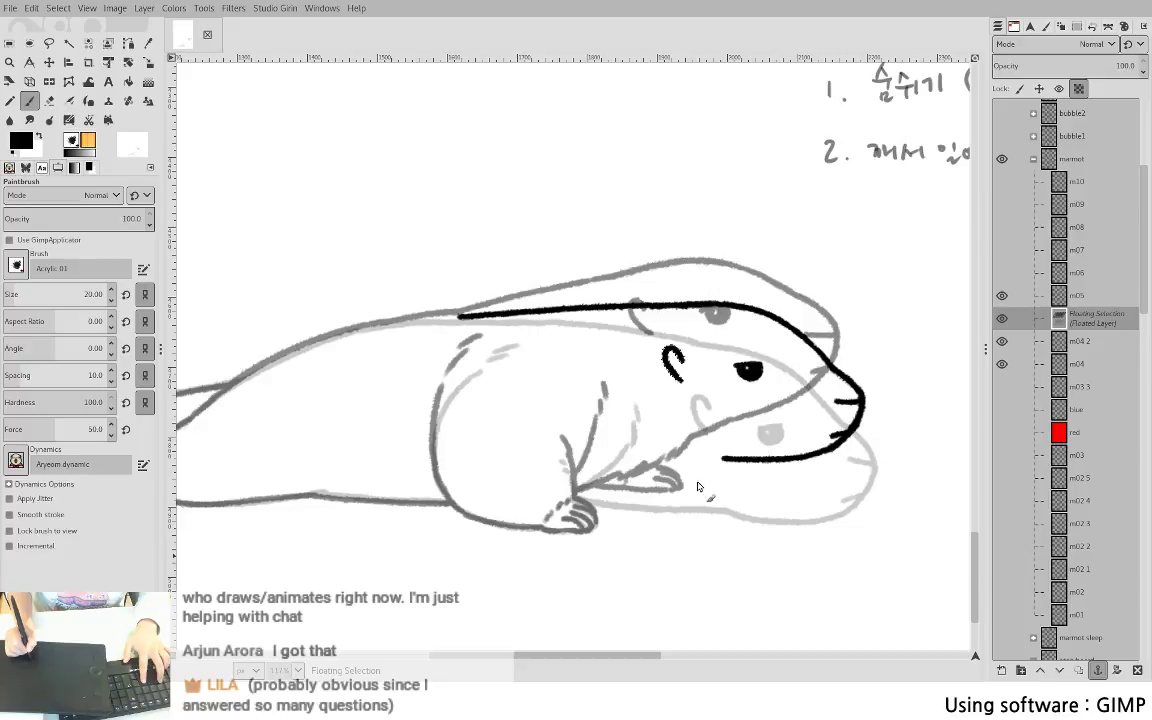
{"action": "key", "text": "ctrl+h"}
- Draw the throat line from the chin back to the front paw and the chest fur strokes rising from it
{"action": "left_click_drag", "start_coordinate": [726, 459], "coordinate": [578, 497]}
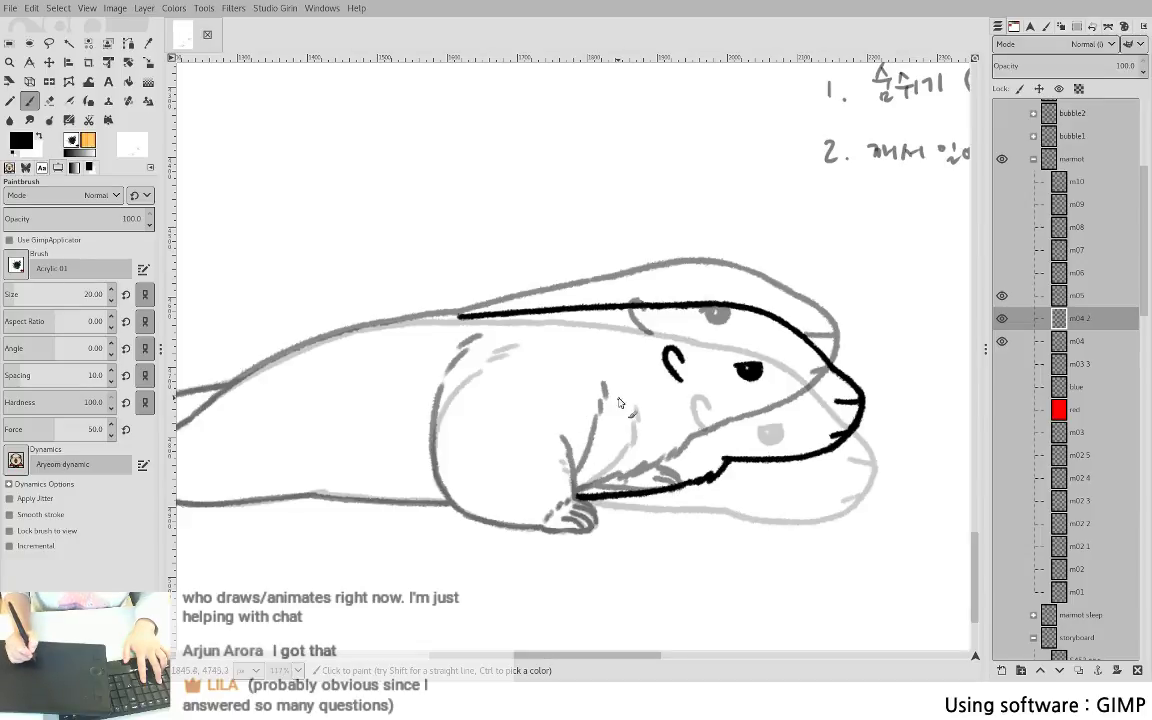
{"action": "left_click_drag", "start_coordinate": [622, 395], "coordinate": [590, 480]}
{"action": "key", "text": "ctrl+z"}
{"action": "key", "text": "ctrl+z"}
{"action": "left_click_drag", "start_coordinate": [618, 419], "coordinate": [577, 493]}
{"action": "key", "text": "ctrl+z"}
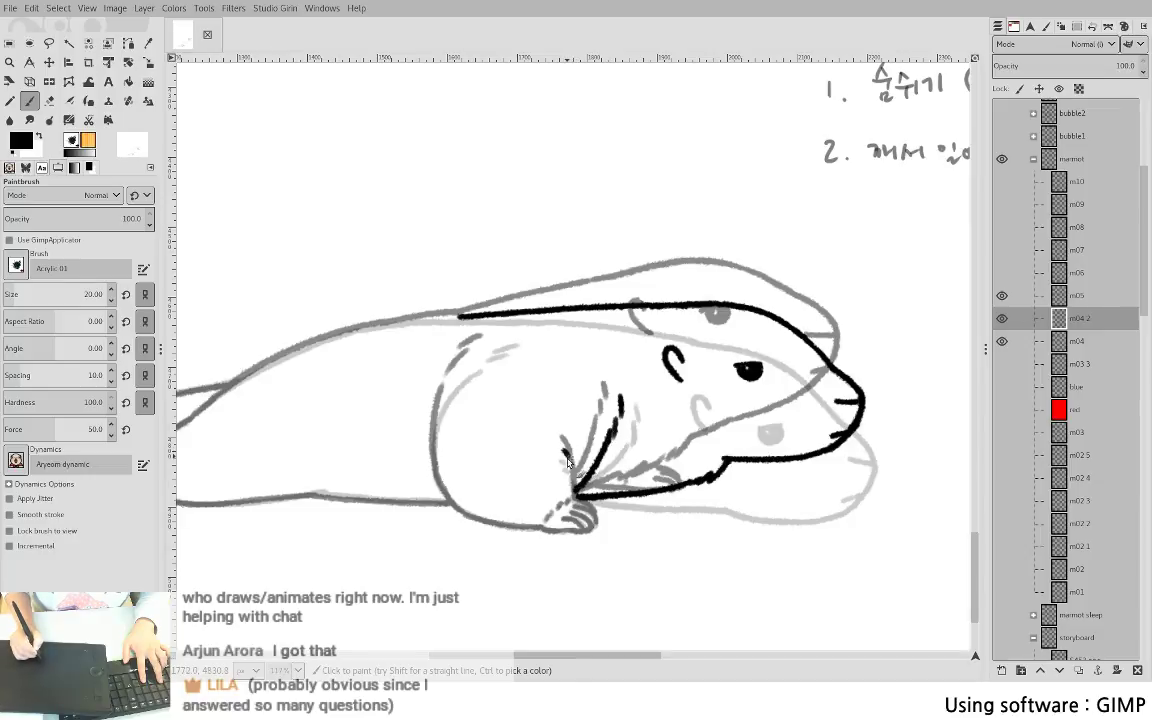
{"action": "left_click_drag", "start_coordinate": [563, 440], "coordinate": [573, 493]}
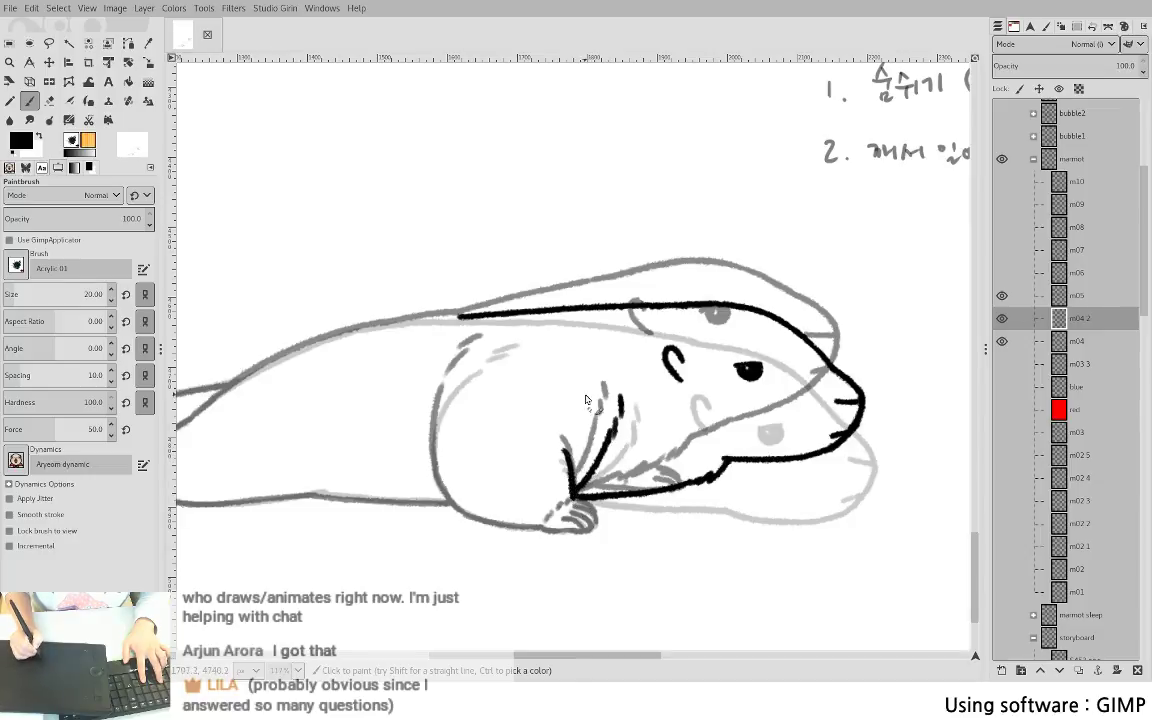
- Draw the shoulder and foreleg curve, deleting its lower section and redrawing it down to the front paw
{"action": "mouse_move", "coordinate": [474, 344]}
{"action": "left_mouse_down"}
{"action": "mouse_move", "coordinate": [498, 345]}
{"action": "mouse_move", "coordinate": [441, 395]}
{"action": "mouse_move", "coordinate": [433, 440]}
{"action": "mouse_move", "coordinate": [446, 487]}
{"action": "mouse_move", "coordinate": [471, 491]}
{"action": "left_mouse_up"}
{"action": "key", "text": "f"}
{"action": "key", "text": "Delete"}
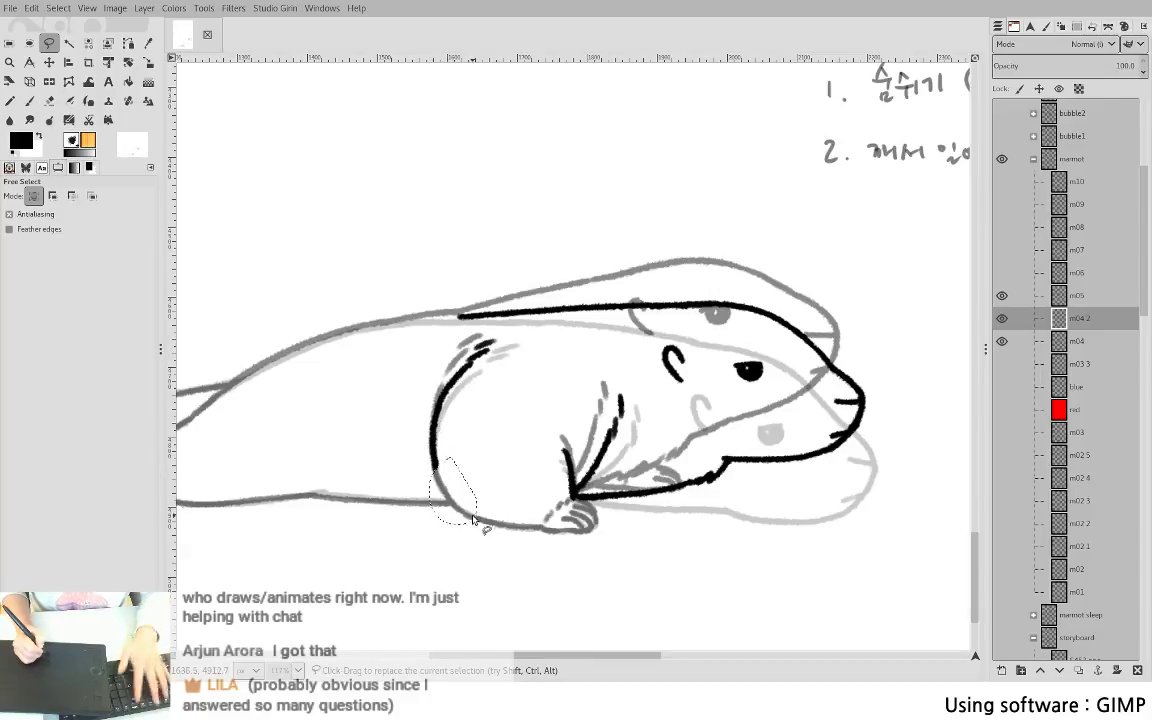
{"action": "key", "text": "ctrl+shift+a"}
{"action": "key", "text": "p"}
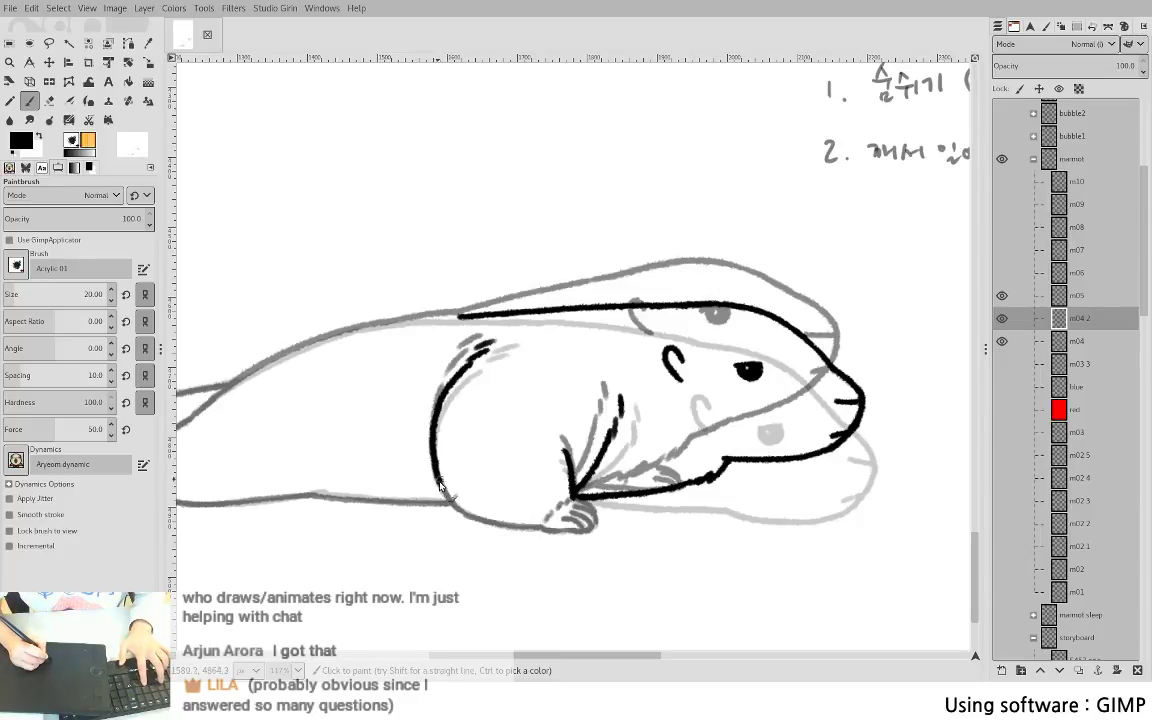
{"action": "mouse_move", "coordinate": [436, 465]}
{"action": "left_mouse_down"}
{"action": "mouse_move", "coordinate": [479, 522]}
{"action": "mouse_move", "coordinate": [470, 518]}
{"action": "mouse_move", "coordinate": [530, 525]}
{"action": "left_mouse_up"}
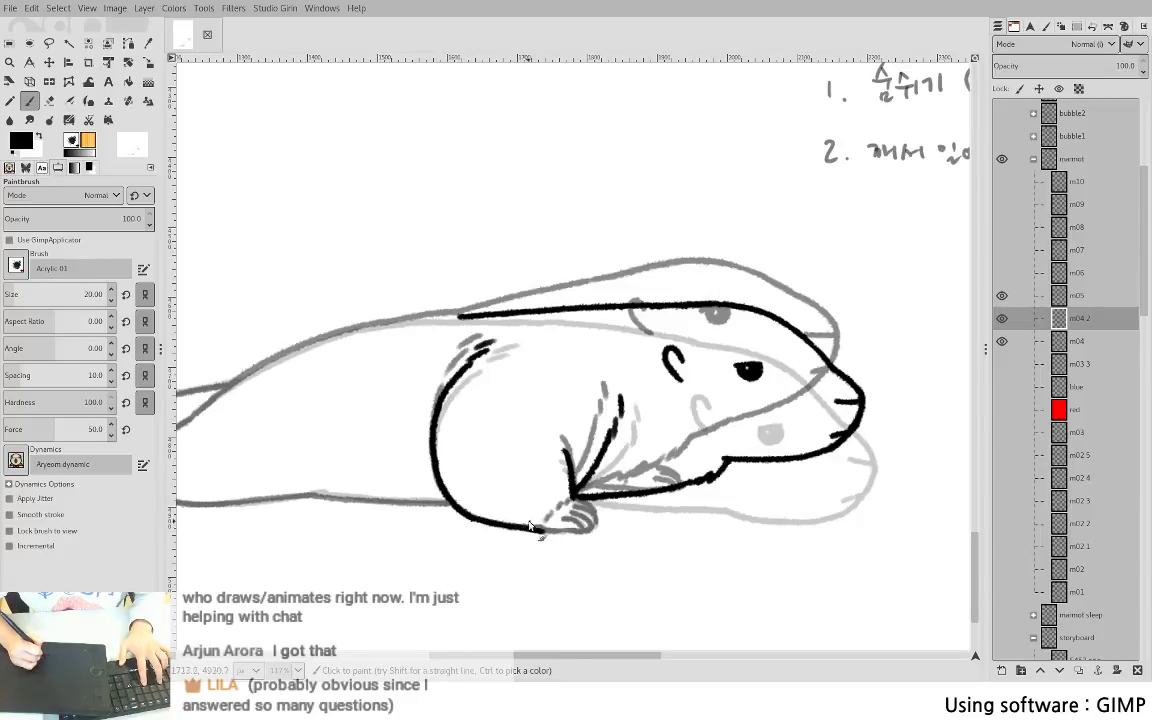
- Rework the foreleg's underside line toward the paw, nudge its end into alignment with a free selection, and clear the selection
{"action": "scroll", "coordinate": [480, 471], "scroll_direction": "up", "scroll_amount": 4}
{"action": "scroll", "coordinate": [490, 440], "scroll_direction": "down", "scroll_amount": 3}
{"action": "key", "text": "shift+e"}
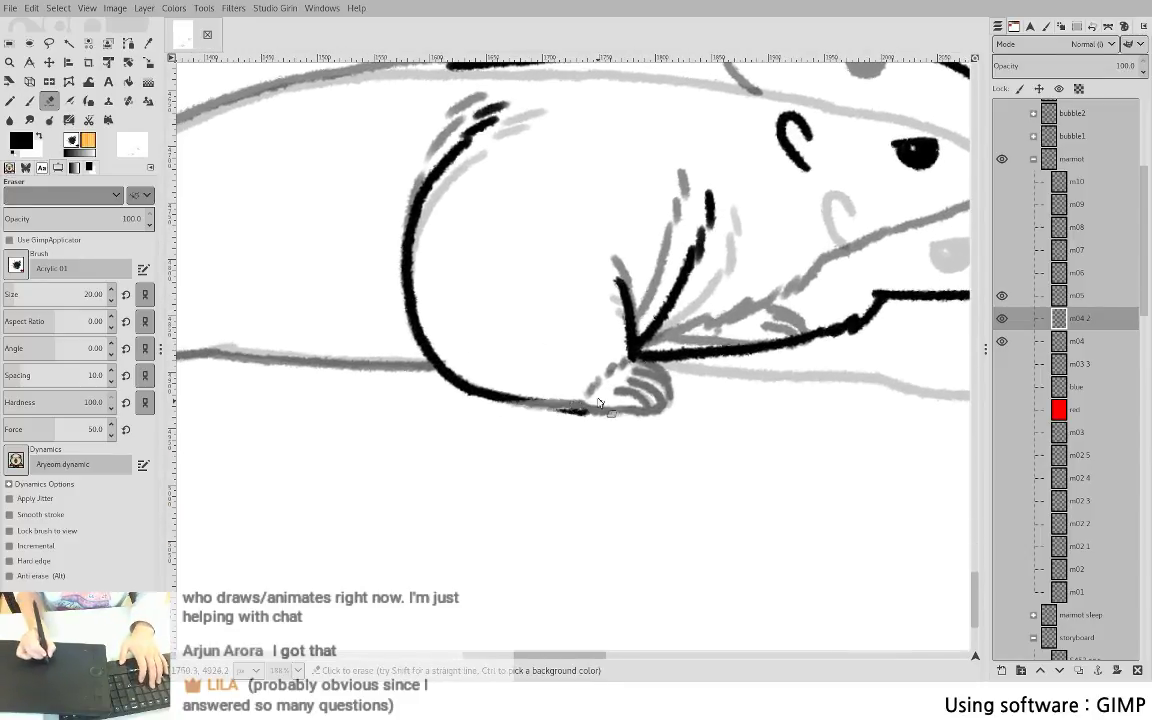
{"action": "key", "text": "p"}
{"action": "left_click_drag", "start_coordinate": [512, 401], "coordinate": [581, 404]}
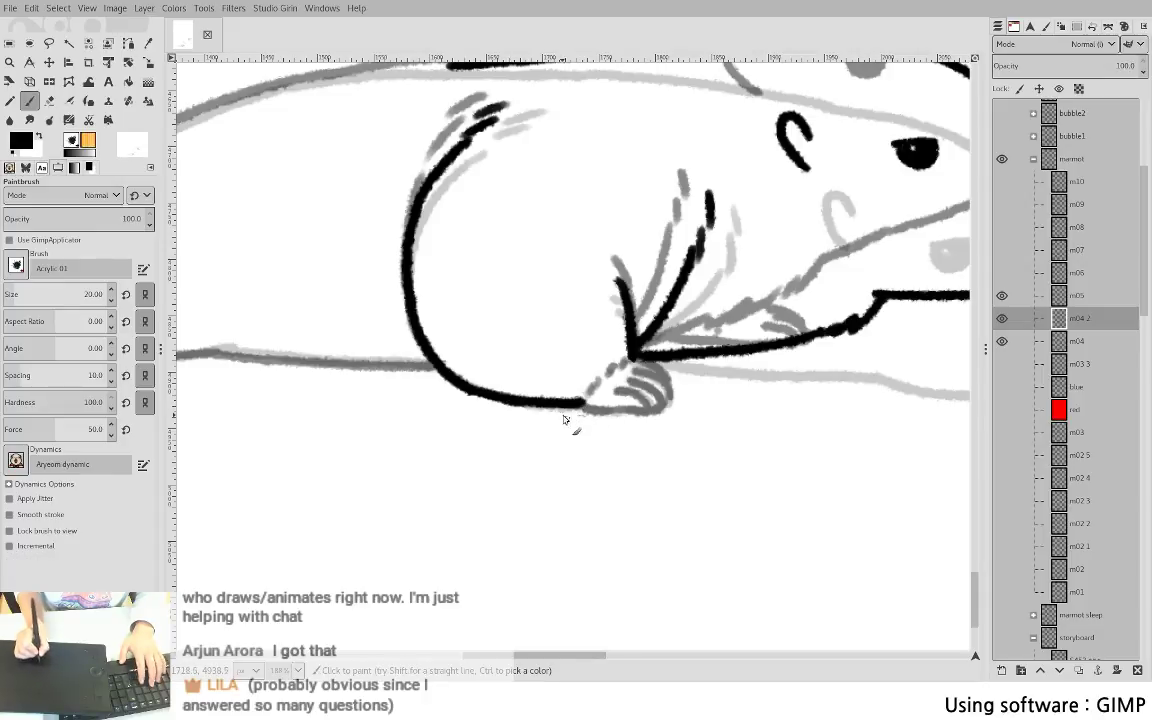
{"action": "key", "text": "shift+e"}
{"action": "key", "text": "p"}
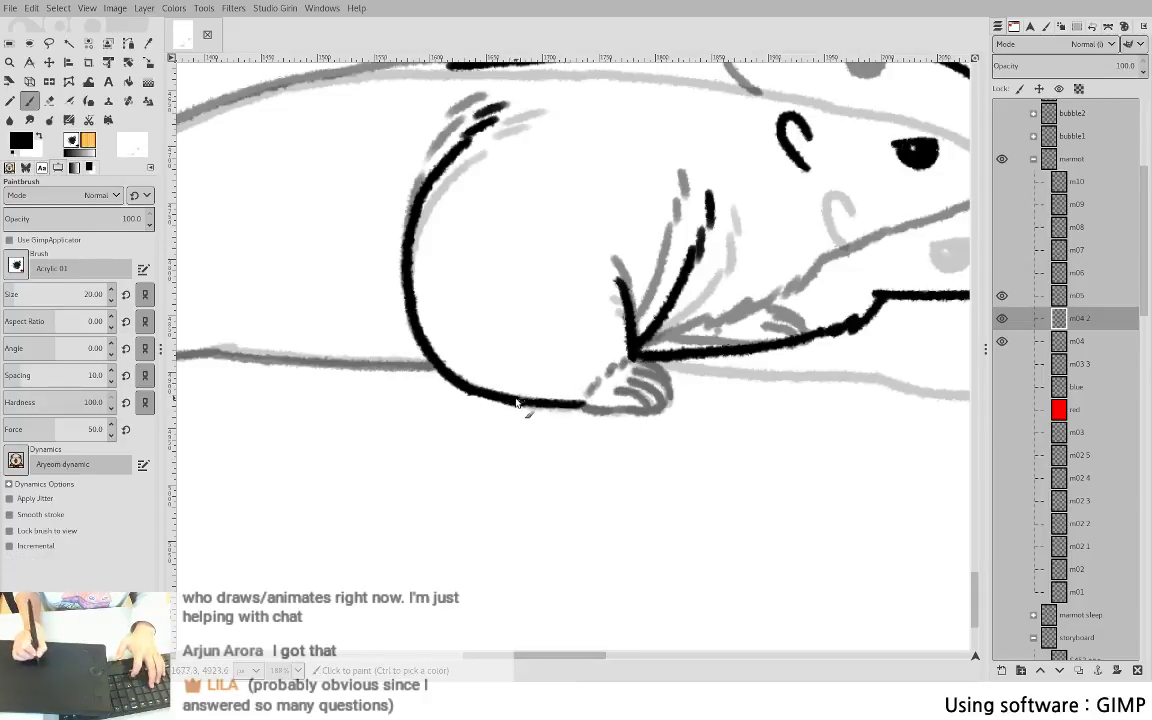
{"action": "key", "text": "f"}
{"action": "mouse_move", "coordinate": [535, 378]}
{"action": "left_mouse_down"}
{"action": "mouse_move", "coordinate": [574, 445]}
{"action": "mouse_move", "coordinate": [618, 410]}
{"action": "left_mouse_up"}
{"action": "key", "text": "Return"}
{"action": "key", "text": "ctrl+shift+a"}
{"action": "key", "text": "p"}
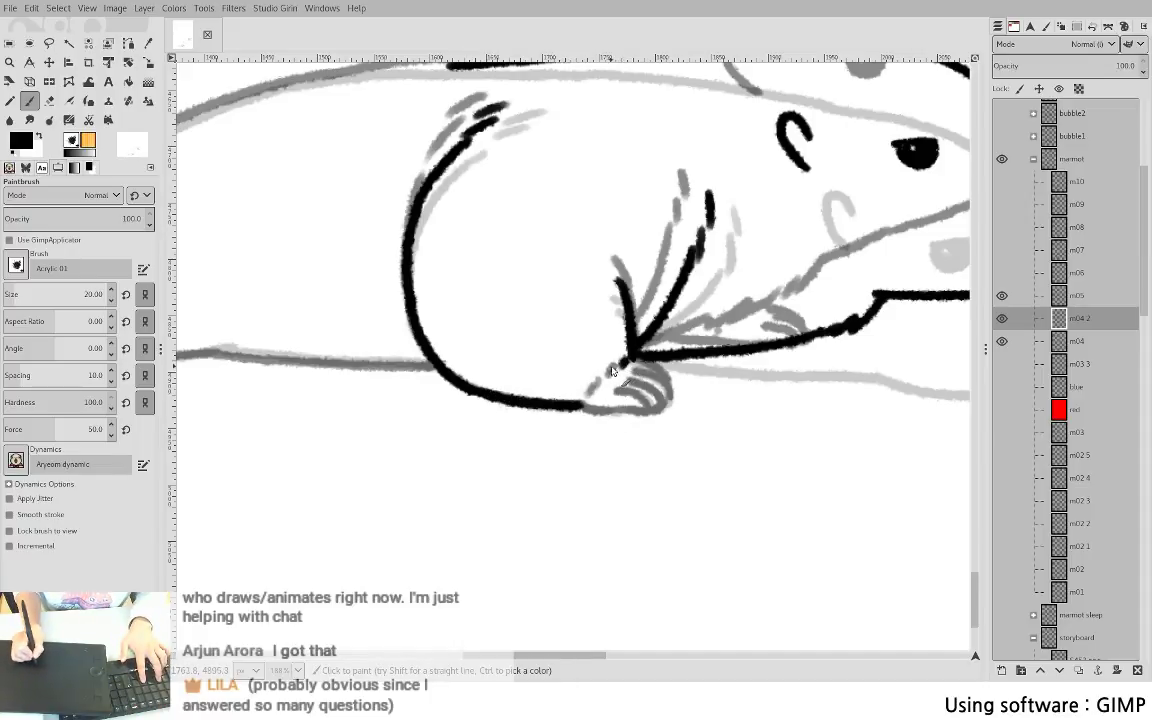
- Trace the front paw's outline, its toe lines and the short dashes at the wrist
{"action": "mouse_move", "coordinate": [576, 408]}
{"action": "left_mouse_down"}
{"action": "mouse_move", "coordinate": [630, 414]}
{"action": "mouse_move", "coordinate": [580, 405]}
{"action": "mouse_move", "coordinate": [643, 413]}
{"action": "mouse_move", "coordinate": [615, 393]}
{"action": "mouse_move", "coordinate": [635, 393]}
{"action": "mouse_move", "coordinate": [648, 406]}
{"action": "mouse_move", "coordinate": [614, 393]}
{"action": "mouse_move", "coordinate": [626, 390]}
{"action": "mouse_move", "coordinate": [656, 382]}
{"action": "left_mouse_up"}
{"action": "key", "text": "ctrl+z"}
{"action": "key", "text": "ctrl+z"}
{"action": "key", "text": "ctrl+z"}
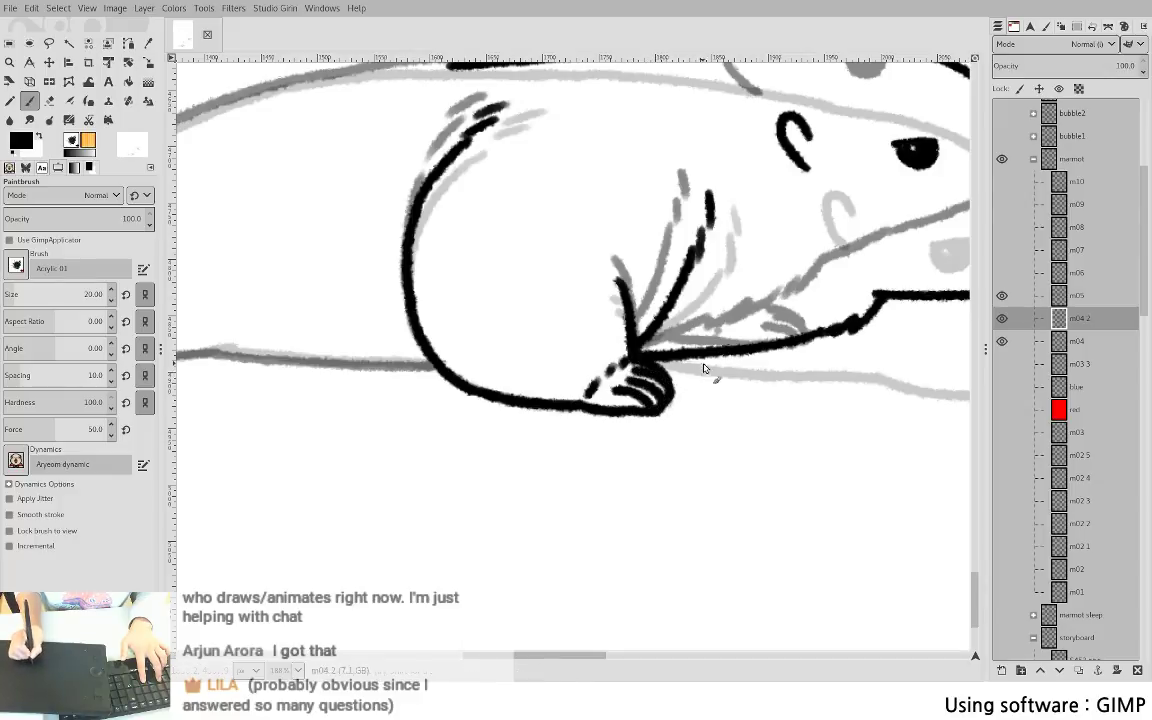
{"action": "left_click_drag", "start_coordinate": [538, 364], "coordinate": [784, 421]}
{"action": "left_click_drag", "start_coordinate": [558, 390], "coordinate": [681, 404]}
- Draw the back line between the two reference outlines and join it to the neck line
{"action": "scroll", "coordinate": [681, 403], "scroll_direction": "right", "scroll_amount": 5}
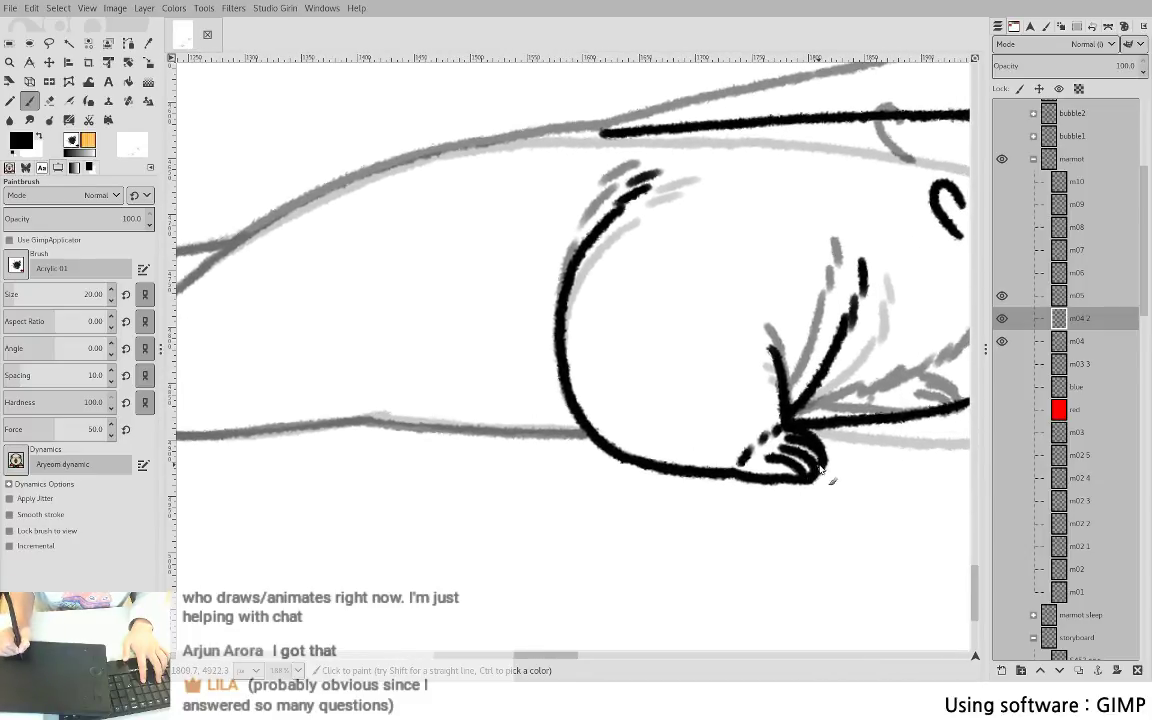
{"action": "scroll", "coordinate": [370, 412], "scroll_direction": "left", "scroll_amount": 3}
{"action": "scroll", "coordinate": [370, 412], "scroll_direction": "up", "scroll_amount": 2}
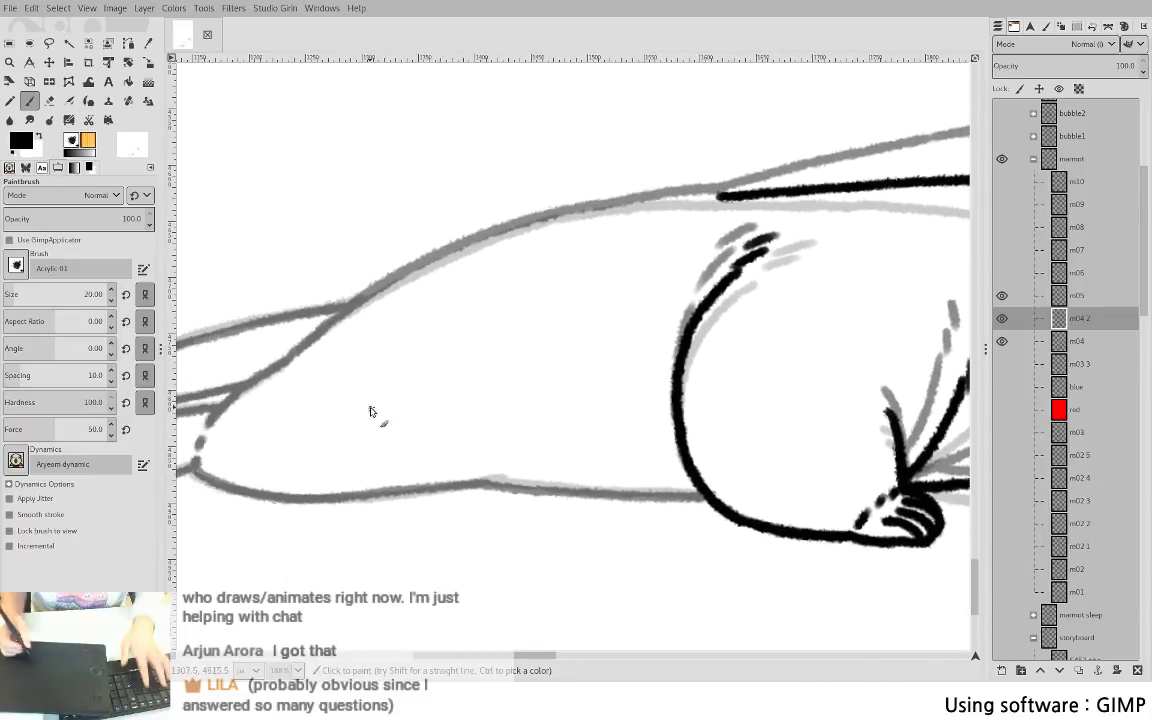
{"action": "left_click_drag", "start_coordinate": [310, 347], "coordinate": [458, 248]}
{"action": "key", "text": "ctrl+z"}
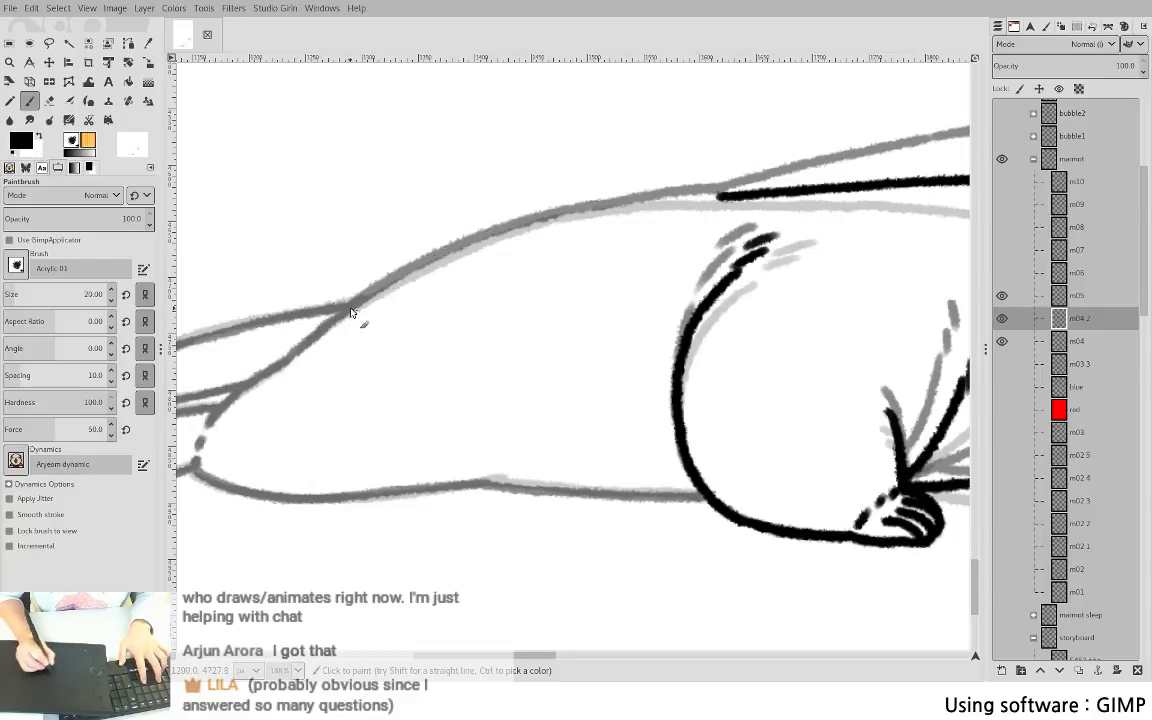
{"action": "mouse_move", "coordinate": [350, 312]}
{"action": "left_mouse_down"}
{"action": "mouse_move", "coordinate": [476, 239]}
{"action": "mouse_move", "coordinate": [550, 219]}
{"action": "left_mouse_up"}
{"action": "key", "text": "ctrl+z"}
{"action": "mouse_move", "coordinate": [425, 262]}
{"action": "left_mouse_down"}
{"action": "mouse_move", "coordinate": [565, 214]}
{"action": "mouse_move", "coordinate": [652, 205]}
{"action": "left_mouse_up"}
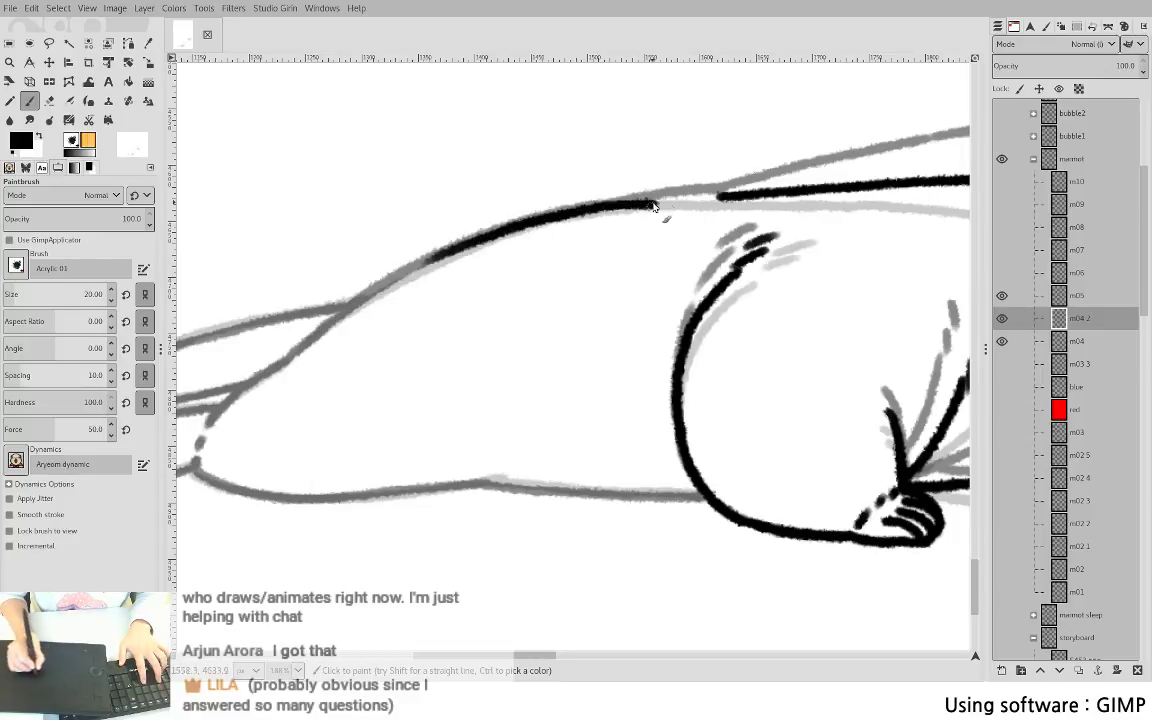
{"action": "key", "text": "ctrl+z"}
{"action": "left_click_drag", "start_coordinate": [431, 220], "coordinate": [677, 170]}
{"action": "key", "text": "ctrl+z"}
{"action": "left_click_drag", "start_coordinate": [525, 220], "coordinate": [731, 194]}
{"action": "key", "text": "ctrl+z"}
{"action": "left_click_drag", "start_coordinate": [553, 217], "coordinate": [726, 195]}
- Extend the back line down over the rump toward the dashed contour beside the hind foot
{"action": "mouse_move", "coordinate": [394, 298]}
{"action": "left_mouse_down"}
{"action": "mouse_move", "coordinate": [425, 283]}
{"action": "mouse_move", "coordinate": [468, 291]}
{"action": "left_mouse_up"}
{"action": "left_click_drag", "start_coordinate": [400, 322], "coordinate": [500, 256]}
{"action": "key", "text": "ctrl+z"}
{"action": "mouse_move", "coordinate": [424, 303]}
{"action": "left_mouse_down"}
{"action": "mouse_move", "coordinate": [564, 228]}
{"action": "mouse_move", "coordinate": [639, 205]}
{"action": "mouse_move", "coordinate": [430, 298]}
{"action": "mouse_move", "coordinate": [612, 218]}
{"action": "mouse_move", "coordinate": [511, 252]}
{"action": "mouse_move", "coordinate": [653, 203]}
{"action": "left_mouse_up"}
{"action": "key", "text": "ctrl+z"}
{"action": "key", "text": "ctrl+z"}
{"action": "mouse_move", "coordinate": [407, 332]}
{"action": "left_mouse_down"}
{"action": "mouse_move", "coordinate": [629, 220]}
{"action": "mouse_move", "coordinate": [600, 240]}
{"action": "left_mouse_up"}
{"action": "key", "text": "ctrl+z"}
{"action": "mouse_move", "coordinate": [660, 186]}
{"action": "left_mouse_down"}
{"action": "mouse_move", "coordinate": [535, 268]}
{"action": "mouse_move", "coordinate": [498, 316]}
{"action": "left_mouse_up"}
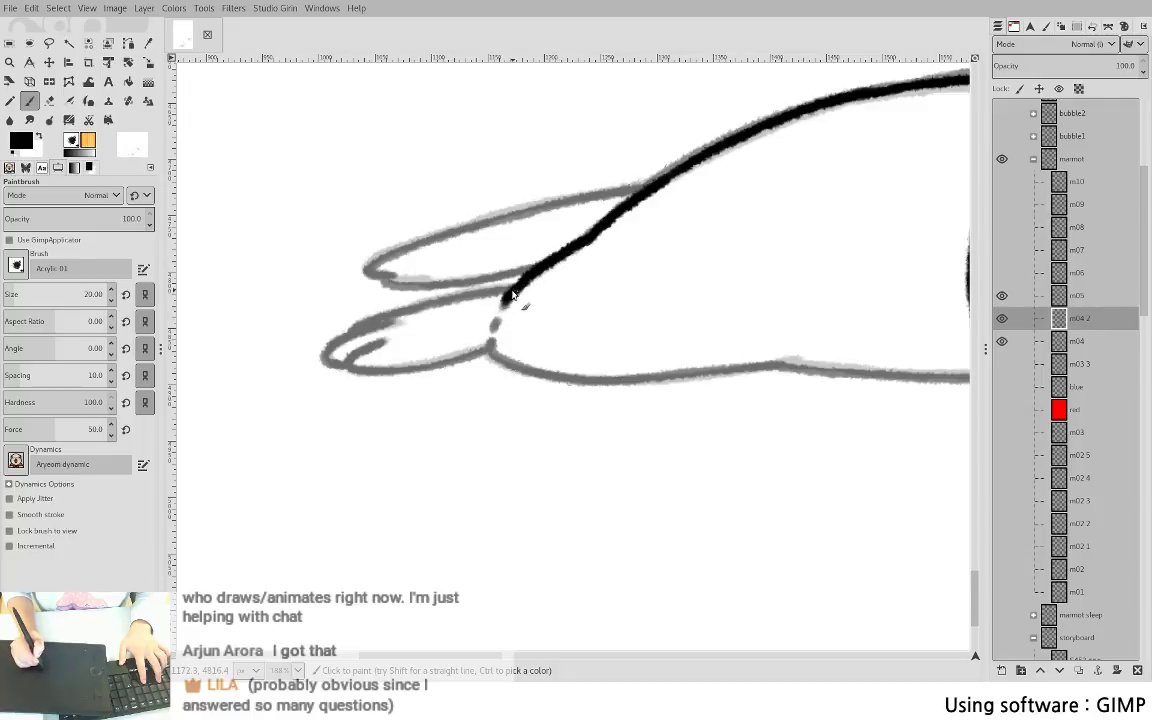
- Trace the two elongated shapes behind the rump, including the short toe lines inside the lower one
{"action": "left_click_drag", "start_coordinate": [333, 360], "coordinate": [437, 378]}
{"action": "key", "text": "ctrl+z"}
{"action": "mouse_move", "coordinate": [345, 369]}
{"action": "left_mouse_down"}
{"action": "mouse_move", "coordinate": [424, 370]}
{"action": "mouse_move", "coordinate": [490, 348]}
{"action": "left_mouse_up"}
{"action": "mouse_move", "coordinate": [348, 367]}
{"action": "left_mouse_down"}
{"action": "mouse_move", "coordinate": [384, 341]}
{"action": "mouse_move", "coordinate": [354, 368]}
{"action": "mouse_move", "coordinate": [442, 363]}
{"action": "mouse_move", "coordinate": [488, 346]}
{"action": "left_mouse_up"}
{"action": "key", "text": "ctrl+z"}
{"action": "key", "text": "ctrl+z"}
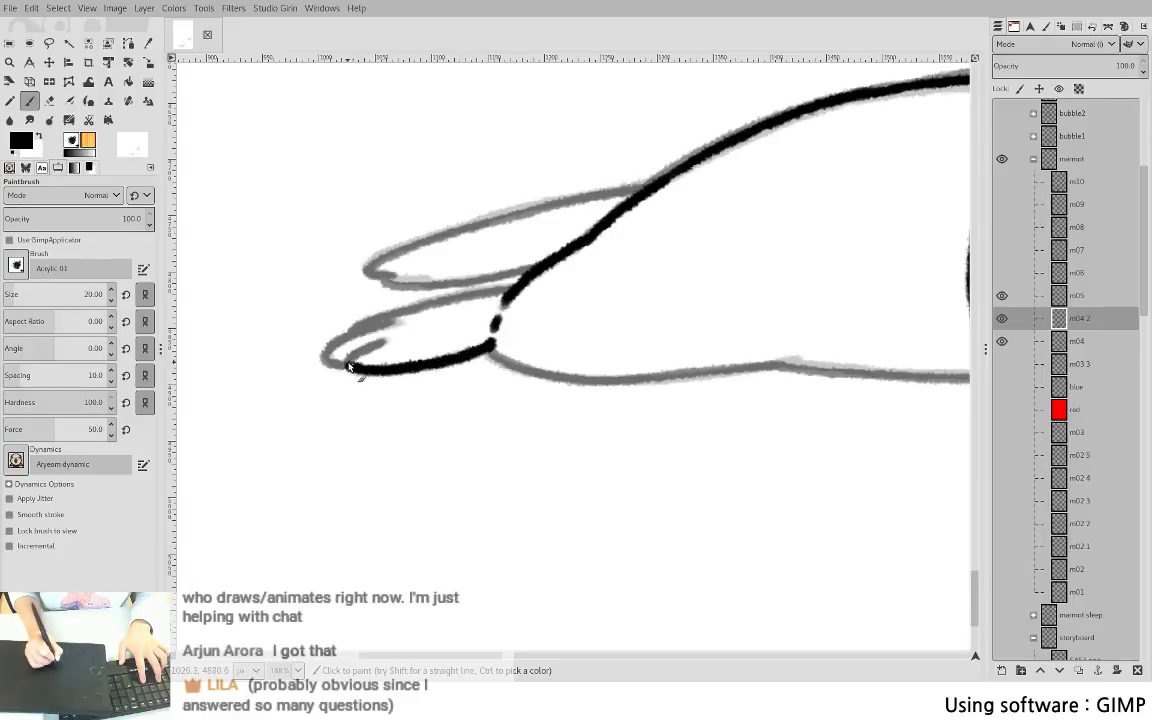
{"action": "mouse_move", "coordinate": [348, 367]}
{"action": "left_mouse_down"}
{"action": "mouse_move", "coordinate": [383, 343]}
{"action": "mouse_move", "coordinate": [333, 363]}
{"action": "mouse_move", "coordinate": [343, 352]}
{"action": "mouse_move", "coordinate": [353, 365]}
{"action": "mouse_move", "coordinate": [327, 353]}
{"action": "mouse_move", "coordinate": [426, 305]}
{"action": "mouse_move", "coordinate": [515, 283]}
{"action": "left_mouse_up"}
{"action": "key", "text": "ctrl+z"}
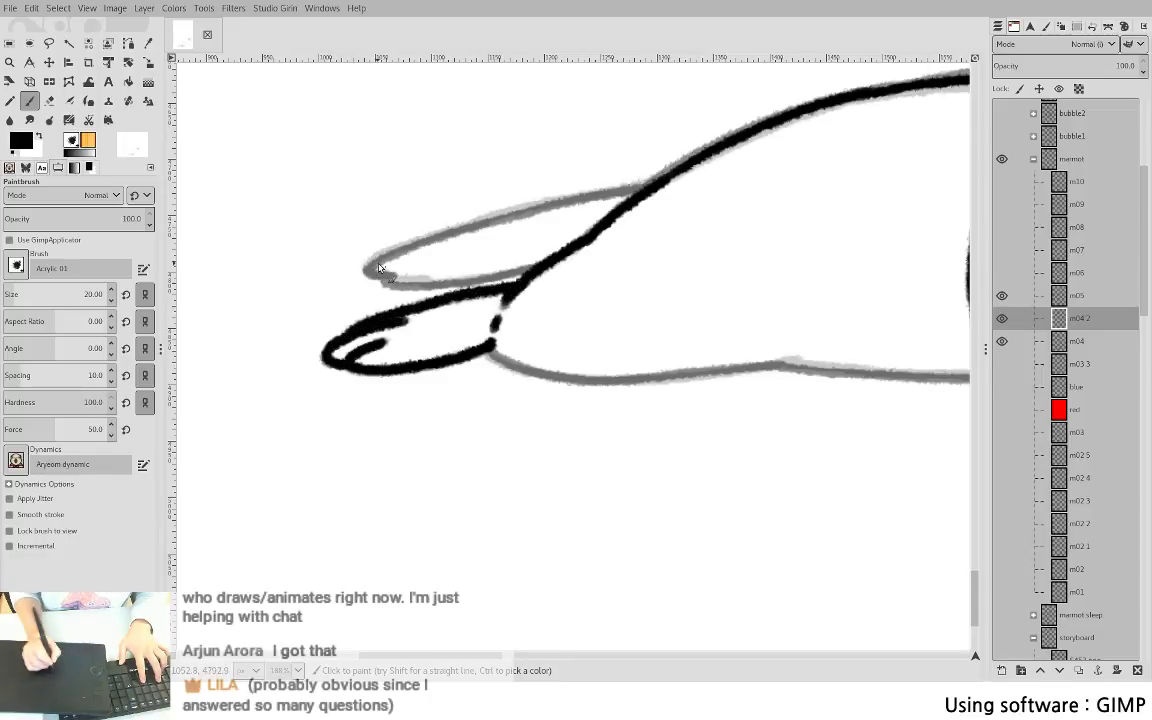
{"action": "mouse_move", "coordinate": [365, 268]}
{"action": "left_mouse_down"}
{"action": "mouse_move", "coordinate": [477, 226]}
{"action": "mouse_move", "coordinate": [505, 198]}
{"action": "mouse_move", "coordinate": [648, 190]}
{"action": "left_mouse_up"}
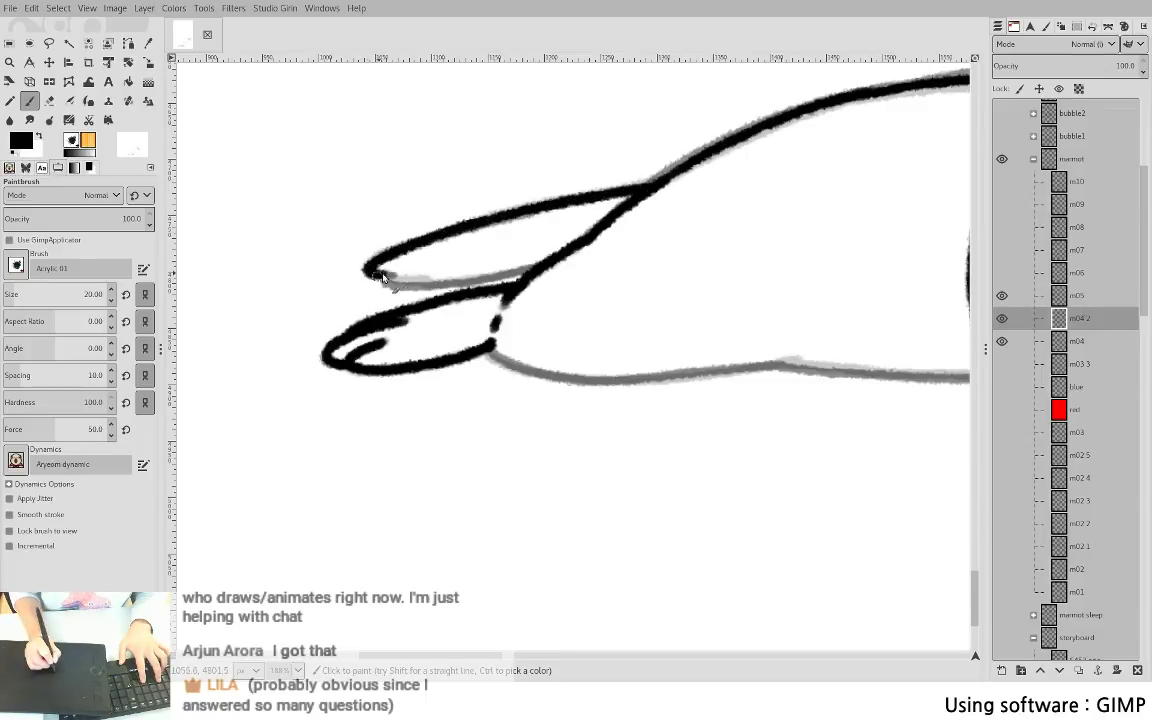
{"action": "mouse_move", "coordinate": [383, 278]}
{"action": "left_mouse_down"}
{"action": "mouse_move", "coordinate": [459, 288]}
{"action": "mouse_move", "coordinate": [545, 270]}
{"action": "left_mouse_up"}
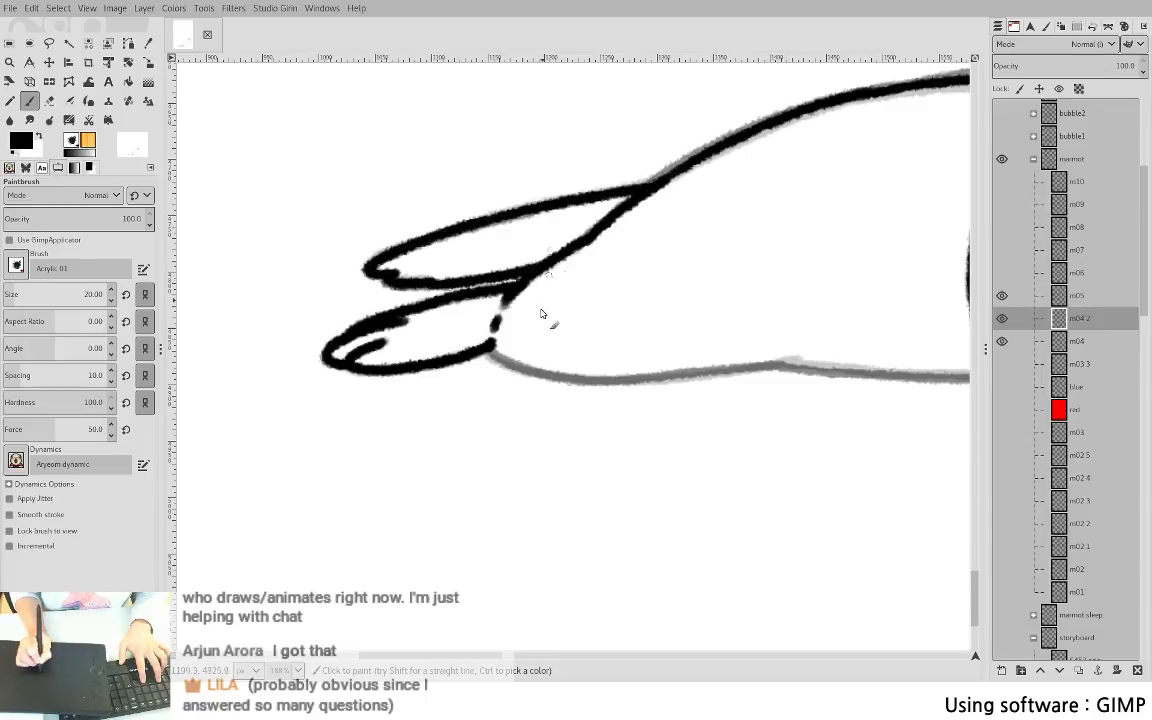
- Draw the belly line from the heel of the lower hind foot to the small bump at mid-belly, following the reference outlines
{"action": "mouse_move", "coordinate": [487, 350]}
{"action": "left_mouse_down"}
{"action": "mouse_move", "coordinate": [521, 368]}
{"action": "mouse_move", "coordinate": [655, 372]}
{"action": "left_mouse_up"}
{"action": "key", "text": "ctrl+z"}
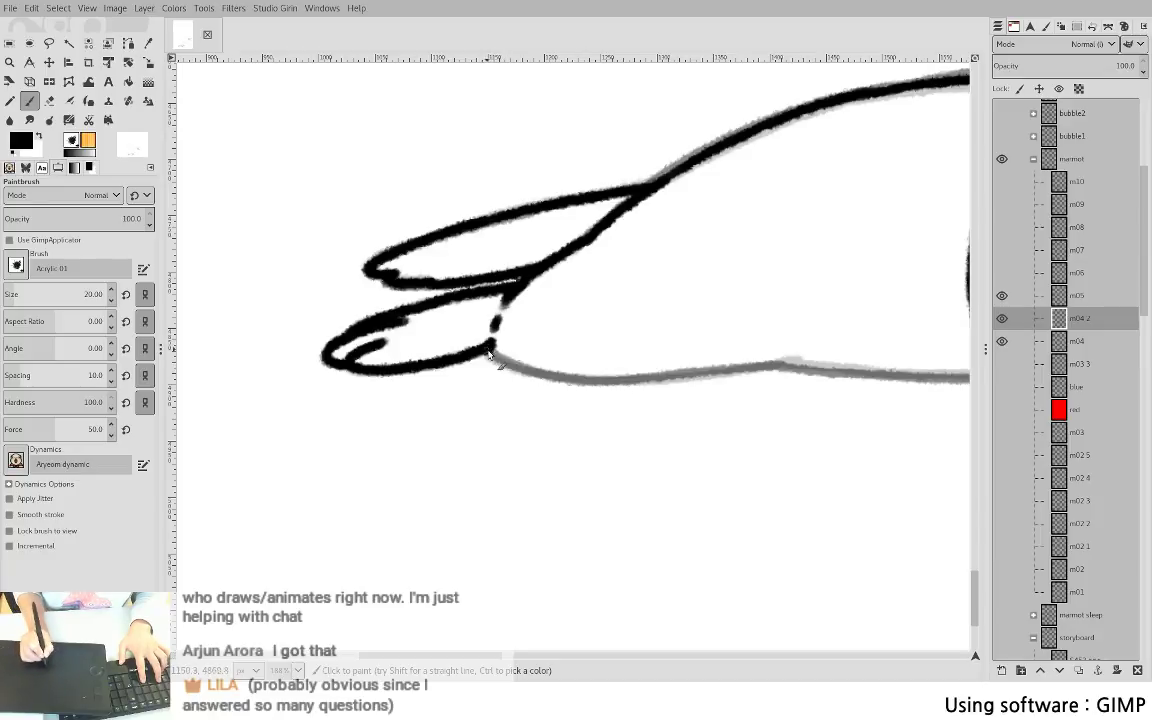
{"action": "key", "text": "ctrl+z"}
{"action": "mouse_move", "coordinate": [488, 351]}
{"action": "left_mouse_down"}
{"action": "mouse_move", "coordinate": [541, 374]}
{"action": "mouse_move", "coordinate": [615, 381]}
{"action": "mouse_move", "coordinate": [792, 362]}
{"action": "left_mouse_up"}
{"action": "left_click_drag", "start_coordinate": [674, 247], "coordinate": [435, 162]}
{"action": "key", "text": "ctrl+z"}
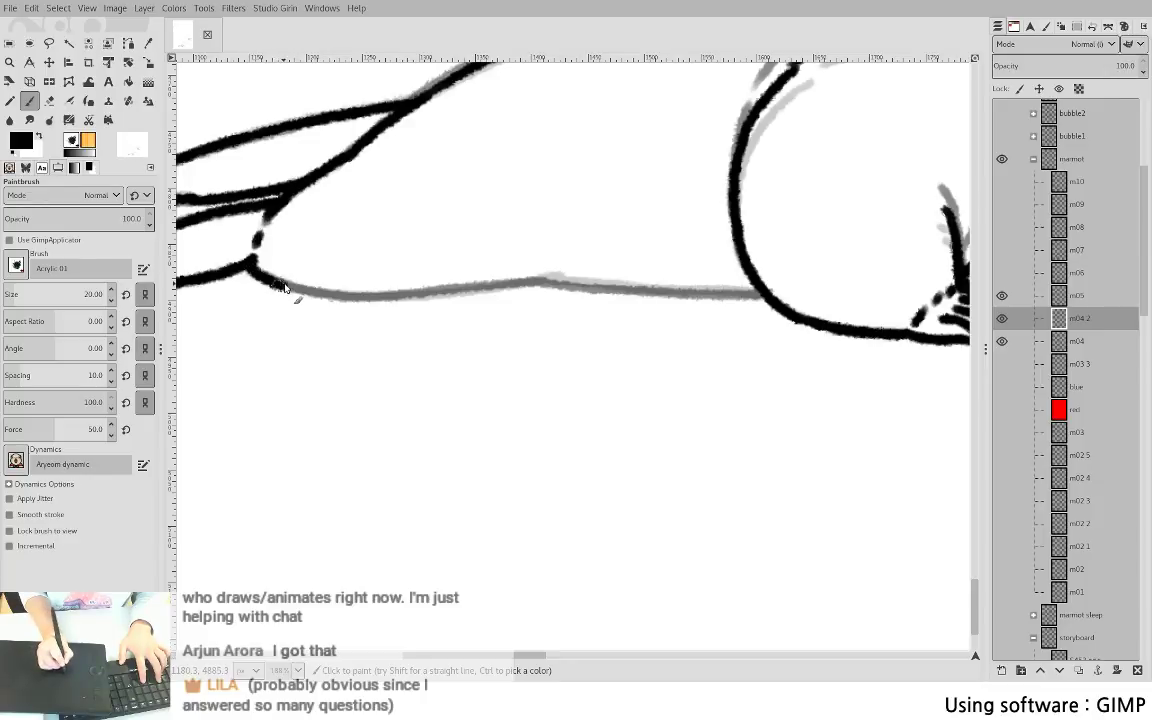
{"action": "left_click_drag", "start_coordinate": [248, 262], "coordinate": [310, 294]}
{"action": "key", "text": "ctrl+z"}
{"action": "mouse_move", "coordinate": [250, 262]}
{"action": "left_mouse_down"}
{"action": "mouse_move", "coordinate": [338, 296]}
{"action": "mouse_move", "coordinate": [463, 292]}
{"action": "left_mouse_up"}
{"action": "key", "text": "ctrl+z"}
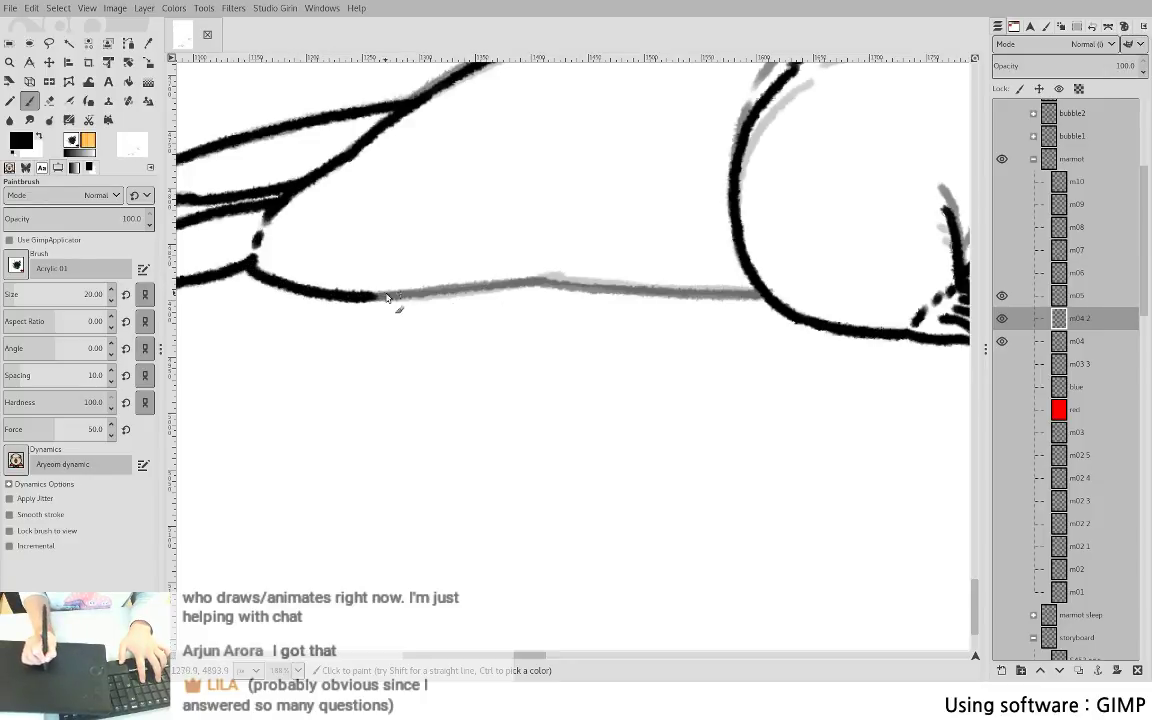
{"action": "mouse_move", "coordinate": [370, 297]}
{"action": "left_mouse_down"}
{"action": "mouse_move", "coordinate": [548, 279]}
{"action": "mouse_move", "coordinate": [757, 294]}
{"action": "left_mouse_up"}
{"action": "key", "text": "ctrl+z"}
- Complete the belly line from the small mid-belly bump to the curve of the foreleg
{"action": "left_click_drag", "start_coordinate": [557, 276], "coordinate": [735, 291]}
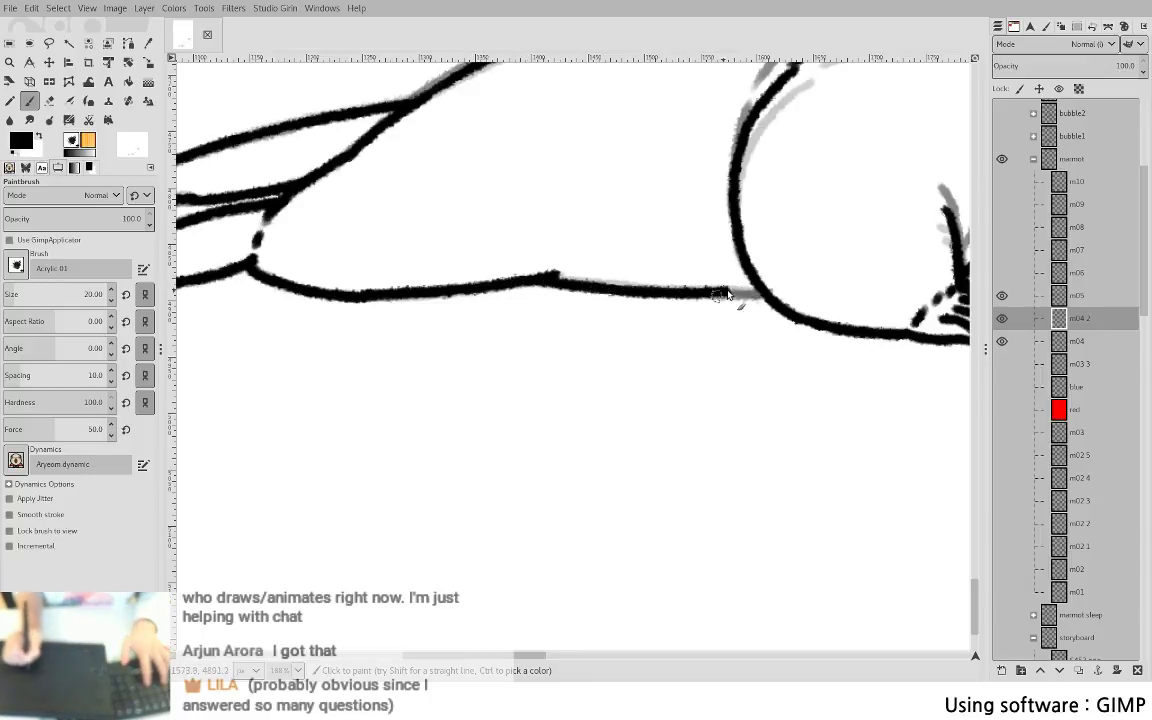
{"action": "key", "text": "ctrl+z"}
{"action": "left_click_drag", "start_coordinate": [557, 277], "coordinate": [753, 294]}
{"action": "key", "text": "ctrl+z"}
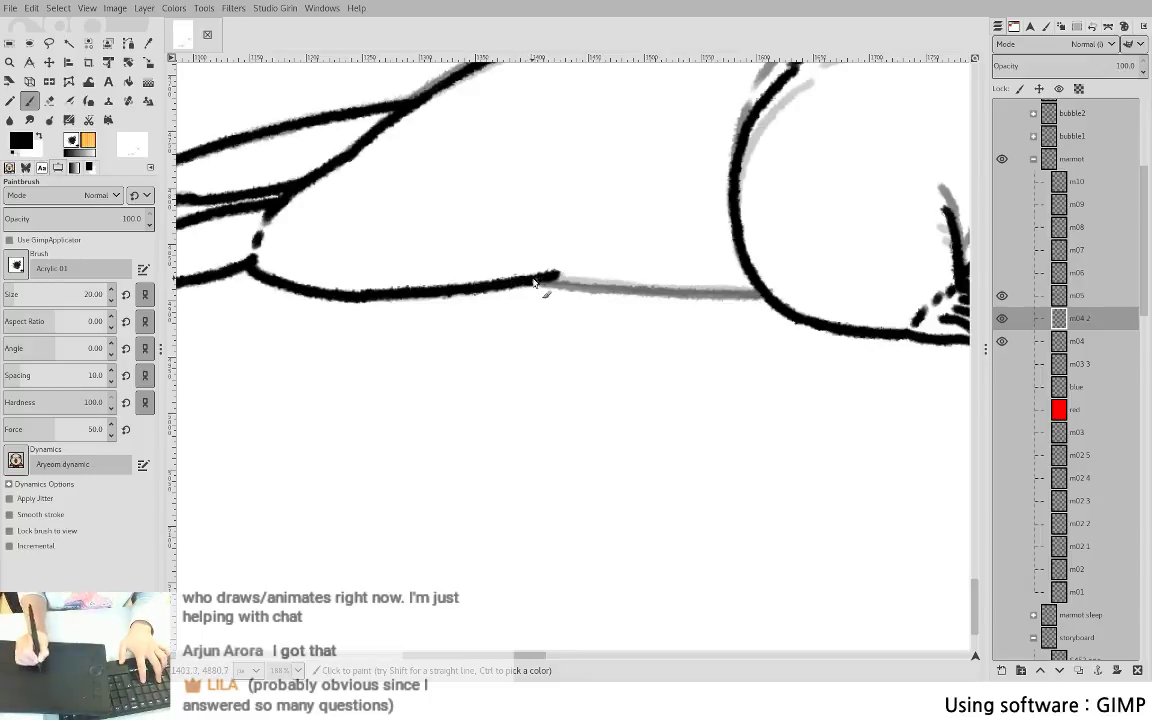
{"action": "mouse_move", "coordinate": [553, 281]}
{"action": "left_mouse_down"}
{"action": "mouse_move", "coordinate": [760, 292]}
{"action": "mouse_move", "coordinate": [620, 329]}
{"action": "mouse_move", "coordinate": [775, 361]}
{"action": "left_mouse_up"}
{"action": "key", "text": "ctrl+z"}
{"action": "left_click_drag", "start_coordinate": [553, 350], "coordinate": [760, 353]}
{"action": "key", "text": "ctrl+z"}
{"action": "left_click_drag", "start_coordinate": [543, 350], "coordinate": [760, 355]}
{"action": "key", "text": "ctrl+z"}
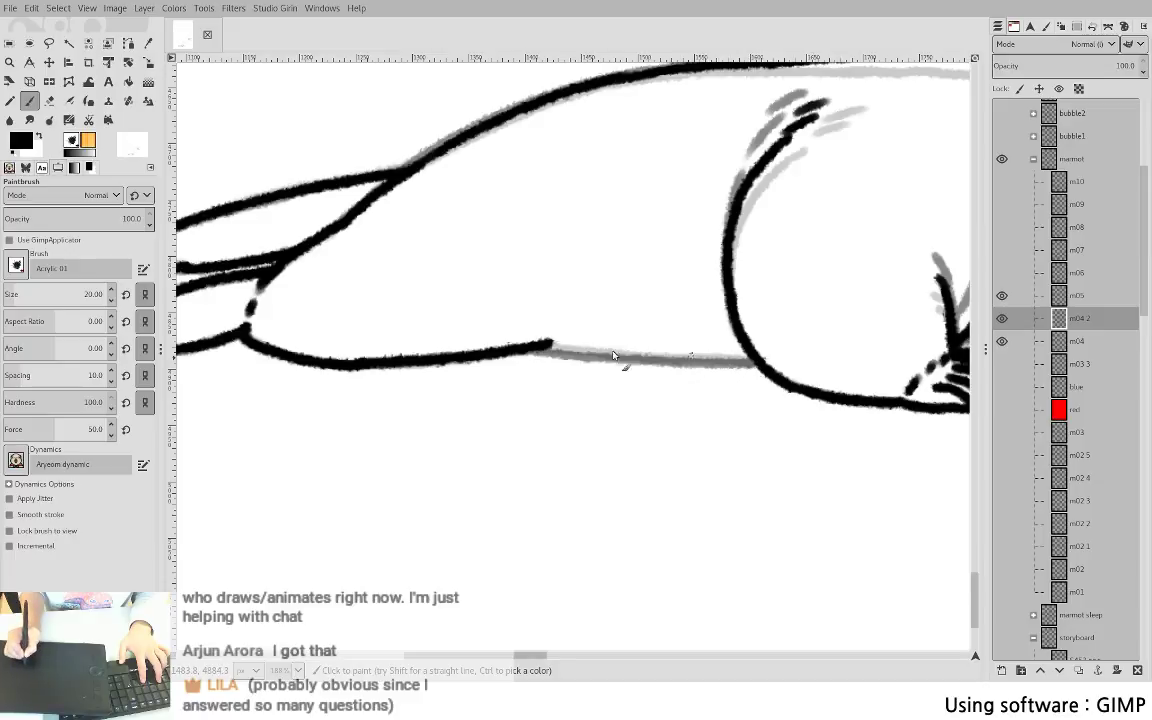
{"action": "left_click_drag", "start_coordinate": [537, 348], "coordinate": [757, 362]}
- Check the in-between by showing layers m04, m04 2 and m05 one at a time, and save the image
{"action": "left_click_drag", "start_coordinate": [887, 322], "coordinate": [378, 391]}
{"action": "left_click_drag", "start_coordinate": [573, 335], "coordinate": [577, 384]}
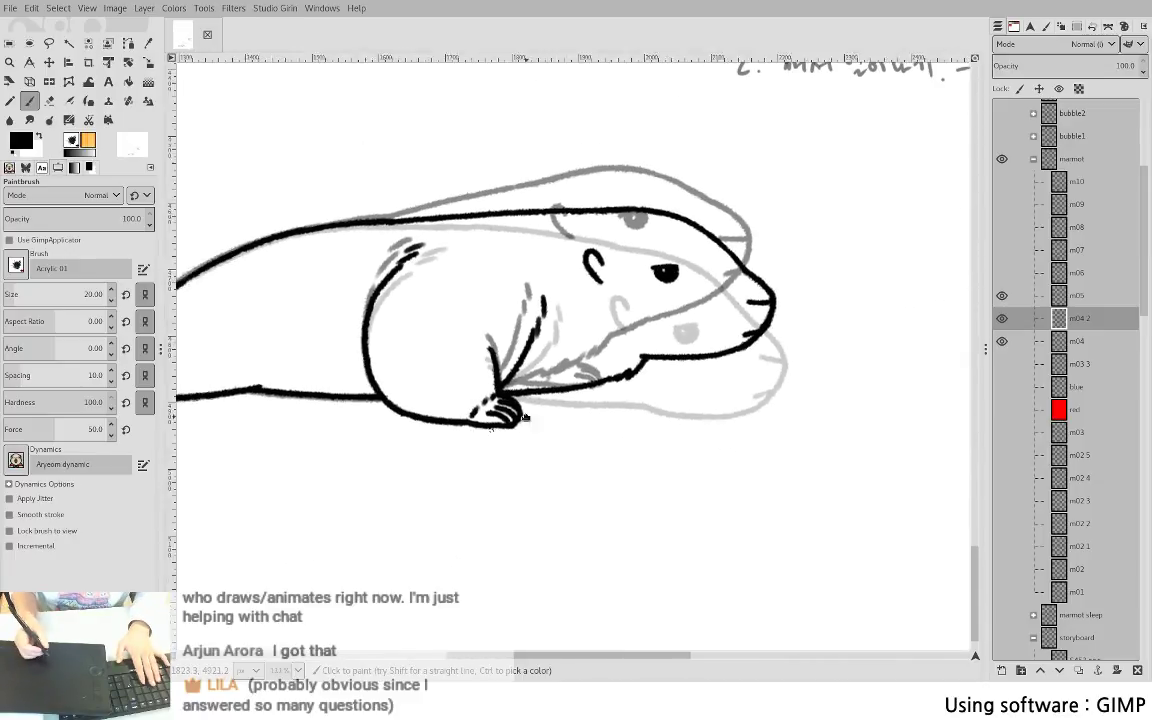
{"action": "left_click_drag", "start_coordinate": [684, 384], "coordinate": [884, 379]}
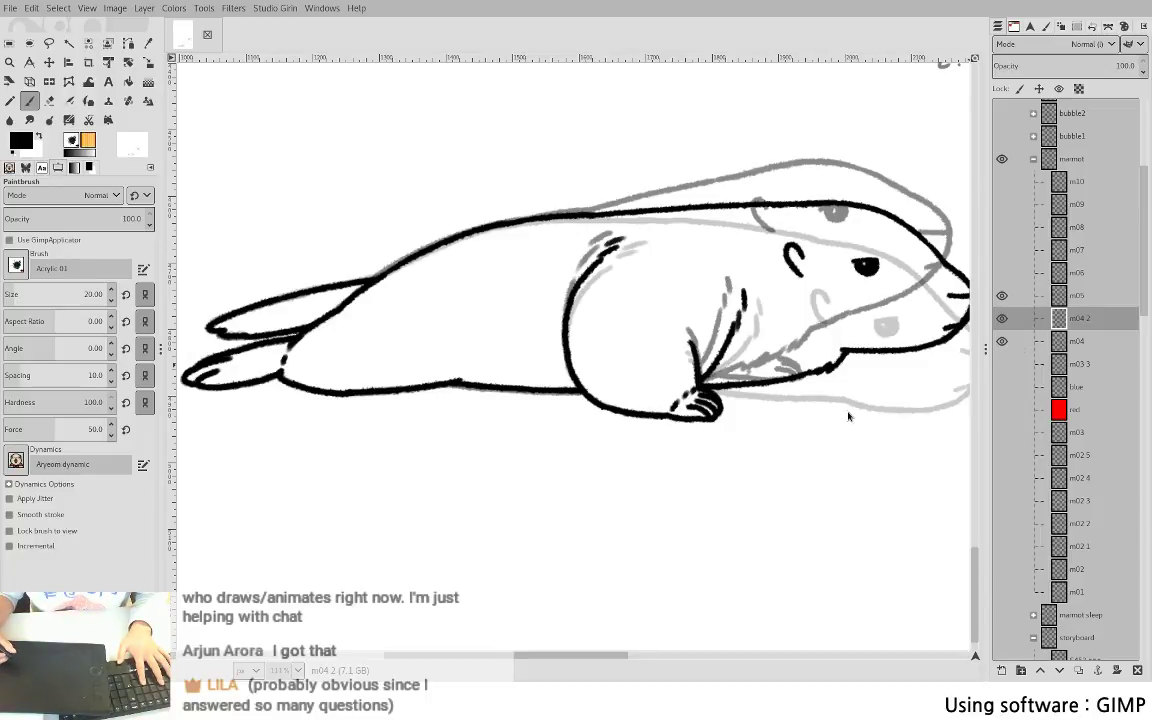
{"action": "key", "text": "ctrl+z"}
{"action": "left_click_drag", "start_coordinate": [850, 412], "coordinate": [766, 416]}
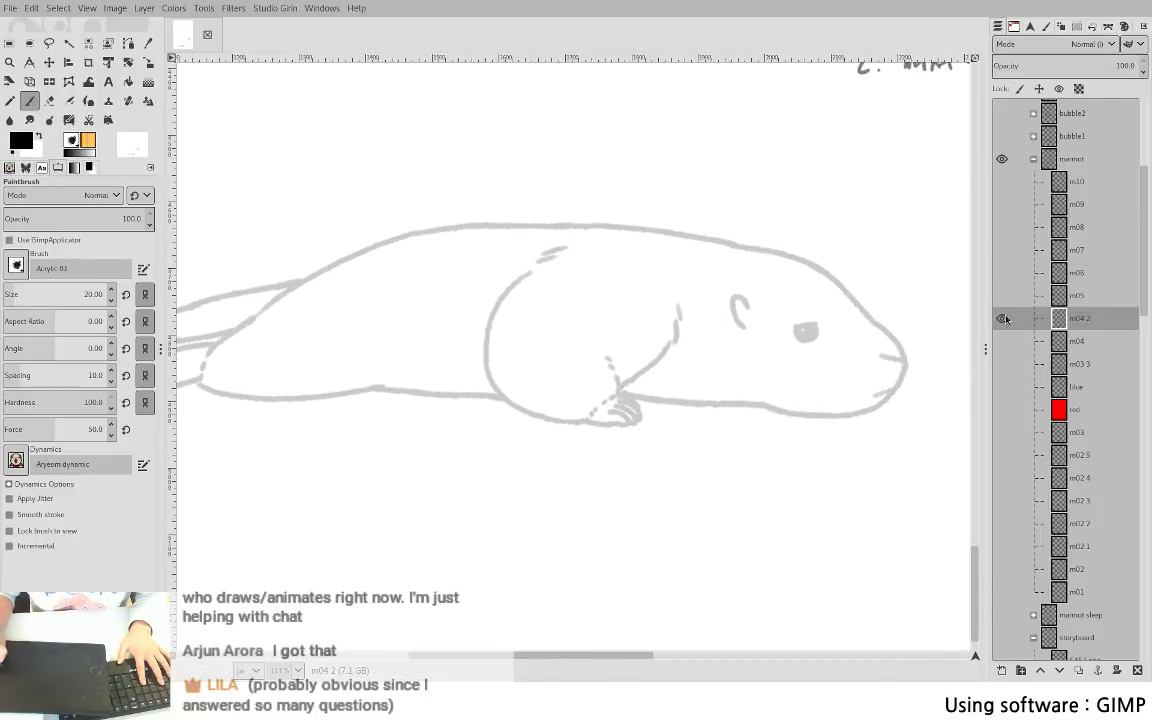
{"action": "left_click", "coordinate": [1002, 318]}
{"action": "left_click", "coordinate": [1001, 318]}
{"action": "left_click", "coordinate": [1001, 295]}
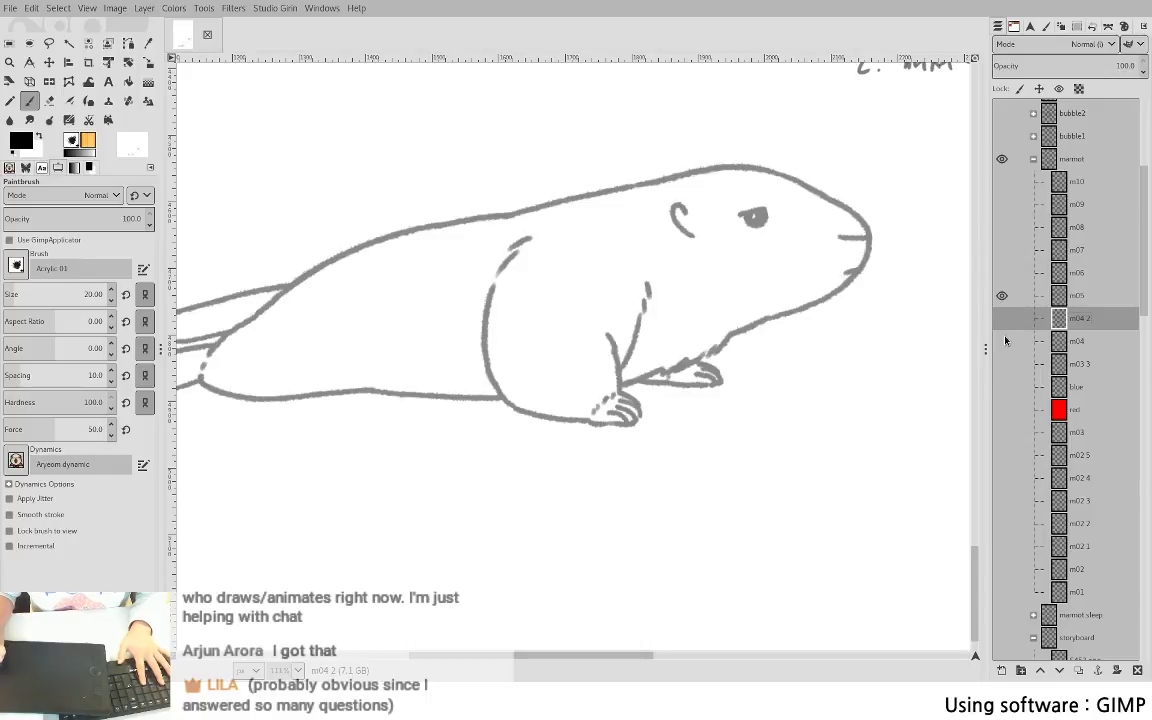
{"action": "left_click", "coordinate": [1004, 341], "text": "shift"}
{"action": "left_click", "coordinate": [1003, 319], "text": "shift"}
{"action": "left_click", "coordinate": [1002, 297], "text": "shift"}
{"action": "left_click", "coordinate": [1003, 341], "text": "shift"}
{"action": "left_click", "coordinate": [1003, 319], "text": "shift"}
{"action": "left_click", "coordinate": [1002, 297], "text": "shift"}
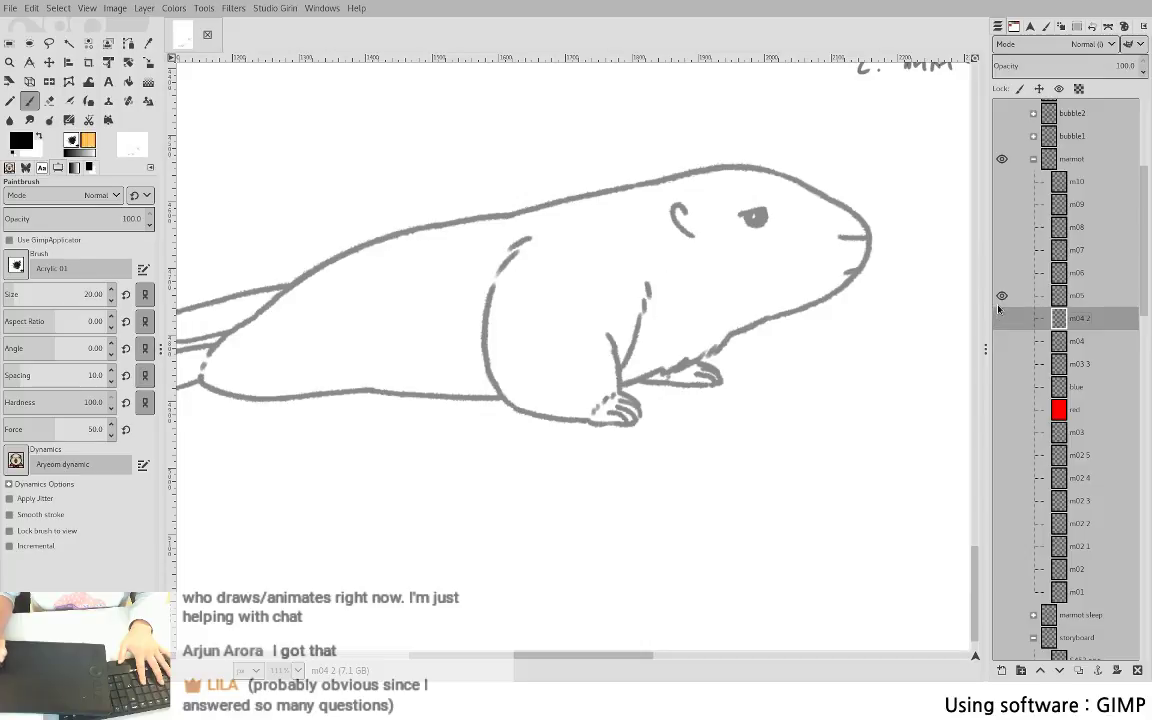
{"action": "key", "text": "ctrl+s"}
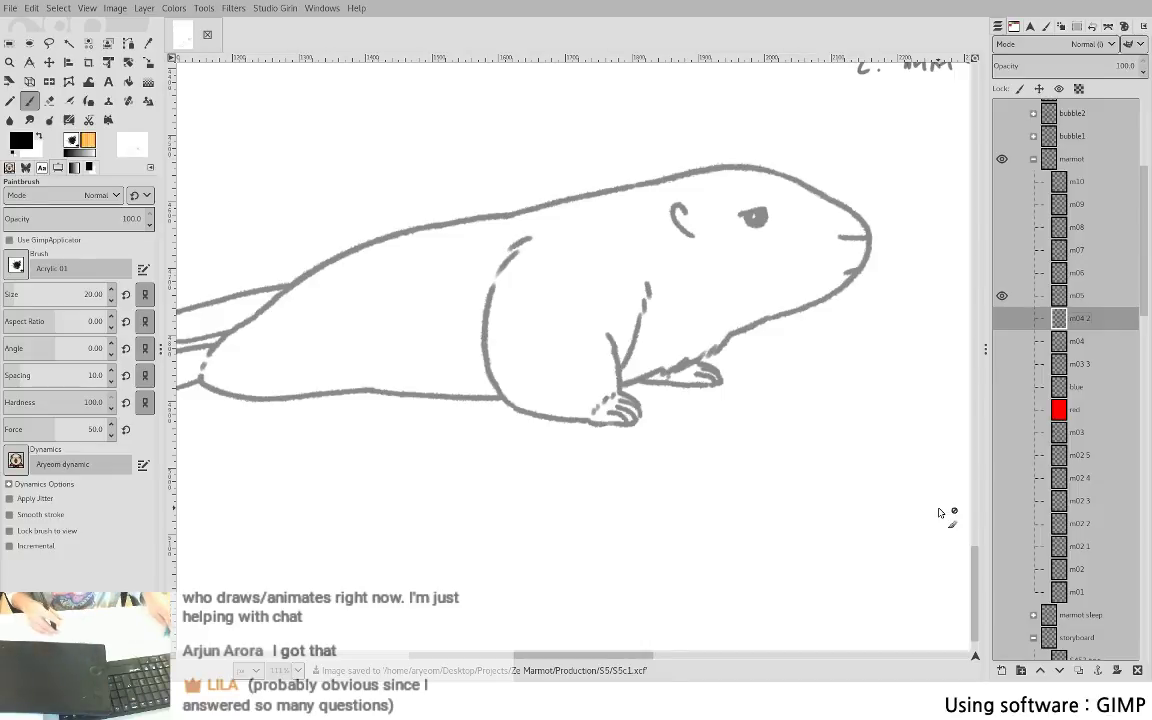
- Compare the sitting poses by overlaying m09 and m10, and viewing m08, m09 and m10 one at a time
{"action": "left_click", "coordinate": [1002, 295]}
{"action": "left_click", "coordinate": [1002, 181]}
{"action": "left_click", "coordinate": [1002, 204]}
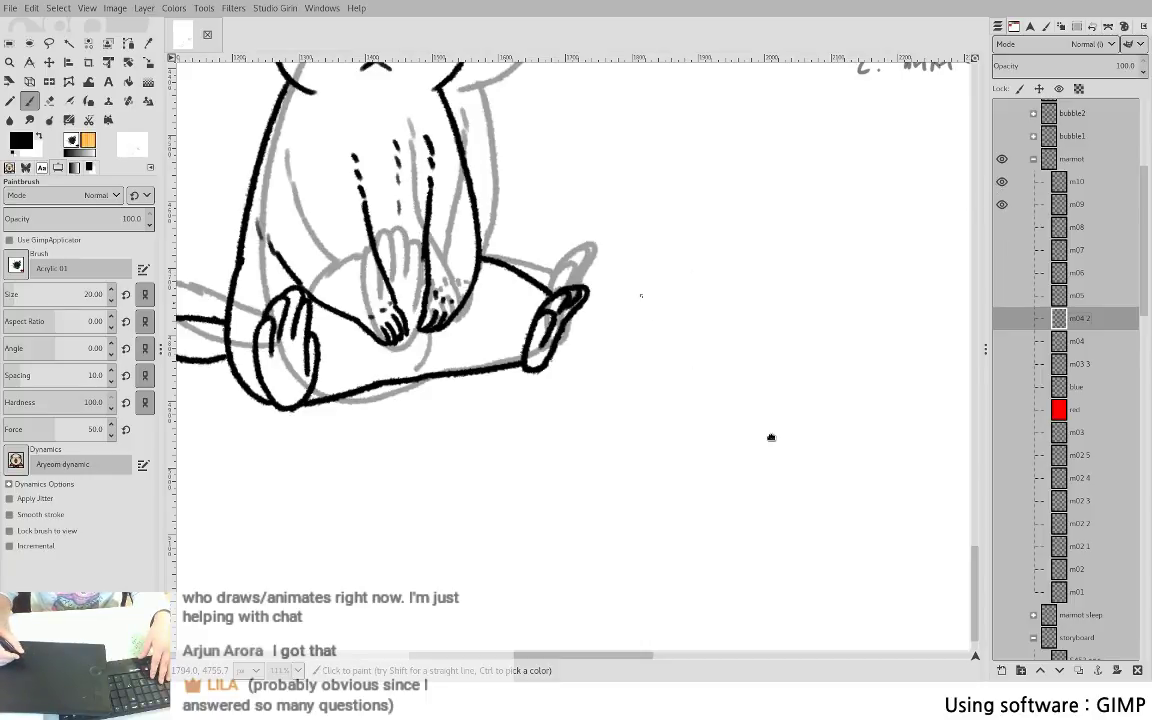
{"action": "left_click_drag", "start_coordinate": [592, 316], "coordinate": [774, 439]}
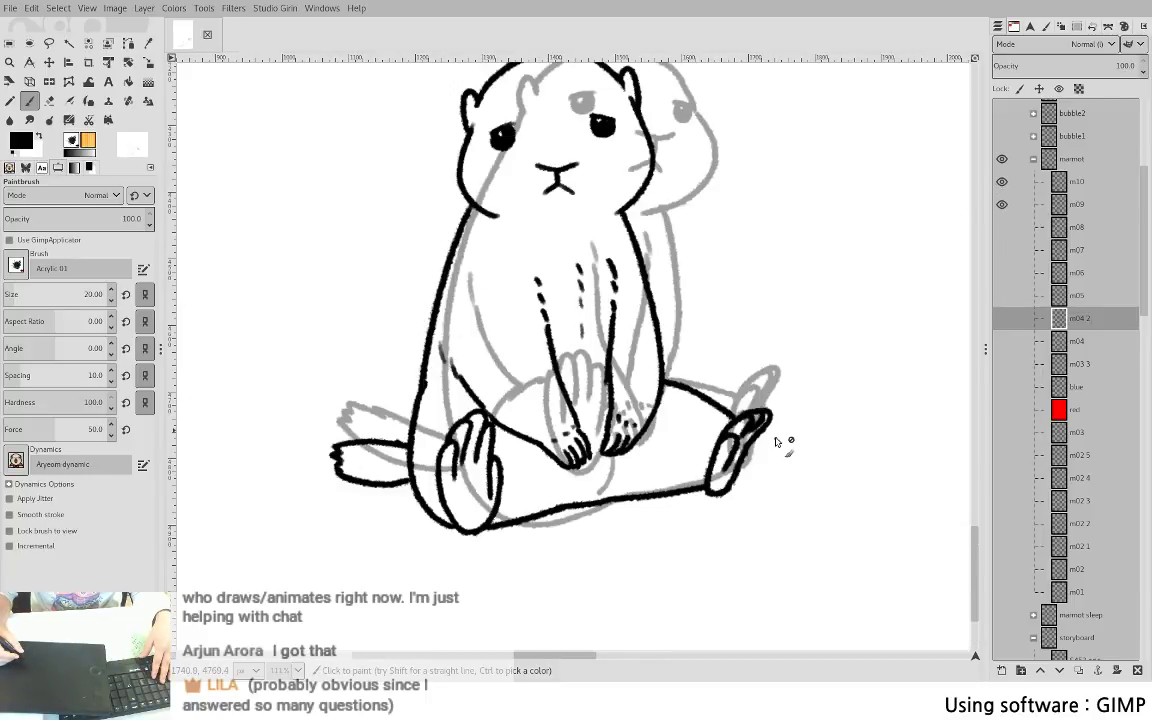
{"action": "scroll", "coordinate": [772, 470], "scroll_direction": "up", "scroll_amount": 2}
{"action": "scroll", "coordinate": [785, 485], "scroll_direction": "left", "scroll_amount": 1}
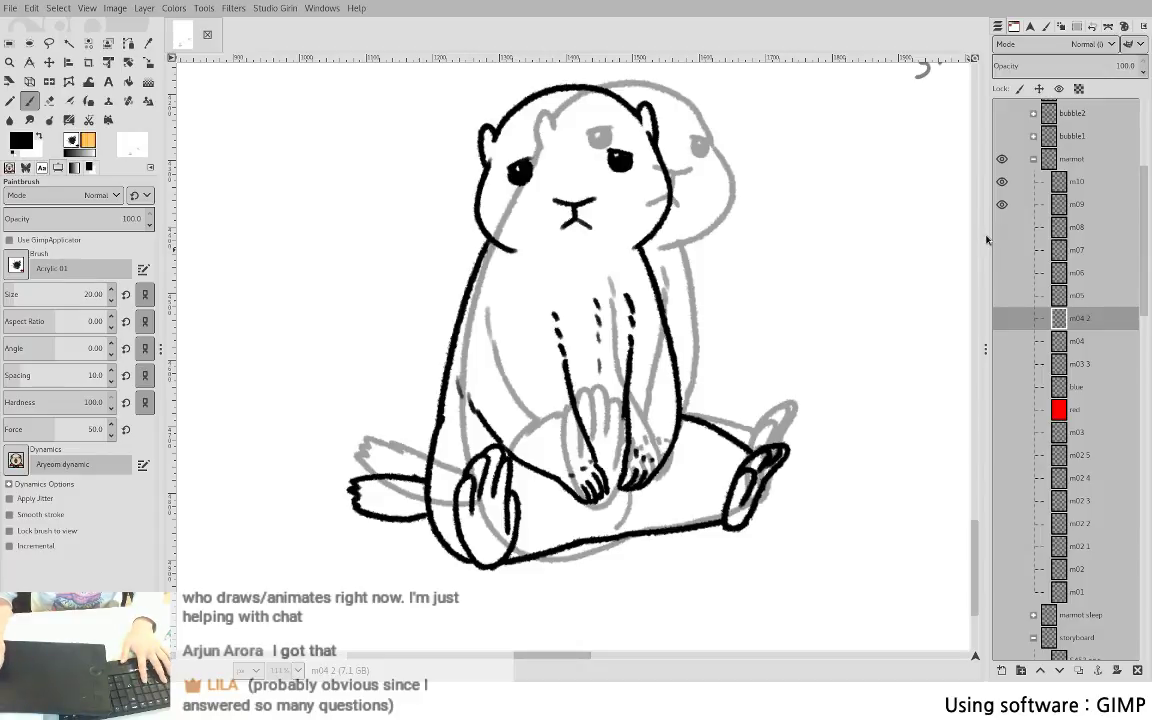
{"action": "key", "text": "Page_Down"}
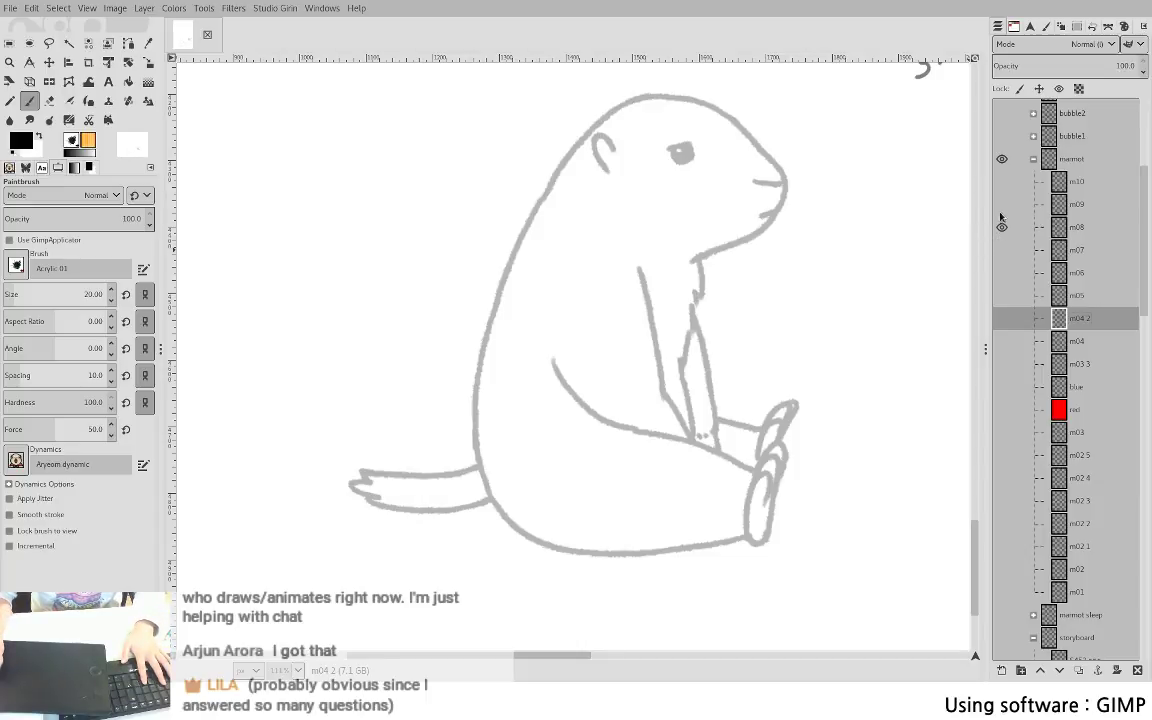
{"action": "left_click", "coordinate": [1001, 212], "text": "shift"}
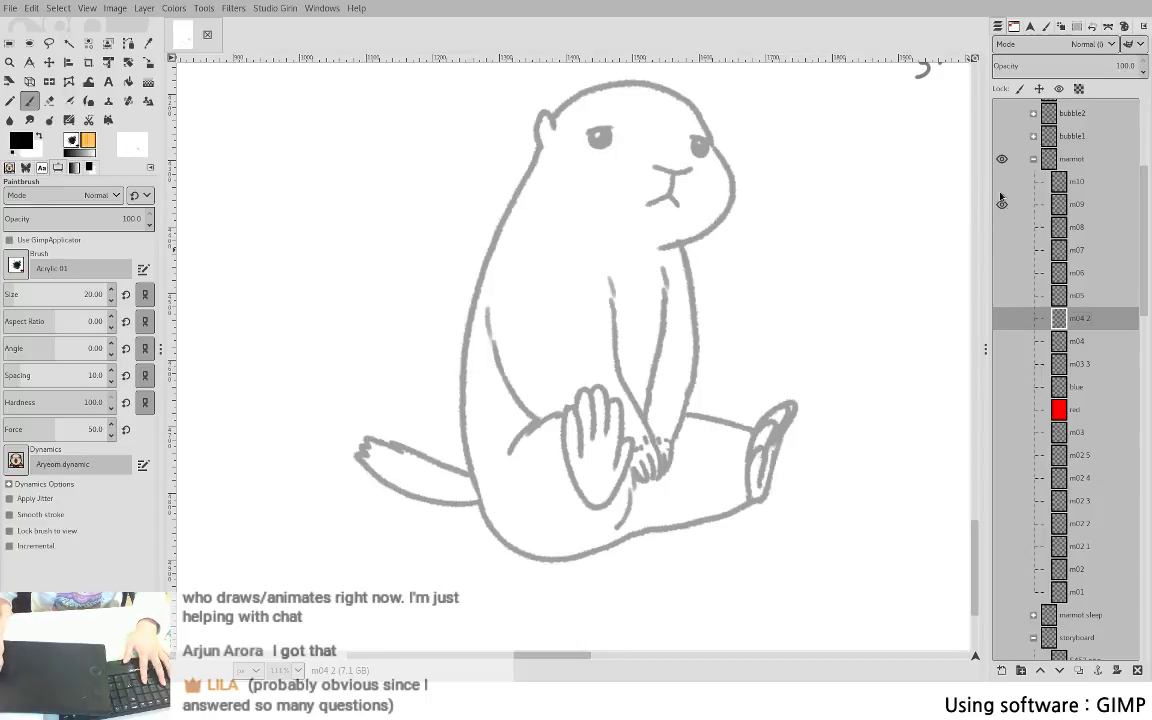
{"action": "left_click", "coordinate": [1002, 184], "text": "shift"}
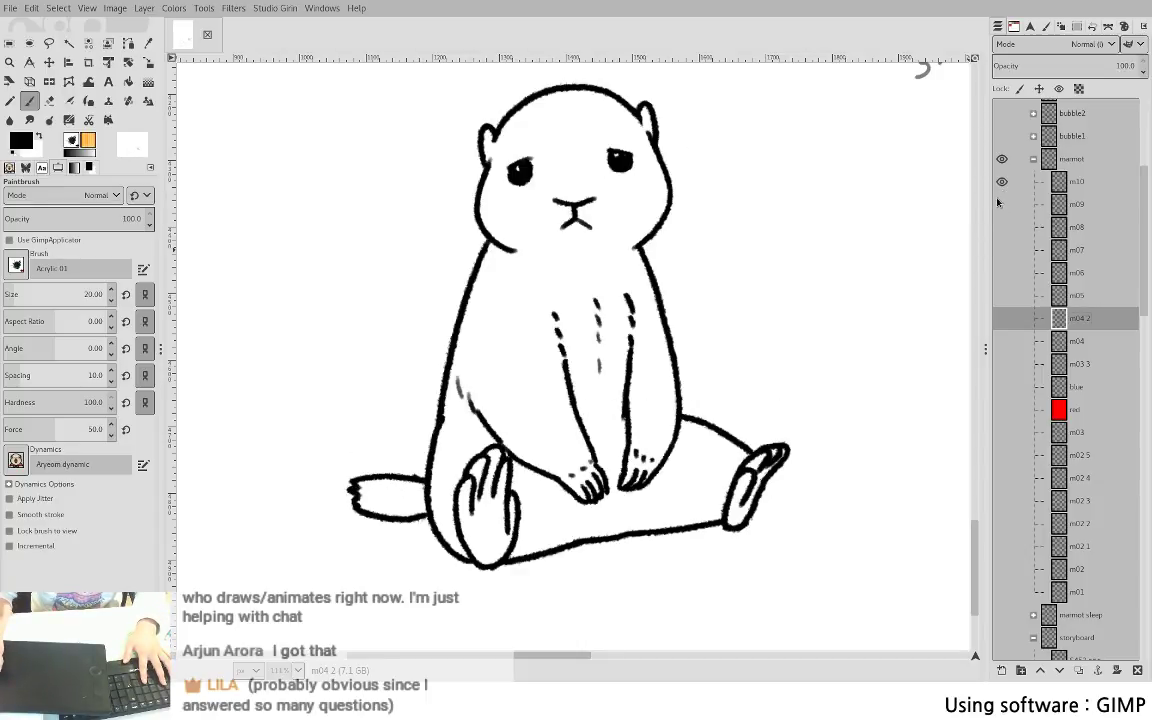
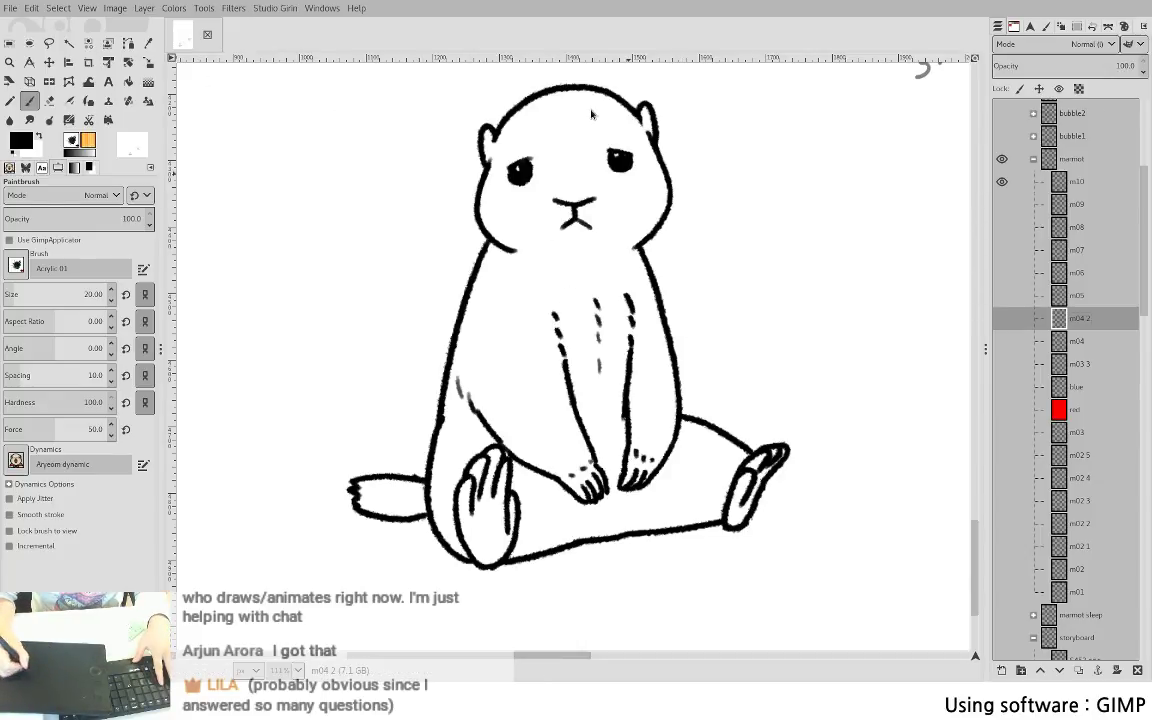
- Switch to the animation playback window and reset the camera offsets at frame 84
{"action": "key", "text": "alt+Tab"}
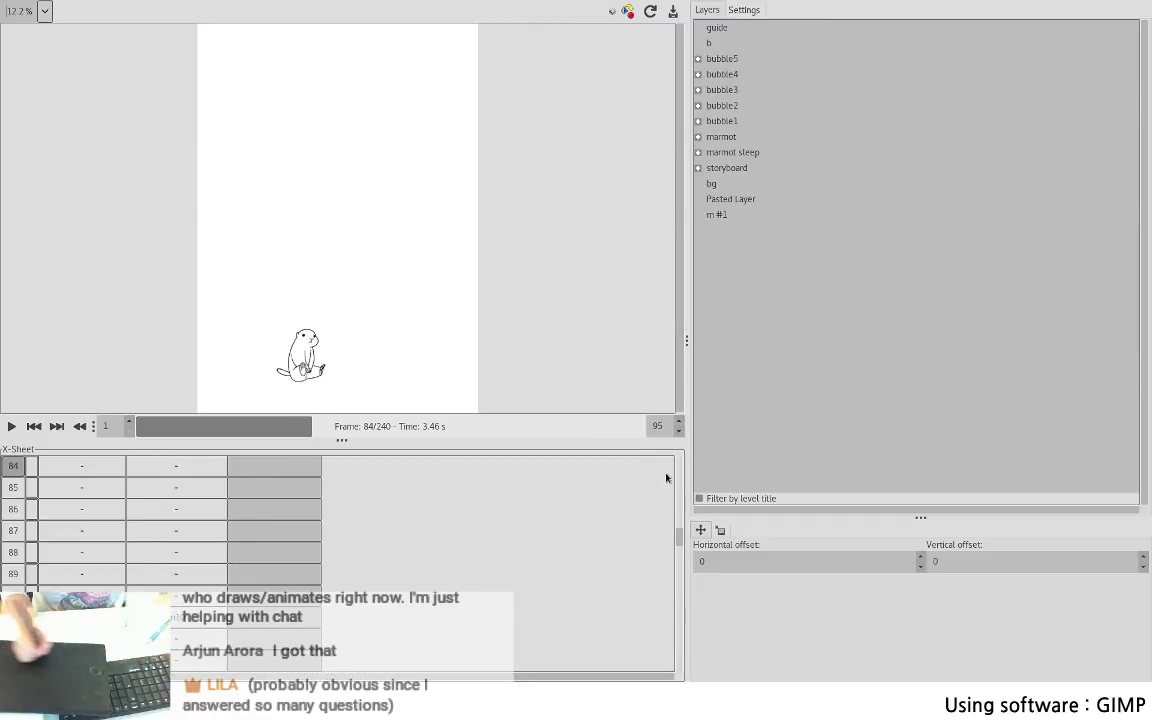
{"action": "left_click_drag", "start_coordinate": [679, 535], "coordinate": [676, 517]}
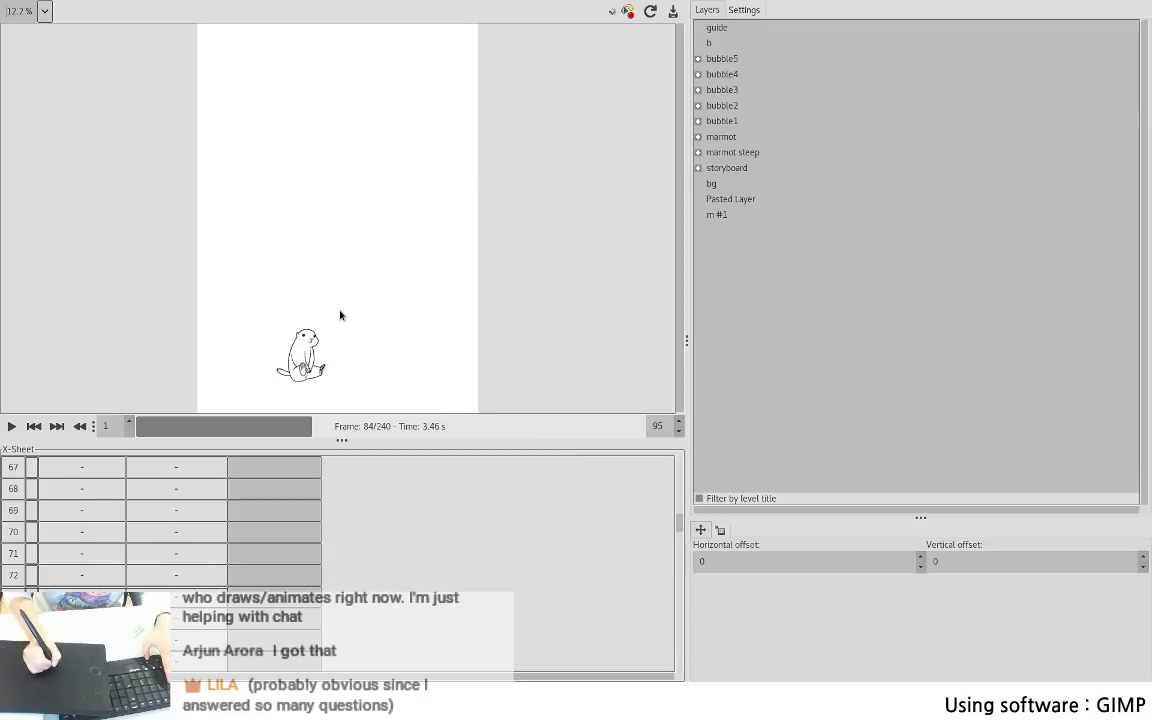
{"action": "left_click", "coordinate": [133, 561]}
{"action": "left_click", "coordinate": [307, 505]}
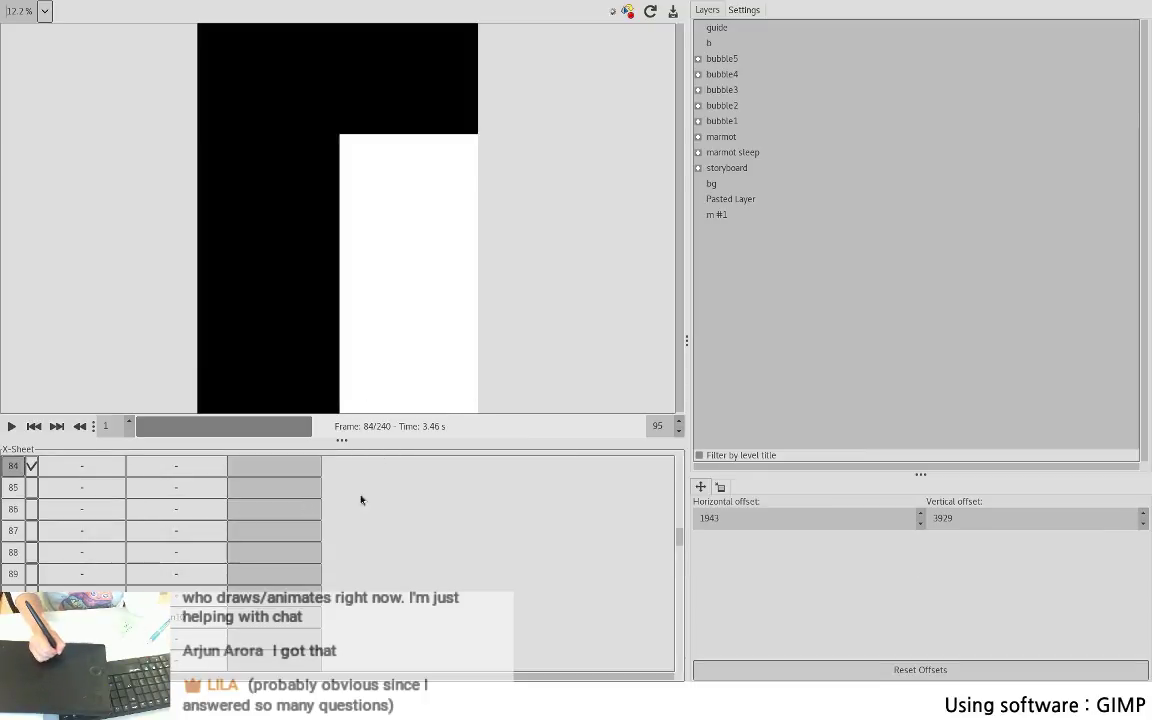
{"action": "left_click", "coordinate": [942, 667]}
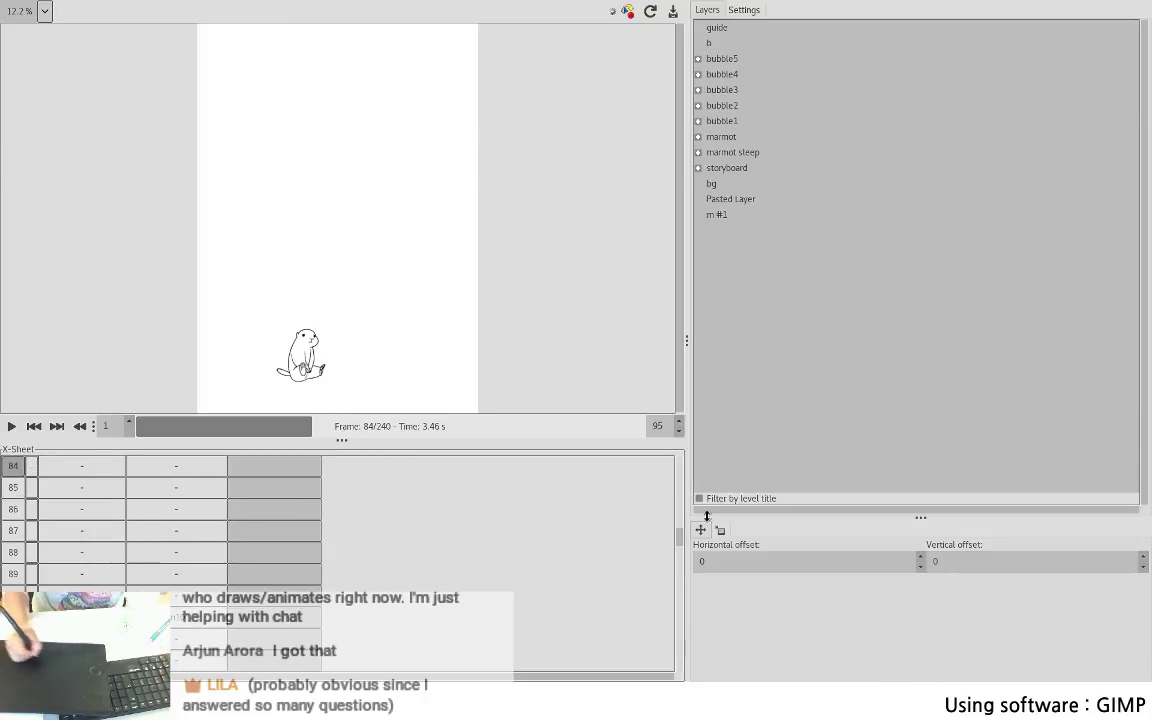
{"action": "left_click_drag", "start_coordinate": [684, 538], "coordinate": [679, 516]}
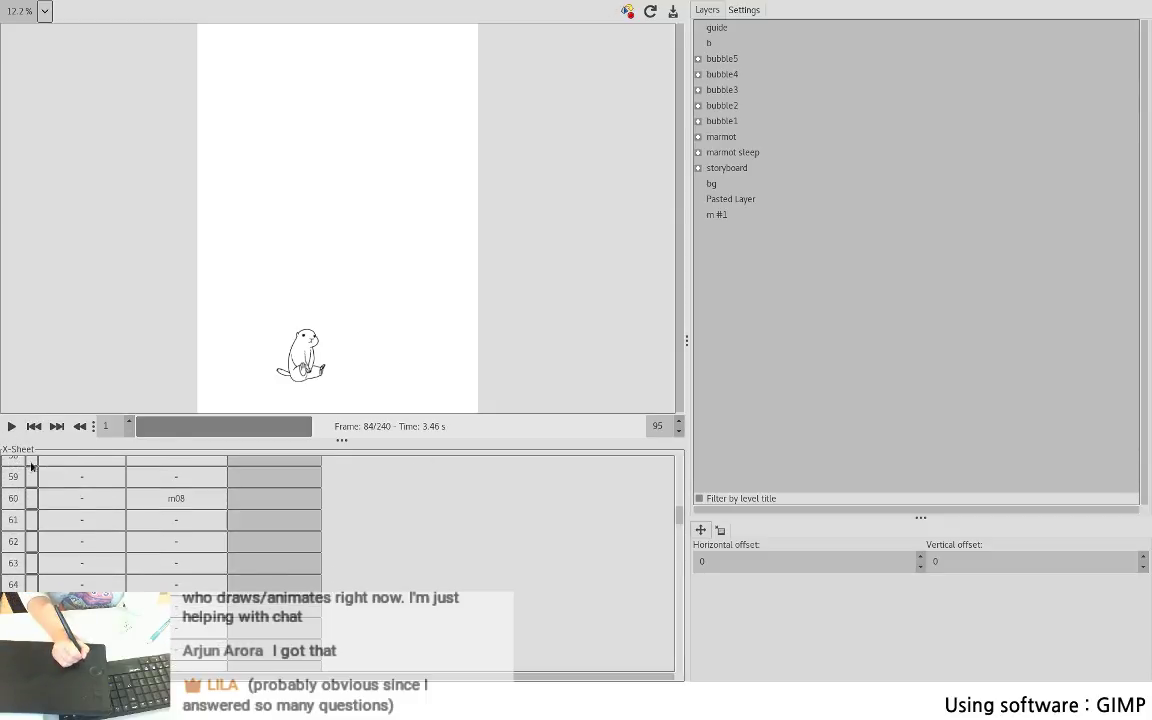
- Play part of the animation preview and scrub the playback position to frame 78
{"action": "left_click", "coordinate": [11, 426]}
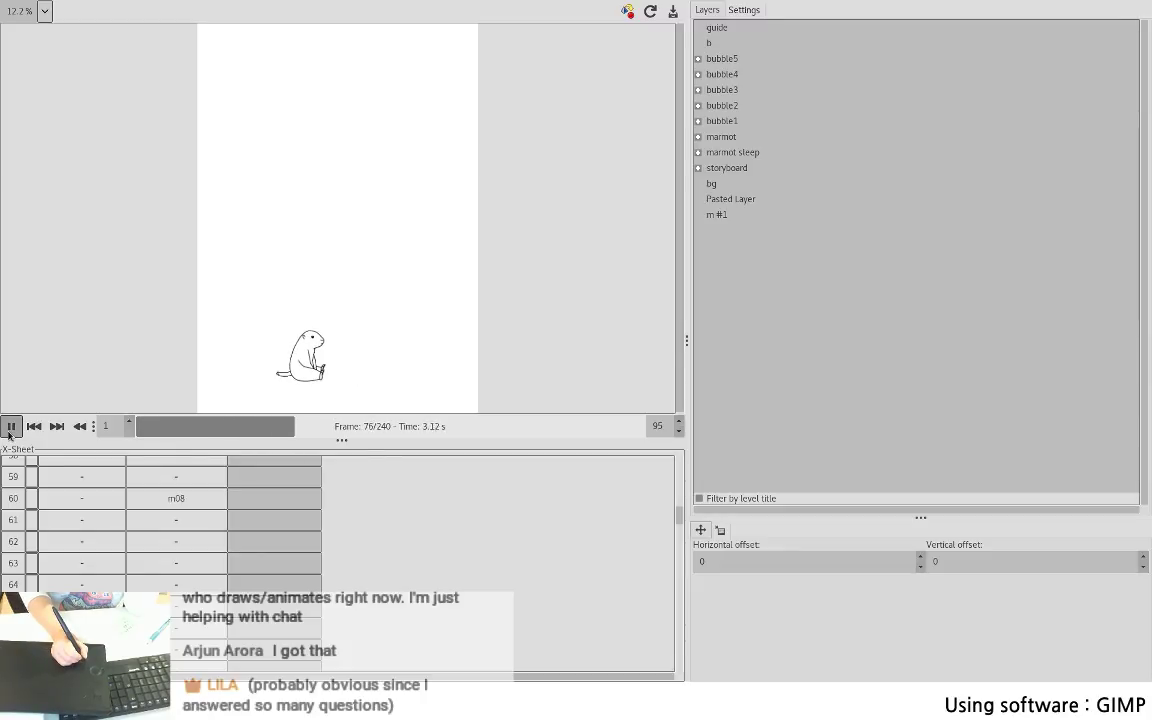
{"action": "left_click", "coordinate": [11, 426]}
{"action": "left_click", "coordinate": [318, 426]}
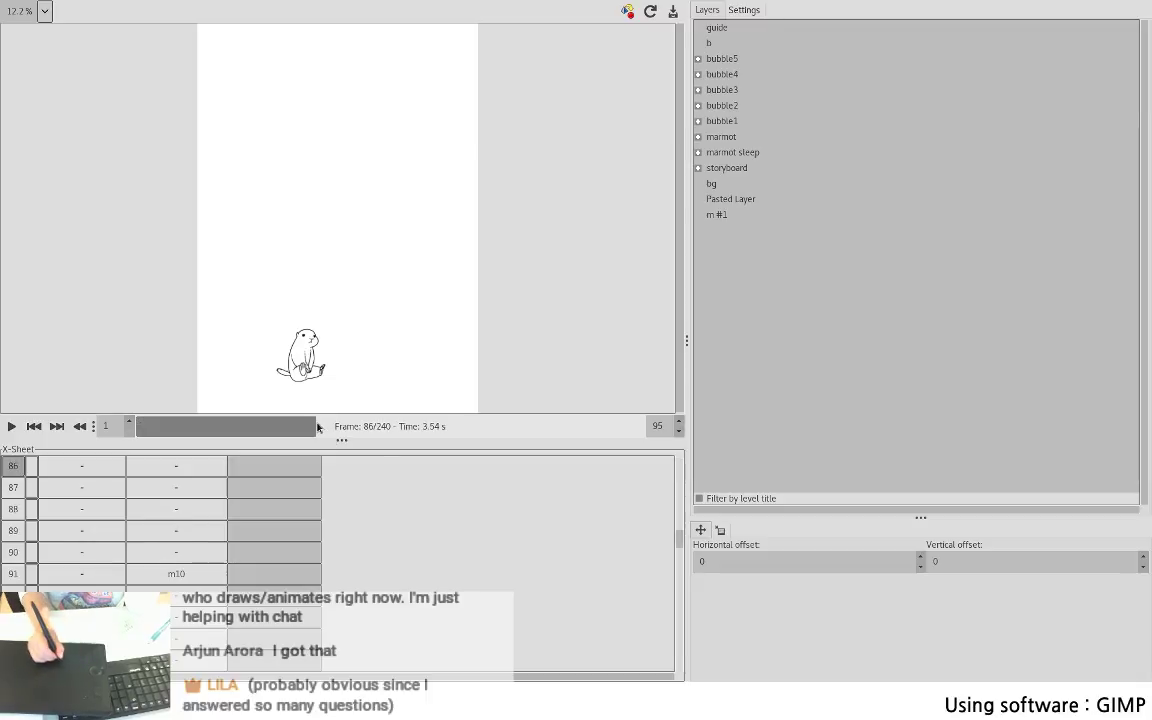
{"action": "left_click_drag", "start_coordinate": [318, 426], "coordinate": [301, 432]}
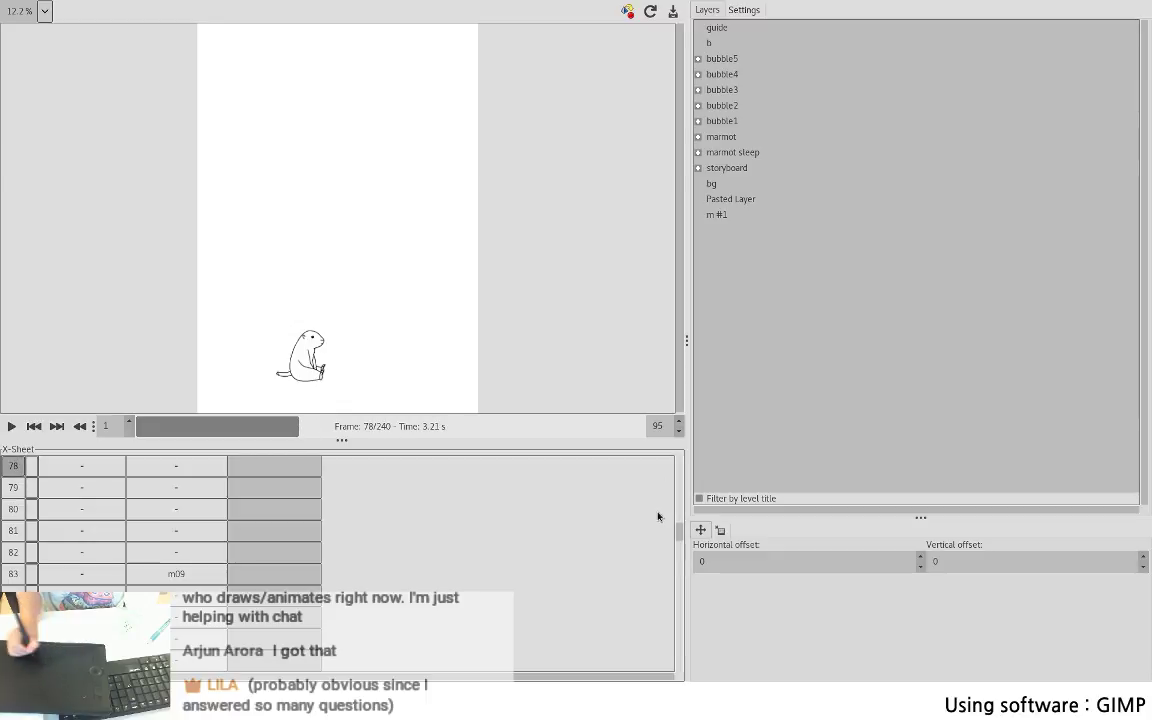
- Select the frame 77 cell in the X-sheet track that holds the m08 and m09 drawings
{"action": "scroll", "coordinate": [665, 519], "scroll_direction": "up", "scroll_amount": 2}
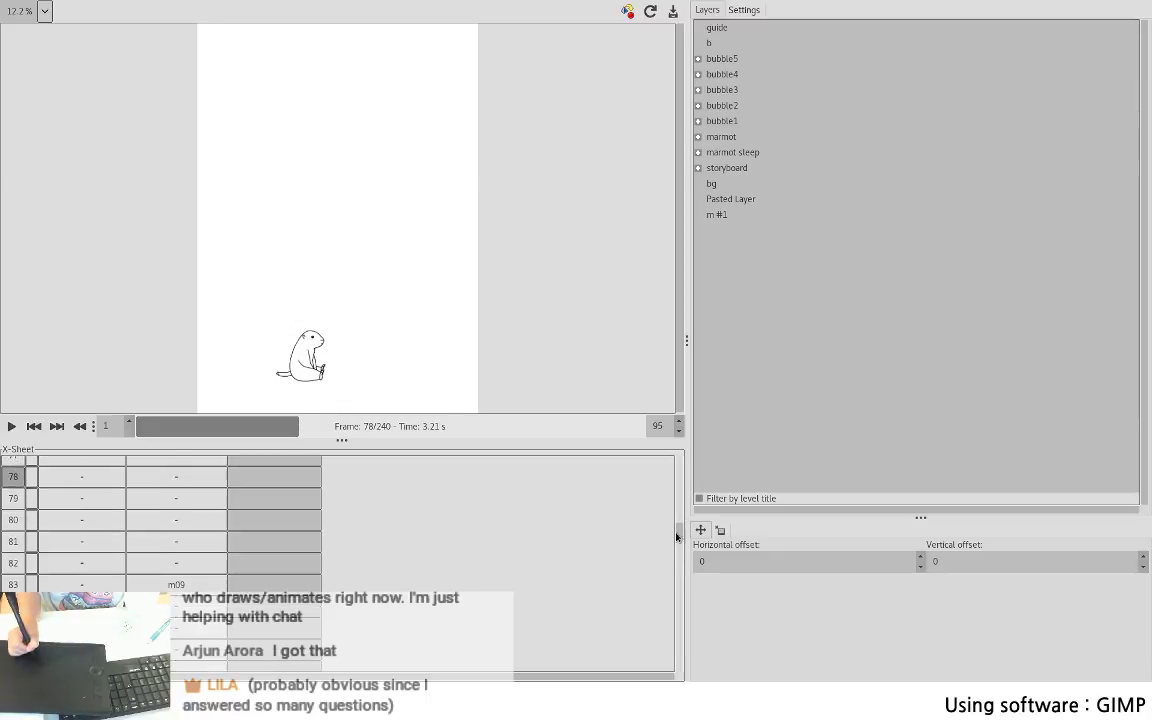
{"action": "left_click", "coordinate": [170, 624]}
{"action": "left_click", "coordinate": [171, 578]}
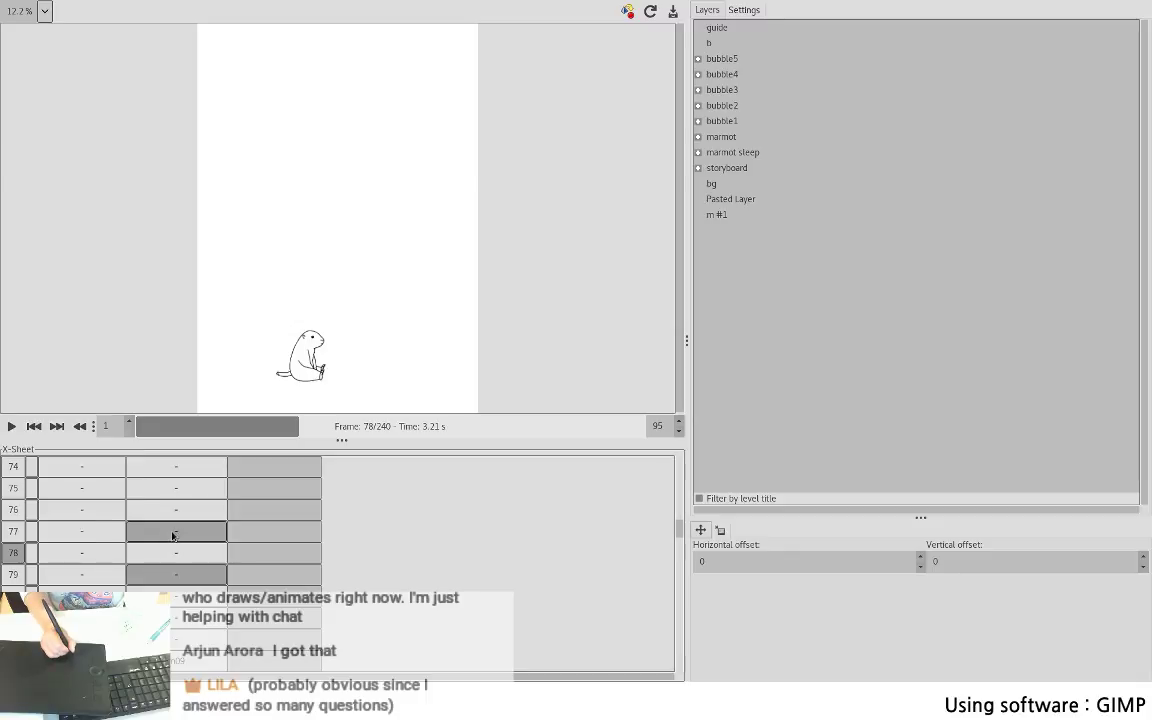
{"action": "left_click", "coordinate": [268, 537]}
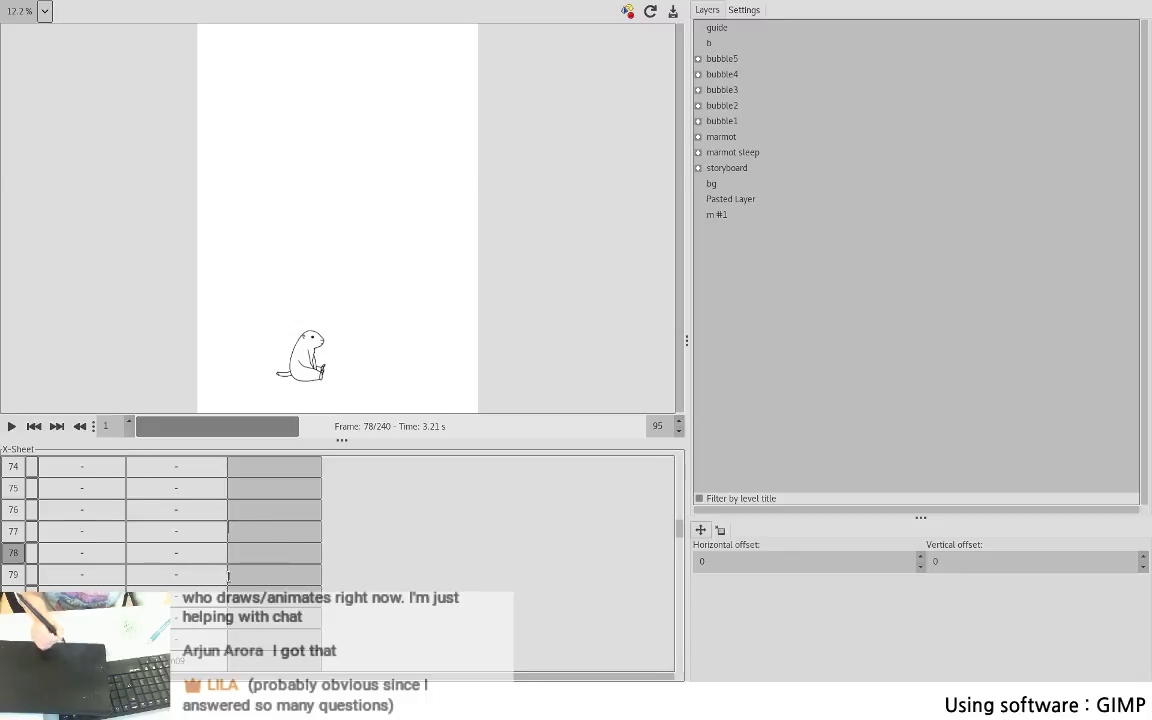
{"action": "left_click", "coordinate": [172, 529]}
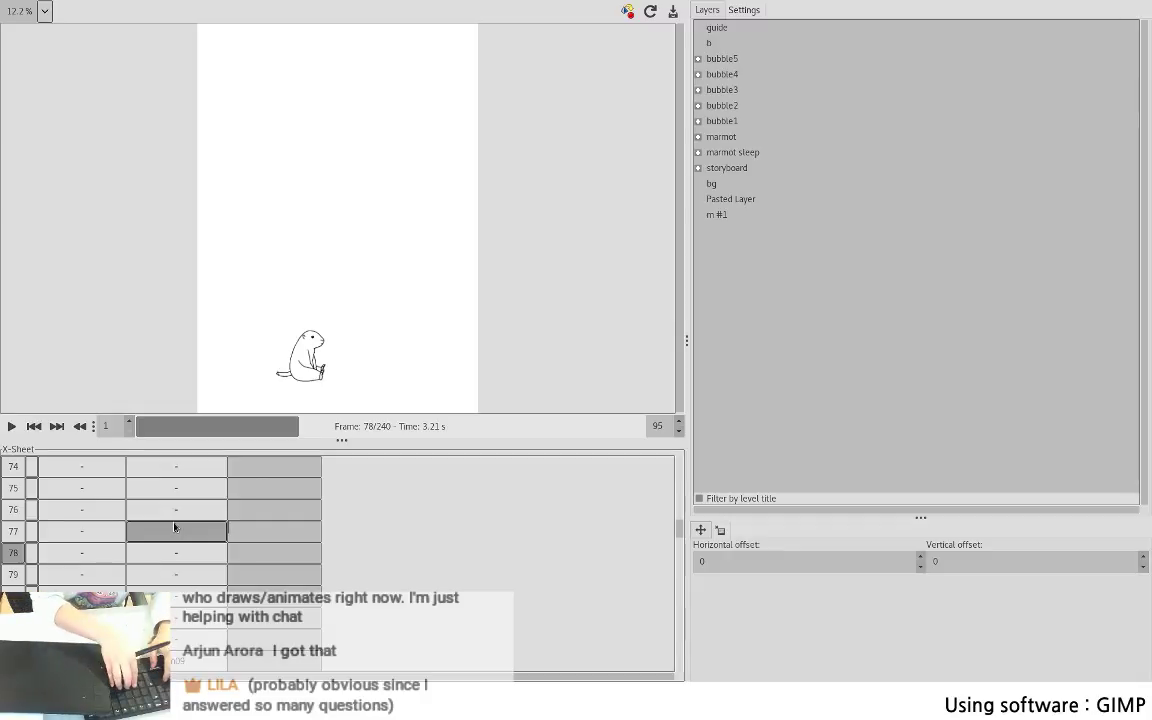
- Add the comments 8-1 at frame 77 and 8-2 at frame 79 in the X-sheet
{"action": "type", "text": "8-1"}
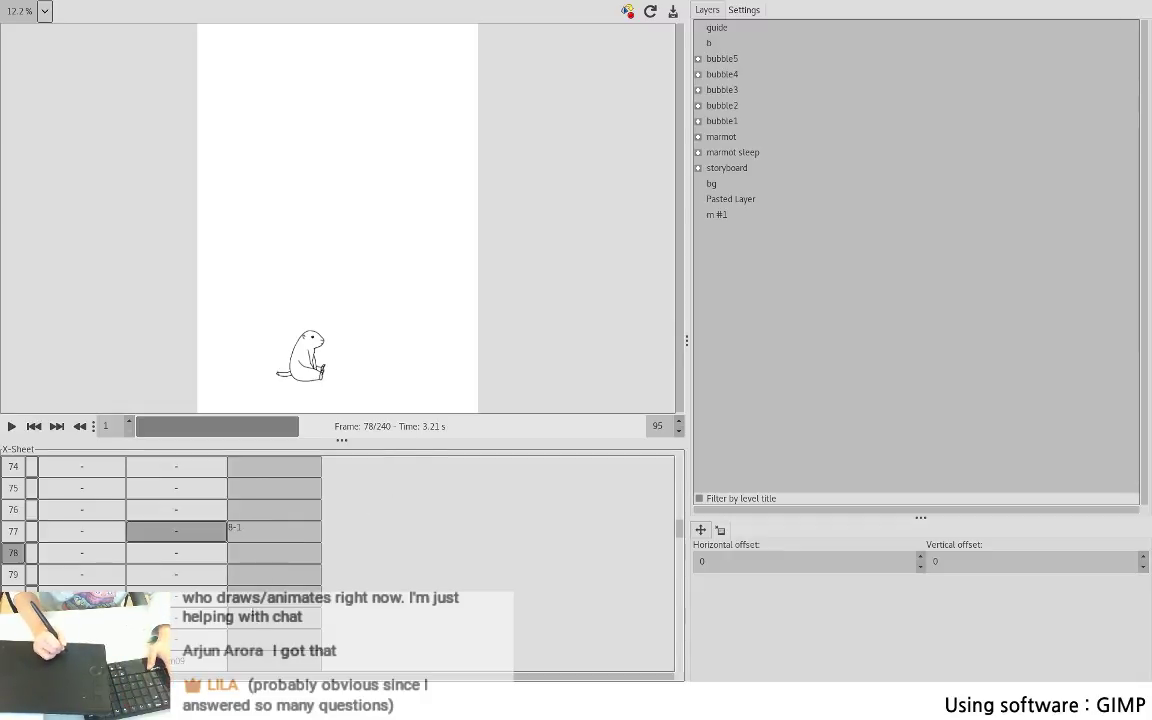
{"action": "type", "text": "8-2"}
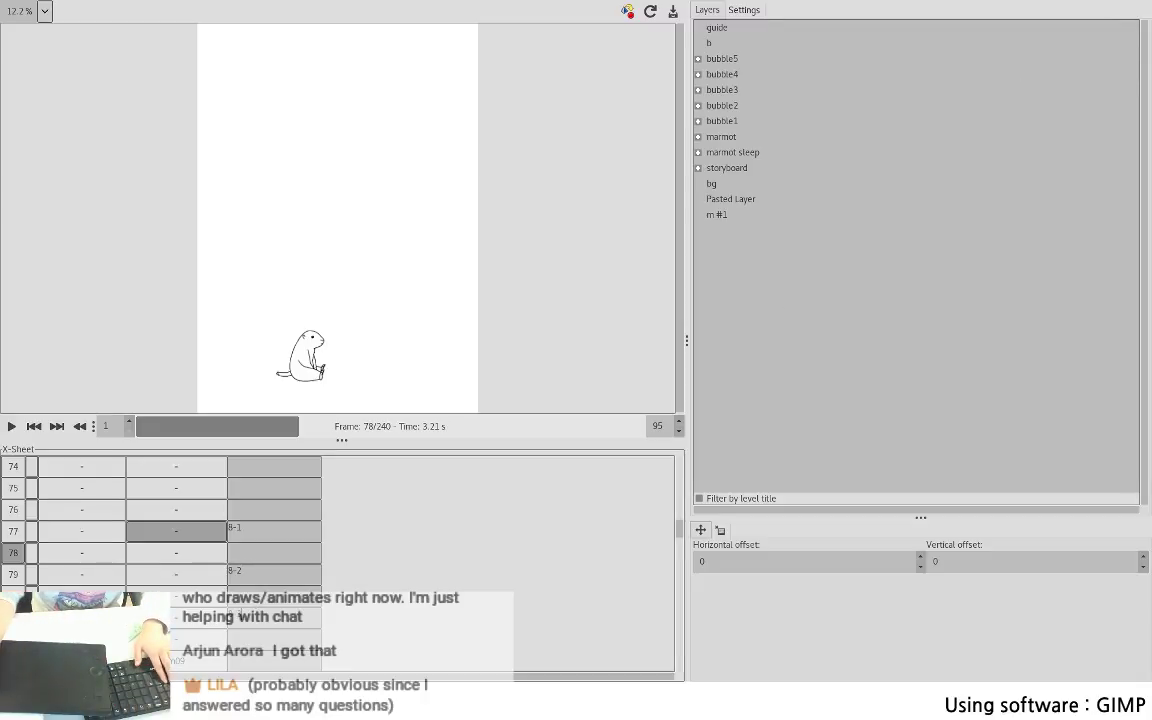
- Switch to the drawing window, lasso the marmot's ear on layer m10, shift it slightly down and check it in a mirrored view
{"action": "key", "text": "alt+Tab"}
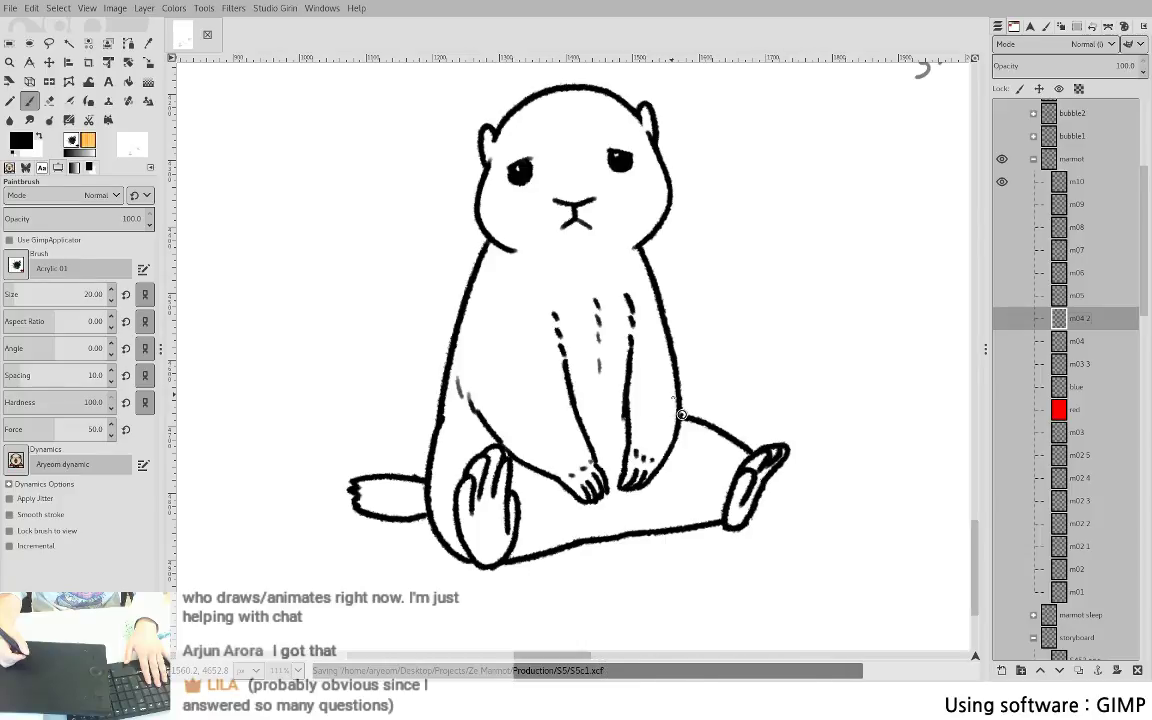
{"action": "key", "text": "f"}
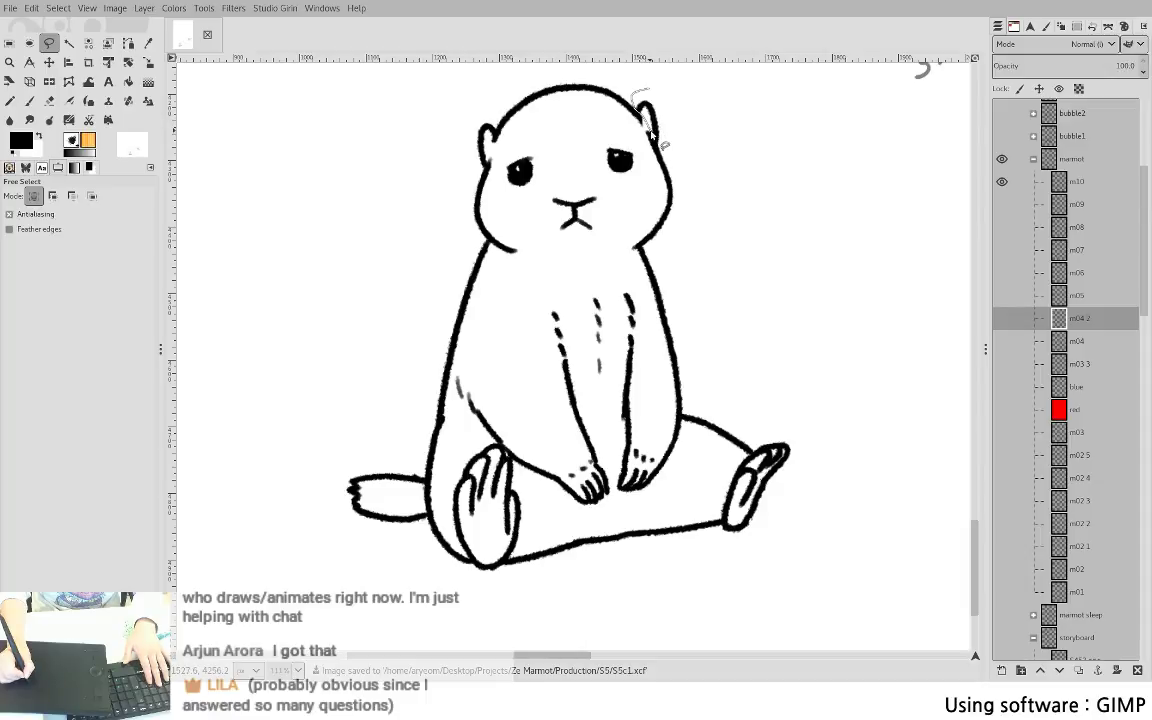
{"action": "mouse_move", "coordinate": [651, 132]}
{"action": "left_mouse_down"}
{"action": "mouse_move", "coordinate": [681, 116]}
{"action": "mouse_move", "coordinate": [649, 90]}
{"action": "mouse_move", "coordinate": [653, 127]}
{"action": "left_mouse_up"}
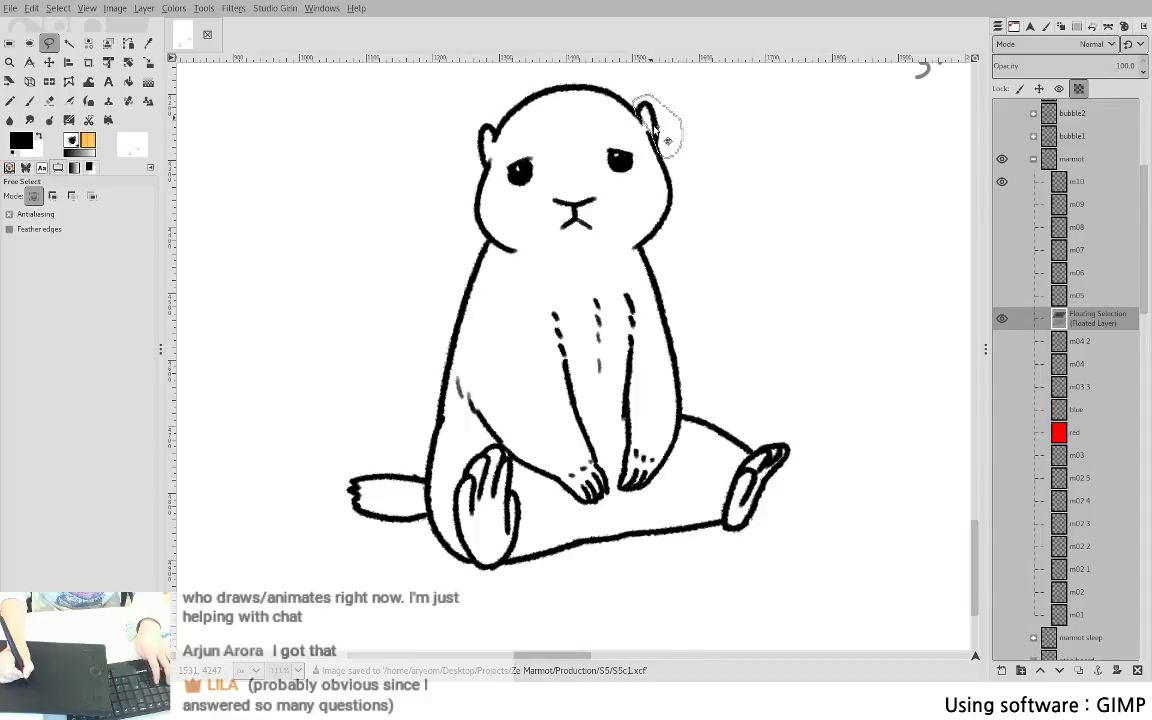
{"action": "key", "text": "ctrl+h"}
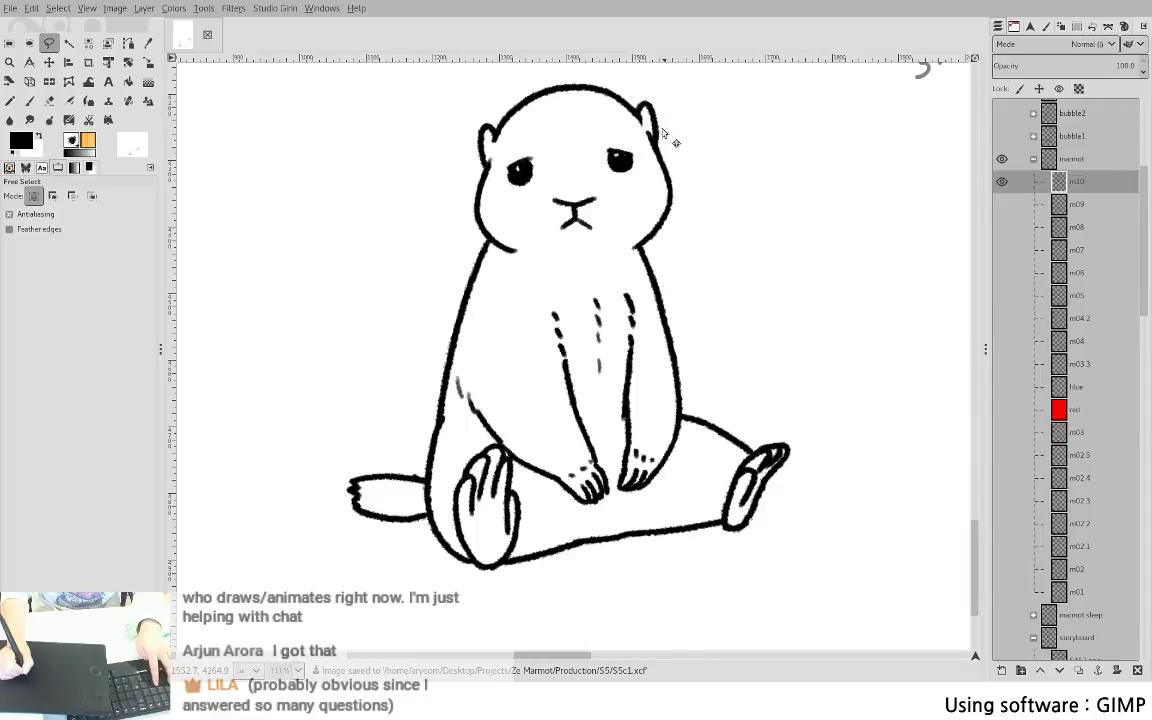
{"action": "left_click", "coordinate": [662, 133], "text": "ctrl+alt"}
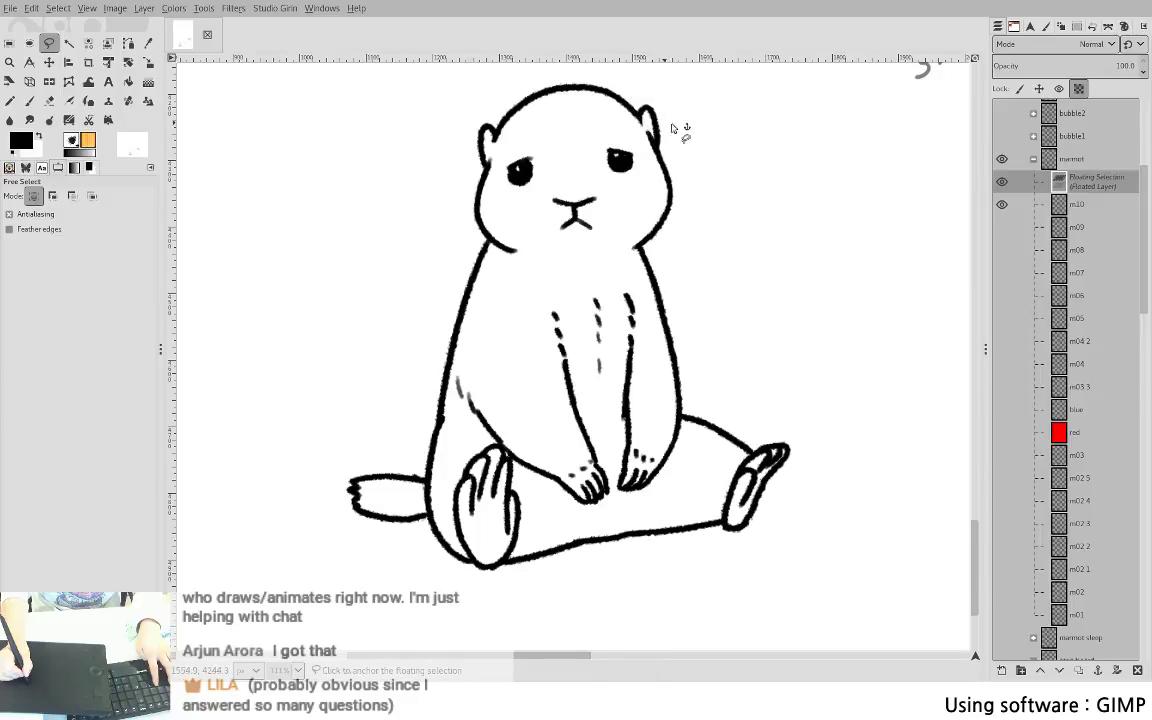
{"action": "left_click", "coordinate": [706, 174]}
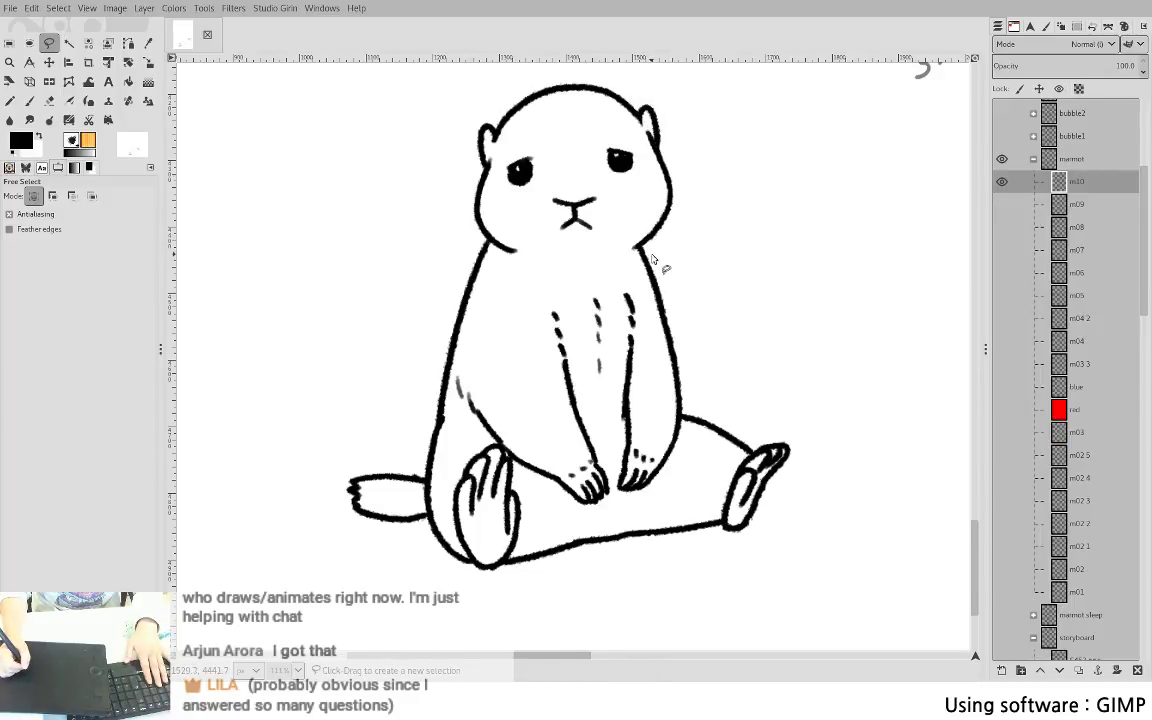
{"action": "key", "text": "h"}
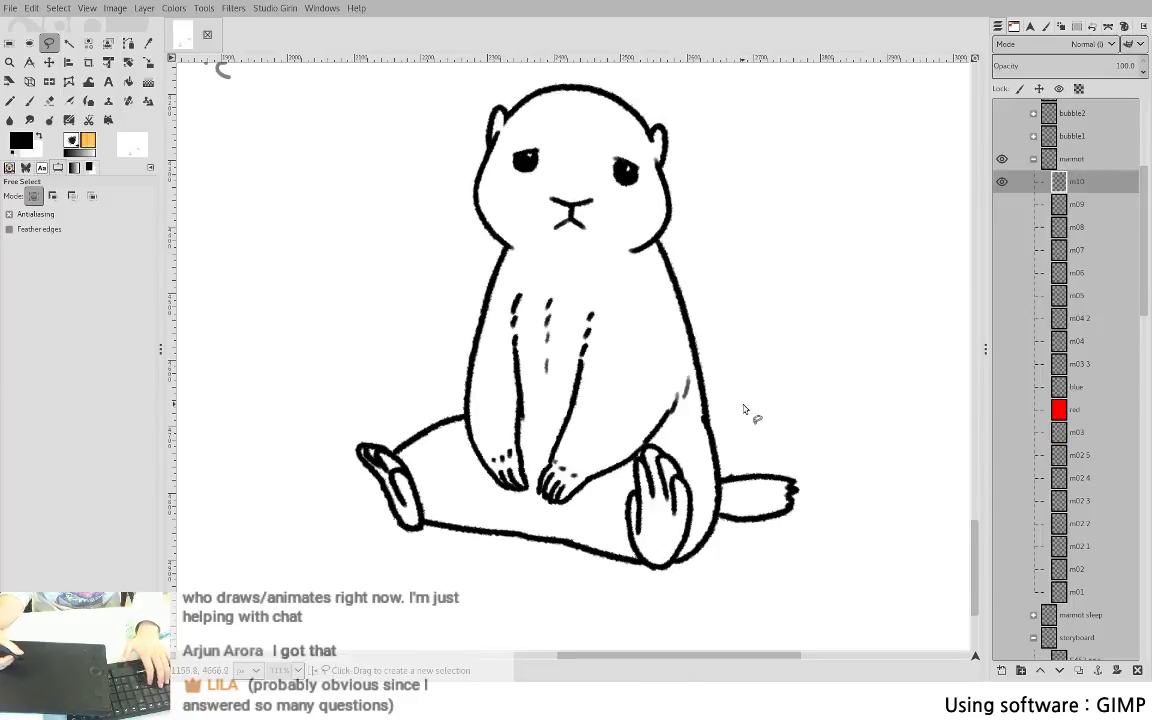
{"action": "key", "text": "m"}
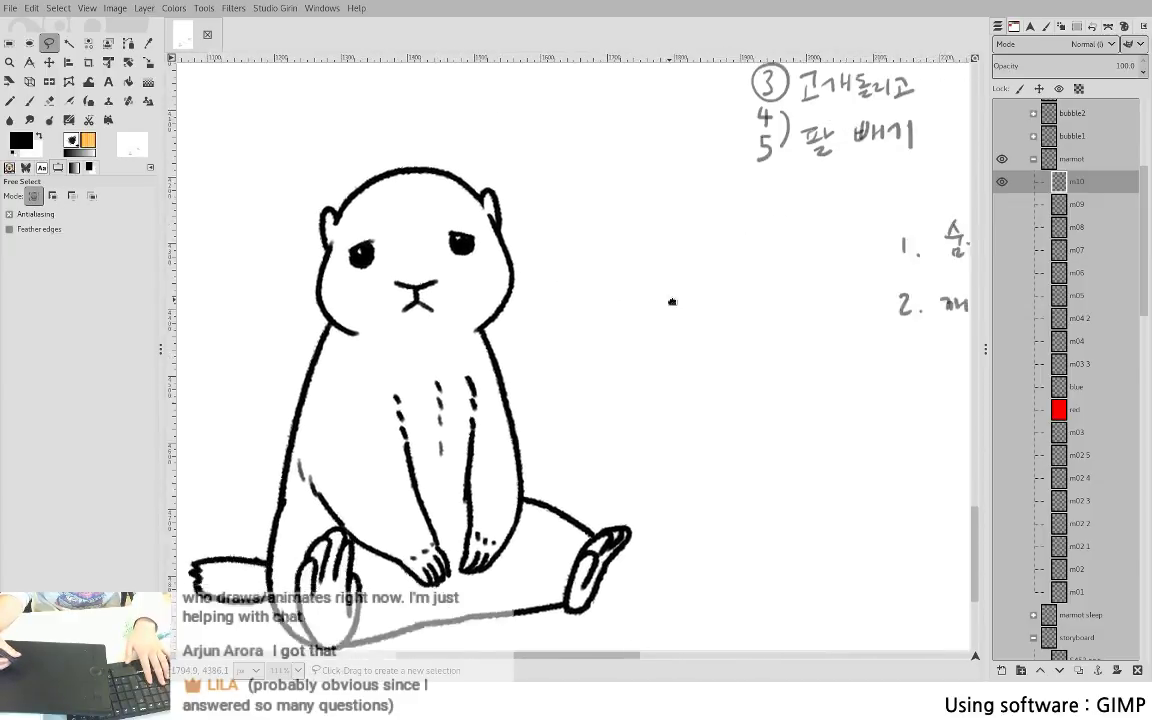
- Hide layer m10 and show layers m08 and m09 together to compare the two poses
{"action": "left_click", "coordinate": [1002, 181]}
{"action": "left_click", "coordinate": [1002, 228]}
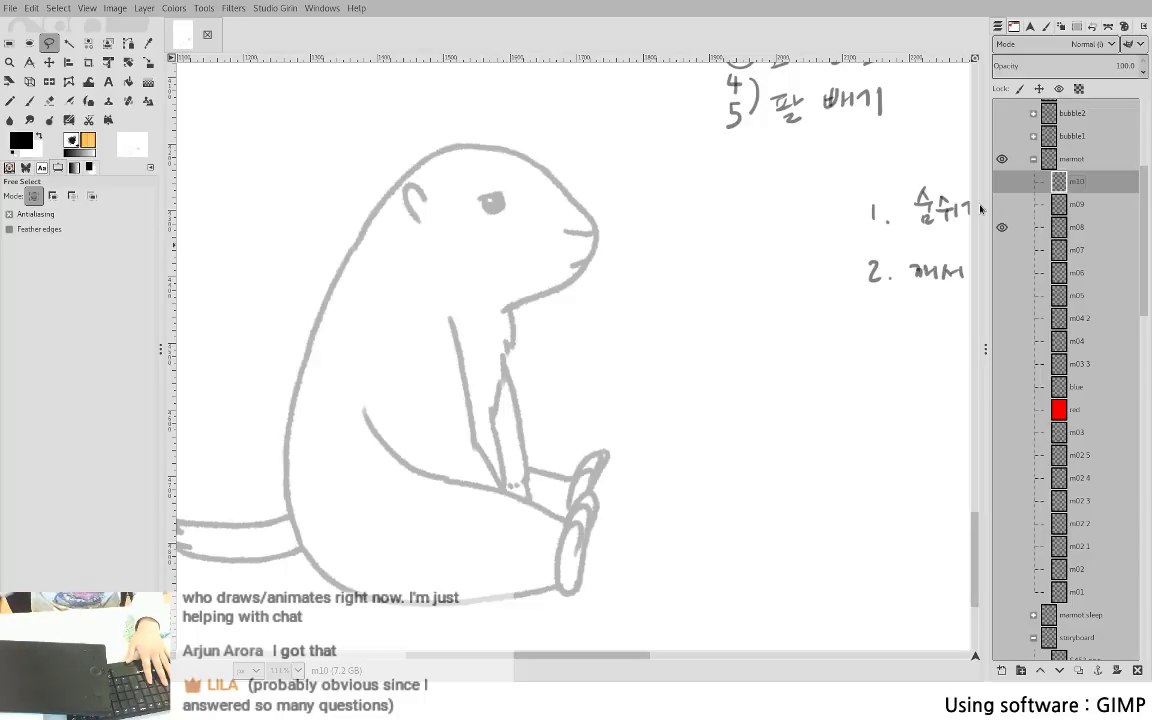
{"action": "left_click", "coordinate": [1068, 233]}
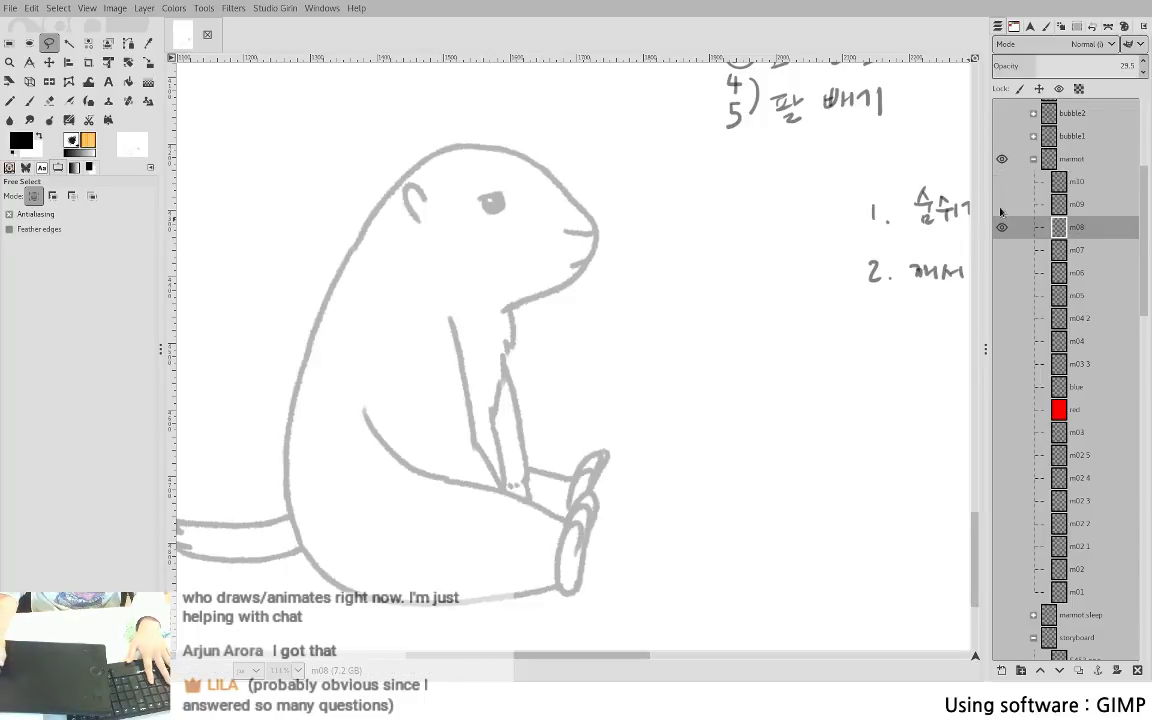
{"action": "left_click", "coordinate": [1001, 204]}
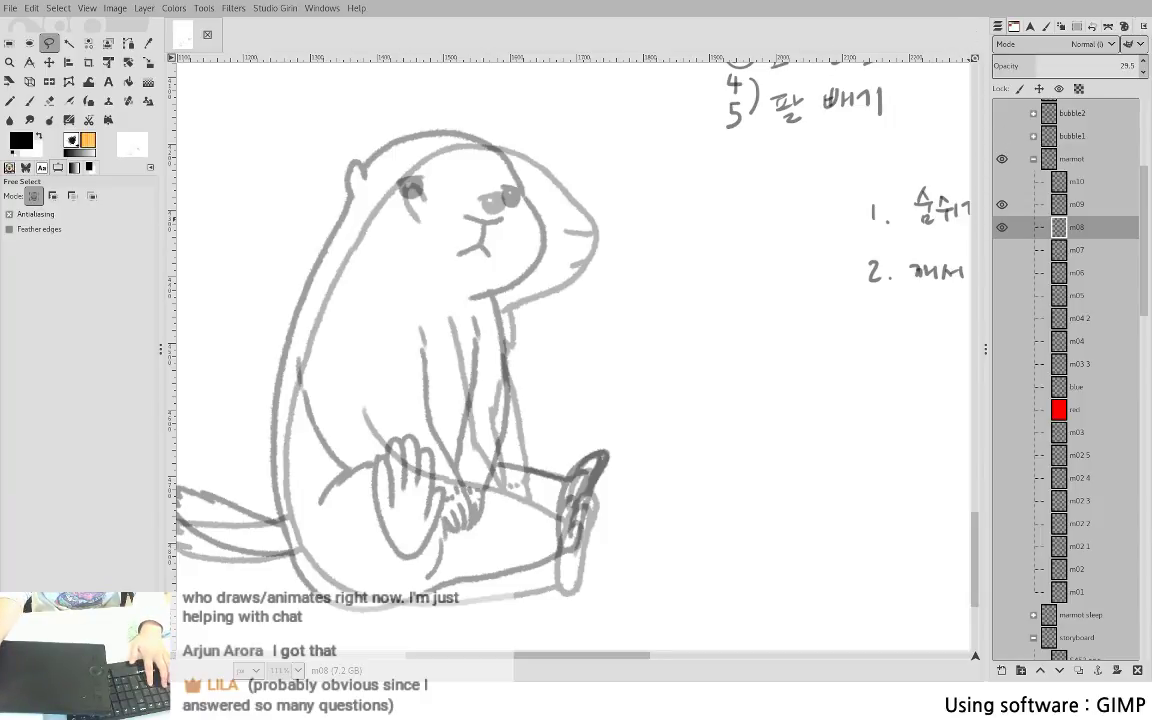
{"action": "left_click_drag", "start_coordinate": [697, 352], "coordinate": [741, 386]}
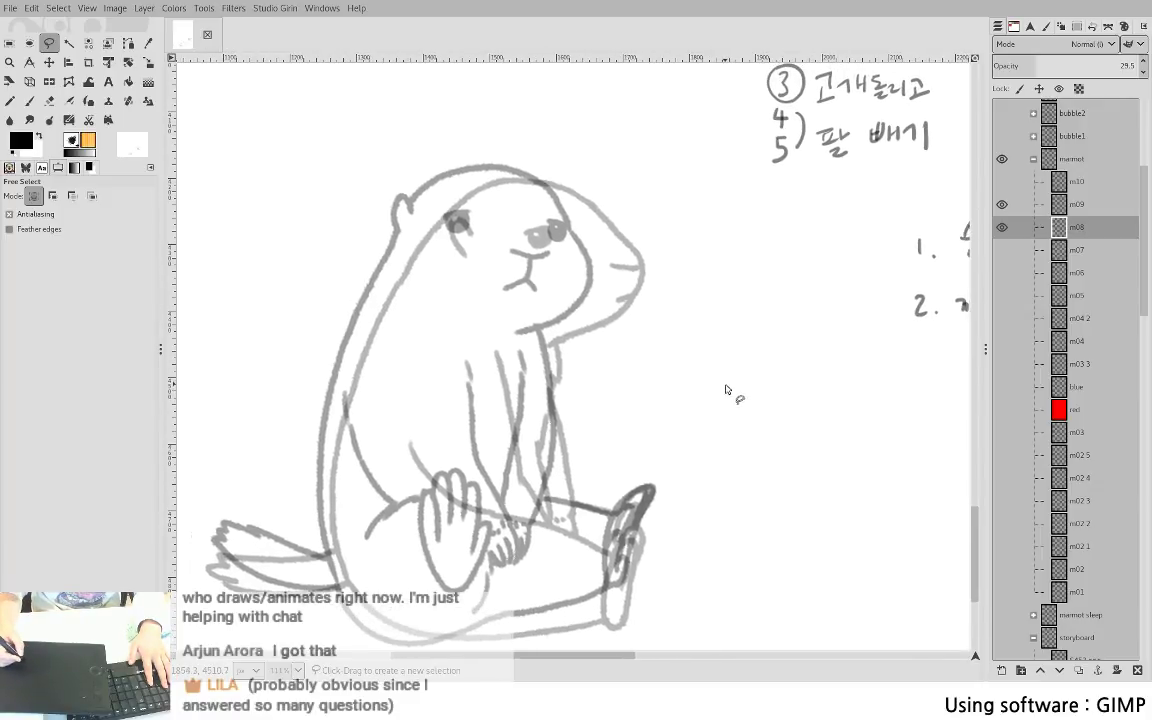
{"action": "left_click", "coordinate": [1002, 204]}
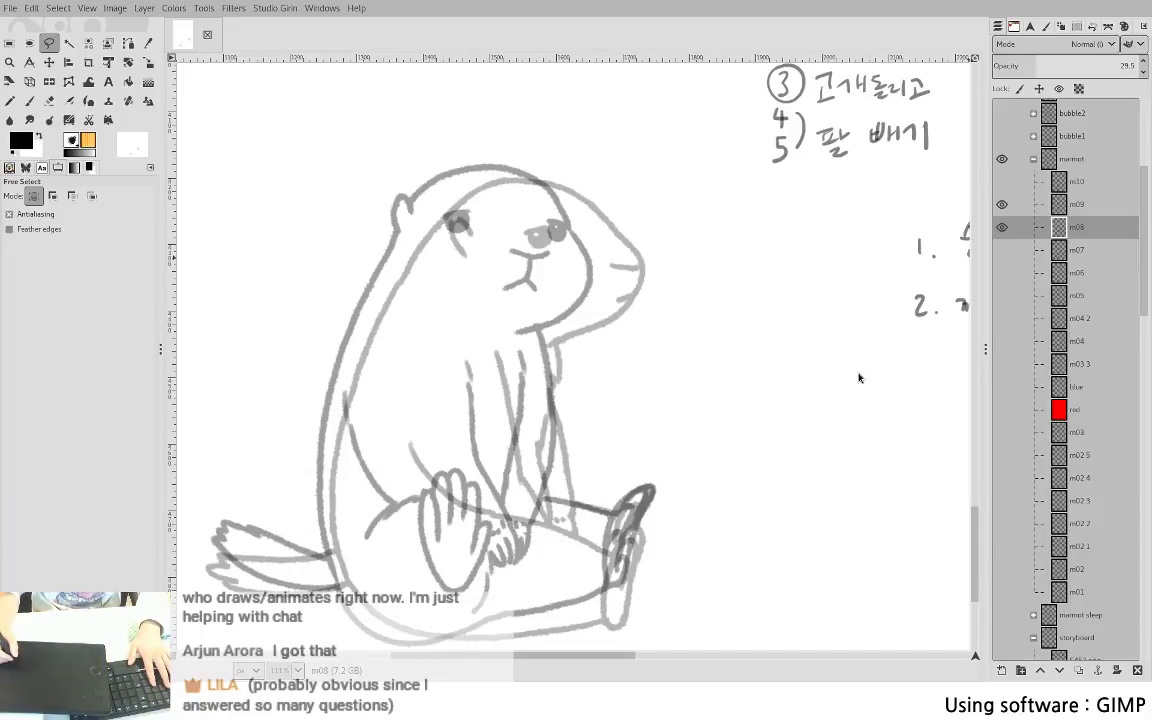
- Create a new layer m08 2 above m08 and move the red and blue layers between them
{"action": "key", "text": "ctrl+shift+n"}
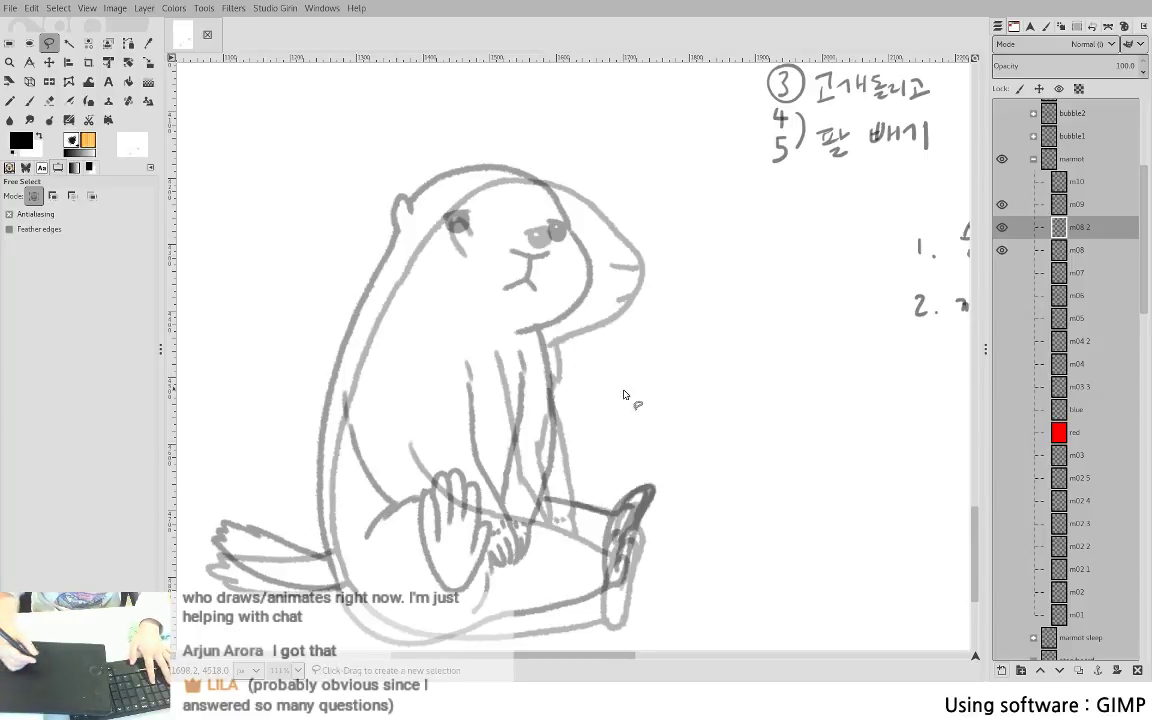
{"action": "left_click_drag", "start_coordinate": [625, 393], "coordinate": [696, 346]}
{"action": "left_click_drag", "start_coordinate": [1075, 432], "coordinate": [1075, 267]}
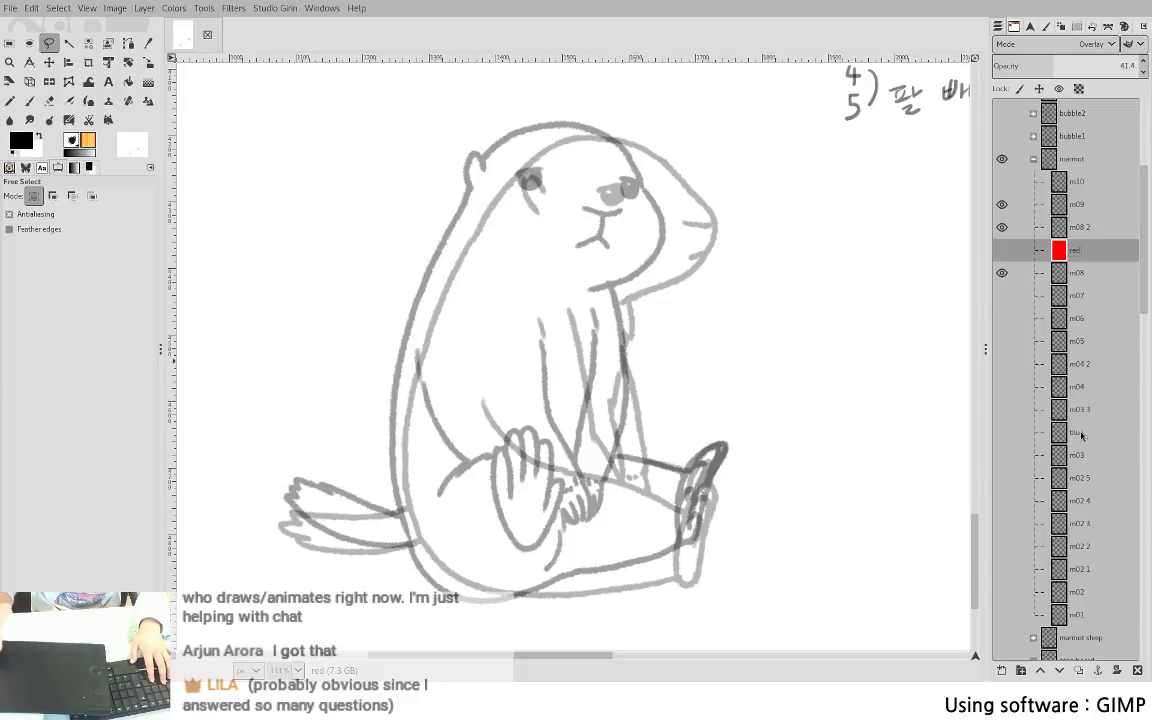
{"action": "left_click_drag", "start_coordinate": [1075, 432], "coordinate": [1076, 240]}
- Select the line art of m09 from its alpha, fill it with bright blue on the visible blue layer, and hide m09
{"action": "left_click", "coordinate": [1078, 206]}
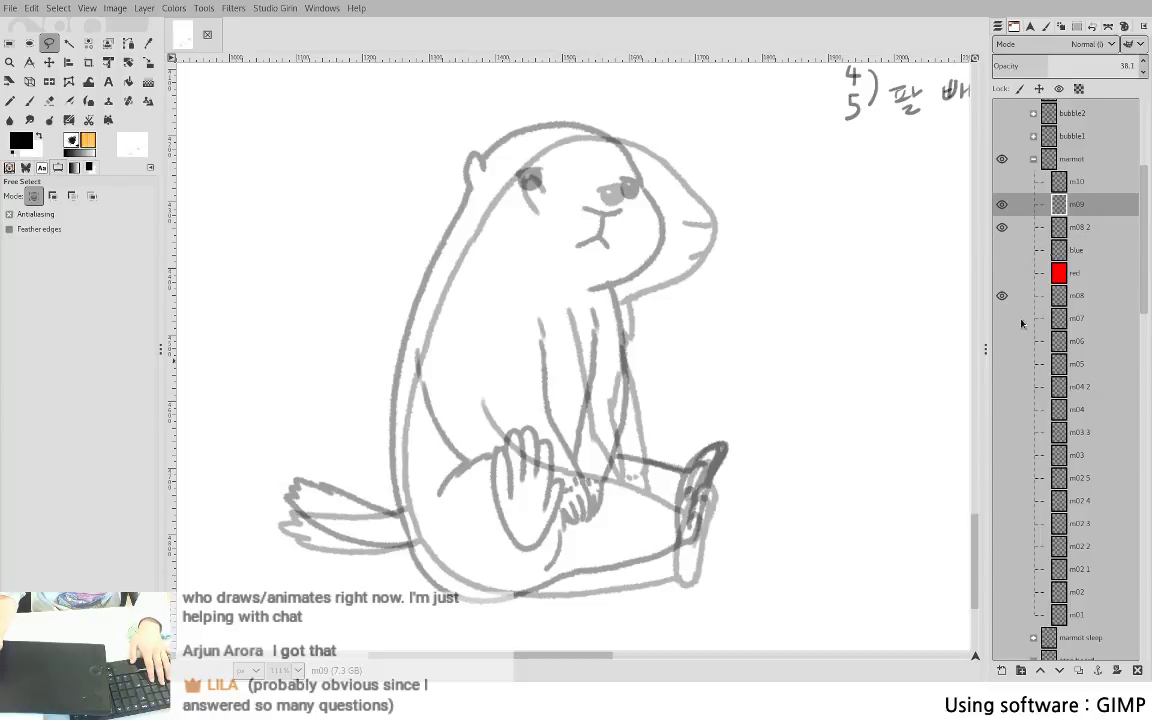
{"action": "key", "text": "alt+a"}
{"action": "left_click", "coordinate": [1076, 251]}
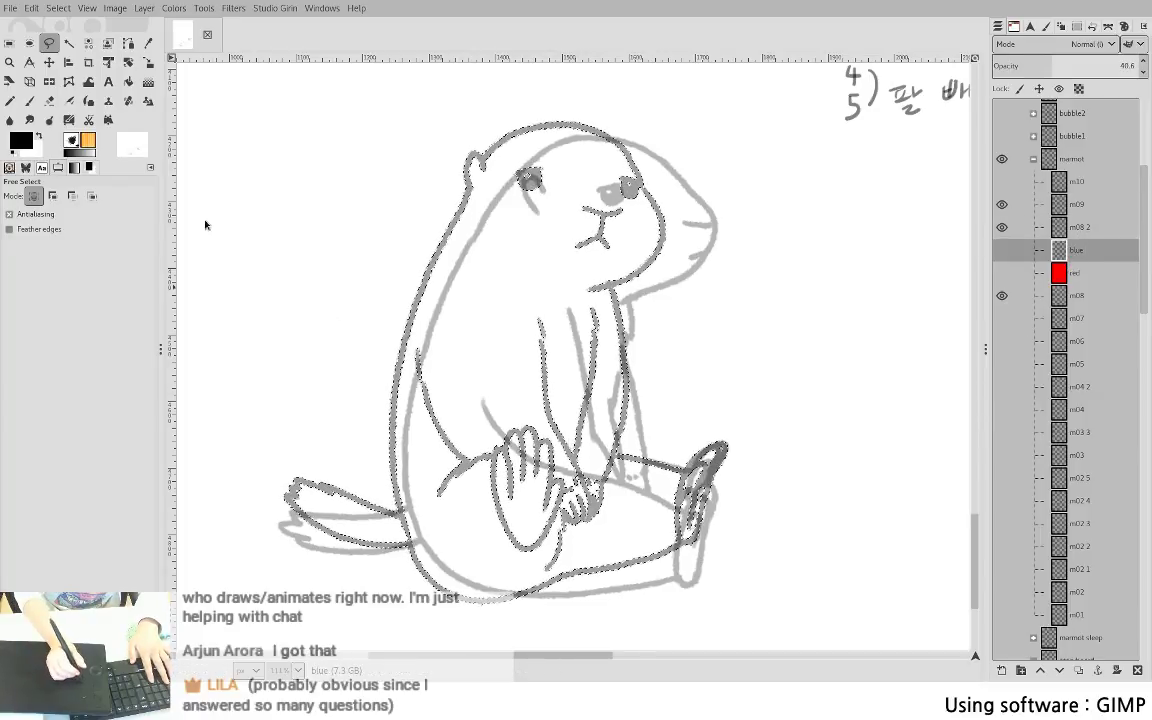
{"action": "key", "text": "b"}
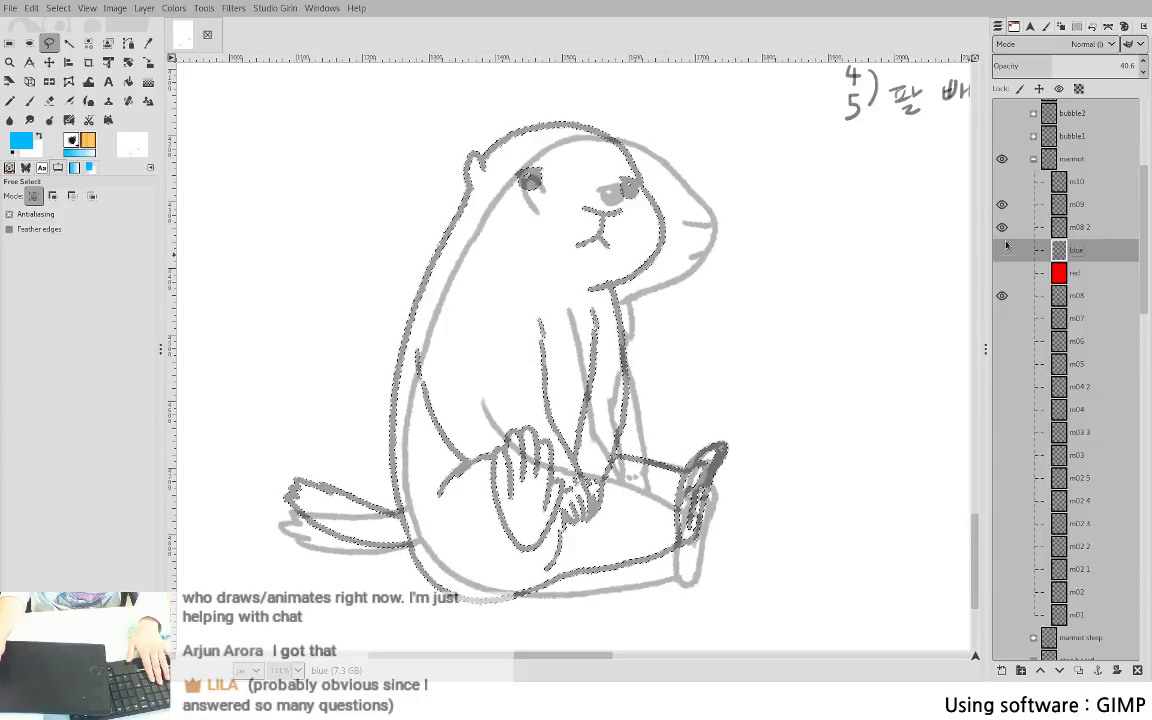
{"action": "left_click", "coordinate": [1002, 250]}
{"action": "key", "text": "ctrl+comma"}
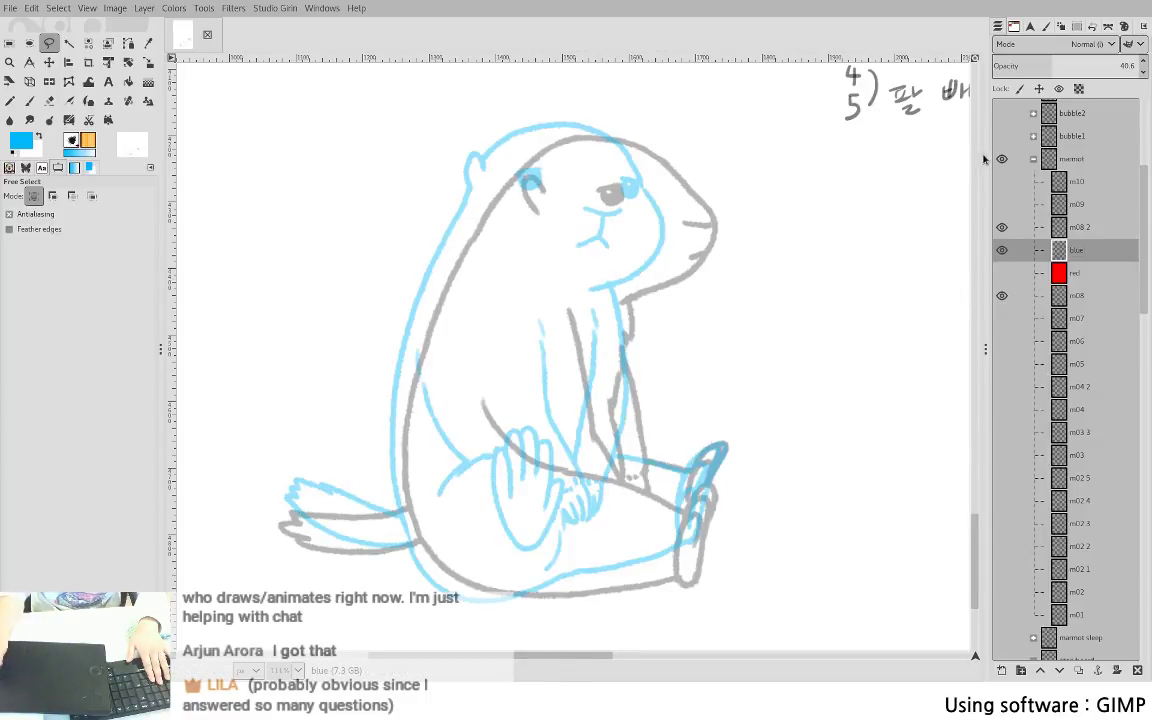
- Replace the blue line fill with a more muted blue, clear the selection and show the red overlay layer
{"action": "key", "text": "ctrl+z"}
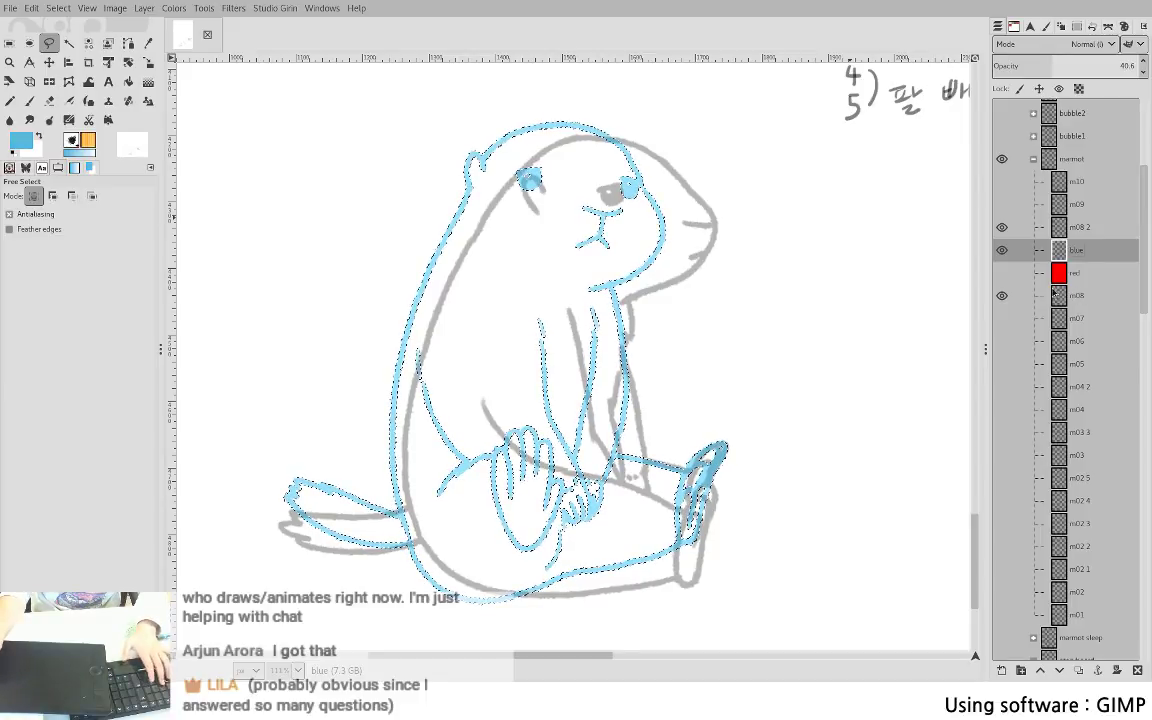
{"action": "left_click", "coordinate": [1004, 273]}
{"action": "key", "text": "ctrl+shift+a"}
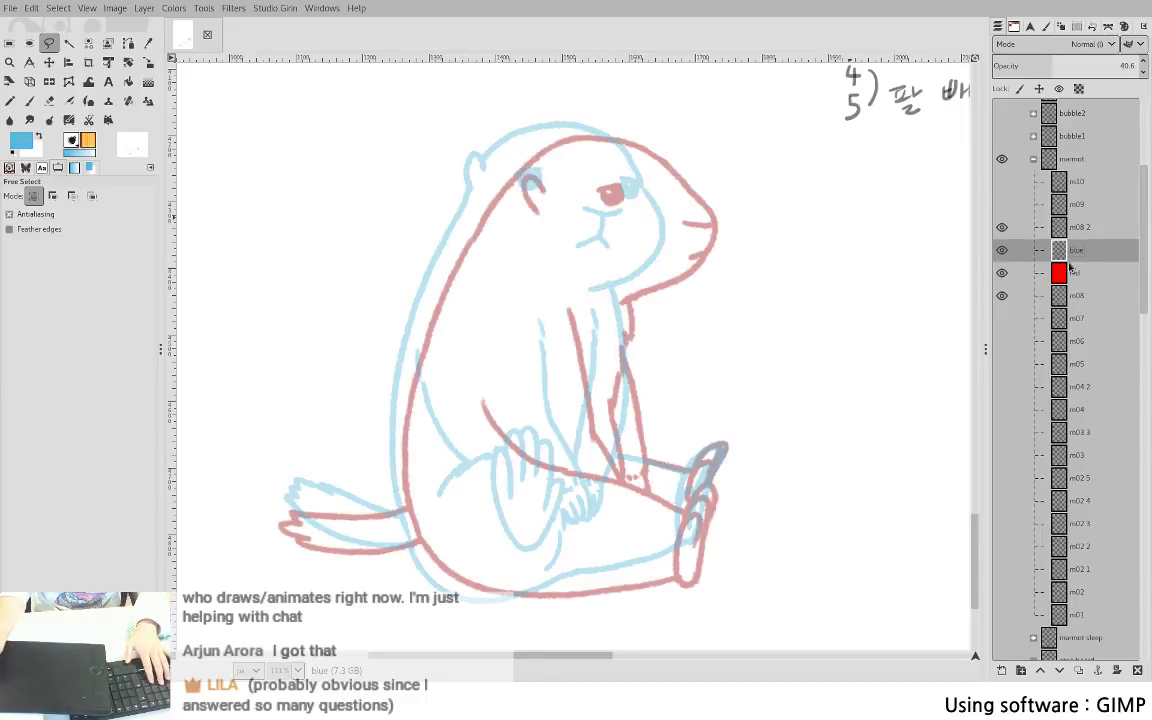
- Lower the red overlay layer's opacity to about 17 and toggle m08 to check the tinted lines
{"action": "left_click", "coordinate": [1073, 272]}
{"action": "left_click_drag", "start_coordinate": [798, 367], "coordinate": [800, 398]}
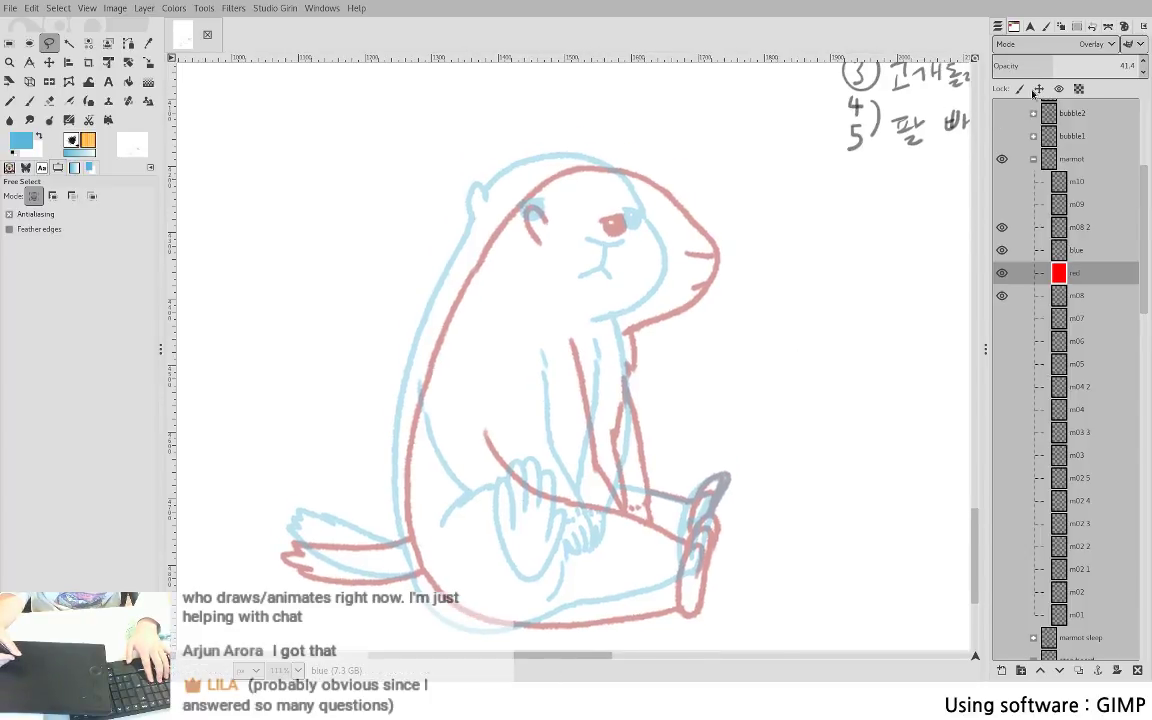
{"action": "left_click_drag", "start_coordinate": [1038, 76], "coordinate": [1021, 78]}
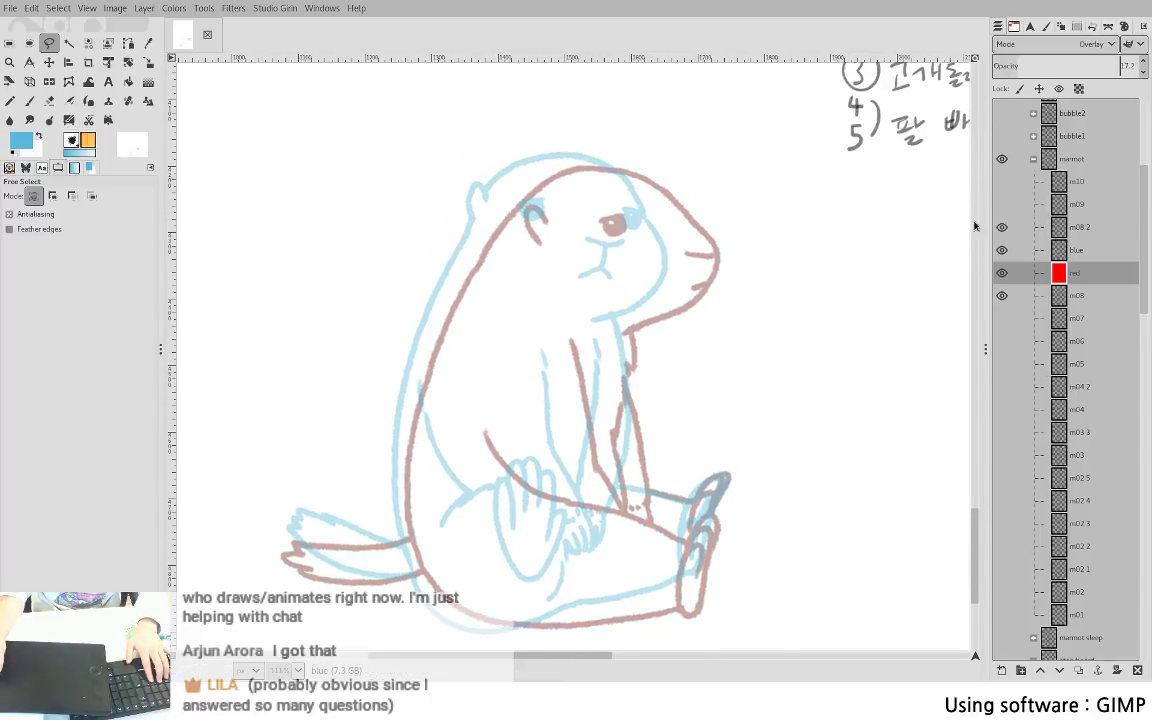
{"action": "left_click", "coordinate": [1000, 295]}
{"action": "left_click", "coordinate": [1000, 296]}
- On layer m08 2, paint the inner edge and toe curves of the marmot's far foot in black with the Paintbrush
{"action": "left_click", "coordinate": [1079, 229]}
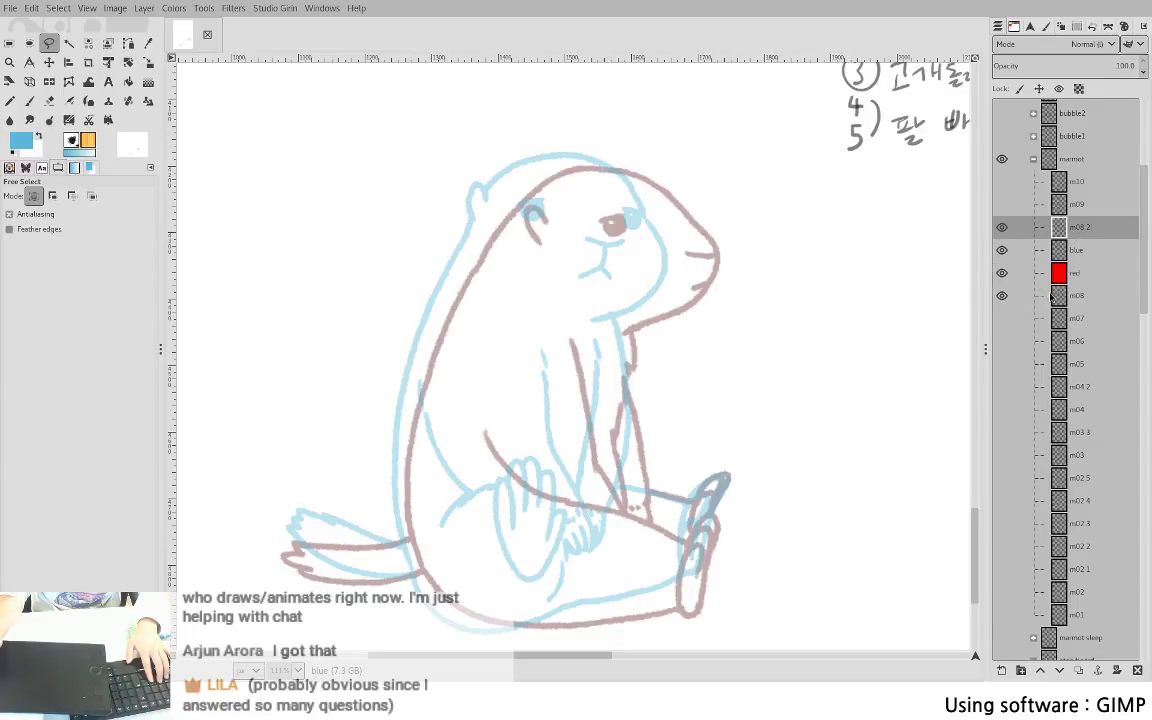
{"action": "key", "text": "p"}
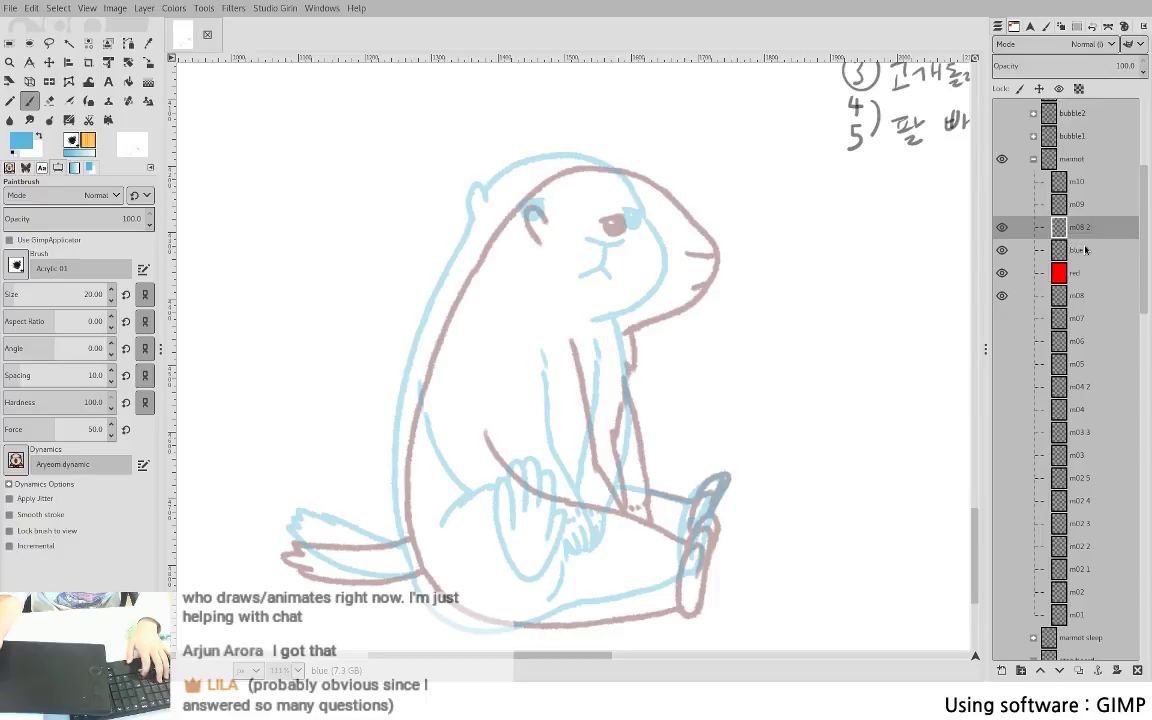
{"action": "key", "text": "d"}
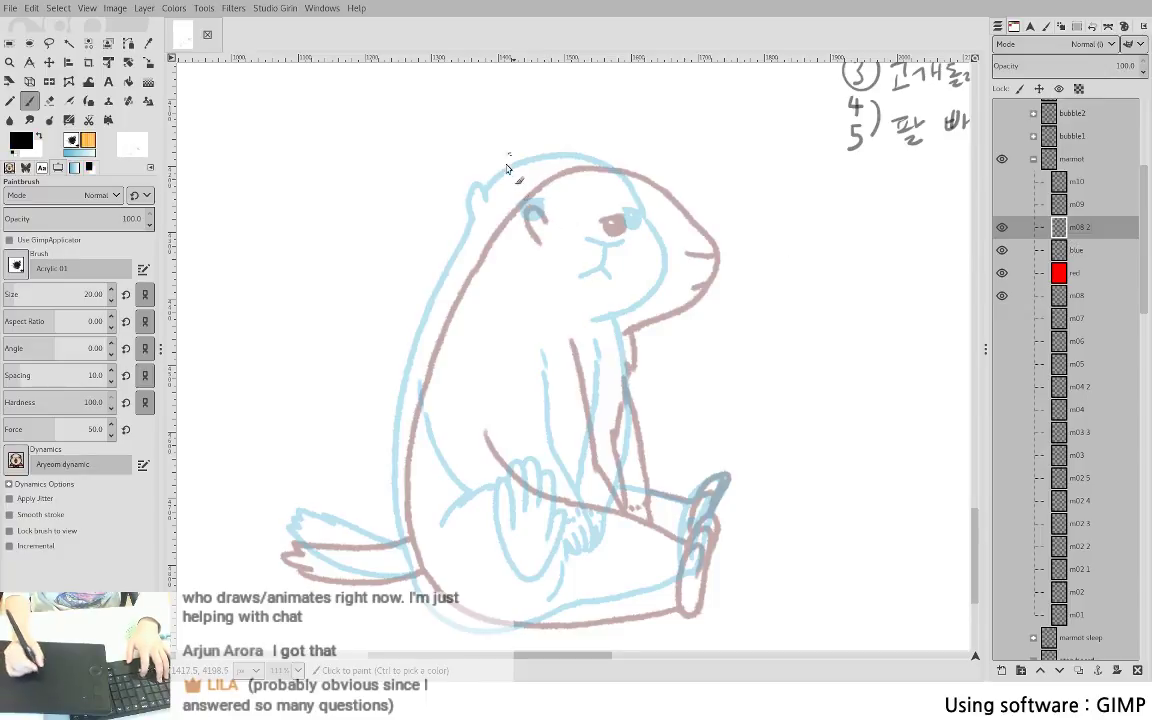
{"action": "left_click_drag", "start_coordinate": [627, 385], "coordinate": [624, 343]}
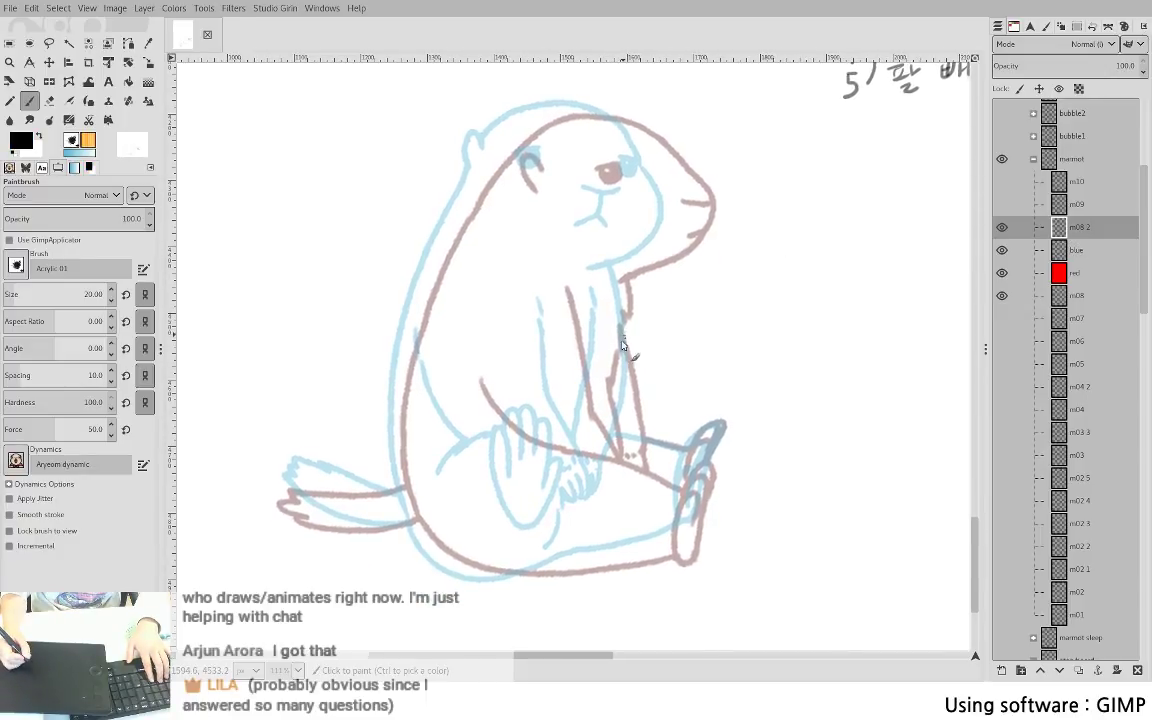
{"action": "scroll", "coordinate": [628, 335], "scroll_direction": "up", "scroll_amount": 3}
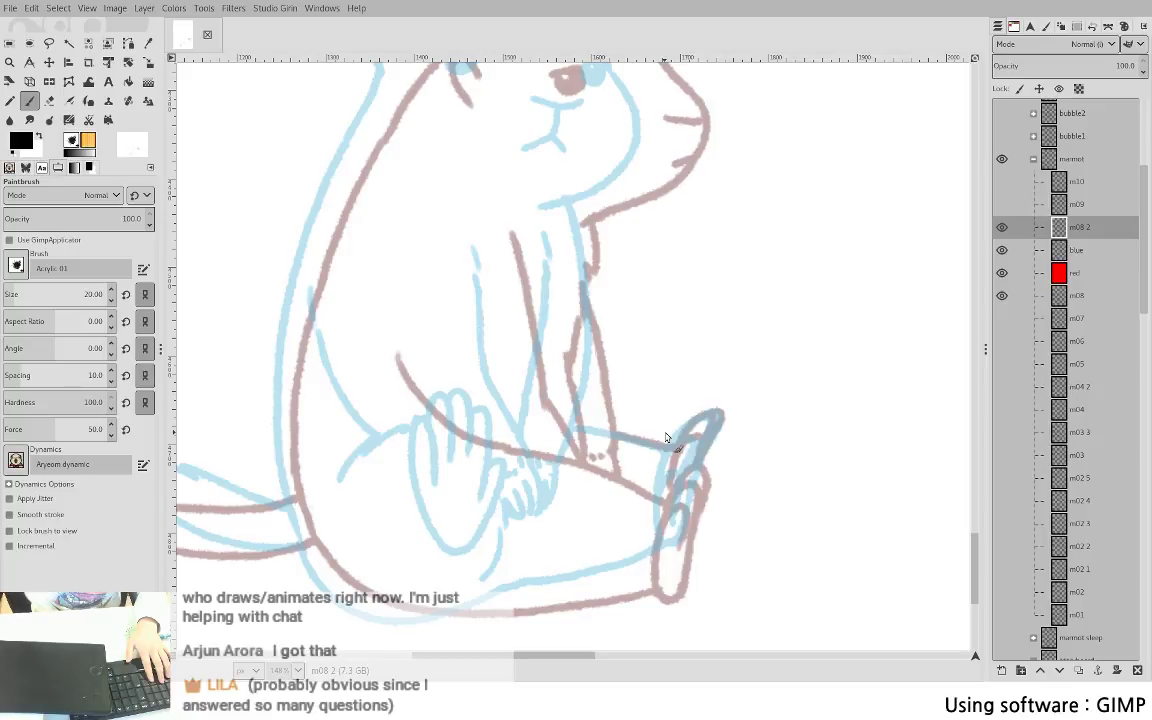
{"action": "left_click_drag", "start_coordinate": [678, 470], "coordinate": [662, 520]}
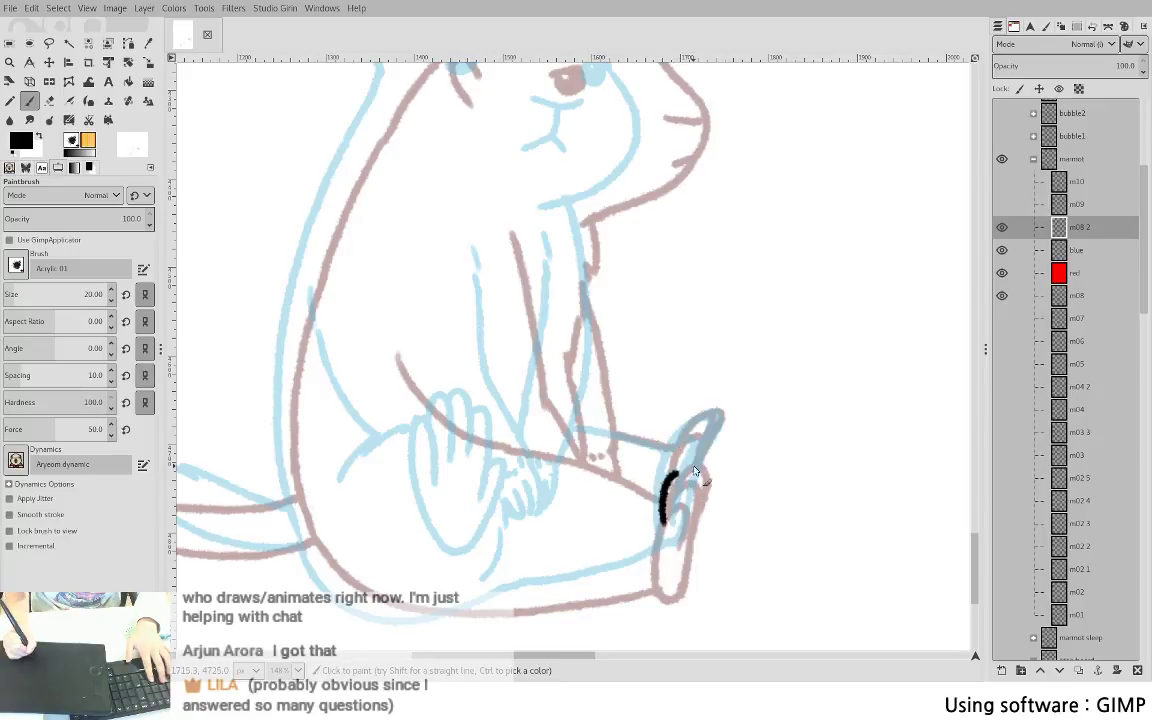
{"action": "key", "text": "ctrl+z"}
{"action": "mouse_move", "coordinate": [681, 441]}
{"action": "left_mouse_down"}
{"action": "mouse_move", "coordinate": [668, 479]}
{"action": "mouse_move", "coordinate": [696, 446]}
{"action": "mouse_move", "coordinate": [683, 474]}
{"action": "mouse_move", "coordinate": [670, 461]}
{"action": "mouse_move", "coordinate": [663, 487]}
{"action": "mouse_move", "coordinate": [674, 447]}
{"action": "mouse_move", "coordinate": [713, 420]}
{"action": "mouse_move", "coordinate": [694, 474]}
{"action": "left_mouse_up"}
{"action": "key", "text": "ctrl+z"}
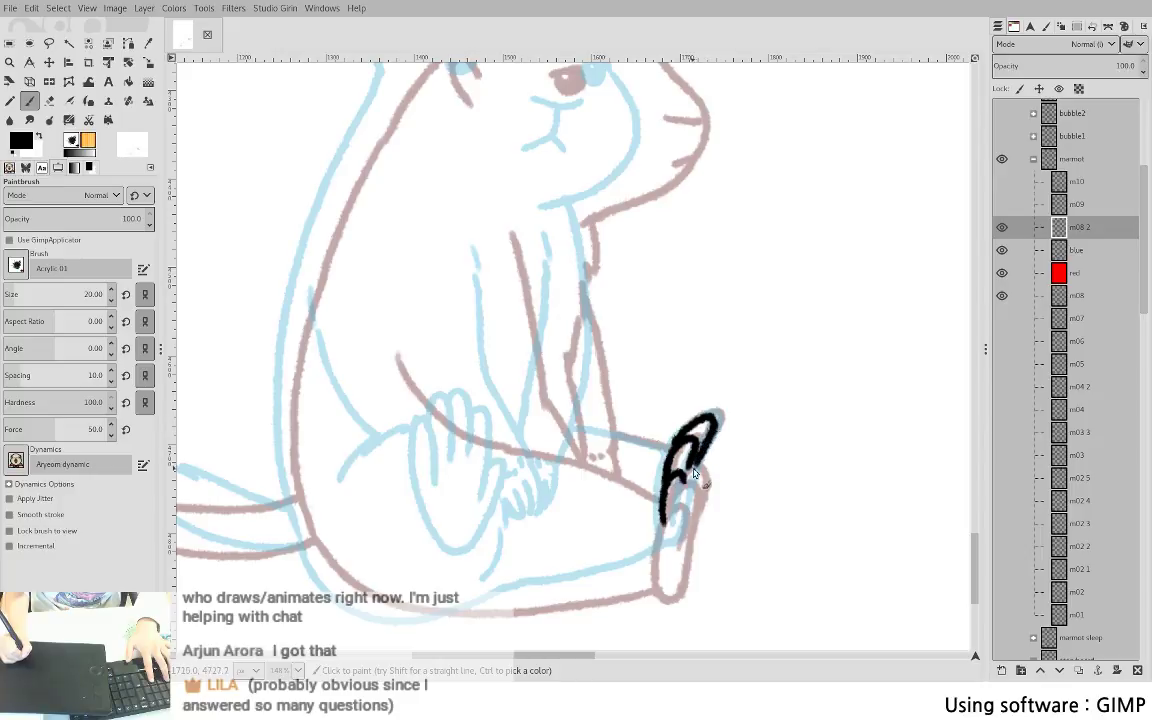
{"action": "key", "text": "ctrl+z"}
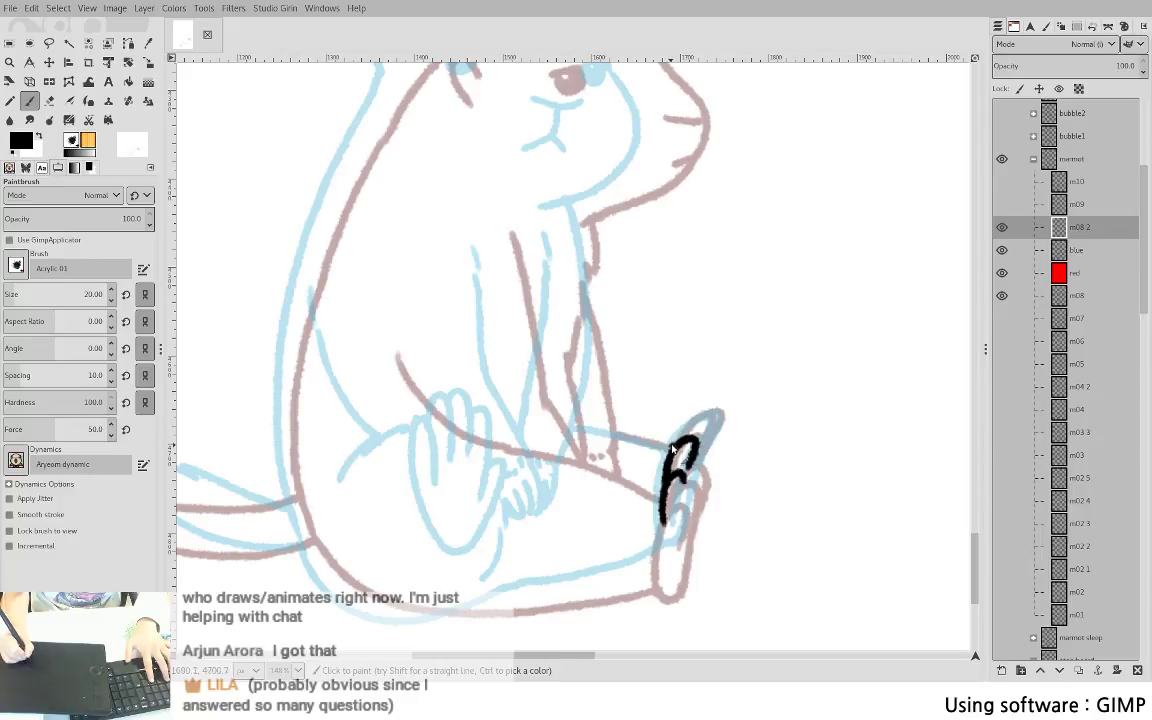
- Repaint the far foot's upper toe tip and draw the outer sole edge down to the heel
{"action": "mouse_move", "coordinate": [680, 439]}
{"action": "left_mouse_down"}
{"action": "mouse_move", "coordinate": [704, 414]}
{"action": "mouse_move", "coordinate": [680, 437]}
{"action": "mouse_move", "coordinate": [695, 462]}
{"action": "mouse_move", "coordinate": [704, 428]}
{"action": "left_mouse_up"}
{"action": "key", "text": "ctrl+z"}
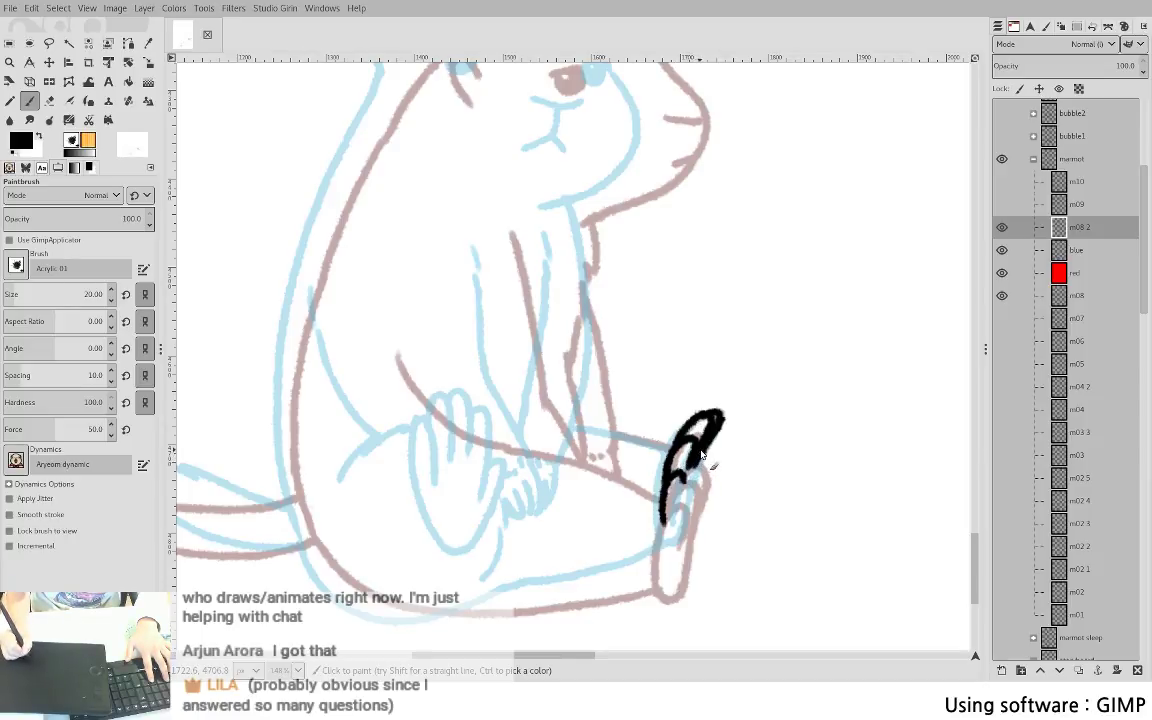
{"action": "left_click_drag", "start_coordinate": [704, 452], "coordinate": [663, 543]}
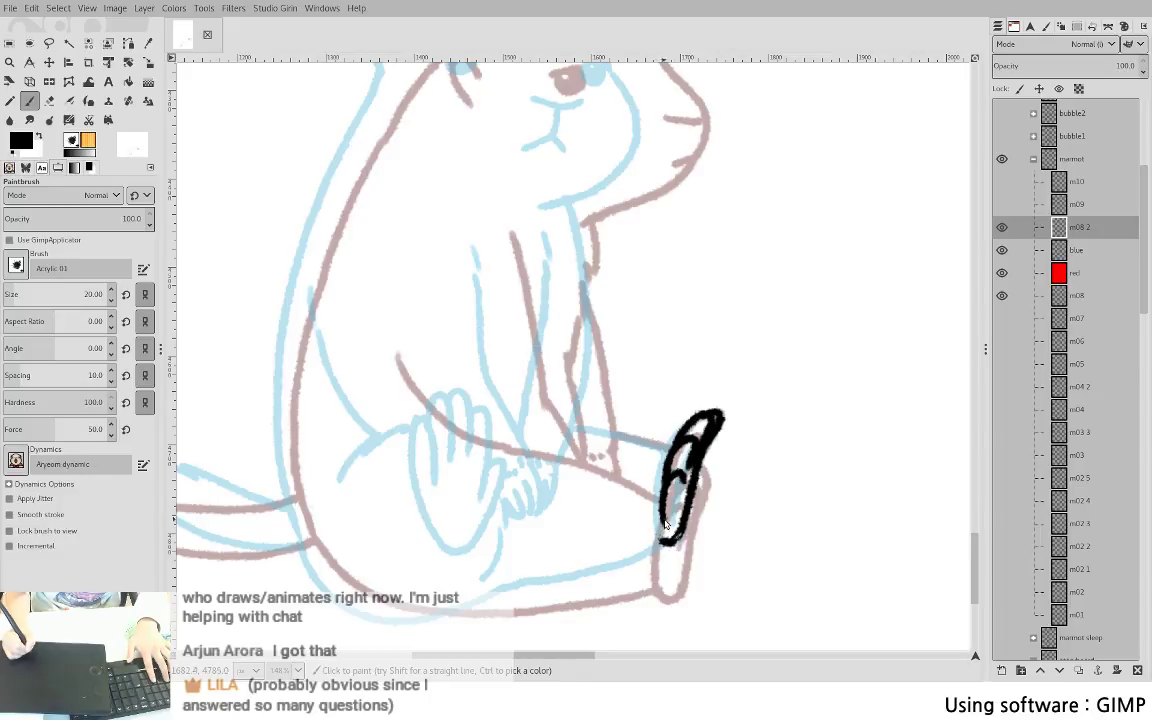
- Erase and repaint the heel edge of the marmot's far foot in black and add the lower inner toe line
{"action": "key", "text": "shift+e"}
{"action": "left_click_drag", "start_coordinate": [666, 498], "coordinate": [666, 533]}
{"action": "key", "text": "p"}
{"action": "left_click_drag", "start_coordinate": [662, 487], "coordinate": [662, 541]}
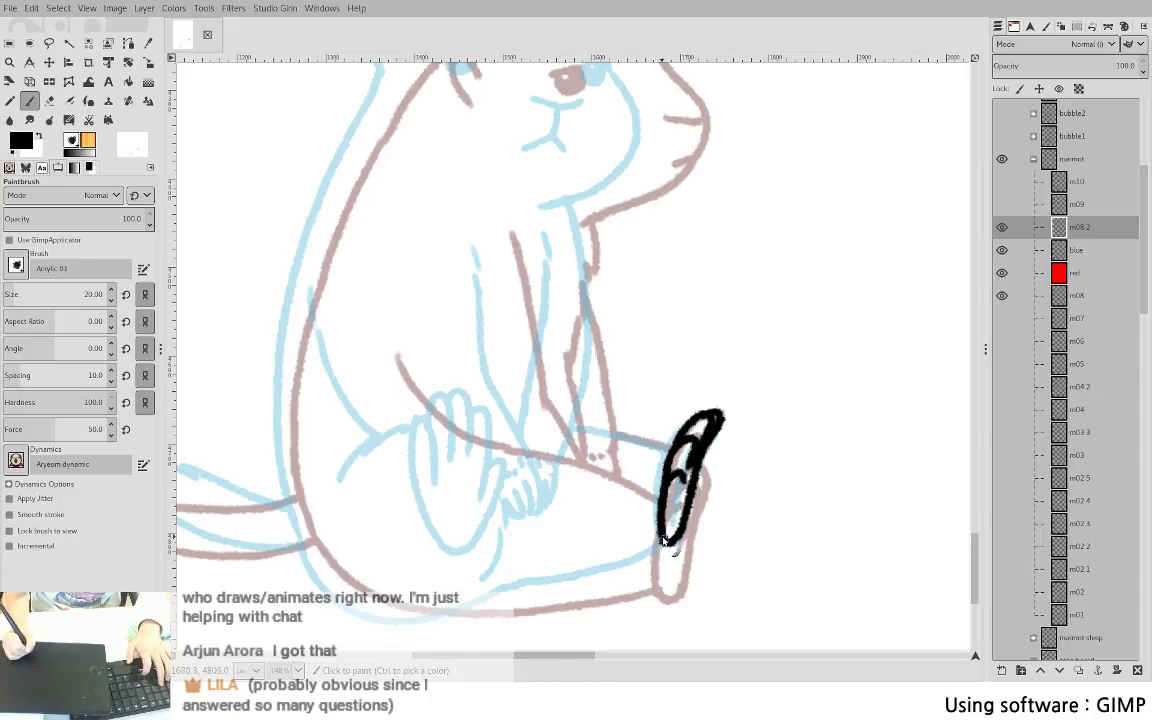
{"action": "left_click_drag", "start_coordinate": [682, 478], "coordinate": [674, 517]}
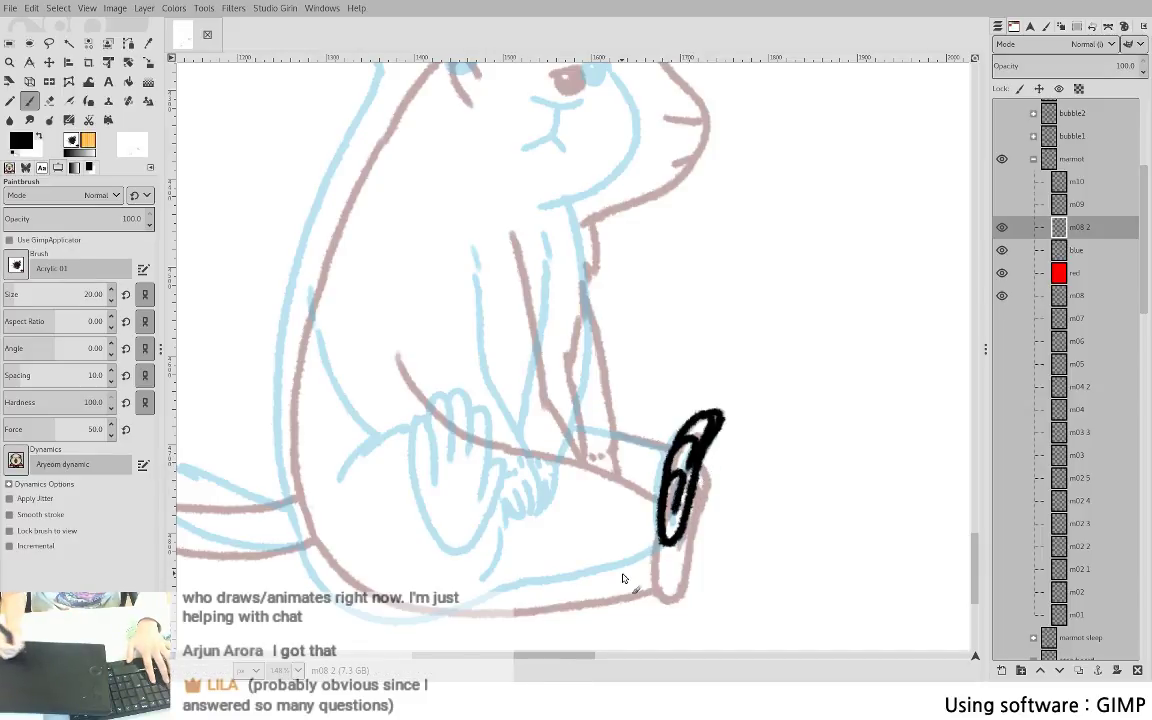
- Paint the short chest line under the chin and continue it down along the chest, midway between the blue and red guides
{"action": "left_click_drag", "start_coordinate": [538, 442], "coordinate": [567, 461]}
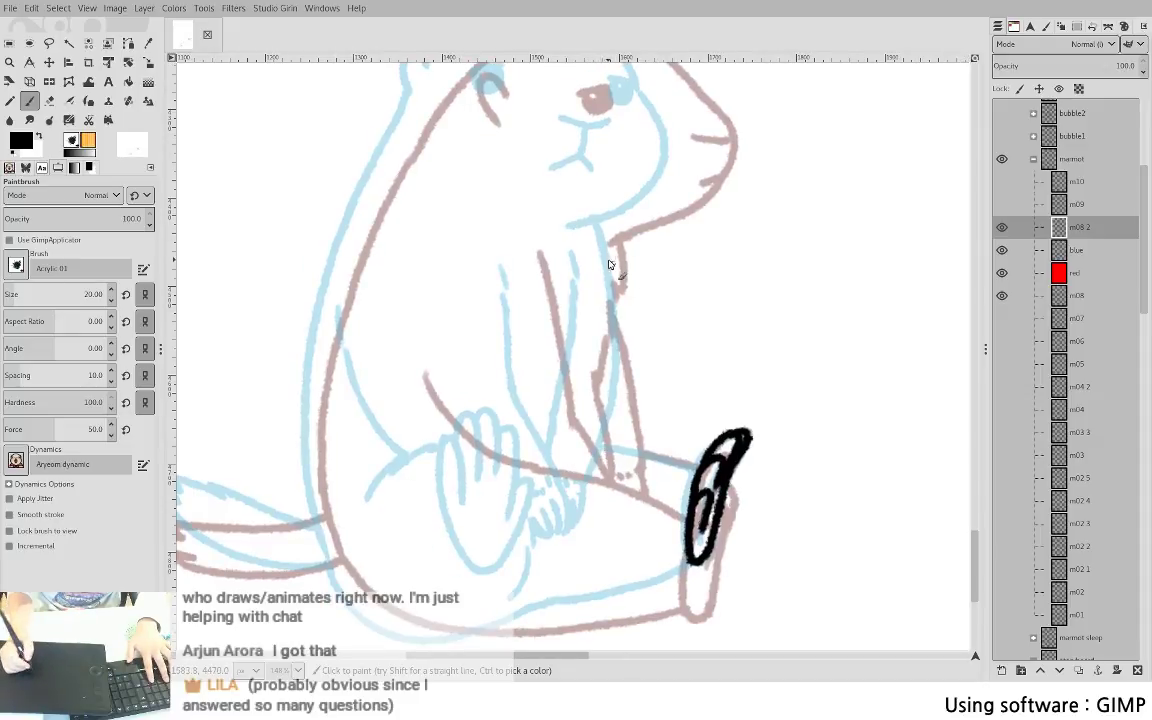
{"action": "mouse_move", "coordinate": [600, 252]}
{"action": "left_mouse_down"}
{"action": "mouse_move", "coordinate": [614, 314]}
{"action": "mouse_move", "coordinate": [596, 299]}
{"action": "left_mouse_up"}
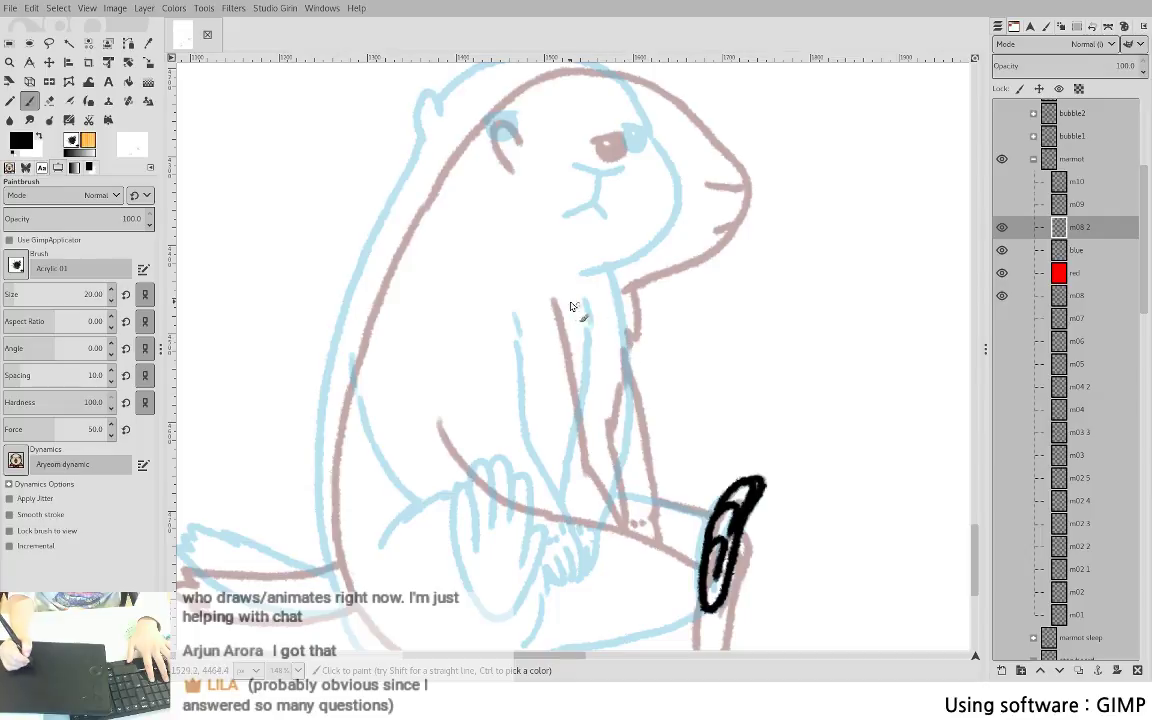
{"action": "mouse_move", "coordinate": [596, 289]}
{"action": "left_mouse_down"}
{"action": "mouse_move", "coordinate": [604, 340]}
{"action": "mouse_move", "coordinate": [593, 398]}
{"action": "left_mouse_up"}
{"action": "left_click_drag", "start_coordinate": [556, 135], "coordinate": [547, 249]}
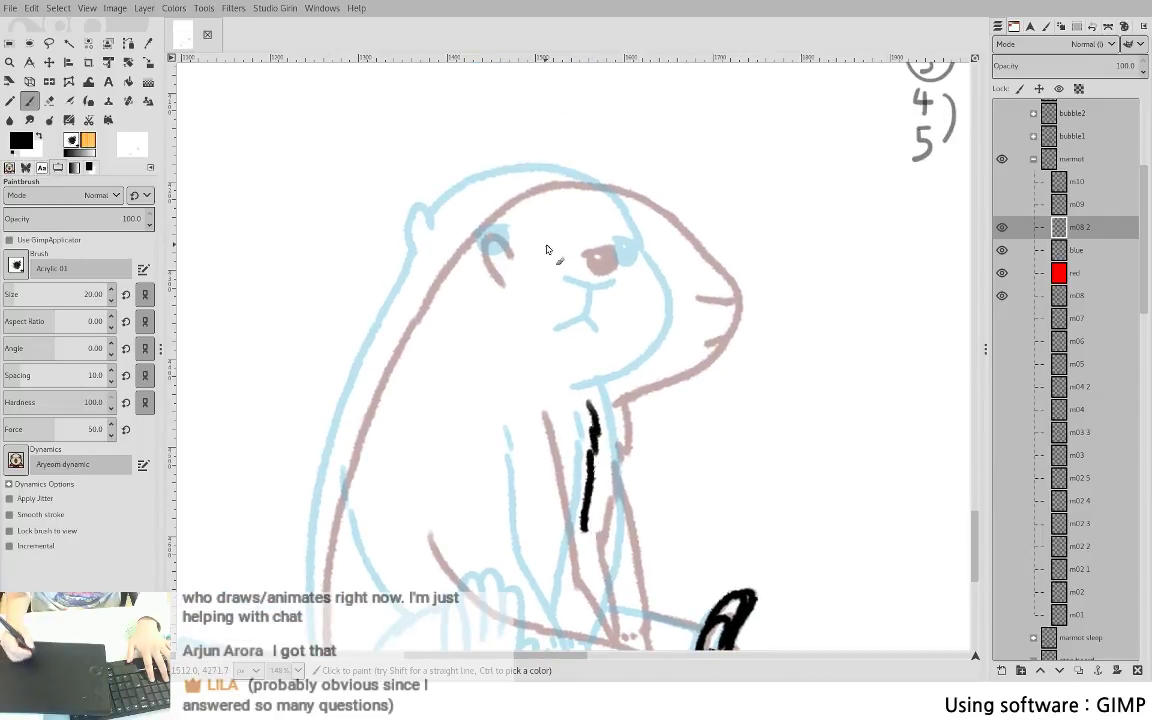
{"action": "mouse_move", "coordinate": [643, 288]}
{"action": "left_mouse_down"}
{"action": "mouse_move", "coordinate": [694, 292]}
{"action": "mouse_move", "coordinate": [673, 297]}
{"action": "mouse_move", "coordinate": [643, 340]}
{"action": "left_mouse_up"}
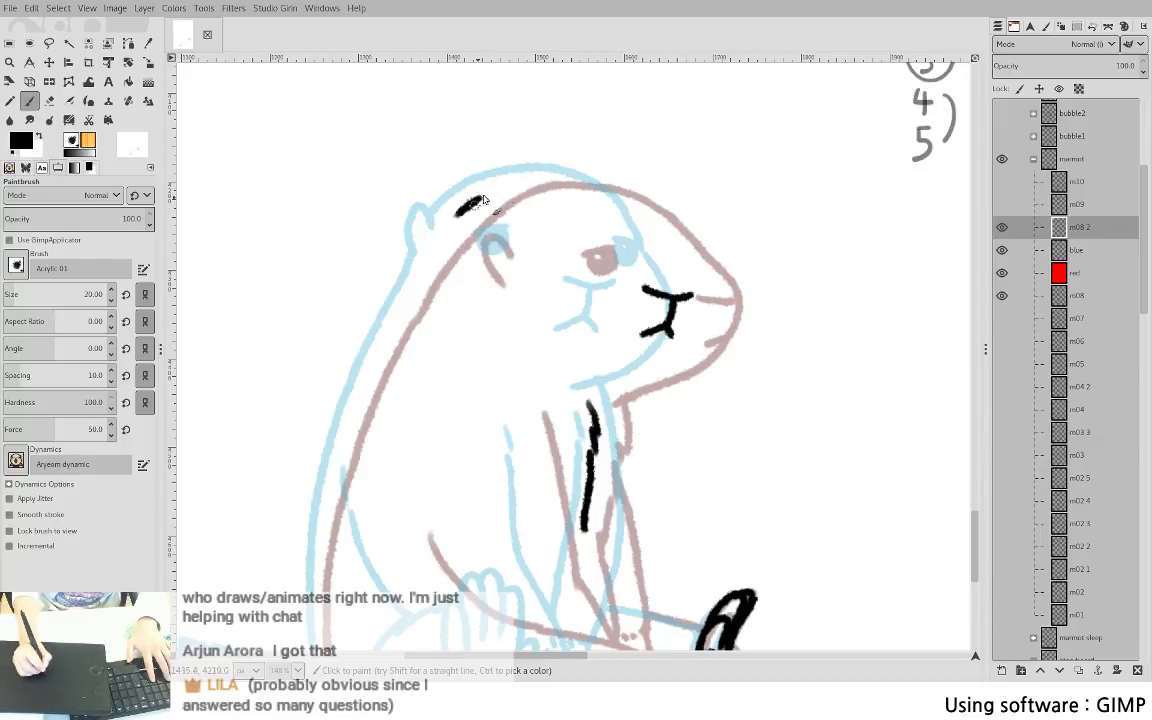
{"action": "mouse_move", "coordinate": [456, 213]}
{"action": "left_mouse_down"}
{"action": "mouse_move", "coordinate": [559, 171]}
{"action": "mouse_move", "coordinate": [541, 173]}
{"action": "mouse_move", "coordinate": [612, 181]}
{"action": "left_mouse_up"}
{"action": "key", "text": "ctrl+z"}
{"action": "mouse_move", "coordinate": [540, 175]}
{"action": "left_mouse_down"}
{"action": "mouse_move", "coordinate": [592, 178]}
{"action": "mouse_move", "coordinate": [634, 192]}
{"action": "left_mouse_up"}
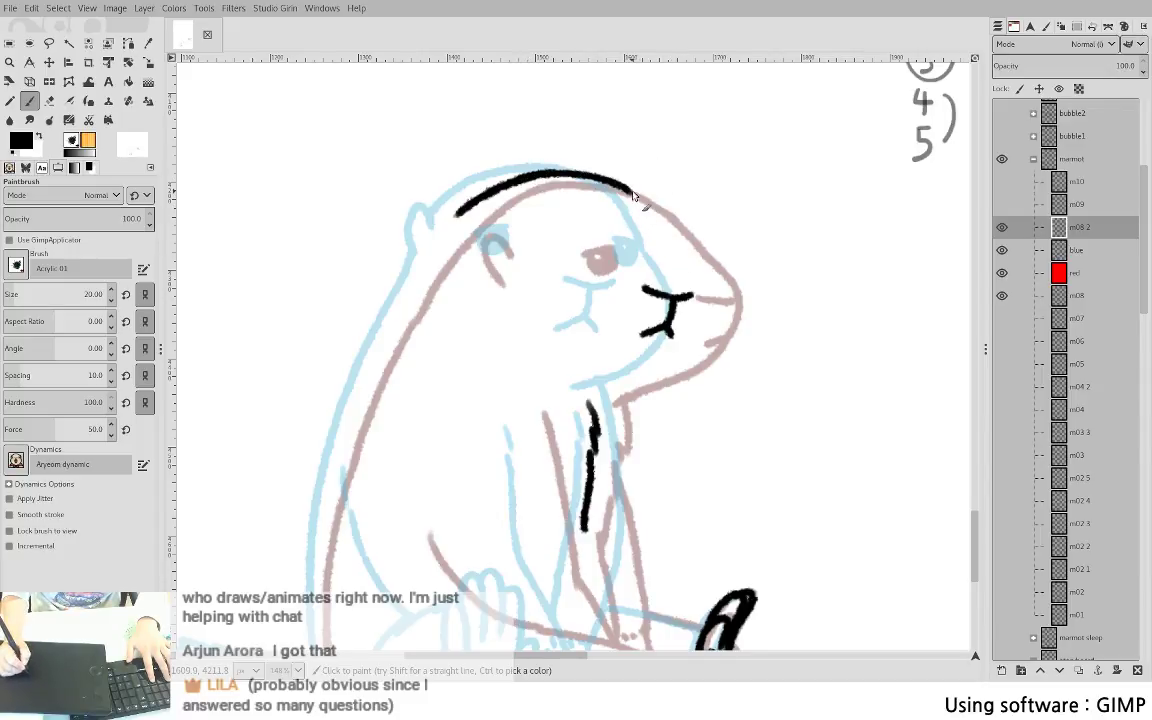
{"action": "key", "text": "shift+e"}
{"action": "key", "text": "p"}
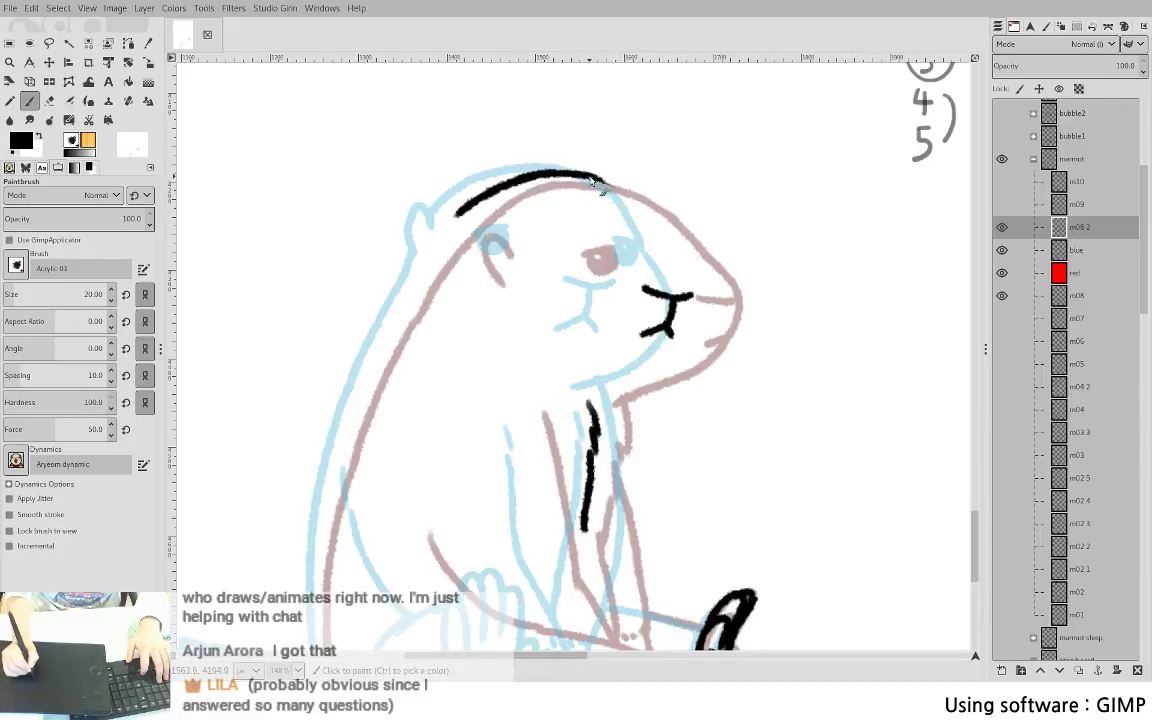
{"action": "mouse_move", "coordinate": [589, 180]}
{"action": "left_mouse_down"}
{"action": "mouse_move", "coordinate": [643, 202]}
{"action": "mouse_move", "coordinate": [668, 243]}
{"action": "left_mouse_up"}
{"action": "key", "text": "ctrl+z"}
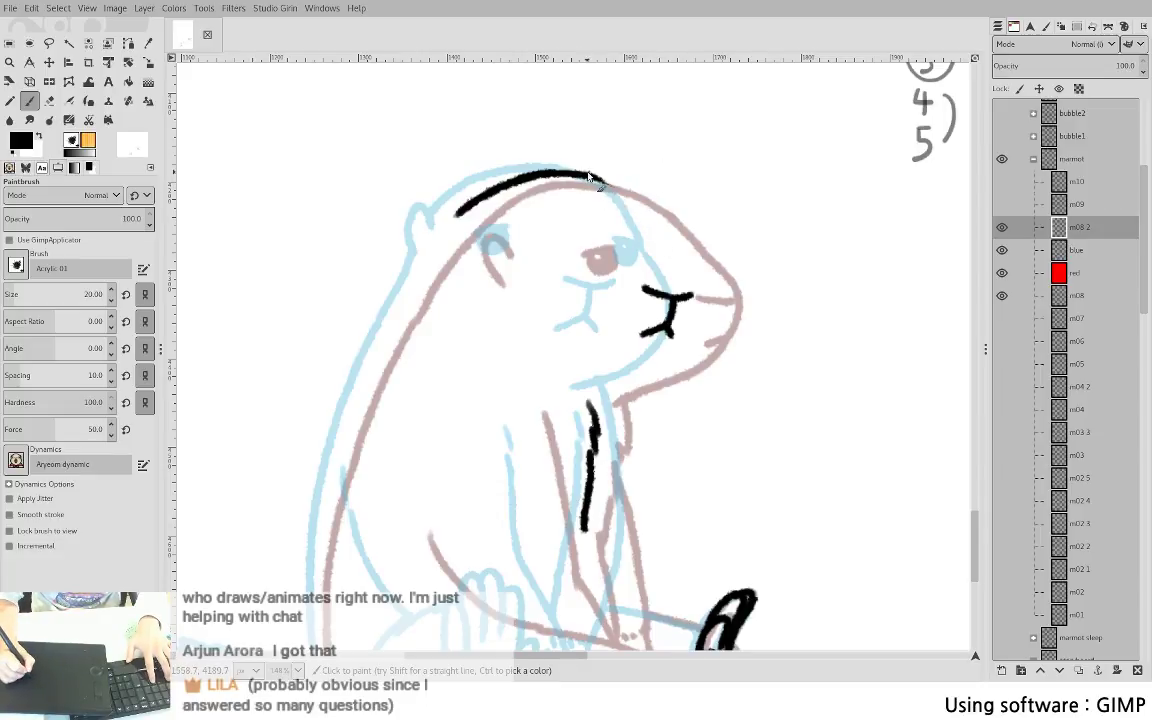
{"action": "key", "text": "ctrl+z"}
{"action": "left_click_drag", "start_coordinate": [600, 184], "coordinate": [699, 299]}
{"action": "key", "text": "ctrl+z"}
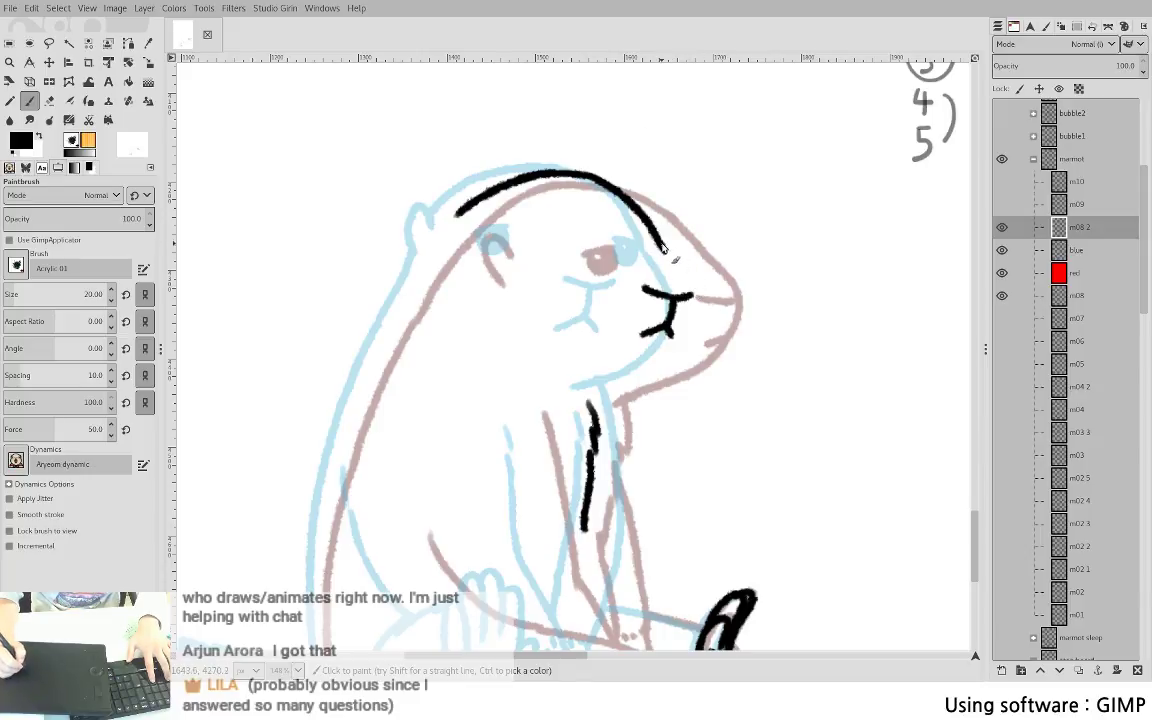
{"action": "left_click_drag", "start_coordinate": [662, 246], "coordinate": [697, 317]}
{"action": "key", "text": "ctrl+z"}
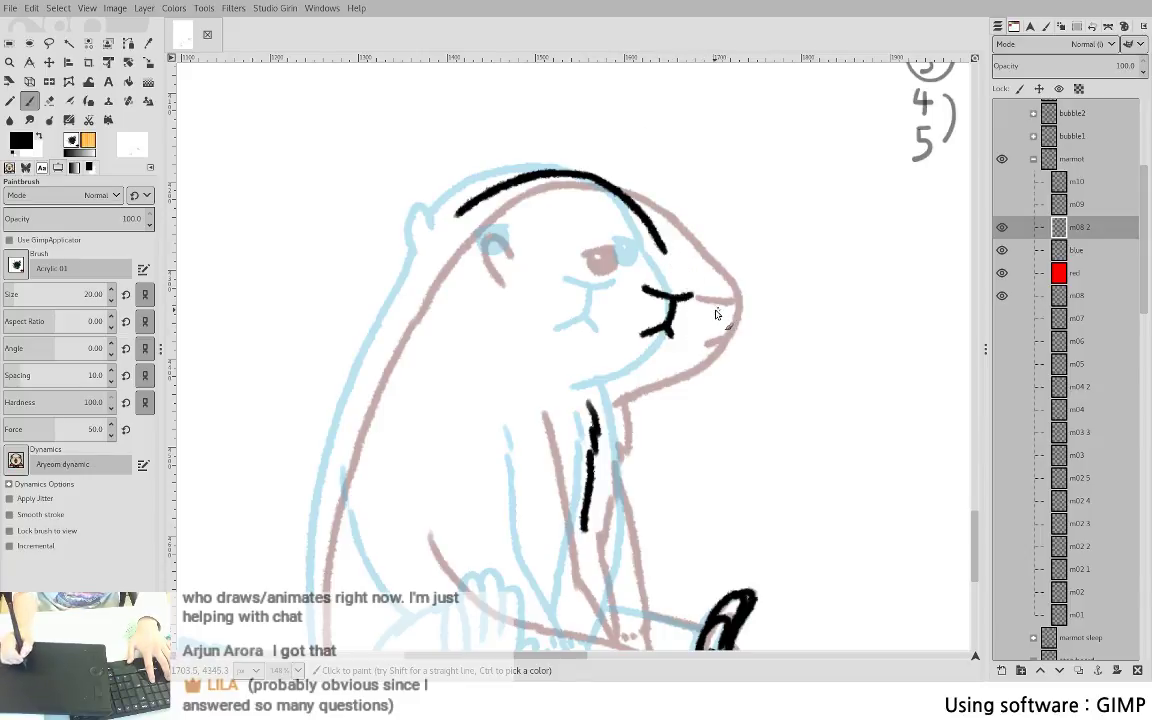
{"action": "key", "text": "ctrl+z"}
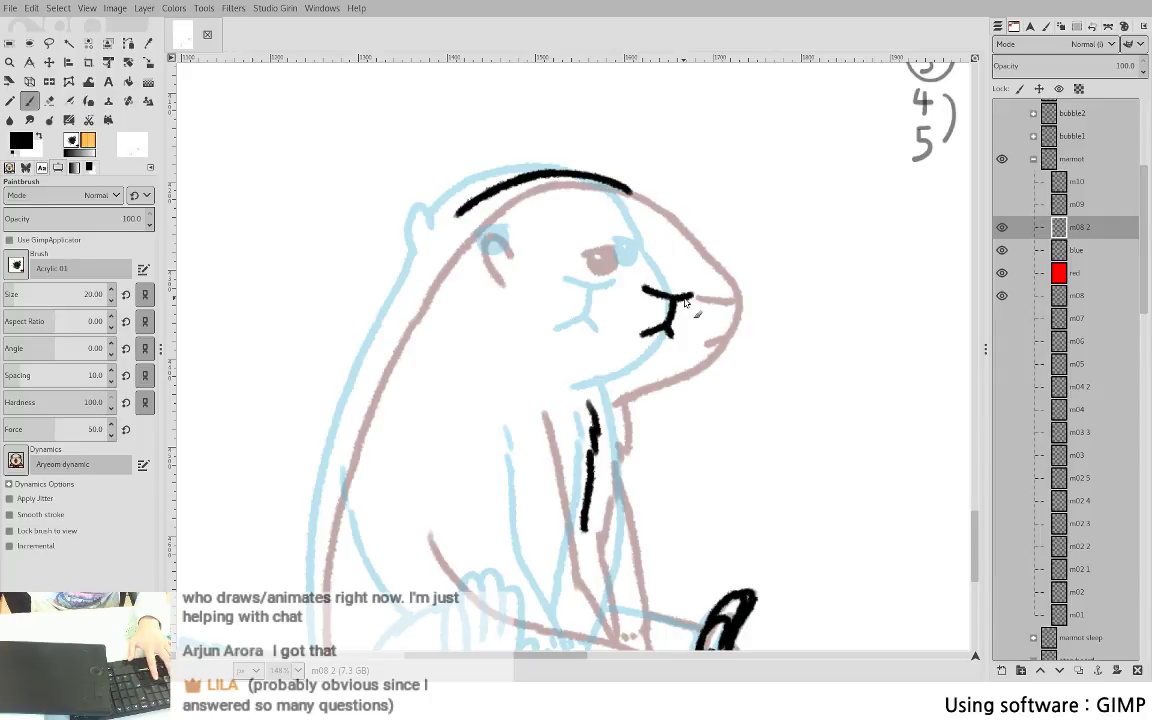
{"action": "key", "text": "ctrl+z"}
{"action": "key", "text": "ctrl+z"}
{"action": "key", "text": "ctrl+z"}
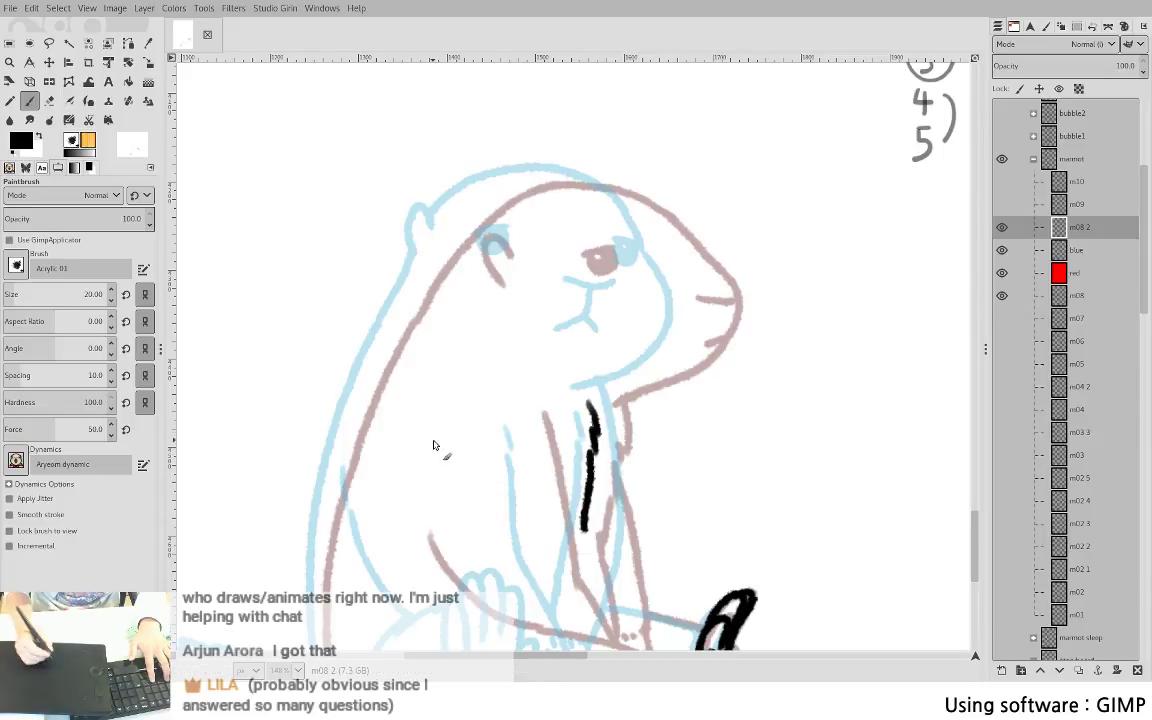
- Paint the near foot in black between the blue and red guides, with its inner edge, toes and sole down to the heel
{"action": "mouse_move", "coordinate": [480, 456]}
{"action": "left_mouse_down"}
{"action": "mouse_move", "coordinate": [550, 366]}
{"action": "mouse_move", "coordinate": [625, 306]}
{"action": "left_mouse_up"}
{"action": "left_click_drag", "start_coordinate": [533, 242], "coordinate": [545, 208]}
{"action": "left_click_drag", "start_coordinate": [705, 413], "coordinate": [567, 353]}
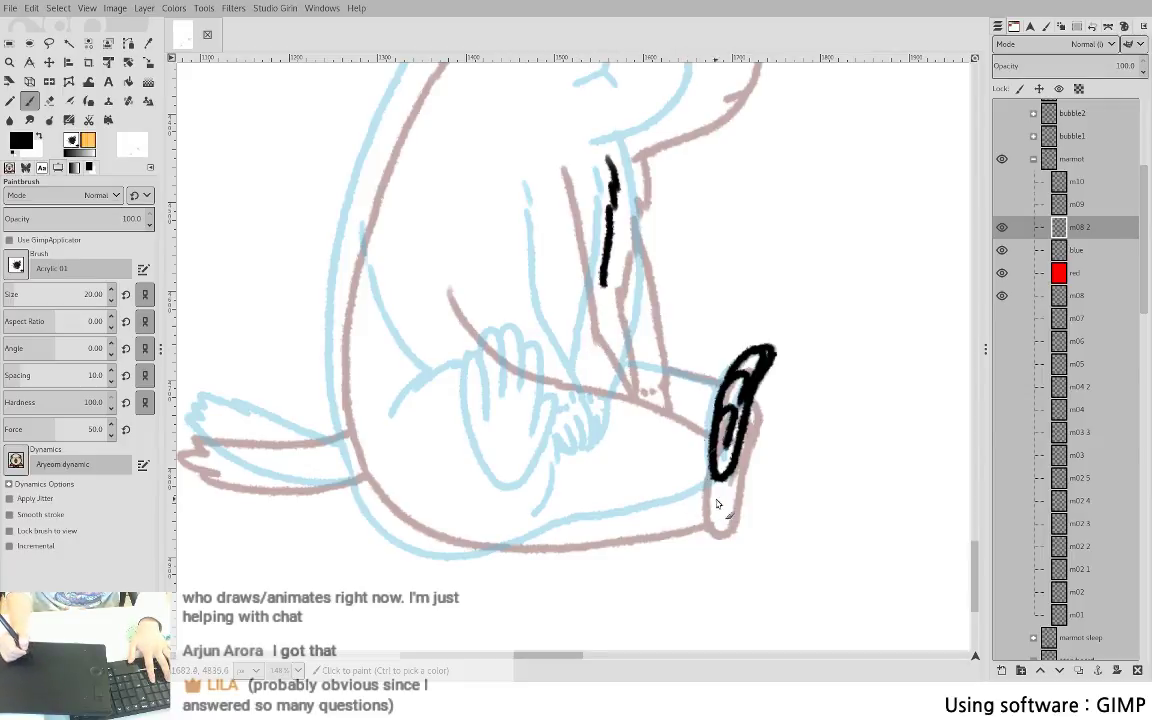
{"action": "left_click_drag", "start_coordinate": [617, 383], "coordinate": [615, 492]}
{"action": "key", "text": "ctrl+z"}
{"action": "left_click_drag", "start_coordinate": [607, 383], "coordinate": [605, 488]}
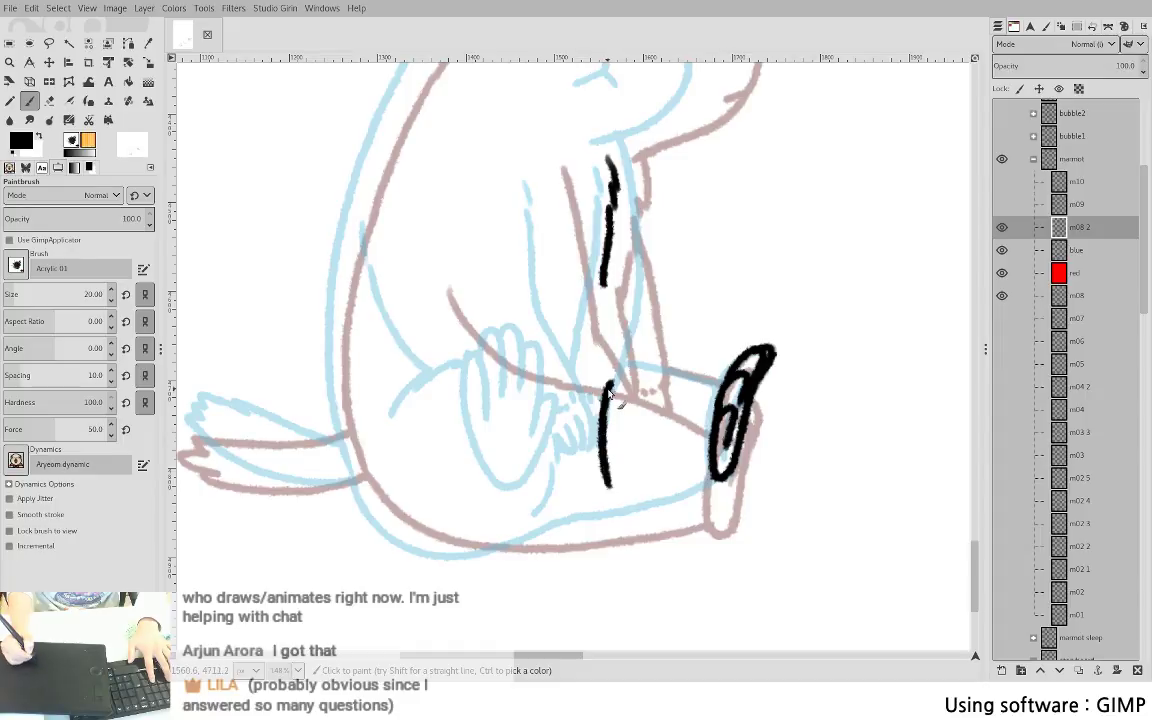
{"action": "left_click_drag", "start_coordinate": [621, 375], "coordinate": [618, 428]}
{"action": "mouse_move", "coordinate": [618, 383]}
{"action": "left_mouse_down"}
{"action": "mouse_move", "coordinate": [639, 360]}
{"action": "mouse_move", "coordinate": [634, 388]}
{"action": "mouse_move", "coordinate": [640, 360]}
{"action": "mouse_move", "coordinate": [654, 358]}
{"action": "mouse_move", "coordinate": [646, 398]}
{"action": "mouse_move", "coordinate": [659, 368]}
{"action": "mouse_move", "coordinate": [667, 373]}
{"action": "mouse_move", "coordinate": [650, 436]}
{"action": "left_mouse_up"}
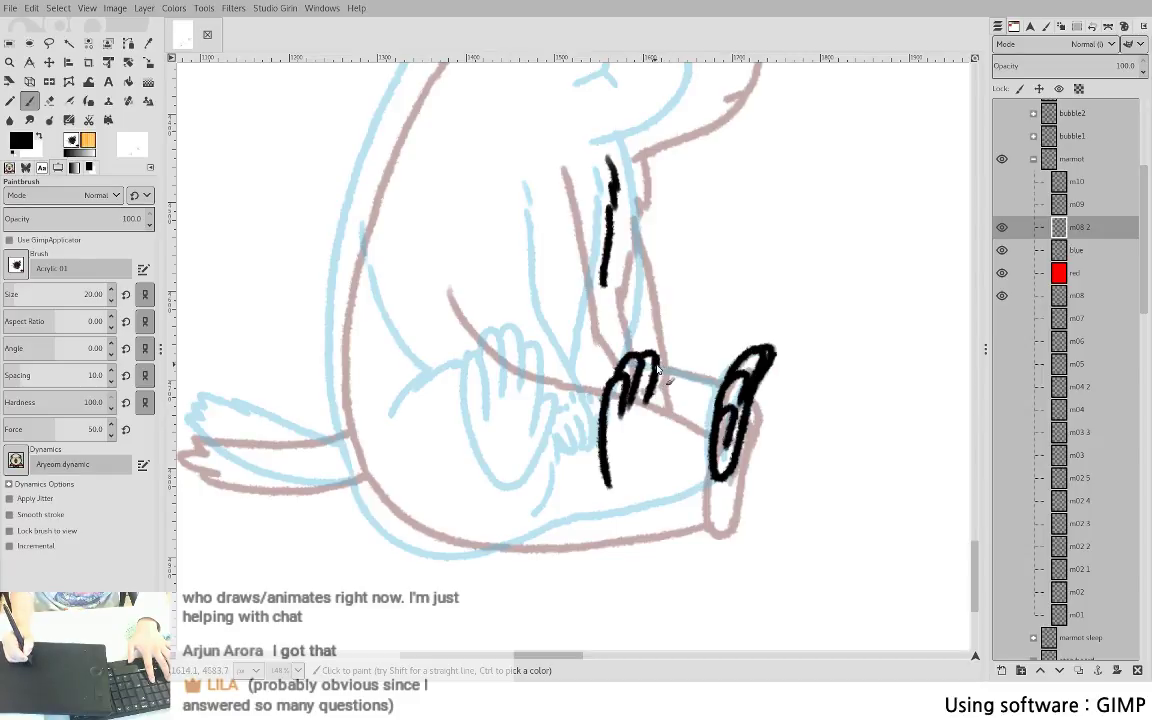
{"action": "mouse_move", "coordinate": [657, 369]}
{"action": "left_mouse_down"}
{"action": "mouse_move", "coordinate": [647, 457]}
{"action": "mouse_move", "coordinate": [619, 493]}
{"action": "left_mouse_up"}
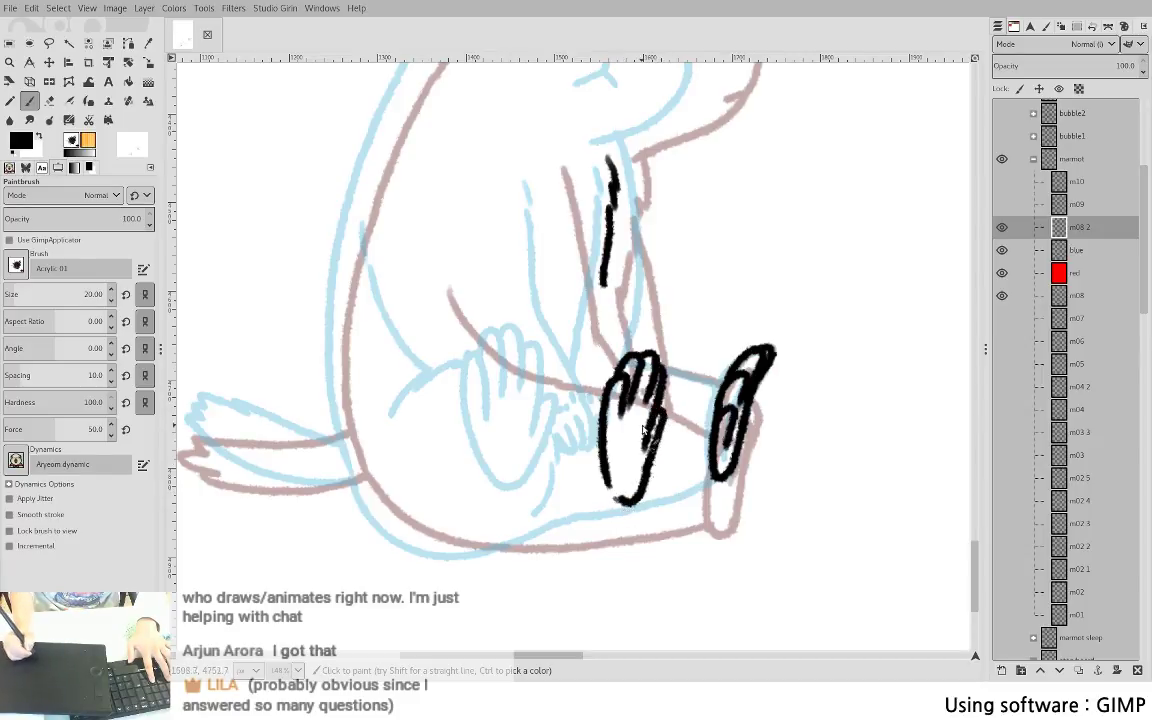
- Paint the curved upper line of the near leg from the thigh to the near foot's toes, redrawing it until smooth
{"action": "left_click_drag", "start_coordinate": [455, 405], "coordinate": [580, 376]}
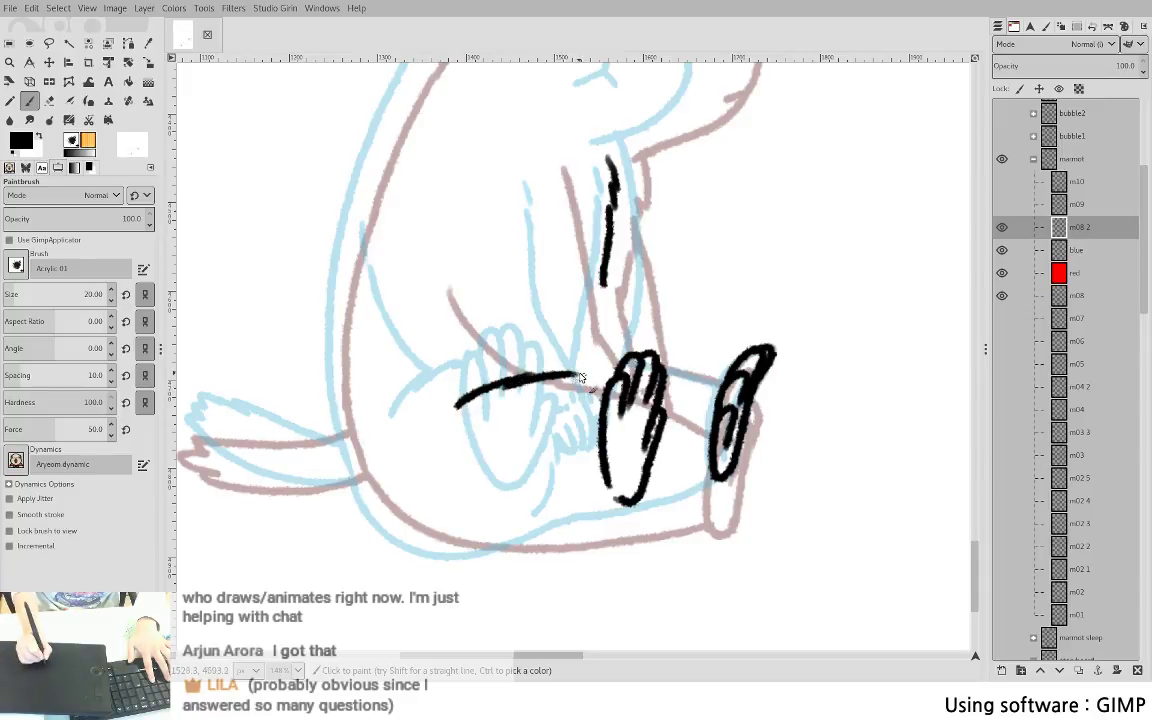
{"action": "key", "text": "ctrl+z"}
{"action": "mouse_move", "coordinate": [460, 392]}
{"action": "left_mouse_down"}
{"action": "mouse_move", "coordinate": [571, 376]}
{"action": "mouse_move", "coordinate": [606, 390]}
{"action": "left_mouse_up"}
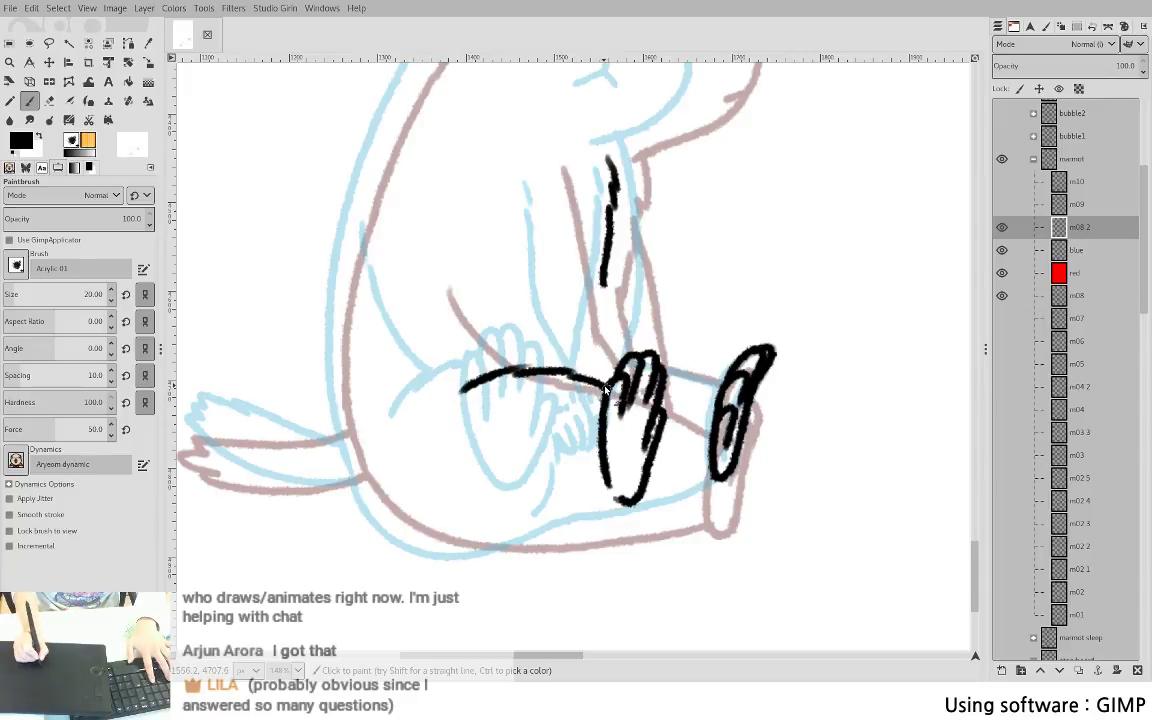
{"action": "key", "text": "ctrl+z"}
{"action": "left_click_drag", "start_coordinate": [541, 371], "coordinate": [613, 382]}
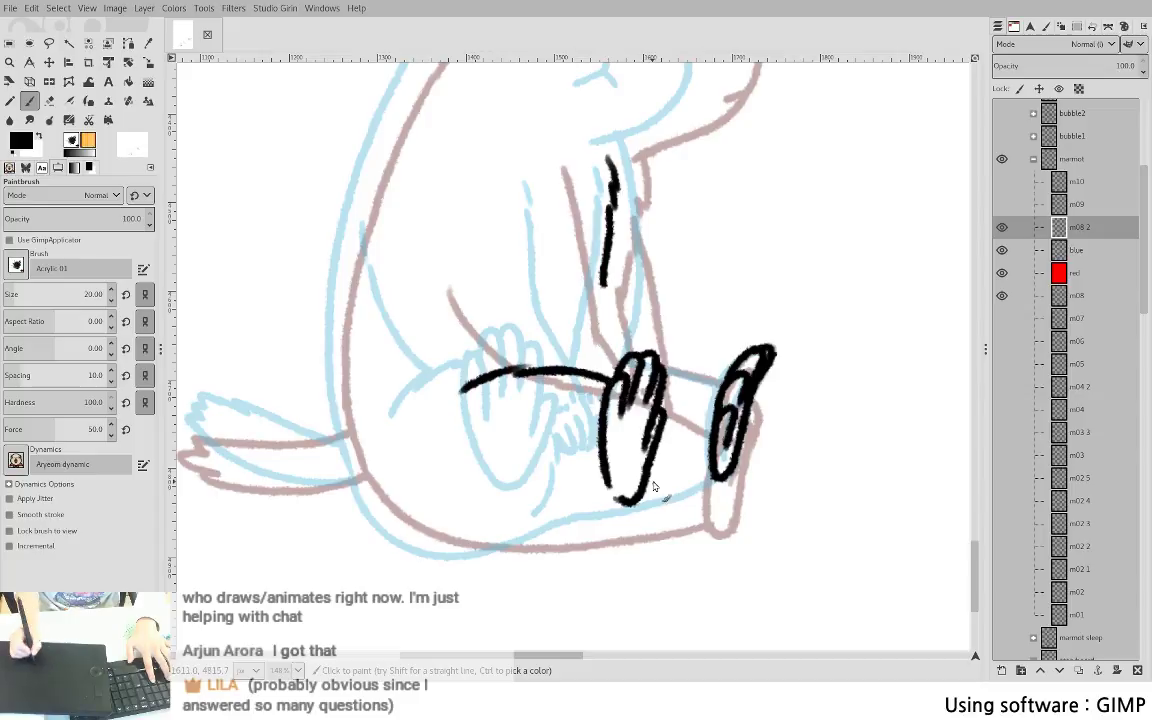
- Paint the underside line of the near leg from the near foot's heel to the base of the body
{"action": "mouse_move", "coordinate": [628, 503]}
{"action": "left_mouse_down"}
{"action": "mouse_move", "coordinate": [586, 531]}
{"action": "mouse_move", "coordinate": [496, 548]}
{"action": "left_mouse_up"}
{"action": "key", "text": "ctrl+z"}
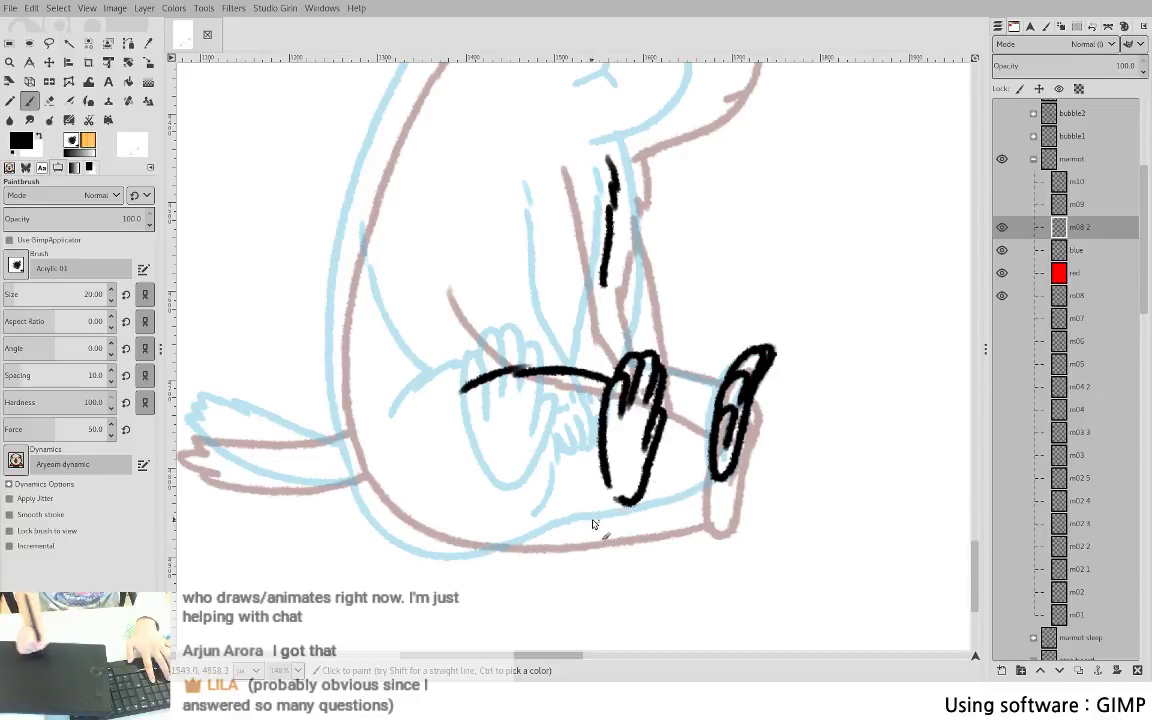
{"action": "left_click_drag", "start_coordinate": [628, 502], "coordinate": [560, 534]}
{"action": "key", "text": "ctrl+z"}
{"action": "left_click_drag", "start_coordinate": [628, 502], "coordinate": [556, 531]}
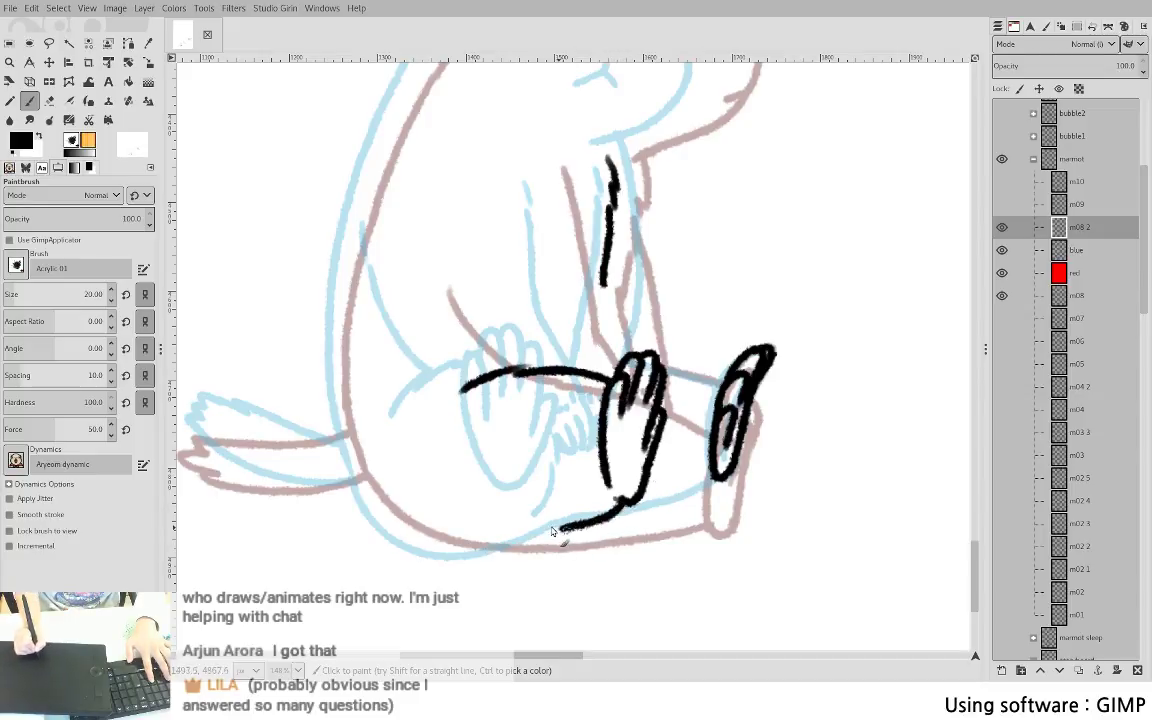
{"action": "key", "text": "ctrl+z"}
{"action": "mouse_move", "coordinate": [628, 502]}
{"action": "left_mouse_down"}
{"action": "mouse_move", "coordinate": [563, 539]}
{"action": "mouse_move", "coordinate": [455, 548]}
{"action": "left_mouse_up"}
- Paint the lower back and rump curve down to join the underside line, and touch it up with the Eraser
{"action": "mouse_move", "coordinate": [343, 280]}
{"action": "left_mouse_down"}
{"action": "mouse_move", "coordinate": [345, 411]}
{"action": "mouse_move", "coordinate": [369, 502]}
{"action": "mouse_move", "coordinate": [368, 492]}
{"action": "mouse_move", "coordinate": [425, 545]}
{"action": "left_mouse_up"}
{"action": "key", "text": "shift+e"}
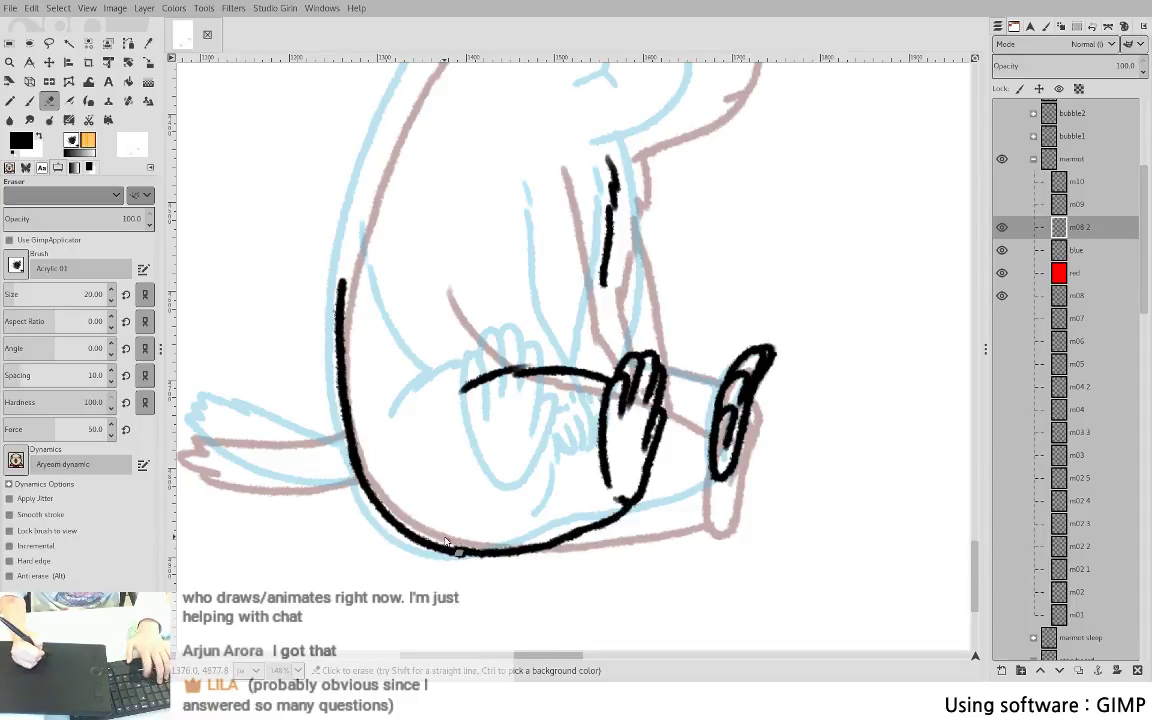
{"action": "mouse_move", "coordinate": [405, 288]}
{"action": "left_mouse_down"}
{"action": "mouse_move", "coordinate": [404, 391]}
{"action": "mouse_move", "coordinate": [412, 270]}
{"action": "left_mouse_up"}
{"action": "key", "text": "p"}
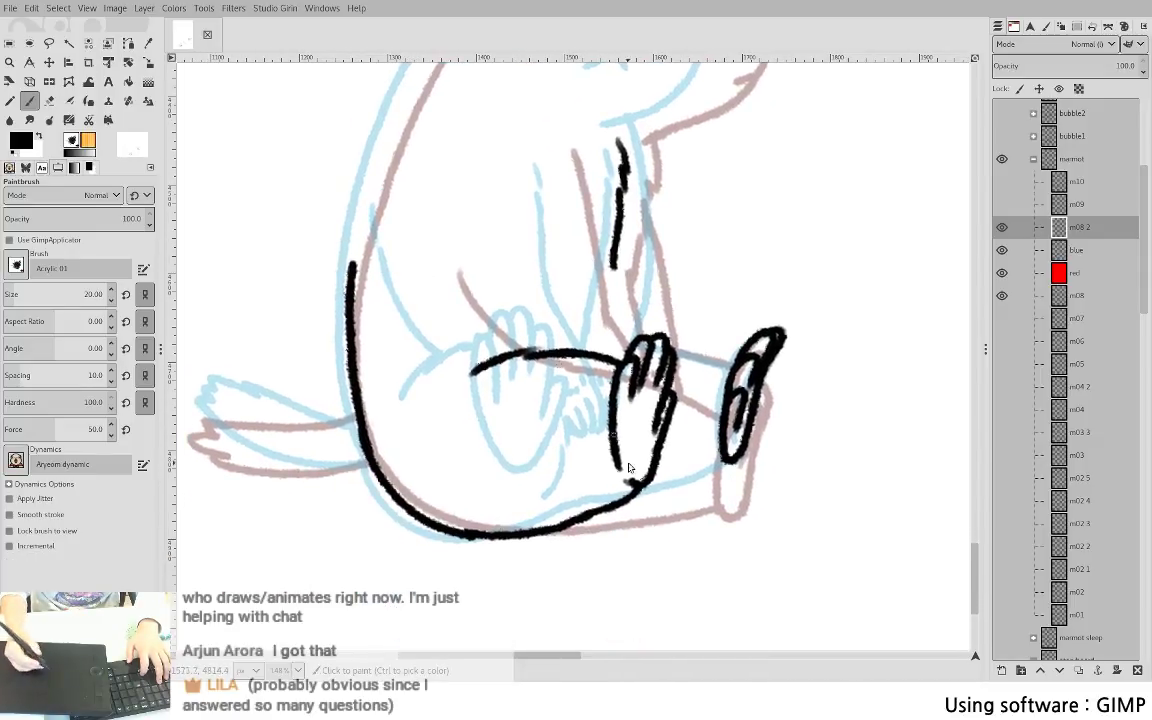
- Paint the flank curve down to the thigh and the arm's outline from the shoulder to the near foot
{"action": "scroll", "coordinate": [545, 560], "scroll_direction": "up", "scroll_amount": 3}
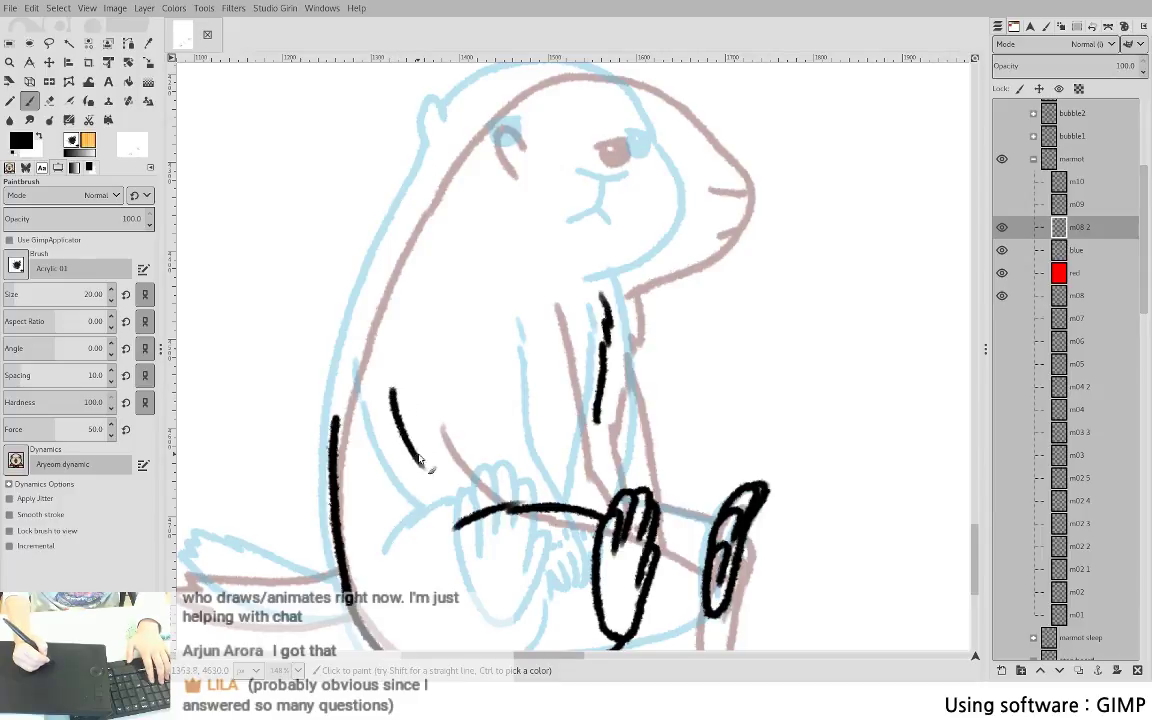
{"action": "mouse_move", "coordinate": [389, 386]}
{"action": "left_mouse_down"}
{"action": "mouse_move", "coordinate": [403, 431]}
{"action": "mouse_move", "coordinate": [483, 510]}
{"action": "left_mouse_up"}
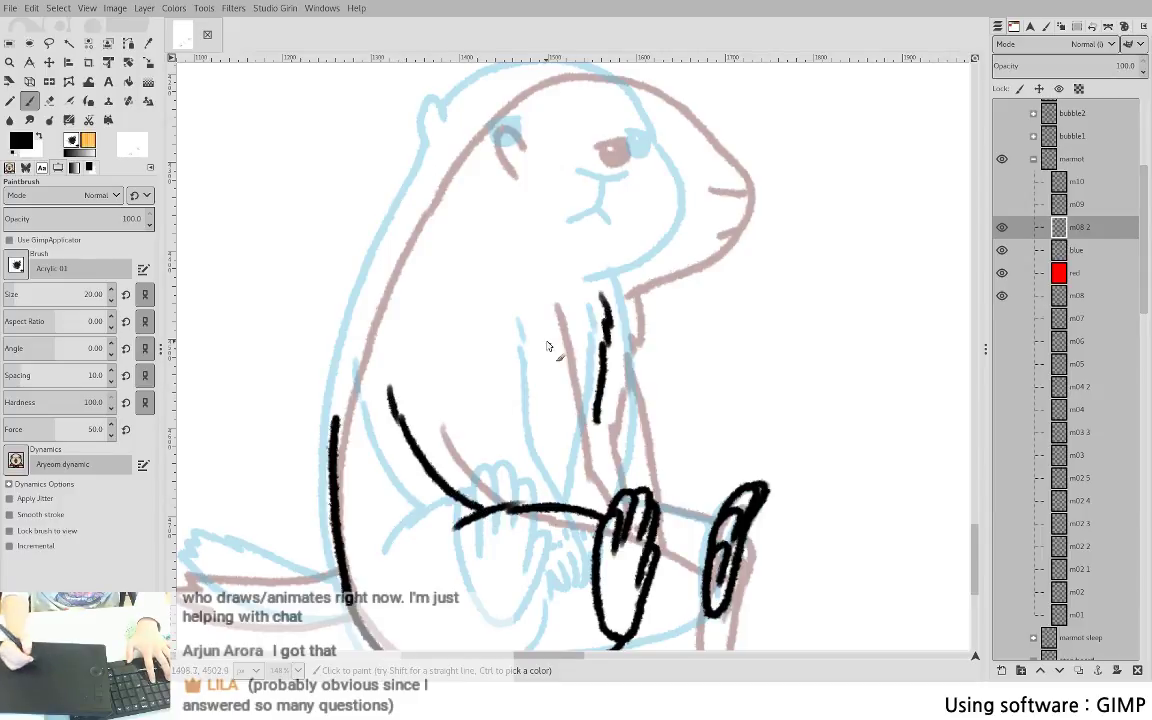
{"action": "left_click_drag", "start_coordinate": [541, 313], "coordinate": [553, 366]}
{"action": "mouse_move", "coordinate": [552, 370]}
{"action": "left_mouse_down"}
{"action": "mouse_move", "coordinate": [574, 468]}
{"action": "mouse_move", "coordinate": [556, 412]}
{"action": "mouse_move", "coordinate": [565, 461]}
{"action": "mouse_move", "coordinate": [604, 520]}
{"action": "left_mouse_up"}
{"action": "key", "text": "ctrl+z"}
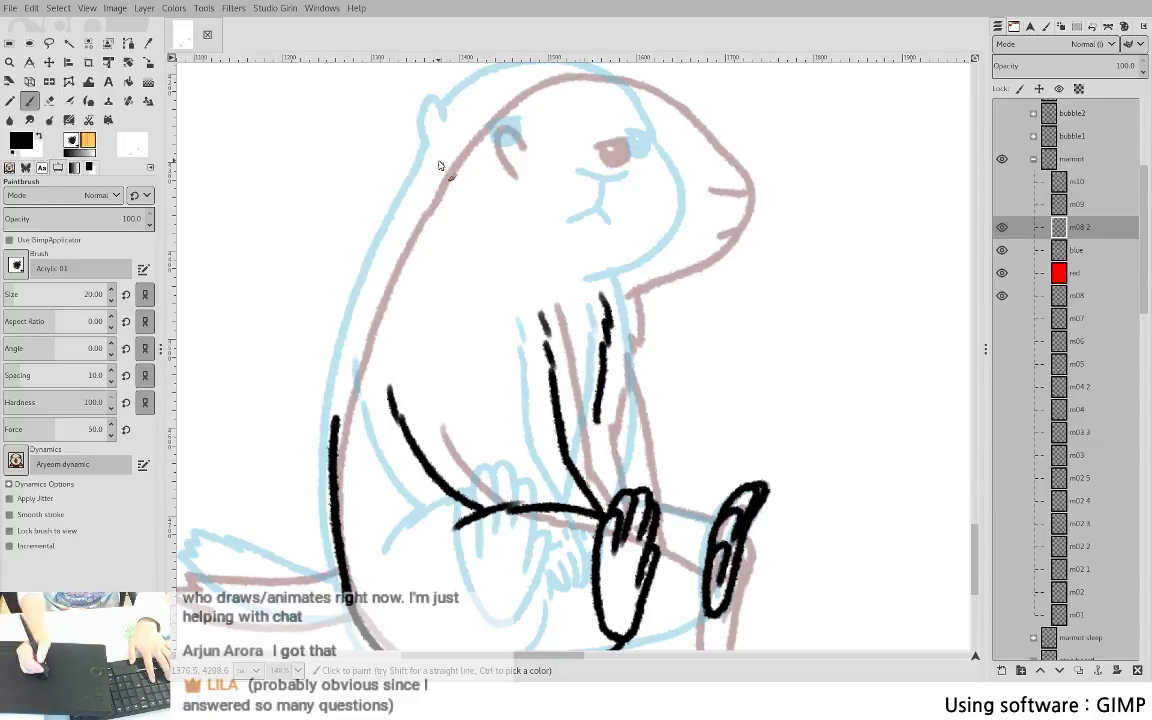
- Paint the marmot's back line from the nape down to the lower back curve, midway between the guides
{"action": "mouse_move", "coordinate": [433, 165]}
{"action": "left_mouse_down"}
{"action": "mouse_move", "coordinate": [384, 257]}
{"action": "mouse_move", "coordinate": [340, 405]}
{"action": "left_mouse_up"}
{"action": "key", "text": "ctrl+z"}
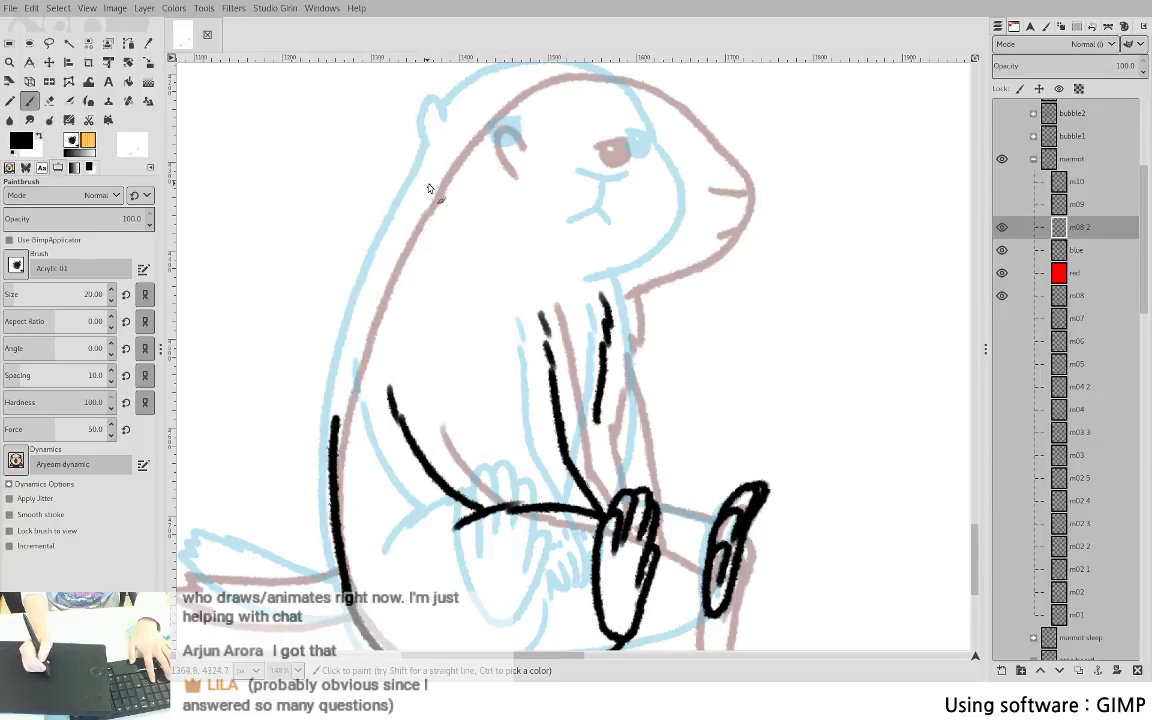
{"action": "mouse_move", "coordinate": [426, 182]}
{"action": "left_mouse_down"}
{"action": "mouse_move", "coordinate": [358, 328]}
{"action": "mouse_move", "coordinate": [329, 462]}
{"action": "left_mouse_up"}
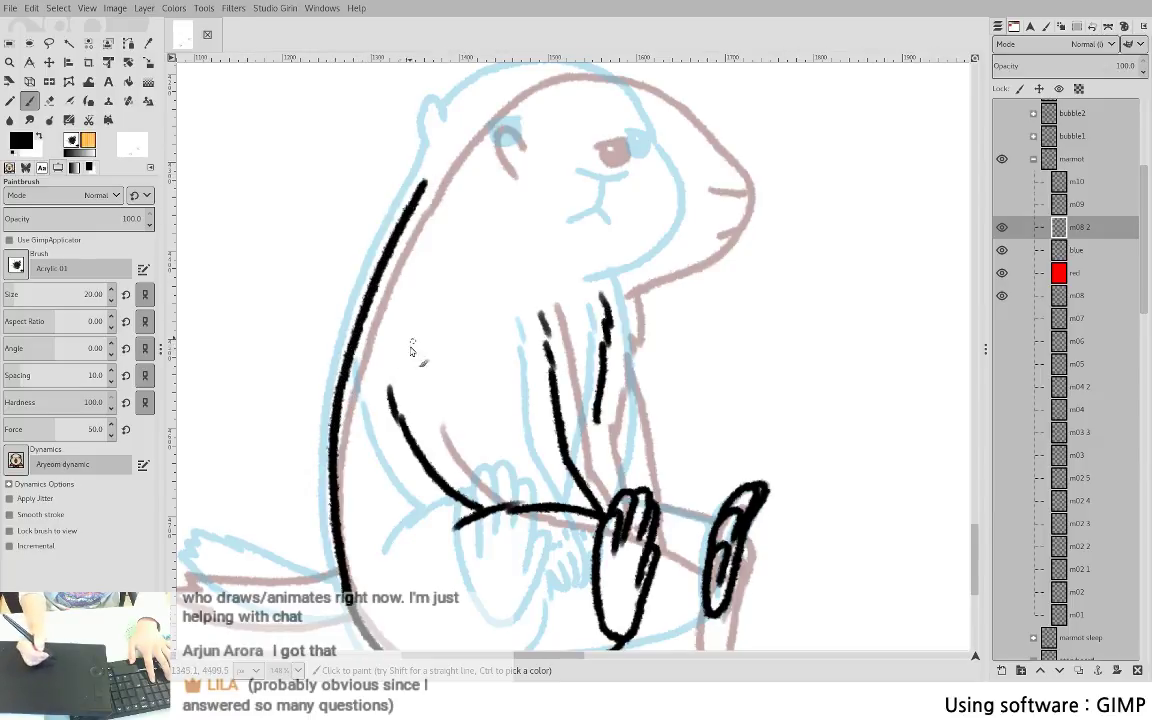
- Extend the back line up around the back of the head towards the crown, redrawing the curve until smooth
{"action": "left_click_drag", "start_coordinate": [448, 131], "coordinate": [381, 318]}
{"action": "key", "text": "ctrl+z"}
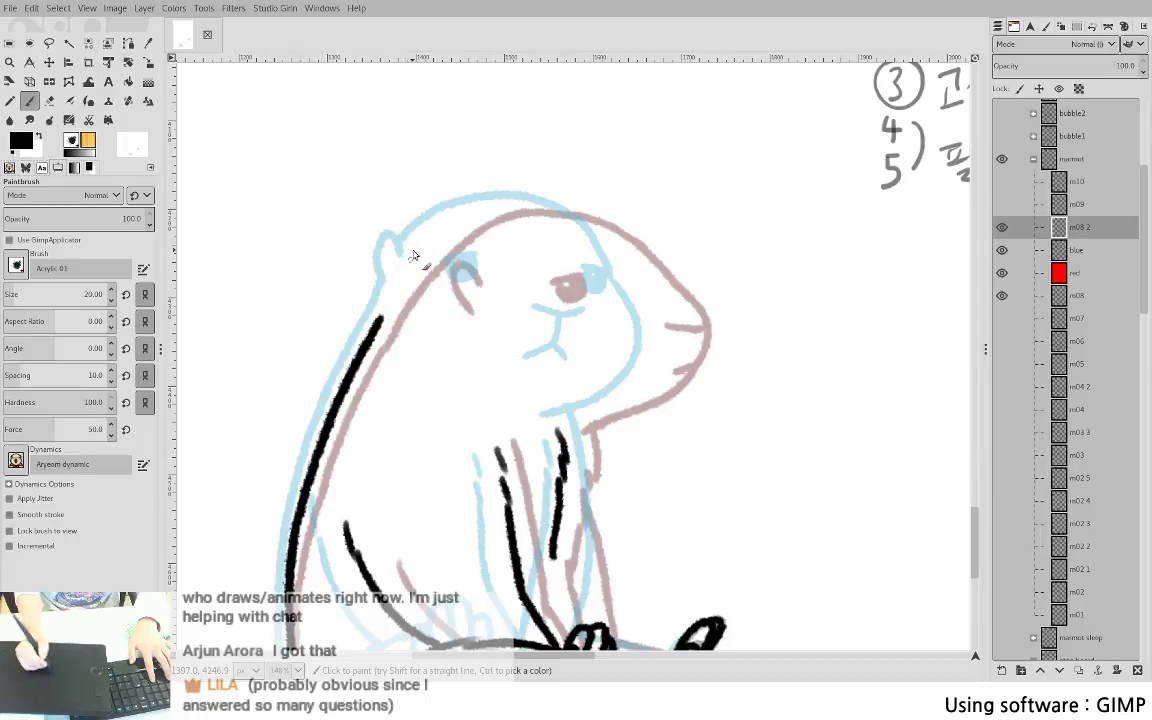
{"action": "left_click_drag", "start_coordinate": [420, 243], "coordinate": [378, 322]}
{"action": "key", "text": "ctrl+z"}
{"action": "mouse_move", "coordinate": [427, 246]}
{"action": "left_mouse_down"}
{"action": "mouse_move", "coordinate": [374, 336]}
{"action": "mouse_move", "coordinate": [420, 245]}
{"action": "mouse_move", "coordinate": [457, 220]}
{"action": "mouse_move", "coordinate": [490, 199]}
{"action": "left_mouse_up"}
{"action": "key", "text": "ctrl+z"}
{"action": "key", "text": "ctrl+z"}
{"action": "mouse_move", "coordinate": [395, 230]}
{"action": "left_mouse_down"}
{"action": "mouse_move", "coordinate": [426, 208]}
{"action": "mouse_move", "coordinate": [525, 205]}
{"action": "left_mouse_up"}
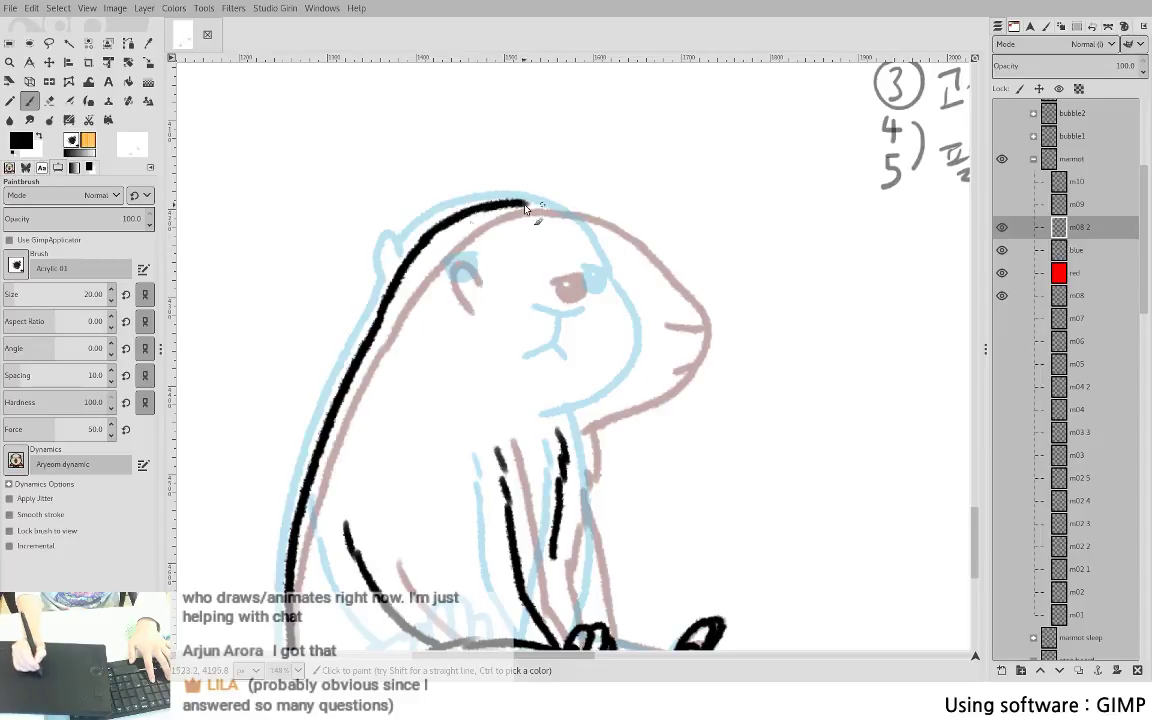
{"action": "key", "text": "ctrl+z"}
{"action": "mouse_move", "coordinate": [392, 232]}
{"action": "left_mouse_down"}
{"action": "mouse_move", "coordinate": [537, 207]}
{"action": "mouse_move", "coordinate": [460, 222]}
{"action": "left_mouse_up"}
{"action": "key", "text": "ctrl+z"}
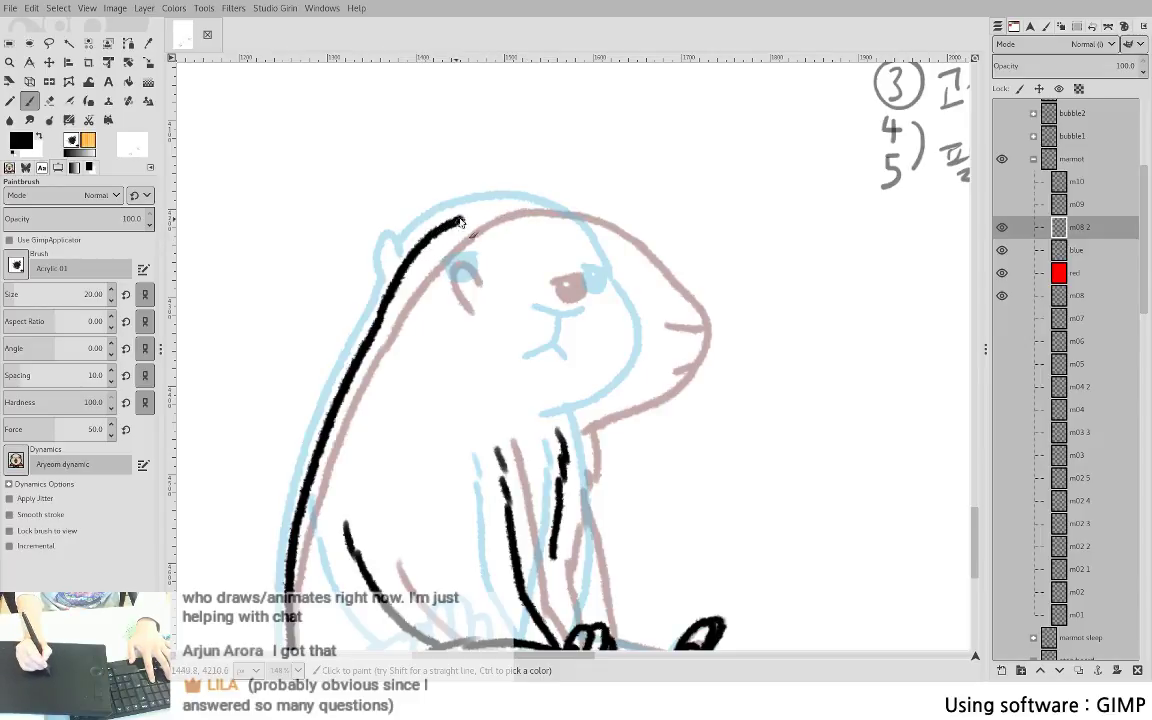
- Paint the head outline from the crown over the forehead and muzzle to the chin, and clean up the jaw line with the Eraser
{"action": "mouse_move", "coordinate": [530, 208]}
{"action": "left_mouse_down"}
{"action": "mouse_move", "coordinate": [603, 240]}
{"action": "mouse_move", "coordinate": [661, 320]}
{"action": "mouse_move", "coordinate": [643, 382]}
{"action": "mouse_move", "coordinate": [565, 428]}
{"action": "mouse_move", "coordinate": [649, 373]}
{"action": "mouse_move", "coordinate": [565, 428]}
{"action": "left_mouse_up"}
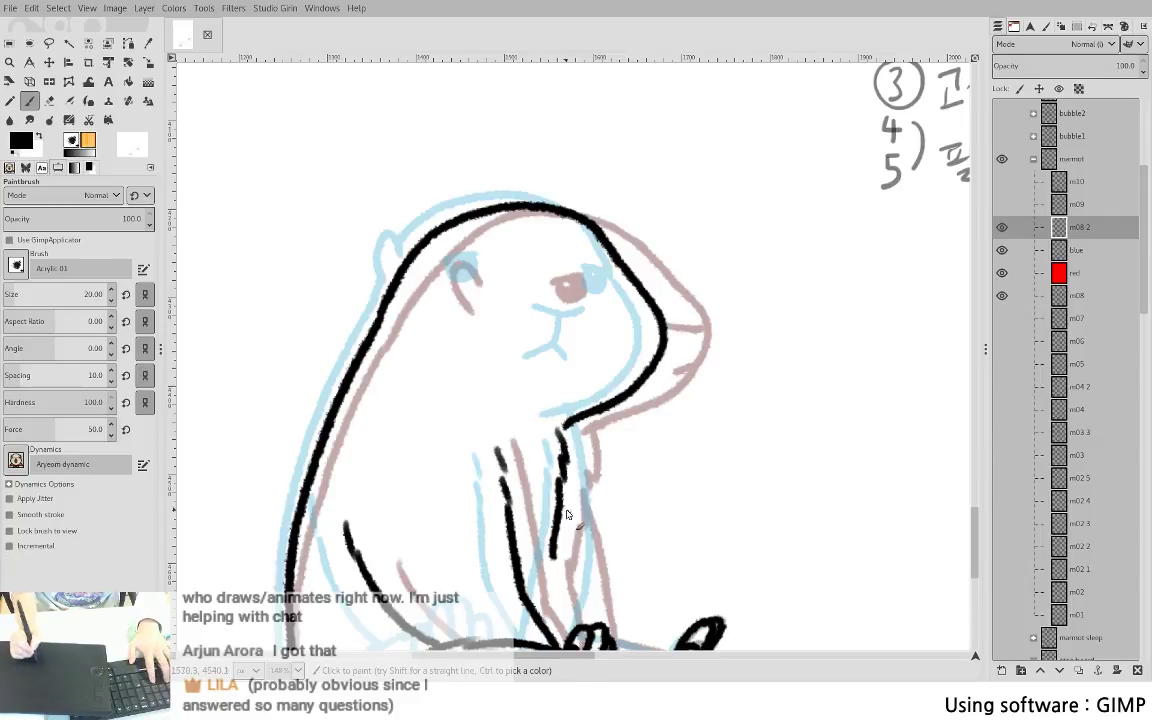
{"action": "key", "text": "shift+e"}
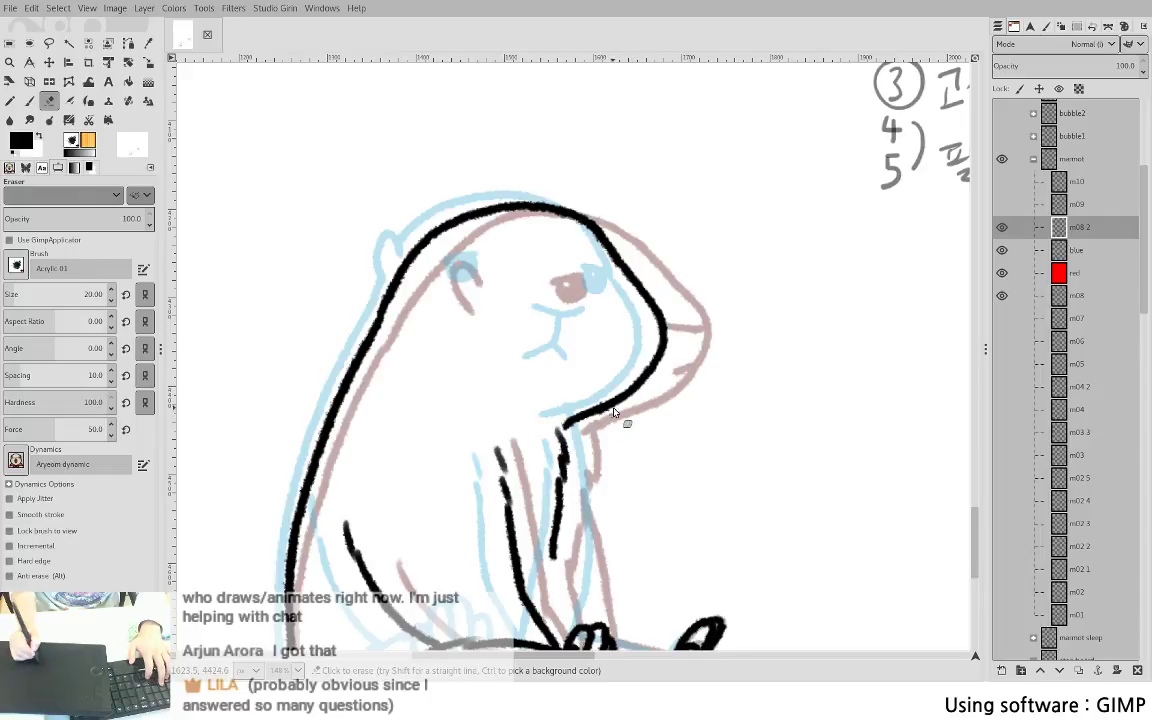
{"action": "mouse_move", "coordinate": [614, 412]}
{"action": "left_mouse_down"}
{"action": "mouse_move", "coordinate": [622, 318]}
{"action": "mouse_move", "coordinate": [617, 411]}
{"action": "left_mouse_up"}
{"action": "key", "text": "p"}
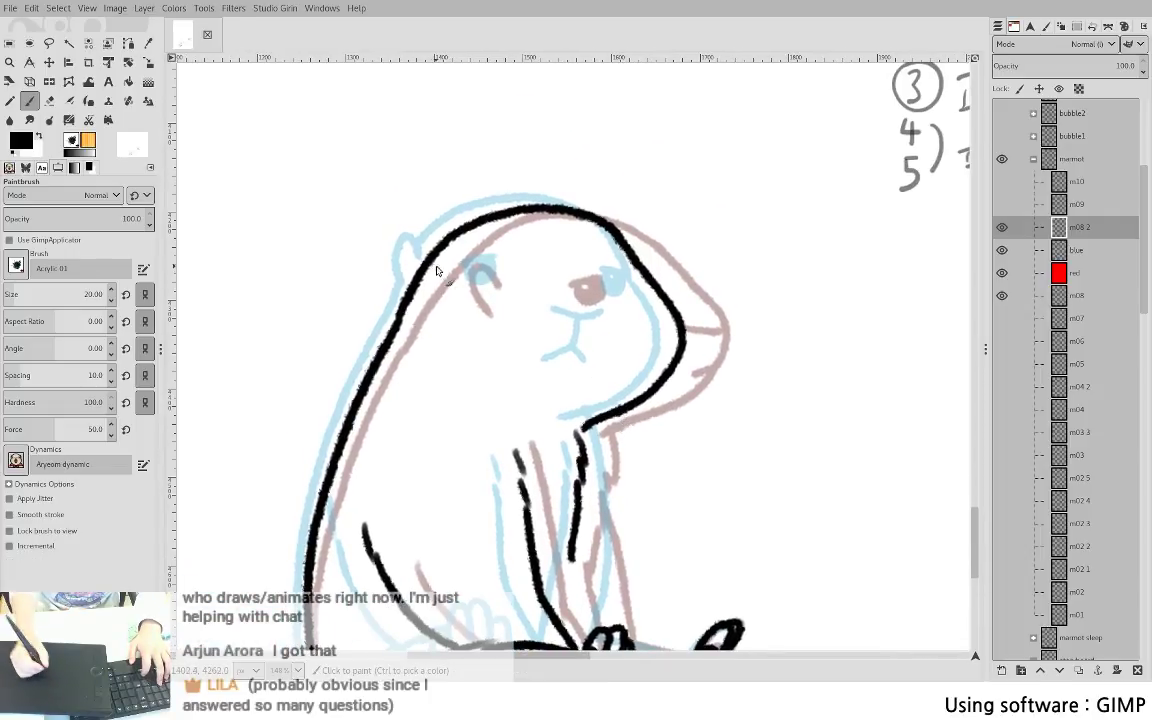
- Paint the ear as small curved strokes just inside the back of the head and the nose and mouth lines on the muzzle
{"action": "mouse_move", "coordinate": [442, 252]}
{"action": "left_mouse_down"}
{"action": "mouse_move", "coordinate": [434, 280]}
{"action": "mouse_move", "coordinate": [449, 299]}
{"action": "left_mouse_up"}
{"action": "key", "text": "ctrl+z"}
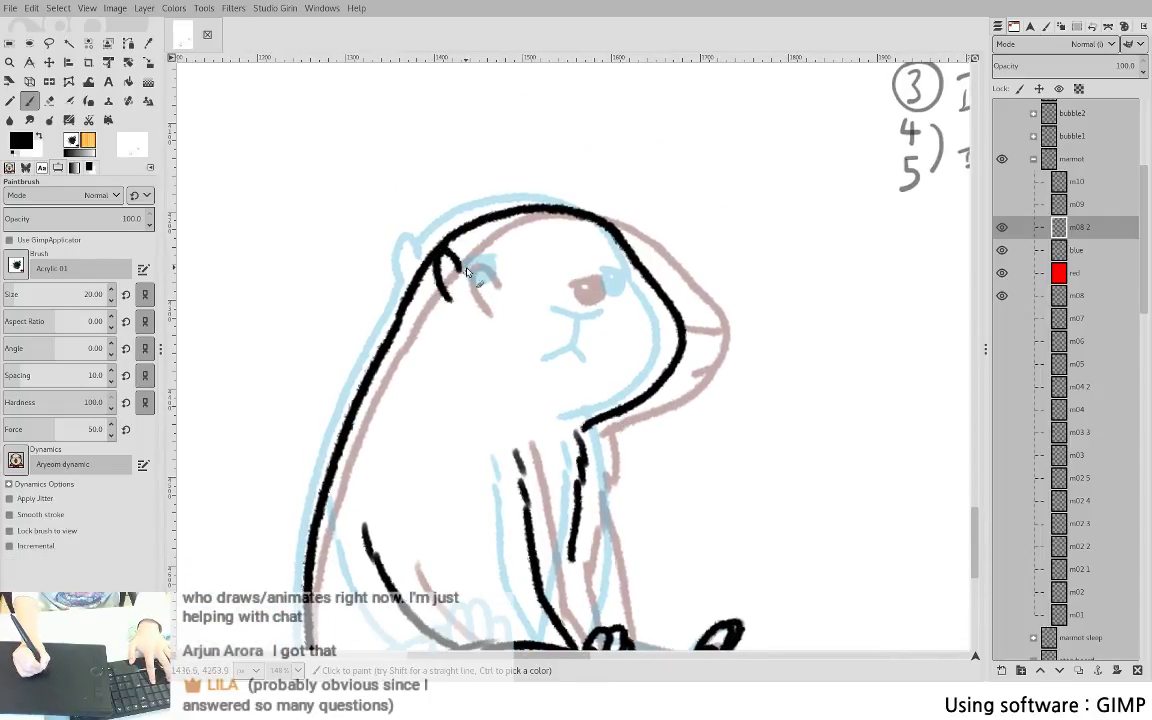
{"action": "key", "text": "ctrl+z"}
{"action": "key", "text": "ctrl+z"}
{"action": "left_click_drag", "start_coordinate": [449, 251], "coordinate": [444, 298]}
{"action": "key", "text": "ctrl+z"}
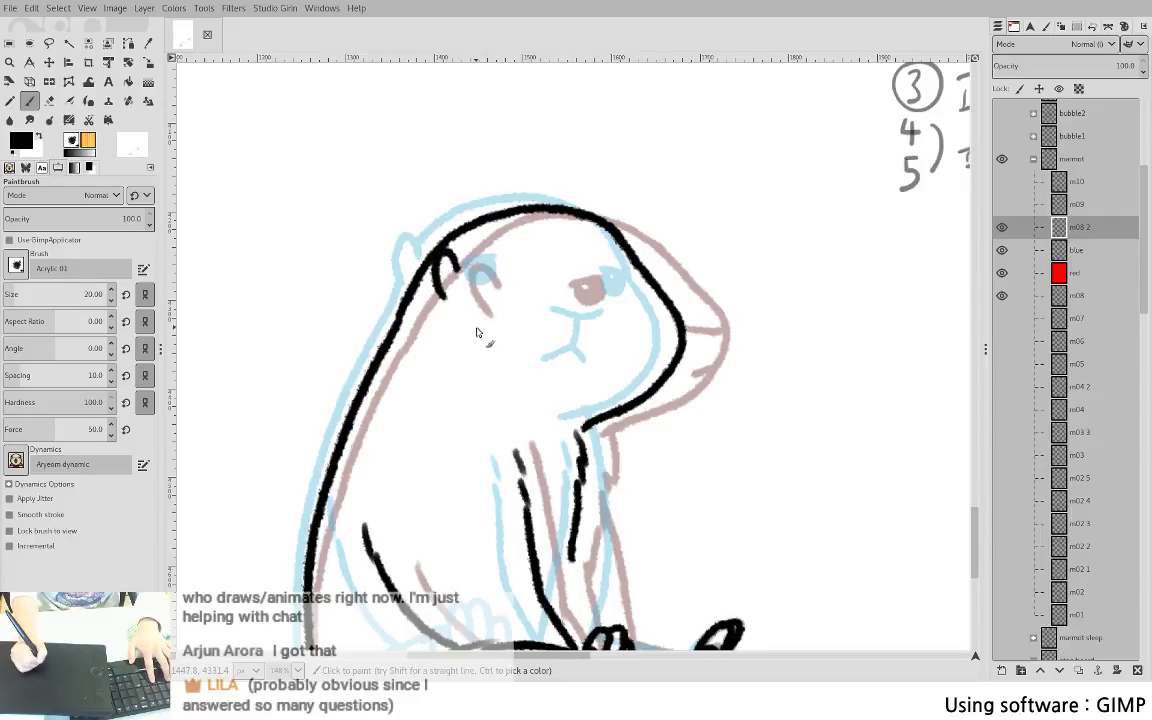
{"action": "key", "text": "ctrl+z"}
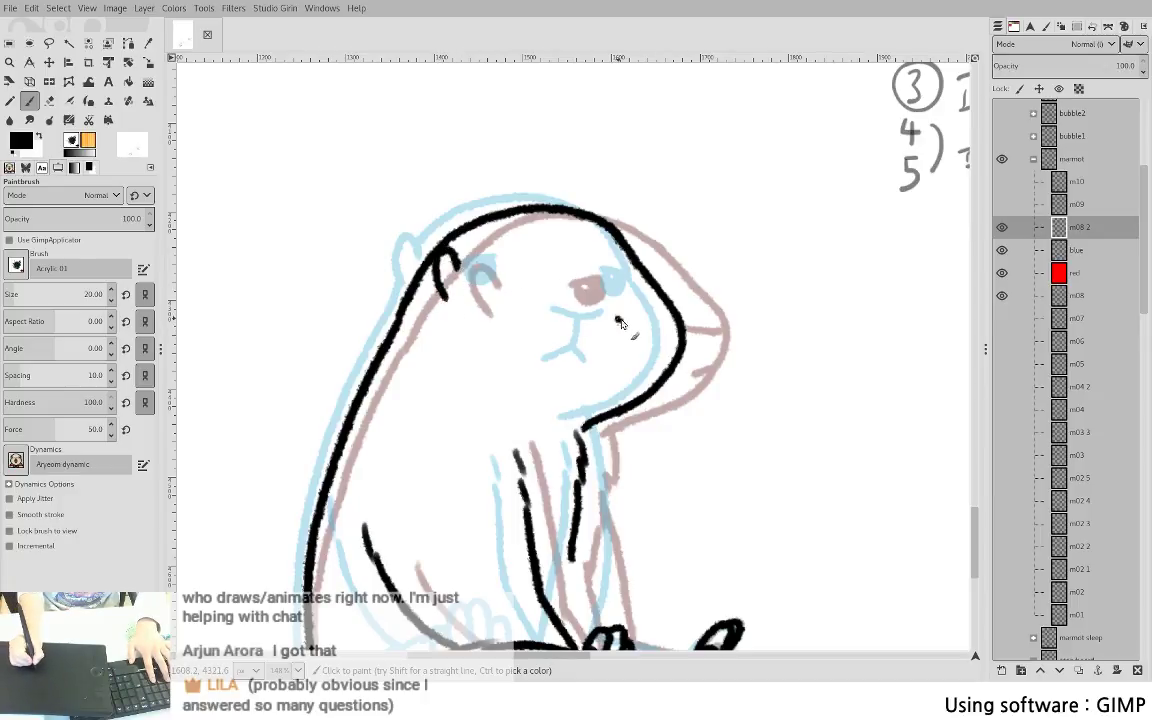
{"action": "mouse_move", "coordinate": [618, 321]}
{"action": "left_mouse_down"}
{"action": "mouse_move", "coordinate": [661, 322]}
{"action": "mouse_move", "coordinate": [648, 335]}
{"action": "mouse_move", "coordinate": [636, 322]}
{"action": "mouse_move", "coordinate": [646, 334]}
{"action": "mouse_move", "coordinate": [614, 365]}
{"action": "left_mouse_up"}
{"action": "key", "text": "ctrl+z"}
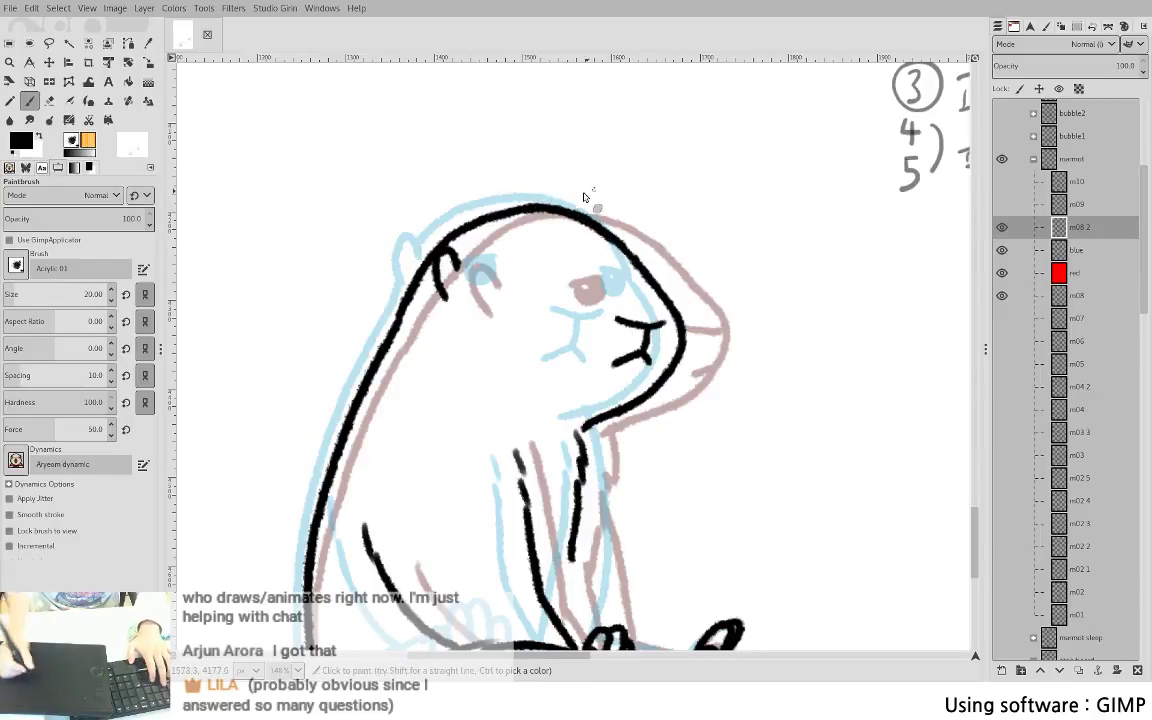
- Smooth the head outline over the crown and forehead by erasing rough edges with the Eraser and repainting the curve
{"action": "key", "text": "shift+e"}
{"action": "key", "text": "p"}
{"action": "key", "text": "shift+e"}
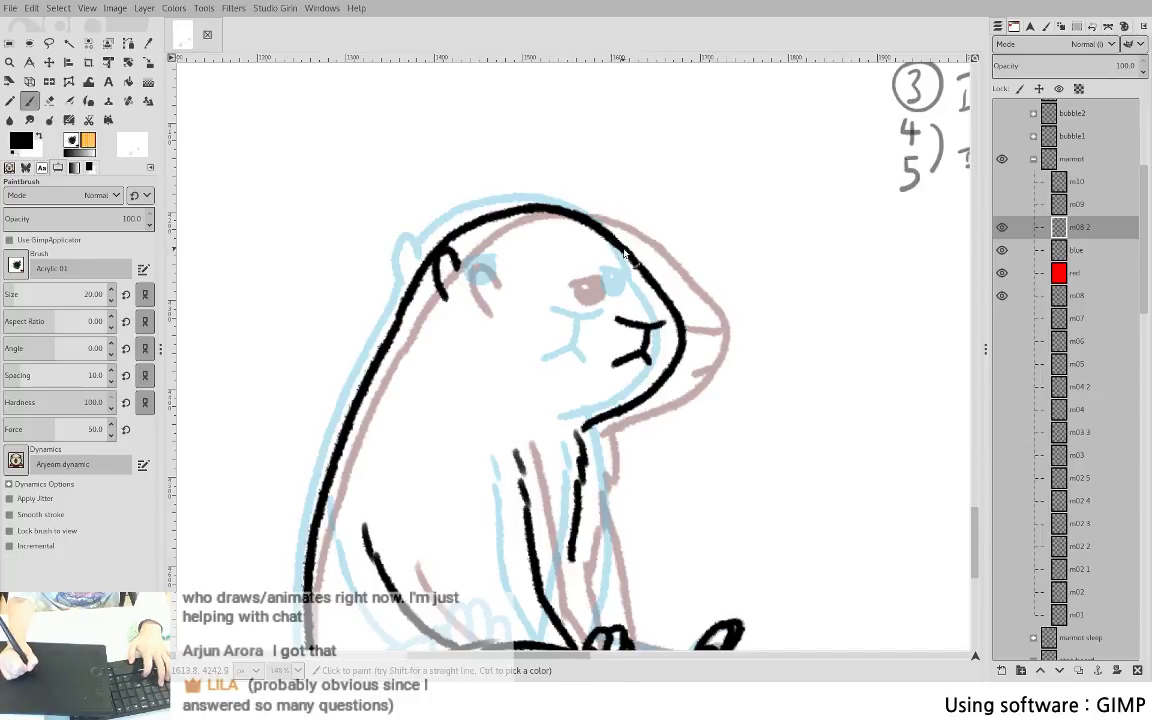
{"action": "key", "text": "p"}
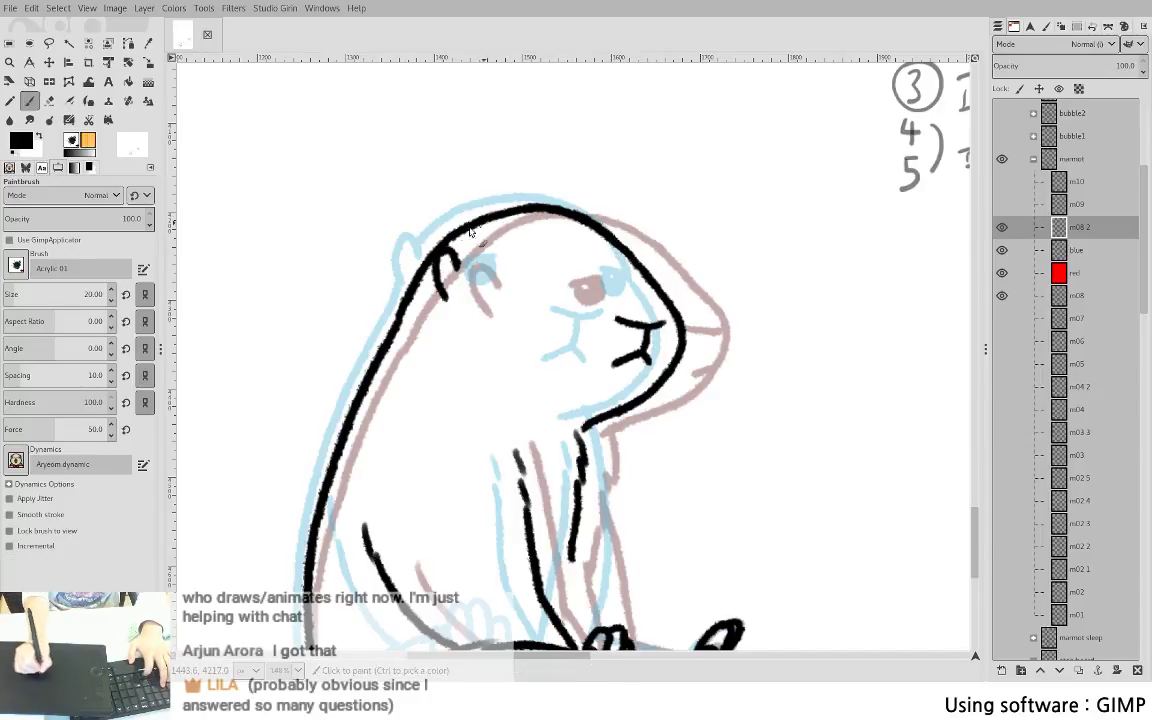
{"action": "key", "text": "ctrl+z"}
{"action": "left_click_drag", "start_coordinate": [490, 217], "coordinate": [565, 212]}
{"action": "key", "text": "ctrl+z"}
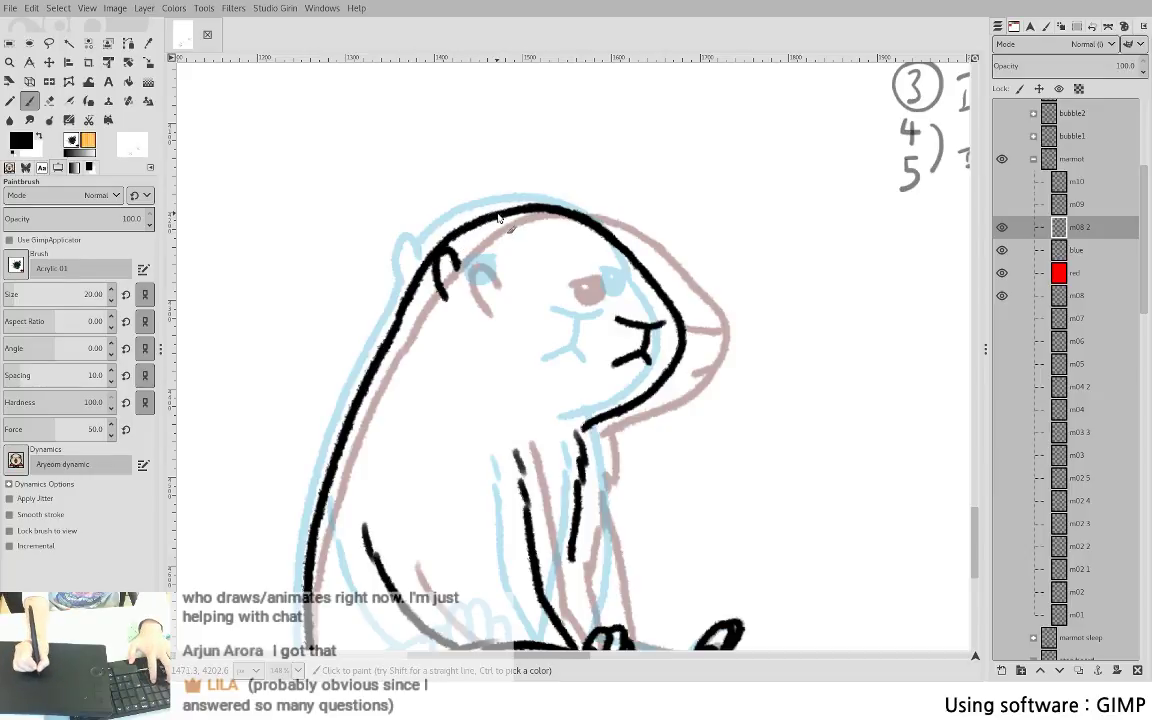
{"action": "key", "text": "shift+e"}
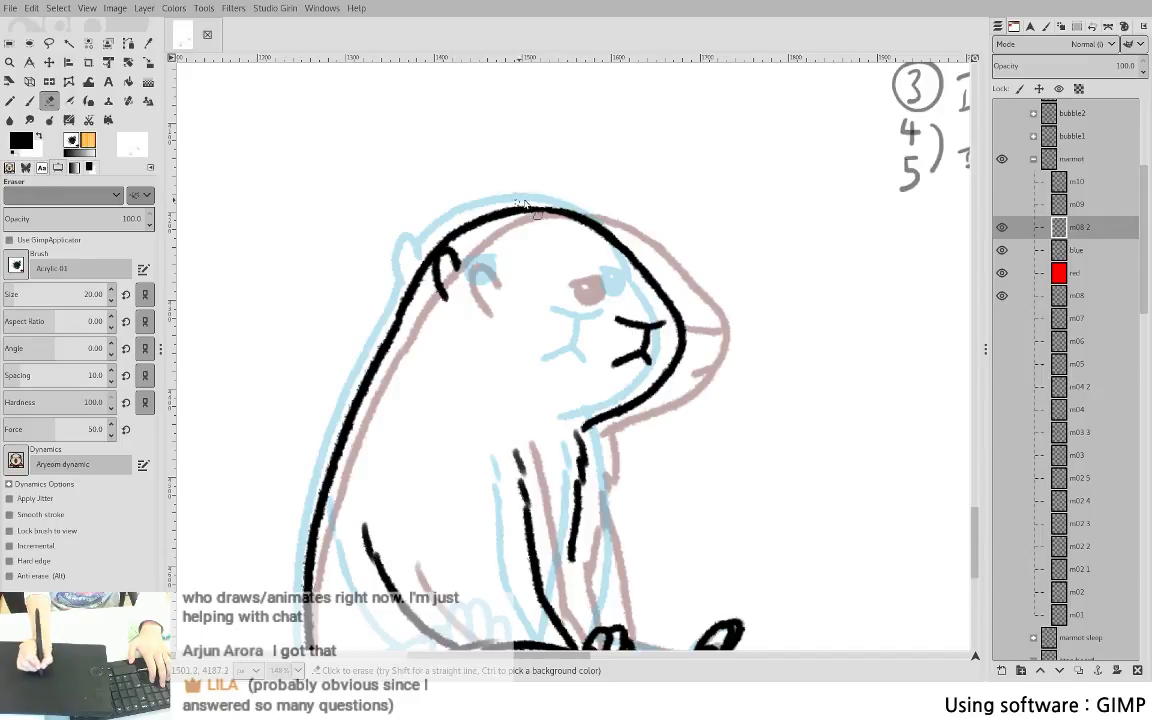
{"action": "key", "text": "p"}
{"action": "left_click_drag", "start_coordinate": [513, 212], "coordinate": [584, 216]}
- Extend the broken front line of the near arm down to the top of the near foot
{"action": "left_click_drag", "start_coordinate": [596, 431], "coordinate": [753, 280]}
{"action": "scroll", "coordinate": [450, 258], "scroll_direction": "down", "scroll_amount": 3}
{"action": "scroll", "coordinate": [450, 258], "scroll_direction": "right", "scroll_amount": 5}
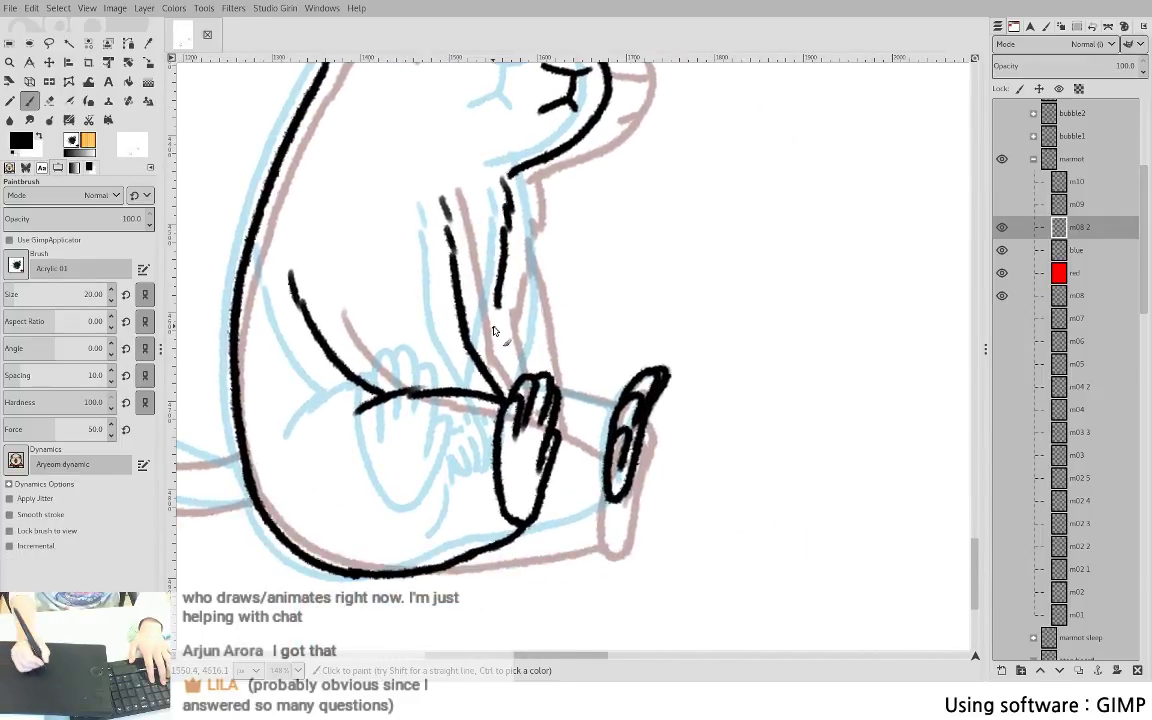
{"action": "left_click_drag", "start_coordinate": [498, 311], "coordinate": [494, 372]}
{"action": "scroll", "coordinate": [485, 250], "scroll_direction": "up", "scroll_amount": 2}
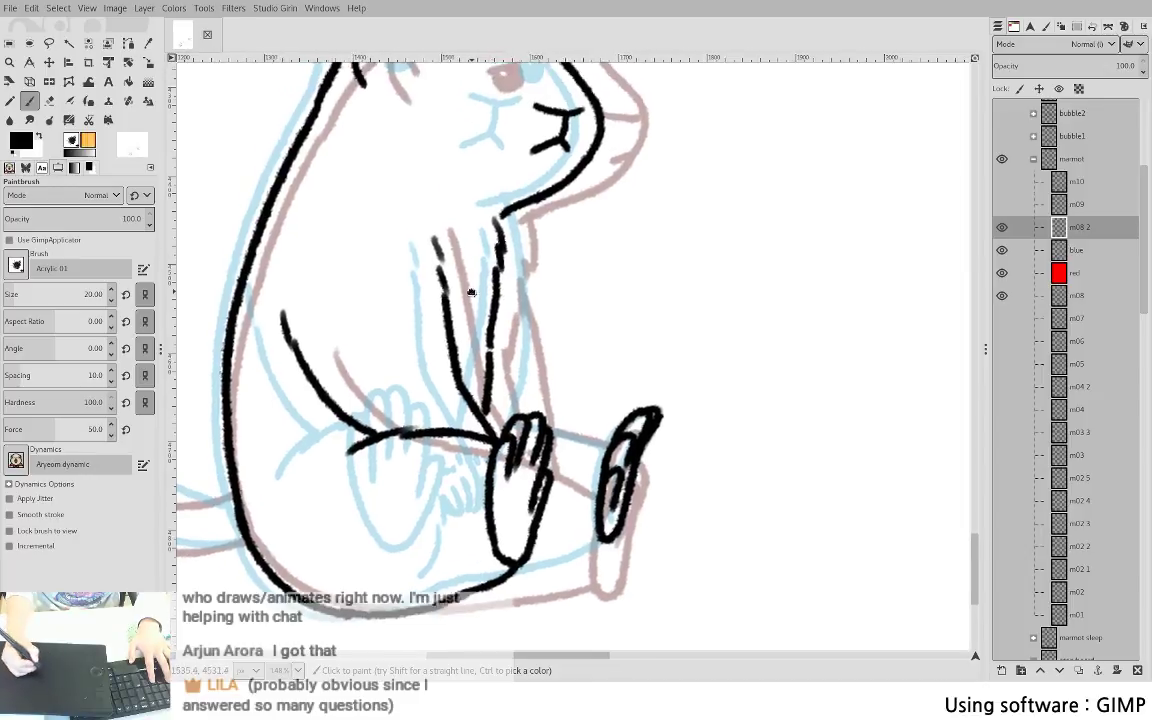
- Paint the marmot's front contour from under the chin down to the near foot, redrawing it as one smooth curve
{"action": "scroll", "coordinate": [485, 250], "scroll_direction": "right", "scroll_amount": 1}
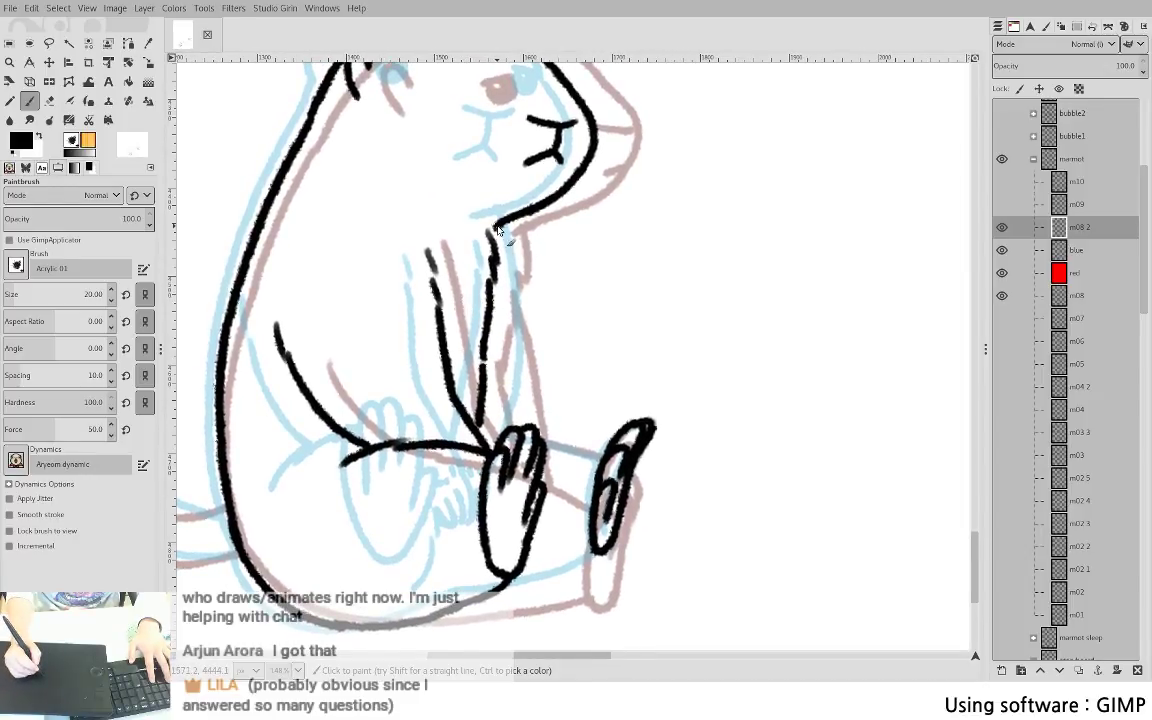
{"action": "left_click_drag", "start_coordinate": [496, 230], "coordinate": [521, 430]}
{"action": "key", "text": "ctrl+z"}
{"action": "left_click_drag", "start_coordinate": [517, 354], "coordinate": [535, 424]}
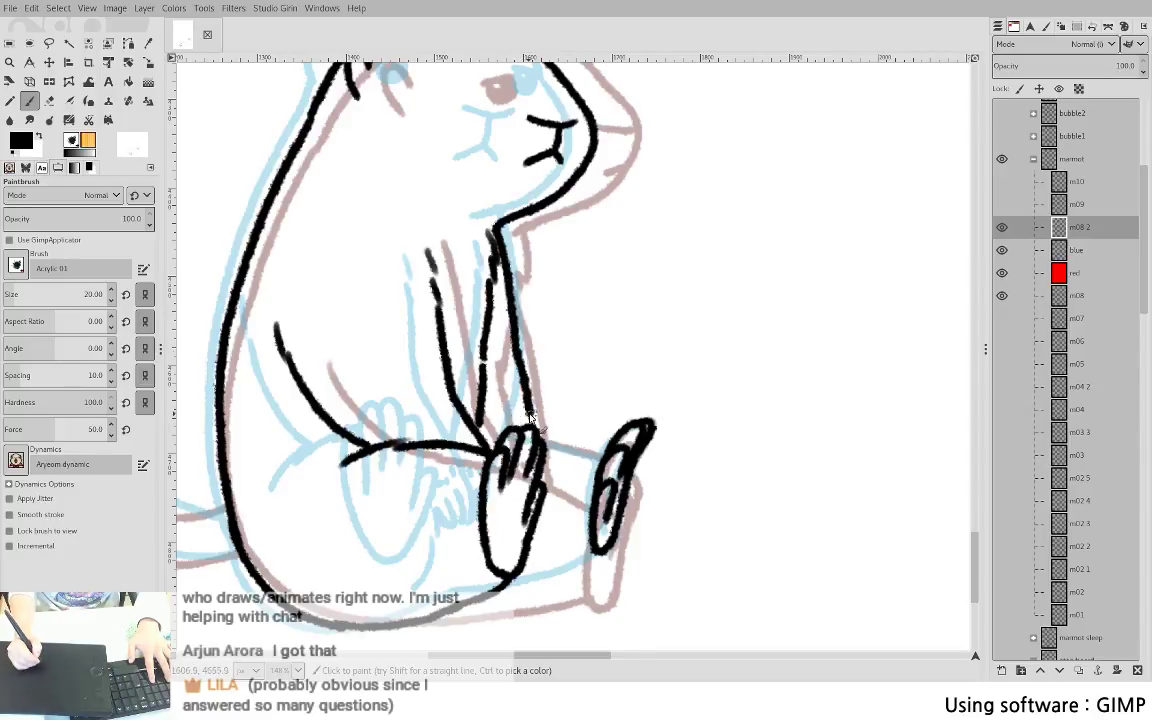
{"action": "key", "text": "ctrl+z"}
{"action": "key", "text": "ctrl+z"}
{"action": "left_click_drag", "start_coordinate": [497, 237], "coordinate": [524, 404]}
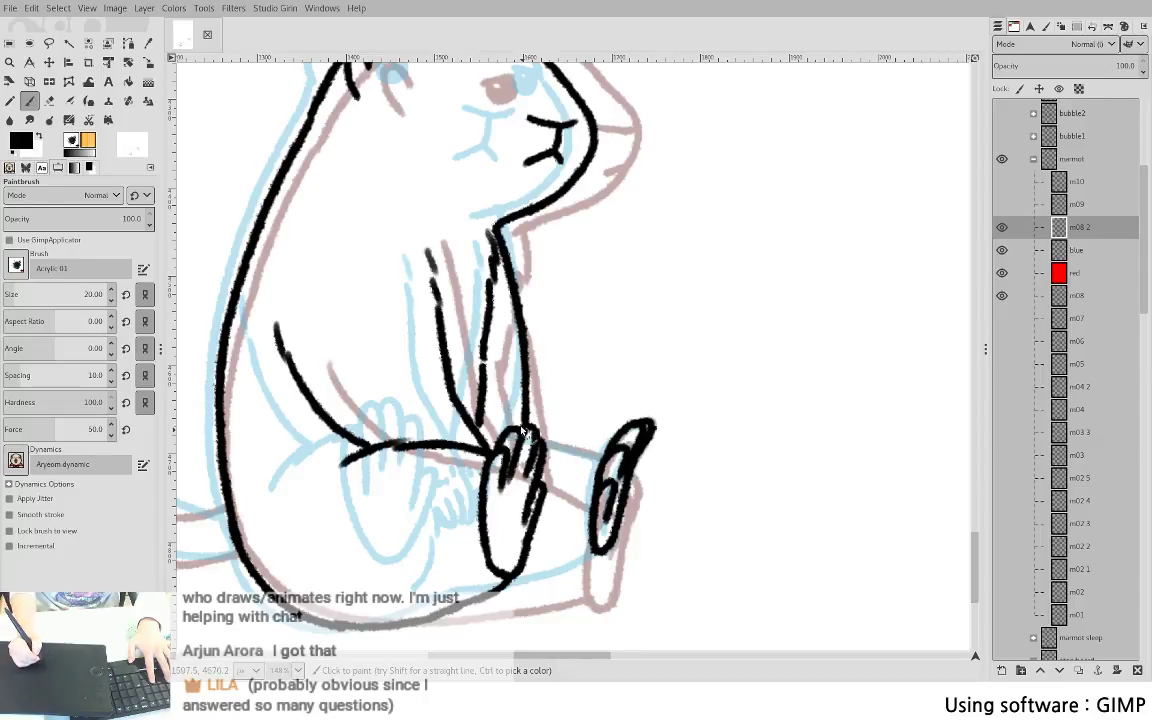
- Paint the upper and lower edges of the far leg between the near foot and the far foot
{"action": "left_click_drag", "start_coordinate": [564, 520], "coordinate": [602, 375]}
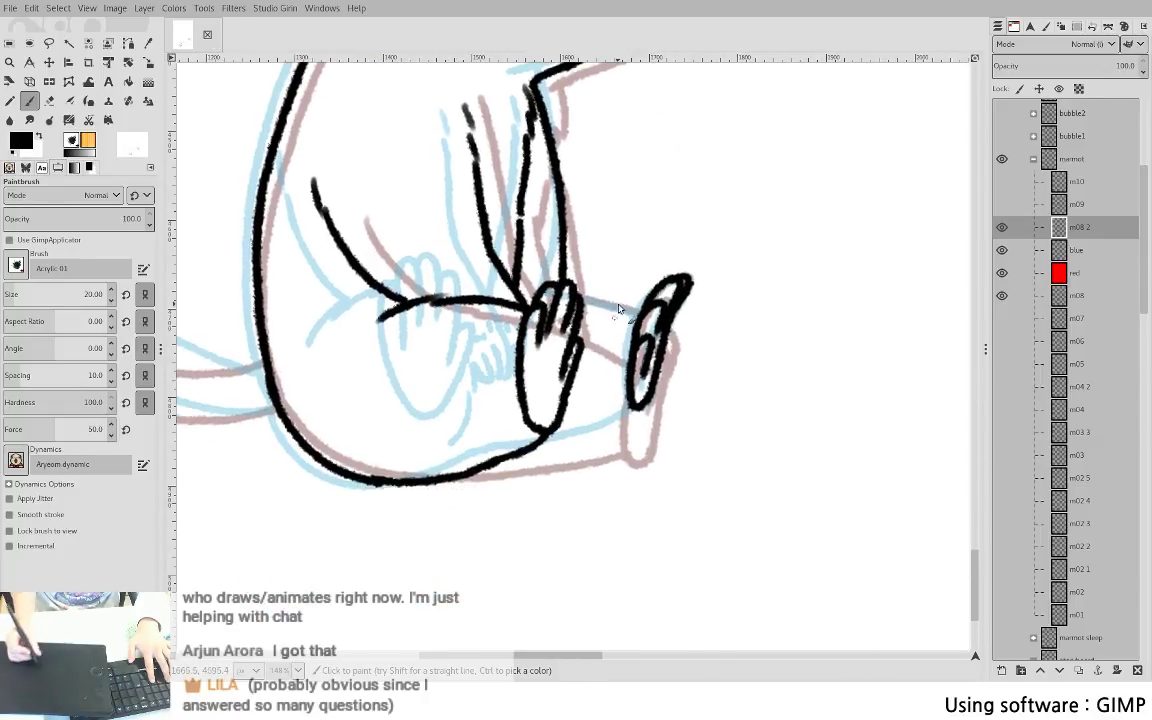
{"action": "left_click_drag", "start_coordinate": [583, 299], "coordinate": [641, 313]}
{"action": "key", "text": "ctrl+z"}
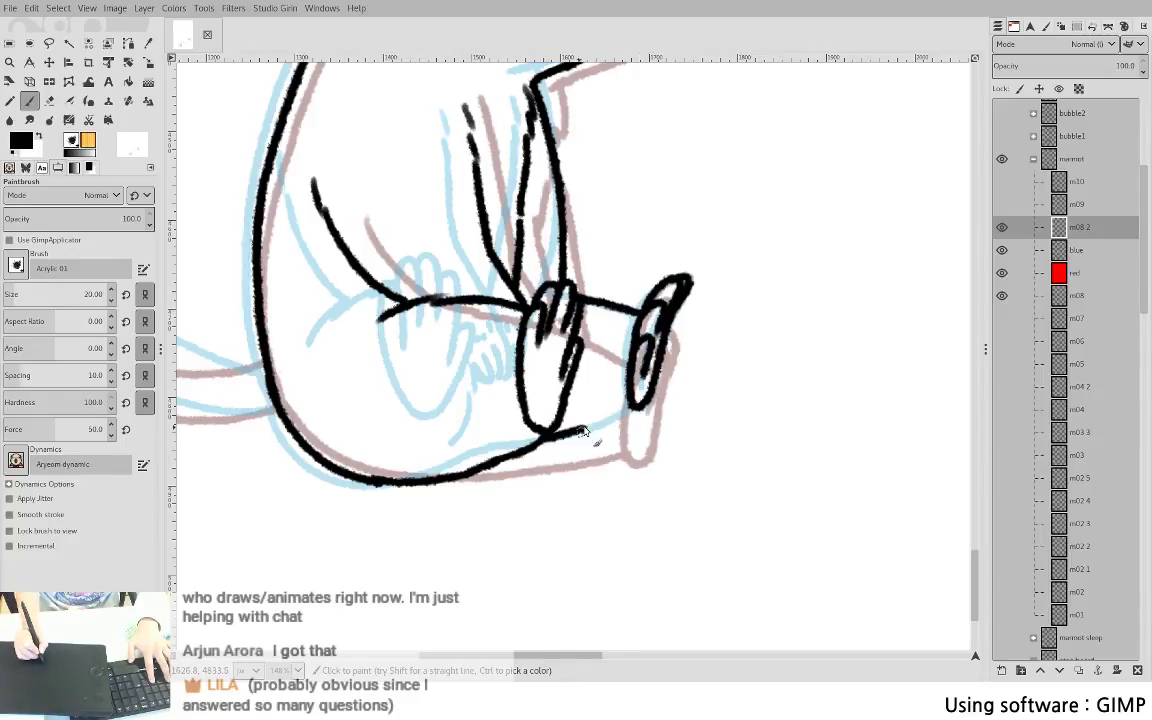
- Paint the closed eyes as short horizontal dashes, one mid-face and one at the forehead's front edge
{"action": "mouse_move", "coordinate": [624, 393]}
{"action": "left_mouse_down"}
{"action": "mouse_move", "coordinate": [689, 368]}
{"action": "mouse_move", "coordinate": [895, 425]}
{"action": "mouse_move", "coordinate": [795, 580]}
{"action": "mouse_move", "coordinate": [757, 592]}
{"action": "left_mouse_up"}
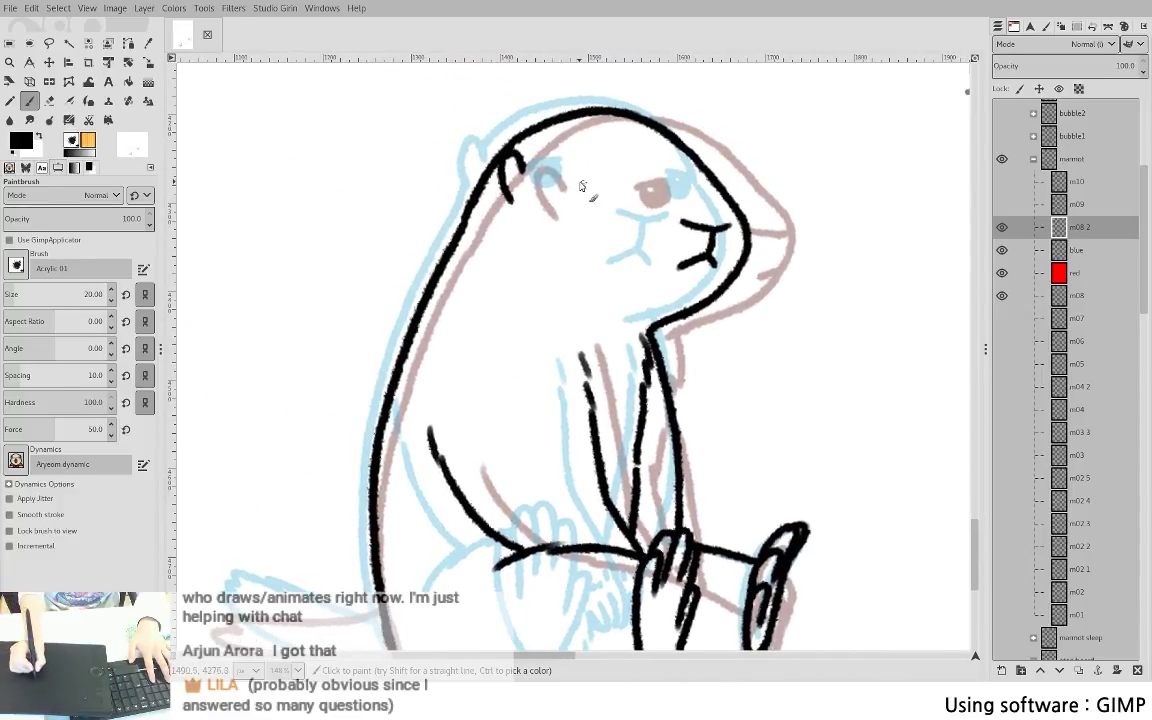
{"action": "left_click_drag", "start_coordinate": [584, 186], "coordinate": [620, 188]}
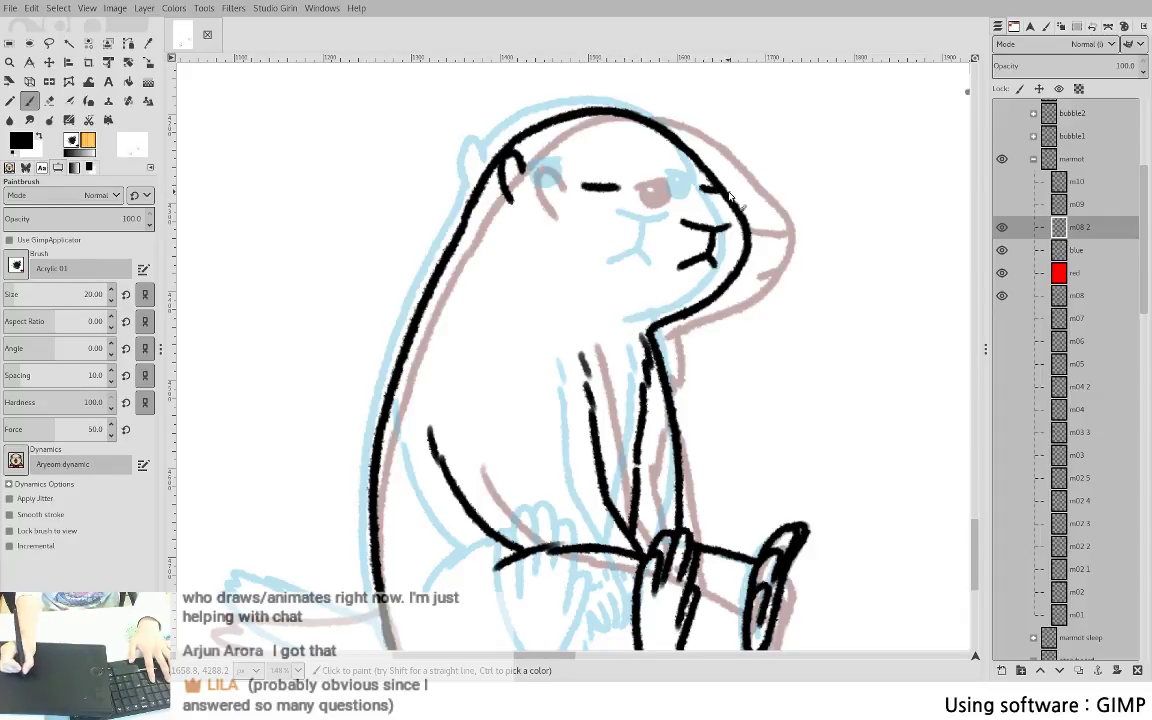
- Paint the tail behind the lower back between the two guide tails, redoing strokes and cleaning up with the Eraser
{"action": "mouse_move", "coordinate": [621, 412]}
{"action": "left_mouse_down"}
{"action": "mouse_move", "coordinate": [640, 275]}
{"action": "mouse_move", "coordinate": [774, 237]}
{"action": "left_mouse_up"}
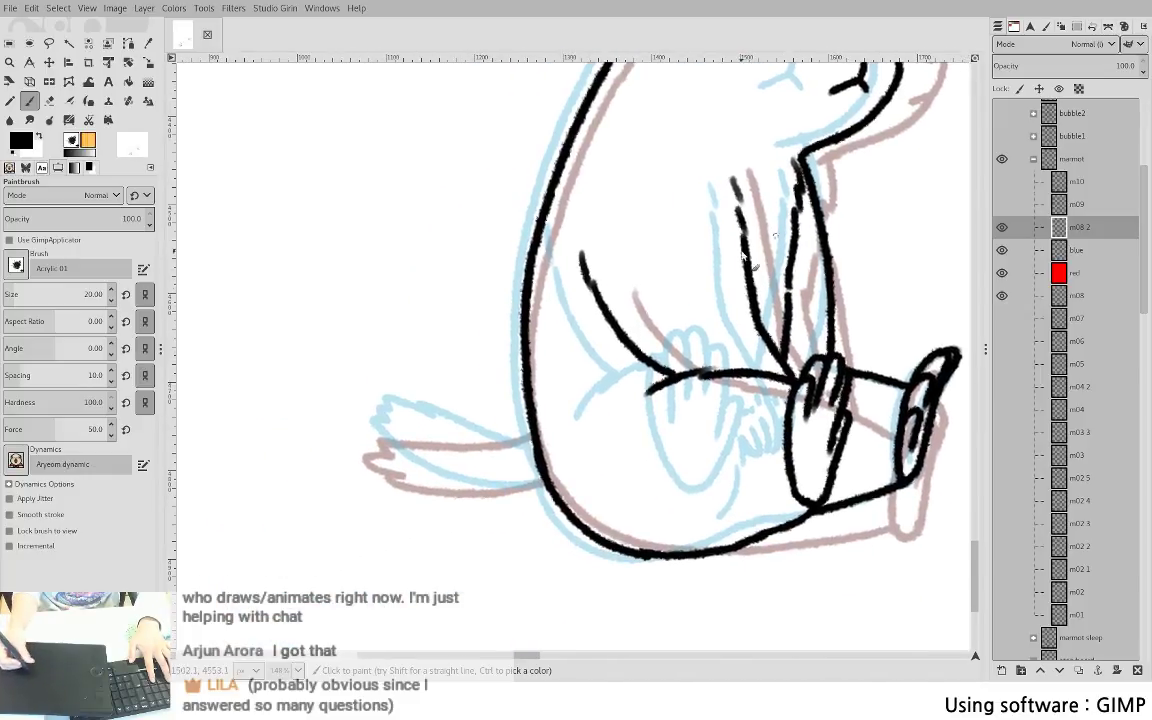
{"action": "left_click_drag", "start_coordinate": [380, 420], "coordinate": [532, 450]}
{"action": "key", "text": "ctrl+z"}
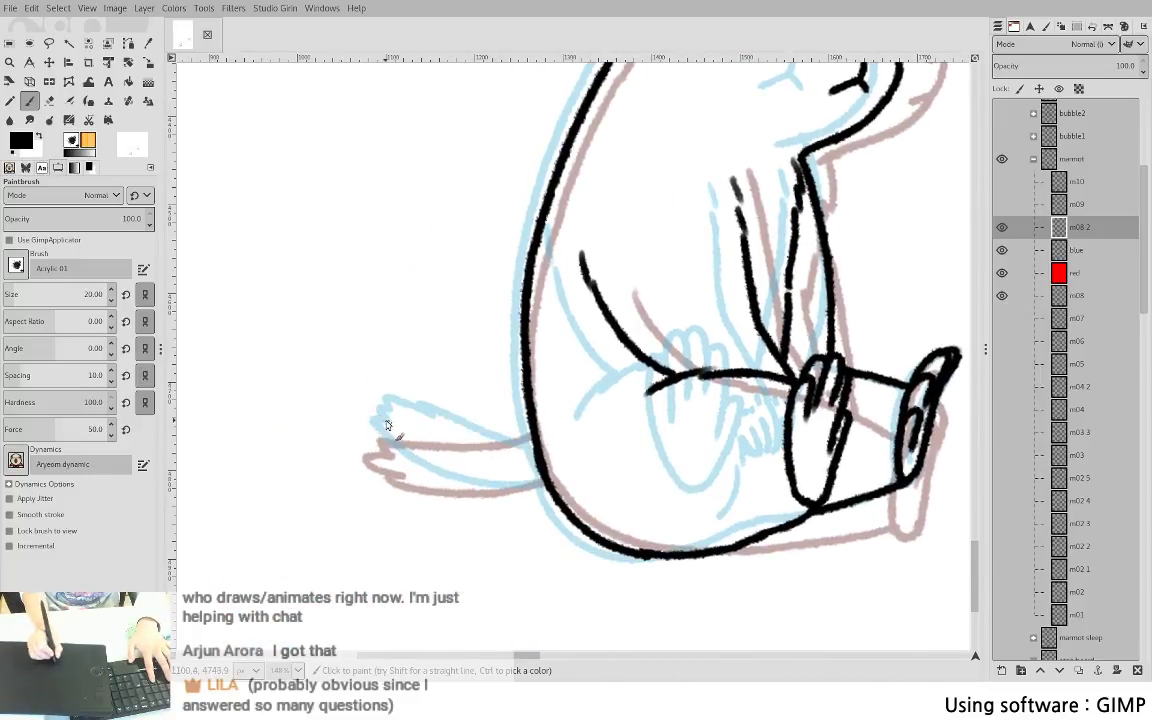
{"action": "mouse_move", "coordinate": [386, 422]}
{"action": "left_mouse_down"}
{"action": "mouse_move", "coordinate": [529, 440]}
{"action": "mouse_move", "coordinate": [386, 426]}
{"action": "mouse_move", "coordinate": [371, 444]}
{"action": "mouse_move", "coordinate": [540, 482]}
{"action": "left_mouse_up"}
{"action": "key", "text": "ctrl+z"}
{"action": "key", "text": "shift+e"}
- Hide the red, blue and m08 layers, view m08 2 and m09 one at a time, and leave only m10 visible in the marmot group
{"action": "scroll", "coordinate": [411, 437], "scroll_direction": "down", "scroll_amount": 4}
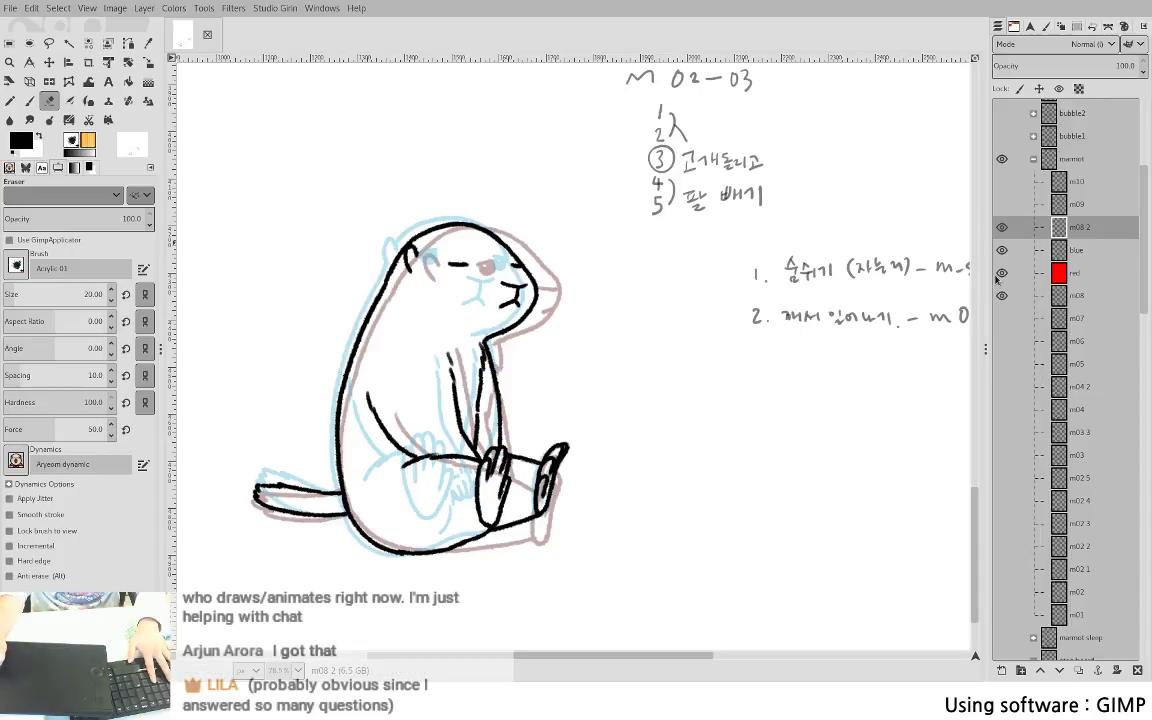
{"action": "left_click_drag", "start_coordinate": [1001, 272], "coordinate": [1001, 227]}
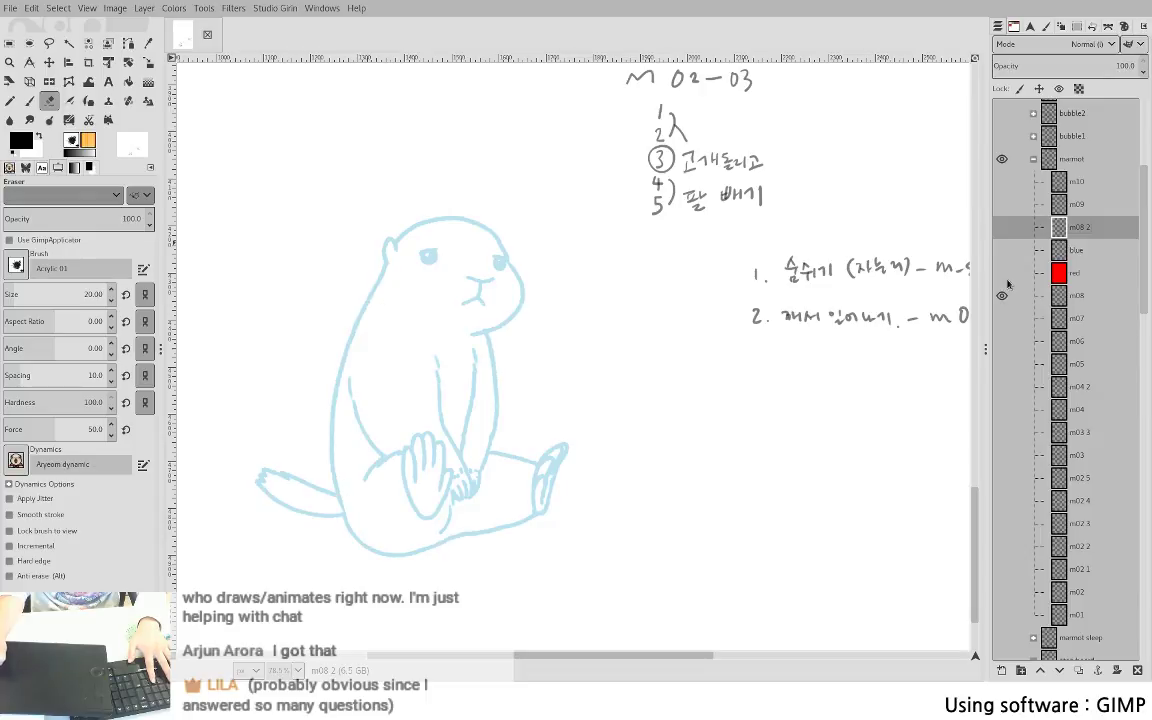
{"action": "left_click", "coordinate": [1001, 227]}
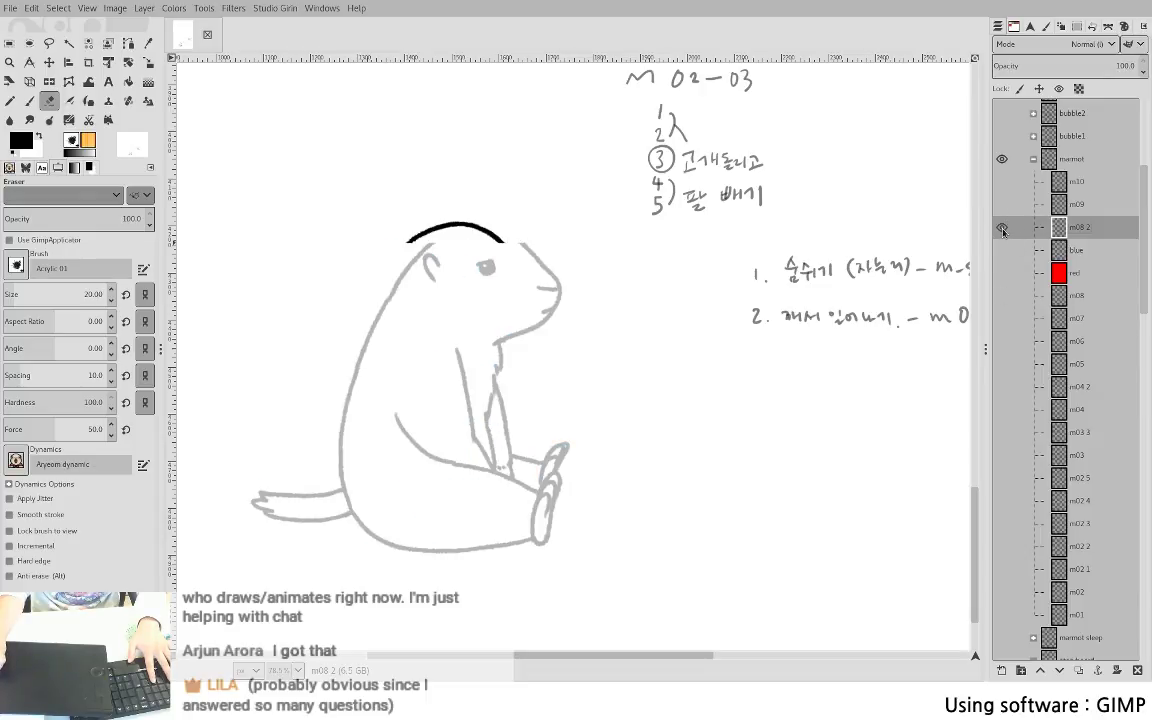
{"action": "left_click", "coordinate": [1001, 205]}
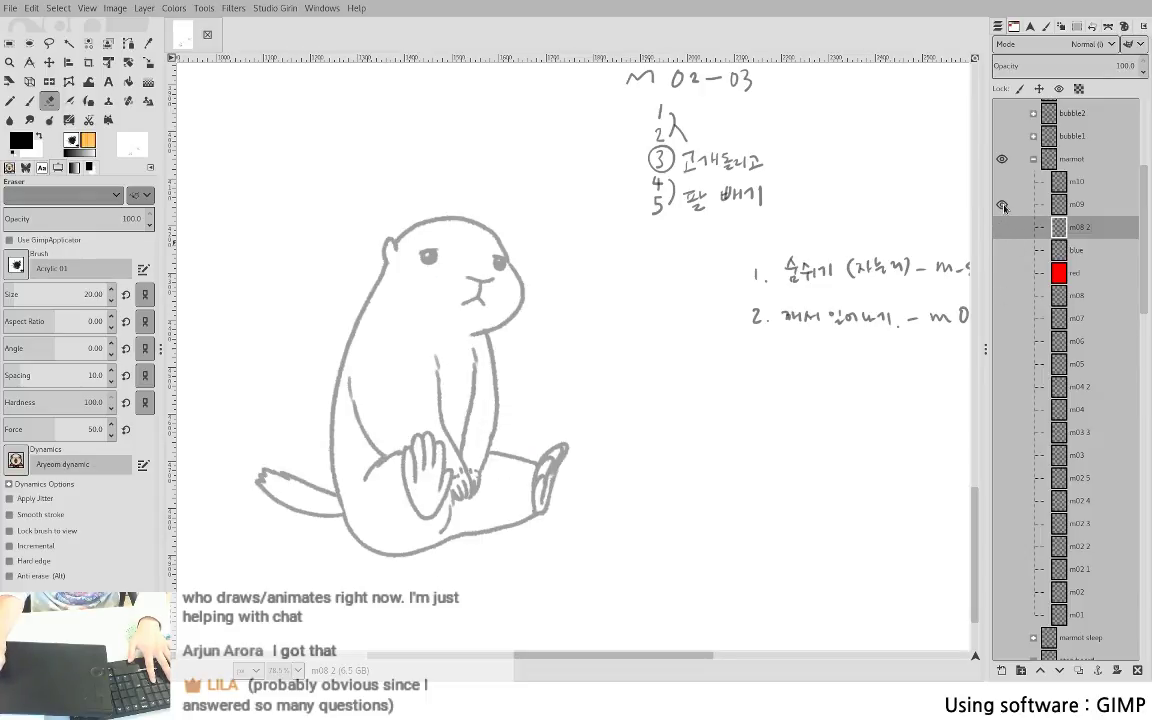
{"action": "left_click", "coordinate": [1001, 205]}
{"action": "left_click", "coordinate": [1002, 182]}
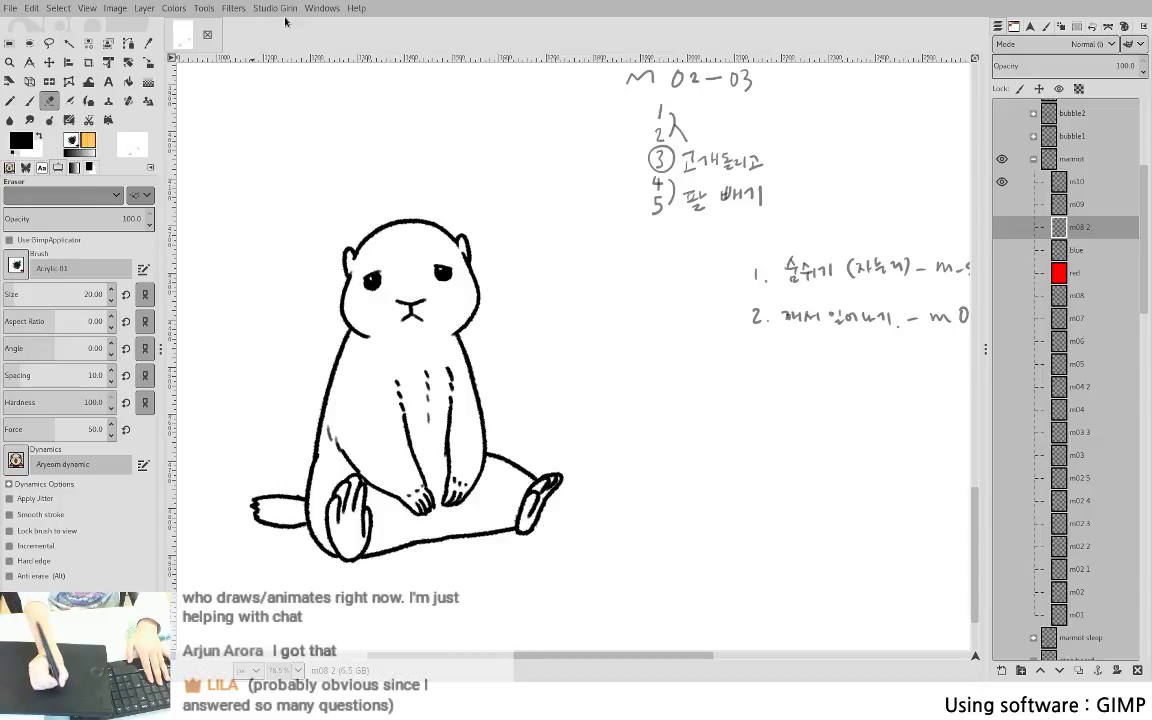
- Save the image and switch to its animation window with the X-Sheet
{"action": "key", "text": "ctrl+s"}
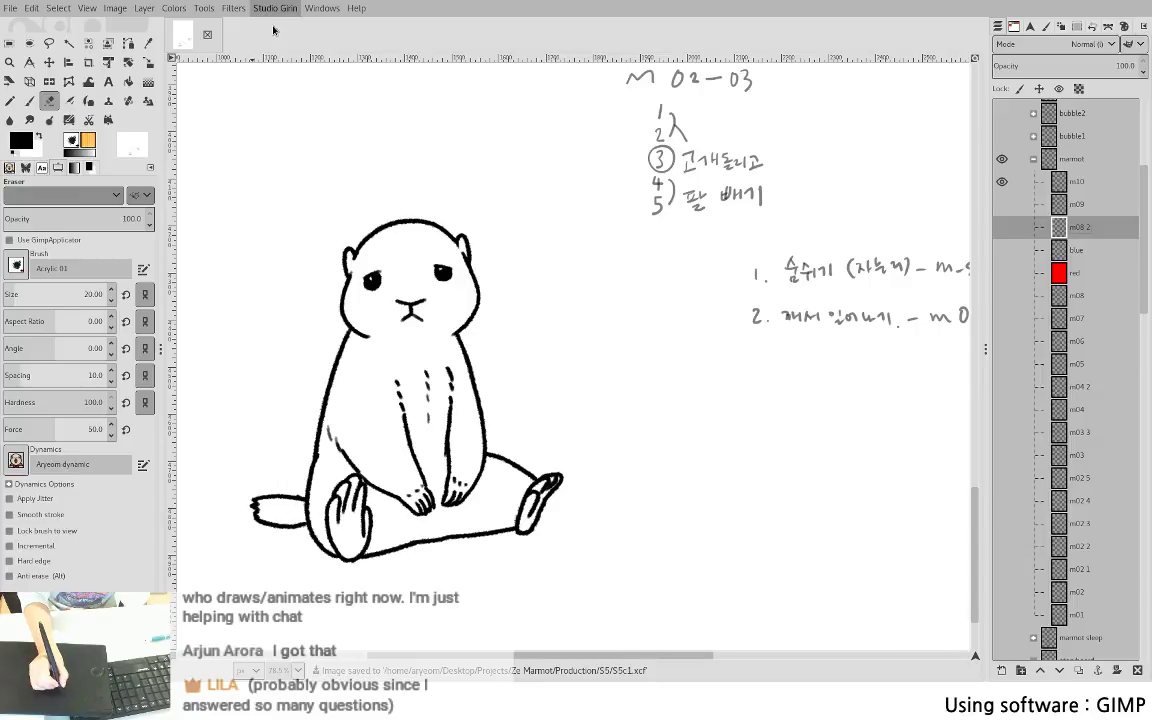
{"action": "key", "text": "ctrl+q"}
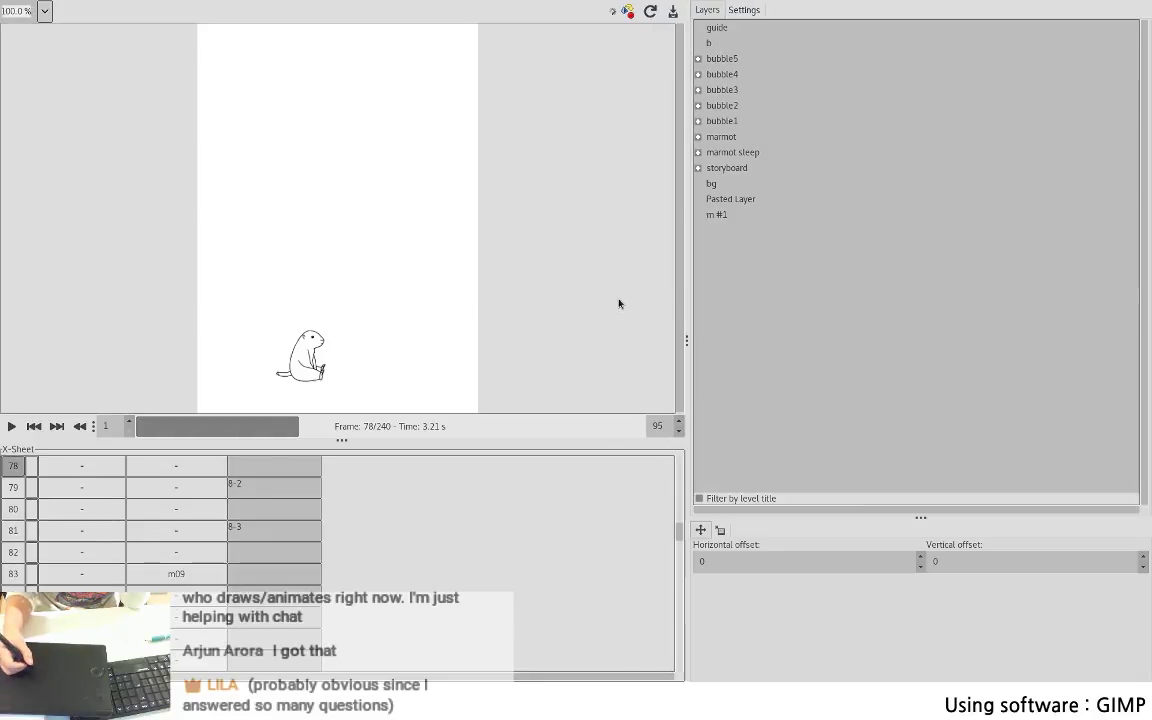
- Expand the marmot layer group and assign its m08 2 layer to frames 79 and 80 in the X-Sheet's marmot track
{"action": "left_click", "coordinate": [188, 508]}
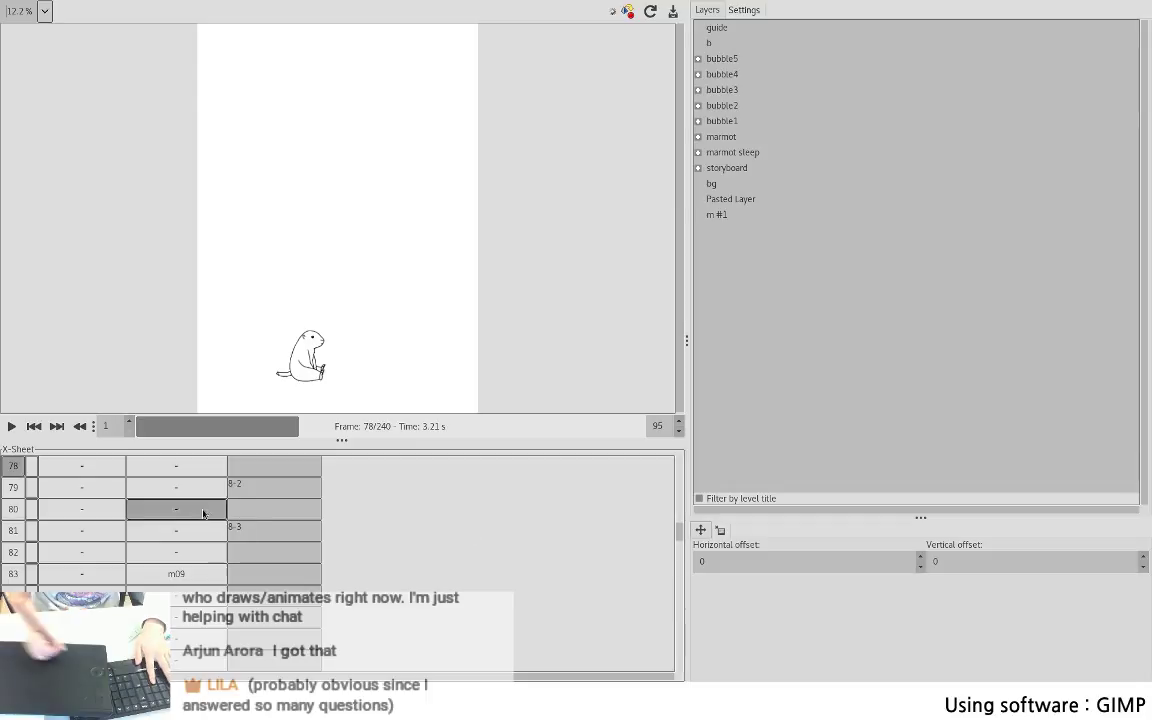
{"action": "left_click_drag", "start_coordinate": [206, 483], "coordinate": [189, 510]}
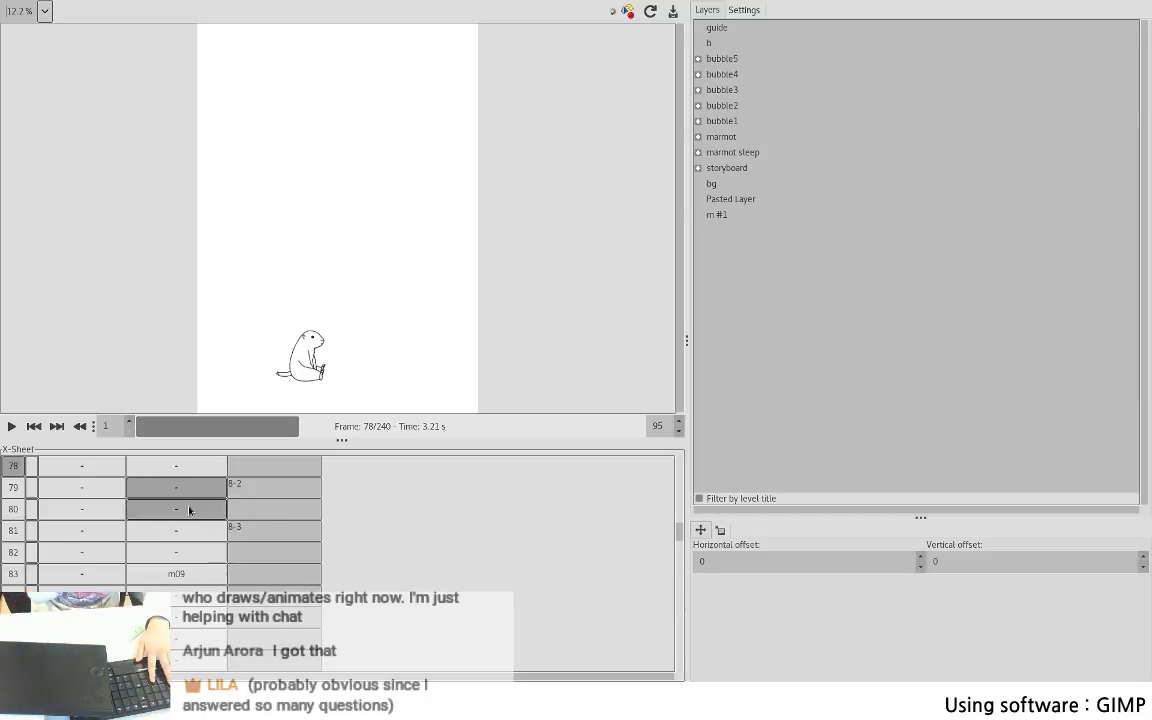
{"action": "left_click", "coordinate": [698, 106]}
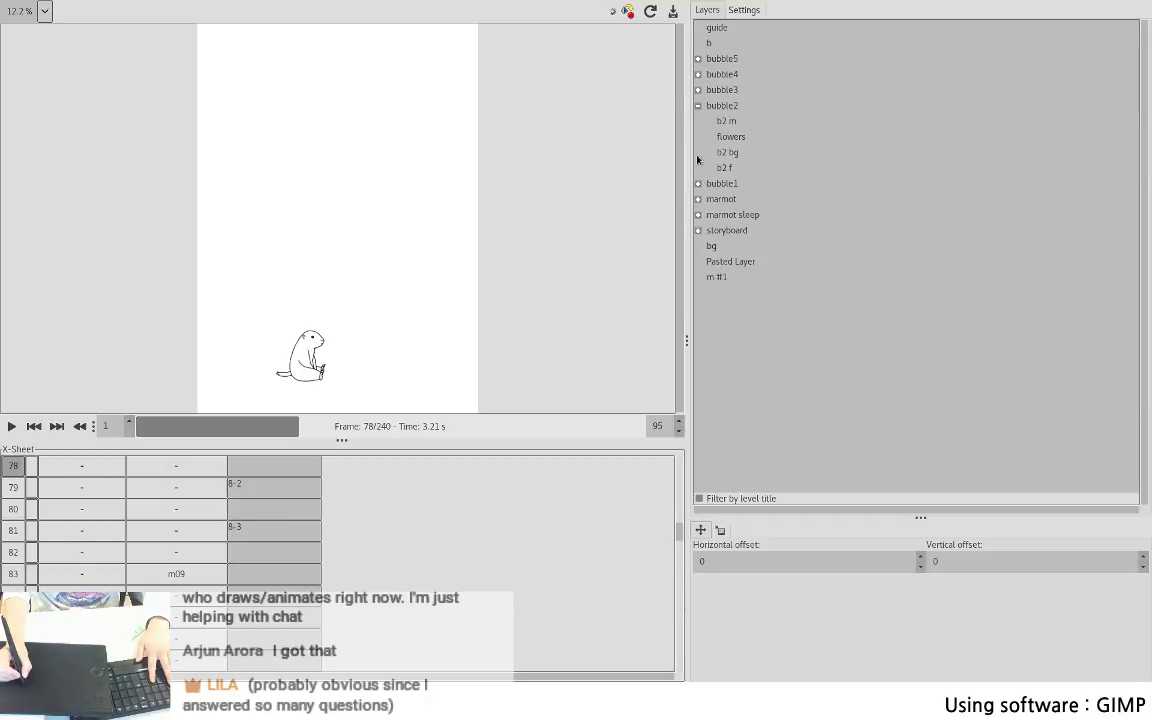
{"action": "left_click", "coordinate": [698, 199]}
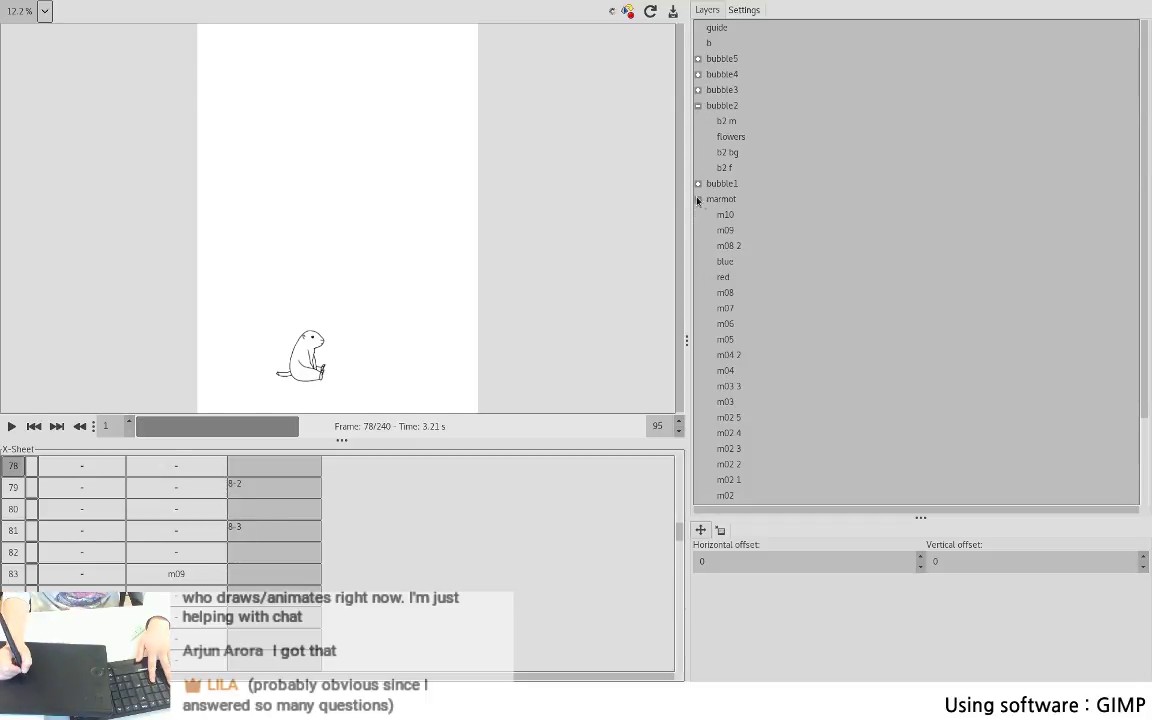
{"action": "left_click", "coordinate": [698, 105]}
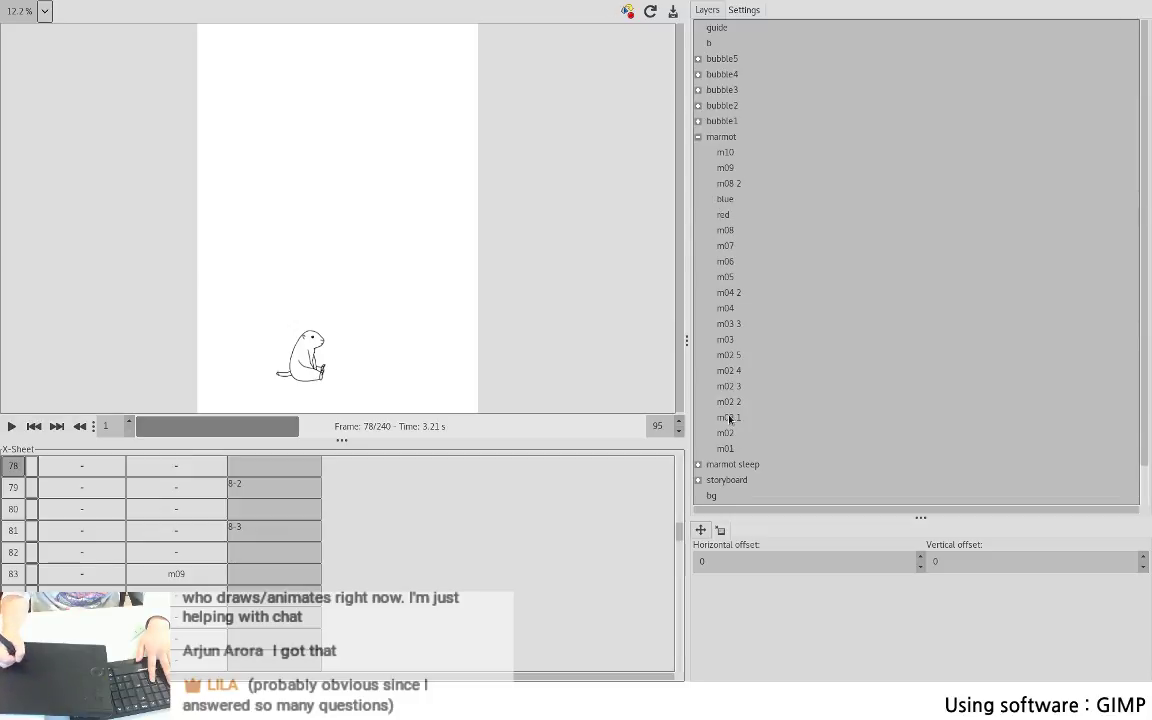
{"action": "left_click", "coordinate": [729, 184]}
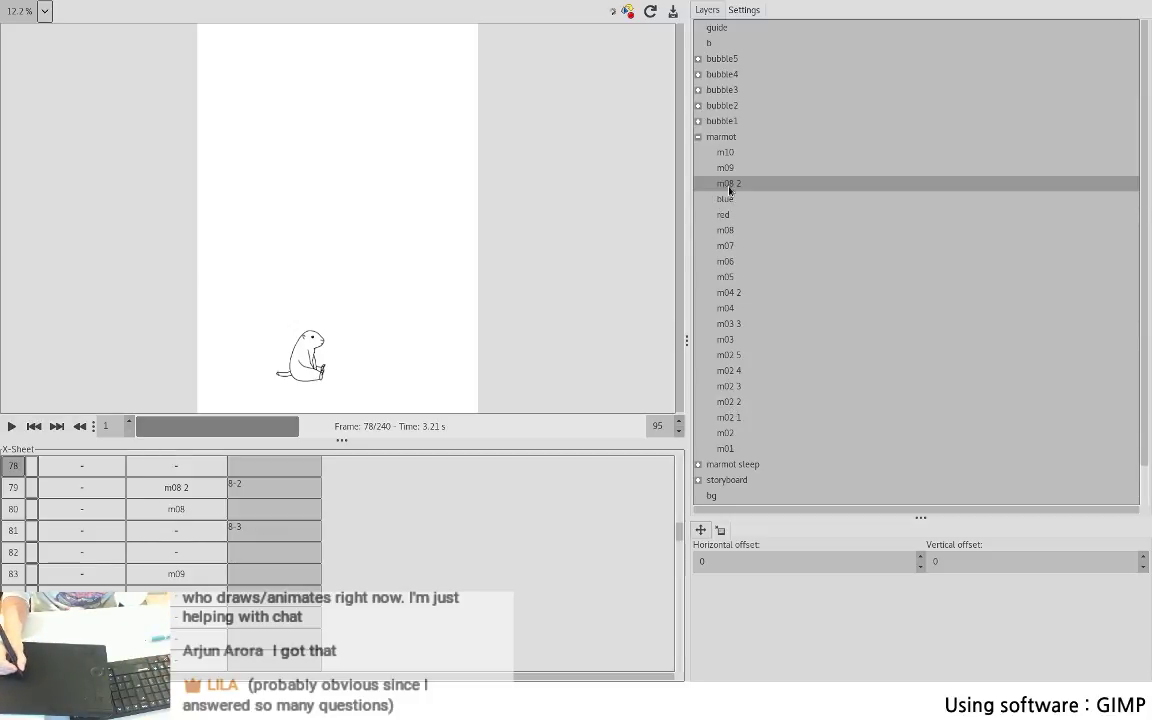
{"action": "left_click", "coordinate": [177, 510]}
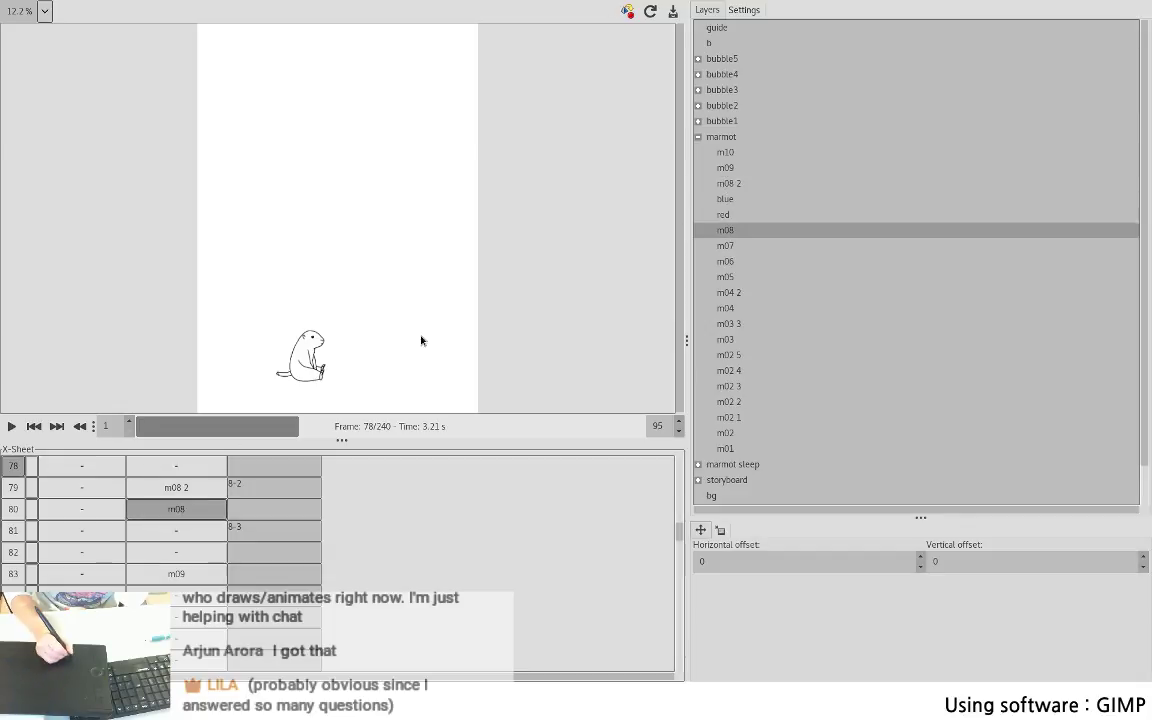
{"action": "left_click", "coordinate": [729, 184]}
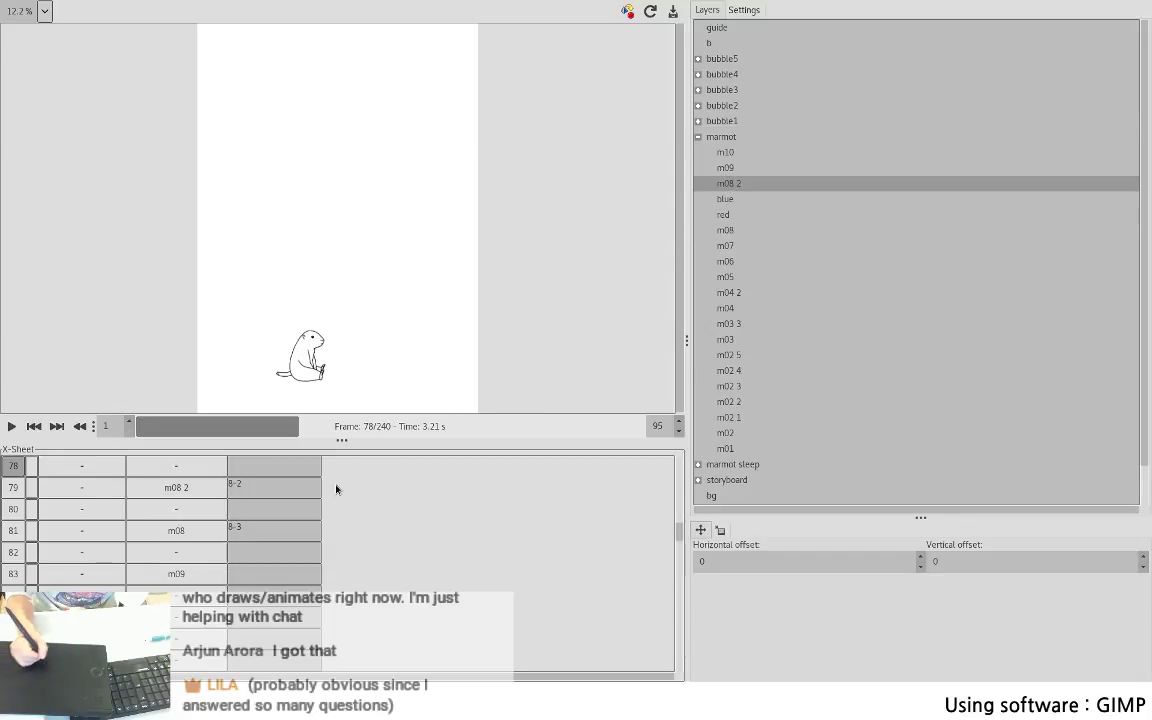
{"action": "left_click_drag", "start_coordinate": [681, 535], "coordinate": [682, 532]}
{"action": "scroll", "coordinate": [683, 538], "scroll_direction": "up", "scroll_amount": 1}
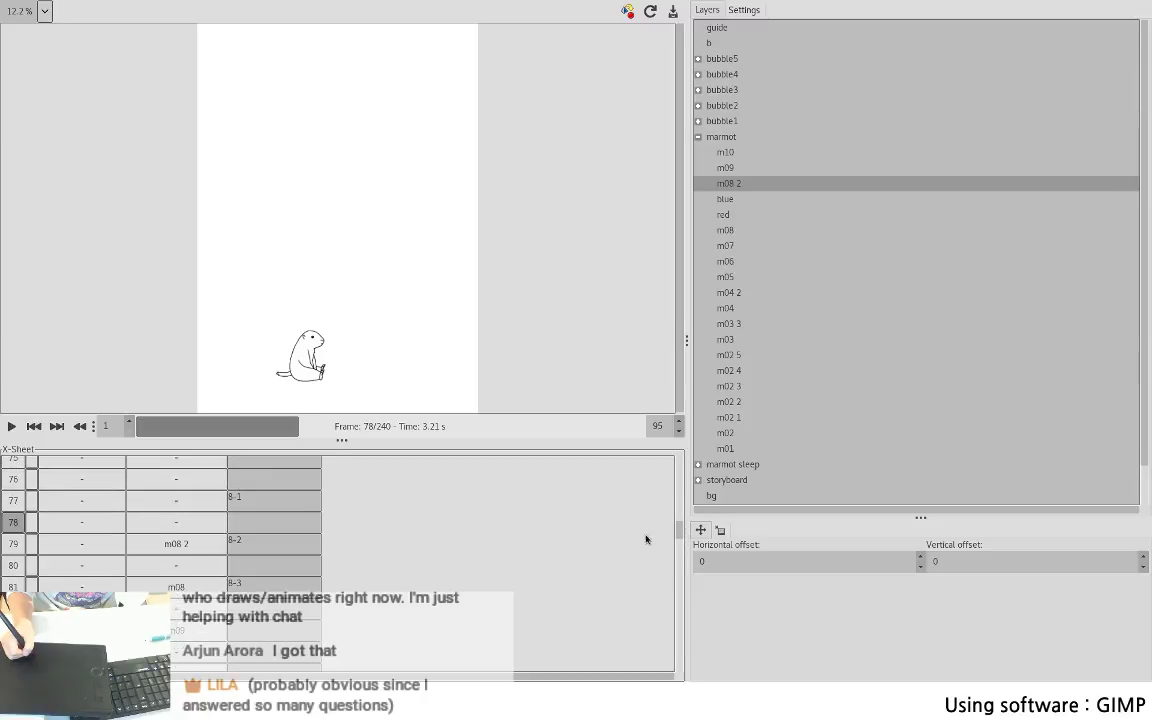
- Assign the m08 2 layer to frames 80 and 81 of the marmot track in the X-Sheet
{"action": "left_click", "coordinate": [177, 587]}
{"action": "left_click", "coordinate": [177, 566], "text": "shift"}
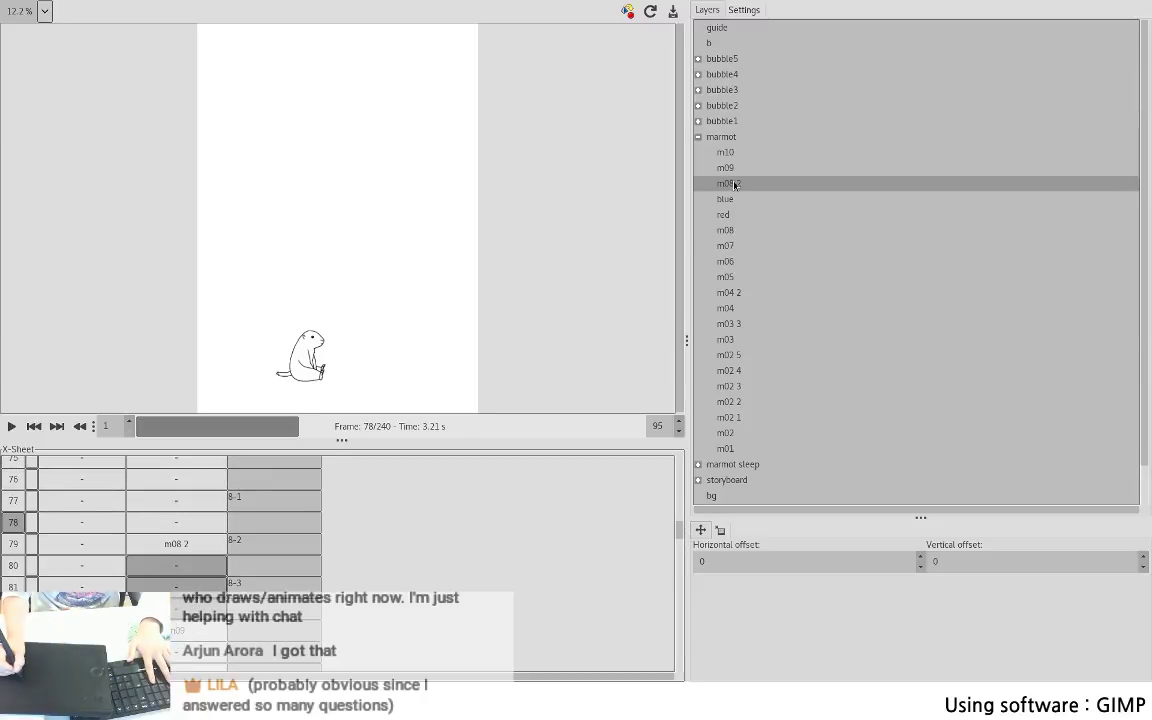
{"action": "scroll", "coordinate": [681, 537], "scroll_direction": "down", "scroll_amount": 2}
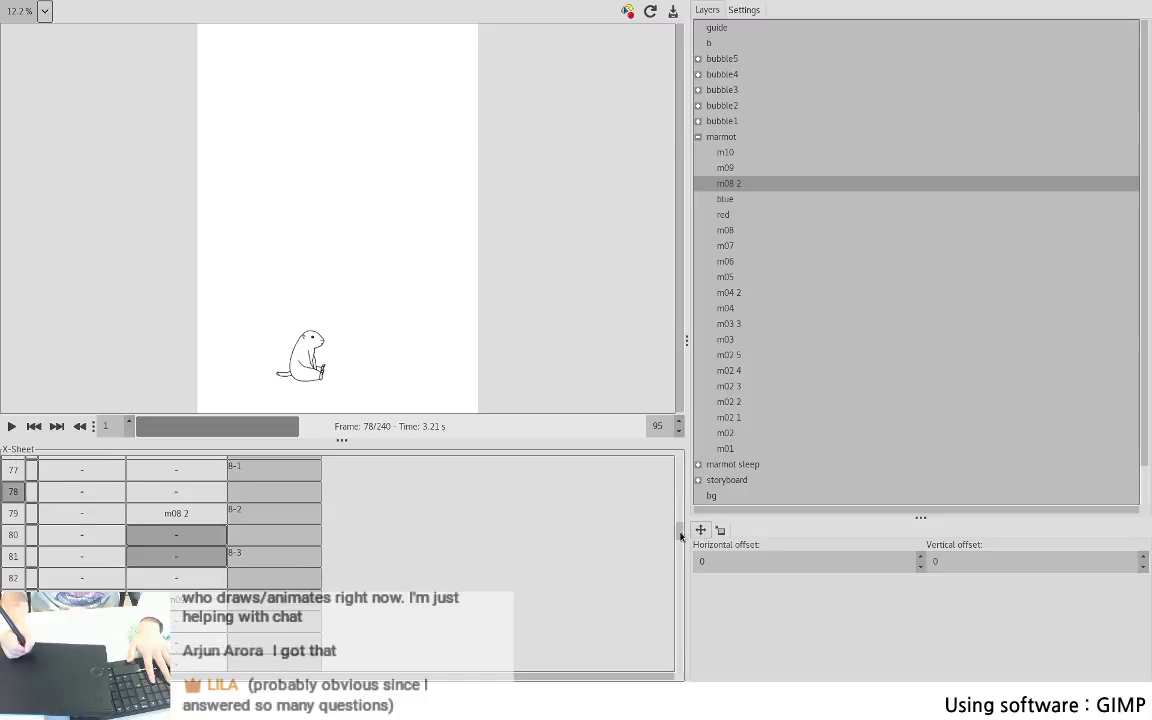
- Assign the m04 2 layer to the marmot track's cells from frame 44 up to the m05 cell
{"action": "scroll", "coordinate": [681, 537], "scroll_direction": "up", "scroll_amount": 8}
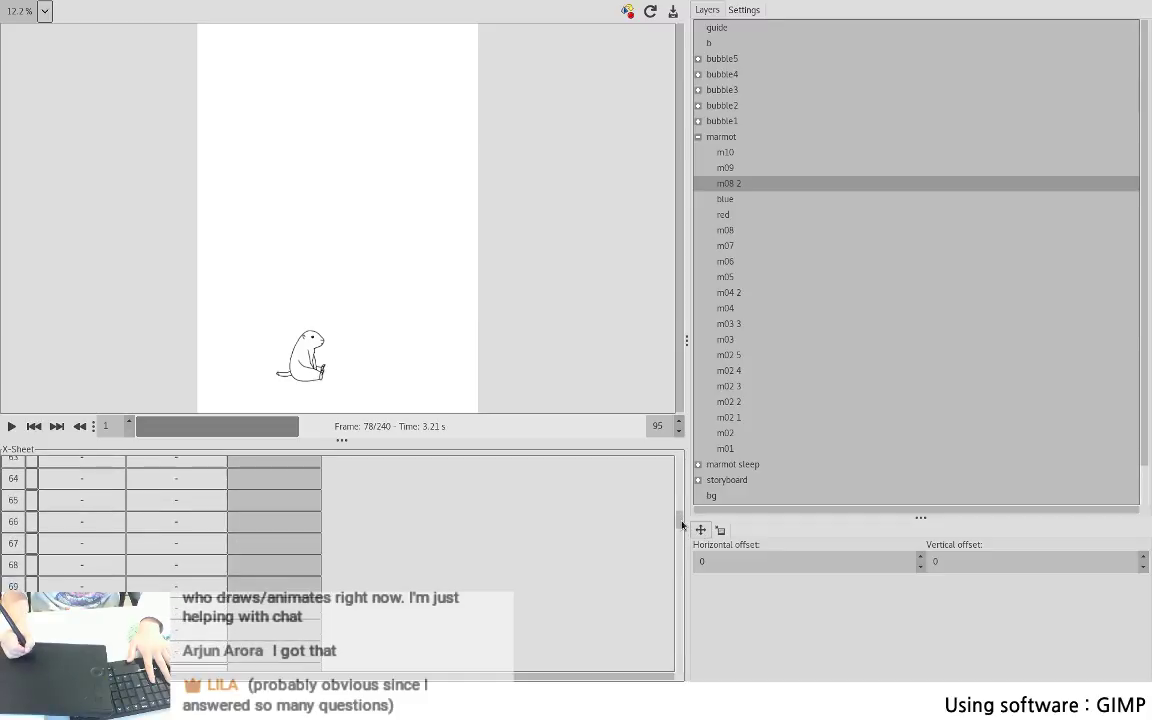
{"action": "left_click_drag", "start_coordinate": [681, 525], "coordinate": [678, 503]}
{"action": "left_click_drag", "start_coordinate": [208, 519], "coordinate": [197, 591]}
{"action": "left_click", "coordinate": [733, 293]}
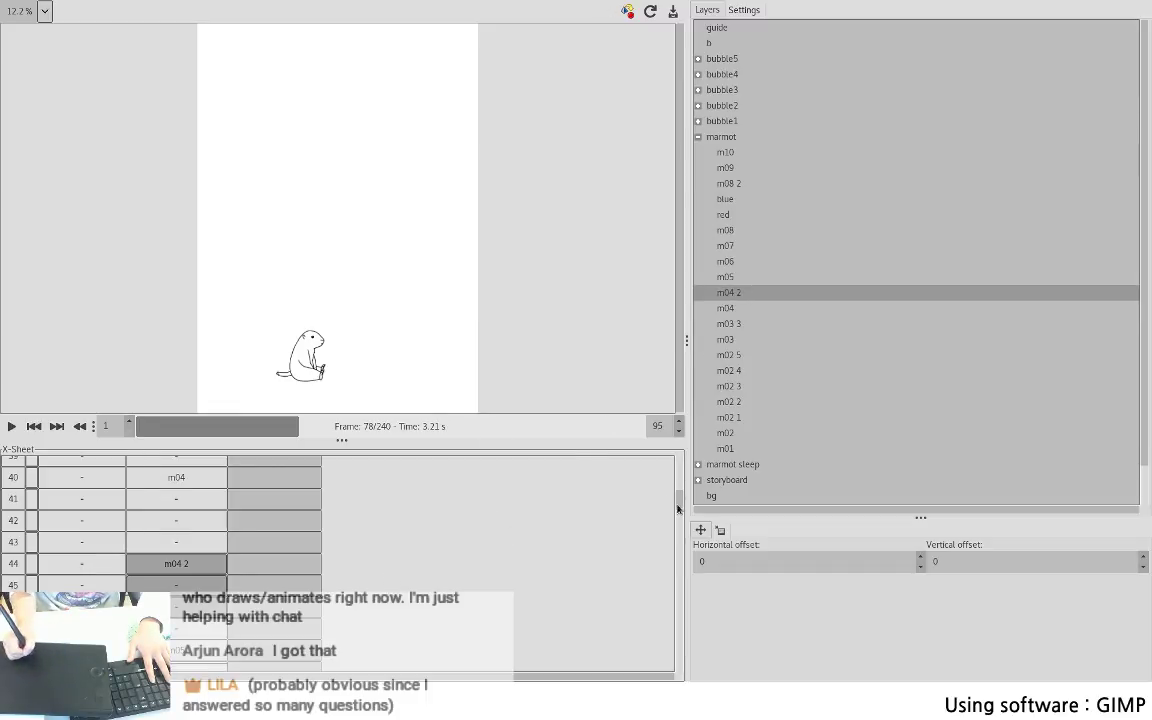
- Assign the m03 3 layer to frames 34 through 38 of the marmot track in the X-Sheet
{"action": "left_click_drag", "start_coordinate": [677, 509], "coordinate": [670, 494]}
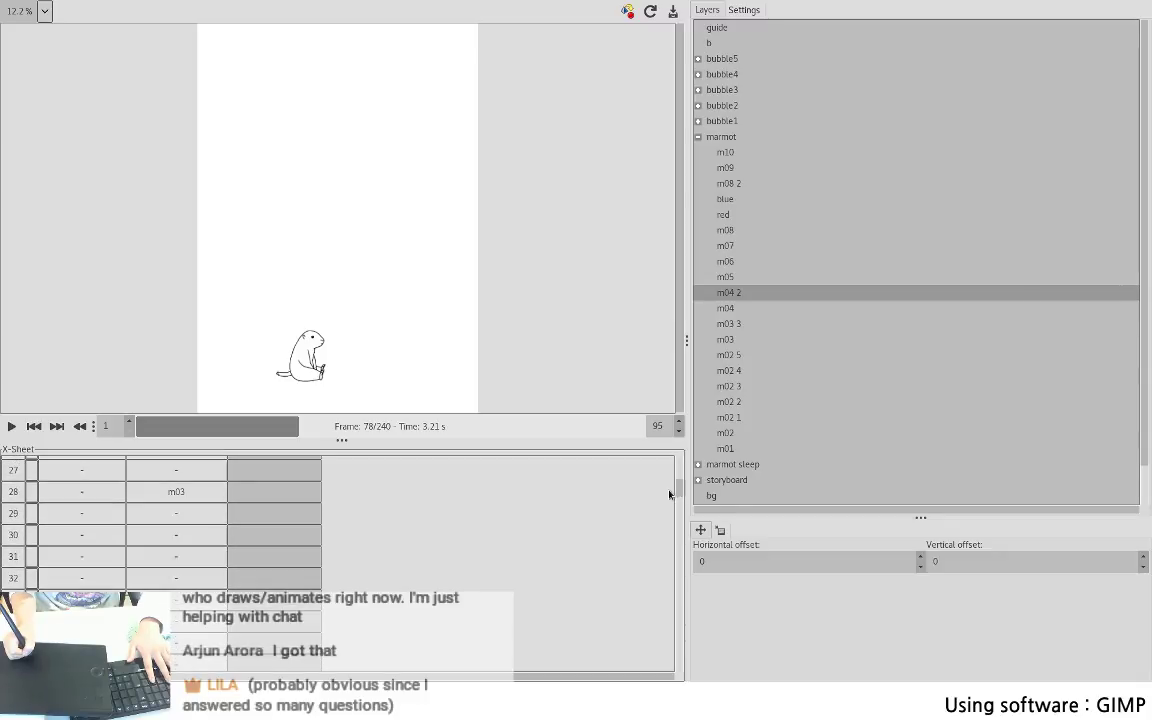
{"action": "left_click", "coordinate": [205, 538]}
{"action": "left_click", "coordinate": [200, 585]}
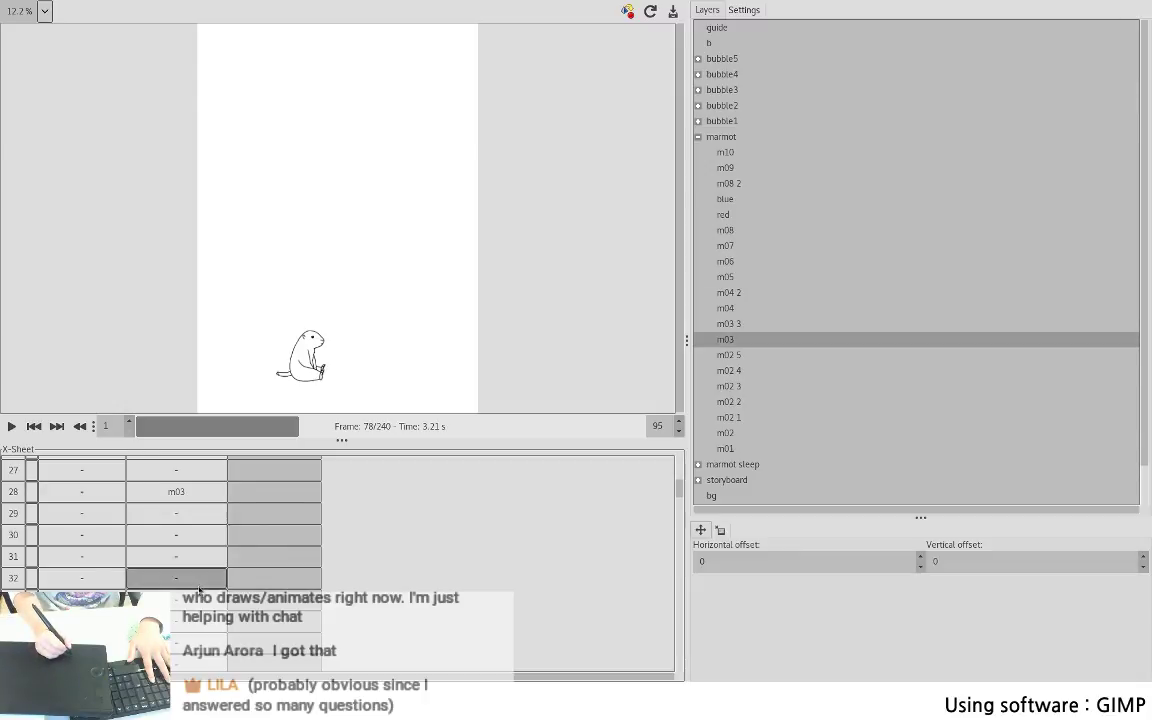
{"action": "left_click_drag", "start_coordinate": [679, 483], "coordinate": [682, 501]}
{"action": "left_click", "coordinate": [212, 570], "text": "shift"}
{"action": "left_click", "coordinate": [732, 326]}
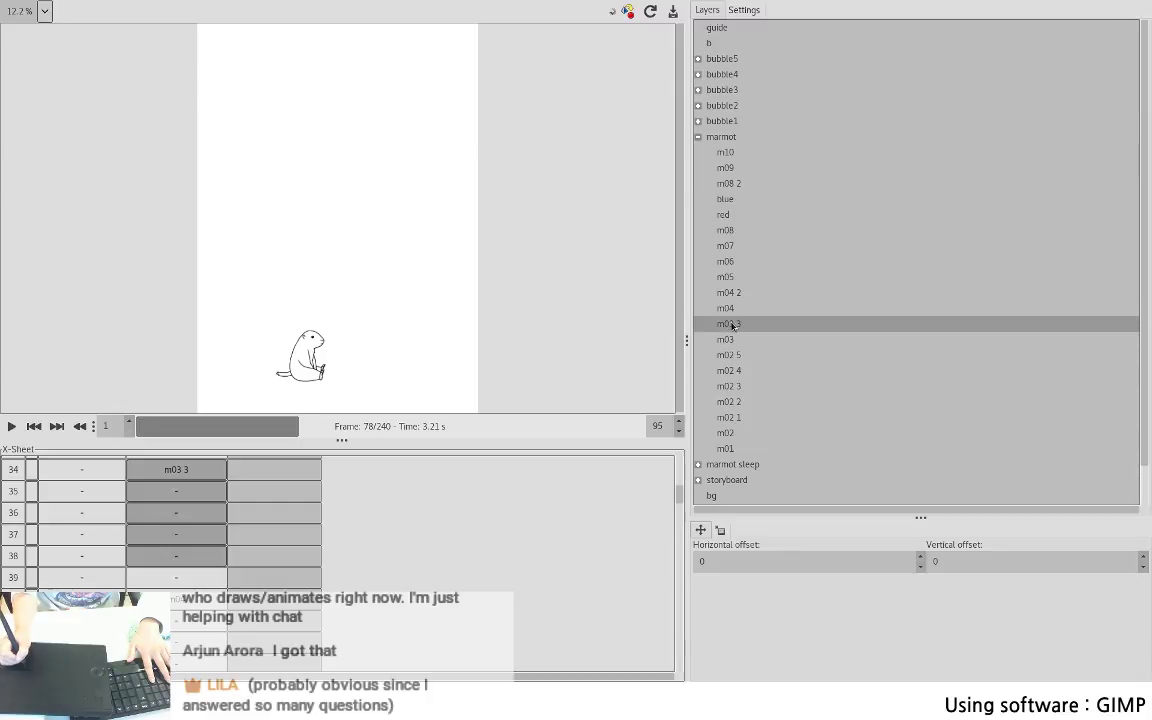
- Play back the retimed marmot animation from frame 26 and pause it
{"action": "scroll", "coordinate": [681, 495], "scroll_direction": "up", "scroll_amount": 1}
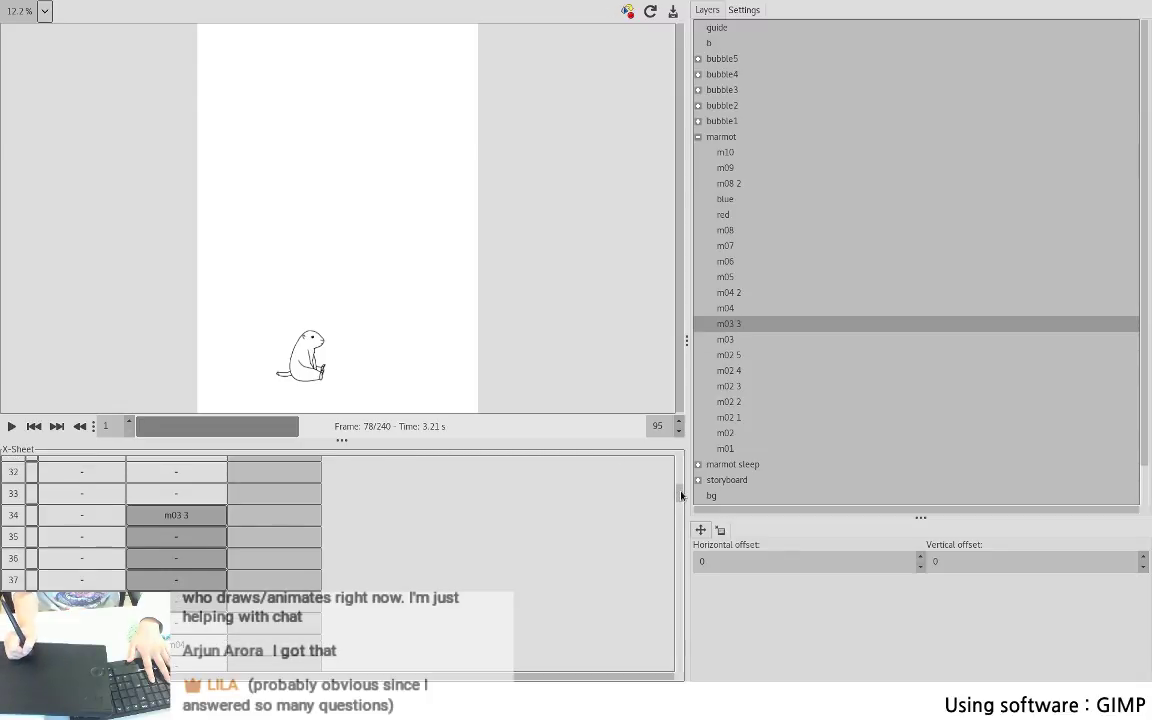
{"action": "scroll", "coordinate": [681, 495], "scroll_direction": "up", "scroll_amount": 5}
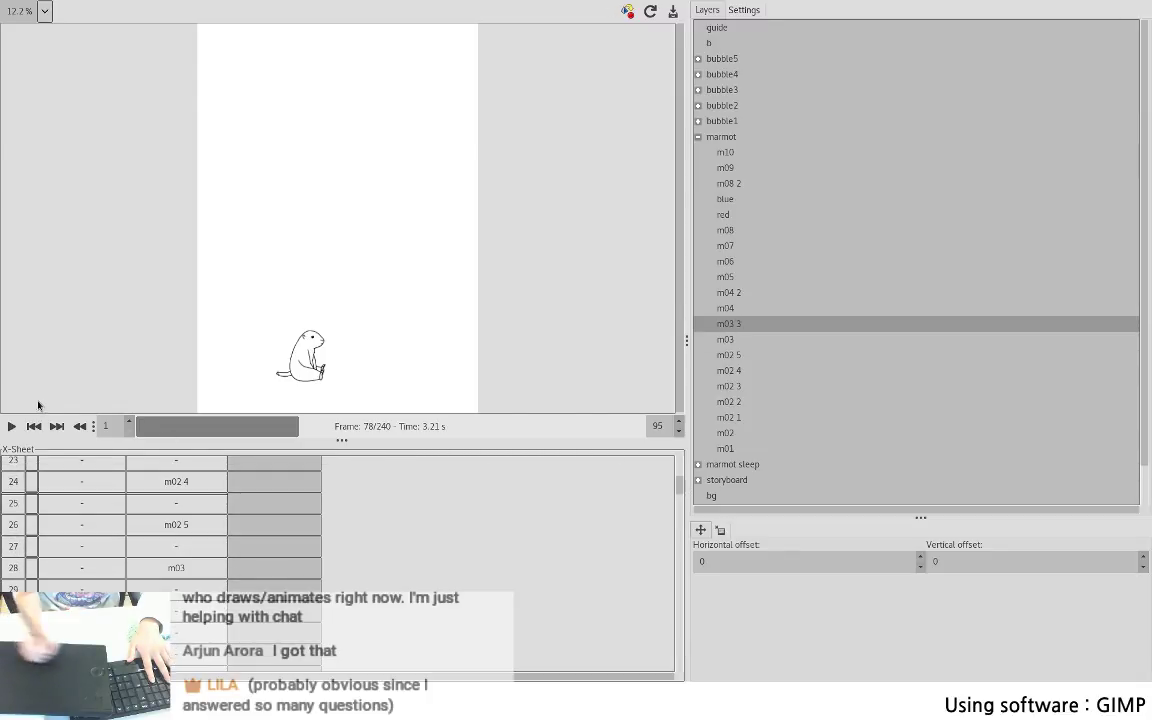
{"action": "left_click", "coordinate": [11, 426]}
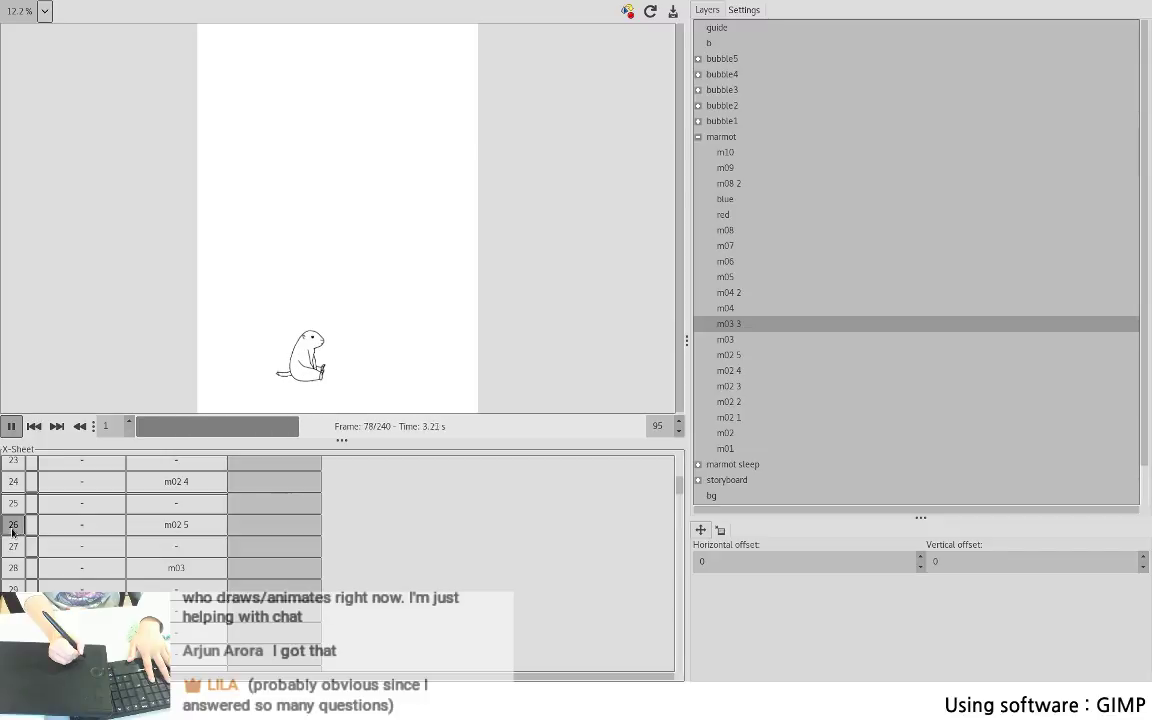
{"action": "left_click", "coordinate": [11, 426]}
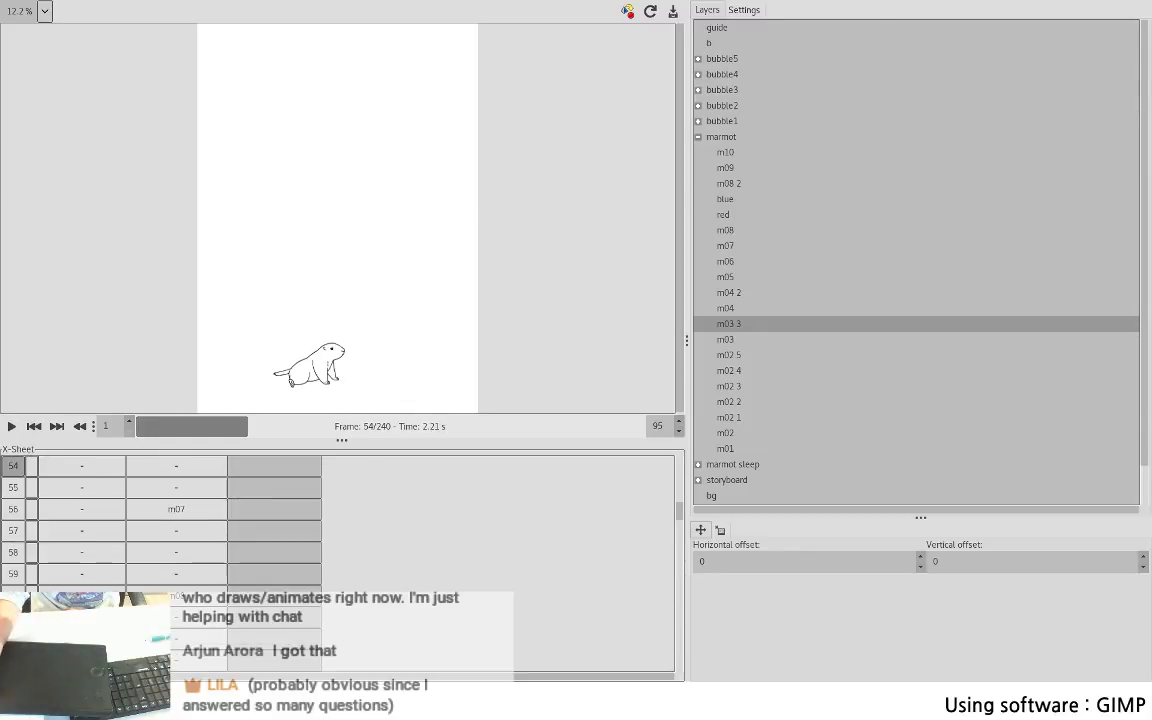
- Switch back to the image window and save the image
{"action": "key", "text": "alt+Tab"}
{"action": "scroll", "coordinate": [826, 418], "scroll_direction": "down", "scroll_amount": 5}
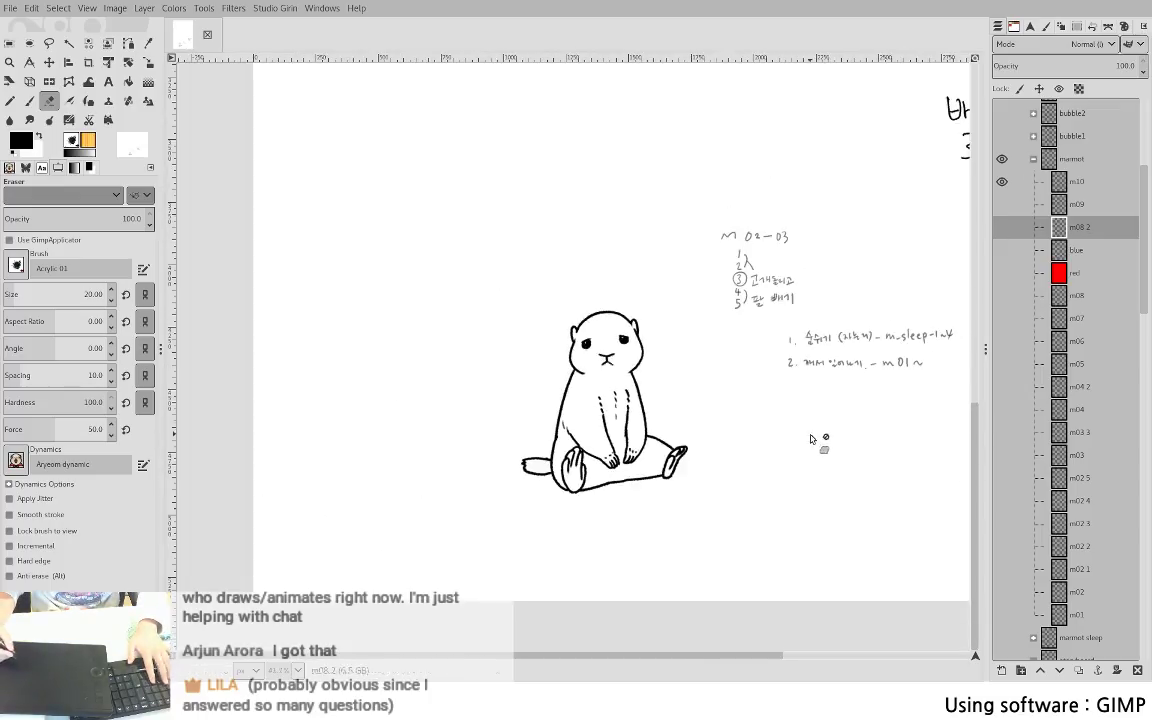
{"action": "key", "text": "ctrl+s"}
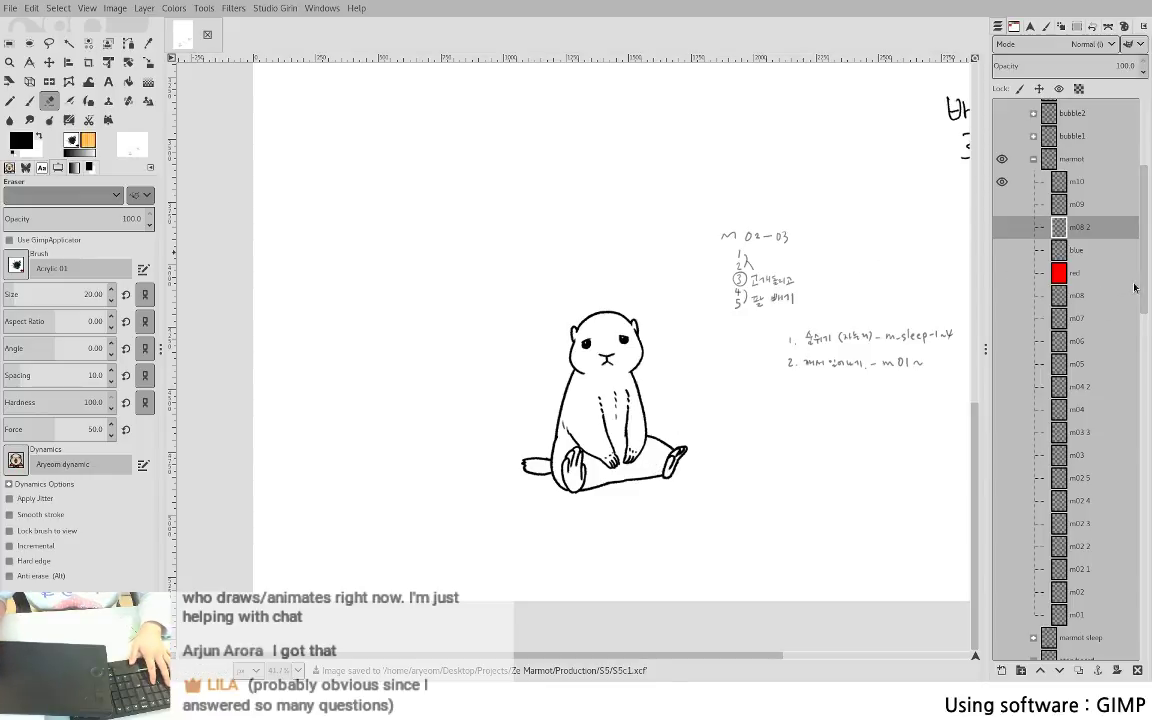
- Hide m10 and show the m03, m03 3 and m04 layers together in the marmot group as drawing guides
{"action": "left_click_drag", "start_coordinate": [1146, 302], "coordinate": [1148, 315]}
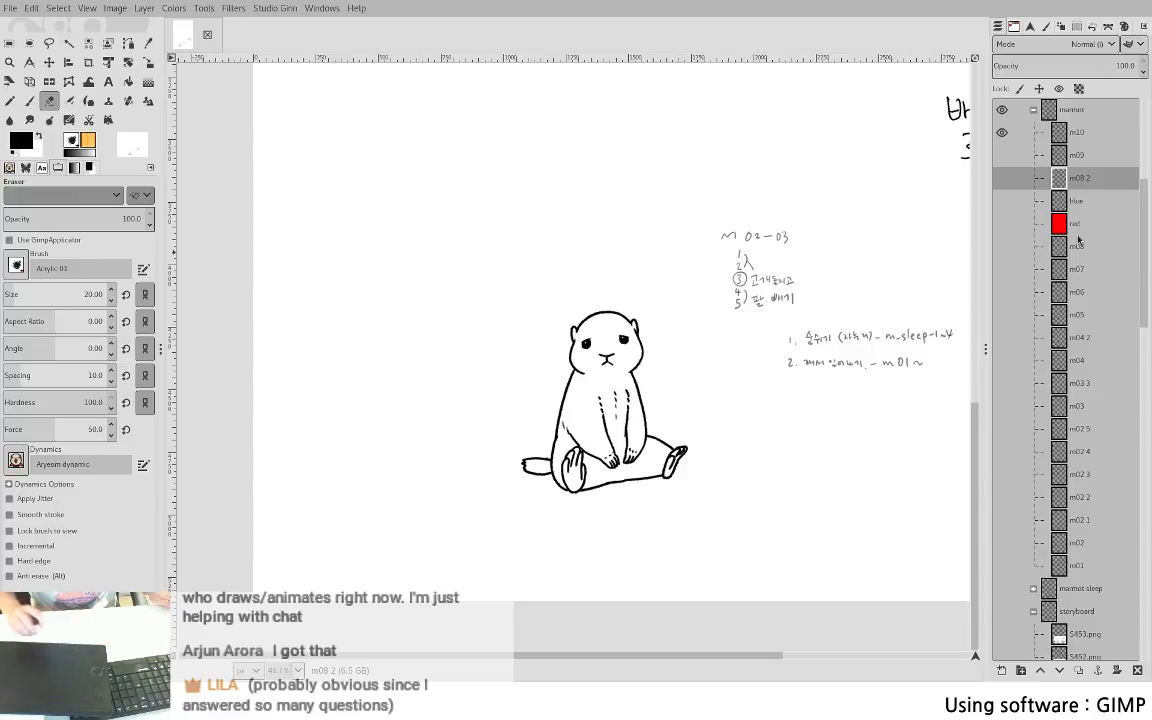
{"action": "left_click", "coordinate": [1082, 384]}
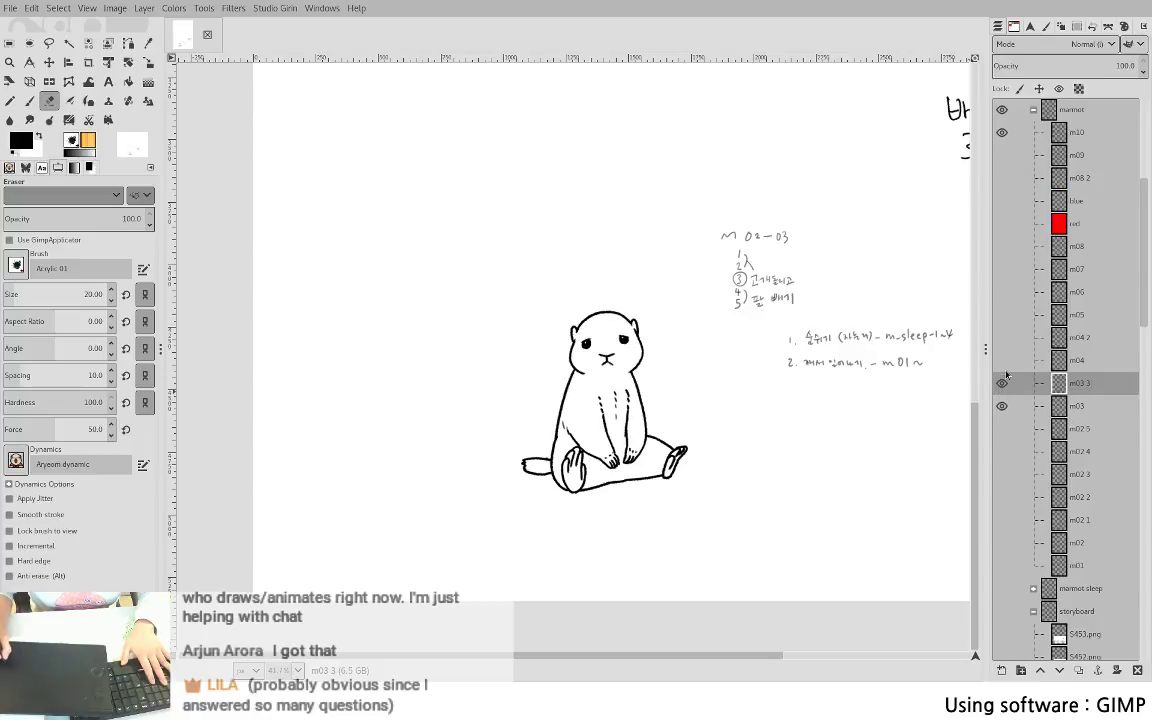
{"action": "left_click", "coordinate": [1000, 381]}
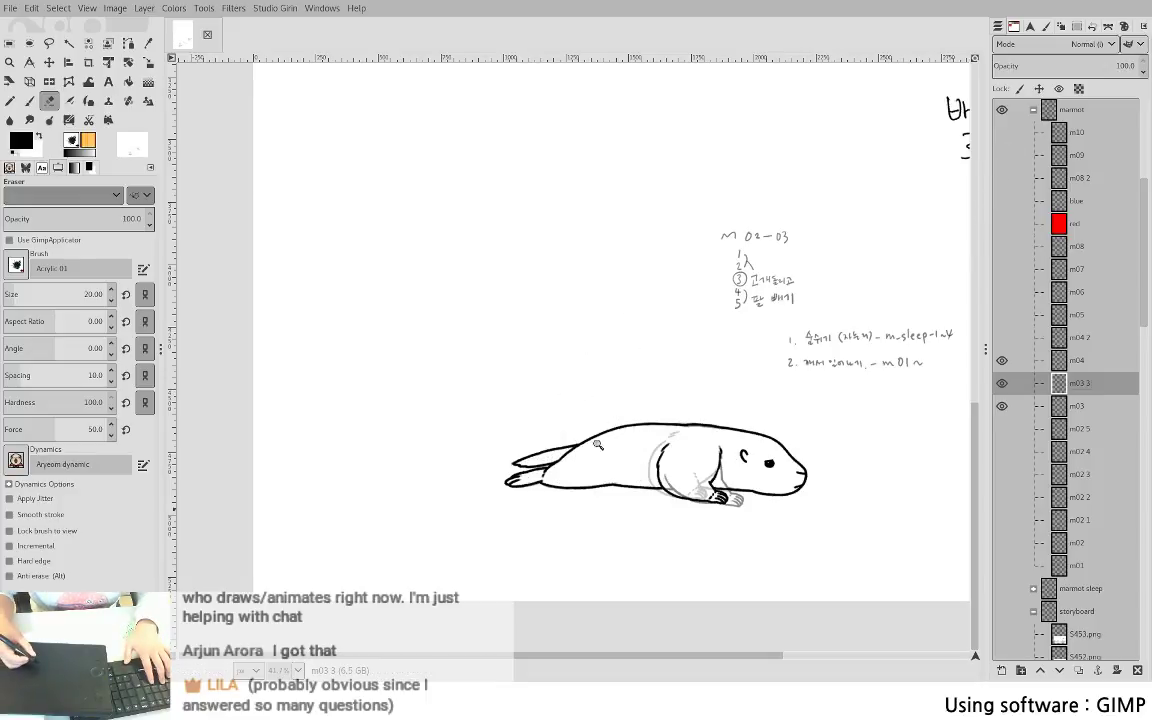
{"action": "scroll", "coordinate": [539, 410], "scroll_direction": "up", "scroll_amount": 2}
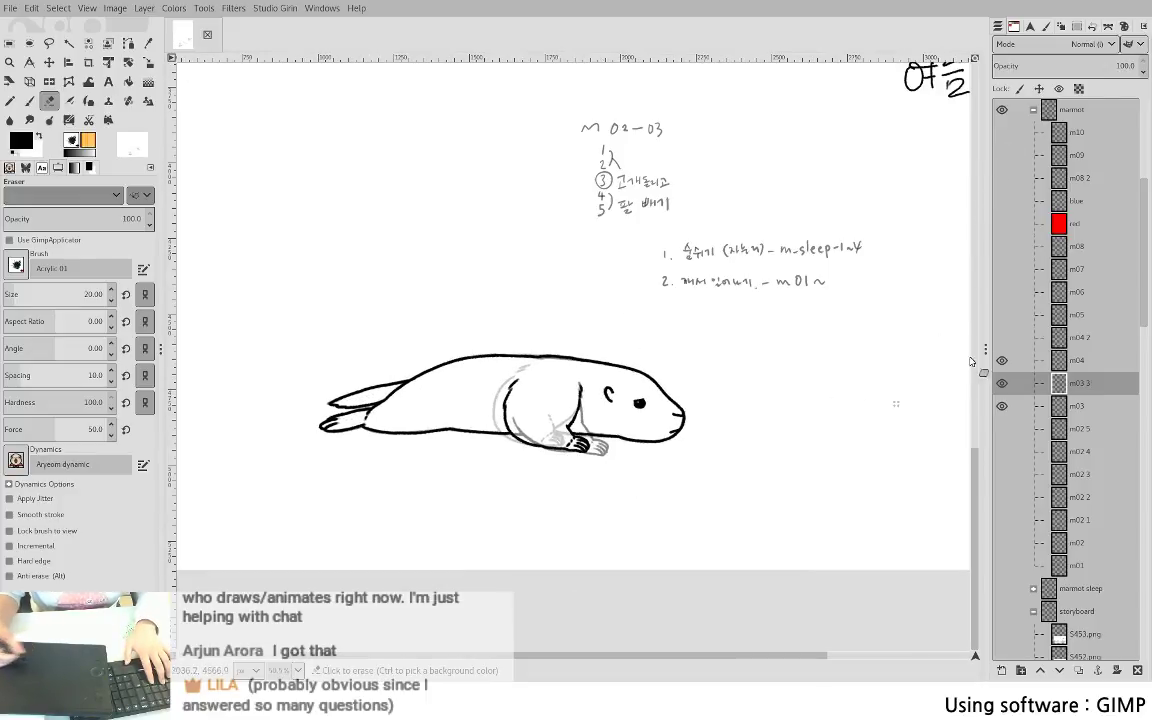
- Add a layer named m03 1 above m03, lower the m03 3 layer's opacity to 42.2, and make m03 1 active
{"action": "key", "text": "Page_Down"}
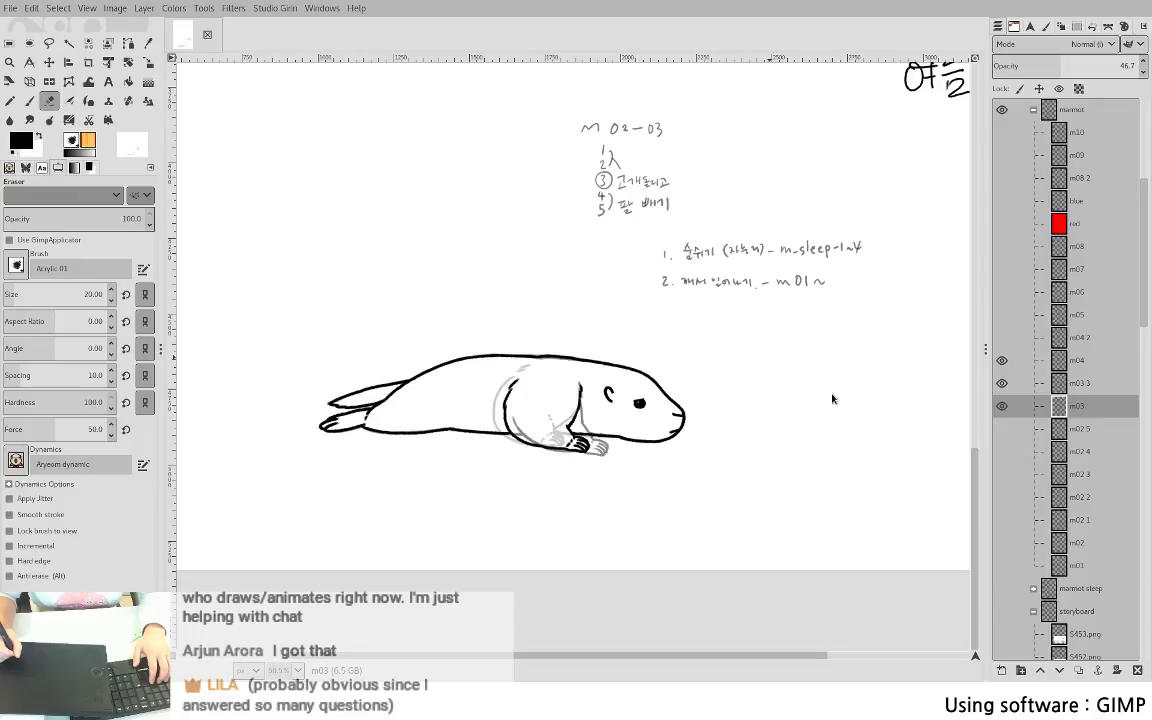
{"action": "key", "text": "ctrl+shift+n"}
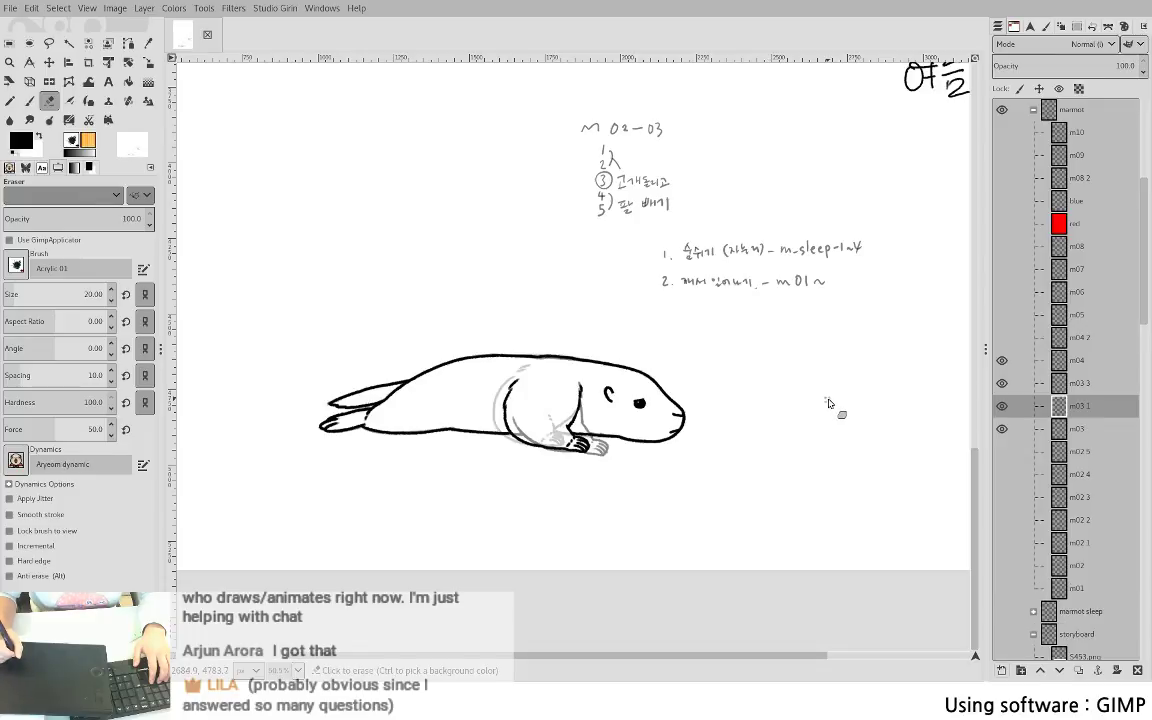
{"action": "left_click", "coordinate": [1076, 430]}
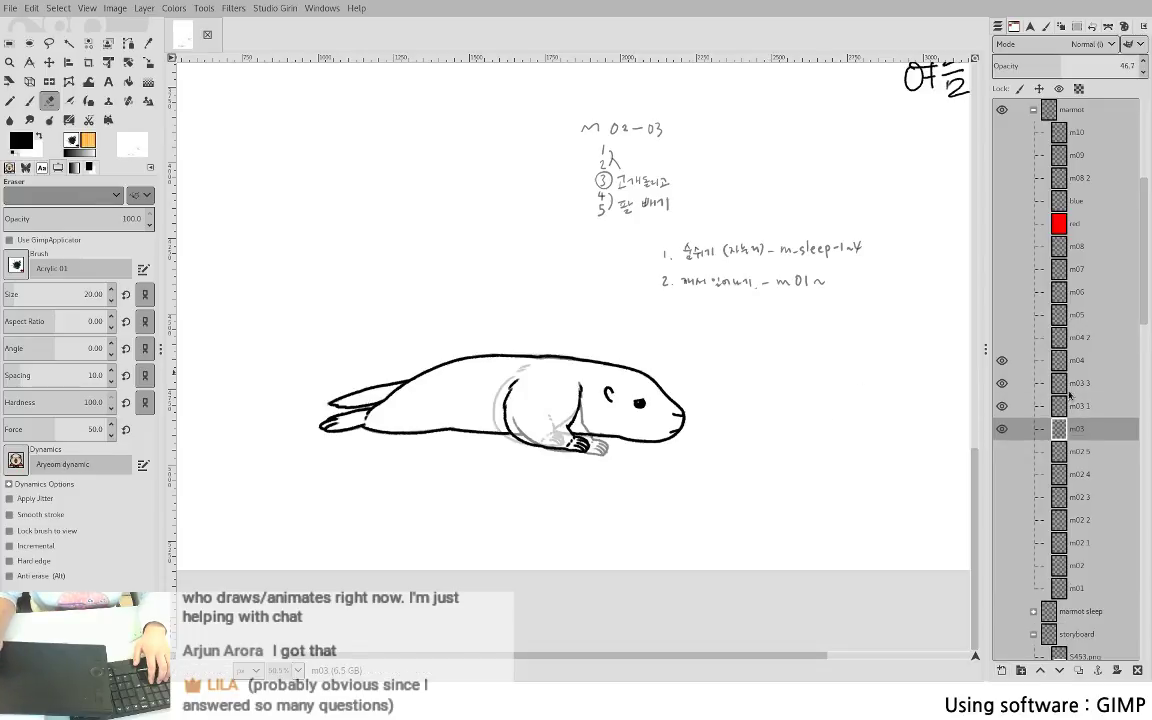
{"action": "left_click", "coordinate": [1076, 385]}
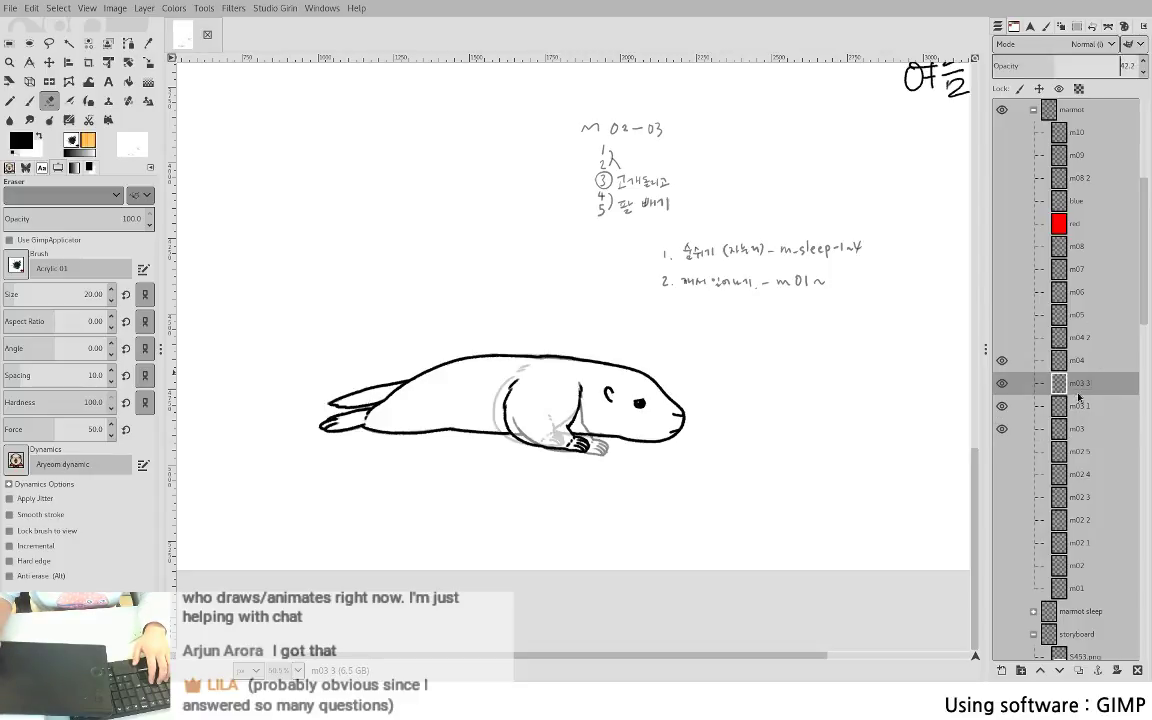
{"action": "left_click", "coordinate": [1077, 406]}
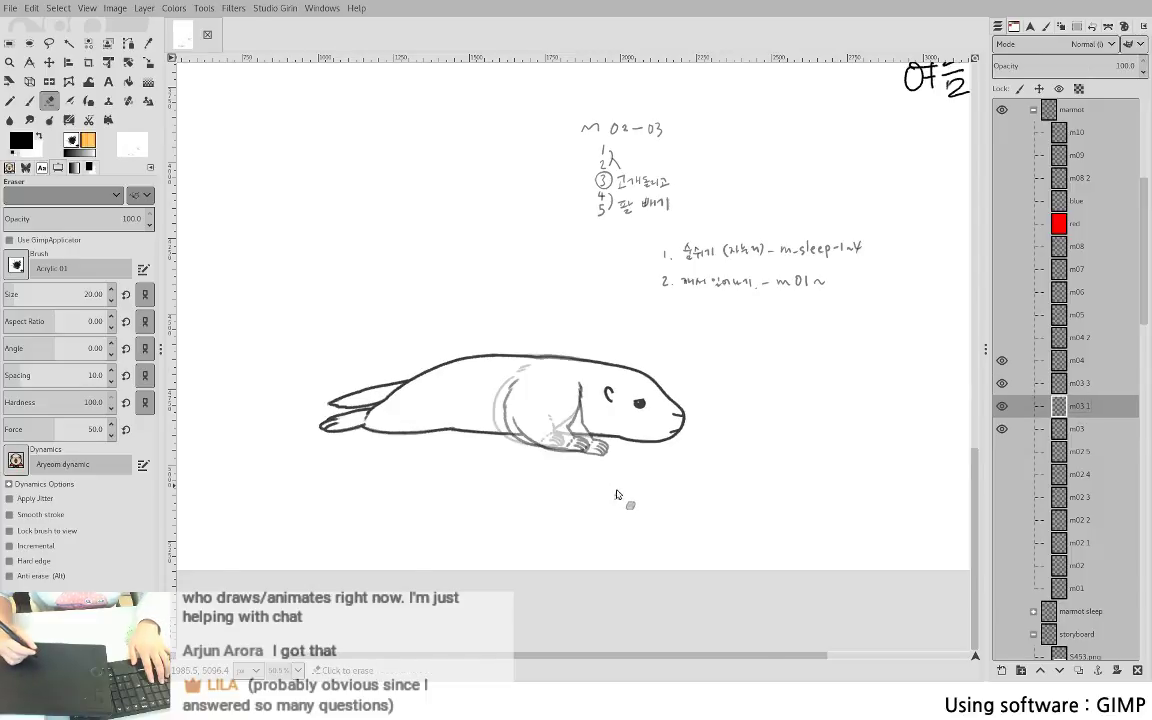
- Hide m04 and paint the marmot's upper back line over the guides on m03 1, redoing strokes and erasing the loose end
{"action": "scroll", "coordinate": [615, 485], "scroll_direction": "up", "scroll_amount": 5}
{"action": "key", "text": "p"}
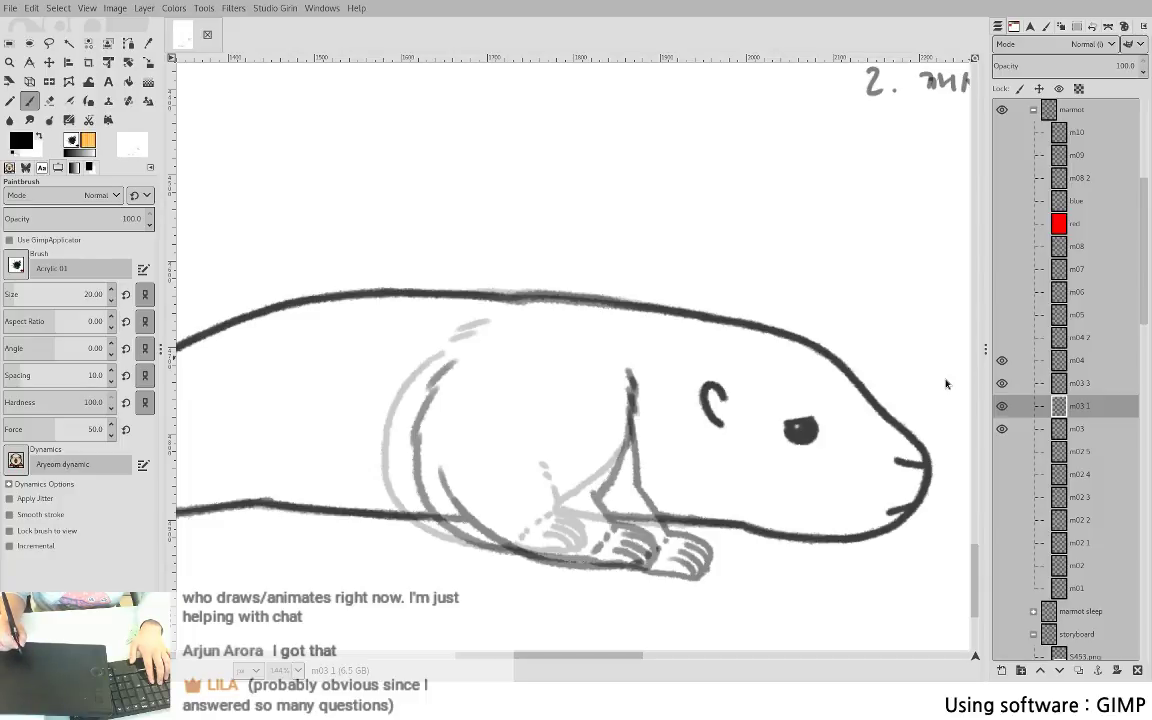
{"action": "left_click", "coordinate": [1001, 360]}
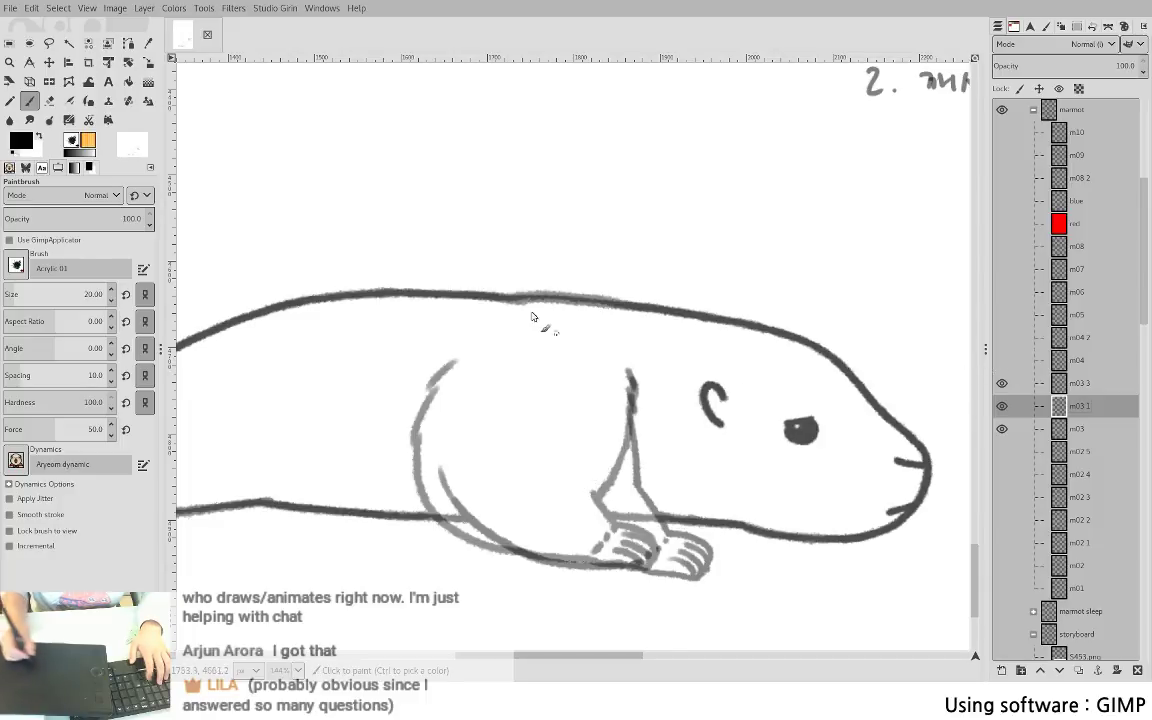
{"action": "left_click_drag", "start_coordinate": [514, 299], "coordinate": [610, 301]}
{"action": "key", "text": "ctrl+z"}
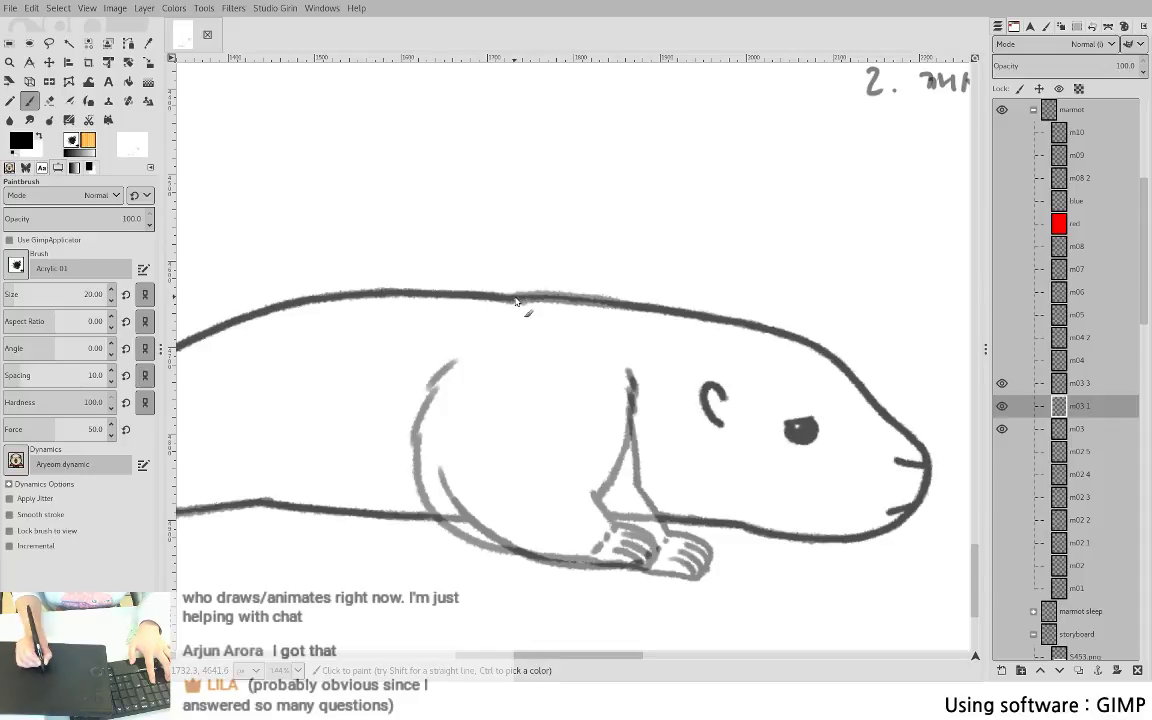
{"action": "mouse_move", "coordinate": [517, 299]}
{"action": "left_mouse_down"}
{"action": "mouse_move", "coordinate": [664, 309]}
{"action": "mouse_move", "coordinate": [549, 298]}
{"action": "mouse_move", "coordinate": [628, 302]}
{"action": "left_mouse_up"}
{"action": "key", "text": "ctrl+z"}
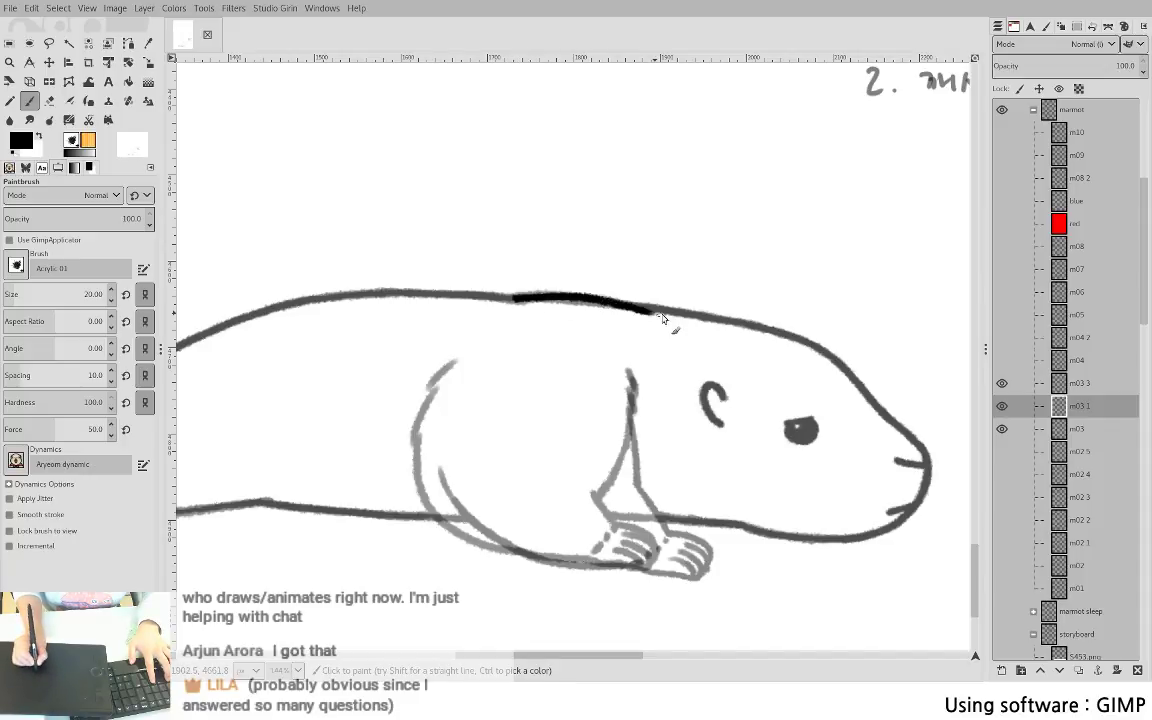
{"action": "key", "text": "ctrl+z"}
{"action": "mouse_move", "coordinate": [513, 298]}
{"action": "left_mouse_down"}
{"action": "mouse_move", "coordinate": [585, 298]}
{"action": "mouse_move", "coordinate": [716, 318]}
{"action": "mouse_move", "coordinate": [729, 332]}
{"action": "mouse_move", "coordinate": [678, 307]}
{"action": "mouse_move", "coordinate": [733, 322]}
{"action": "left_mouse_up"}
{"action": "key", "text": "shift+e"}
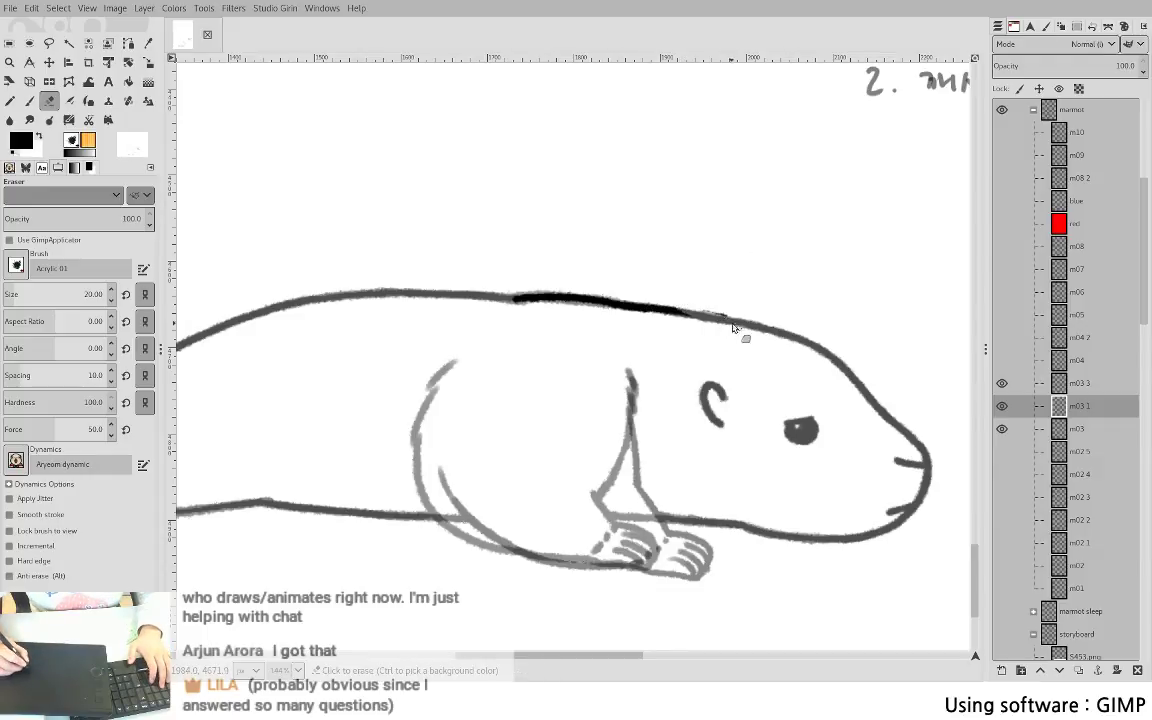
- Paint the marmot's forehead contour on m03 1 over the guide line with the Paintbrush, redoing strokes until it follows the curve
{"action": "left_click_drag", "start_coordinate": [684, 391], "coordinate": [512, 364]}
{"action": "key", "text": "p"}
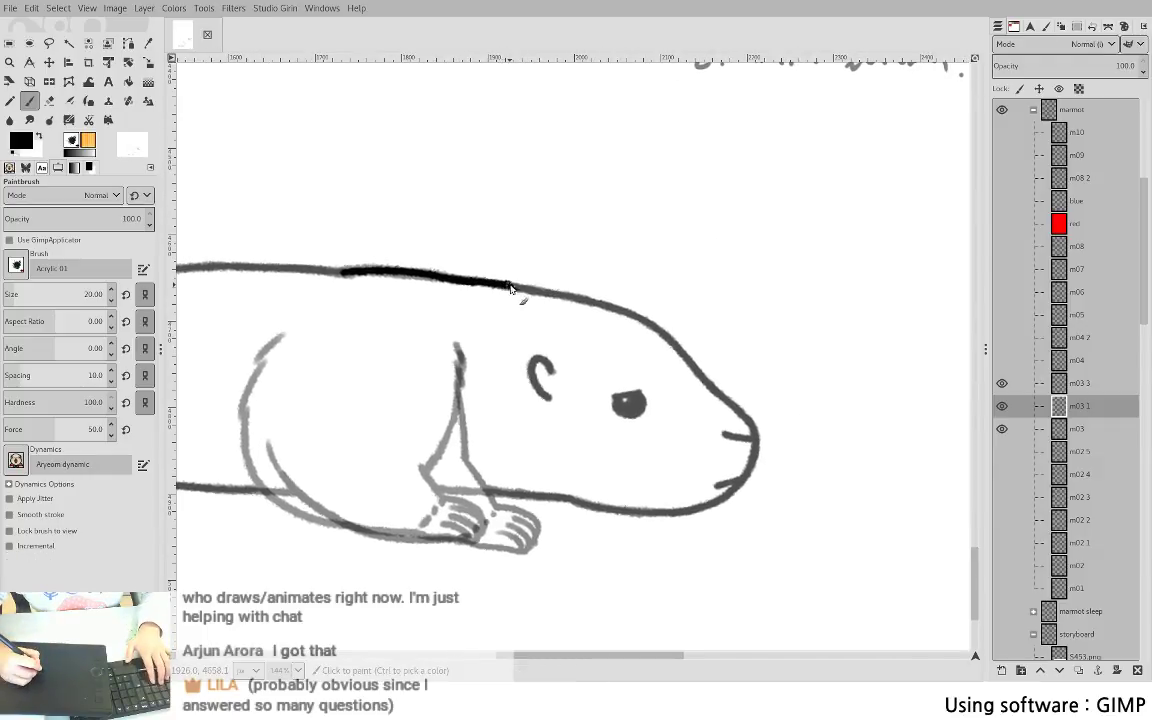
{"action": "left_click_drag", "start_coordinate": [460, 278], "coordinate": [623, 311]}
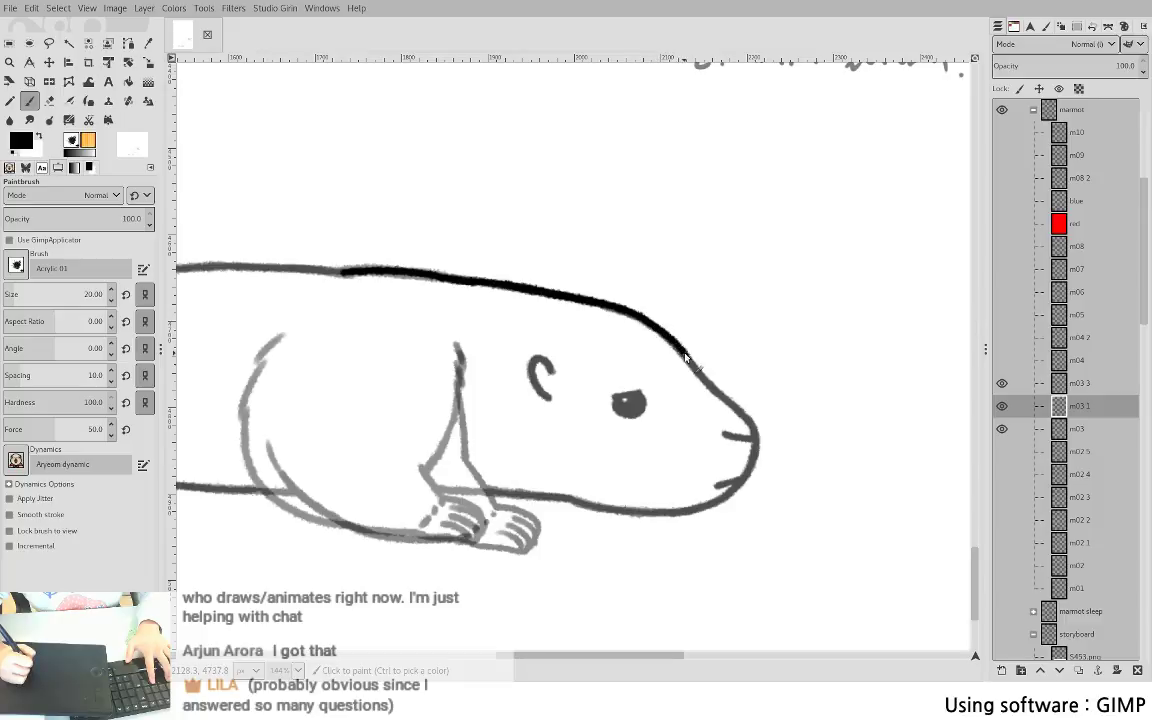
{"action": "scroll", "coordinate": [677, 345], "scroll_direction": "up", "scroll_amount": 4}
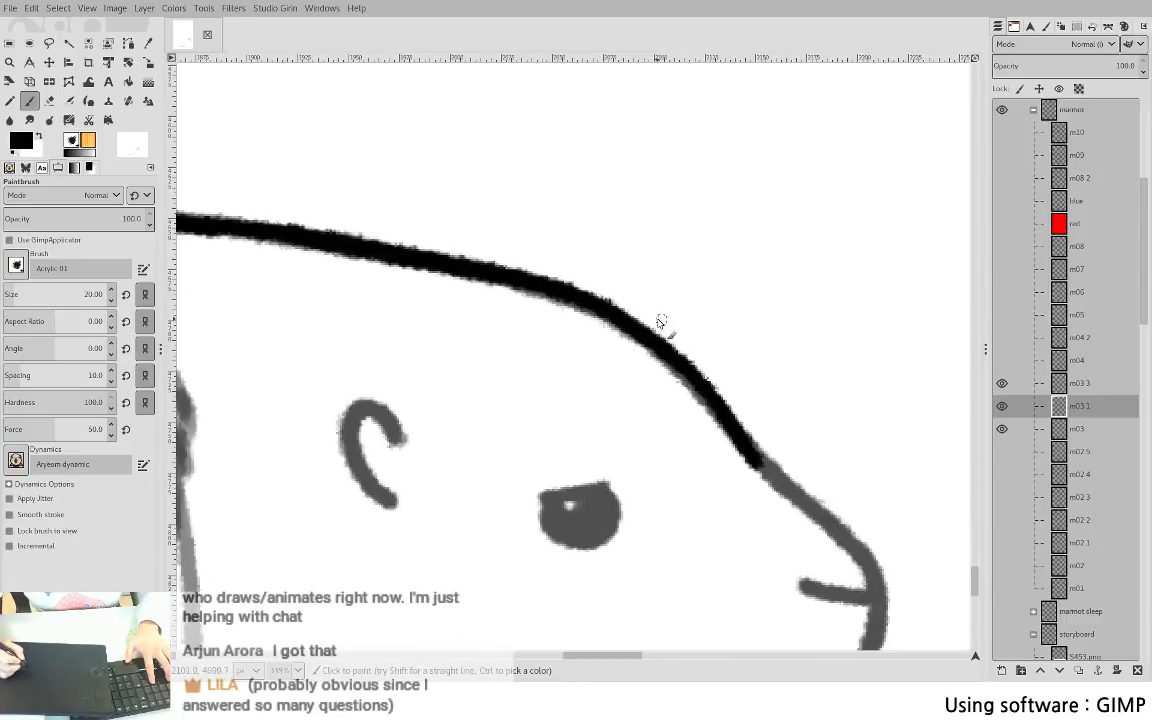
{"action": "key", "text": "ctrl+z"}
{"action": "left_click_drag", "start_coordinate": [594, 310], "coordinate": [665, 376]}
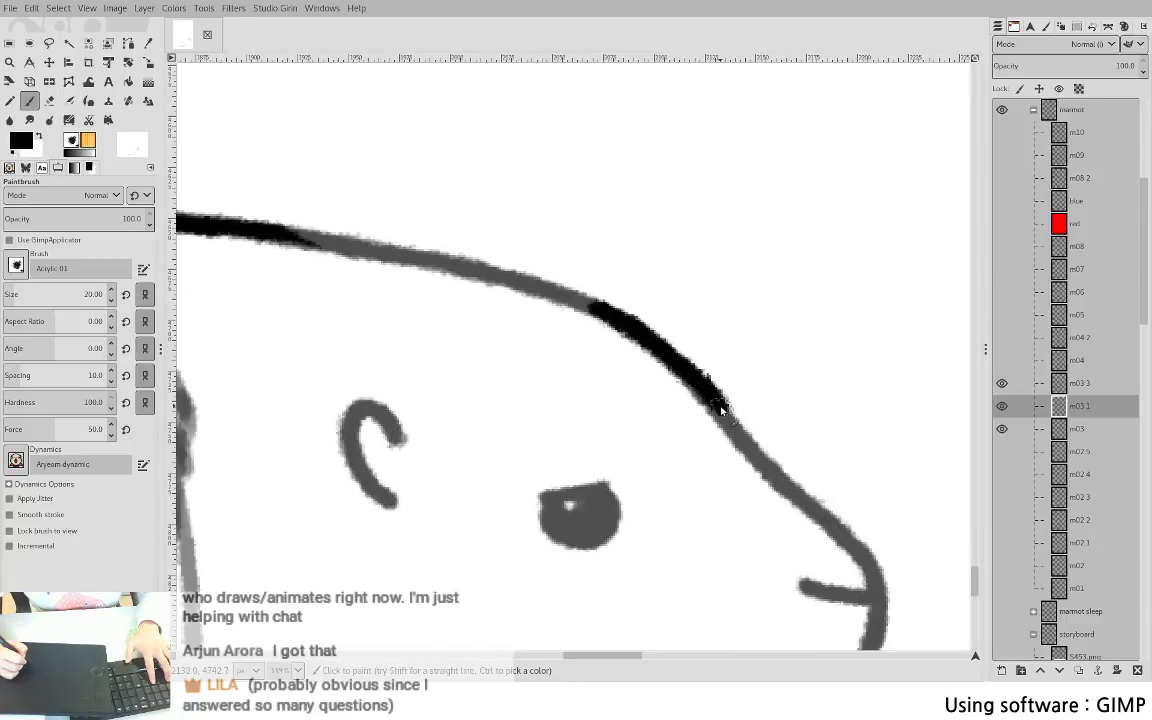
{"action": "key", "text": "ctrl+z"}
{"action": "left_click_drag", "start_coordinate": [592, 306], "coordinate": [700, 392]}
{"action": "key", "text": "ctrl+z"}
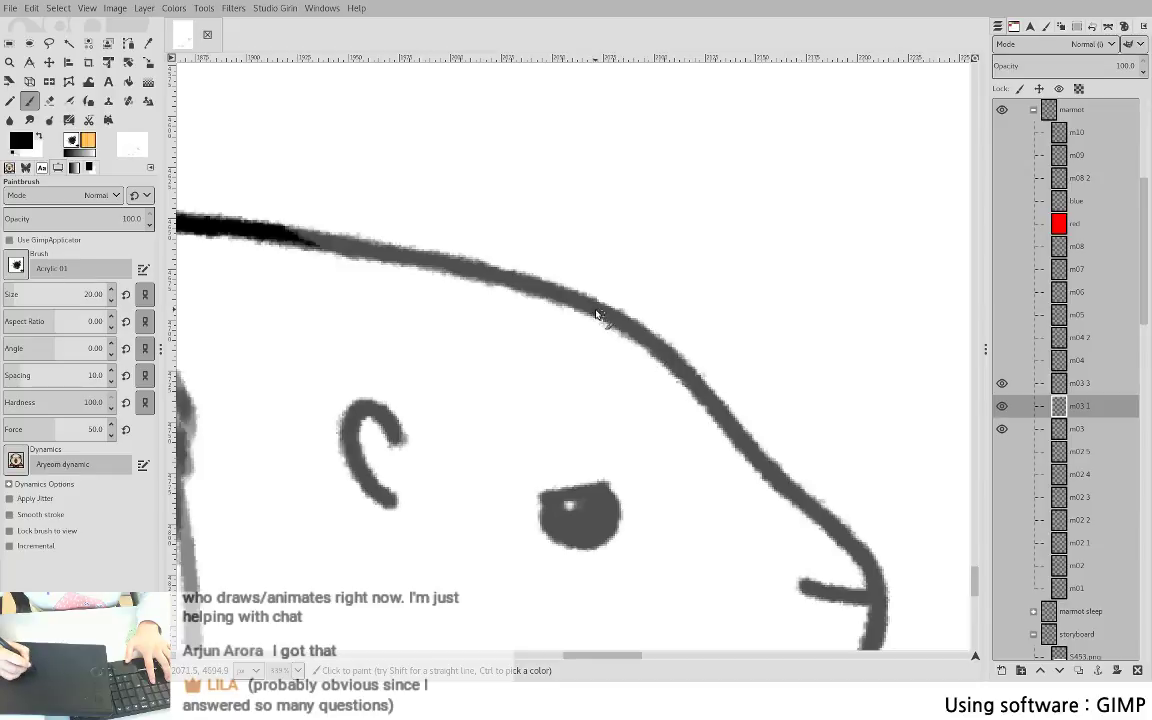
{"action": "left_click_drag", "start_coordinate": [657, 350], "coordinate": [793, 491]}
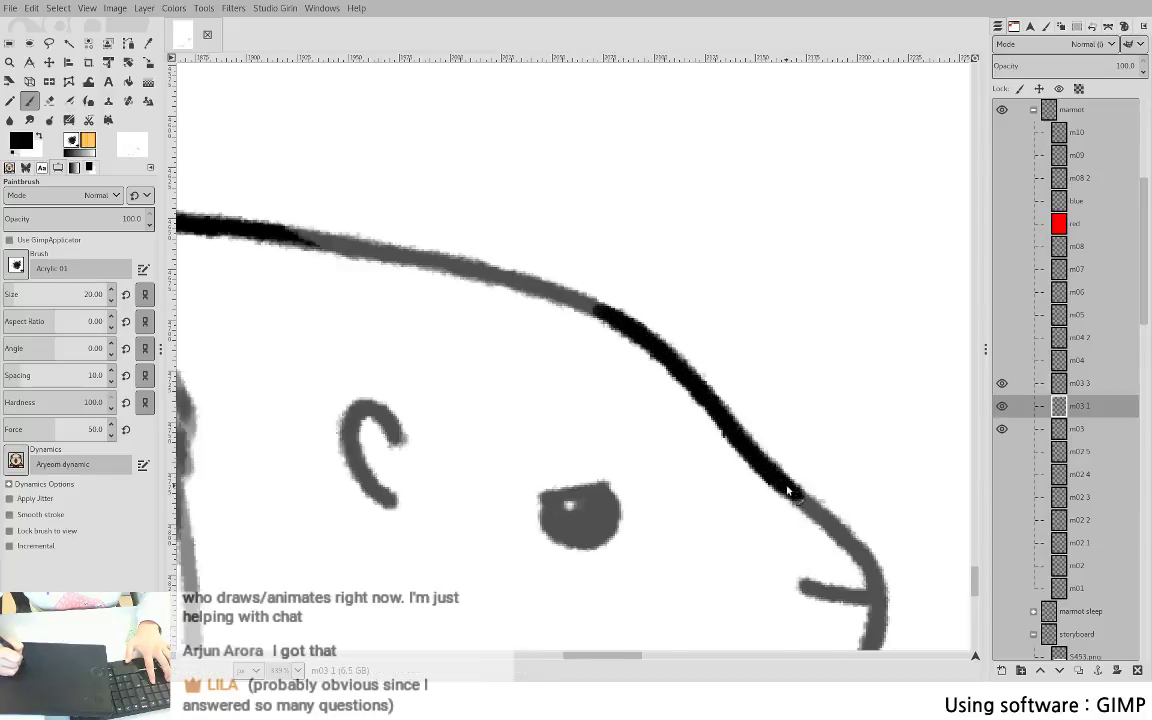
- Continue the head contour down the snout to the nose tip and paint the short nose line on m03 1
{"action": "left_click_drag", "start_coordinate": [668, 414], "coordinate": [506, 208]}
{"action": "mouse_move", "coordinate": [556, 256]}
{"action": "left_mouse_down"}
{"action": "mouse_move", "coordinate": [620, 296]}
{"action": "mouse_move", "coordinate": [650, 344]}
{"action": "mouse_move", "coordinate": [718, 400]}
{"action": "left_mouse_up"}
{"action": "key", "text": "ctrl+z"}
{"action": "scroll", "coordinate": [718, 400], "scroll_direction": "down", "scroll_amount": 3}
{"action": "scroll", "coordinate": [718, 400], "scroll_direction": "left", "scroll_amount": 4}
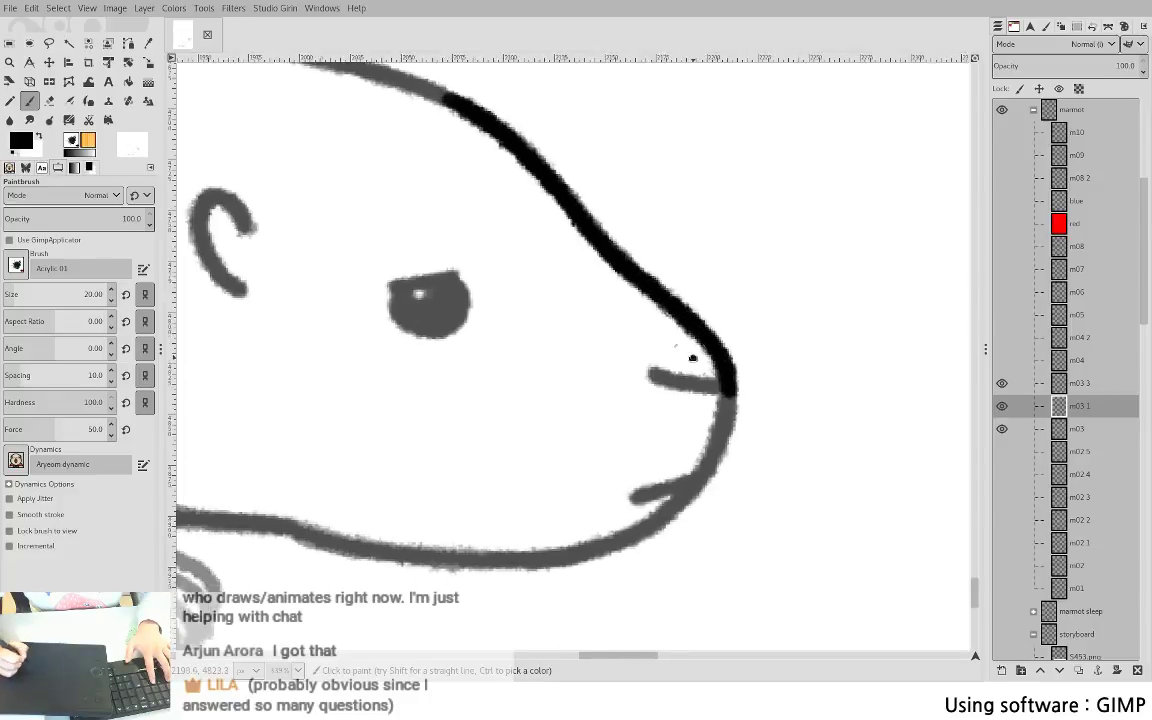
{"action": "left_click_drag", "start_coordinate": [824, 252], "coordinate": [874, 259]}
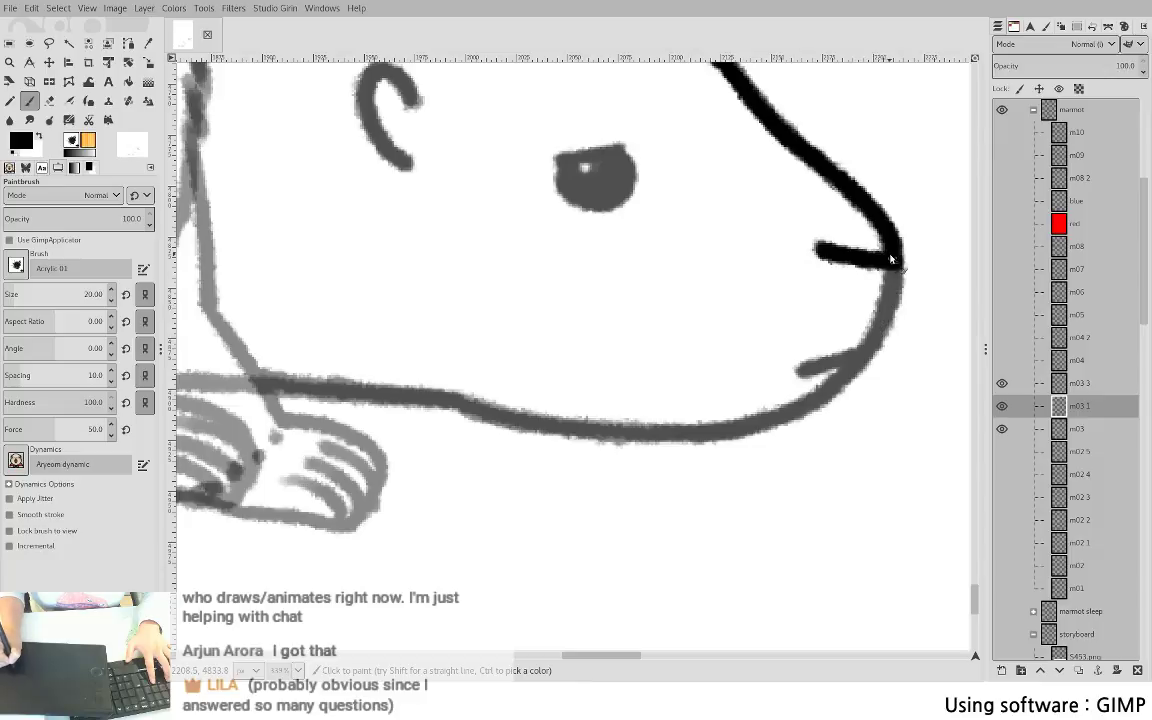
- Paint the front of the muzzle from the nose tip down around the chin on m03 1, redoing the stroke once
{"action": "left_click_drag", "start_coordinate": [895, 265], "coordinate": [867, 355]}
{"action": "key", "text": "ctrl+z"}
{"action": "mouse_move", "coordinate": [896, 266]}
{"action": "left_mouse_down"}
{"action": "mouse_move", "coordinate": [891, 306]}
{"action": "mouse_move", "coordinate": [853, 370]}
{"action": "mouse_move", "coordinate": [780, 412]}
{"action": "left_mouse_up"}
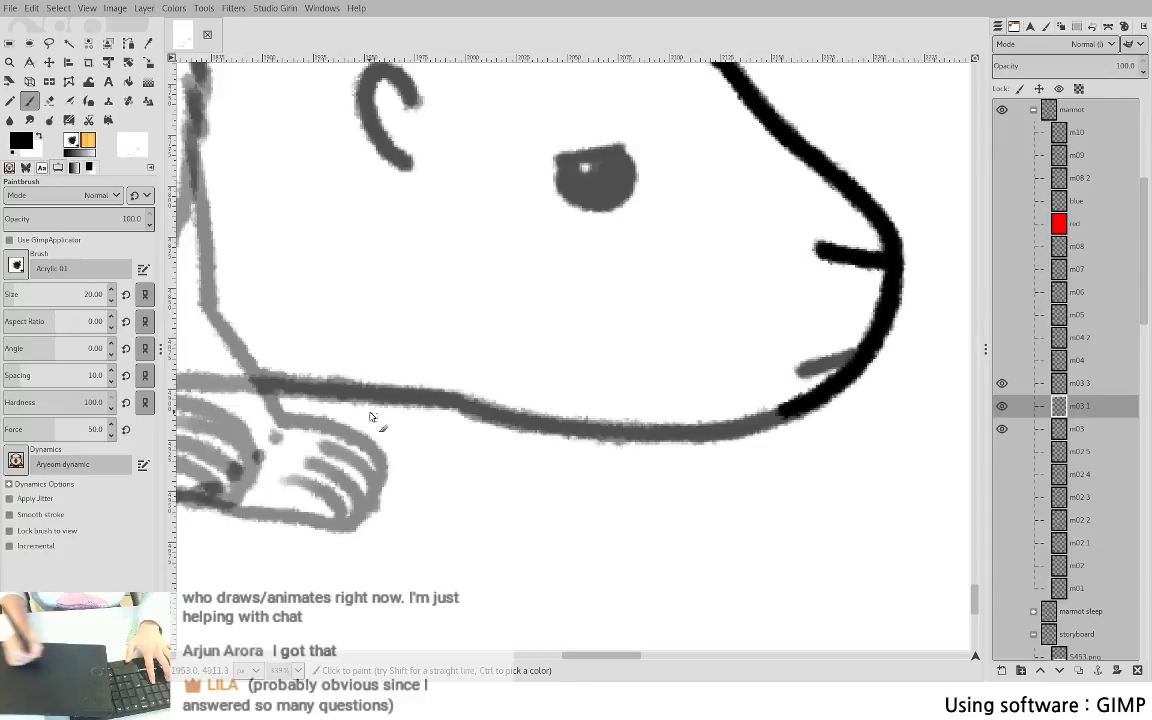
- Paint the marmot's throat and lower jaw line up to the chin and add the short mouth line, redoing uneven strokes
{"action": "left_click_drag", "start_coordinate": [257, 381], "coordinate": [445, 398]}
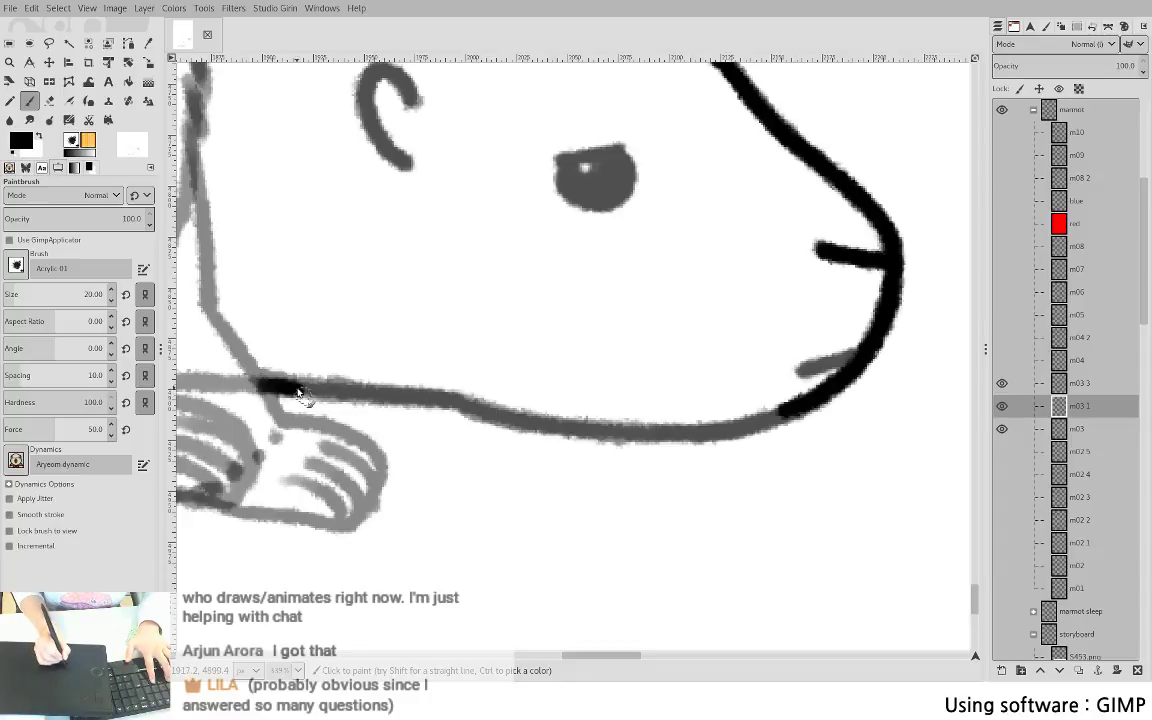
{"action": "key", "text": "ctrl+z"}
{"action": "mouse_move", "coordinate": [458, 399]}
{"action": "left_mouse_down"}
{"action": "mouse_move", "coordinate": [527, 420]}
{"action": "mouse_move", "coordinate": [700, 428]}
{"action": "left_mouse_up"}
{"action": "key", "text": "ctrl+z"}
{"action": "mouse_move", "coordinate": [449, 399]}
{"action": "left_mouse_down"}
{"action": "mouse_move", "coordinate": [582, 433]}
{"action": "mouse_move", "coordinate": [725, 421]}
{"action": "left_mouse_up"}
{"action": "key", "text": "ctrl+z"}
{"action": "mouse_move", "coordinate": [449, 397]}
{"action": "left_mouse_down"}
{"action": "mouse_move", "coordinate": [587, 432]}
{"action": "mouse_move", "coordinate": [552, 427]}
{"action": "mouse_move", "coordinate": [672, 426]}
{"action": "mouse_move", "coordinate": [565, 427]}
{"action": "mouse_move", "coordinate": [683, 436]}
{"action": "mouse_move", "coordinate": [765, 416]}
{"action": "mouse_move", "coordinate": [721, 428]}
{"action": "mouse_move", "coordinate": [740, 427]}
{"action": "mouse_move", "coordinate": [862, 355]}
{"action": "left_mouse_up"}
{"action": "key", "text": "ctrl+z"}
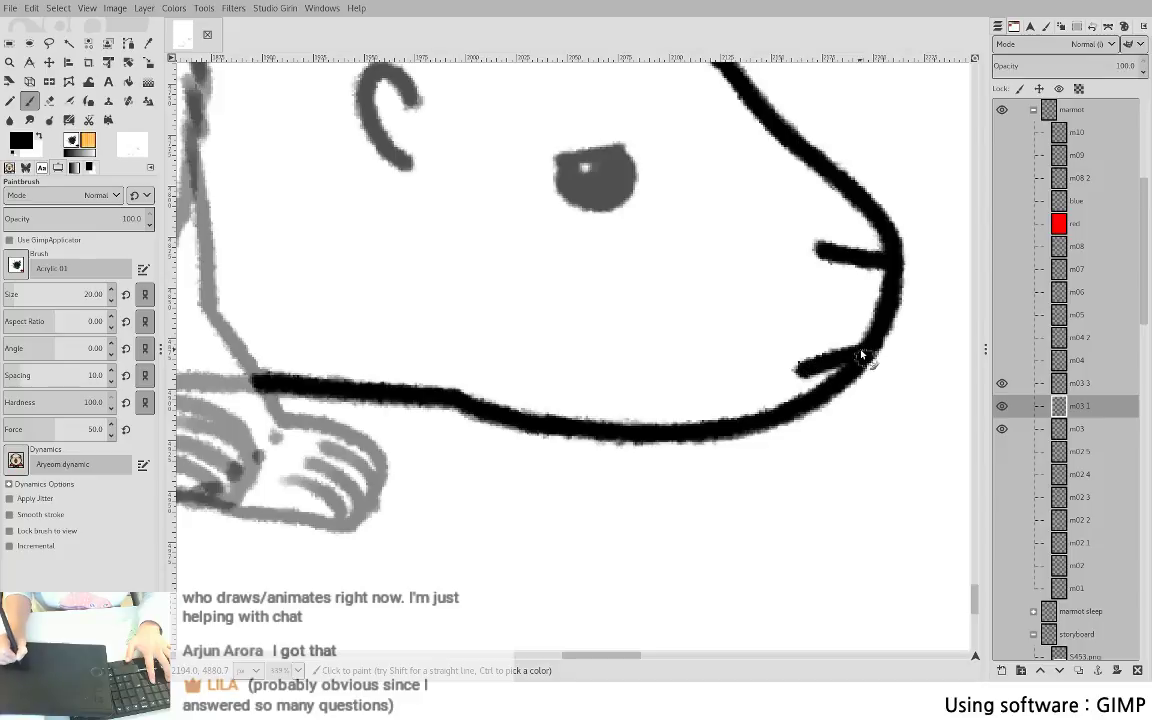
- Paint the curved ear and fill in the black eye over the guides, keeping the small highlight open
{"action": "left_click_drag", "start_coordinate": [545, 212], "coordinate": [688, 322]}
{"action": "left_click_drag", "start_coordinate": [510, 188], "coordinate": [516, 192]}
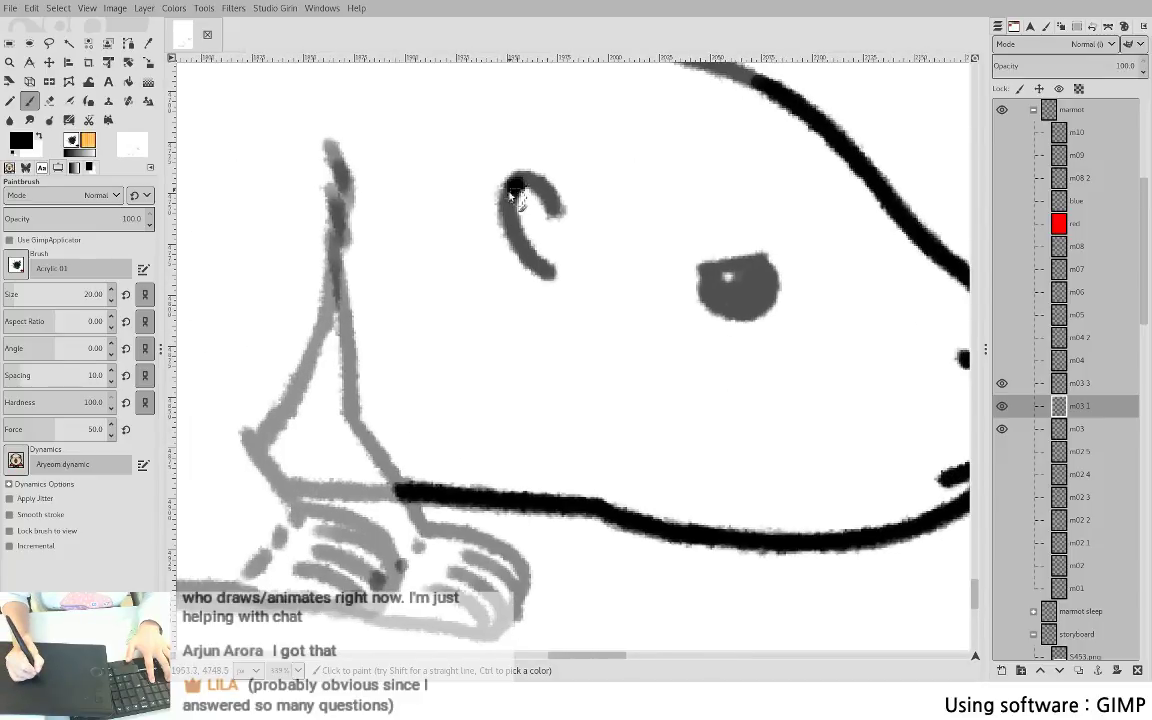
{"action": "mouse_move", "coordinate": [537, 265]}
{"action": "left_mouse_down"}
{"action": "mouse_move", "coordinate": [525, 180]}
{"action": "mouse_move", "coordinate": [514, 184]}
{"action": "mouse_move", "coordinate": [531, 178]}
{"action": "mouse_move", "coordinate": [562, 210]}
{"action": "left_mouse_up"}
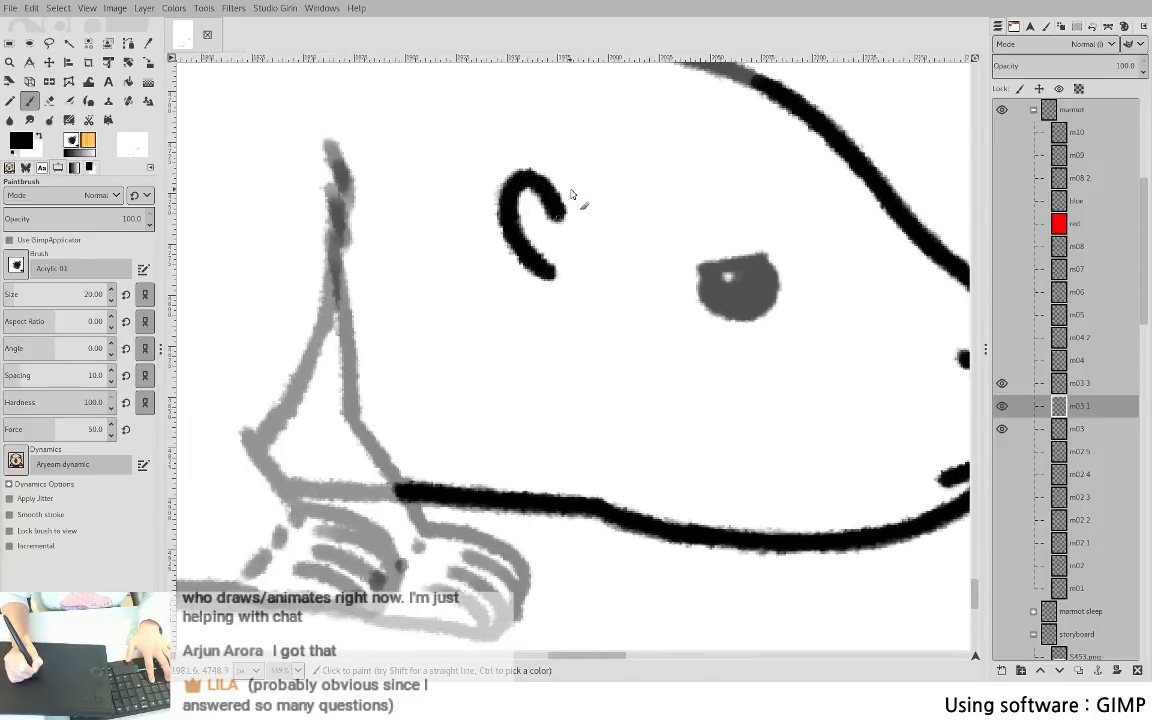
{"action": "mouse_move", "coordinate": [722, 268]}
{"action": "left_mouse_down"}
{"action": "mouse_move", "coordinate": [763, 258]}
{"action": "mouse_move", "coordinate": [708, 290]}
{"action": "mouse_move", "coordinate": [741, 315]}
{"action": "left_mouse_up"}
{"action": "key", "text": "ctrl+z"}
{"action": "key", "text": "ctrl+z"}
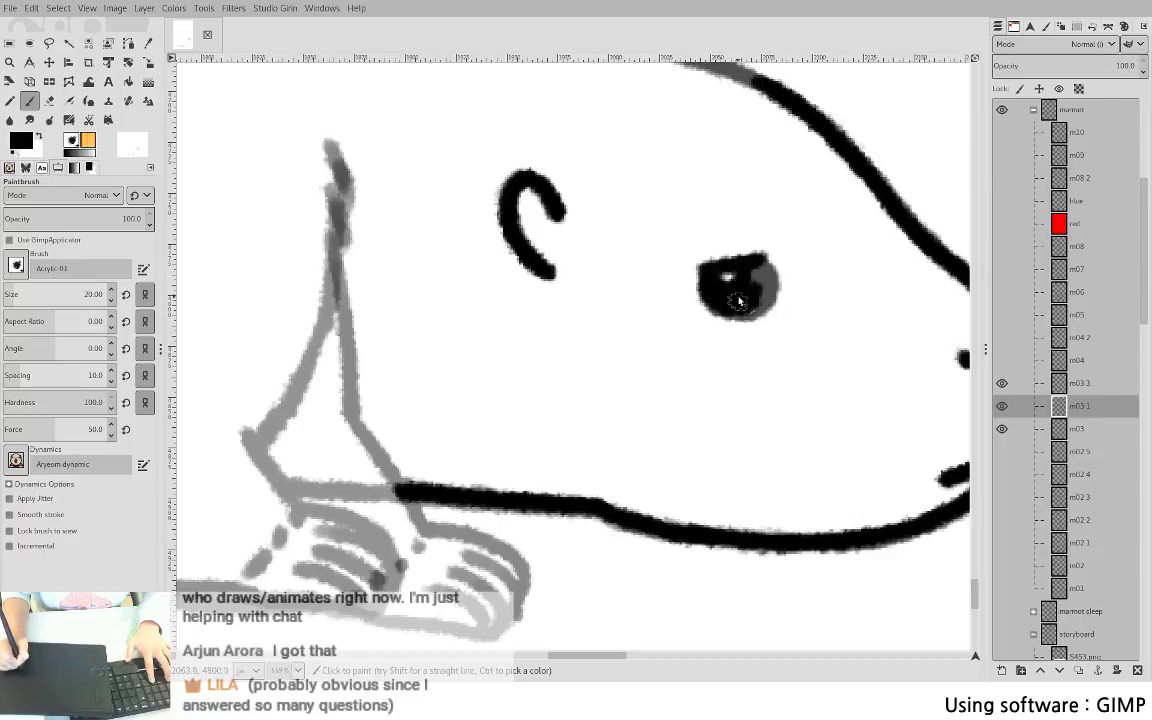
{"action": "mouse_move", "coordinate": [753, 278]}
{"action": "left_mouse_down"}
{"action": "mouse_move", "coordinate": [765, 300]}
{"action": "mouse_move", "coordinate": [728, 312]}
{"action": "left_mouse_up"}
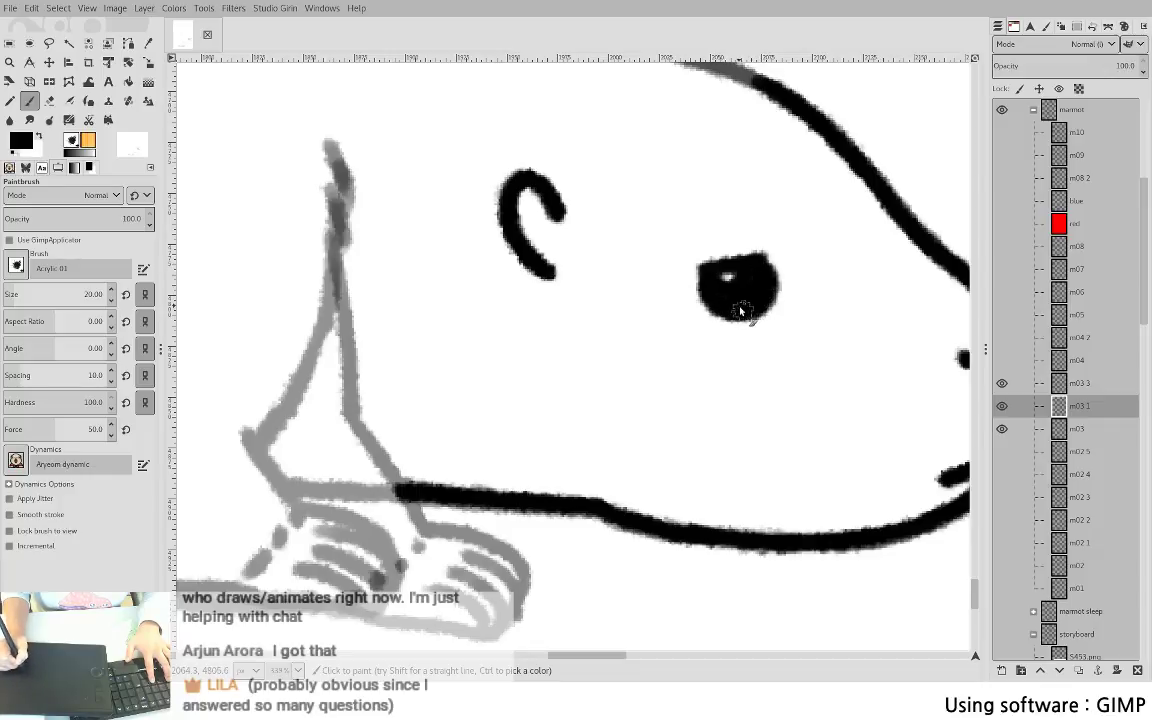
- Paint the front leg midway between the two guides, from the shoulder through the elbow to the wrist, with the short fur marks
{"action": "left_click_drag", "start_coordinate": [558, 319], "coordinate": [729, 341]}
{"action": "mouse_move", "coordinate": [505, 182]}
{"action": "left_mouse_down"}
{"action": "mouse_move", "coordinate": [508, 257]}
{"action": "mouse_move", "coordinate": [440, 440]}
{"action": "left_mouse_up"}
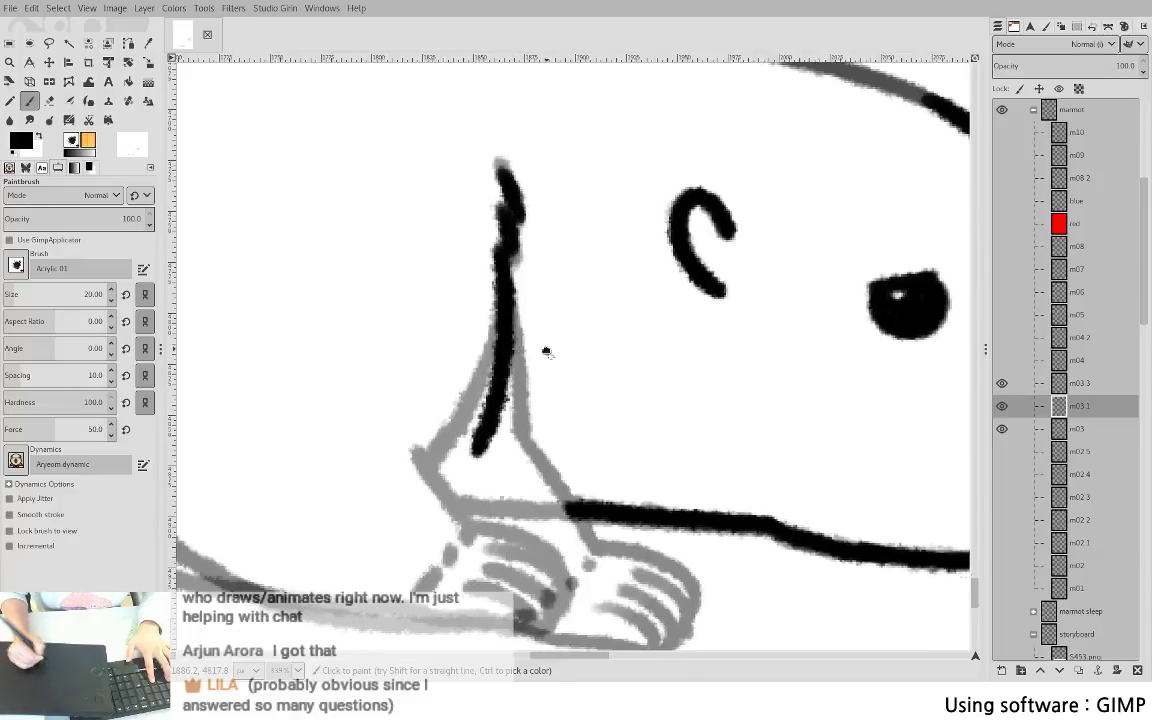
{"action": "scroll", "coordinate": [542, 352], "scroll_direction": "down", "scroll_amount": 3}
{"action": "mouse_move", "coordinate": [442, 242]}
{"action": "left_mouse_down"}
{"action": "mouse_move", "coordinate": [500, 364]}
{"action": "mouse_move", "coordinate": [425, 435]}
{"action": "left_mouse_up"}
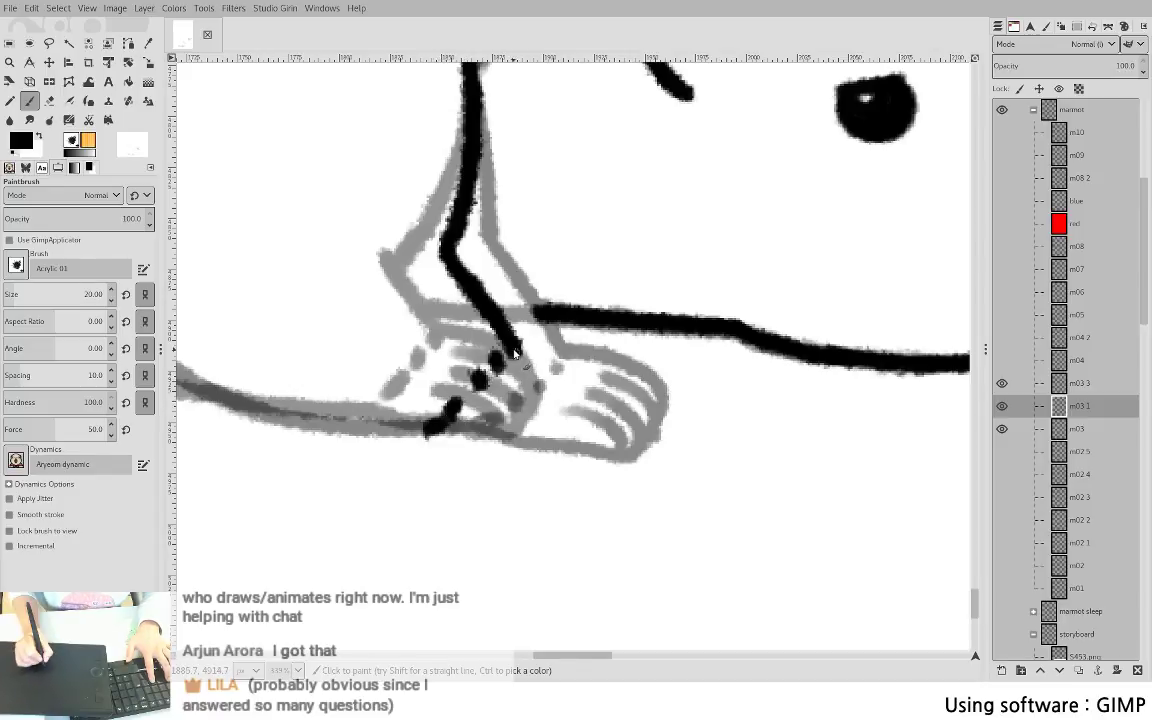
- Paint the front paw's outline and its curved toe lines between the two guide paws, redoing strokes as needed
{"action": "mouse_move", "coordinate": [514, 350]}
{"action": "left_mouse_down"}
{"action": "mouse_move", "coordinate": [595, 370]}
{"action": "mouse_move", "coordinate": [610, 384]}
{"action": "mouse_move", "coordinate": [599, 389]}
{"action": "left_mouse_up"}
{"action": "key", "text": "ctrl+z"}
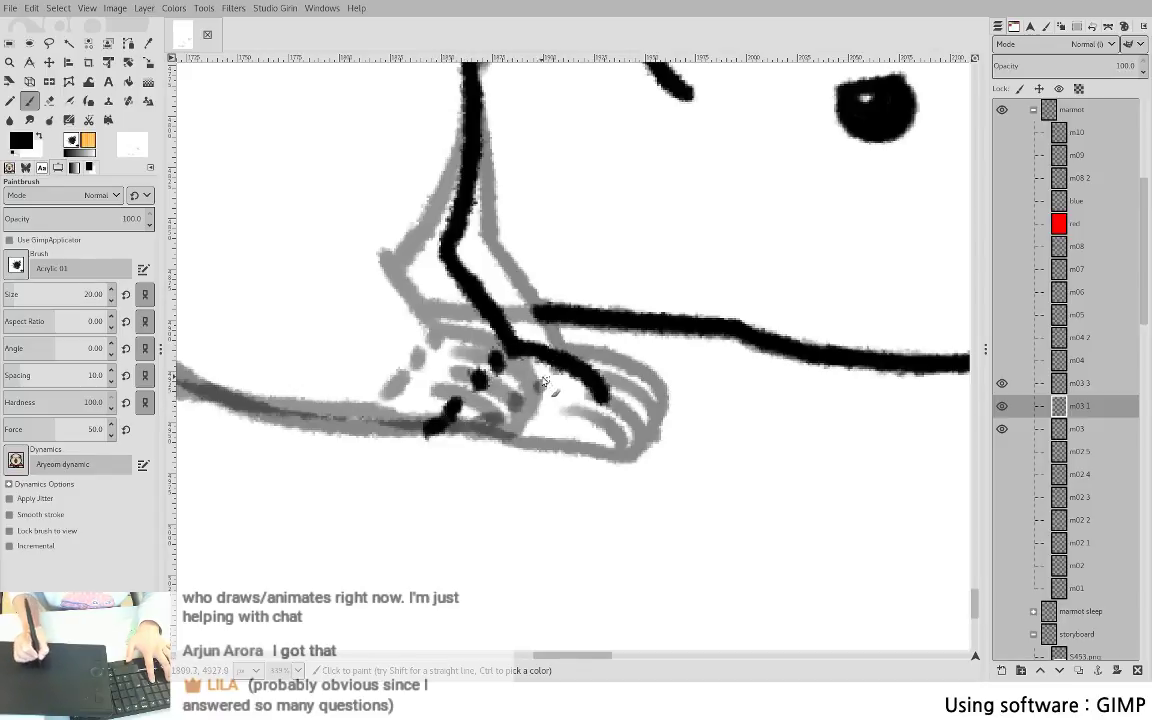
{"action": "mouse_move", "coordinate": [448, 427]}
{"action": "left_mouse_down"}
{"action": "mouse_move", "coordinate": [547, 443]}
{"action": "mouse_move", "coordinate": [543, 416]}
{"action": "mouse_move", "coordinate": [562, 439]}
{"action": "mouse_move", "coordinate": [519, 406]}
{"action": "mouse_move", "coordinate": [567, 437]}
{"action": "left_mouse_up"}
{"action": "key", "text": "ctrl+z"}
{"action": "mouse_move", "coordinate": [531, 389]}
{"action": "left_mouse_down"}
{"action": "mouse_move", "coordinate": [582, 419]}
{"action": "mouse_move", "coordinate": [582, 435]}
{"action": "left_mouse_up"}
{"action": "mouse_move", "coordinate": [530, 371]}
{"action": "left_mouse_down"}
{"action": "mouse_move", "coordinate": [581, 390]}
{"action": "mouse_move", "coordinate": [596, 434]}
{"action": "left_mouse_up"}
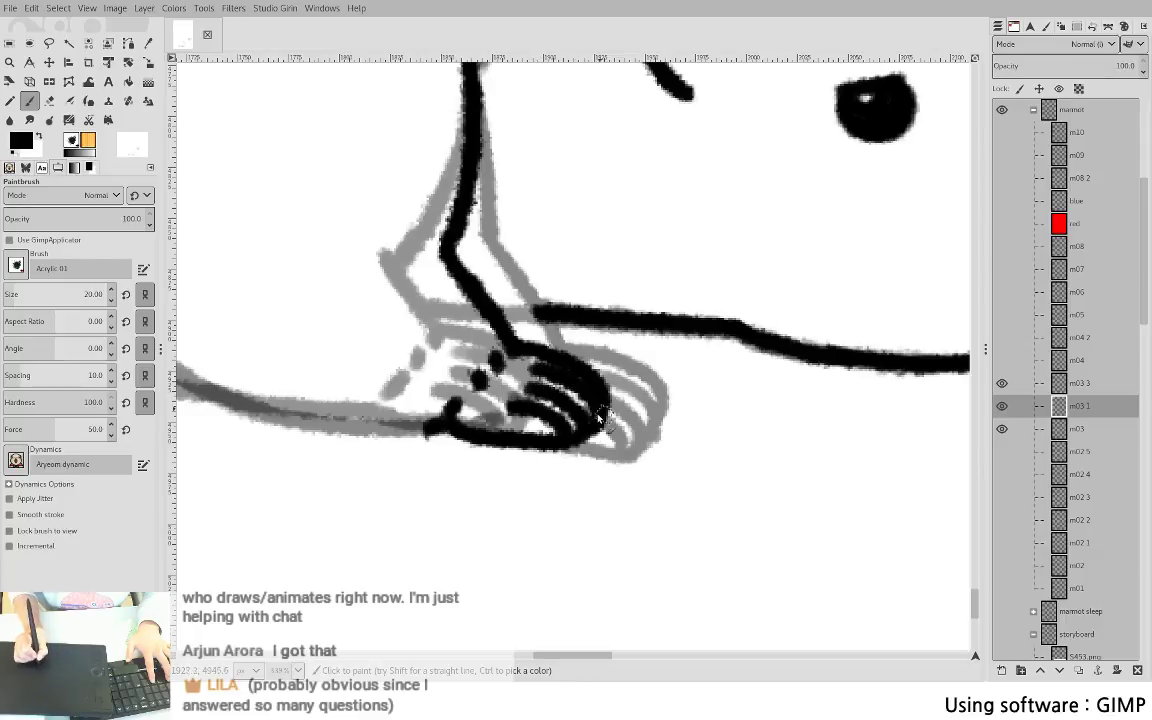
- Paint the large curved body line midway between its guides down to the front paw, redoing strokes and adding its broken upper end
{"action": "mouse_move", "coordinate": [469, 359]}
{"action": "left_mouse_down"}
{"action": "mouse_move", "coordinate": [813, 396]}
{"action": "mouse_move", "coordinate": [677, 393]}
{"action": "left_mouse_up"}
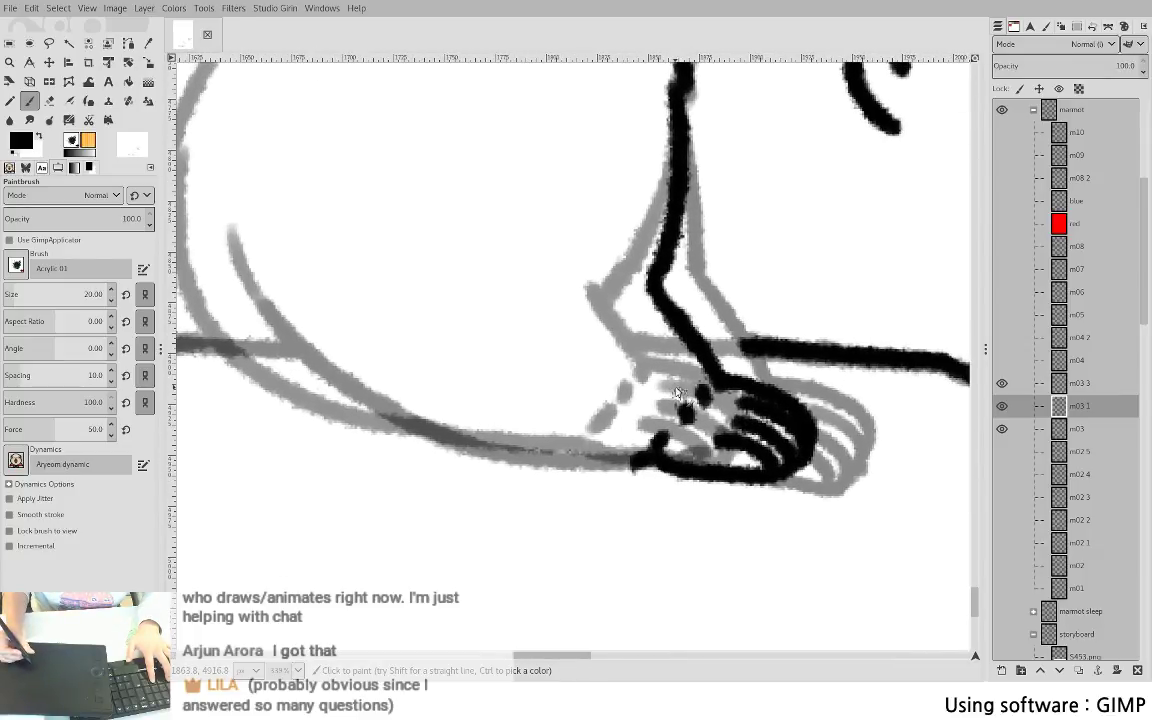
{"action": "mouse_move", "coordinate": [185, 218]}
{"action": "left_mouse_down"}
{"action": "mouse_move", "coordinate": [235, 320]}
{"action": "mouse_move", "coordinate": [362, 398]}
{"action": "mouse_move", "coordinate": [412, 411]}
{"action": "left_mouse_up"}
{"action": "key", "text": "ctrl+z"}
{"action": "mouse_move", "coordinate": [180, 192]}
{"action": "left_mouse_down"}
{"action": "mouse_move", "coordinate": [207, 261]}
{"action": "mouse_move", "coordinate": [335, 393]}
{"action": "mouse_move", "coordinate": [444, 423]}
{"action": "left_mouse_up"}
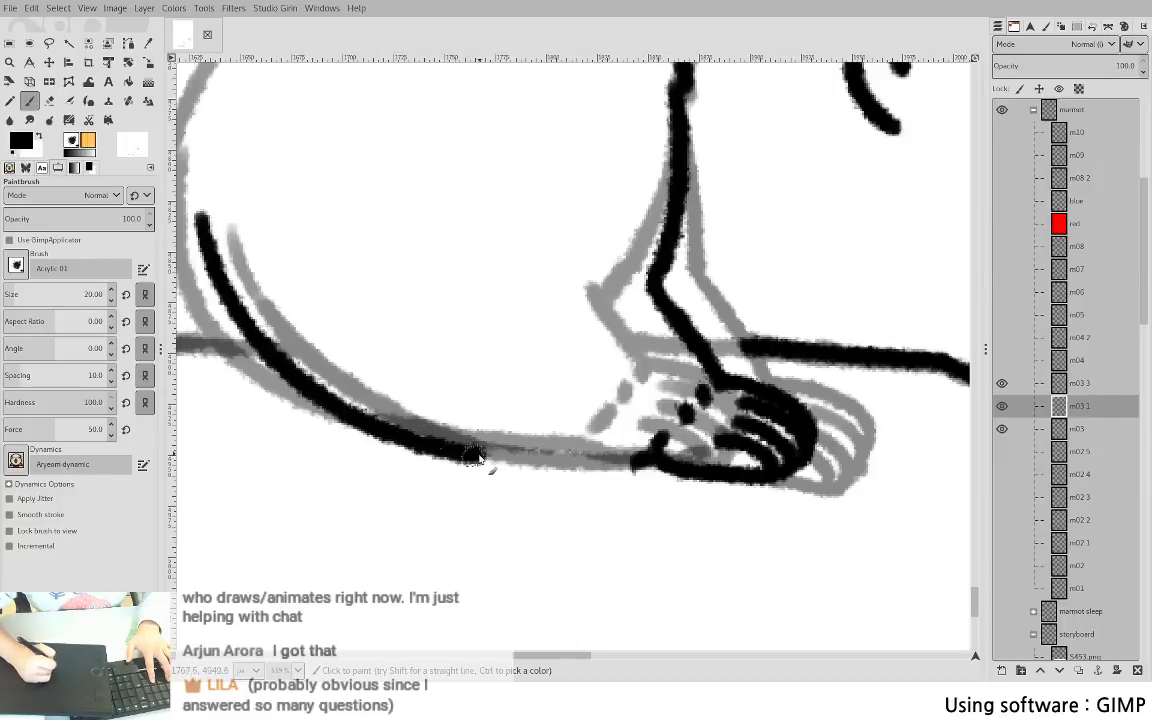
{"action": "key", "text": "ctrl+z"}
{"action": "mouse_move", "coordinate": [194, 196]}
{"action": "left_mouse_down"}
{"action": "mouse_move", "coordinate": [219, 278]}
{"action": "mouse_move", "coordinate": [264, 341]}
{"action": "mouse_move", "coordinate": [198, 231]}
{"action": "mouse_move", "coordinate": [299, 376]}
{"action": "mouse_move", "coordinate": [573, 458]}
{"action": "mouse_move", "coordinate": [640, 460]}
{"action": "left_mouse_up"}
{"action": "key", "text": "ctrl+z"}
{"action": "key", "text": "shift+e"}
{"action": "key", "text": "p"}
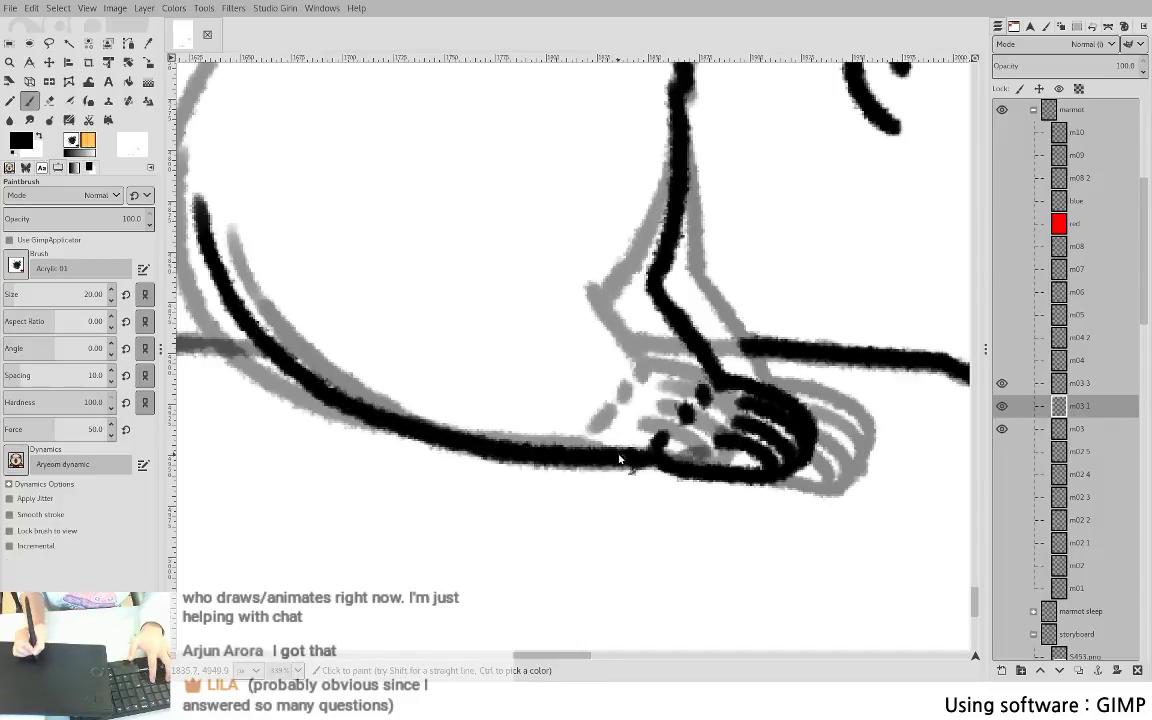
{"action": "key", "text": "space"}
{"action": "key", "text": "space"}
{"action": "mouse_move", "coordinate": [364, 262]}
{"action": "left_mouse_down"}
{"action": "mouse_move", "coordinate": [326, 348]}
{"action": "mouse_move", "coordinate": [342, 424]}
{"action": "mouse_move", "coordinate": [580, 448]}
{"action": "left_mouse_up"}
- Paint the belly underside from the large body curve toward the rear over the guide line, redoing strokes until they follow it
{"action": "scroll", "coordinate": [342, 428], "scroll_direction": "left", "scroll_amount": 4}
{"action": "scroll", "coordinate": [342, 428], "scroll_direction": "down", "scroll_amount": 2}
{"action": "key", "text": "ctrl+z"}
{"action": "left_click_drag", "start_coordinate": [312, 414], "coordinate": [700, 452]}
{"action": "scroll", "coordinate": [427, 400], "scroll_direction": "left", "scroll_amount": 5}
{"action": "scroll", "coordinate": [427, 400], "scroll_direction": "down", "scroll_amount": 1}
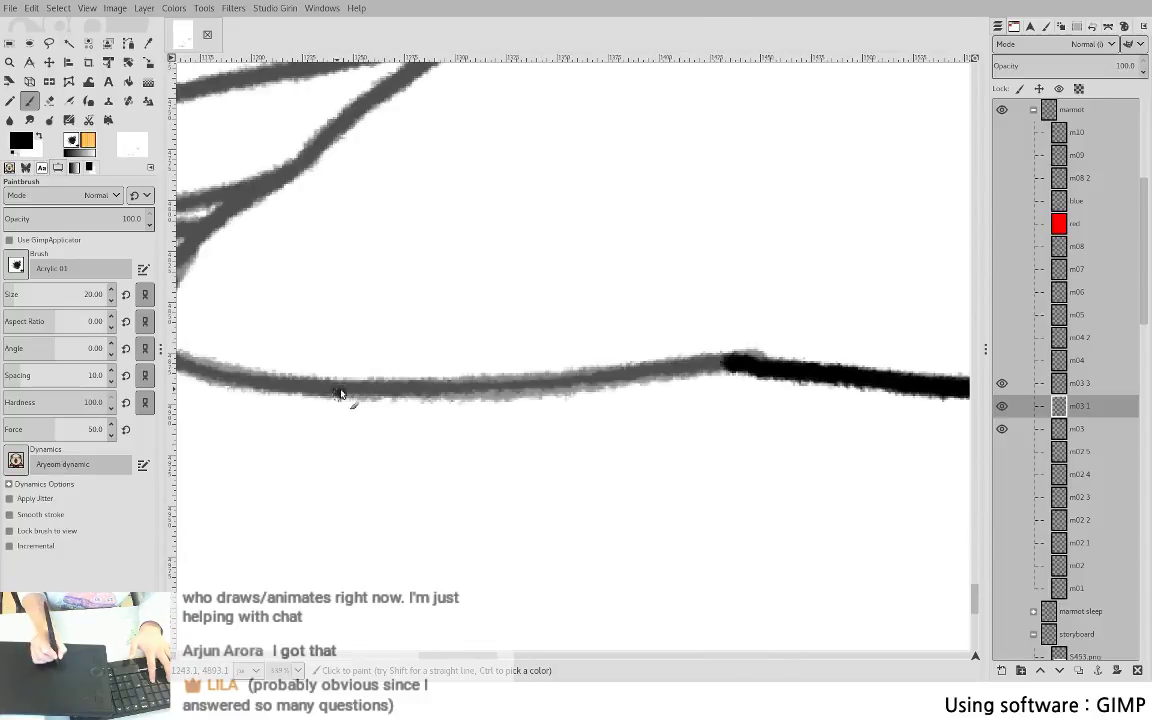
{"action": "left_click_drag", "start_coordinate": [340, 393], "coordinate": [640, 396]}
{"action": "key", "text": "ctrl+z"}
{"action": "mouse_move", "coordinate": [347, 393]}
{"action": "left_mouse_down"}
{"action": "mouse_move", "coordinate": [705, 372]}
{"action": "mouse_move", "coordinate": [744, 362]}
{"action": "left_mouse_up"}
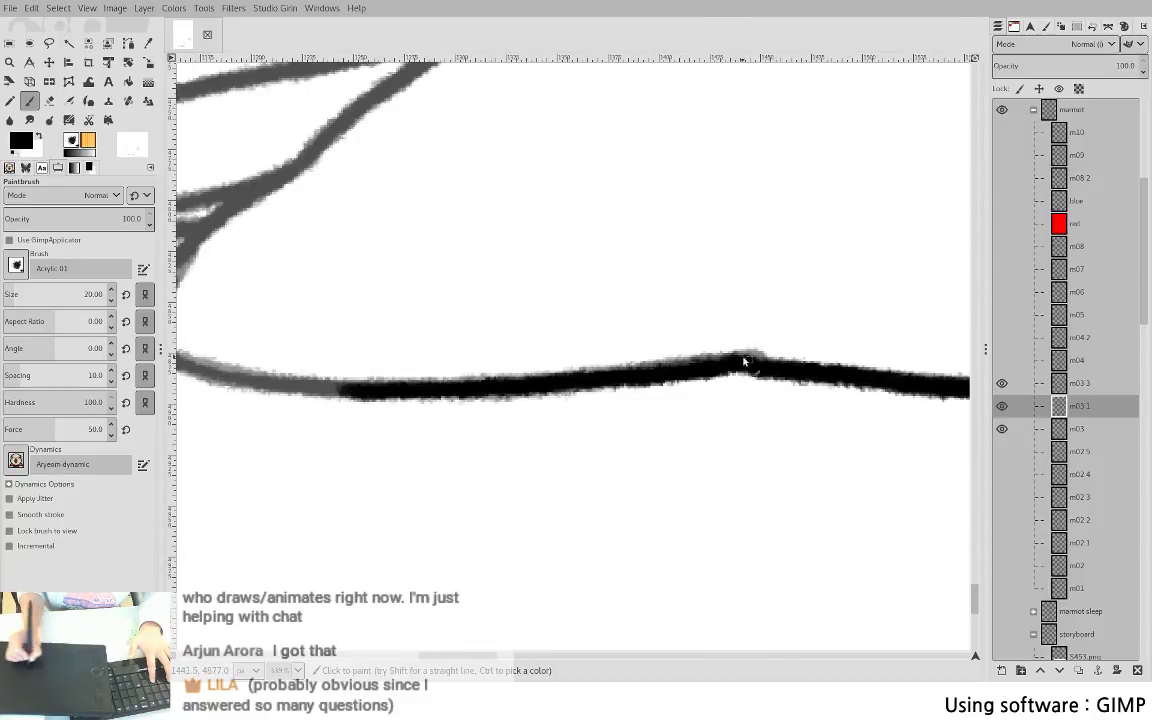
- Continue the belly line to the heel of the hind foot, repainting the stroke after undoing it
{"action": "scroll", "coordinate": [483, 334], "scroll_direction": "left", "scroll_amount": 5}
{"action": "mouse_move", "coordinate": [447, 343]}
{"action": "left_mouse_down"}
{"action": "mouse_move", "coordinate": [591, 390]}
{"action": "mouse_move", "coordinate": [625, 395]}
{"action": "mouse_move", "coordinate": [508, 368]}
{"action": "mouse_move", "coordinate": [630, 372]}
{"action": "left_mouse_up"}
{"action": "key", "text": "ctrl+z"}
{"action": "key", "text": "ctrl+z"}
{"action": "left_click_drag", "start_coordinate": [467, 364], "coordinate": [629, 393]}
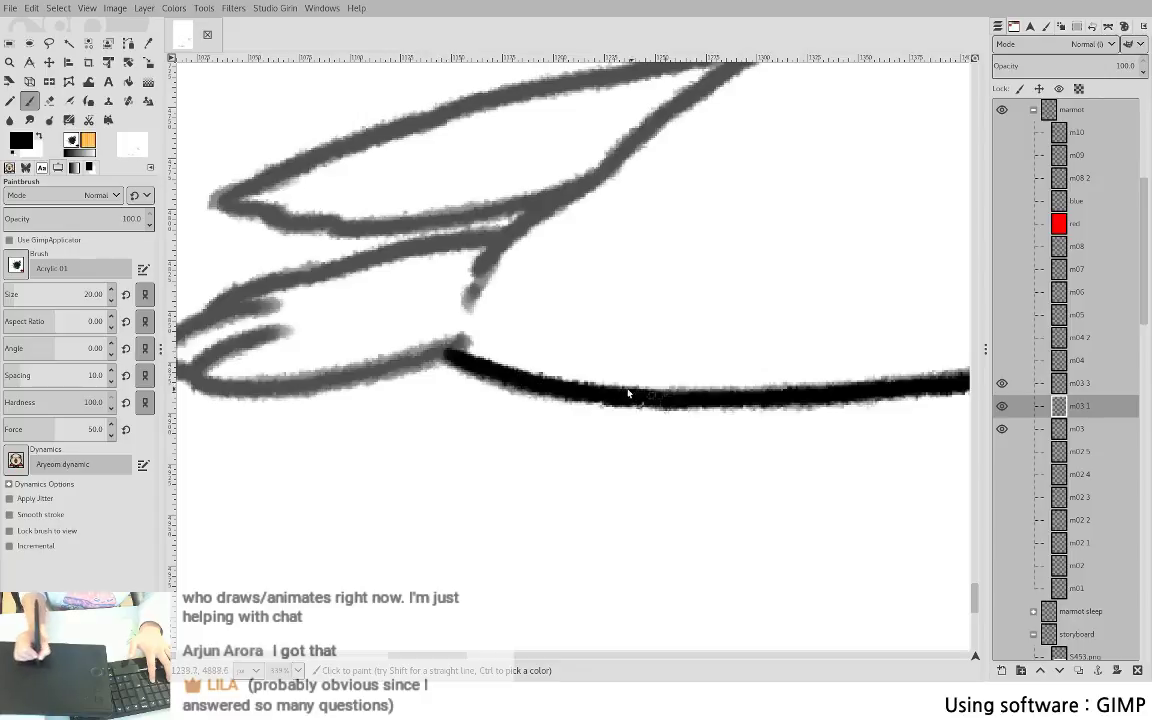
- Paint the hind foot's sole and its two curved toe lines over the guide, redoing the sole until it fits
{"action": "scroll", "coordinate": [365, 364], "scroll_direction": "left", "scroll_amount": 5}
{"action": "mouse_move", "coordinate": [436, 383]}
{"action": "left_mouse_down"}
{"action": "mouse_move", "coordinate": [635, 360]}
{"action": "mouse_move", "coordinate": [707, 337]}
{"action": "left_mouse_up"}
{"action": "key", "text": "ctrl+z"}
{"action": "mouse_move", "coordinate": [437, 378]}
{"action": "left_mouse_down"}
{"action": "mouse_move", "coordinate": [497, 383]}
{"action": "mouse_move", "coordinate": [604, 373]}
{"action": "mouse_move", "coordinate": [712, 337]}
{"action": "left_mouse_up"}
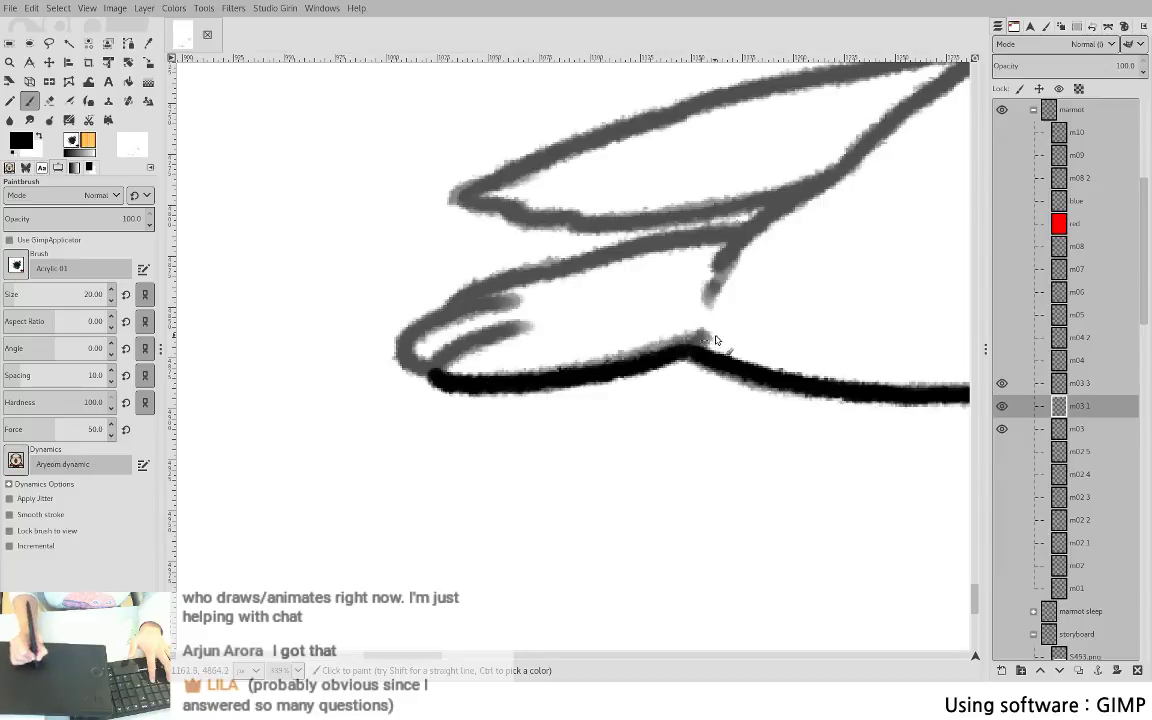
{"action": "key", "text": "ctrl+z"}
{"action": "mouse_move", "coordinate": [467, 388]}
{"action": "left_mouse_down"}
{"action": "mouse_move", "coordinate": [550, 380]}
{"action": "mouse_move", "coordinate": [691, 340]}
{"action": "mouse_move", "coordinate": [569, 381]}
{"action": "mouse_move", "coordinate": [470, 385]}
{"action": "mouse_move", "coordinate": [608, 373]}
{"action": "mouse_move", "coordinate": [708, 338]}
{"action": "left_mouse_up"}
{"action": "key", "text": "ctrl+z"}
{"action": "key", "text": "ctrl+z"}
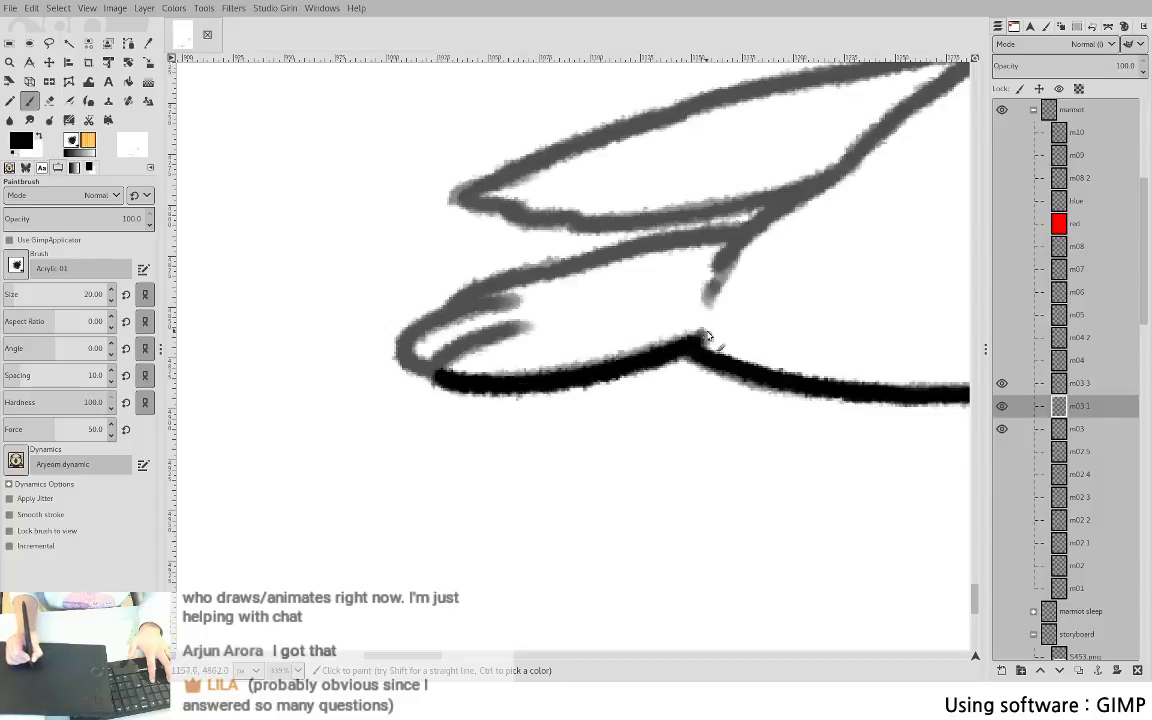
{"action": "mouse_move", "coordinate": [443, 383]}
{"action": "left_mouse_down"}
{"action": "mouse_move", "coordinate": [489, 334]}
{"action": "mouse_move", "coordinate": [522, 326]}
{"action": "left_mouse_up"}
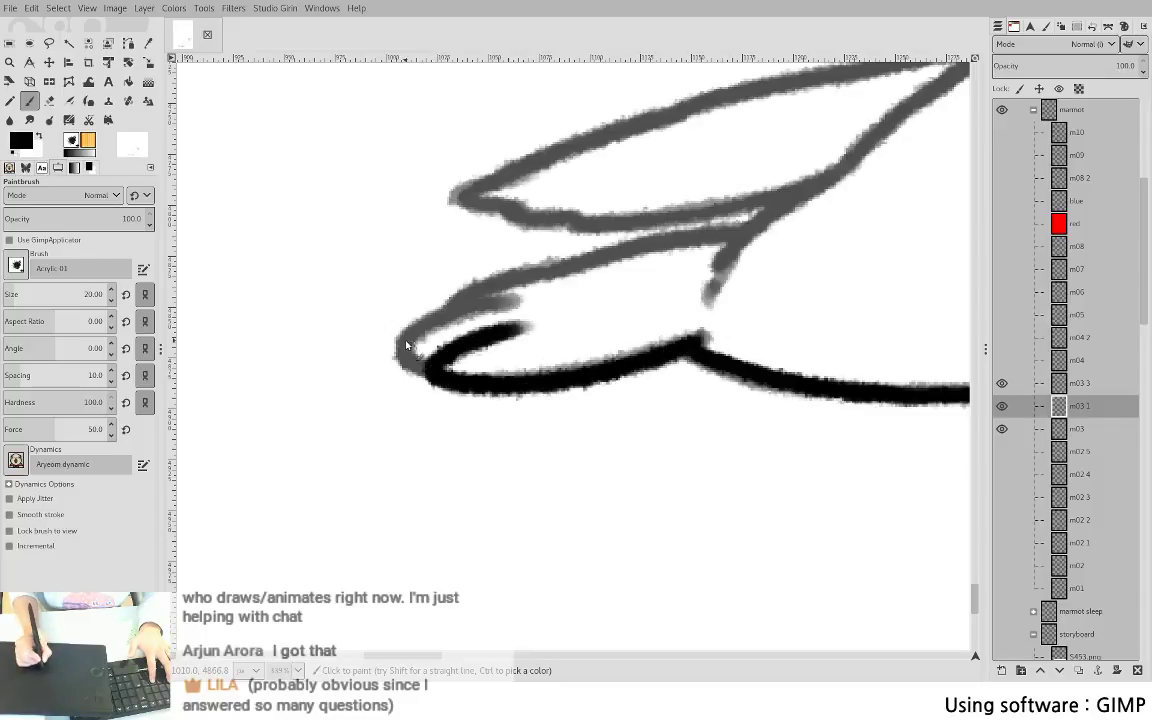
{"action": "mouse_move", "coordinate": [405, 362]}
{"action": "left_mouse_down"}
{"action": "mouse_move", "coordinate": [454, 356]}
{"action": "mouse_move", "coordinate": [413, 339]}
{"action": "mouse_move", "coordinate": [522, 303]}
{"action": "left_mouse_up"}
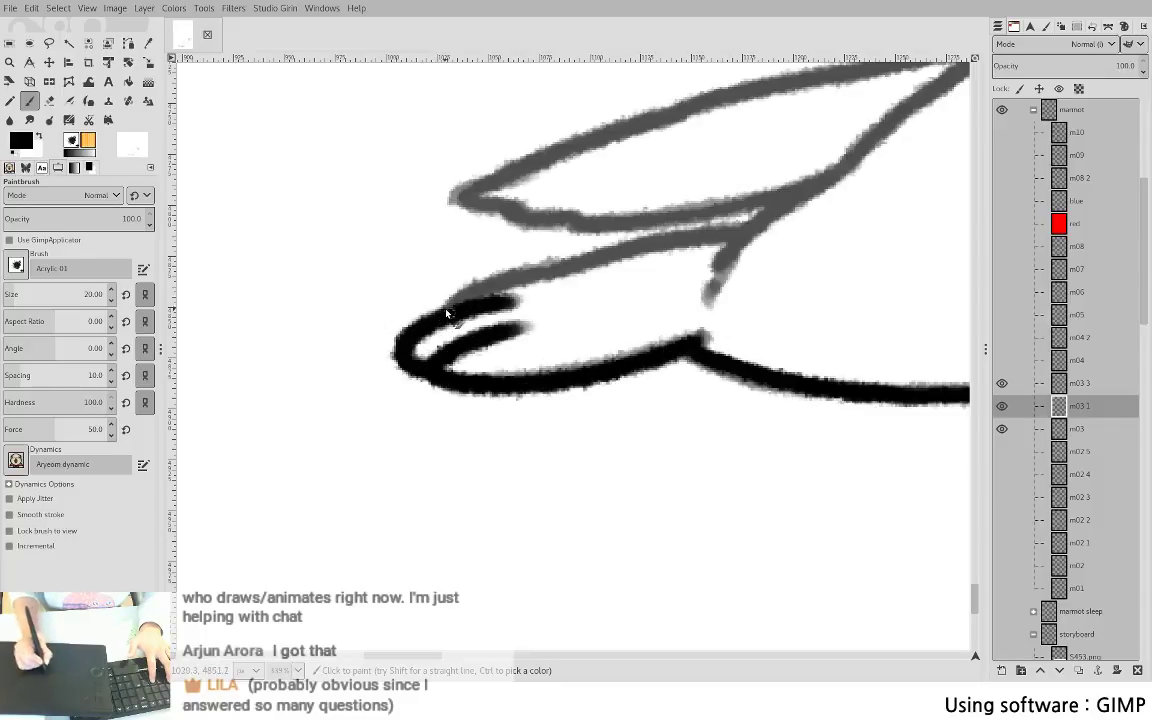
- Paint the hind foot's upper edge from the toes to the body and the short broken ankle line
{"action": "mouse_move", "coordinate": [447, 313]}
{"action": "left_mouse_down"}
{"action": "mouse_move", "coordinate": [624, 249]}
{"action": "mouse_move", "coordinate": [742, 237]}
{"action": "left_mouse_up"}
{"action": "key", "text": "ctrl+z"}
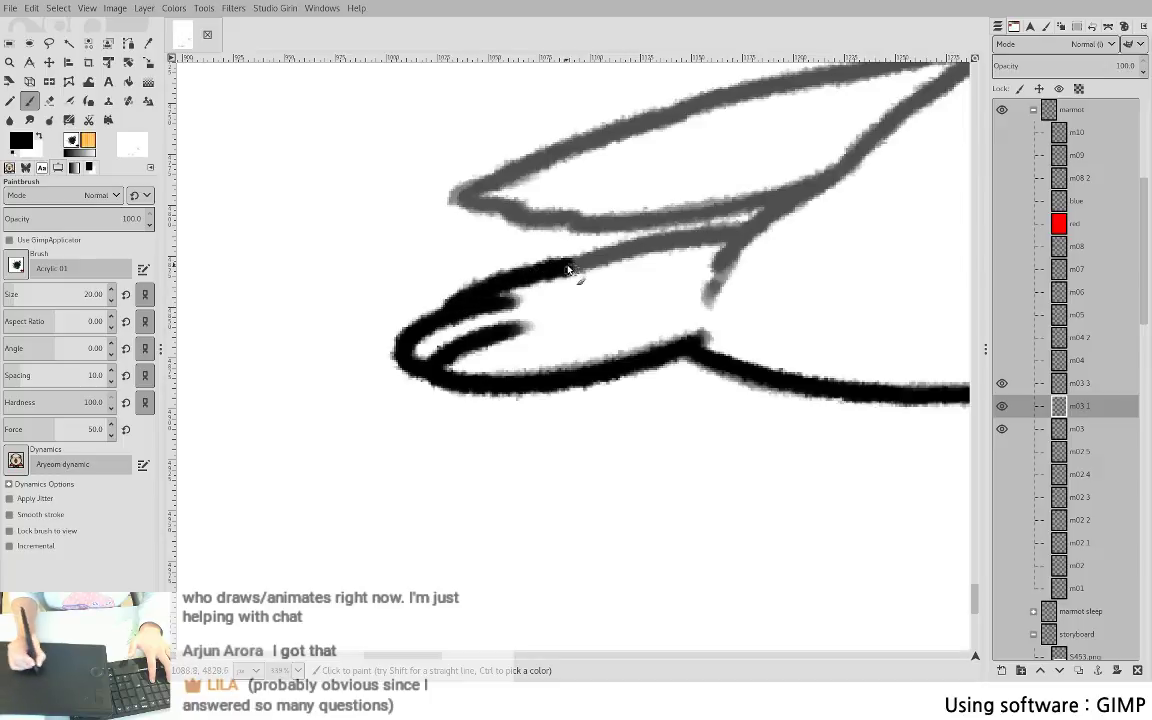
{"action": "left_click_drag", "start_coordinate": [571, 267], "coordinate": [743, 237]}
{"action": "key", "text": "space"}
{"action": "left_click_drag", "start_coordinate": [588, 338], "coordinate": [548, 383]}
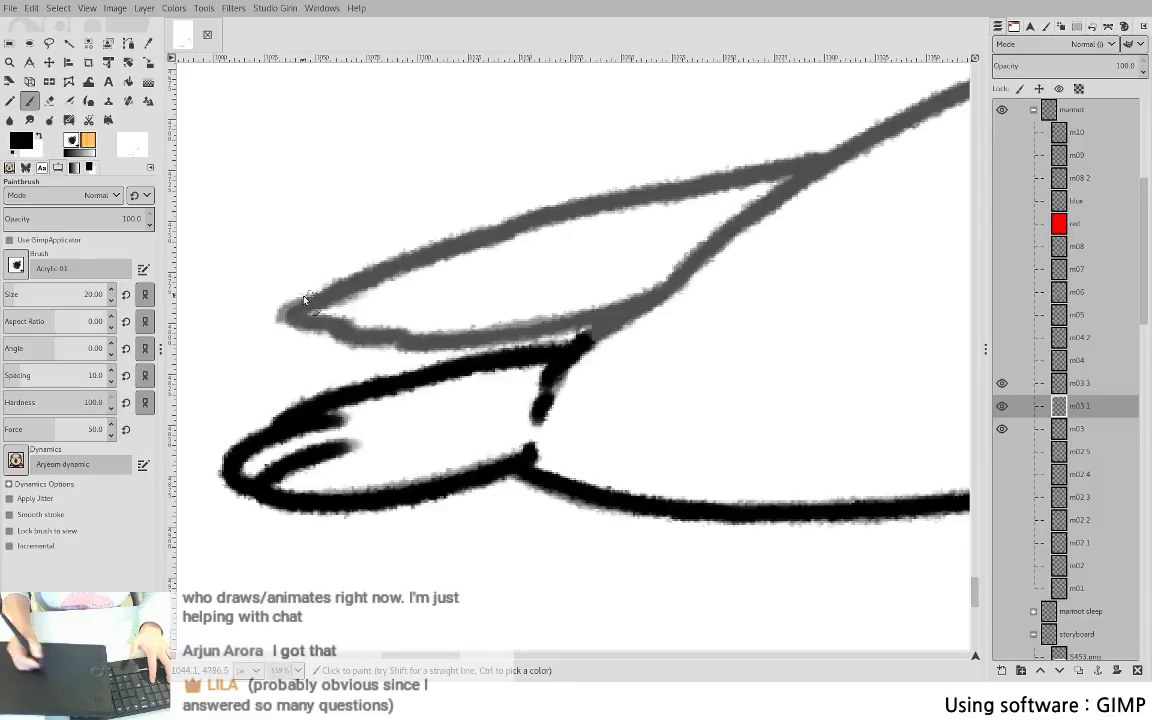
- Paint the tail's jagged tip, lower edge and upper edge over the guide, redoing the upper stroke
{"action": "mouse_move", "coordinate": [293, 312]}
{"action": "left_mouse_down"}
{"action": "mouse_move", "coordinate": [357, 314]}
{"action": "mouse_move", "coordinate": [334, 333]}
{"action": "mouse_move", "coordinate": [454, 342]}
{"action": "mouse_move", "coordinate": [665, 290]}
{"action": "left_mouse_up"}
{"action": "left_click_drag", "start_coordinate": [592, 342], "coordinate": [664, 293]}
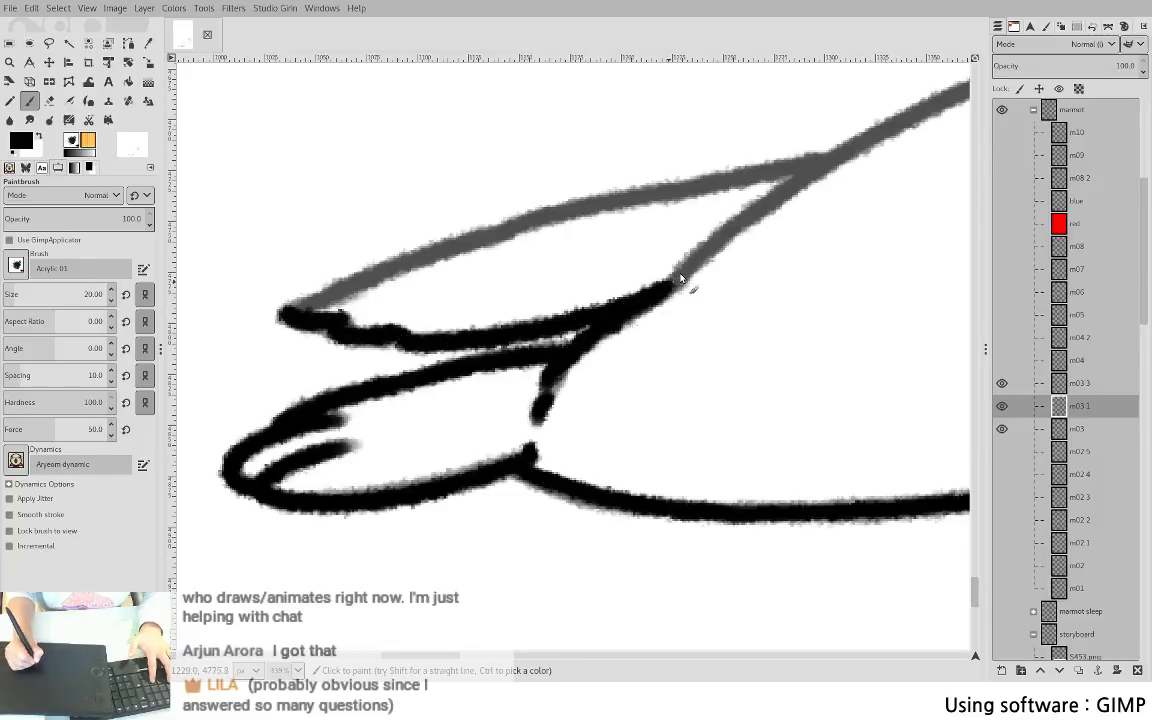
{"action": "left_click_drag", "start_coordinate": [582, 233], "coordinate": [462, 363]}
{"action": "left_click_drag", "start_coordinate": [265, 385], "coordinate": [373, 368]}
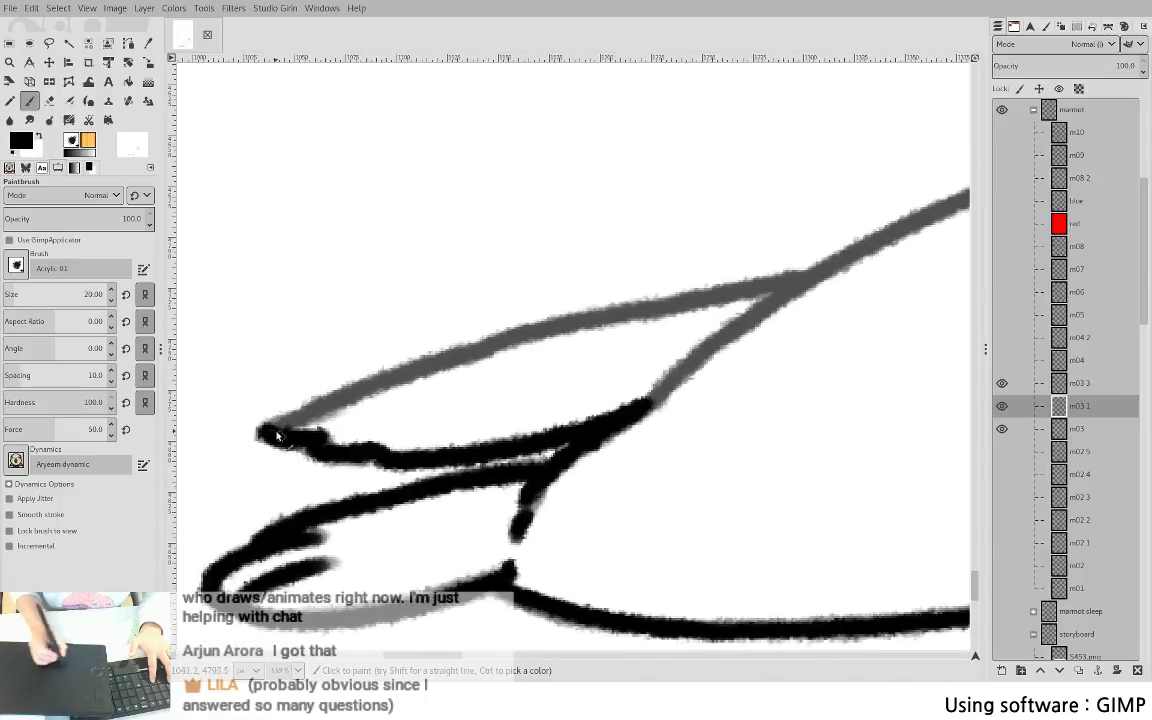
{"action": "mouse_move", "coordinate": [272, 431]}
{"action": "left_mouse_down"}
{"action": "mouse_move", "coordinate": [346, 394]}
{"action": "mouse_move", "coordinate": [358, 391]}
{"action": "mouse_move", "coordinate": [269, 433]}
{"action": "mouse_move", "coordinate": [504, 340]}
{"action": "mouse_move", "coordinate": [739, 282]}
{"action": "left_mouse_up"}
{"action": "key", "text": "ctrl+z"}
{"action": "key", "text": "ctrl+z"}
{"action": "left_click_drag", "start_coordinate": [498, 344], "coordinate": [817, 271]}
- Paint the rump line from the tail's lower base up past the tail joint, redoing the stroke until it is smooth
{"action": "left_click_drag", "start_coordinate": [786, 241], "coordinate": [483, 322]}
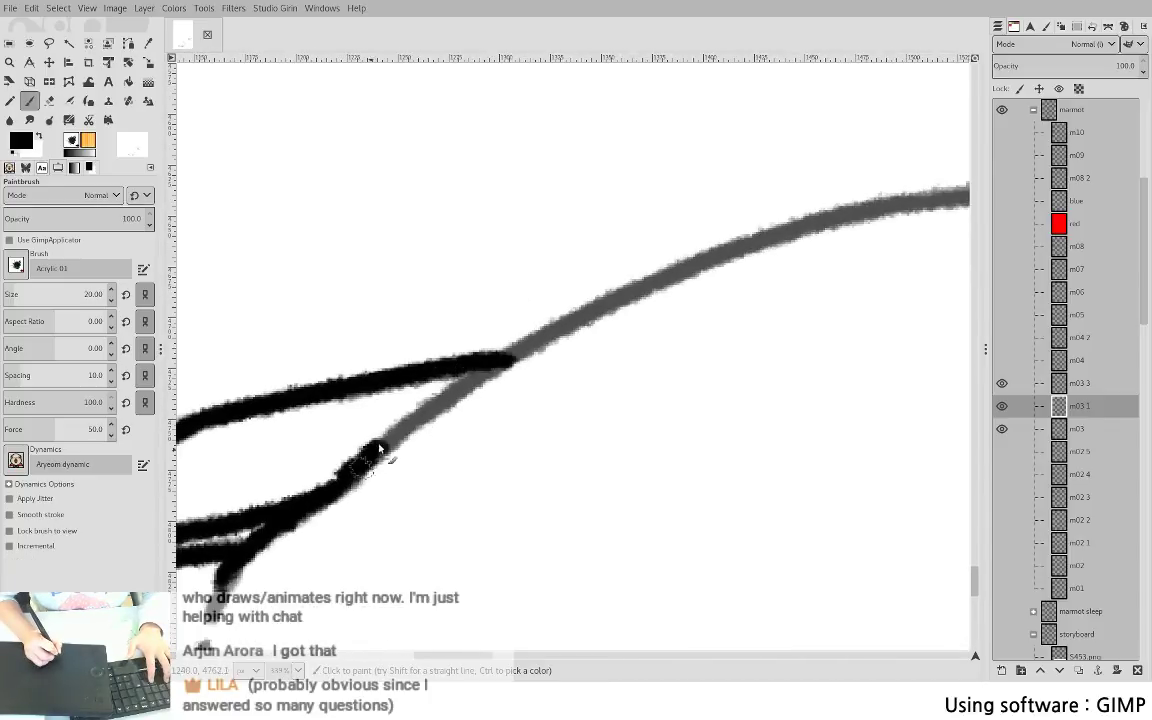
{"action": "key", "text": "ctrl+z"}
{"action": "mouse_move", "coordinate": [377, 455]}
{"action": "left_mouse_down"}
{"action": "mouse_move", "coordinate": [505, 355]}
{"action": "mouse_move", "coordinate": [699, 257]}
{"action": "left_mouse_up"}
{"action": "key", "text": "ctrl+z"}
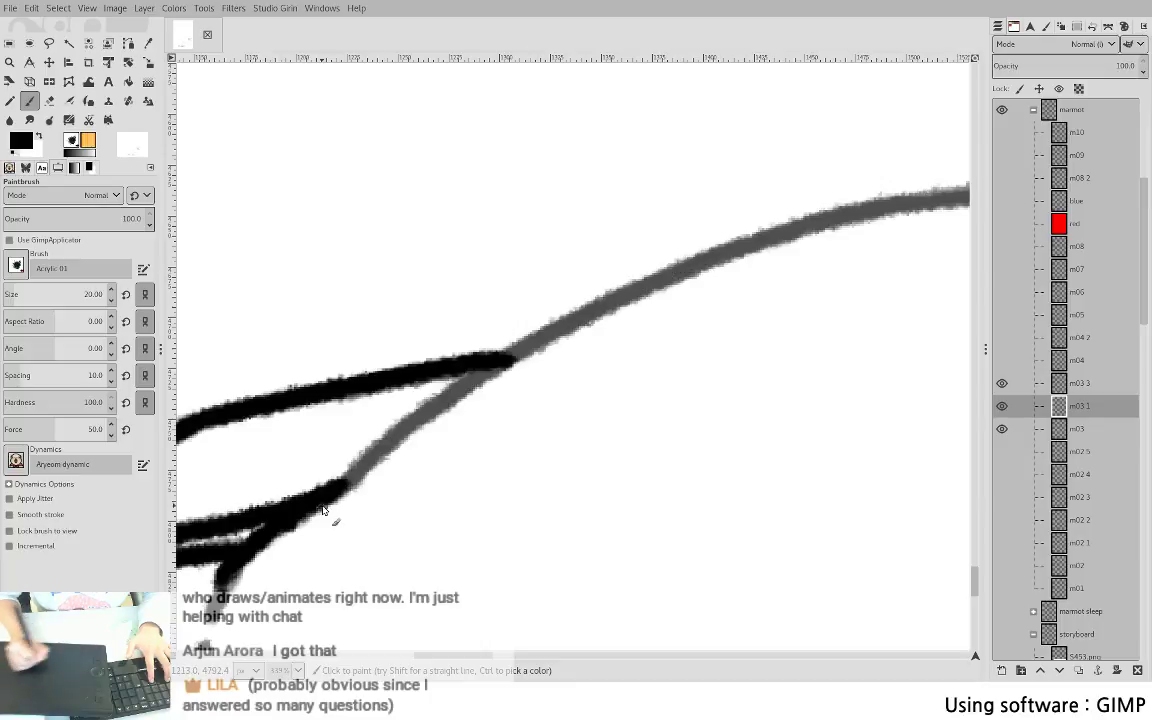
{"action": "left_click_drag", "start_coordinate": [340, 500], "coordinate": [531, 355]}
{"action": "key", "text": "ctrl+z"}
{"action": "mouse_move", "coordinate": [342, 483]}
{"action": "left_mouse_down"}
{"action": "mouse_move", "coordinate": [458, 391]}
{"action": "mouse_move", "coordinate": [620, 298]}
{"action": "left_mouse_up"}
{"action": "key", "text": "space"}
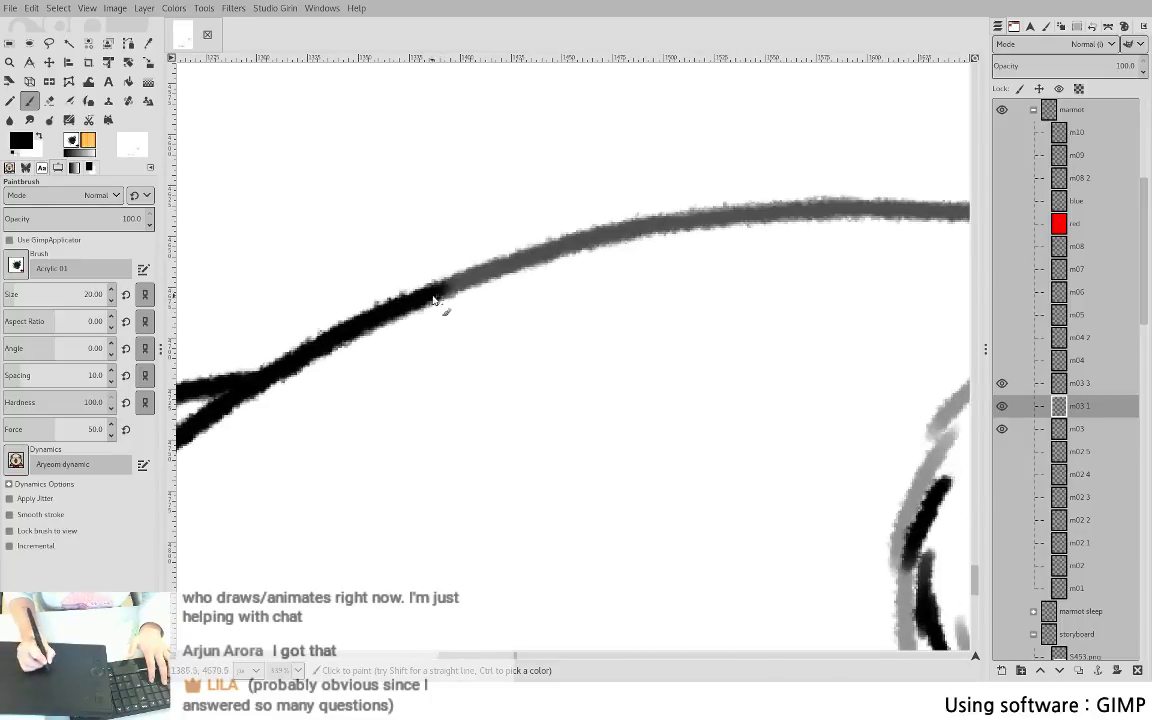
- Continue the rump contour along the rear back to meet the painted upper back line, redoing strokes that miss the guide
{"action": "mouse_move", "coordinate": [435, 297]}
{"action": "left_mouse_down"}
{"action": "mouse_move", "coordinate": [612, 232]}
{"action": "mouse_move", "coordinate": [818, 190]}
{"action": "left_mouse_up"}
{"action": "left_click_drag", "start_coordinate": [874, 177], "coordinate": [517, 162]}
{"action": "key", "text": "ctrl+z"}
{"action": "mouse_move", "coordinate": [360, 207]}
{"action": "left_mouse_down"}
{"action": "mouse_move", "coordinate": [558, 192]}
{"action": "mouse_move", "coordinate": [784, 208]}
{"action": "mouse_move", "coordinate": [398, 202]}
{"action": "mouse_move", "coordinate": [669, 190]}
{"action": "mouse_move", "coordinate": [735, 205]}
{"action": "left_mouse_up"}
{"action": "key", "text": "ctrl+z"}
{"action": "scroll", "coordinate": [700, 180], "scroll_direction": "down", "scroll_amount": 3}
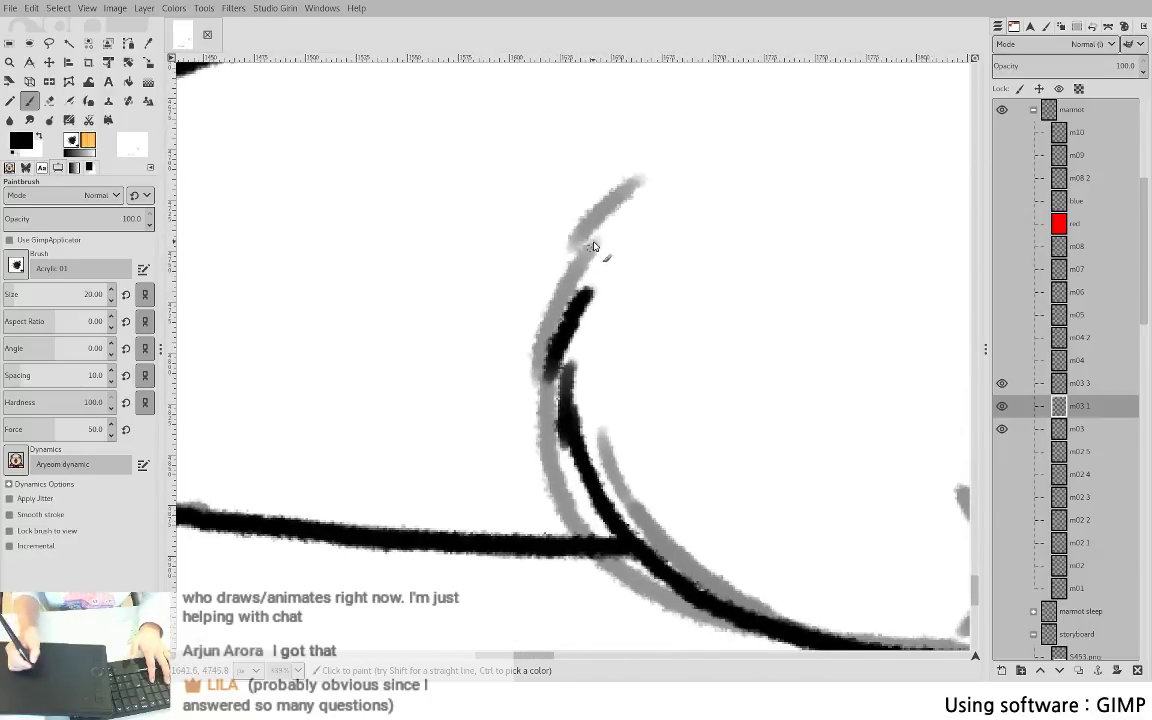
- Close the gap between the upper back line and the forehead contour over the guide, redoing the stroke once
{"action": "scroll", "coordinate": [540, 316], "scroll_direction": "down", "scroll_amount": 3, "text": "ctrl"}
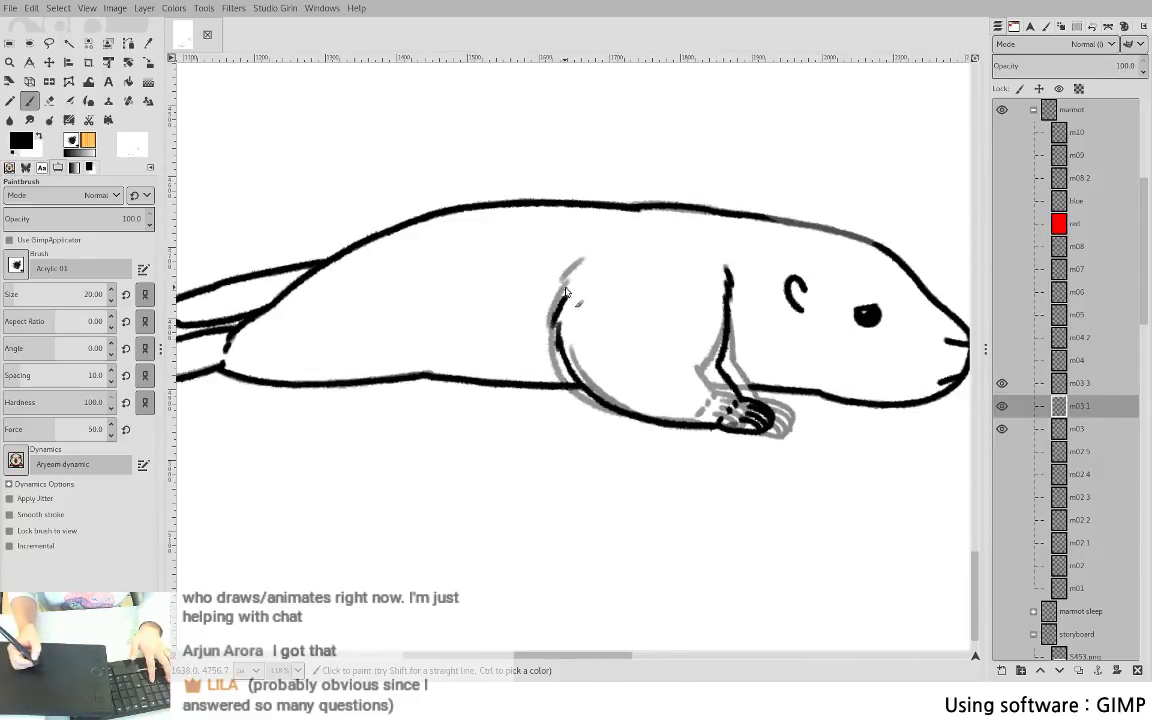
{"action": "scroll", "coordinate": [797, 172], "scroll_direction": "up", "scroll_amount": 2, "text": "ctrl"}
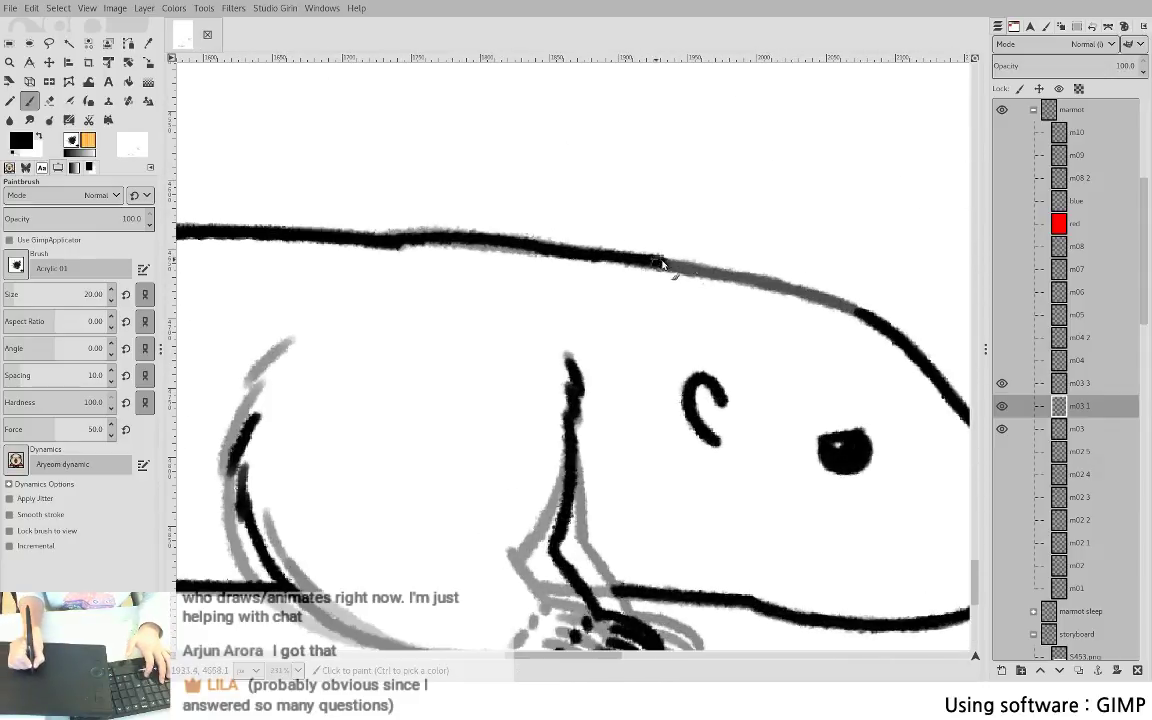
{"action": "left_click_drag", "start_coordinate": [663, 265], "coordinate": [876, 322]}
{"action": "key", "text": "ctrl+z"}
{"action": "left_click_drag", "start_coordinate": [722, 276], "coordinate": [868, 321]}
{"action": "scroll", "coordinate": [653, 452], "scroll_direction": "down", "scroll_amount": 2, "text": "ctrl"}
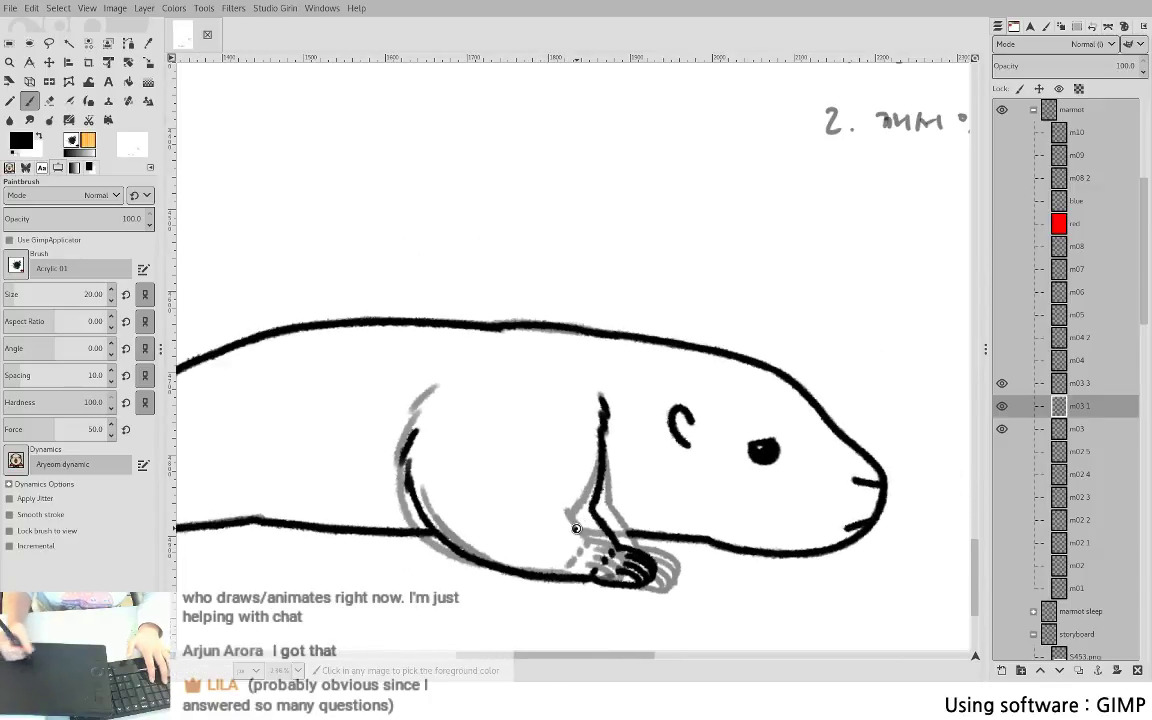
- Save the image and rename the m03 1 layer as m03 2
{"action": "key", "text": "ctrl+s"}
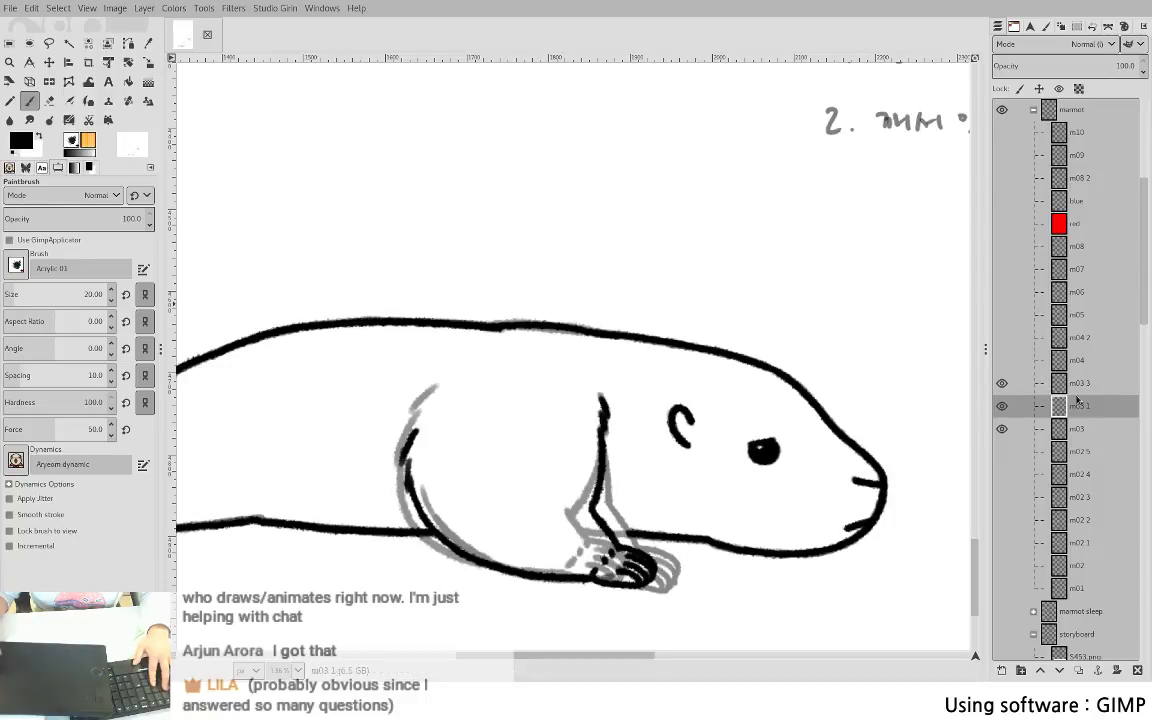
{"action": "double_click", "coordinate": [1080, 406]}
{"action": "key", "text": "BackSpace"}
{"action": "type", "text": "2"}
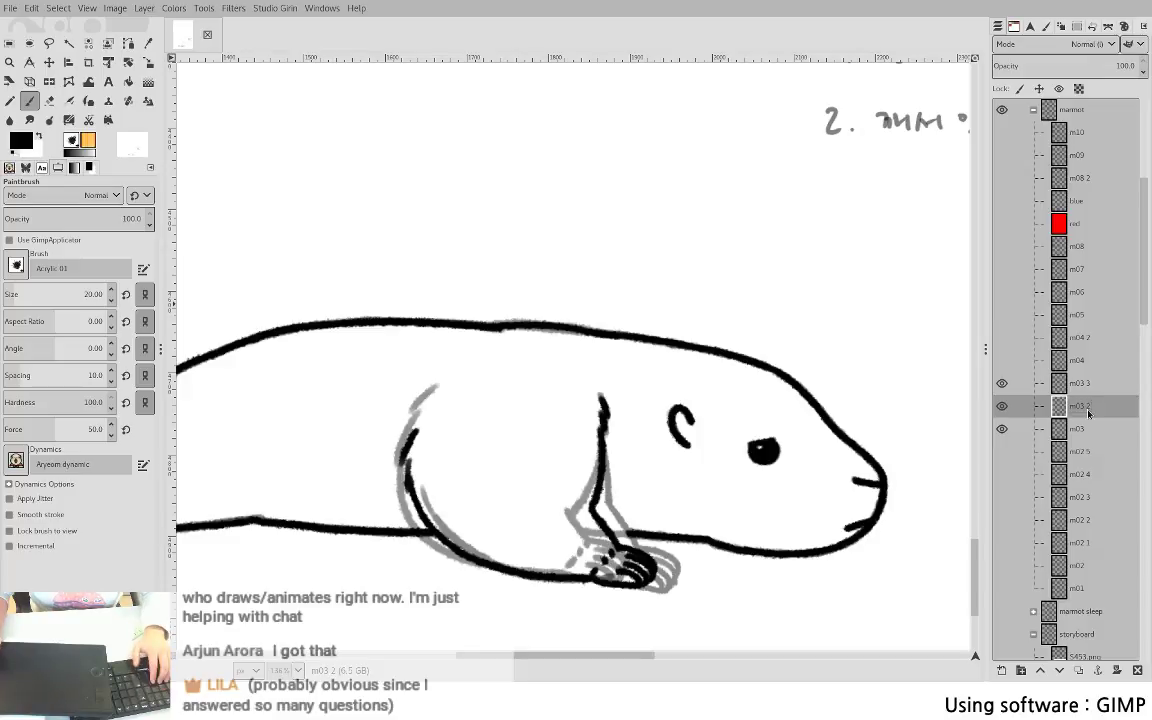
{"action": "key", "text": "Return"}
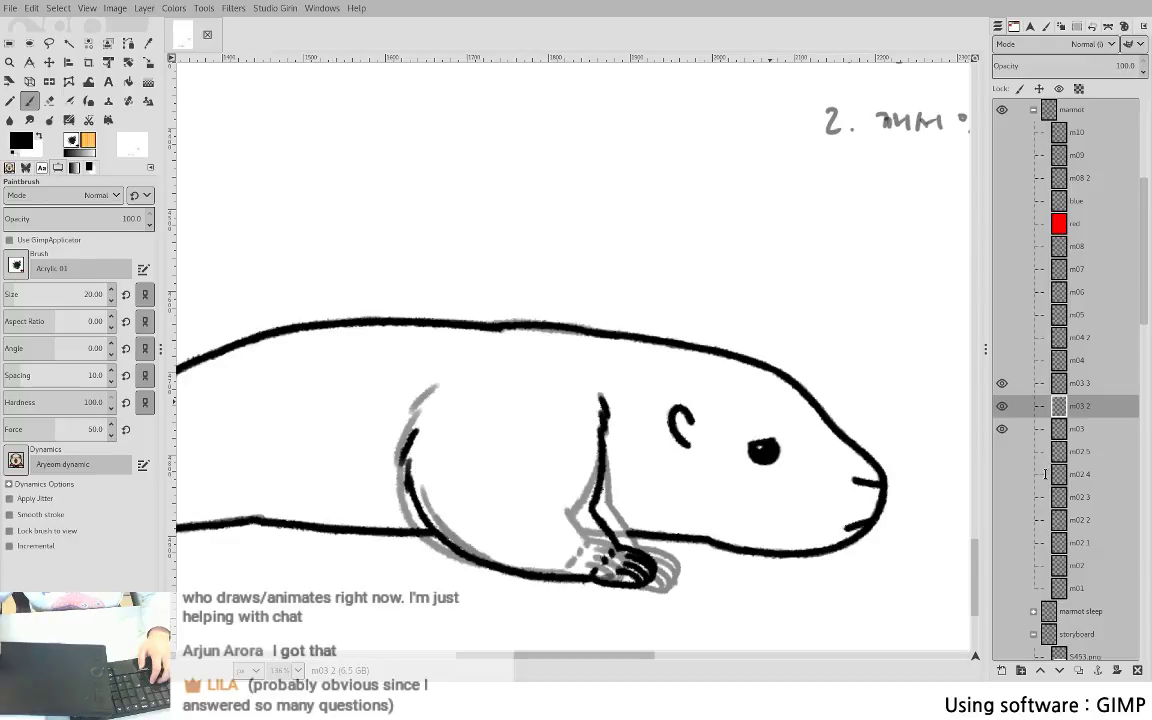
- Set up an empty m03 1 layer below m03 2, hide m03 3, and lower m03 2's opacity to 44.7 as a guide
{"action": "key", "text": "shift+ctrl+d"}
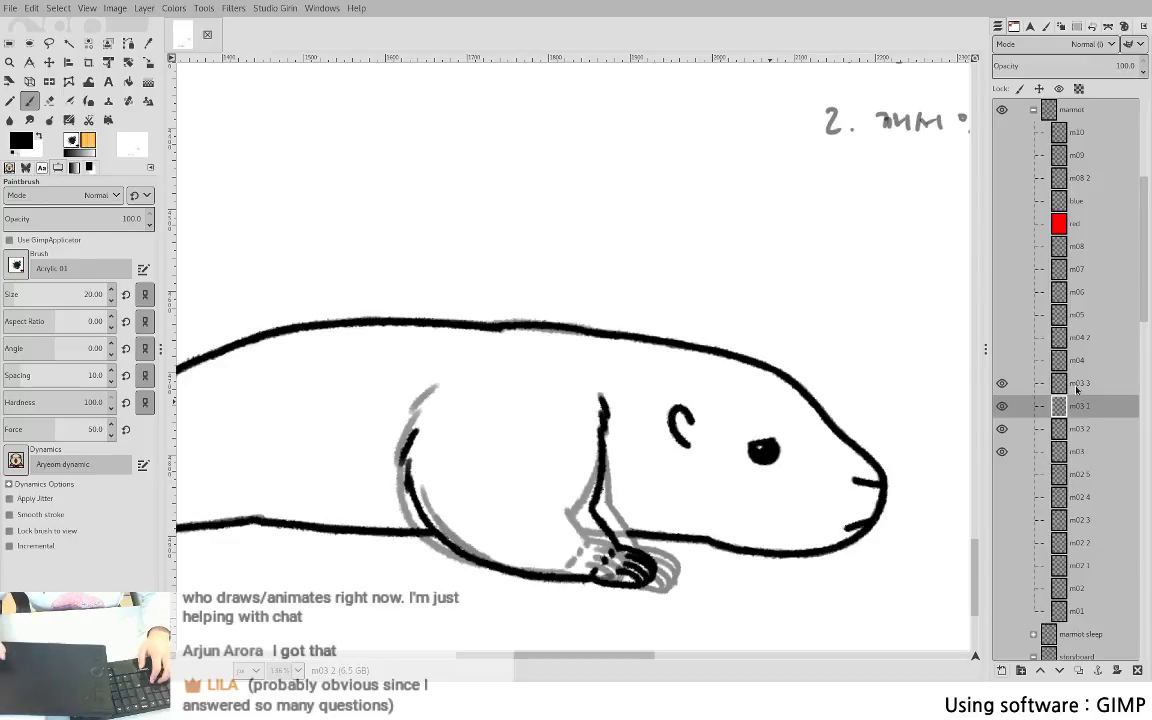
{"action": "left_click_drag", "start_coordinate": [1081, 428], "coordinate": [1080, 395]}
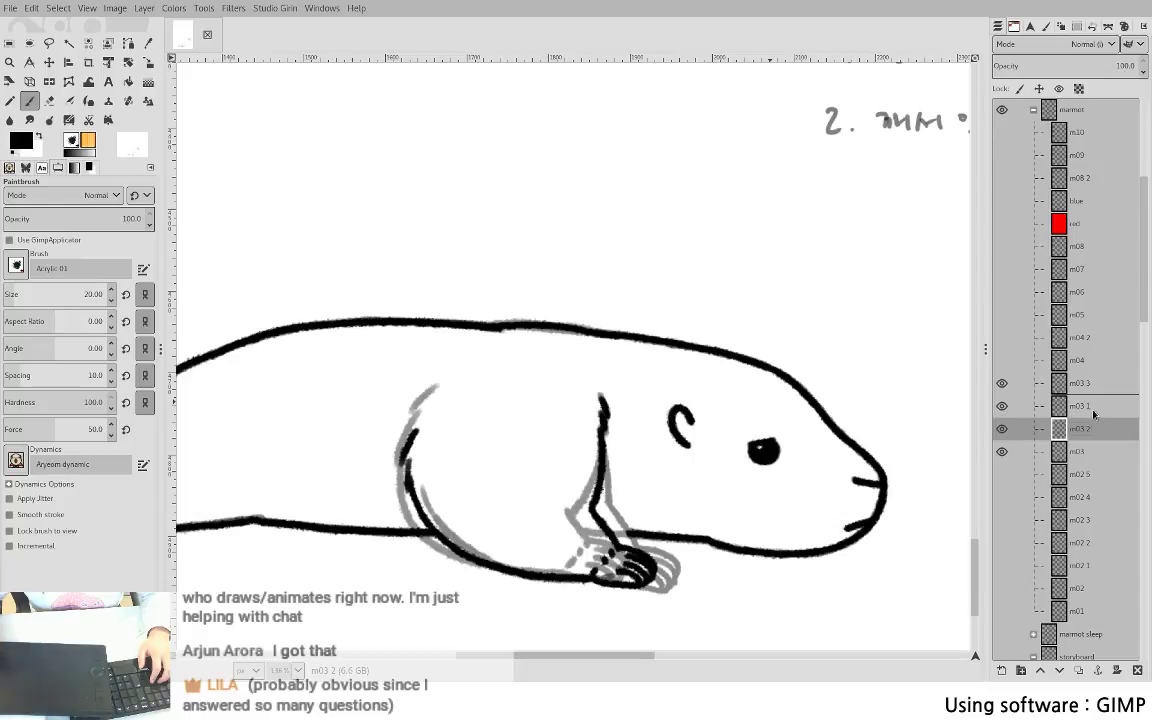
{"action": "left_click_drag", "start_coordinate": [1093, 416], "coordinate": [1093, 416]}
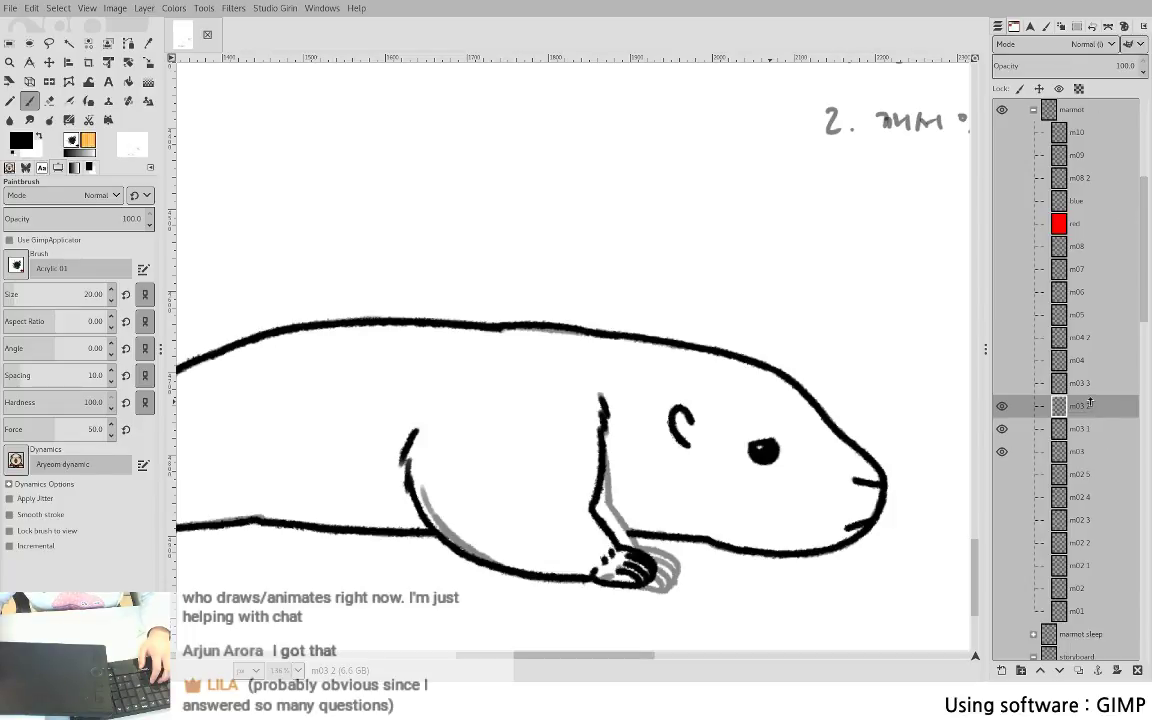
{"action": "left_click", "coordinate": [1058, 63]}
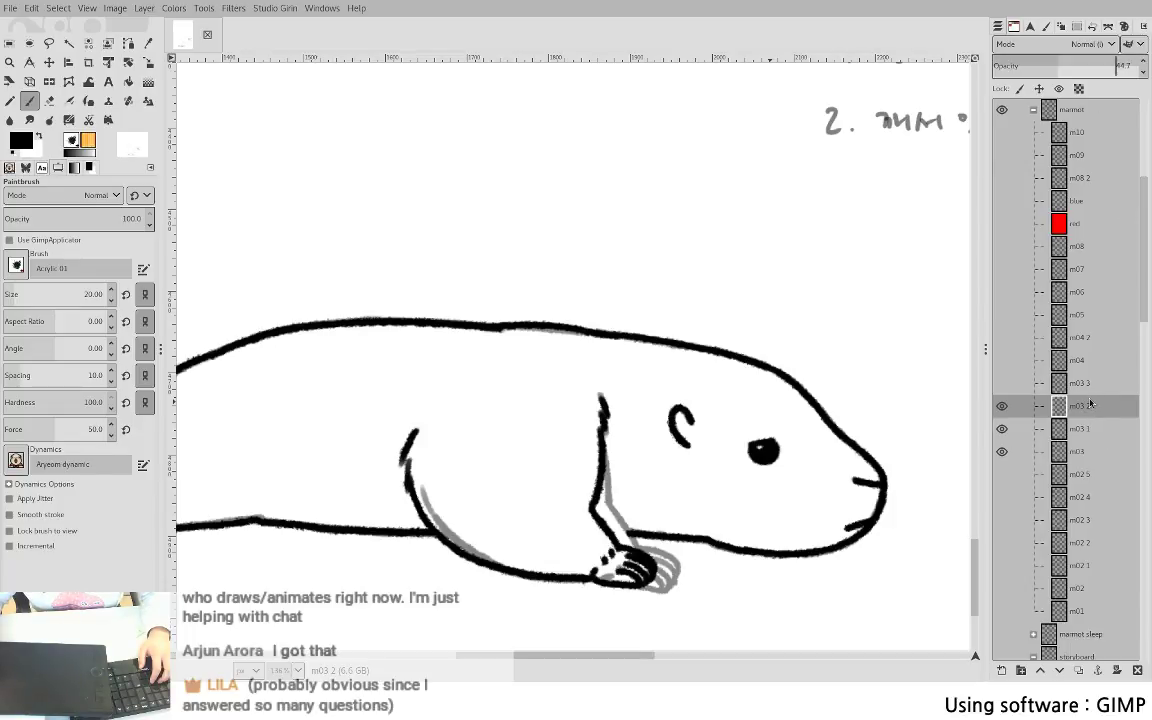
{"action": "left_click", "coordinate": [1088, 430]}
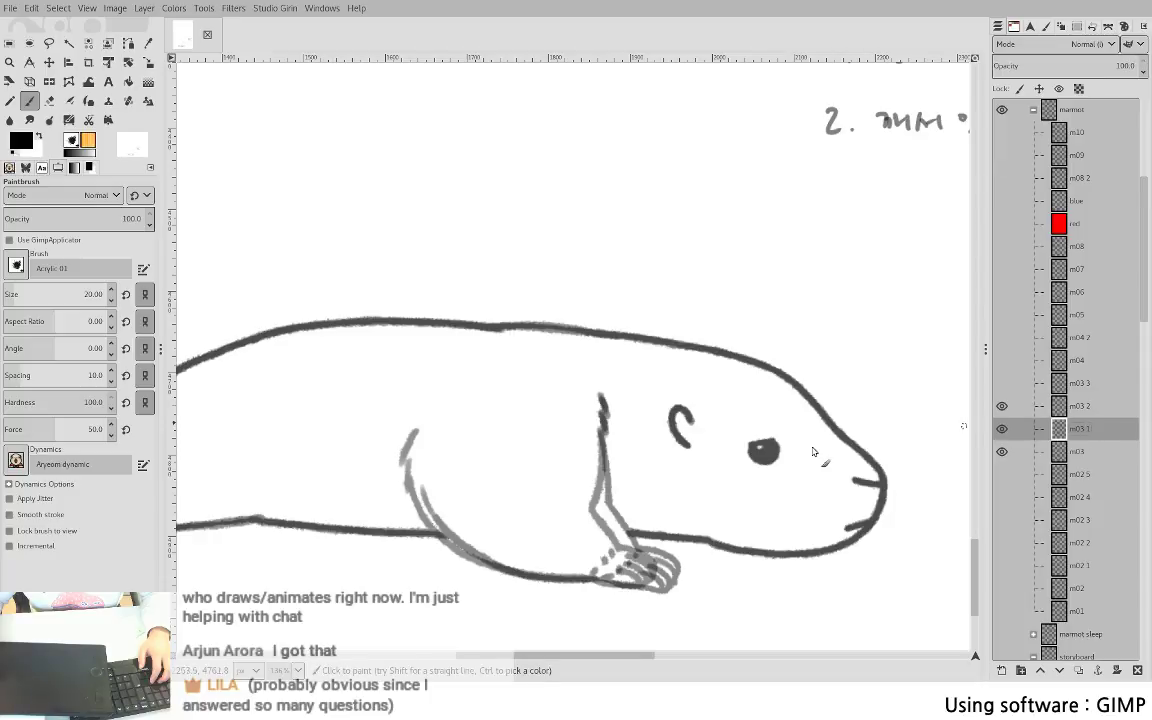
- Paint the foreleg's front line down to the paw between the two guides and add the row of dots above the paw
{"action": "scroll", "coordinate": [654, 432], "scroll_direction": "up", "scroll_amount": 1}
{"action": "scroll", "coordinate": [654, 432], "scroll_direction": "up", "scroll_amount": 2}
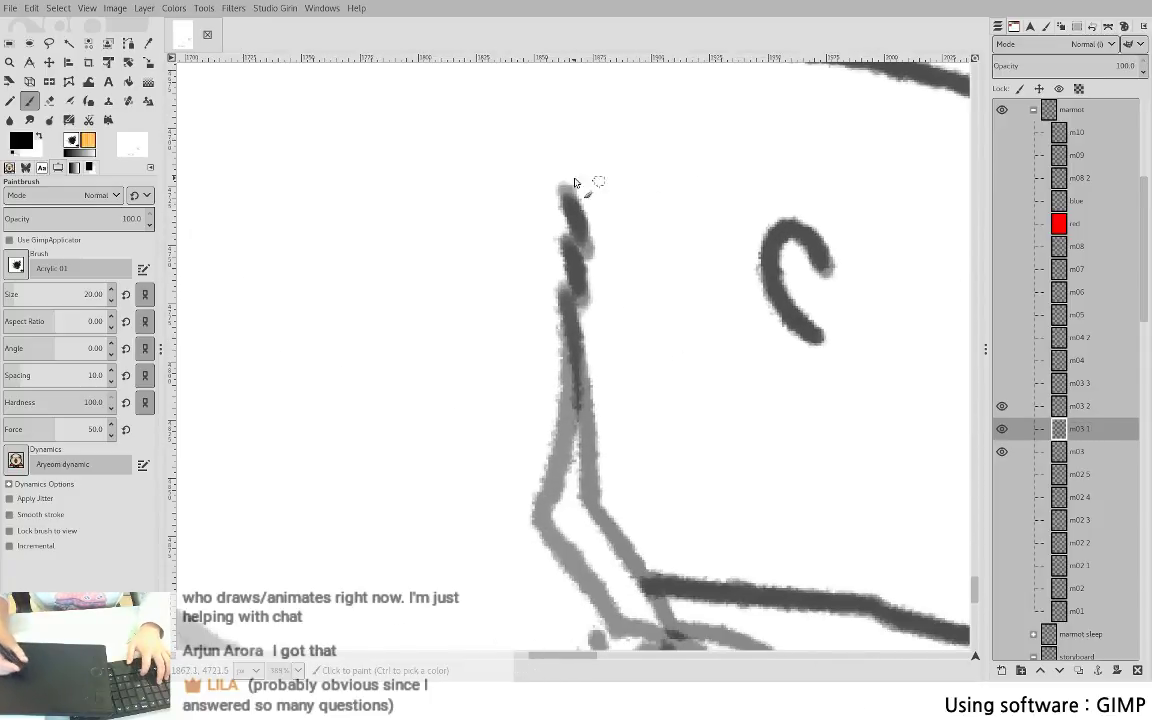
{"action": "mouse_move", "coordinate": [563, 190]}
{"action": "left_mouse_down"}
{"action": "mouse_move", "coordinate": [586, 250]}
{"action": "mouse_move", "coordinate": [578, 295]}
{"action": "left_mouse_up"}
{"action": "key", "text": "ctrl+z"}
{"action": "mouse_move", "coordinate": [612, 343]}
{"action": "left_mouse_down"}
{"action": "mouse_move", "coordinate": [710, 173]}
{"action": "mouse_move", "coordinate": [665, 318]}
{"action": "mouse_move", "coordinate": [670, 348]}
{"action": "mouse_move", "coordinate": [750, 455]}
{"action": "left_mouse_up"}
{"action": "left_click", "coordinate": [710, 489]}
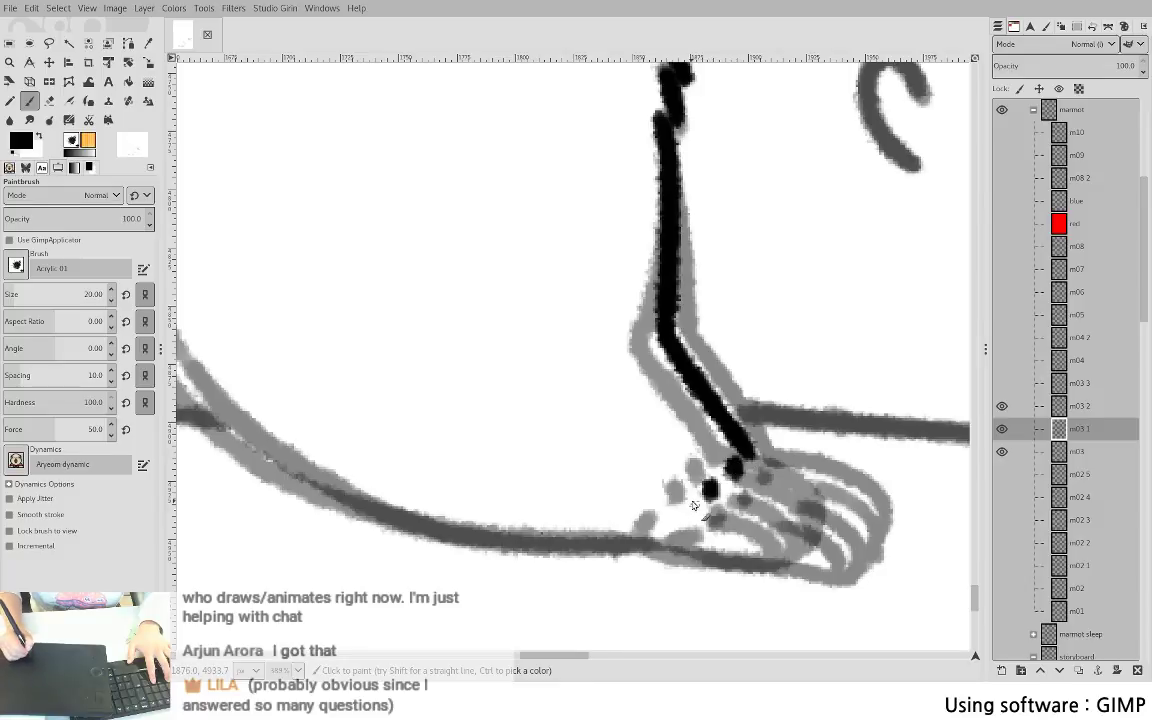
{"action": "left_click", "coordinate": [692, 510]}
{"action": "left_click", "coordinate": [658, 537]}
- Paint the front paw's curved toe lines midway between the guide paws, redoing the first toe stroke
{"action": "mouse_move", "coordinate": [748, 457]}
{"action": "left_mouse_down"}
{"action": "mouse_move", "coordinate": [828, 476]}
{"action": "mouse_move", "coordinate": [858, 505]}
{"action": "left_mouse_up"}
{"action": "key", "text": "ctrl+z"}
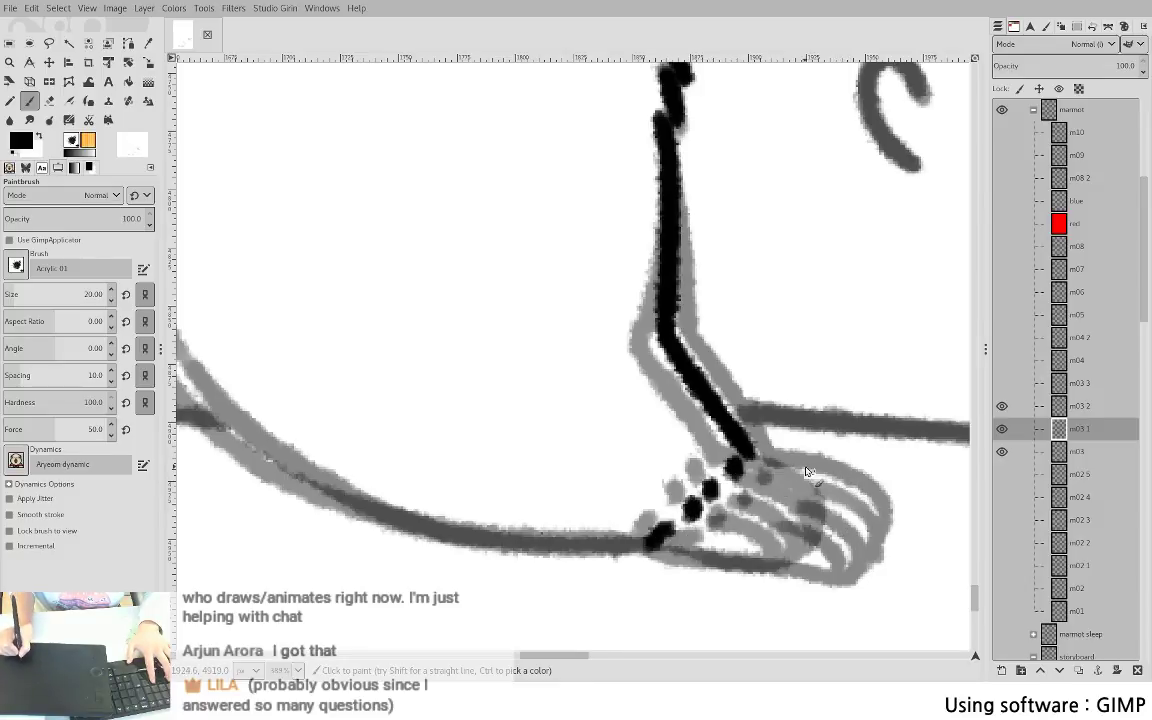
{"action": "left_click_drag", "start_coordinate": [765, 457], "coordinate": [843, 530]}
{"action": "left_click_drag", "start_coordinate": [770, 476], "coordinate": [838, 543]}
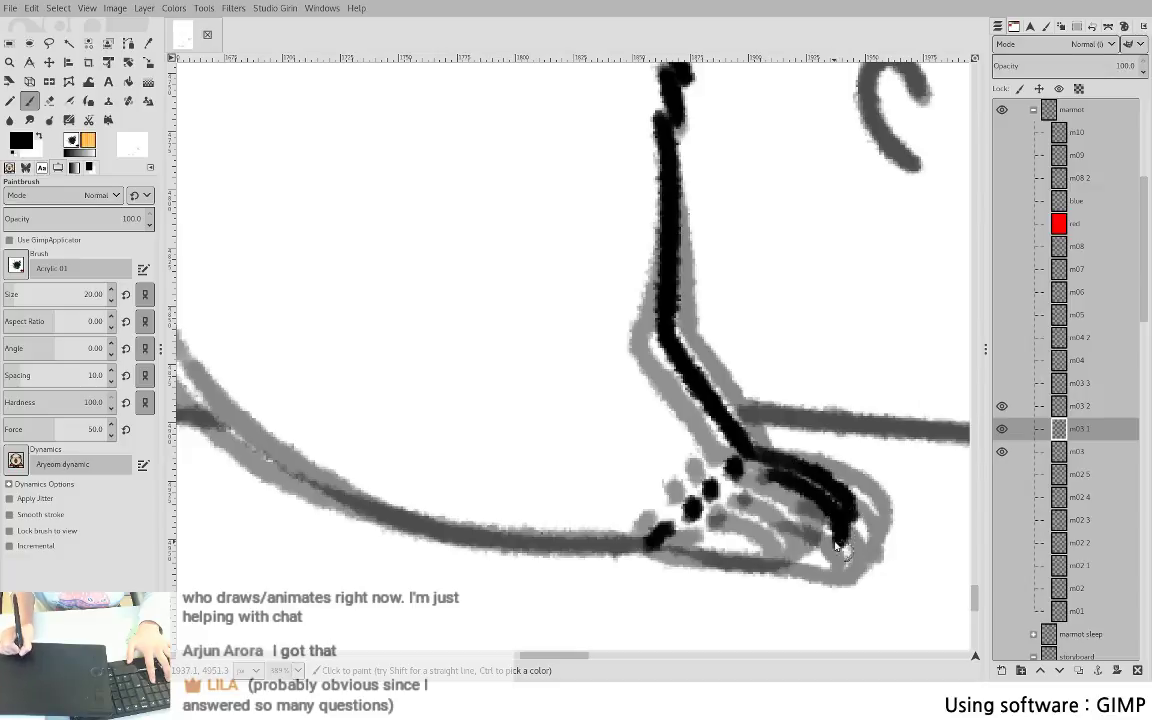
{"action": "left_click_drag", "start_coordinate": [759, 497], "coordinate": [829, 553]}
{"action": "left_click_drag", "start_coordinate": [745, 520], "coordinate": [797, 570]}
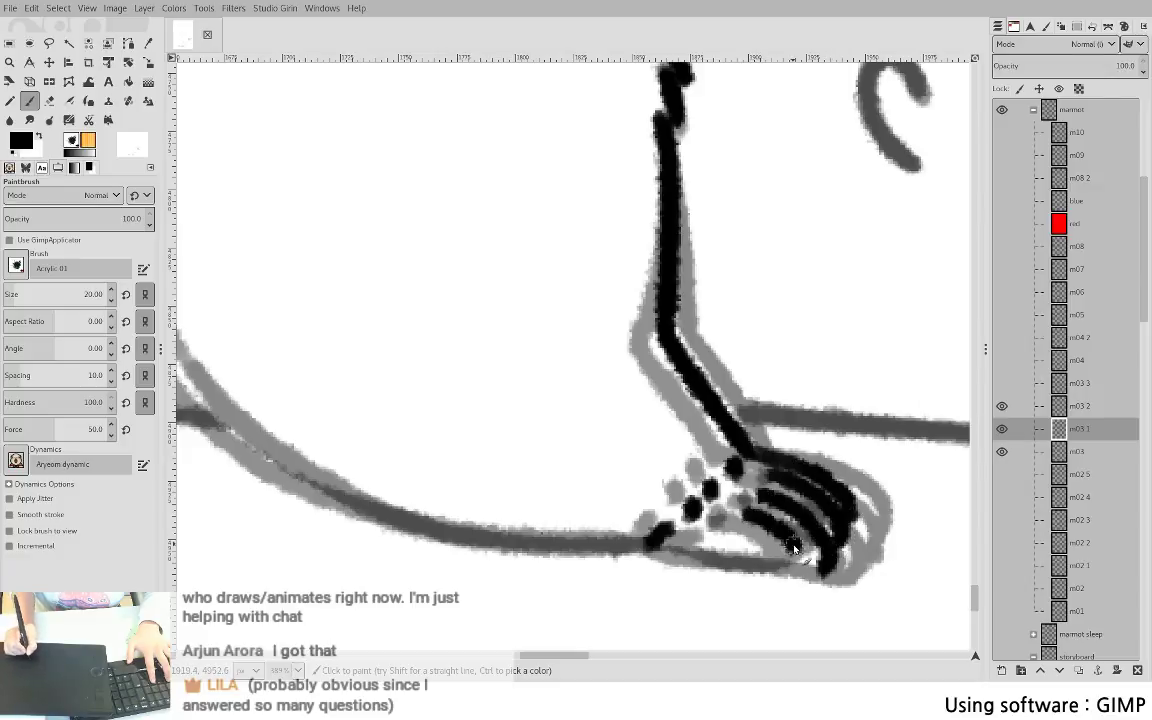
- Paint the underside of the front paw, redoing the stroke once, and erase the uneven paint around the lowest toe
{"action": "left_click_drag", "start_coordinate": [658, 545], "coordinate": [795, 576]}
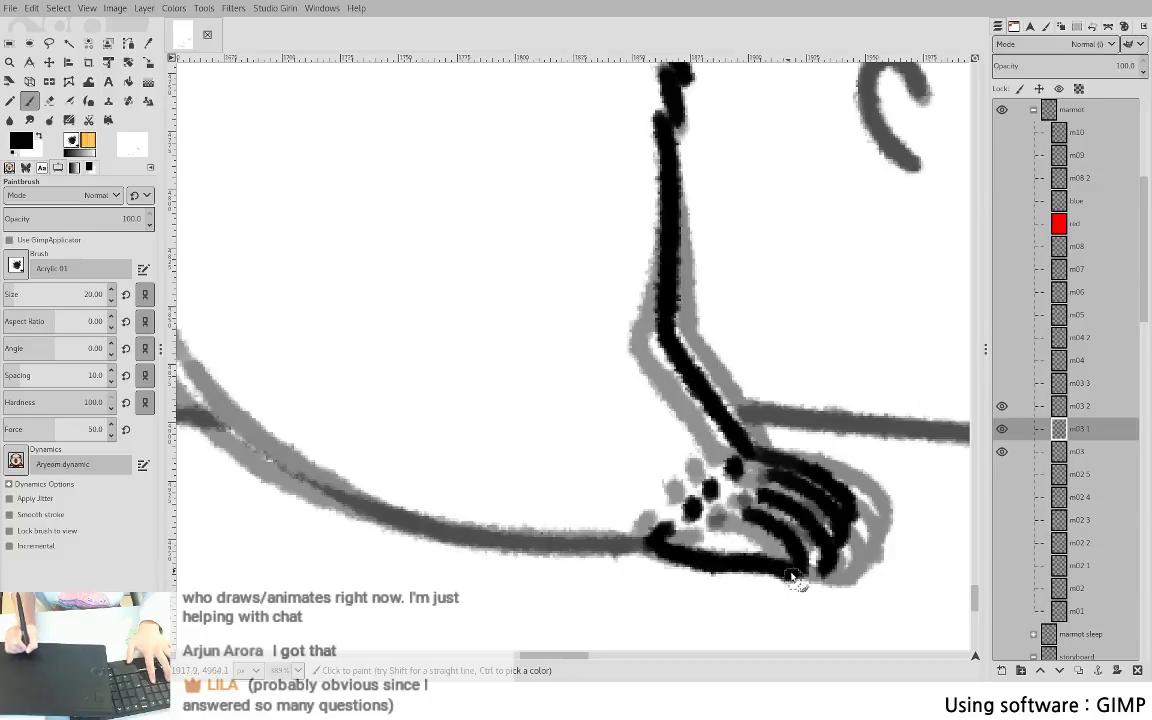
{"action": "key", "text": "ctrl+z"}
{"action": "mouse_move", "coordinate": [656, 545]}
{"action": "left_mouse_down"}
{"action": "mouse_move", "coordinate": [793, 580]}
{"action": "mouse_move", "coordinate": [821, 574]}
{"action": "left_mouse_up"}
{"action": "left_click_drag", "start_coordinate": [828, 516], "coordinate": [946, 504]}
{"action": "key", "text": "shift+e"}
{"action": "left_click_drag", "start_coordinate": [867, 502], "coordinate": [897, 515]}
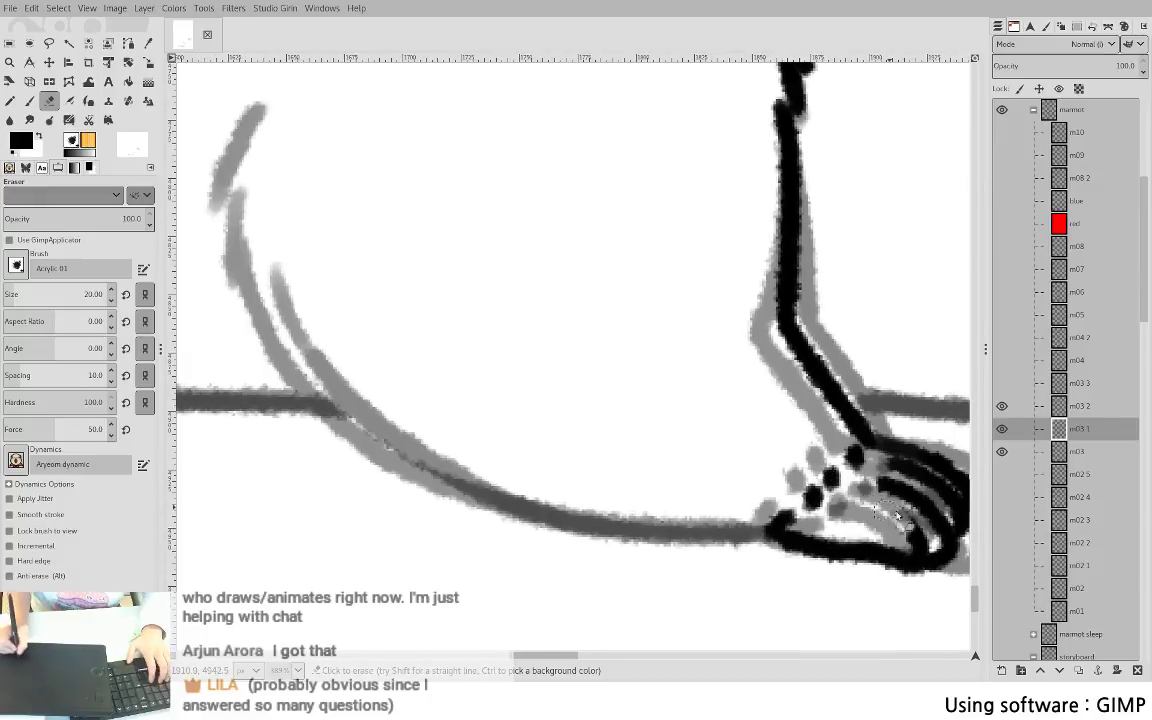
{"action": "key", "text": "p"}
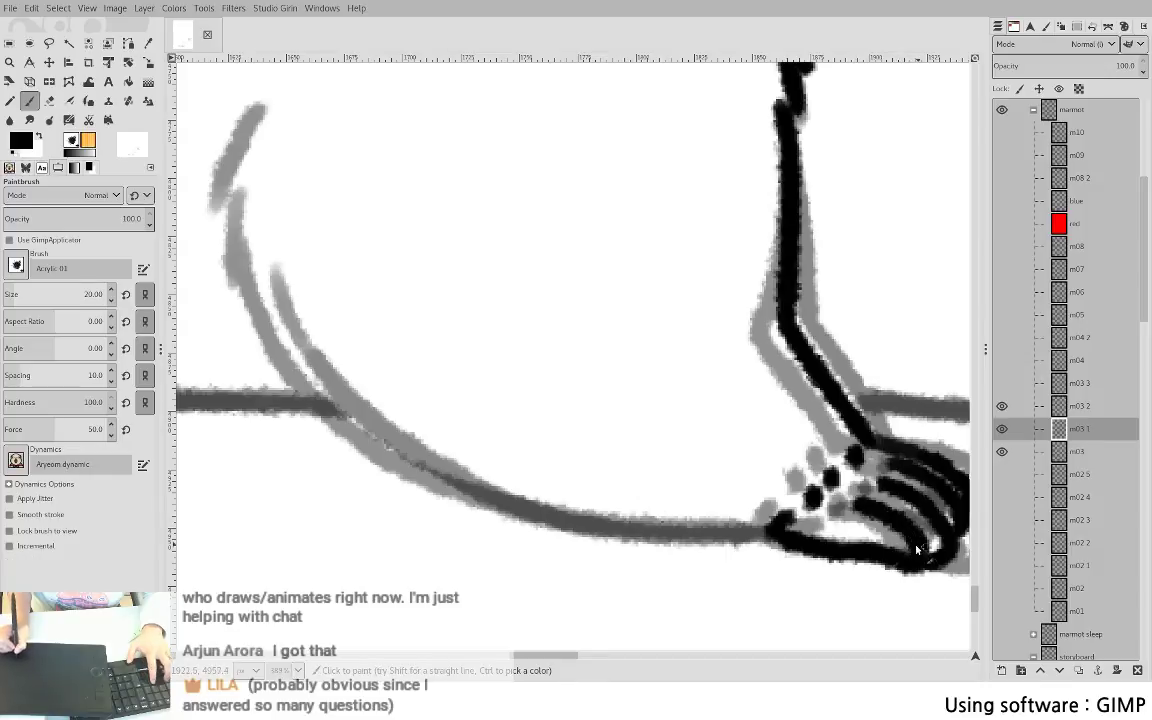
- Paint the rear curve of the upper foreleg down to the paw and the short fur stroke above it
{"action": "scroll", "coordinate": [890, 515], "scroll_direction": "left", "scroll_amount": 3}
{"action": "mouse_move", "coordinate": [352, 195]}
{"action": "left_mouse_down"}
{"action": "mouse_move", "coordinate": [345, 270]}
{"action": "mouse_move", "coordinate": [415, 360]}
{"action": "mouse_move", "coordinate": [560, 455]}
{"action": "mouse_move", "coordinate": [795, 515]}
{"action": "left_mouse_up"}
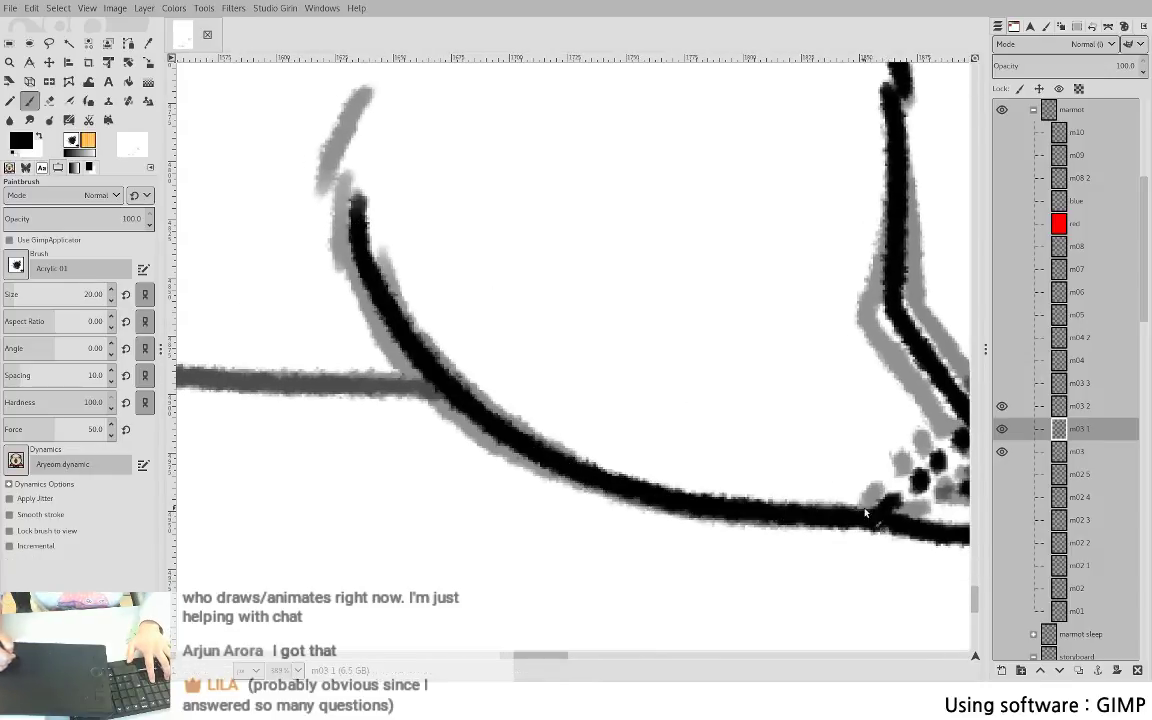
{"action": "scroll", "coordinate": [643, 357], "scroll_direction": "up", "scroll_amount": 3}
{"action": "scroll", "coordinate": [643, 357], "scroll_direction": "left", "scroll_amount": 2}
{"action": "scroll", "coordinate": [460, 320], "scroll_direction": "left", "scroll_amount": 7}
{"action": "scroll", "coordinate": [460, 320], "scroll_direction": "down", "scroll_amount": 3}
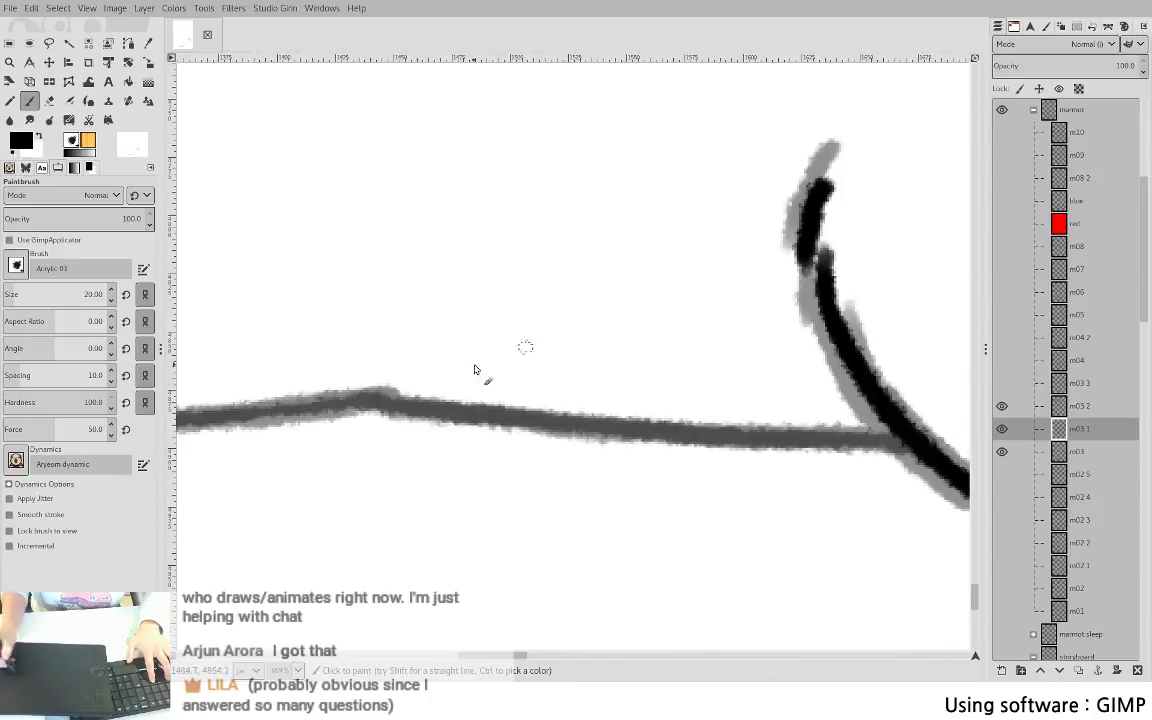
- Paint the belly line from the upper foreleg back to the hind foot over the guide, redoing strokes that miss it
{"action": "left_click_drag", "start_coordinate": [365, 396], "coordinate": [580, 432]}
{"action": "left_click_drag", "start_coordinate": [831, 440], "coordinate": [903, 440]}
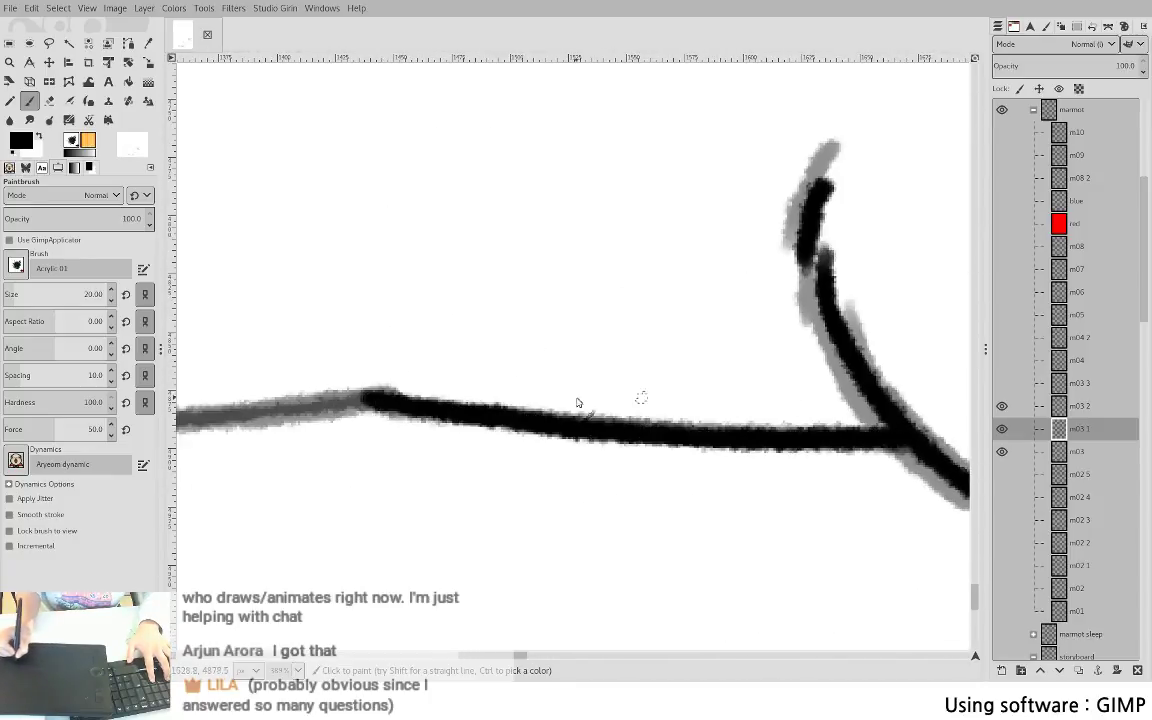
{"action": "key", "text": "space"}
{"action": "left_click_drag", "start_coordinate": [418, 374], "coordinate": [738, 368]}
{"action": "key", "text": "ctrl+z"}
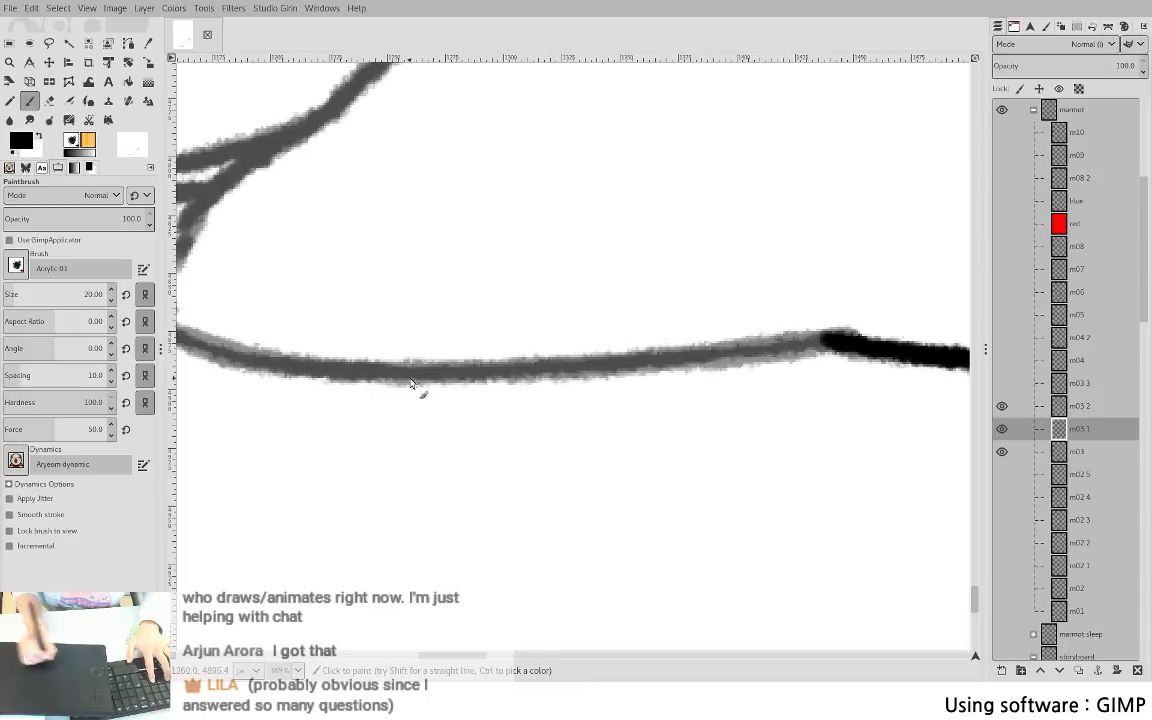
{"action": "left_click_drag", "start_coordinate": [430, 374], "coordinate": [833, 342]}
{"action": "scroll", "coordinate": [725, 334], "scroll_direction": "left", "scroll_amount": 3}
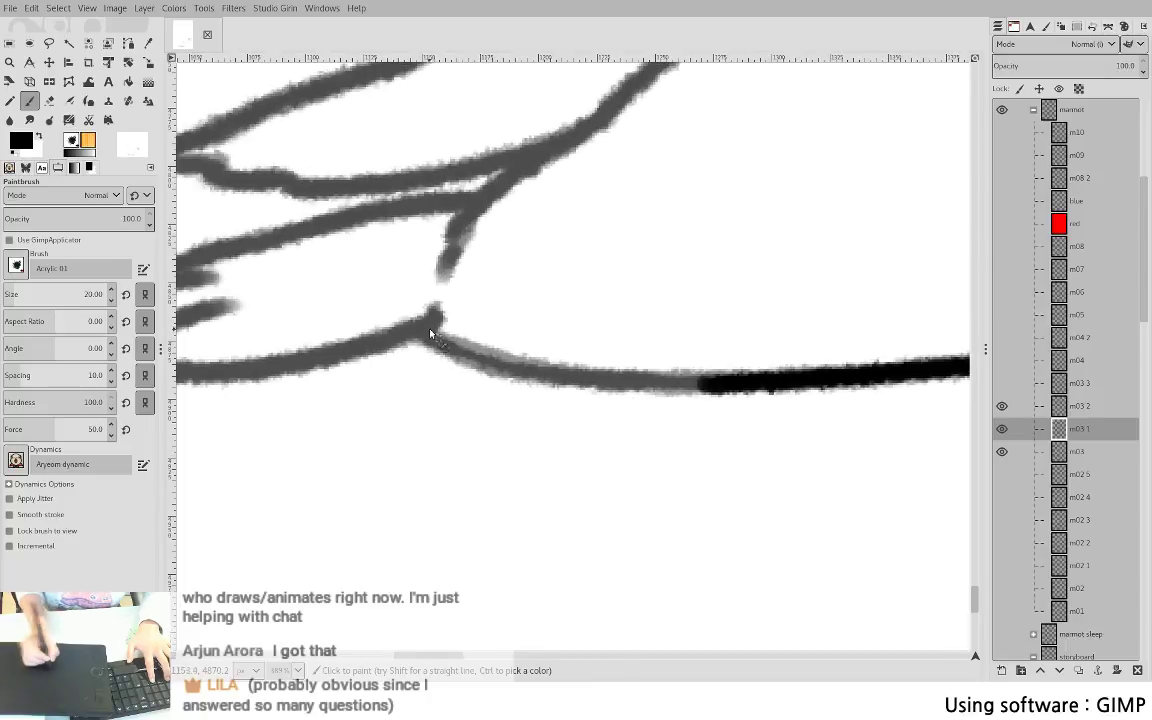
{"action": "mouse_move", "coordinate": [420, 322]}
{"action": "left_mouse_down"}
{"action": "mouse_move", "coordinate": [570, 365]}
{"action": "mouse_move", "coordinate": [680, 362]}
{"action": "left_mouse_up"}
{"action": "key", "text": "ctrl+z"}
{"action": "mouse_move", "coordinate": [418, 322]}
{"action": "left_mouse_down"}
{"action": "mouse_move", "coordinate": [511, 364]}
{"action": "mouse_move", "coordinate": [704, 388]}
{"action": "mouse_move", "coordinate": [668, 366]}
{"action": "left_mouse_up"}
- Paint the hind foot's sole, lower toe line and rounded toe tip, redoing strokes that stray from the guide
{"action": "scroll", "coordinate": [600, 370], "scroll_direction": "left", "scroll_amount": 4}
{"action": "mouse_move", "coordinate": [463, 388]}
{"action": "left_mouse_down"}
{"action": "mouse_move", "coordinate": [537, 393]}
{"action": "mouse_move", "coordinate": [632, 378]}
{"action": "left_mouse_up"}
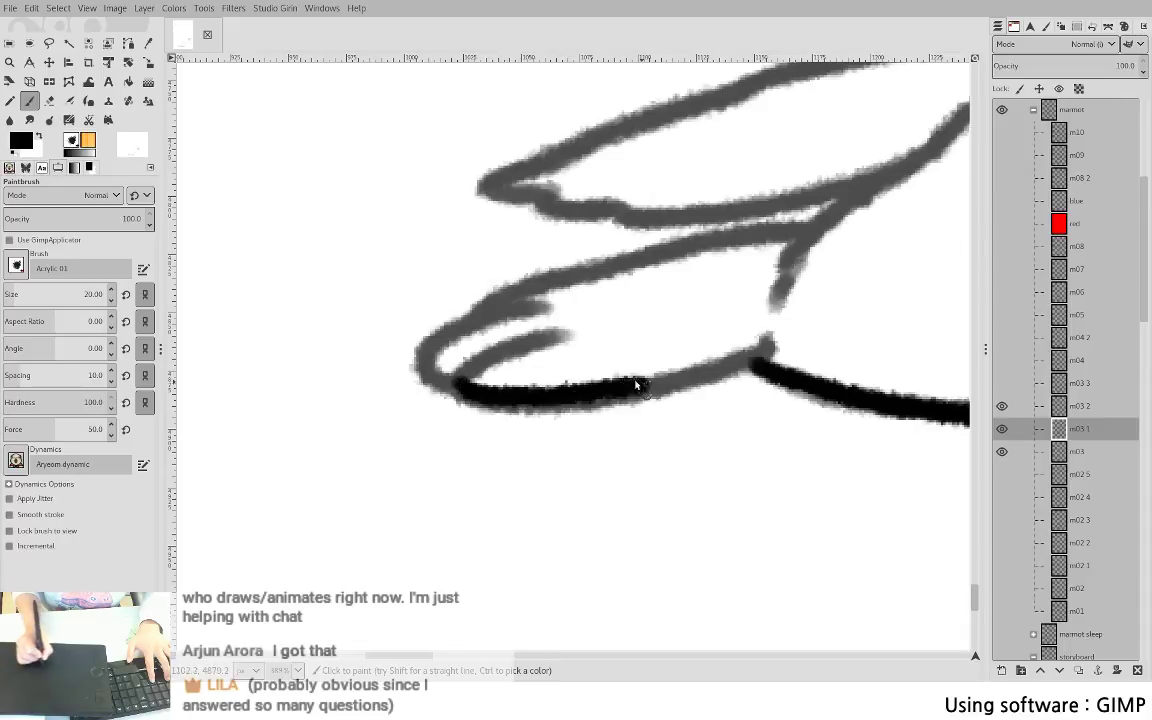
{"action": "key", "text": "ctrl+z"}
{"action": "mouse_move", "coordinate": [458, 393]}
{"action": "left_mouse_down"}
{"action": "mouse_move", "coordinate": [538, 403]}
{"action": "mouse_move", "coordinate": [673, 381]}
{"action": "mouse_move", "coordinate": [776, 343]}
{"action": "left_mouse_up"}
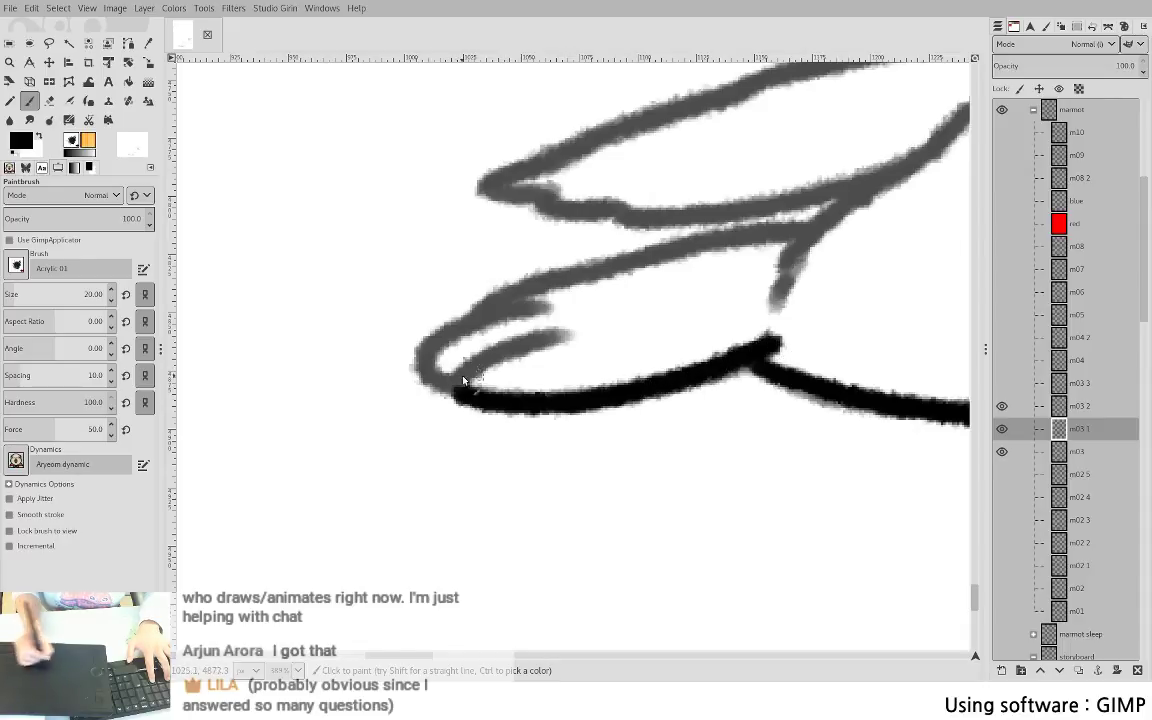
{"action": "mouse_move", "coordinate": [462, 388]}
{"action": "left_mouse_down"}
{"action": "mouse_move", "coordinate": [505, 359]}
{"action": "mouse_move", "coordinate": [562, 339]}
{"action": "left_mouse_up"}
{"action": "key", "text": "ctrl+z"}
{"action": "mouse_move", "coordinate": [477, 335]}
{"action": "left_mouse_down"}
{"action": "mouse_move", "coordinate": [425, 405]}
{"action": "mouse_move", "coordinate": [375, 440]}
{"action": "mouse_move", "coordinate": [415, 452]}
{"action": "mouse_move", "coordinate": [515, 405]}
{"action": "left_mouse_up"}
{"action": "key", "text": "ctrl+z"}
{"action": "key", "text": "ctrl+z"}
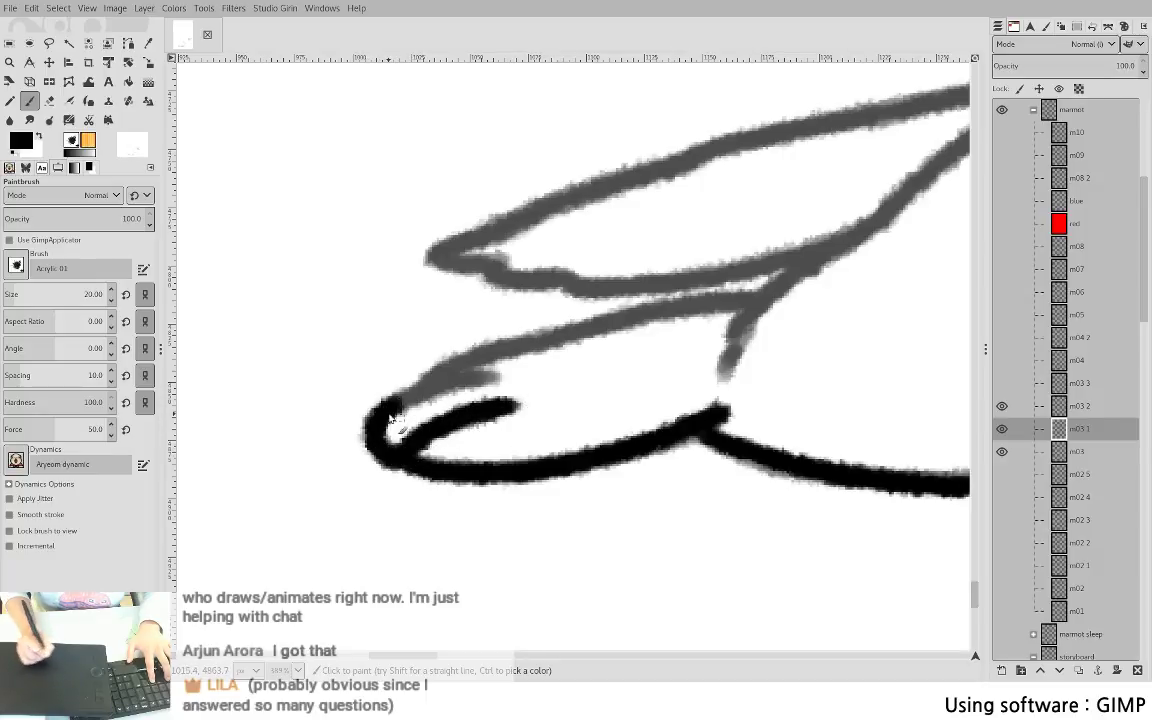
- Paint the hind foot's upper contour with its second toe line and the short ankle strokes over the guide
{"action": "left_click_drag", "start_coordinate": [390, 412], "coordinate": [507, 379]}
{"action": "key", "text": "ctrl+z"}
{"action": "mouse_move", "coordinate": [389, 412]}
{"action": "left_mouse_down"}
{"action": "mouse_move", "coordinate": [517, 371]}
{"action": "mouse_move", "coordinate": [408, 395]}
{"action": "mouse_move", "coordinate": [495, 351]}
{"action": "mouse_move", "coordinate": [764, 294]}
{"action": "mouse_move", "coordinate": [737, 308]}
{"action": "mouse_move", "coordinate": [769, 288]}
{"action": "mouse_move", "coordinate": [724, 345]}
{"action": "mouse_move", "coordinate": [722, 378]}
{"action": "left_mouse_up"}
{"action": "key", "text": "ctrl+z"}
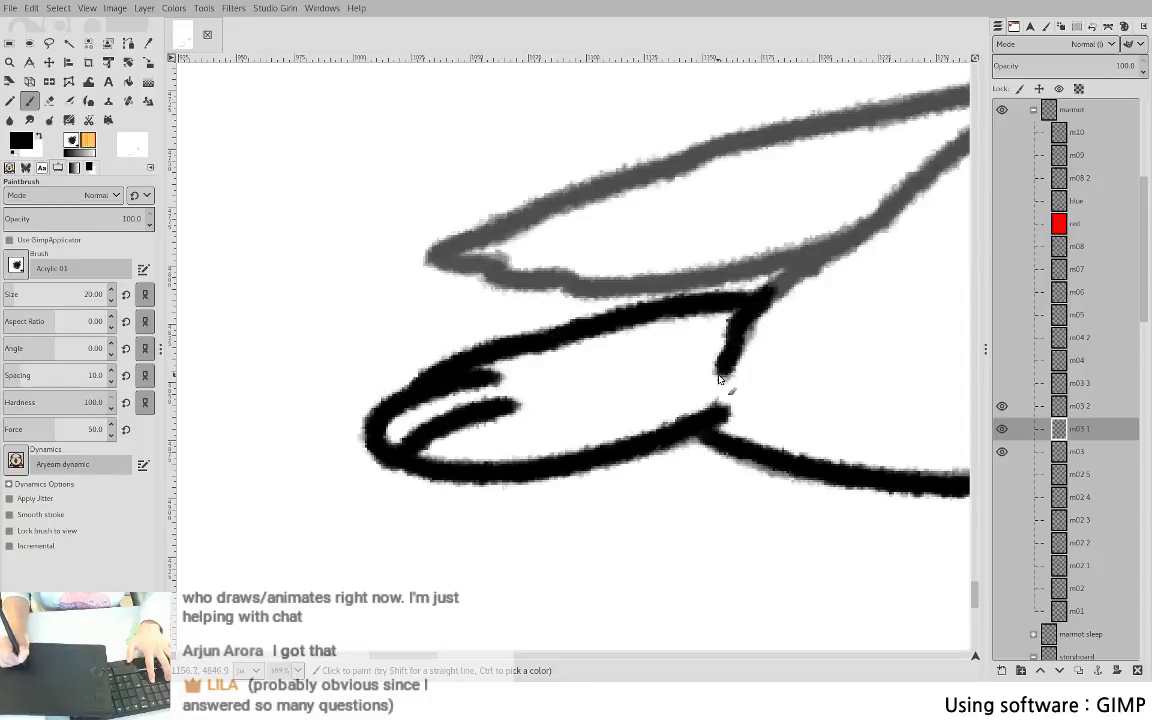
- Paint the rump line from the hind foot's ankle up past the tail joint, redoing strokes that miss the guide
{"action": "left_click_drag", "start_coordinate": [757, 251], "coordinate": [455, 414]}
{"action": "key", "text": "ctrl+z"}
{"action": "left_click_drag", "start_coordinate": [420, 534], "coordinate": [441, 503]}
{"action": "mouse_move", "coordinate": [468, 427]}
{"action": "left_mouse_down"}
{"action": "mouse_move", "coordinate": [460, 419]}
{"action": "mouse_move", "coordinate": [264, 486]}
{"action": "left_mouse_up"}
{"action": "left_click_drag", "start_coordinate": [250, 535], "coordinate": [340, 468]}
{"action": "key", "text": "ctrl+z"}
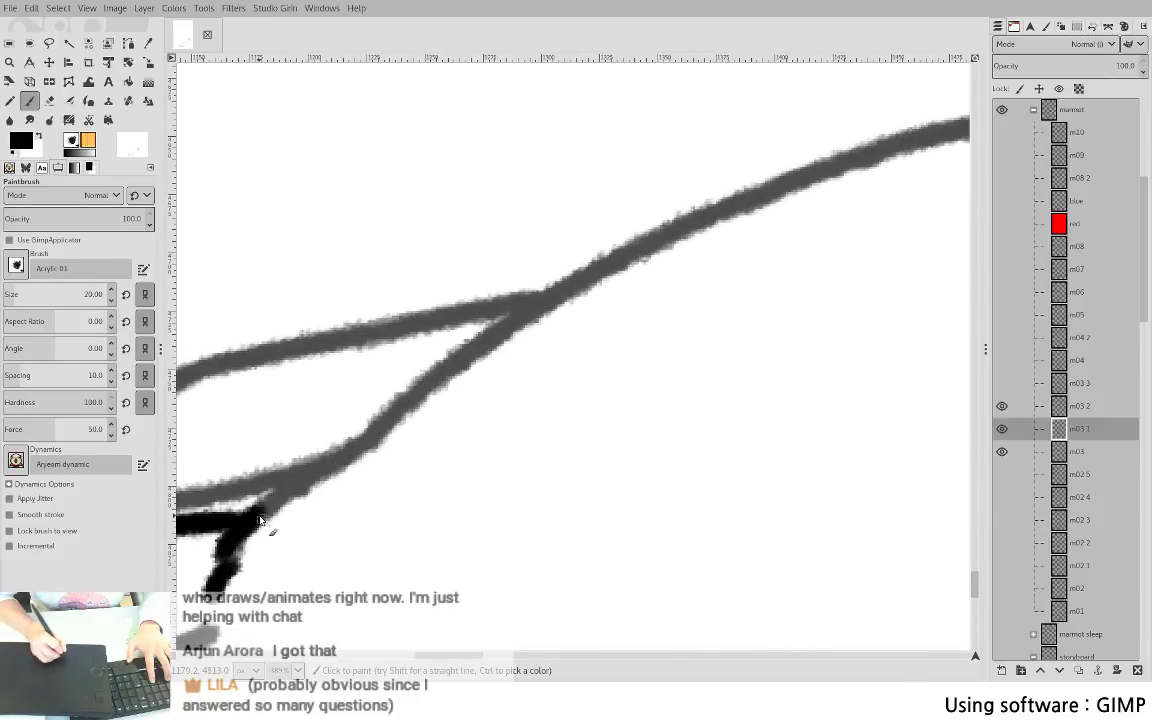
{"action": "mouse_move", "coordinate": [260, 518]}
{"action": "left_mouse_down"}
{"action": "mouse_move", "coordinate": [375, 442]}
{"action": "mouse_move", "coordinate": [476, 351]}
{"action": "mouse_move", "coordinate": [622, 260]}
{"action": "left_mouse_up"}
{"action": "key", "text": "ctrl+z"}
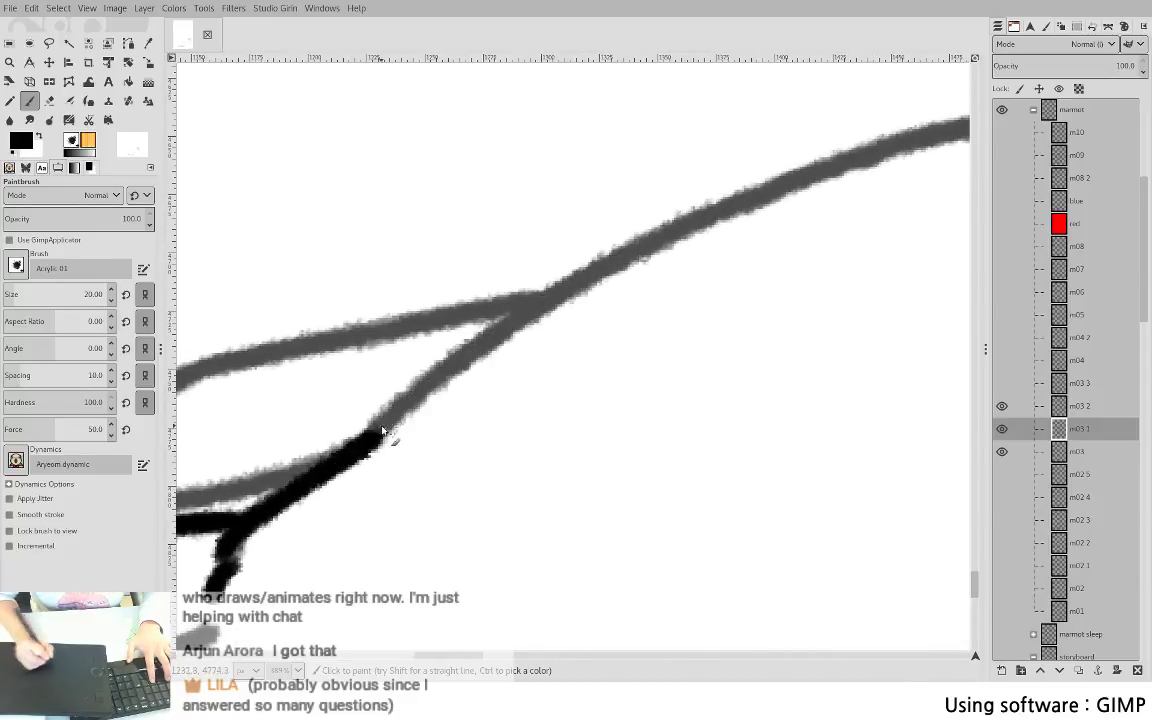
{"action": "mouse_move", "coordinate": [383, 430]}
{"action": "left_mouse_down"}
{"action": "mouse_move", "coordinate": [496, 338]}
{"action": "mouse_move", "coordinate": [733, 200]}
{"action": "mouse_move", "coordinate": [745, 145]}
{"action": "left_mouse_up"}
{"action": "key", "text": "ctrl+z"}
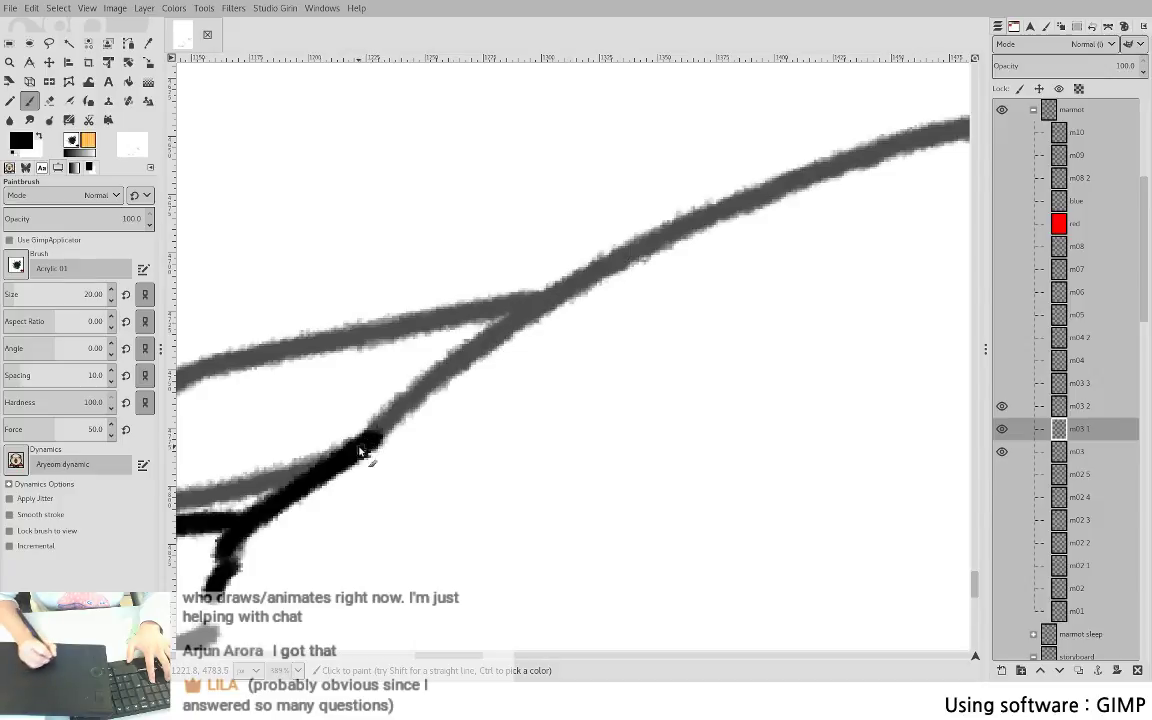
{"action": "mouse_move", "coordinate": [362, 452]}
{"action": "left_mouse_down"}
{"action": "mouse_move", "coordinate": [562, 290]}
{"action": "mouse_move", "coordinate": [775, 183]}
{"action": "left_mouse_up"}
- Continue the contour along the upper back to above the foreleg, redoing strokes until they follow the guide
{"action": "mouse_move", "coordinate": [775, 183]}
{"action": "left_mouse_down"}
{"action": "mouse_move", "coordinate": [508, 238]}
{"action": "mouse_move", "coordinate": [355, 290]}
{"action": "mouse_move", "coordinate": [453, 256]}
{"action": "mouse_move", "coordinate": [633, 227]}
{"action": "mouse_move", "coordinate": [879, 231]}
{"action": "mouse_move", "coordinate": [765, 211]}
{"action": "mouse_move", "coordinate": [514, 217]}
{"action": "left_mouse_up"}
{"action": "key", "text": "ctrl+z"}
{"action": "mouse_move", "coordinate": [386, 188]}
{"action": "left_mouse_down"}
{"action": "mouse_move", "coordinate": [437, 206]}
{"action": "mouse_move", "coordinate": [614, 202]}
{"action": "left_mouse_up"}
{"action": "mouse_move", "coordinate": [290, 275]}
{"action": "left_mouse_down"}
{"action": "mouse_move", "coordinate": [575, 213]}
{"action": "mouse_move", "coordinate": [752, 211]}
{"action": "left_mouse_up"}
{"action": "key", "text": "ctrl+z"}
{"action": "mouse_move", "coordinate": [262, 262]}
{"action": "left_mouse_down"}
{"action": "mouse_move", "coordinate": [437, 244]}
{"action": "mouse_move", "coordinate": [486, 226]}
{"action": "left_mouse_up"}
{"action": "key", "text": "ctrl+z"}
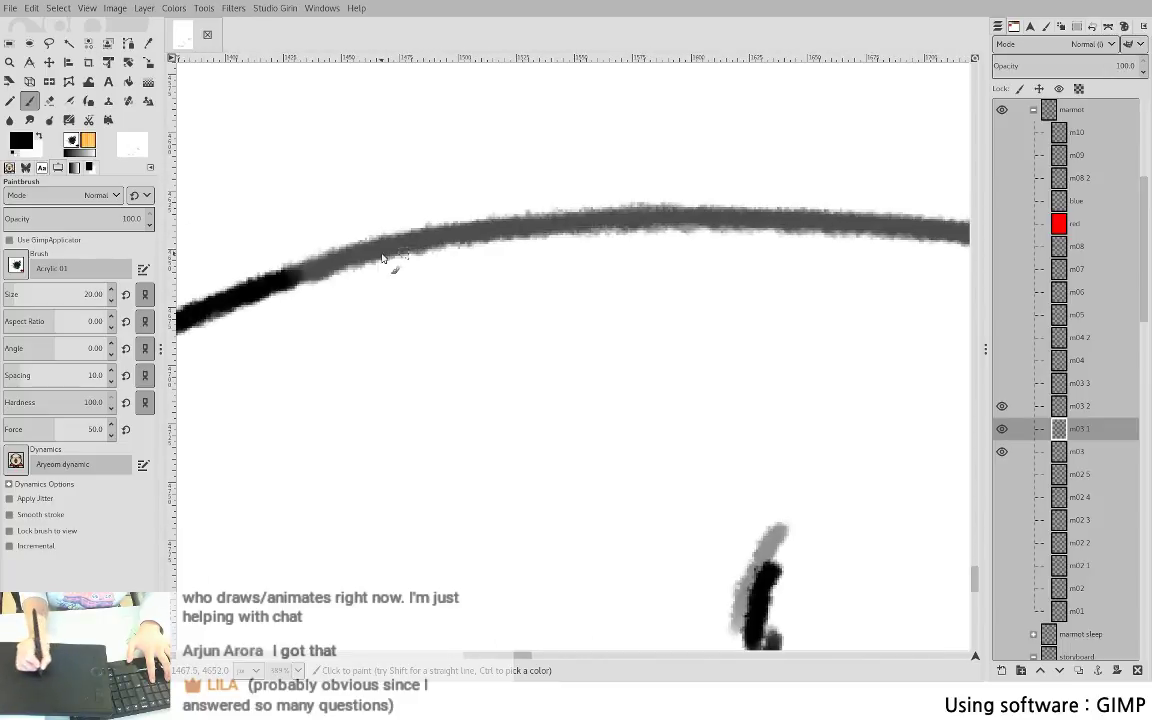
{"action": "mouse_move", "coordinate": [283, 281]}
{"action": "left_mouse_down"}
{"action": "mouse_move", "coordinate": [479, 230]}
{"action": "mouse_move", "coordinate": [577, 221]}
{"action": "mouse_move", "coordinate": [929, 227]}
{"action": "mouse_move", "coordinate": [457, 192]}
{"action": "left_mouse_up"}
{"action": "mouse_move", "coordinate": [519, 213]}
{"action": "left_mouse_down"}
{"action": "mouse_move", "coordinate": [850, 215]}
{"action": "mouse_move", "coordinate": [925, 238]}
{"action": "left_mouse_up"}
{"action": "mouse_move", "coordinate": [925, 238]}
{"action": "left_mouse_down"}
{"action": "mouse_move", "coordinate": [490, 250]}
{"action": "mouse_move", "coordinate": [749, 283]}
{"action": "left_mouse_up"}
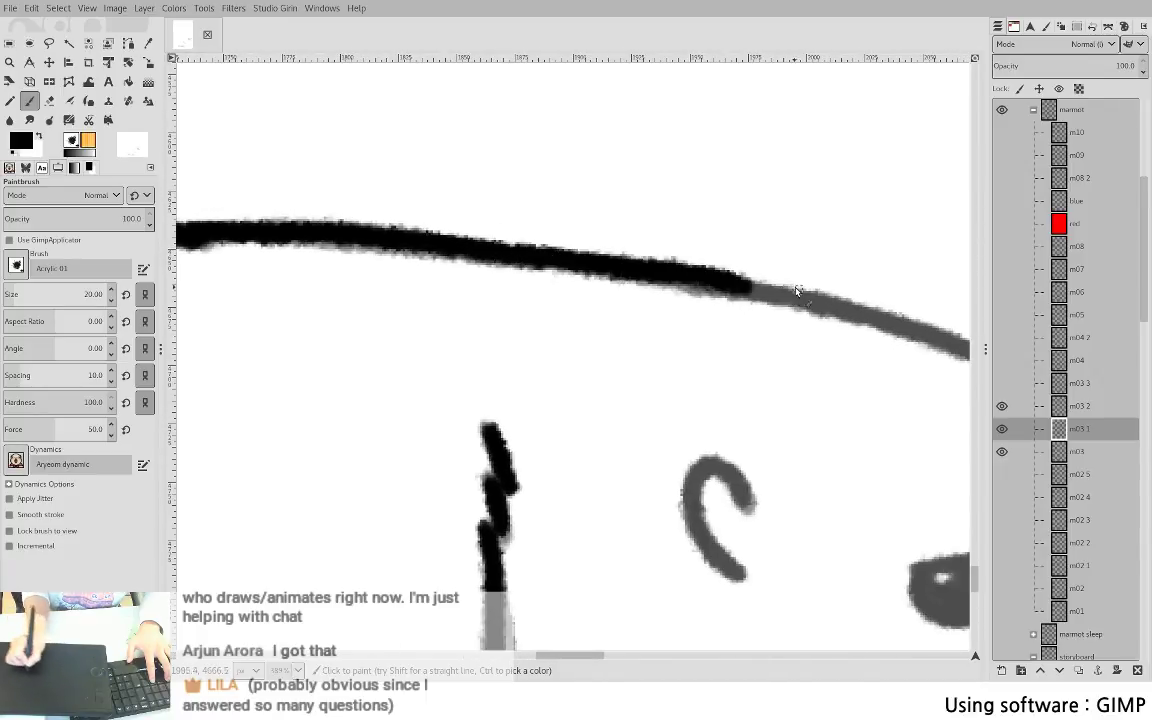
- Repaint the line over the shoulders and continue it along the top of the head to the forehead
{"action": "key", "text": "ctrl+z"}
{"action": "left_click_drag", "start_coordinate": [624, 285], "coordinate": [407, 230]}
{"action": "left_click_drag", "start_coordinate": [267, 199], "coordinate": [512, 228]}
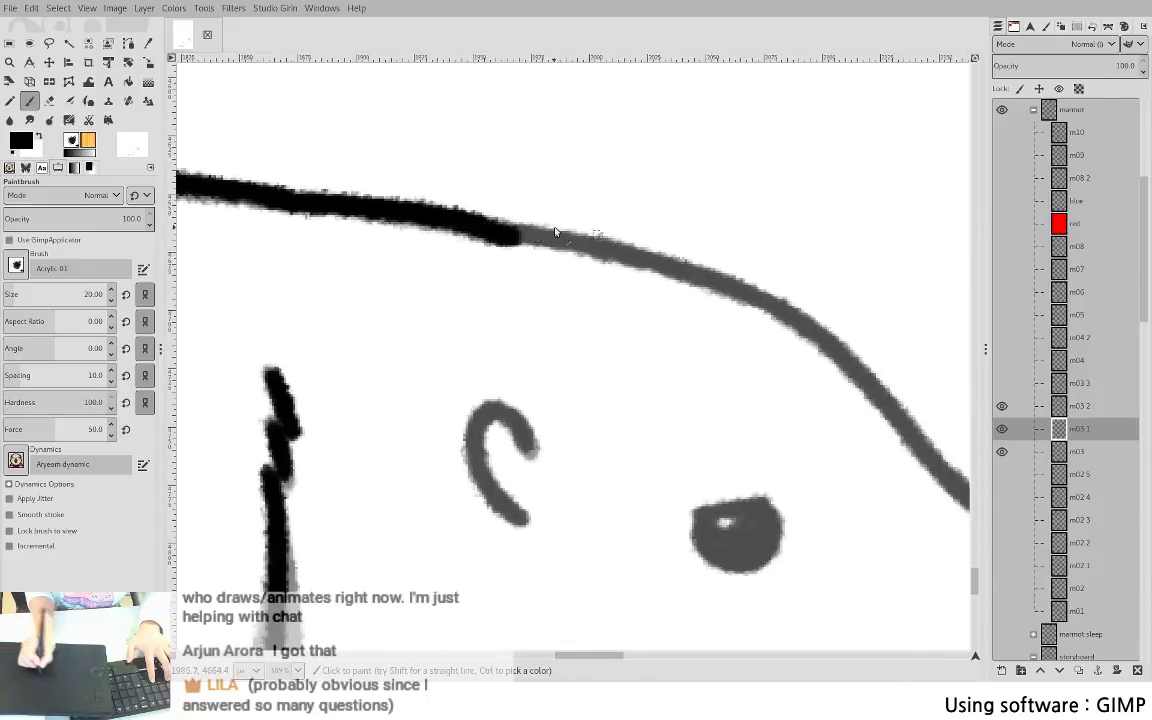
{"action": "key", "text": "ctrl+z"}
{"action": "mouse_move", "coordinate": [290, 198]}
{"action": "left_mouse_down"}
{"action": "mouse_move", "coordinate": [504, 228]}
{"action": "mouse_move", "coordinate": [704, 278]}
{"action": "mouse_move", "coordinate": [819, 331]}
{"action": "mouse_move", "coordinate": [871, 375]}
{"action": "mouse_move", "coordinate": [897, 408]}
{"action": "left_mouse_up"}
- Erase the off-guide end of the forehead line and repaint the slope down in front of the eye
{"action": "left_click_drag", "start_coordinate": [856, 428], "coordinate": [539, 384]}
{"action": "key", "text": "shift+e"}
{"action": "left_click_drag", "start_coordinate": [466, 257], "coordinate": [582, 366]}
{"action": "left_click_drag", "start_coordinate": [512, 276], "coordinate": [597, 366]}
{"action": "key", "text": "p"}
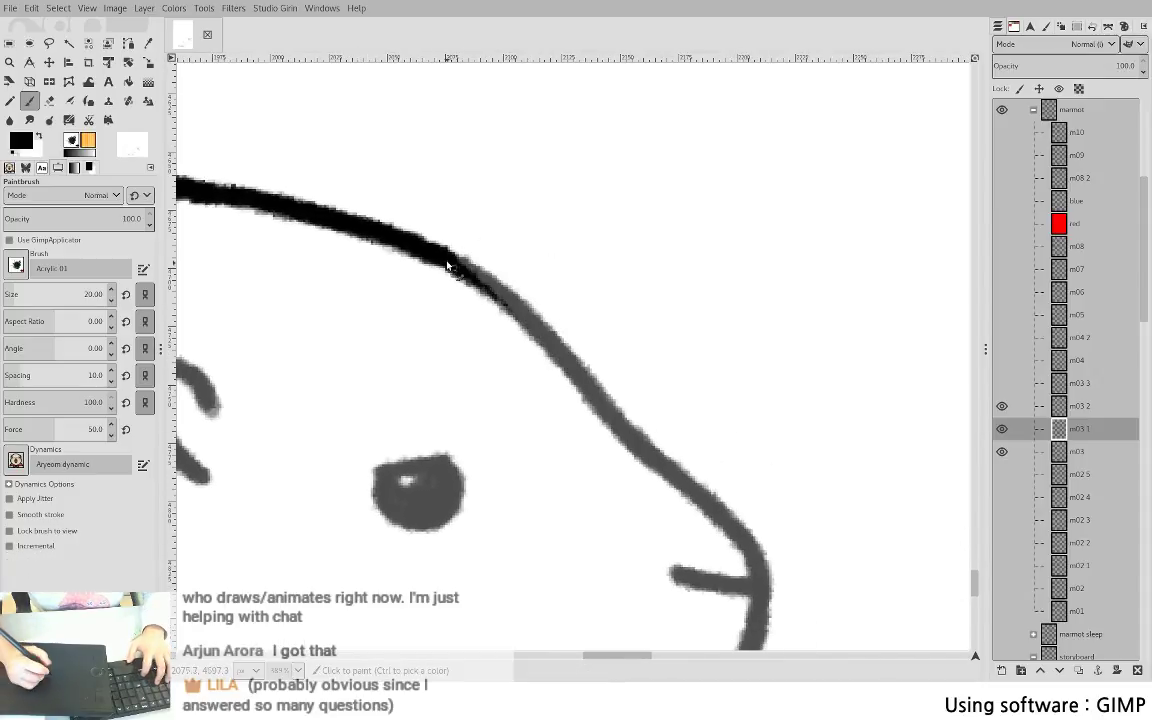
{"action": "mouse_move", "coordinate": [447, 265]}
{"action": "left_mouse_down"}
{"action": "mouse_move", "coordinate": [504, 301]}
{"action": "mouse_move", "coordinate": [494, 293]}
{"action": "mouse_move", "coordinate": [582, 382]}
{"action": "left_mouse_up"}
{"action": "key", "text": "ctrl+z"}
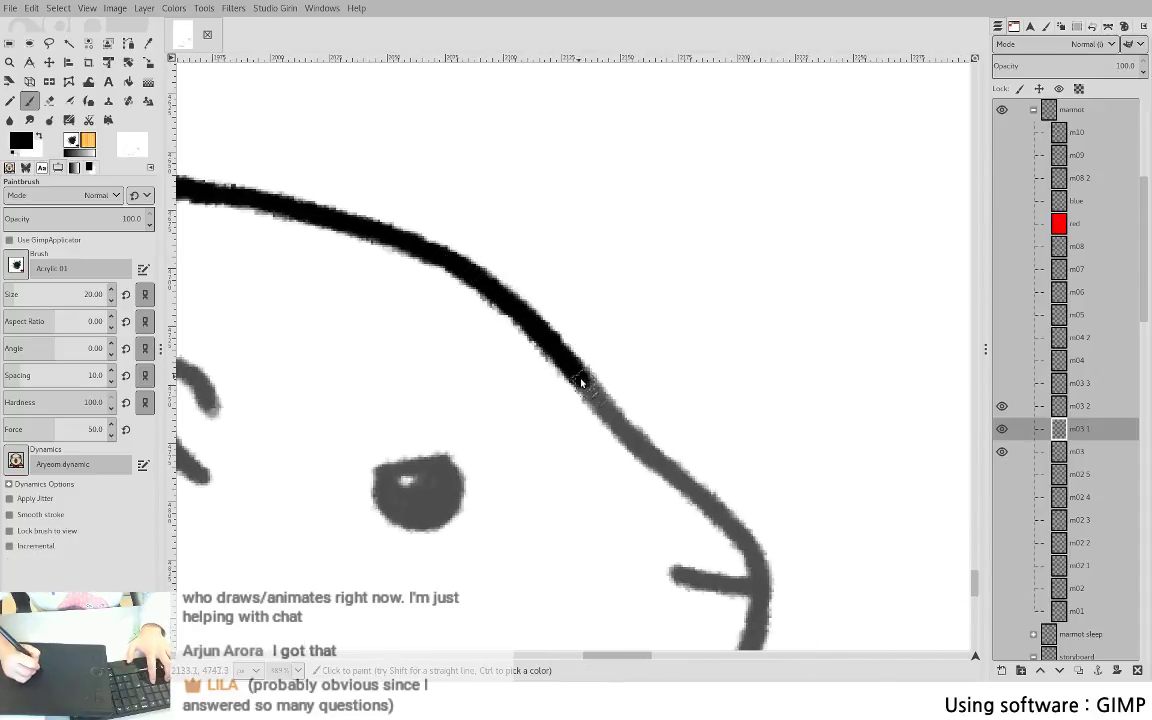
- Lasso the area around the nose, delete the stray paint inside on m03 1, and clear the selection
{"action": "mouse_move", "coordinate": [646, 453]}
{"action": "left_mouse_down"}
{"action": "mouse_move", "coordinate": [737, 536]}
{"action": "mouse_move", "coordinate": [755, 566]}
{"action": "left_mouse_up"}
{"action": "key", "text": "f"}
{"action": "mouse_move", "coordinate": [682, 410]}
{"action": "left_mouse_down"}
{"action": "mouse_move", "coordinate": [587, 265]}
{"action": "mouse_move", "coordinate": [761, 432]}
{"action": "mouse_move", "coordinate": [733, 399]}
{"action": "left_mouse_up"}
{"action": "key", "text": "Return"}
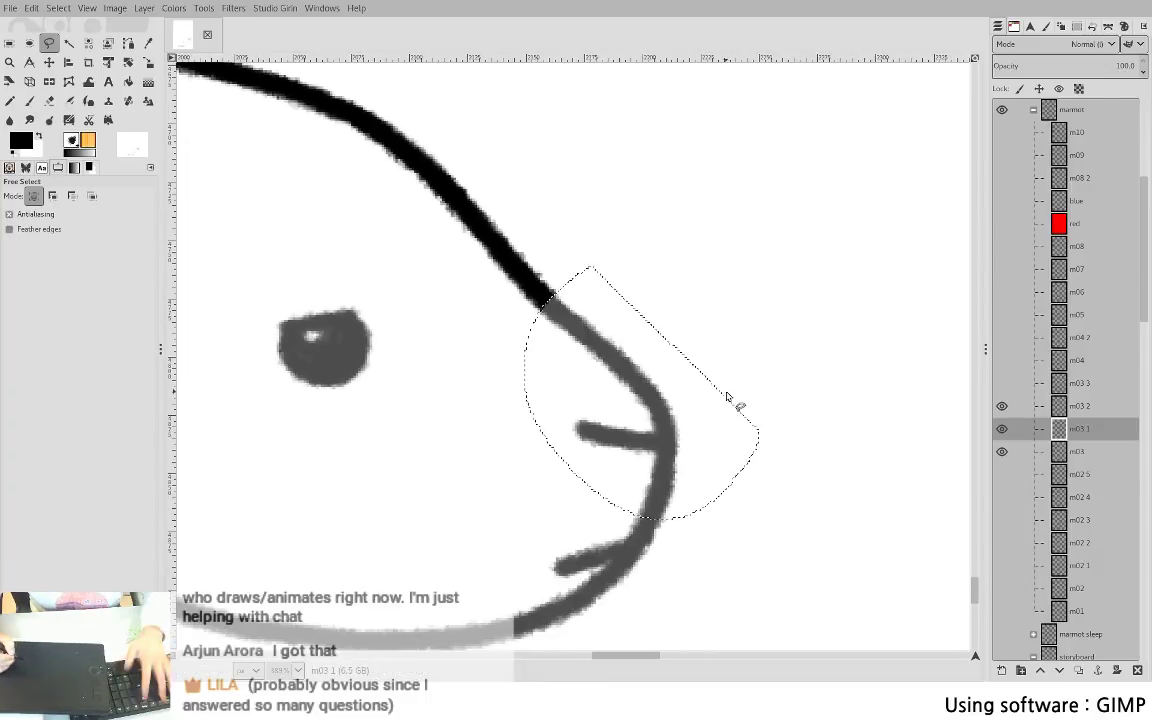
{"action": "key", "text": "Delete"}
{"action": "key", "text": "ctrl+shift+a"}
- Paint the snout line from the forehead slope around the nose tip over the guide, redoing the stroke once
{"action": "key", "text": "p"}
{"action": "left_click_drag", "start_coordinate": [540, 292], "coordinate": [563, 318]}
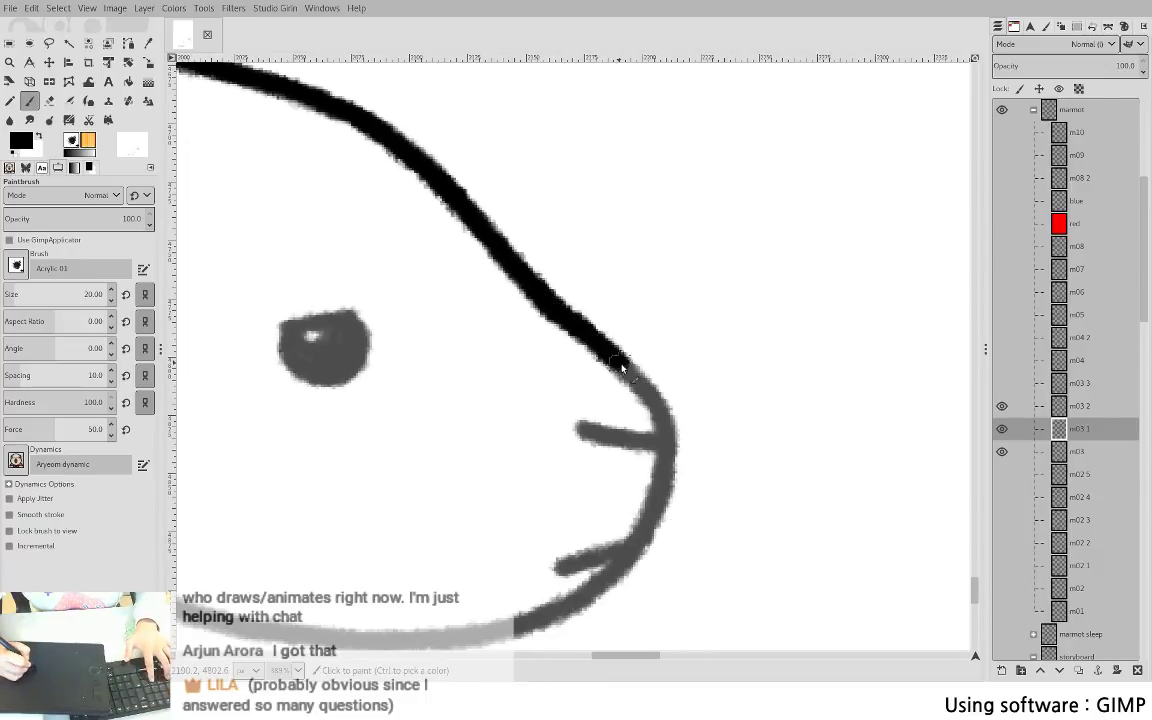
{"action": "mouse_move", "coordinate": [622, 369]}
{"action": "left_mouse_down"}
{"action": "mouse_move", "coordinate": [659, 417]}
{"action": "mouse_move", "coordinate": [656, 440]}
{"action": "mouse_move", "coordinate": [750, 292]}
{"action": "mouse_move", "coordinate": [742, 331]}
{"action": "mouse_move", "coordinate": [746, 256]}
{"action": "mouse_move", "coordinate": [752, 324]}
{"action": "mouse_move", "coordinate": [741, 357]}
{"action": "mouse_move", "coordinate": [753, 309]}
{"action": "mouse_move", "coordinate": [750, 346]}
{"action": "mouse_move", "coordinate": [749, 334]}
{"action": "mouse_move", "coordinate": [692, 418]}
{"action": "left_mouse_up"}
{"action": "key", "text": "ctrl+z"}
{"action": "left_click_drag", "start_coordinate": [561, 371], "coordinate": [686, 343]}
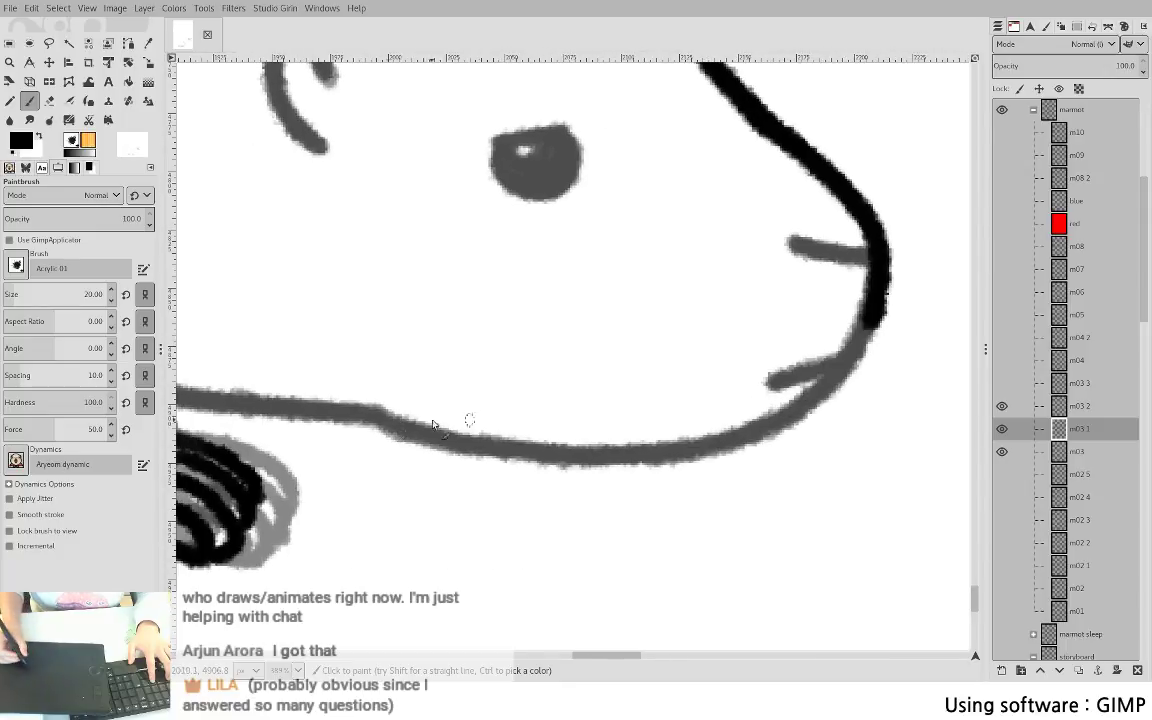
- Paint the underside of the jaw from its bend toward the chin, redoing the first stroke and erasing the off-guide end
{"action": "mouse_move", "coordinate": [383, 421]}
{"action": "left_mouse_down"}
{"action": "mouse_move", "coordinate": [461, 445]}
{"action": "mouse_move", "coordinate": [583, 459]}
{"action": "mouse_move", "coordinate": [667, 459]}
{"action": "mouse_move", "coordinate": [773, 431]}
{"action": "mouse_move", "coordinate": [870, 320]}
{"action": "left_mouse_up"}
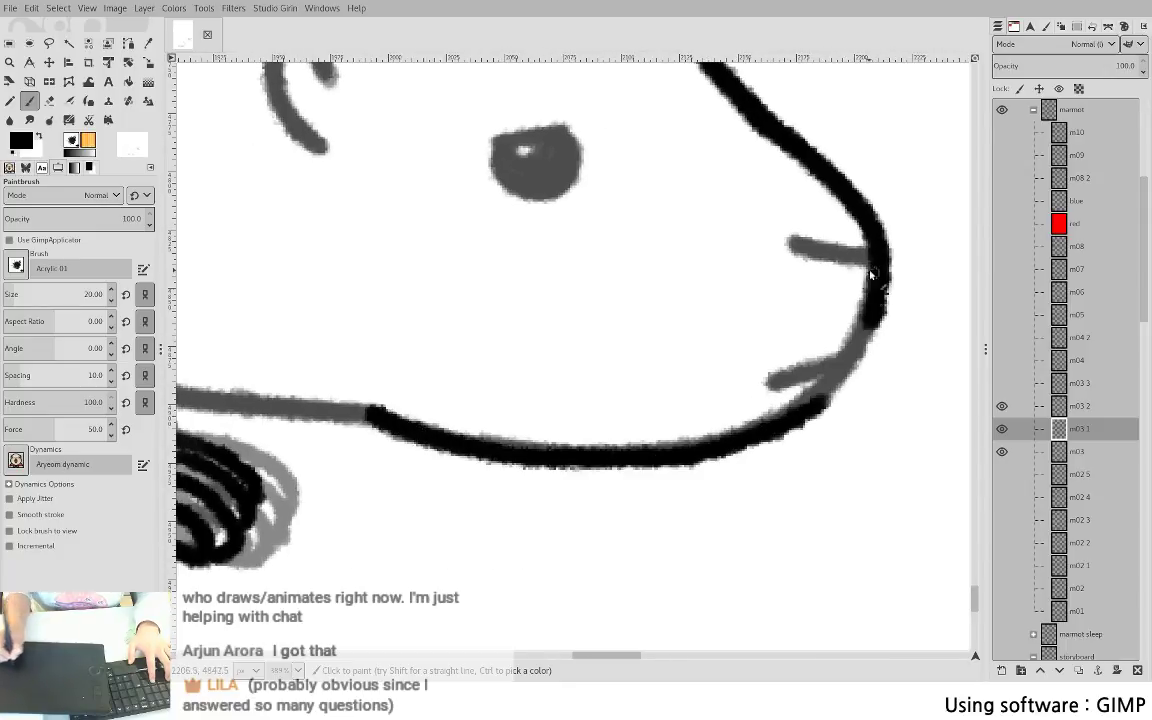
{"action": "key", "text": "ctrl+z"}
{"action": "mouse_move", "coordinate": [375, 418]}
{"action": "left_mouse_down"}
{"action": "mouse_move", "coordinate": [487, 453]}
{"action": "mouse_move", "coordinate": [590, 457]}
{"action": "left_mouse_up"}
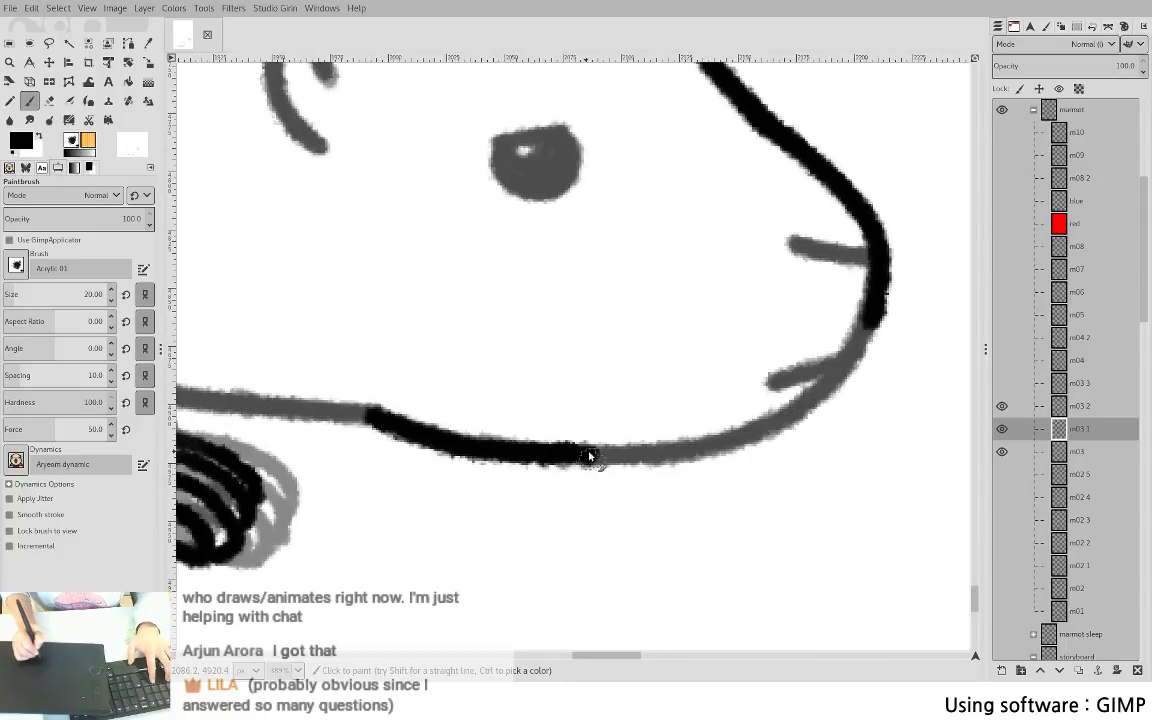
{"action": "left_click_drag", "start_coordinate": [684, 451], "coordinate": [818, 378]}
{"action": "key", "text": "shift+e"}
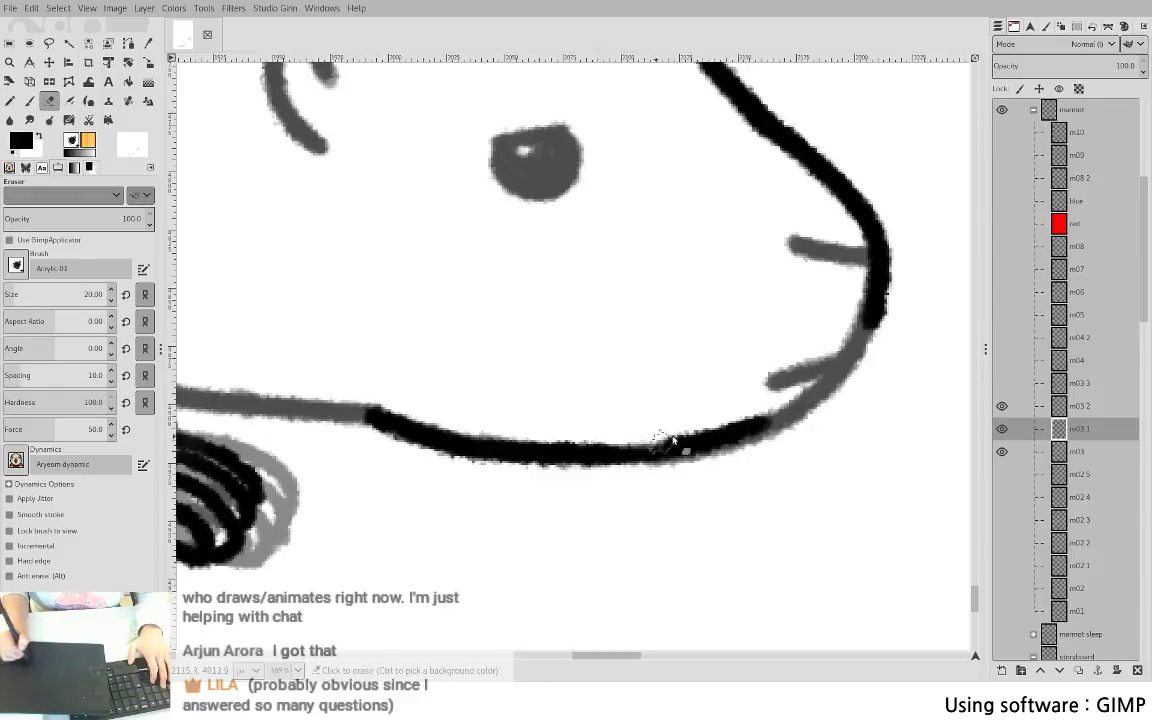
{"action": "left_click_drag", "start_coordinate": [676, 450], "coordinate": [782, 412]}
- Paint the chin curve from the nose tip down over the guide and join it to the jaw line, redoing uneven parts
{"action": "key", "text": "p"}
{"action": "mouse_move", "coordinate": [873, 296]}
{"action": "left_mouse_down"}
{"action": "mouse_move", "coordinate": [831, 376]}
{"action": "mouse_move", "coordinate": [756, 417]}
{"action": "left_mouse_up"}
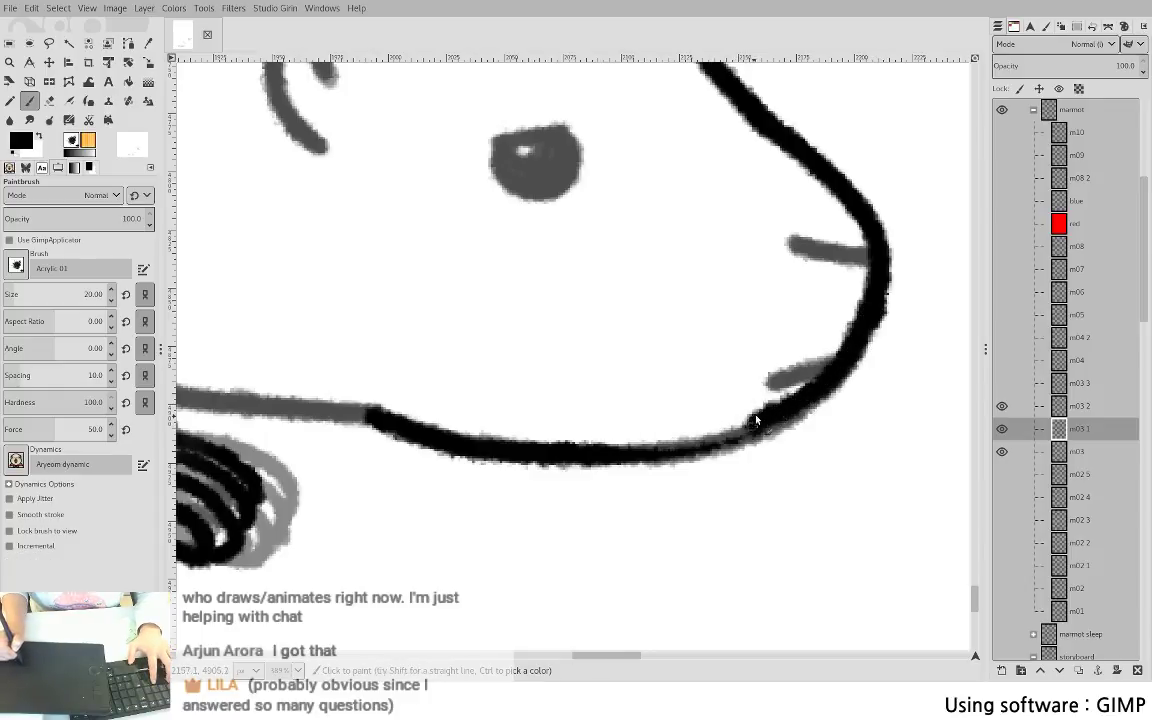
{"action": "key", "text": "ctrl+z"}
{"action": "mouse_move", "coordinate": [874, 293]}
{"action": "left_mouse_down"}
{"action": "mouse_move", "coordinate": [828, 379]}
{"action": "mouse_move", "coordinate": [794, 409]}
{"action": "mouse_move", "coordinate": [732, 442]}
{"action": "mouse_move", "coordinate": [588, 462]}
{"action": "left_mouse_up"}
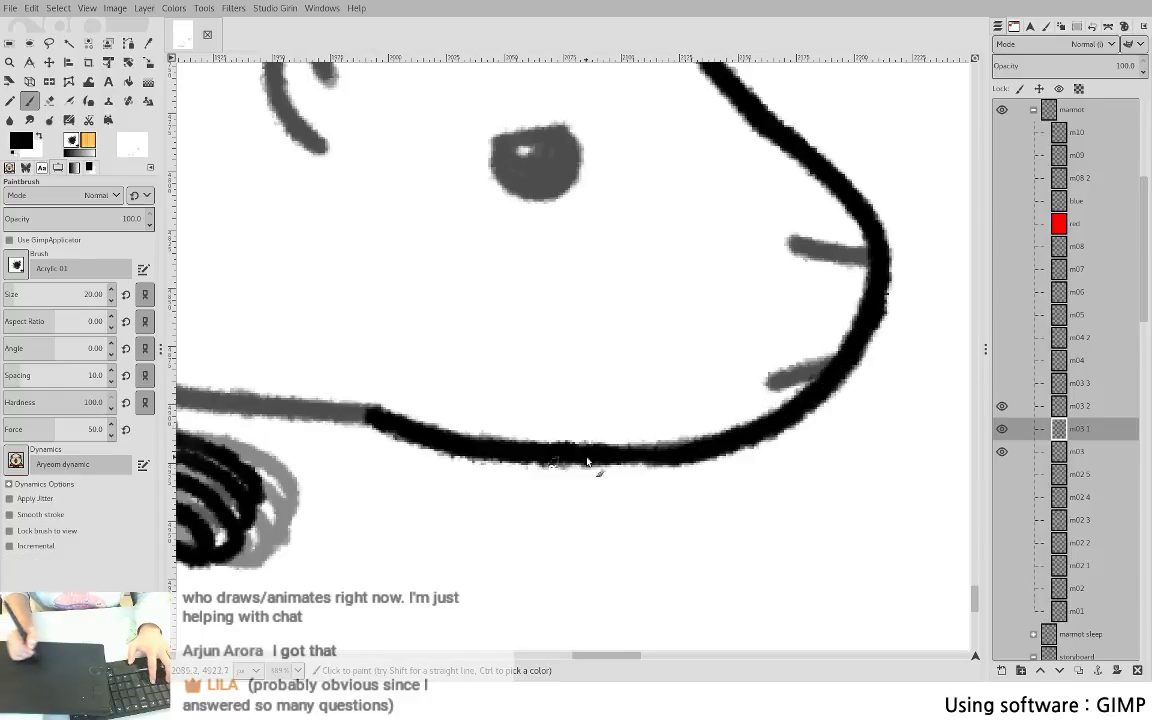
{"action": "key", "text": "shift+e"}
{"action": "mouse_move", "coordinate": [655, 474]}
{"action": "left_mouse_down"}
{"action": "mouse_move", "coordinate": [744, 460]}
{"action": "mouse_move", "coordinate": [678, 470]}
{"action": "mouse_move", "coordinate": [596, 452]}
{"action": "mouse_move", "coordinate": [748, 431]}
{"action": "left_mouse_up"}
{"action": "key", "text": "p"}
{"action": "key", "text": "ctrl+z"}
{"action": "left_click_drag", "start_coordinate": [585, 456], "coordinate": [784, 430]}
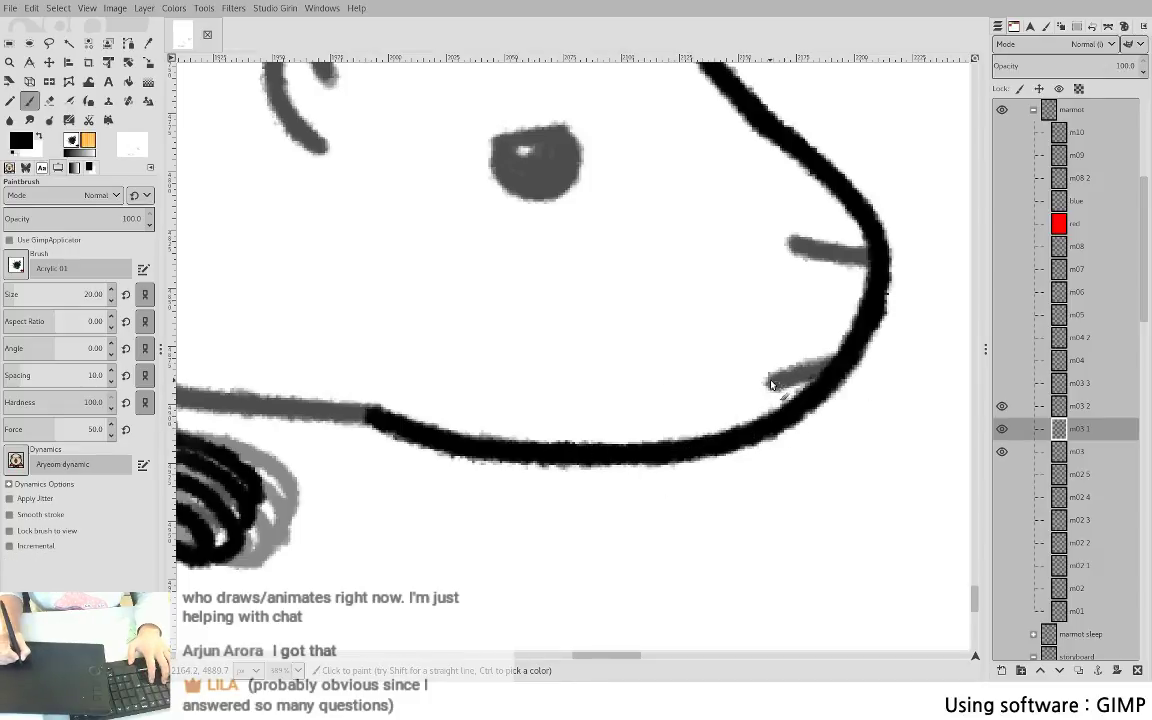
- Paint the short mouth line and the short nostril line inside the muzzle over their guides
{"action": "left_click_drag", "start_coordinate": [771, 383], "coordinate": [836, 364]}
{"action": "key", "text": "ctrl+z"}
{"action": "left_click_drag", "start_coordinate": [771, 384], "coordinate": [836, 366]}
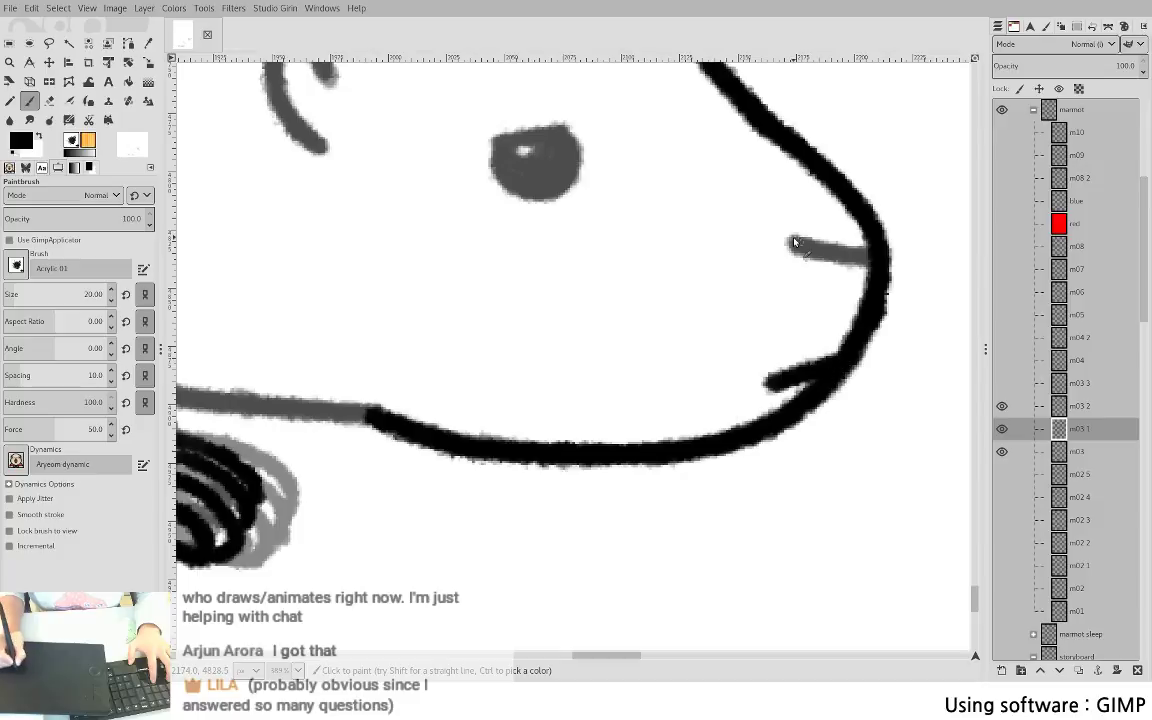
{"action": "key", "text": "ctrl+z"}
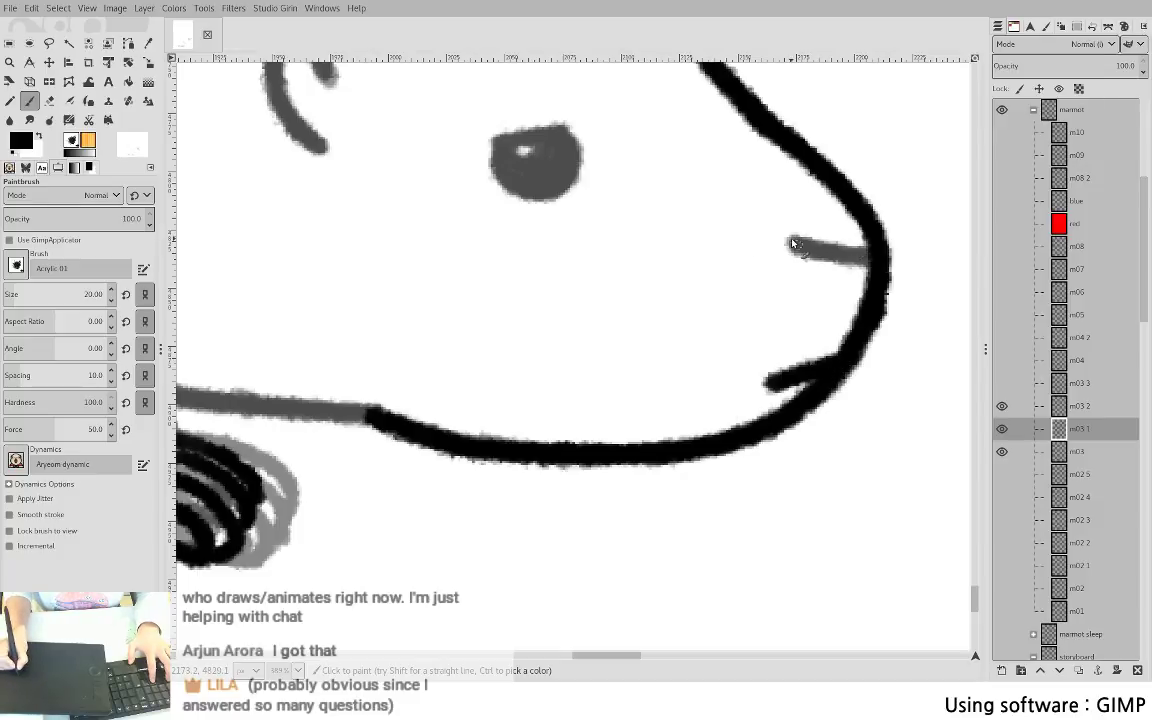
{"action": "left_click_drag", "start_coordinate": [792, 244], "coordinate": [876, 264]}
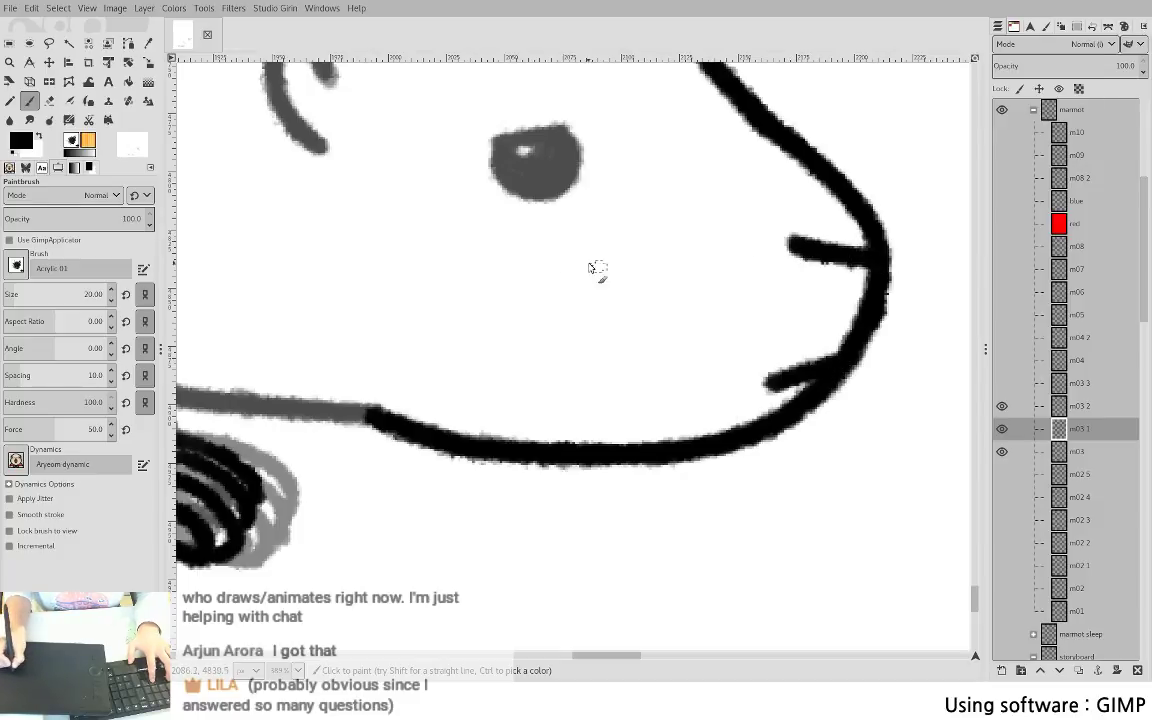
- Paint the throat line from the front leg to the bend of the jaw, redoing the stroke until it follows the guide
{"action": "left_click_drag", "start_coordinate": [596, 392], "coordinate": [900, 422]}
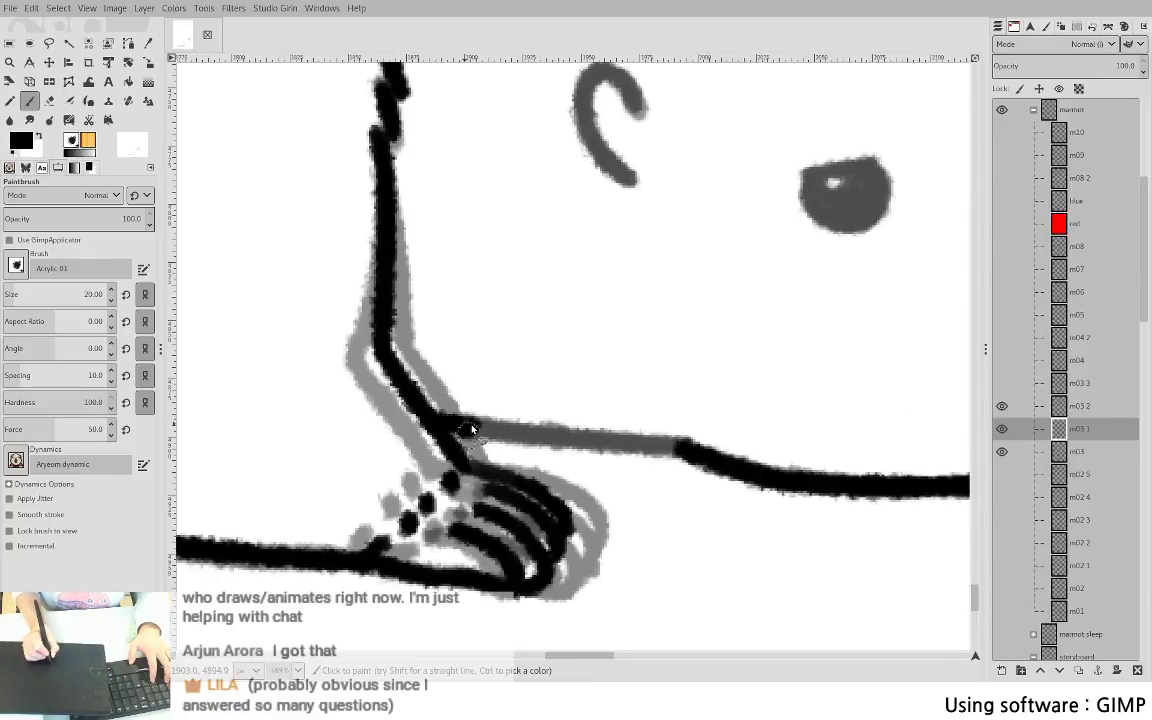
{"action": "left_click_drag", "start_coordinate": [472, 430], "coordinate": [689, 452]}
{"action": "key", "text": "ctrl+z"}
{"action": "left_click_drag", "start_coordinate": [463, 424], "coordinate": [670, 444]}
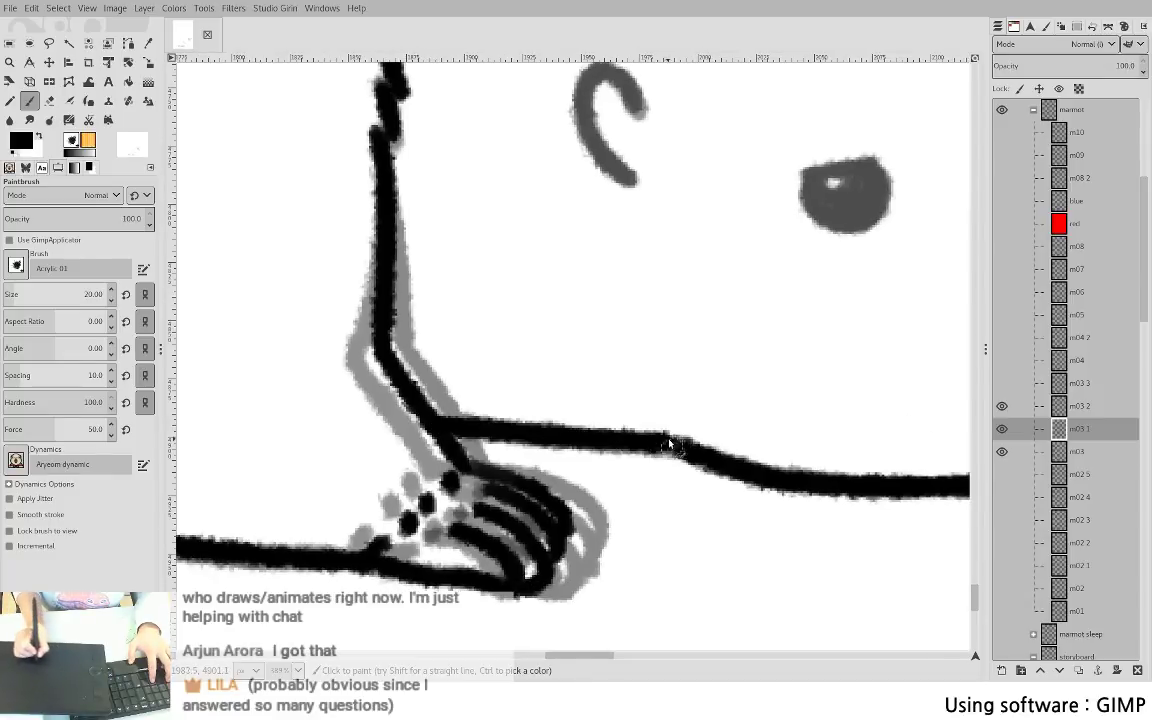
{"action": "key", "text": "ctrl+z"}
{"action": "left_click_drag", "start_coordinate": [437, 423], "coordinate": [683, 450]}
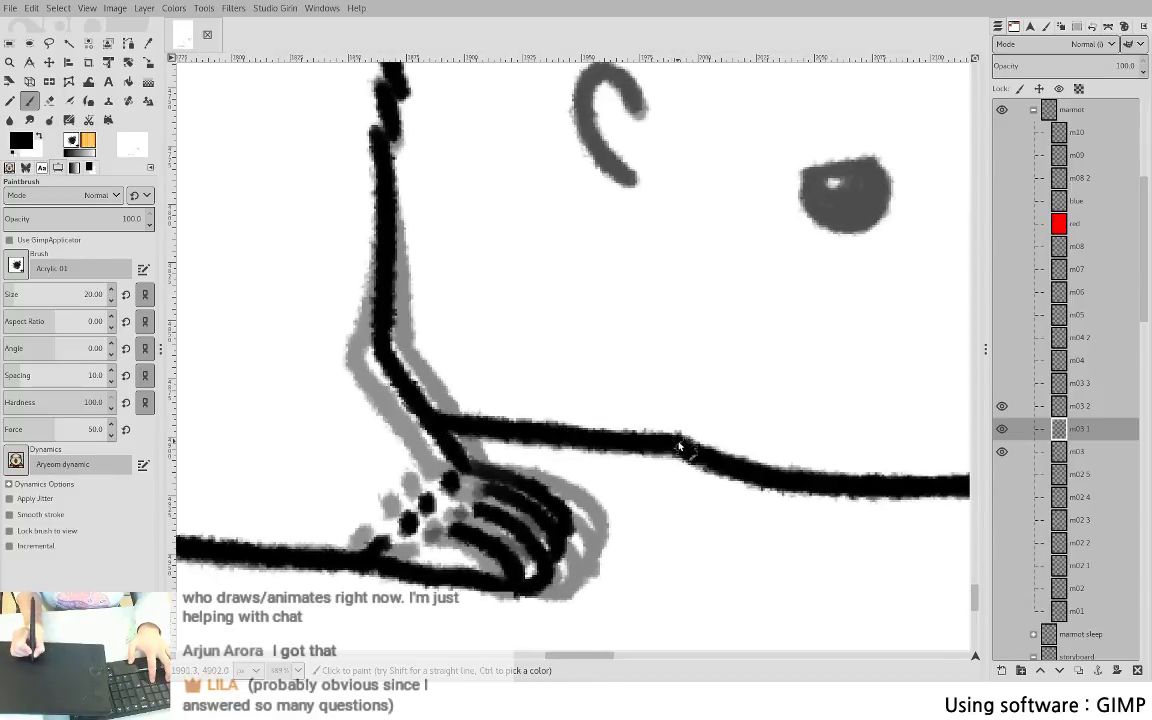
- Paint the hooked ear line over the guide, redoing the back curve and closing it with the short front end
{"action": "left_click_drag", "start_coordinate": [636, 305], "coordinate": [614, 317]}
{"action": "scroll", "coordinate": [617, 318], "scroll_direction": "up", "scroll_amount": 2}
{"action": "mouse_move", "coordinate": [540, 182]}
{"action": "left_mouse_down"}
{"action": "mouse_move", "coordinate": [516, 240]}
{"action": "mouse_move", "coordinate": [558, 290]}
{"action": "left_mouse_up"}
{"action": "key", "text": "ctrl+z"}
{"action": "mouse_move", "coordinate": [532, 182]}
{"action": "left_mouse_down"}
{"action": "mouse_move", "coordinate": [518, 238]}
{"action": "mouse_move", "coordinate": [548, 288]}
{"action": "mouse_move", "coordinate": [572, 300]}
{"action": "mouse_move", "coordinate": [524, 192]}
{"action": "mouse_move", "coordinate": [528, 270]}
{"action": "mouse_move", "coordinate": [564, 294]}
{"action": "left_mouse_up"}
{"action": "key", "text": "ctrl+z"}
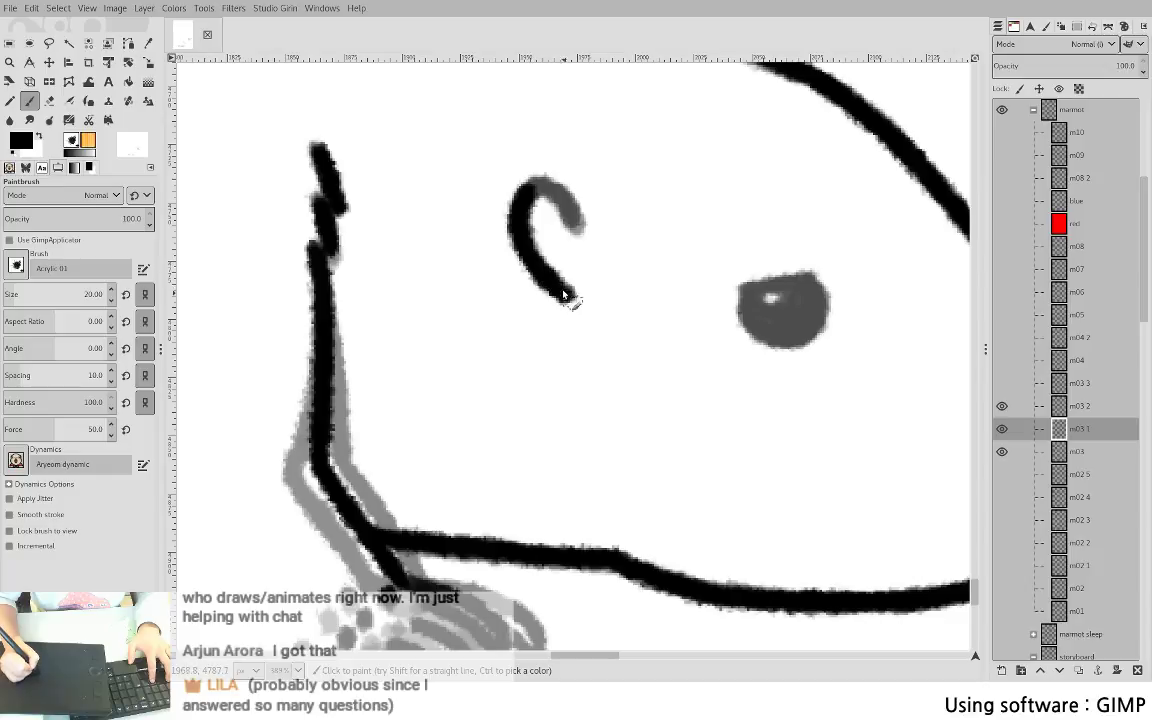
{"action": "left_click_drag", "start_coordinate": [532, 180], "coordinate": [581, 231]}
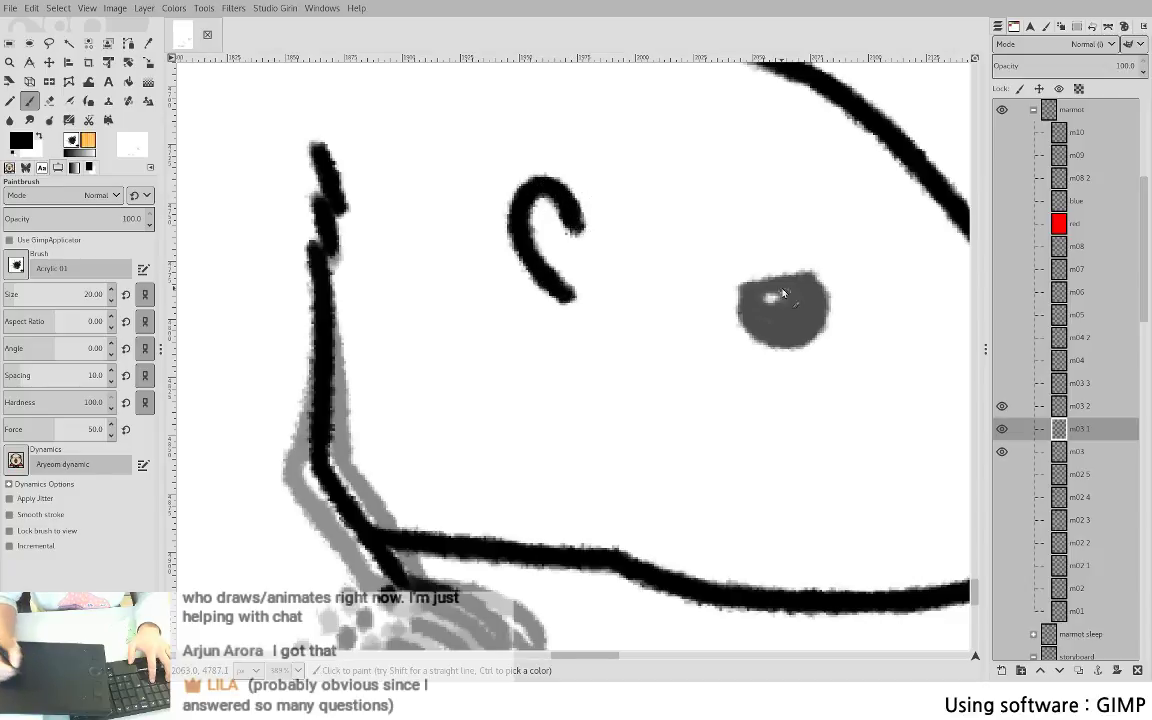
- Fill the eye with black over the guide, leaving the small highlight unpainted
{"action": "mouse_move", "coordinate": [742, 289]}
{"action": "left_mouse_down"}
{"action": "mouse_move", "coordinate": [806, 276]}
{"action": "mouse_move", "coordinate": [772, 305]}
{"action": "mouse_move", "coordinate": [769, 329]}
{"action": "mouse_move", "coordinate": [797, 324]}
{"action": "mouse_move", "coordinate": [780, 322]}
{"action": "mouse_move", "coordinate": [812, 300]}
{"action": "mouse_move", "coordinate": [815, 318]}
{"action": "mouse_move", "coordinate": [797, 338]}
{"action": "mouse_move", "coordinate": [760, 334]}
{"action": "mouse_move", "coordinate": [768, 297]}
{"action": "left_mouse_up"}
{"action": "key", "text": "ctrl+z"}
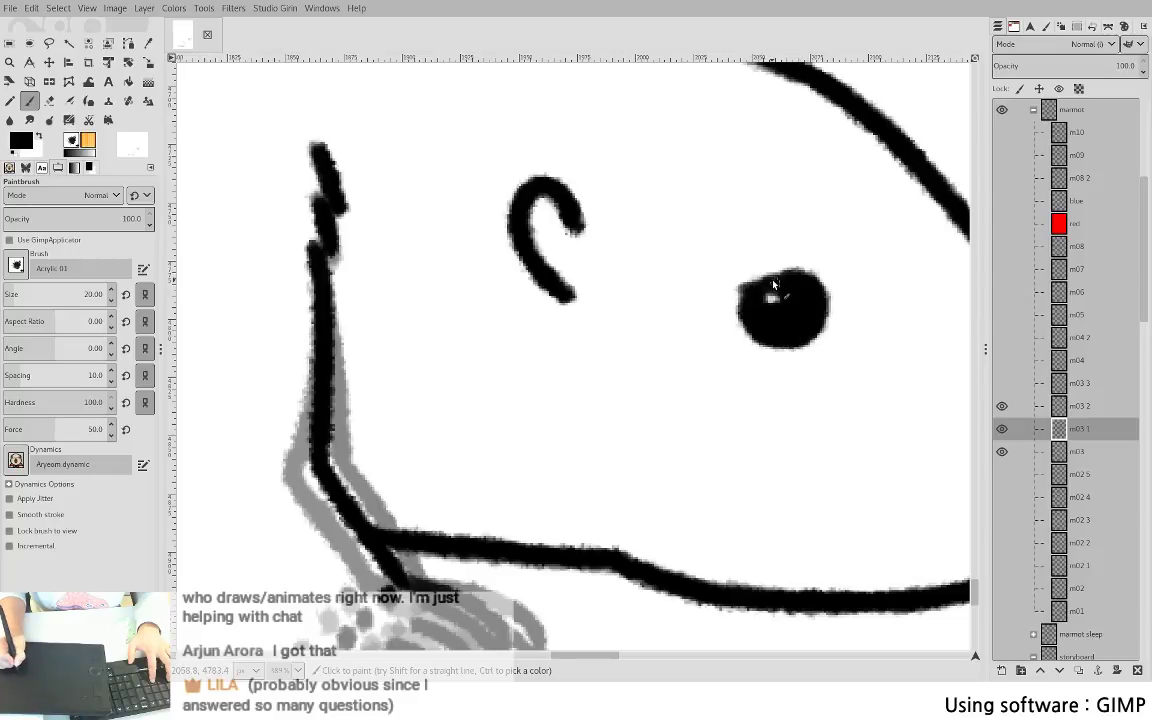
{"action": "left_click_drag", "start_coordinate": [675, 337], "coordinate": [538, 381]}
{"action": "scroll", "coordinate": [717, 353], "scroll_direction": "down", "scroll_amount": 3}
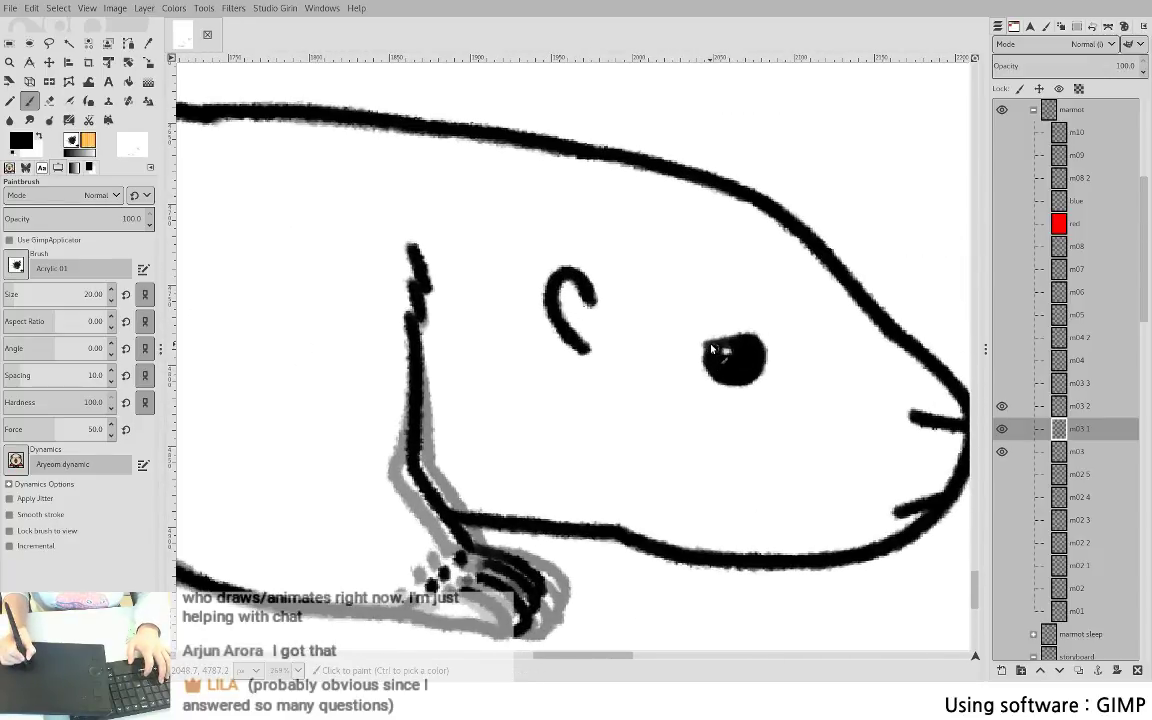
- Paint the upper edge of the tail from its tip to the back over the guide, redoing strokes as needed
{"action": "scroll", "coordinate": [855, 360], "scroll_direction": "up", "scroll_amount": 5}
{"action": "left_click_drag", "start_coordinate": [540, 441], "coordinate": [943, 412]}
{"action": "left_click_drag", "start_coordinate": [283, 294], "coordinate": [450, 228]}
{"action": "key", "text": "ctrl+z"}
{"action": "left_click_drag", "start_coordinate": [332, 274], "coordinate": [456, 230]}
{"action": "key", "text": "ctrl+z"}
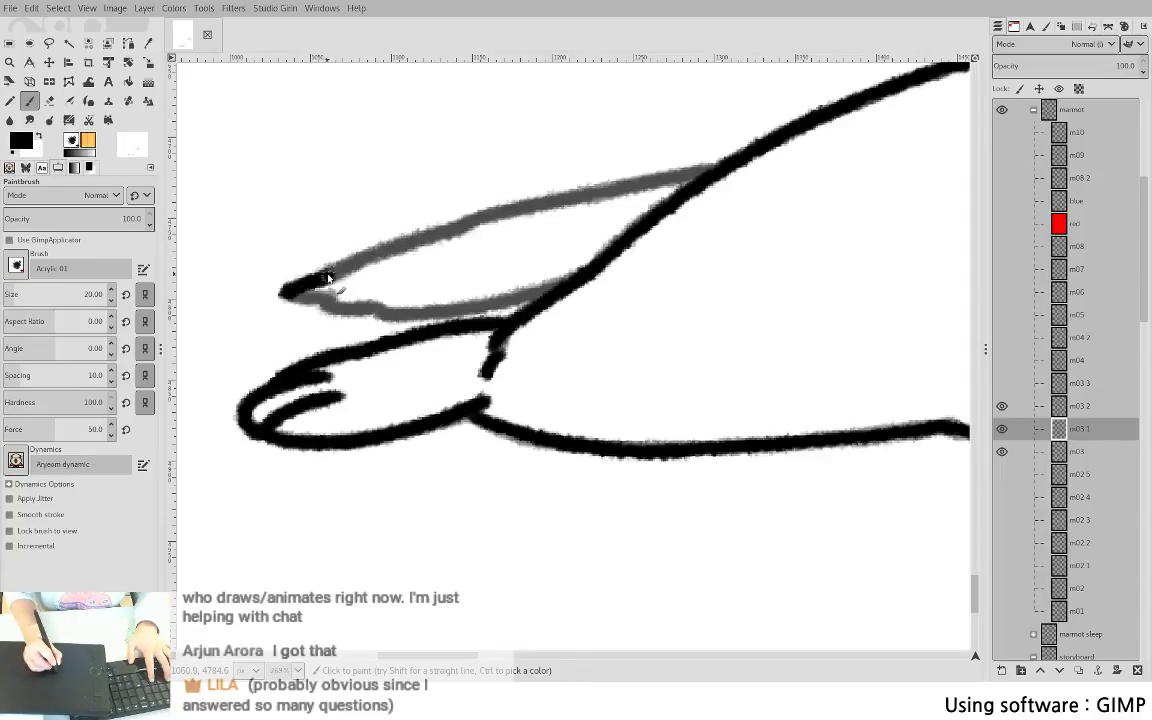
{"action": "mouse_move", "coordinate": [328, 277]}
{"action": "left_mouse_down"}
{"action": "mouse_move", "coordinate": [507, 211]}
{"action": "mouse_move", "coordinate": [692, 173]}
{"action": "left_mouse_up"}
{"action": "key", "text": "ctrl+z"}
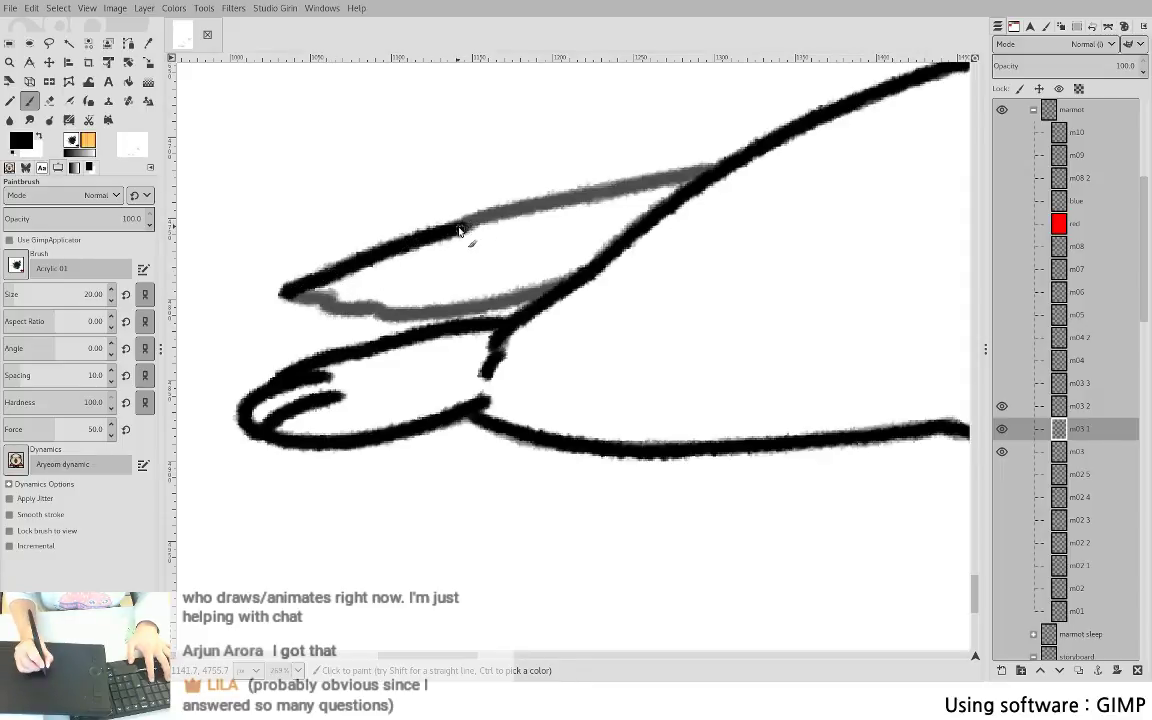
{"action": "left_click_drag", "start_coordinate": [459, 229], "coordinate": [681, 172]}
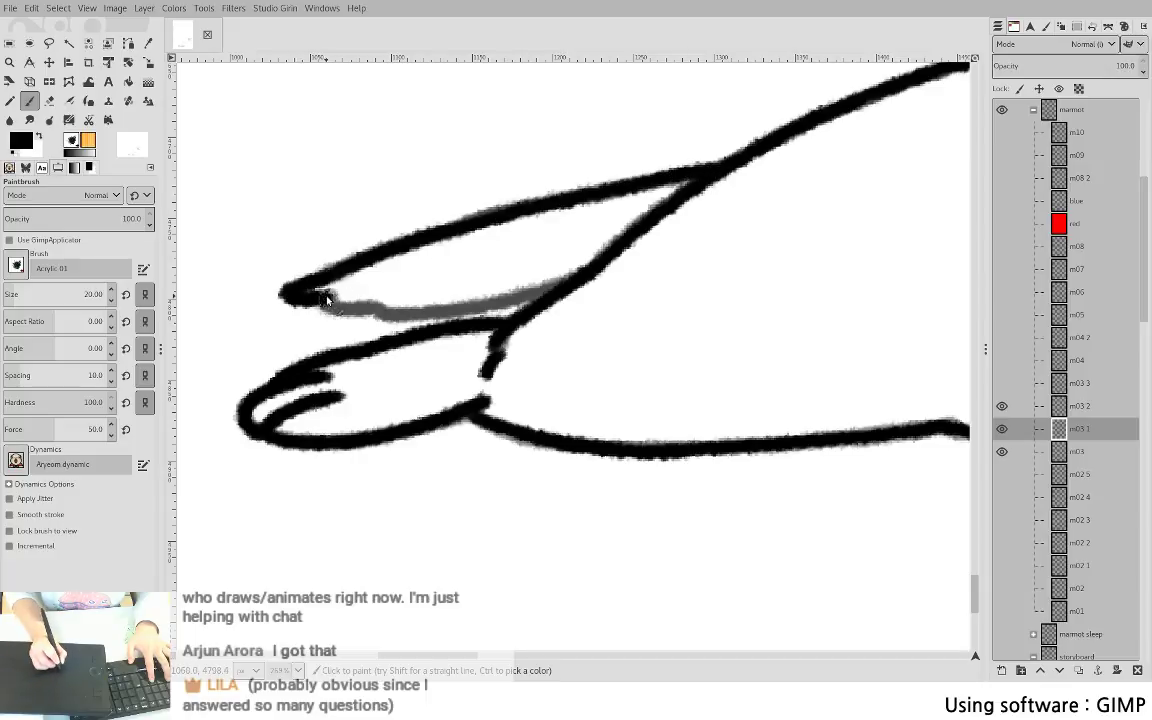
- Paint the jagged lower edge of the tail from the tip to the rump, redoing the off-guide strokes
{"action": "left_click_drag", "start_coordinate": [328, 301], "coordinate": [506, 296]}
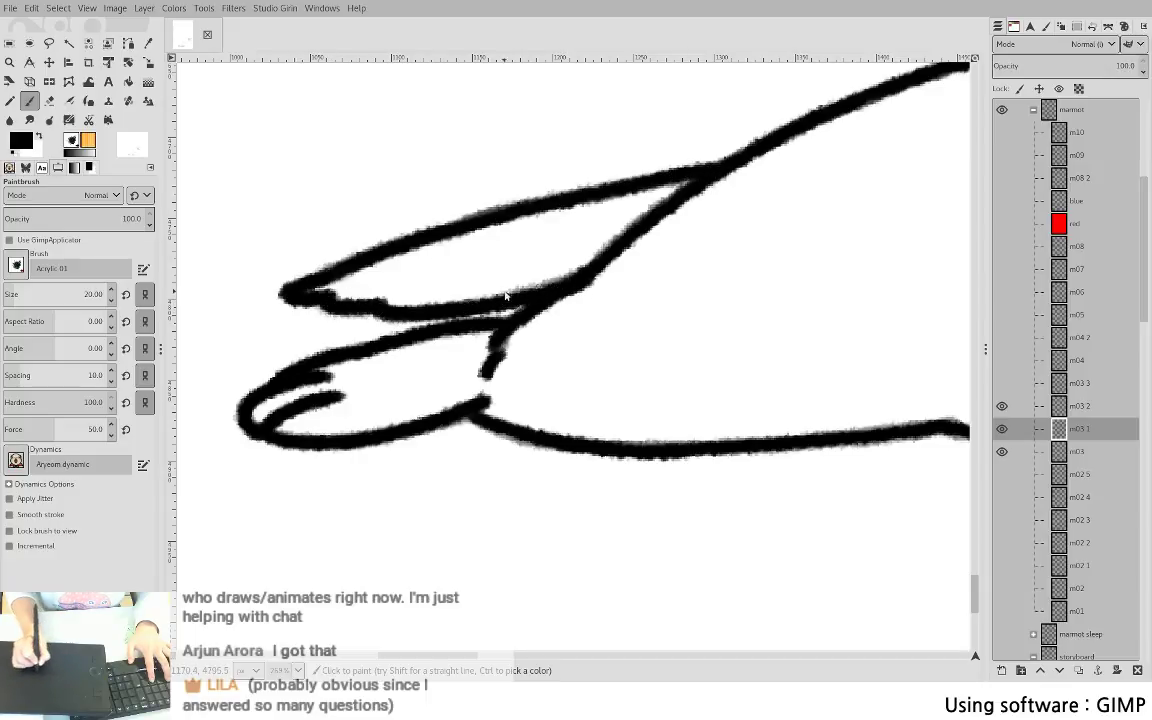
{"action": "key", "text": "ctrl+z"}
{"action": "mouse_move", "coordinate": [386, 313]}
{"action": "left_mouse_down"}
{"action": "mouse_move", "coordinate": [588, 267]}
{"action": "mouse_move", "coordinate": [425, 316]}
{"action": "mouse_move", "coordinate": [525, 262]}
{"action": "left_mouse_up"}
{"action": "key", "text": "ctrl+z"}
{"action": "key", "text": "ctrl+z"}
{"action": "left_click_drag", "start_coordinate": [338, 298], "coordinate": [565, 283]}
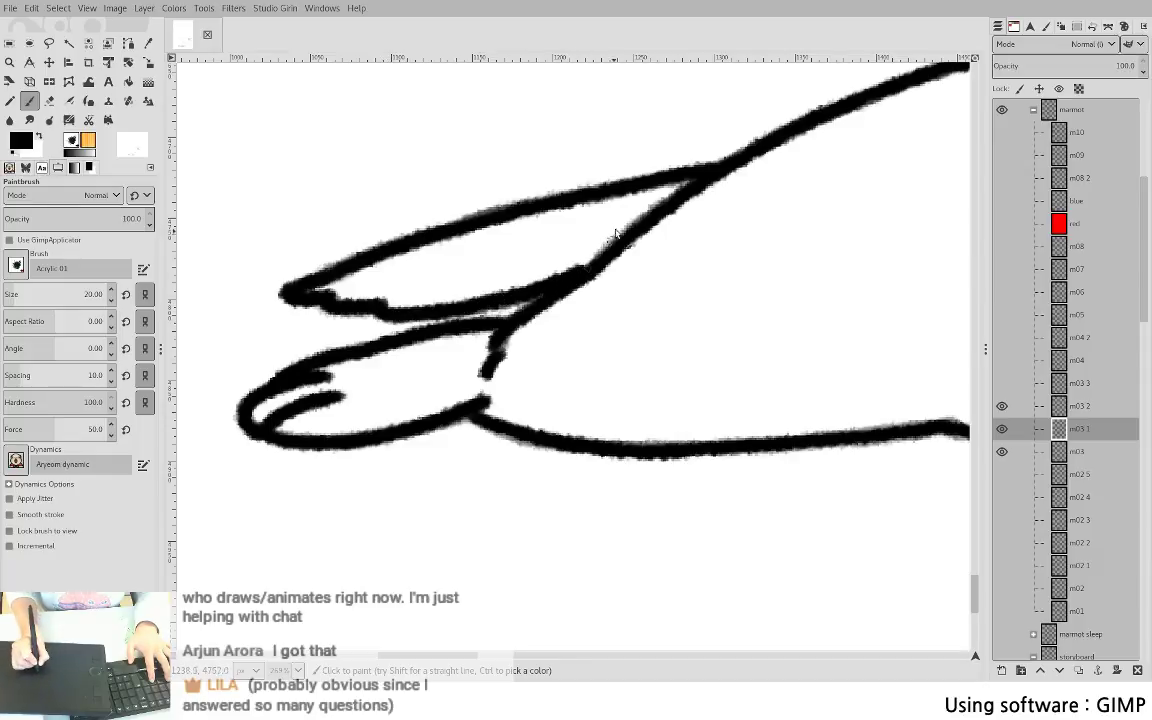
- Save the image with the completed m03 1 frame
{"action": "key", "text": "minus"}
{"action": "key", "text": "minus"}
{"action": "key", "text": "ctrl+s"}
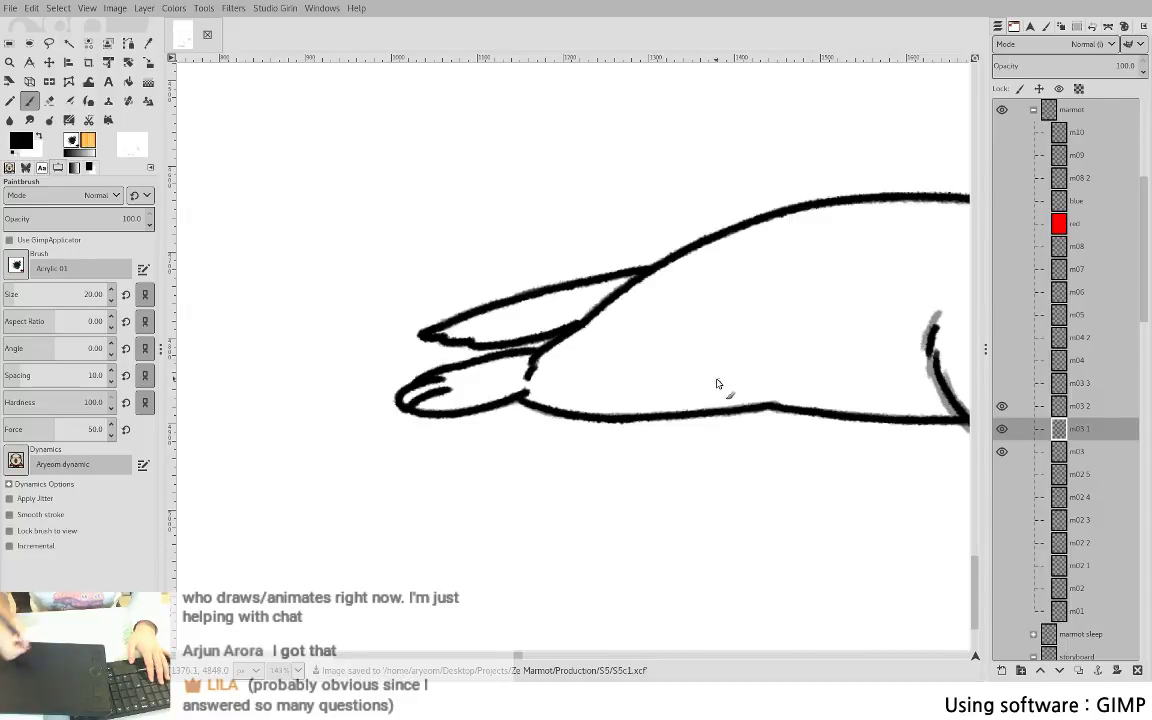
- View the whole marmot and show m03, m03 1 and m03 2 one at a time to check the movement
{"action": "left_click_drag", "start_coordinate": [722, 386], "coordinate": [445, 468]}
{"action": "scroll", "coordinate": [445, 468], "scroll_direction": "down", "scroll_amount": 2}
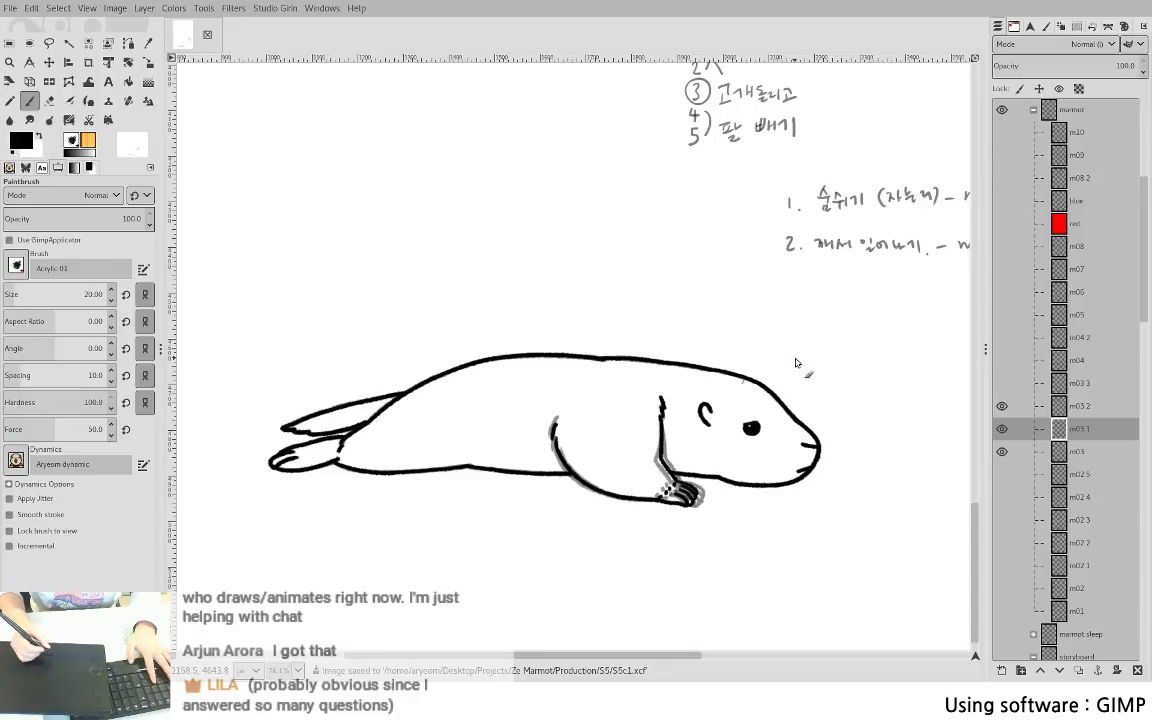
{"action": "left_click", "coordinate": [1002, 450], "text": "shift"}
{"action": "left_click", "coordinate": [1005, 431], "text": "shift"}
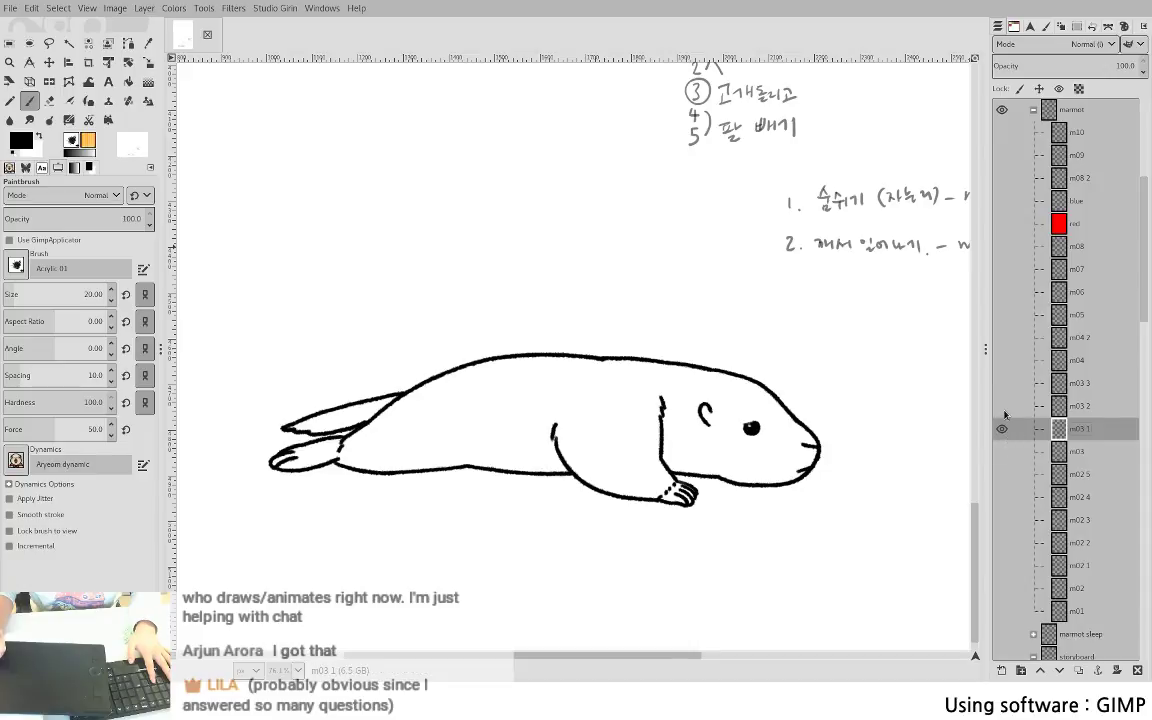
{"action": "left_click", "coordinate": [1002, 406], "text": "shift"}
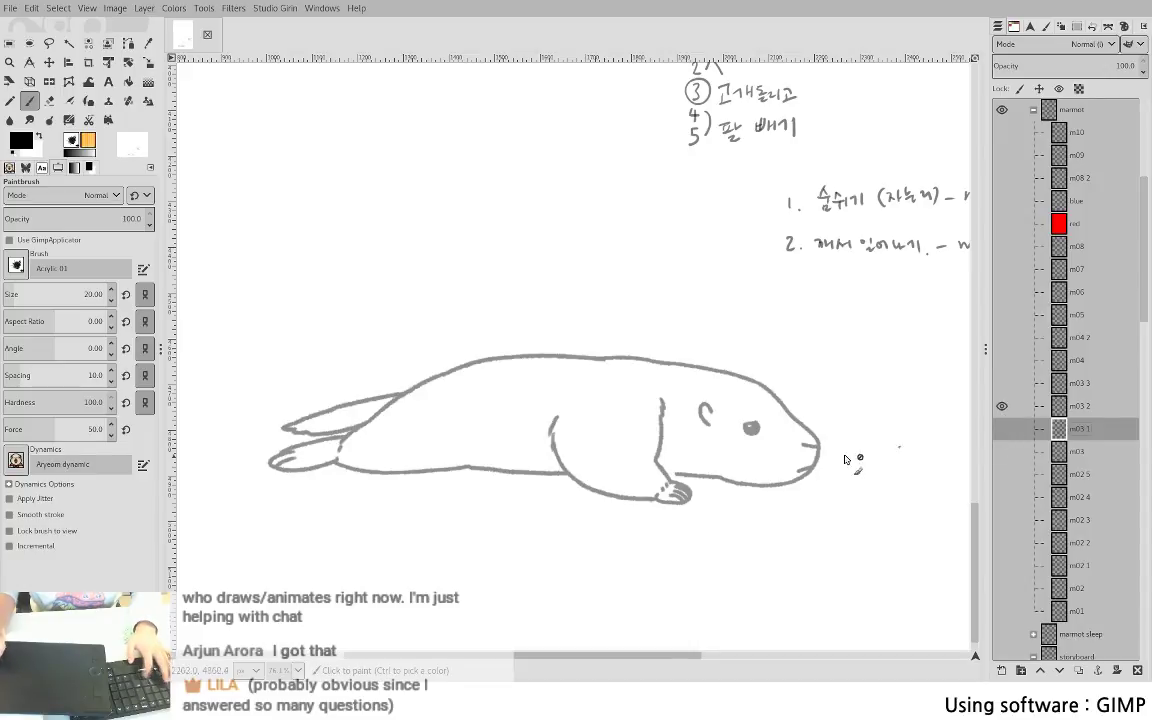
- Alternate the visibility of m03 2 and m03 3 to compare the arm's movement between the two frames
{"action": "left_click", "coordinate": [1105, 402]}
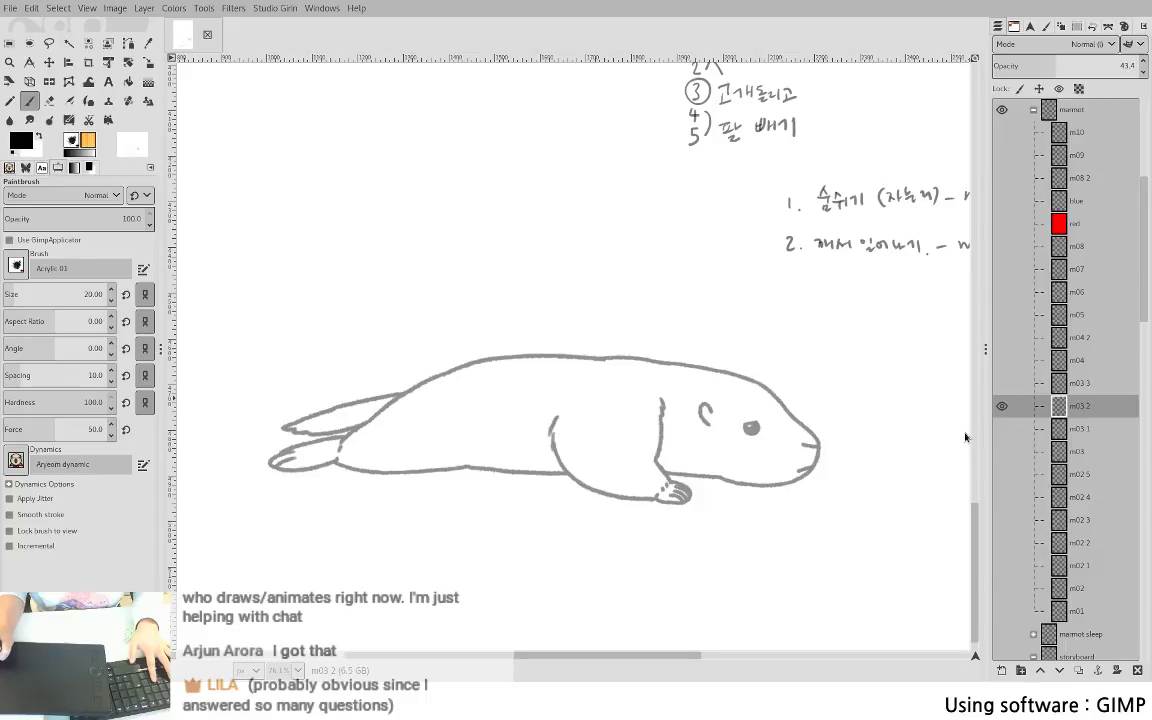
{"action": "left_click", "coordinate": [1001, 383]}
{"action": "left_click", "coordinate": [1001, 405]}
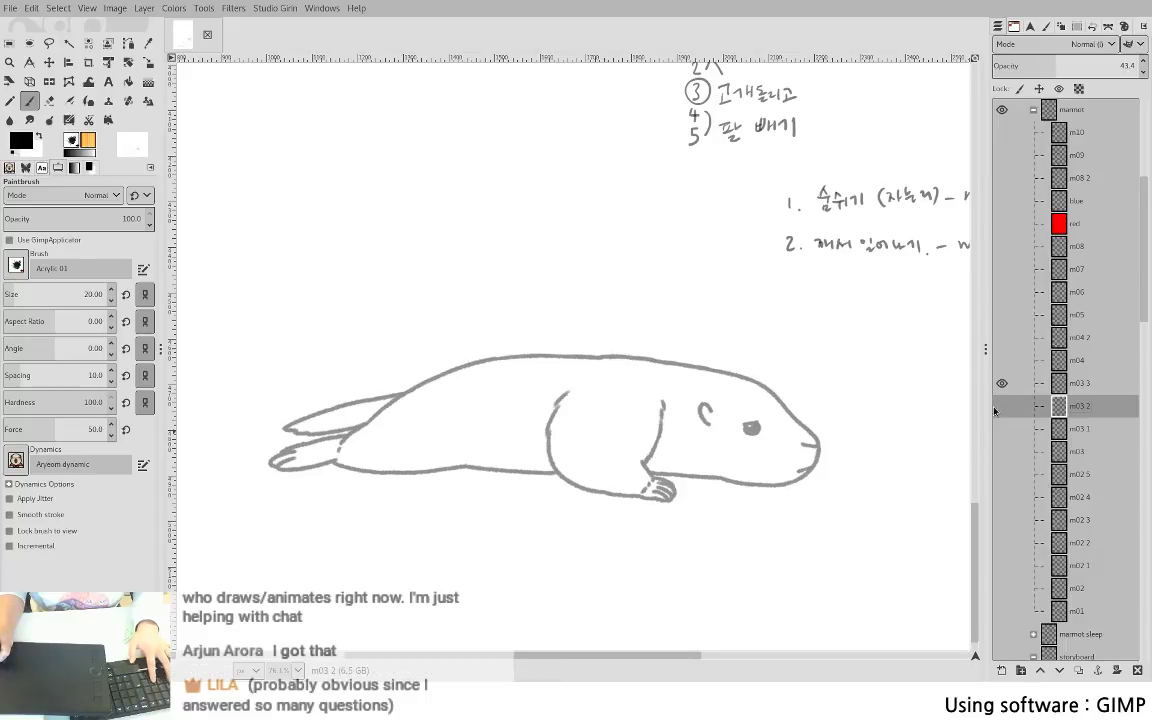
{"action": "left_click", "coordinate": [1001, 405]}
{"action": "left_click", "coordinate": [1001, 383]}
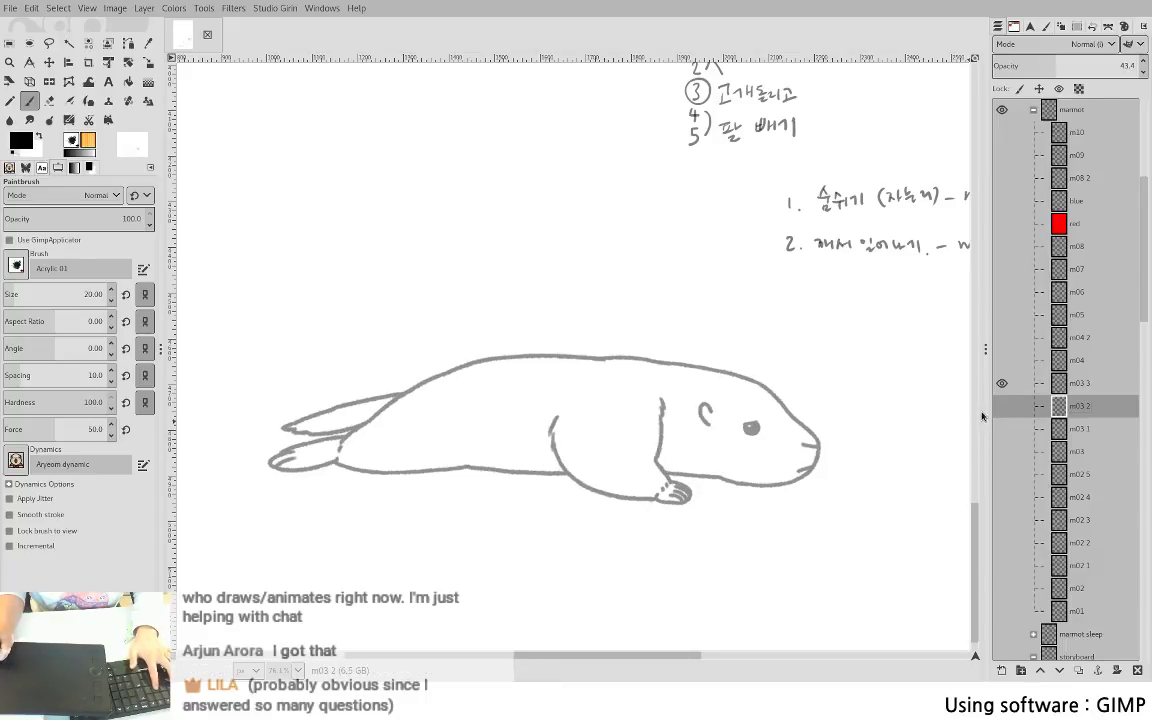
{"action": "left_click", "coordinate": [1001, 405]}
{"action": "left_click", "coordinate": [1001, 383]}
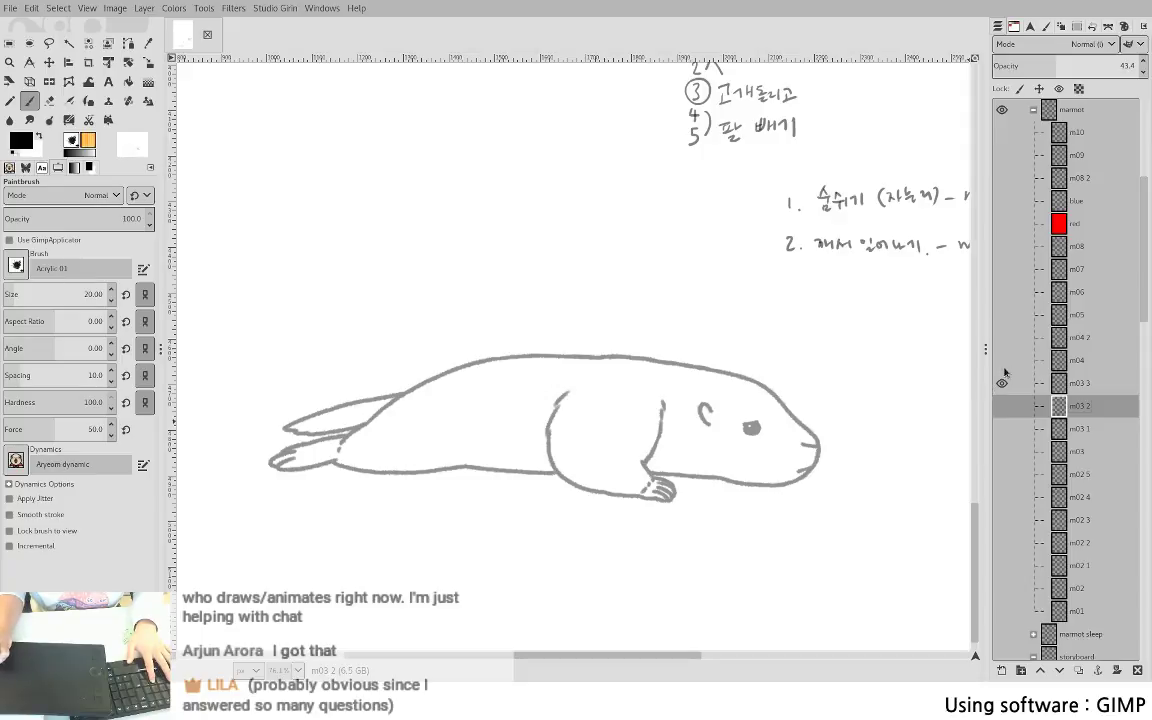
- Add a new layer named m03 4 above m03 3 and show m04 as the second guide
{"action": "left_click", "coordinate": [1083, 385]}
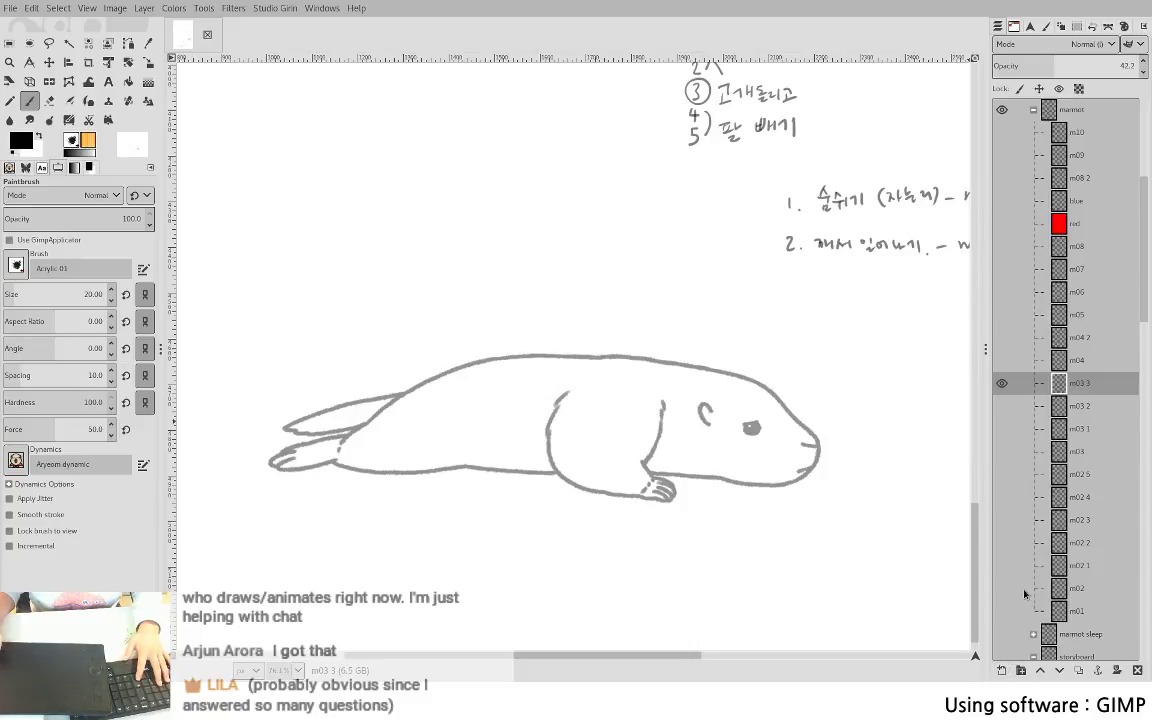
{"action": "key", "text": "shift+ctrl+n"}
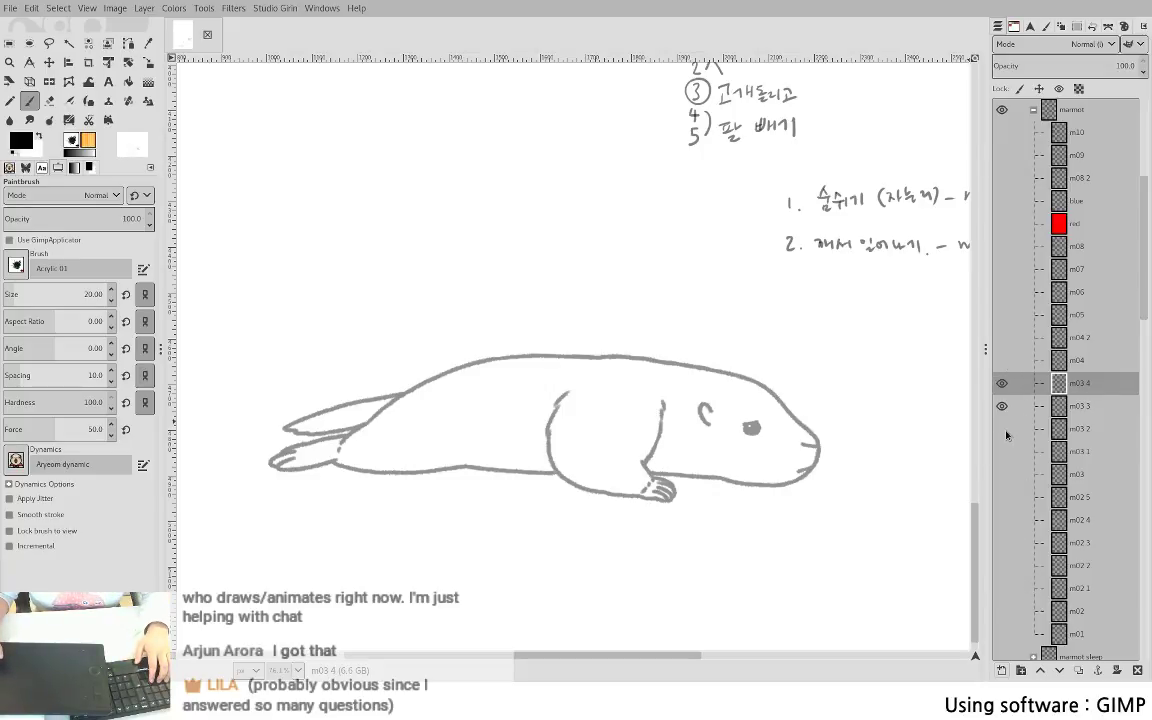
{"action": "key", "text": "ctrl+shift+o"}
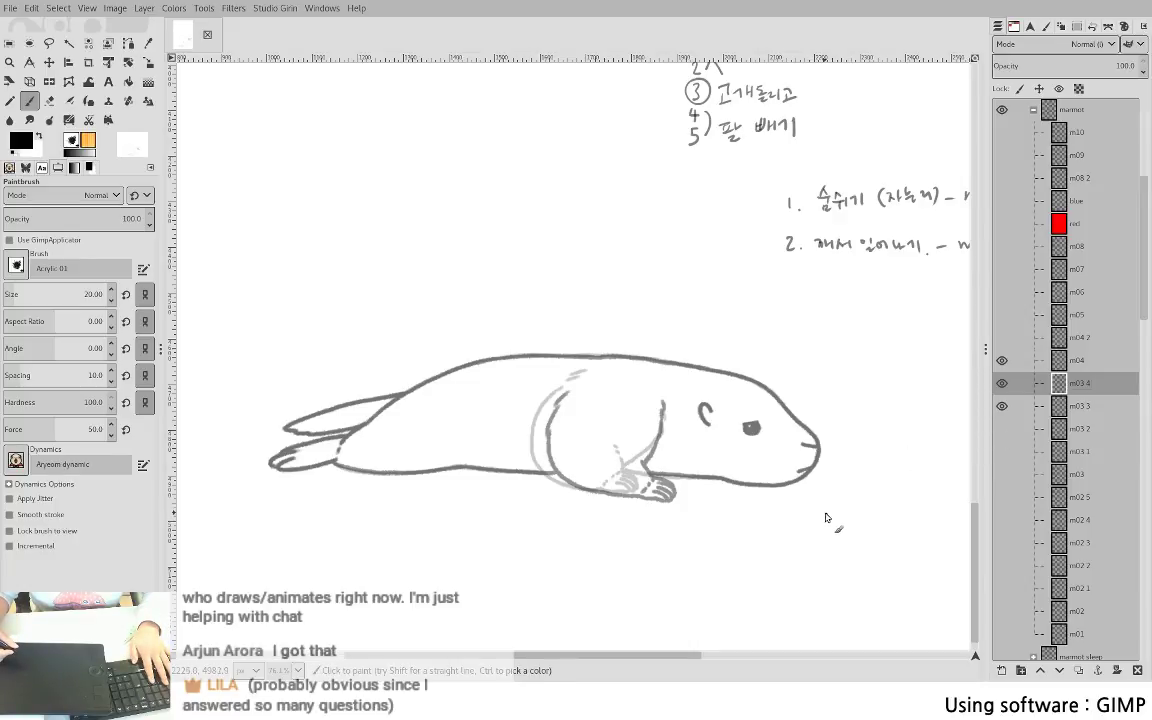
- Show m03 2 as an additional guide and add a new layer named m03 5 above m03 4
{"action": "left_click", "coordinate": [1001, 452]}
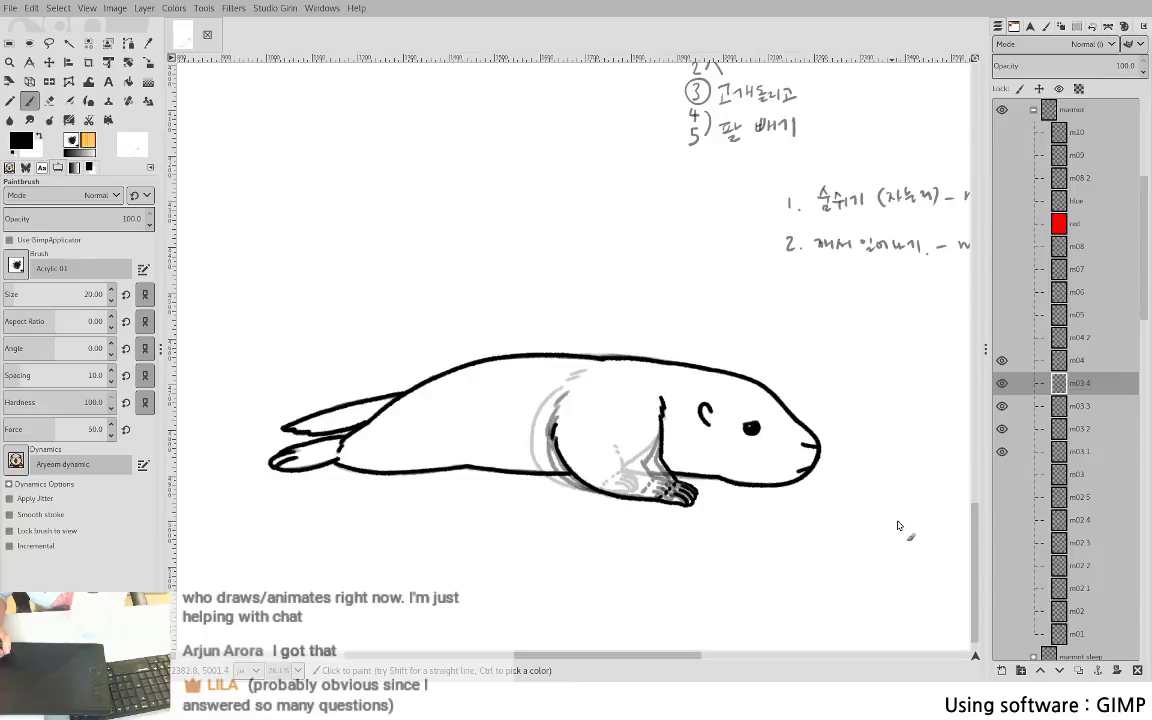
{"action": "left_click", "coordinate": [1001, 406]}
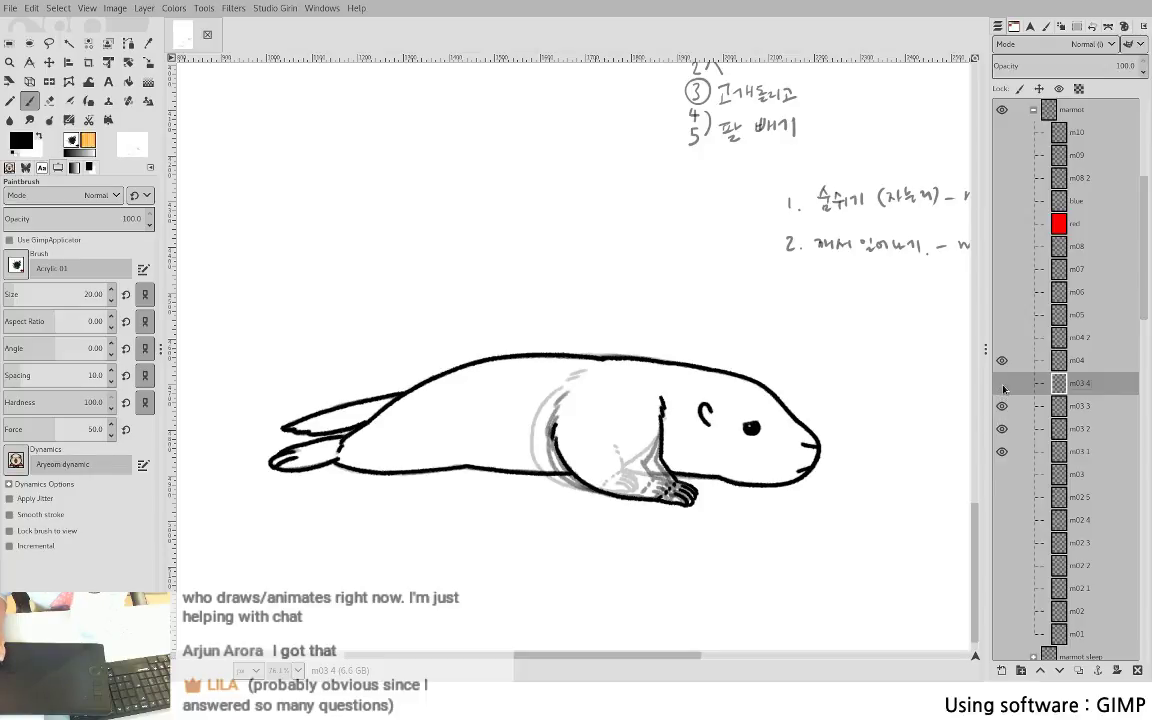
{"action": "left_click", "coordinate": [1002, 452]}
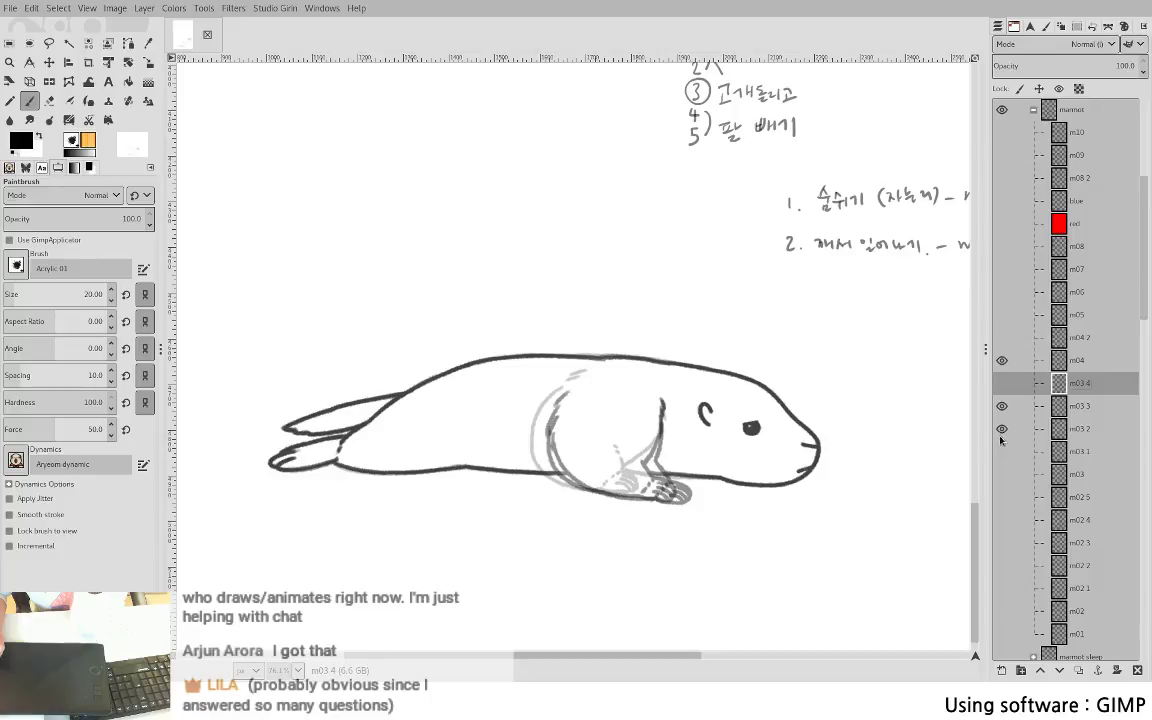
{"action": "left_click", "coordinate": [1002, 383]}
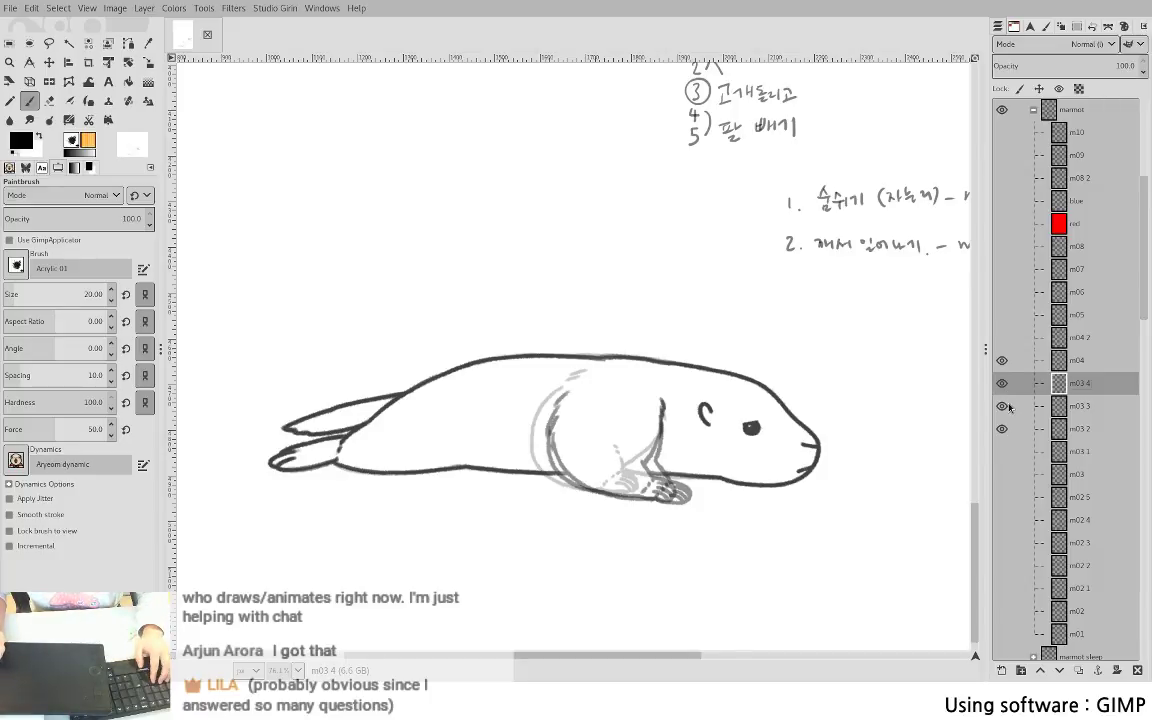
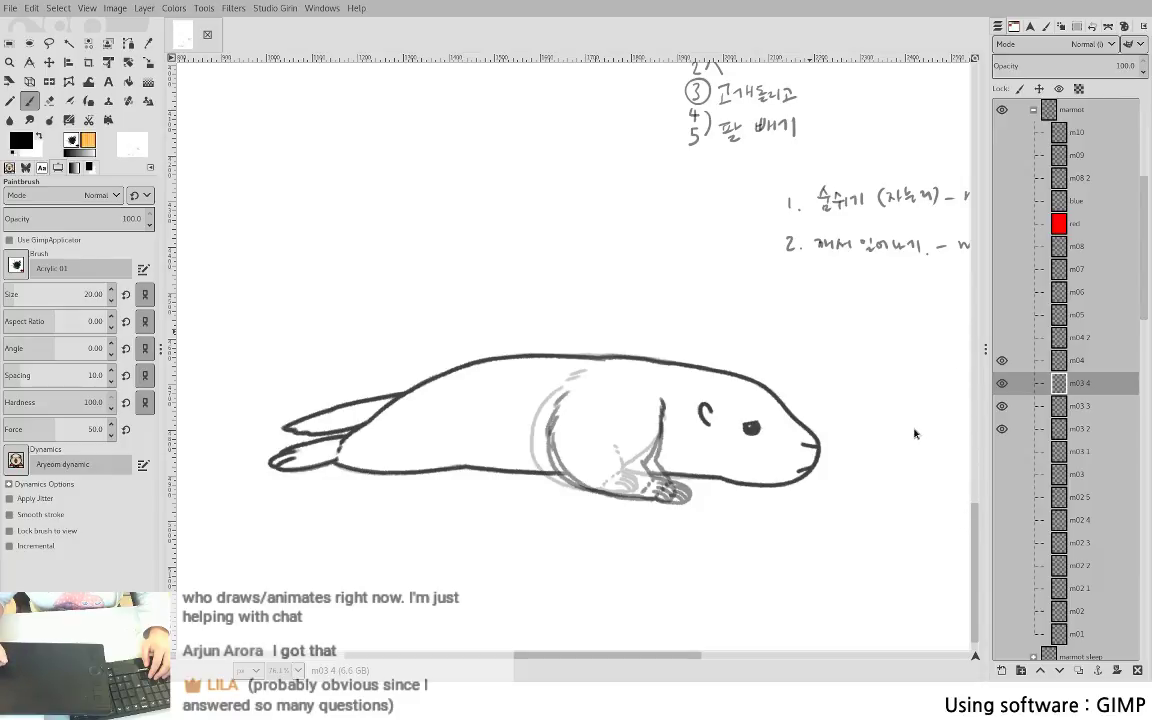
{"action": "key", "text": "ctrl+shift+n"}
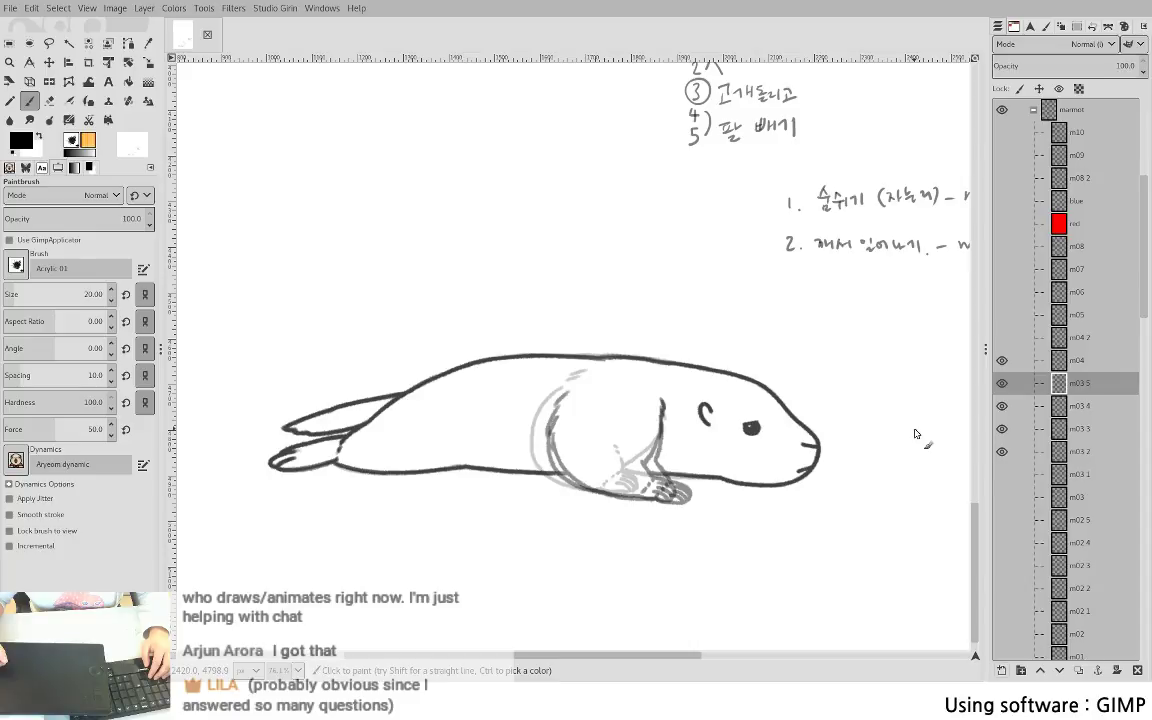
{"action": "scroll", "coordinate": [663, 540], "scroll_direction": "up", "scroll_amount": 4}
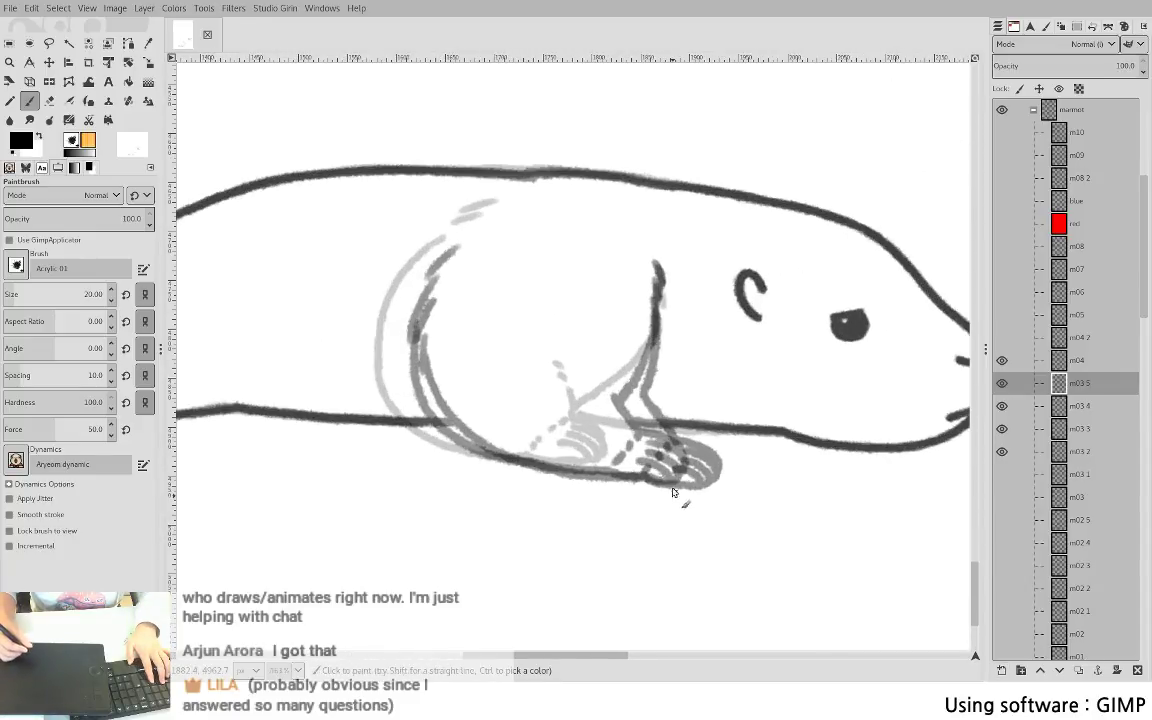
{"action": "left_click", "coordinate": [1108, 414]}
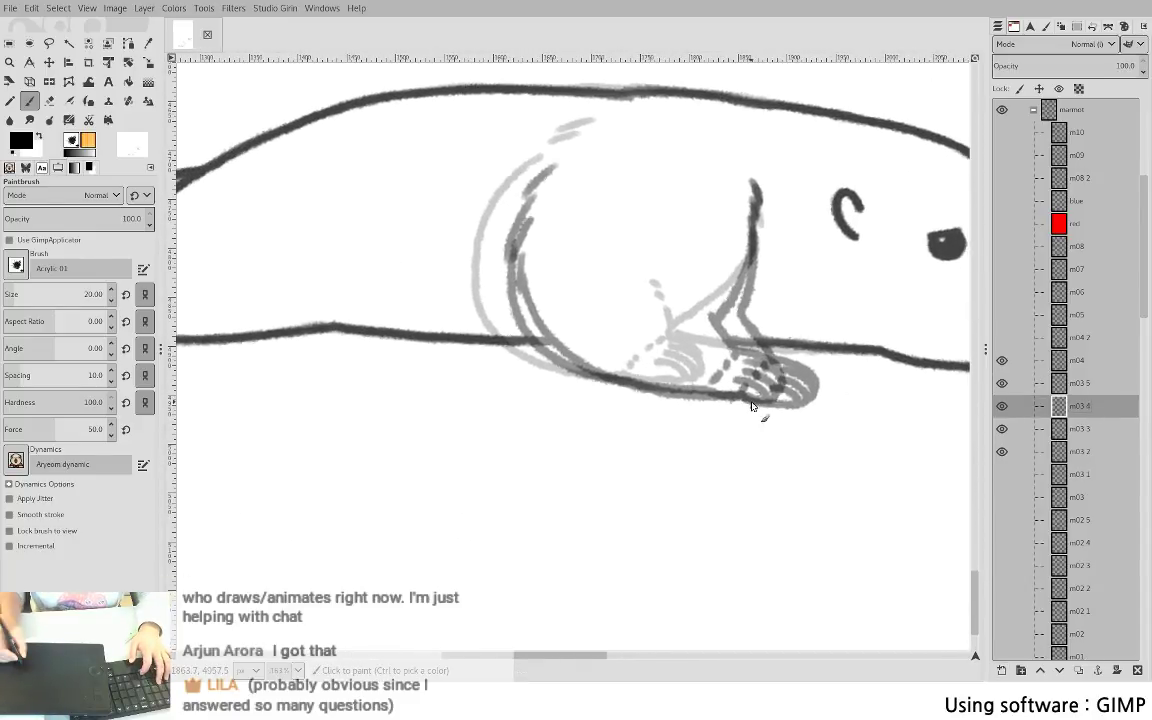
{"action": "left_click", "coordinate": [726, 422]}
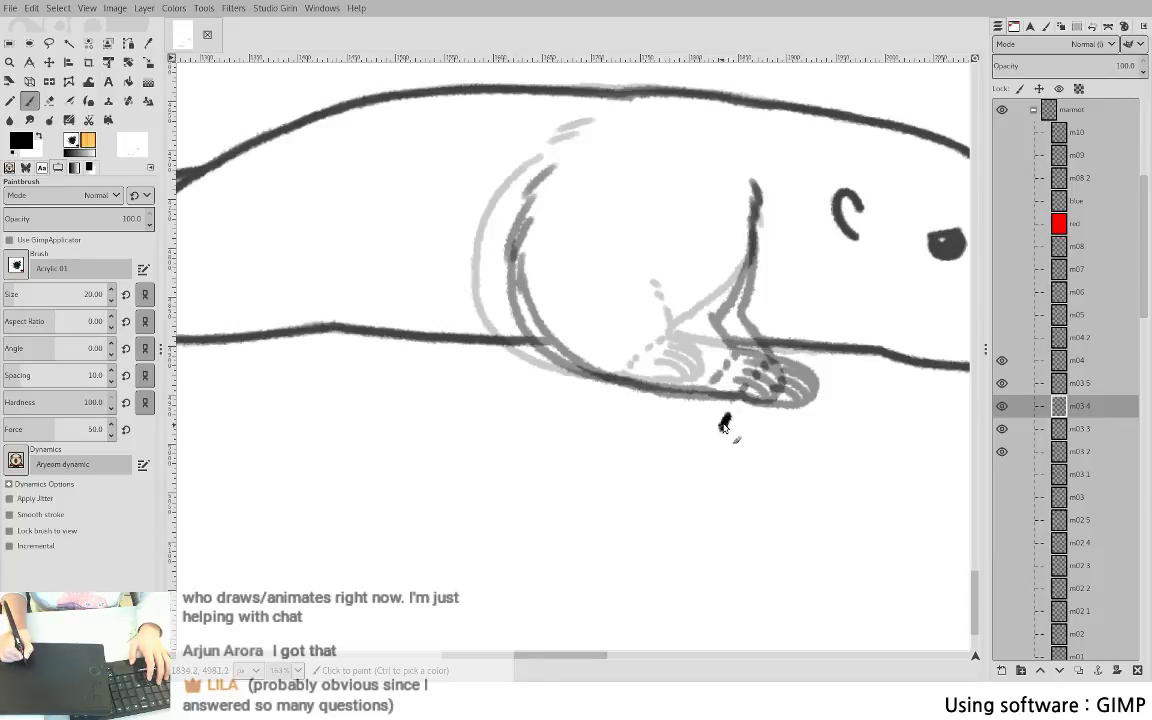
{"action": "key", "text": "Page_Up"}
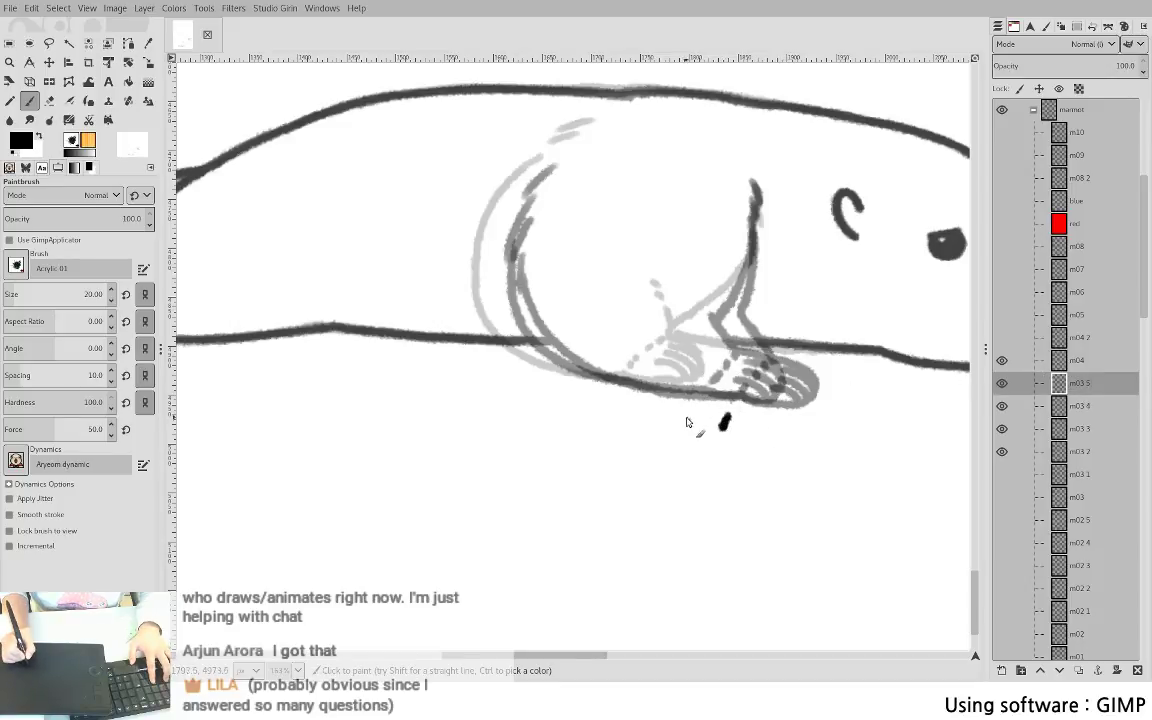
{"action": "left_click", "coordinate": [700, 417]}
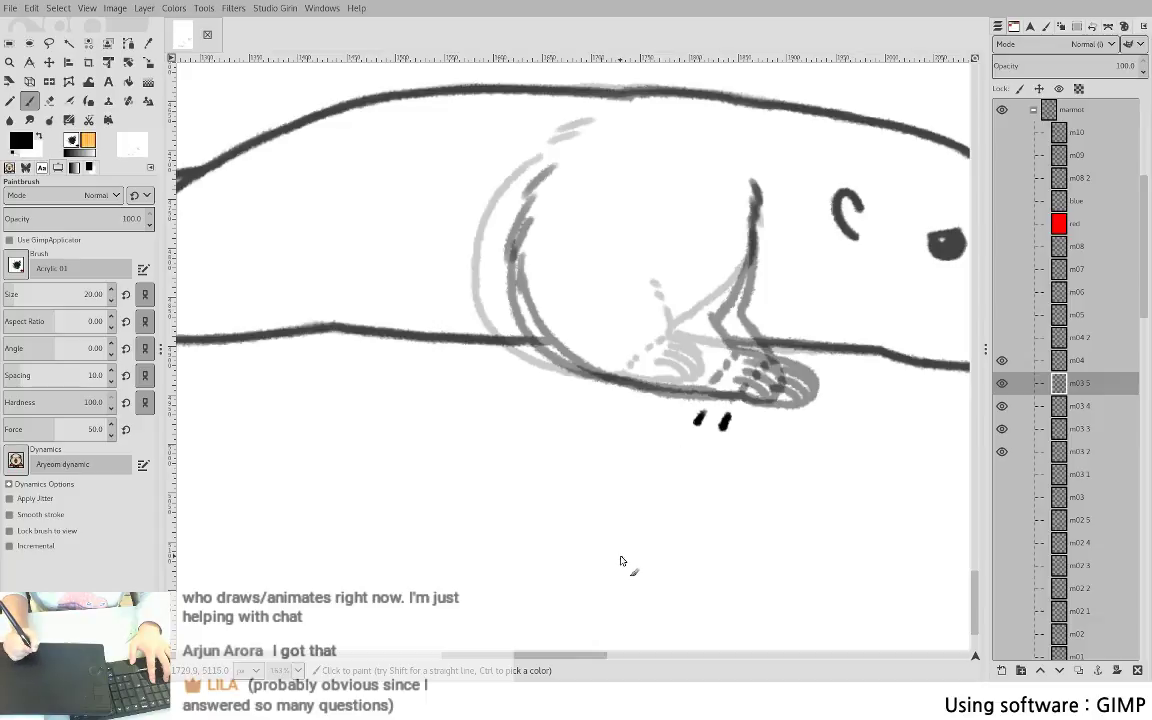
{"action": "key", "text": "ctrl+z"}
{"action": "key", "text": "ctrl+z"}
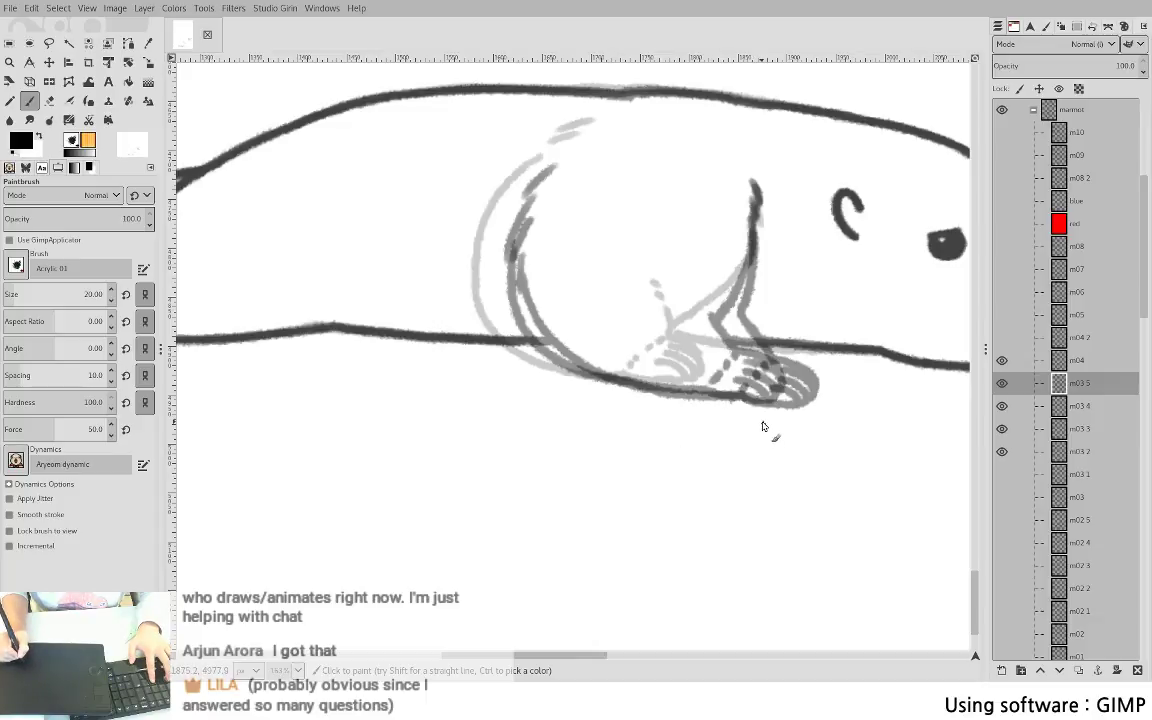
- Paint four short slanted spacing marks in a row beneath the paw on m03 5
{"action": "left_click", "coordinate": [765, 429]}
{"action": "left_click", "coordinate": [732, 427]}
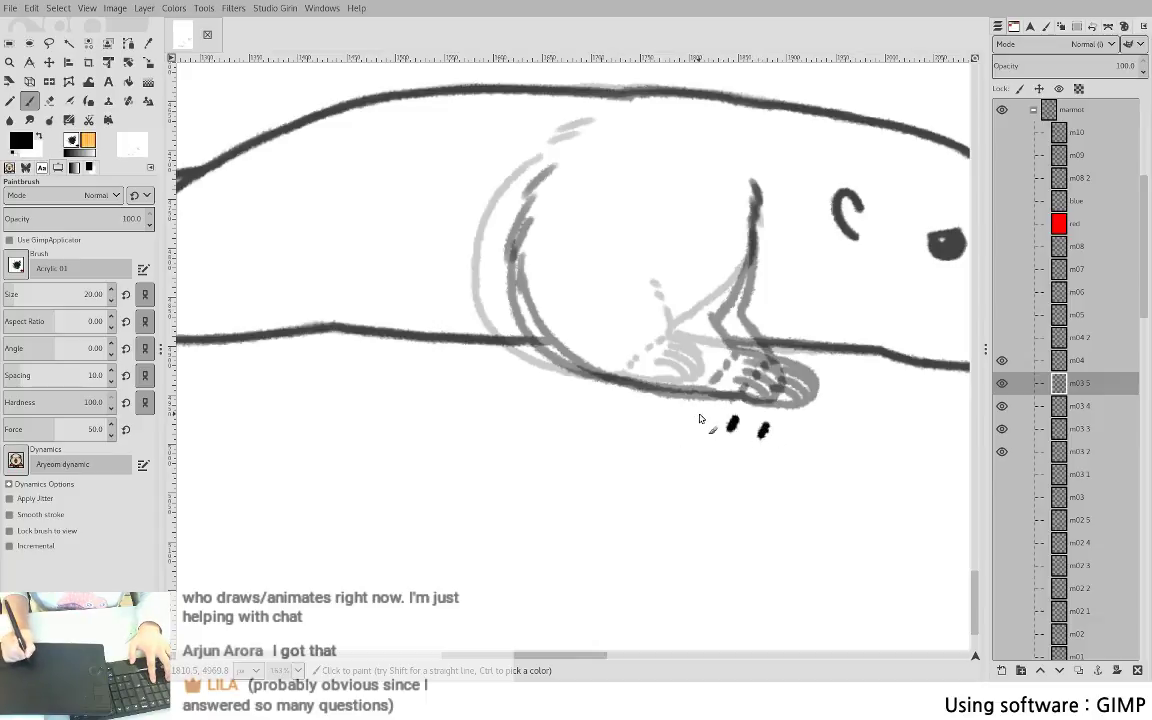
{"action": "left_click", "coordinate": [678, 414]}
{"action": "left_click", "coordinate": [704, 419]}
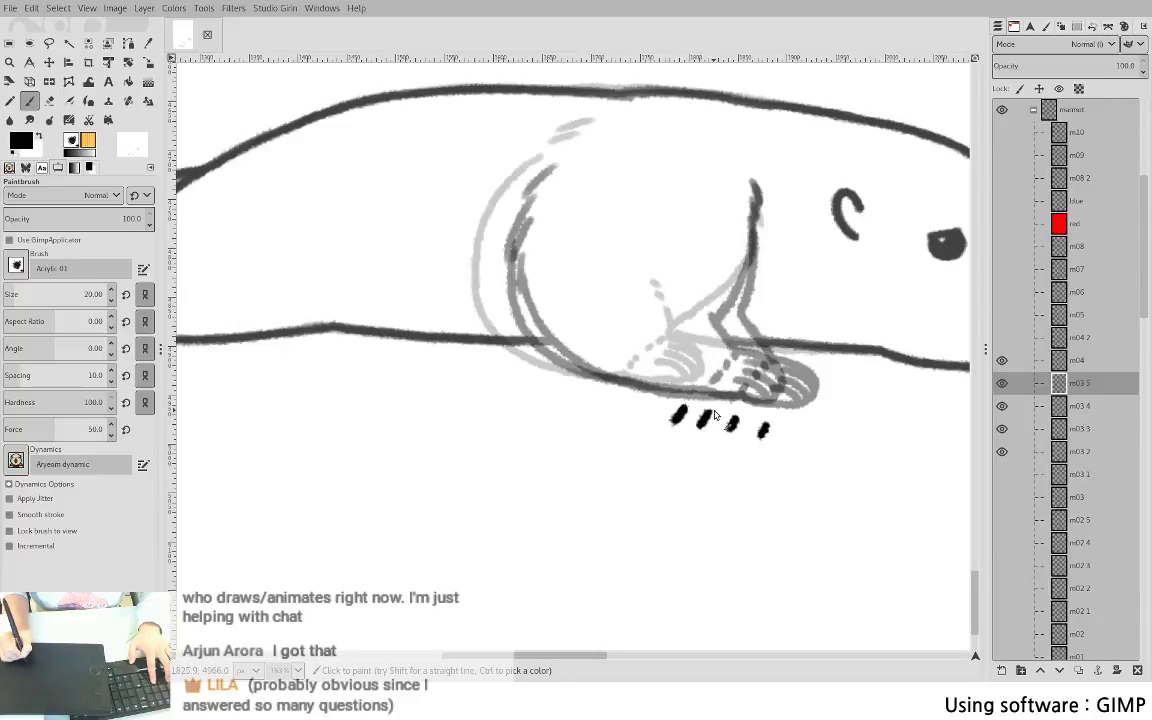
- Adjust the two inner spacing marks on m03 5 with a free selection and repaint the third for even spacing
{"action": "key", "text": "f"}
{"action": "mouse_move", "coordinate": [712, 401]}
{"action": "left_mouse_down"}
{"action": "mouse_move", "coordinate": [690, 447]}
{"action": "mouse_move", "coordinate": [748, 430]}
{"action": "mouse_move", "coordinate": [706, 428]}
{"action": "left_mouse_up"}
{"action": "key", "text": "Delete"}
{"action": "key", "text": "ctrl+shift+a"}
{"action": "key", "text": "p"}
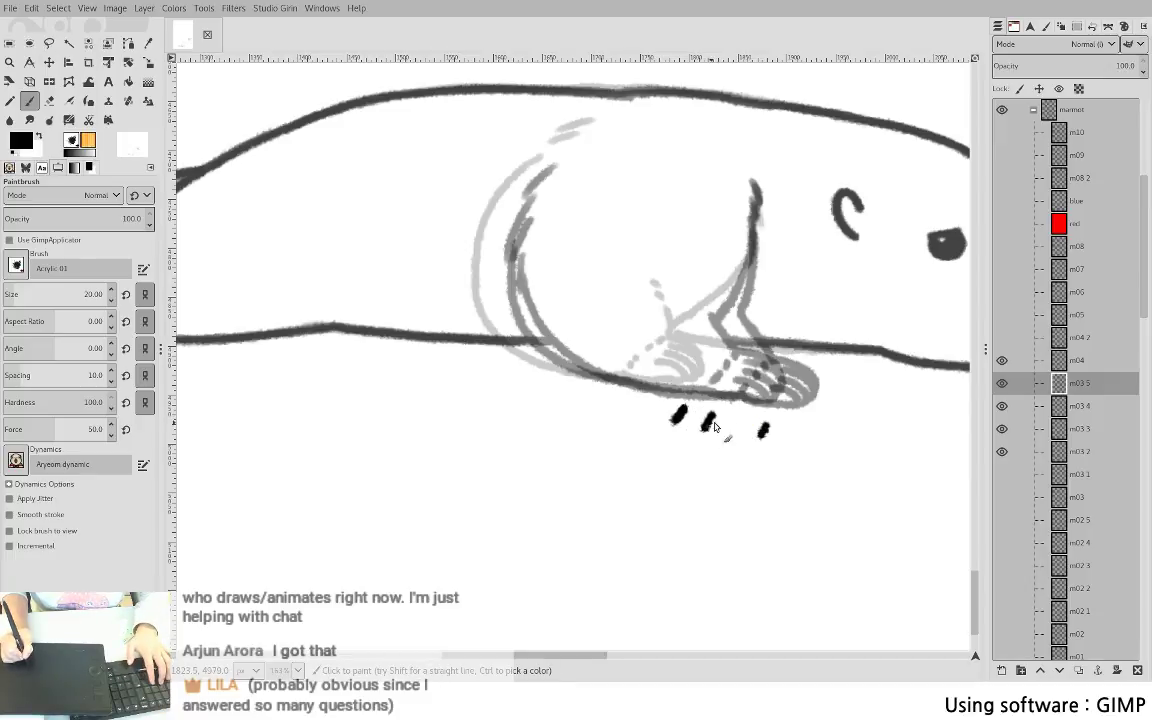
{"action": "left_click", "coordinate": [735, 427]}
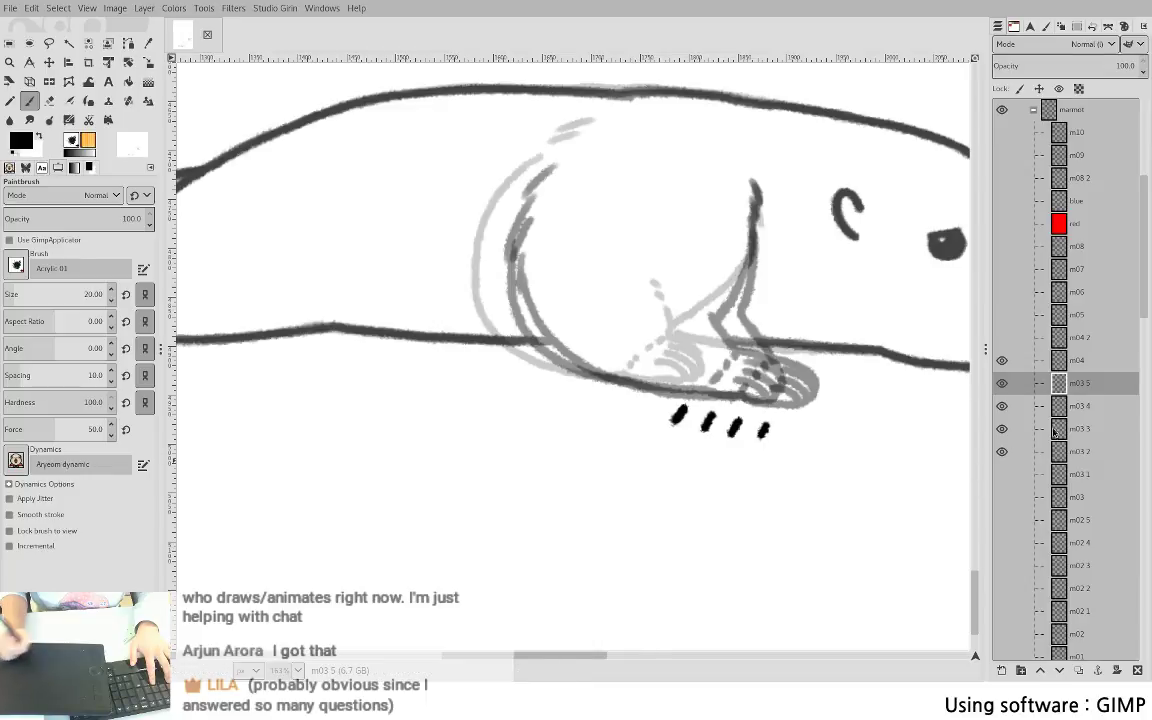
- Paint the arm's front line on m03 4 from the shoulder down to the wrist, redoing the long stroke
{"action": "key", "text": "Page_Down"}
{"action": "left_click_drag", "start_coordinate": [833, 476], "coordinate": [927, 348]}
{"action": "scroll", "coordinate": [927, 348], "scroll_direction": "down", "scroll_amount": 10}
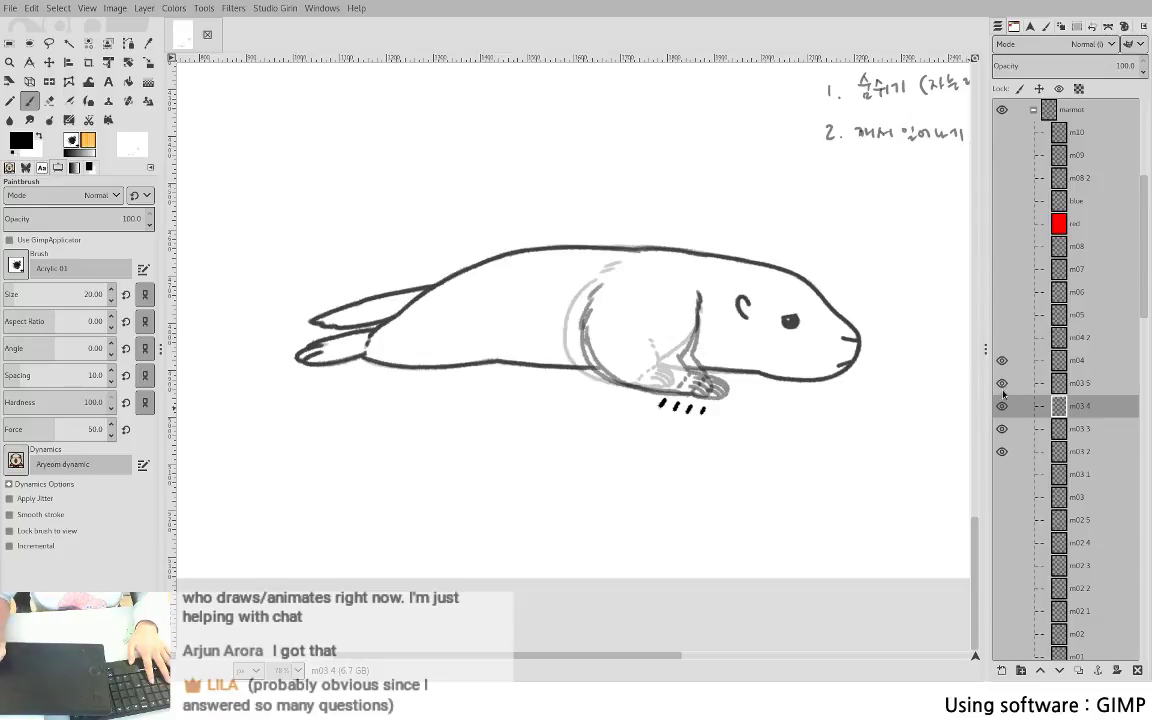
{"action": "scroll", "coordinate": [743, 321], "scroll_direction": "up", "scroll_amount": 7}
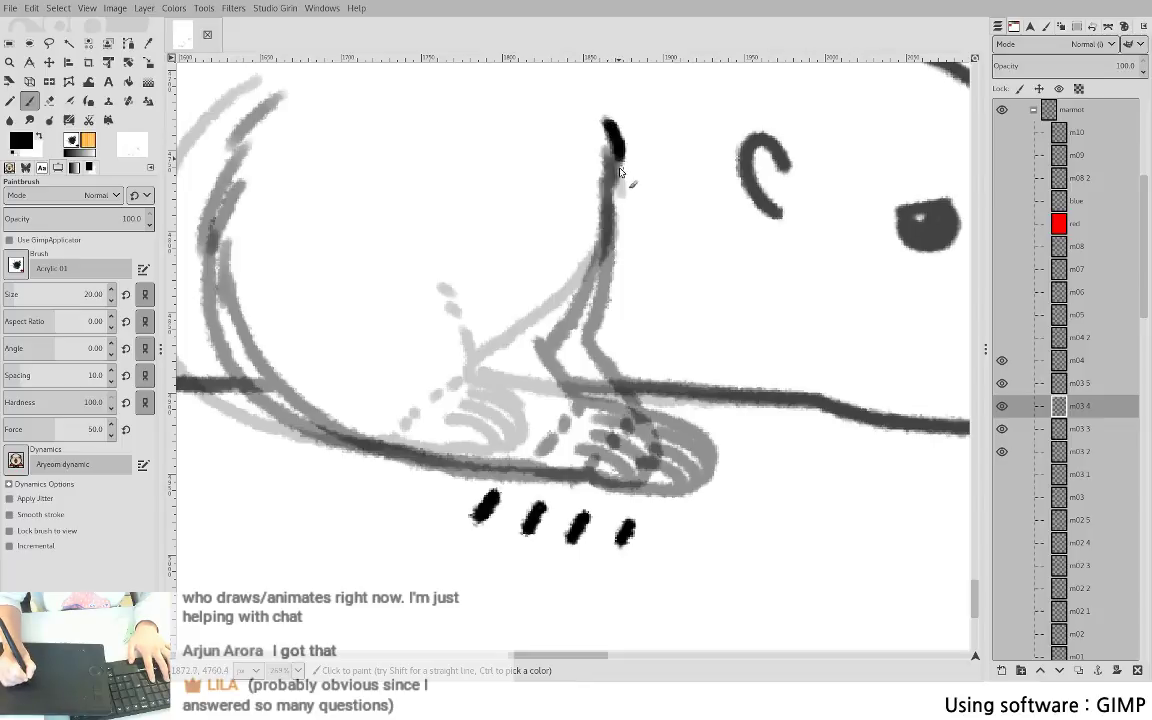
{"action": "left_click_drag", "start_coordinate": [611, 158], "coordinate": [610, 192]}
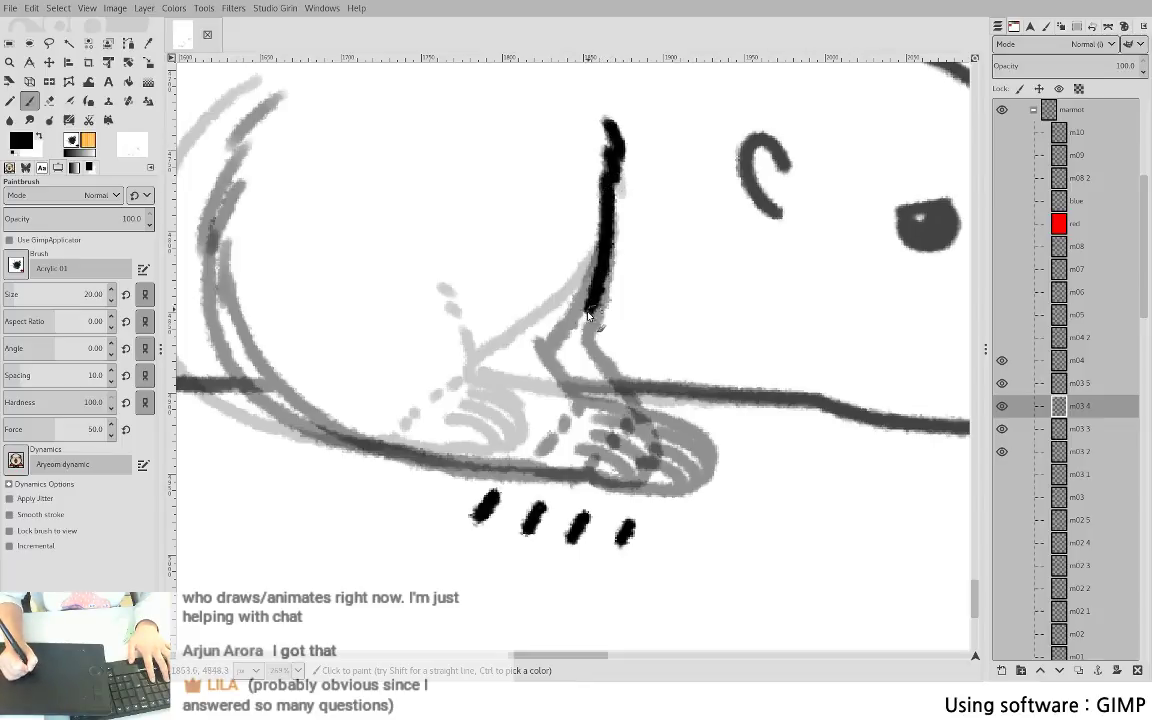
{"action": "key", "text": "ctrl+z"}
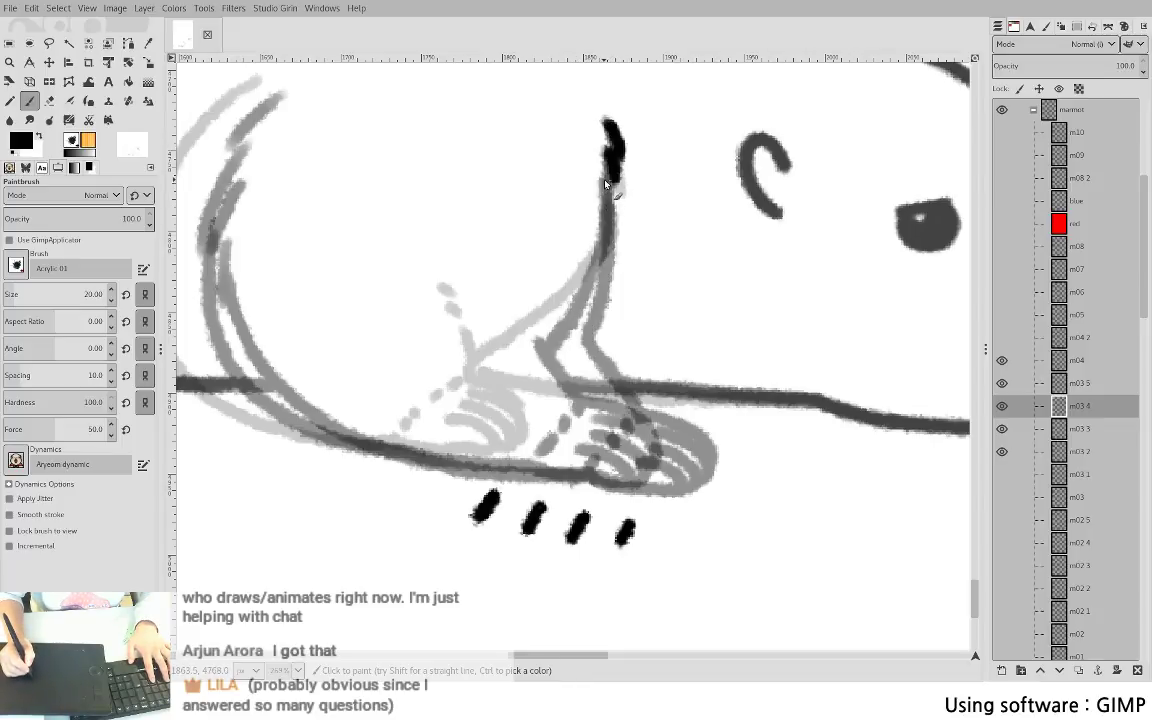
{"action": "mouse_move", "coordinate": [606, 183]}
{"action": "left_mouse_down"}
{"action": "mouse_move", "coordinate": [595, 288]}
{"action": "mouse_move", "coordinate": [566, 345]}
{"action": "mouse_move", "coordinate": [576, 340]}
{"action": "mouse_move", "coordinate": [617, 420]}
{"action": "left_mouse_up"}
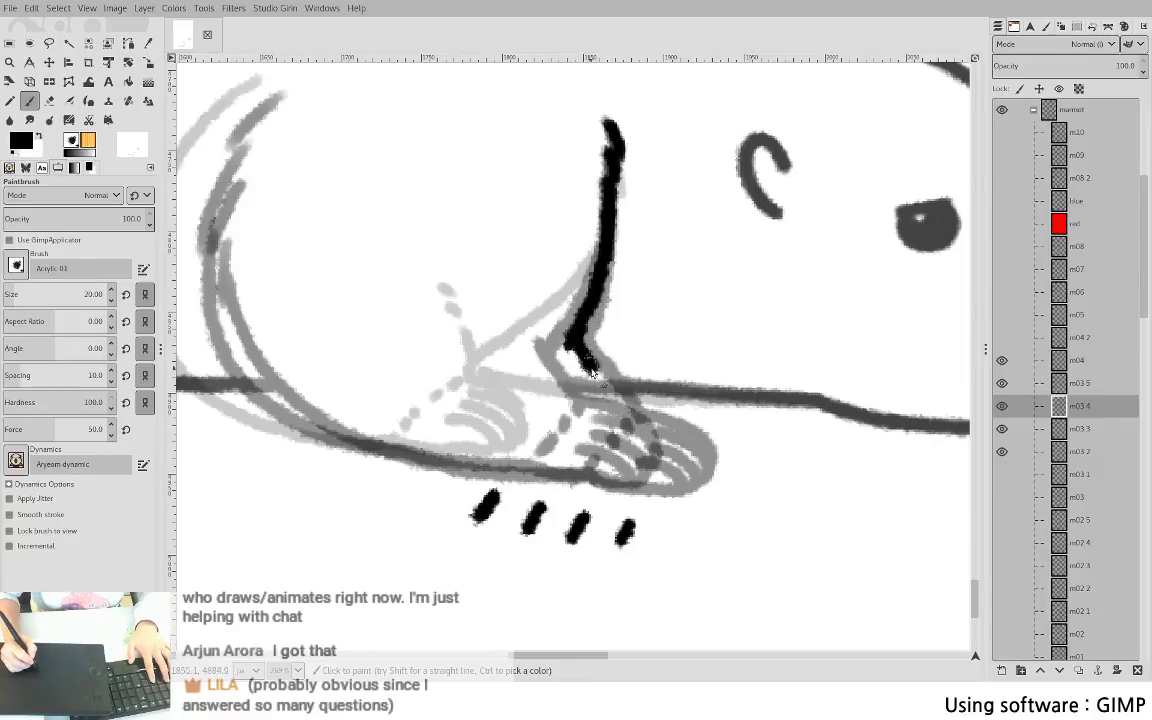
- Paint the dashed wrist line, the paw's upper edge and the finger lines on m03 4
{"action": "left_click_drag", "start_coordinate": [596, 430], "coordinate": [568, 472]}
{"action": "left_click_drag", "start_coordinate": [610, 405], "coordinate": [686, 462]}
{"action": "key", "text": "ctrl+z"}
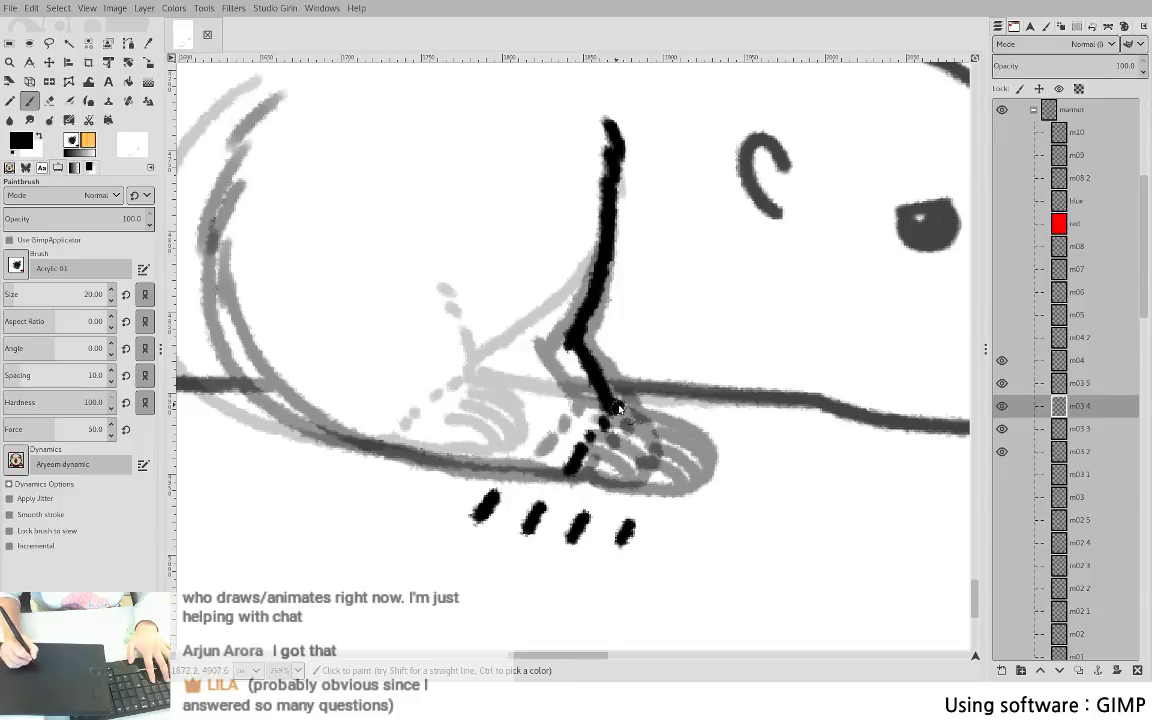
{"action": "mouse_move", "coordinate": [619, 409]}
{"action": "left_mouse_down"}
{"action": "mouse_move", "coordinate": [684, 443]}
{"action": "mouse_move", "coordinate": [678, 453]}
{"action": "left_mouse_up"}
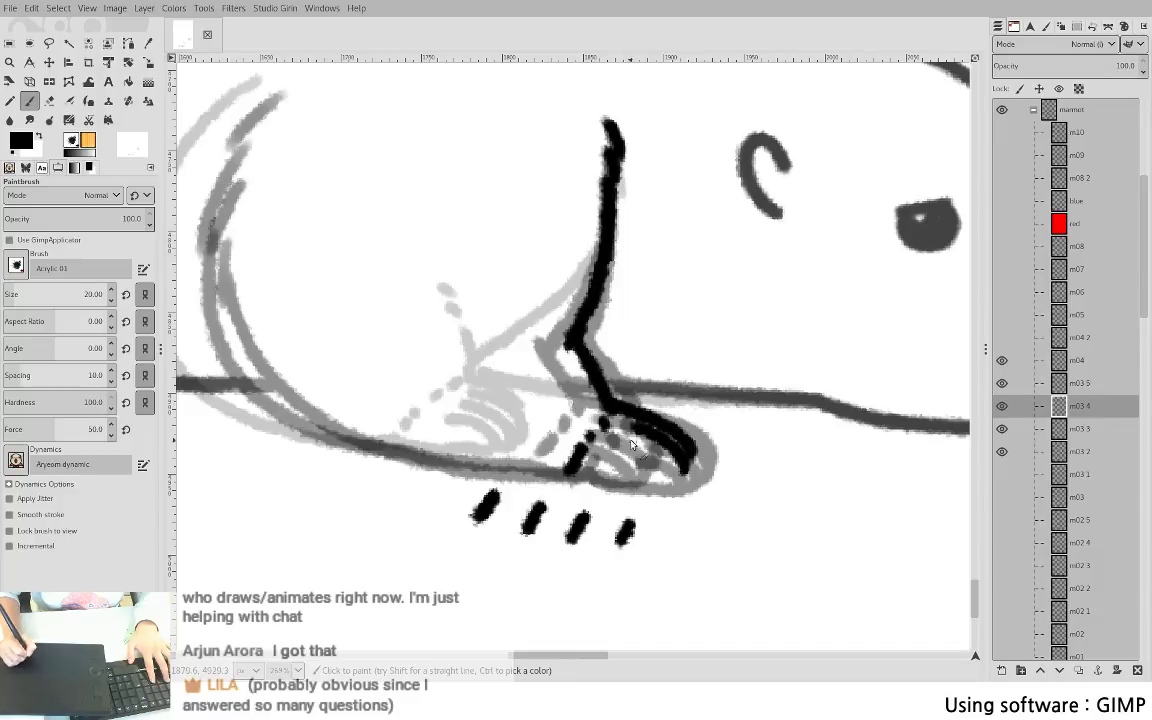
{"action": "mouse_move", "coordinate": [600, 415]}
{"action": "left_mouse_down"}
{"action": "mouse_move", "coordinate": [668, 490]}
{"action": "mouse_move", "coordinate": [648, 492]}
{"action": "left_mouse_up"}
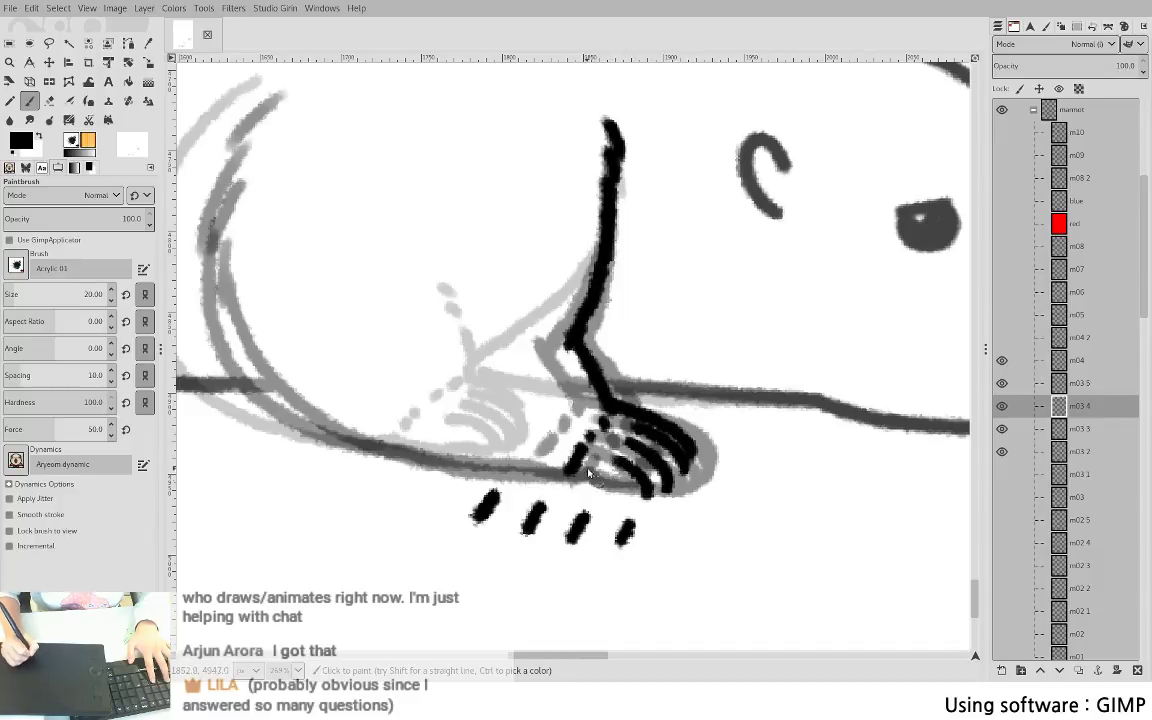
{"action": "mouse_move", "coordinate": [574, 468]}
{"action": "left_mouse_down"}
{"action": "mouse_move", "coordinate": [630, 494]}
{"action": "mouse_move", "coordinate": [597, 484]}
{"action": "mouse_move", "coordinate": [662, 490]}
{"action": "left_mouse_up"}
{"action": "key", "text": "ctrl+z"}
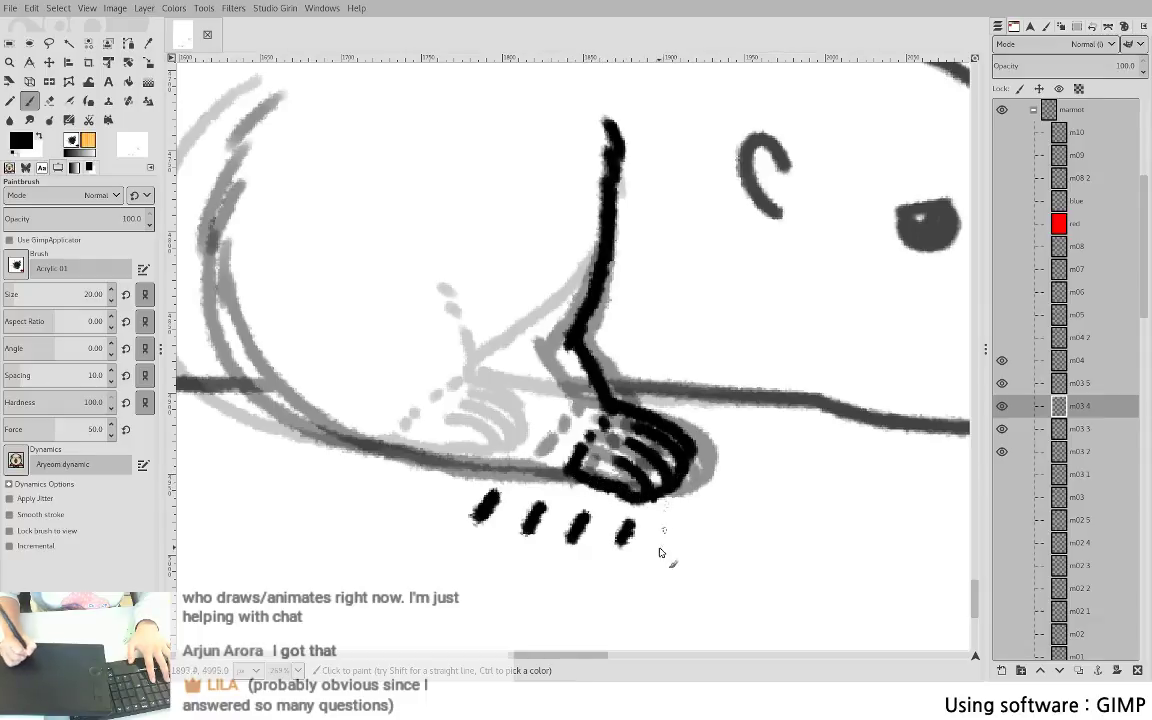
{"action": "key", "text": "ctrl+z"}
{"action": "key", "text": "ctrl+z"}
{"action": "key", "text": "ctrl+z"}
{"action": "key", "text": "ctrl+z"}
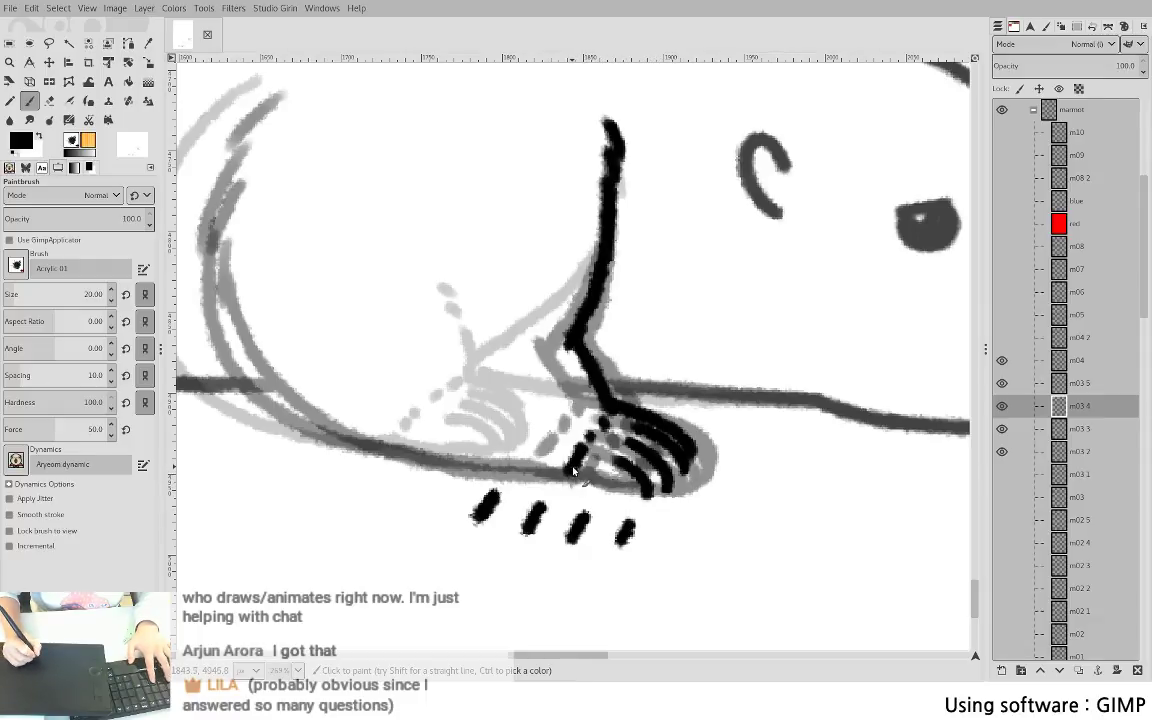
- Paint the paw's lower edge on m03 4 and erase the inner finger lines
{"action": "mouse_move", "coordinate": [600, 480]}
{"action": "left_mouse_down"}
{"action": "mouse_move", "coordinate": [649, 486]}
{"action": "mouse_move", "coordinate": [612, 458]}
{"action": "mouse_move", "coordinate": [617, 468]}
{"action": "mouse_move", "coordinate": [641, 474]}
{"action": "mouse_move", "coordinate": [622, 454]}
{"action": "mouse_move", "coordinate": [649, 492]}
{"action": "left_mouse_up"}
{"action": "key", "text": "shift+e"}
{"action": "key", "text": "p"}
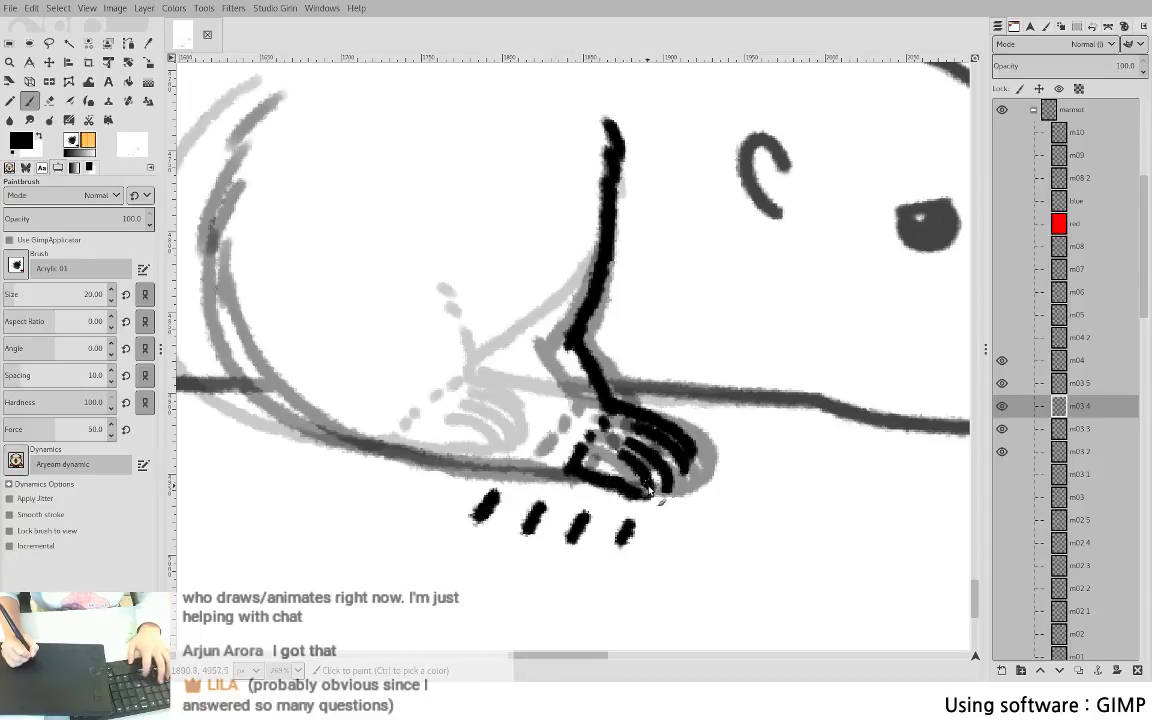
{"action": "key", "text": "shift+e"}
{"action": "mouse_move", "coordinate": [630, 443]}
{"action": "left_mouse_down"}
{"action": "mouse_move", "coordinate": [671, 496]}
{"action": "mouse_move", "coordinate": [660, 491]}
{"action": "left_mouse_up"}
{"action": "left_click_drag", "start_coordinate": [617, 452], "coordinate": [559, 412]}
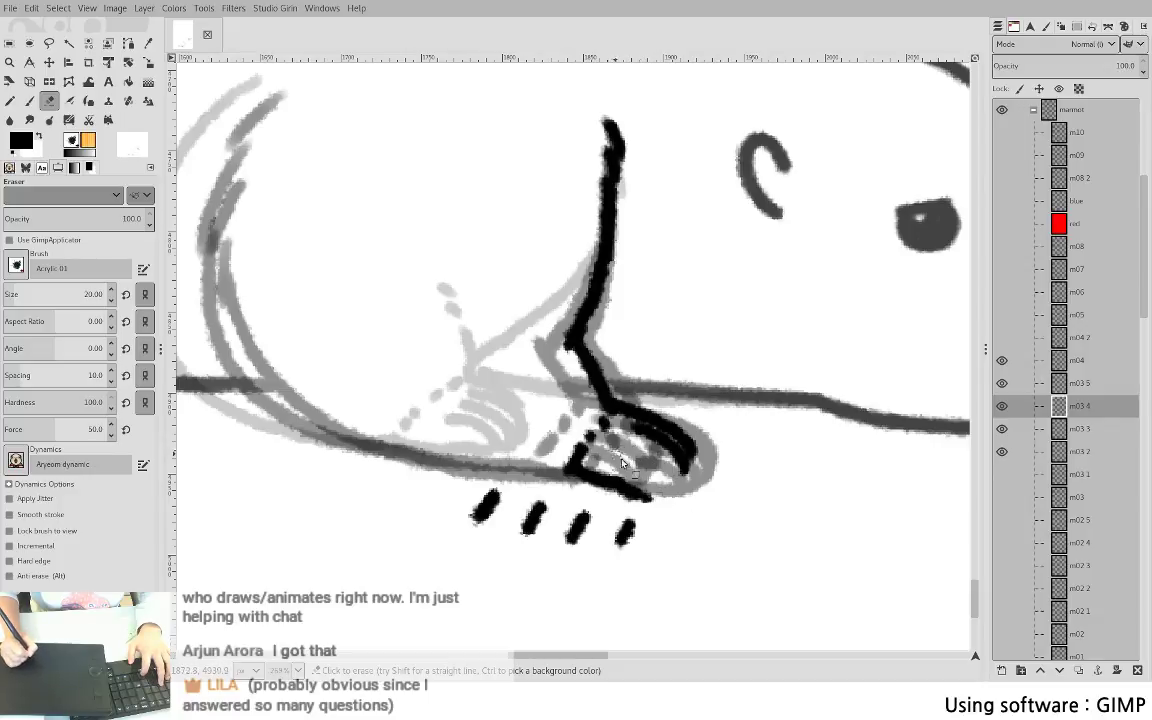
- Repaint the inner finger lines on m03 4, close the rounded fingertips and clean up the paw's outer edge
{"action": "key", "text": "p"}
{"action": "key", "text": "ctrl+z"}
{"action": "mouse_move", "coordinate": [629, 460]}
{"action": "left_mouse_down"}
{"action": "mouse_move", "coordinate": [655, 496]}
{"action": "mouse_move", "coordinate": [627, 487]}
{"action": "mouse_move", "coordinate": [649, 501]}
{"action": "mouse_move", "coordinate": [653, 461]}
{"action": "mouse_move", "coordinate": [637, 449]}
{"action": "mouse_move", "coordinate": [670, 499]}
{"action": "left_mouse_up"}
{"action": "key", "text": "ctrl+z"}
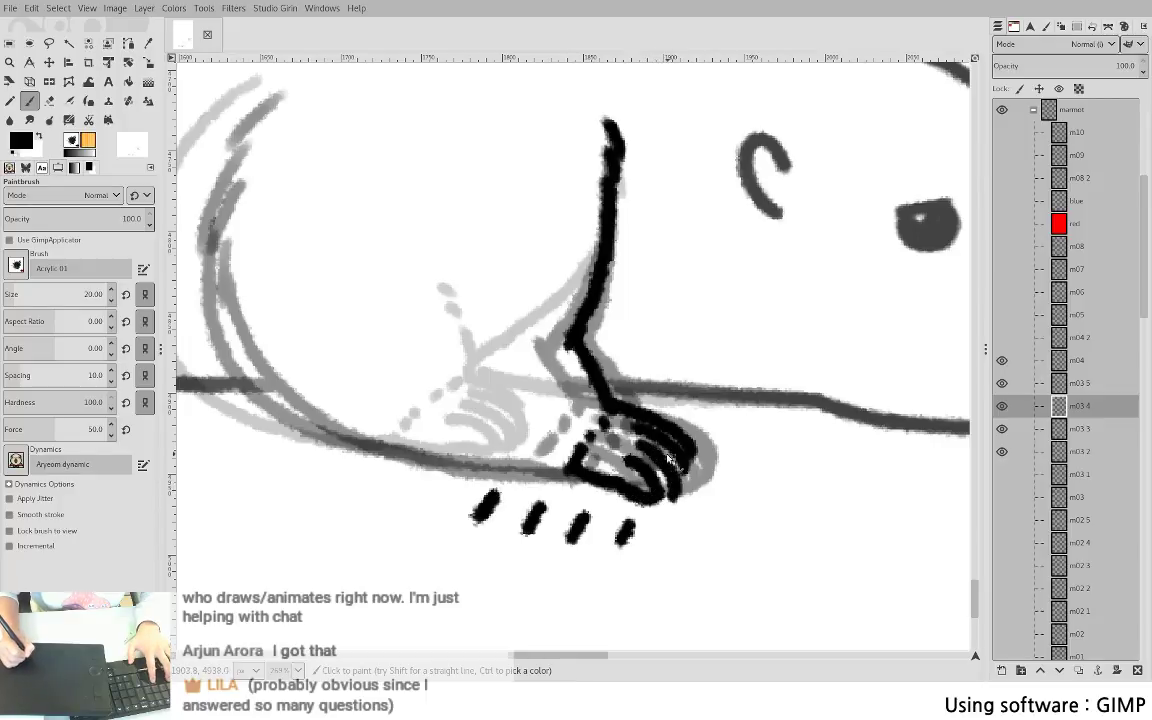
{"action": "key", "text": "ctrl+z"}
{"action": "left_click_drag", "start_coordinate": [634, 447], "coordinate": [669, 482]}
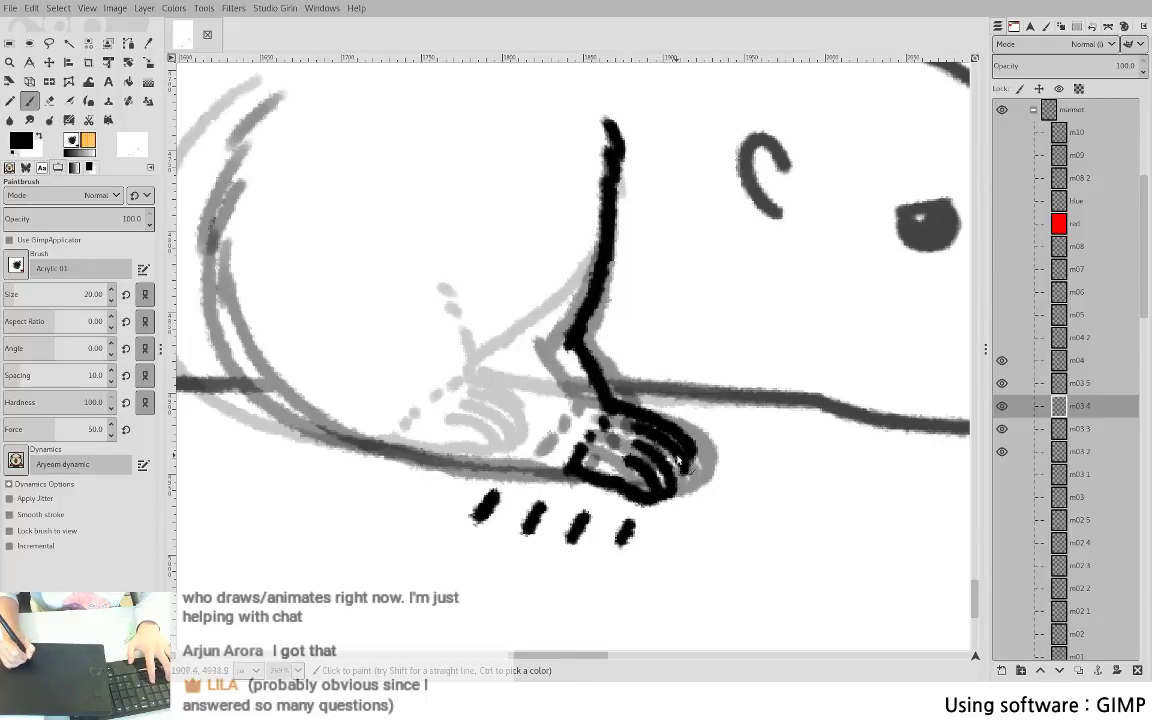
{"action": "left_click_drag", "start_coordinate": [608, 412], "coordinate": [630, 447]}
{"action": "key", "text": "shift+e"}
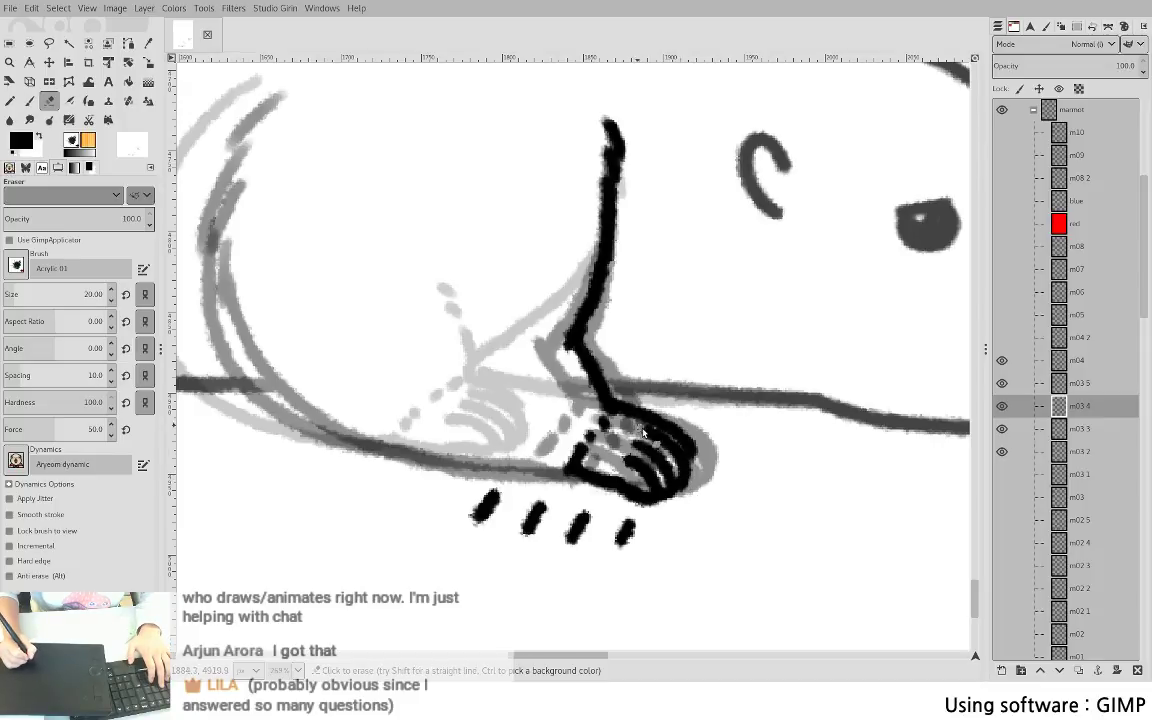
{"action": "key", "text": "p"}
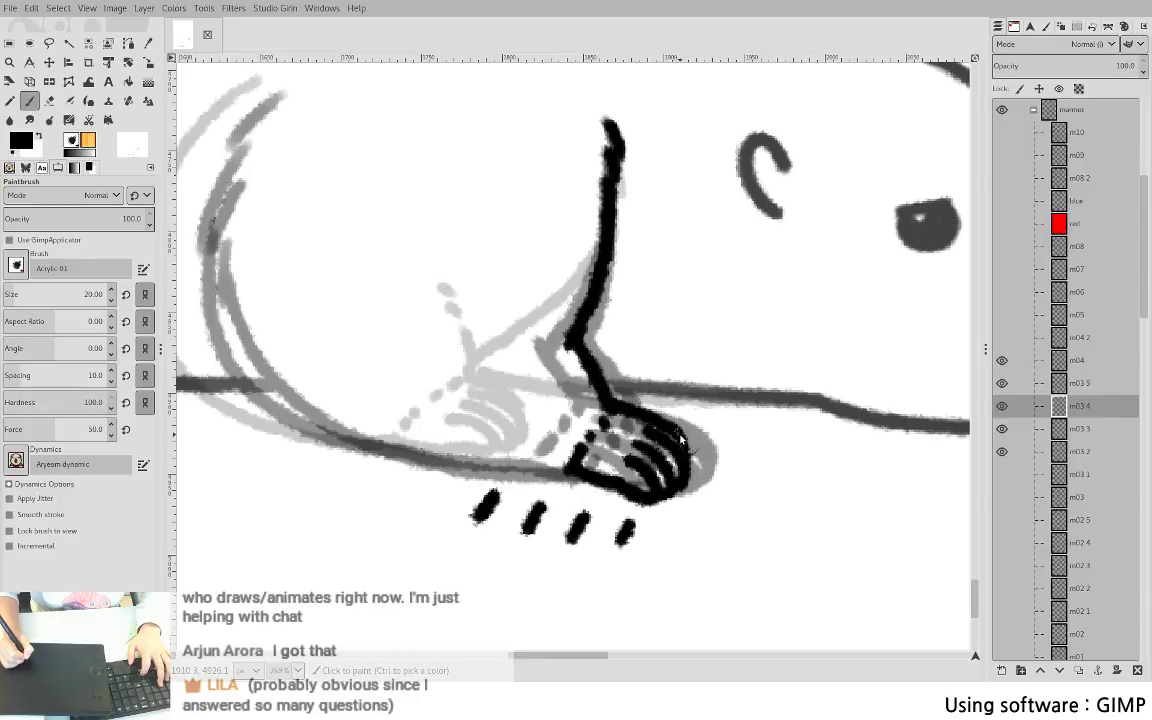
{"action": "mouse_move", "coordinate": [520, 478]}
{"action": "left_mouse_down"}
{"action": "mouse_move", "coordinate": [566, 512]}
{"action": "mouse_move", "coordinate": [698, 518]}
{"action": "left_mouse_up"}
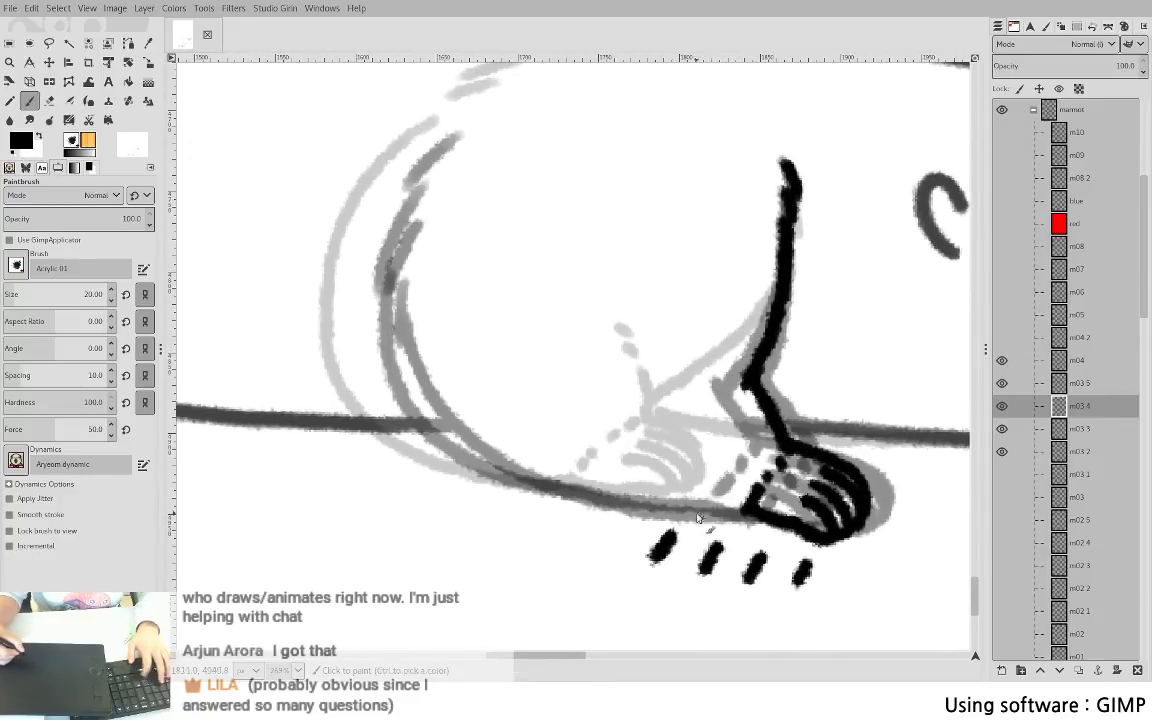
{"action": "scroll", "coordinate": [404, 239], "scroll_direction": "up", "scroll_amount": 1}
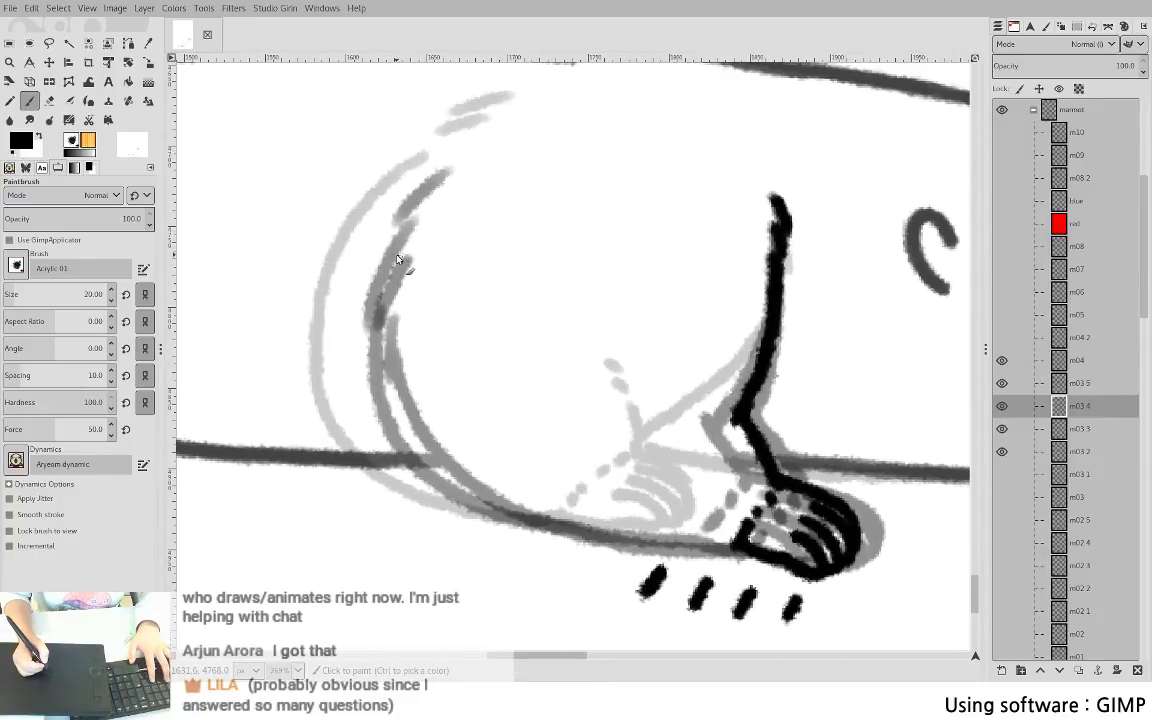
{"action": "mouse_move", "coordinate": [398, 259]}
{"action": "left_mouse_down"}
{"action": "mouse_move", "coordinate": [393, 221]}
{"action": "mouse_move", "coordinate": [389, 235]}
{"action": "left_mouse_up"}
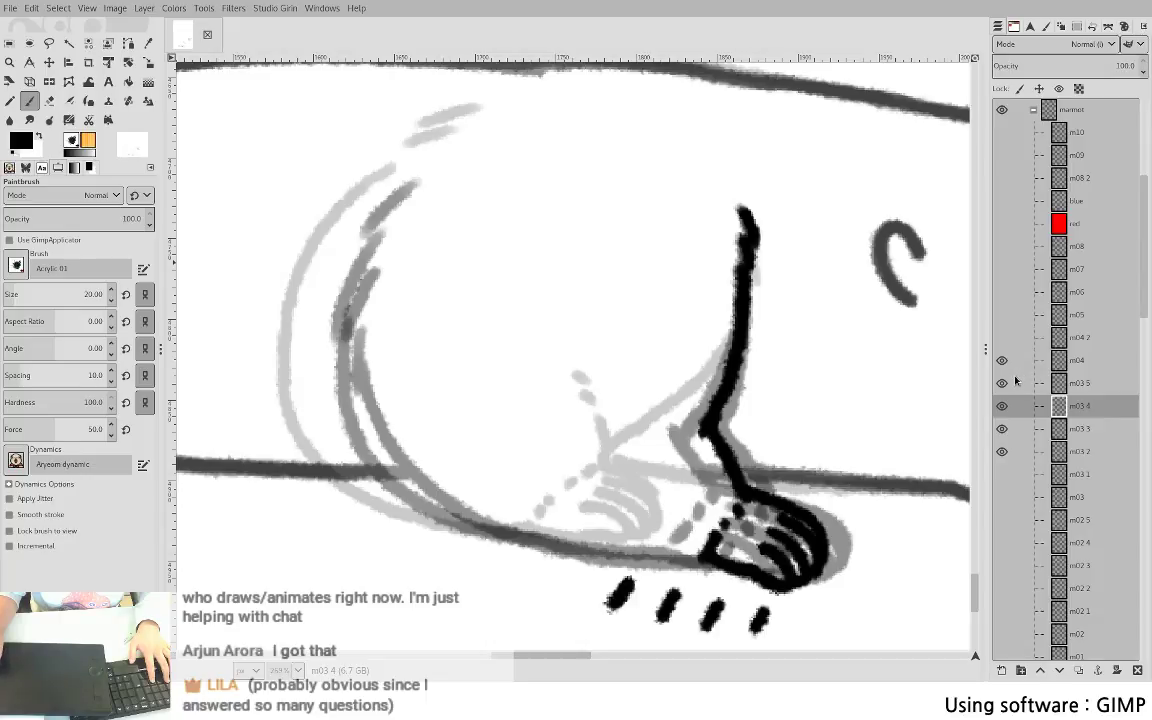
- Hide m03 2, then select the paw on m03 4, shift it back towards the m04 paw and anchor it
{"action": "left_click", "coordinate": [1001, 451]}
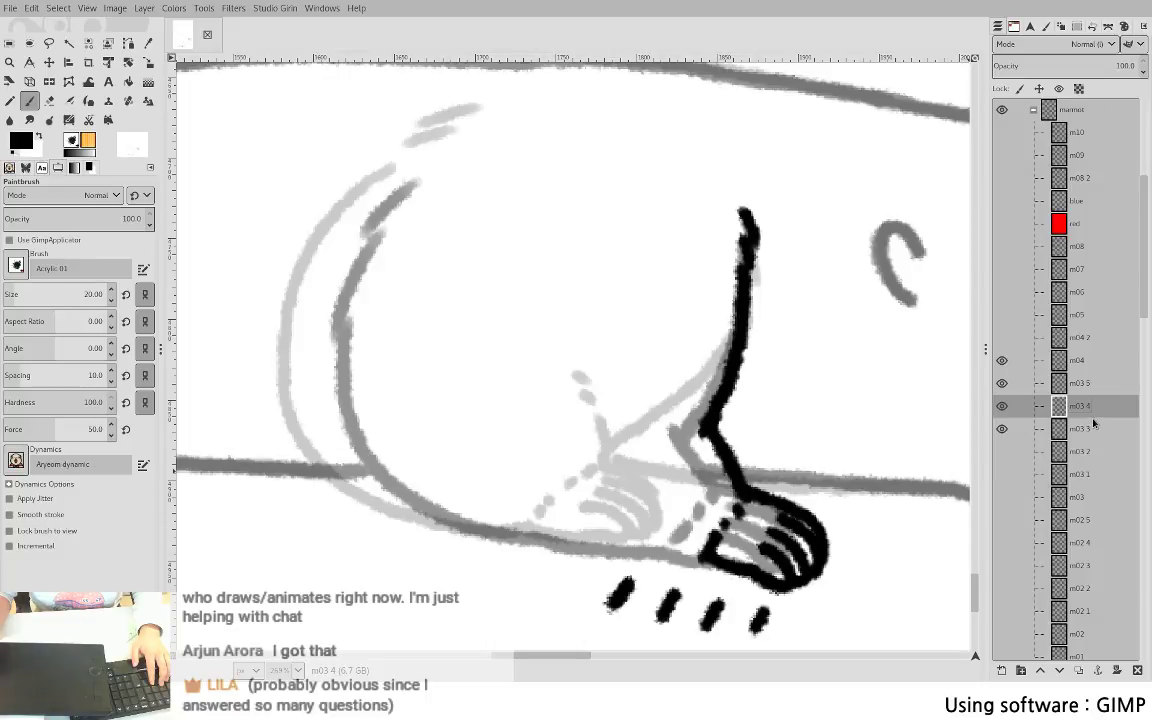
{"action": "key", "text": "f"}
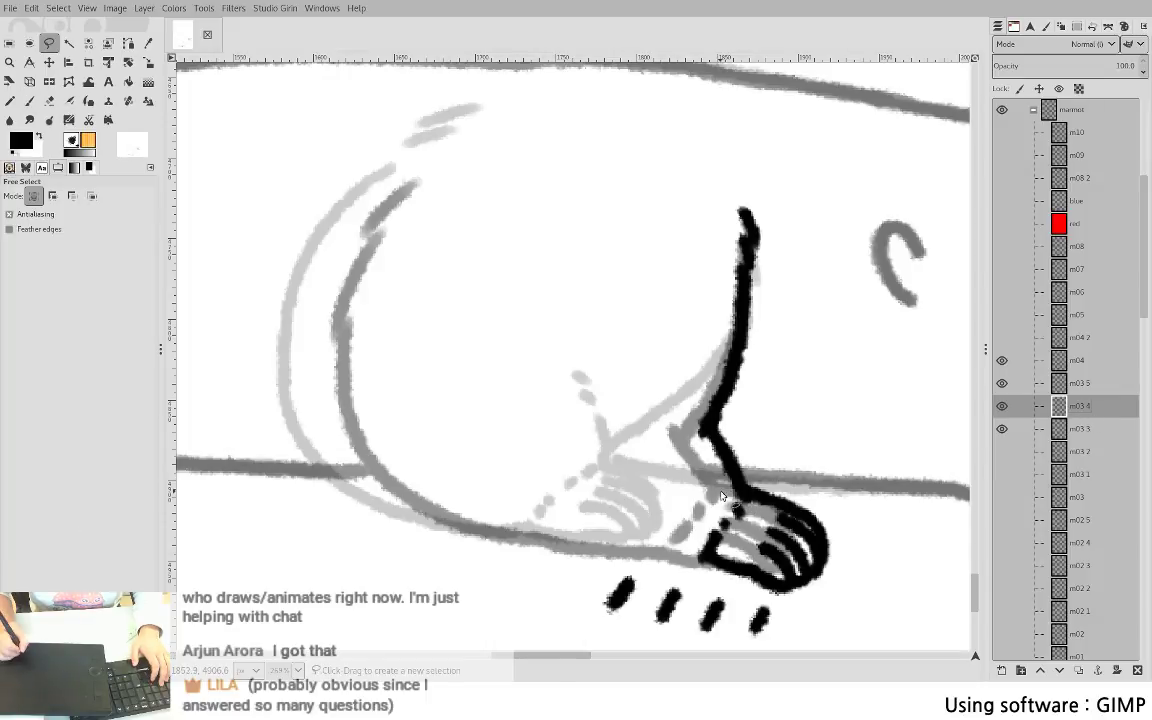
{"action": "mouse_move", "coordinate": [733, 490]}
{"action": "left_mouse_down"}
{"action": "mouse_move", "coordinate": [890, 538]}
{"action": "mouse_move", "coordinate": [783, 603]}
{"action": "mouse_move", "coordinate": [694, 586]}
{"action": "mouse_move", "coordinate": [650, 527]}
{"action": "mouse_move", "coordinate": [728, 492]}
{"action": "left_mouse_up"}
{"action": "mouse_move", "coordinate": [773, 583]}
{"action": "left_mouse_down"}
{"action": "mouse_move", "coordinate": [713, 558]}
{"action": "mouse_move", "coordinate": [682, 591]}
{"action": "mouse_move", "coordinate": [707, 565]}
{"action": "left_mouse_up"}
{"action": "key", "text": "shift+r"}
{"action": "key", "text": "Return"}
{"action": "key", "text": "m"}
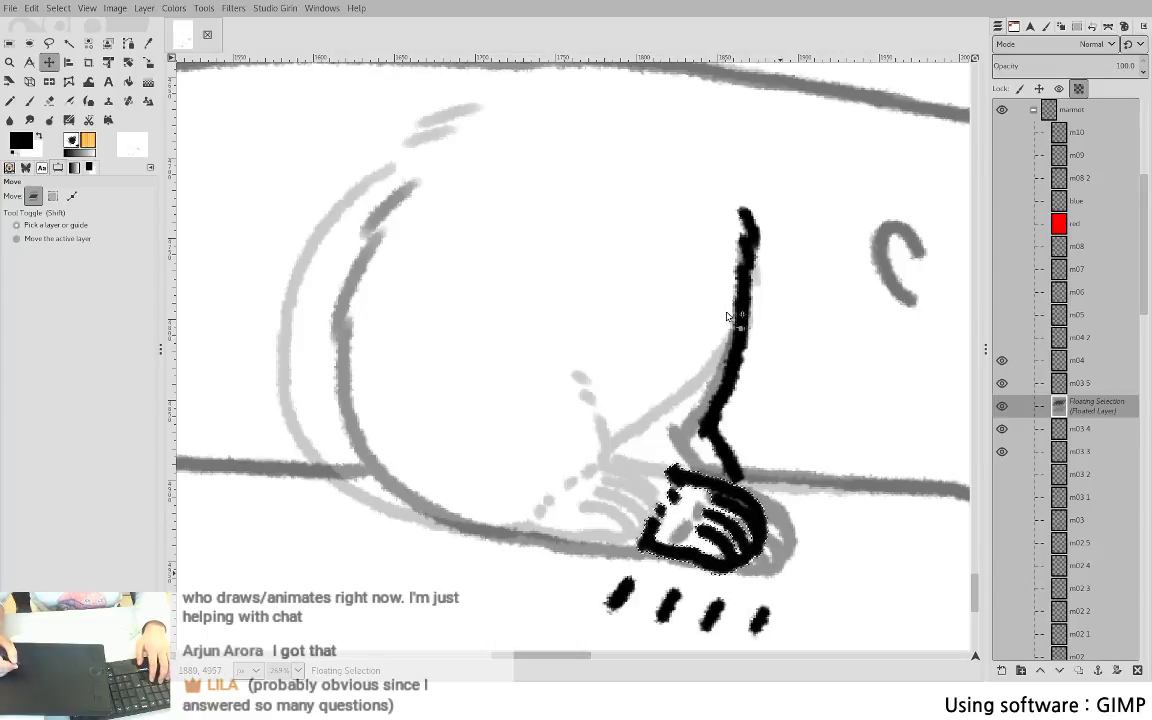
{"action": "key", "text": "ctrl+h"}
- Delete the old arm front line on m03 4 and repaint it as a curve from the shoulder to the shifted paw
{"action": "key", "text": "f"}
{"action": "mouse_move", "coordinate": [761, 176]}
{"action": "left_mouse_down"}
{"action": "mouse_move", "coordinate": [703, 182]}
{"action": "mouse_move", "coordinate": [660, 386]}
{"action": "mouse_move", "coordinate": [684, 441]}
{"action": "left_mouse_up"}
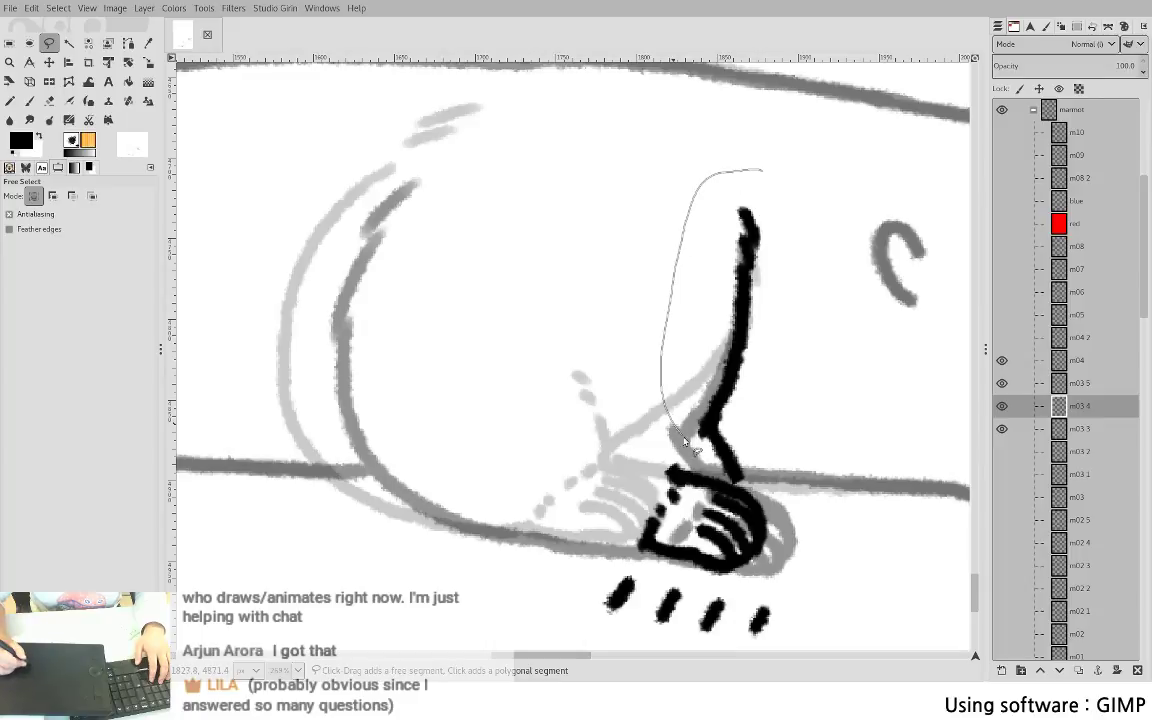
{"action": "mouse_move", "coordinate": [760, 487]}
{"action": "left_mouse_down"}
{"action": "mouse_move", "coordinate": [789, 244]}
{"action": "mouse_move", "coordinate": [756, 246]}
{"action": "mouse_move", "coordinate": [745, 318]}
{"action": "mouse_move", "coordinate": [652, 440]}
{"action": "mouse_move", "coordinate": [670, 474]}
{"action": "left_mouse_up"}
{"action": "key", "text": "Return"}
{"action": "key", "text": "Delete"}
{"action": "key", "text": "ctrl+shift+a"}
{"action": "key", "text": "p"}
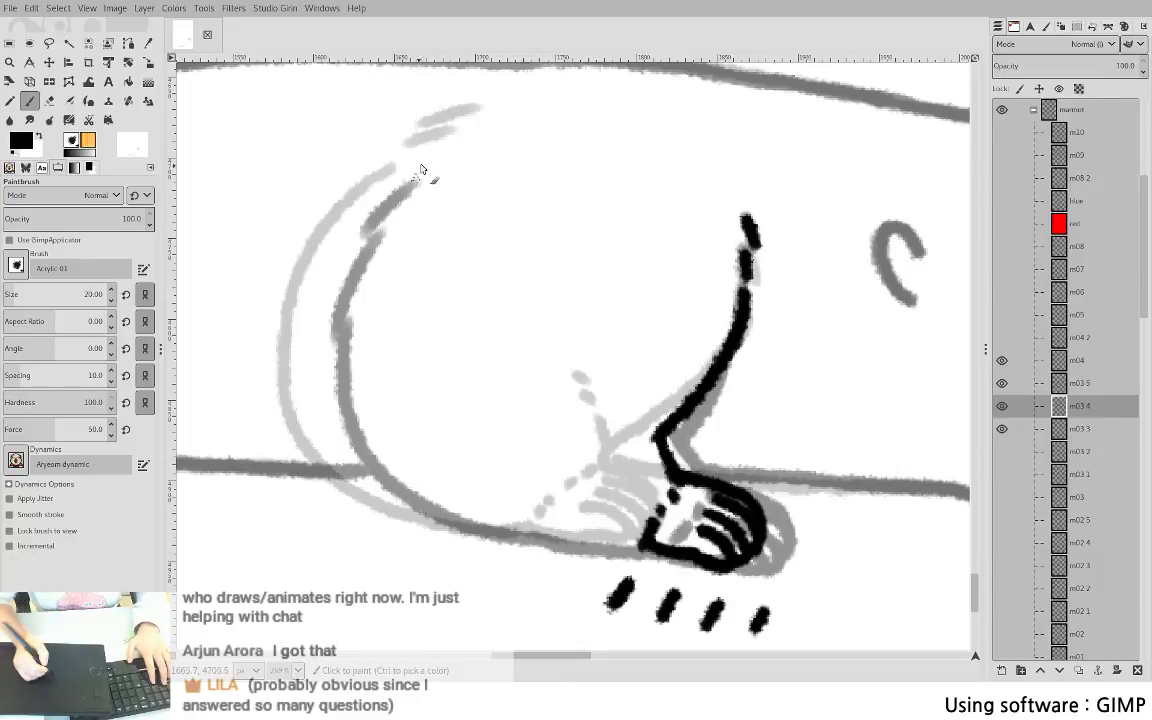
- Paint the upper dashes of the arm's rear outline on m03 4 and try the long curve below them
{"action": "mouse_move", "coordinate": [414, 149]}
{"action": "left_mouse_down"}
{"action": "mouse_move", "coordinate": [440, 143]}
{"action": "mouse_move", "coordinate": [349, 240]}
{"action": "mouse_move", "coordinate": [324, 373]}
{"action": "left_mouse_up"}
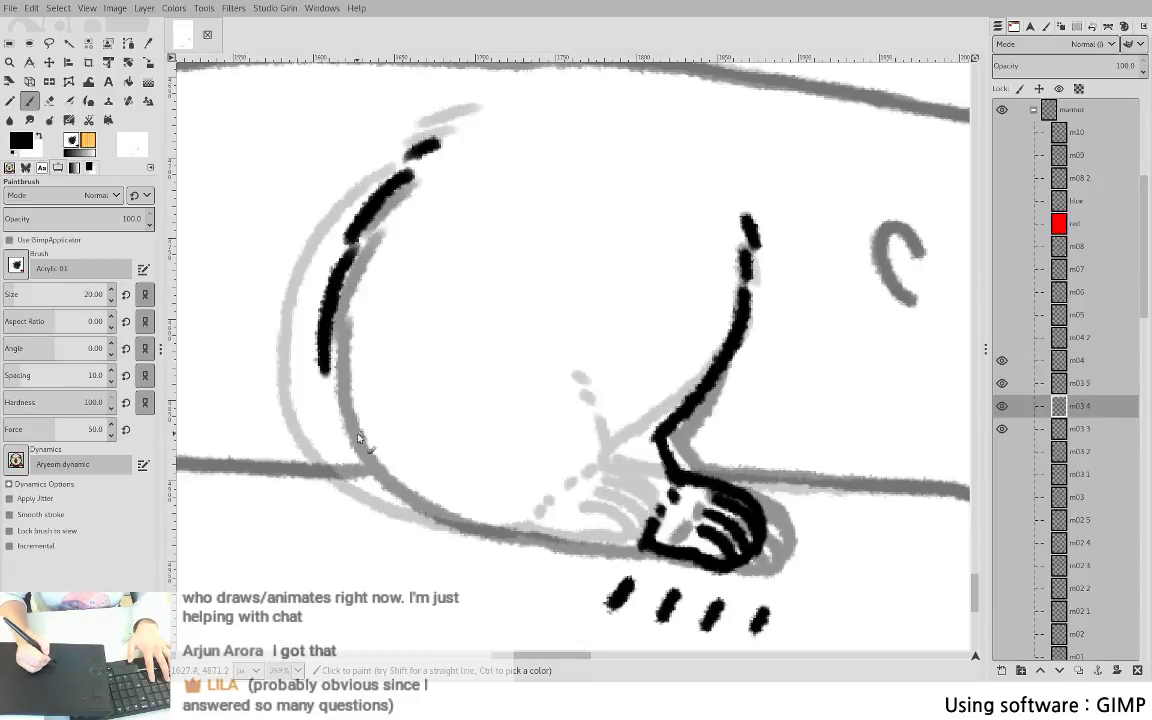
{"action": "key", "text": "ctrl+z"}
{"action": "mouse_move", "coordinate": [349, 240]}
{"action": "left_mouse_down"}
{"action": "mouse_move", "coordinate": [322, 361]}
{"action": "mouse_move", "coordinate": [333, 413]}
{"action": "mouse_move", "coordinate": [367, 478]}
{"action": "mouse_move", "coordinate": [459, 533]}
{"action": "mouse_move", "coordinate": [385, 528]}
{"action": "mouse_move", "coordinate": [492, 542]}
{"action": "left_mouse_up"}
{"action": "key", "text": "shift+e"}
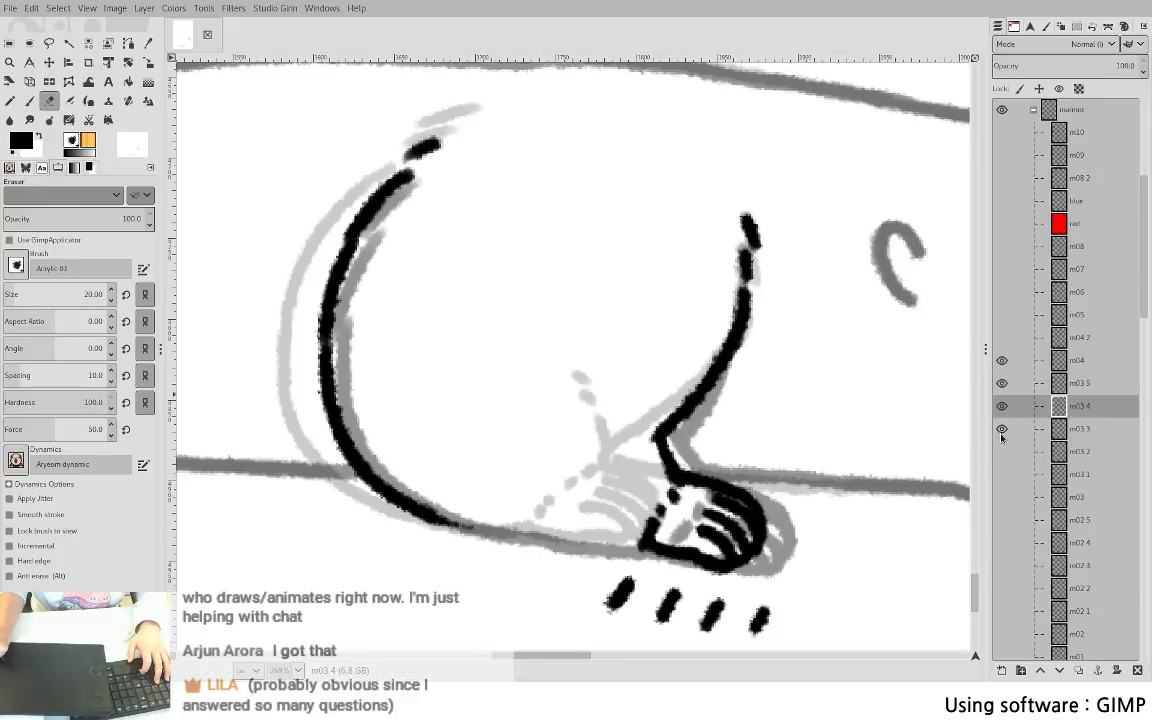
{"action": "left_click", "coordinate": [1002, 429]}
{"action": "left_click", "coordinate": [1002, 429]}
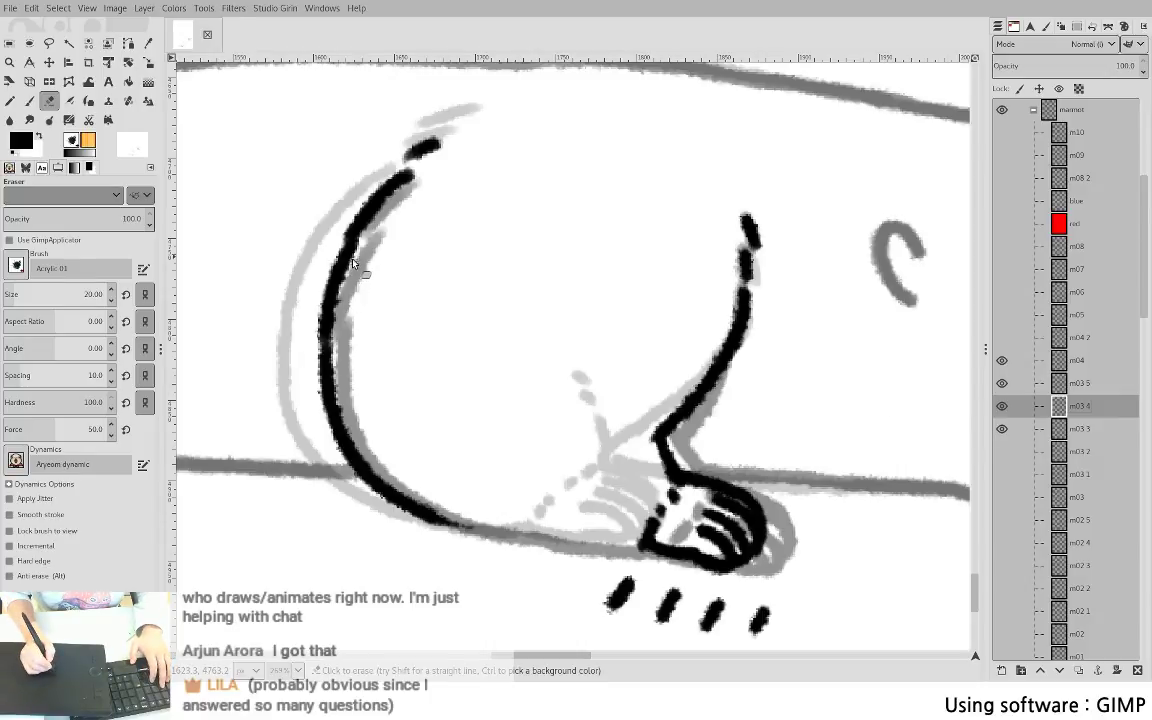
{"action": "key", "text": "ctrl+z"}
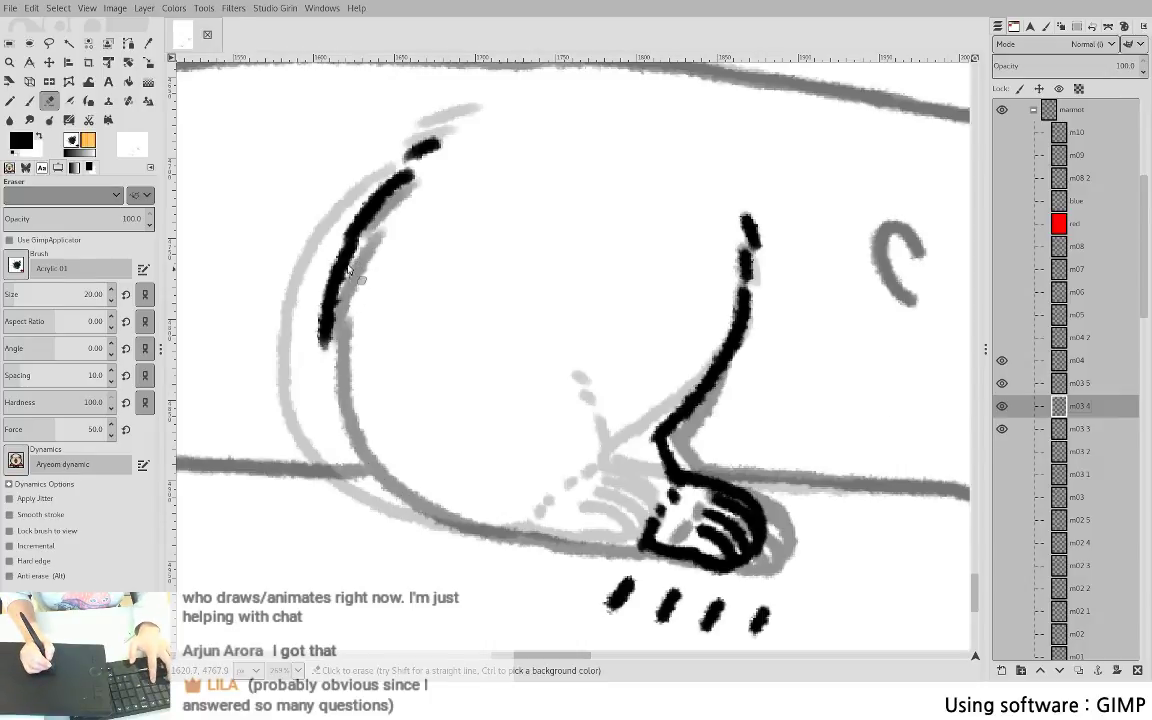
{"action": "left_click_drag", "start_coordinate": [348, 267], "coordinate": [325, 340]}
- Repaint the arm's long rear curve on m03 4 closer to m04, continue it to the paw and clean its lower edge
{"action": "key", "text": "p"}
{"action": "mouse_move", "coordinate": [345, 249]}
{"action": "left_mouse_down"}
{"action": "mouse_move", "coordinate": [315, 317]}
{"action": "mouse_move", "coordinate": [398, 500]}
{"action": "left_mouse_up"}
{"action": "key", "text": "ctrl+z"}
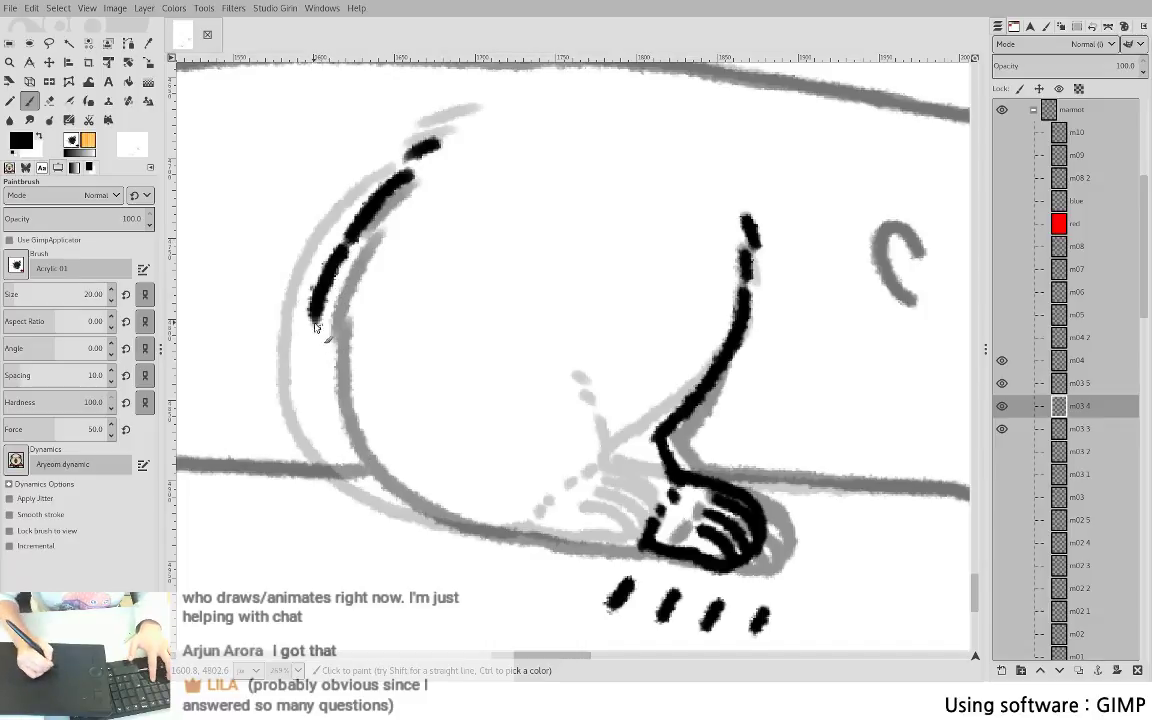
{"action": "mouse_move", "coordinate": [290, 292]}
{"action": "left_mouse_down"}
{"action": "mouse_move", "coordinate": [307, 382]}
{"action": "mouse_move", "coordinate": [372, 467]}
{"action": "mouse_move", "coordinate": [422, 486]}
{"action": "left_mouse_up"}
{"action": "key", "text": "ctrl+z"}
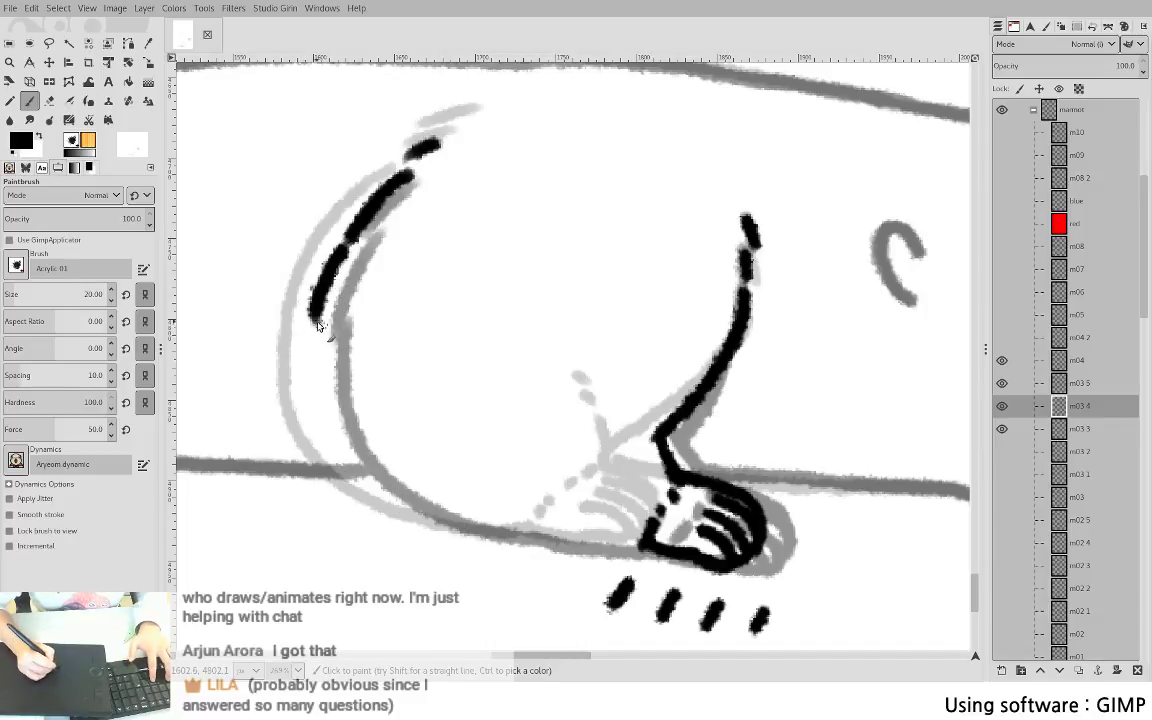
{"action": "mouse_move", "coordinate": [318, 326]}
{"action": "left_mouse_down"}
{"action": "mouse_move", "coordinate": [334, 426]}
{"action": "mouse_move", "coordinate": [388, 491]}
{"action": "mouse_move", "coordinate": [478, 531]}
{"action": "left_mouse_up"}
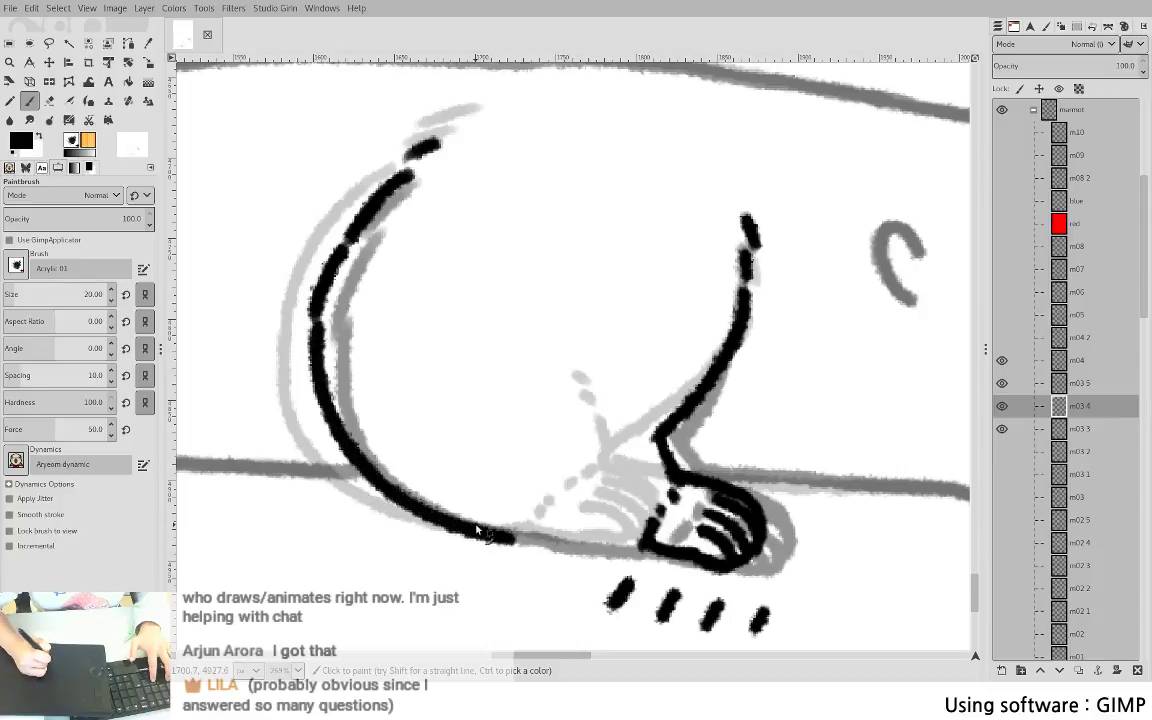
{"action": "key", "text": "ctrl+z"}
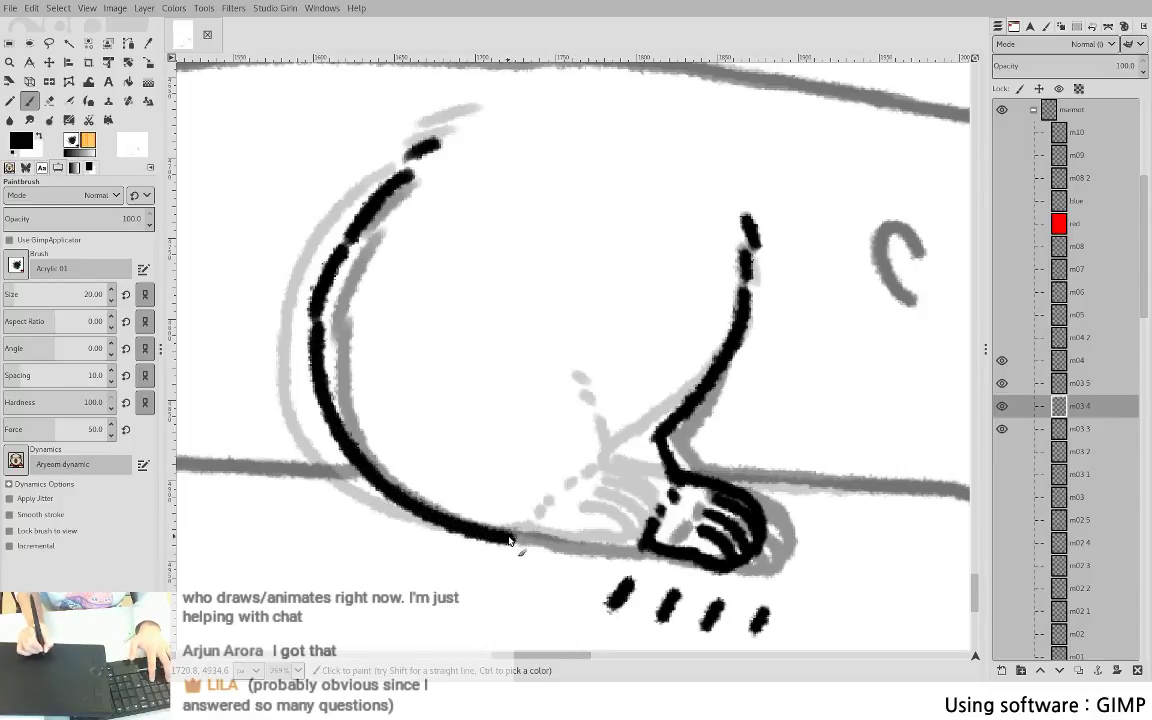
{"action": "left_click_drag", "start_coordinate": [512, 537], "coordinate": [643, 546]}
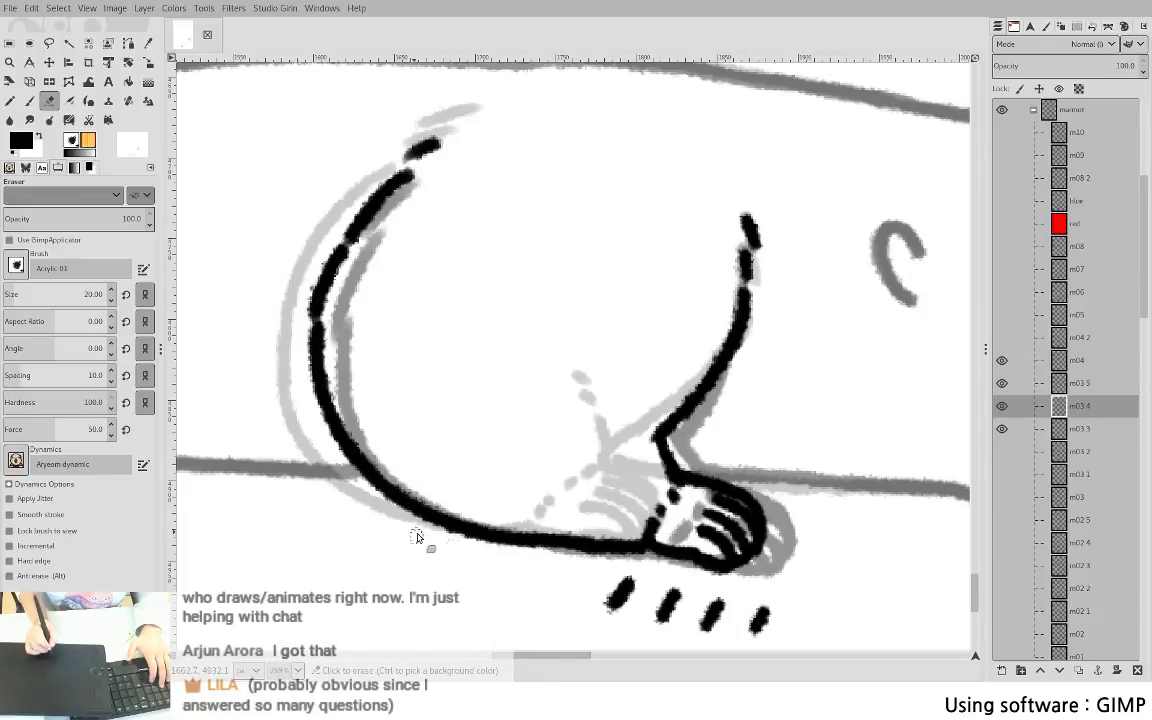
{"action": "left_click_drag", "start_coordinate": [376, 468], "coordinate": [548, 539]}
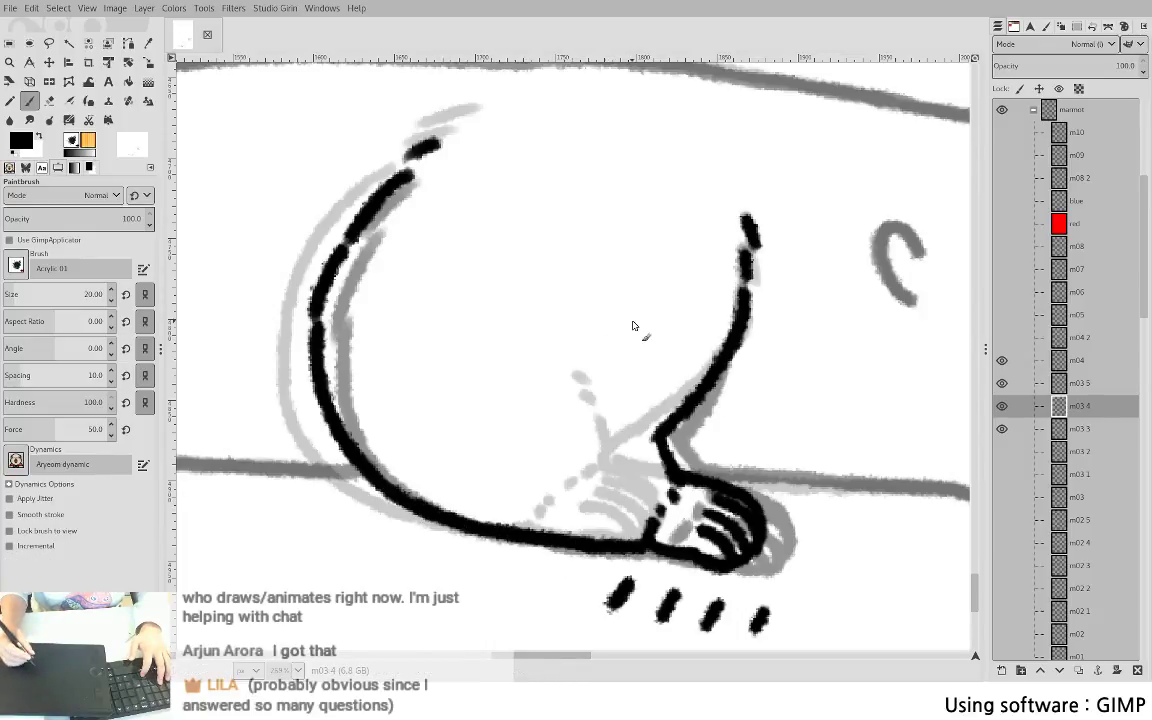
- Compare the m03 4 drawing with m03 3 and m04 by toggling its visibility
{"action": "left_click_drag", "start_coordinate": [673, 339], "coordinate": [411, 274]}
{"action": "scroll", "coordinate": [478, 333], "scroll_direction": "left", "scroll_amount": 8}
{"action": "scroll", "coordinate": [478, 333], "scroll_direction": "up", "scroll_amount": 1}
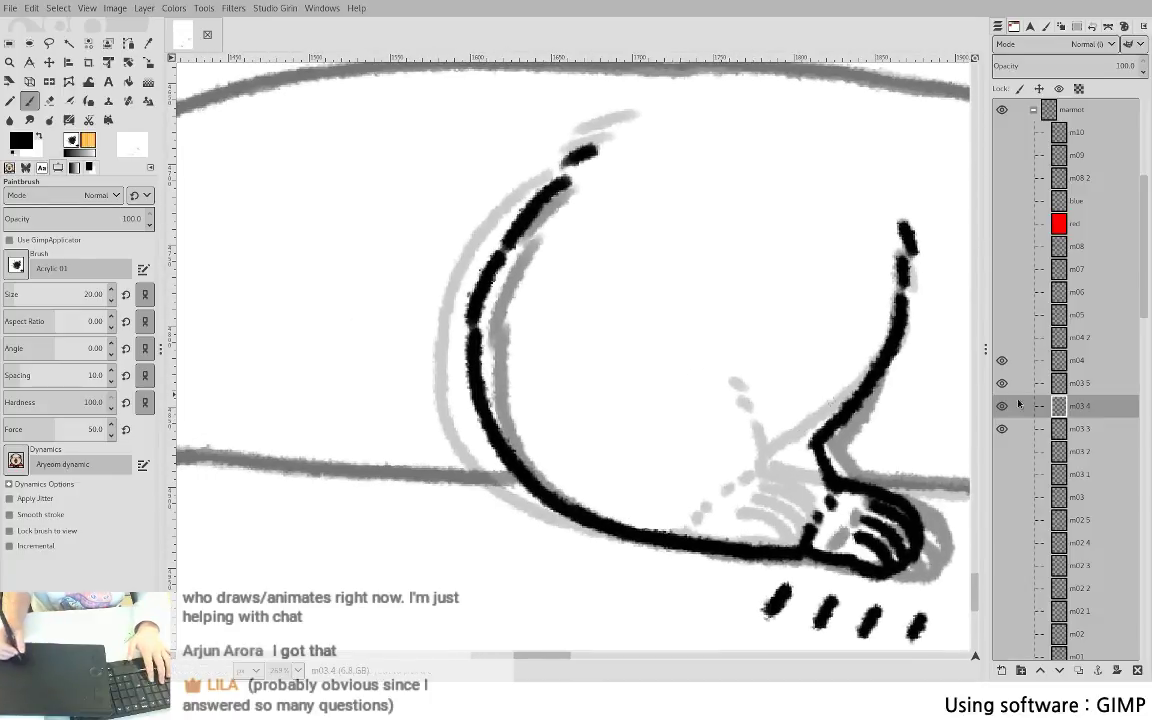
{"action": "left_click", "coordinate": [1047, 389]}
{"action": "left_click", "coordinate": [1002, 407]}
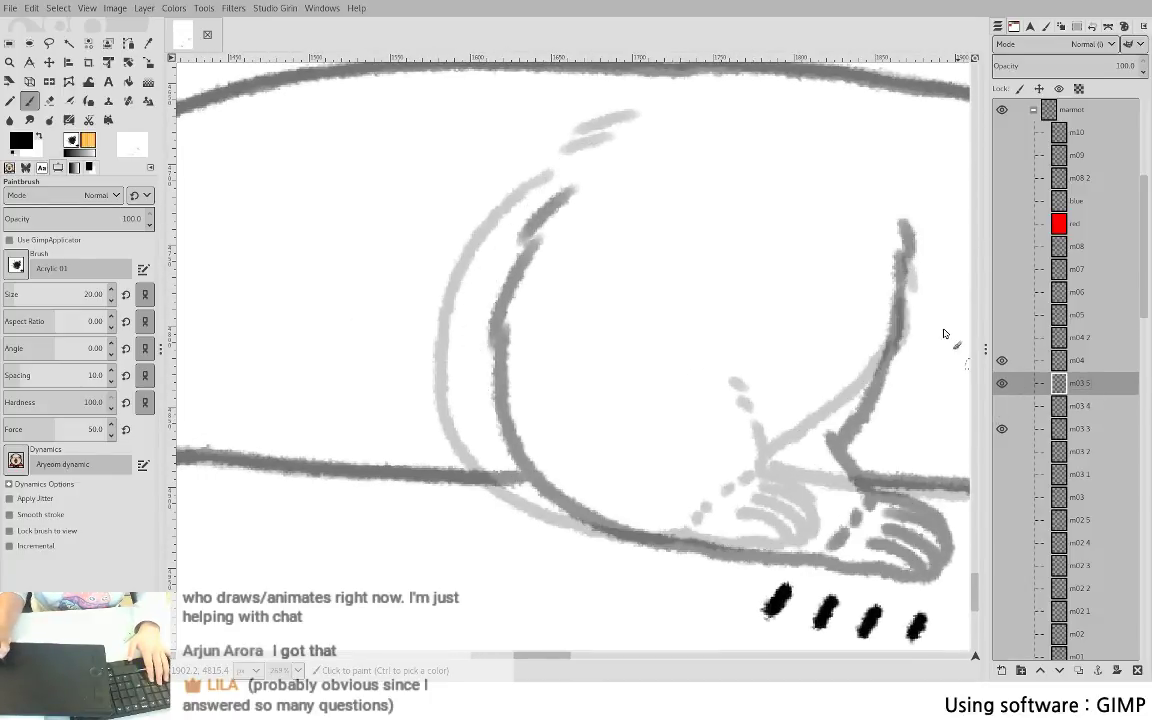
{"action": "left_click", "coordinate": [1001, 406]}
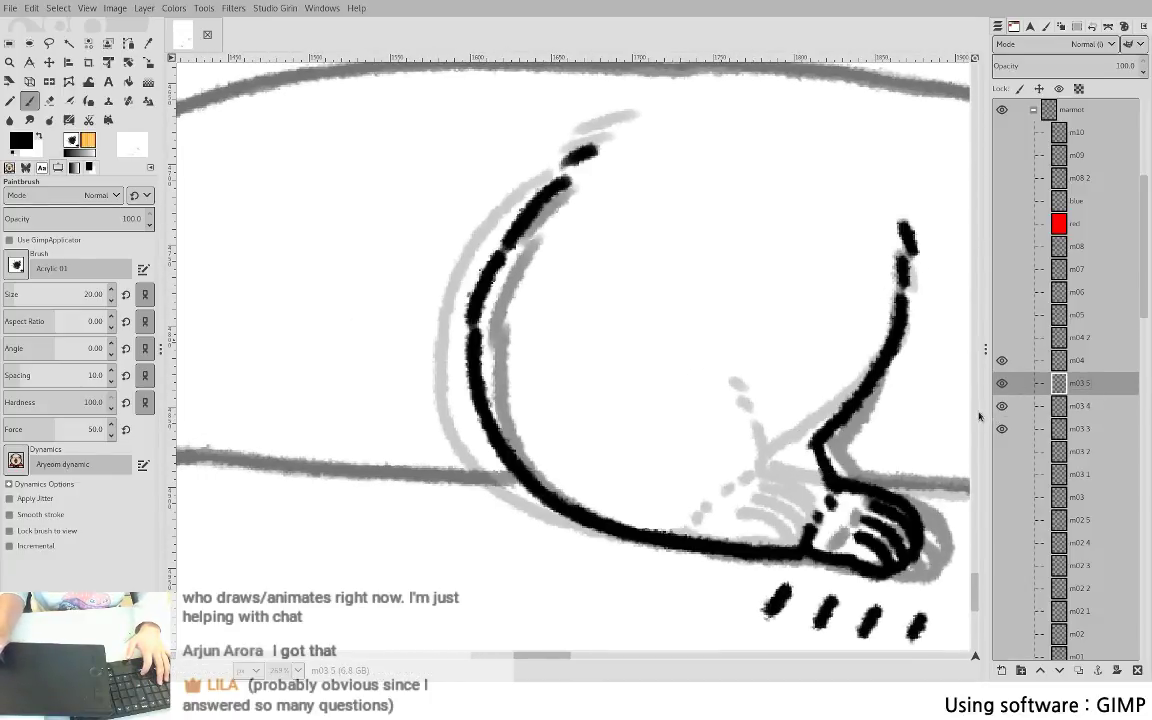
{"action": "left_click", "coordinate": [1001, 406]}
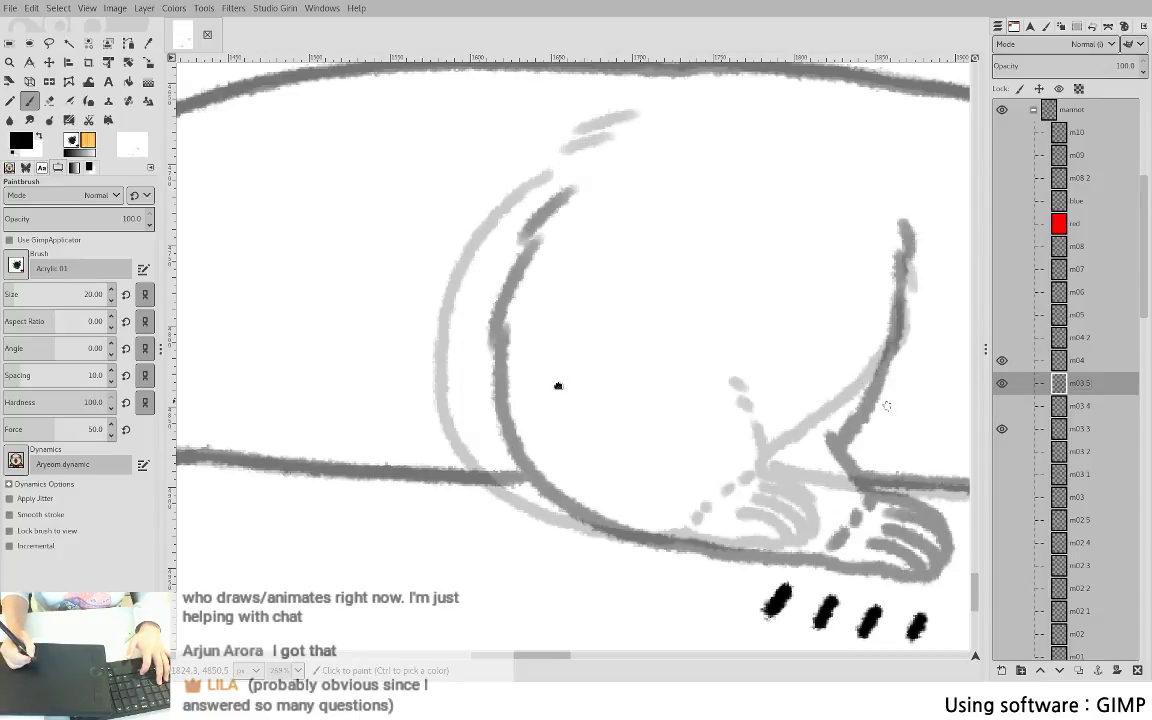
{"action": "left_click_drag", "start_coordinate": [886, 406], "coordinate": [591, 349]}
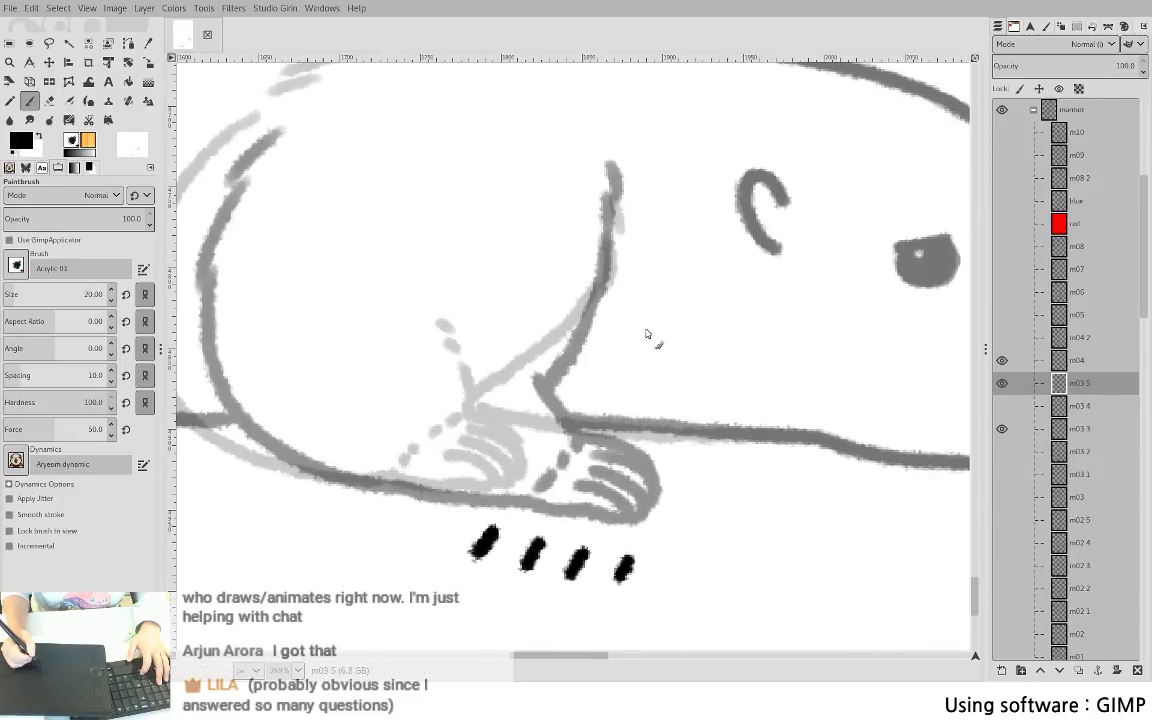
{"action": "left_click_drag", "start_coordinate": [676, 360], "coordinate": [890, 438]}
- Set m03 4's opacity to 42.2, show it as the reference in place of m03 3, and make m03 5 active
{"action": "left_click", "coordinate": [1088, 412]}
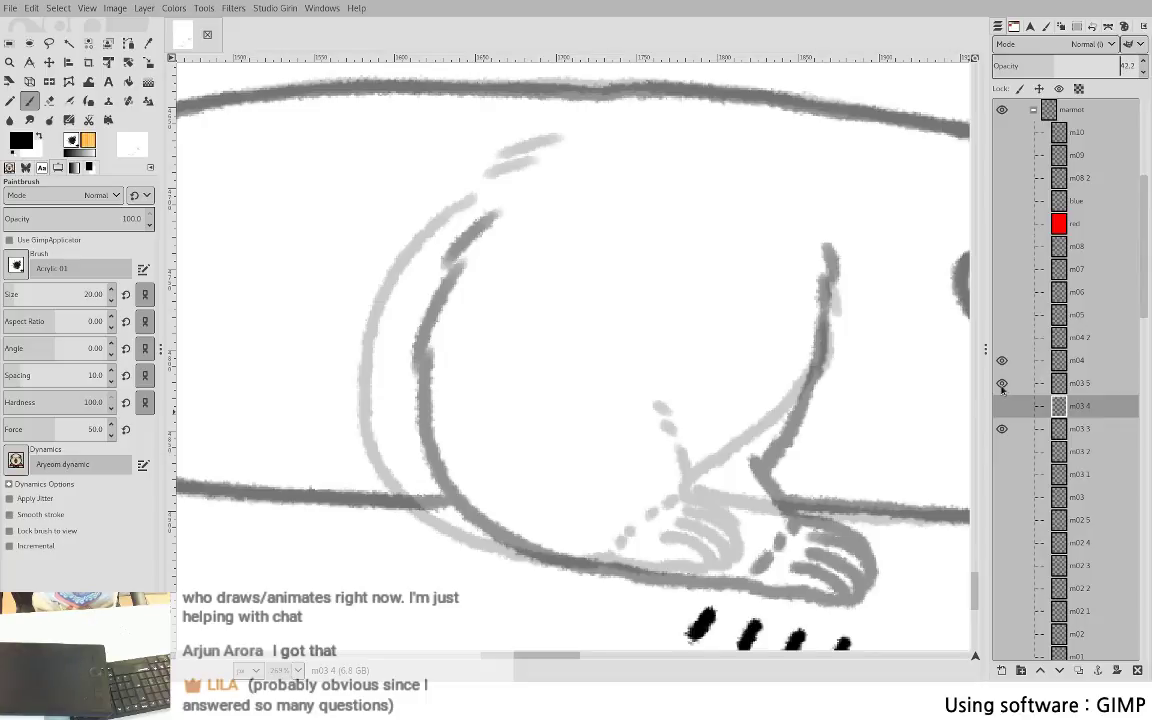
{"action": "left_click", "coordinate": [1002, 428]}
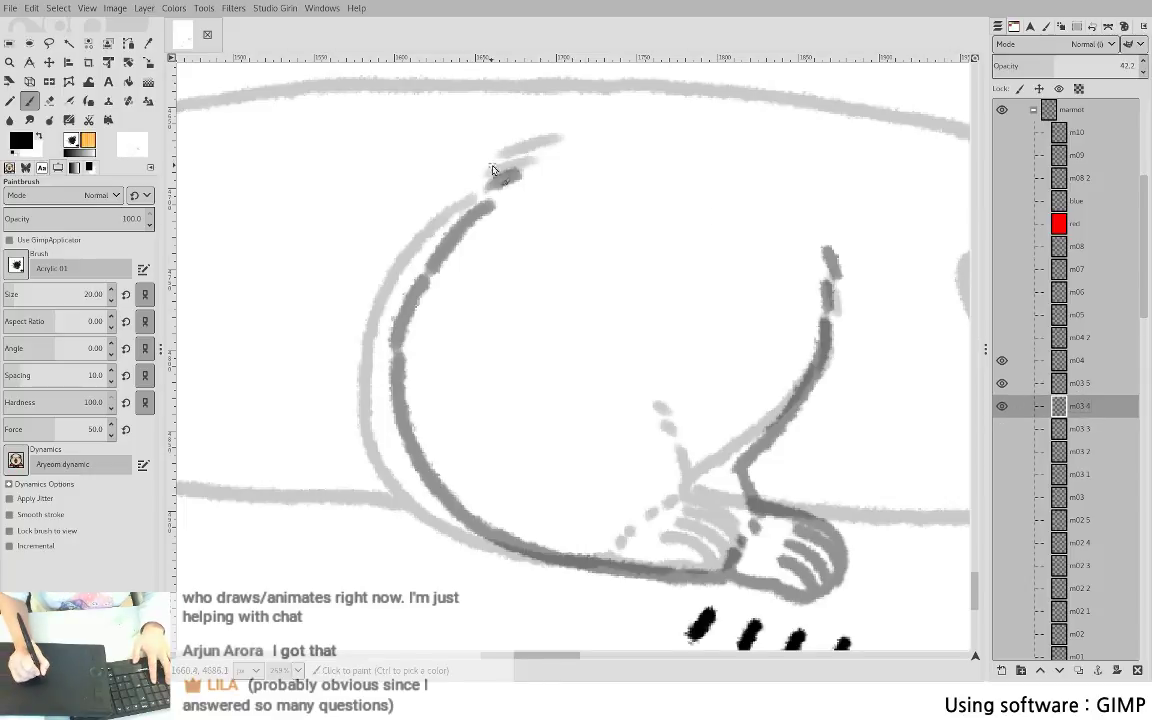
{"action": "left_click_drag", "start_coordinate": [494, 172], "coordinate": [541, 150]}
{"action": "key", "text": "ctrl+z"}
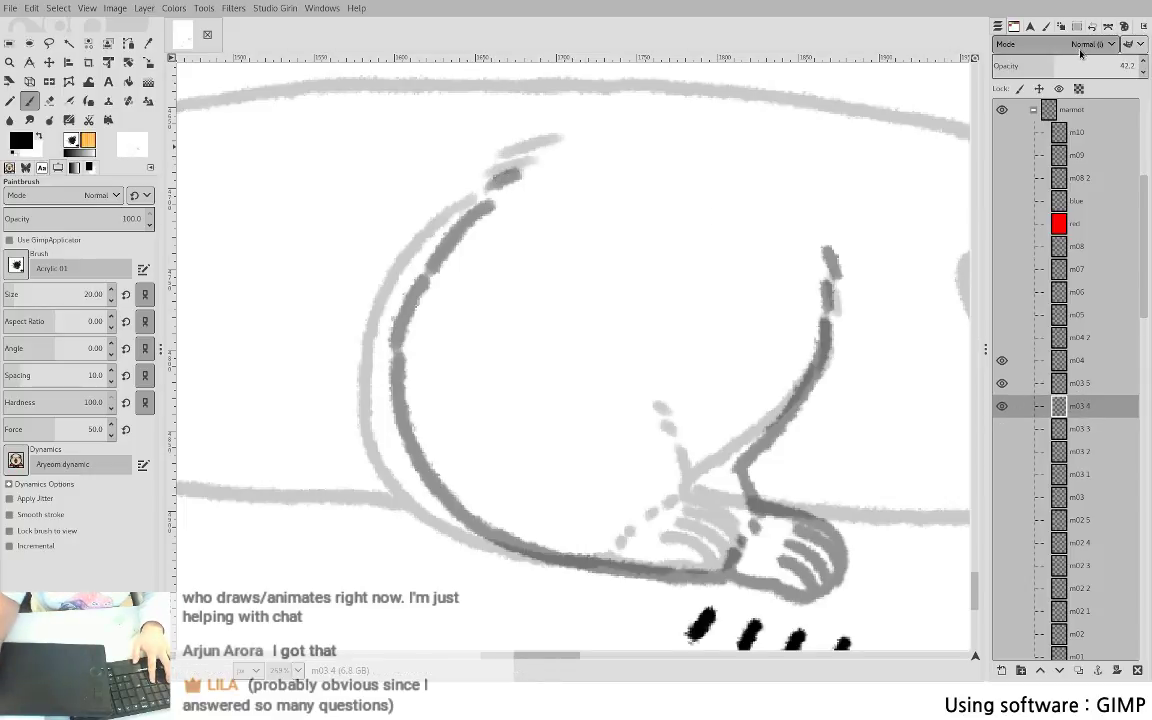
{"action": "left_click", "coordinate": [1081, 384]}
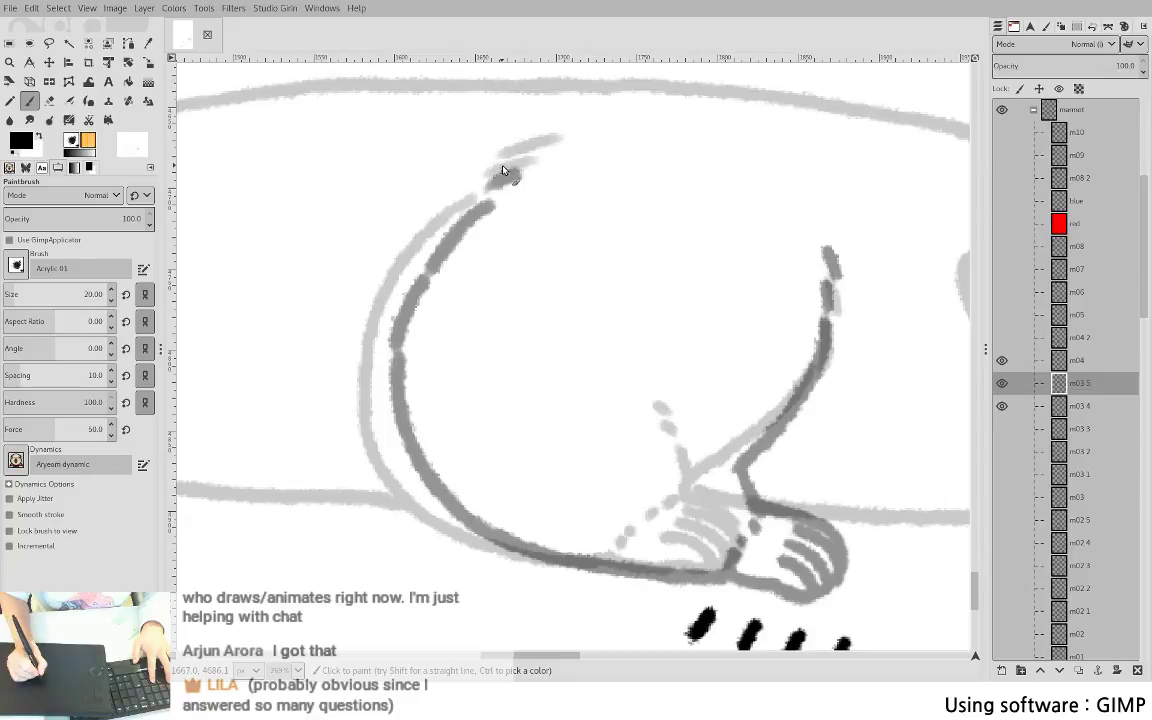
- Paint the upper dashes of the arm's rear outline on m03 5 and try the long curve below them
{"action": "mouse_move", "coordinate": [480, 202]}
{"action": "left_mouse_down"}
{"action": "mouse_move", "coordinate": [523, 180]}
{"action": "mouse_move", "coordinate": [475, 203]}
{"action": "mouse_move", "coordinate": [398, 316]}
{"action": "left_mouse_up"}
{"action": "key", "text": "ctrl+z"}
{"action": "key", "text": "ctrl+z"}
{"action": "mouse_move", "coordinate": [507, 180]}
{"action": "left_mouse_down"}
{"action": "mouse_move", "coordinate": [467, 196]}
{"action": "mouse_move", "coordinate": [481, 200]}
{"action": "mouse_move", "coordinate": [434, 245]}
{"action": "mouse_move", "coordinate": [396, 310]}
{"action": "mouse_move", "coordinate": [382, 405]}
{"action": "mouse_move", "coordinate": [380, 385]}
{"action": "mouse_move", "coordinate": [411, 473]}
{"action": "mouse_move", "coordinate": [450, 512]}
{"action": "left_mouse_up"}
{"action": "key", "text": "ctrl+z"}
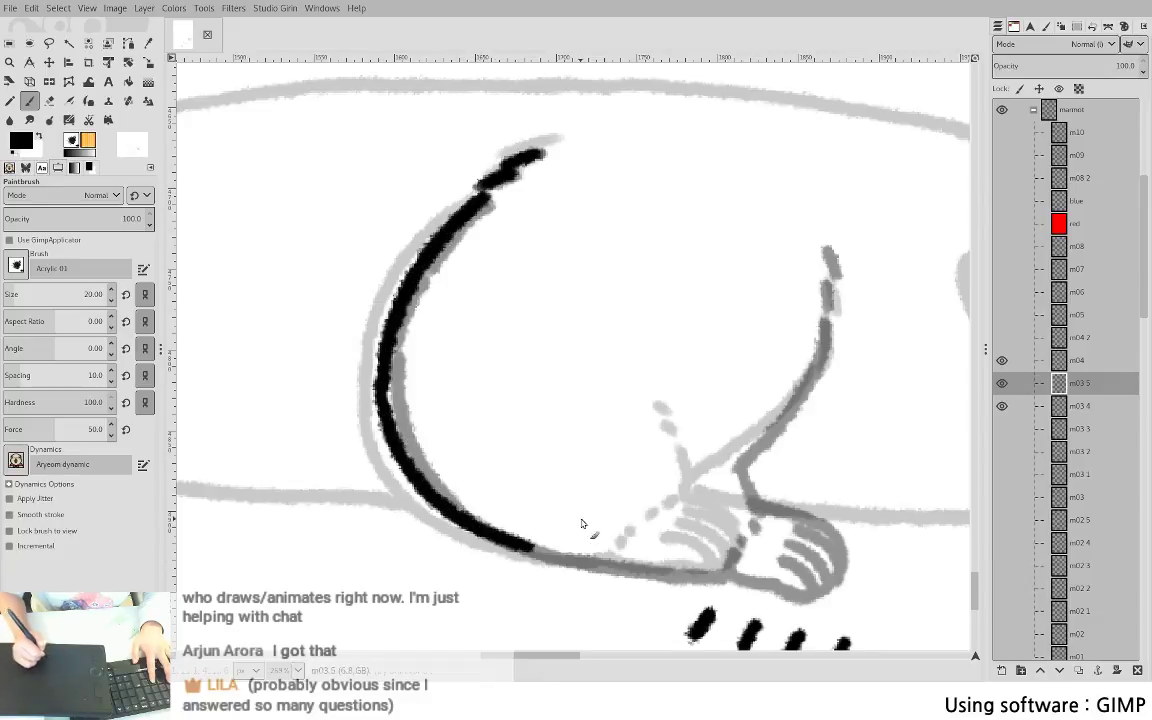
{"action": "key", "text": "ctrl+z"}
{"action": "key", "text": "ctrl+z"}
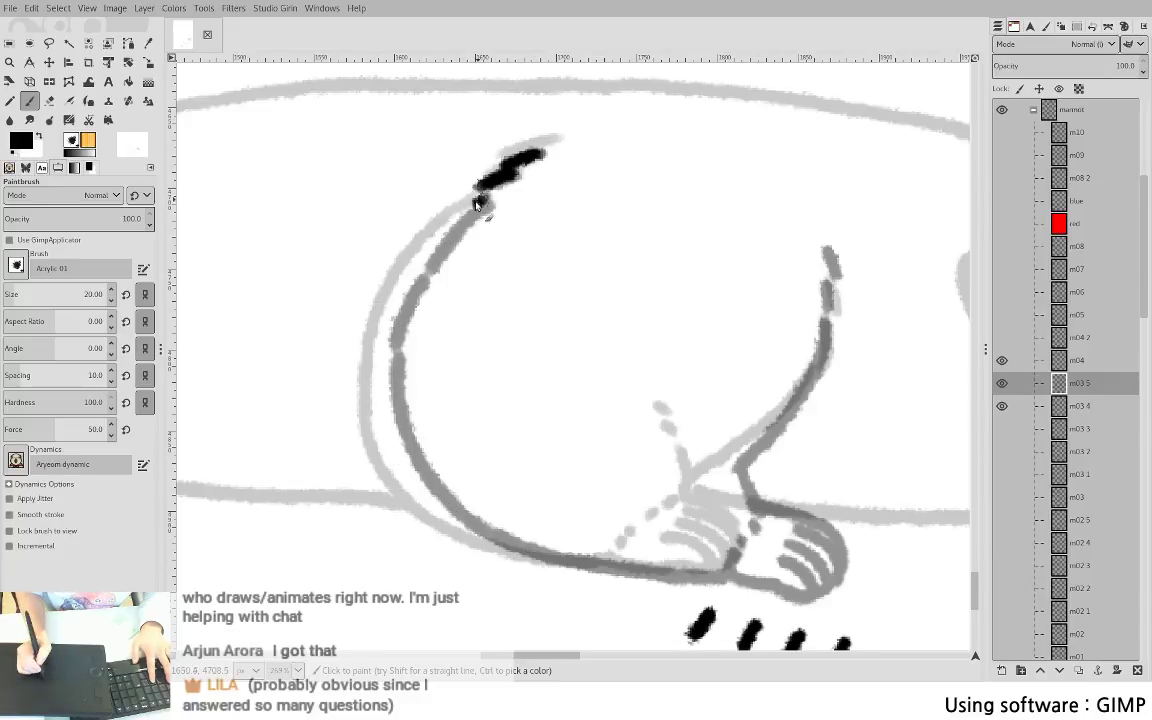
- Repaint the arm's long rear curve on m03 5 between m03 4 and m04, extending it along the bottom towards the paw
{"action": "mouse_move", "coordinate": [481, 200]}
{"action": "left_mouse_down"}
{"action": "mouse_move", "coordinate": [420, 263]}
{"action": "mouse_move", "coordinate": [391, 336]}
{"action": "left_mouse_up"}
{"action": "key", "text": "ctrl+z"}
{"action": "mouse_move", "coordinate": [482, 190]}
{"action": "left_mouse_down"}
{"action": "mouse_move", "coordinate": [416, 260]}
{"action": "mouse_move", "coordinate": [392, 310]}
{"action": "mouse_move", "coordinate": [380, 370]}
{"action": "mouse_move", "coordinate": [418, 485]}
{"action": "left_mouse_up"}
{"action": "mouse_move", "coordinate": [372, 430]}
{"action": "left_mouse_down"}
{"action": "mouse_move", "coordinate": [450, 525]}
{"action": "mouse_move", "coordinate": [512, 552]}
{"action": "mouse_move", "coordinate": [636, 570]}
{"action": "left_mouse_up"}
{"action": "key", "text": "ctrl+z"}
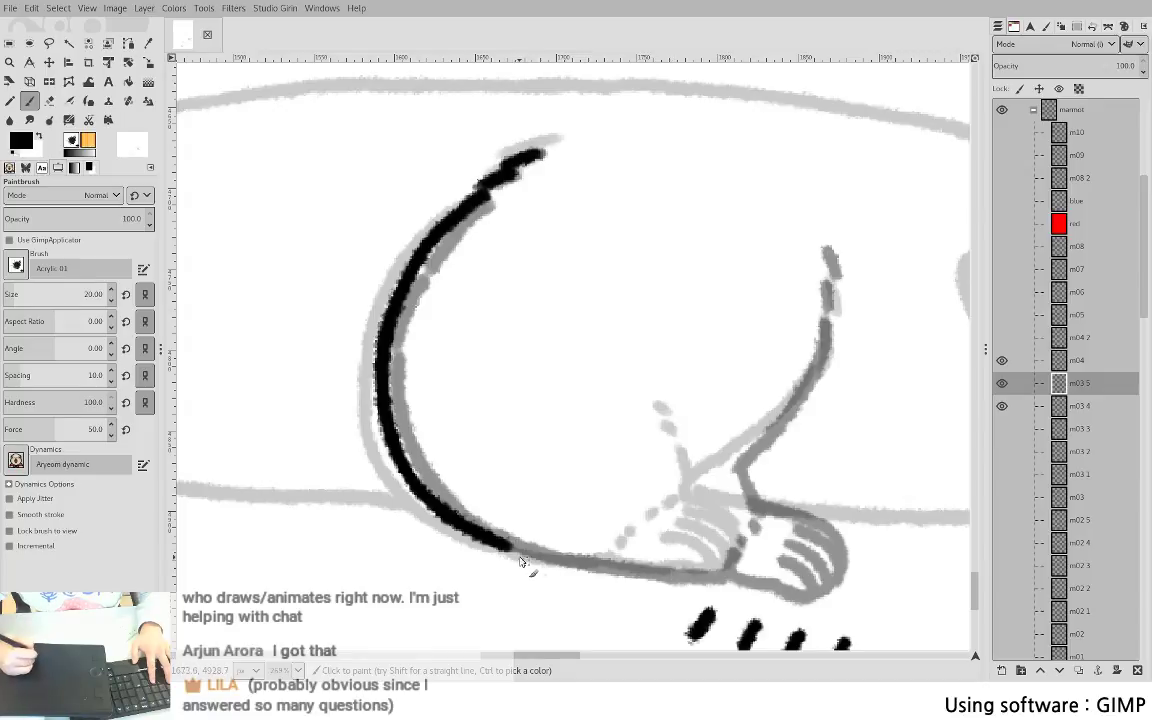
{"action": "left_click_drag", "start_coordinate": [506, 547], "coordinate": [630, 566]}
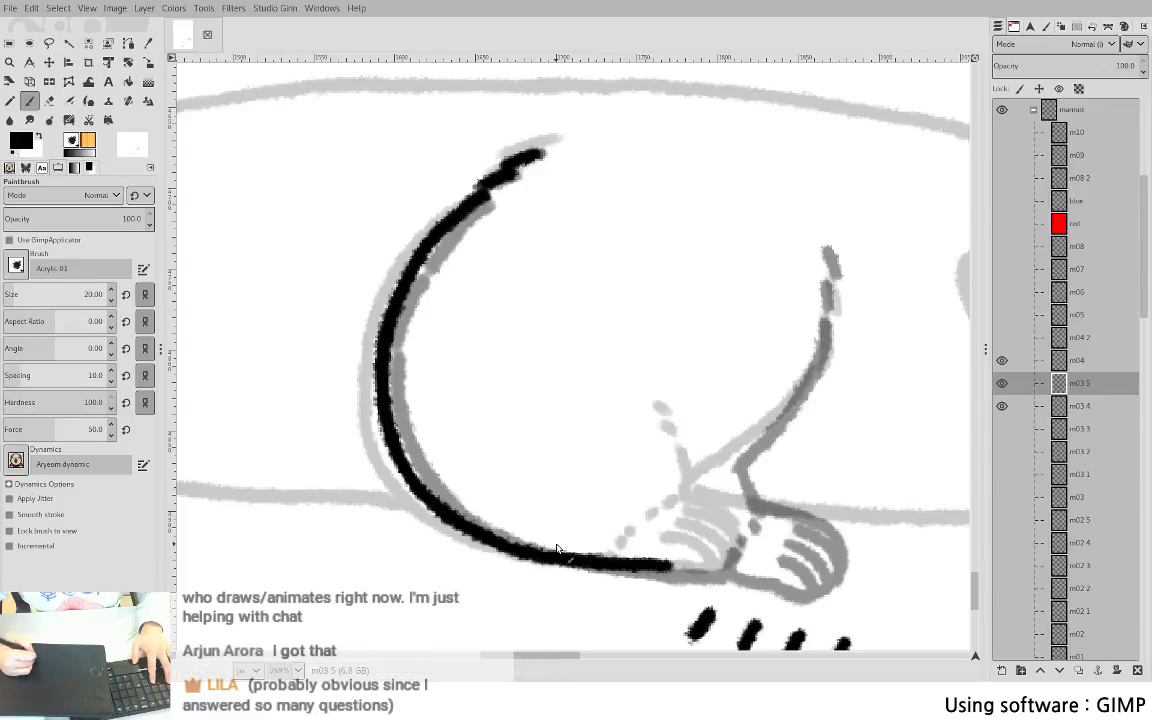
- Paint the arm's front line on m03 5 from the shoulder down to the wrist and add the dashed wrist line
{"action": "left_click_drag", "start_coordinate": [826, 250], "coordinate": [836, 276]}
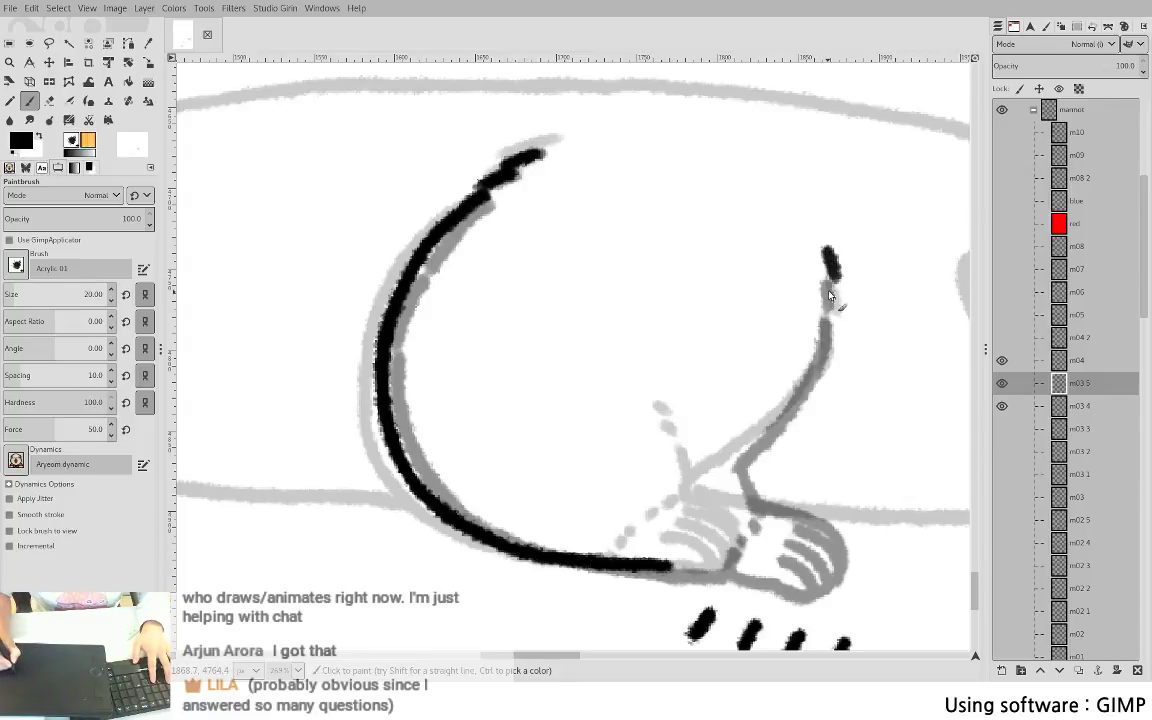
{"action": "mouse_move", "coordinate": [822, 354]}
{"action": "left_mouse_down"}
{"action": "mouse_move", "coordinate": [804, 392]}
{"action": "mouse_move", "coordinate": [714, 479]}
{"action": "mouse_move", "coordinate": [726, 516]}
{"action": "left_mouse_up"}
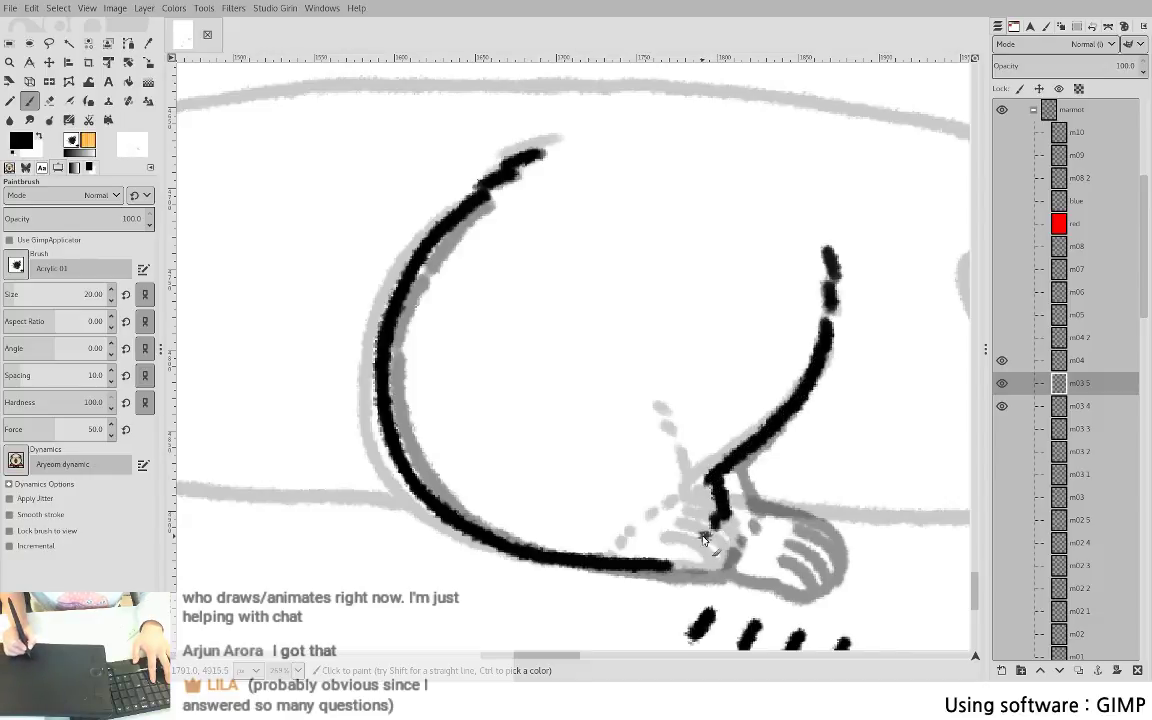
{"action": "key", "text": "ctrl+z"}
{"action": "key", "text": "ctrl+z"}
{"action": "key", "text": "ctrl+z"}
{"action": "key", "text": "shift+e"}
{"action": "mouse_move", "coordinate": [715, 504]}
{"action": "left_mouse_down"}
{"action": "mouse_move", "coordinate": [722, 524]}
{"action": "mouse_move", "coordinate": [678, 565]}
{"action": "left_mouse_up"}
{"action": "key", "text": "p"}
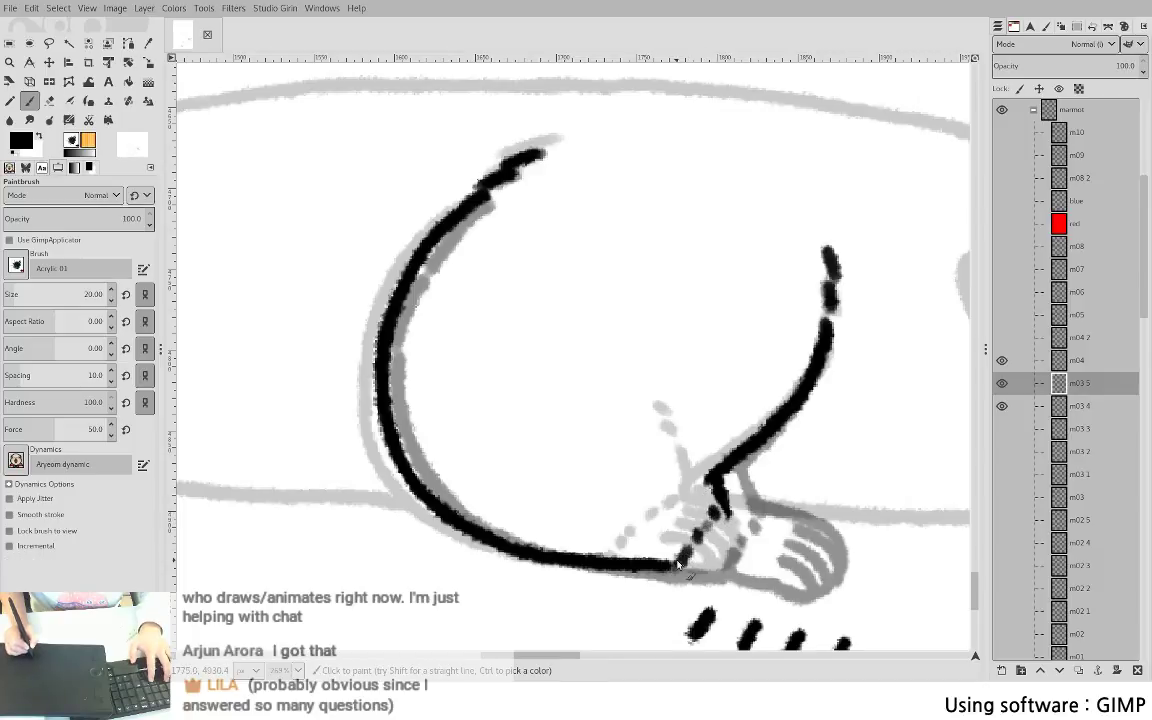
- Paint the paw's upper edge, finger lines and lower edge on m03 5, redoing the upper edge
{"action": "left_click_drag", "start_coordinate": [712, 508], "coordinate": [792, 549]}
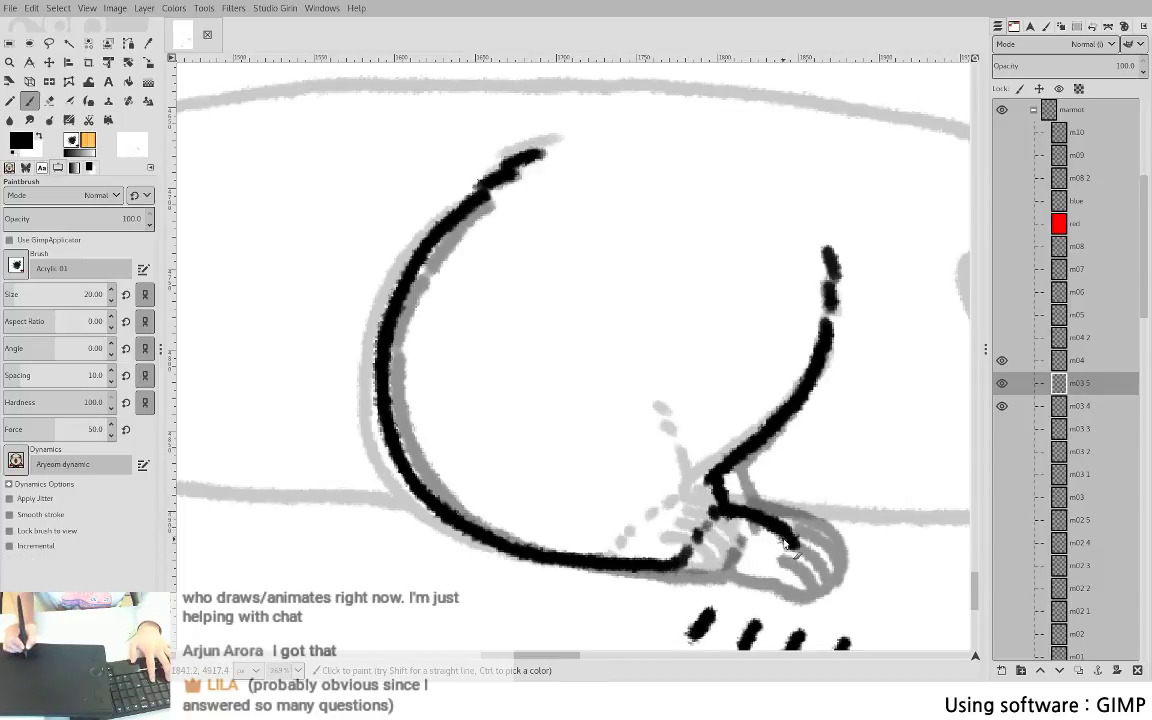
{"action": "key", "text": "ctrl+z"}
{"action": "mouse_move", "coordinate": [724, 503]}
{"action": "left_mouse_down"}
{"action": "mouse_move", "coordinate": [765, 516]}
{"action": "mouse_move", "coordinate": [789, 540]}
{"action": "mouse_move", "coordinate": [781, 577]}
{"action": "left_mouse_up"}
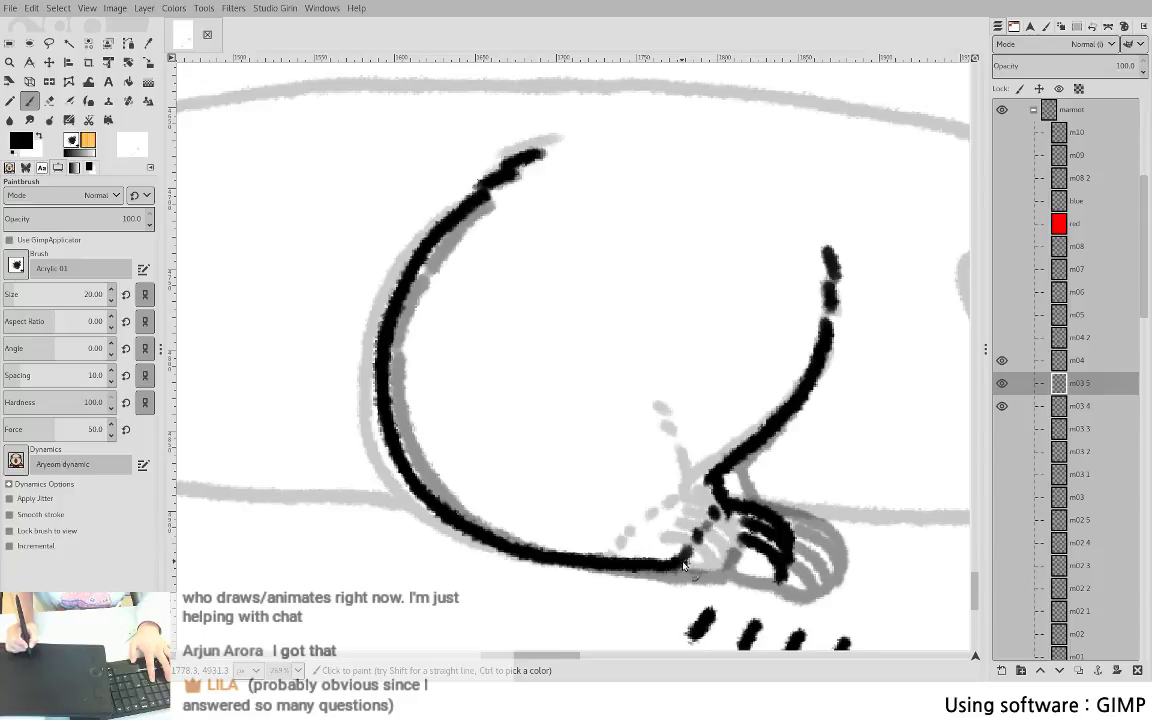
{"action": "mouse_move", "coordinate": [684, 566]}
{"action": "left_mouse_down"}
{"action": "mouse_move", "coordinate": [732, 587]}
{"action": "mouse_move", "coordinate": [770, 582]}
{"action": "mouse_move", "coordinate": [766, 595]}
{"action": "mouse_move", "coordinate": [766, 576]}
{"action": "mouse_move", "coordinate": [767, 595]}
{"action": "mouse_move", "coordinate": [743, 585]}
{"action": "mouse_move", "coordinate": [758, 597]}
{"action": "mouse_move", "coordinate": [785, 584]}
{"action": "mouse_move", "coordinate": [768, 565]}
{"action": "mouse_move", "coordinate": [781, 590]}
{"action": "mouse_move", "coordinate": [777, 562]}
{"action": "mouse_move", "coordinate": [758, 572]}
{"action": "mouse_move", "coordinate": [763, 582]}
{"action": "mouse_move", "coordinate": [780, 563]}
{"action": "mouse_move", "coordinate": [774, 597]}
{"action": "left_mouse_up"}
- Clean up the finger lines and rounded fingertips of the paw on m03 5 with the eraser and brush
{"action": "key", "text": "shift+e"}
{"action": "key", "text": "p"}
{"action": "key", "text": "shift+e"}
{"action": "mouse_move", "coordinate": [770, 541]}
{"action": "left_mouse_down"}
{"action": "mouse_move", "coordinate": [798, 563]}
{"action": "mouse_move", "coordinate": [788, 585]}
{"action": "left_mouse_up"}
{"action": "key", "text": "p"}
{"action": "key", "text": "ctrl+z"}
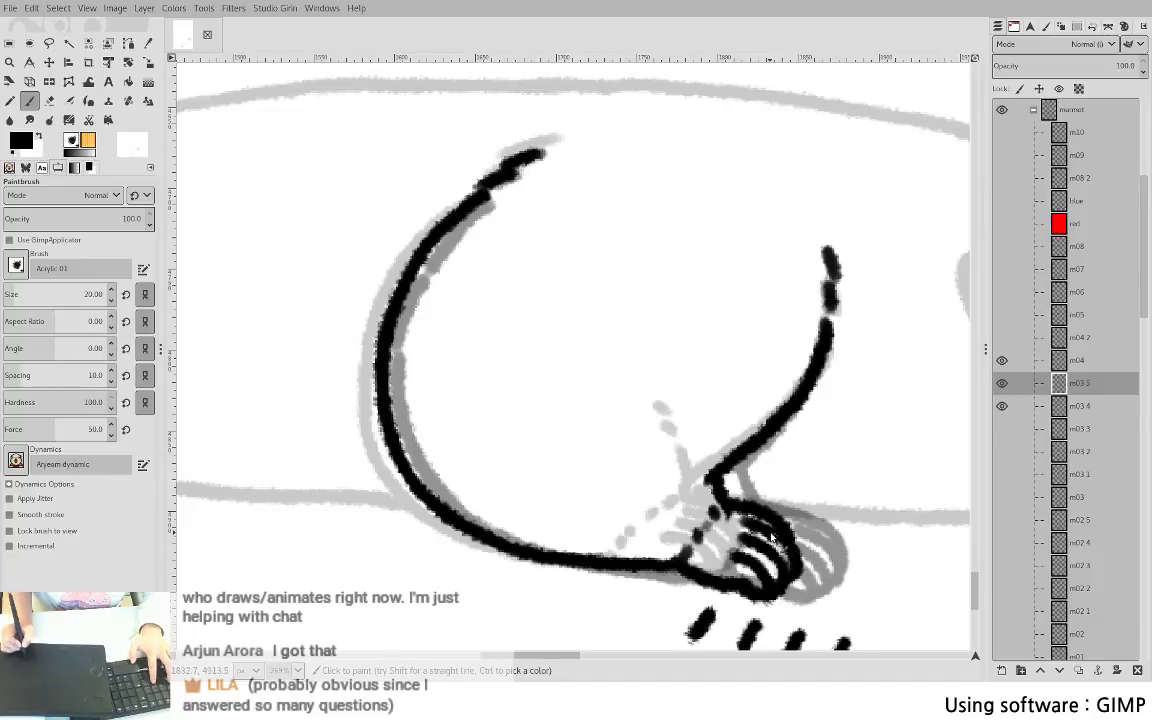
{"action": "key", "text": "shift+e"}
{"action": "mouse_move", "coordinate": [773, 519]}
{"action": "left_mouse_down"}
{"action": "mouse_move", "coordinate": [794, 537]}
{"action": "mouse_move", "coordinate": [797, 567]}
{"action": "left_mouse_up"}
{"action": "key", "text": "p"}
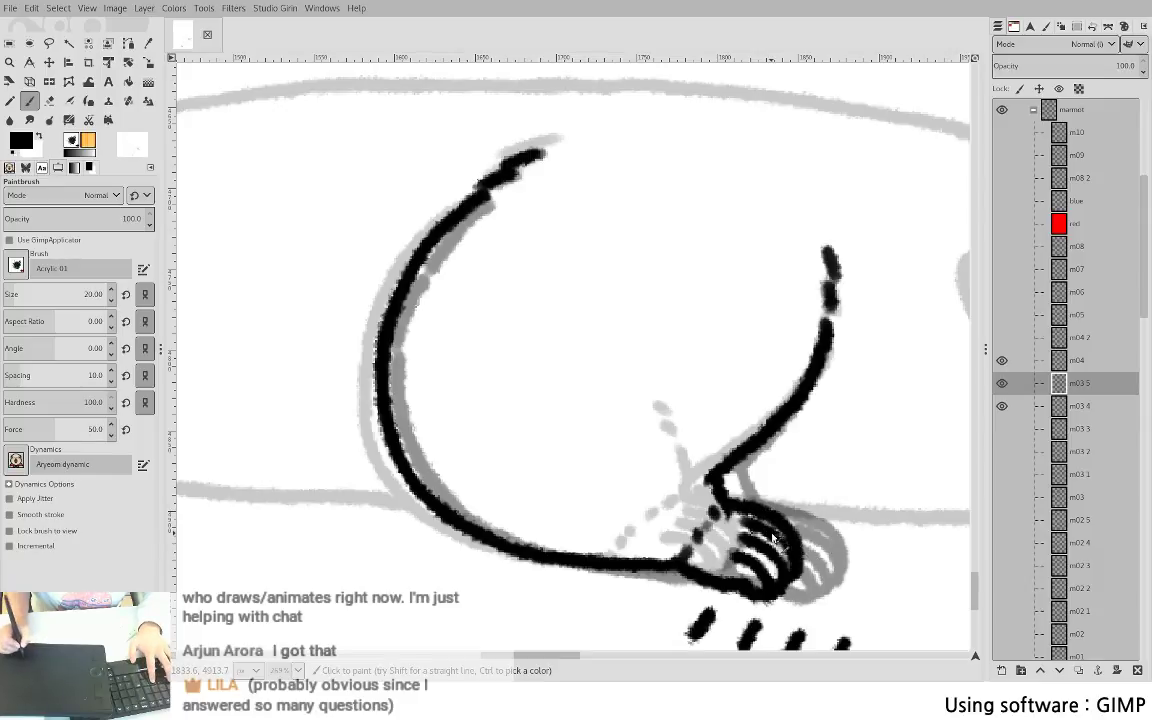
- Save the image, then rework the short wrist connection on m03 5 and add a thin dashed crease above it
{"action": "key", "text": "ctrl"}
{"action": "key", "text": "ctrl+s"}
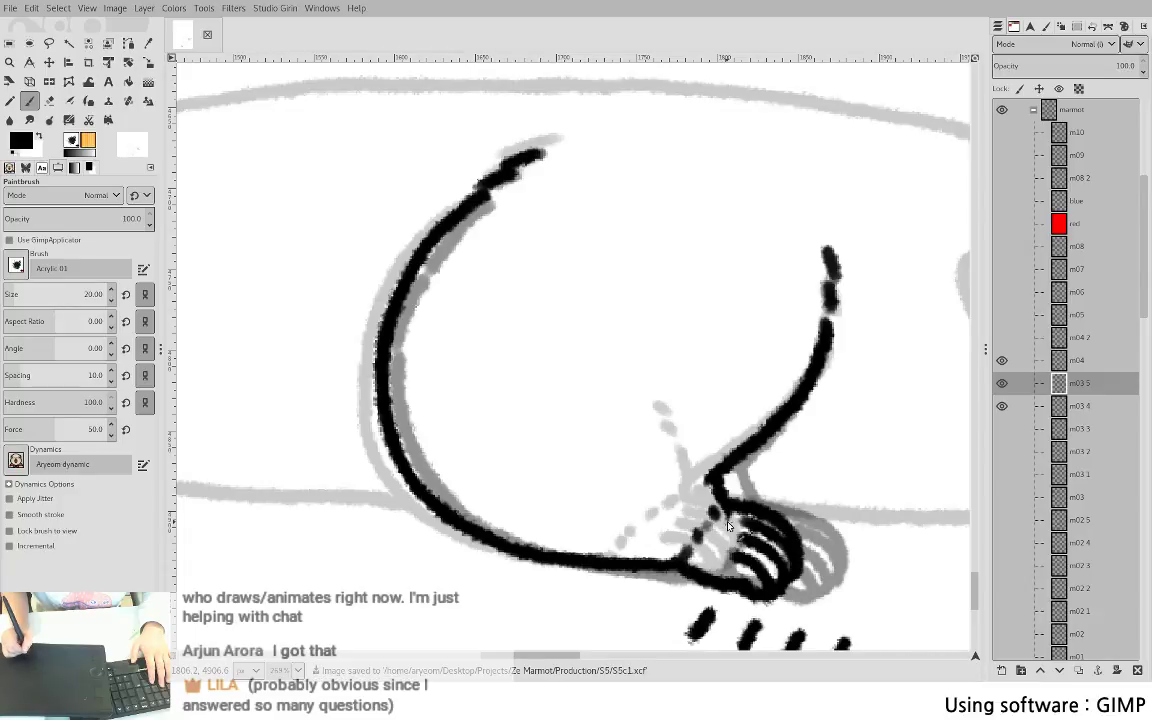
{"action": "key", "text": "shift+e"}
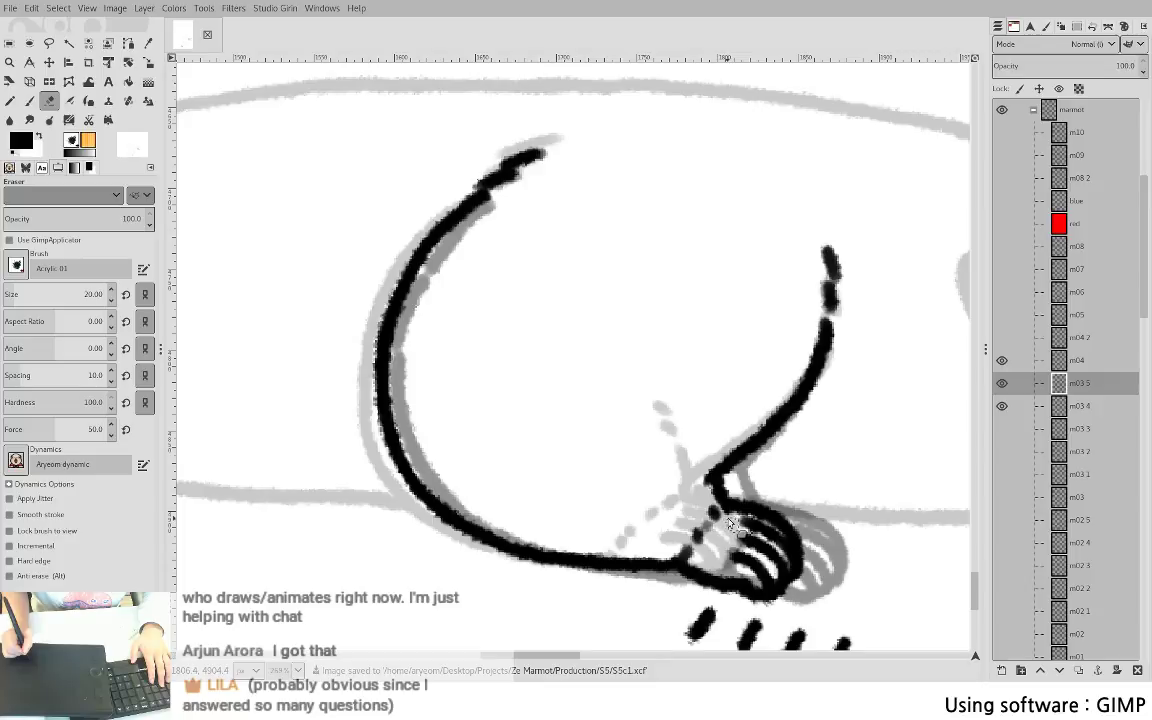
{"action": "scroll", "coordinate": [668, 383], "scroll_direction": "down", "scroll_amount": 4}
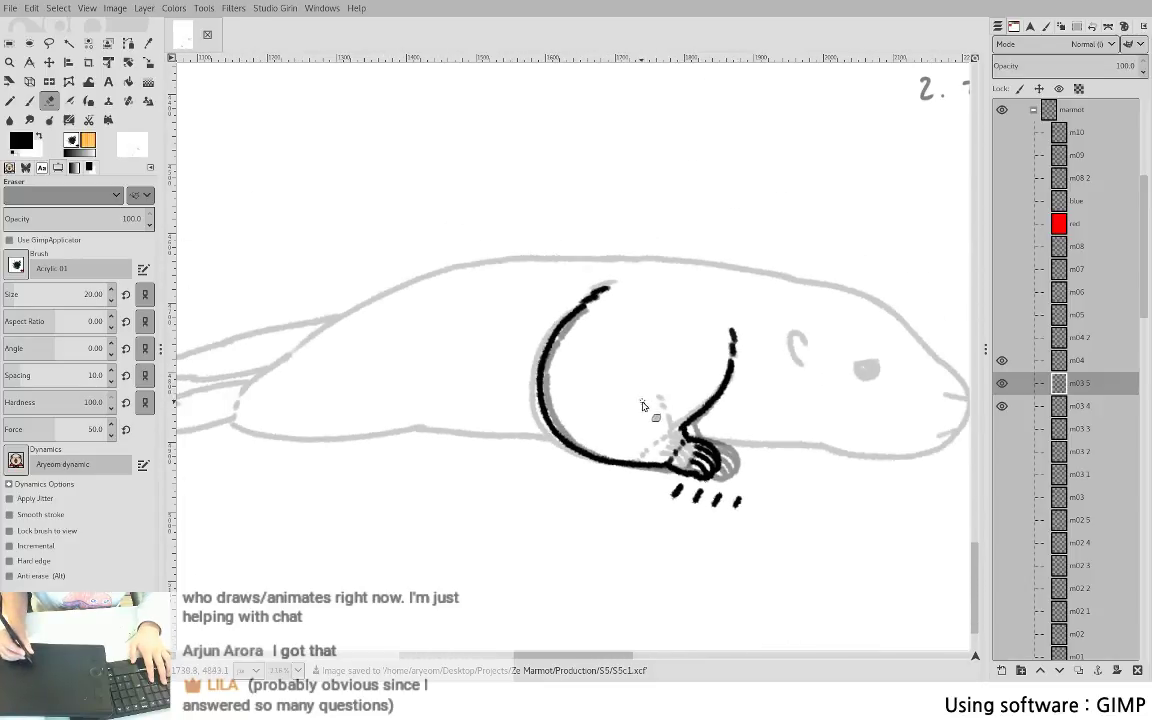
{"action": "scroll", "coordinate": [660, 390], "scroll_direction": "up", "scroll_amount": 2}
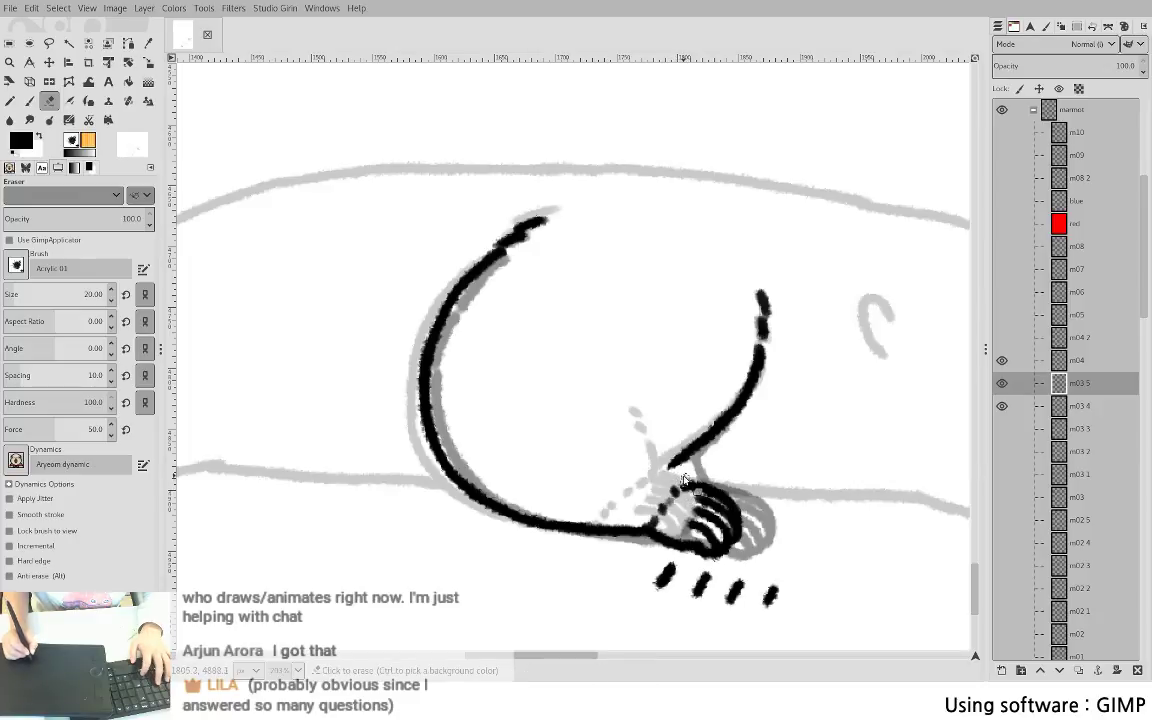
{"action": "key", "text": "p"}
{"action": "left_click_drag", "start_coordinate": [676, 465], "coordinate": [687, 485]}
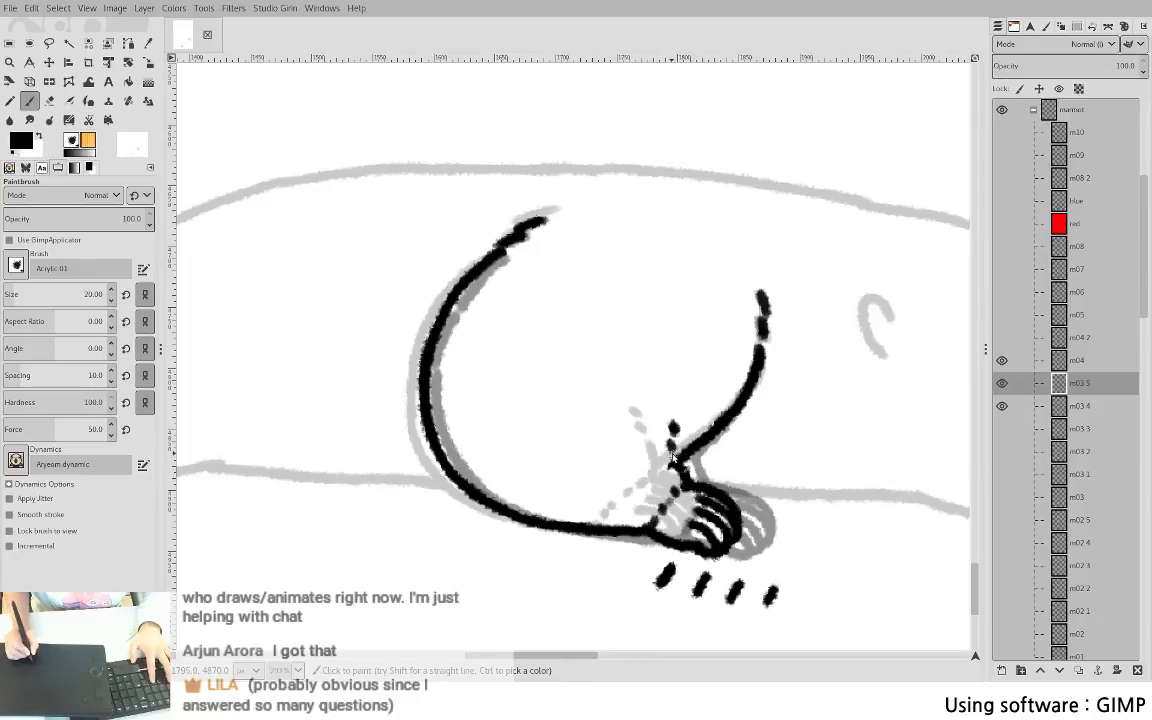
{"action": "key", "text": "shift+e"}
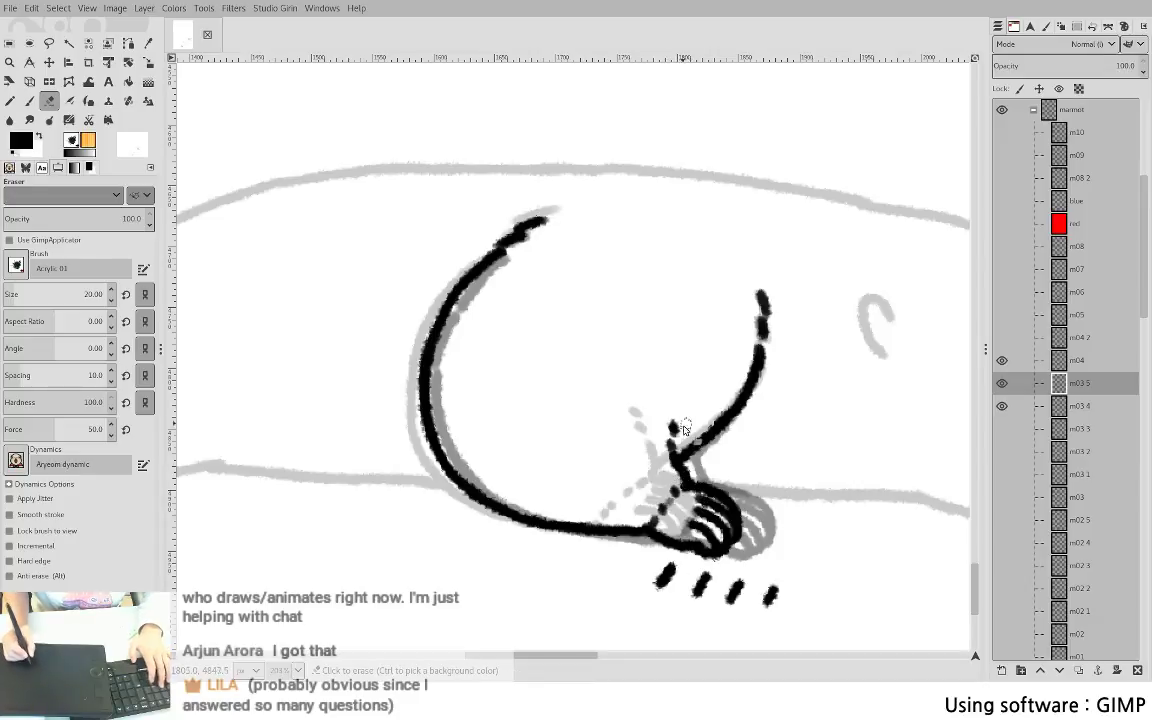
{"action": "key", "text": "p"}
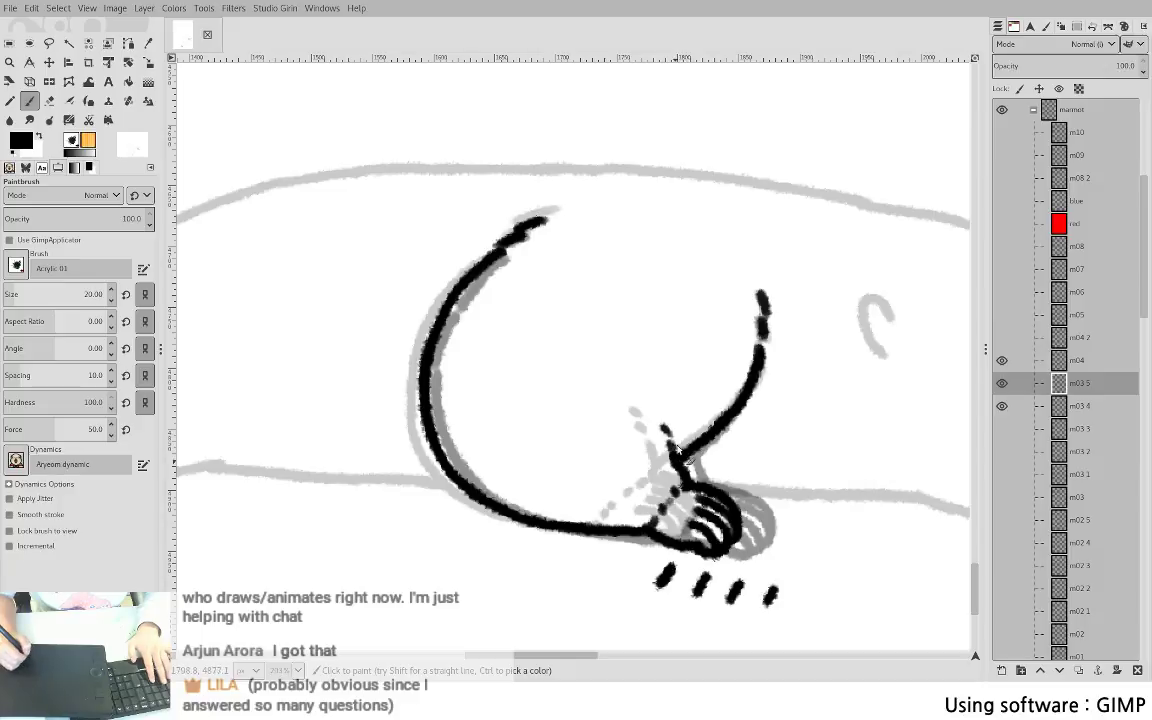
- View the frames from m03 1 through m04 one at a time to check the arm's motion
{"action": "scroll", "coordinate": [630, 465], "scroll_direction": "down", "scroll_amount": 3}
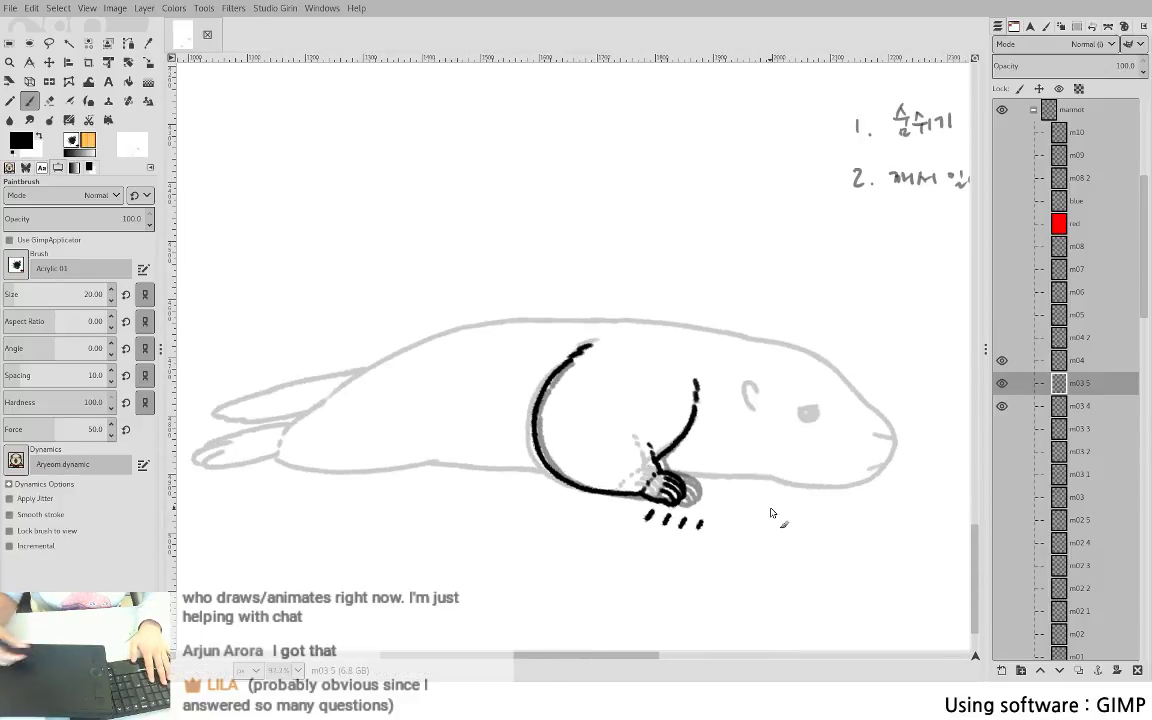
{"action": "left_click", "coordinate": [1002, 474], "text": "shift"}
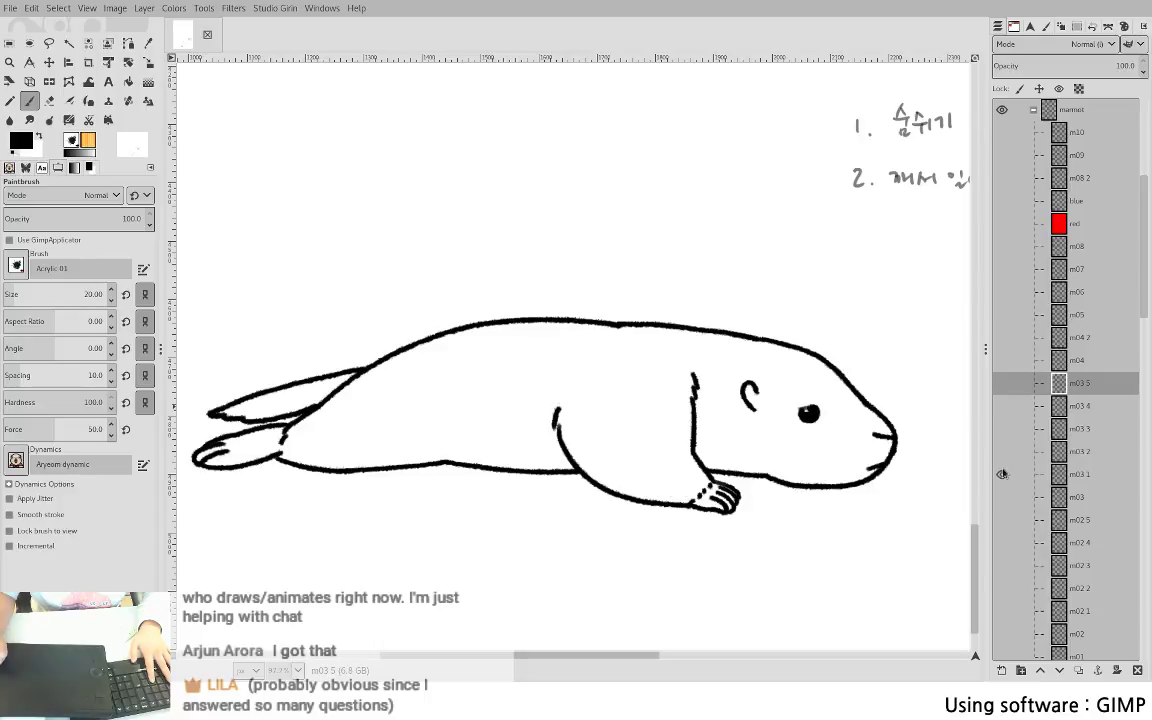
{"action": "left_click", "coordinate": [1002, 452], "text": "shift"}
{"action": "left_click", "coordinate": [1002, 429], "text": "shift"}
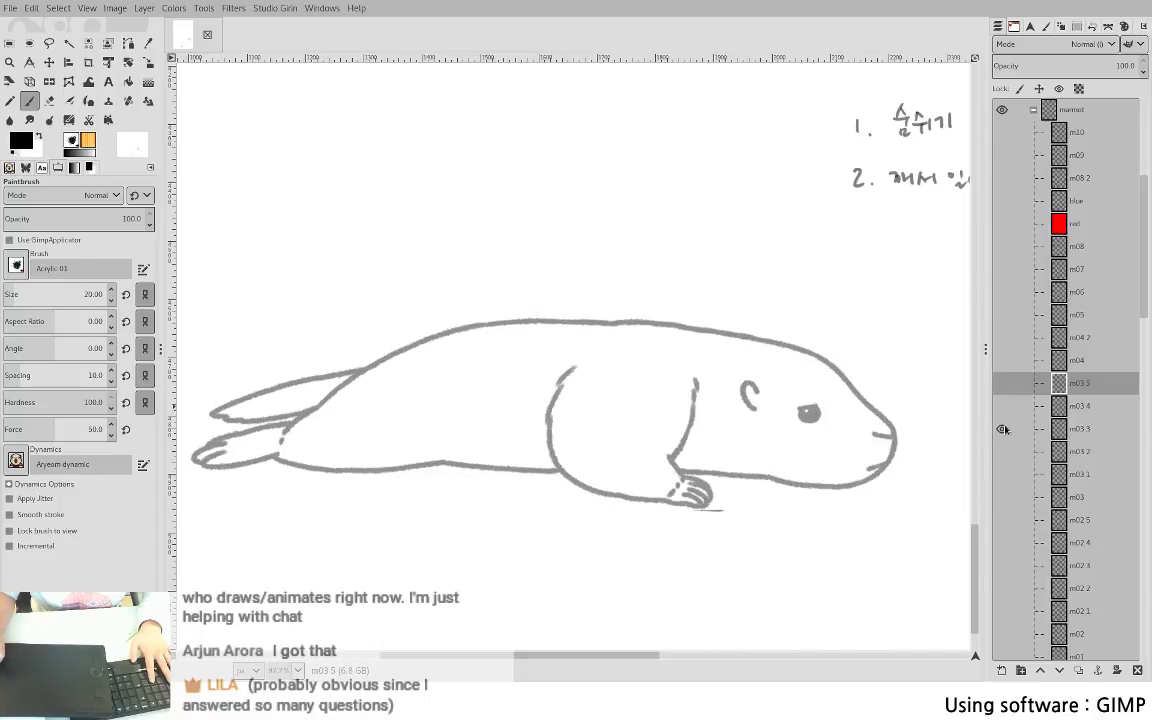
{"action": "left_click", "coordinate": [1002, 406], "text": "shift"}
{"action": "left_click", "coordinate": [1002, 383], "text": "shift"}
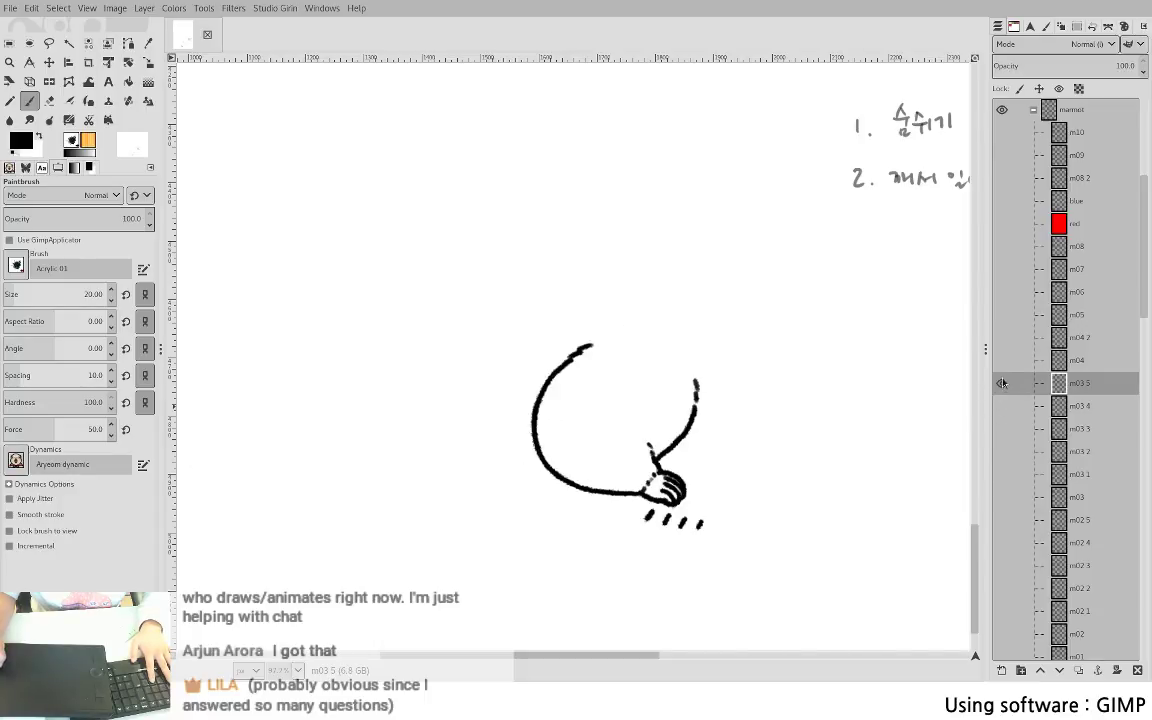
{"action": "left_click", "coordinate": [1003, 361], "text": "shift"}
- Show only m03 5, lasso the four short marks below the paw, delete them and clear the selection
{"action": "left_click", "coordinate": [1002, 383], "text": "shift"}
{"action": "key", "text": "f"}
{"action": "mouse_move", "coordinate": [635, 504]}
{"action": "left_mouse_down"}
{"action": "mouse_move", "coordinate": [742, 549]}
{"action": "mouse_move", "coordinate": [643, 508]}
{"action": "left_mouse_up"}
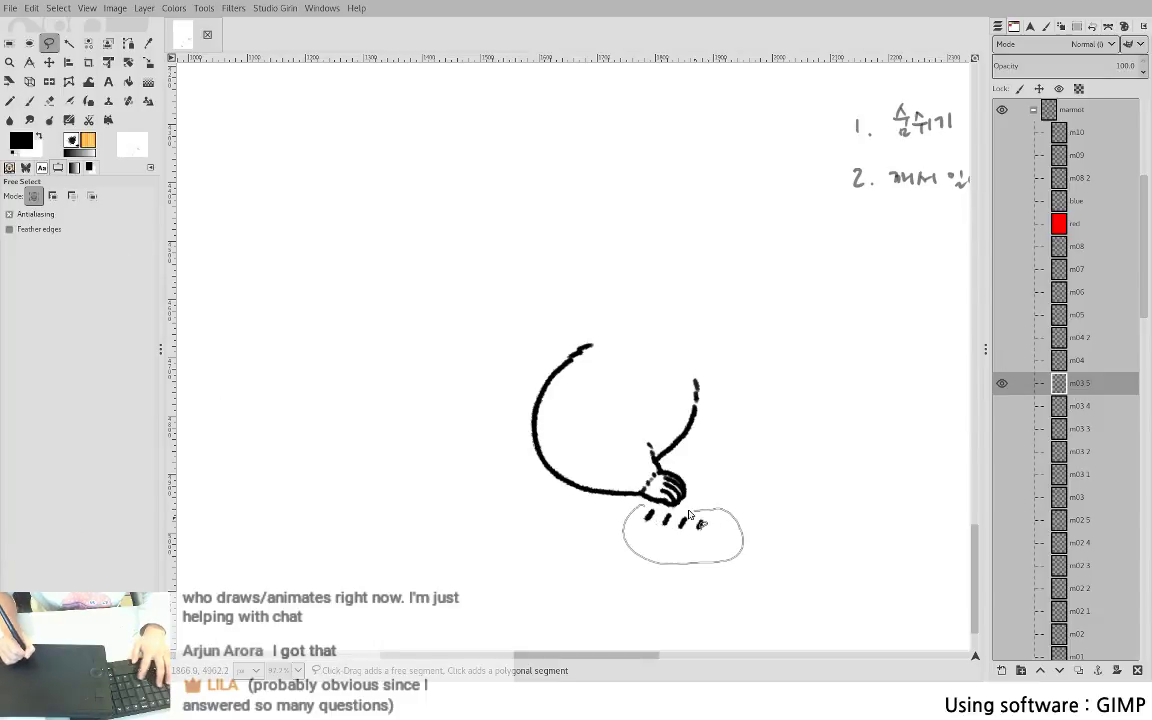
{"action": "left_click", "coordinate": [643, 508]}
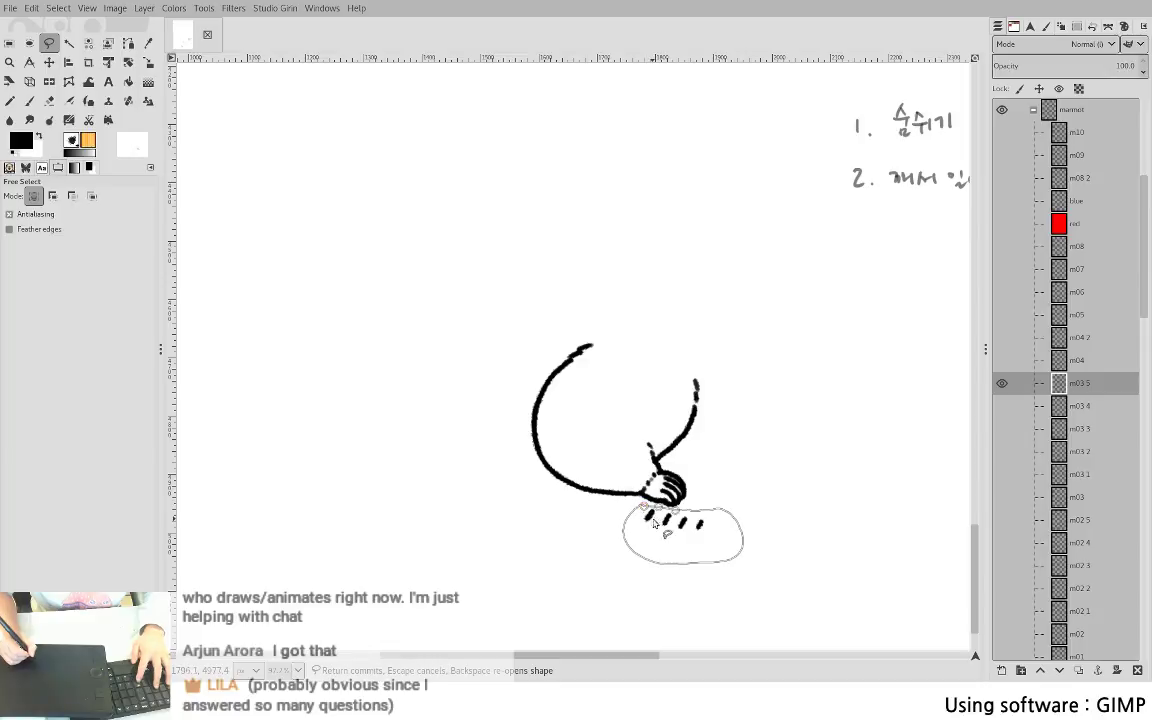
{"action": "key", "text": "Return"}
{"action": "key", "text": "Delete"}
{"action": "key", "text": "ctrl+shift+a"}
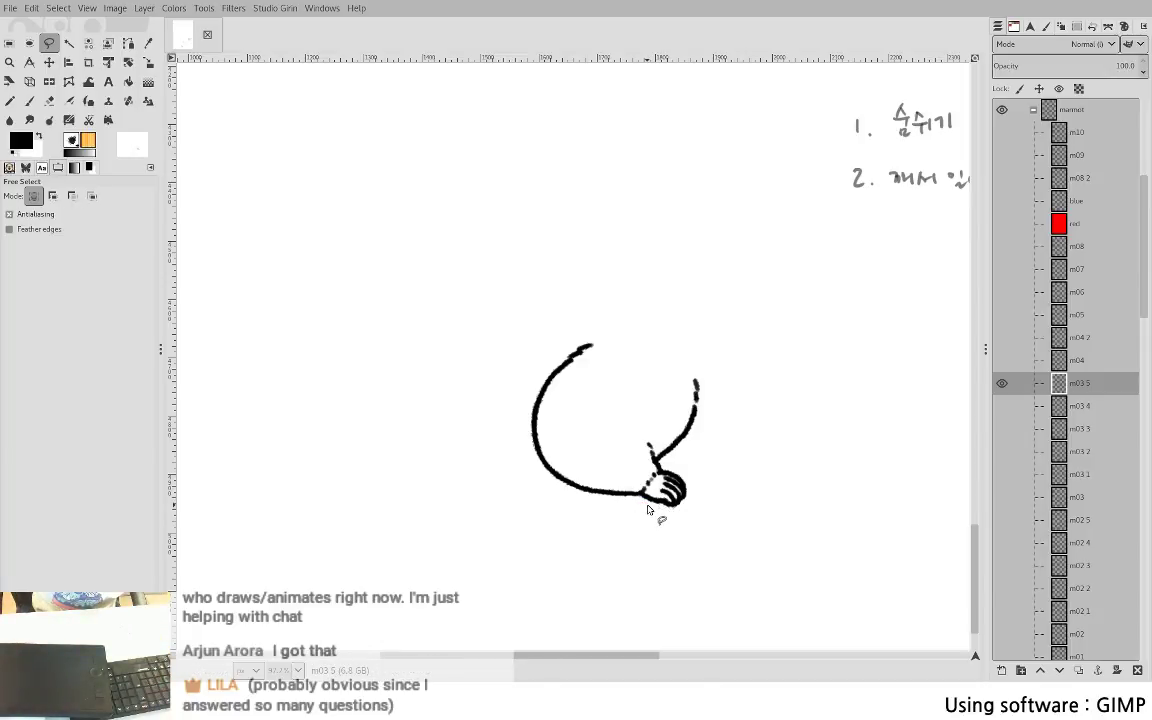
- Show m03 1 alone, lasso the marmot's body and head without the arm, and copy that outline
{"action": "key", "text": "shift"}
{"action": "left_click", "coordinate": [1003, 473], "text": "shift"}
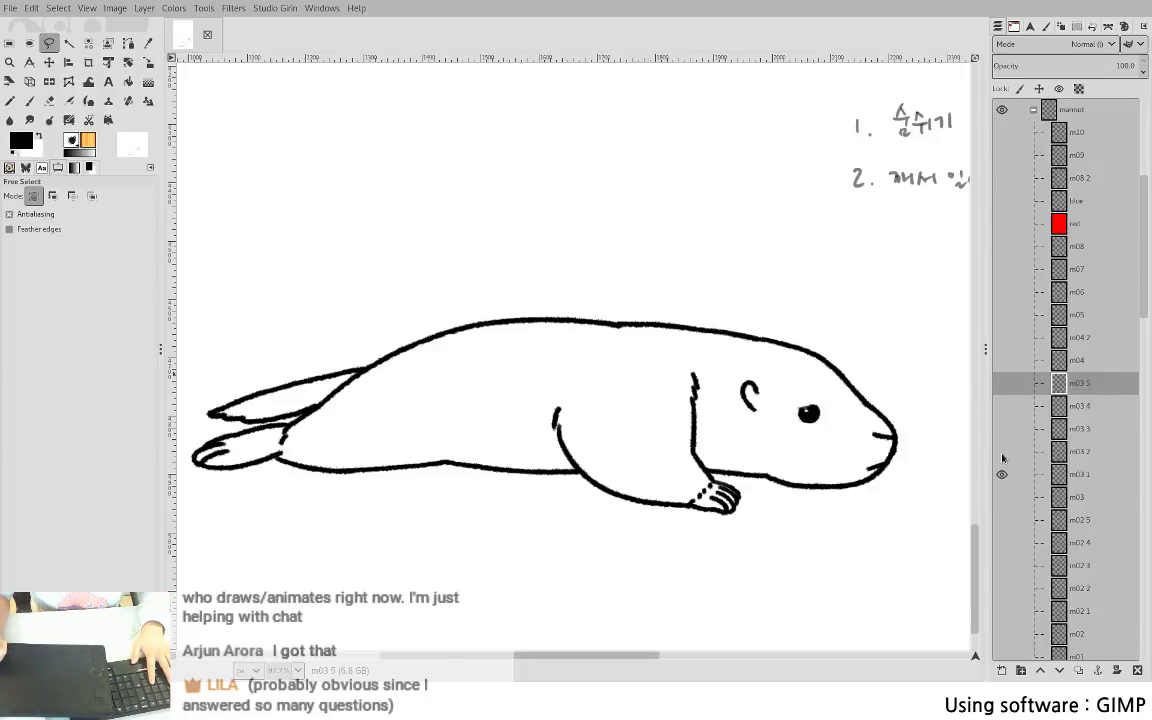
{"action": "left_click", "coordinate": [1003, 455], "text": "shift"}
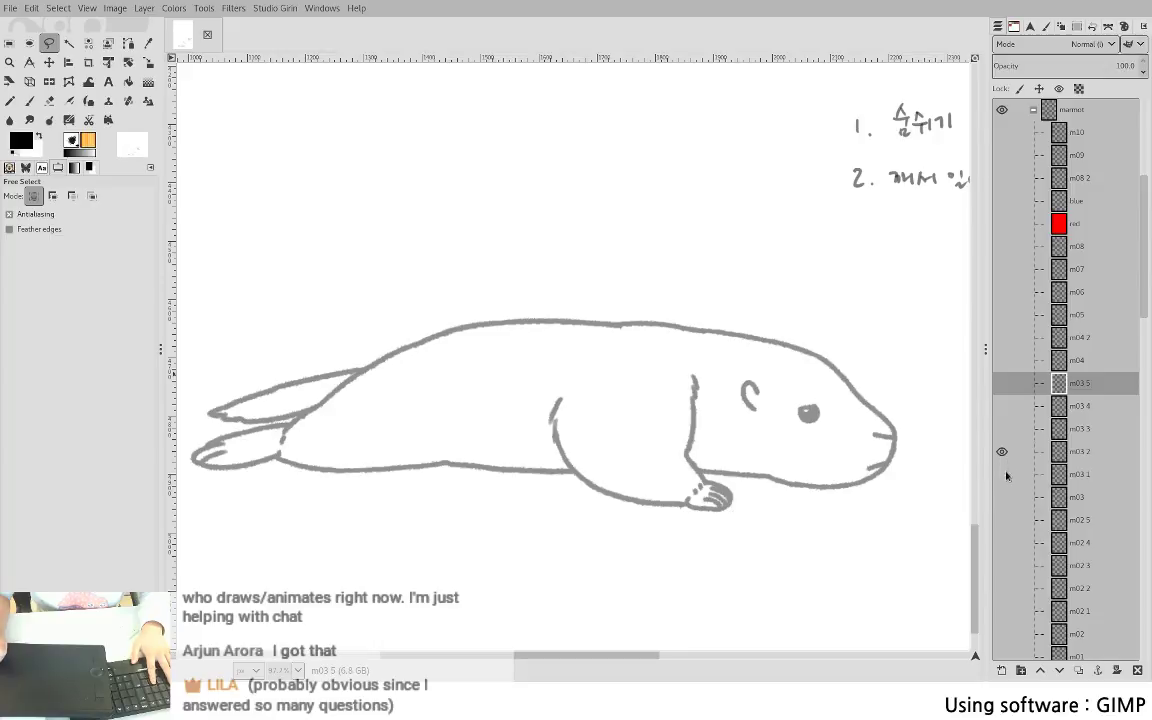
{"action": "left_click", "coordinate": [1002, 474], "text": "shift"}
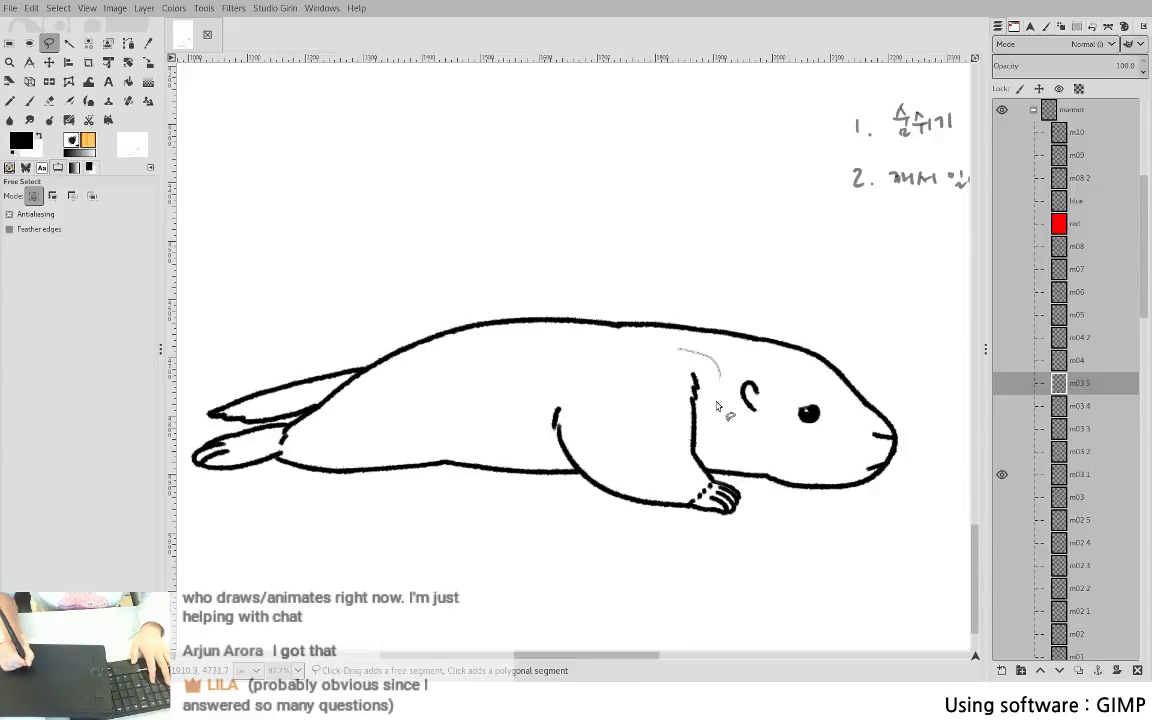
{"action": "mouse_move", "coordinate": [717, 405]}
{"action": "left_mouse_down"}
{"action": "mouse_move", "coordinate": [705, 458]}
{"action": "mouse_move", "coordinate": [771, 504]}
{"action": "mouse_move", "coordinate": [874, 327]}
{"action": "mouse_move", "coordinate": [221, 324]}
{"action": "mouse_move", "coordinate": [173, 492]}
{"action": "mouse_move", "coordinate": [548, 548]}
{"action": "mouse_move", "coordinate": [592, 503]}
{"action": "mouse_move", "coordinate": [558, 452]}
{"action": "mouse_move", "coordinate": [599, 368]}
{"action": "mouse_move", "coordinate": [683, 349]}
{"action": "left_mouse_up"}
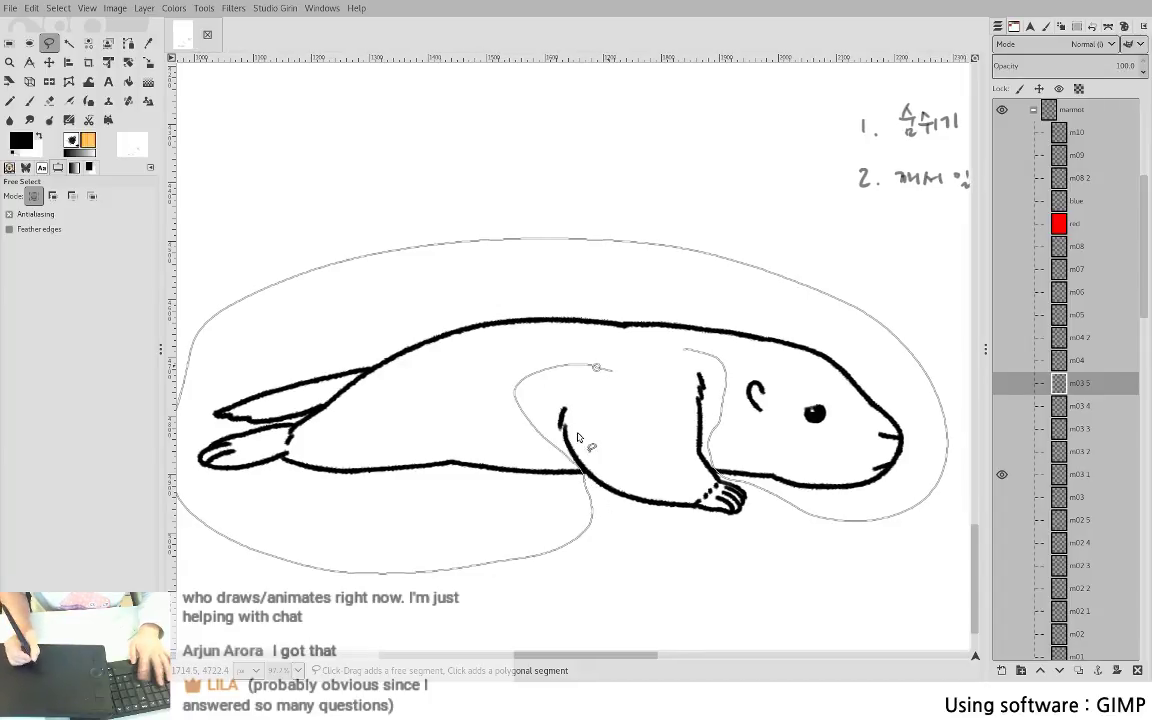
{"action": "key", "text": "Return"}
{"action": "key", "text": "ctrl+c"}
{"action": "left_click", "coordinate": [1089, 476]}
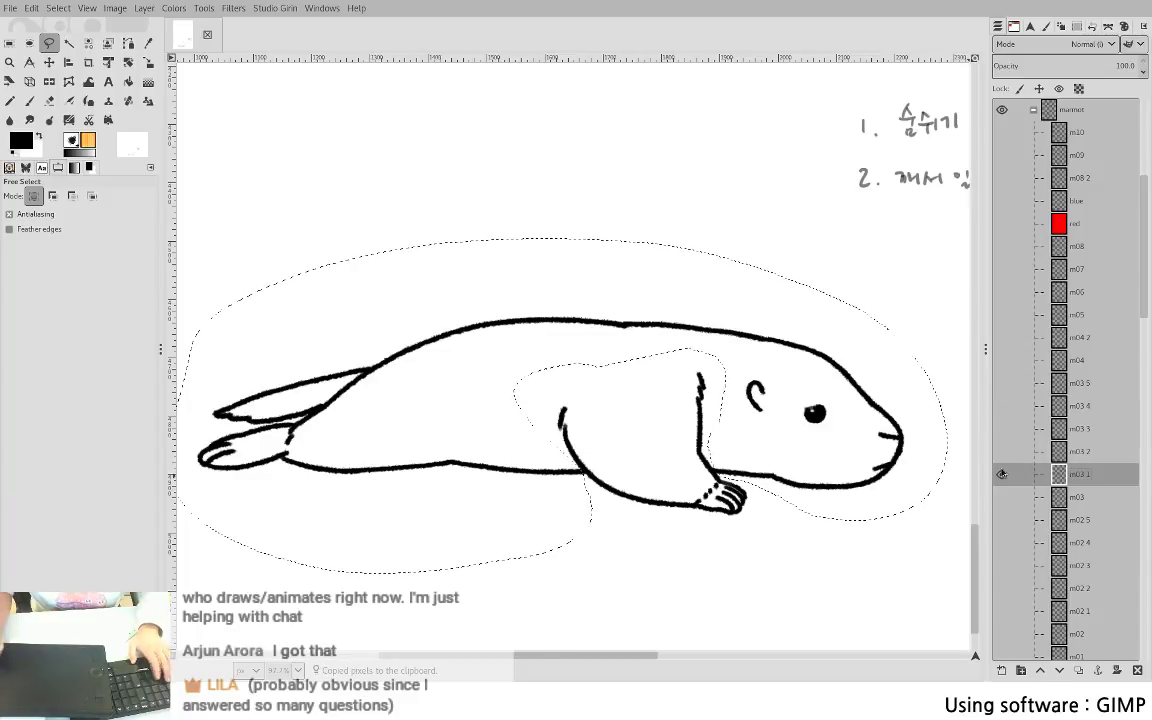
- Paste the copied body outline over m03 4 as a new layer
{"action": "left_click", "coordinate": [1071, 401]}
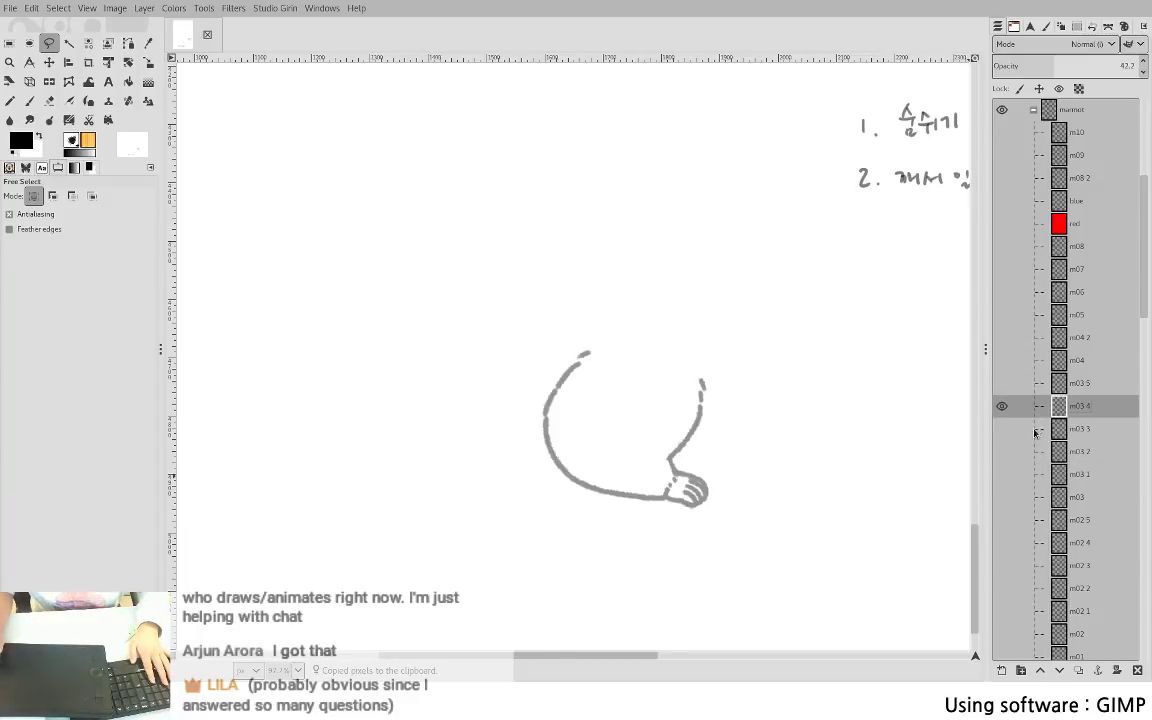
{"action": "key", "text": "ctrl+v"}
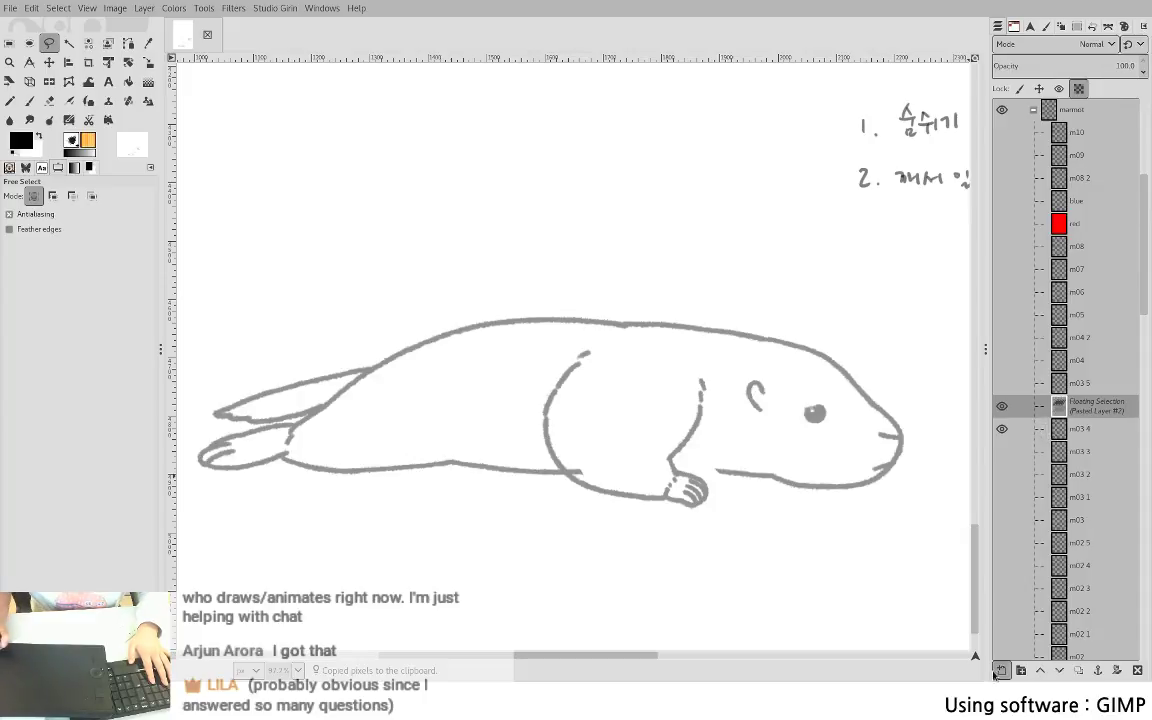
{"action": "left_click", "coordinate": [1001, 672]}
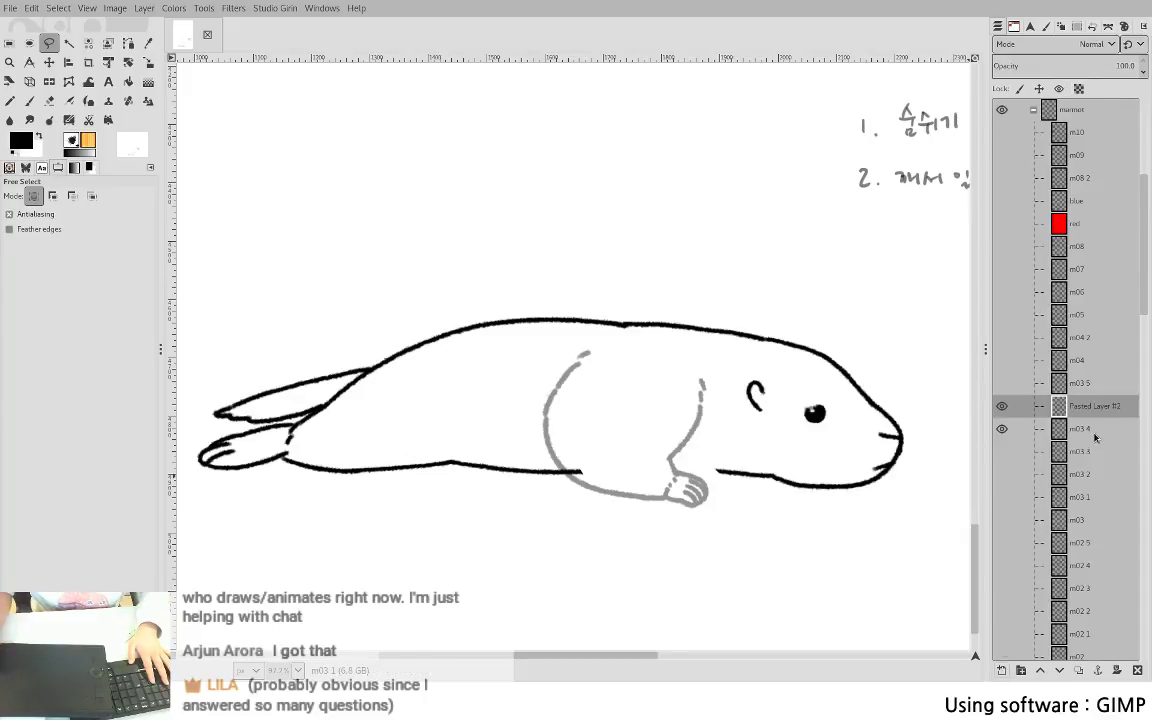
- Erase the pasted belly line inside the arm and extend the front belly line to the paw, using m03 3 as reference
{"action": "key", "text": "shift+e"}
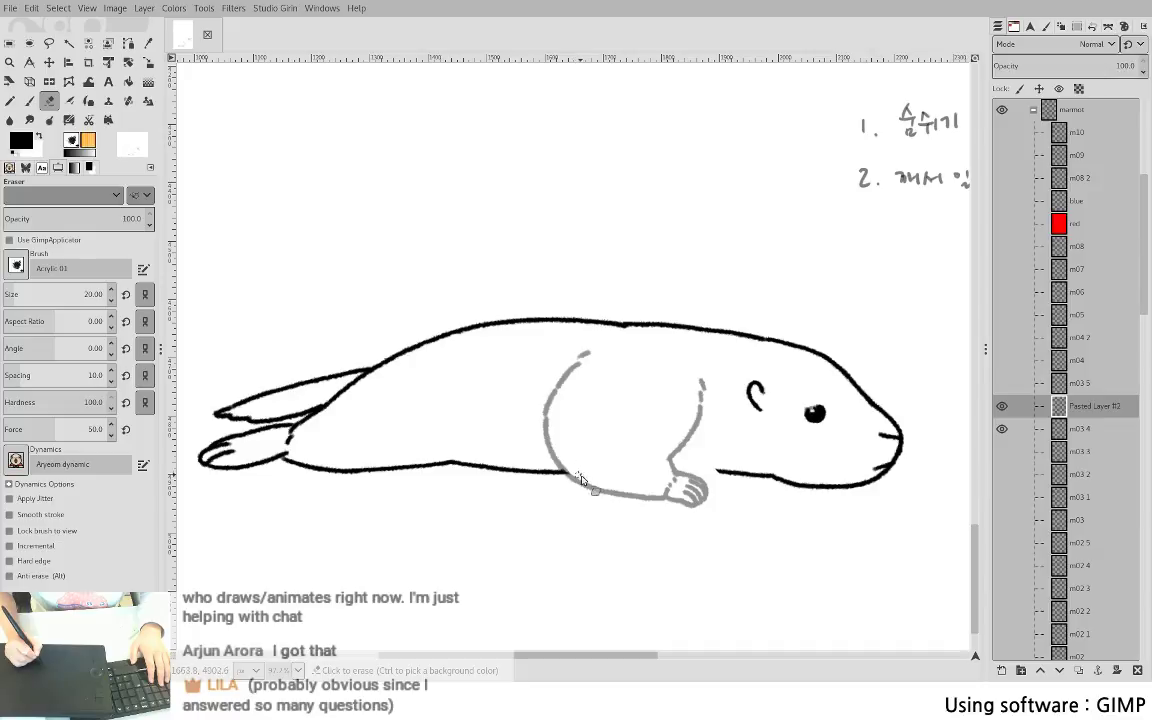
{"action": "key", "text": "p"}
{"action": "left_click", "coordinate": [1002, 452]}
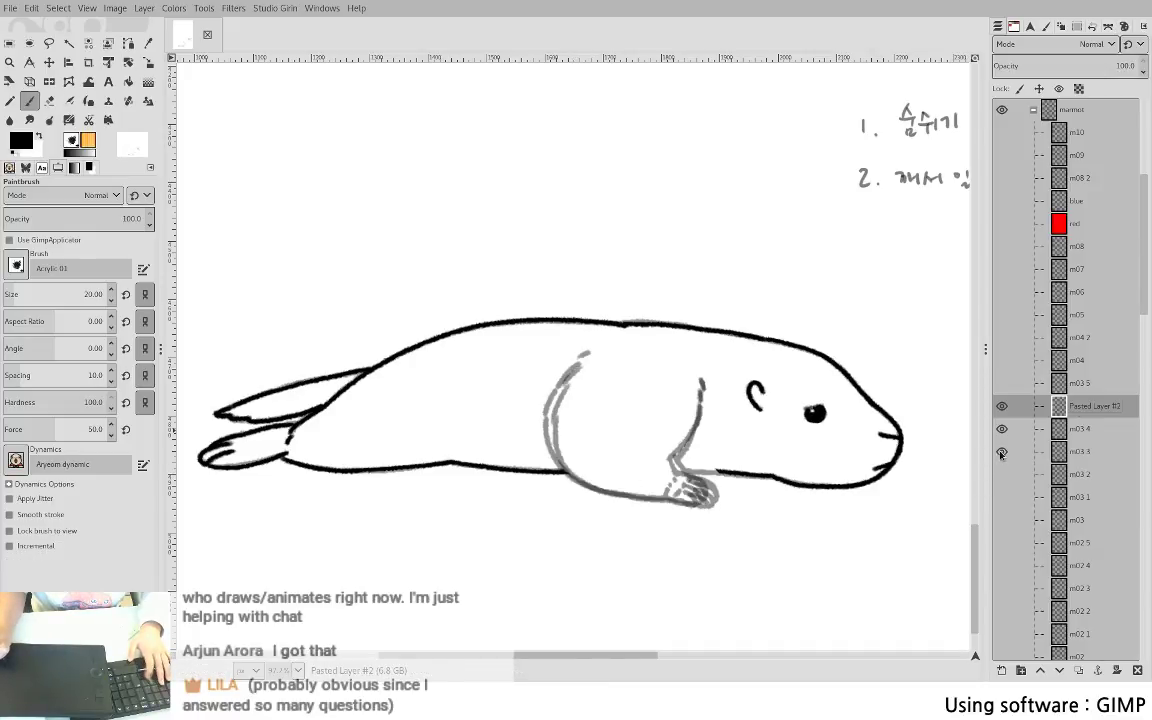
{"action": "left_click_drag", "start_coordinate": [707, 475], "coordinate": [733, 480]}
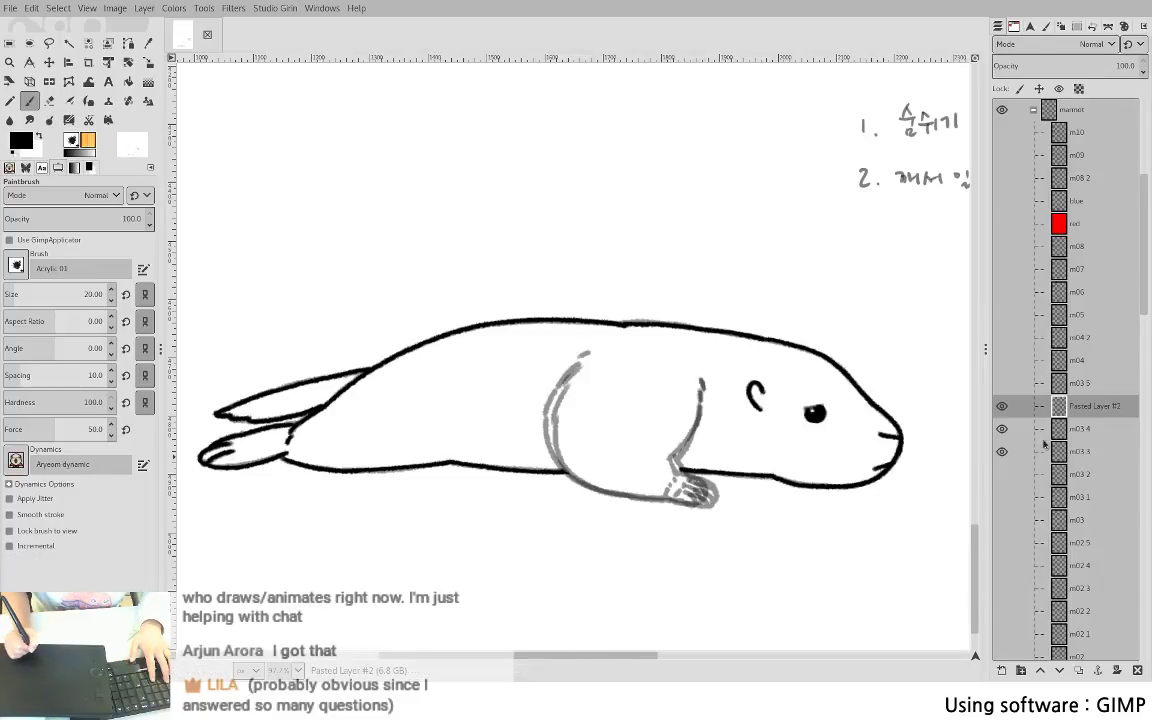
- Hide m03 3, restore m03 4 to full opacity and merge the pasted body layer down into it
{"action": "left_click", "coordinate": [1001, 451]}
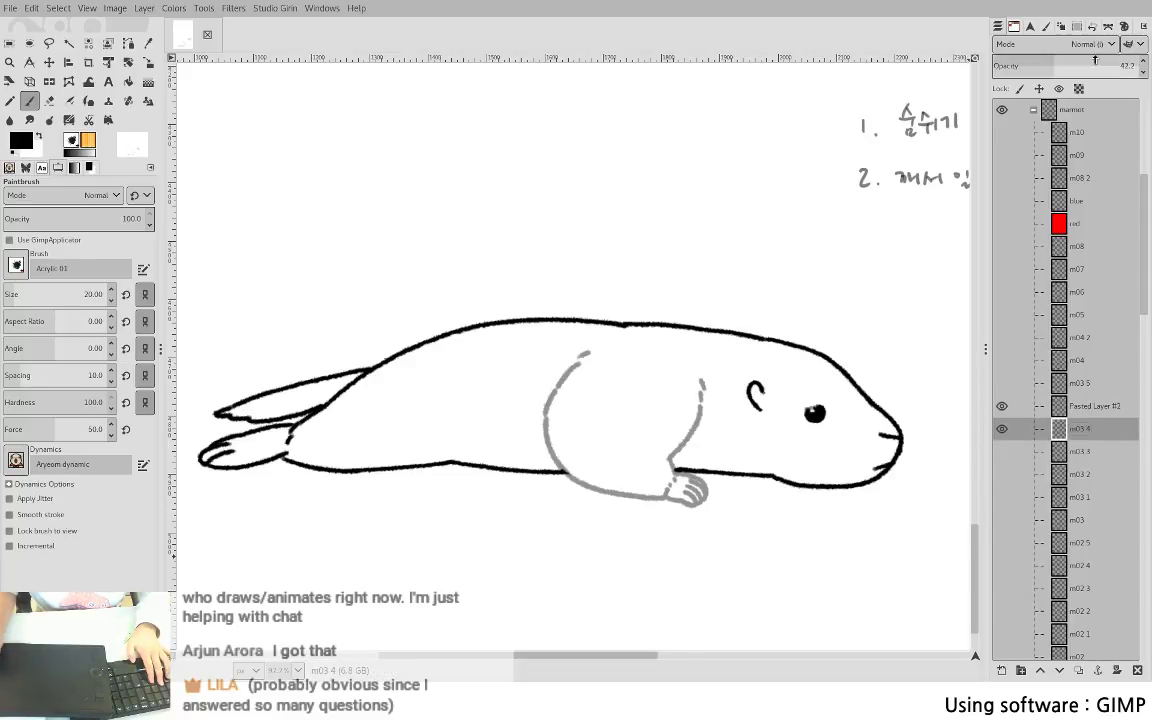
{"action": "left_click", "coordinate": [1087, 430]}
{"action": "left_click", "coordinate": [1090, 410]}
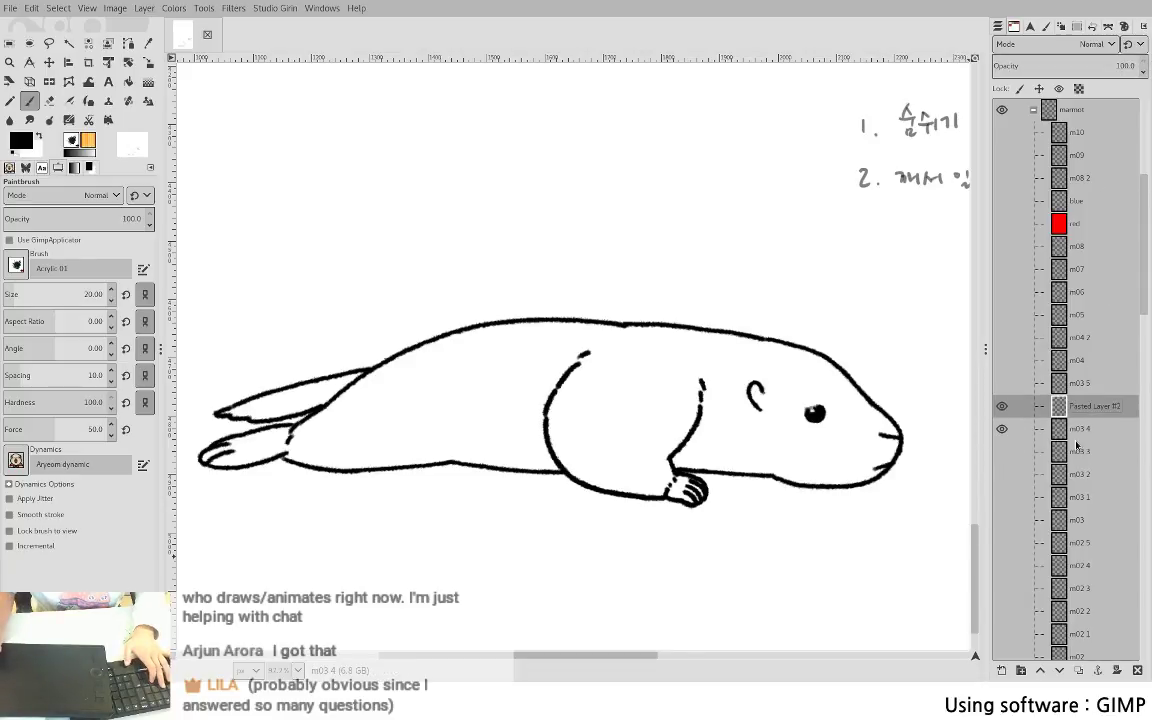
{"action": "key", "text": "ctrl+m"}
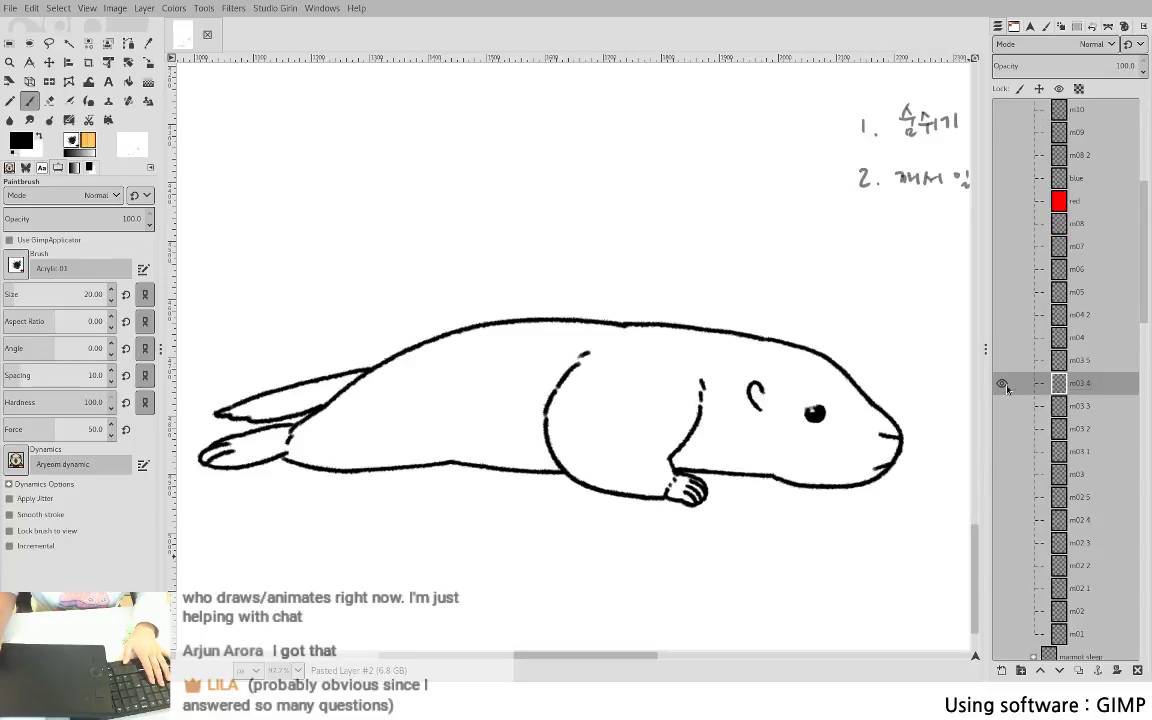
- Compare m03 2 with m03 3, then lasso the body and head without the arm on m03 2 and copy the outline
{"action": "left_click", "coordinate": [1003, 384]}
{"action": "left_click", "coordinate": [1001, 428]}
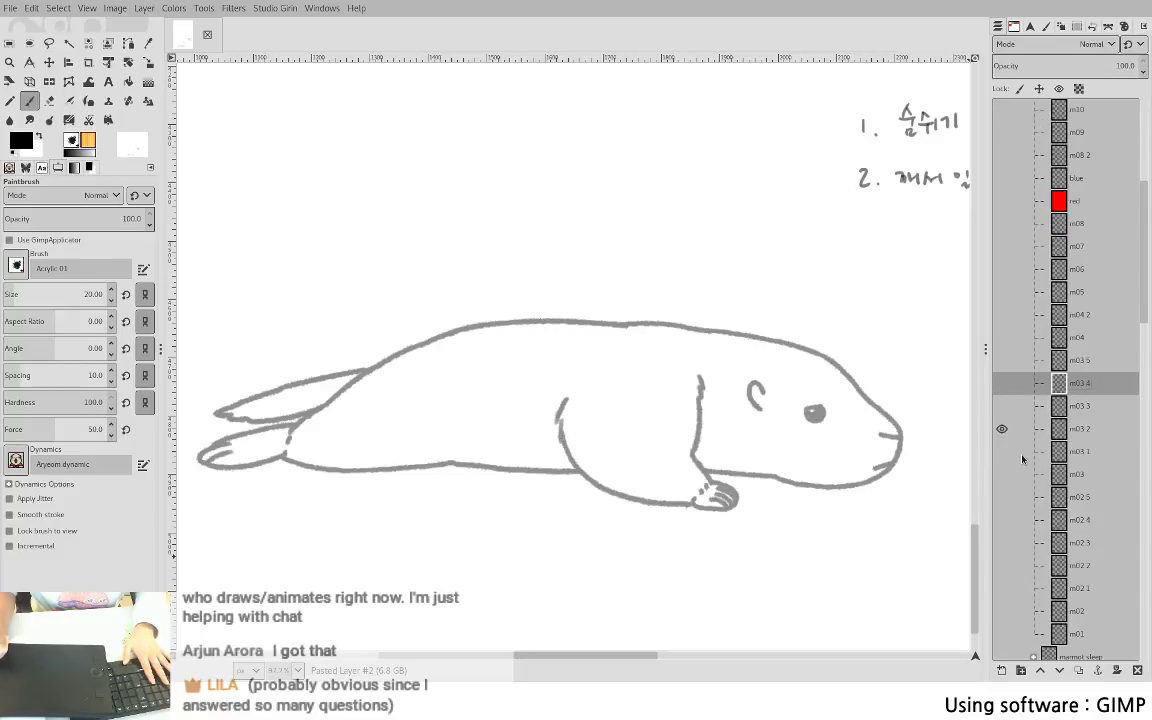
{"action": "left_click", "coordinate": [1003, 430]}
{"action": "left_click", "coordinate": [1003, 406]}
{"action": "left_click", "coordinate": [1003, 406]}
{"action": "left_click", "coordinate": [1003, 429]}
{"action": "left_click", "coordinate": [1079, 436]}
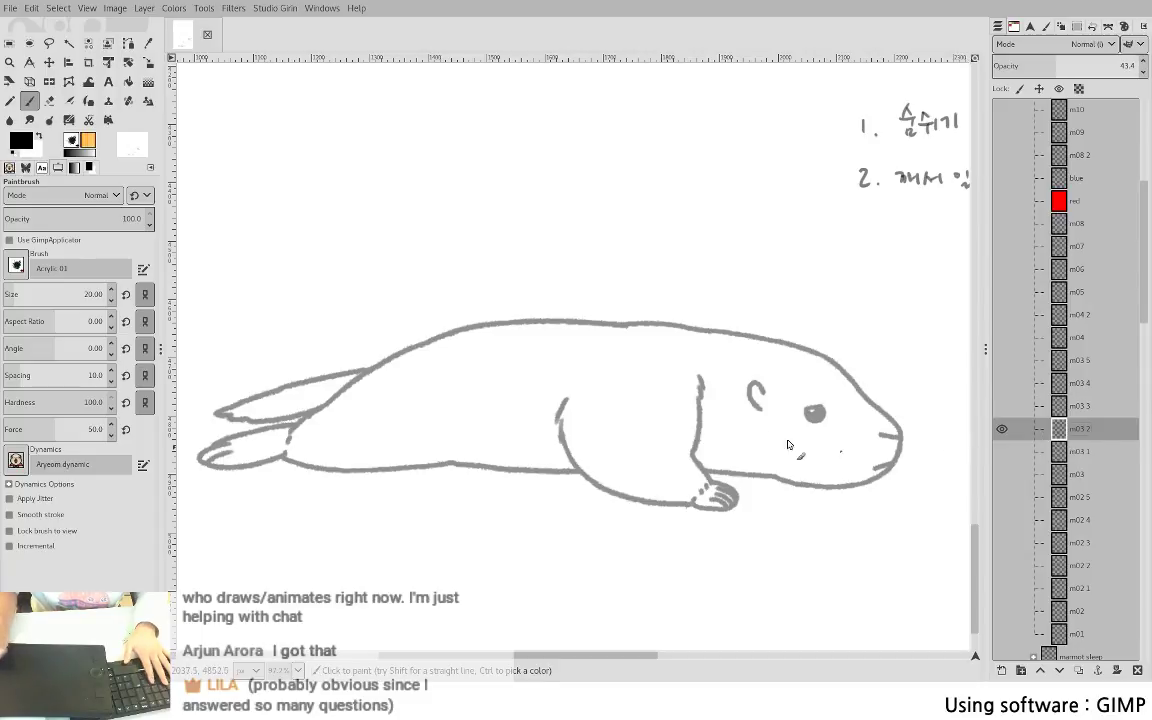
{"action": "key", "text": "f"}
{"action": "mouse_move", "coordinate": [560, 353]}
{"action": "left_mouse_down"}
{"action": "mouse_move", "coordinate": [538, 446]}
{"action": "mouse_move", "coordinate": [578, 481]}
{"action": "mouse_move", "coordinate": [481, 513]}
{"action": "mouse_move", "coordinate": [243, 511]}
{"action": "mouse_move", "coordinate": [165, 459]}
{"action": "mouse_move", "coordinate": [288, 307]}
{"action": "mouse_move", "coordinate": [720, 251]}
{"action": "mouse_move", "coordinate": [970, 399]}
{"action": "mouse_move", "coordinate": [895, 557]}
{"action": "mouse_move", "coordinate": [774, 545]}
{"action": "mouse_move", "coordinate": [763, 499]}
{"action": "mouse_move", "coordinate": [710, 472]}
{"action": "mouse_move", "coordinate": [715, 361]}
{"action": "mouse_move", "coordinate": [583, 372]}
{"action": "mouse_move", "coordinate": [560, 353]}
{"action": "left_mouse_up"}
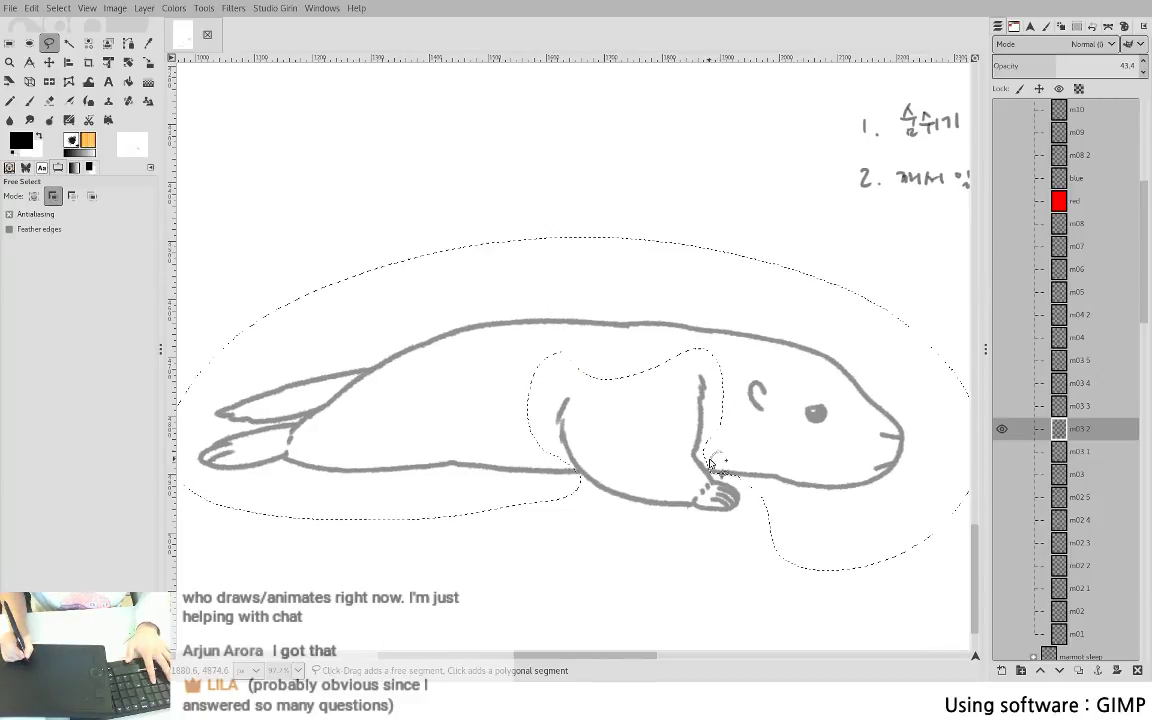
{"action": "left_click_drag", "start_coordinate": [717, 481], "coordinate": [755, 449]}
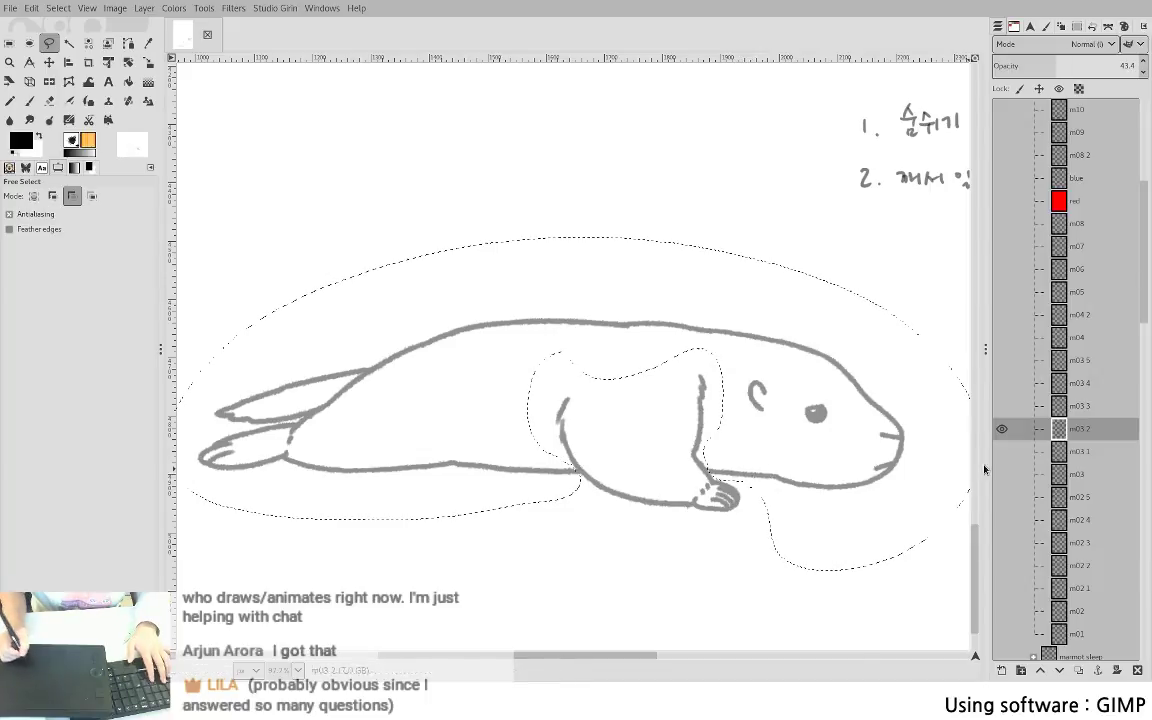
{"action": "key", "text": "ctrl+c"}
- Paste the copied body outline over m03 5 as a new layer and erase the belly line inside the arm
{"action": "left_click", "coordinate": [1002, 429]}
{"action": "key", "text": "ctrl+shift+a"}
{"action": "left_click", "coordinate": [1002, 361]}
{"action": "left_click", "coordinate": [1085, 362]}
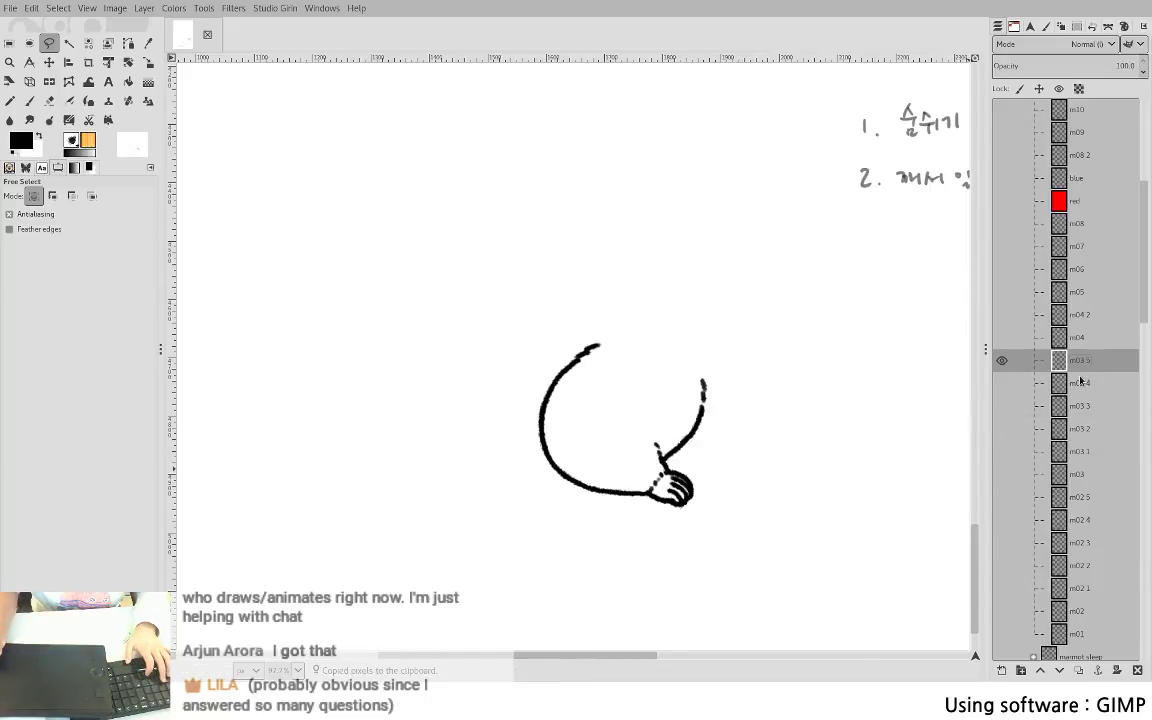
{"action": "key", "text": "ctrl+v"}
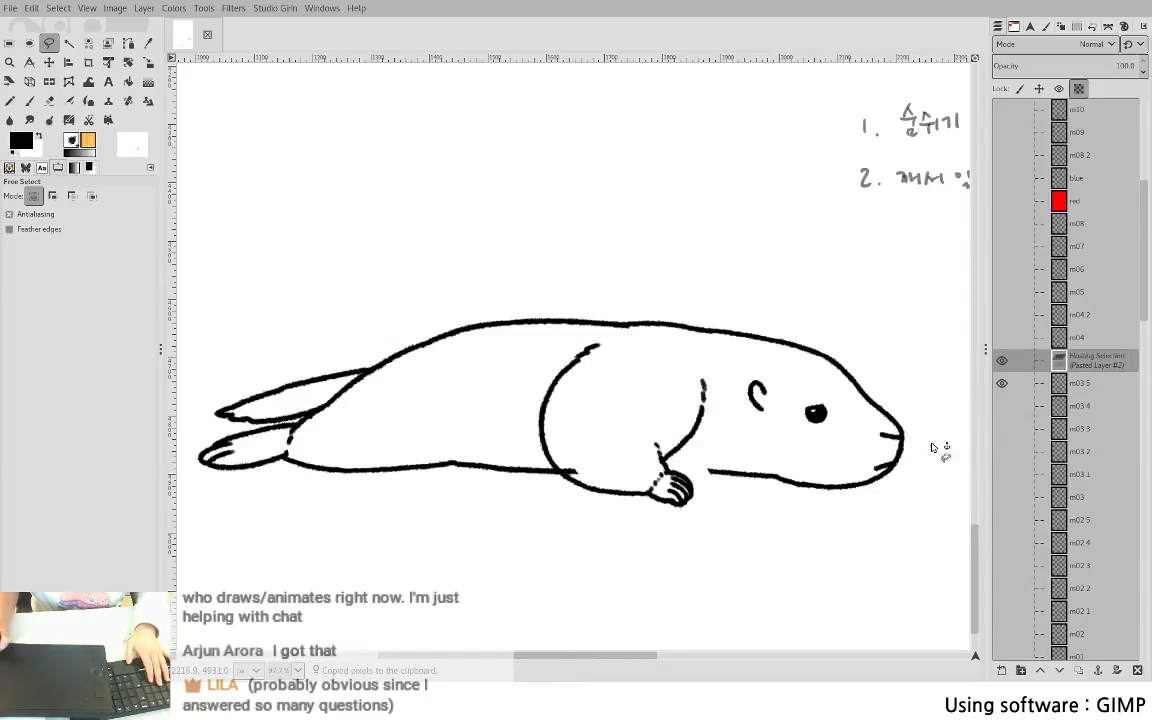
{"action": "left_click", "coordinate": [996, 668]}
{"action": "key", "text": "shift+e"}
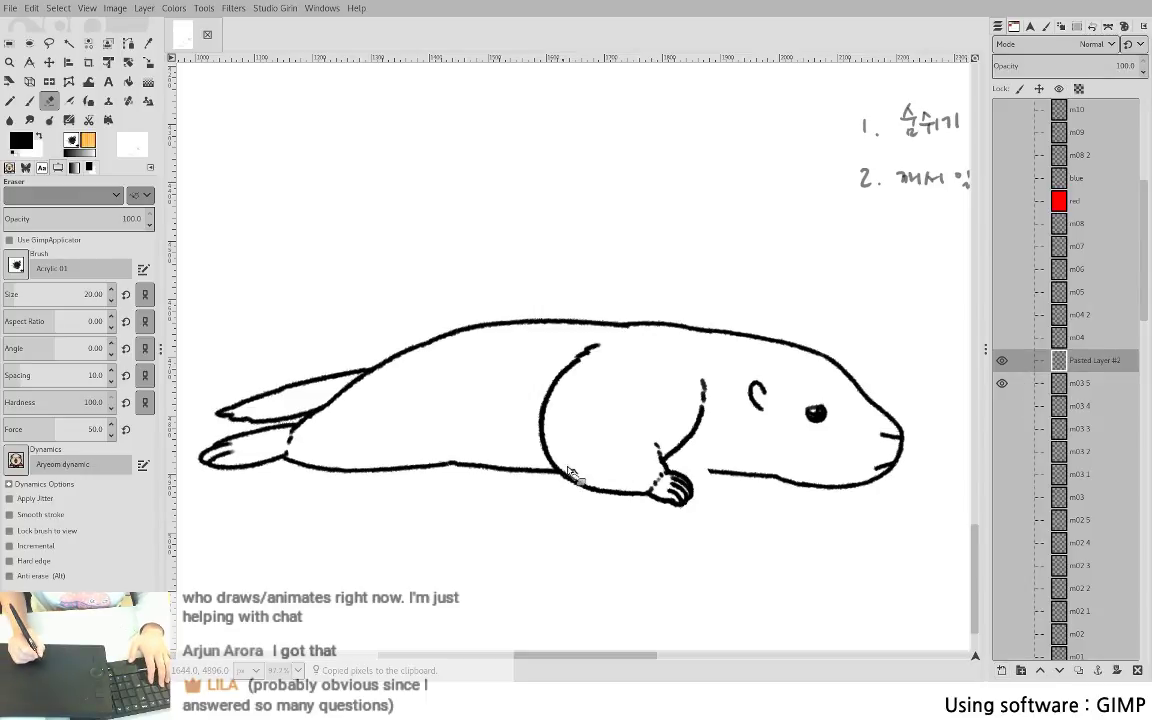
- Show m03 4 faintly as reference and extend the pasted outline's front belly line back to the paw
{"action": "left_click", "coordinate": [1001, 406]}
{"action": "left_click", "coordinate": [1073, 401]}
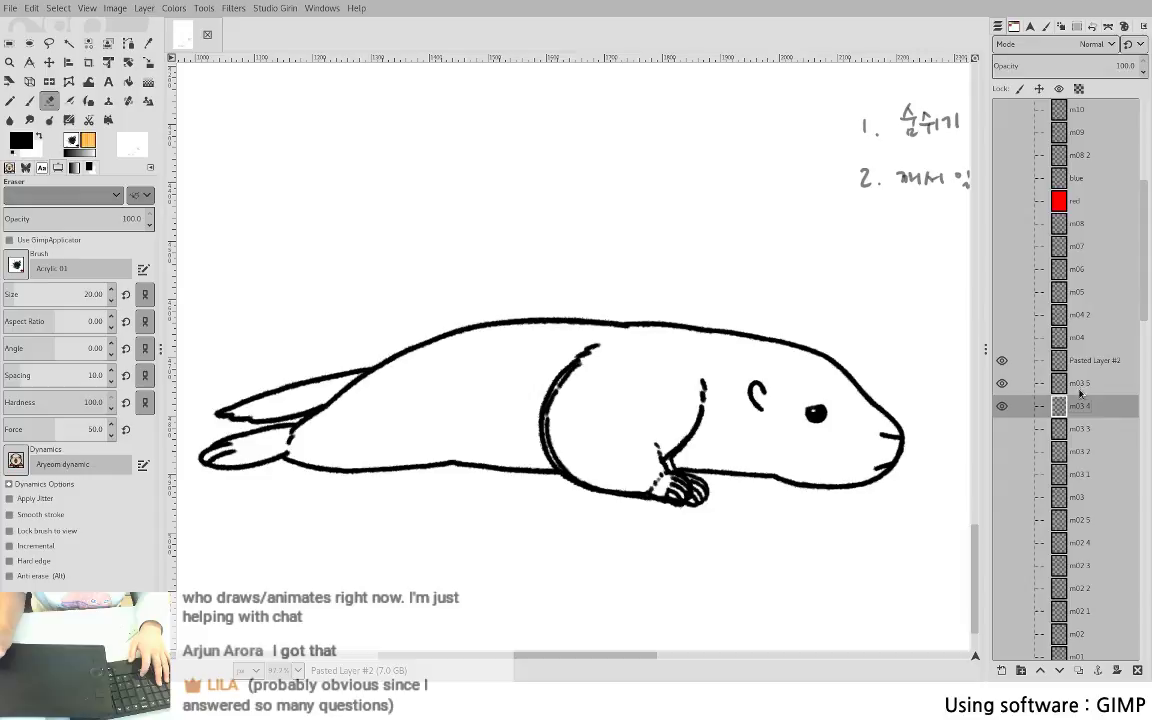
{"action": "left_click", "coordinate": [1048, 68]}
{"action": "left_click", "coordinate": [1015, 360]}
{"action": "key", "text": "p"}
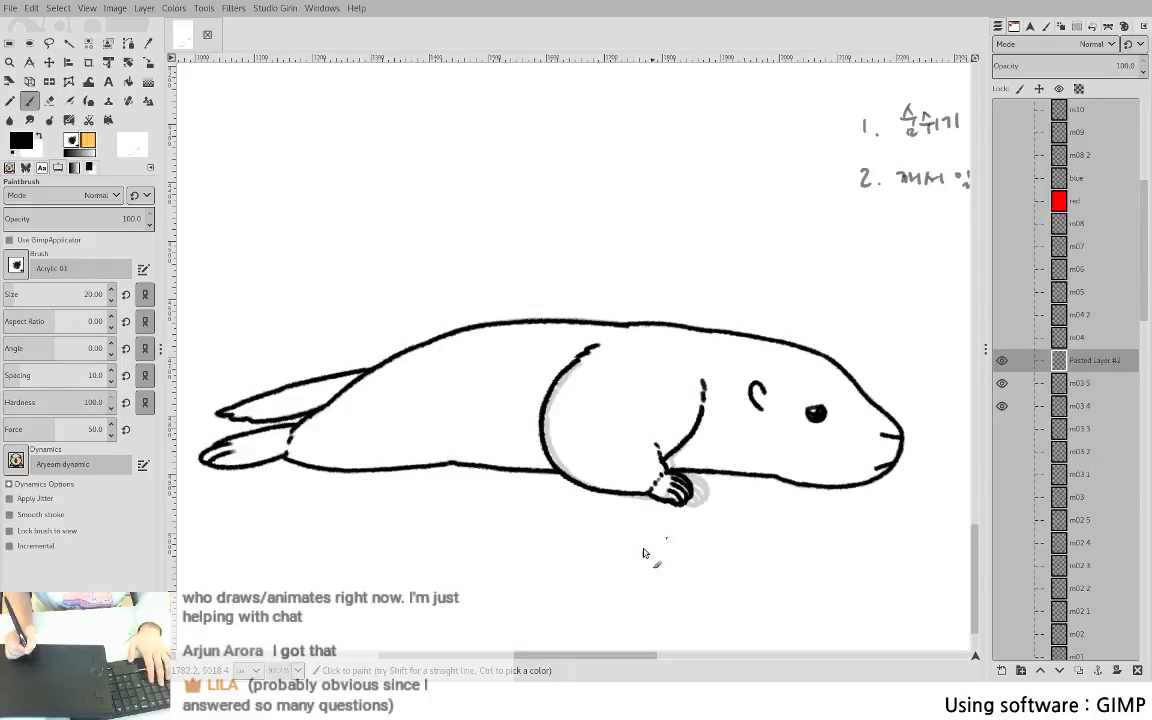
- Hide m03 4, merge the pasted body layer down into m03 5 and save the file
{"action": "left_click", "coordinate": [1002, 406]}
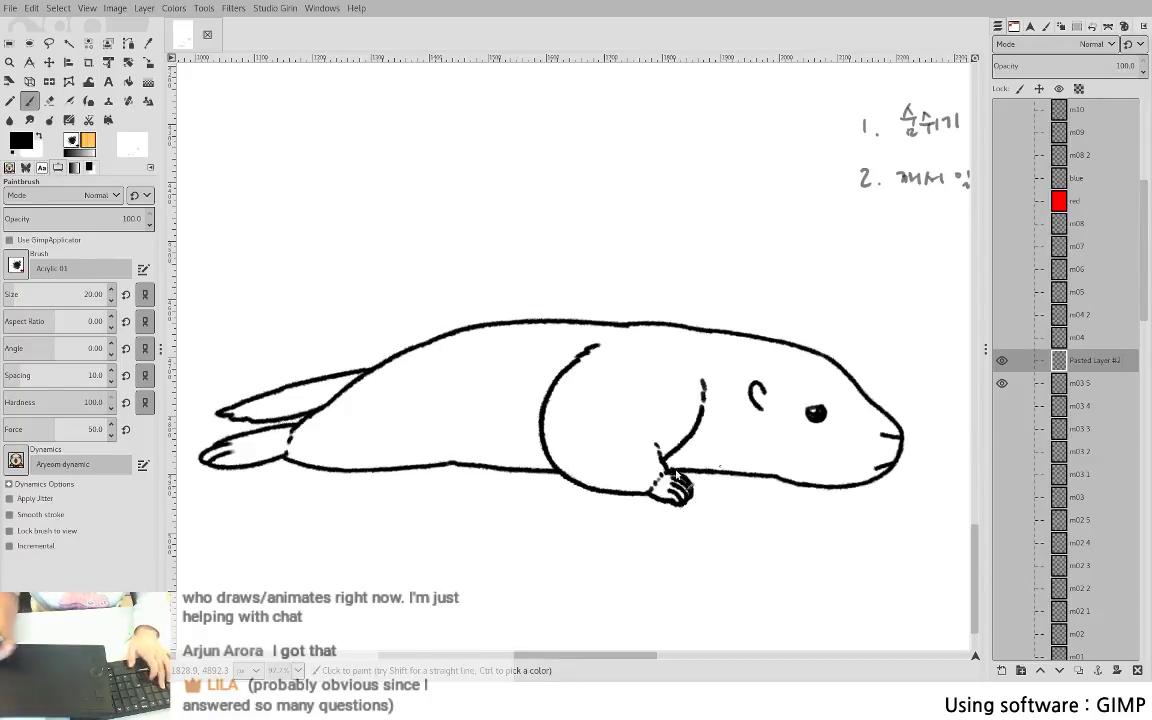
{"action": "key", "text": "Delete"}
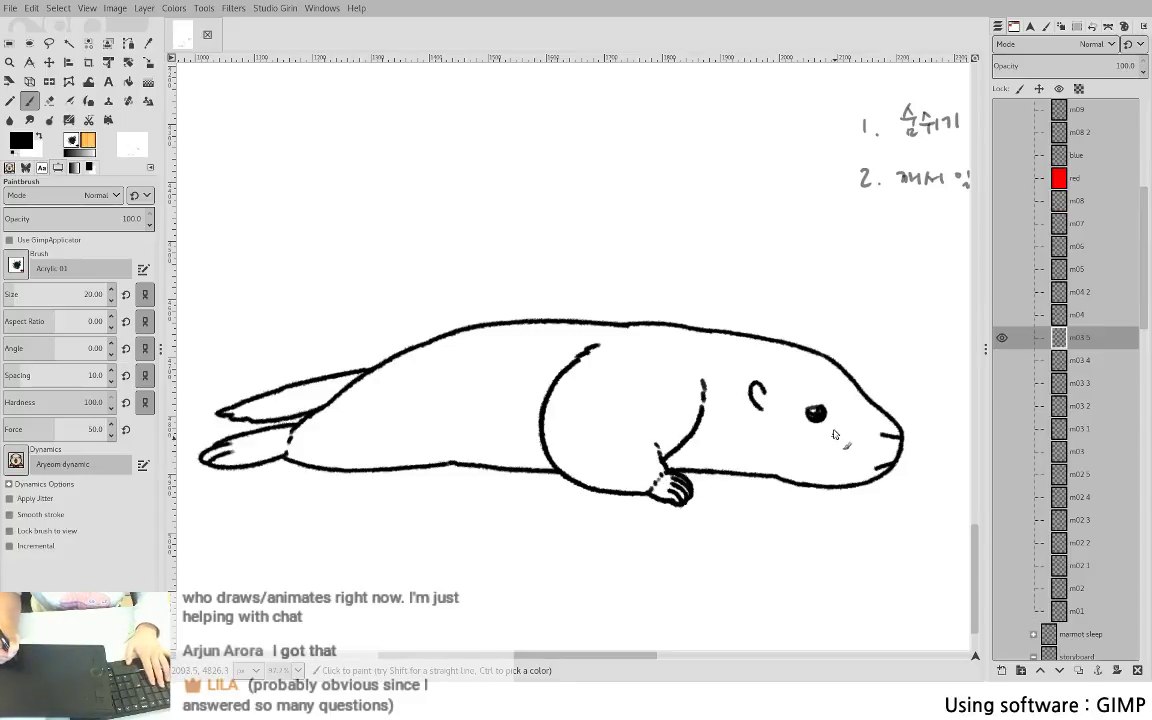
{"action": "key", "text": "ctrl+s"}
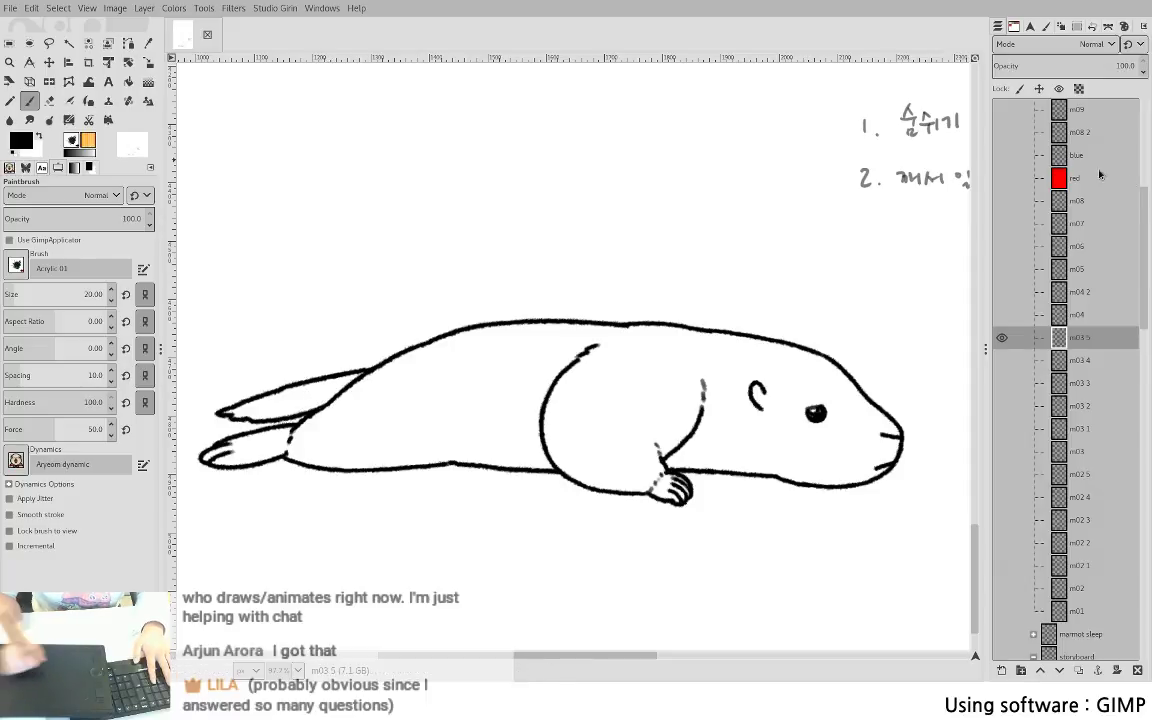
- Switch to the animation playback window and look through the X-sheet for the frames around m03
{"action": "left_click_drag", "start_coordinate": [1147, 208], "coordinate": [1143, 115]}
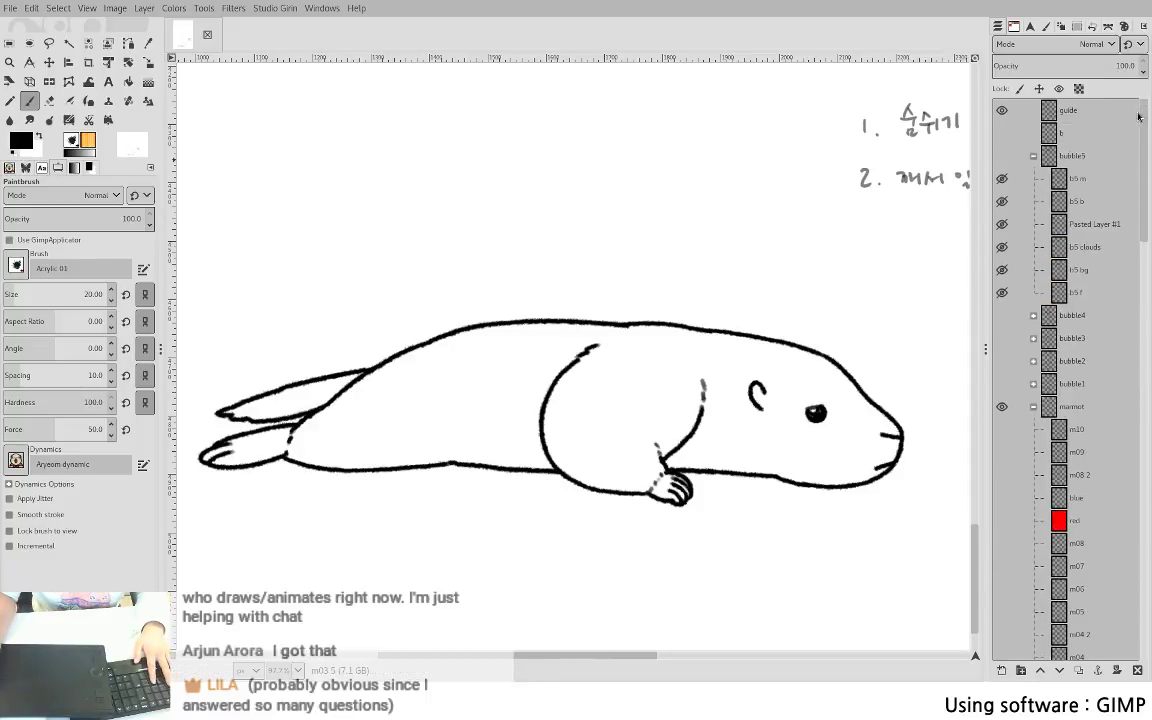
{"action": "left_click", "coordinate": [298, 30]}
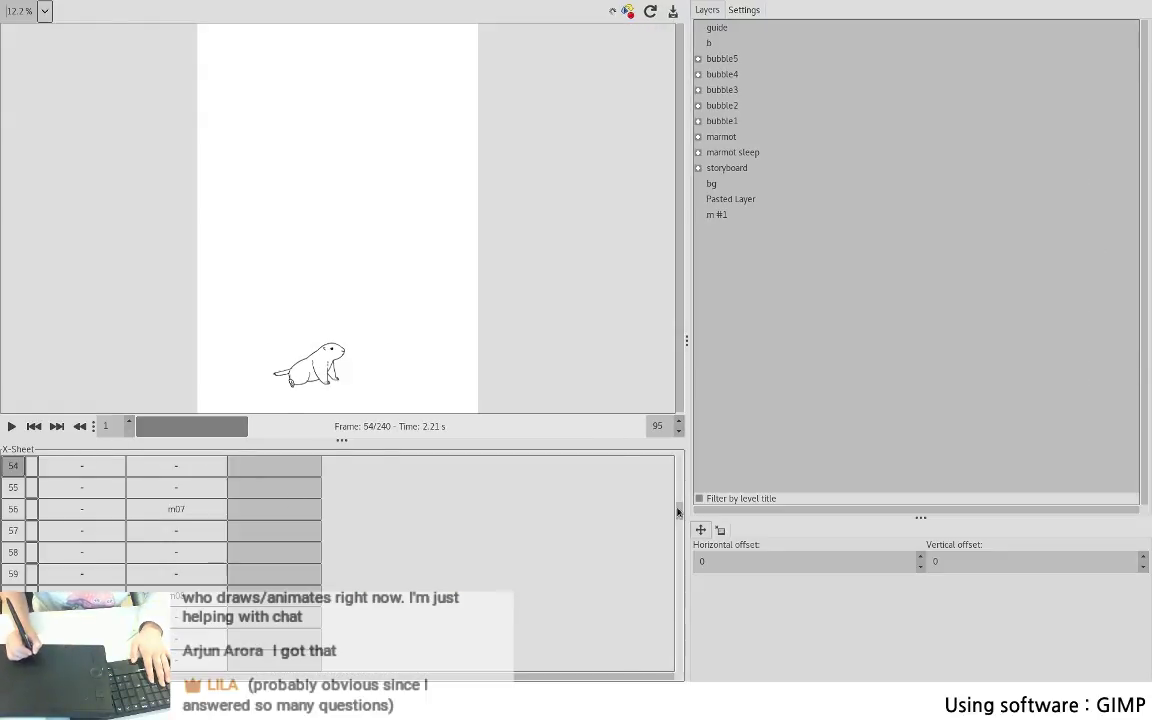
{"action": "left_click_drag", "start_coordinate": [678, 512], "coordinate": [682, 542]}
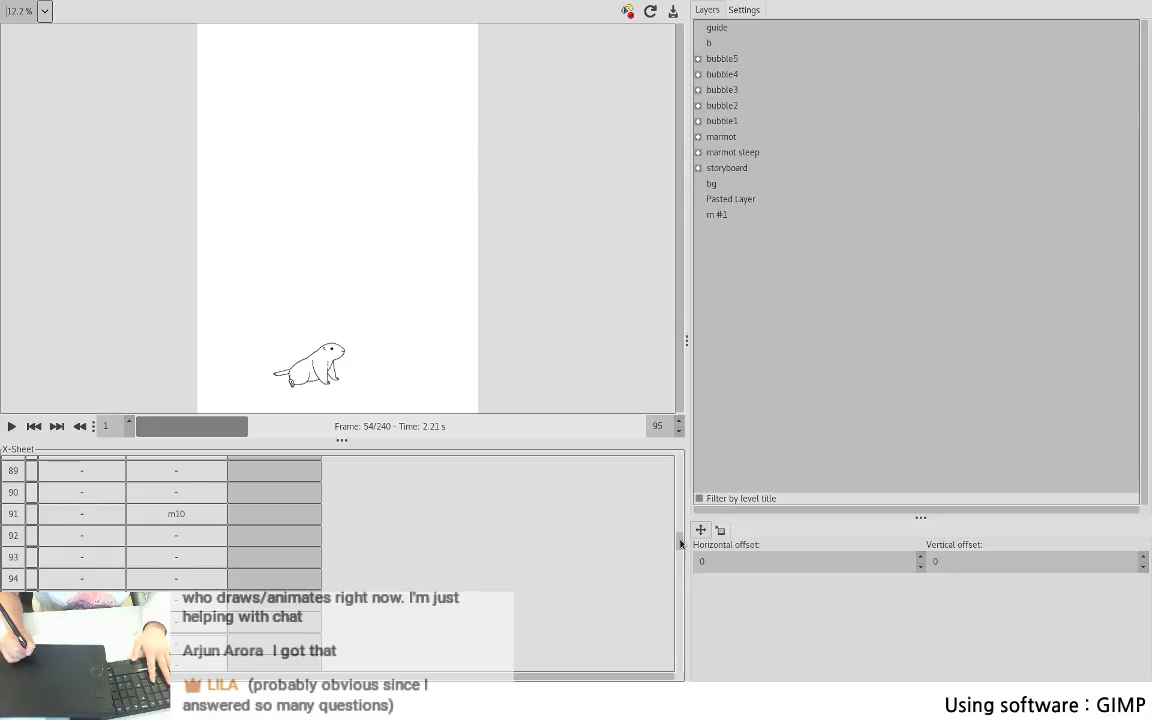
{"action": "left_click_drag", "start_coordinate": [680, 543], "coordinate": [682, 520]}
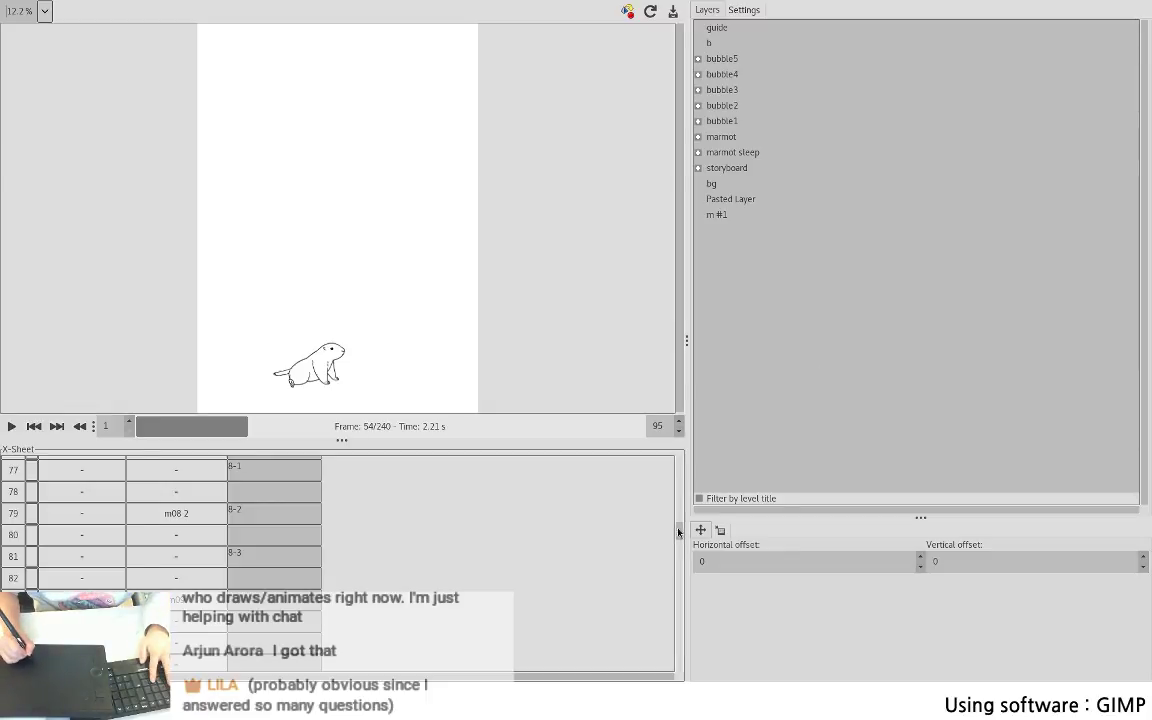
{"action": "left_click_drag", "start_coordinate": [679, 533], "coordinate": [664, 496]}
{"action": "scroll", "coordinate": [620, 465], "scroll_direction": "up", "scroll_amount": 1}
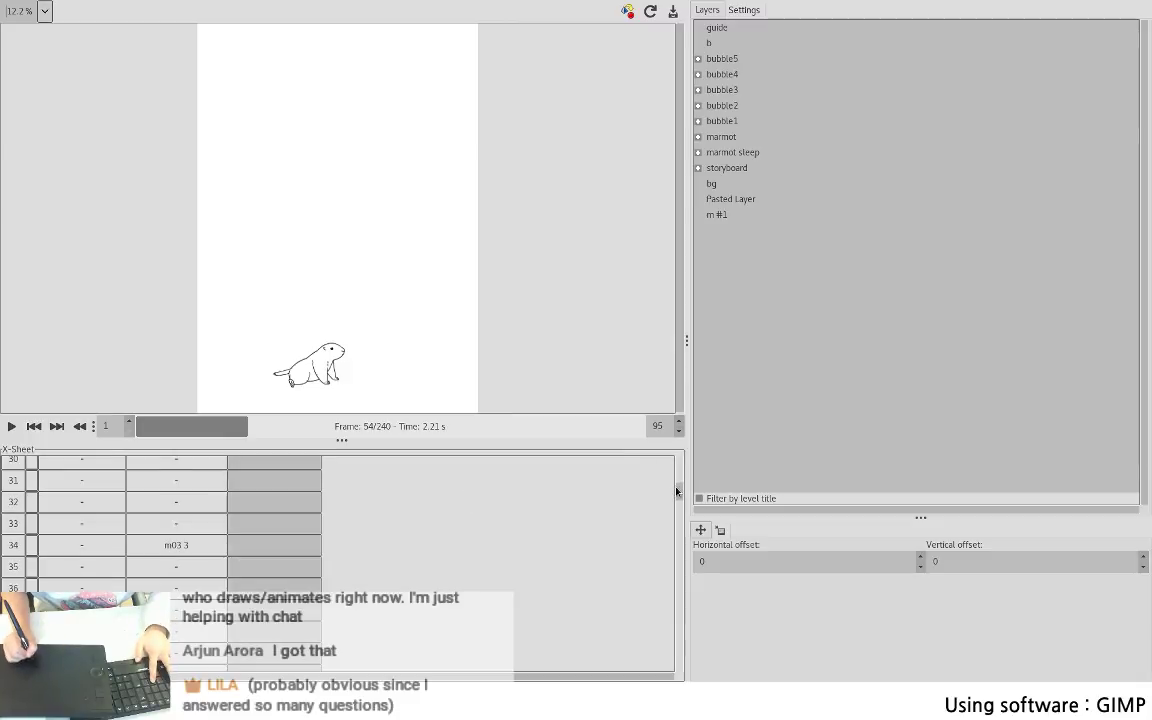
{"action": "scroll", "coordinate": [677, 491], "scroll_direction": "up", "scroll_amount": 1}
- Expand the marmot layer group and assign m03 1 to frame 30 of the X-sheet
{"action": "left_click", "coordinate": [168, 515]}
{"action": "left_click_drag", "start_coordinate": [172, 513], "coordinate": [195, 538]}
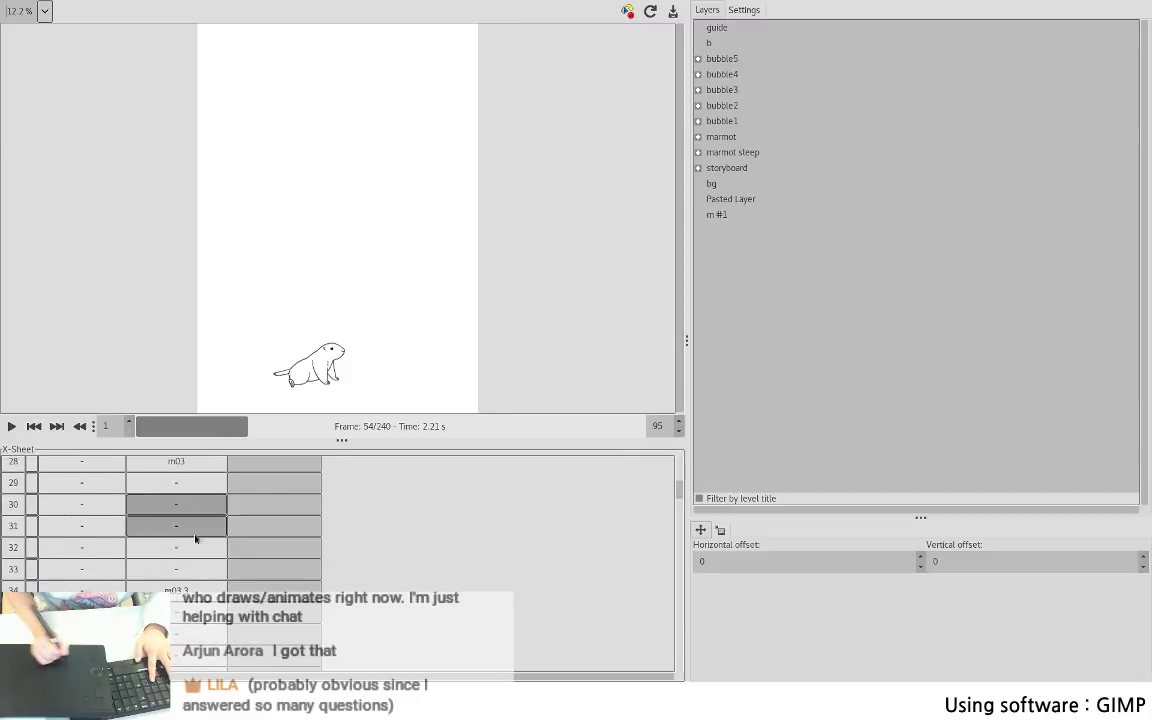
{"action": "left_click", "coordinate": [704, 141]}
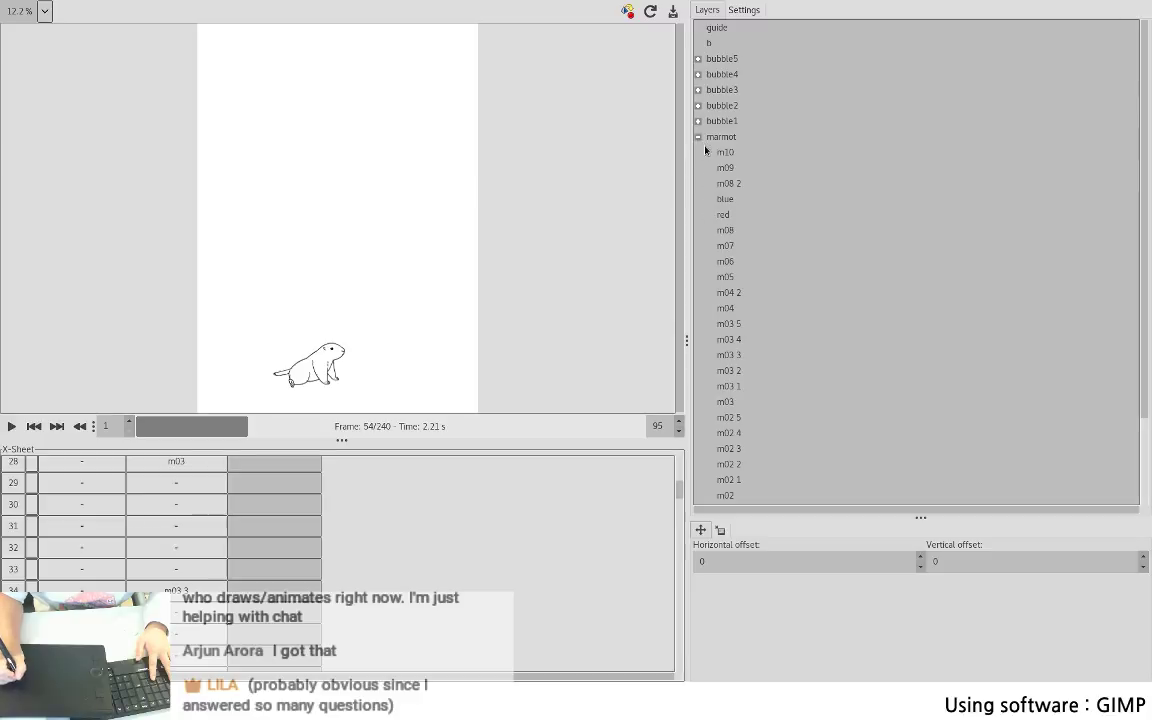
{"action": "left_click", "coordinate": [738, 388]}
{"action": "left_click", "coordinate": [178, 511]}
{"action": "left_click", "coordinate": [181, 526], "text": "shift"}
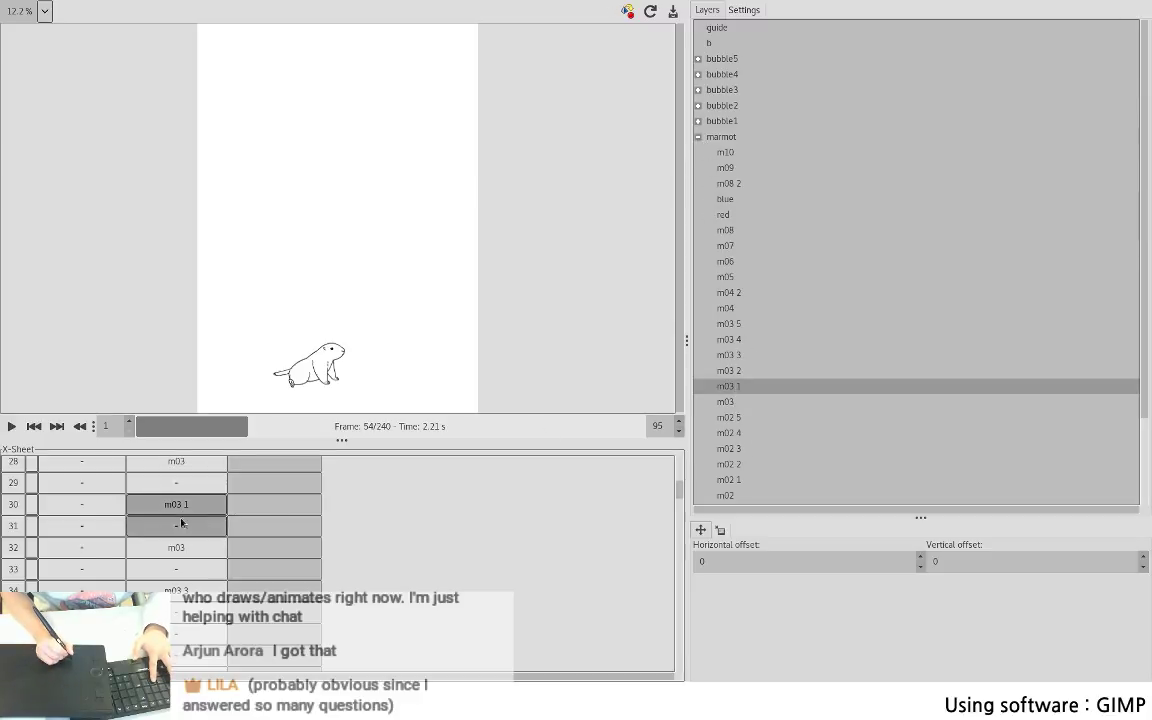
- Assign m03 2 to frame 32, m03 4 to frame 36 and m03 5 to frame 38 of the X-sheet
{"action": "left_click_drag", "start_coordinate": [178, 547], "coordinate": [190, 573]}
{"action": "left_click", "coordinate": [749, 378]}
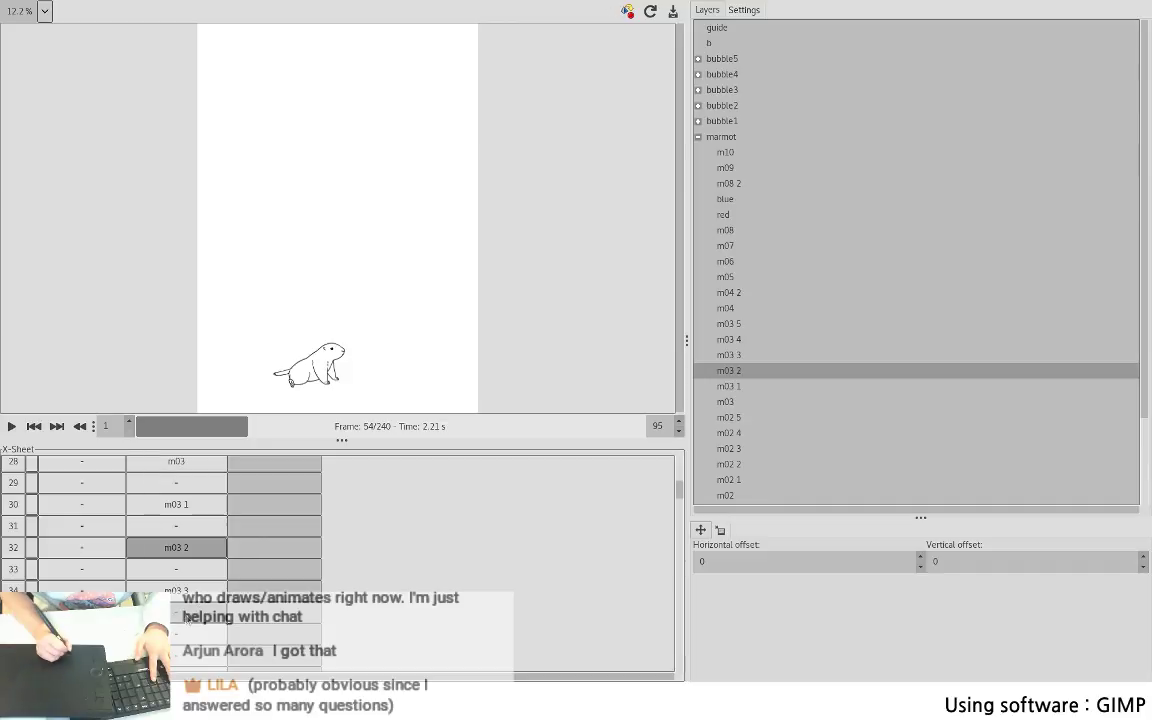
{"action": "left_click", "coordinate": [224, 590]}
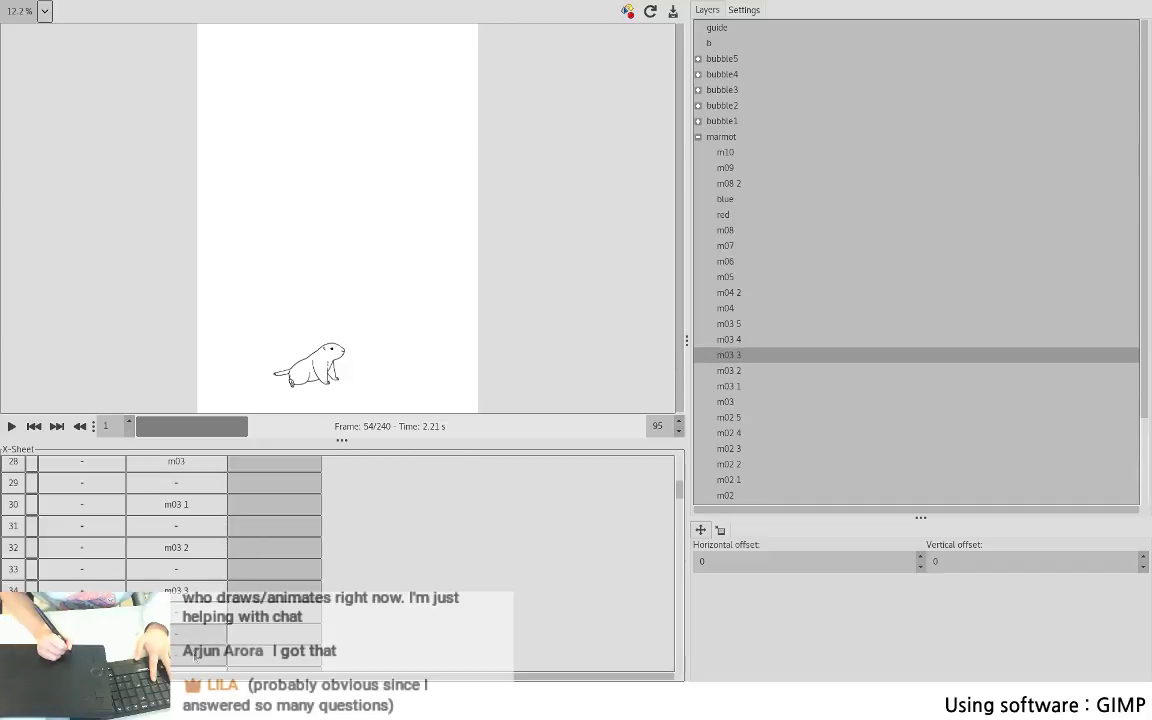
{"action": "left_click", "coordinate": [730, 336]}
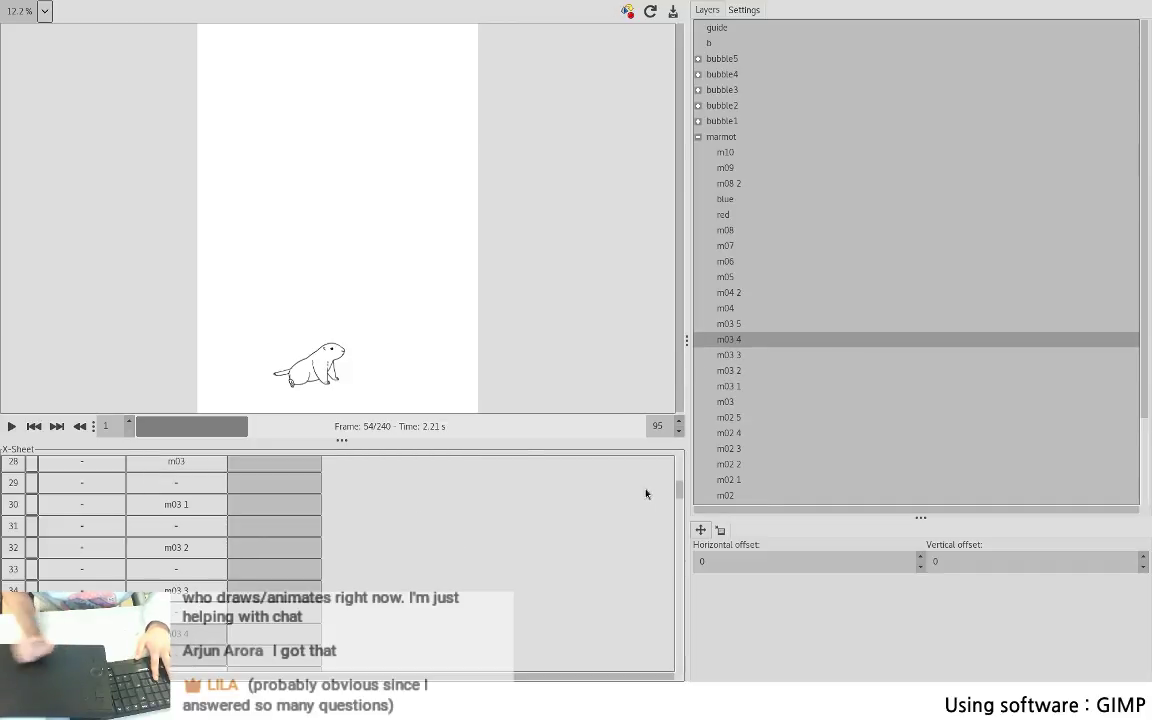
{"action": "scroll", "coordinate": [646, 493], "scroll_direction": "down", "scroll_amount": 3}
{"action": "left_click", "coordinate": [183, 564]}
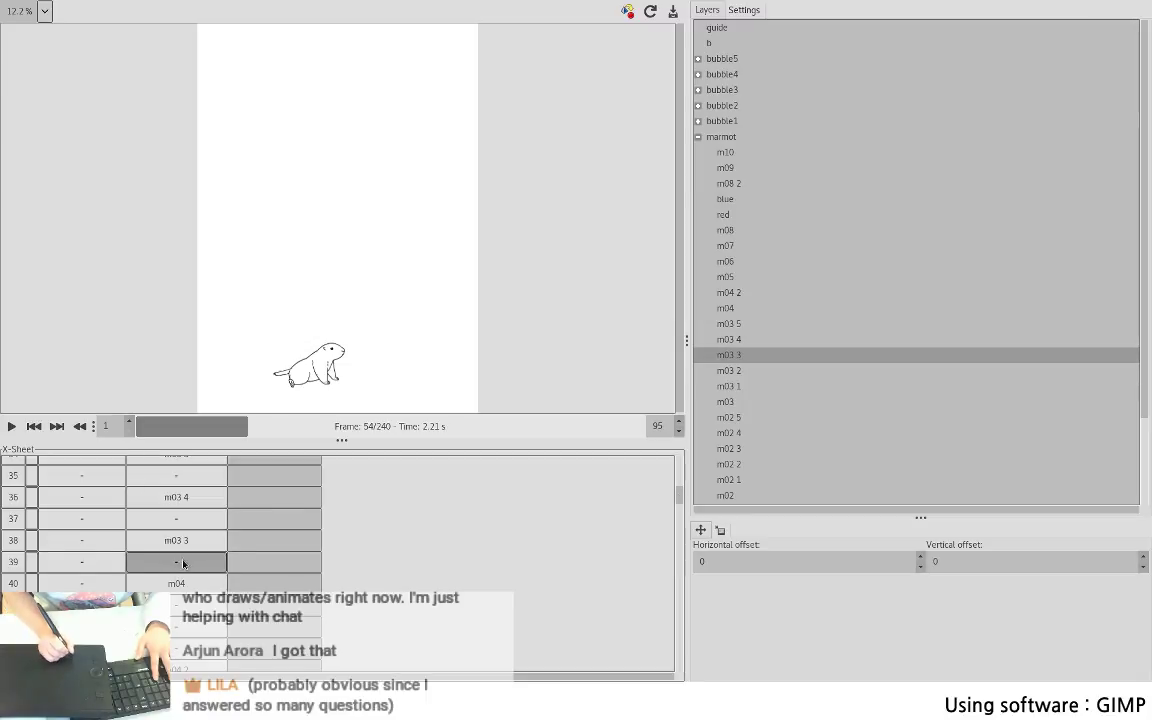
{"action": "left_click", "coordinate": [736, 324]}
- Play the animation, enlarge the preview to 51% around the marmot and play it again
{"action": "left_click", "coordinate": [11, 426]}
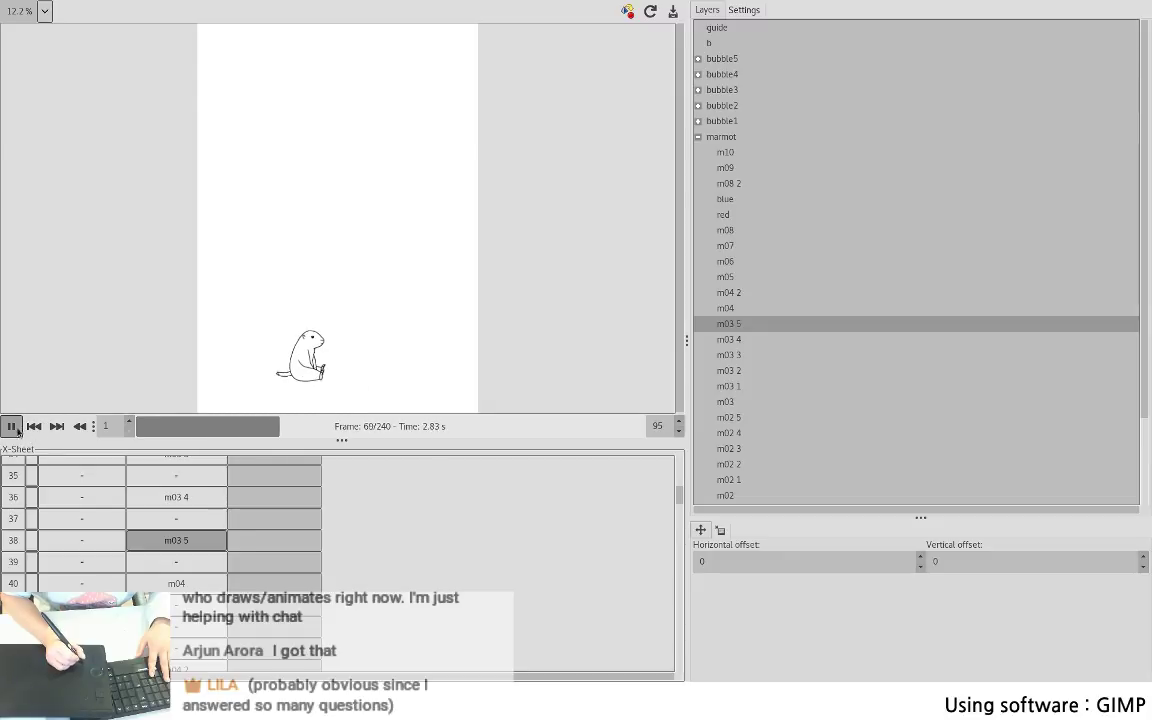
{"action": "left_click", "coordinate": [11, 426]}
{"action": "left_click", "coordinate": [44, 12]}
{"action": "left_click", "coordinate": [35, 67]}
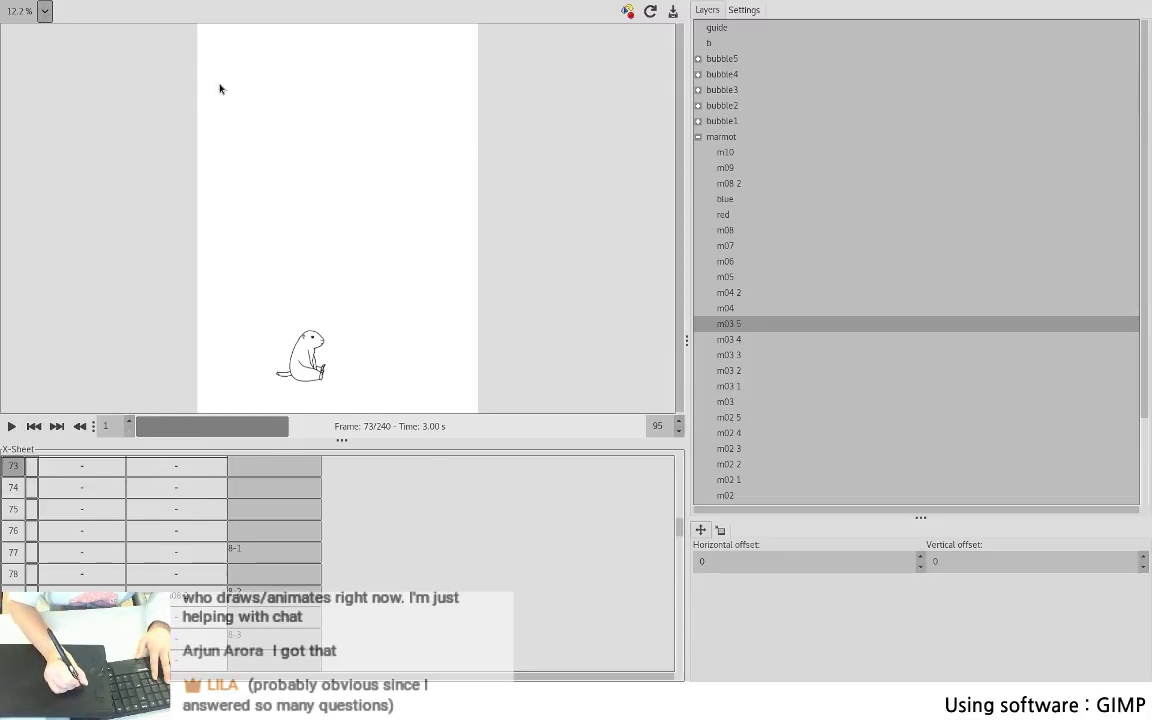
{"action": "left_click_drag", "start_coordinate": [679, 57], "coordinate": [686, 340]}
{"action": "left_click_drag", "start_coordinate": [225, 410], "coordinate": [318, 410]}
{"action": "left_click", "coordinate": [11, 426]}
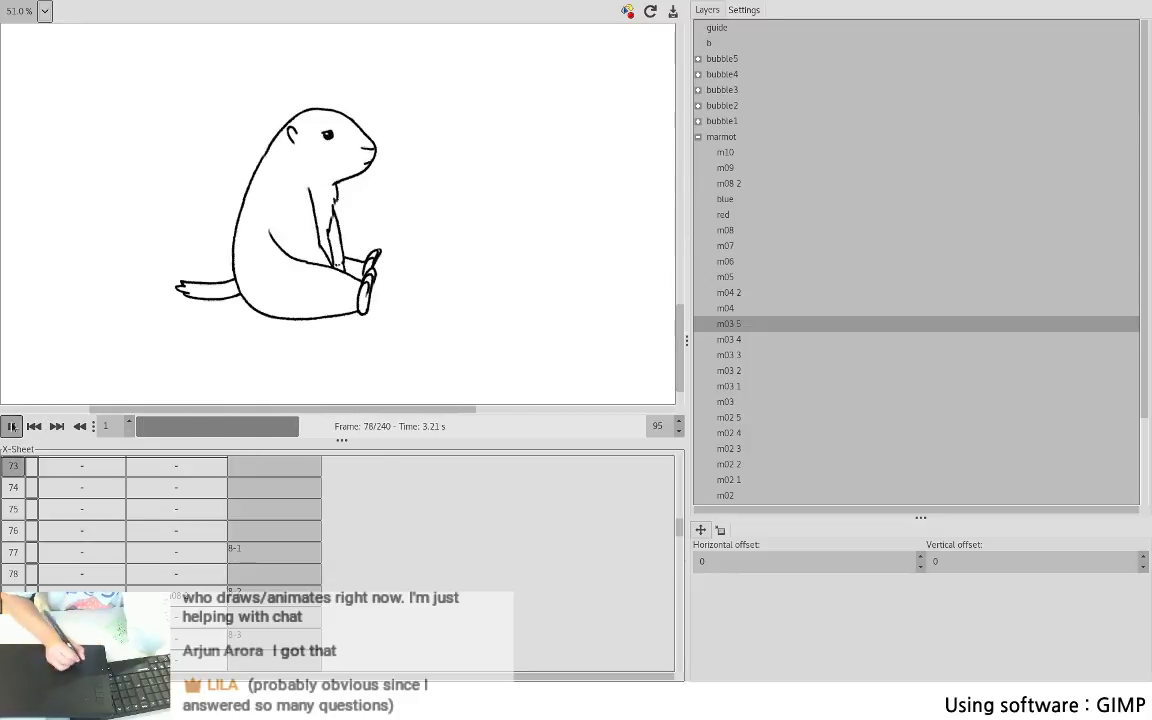
{"action": "left_click", "coordinate": [11, 428]}
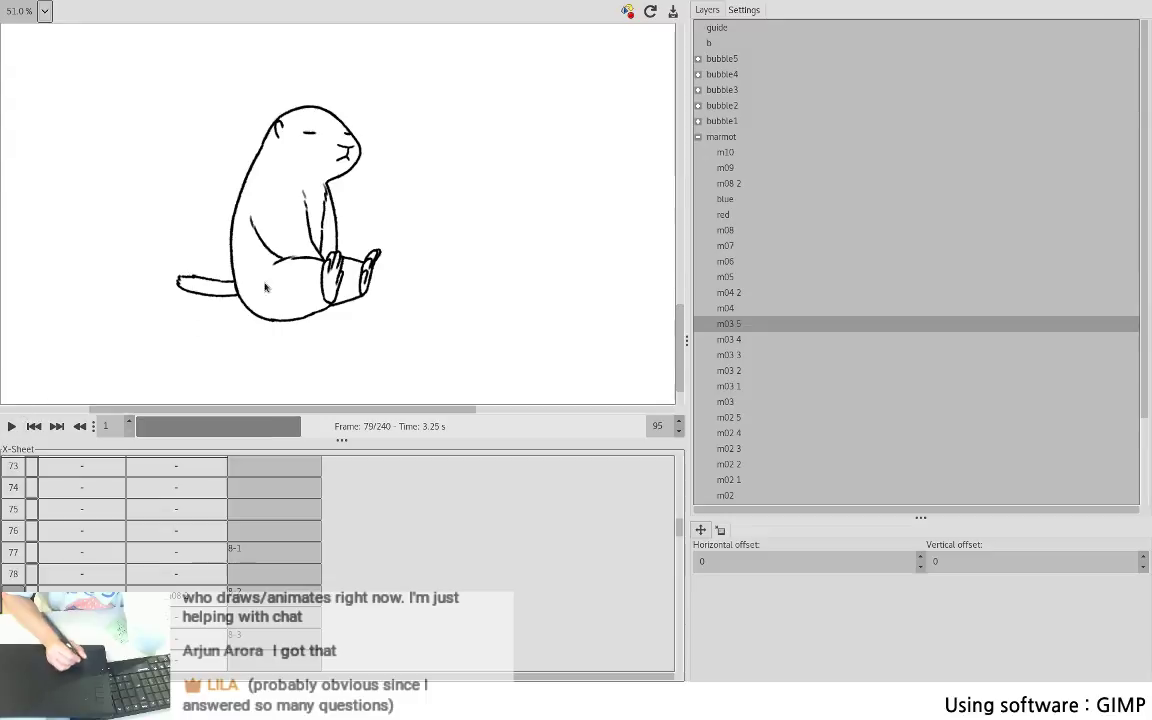
- Display the animation settings and check the playback, first enlarged and again with the preview at 12.2%
{"action": "left_click", "coordinate": [744, 10]}
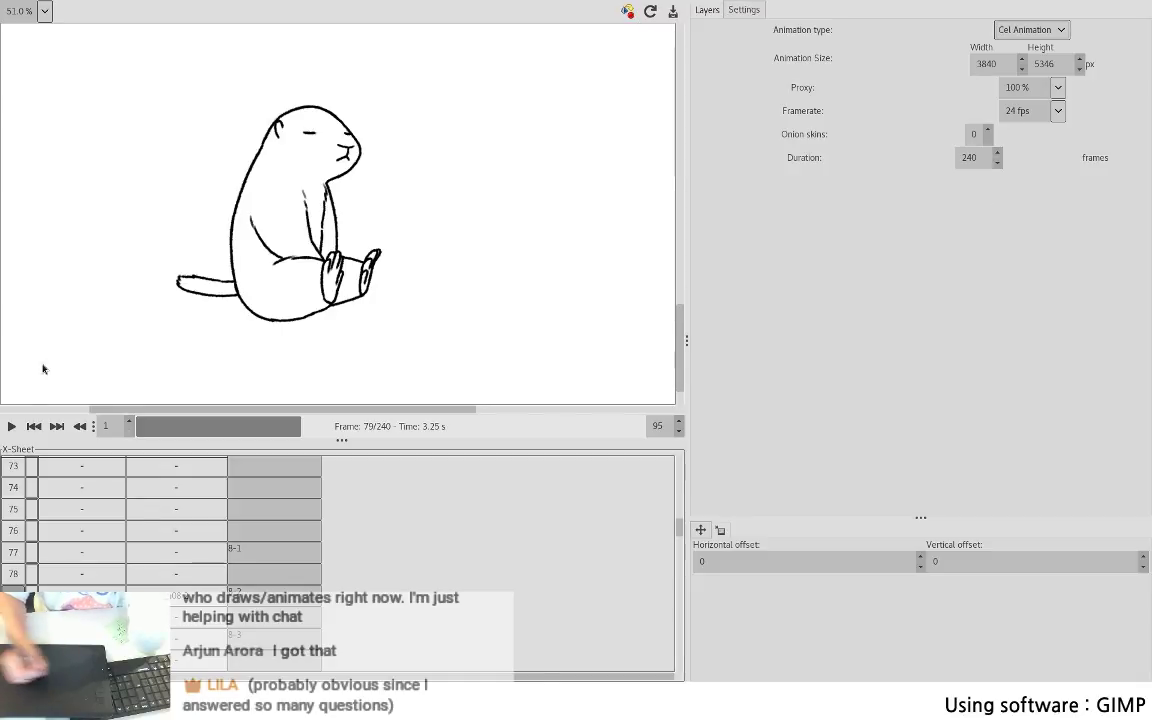
{"action": "left_click", "coordinate": [11, 426]}
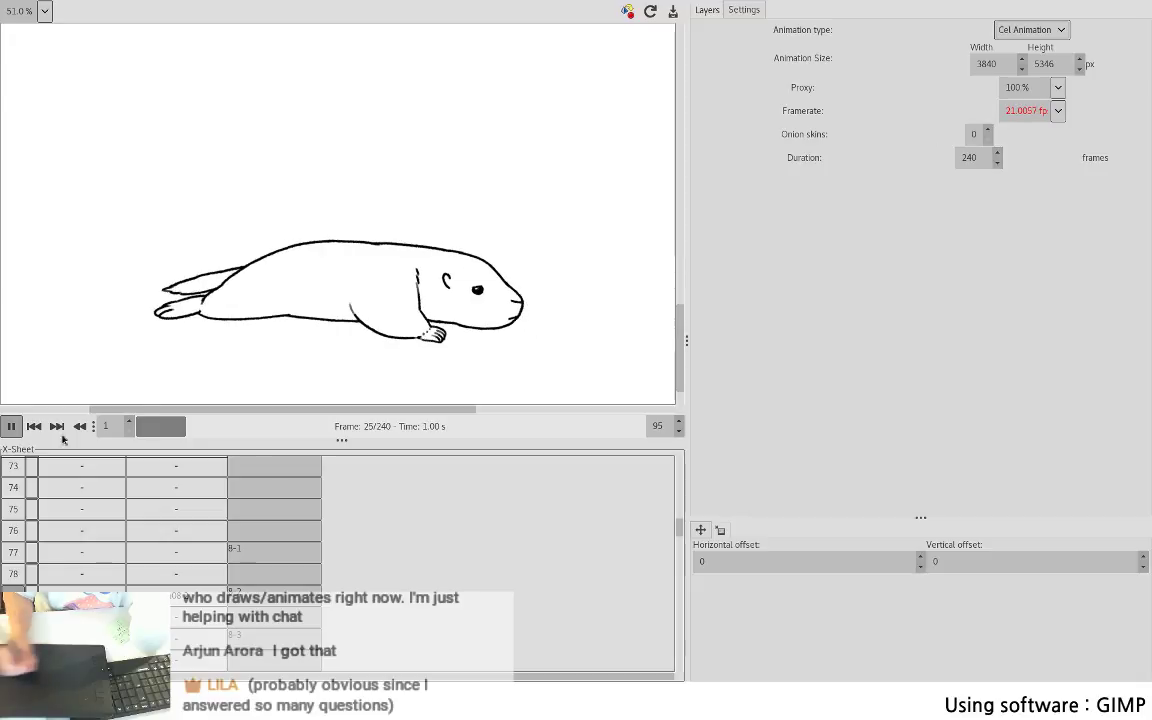
{"action": "left_click", "coordinate": [10, 426]}
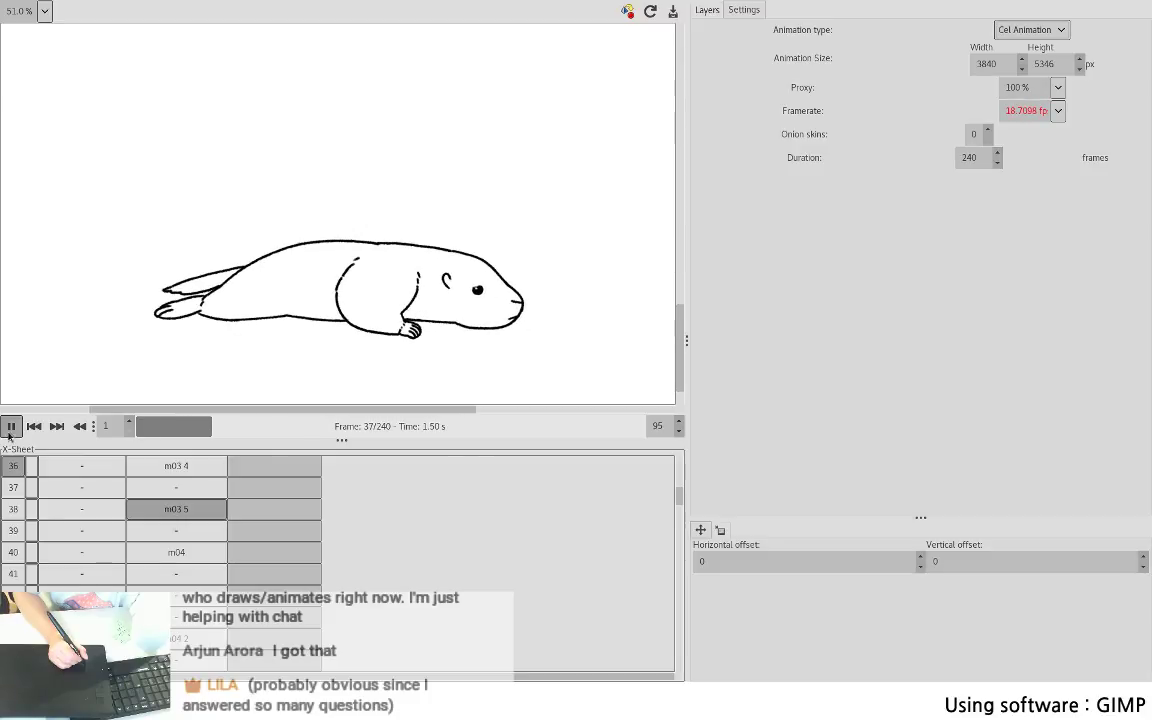
{"action": "left_click", "coordinate": [11, 427]}
{"action": "left_click", "coordinate": [44, 13]}
{"action": "left_click", "coordinate": [31, 33]}
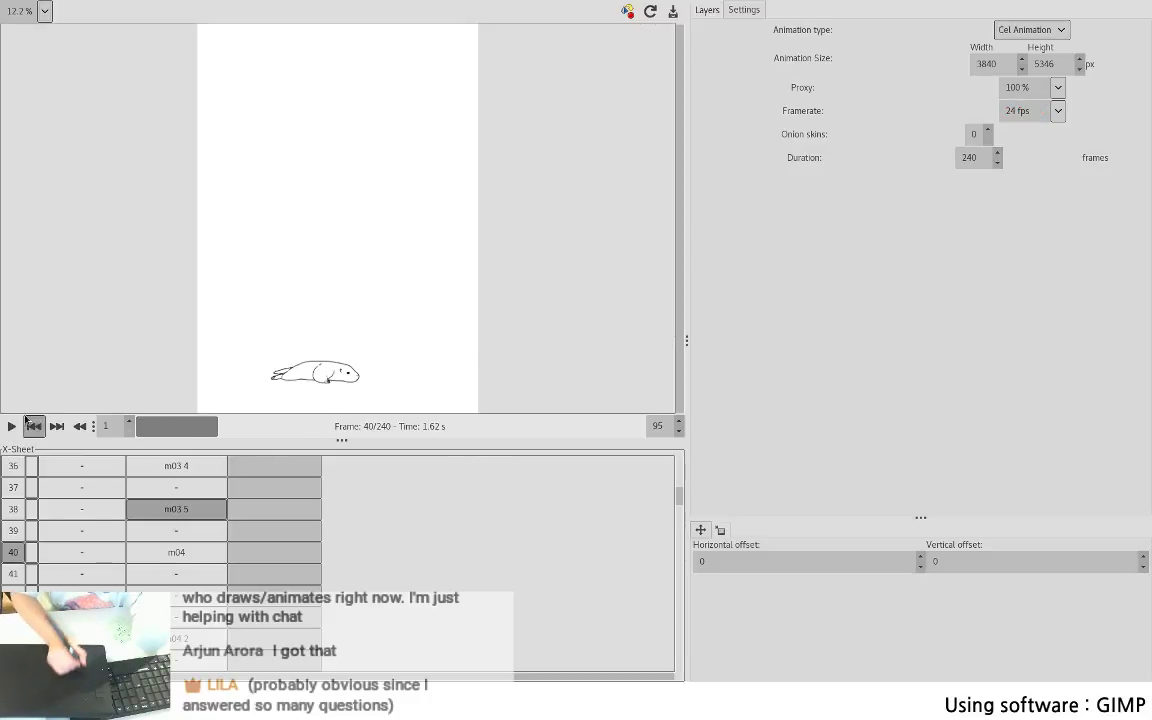
{"action": "left_click", "coordinate": [11, 426]}
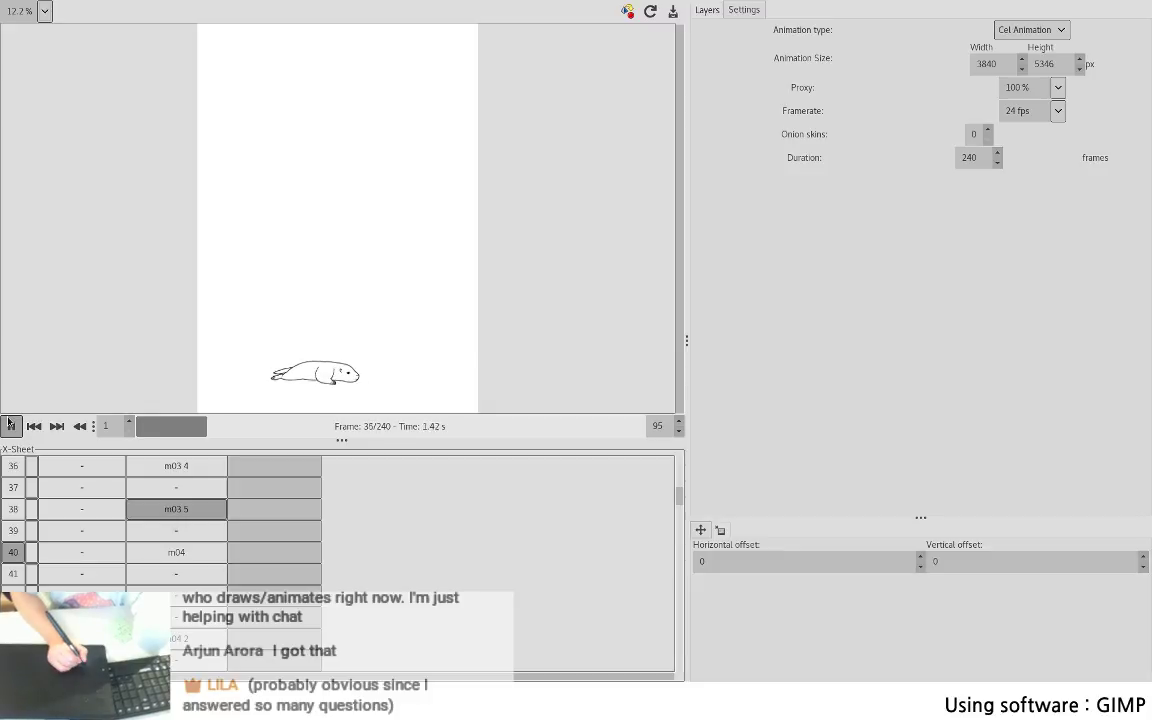
{"action": "left_click", "coordinate": [10, 423]}
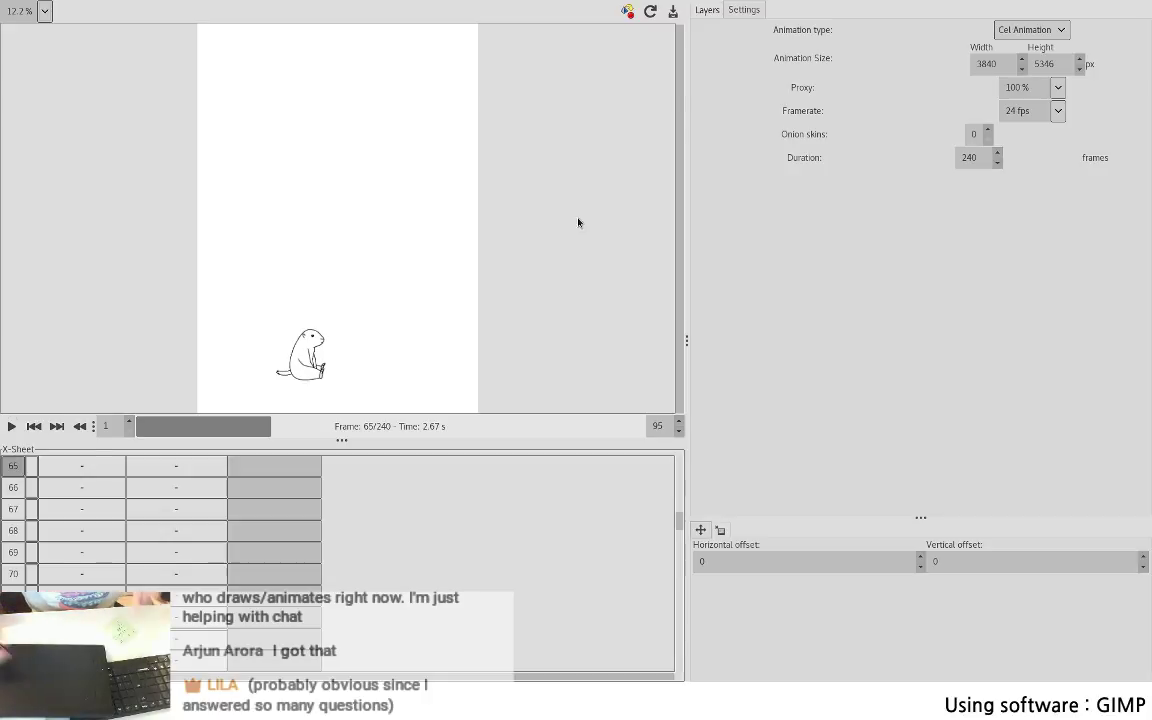
- Switch back to the drawing window and save the image file
{"action": "key", "text": "alt+Tab"}
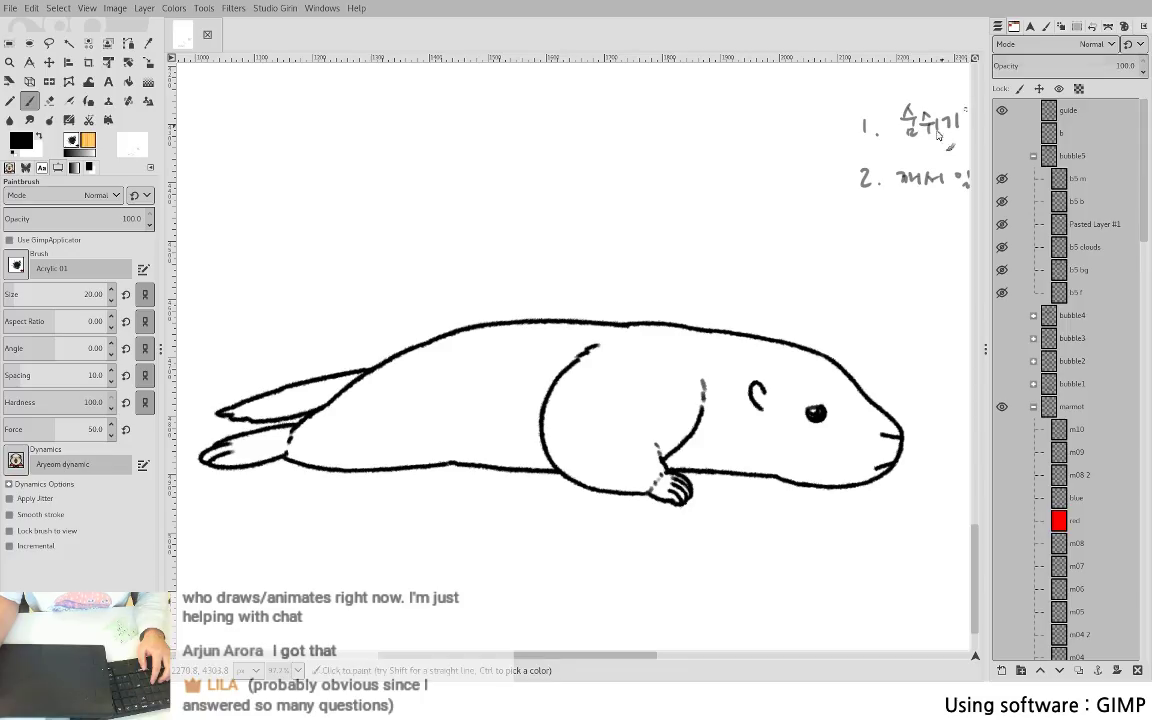
{"action": "key", "text": "ctrl+s"}
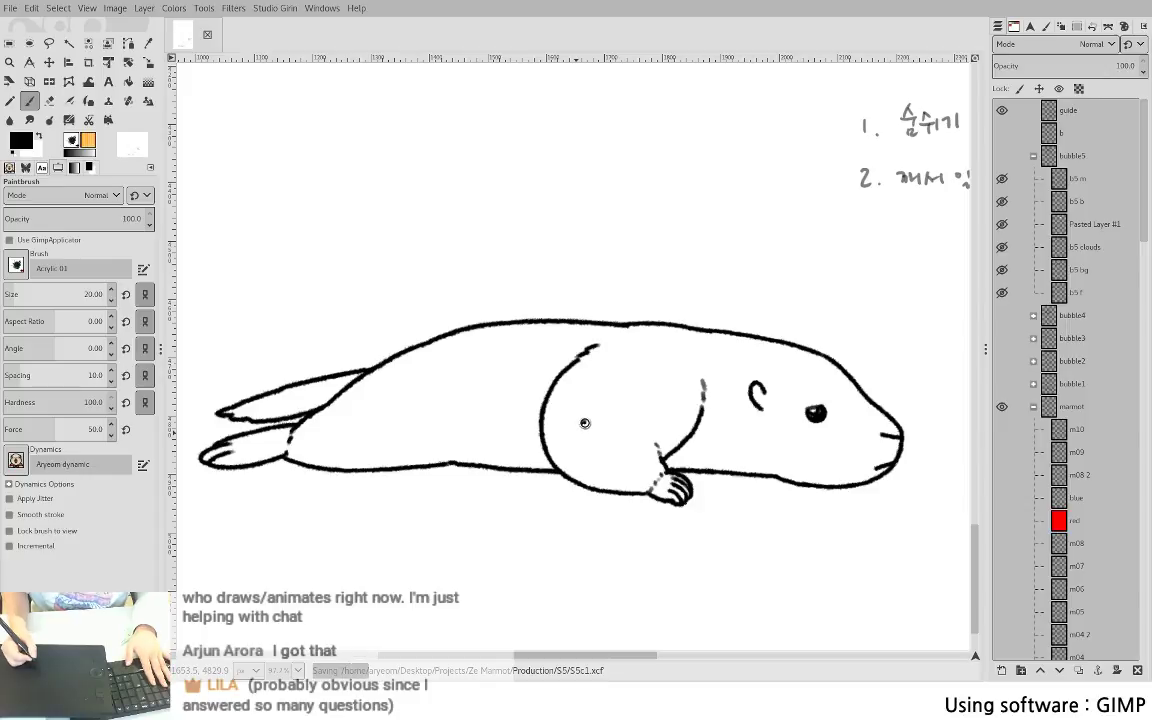